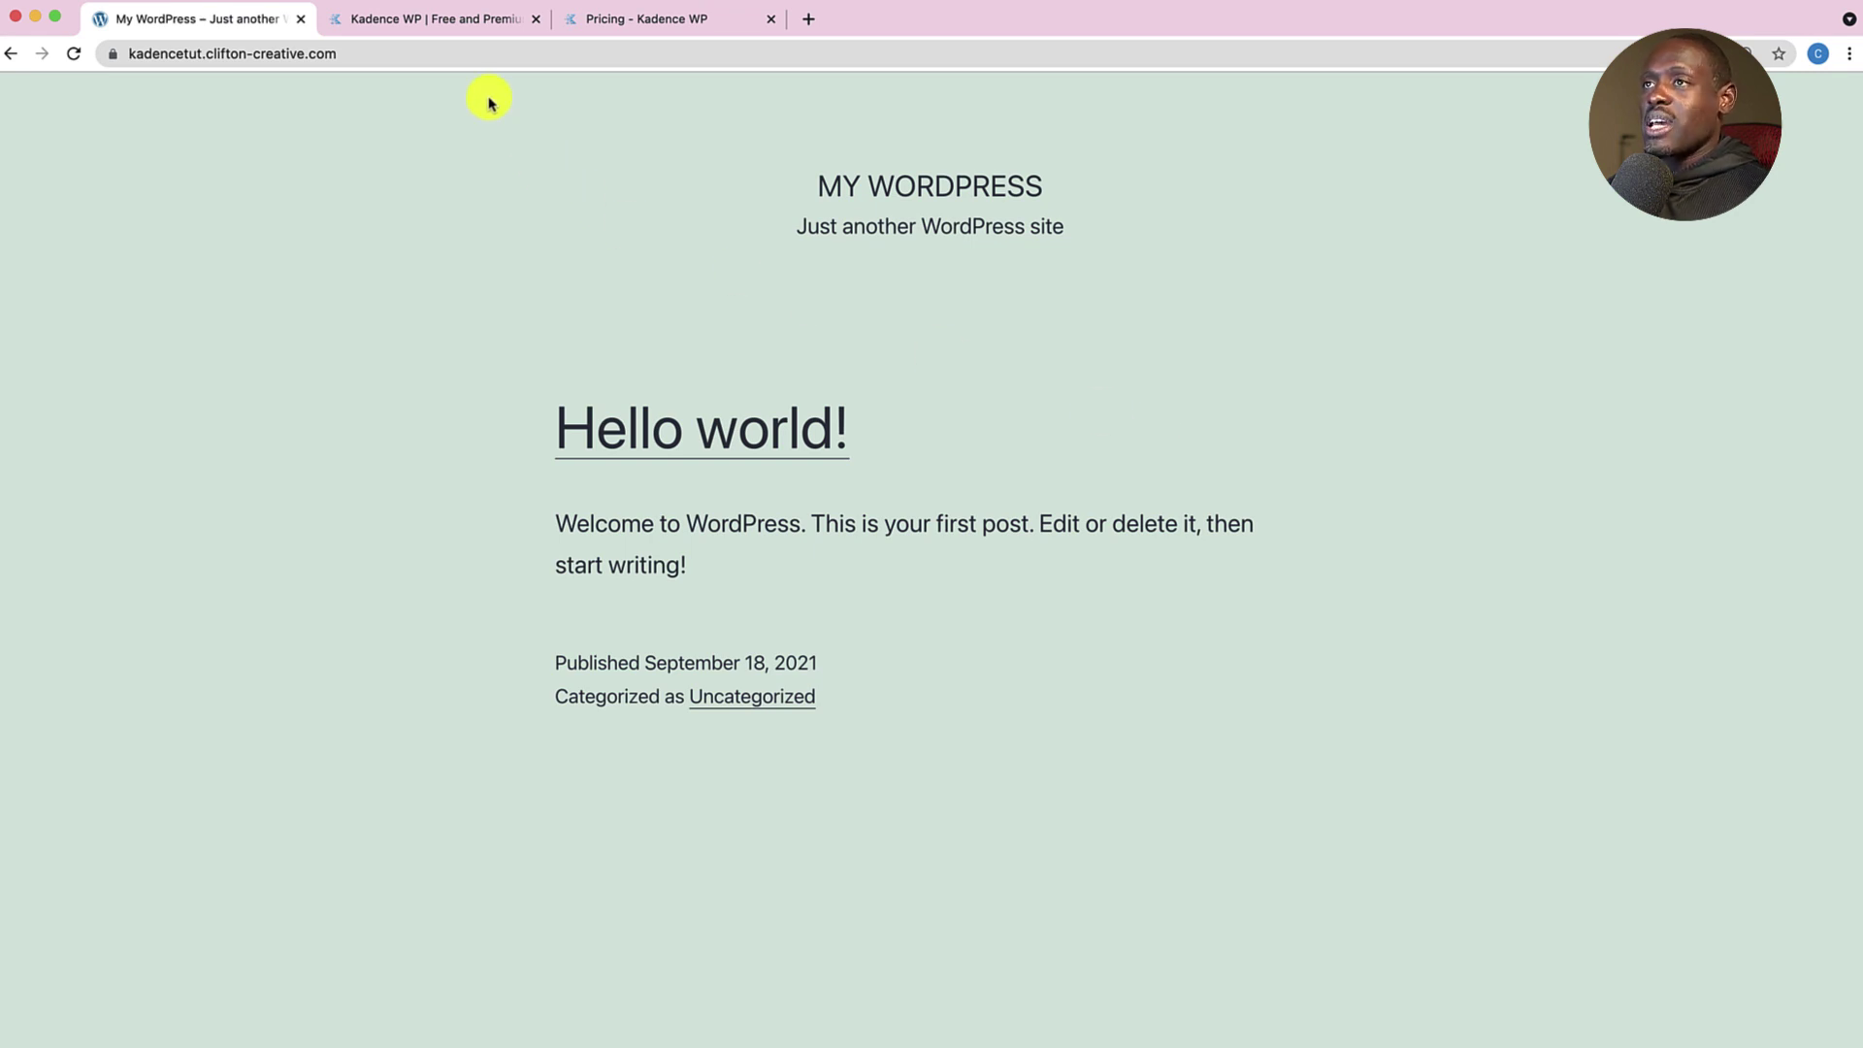
# Look at the Kadence WP homepage, then return to the WordPress site and open its admin dashboard.
pyautogui.click(460, 32)
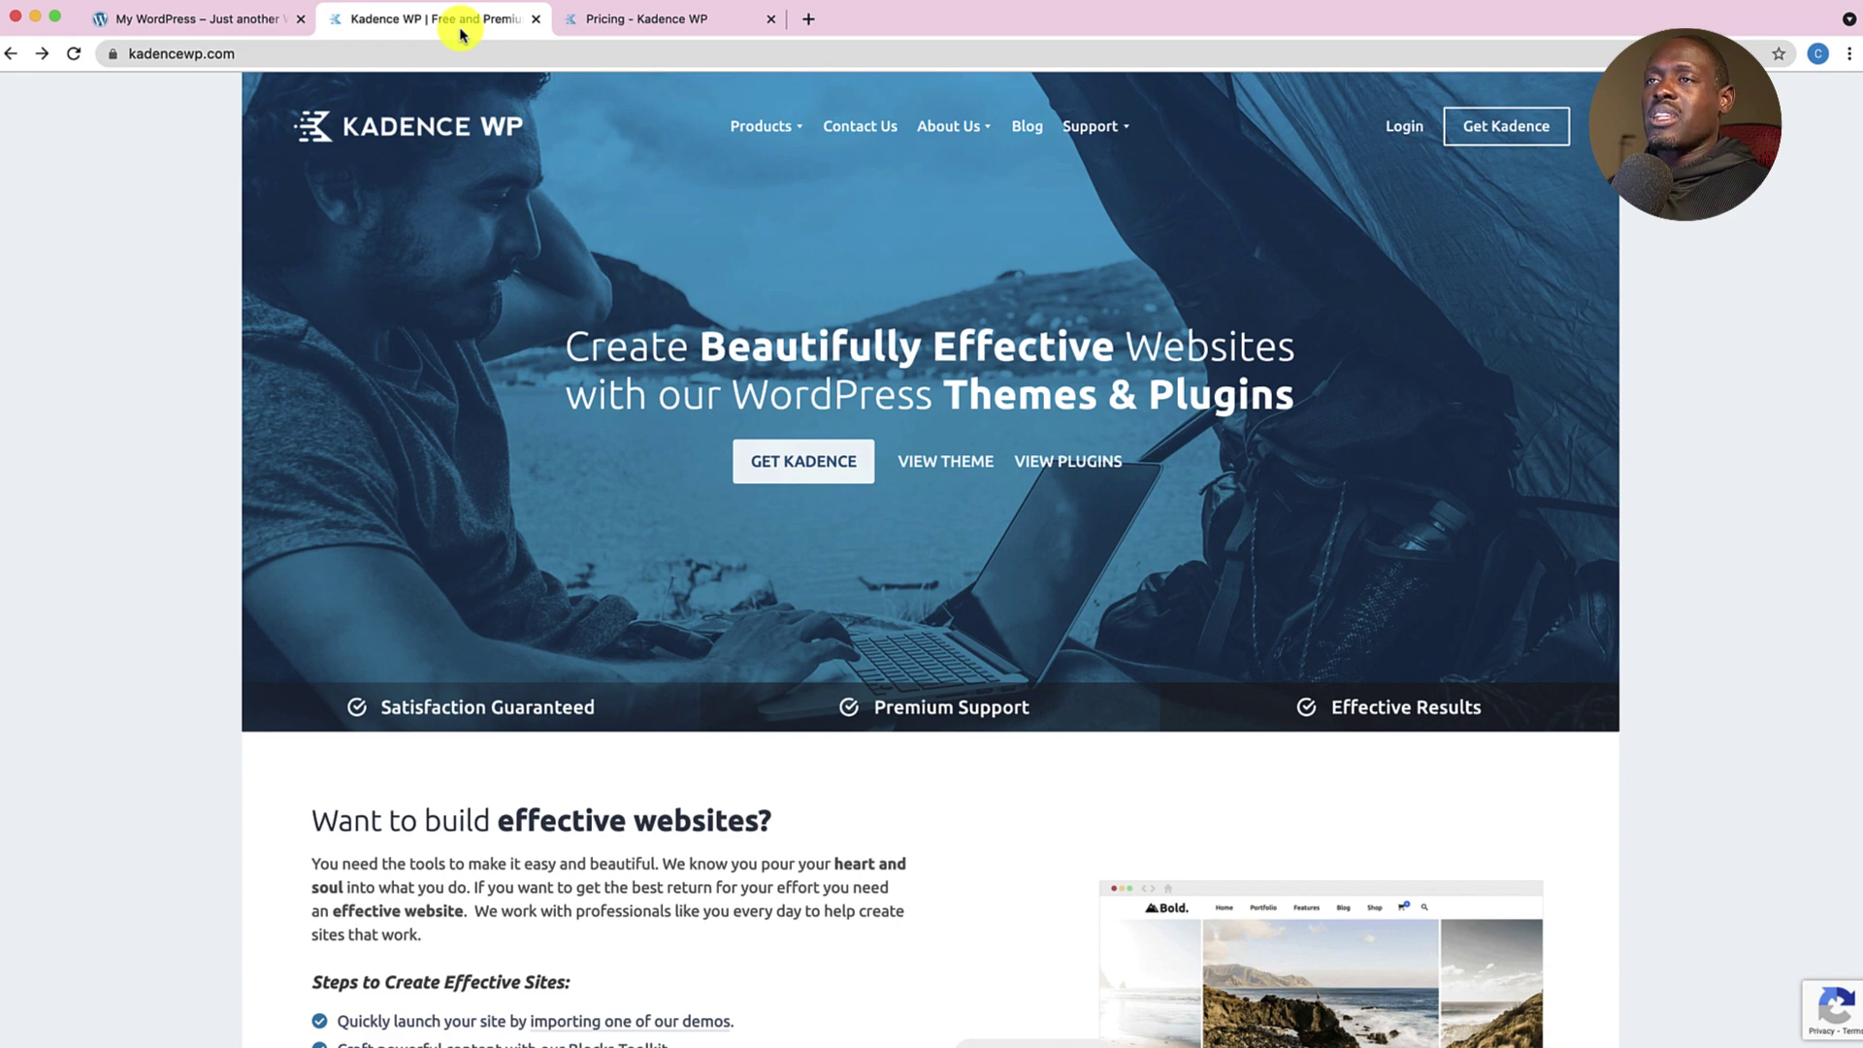
pyautogui.click(147, 24)
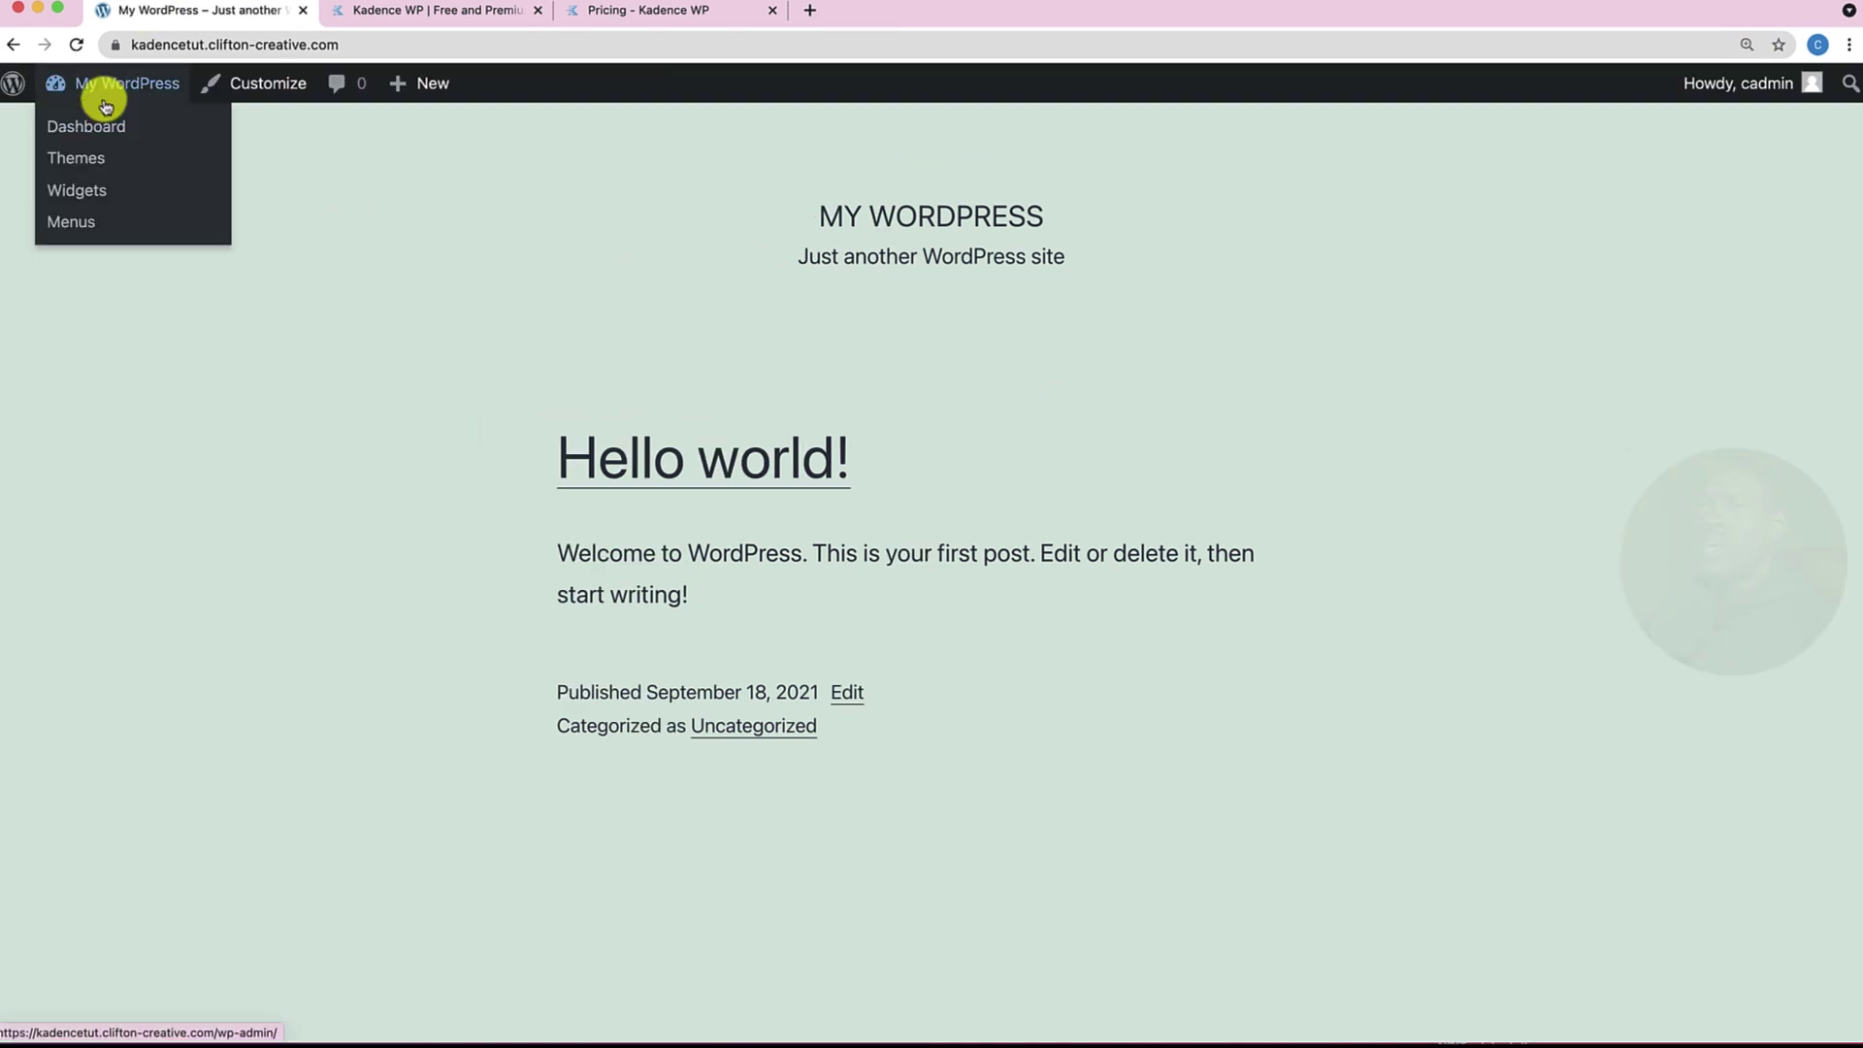
pyautogui.click(106, 103)
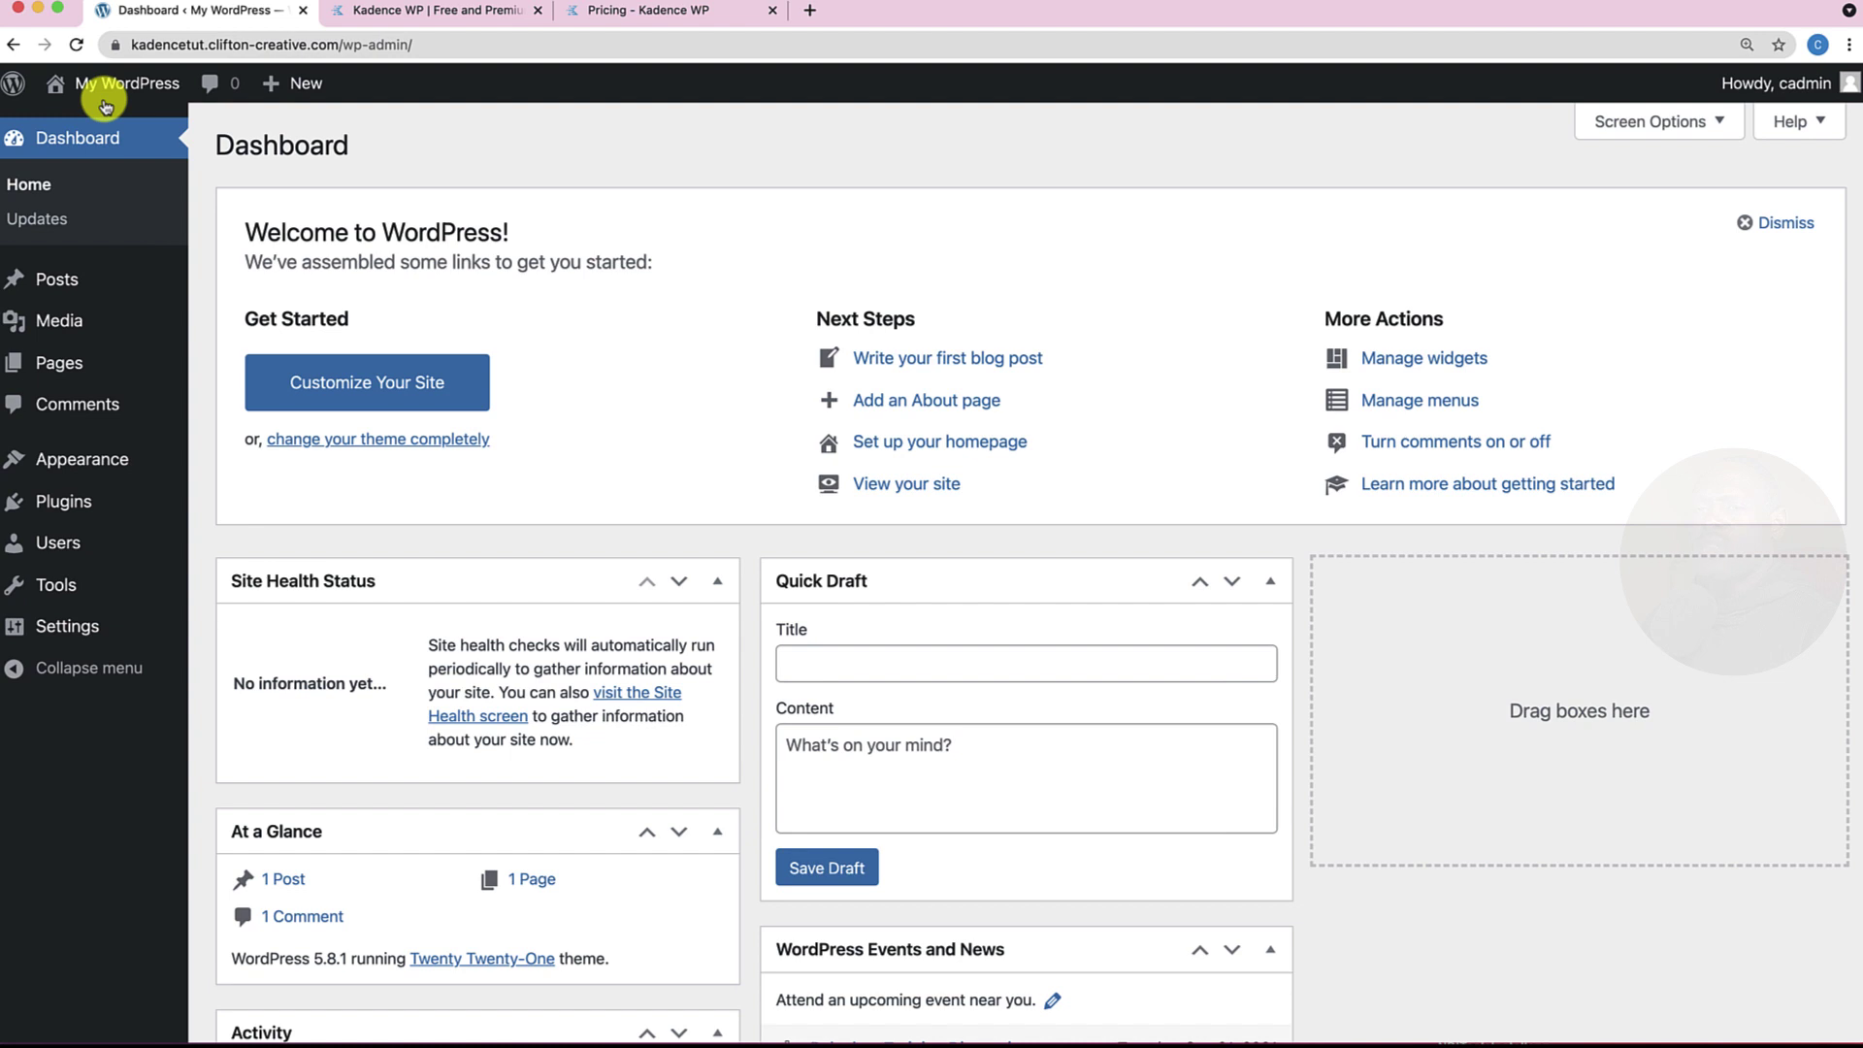
# Move the "Hello world!" post to the trash and empty the posts trash to delete it permanently.
pyautogui.click(70, 289)
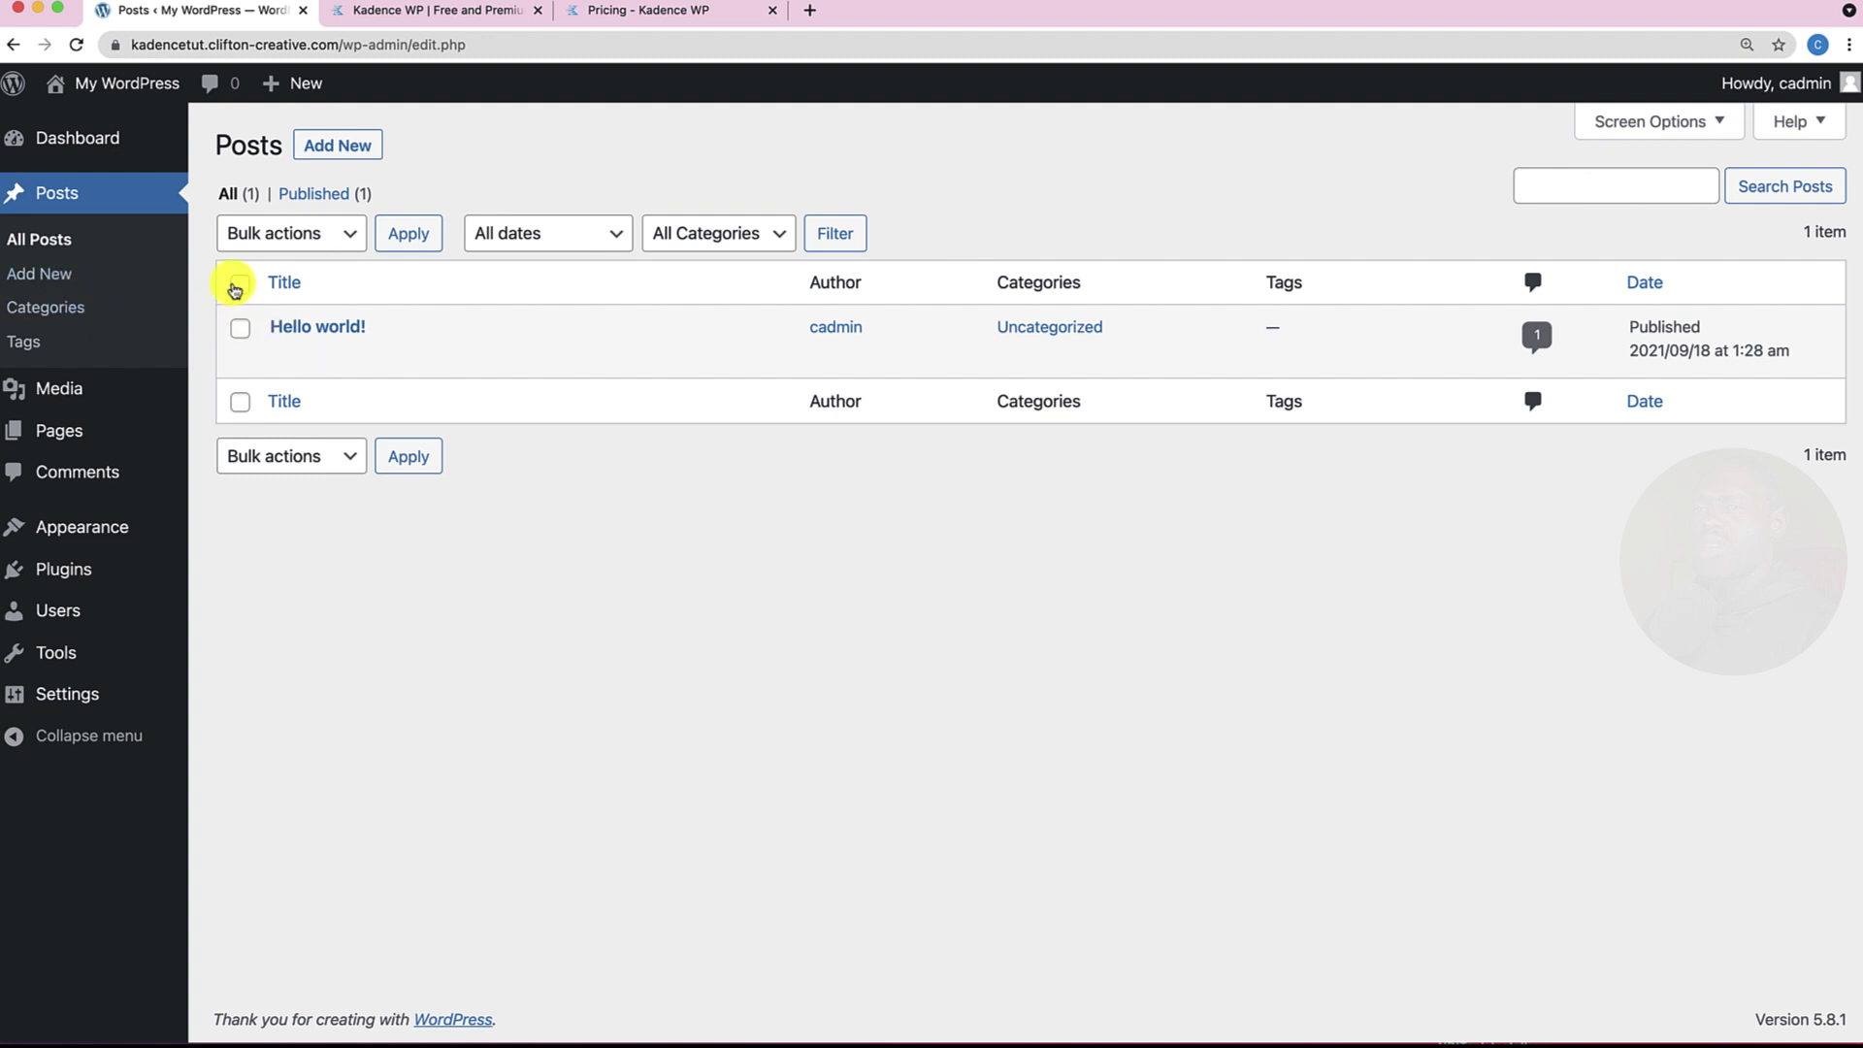
pyautogui.click(236, 288)
pyautogui.moveTo(312, 354)
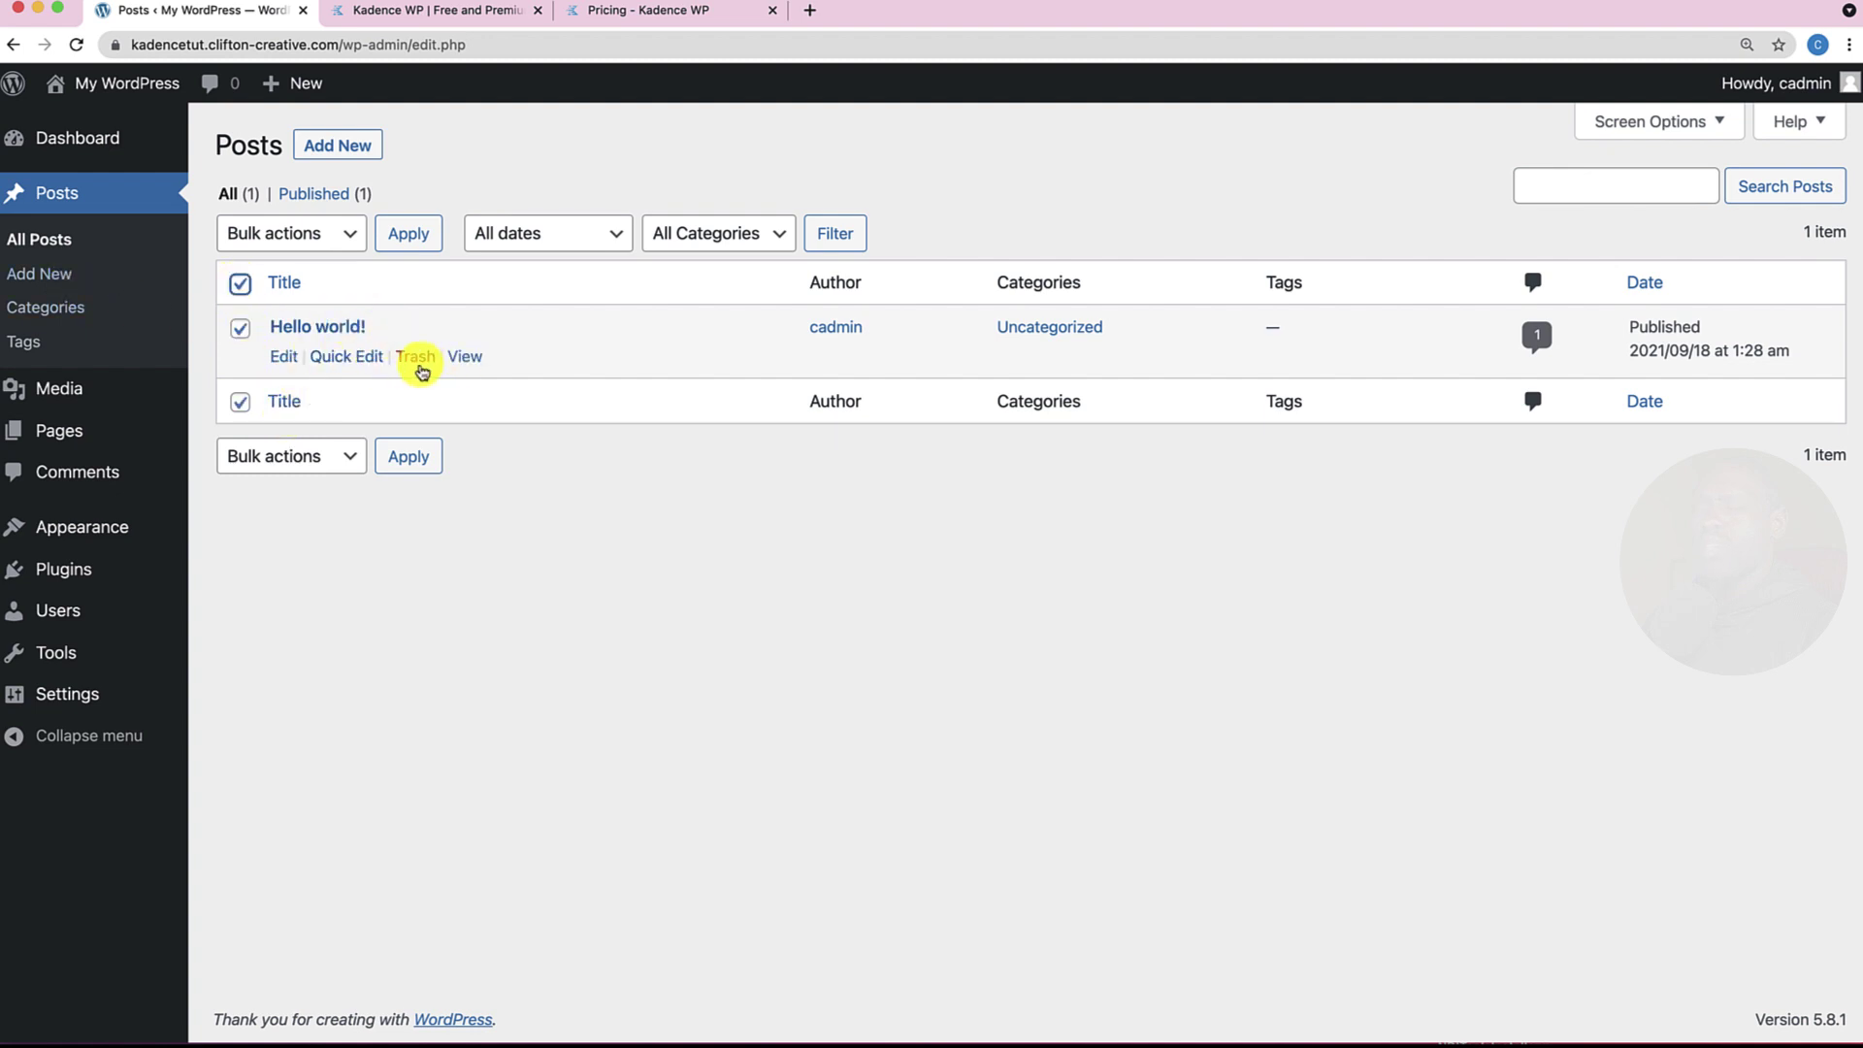
pyautogui.click(419, 361)
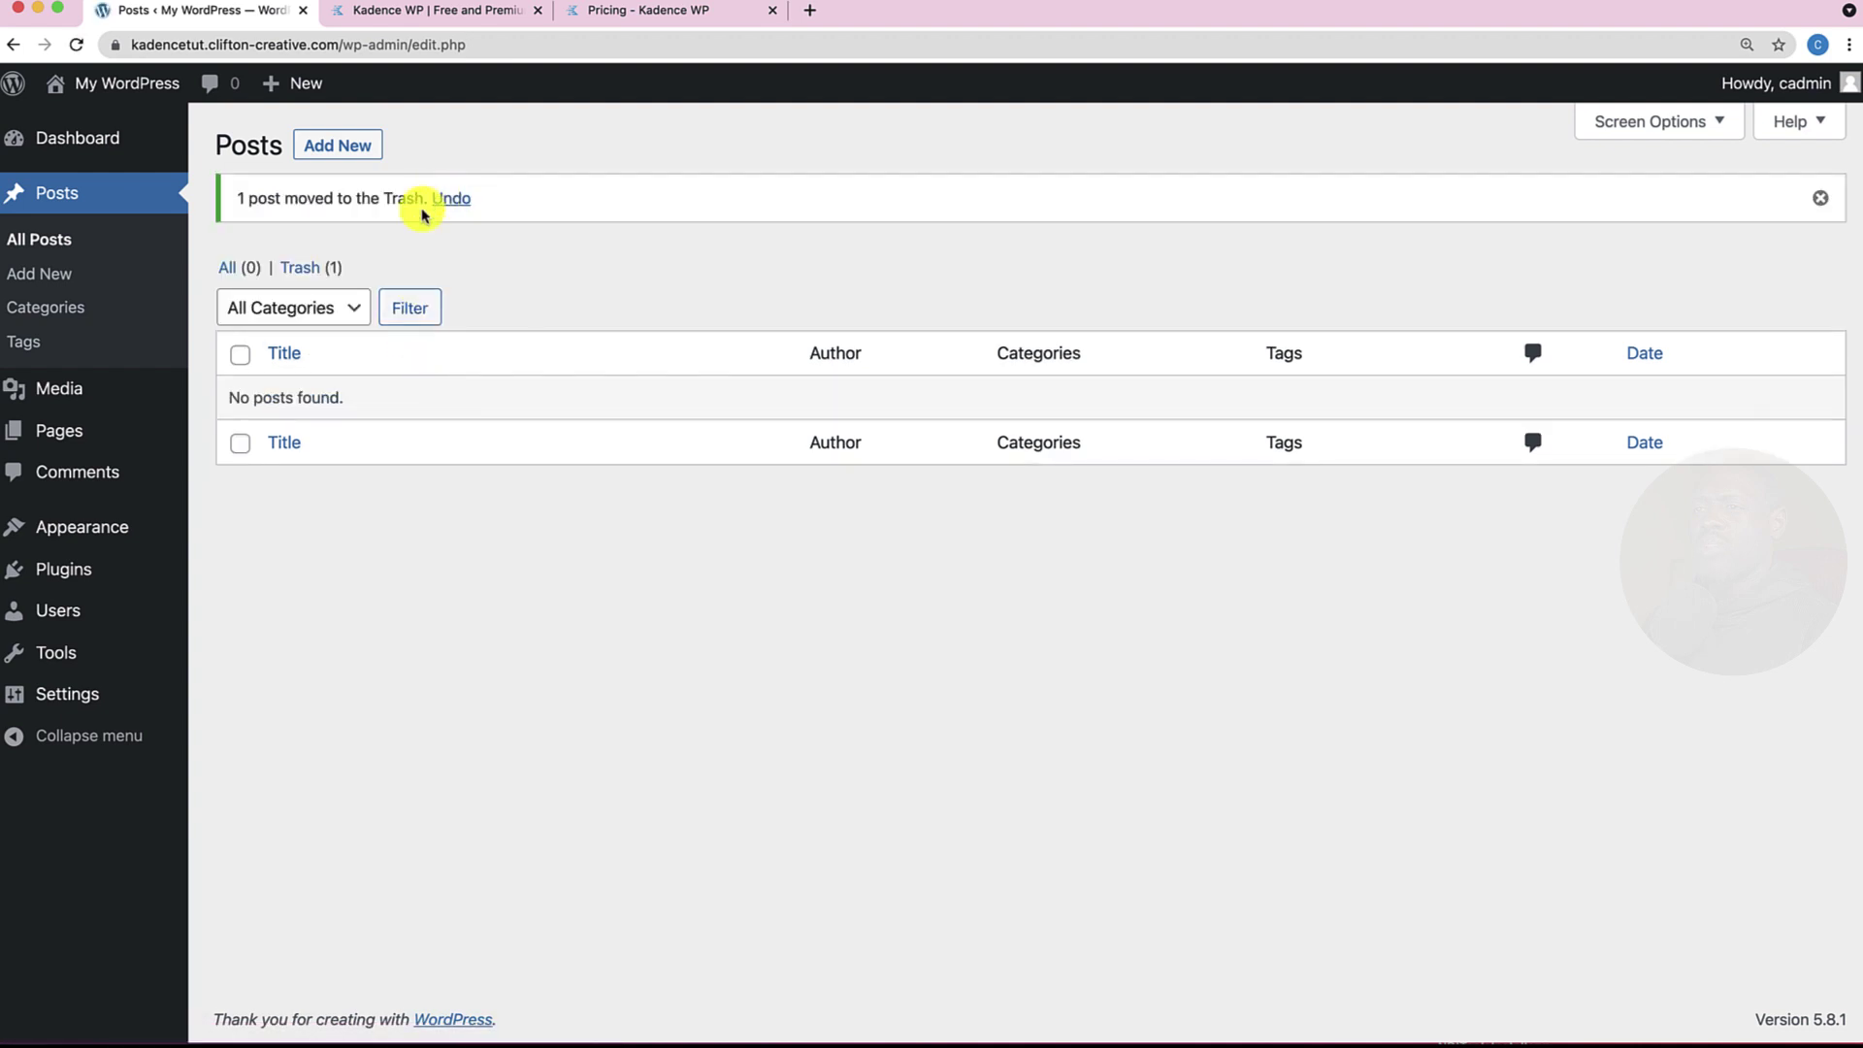
pyautogui.click(305, 271)
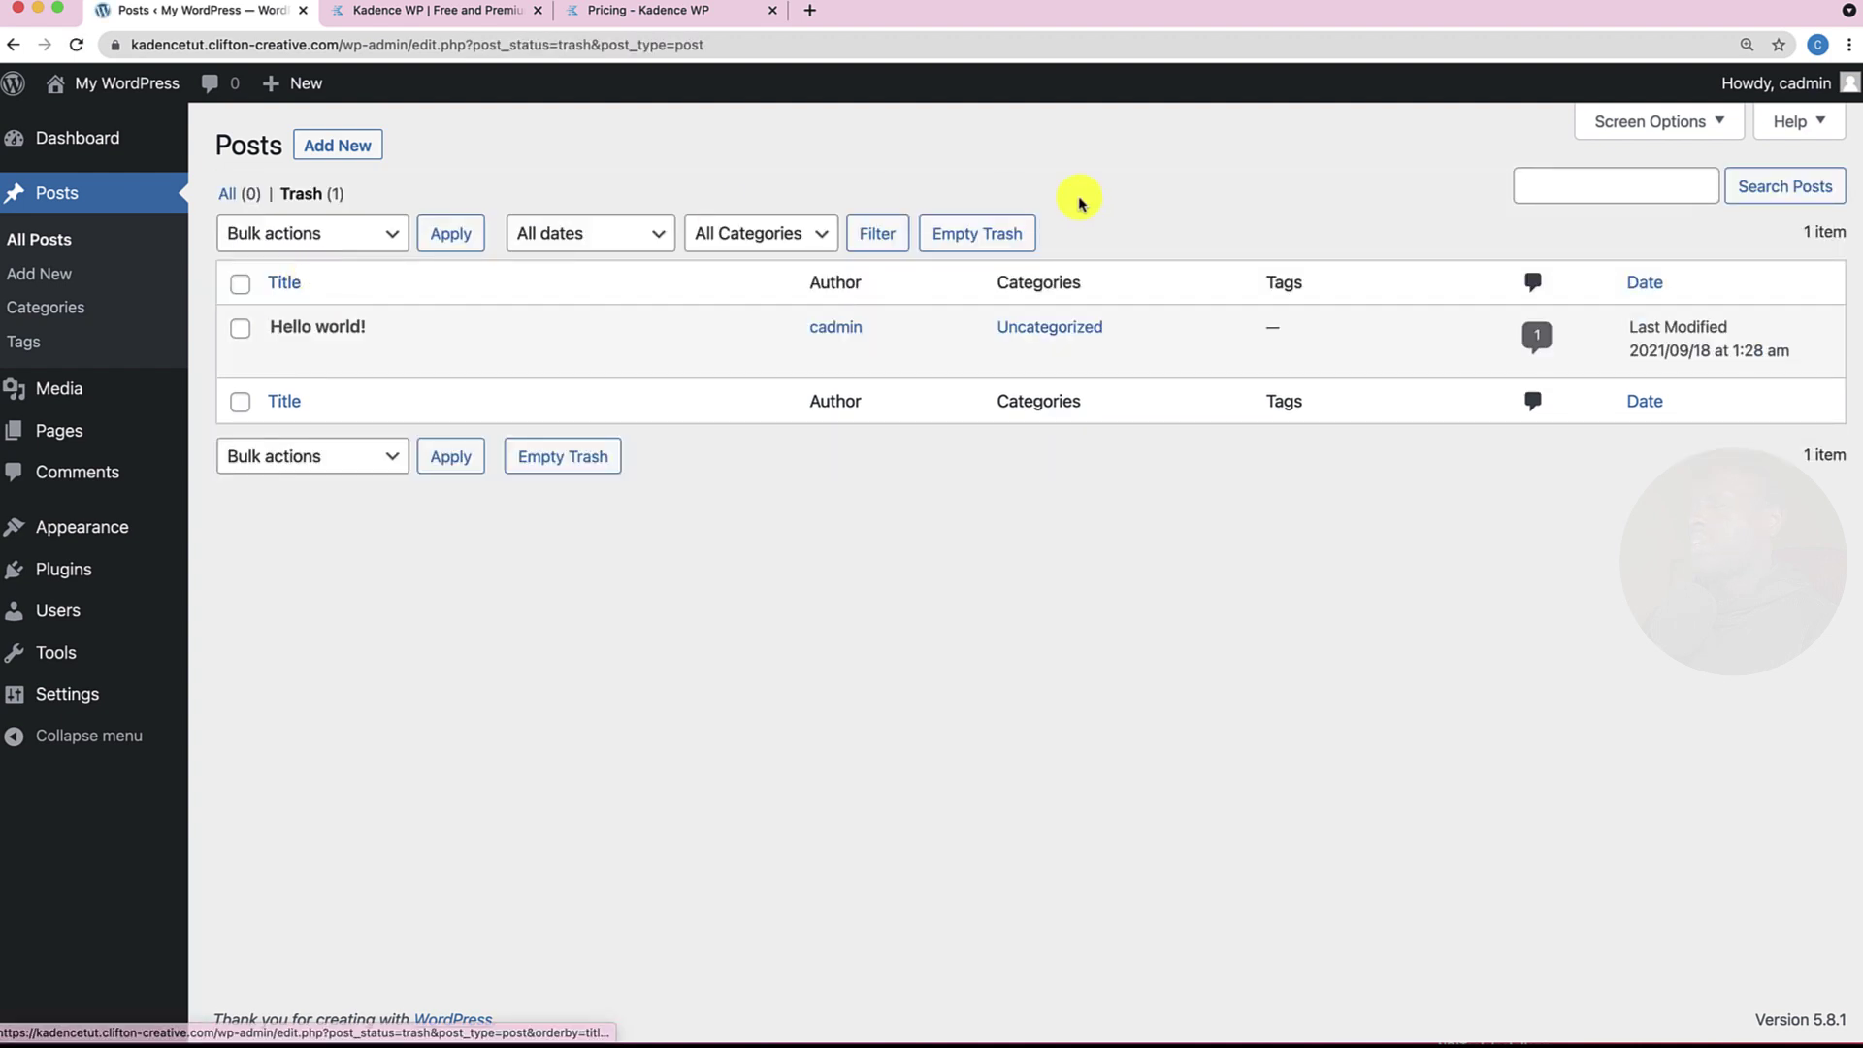
pyautogui.click(964, 233)
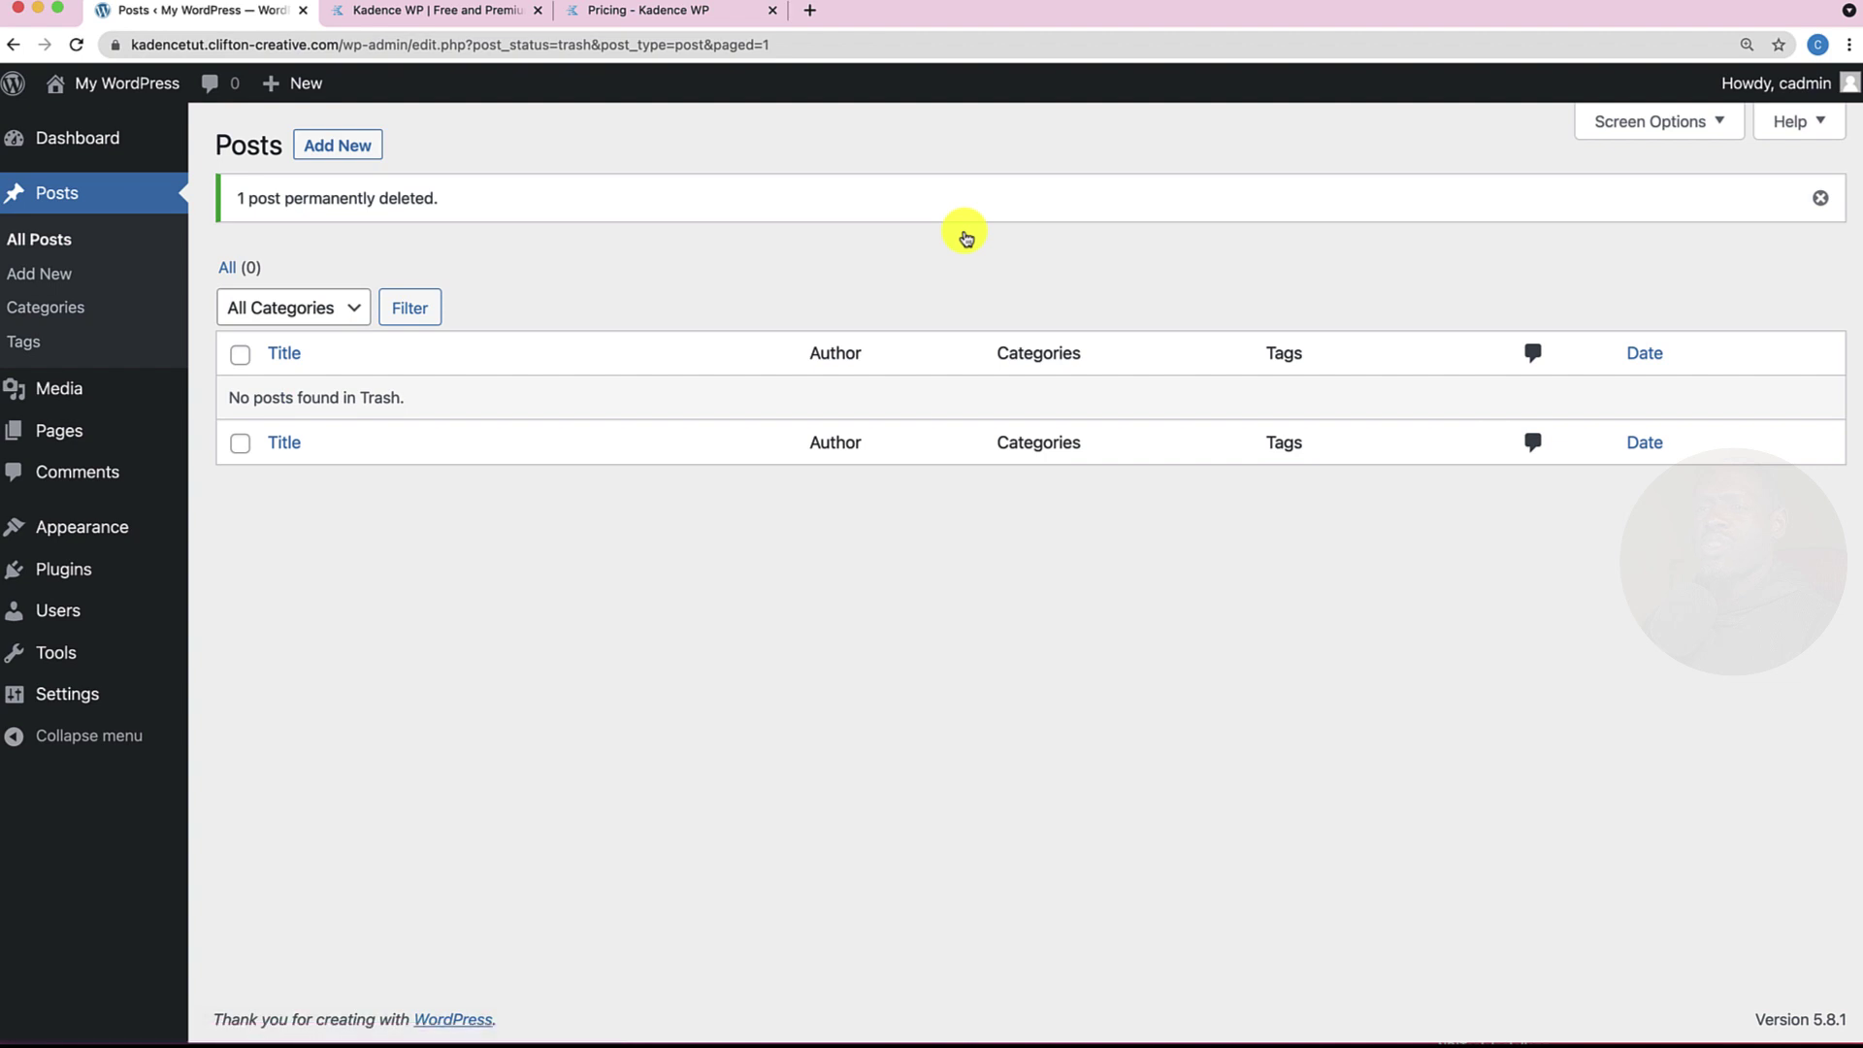
# Move the Privacy Policy and Sample Page pages to the trash in bulk and empty the pages trash.
pyautogui.click(81, 436)
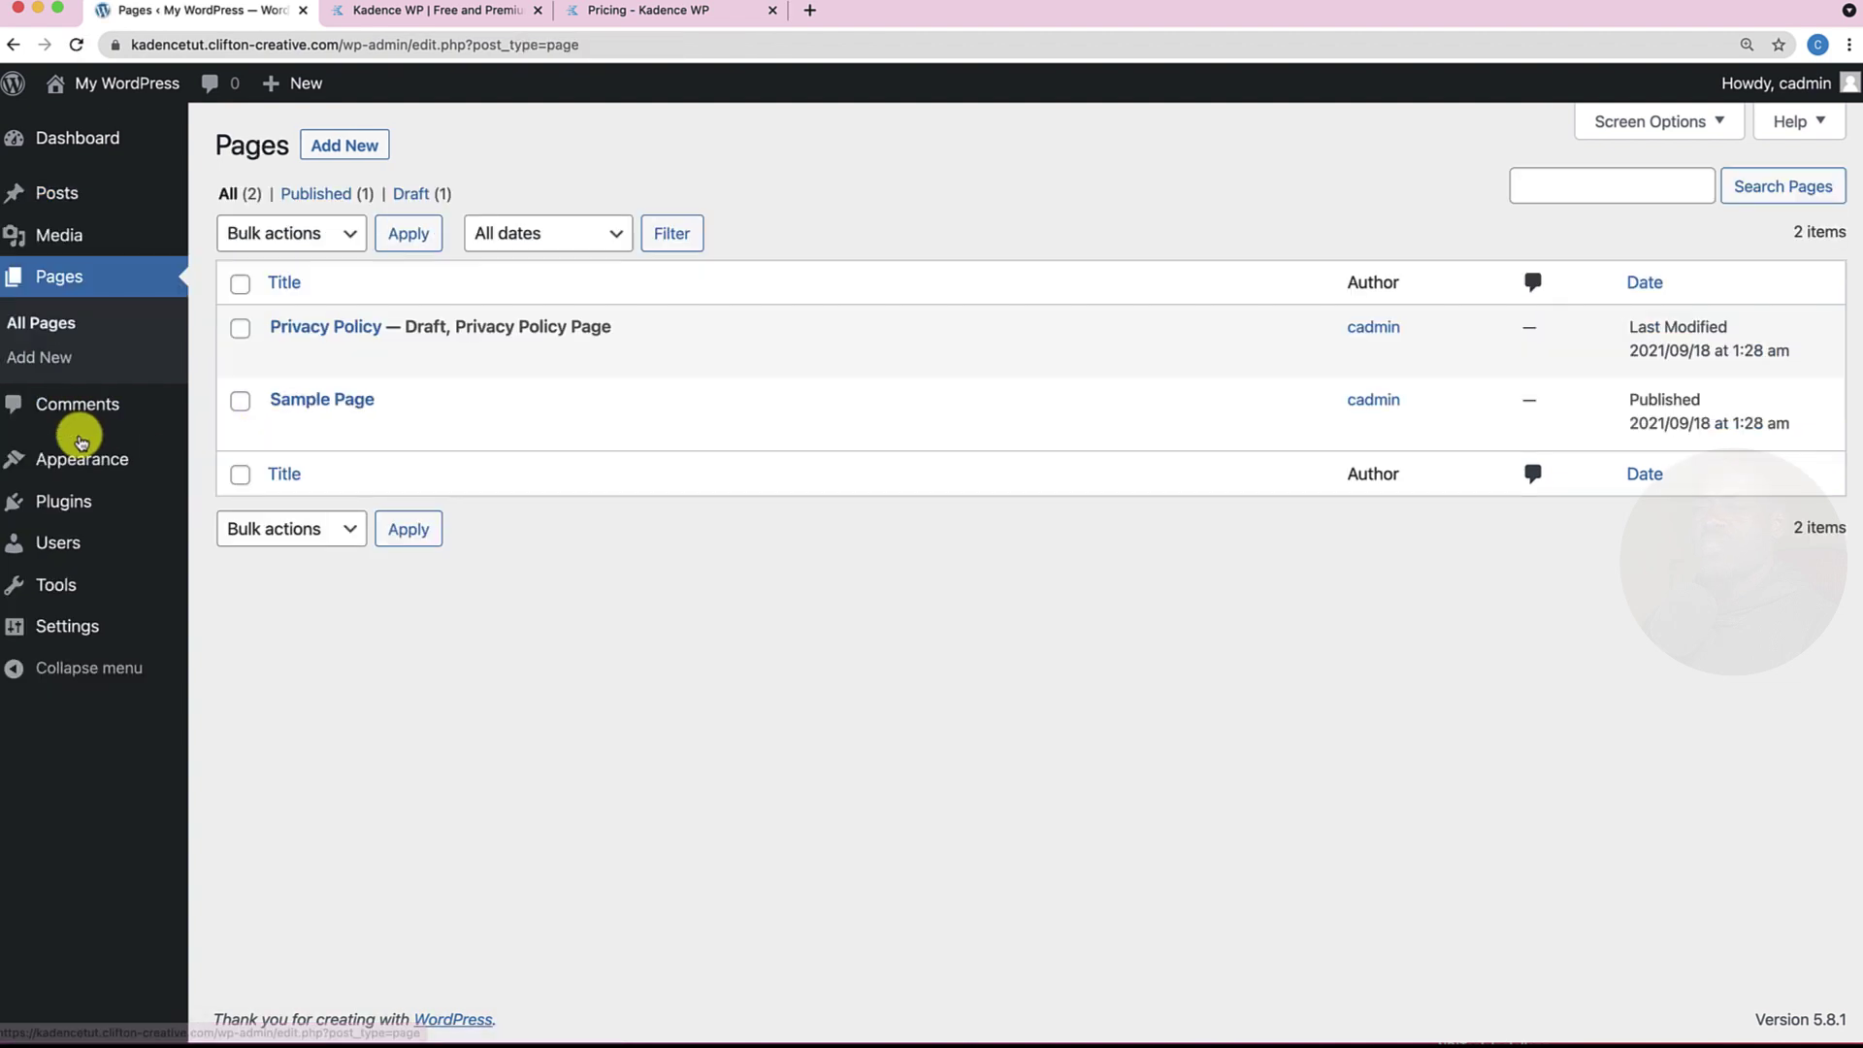
pyautogui.click(240, 283)
pyautogui.click(341, 532)
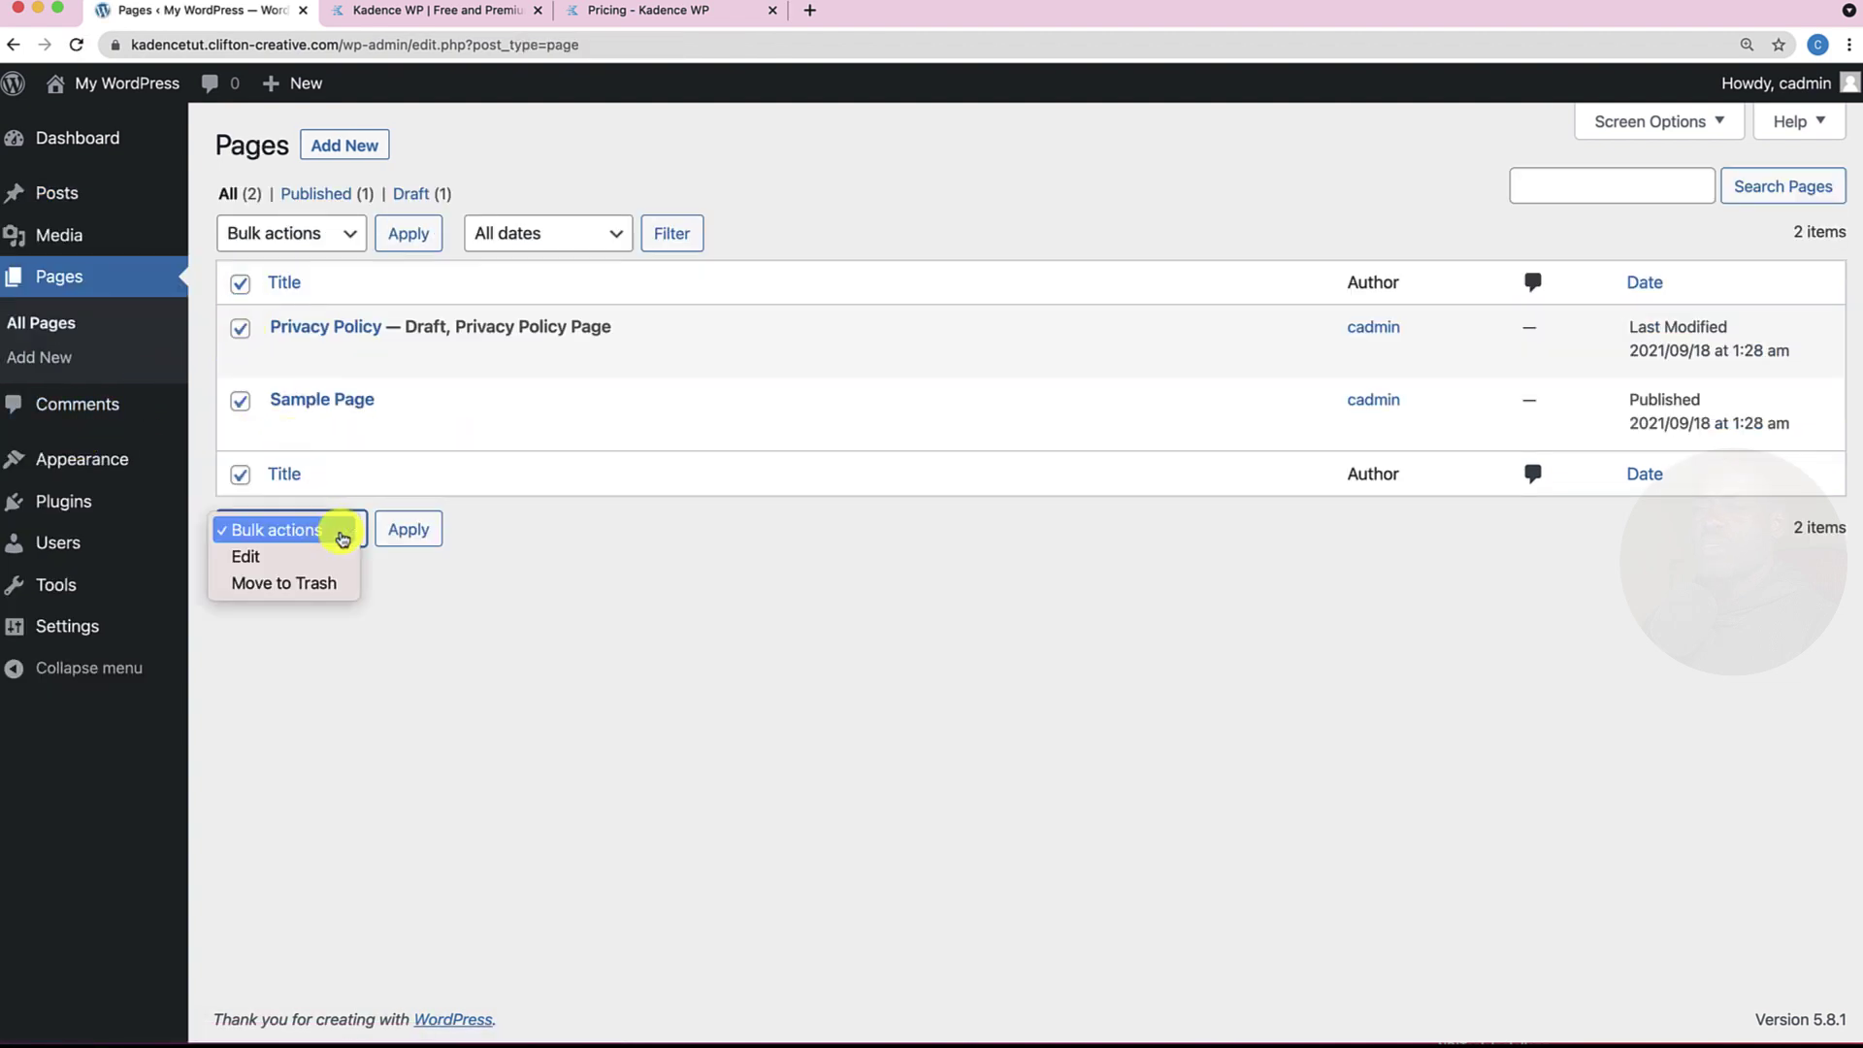
pyautogui.click(291, 584)
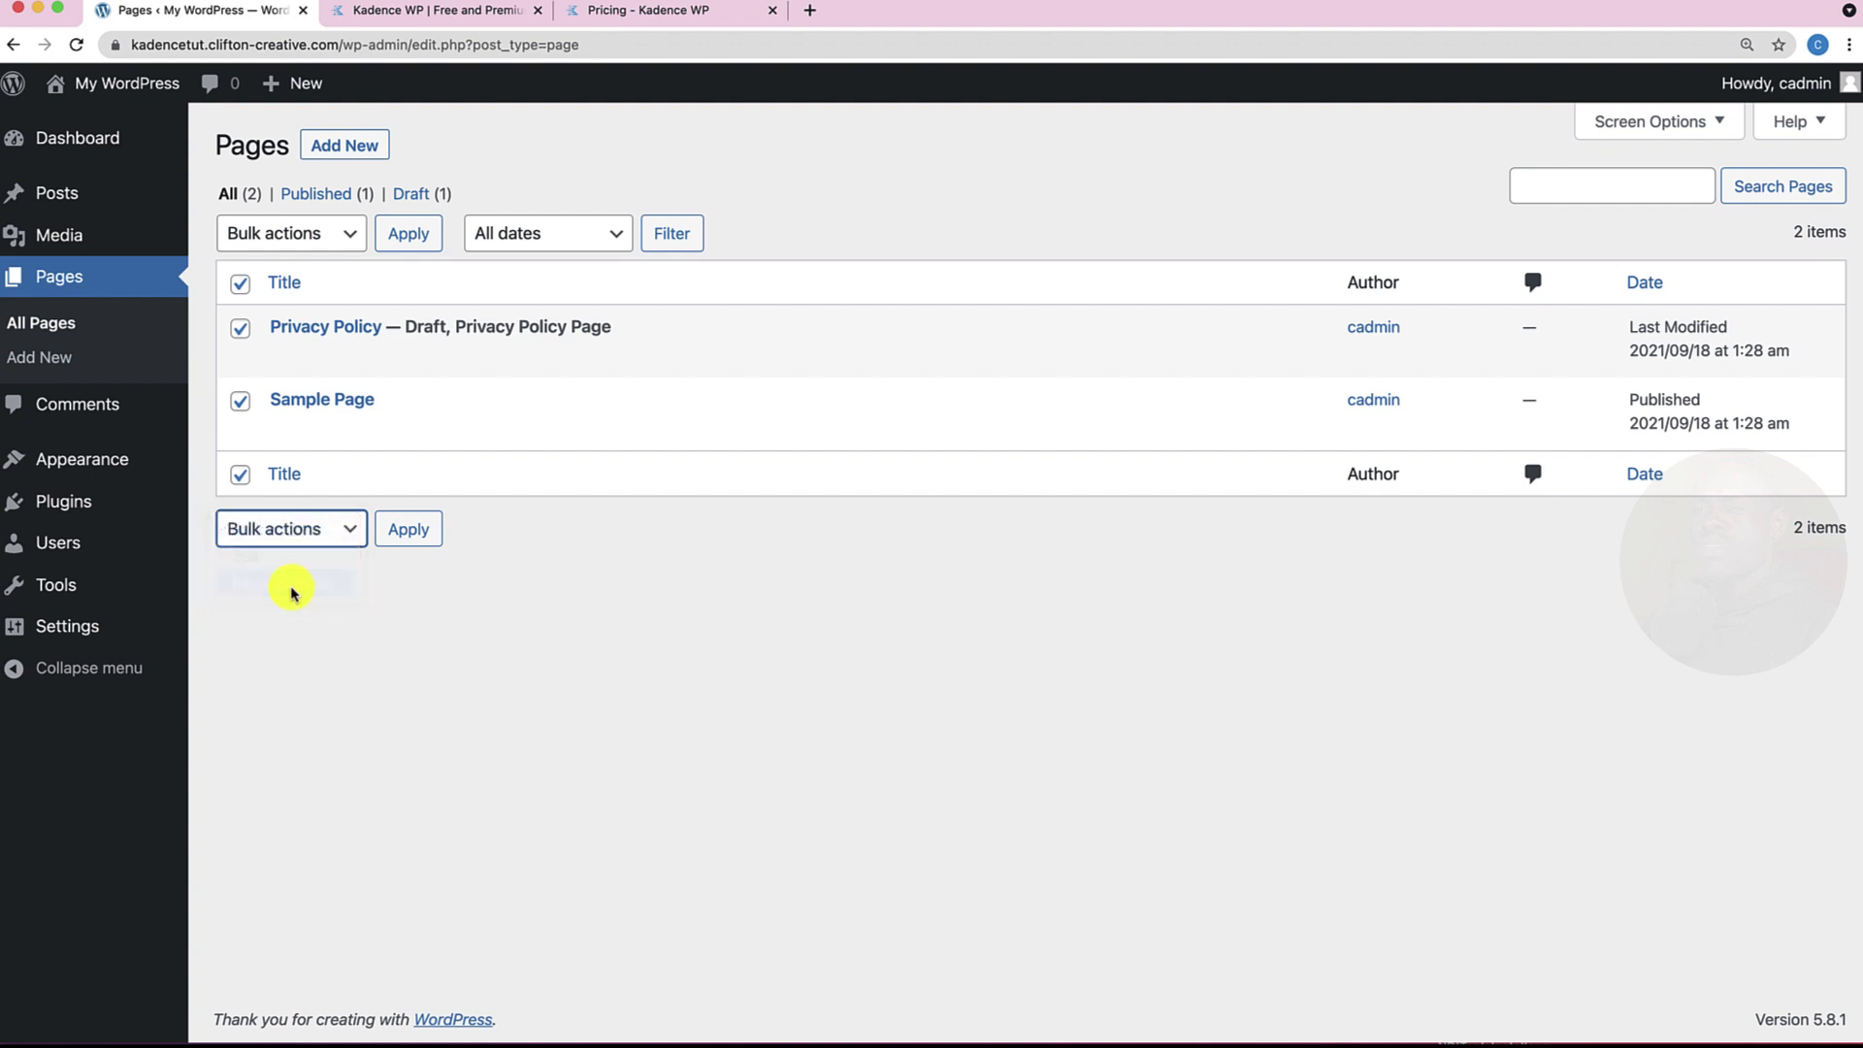
pyautogui.click(395, 529)
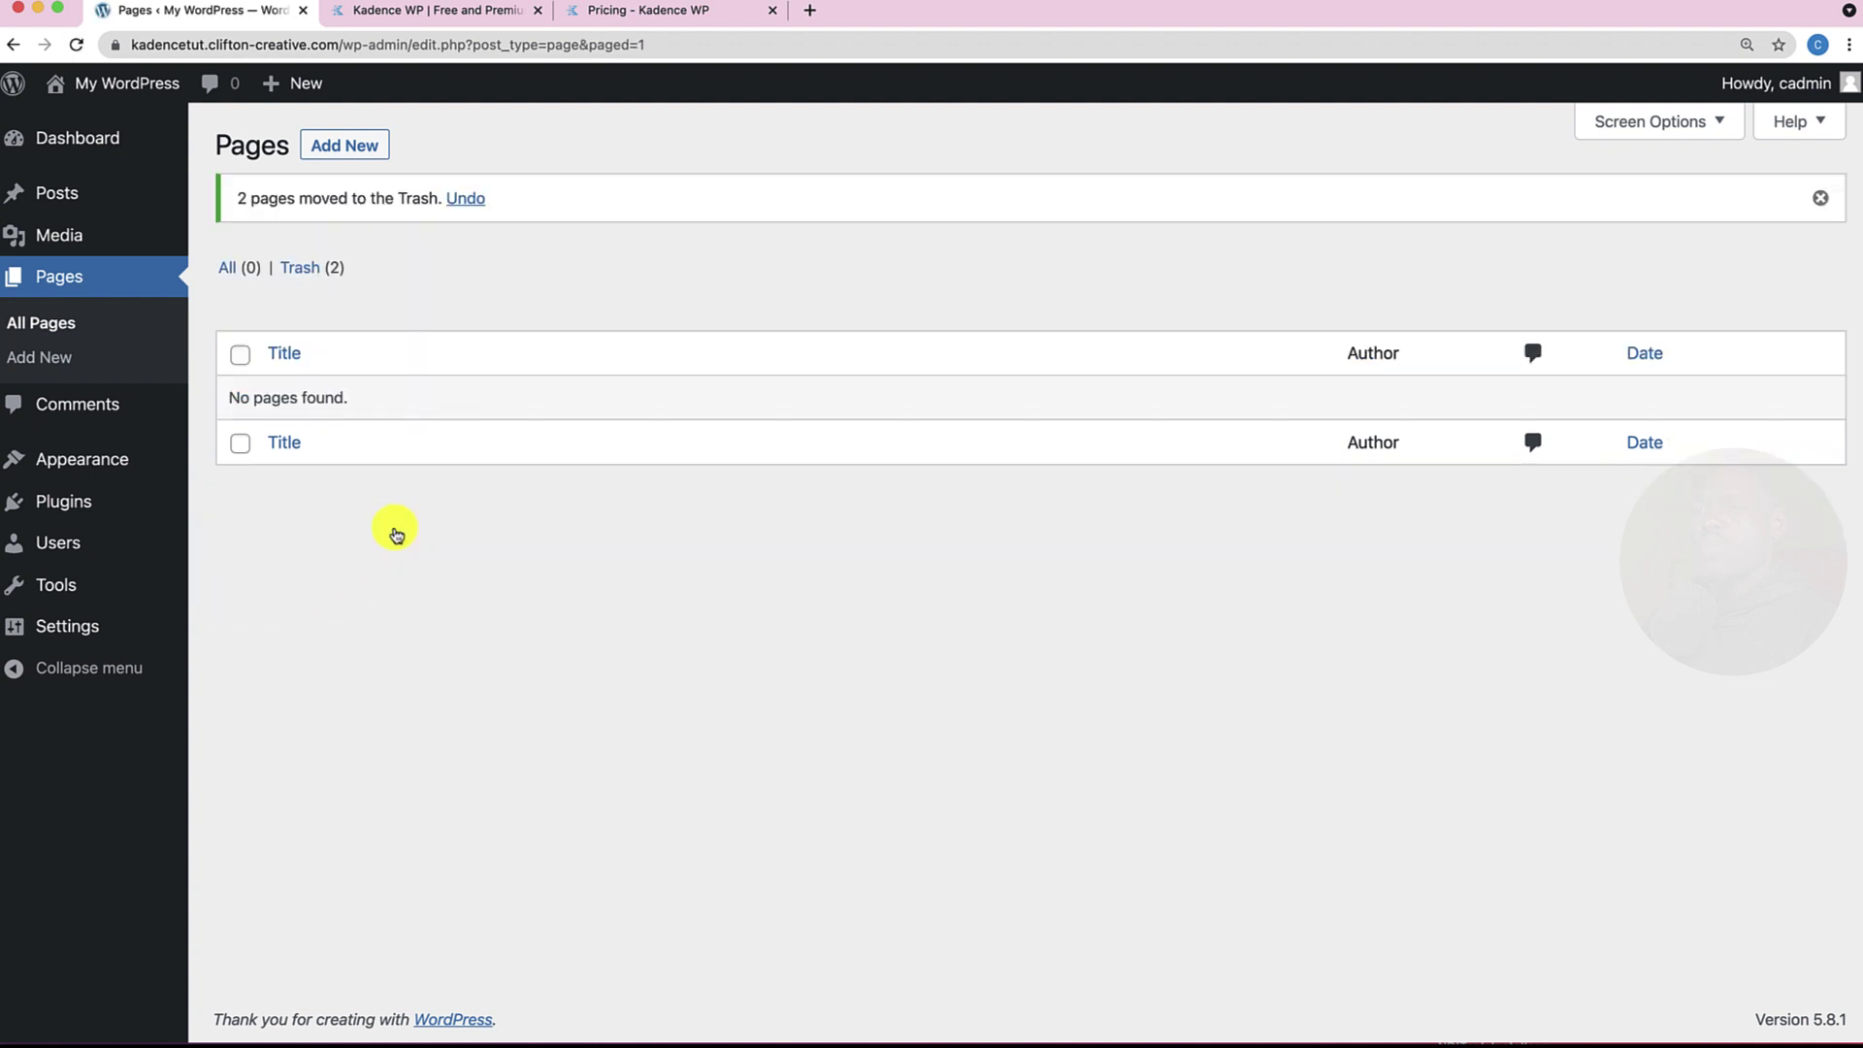
pyautogui.click(300, 267)
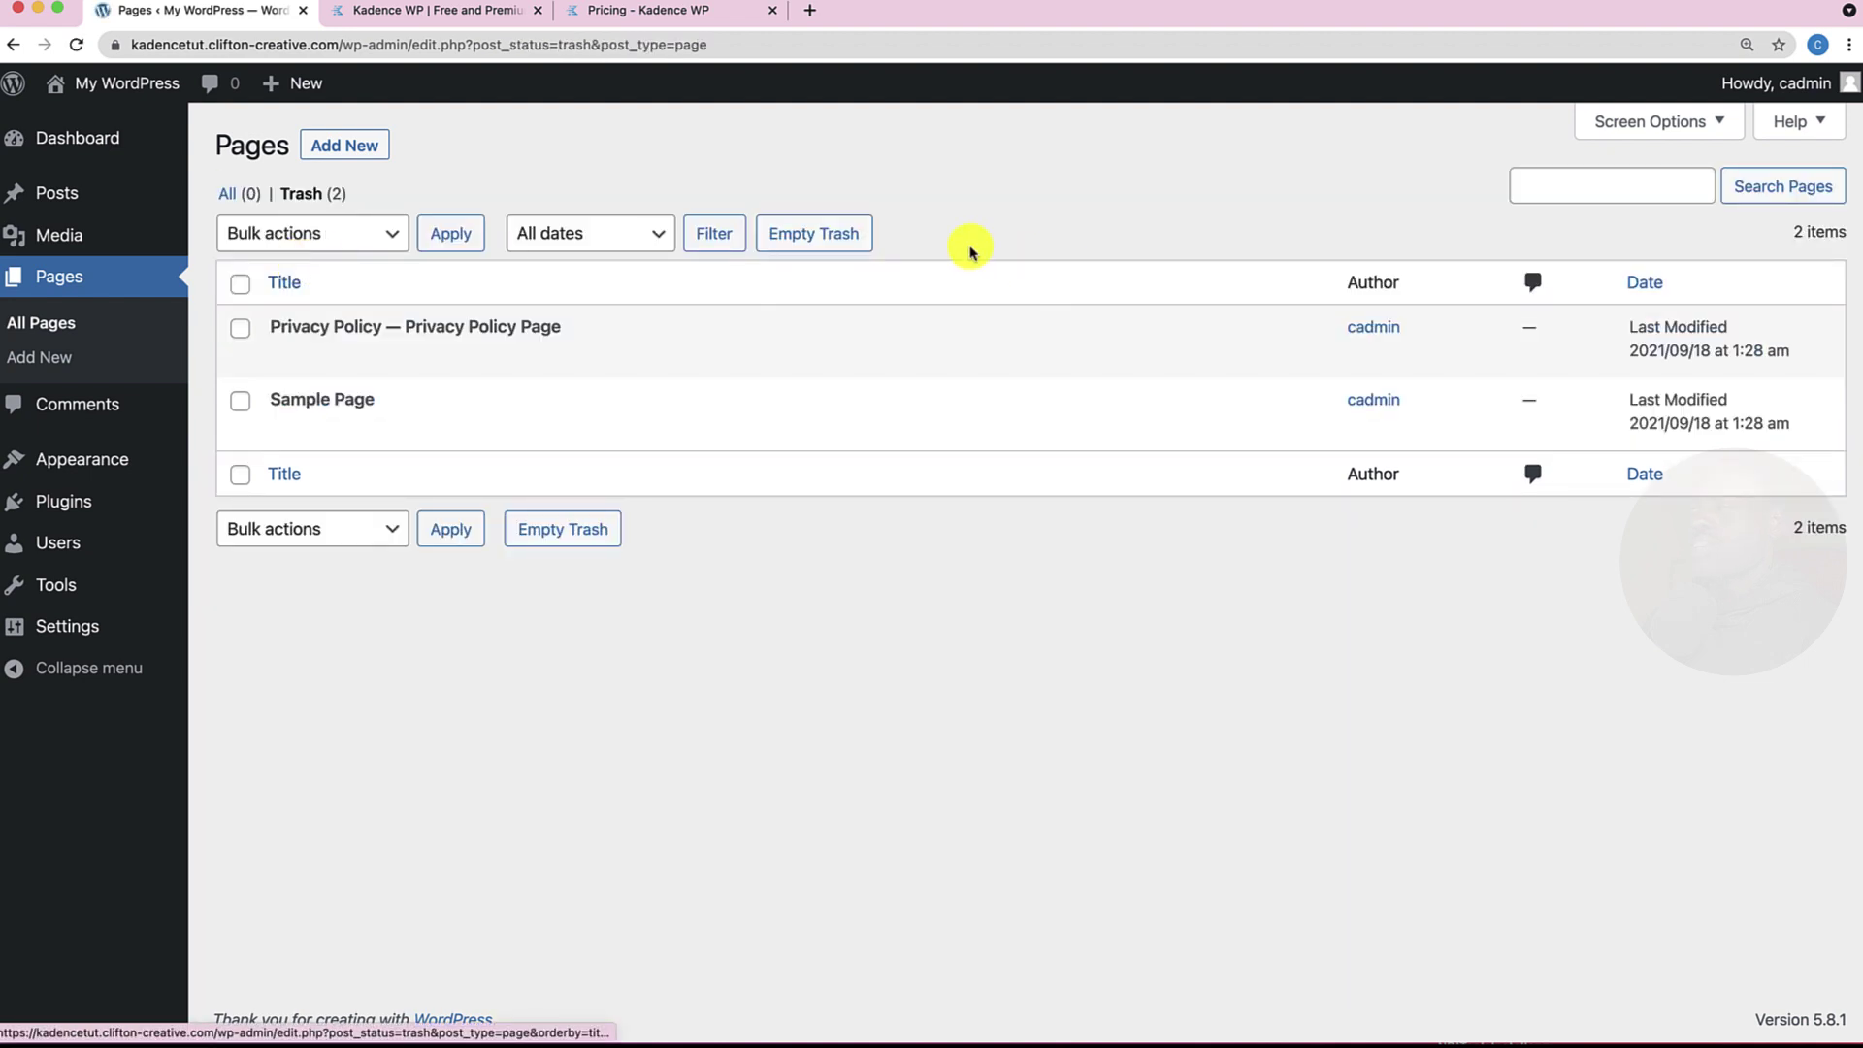
pyautogui.click(832, 236)
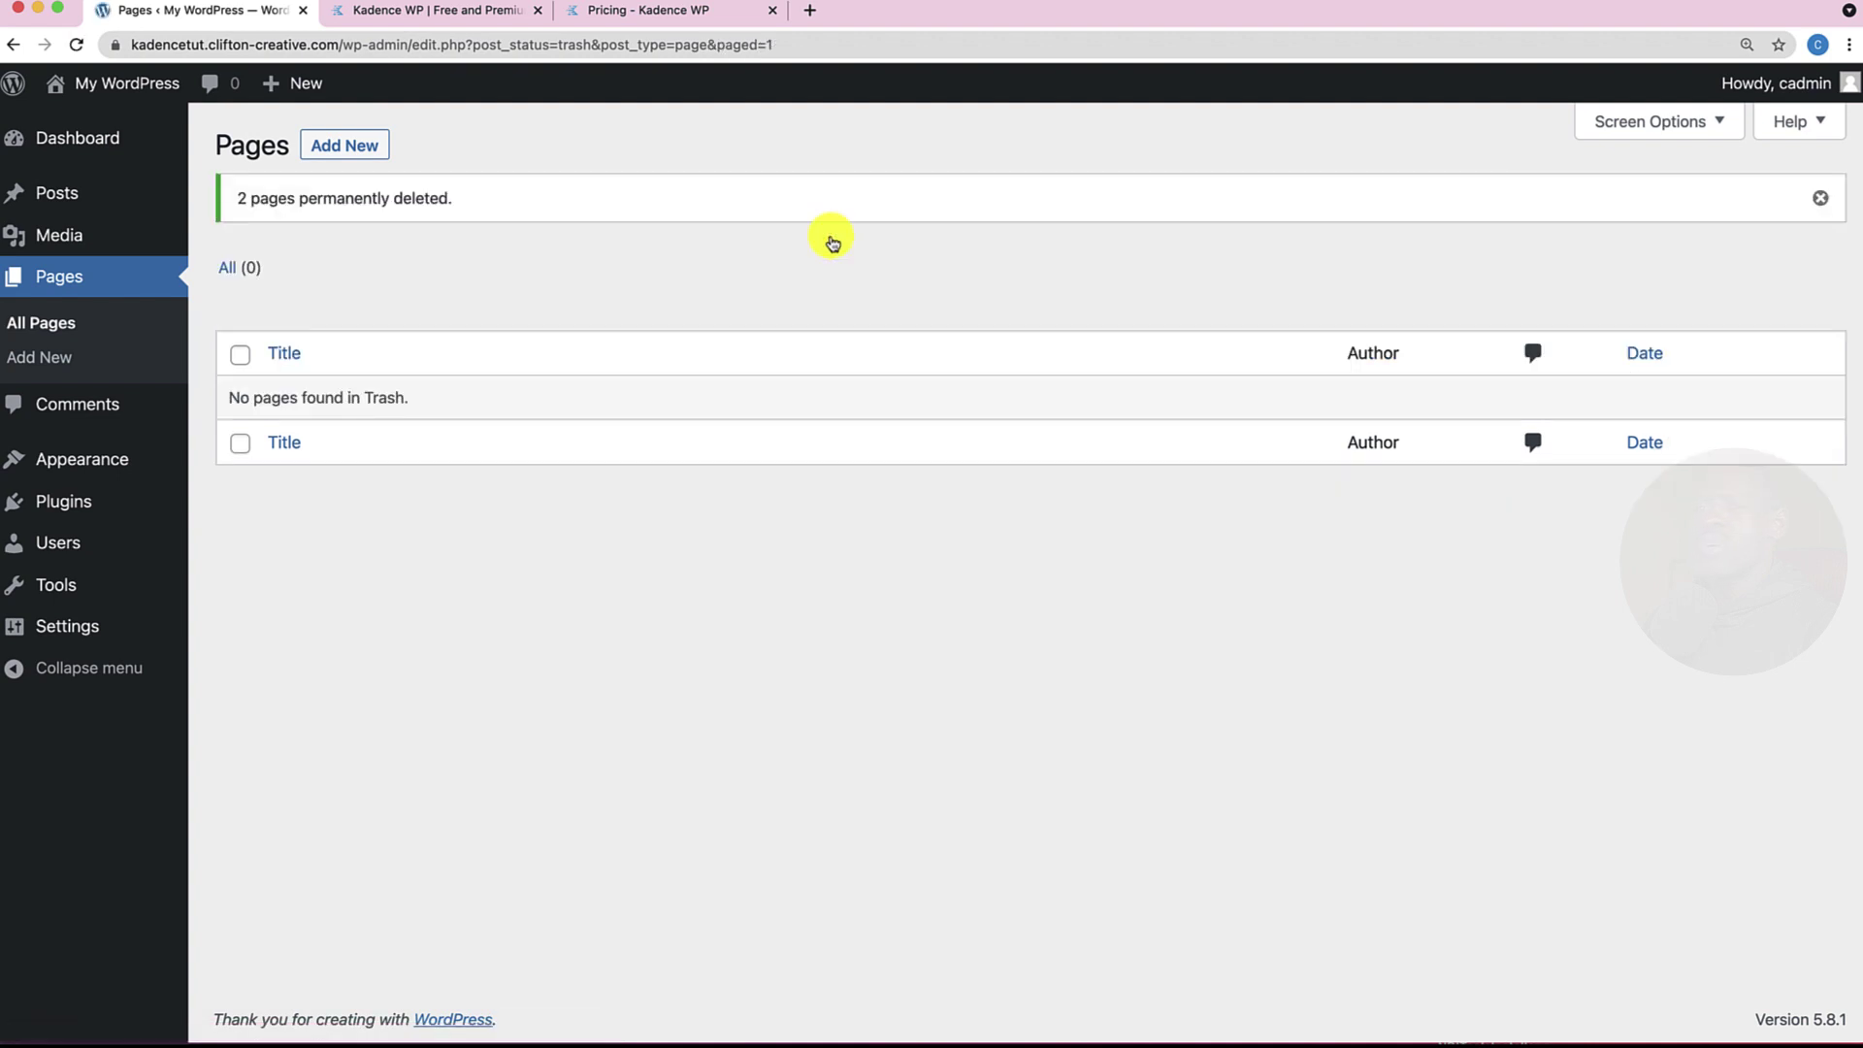
# Set the site title to "Kadence Deep Dive" in the General Settings.
pyautogui.click(110, 632)
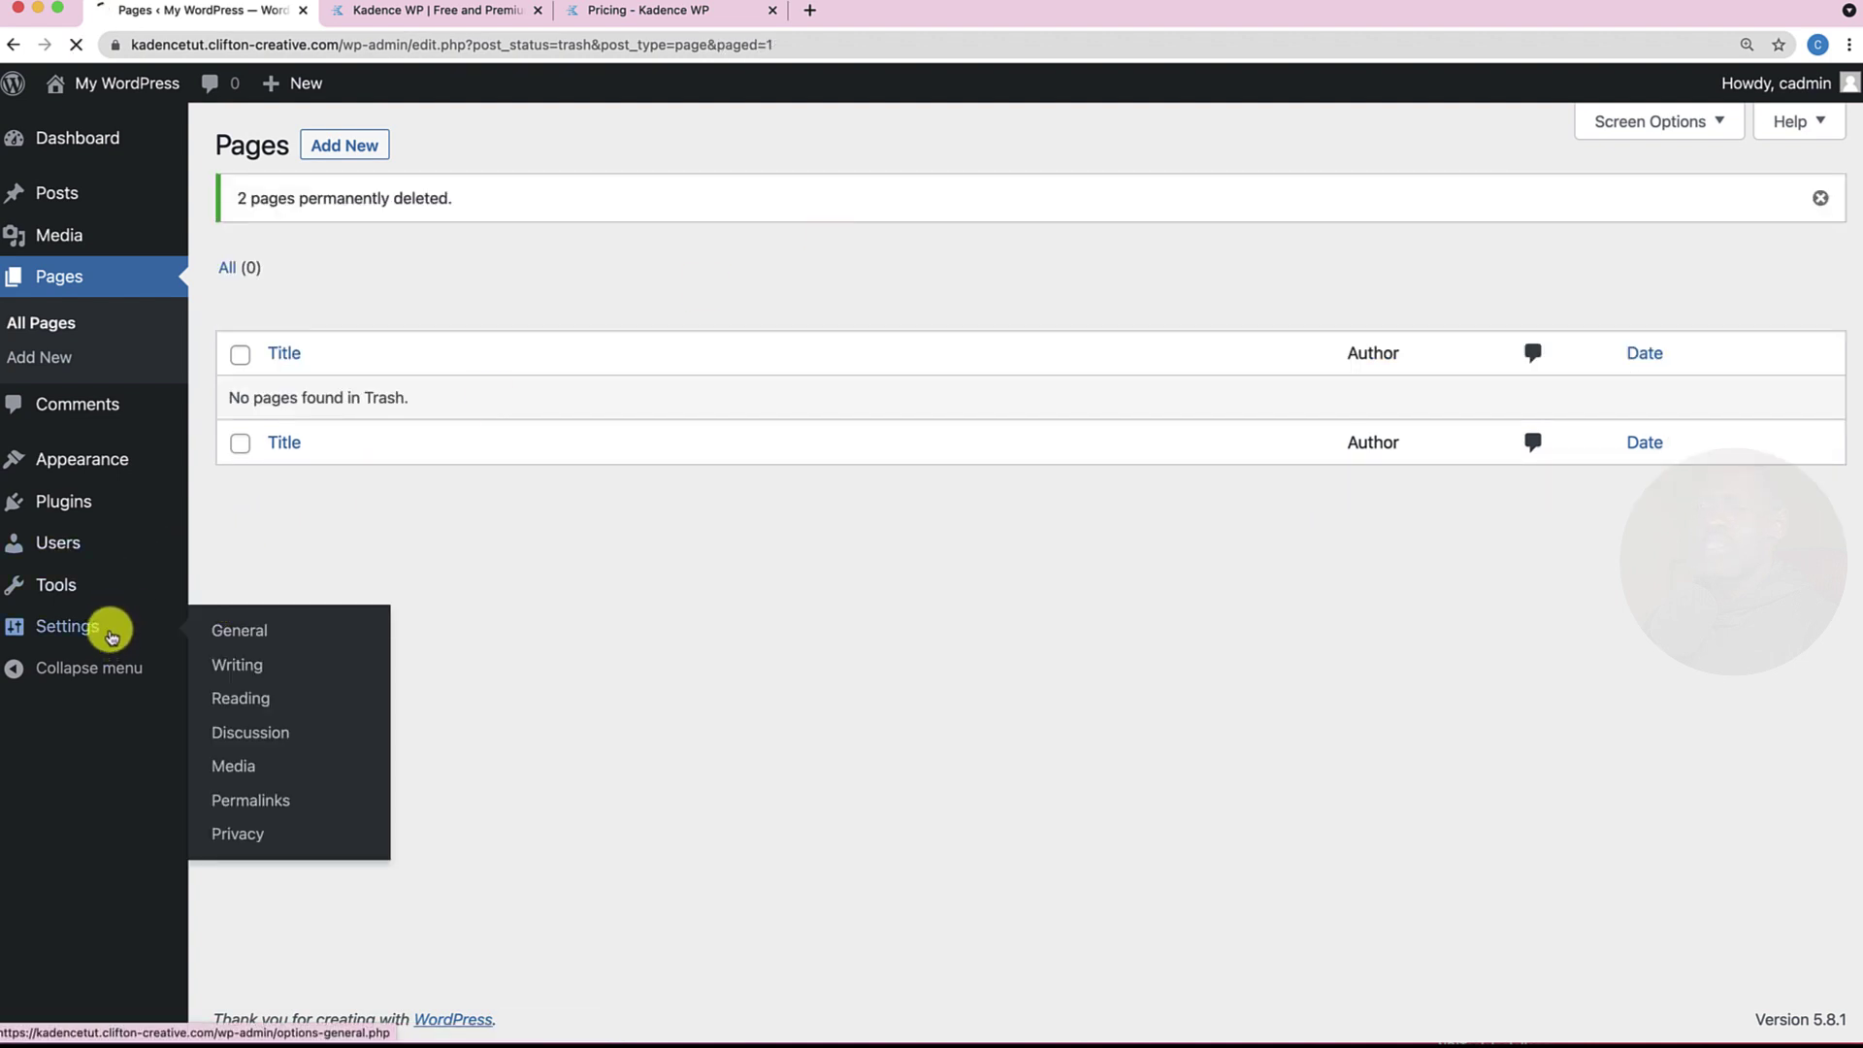
pyautogui.click(647, 223)
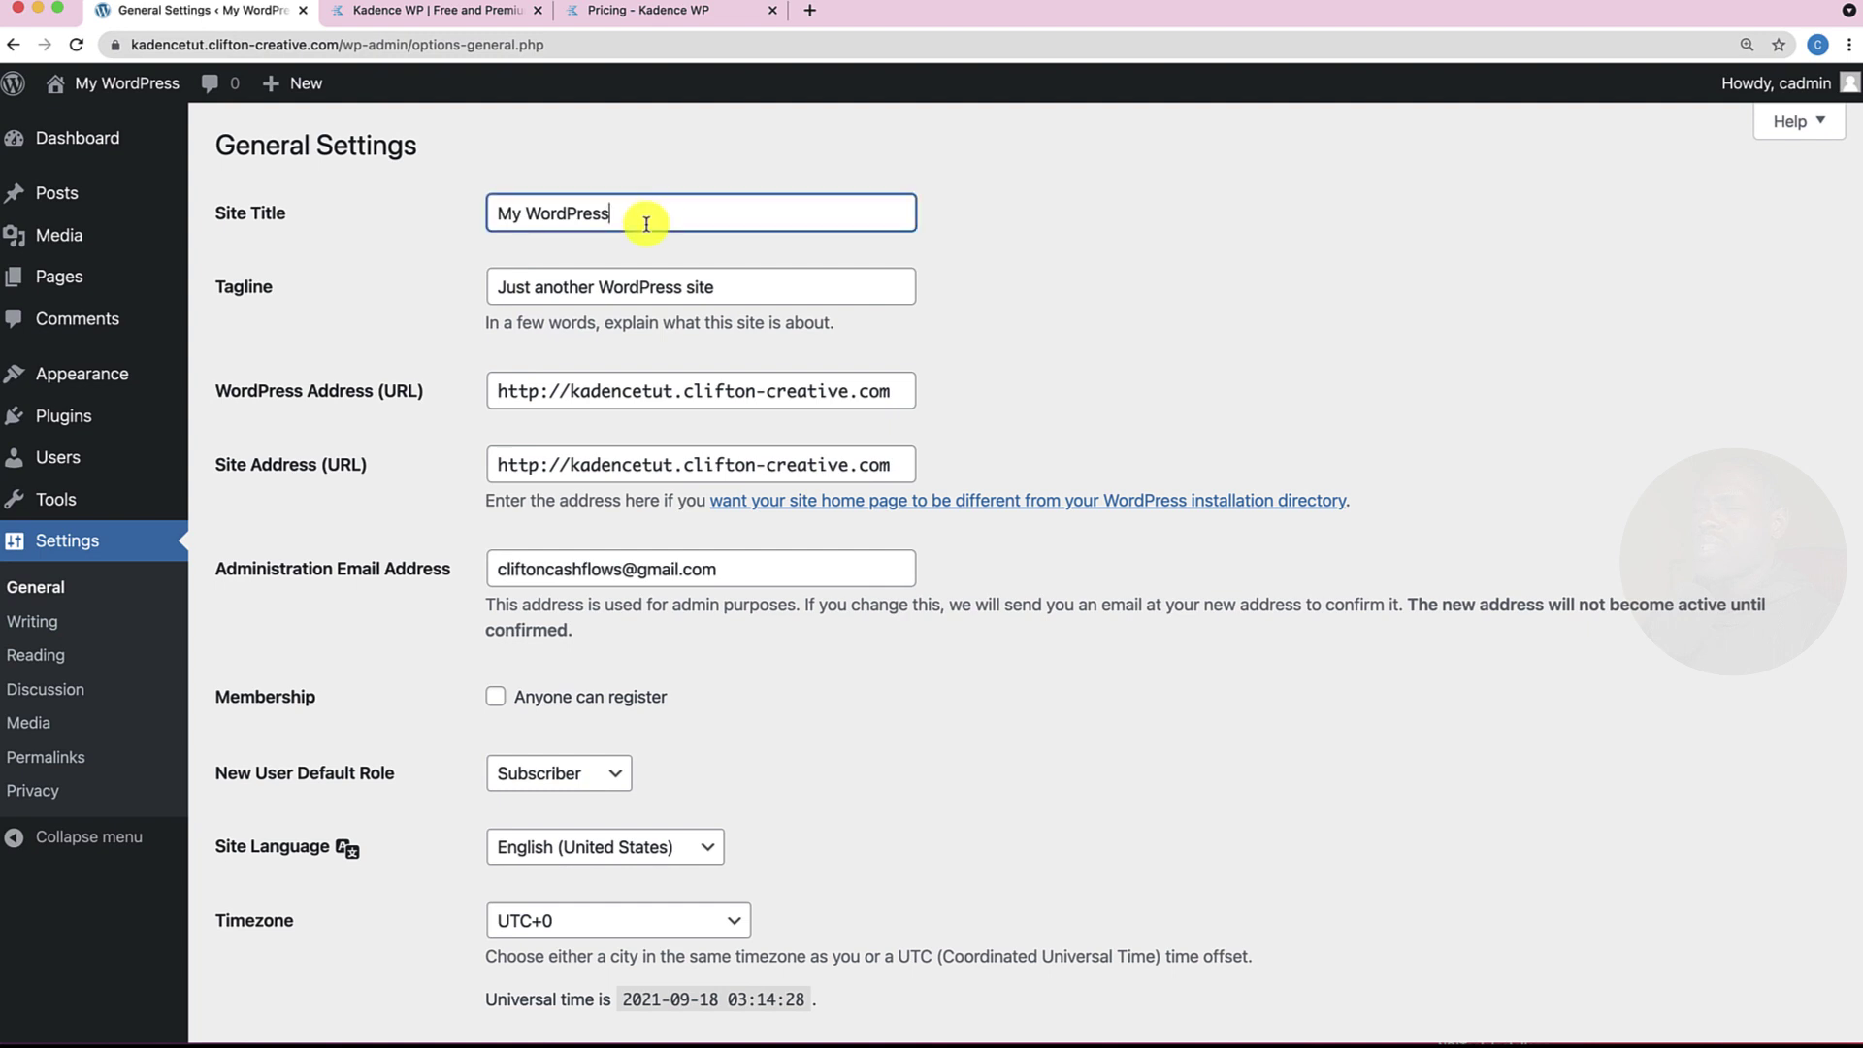
pyautogui.moveTo(647, 223); pyautogui.dragTo(515, 170)
pyautogui.write('Kadence ')
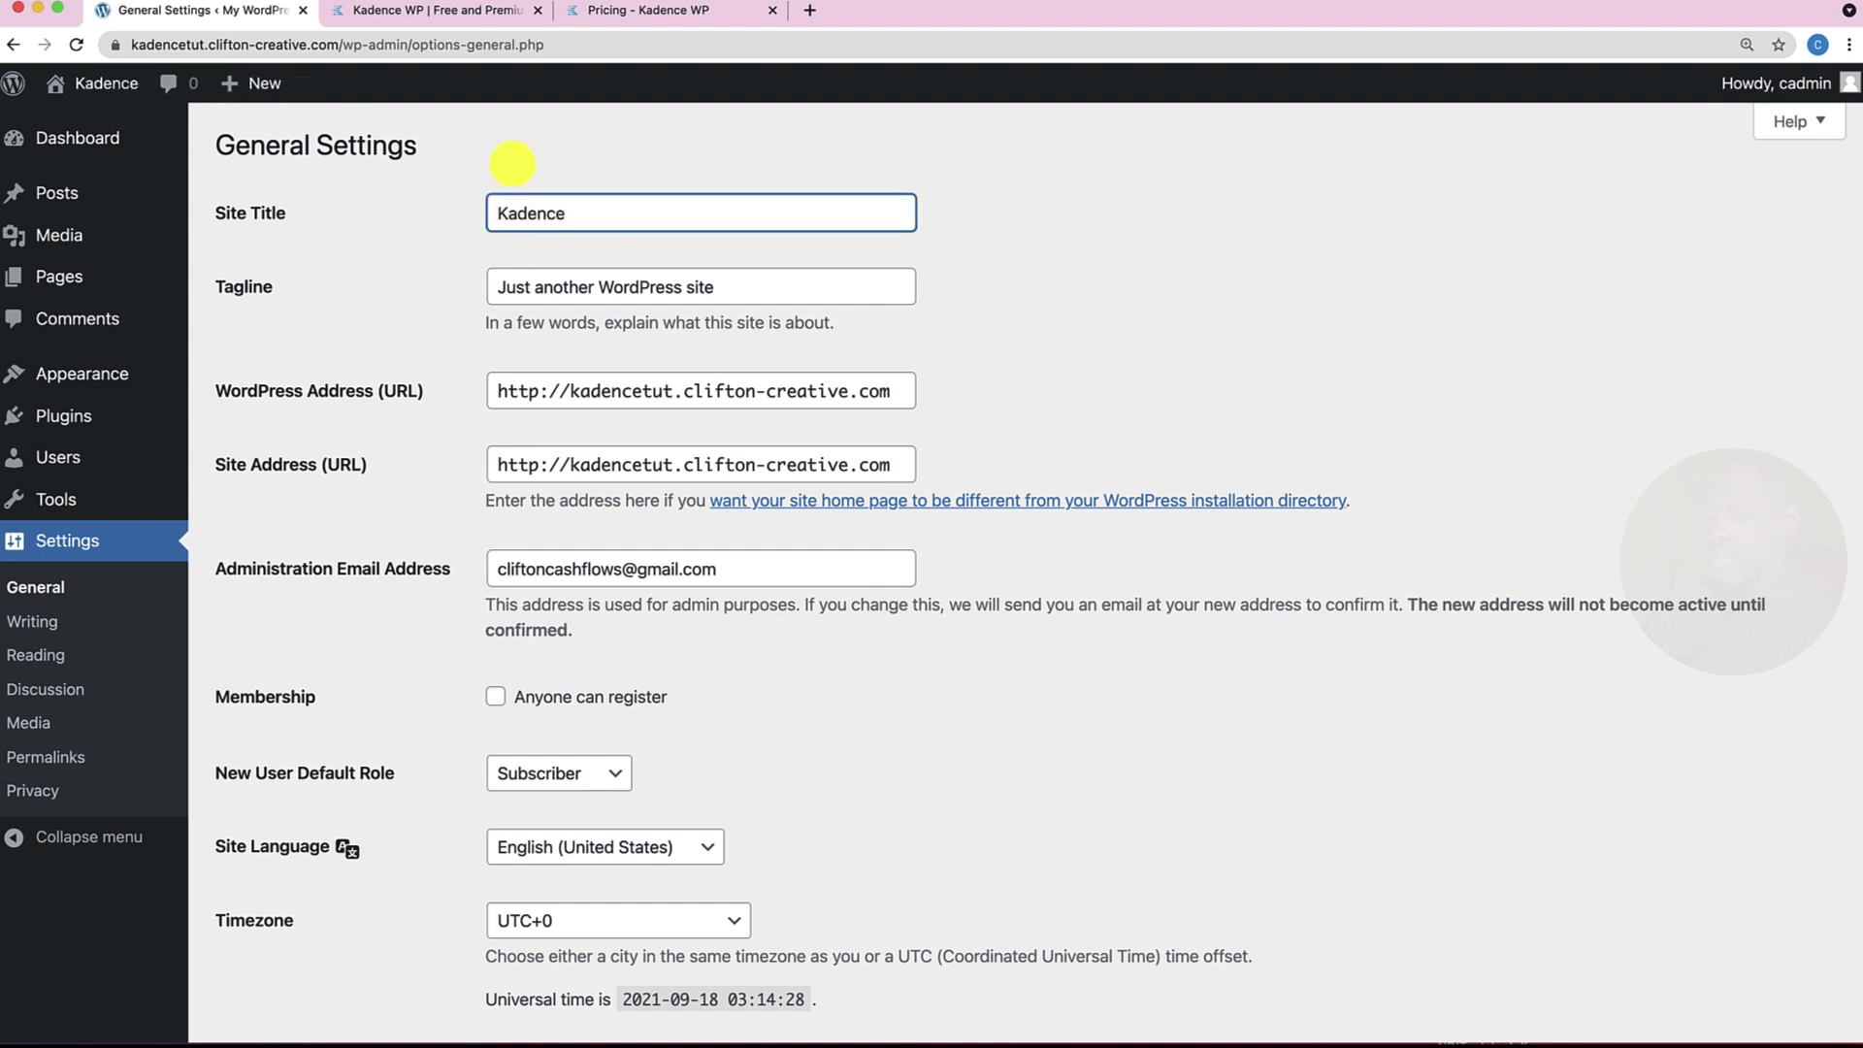
pyautogui.write('Deep Di')
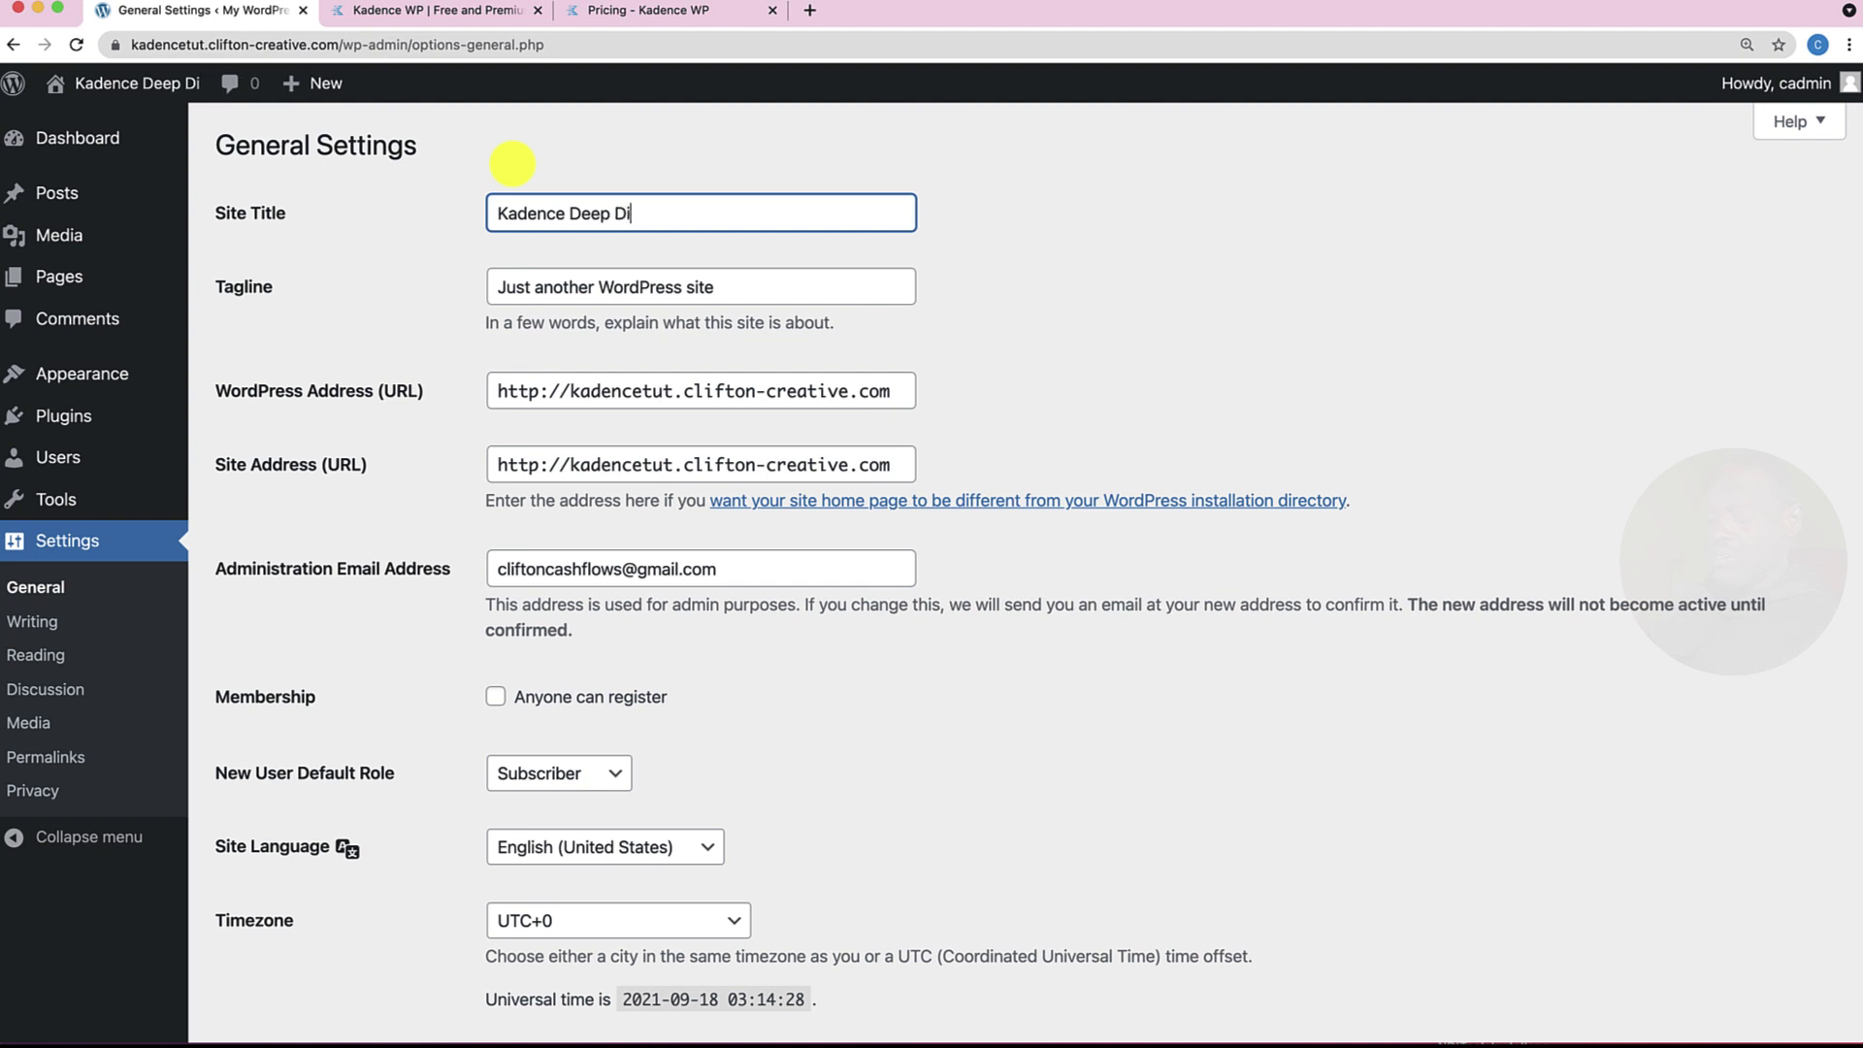
pyautogui.write('ve')
# Replace the site tagline with "The Ultimate Guide to Kadence".
pyautogui.tripleClick(757, 295)
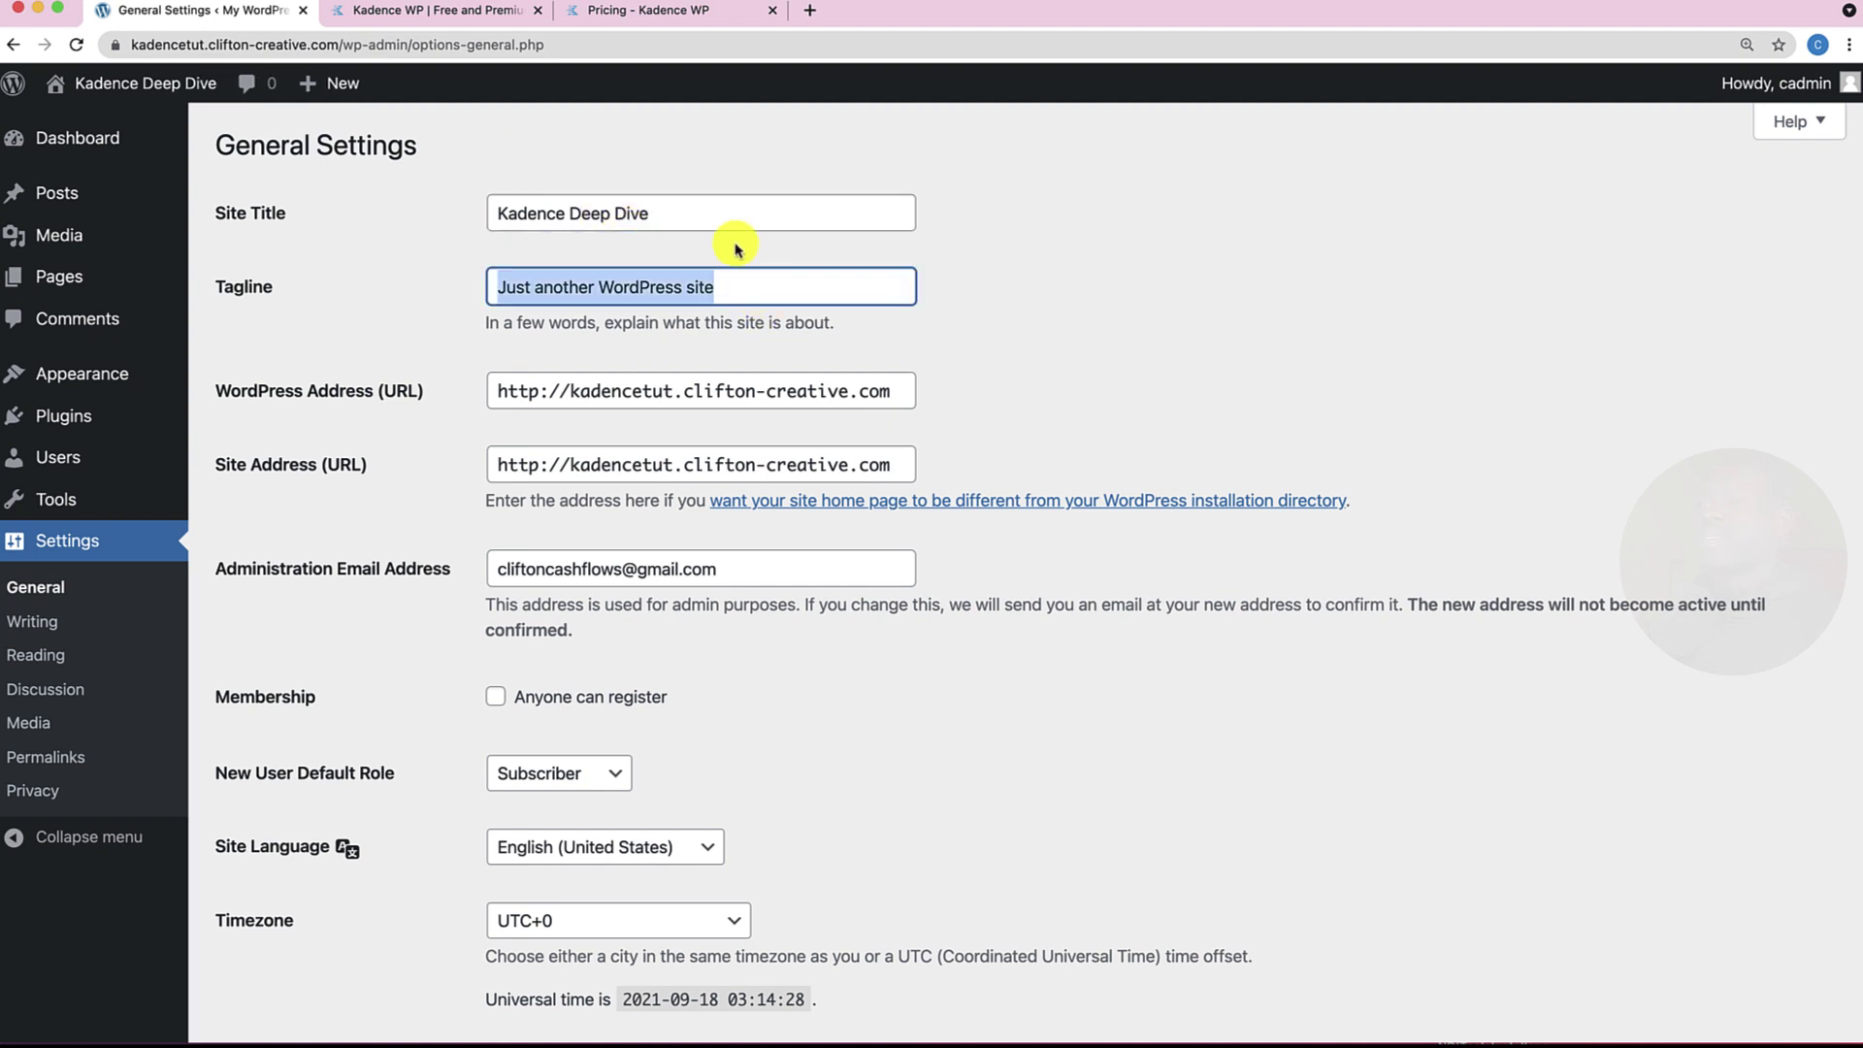
pyautogui.write('The Ul')
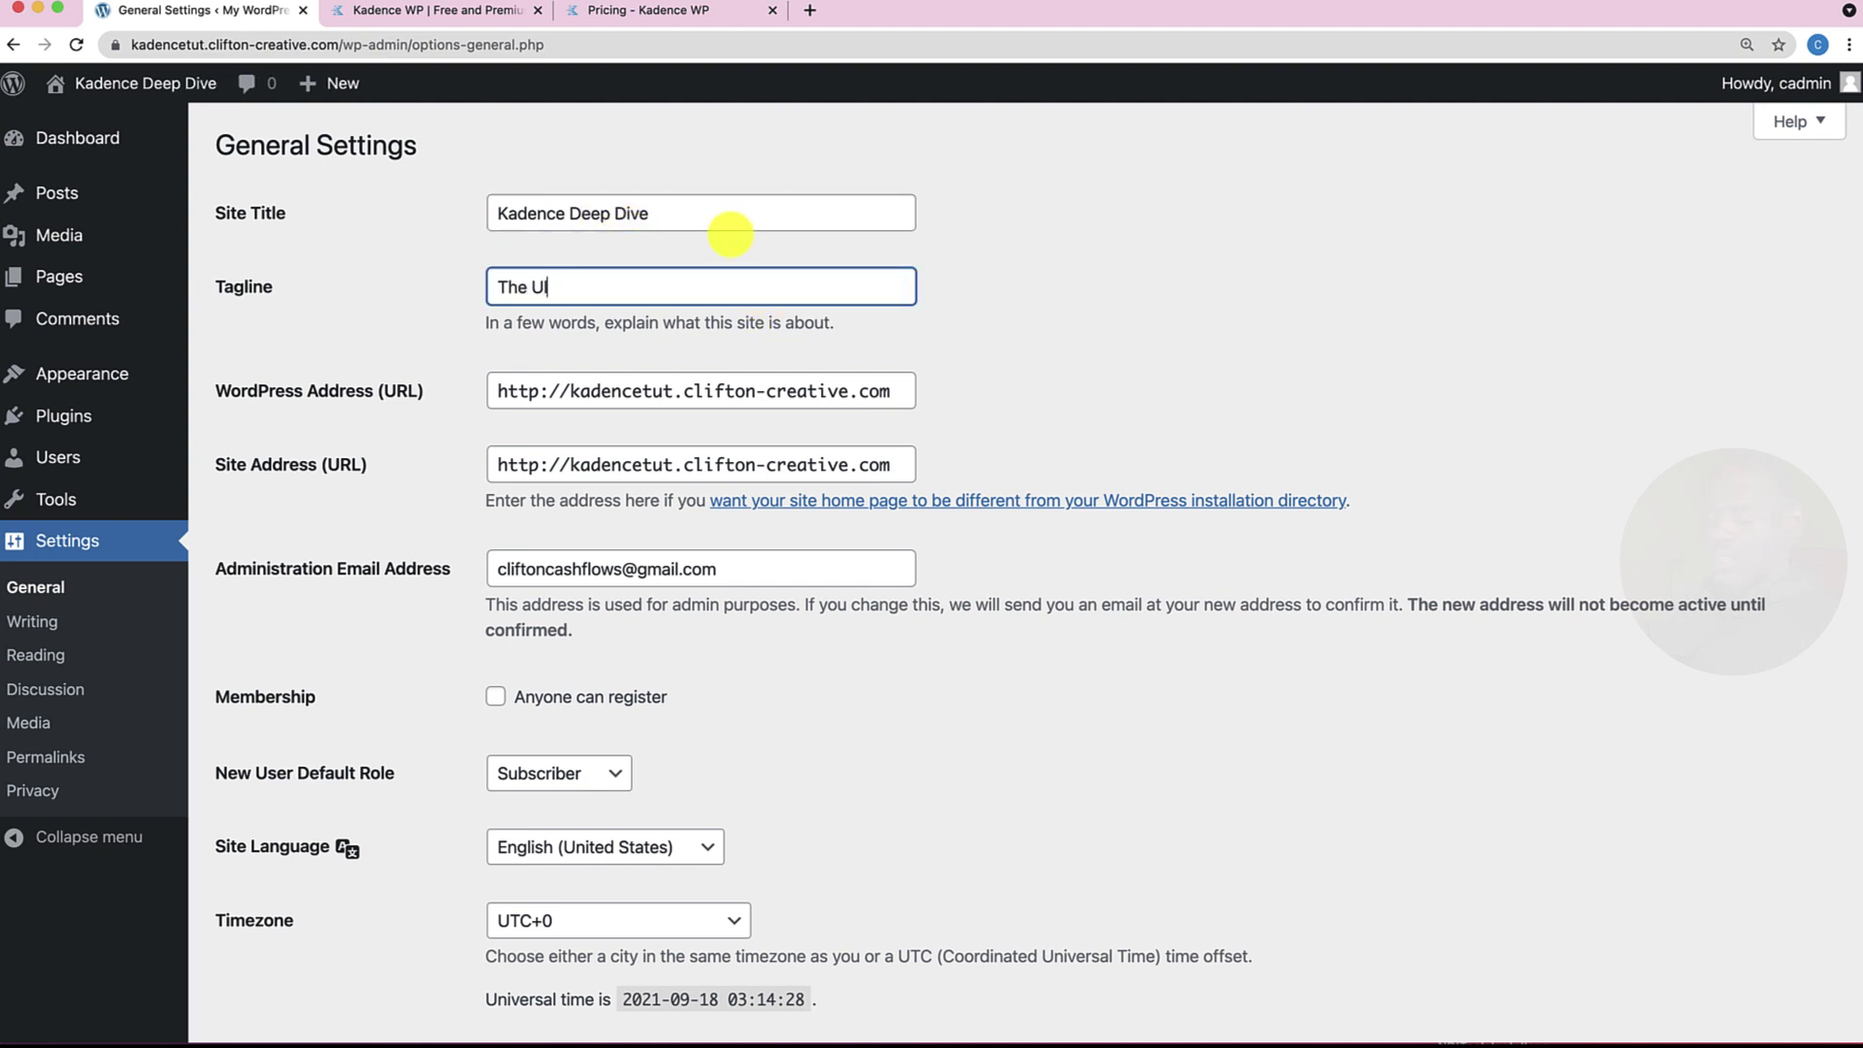
pyautogui.write('timate Guide to Kadence')
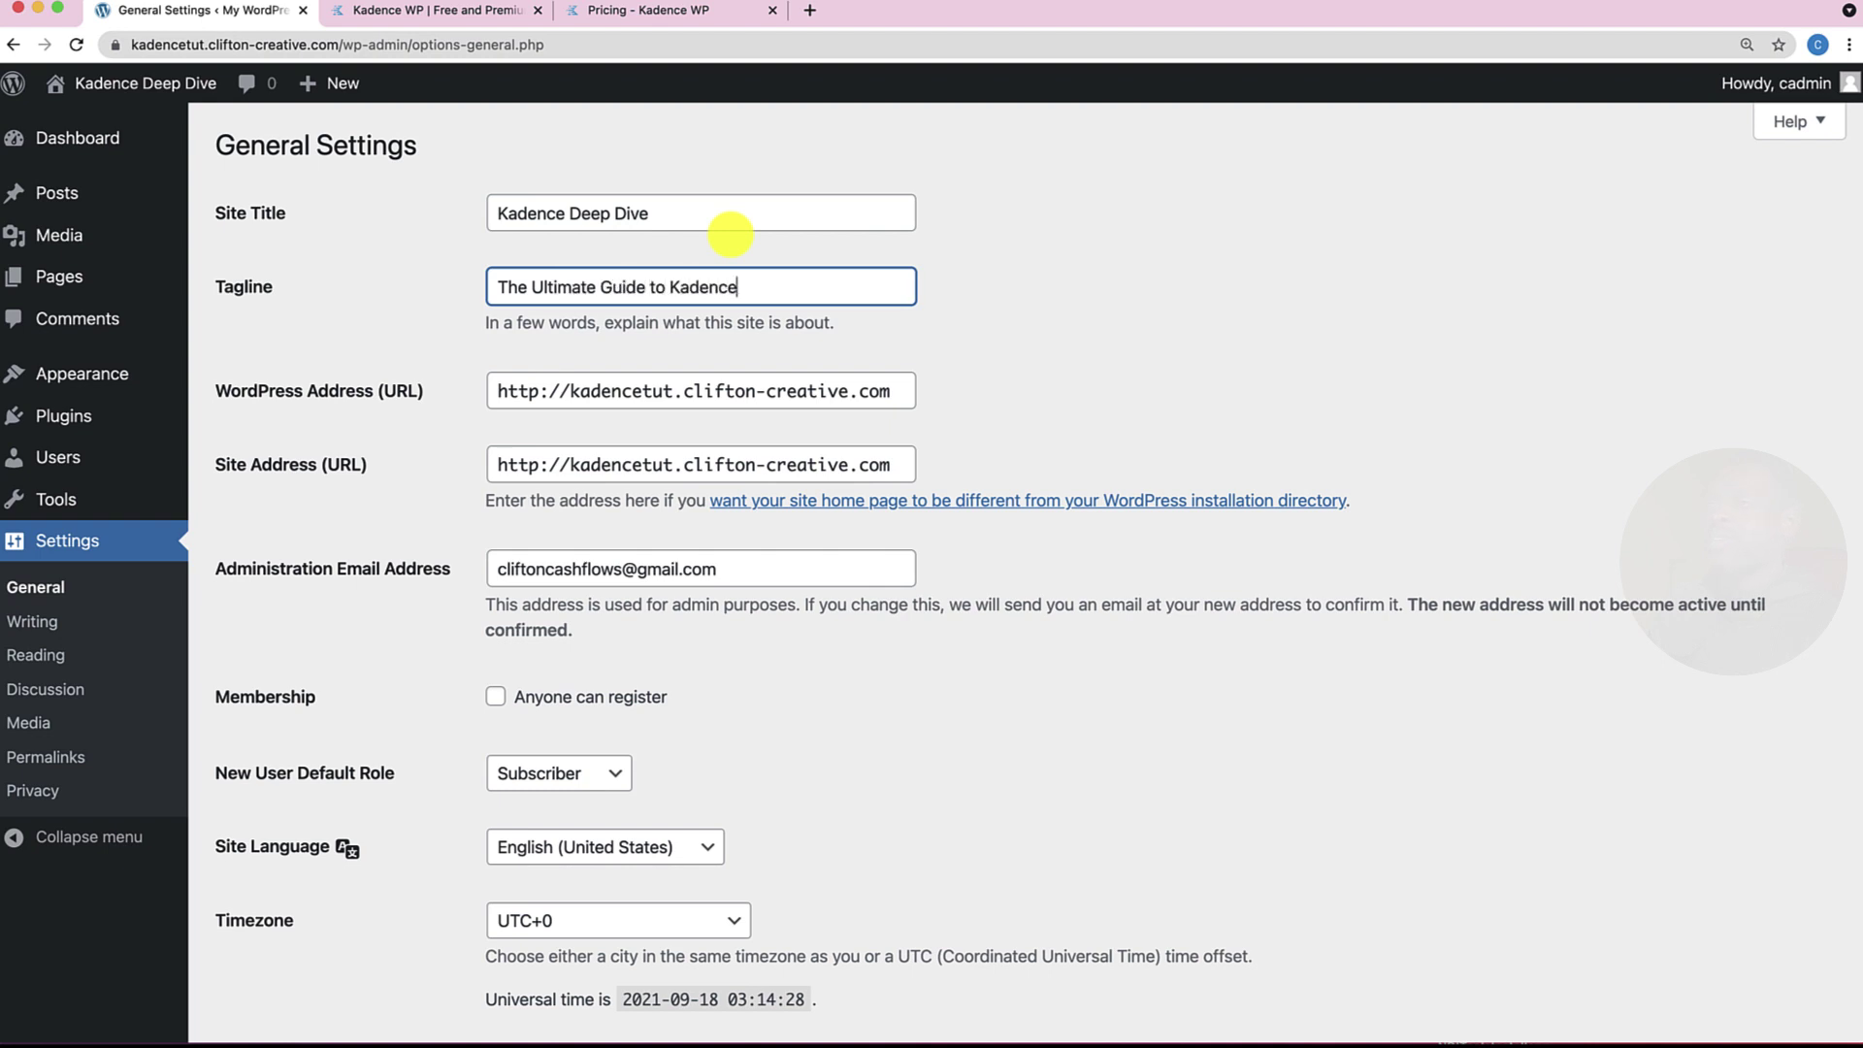
# Set the site timezone to Los Angeles and save the general settings.
pyautogui.scroll(-3, 686, 536)
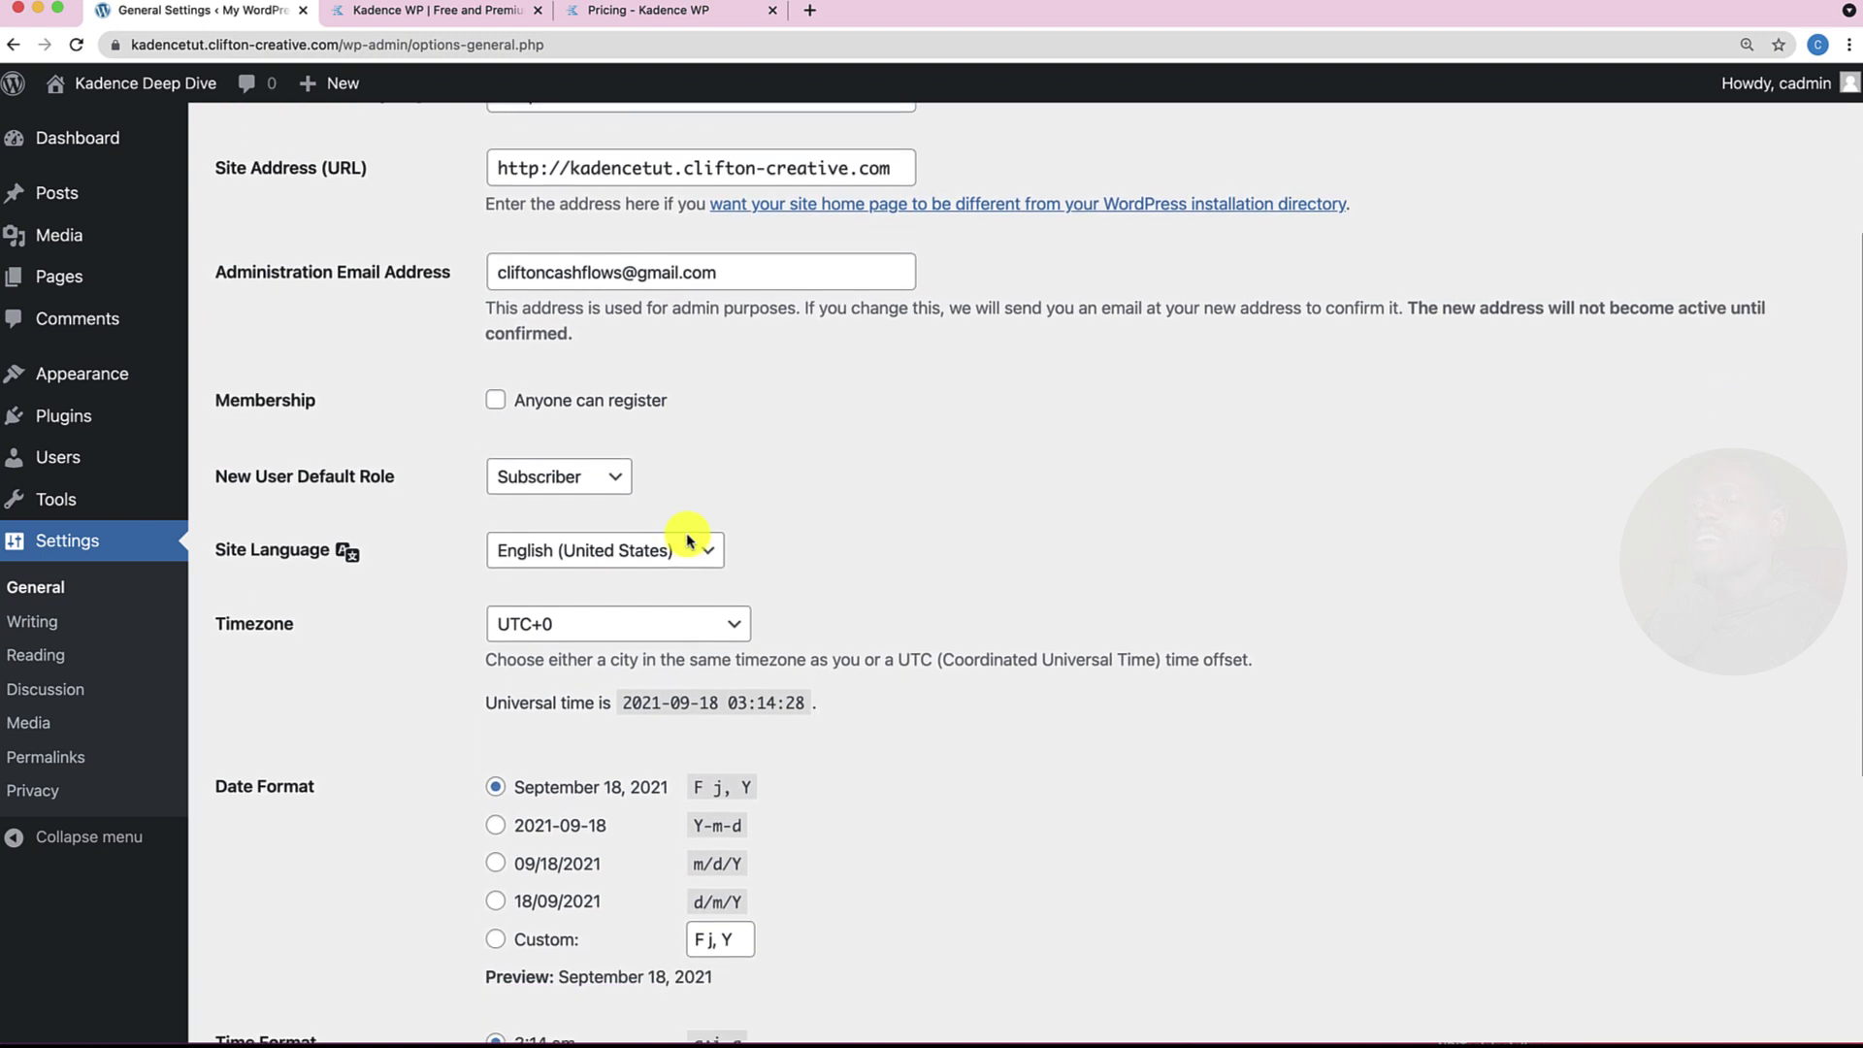
pyautogui.scroll(-2, 687, 540)
pyautogui.click(666, 535)
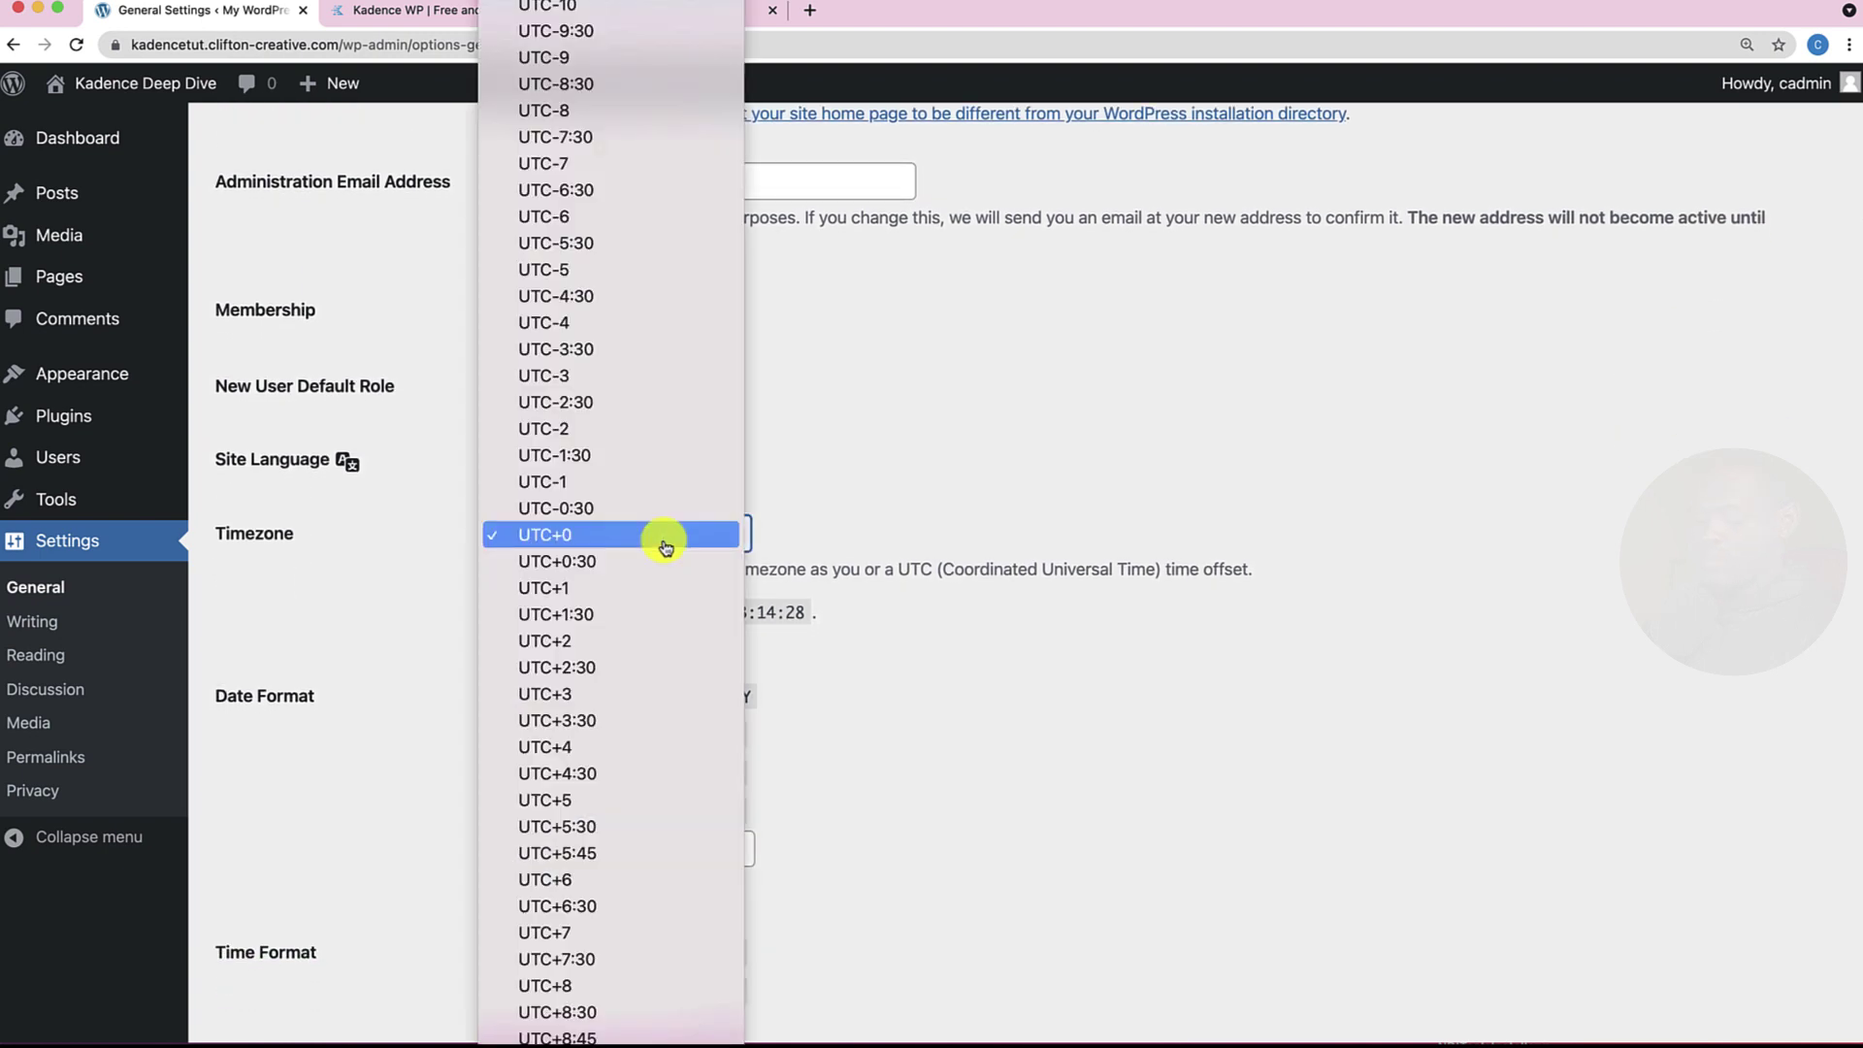
pyautogui.scroll(20, 665, 543)
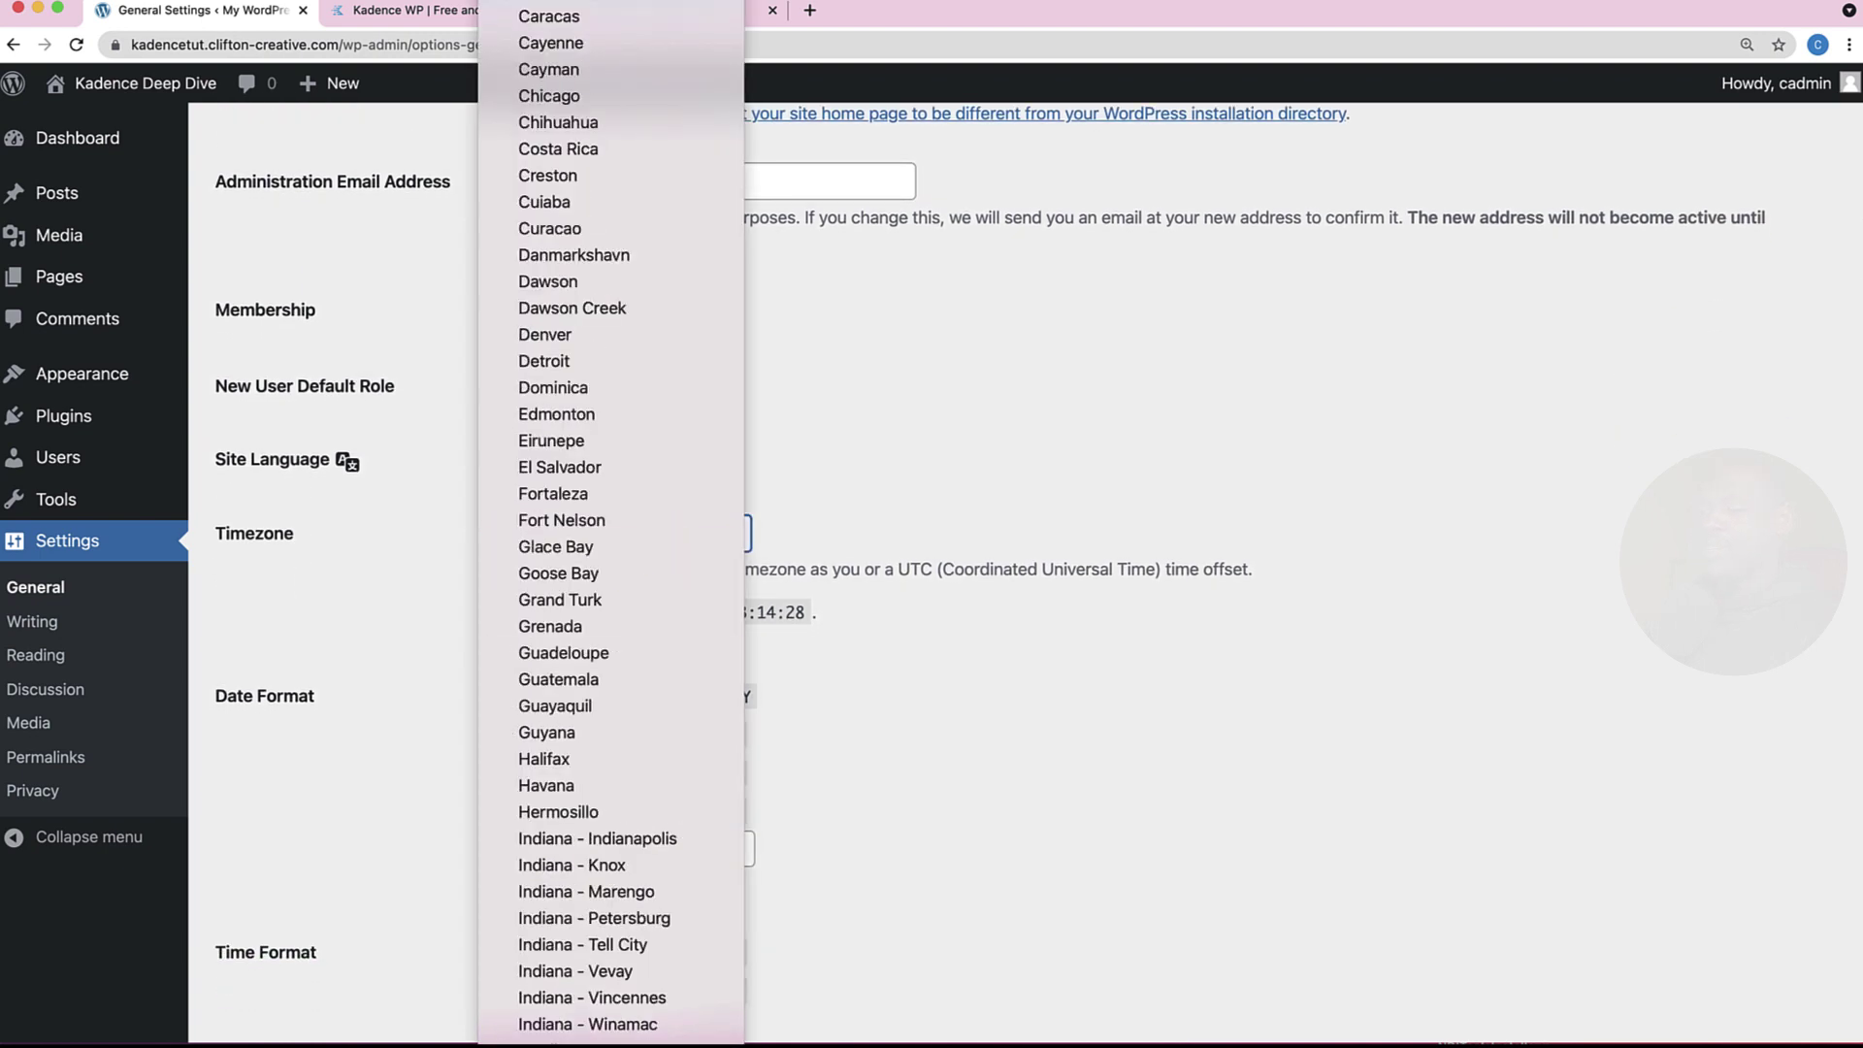
pyautogui.click(695, 1036)
pyautogui.scroll(-4, 704, 854)
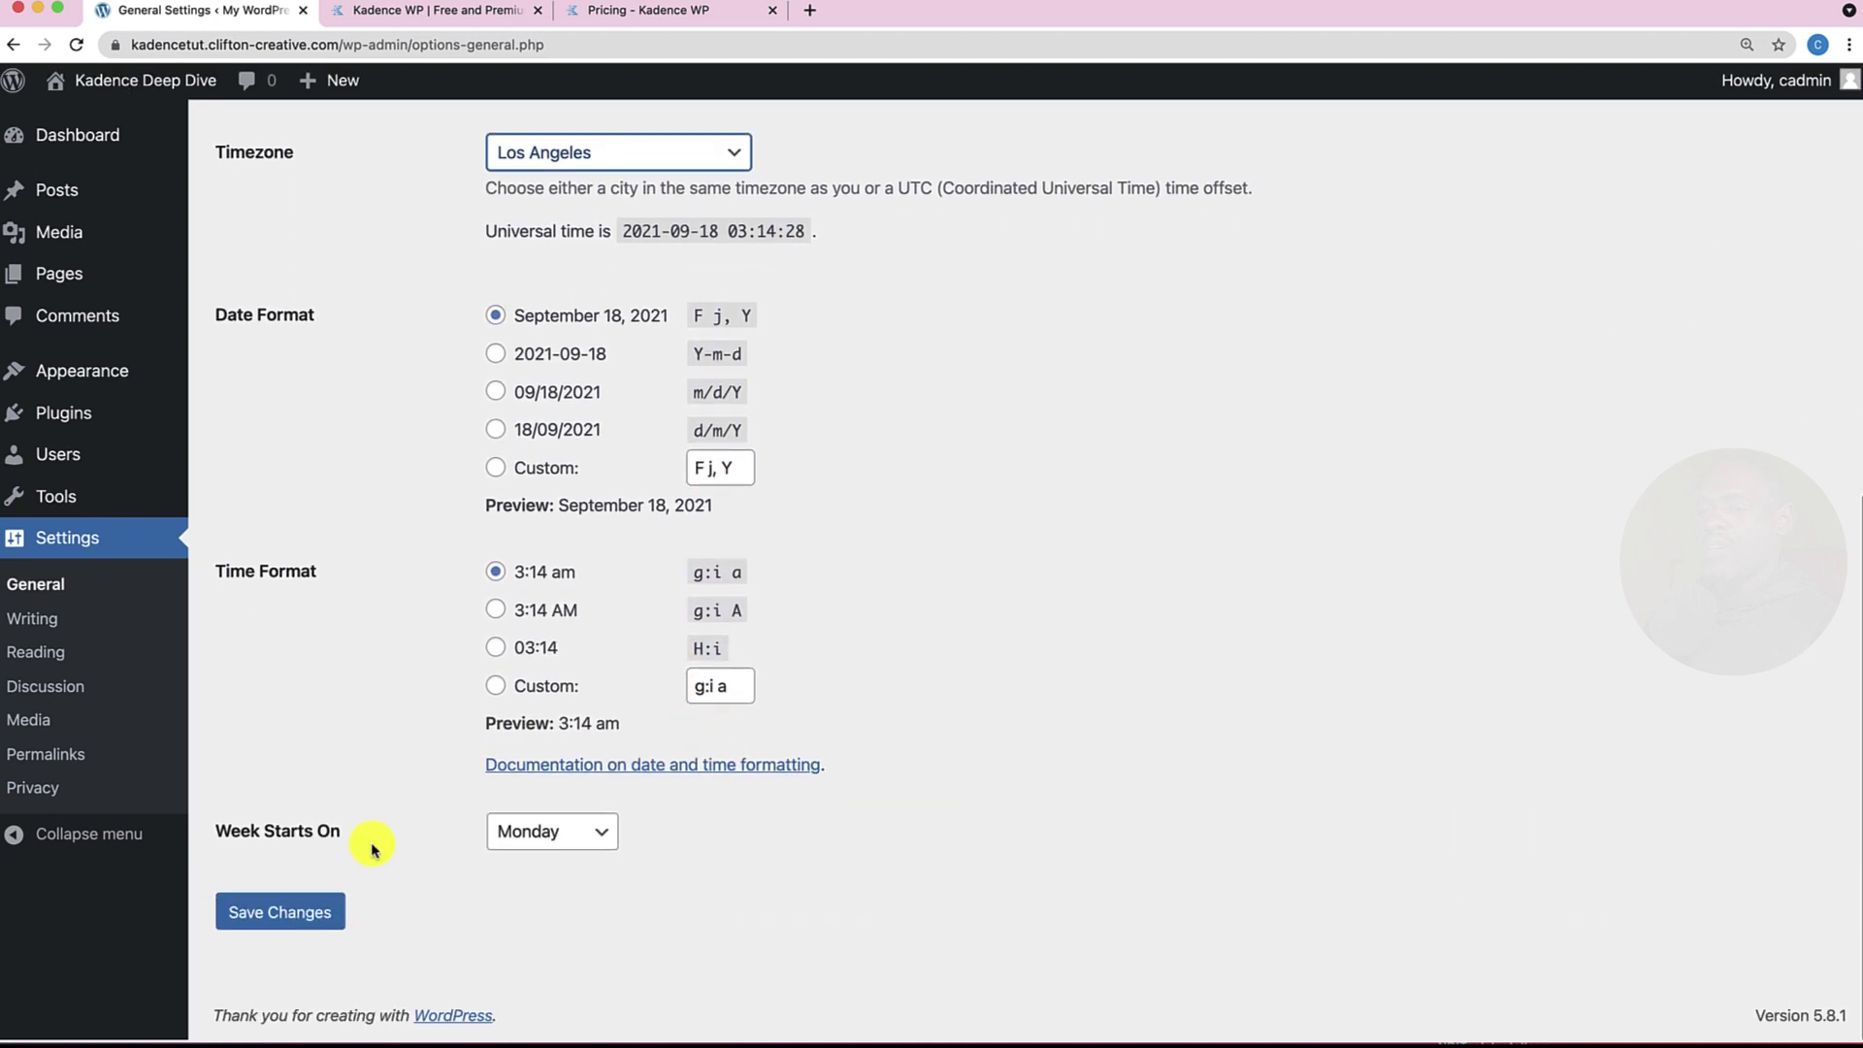
pyautogui.click(264, 912)
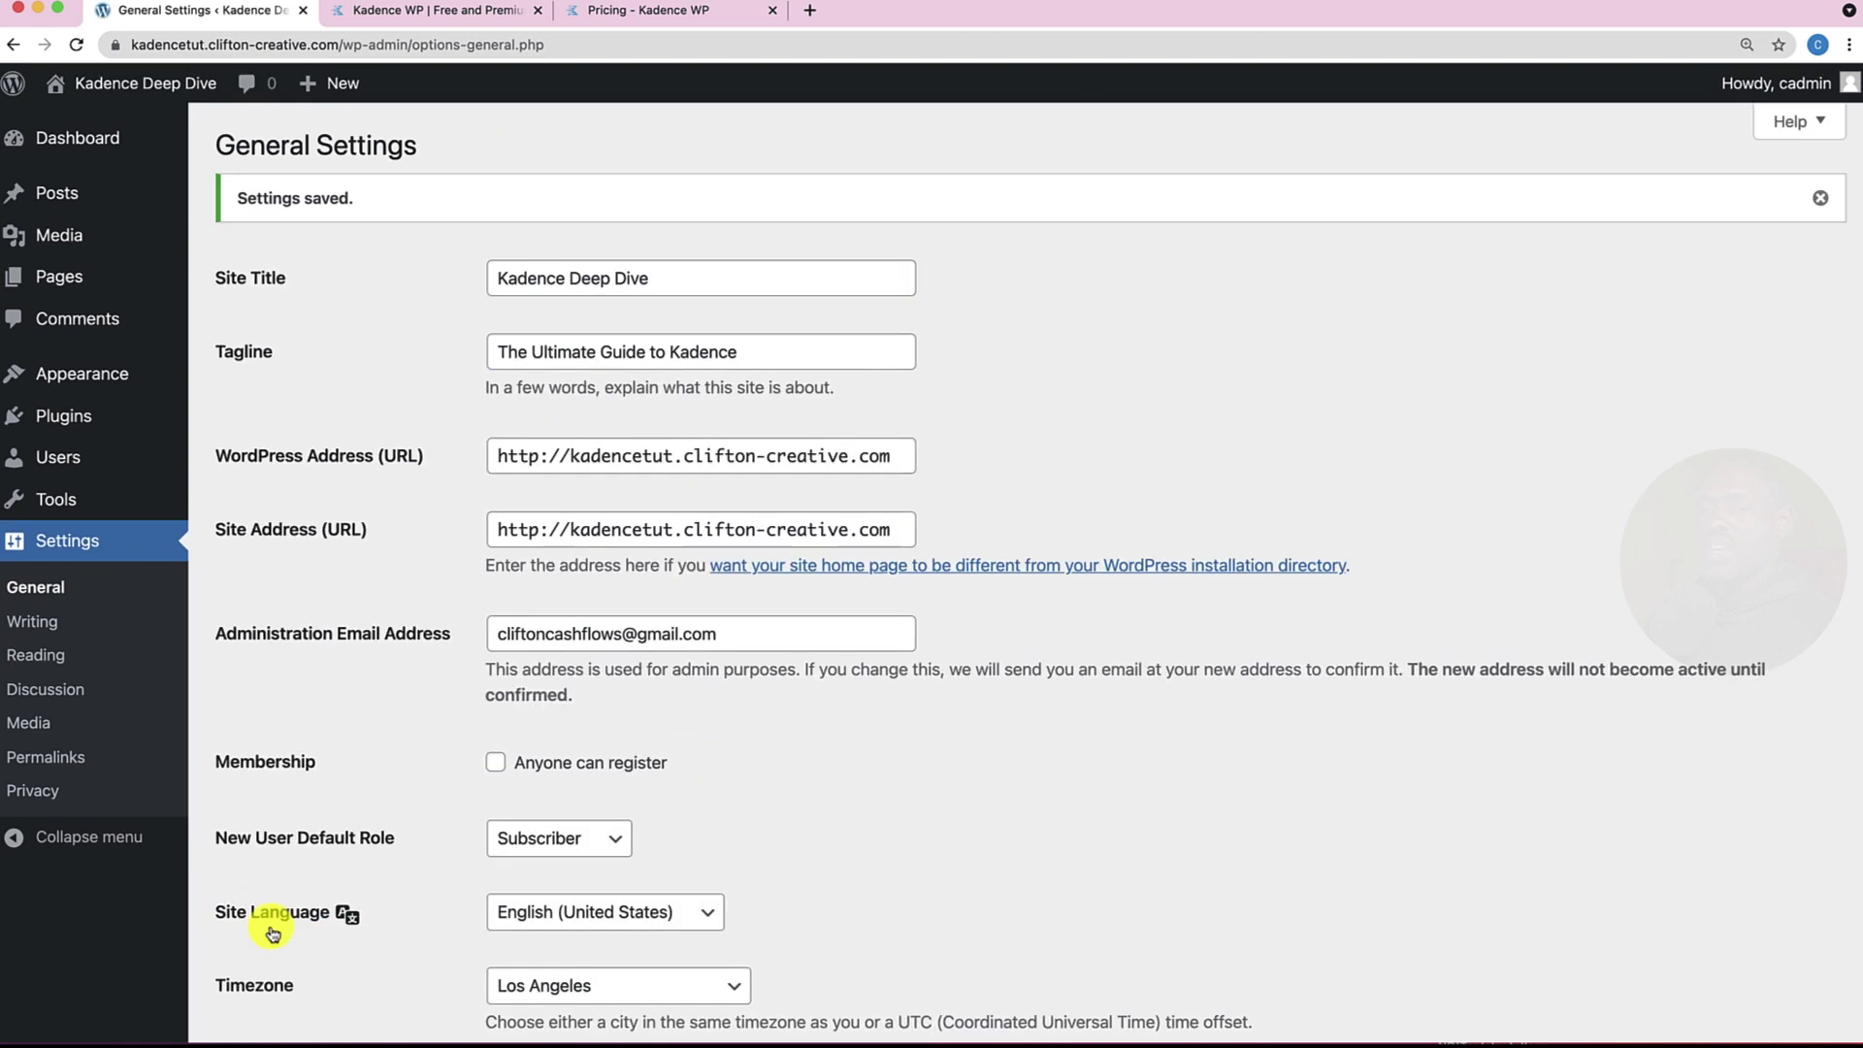
# Review the Post name URL structure in the permalink settings and save it as the permalink format.
pyautogui.click(42, 755)
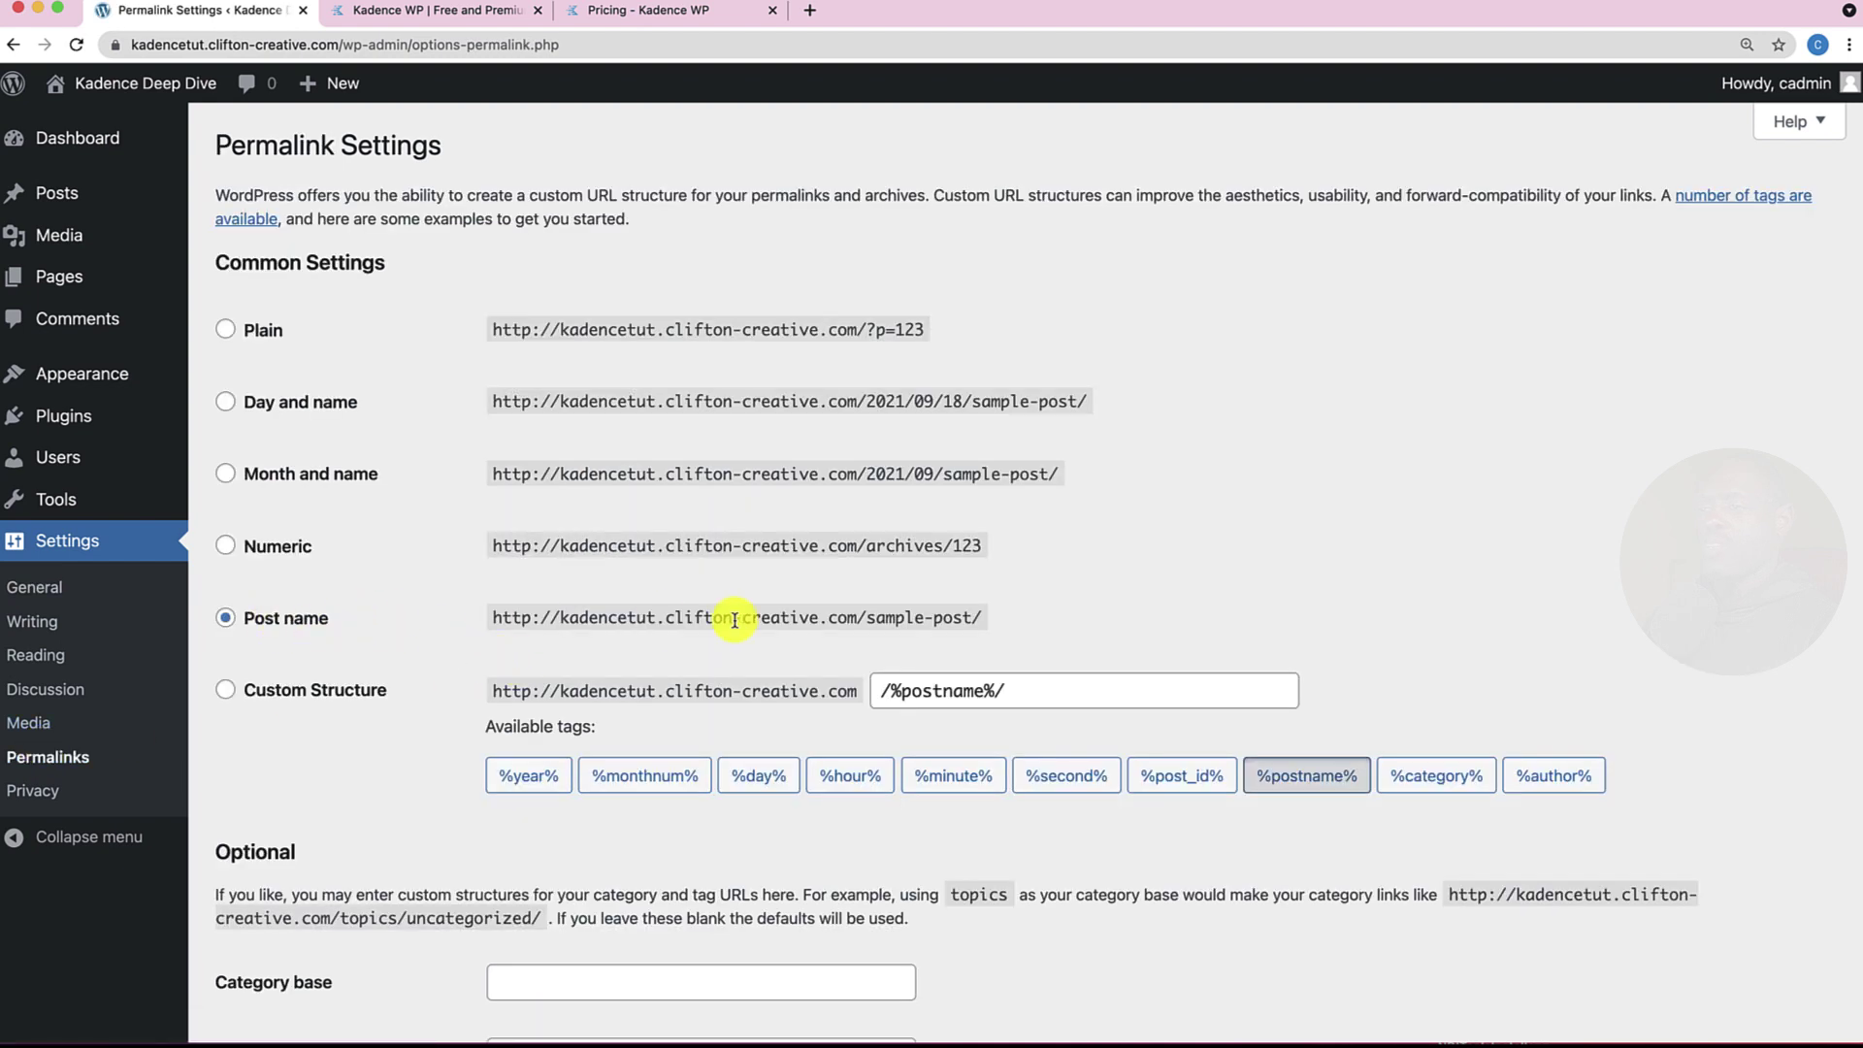
pyautogui.moveTo(491, 618); pyautogui.dragTo(1000, 622)
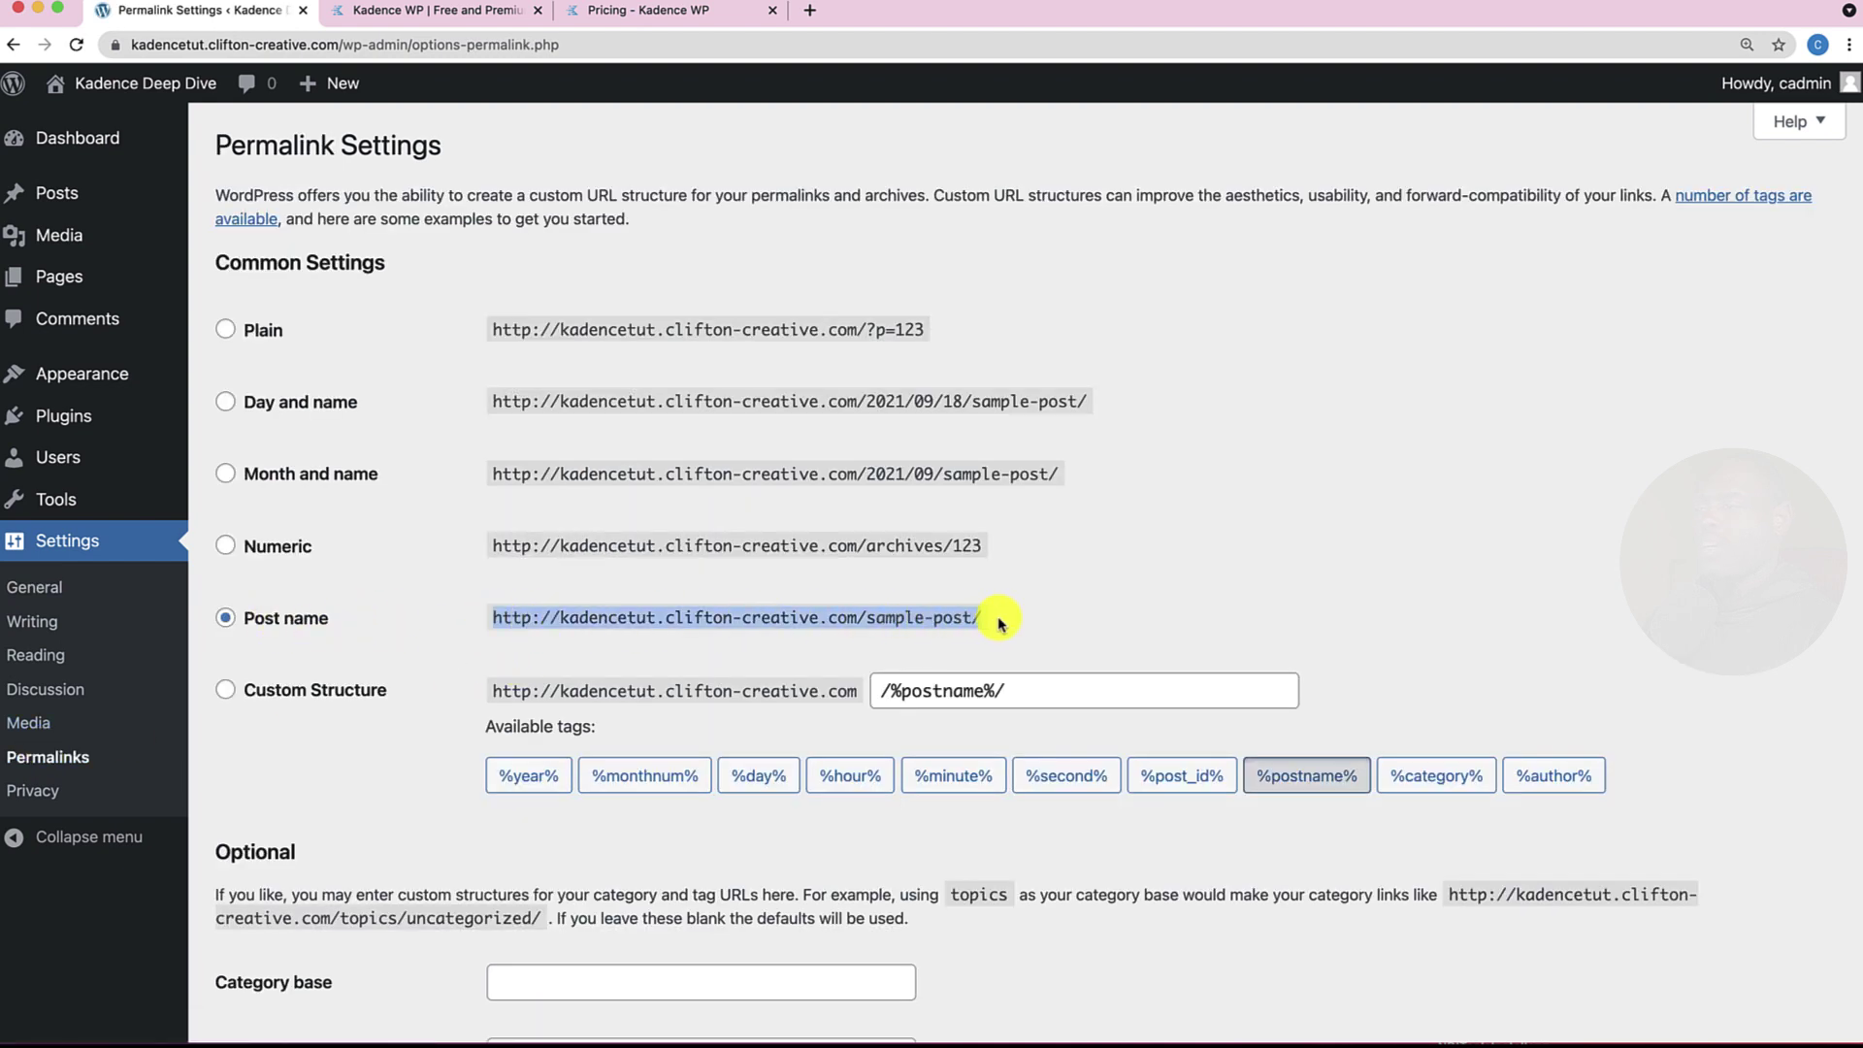
pyautogui.click(865, 620)
pyautogui.moveTo(866, 620); pyautogui.dragTo(985, 626)
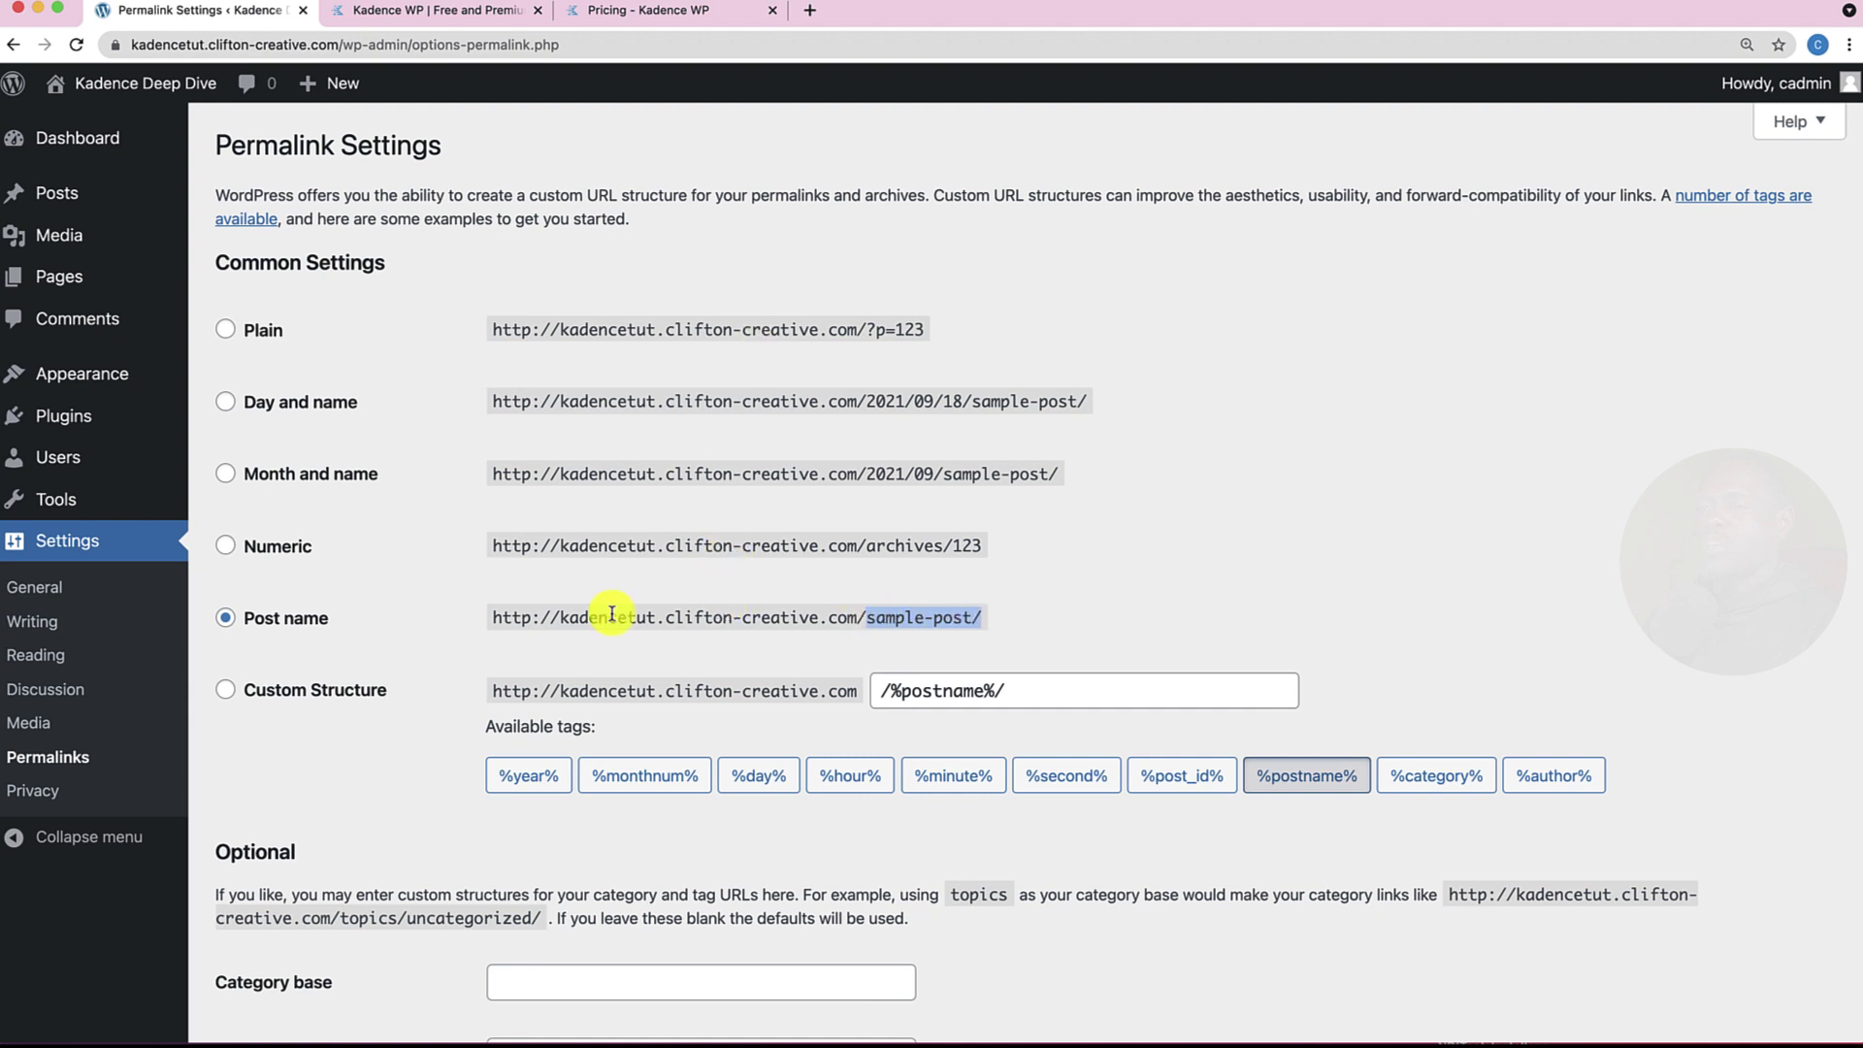
pyautogui.scroll(-3, 416, 670)
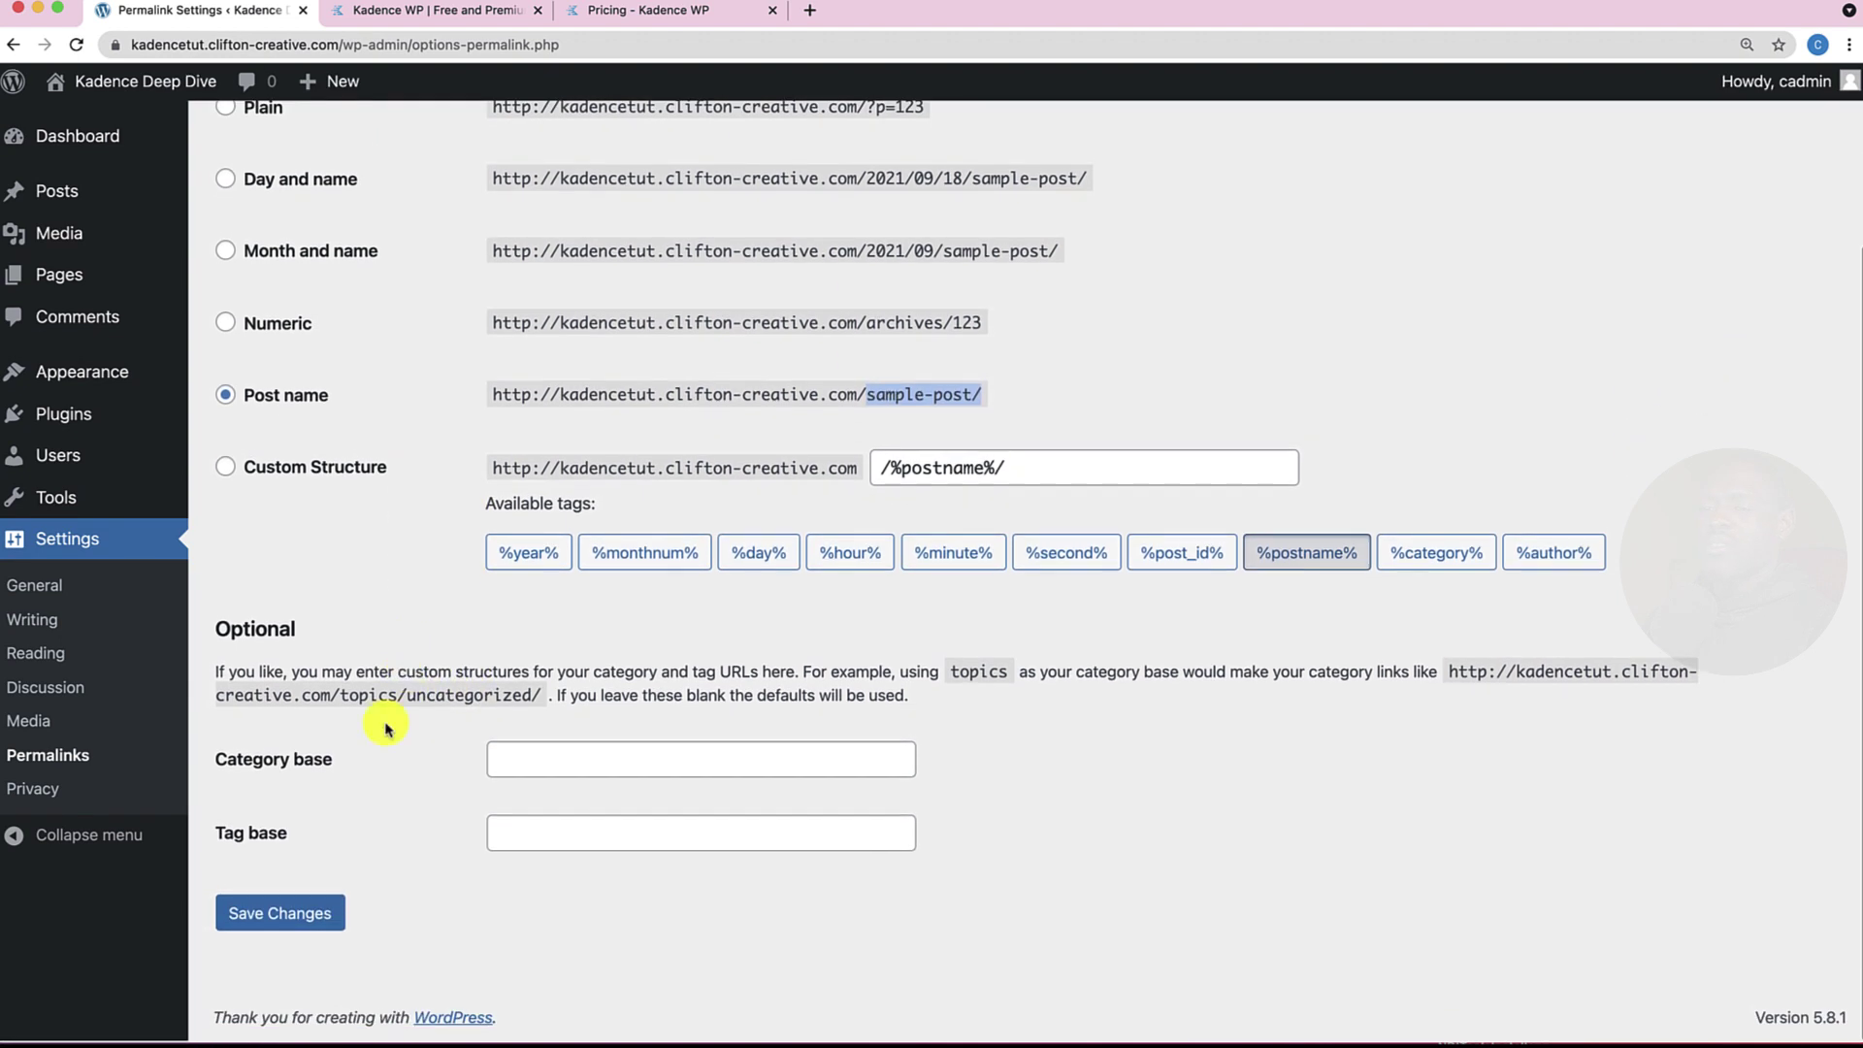
pyautogui.click(337, 912)
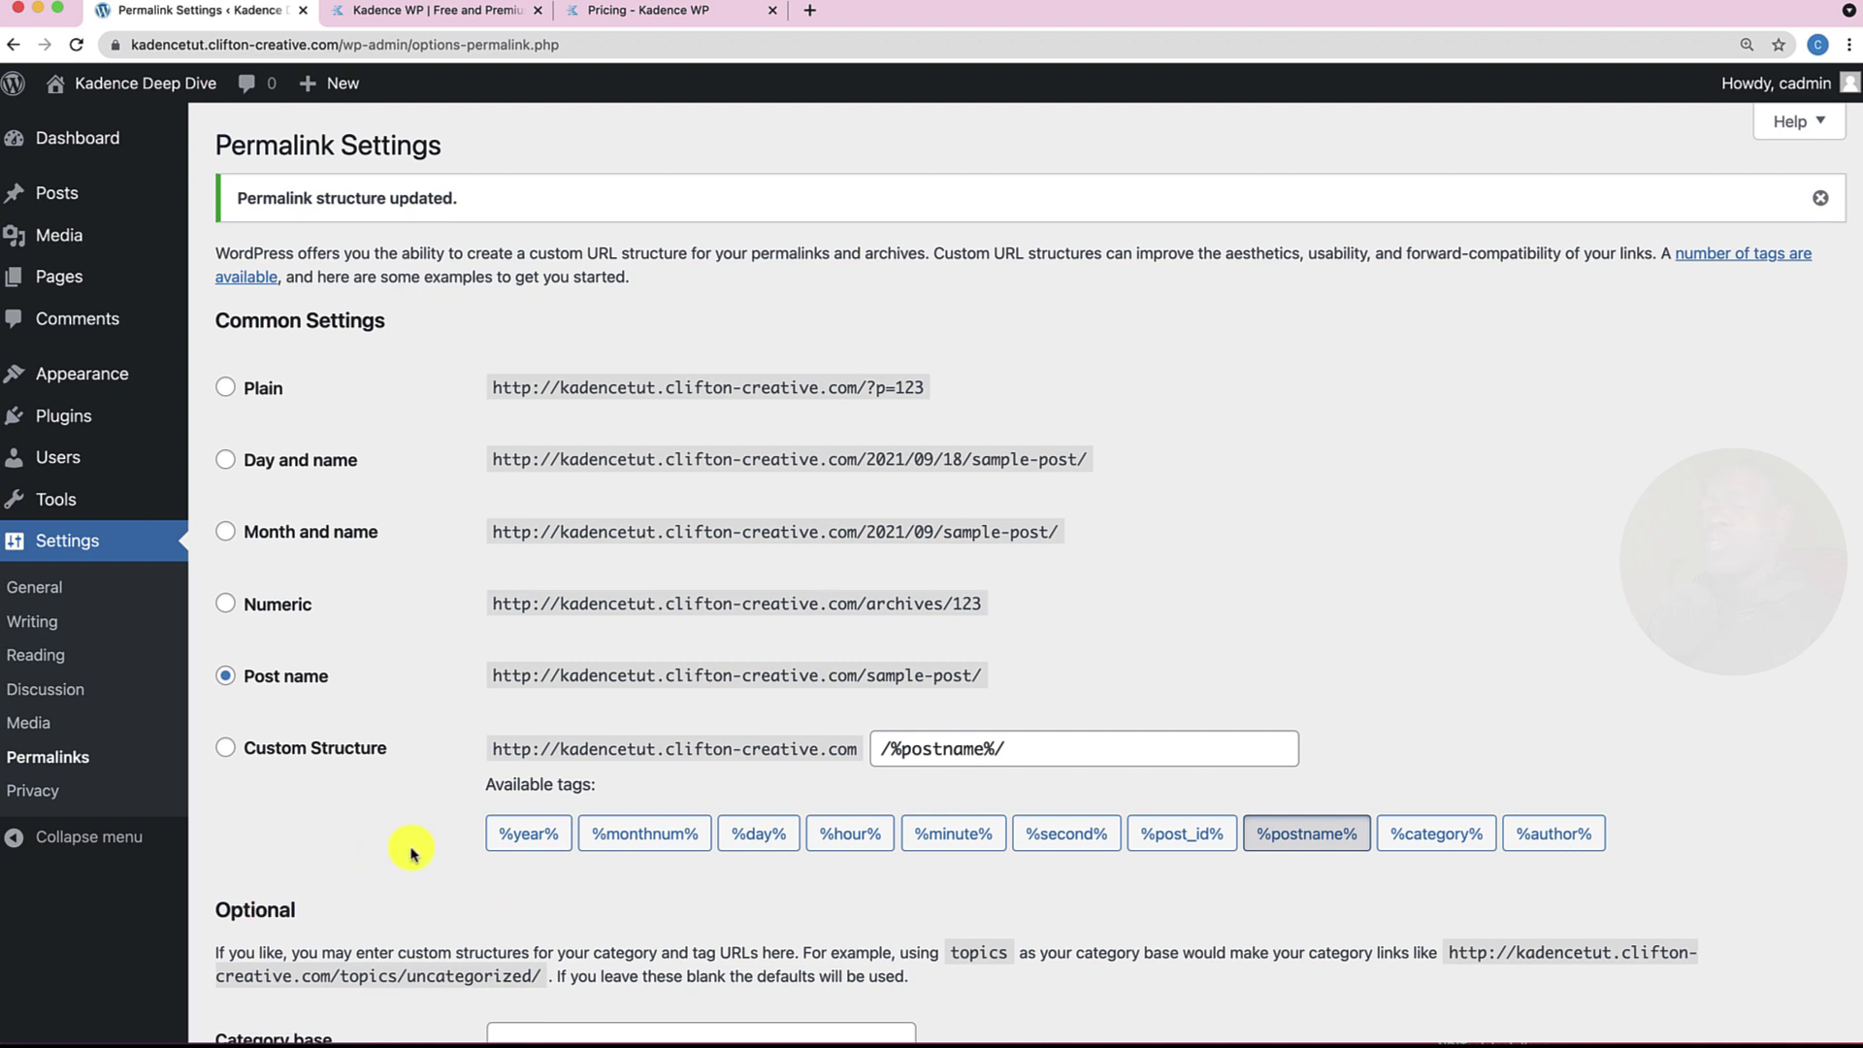
# Search the theme directory for "Kadence", and install and activate the Kadence theme.
pyautogui.moveTo(77, 374)
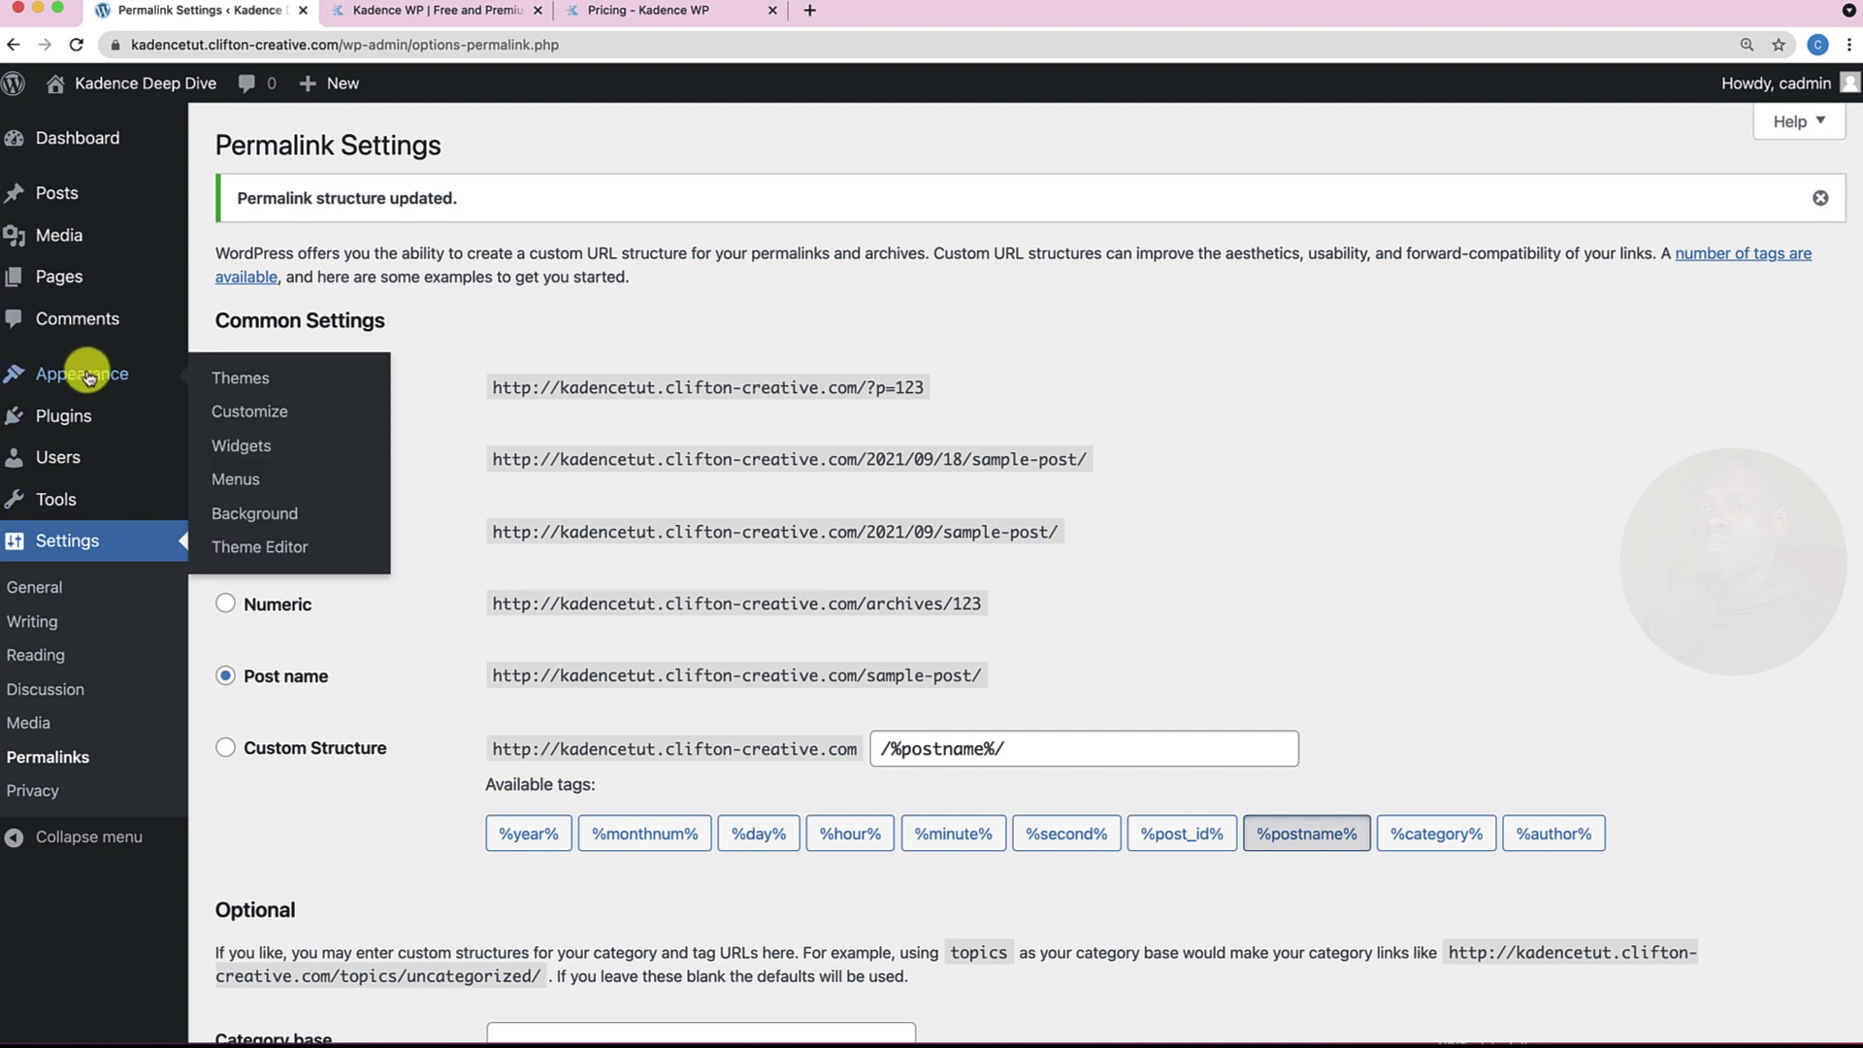
pyautogui.click(265, 381)
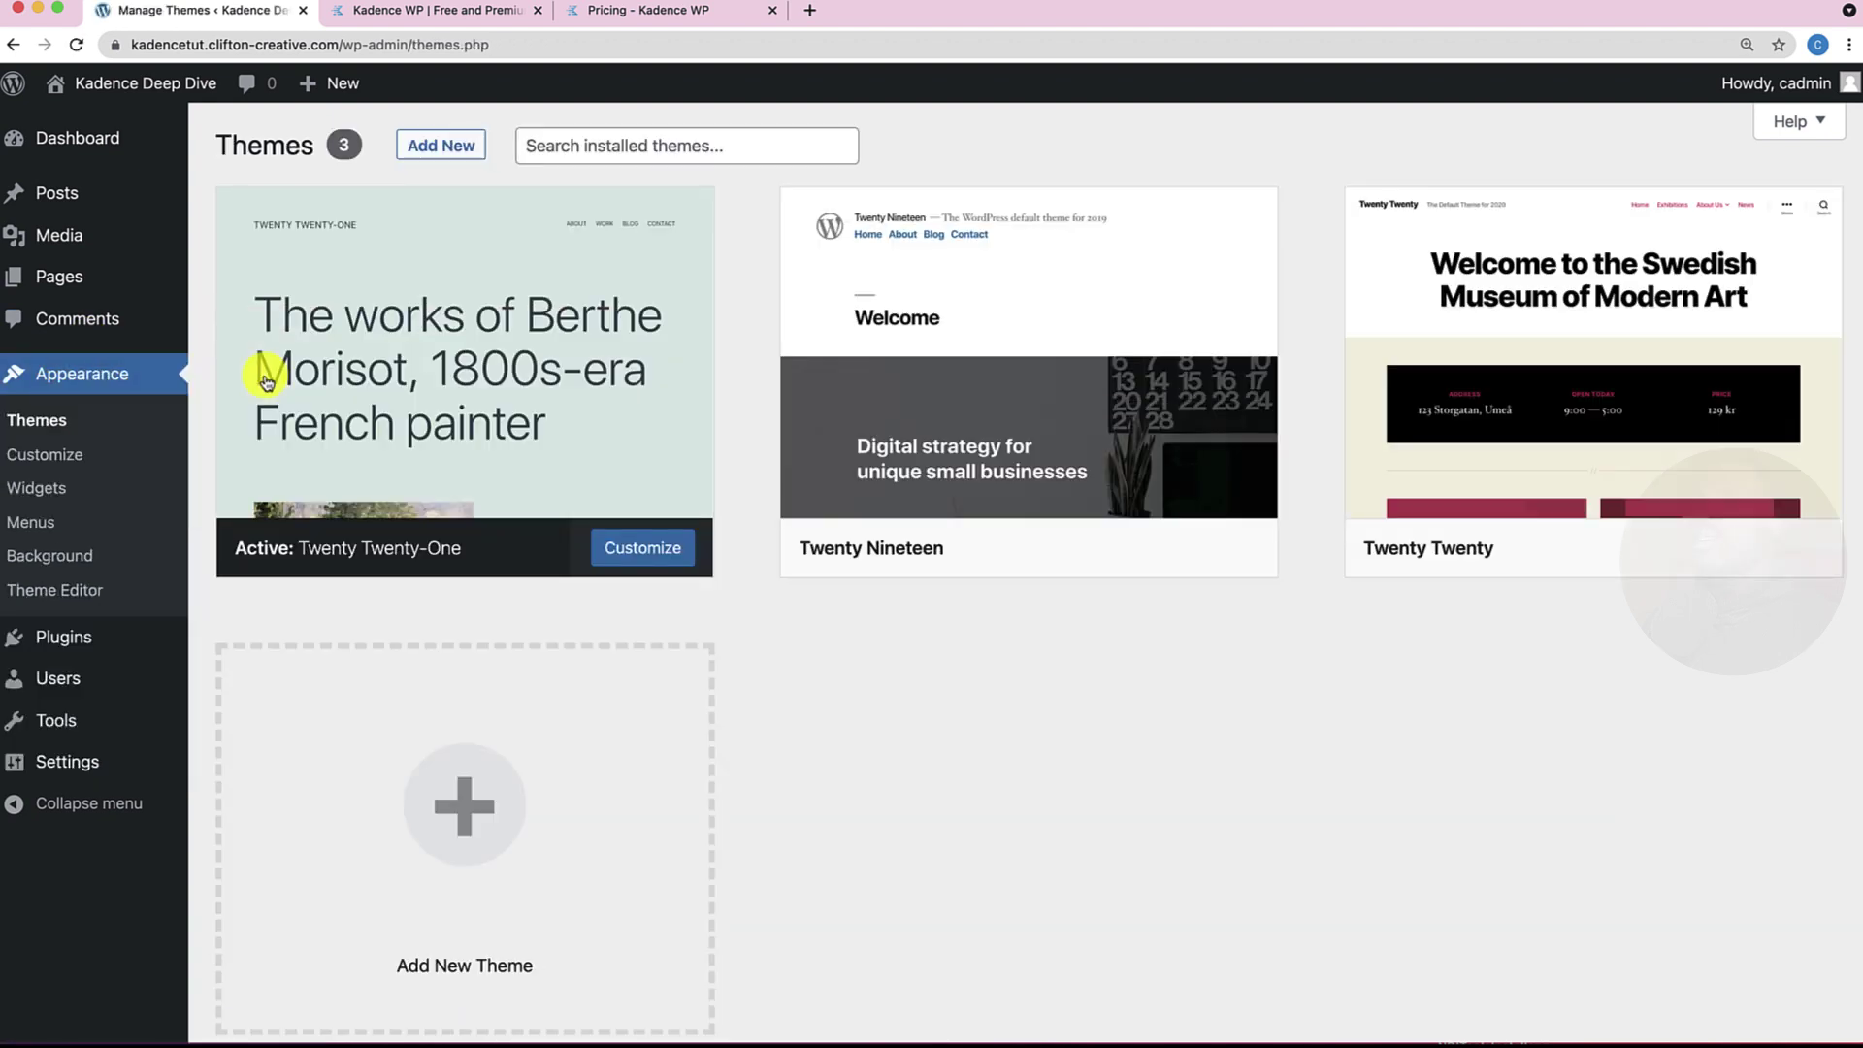
pyautogui.click(457, 145)
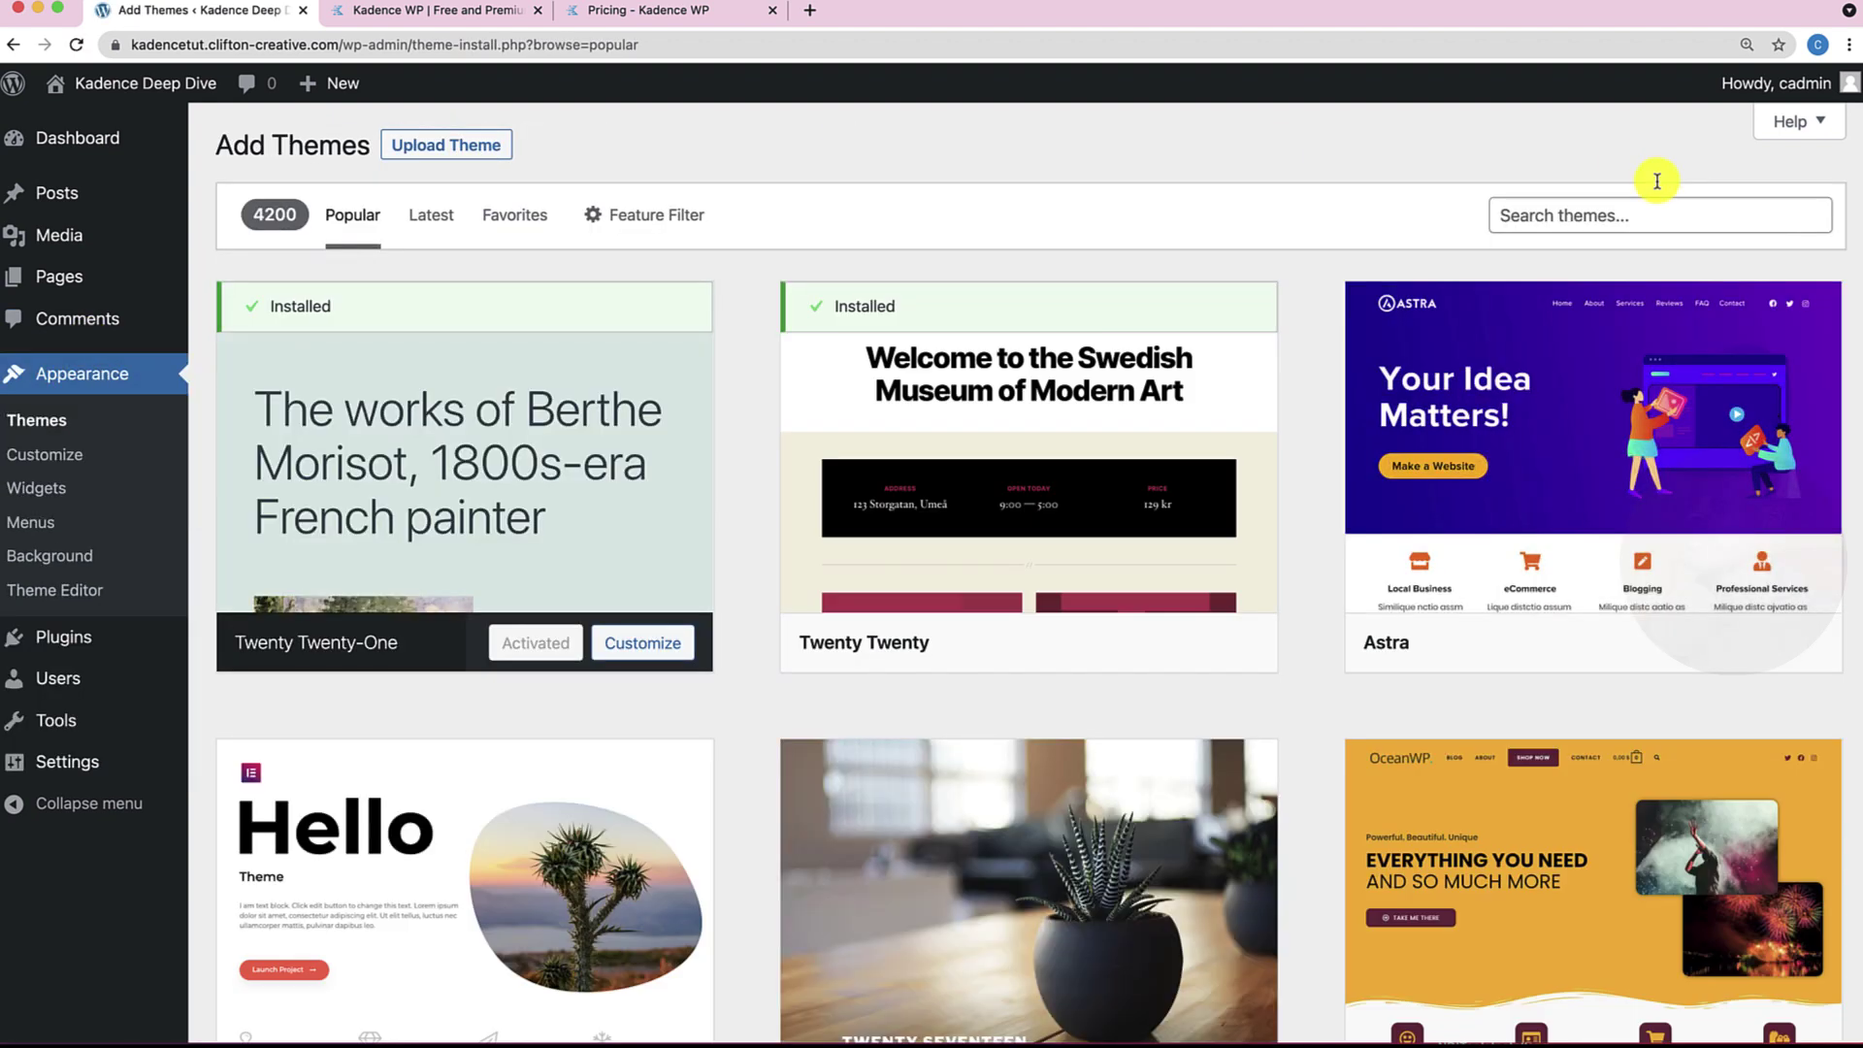
pyautogui.click(1582, 231)
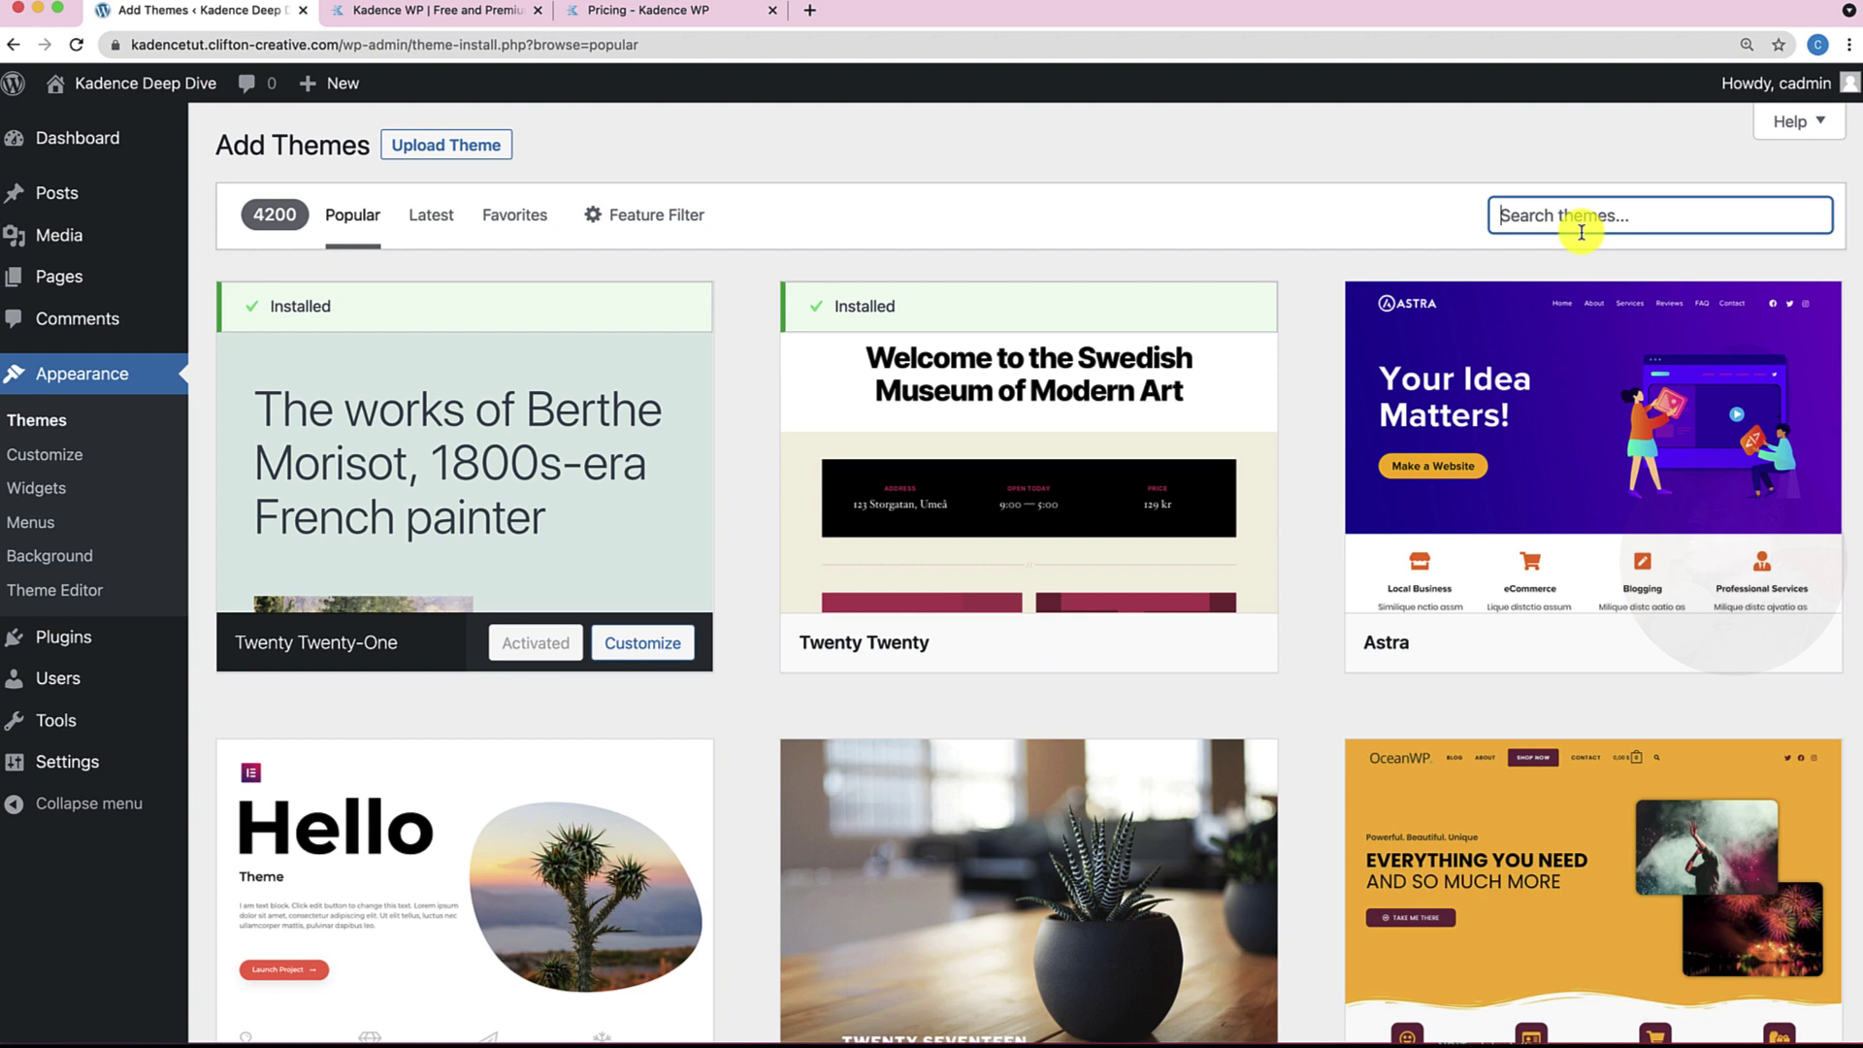
pyautogui.write('Kadence')
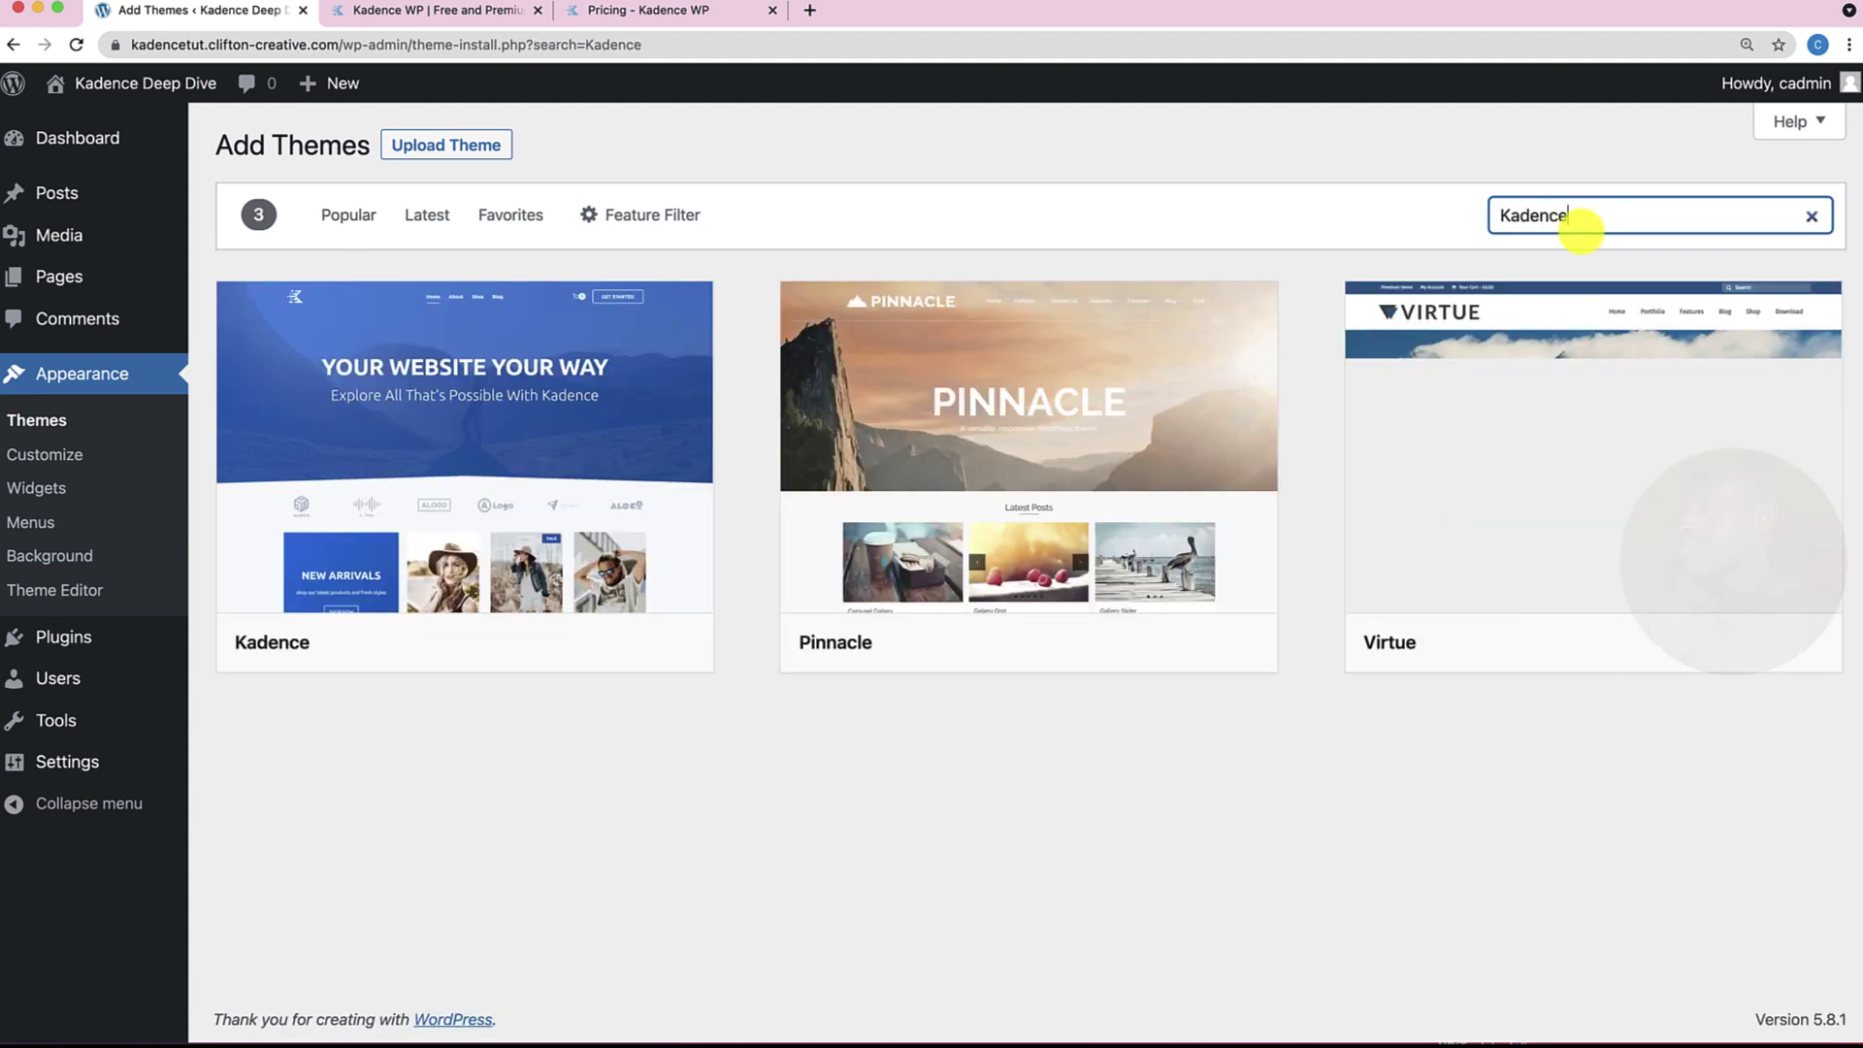
pyautogui.click(564, 643)
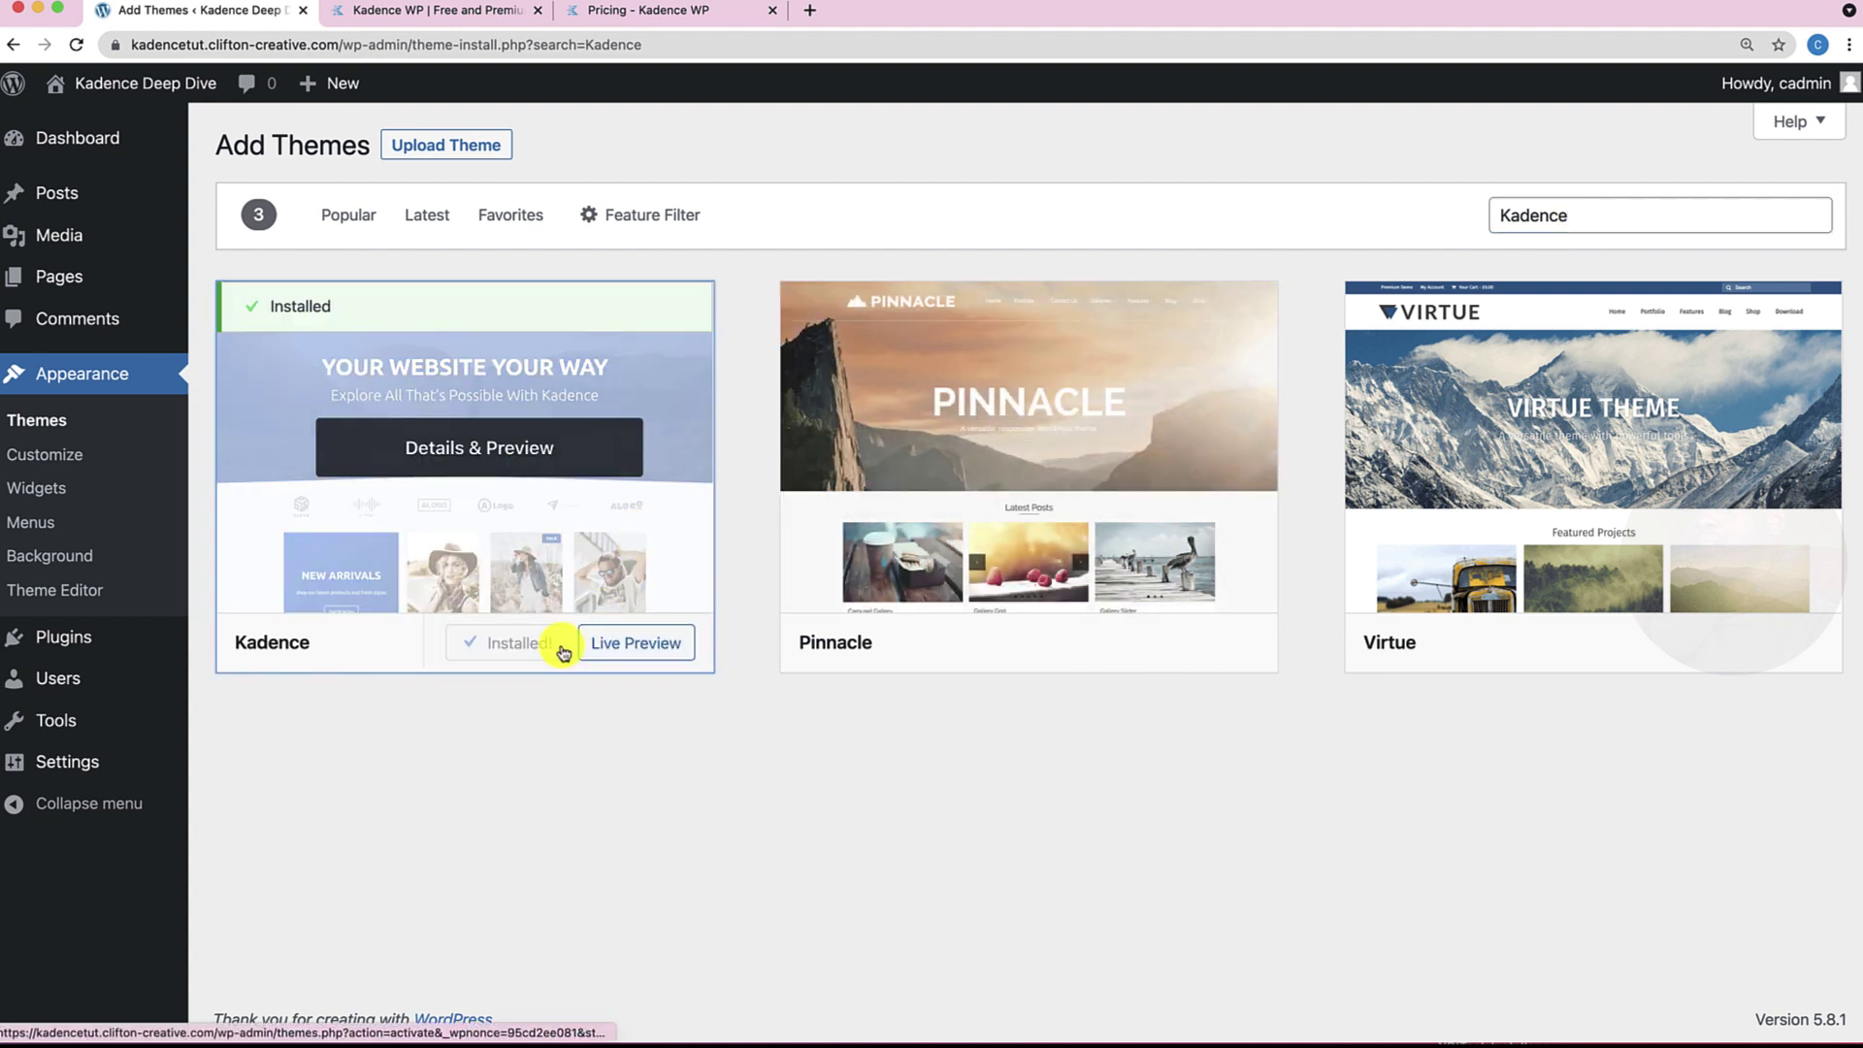
pyautogui.click(524, 645)
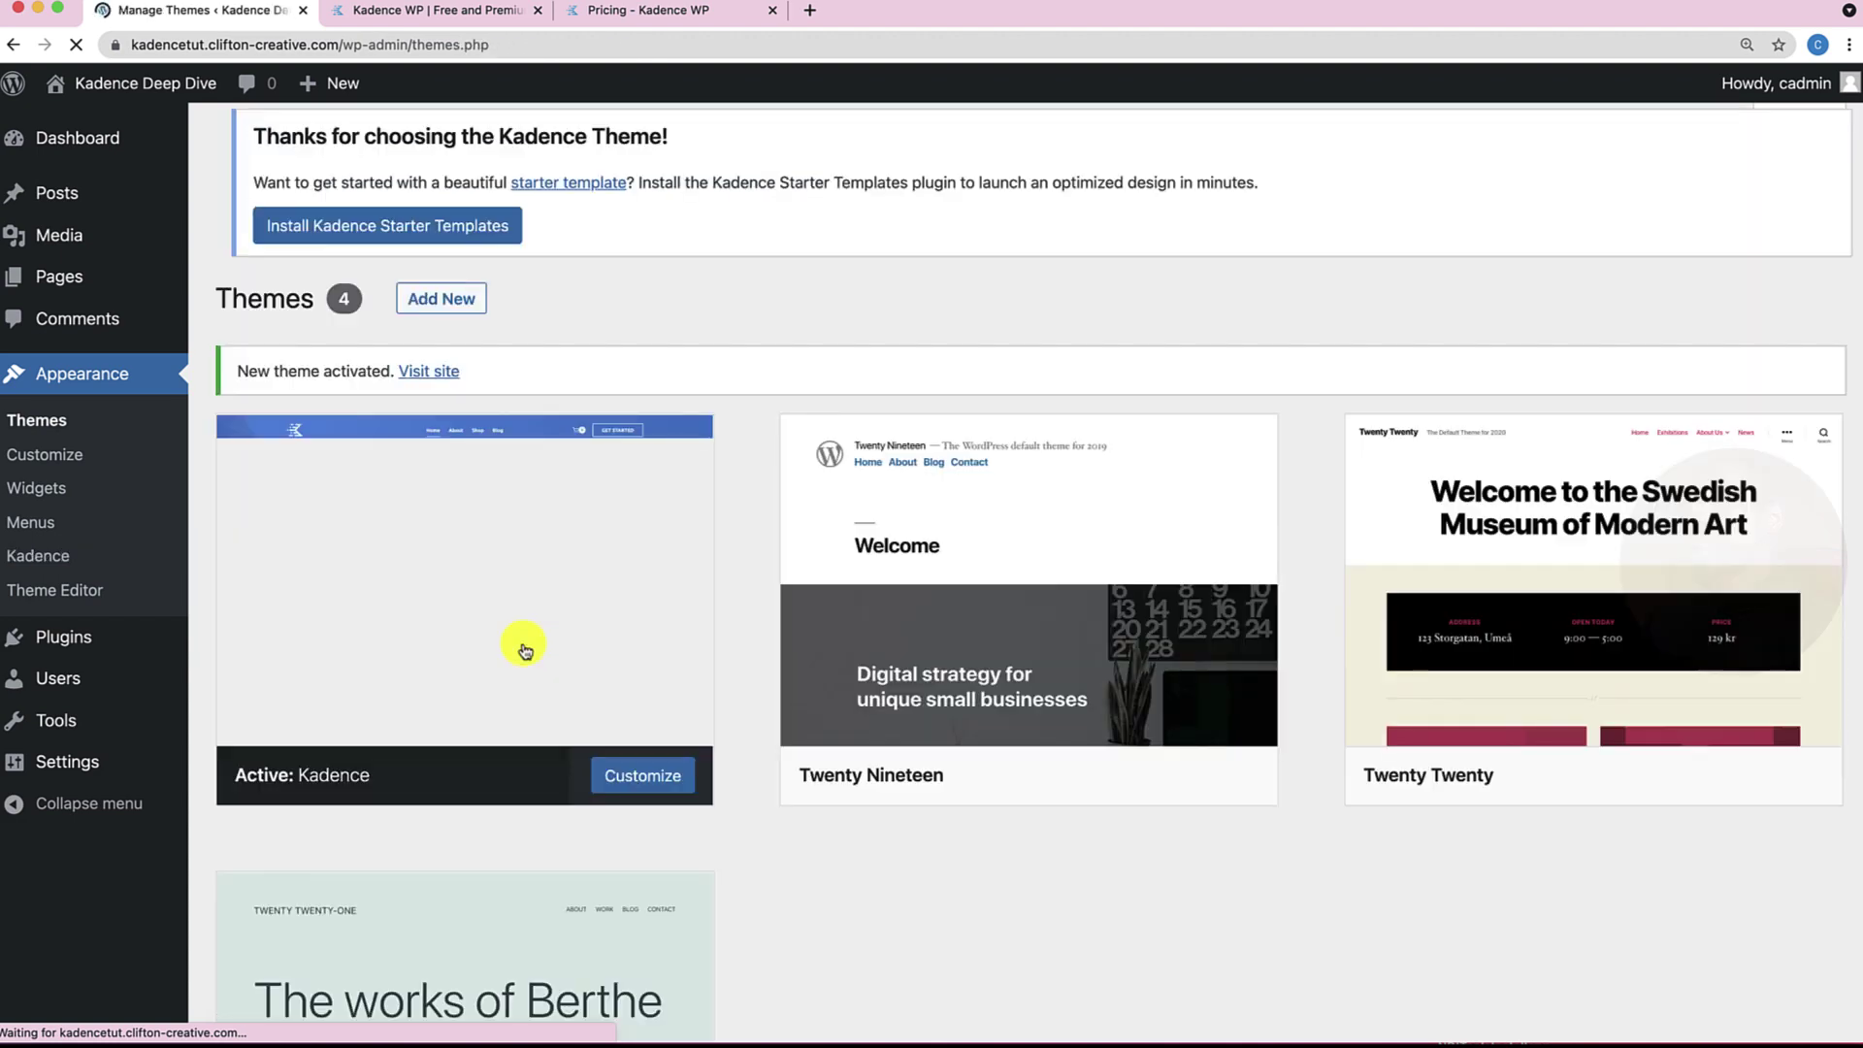
# Delete the inactive Twenty Nineteen theme from the installed themes and confirm the deletion.
pyautogui.scroll(-3, 525, 650)
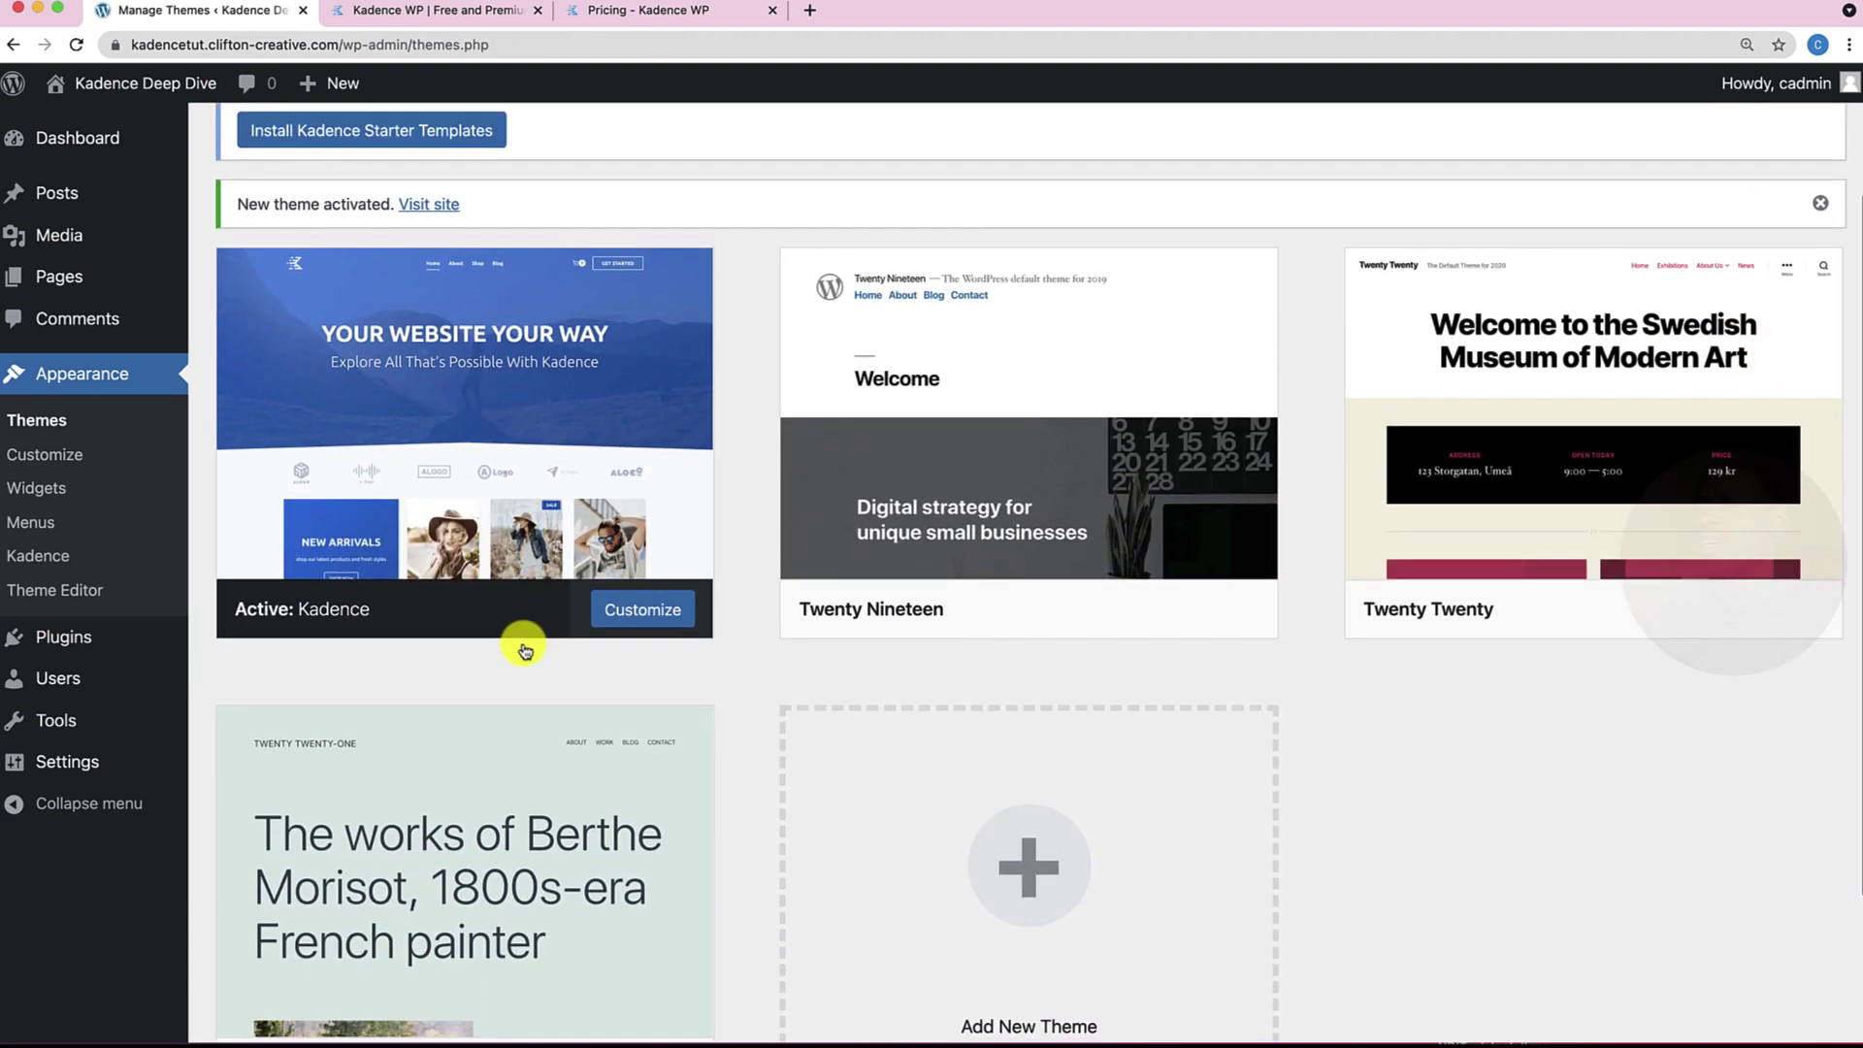
pyautogui.click(1043, 388)
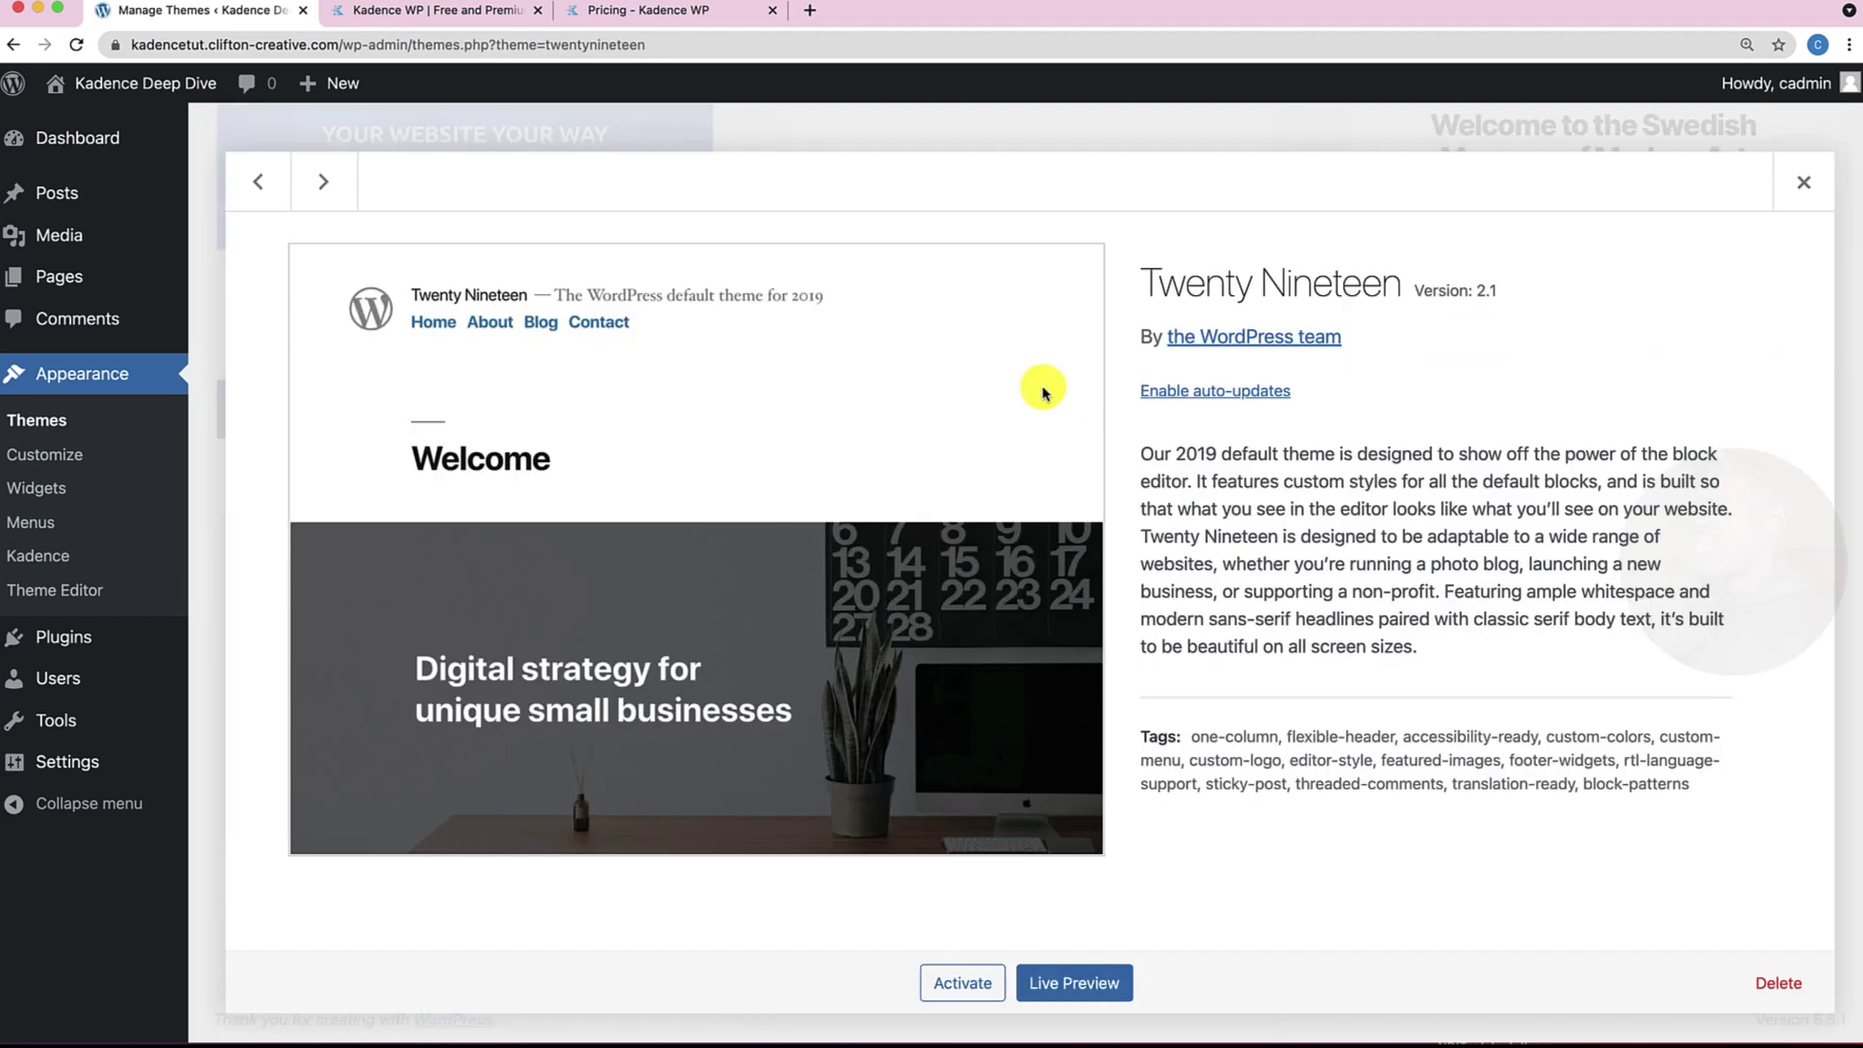
pyautogui.click(1794, 990)
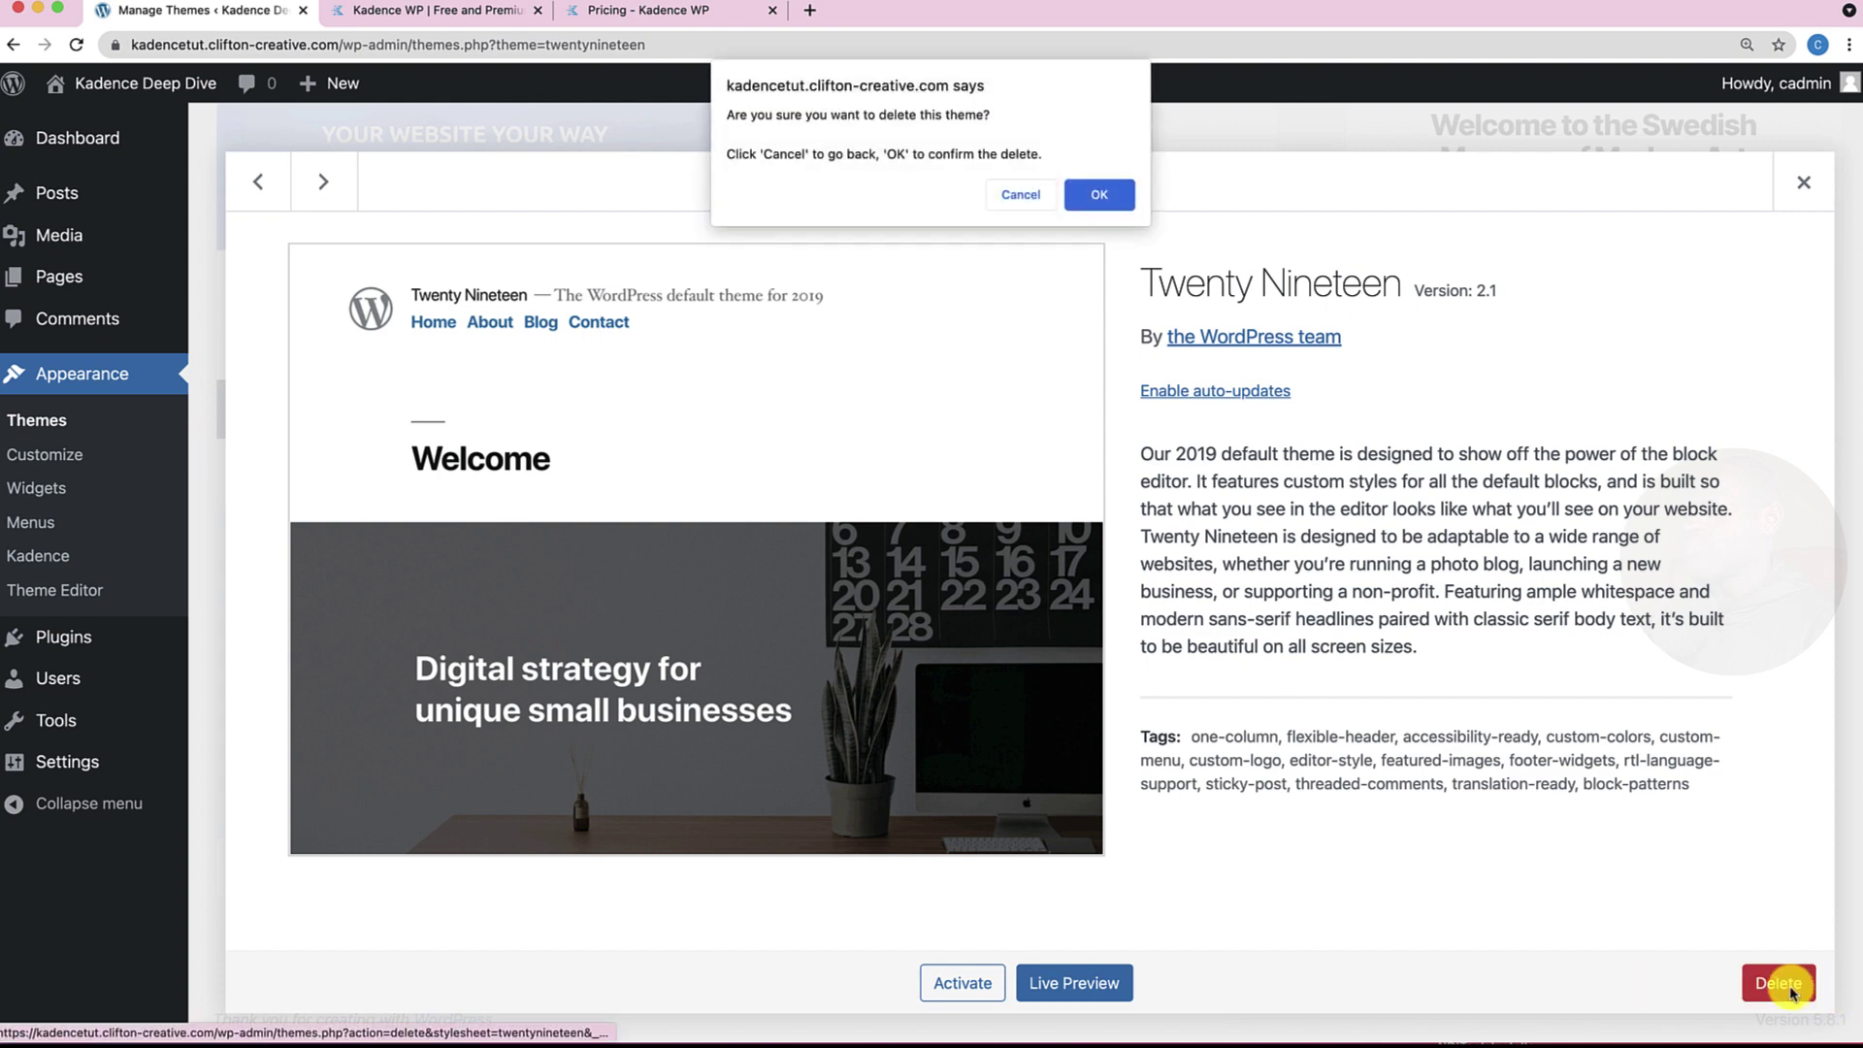
pyautogui.click(1106, 194)
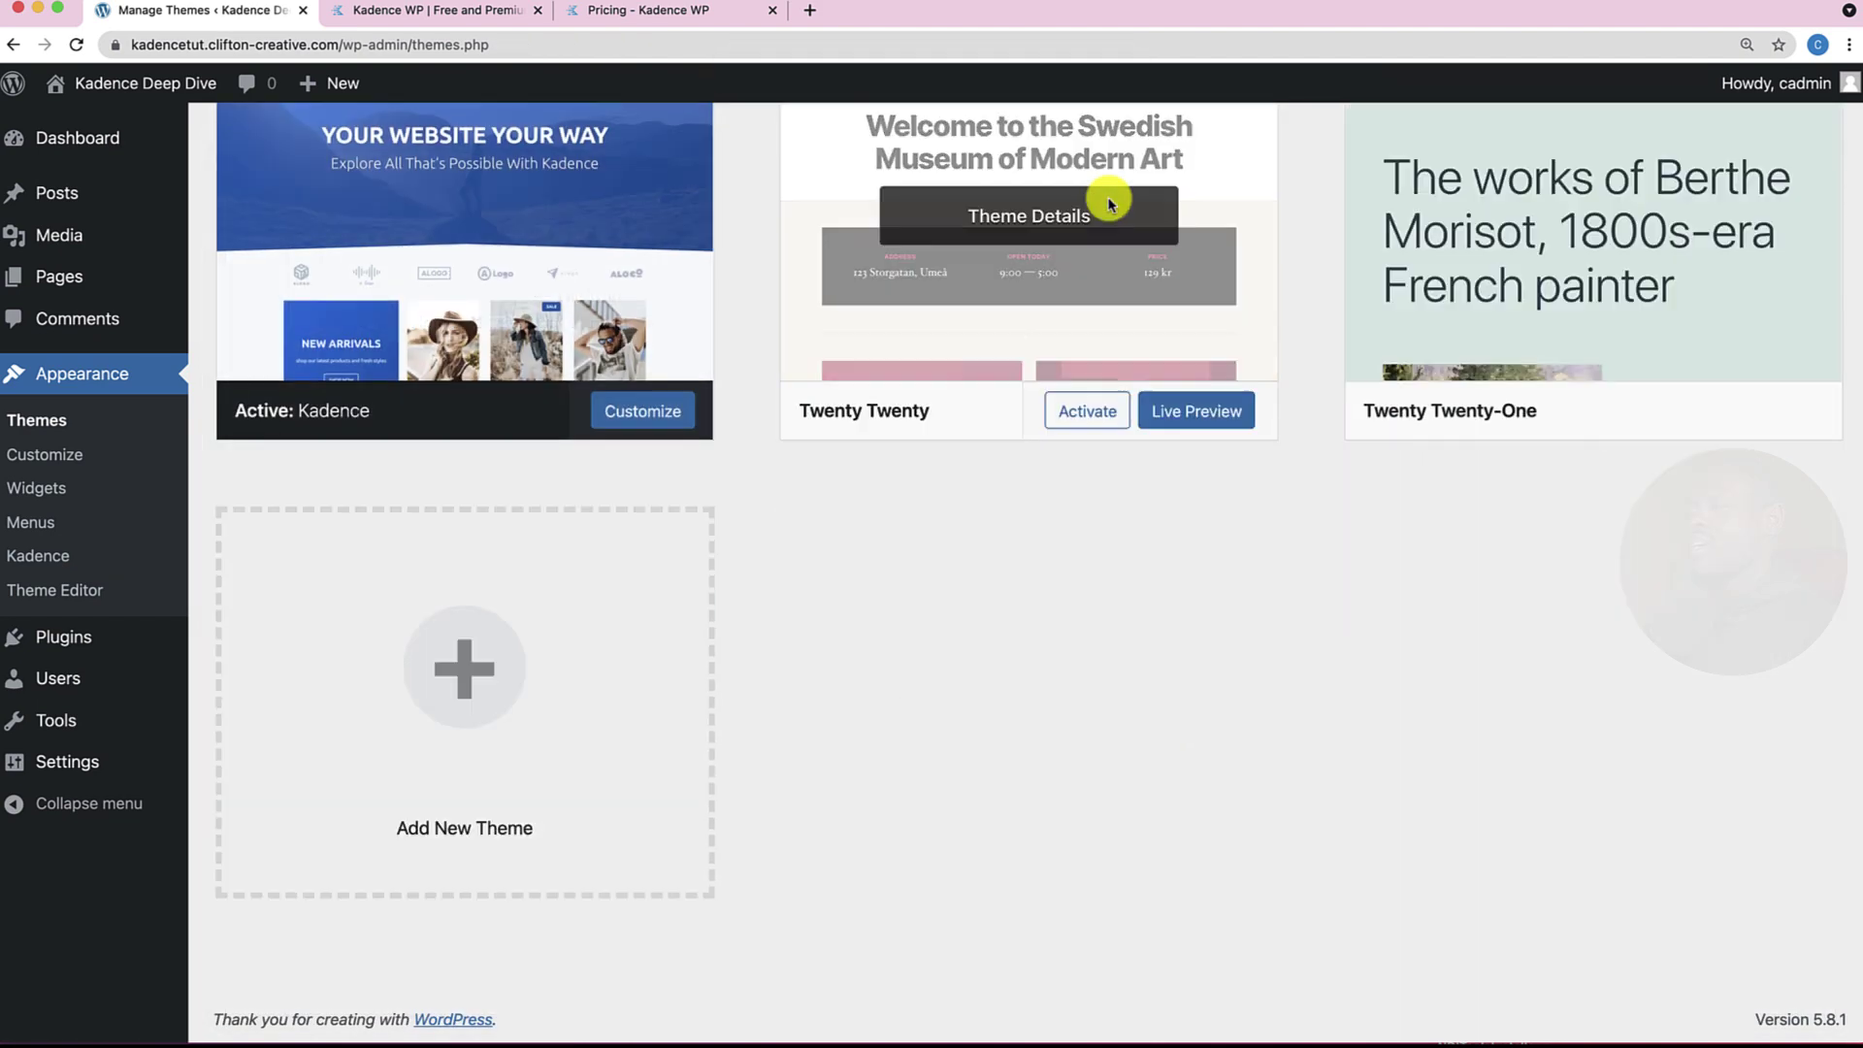
# Delete the inactive Twenty Twenty and Twenty Twenty-One themes, leaving only Kadence installed.
pyautogui.click(1075, 112)
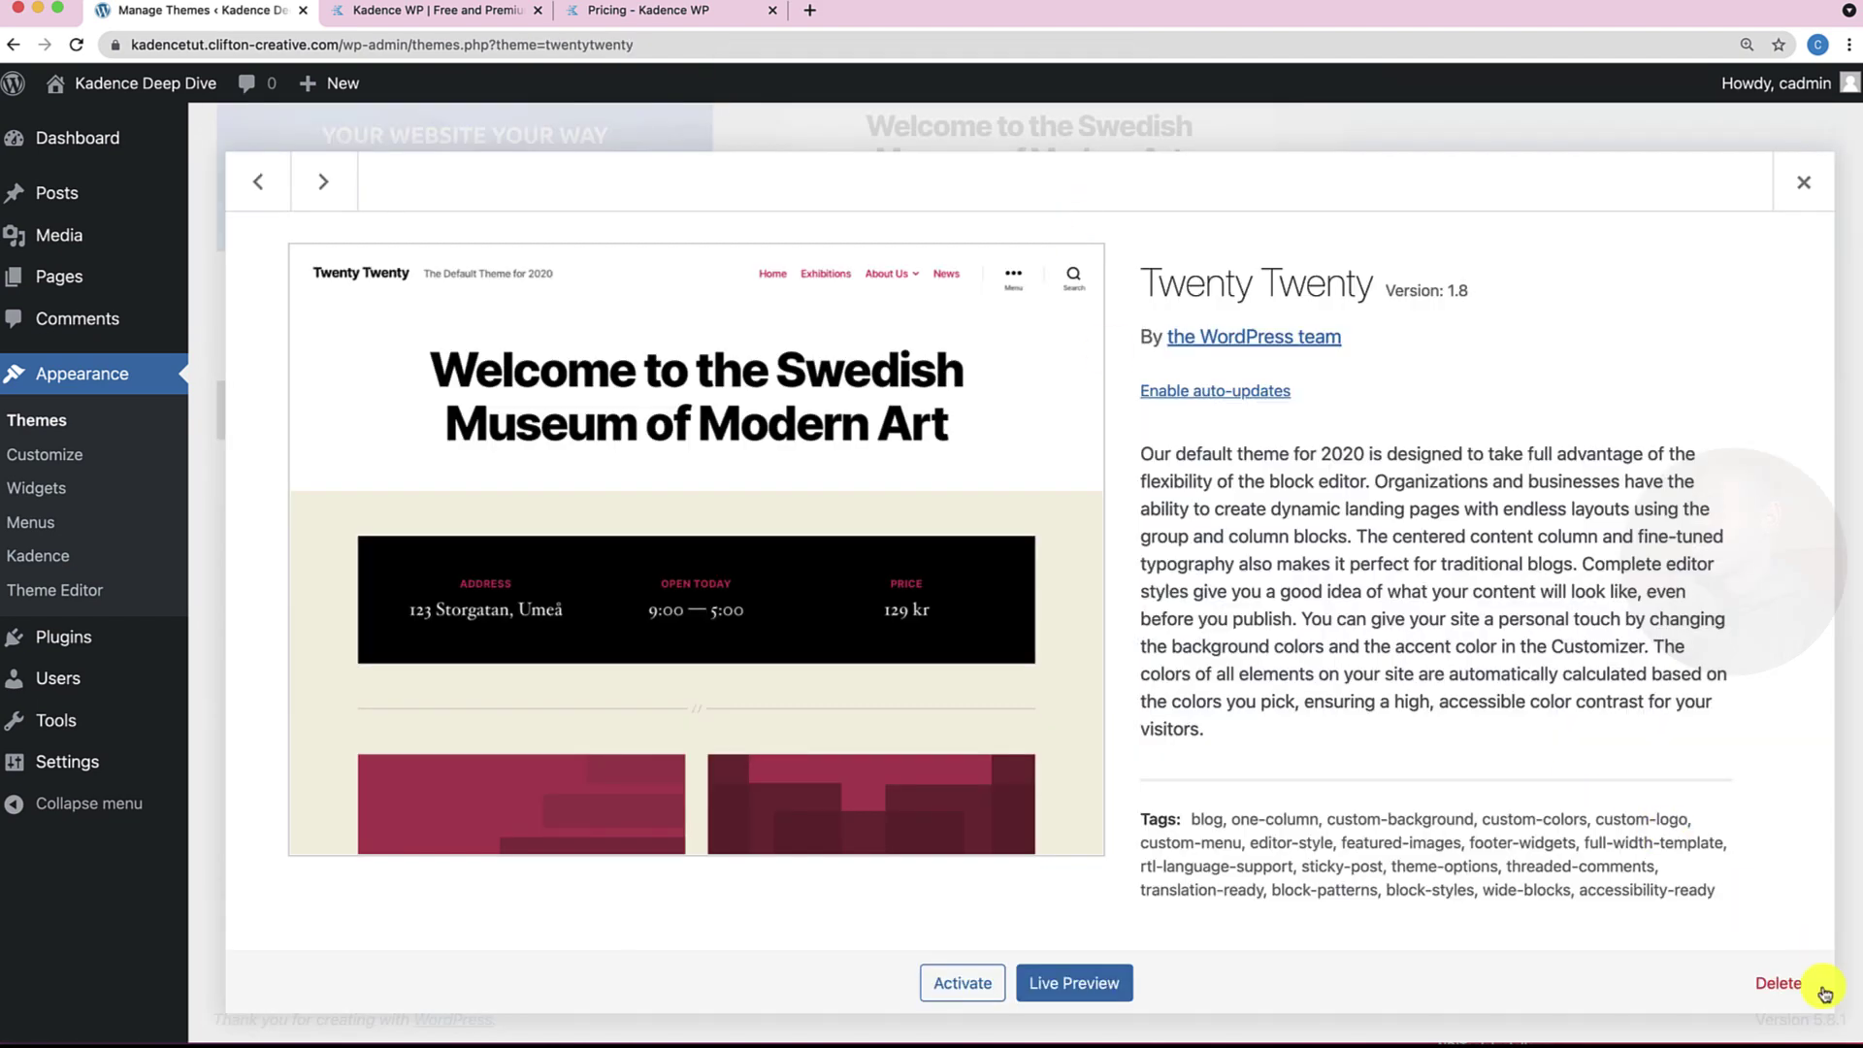
pyautogui.click(1779, 983)
pyautogui.click(1106, 198)
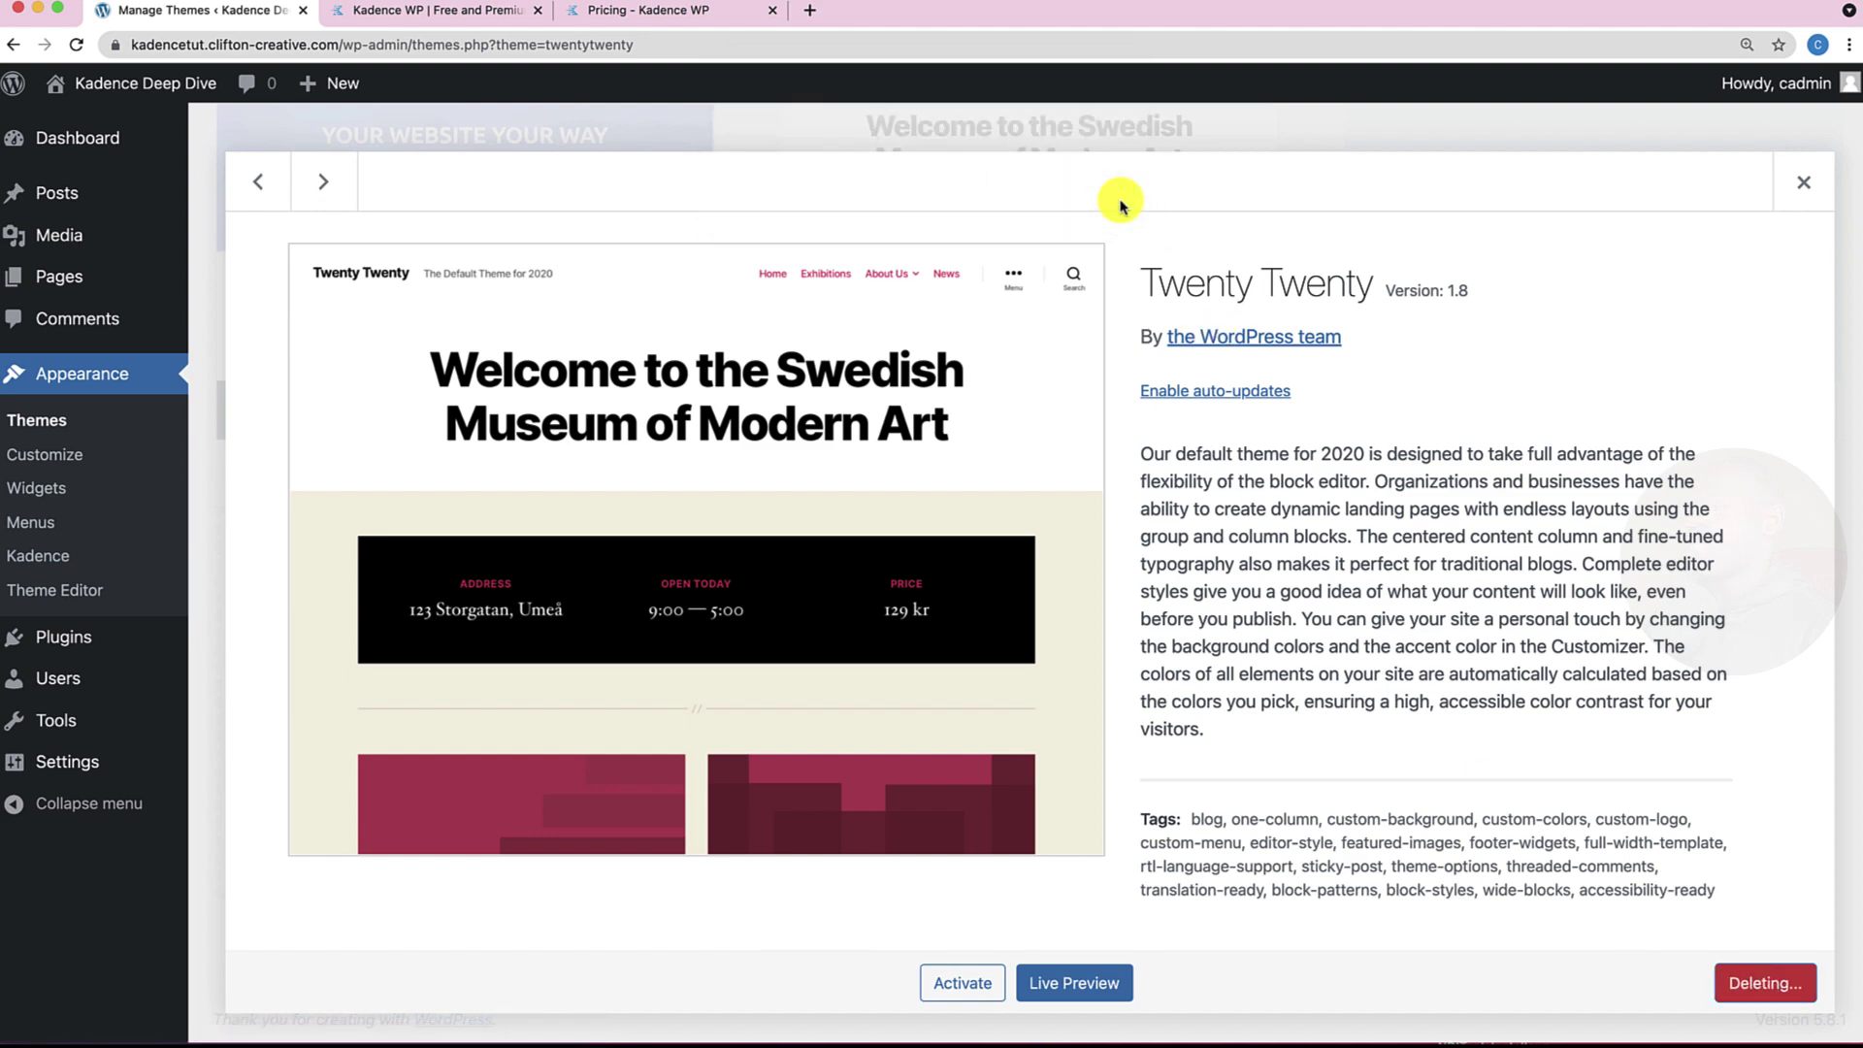
pyautogui.click(1114, 577)
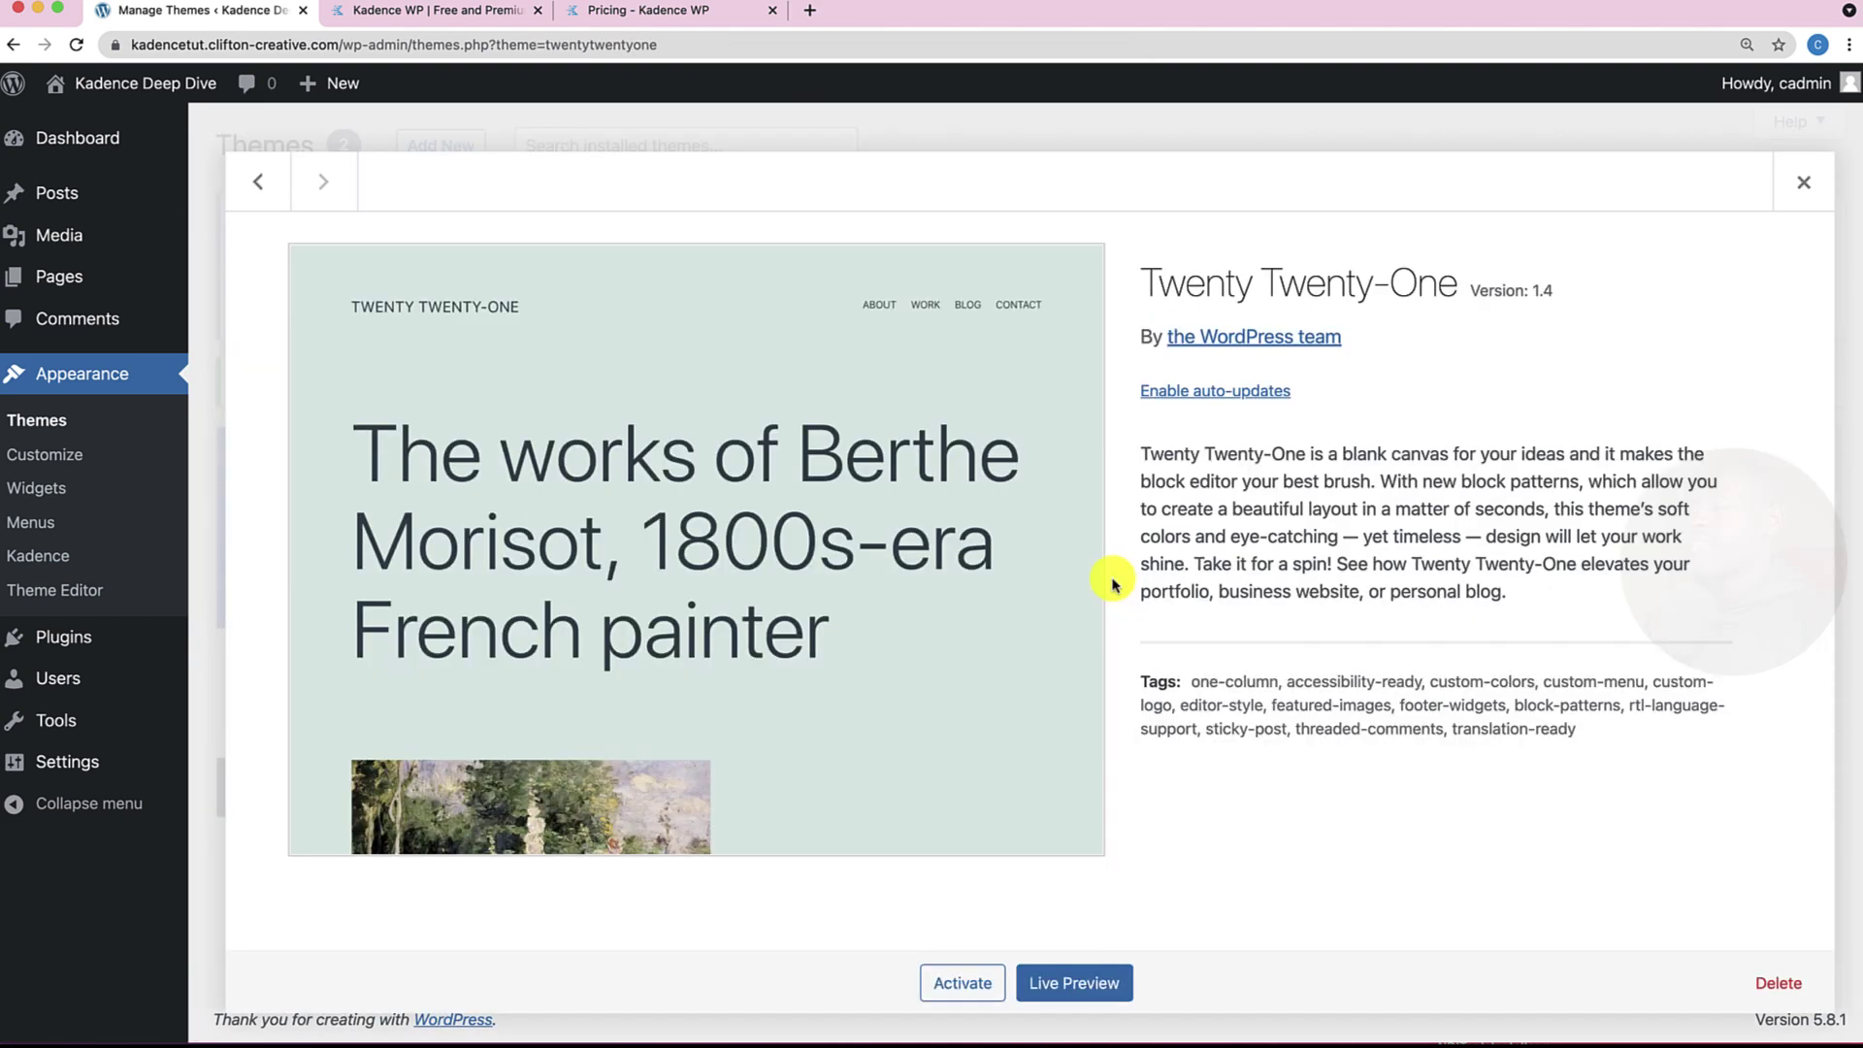
pyautogui.click(1779, 983)
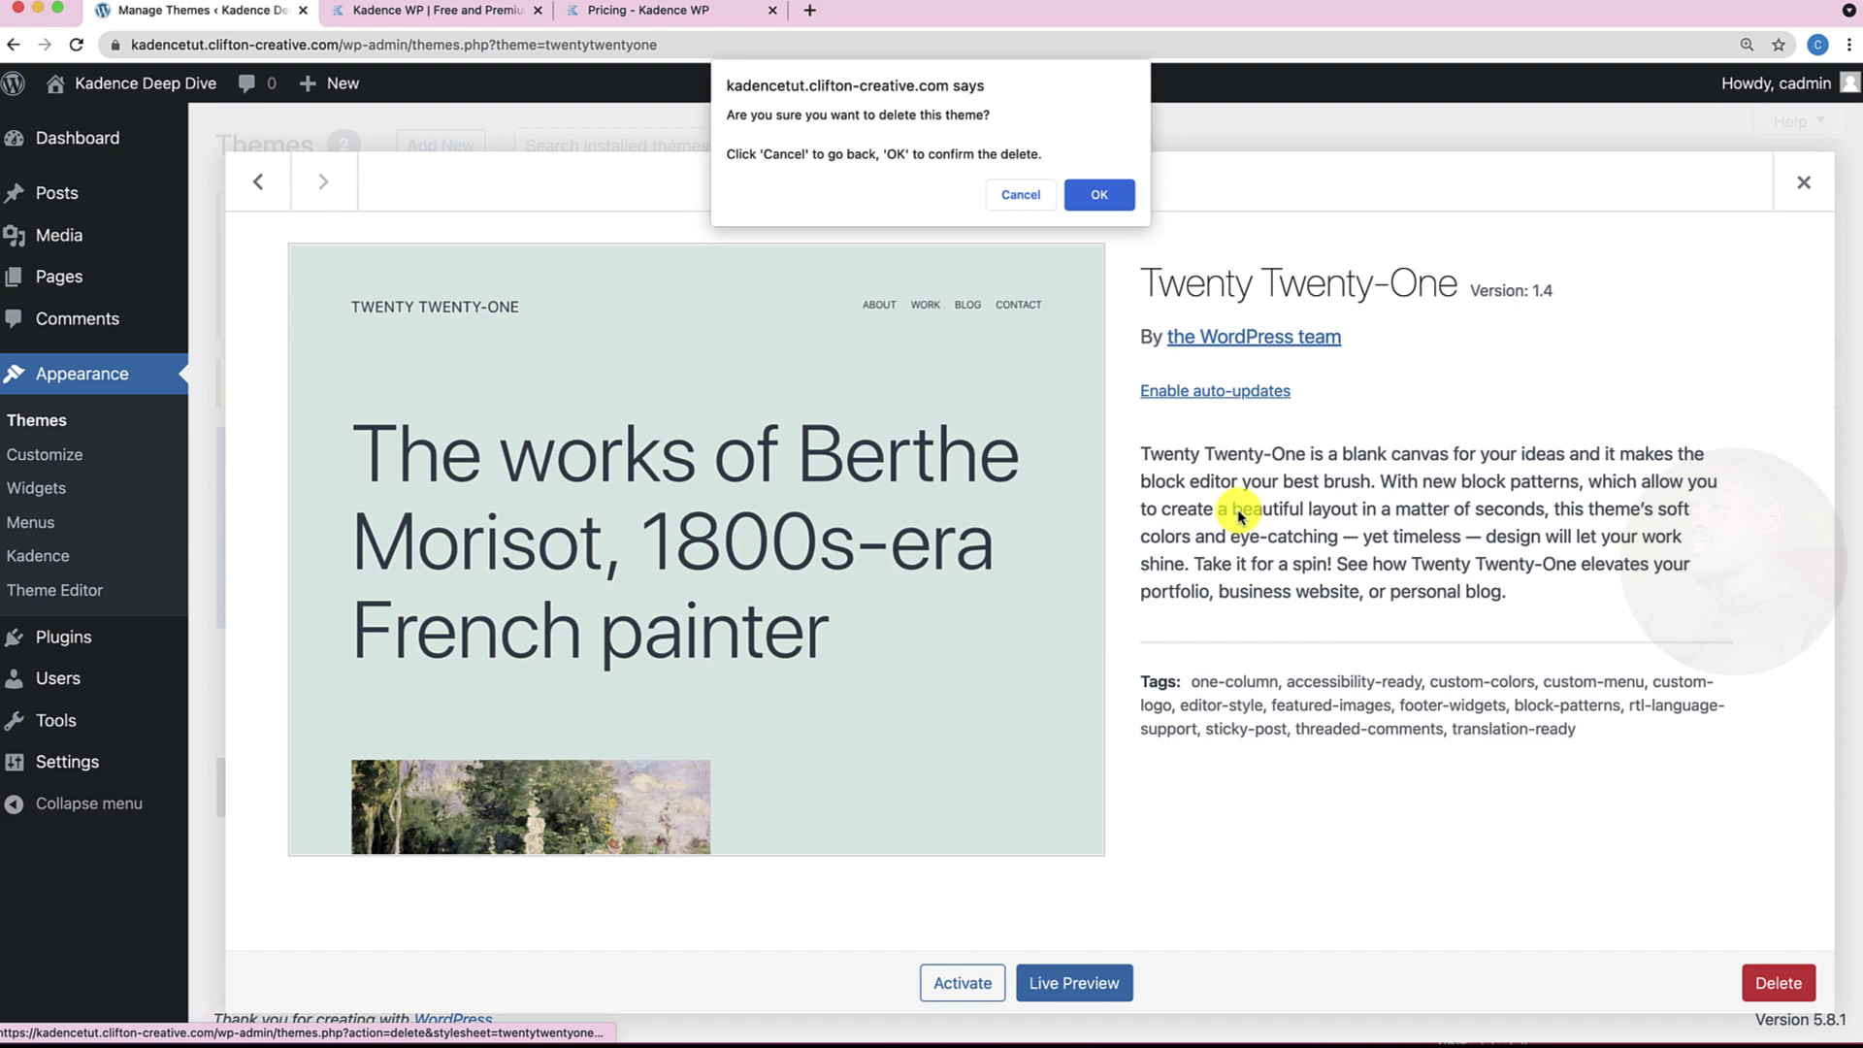
pyautogui.click(1103, 194)
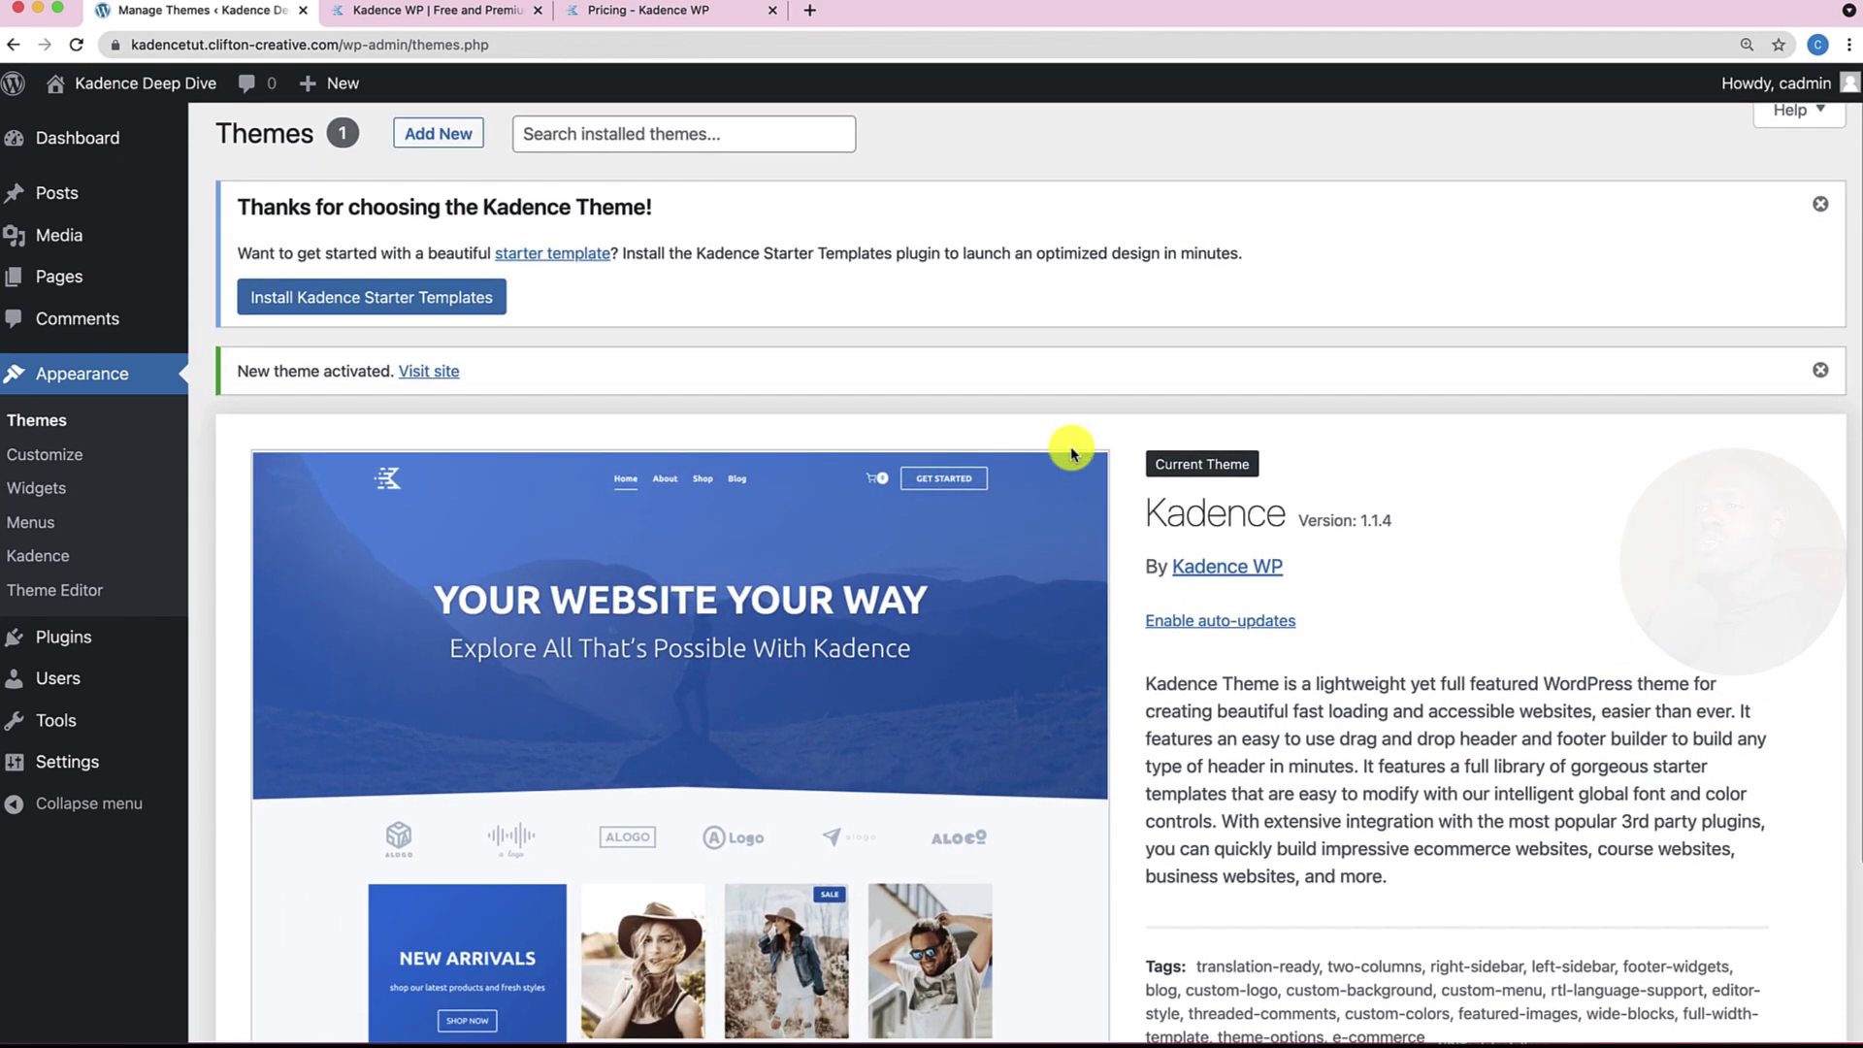
# View the site's front end with the Kadence theme active and return to the WordPress dashboard.
pyautogui.scroll(-1, 1071, 448)
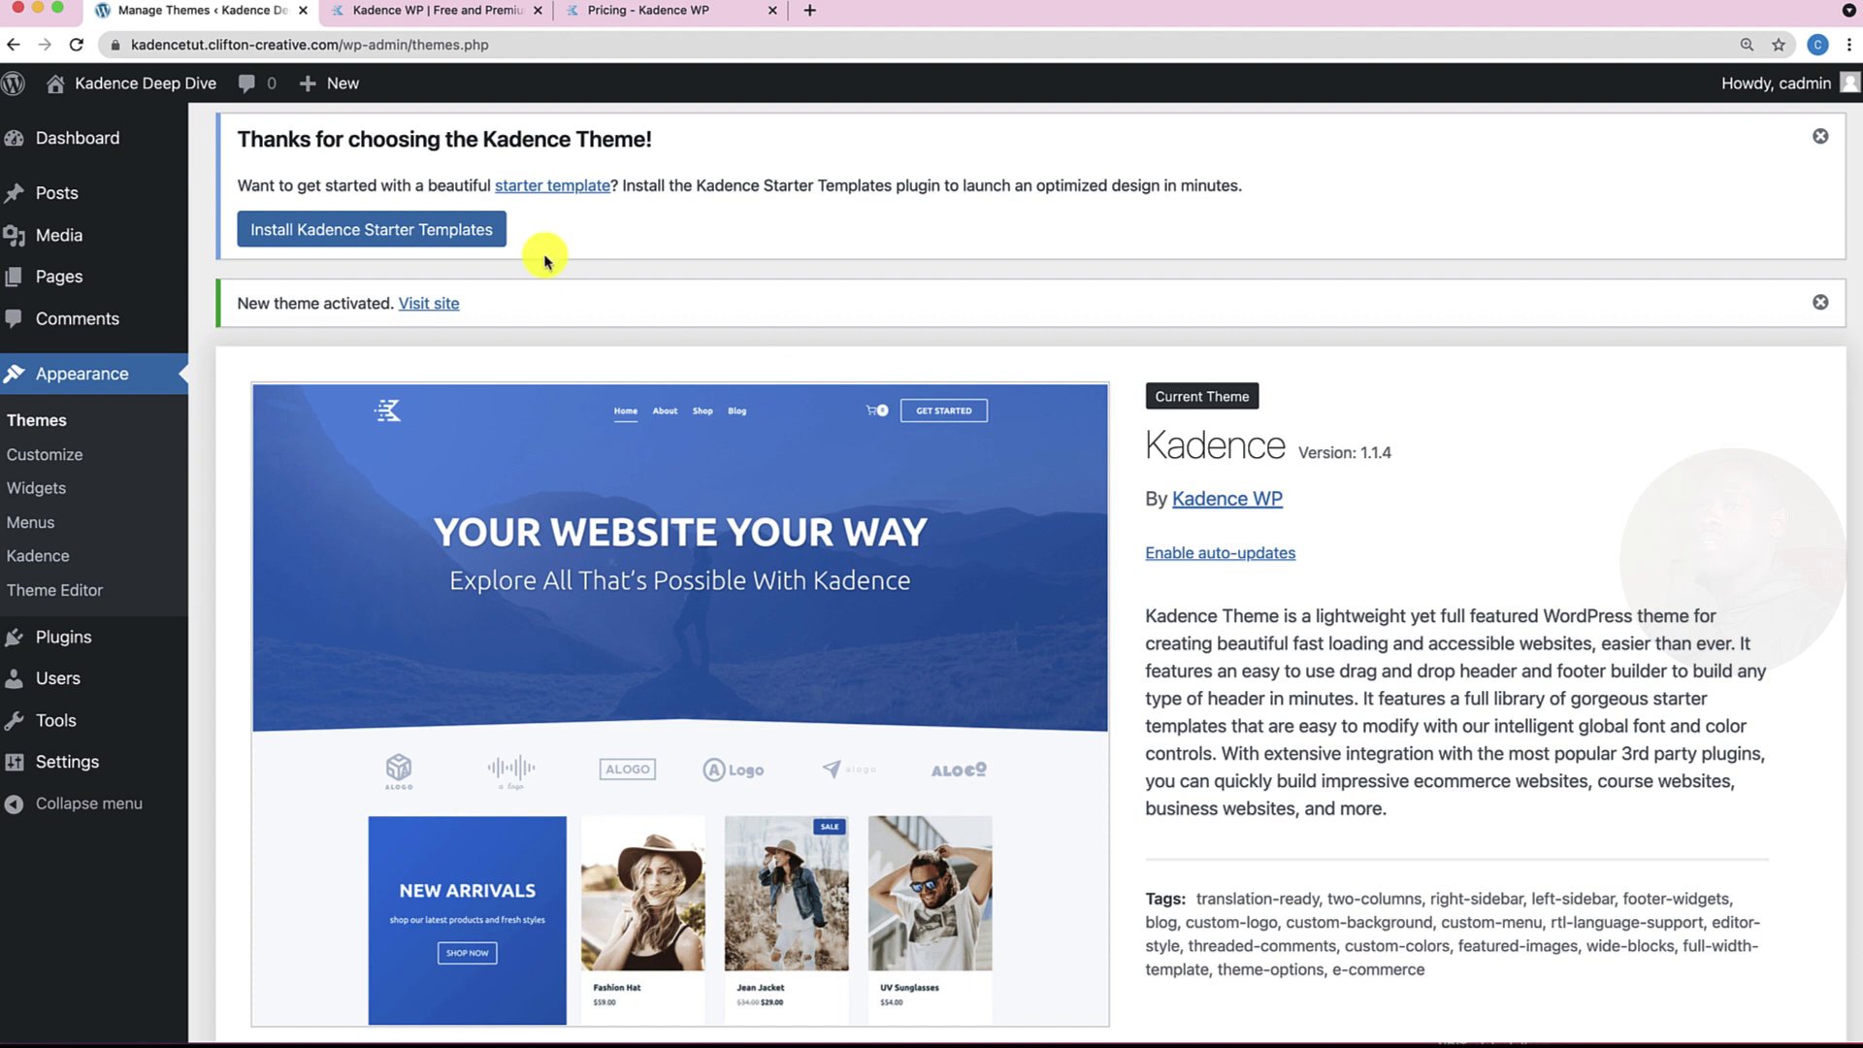
pyautogui.click(155, 85)
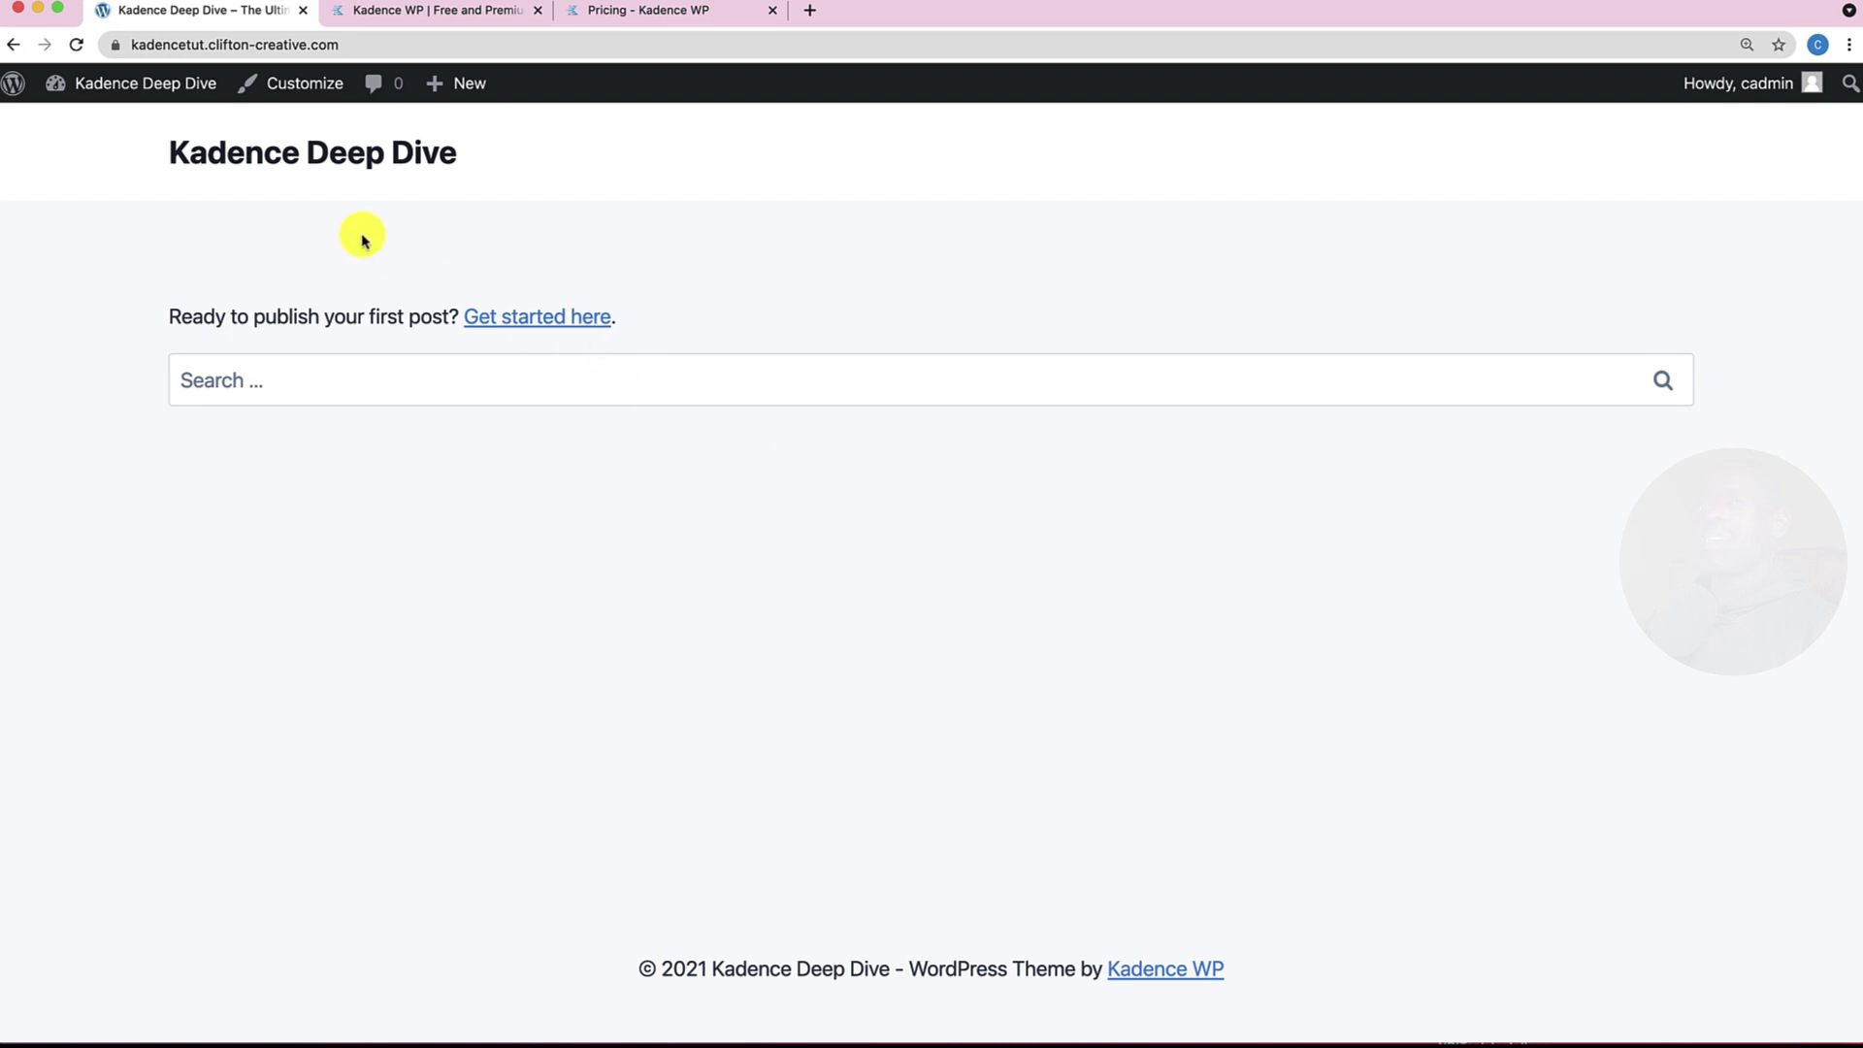
pyautogui.moveTo(124, 84)
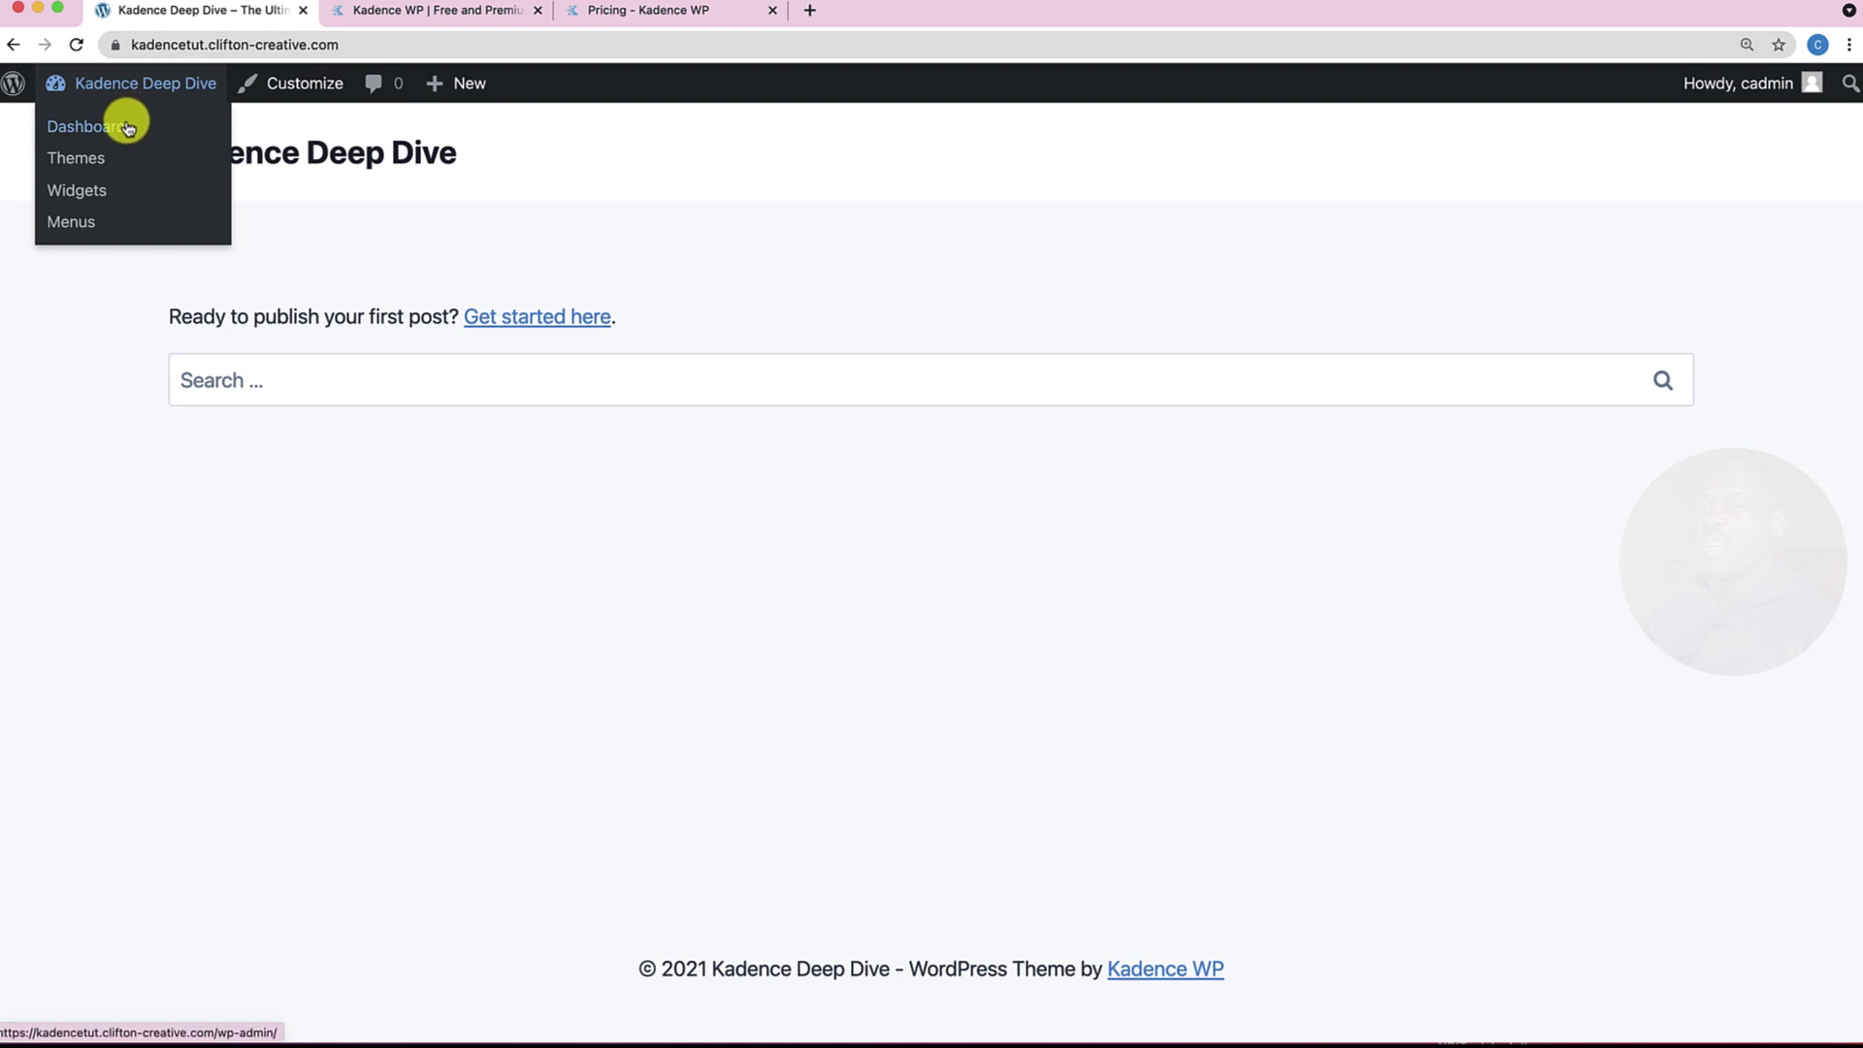
pyautogui.click(128, 127)
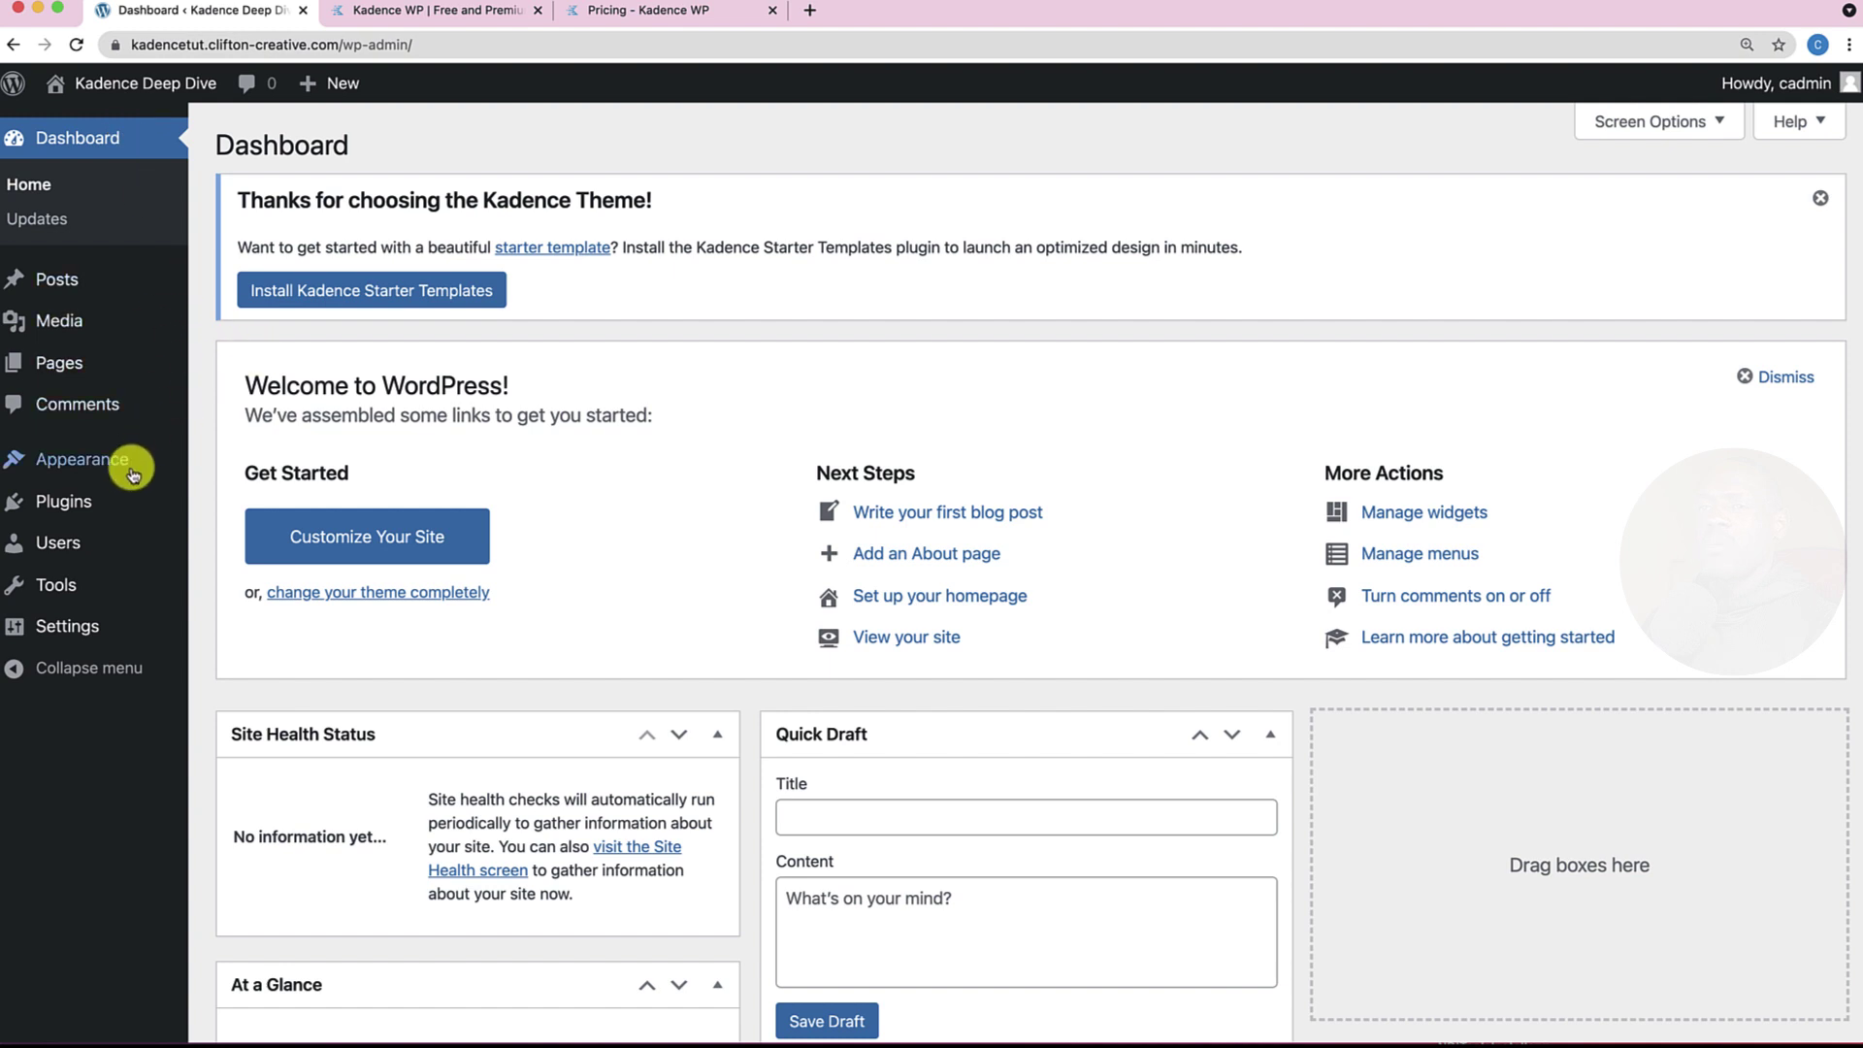
# Open the Kadence theme's admin page and examine its site customization options and Kadence Pro addon features.
pyautogui.moveTo(130, 468)
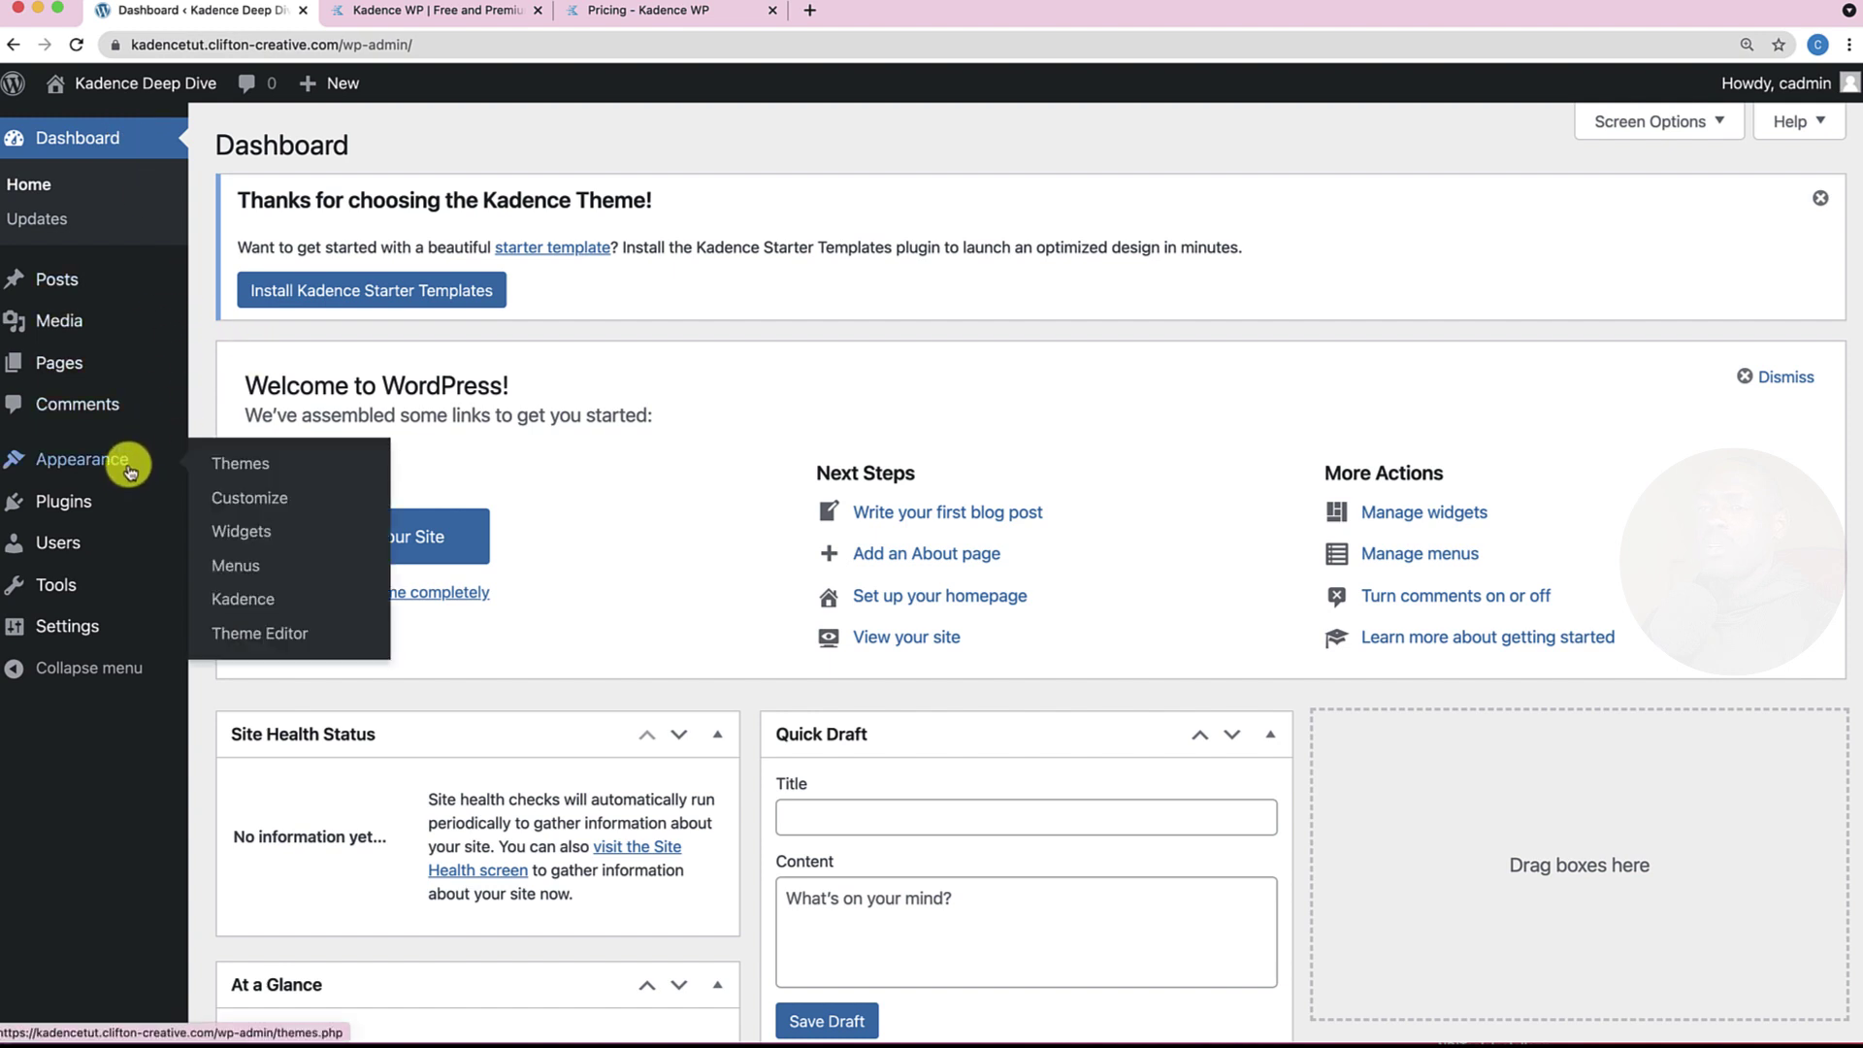
pyautogui.click(262, 601)
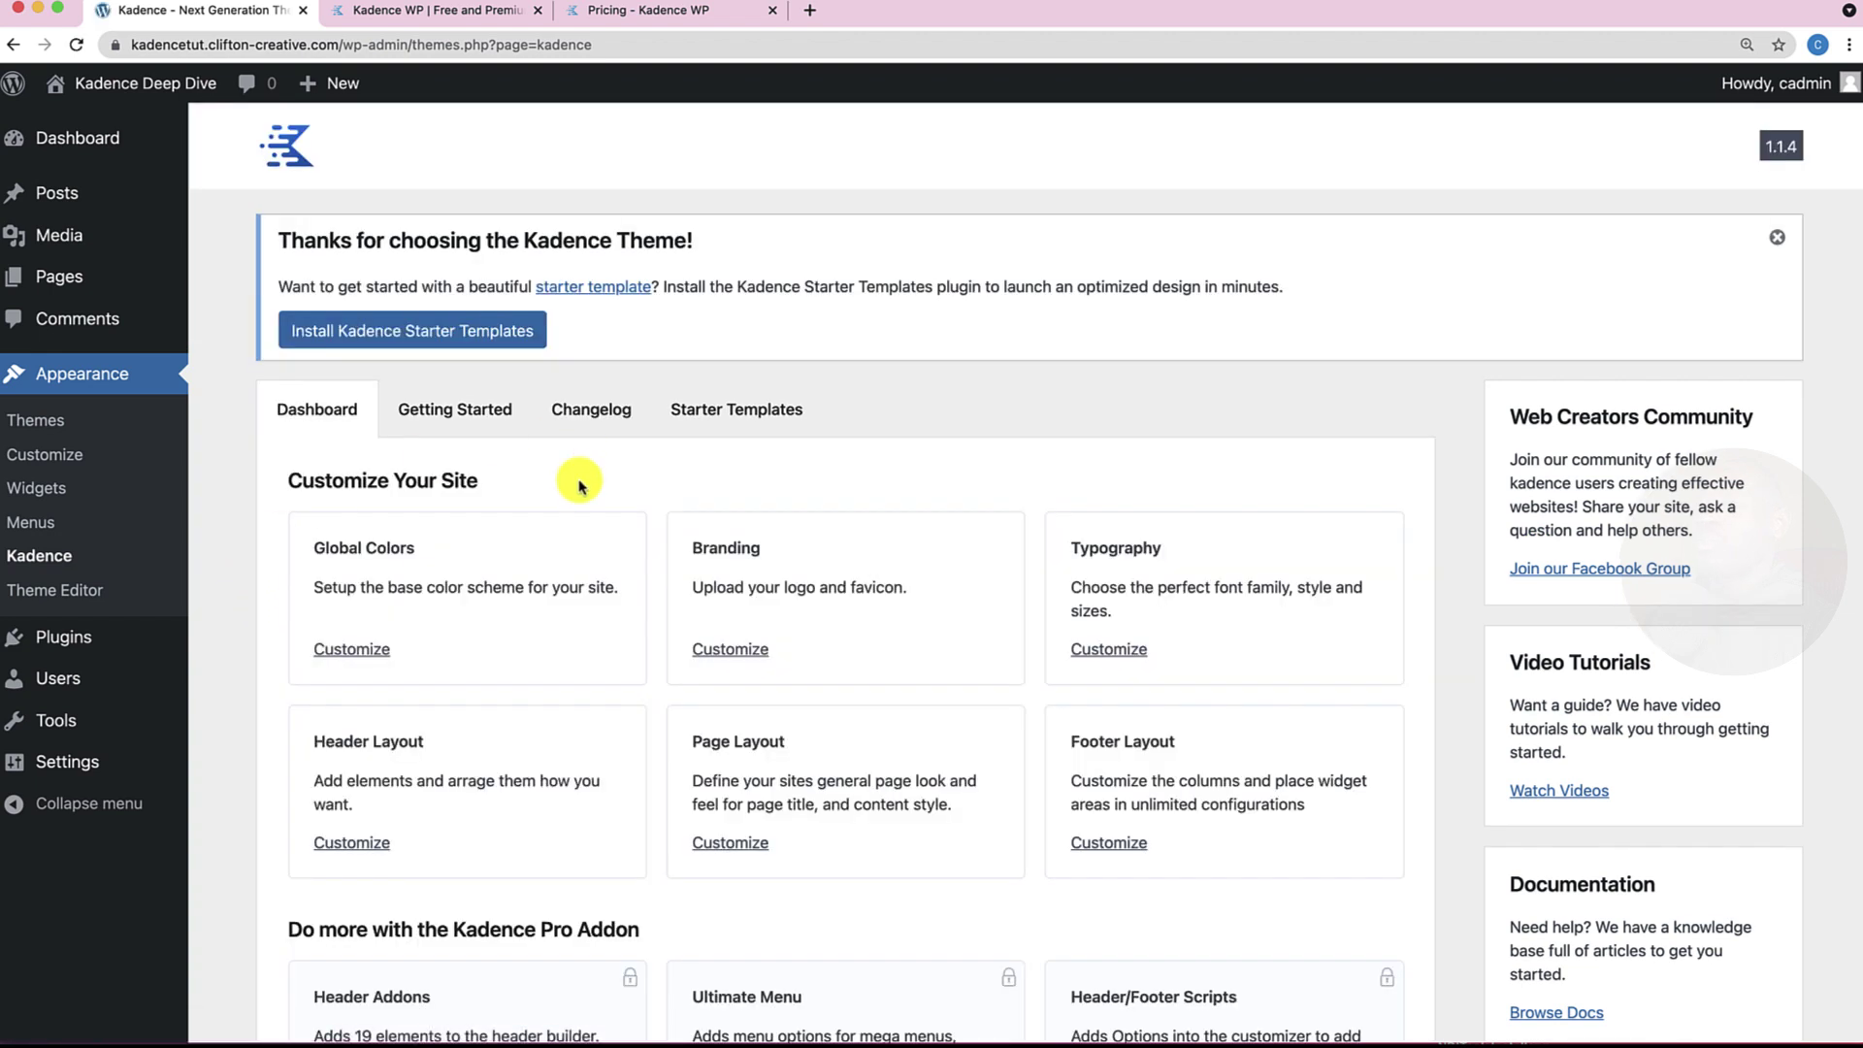
pyautogui.scroll(-1, 579, 485)
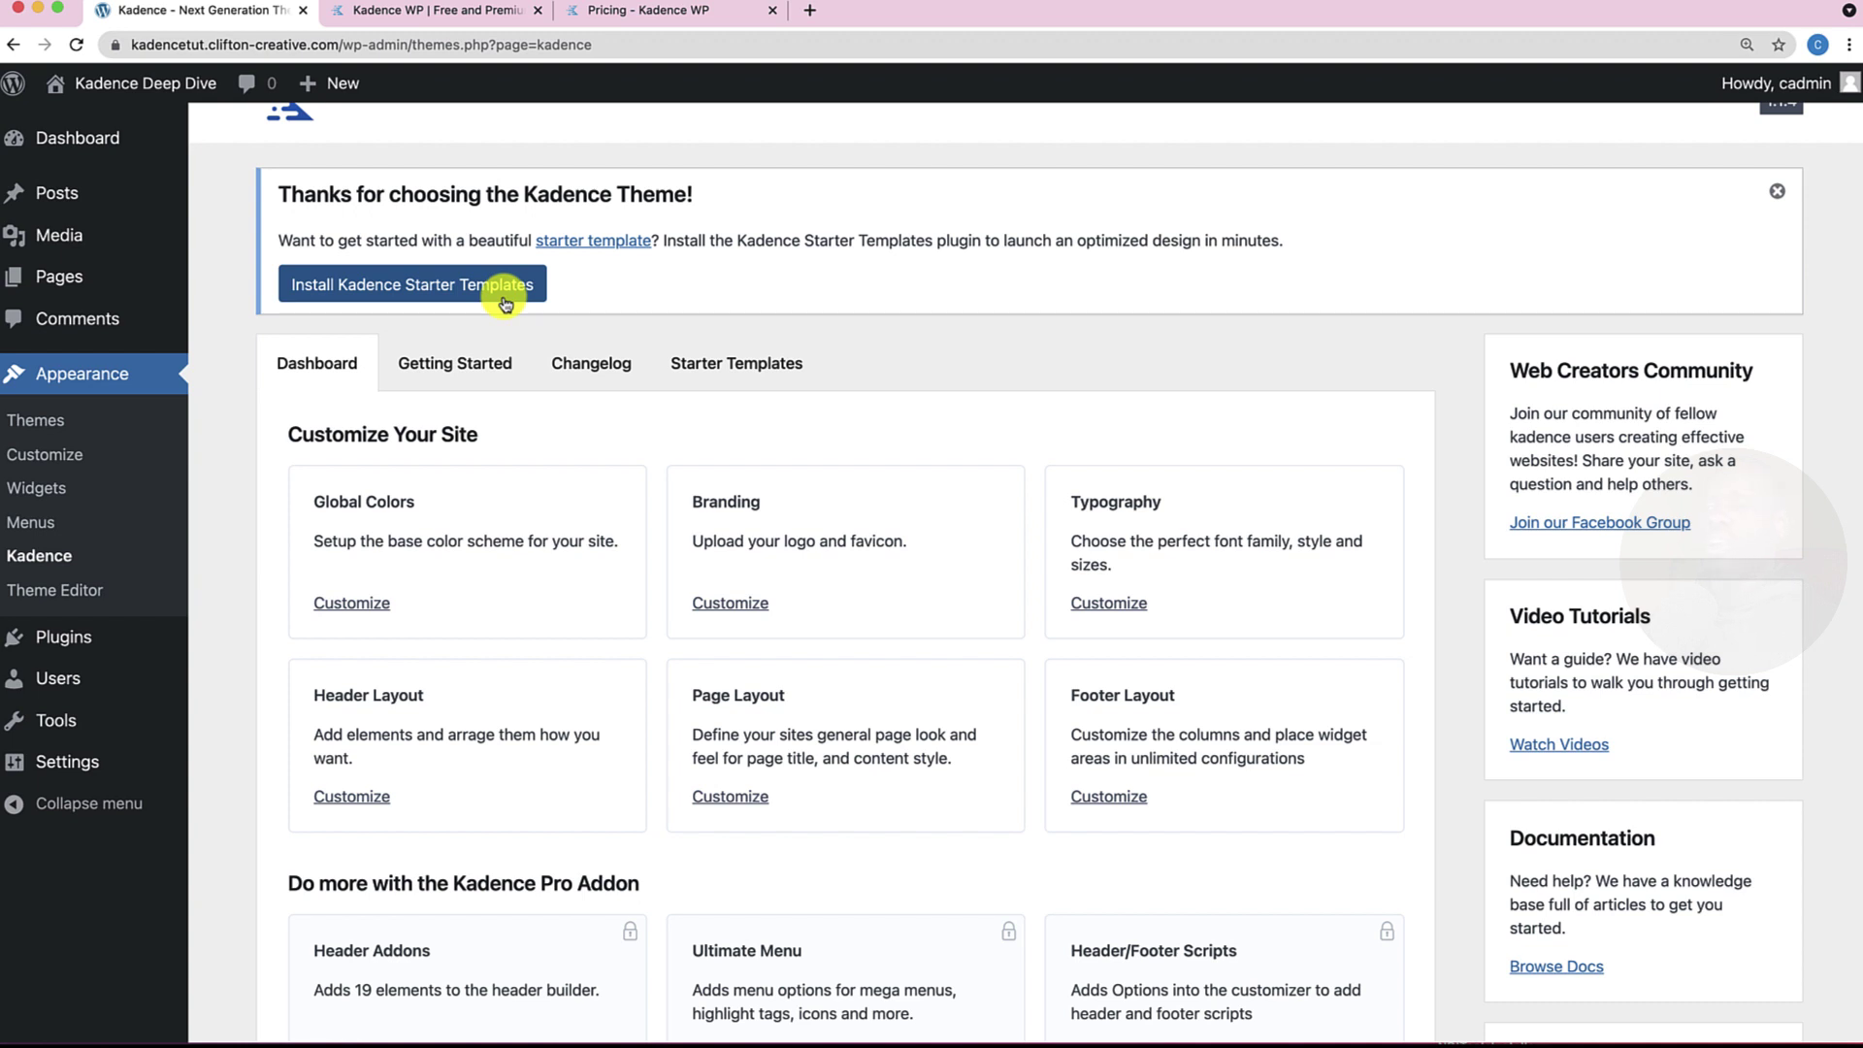
pyautogui.scroll(-1, 558, 408)
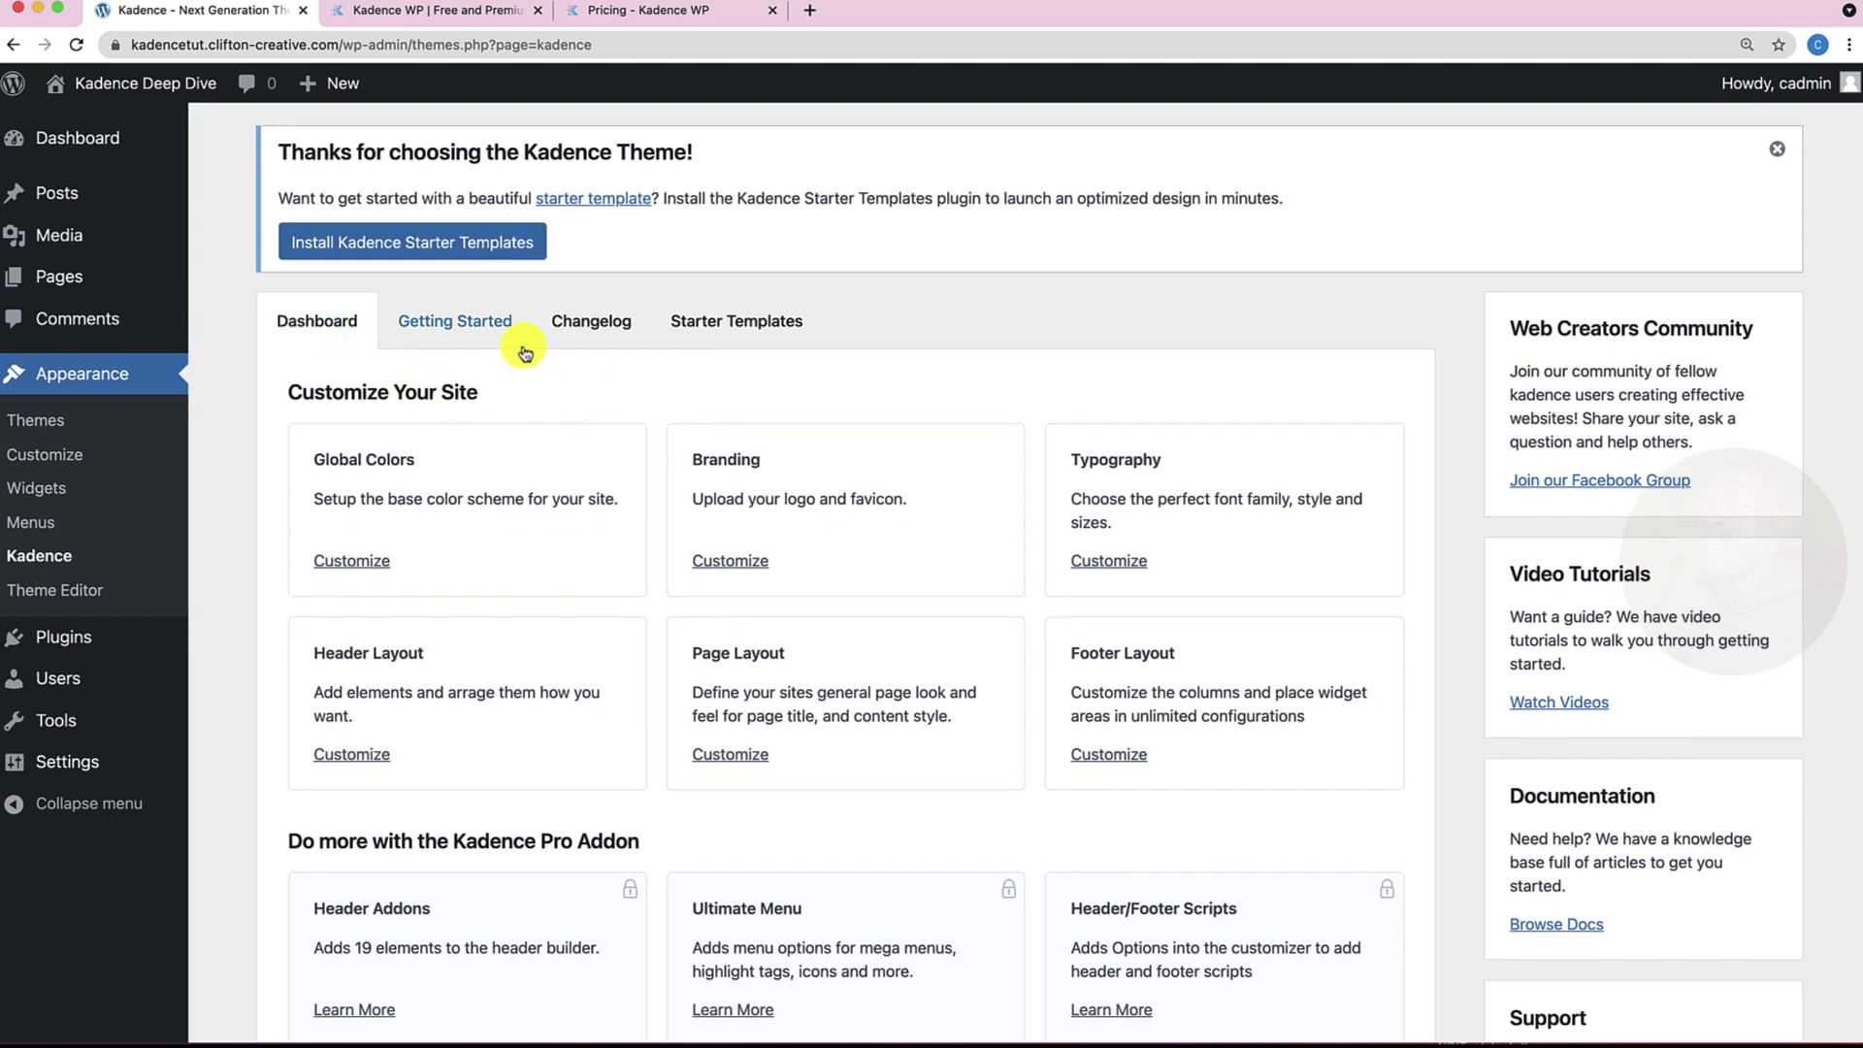
pyautogui.scroll(-3, 756, 351)
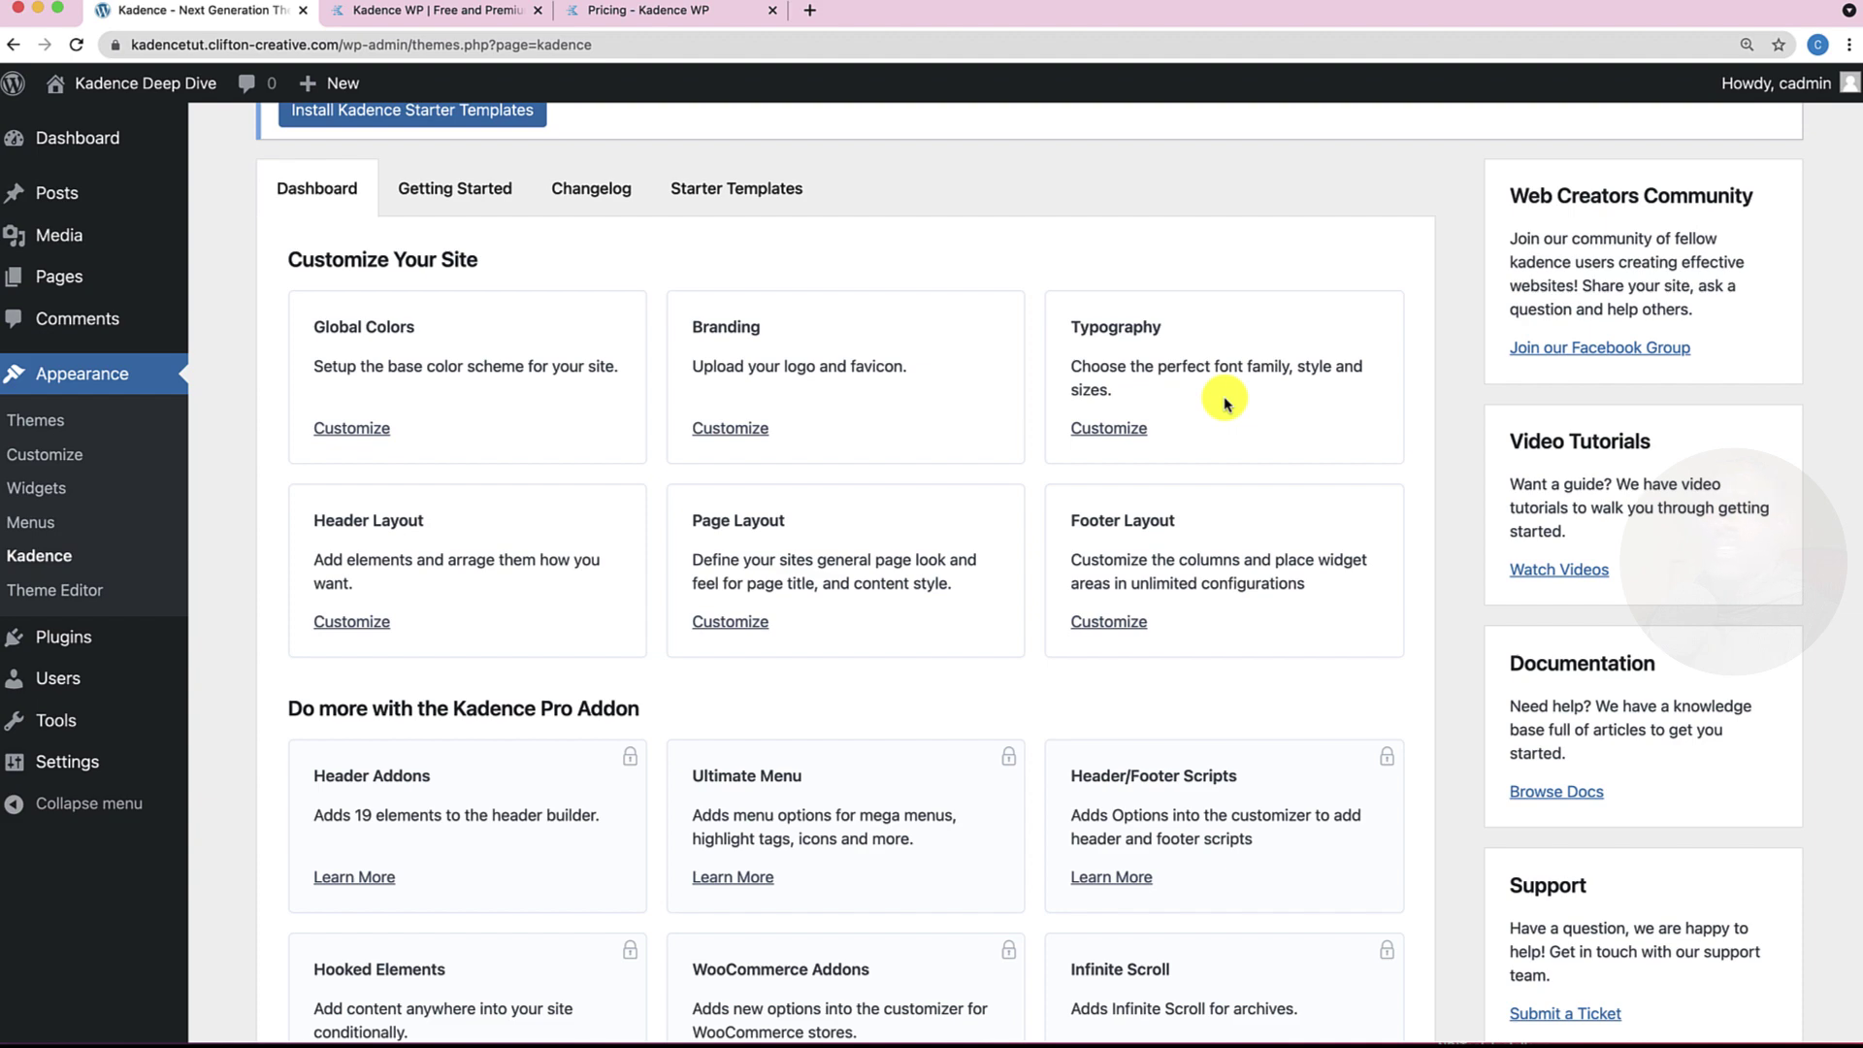
pyautogui.scroll(-3, 1226, 404)
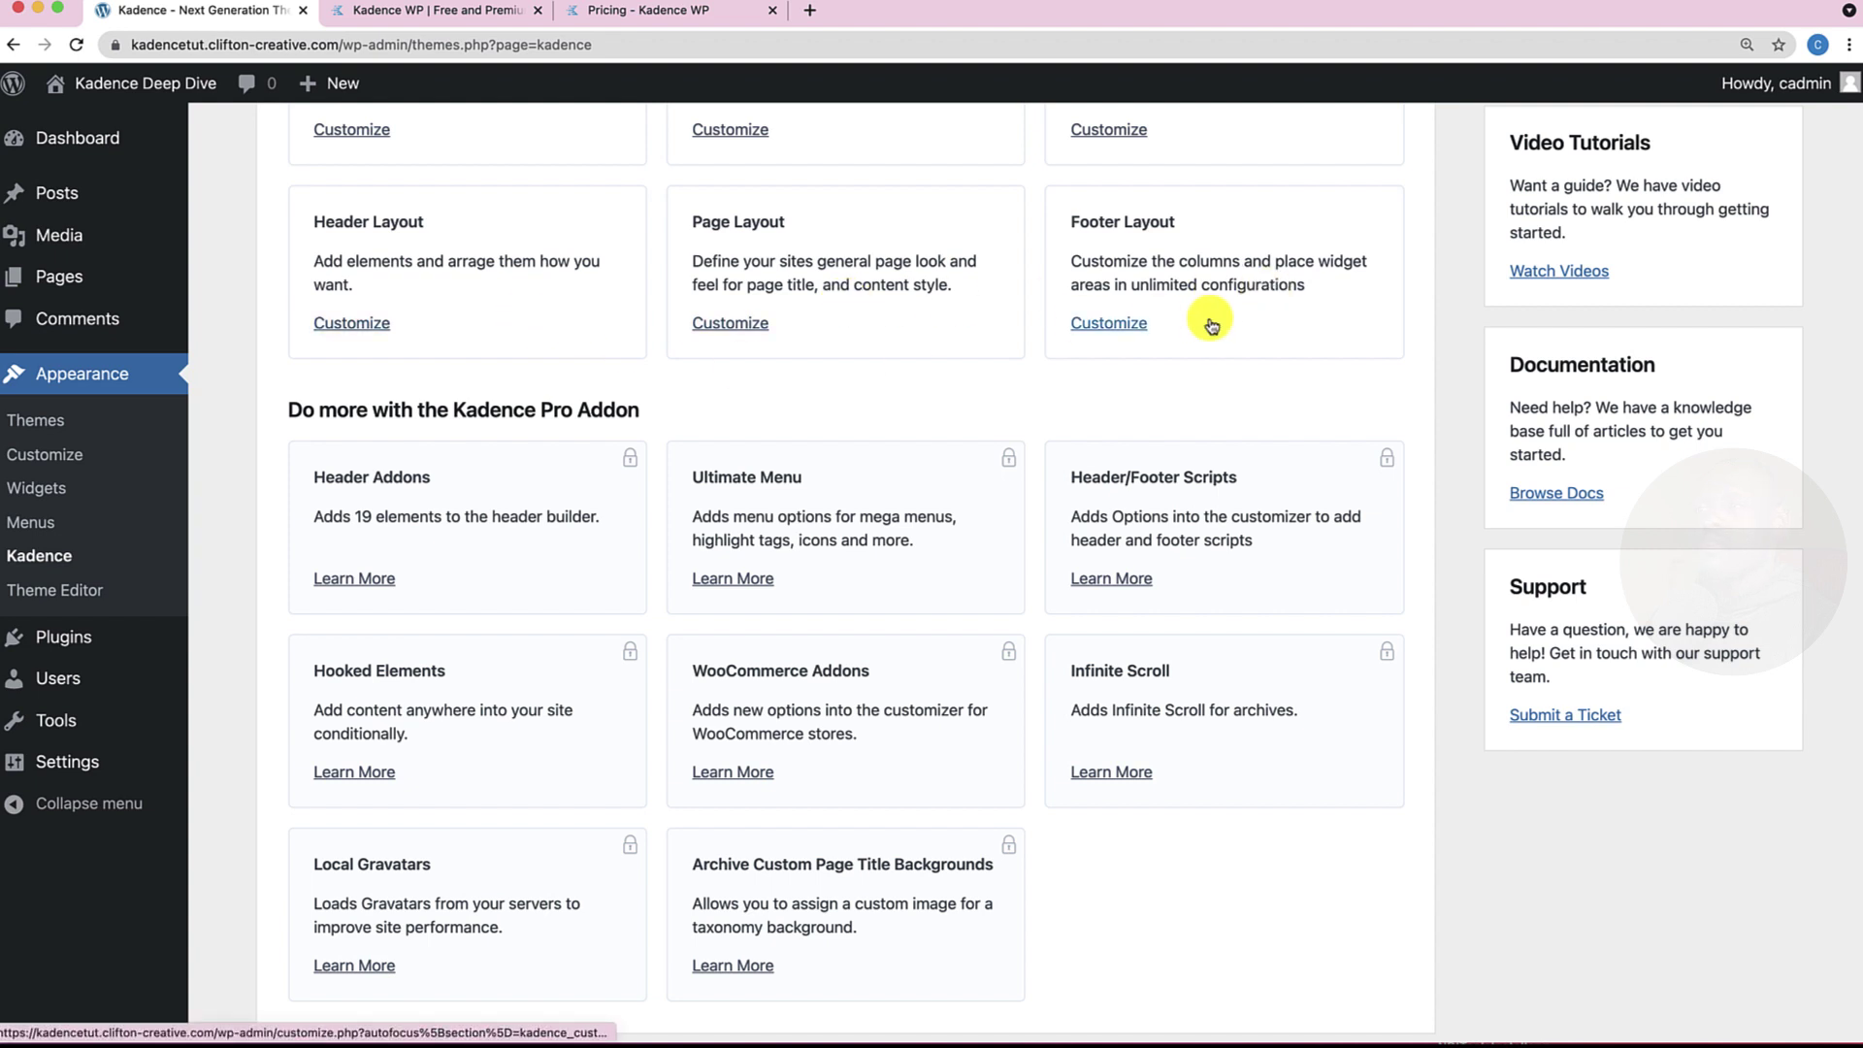
pyautogui.scroll(-2, 1177, 361)
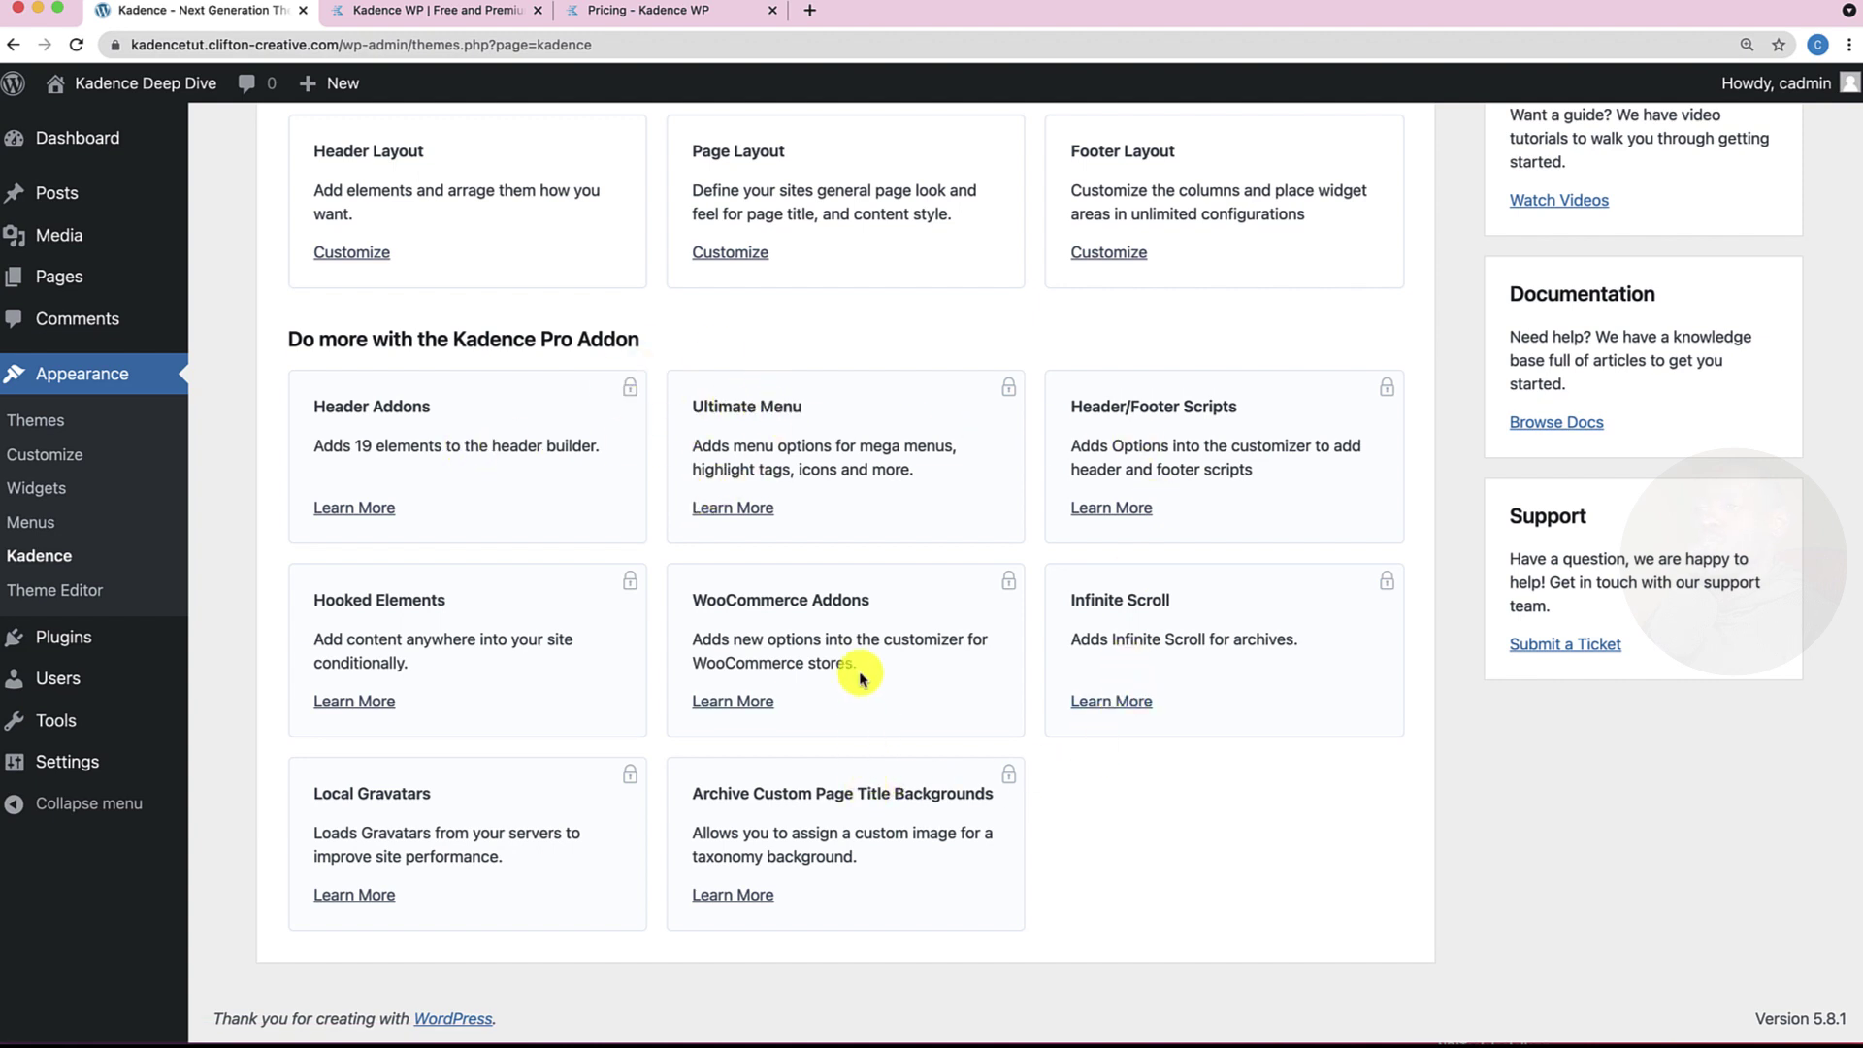
pyautogui.scroll(5, 860, 676)
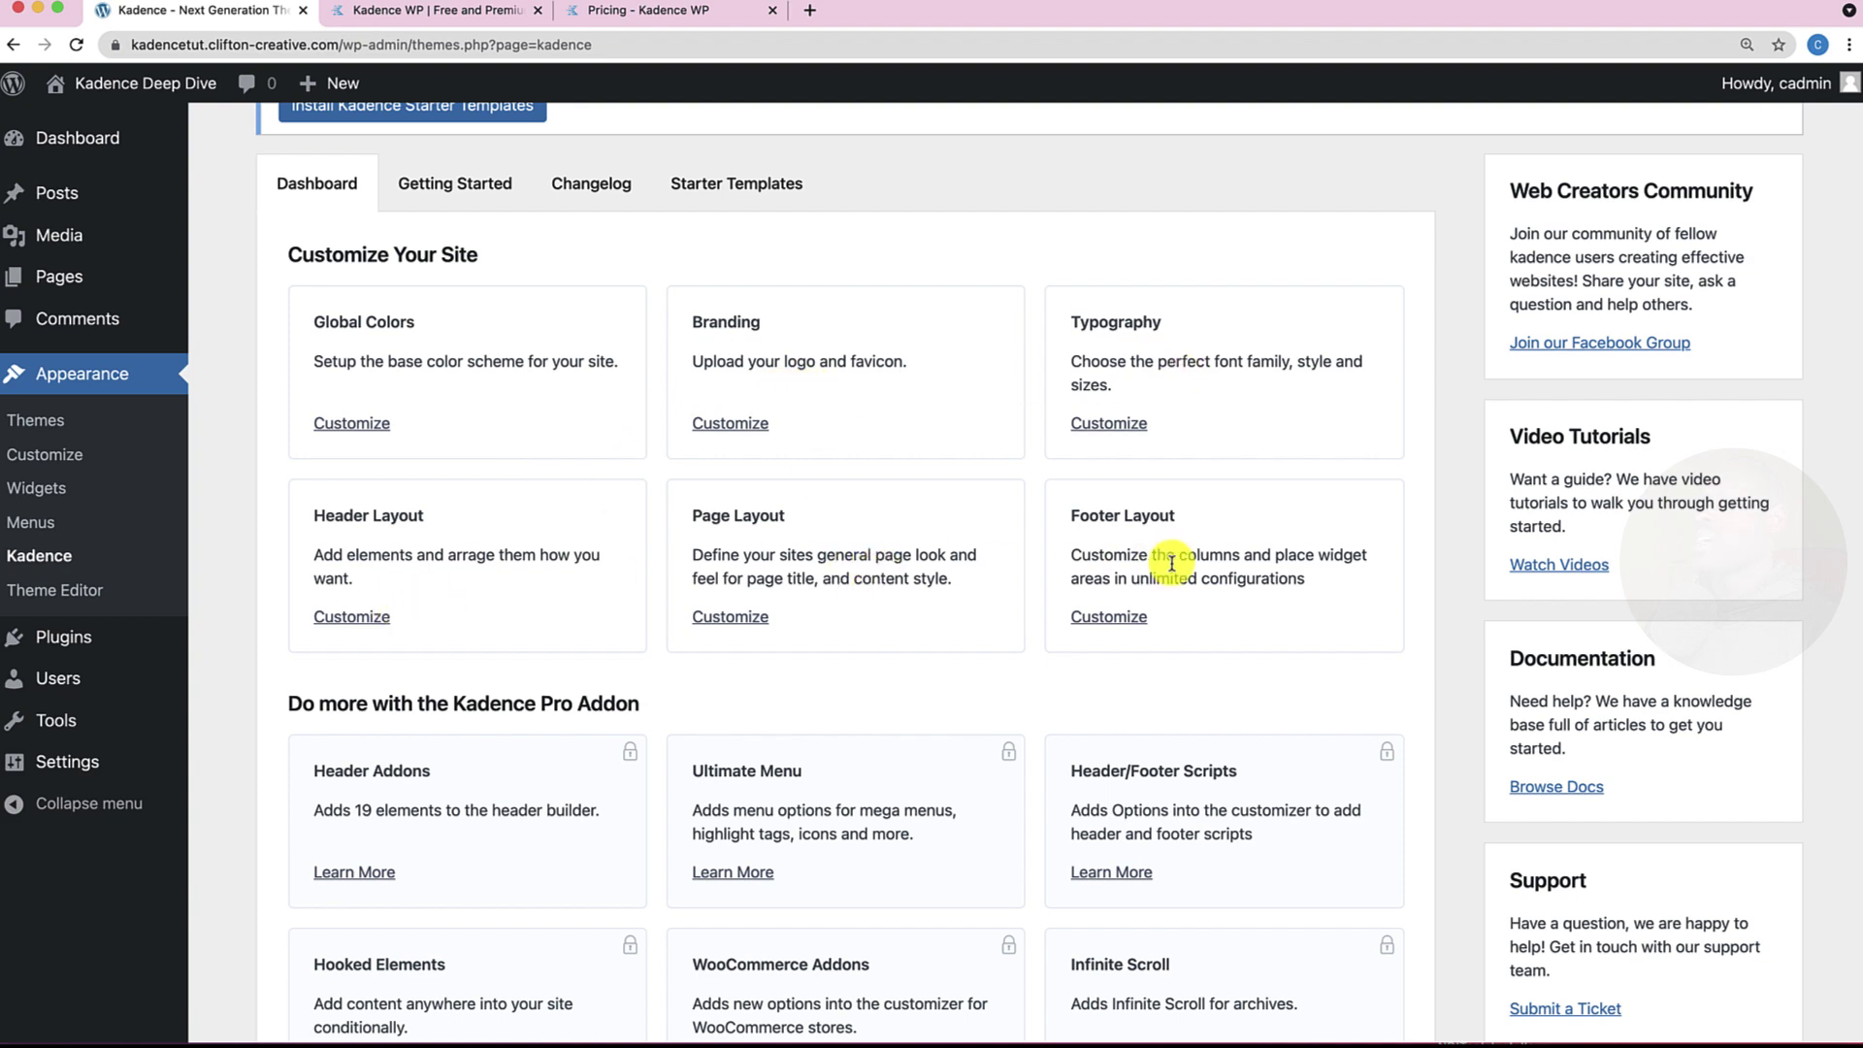
pyautogui.scroll(2, 1174, 505)
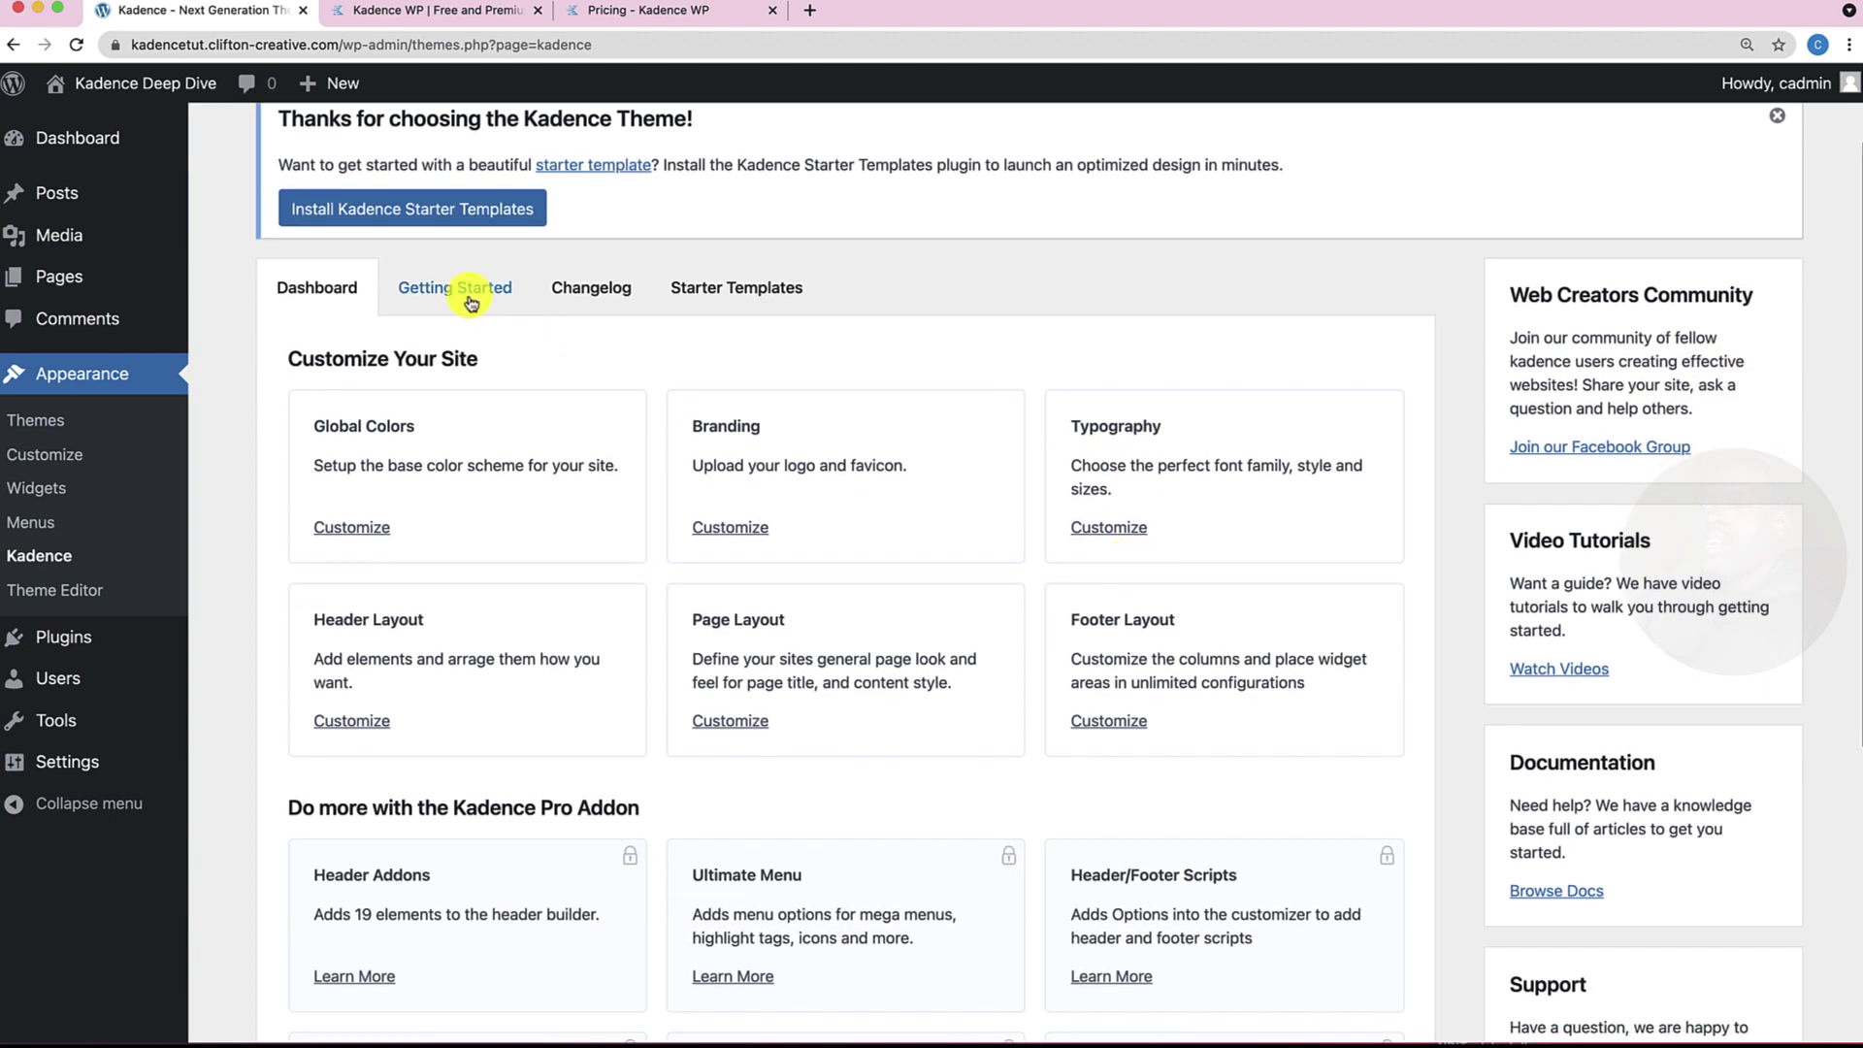
# Review the Getting Started, Changelog and Starter Templates sections of the Kadence theme page.
pyautogui.click(471, 301)
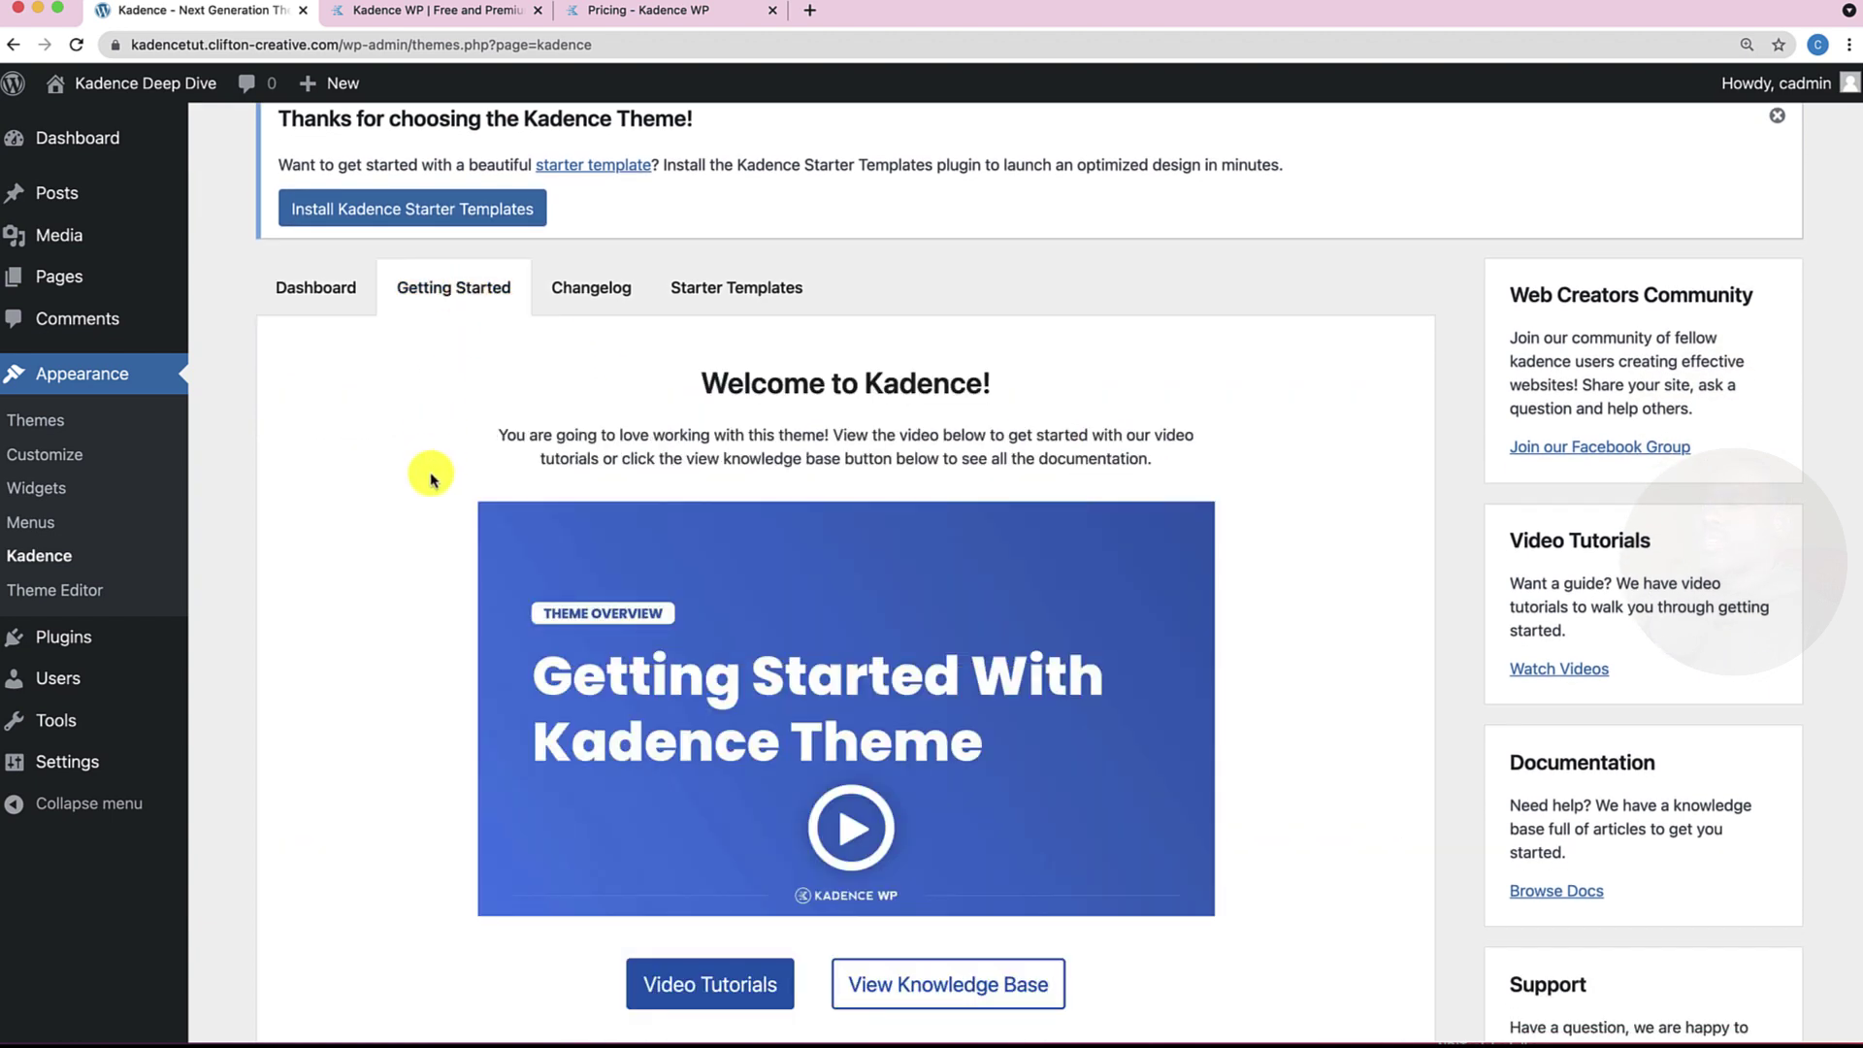
pyautogui.scroll(-2, 432, 478)
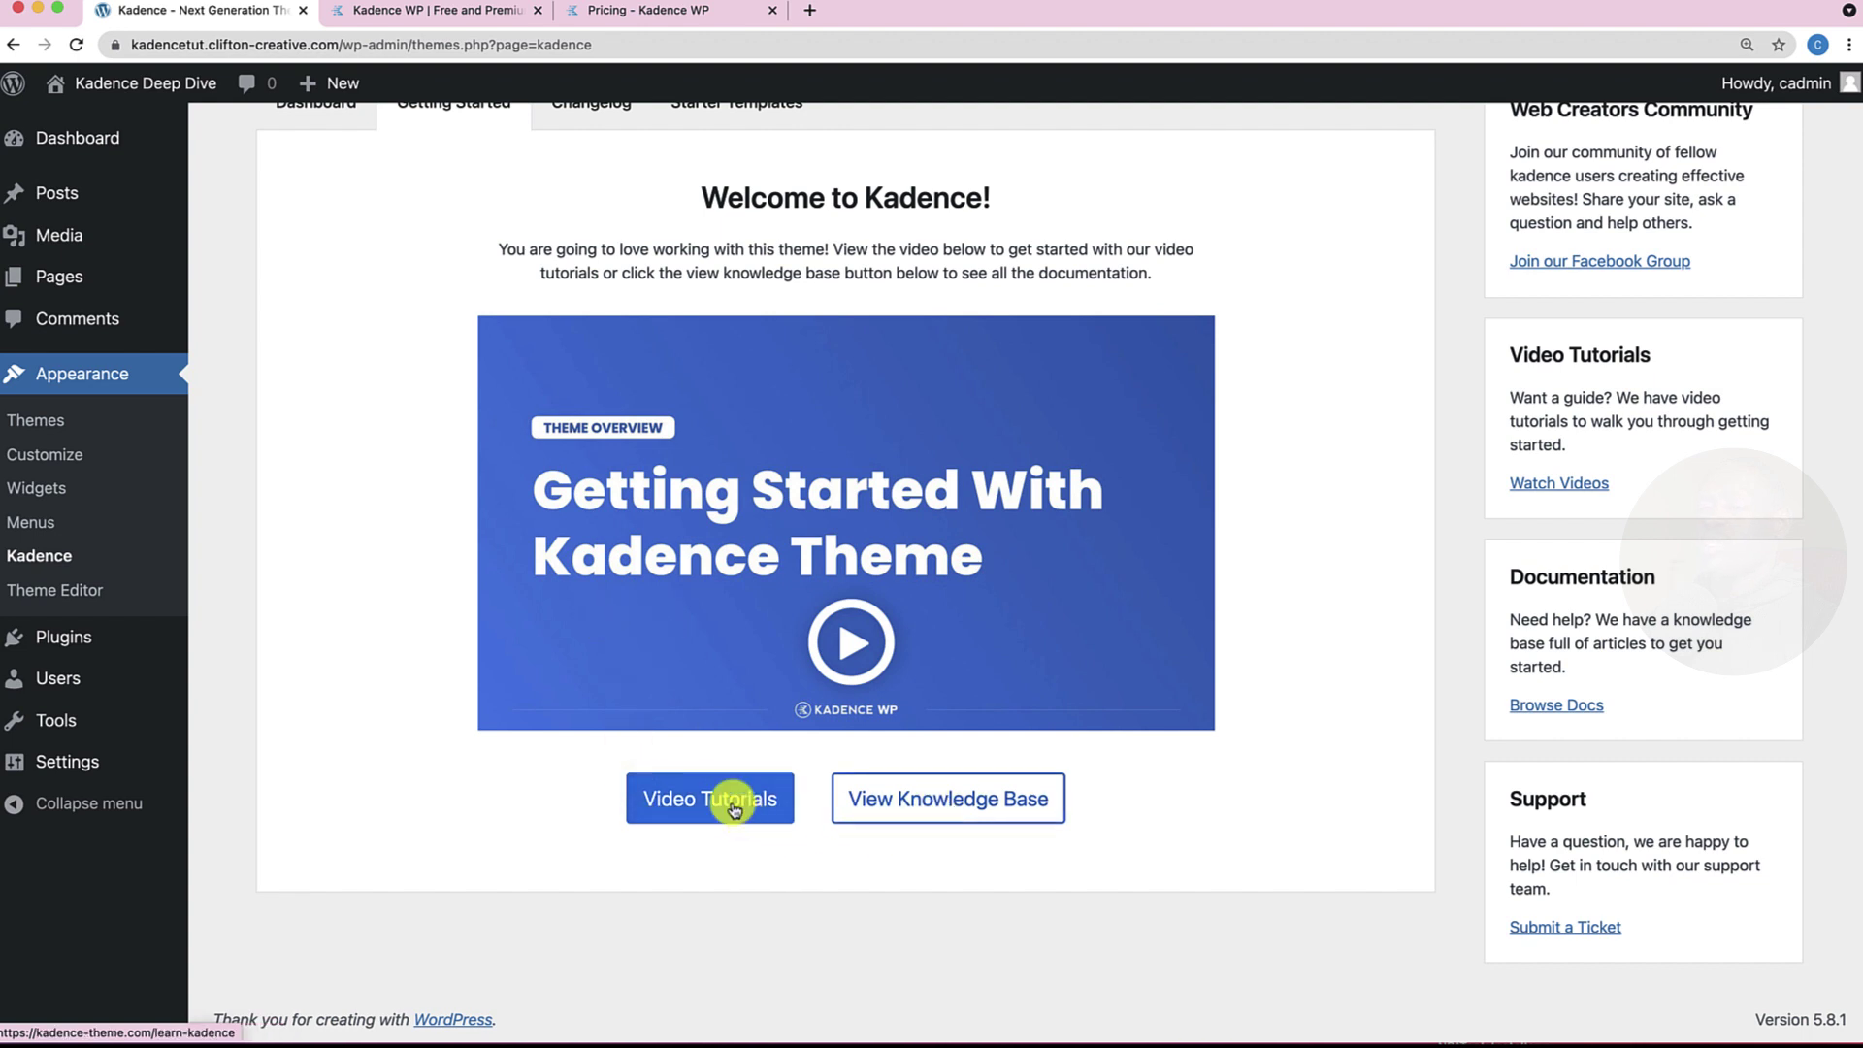
pyautogui.scroll(3, 698, 748)
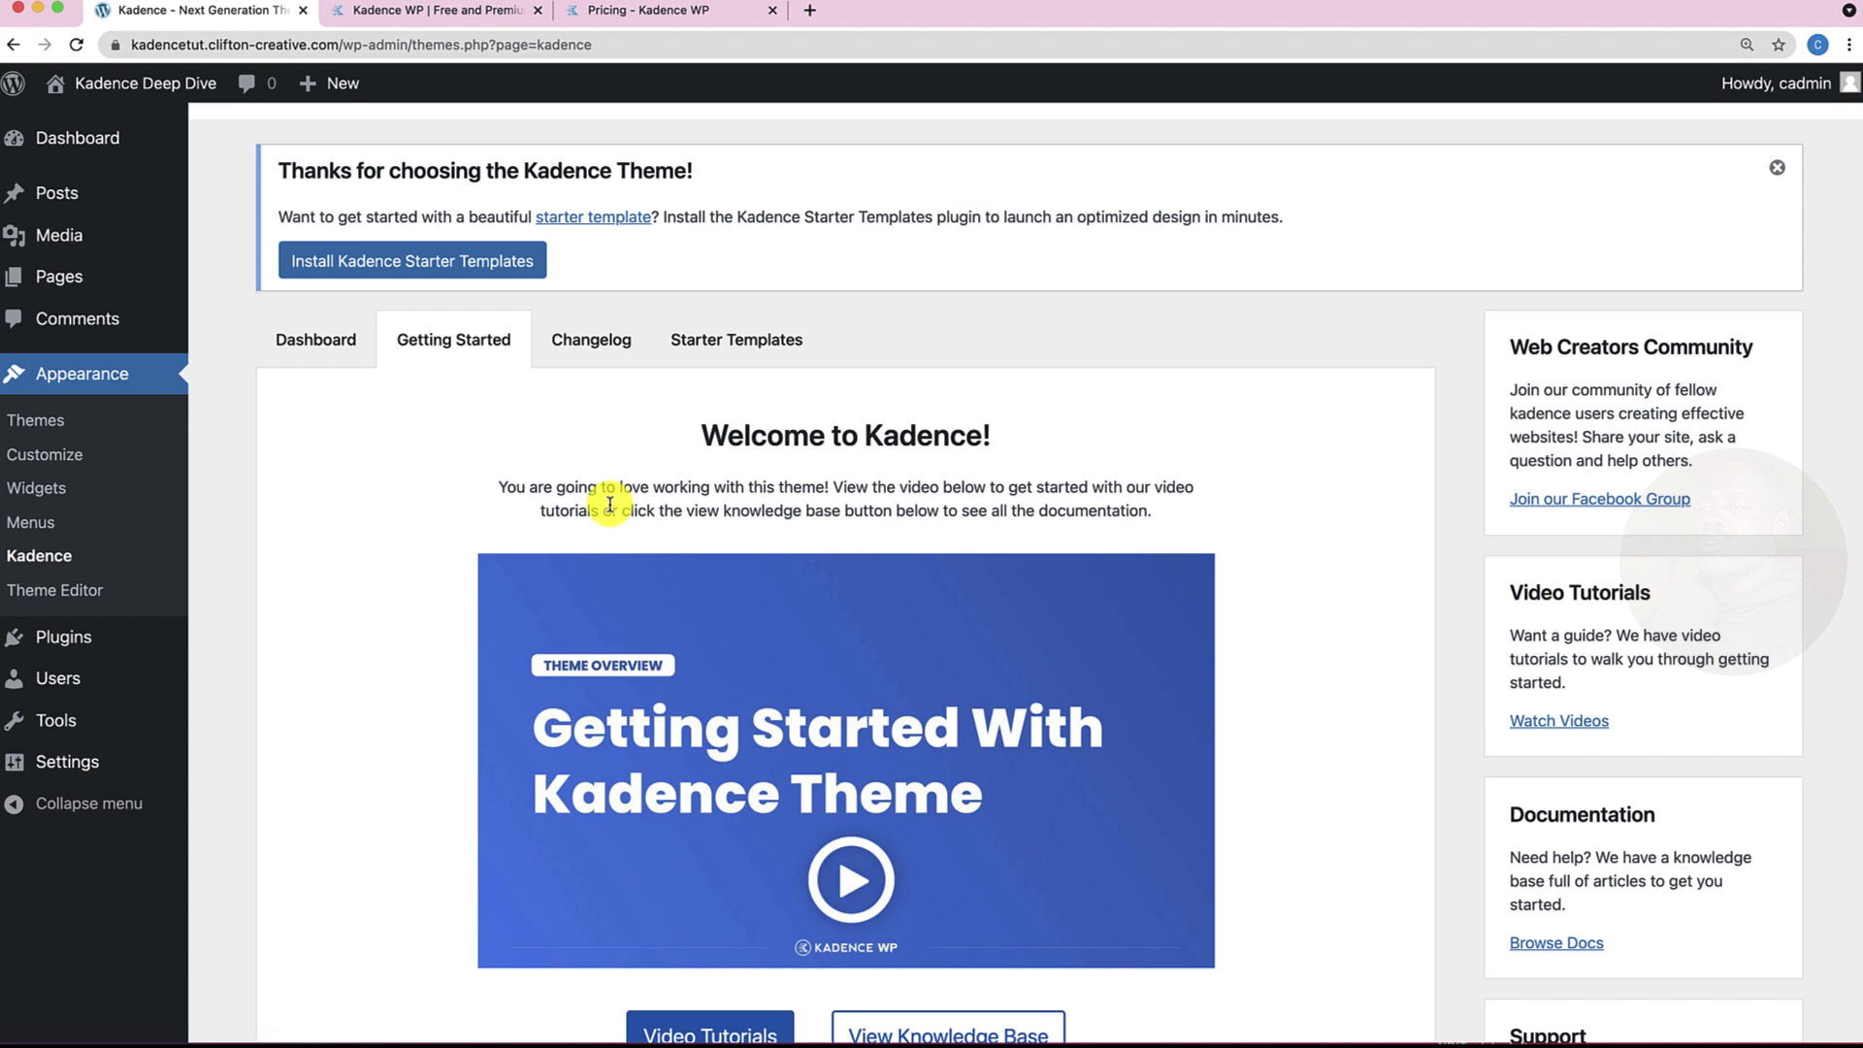
pyautogui.click(594, 341)
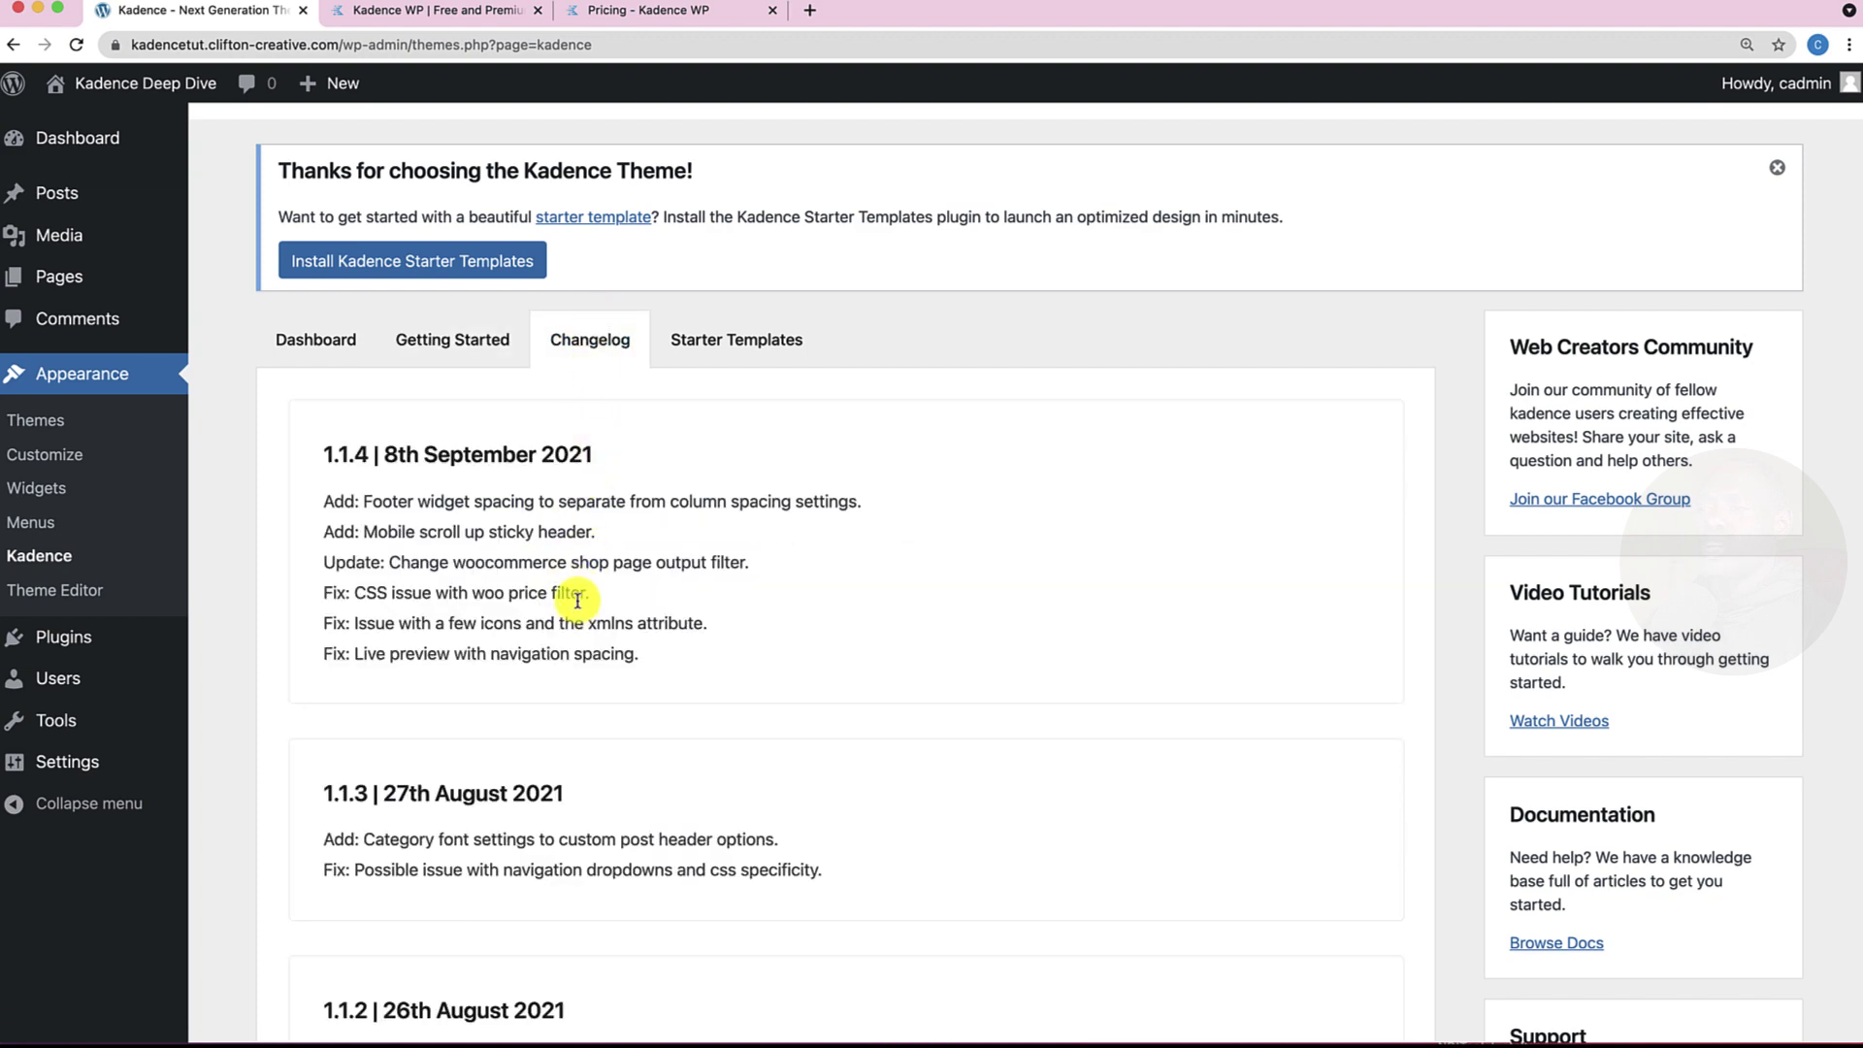
pyautogui.click(739, 339)
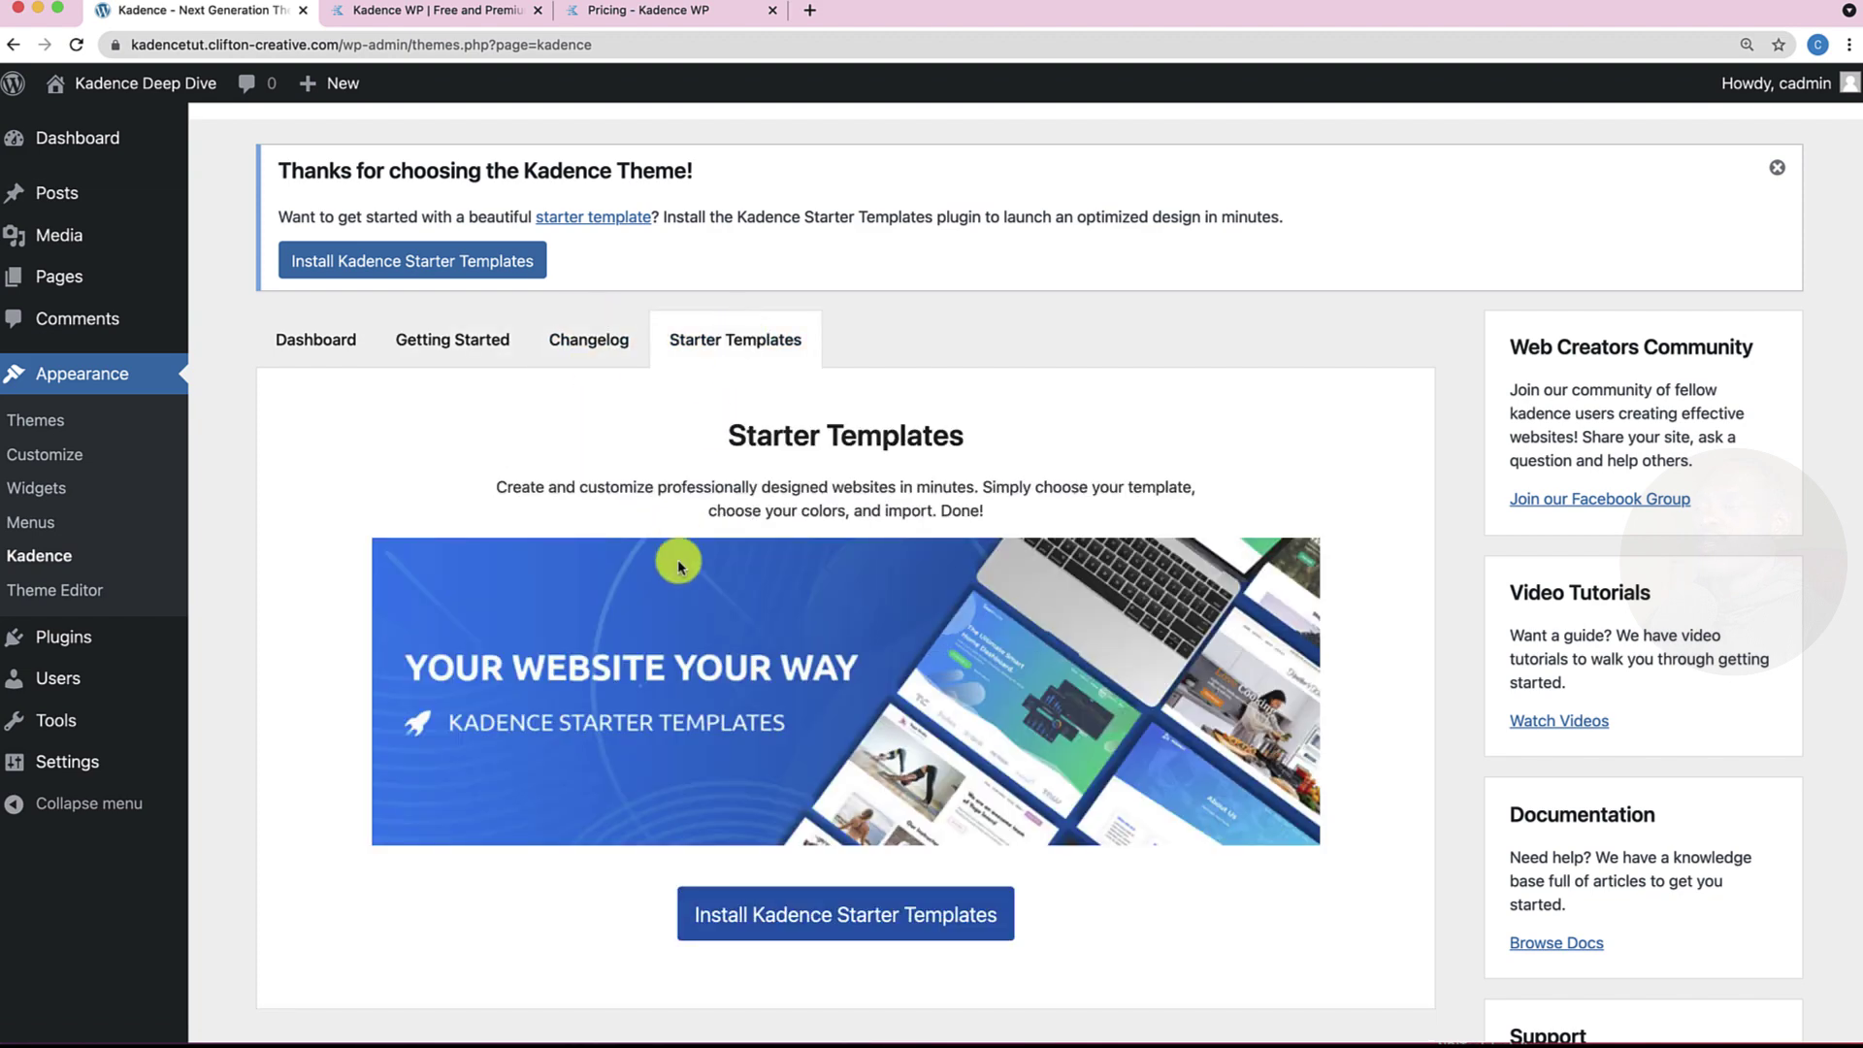
pyautogui.scroll(-3, 674, 562)
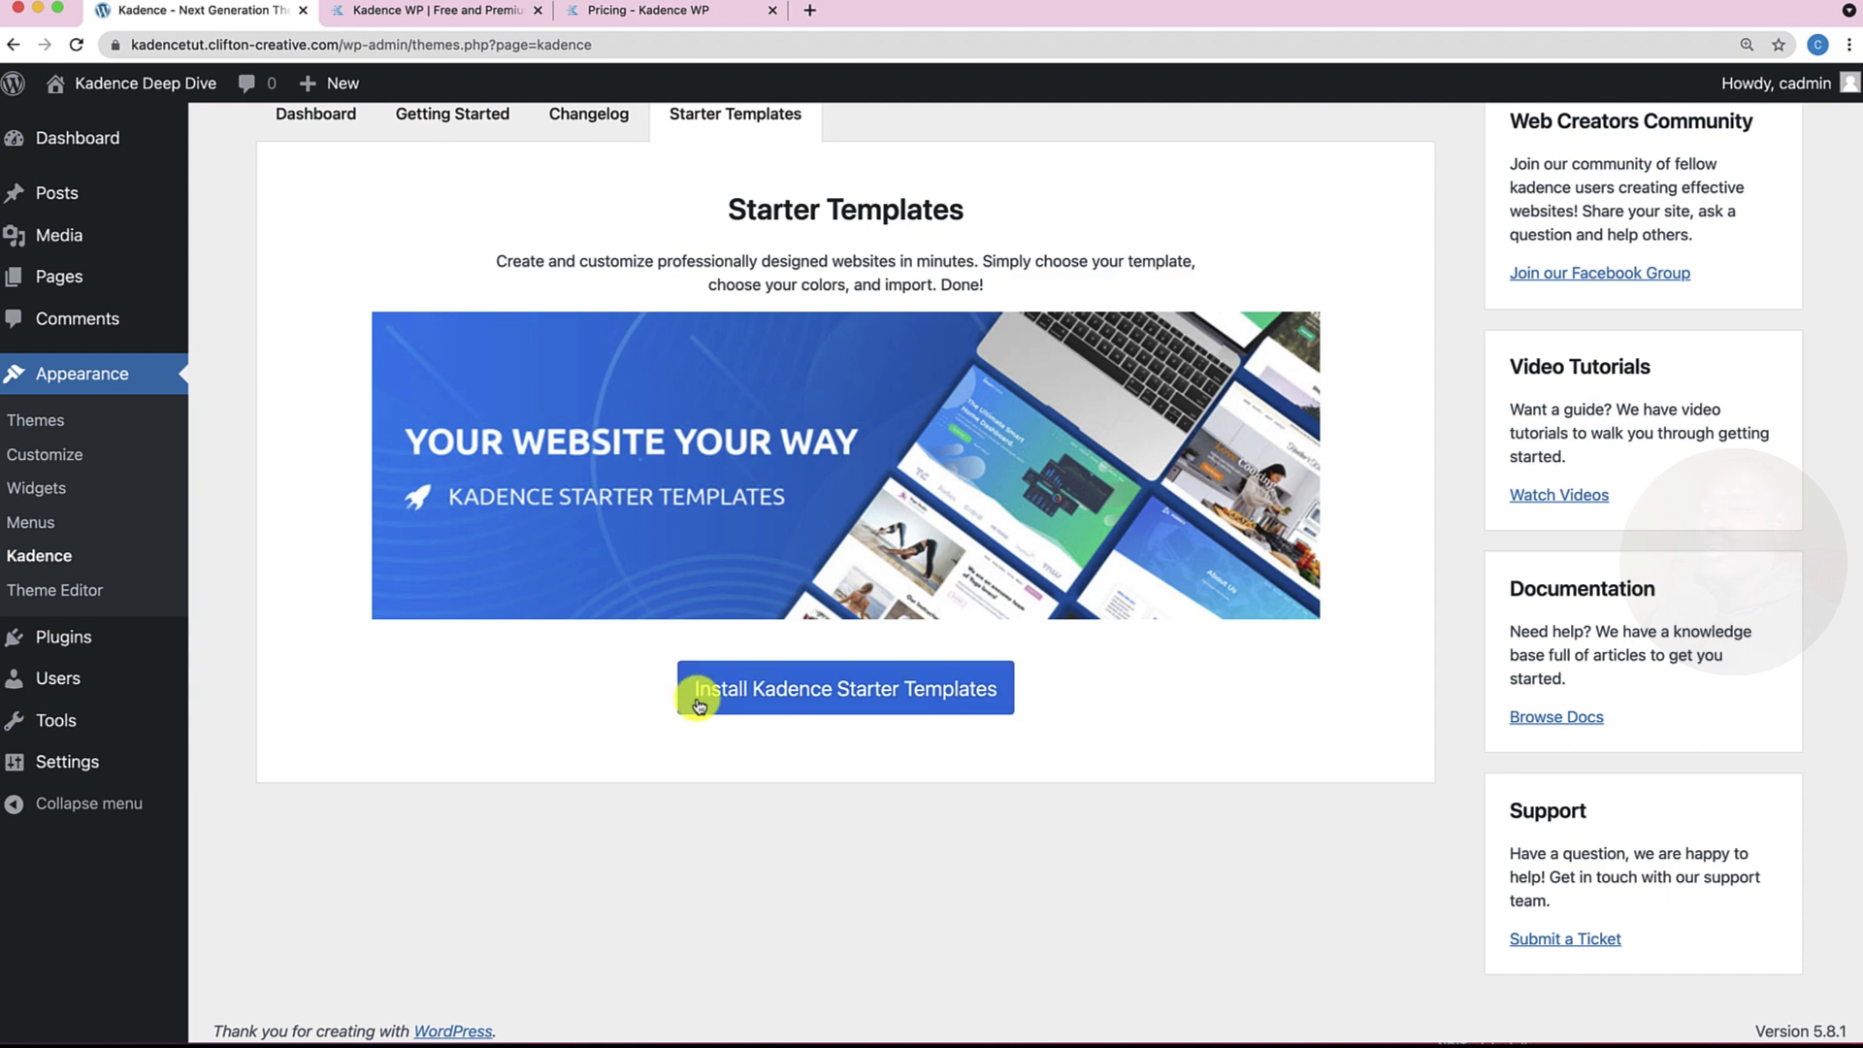
# Review the site customization options in the Dashboard section of the Kadence theme page.
pyautogui.scroll(5, 698, 705)
pyautogui.click(324, 418)
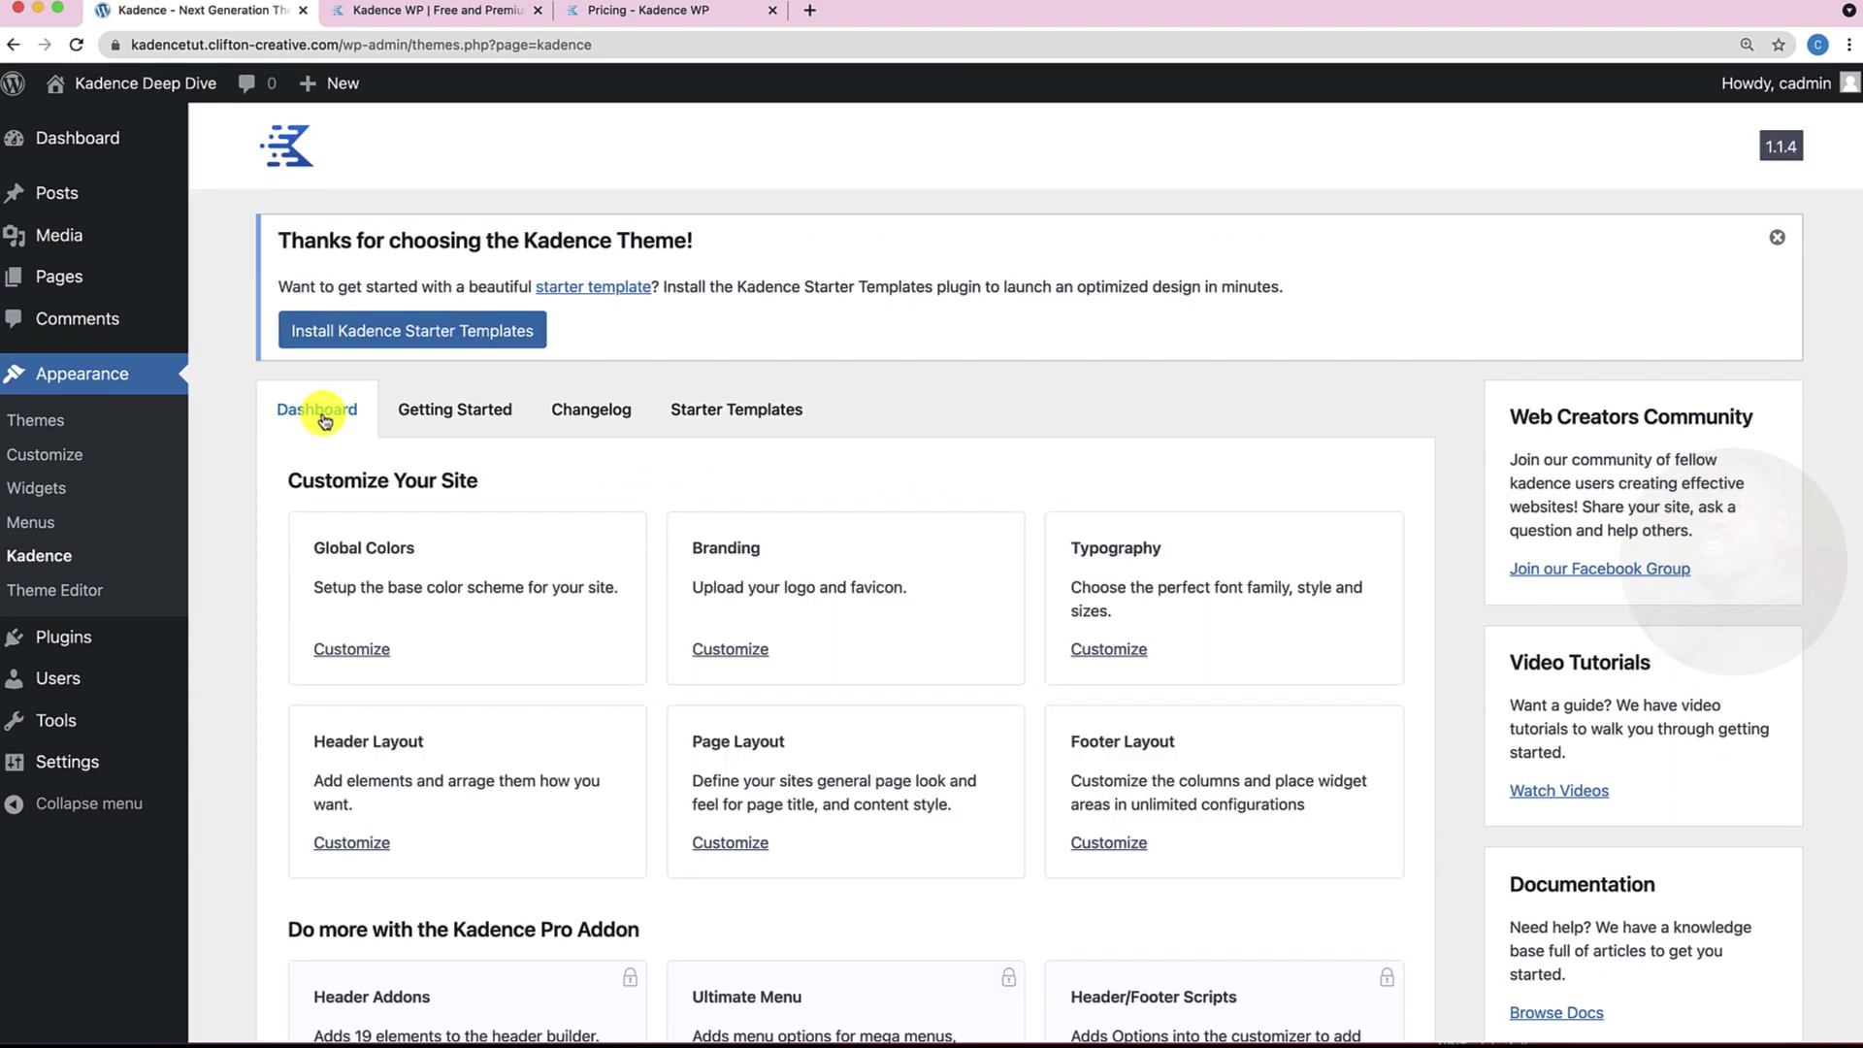
pyautogui.scroll(-2, 311, 533)
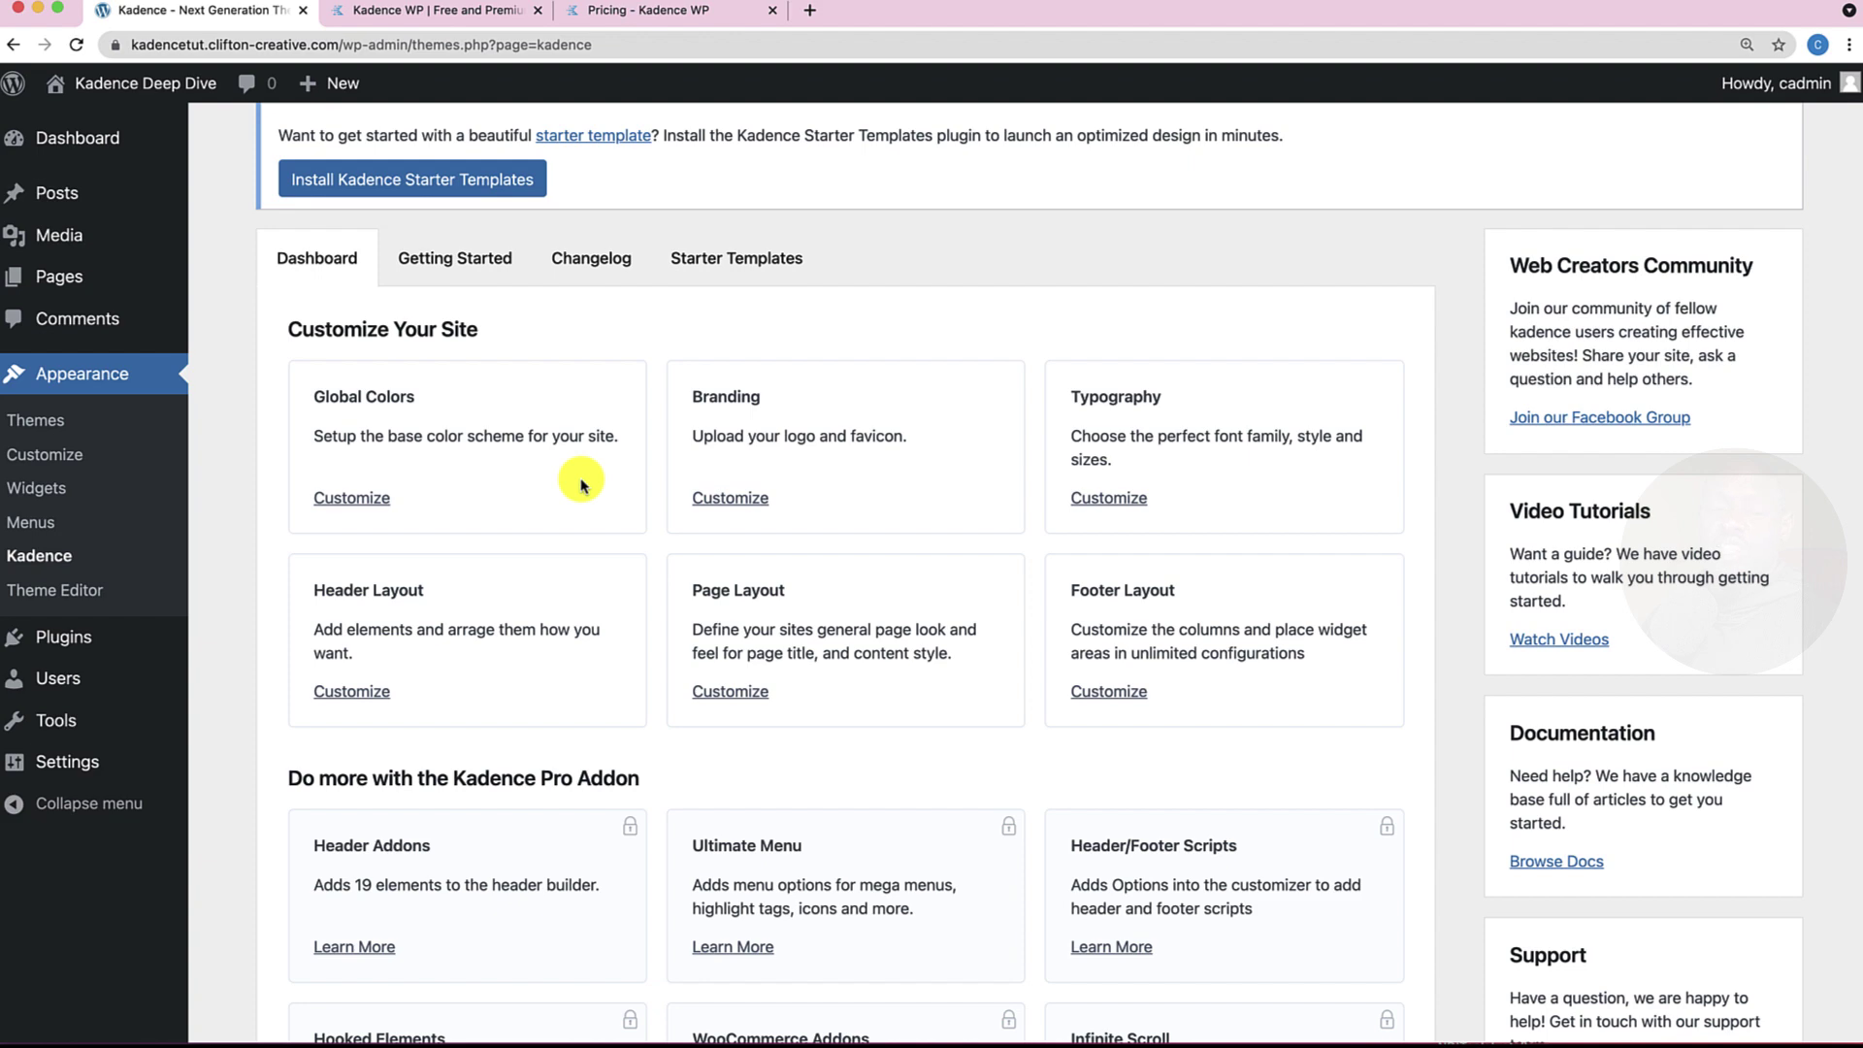
pyautogui.scroll(2, 581, 482)
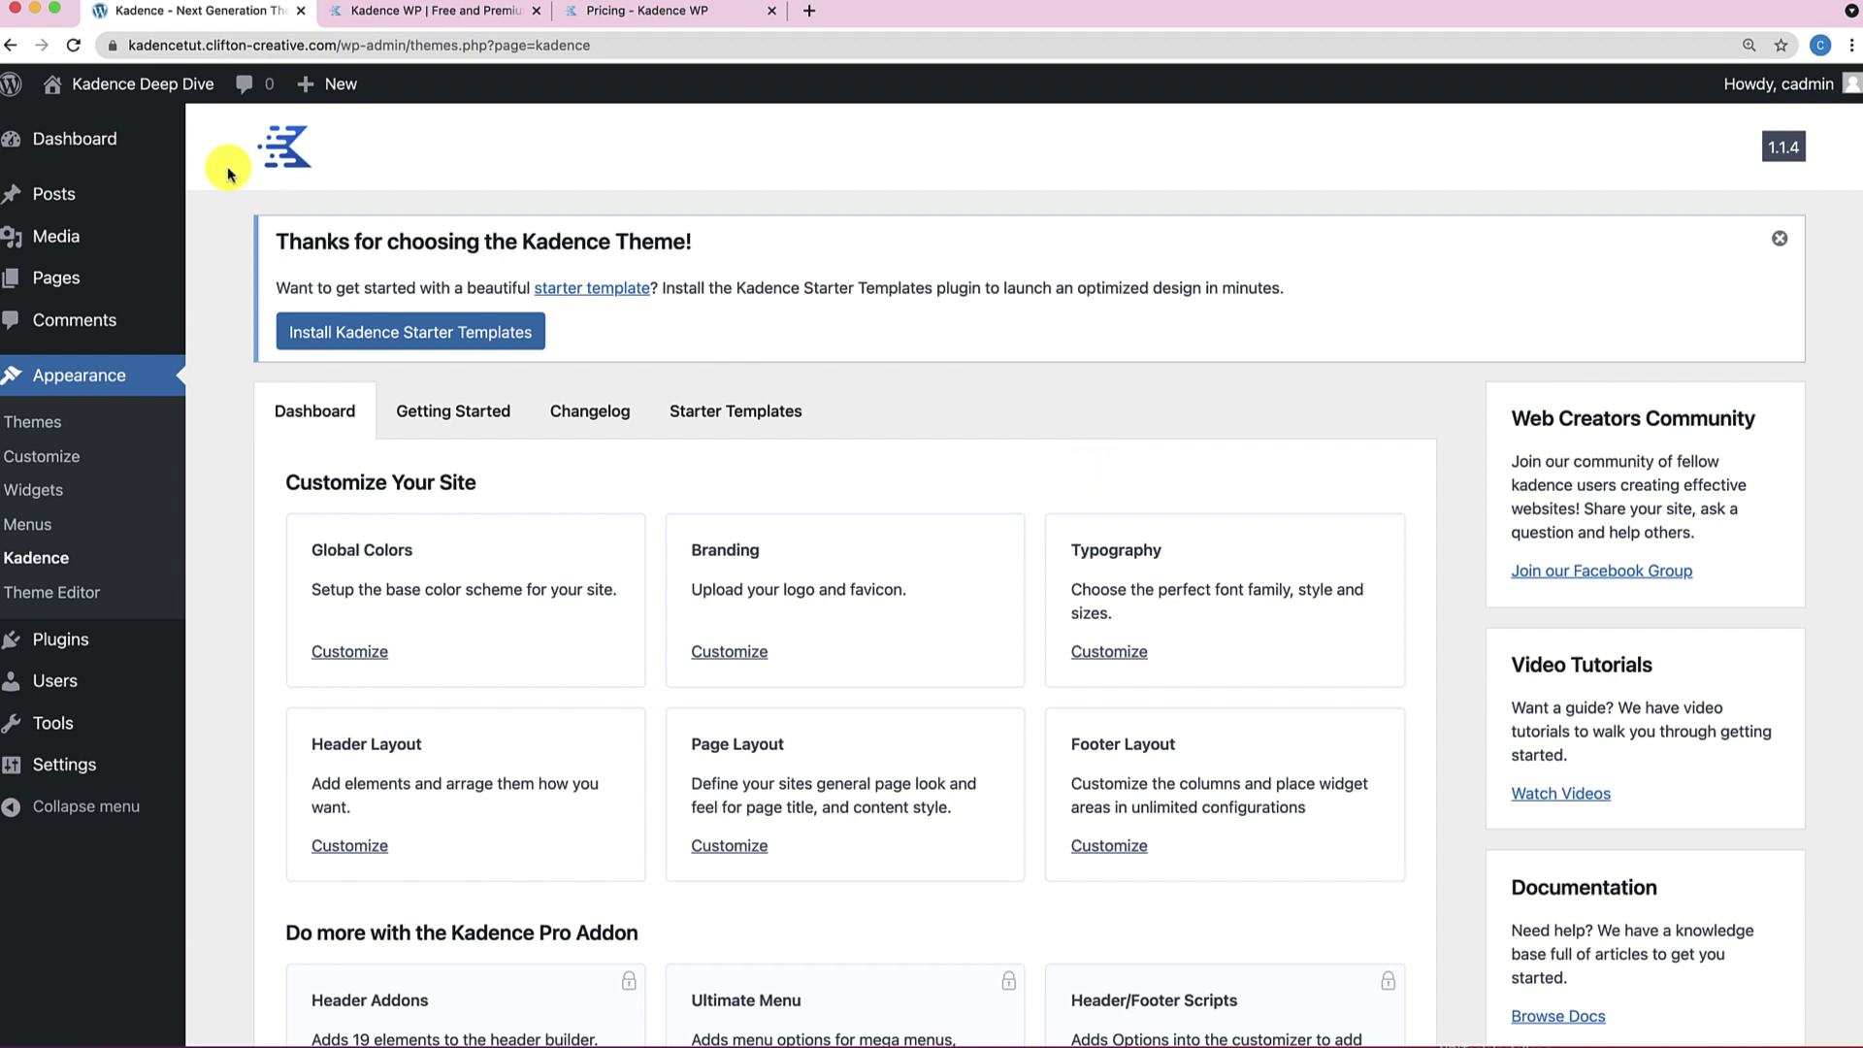
# Open the site's front end in the Customizer and go to the General Layout settings.
pyautogui.click(135, 87)
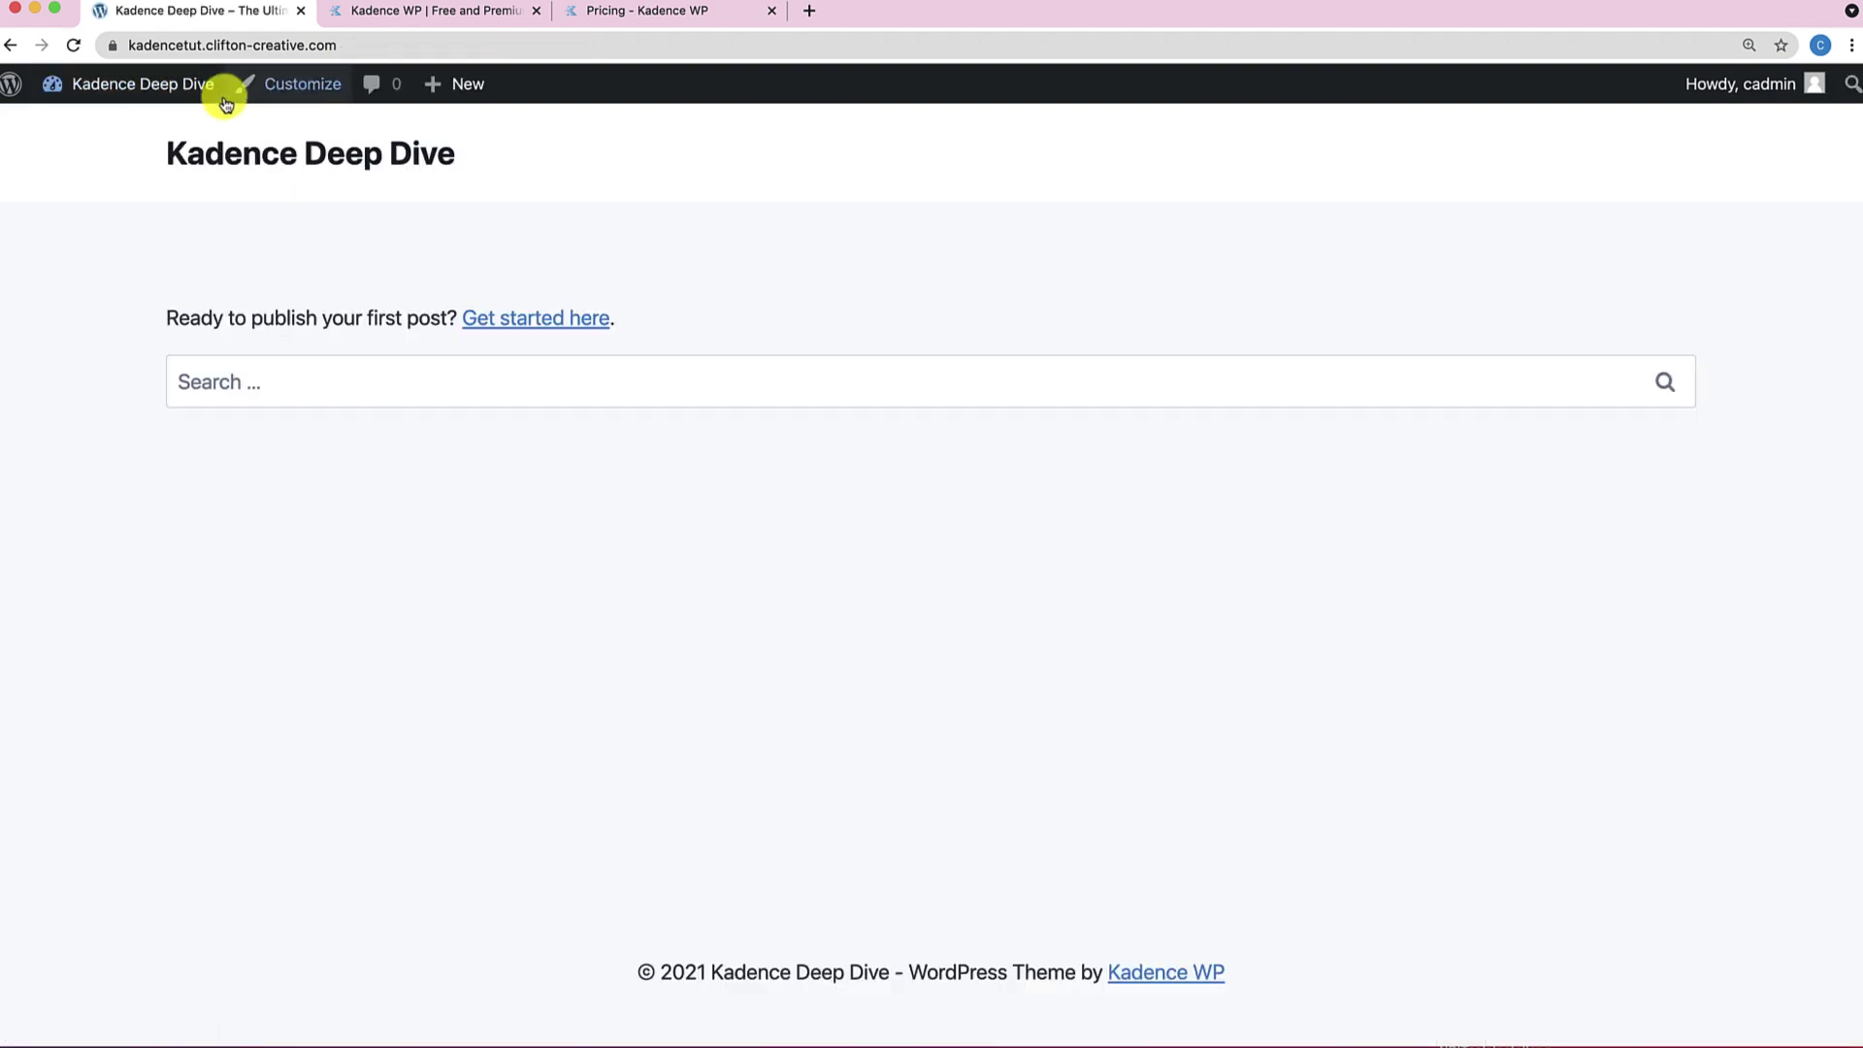
pyautogui.click(317, 101)
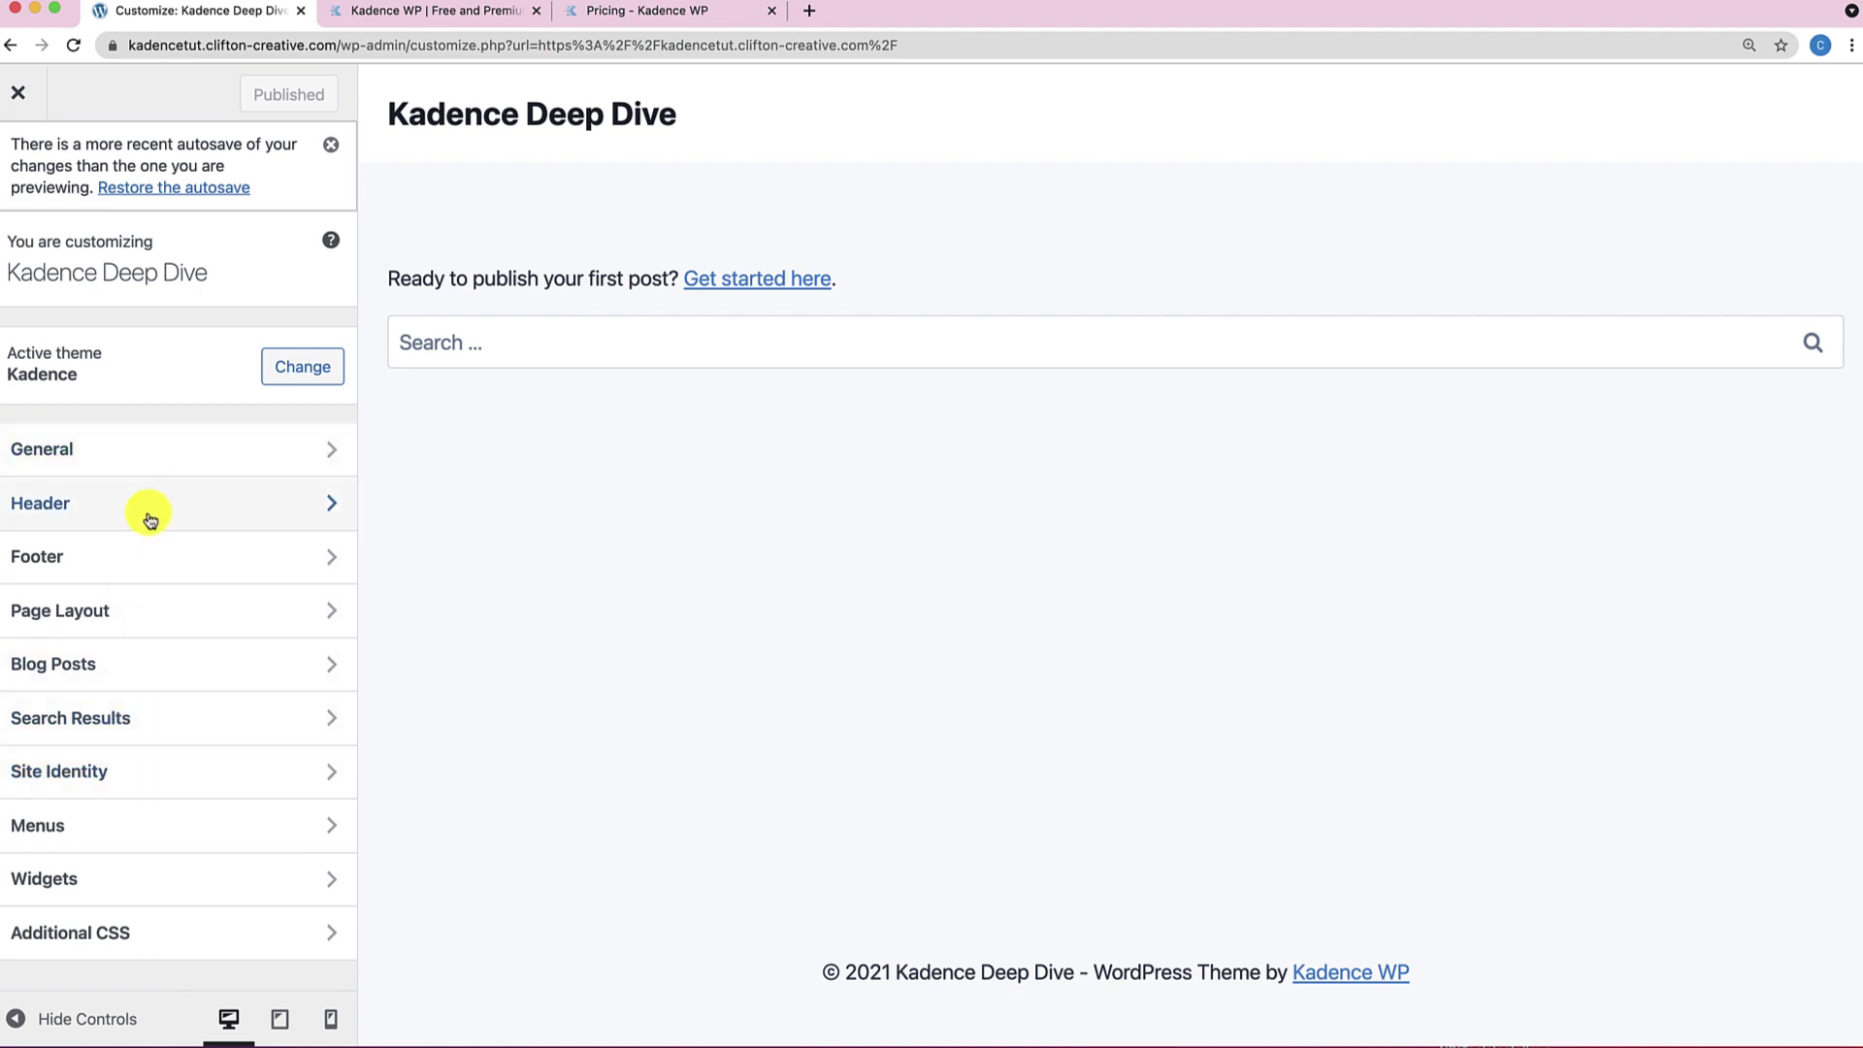
pyautogui.click(74, 460)
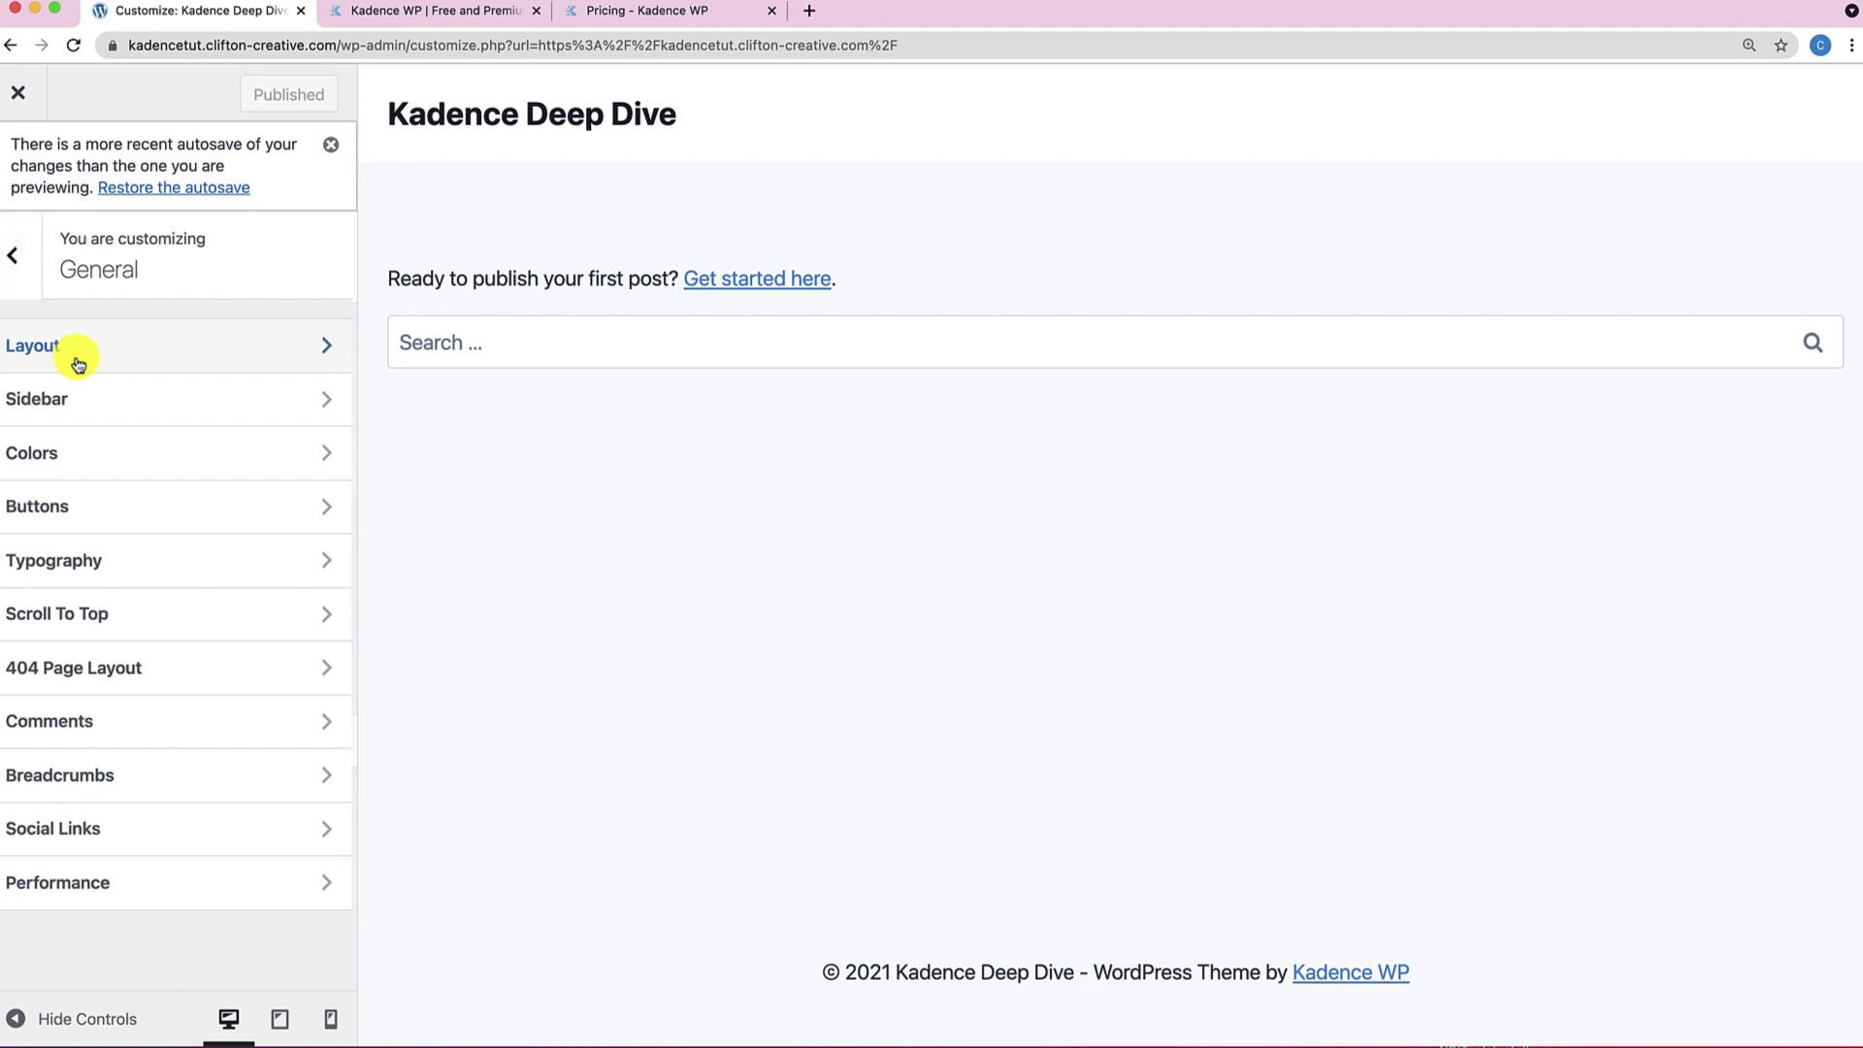
pyautogui.click(78, 363)
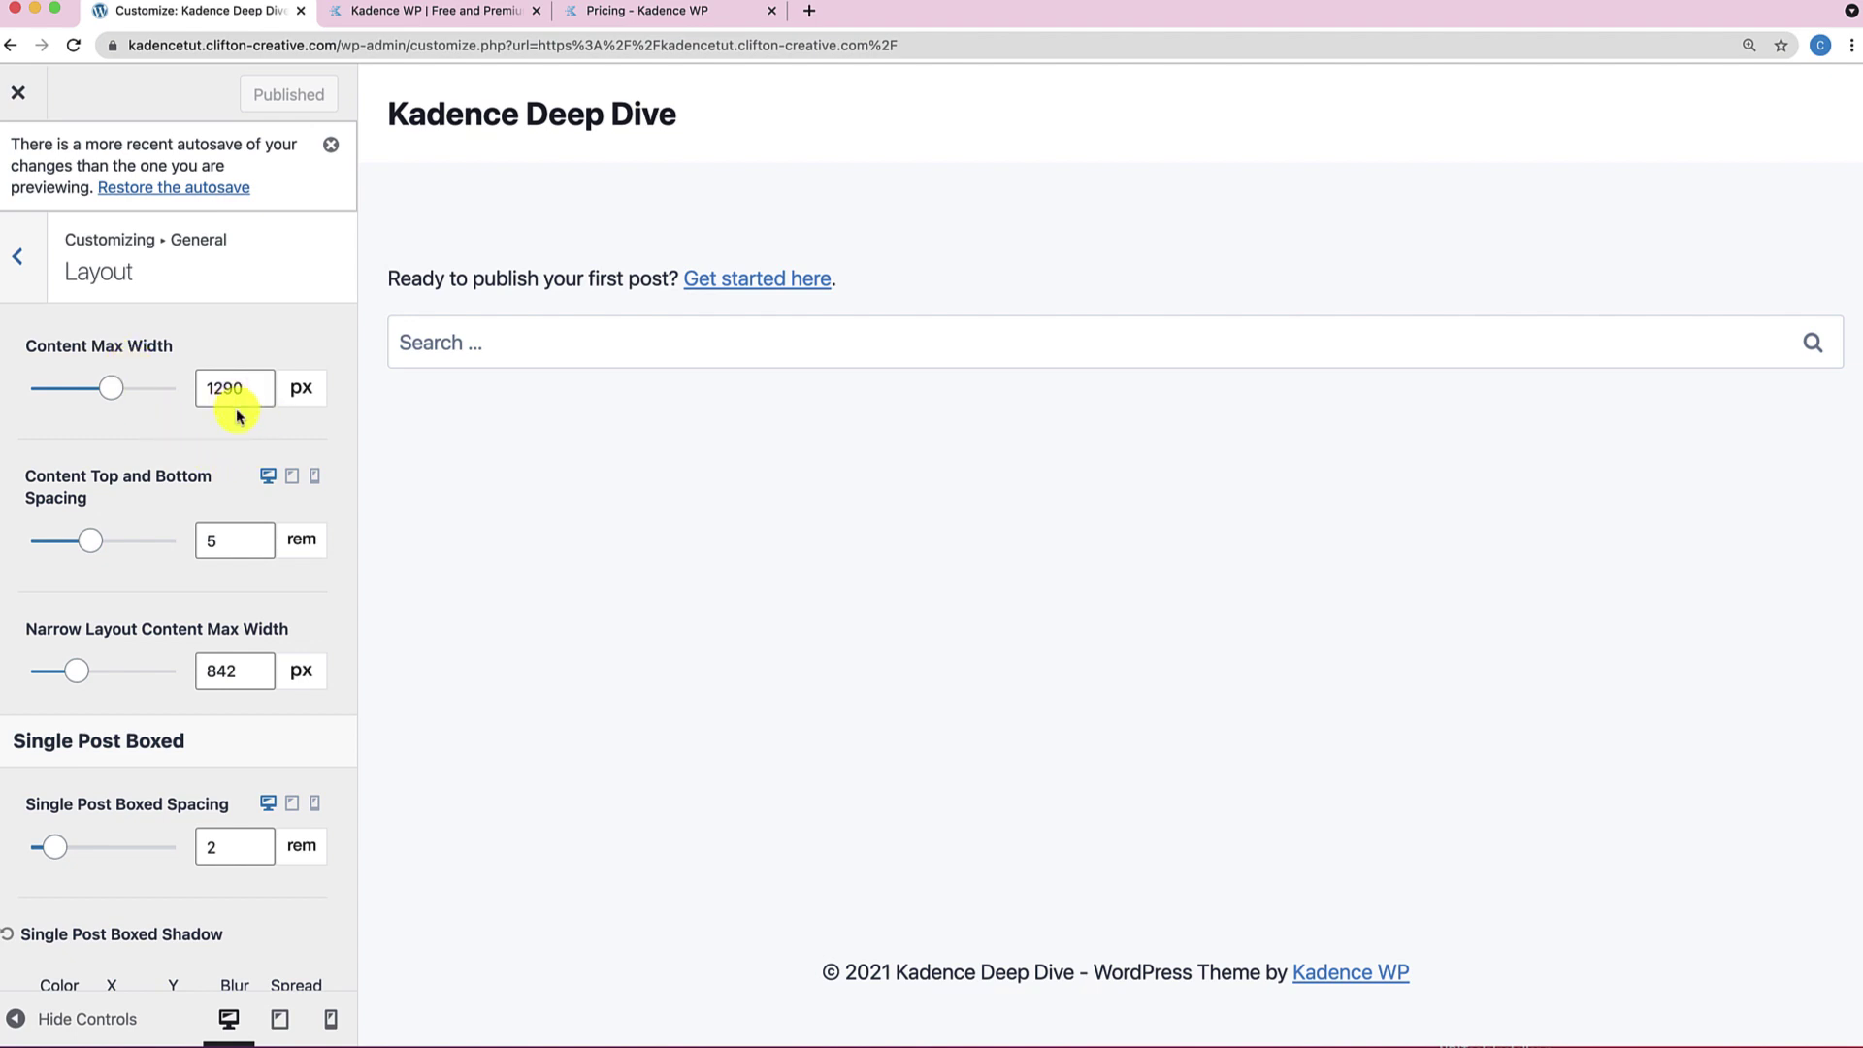
# Try content max widths of 702 and 1469 px and a content top and bottom spacing of 9.83 rem, resetting each to its default.
pyautogui.moveTo(113, 384); pyautogui.dragTo(57, 302)
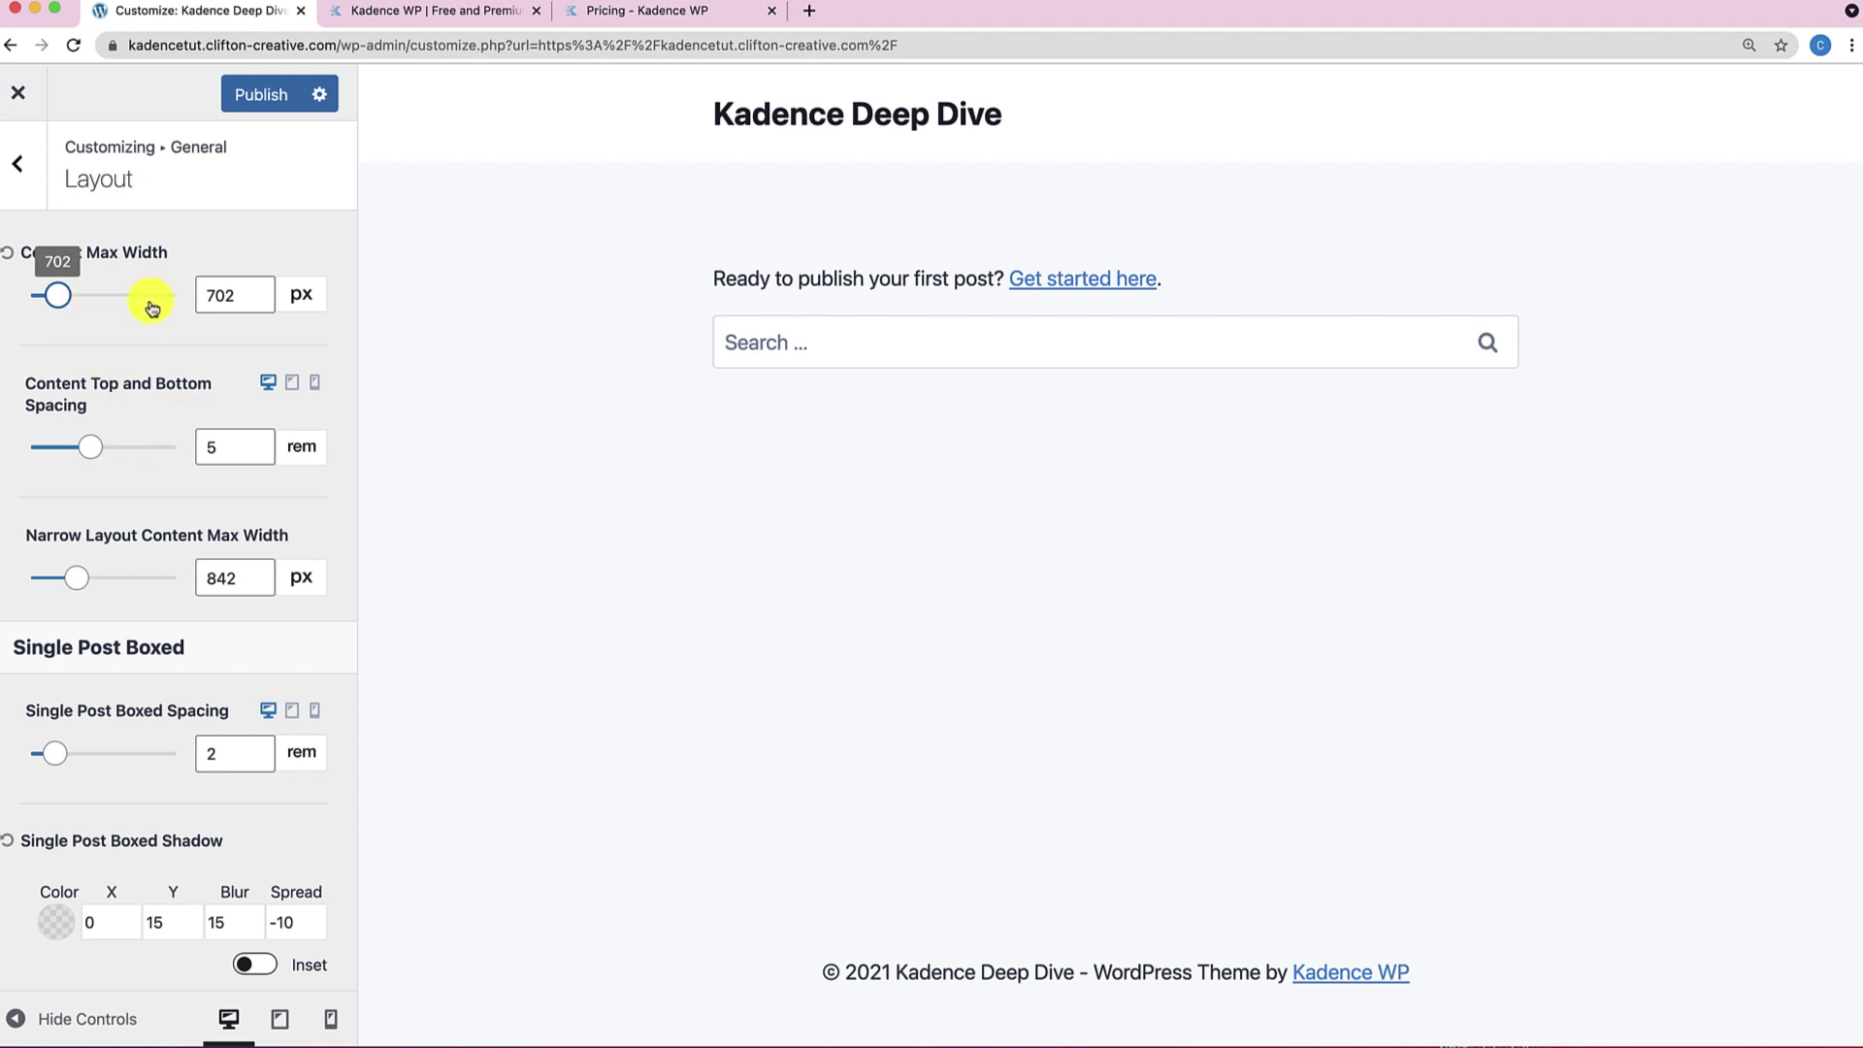
pyautogui.click(9, 254)
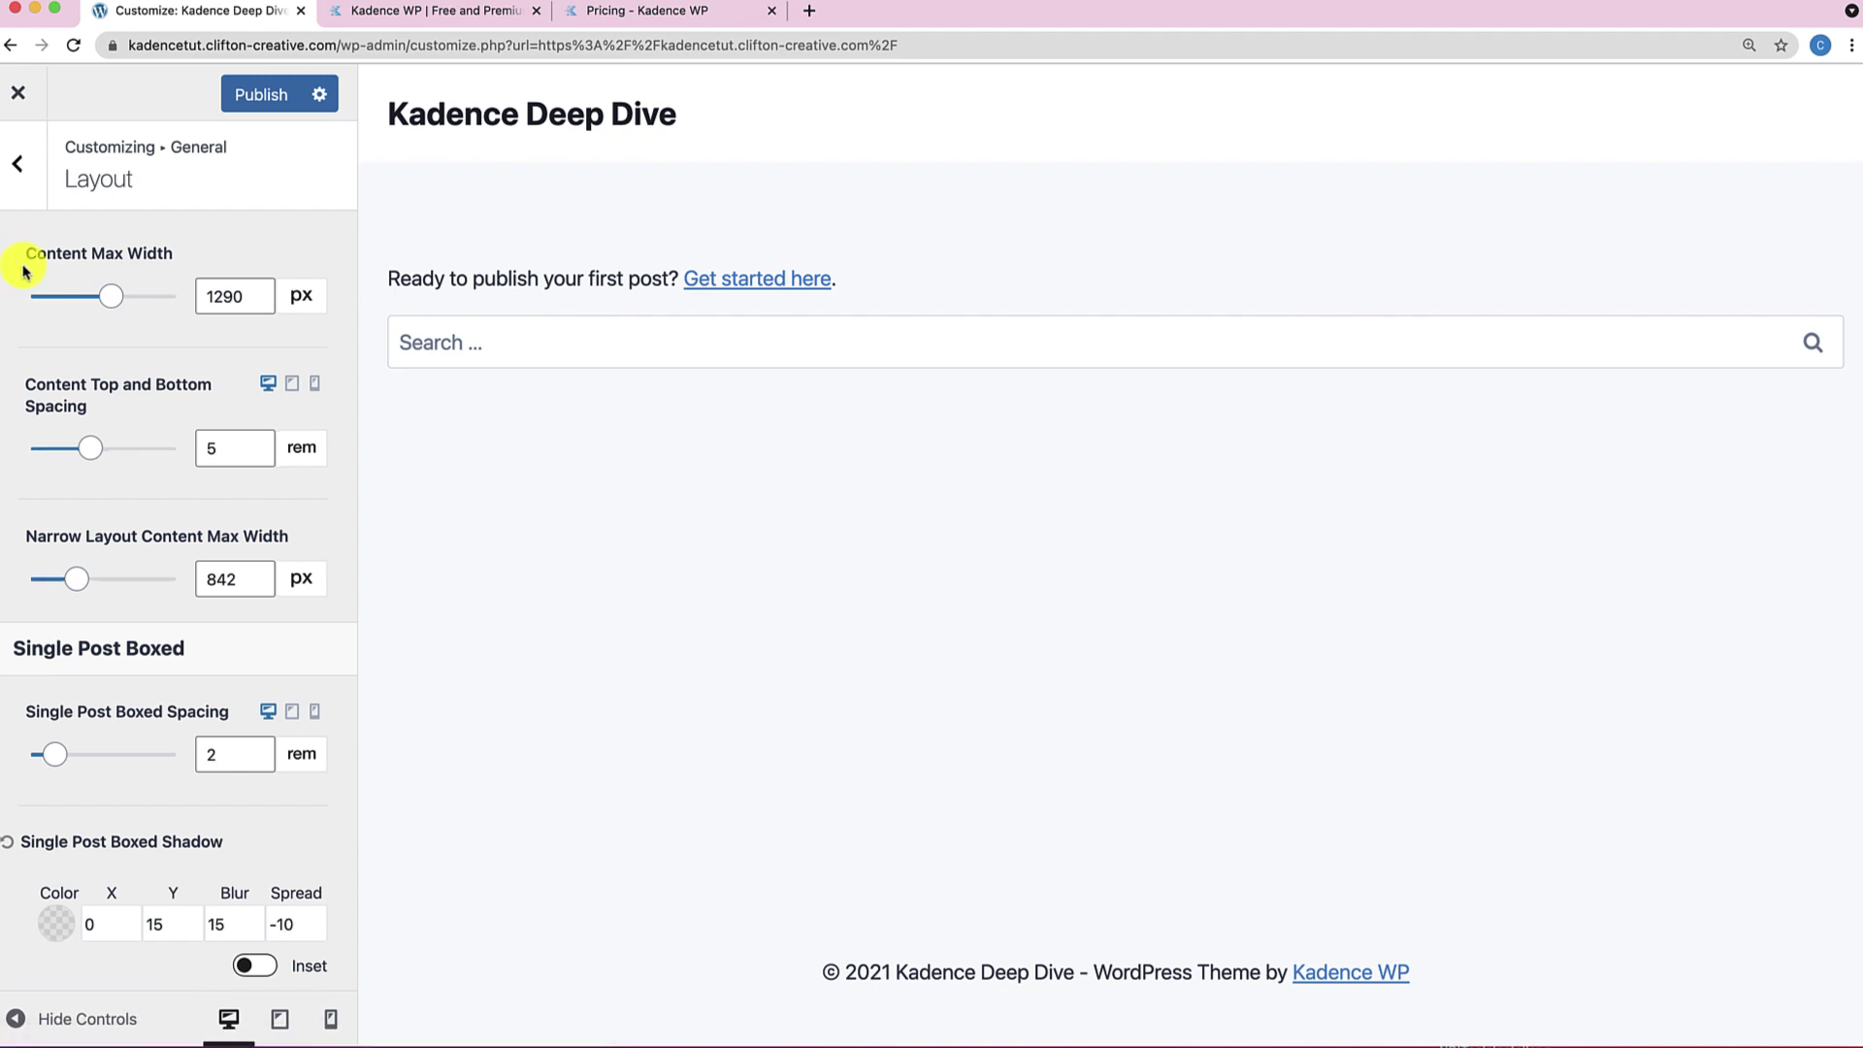
pyautogui.moveTo(110, 295); pyautogui.dragTo(128, 295)
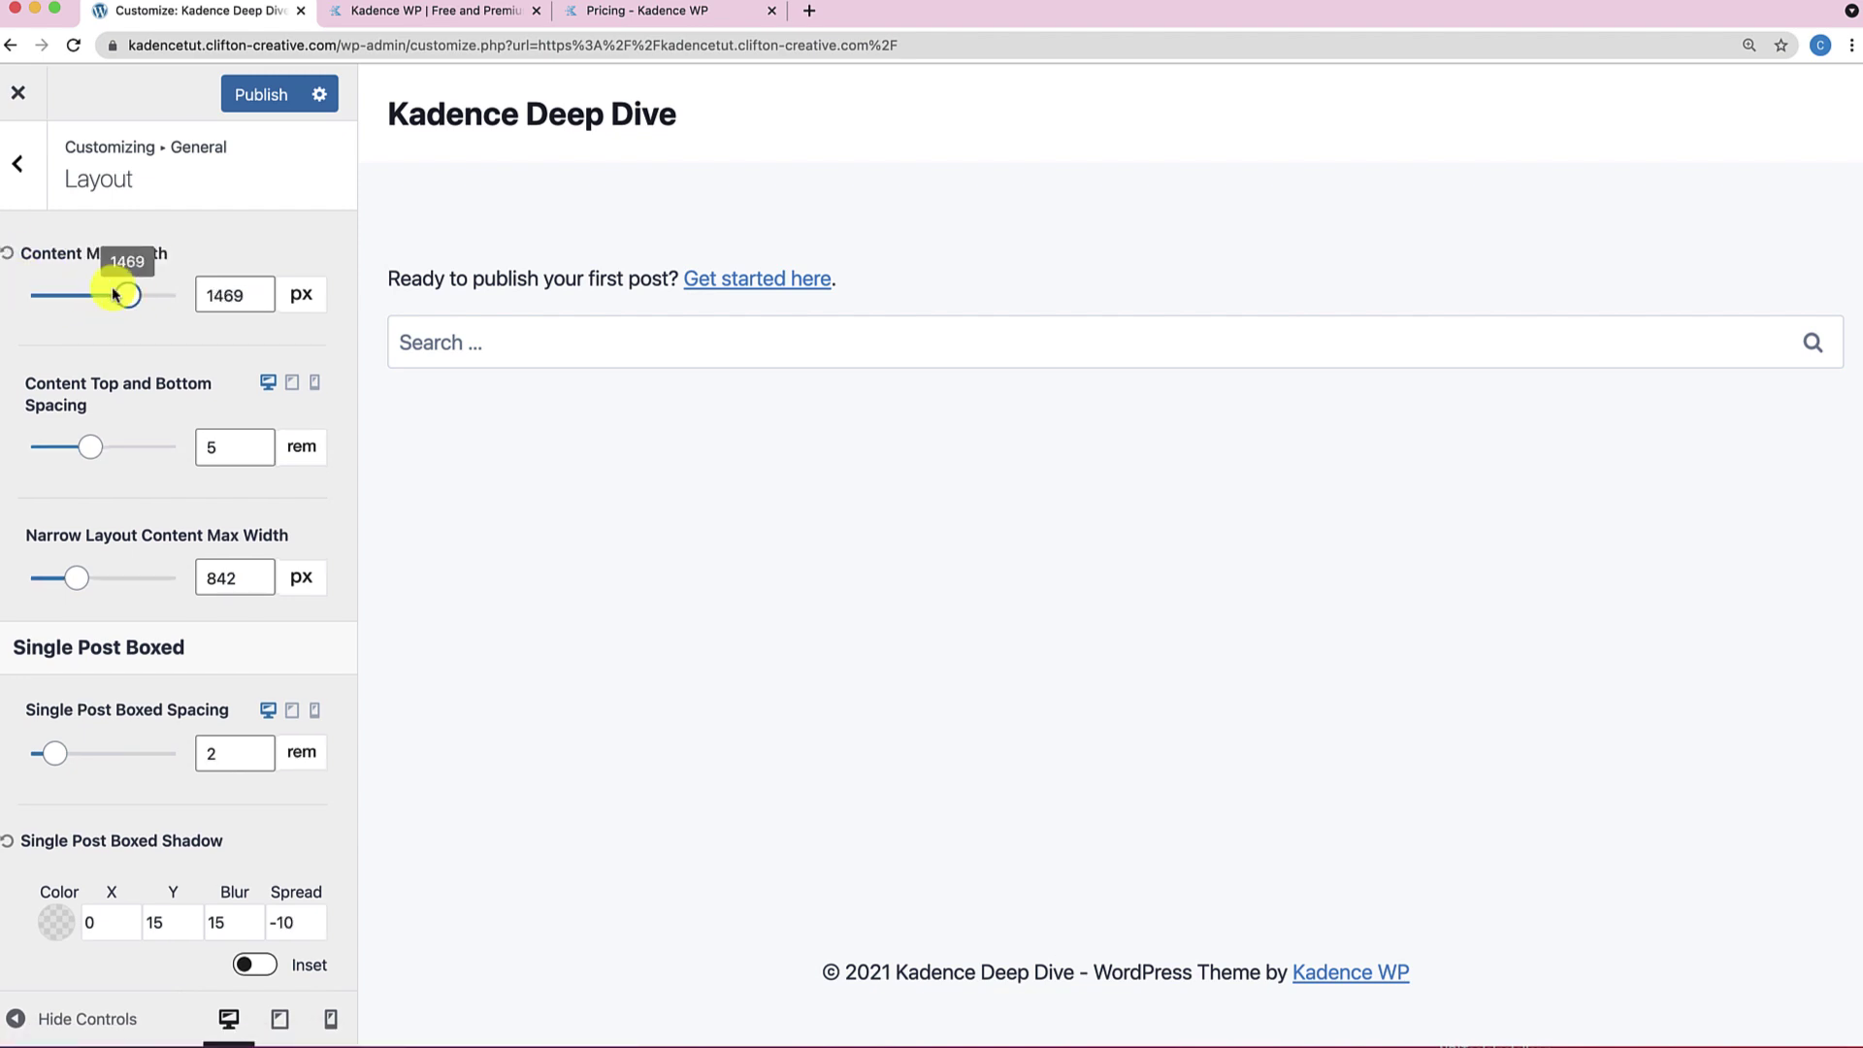
pyautogui.click(7, 256)
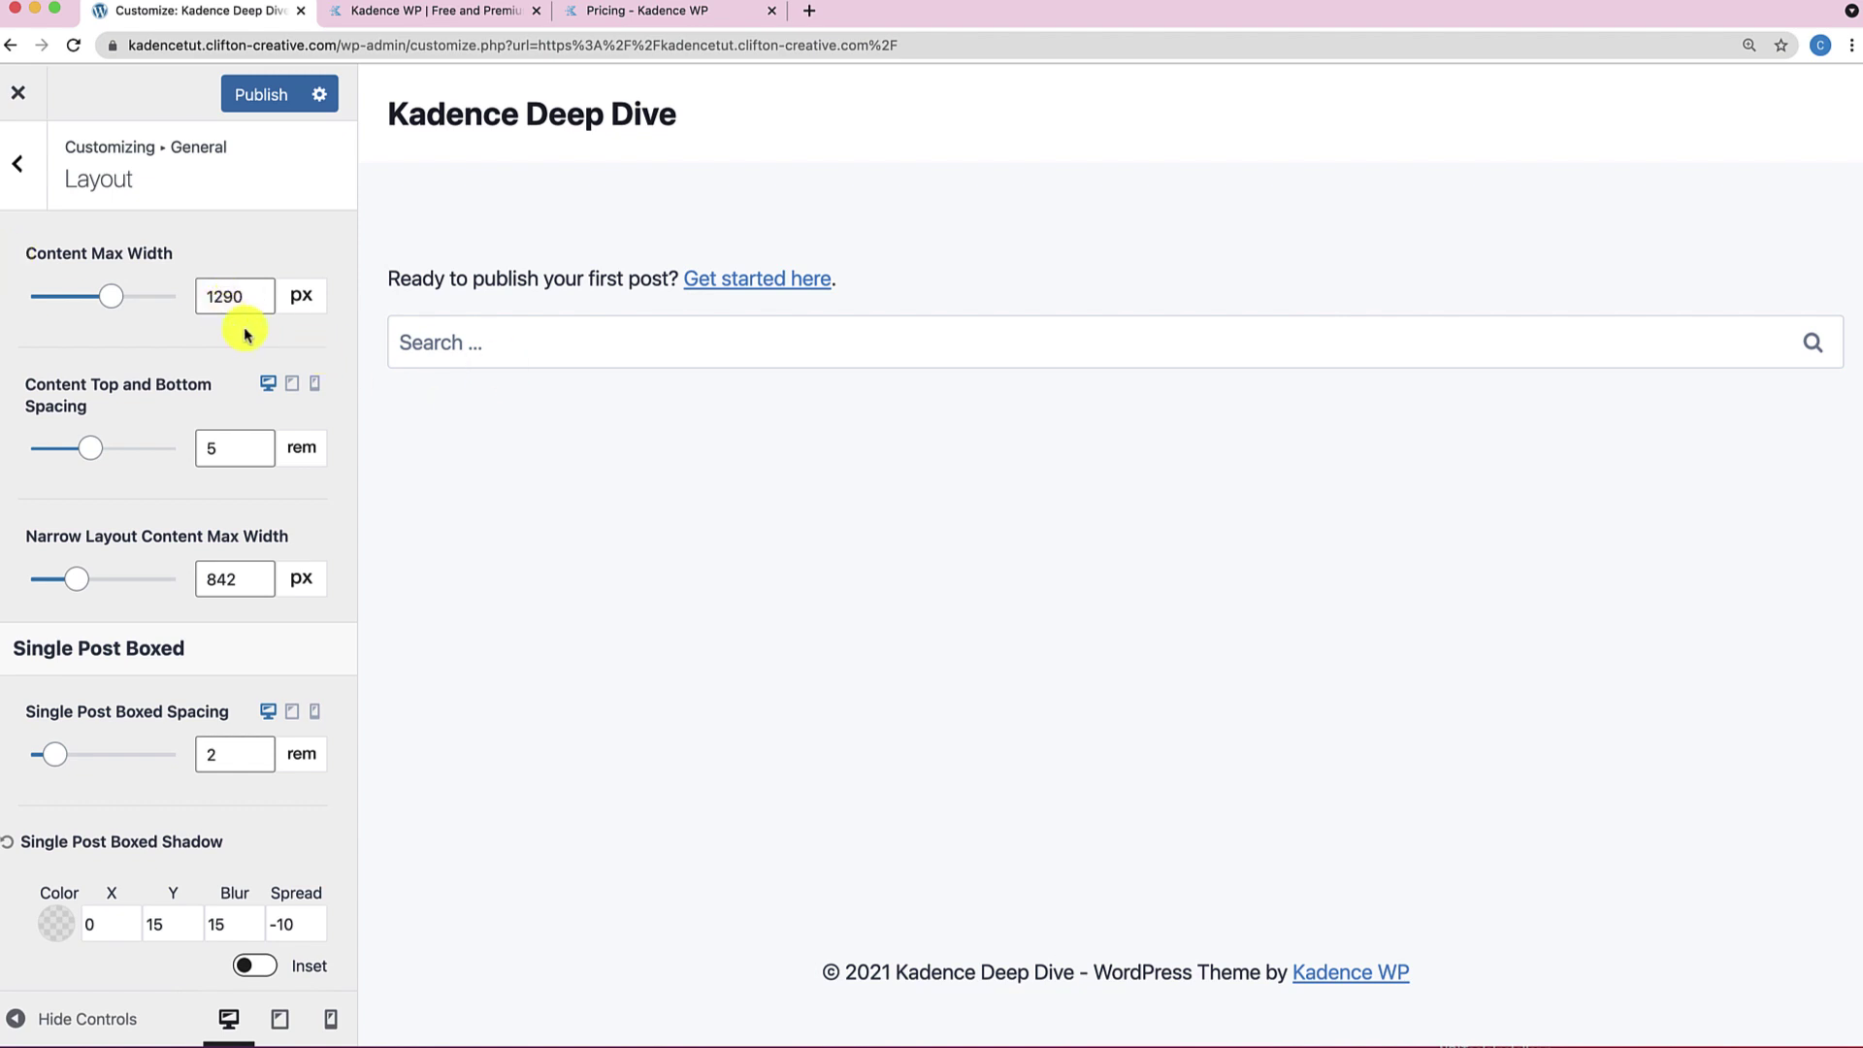
pyautogui.click(302, 306)
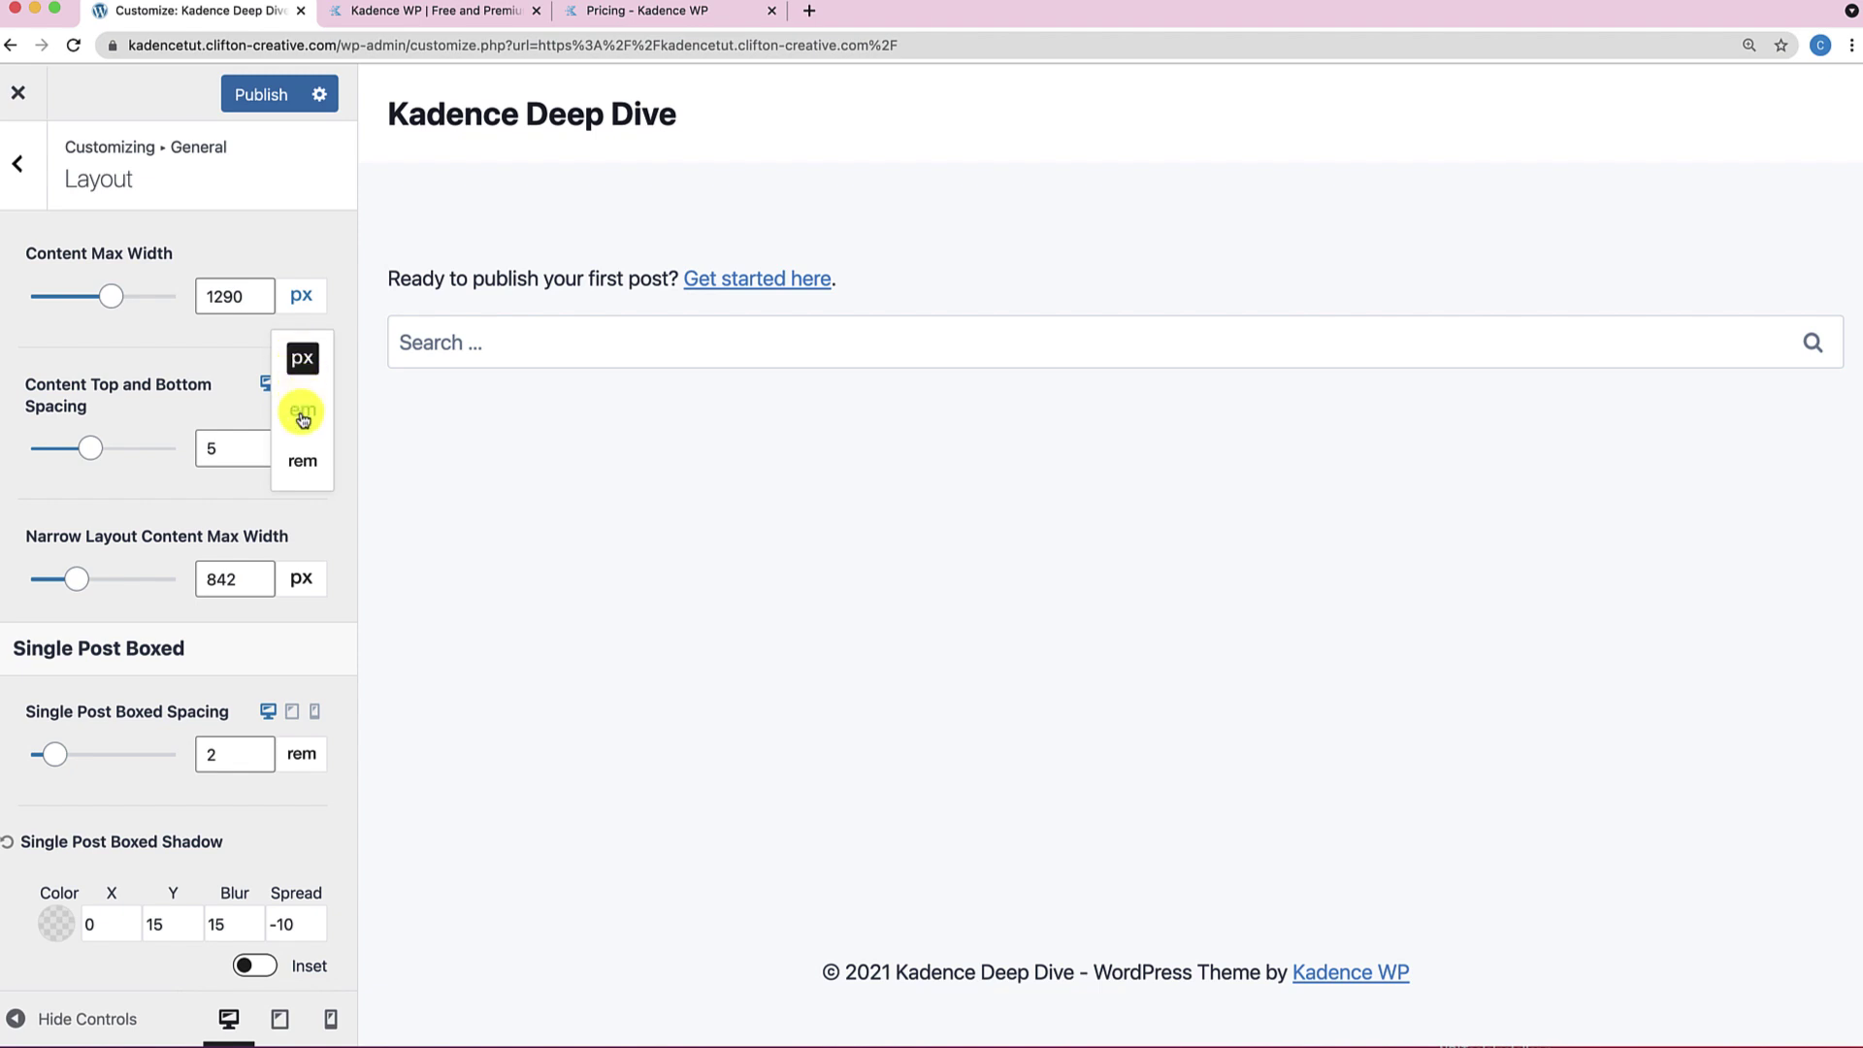
pyautogui.click(121, 334)
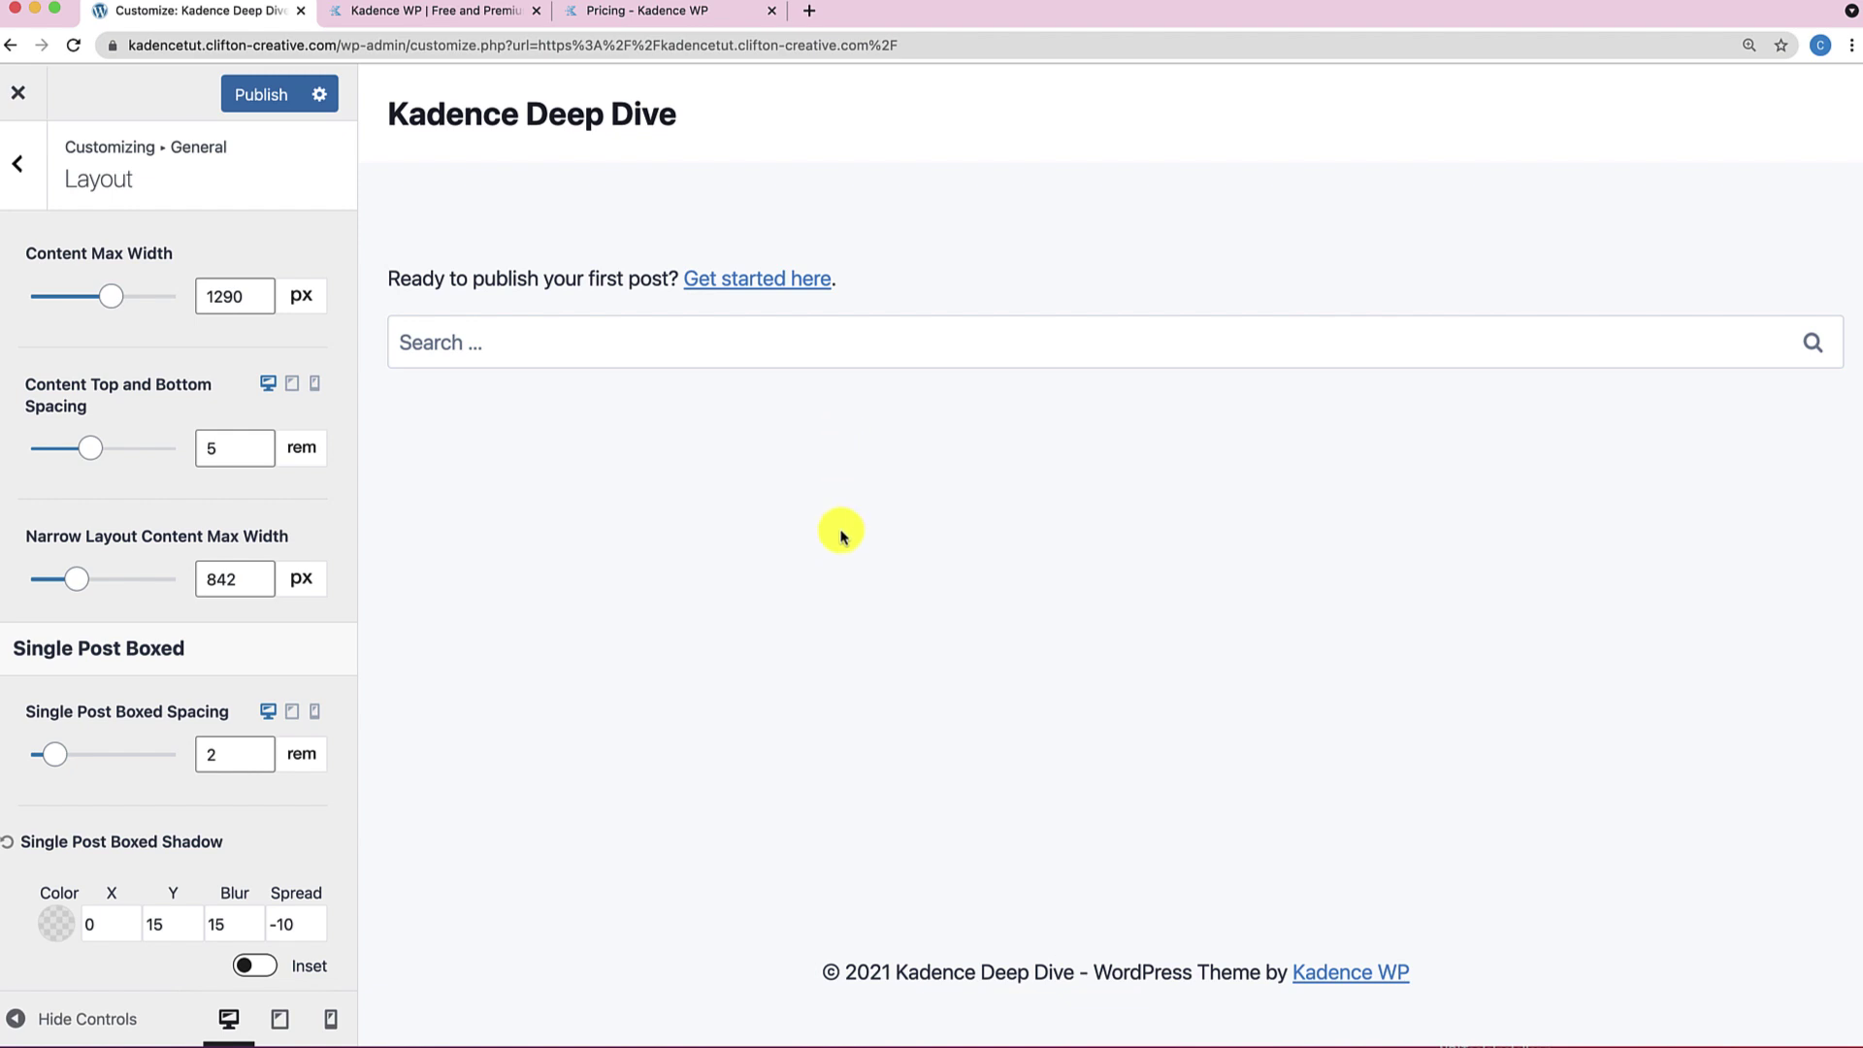
pyautogui.moveTo(95, 451); pyautogui.dragTo(152, 457)
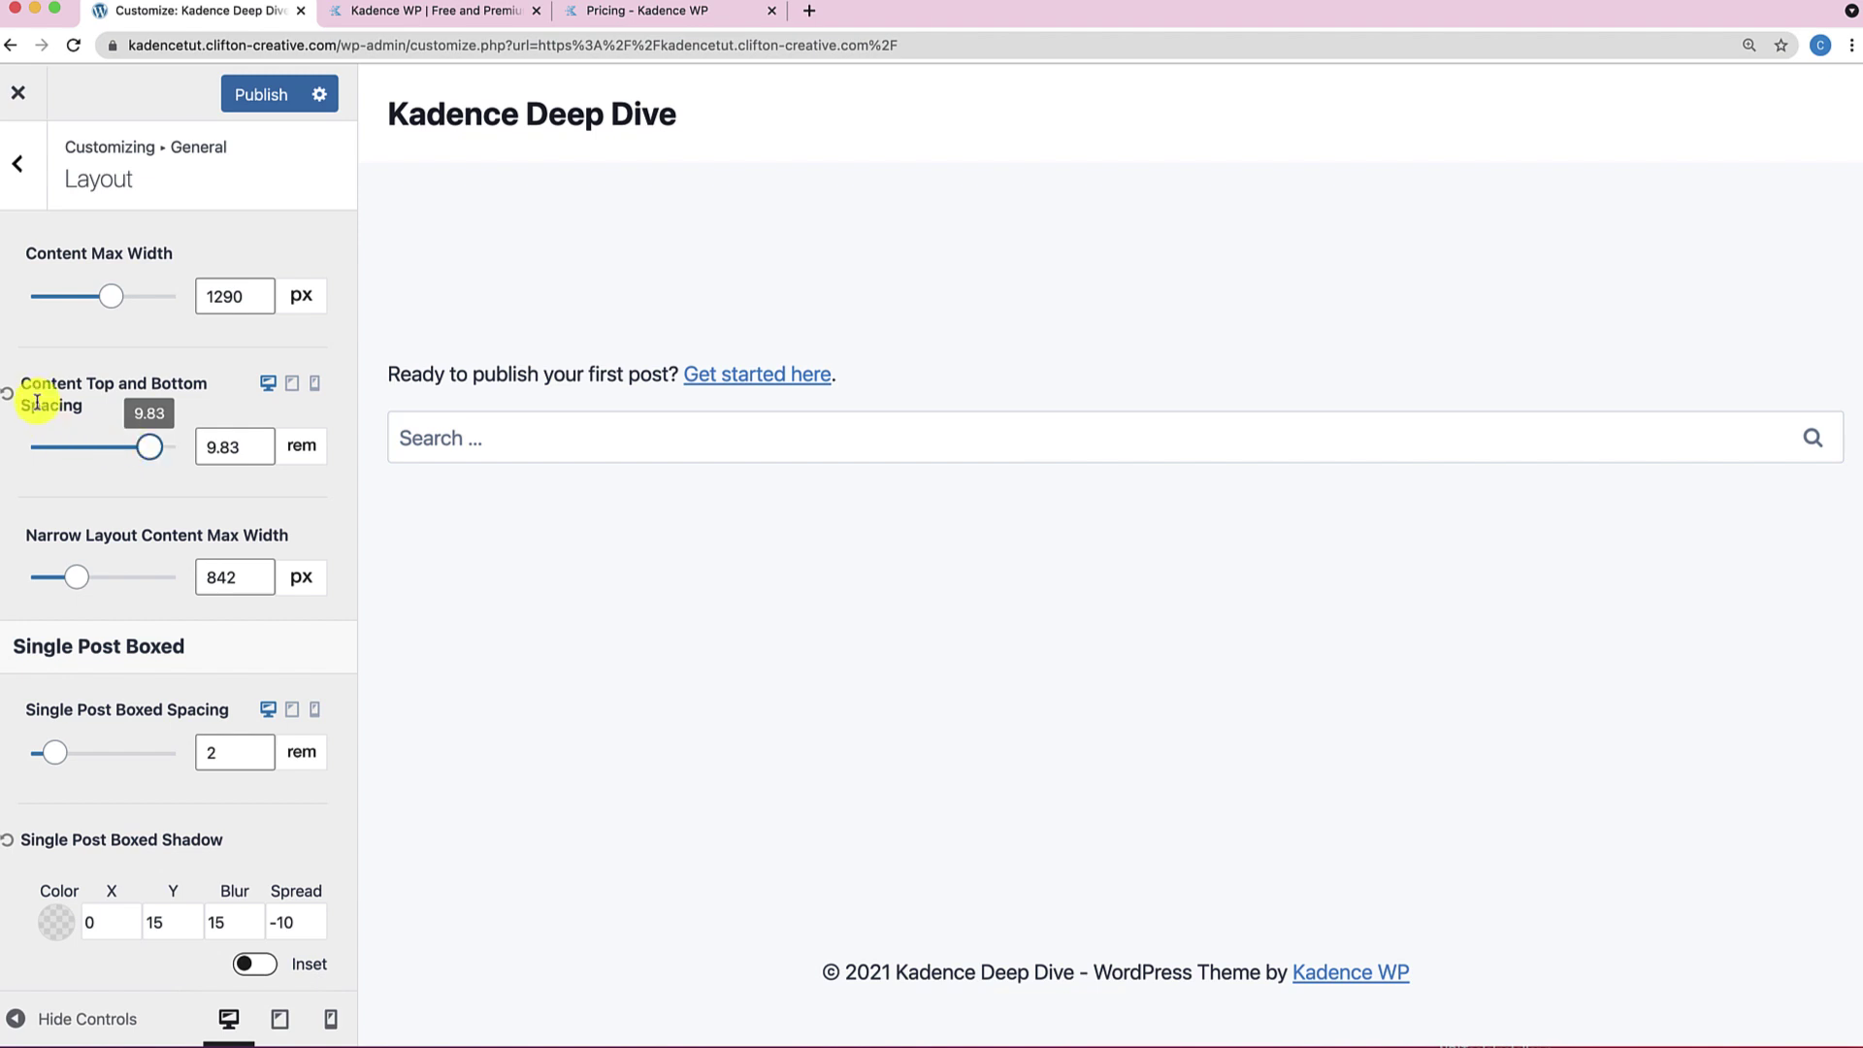
pyautogui.click(8, 393)
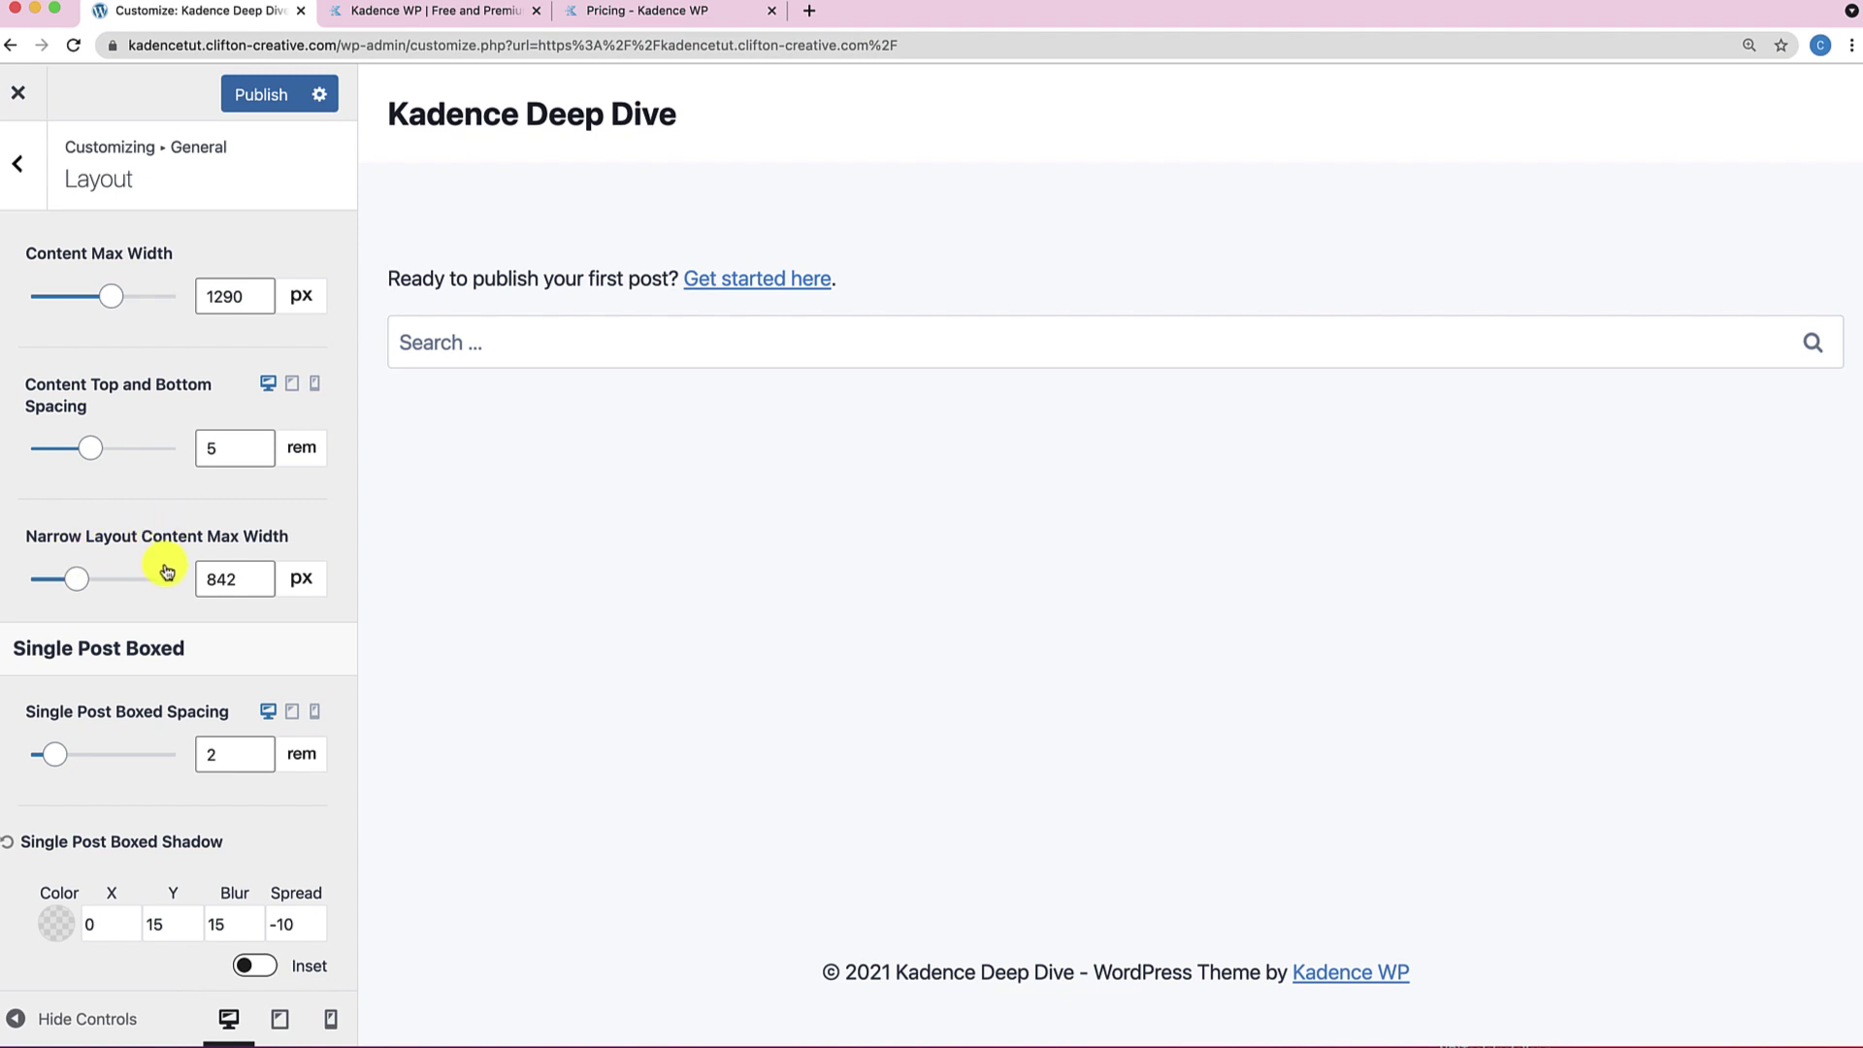
# Examine the Single Post Boxed and Archive Grid Boxed options in the Layout settings and return to the General settings.
pyautogui.scroll(-3, 136, 568)
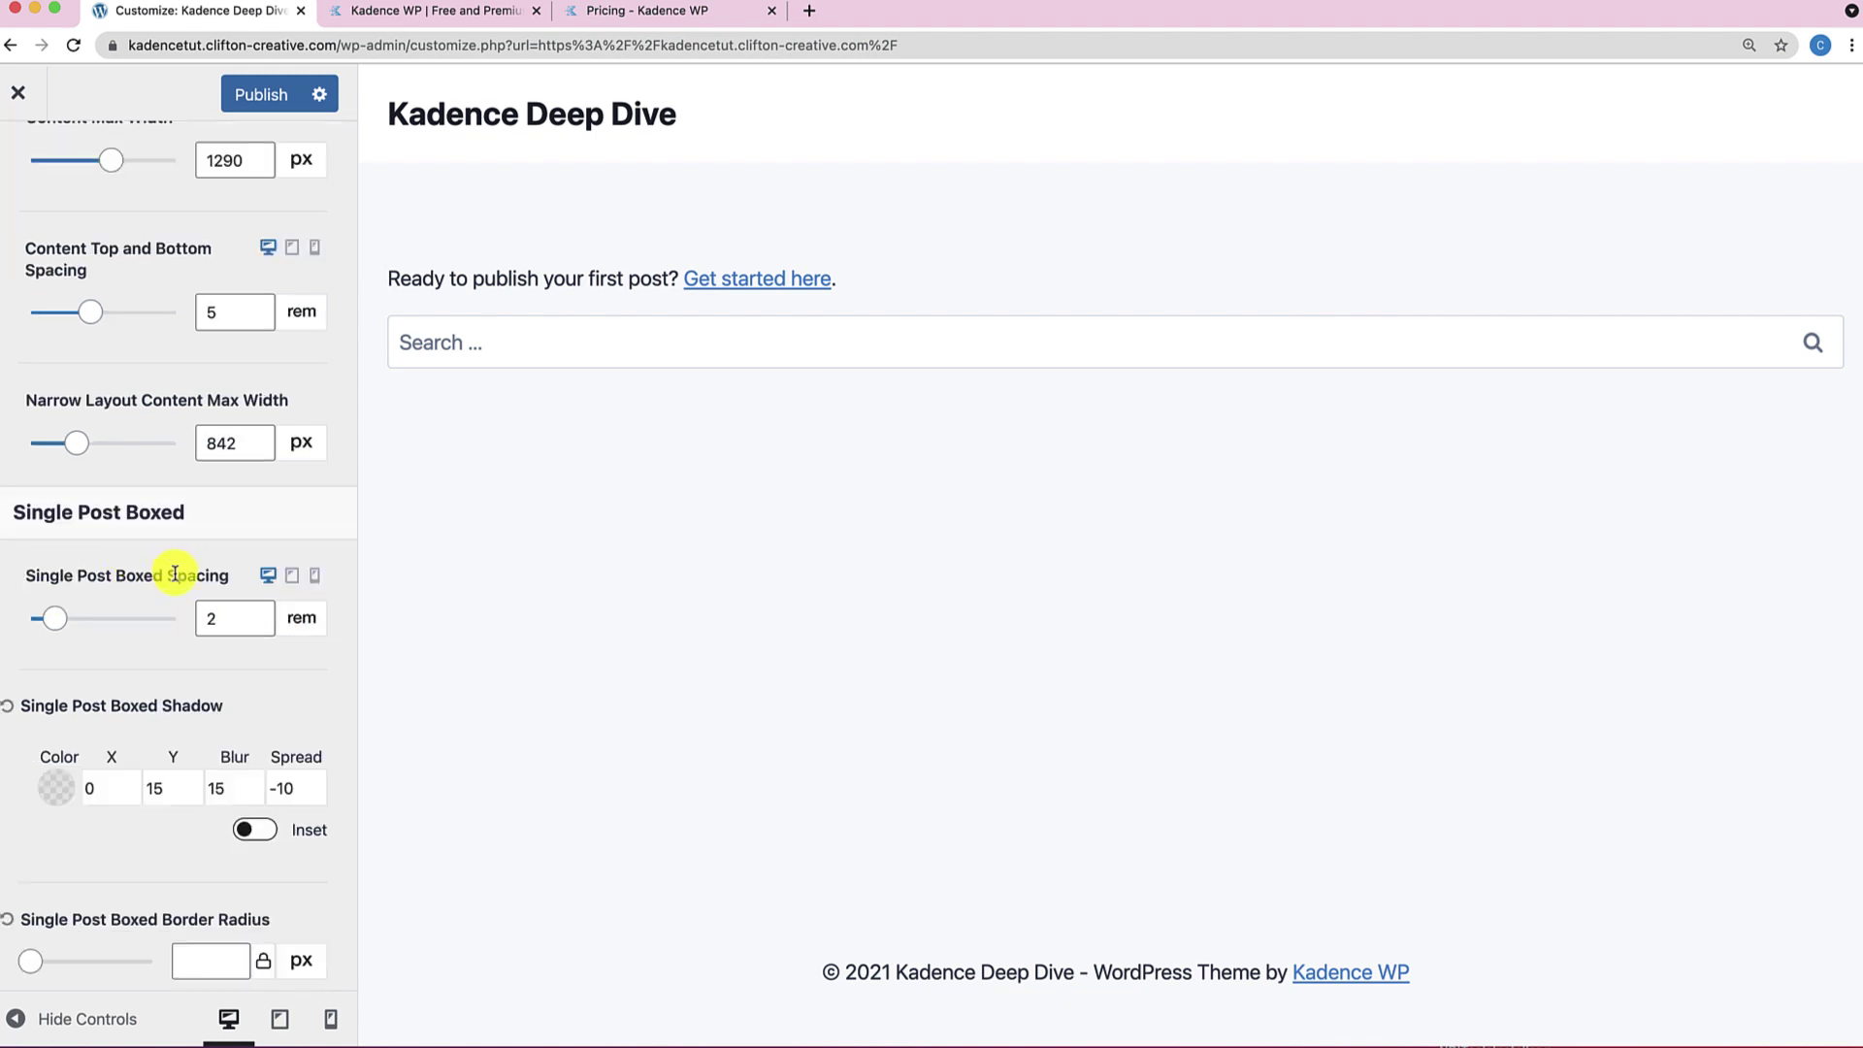
pyautogui.scroll(-3, 153, 710)
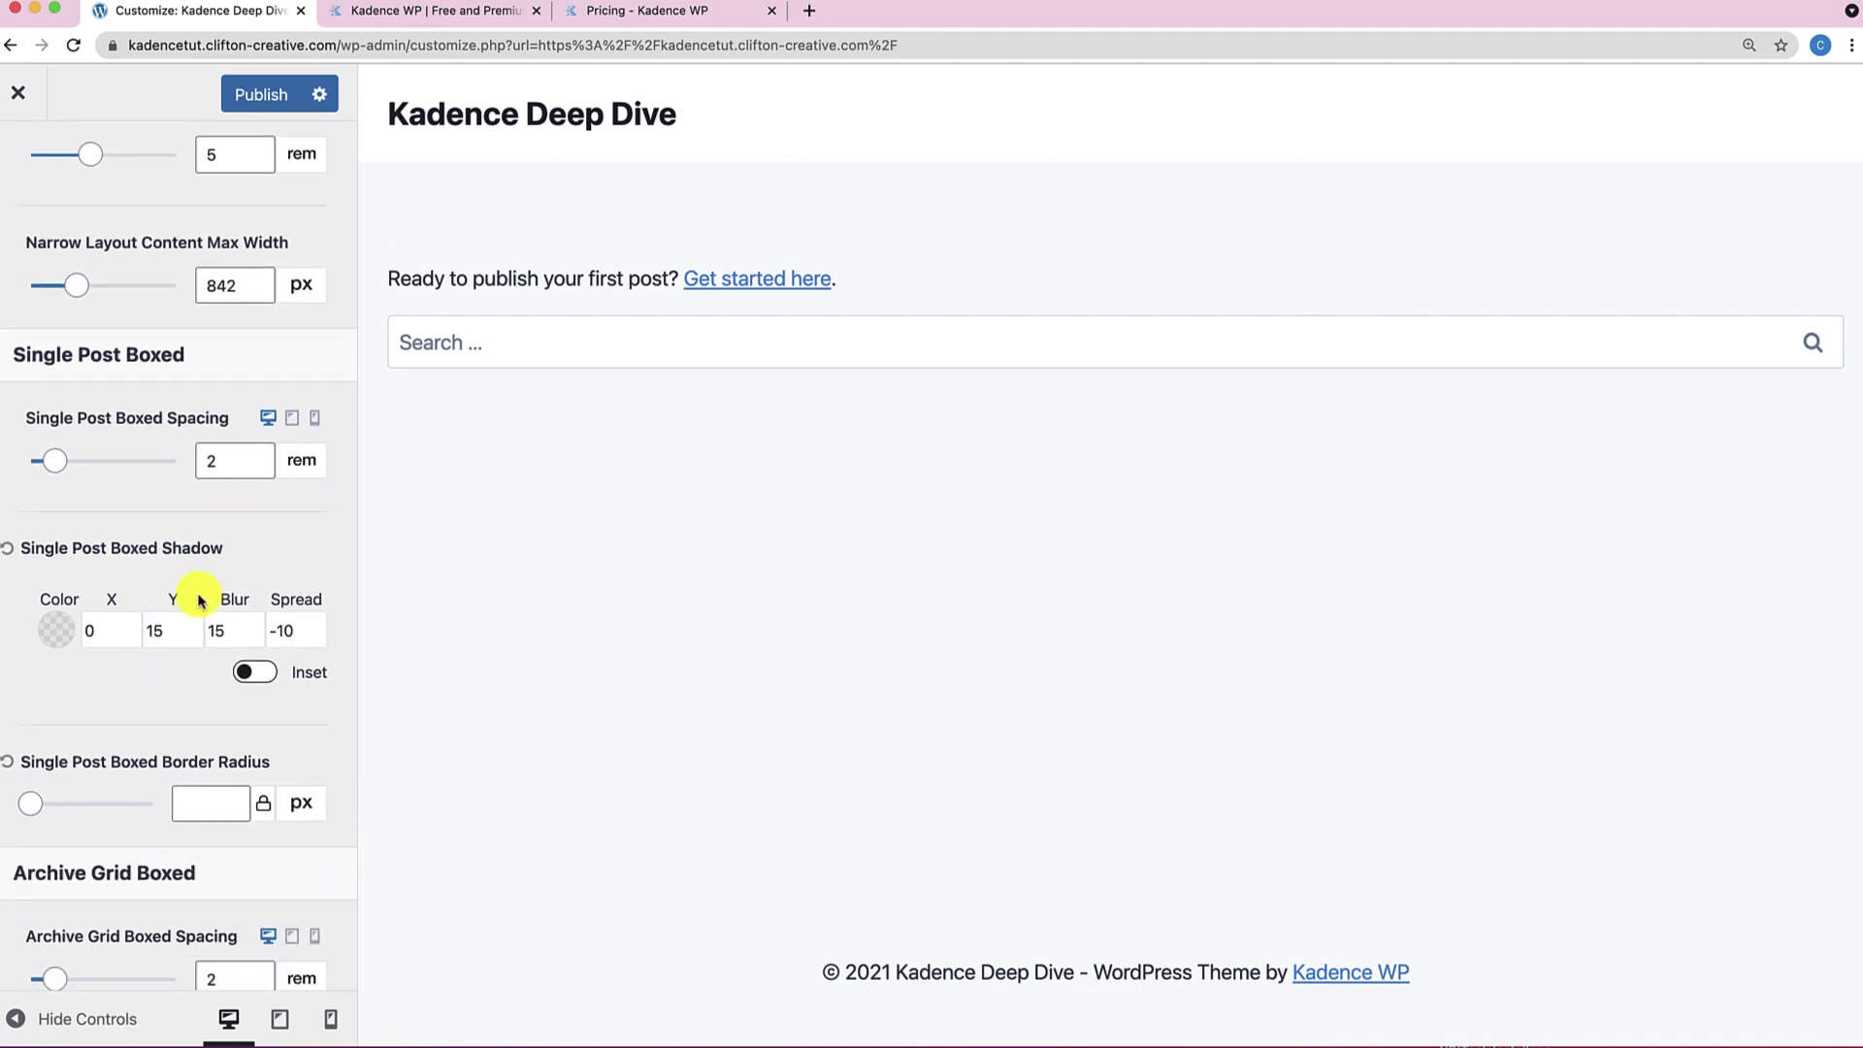
pyautogui.scroll(-5, 131, 823)
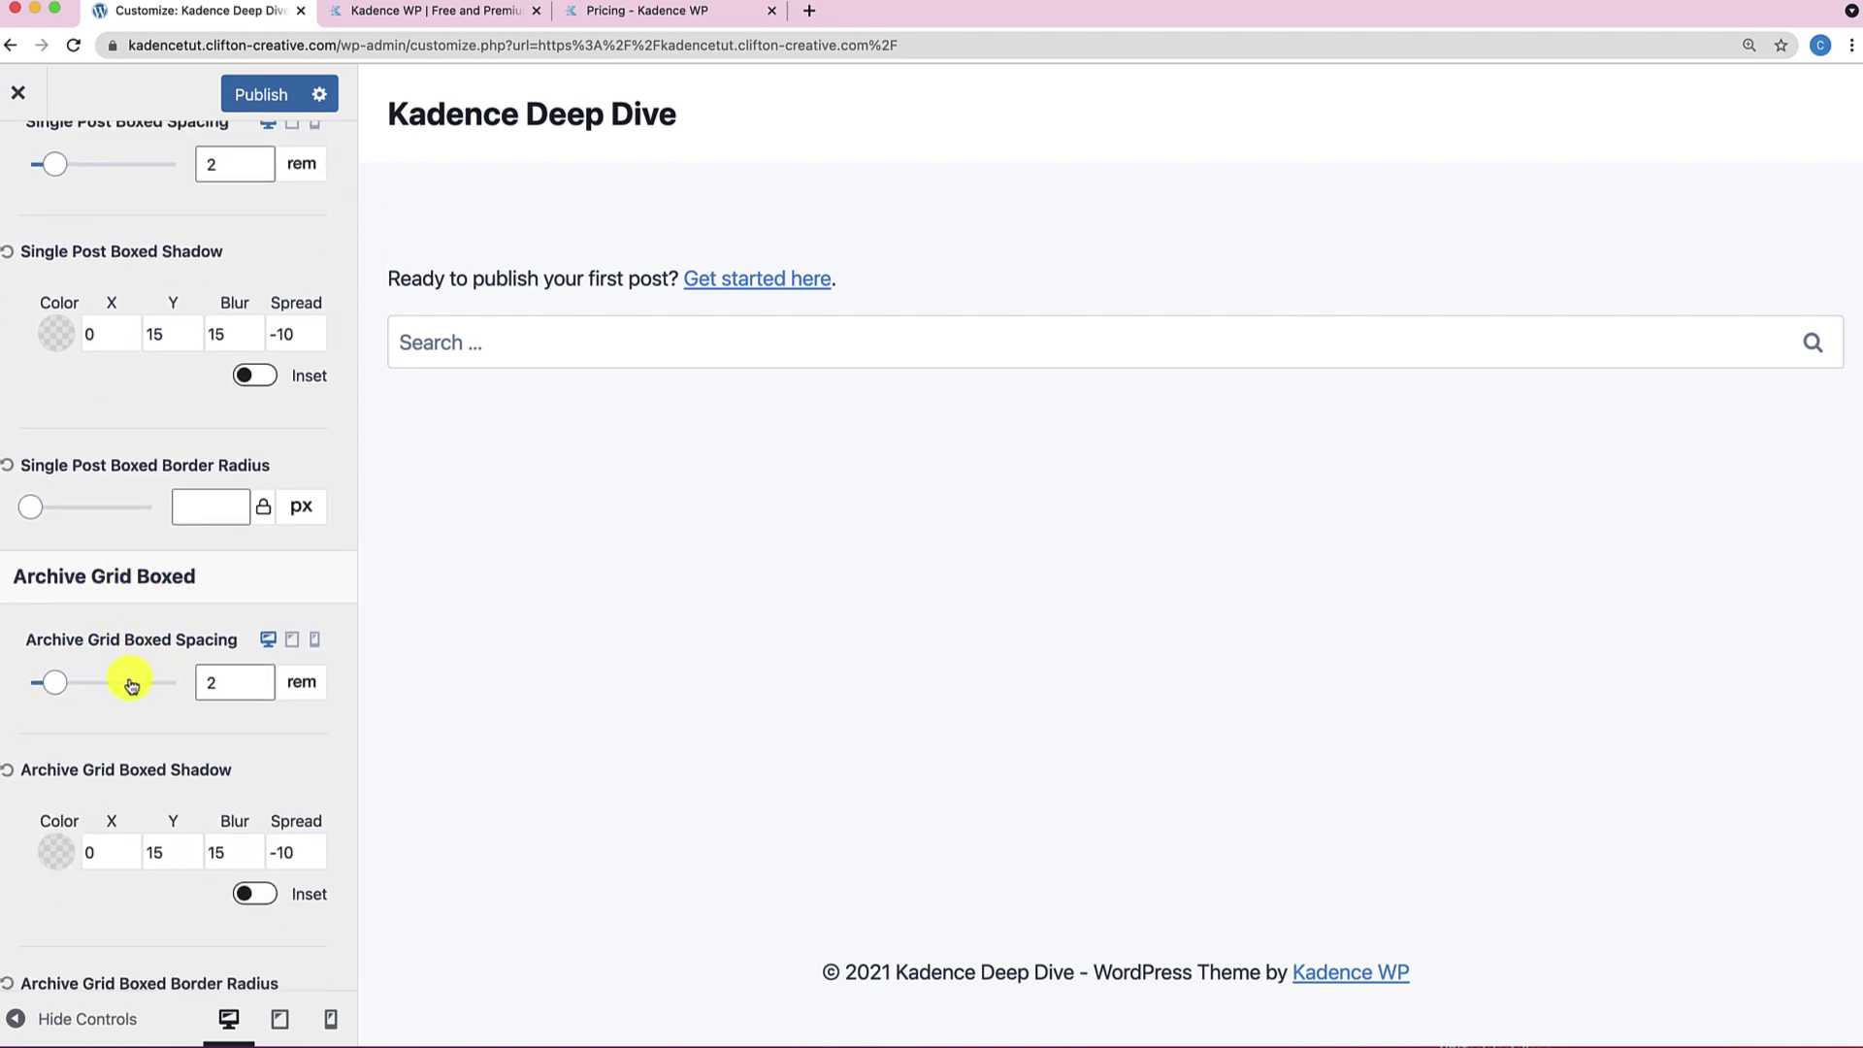
pyautogui.scroll(-2, 158, 466)
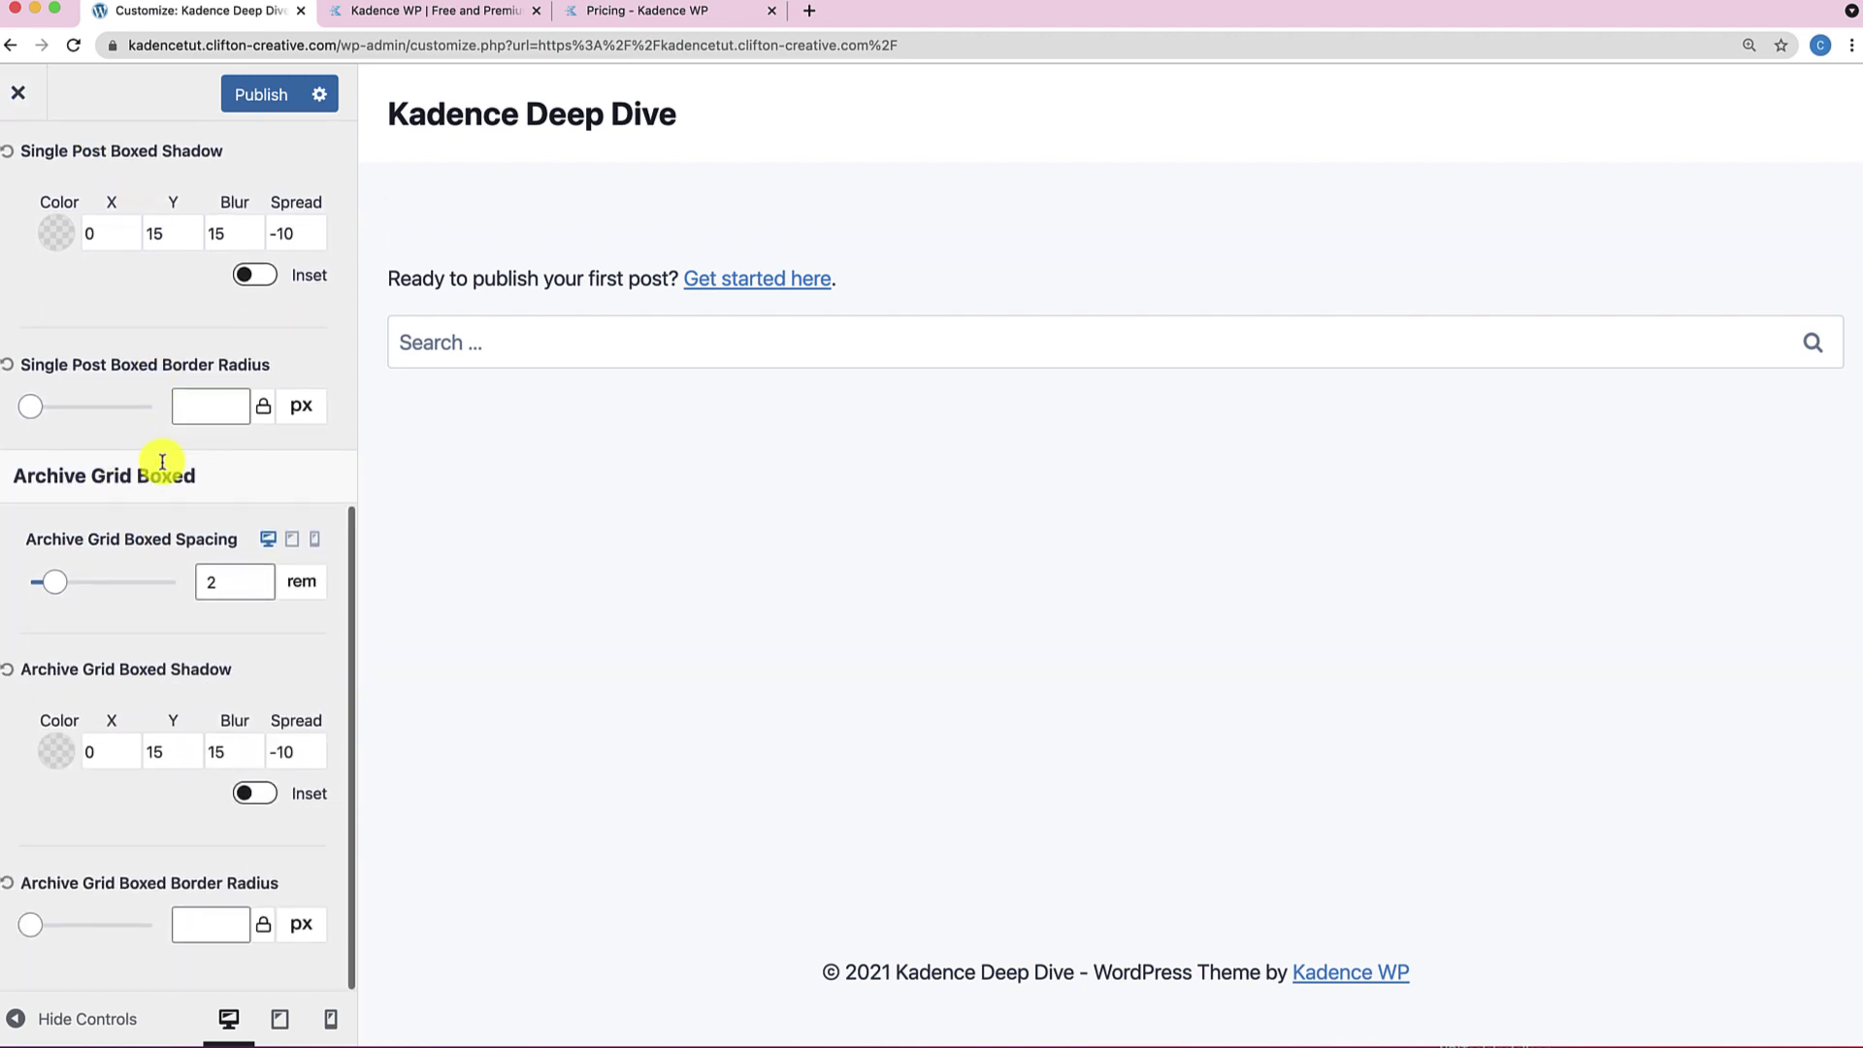
pyautogui.scroll(12, 158, 466)
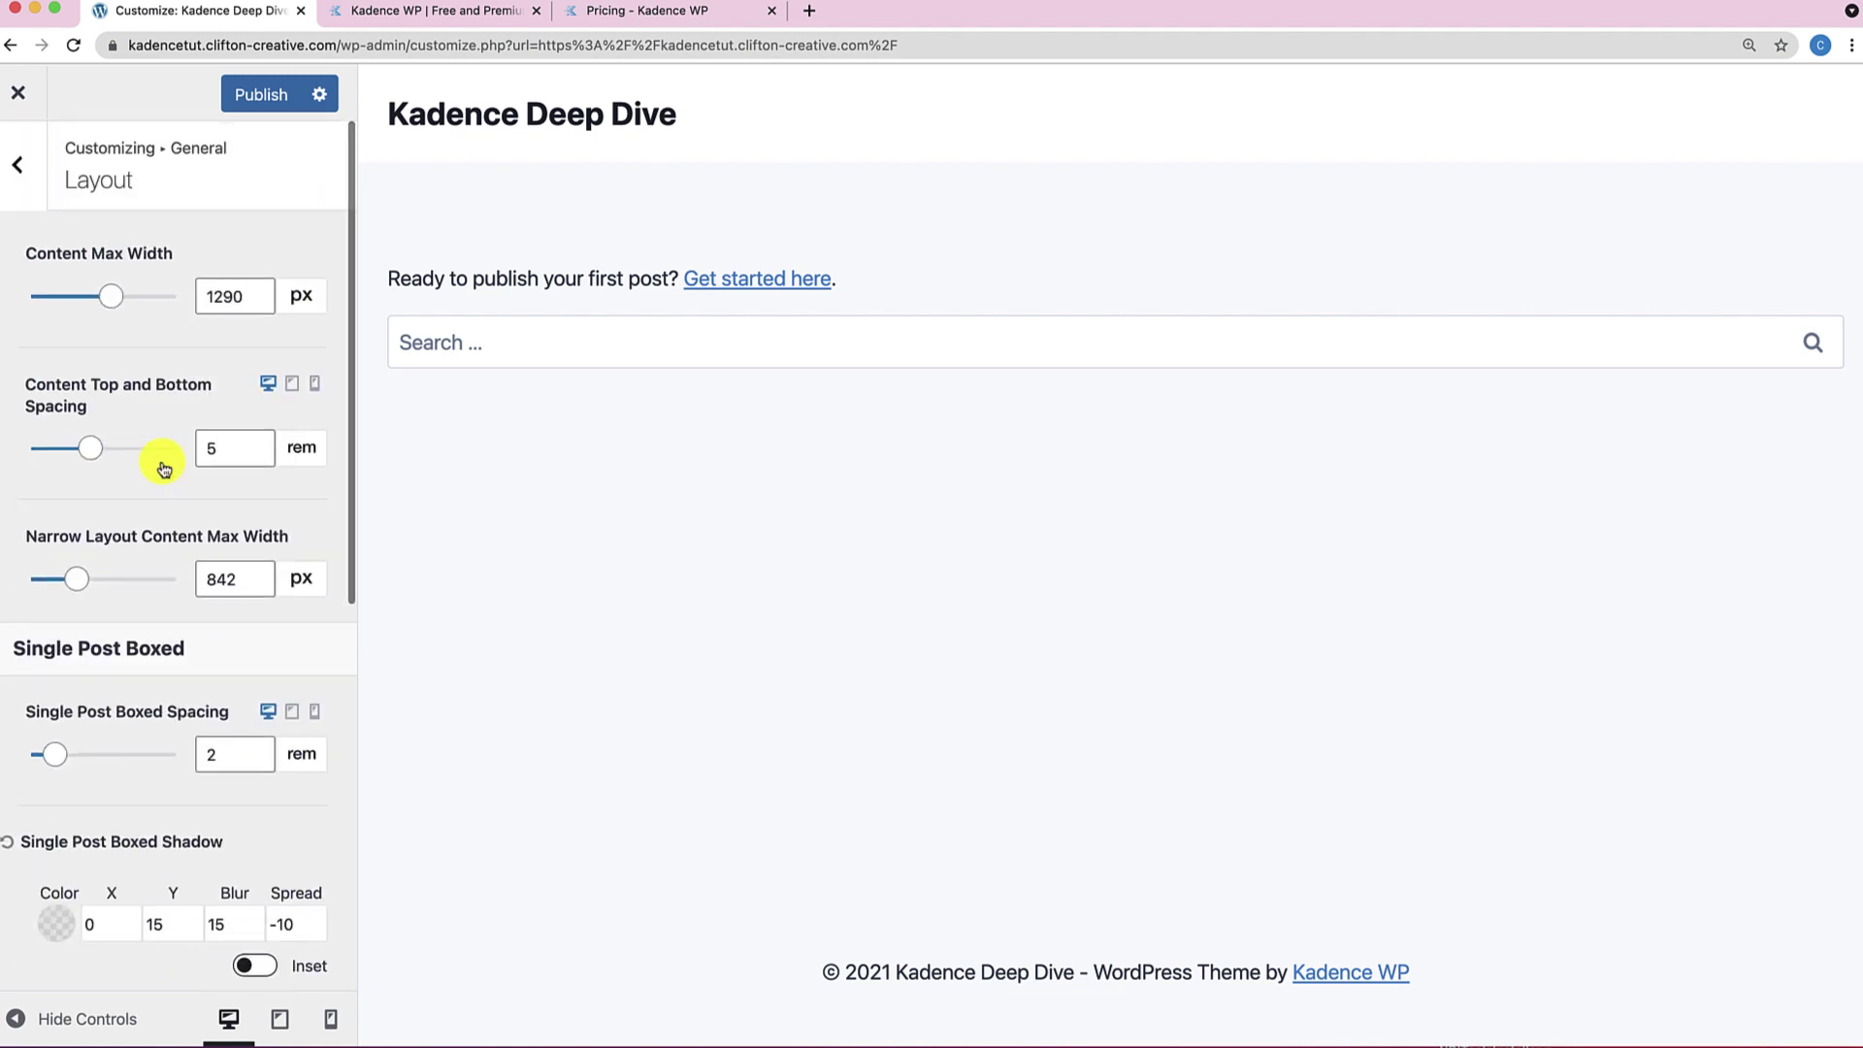
pyautogui.click(22, 167)
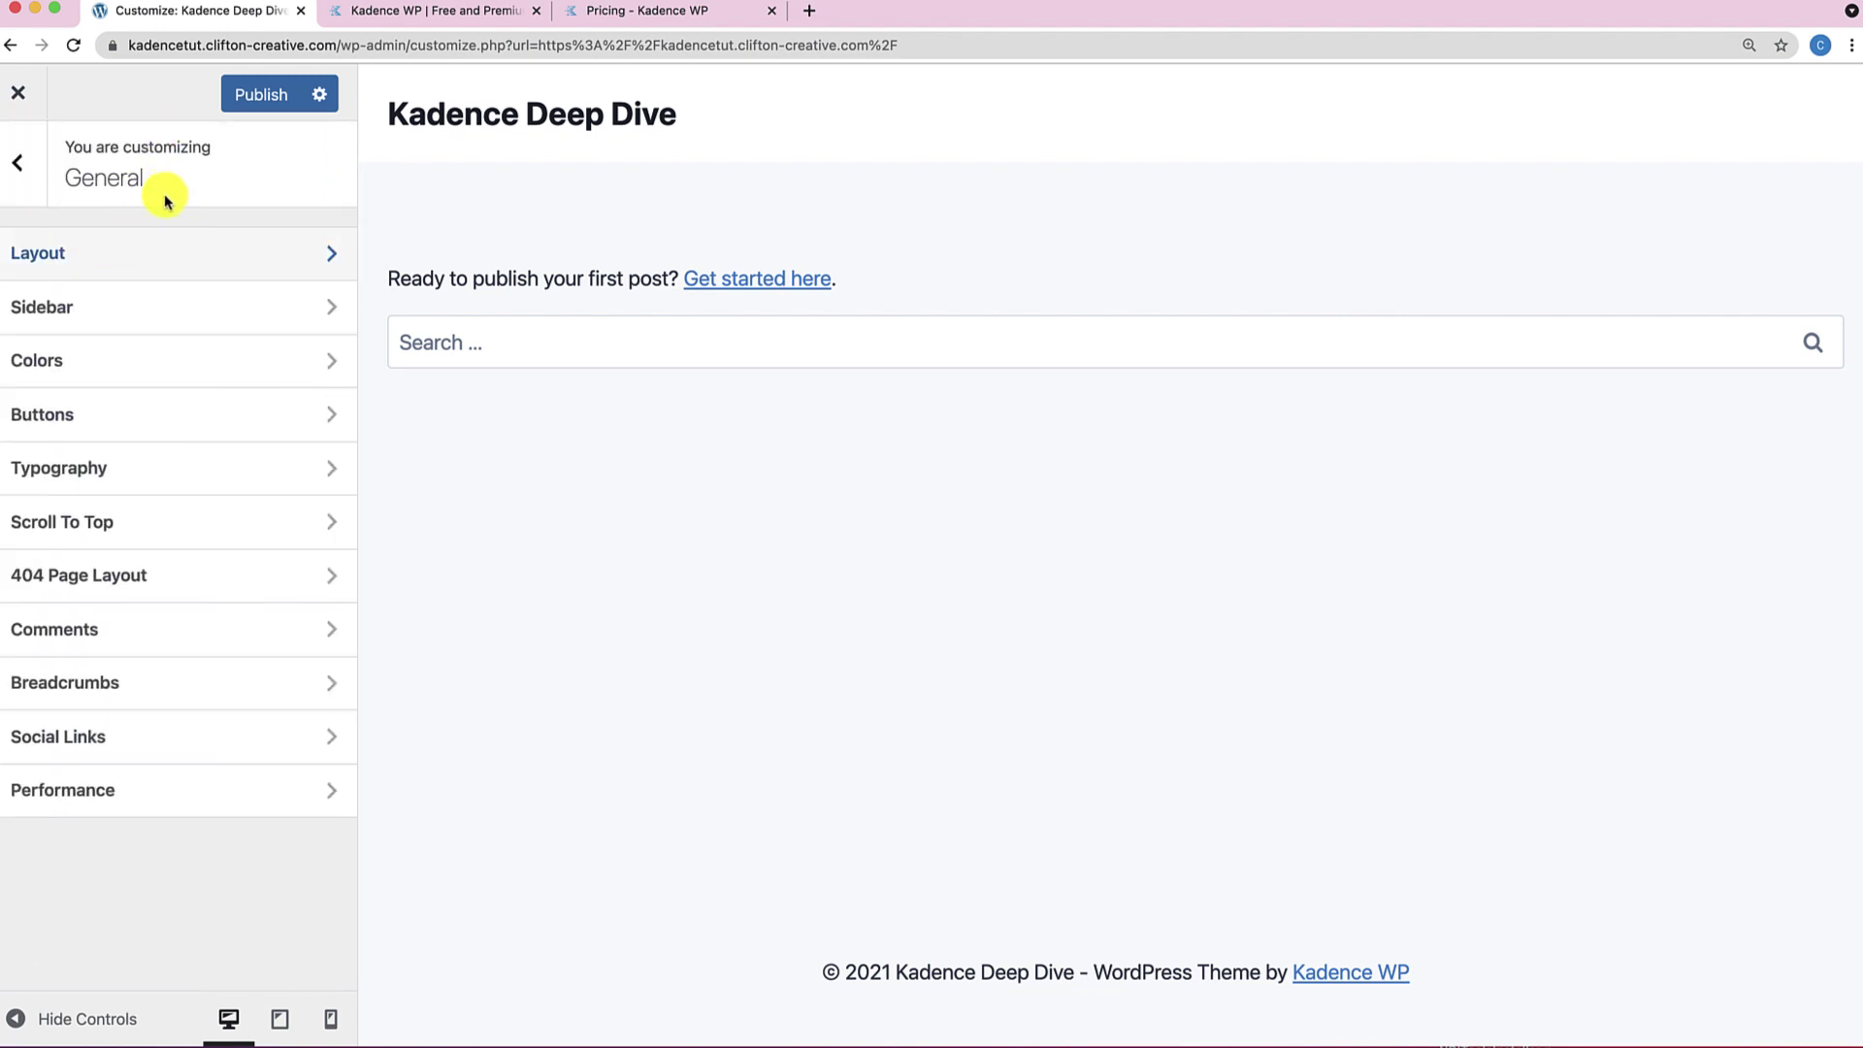
# Look over the General Sidebar settings and open the Colors settings.
pyautogui.click(131, 315)
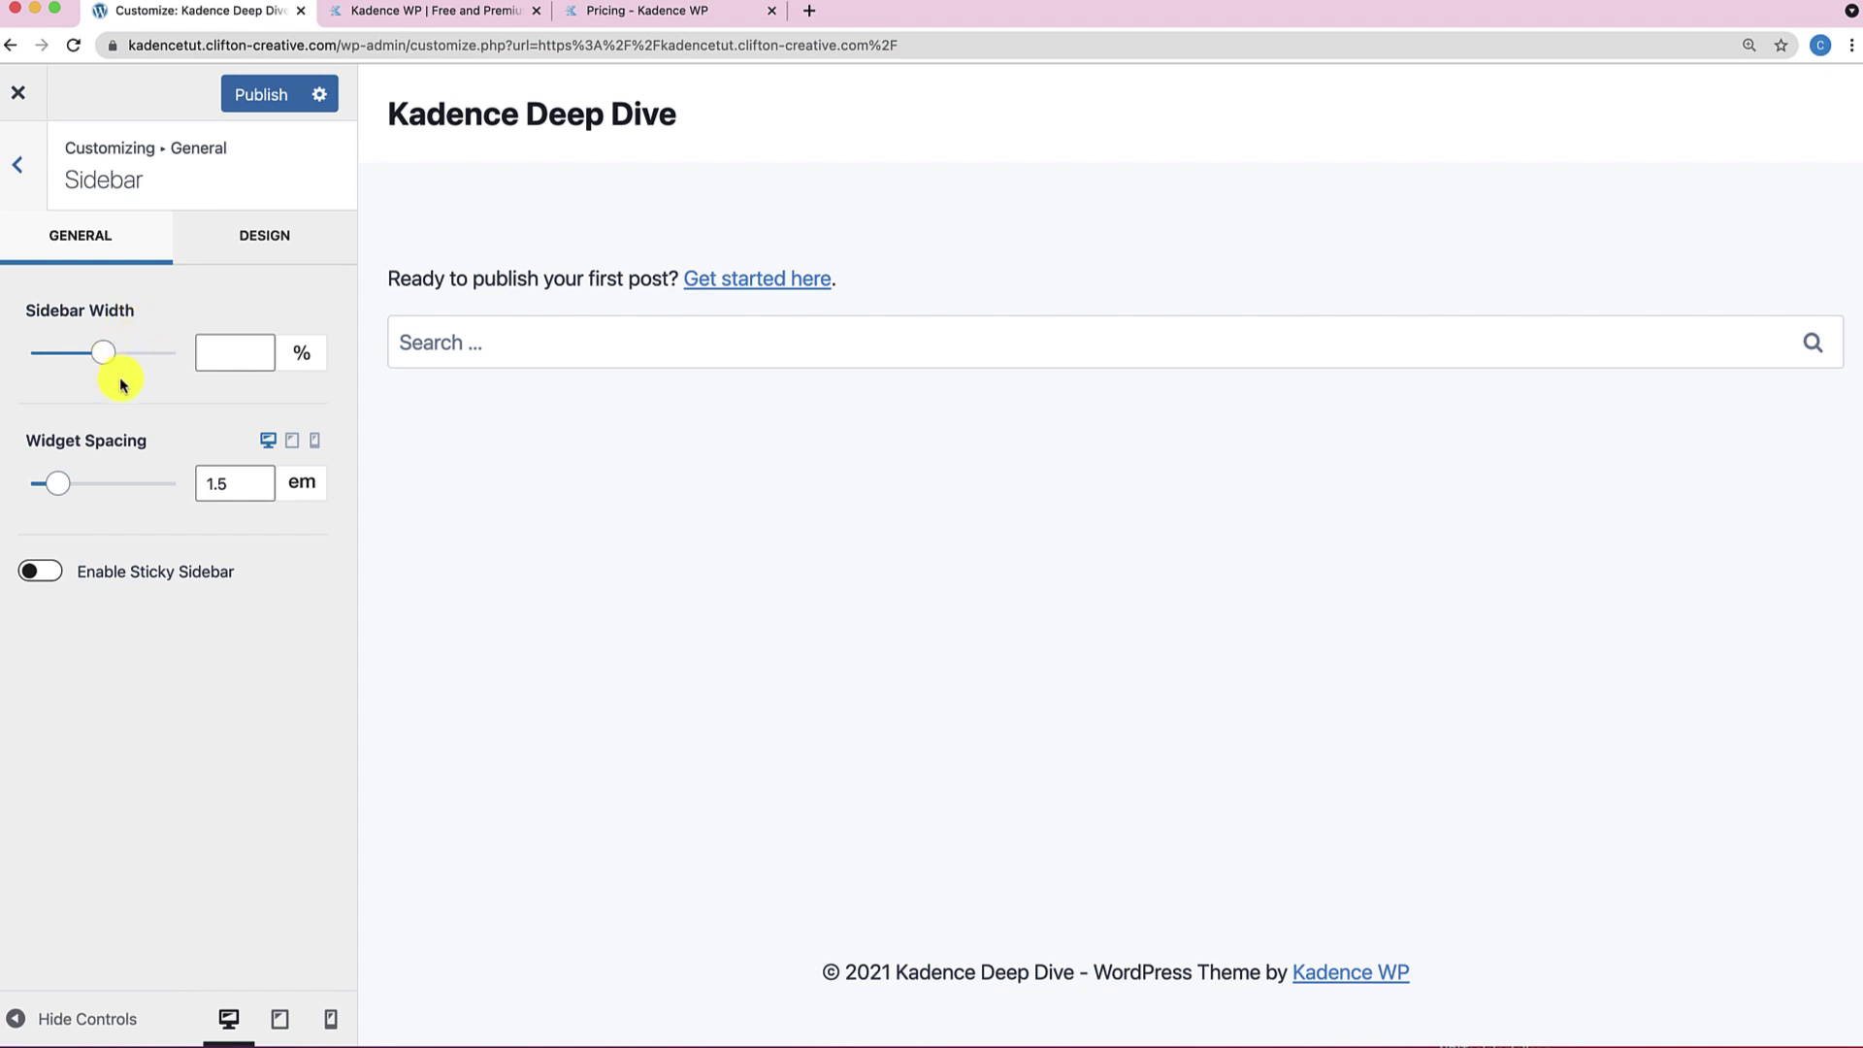
pyautogui.click(27, 167)
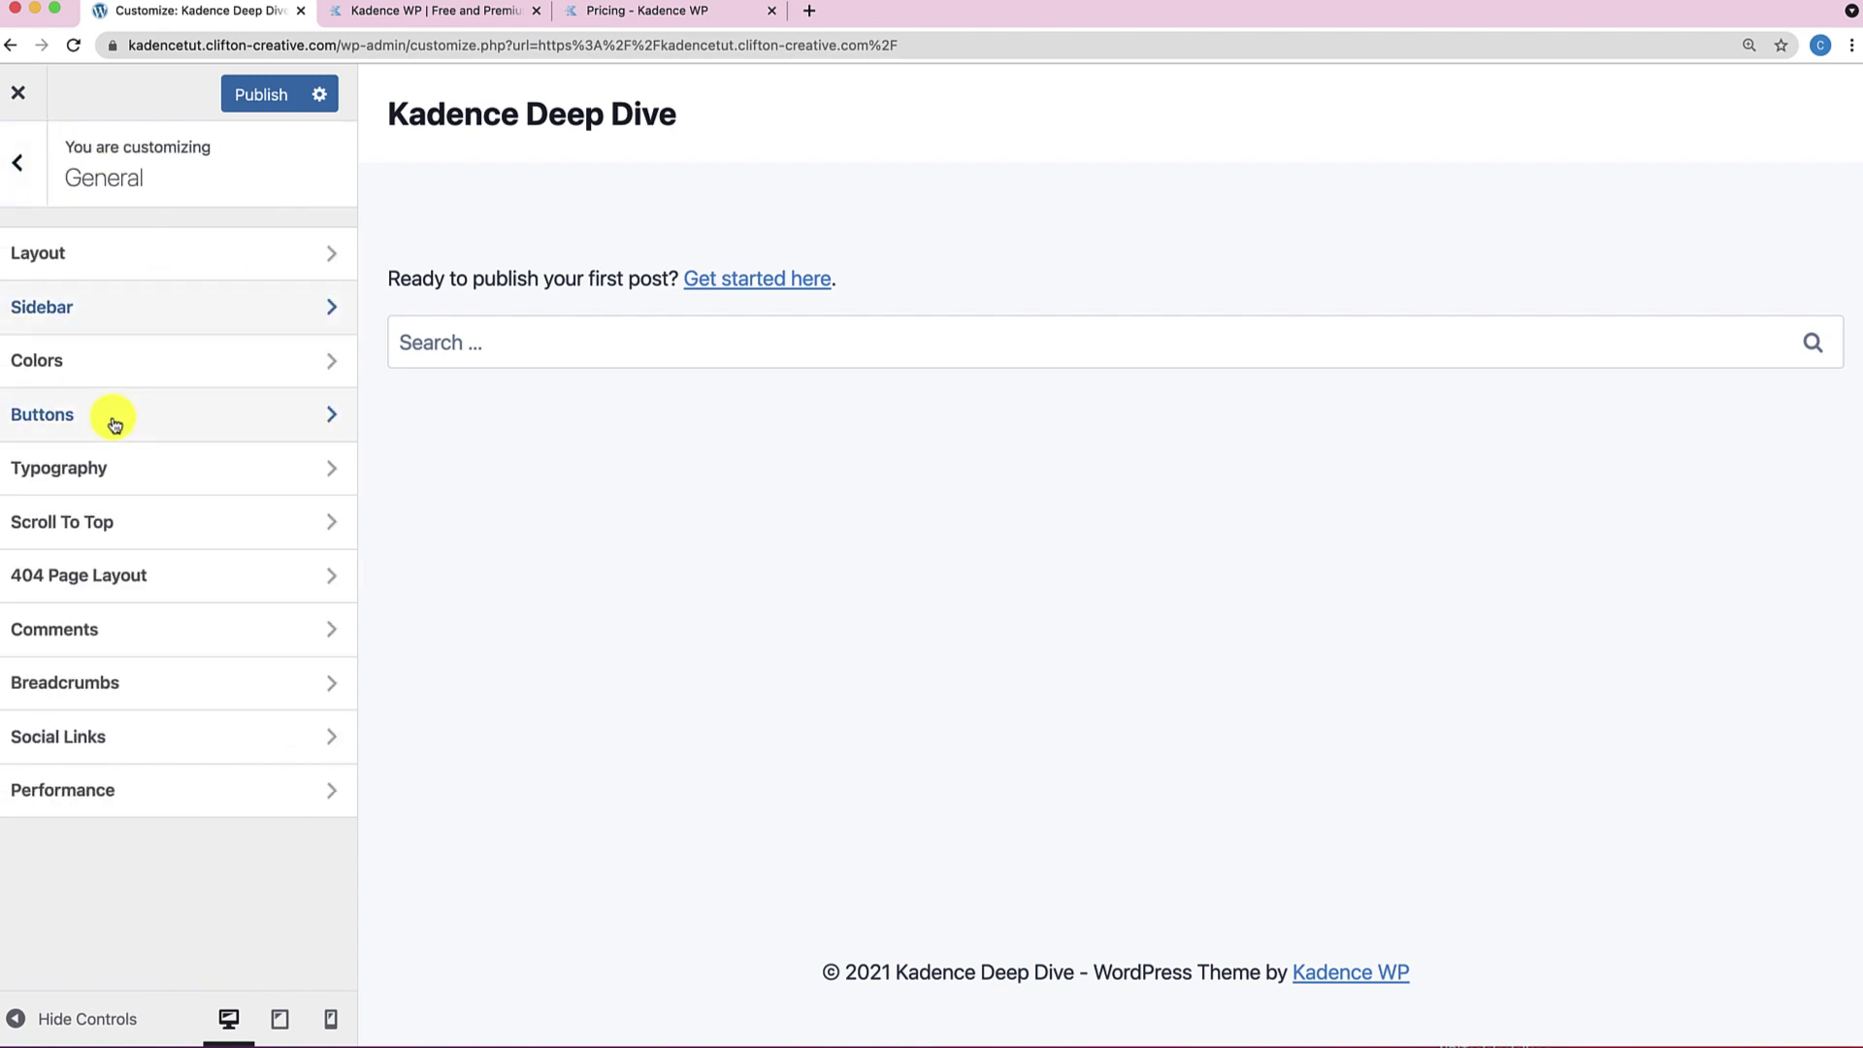
pyautogui.click(86, 372)
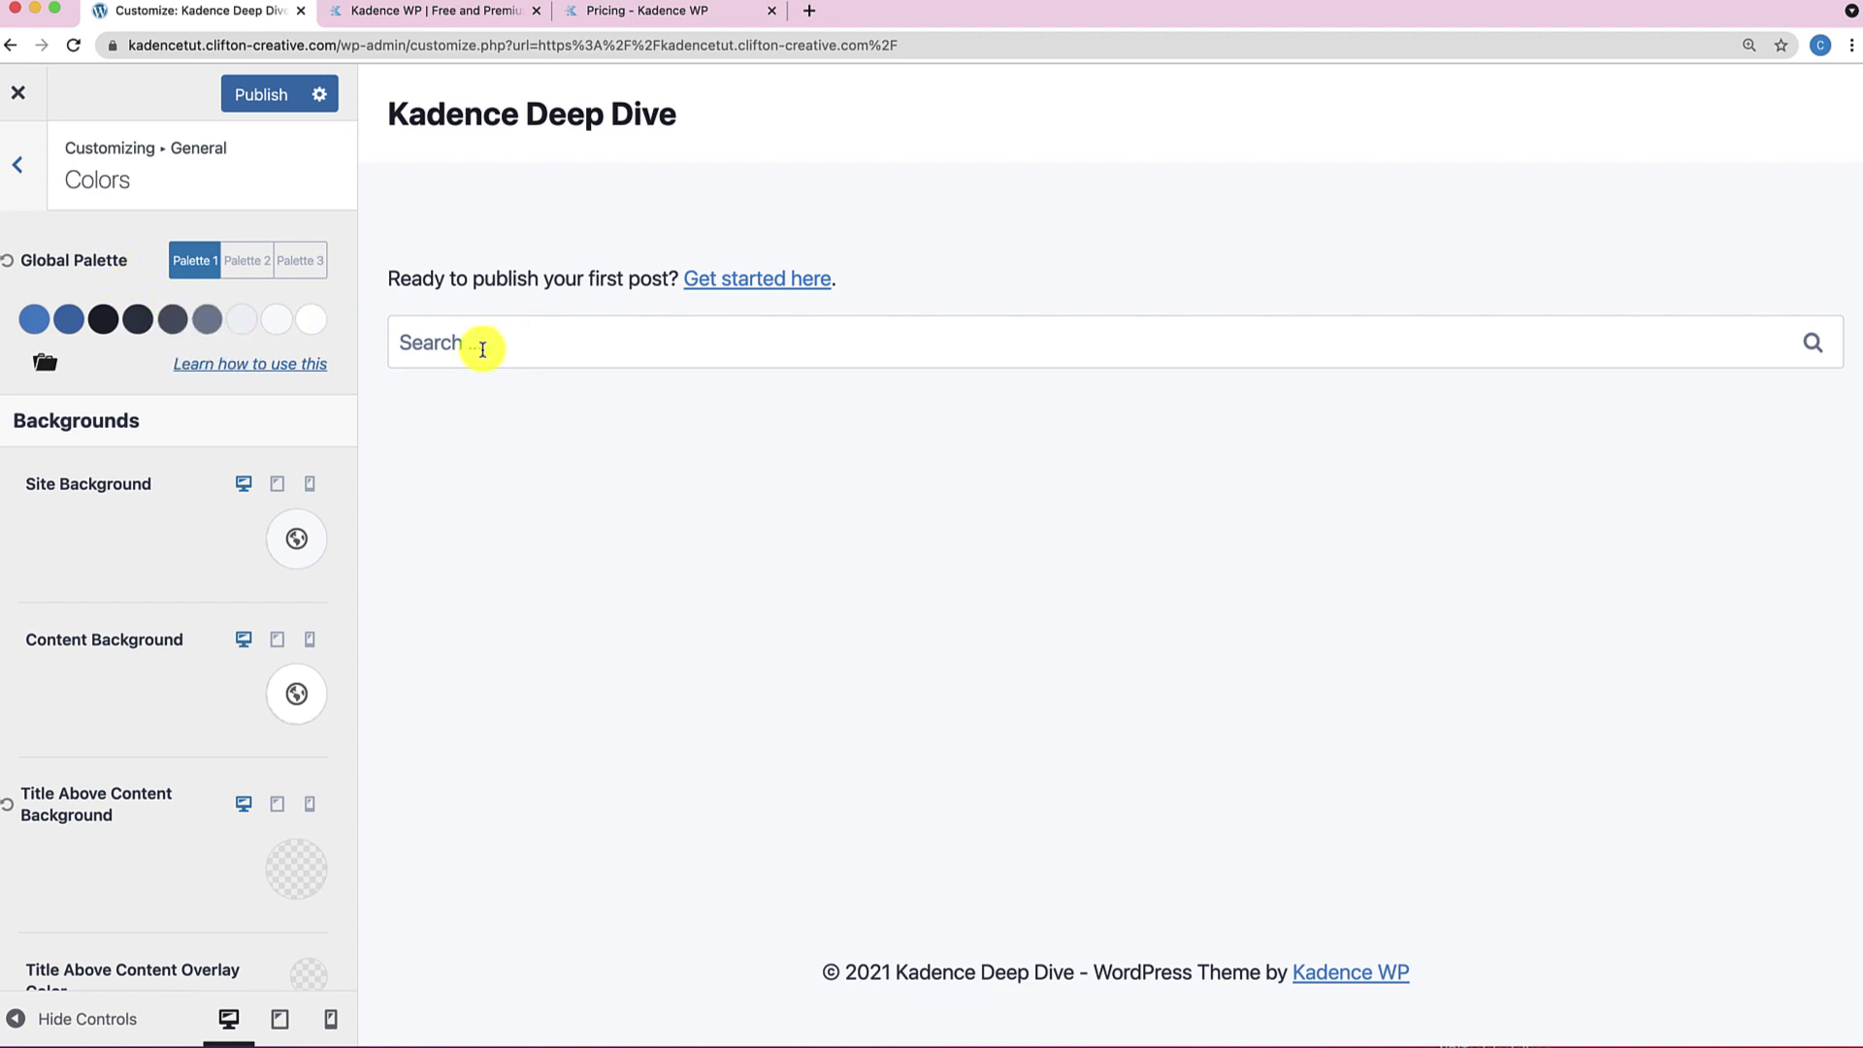
# Try 0876E6 and 264163 as the seventh color of global Palette 1, and reset the palette to its defaults.
pyautogui.click(247, 330)
pyautogui.moveTo(193, 532); pyautogui.dragTo(384, 397)
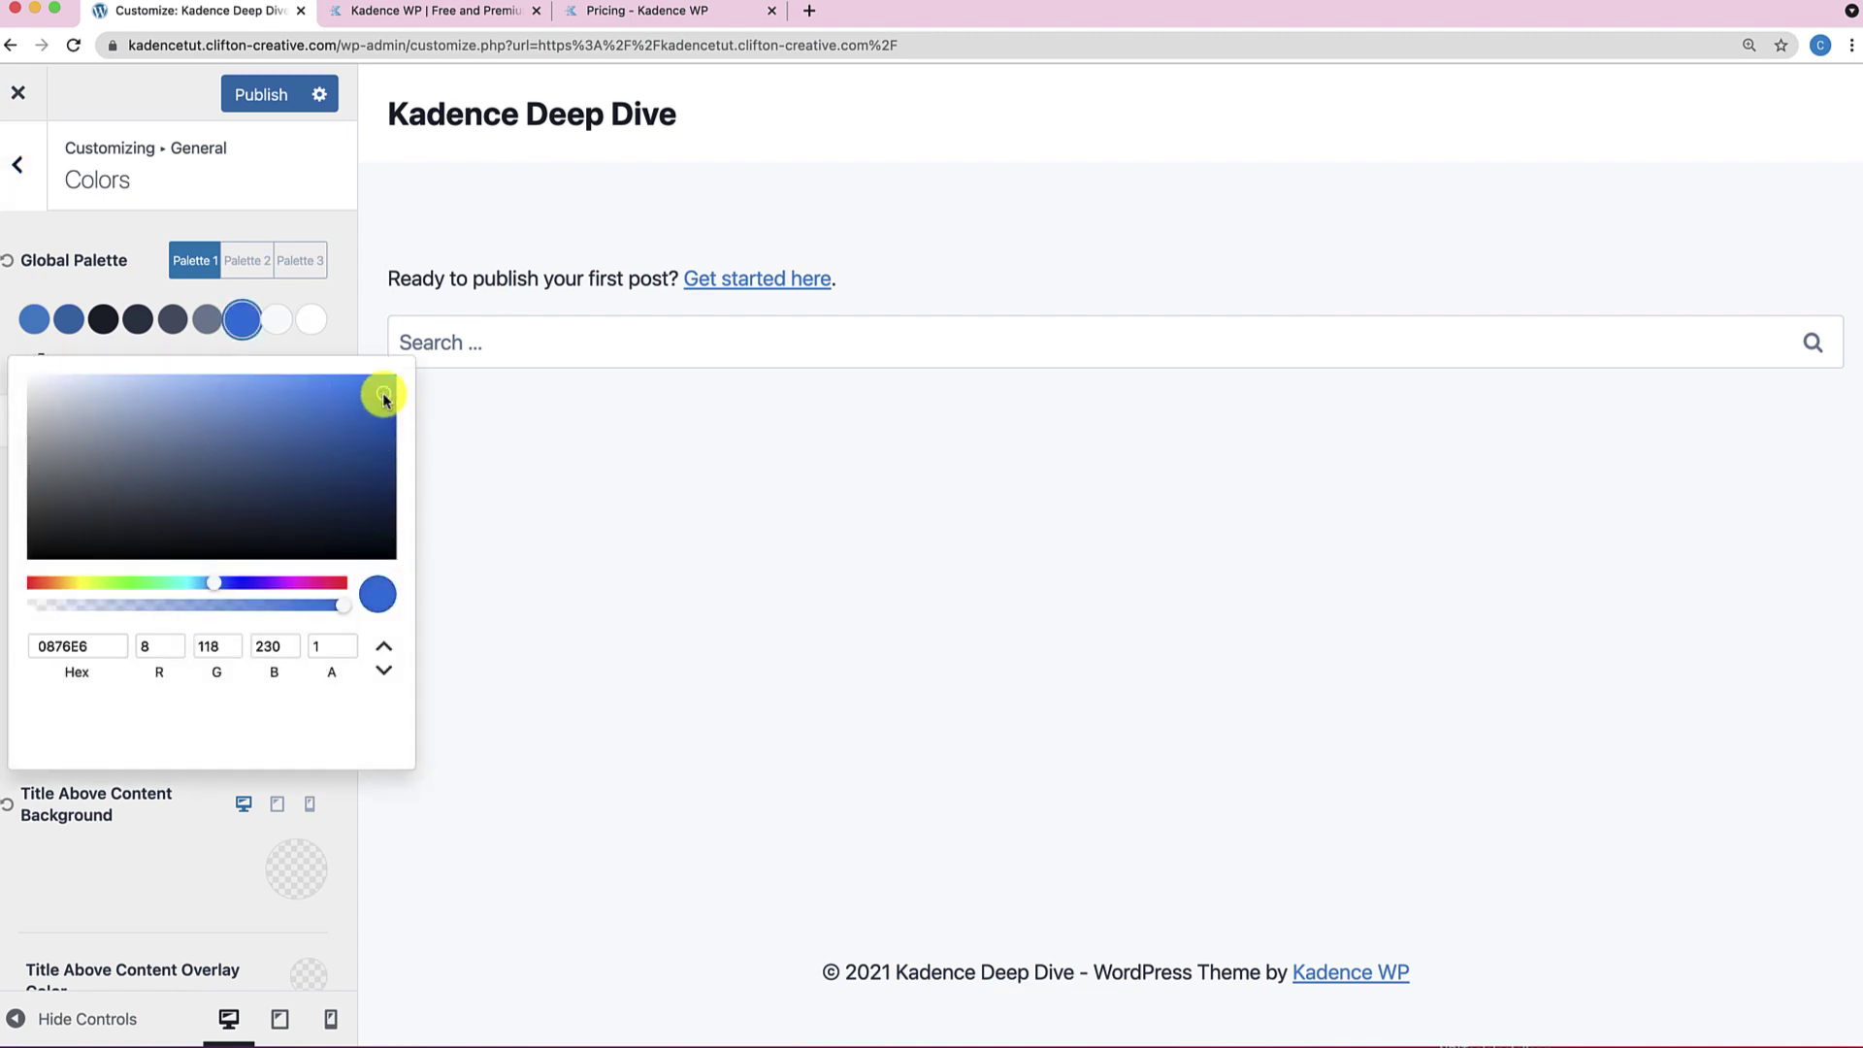
pyautogui.moveTo(237, 514)
pyautogui.mouseDown()
pyautogui.moveTo(178, 548)
pyautogui.moveTo(254, 487)
pyautogui.mouseUp()
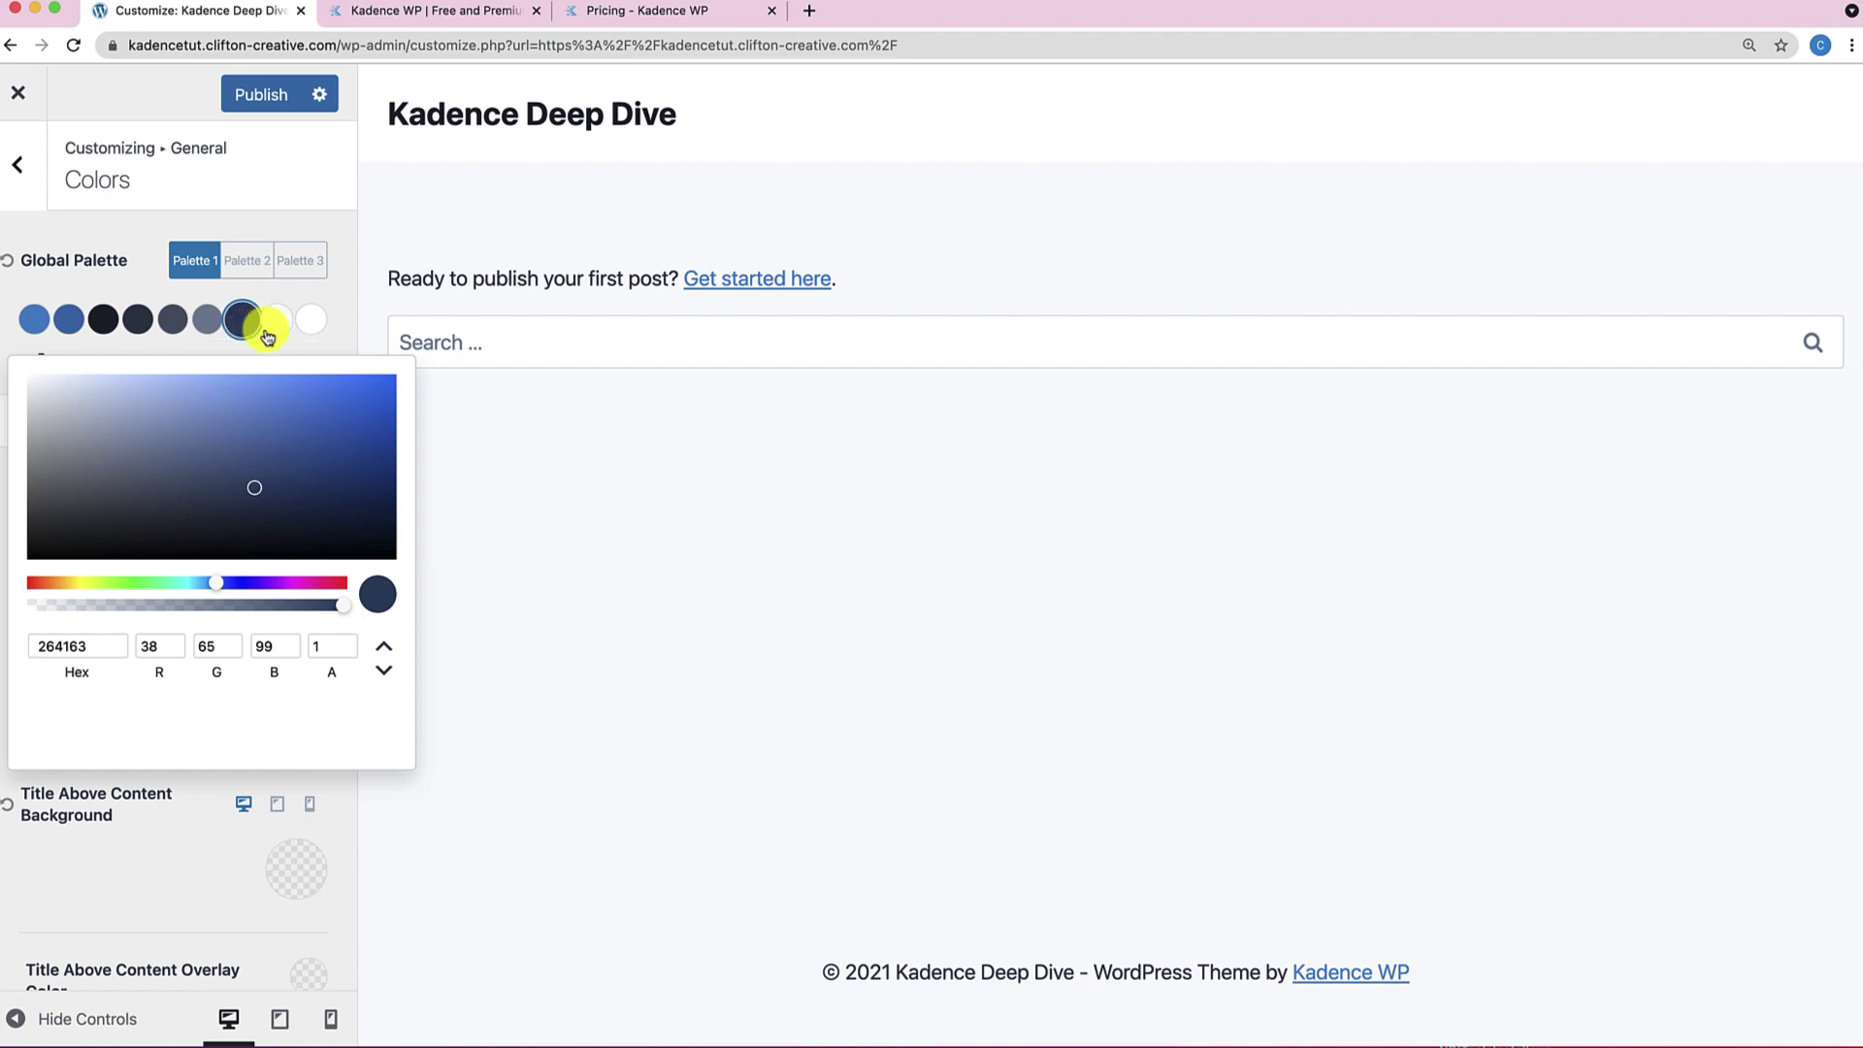
pyautogui.click(334, 346)
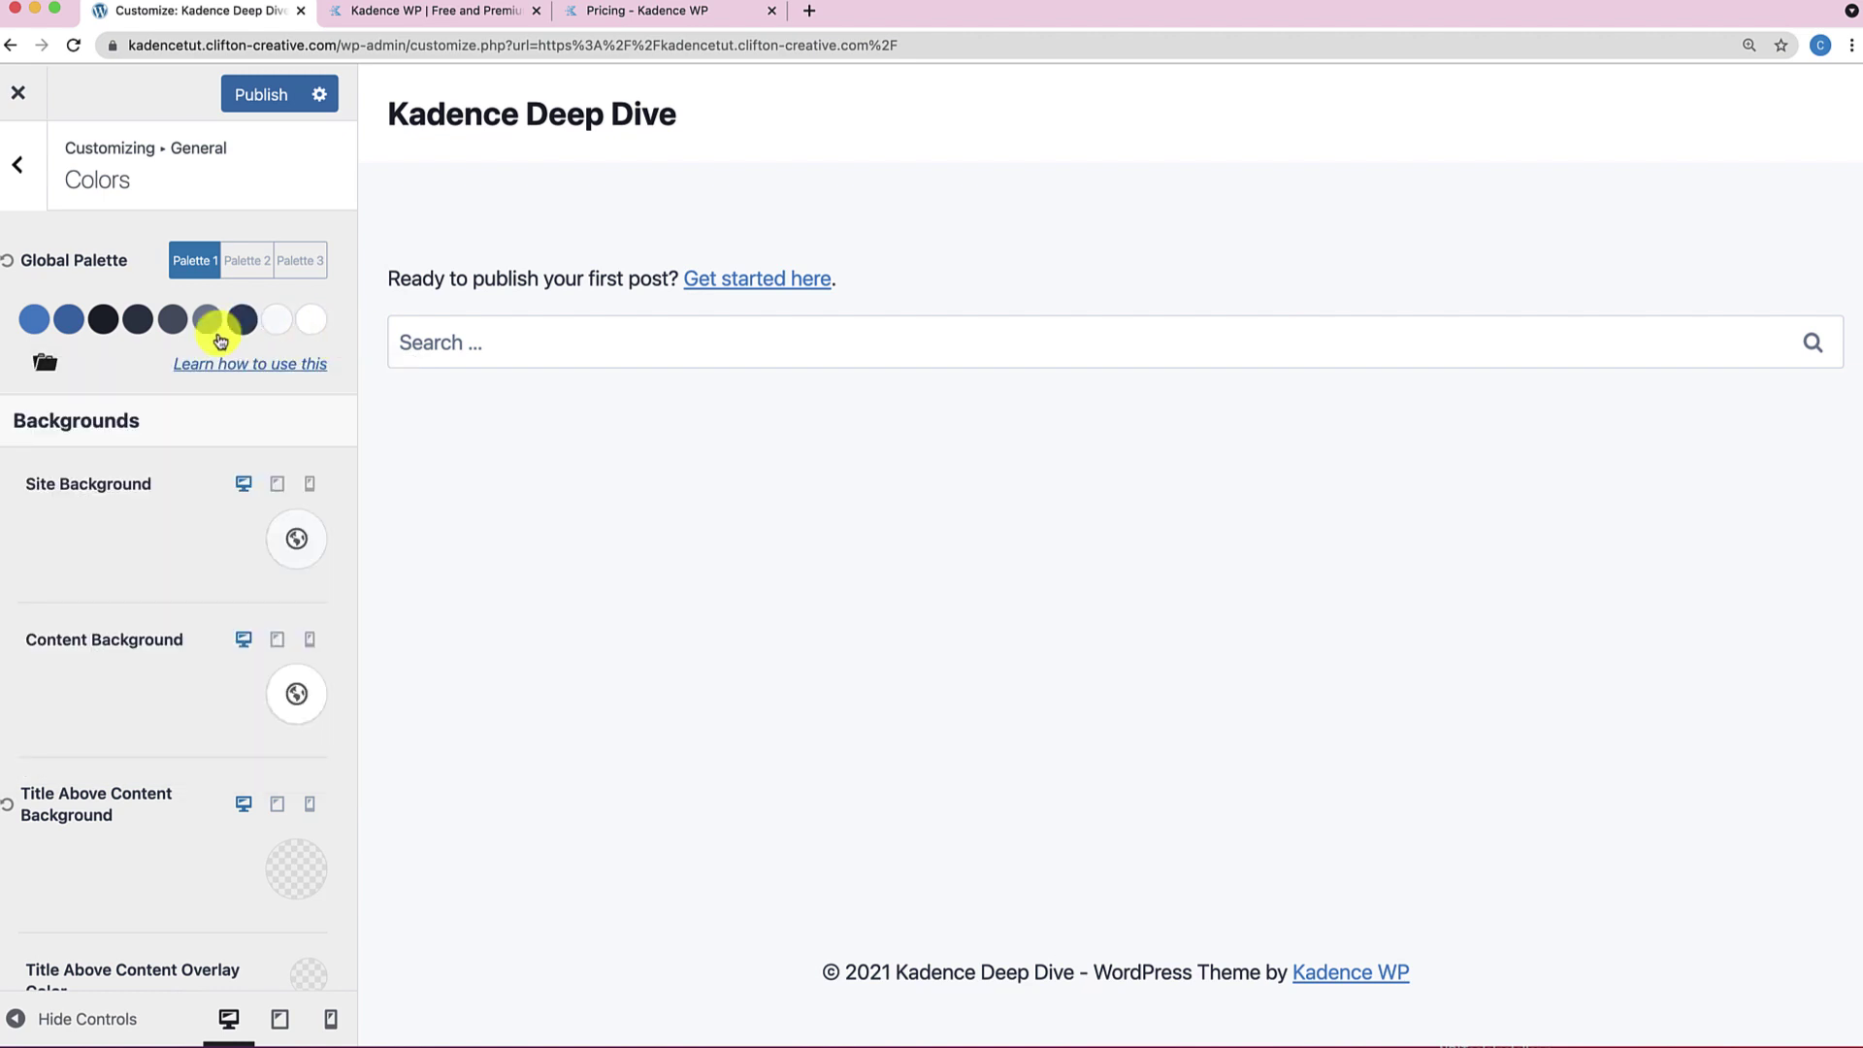
pyautogui.click(8, 262)
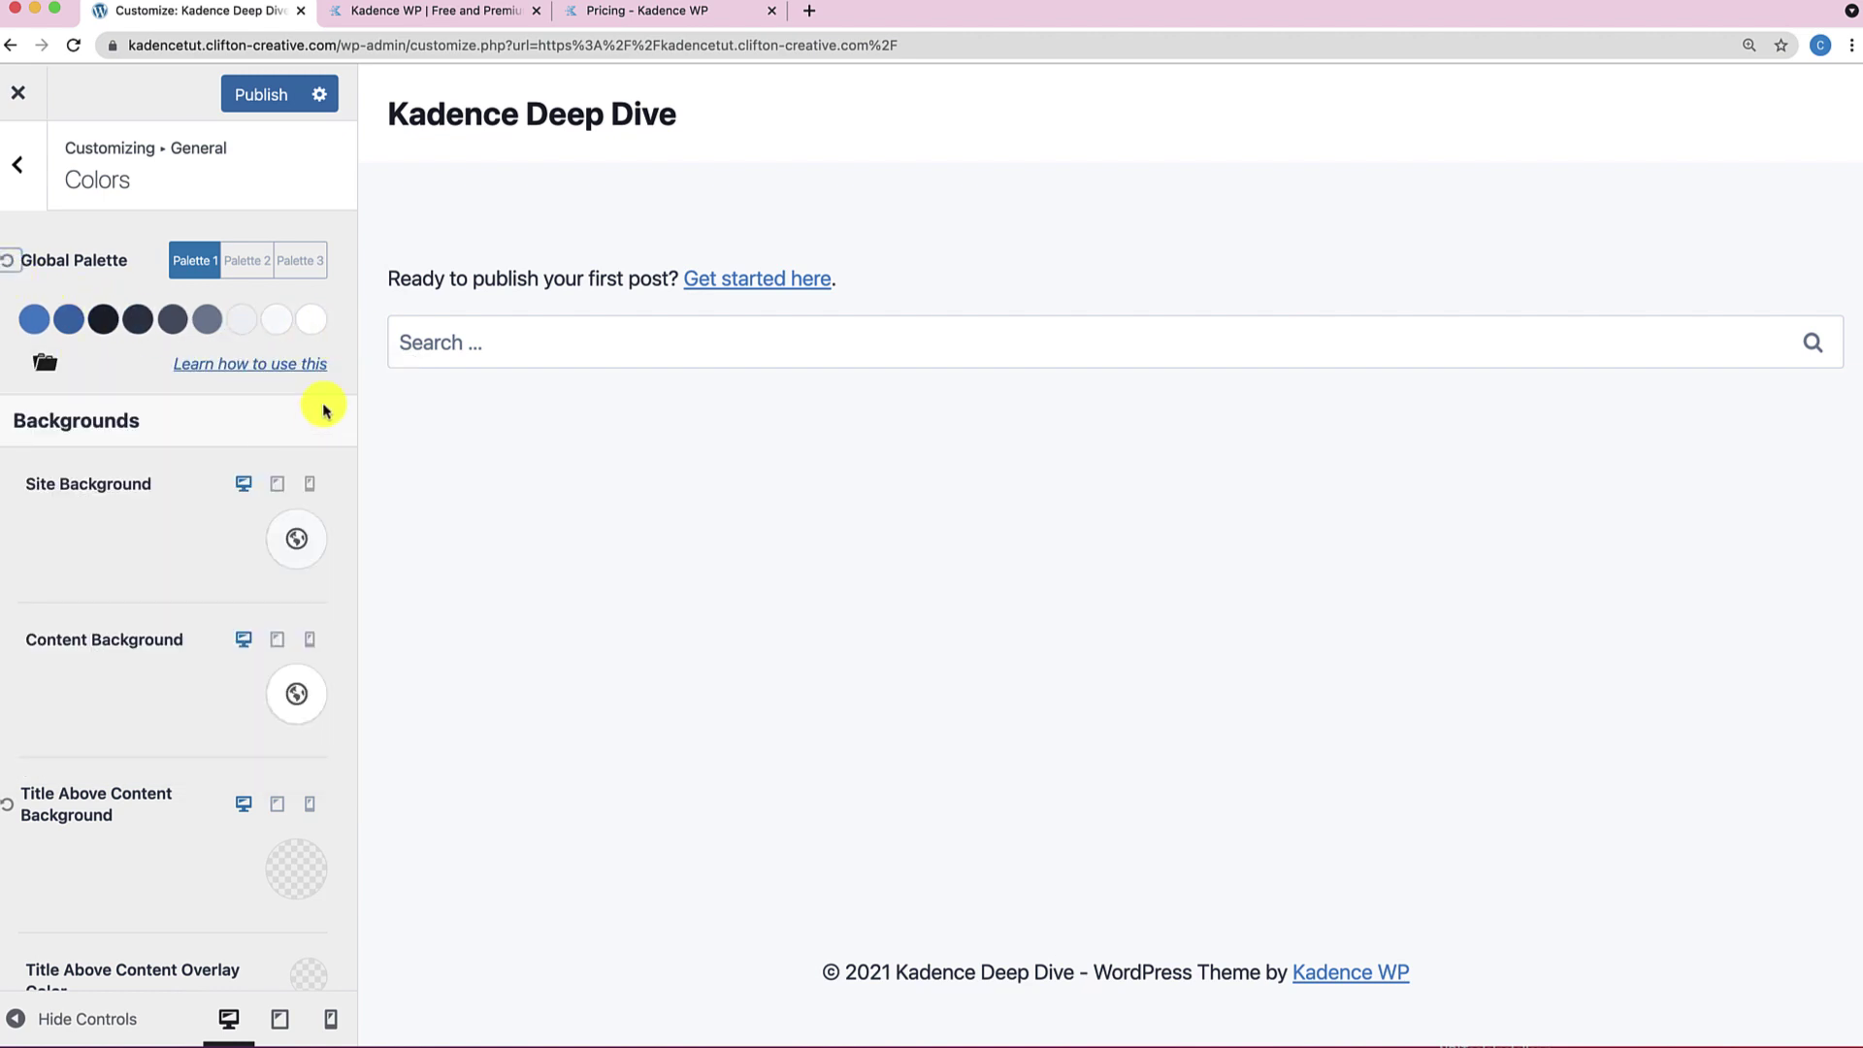
# Try blue 259FEE and black 000000 as Palette 1's eighth color and red F20000 as its ninth, and reset the palette.
pyautogui.click(288, 332)
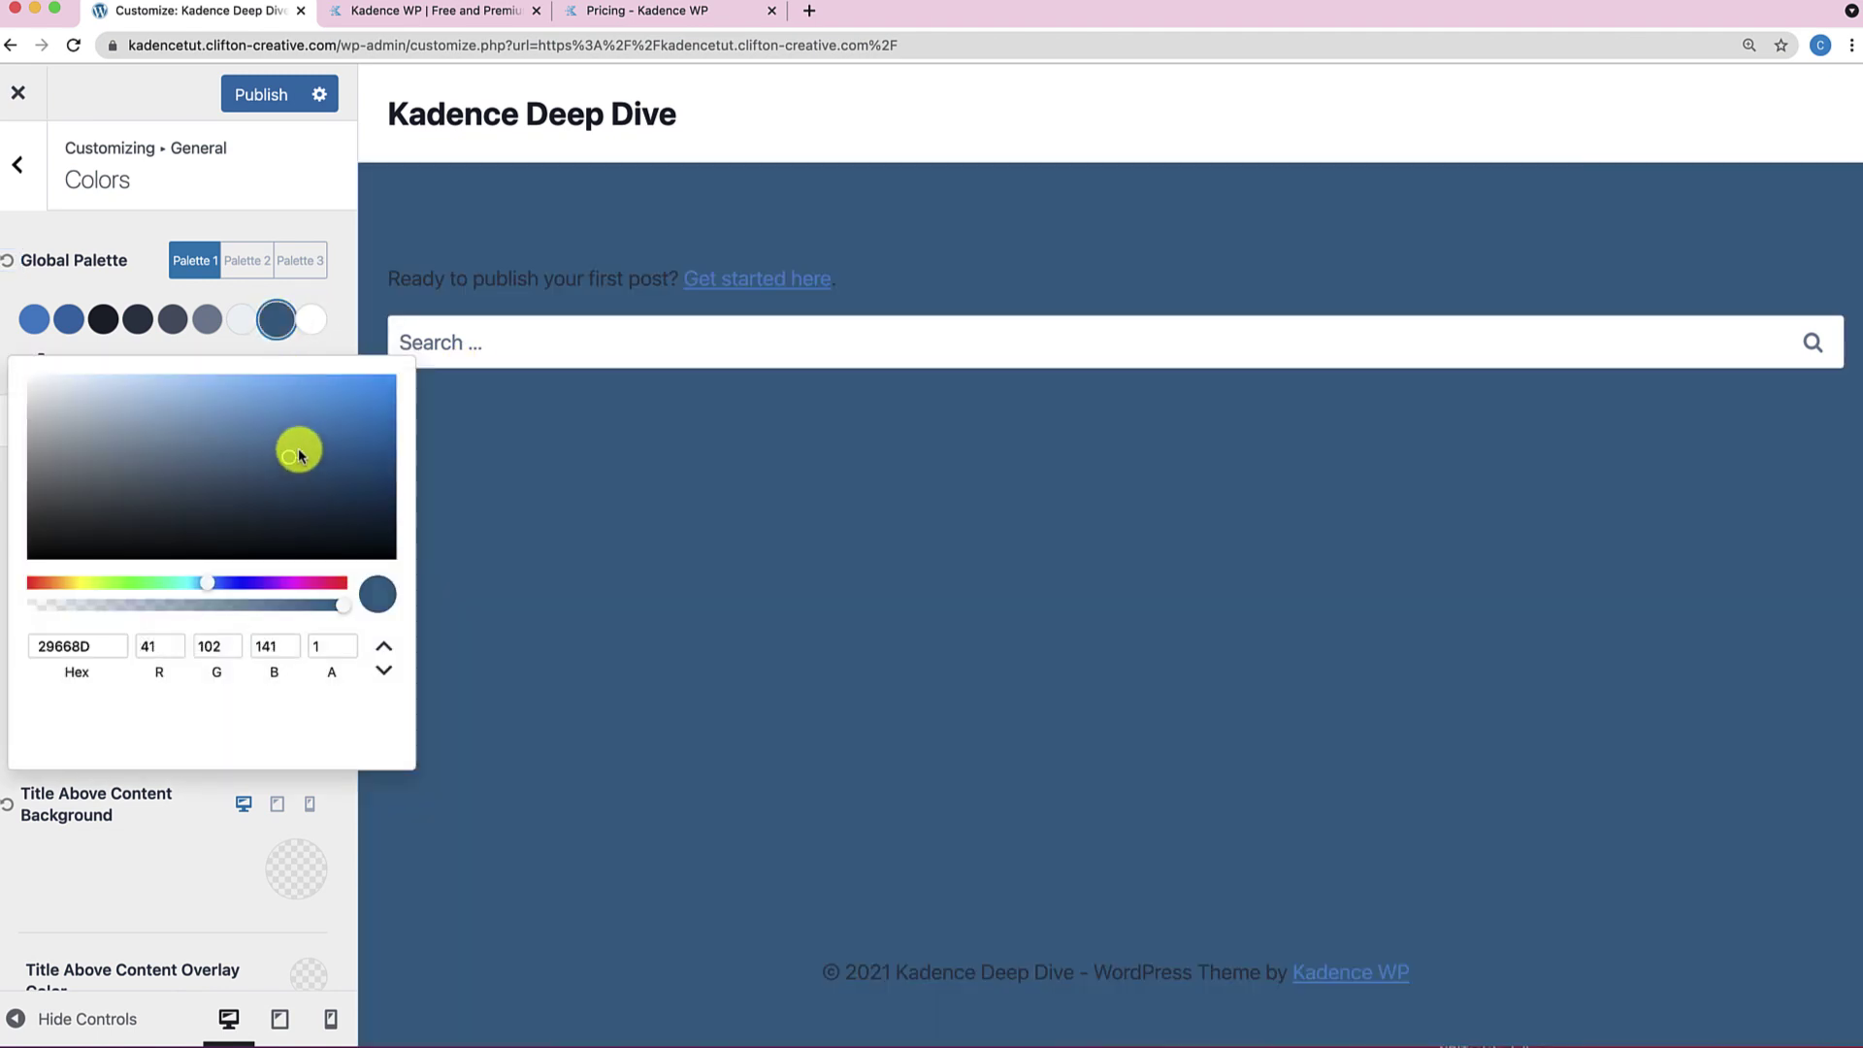
pyautogui.moveTo(295, 445); pyautogui.dragTo(338, 387)
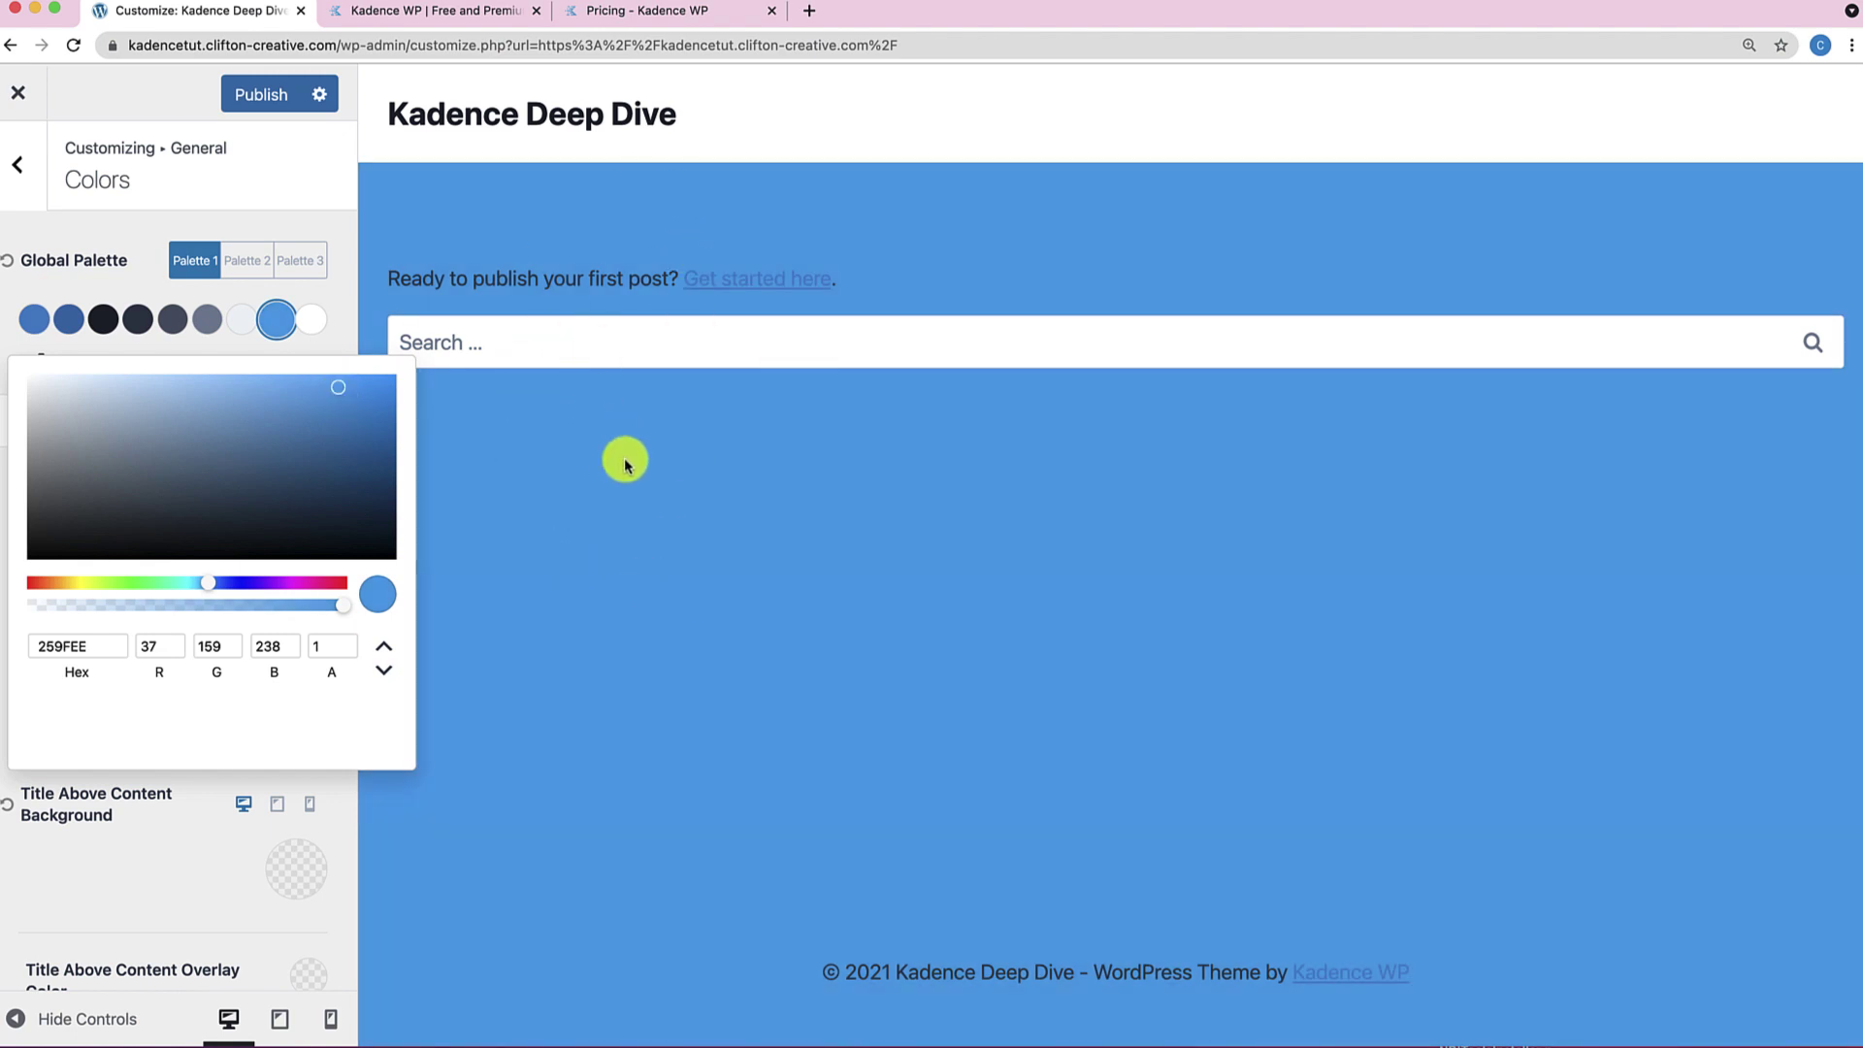
pyautogui.moveTo(52, 533); pyautogui.dragTo(3, 593)
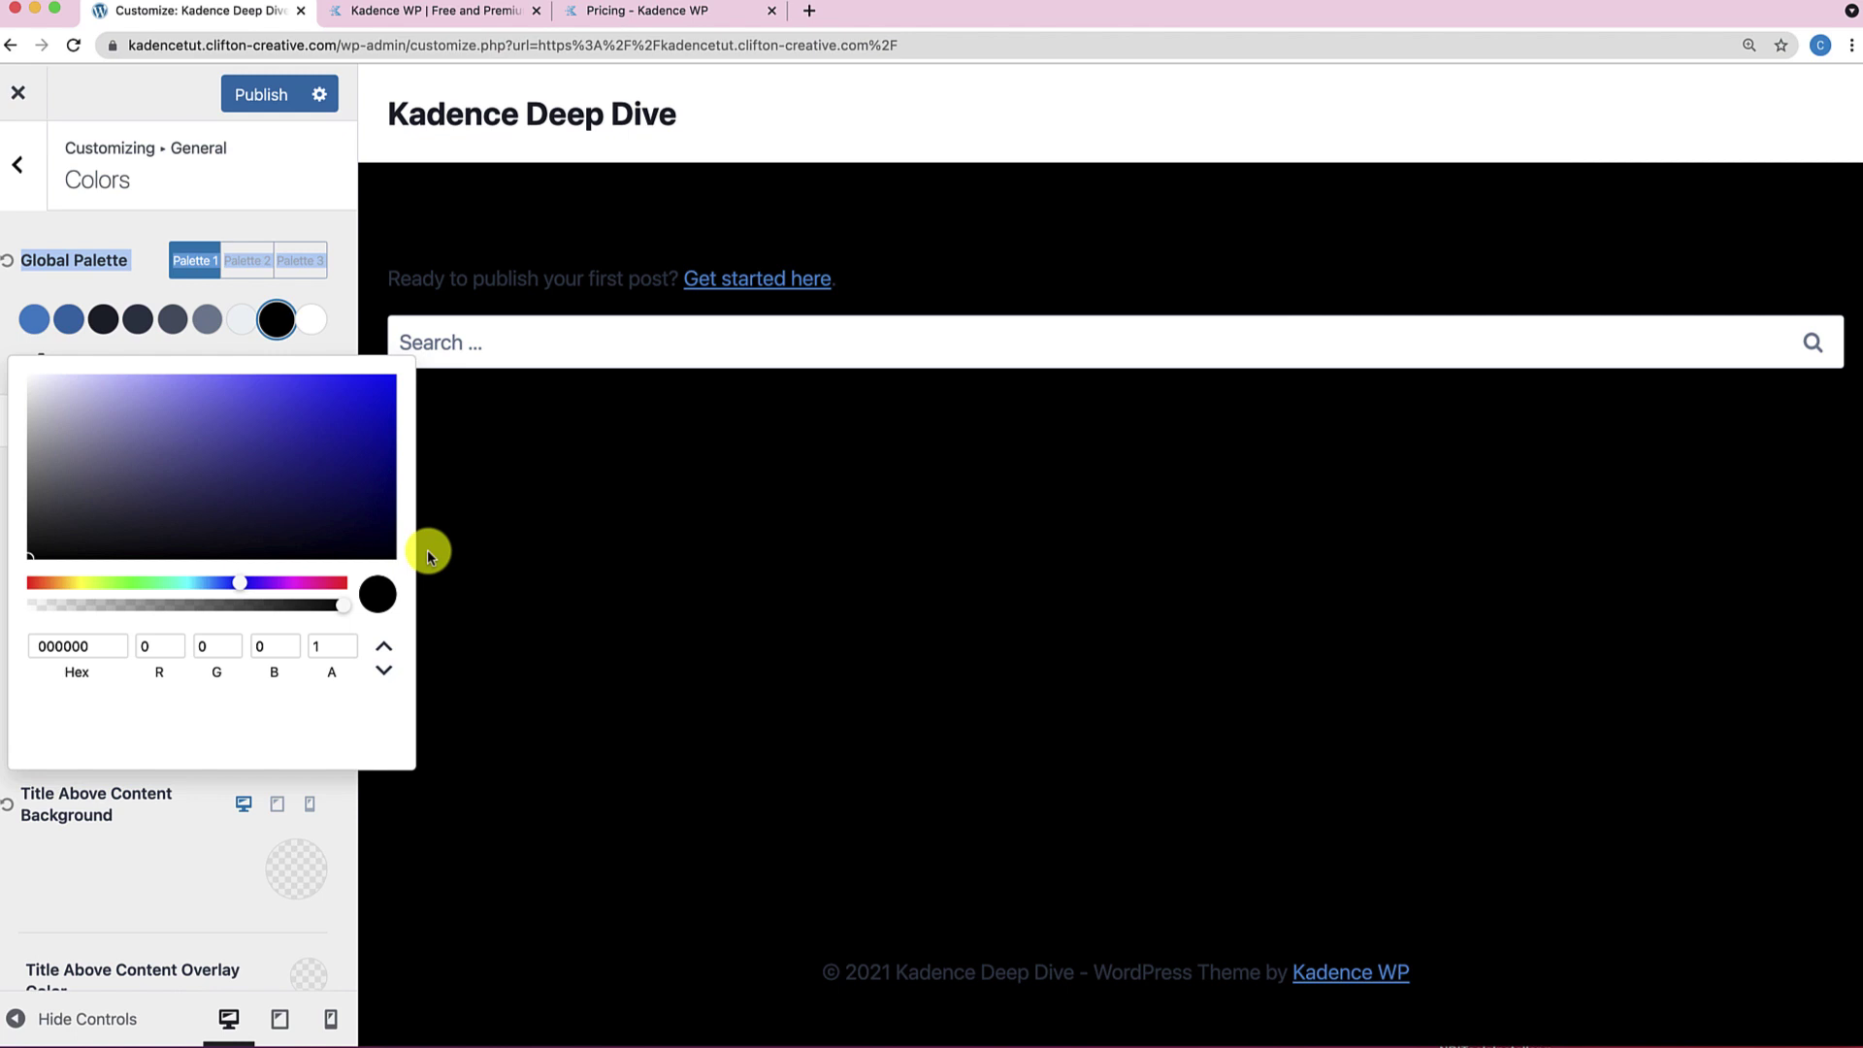
pyautogui.click(315, 324)
pyautogui.click(320, 328)
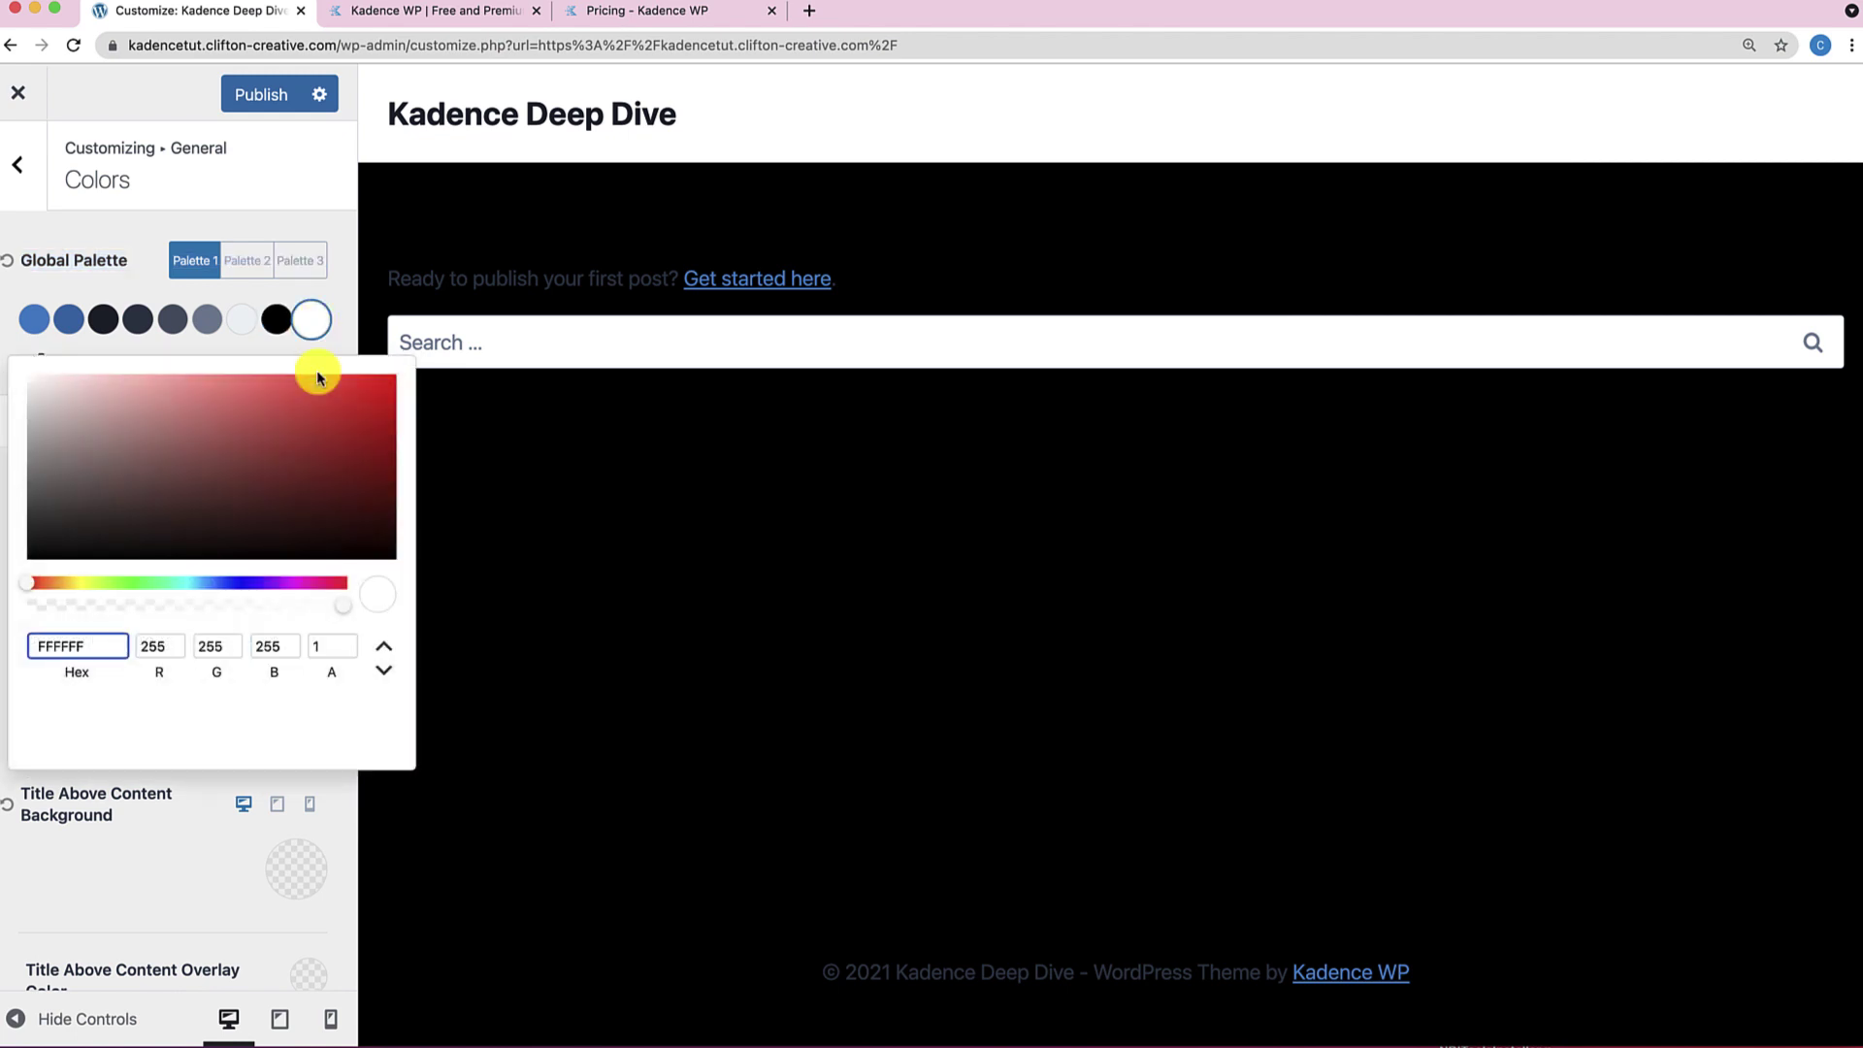
pyautogui.moveTo(317, 375); pyautogui.dragTo(395, 382)
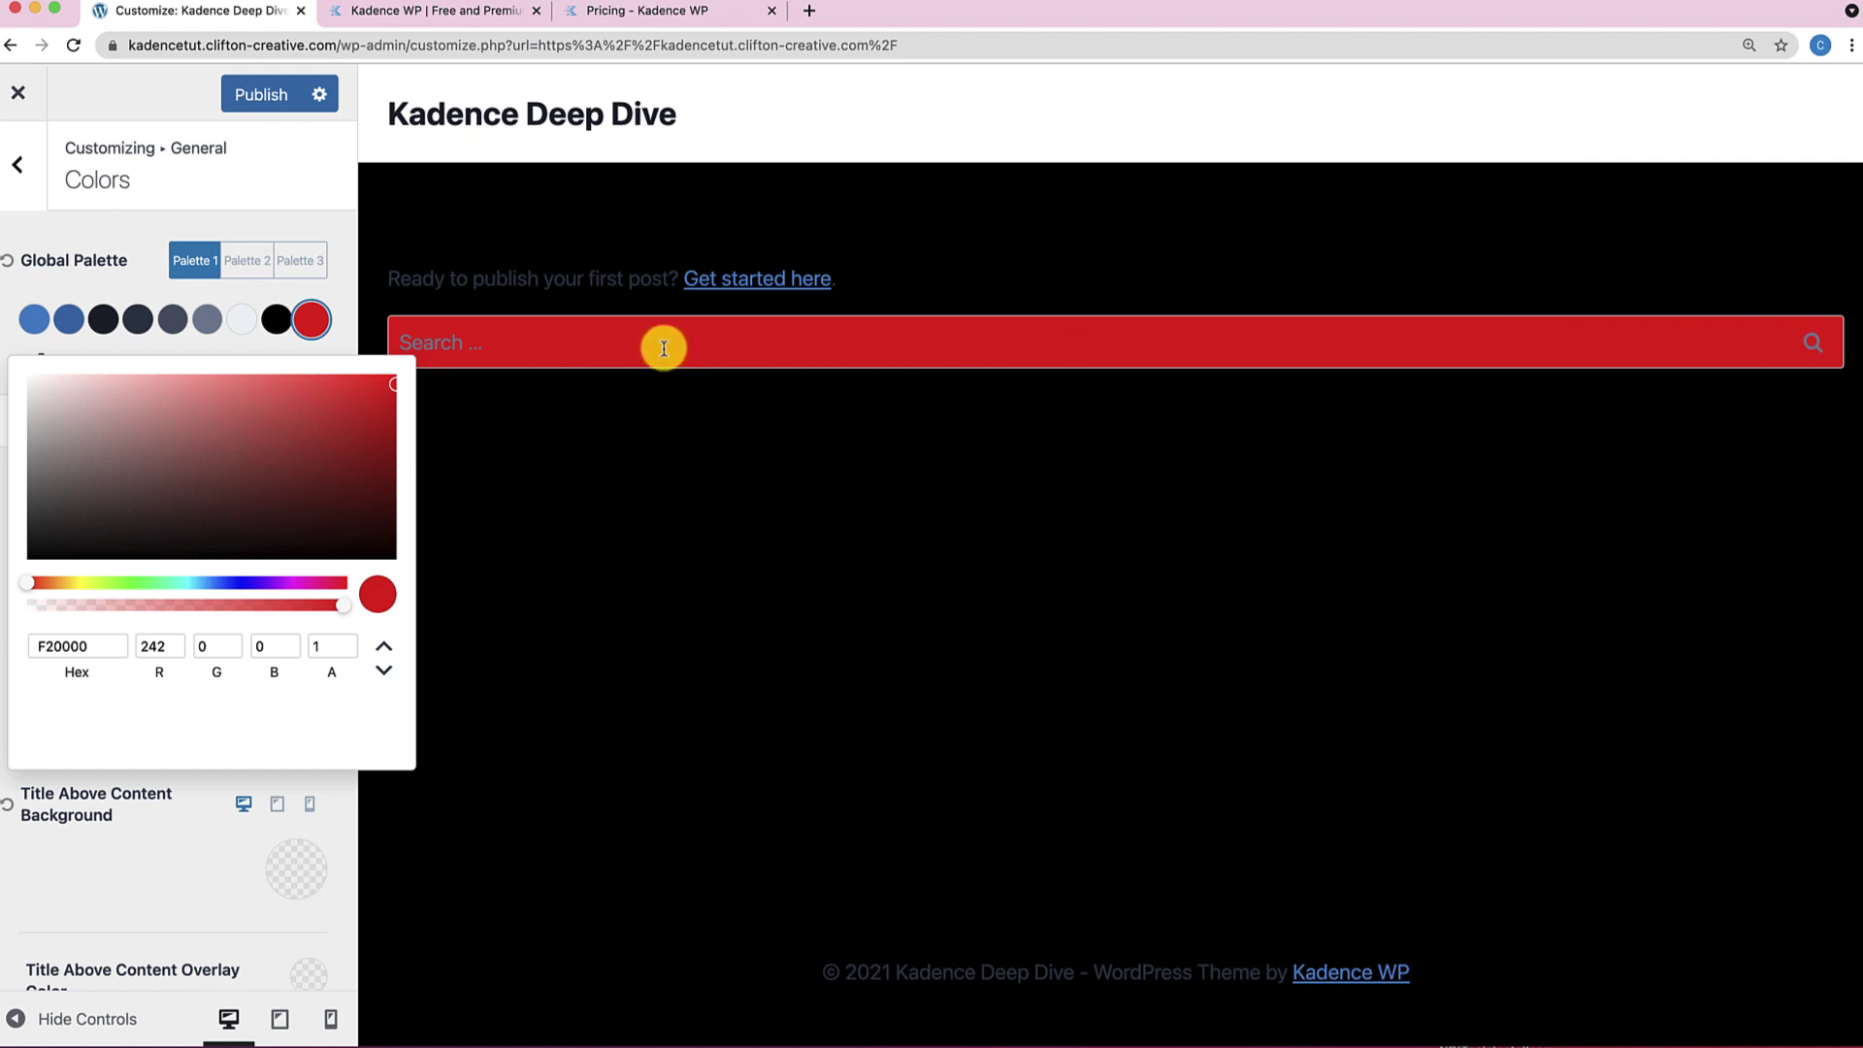
pyautogui.click(66, 286)
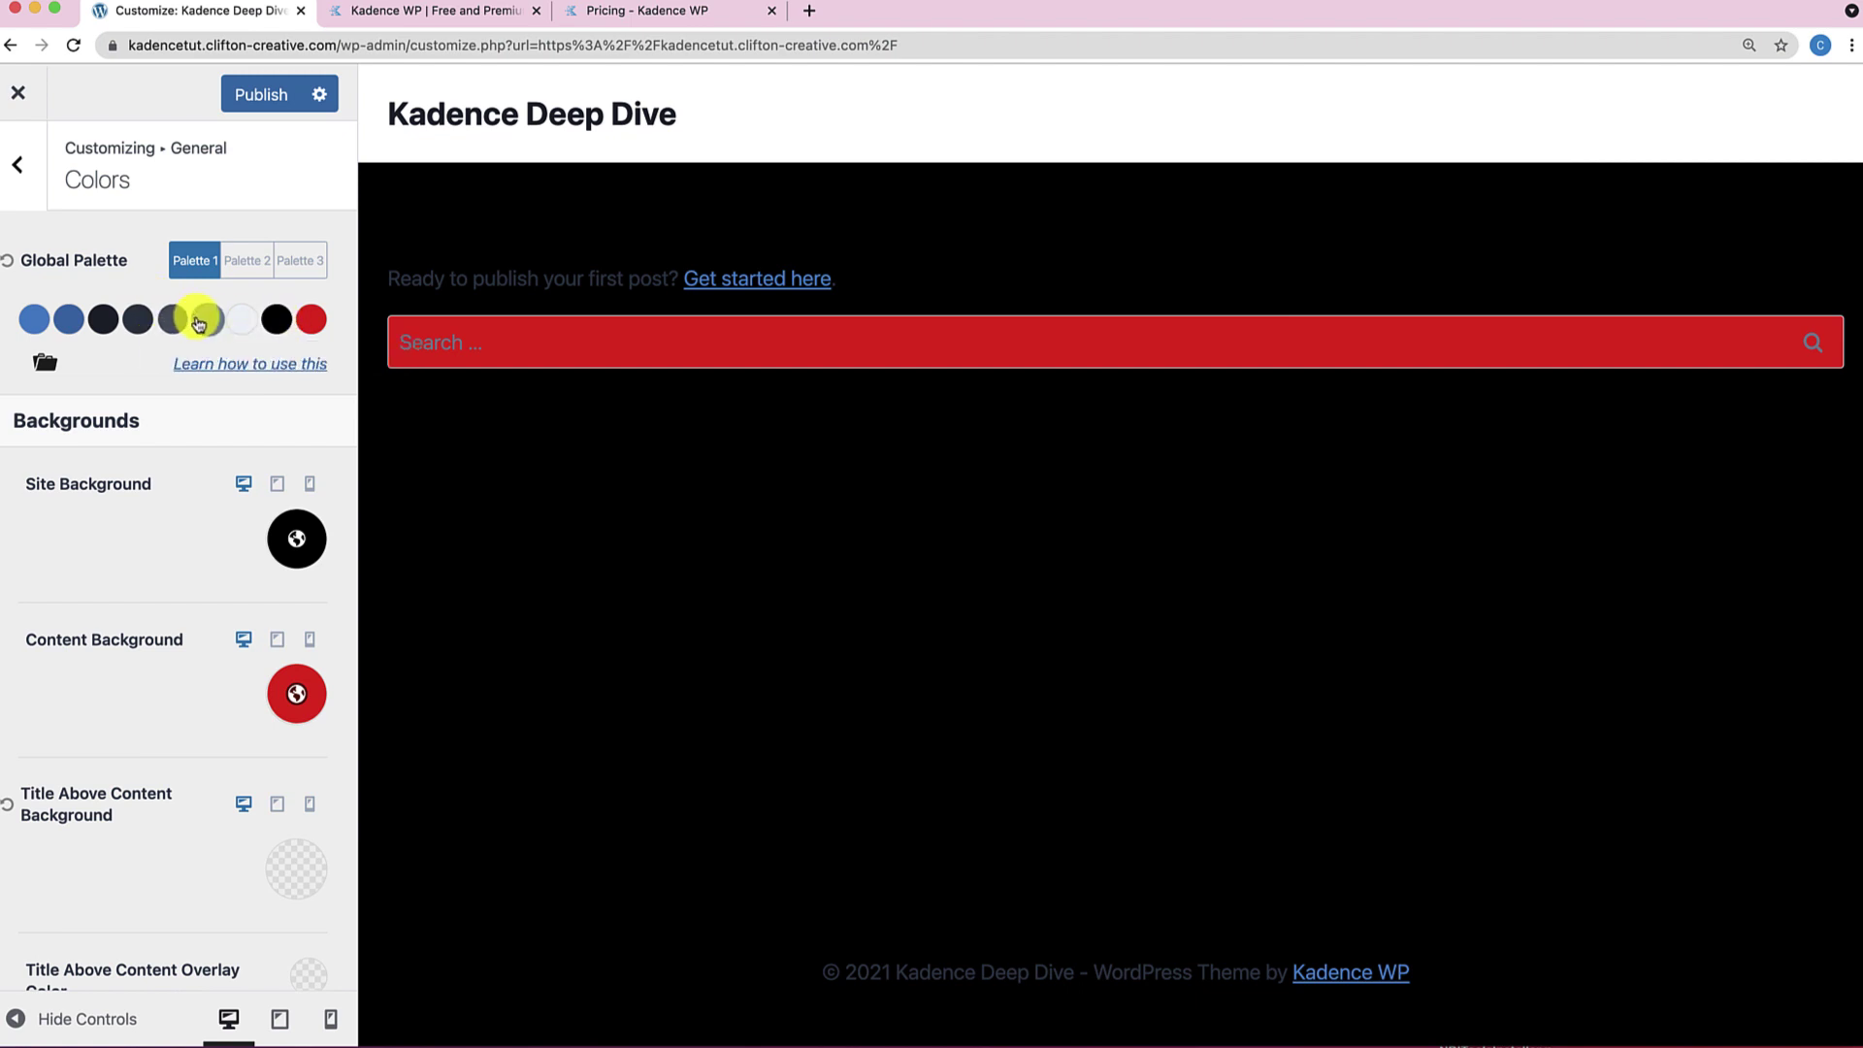
pyautogui.click(5, 262)
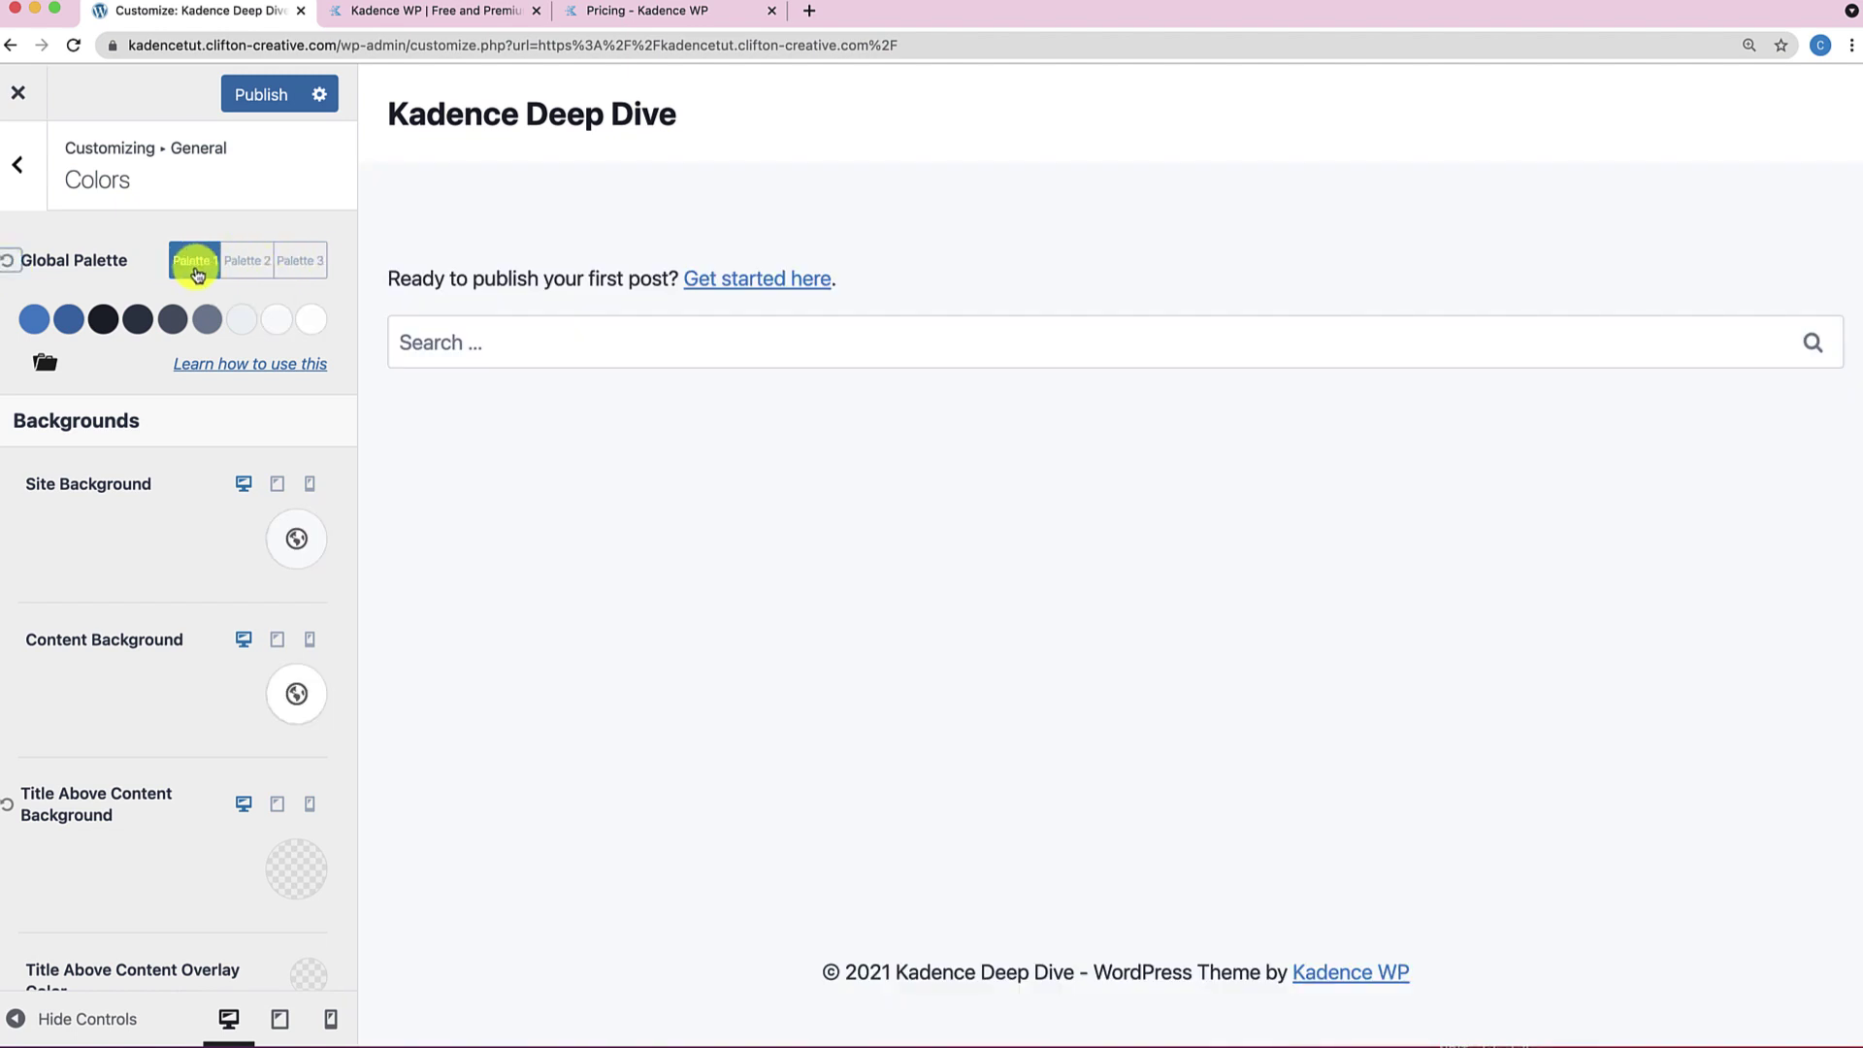
# Compare the three global palettes and apply the crimson and violet preset color set with dark navy text tones to Palette 2.
pyautogui.click(254, 263)
pyautogui.click(296, 267)
pyautogui.click(238, 270)
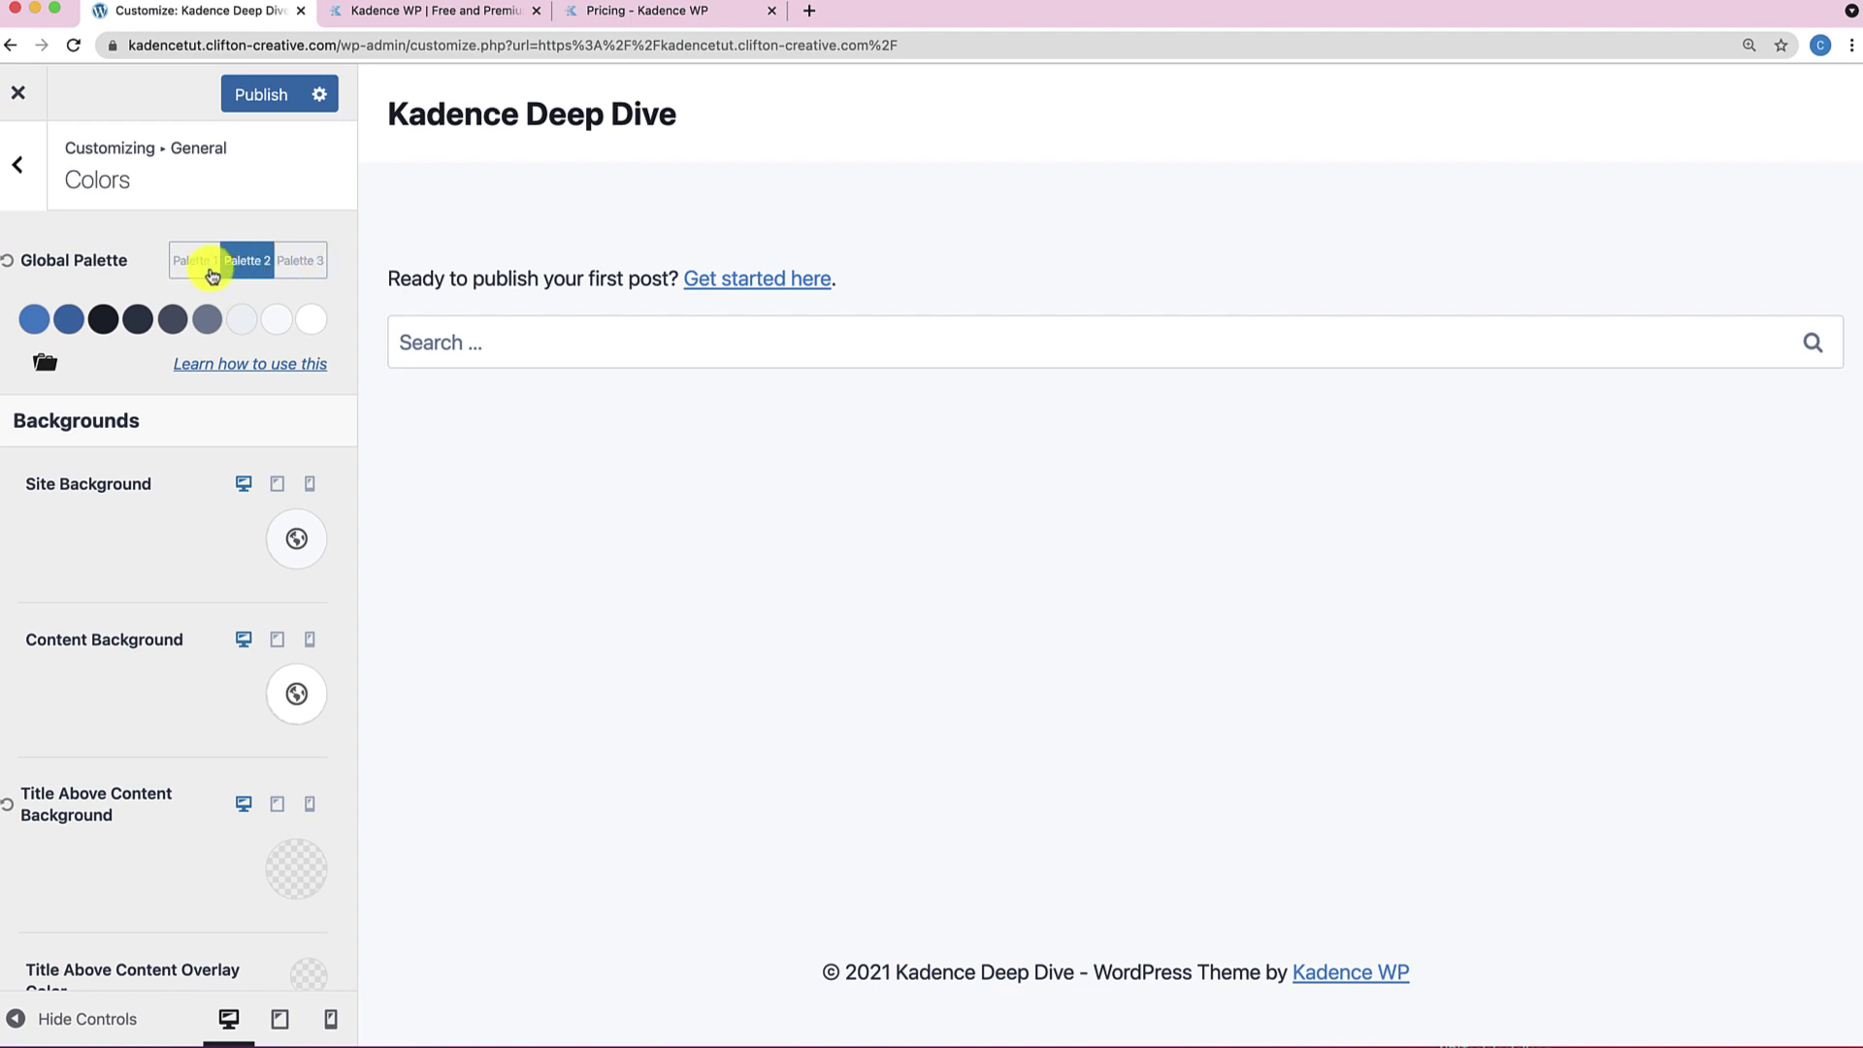
pyautogui.click(197, 274)
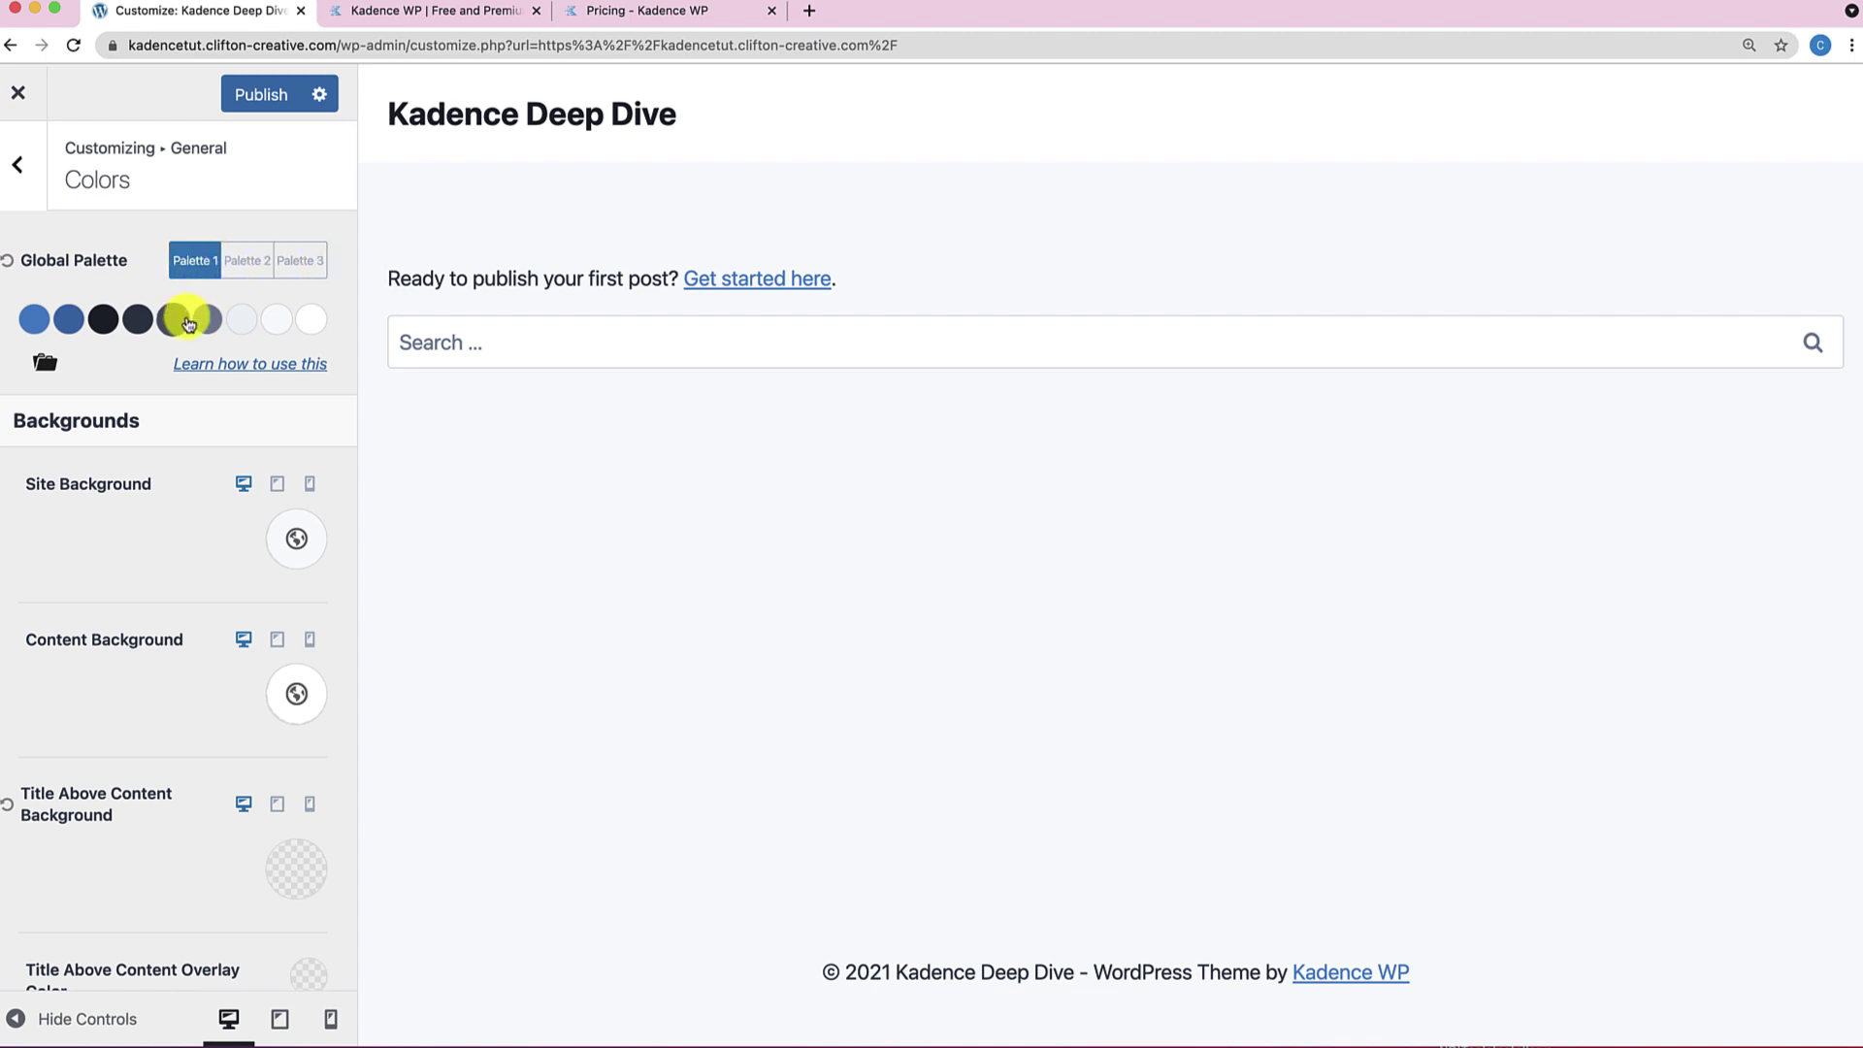
pyautogui.click(249, 264)
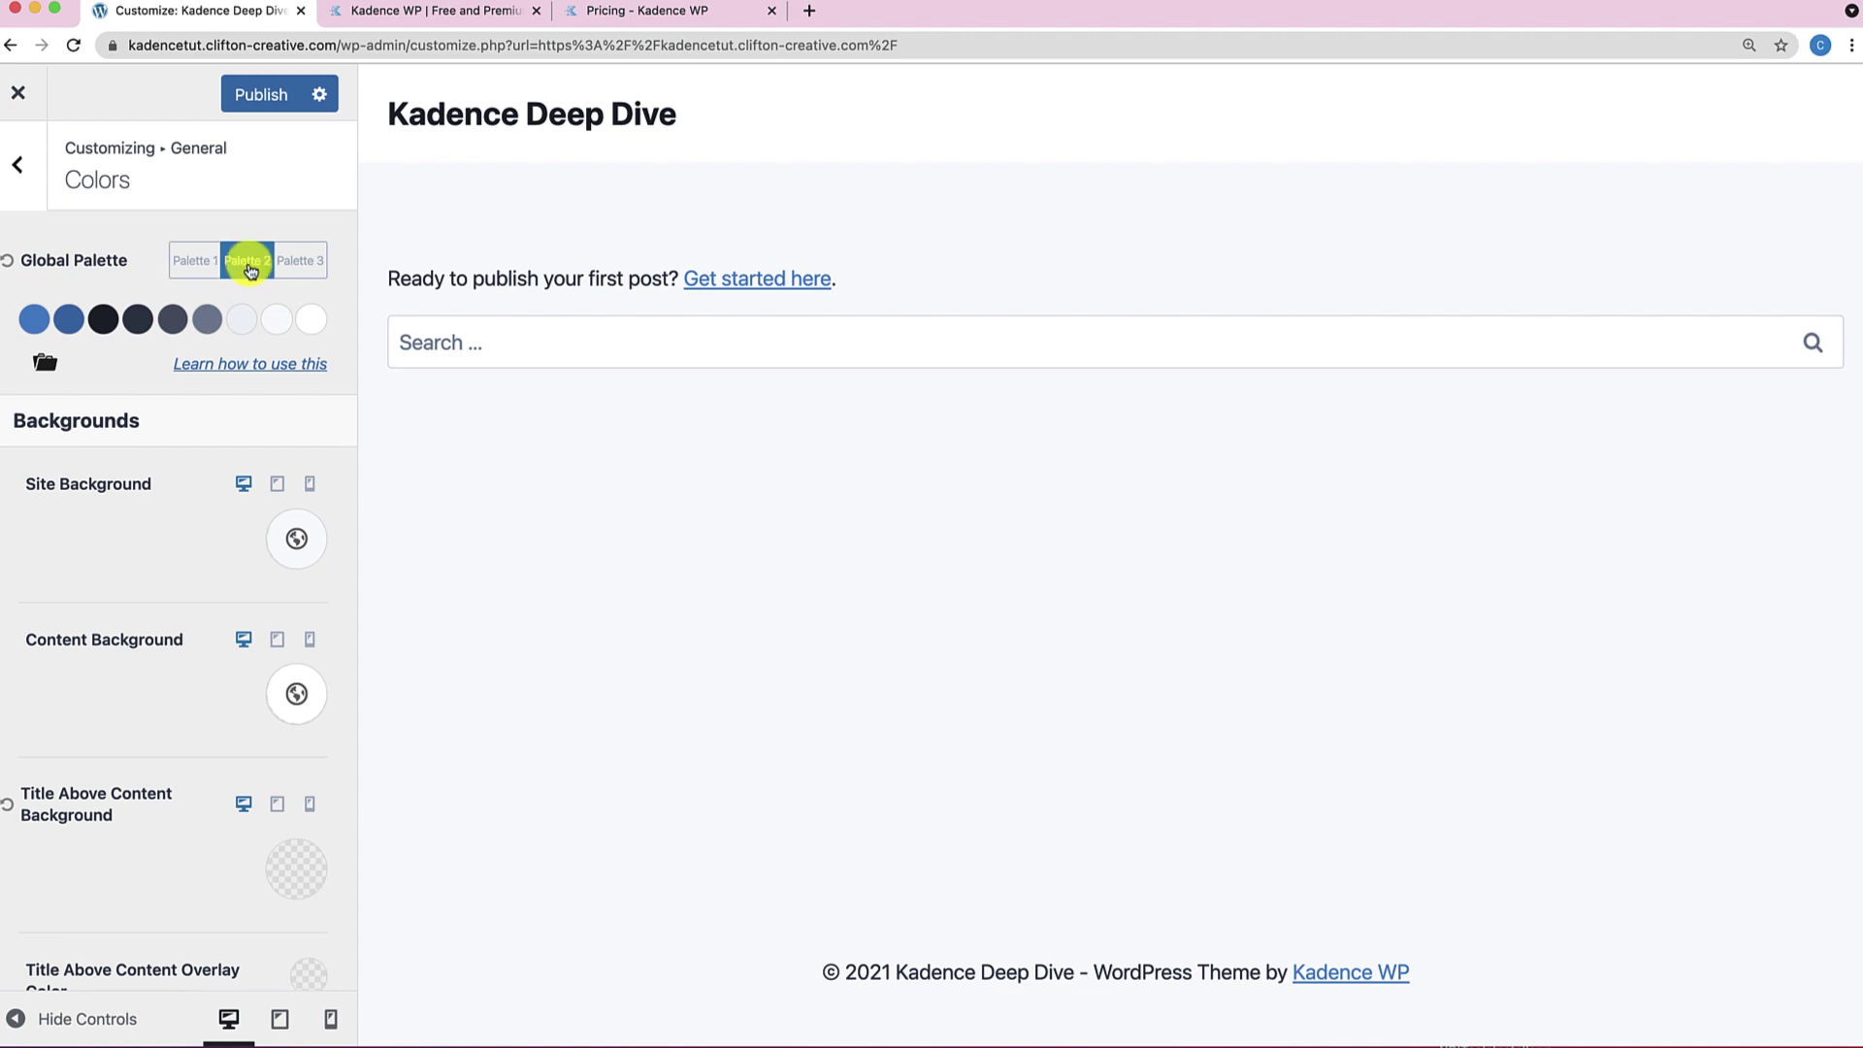
pyautogui.click(45, 364)
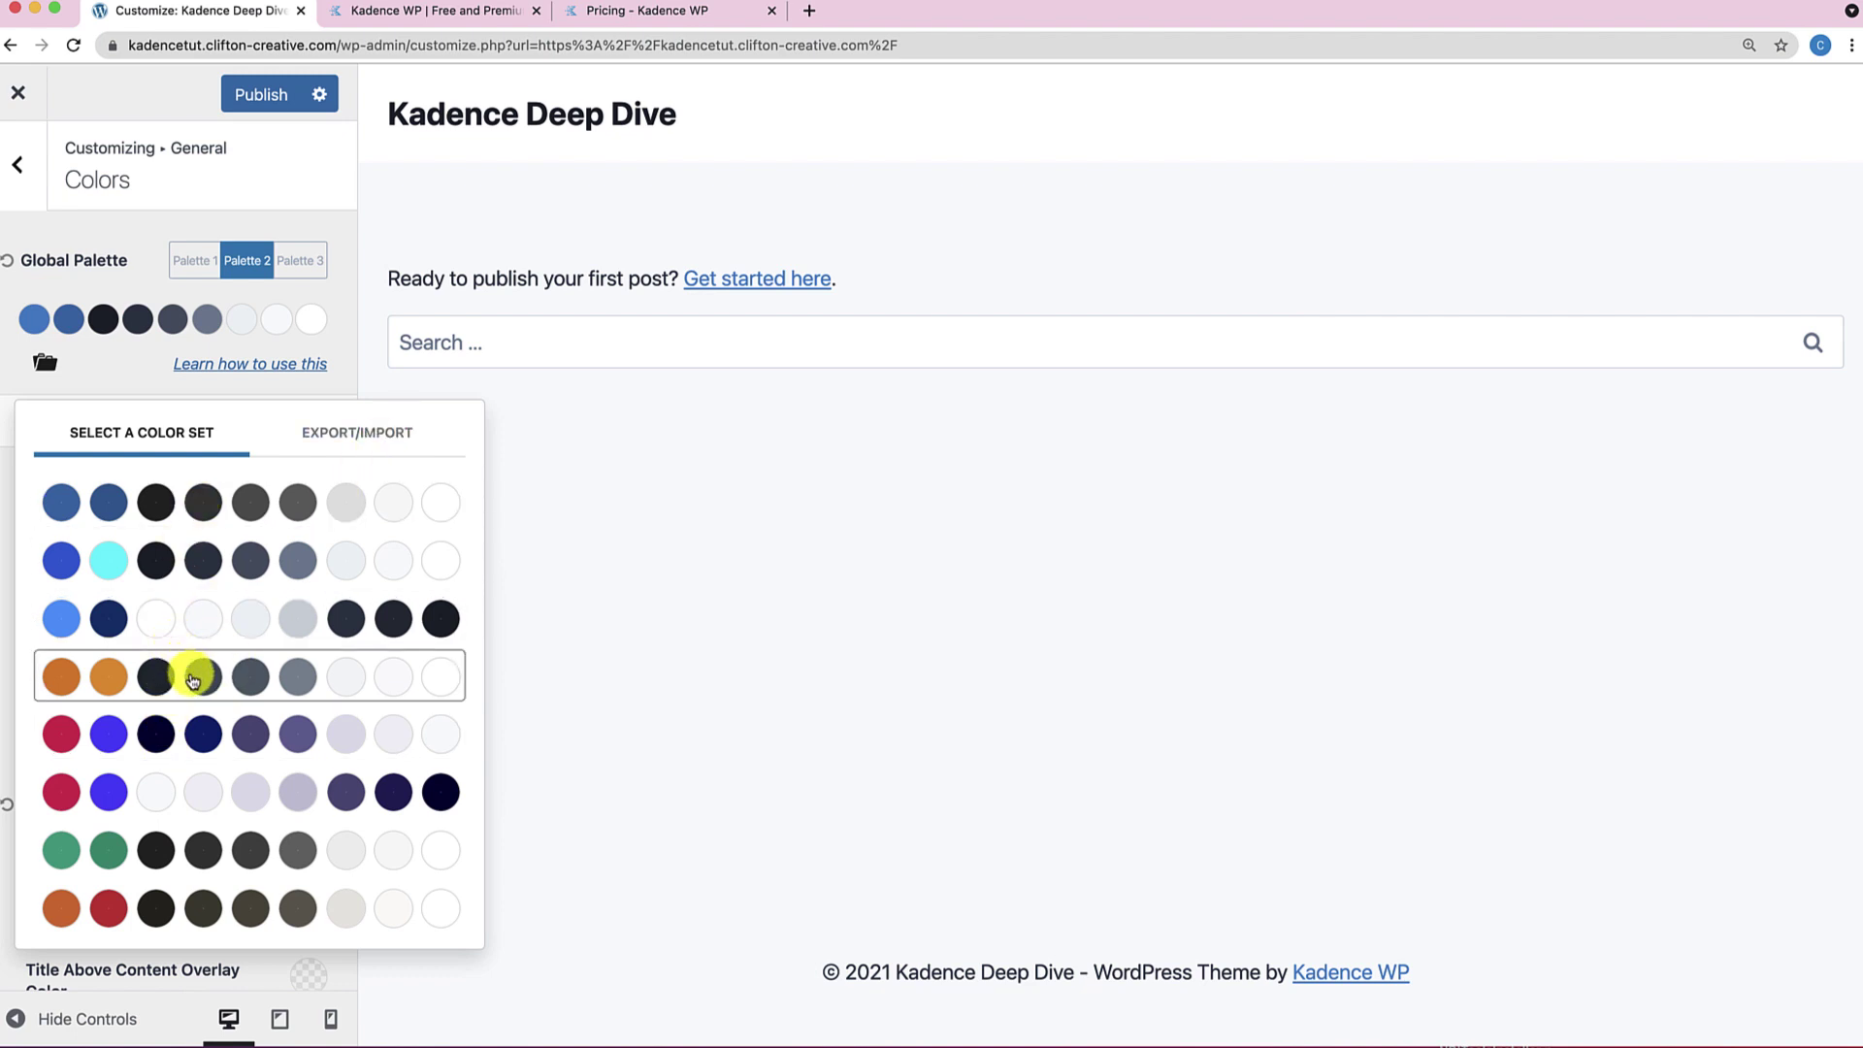
pyautogui.click(88, 756)
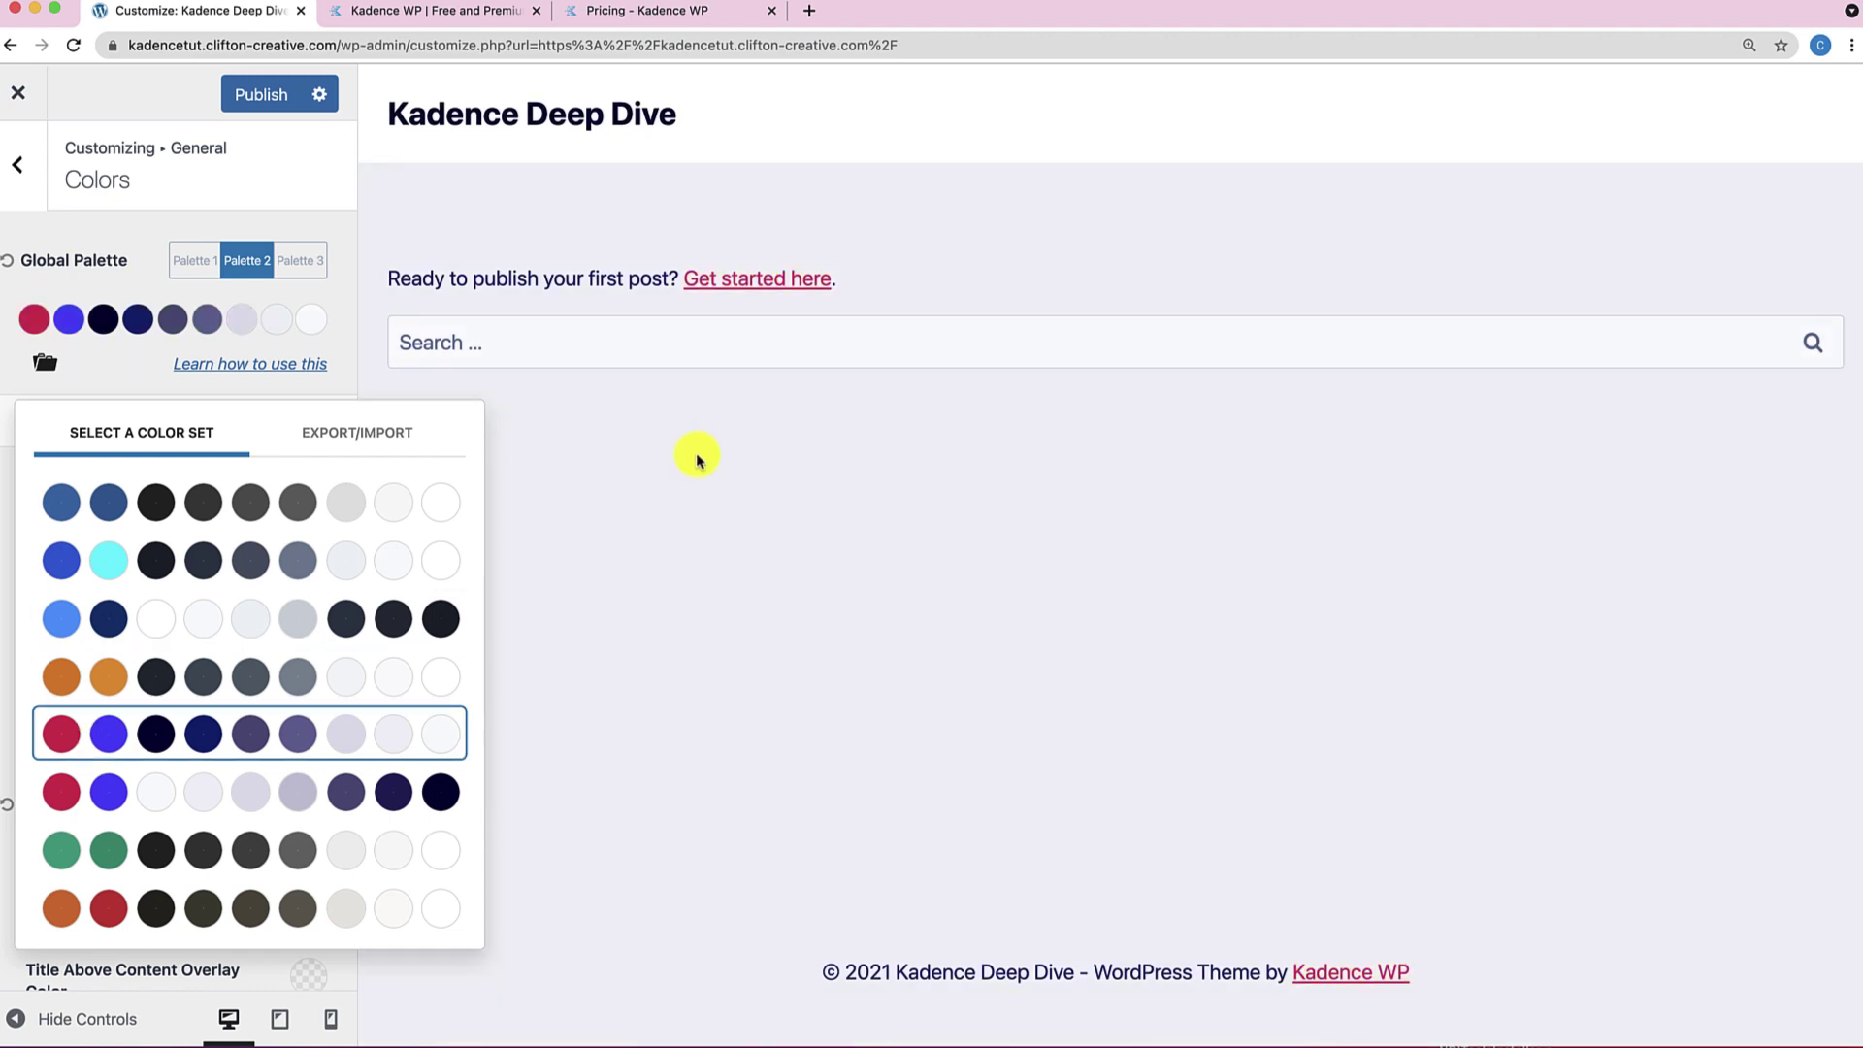
# Try the blue and cyan preset color set on Palette 3, and apply the orange and red set instead.
pyautogui.click(306, 259)
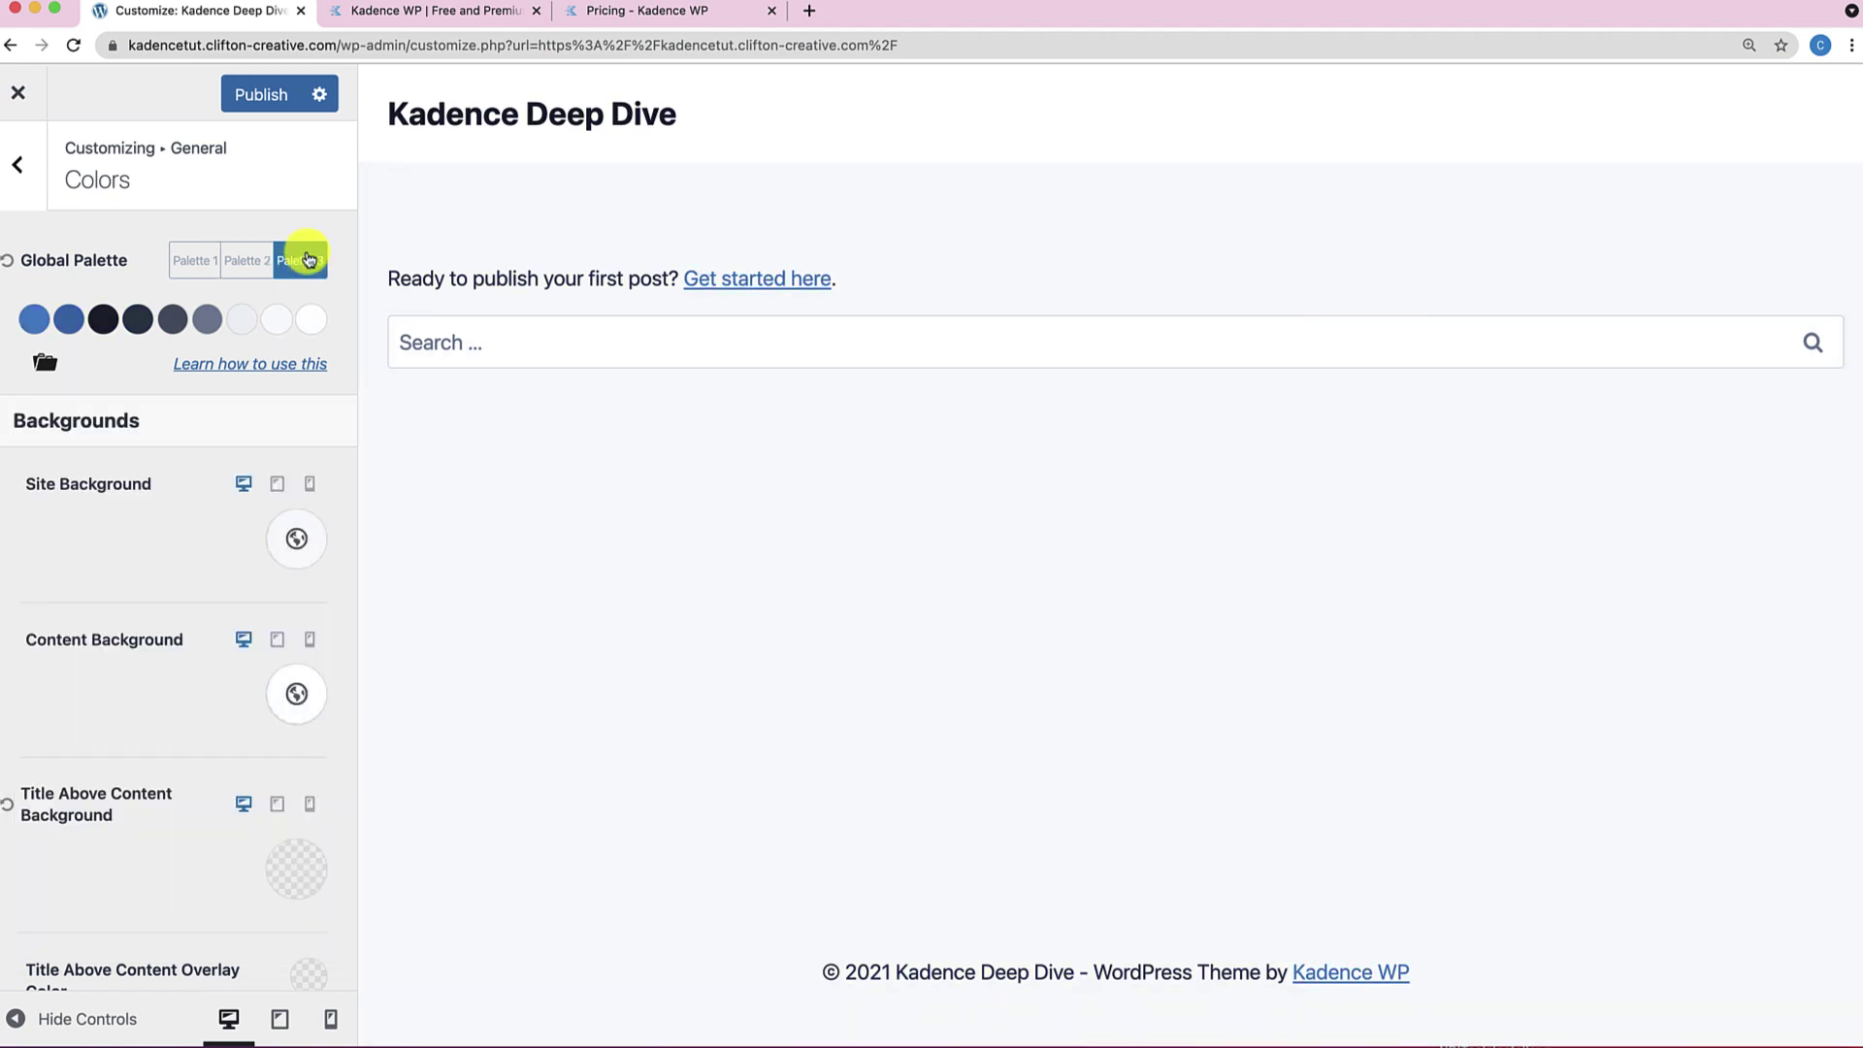
pyautogui.click(43, 363)
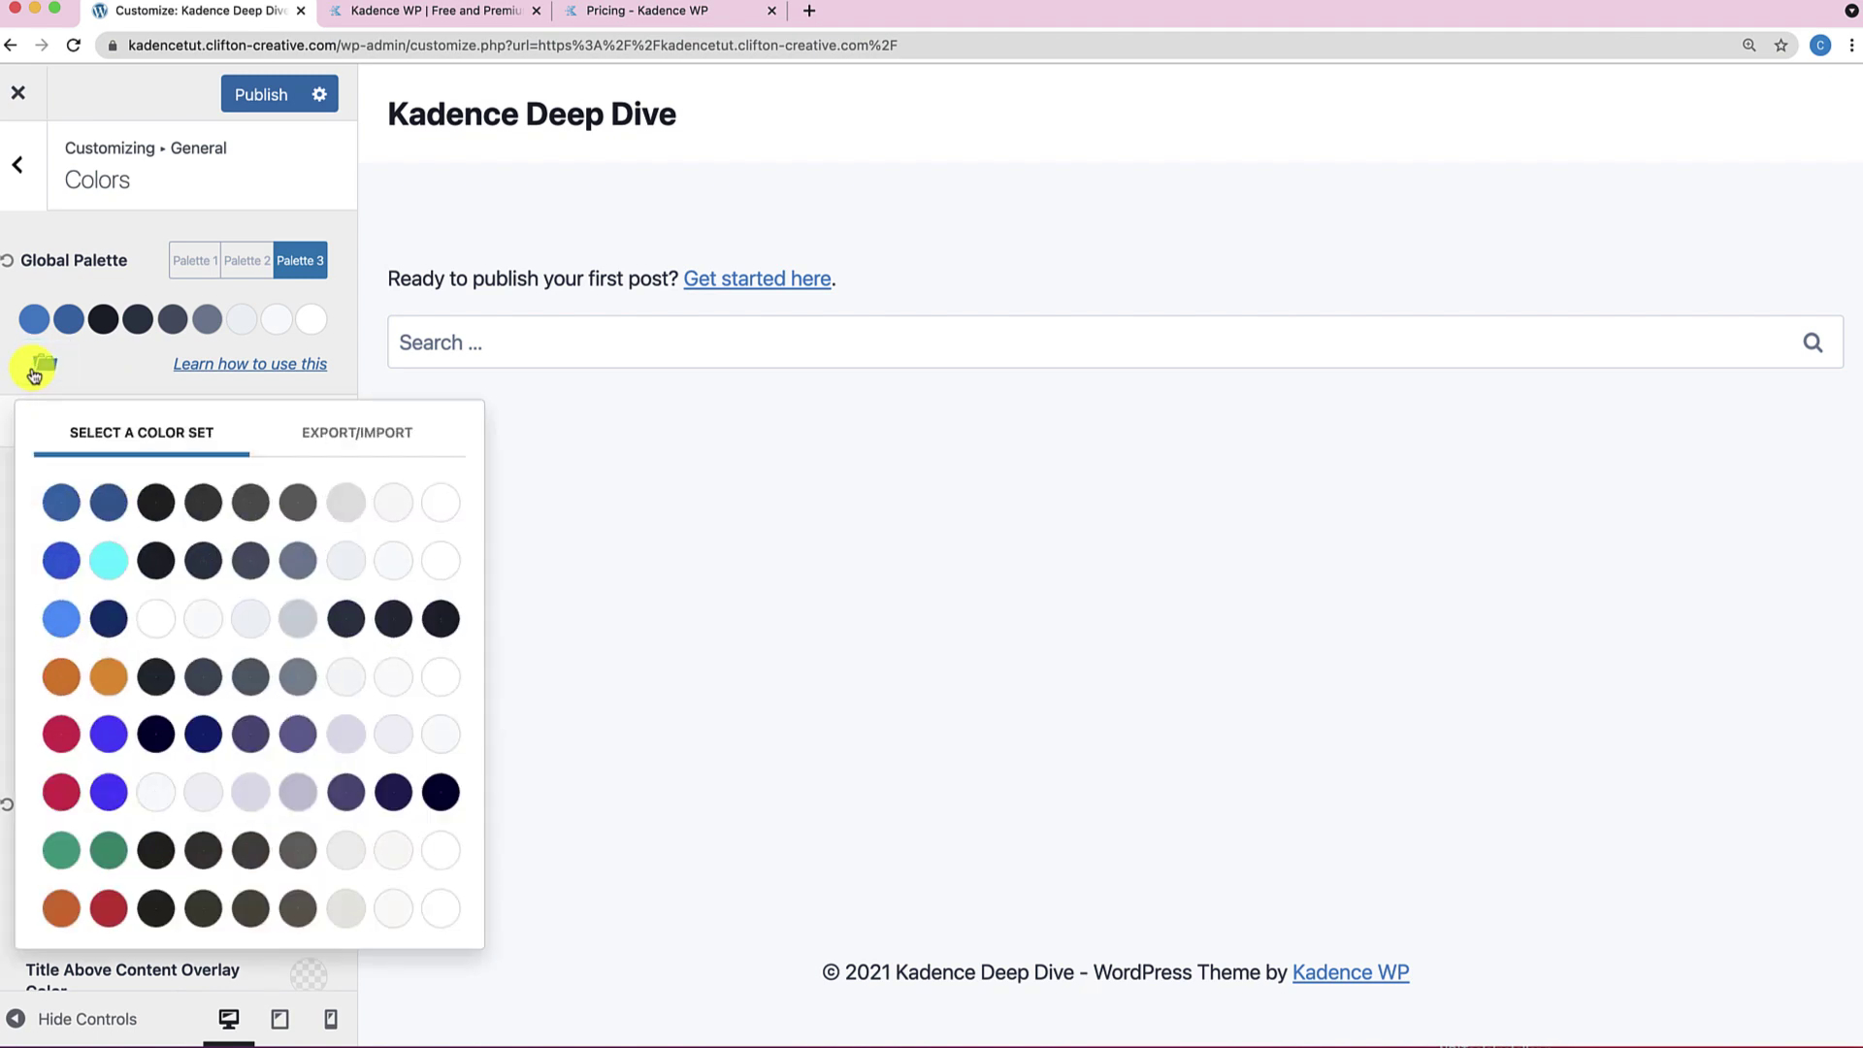
pyautogui.click(95, 556)
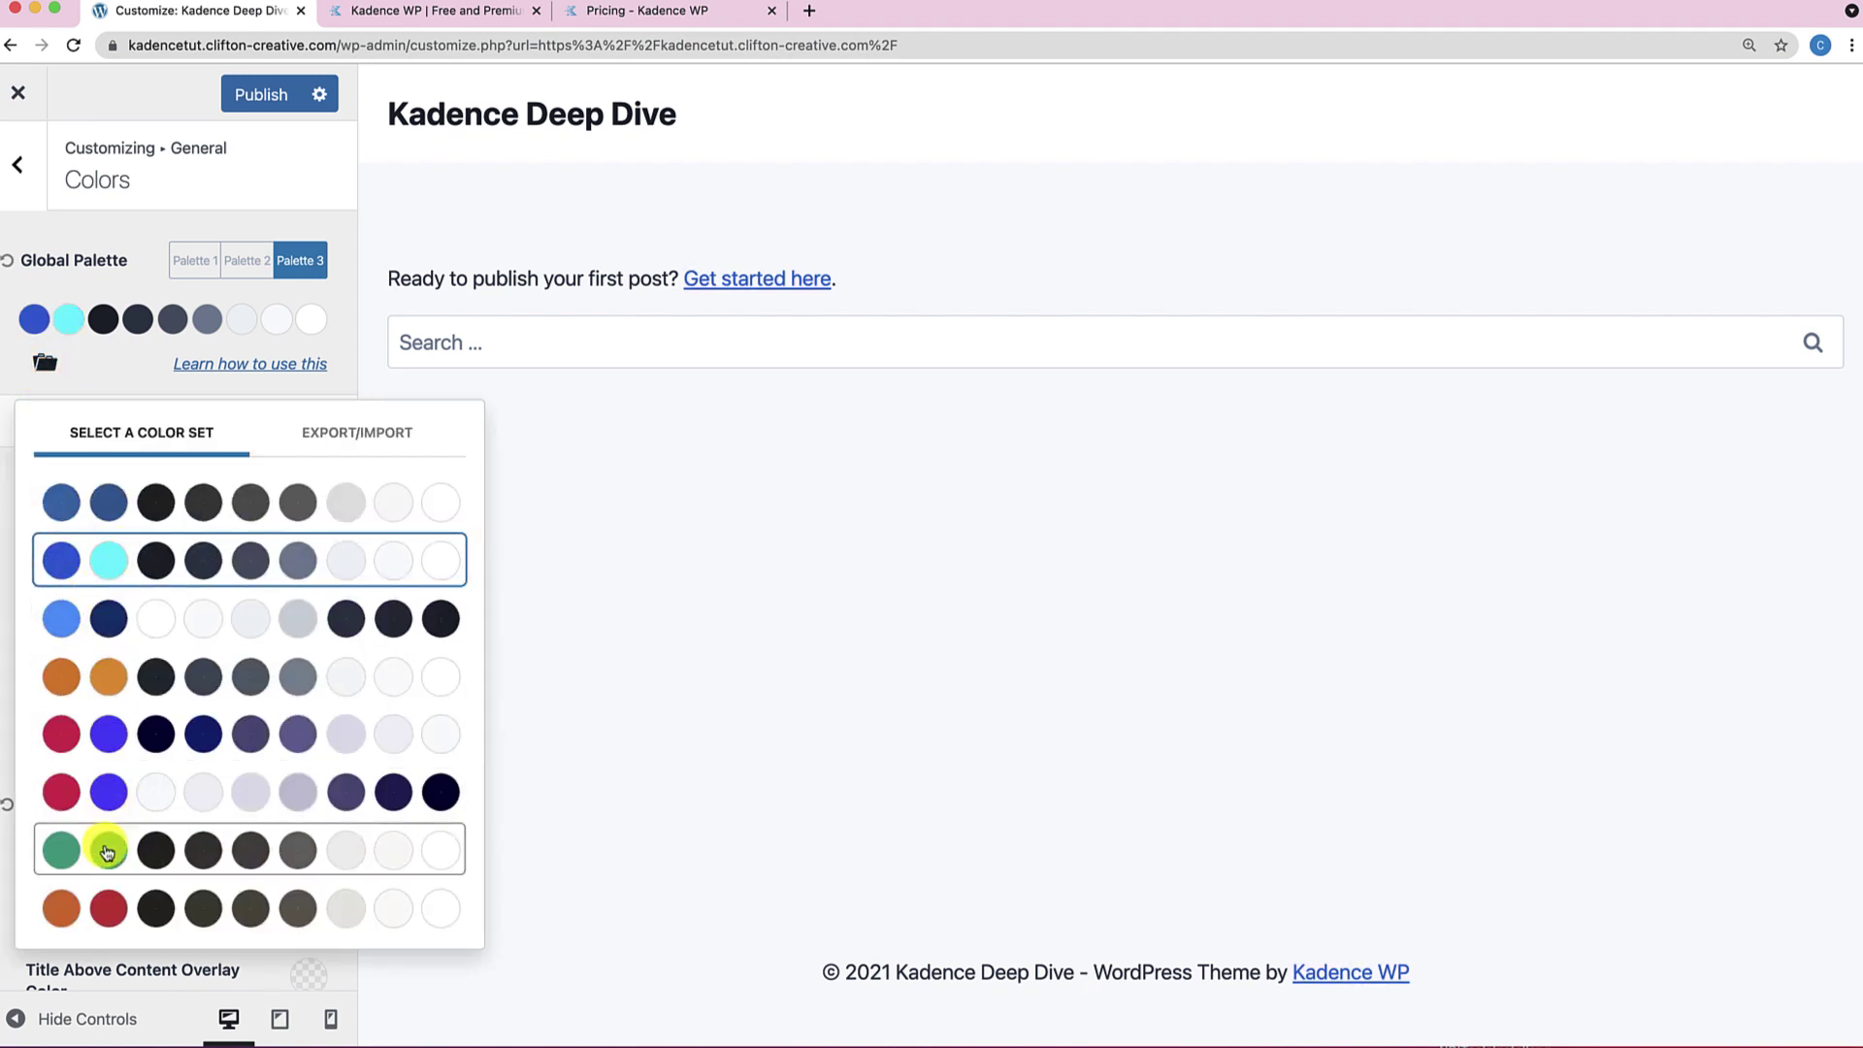
pyautogui.click(107, 904)
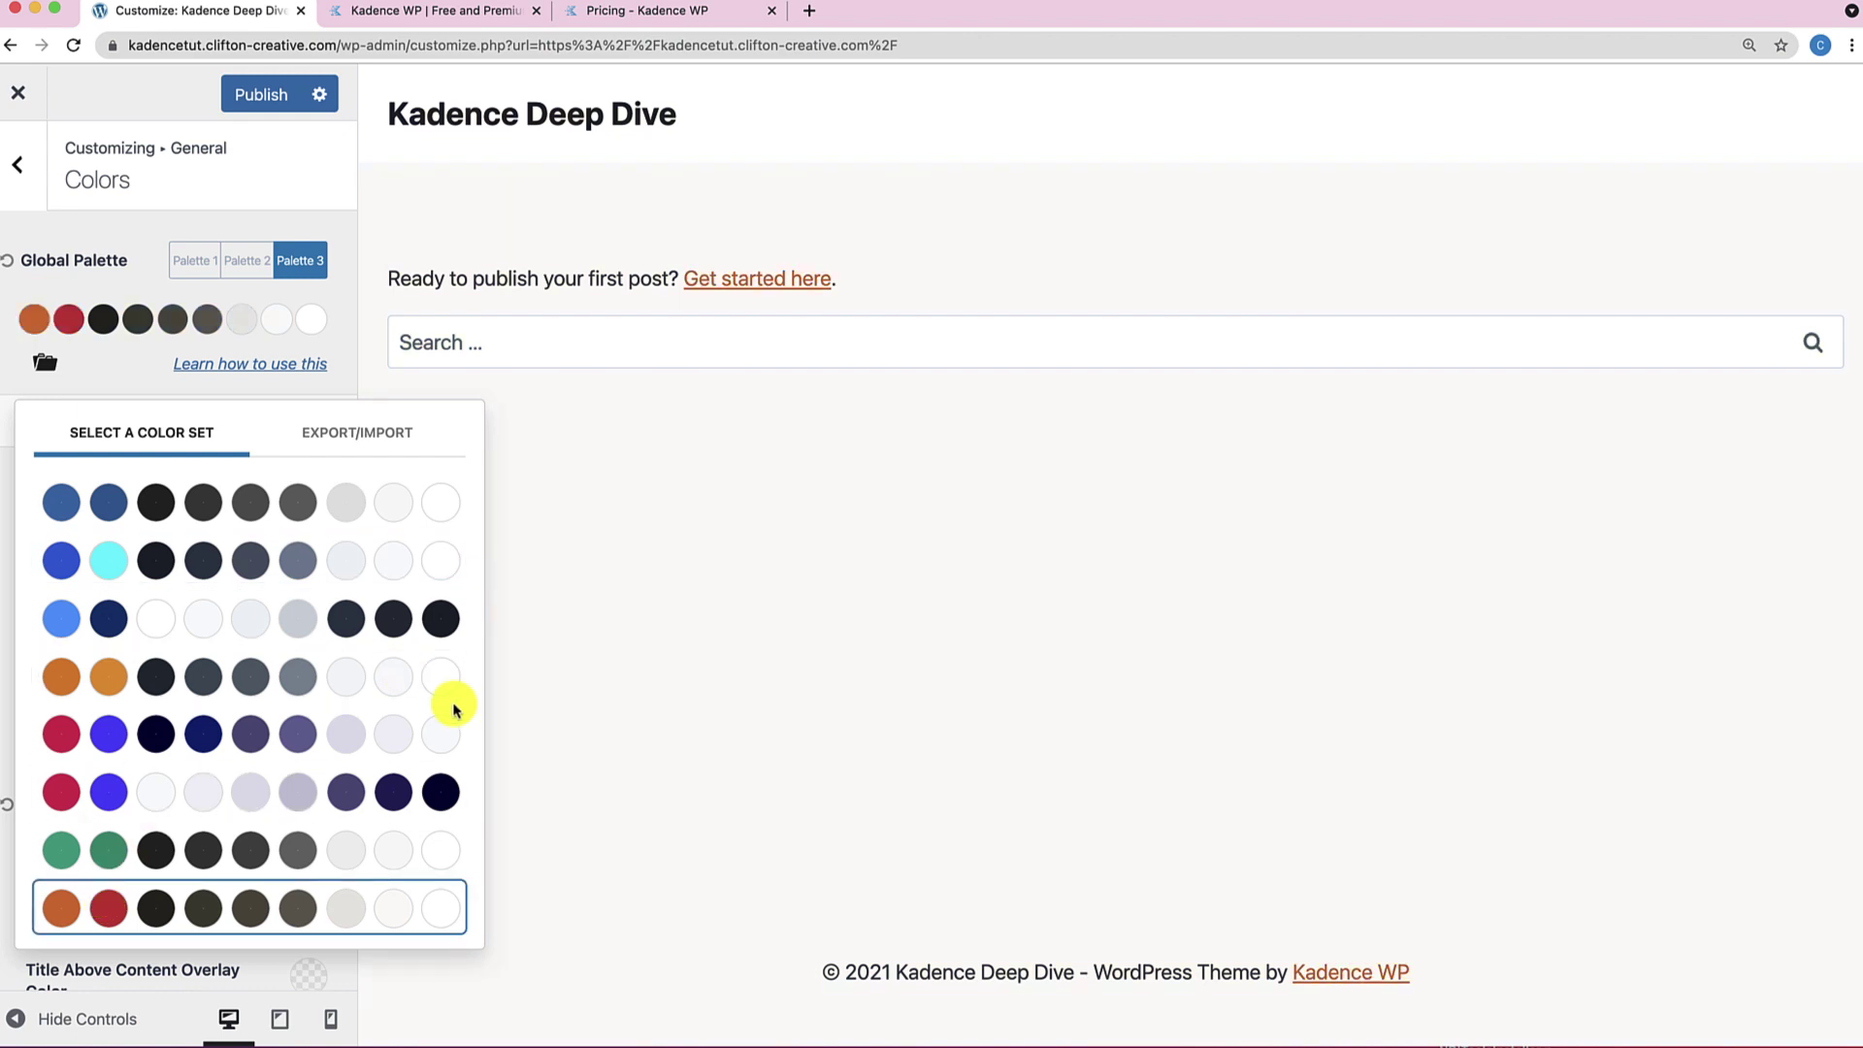
pyautogui.click(623, 619)
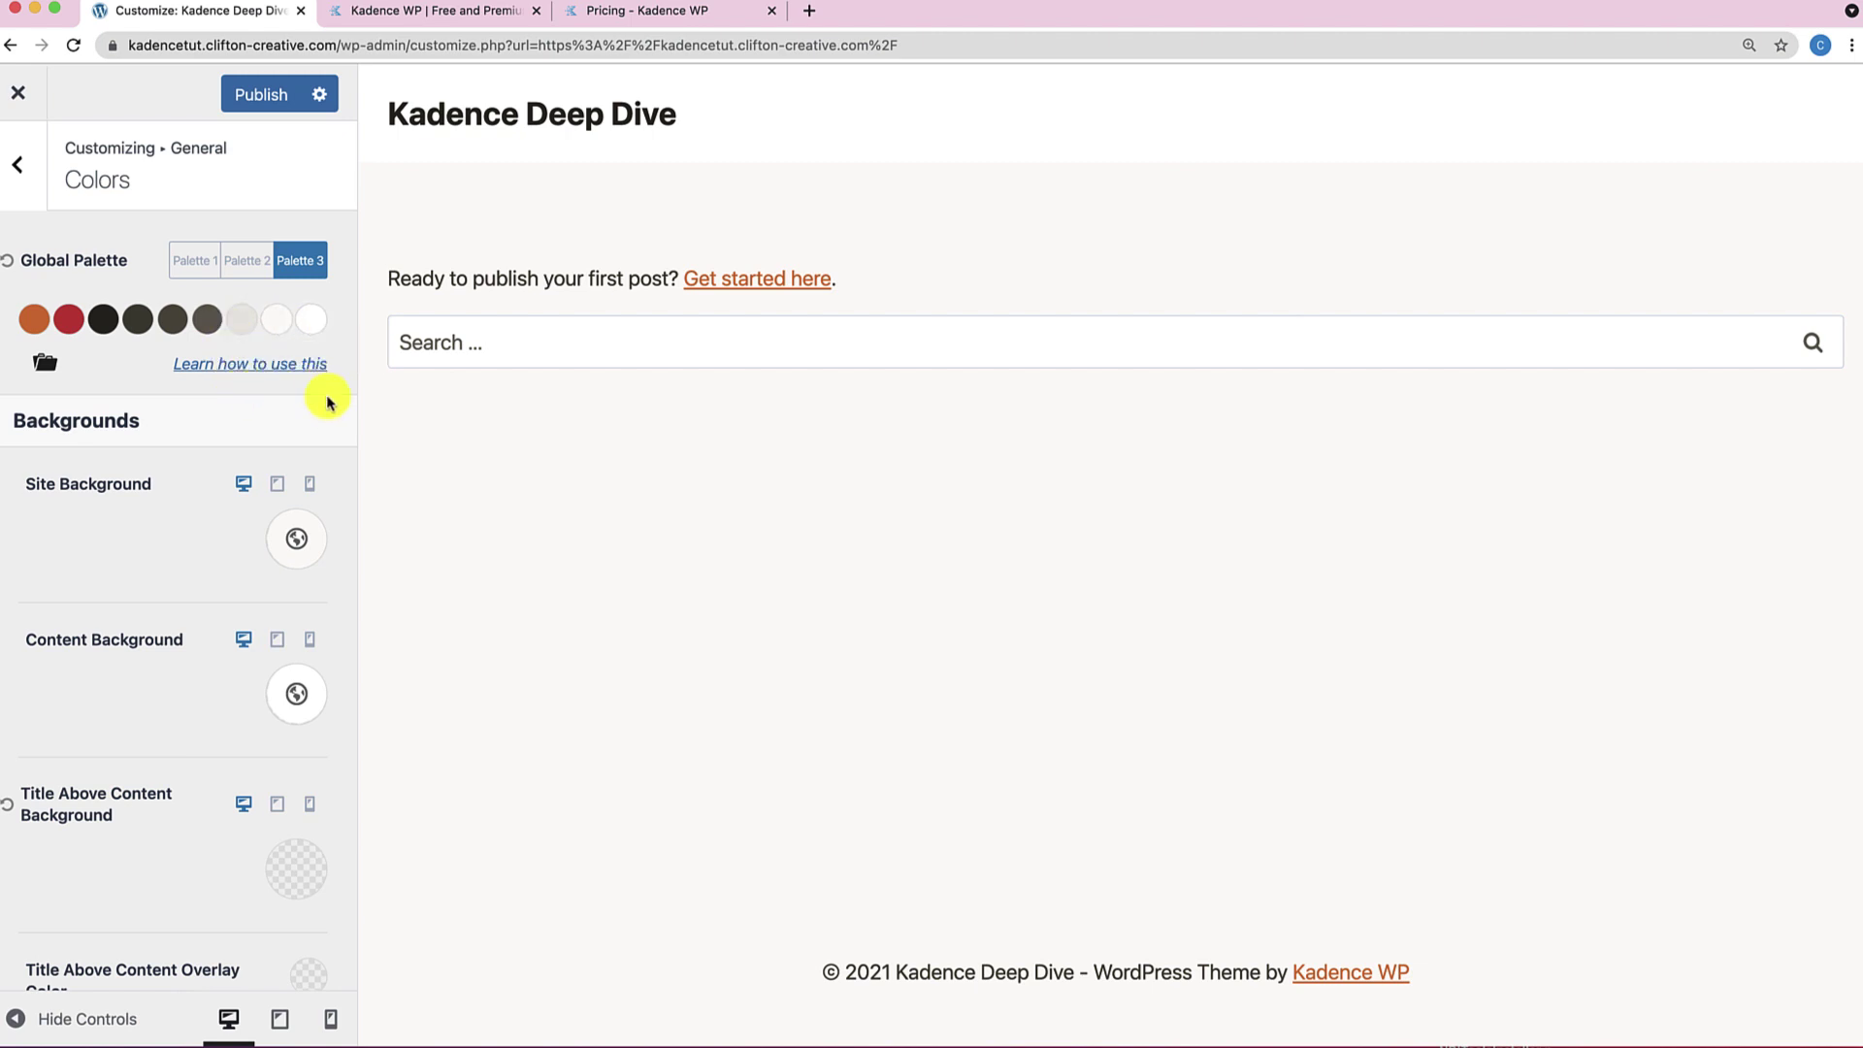
# Look over the Backgrounds and Content Links options in the Colors settings.
pyautogui.scroll(-3, 262, 534)
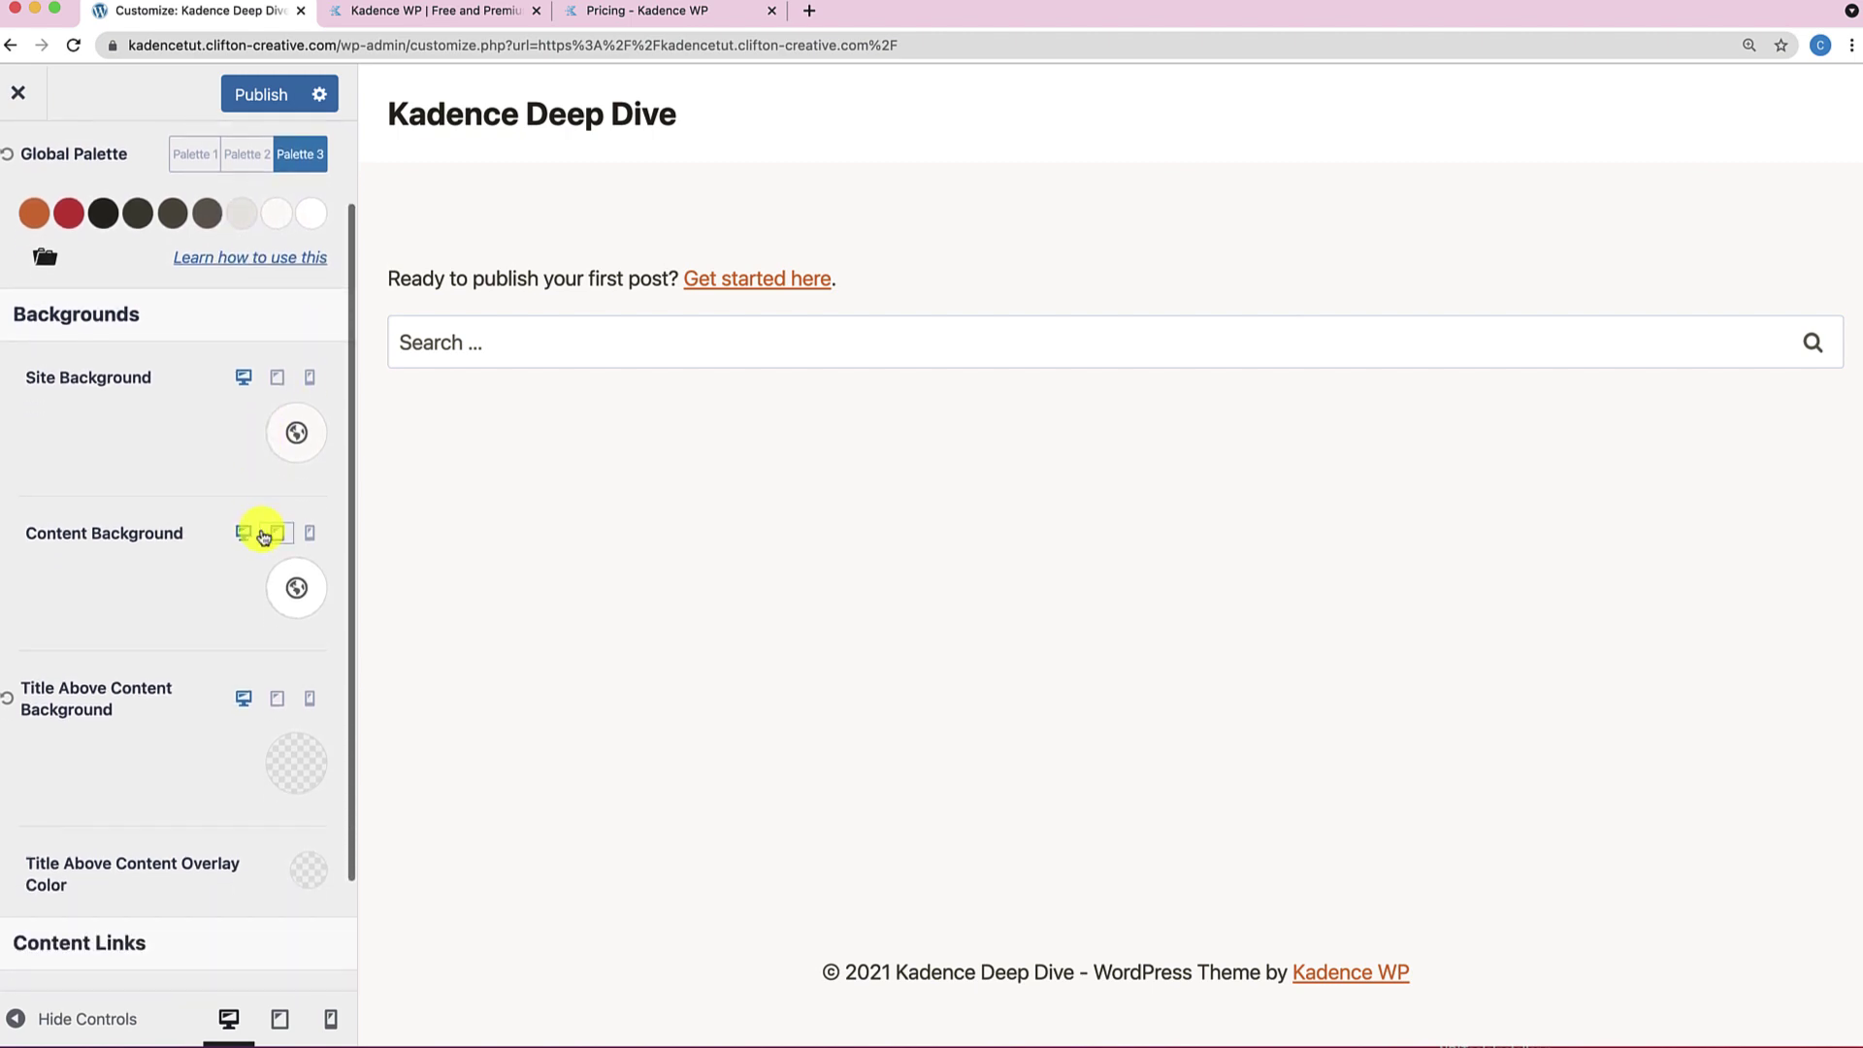
pyautogui.scroll(3, 262, 534)
pyautogui.scroll(-3, 260, 524)
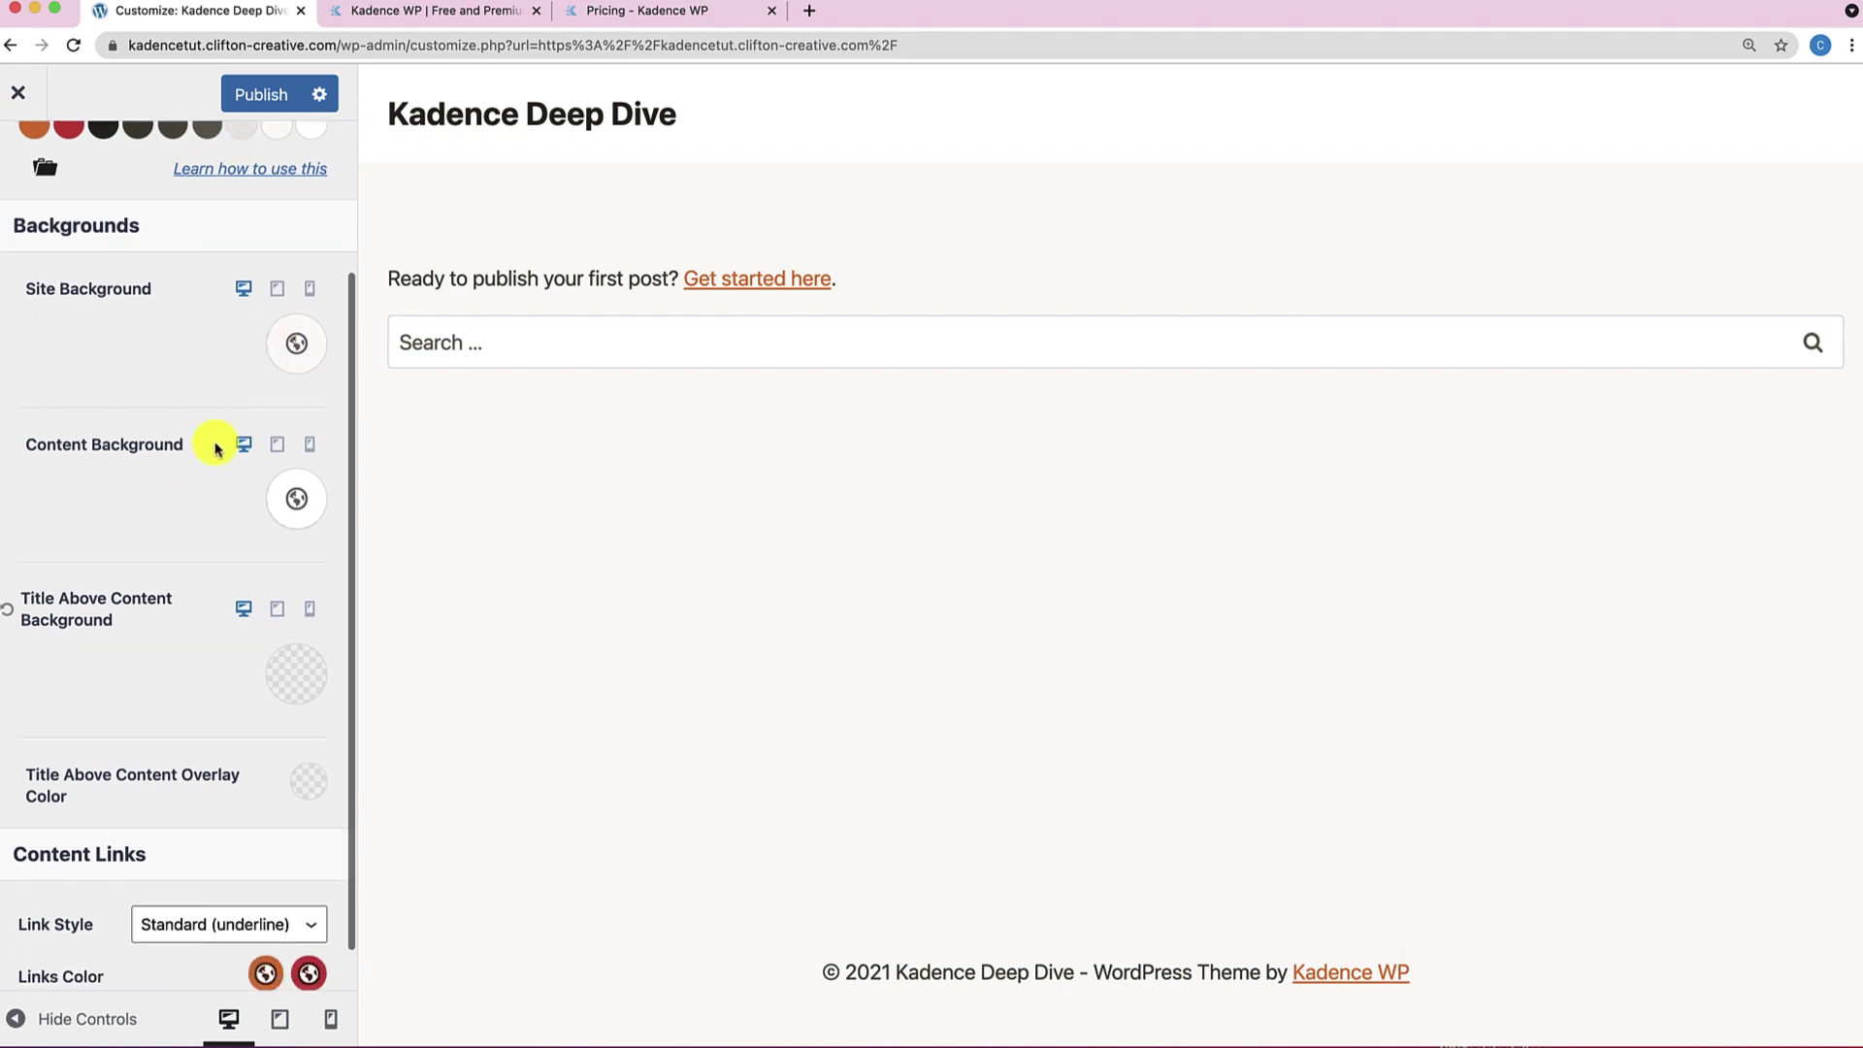
pyautogui.scroll(-2, 220, 448)
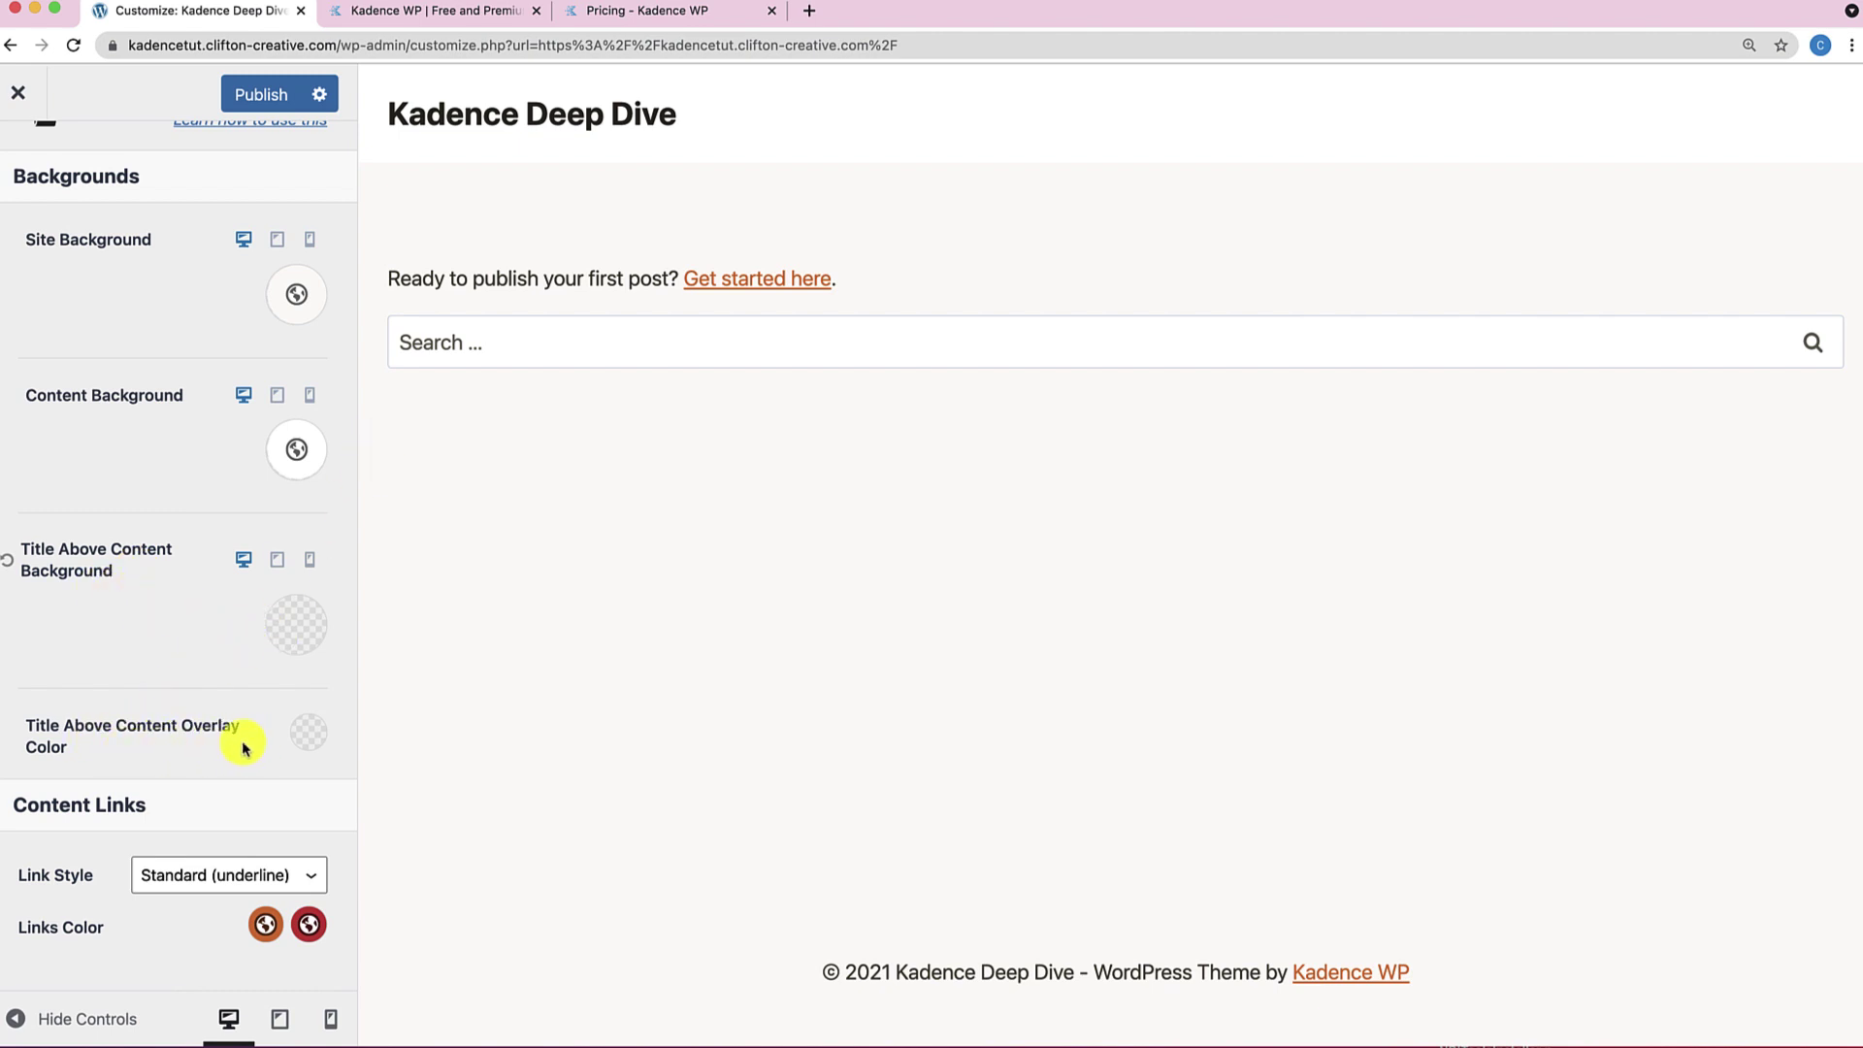
pyautogui.scroll(3, 242, 741)
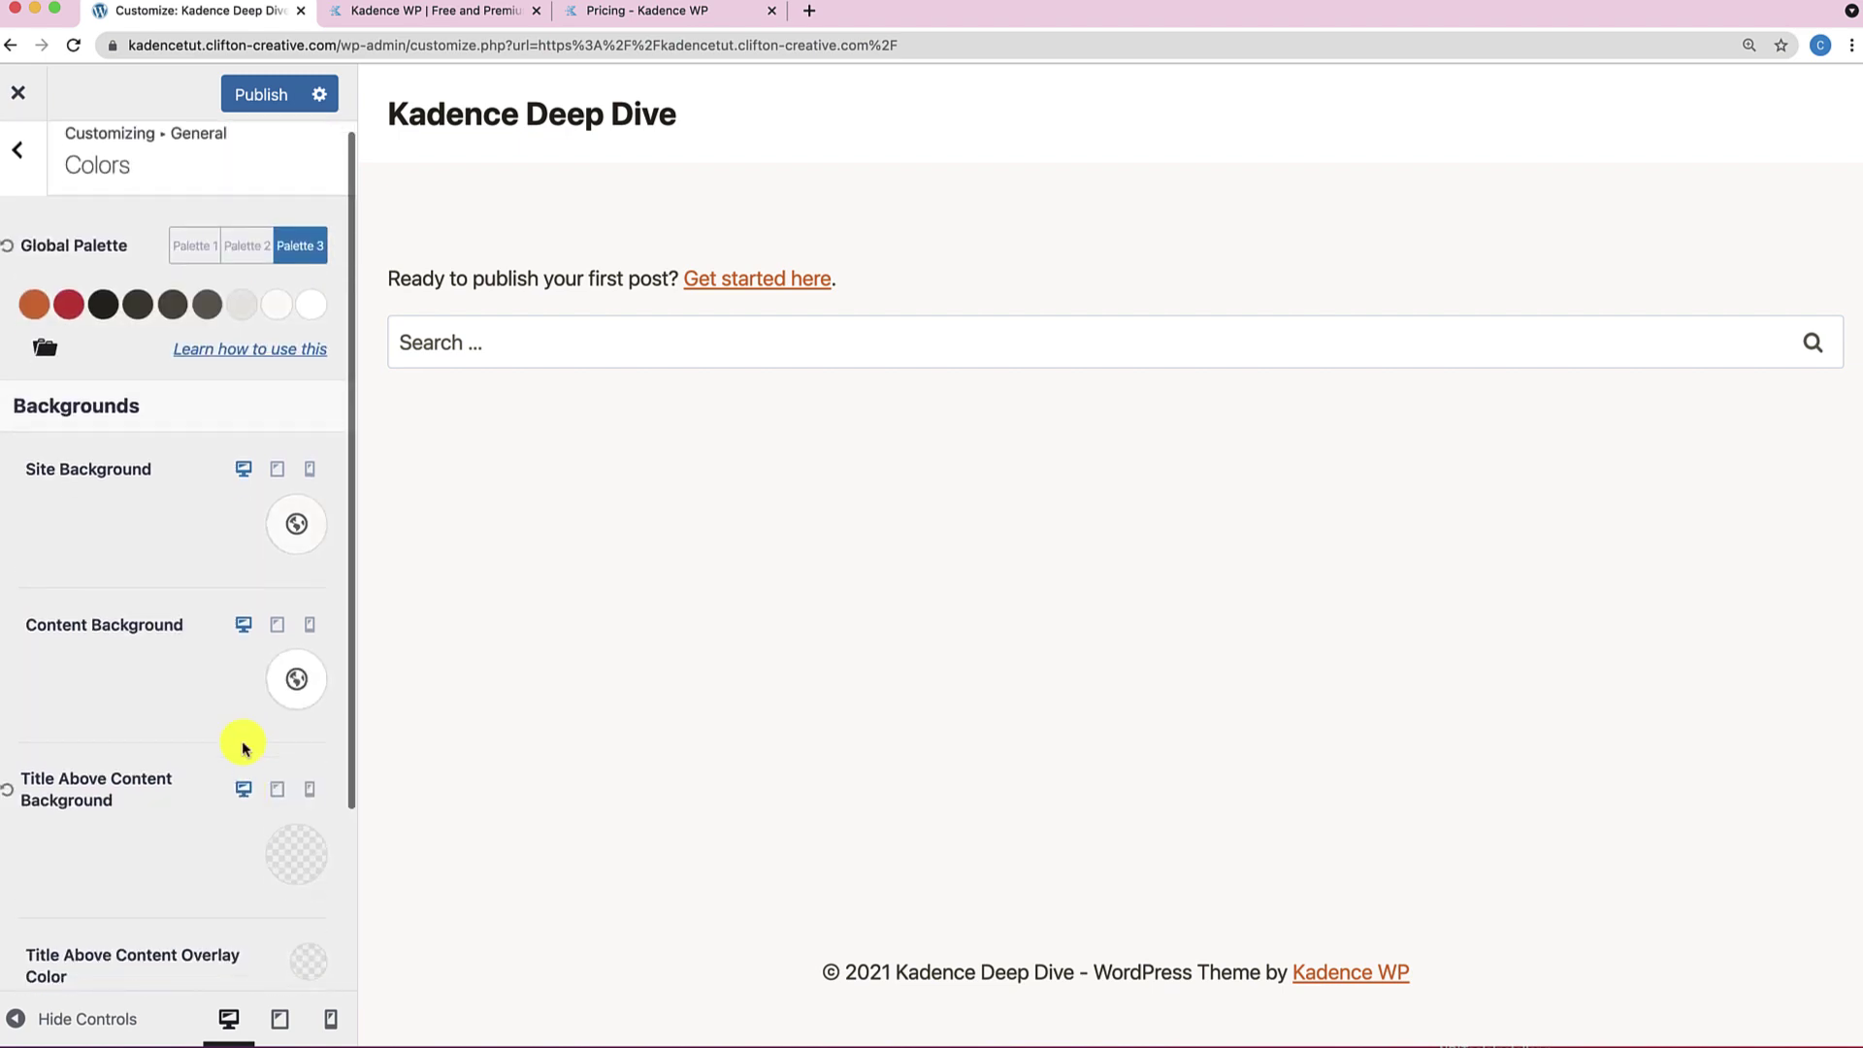
pyautogui.scroll(-3, 214, 786)
pyautogui.scroll(3, 191, 753)
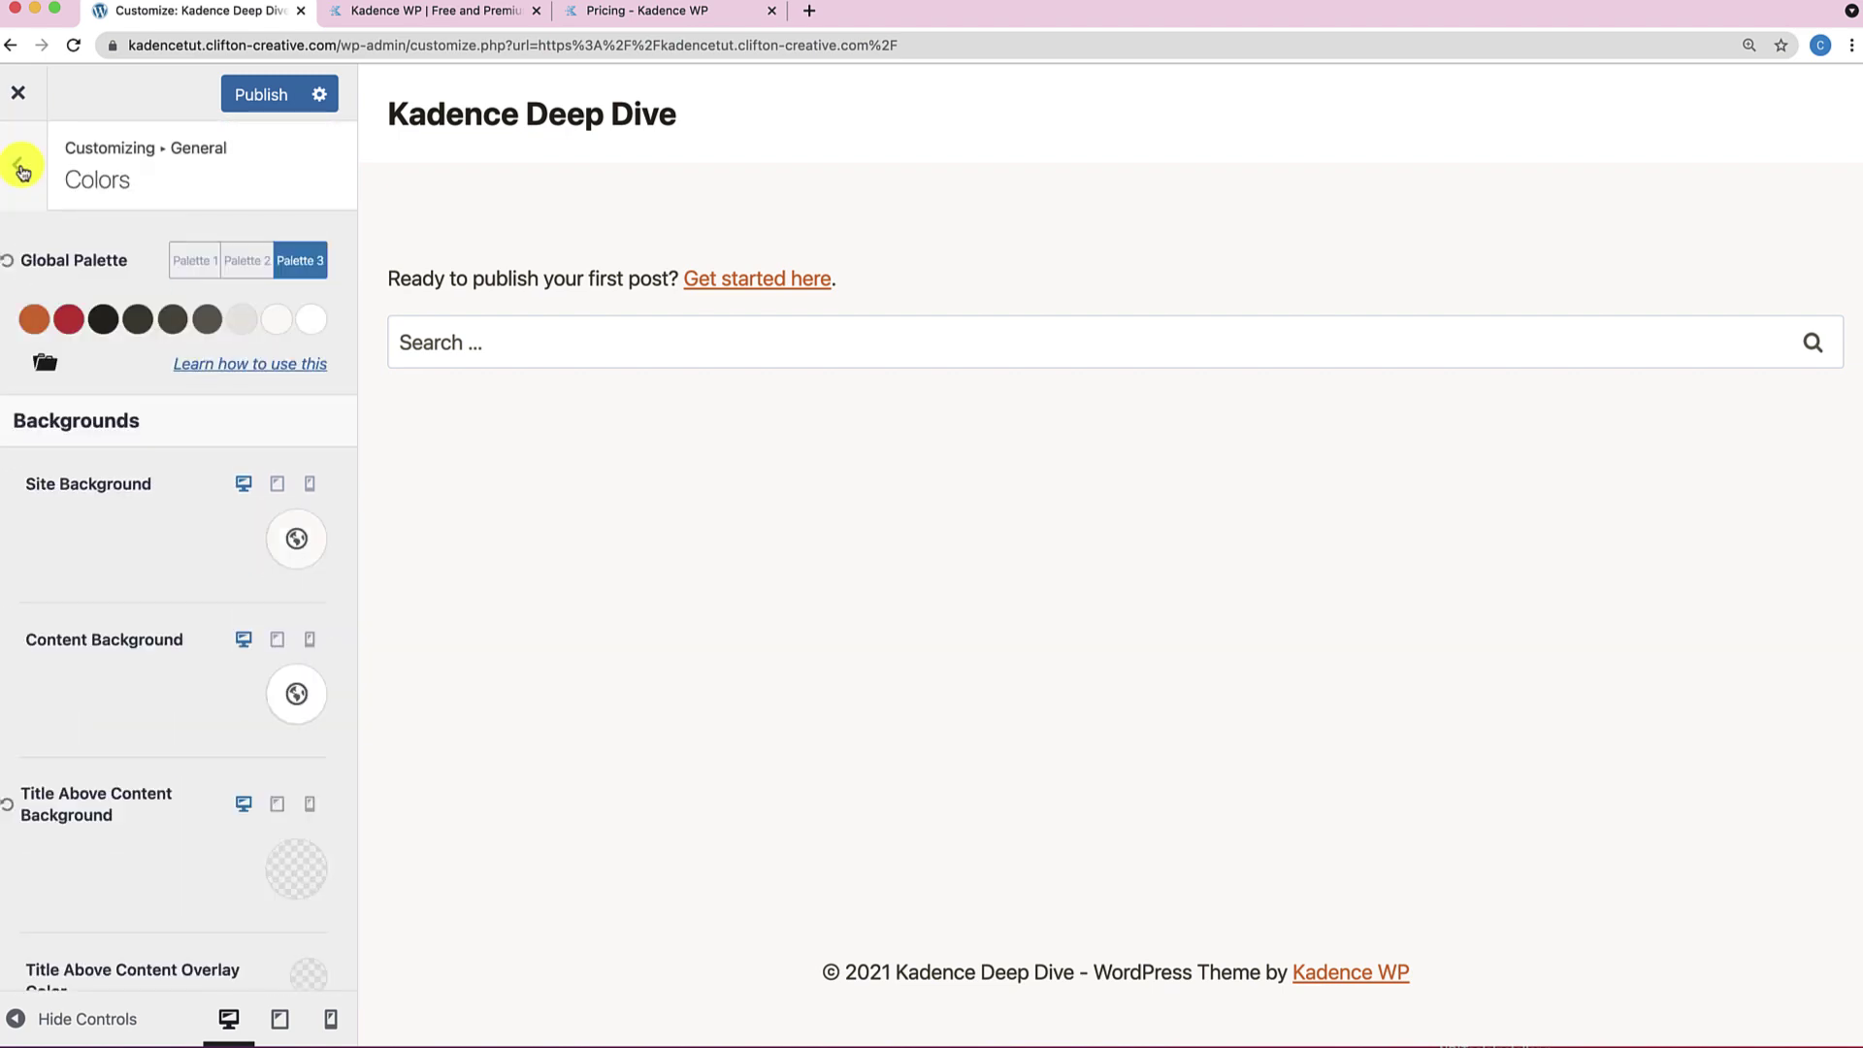
# Open the General Buttons settings and review the color, border, font, padding and shadow options.
pyautogui.click(19, 165)
pyautogui.click(121, 416)
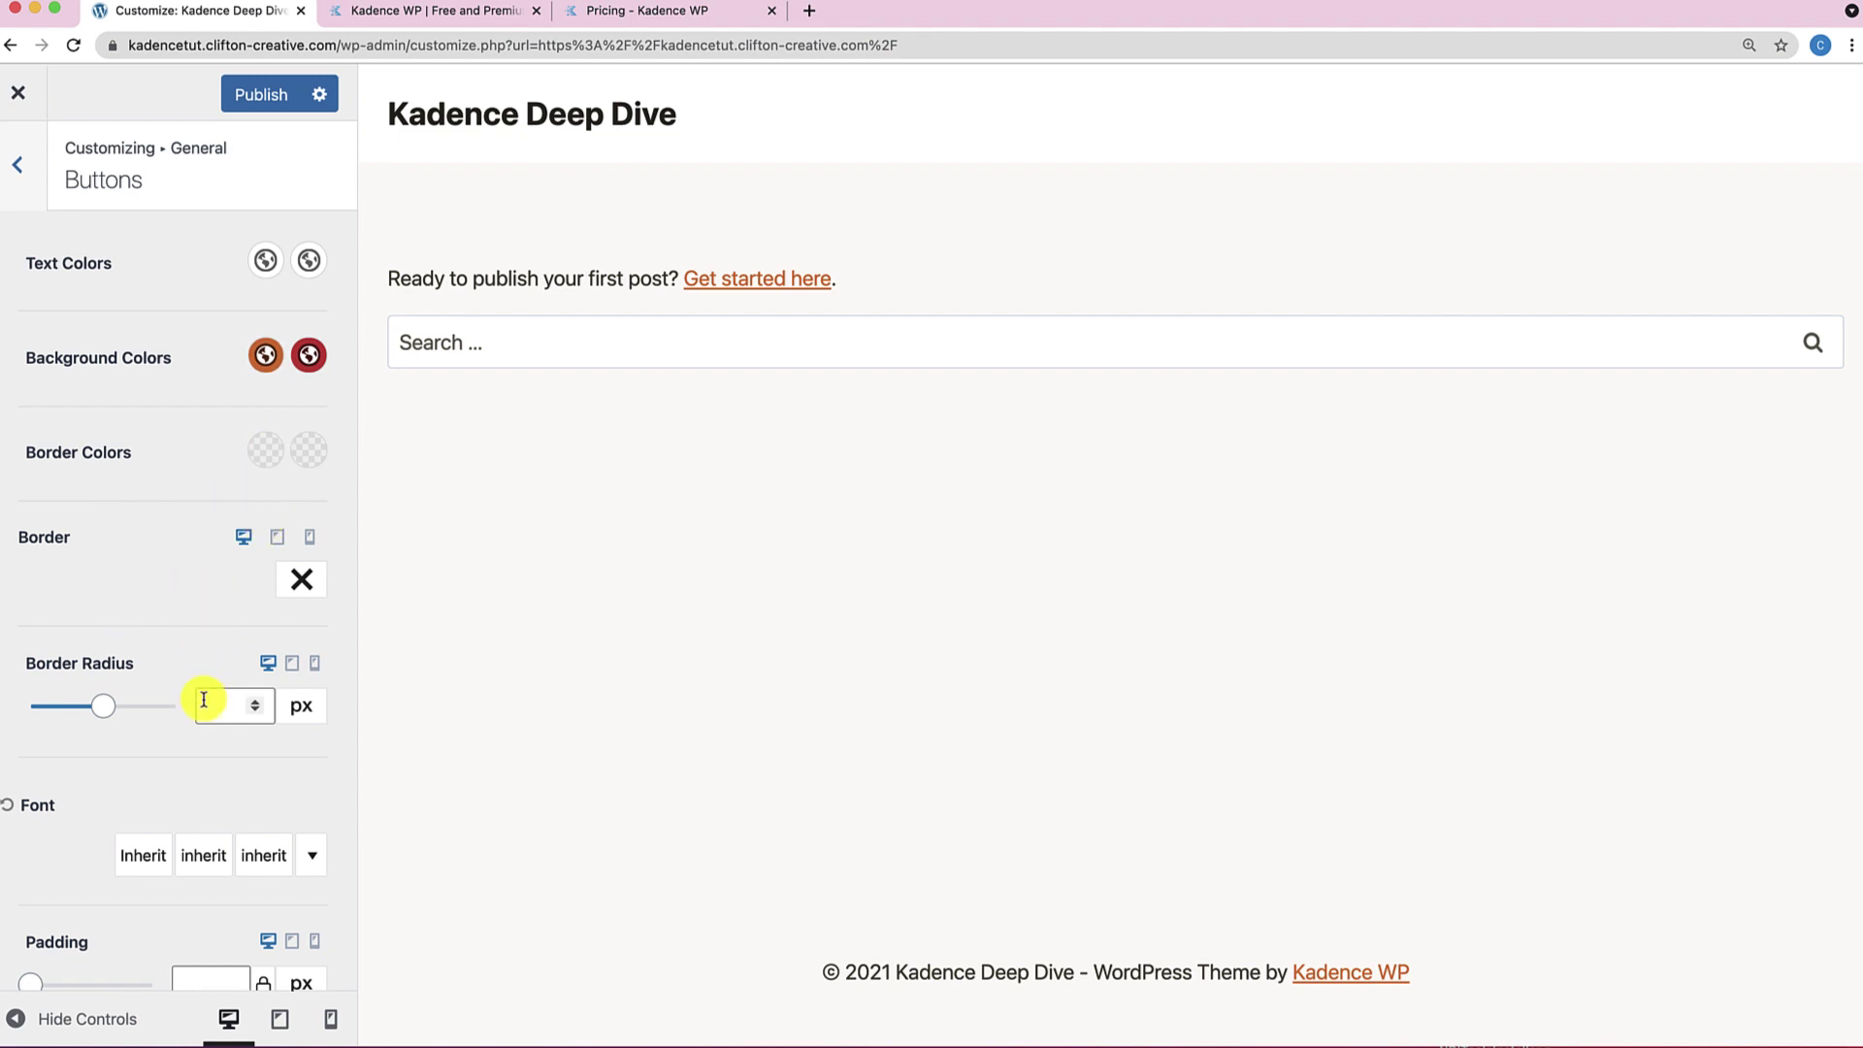
pyautogui.scroll(-5, 200, 698)
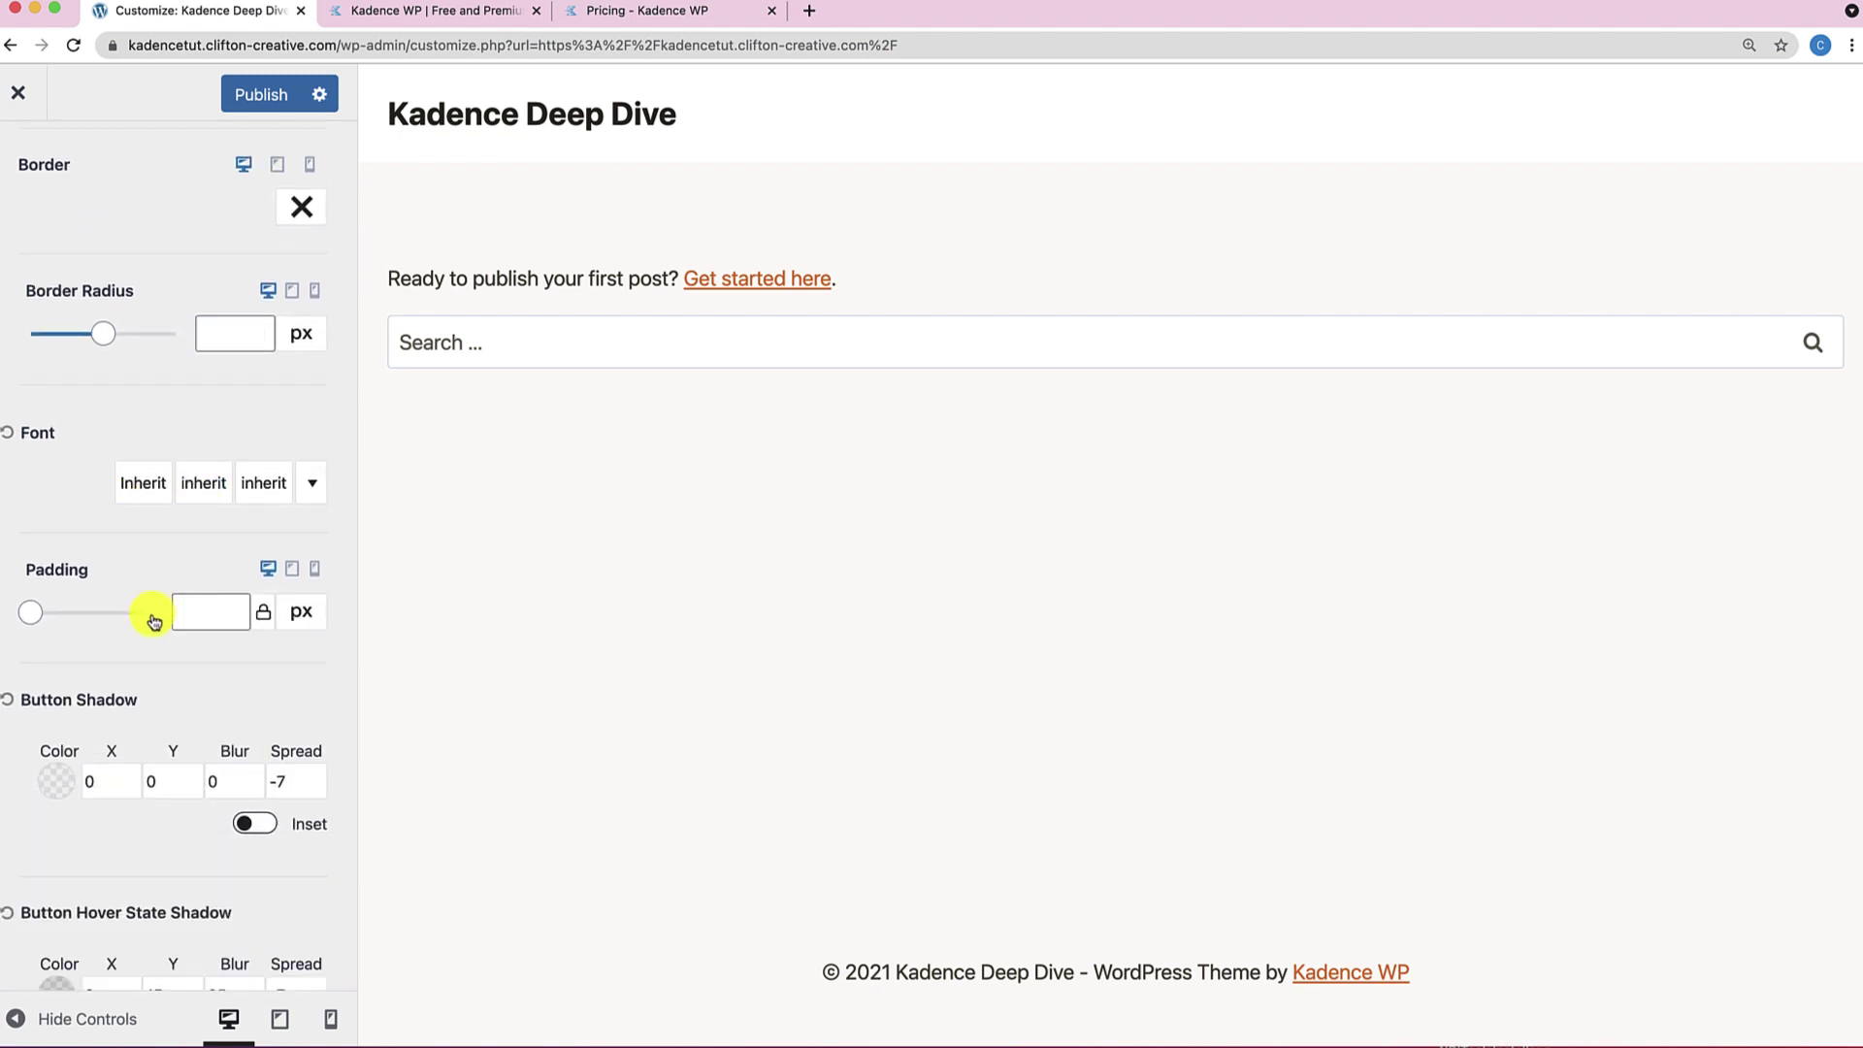
pyautogui.scroll(-2, 155, 616)
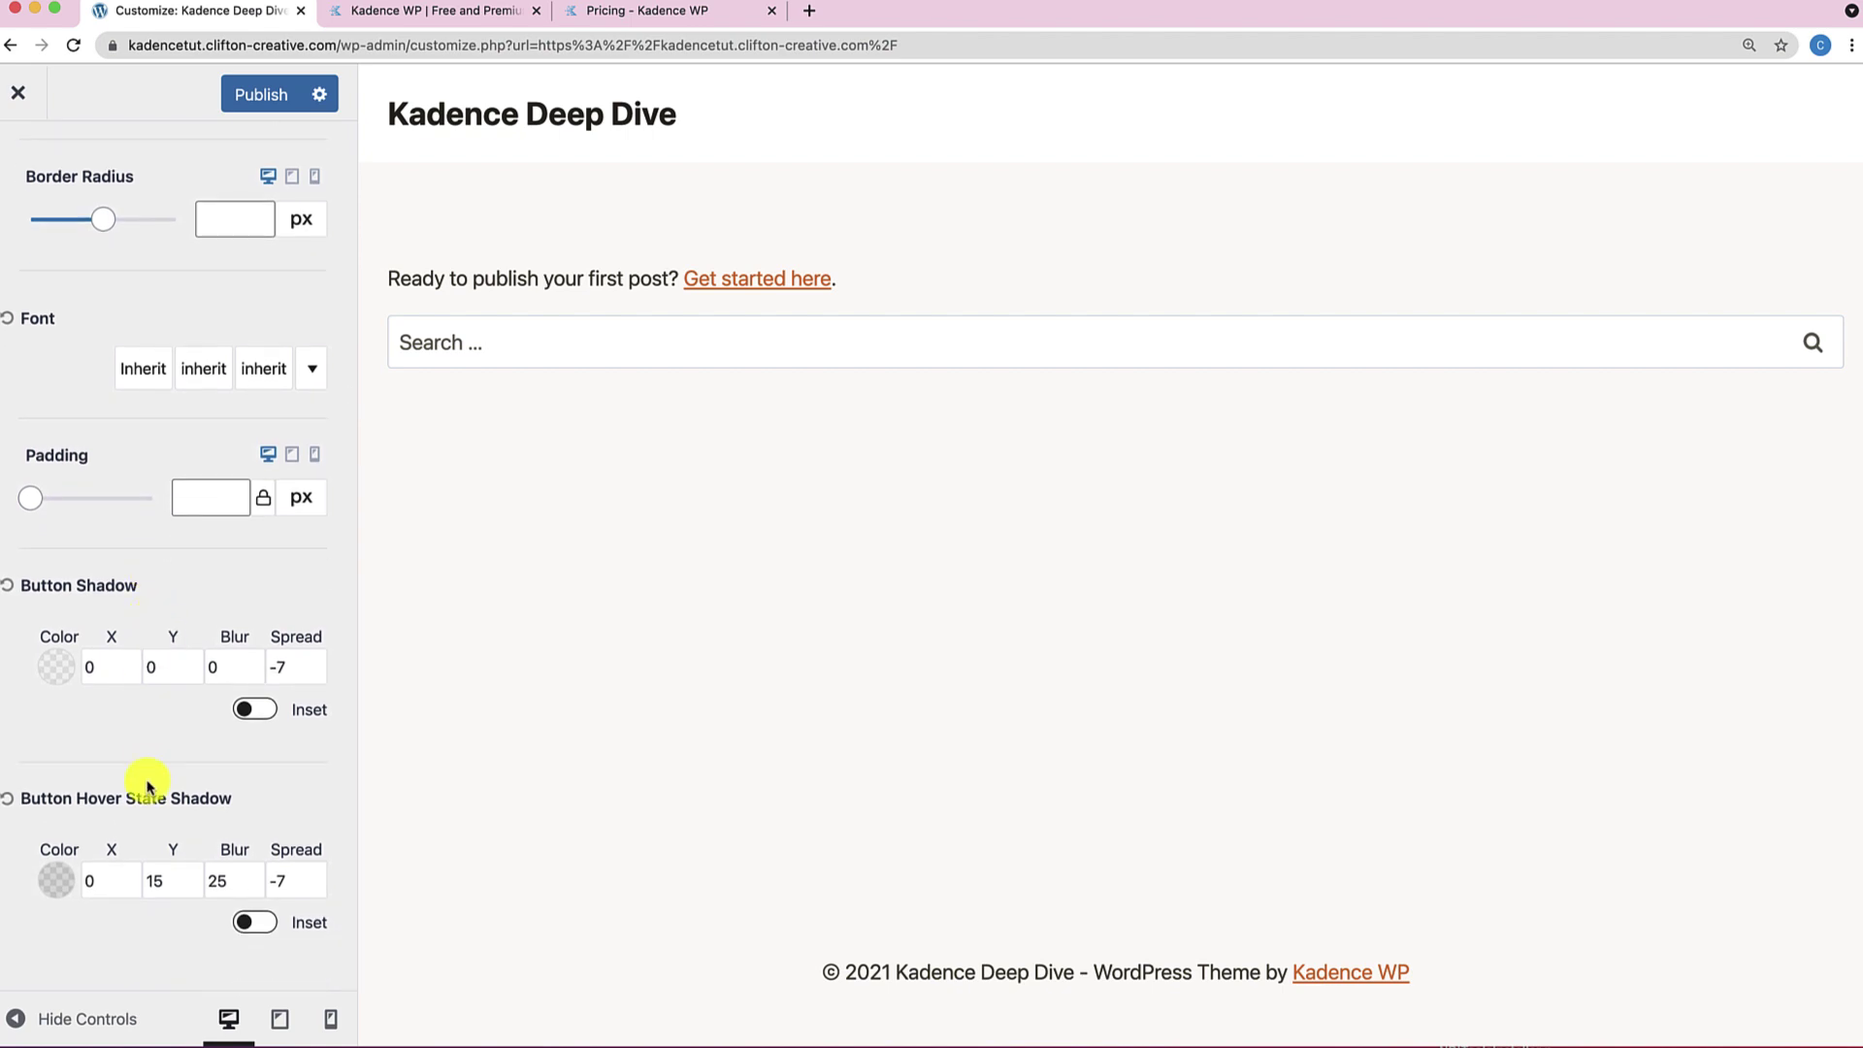
pyautogui.scroll(6, 146, 777)
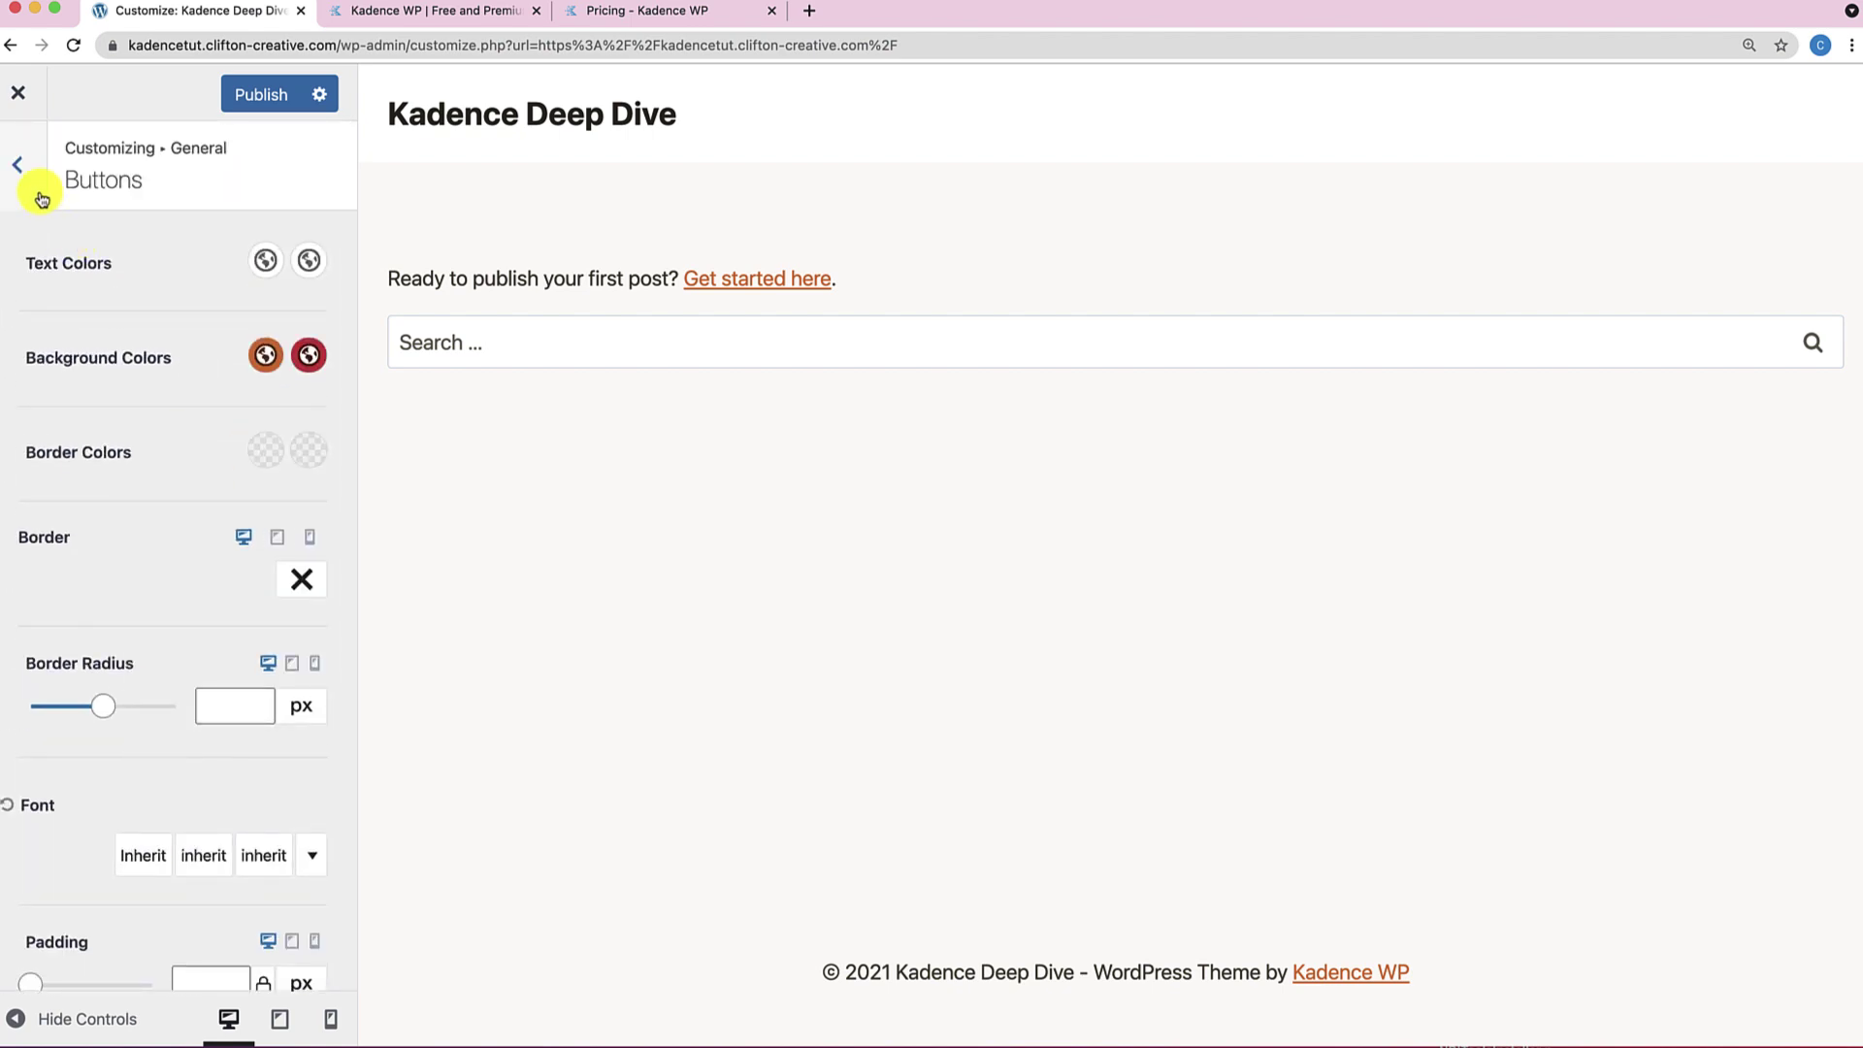
# Open the General Typography settings and examine the H1 to H6 heading fonts, including the font choices for H2.
pyautogui.click(19, 165)
pyautogui.click(131, 482)
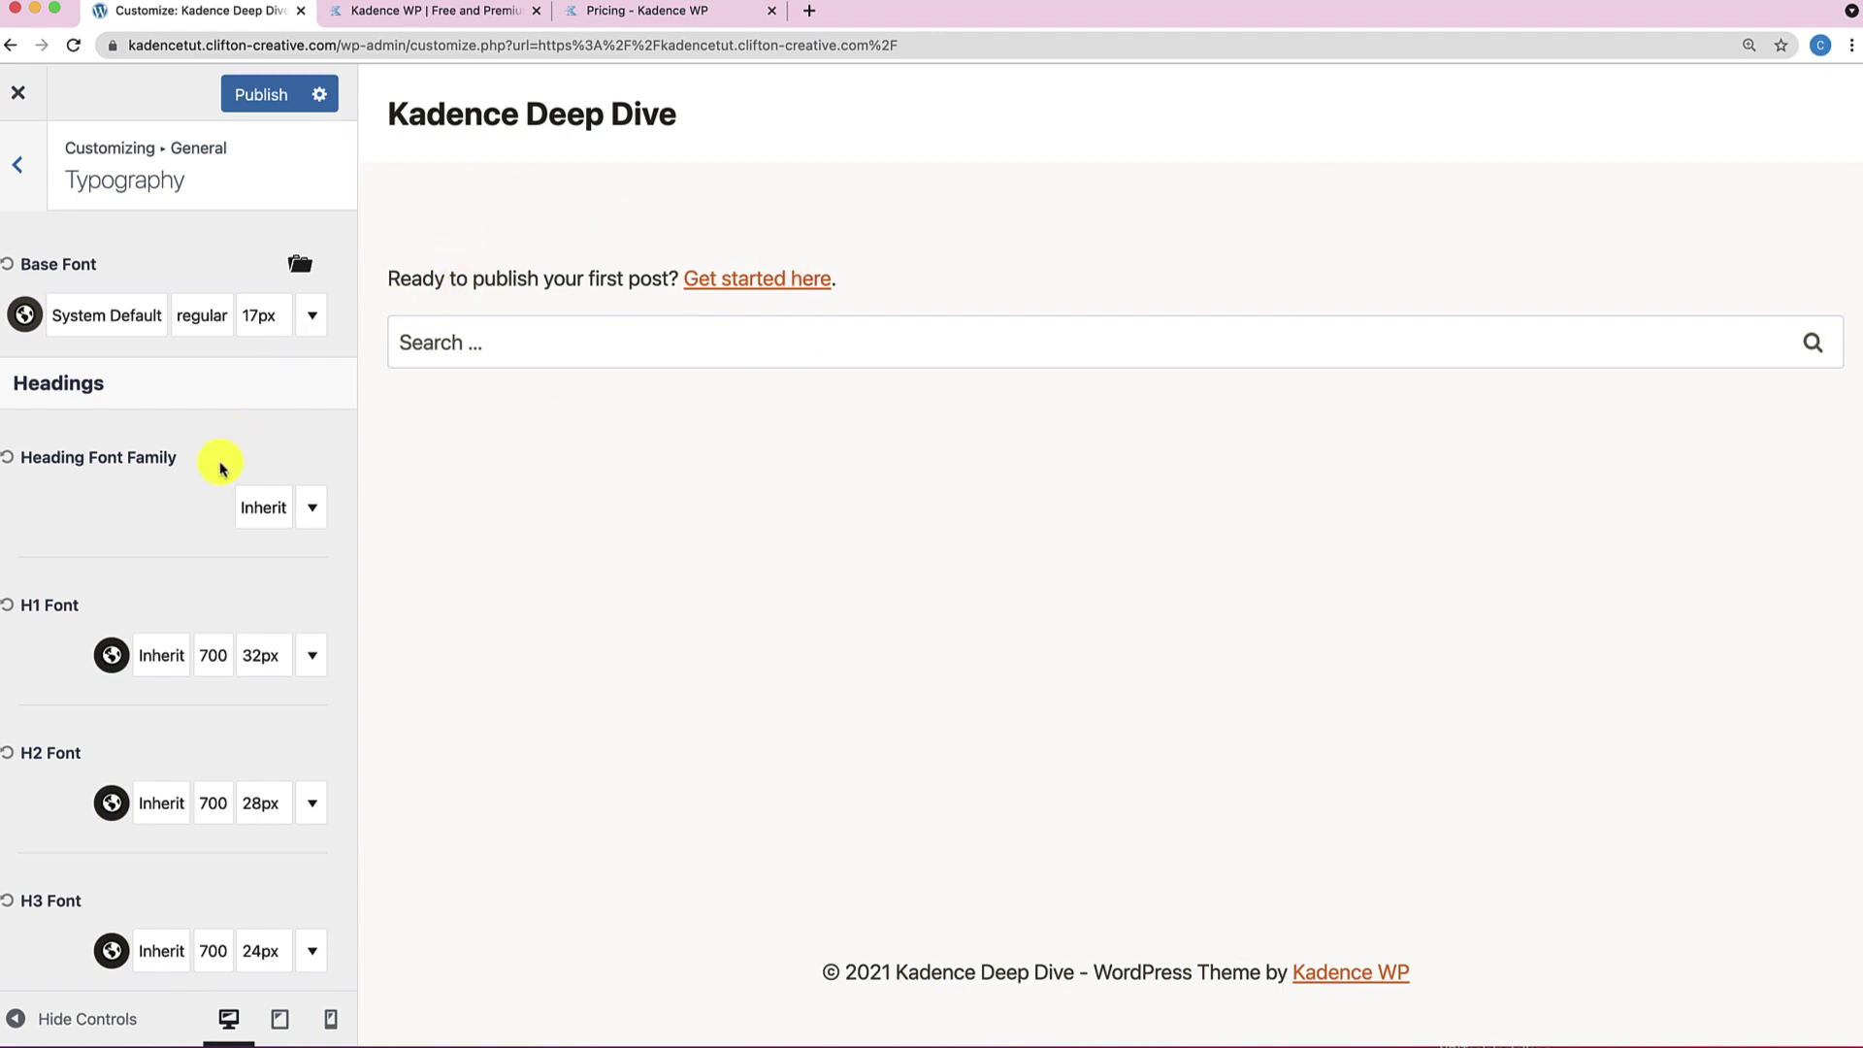
pyautogui.scroll(-3, 203, 476)
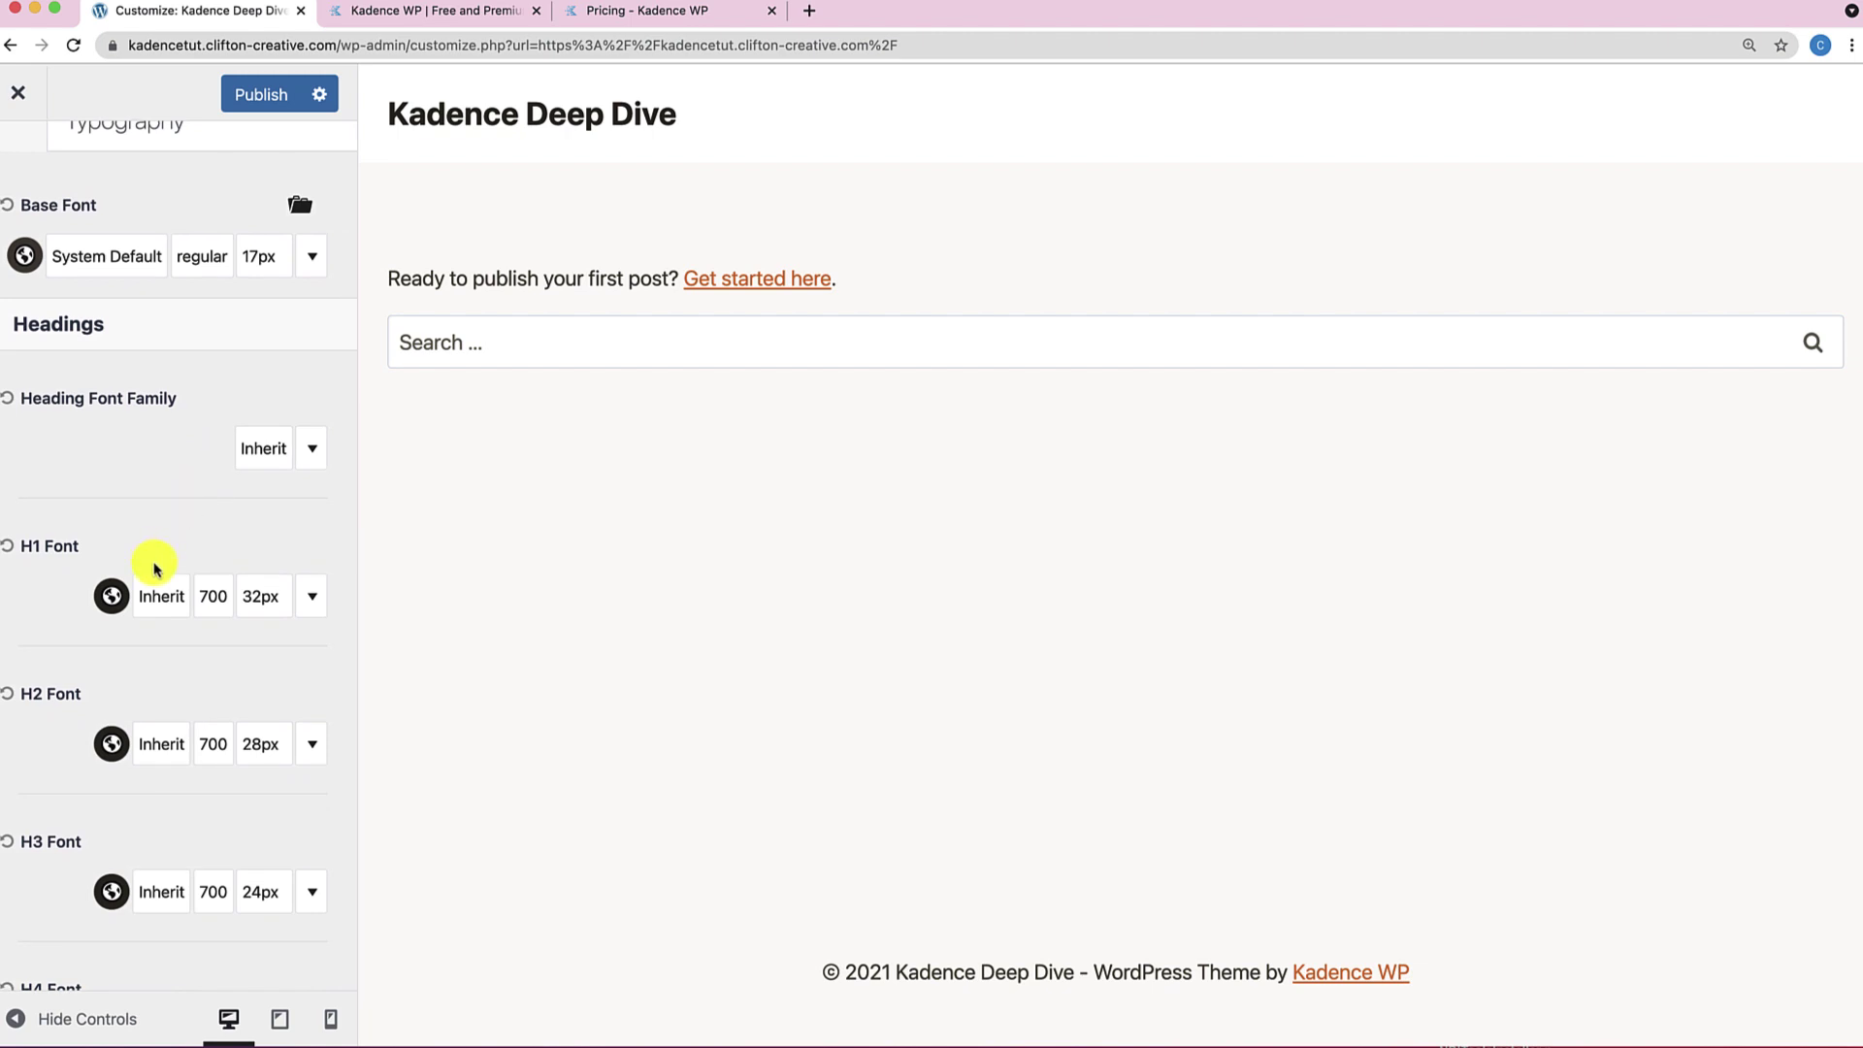
pyautogui.scroll(-5, 155, 568)
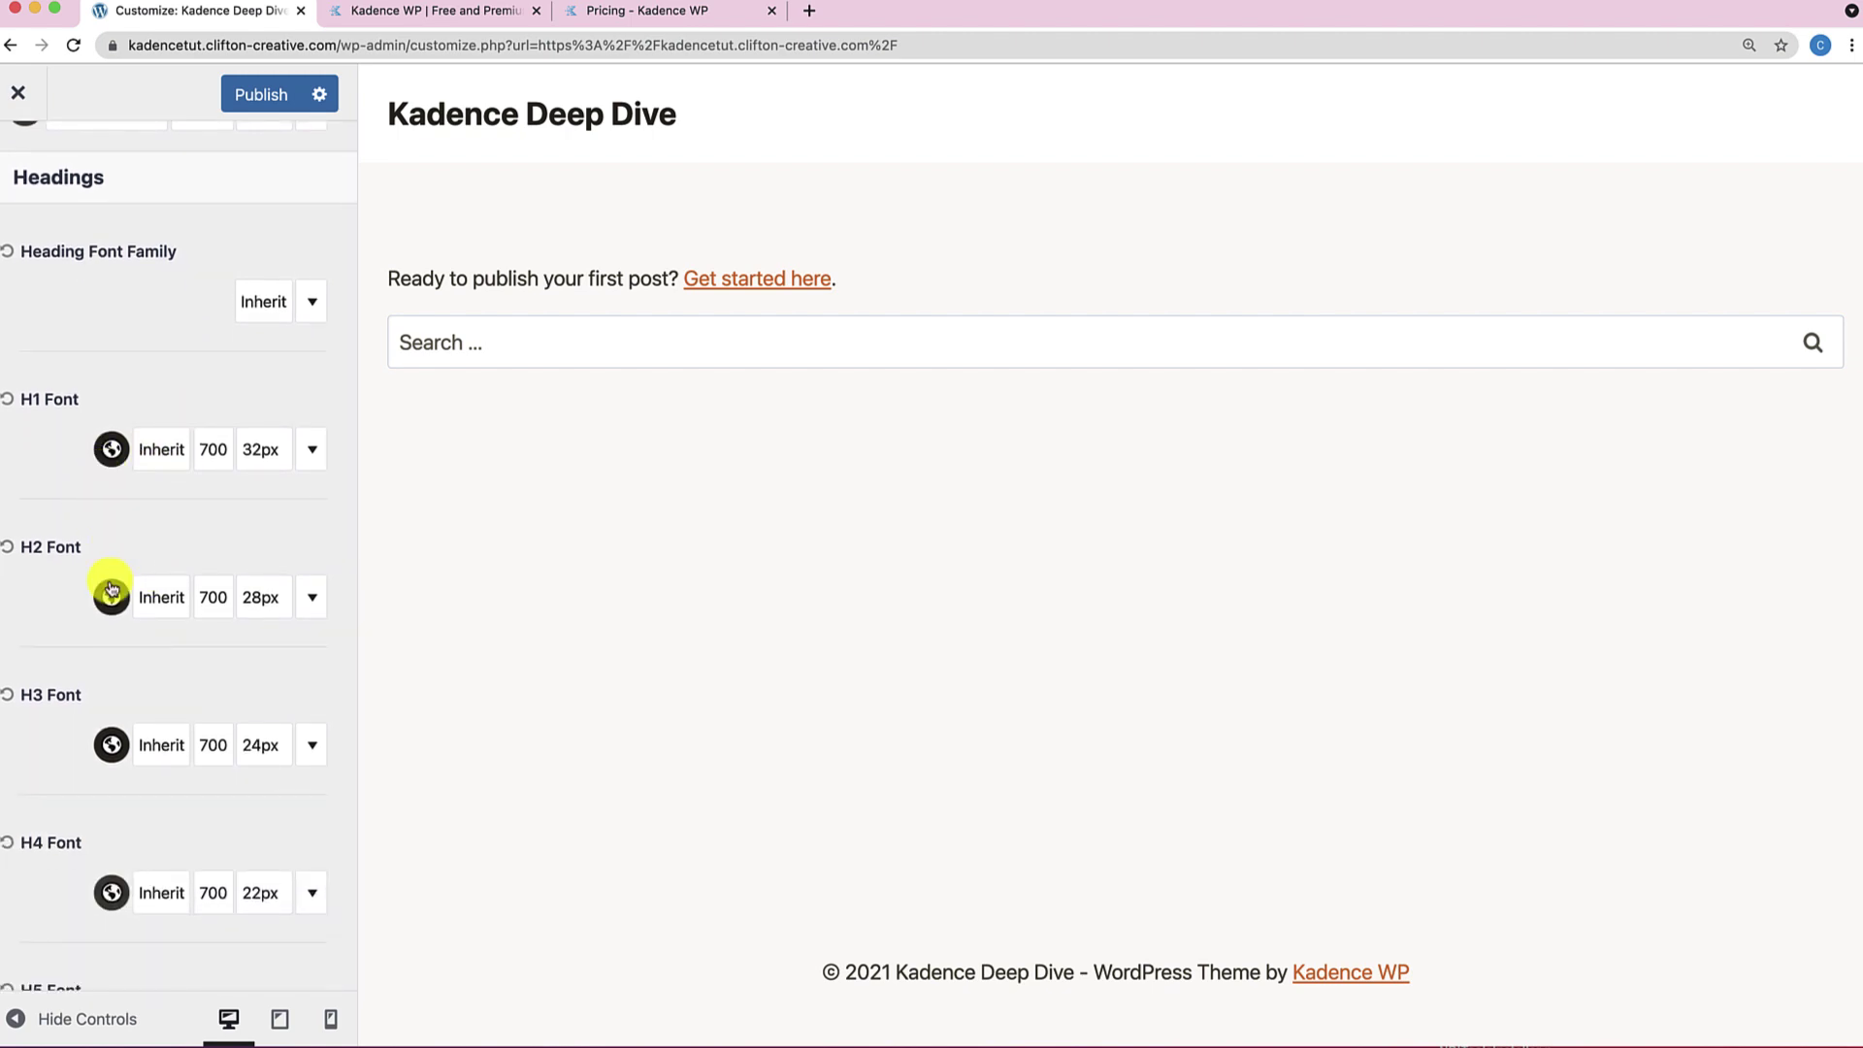
pyautogui.click(160, 595)
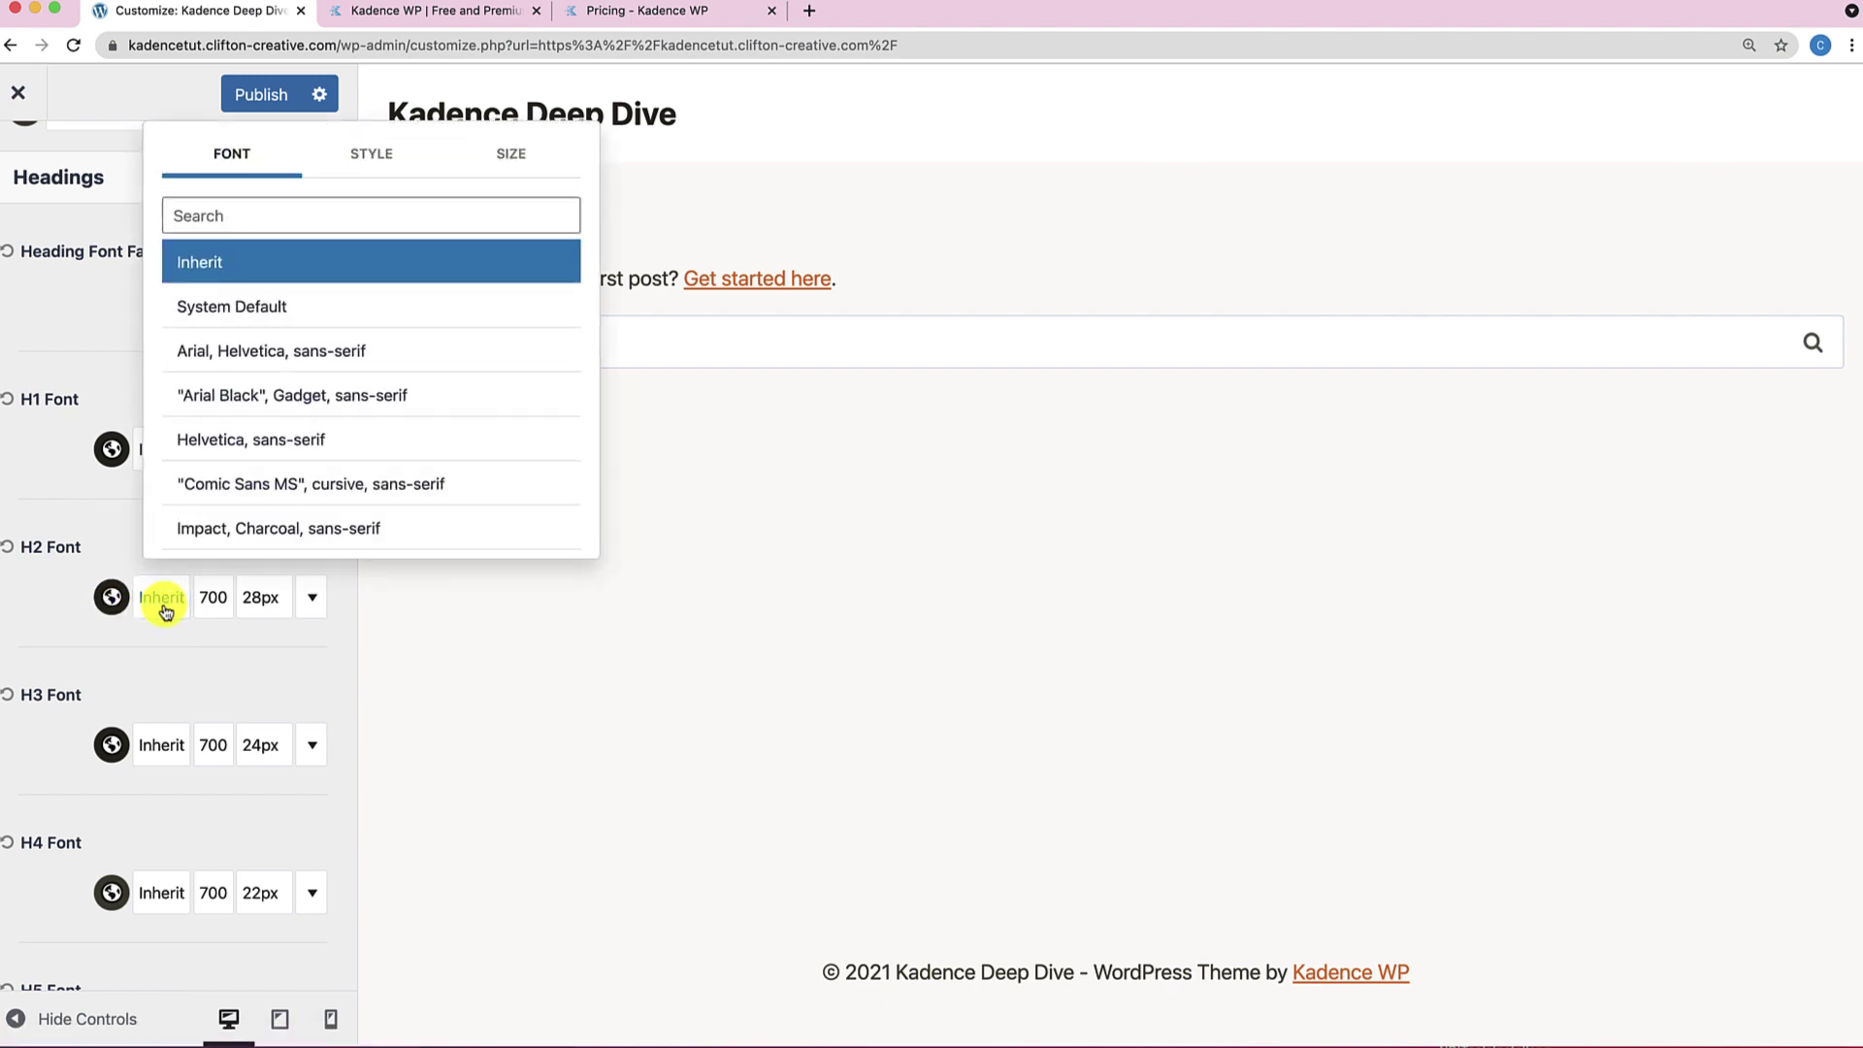
pyautogui.click(136, 655)
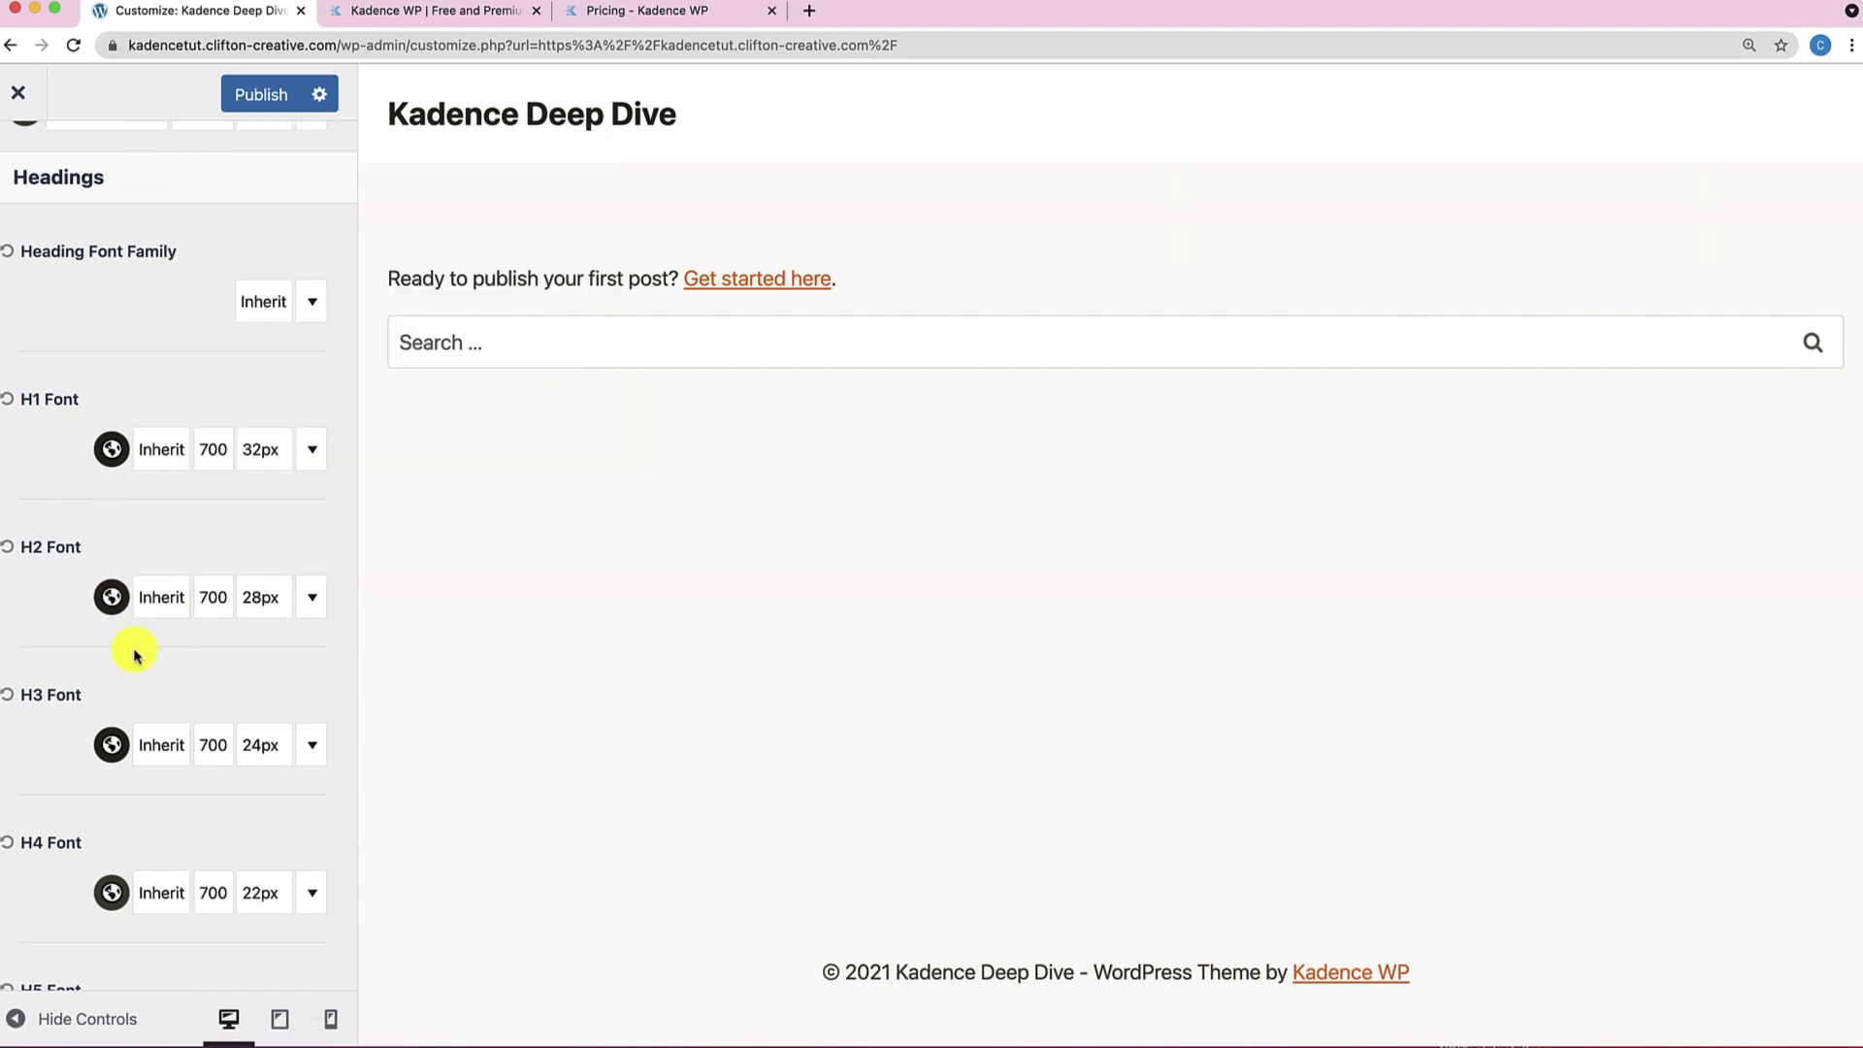
pyautogui.scroll(-10, 126, 648)
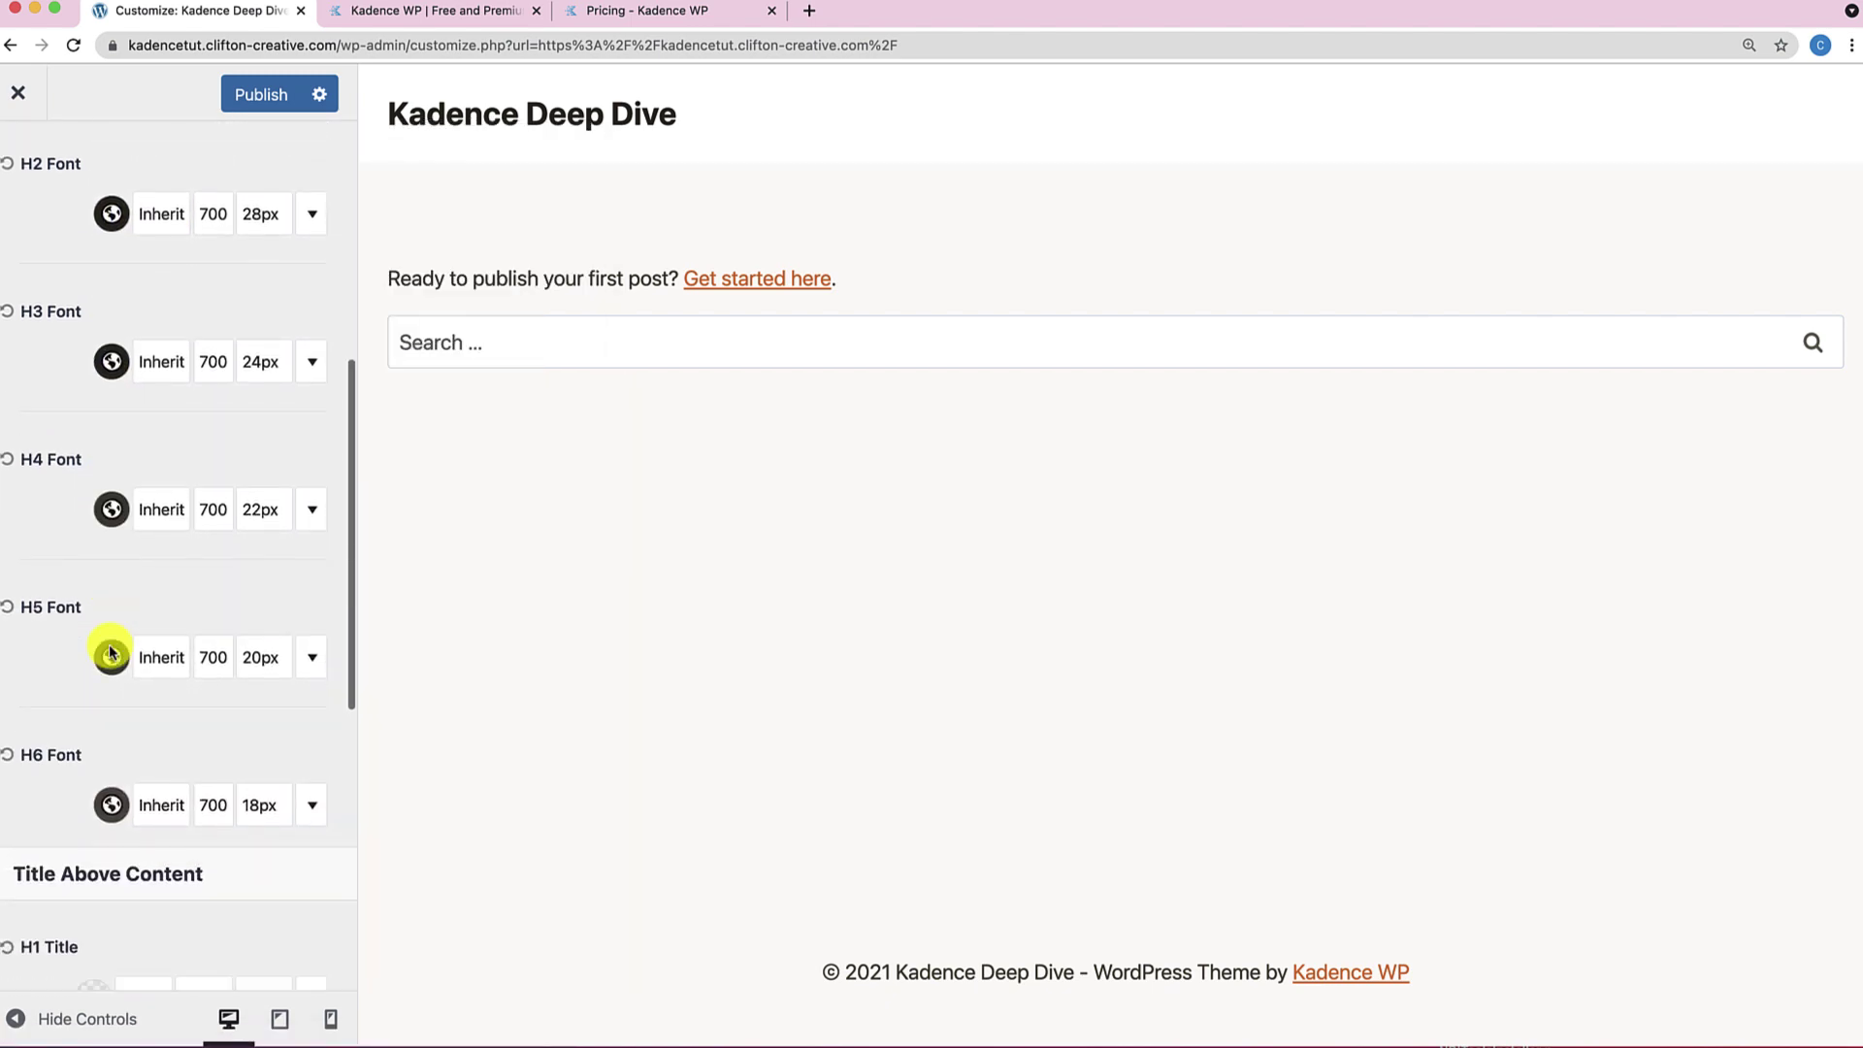
pyautogui.scroll(10, 110, 645)
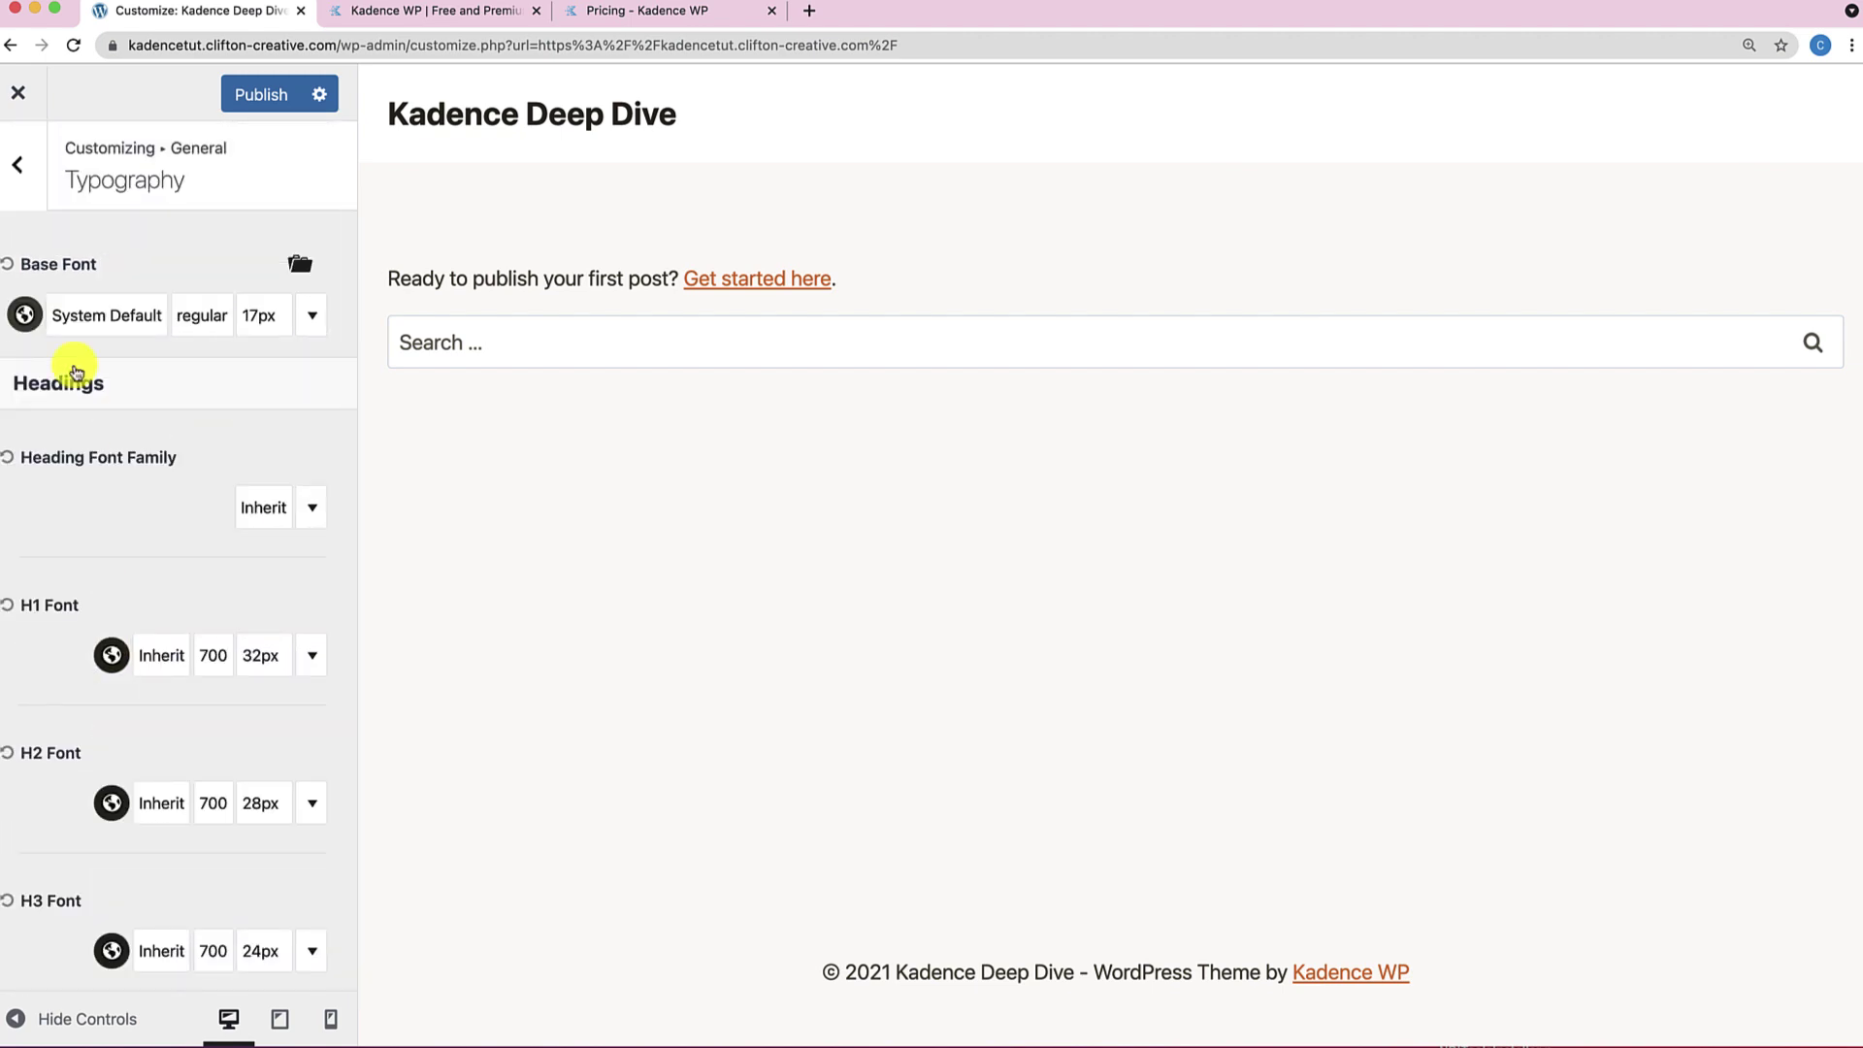
# Try Advent Pro with style 700 as the Base Font.
pyautogui.click(99, 322)
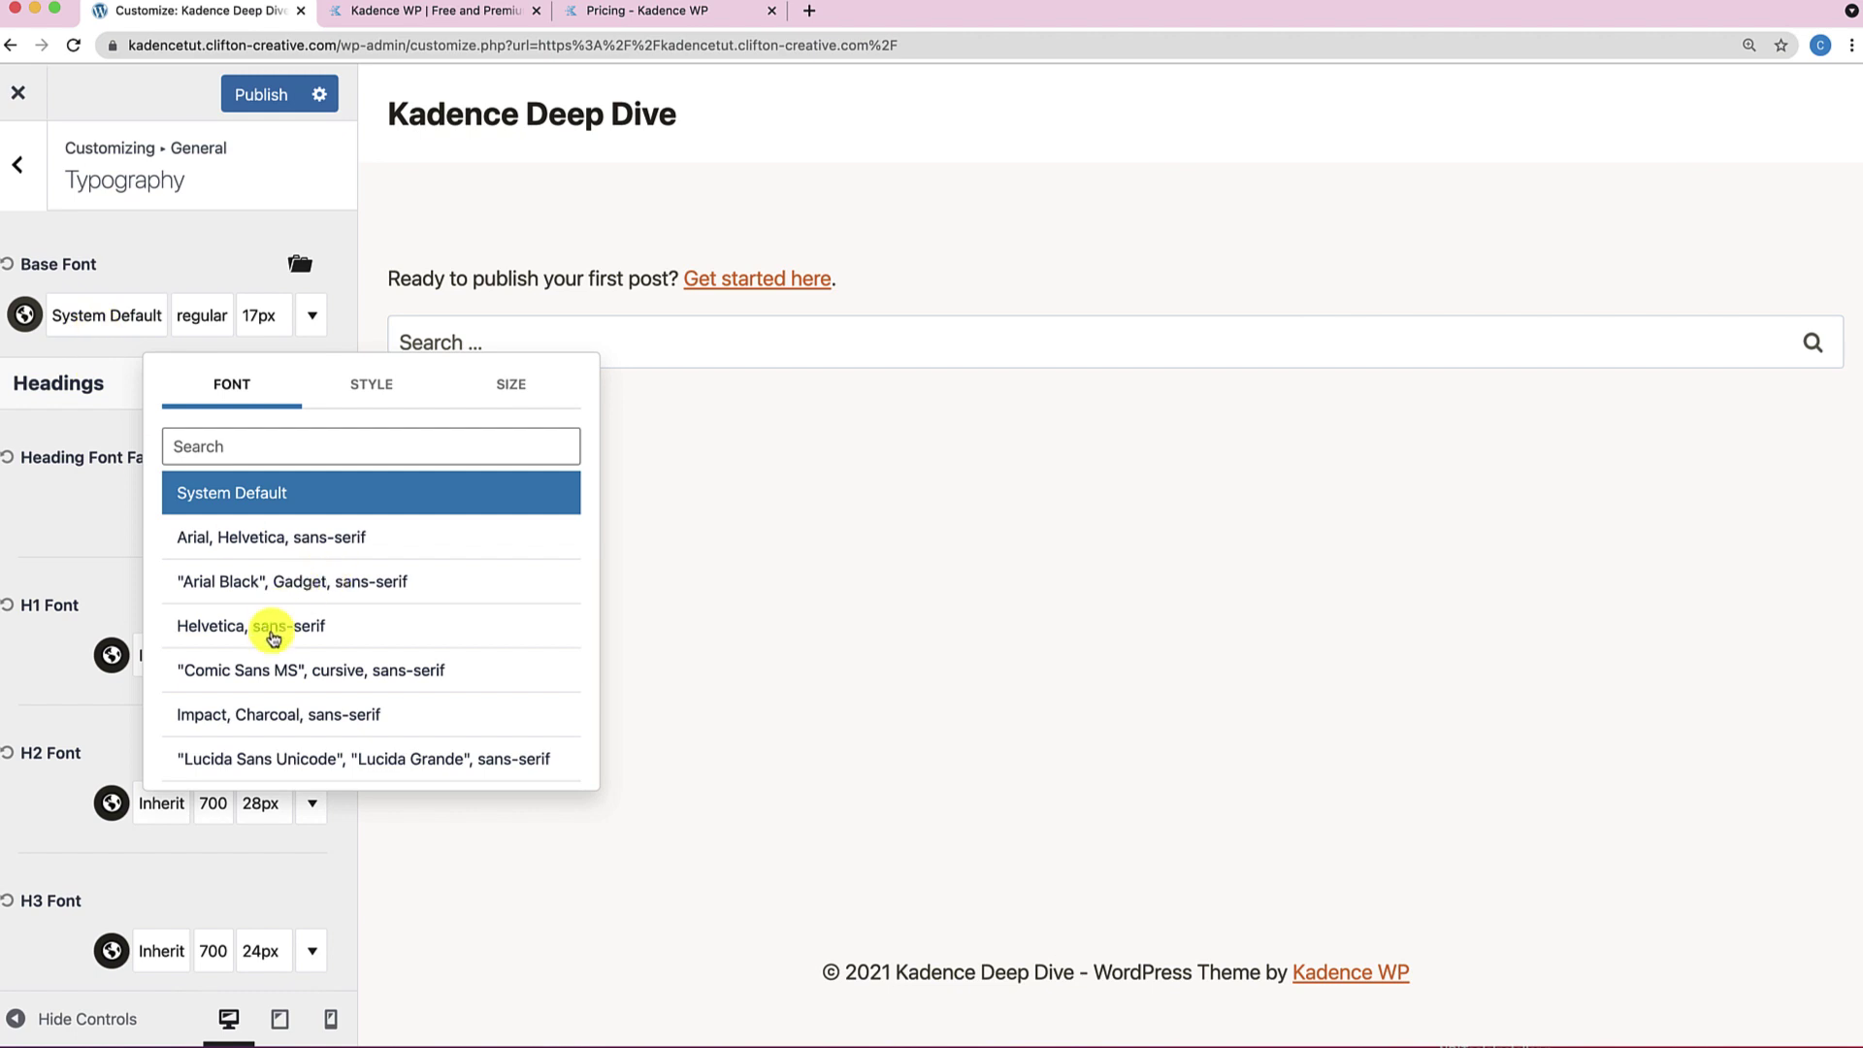
pyautogui.scroll(-1, 272, 635)
pyautogui.scroll(-5, 274, 638)
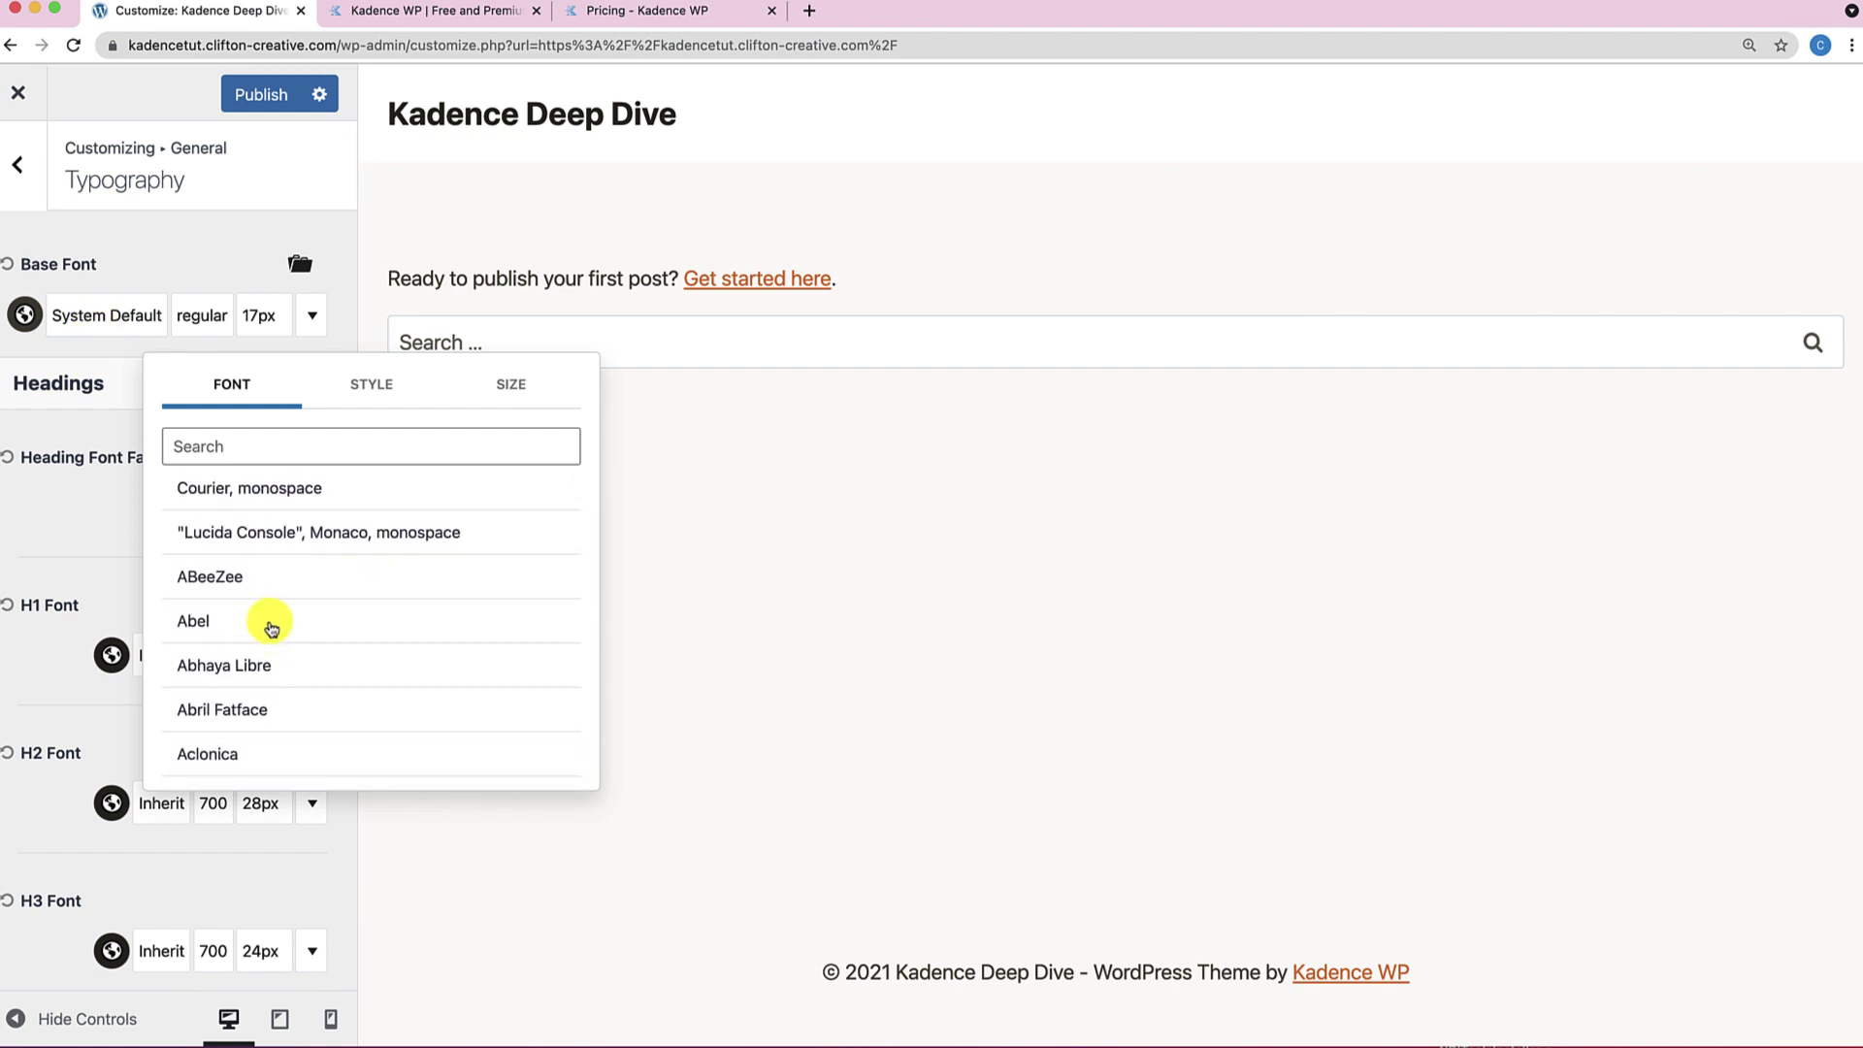
pyautogui.scroll(-5, 271, 629)
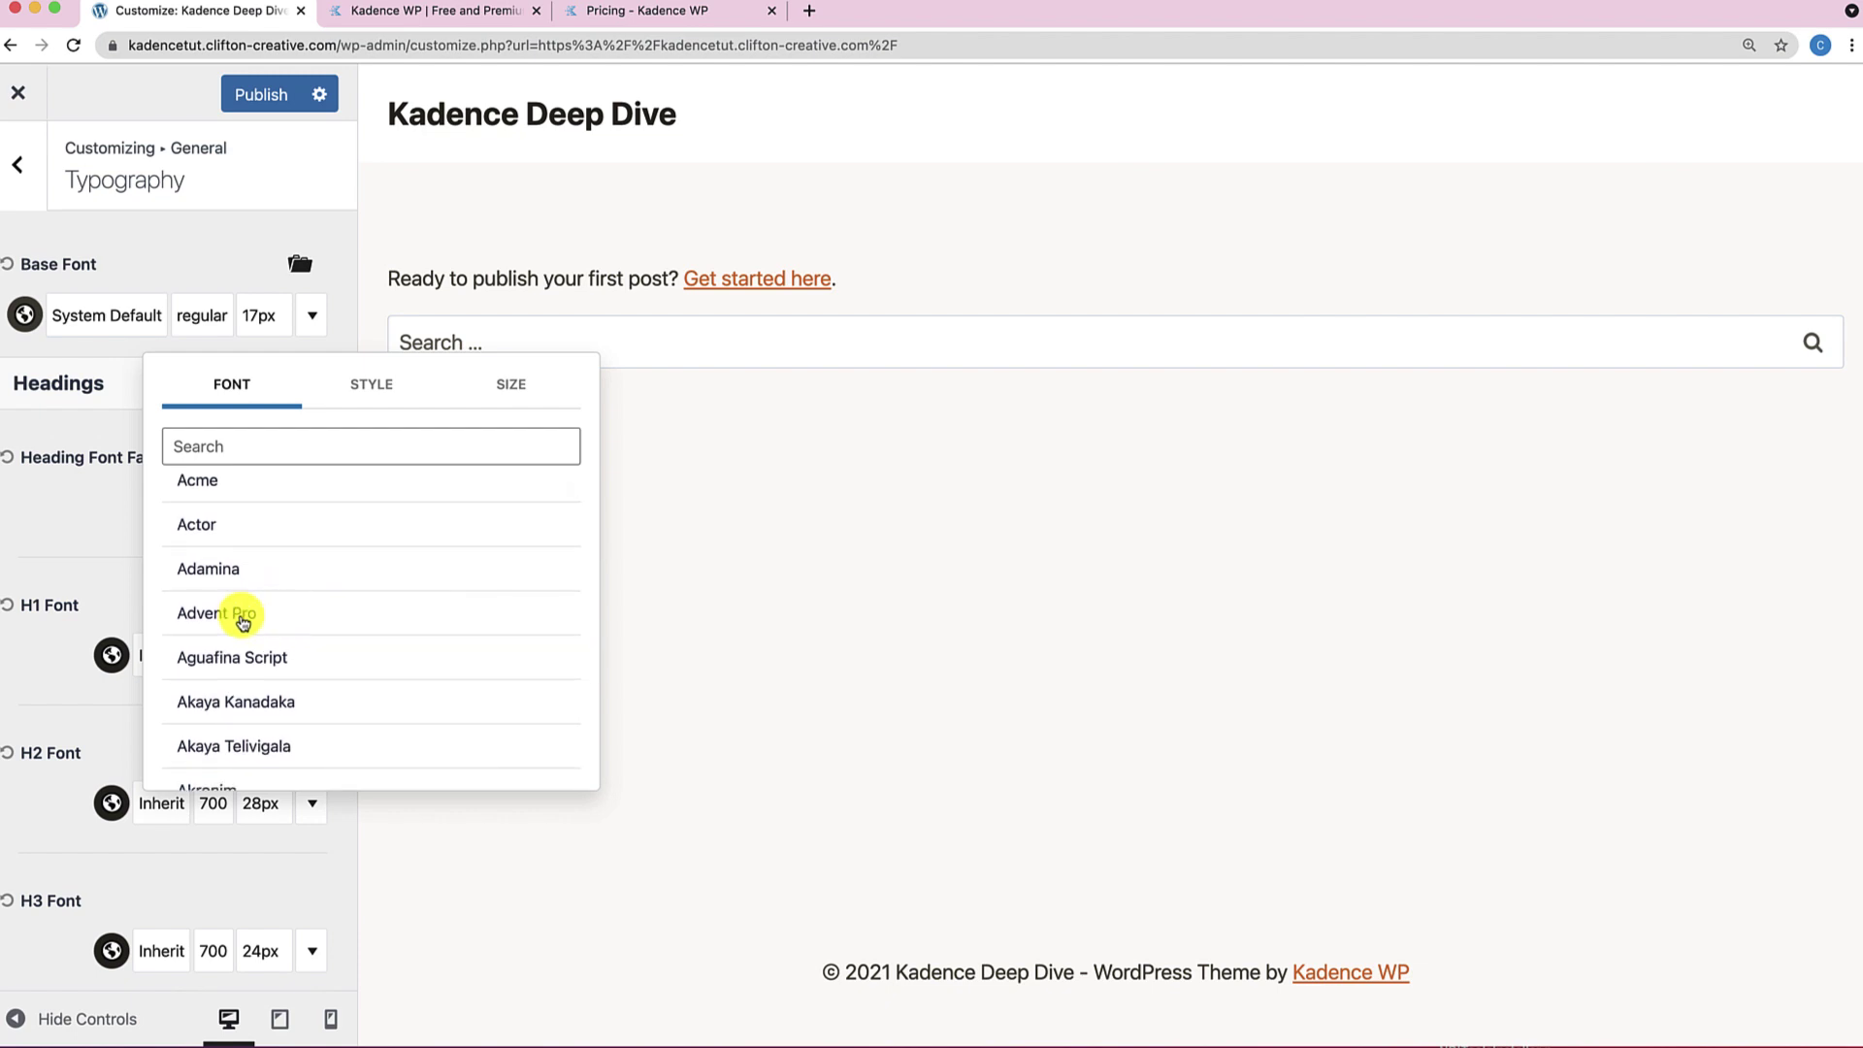
pyautogui.click(244, 623)
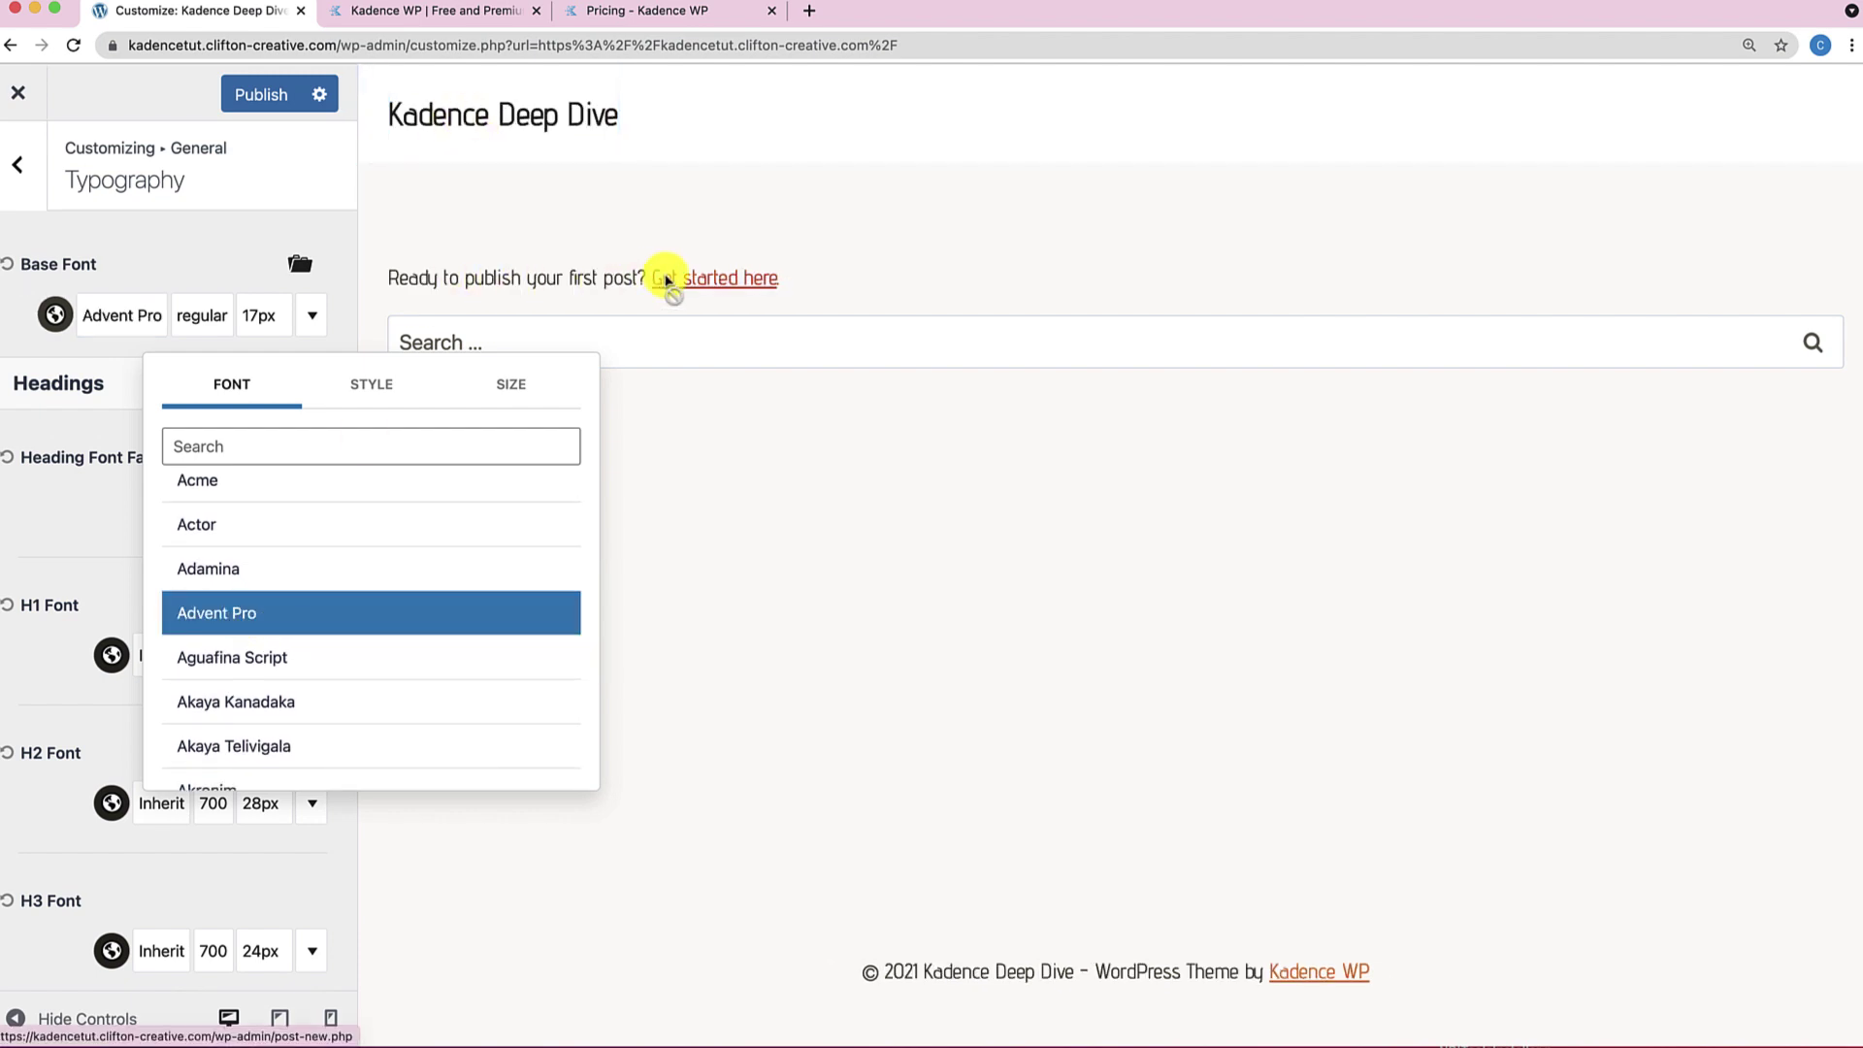
pyautogui.click(129, 384)
pyautogui.click(182, 336)
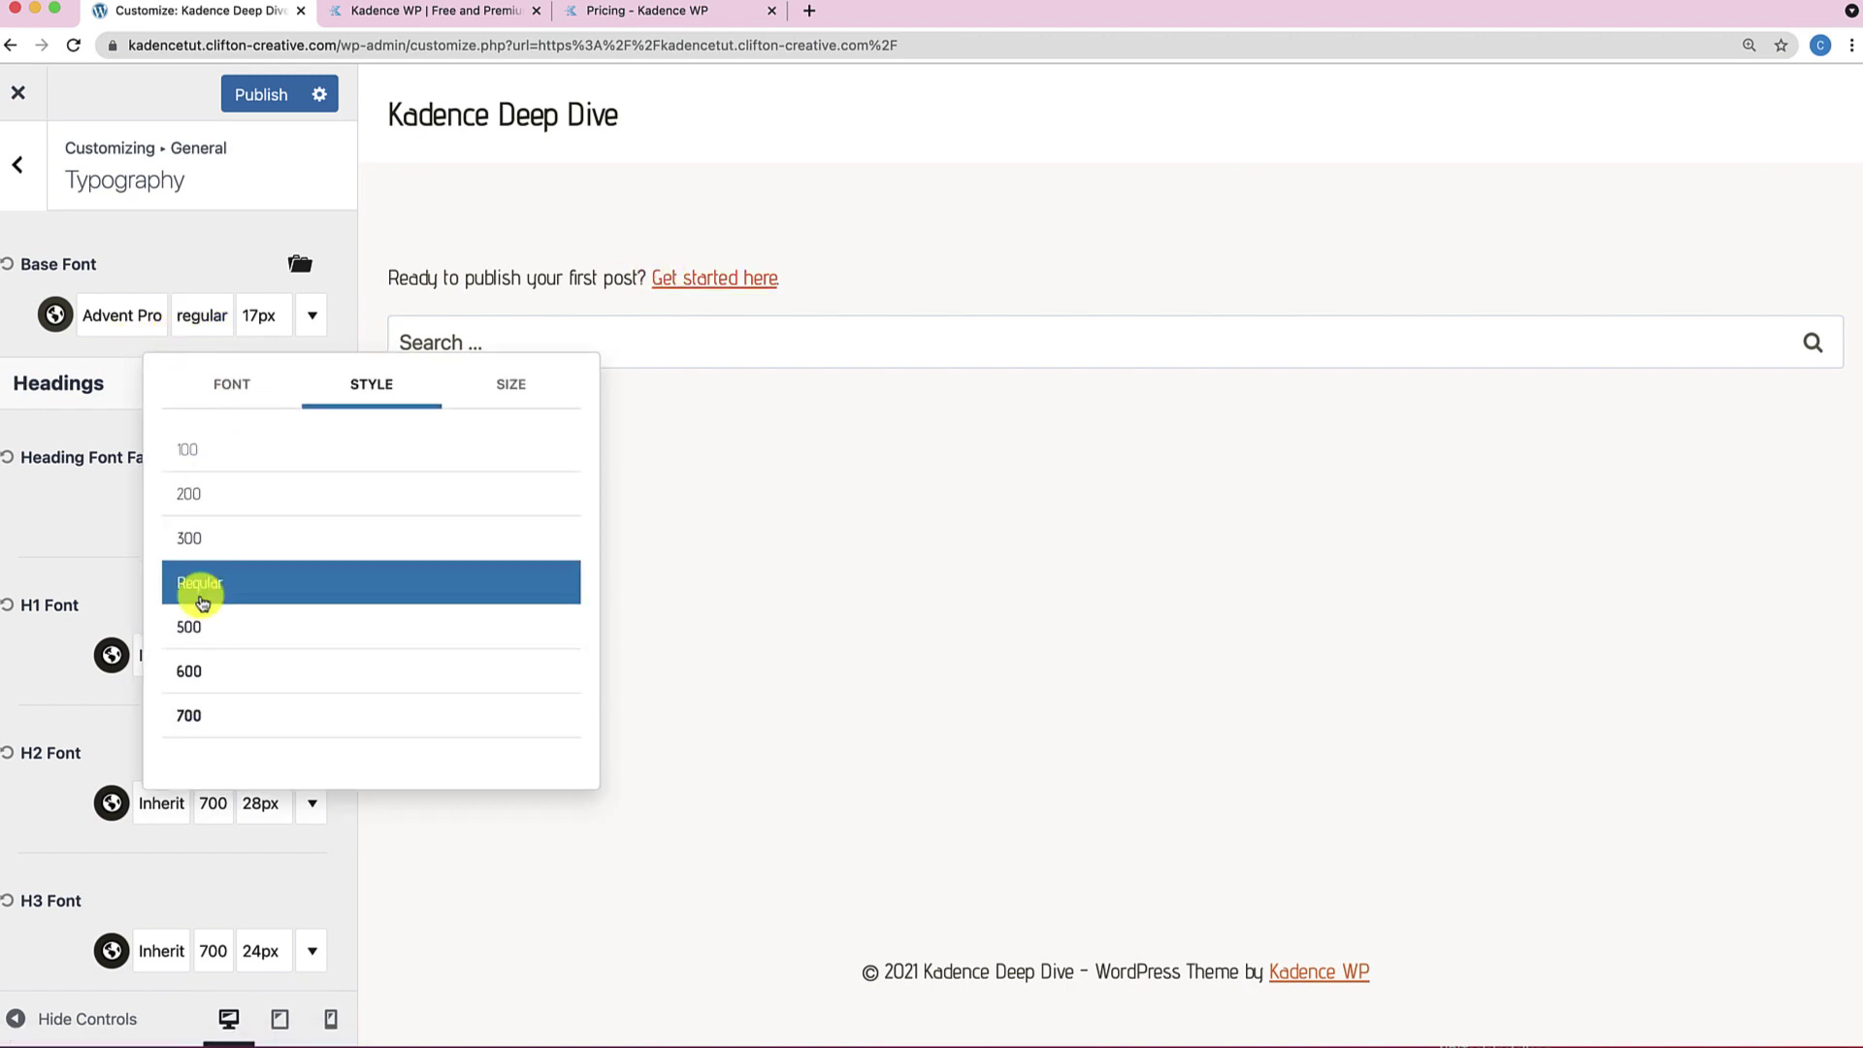
pyautogui.click(198, 716)
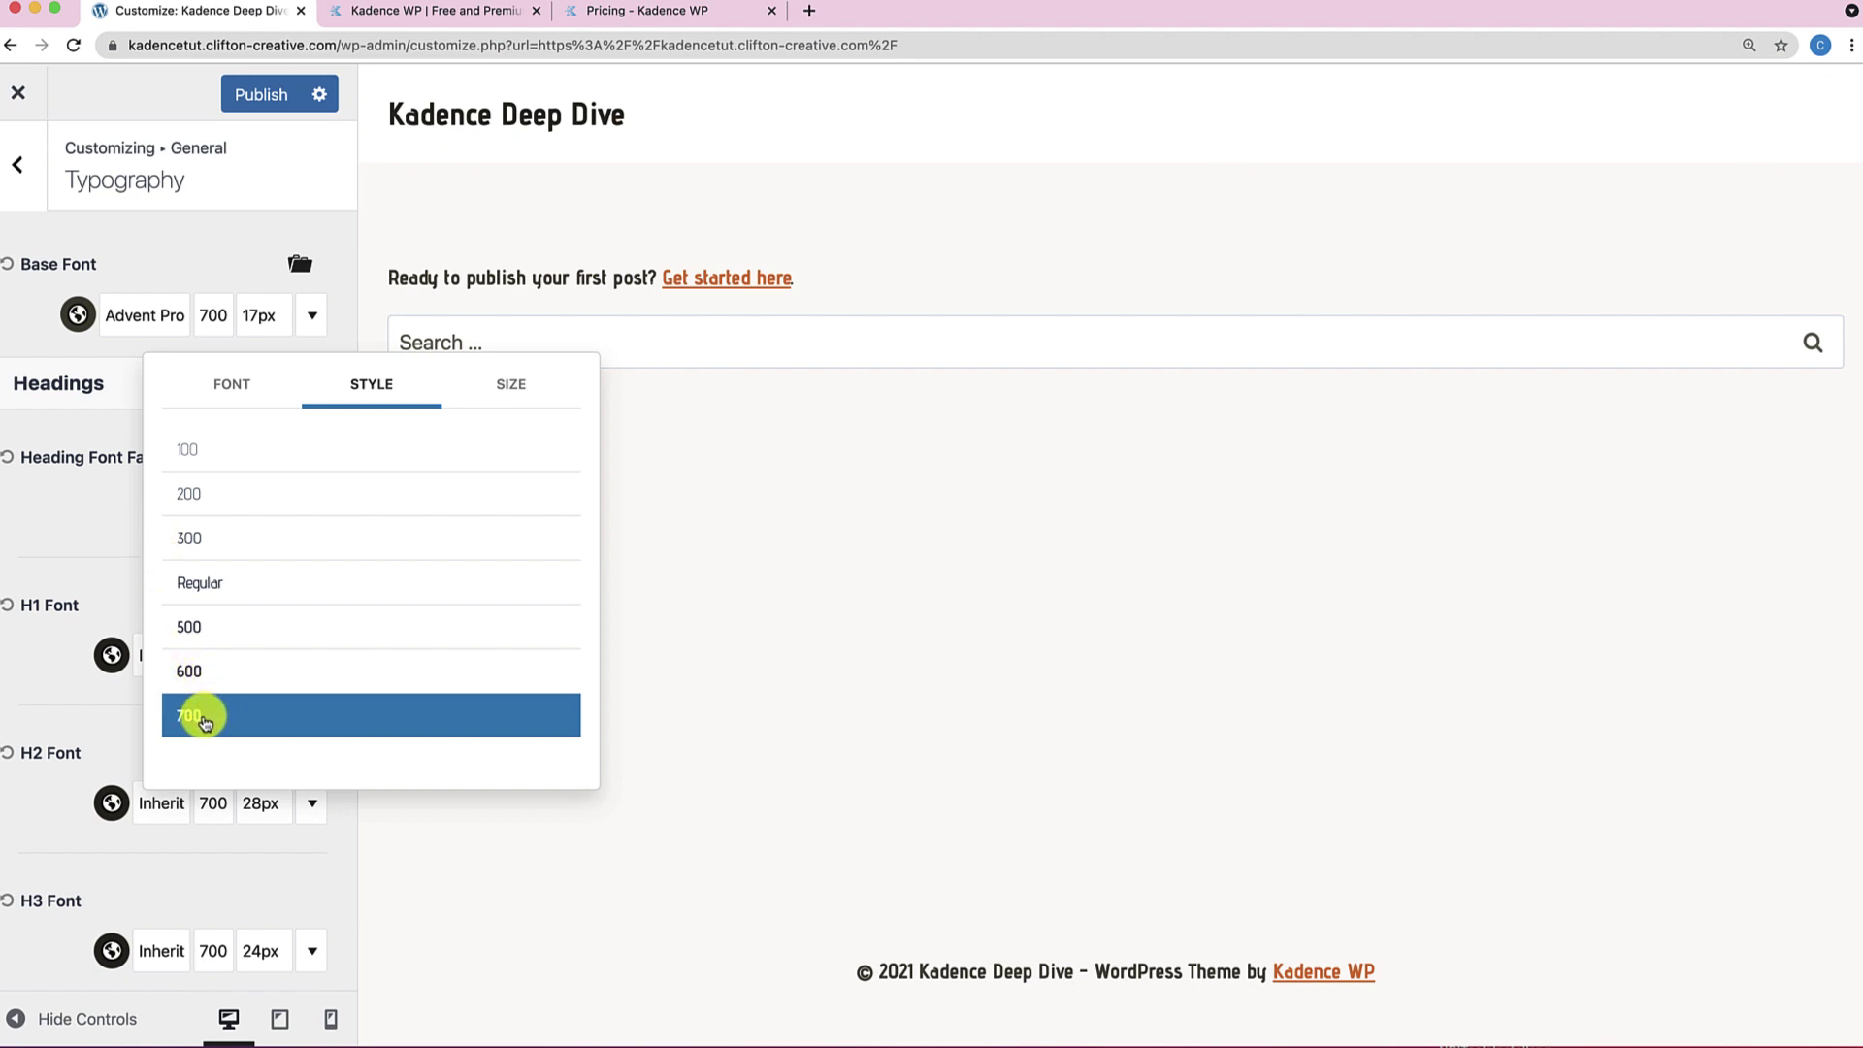
# Try a Base Font size of 102 px, and reset the Base Font to its defaults.
pyautogui.click(514, 384)
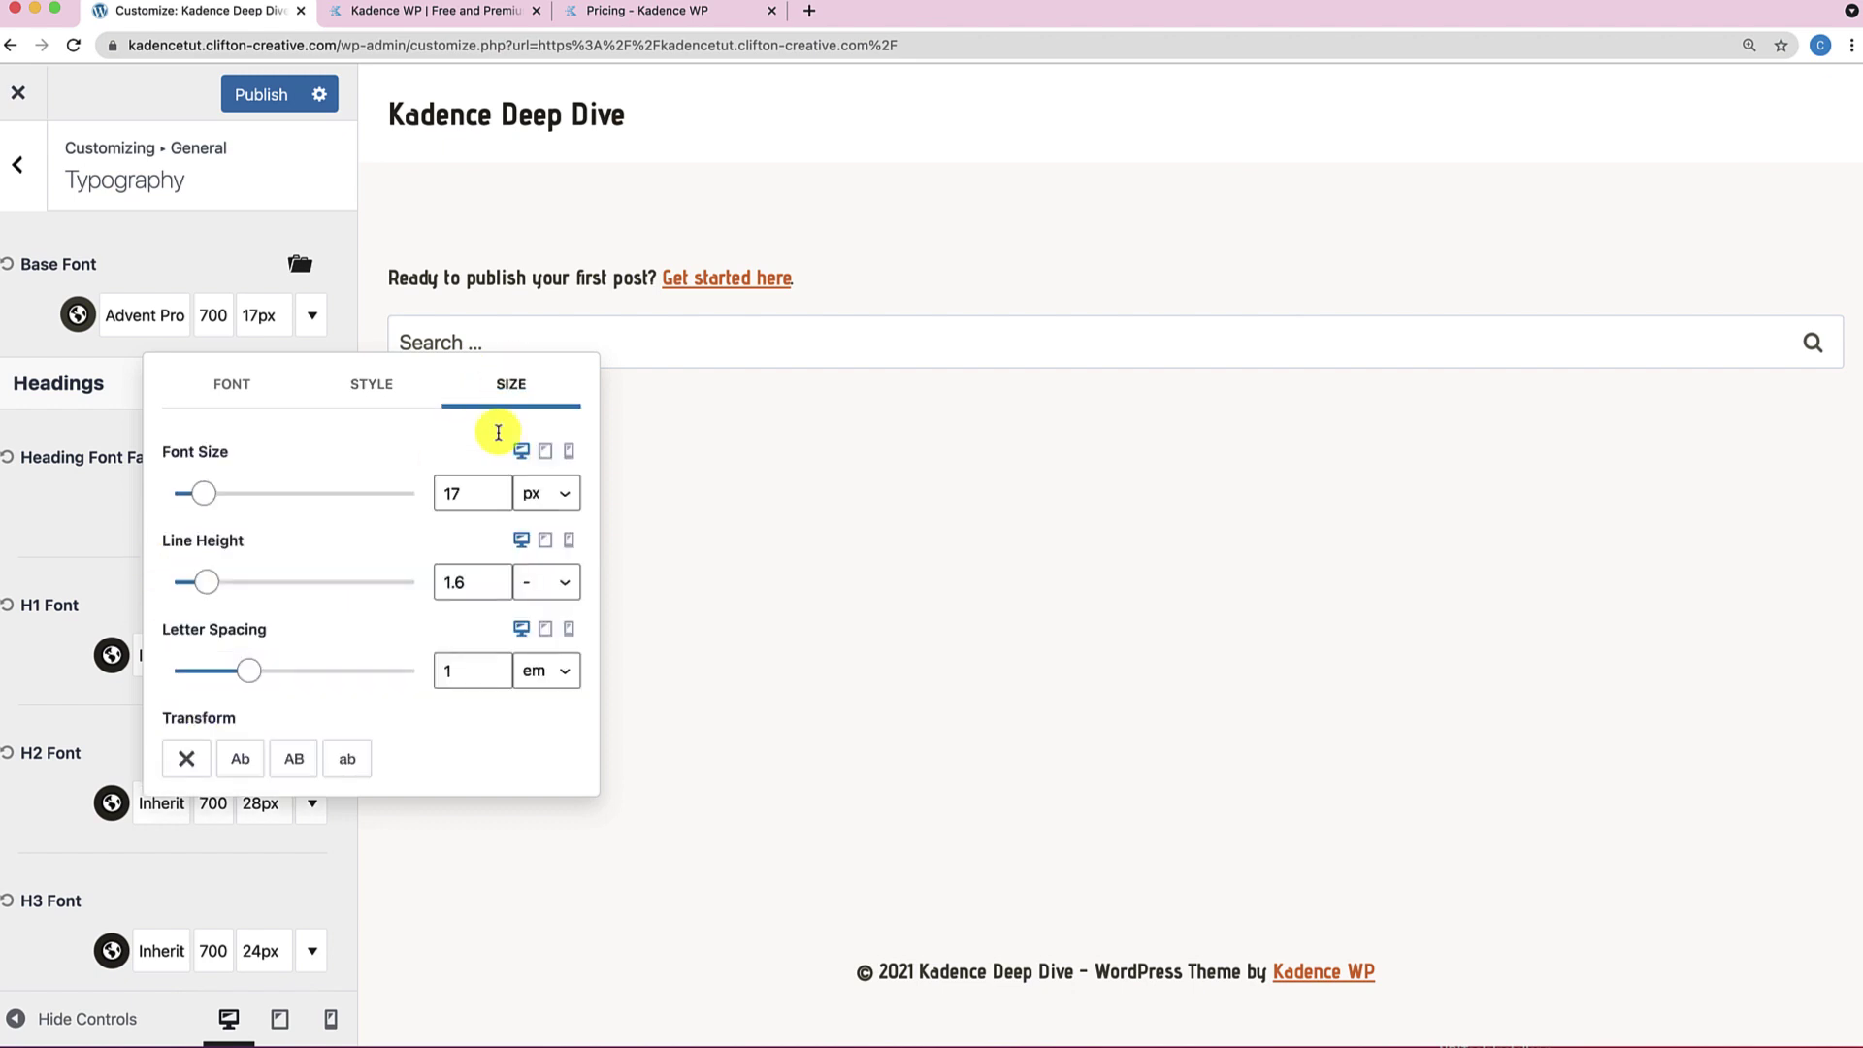
pyautogui.moveTo(226, 499); pyautogui.dragTo(351, 498)
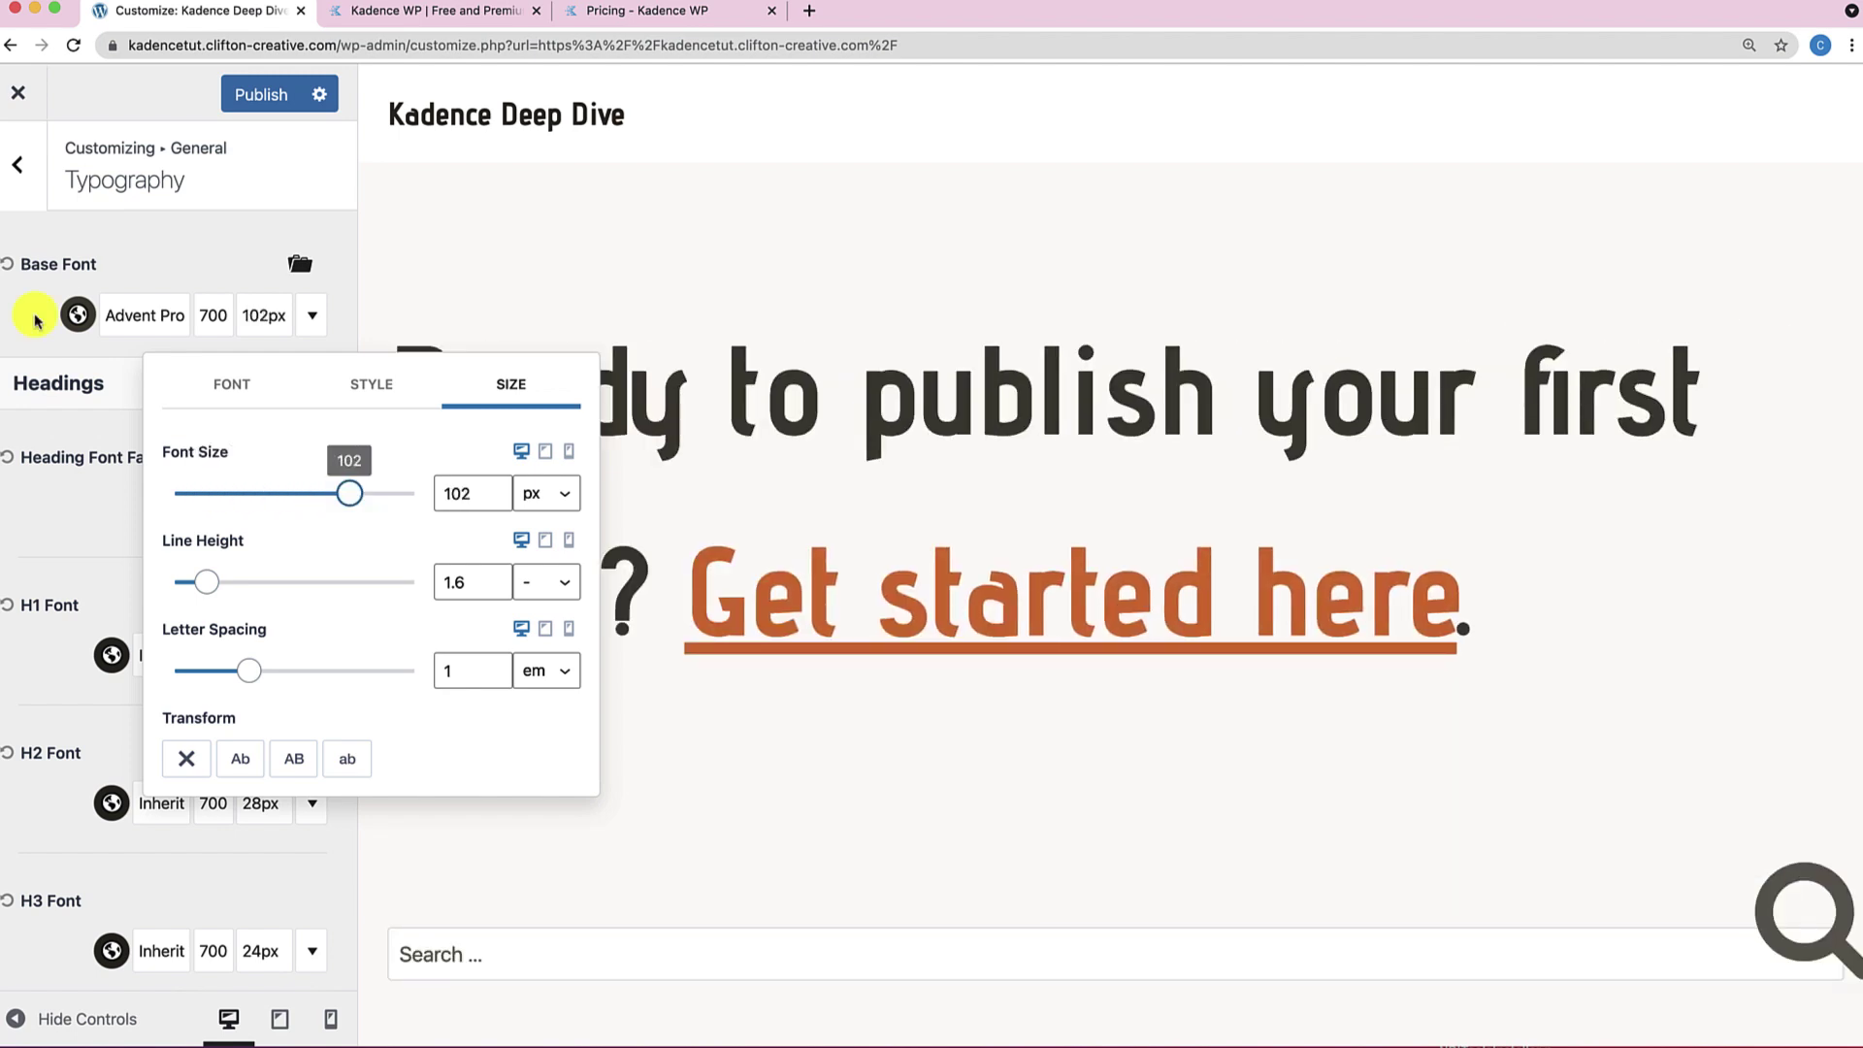
pyautogui.click(33, 313)
pyautogui.click(6, 266)
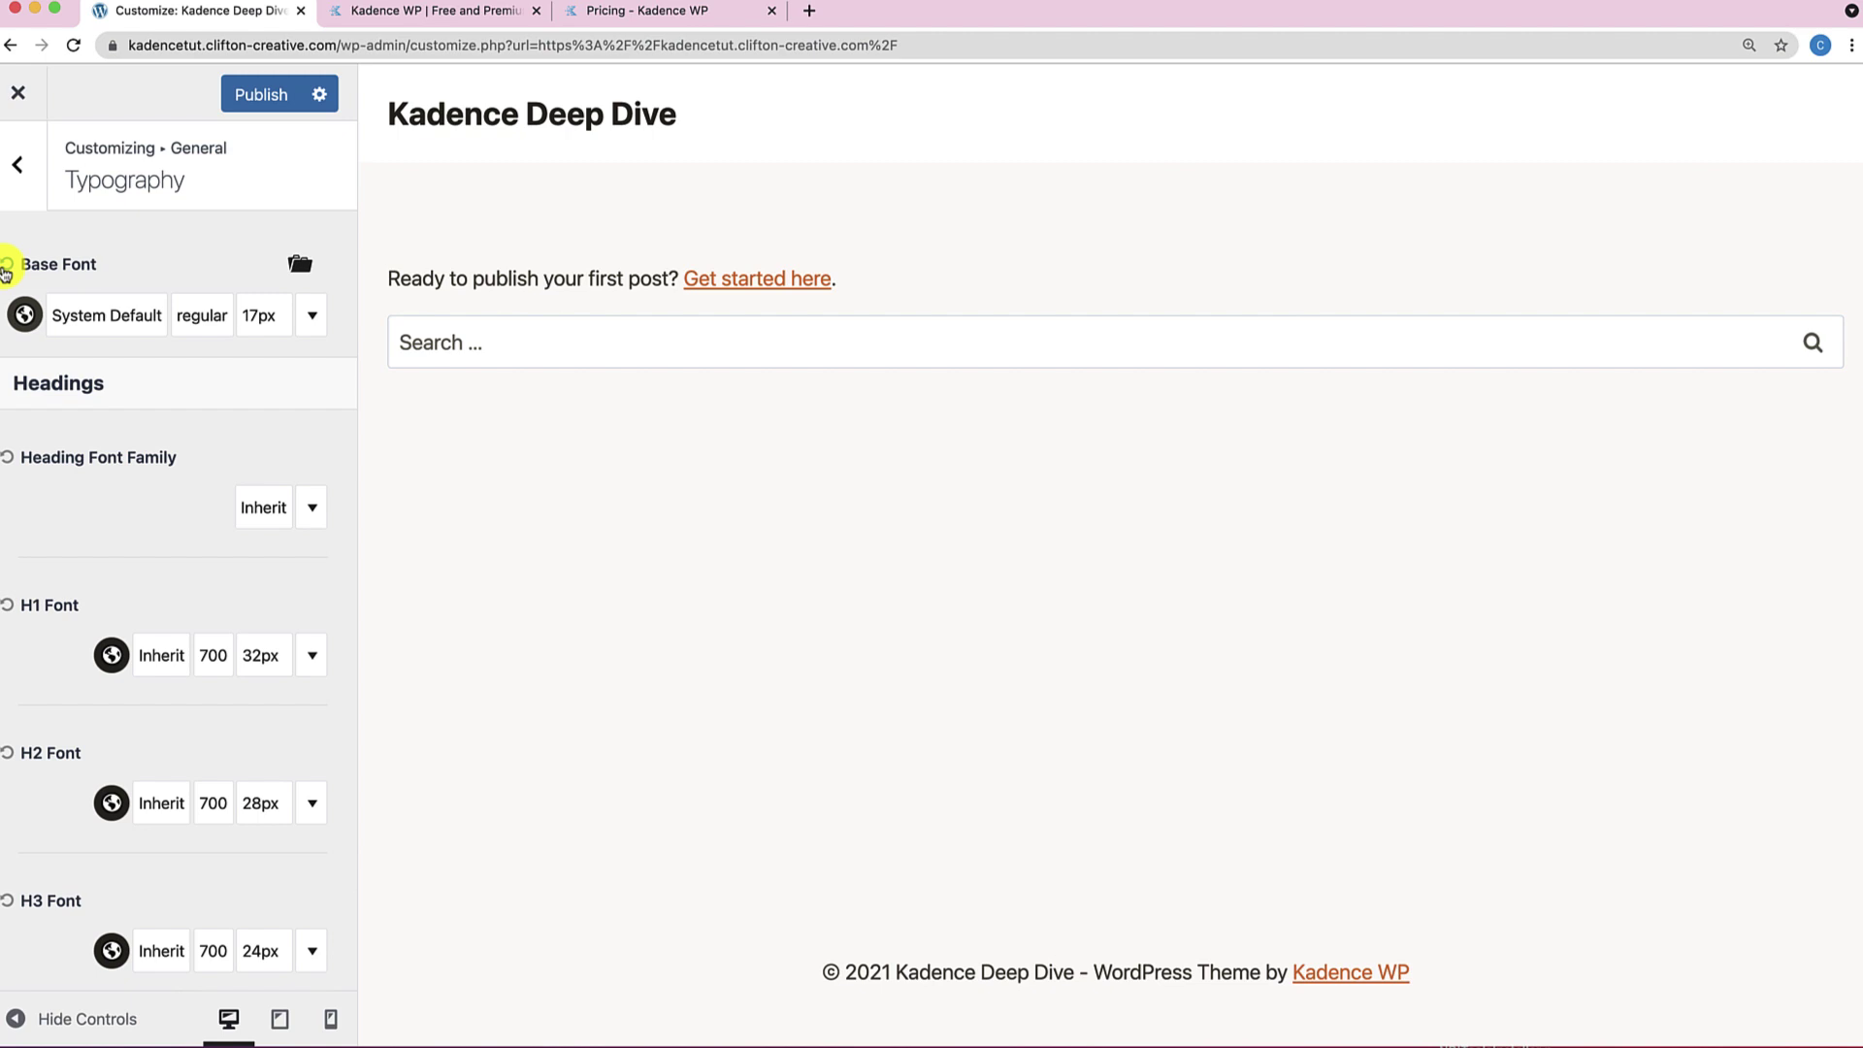
# Apply the Playfair Display & Raleway font pairing to the site typography.
pyautogui.click(300, 265)
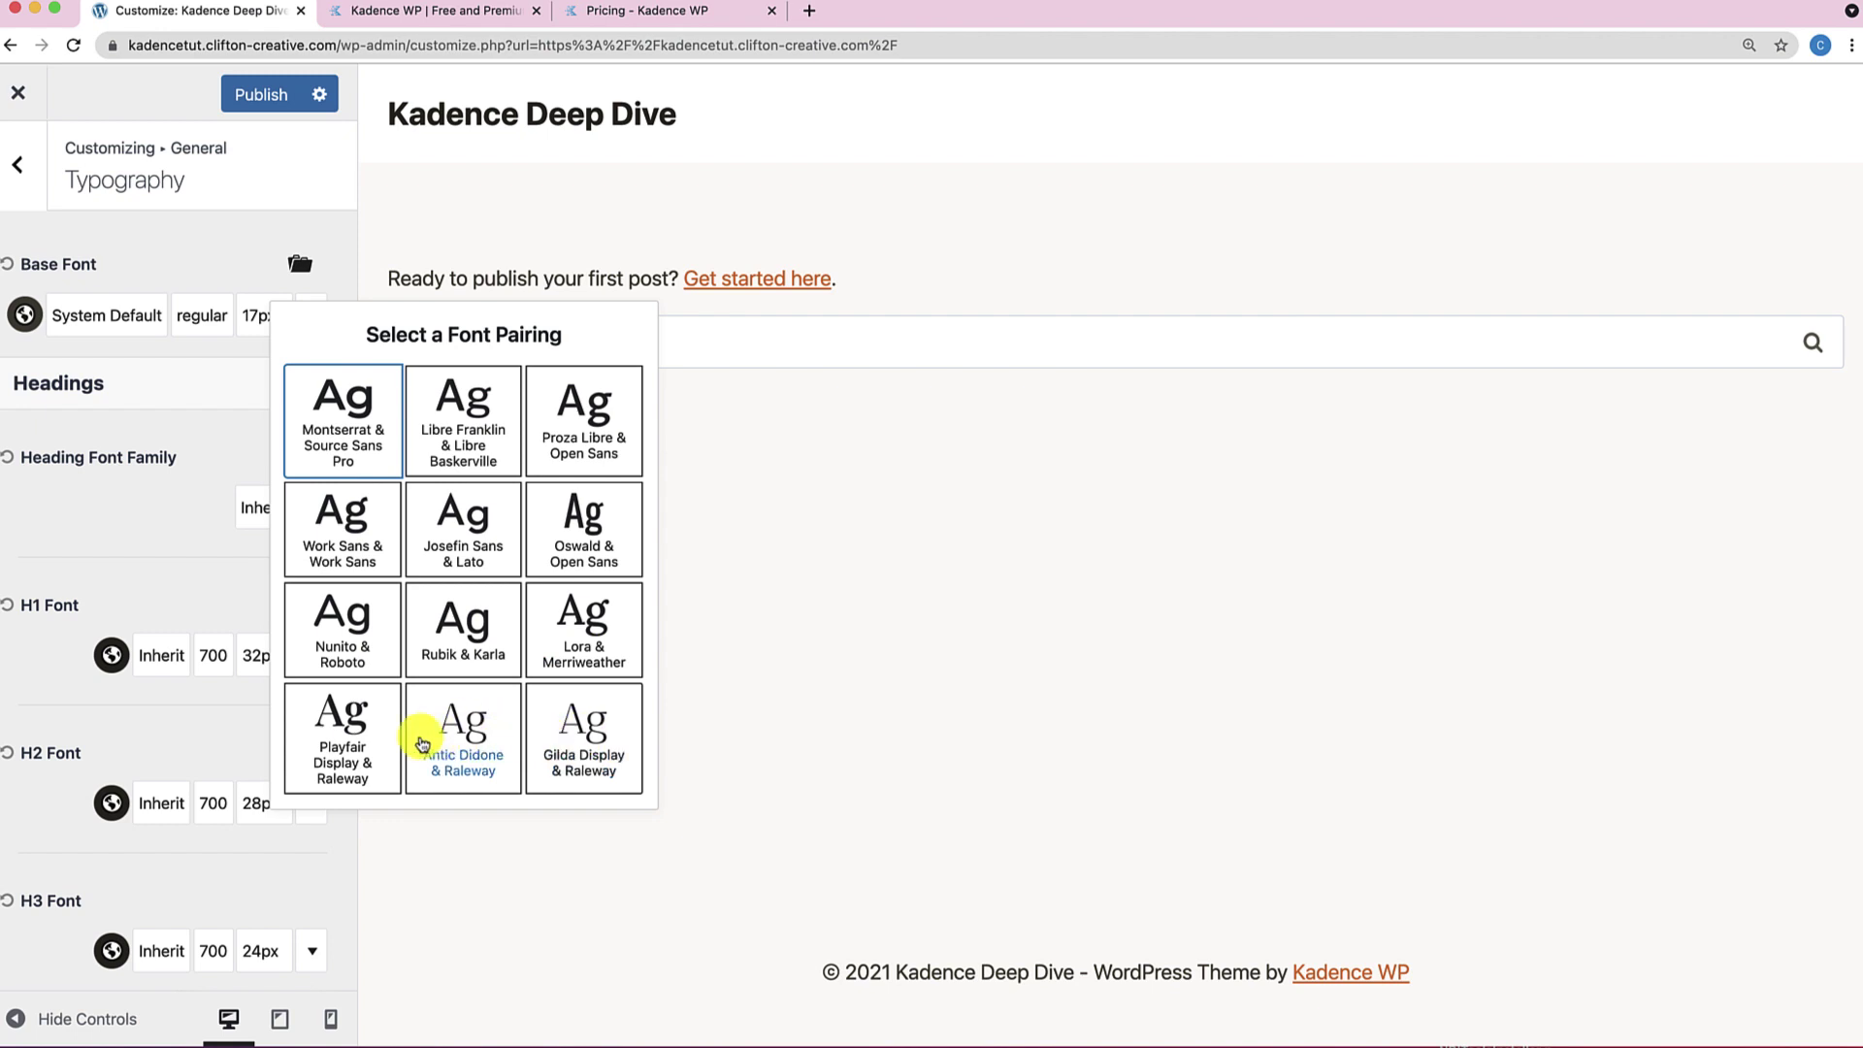
pyautogui.click(376, 748)
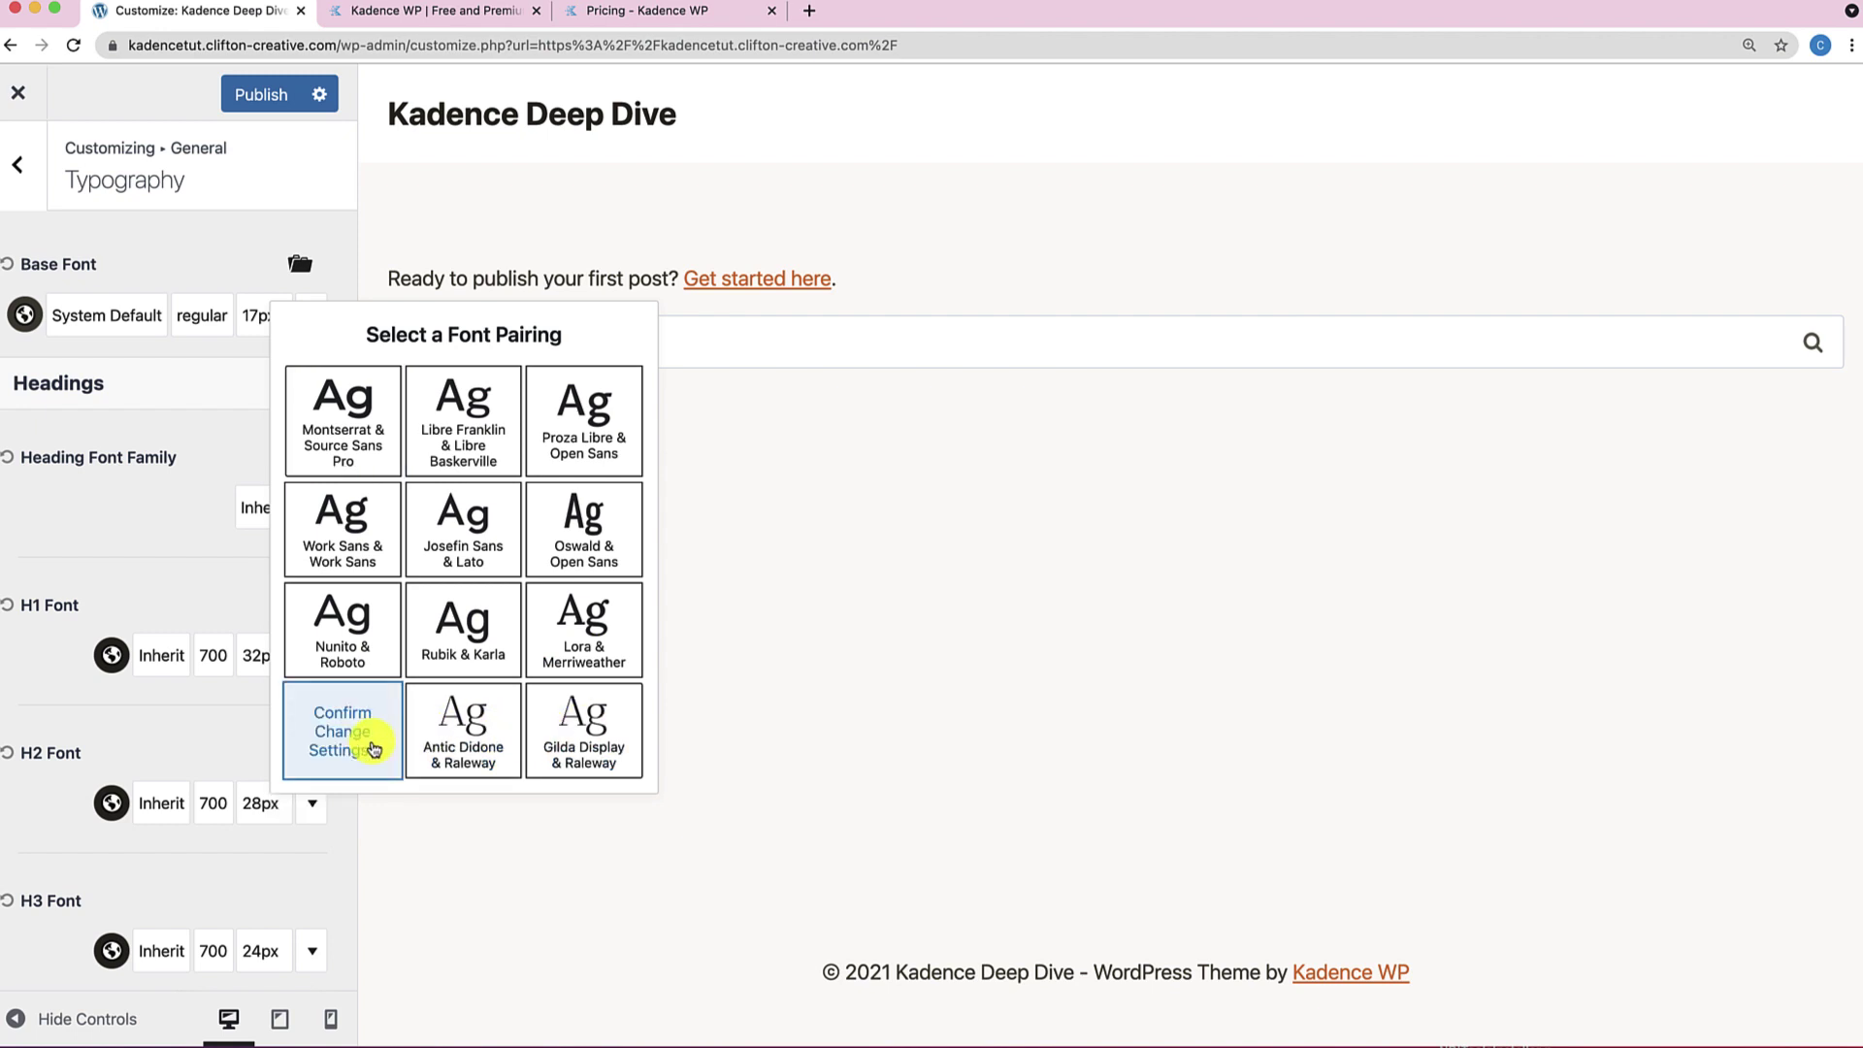
pyautogui.click(373, 748)
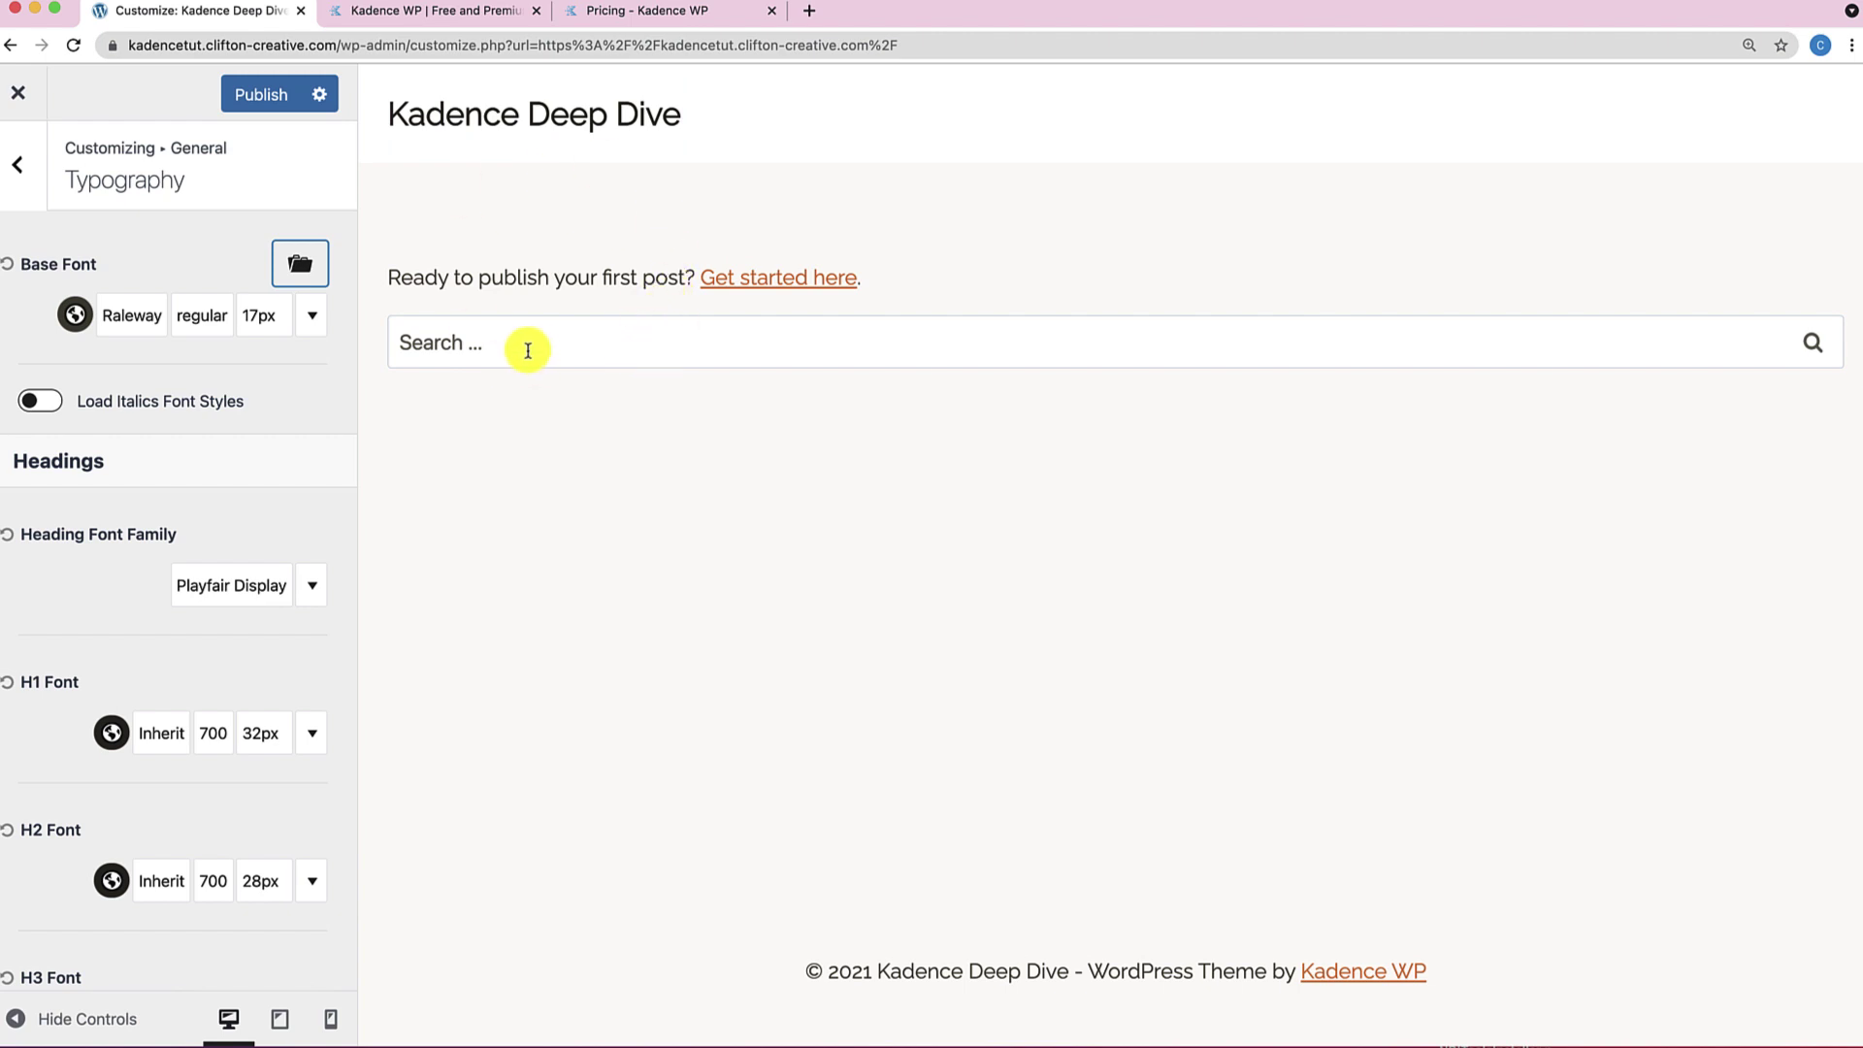
# Try Playfair Display as the Base Font.
pyautogui.click(143, 322)
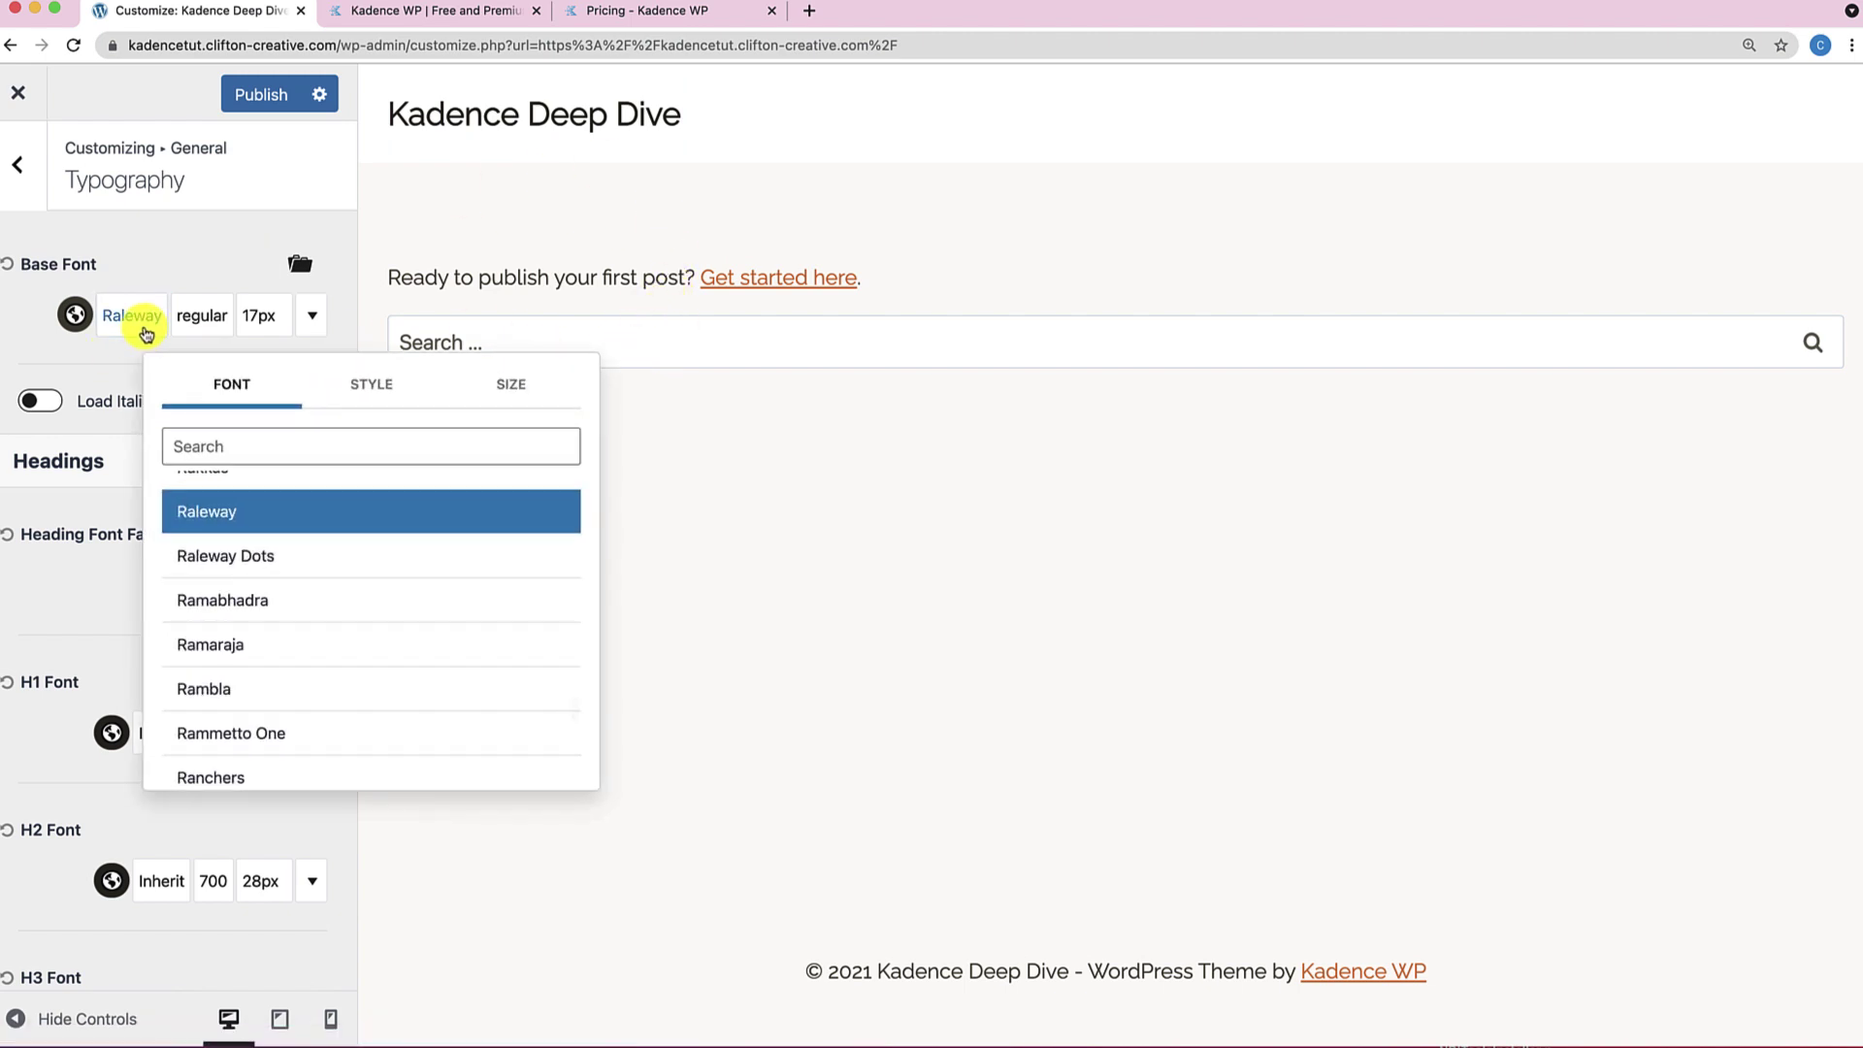
pyautogui.click(262, 445)
pyautogui.write('p')
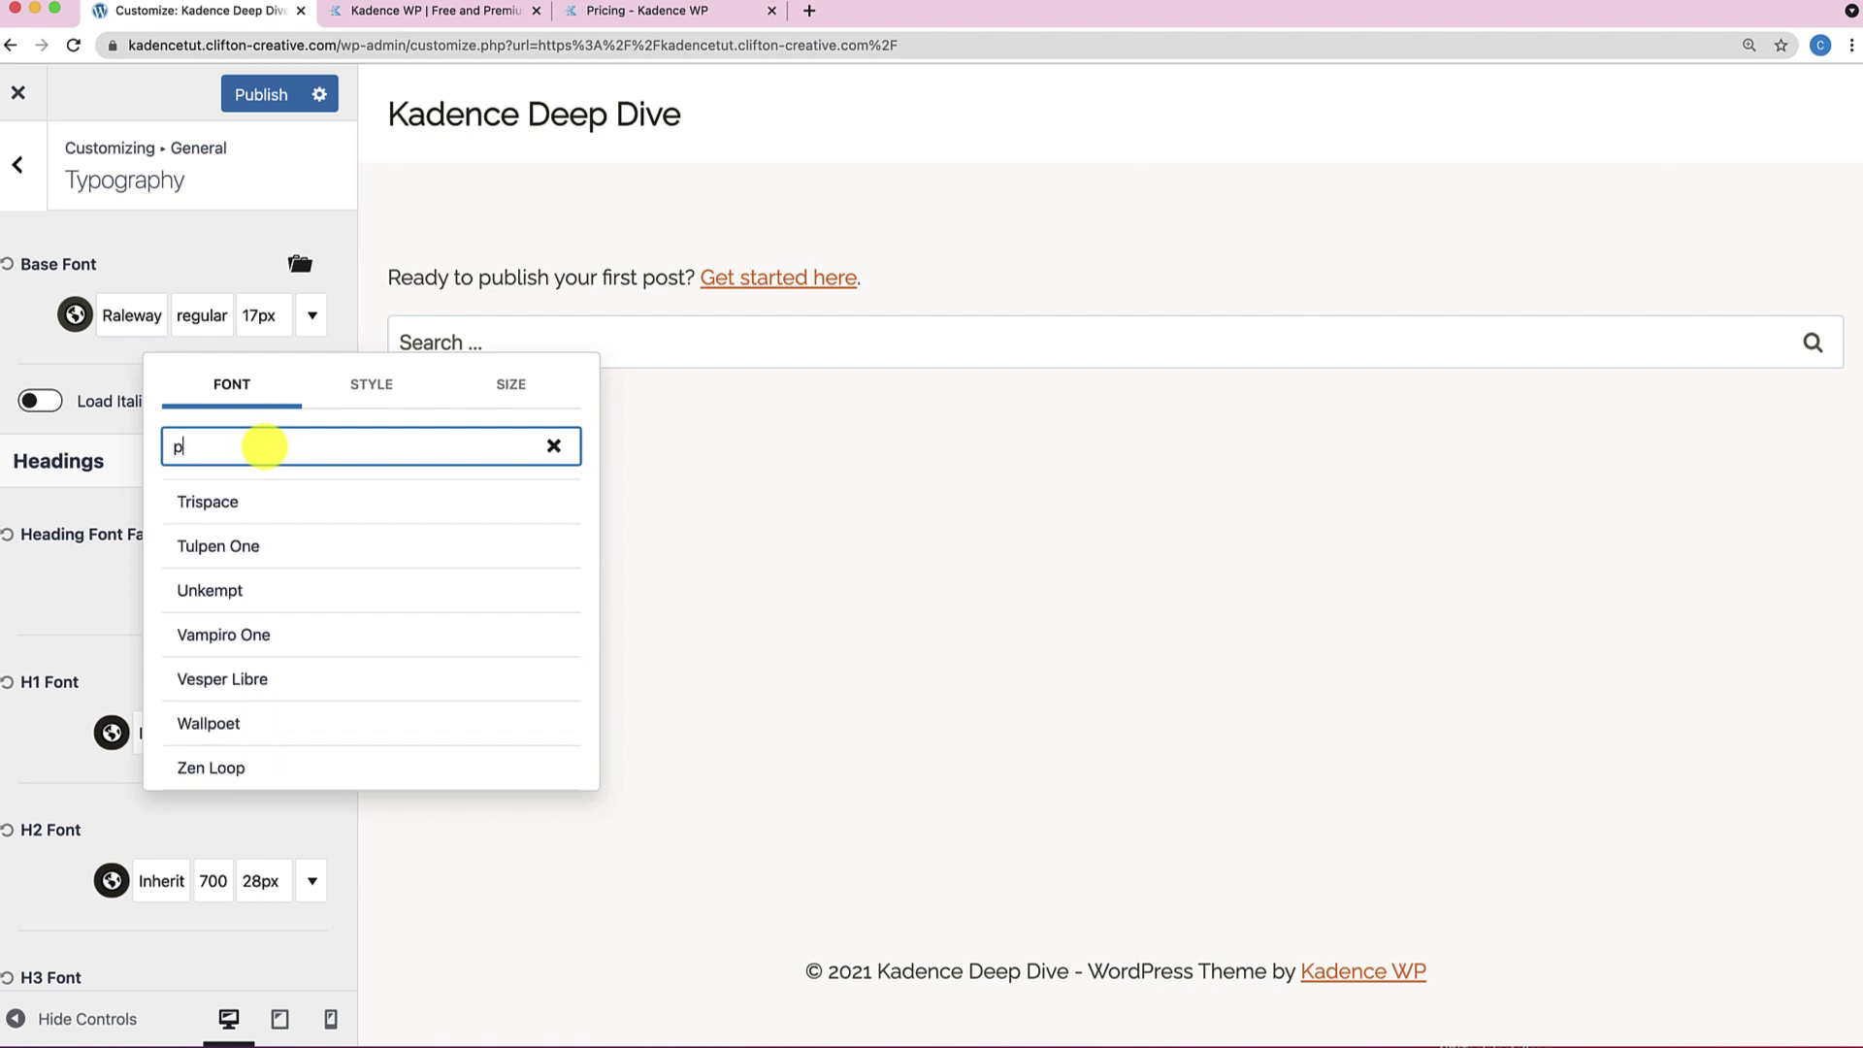
pyautogui.write('lasyf')
pyautogui.press('BackSpace')
pyautogui.press('BackSpace')
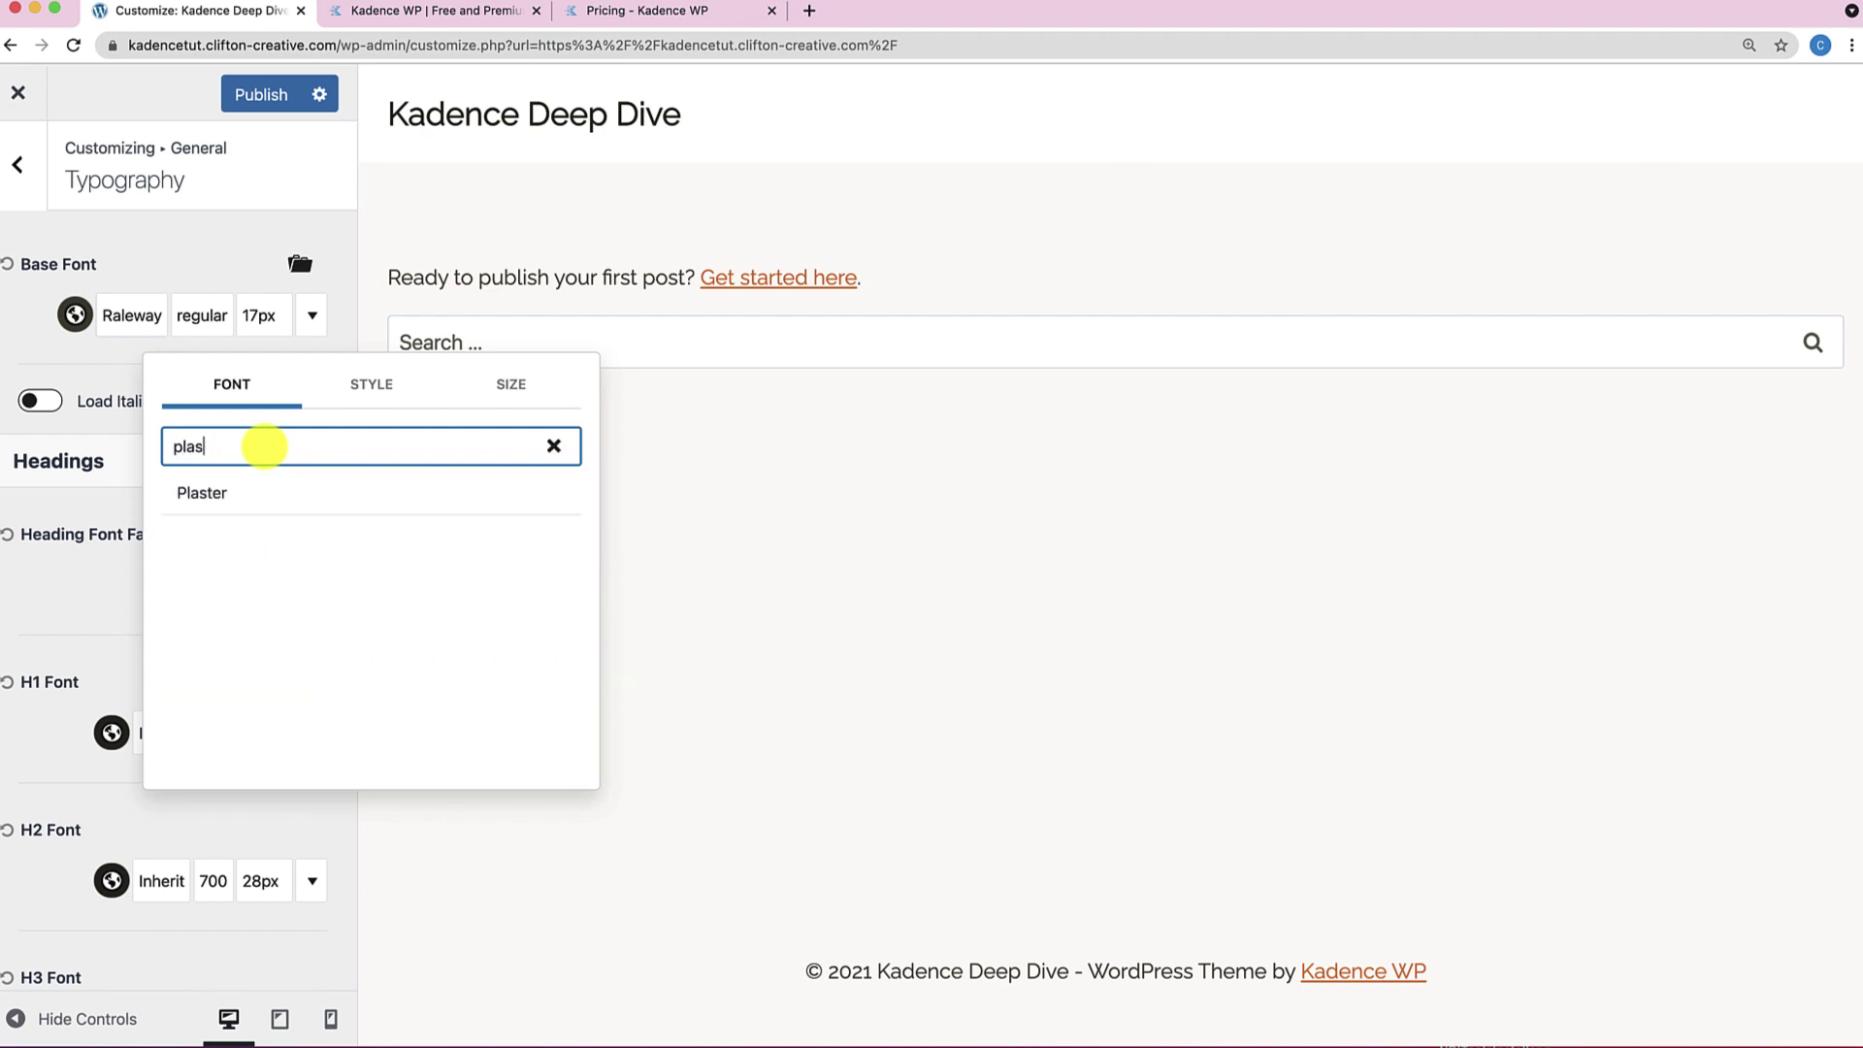
pyautogui.write('fai')
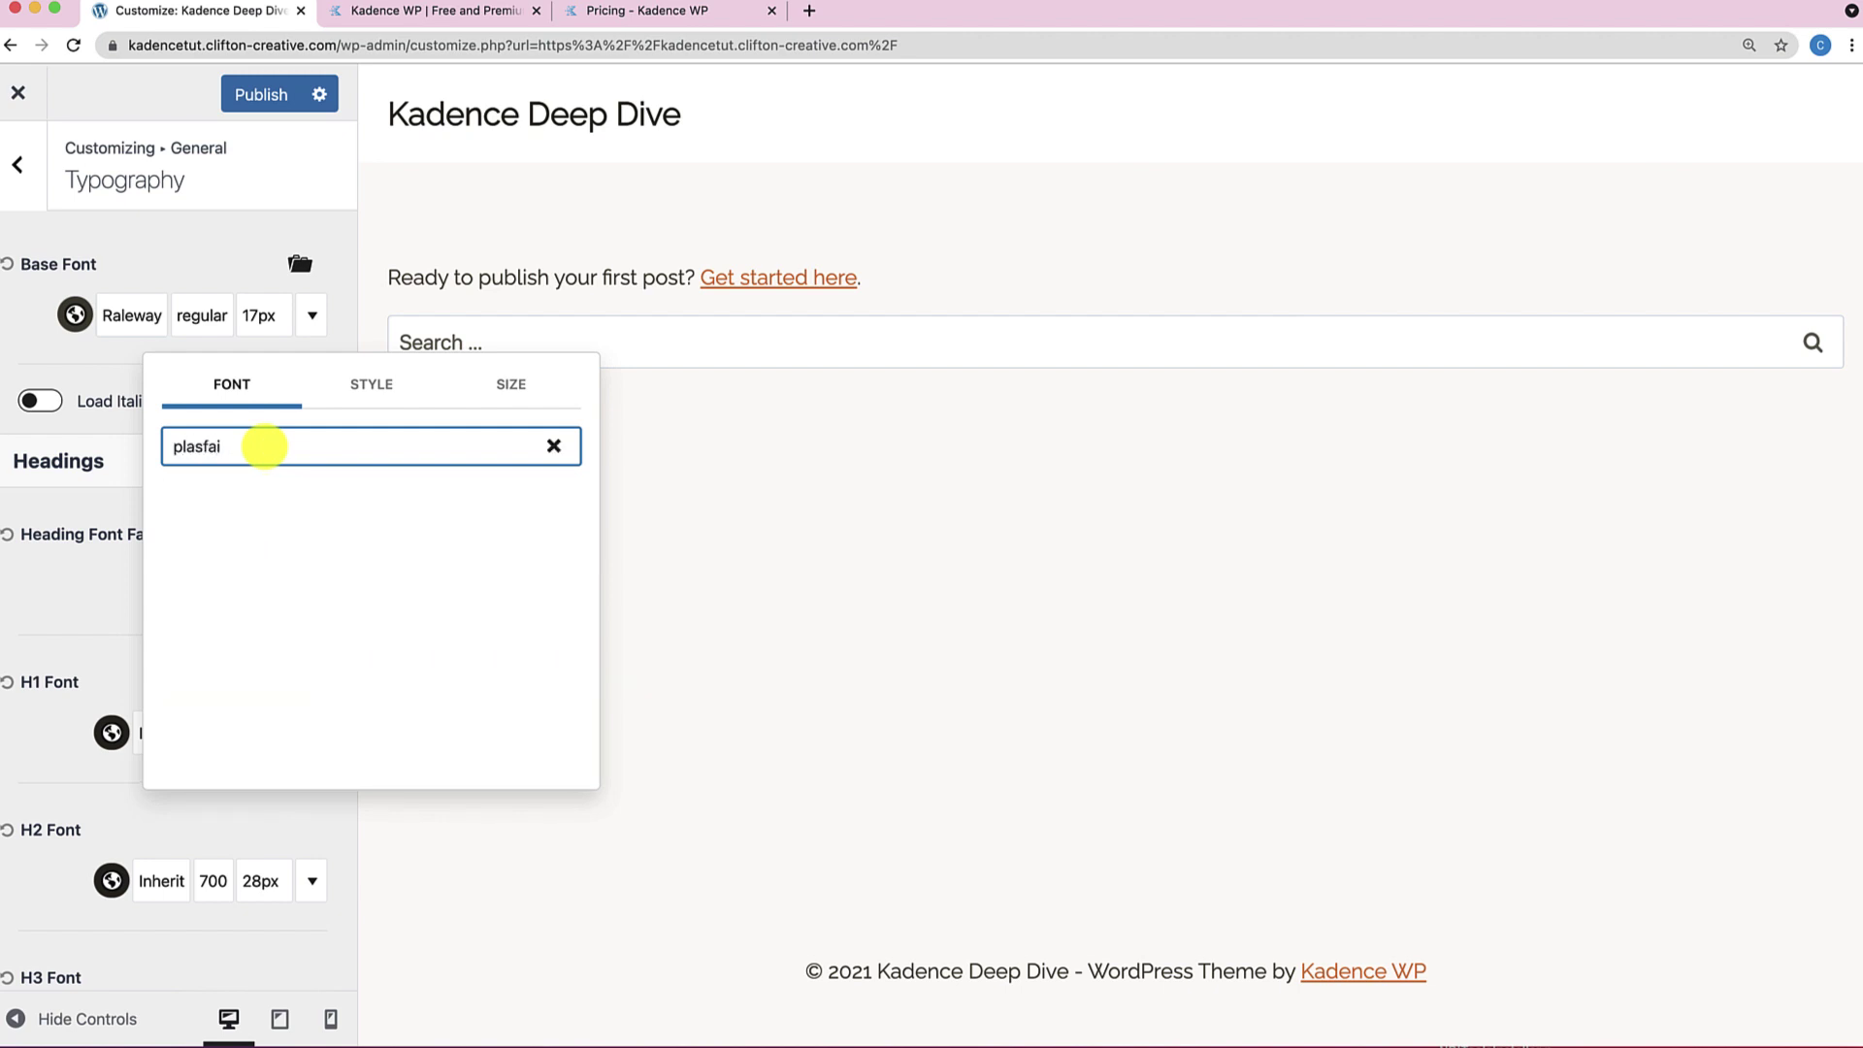
pyautogui.press('BackSpace')
pyautogui.press('BackSpace')
pyautogui.press('BackSpace')
pyautogui.press('BackSpace')
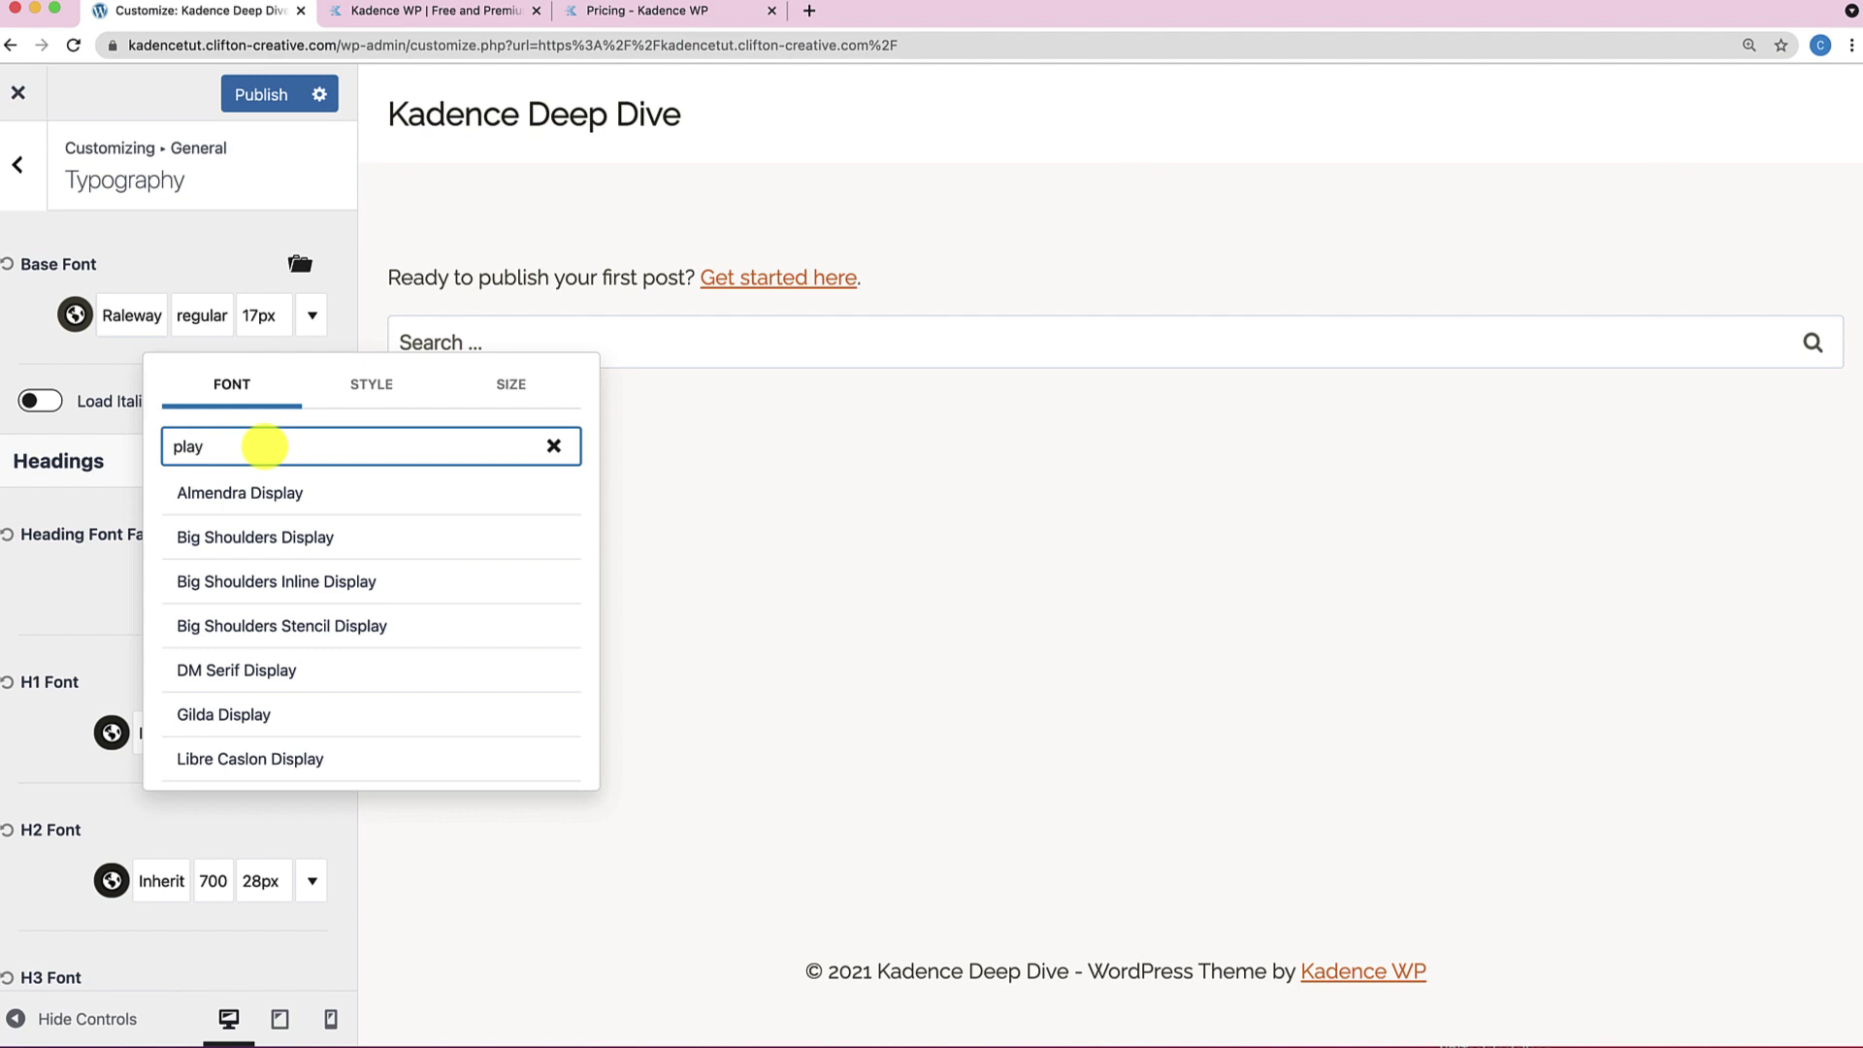
pyautogui.write('yfa')
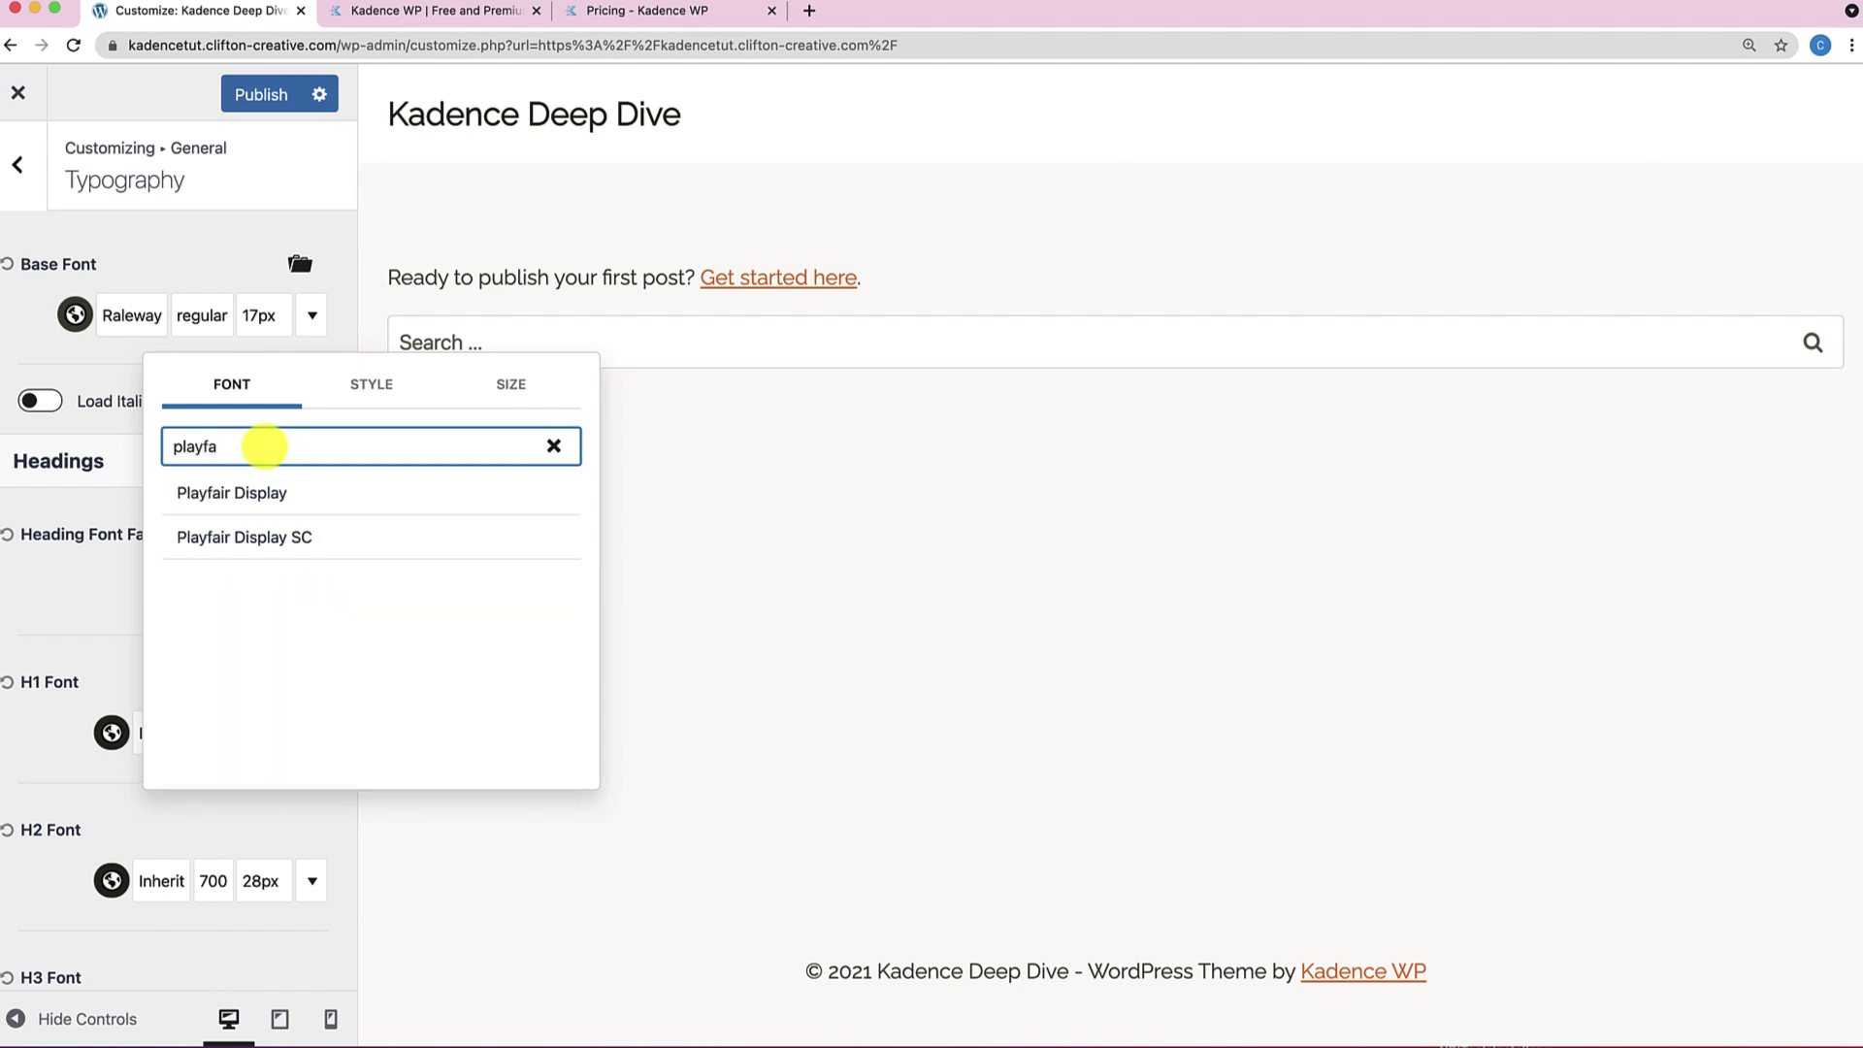
pyautogui.click(206, 495)
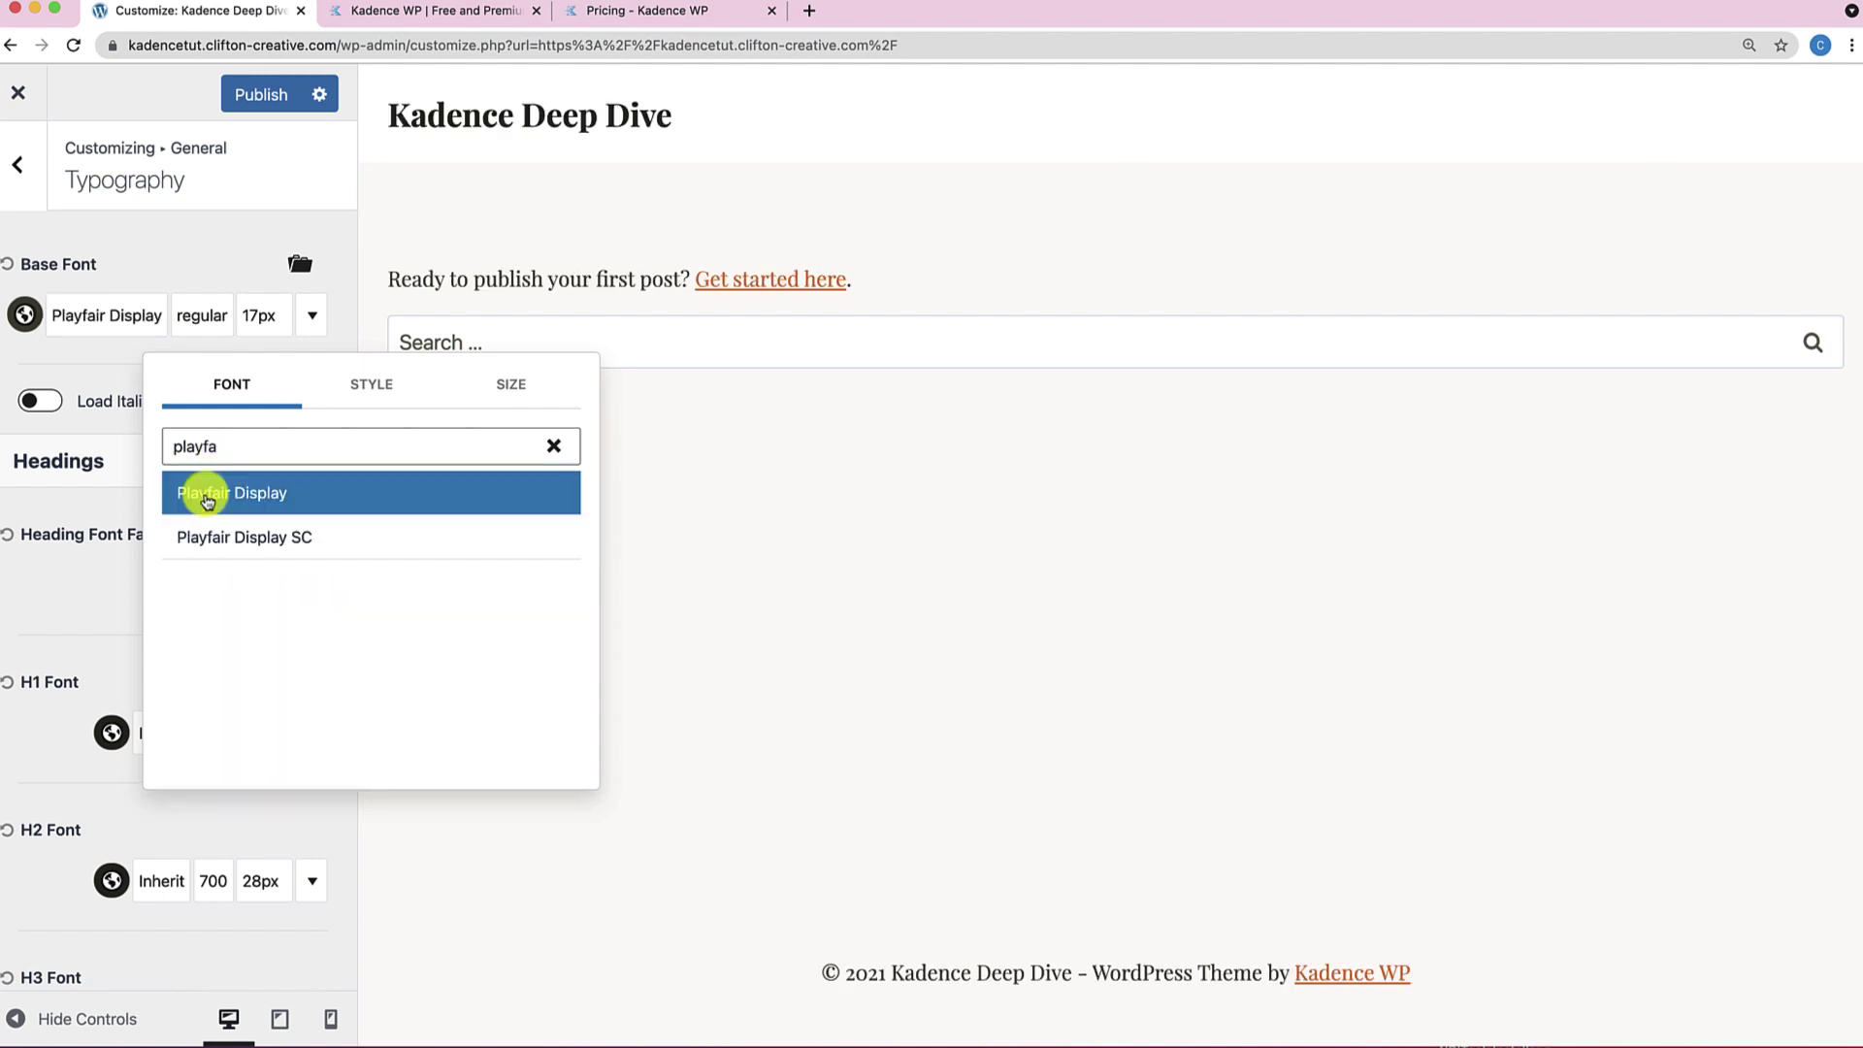
pyautogui.click(124, 367)
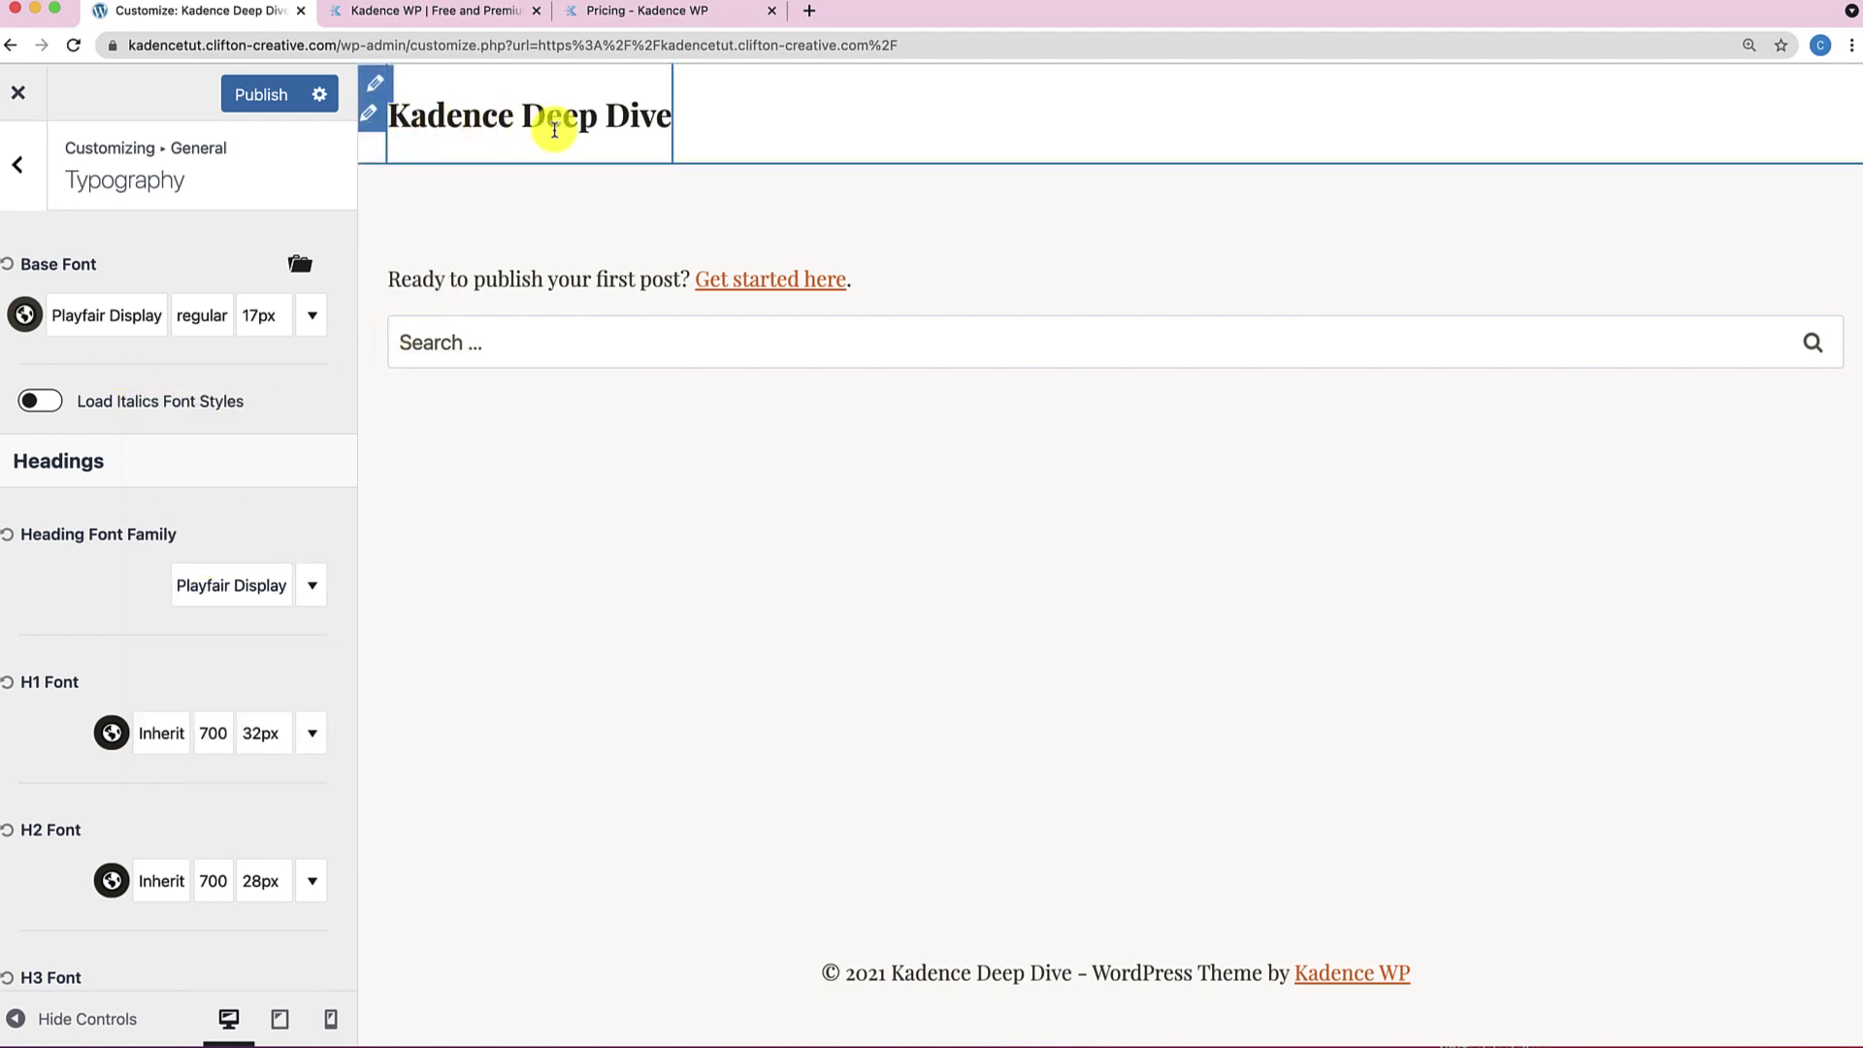
# Reset the Base Font to its defaults, and review the General Scroll To Top settings.
pyautogui.click(7, 264)
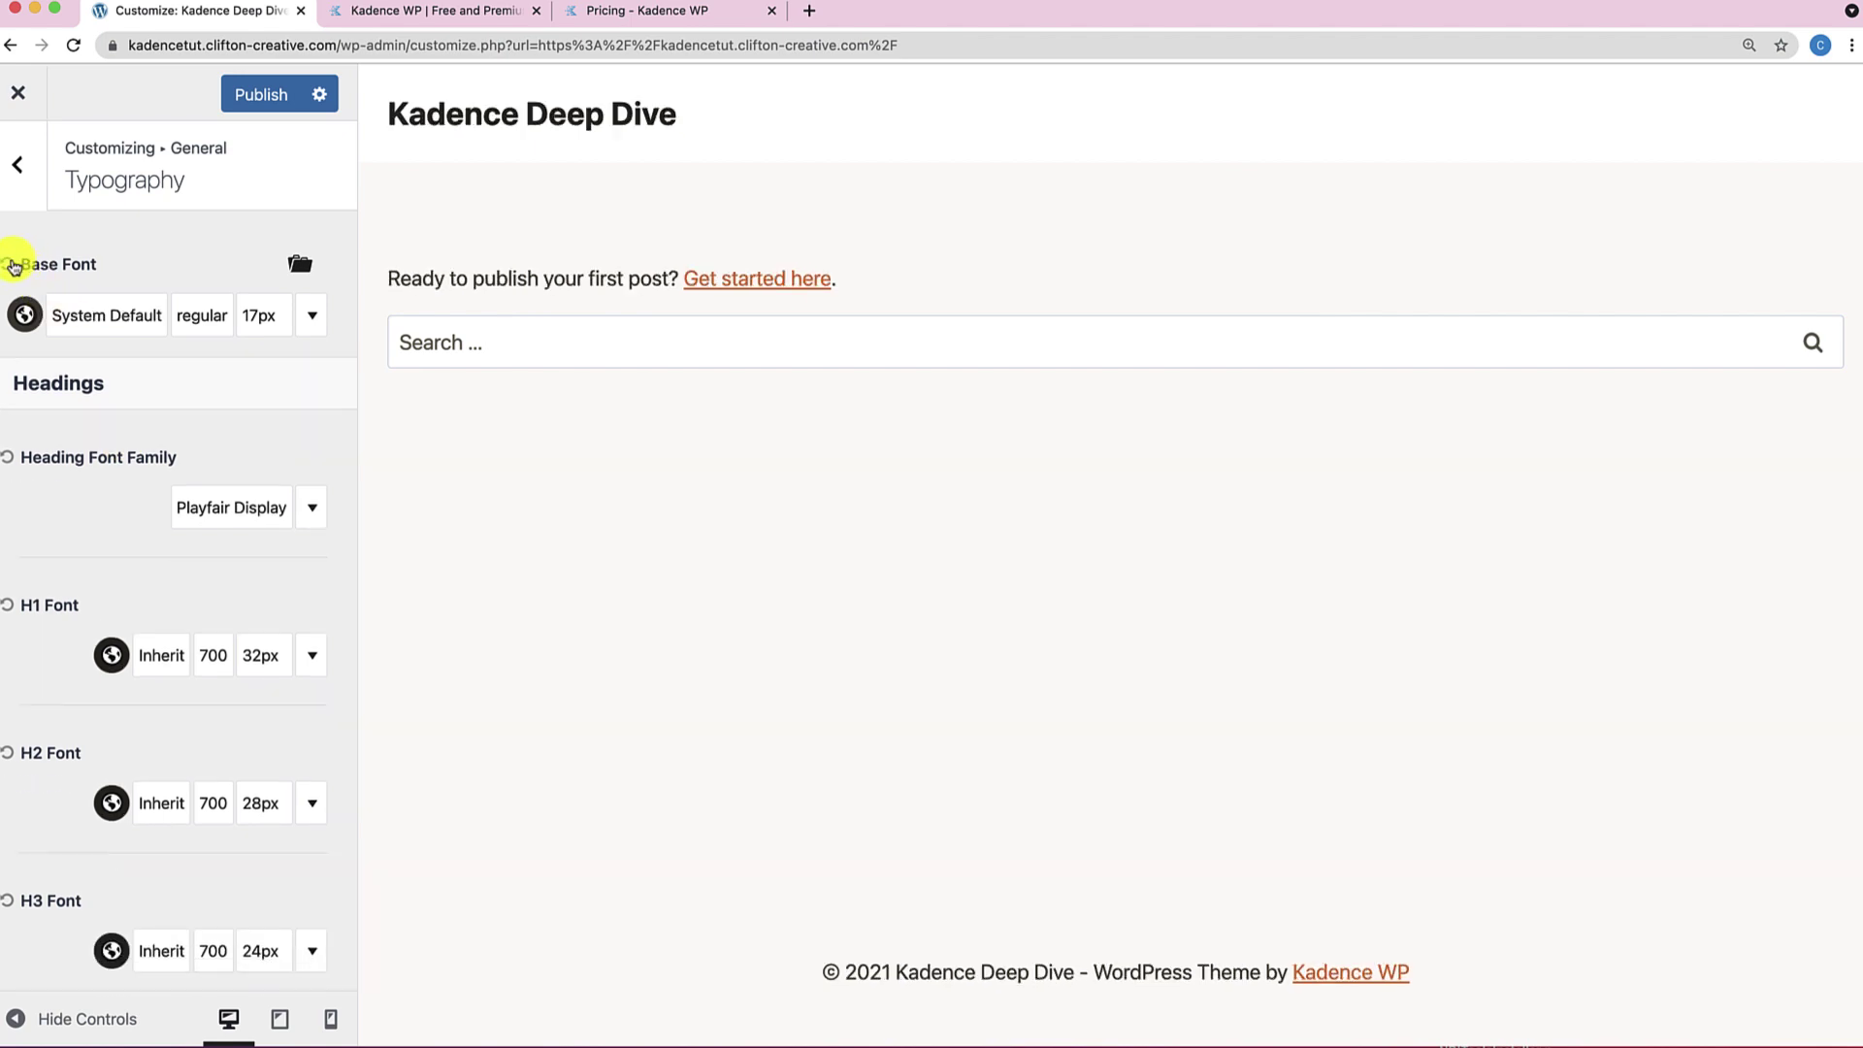
pyautogui.click(18, 166)
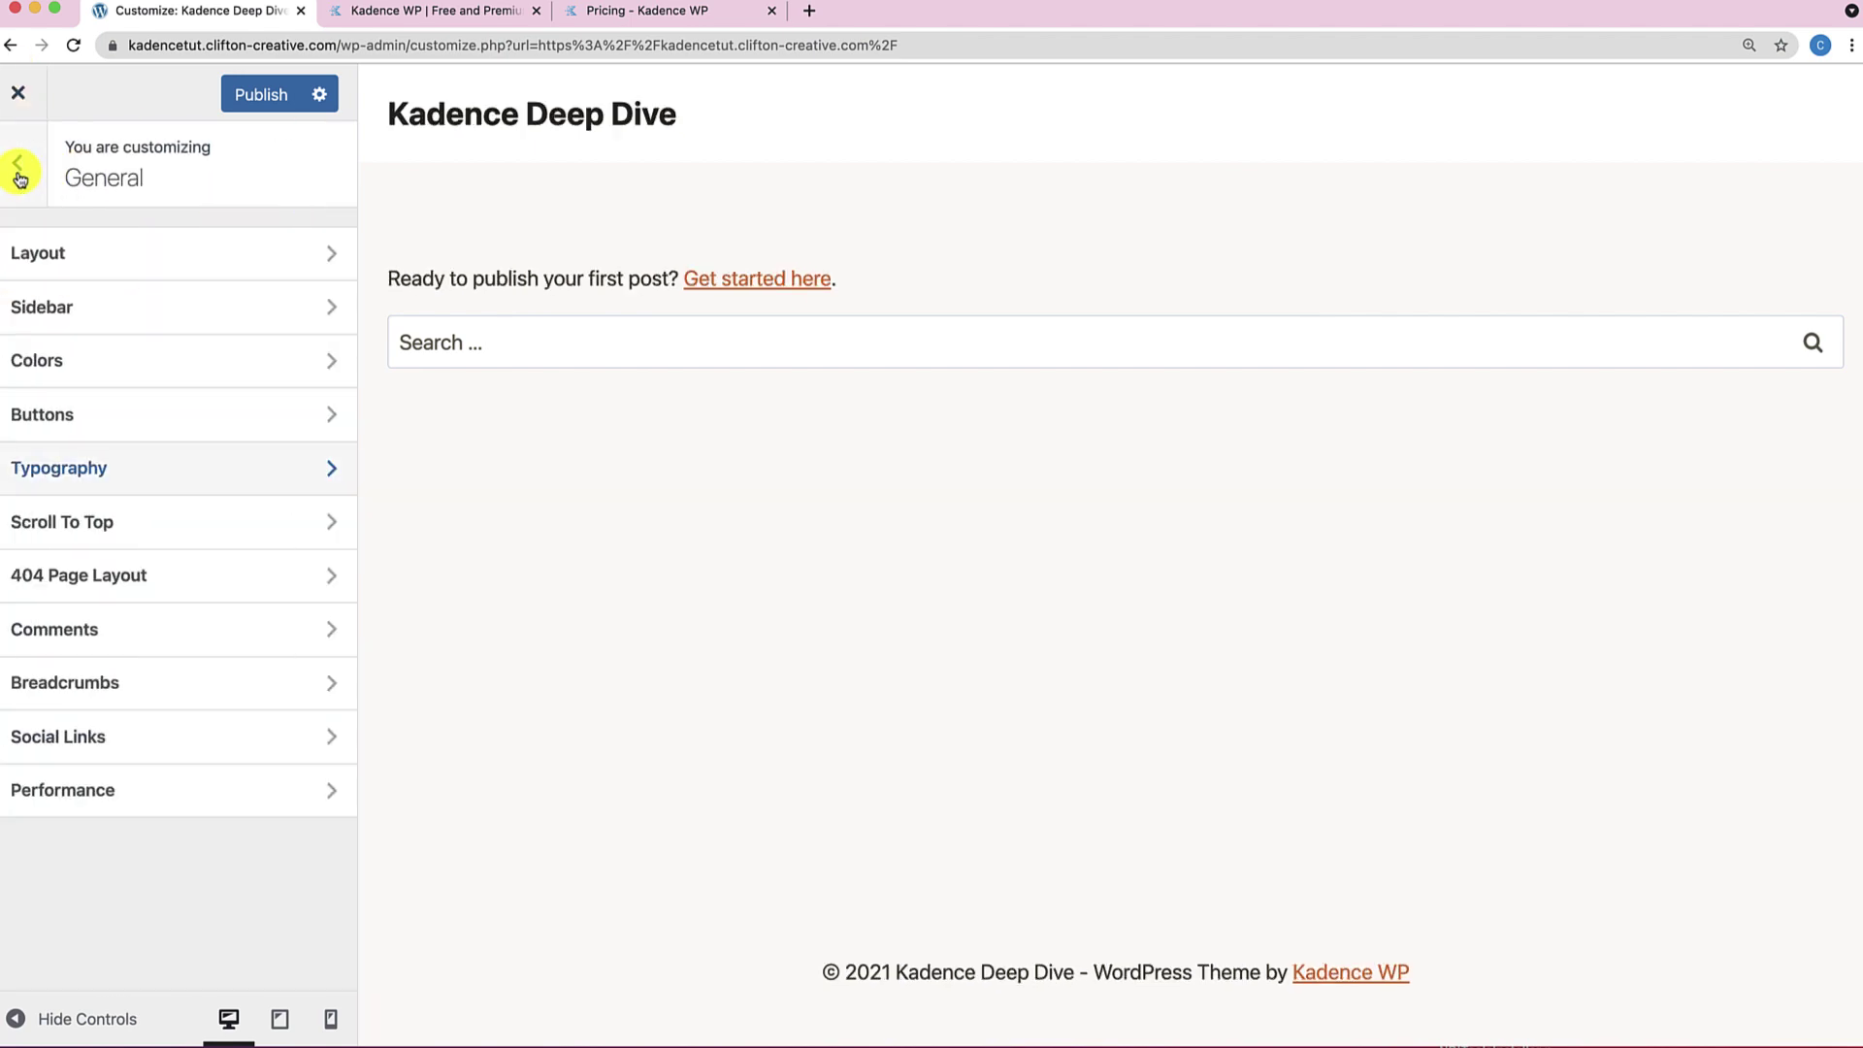
pyautogui.click(96, 521)
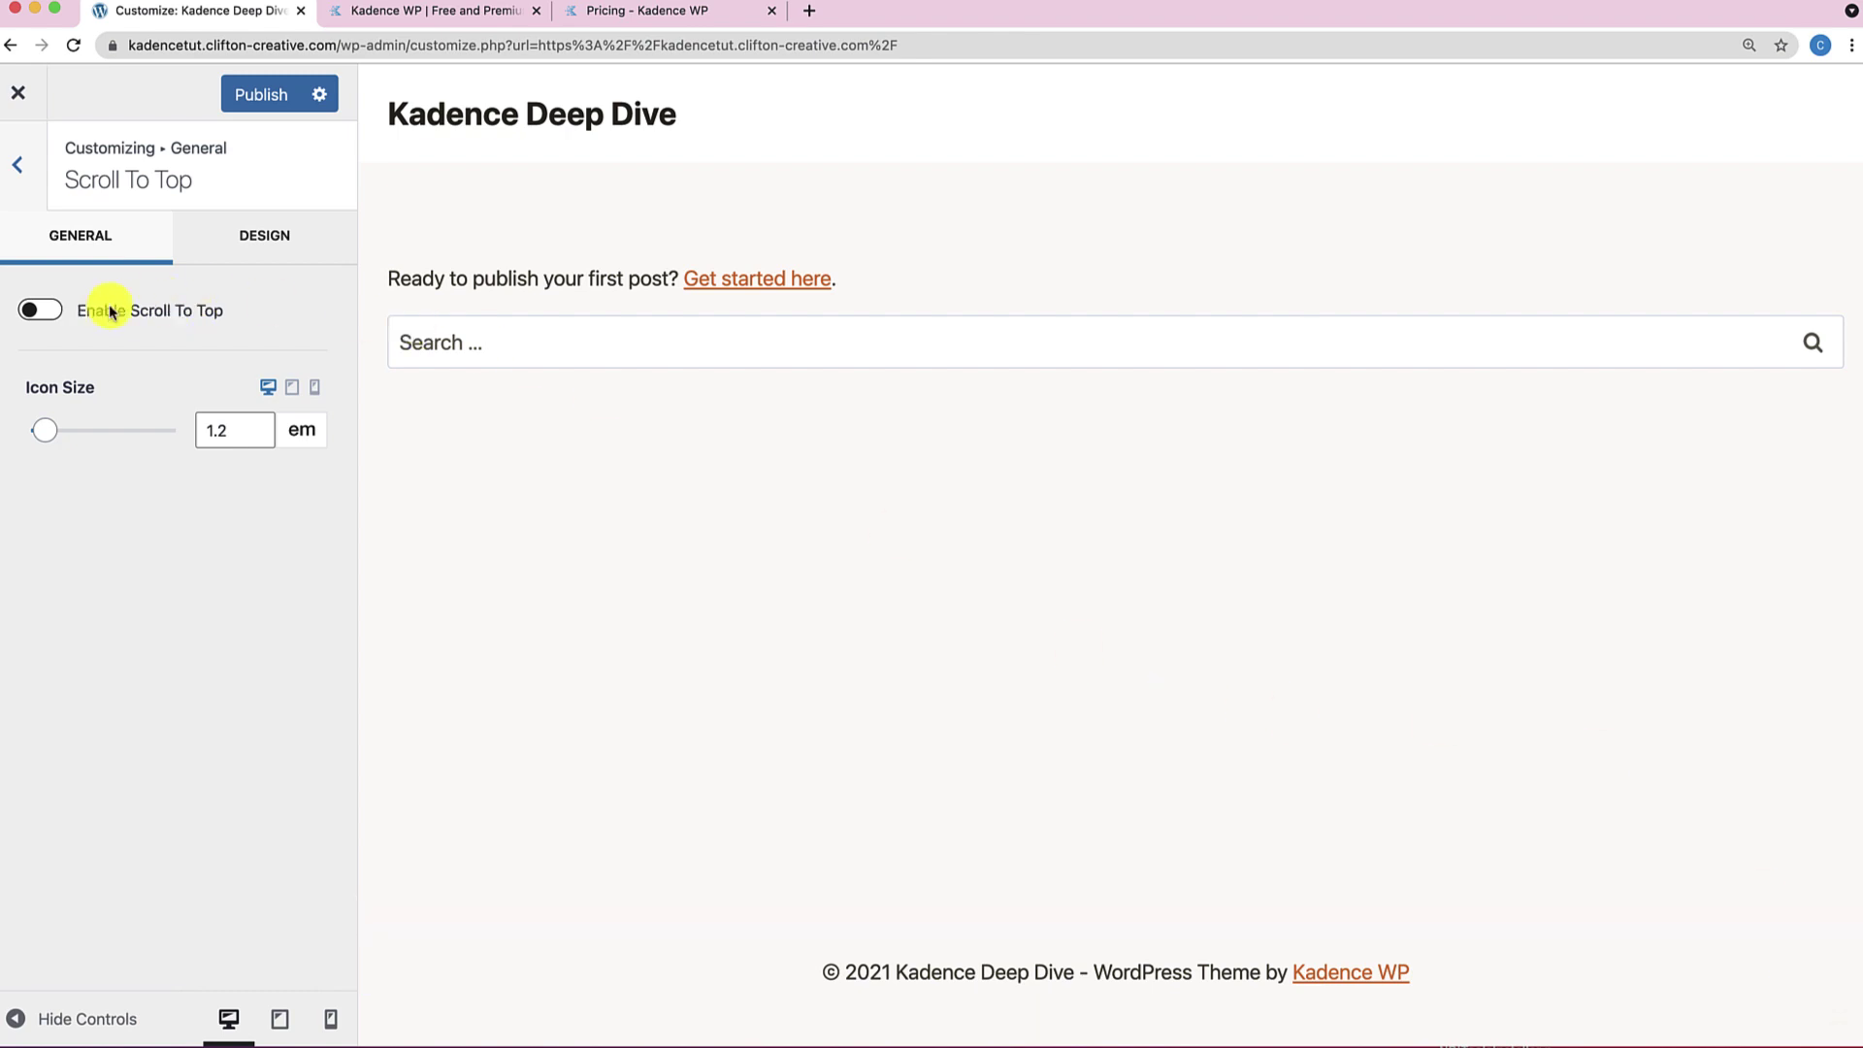
pyautogui.click(20, 175)
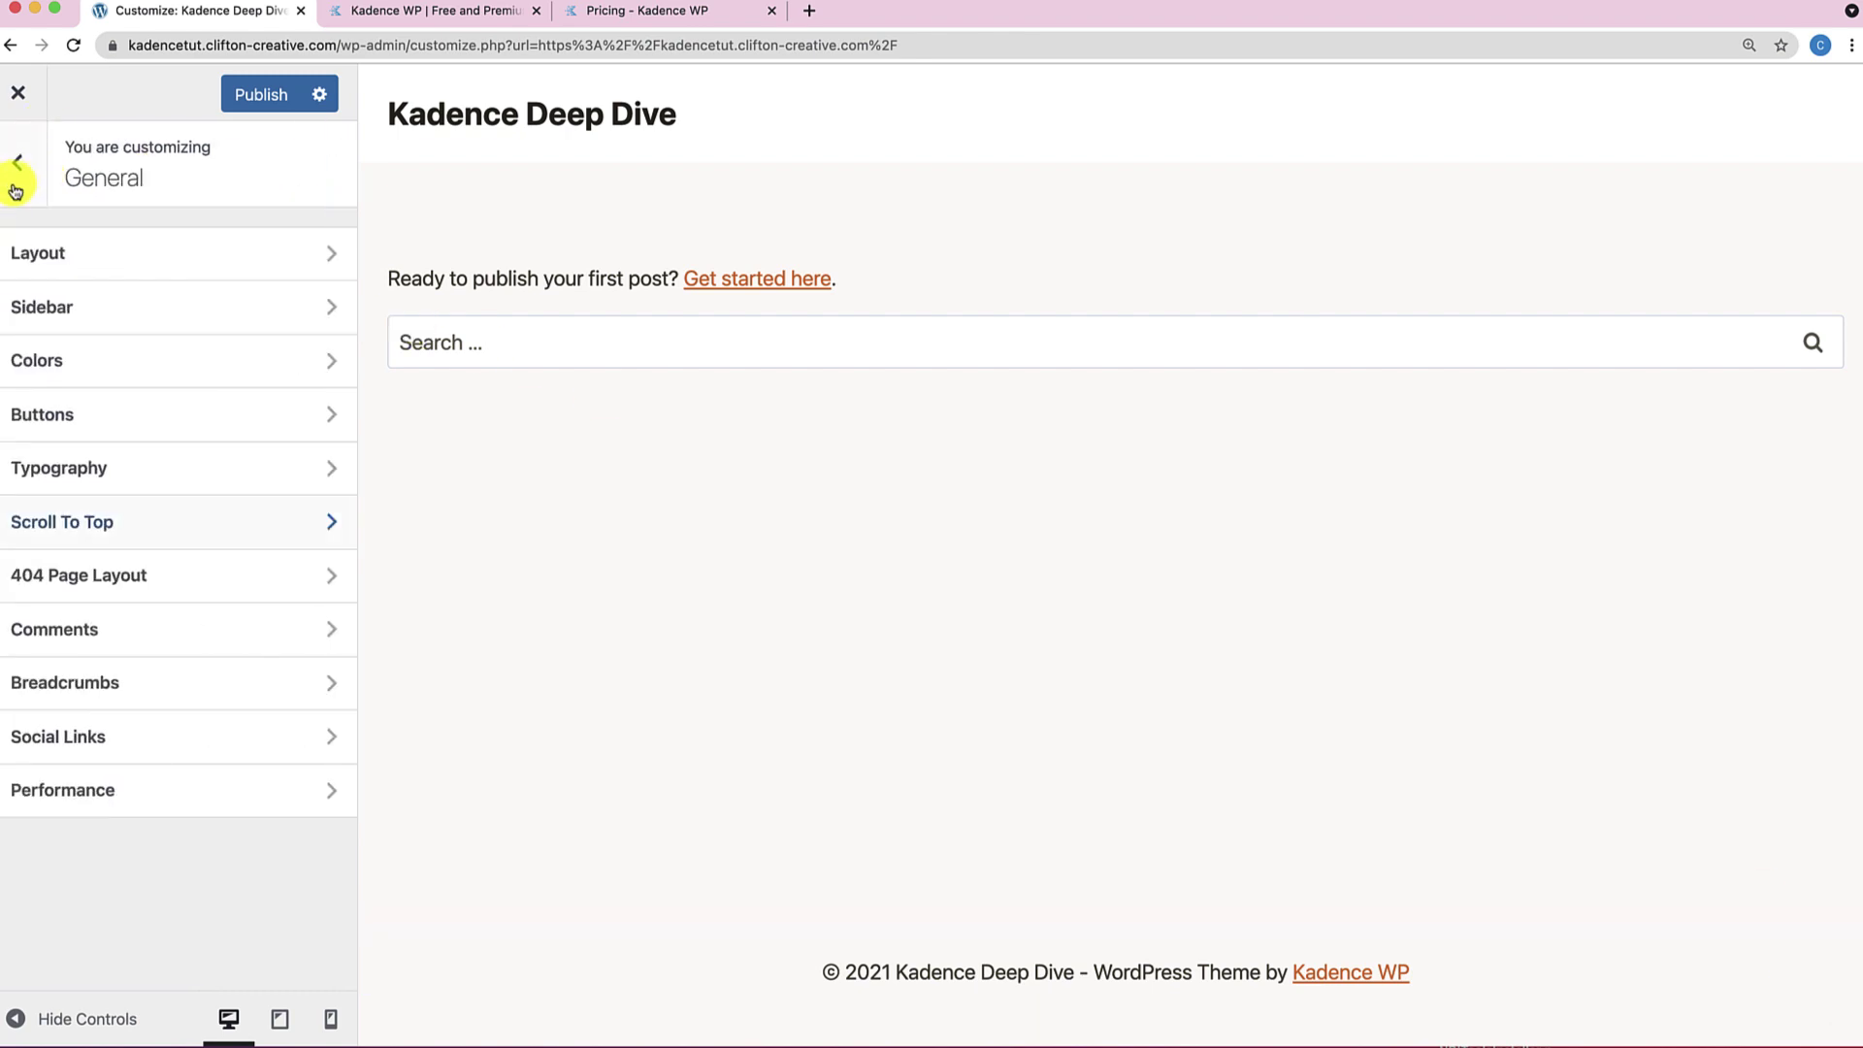
# Open the 404 Page Layout settings, try the Narrow layout and switch back to Normal.
pyautogui.click(81, 584)
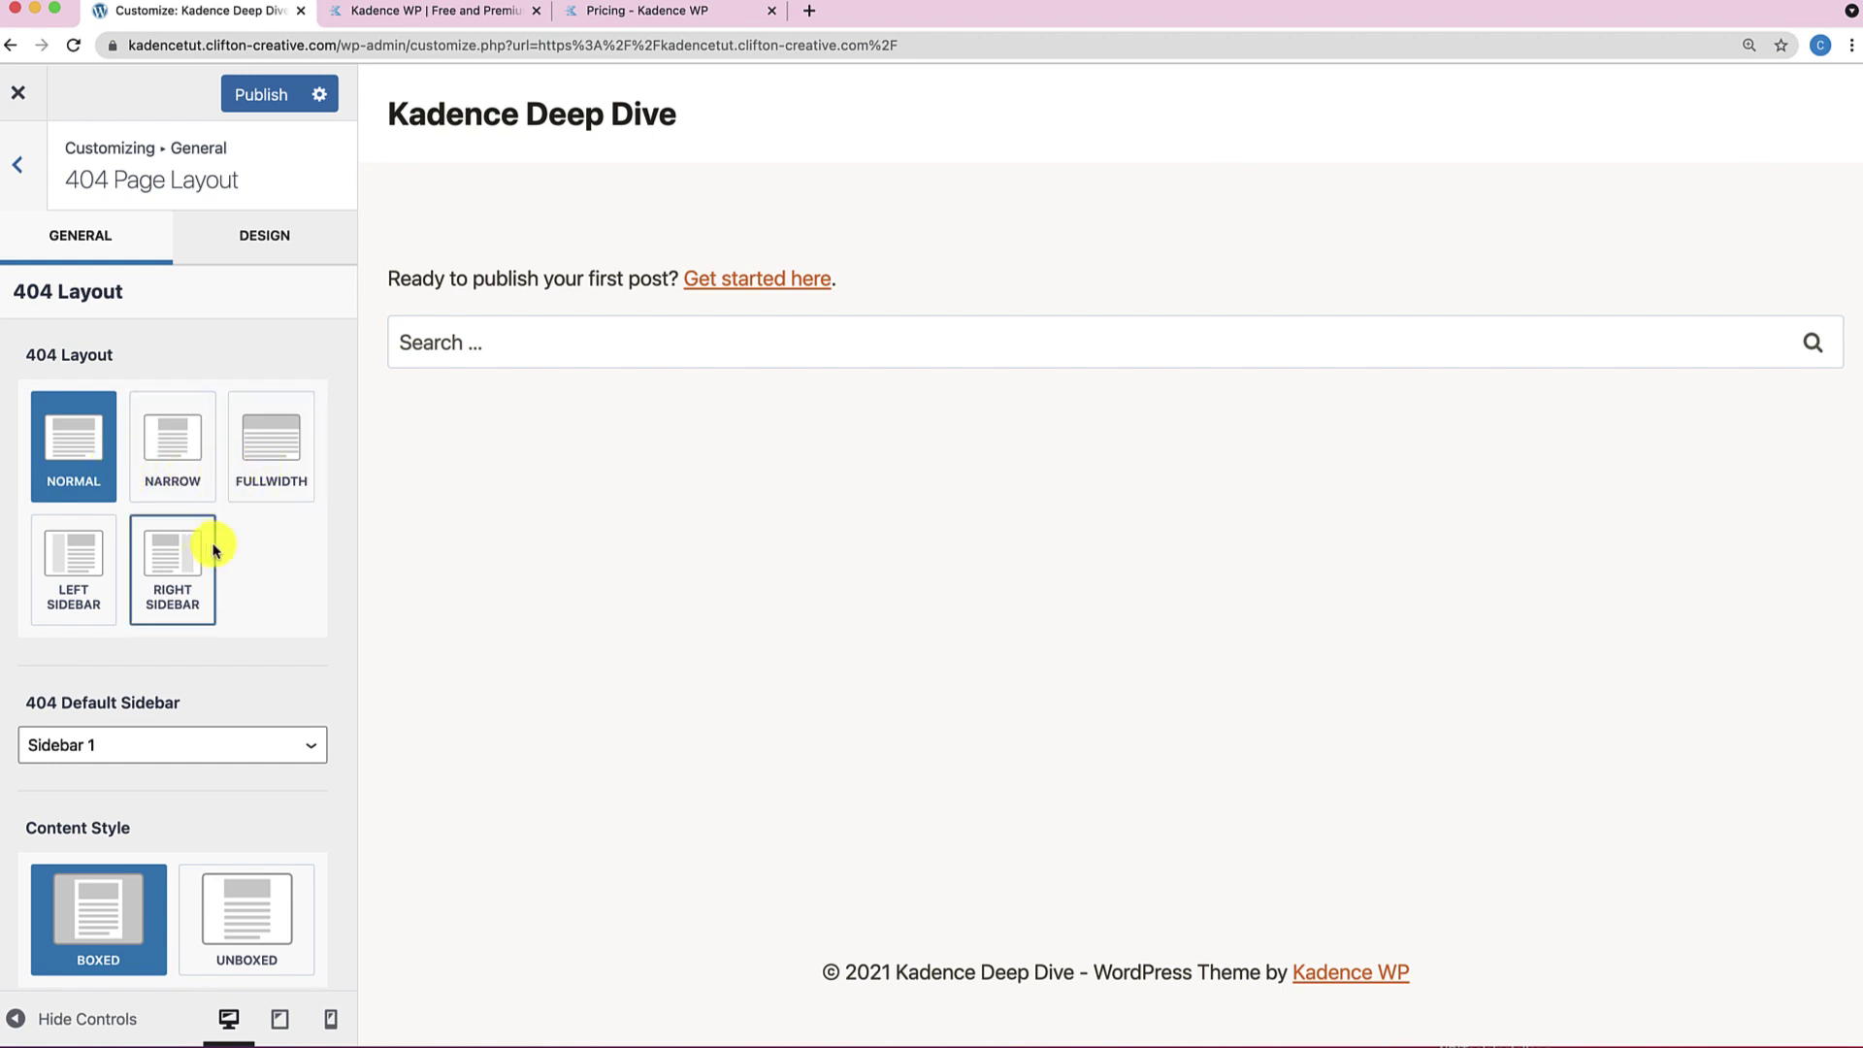
pyautogui.click(180, 491)
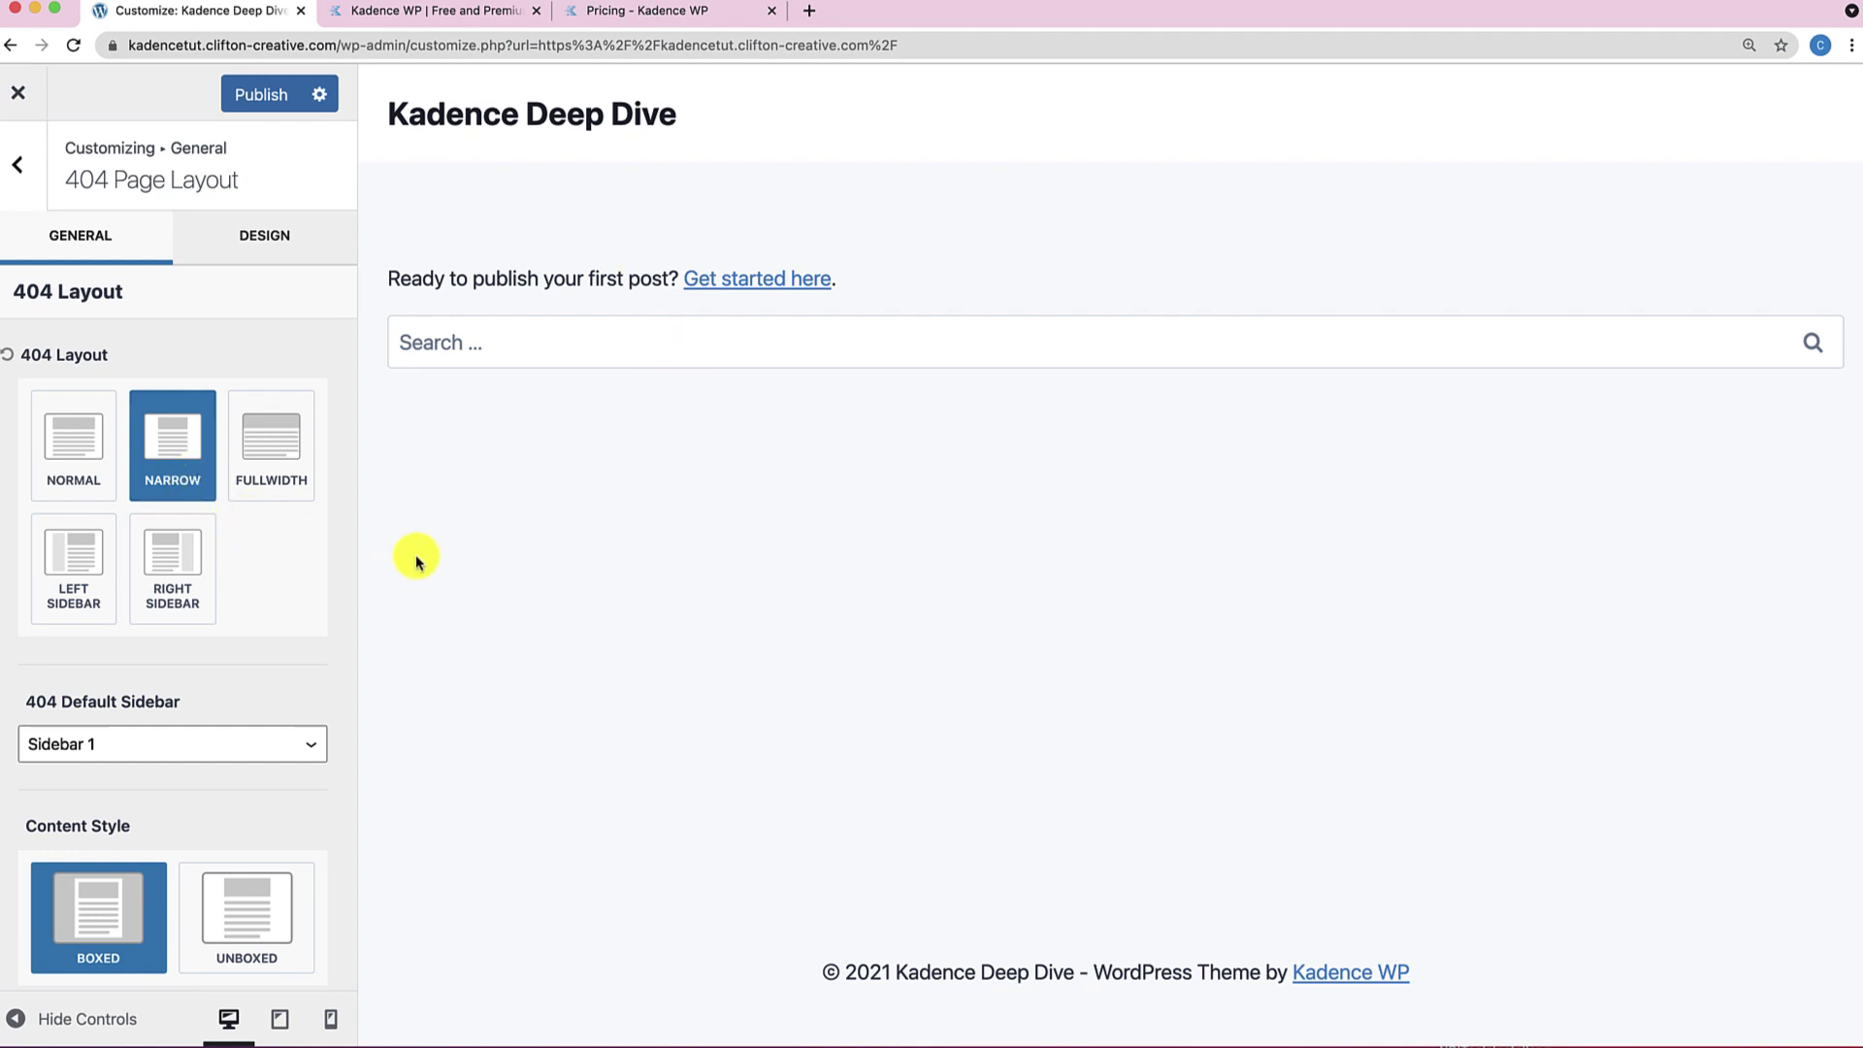
pyautogui.click(56, 503)
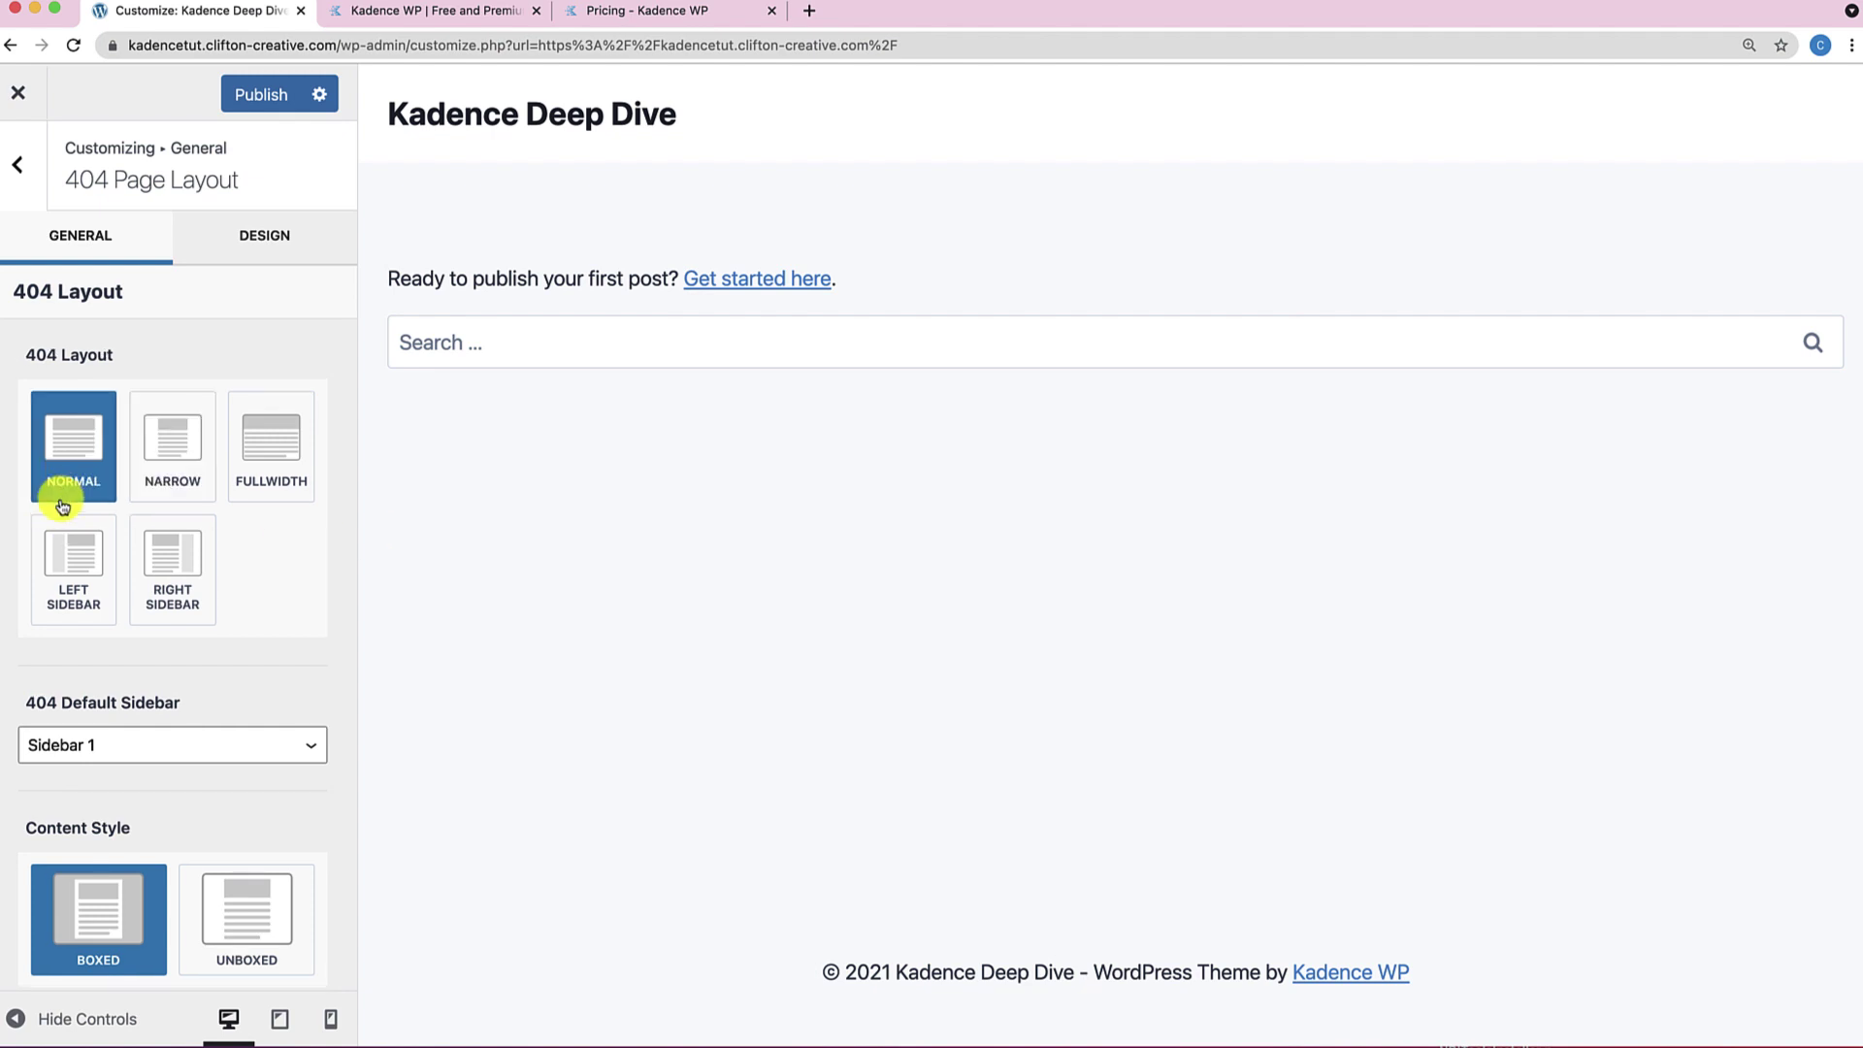
pyautogui.press('Escape')
# Review the General Comments and Breadcrumbs settings, including the available breadcrumb engines, keeping the Default engine.
pyautogui.click(88, 643)
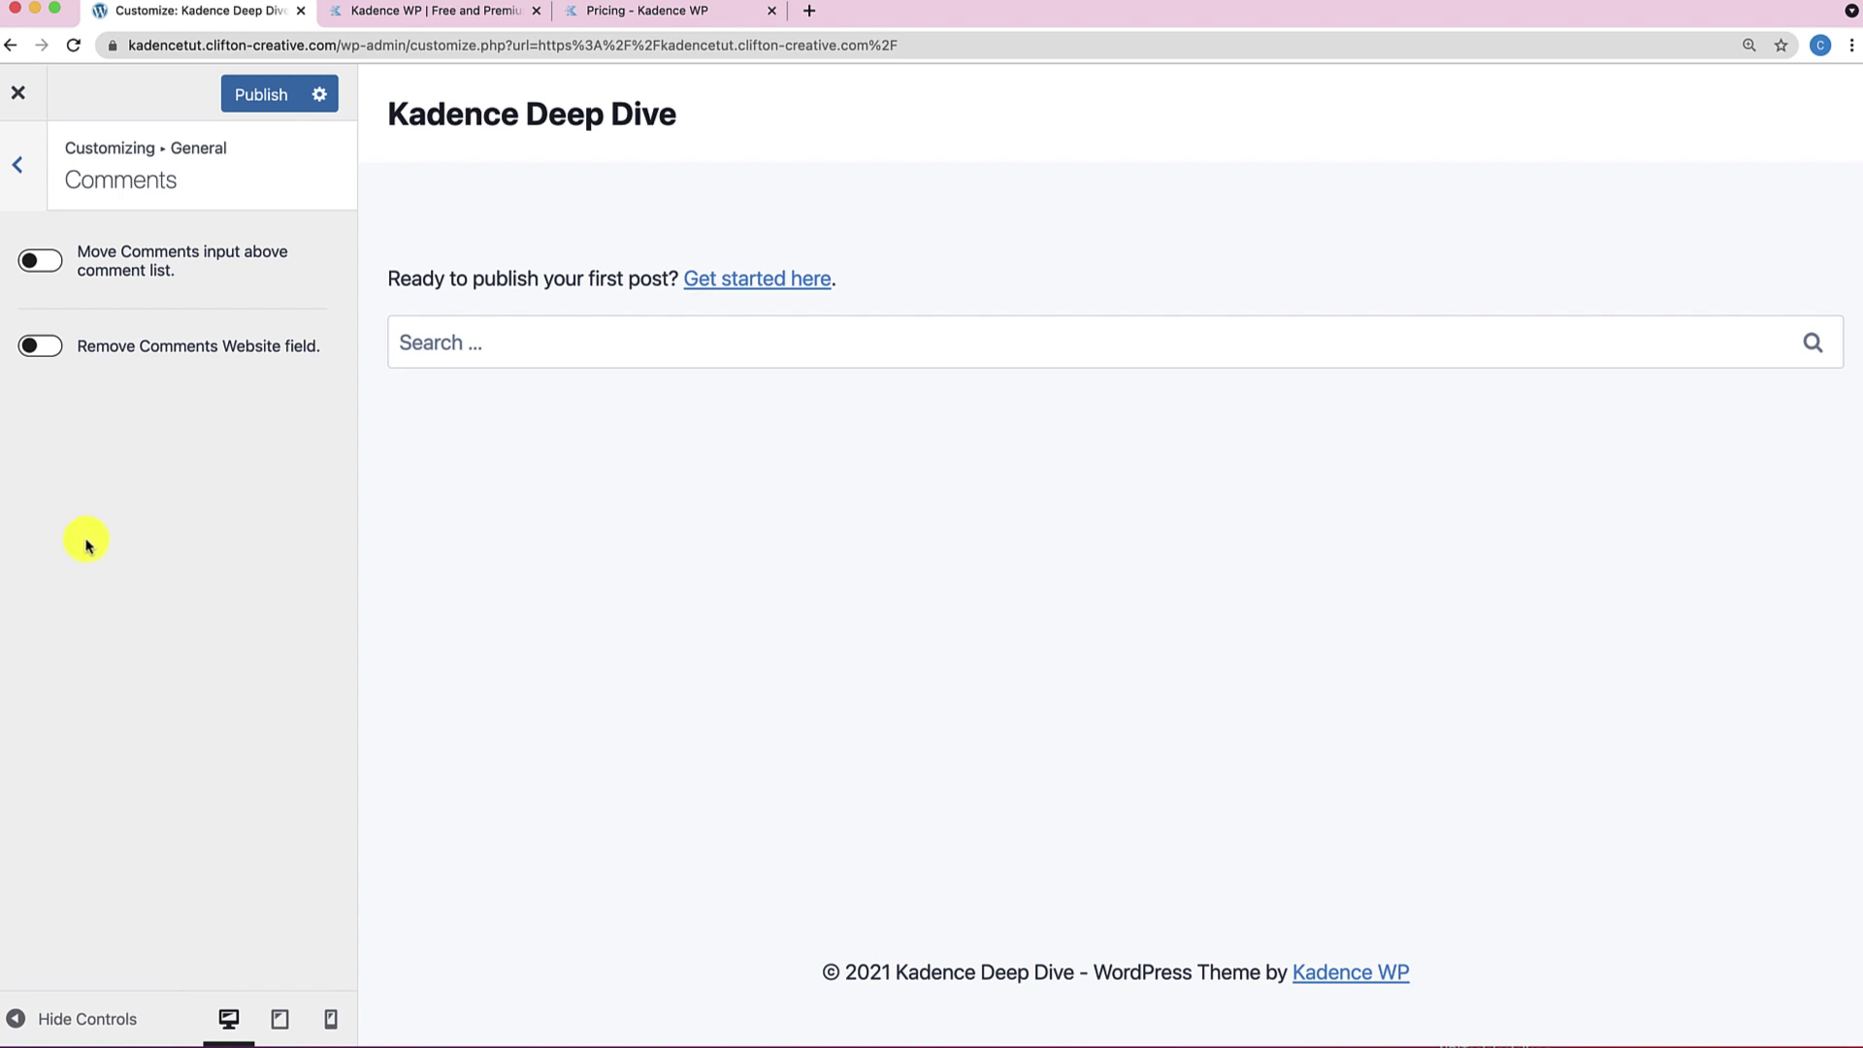
pyautogui.click(17, 165)
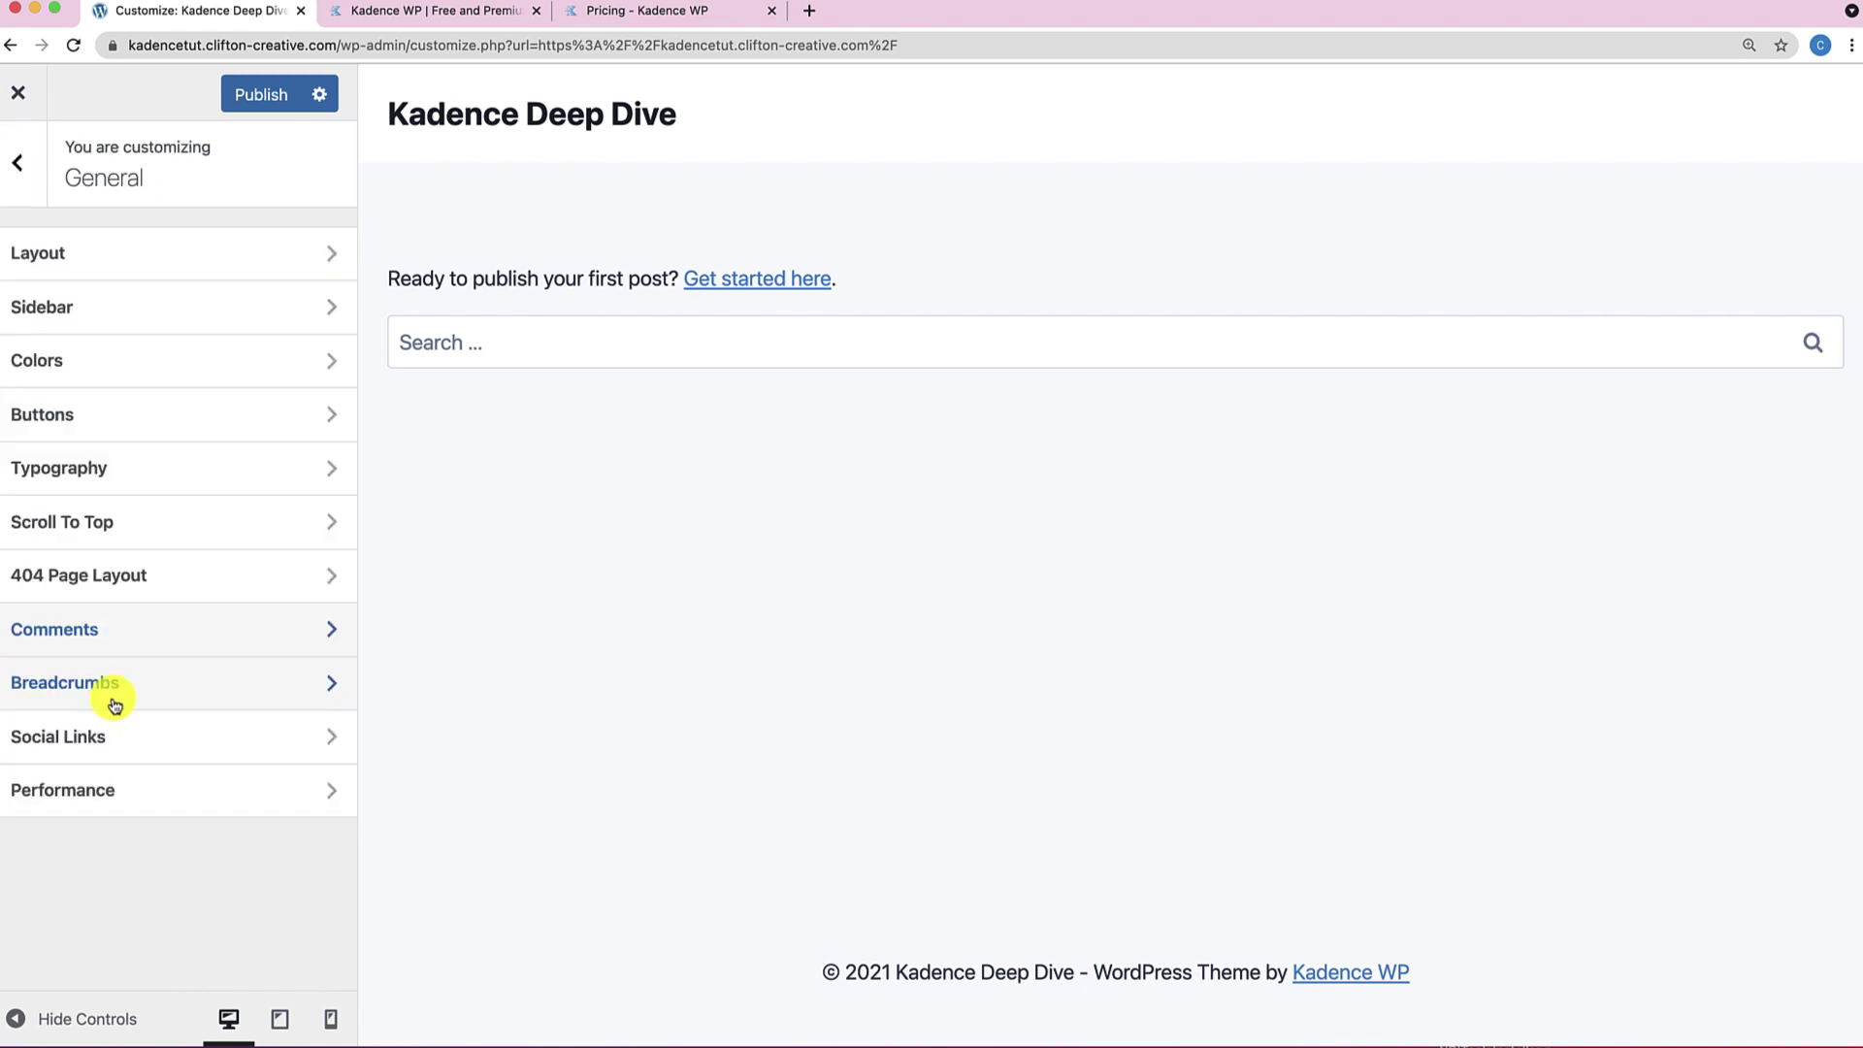
pyautogui.click(115, 701)
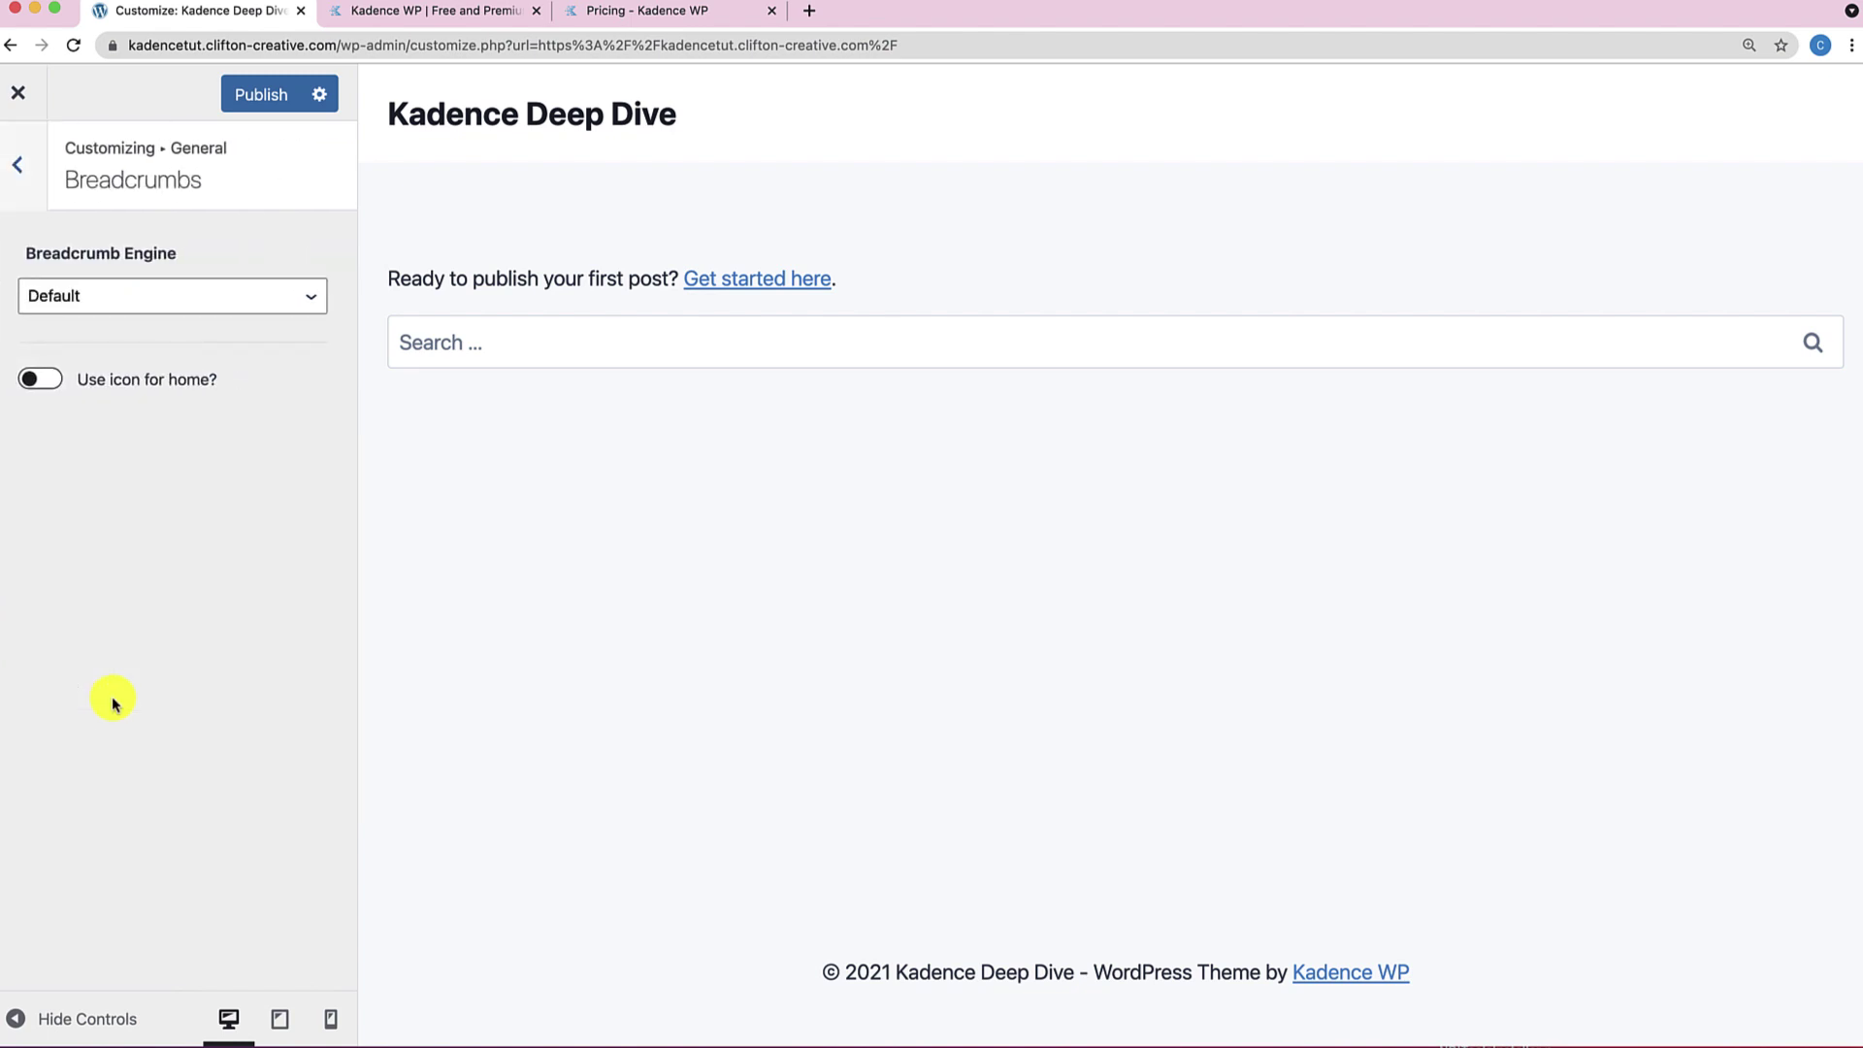
pyautogui.click(161, 301)
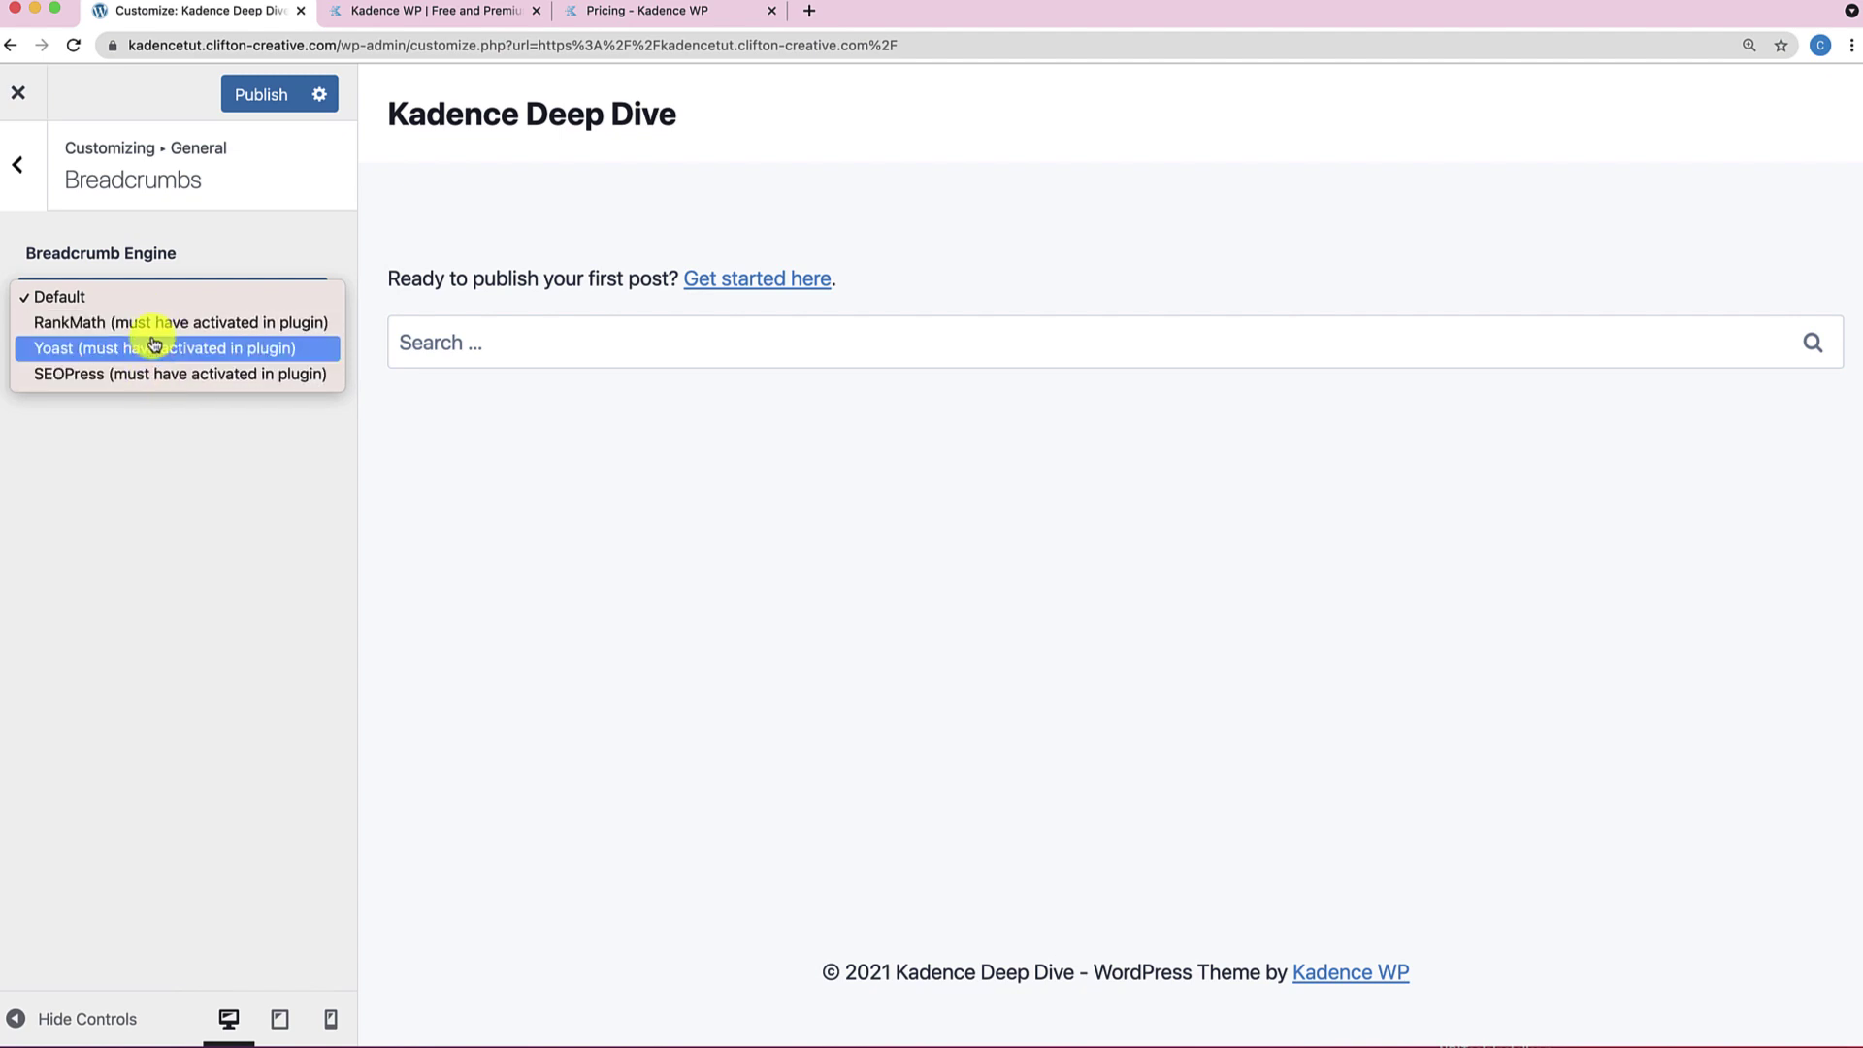
pyautogui.click(124, 303)
pyautogui.click(29, 161)
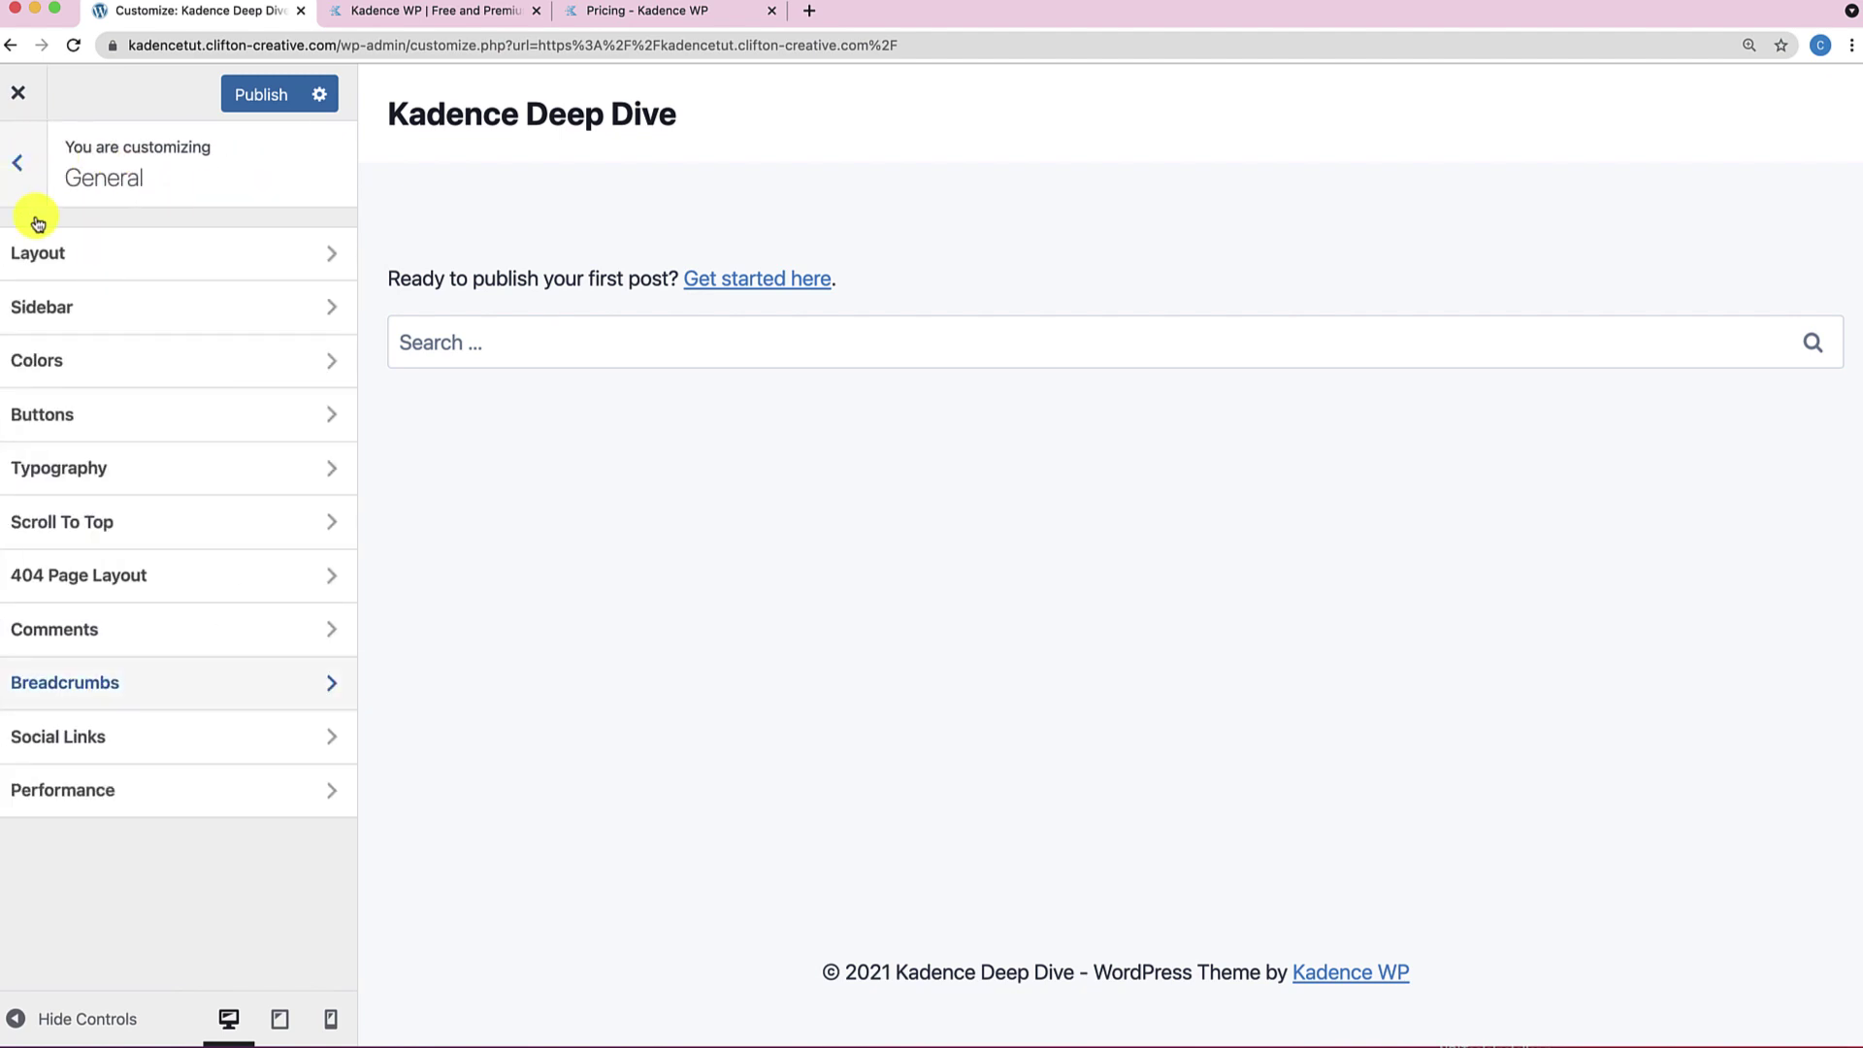
# Review the General Social Links fields and the Performance options.
pyautogui.click(137, 739)
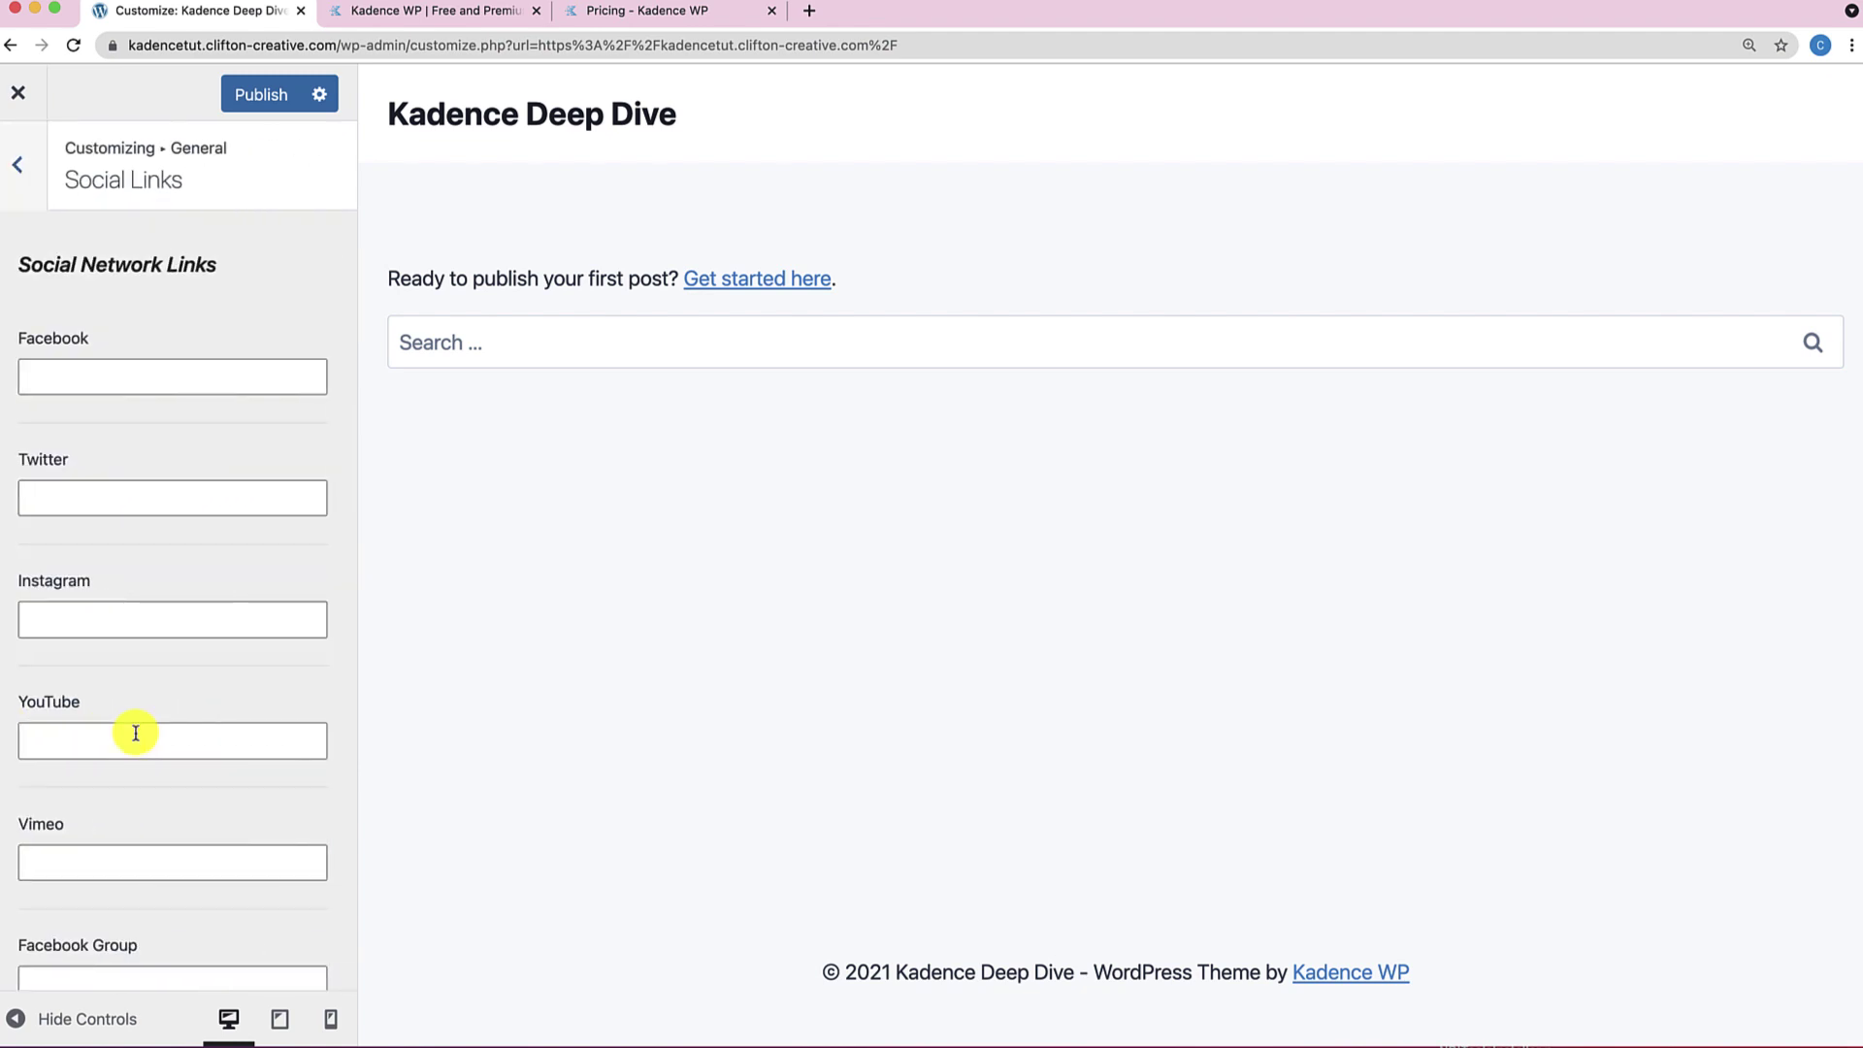
pyautogui.click(18, 164)
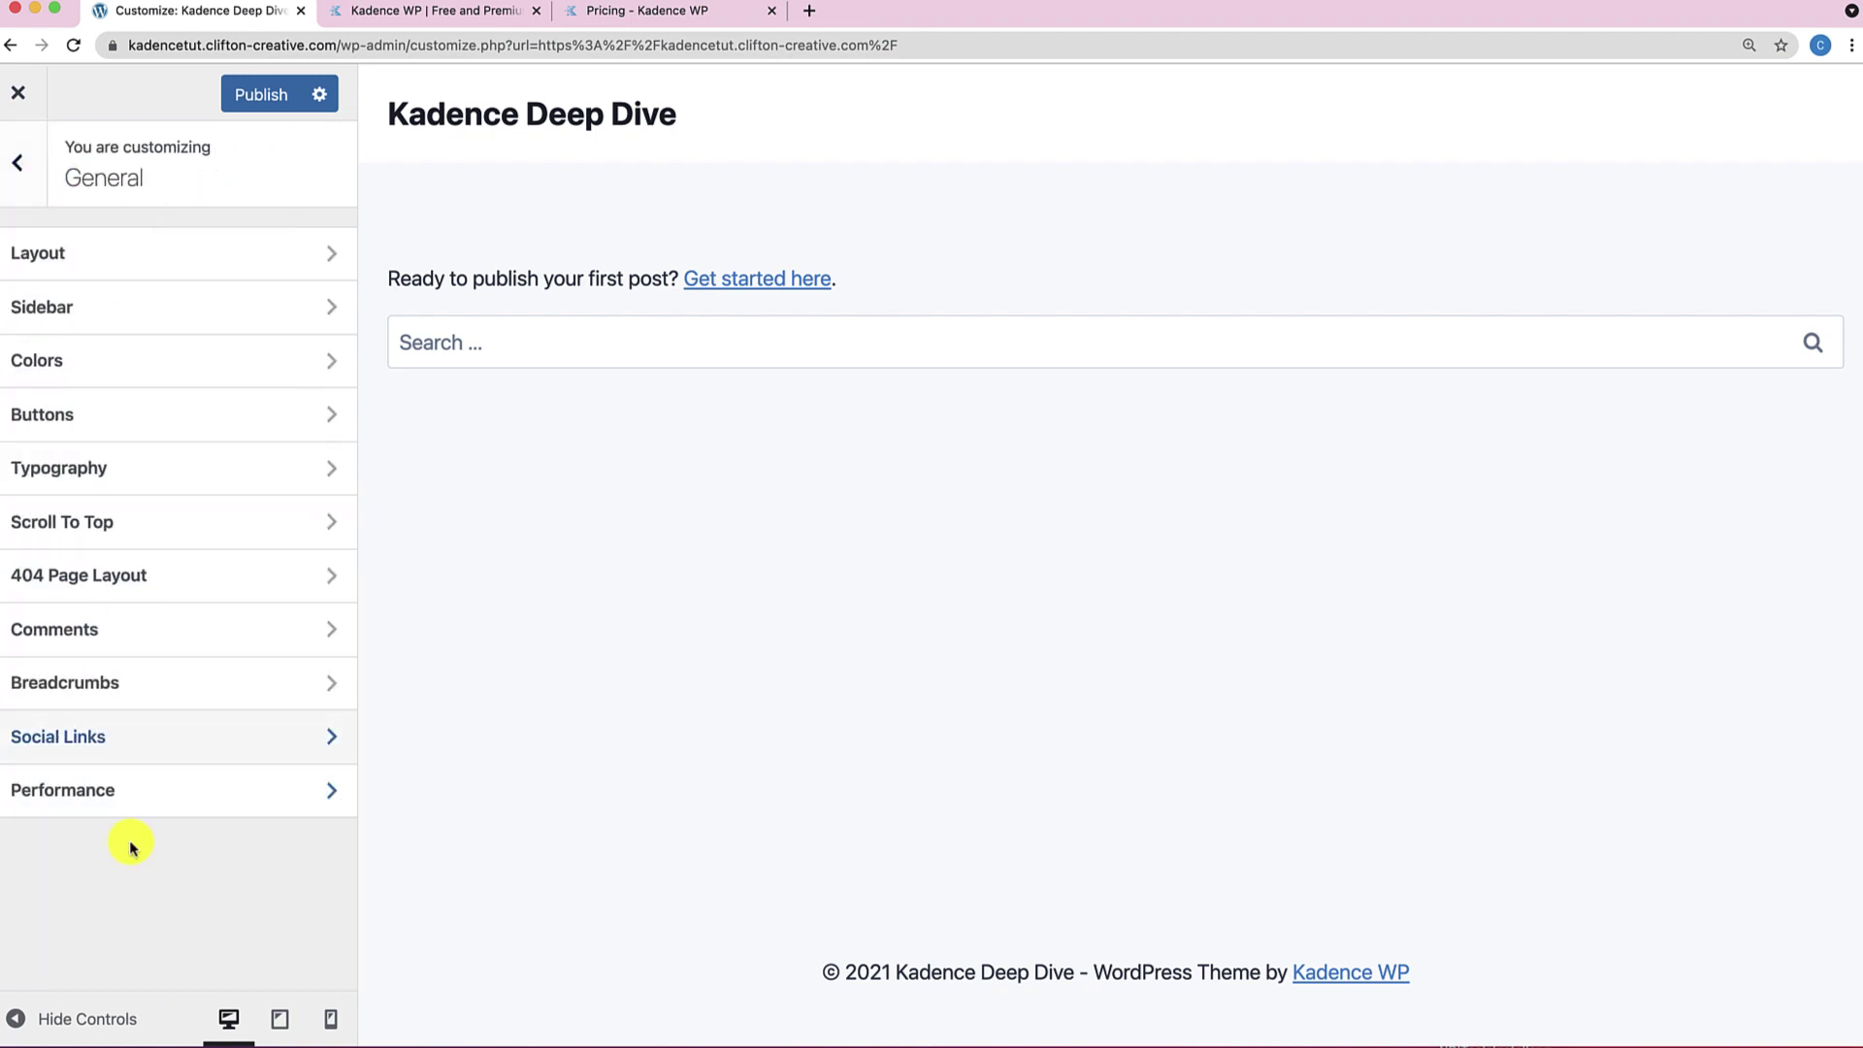
pyautogui.click(124, 810)
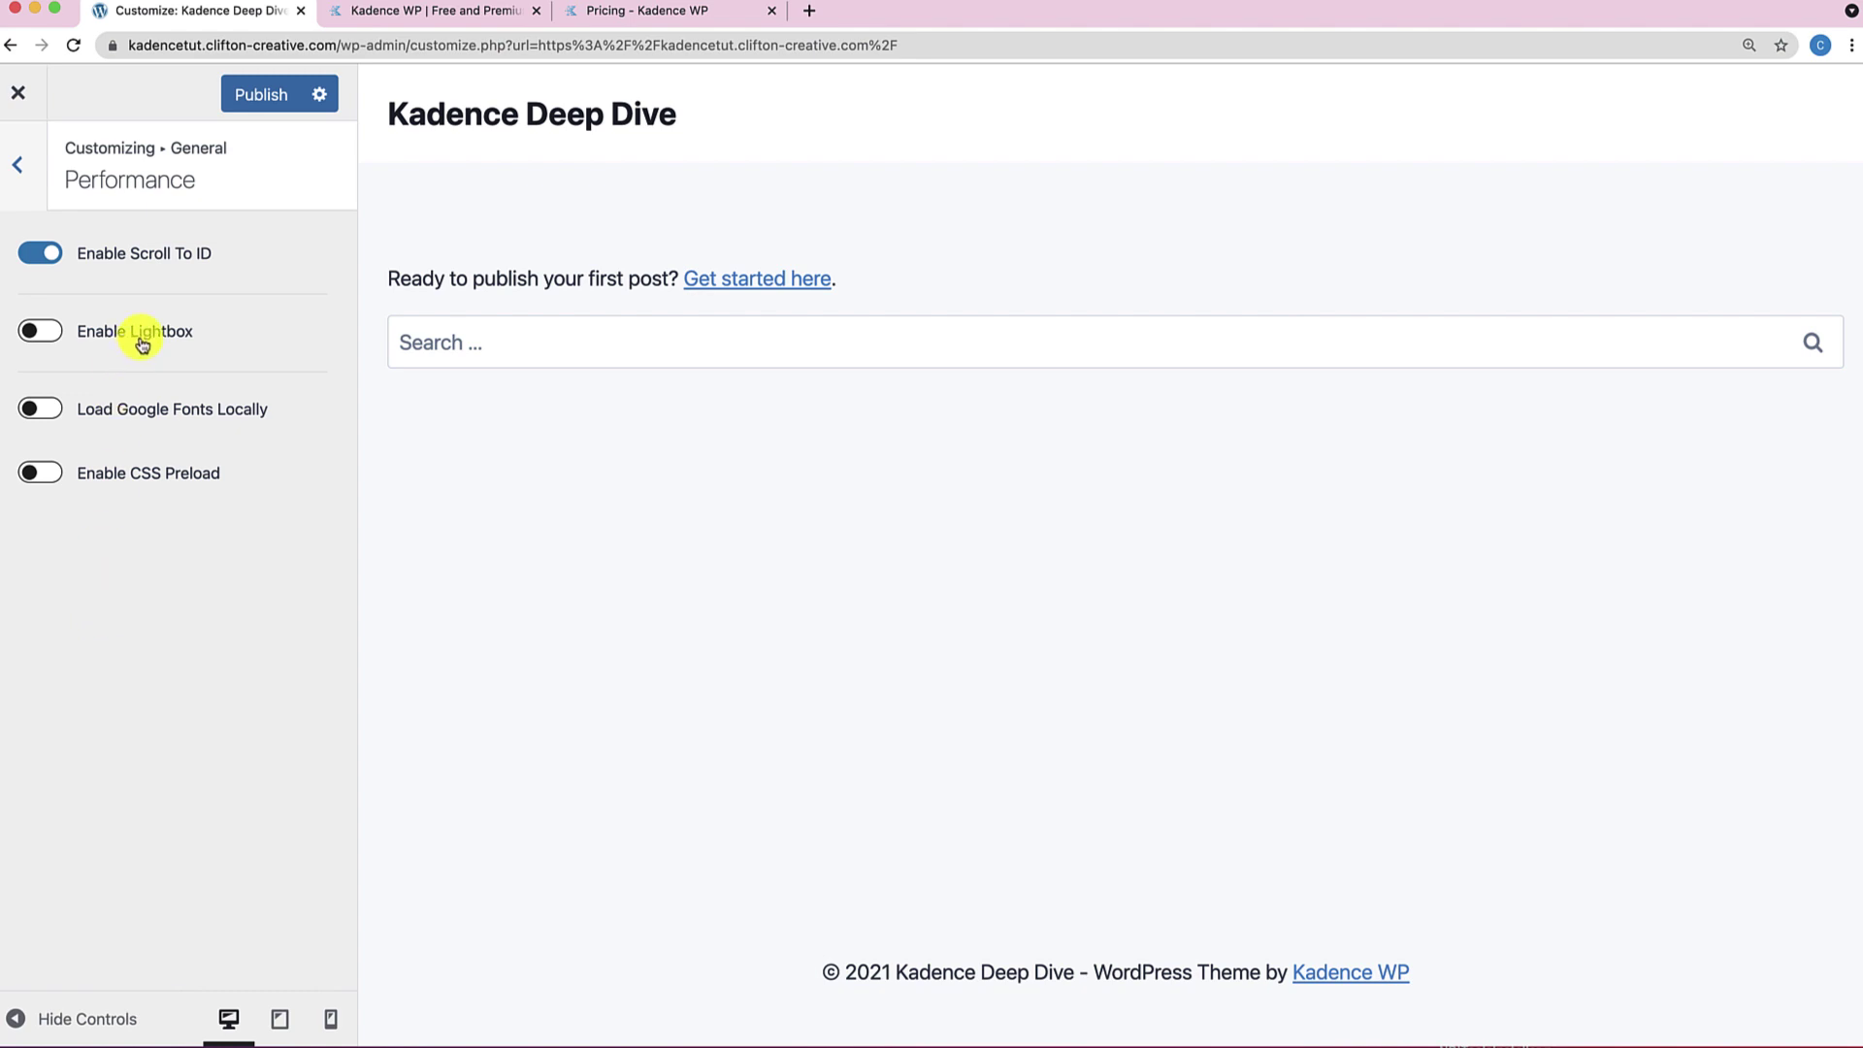
pyautogui.click(18, 171)
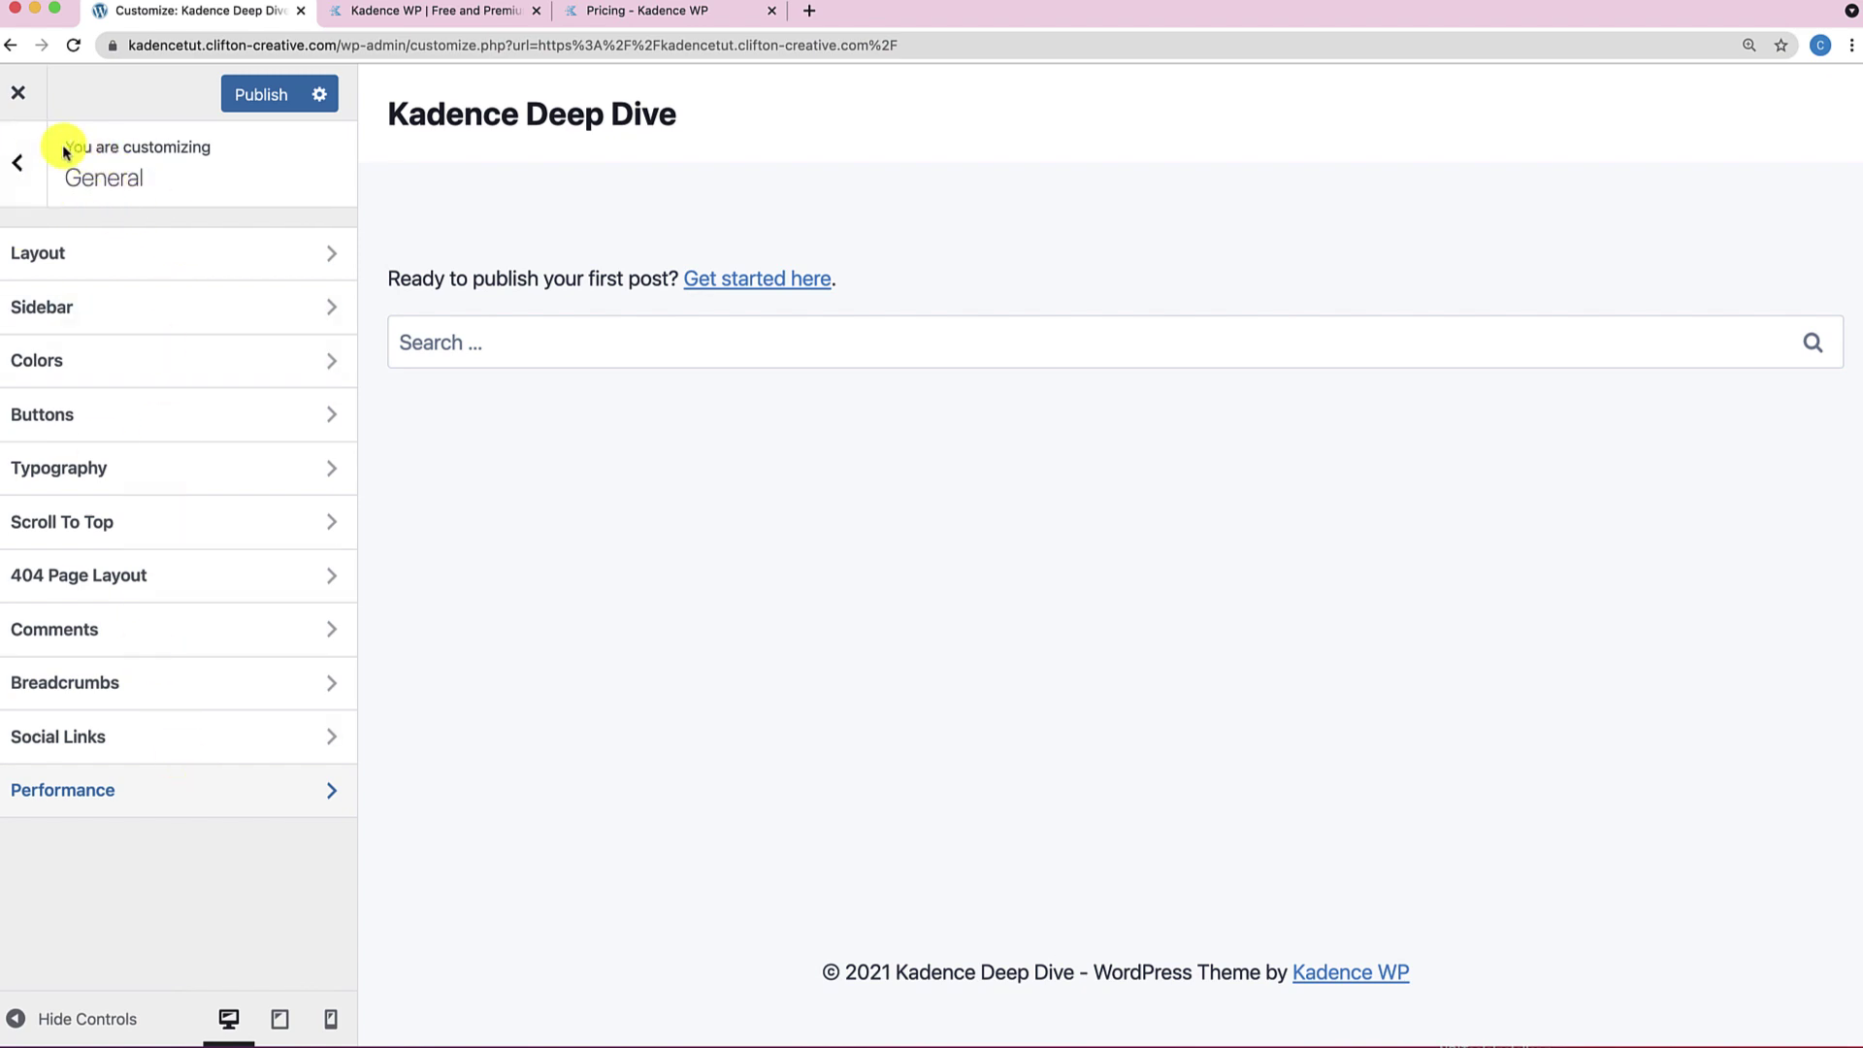
# Open the General Colors settings, reset Global Palette 3 and Palette 2 to their default colors, and select Palette 1.
pyautogui.click(85, 275)
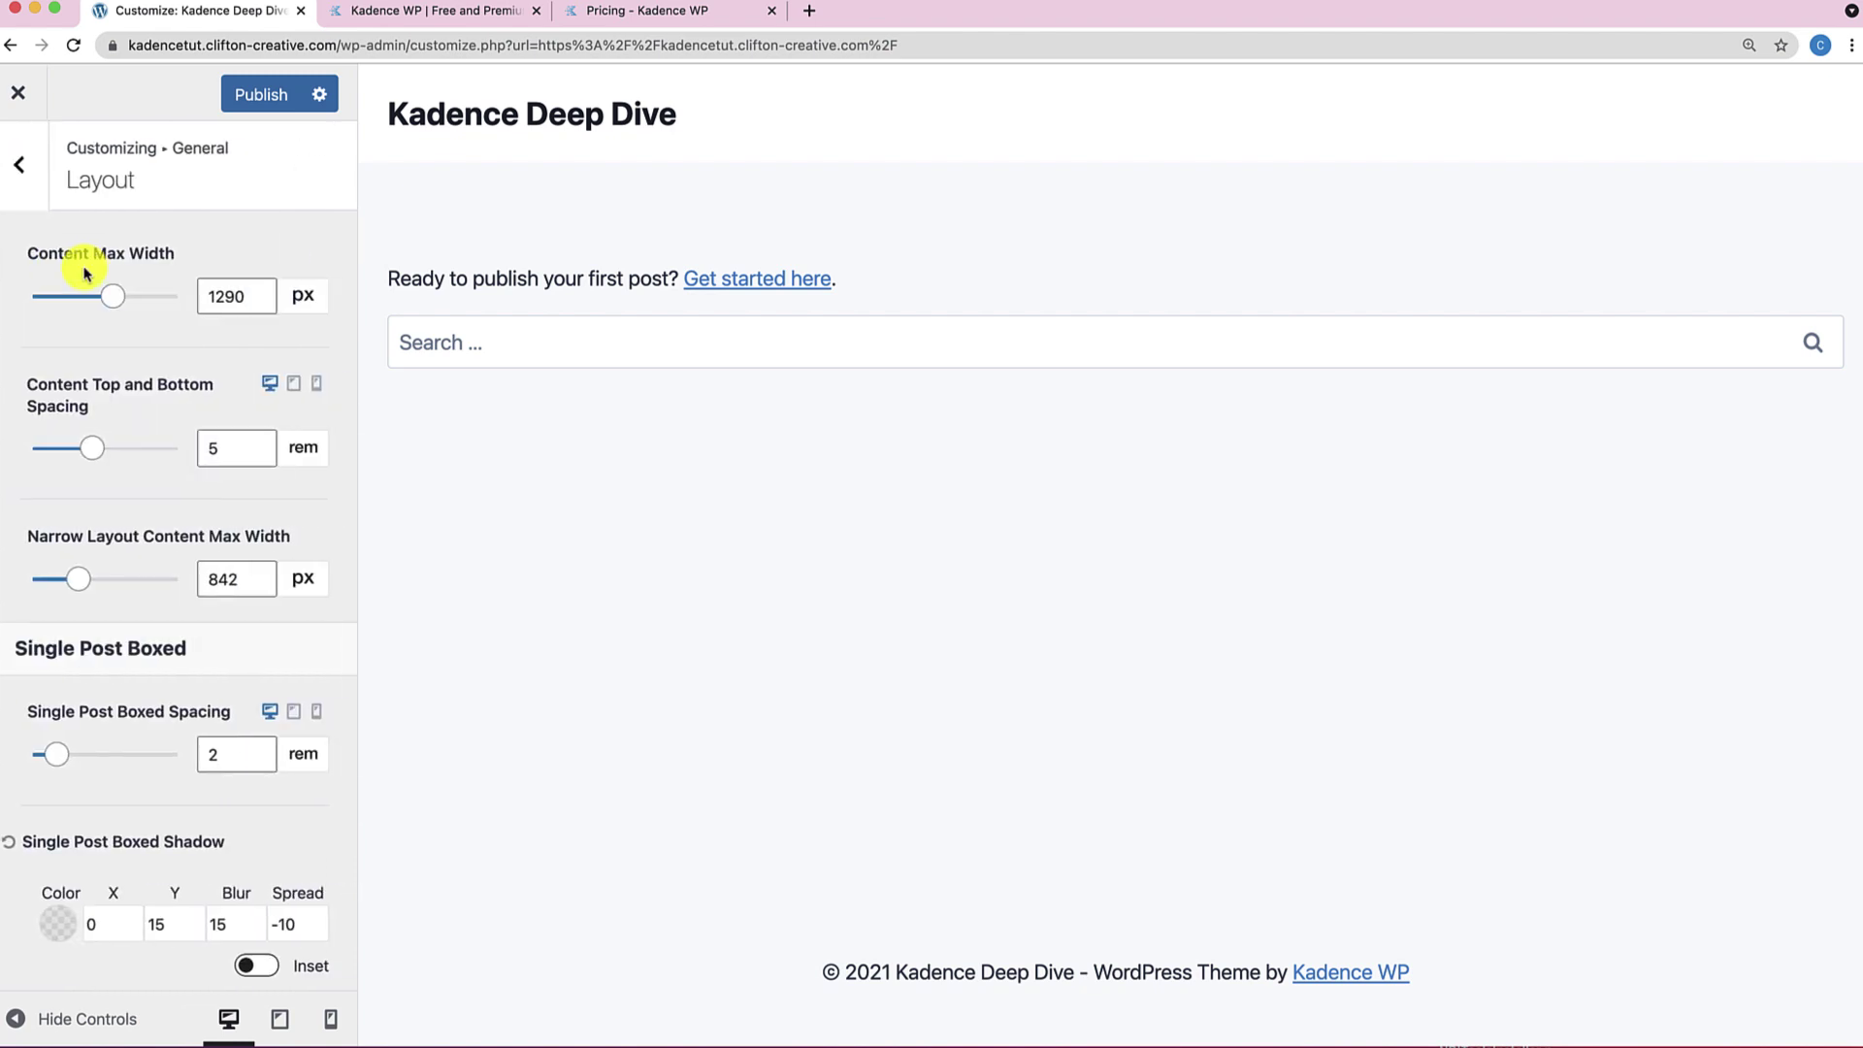
pyautogui.click(25, 163)
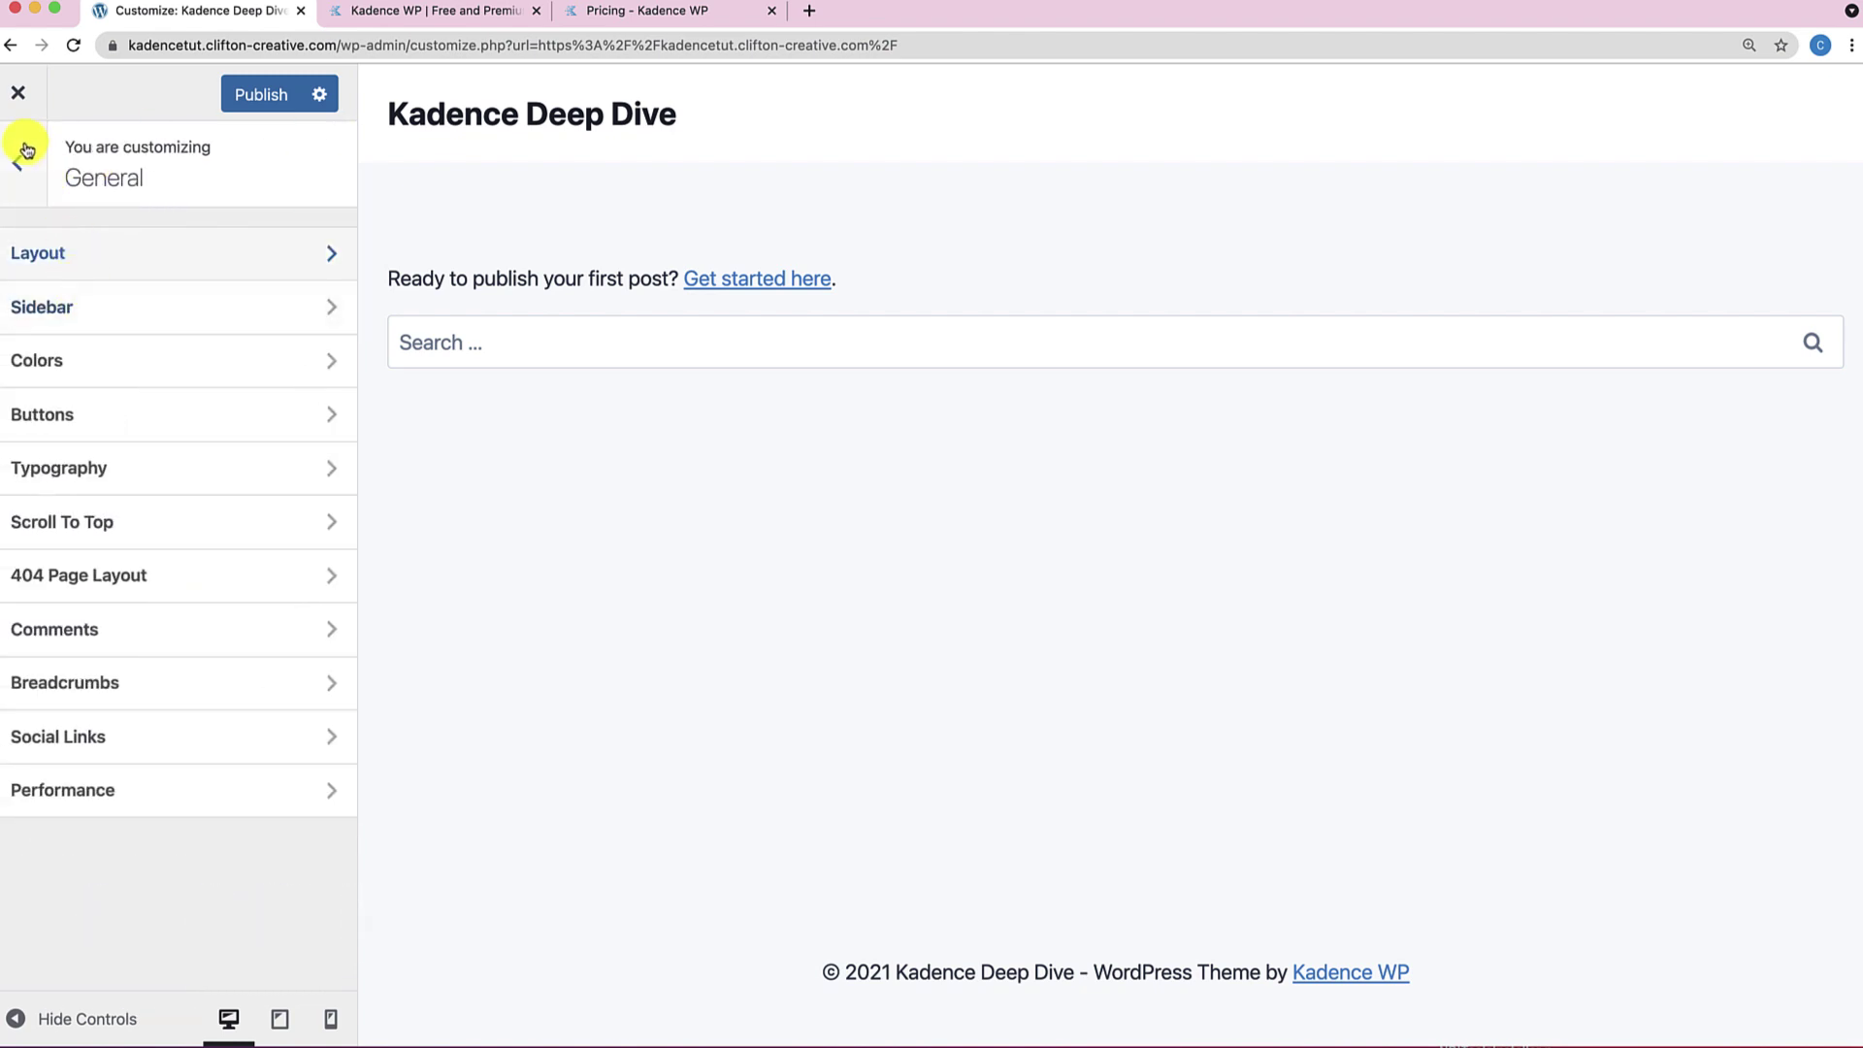
pyautogui.click(76, 361)
pyautogui.click(7, 262)
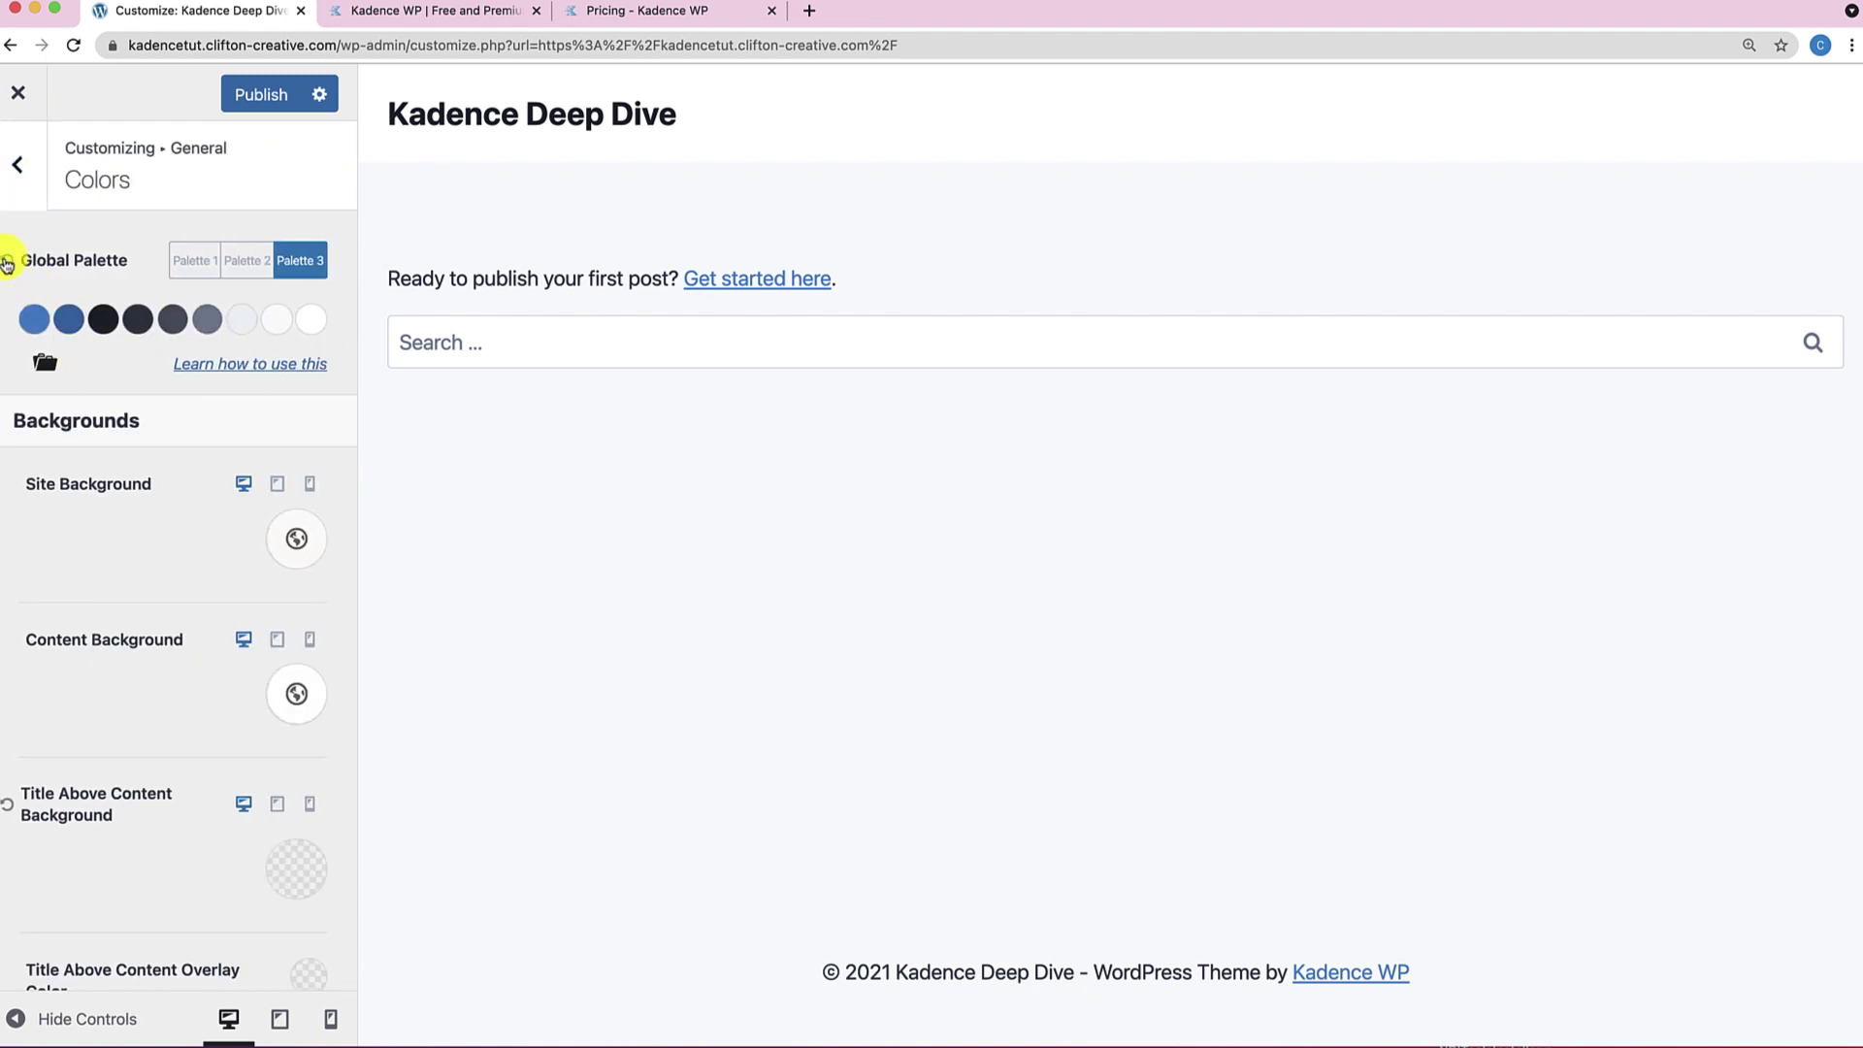
pyautogui.click(238, 260)
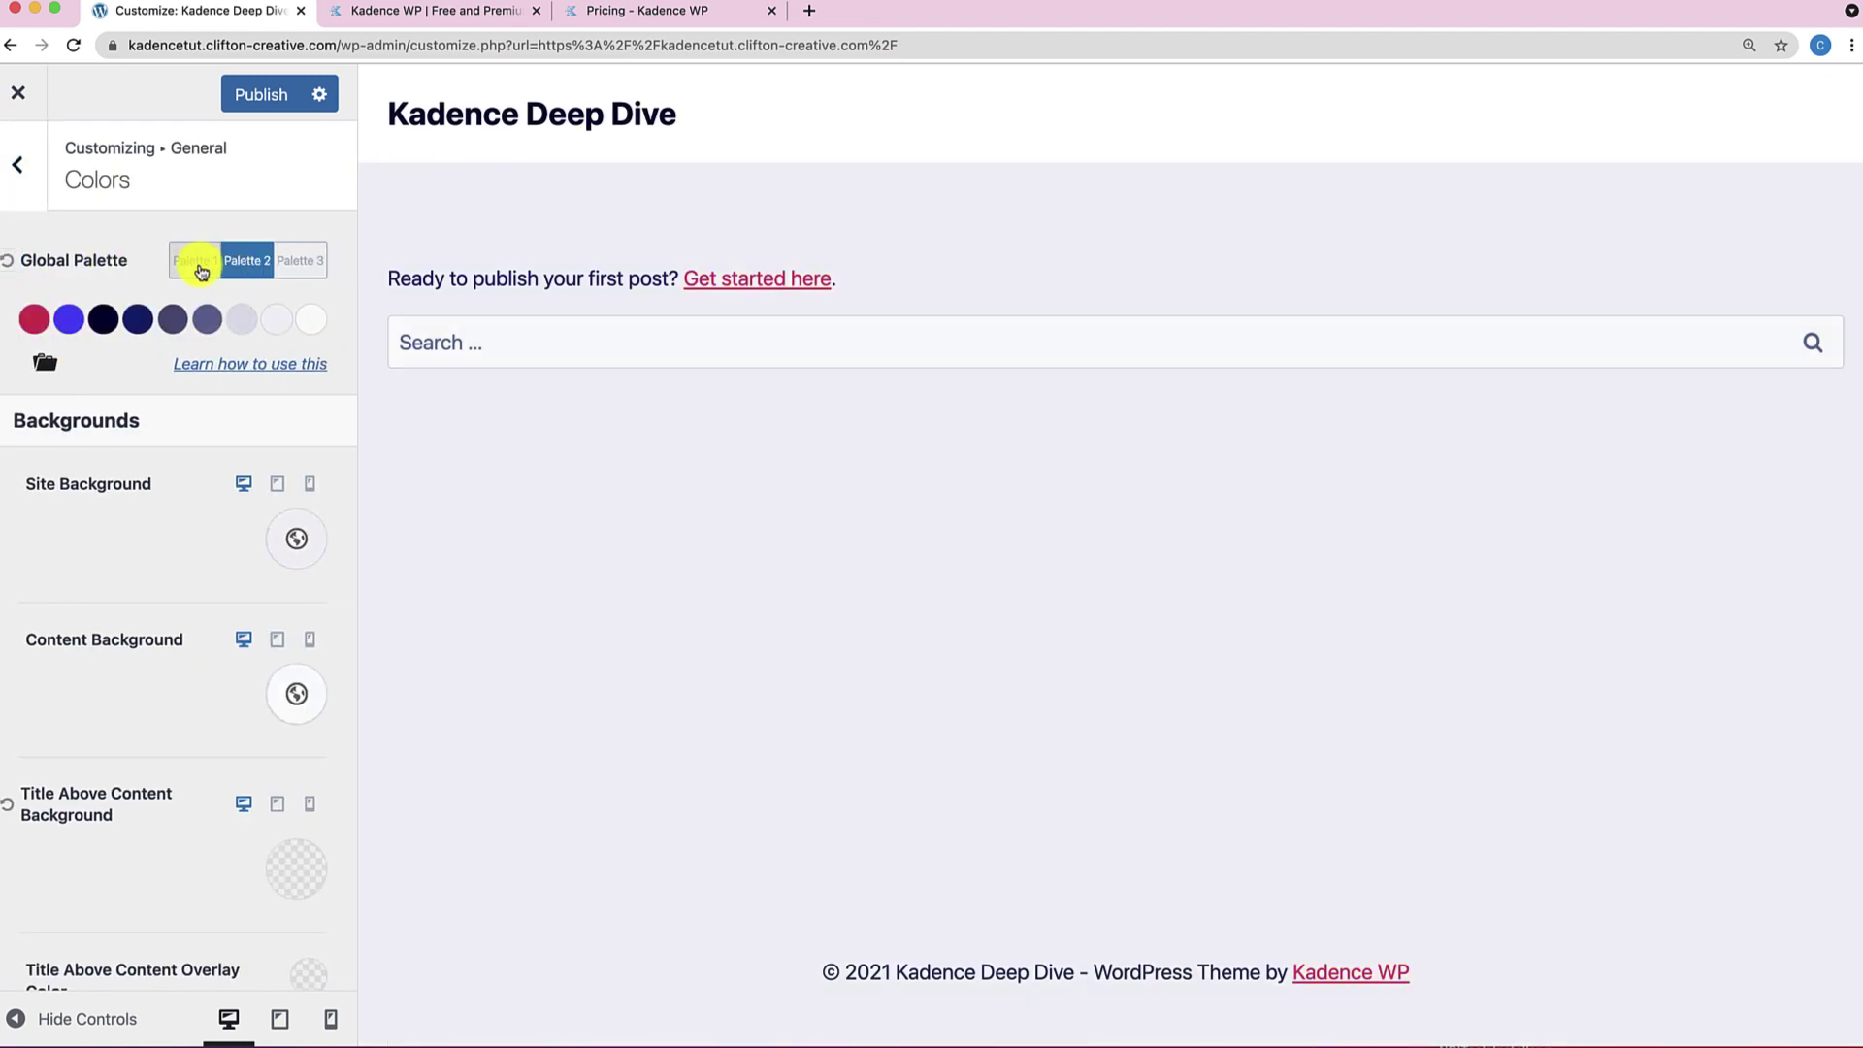
pyautogui.click(192, 260)
pyautogui.click(253, 256)
pyautogui.click(8, 261)
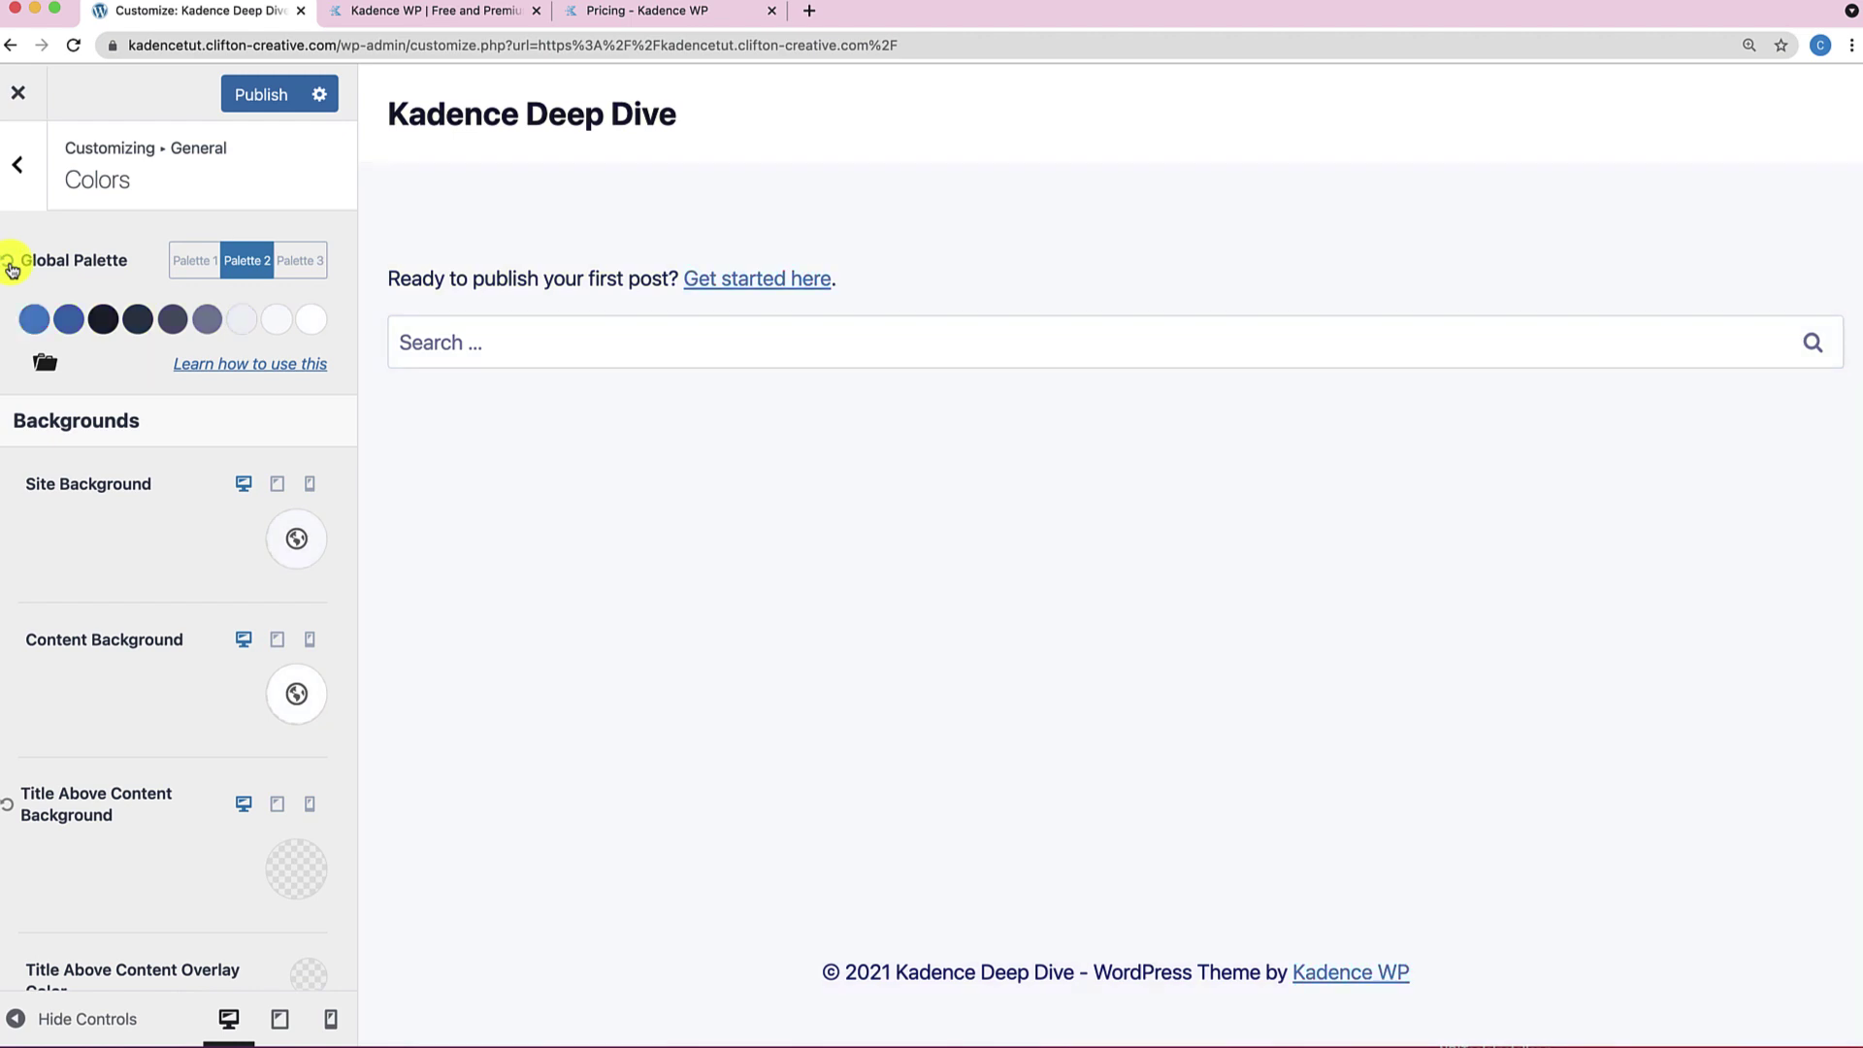
pyautogui.click(199, 260)
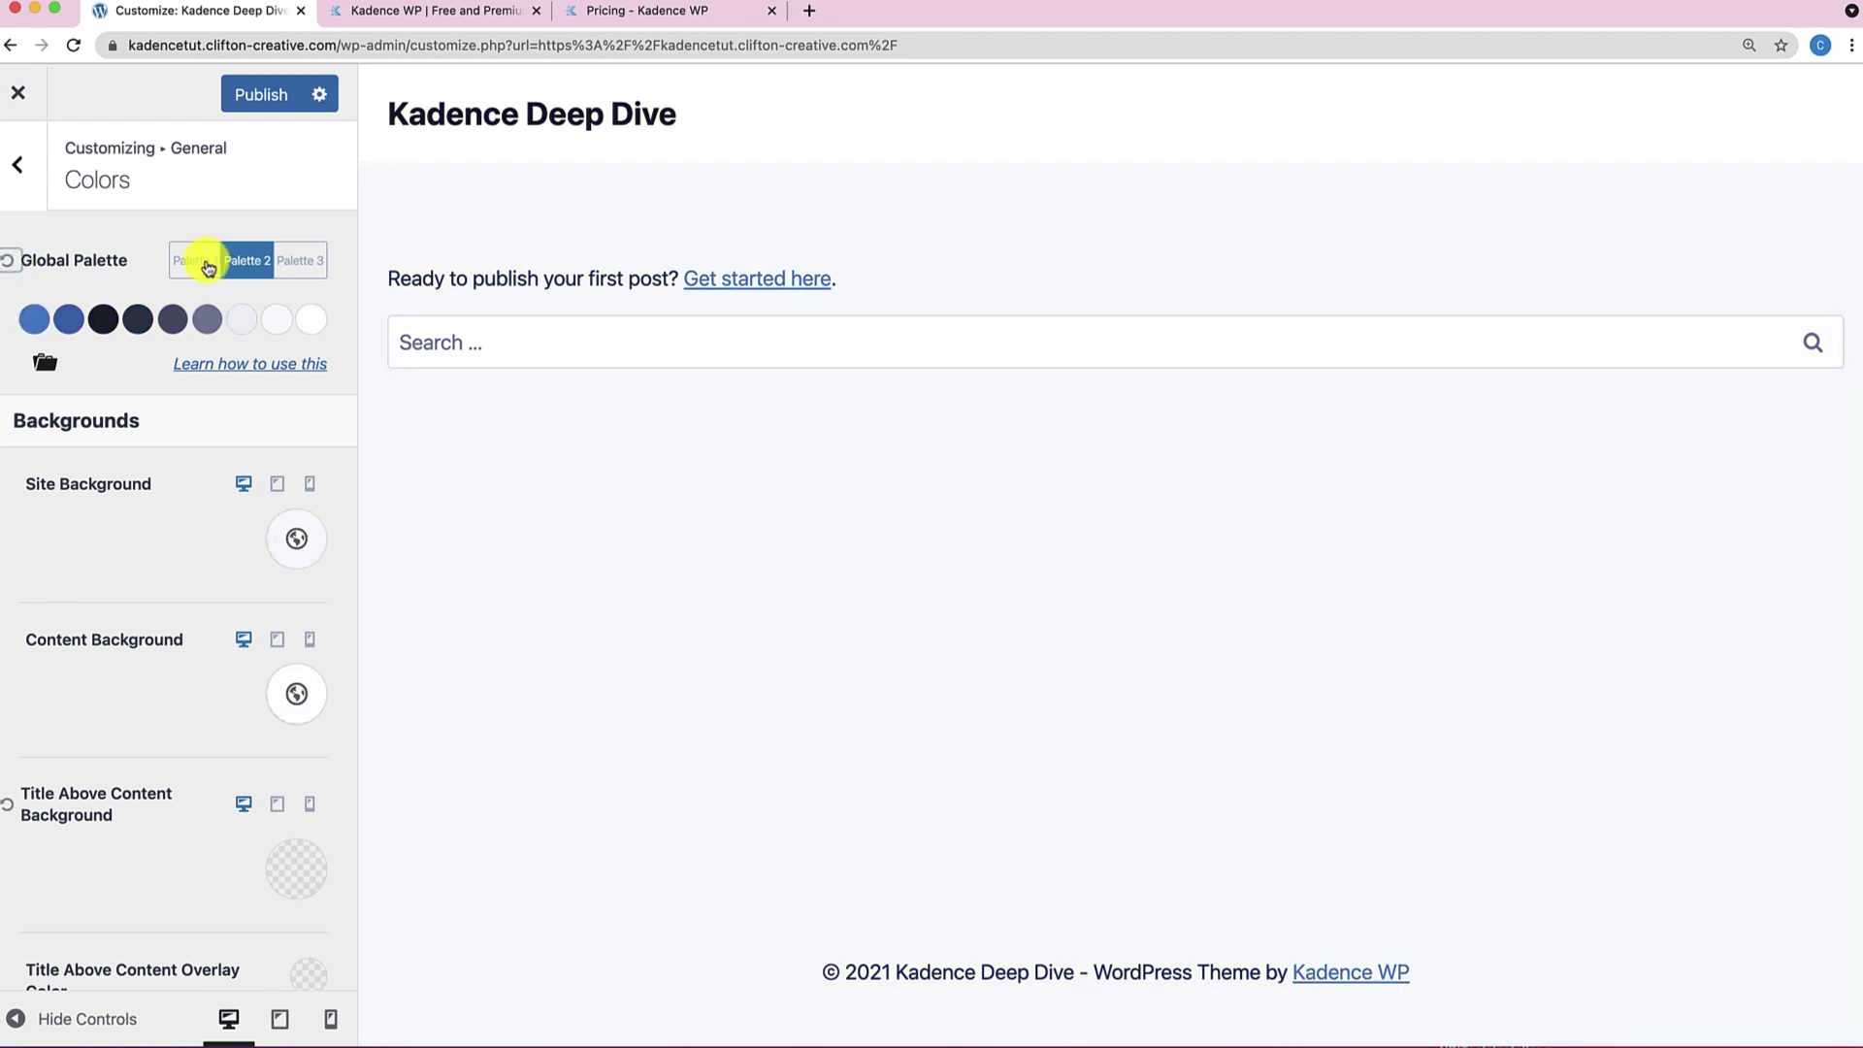
# Leave the Customizer without saving the changes and go to the site's admin Dashboard.
pyautogui.click(17, 165)
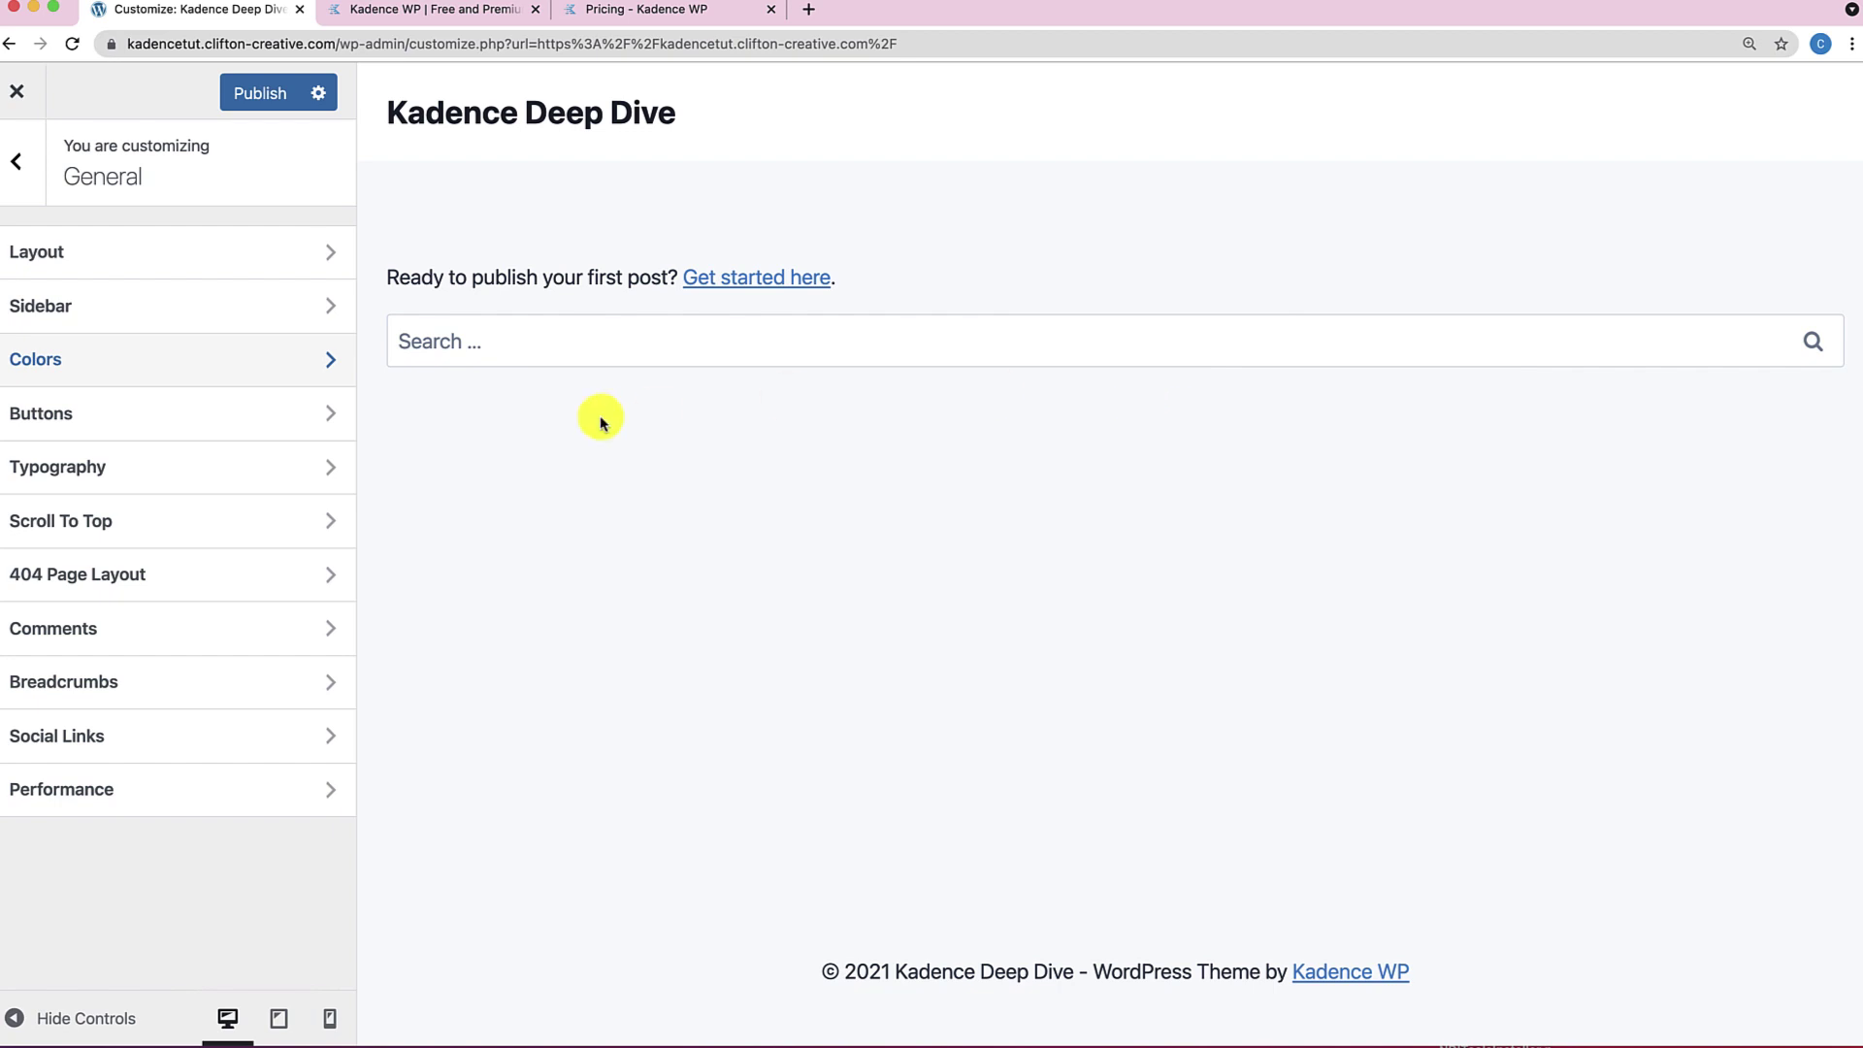
pyautogui.click(29, 101)
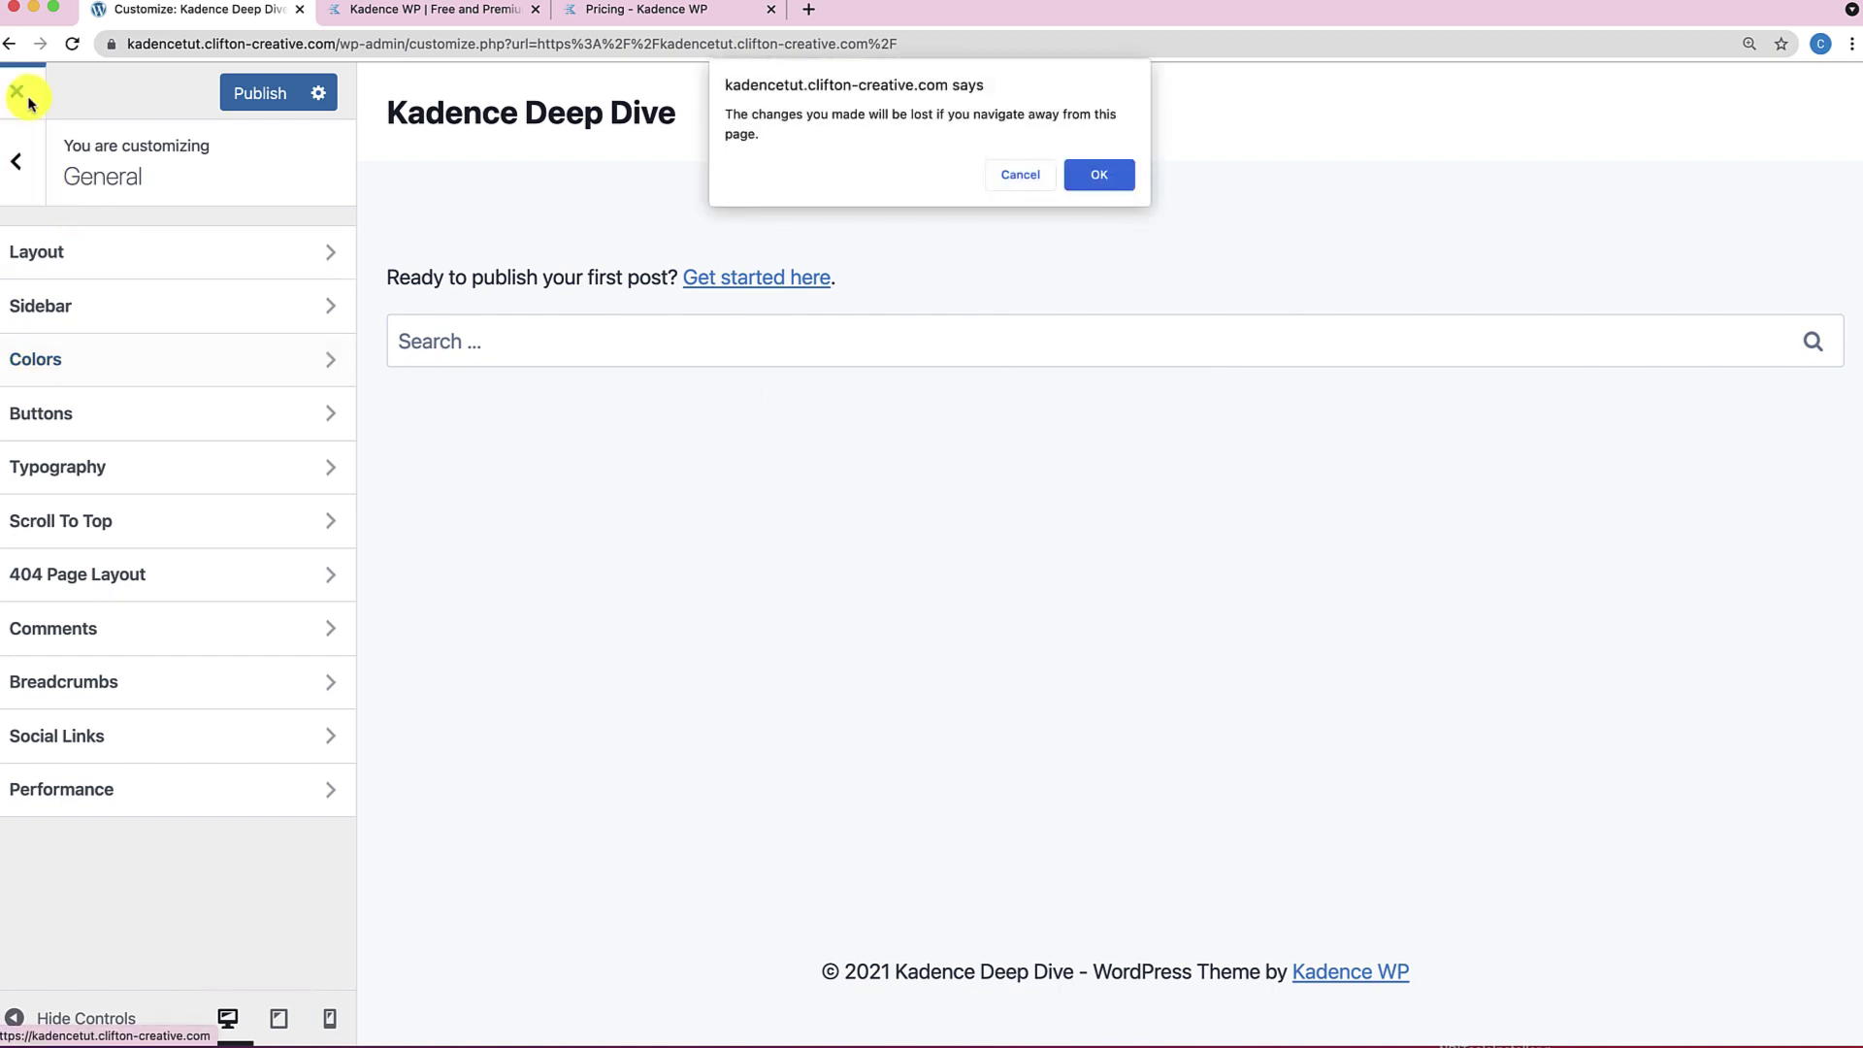
pyautogui.click(1111, 183)
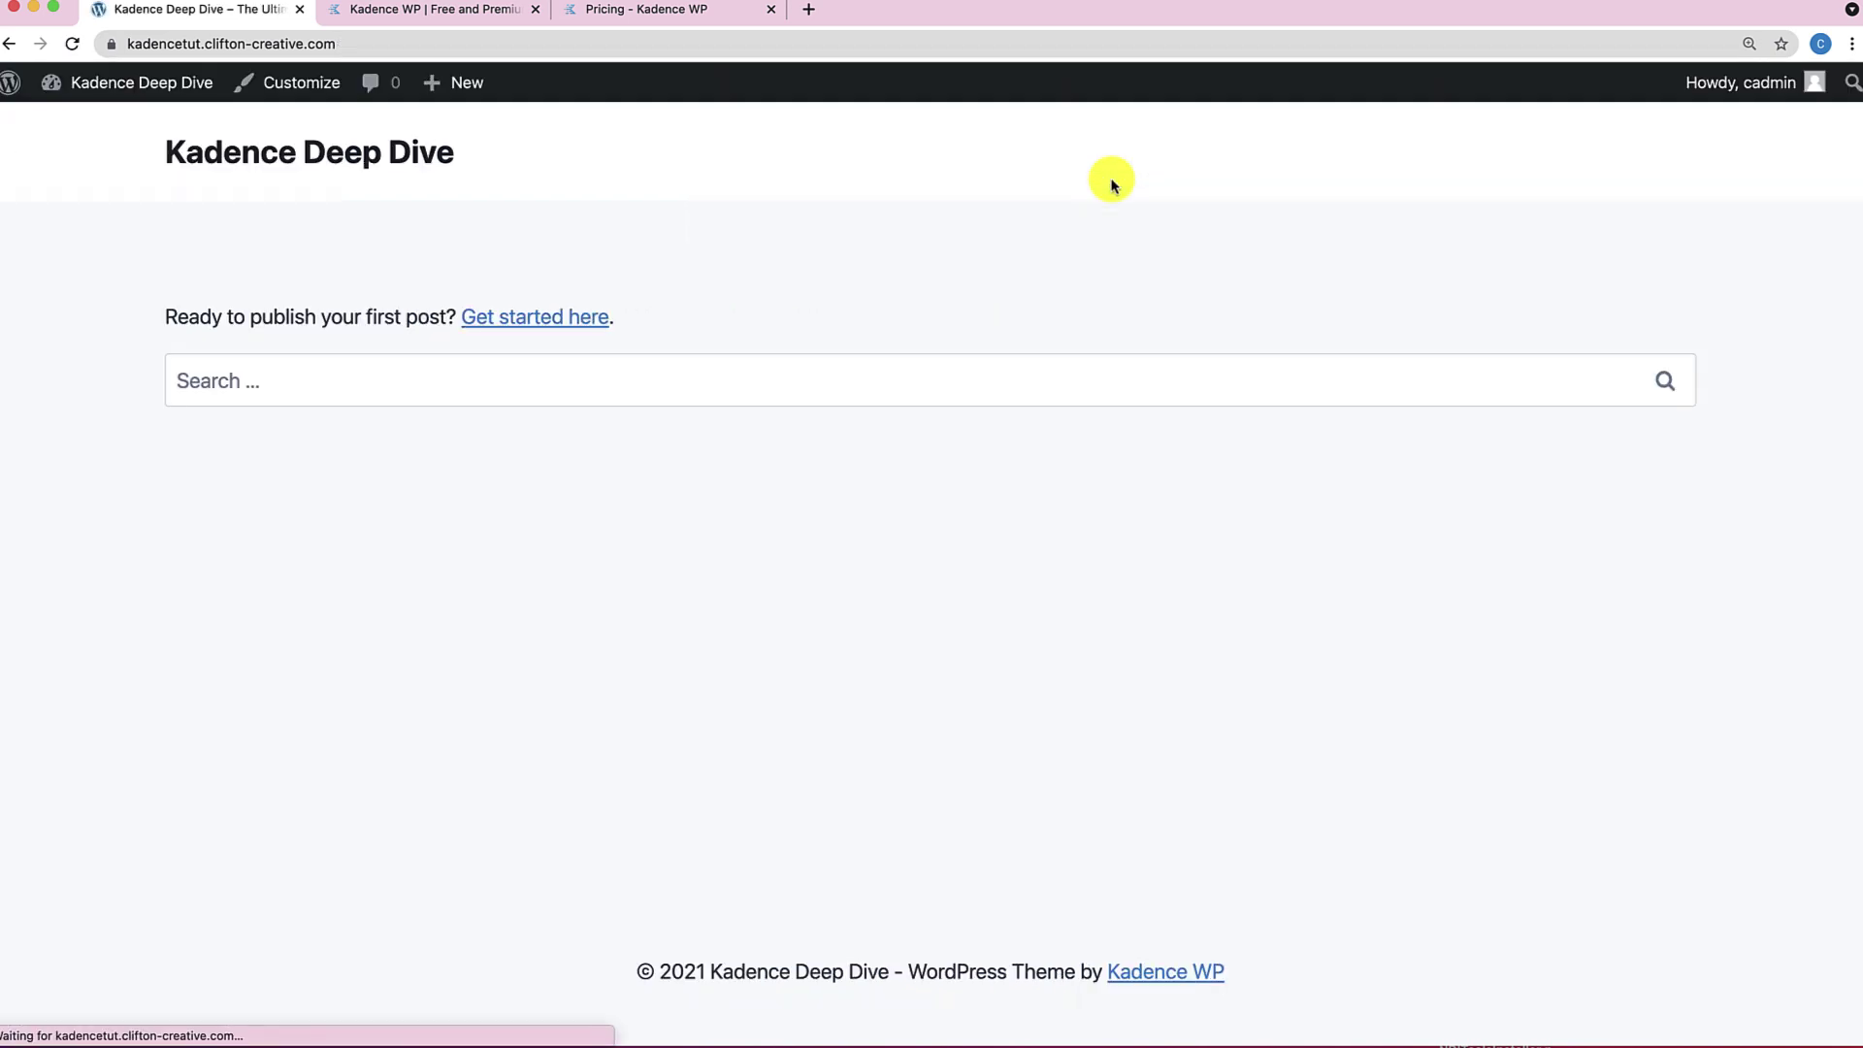
pyautogui.moveTo(122, 89)
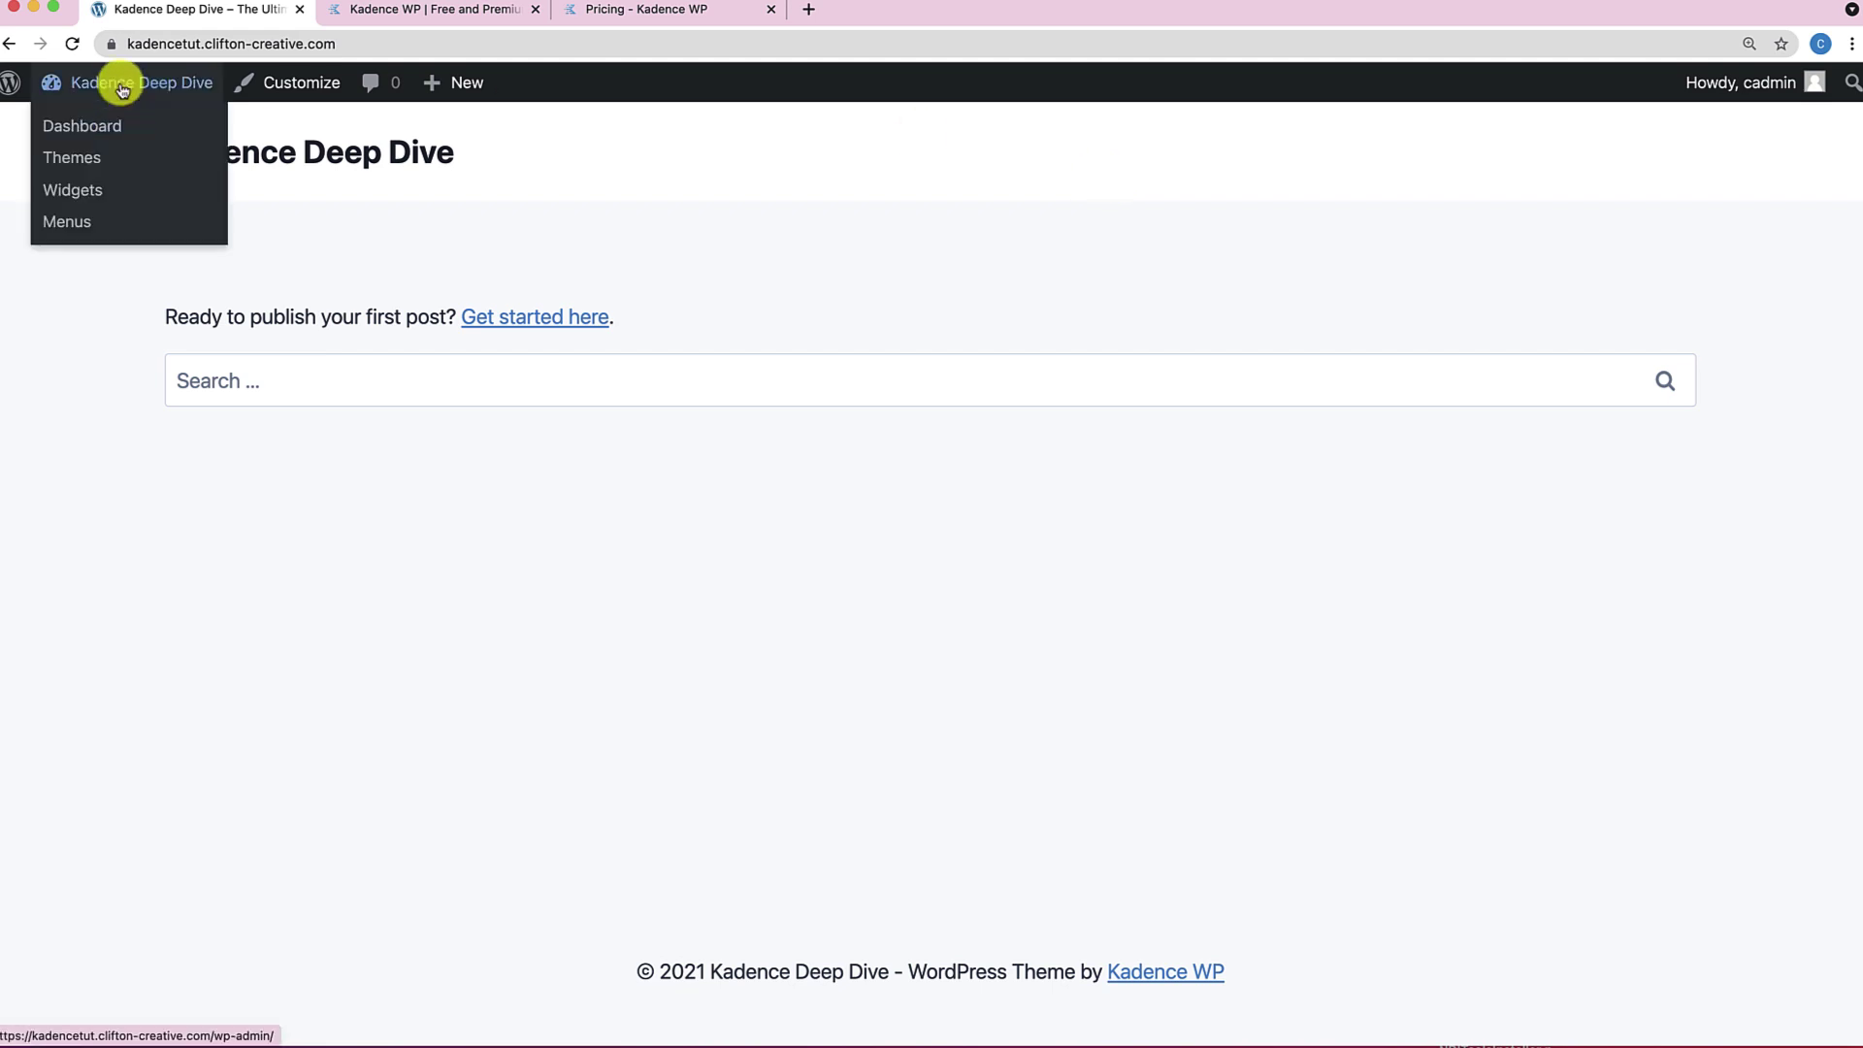
pyautogui.click(87, 124)
# Start a new post, dismiss the block editor welcome guide, and title it "This is a Sample Post".
pyautogui.moveTo(44, 282)
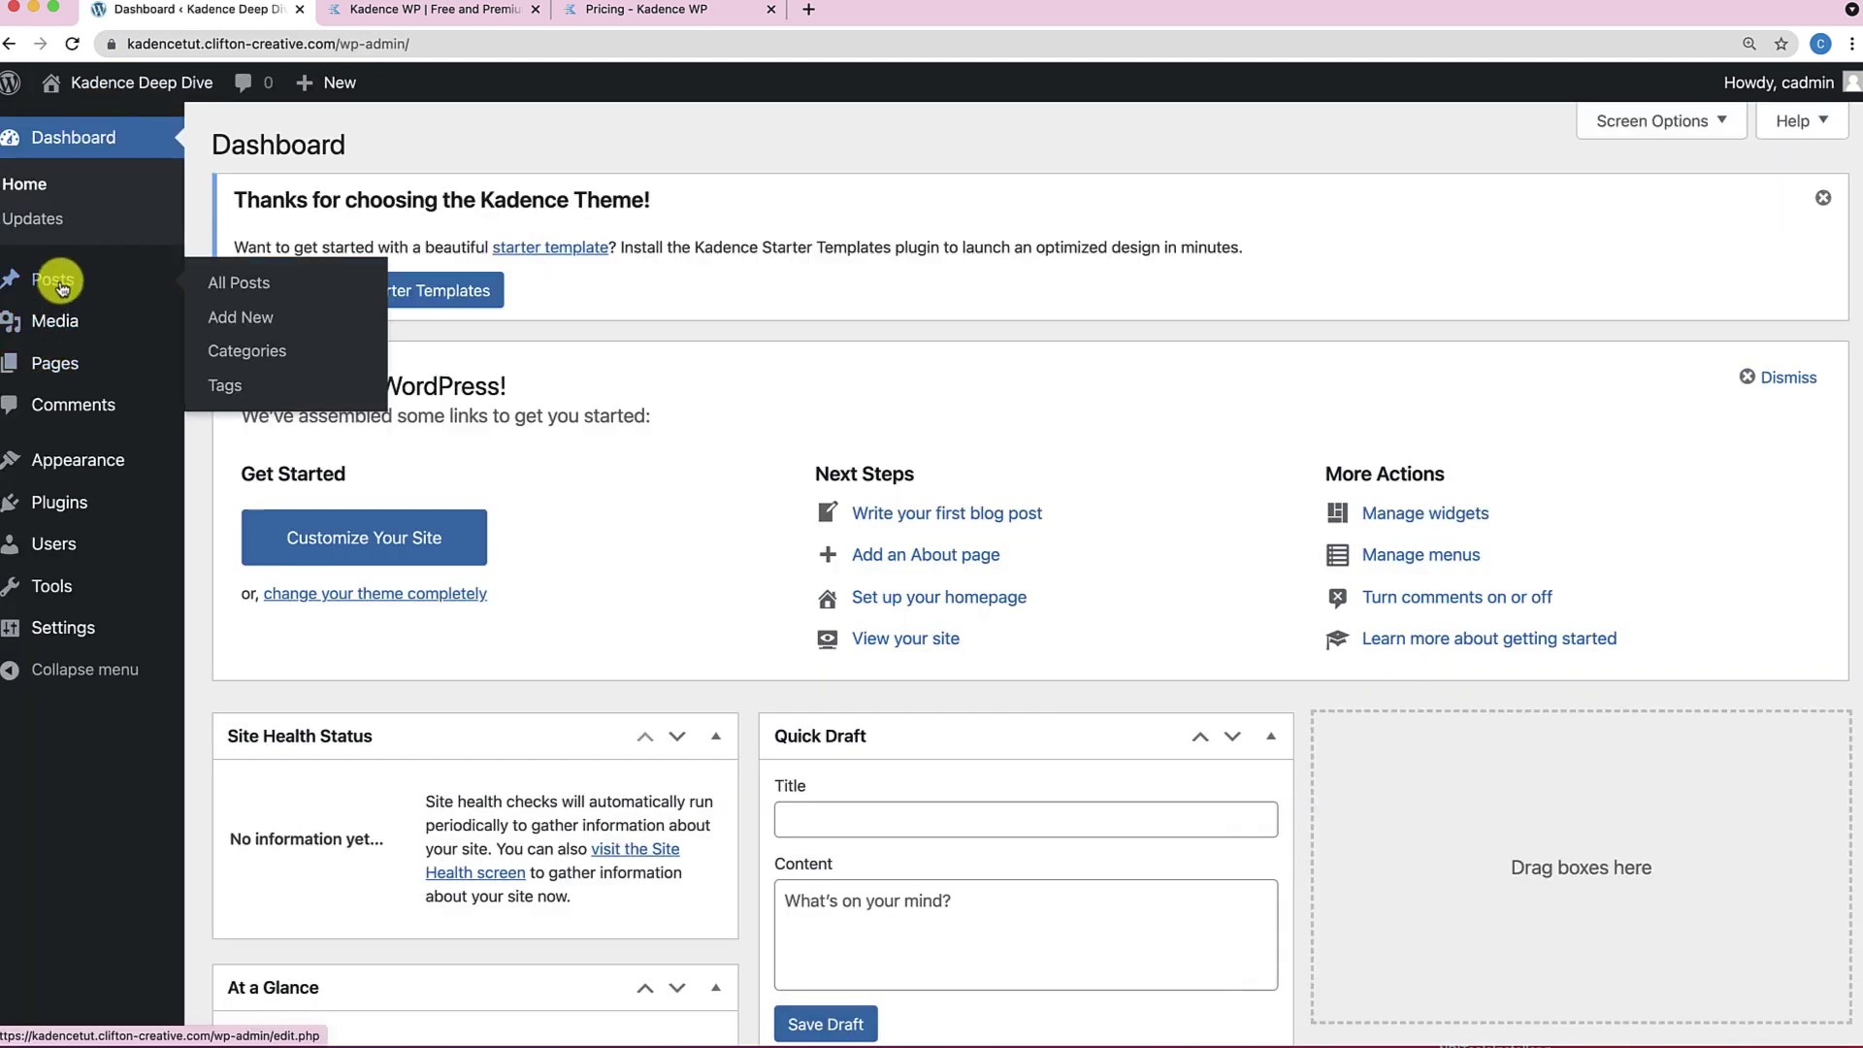
pyautogui.click(205, 313)
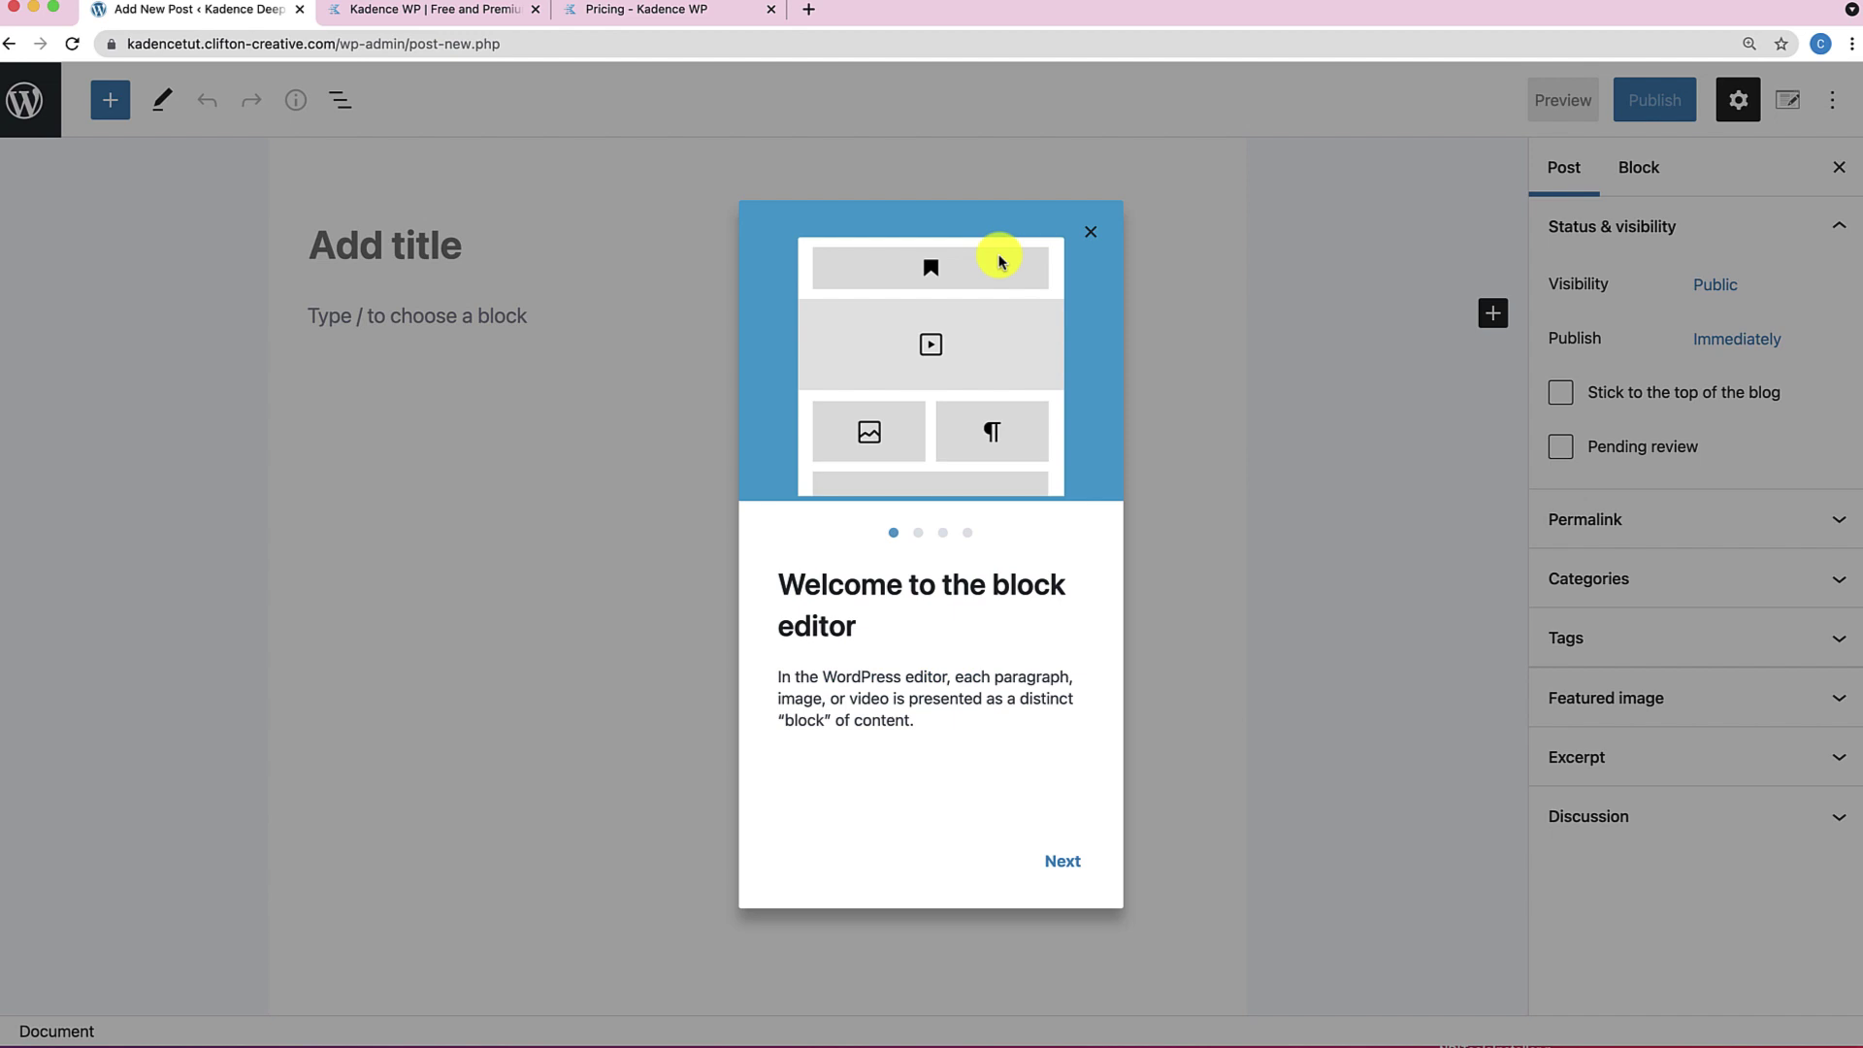
pyautogui.click(1091, 231)
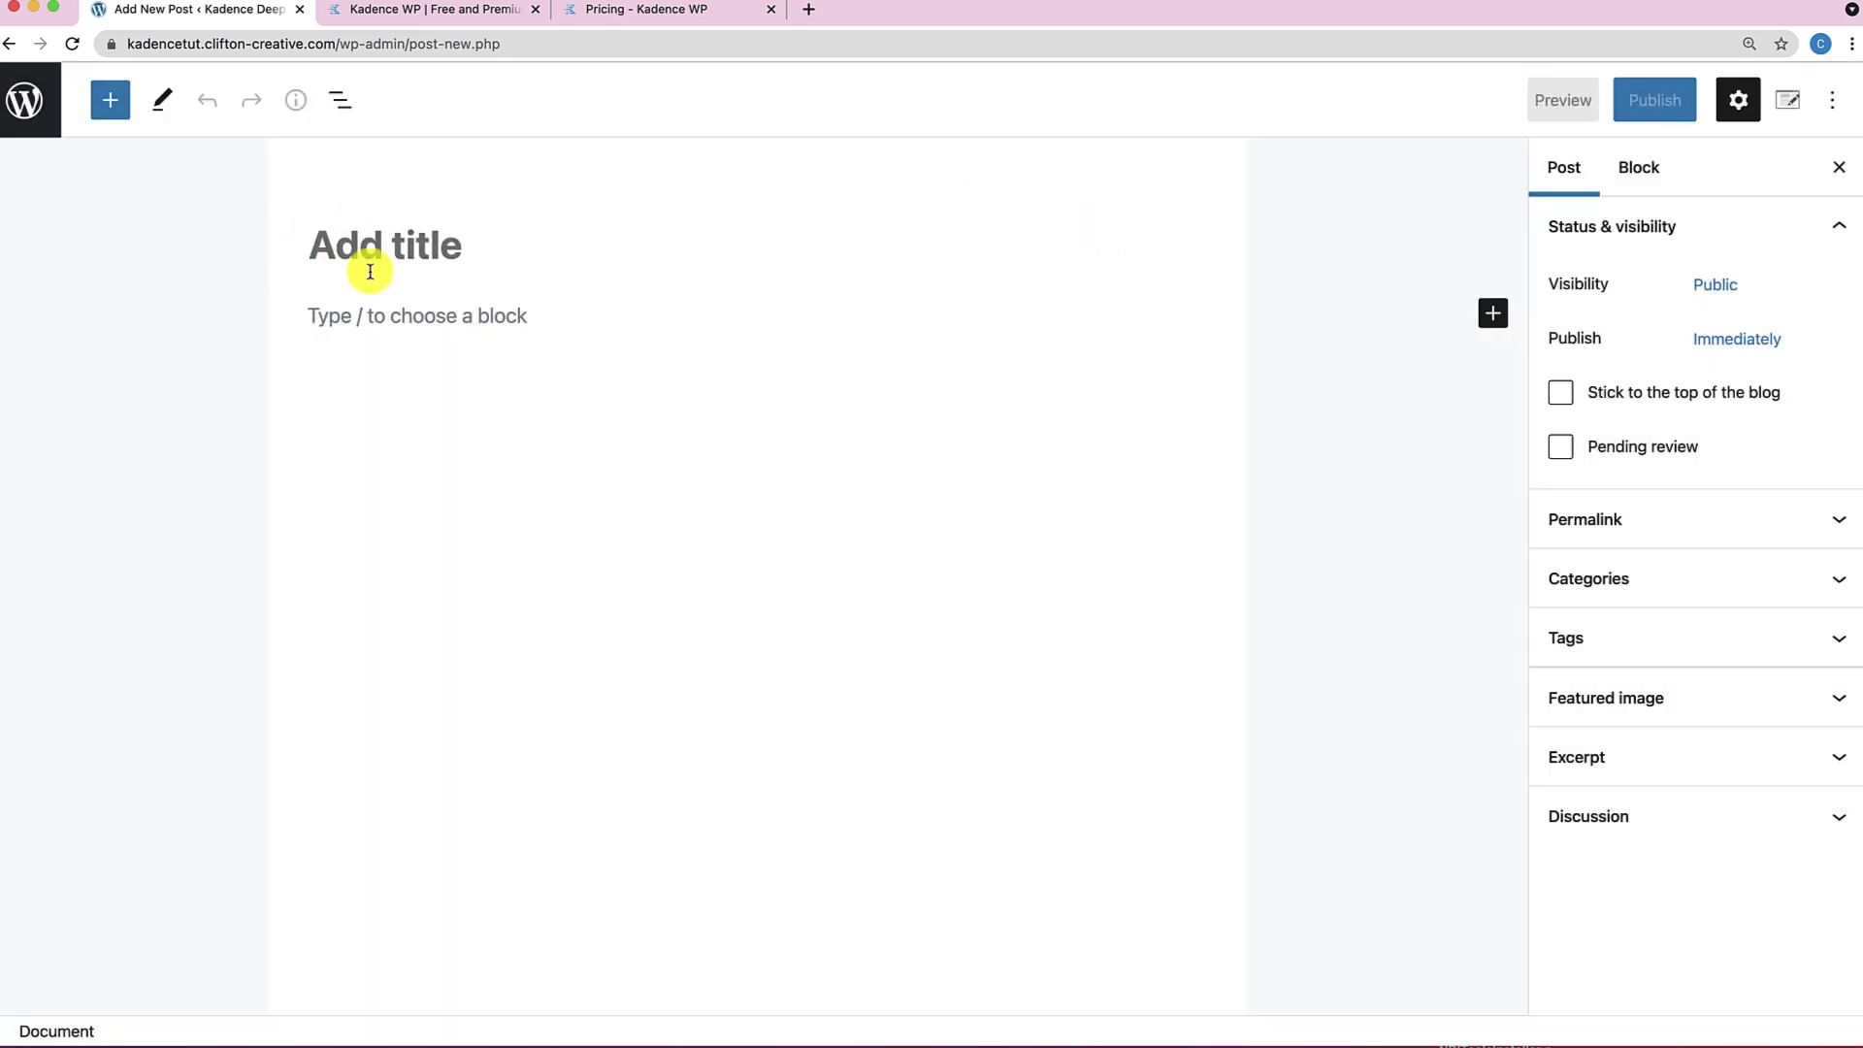
pyautogui.write('This is a Sample Post')
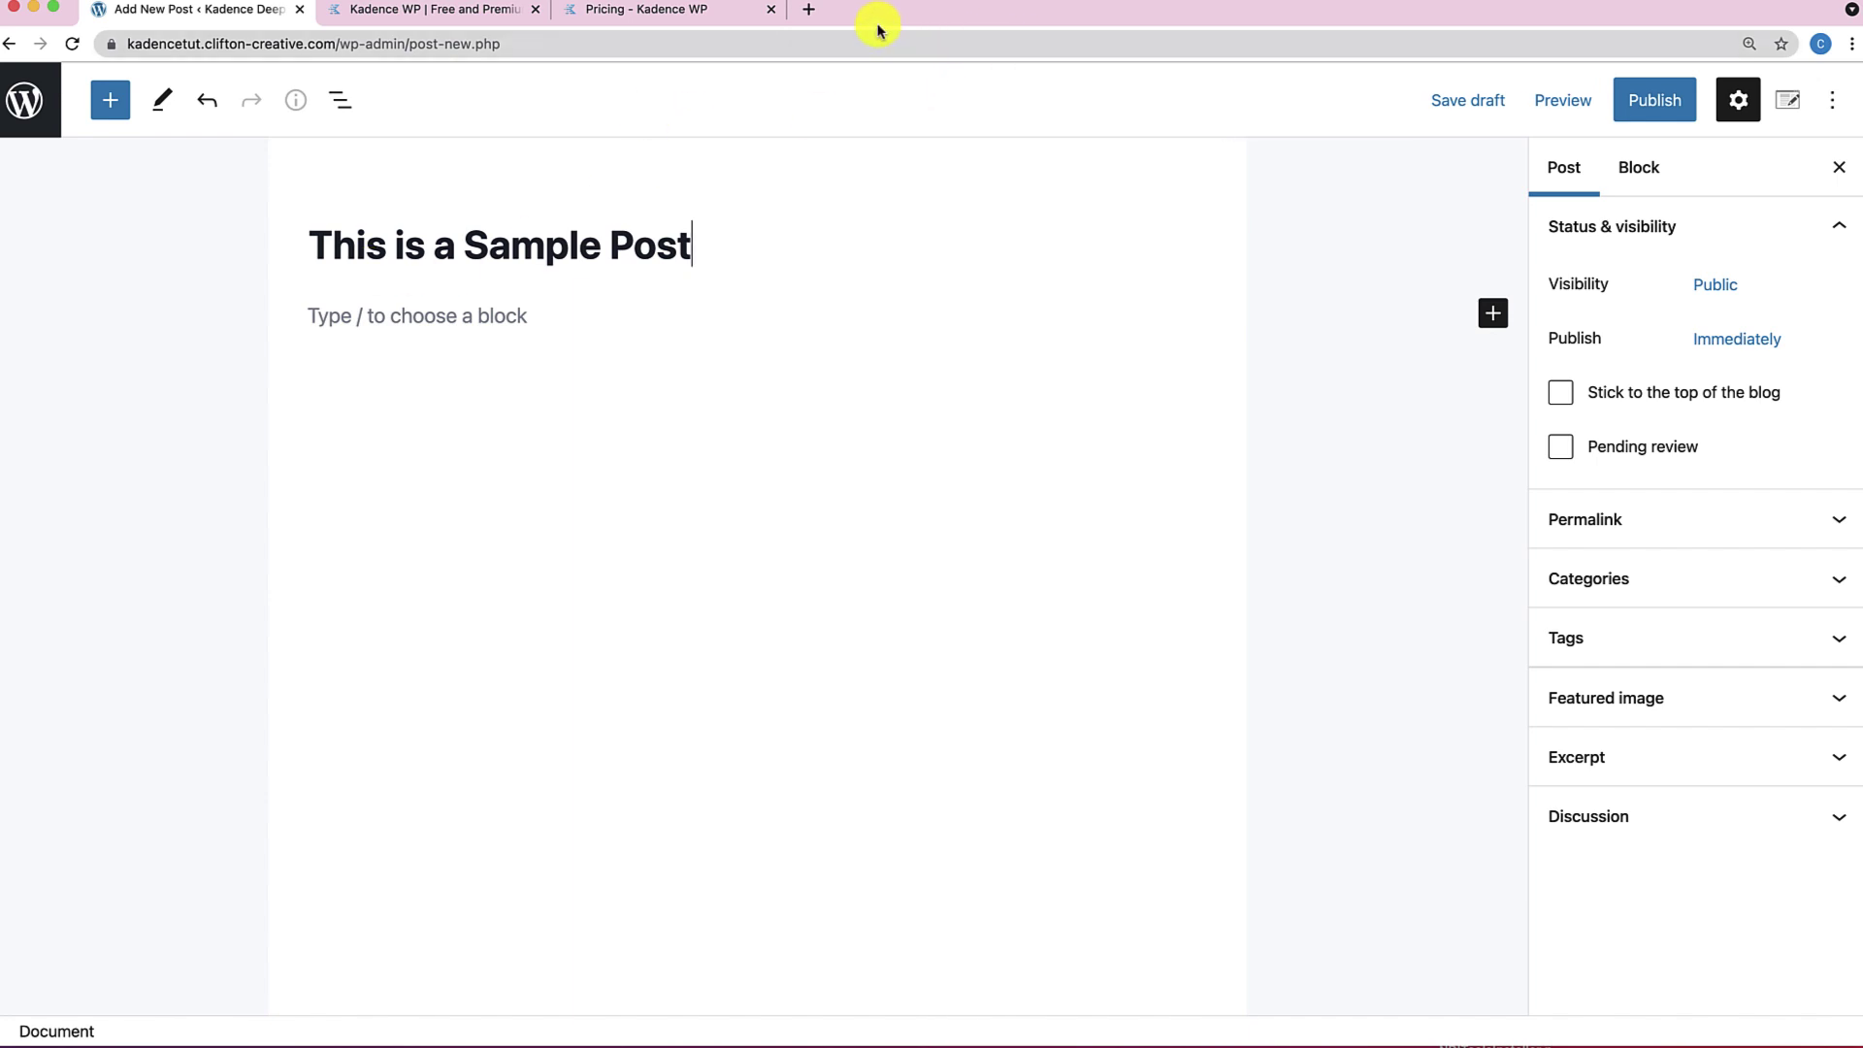
# Search the web for a lorem ipsum generator and copy the placeholder paragraph from loremipsum.io, closing that page when done.
pyautogui.click(809, 9)
pyautogui.click(808, 39)
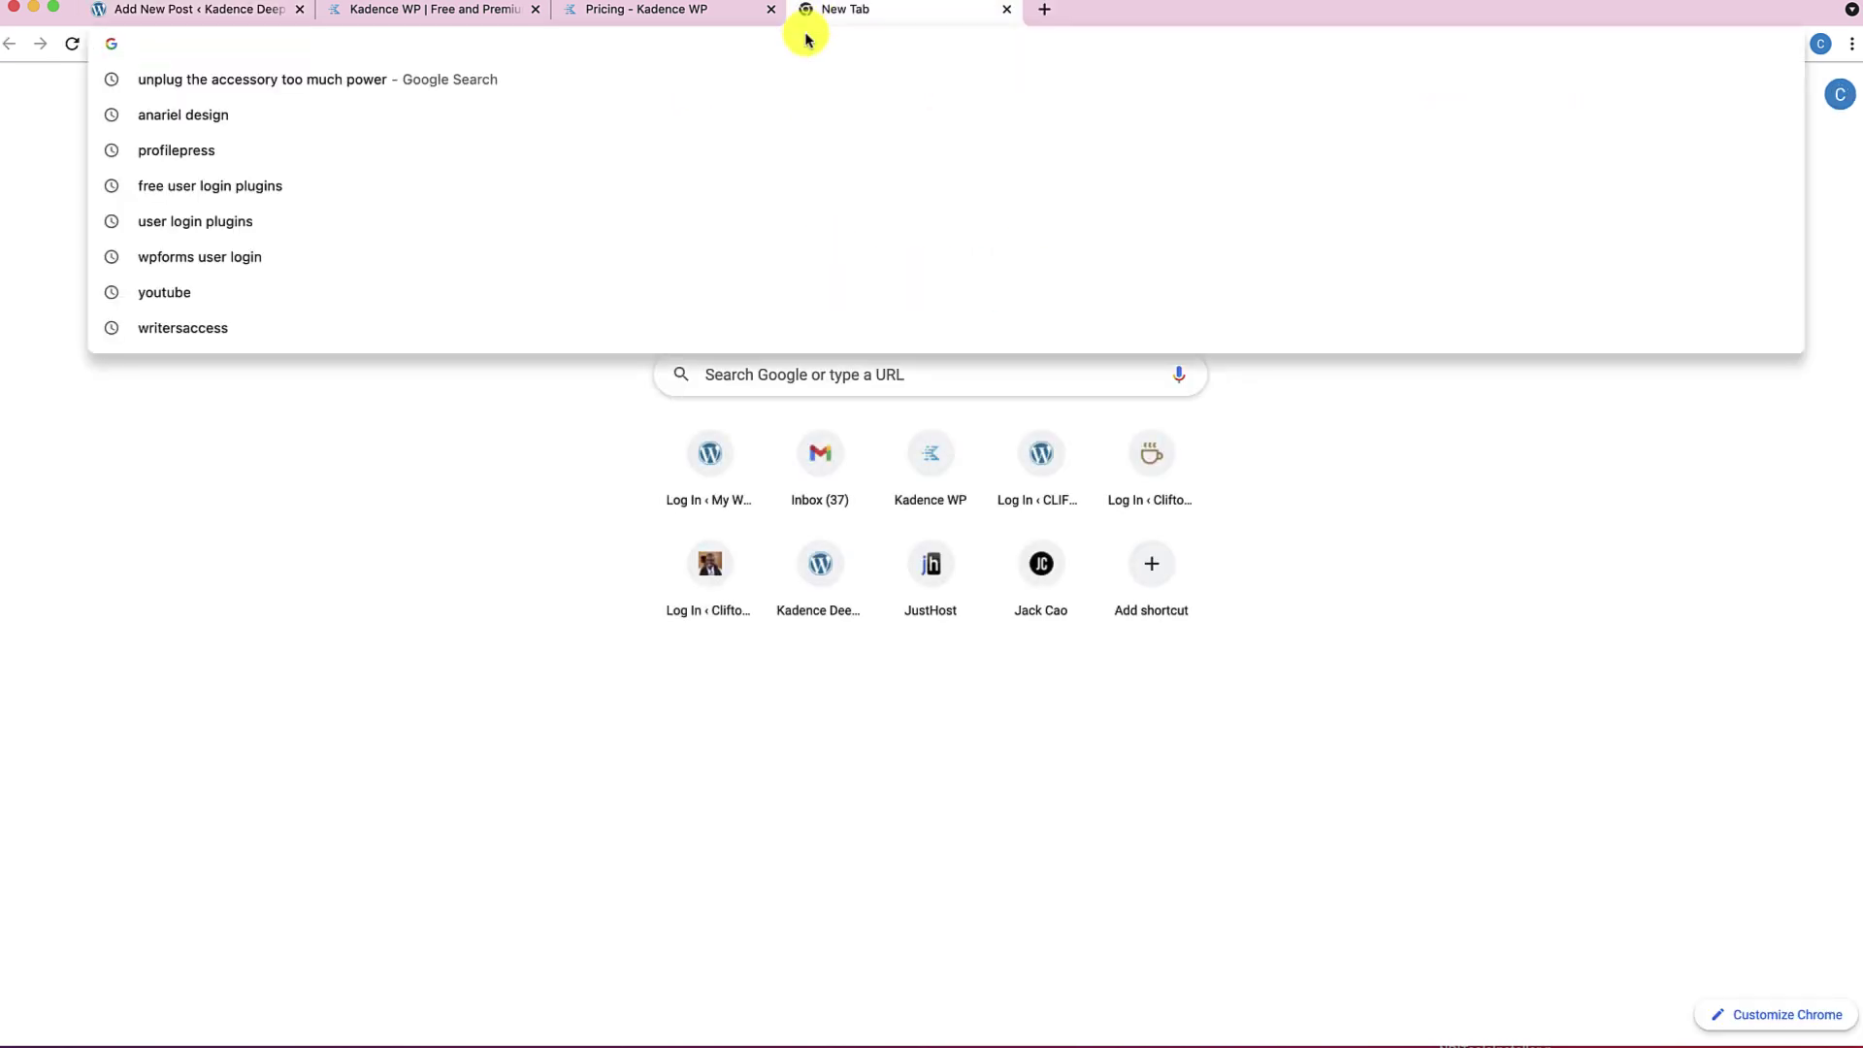
pyautogui.write('Lorem')
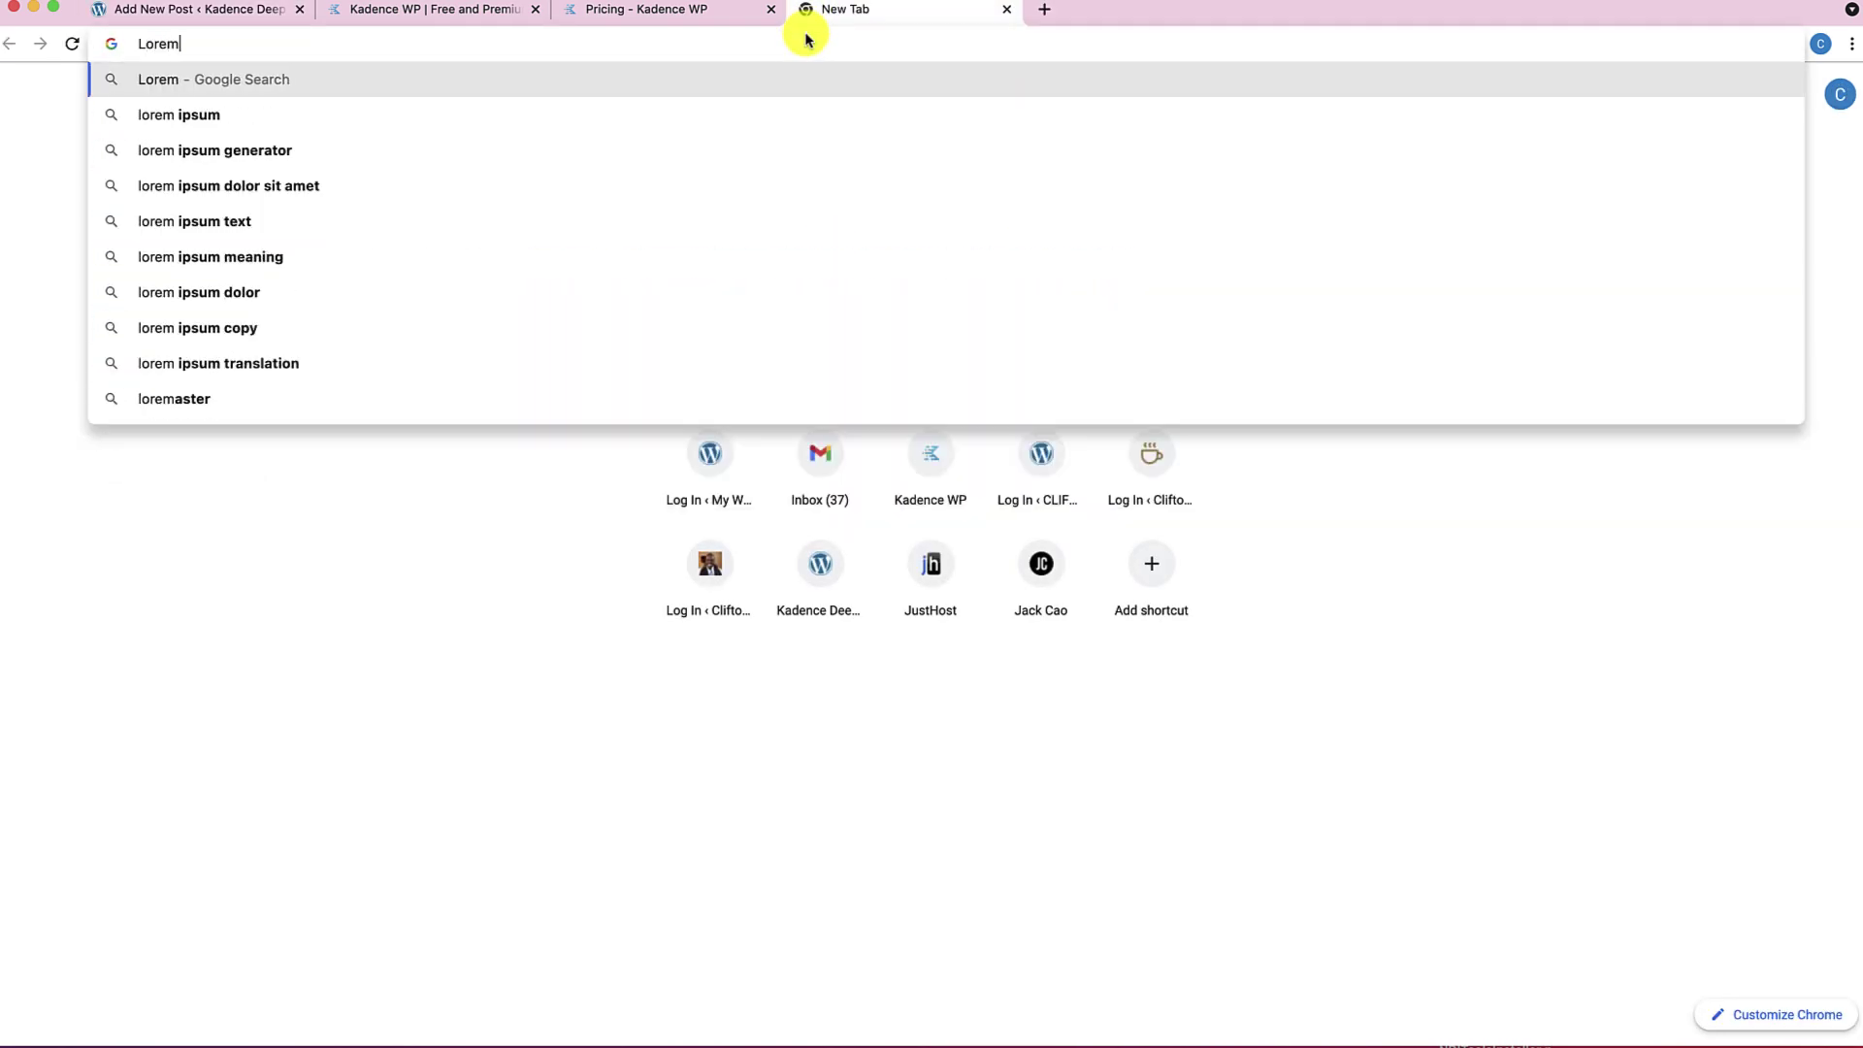
pyautogui.click(351, 150)
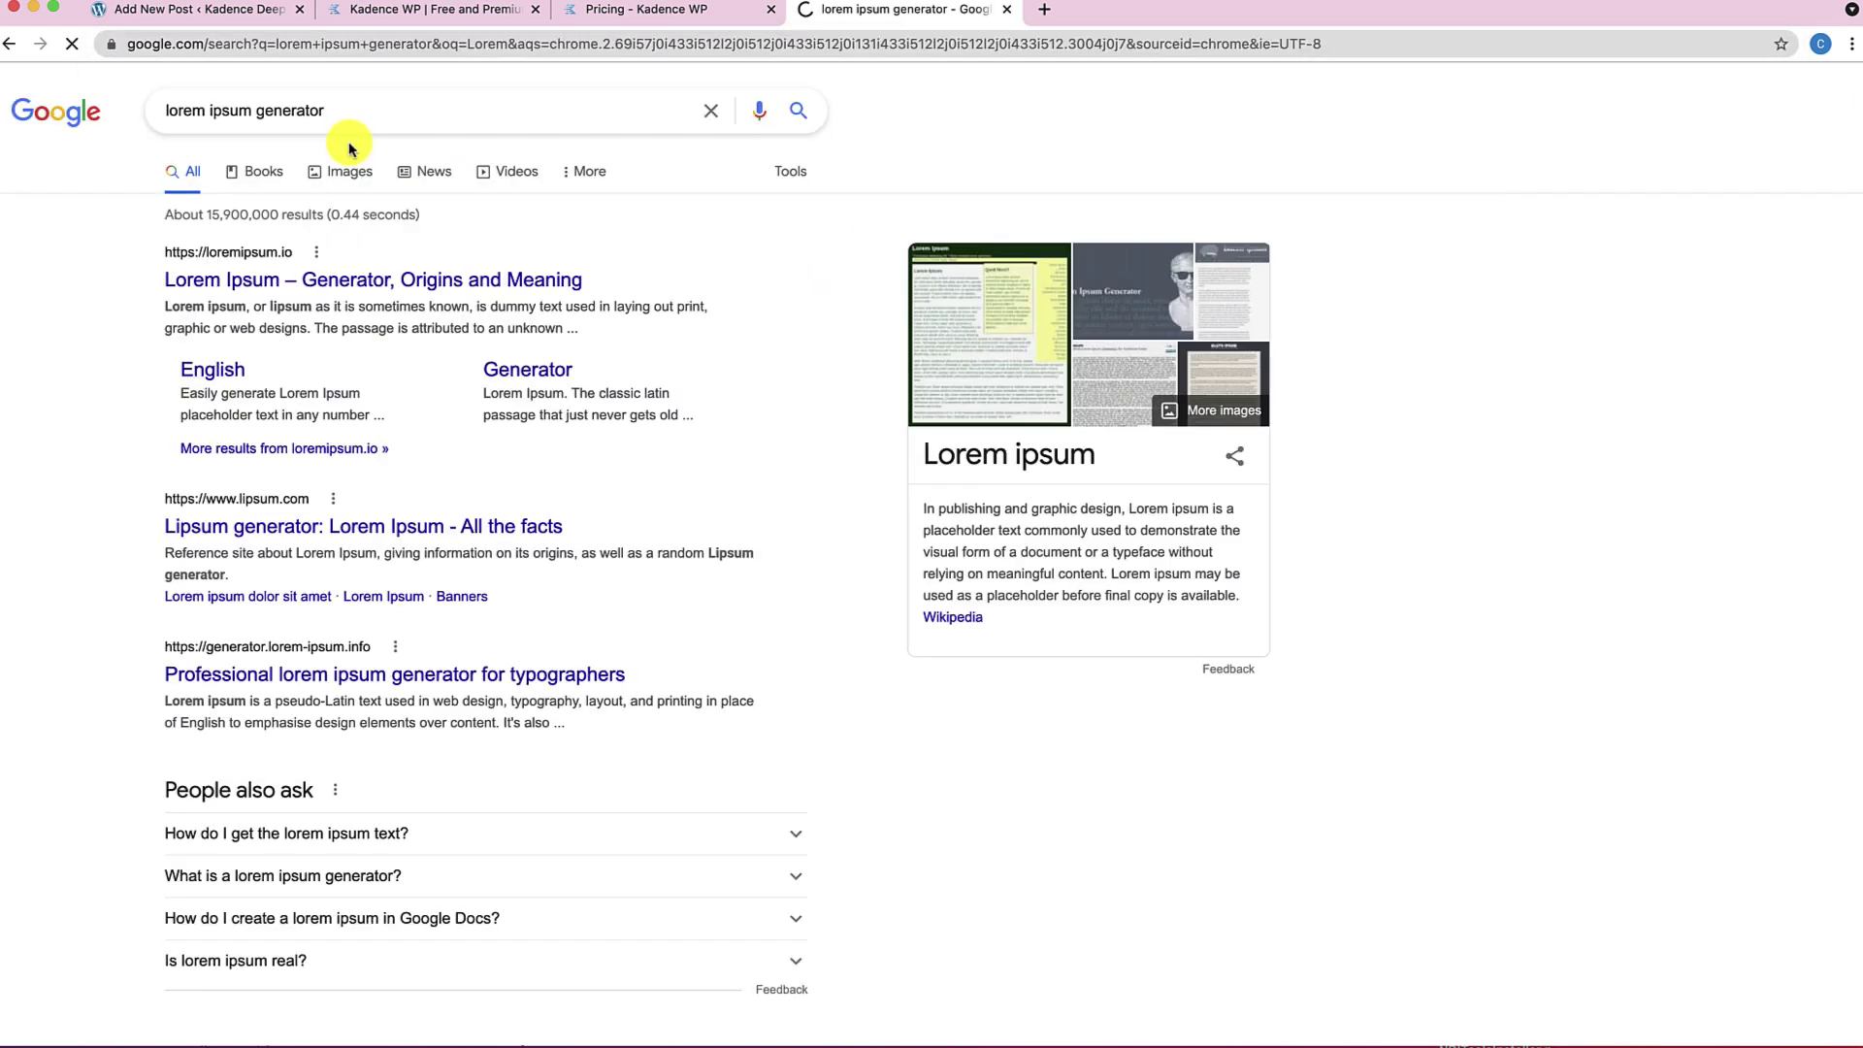
pyautogui.click(317, 285)
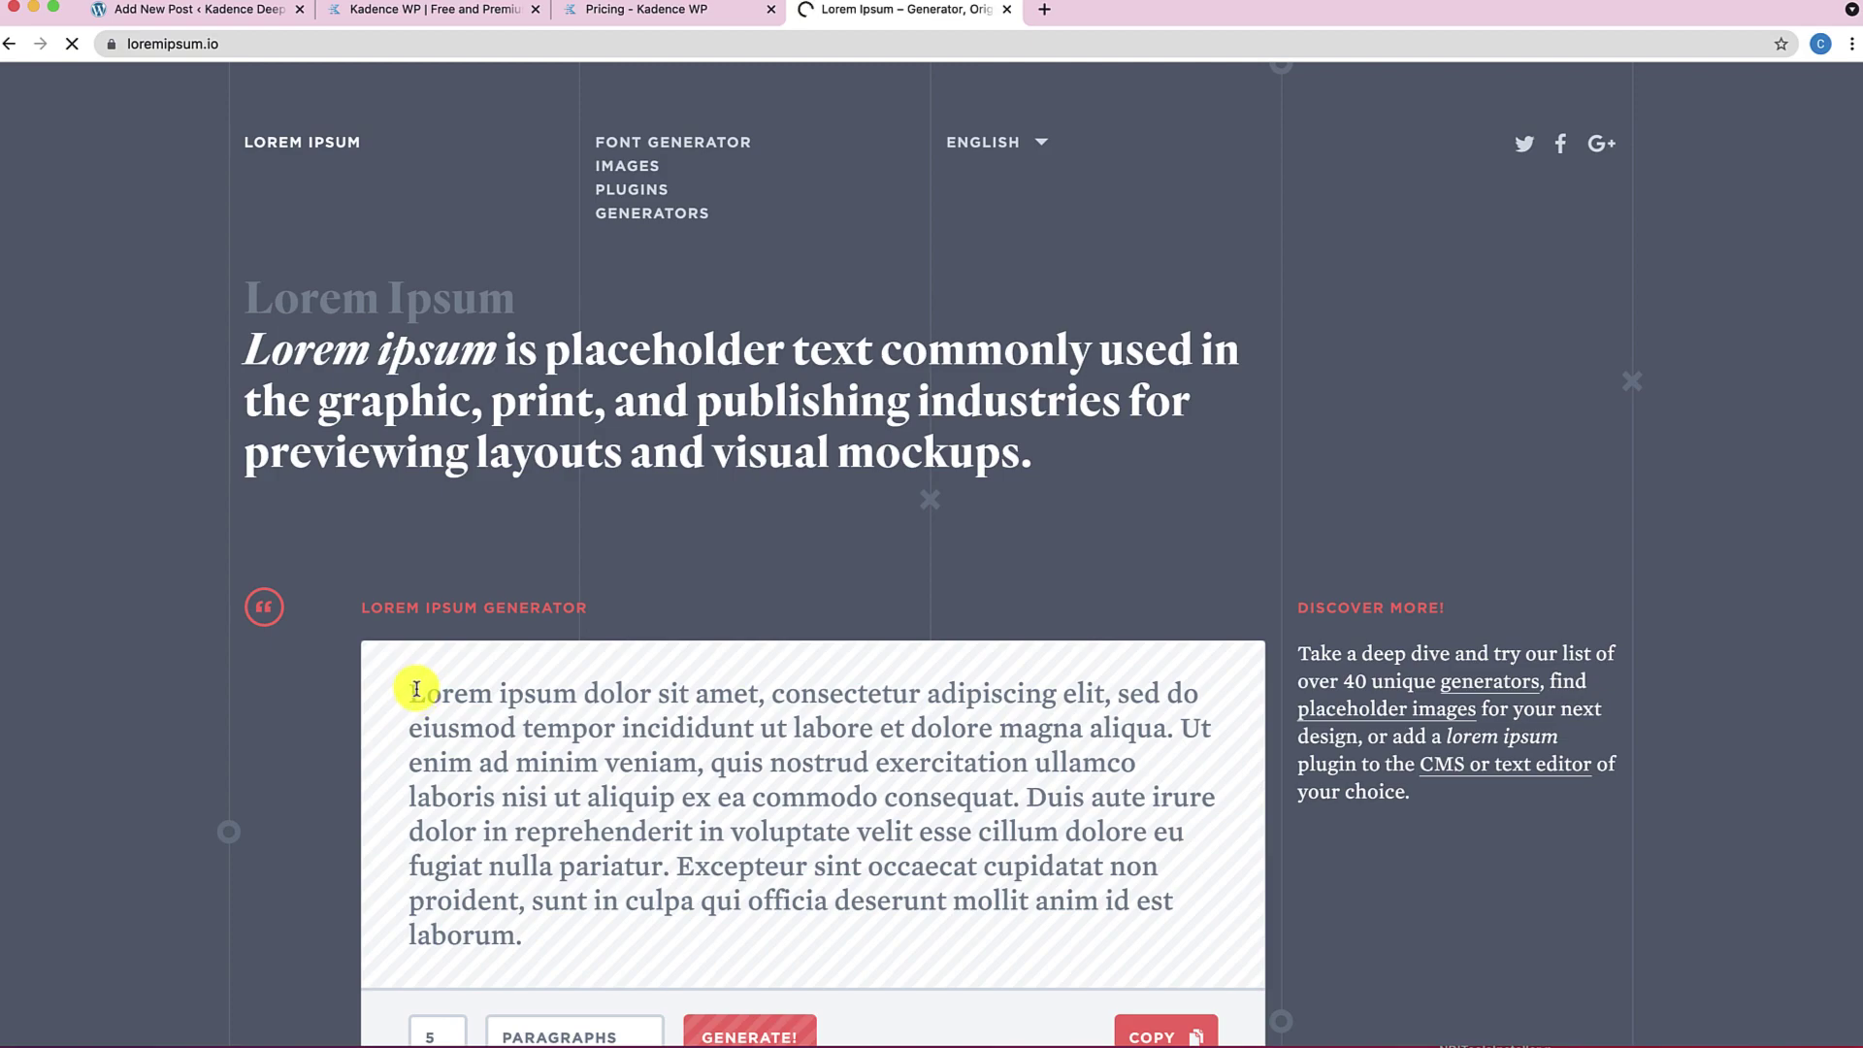
pyautogui.moveTo(416, 690); pyautogui.dragTo(543, 953)
pyautogui.press('super+c')
pyautogui.press('super+w')
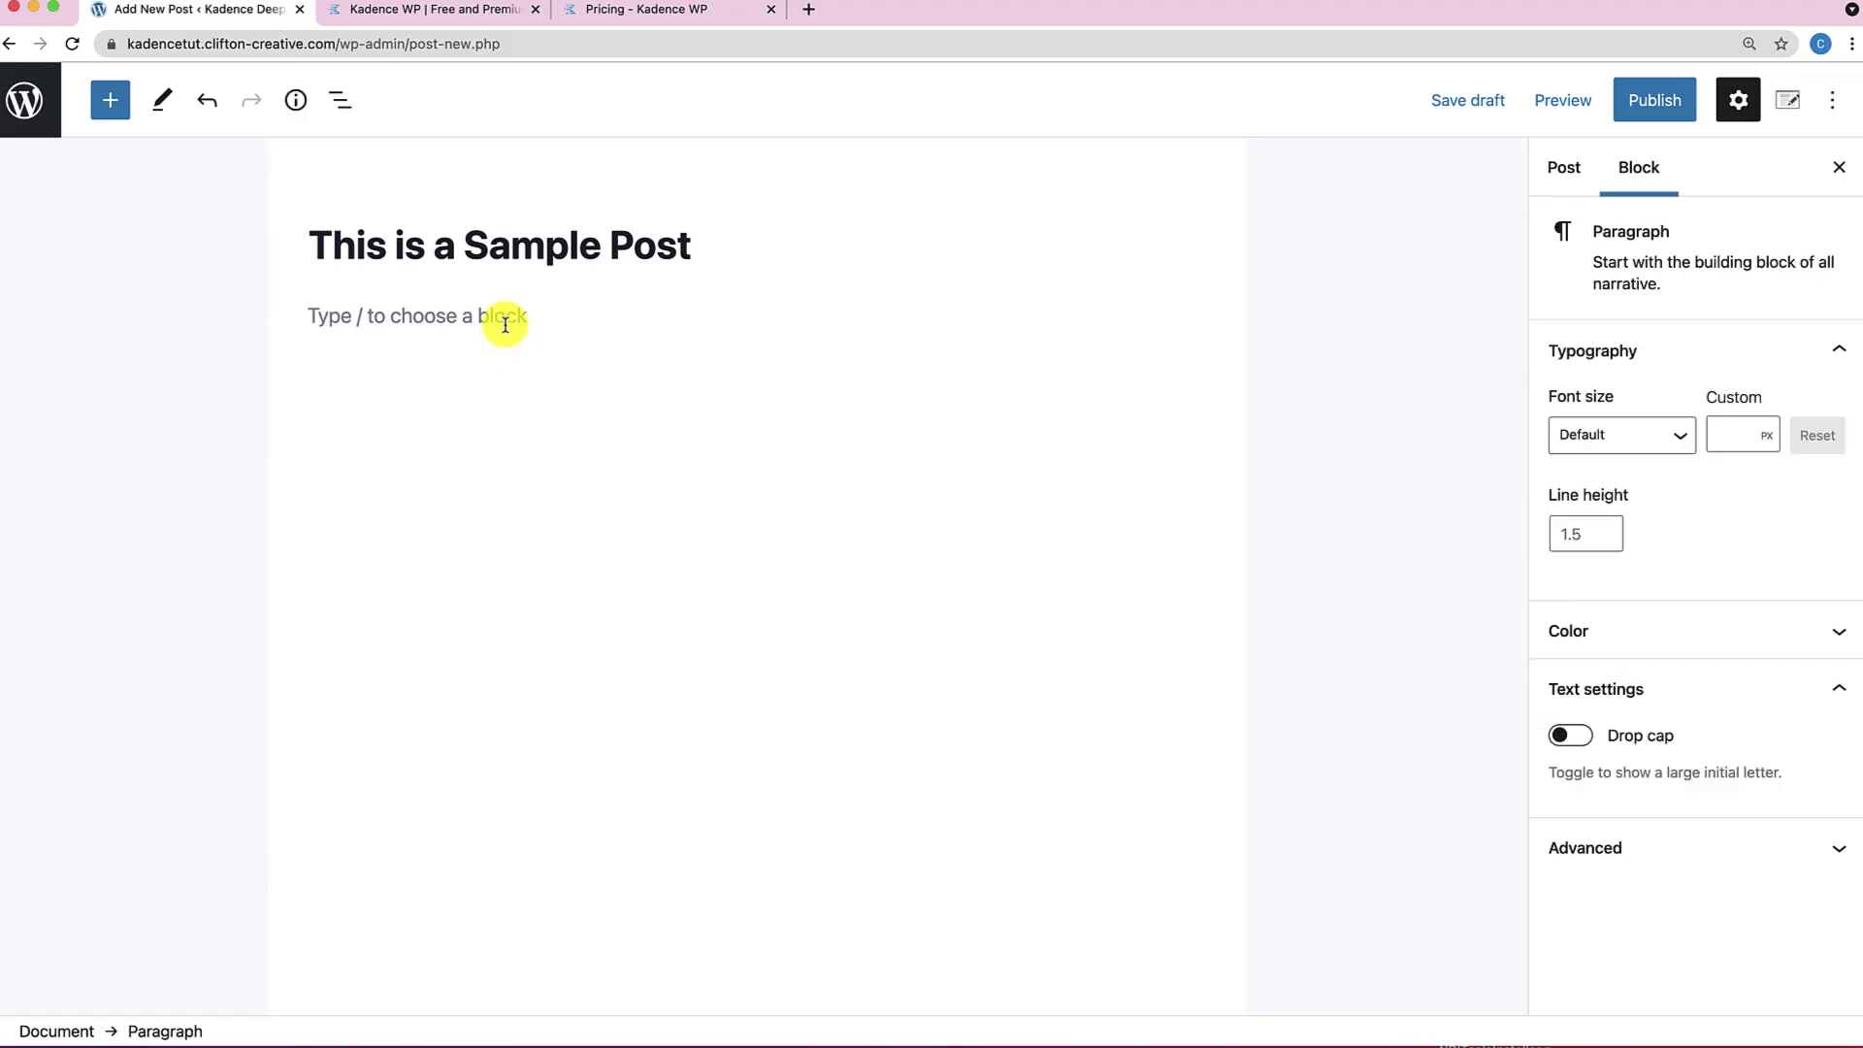
# Paste the lorem ipsum paragraph as the post's body, publish the post, and view the site's homepage.
pyautogui.press('super+v')
pyautogui.click(1659, 100)
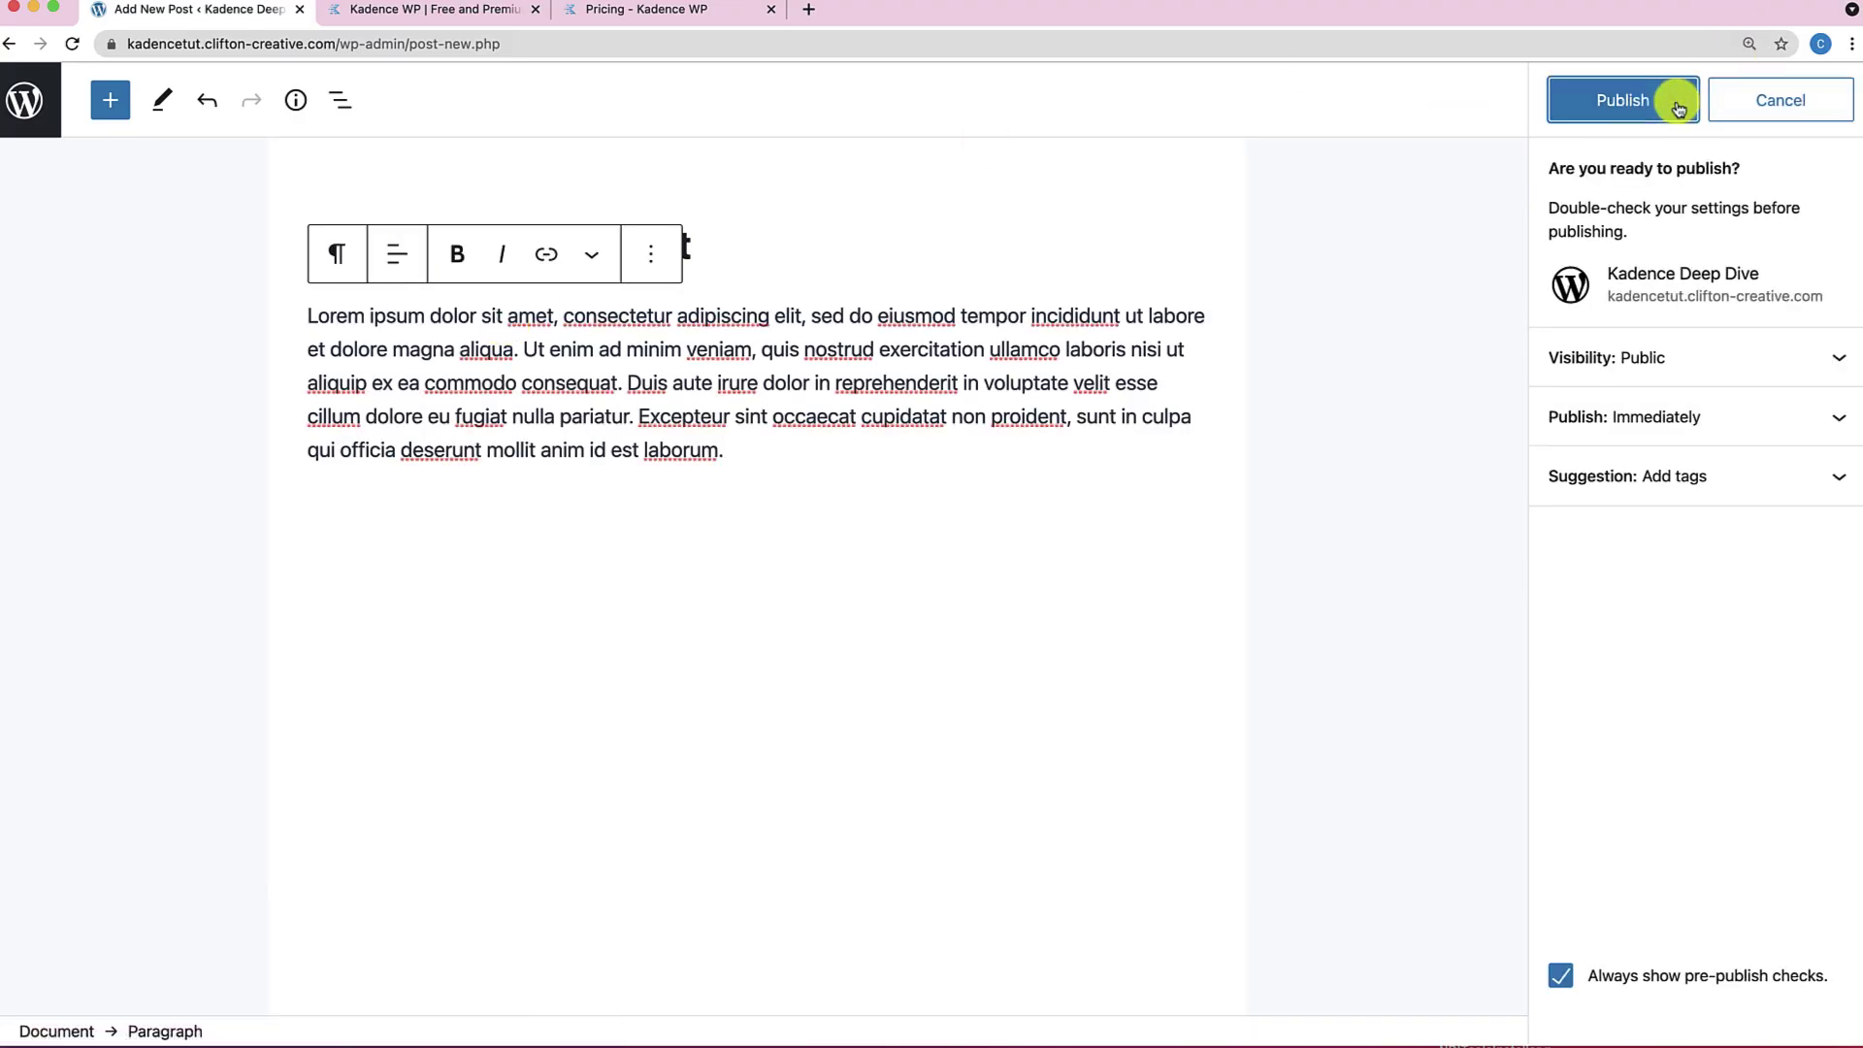
pyautogui.click(1667, 100)
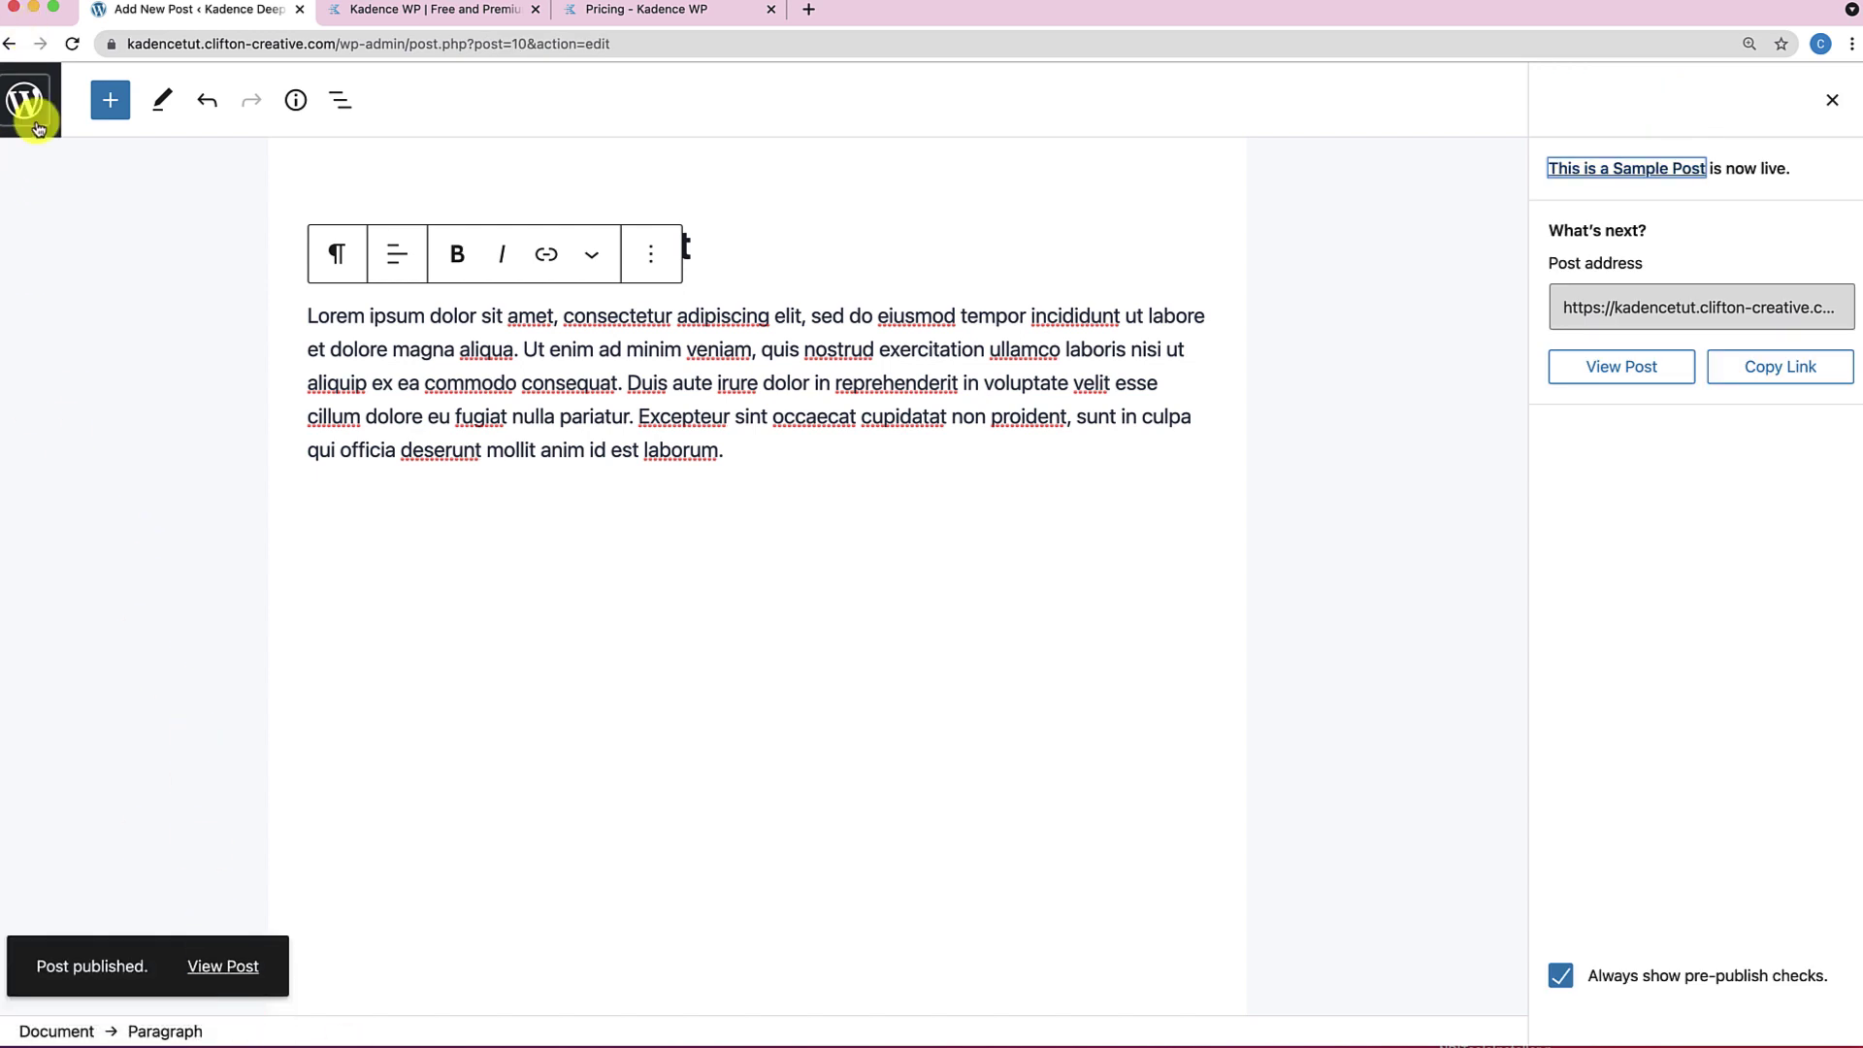
pyautogui.click(36, 124)
pyautogui.click(145, 82)
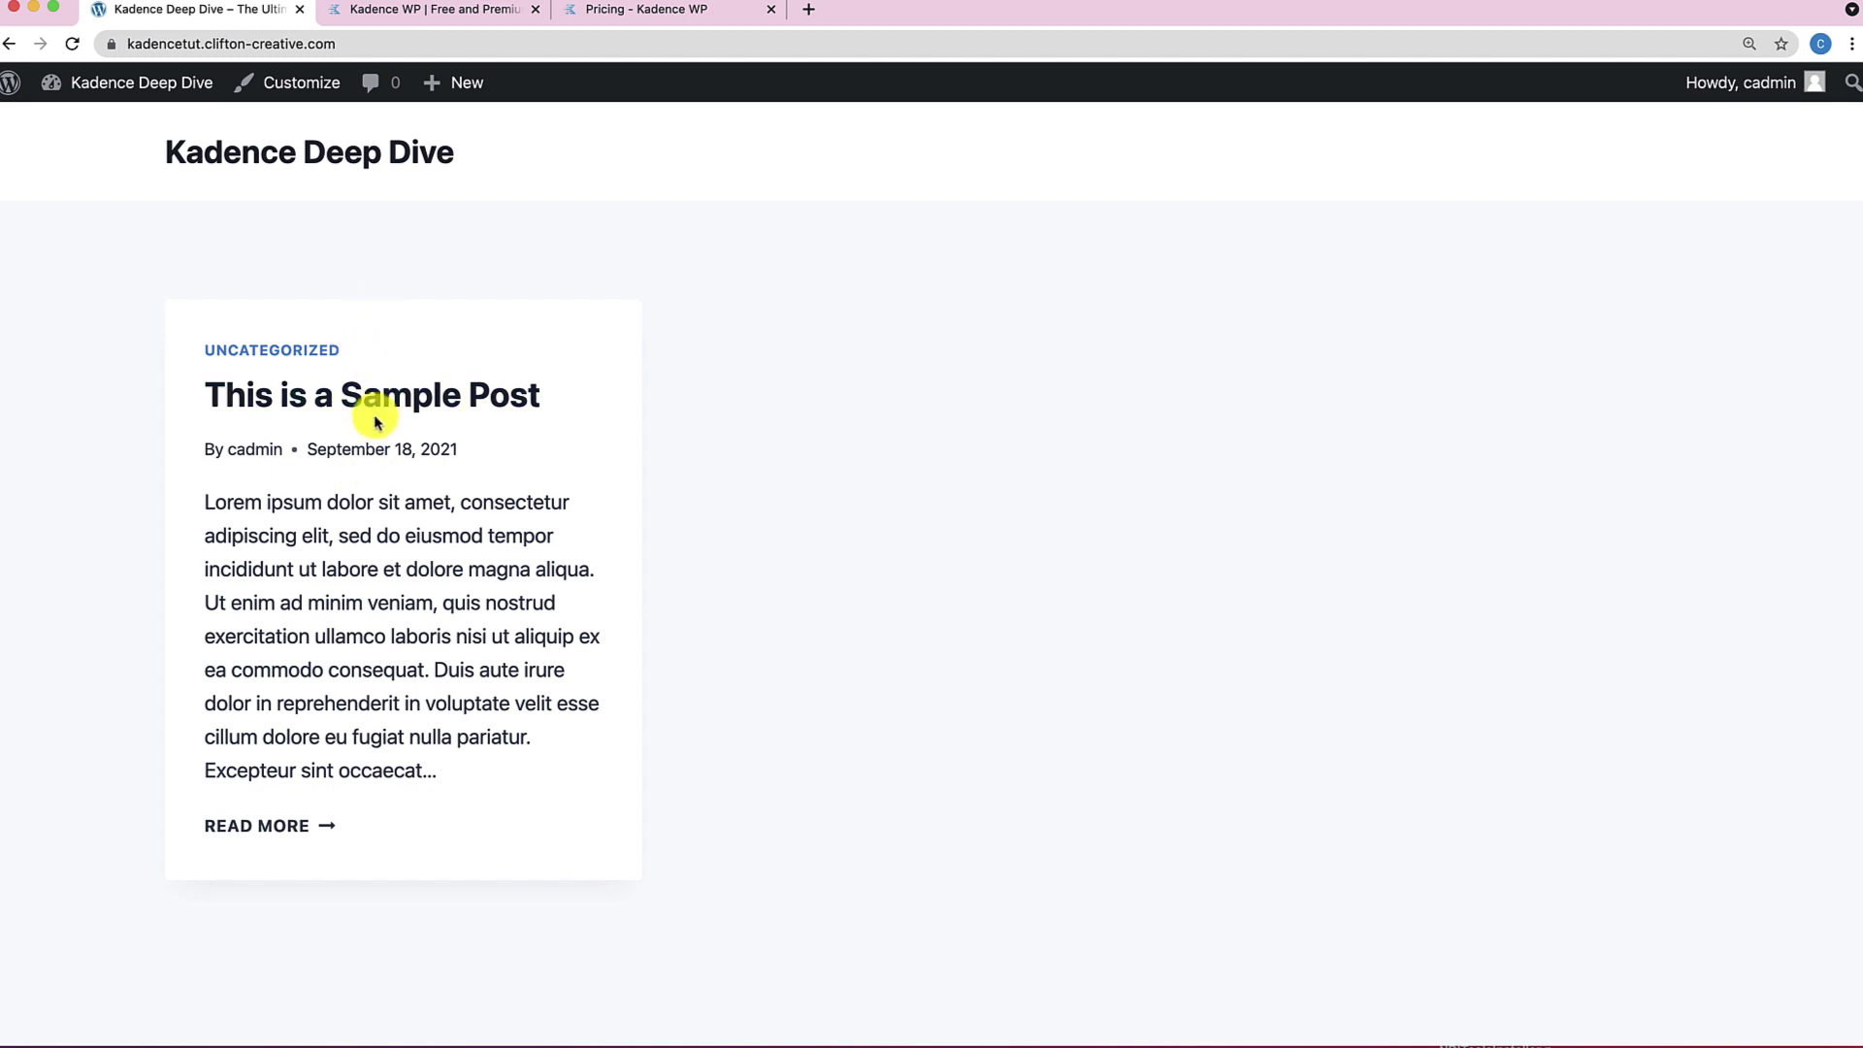
# Start a new page and title it "This is a sample Page".
pyautogui.moveTo(456, 85)
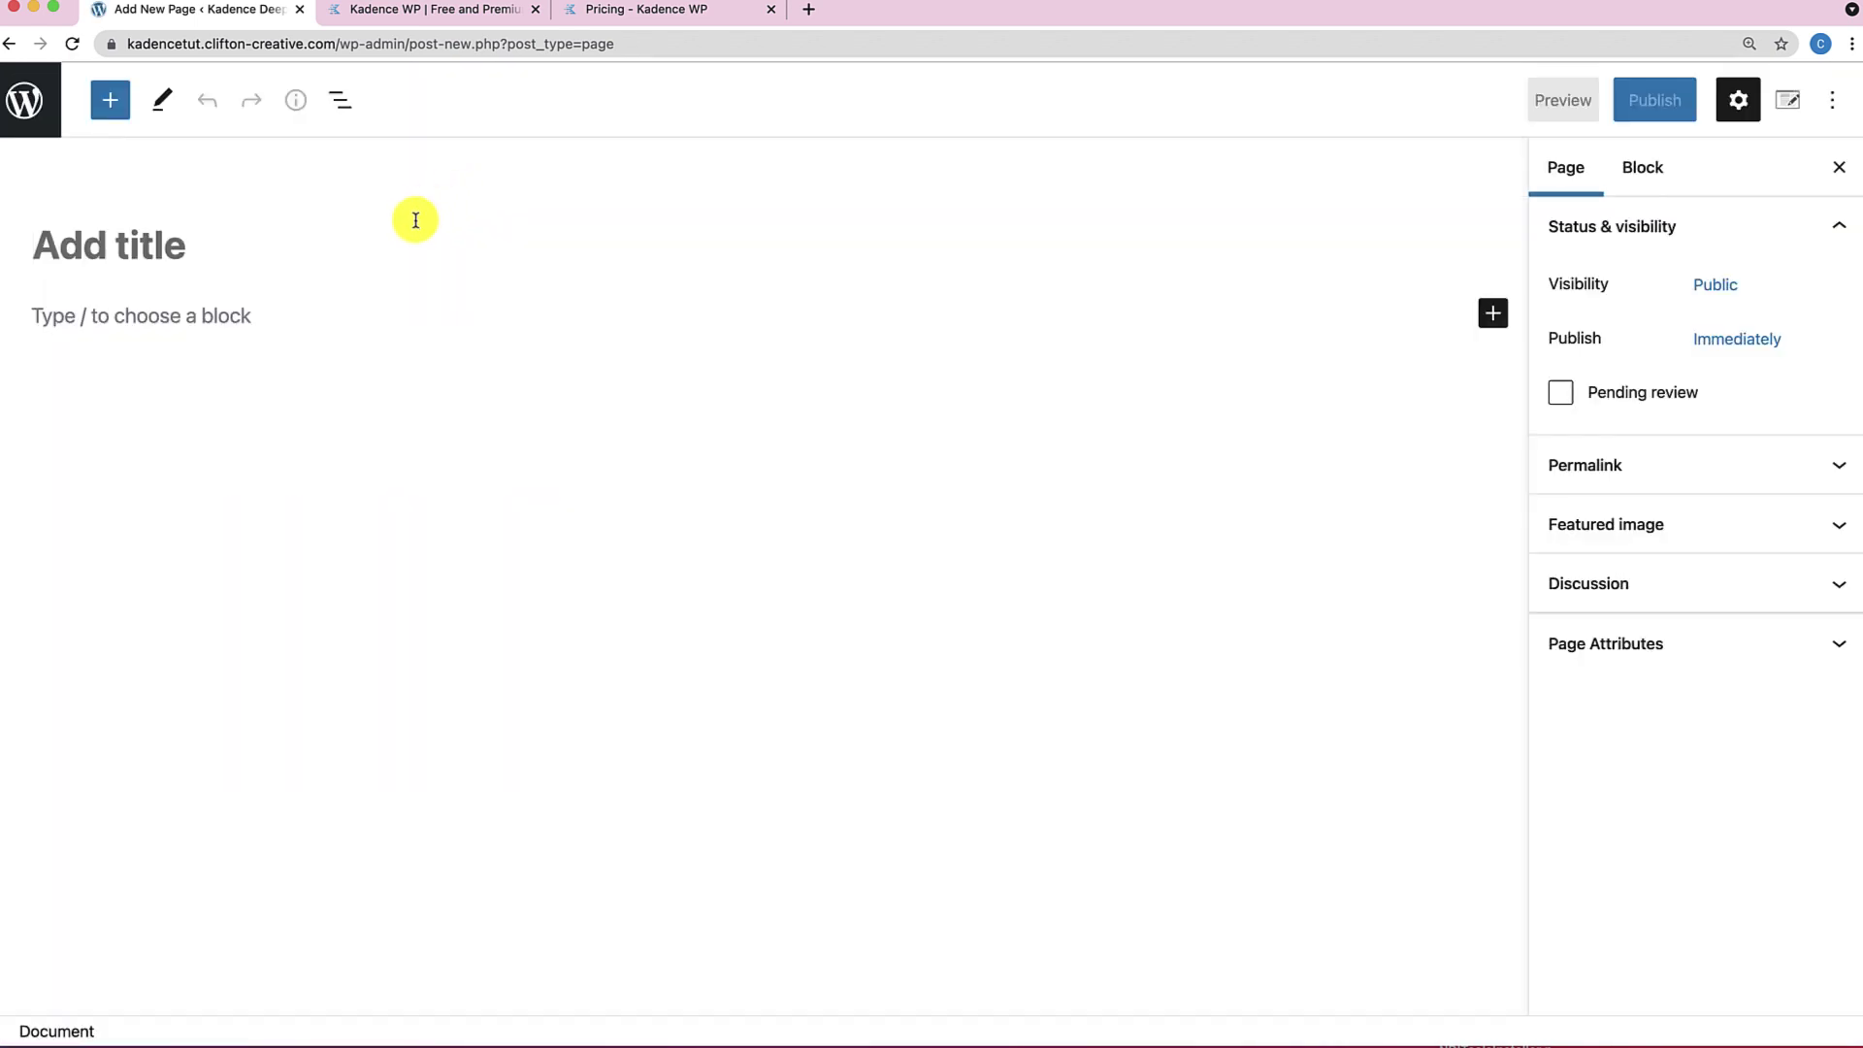
pyautogui.write('This is asample')
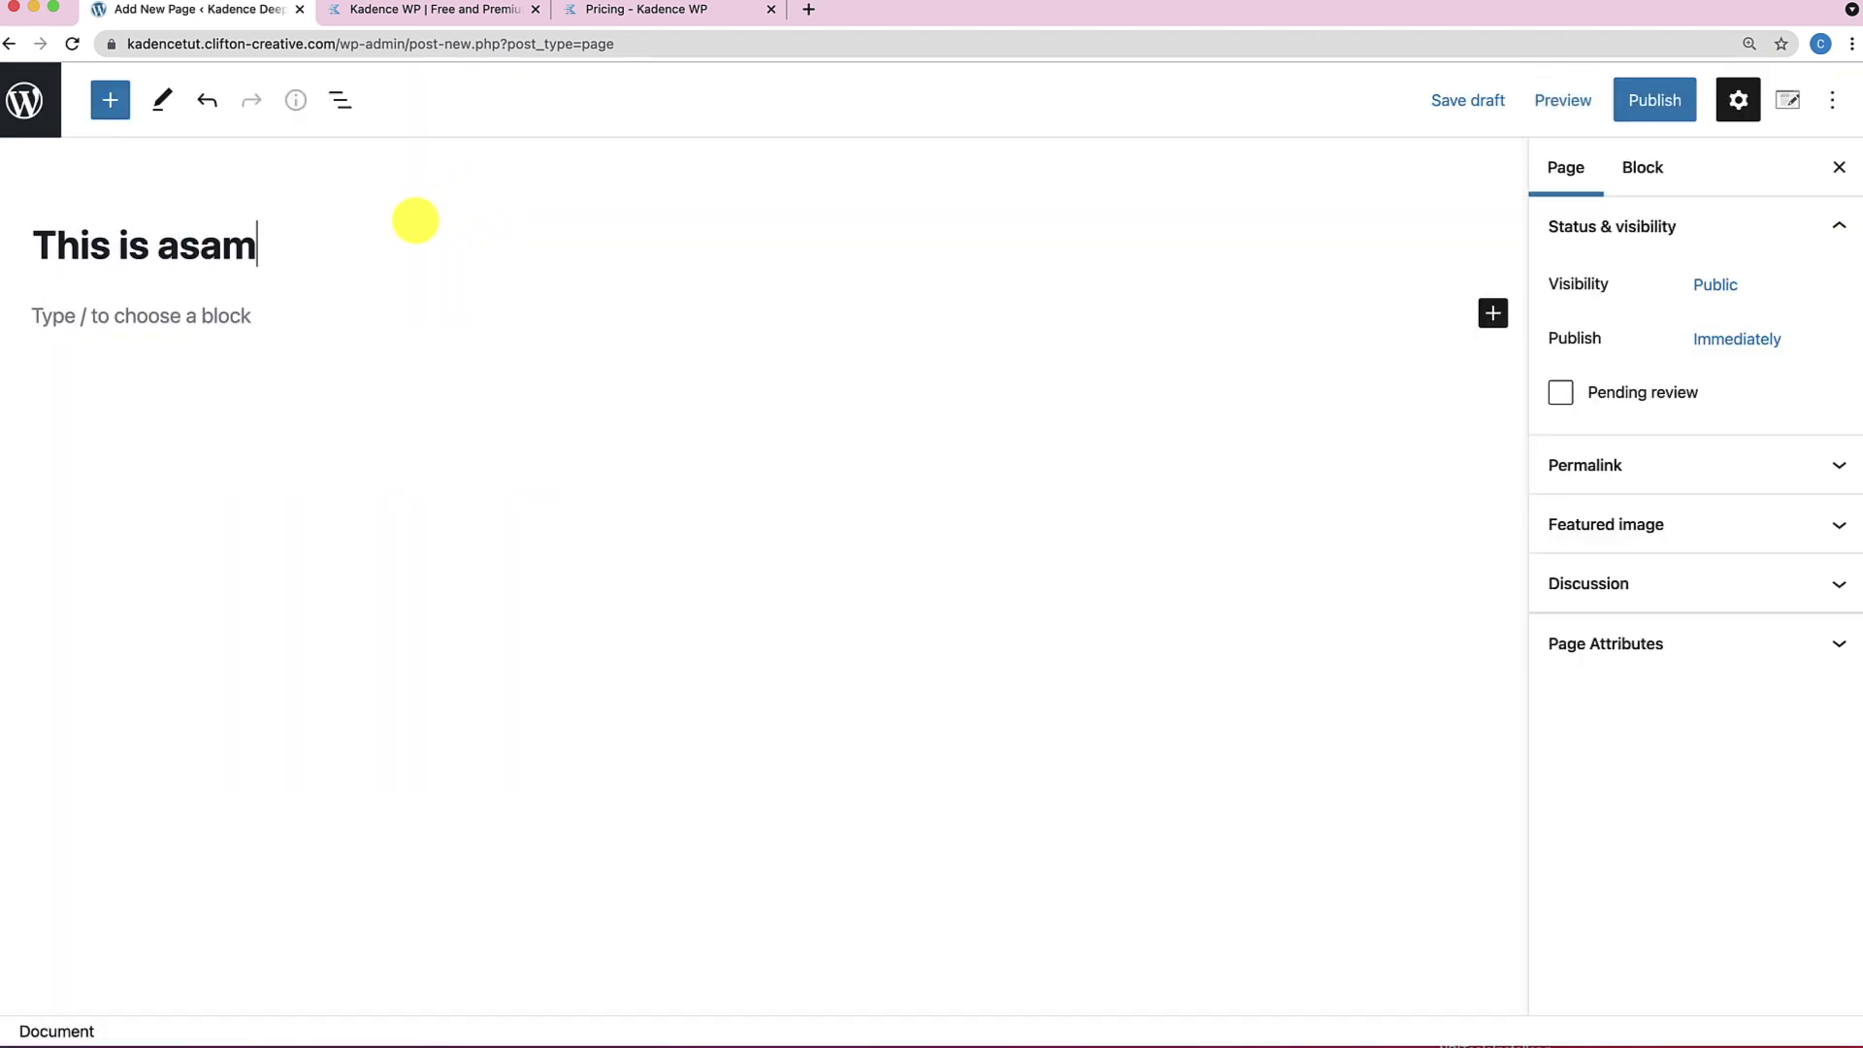
pyautogui.press('BackSpace')
pyautogui.press('BackSpace')
pyautogui.press('BackSpace')
pyautogui.press('BackSpace')
pyautogui.press('BackSpace')
pyautogui.press('BackSpace')
pyautogui.press('BackSpace')
pyautogui.write('sample Page')
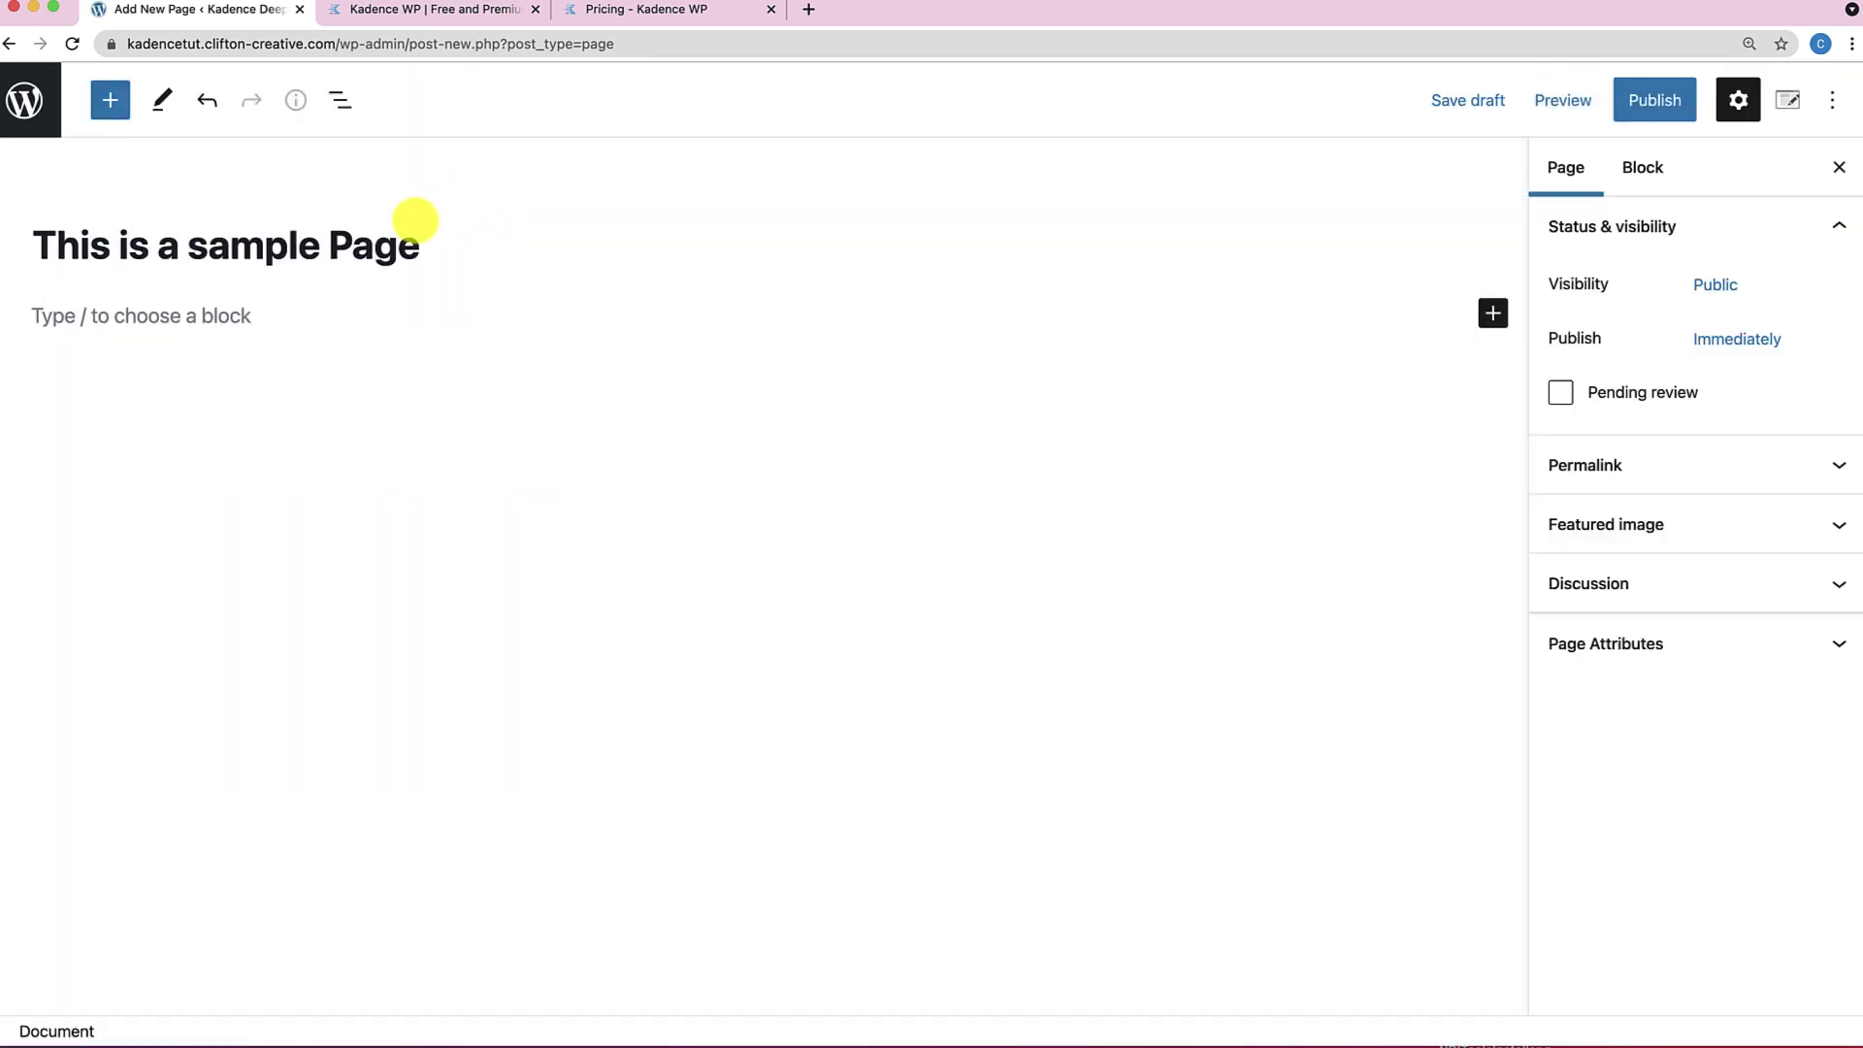
# Paste the lorem ipsum paragraph as the page's body, publish the page, and view it on the live site.
pyautogui.click(316, 331)
pyautogui.hotkey('ctrl', 'v')
pyautogui.click(1655, 100)
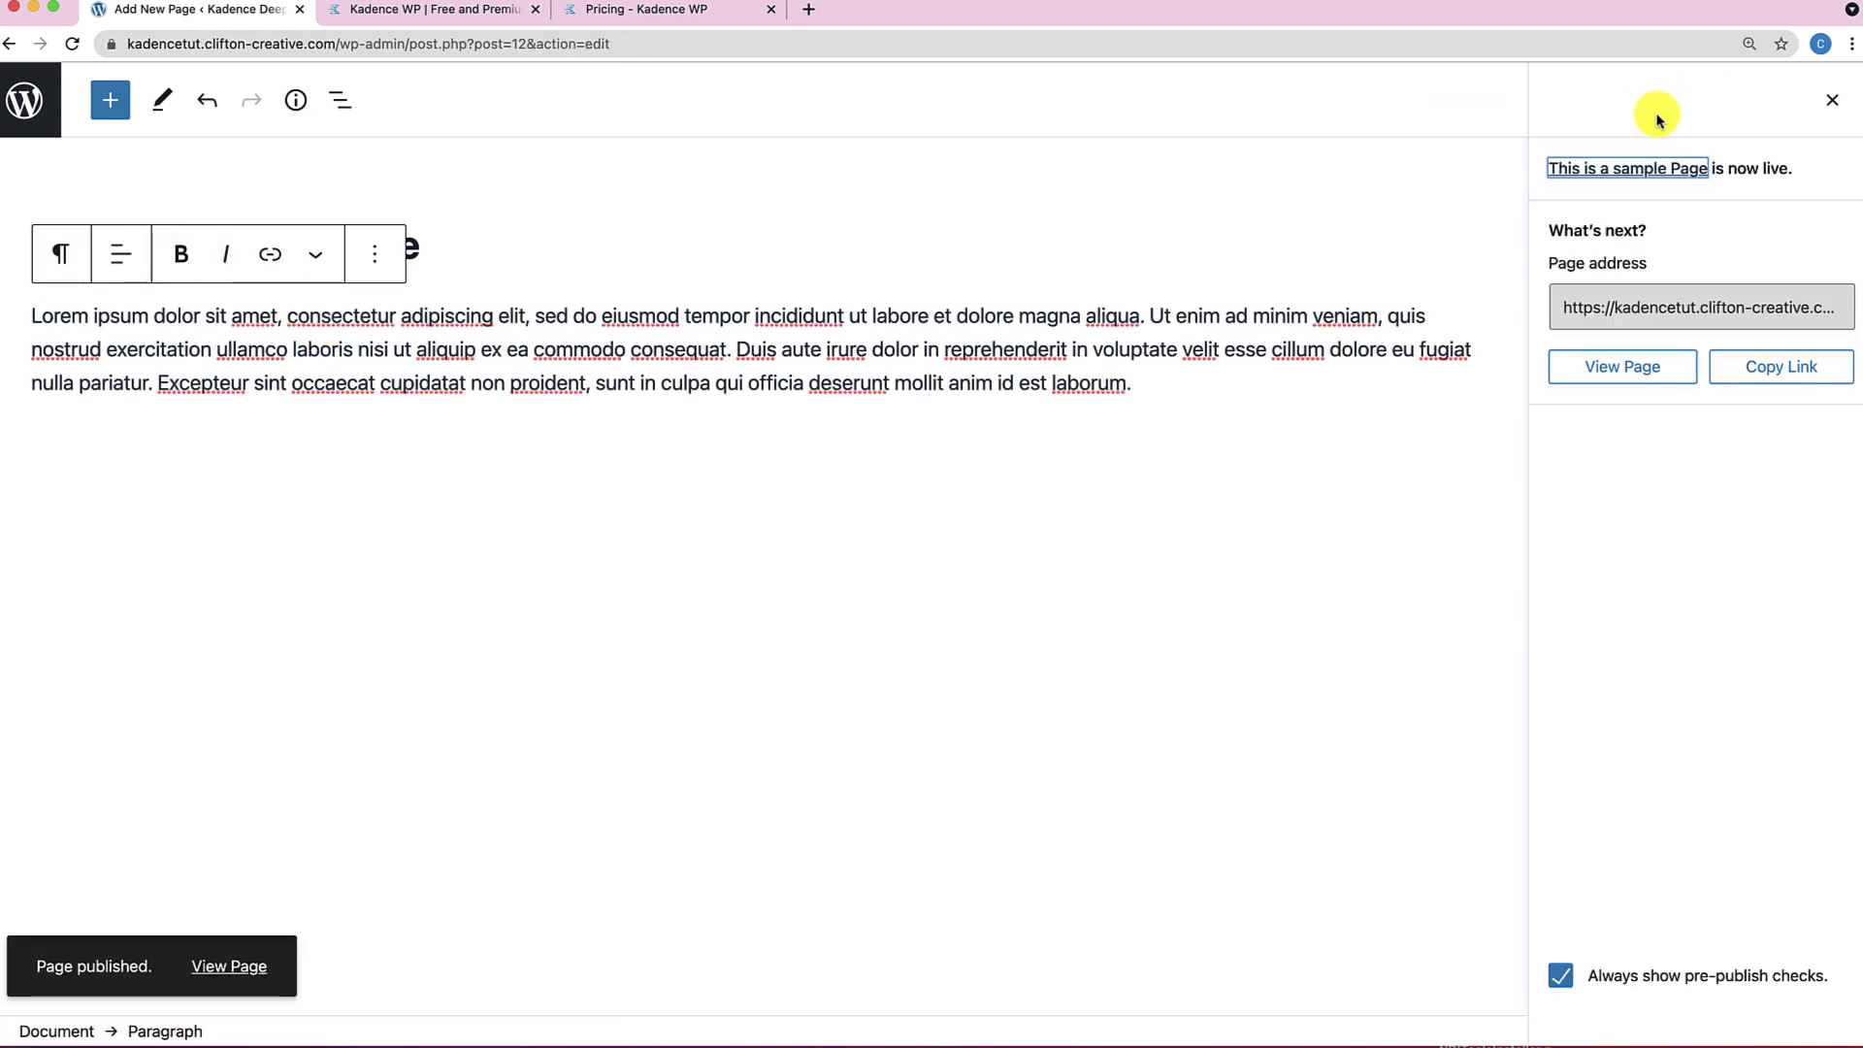
pyautogui.click(258, 966)
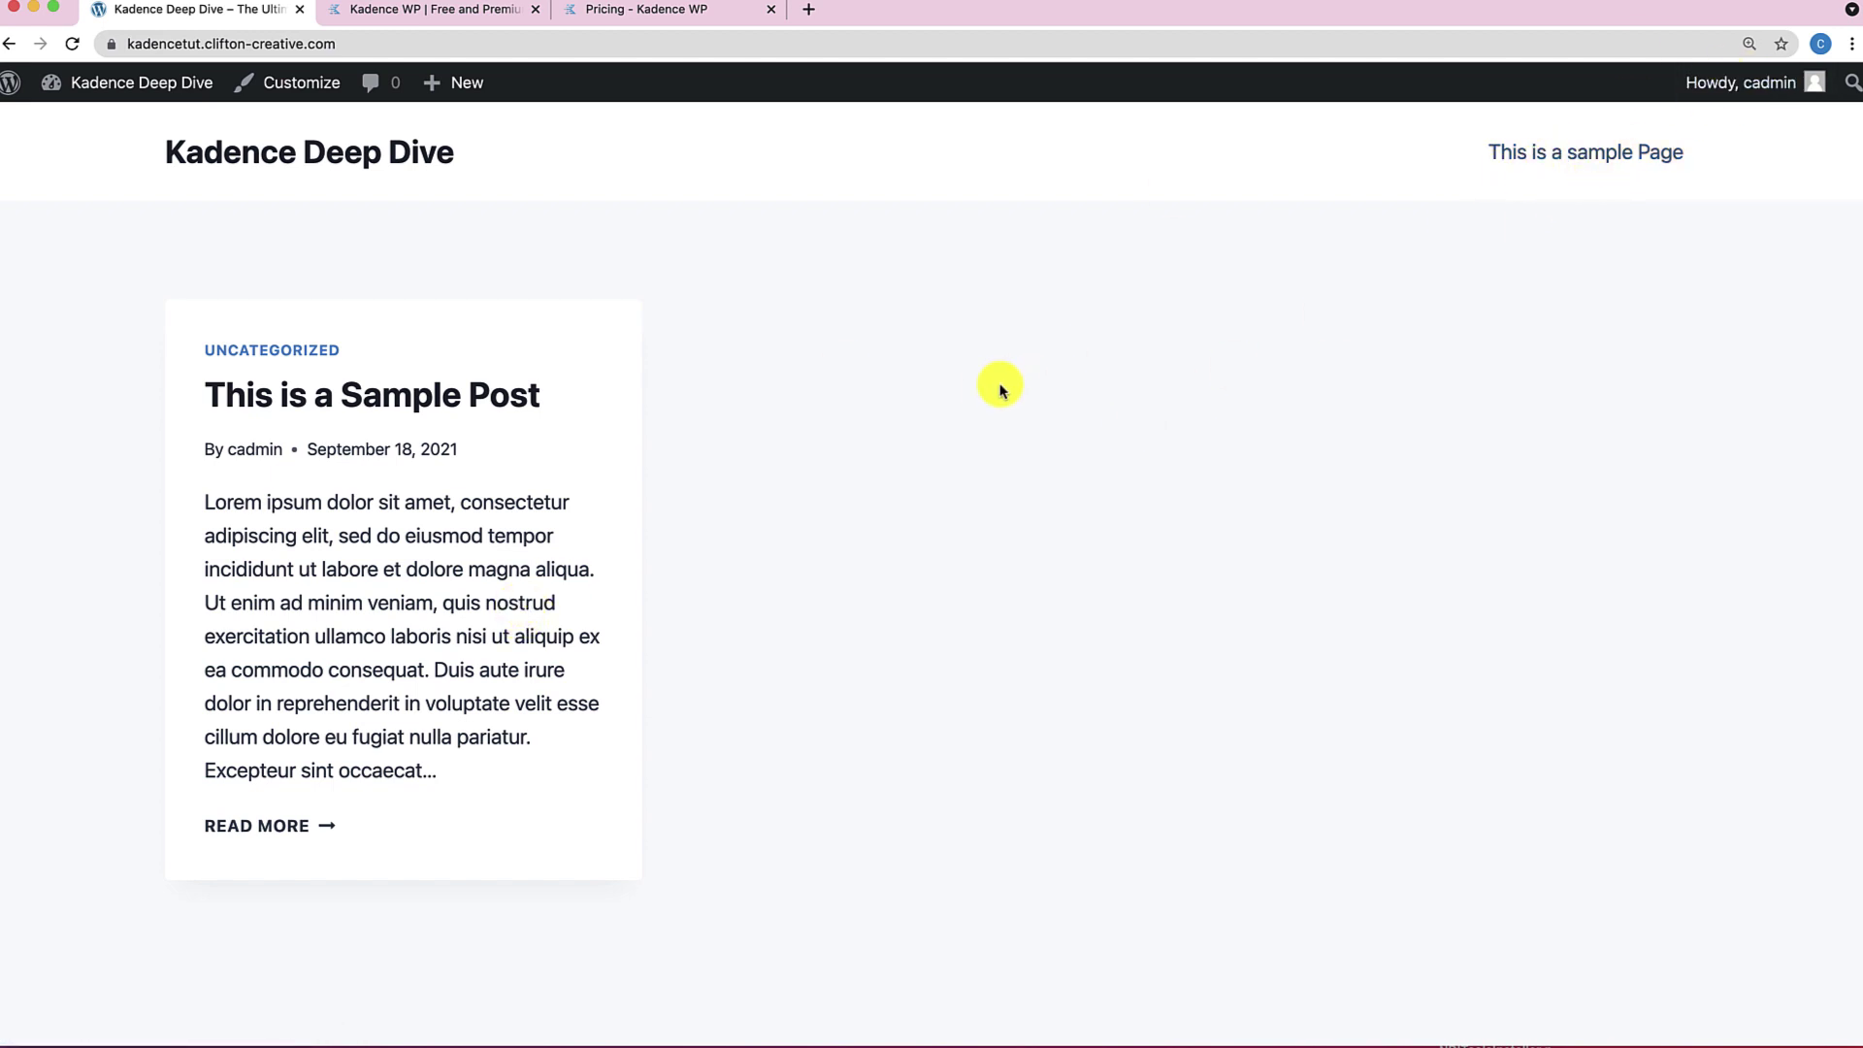
pyautogui.click(1573, 167)
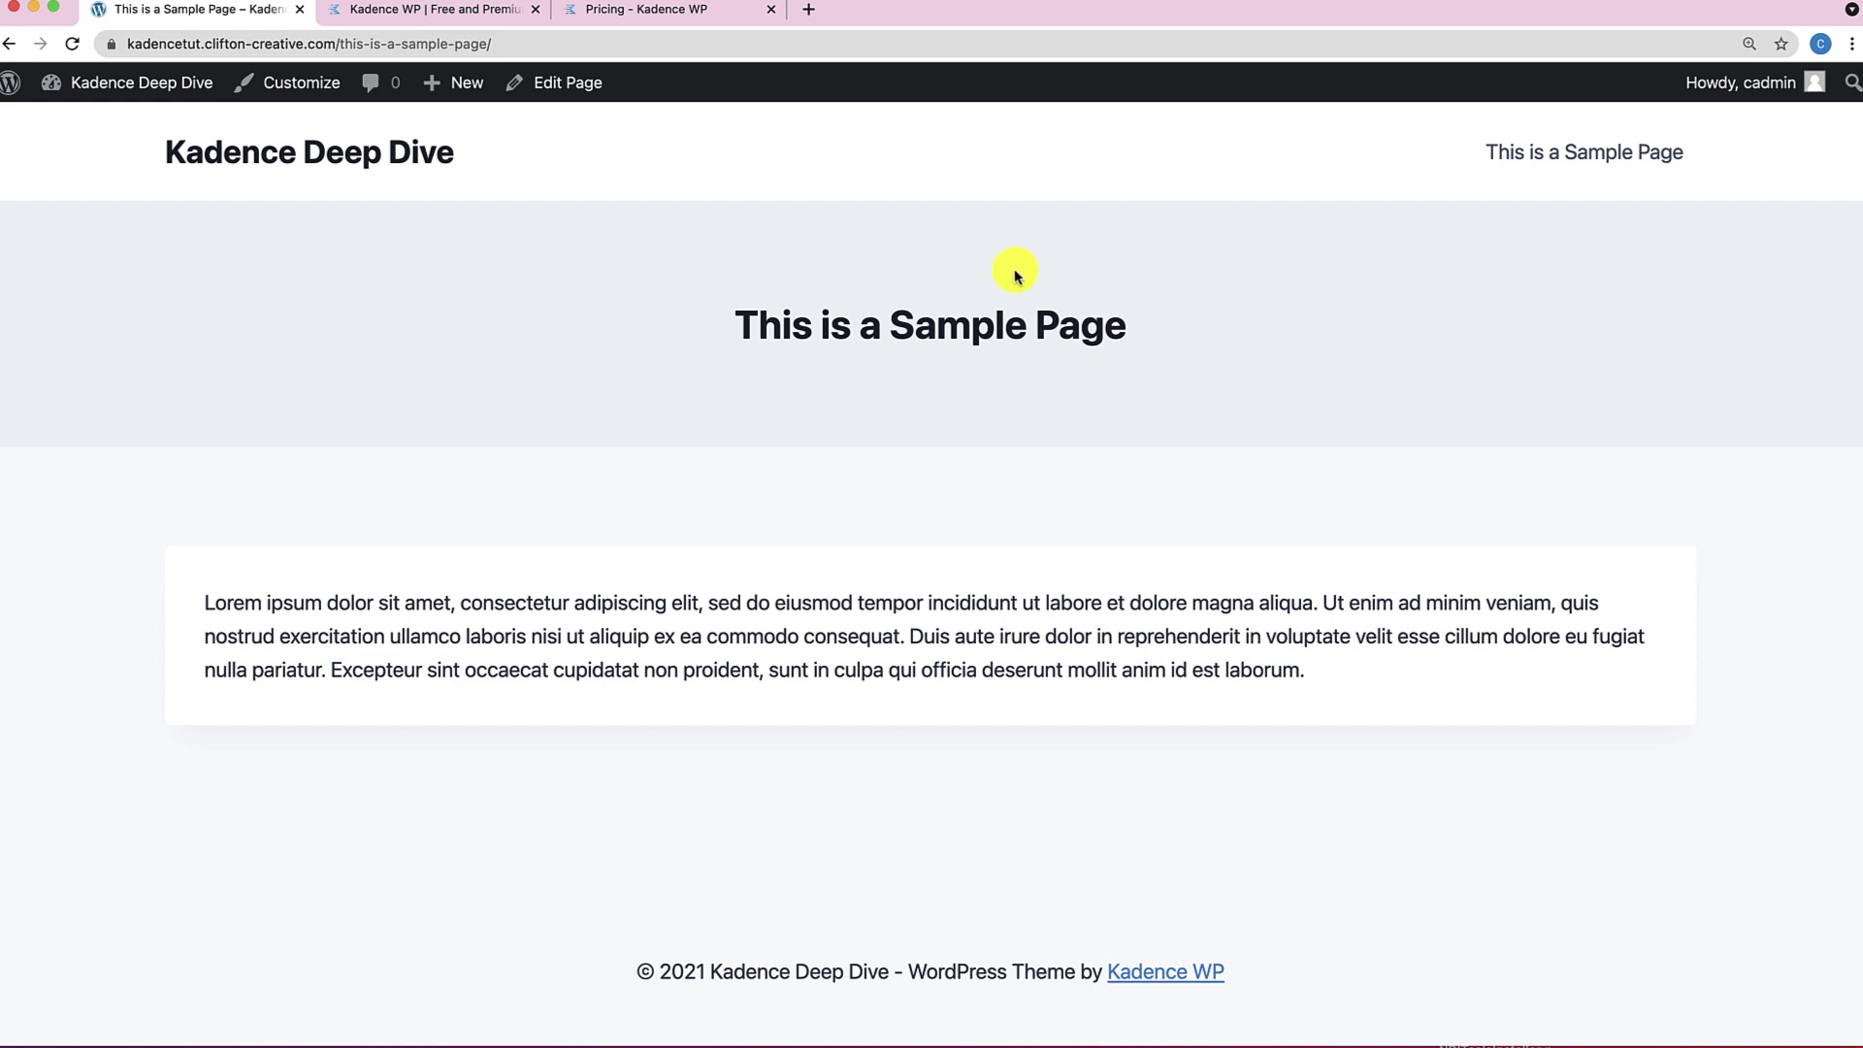
# Open the Customizer's Header builder and add a Button item to the main row, placed after the Primary Navigation.
pyautogui.click(295, 94)
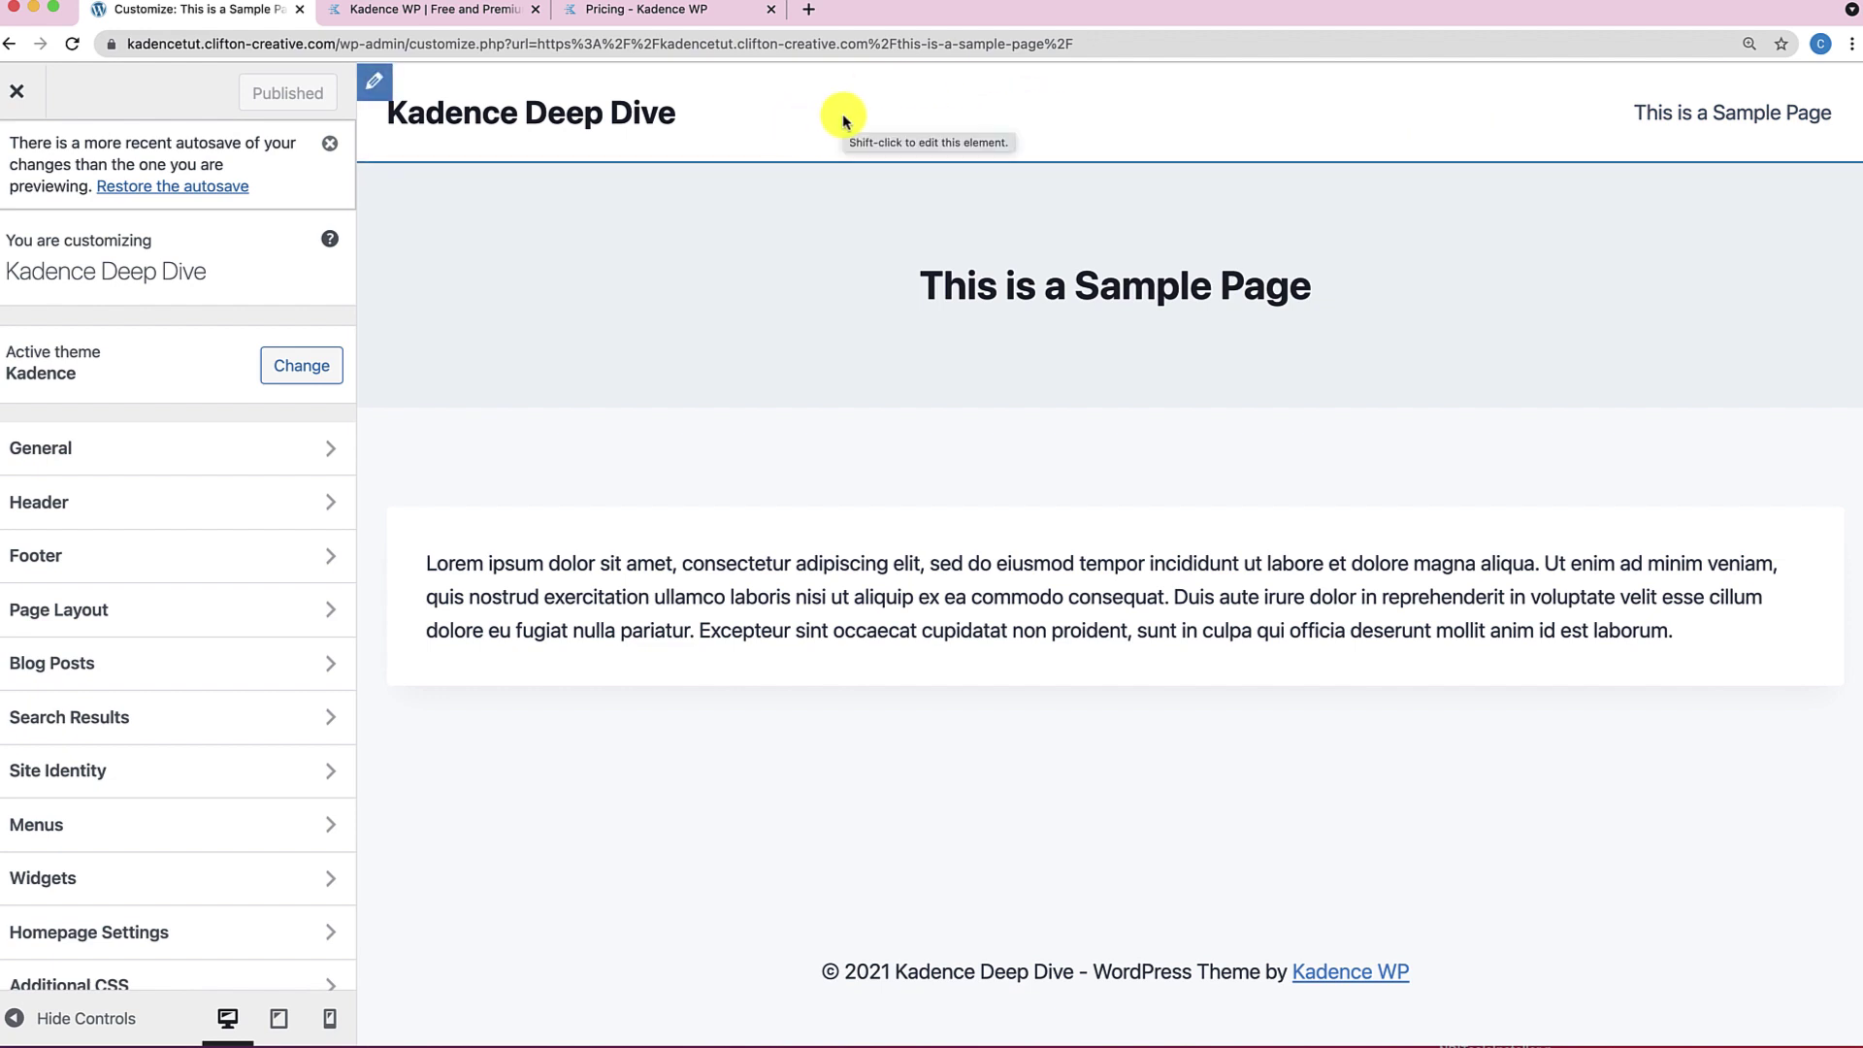
pyautogui.click(89, 520)
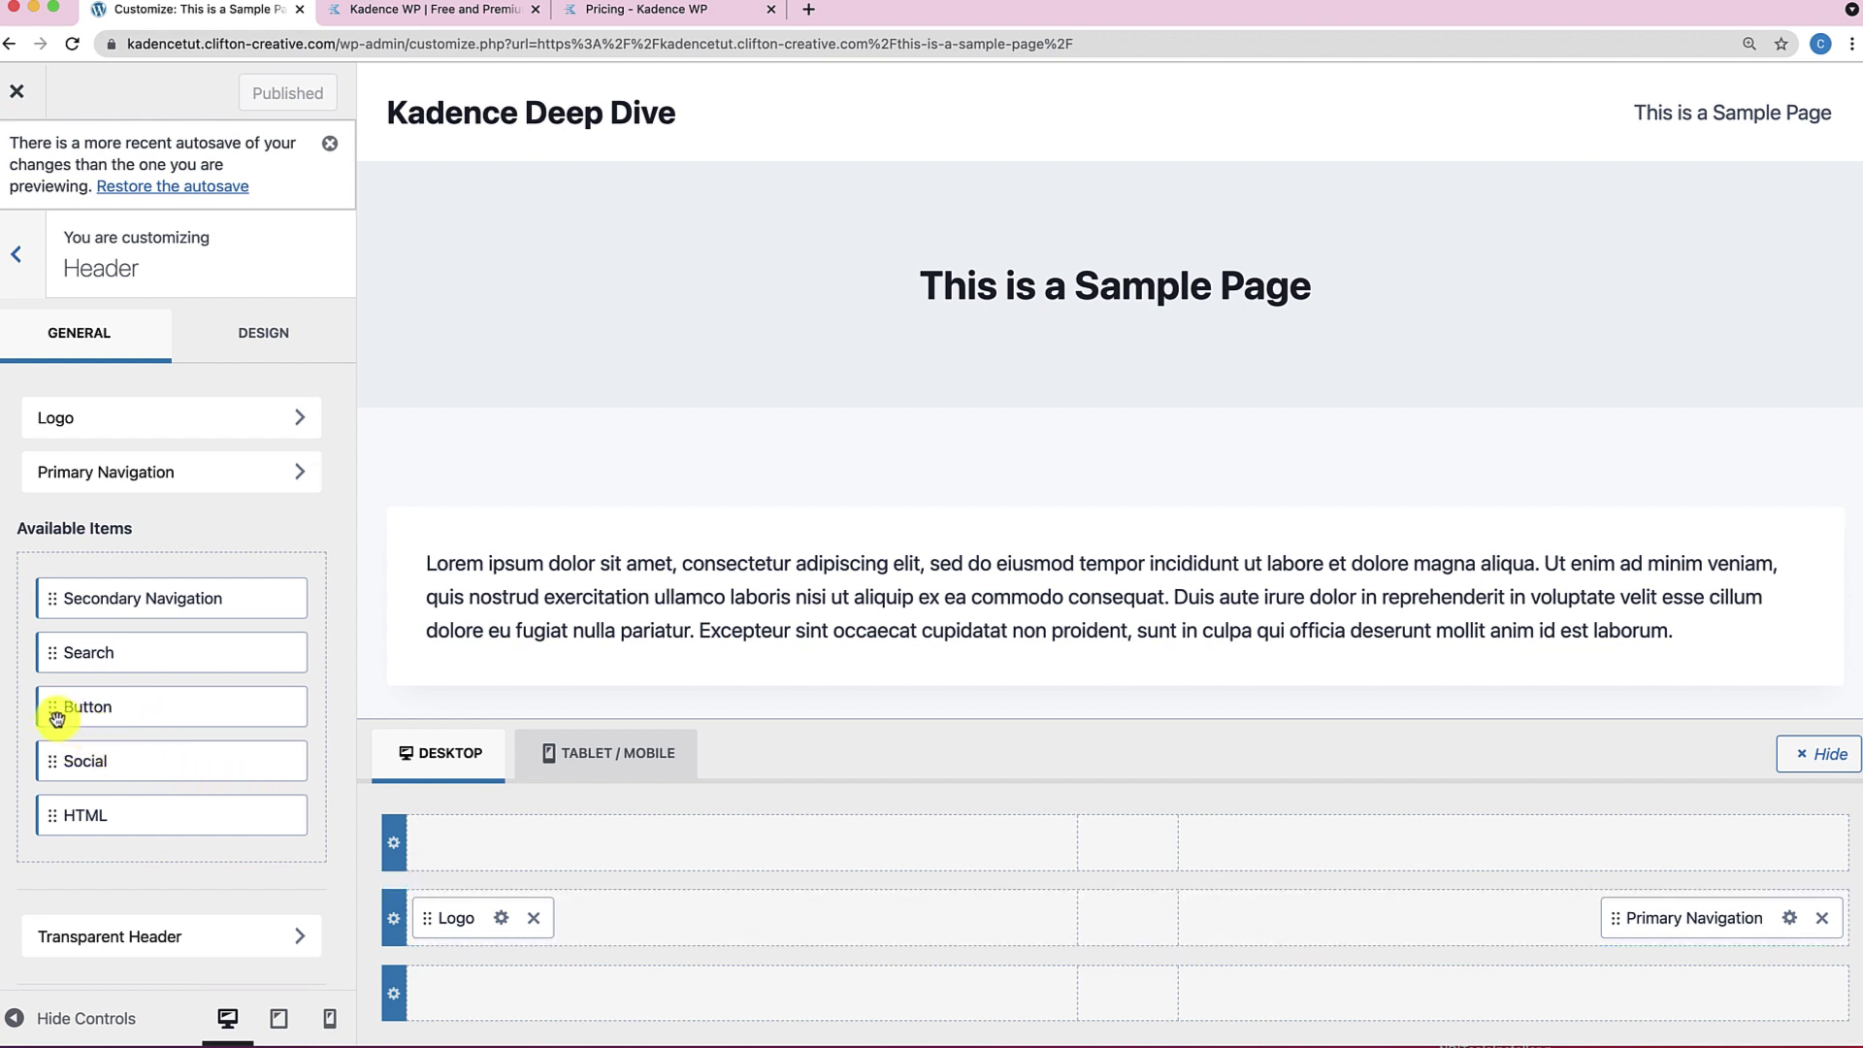
pyautogui.moveTo(57, 711); pyautogui.dragTo(1554, 928)
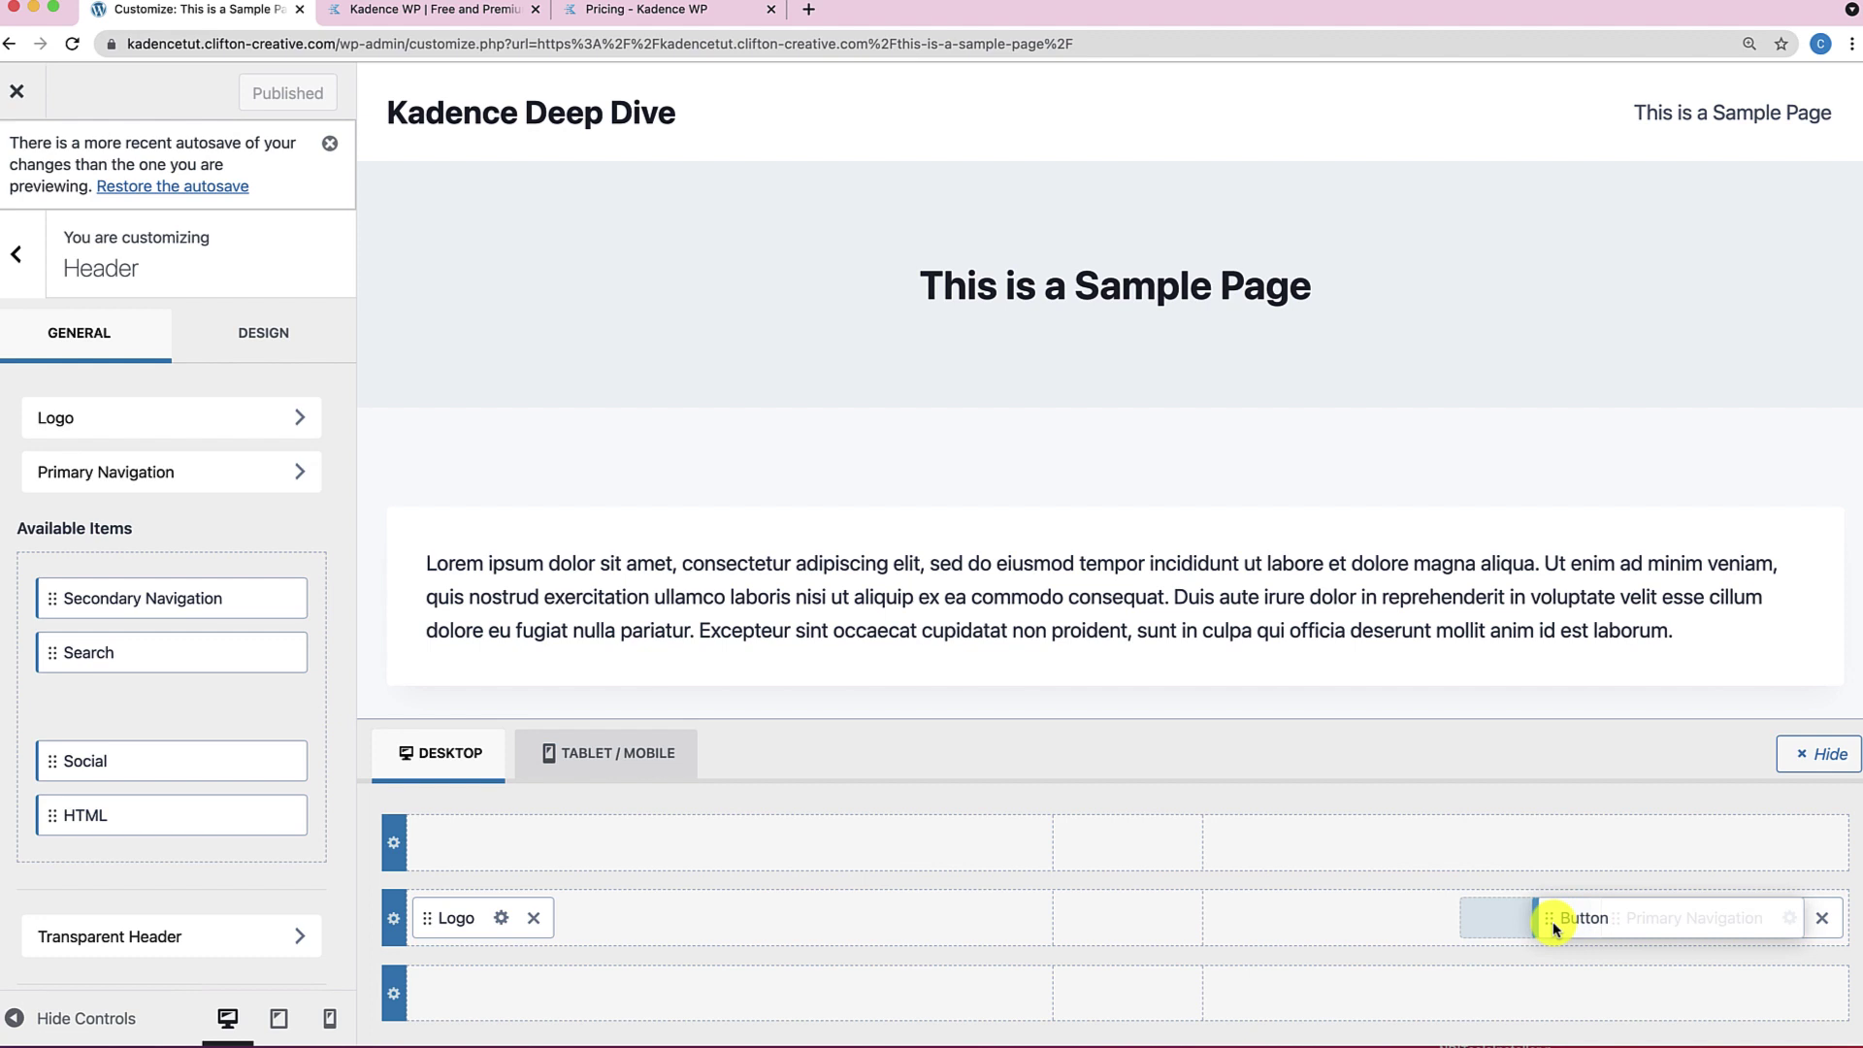
pyautogui.moveTo(1552, 927); pyautogui.dragTo(1551, 923)
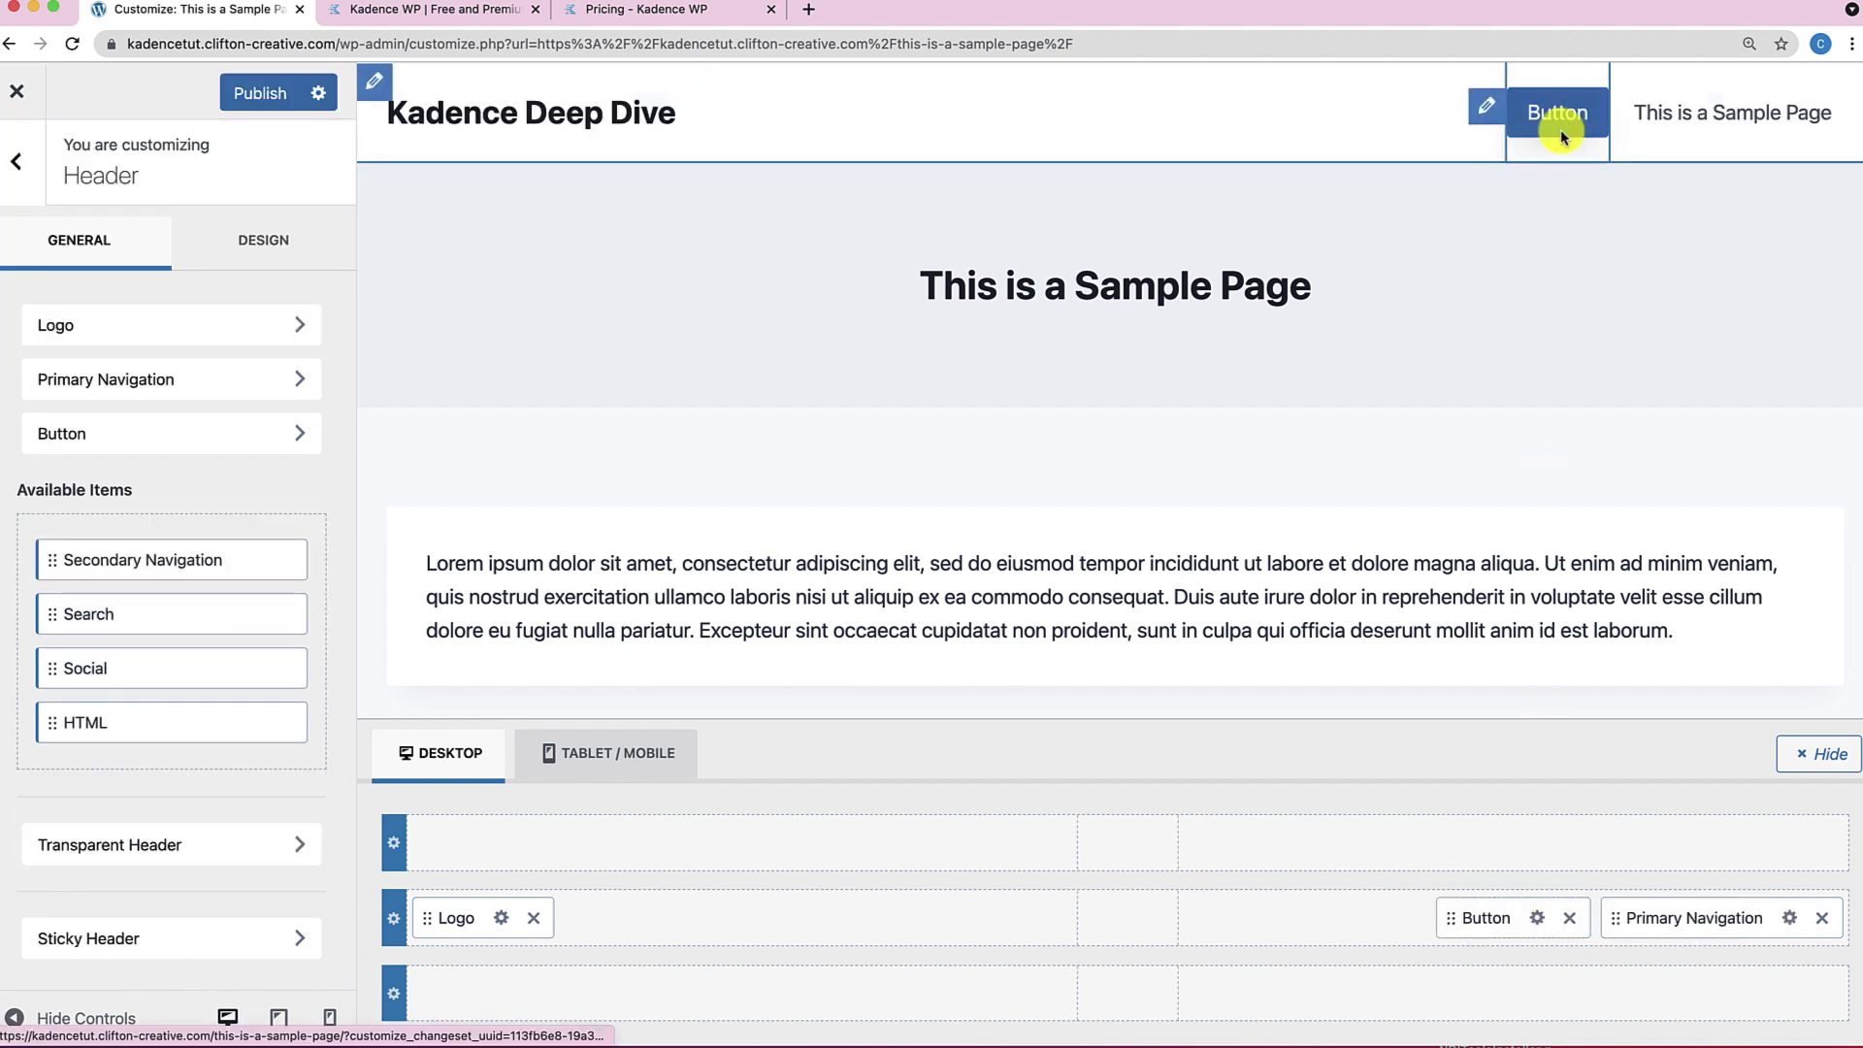
pyautogui.moveTo(1650, 918); pyautogui.dragTo(1476, 927)
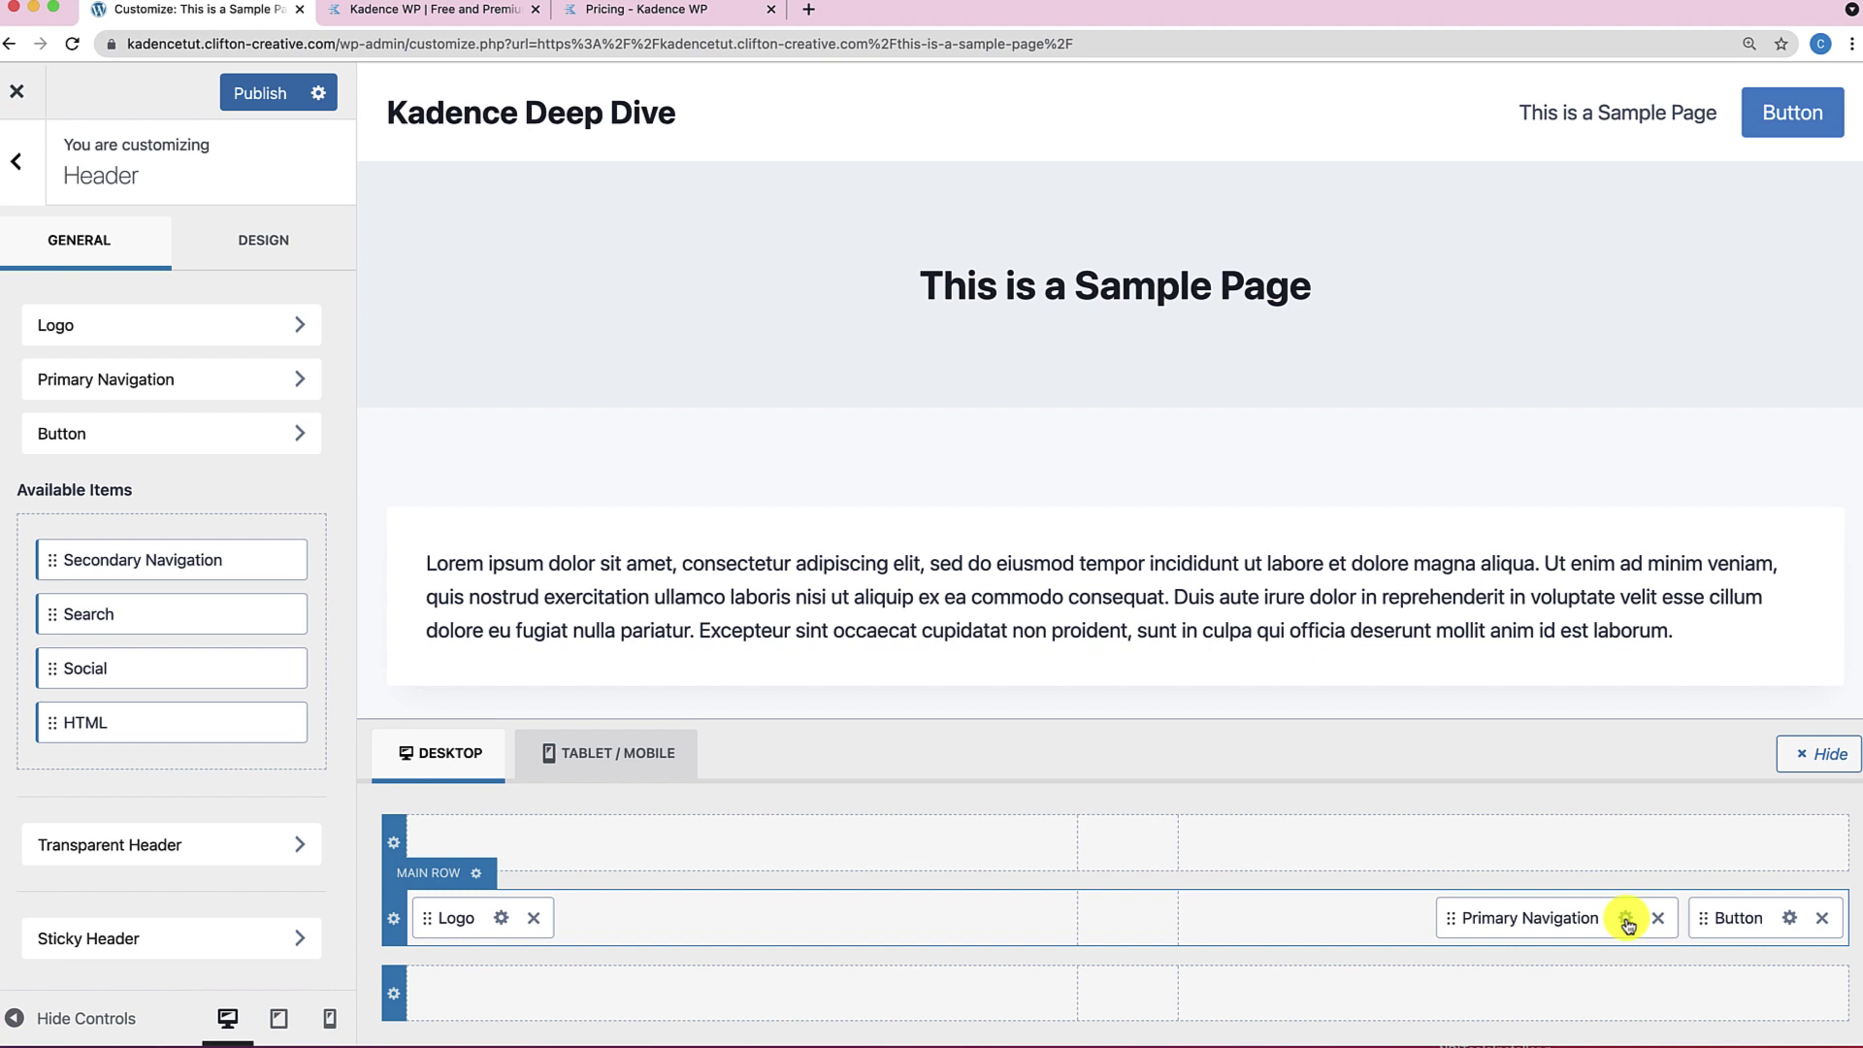
# Review the General settings of the header's Button, Logo and Main Row.
pyautogui.click(1790, 918)
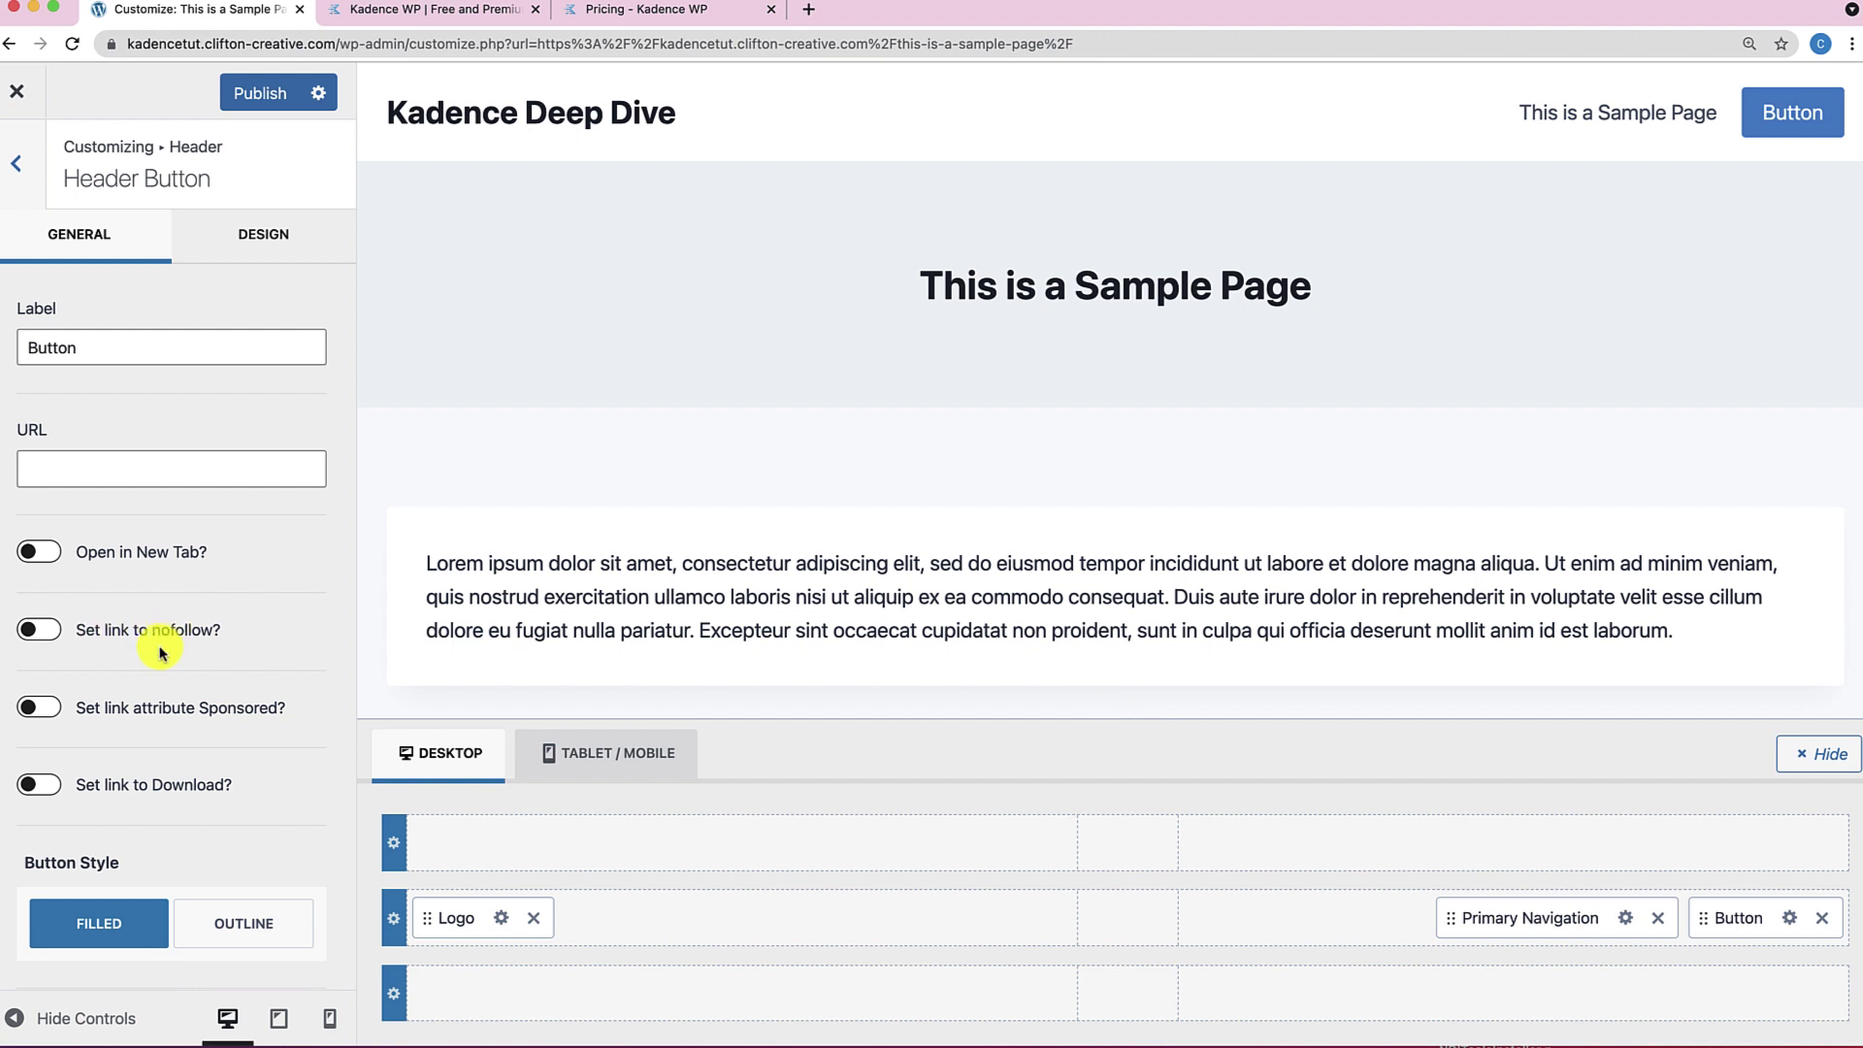
pyautogui.click(501, 918)
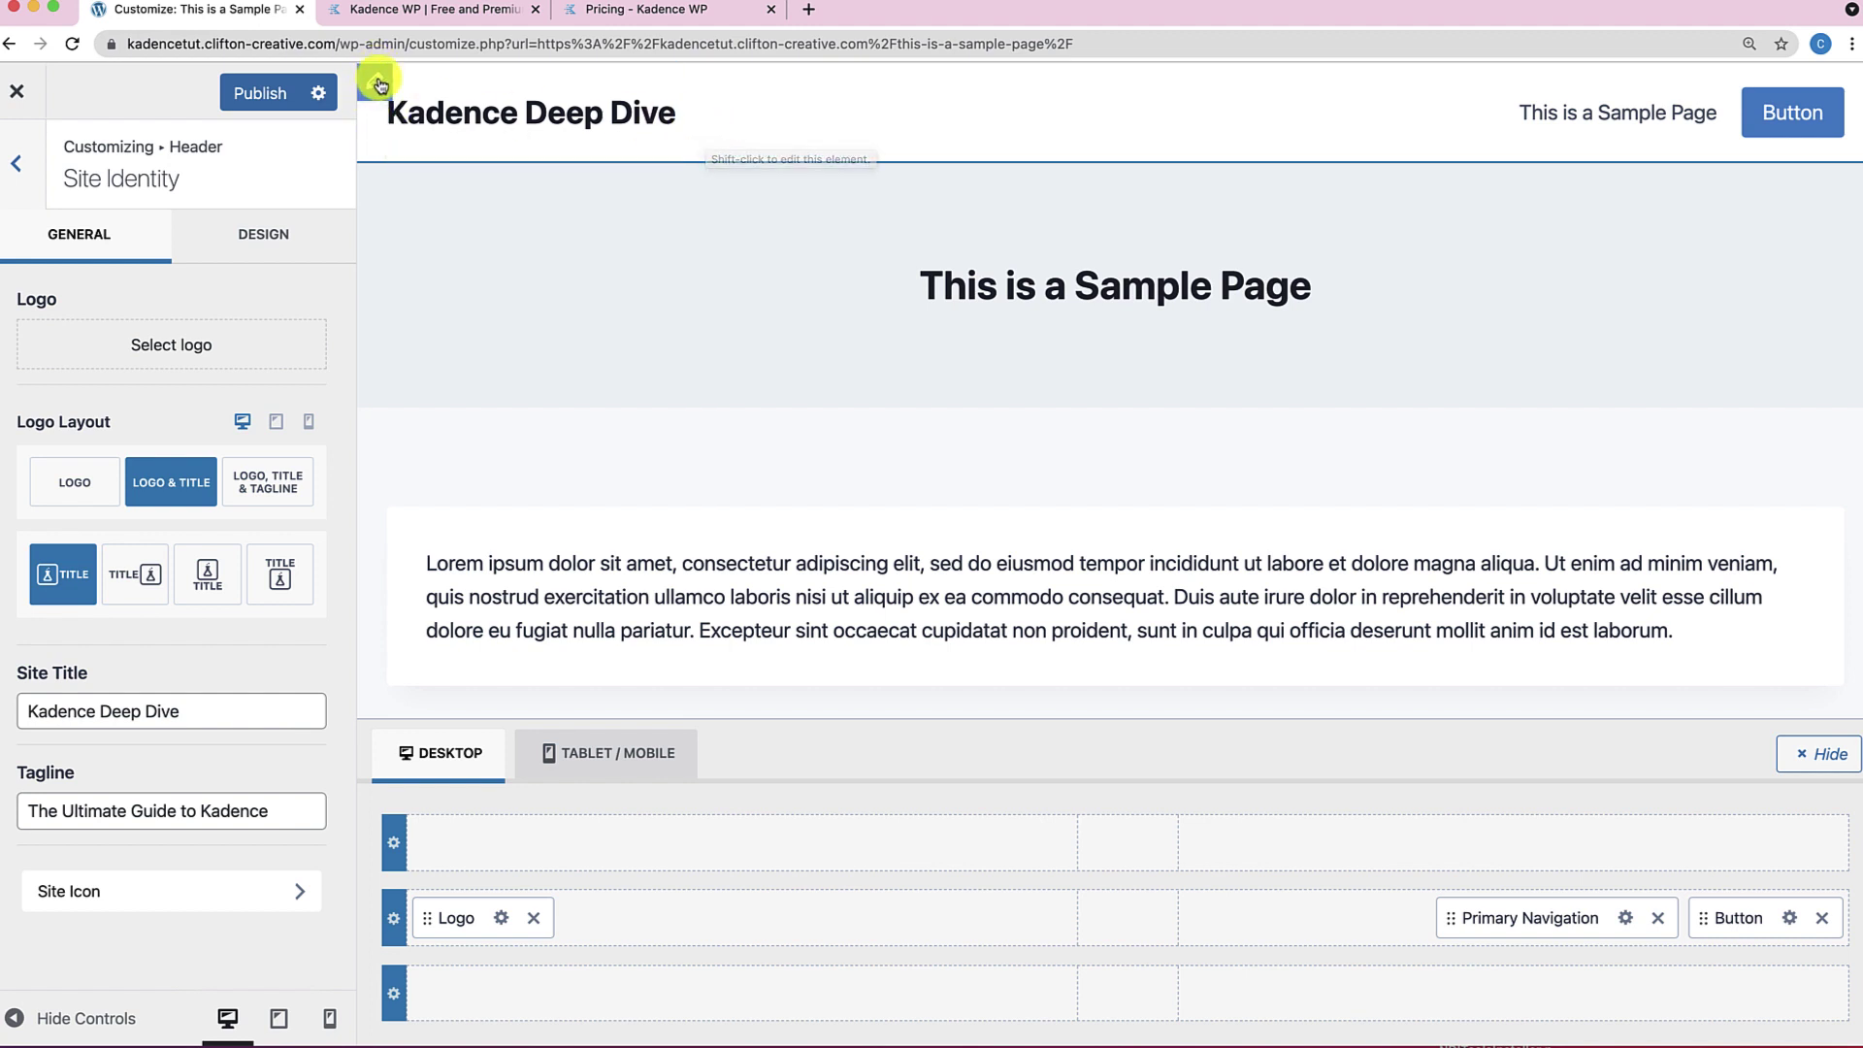
pyautogui.click(379, 85)
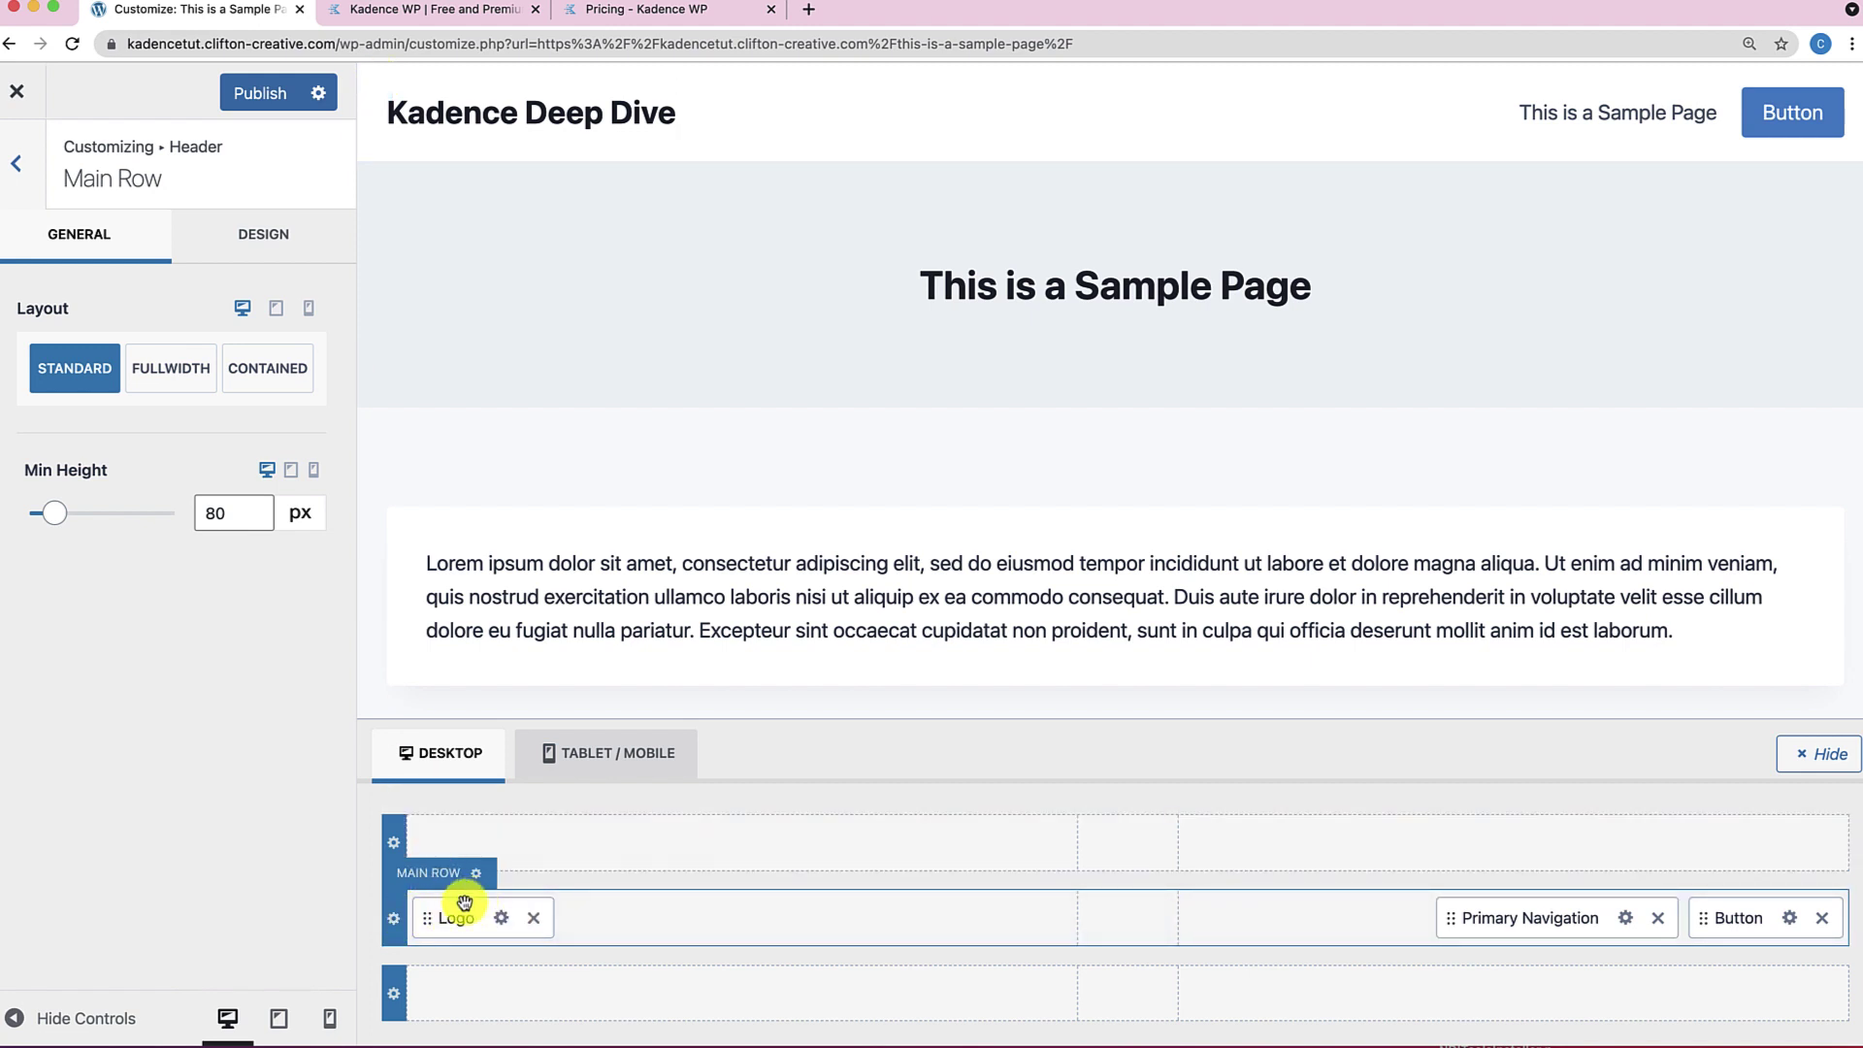
pyautogui.click(267, 254)
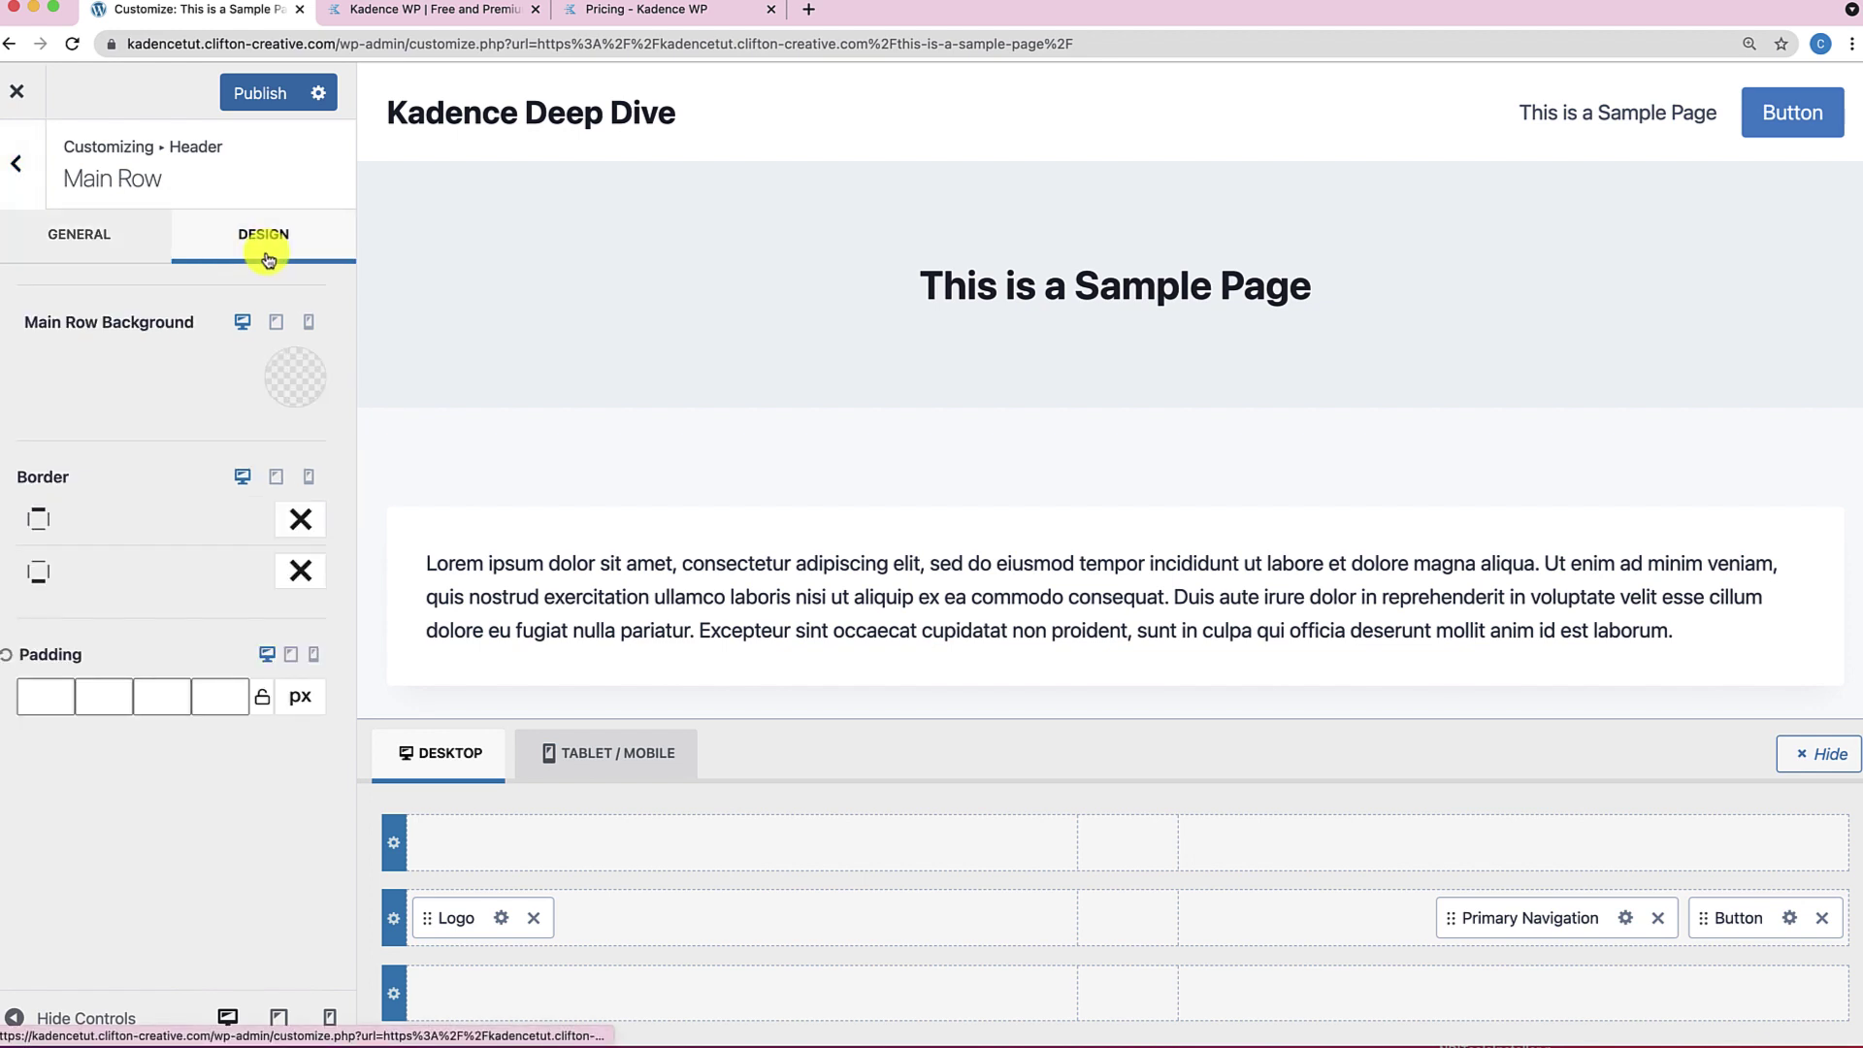
pyautogui.click(288, 393)
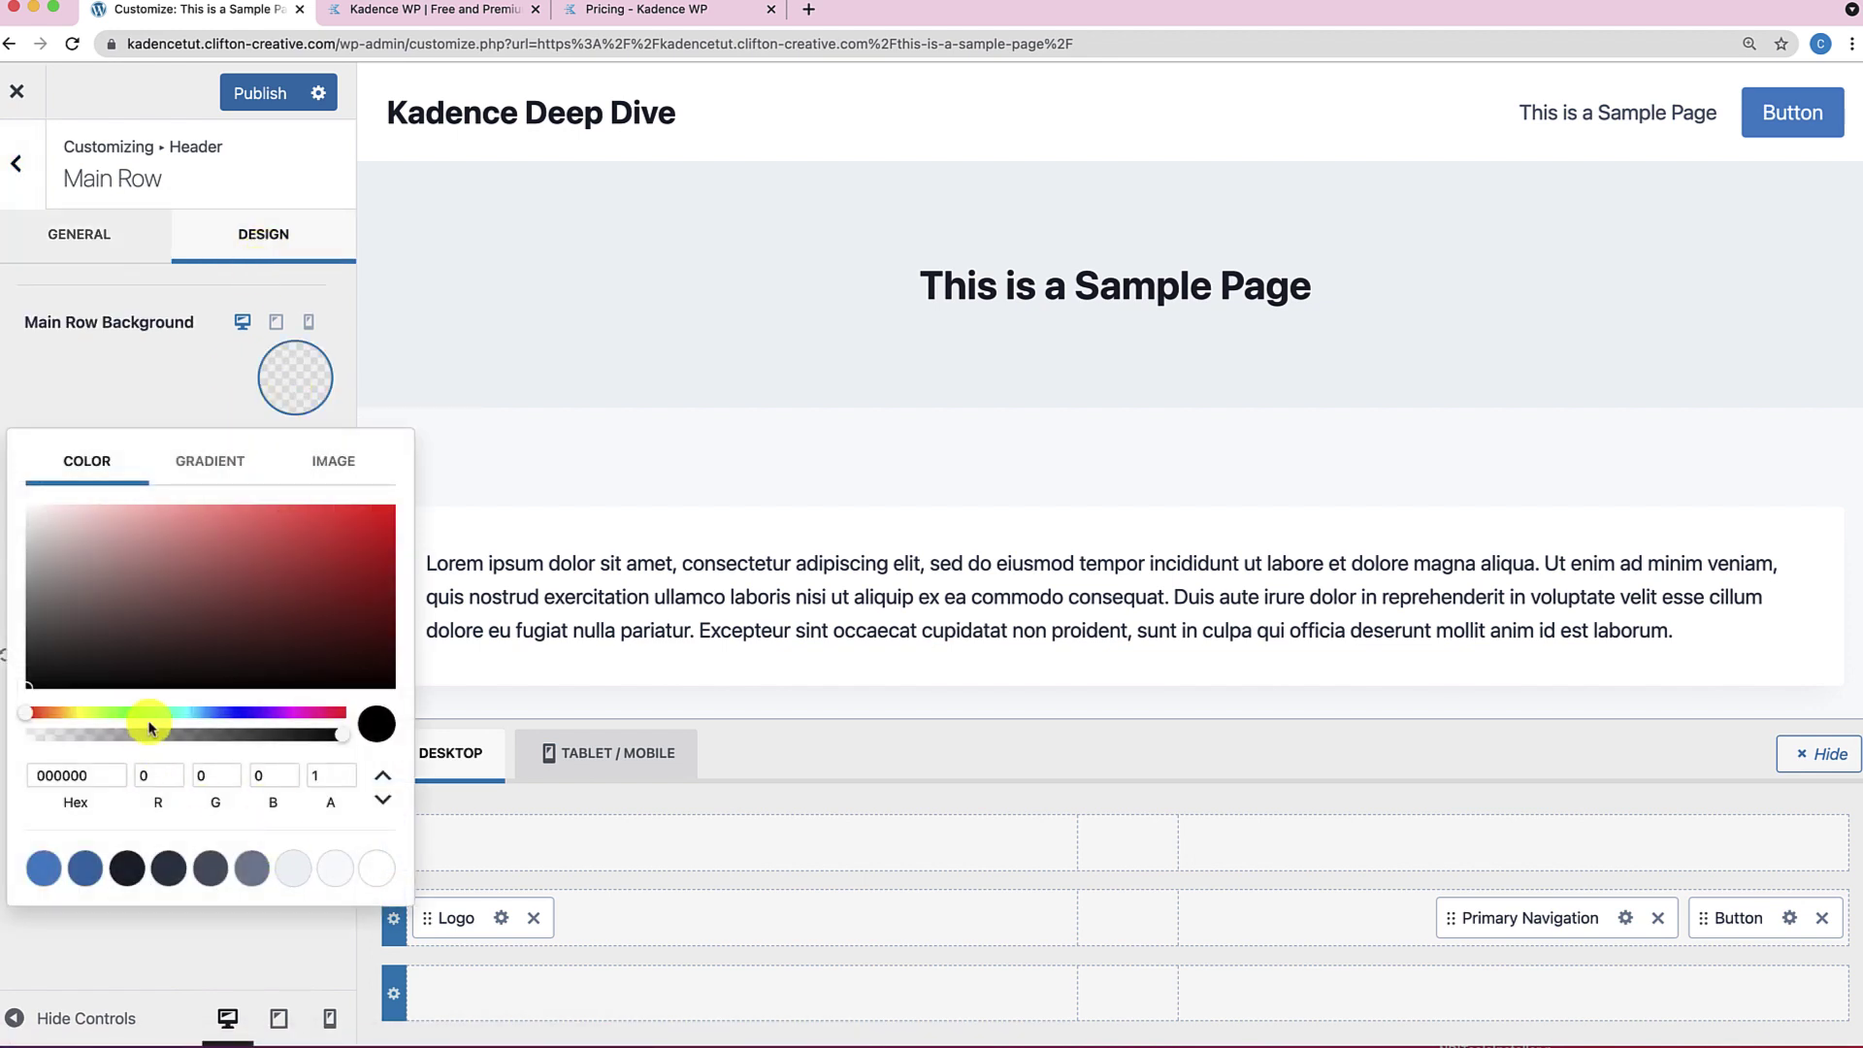
pyautogui.moveTo(208, 644); pyautogui.dragTo(391, 629)
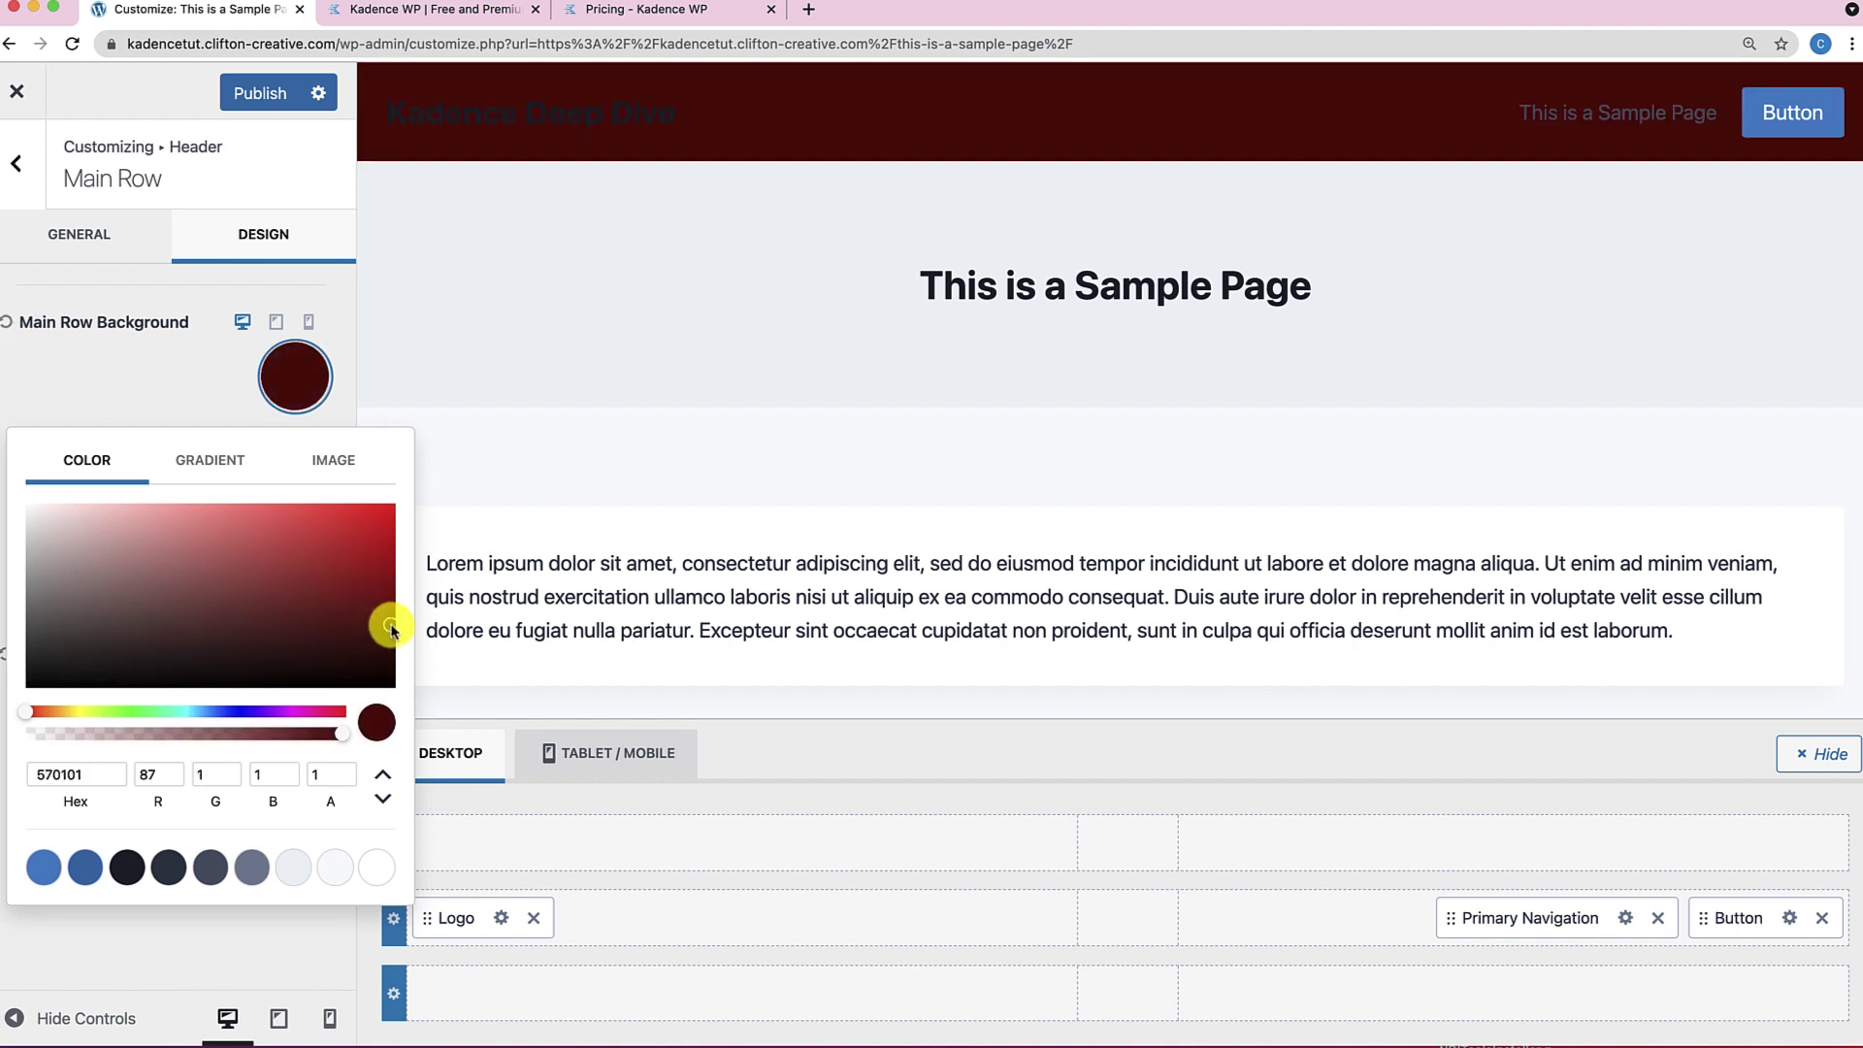
pyautogui.click(178, 383)
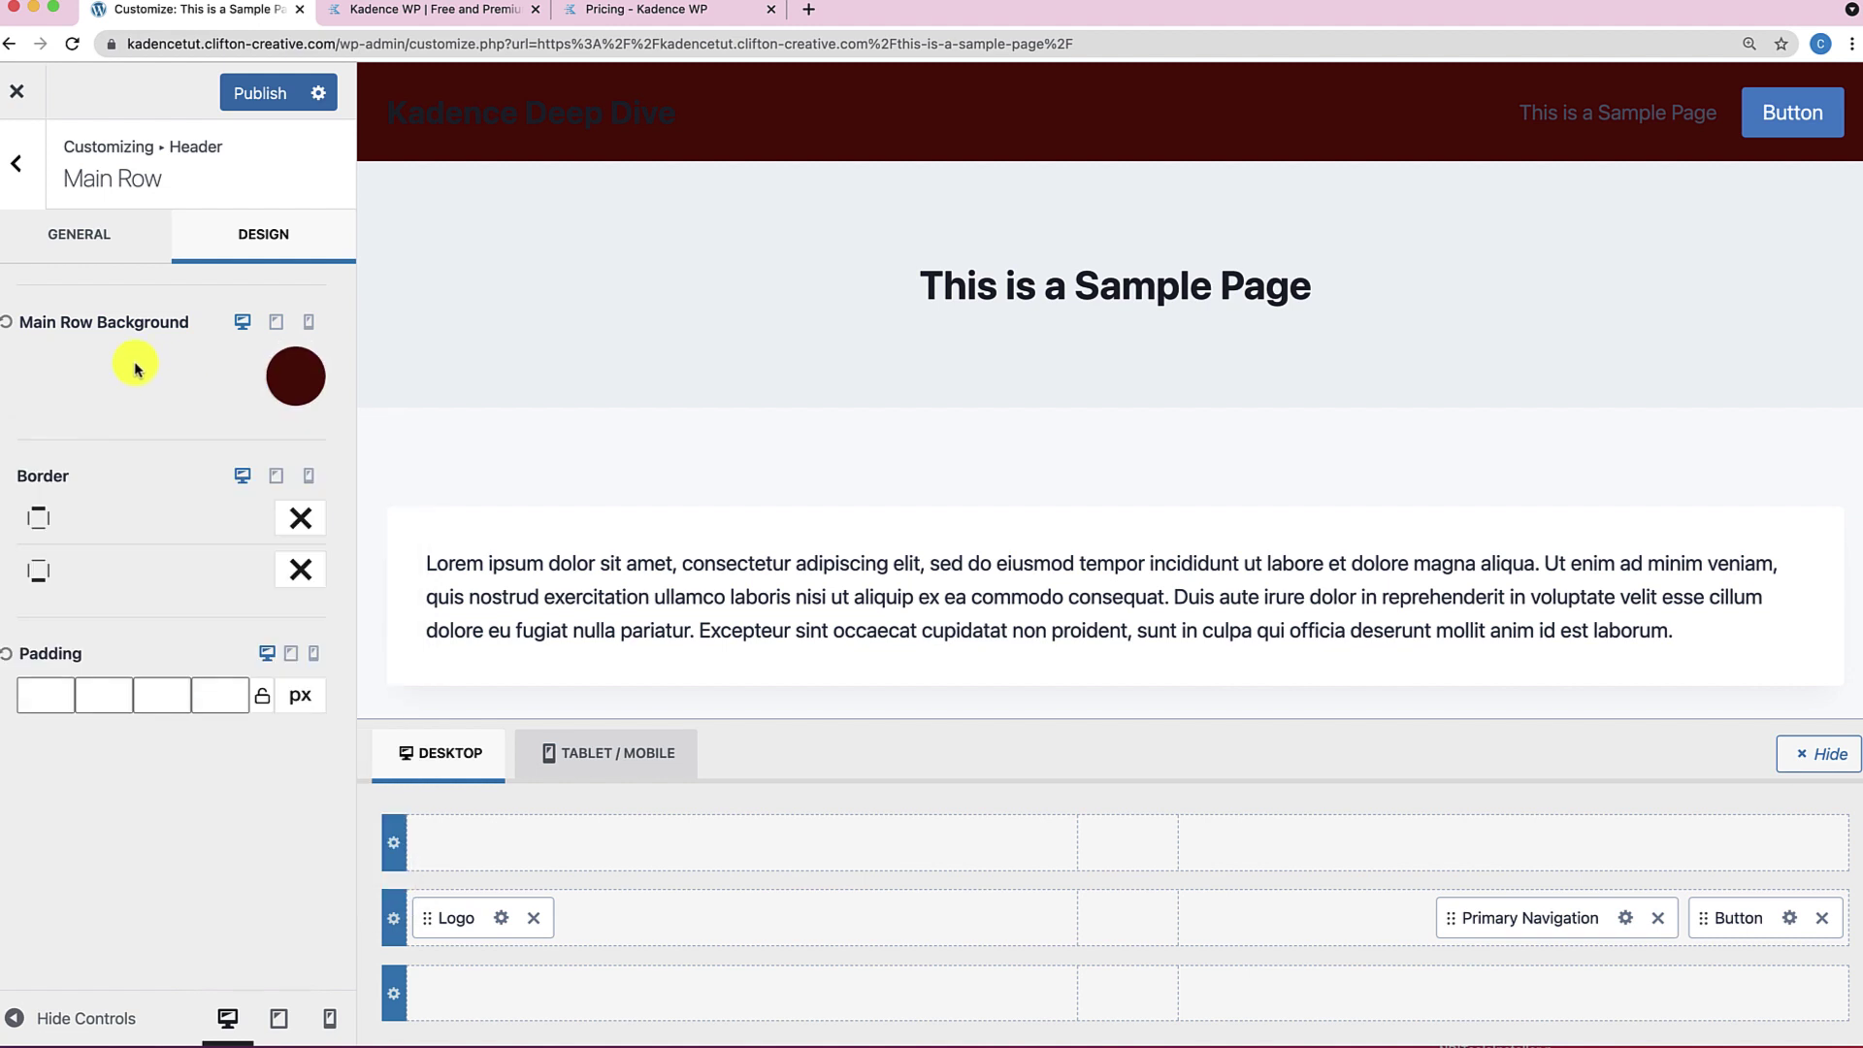
pyautogui.click(8, 327)
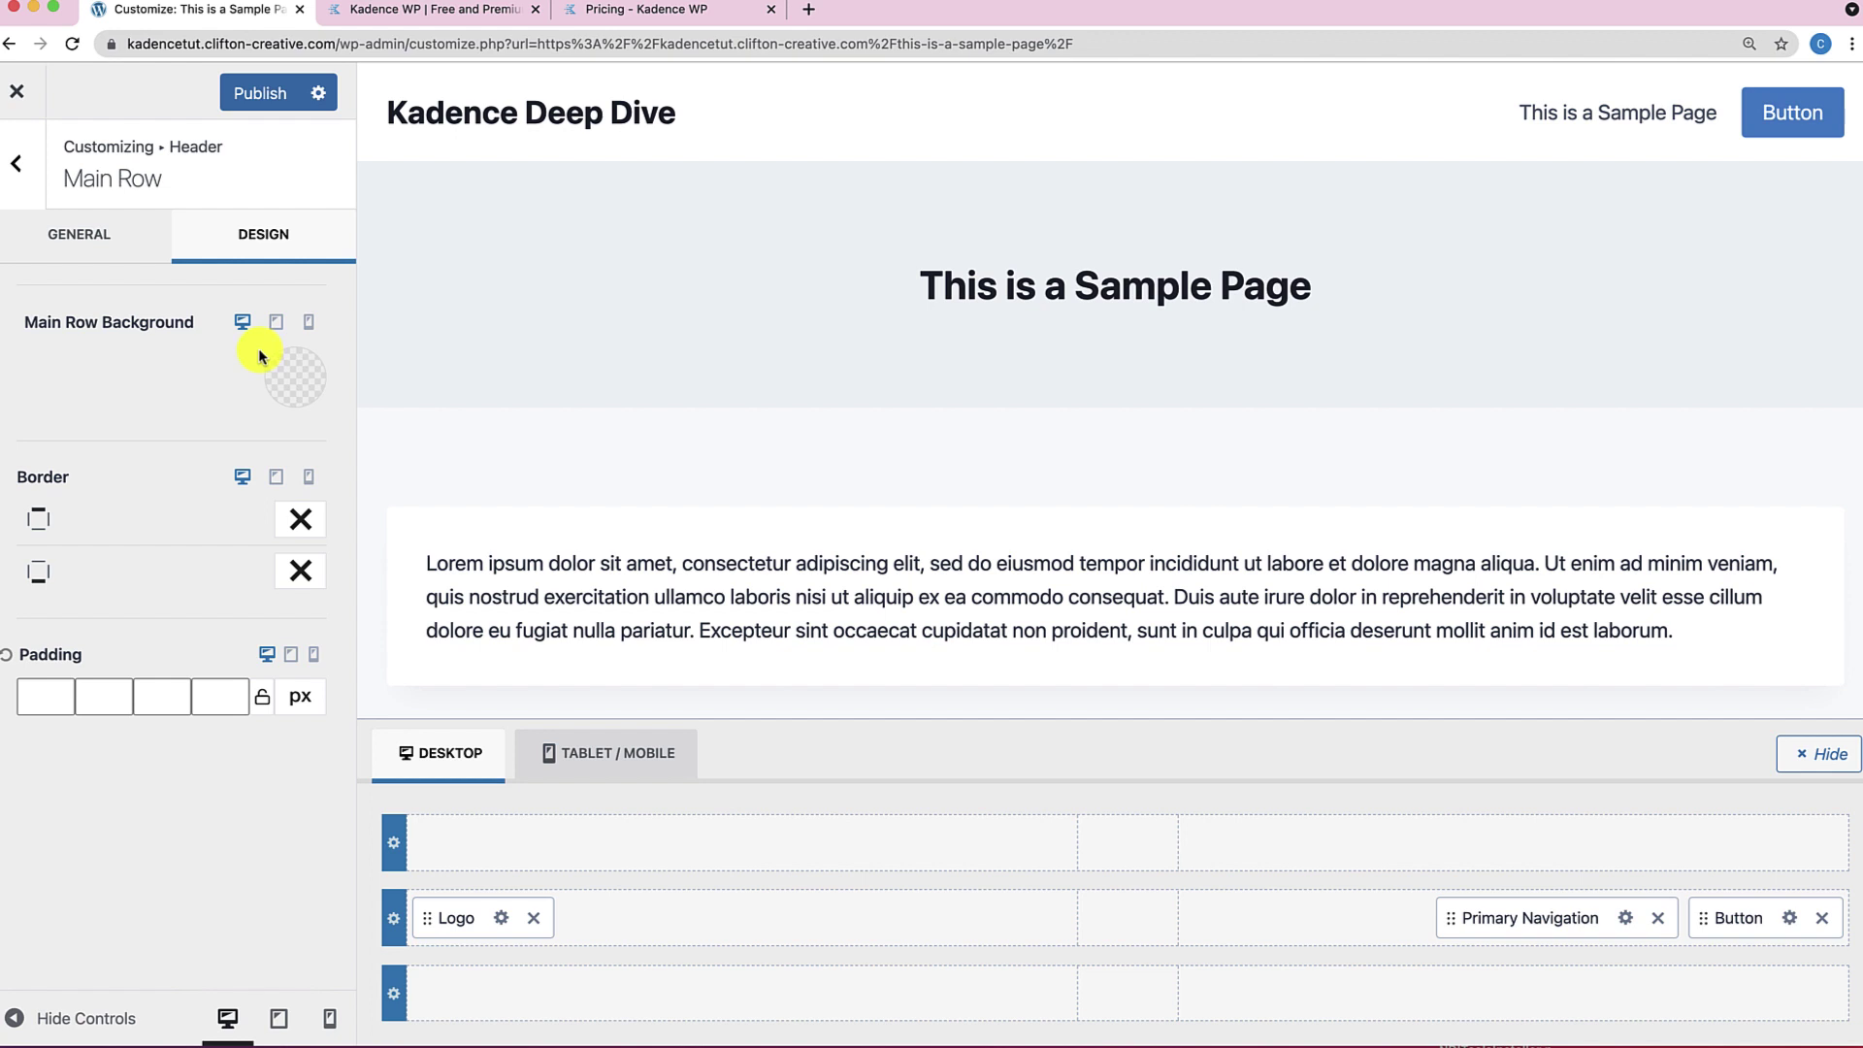
# Set the header Main Row background to B3A8A8 for desktop and E10D0D for tablet.
pyautogui.click(285, 377)
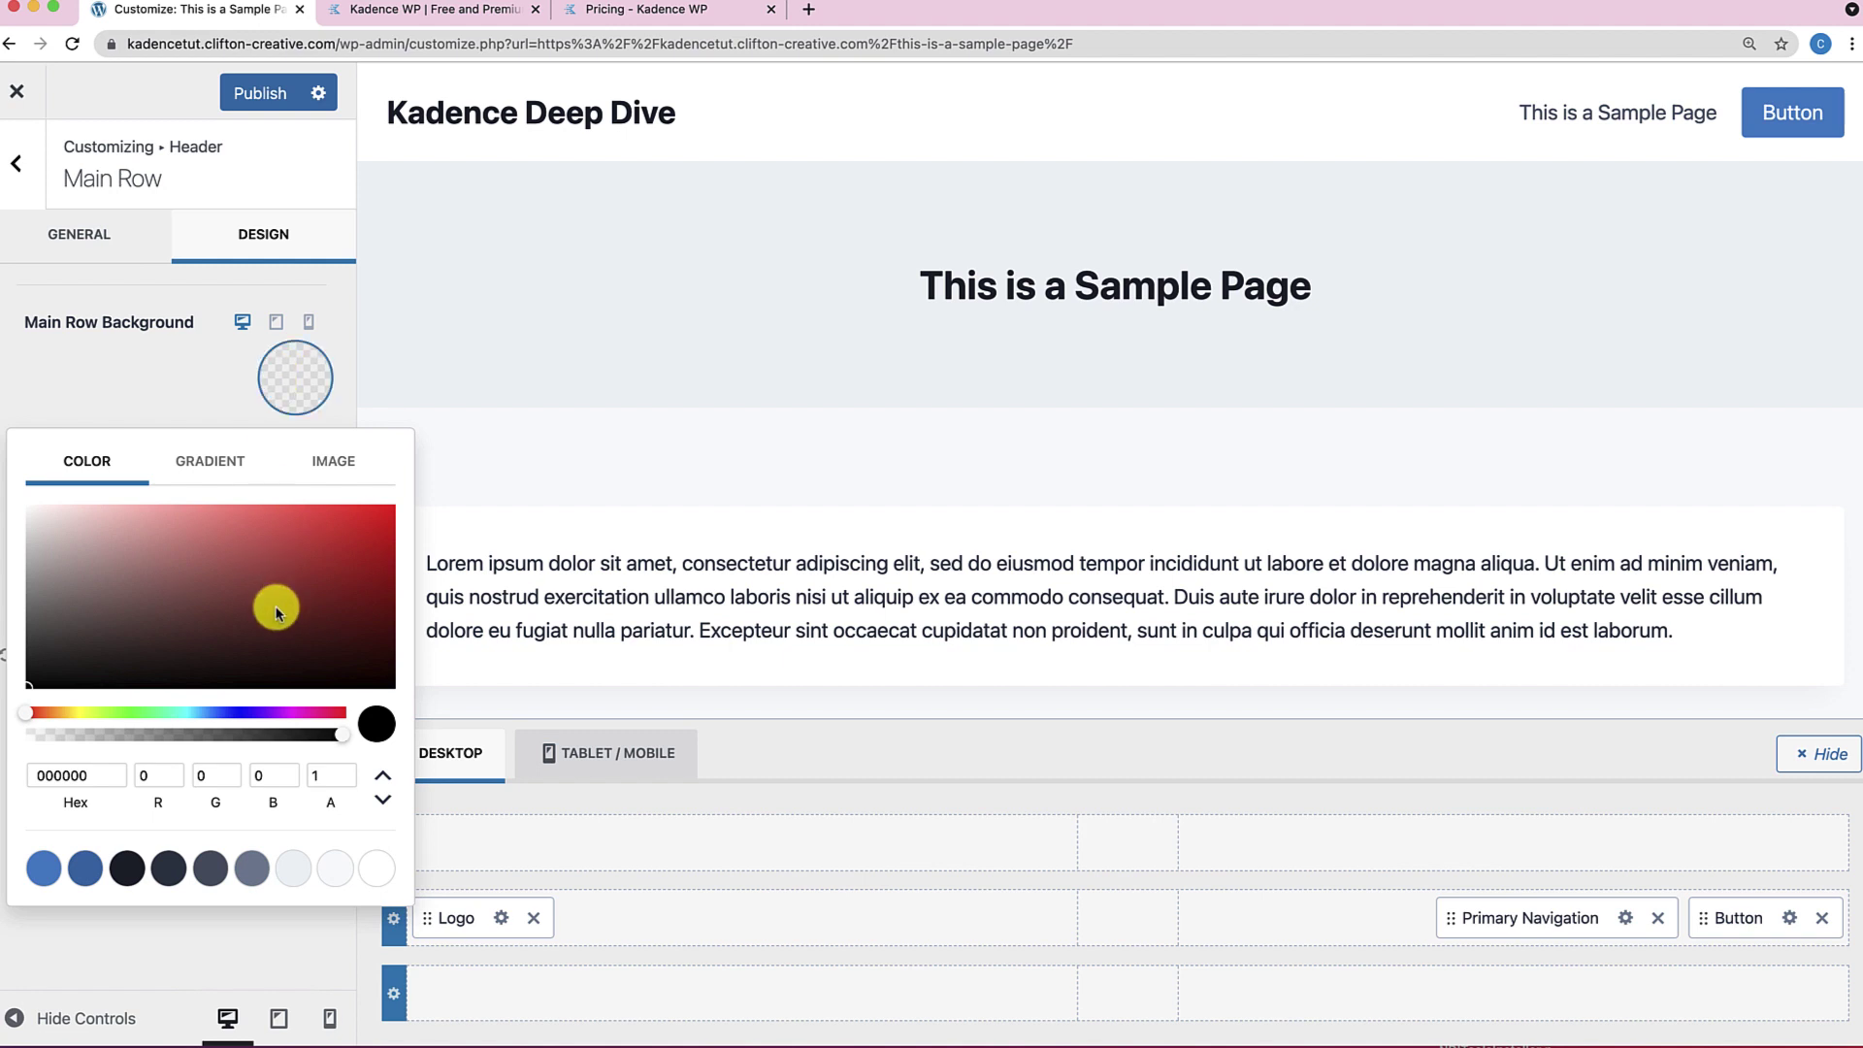
pyautogui.click(47, 564)
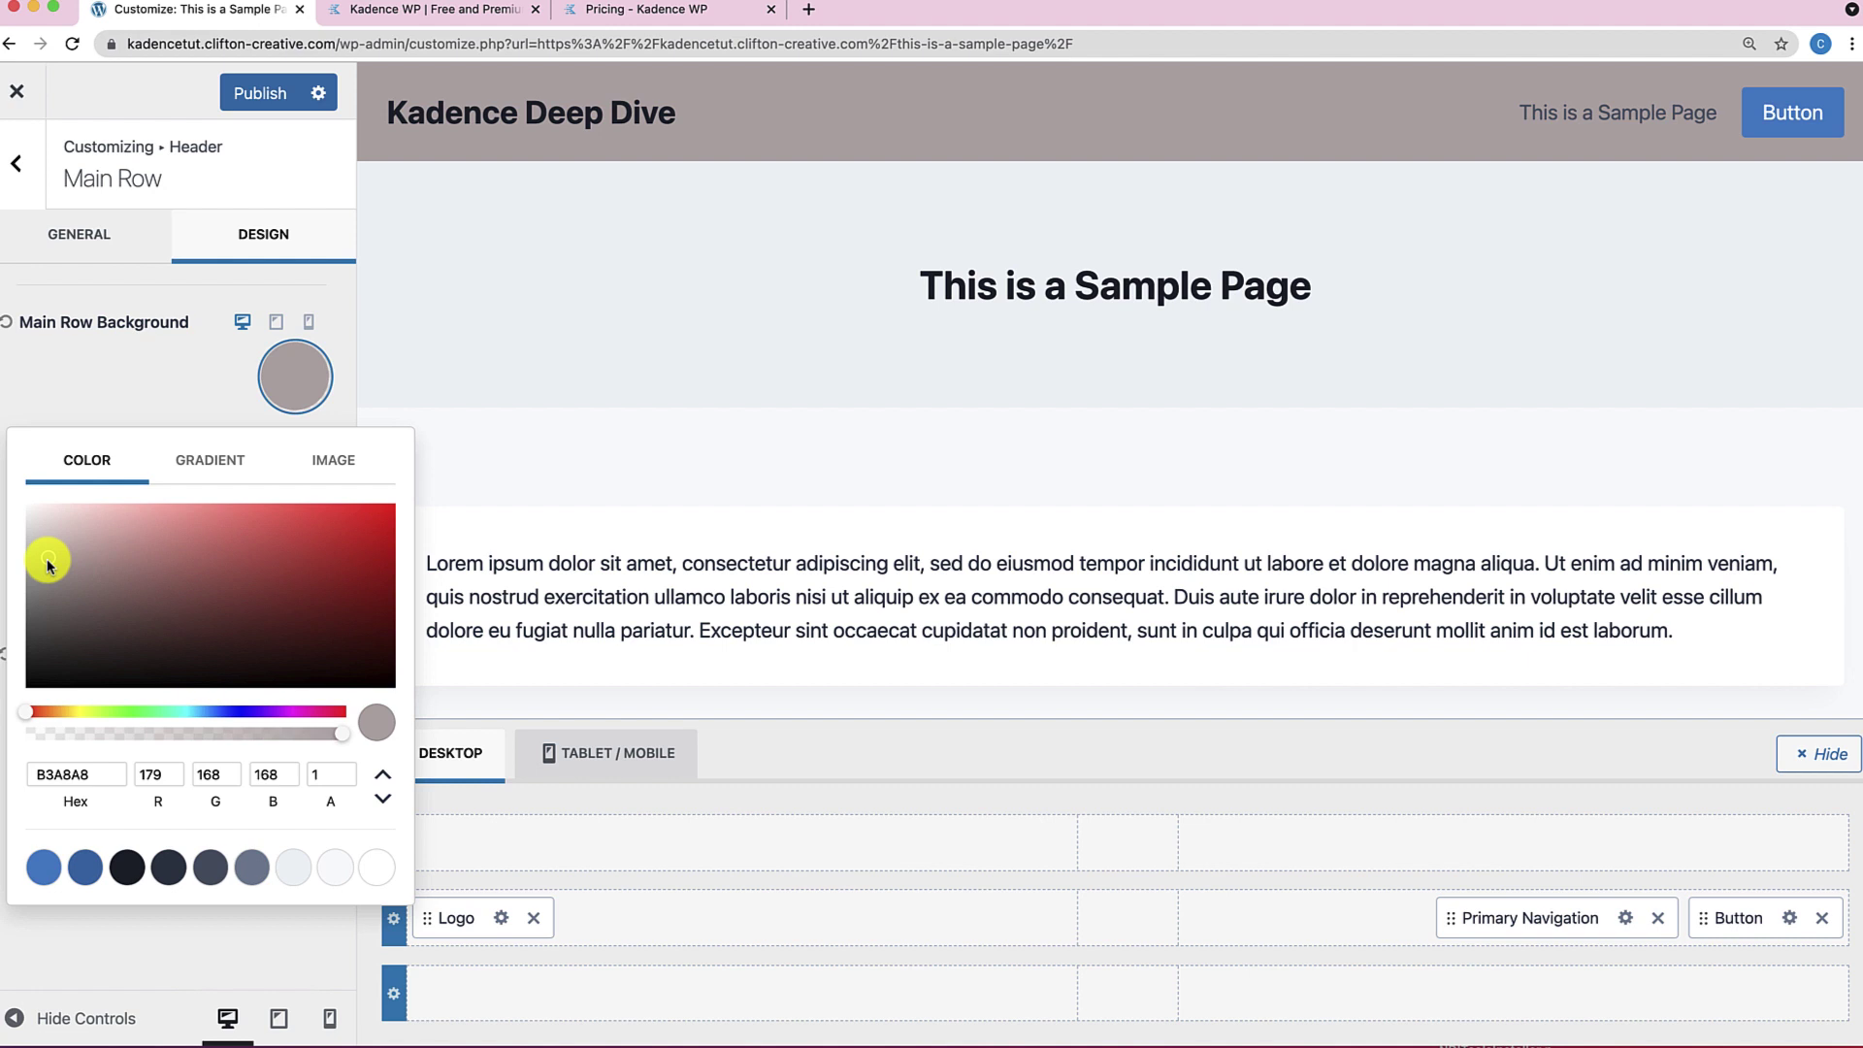
pyautogui.click(146, 364)
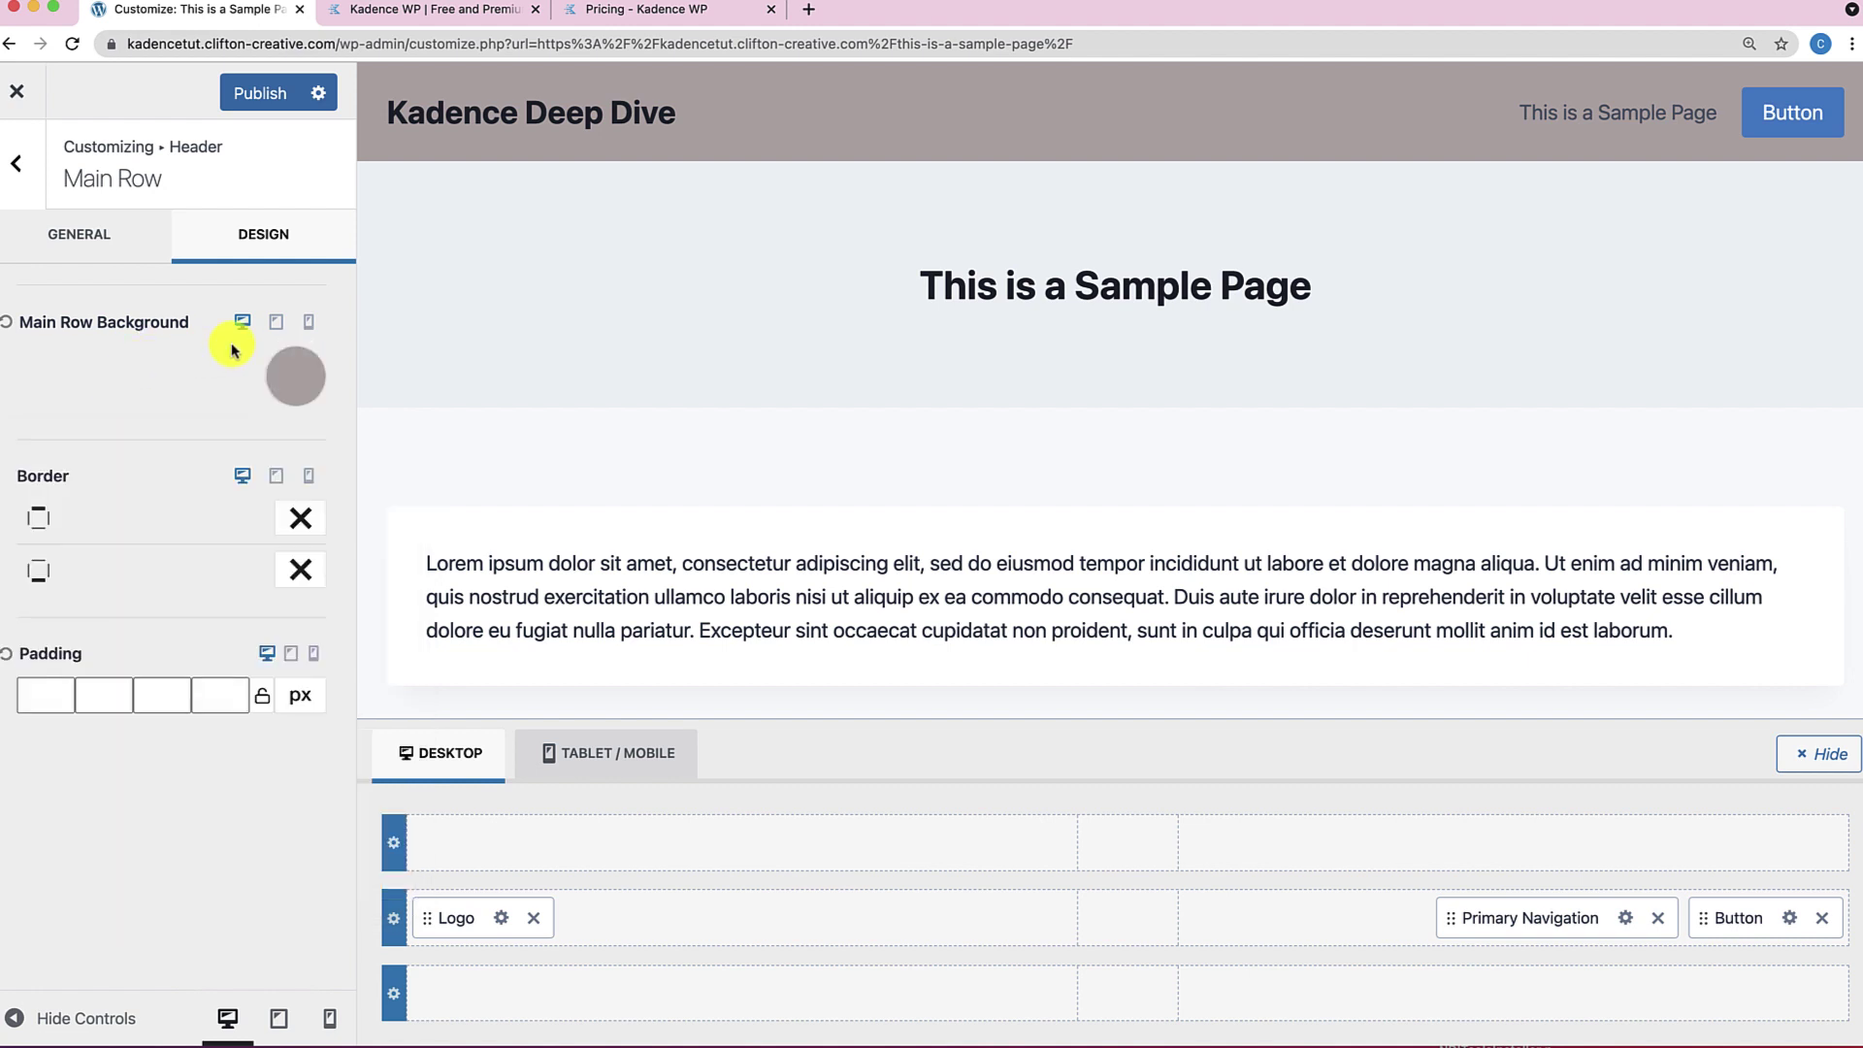
pyautogui.click(282, 327)
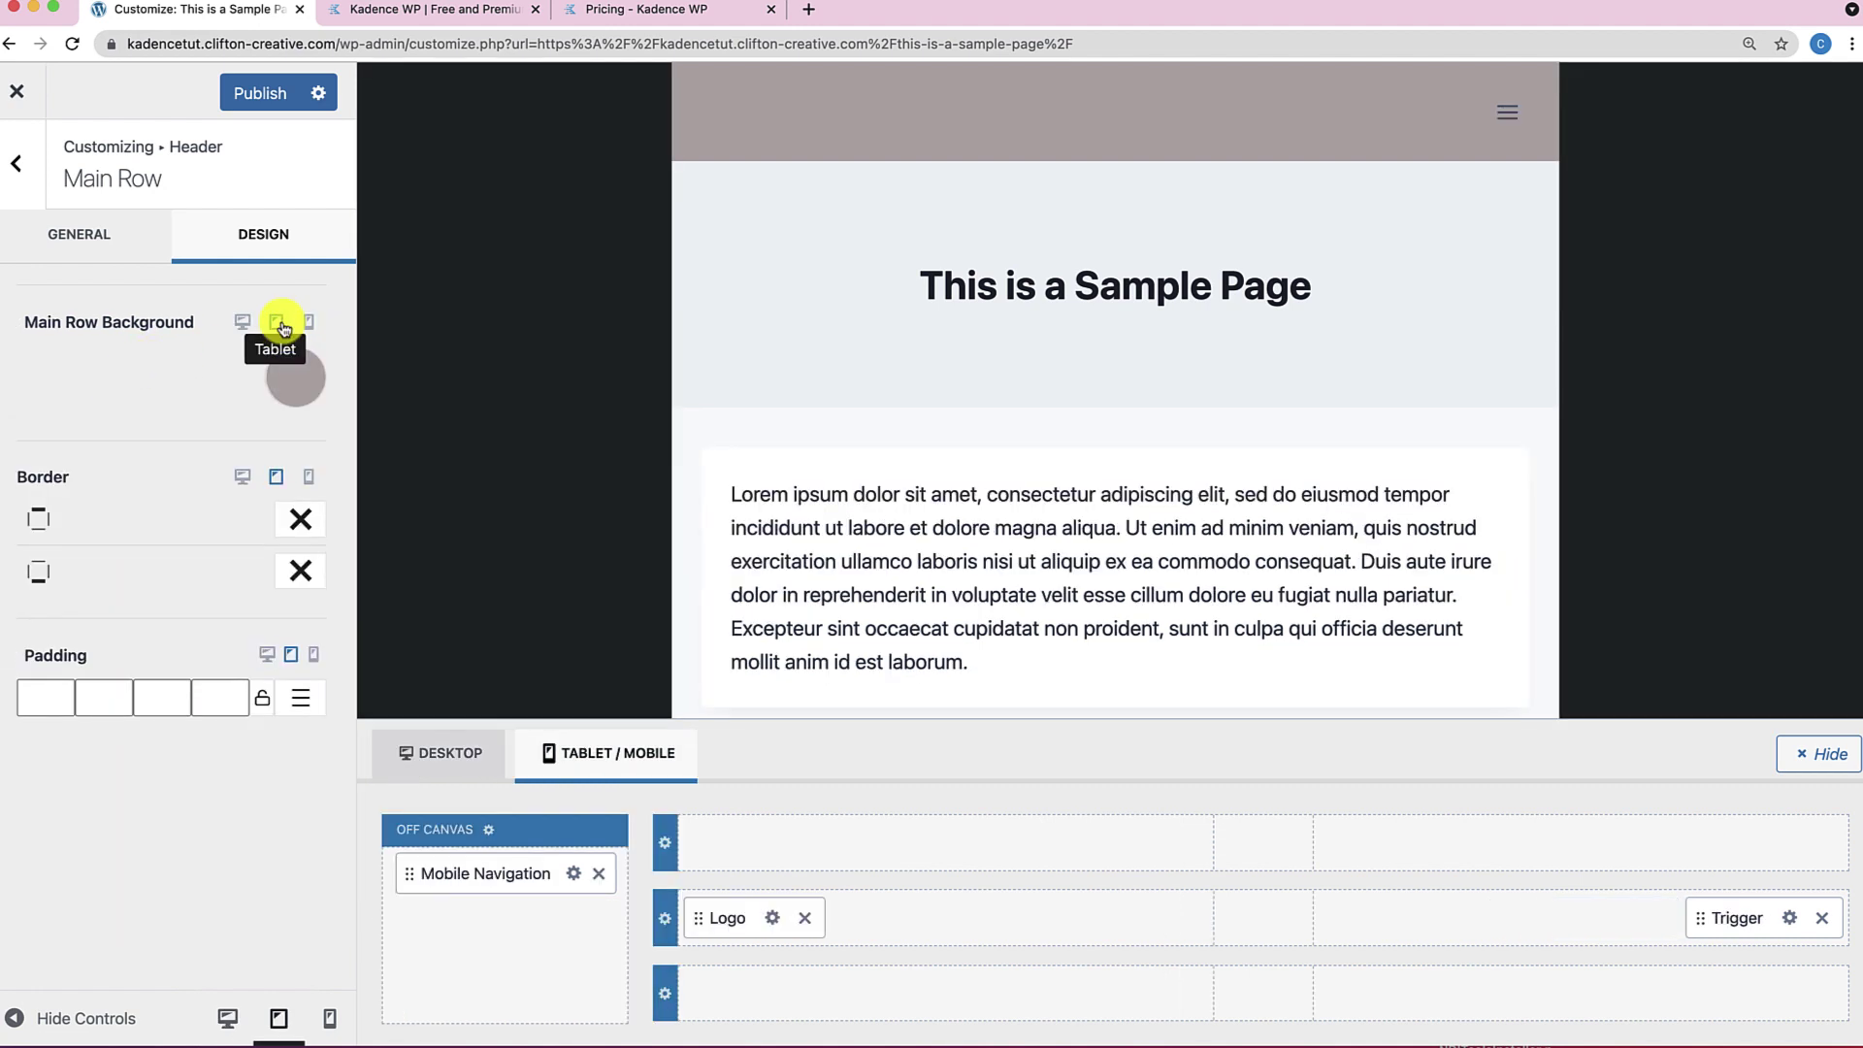
pyautogui.click(293, 382)
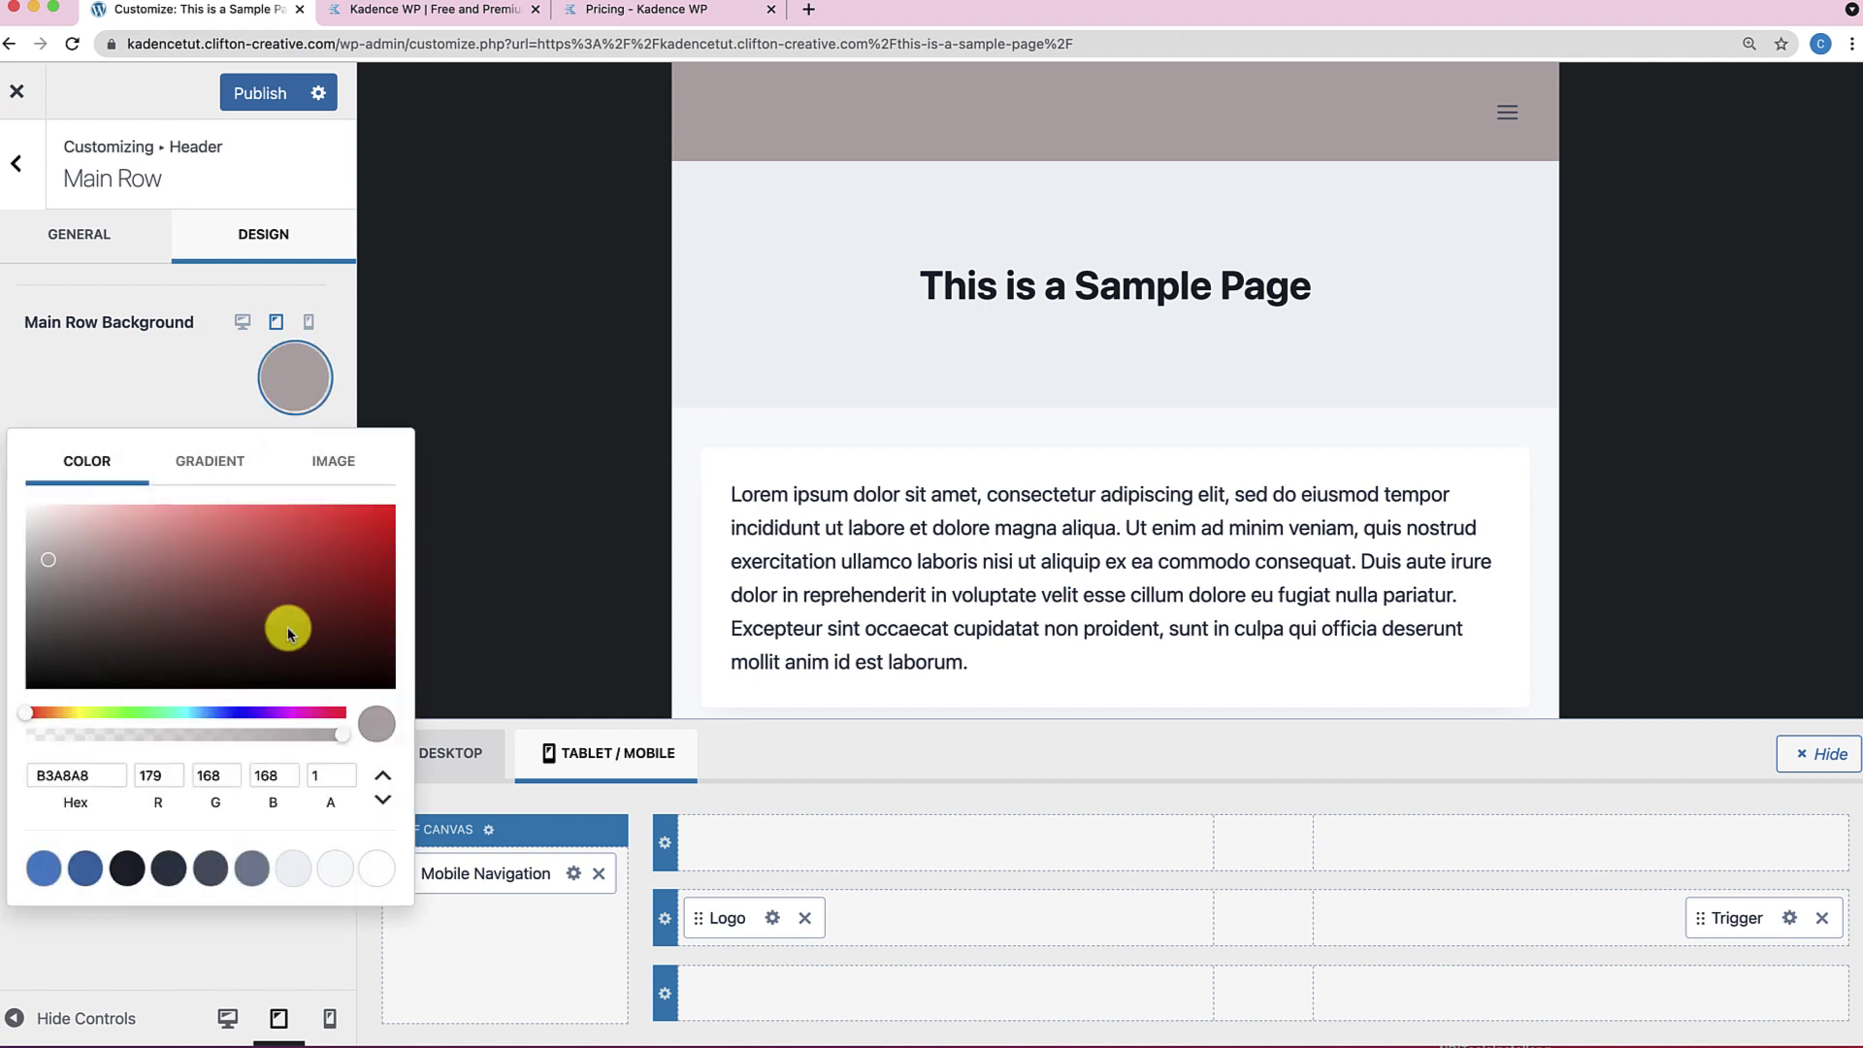
pyautogui.click(374, 526)
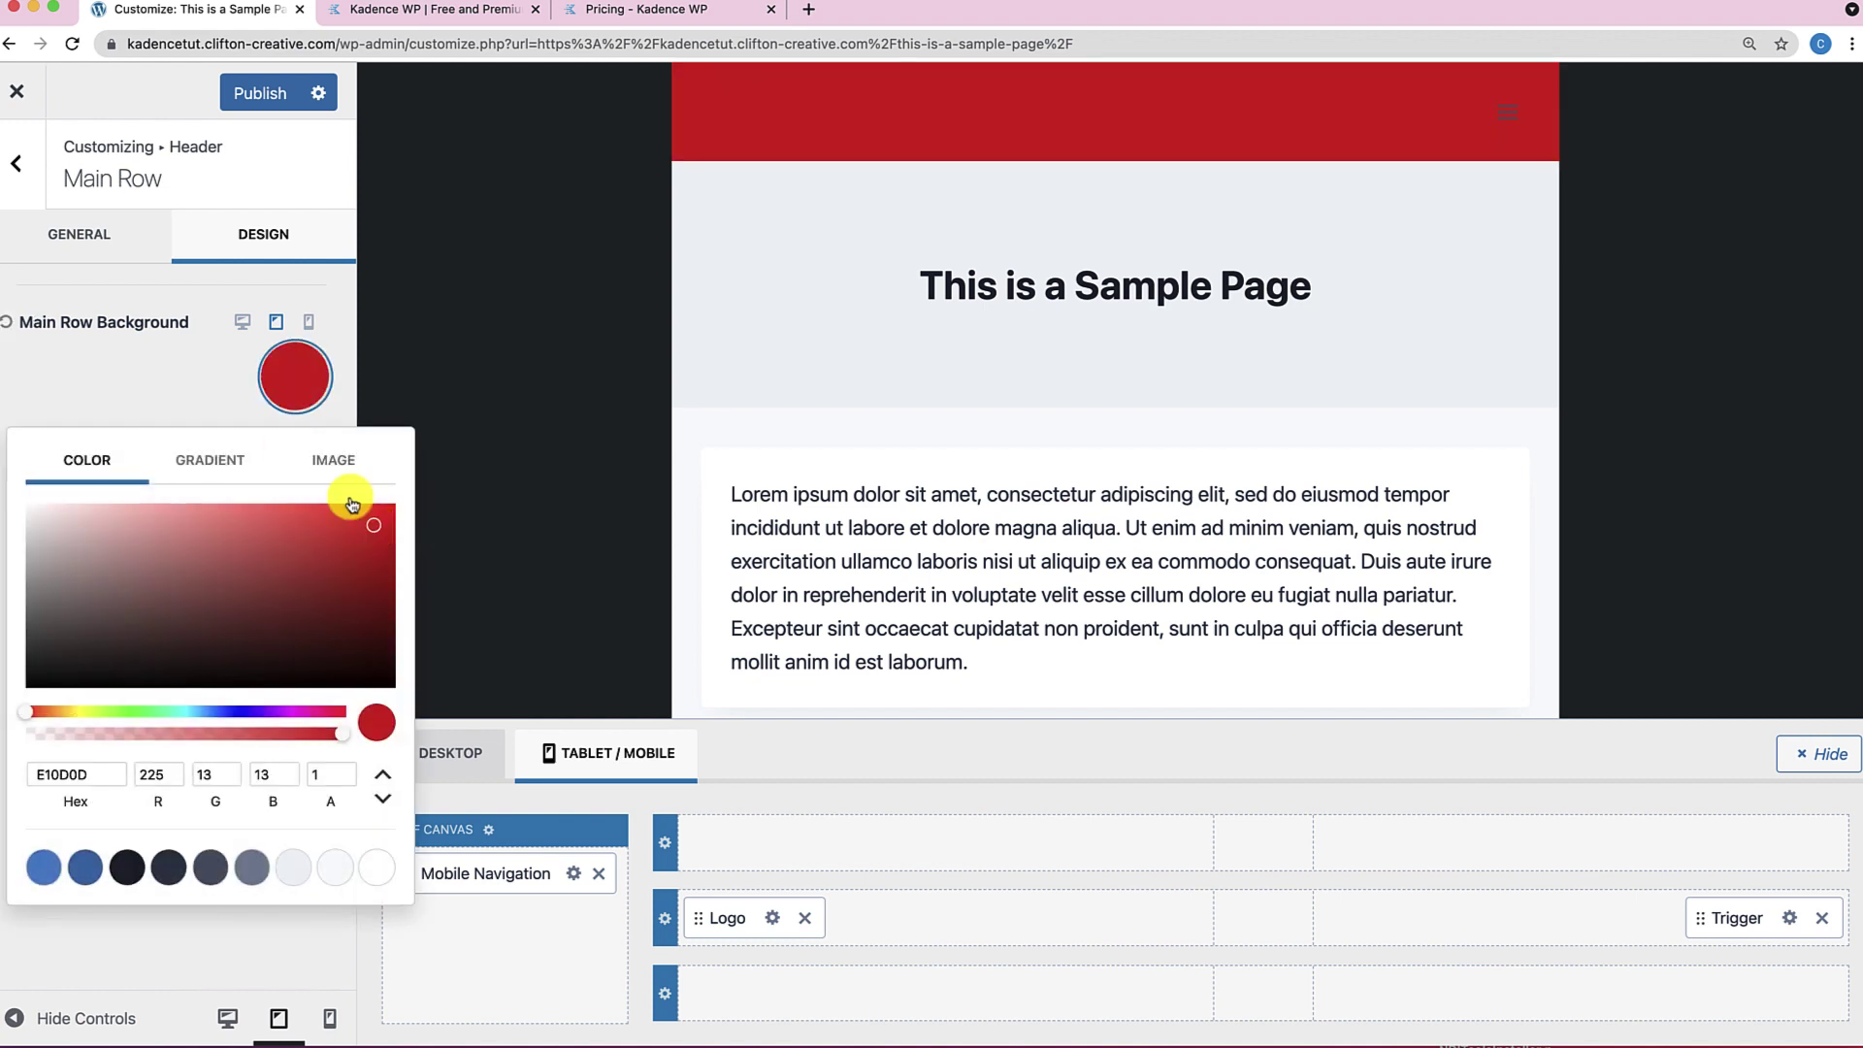
# Set the header Main Row background to 0E0D0D for mobile, and compare the row's color across desktop, tablet and mobile.
pyautogui.click(308, 323)
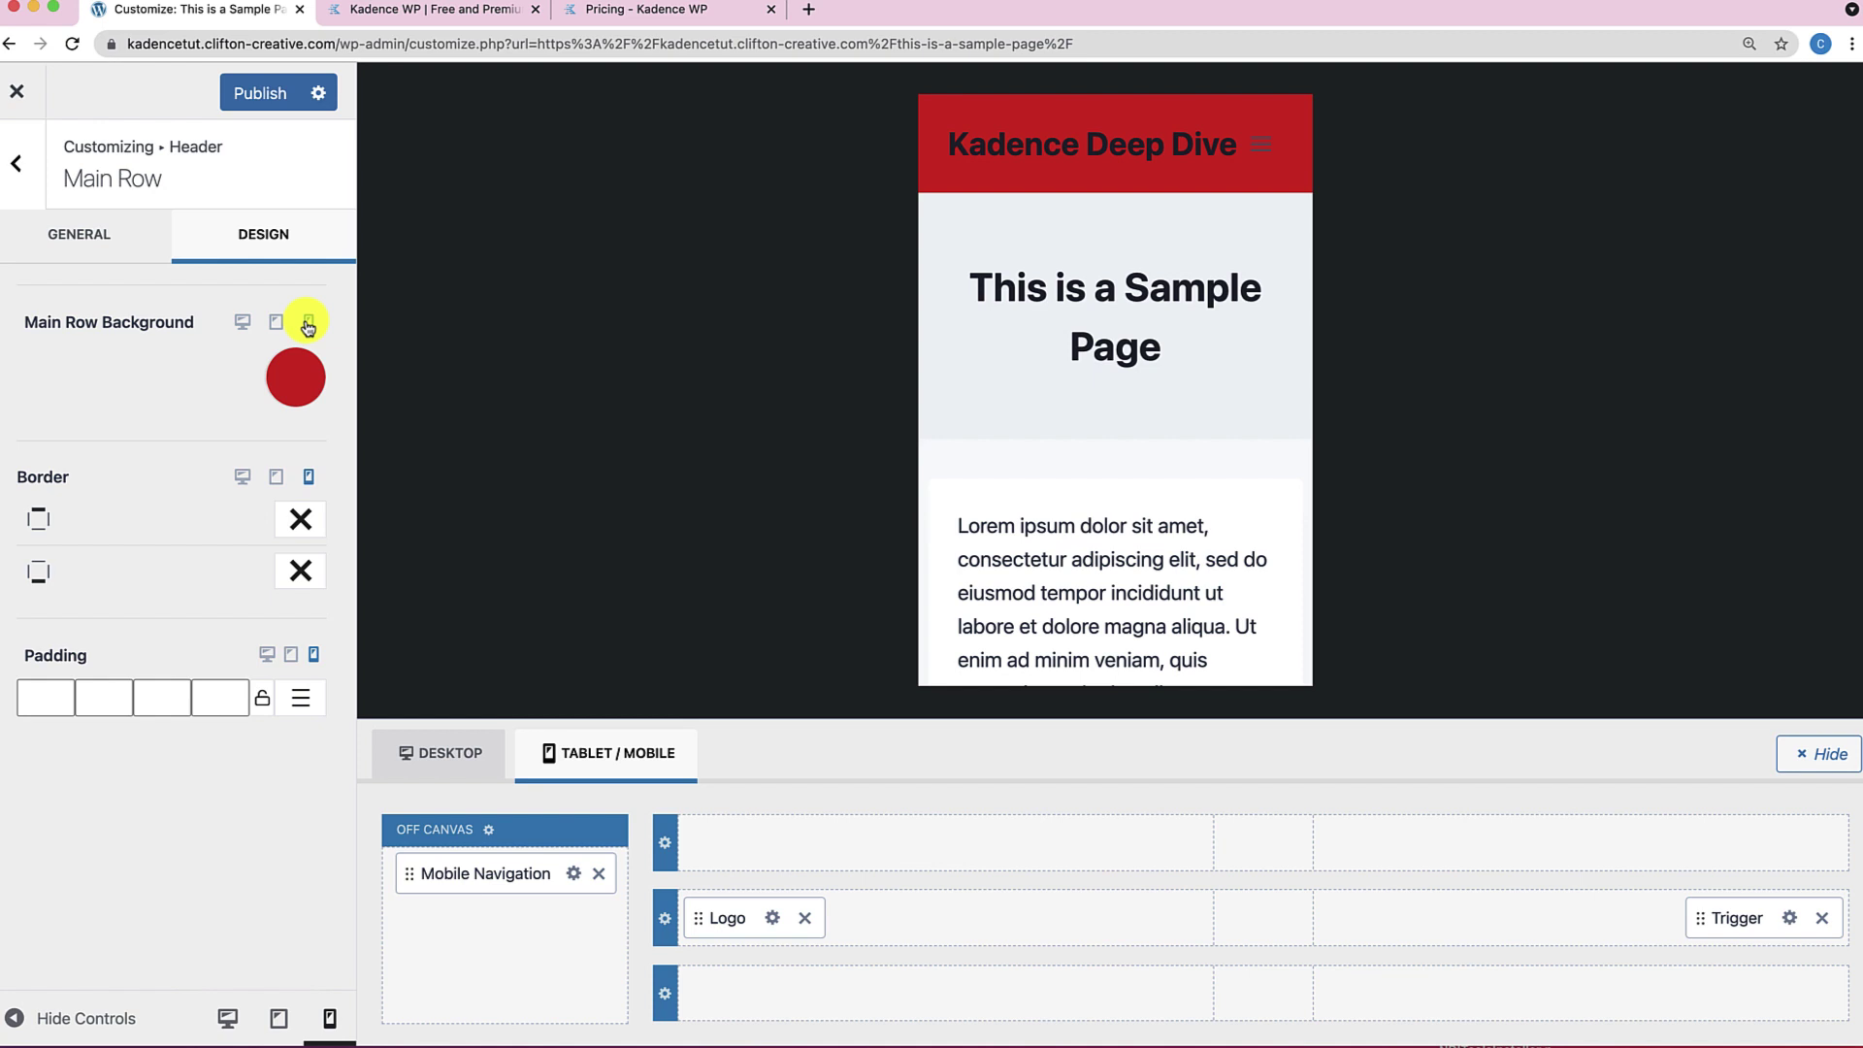
pyautogui.click(297, 378)
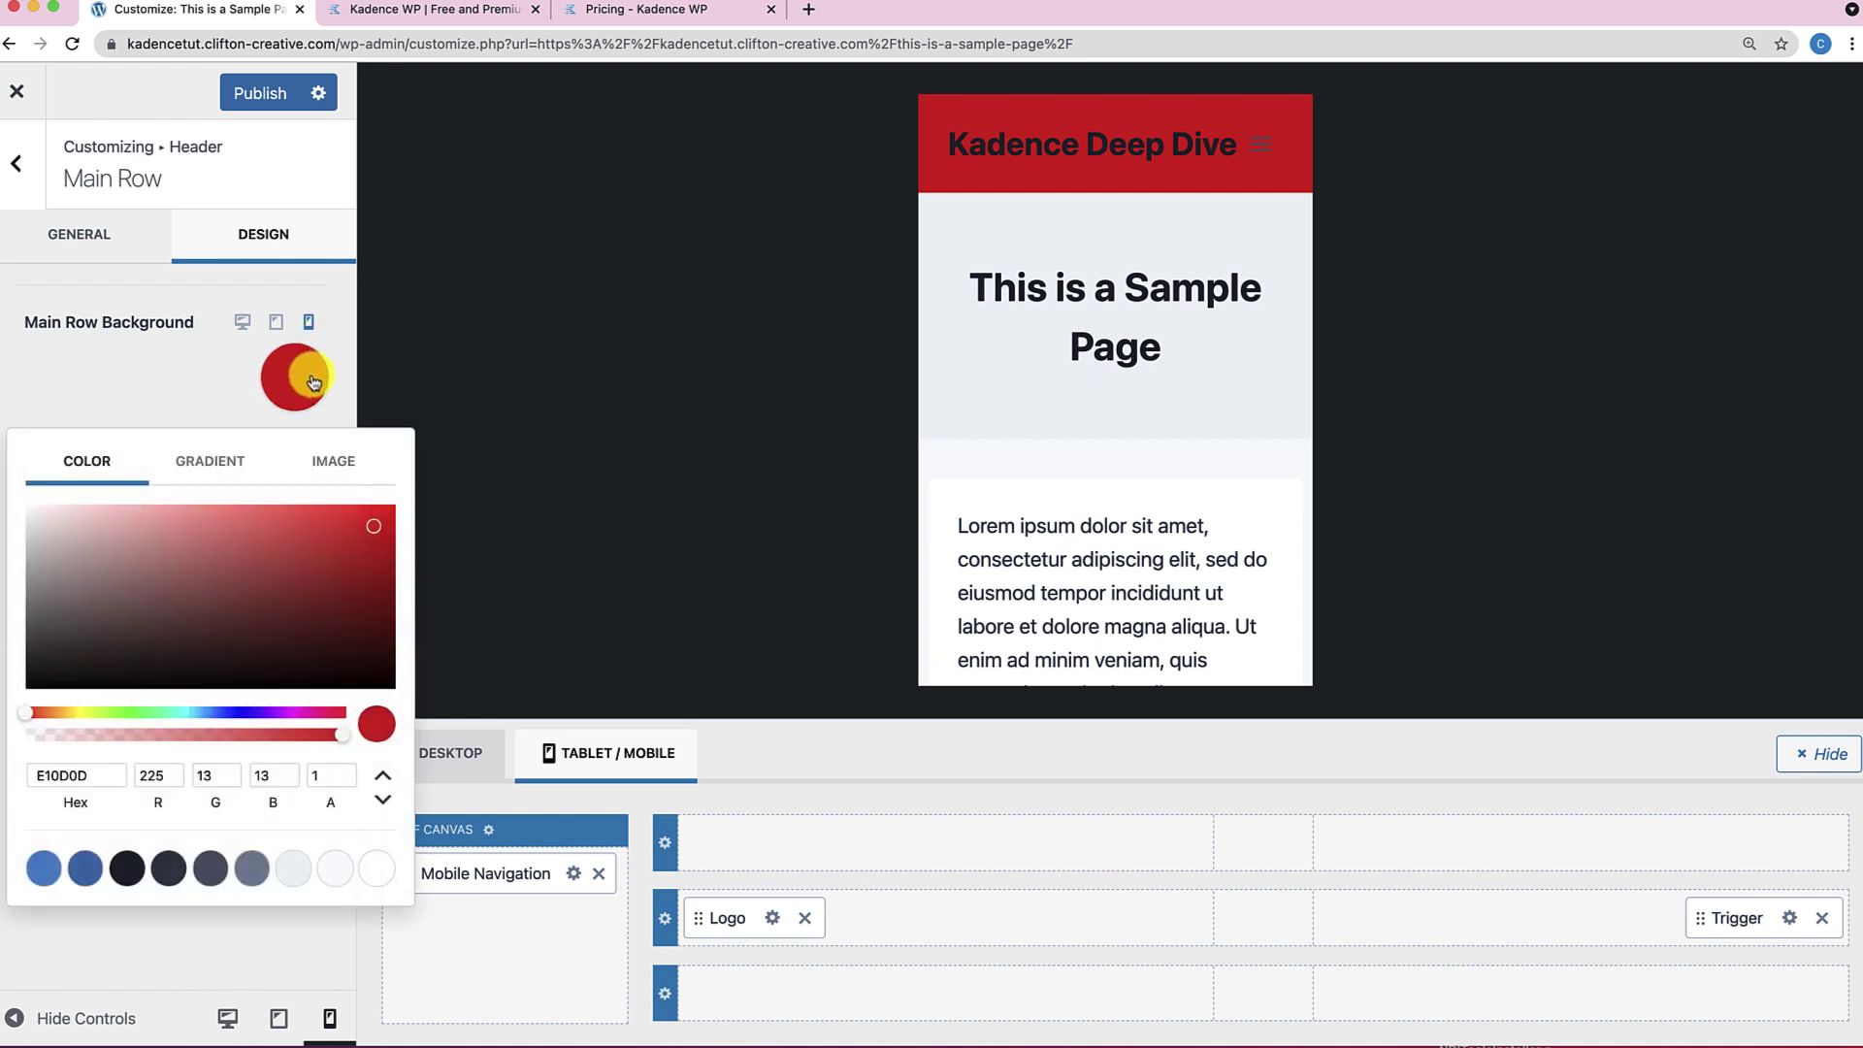
pyautogui.click(46, 682)
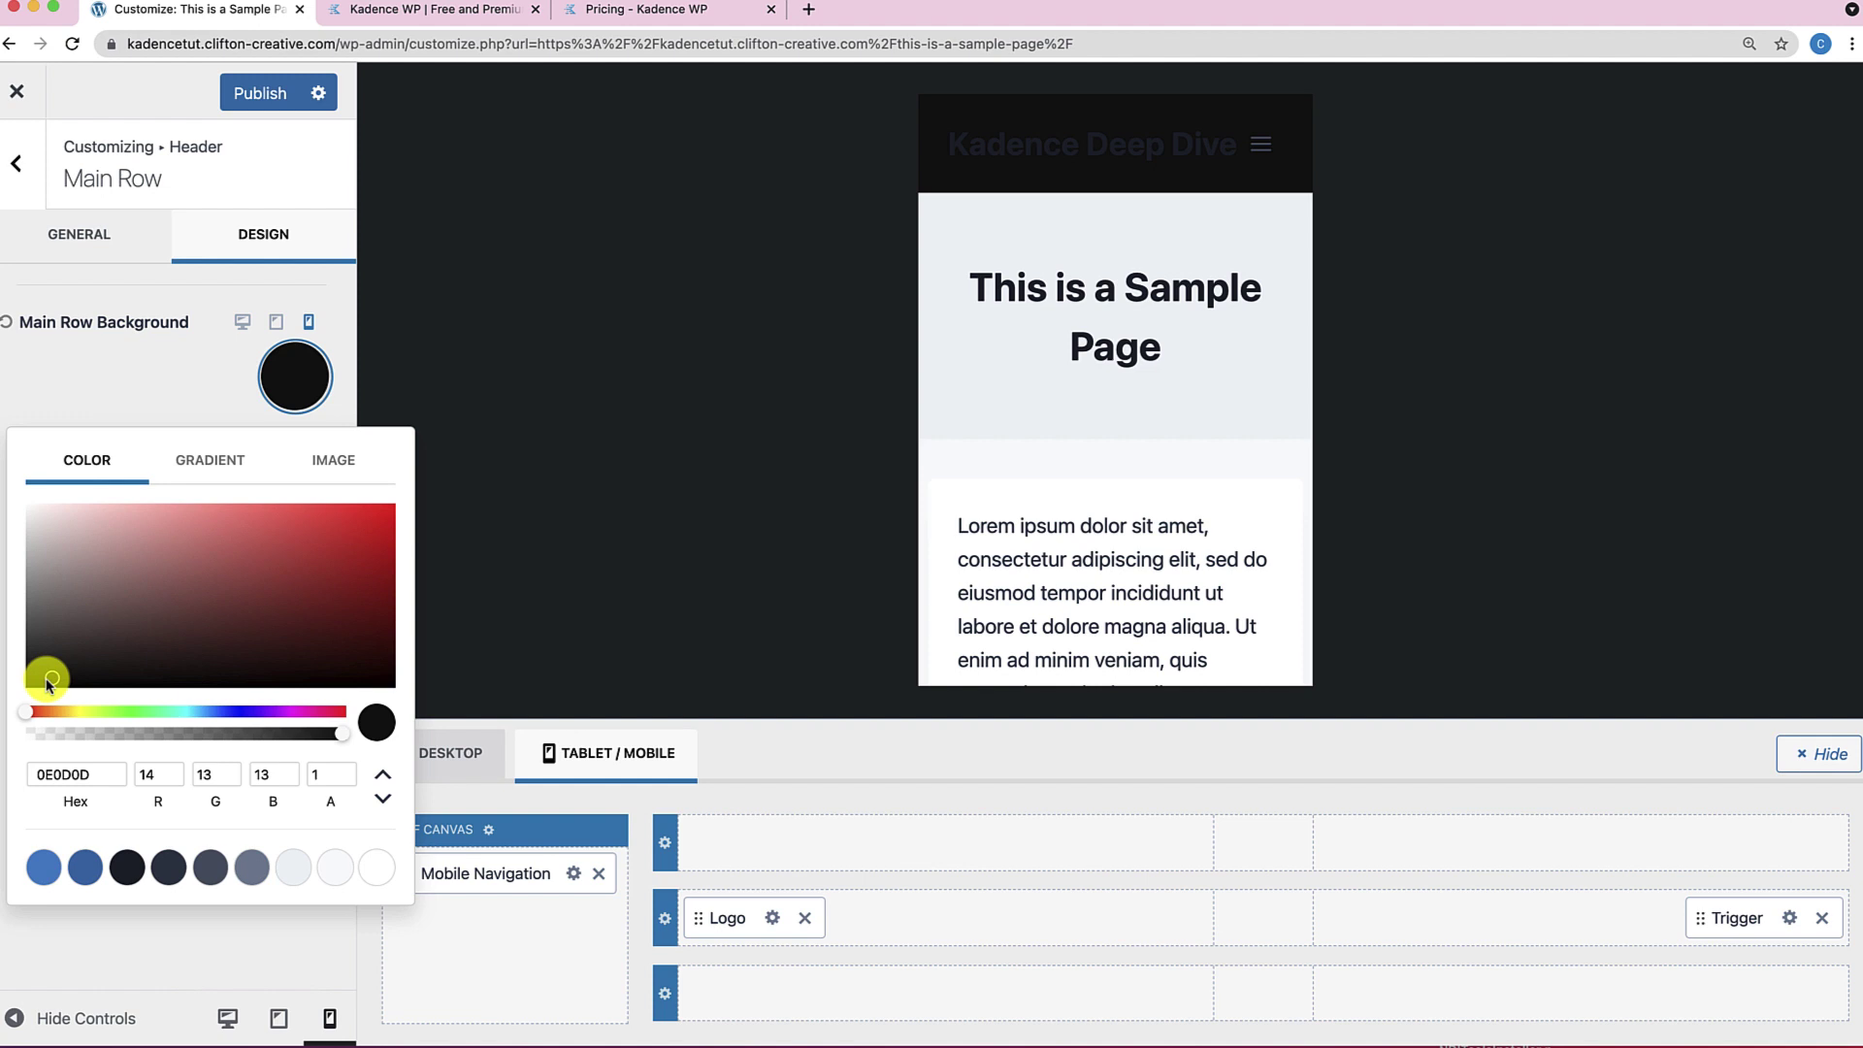
pyautogui.click(145, 396)
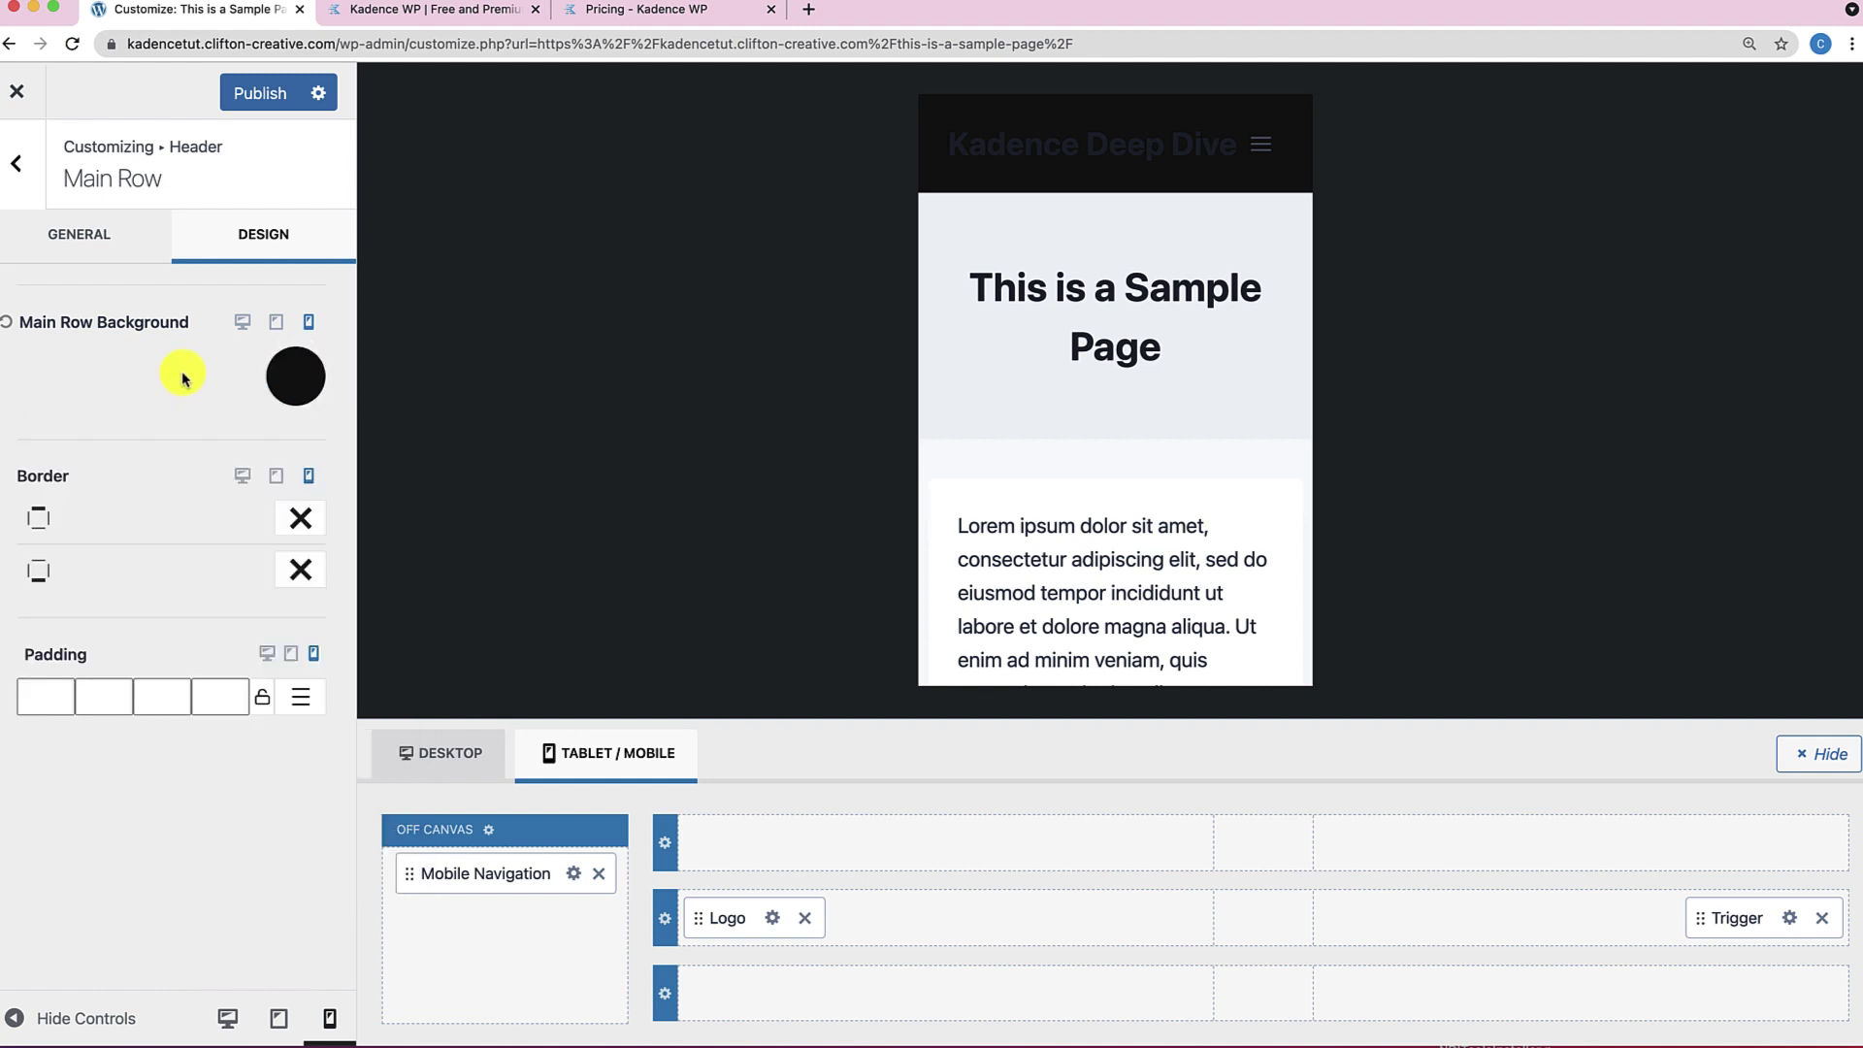
pyautogui.click(244, 324)
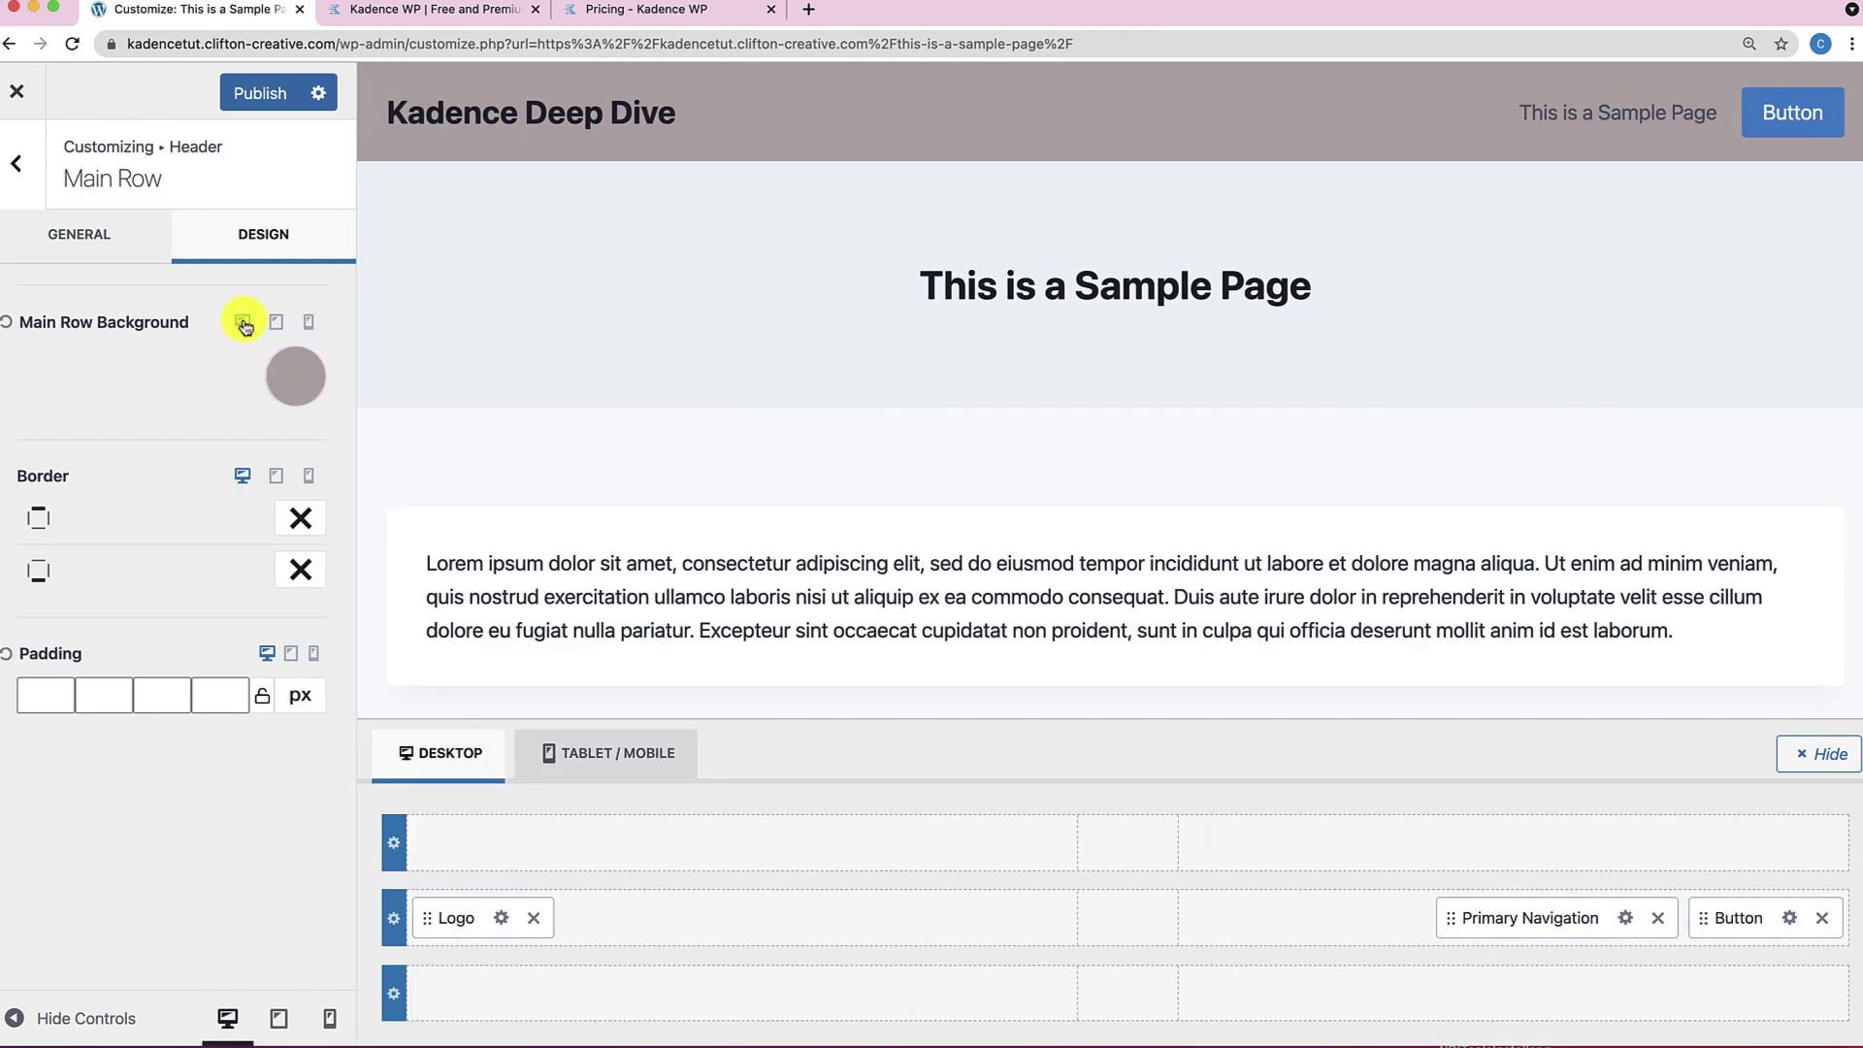
pyautogui.click(278, 324)
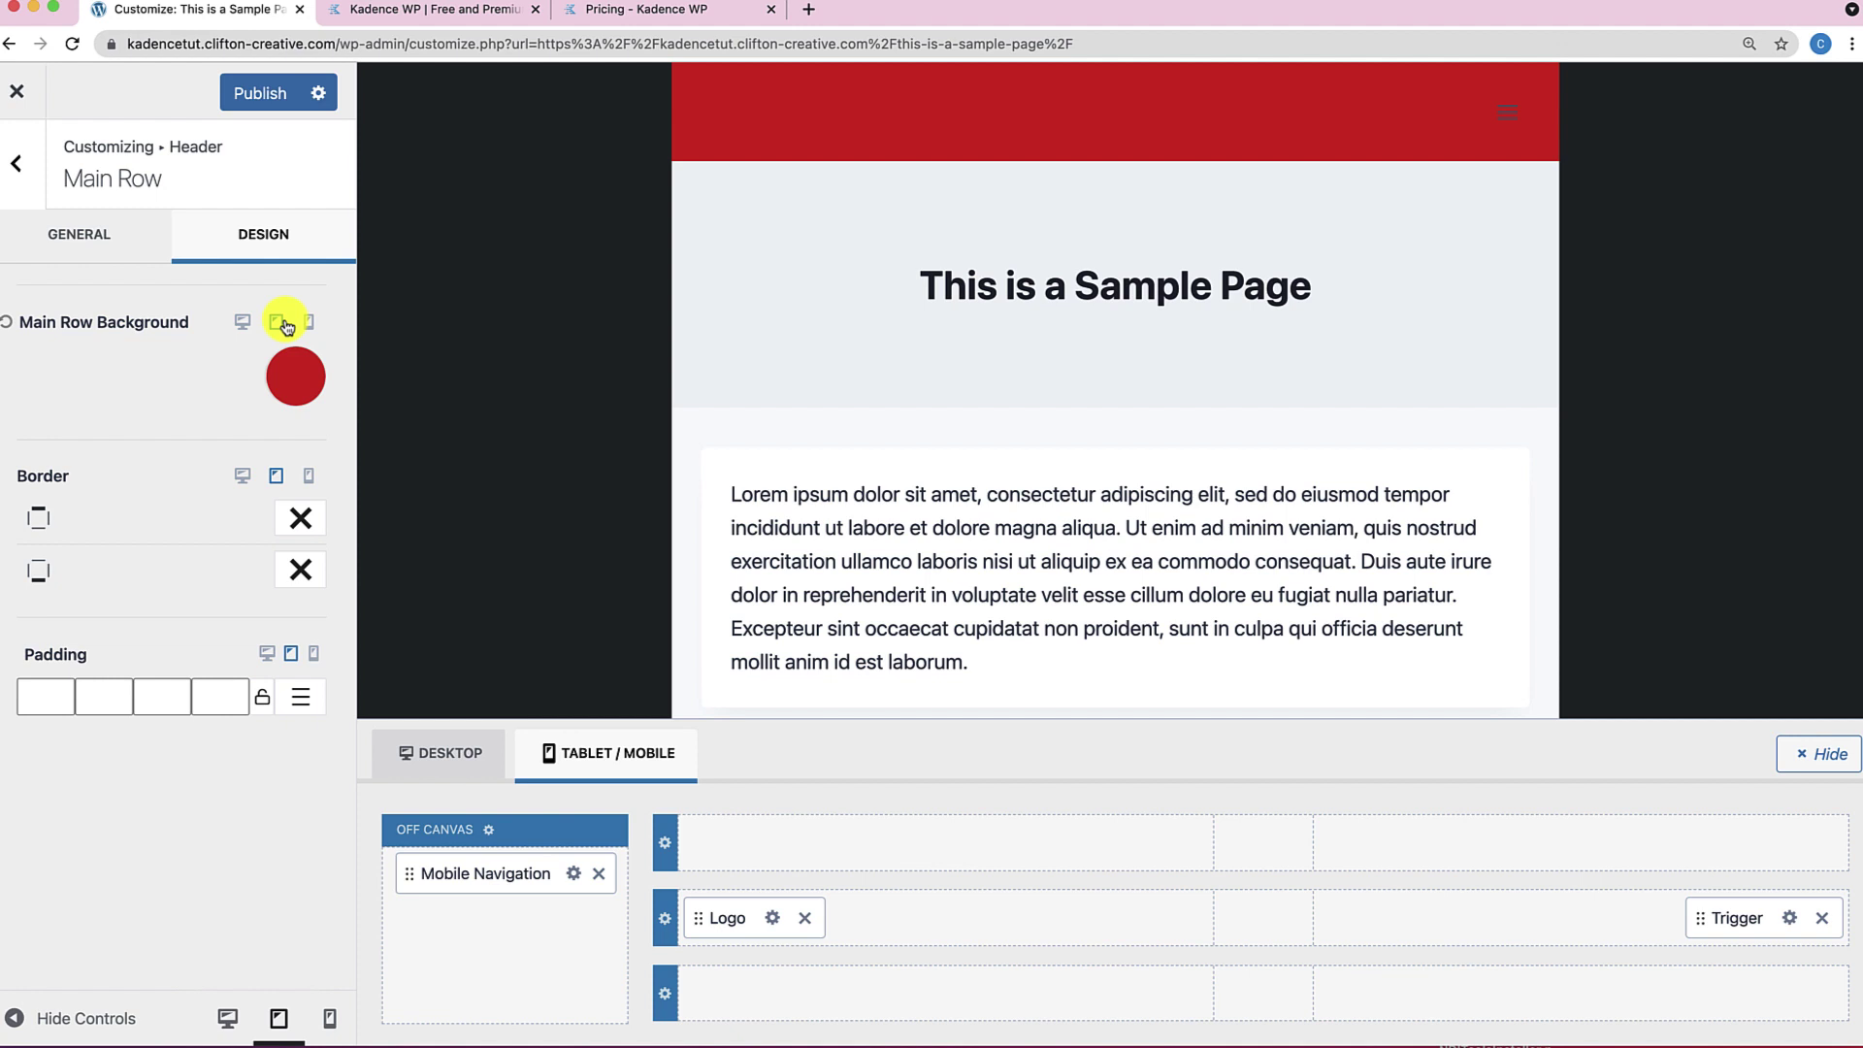
pyautogui.click(314, 325)
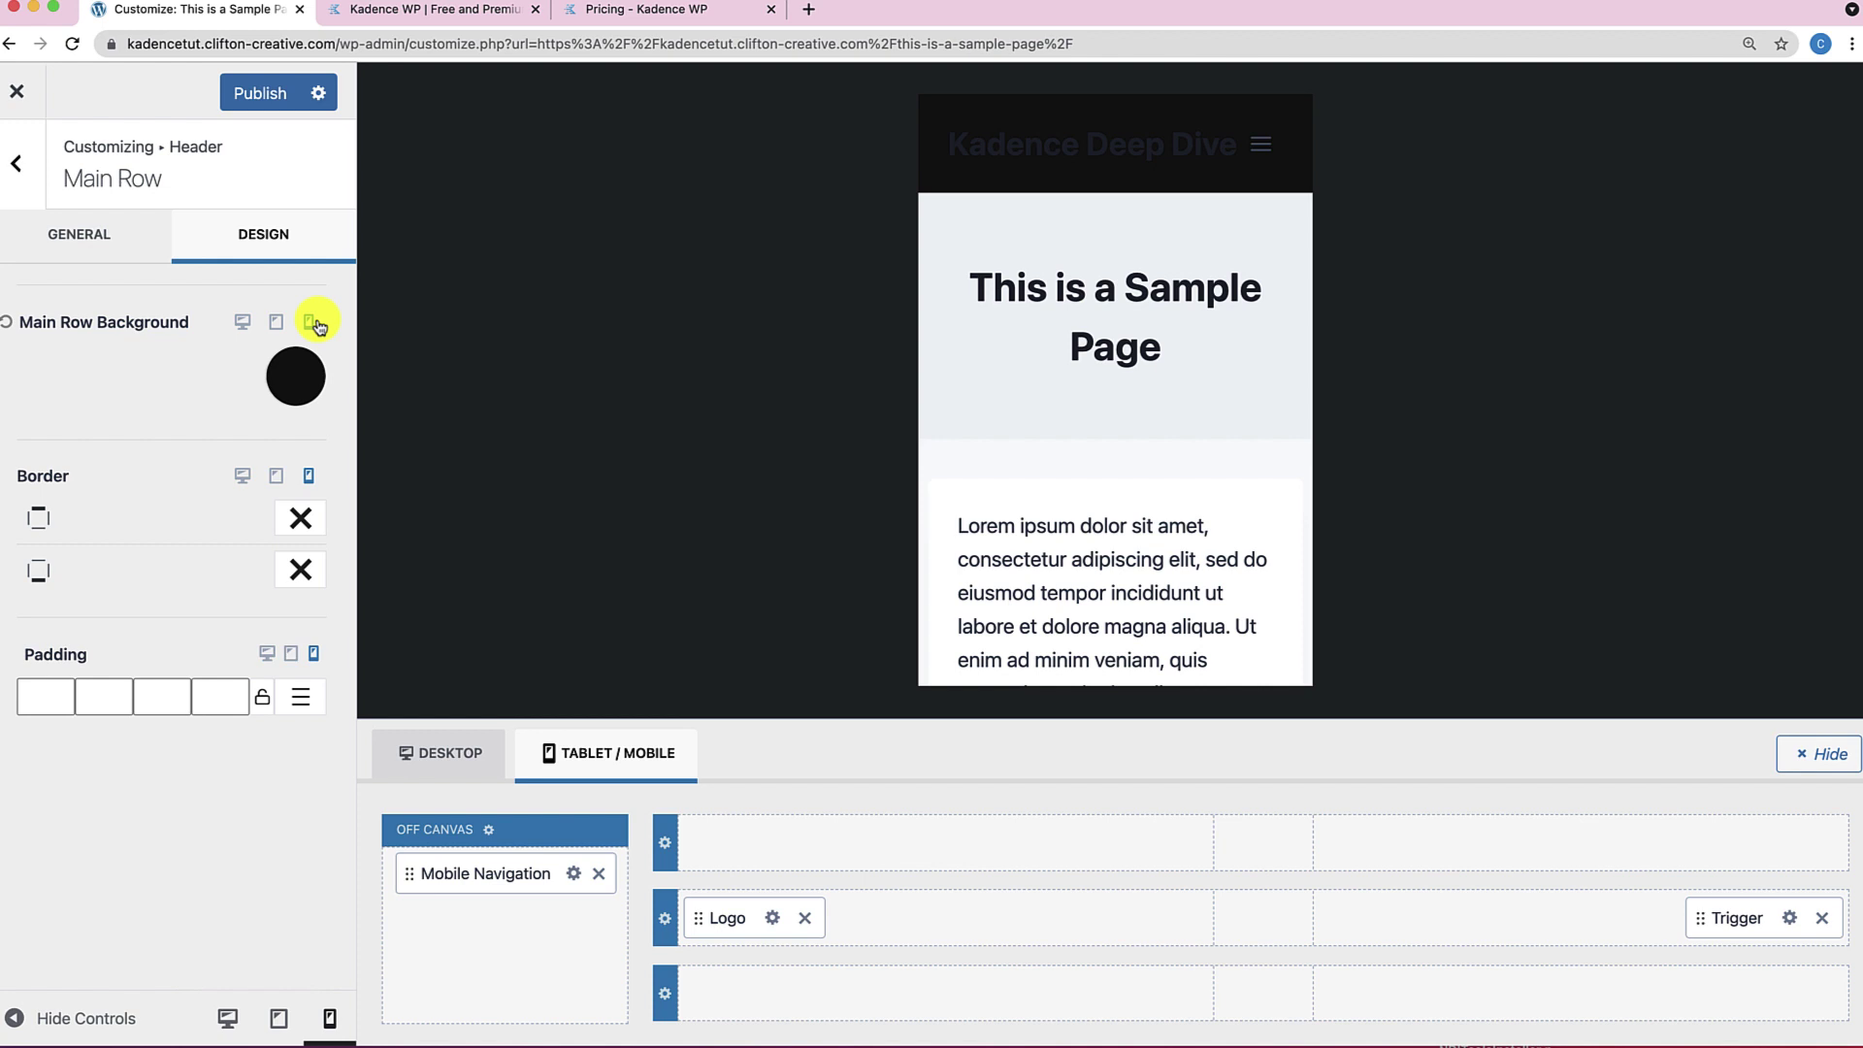
# Reset the header Main Row background to its default for mobile, tablet and desktop.
pyautogui.click(9, 324)
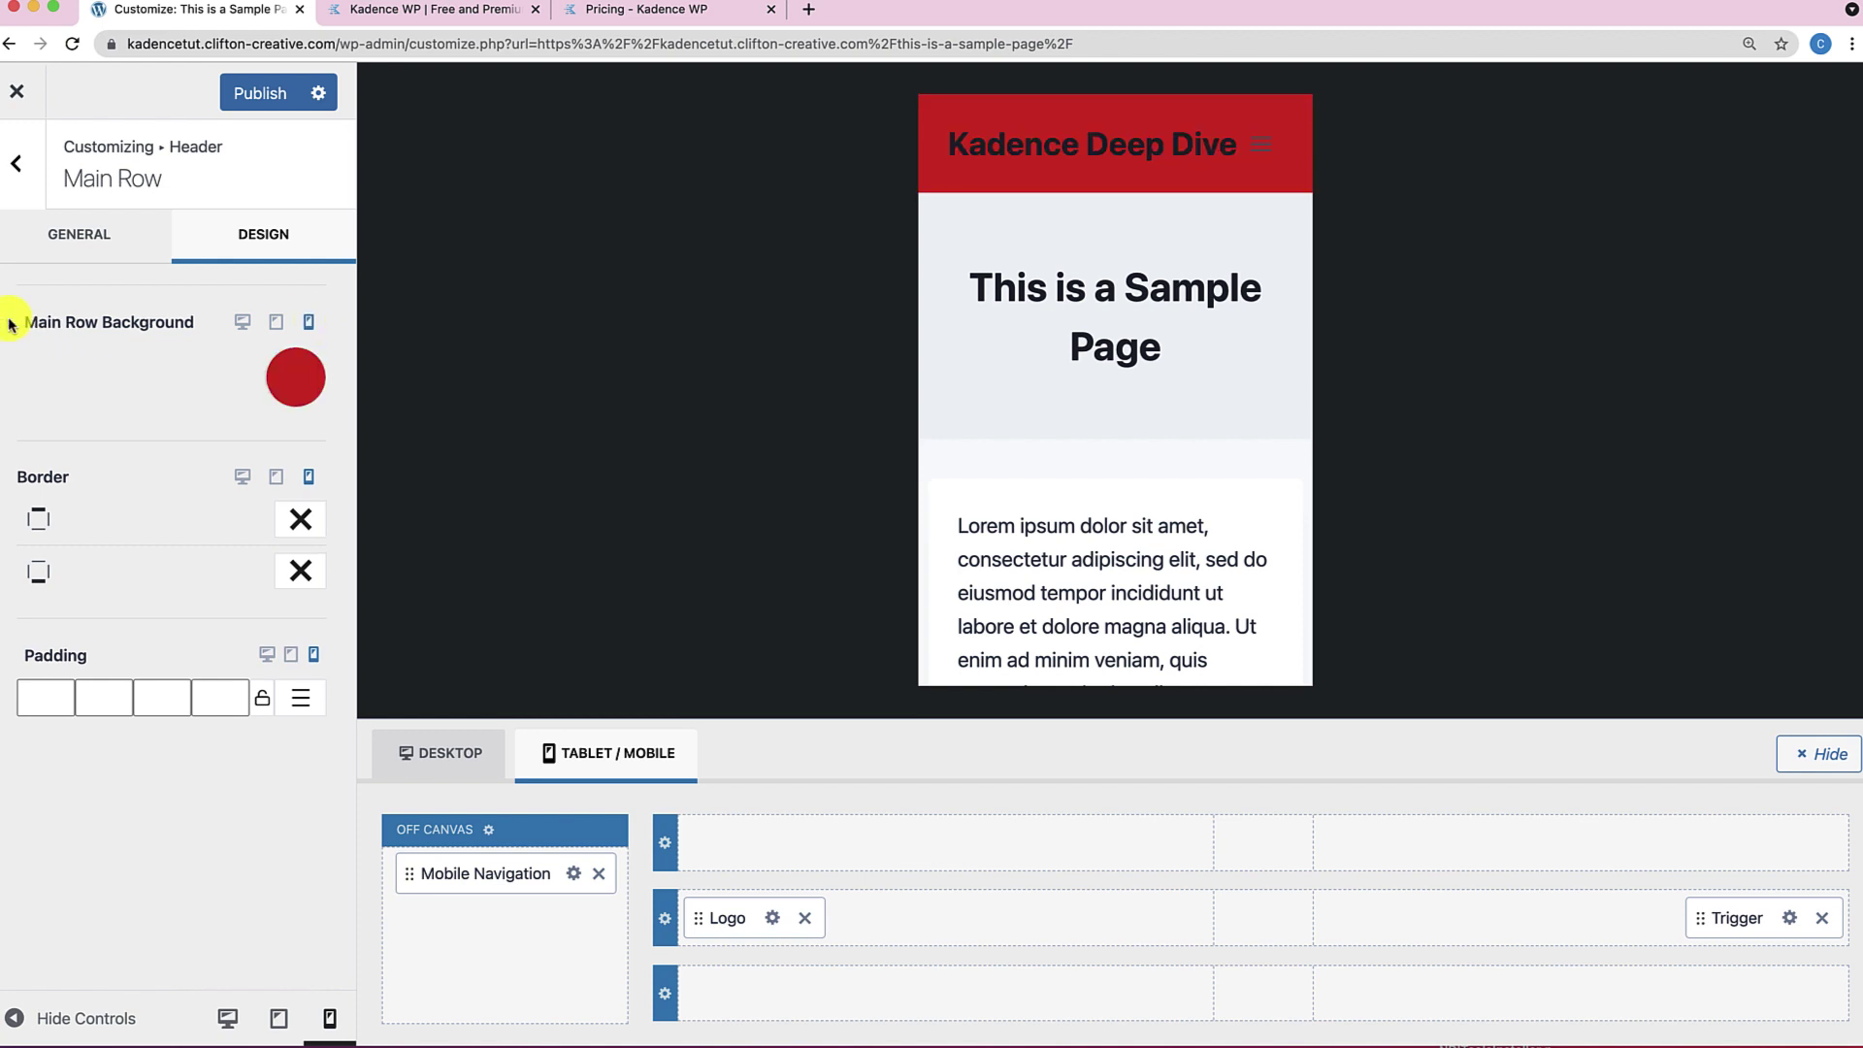
pyautogui.click(271, 328)
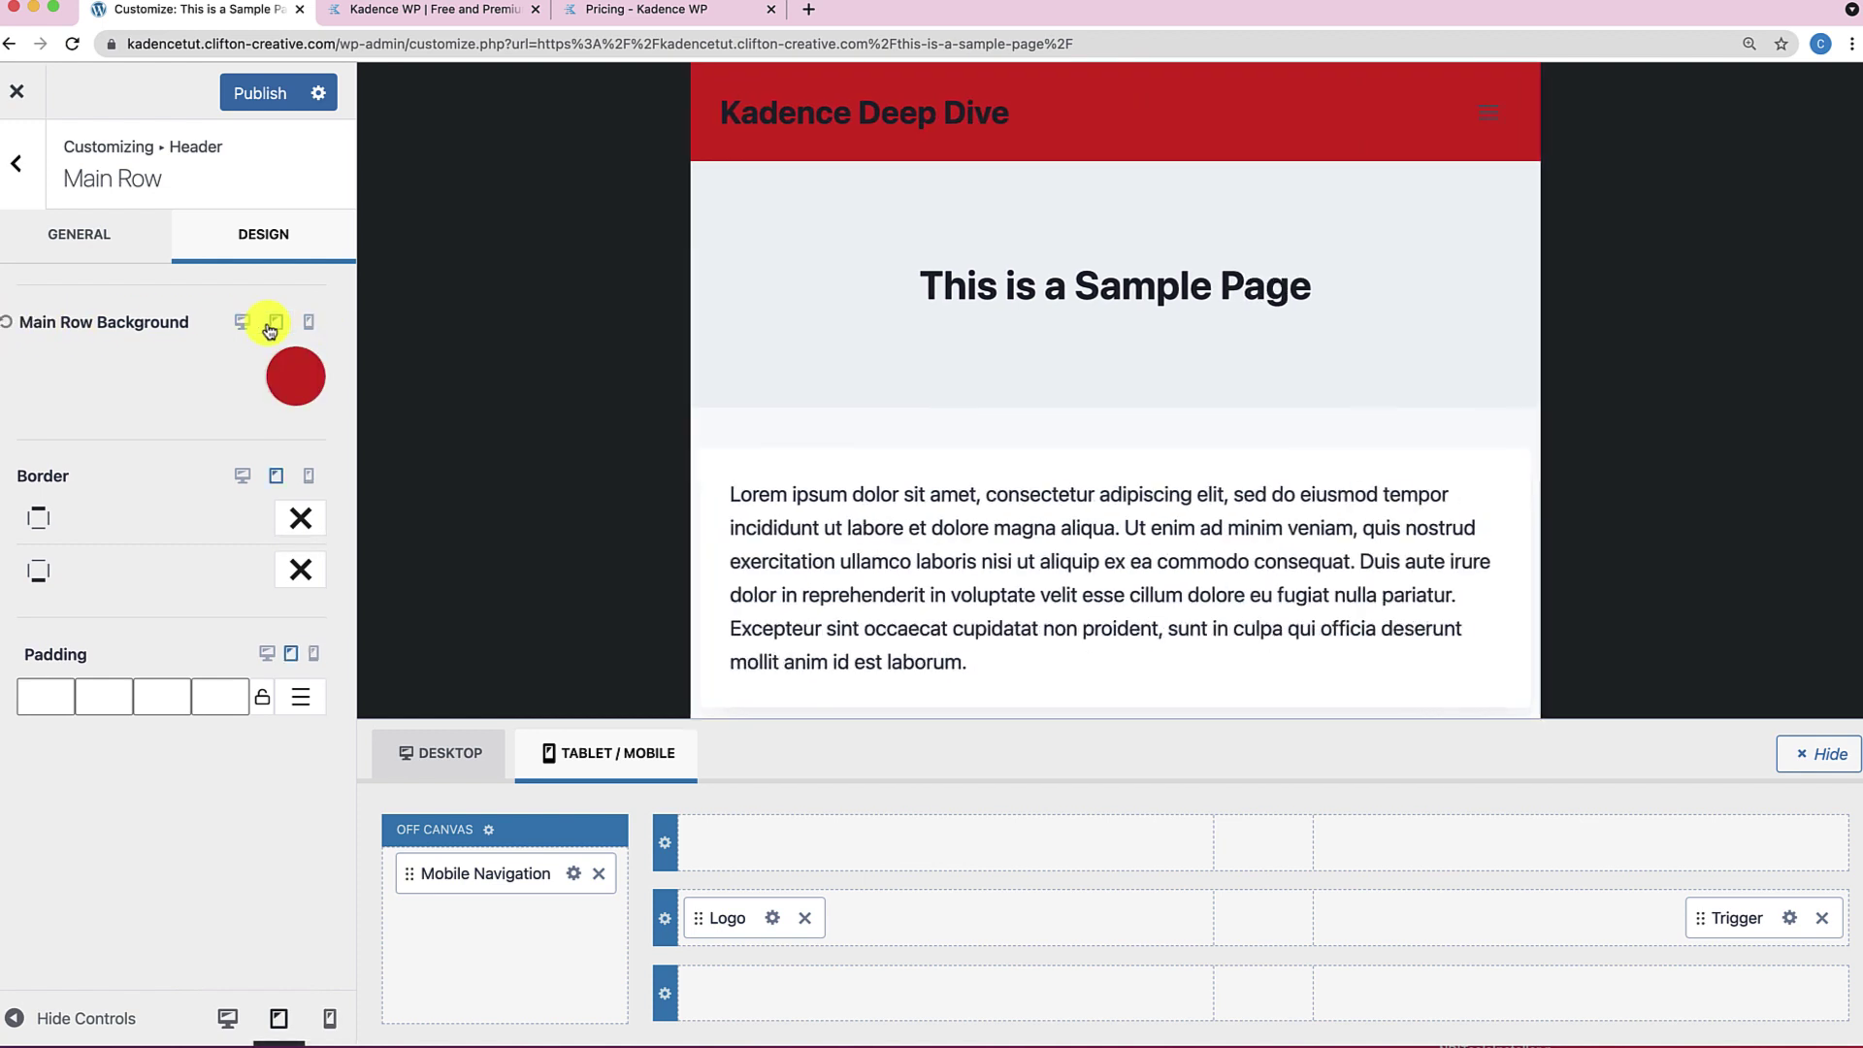
pyautogui.click(9, 324)
pyautogui.click(244, 323)
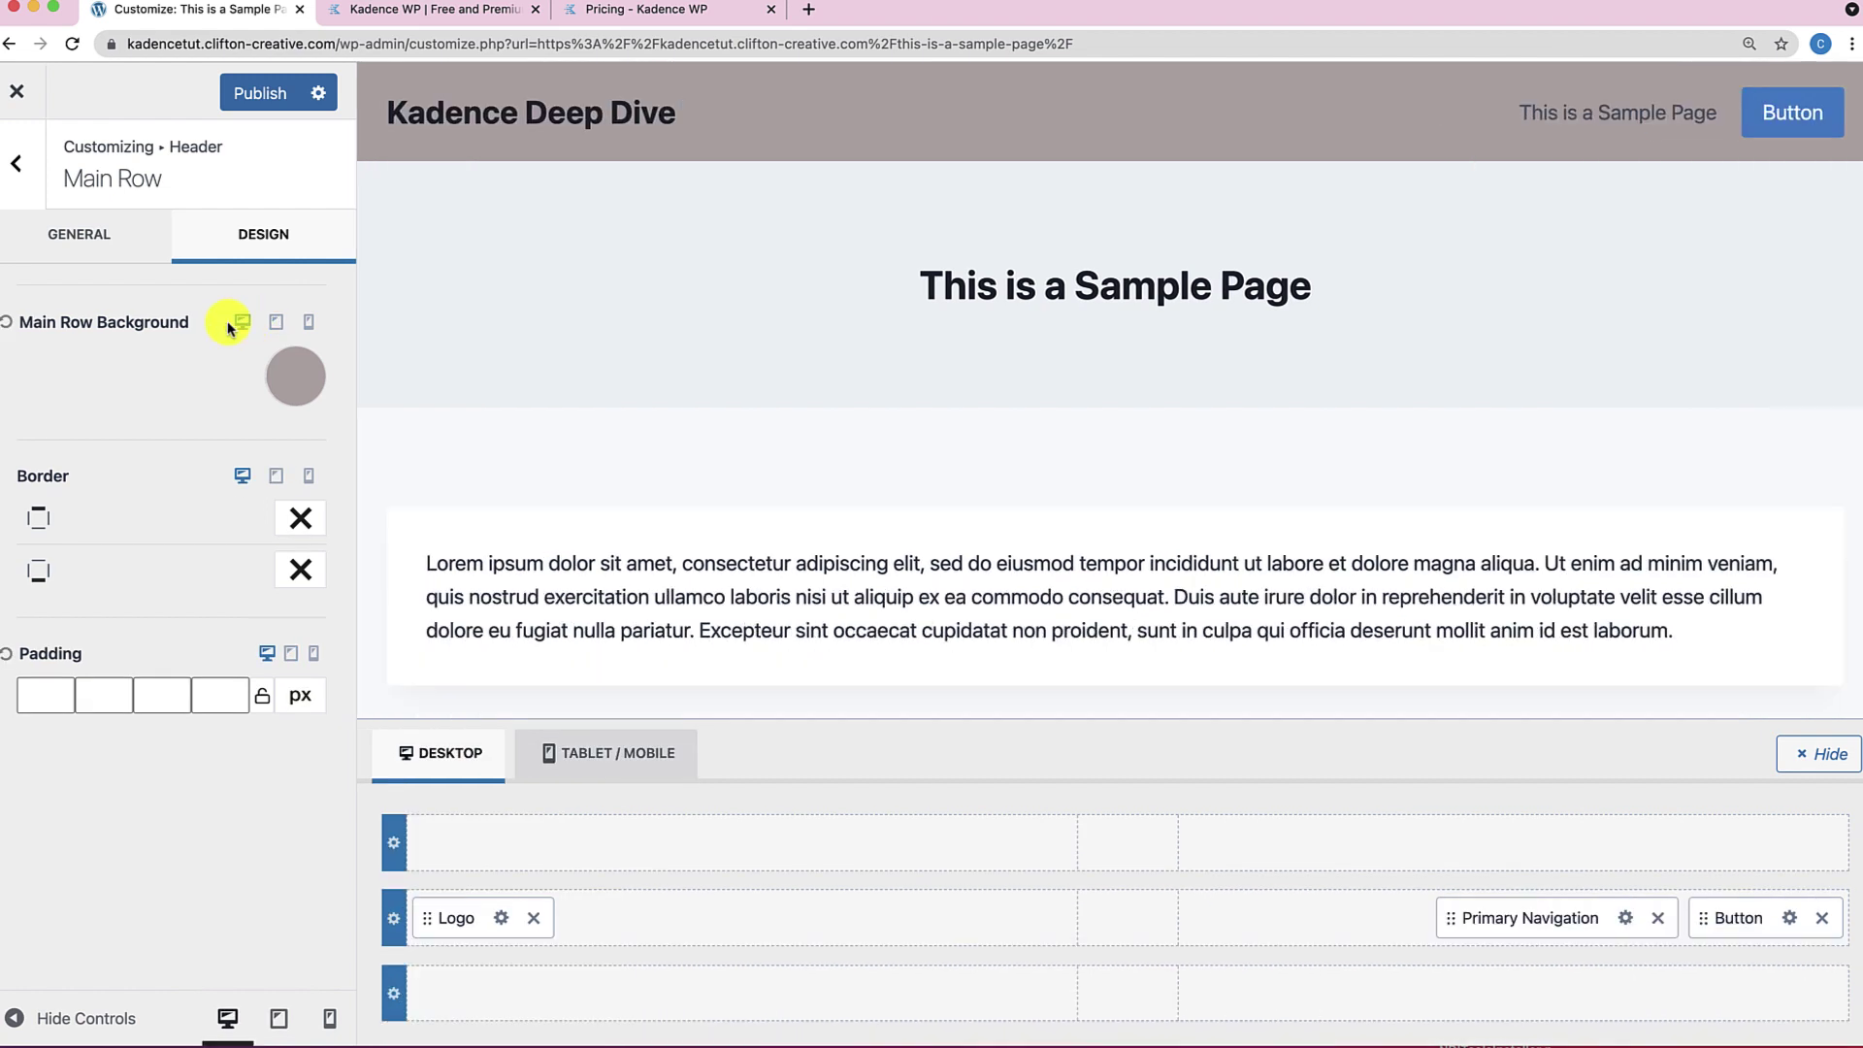
pyautogui.click(5, 324)
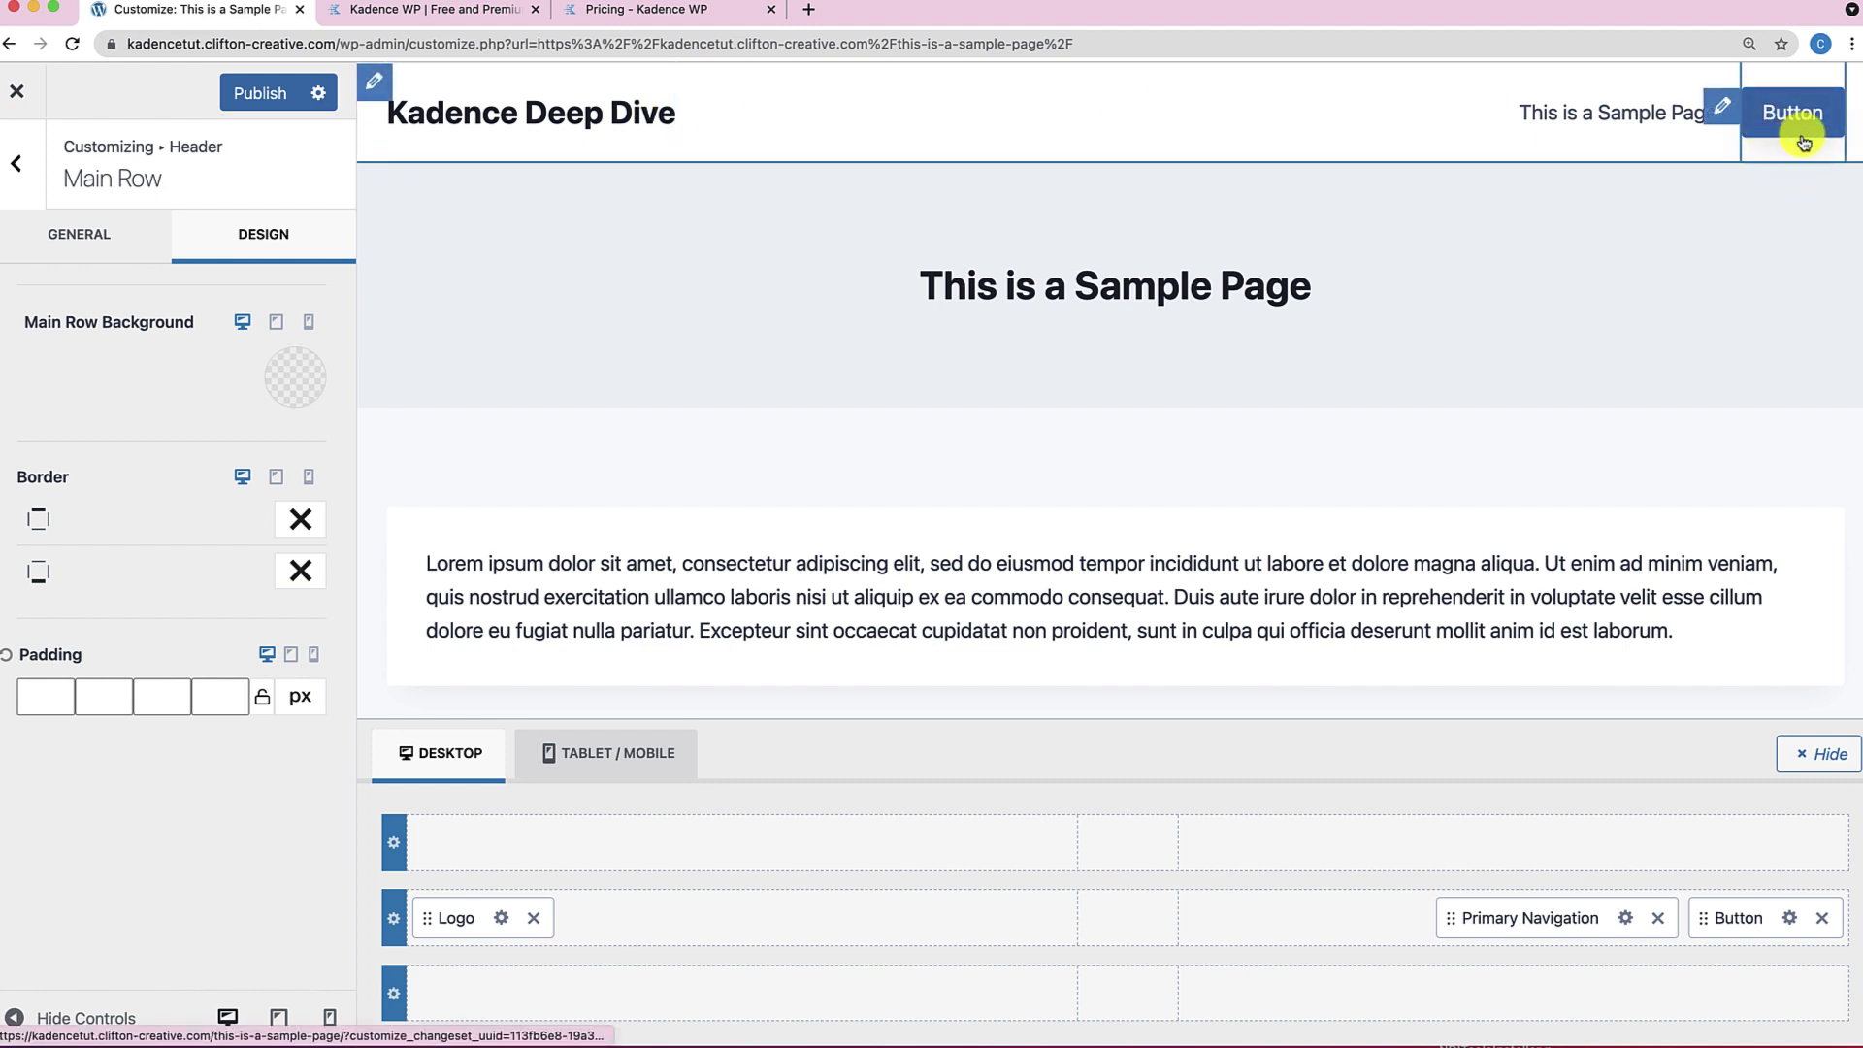
# Review the header Button's General and Design settings, and return to the Header section's General options.
pyautogui.click(1724, 109)
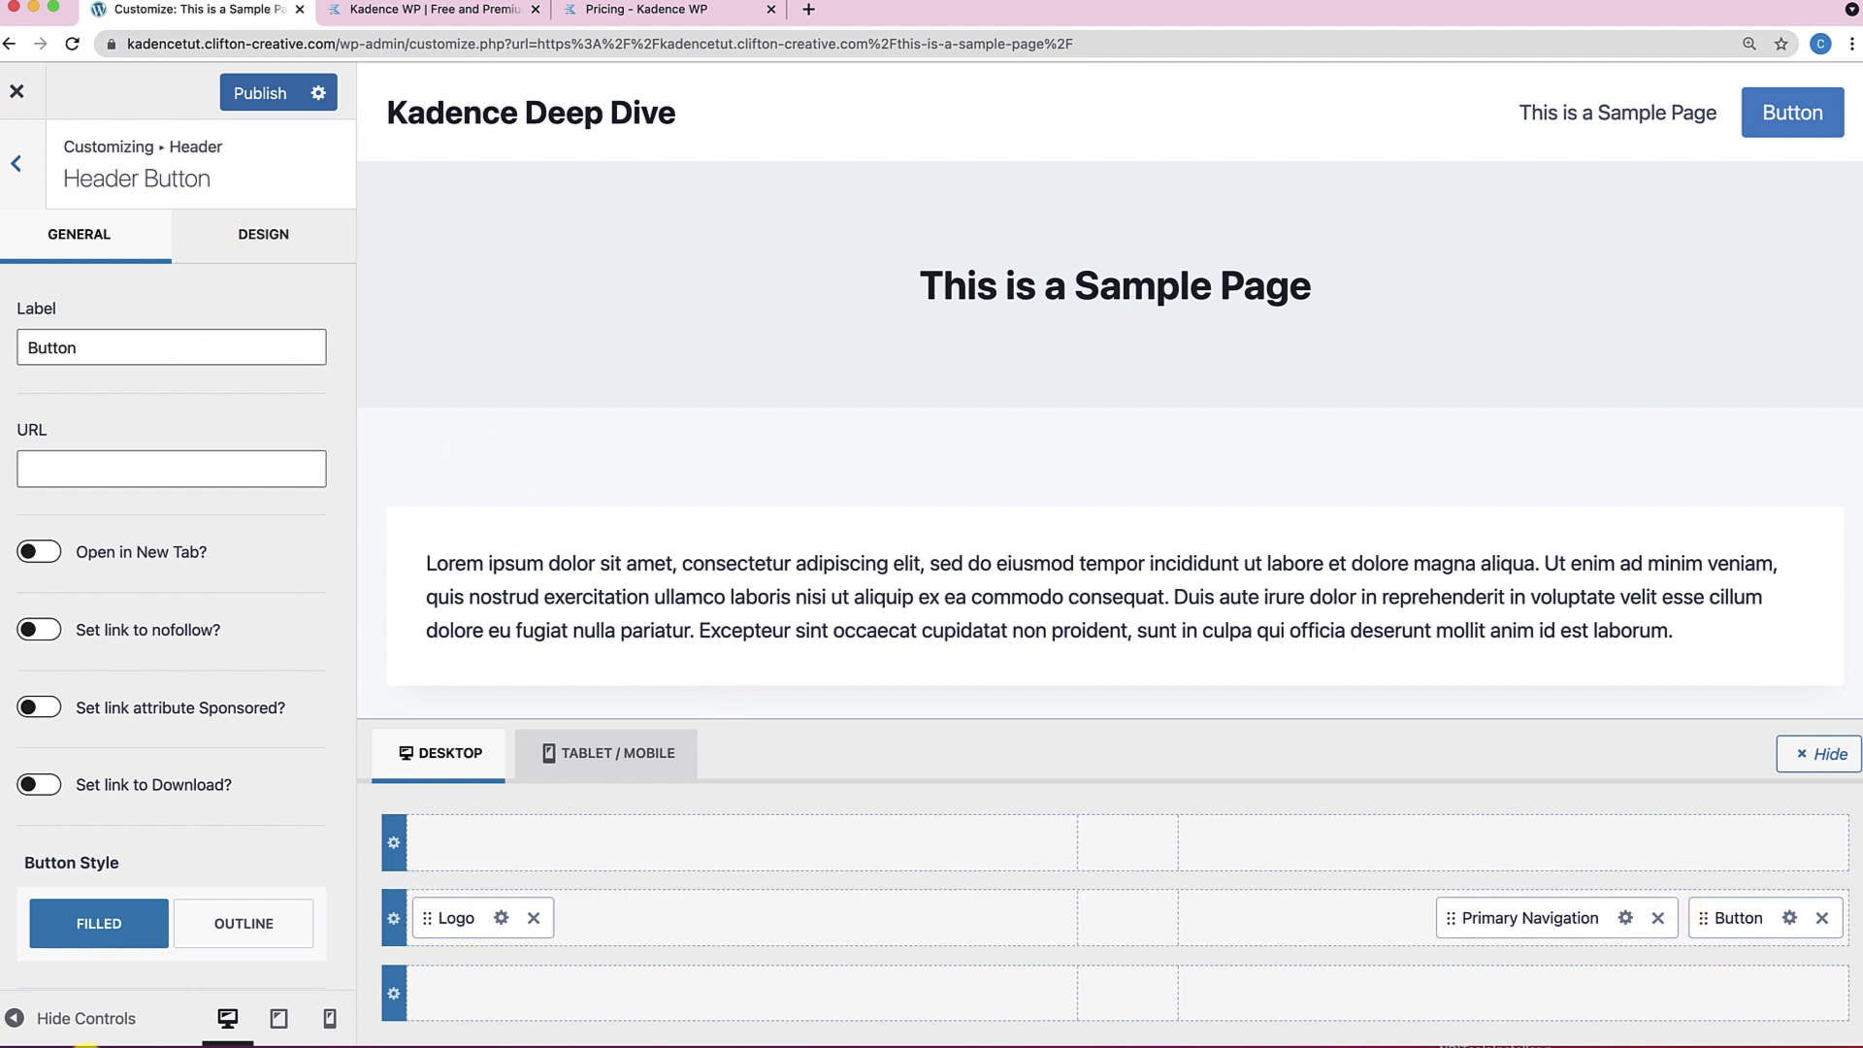
pyautogui.click(302, 231)
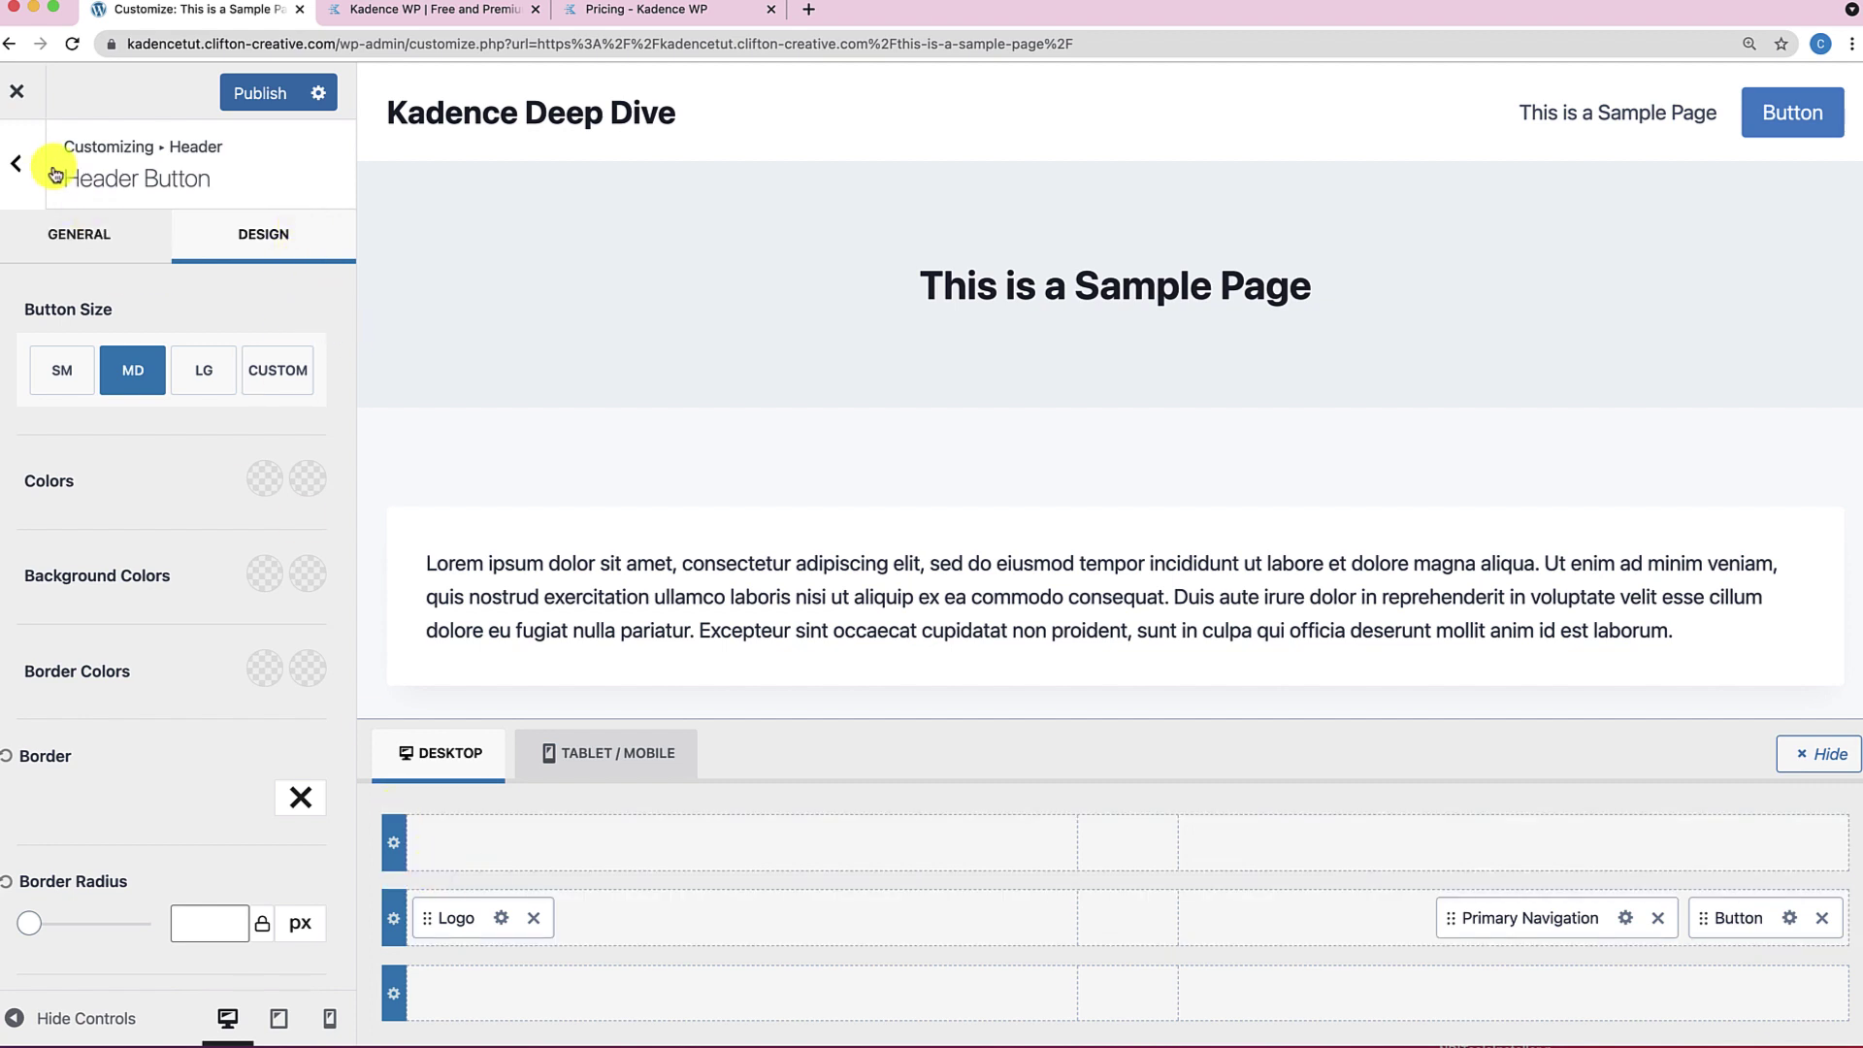
pyautogui.click(15, 165)
pyautogui.click(27, 171)
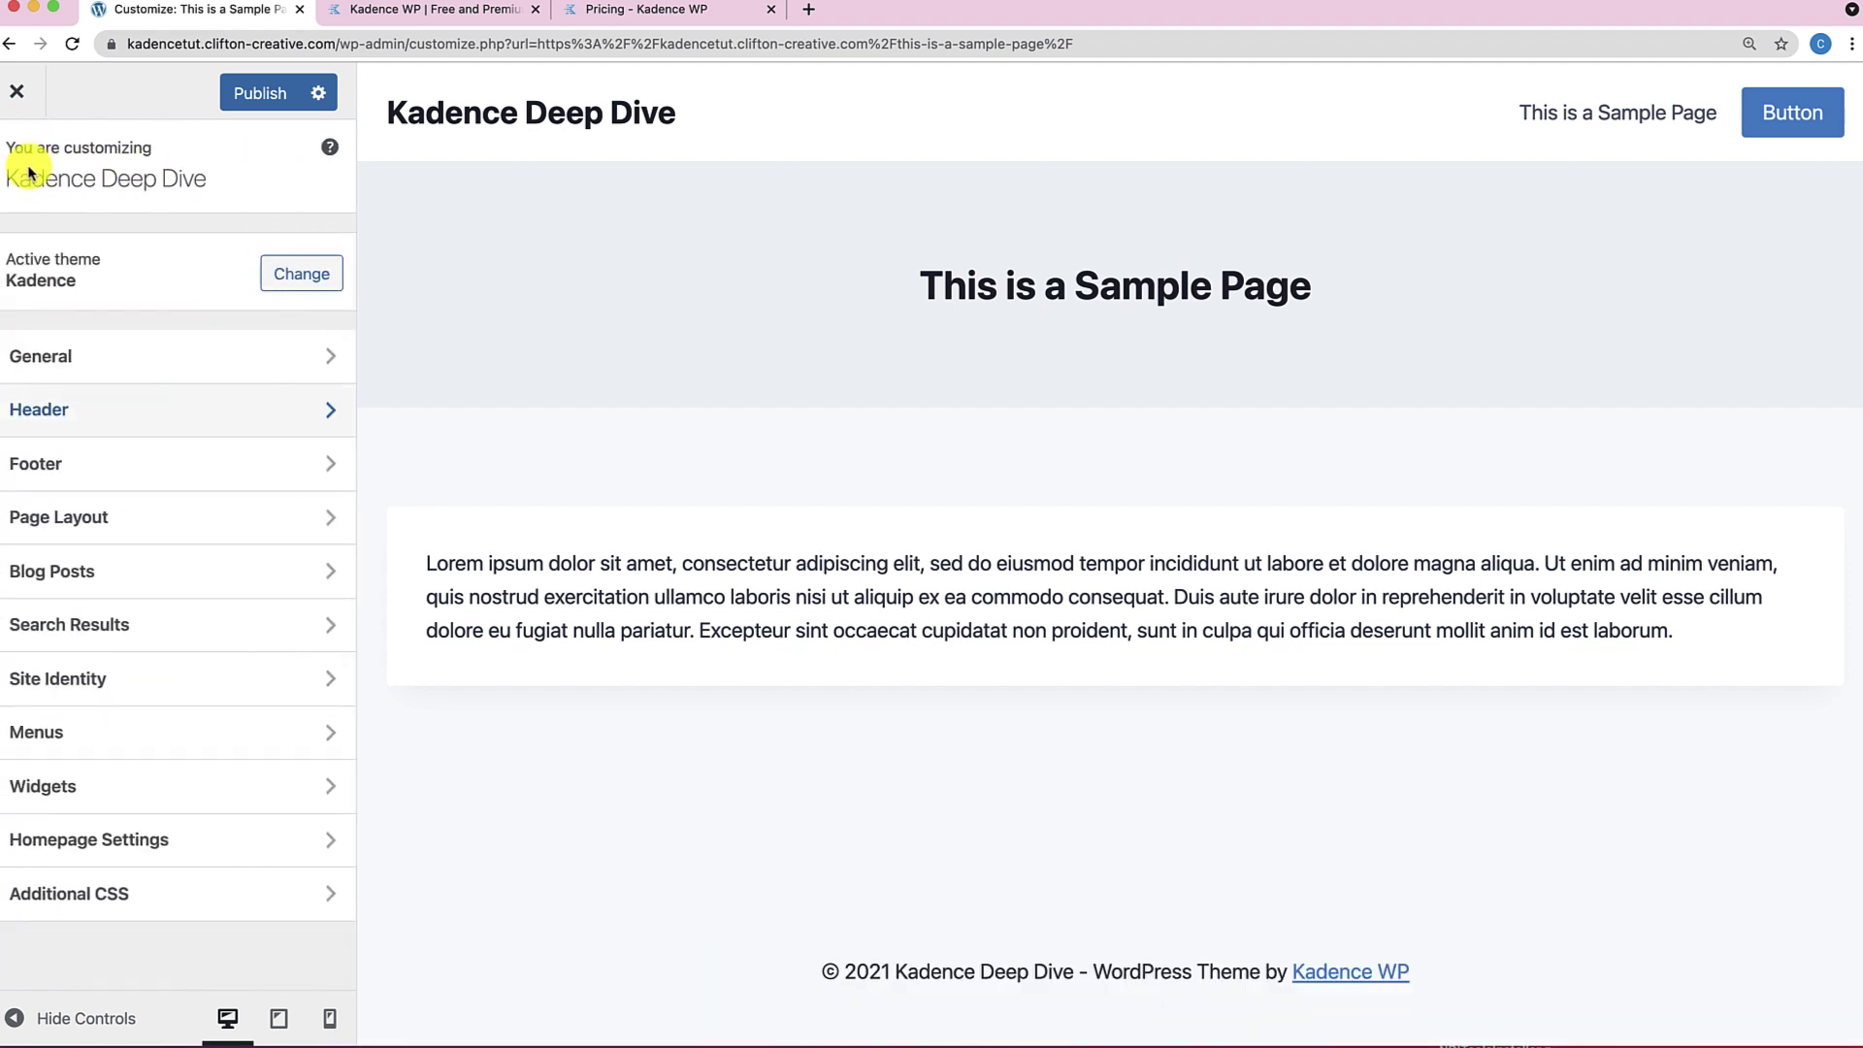
pyautogui.click(60, 412)
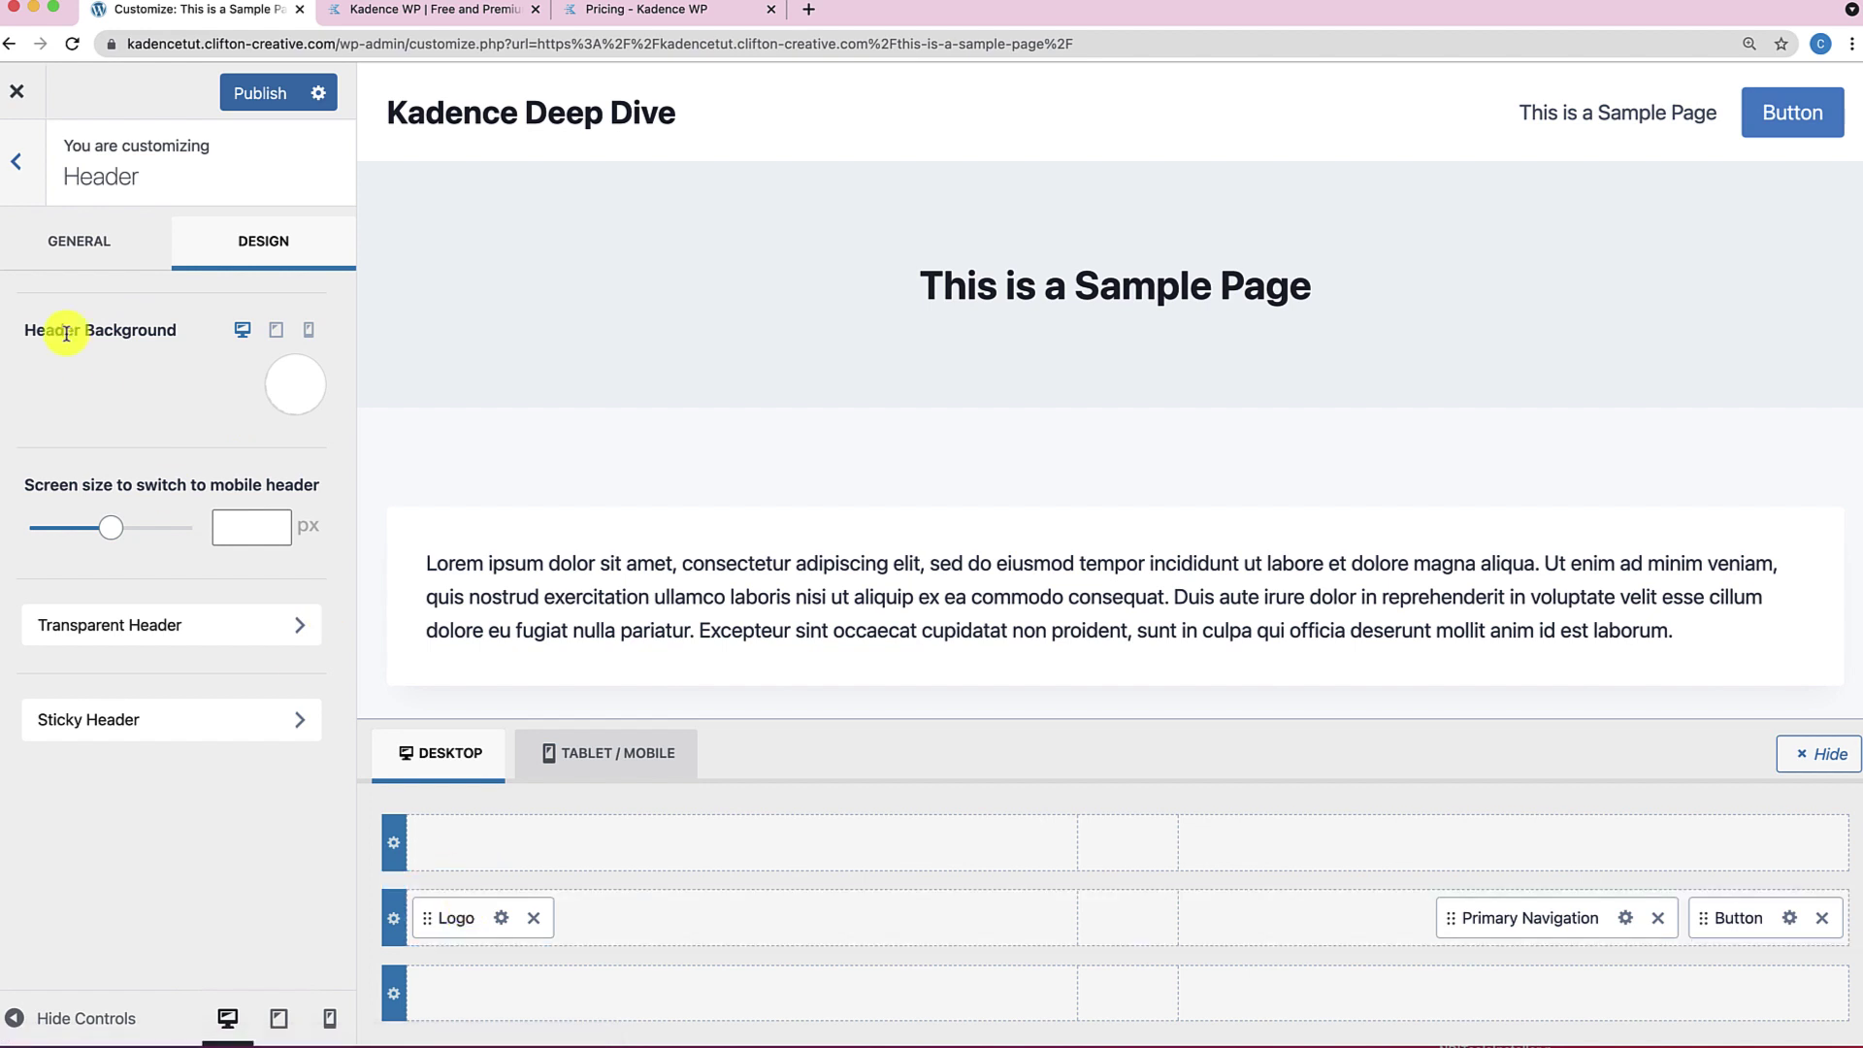
pyautogui.click(81, 261)
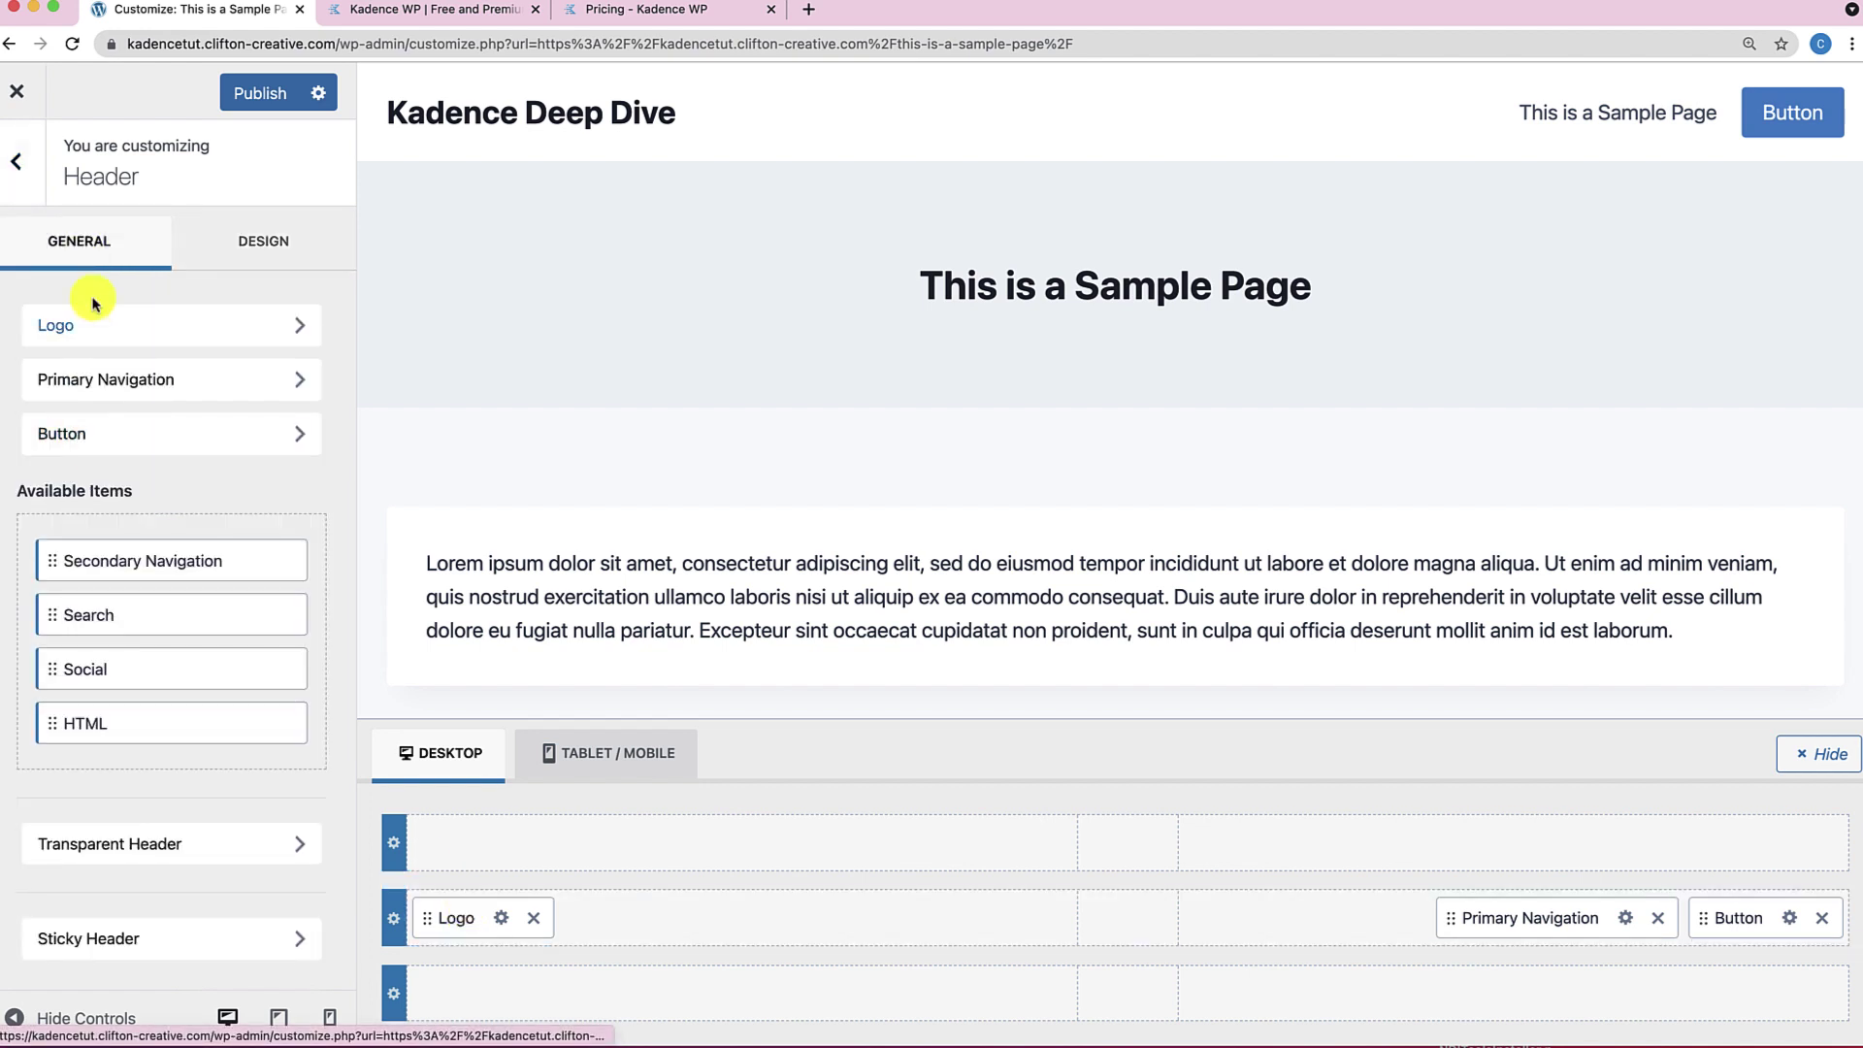
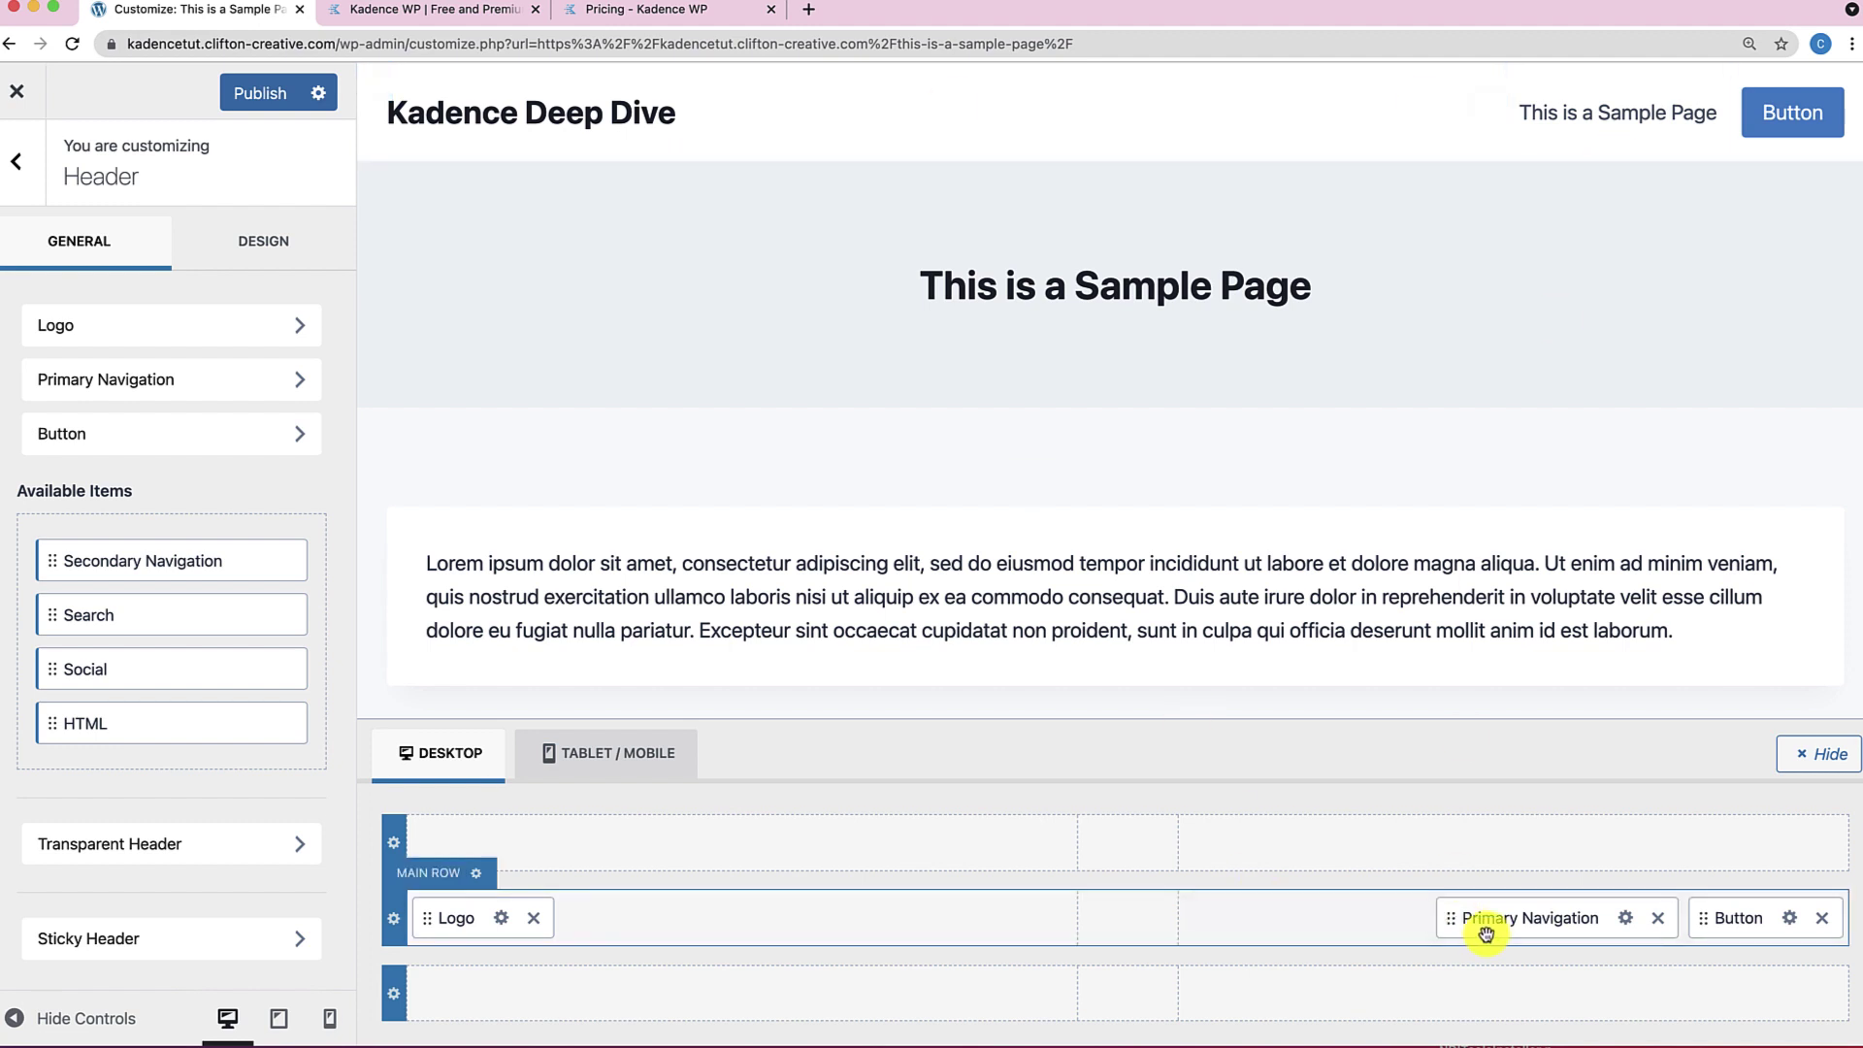
# Try the Primary Navigation in the center of the header's bottom row and the Button in that row's right section.
pyautogui.moveTo(1486, 933); pyautogui.dragTo(1098, 989)
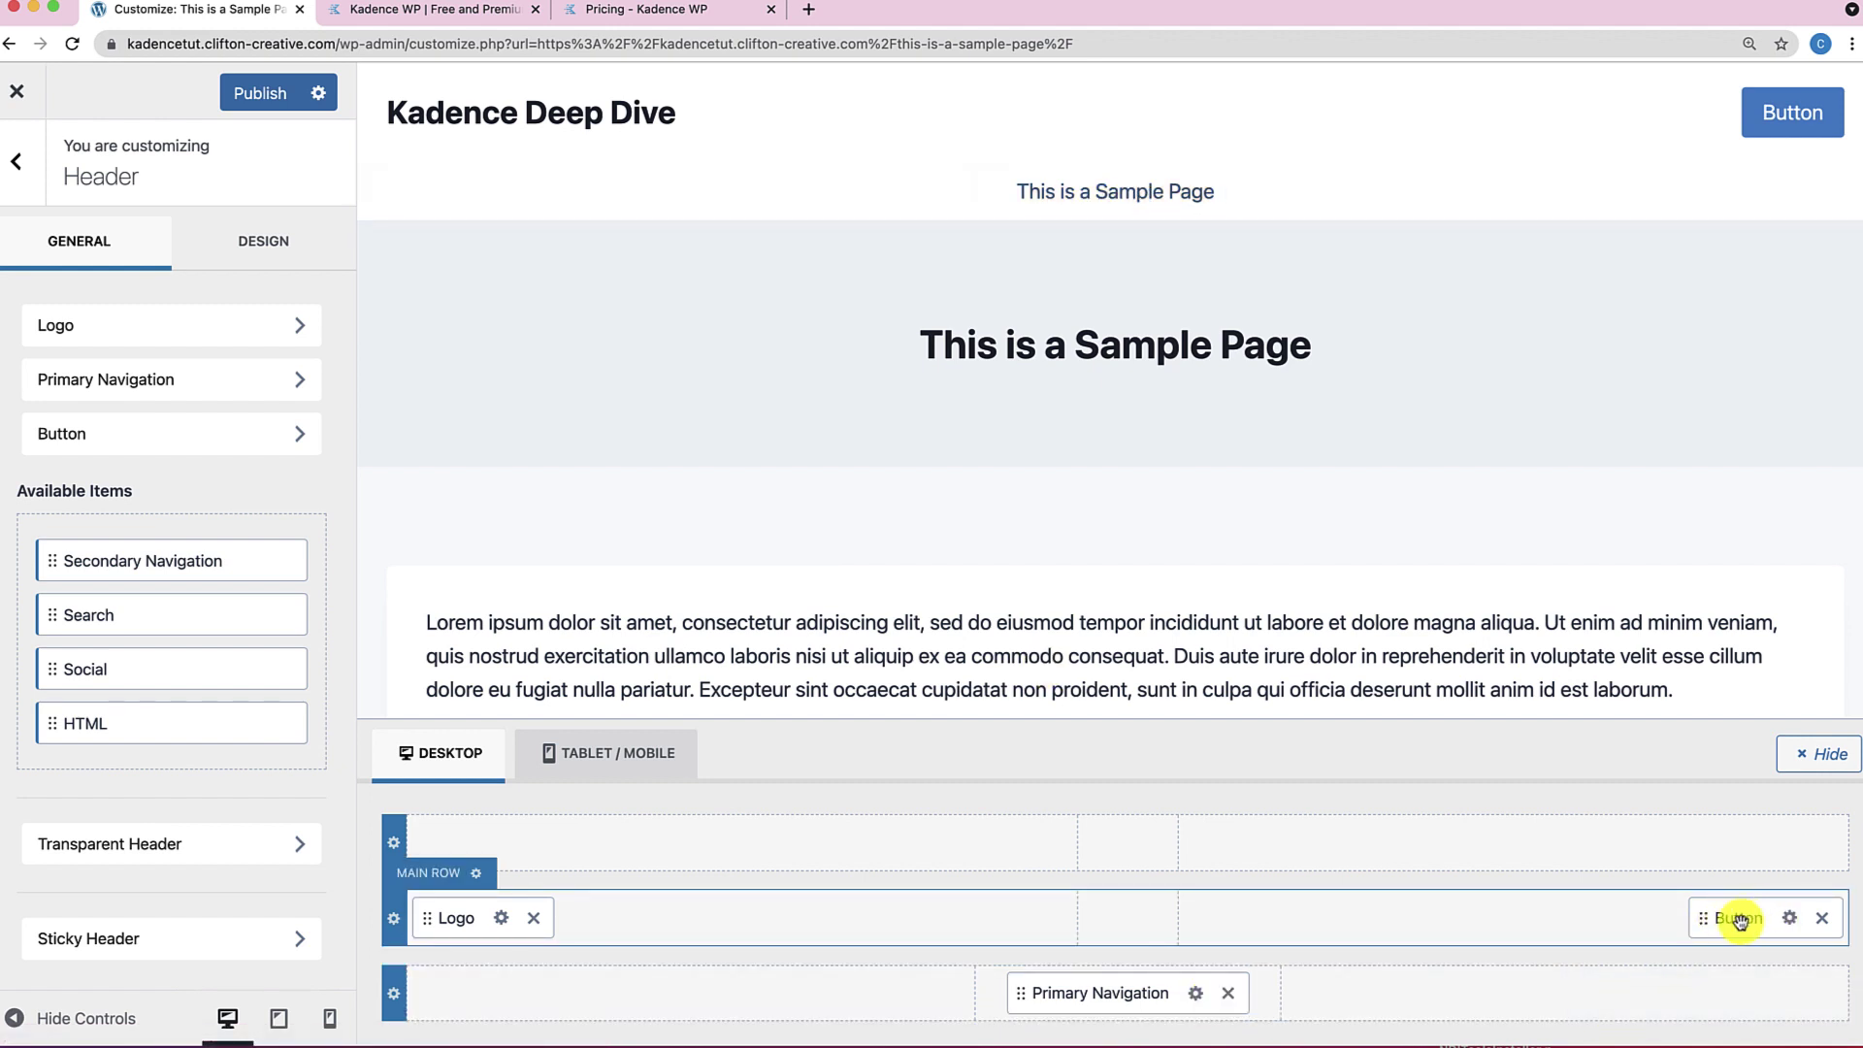
pyautogui.moveTo(1740, 921); pyautogui.dragTo(1597, 1002)
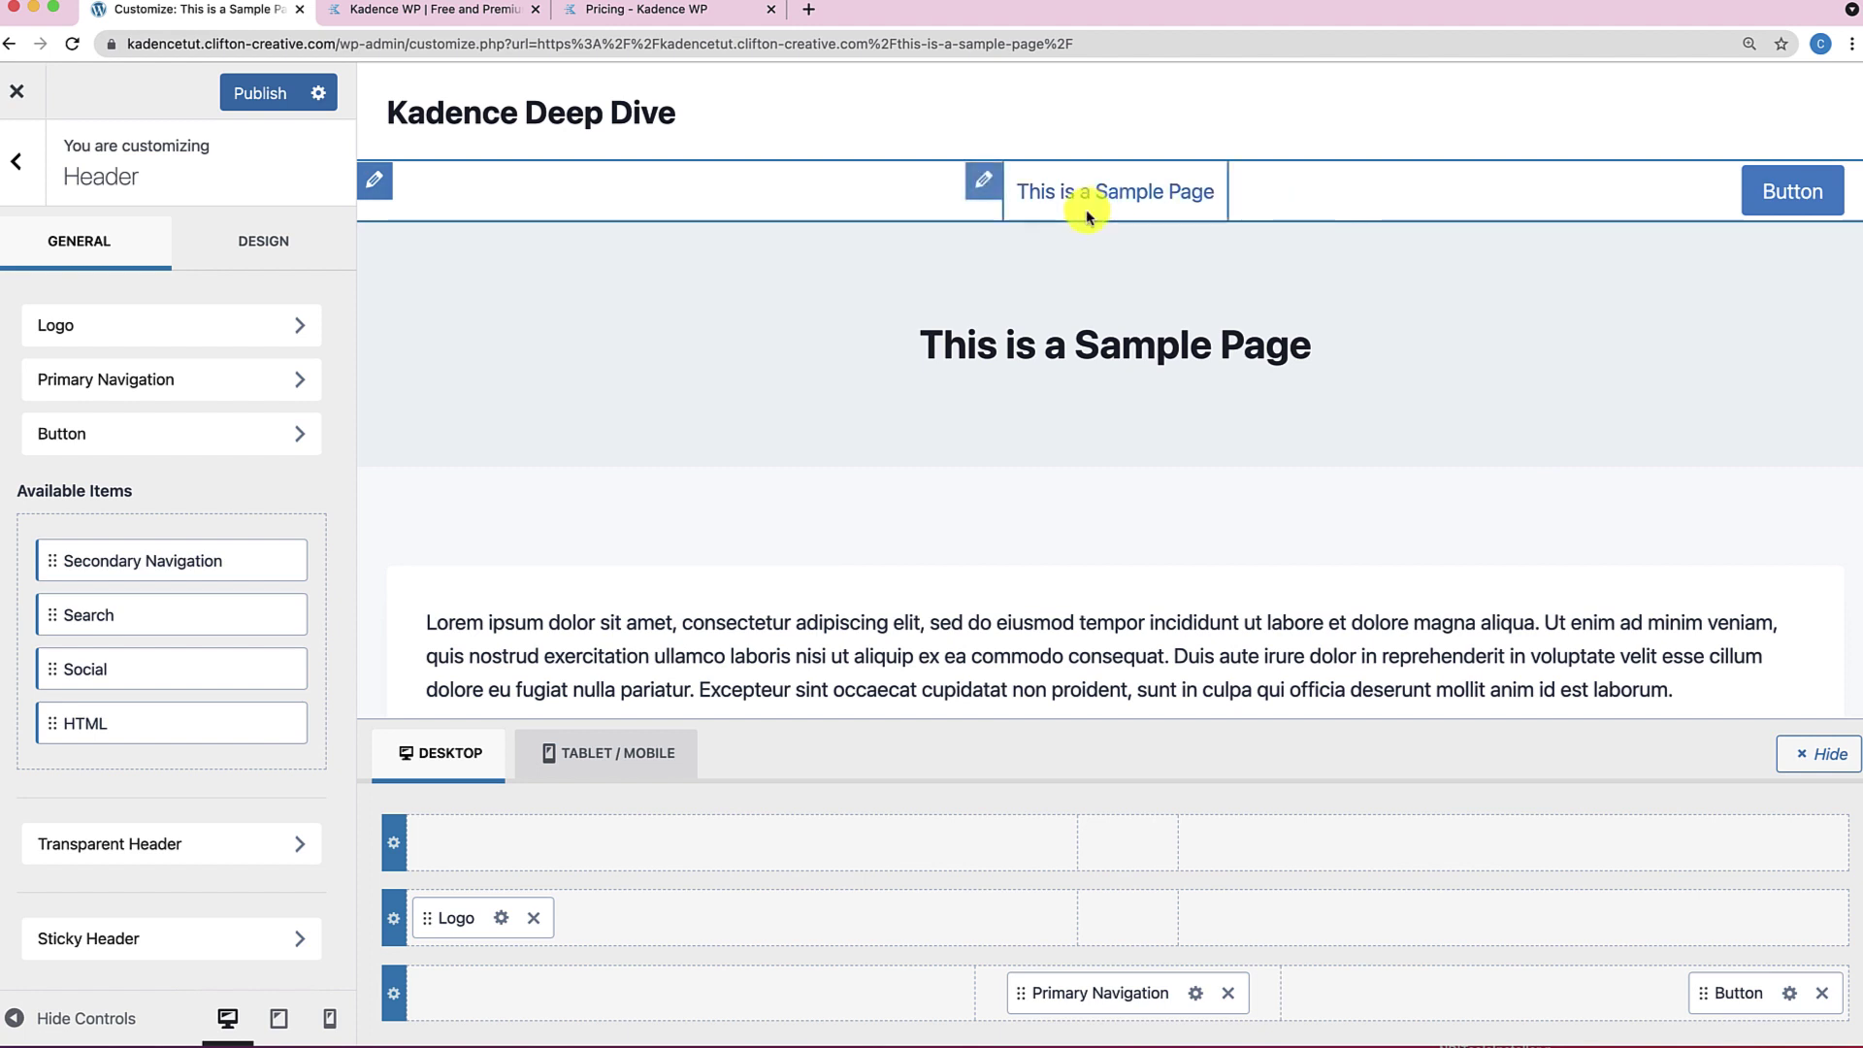
# Move the Primary Navigation and Button to the right section of the header's main row, with the Button before the Primary Navigation.
pyautogui.moveTo(1044, 999); pyautogui.dragTo(1406, 906)
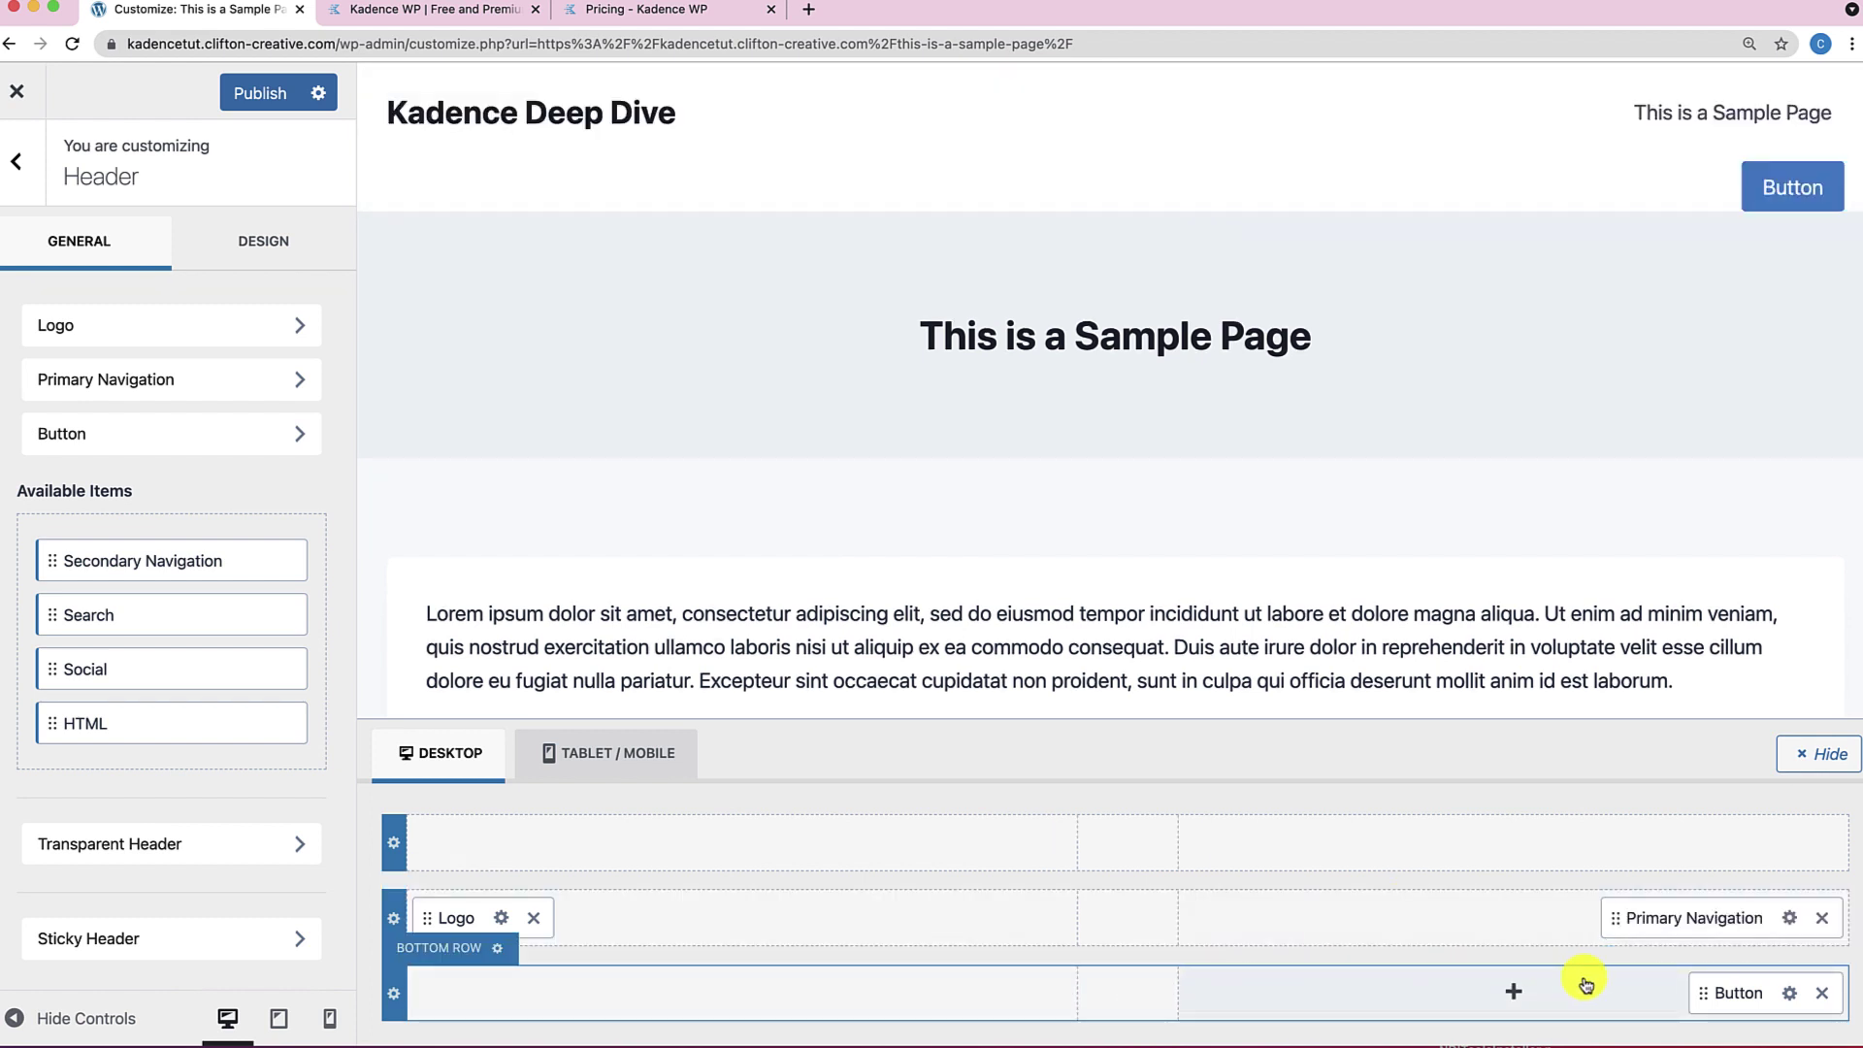
pyautogui.moveTo(1705, 998); pyautogui.dragTo(1710, 1004)
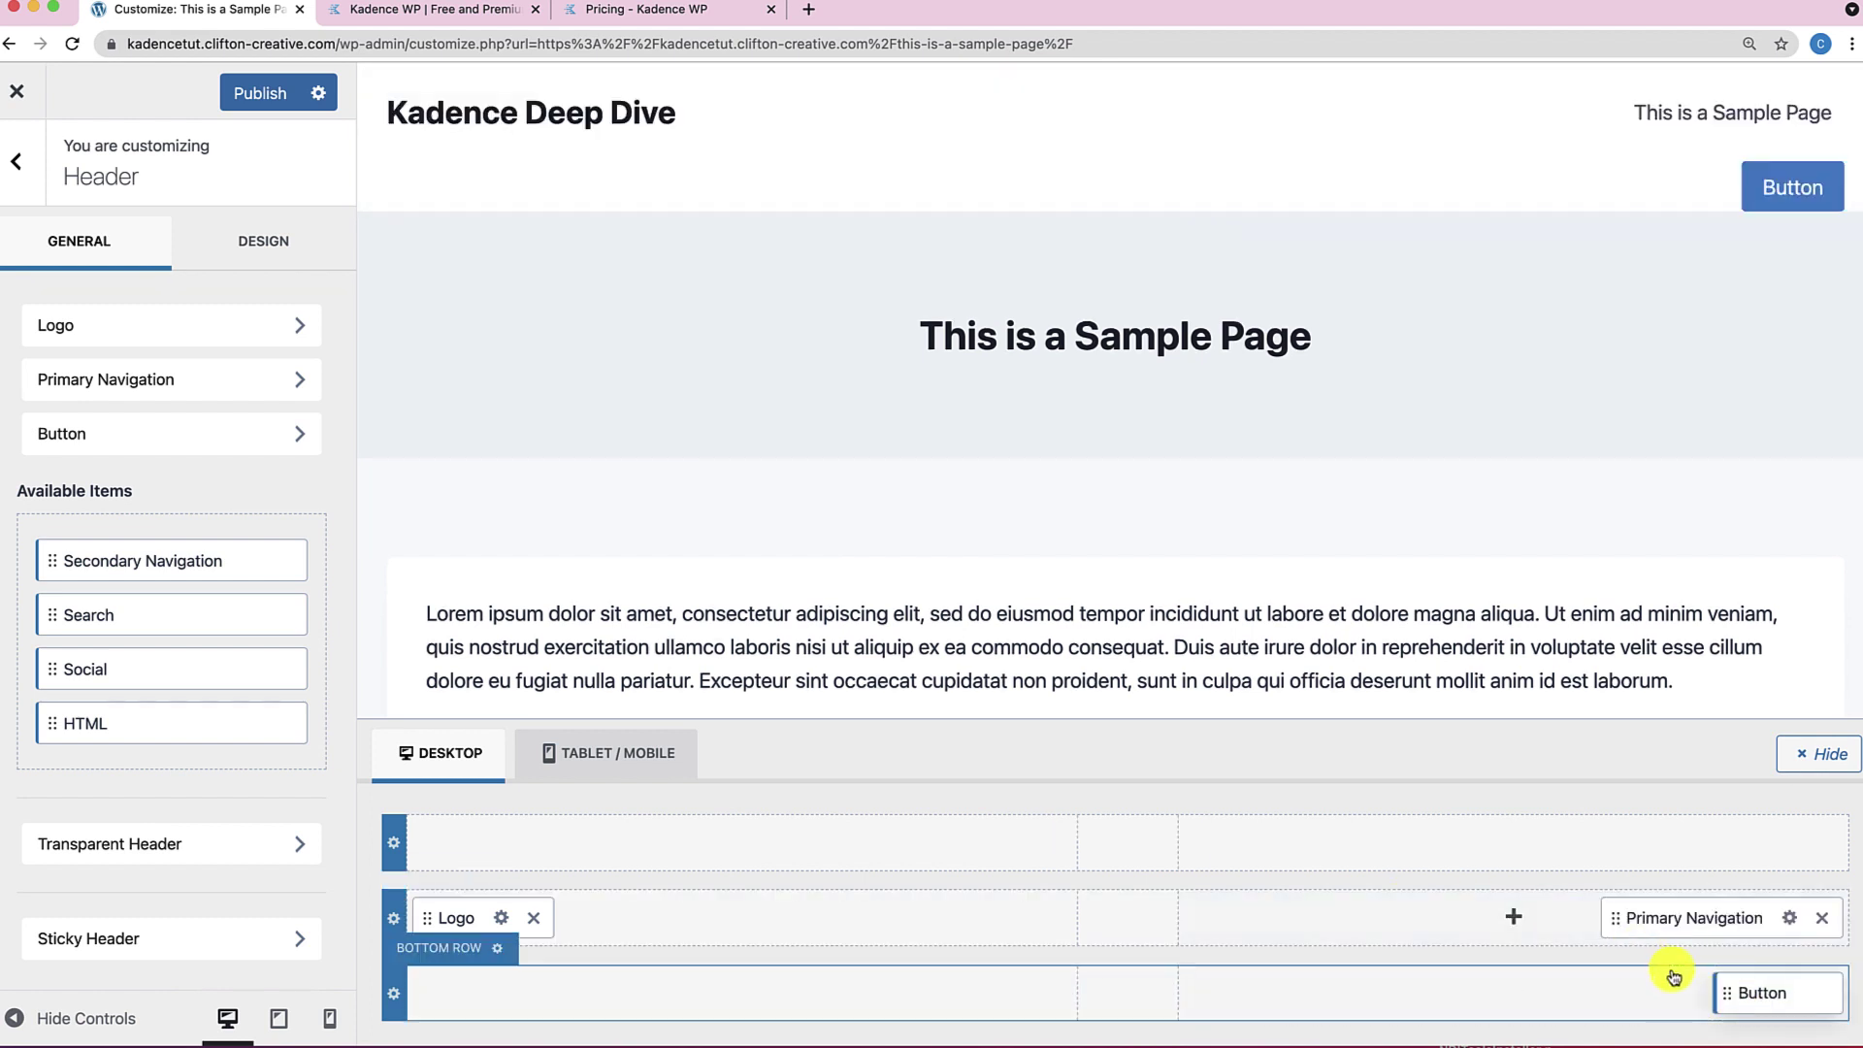
pyautogui.moveTo(1714, 985); pyautogui.dragTo(1513, 914)
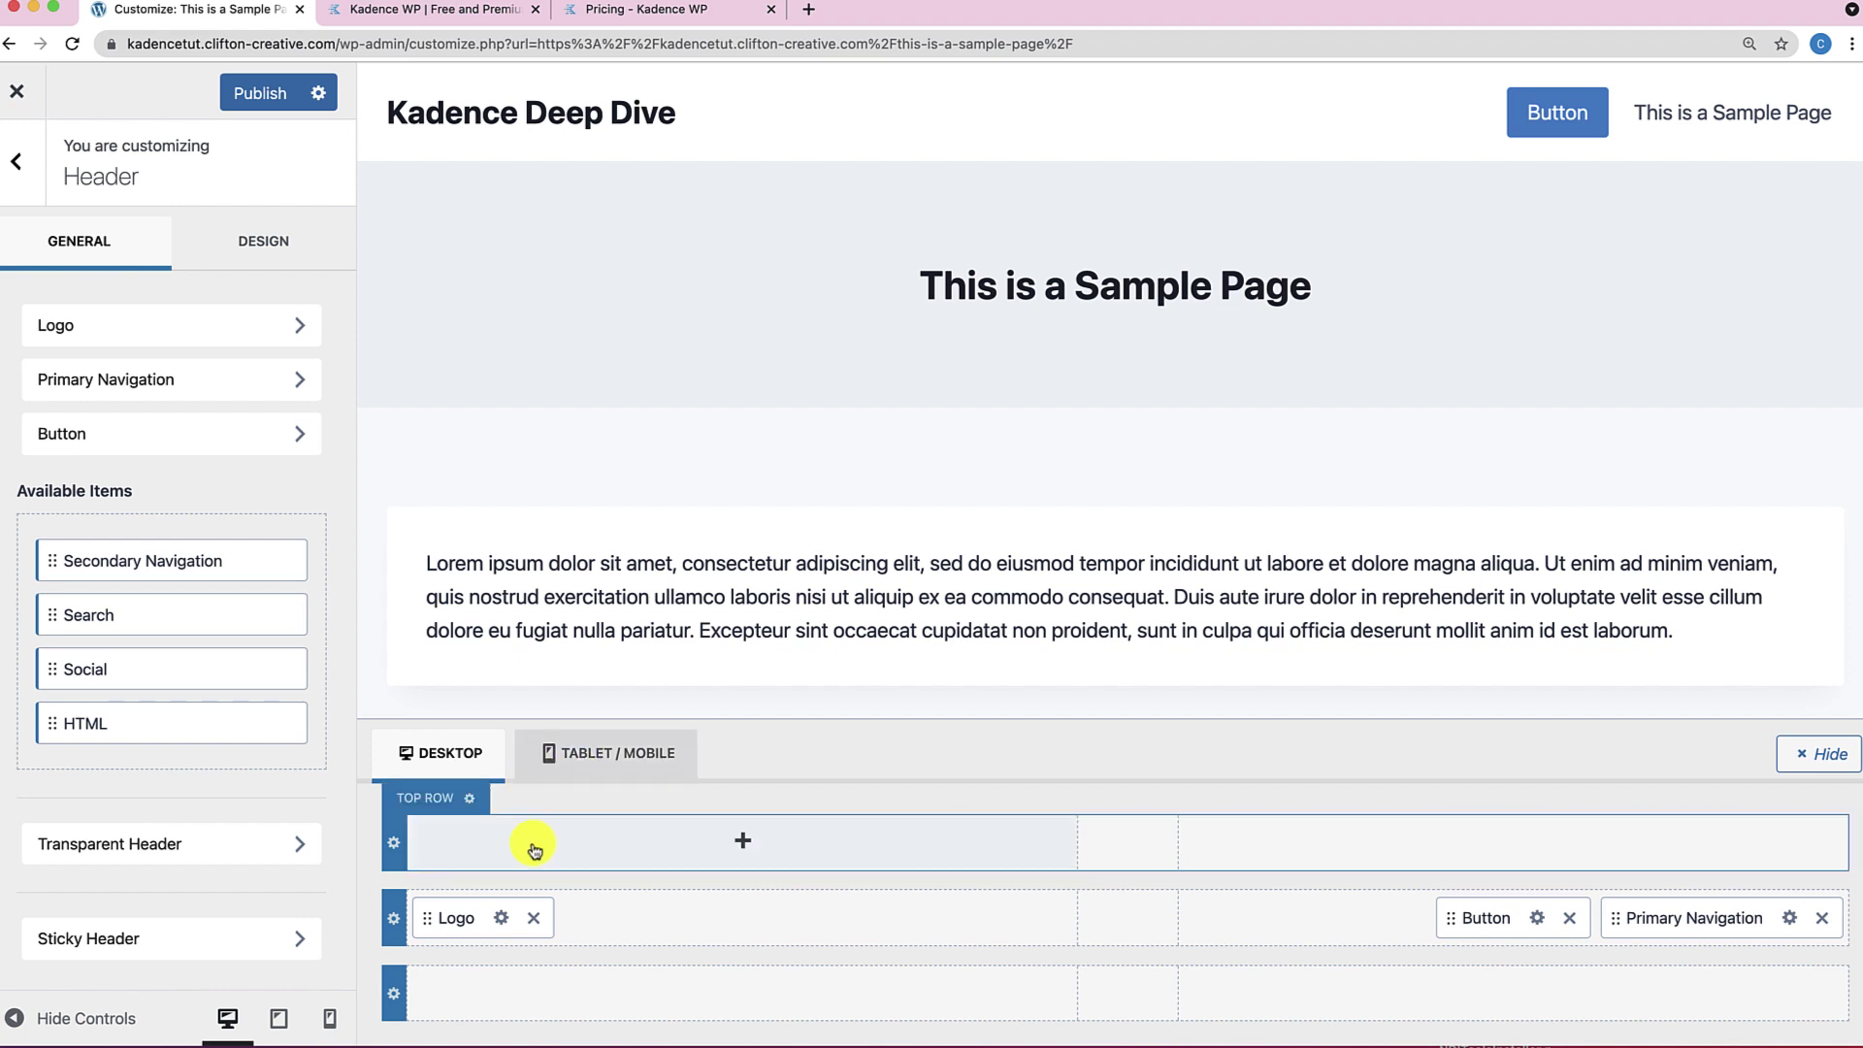
# Review the tablet/mobile header layout and the Mobile Navigation's General settings, and return to the desktop header options.
pyautogui.click(579, 760)
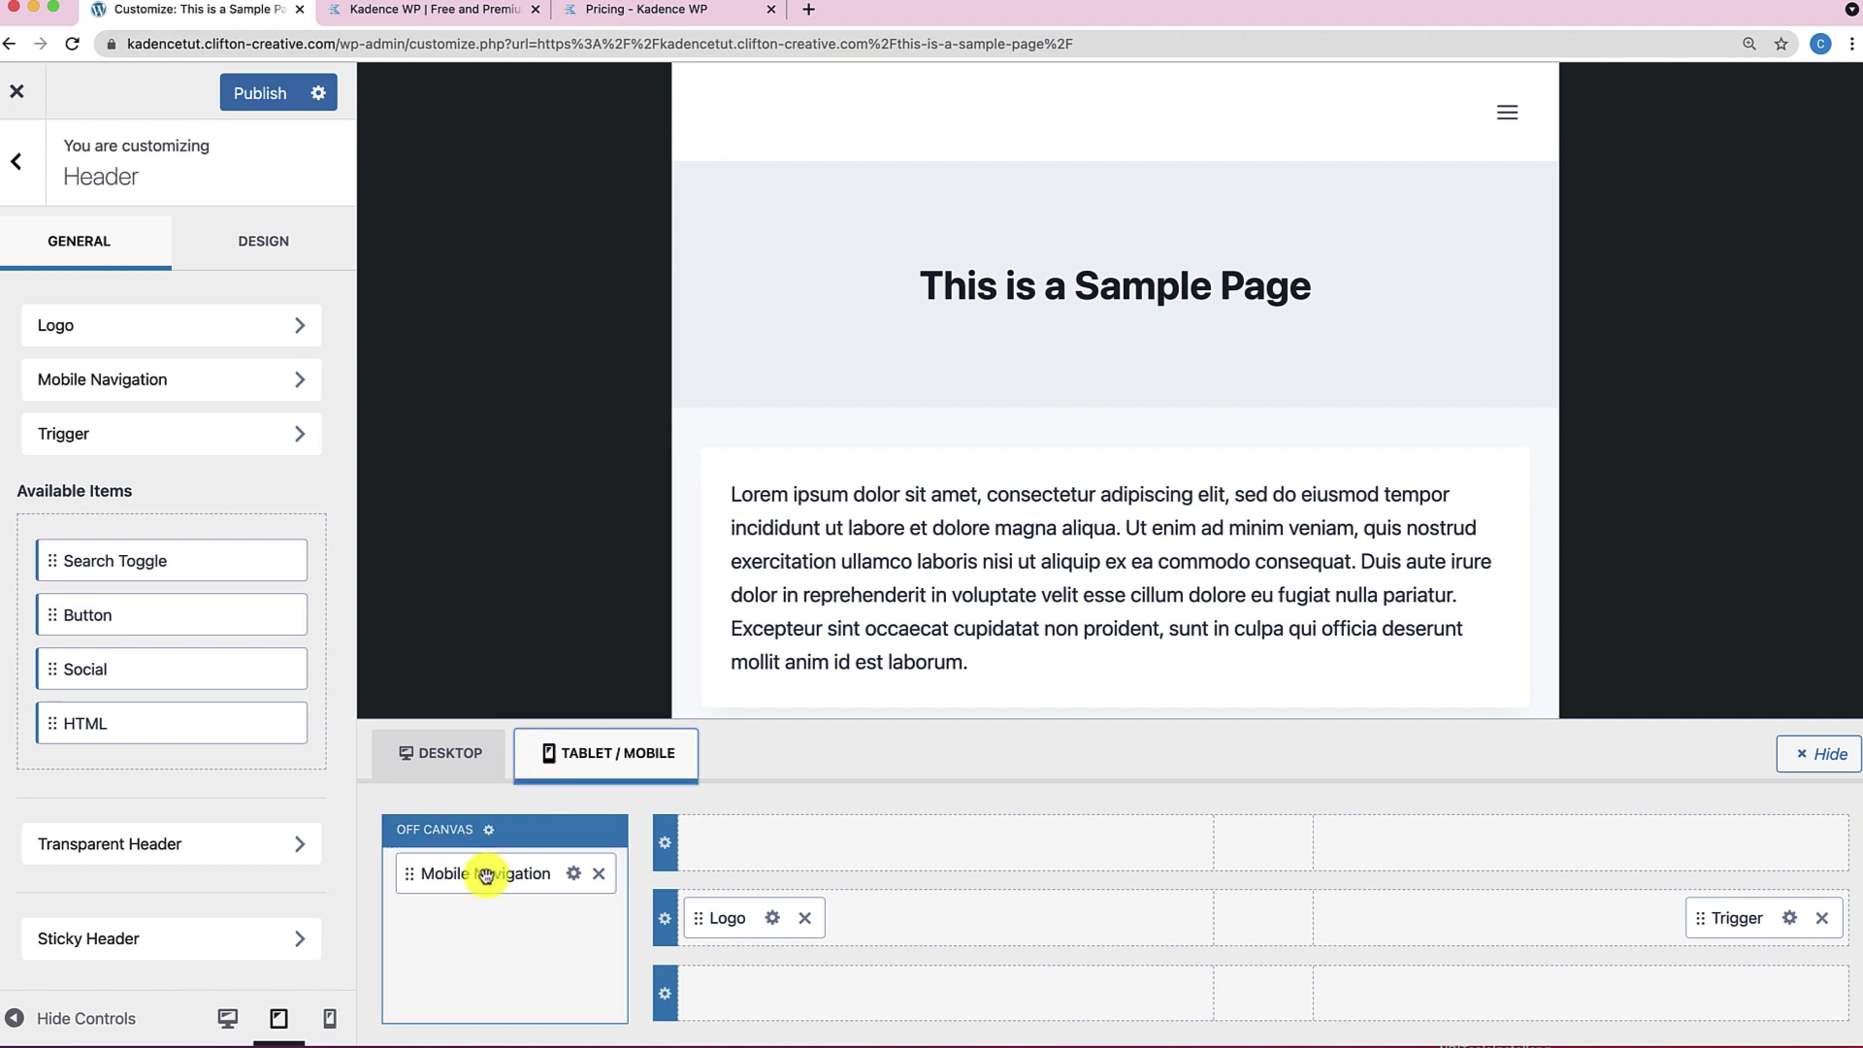
pyautogui.click(575, 874)
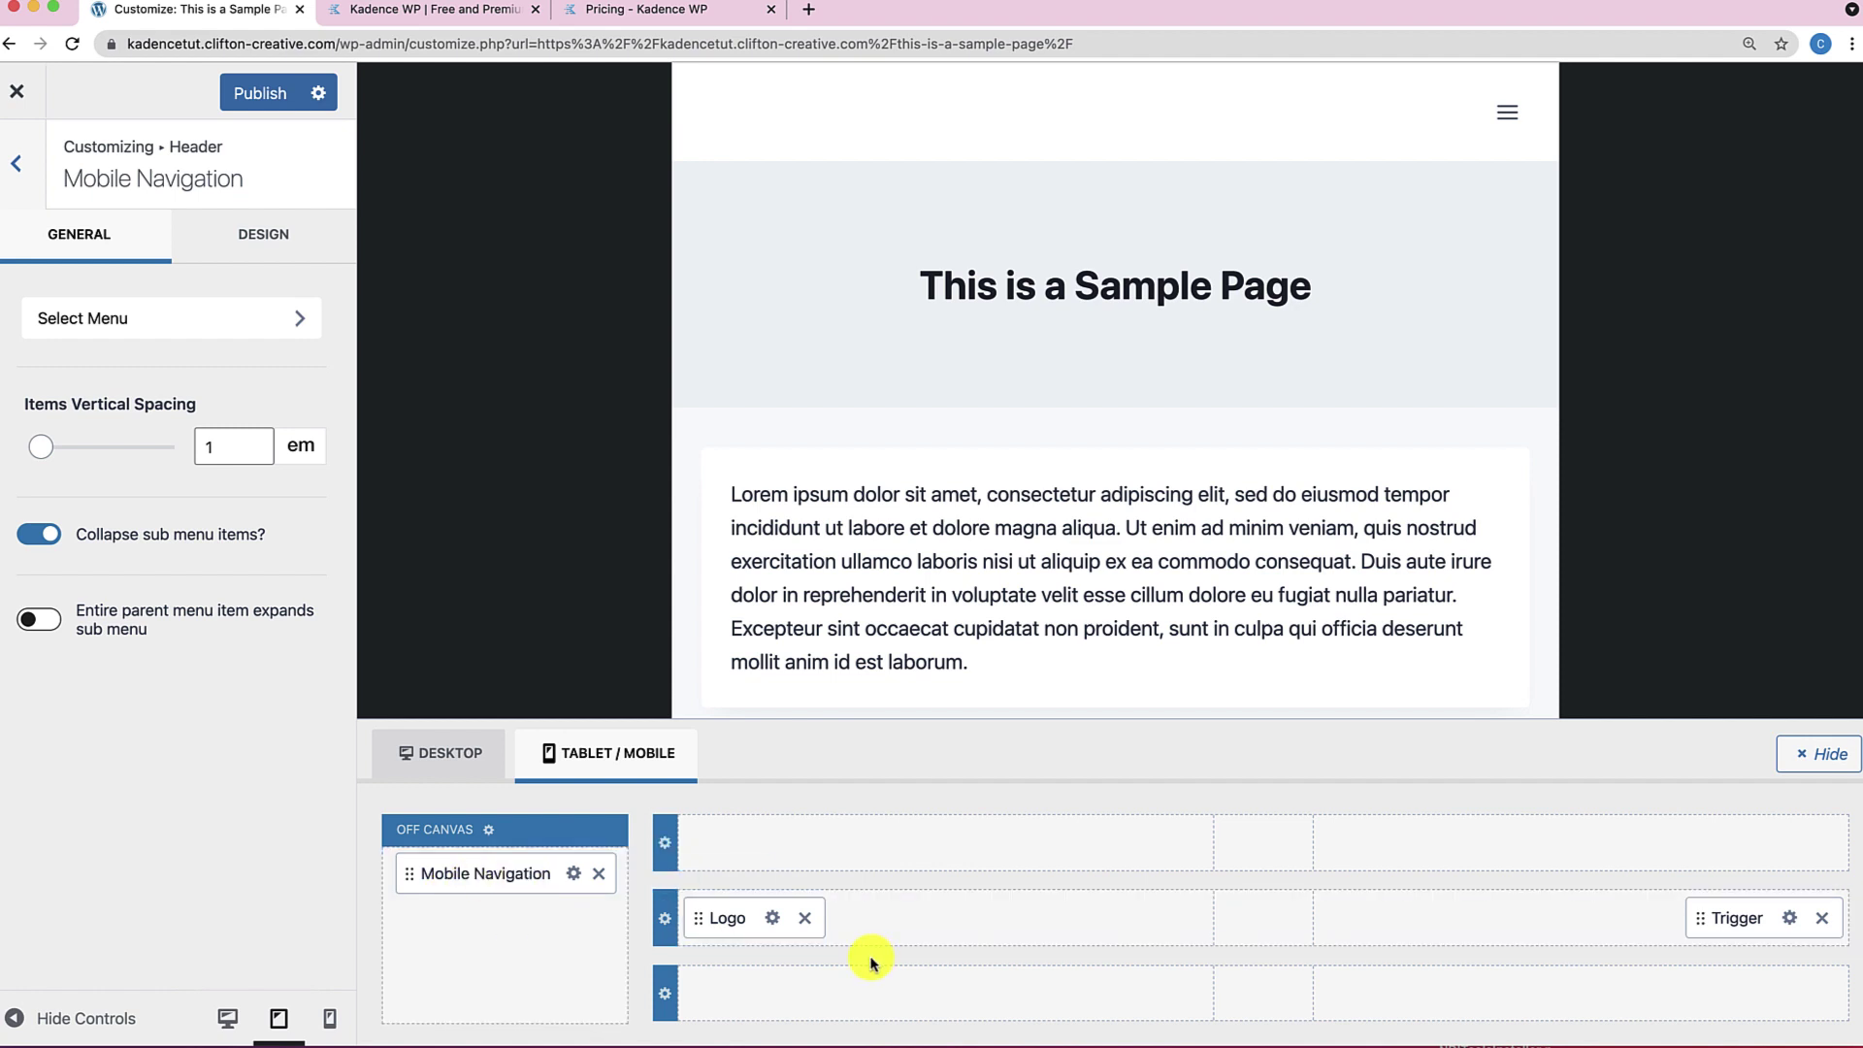
pyautogui.click(458, 754)
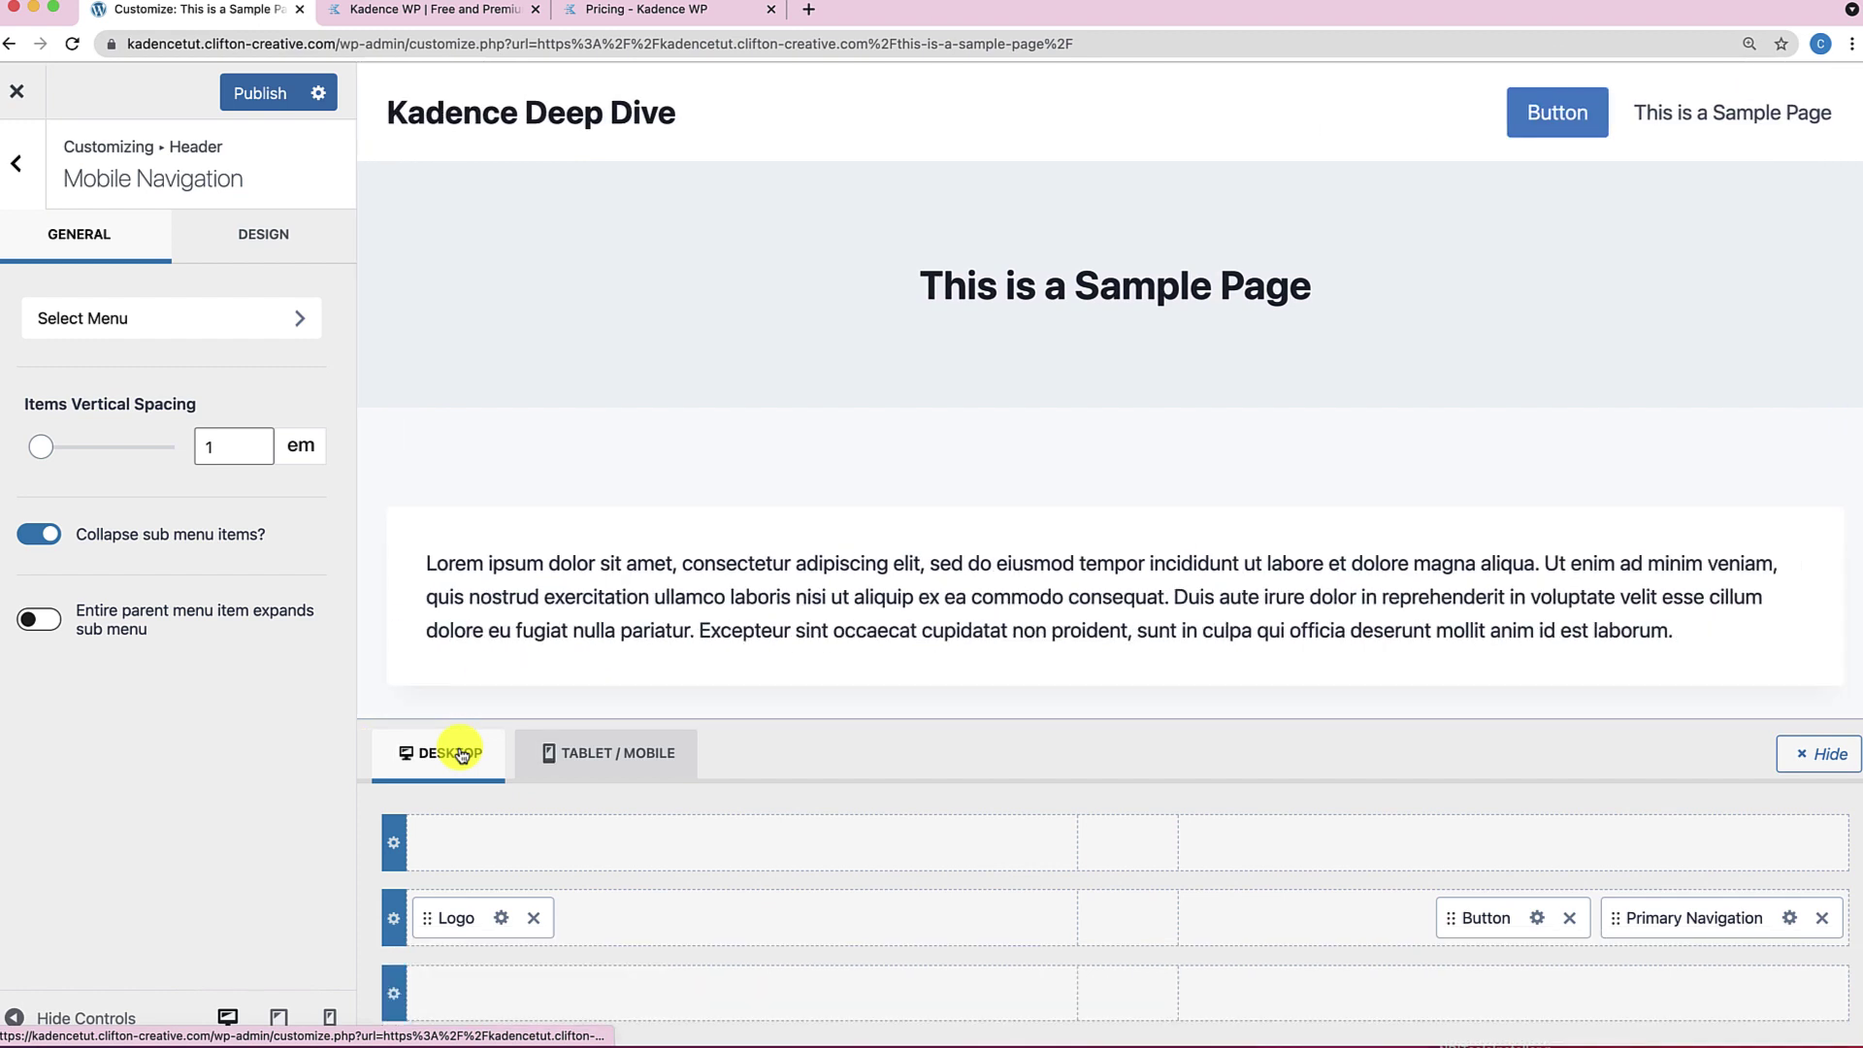
pyautogui.click(15, 172)
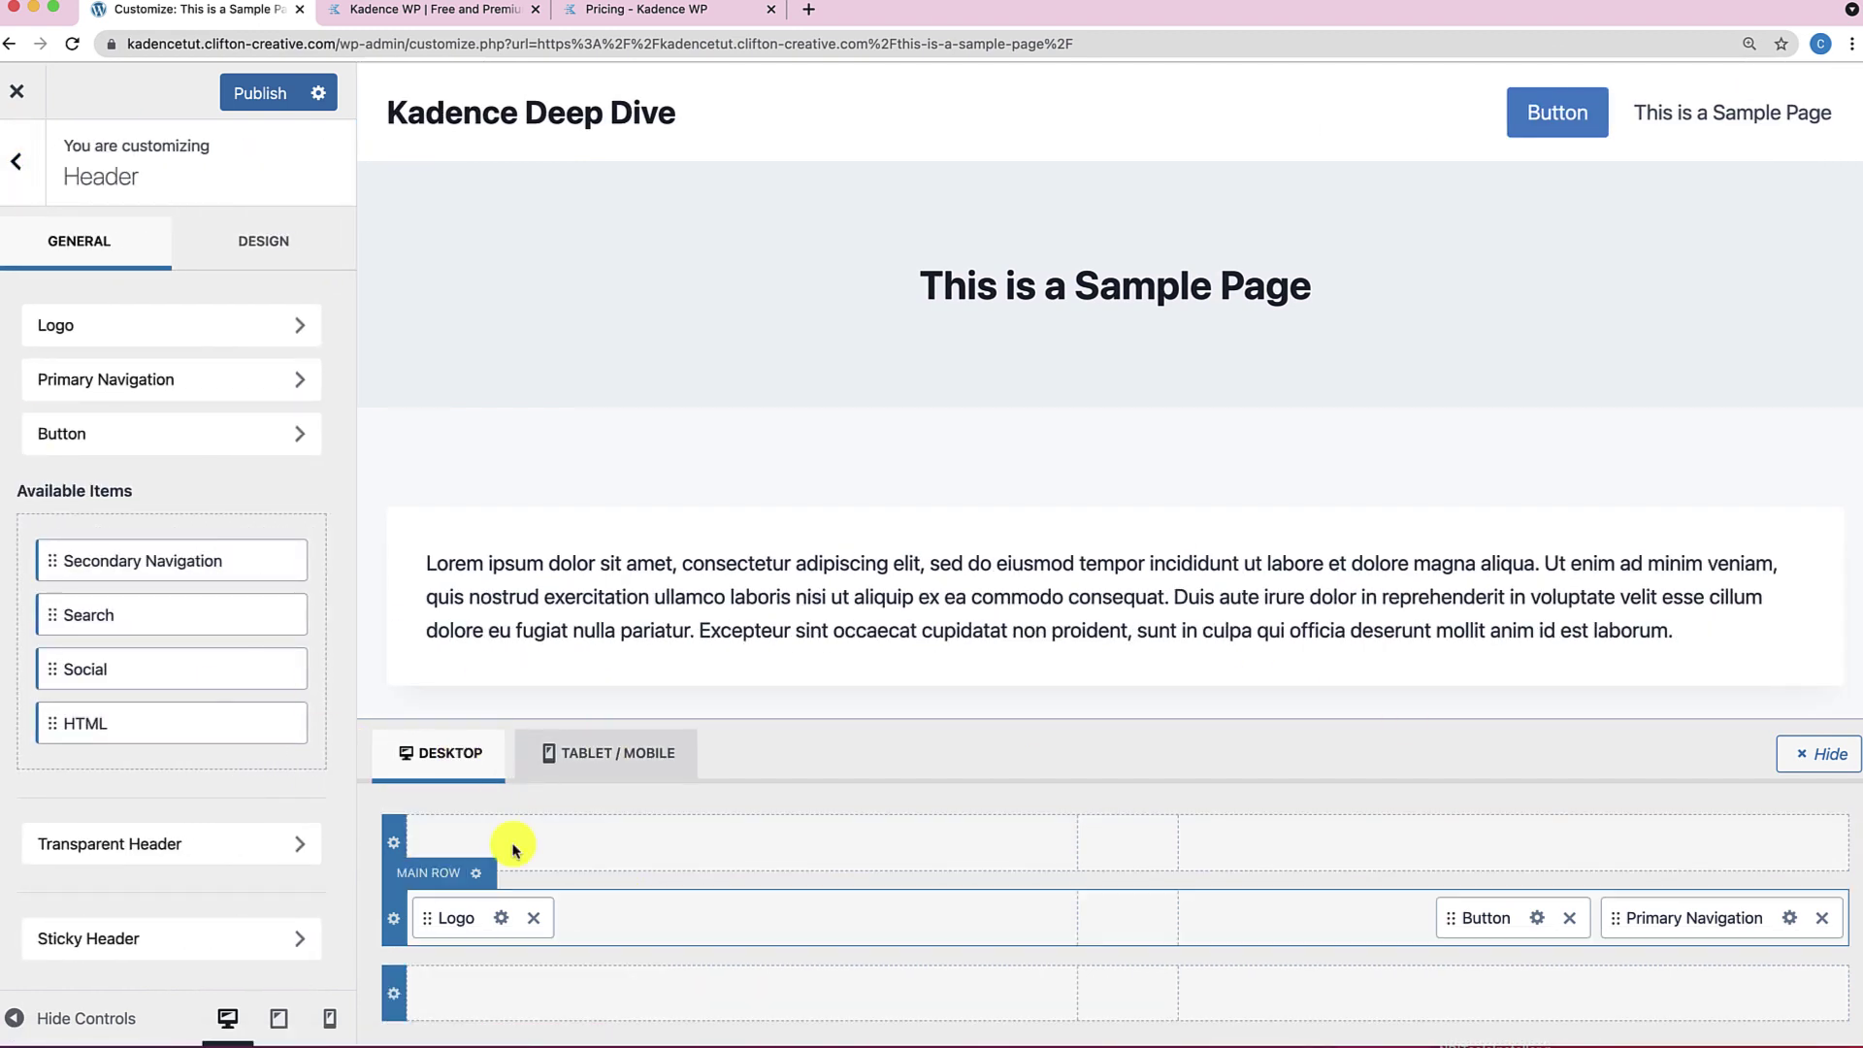
# Enable the transparent header in the Header section's Transparent Header settings.
pyautogui.scroll(-1, 291, 811)
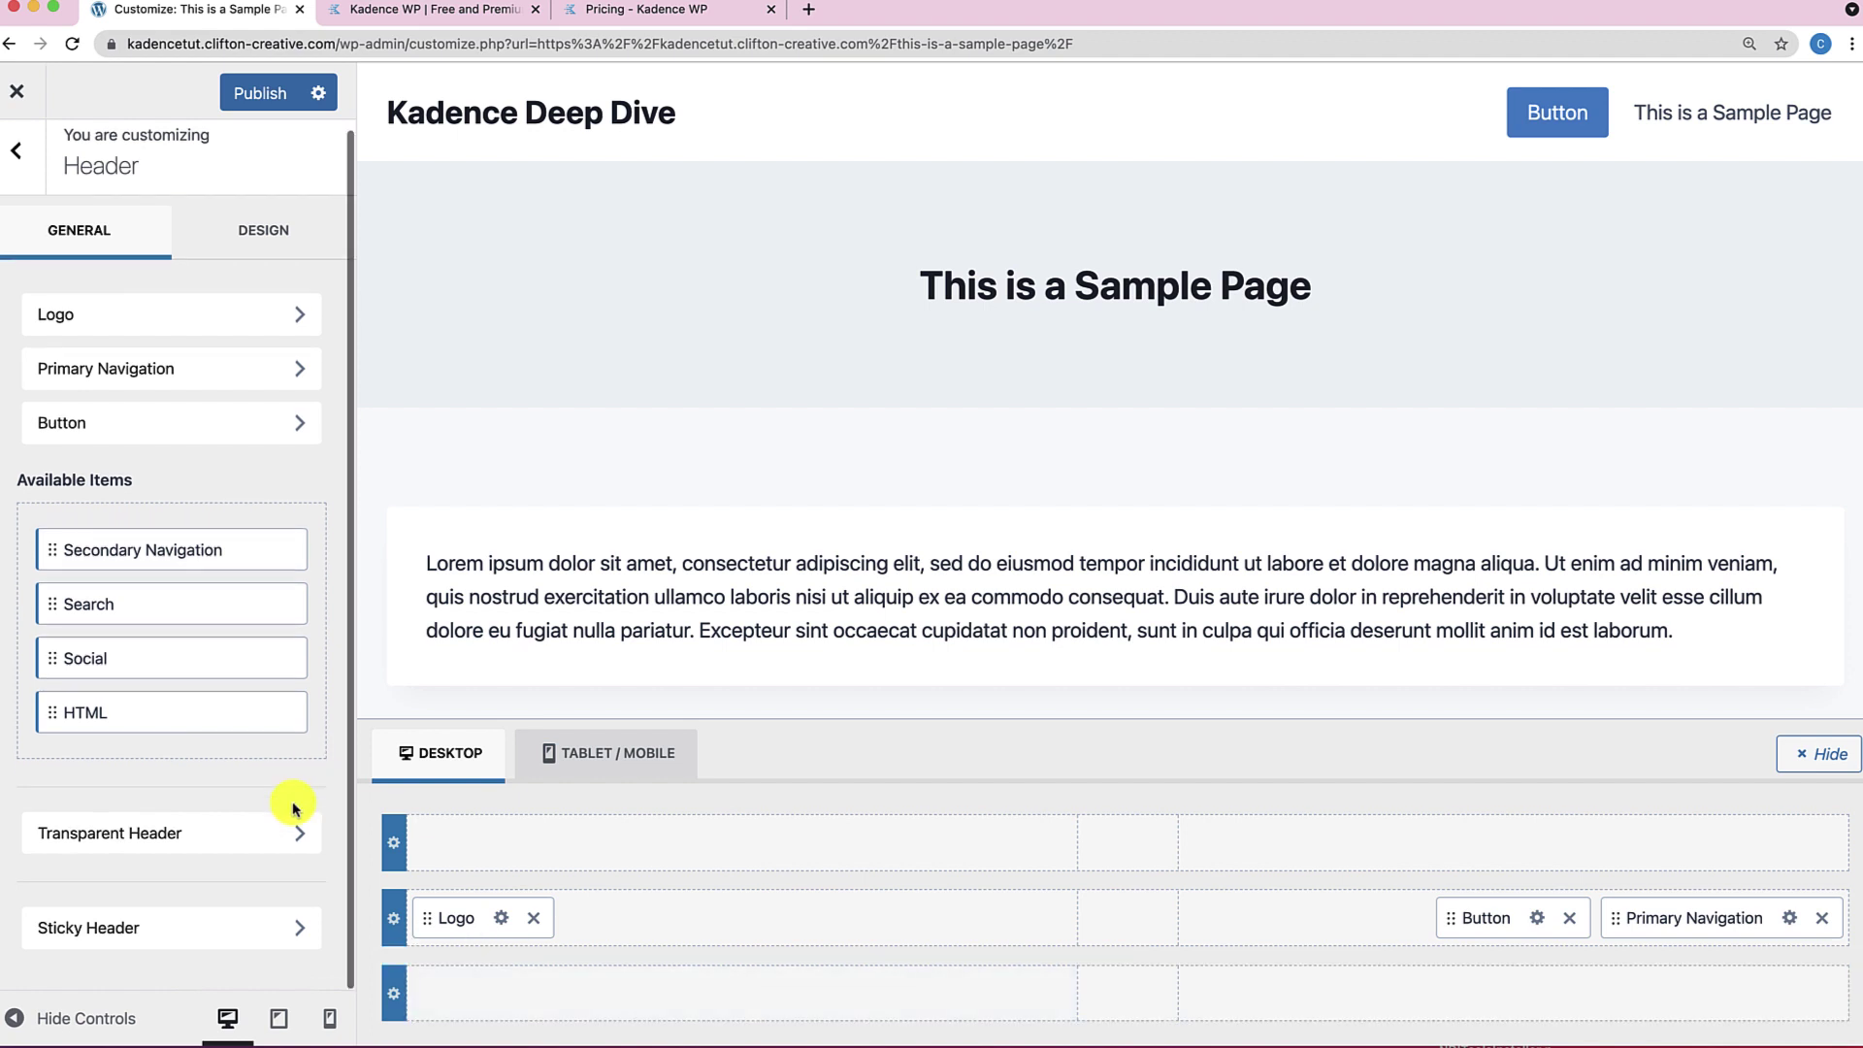
pyautogui.click(204, 833)
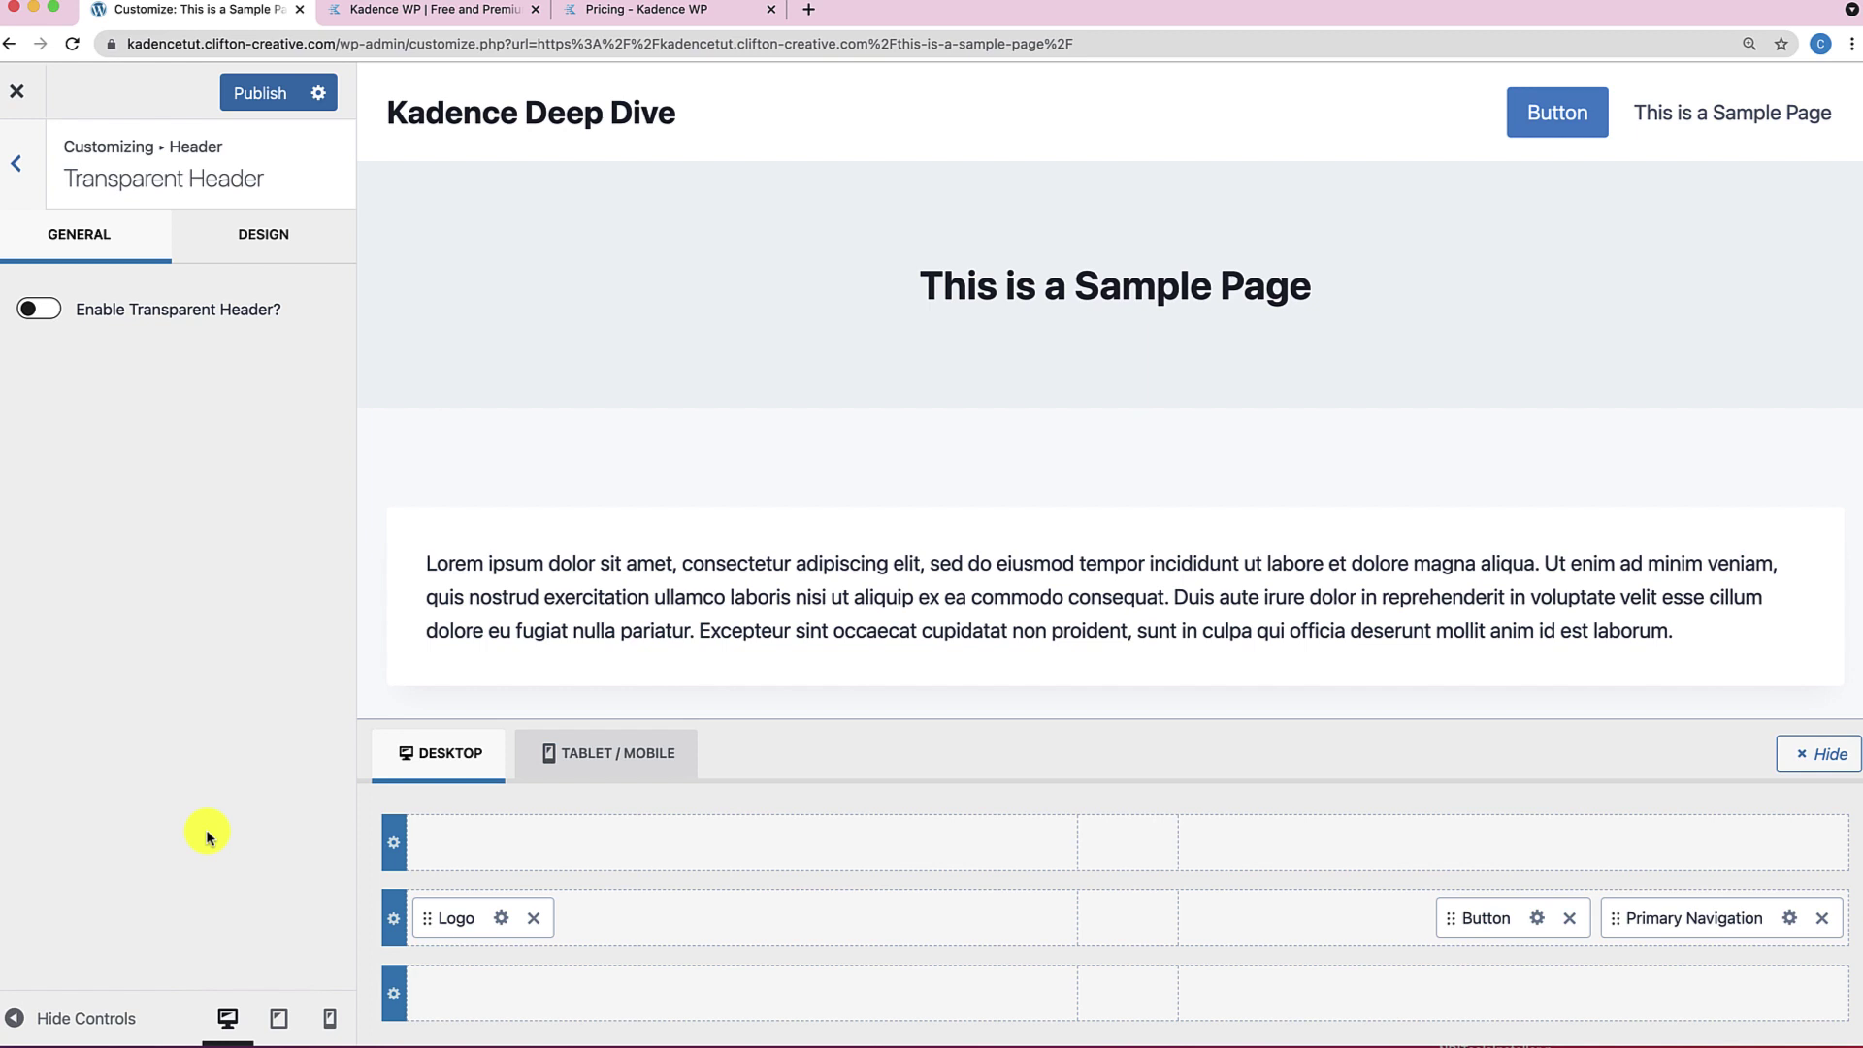
pyautogui.click(53, 309)
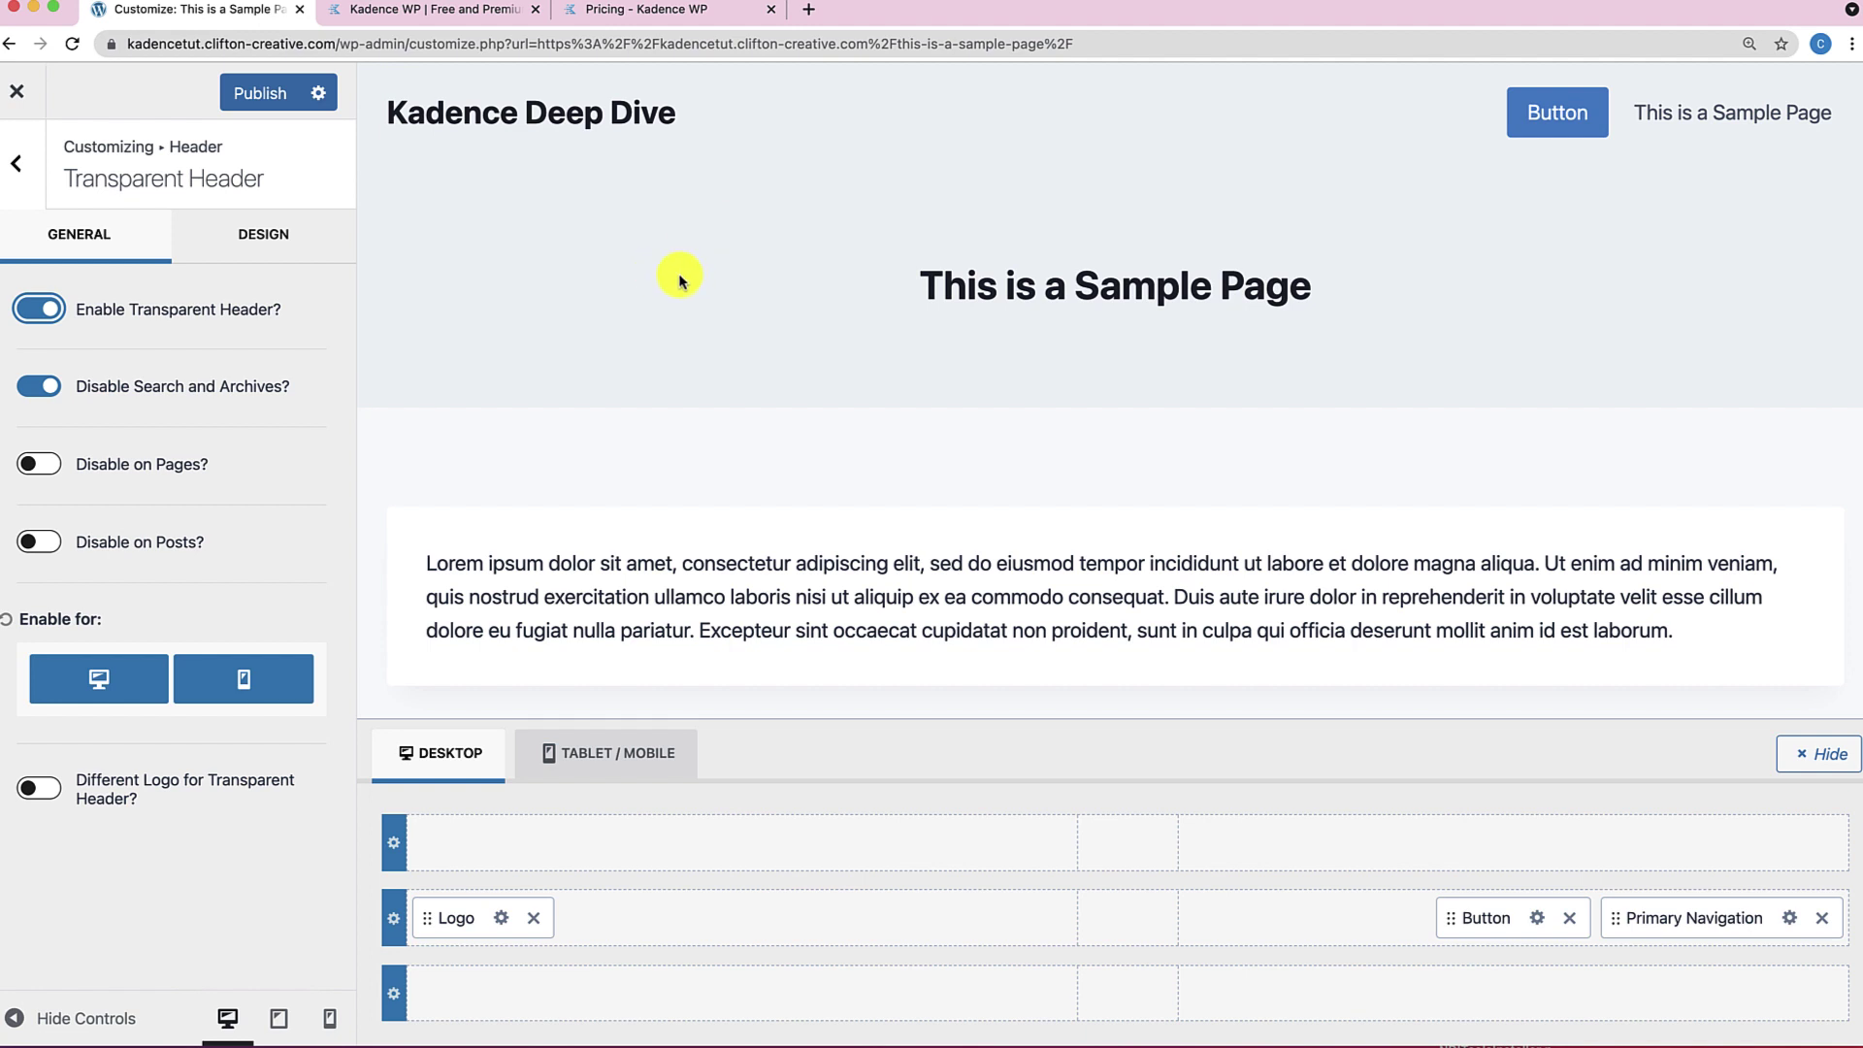
# Review the Transparent Header's design color options and disable the transparent header in its General settings.
pyautogui.click(258, 244)
pyautogui.scroll(-5, 229, 694)
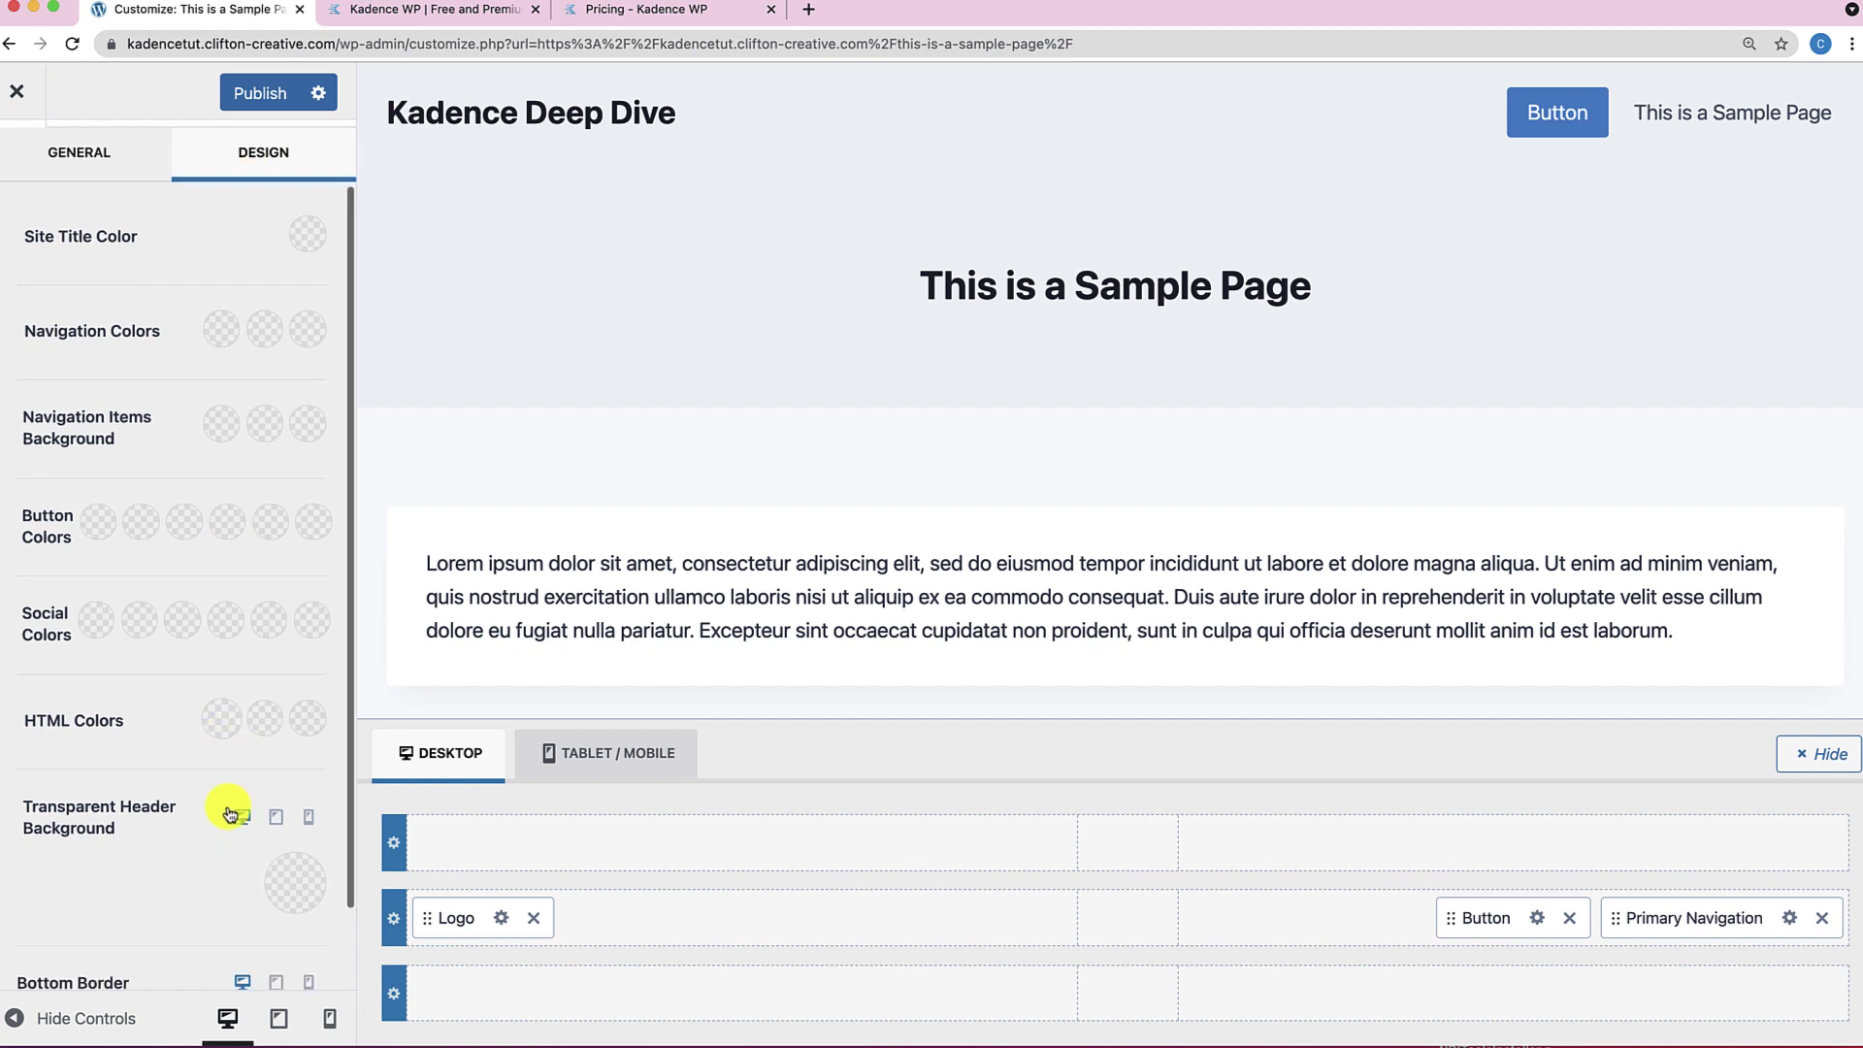
pyautogui.scroll(5, 155, 366)
pyautogui.click(120, 251)
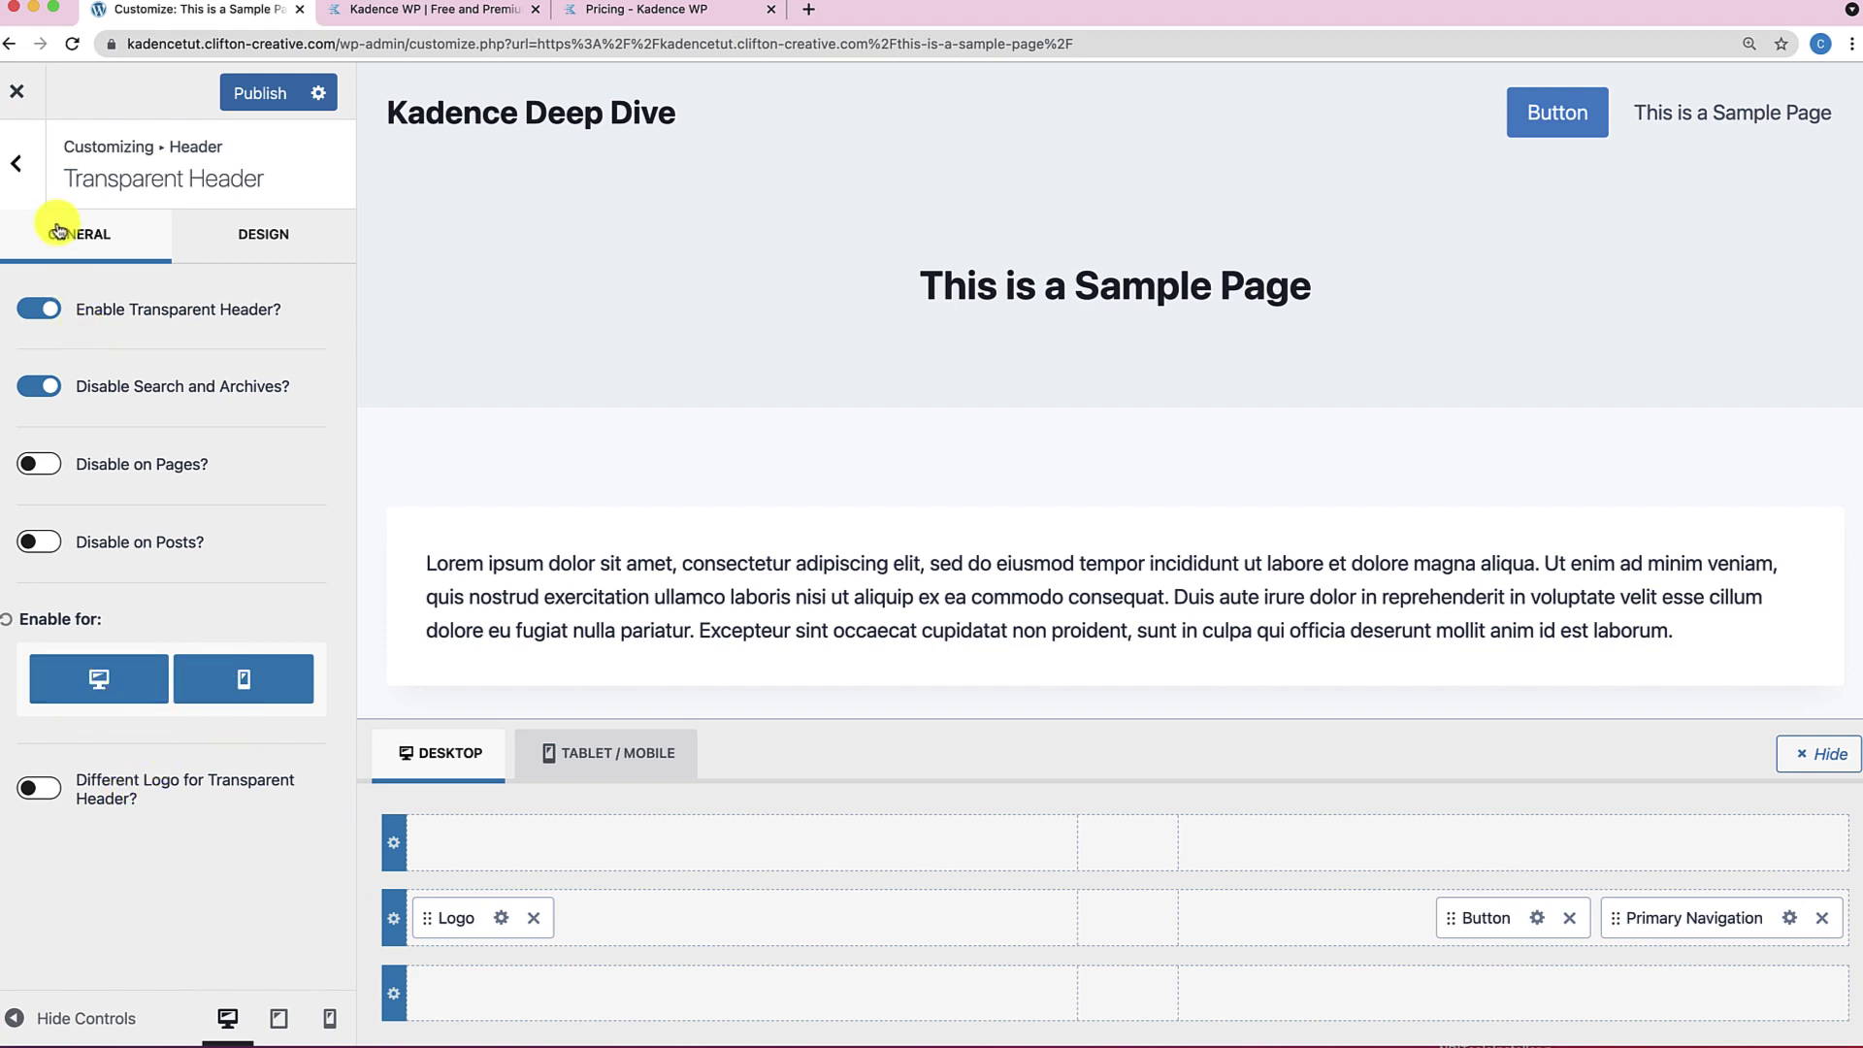
pyautogui.click(34, 313)
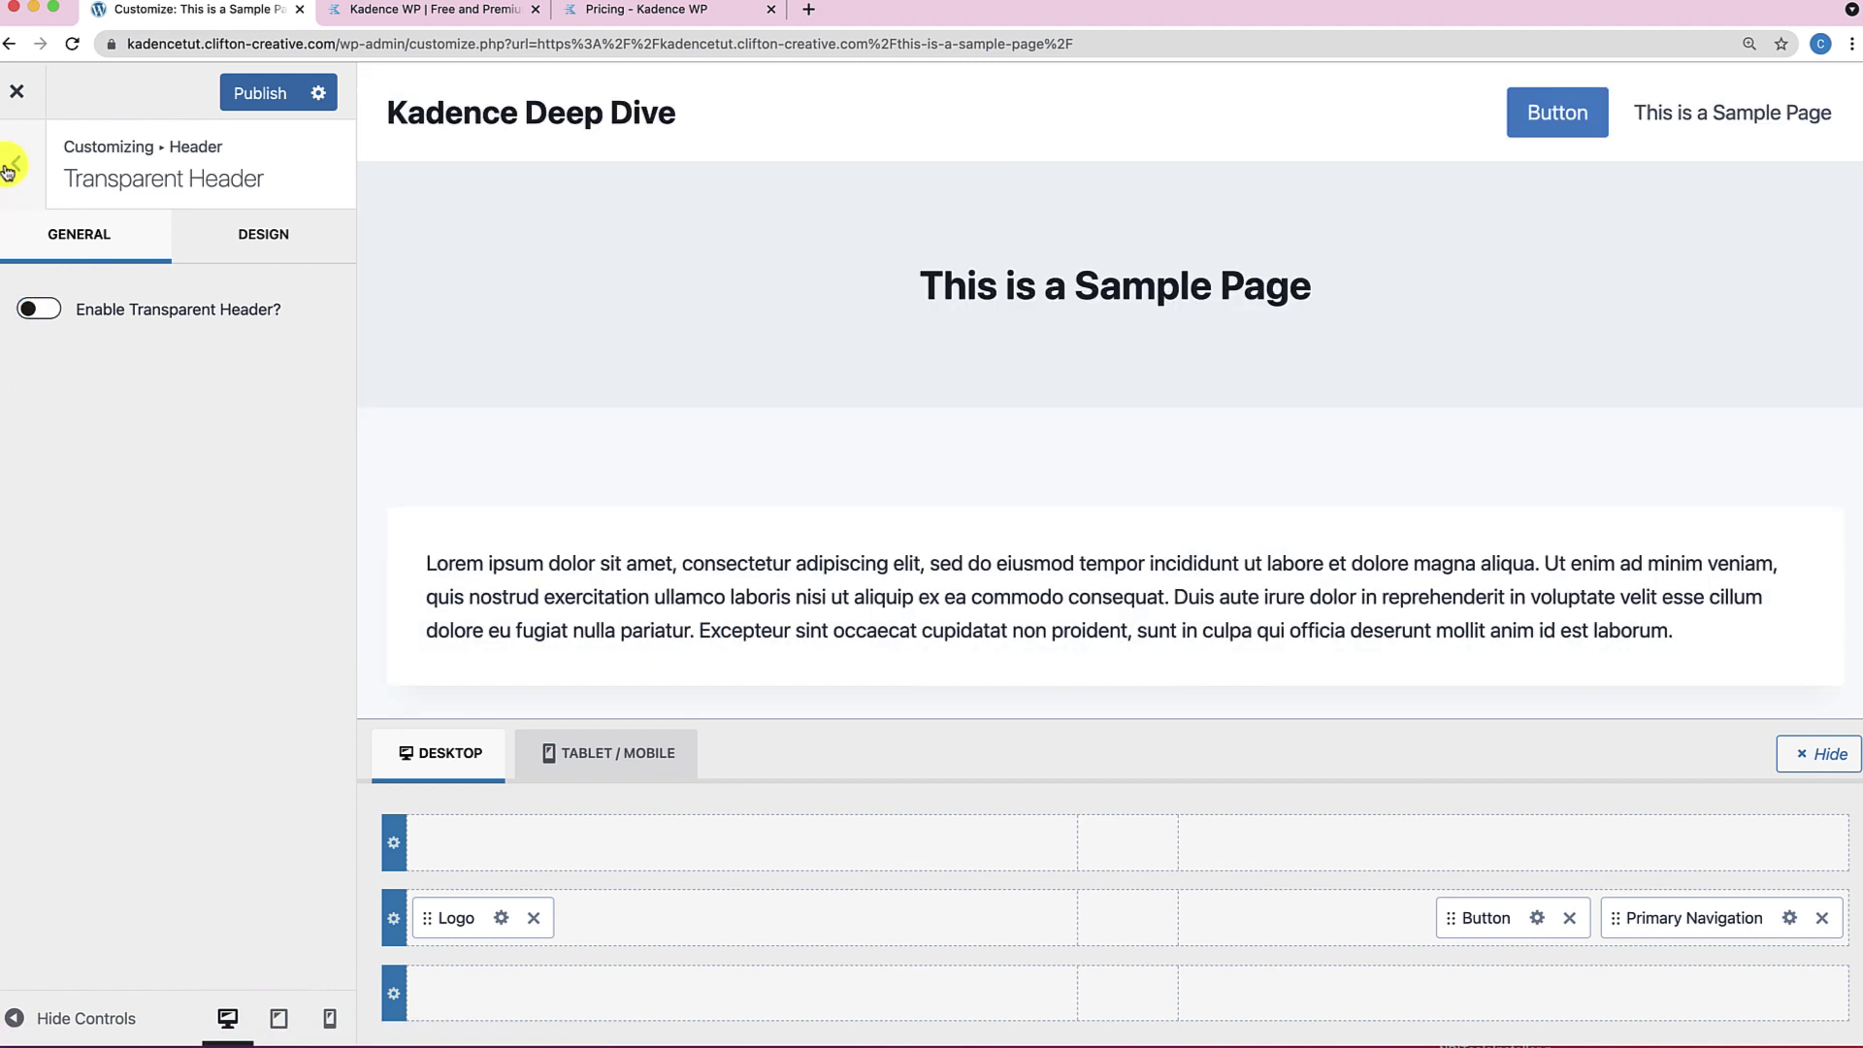
# Set the Header's Enable Sticky Header option to Yes - Whole Header and check its scrolling behavior in the page preview.
pyautogui.click(12, 165)
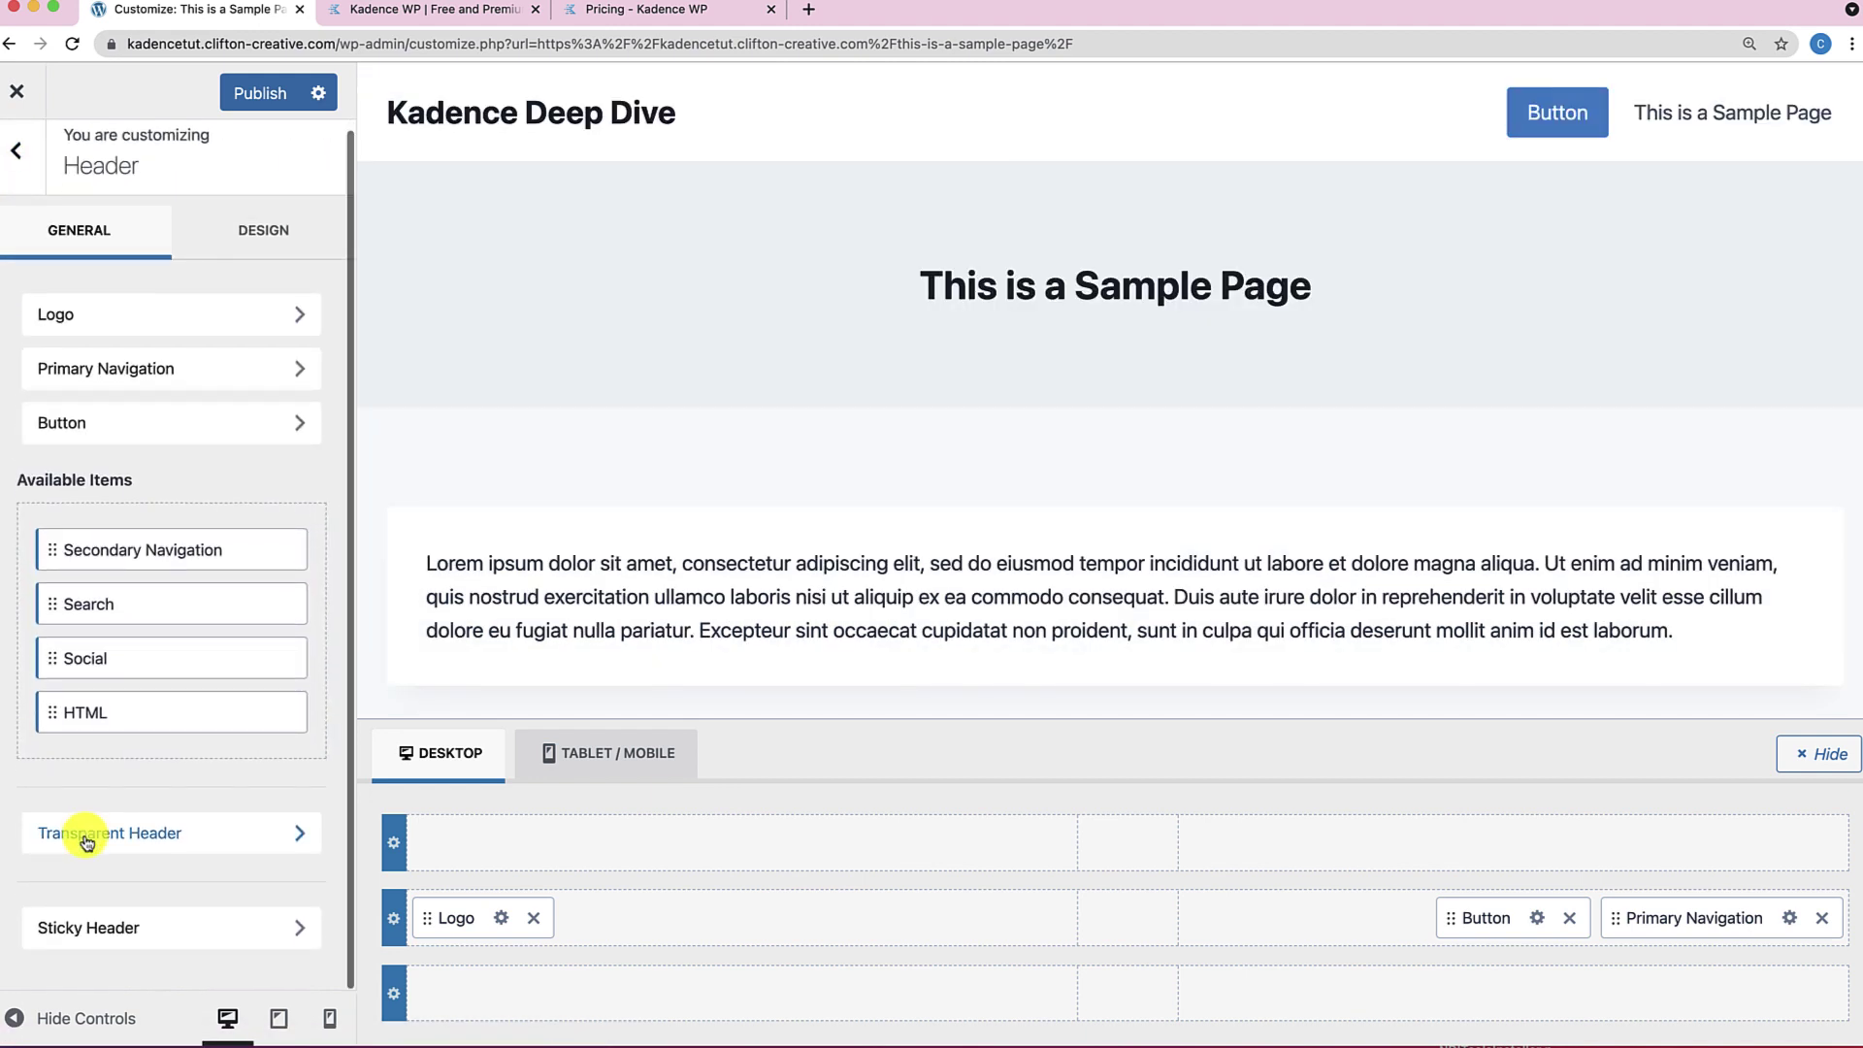
pyautogui.scroll(-2, 553, 536)
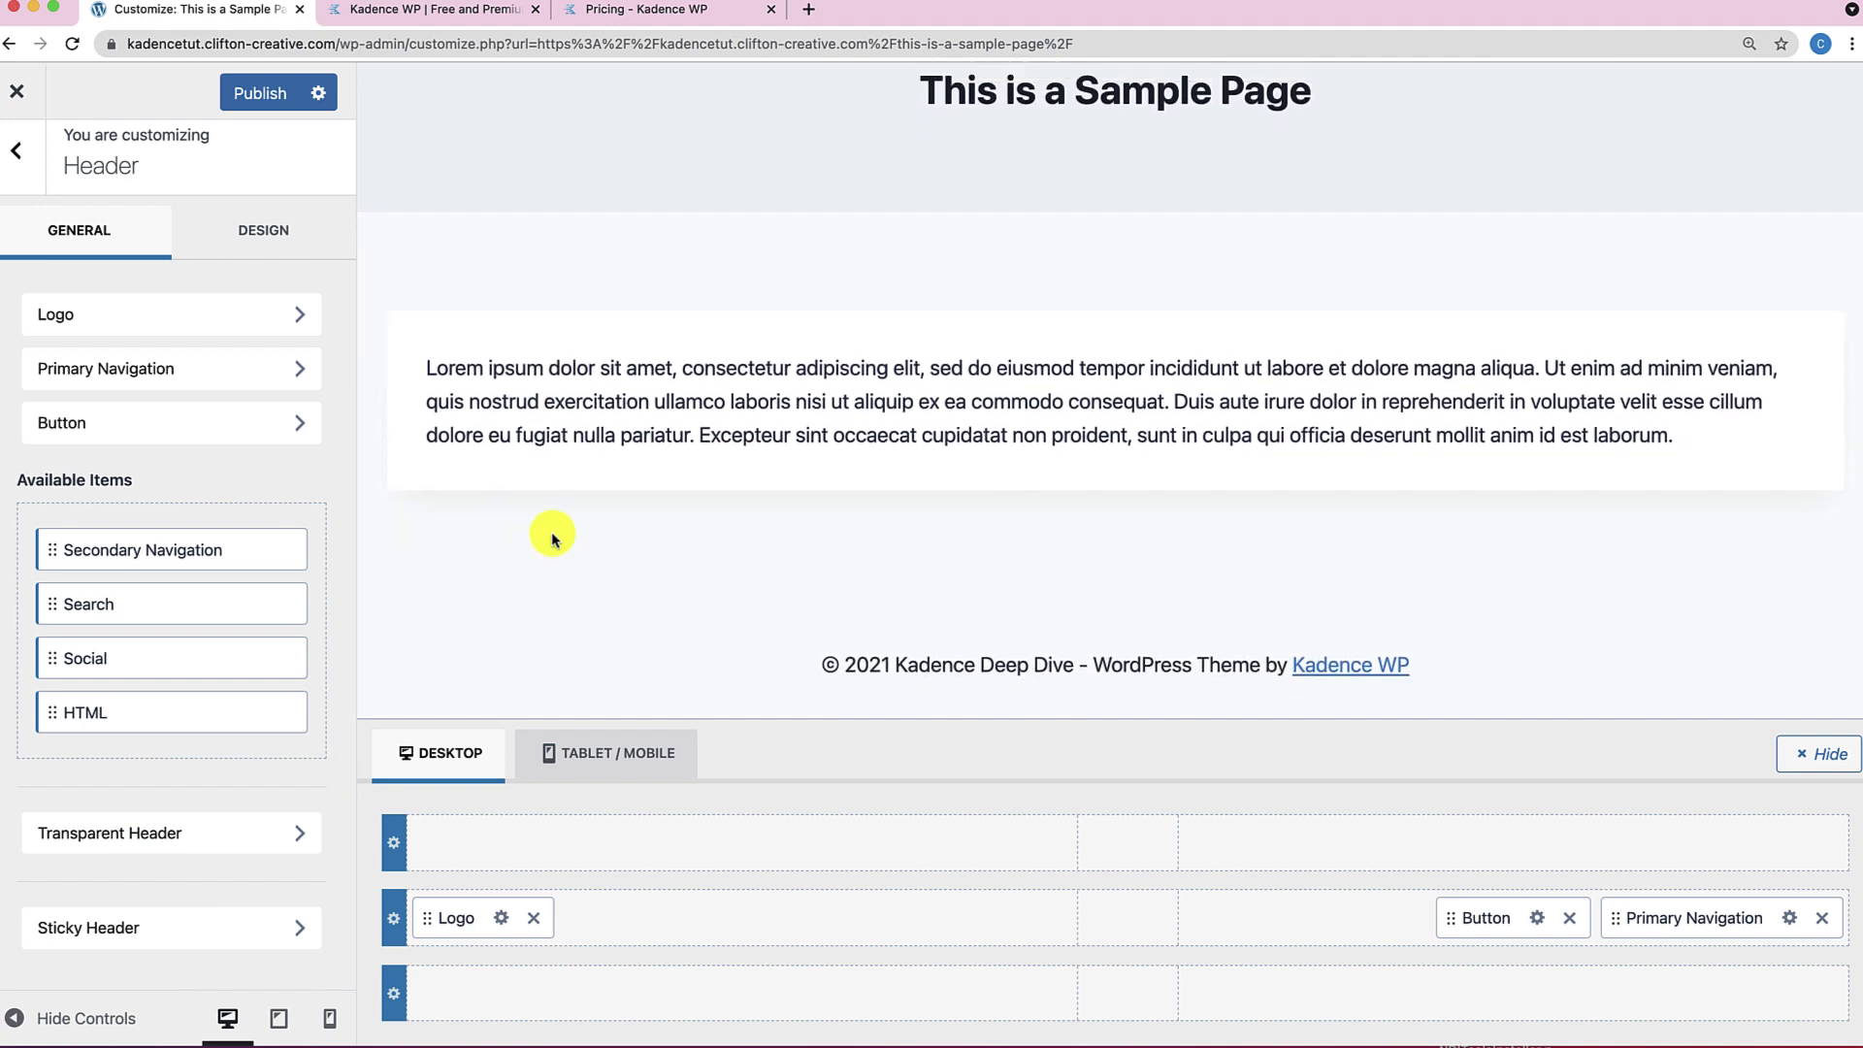
pyautogui.scroll(2, 553, 536)
pyautogui.click(286, 929)
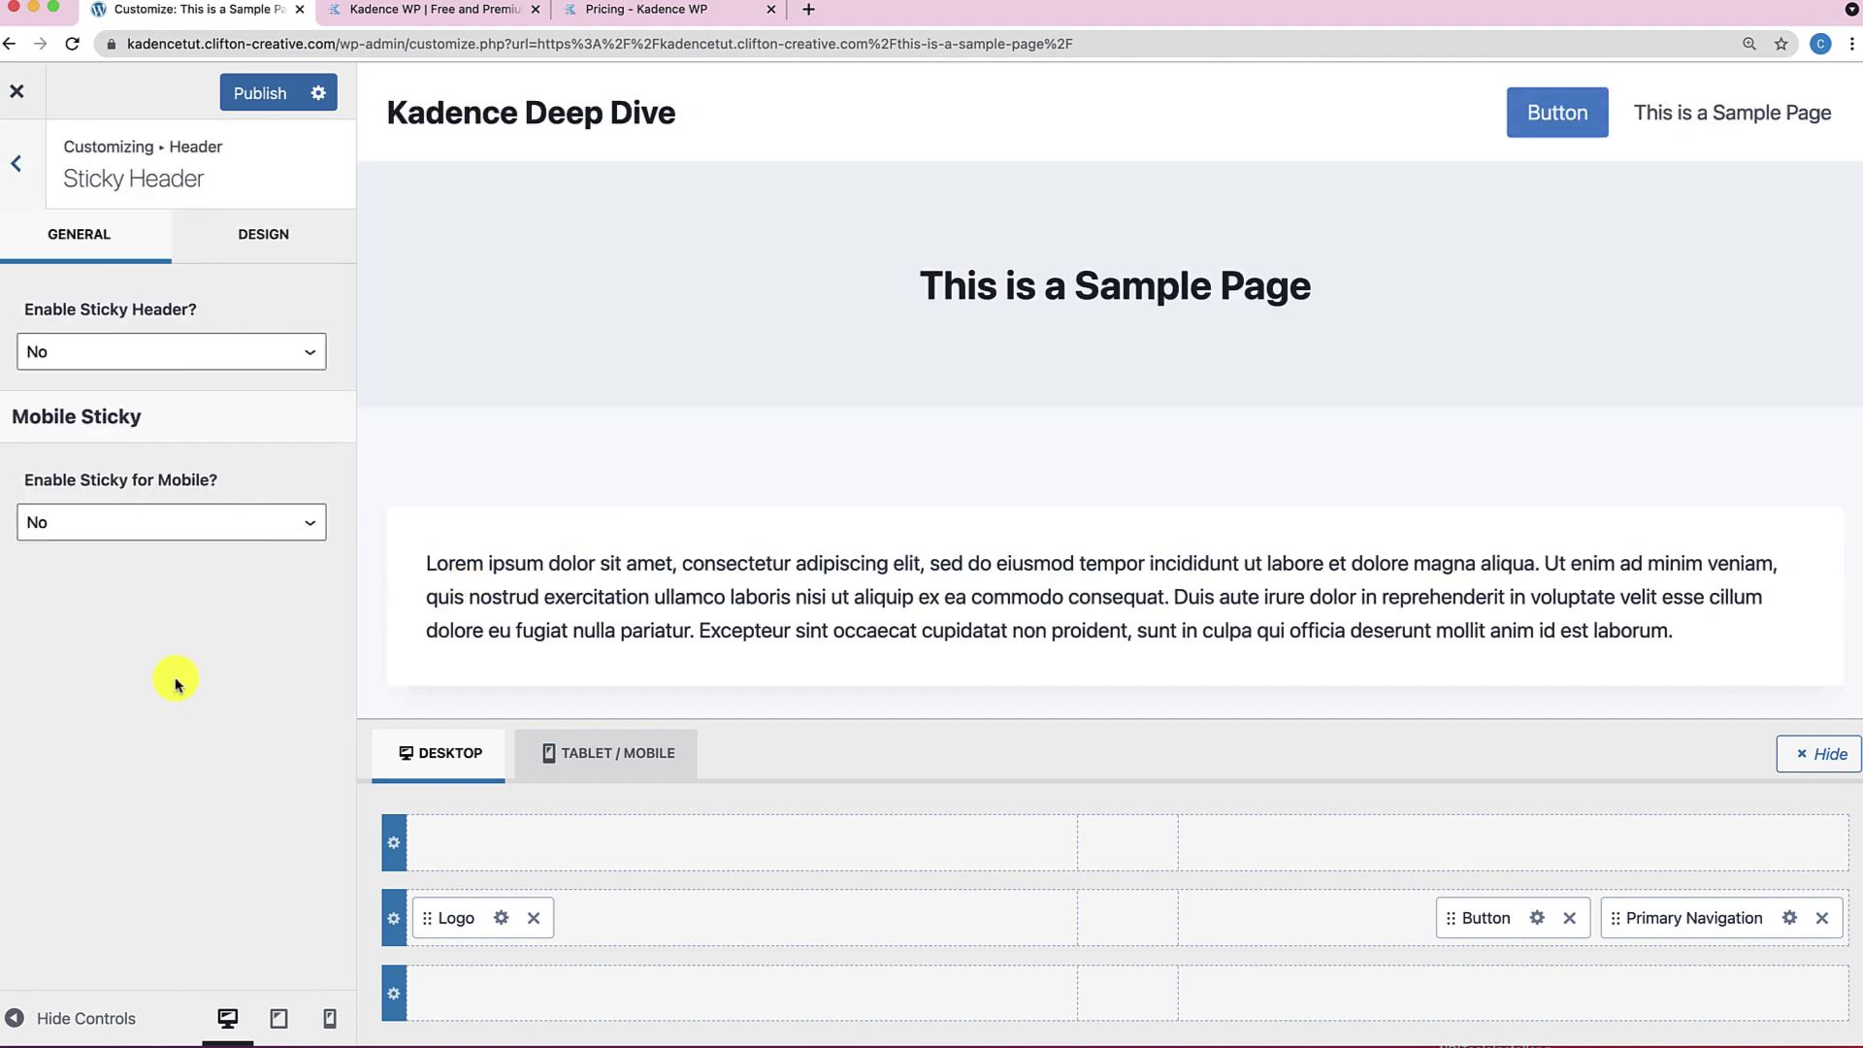
pyautogui.click(129, 353)
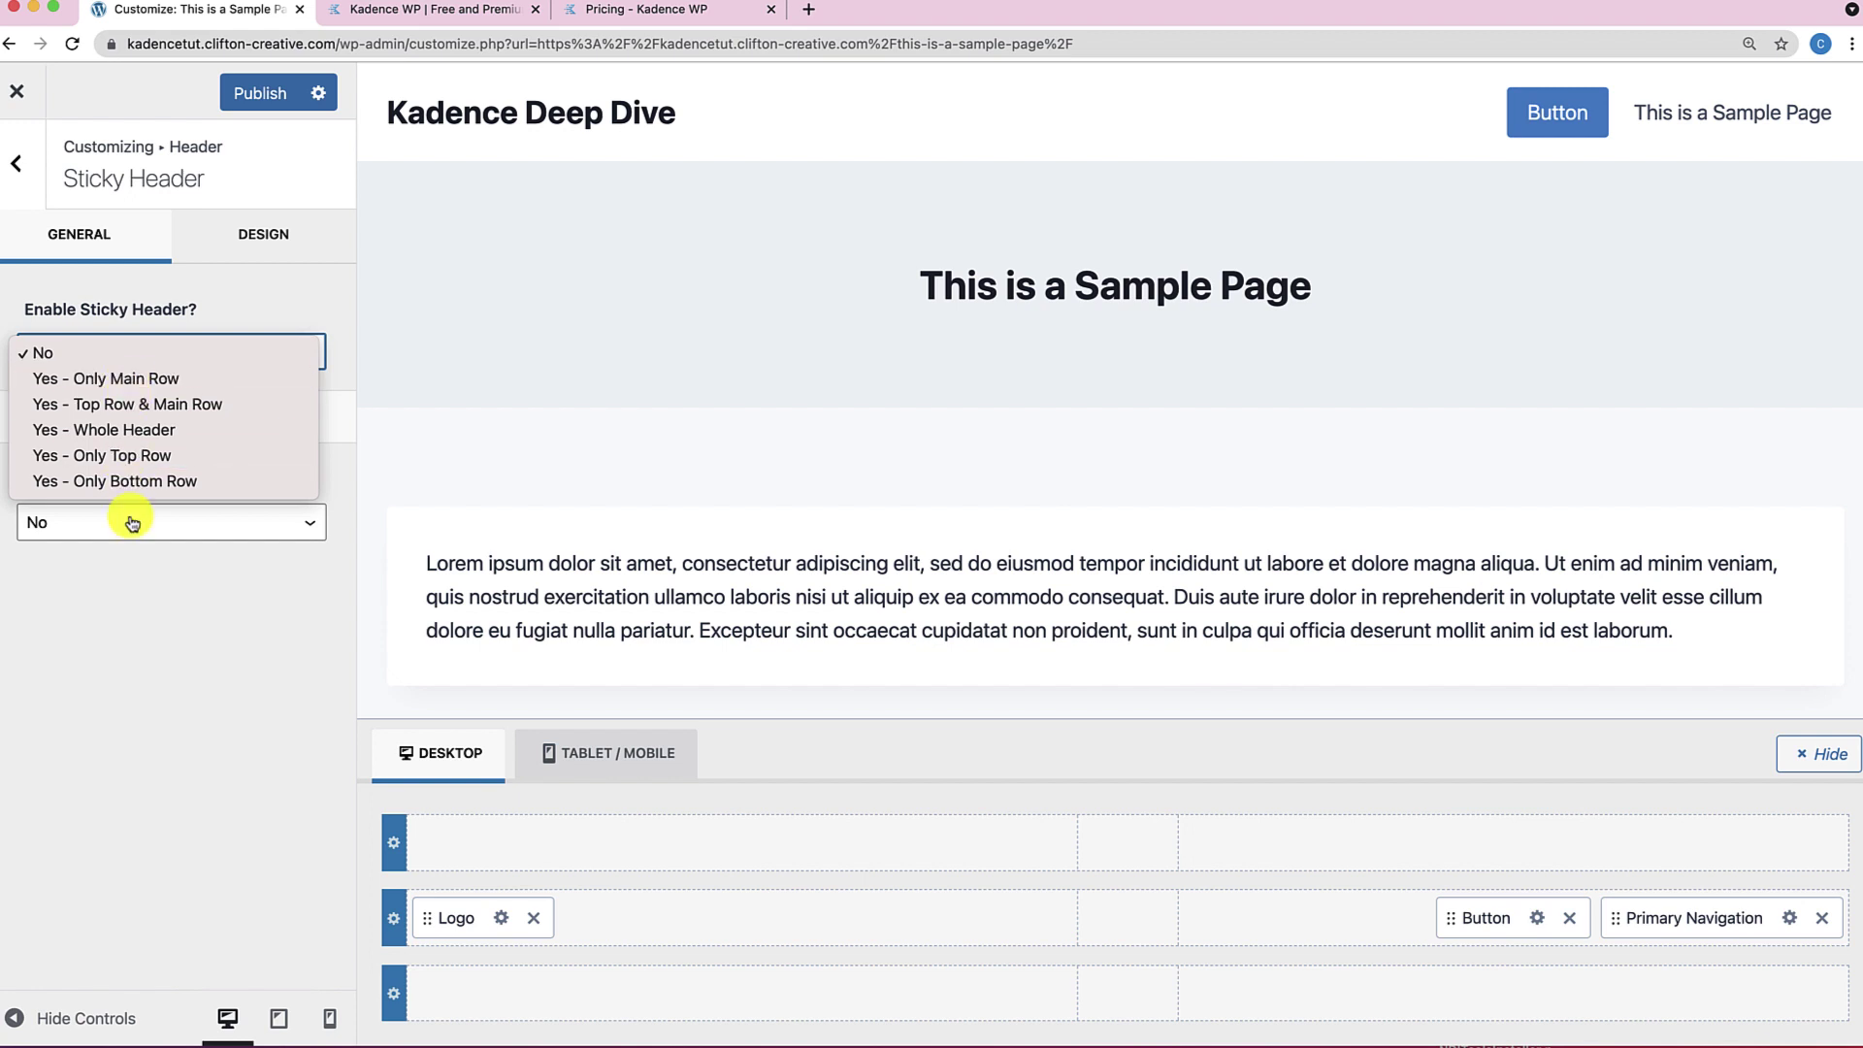
pyautogui.click(136, 428)
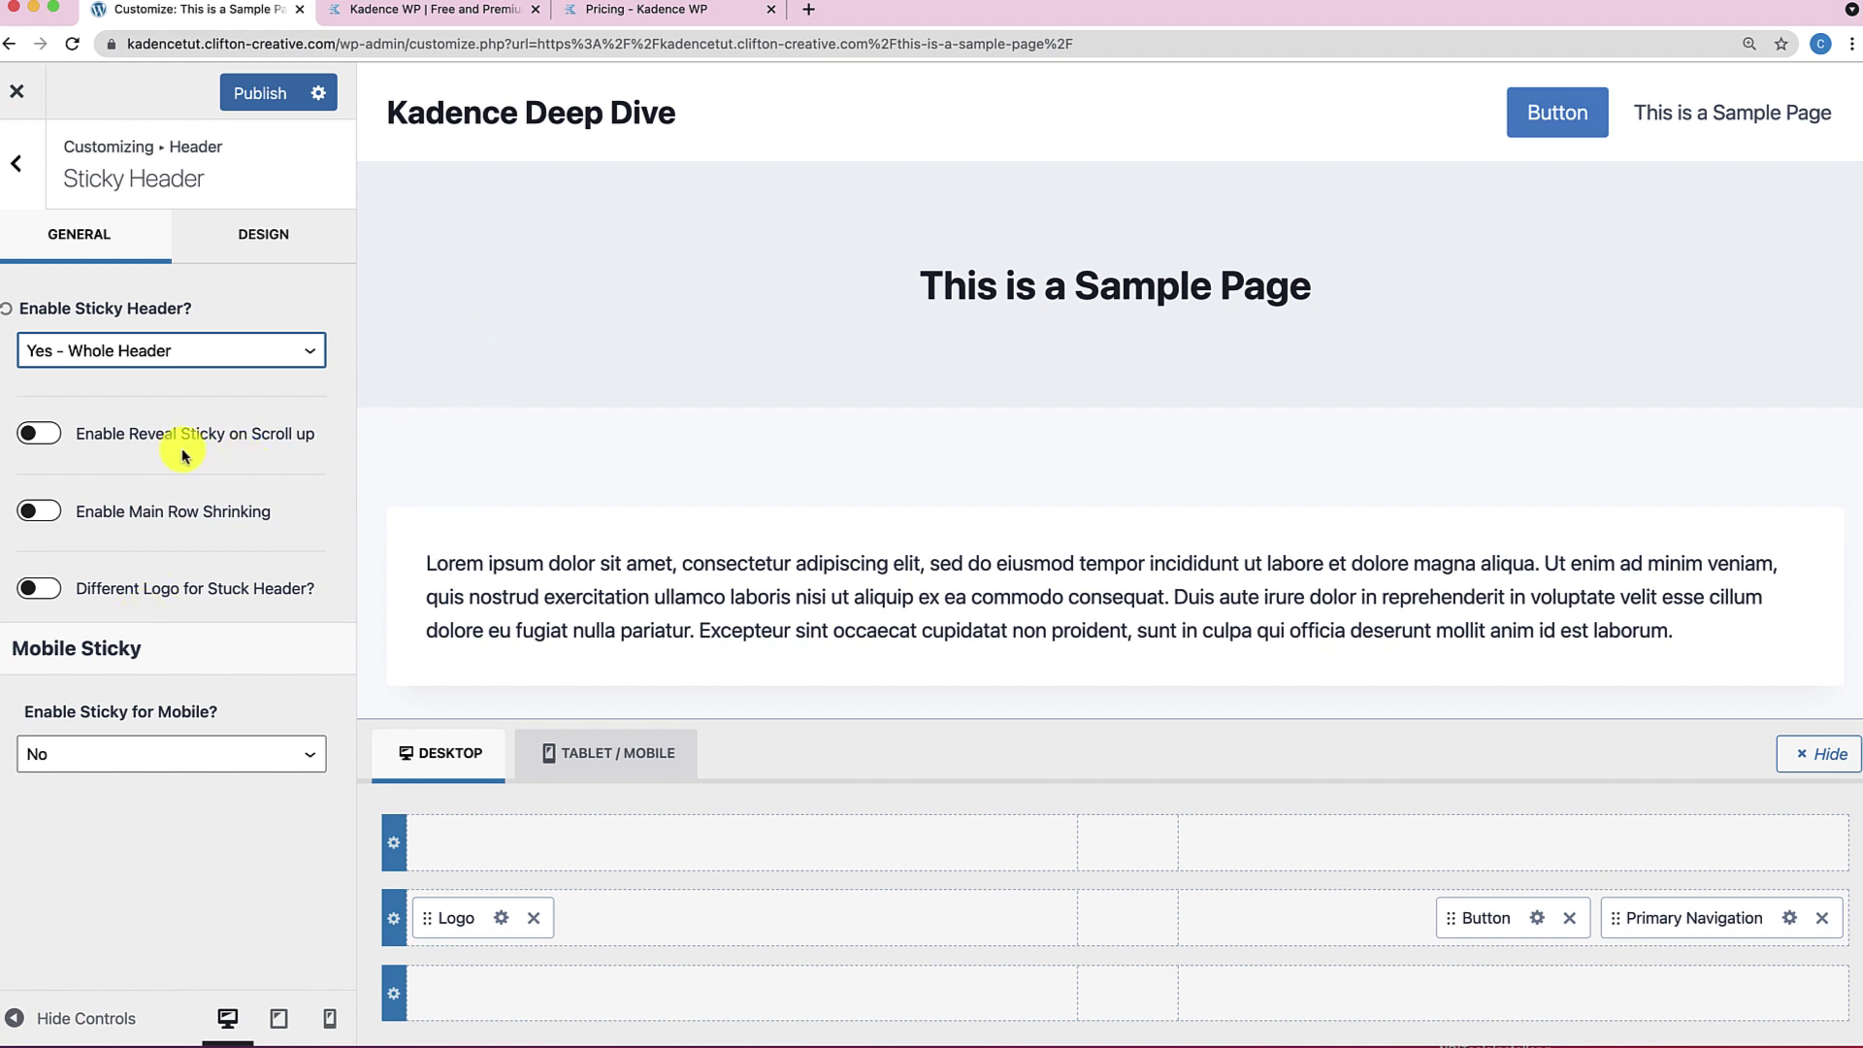
pyautogui.scroll(-3, 666, 632)
pyautogui.scroll(3, 670, 631)
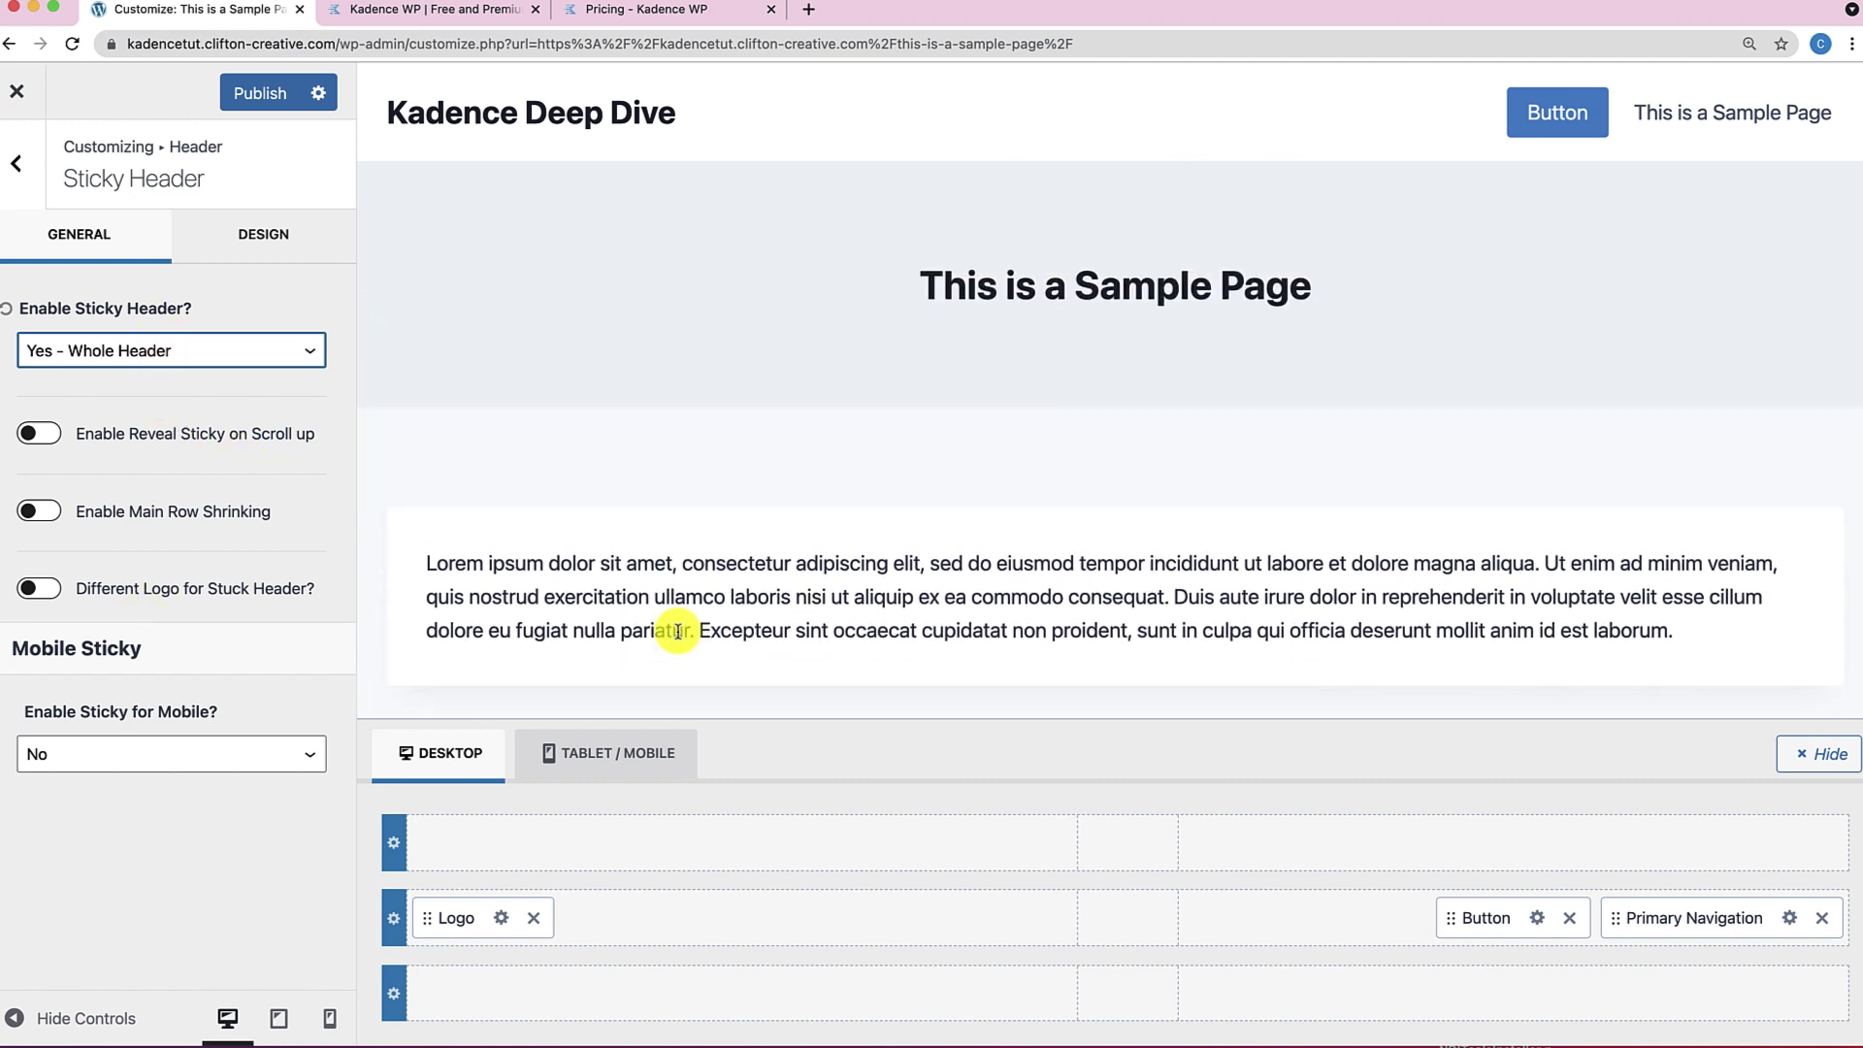
pyautogui.scroll(-2, 677, 635)
pyautogui.scroll(3, 677, 635)
pyautogui.scroll(-2, 677, 636)
pyautogui.scroll(3, 677, 636)
# Try Main Row Shrinking for the sticky header while scrolling the page preview, and disable it again.
pyautogui.click(50, 512)
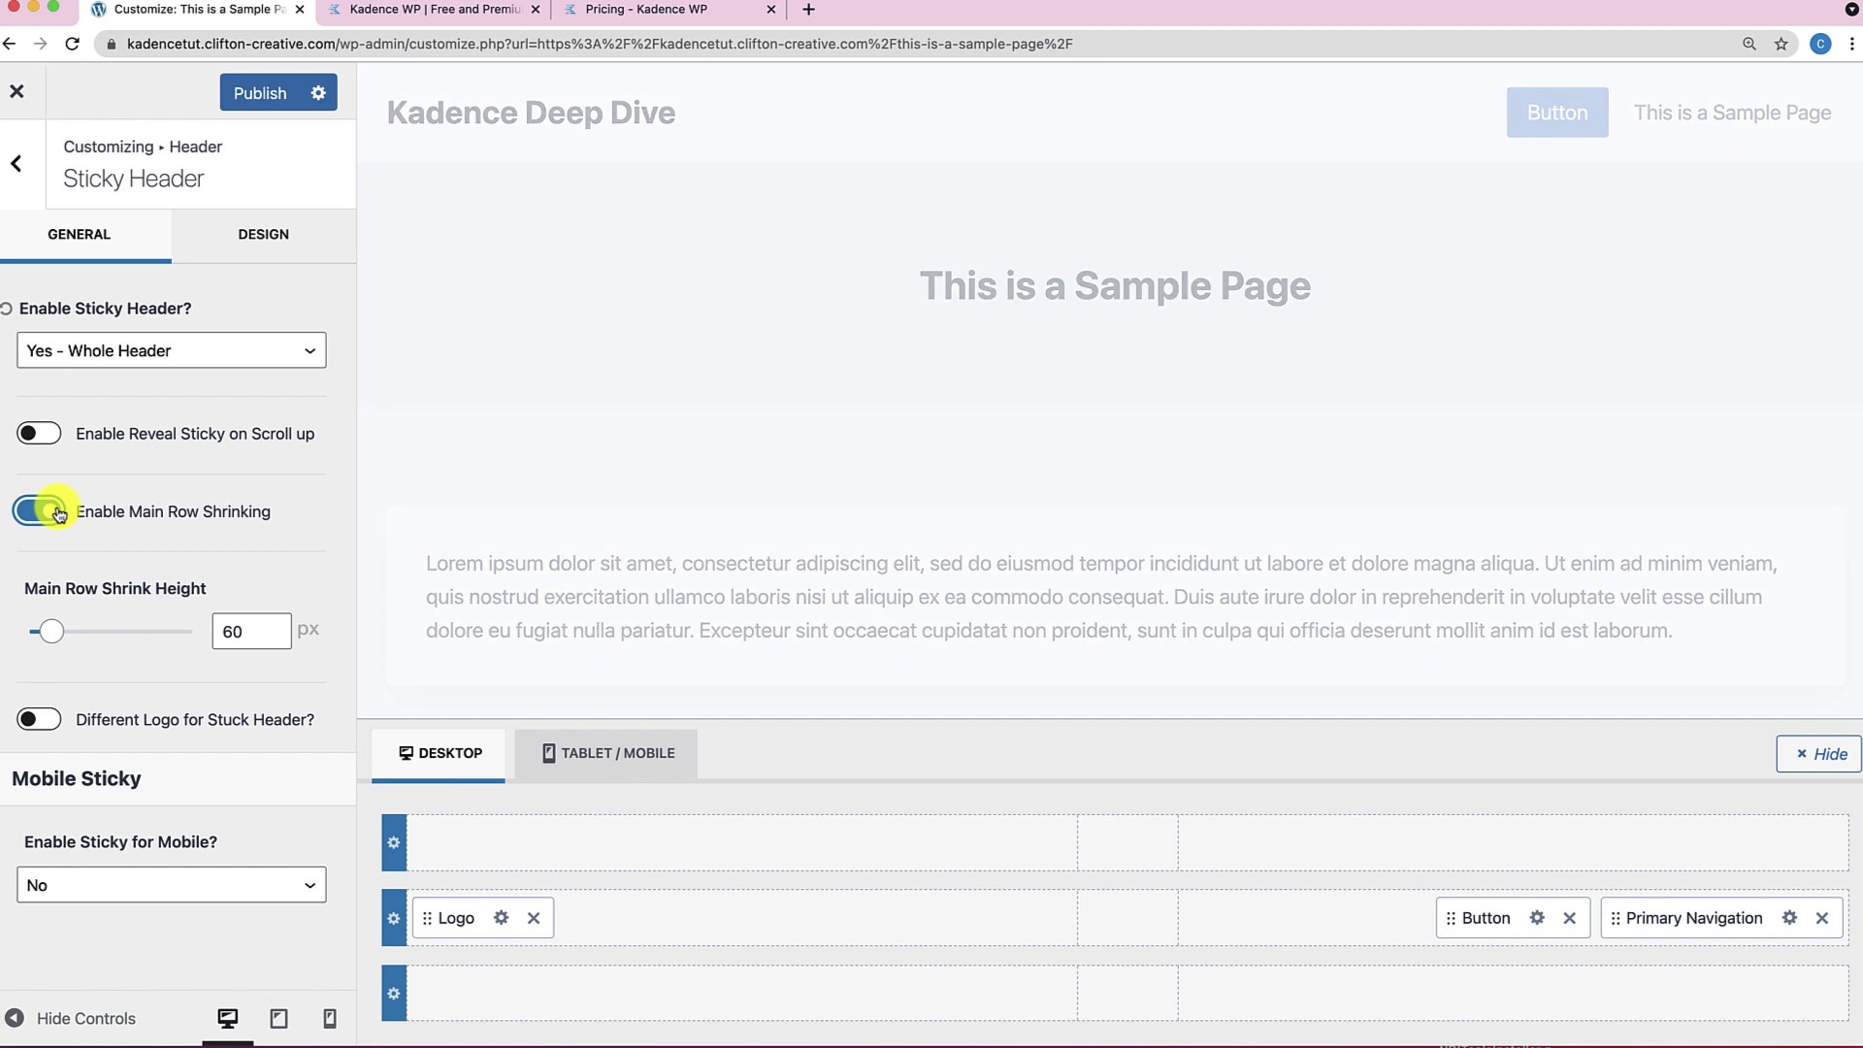
pyautogui.scroll(-2, 514, 601)
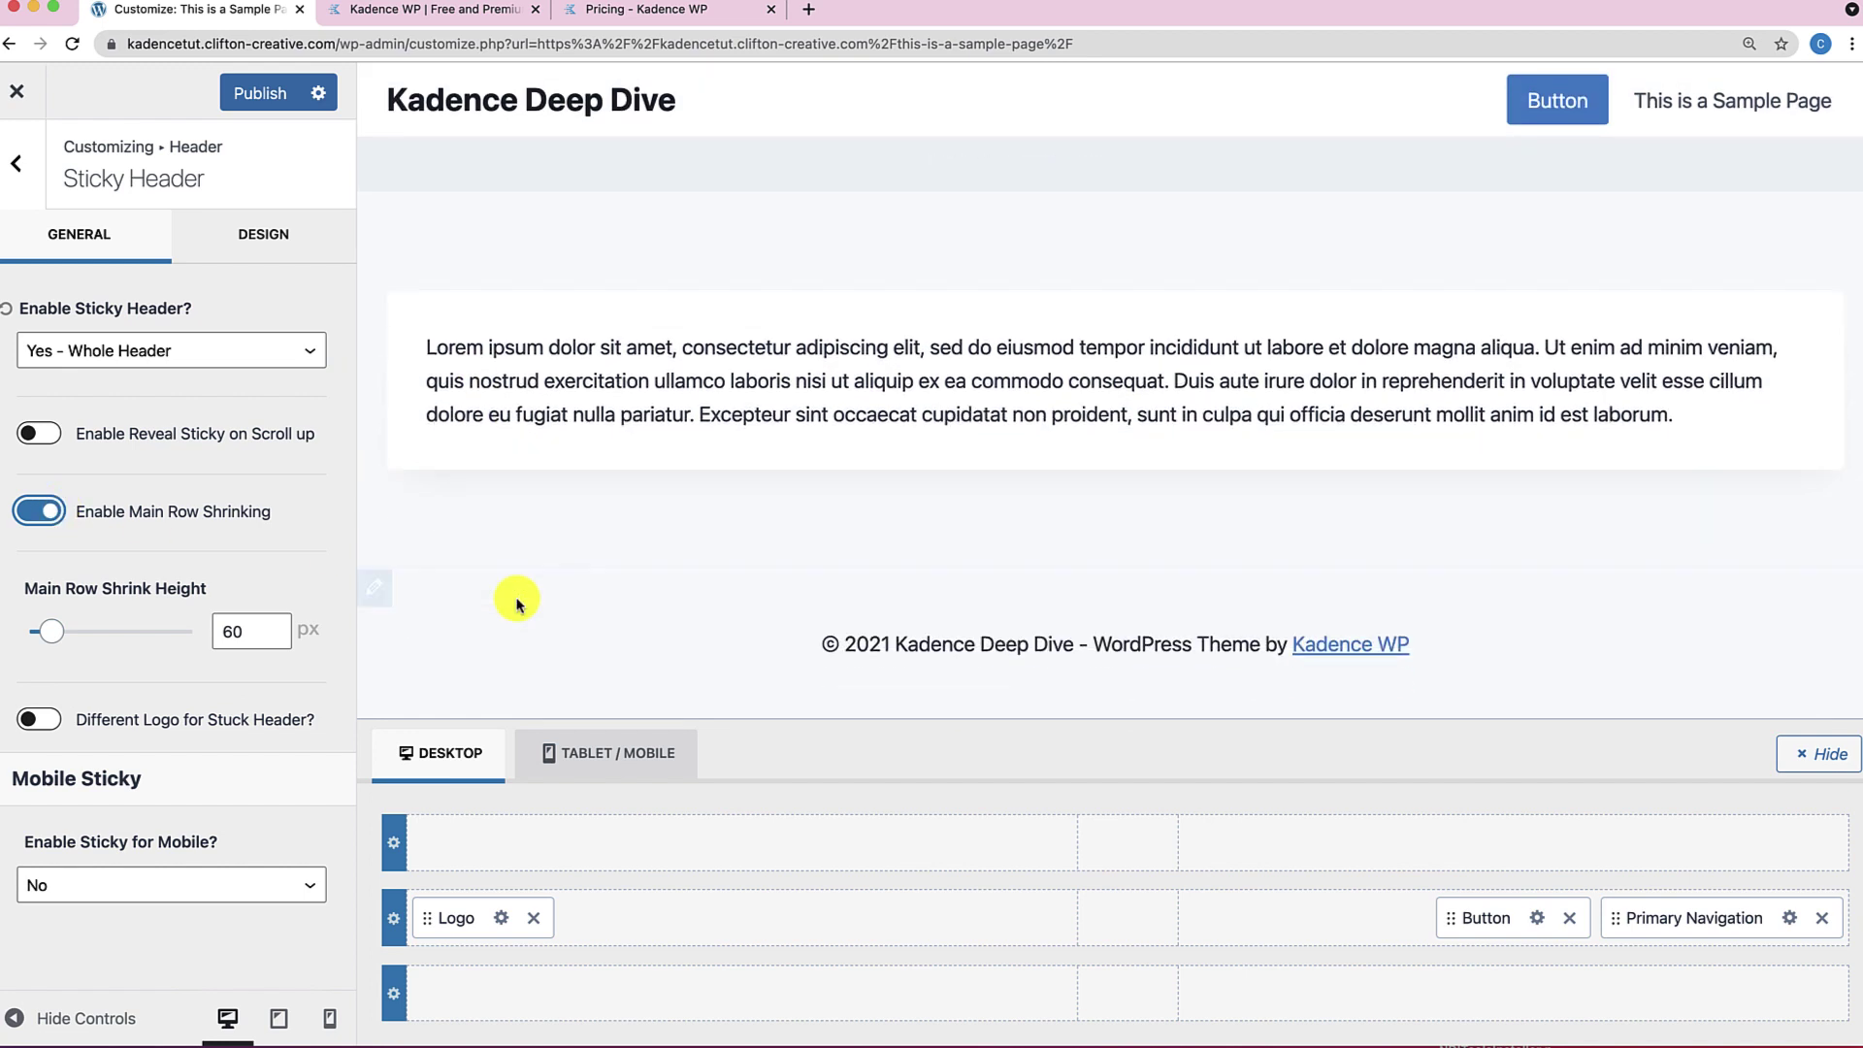
pyautogui.scroll(2, 516, 603)
pyautogui.scroll(-2, 516, 603)
pyautogui.scroll(3, 491, 450)
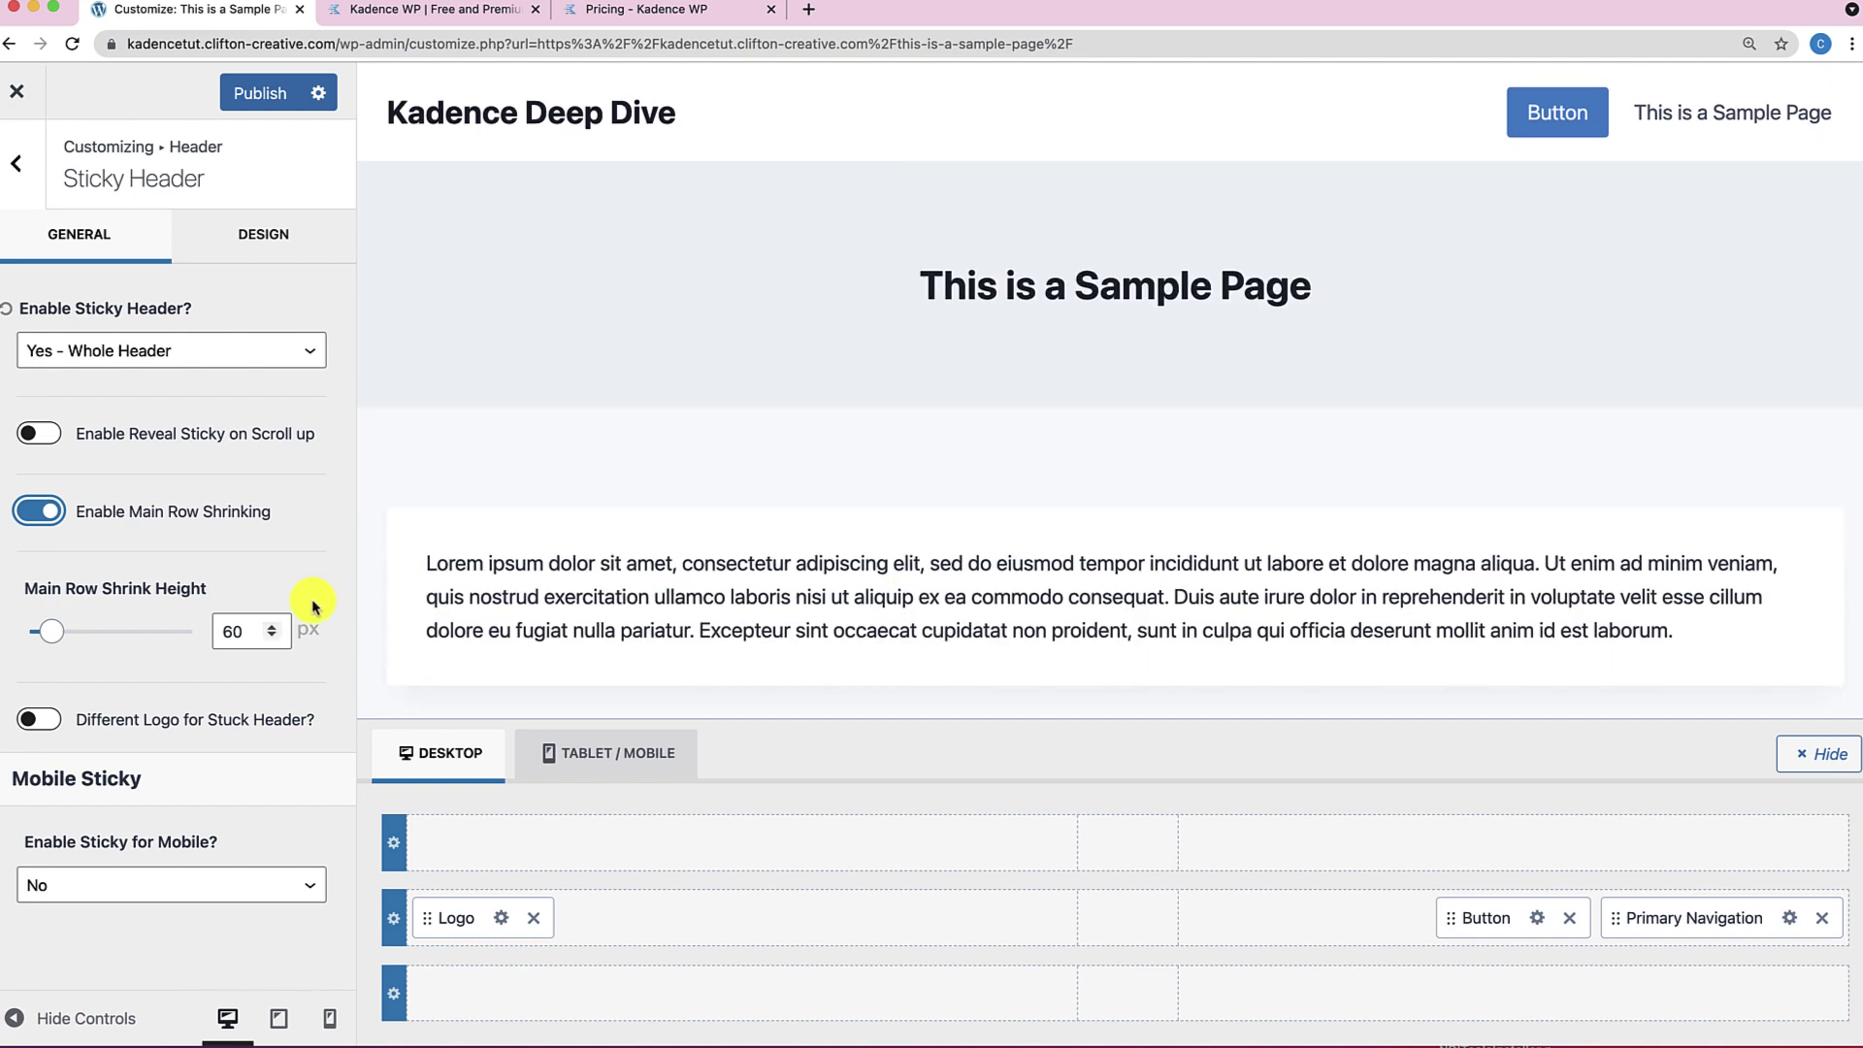
pyautogui.click(58, 505)
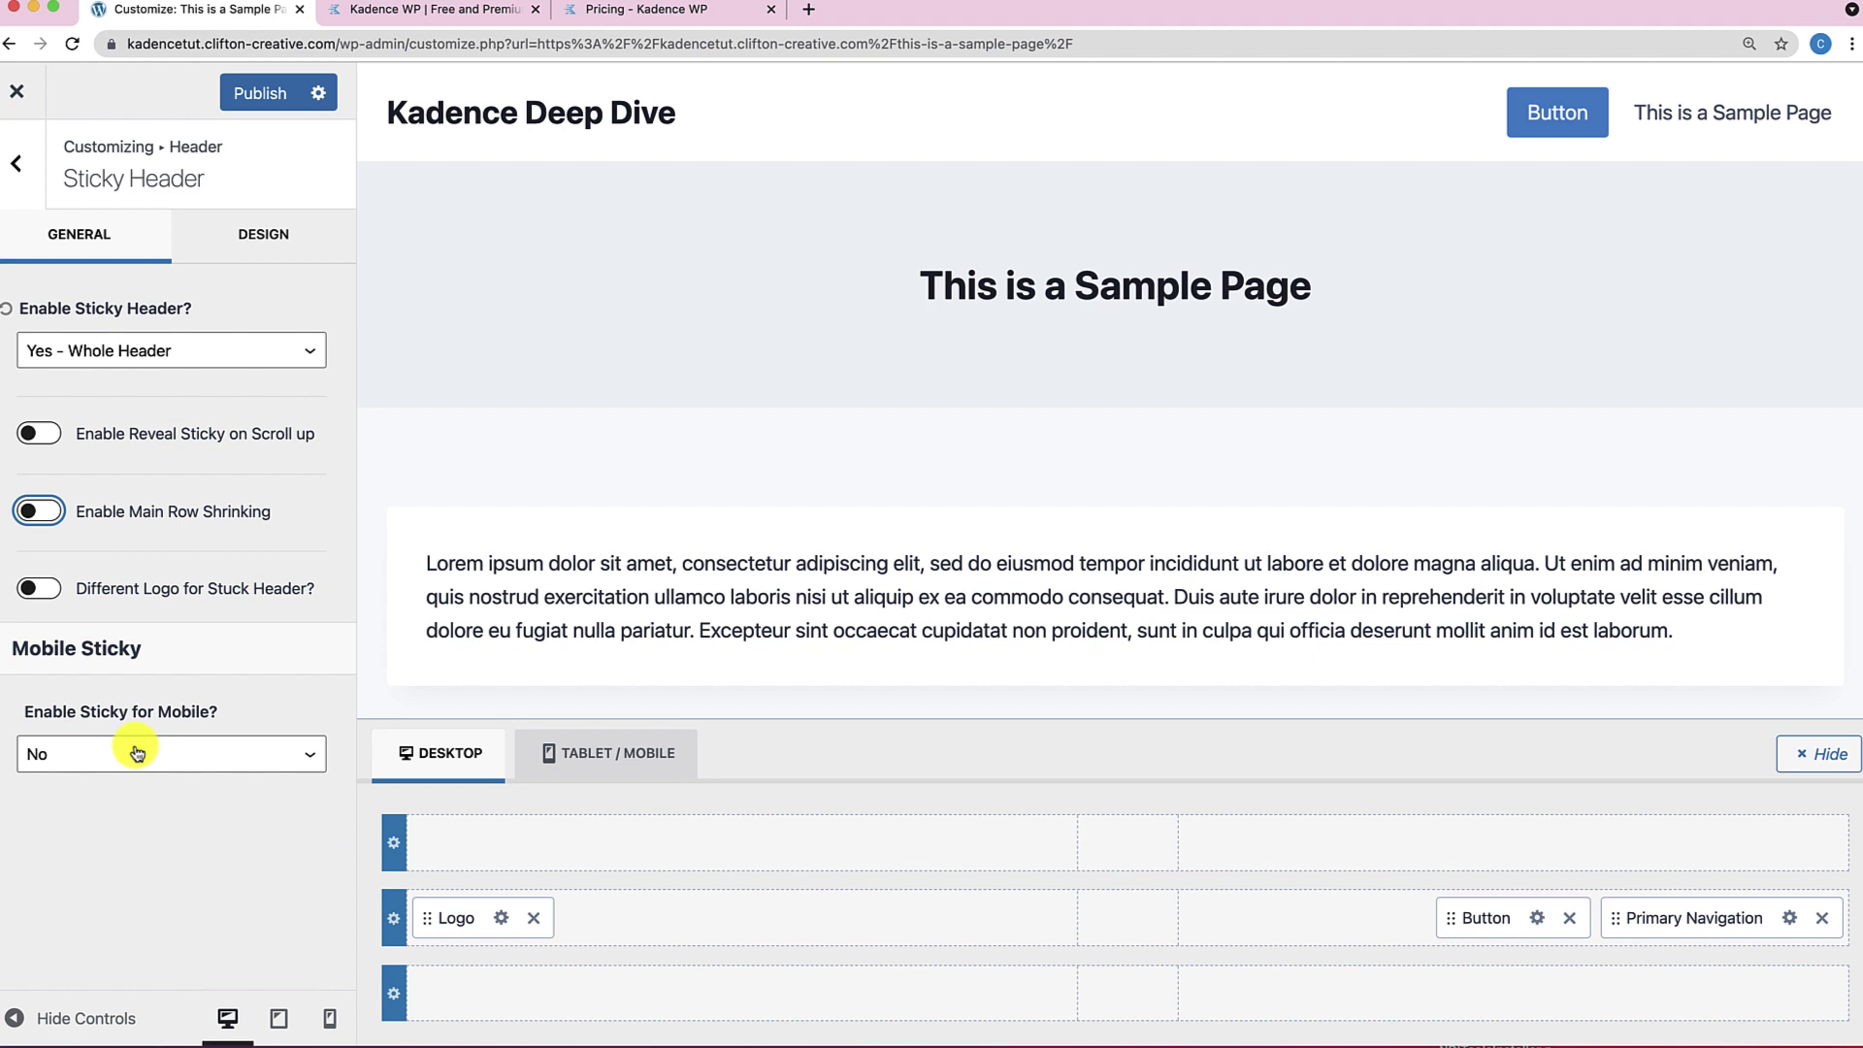
# Replace the {theme-credit} placeholder in the footer's Copyright text with "Design By CliftonWP with Kadence".
pyautogui.click(29, 171)
pyautogui.click(16, 154)
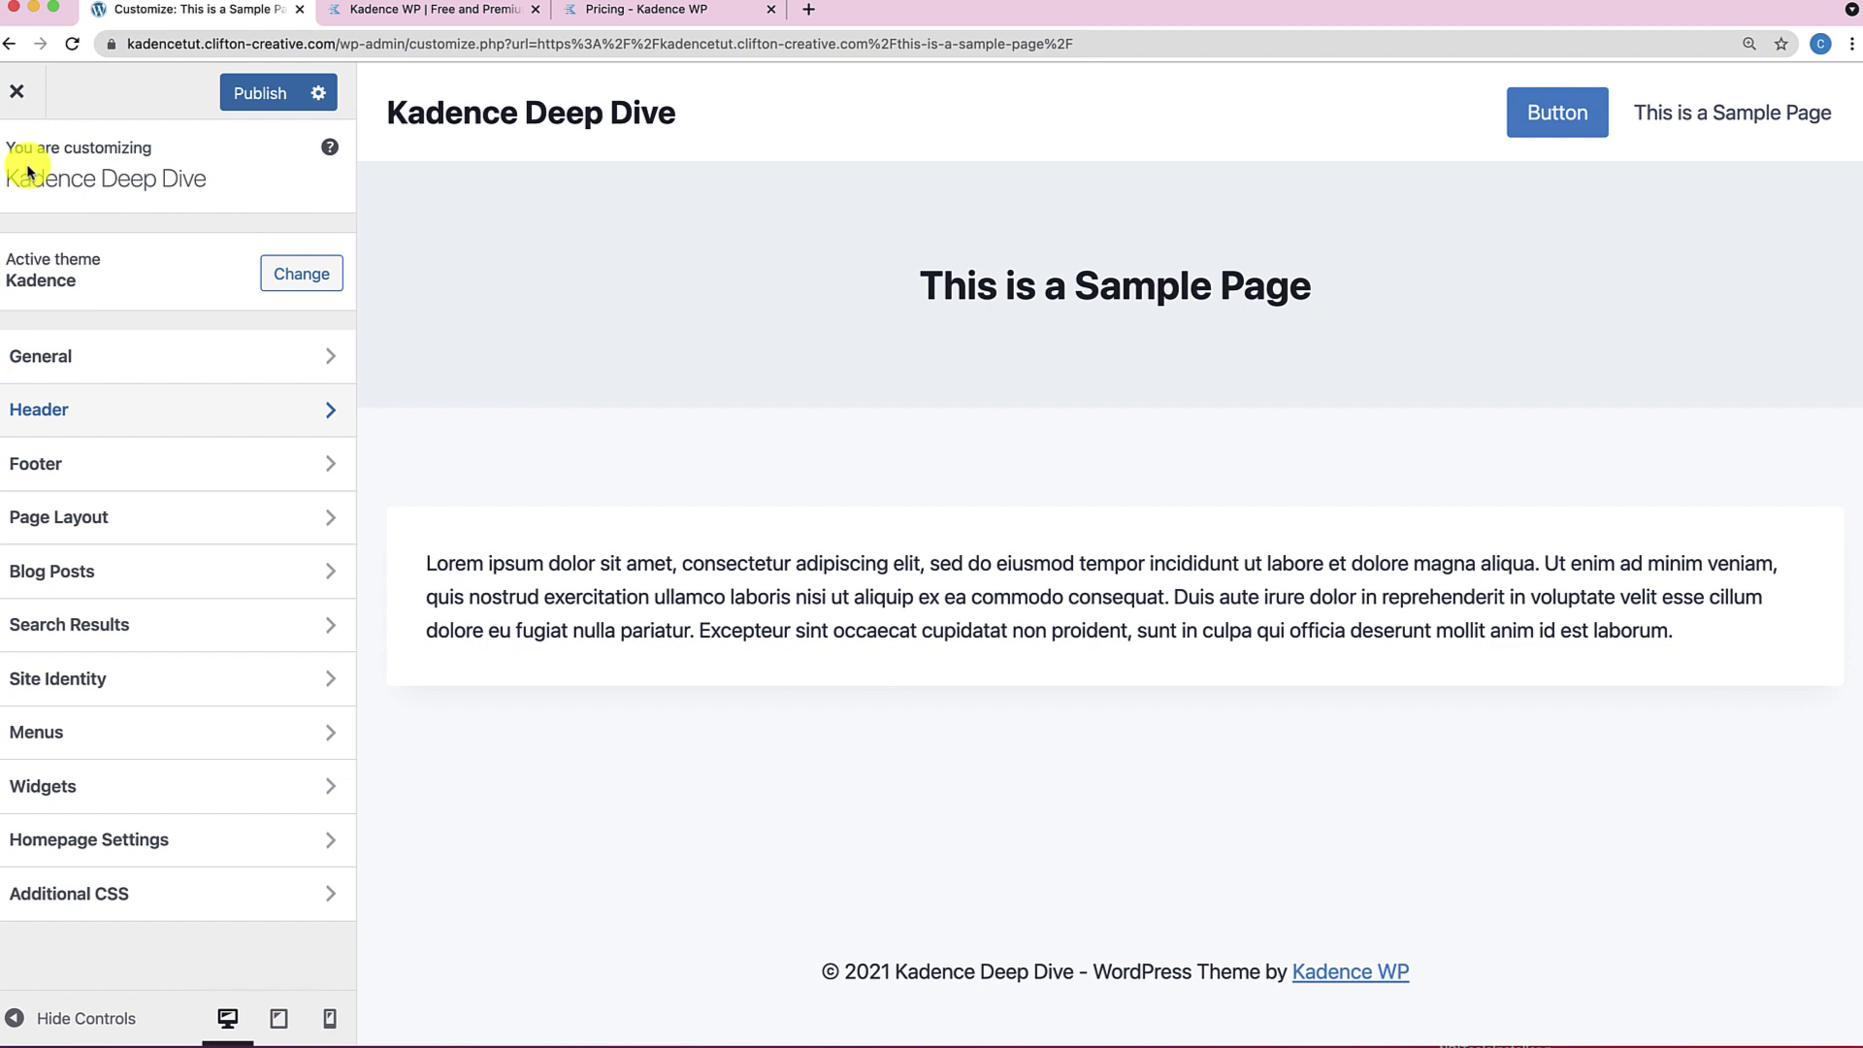
pyautogui.click(160, 465)
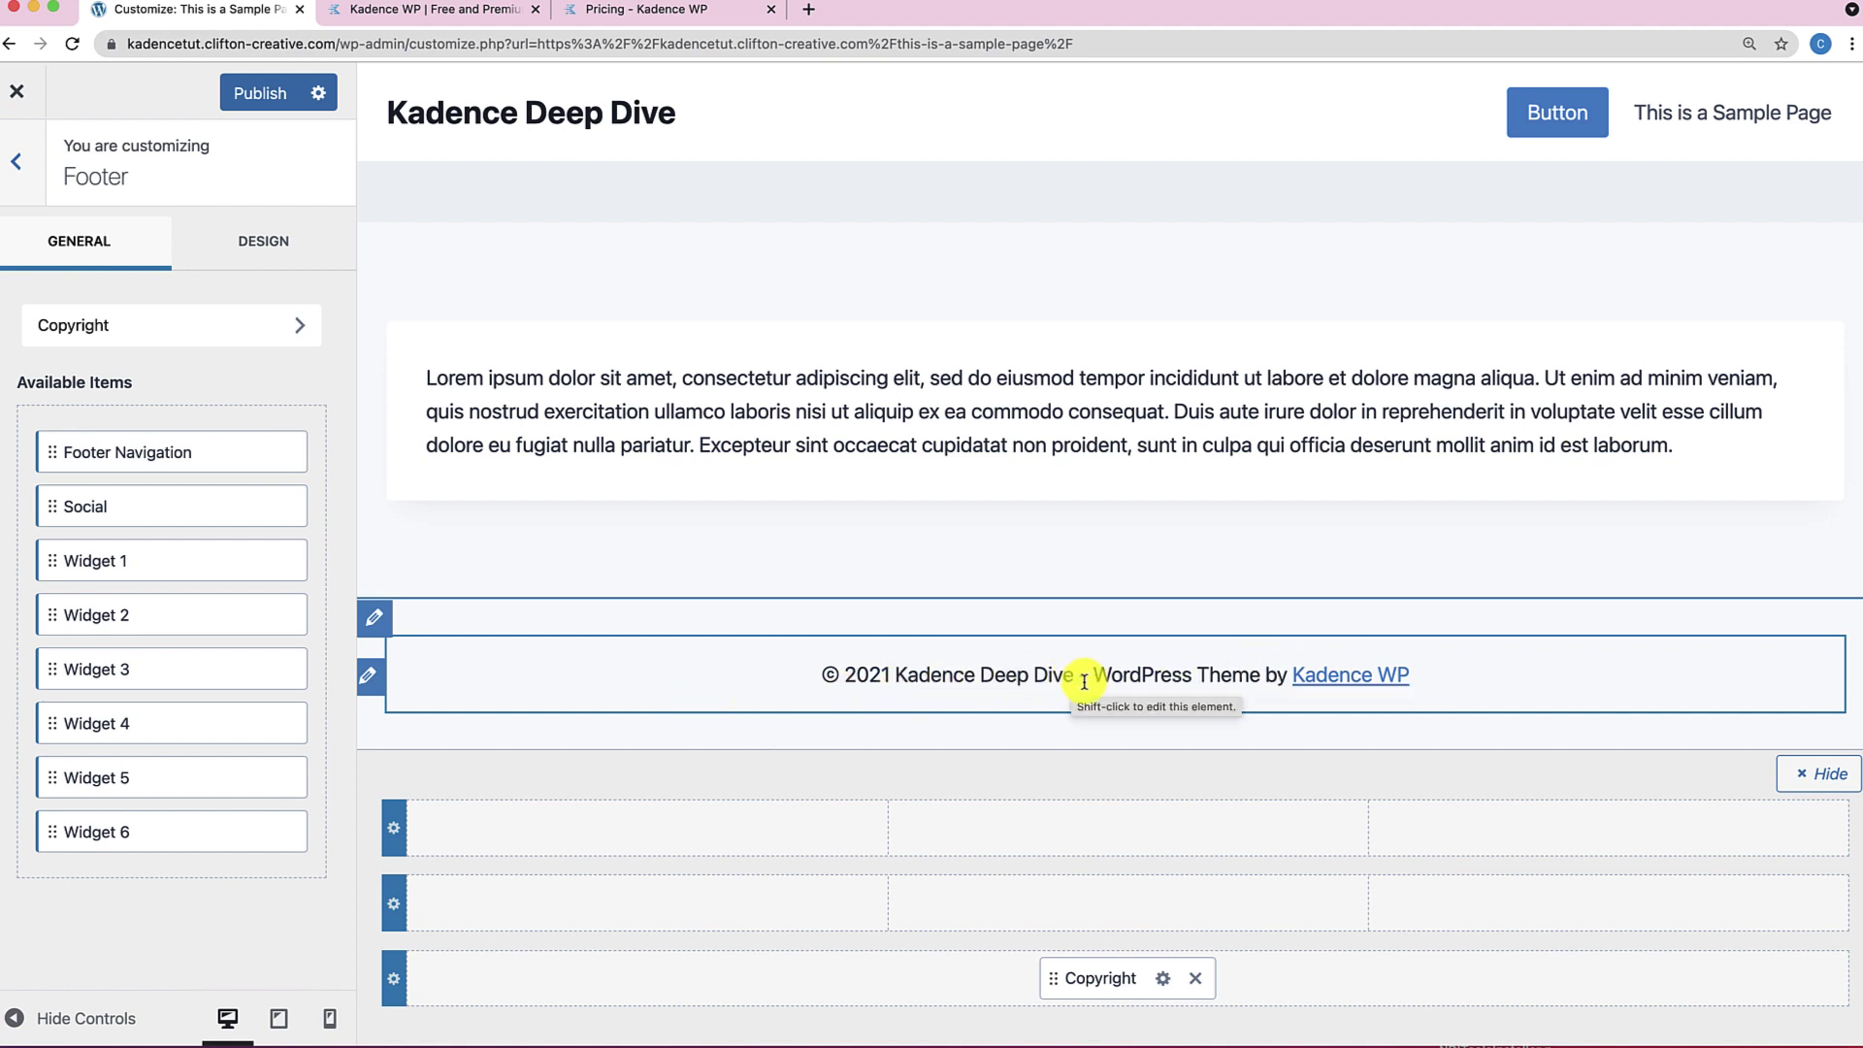
pyautogui.click(369, 678)
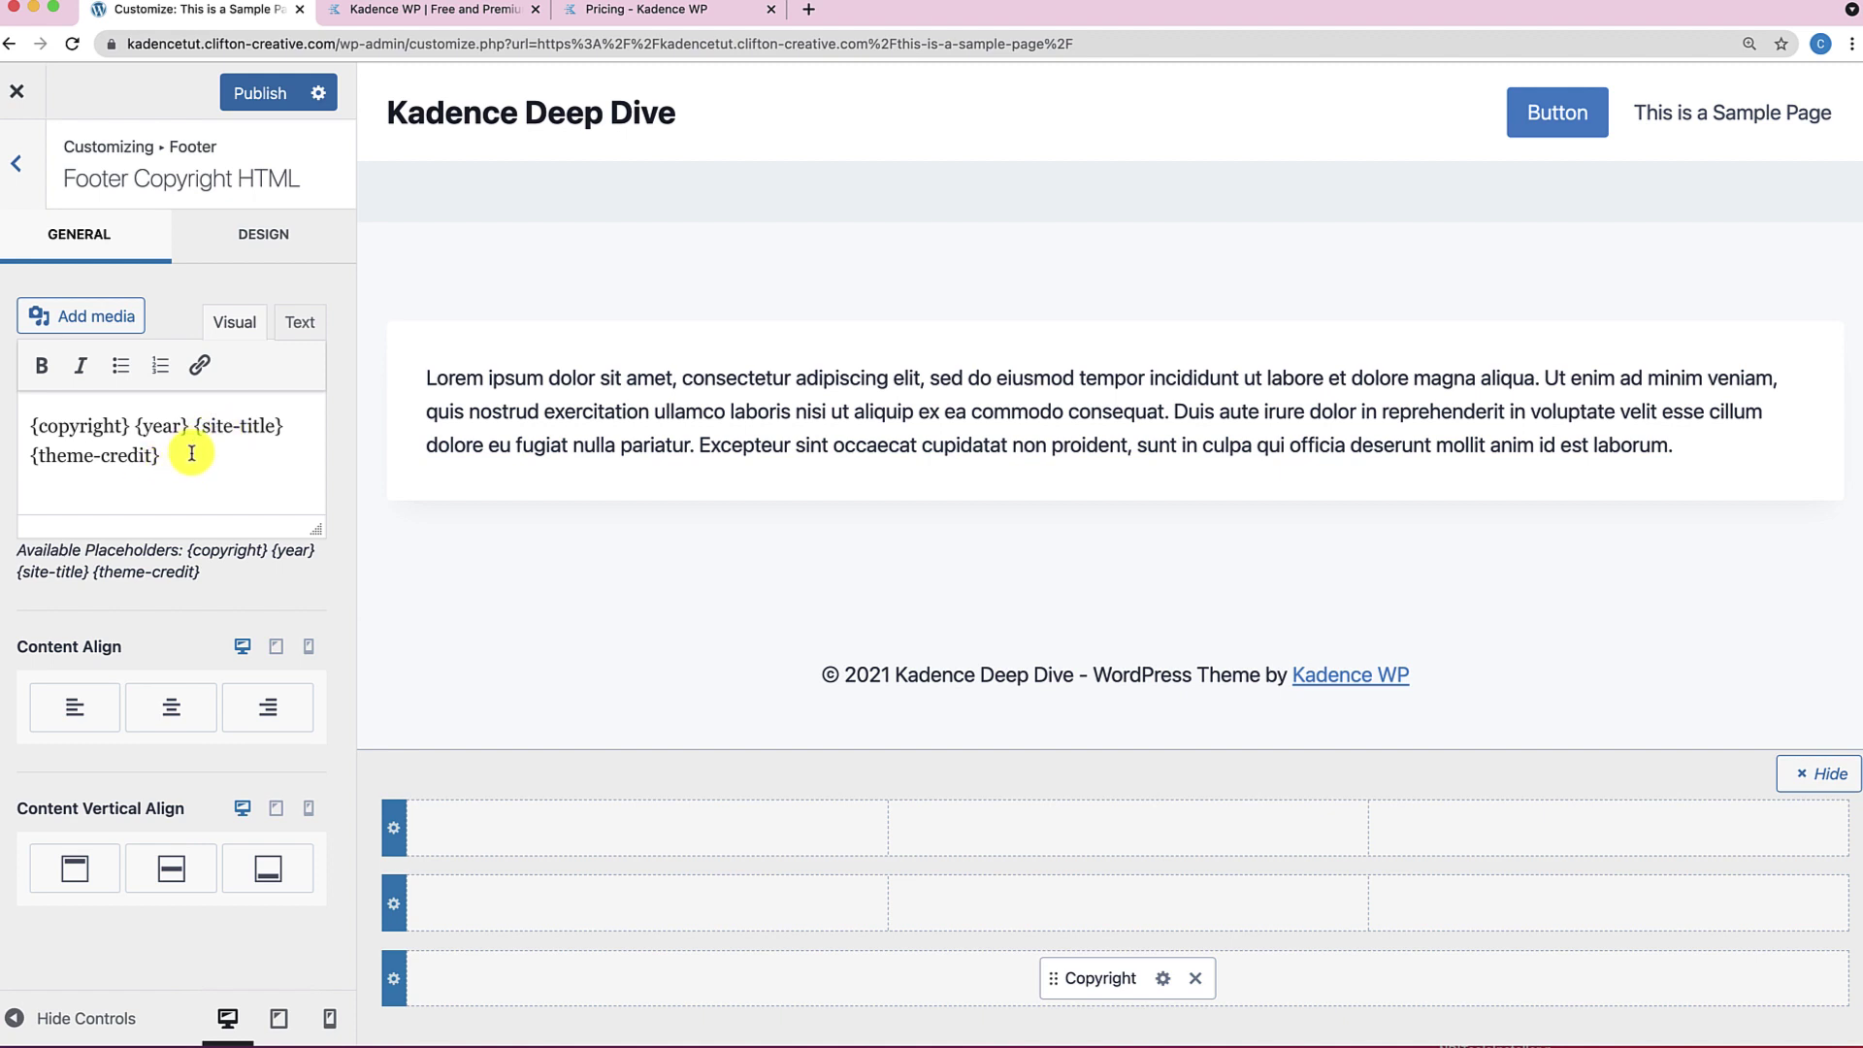
pyautogui.moveTo(189, 427); pyautogui.dragTo(303, 464)
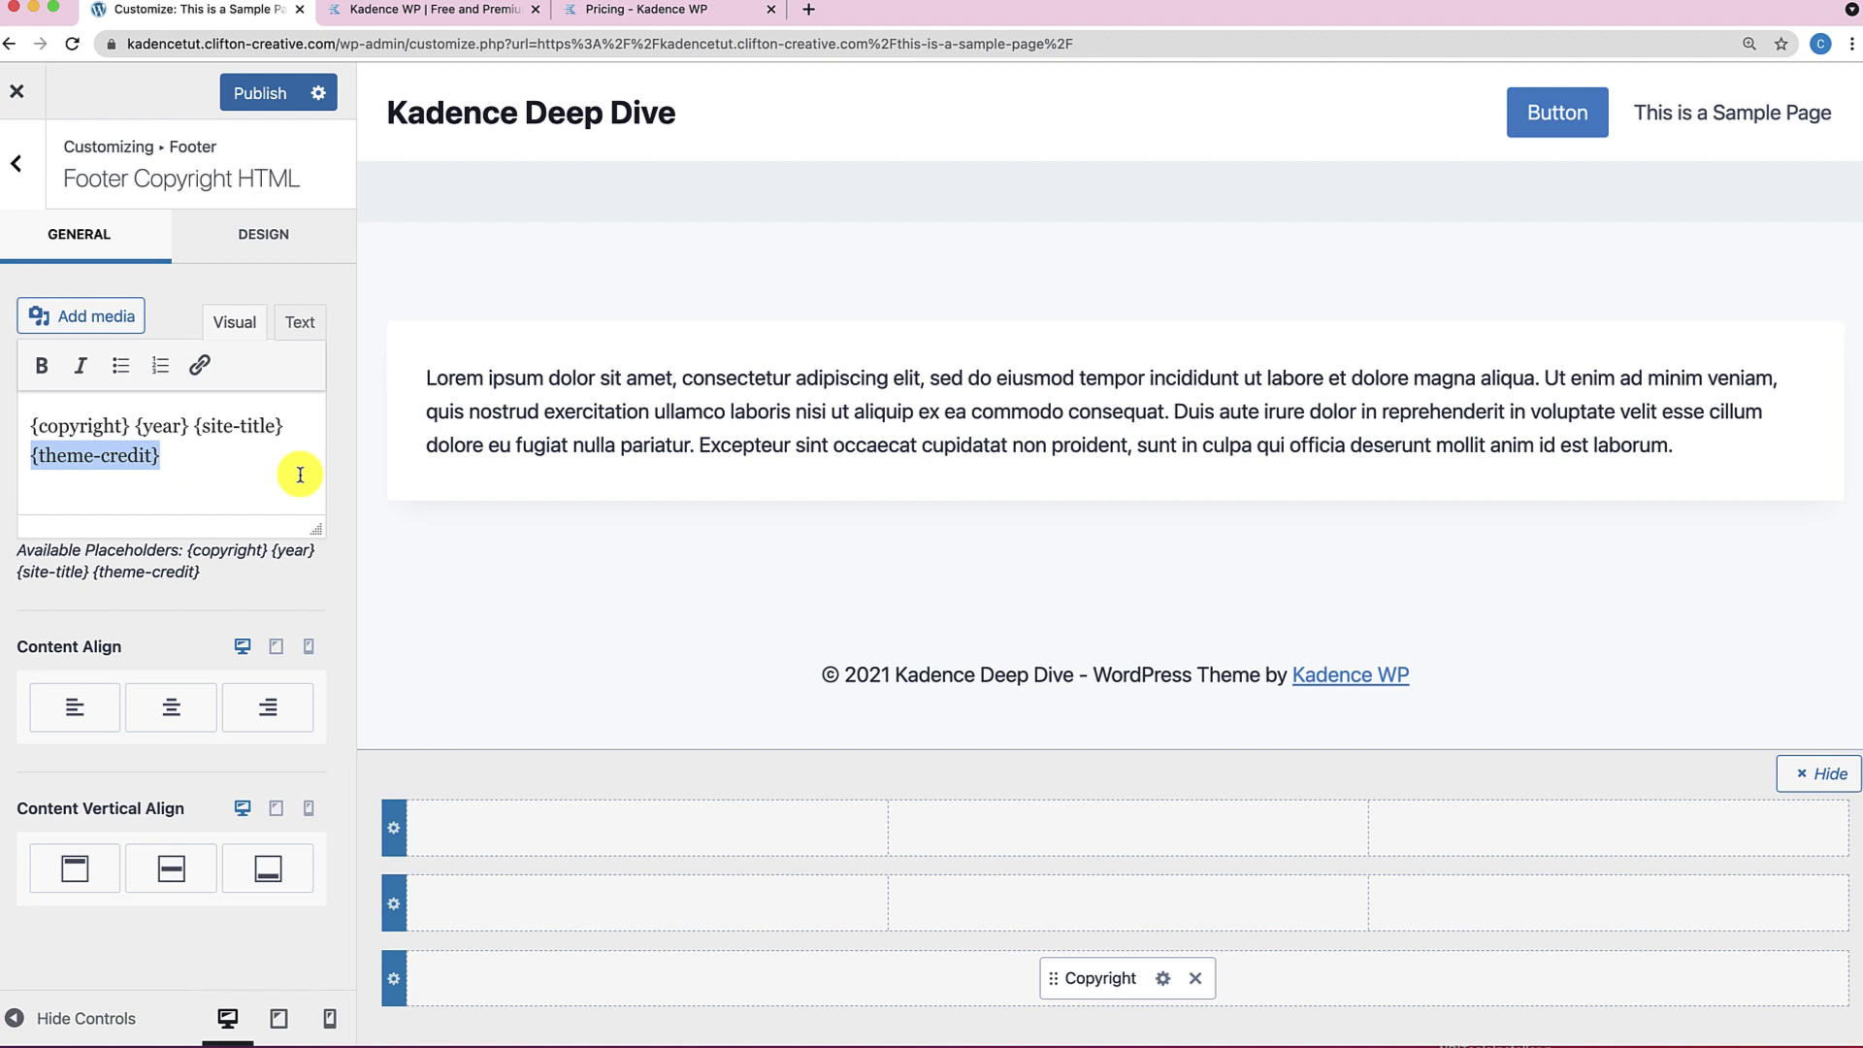
pyautogui.write('Design B')
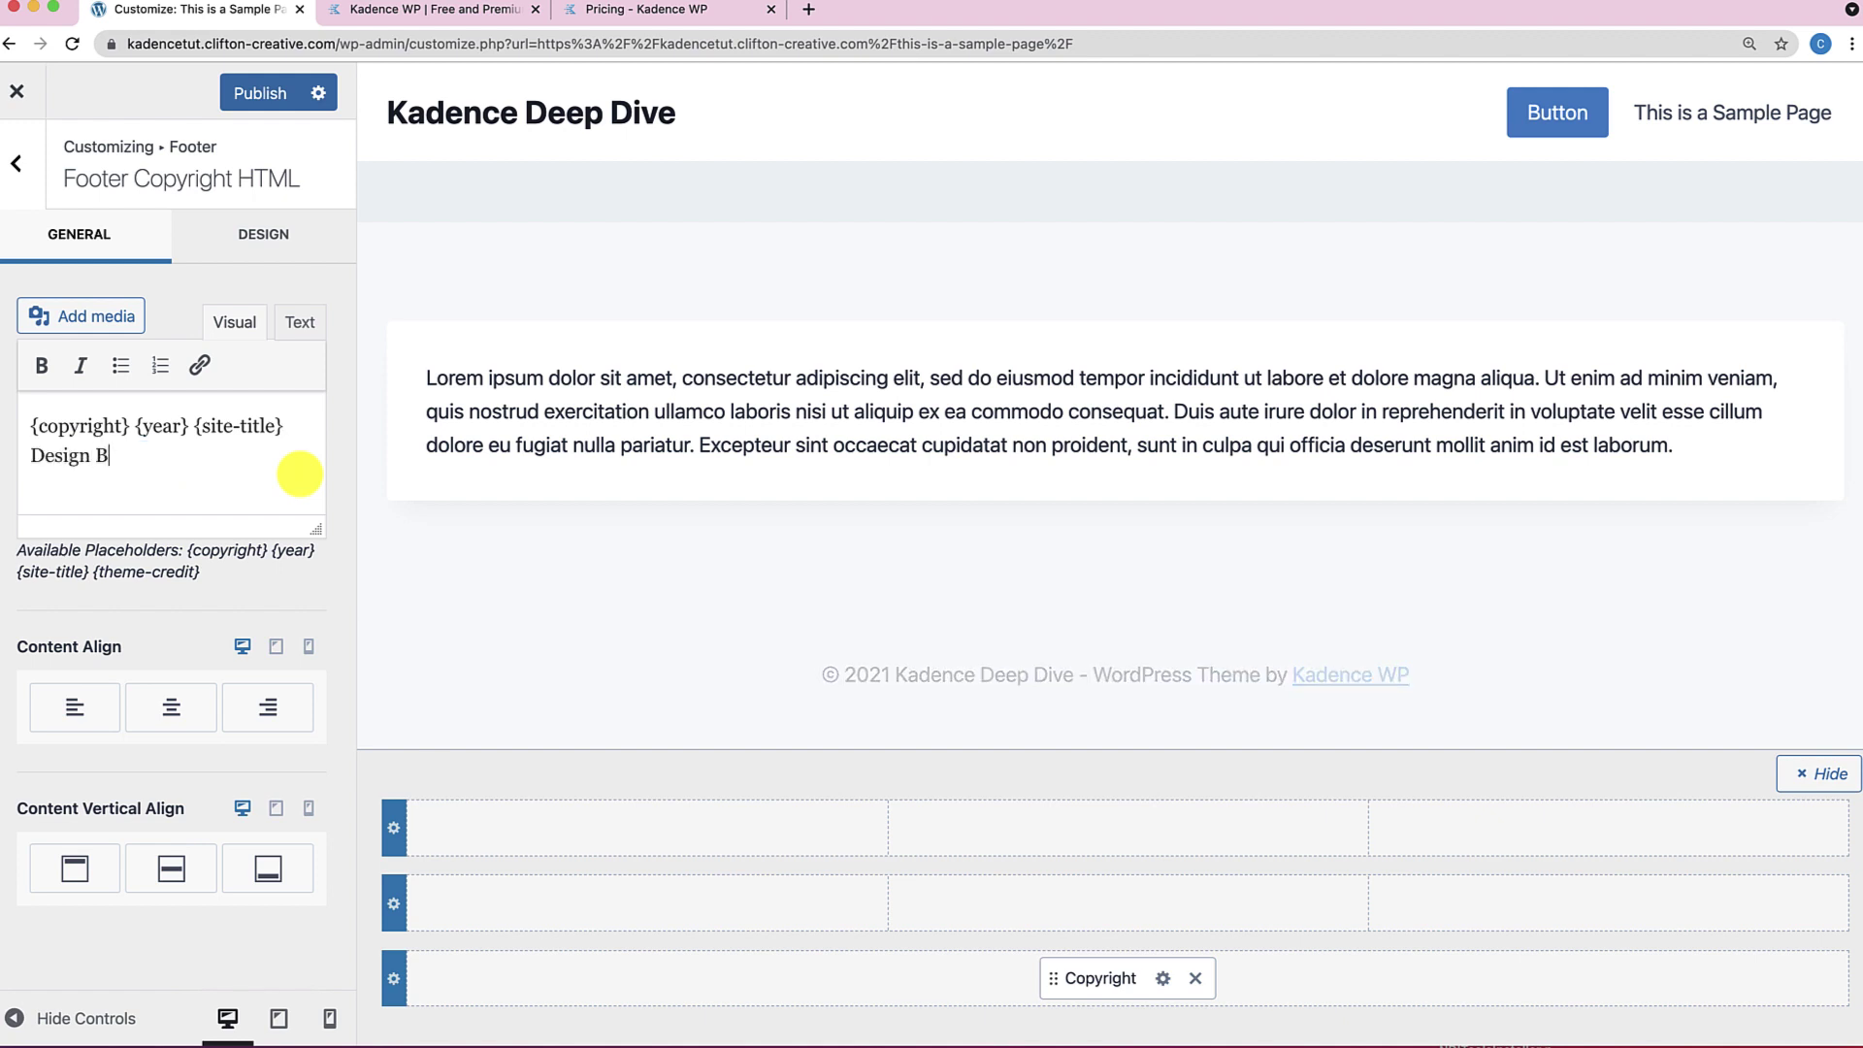
pyautogui.write('y CliftonWP')
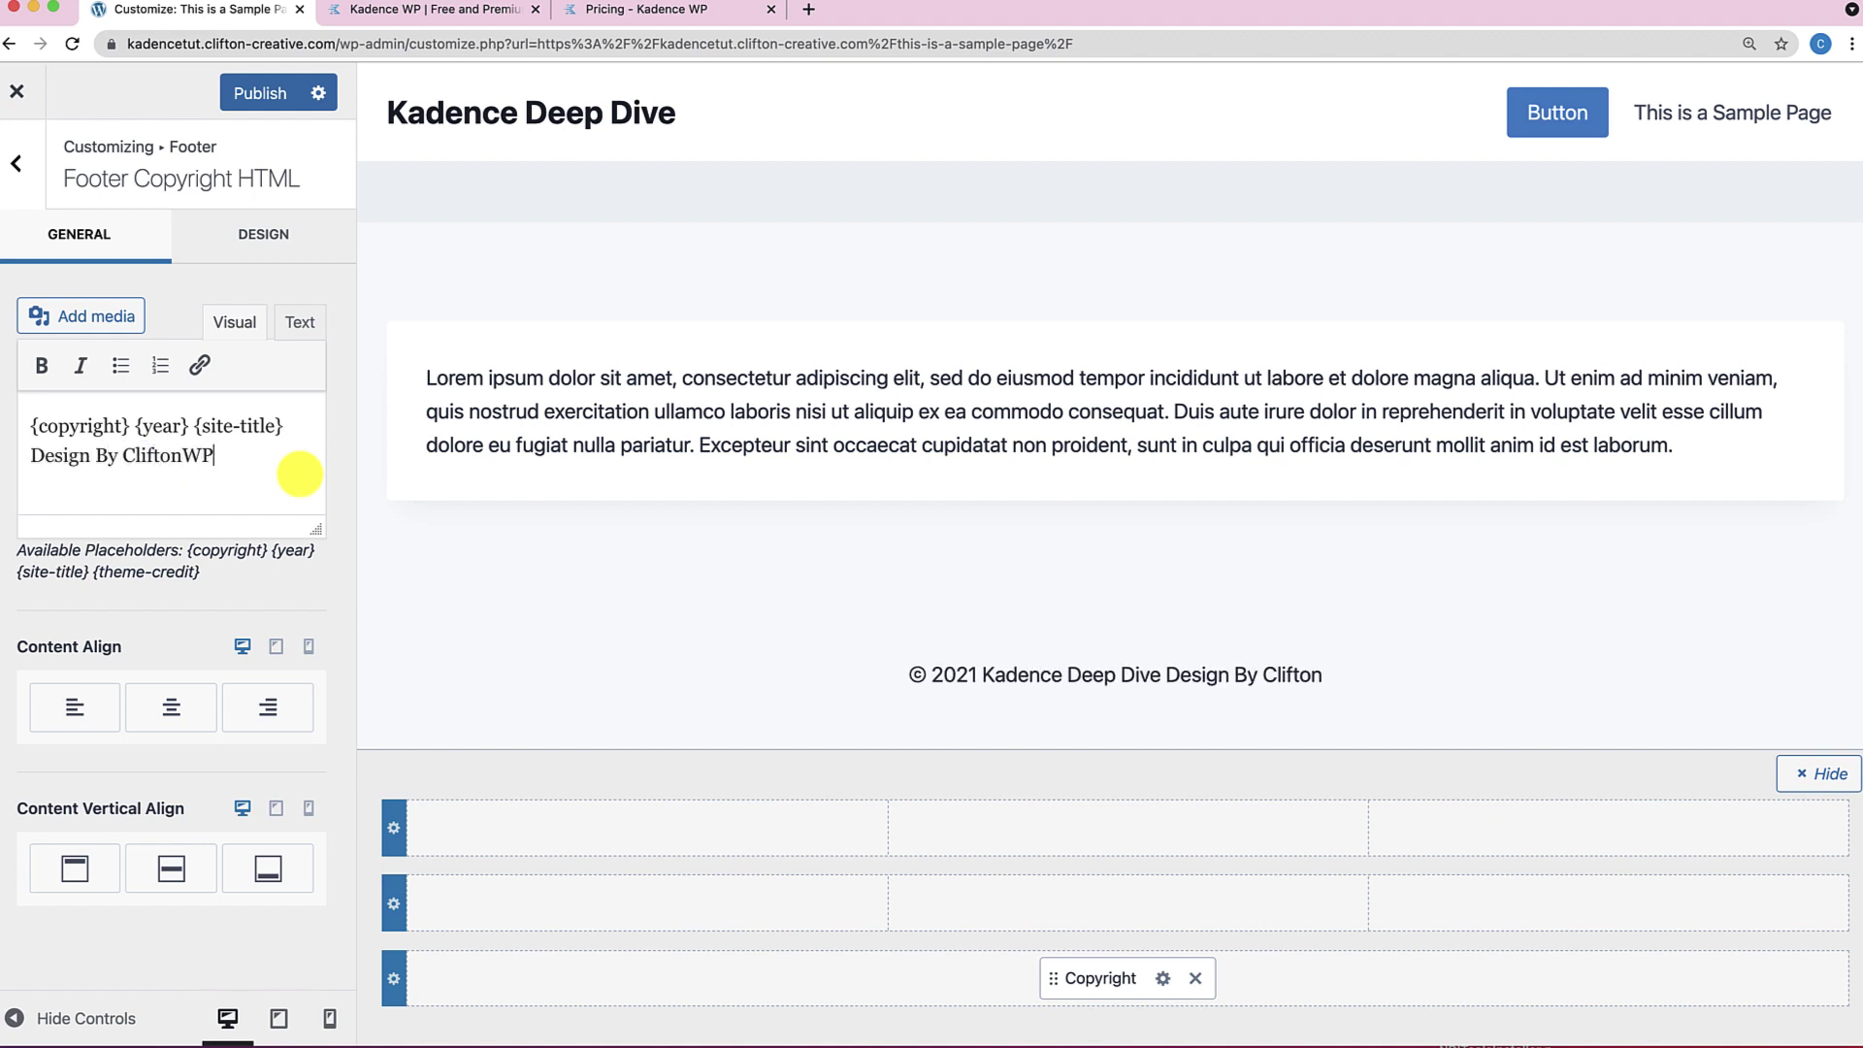
pyautogui.write(' with Kadence')
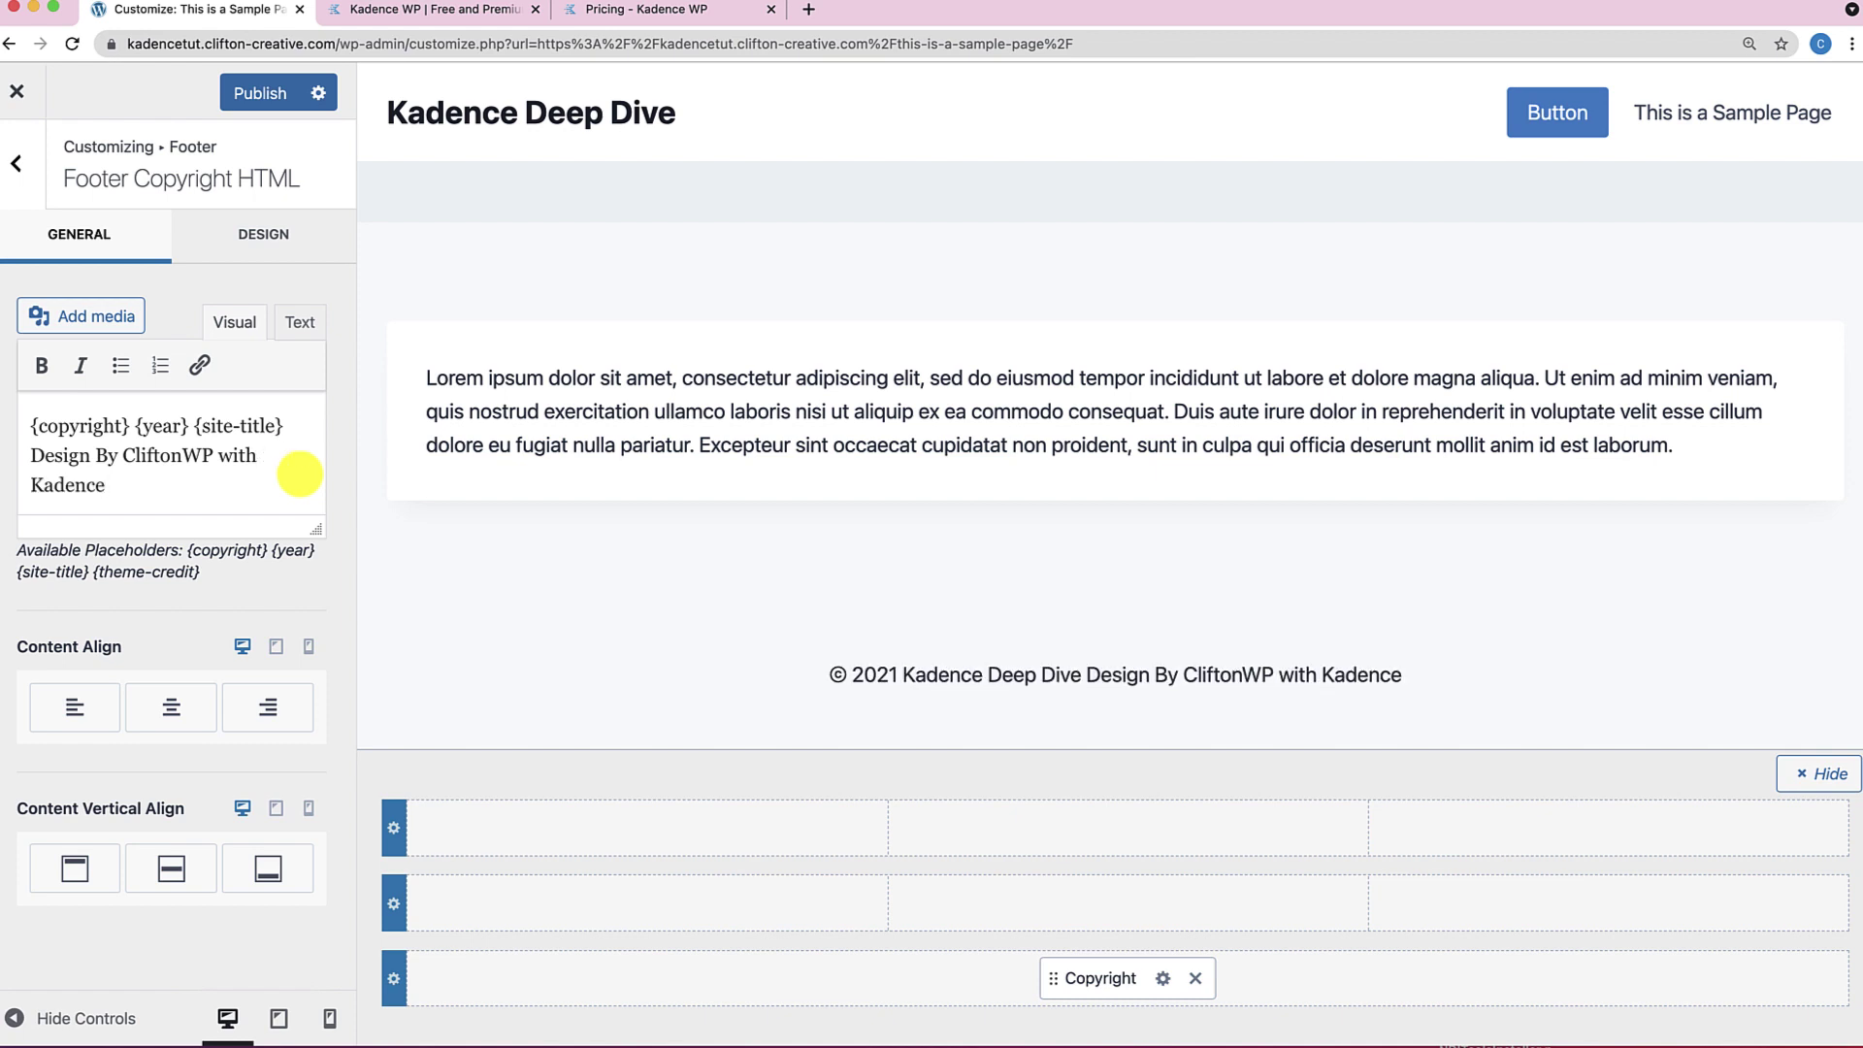
# Link the word "Kadence" in the footer copyright text to the placeholder URL "#".
pyautogui.moveTo(27, 485); pyautogui.dragTo(155, 487)
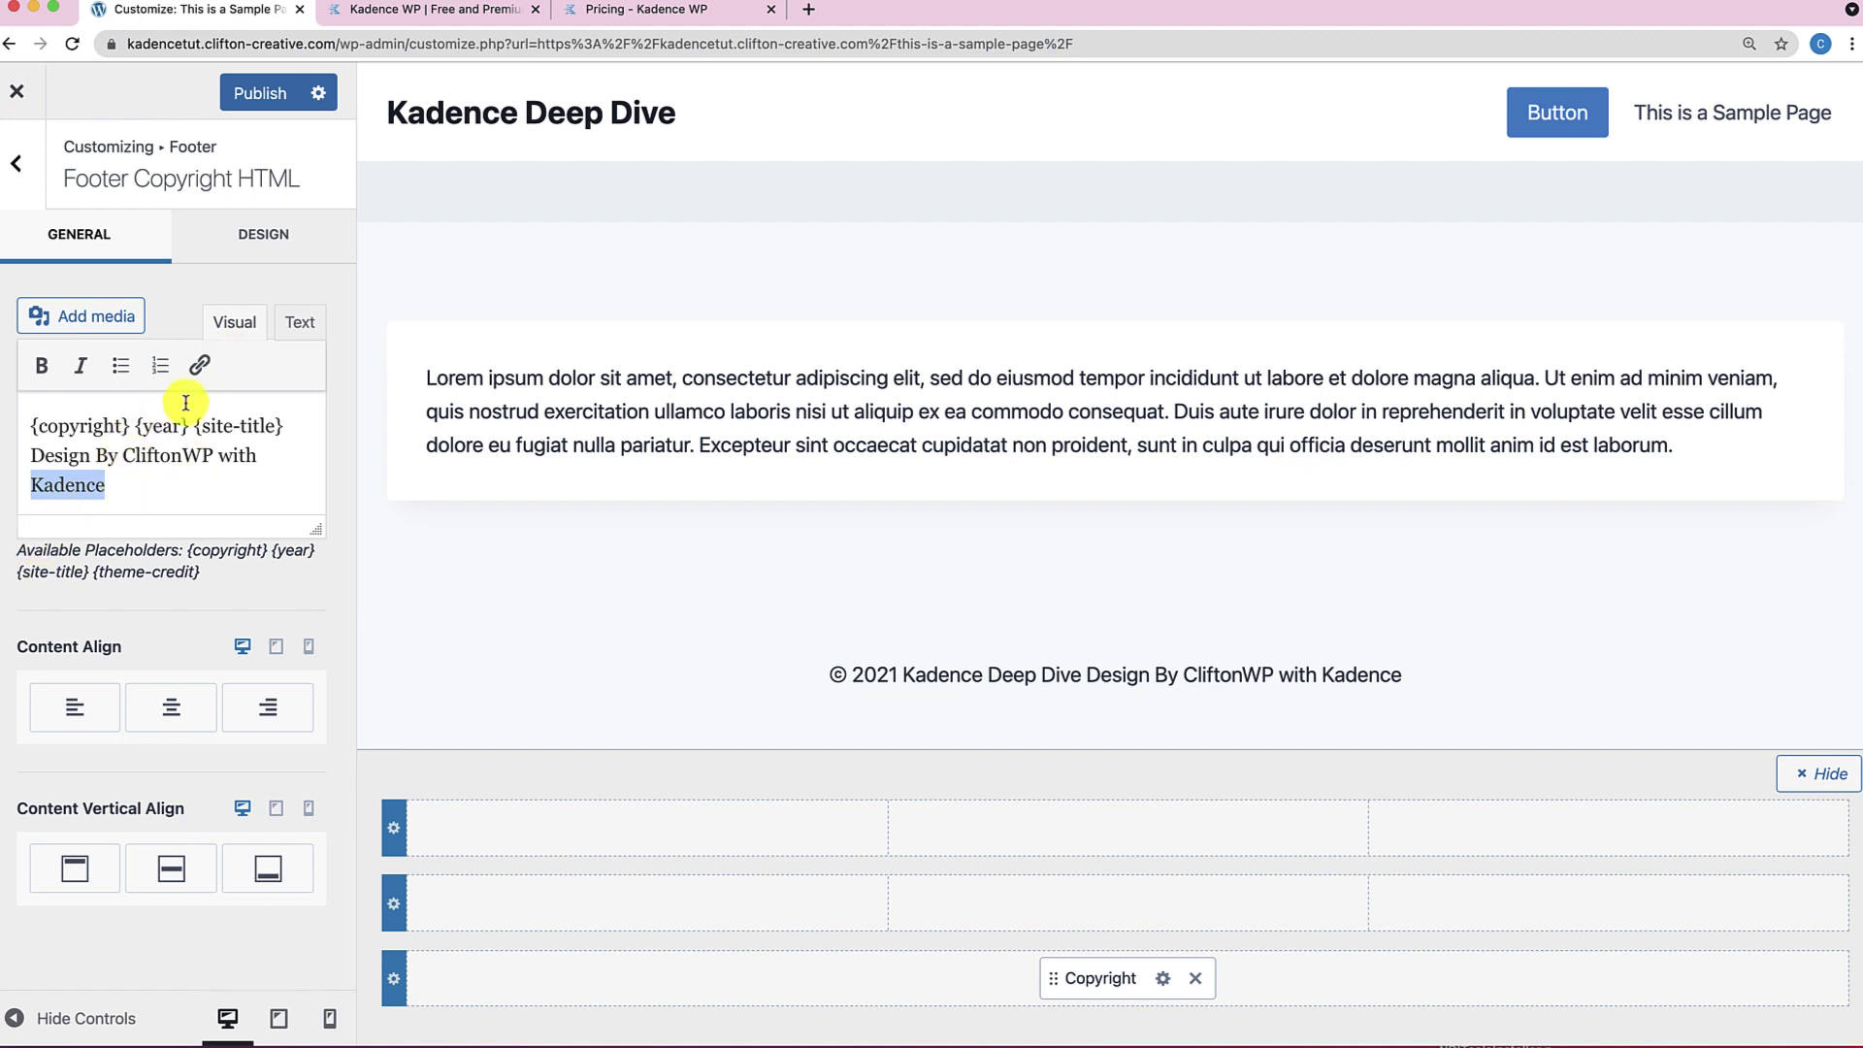
pyautogui.click(201, 369)
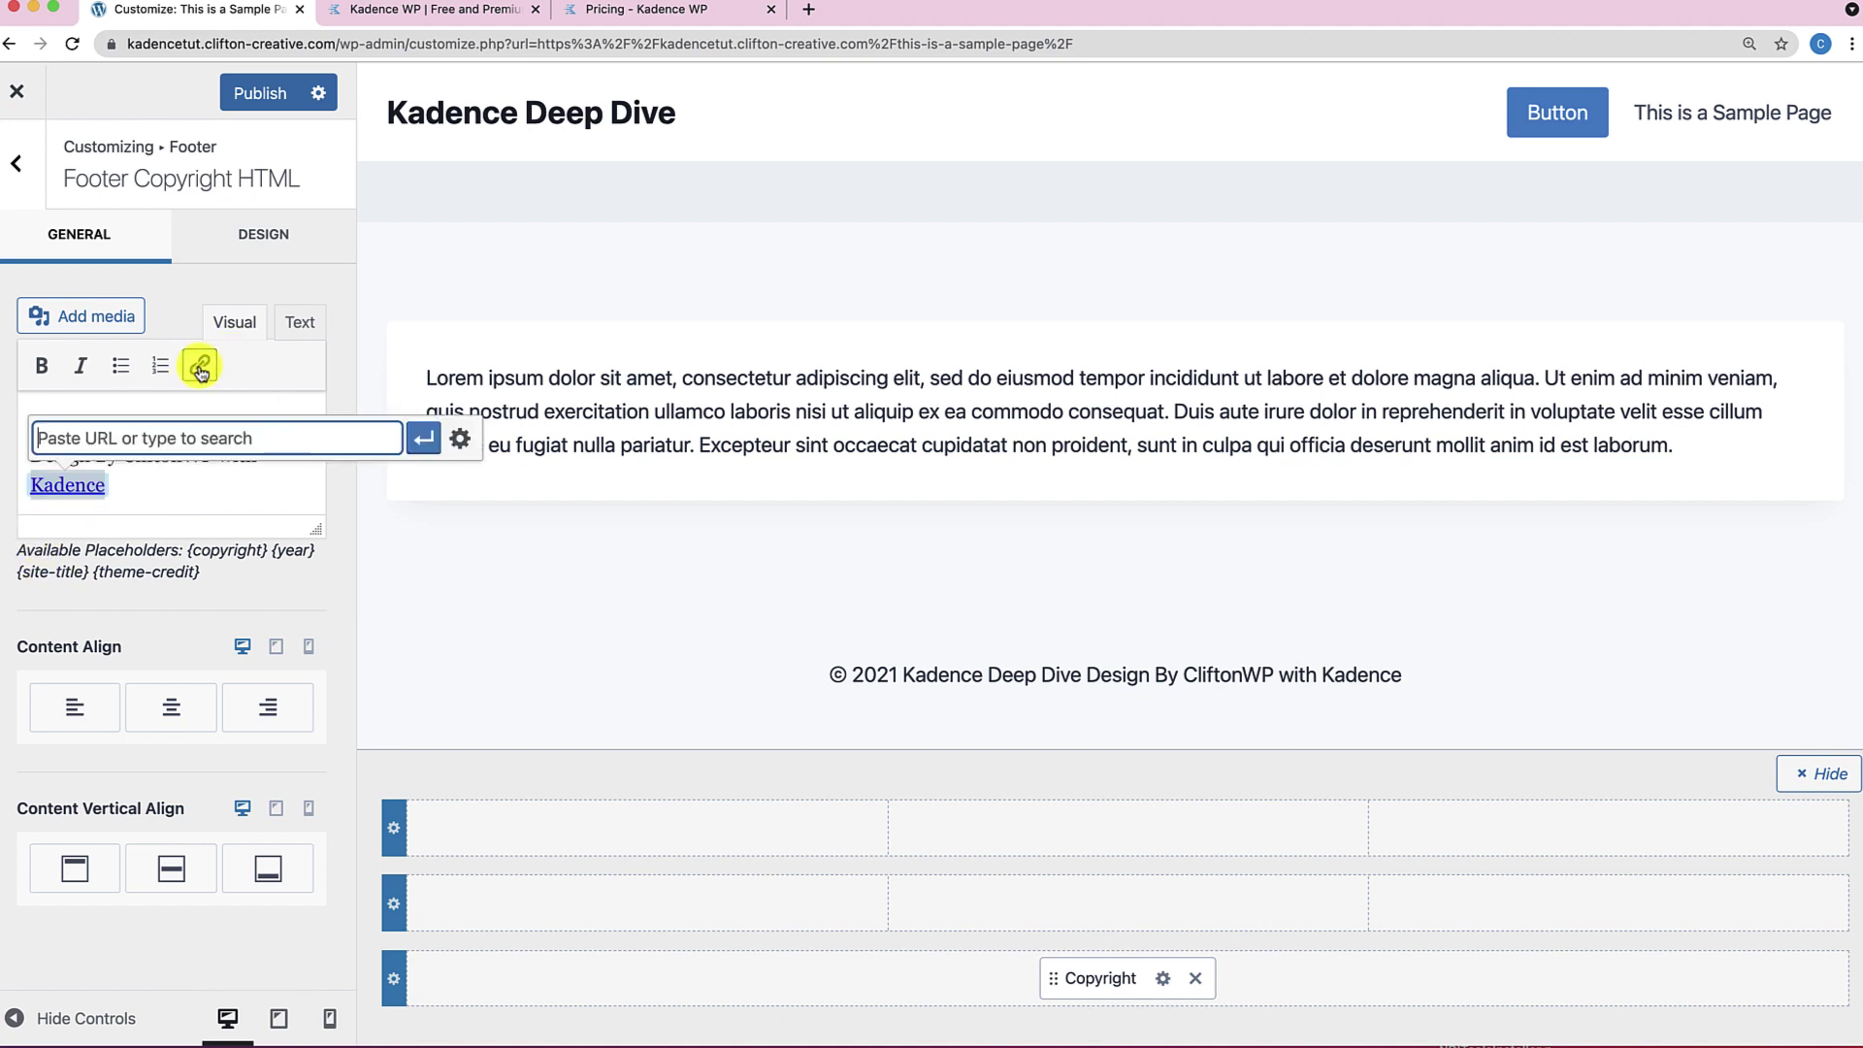
pyautogui.write('#')
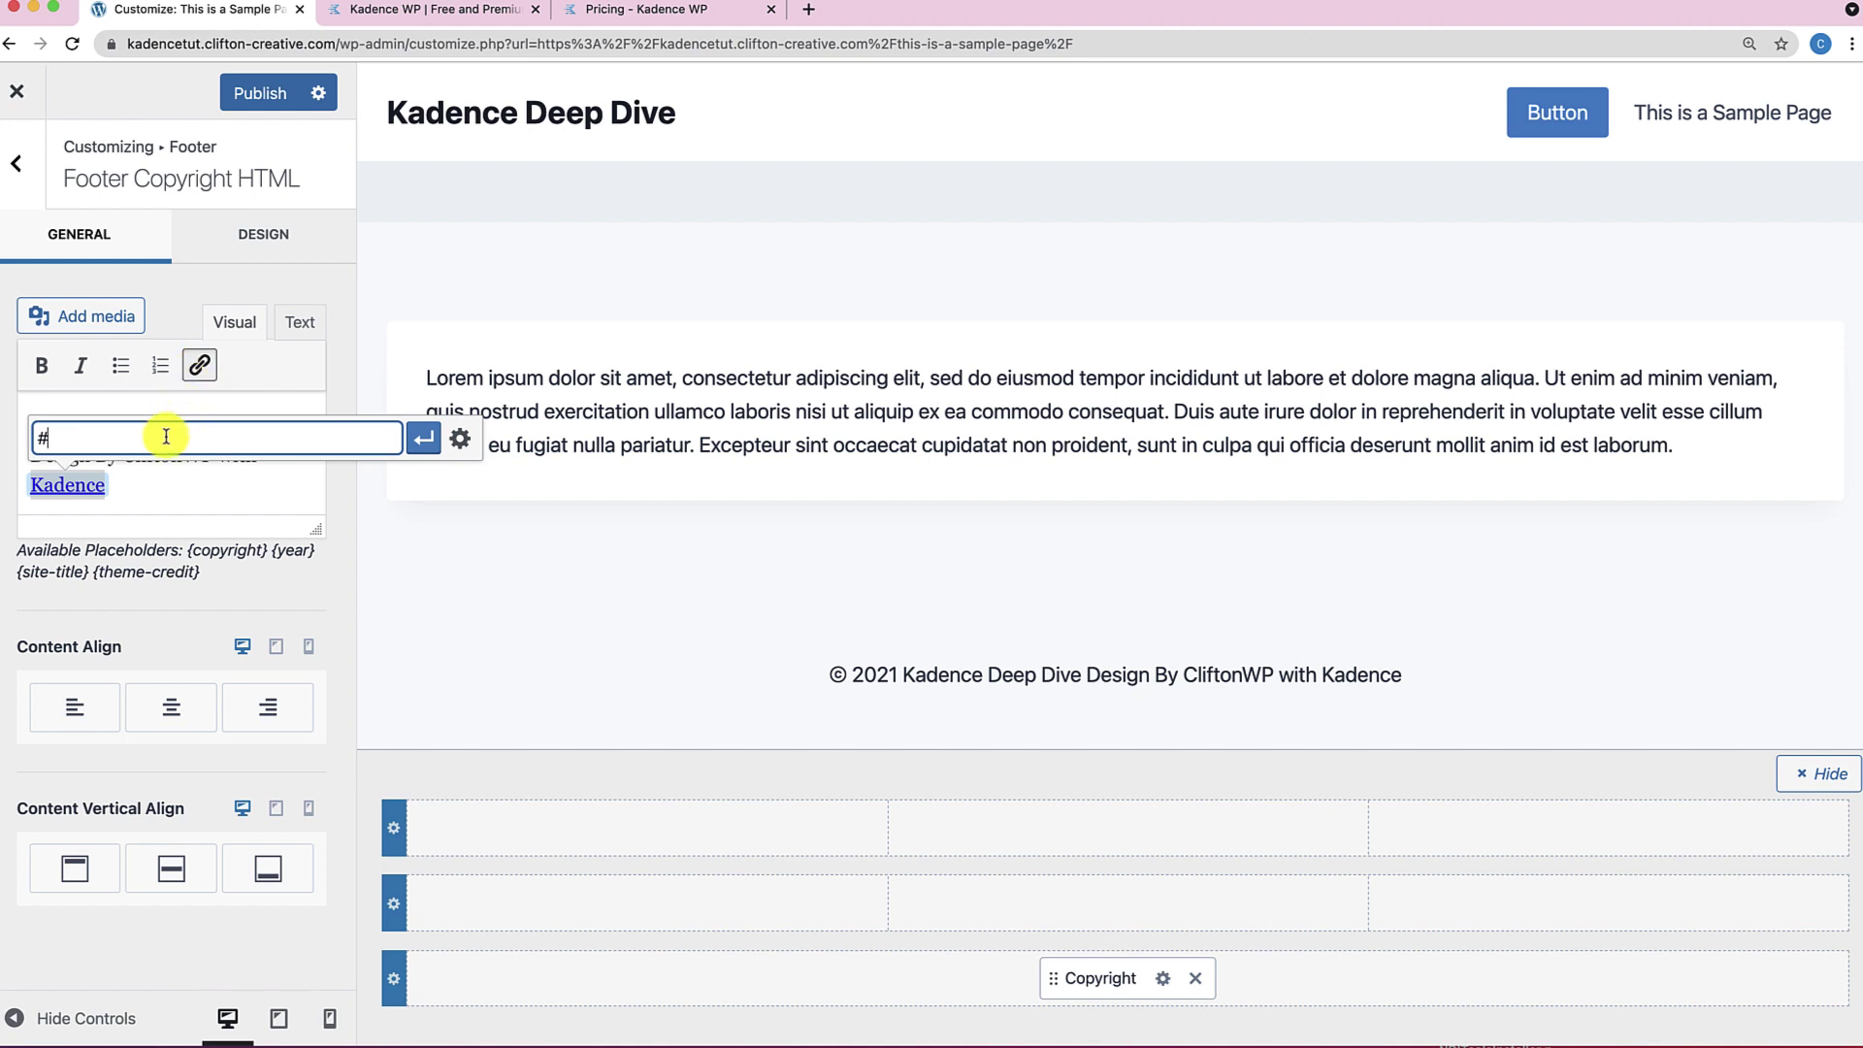
pyautogui.click(421, 440)
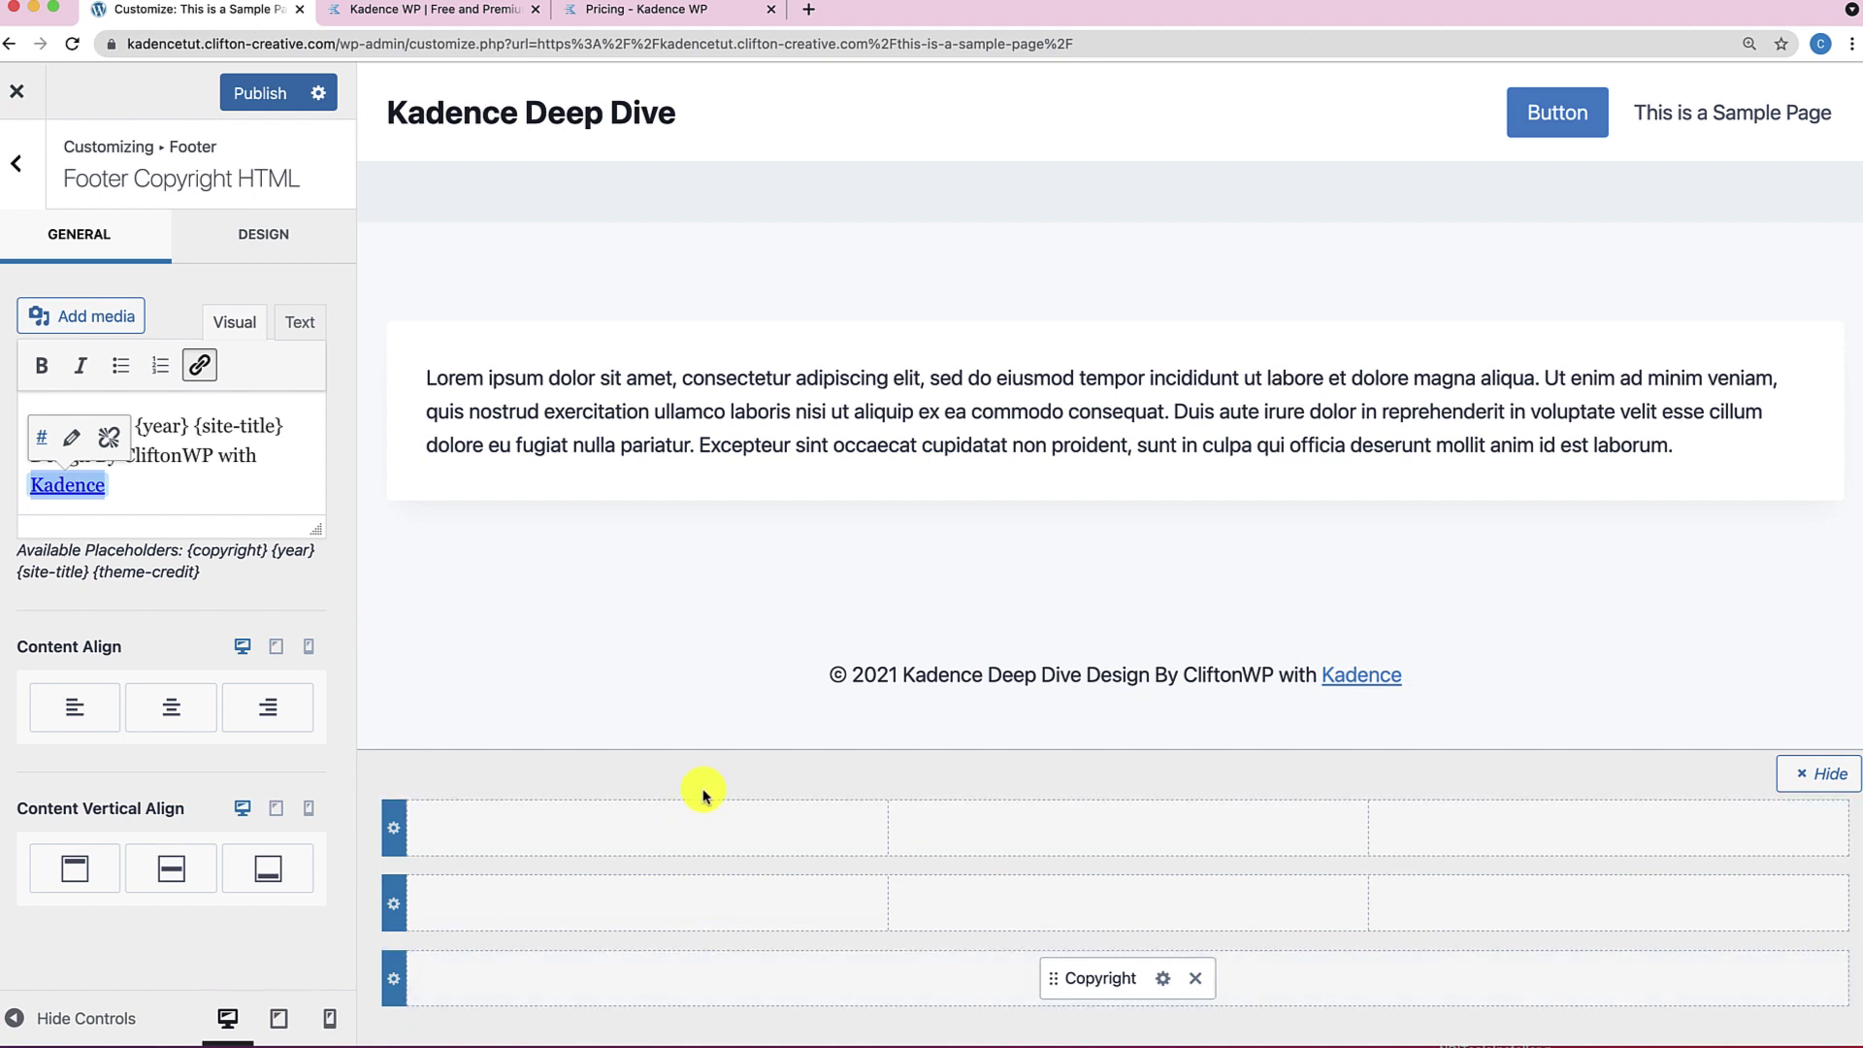
pyautogui.click(102, 255)
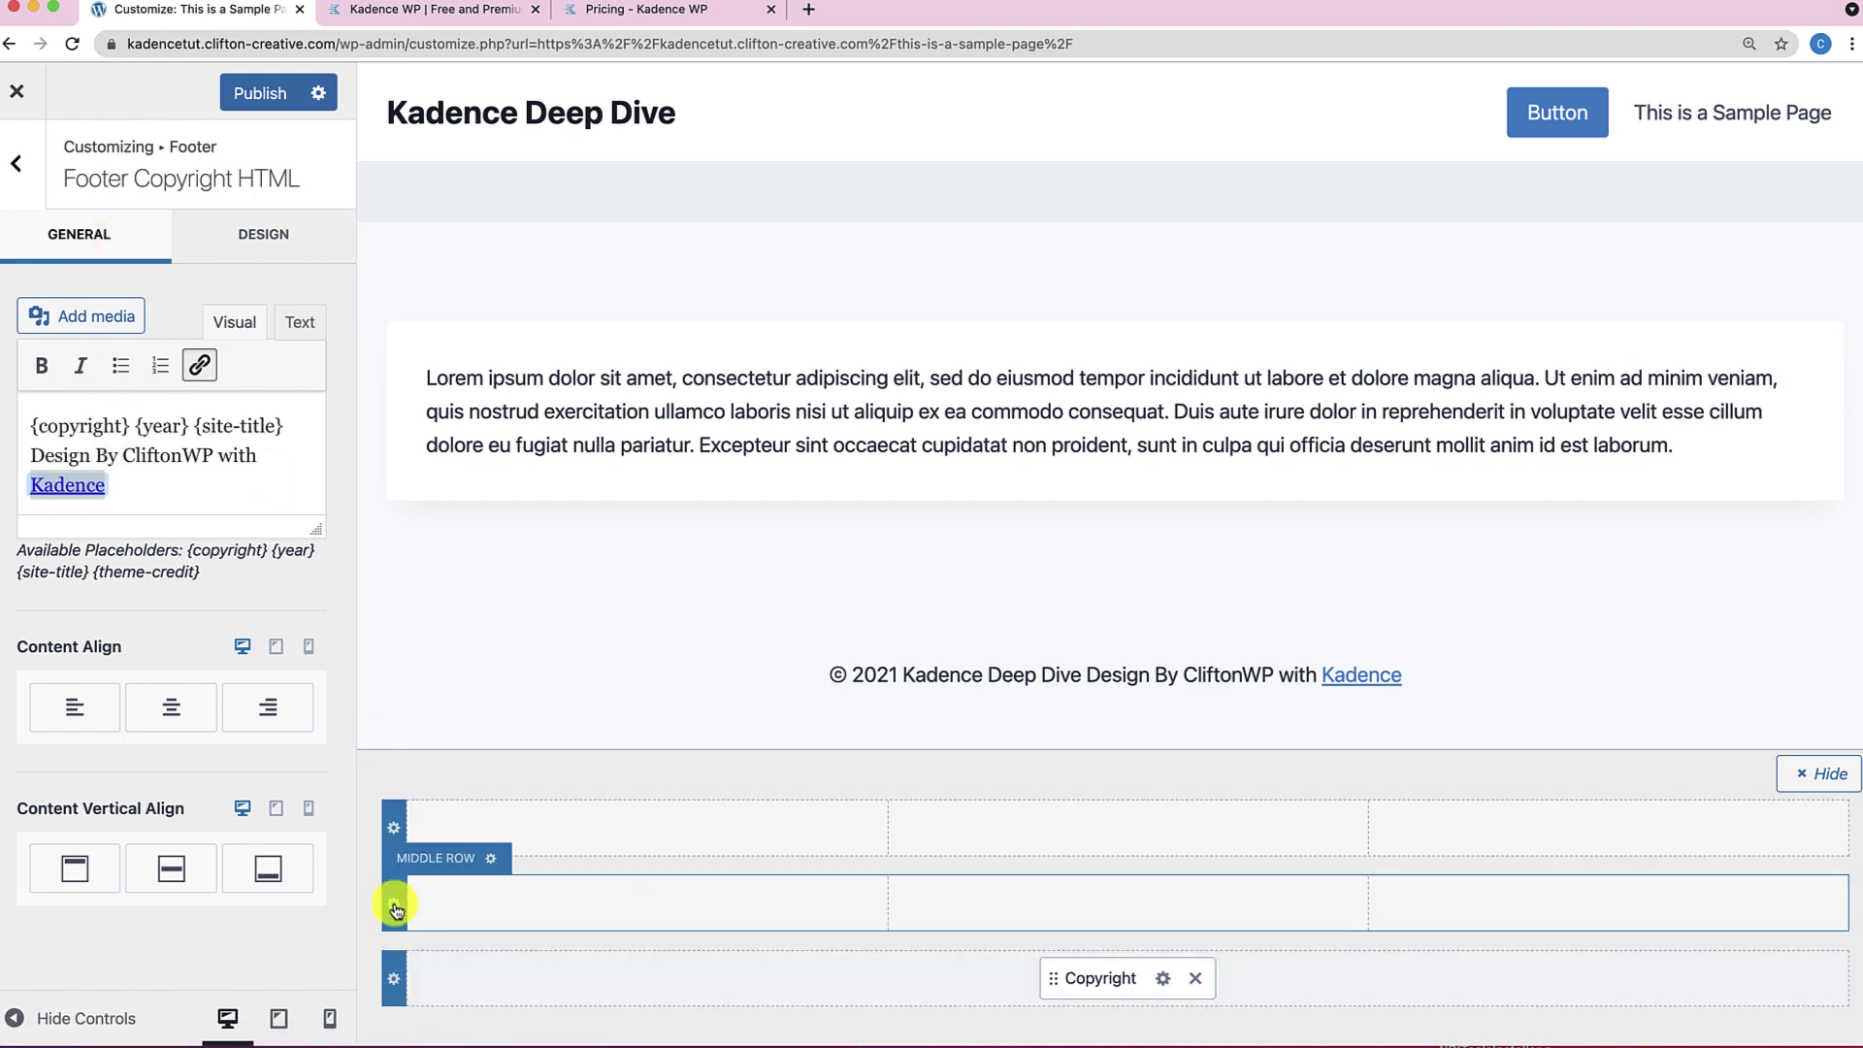
# Try the Social item after the Copyright in the footer's bottom row, review its Facebook settings, and remove it from the row.
pyautogui.click(9, 171)
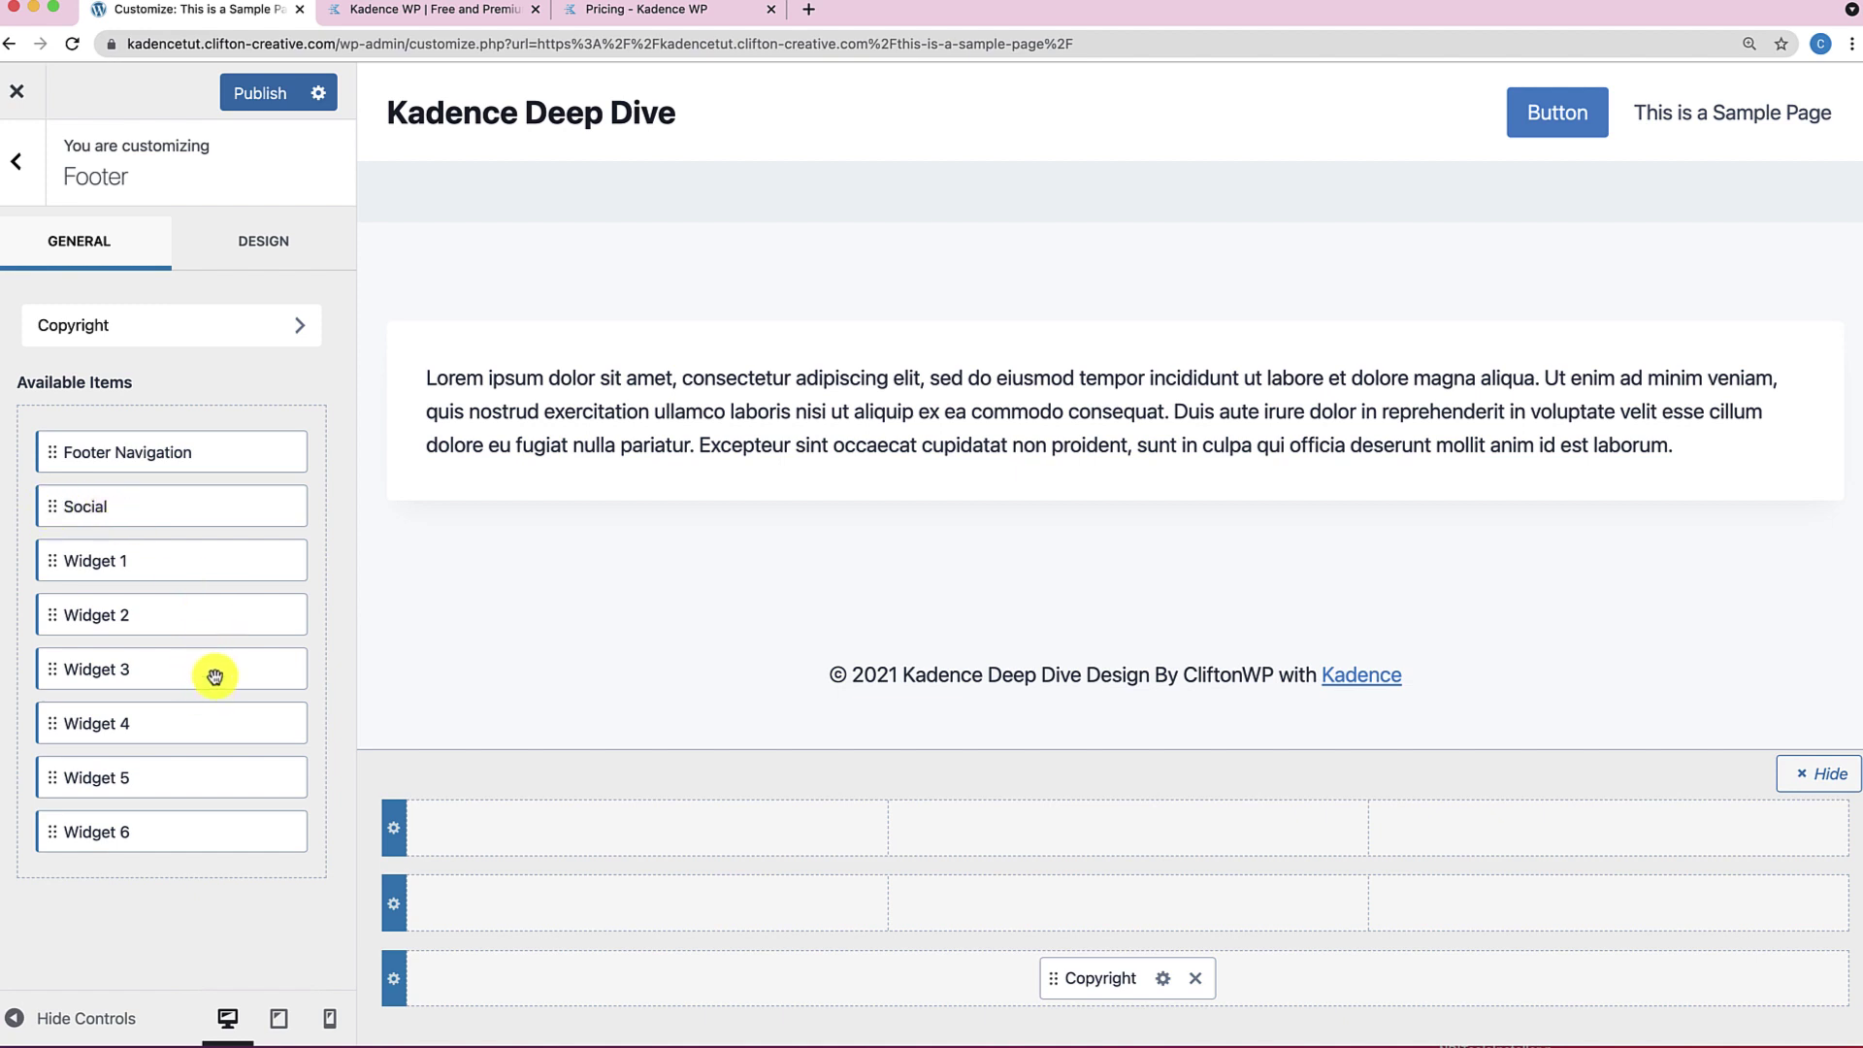
pyautogui.moveTo(49, 506); pyautogui.dragTo(1087, 989)
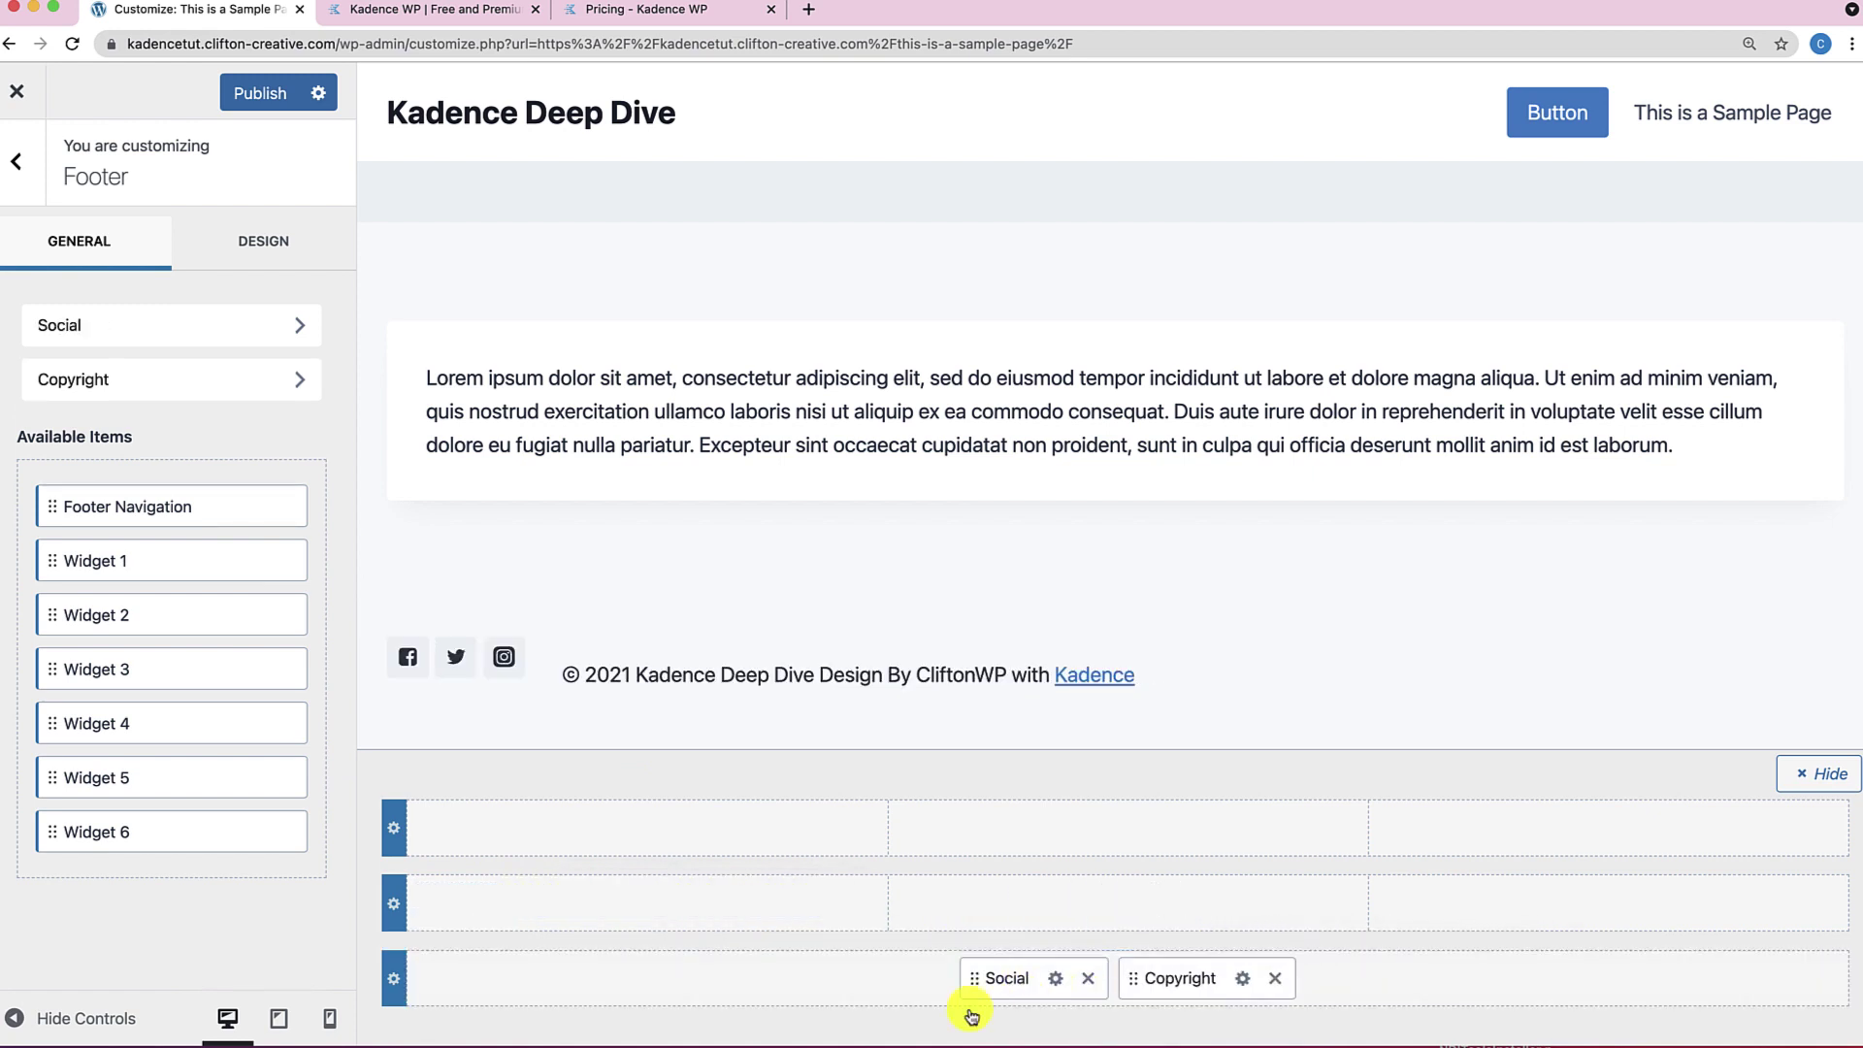
pyautogui.moveTo(976, 980); pyautogui.dragTo(1277, 986)
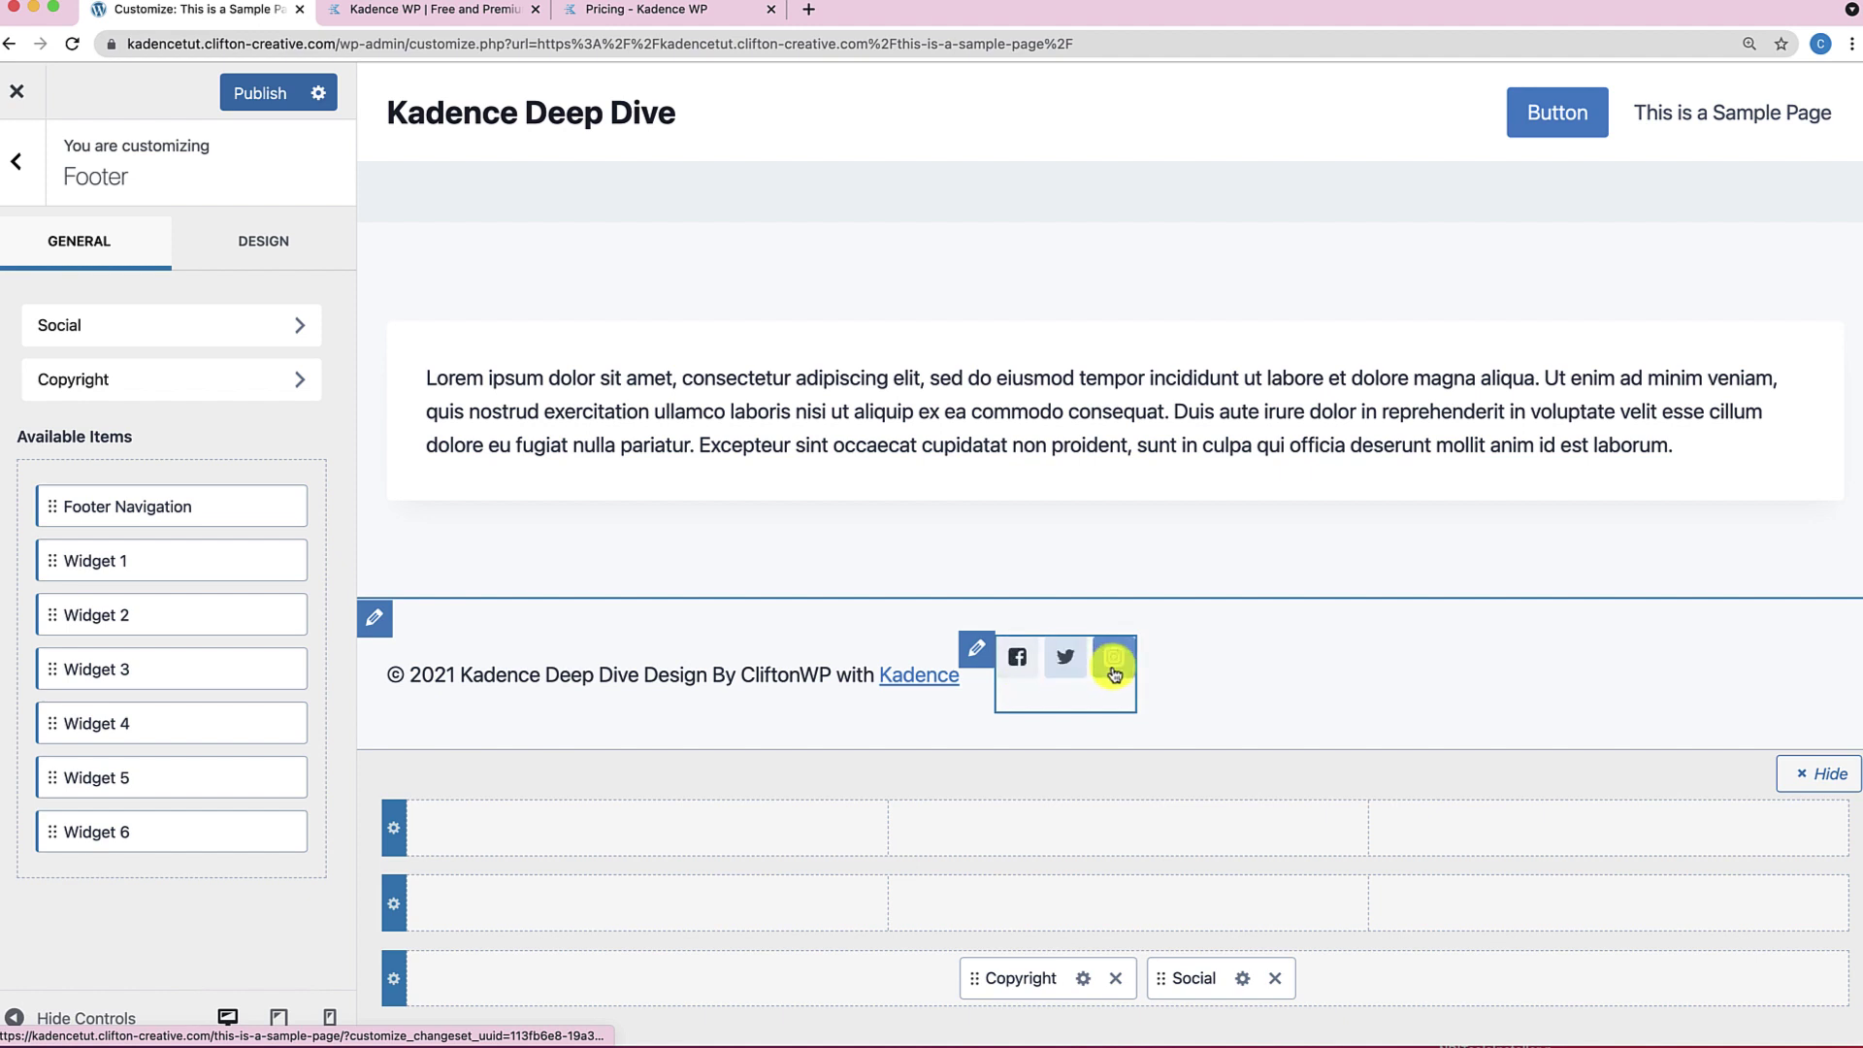
pyautogui.click(978, 652)
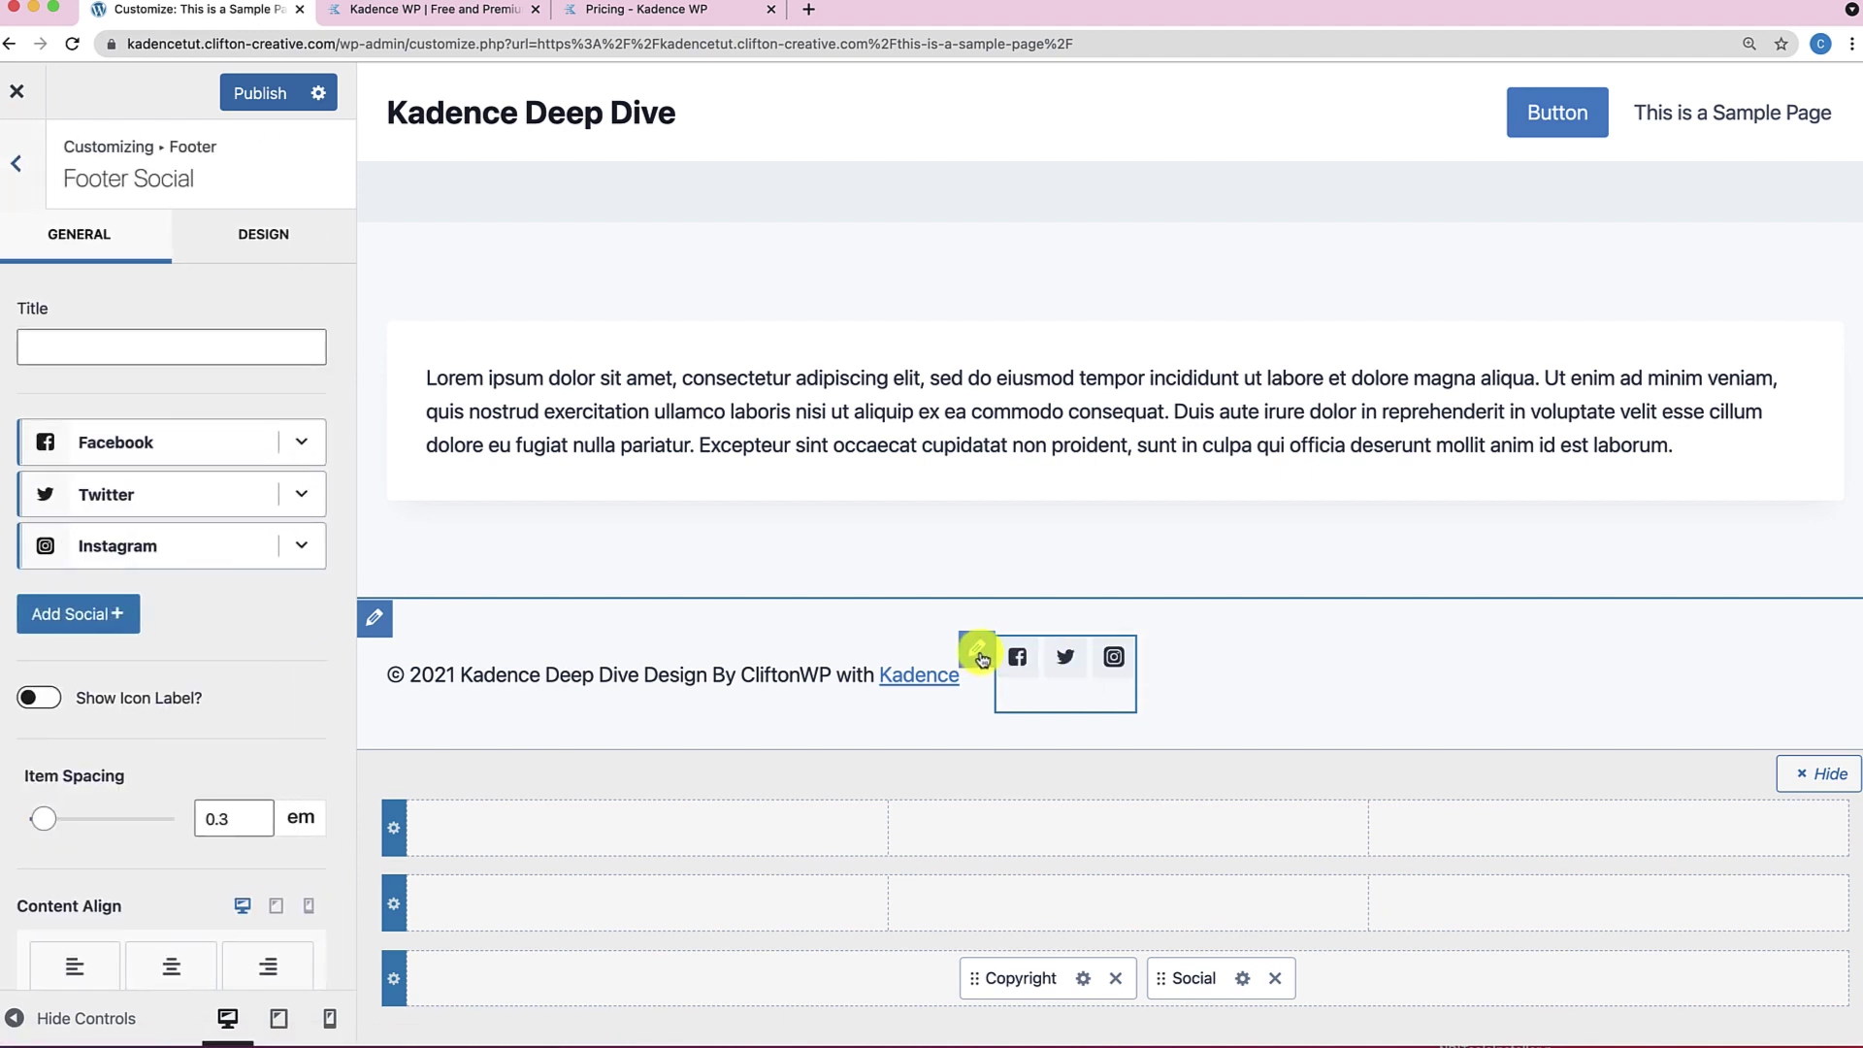
pyautogui.click(303, 447)
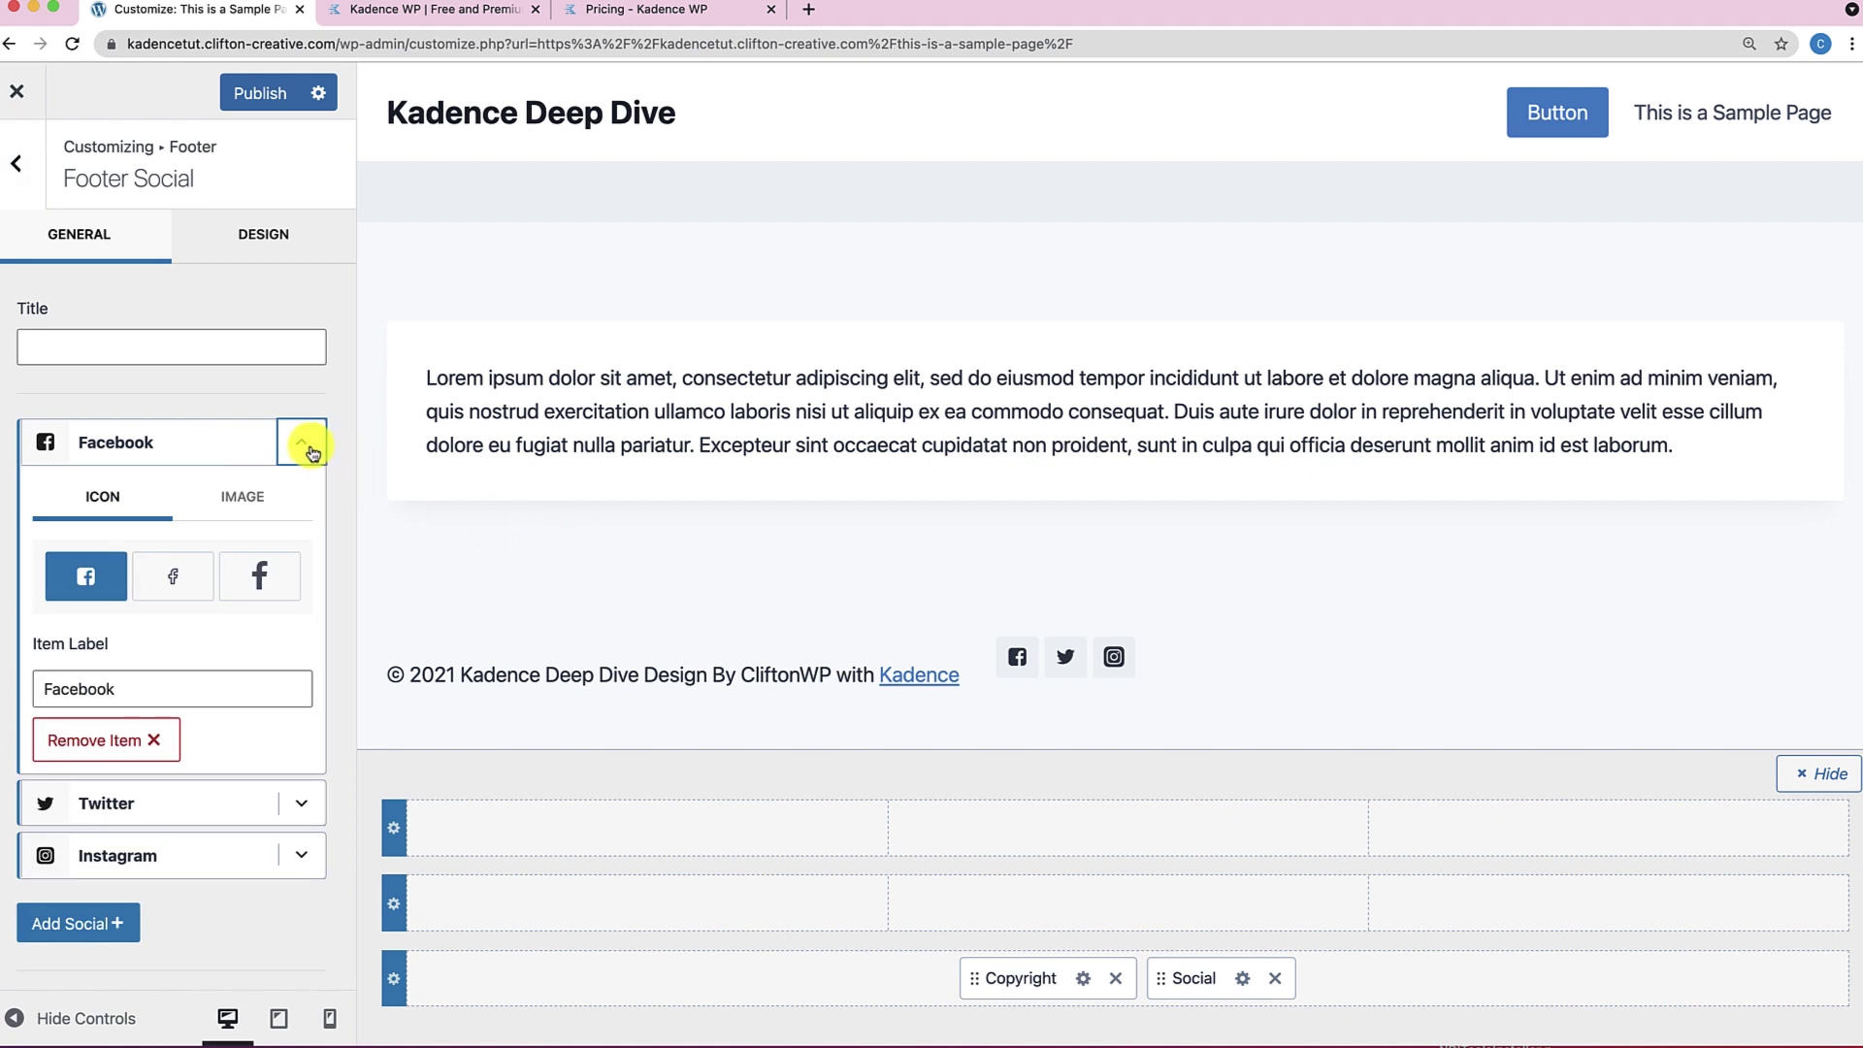
pyautogui.click(300, 445)
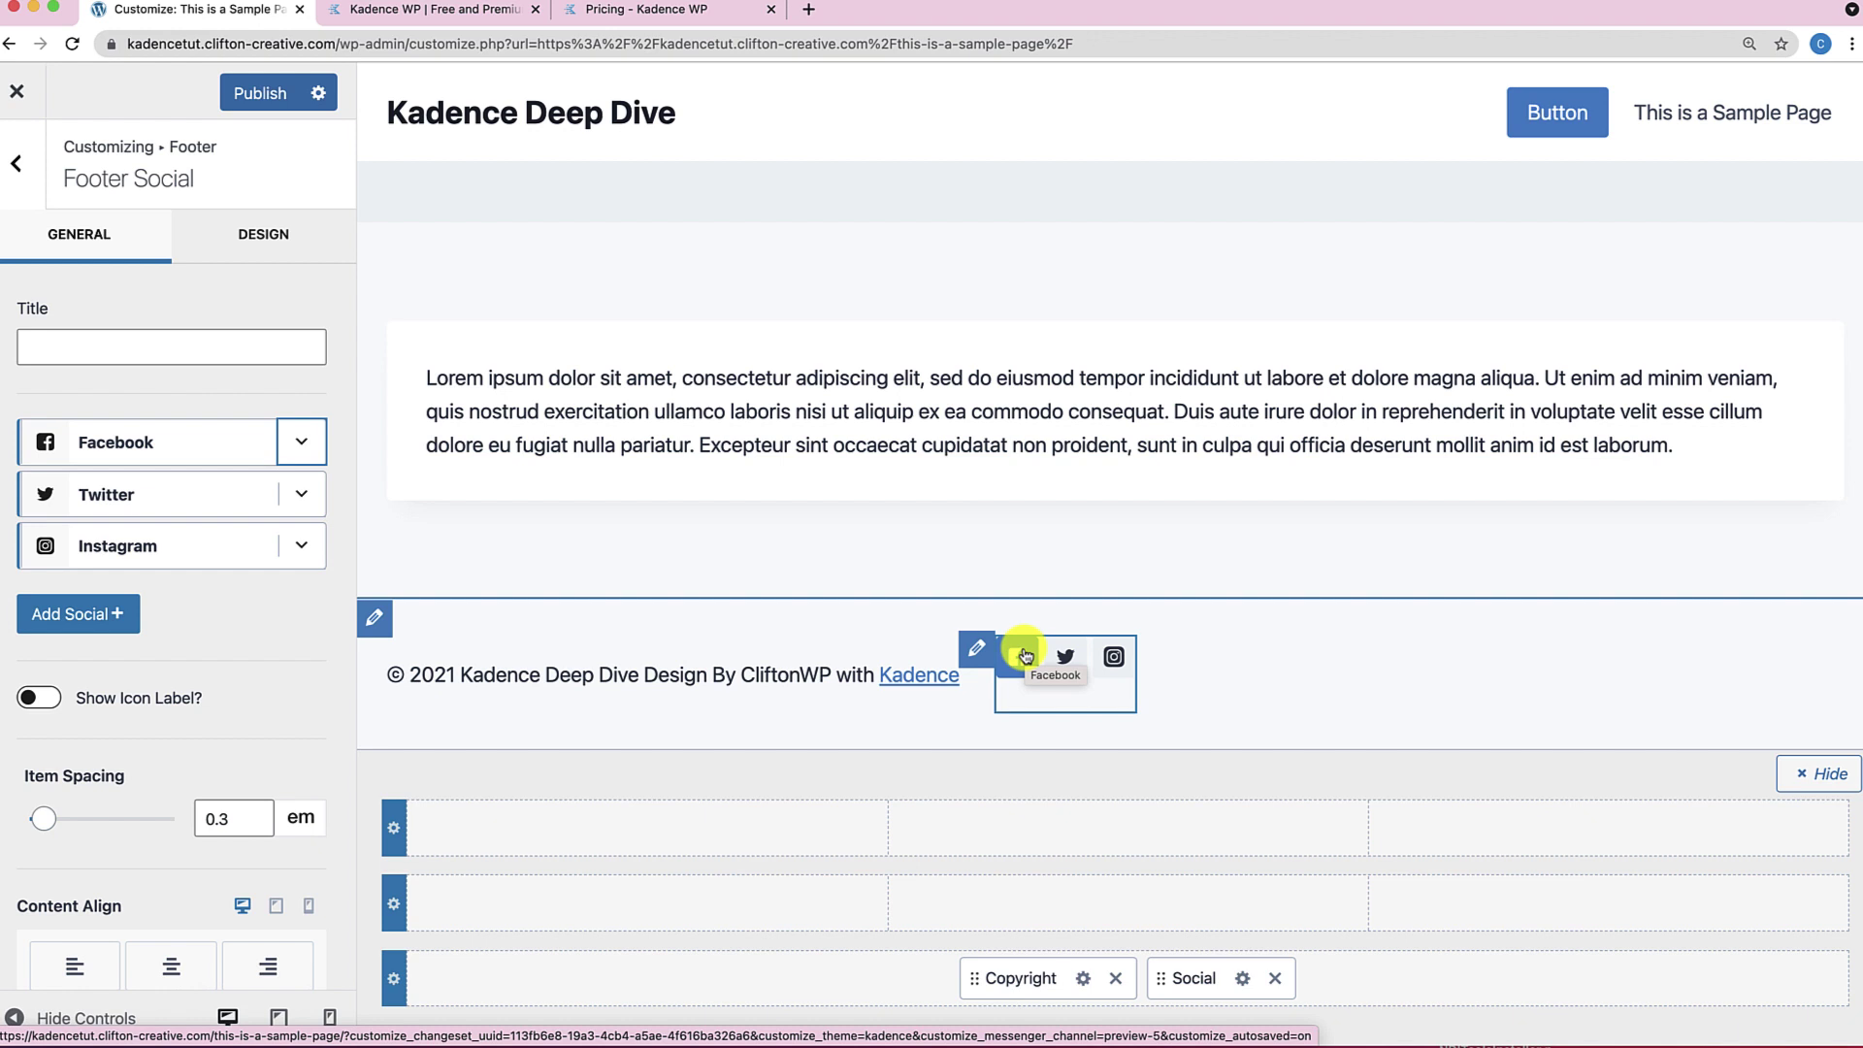
pyautogui.click(1275, 979)
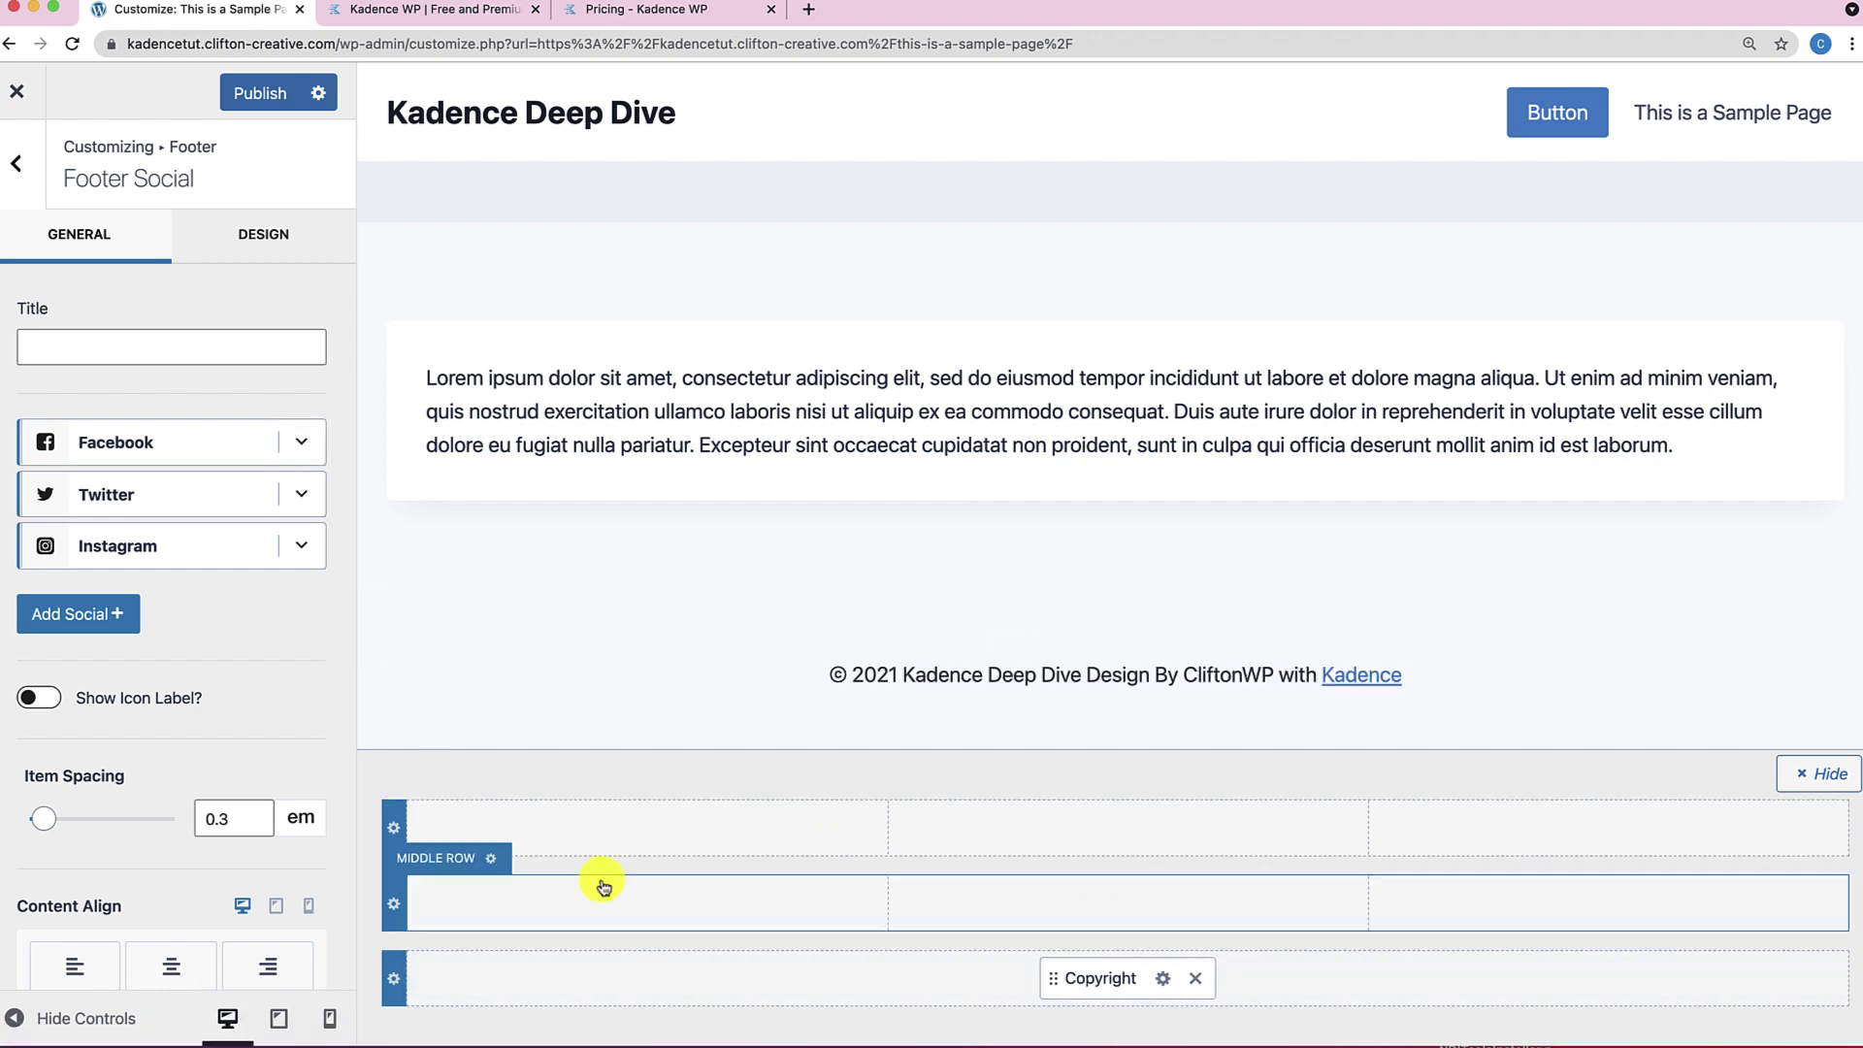
# Place Widget 1 in the first column and Widget 2 in the center column of the footer's middle row.
pyautogui.click(16, 163)
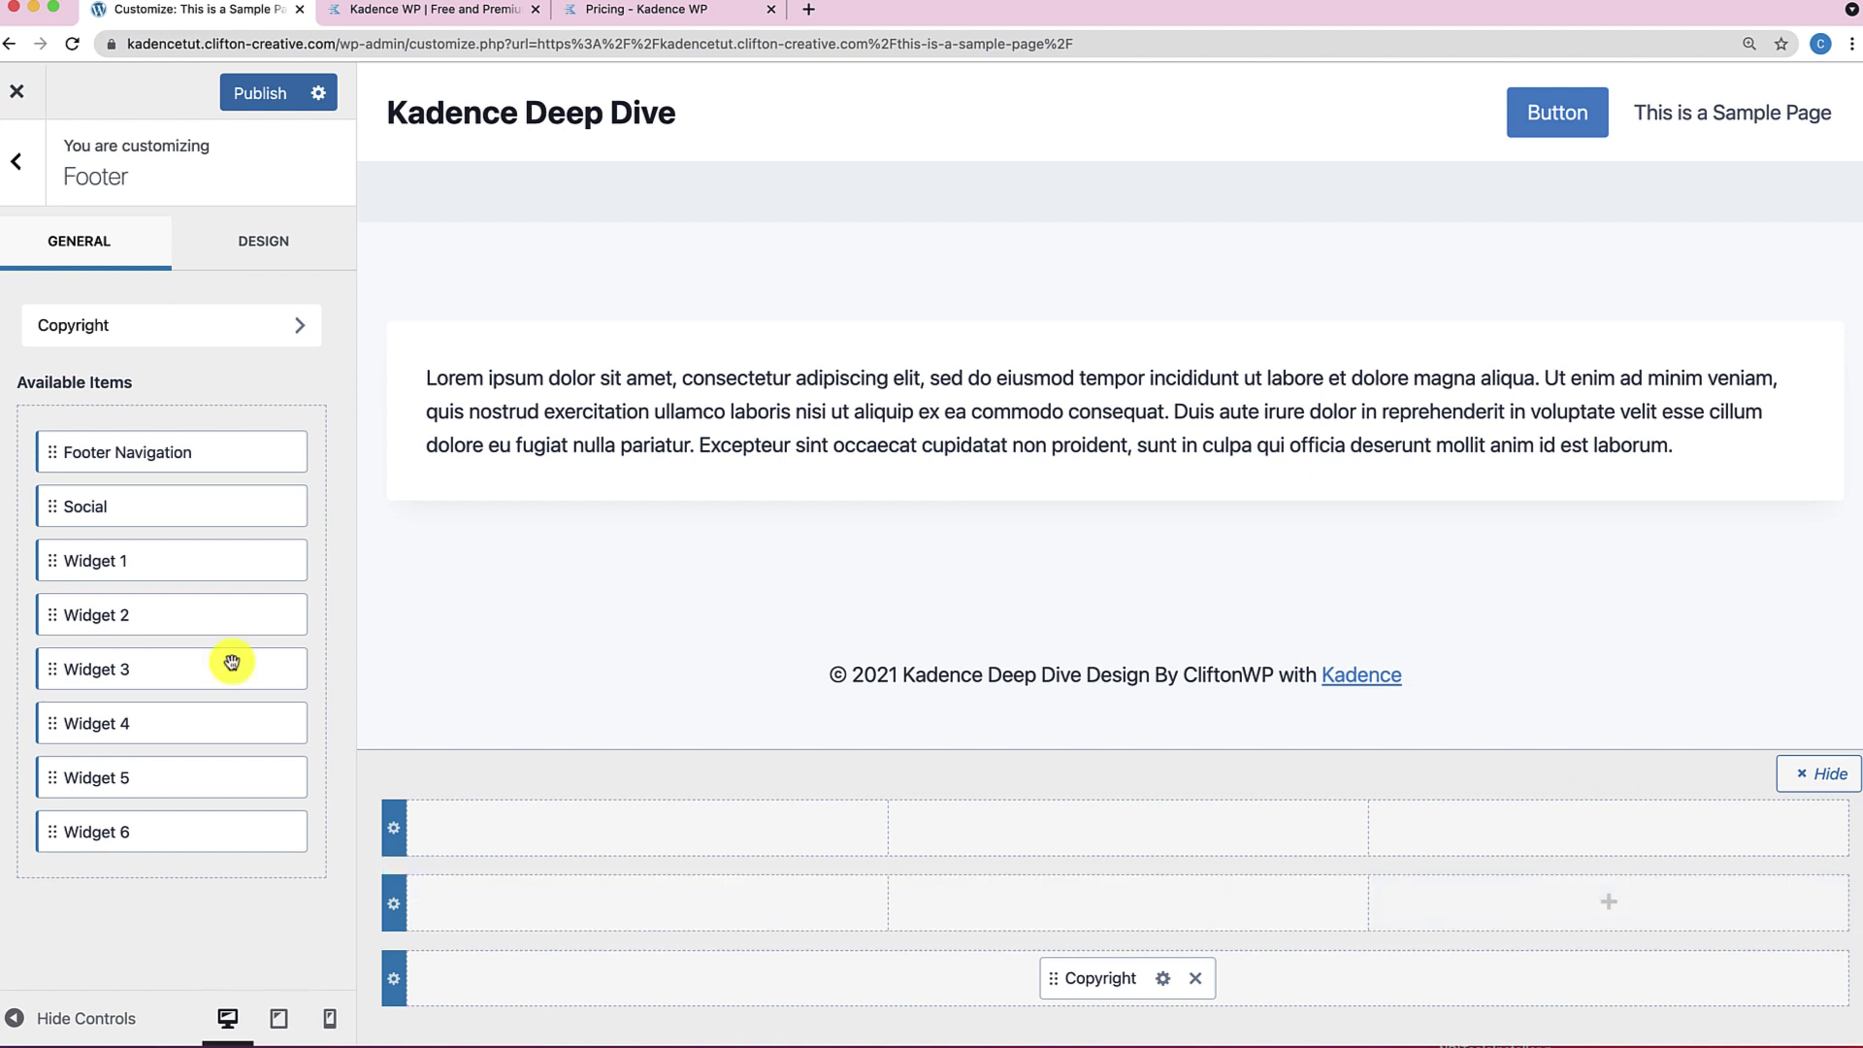
pyautogui.moveTo(49, 559); pyautogui.dragTo(636, 887)
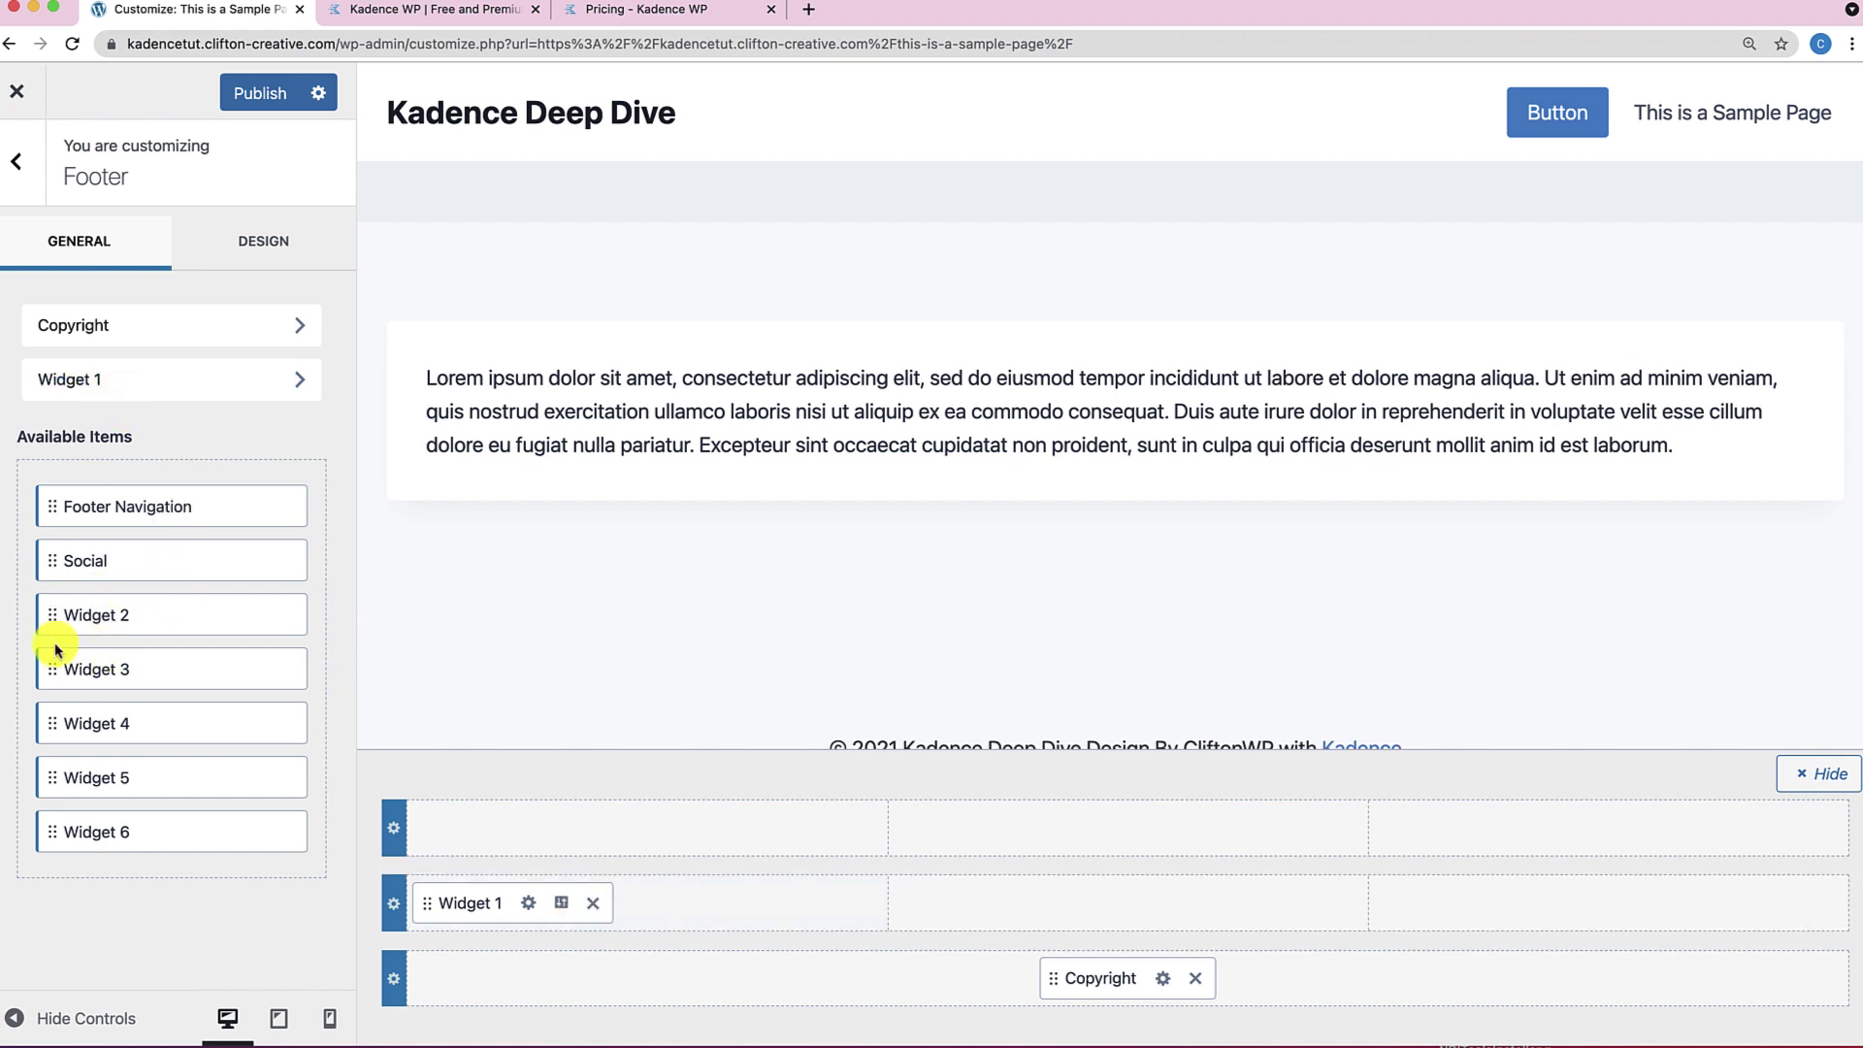
pyautogui.moveTo(50, 615); pyautogui.dragTo(1165, 934)
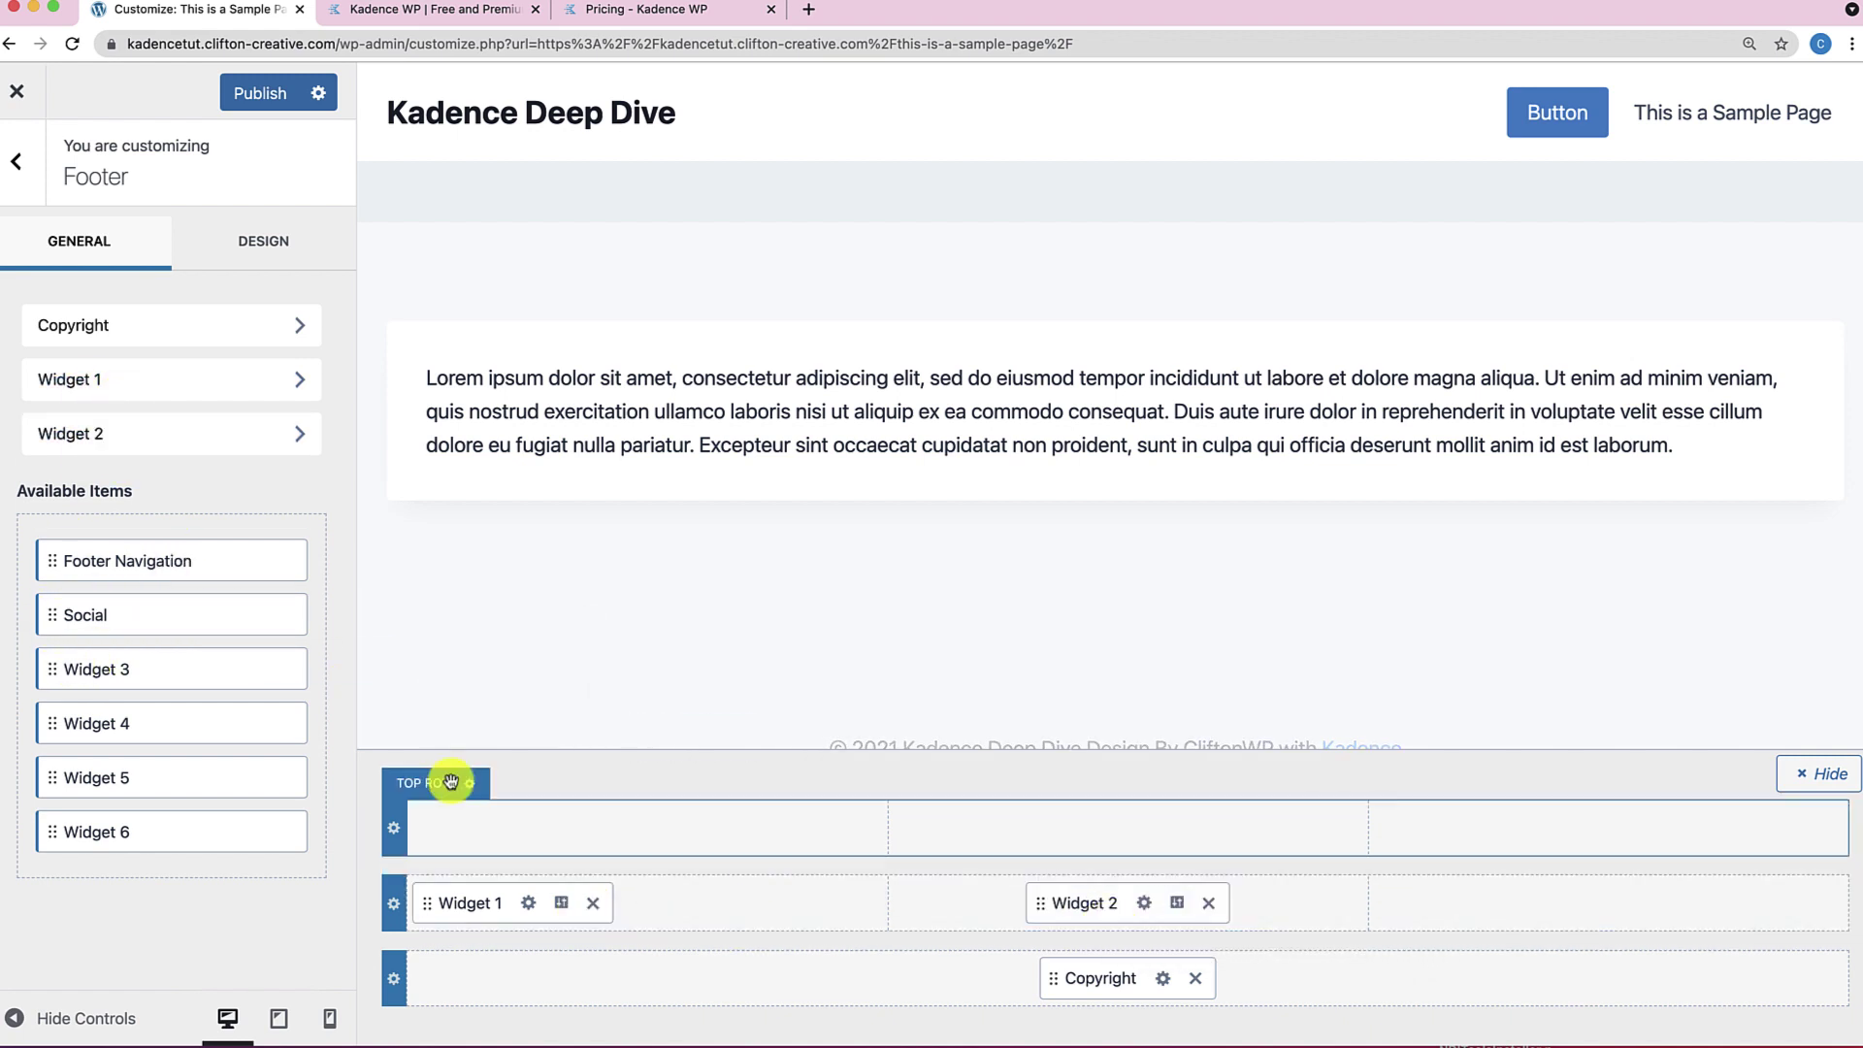
# Place Widget 3 in the last column of the footer's middle row and add a "Contact & Location" heading to Widget 1.
pyautogui.moveTo(52, 676); pyautogui.dragTo(1563, 898)
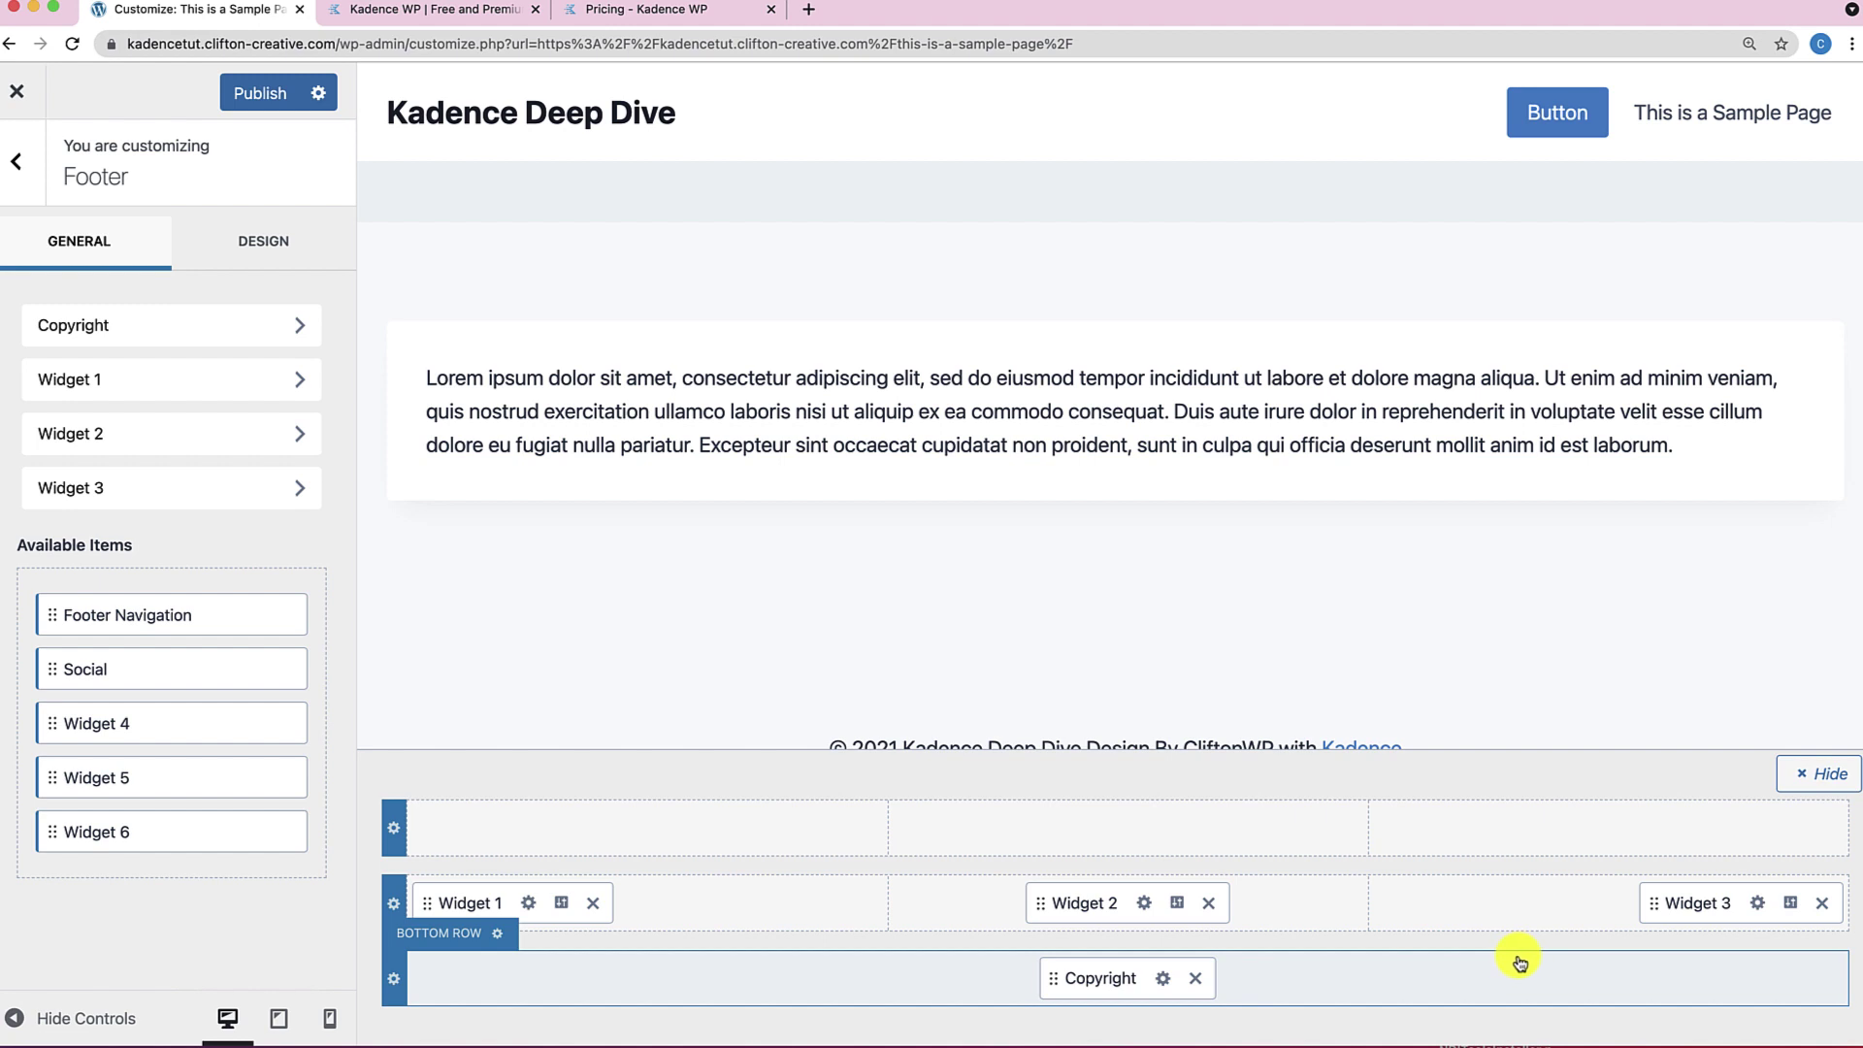
pyautogui.click(529, 904)
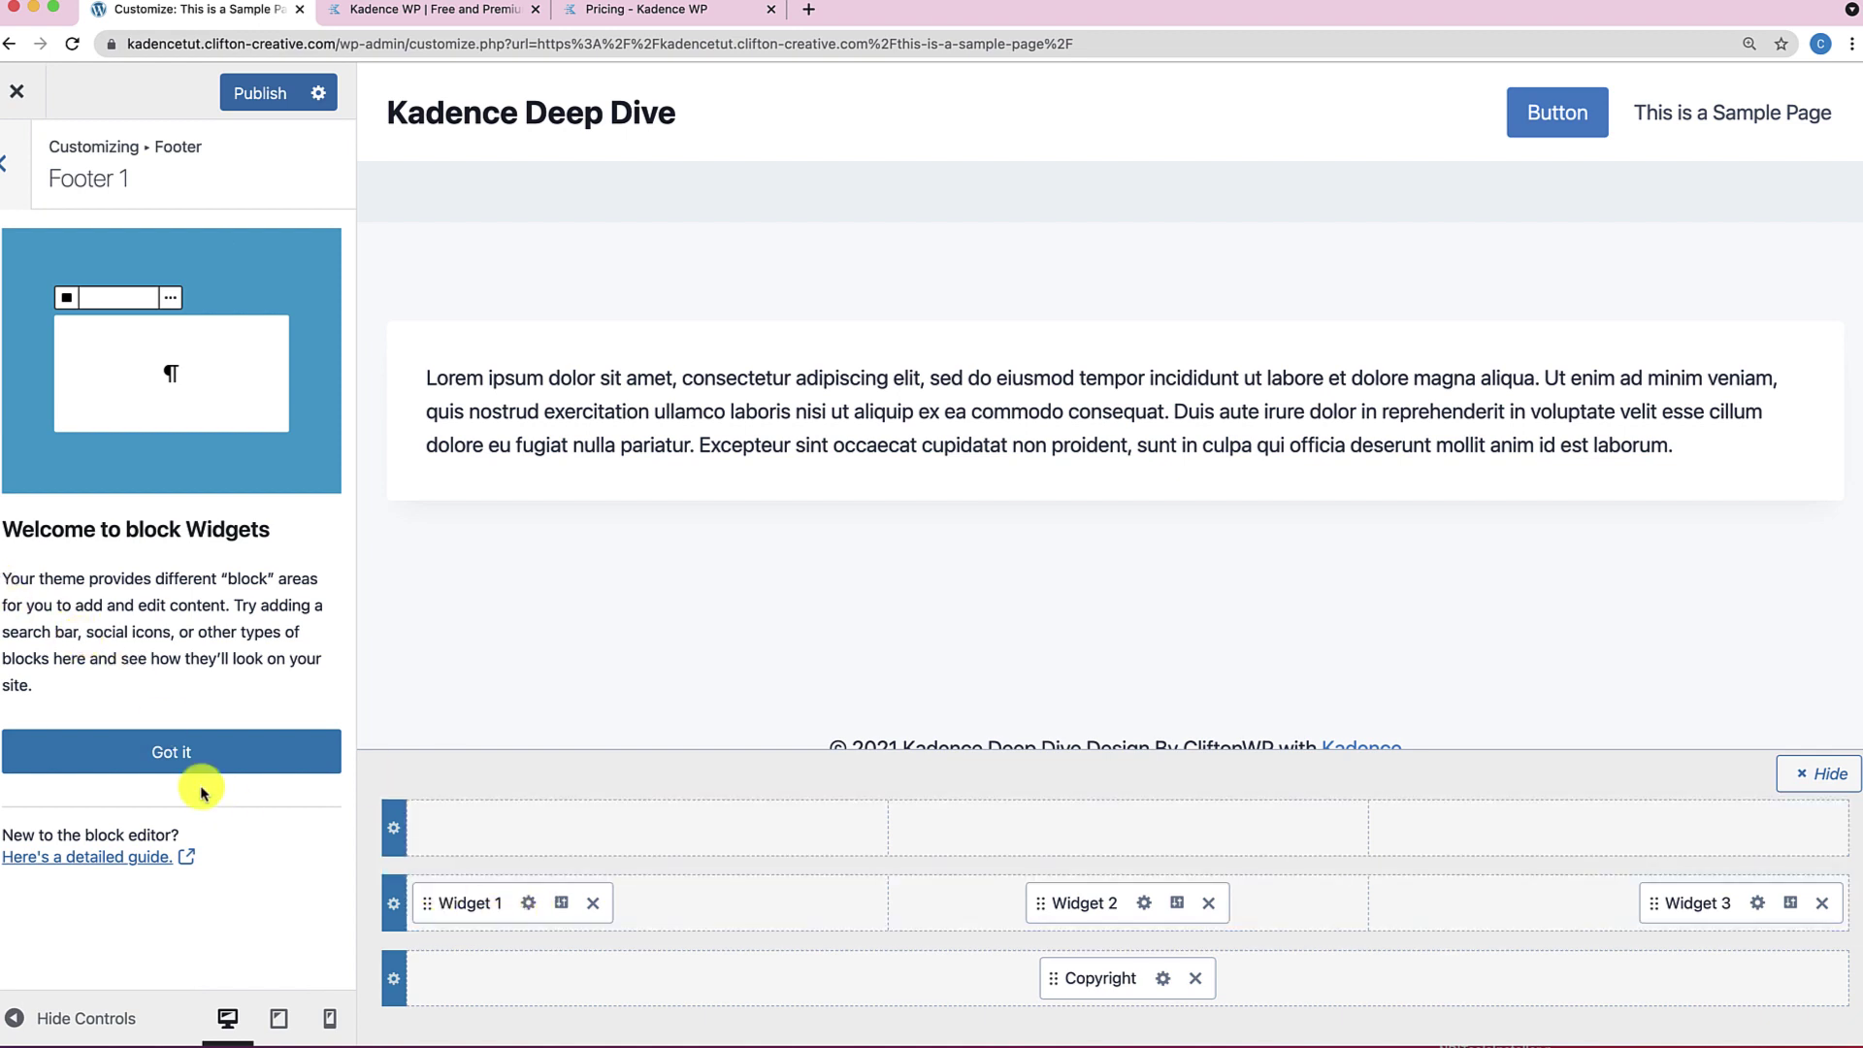
pyautogui.click(174, 759)
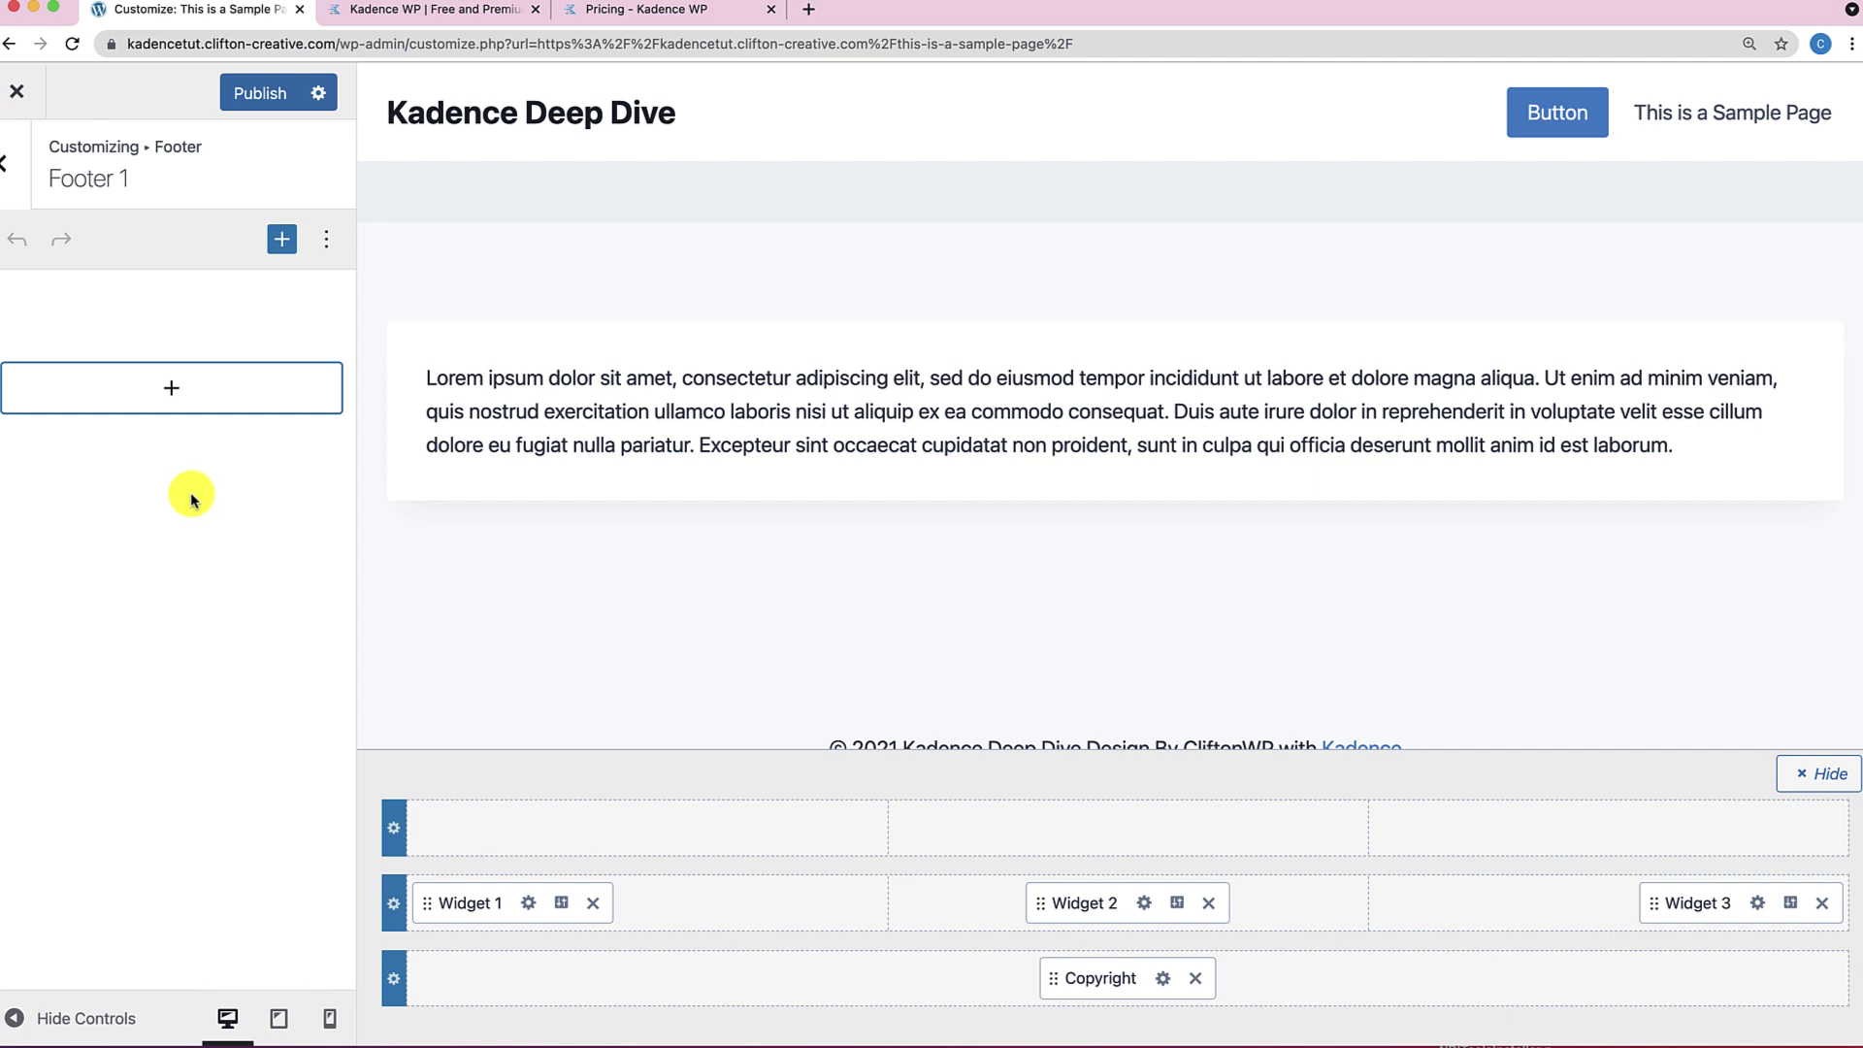
pyautogui.click(172, 388)
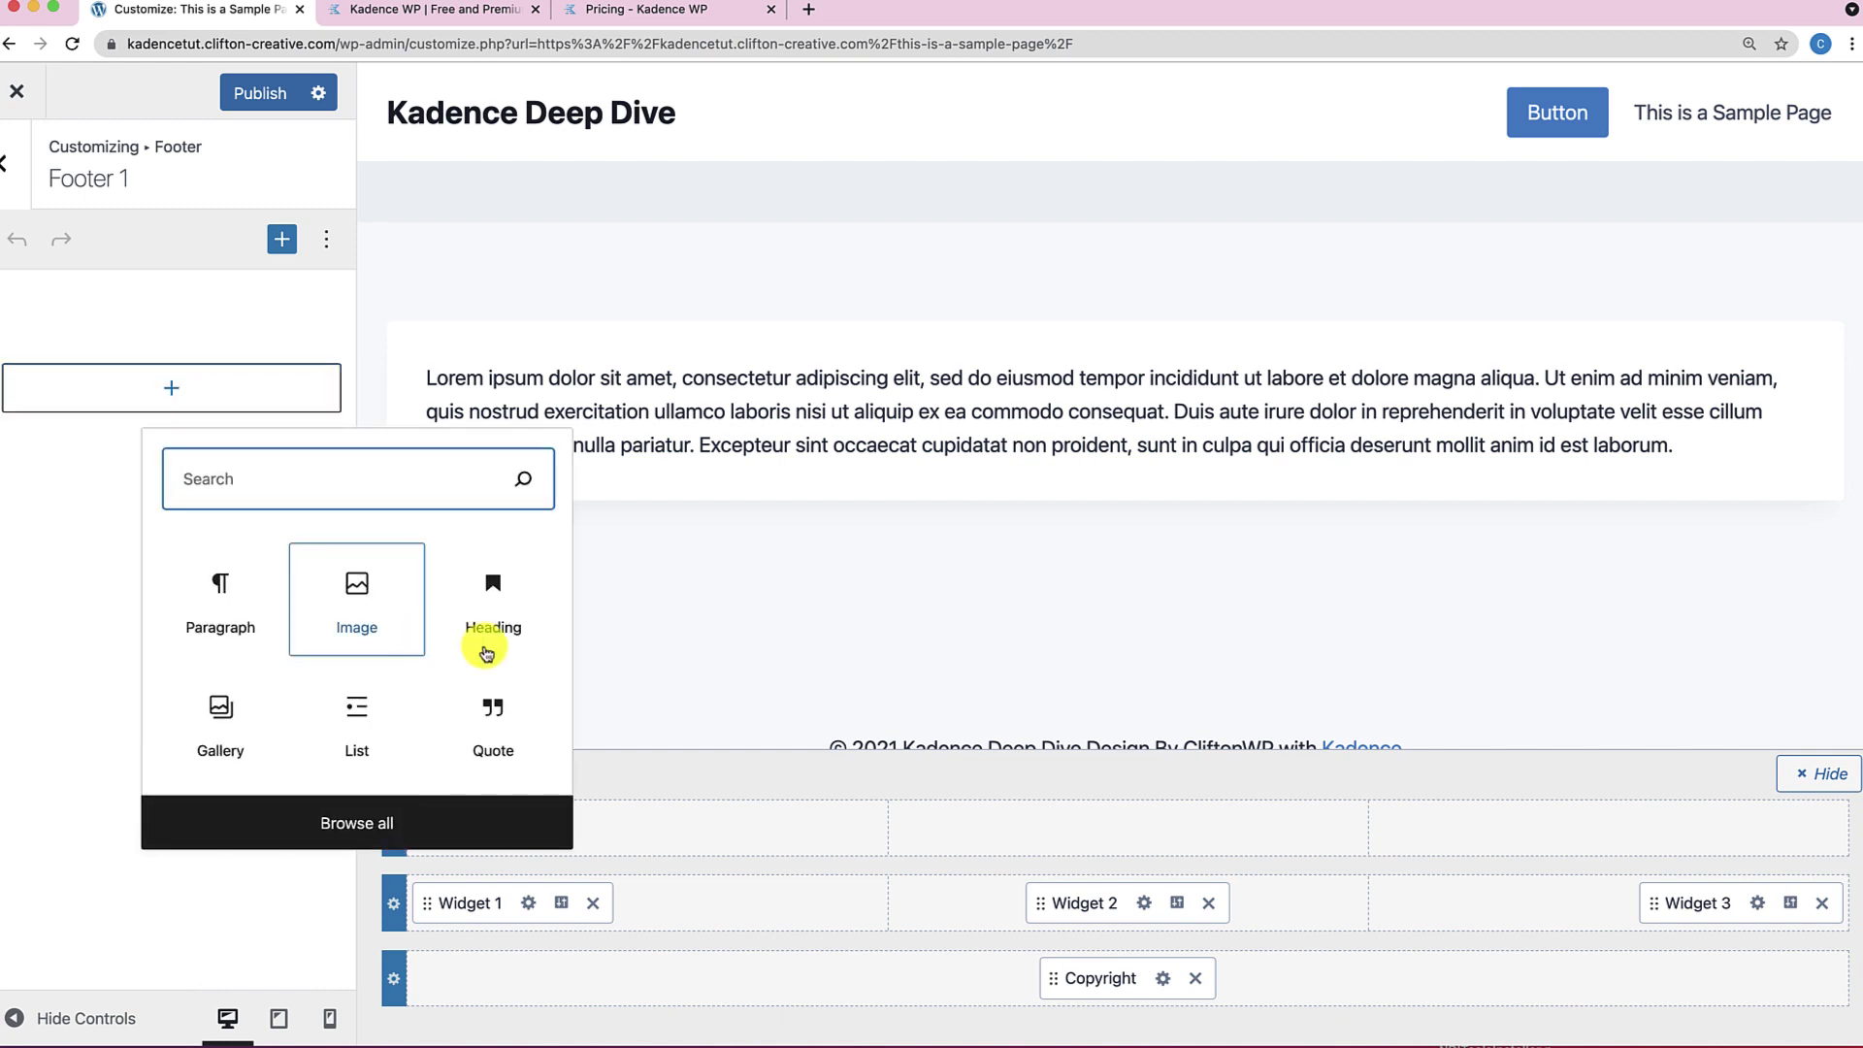
pyautogui.click(499, 611)
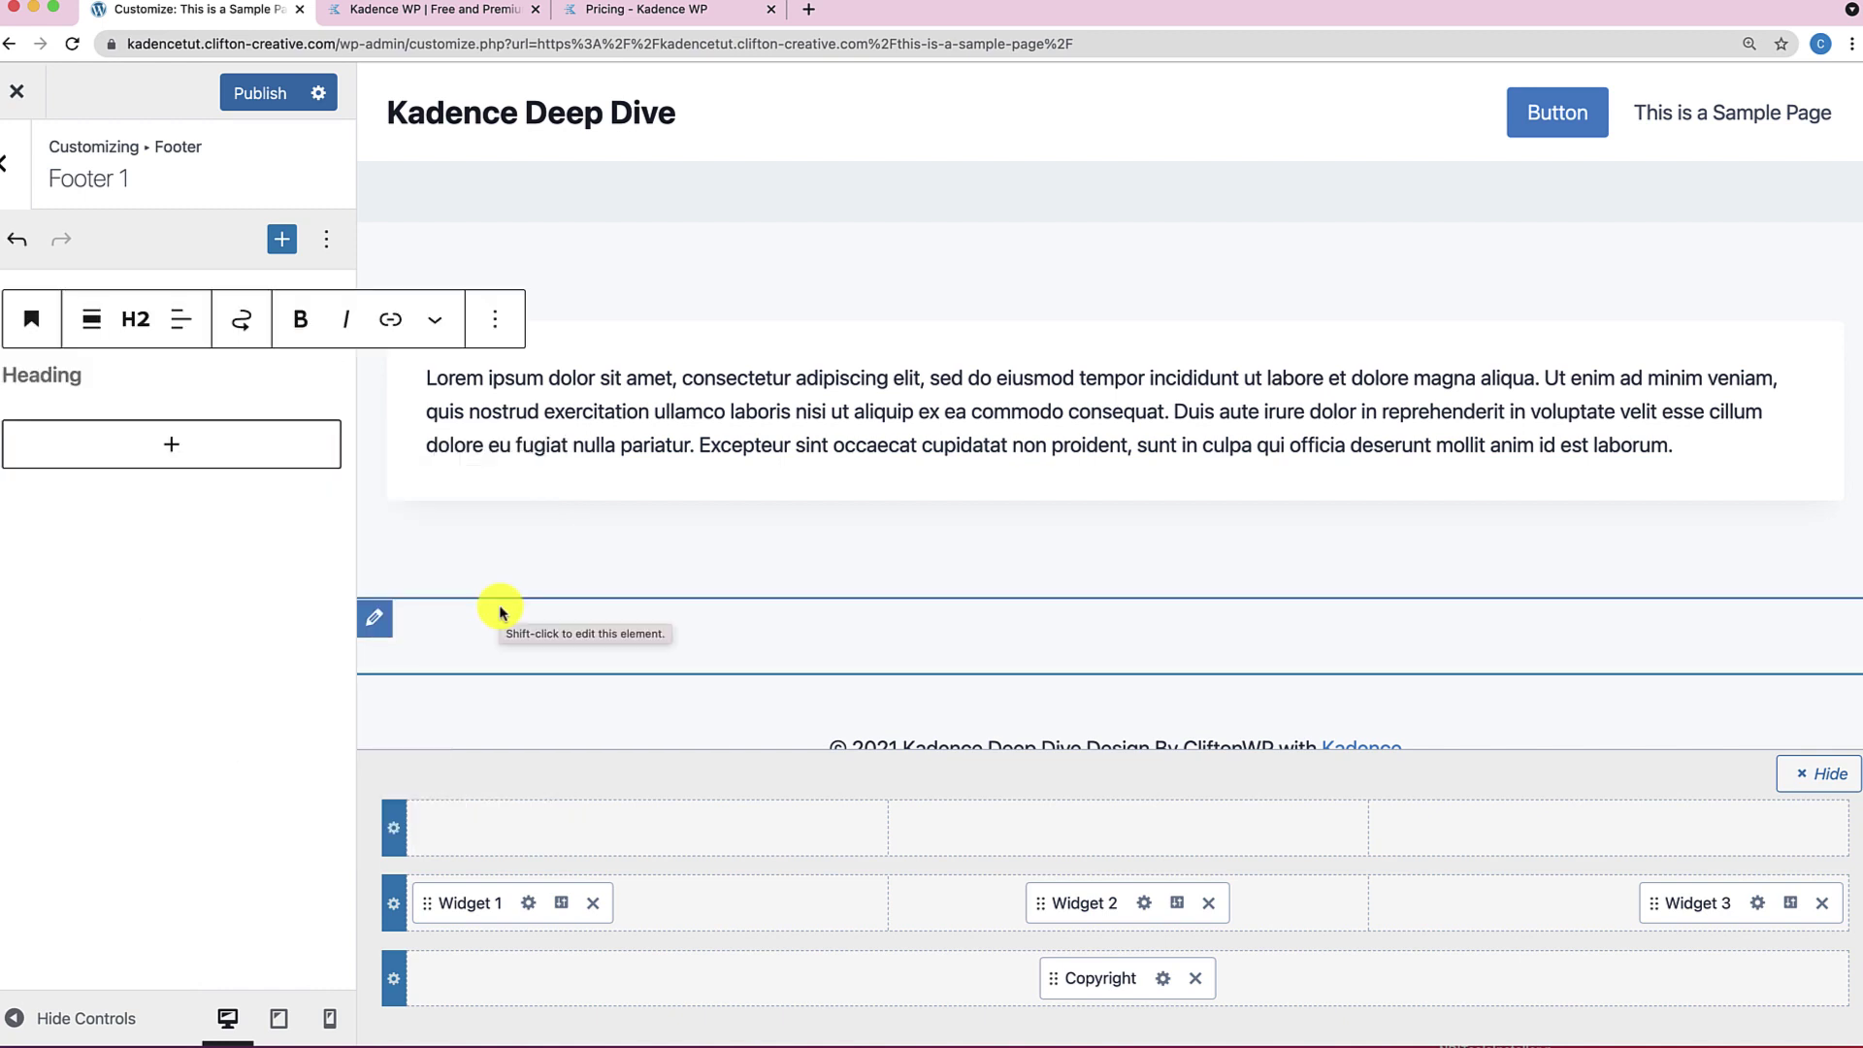
pyautogui.write('Ca')
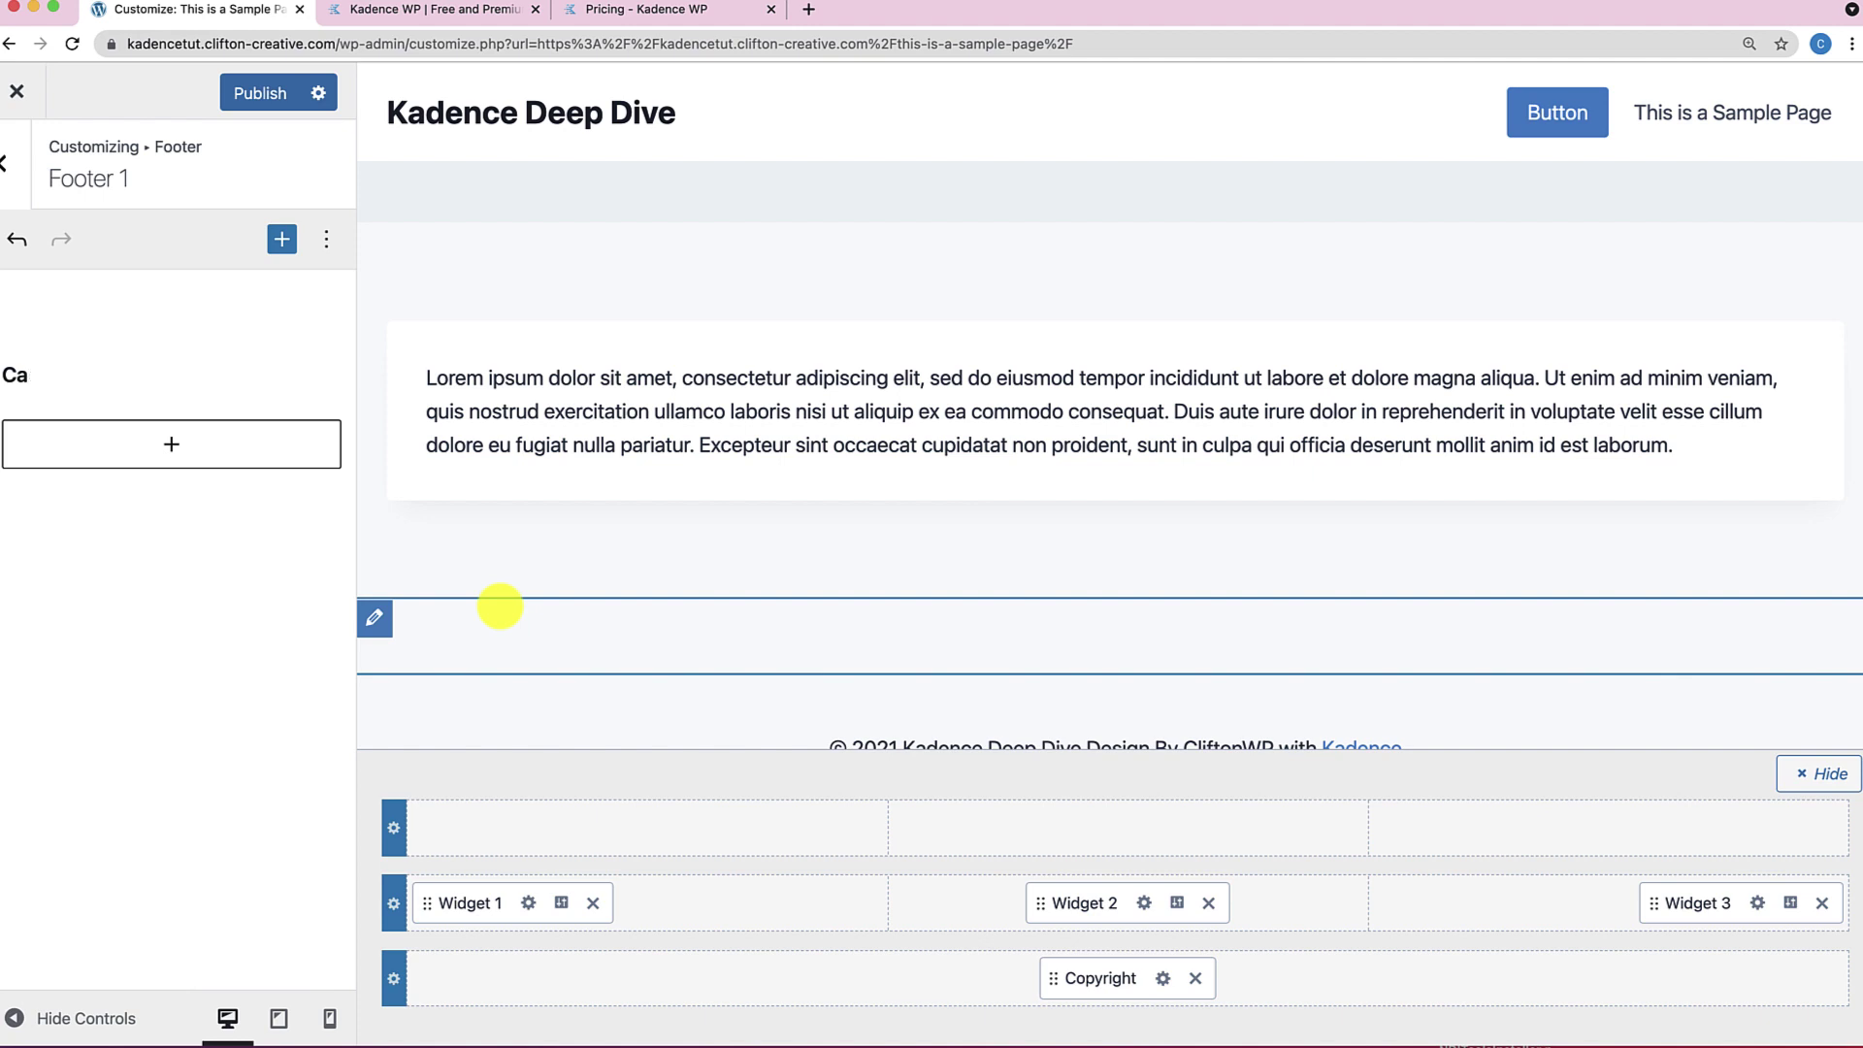
pyautogui.write('ntact & Location')
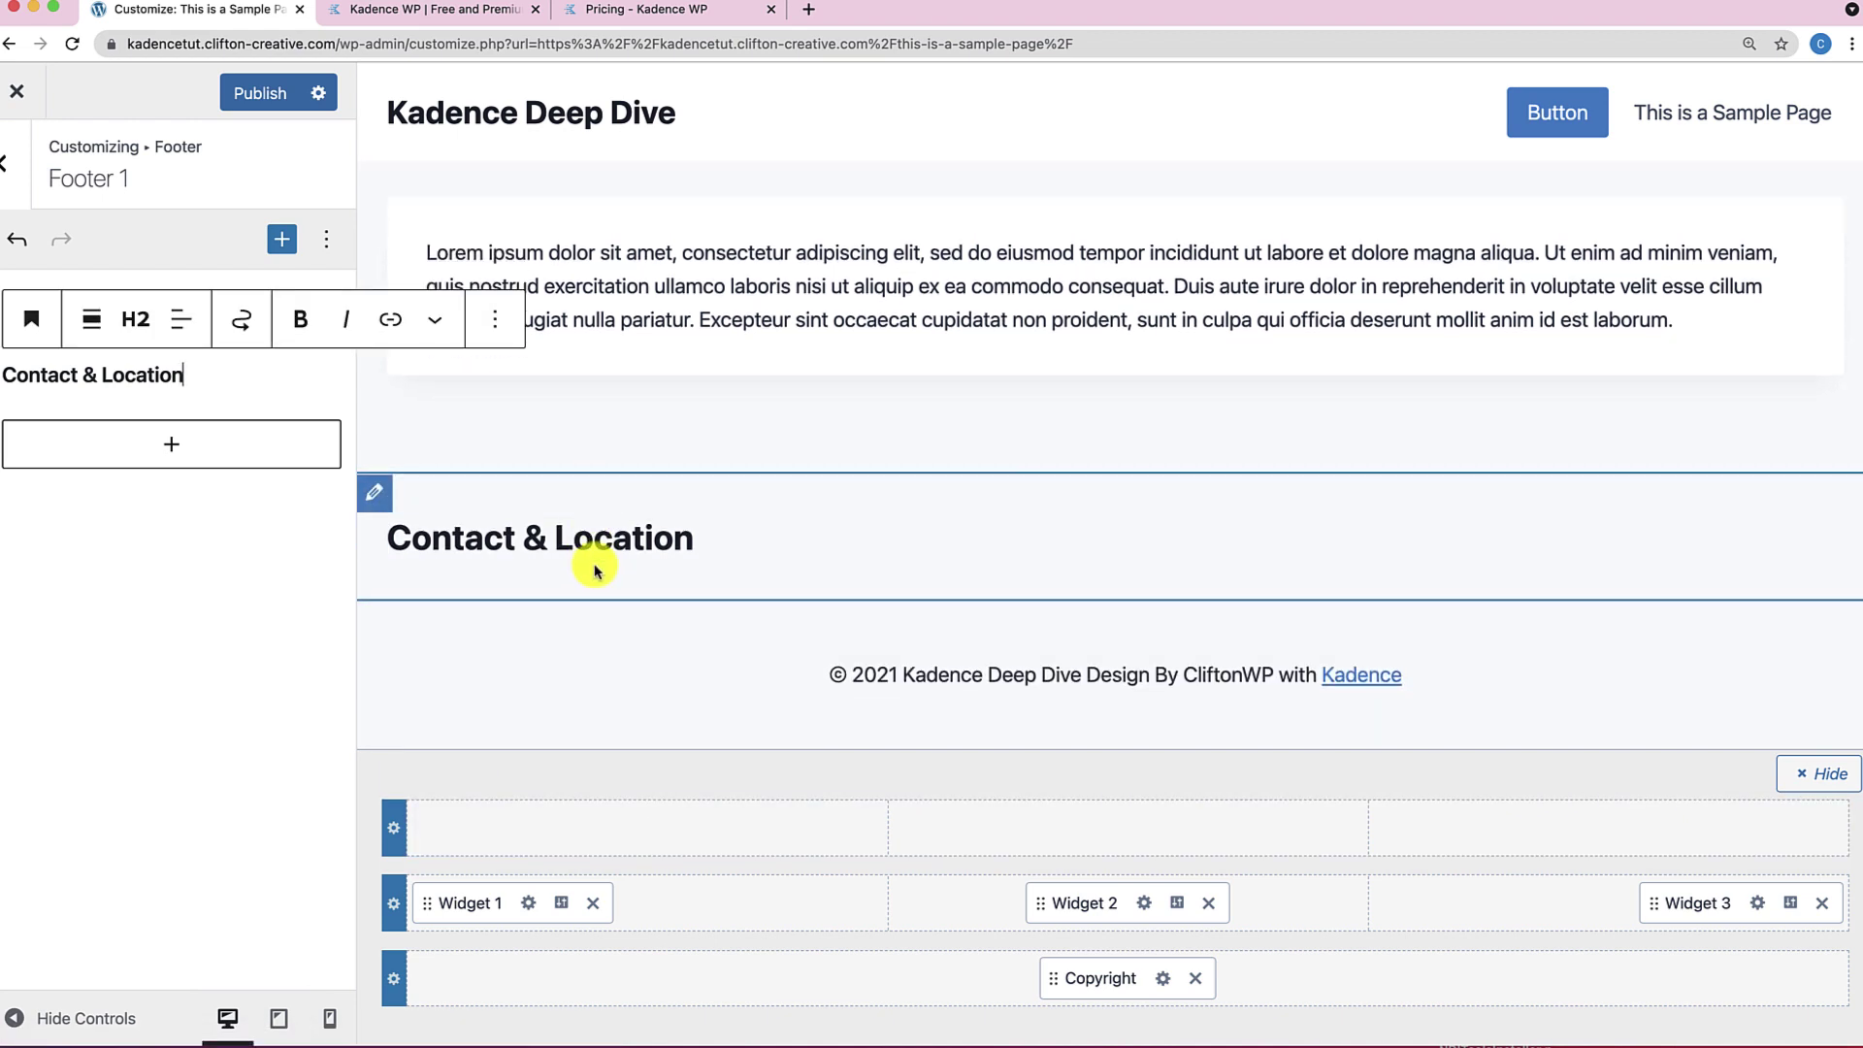
# Add a Lorem ipsum paragraph below Widget 1's heading and trim it to end at "Ut enim ad minim veniam.".
pyautogui.click(172, 445)
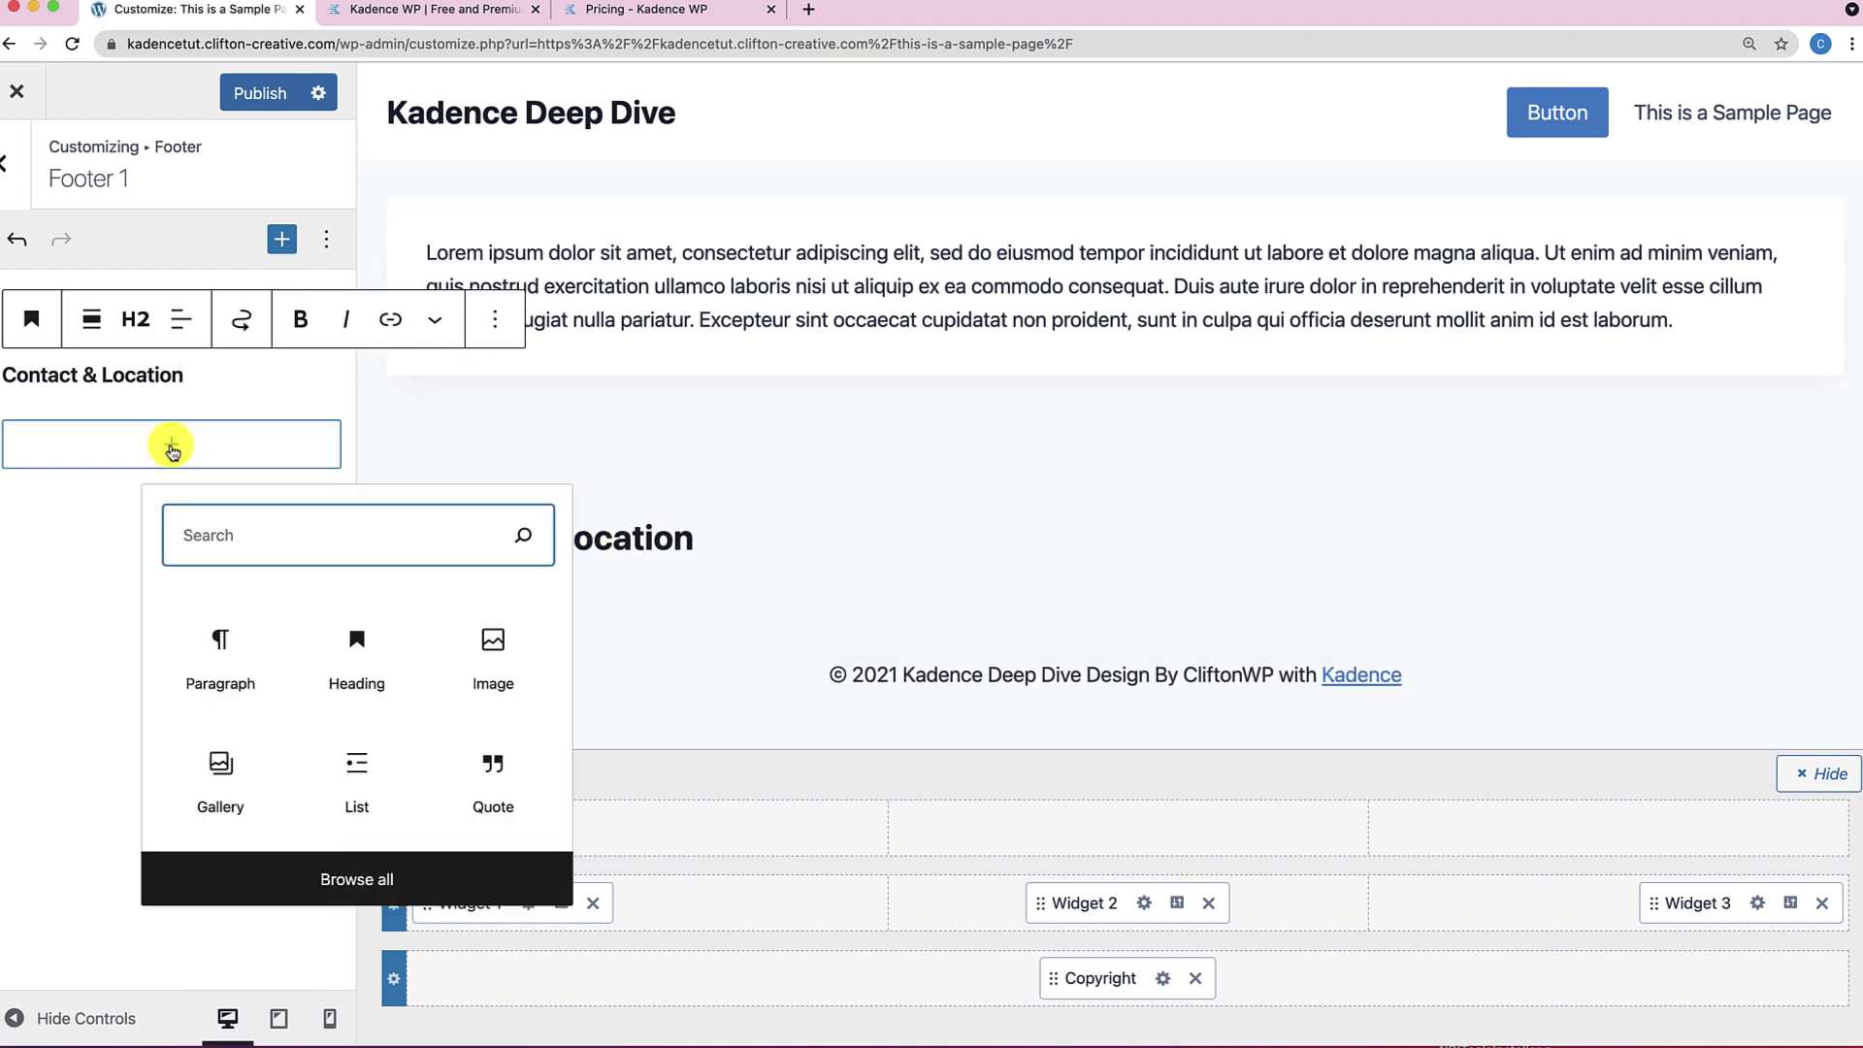
pyautogui.click(227, 648)
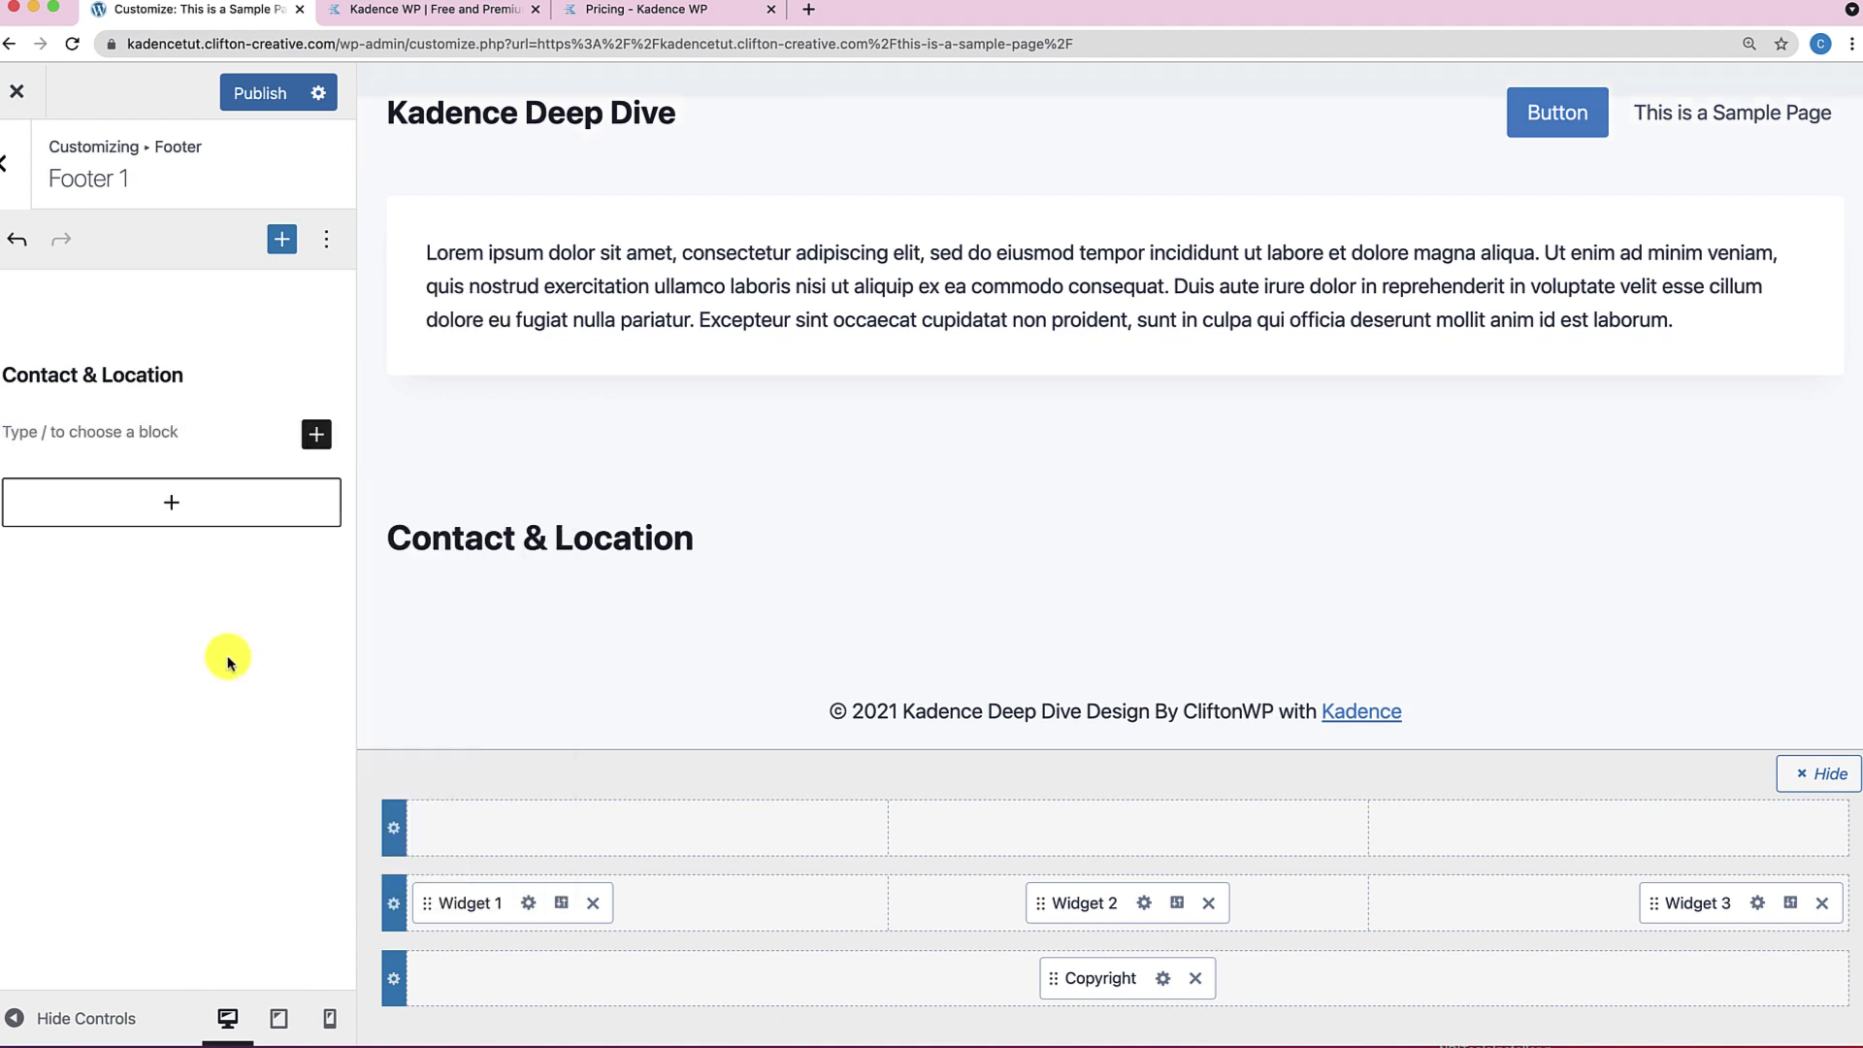
pyautogui.write('Lorem ipsum dolor sit amet, consectetur adipiscing elit, sed do eiusmod tempor incididunt ut labore et dolore magna aliqua. Ut enim ad minim veniam, quis nostrud exercitation ullamco laboris nisi ut aliquip ex ea commodo consequat. Duis aute irure dolor in reprehenderit in voluptate velit esse cillum dolore eu fugiat nulla pariatur. Excepteur sint occaecat cupidatat non proident, sunt in culpa qui officia deserunt mollit anim id est laborum.')
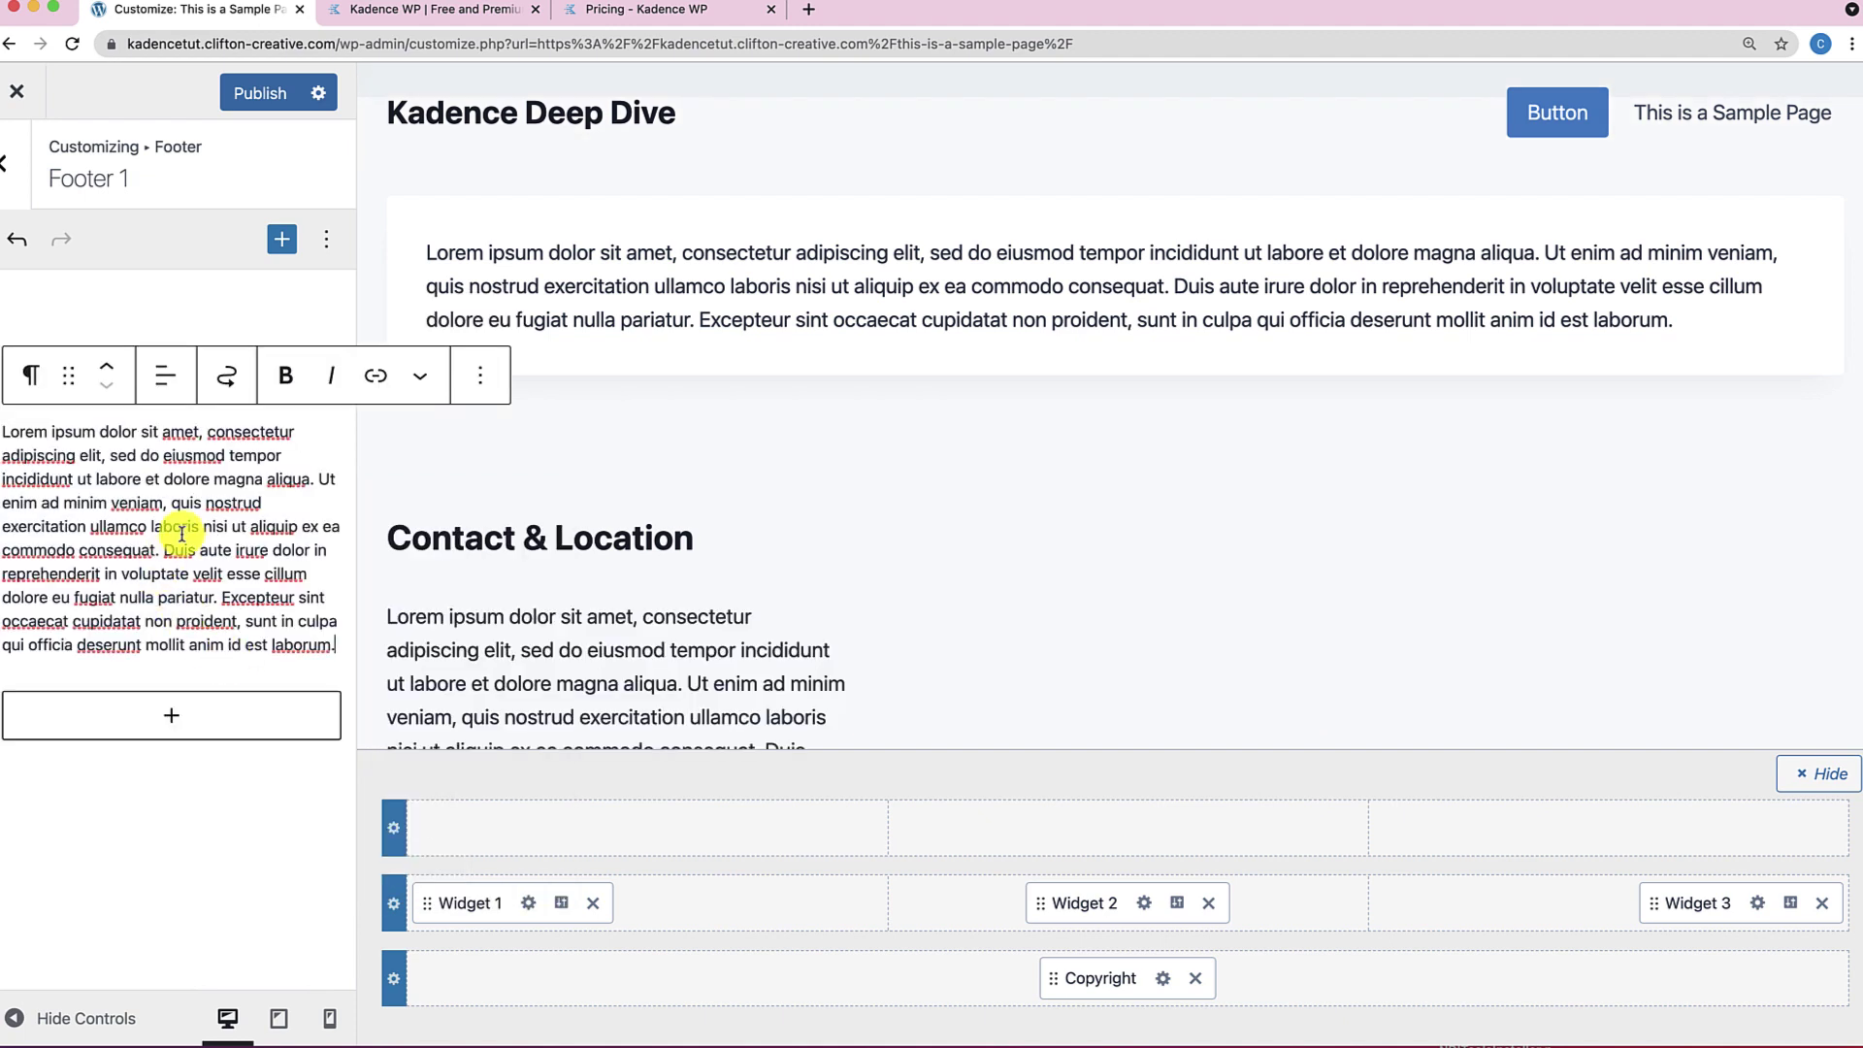
pyautogui.moveTo(167, 502); pyautogui.dragTo(313, 652)
pyautogui.press('BackSpace')
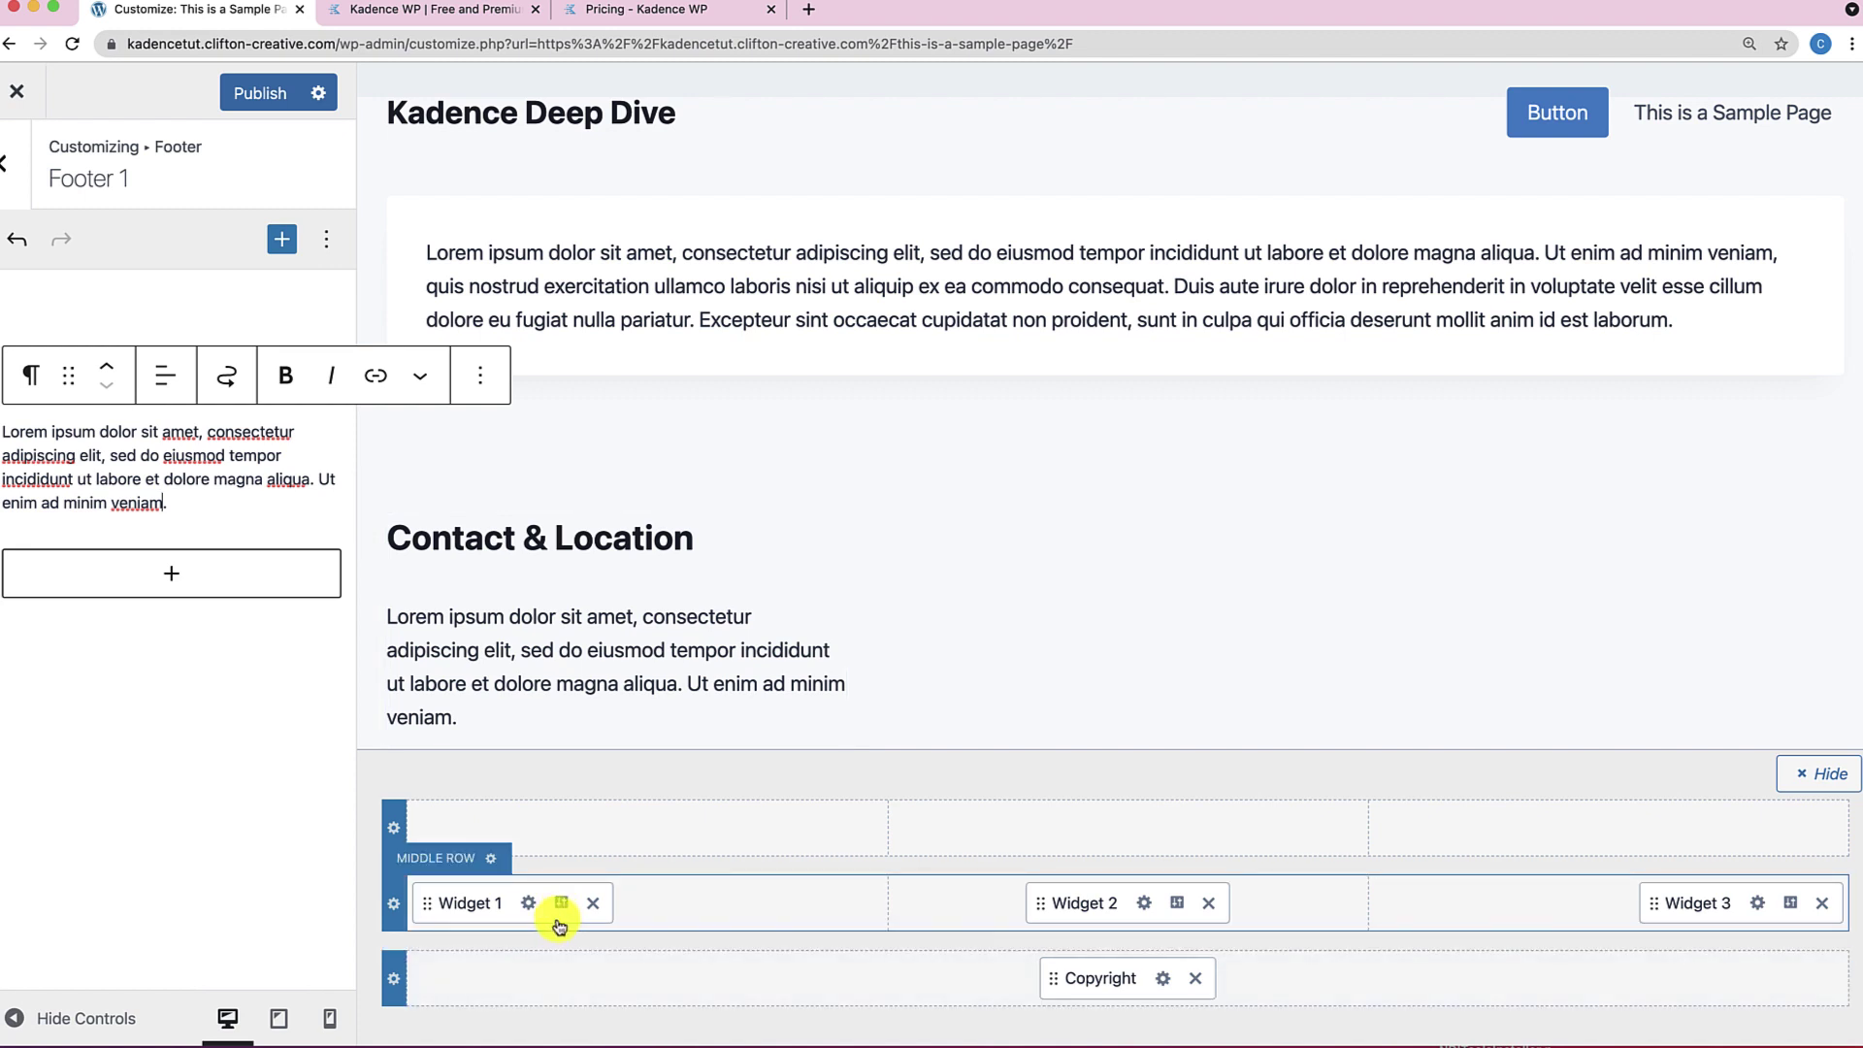
# Add an "About Us" heading to Widget 2 with a Lorem ipsum paragraph ending in "commodo consequat." below it.
pyautogui.click(1148, 905)
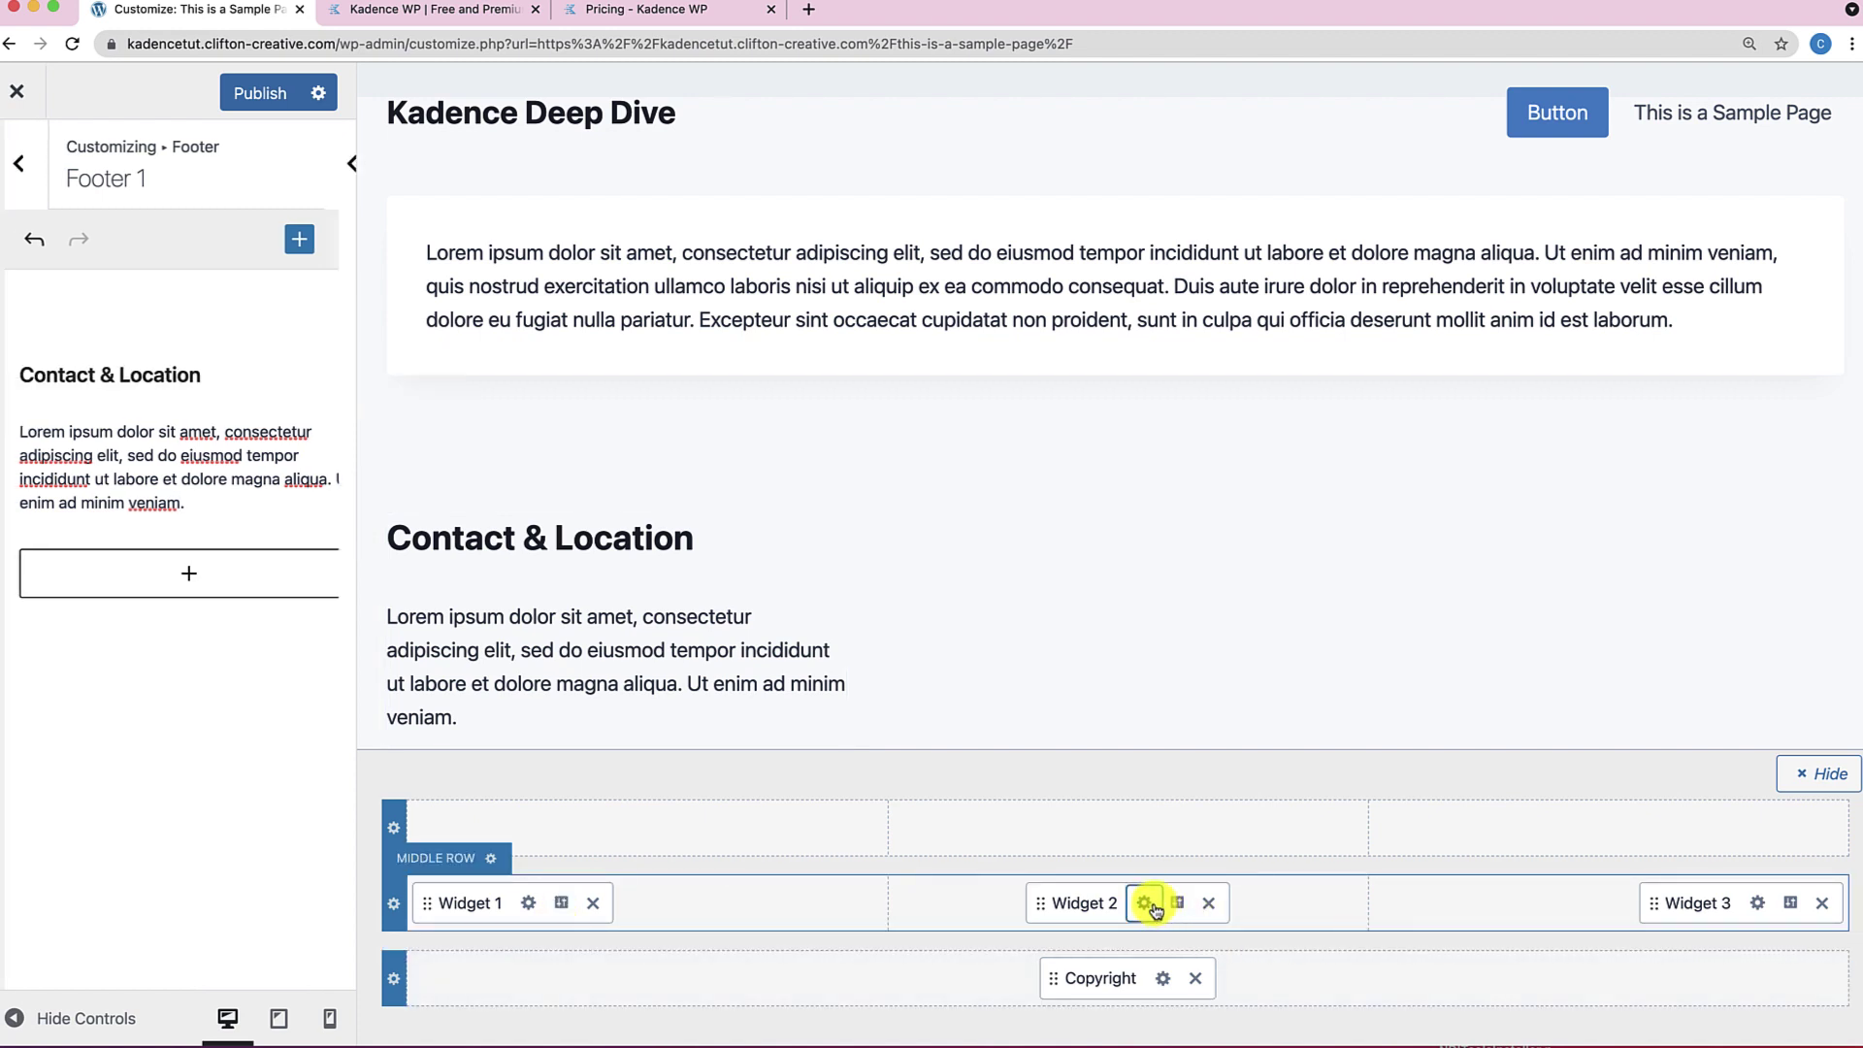
pyautogui.click(174, 387)
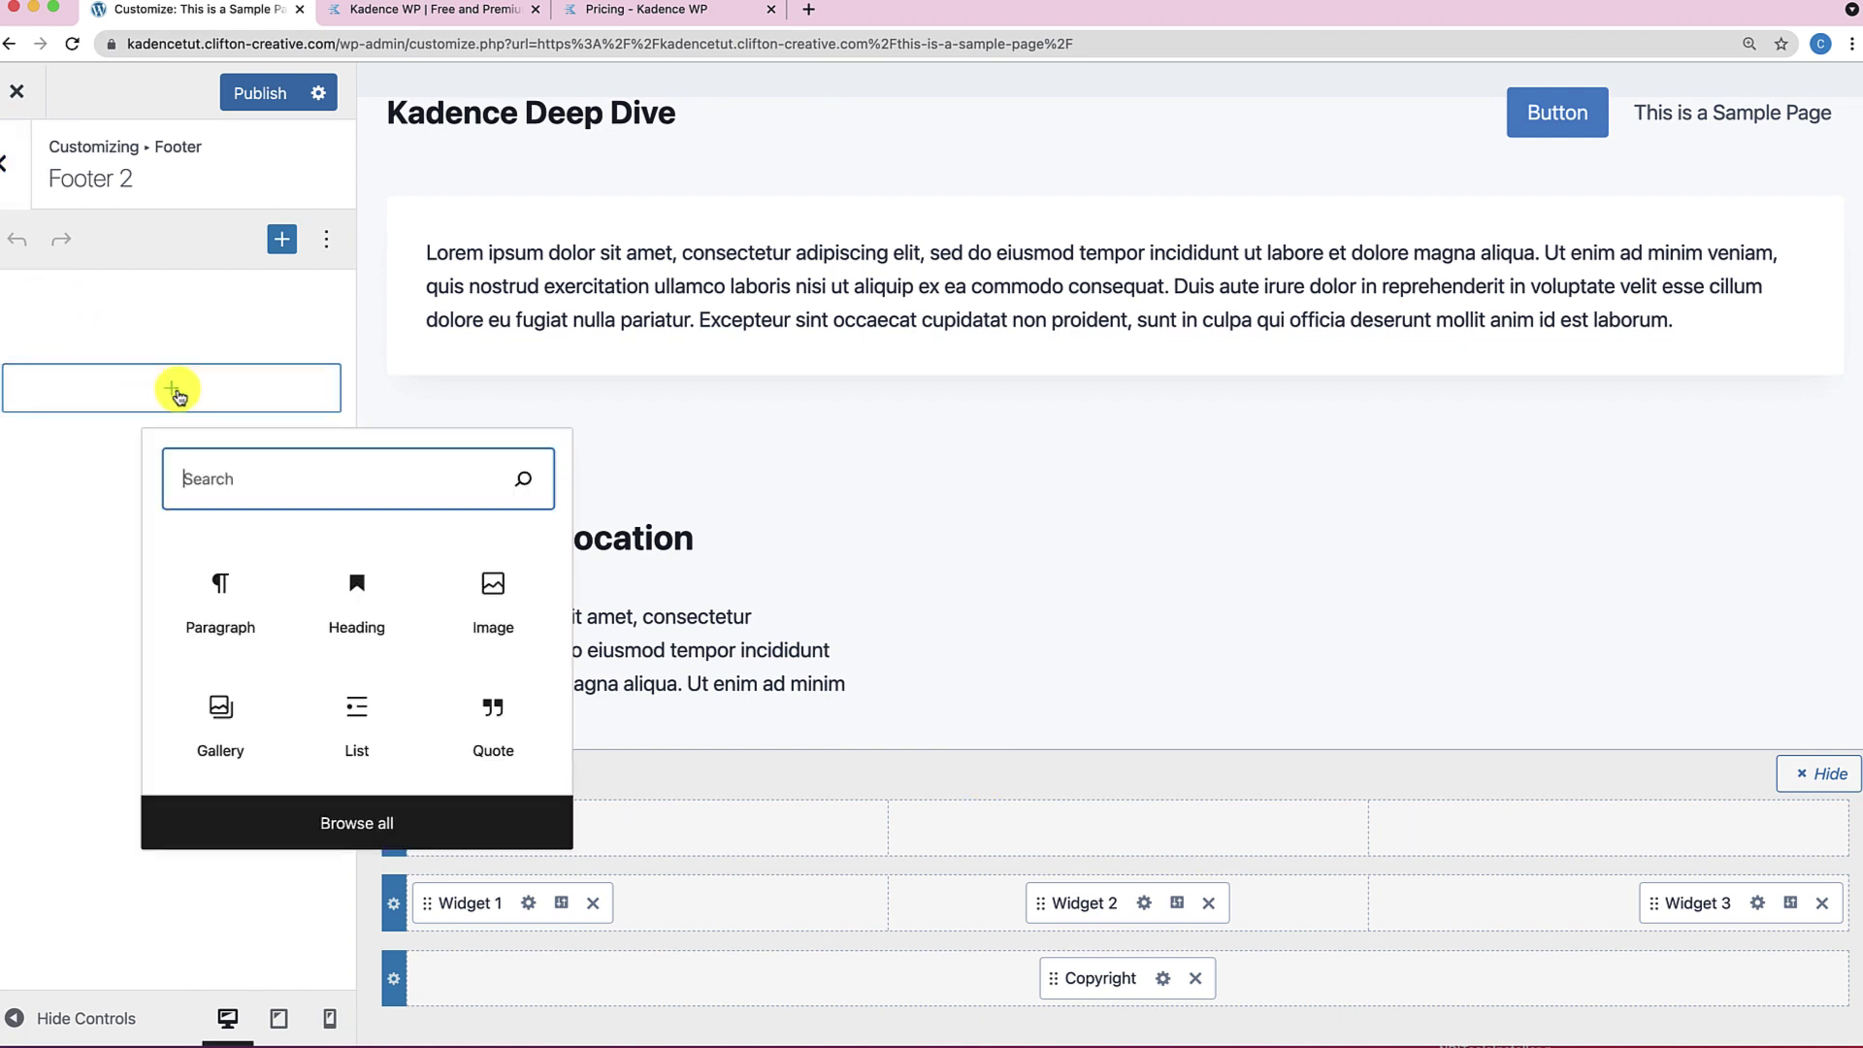
pyautogui.click(346, 625)
pyautogui.write('About U')
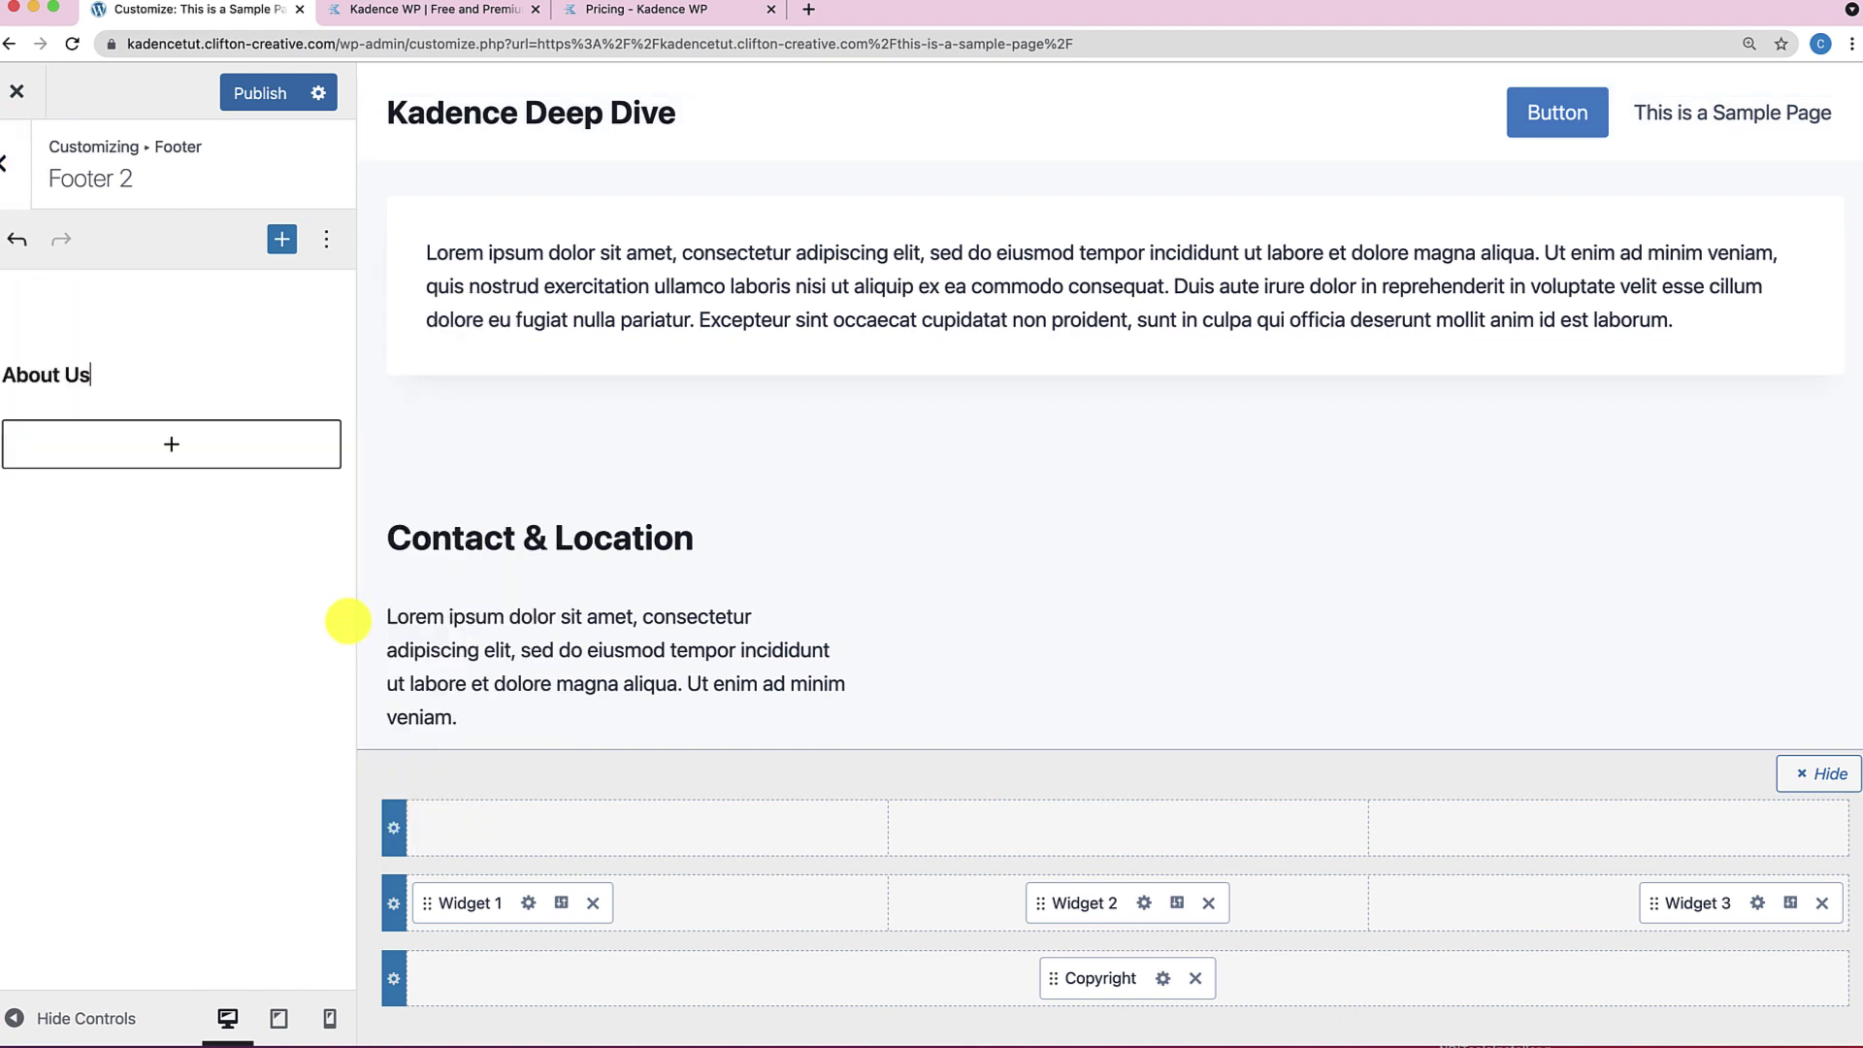
pyautogui.write('s')
pyautogui.click(172, 444)
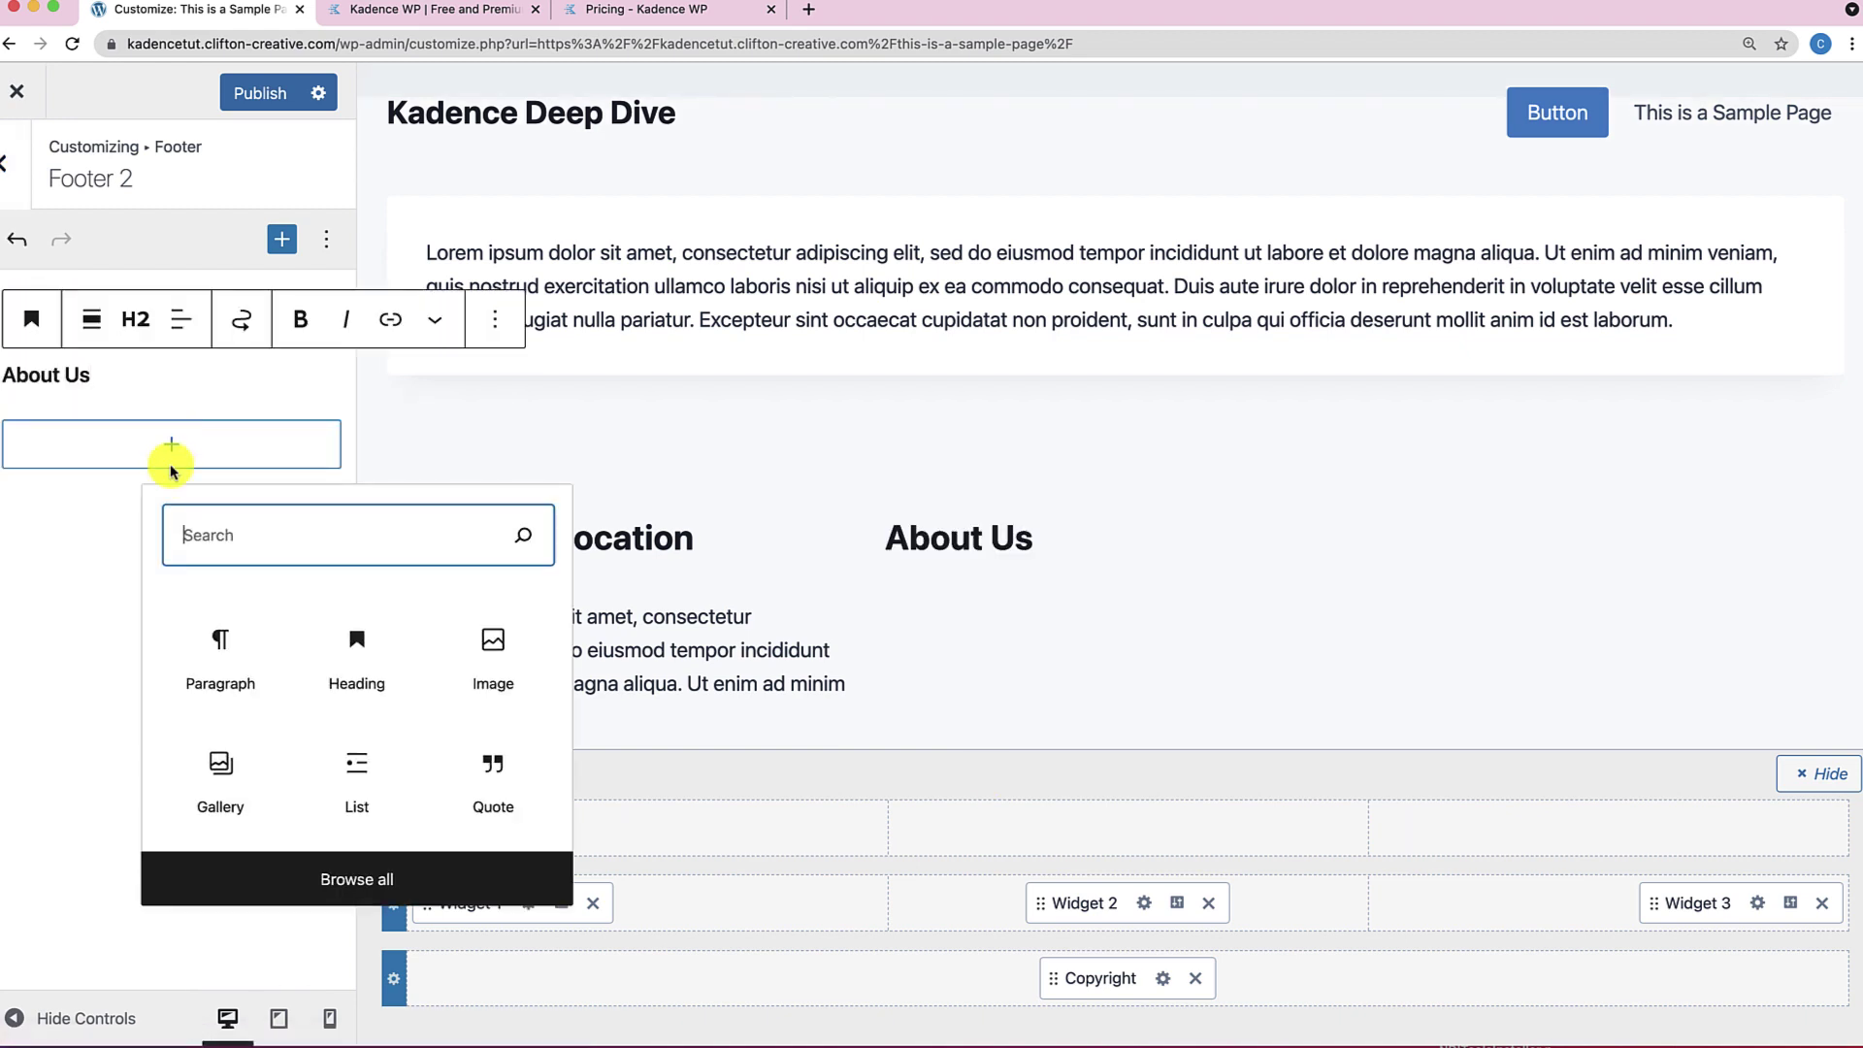
pyautogui.click(239, 666)
pyautogui.write('Lorem ipsum dolor sit amet, consectetur adipiscing elit, sed do eiusmod tempor incididunt ut labore et dolore magna aliqua. Ut enim ad minim veniam, quis nostrud exercitation ullamco laboris nisi ut aliquip ex ea commodo consequat.')
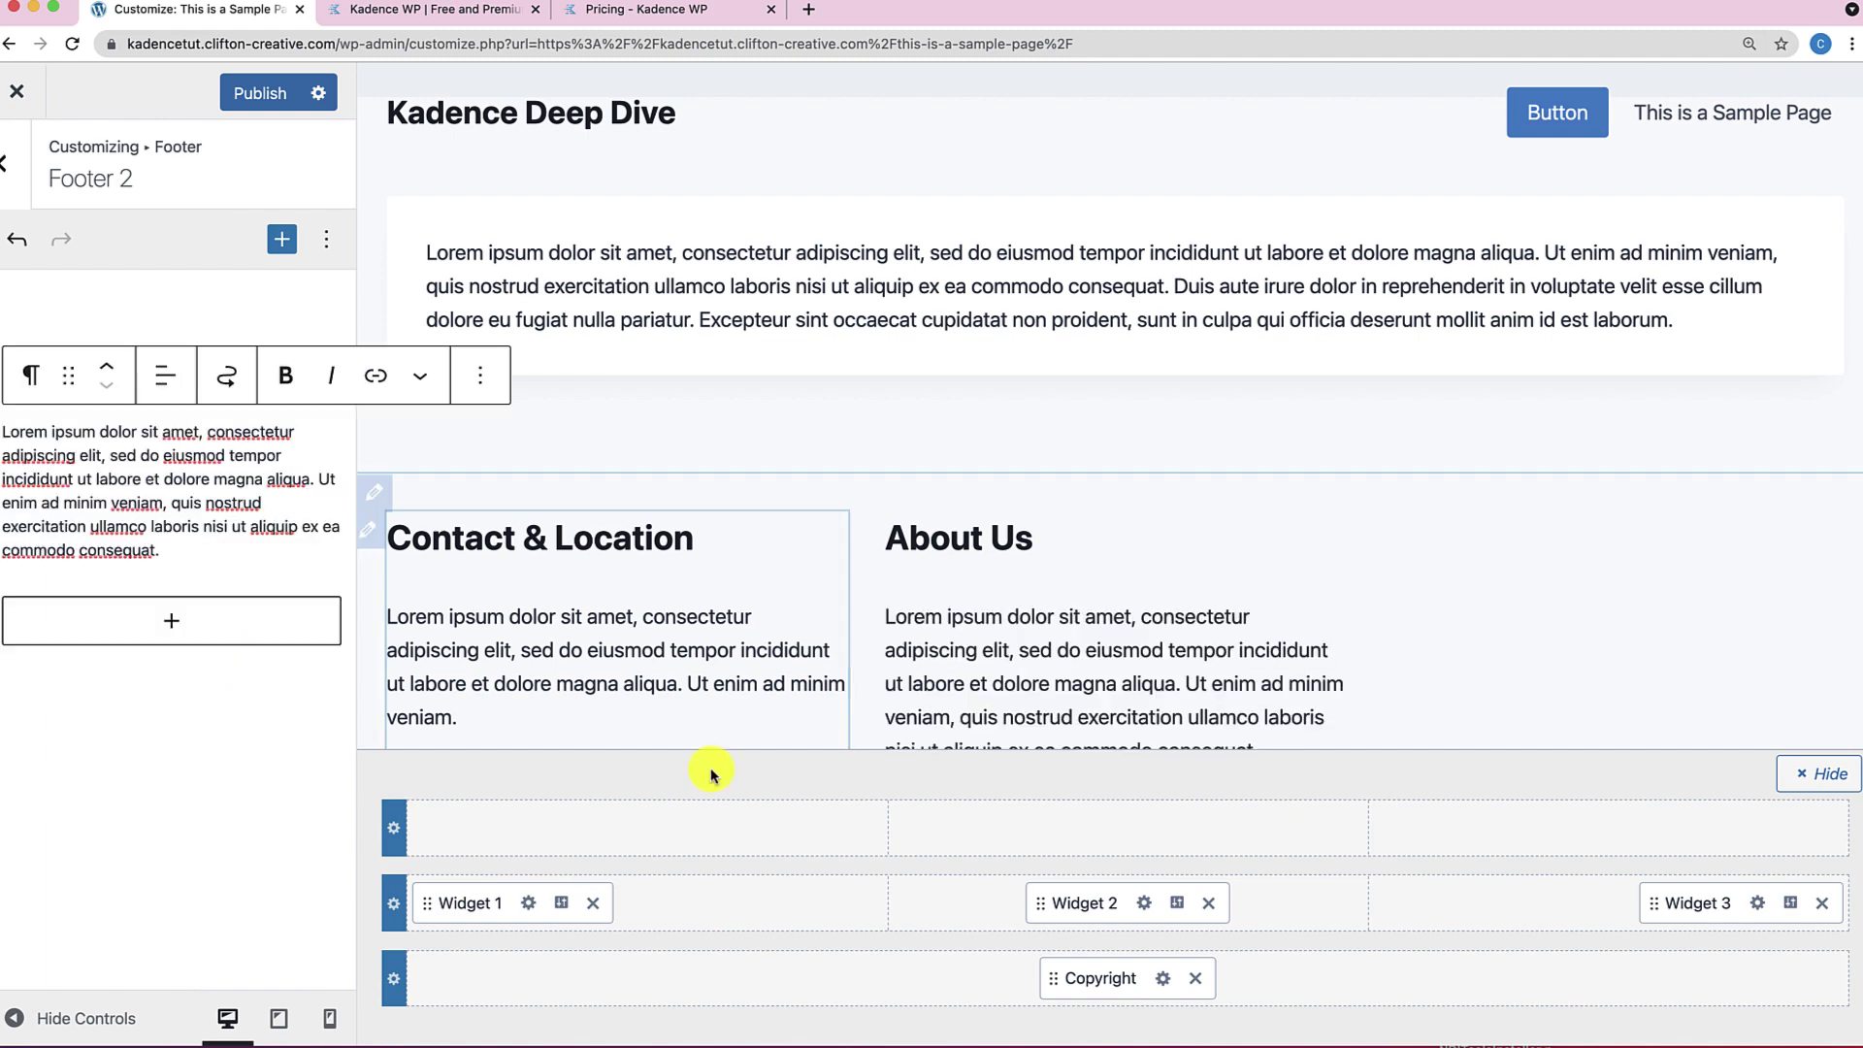
# Add a "Connect With Us" heading to Widget 3 with a Lorem ipsum paragraph ending in "commodo consequat." below it.
pyautogui.click(1756, 904)
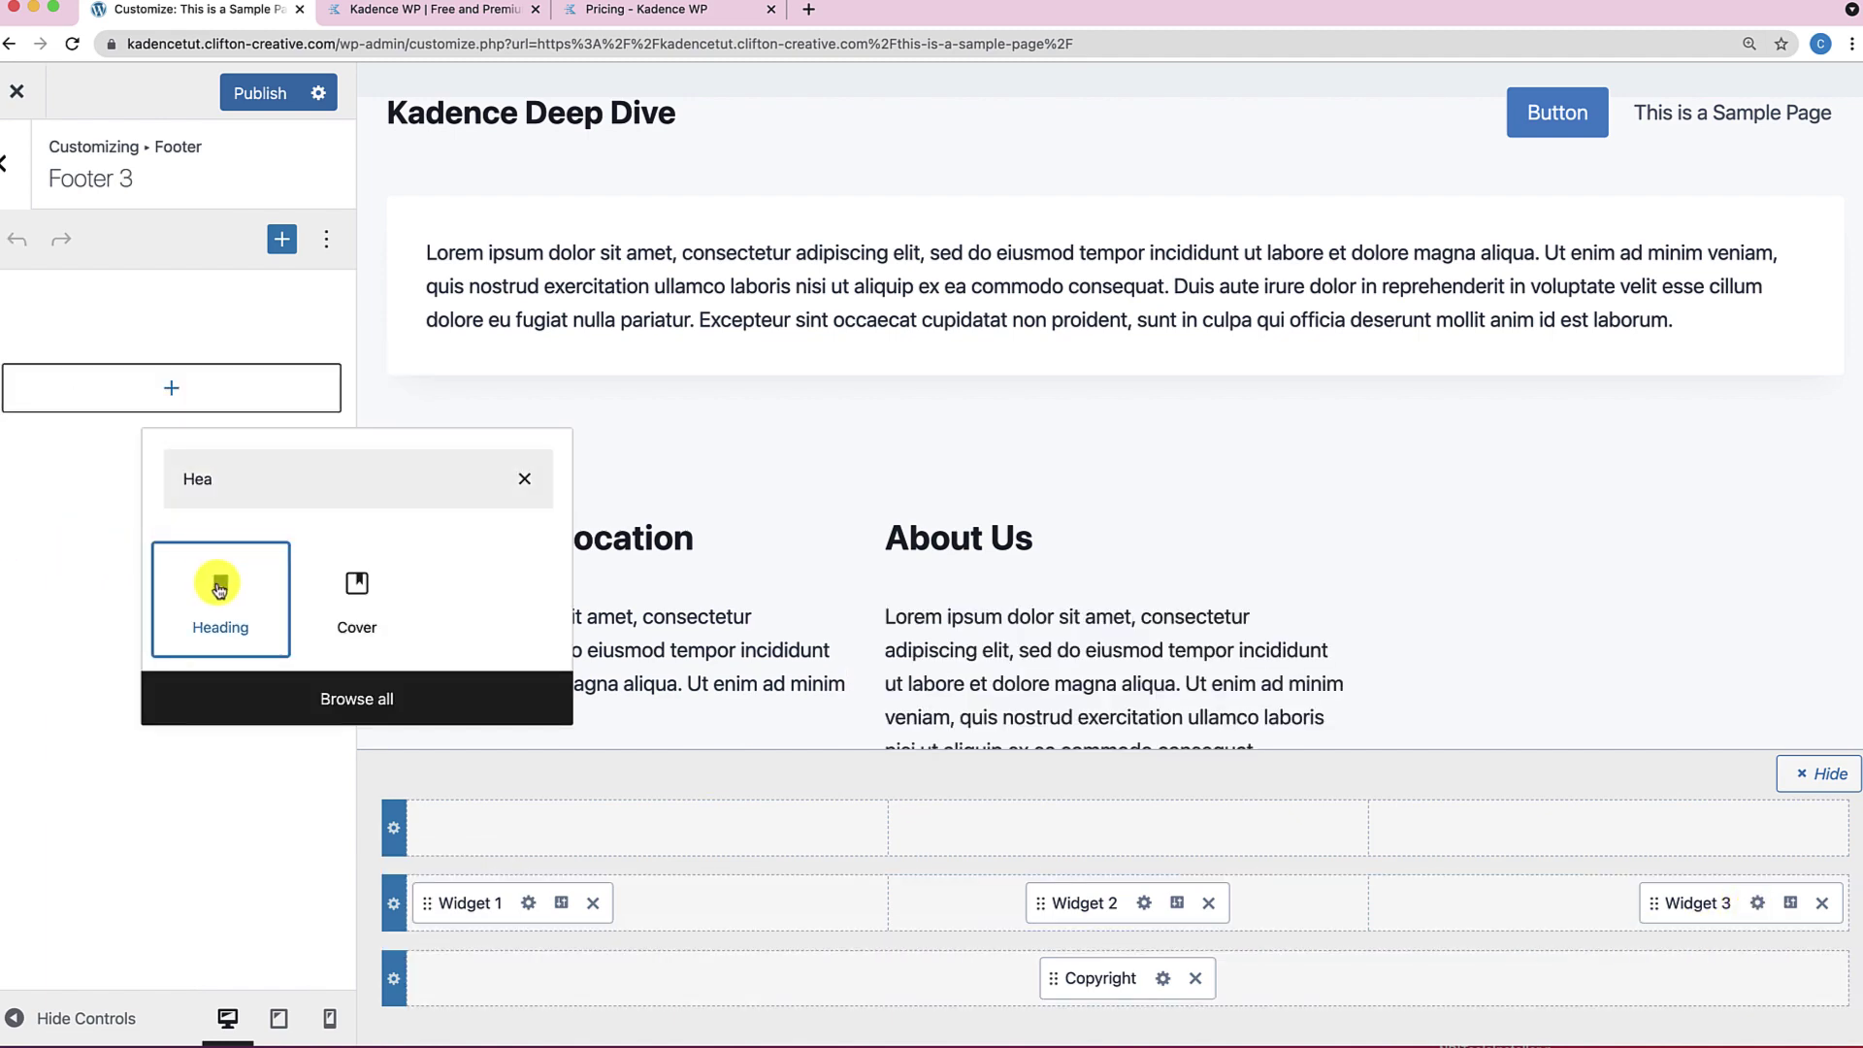
pyautogui.click(96, 466)
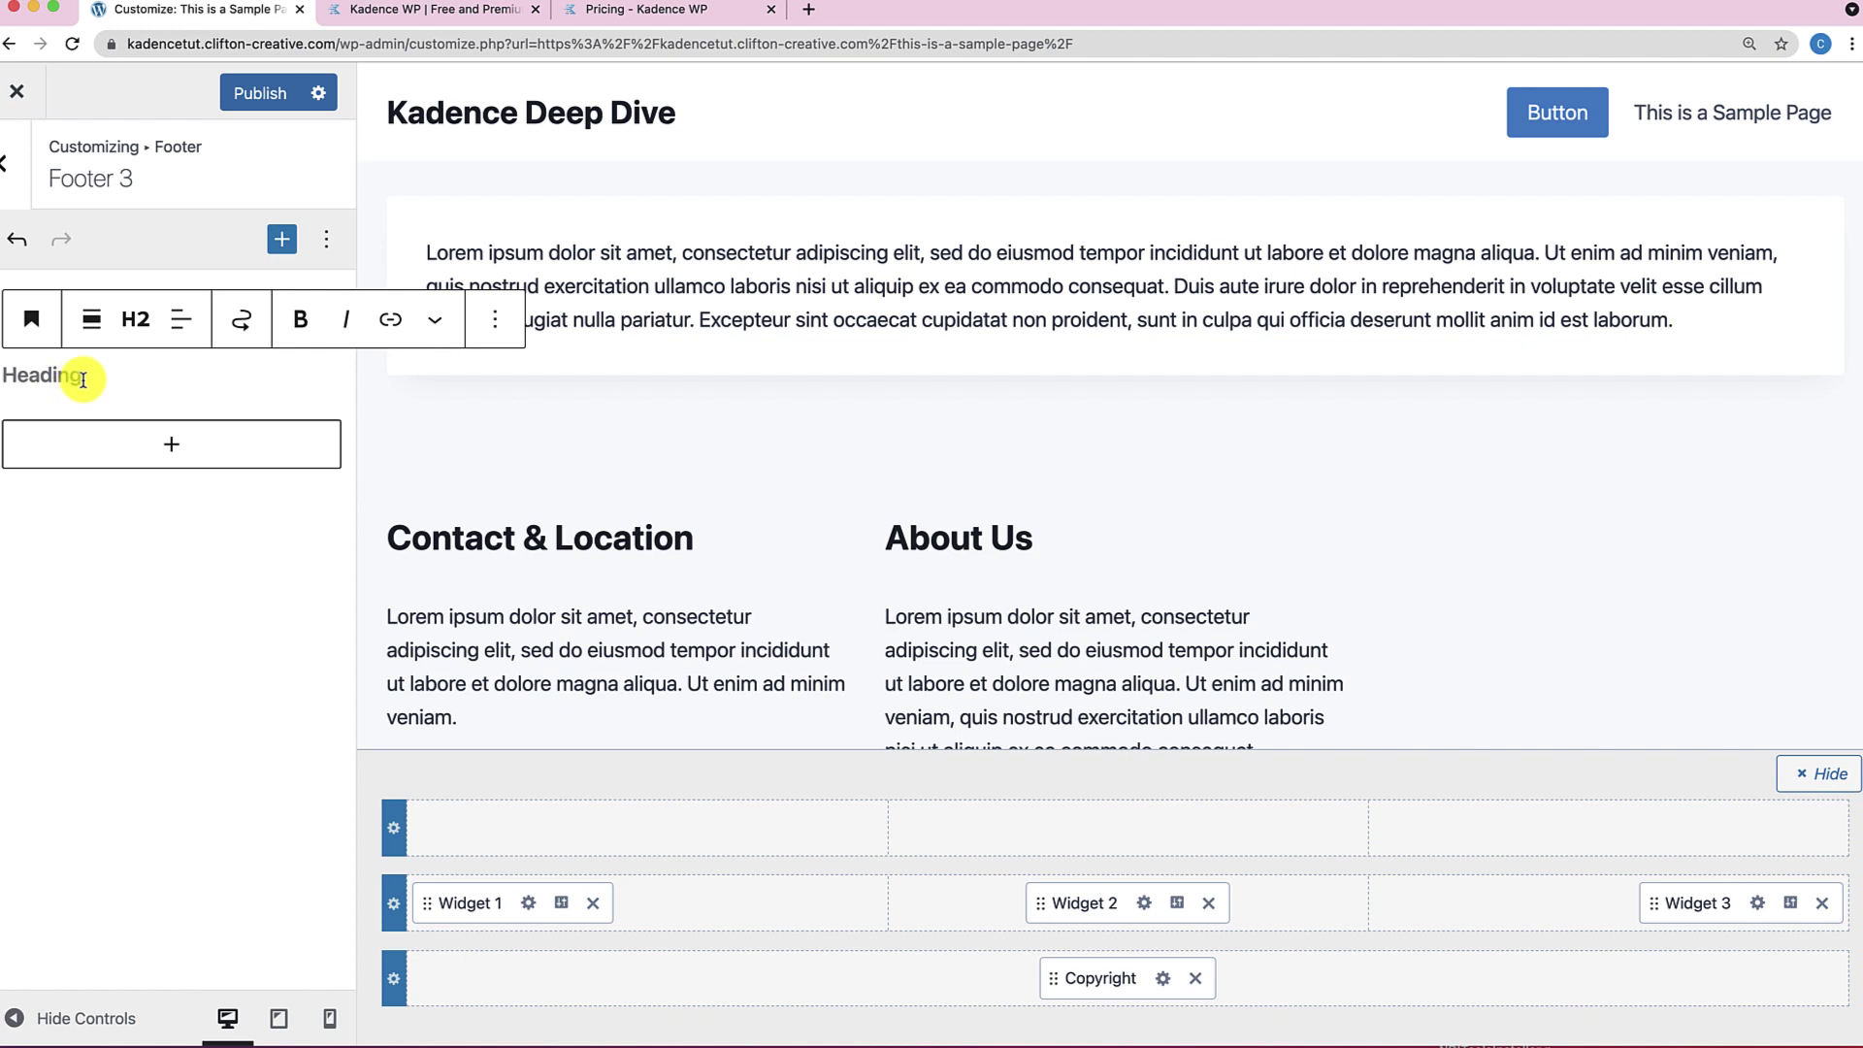
pyautogui.write('Connect W')
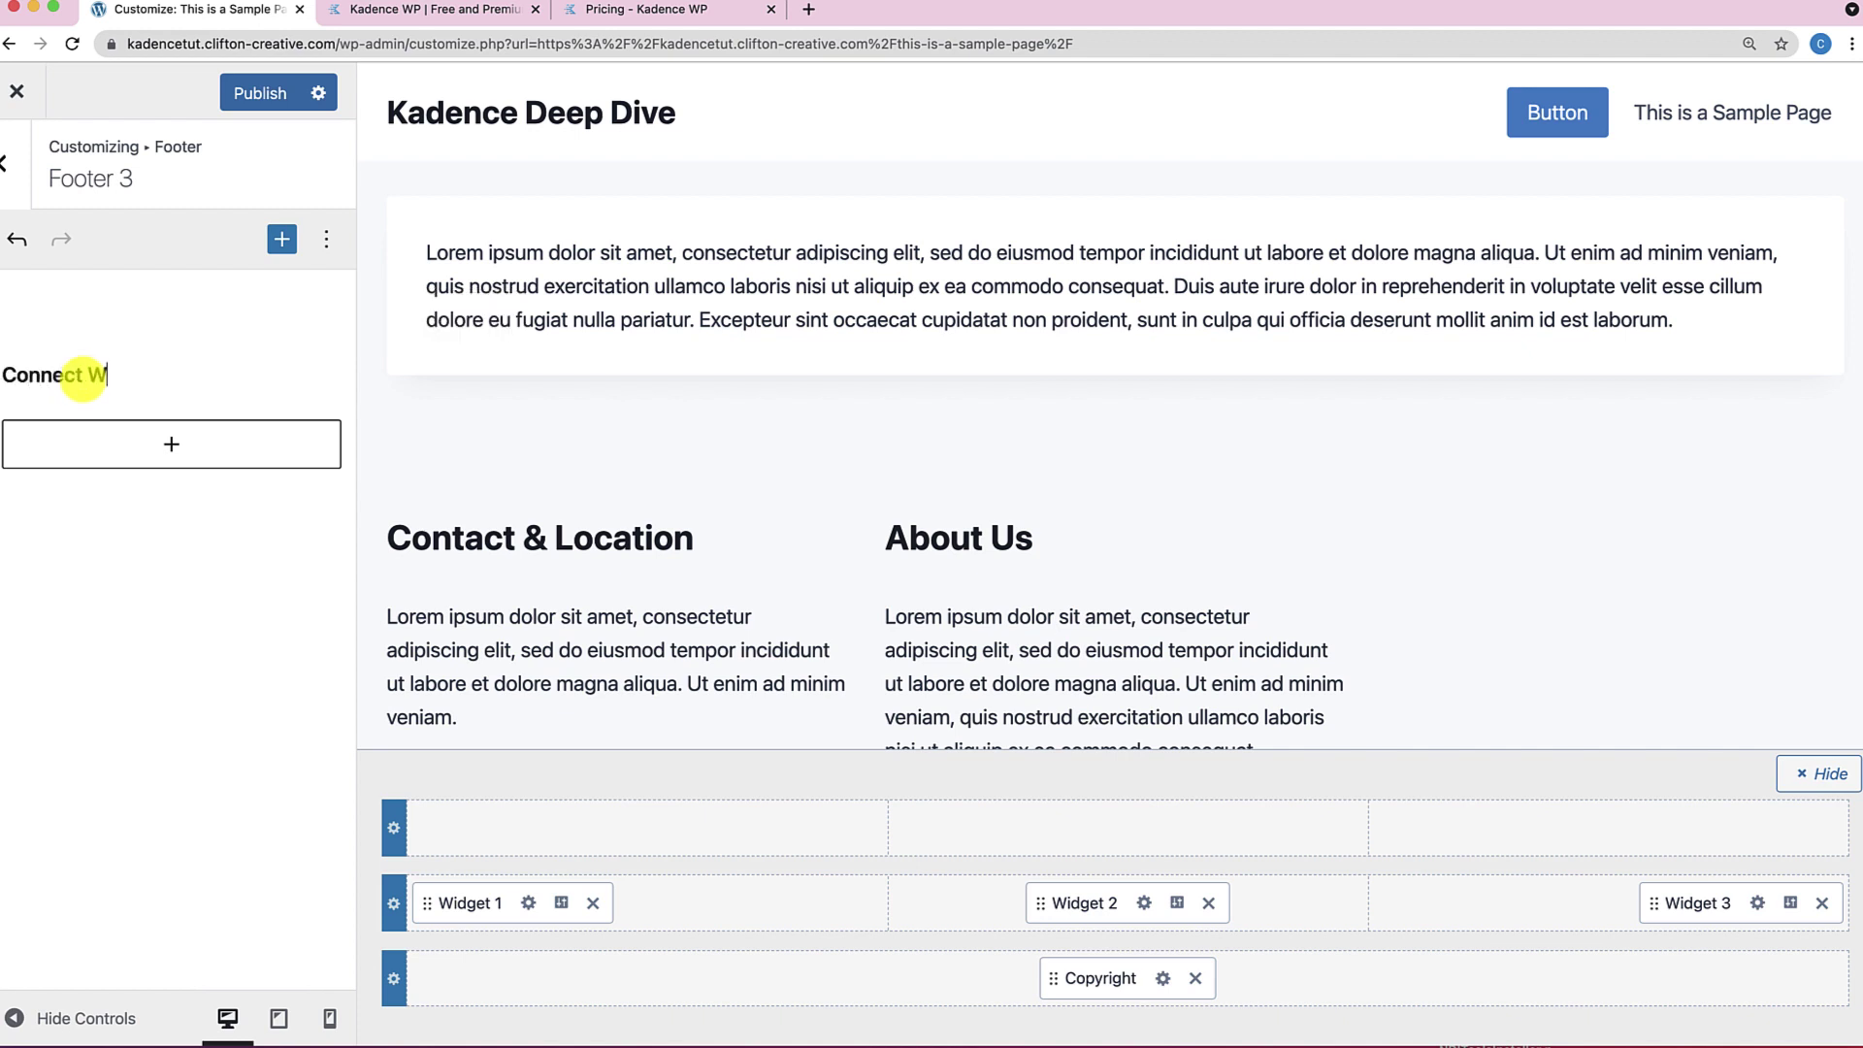
pyautogui.write('ith u')
pyautogui.press('BackSpace')
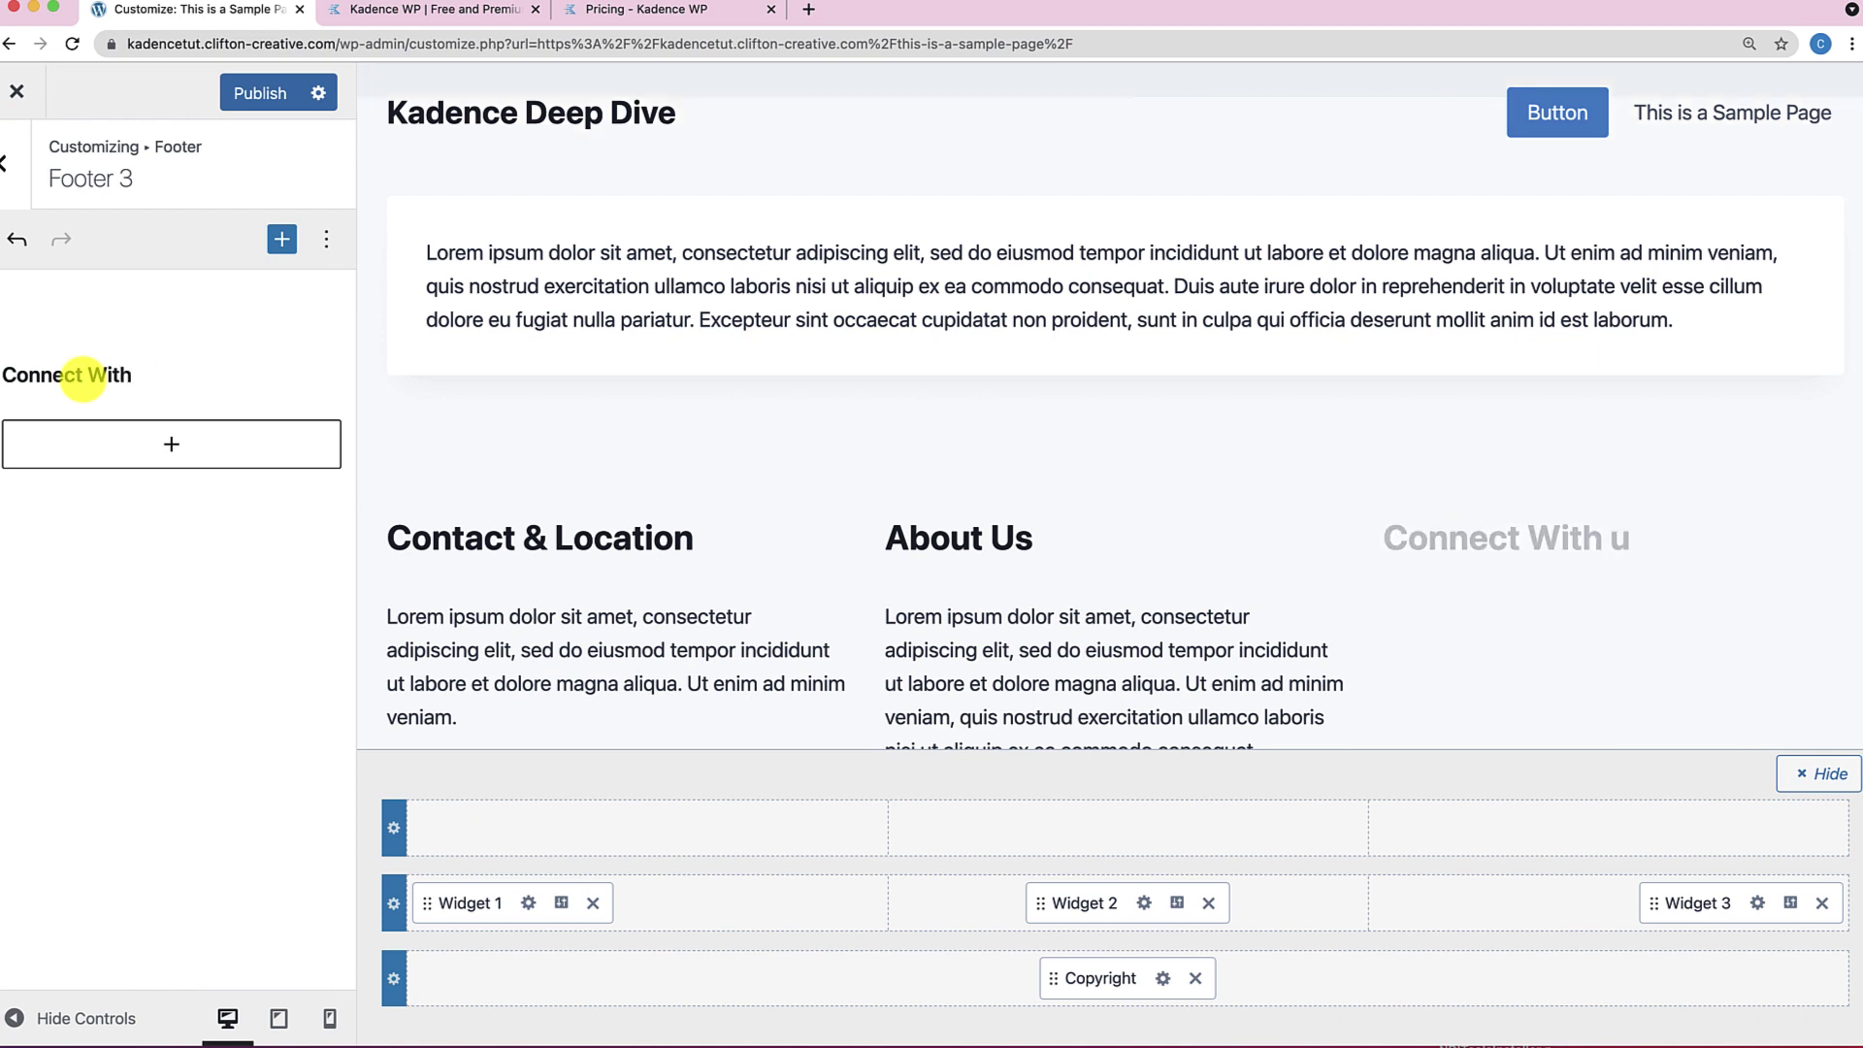
pyautogui.write('Us')
pyautogui.click(171, 444)
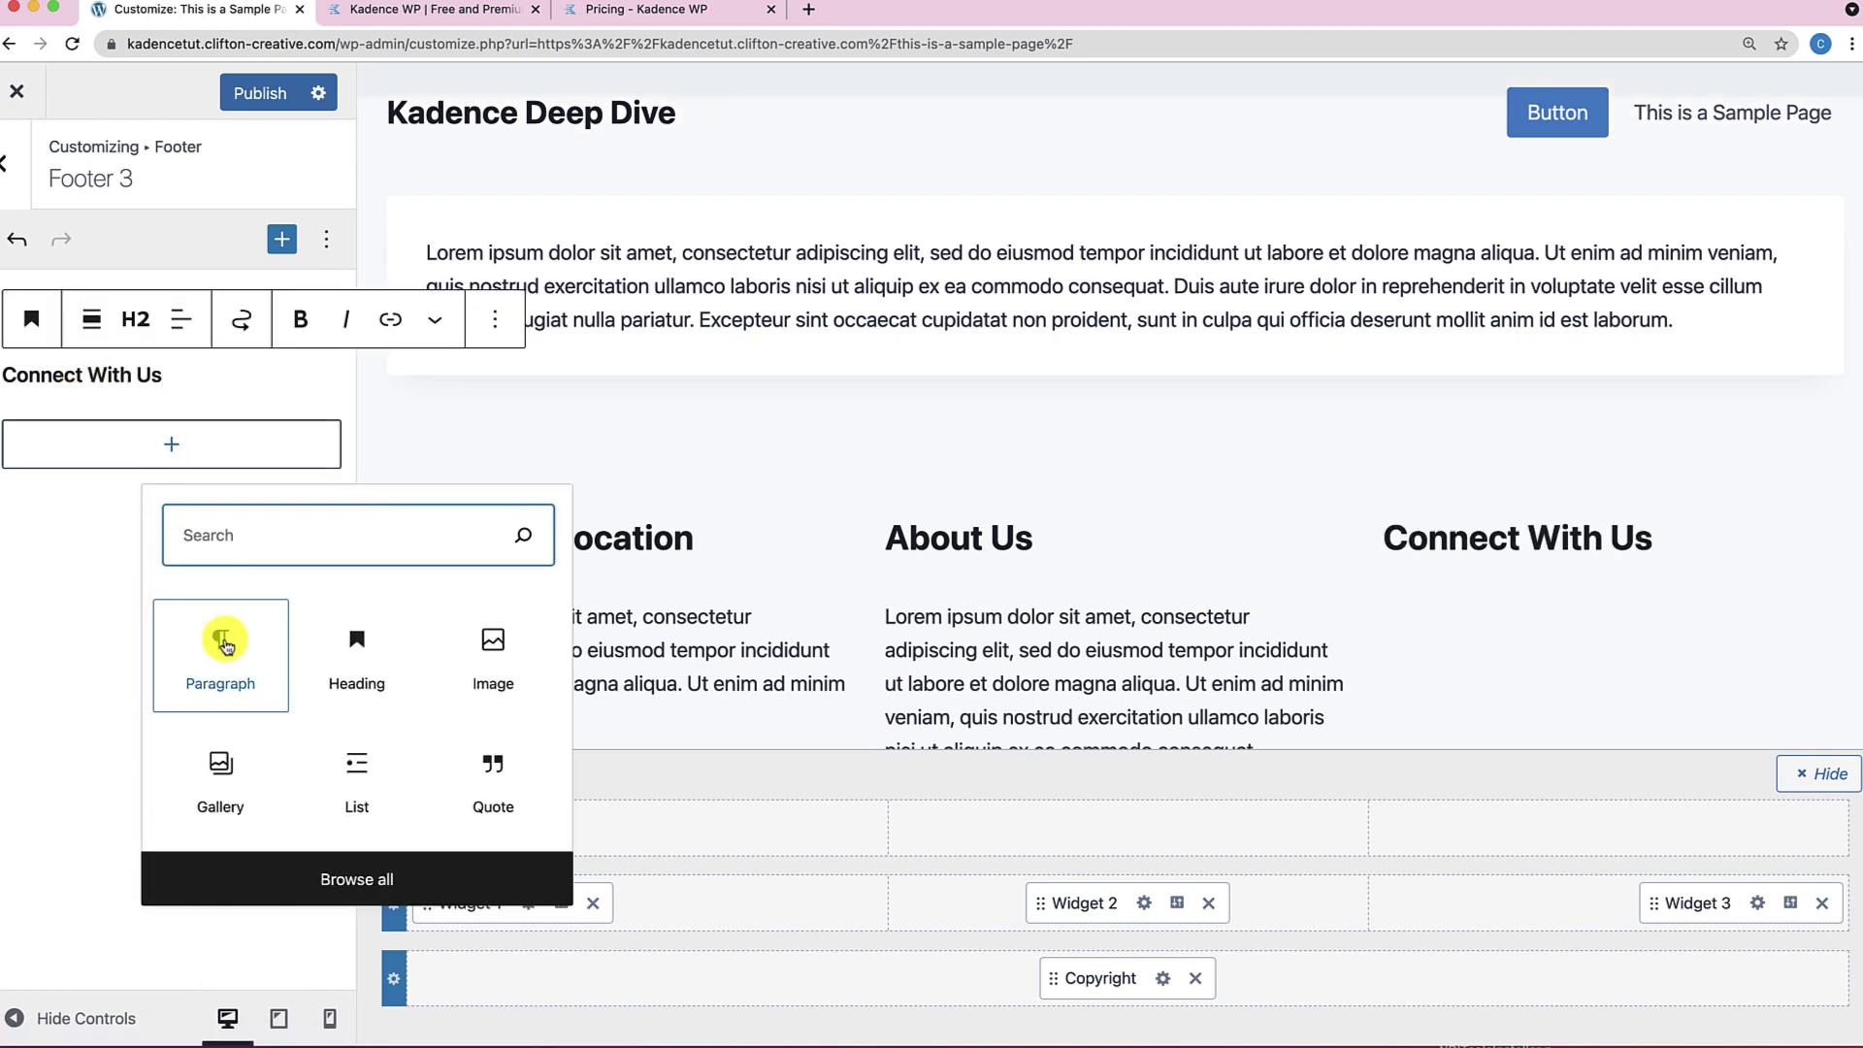
pyautogui.click(208, 750)
pyautogui.write('Lorem ipsum dolor sit amet, consectetur adipiscing elit, sed do eiusmod tempor incididunt ut labore et dolore magna aliqua. Ut enim ad minim veniam, quis nostrud exercitation ullamco laboris nisi ut aliquip ex ea commodo consequat.')
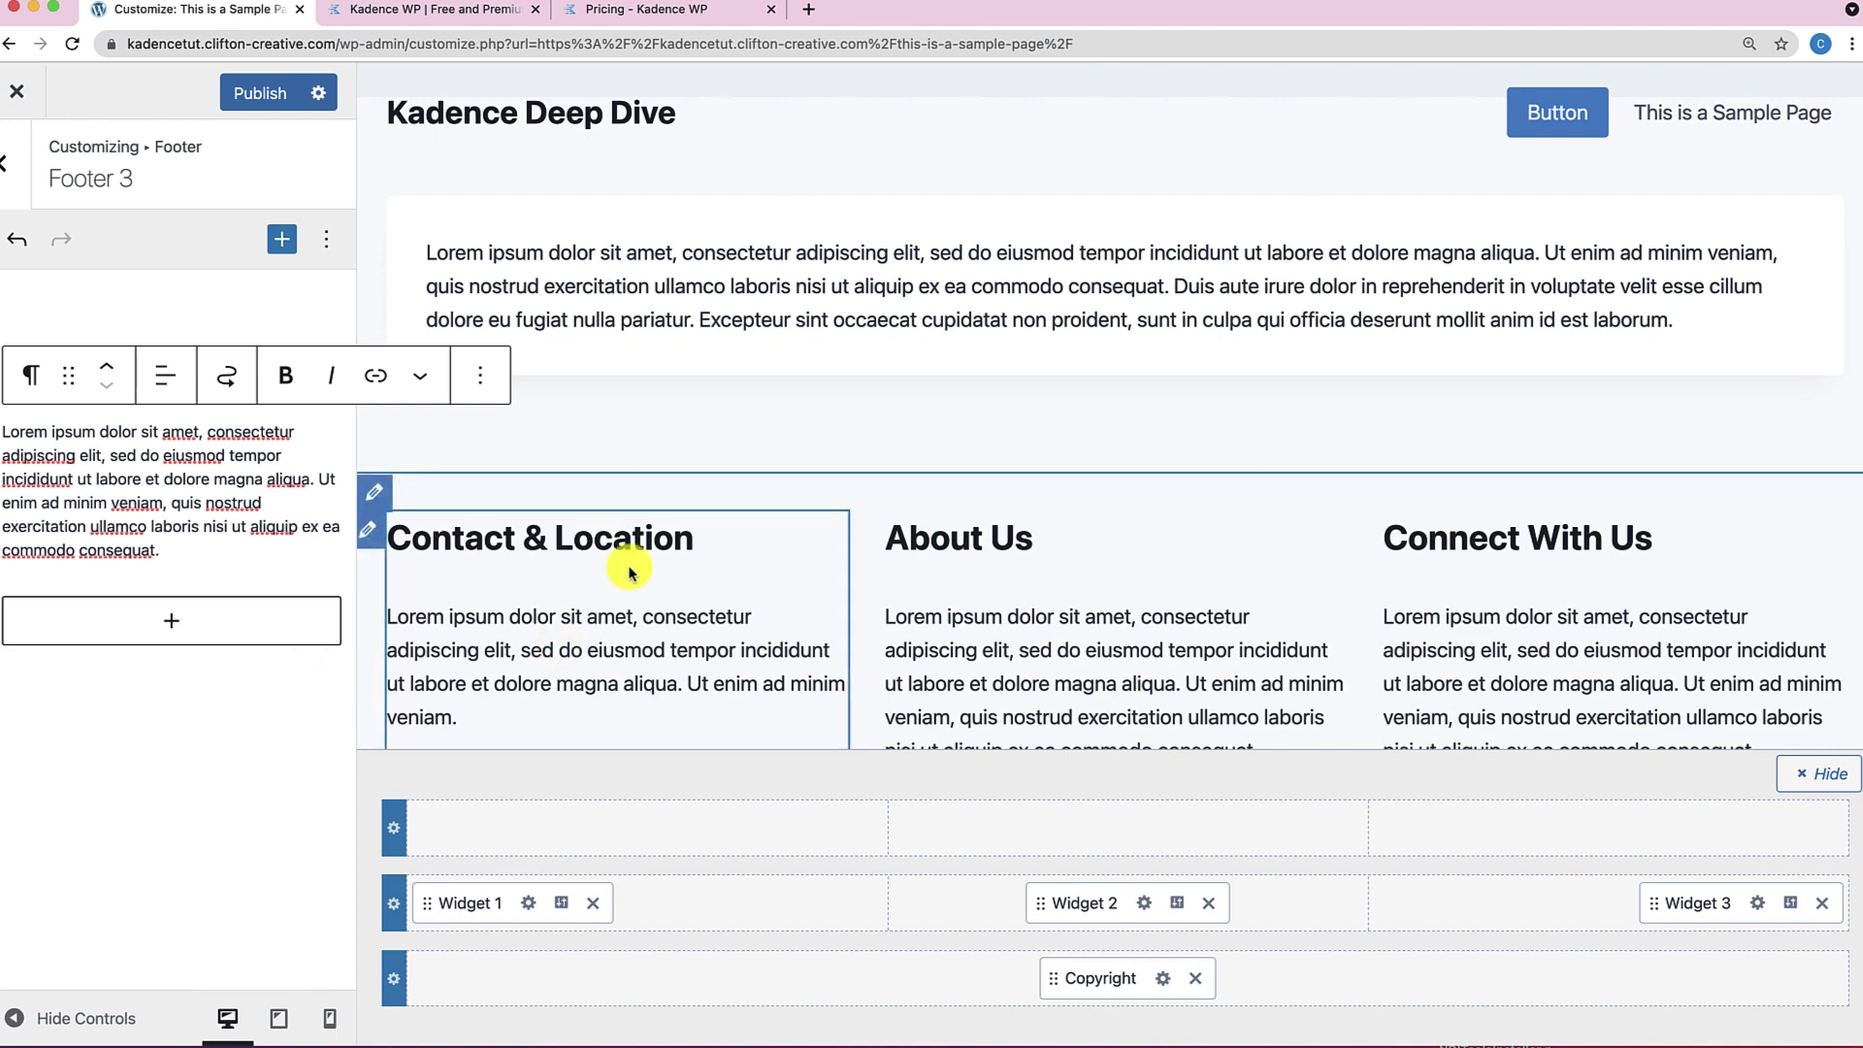
# Move Widget 1, Widget 2 and Widget 3 from the footer's middle row to the matching columns of the top row.
pyautogui.scroll(-3, 776, 573)
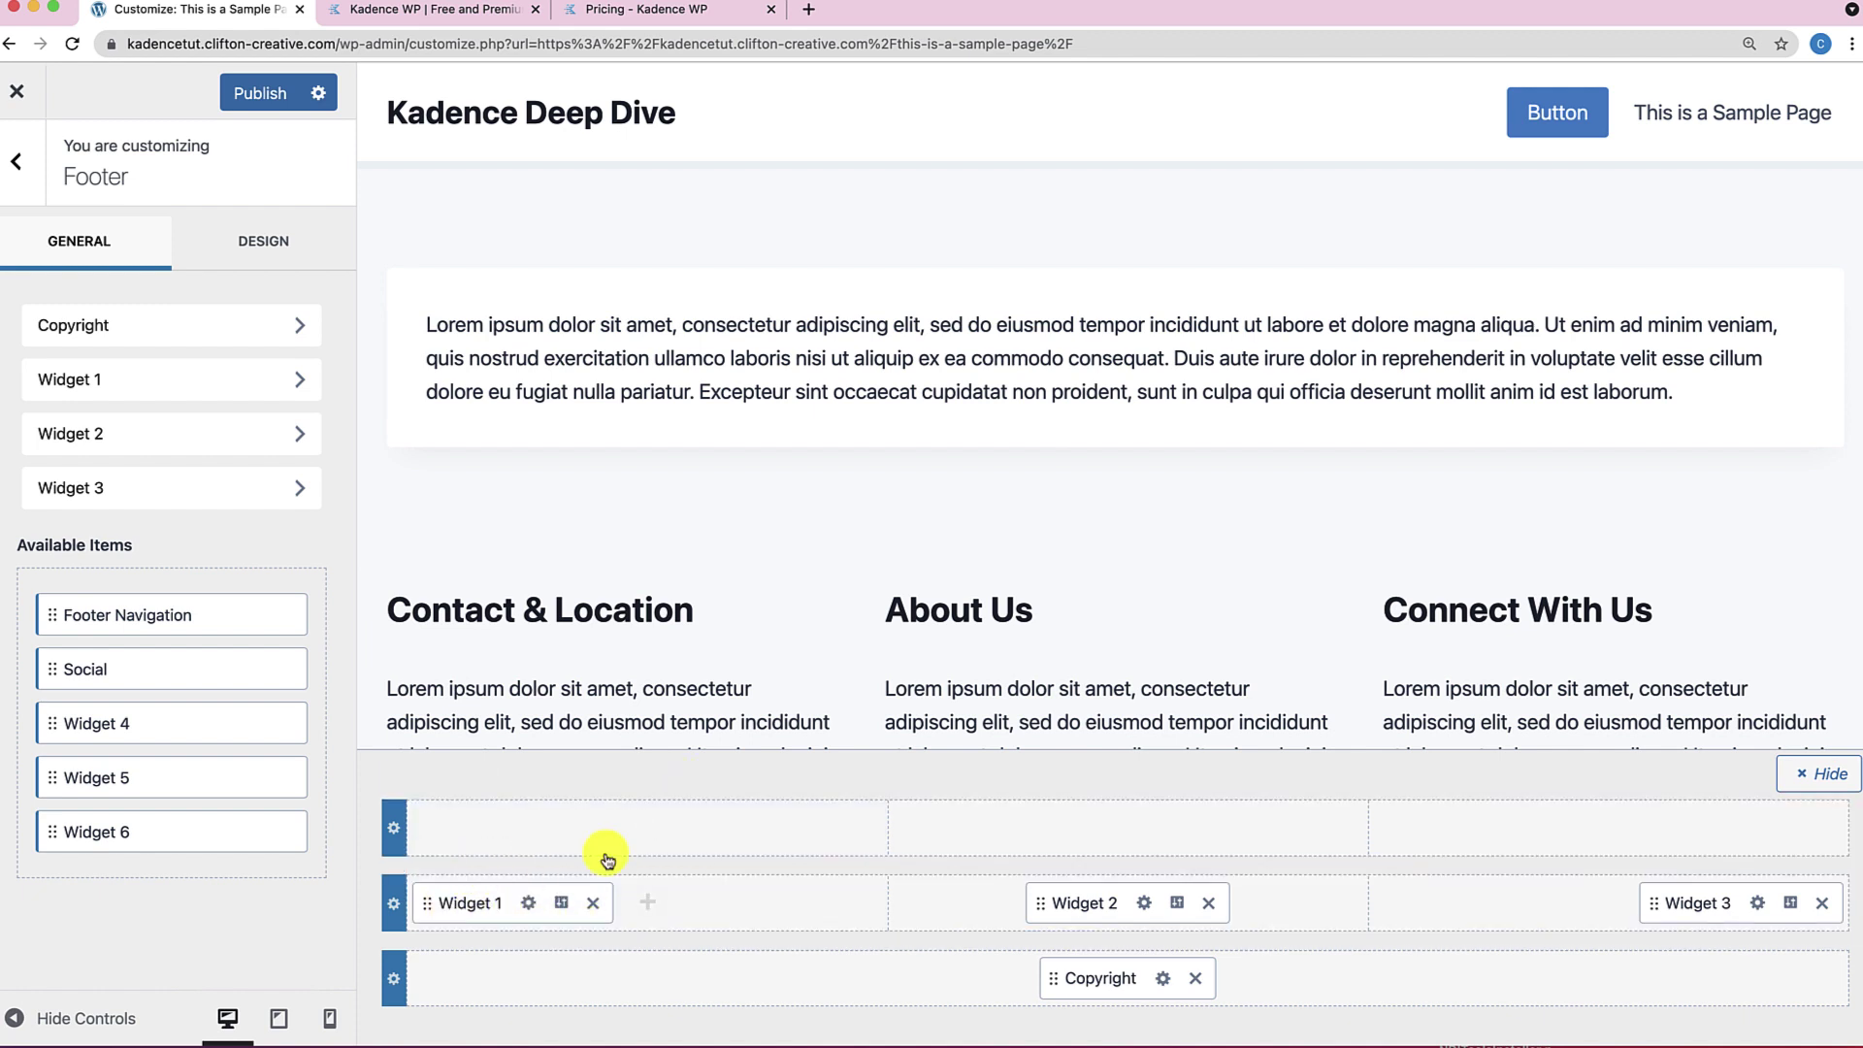
pyautogui.moveTo(445, 905); pyautogui.dragTo(461, 832)
pyautogui.moveTo(1112, 903); pyautogui.dragTo(1107, 828)
pyautogui.moveTo(1727, 904); pyautogui.dragTo(1721, 828)
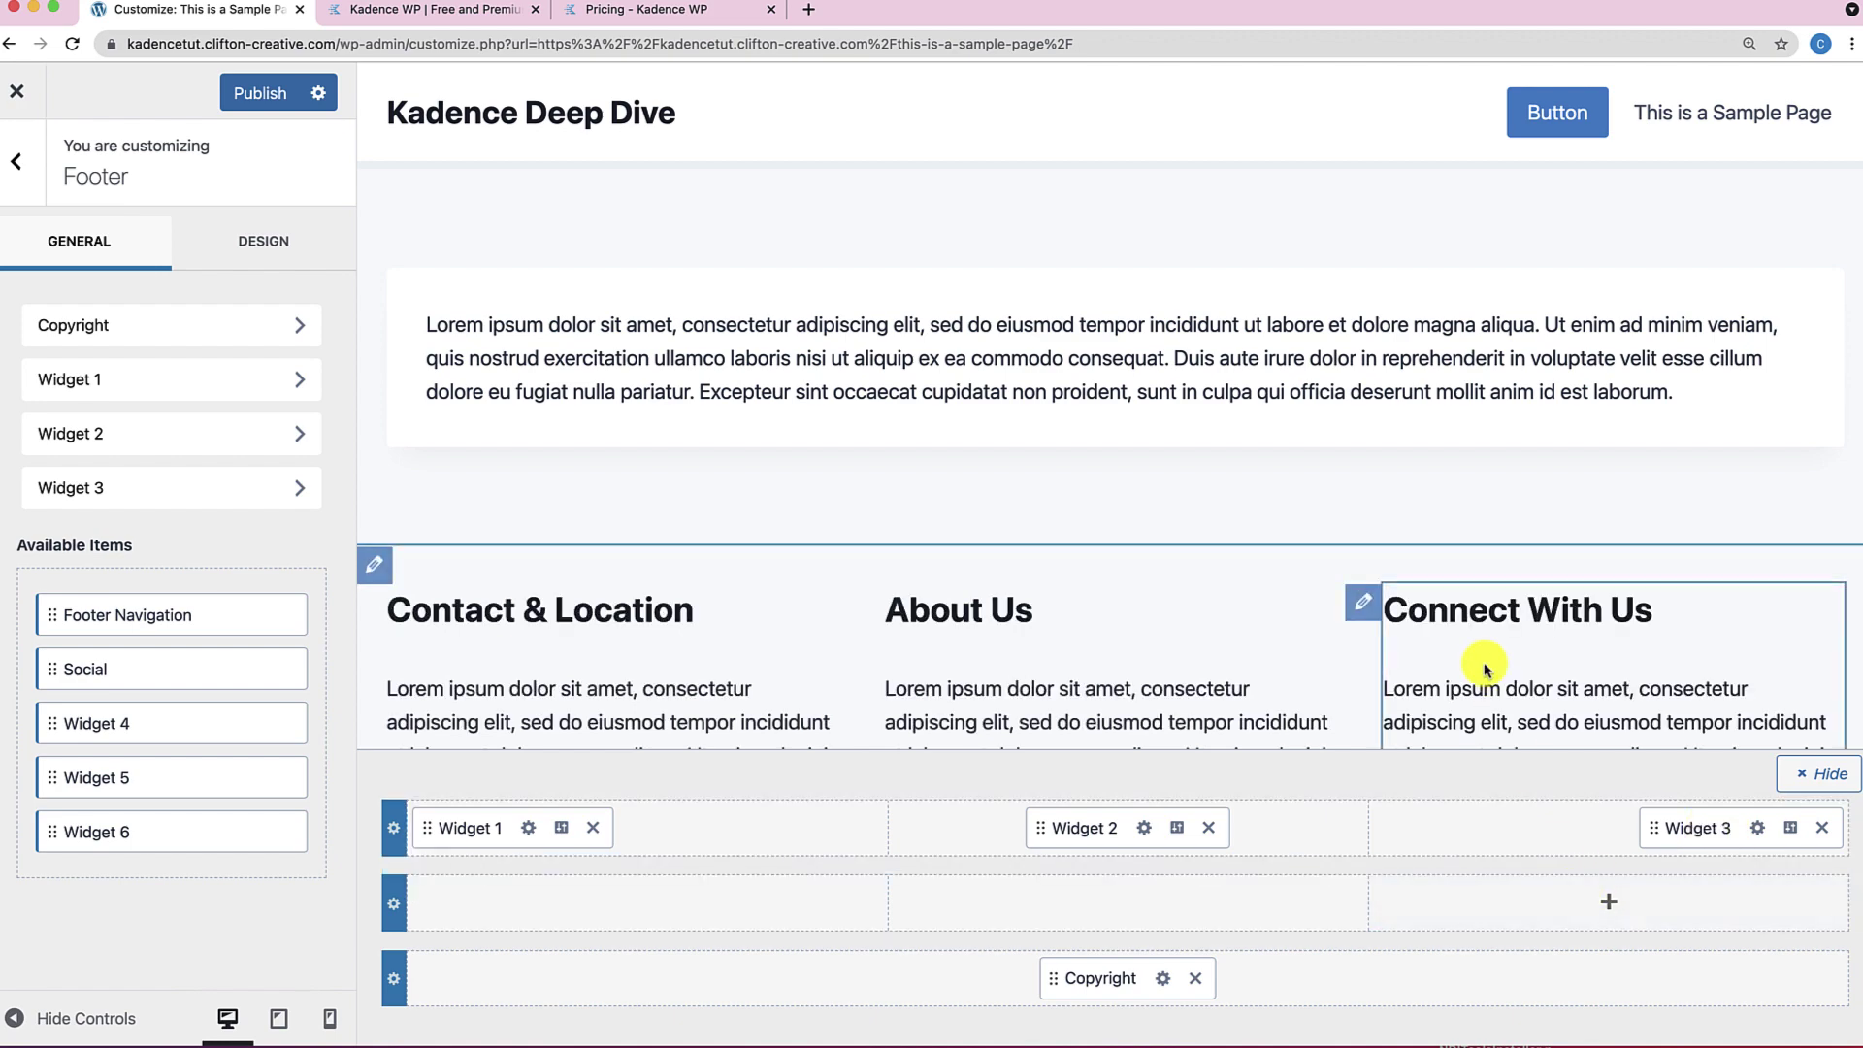
pyautogui.scroll(-3, 1475, 662)
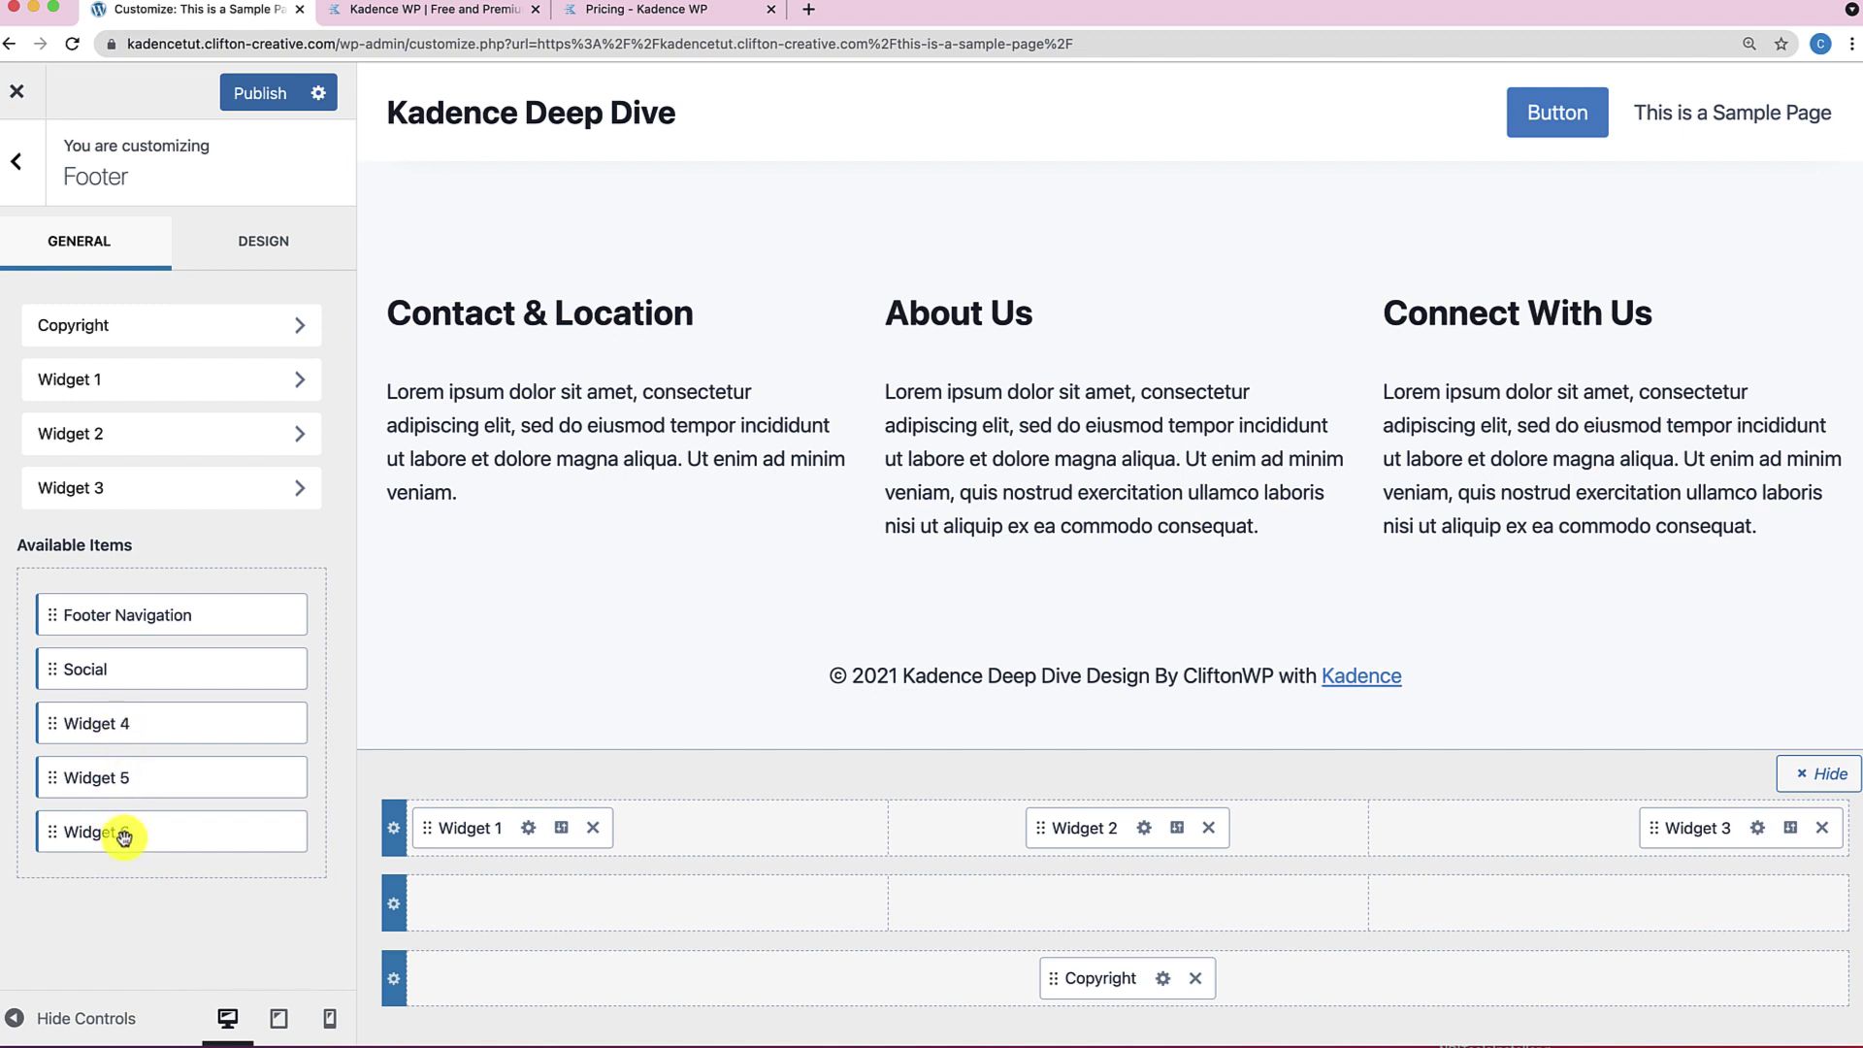
# Remove Widget 1, Widget 2 and Widget 3 from the footer's top row and return to the main Customizer options.
pyautogui.moveTo(123, 837); pyautogui.dragTo(1630, 943)
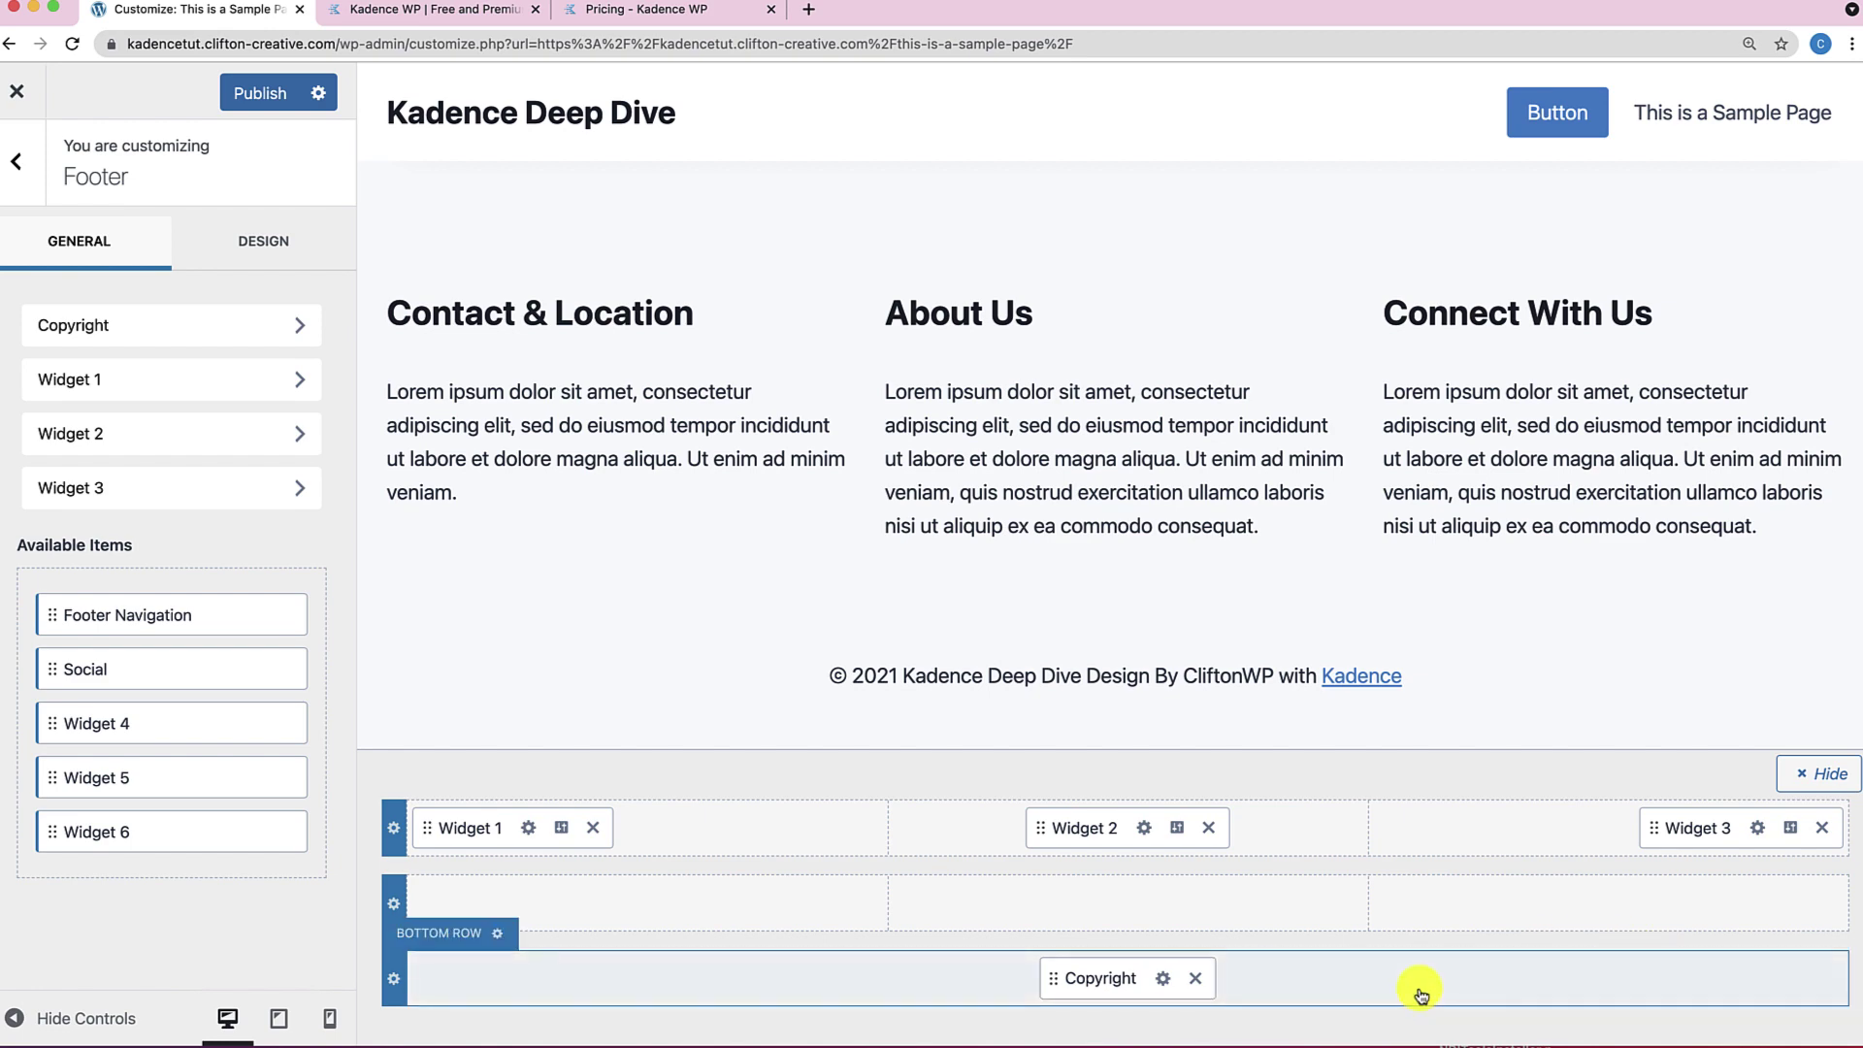
pyautogui.click(592, 828)
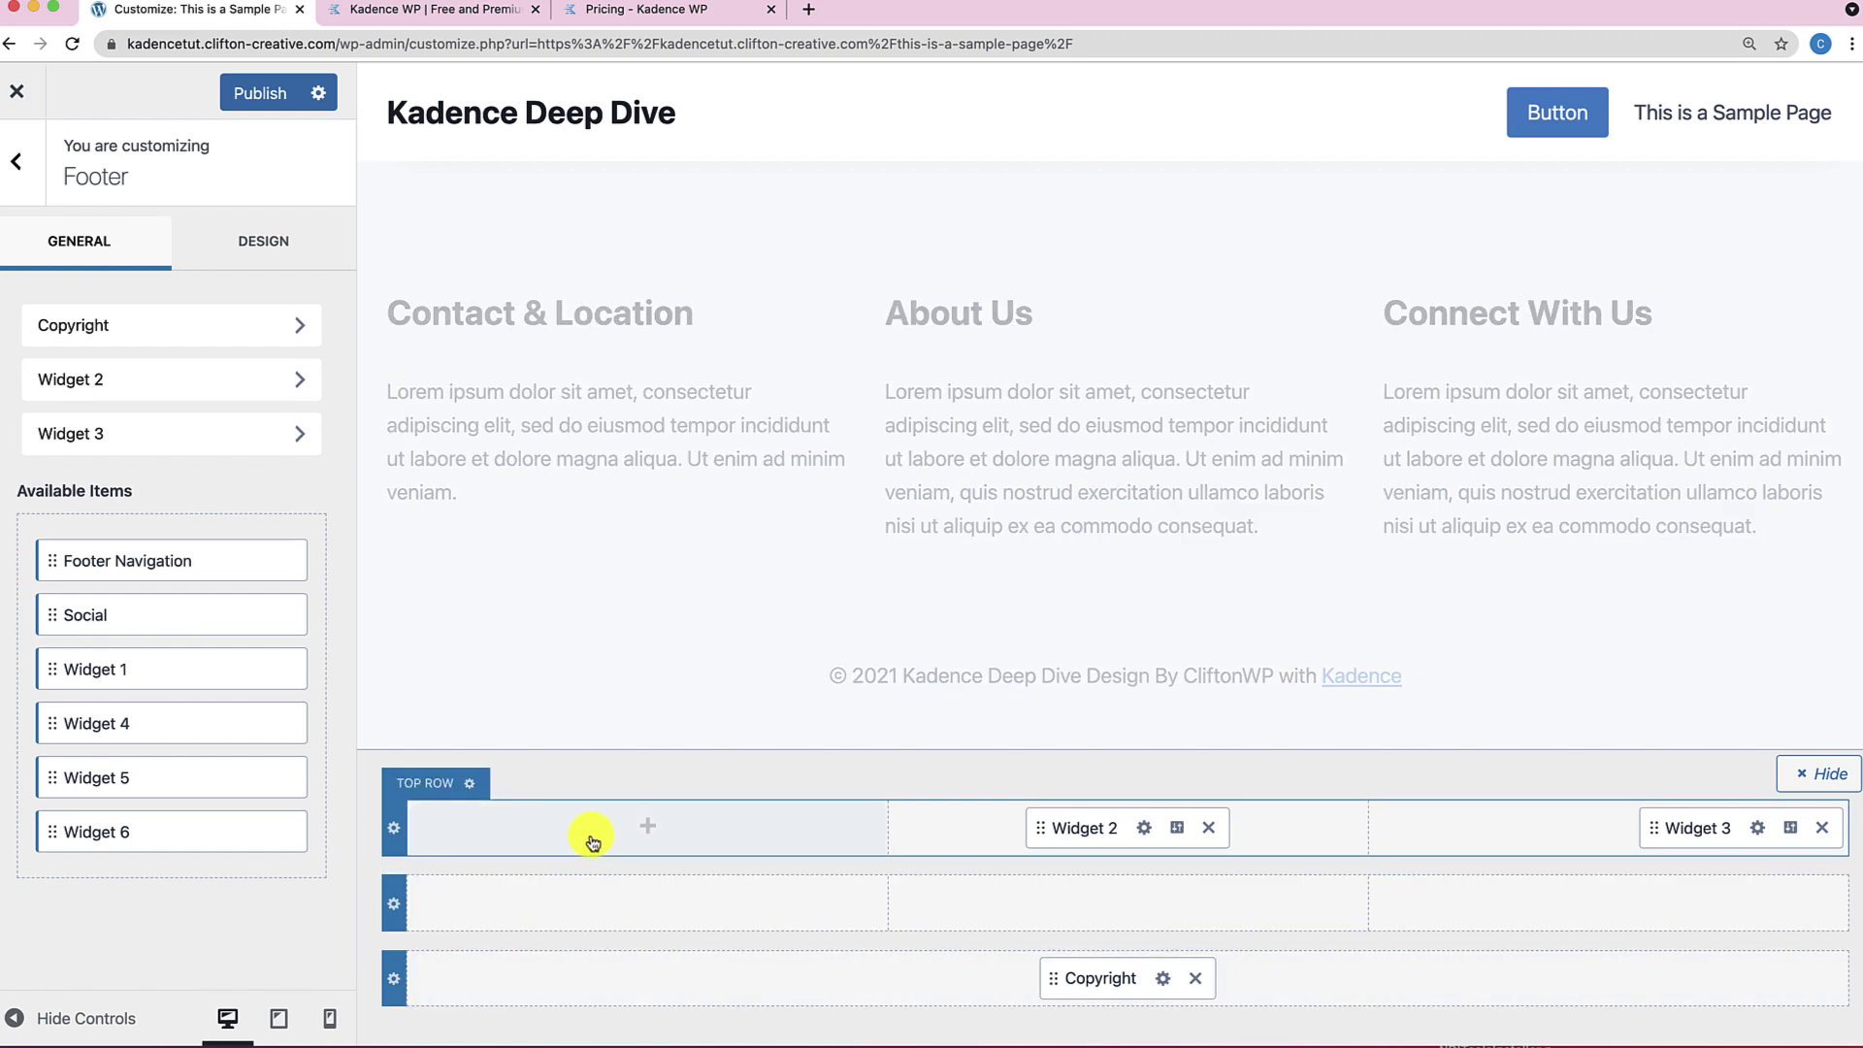
pyautogui.click(1209, 826)
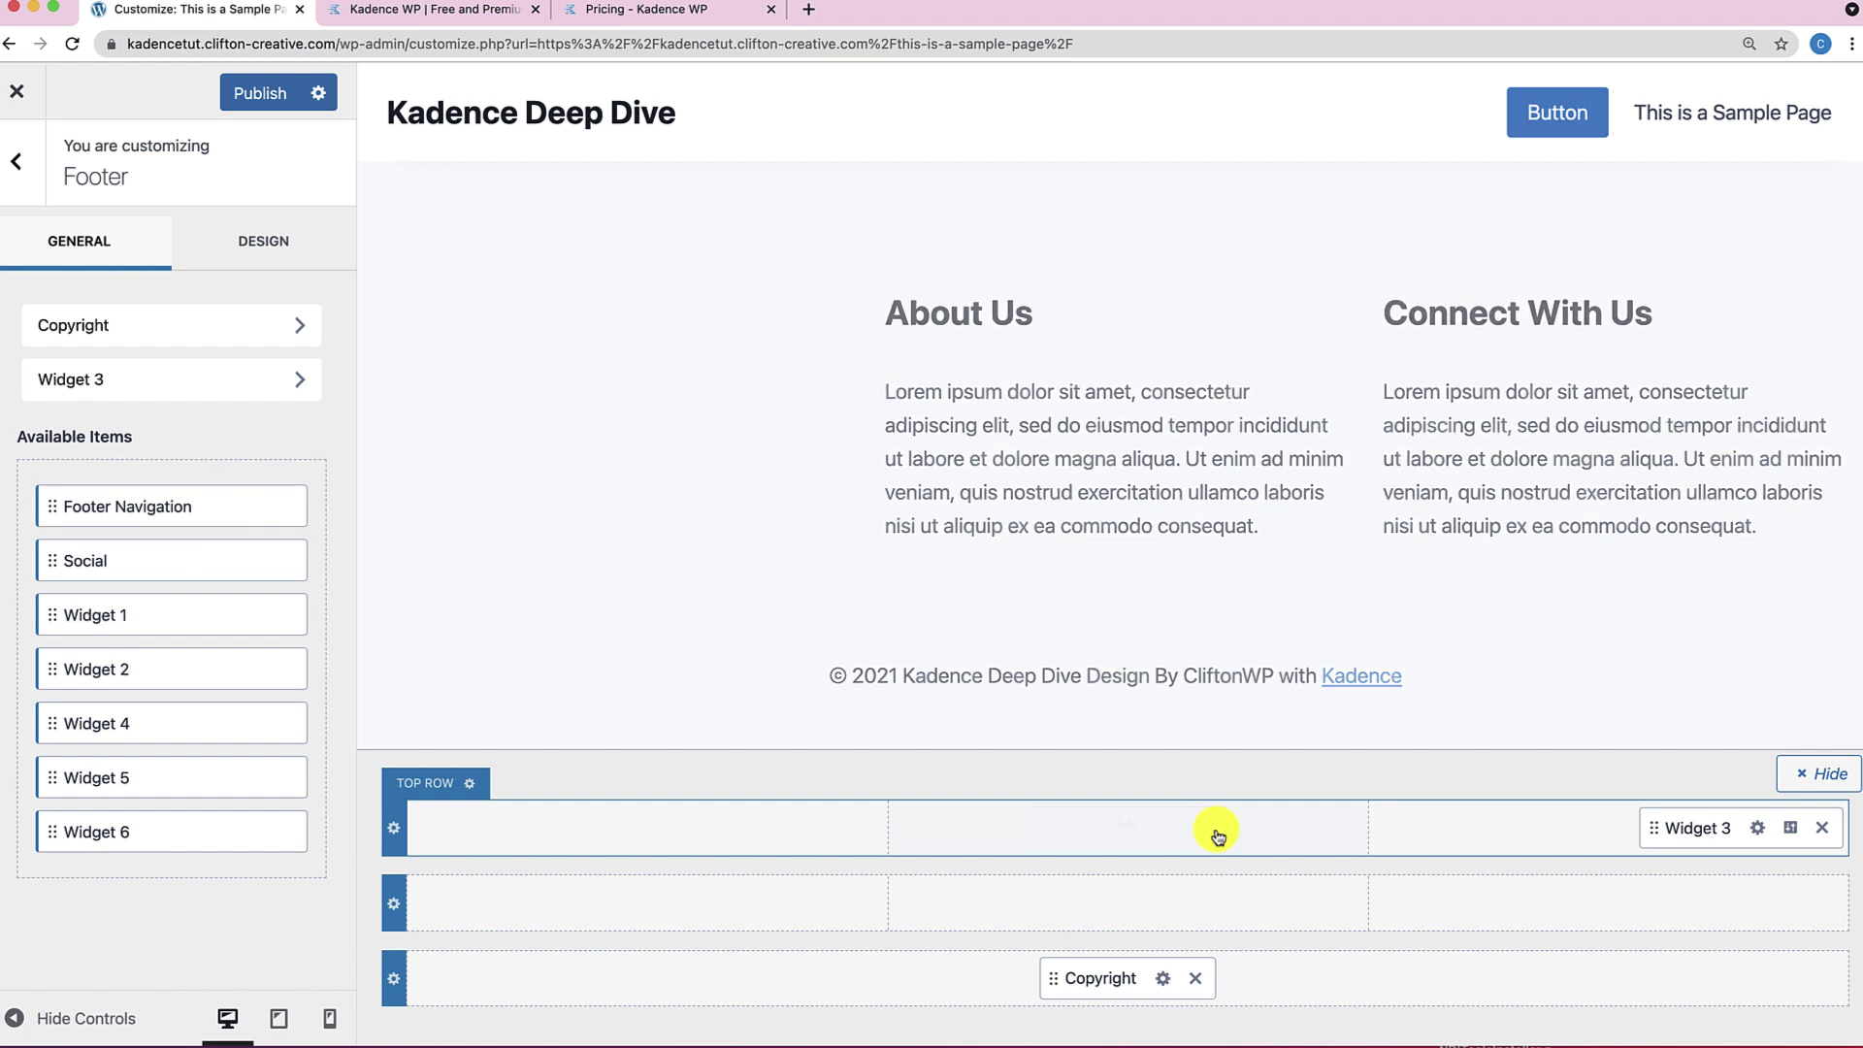
pyautogui.click(1822, 828)
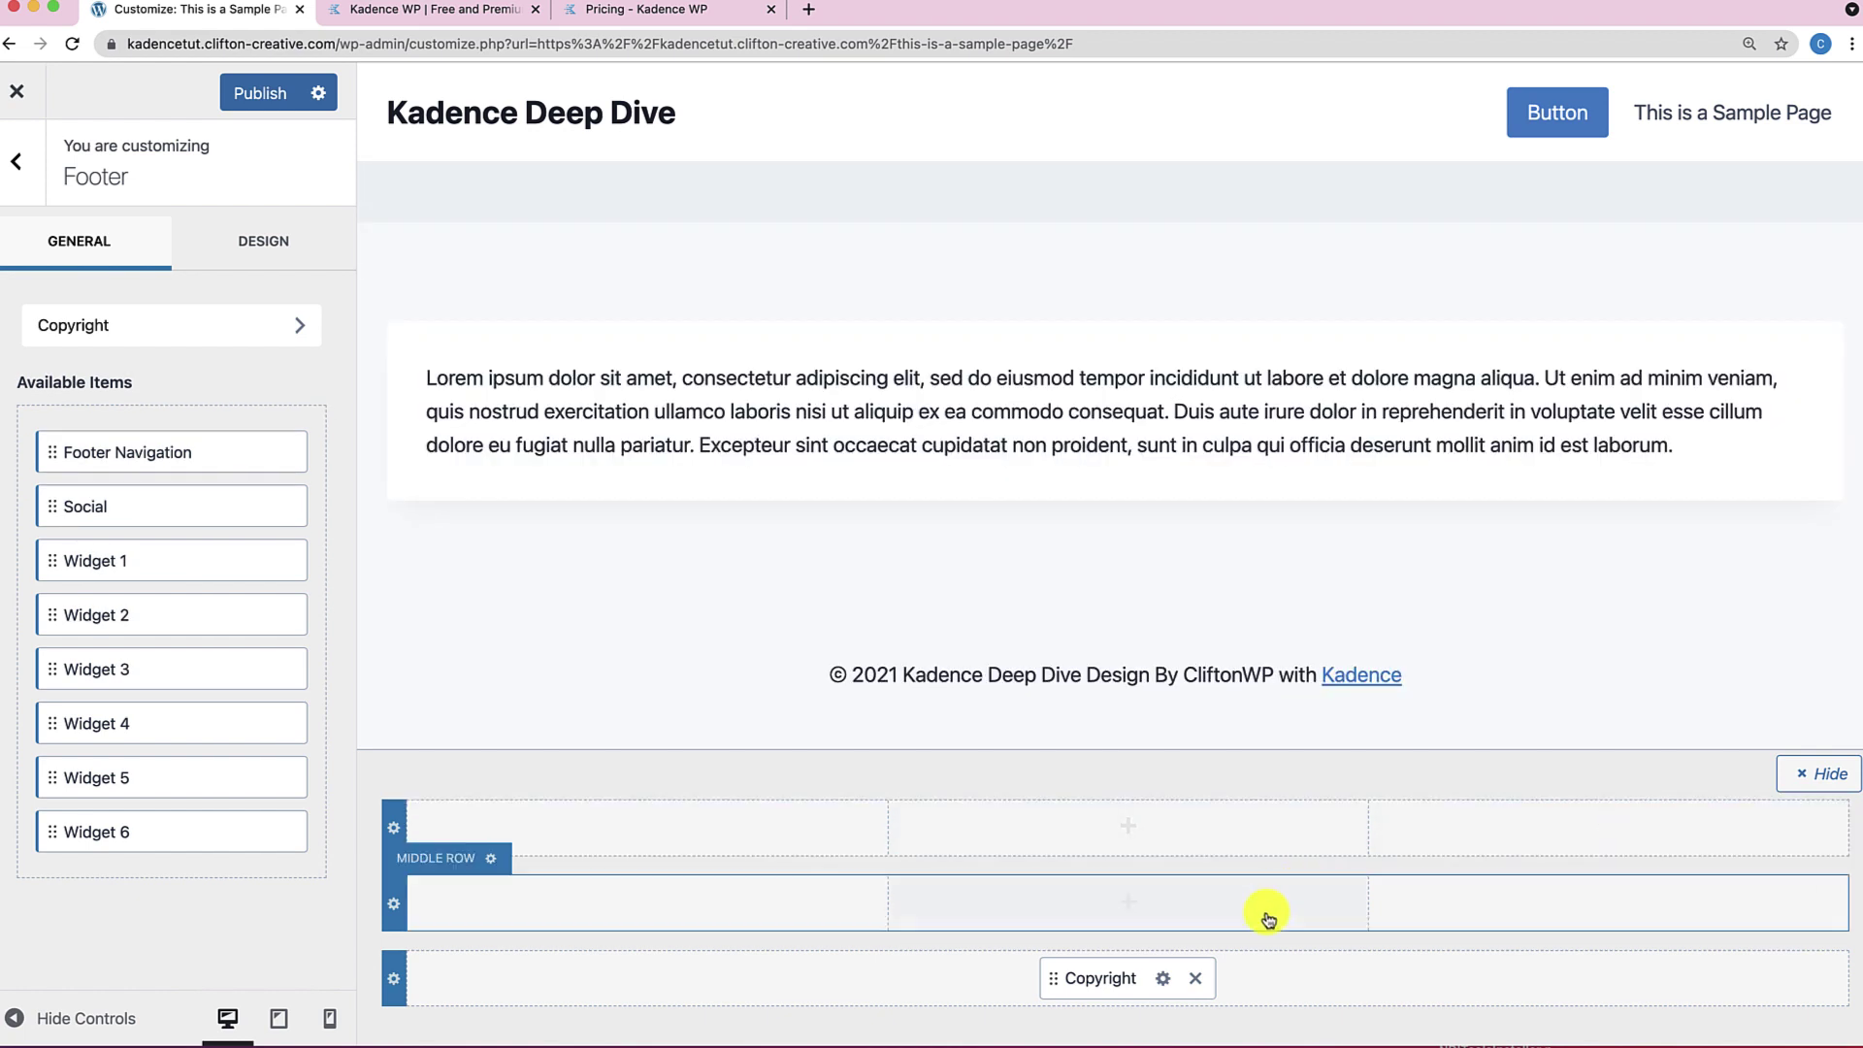
pyautogui.click(495, 900)
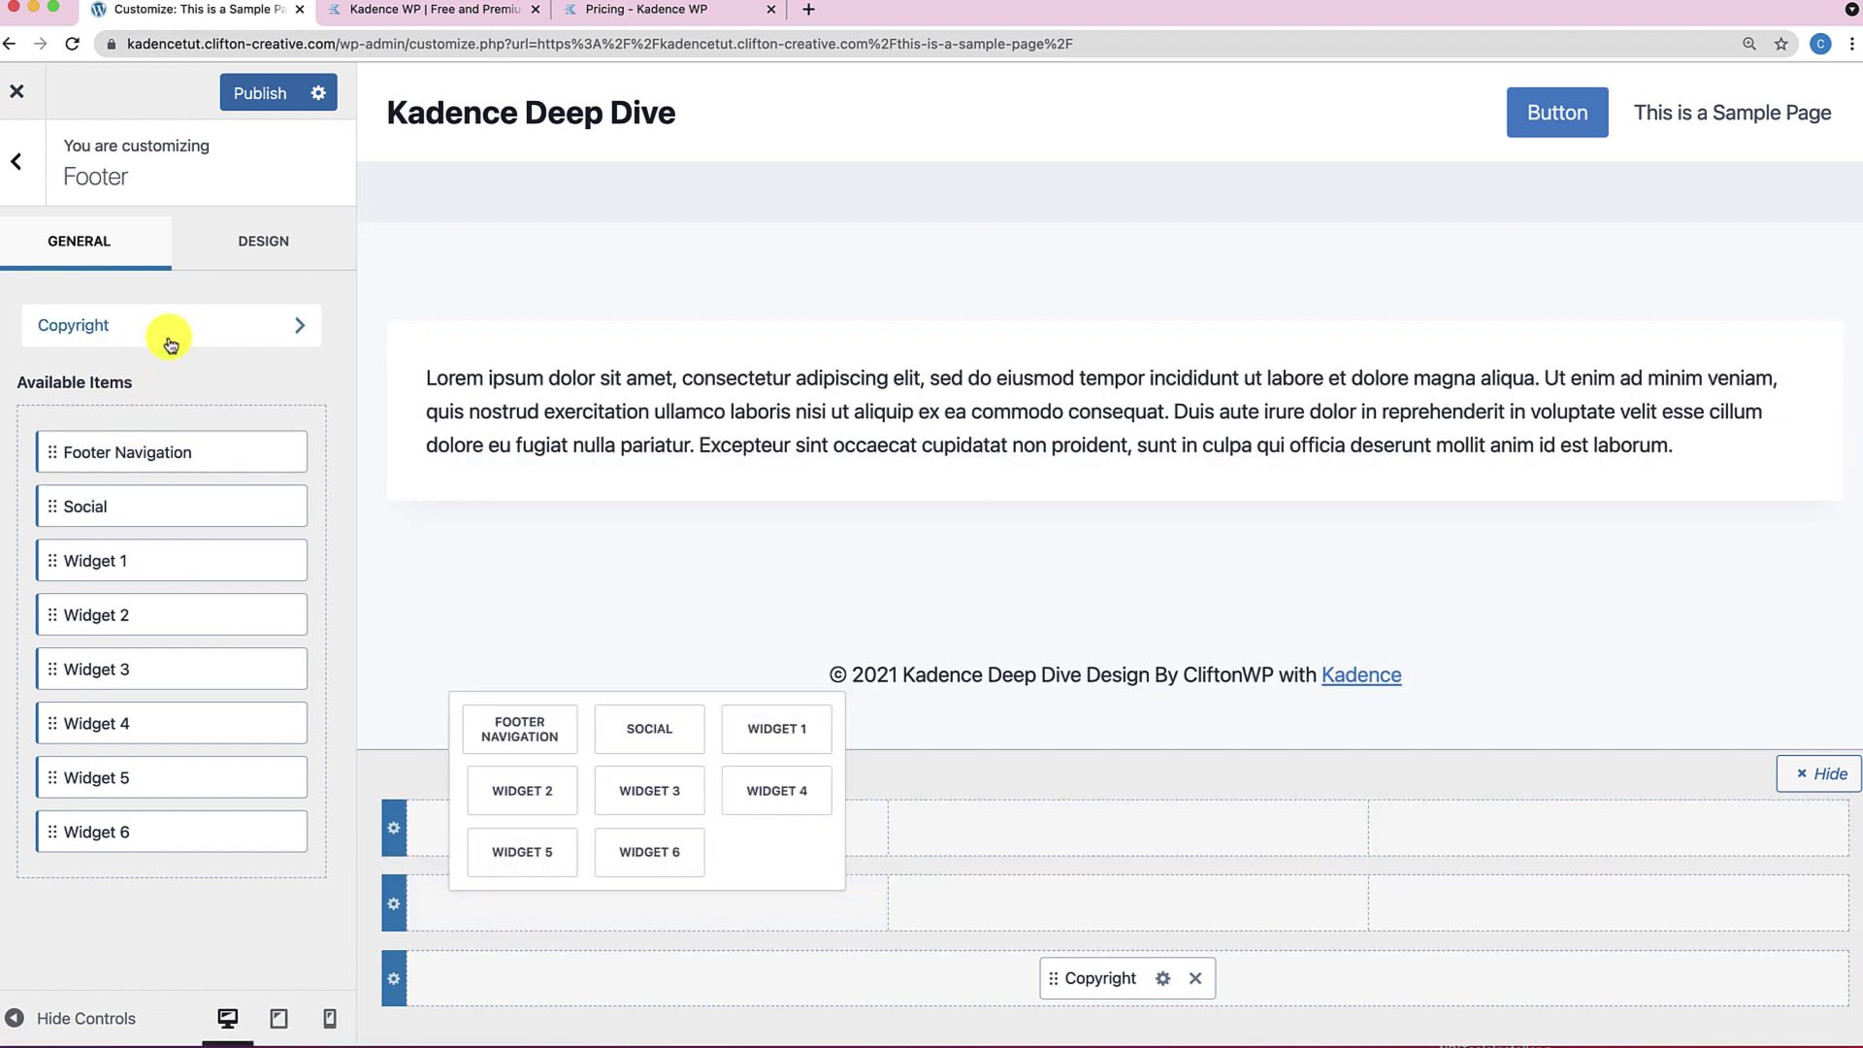
pyautogui.click(23, 165)
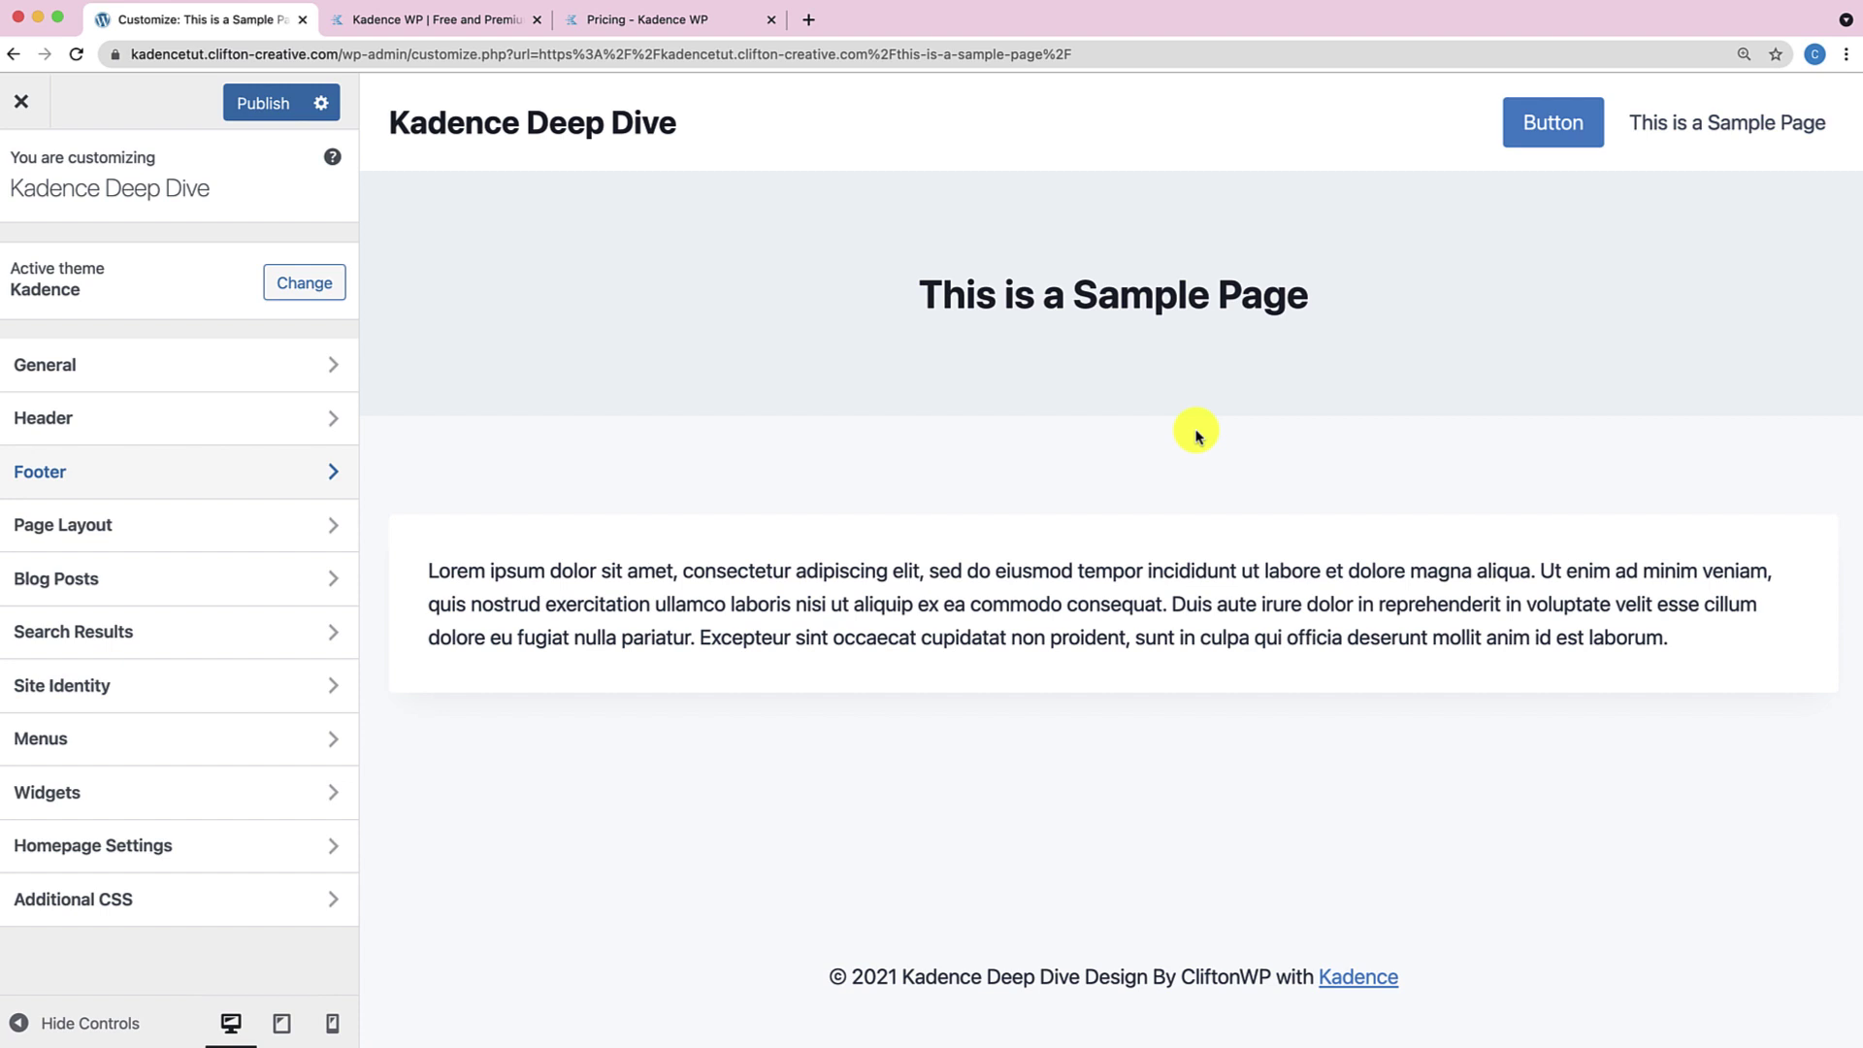
# Turn off Show Page Title in the Page Layout settings, comparing the page with the title shown and hidden.
pyautogui.click(77, 529)
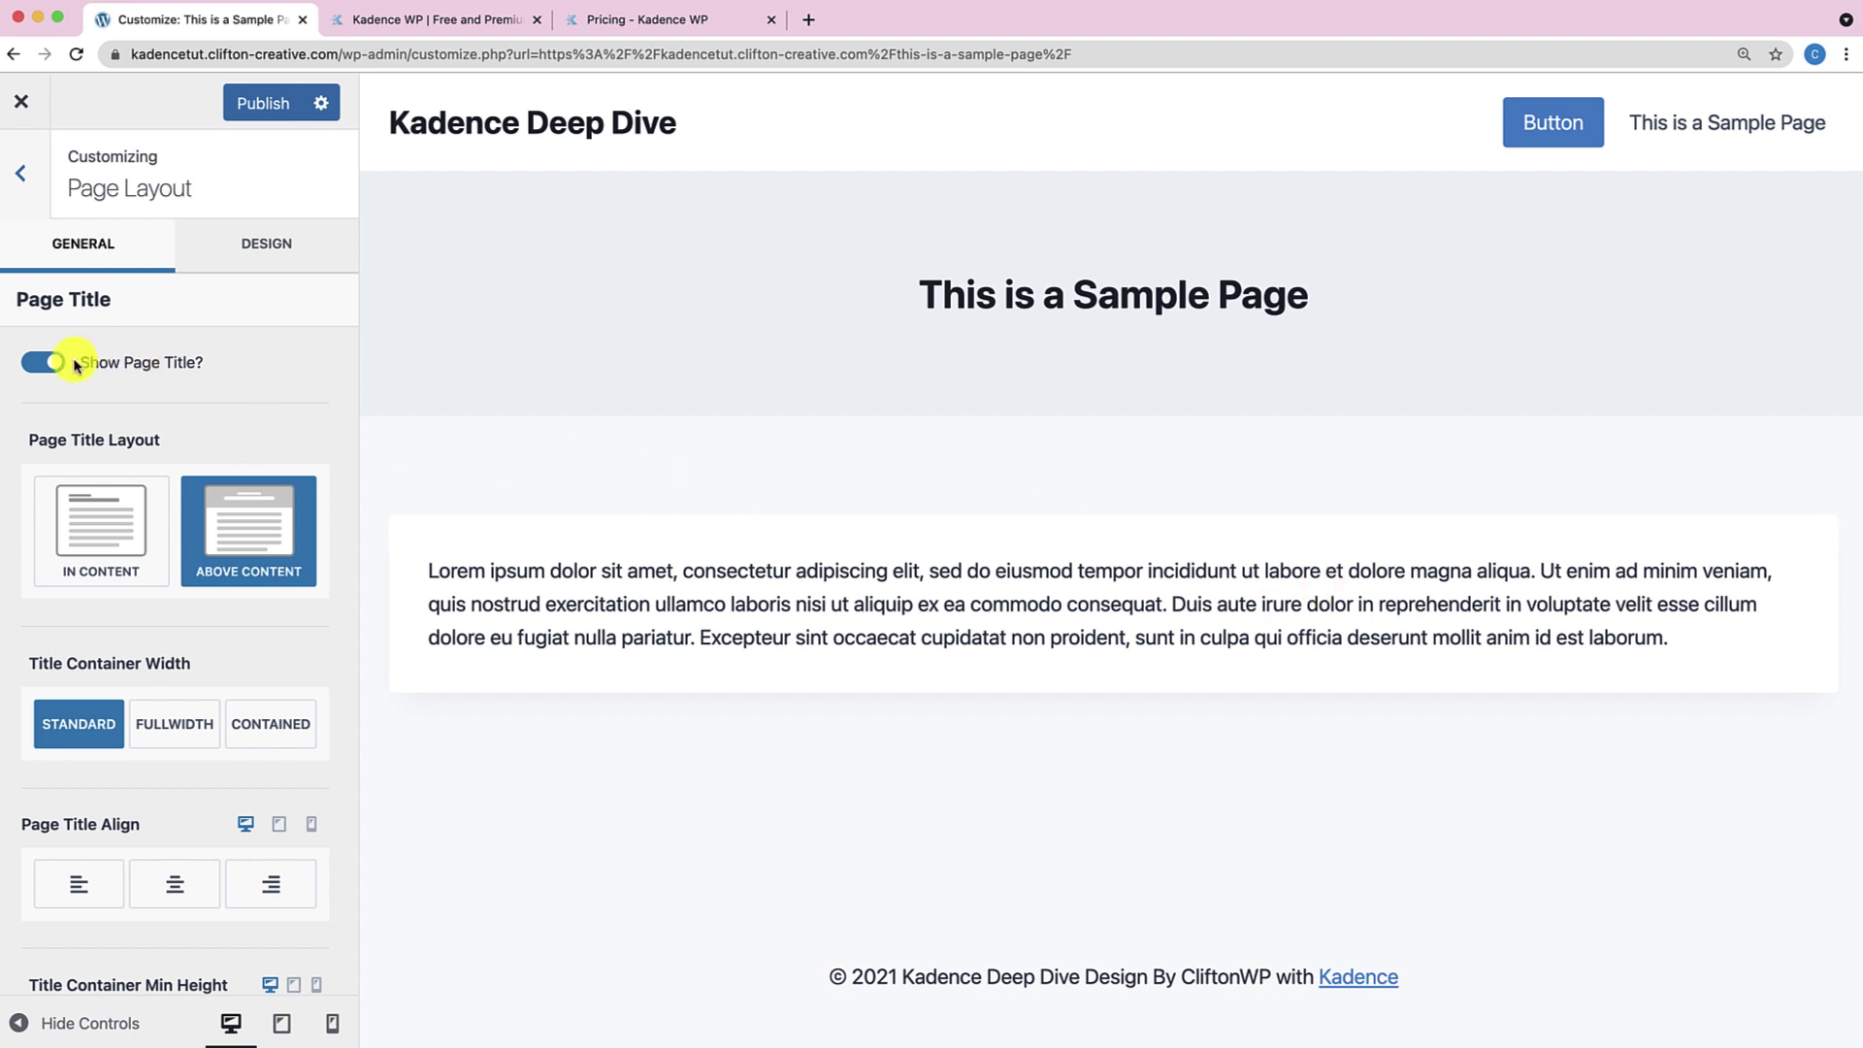
pyautogui.click(44, 367)
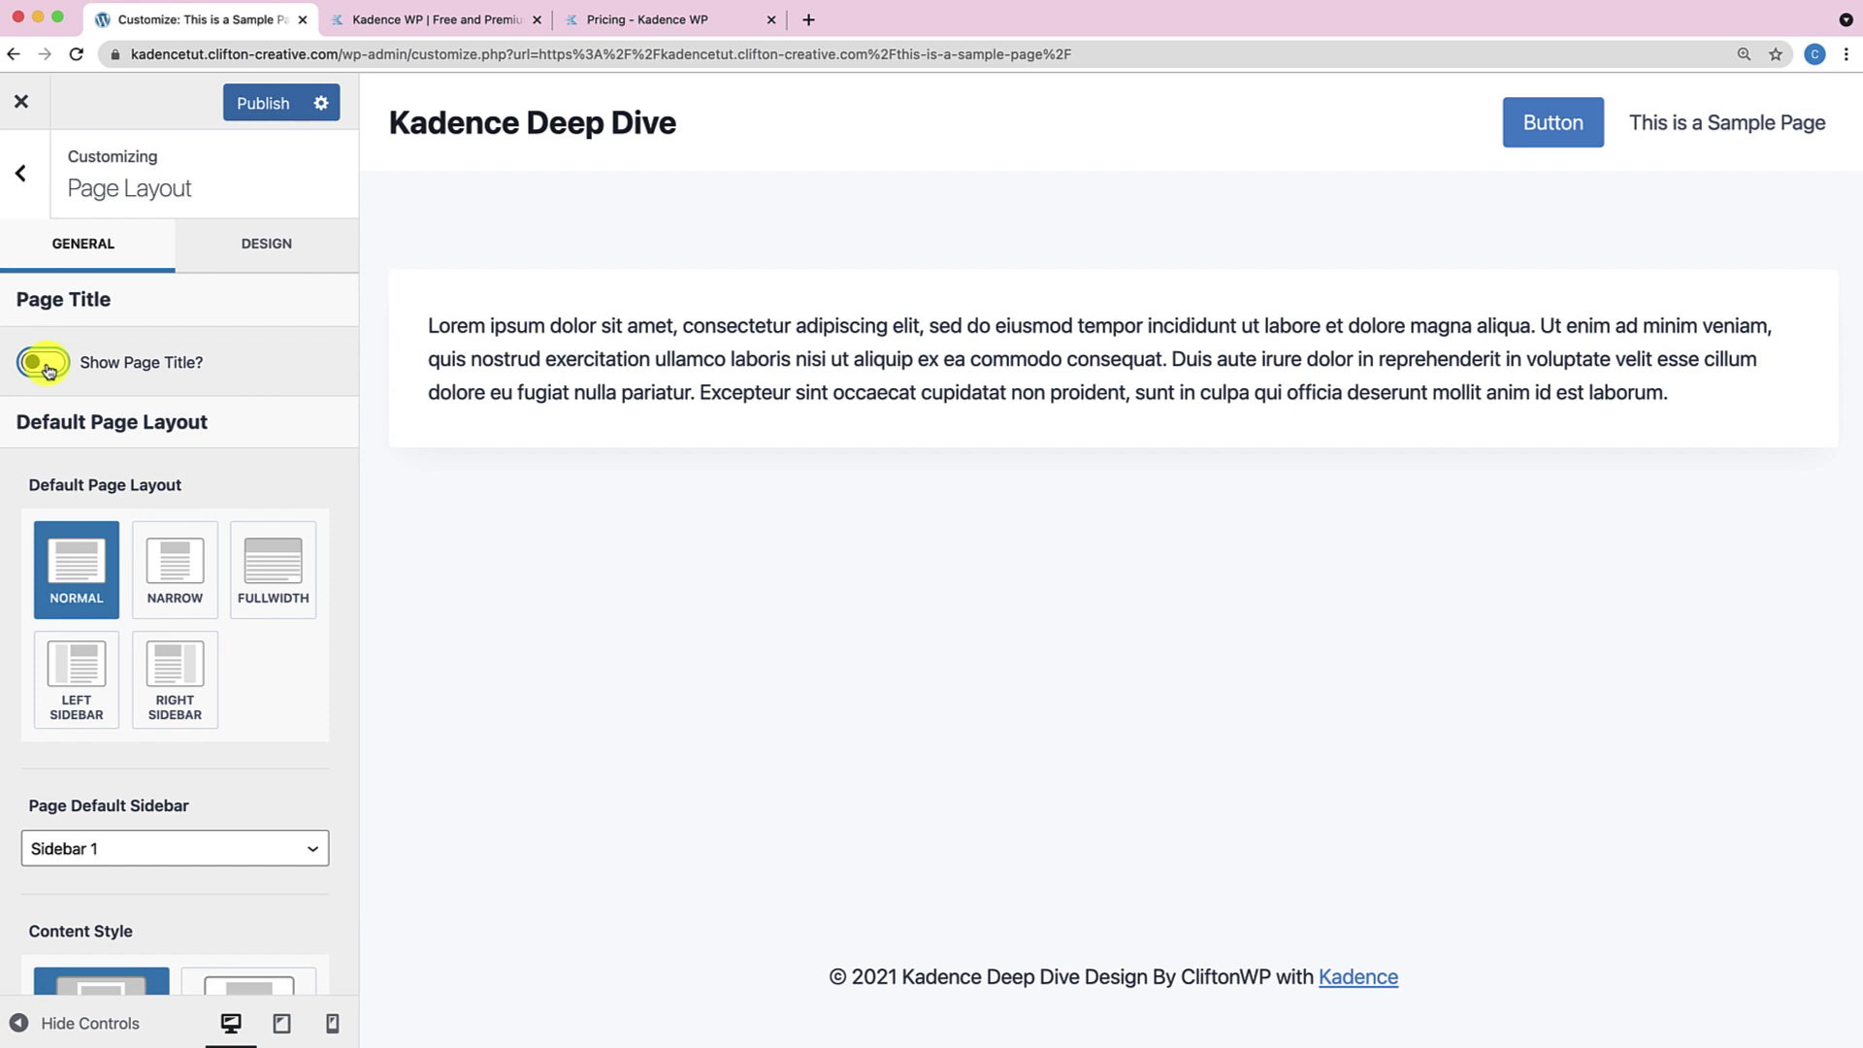
pyautogui.click(45, 365)
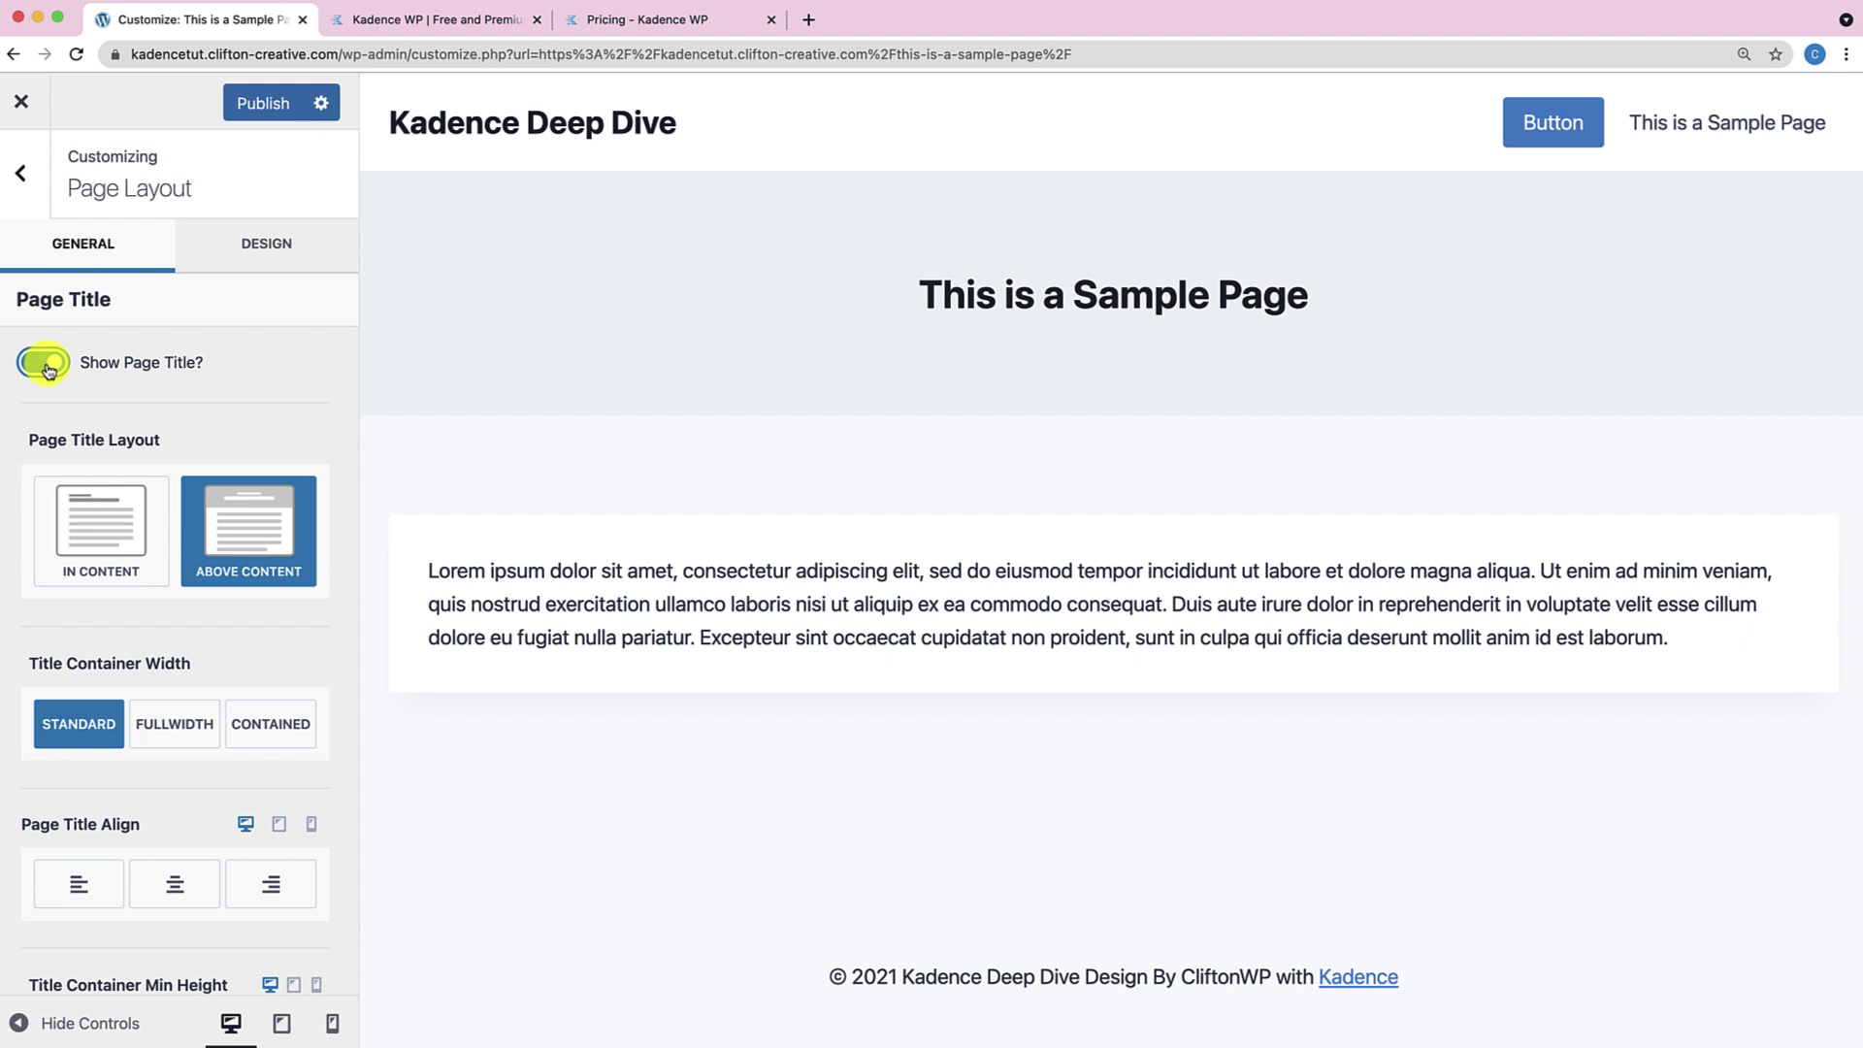
pyautogui.click(44, 365)
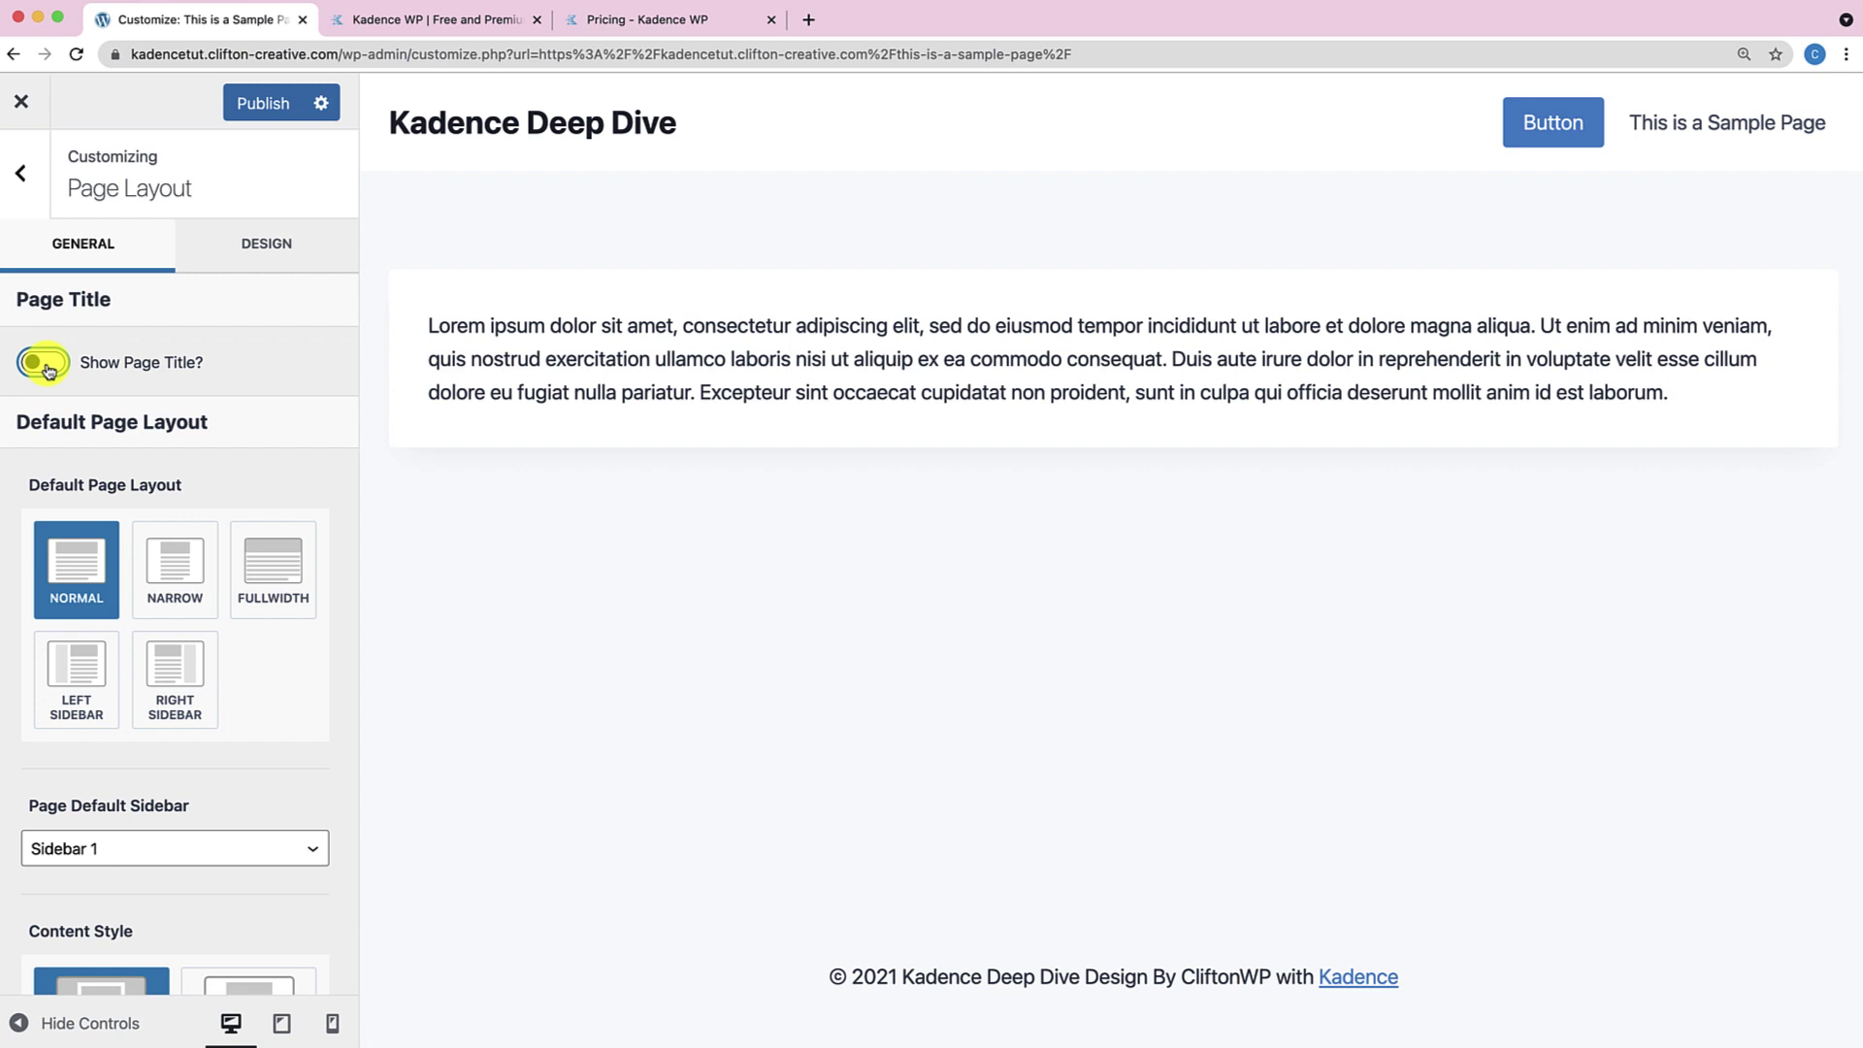
# Turn Show Page Title back on and compare the In Content title layout with Above Content, keeping Above Content.
pyautogui.click(45, 364)
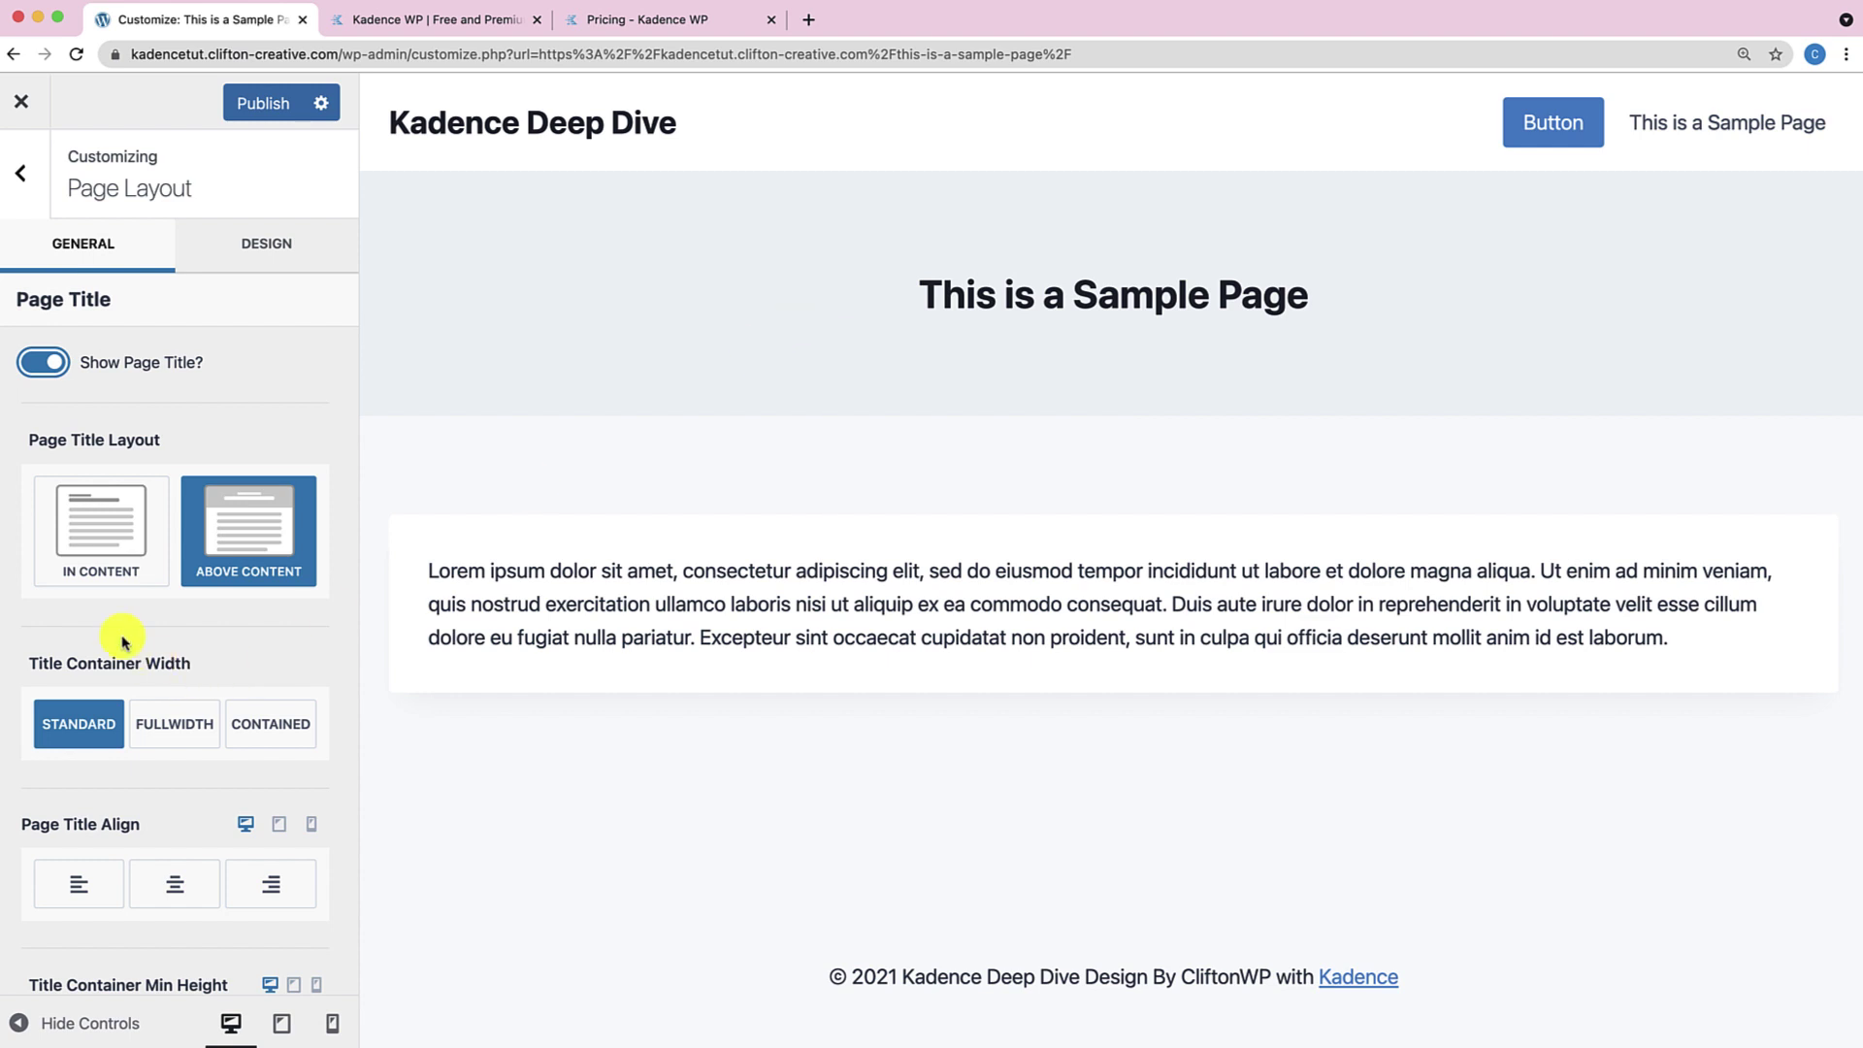
pyautogui.click(115, 554)
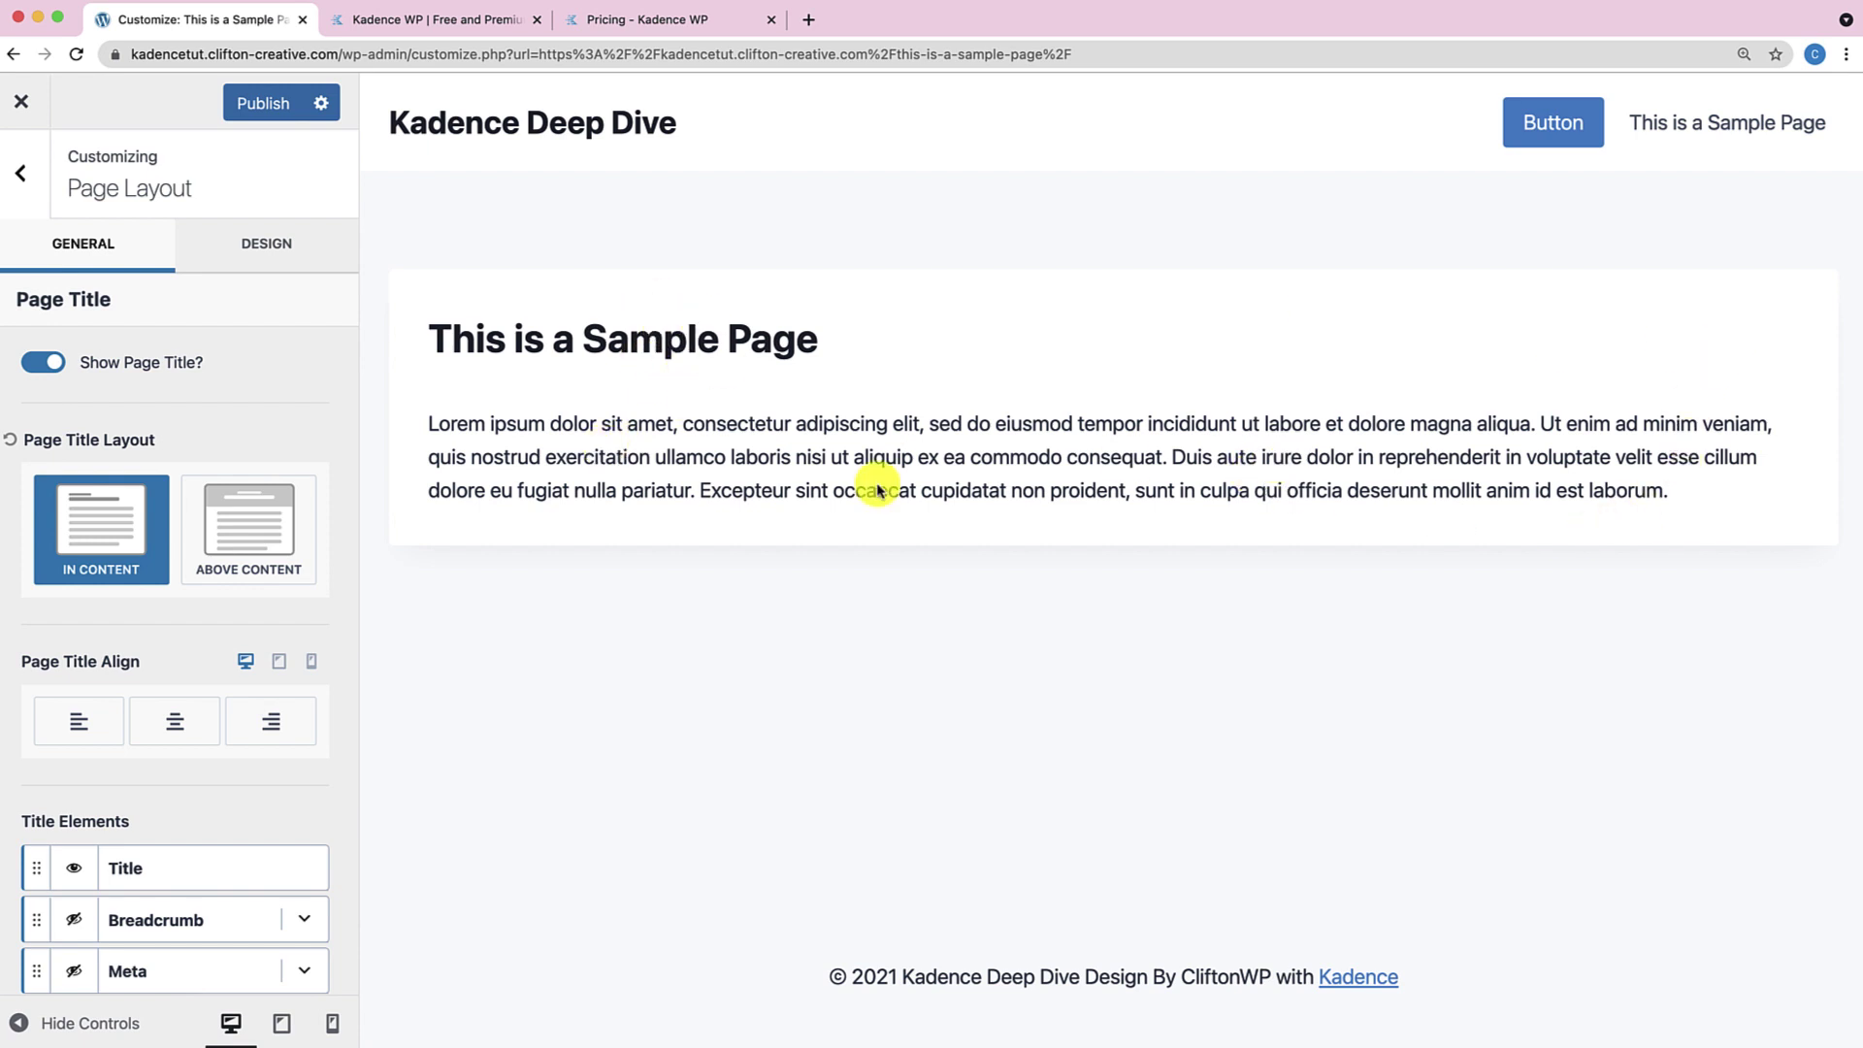
pyautogui.click(242, 538)
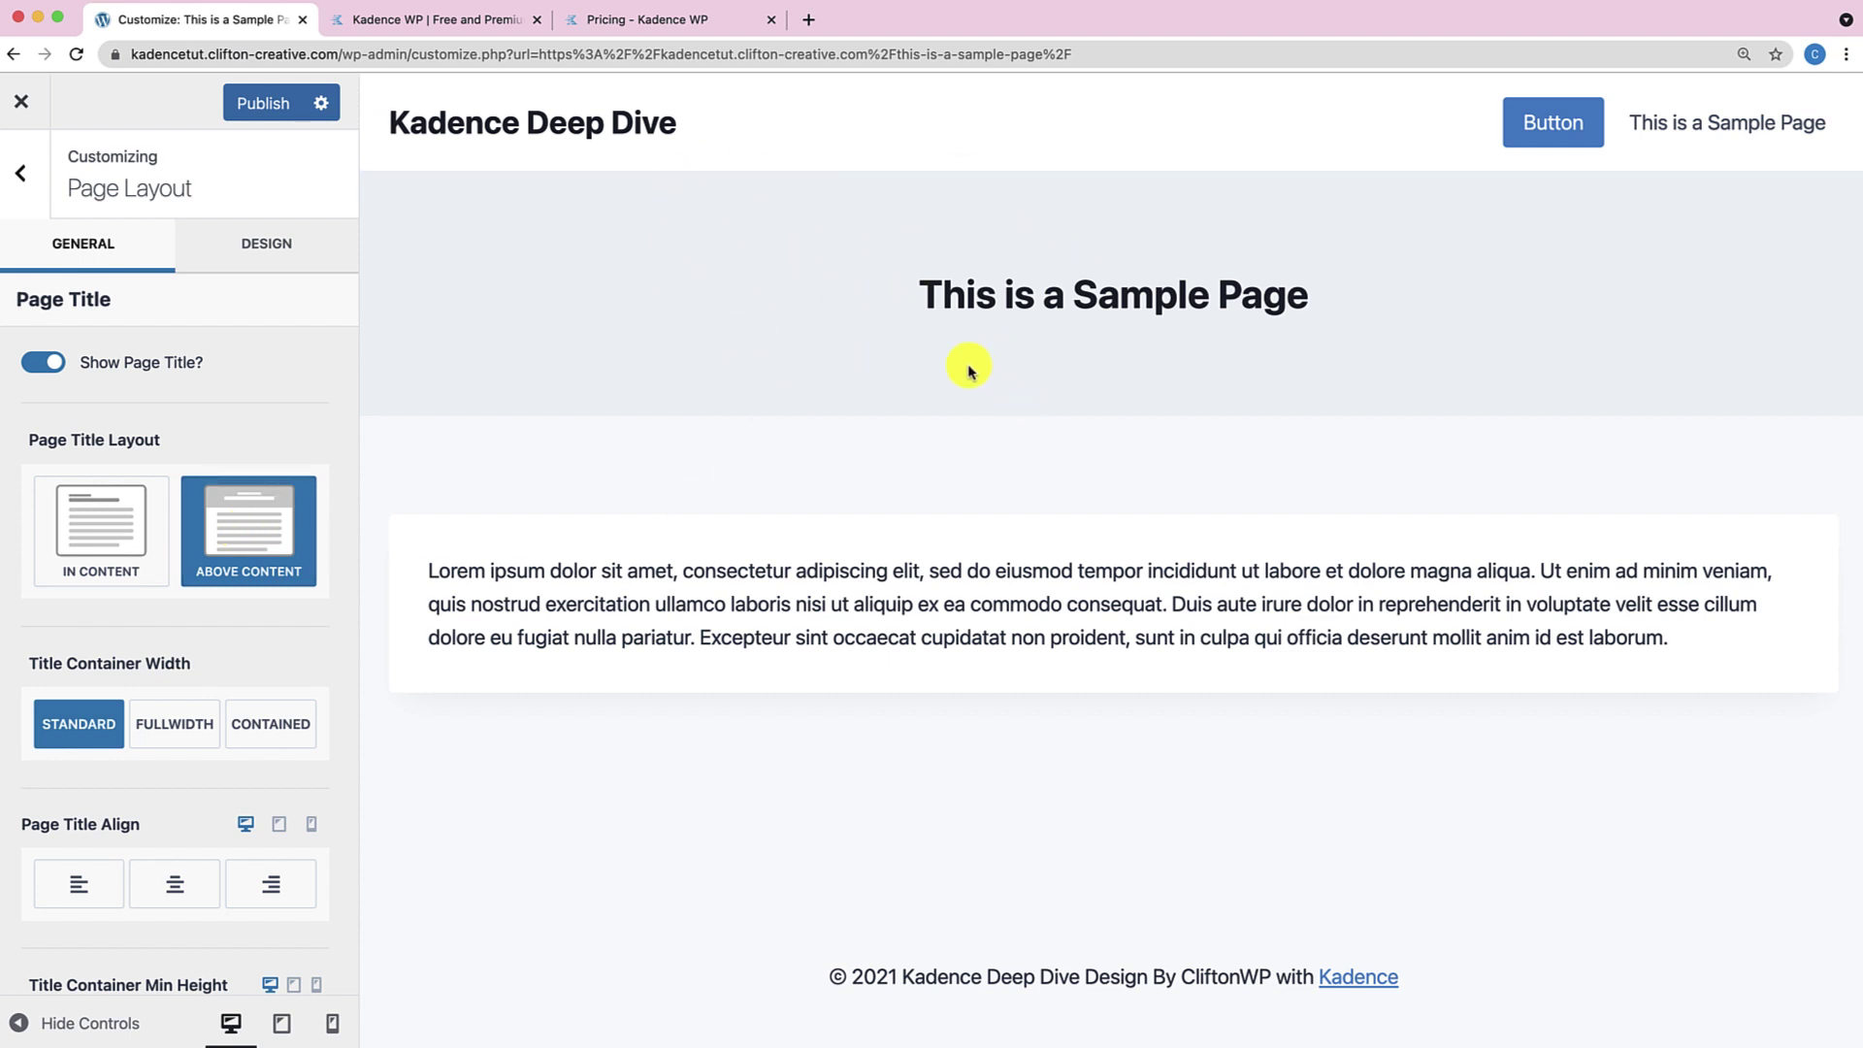
# Compare the Fullwidth, Standard and Contained title container widths with a left-aligned title, keeping Standard width and center alignment.
pyautogui.scroll(-5, 155, 660)
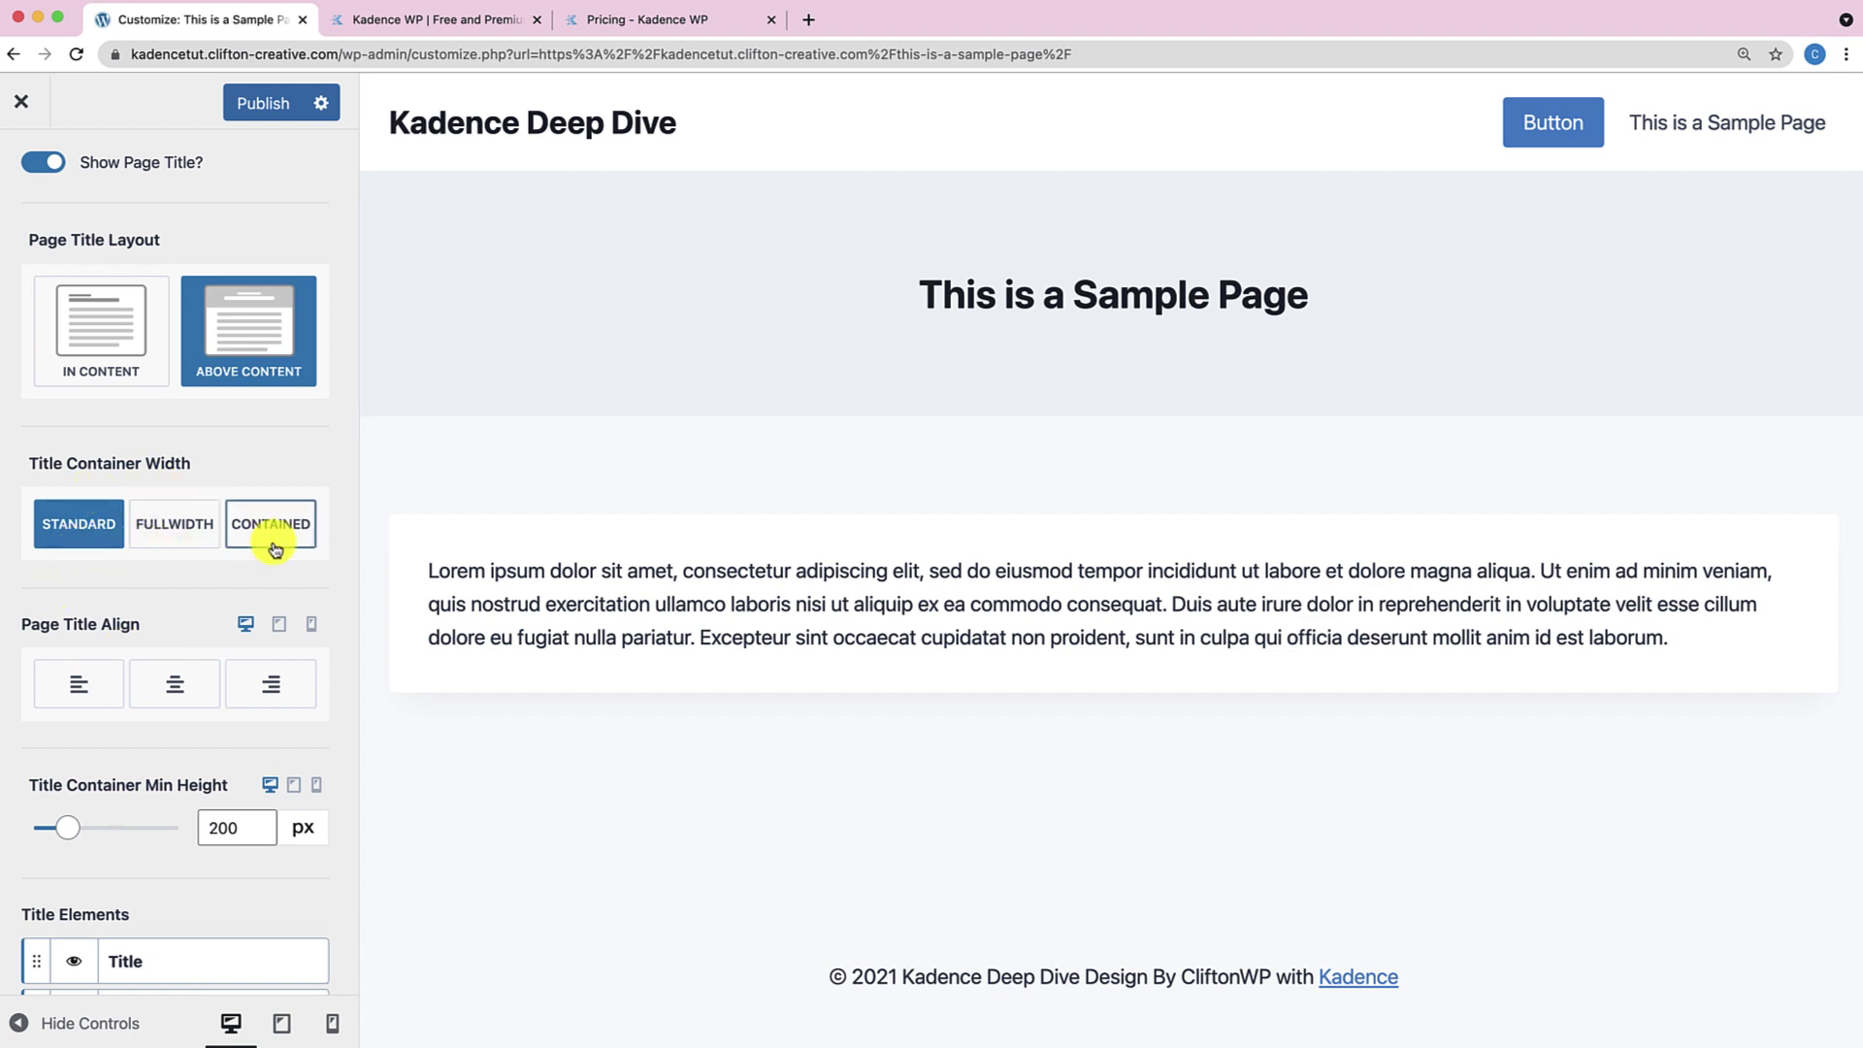
pyautogui.click(188, 536)
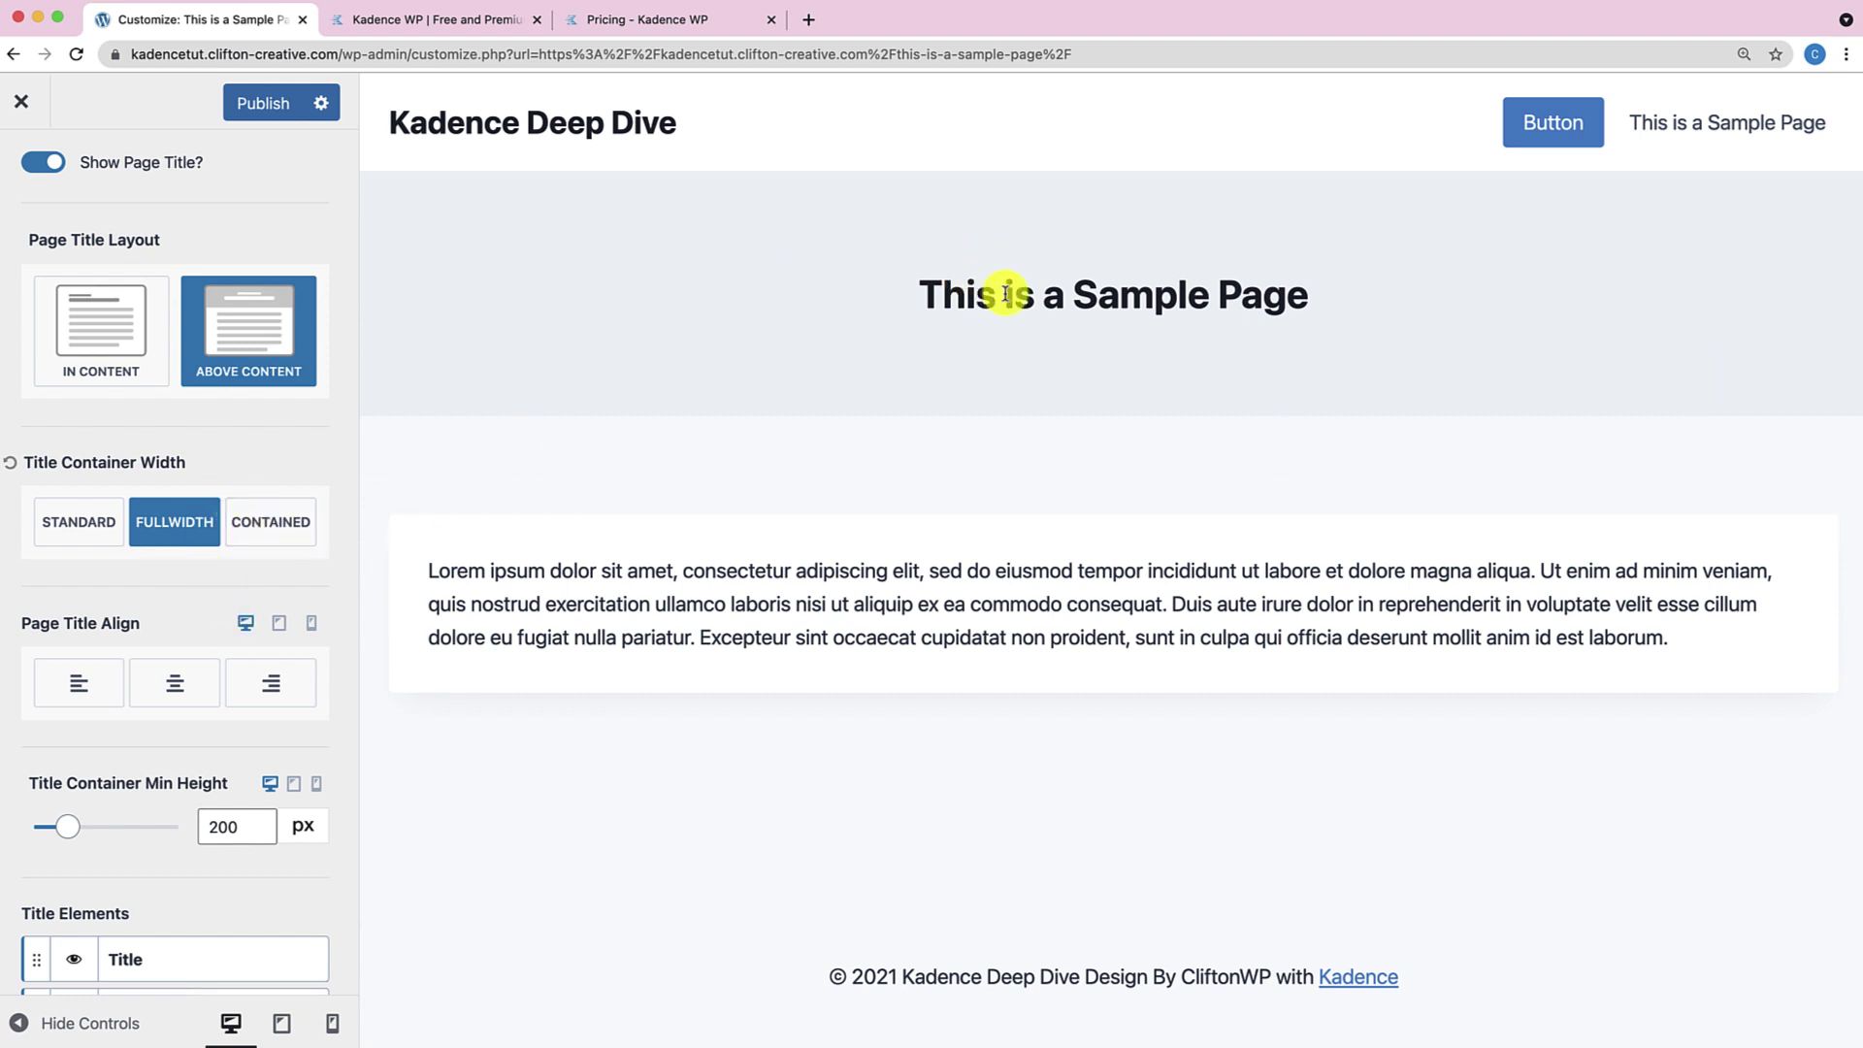
pyautogui.click(78, 684)
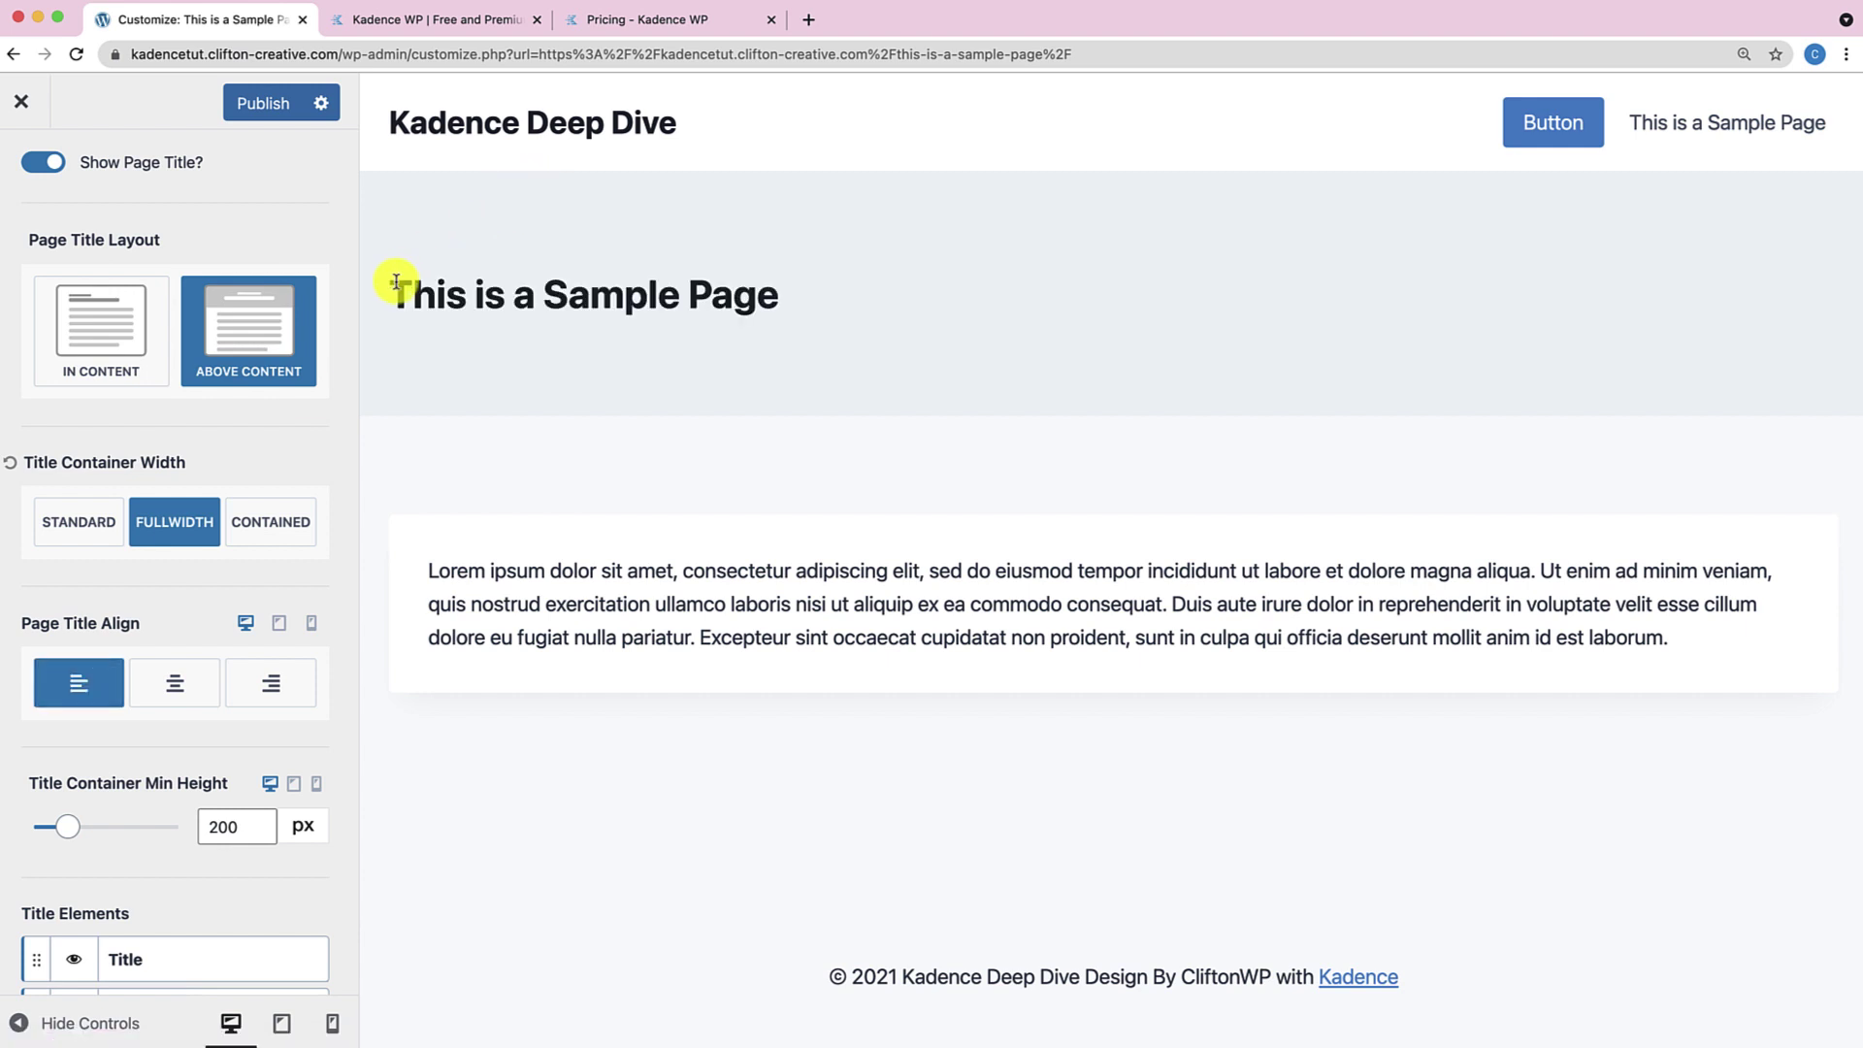
pyautogui.click(78, 522)
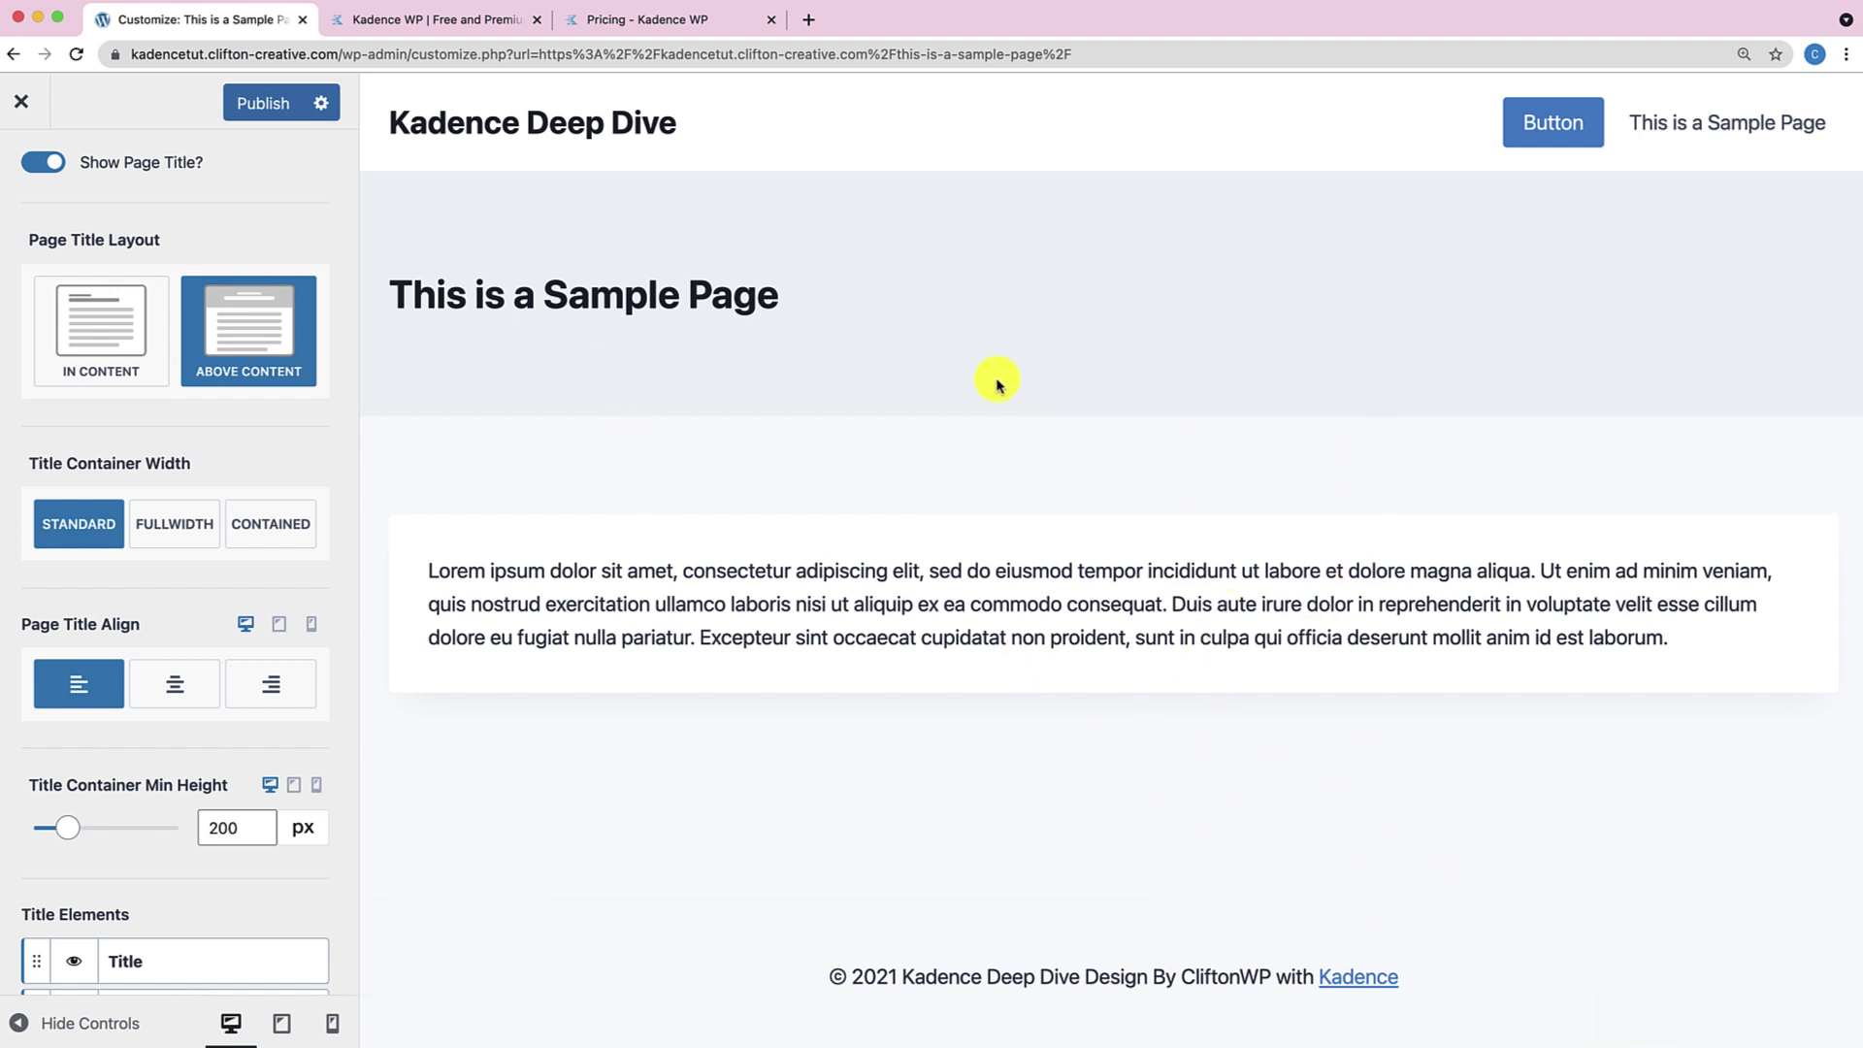
pyautogui.click(308, 543)
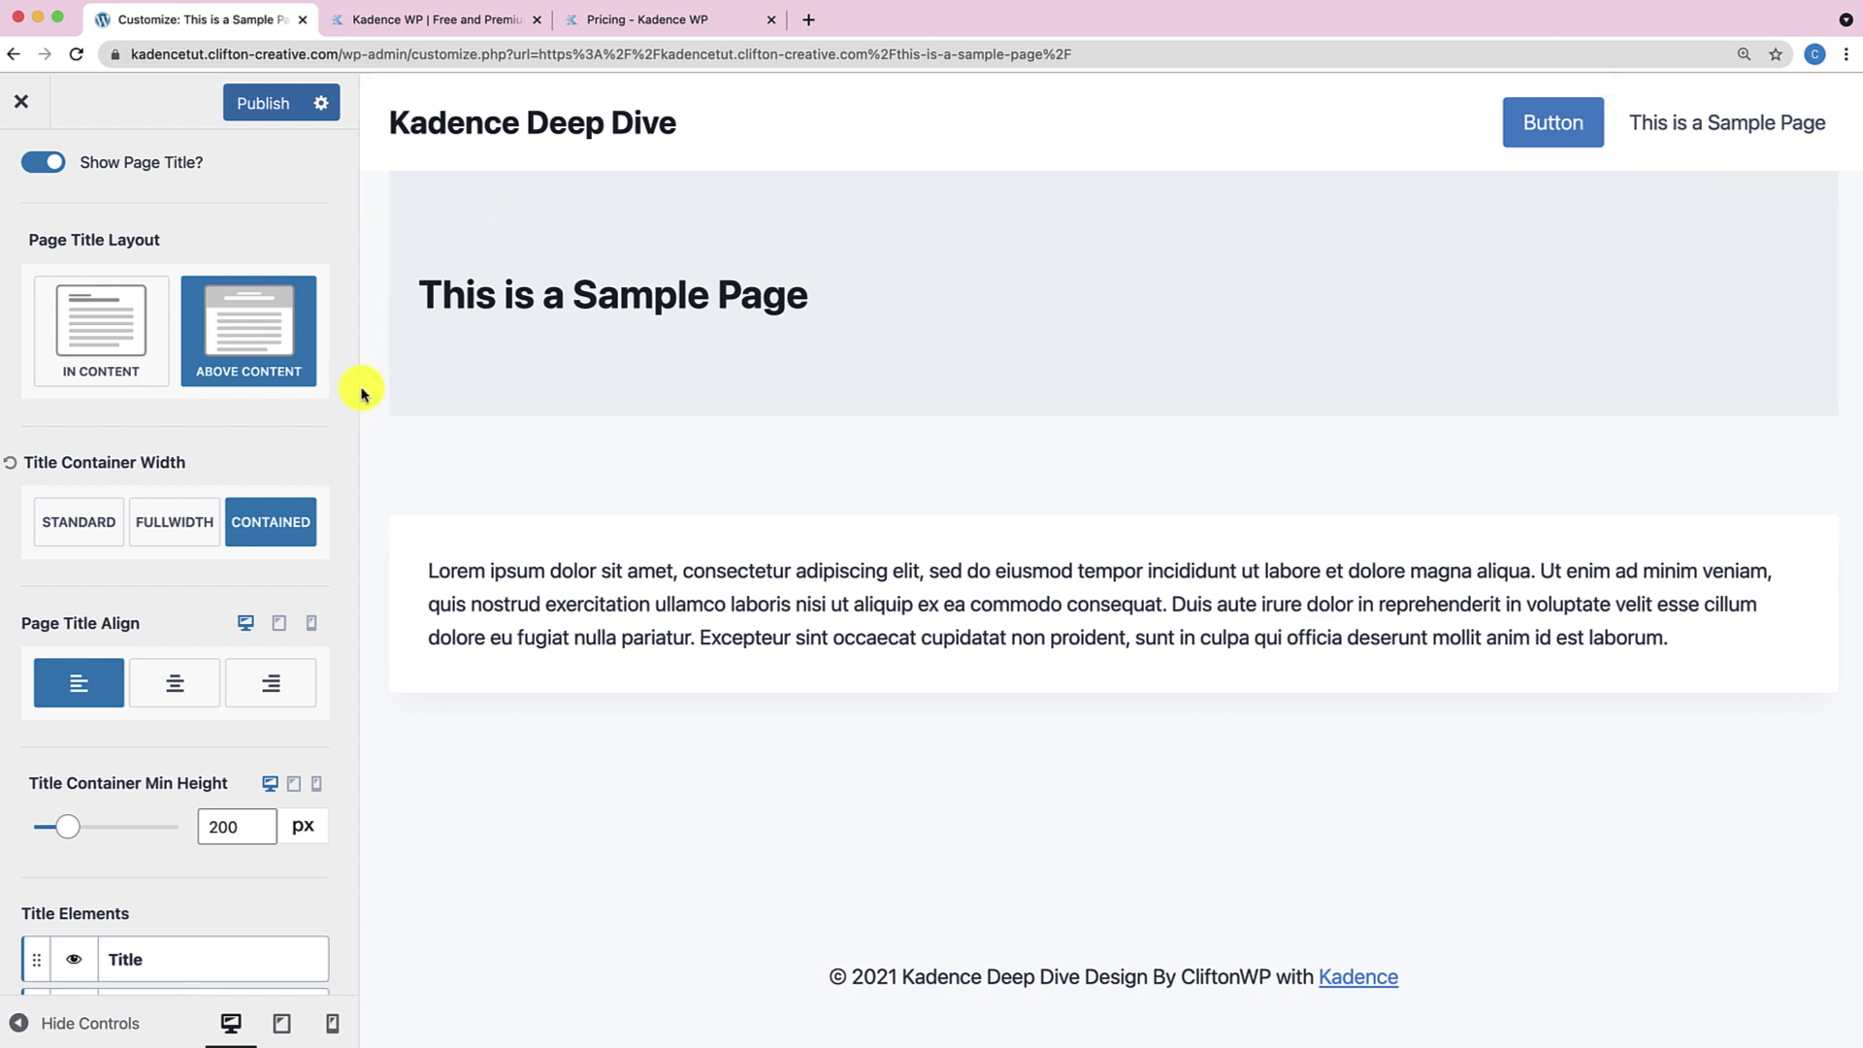
pyautogui.click(78, 527)
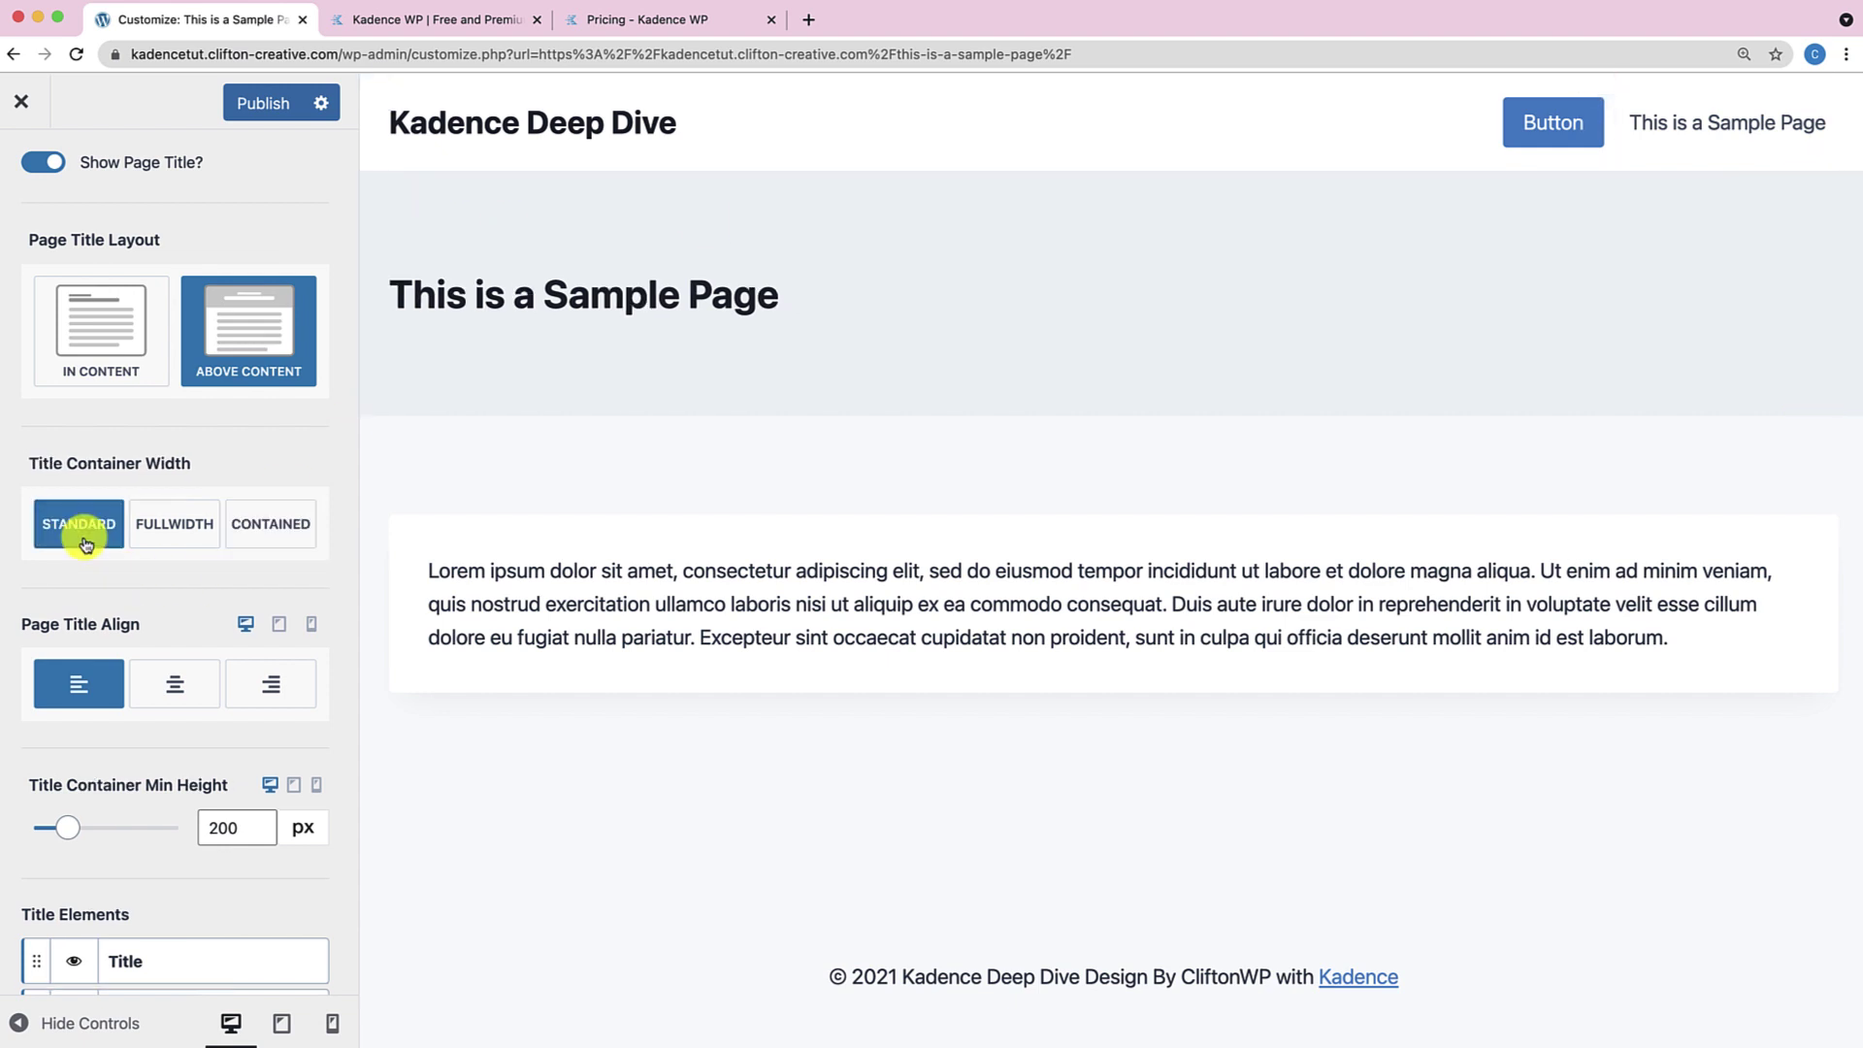
pyautogui.click(174, 700)
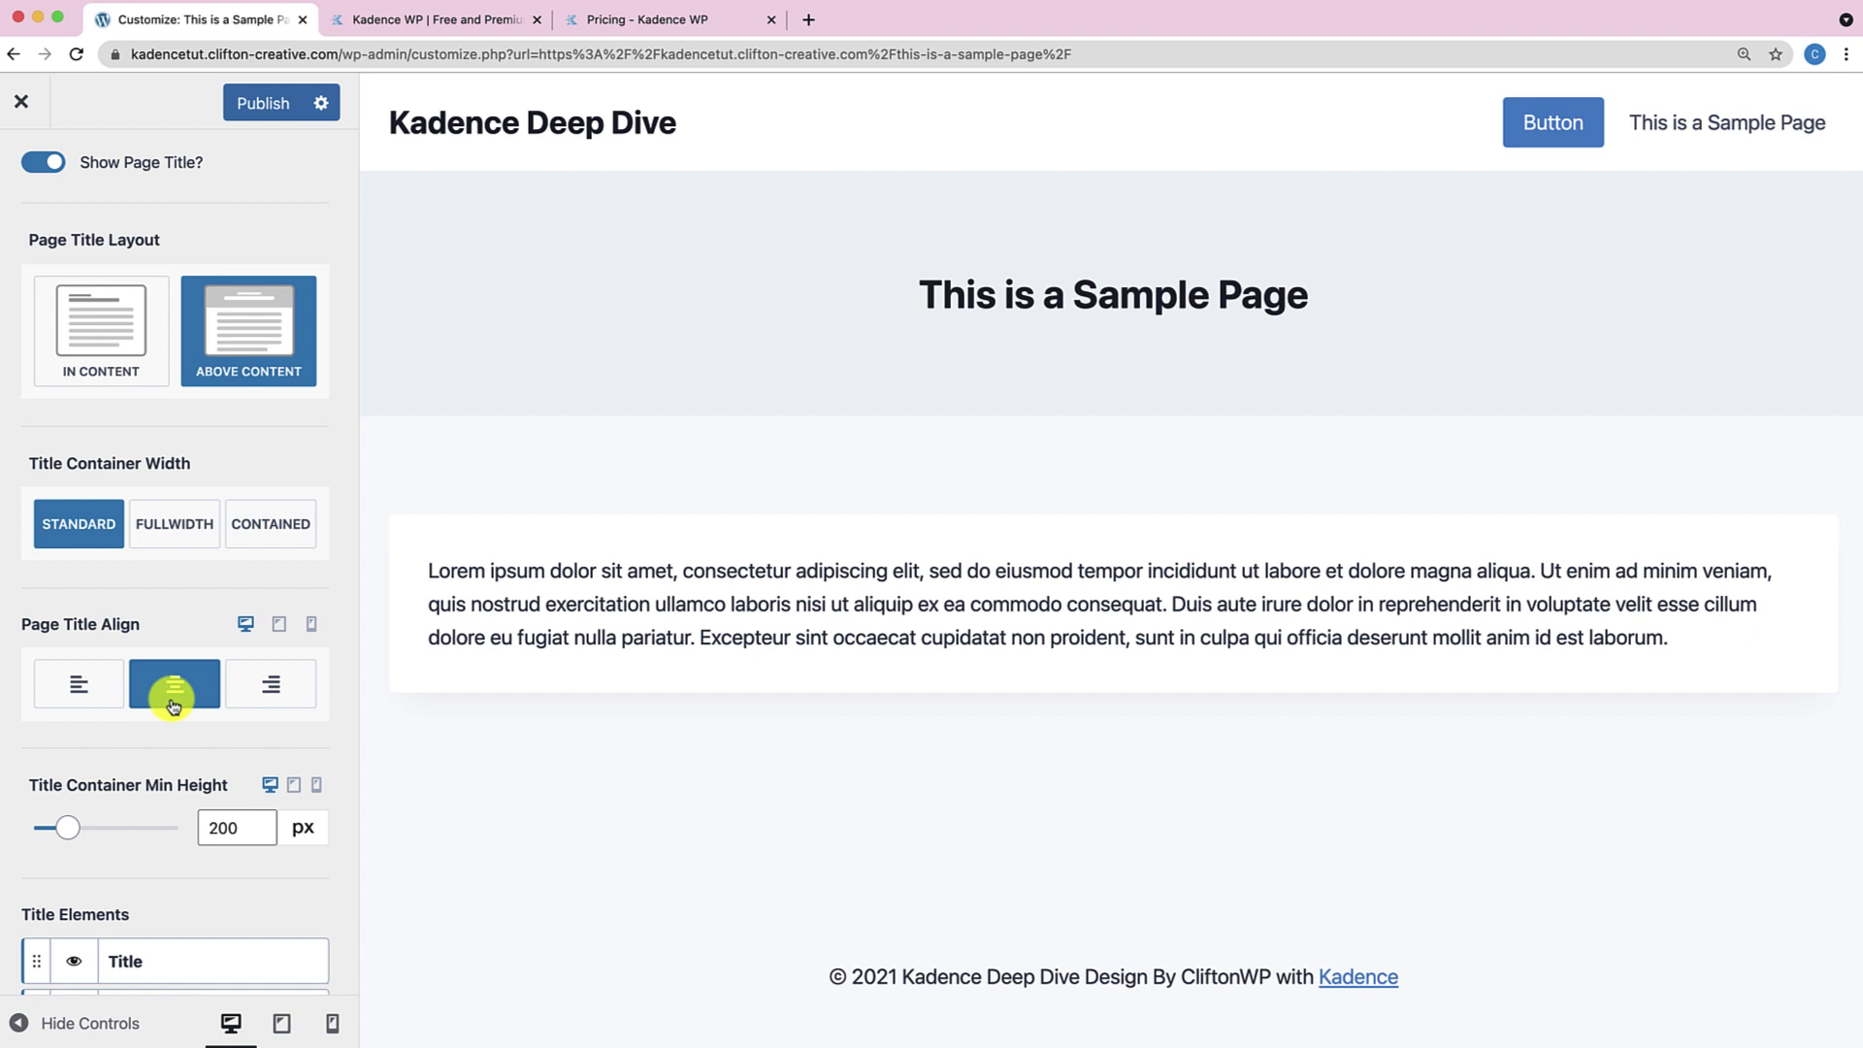
# Try title container minimum heights of 95 px and 617 px, resetting the height to its default after each.
pyautogui.scroll(-5, 172, 704)
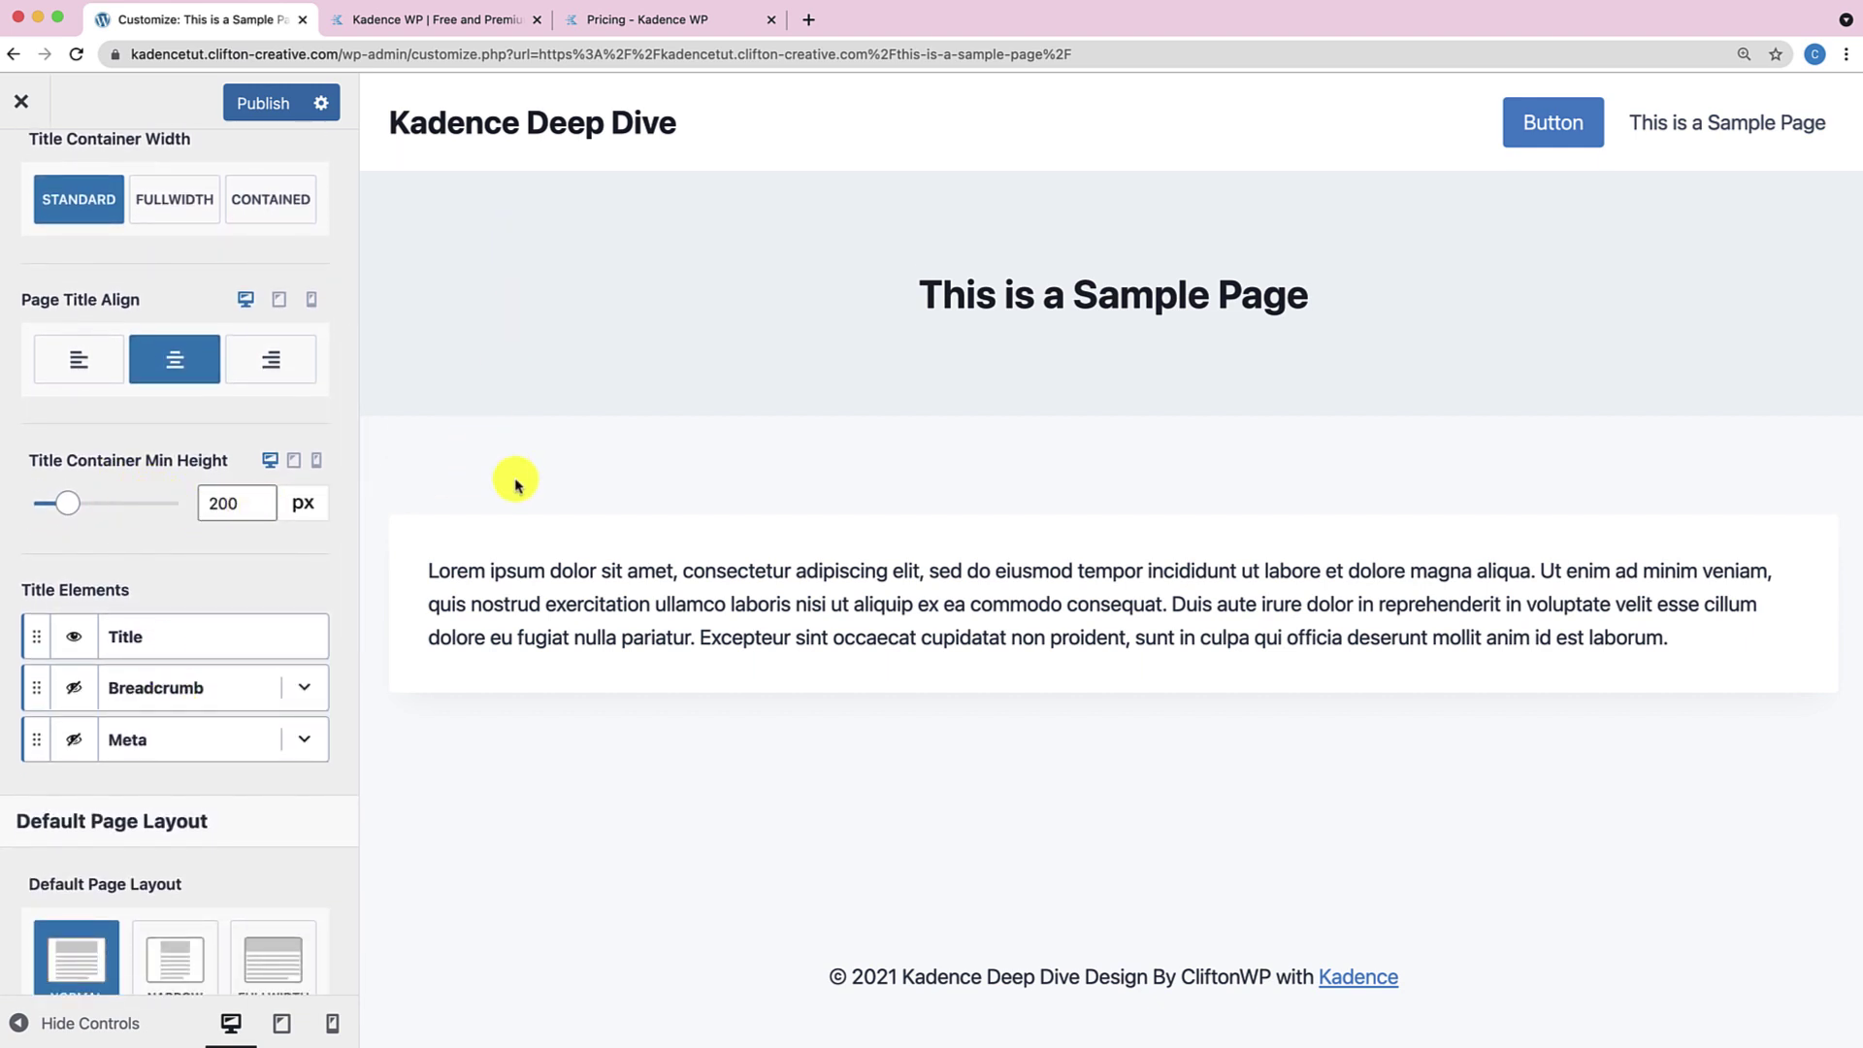
pyautogui.moveTo(68, 505); pyautogui.dragTo(49, 514)
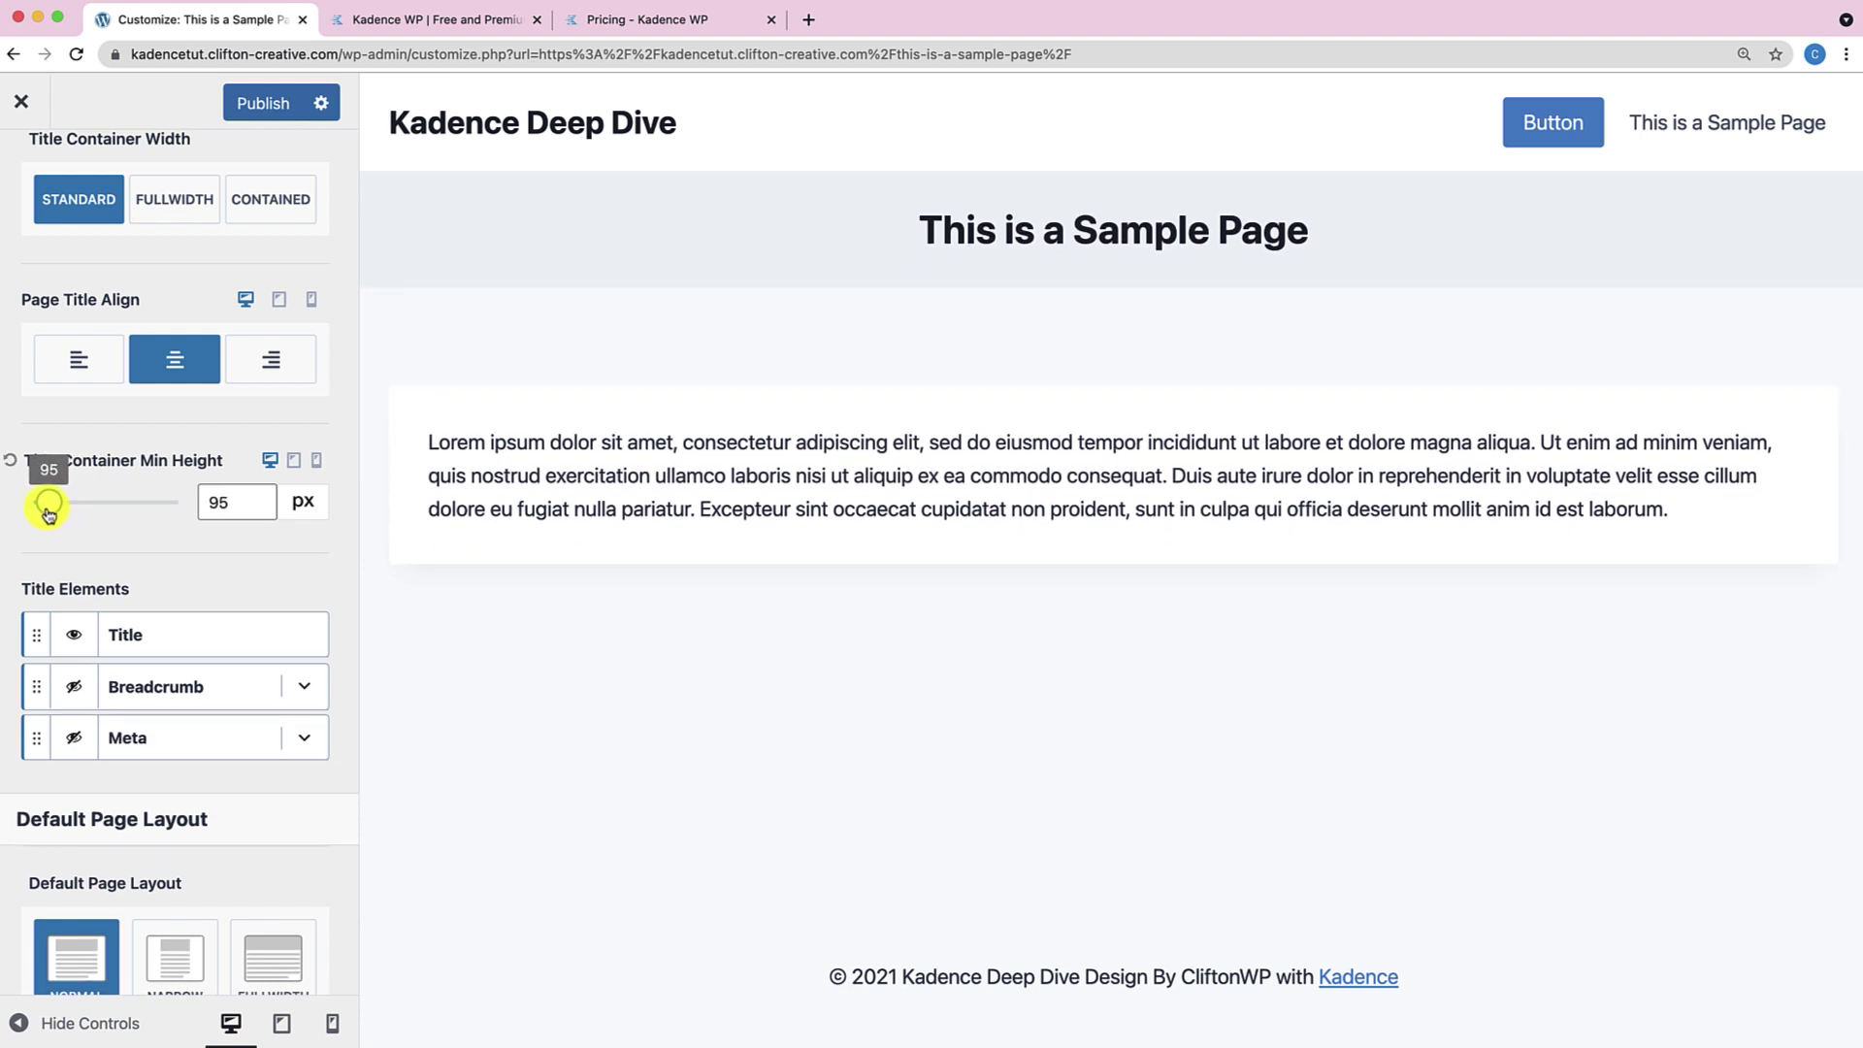
pyautogui.click(10, 460)
pyautogui.moveTo(55, 503); pyautogui.dragTo(147, 507)
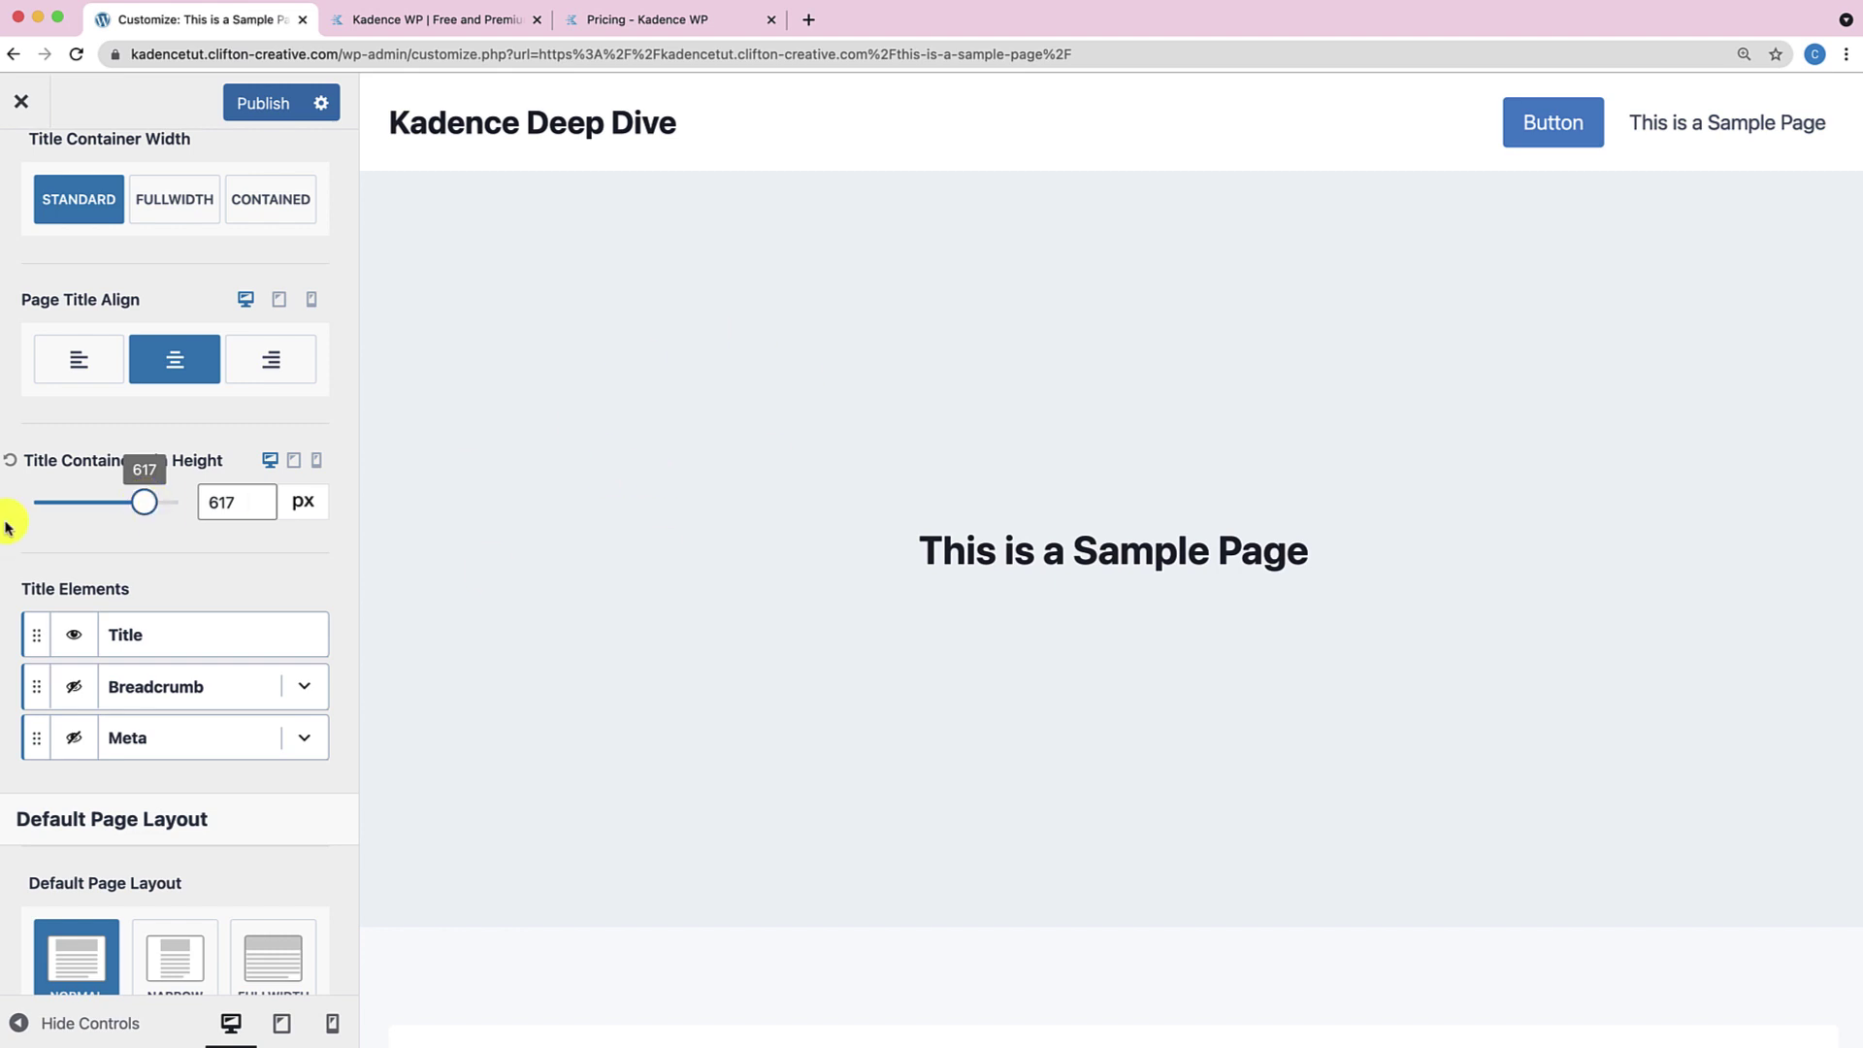
pyautogui.click(10, 460)
# Preview the Breadcrumb and Meta title elements on the page, expanding the Breadcrumb options, and hide both elements again.
pyautogui.scroll(-2, 107, 579)
pyautogui.scroll(-2, 106, 579)
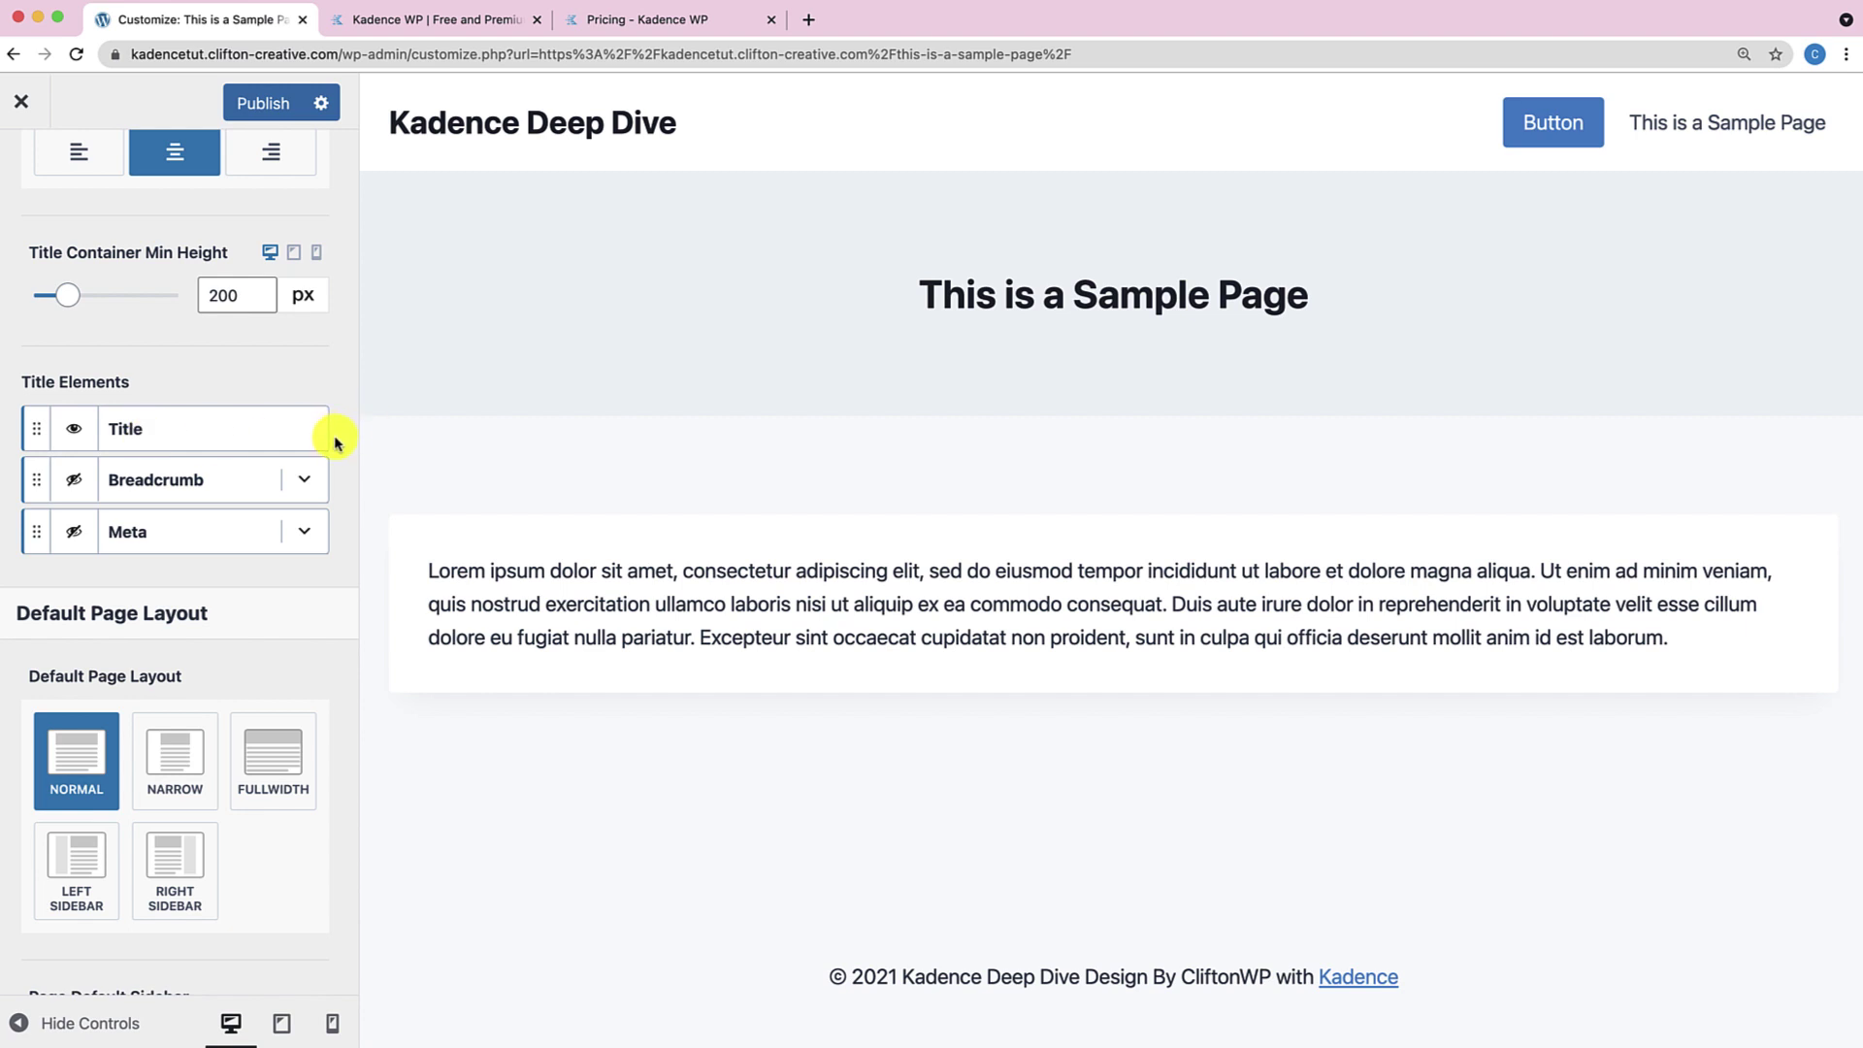
pyautogui.click(78, 482)
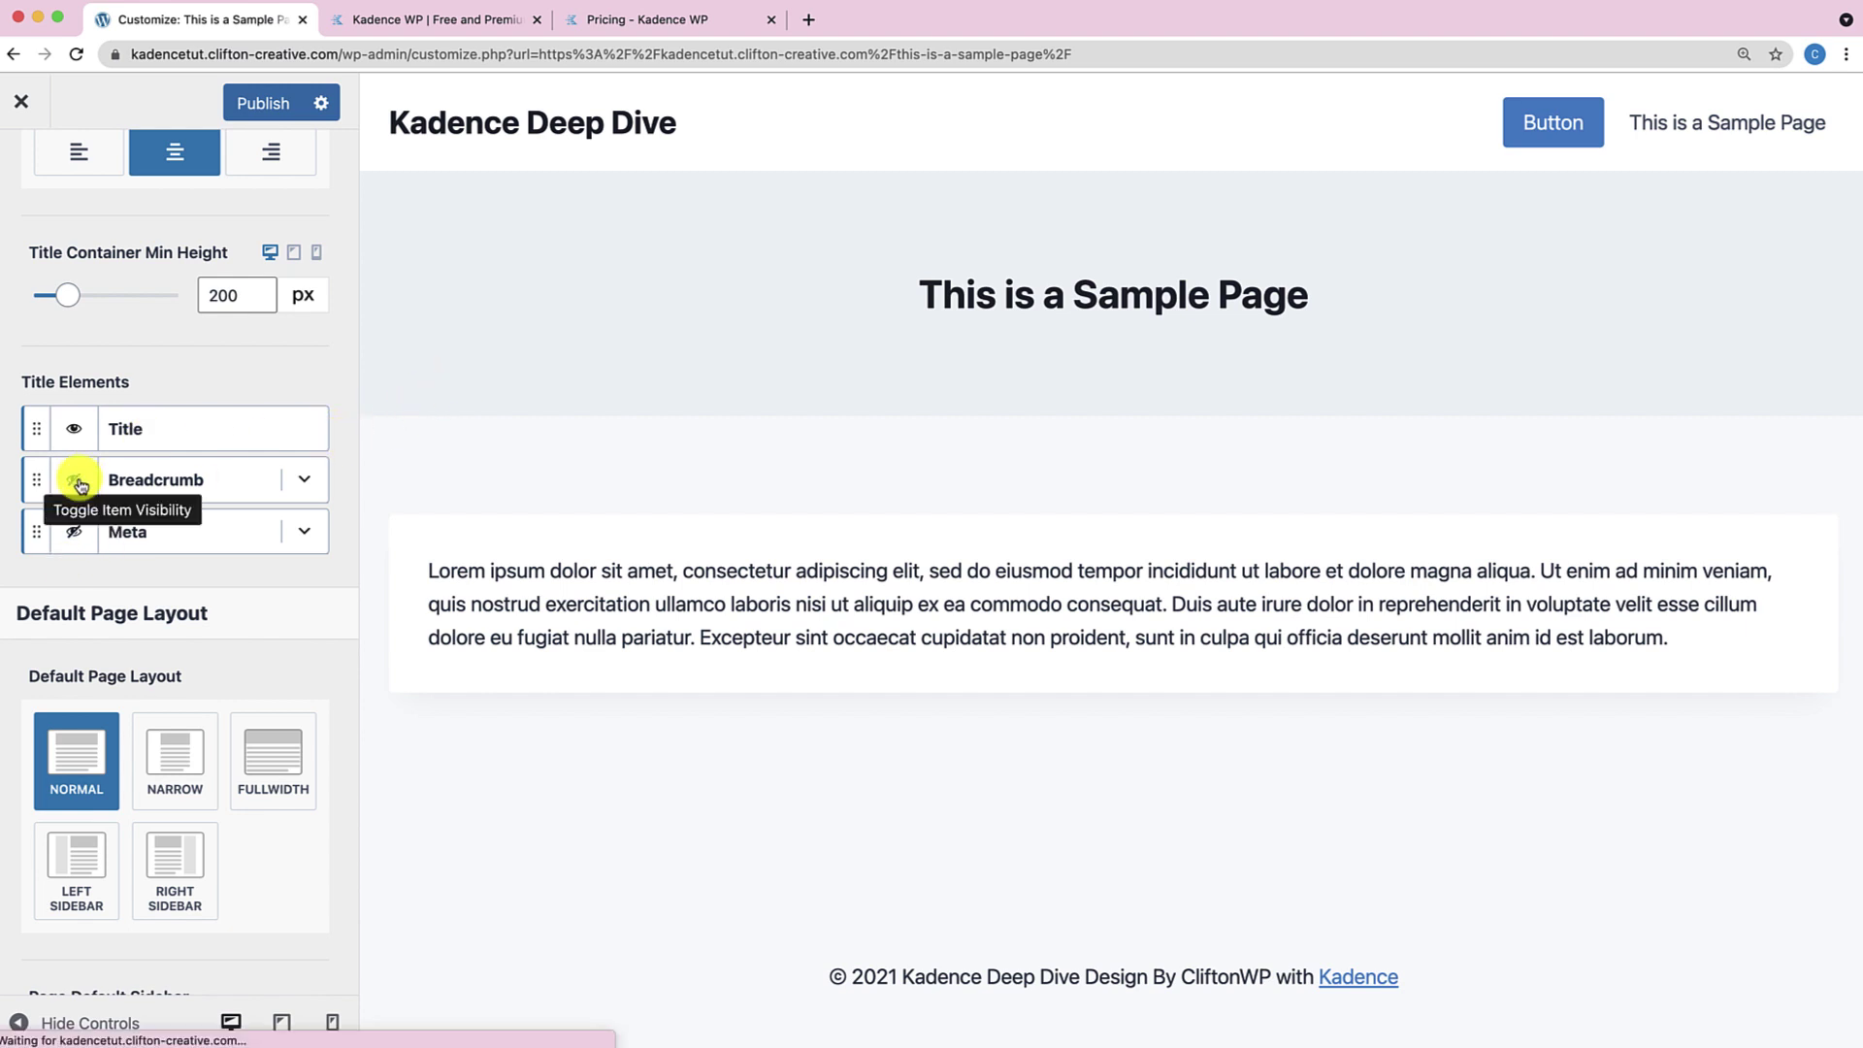
pyautogui.click(78, 483)
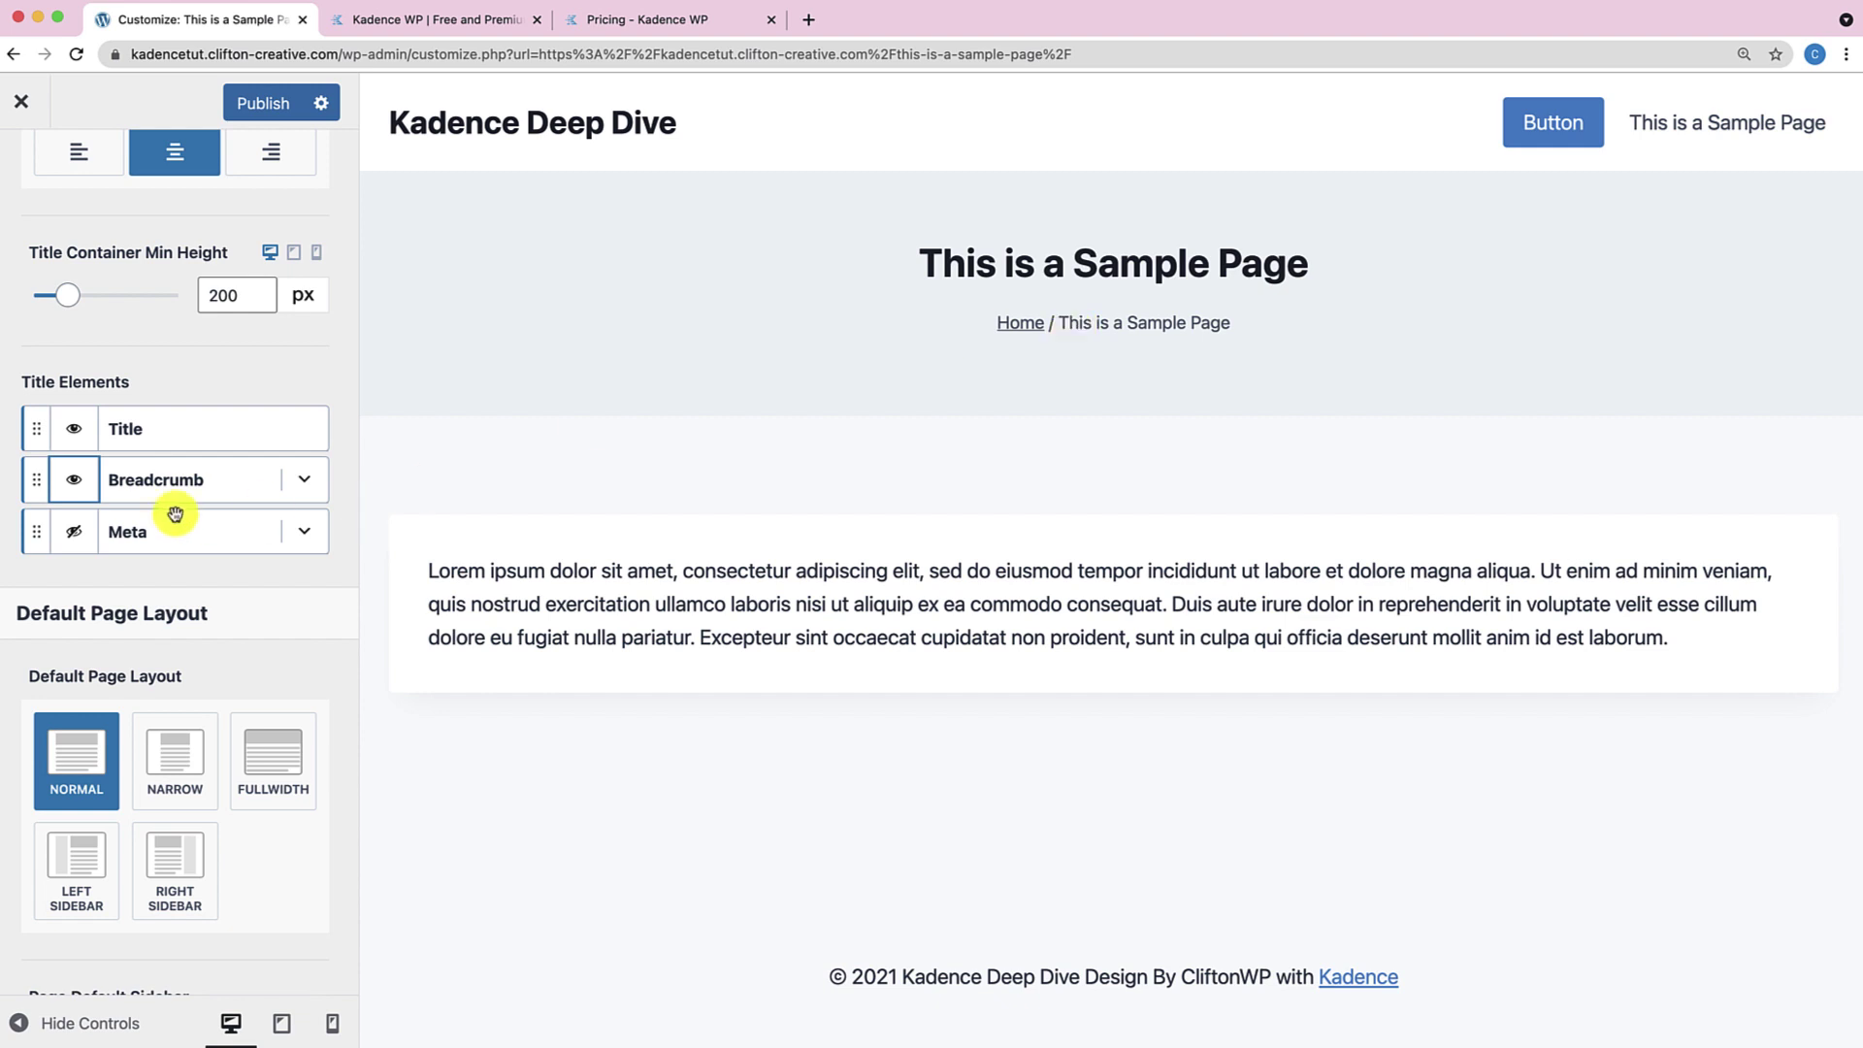
pyautogui.click(90, 480)
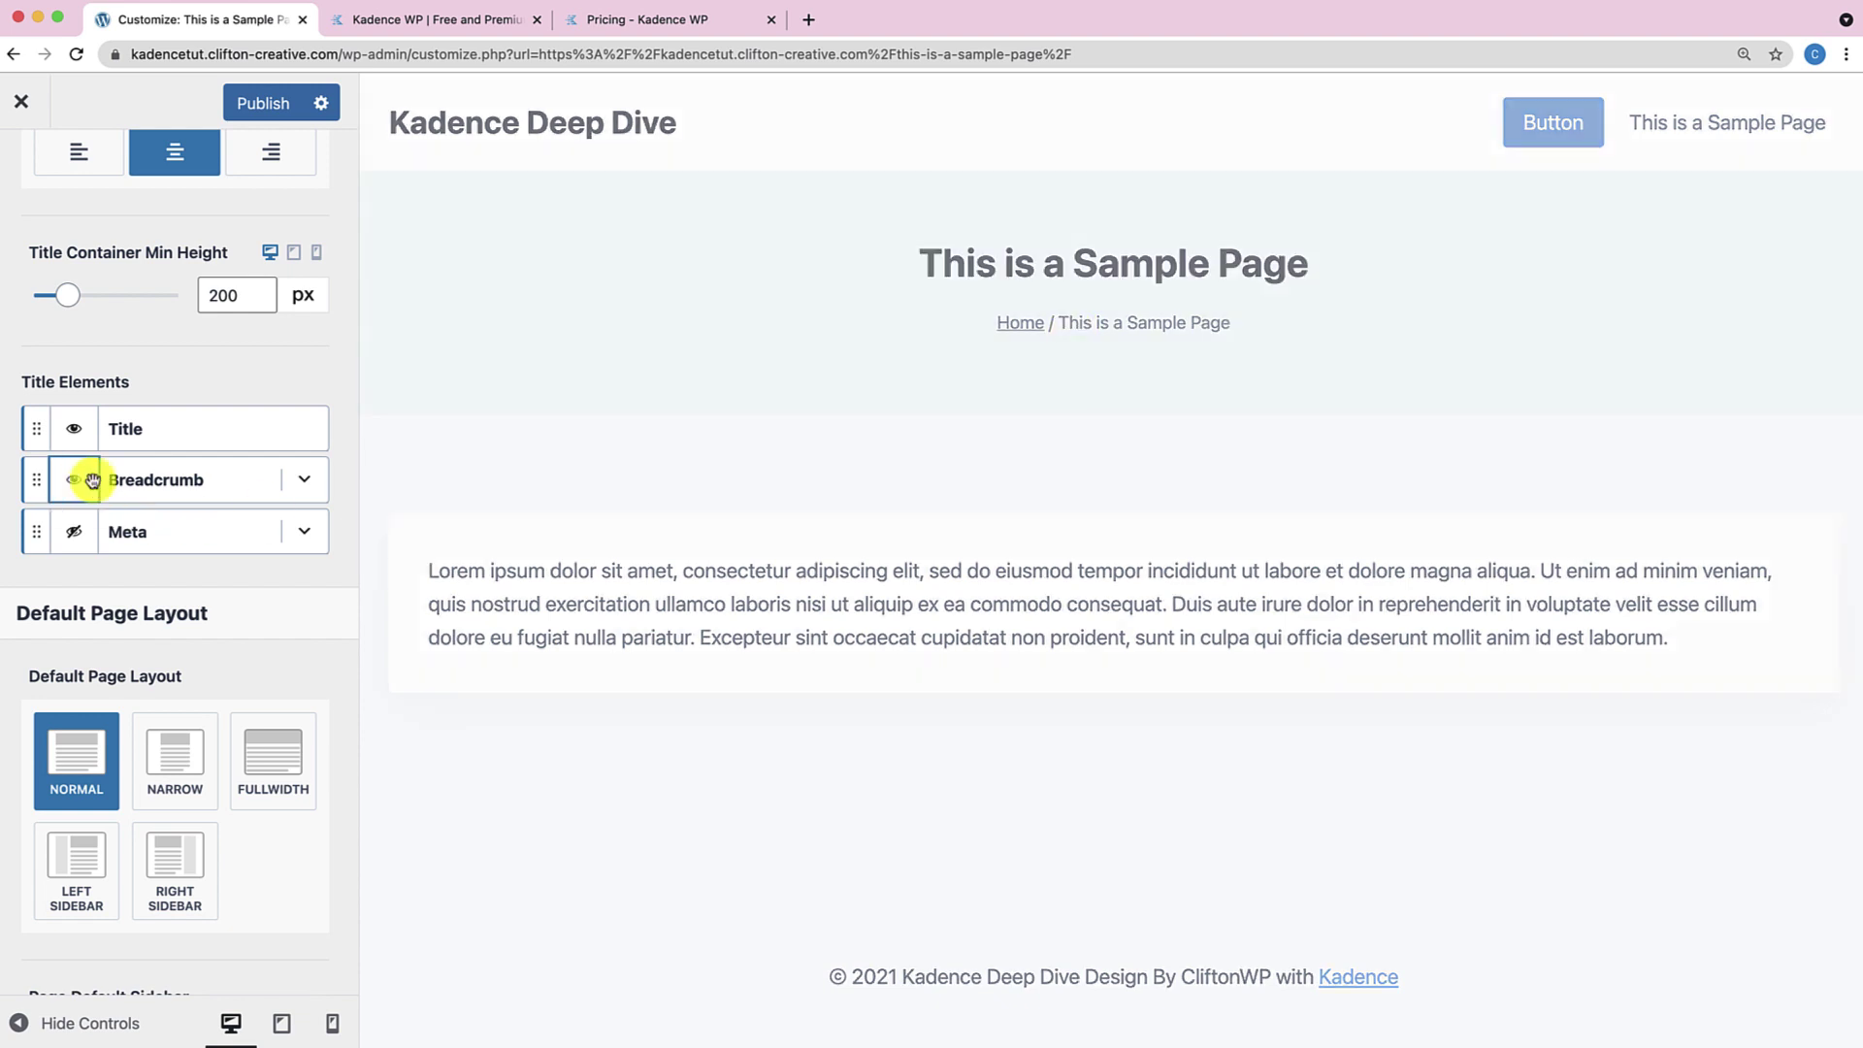
pyautogui.click(304, 479)
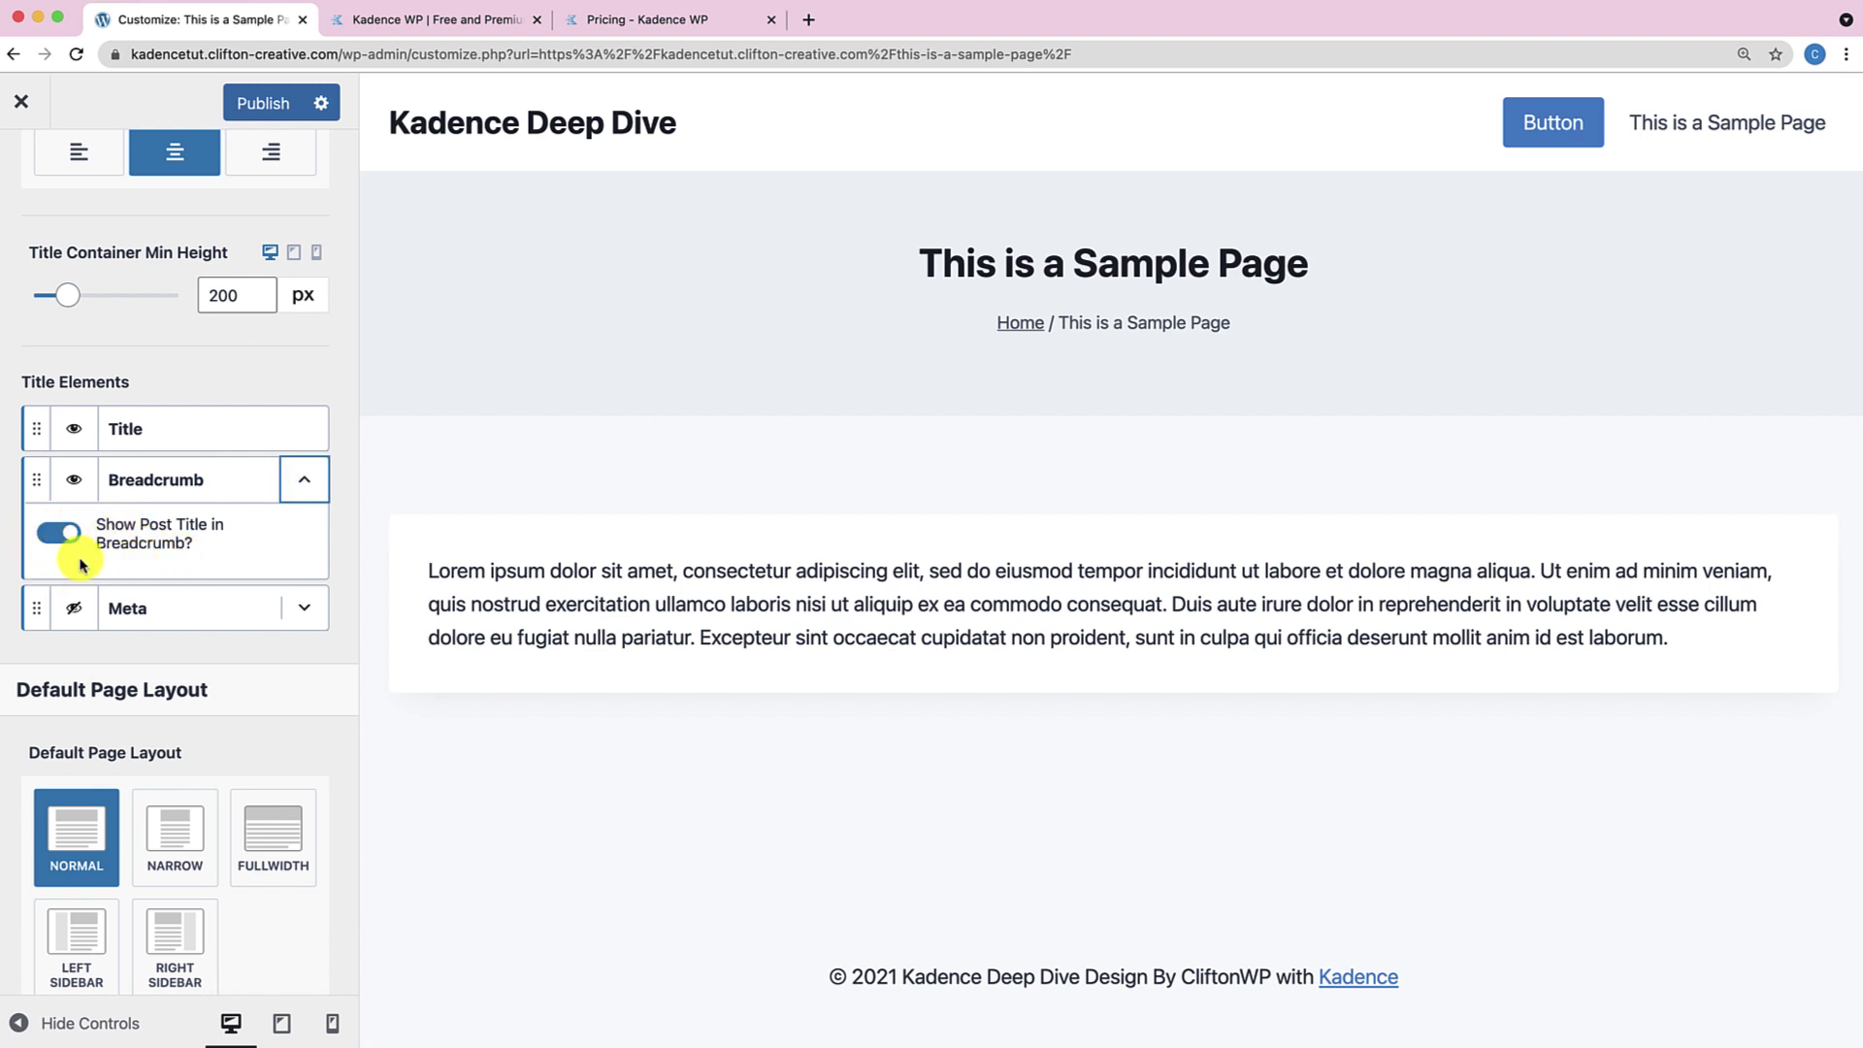
pyautogui.click(74, 483)
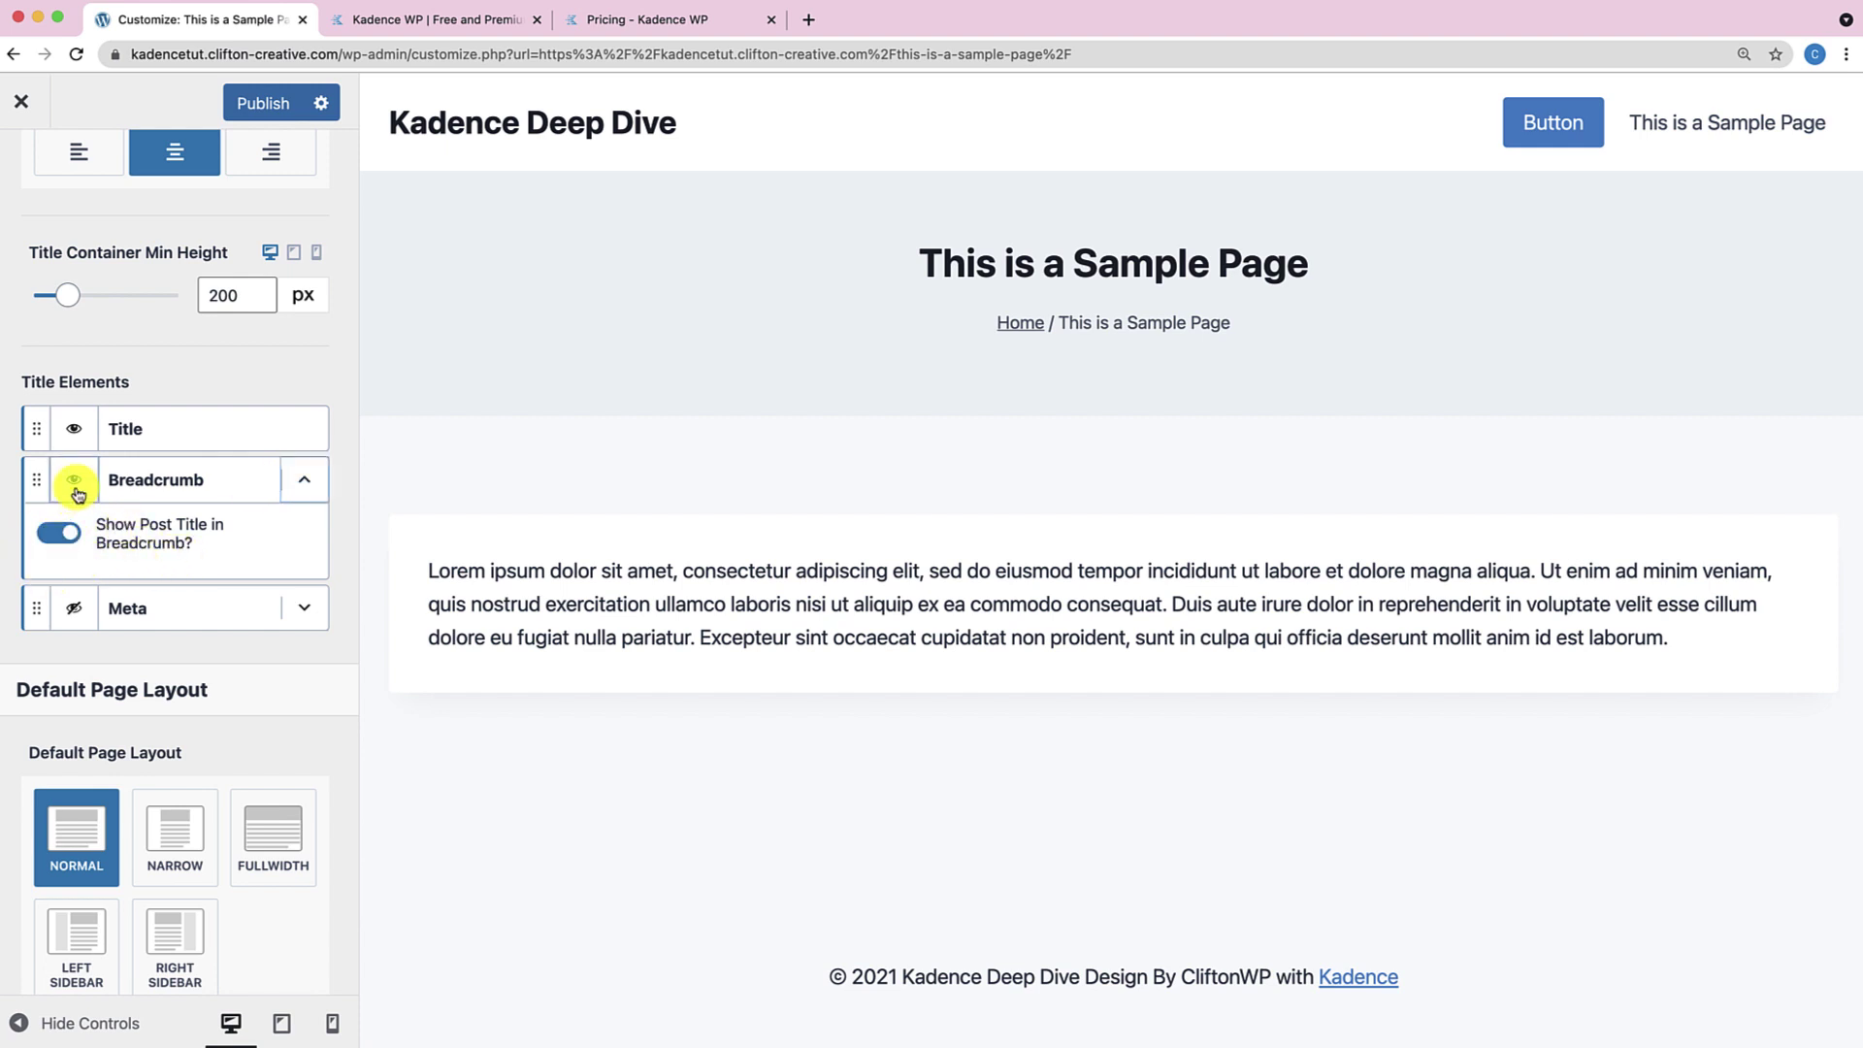
pyautogui.click(305, 480)
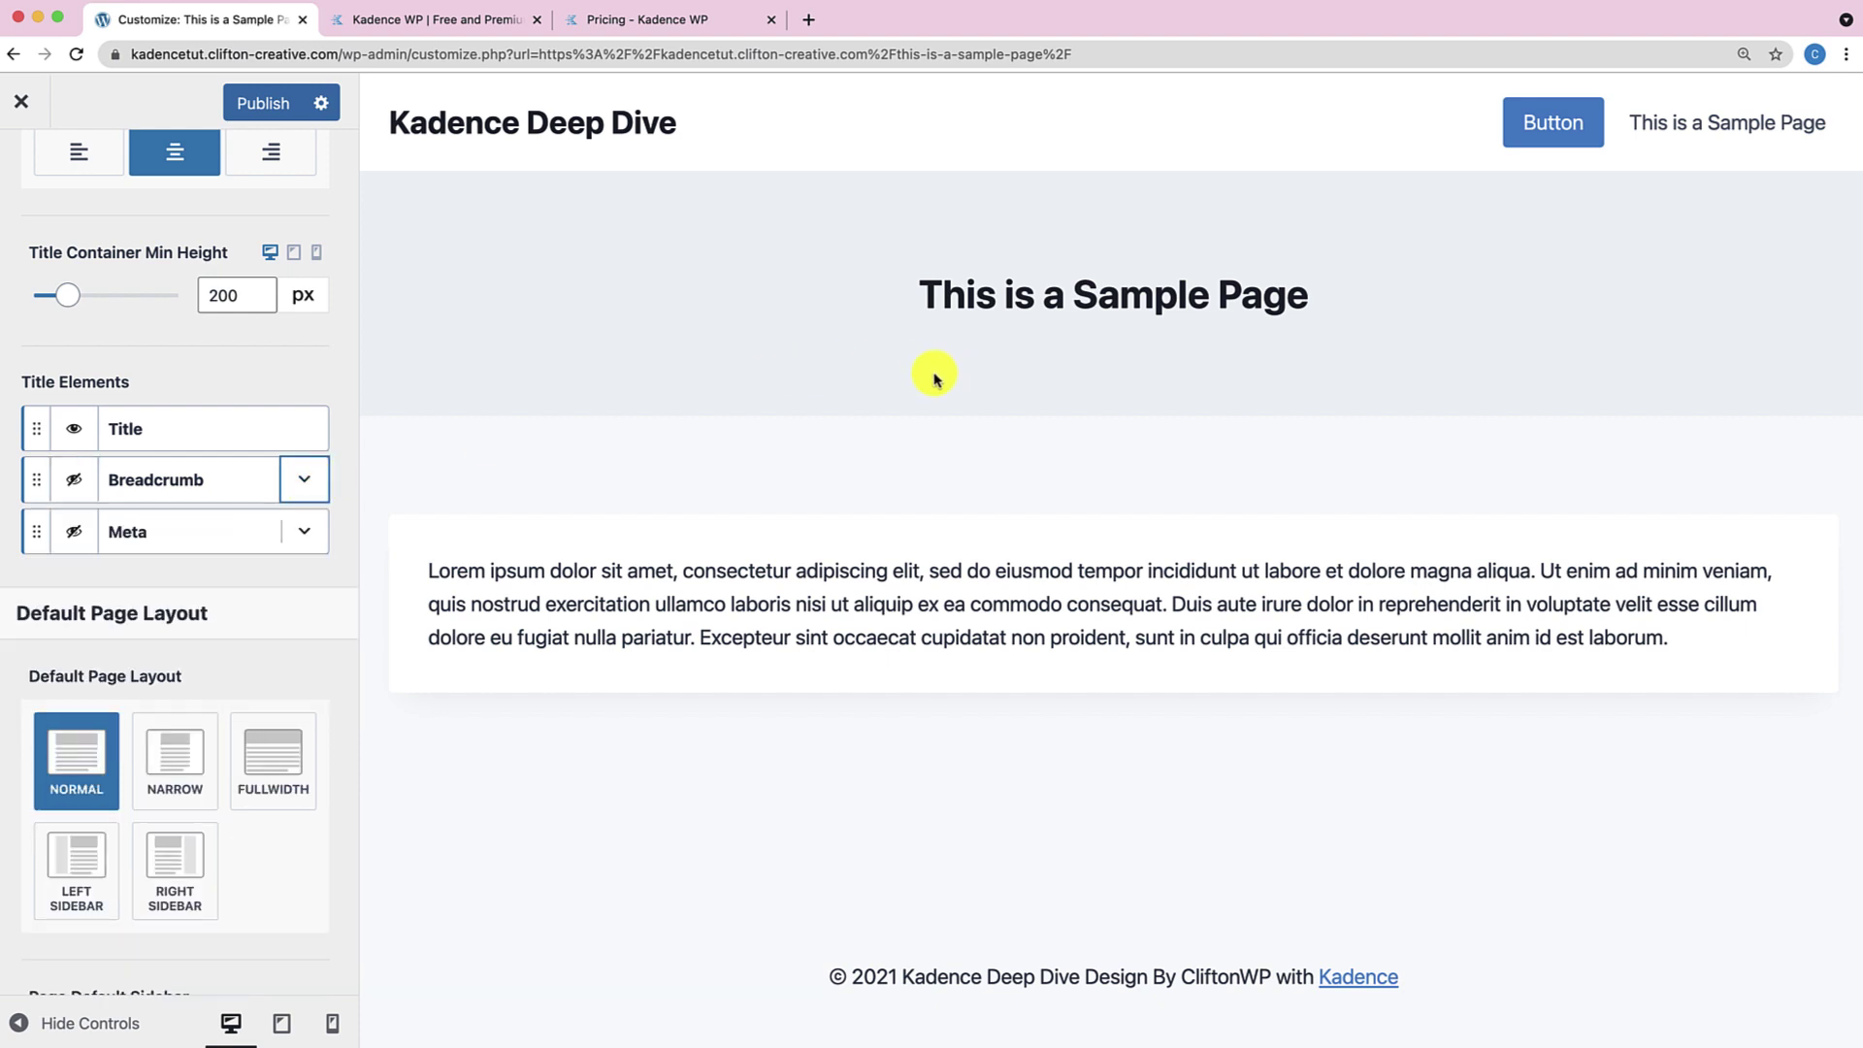
pyautogui.click(76, 532)
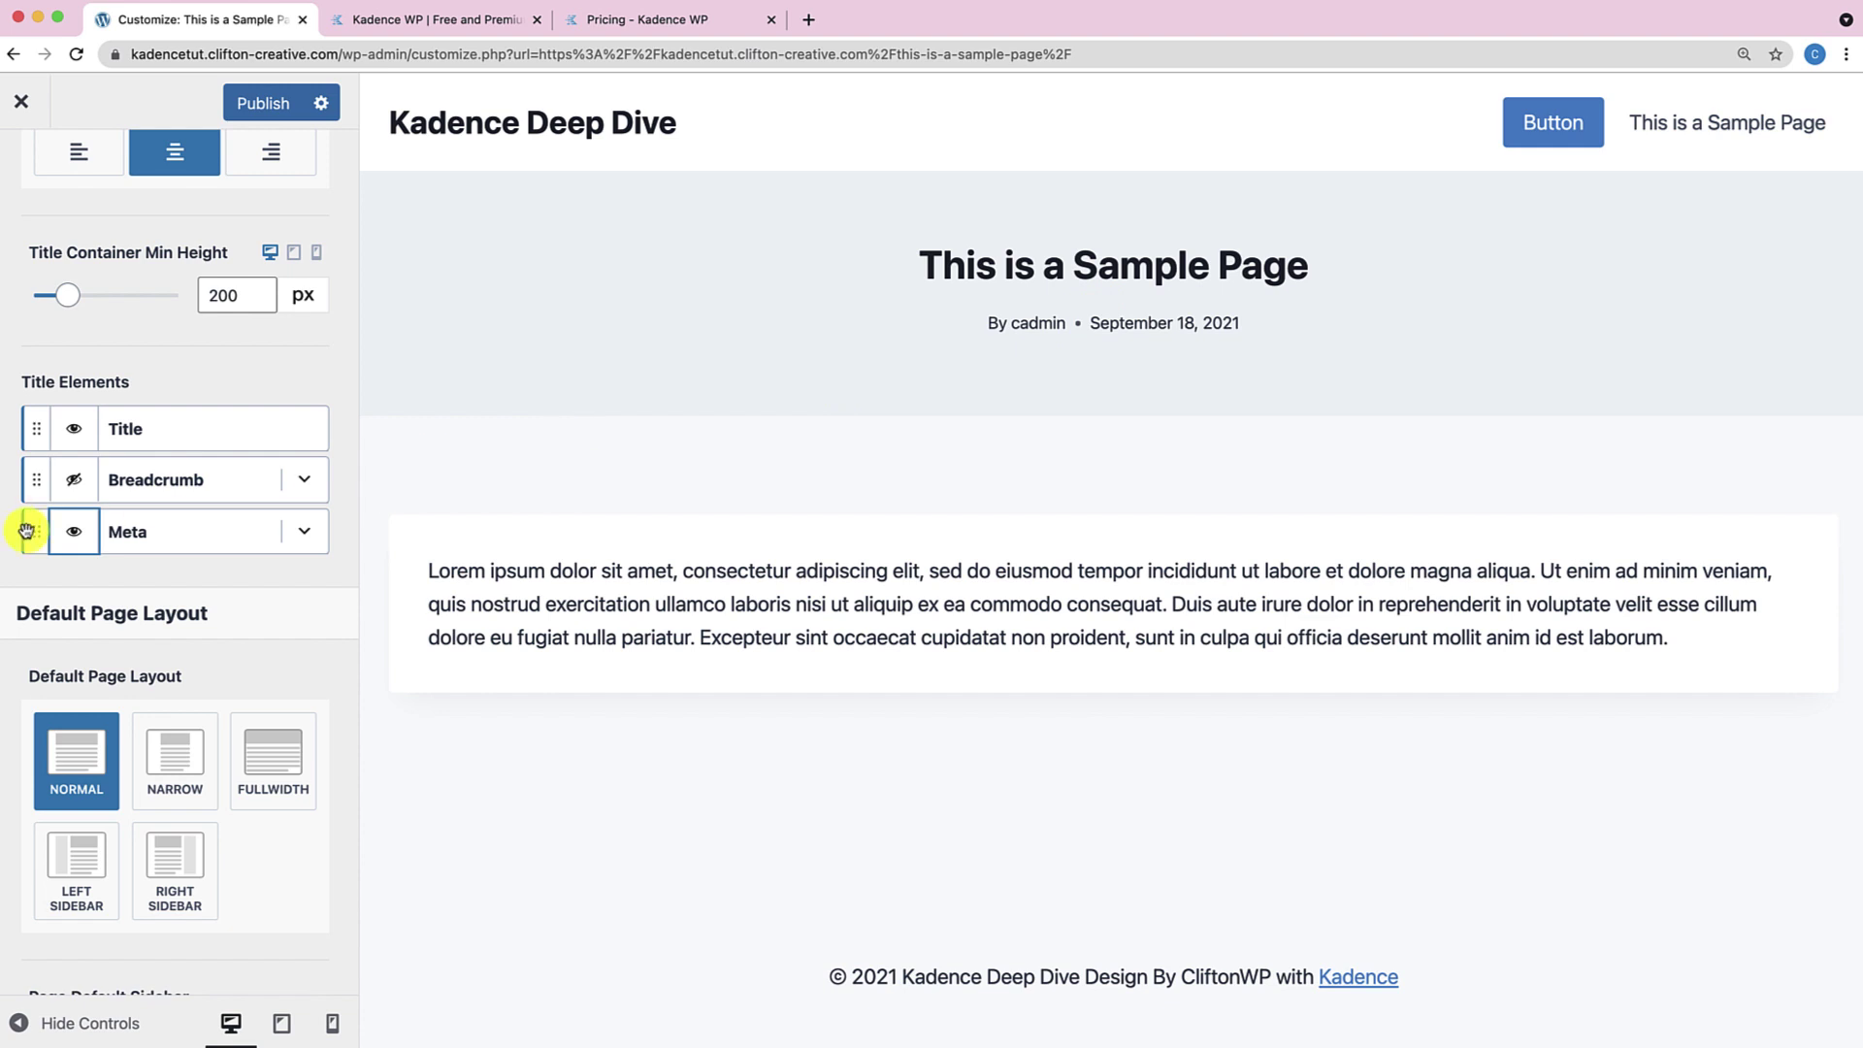
pyautogui.click(82, 541)
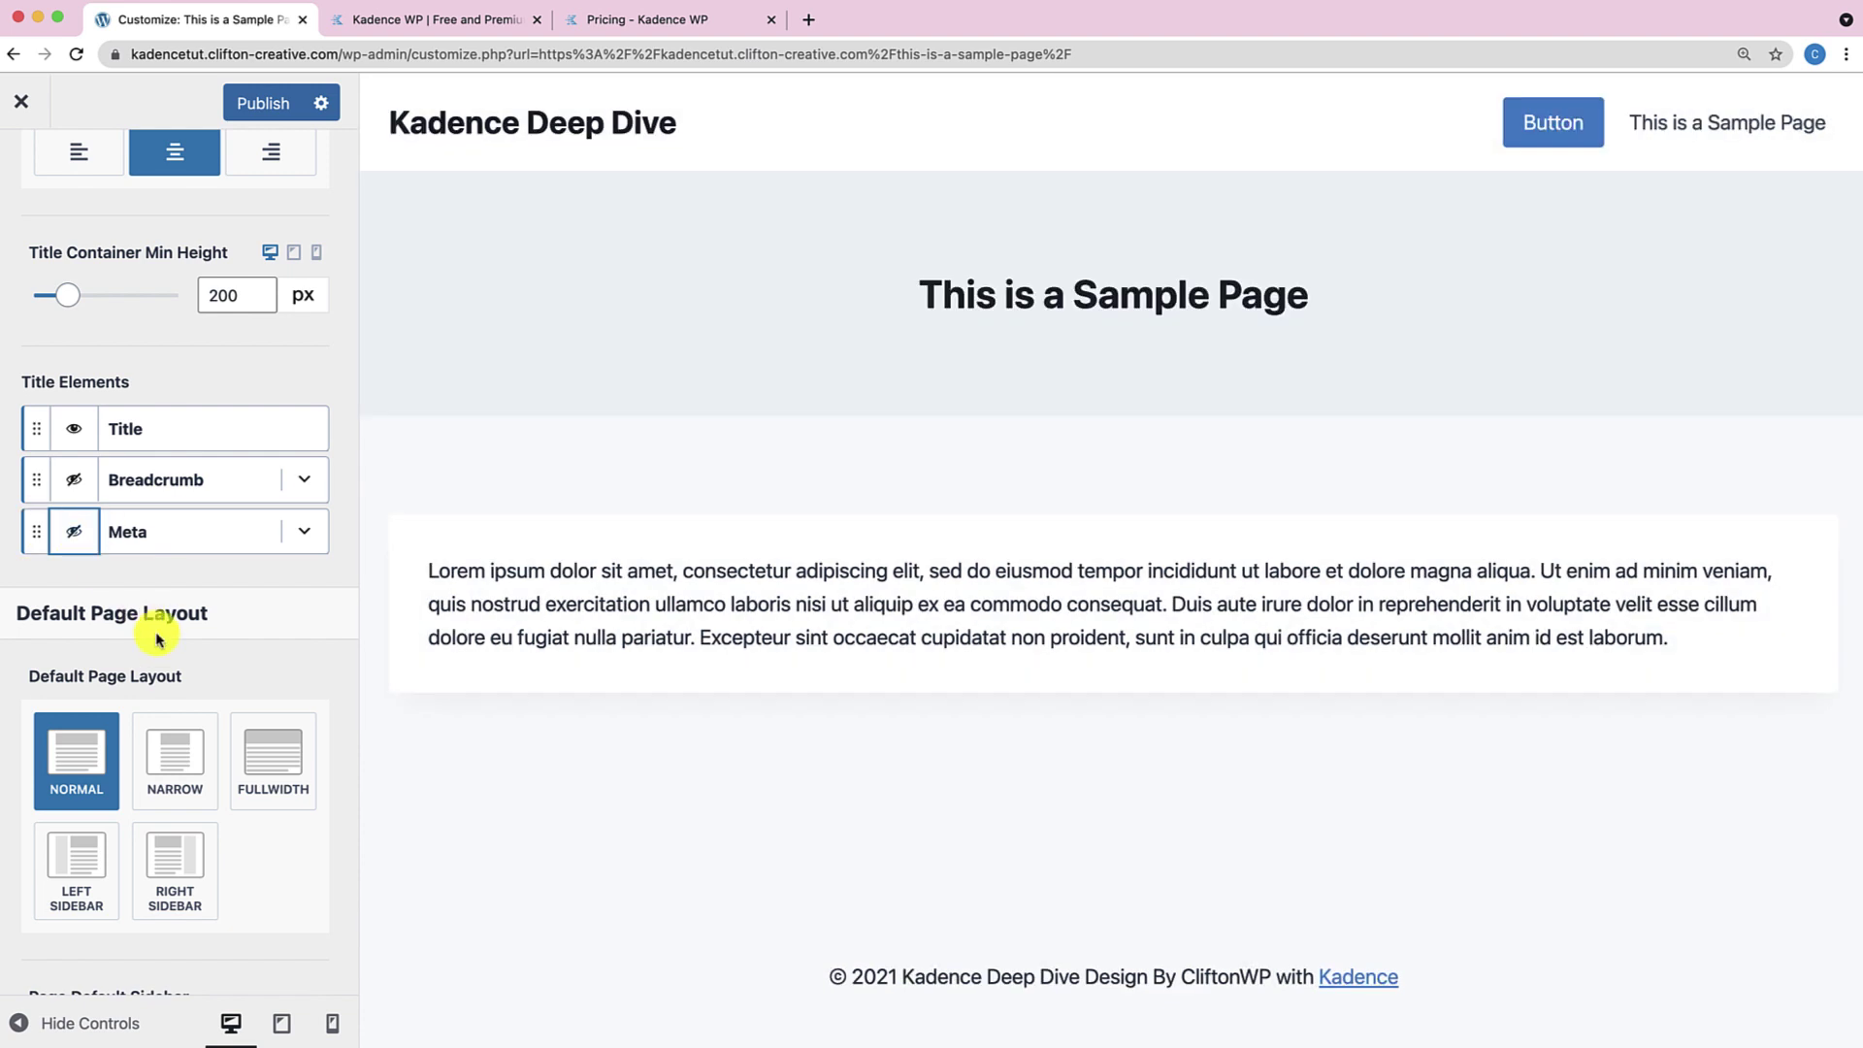
# Preview the Narrow, Fullwidth, Left Sidebar and Right Sidebar default page layouts and return to Normal.
pyautogui.scroll(-5, 161, 630)
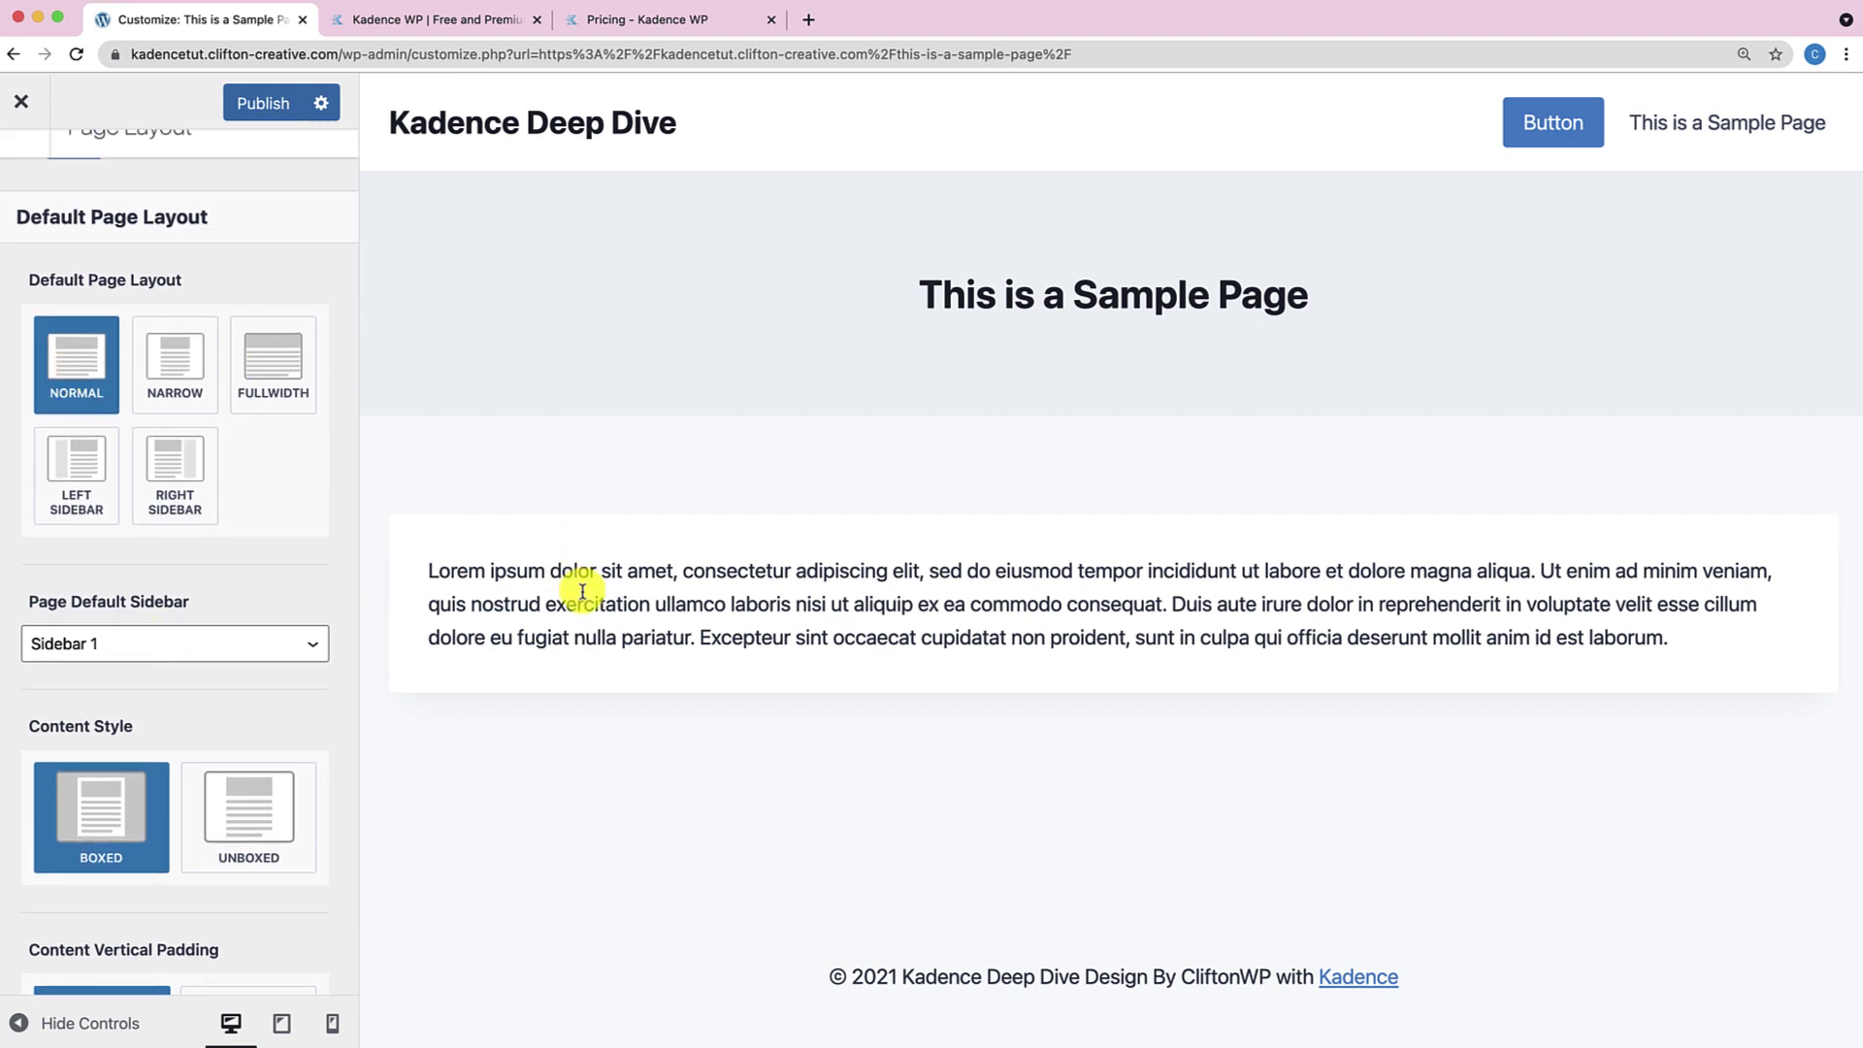
pyautogui.click(163, 367)
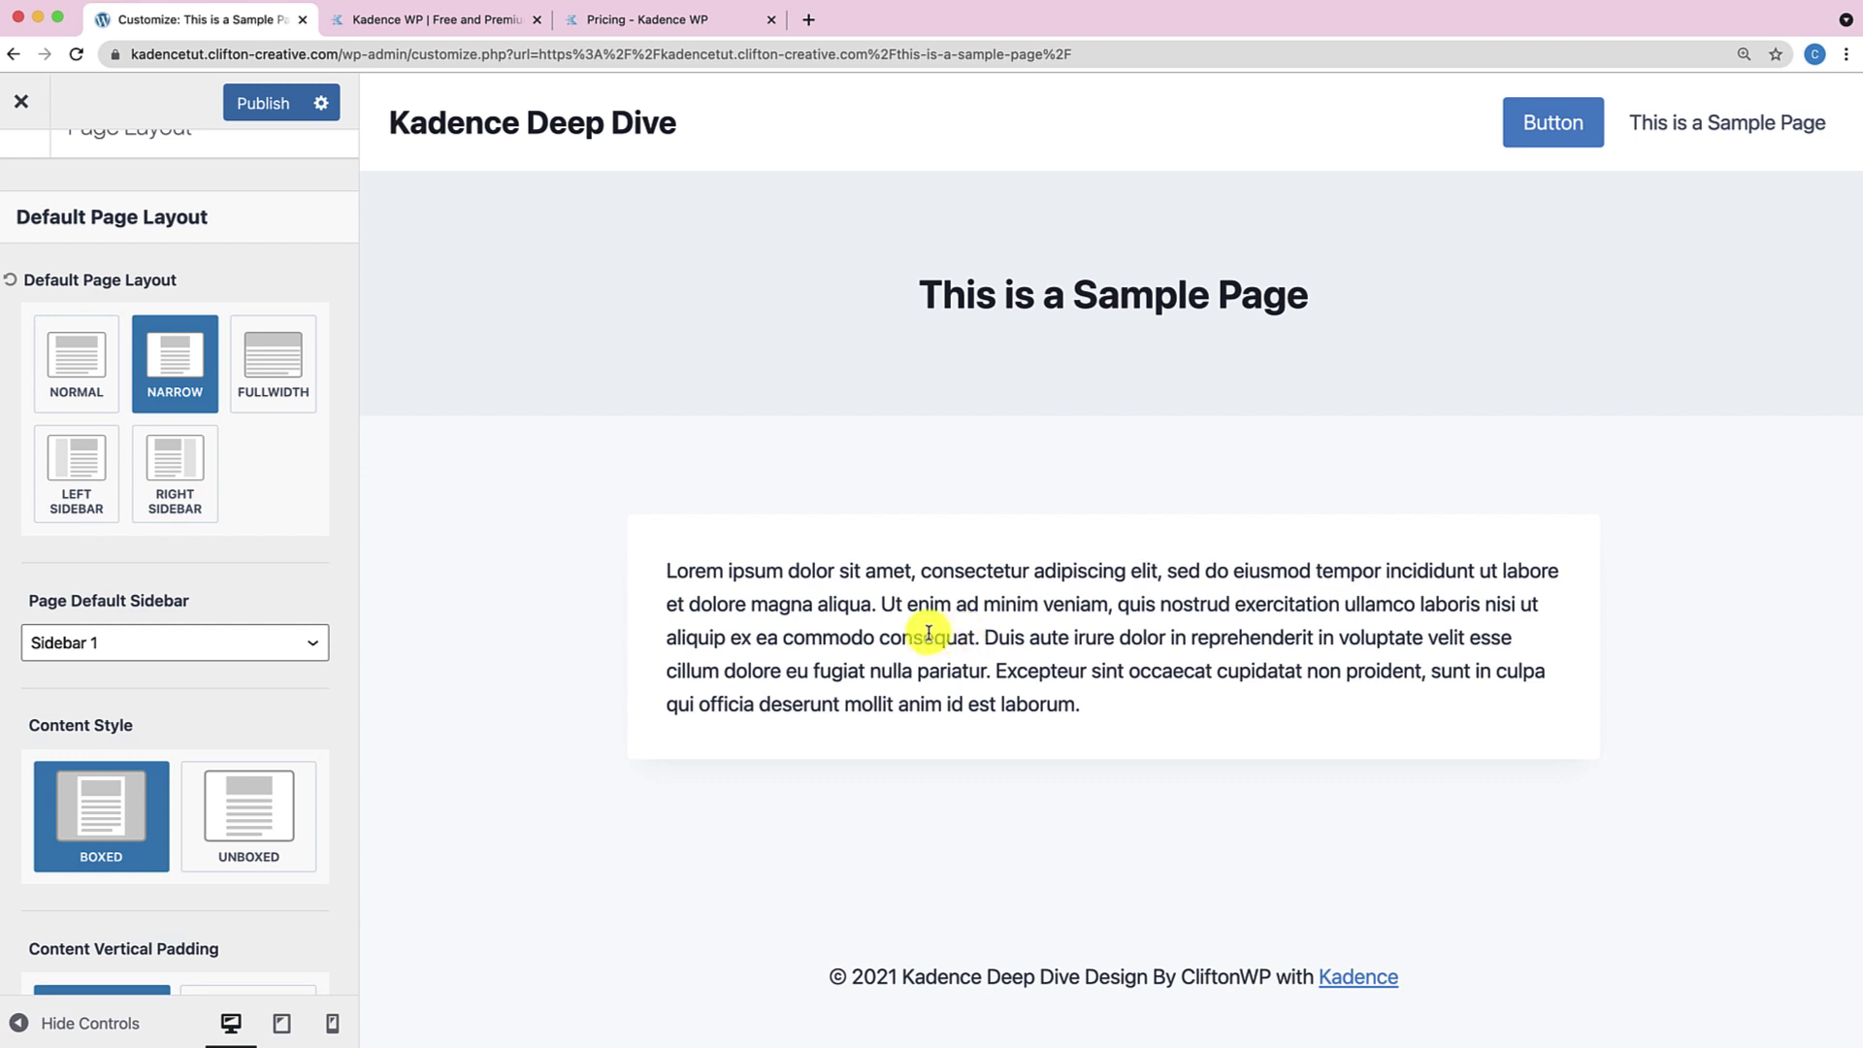
pyautogui.click(271, 392)
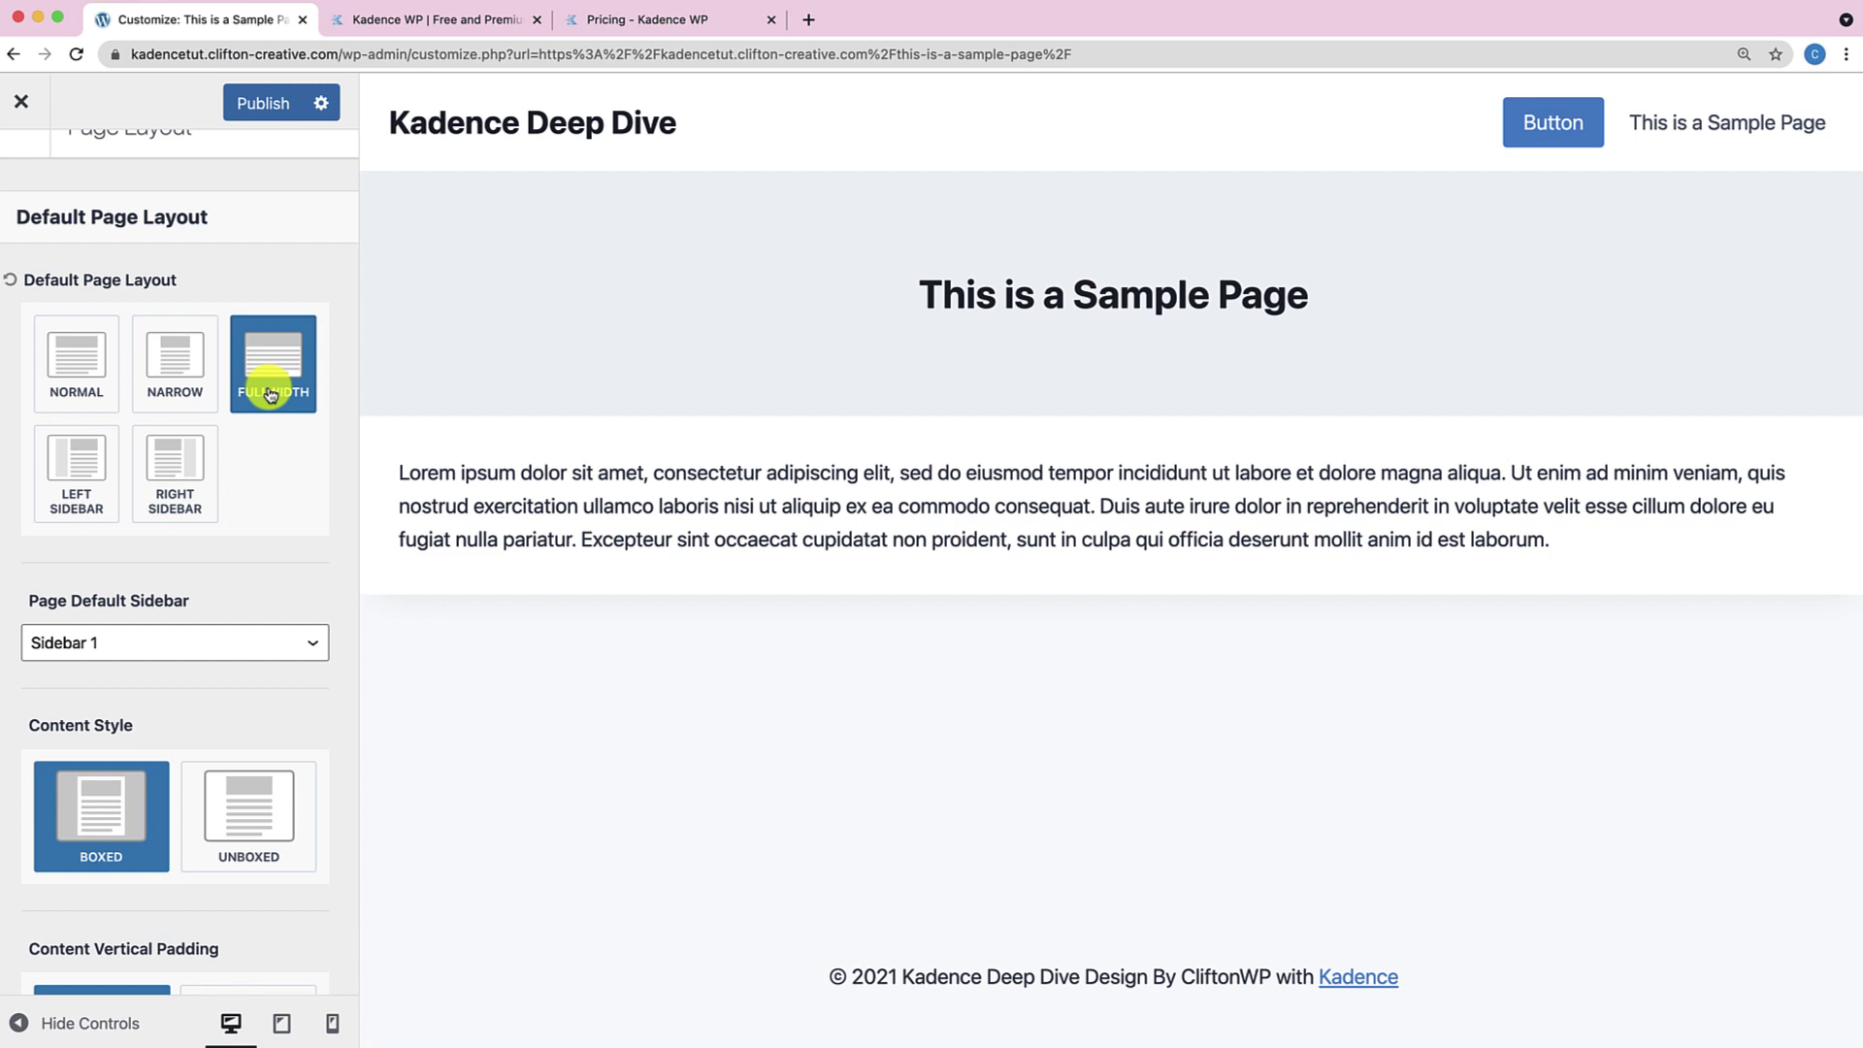
pyautogui.click(66, 490)
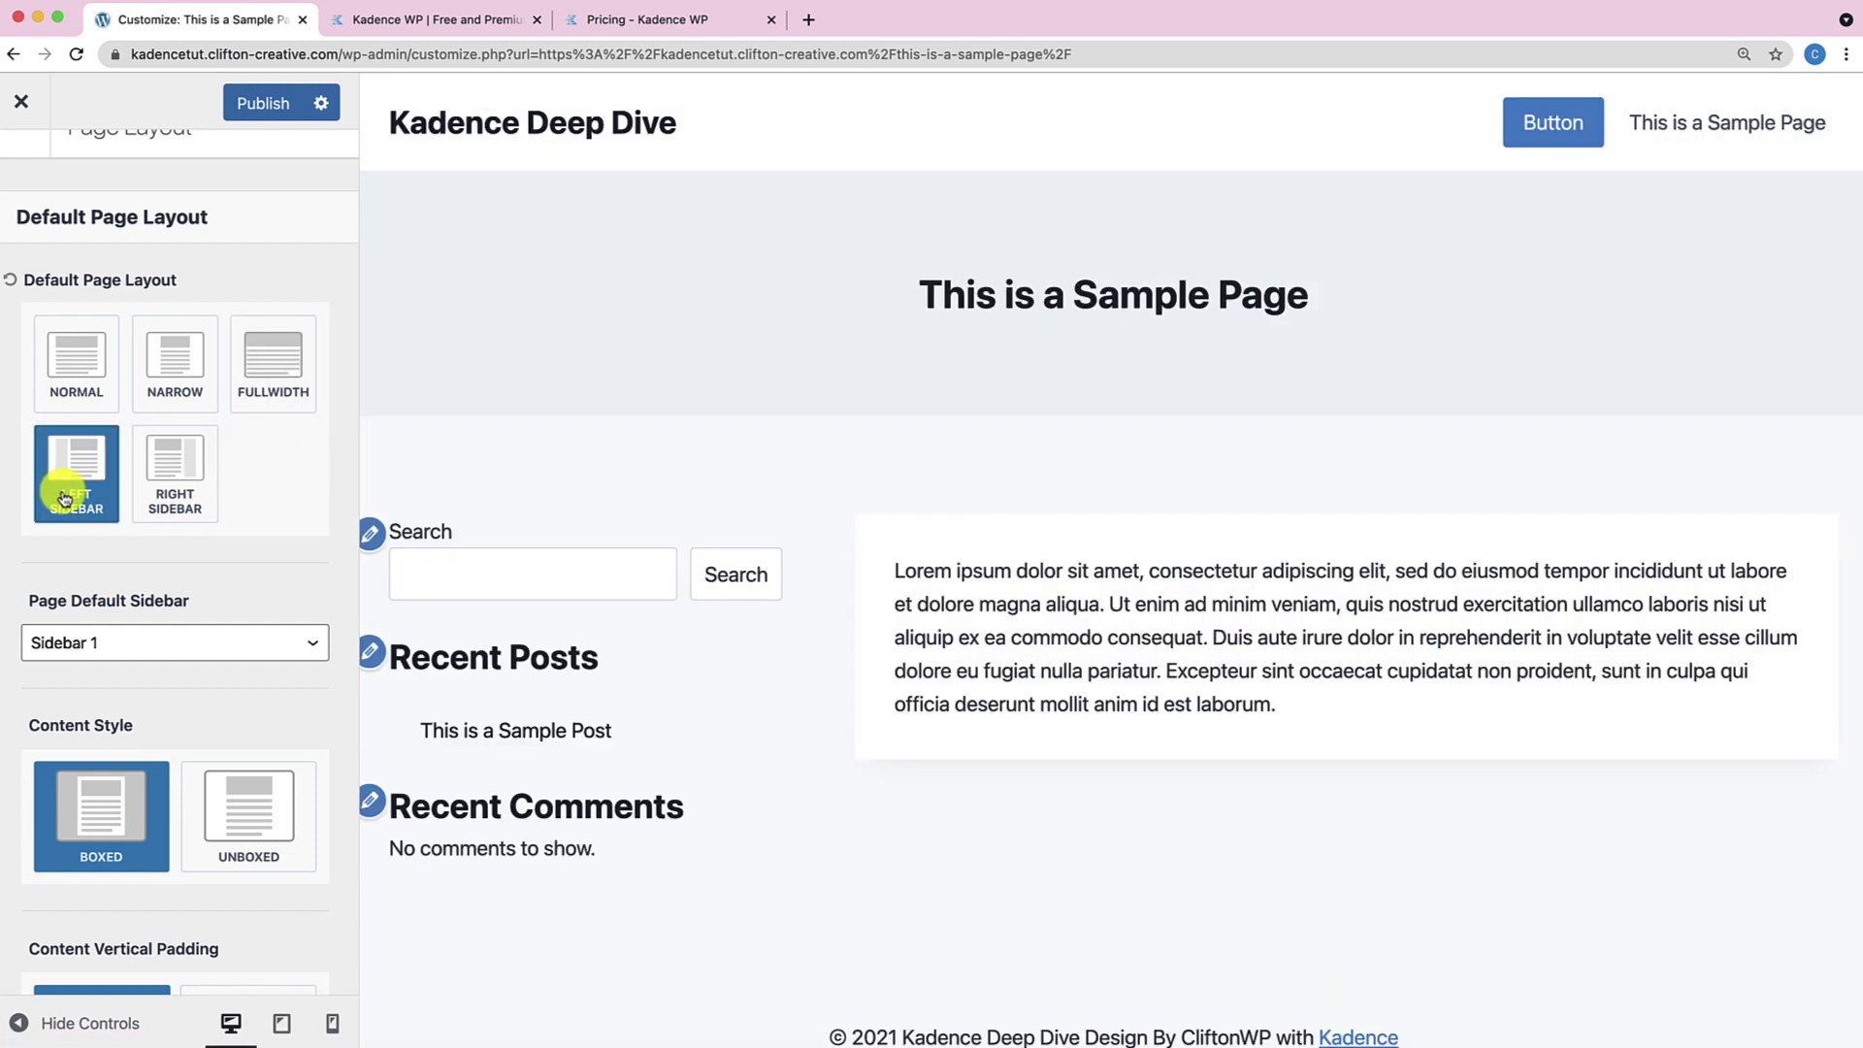
pyautogui.click(180, 499)
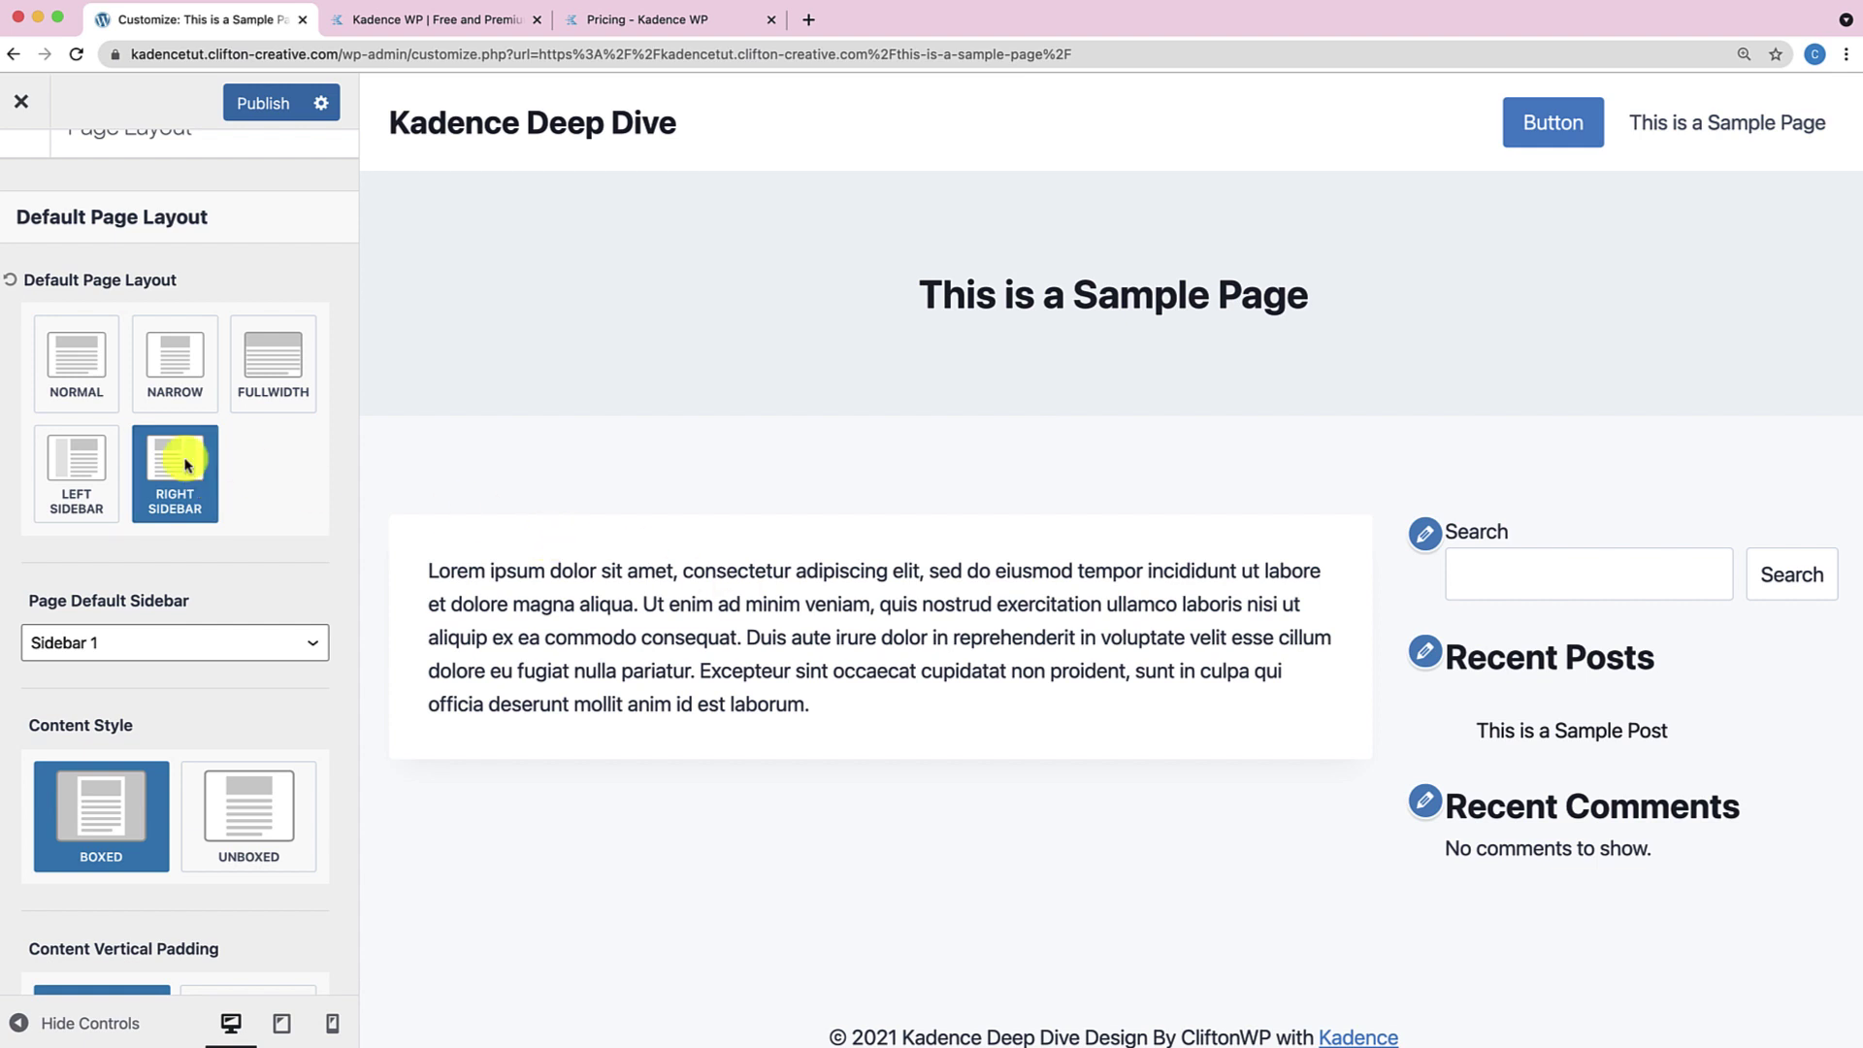
pyautogui.click(80, 381)
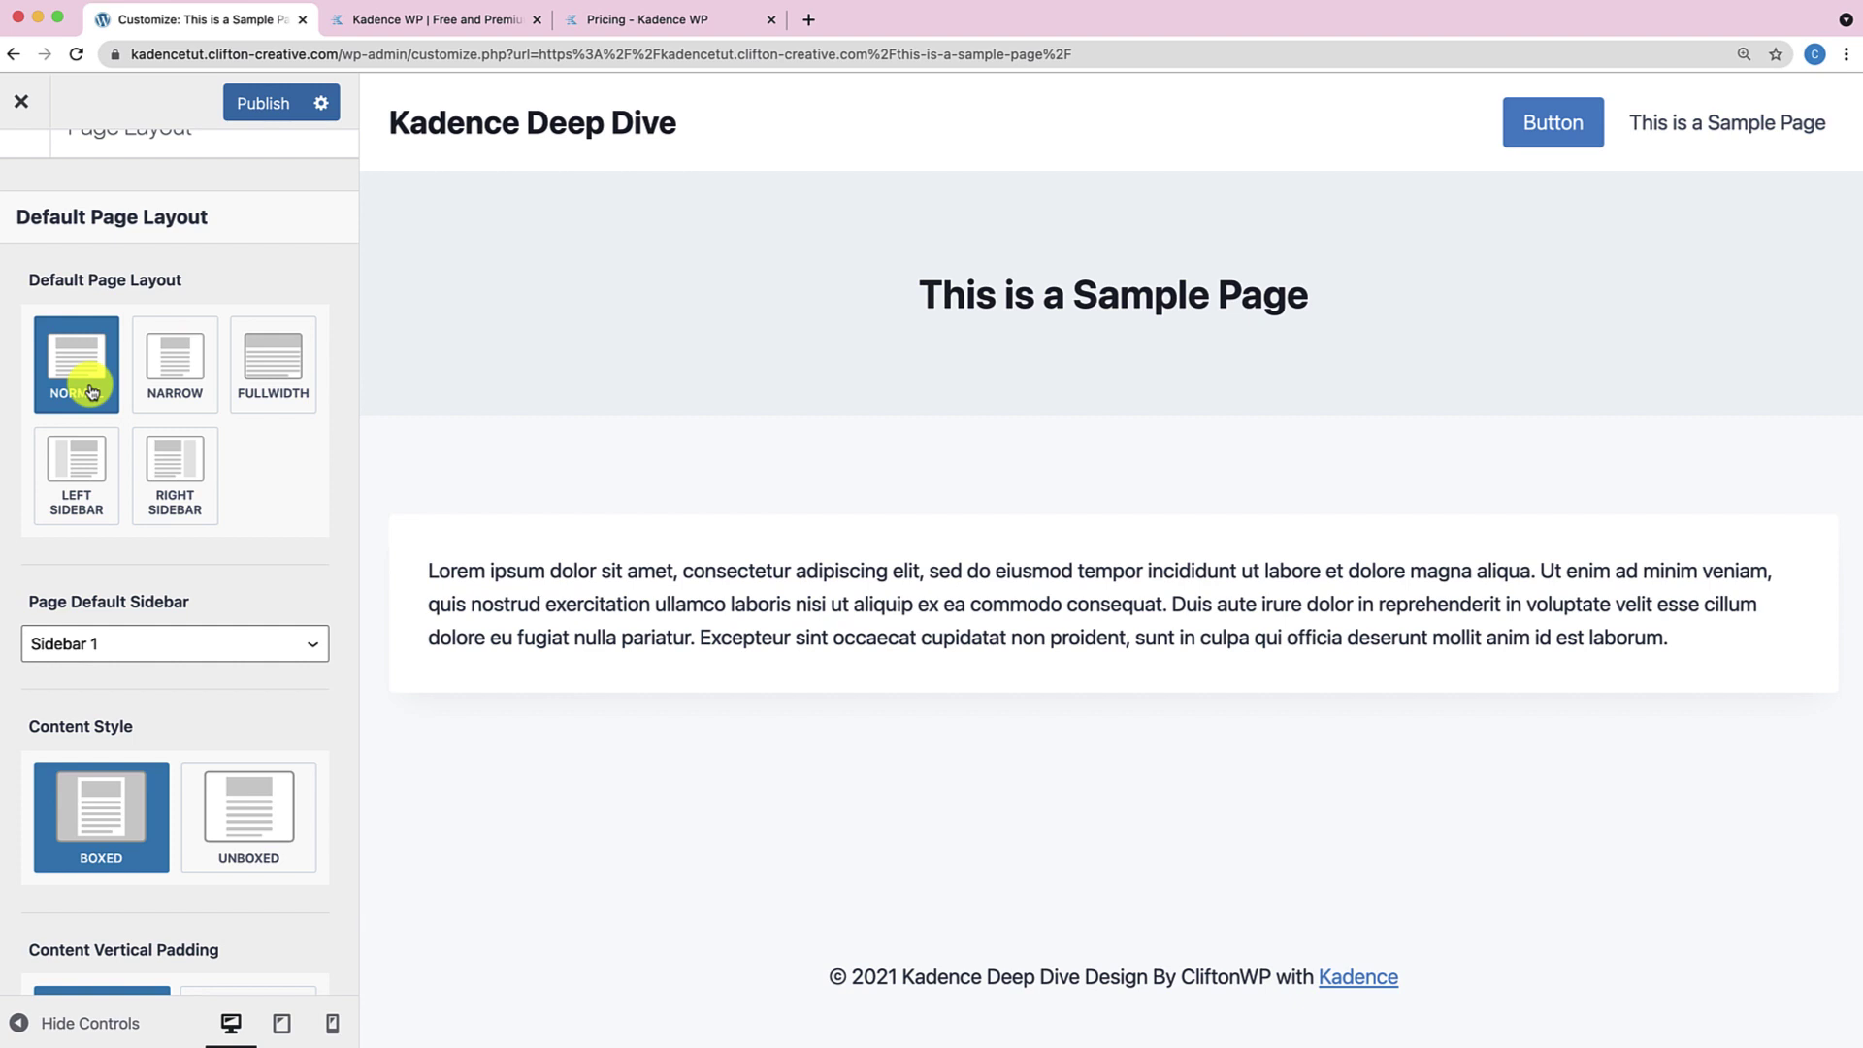
# Set the default page layout to Right Sidebar and compare Sidebar 2 with Sidebar 1 as page default, keeping Sidebar 1.
pyautogui.scroll(-3, 89, 391)
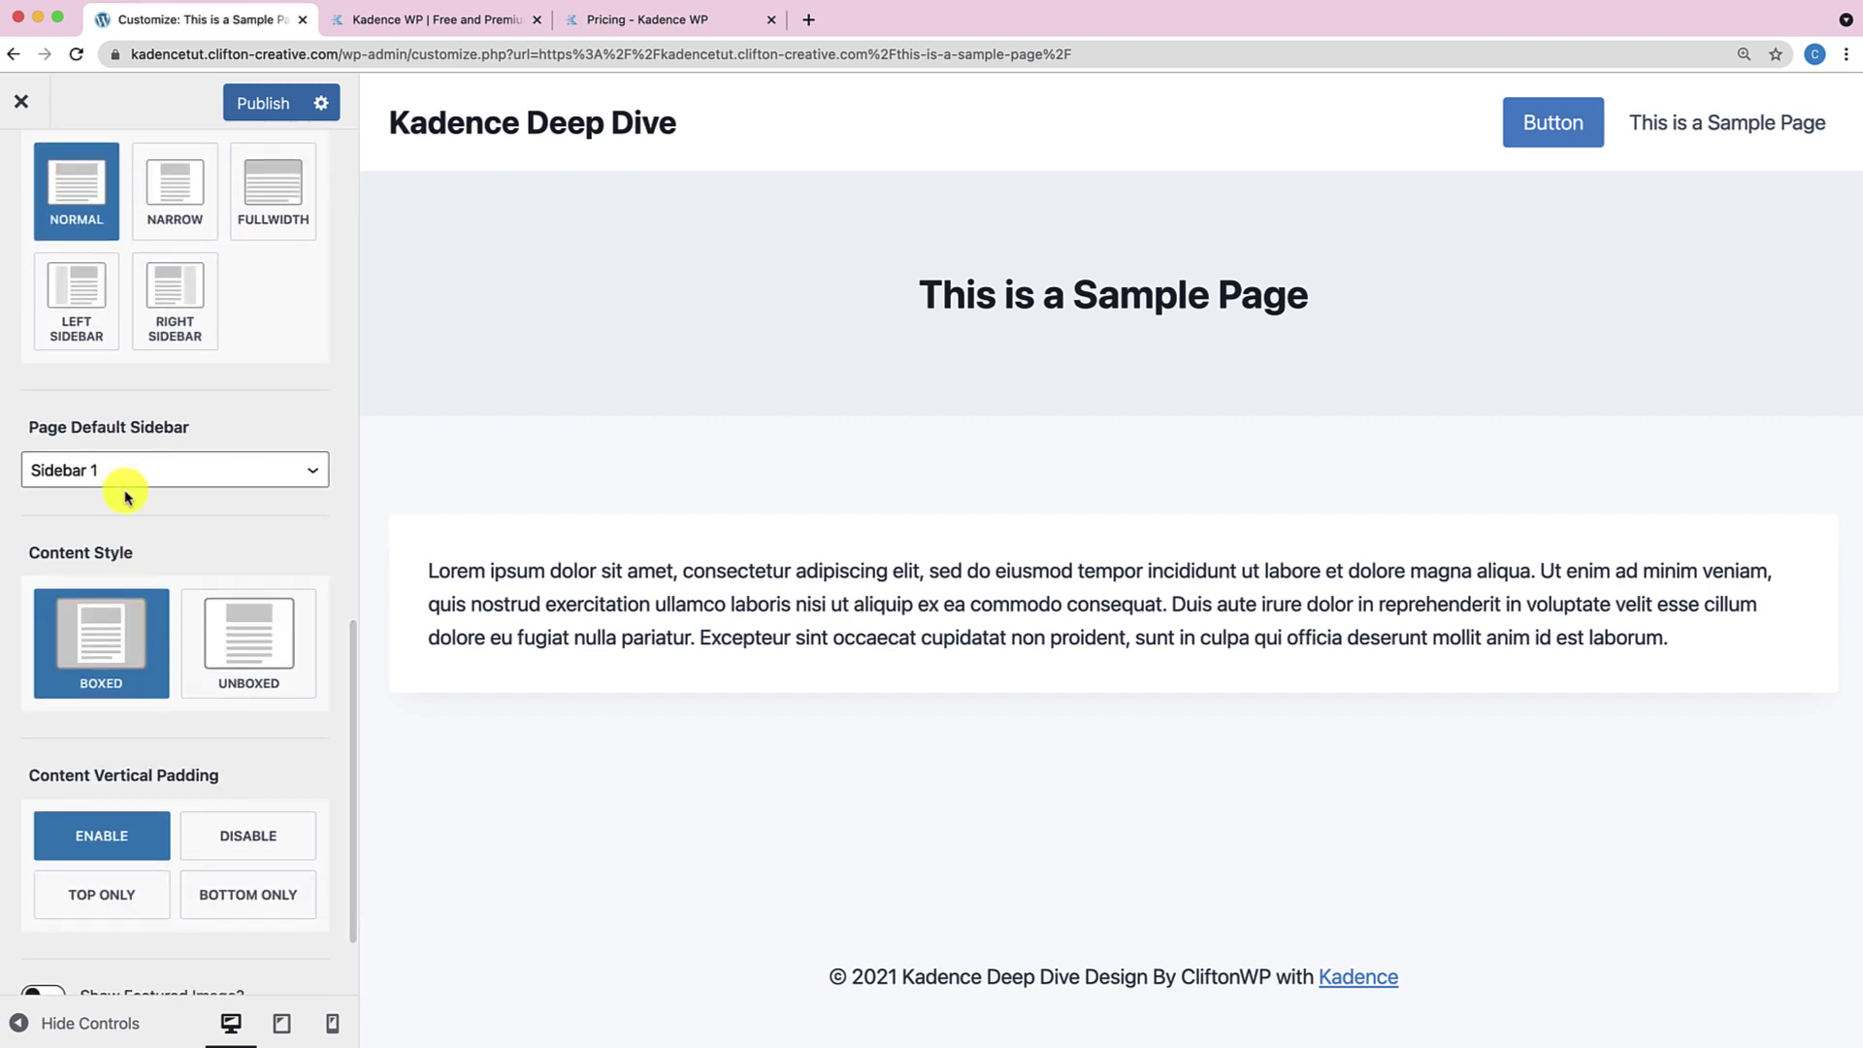
pyautogui.click(209, 478)
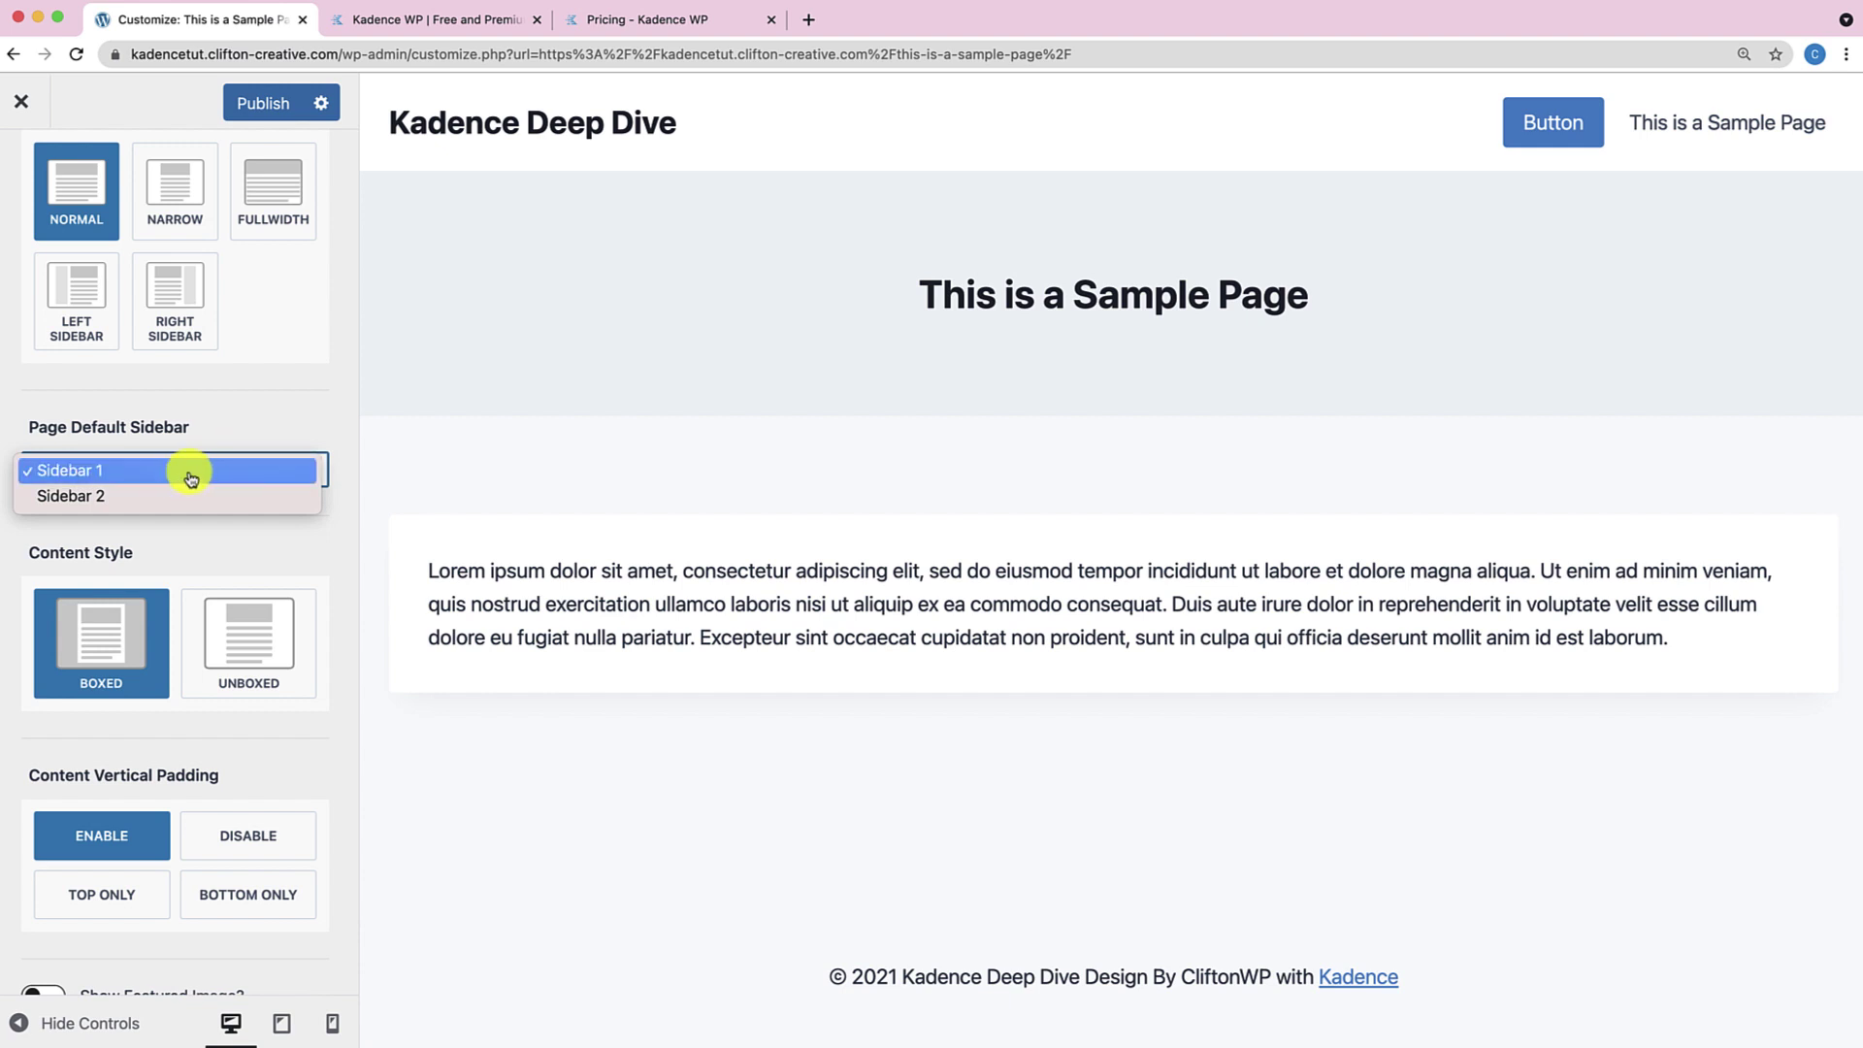
pyautogui.click(231, 438)
pyautogui.click(166, 328)
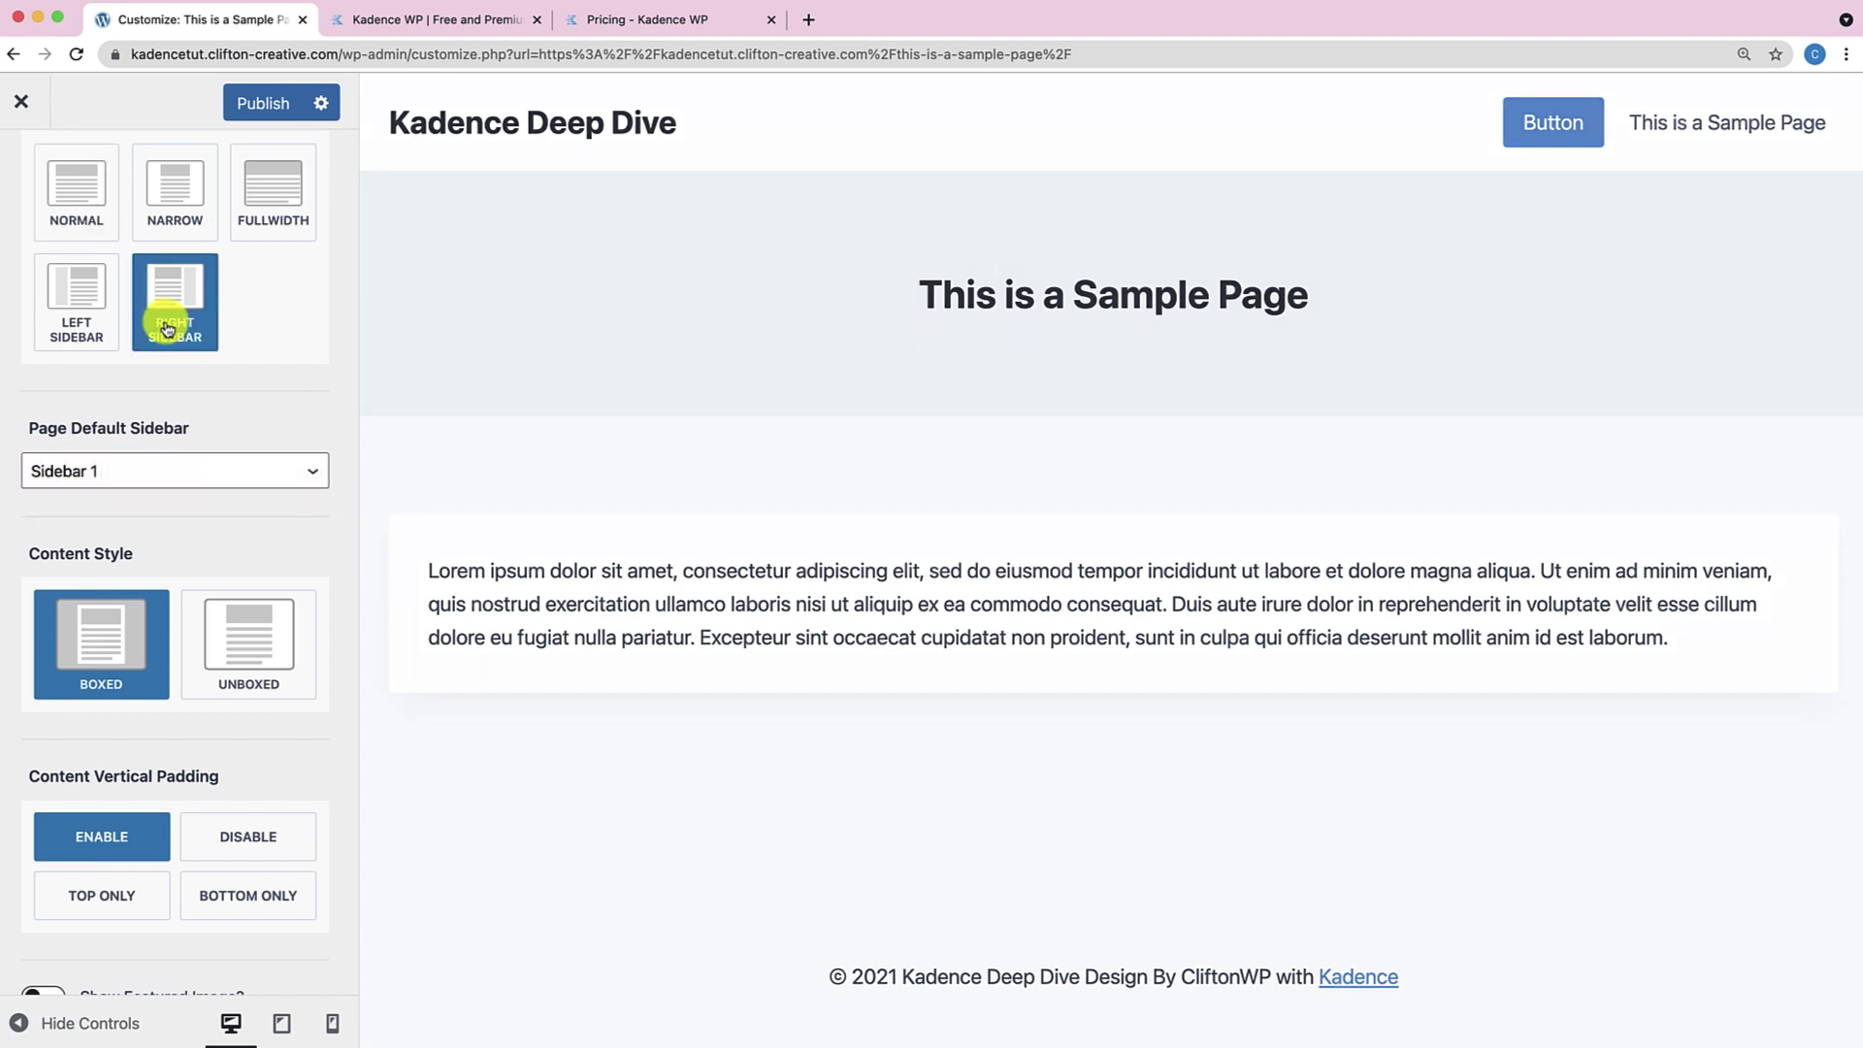
pyautogui.click(175, 472)
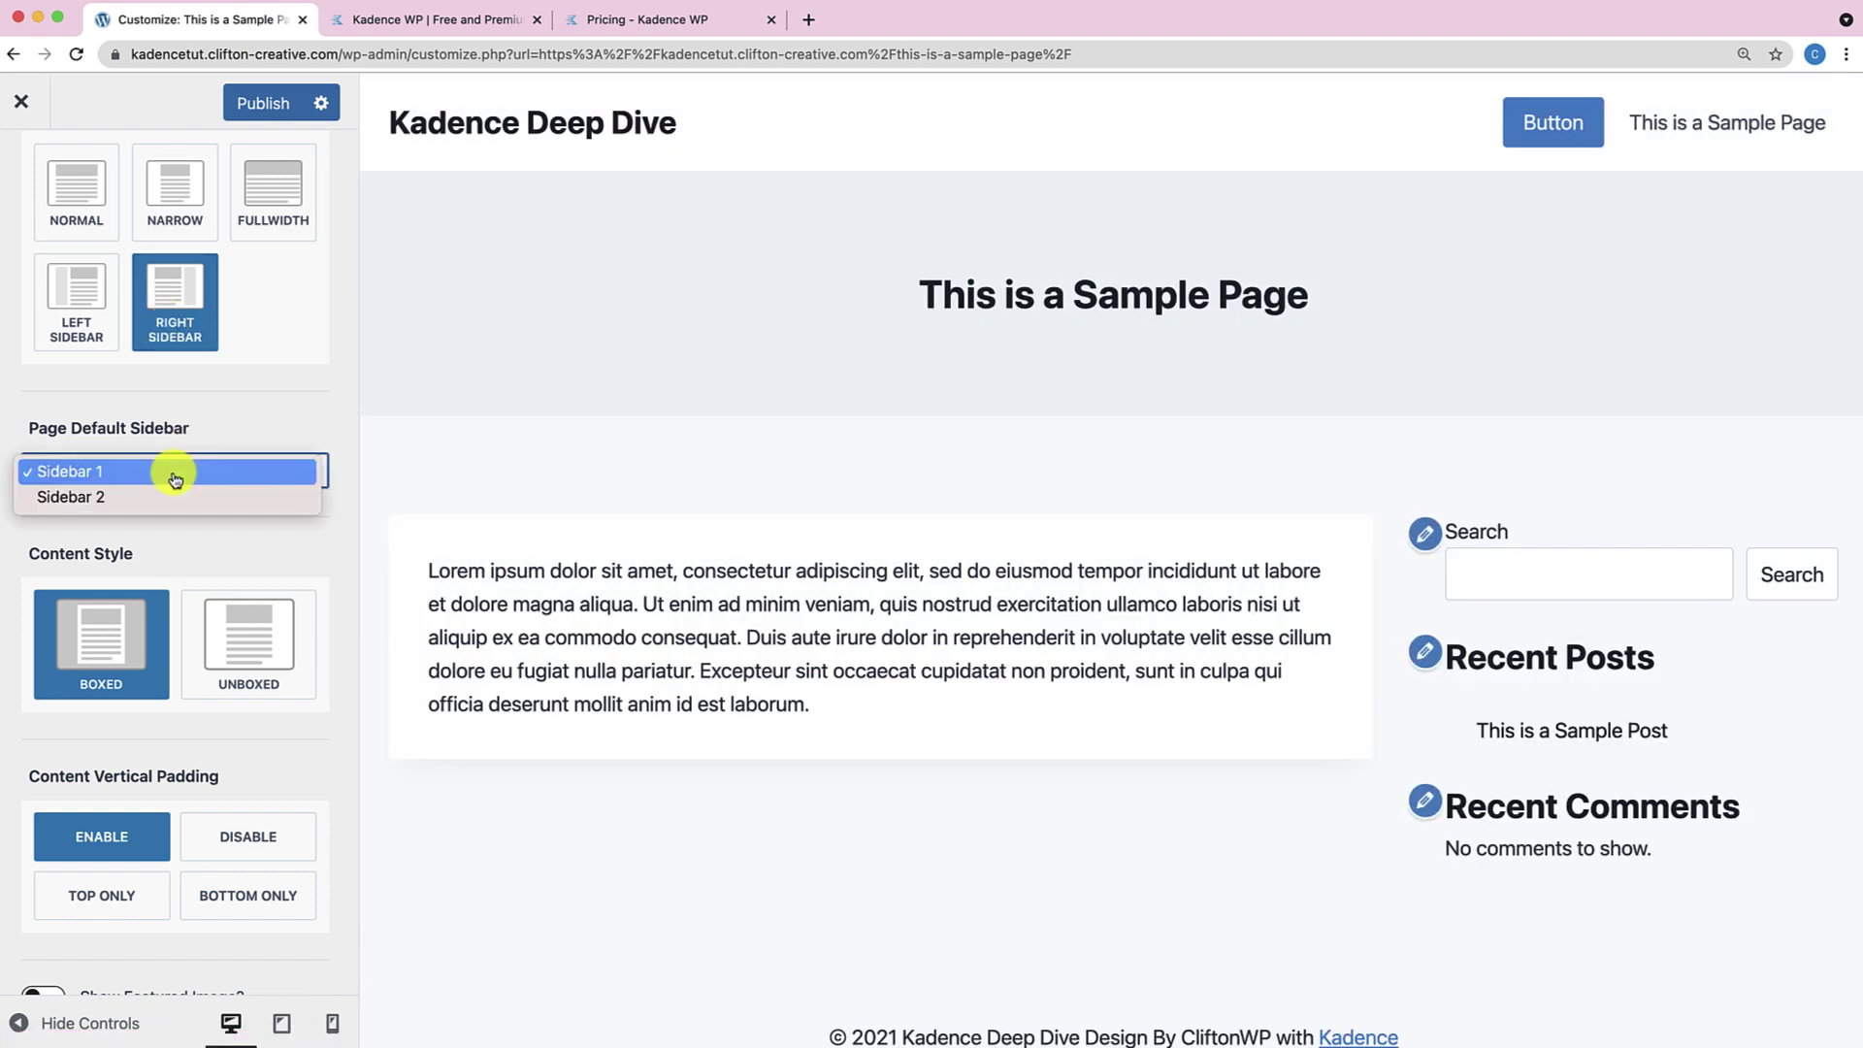
pyautogui.click(88, 497)
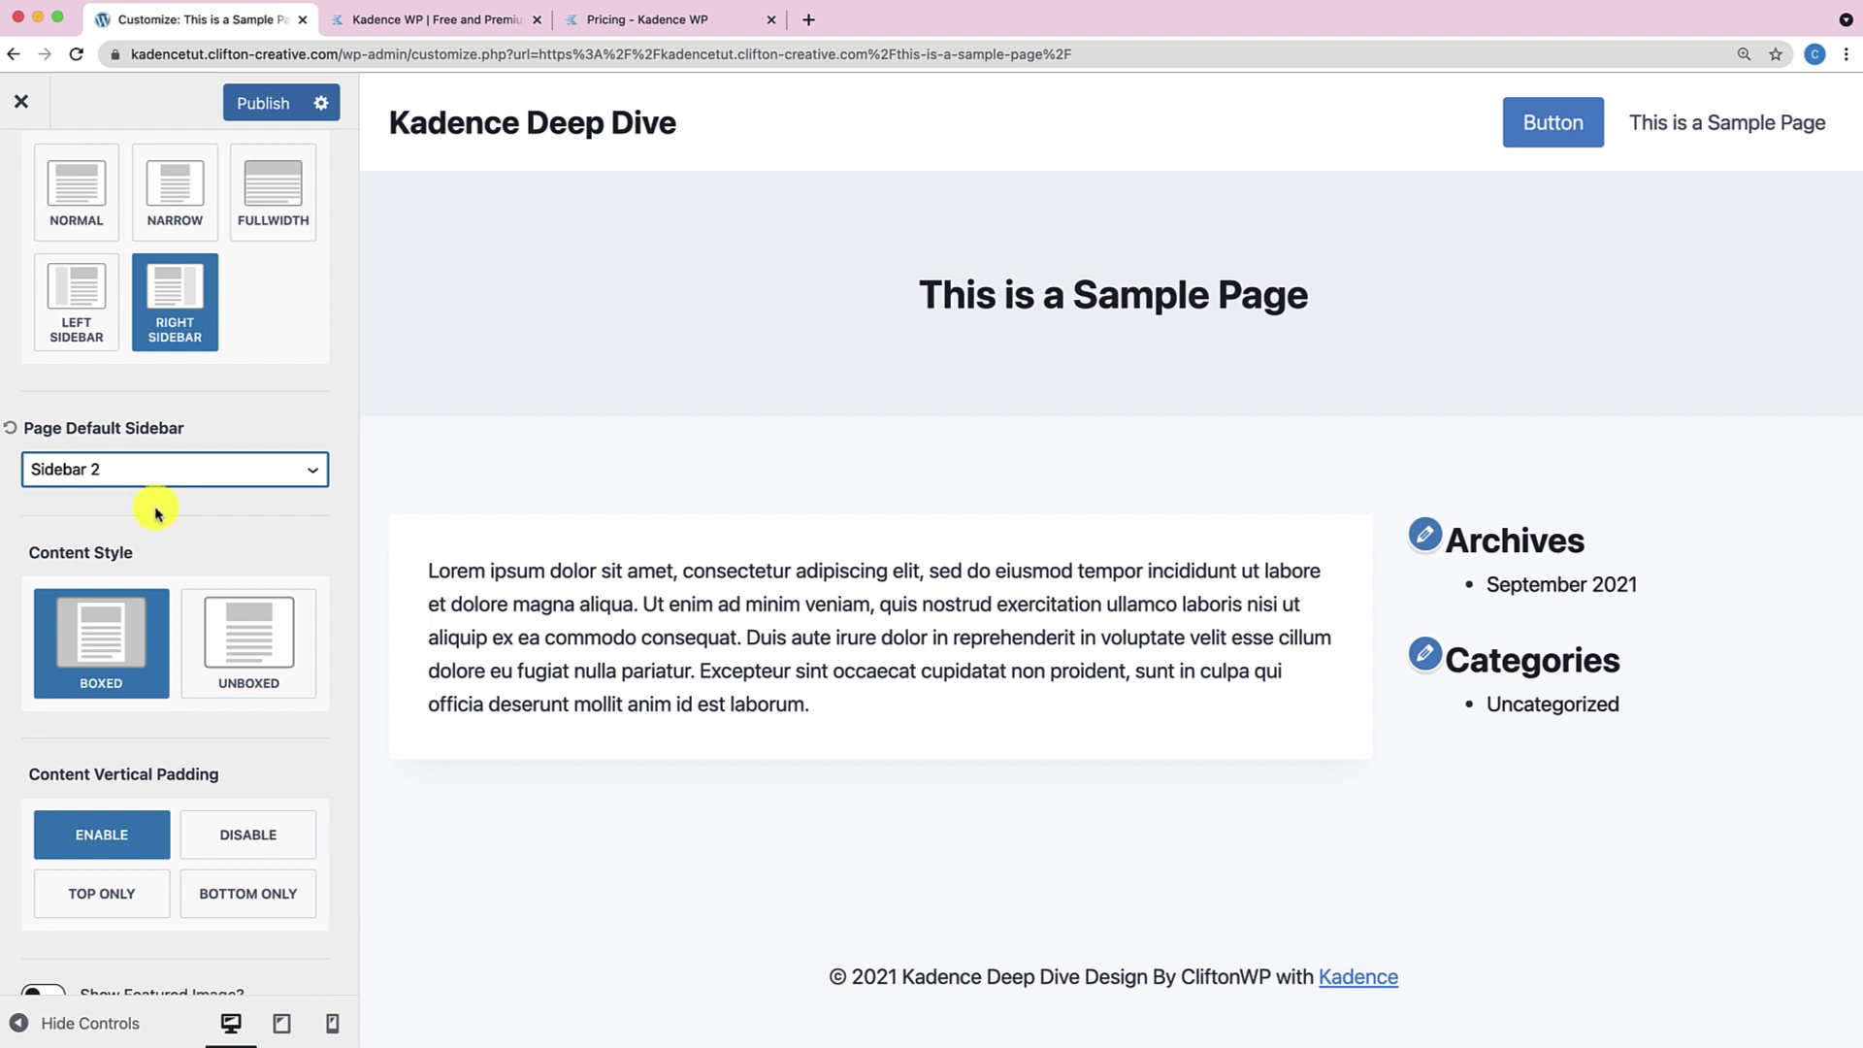
pyautogui.click(243, 484)
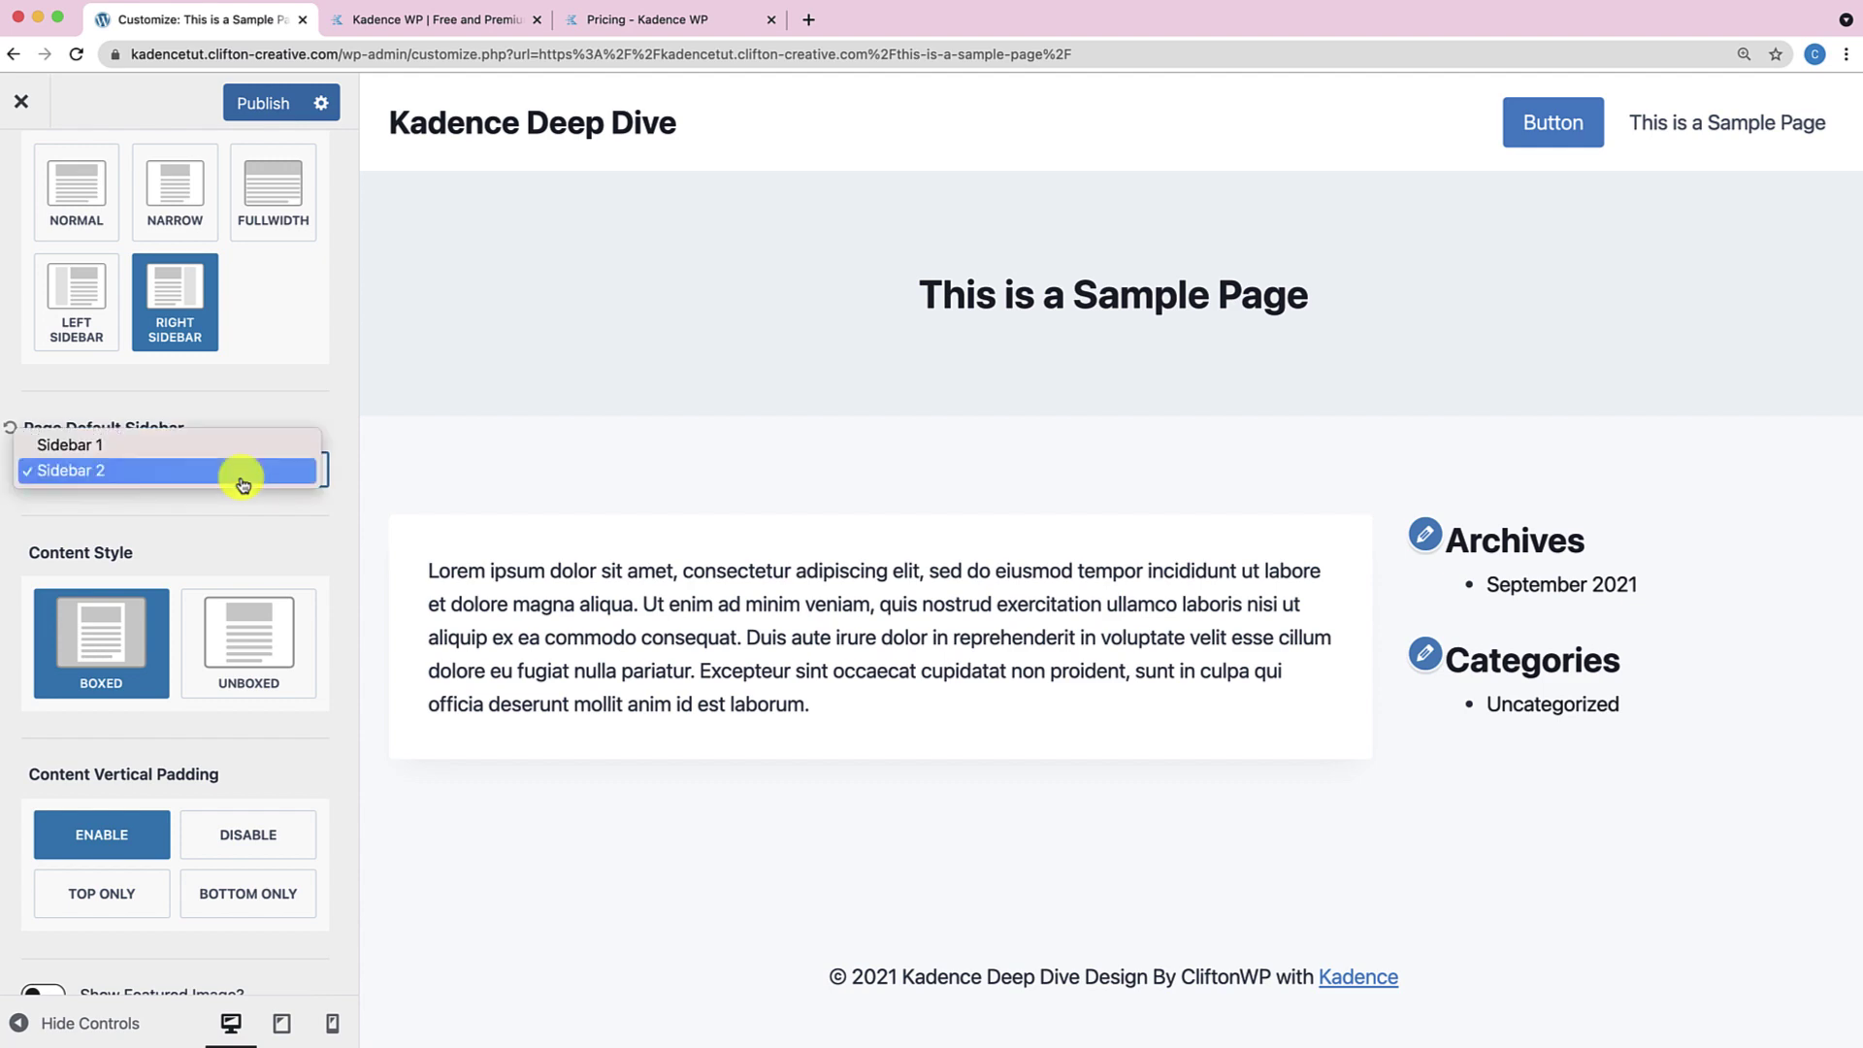
pyautogui.click(246, 454)
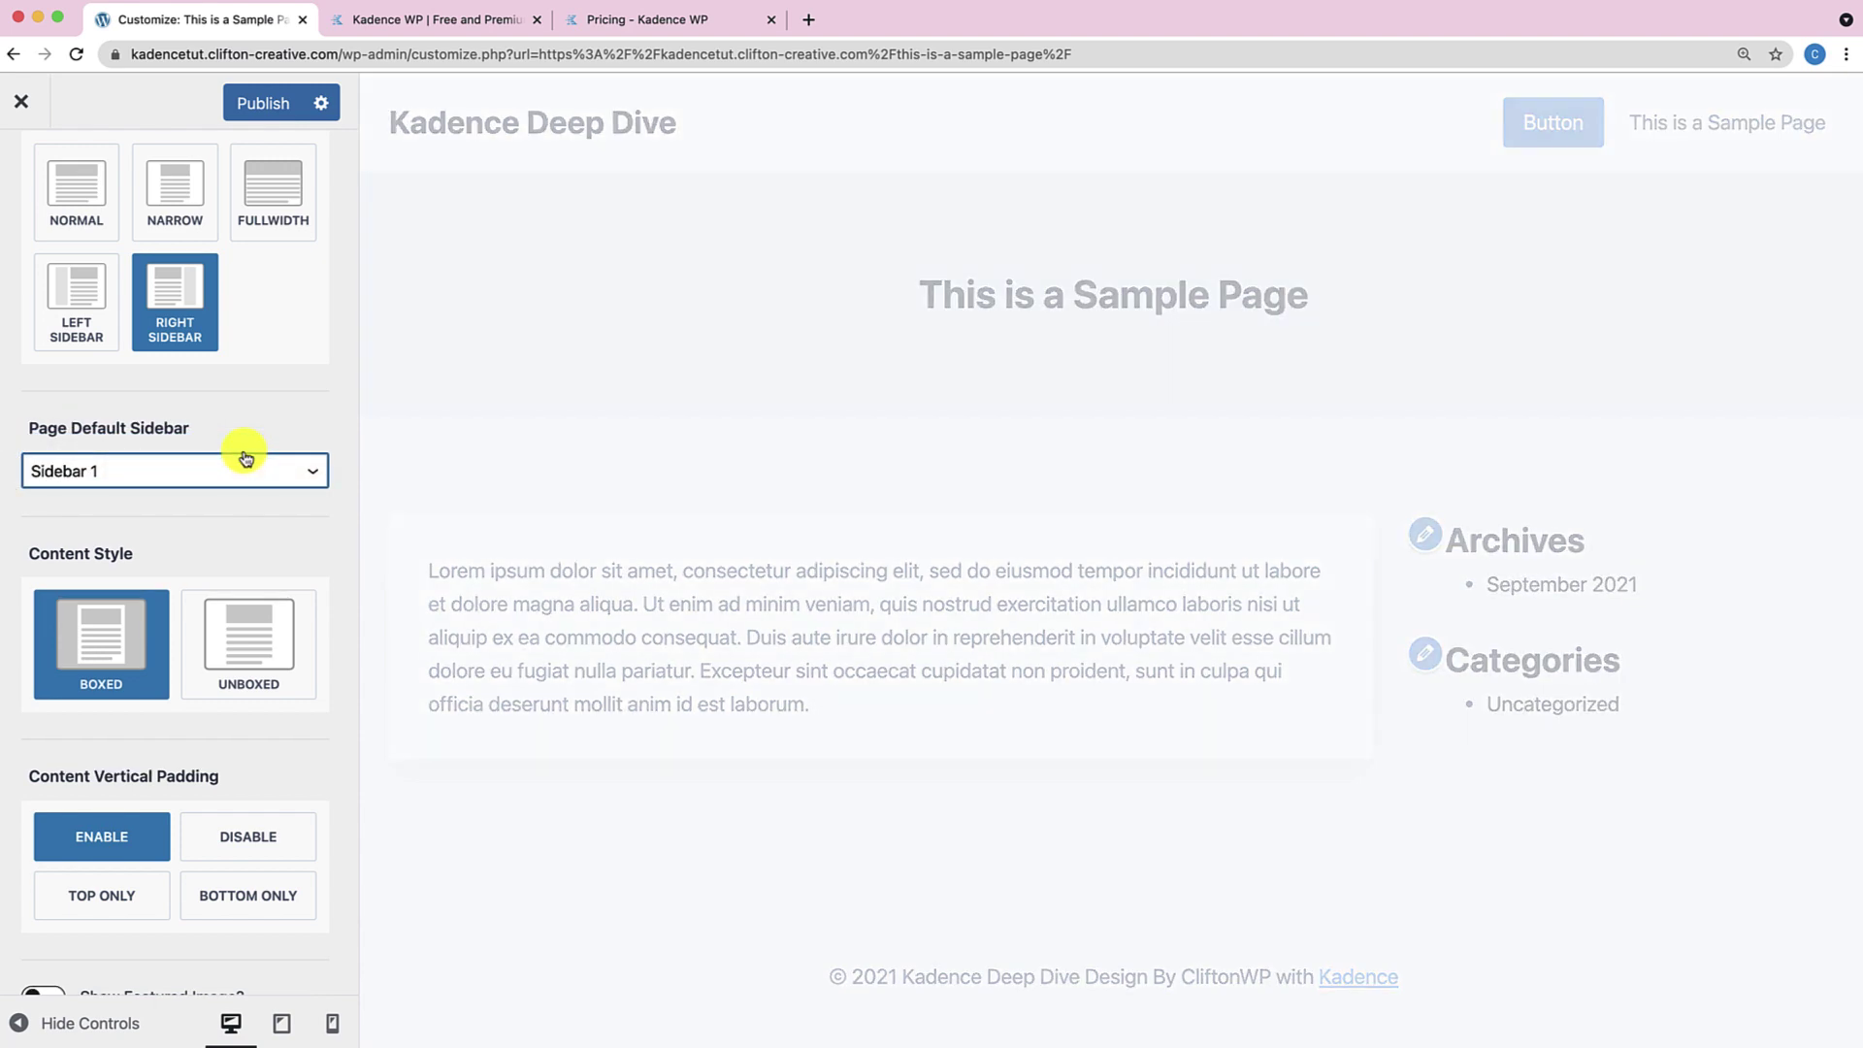
# Return the default page layout to Normal, and preview the Unboxed content style before restoring Boxed.
pyautogui.click(85, 210)
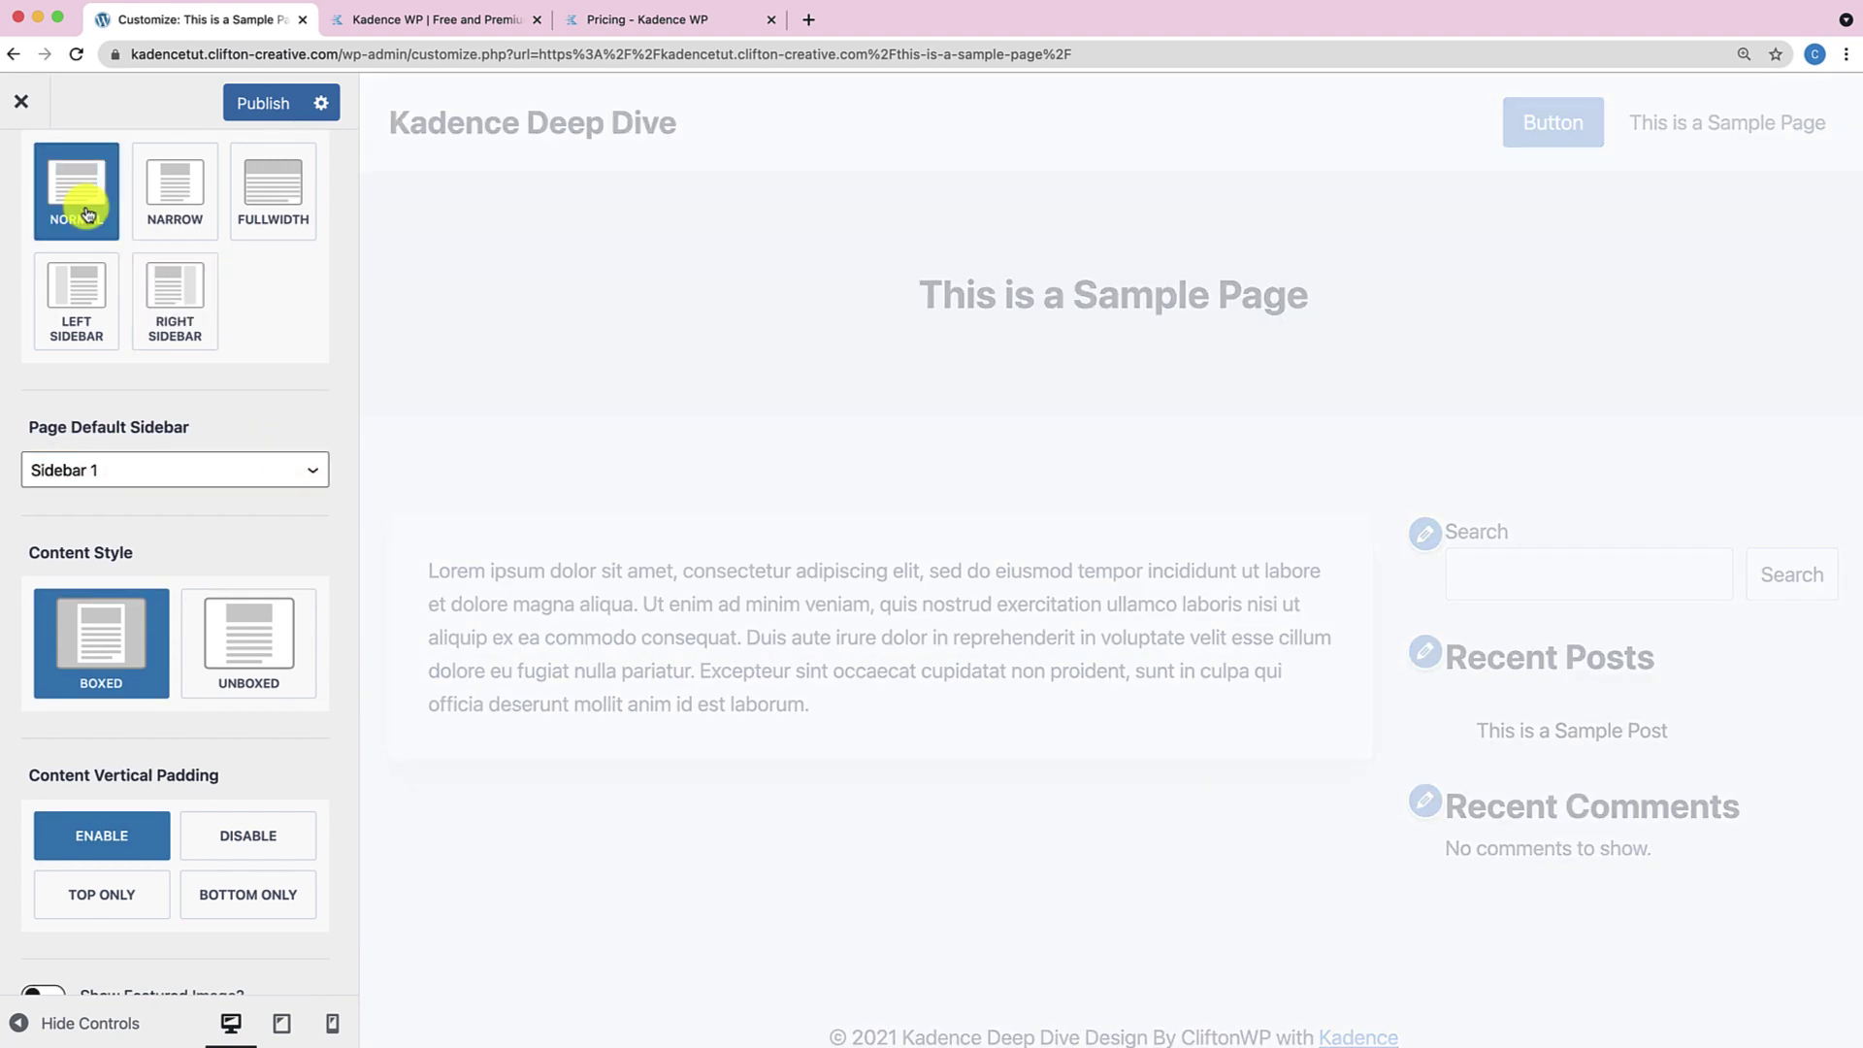
pyautogui.scroll(-2, 155, 557)
pyautogui.scroll(-2, 145, 573)
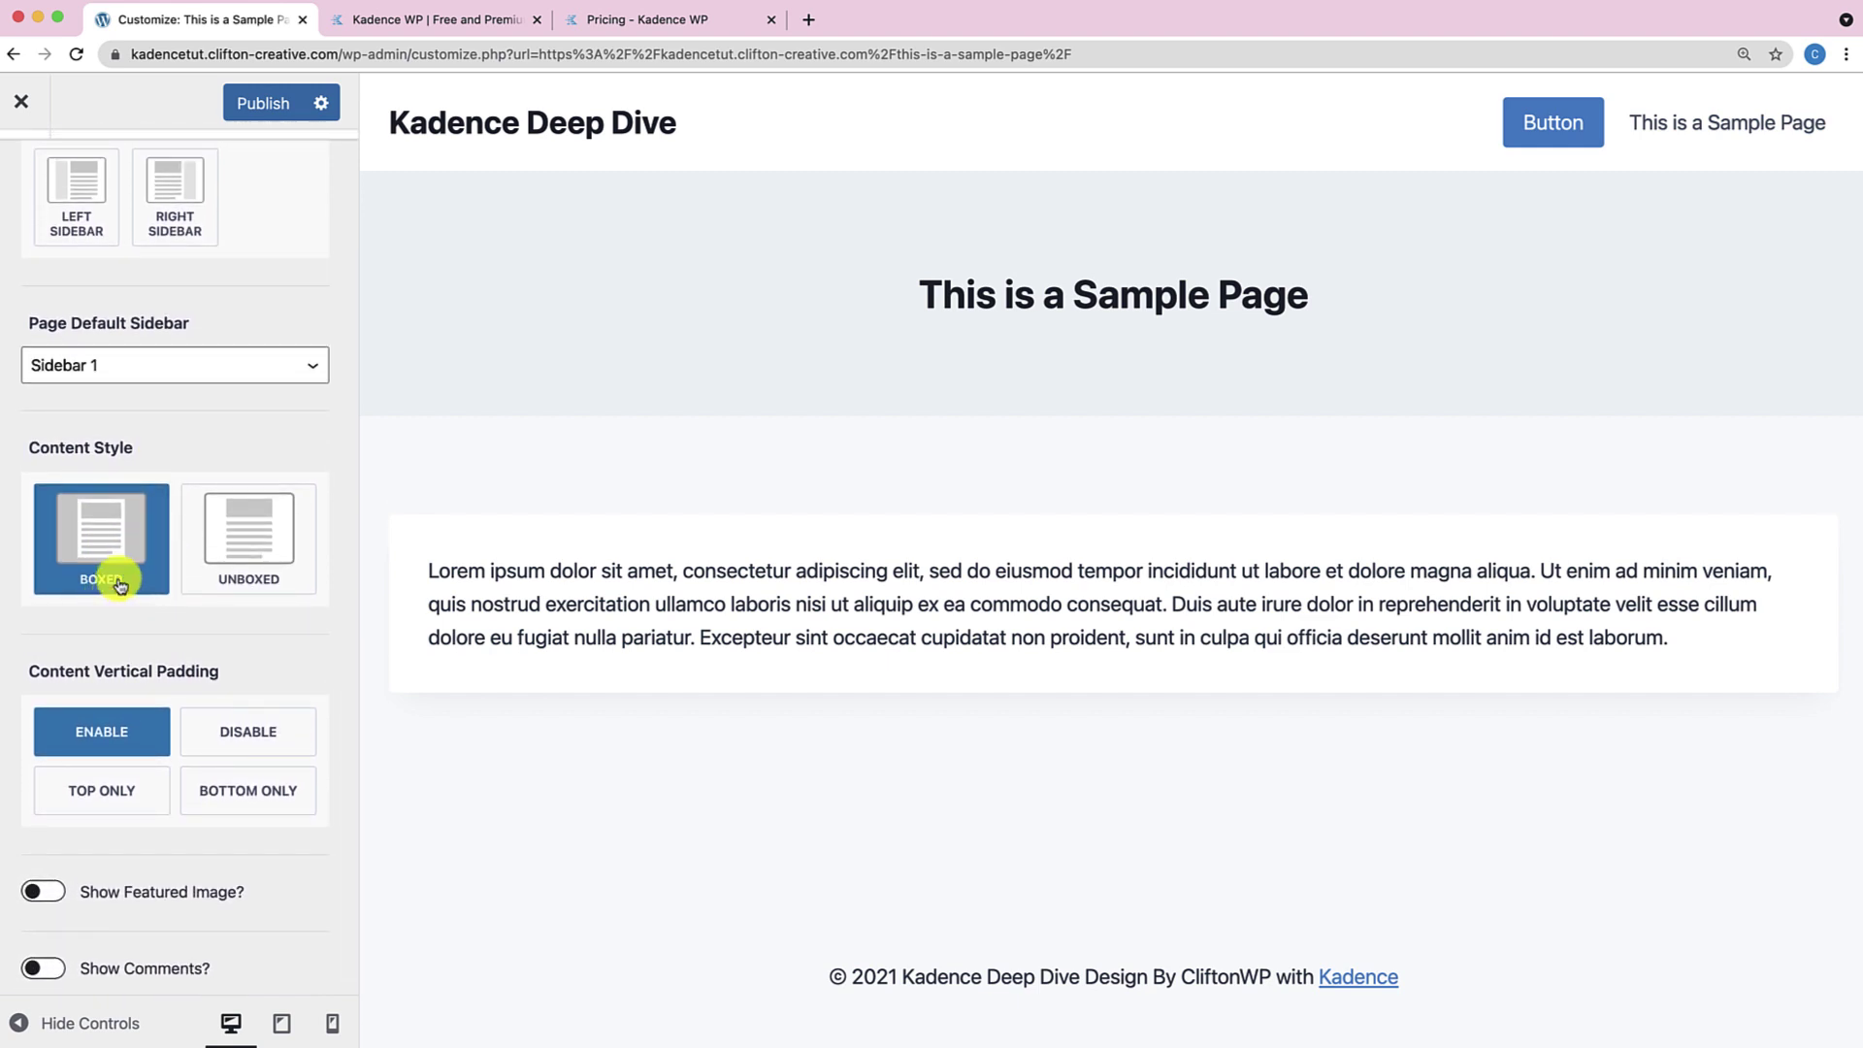
pyautogui.click(282, 574)
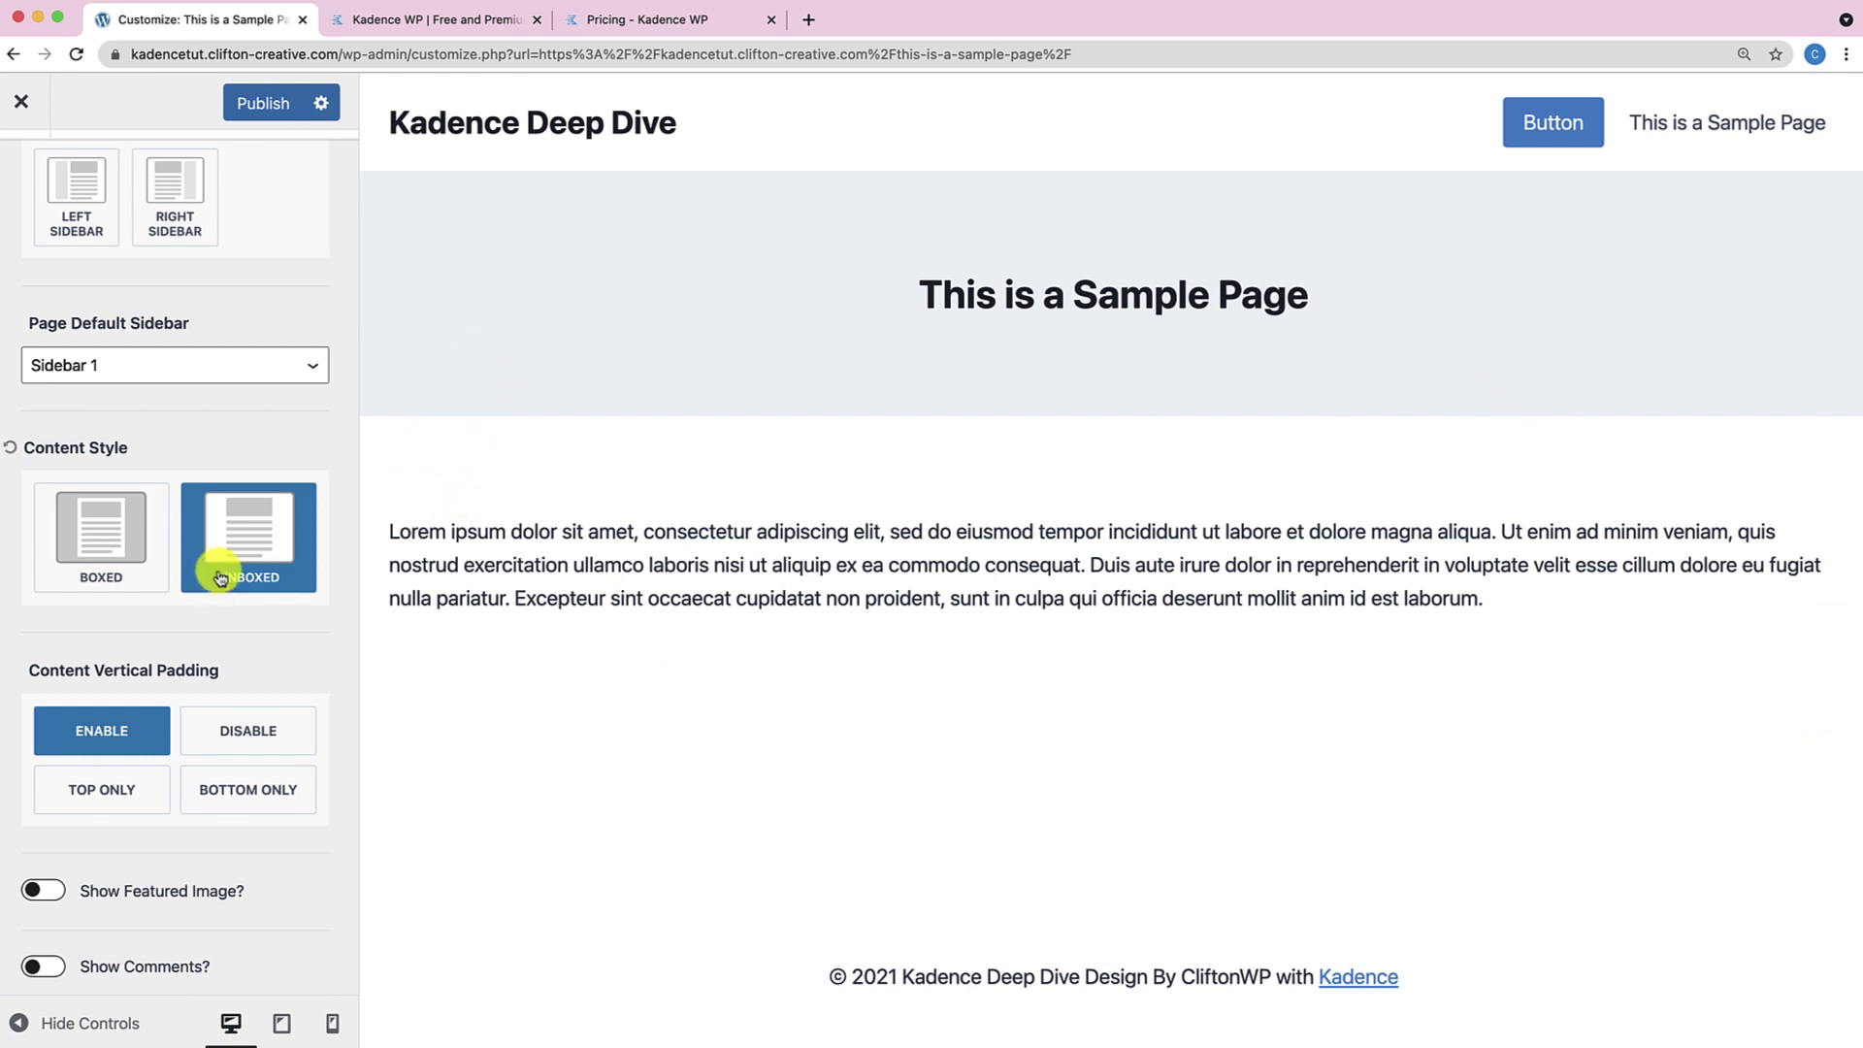
pyautogui.click(124, 550)
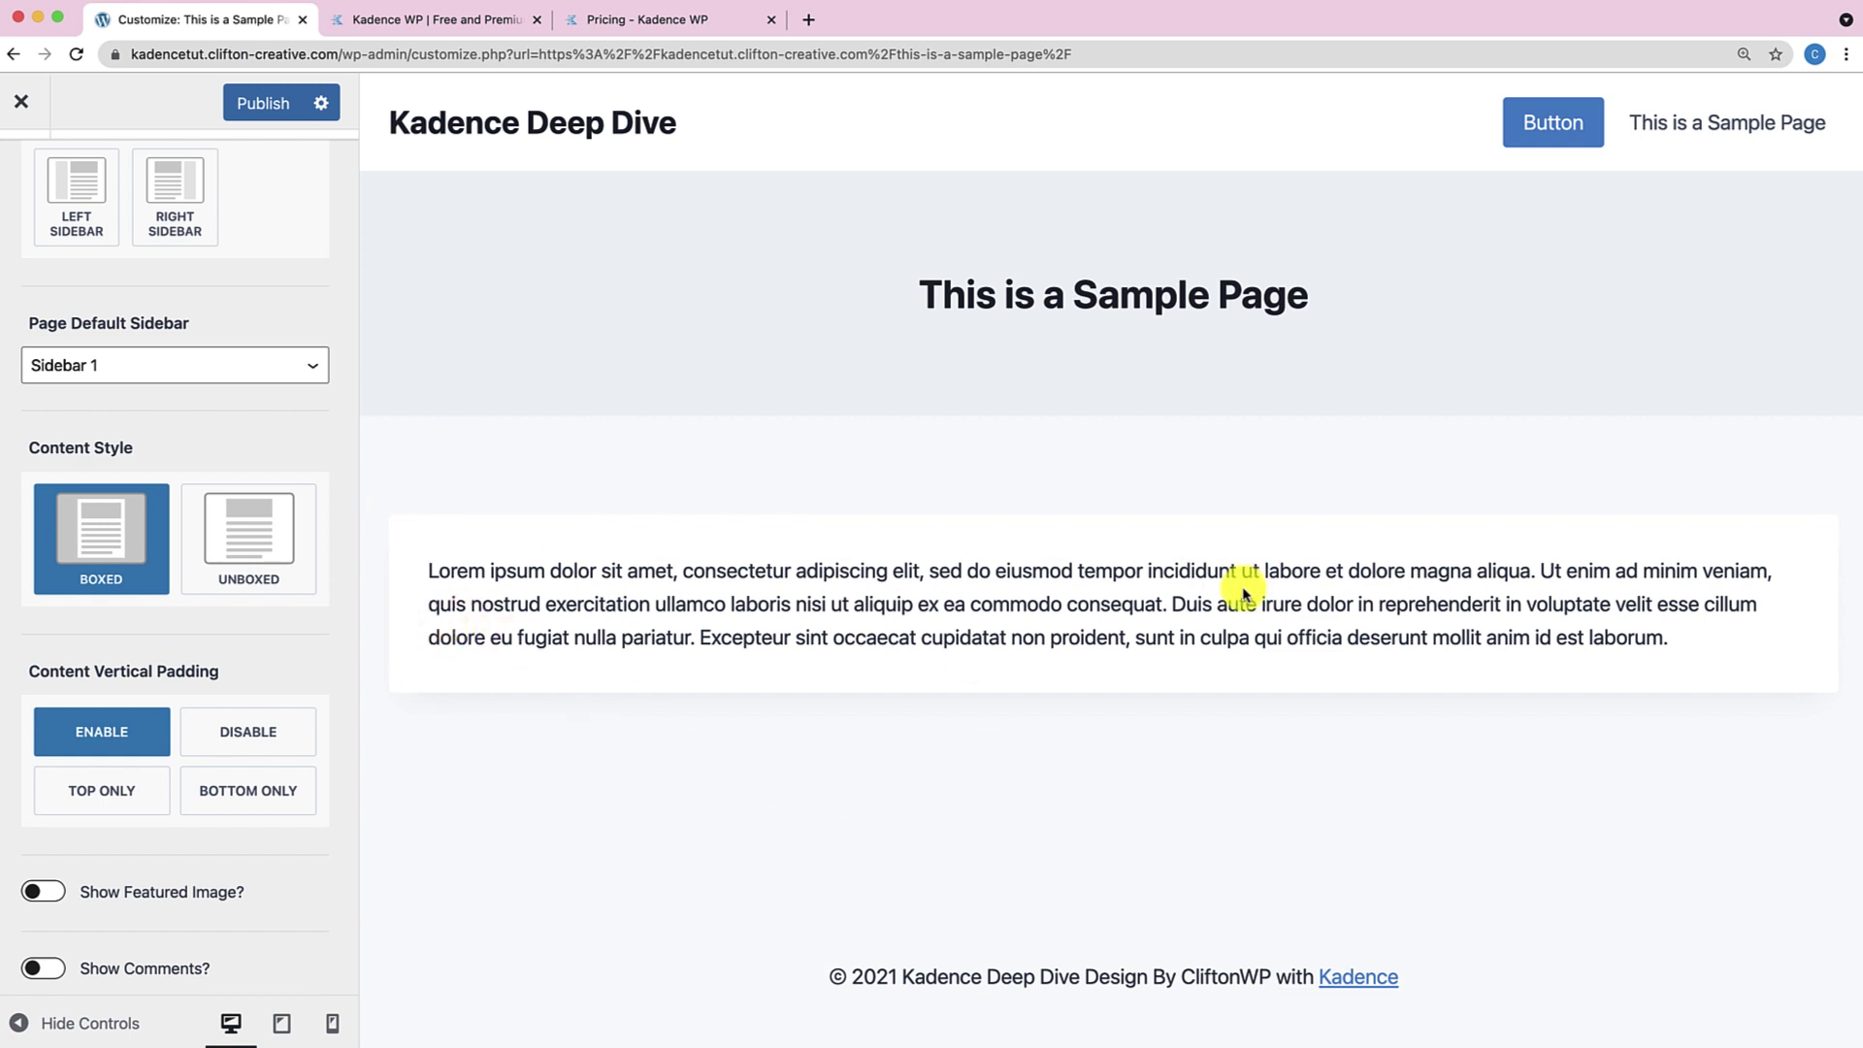
# Preview the Disable, Top Only and Bottom Only content vertical padding options and return to Enable.
pyautogui.scroll(-1, 206, 648)
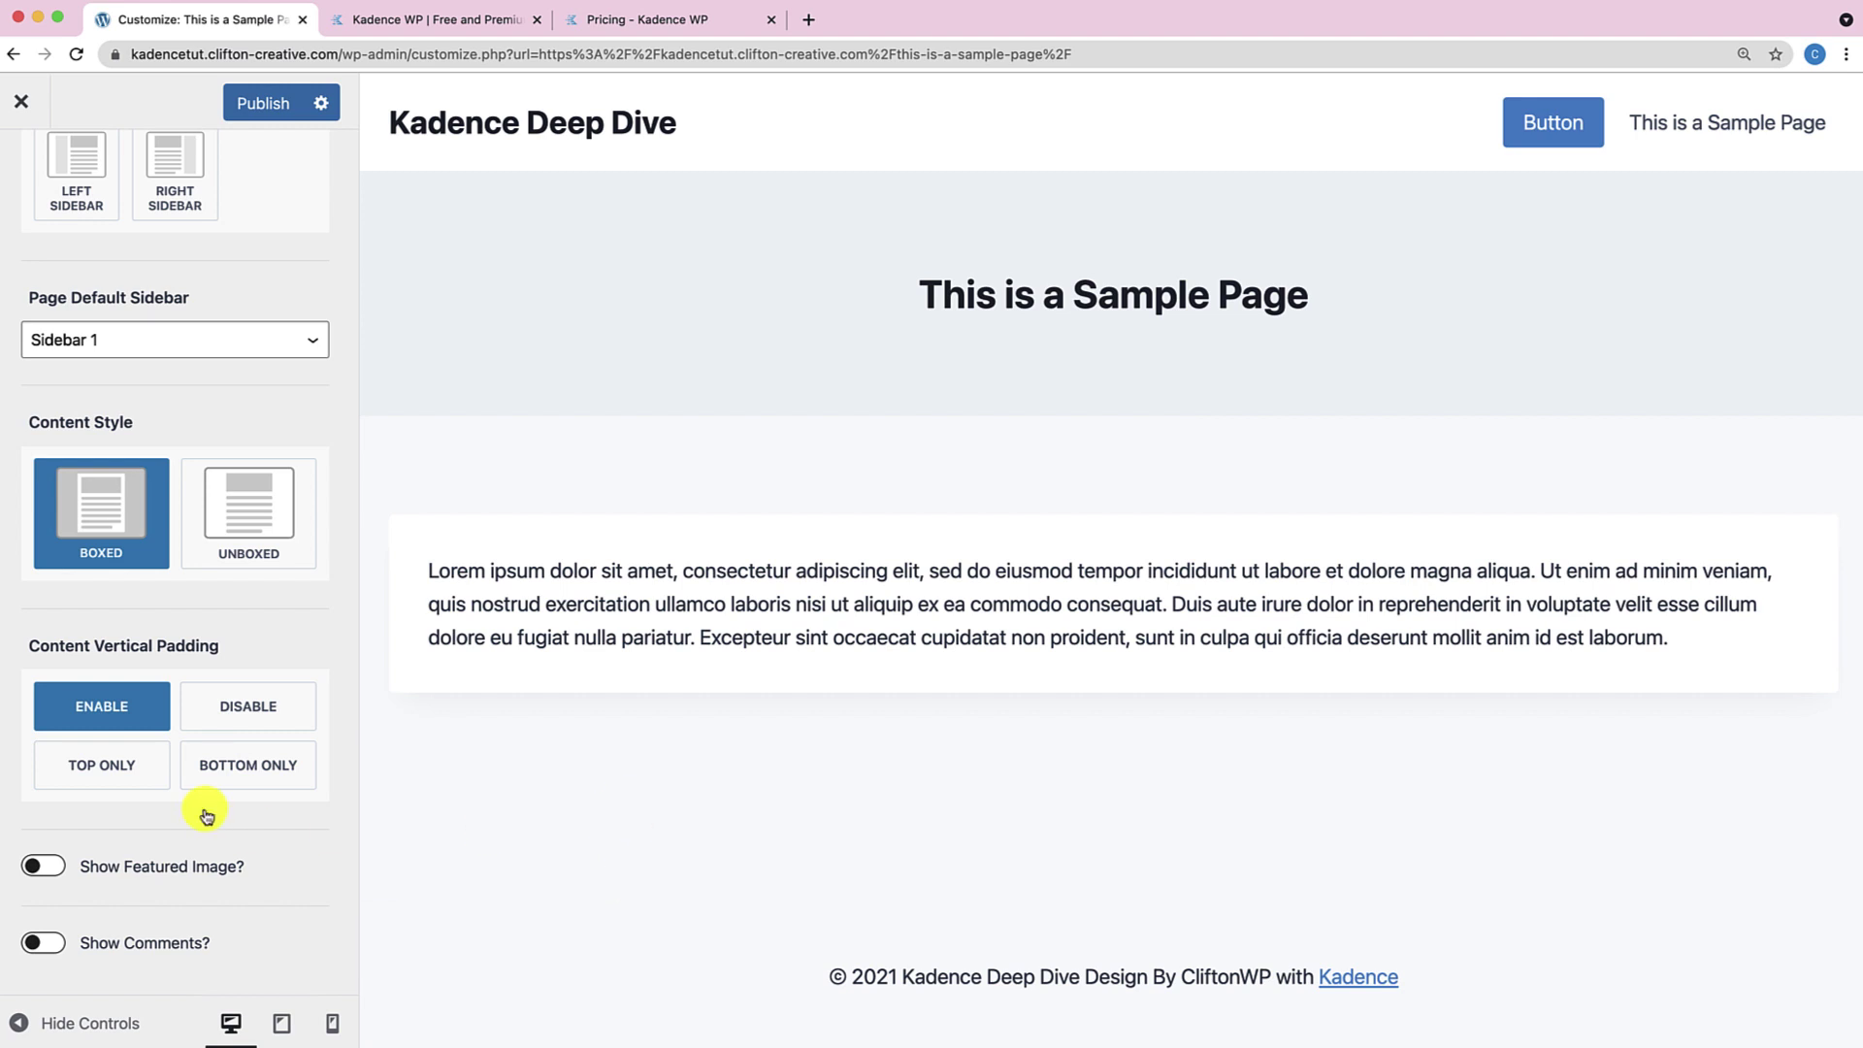
pyautogui.click(248, 714)
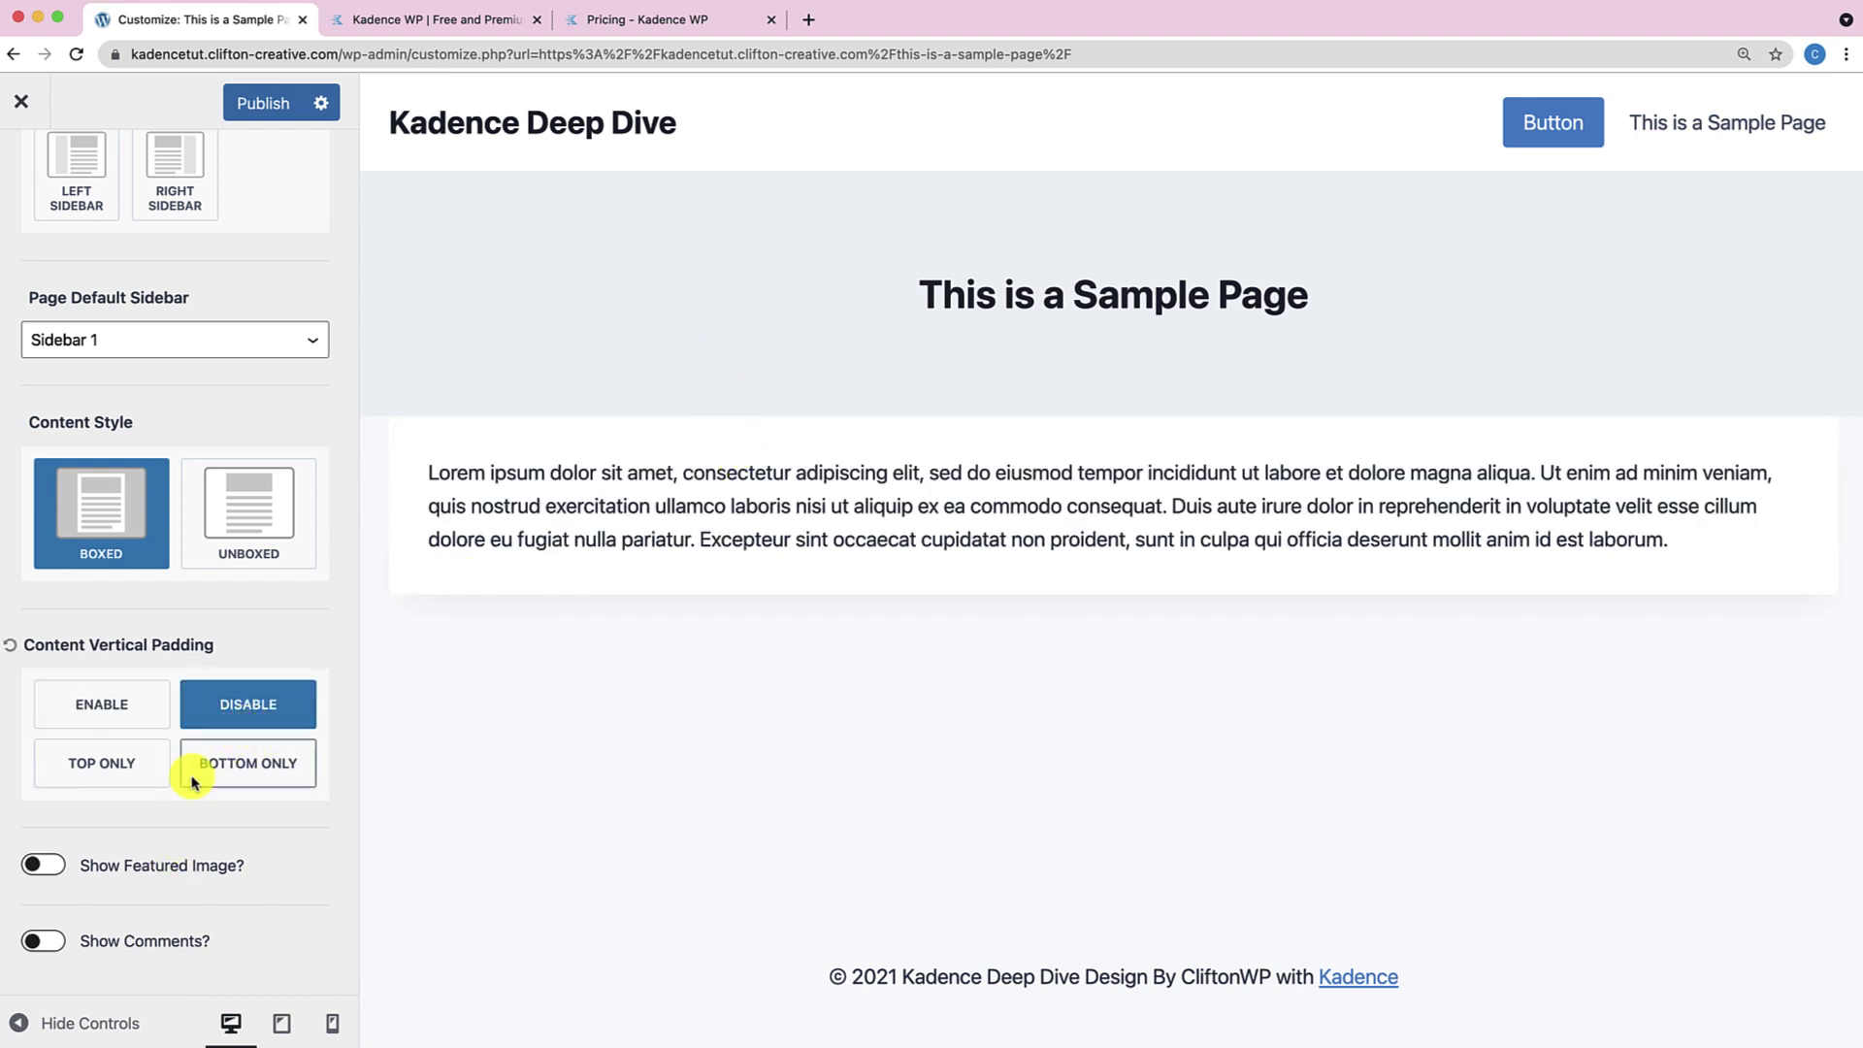
pyautogui.click(132, 767)
pyautogui.click(241, 760)
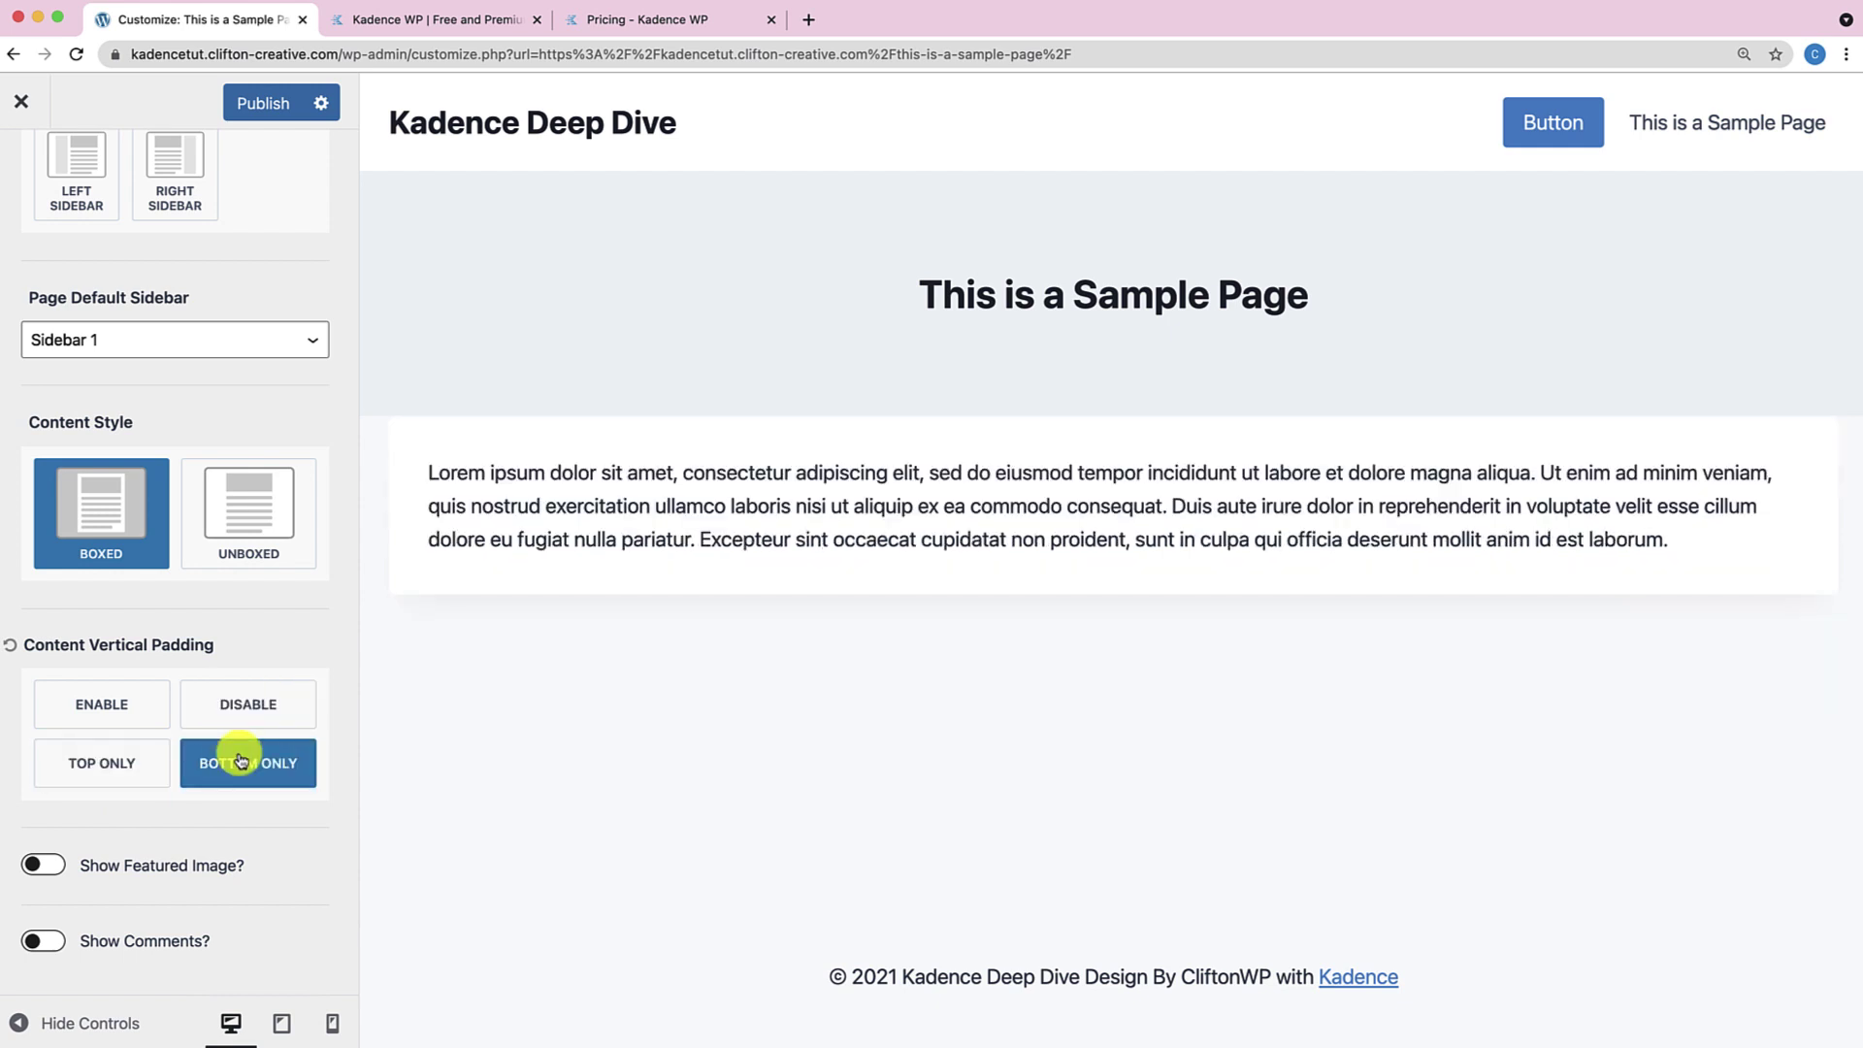
pyautogui.click(139, 720)
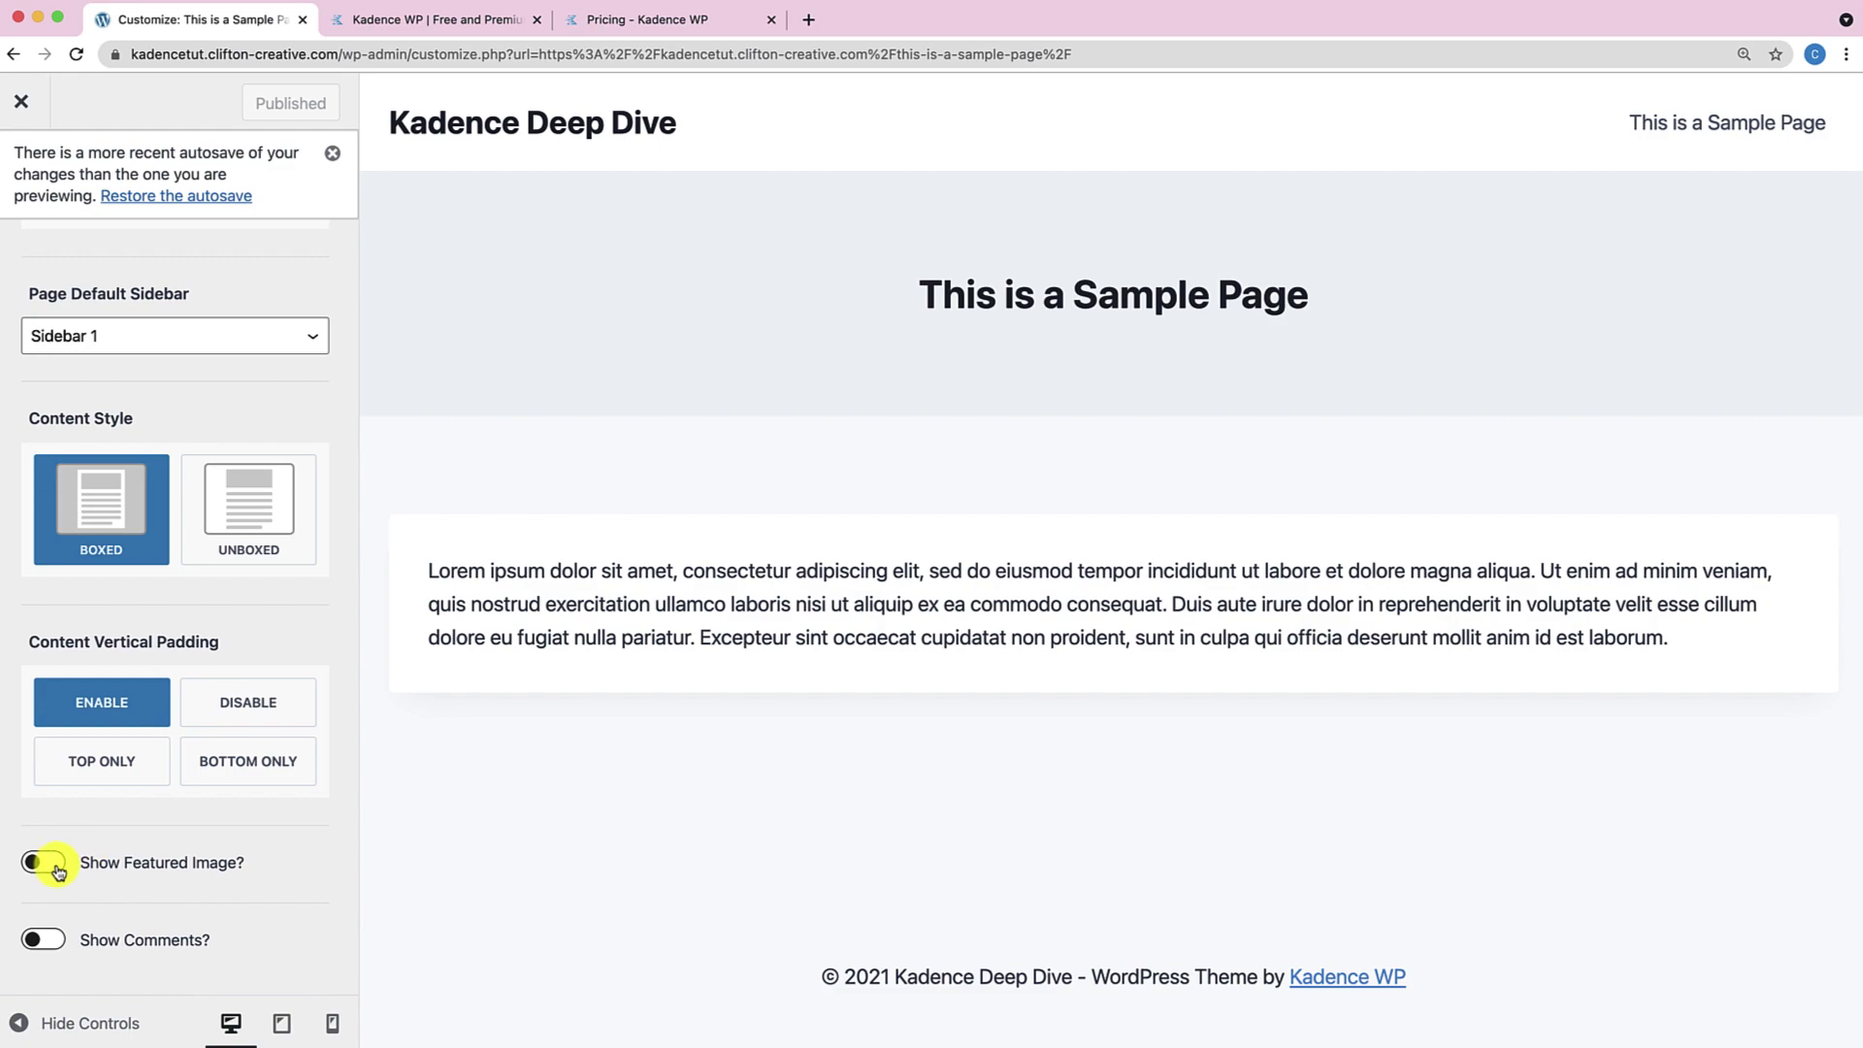
# Show the featured image on pages and review how it sits above the sample page's content.
pyautogui.click(58, 871)
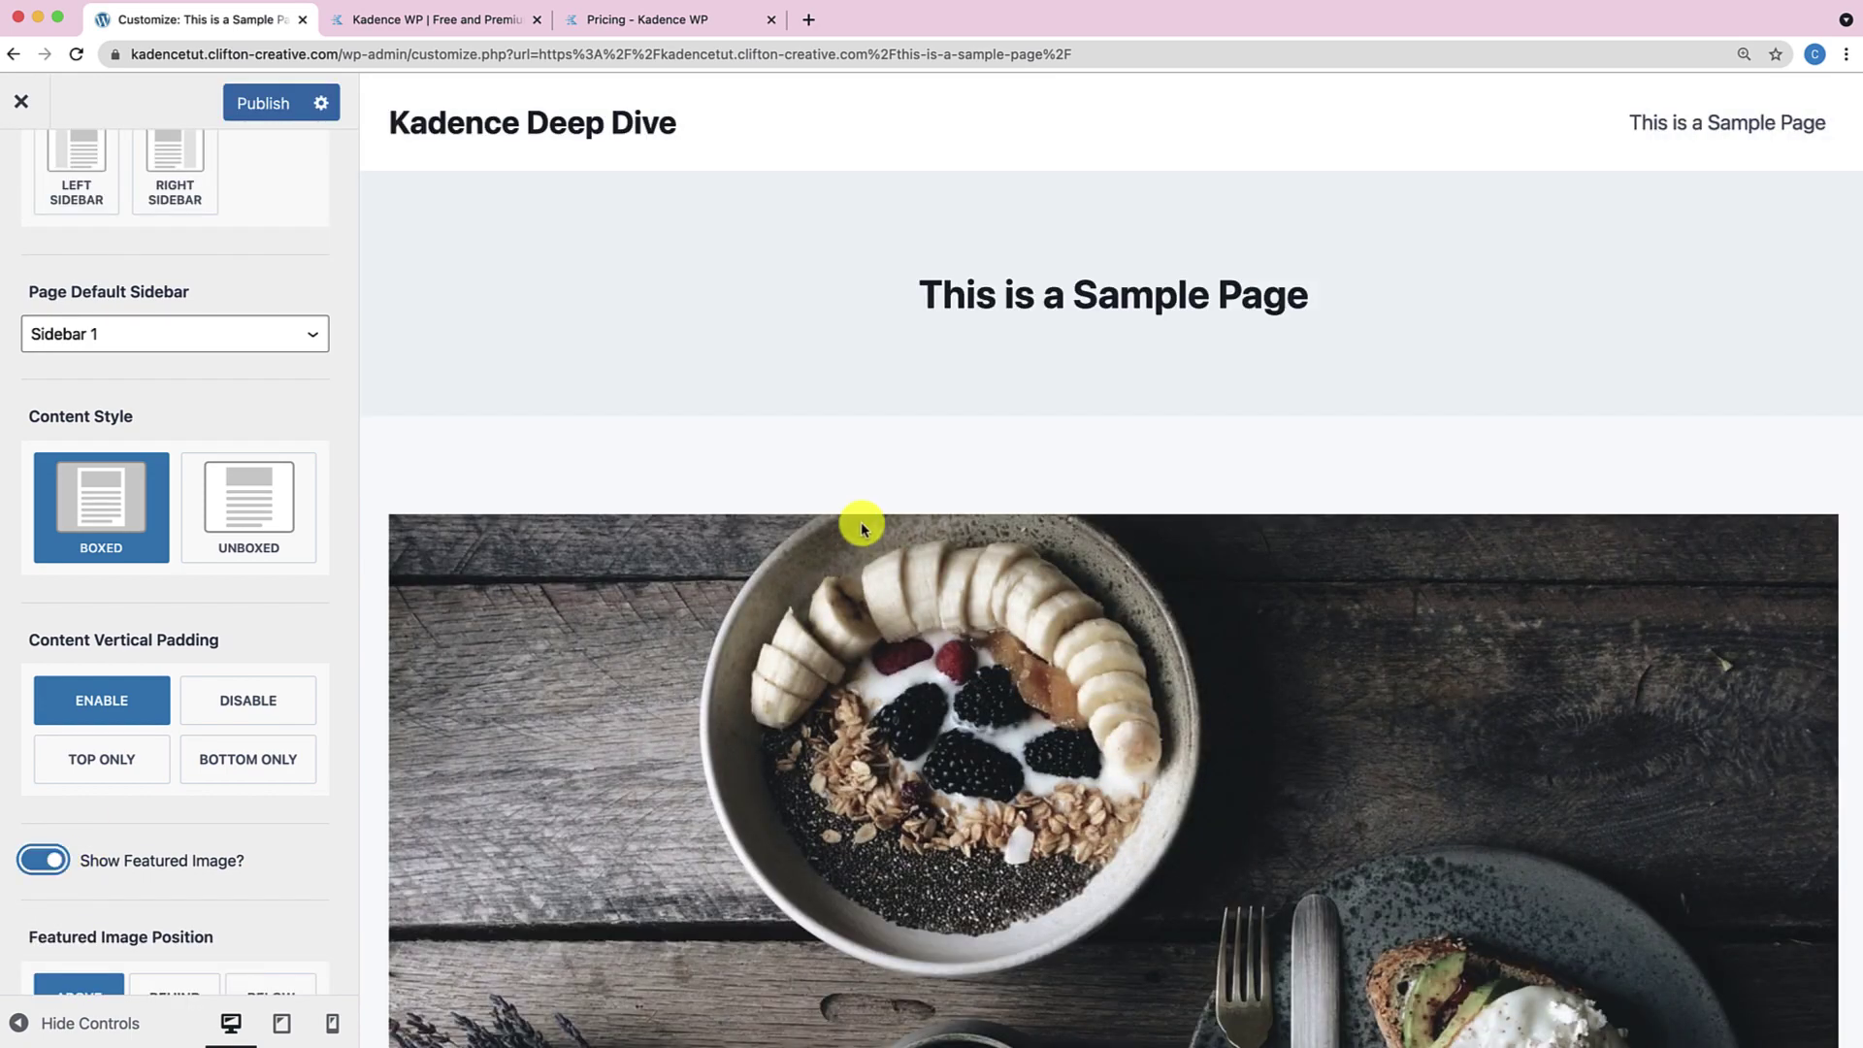
pyautogui.scroll(-10, 862, 529)
pyautogui.scroll(5, 858, 534)
pyautogui.scroll(-5, 858, 534)
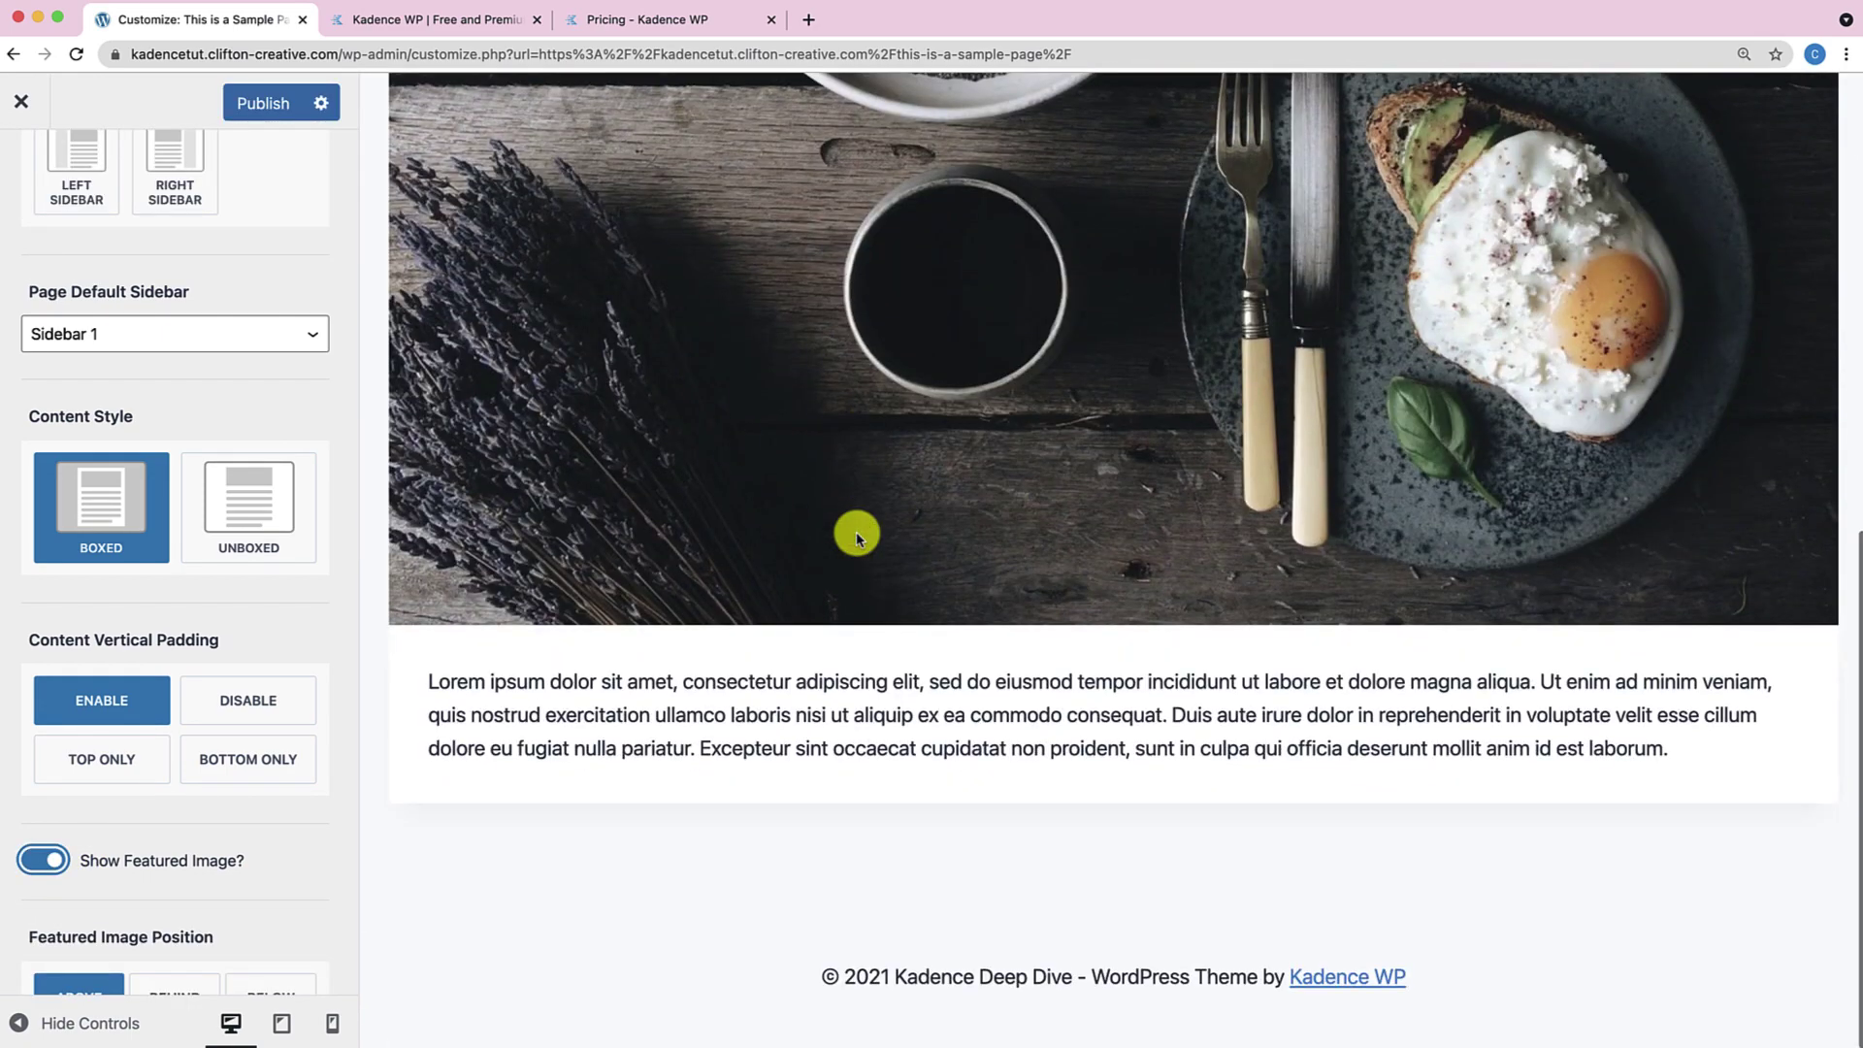
pyautogui.scroll(3, 856, 531)
pyautogui.scroll(-1, 853, 529)
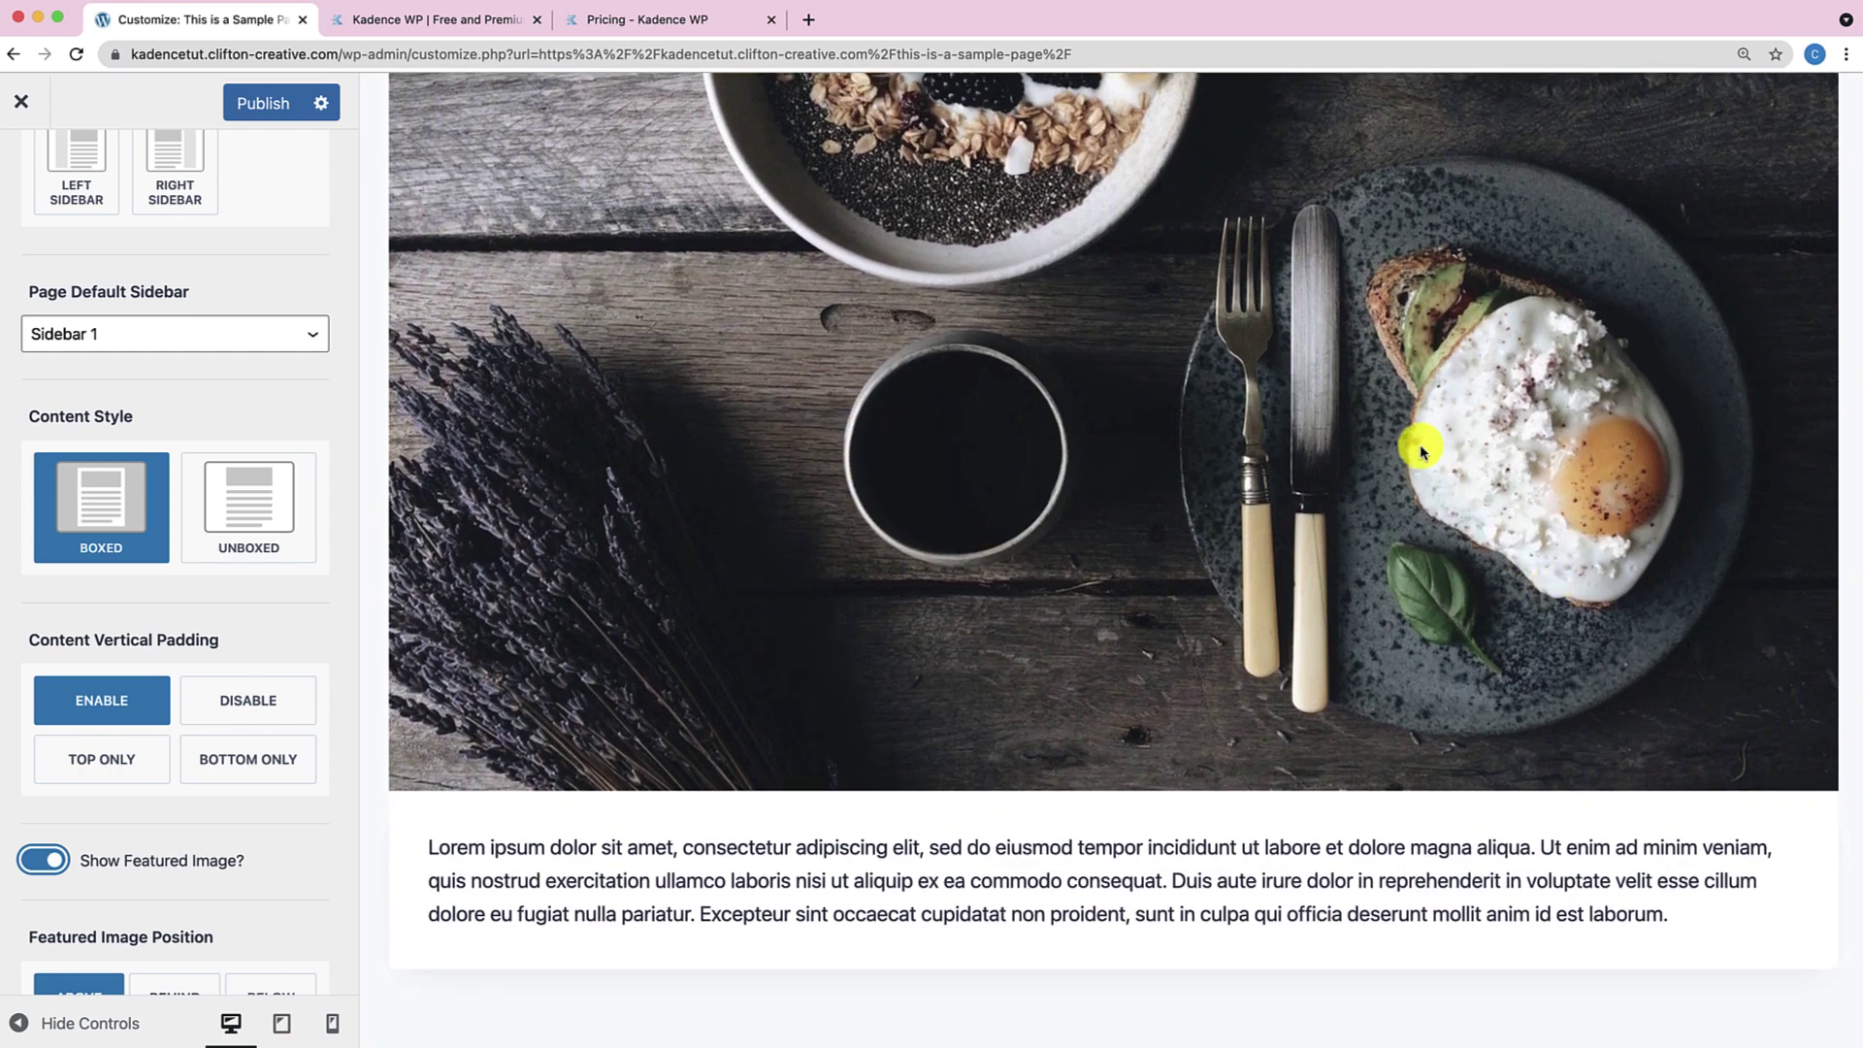
pyautogui.scroll(10, 1419, 442)
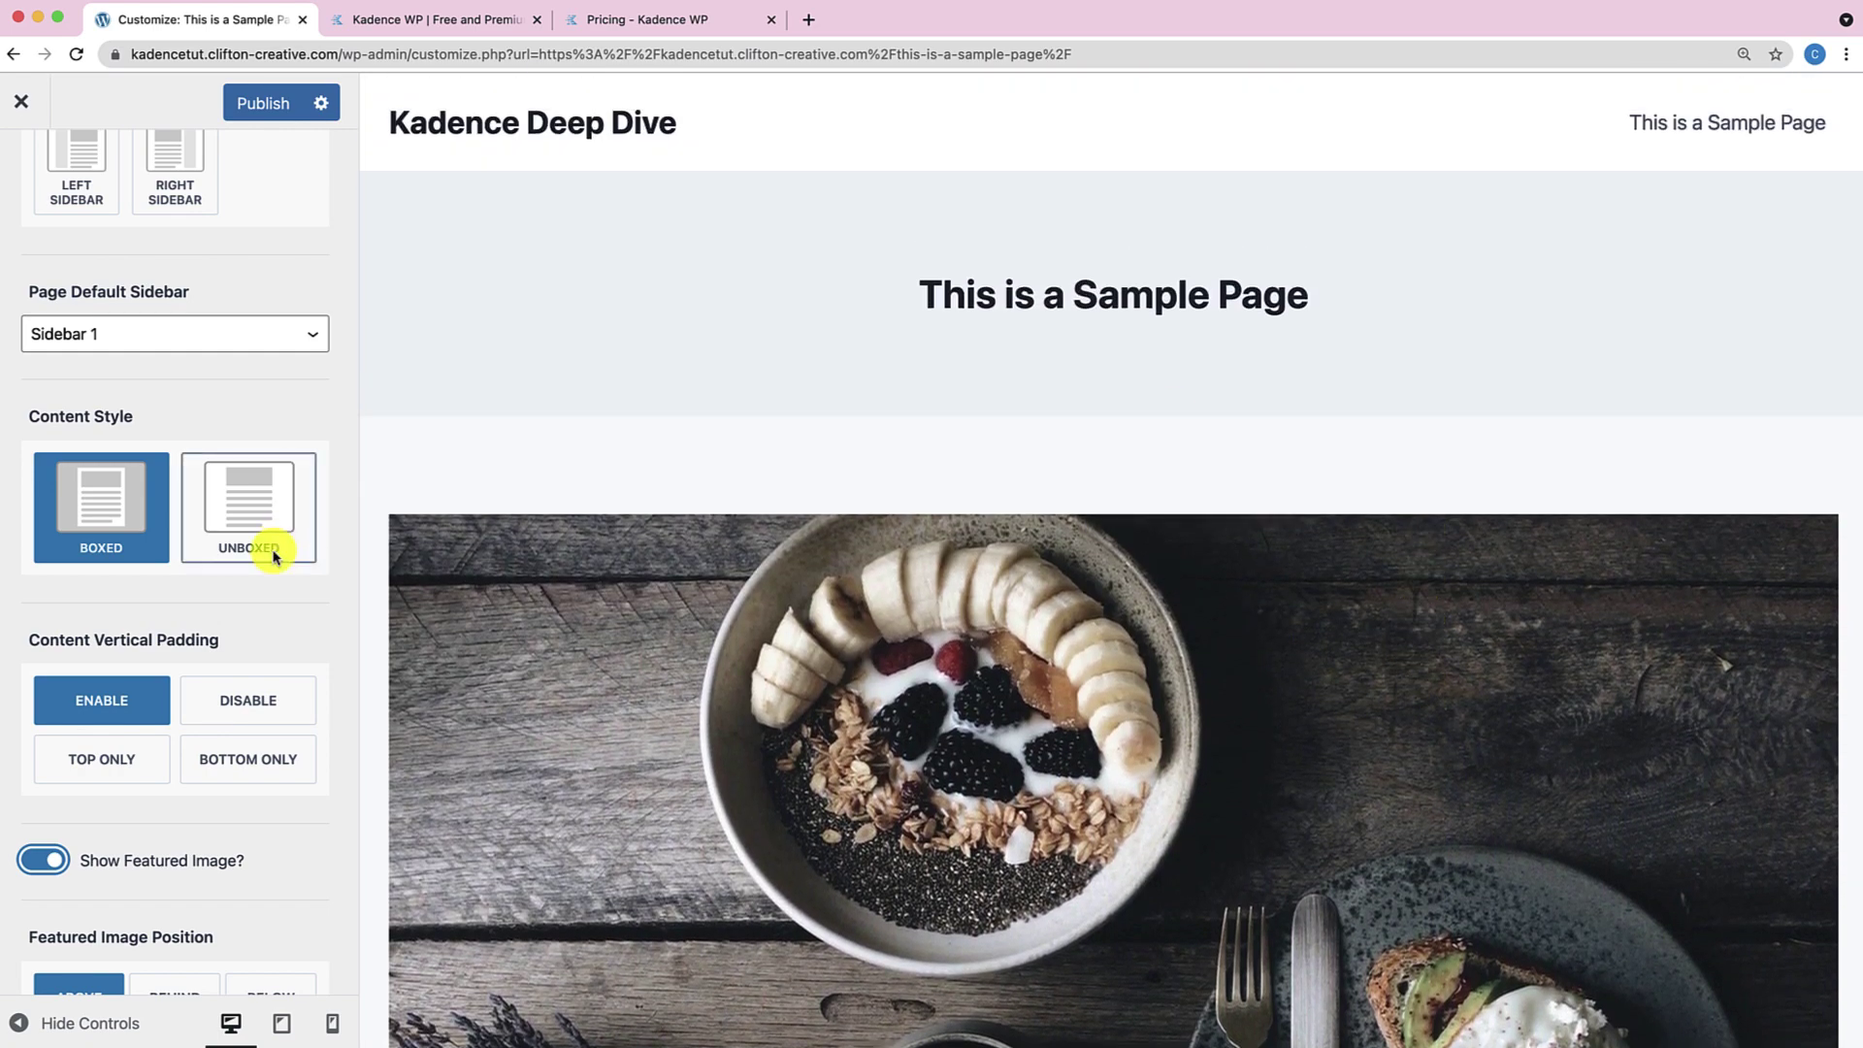
# Set the default page layout to Narrow and check the featured image and text in the preview.
pyautogui.scroll(5, 249, 533)
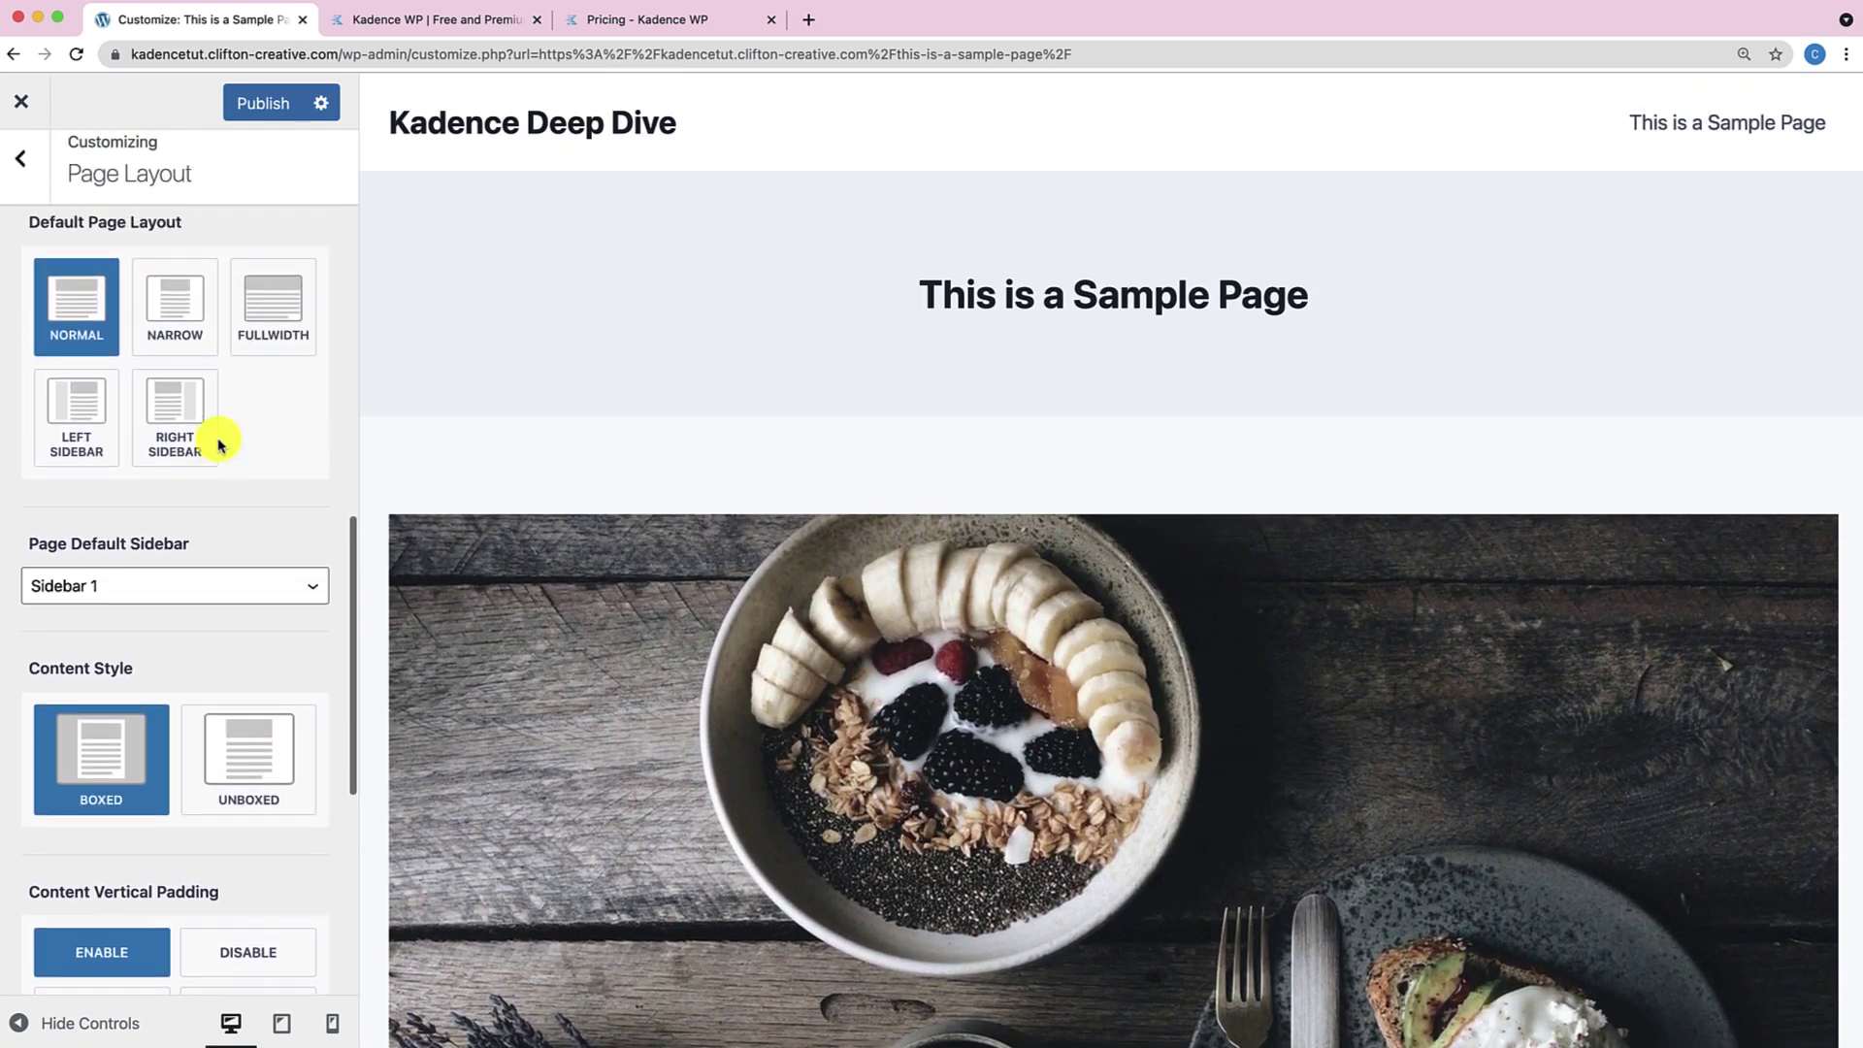
pyautogui.click(181, 326)
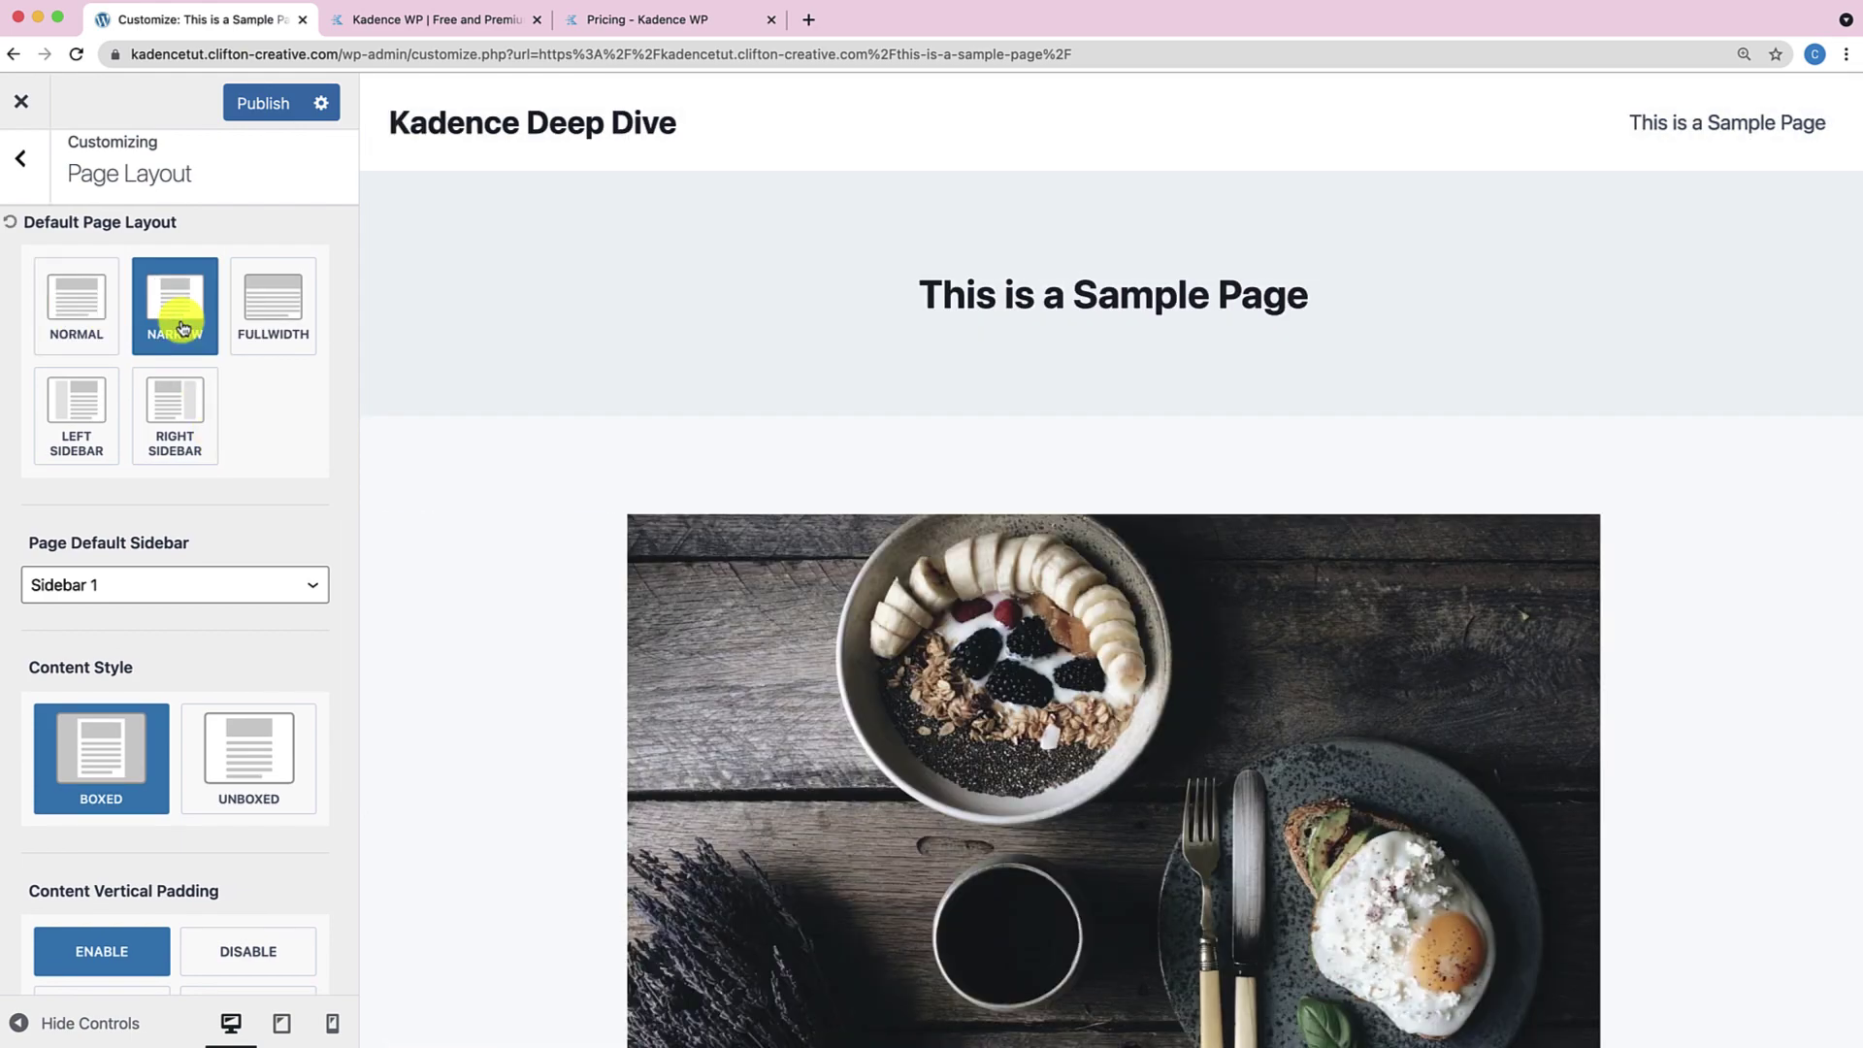
pyautogui.scroll(-6, 740, 562)
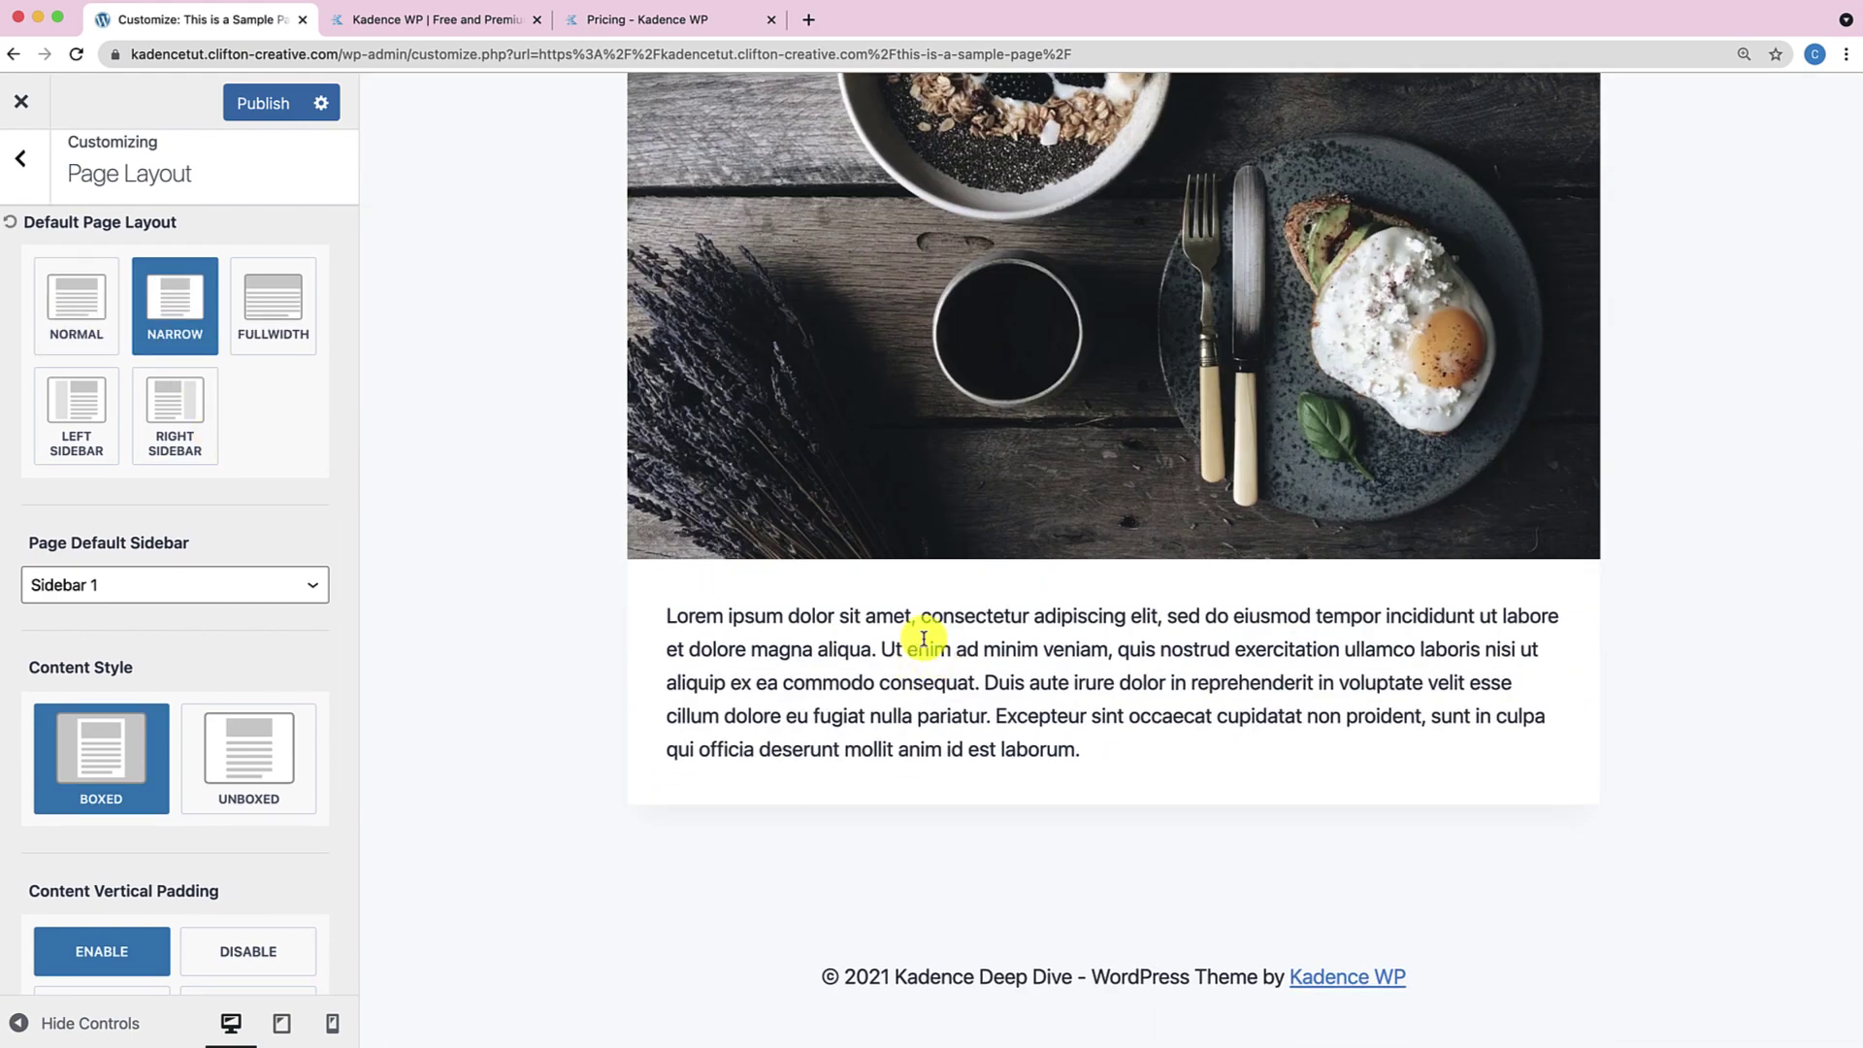
pyautogui.scroll(2, 917, 648)
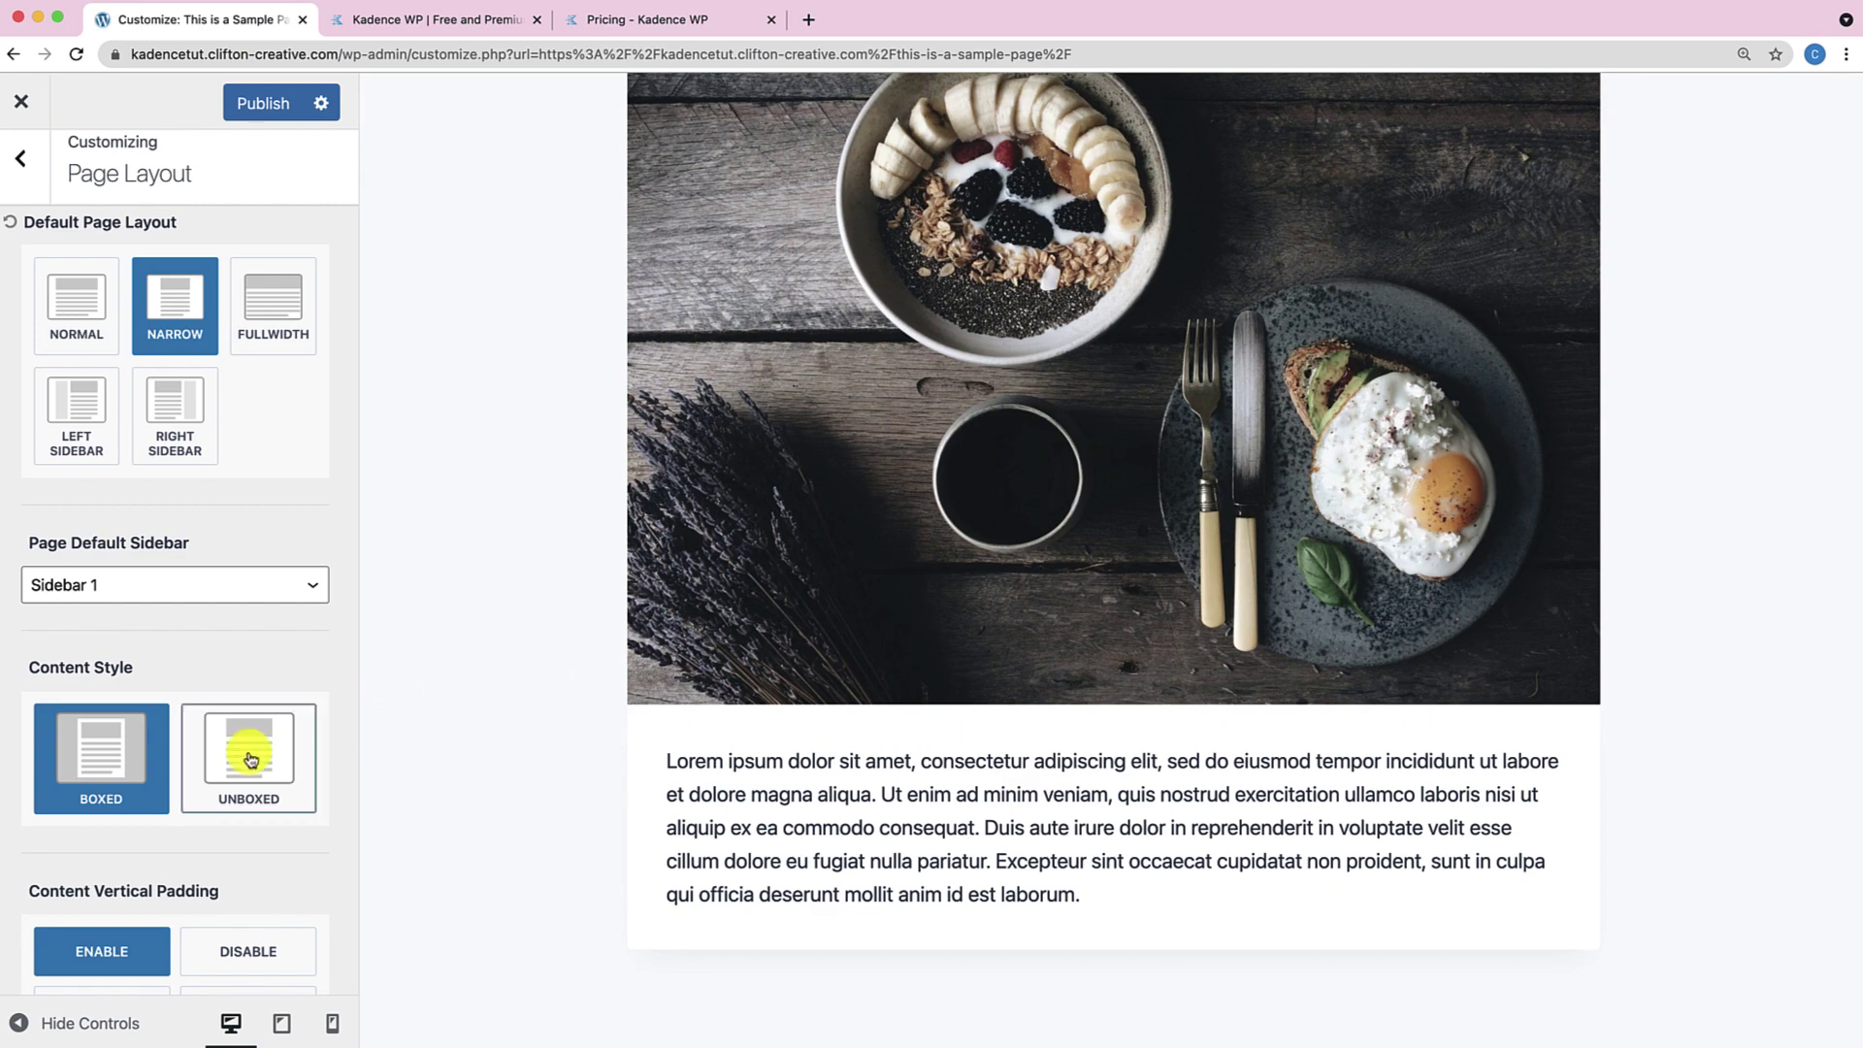
# Set the featured image position to Behind and inspect how the content box overlaps the image.
pyautogui.scroll(-6, 229, 776)
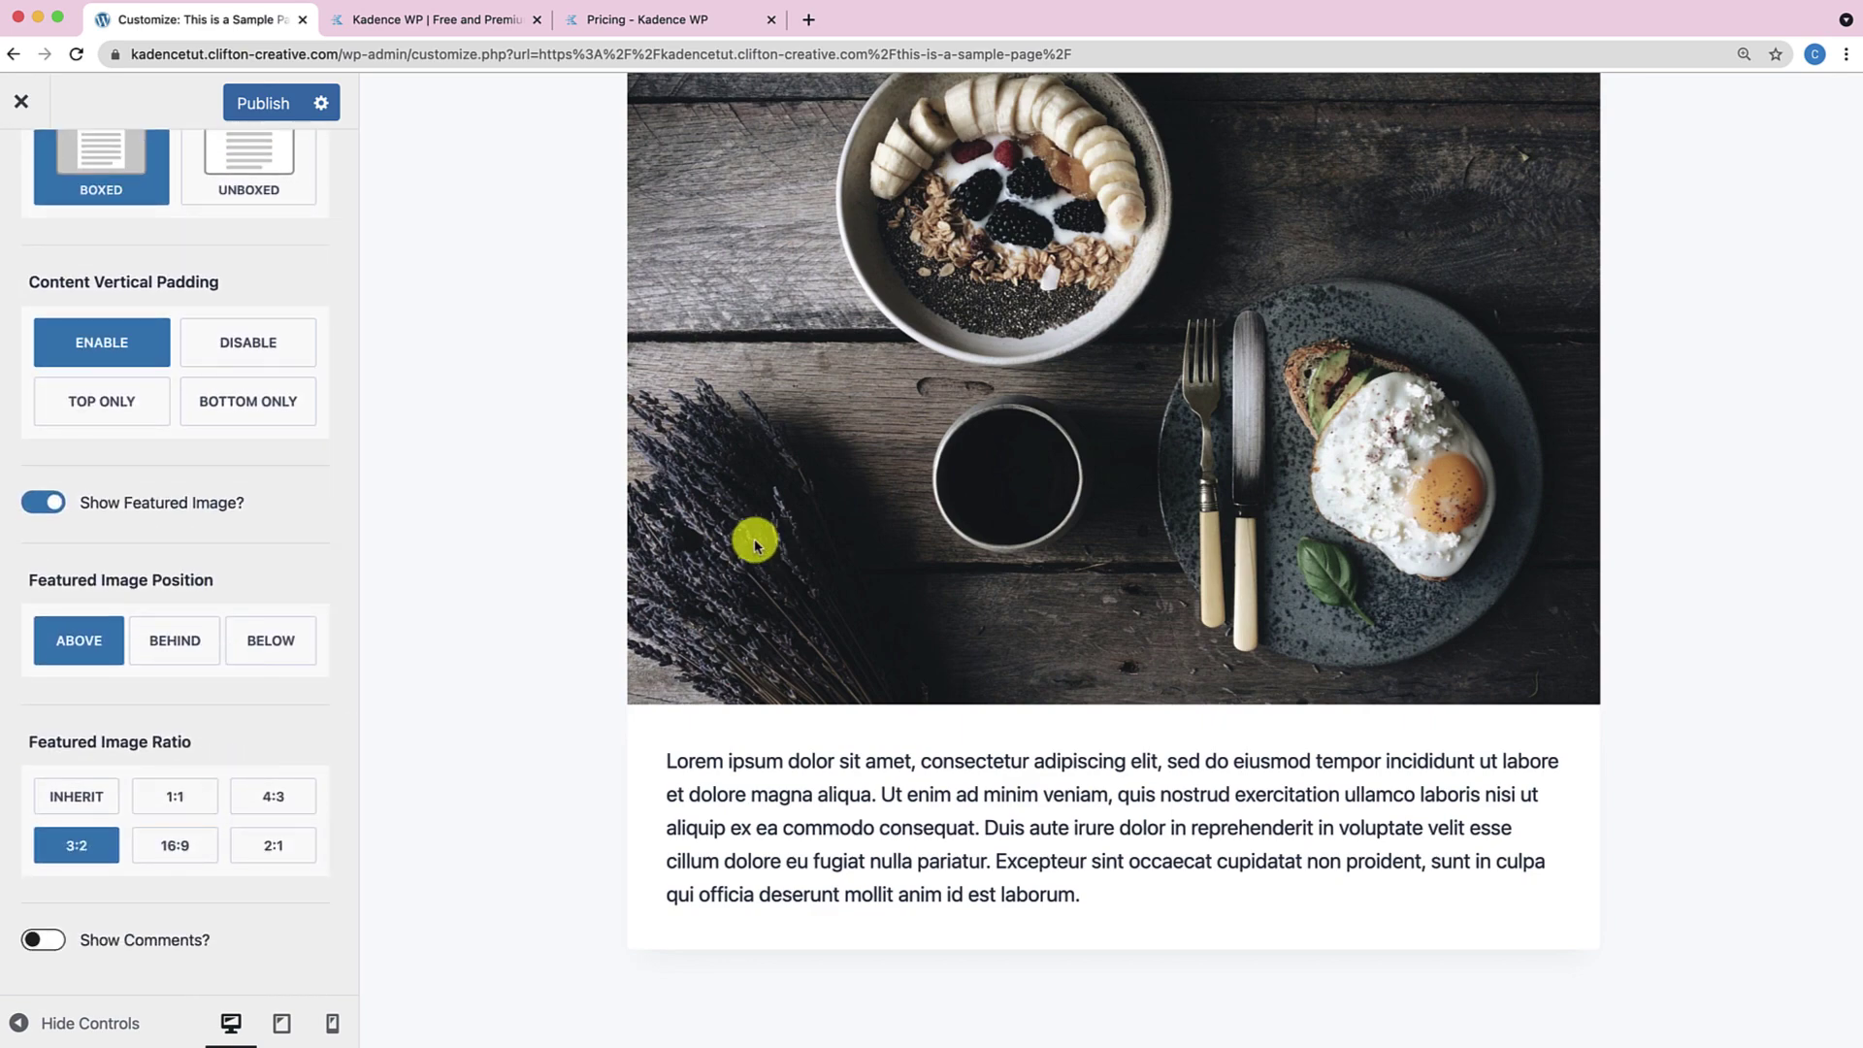
pyautogui.click(175, 649)
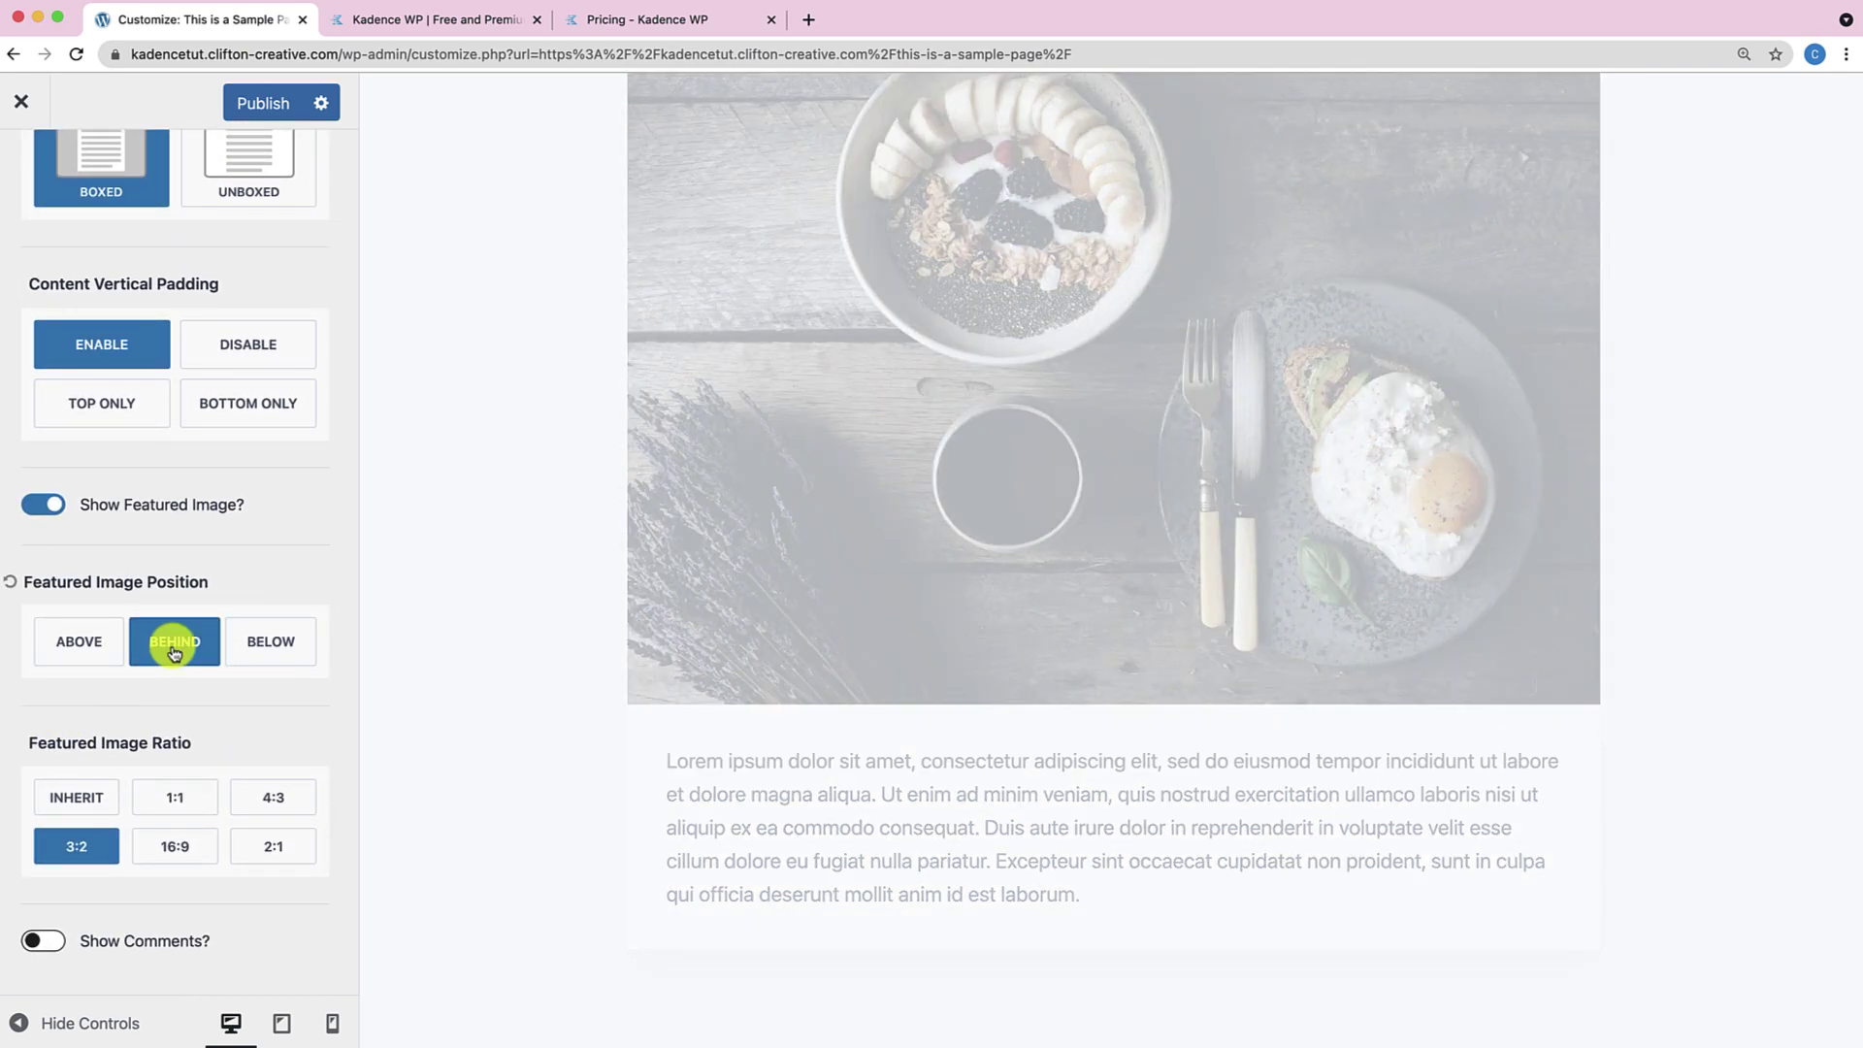
pyautogui.scroll(3, 572, 563)
pyautogui.scroll(-1, 711, 504)
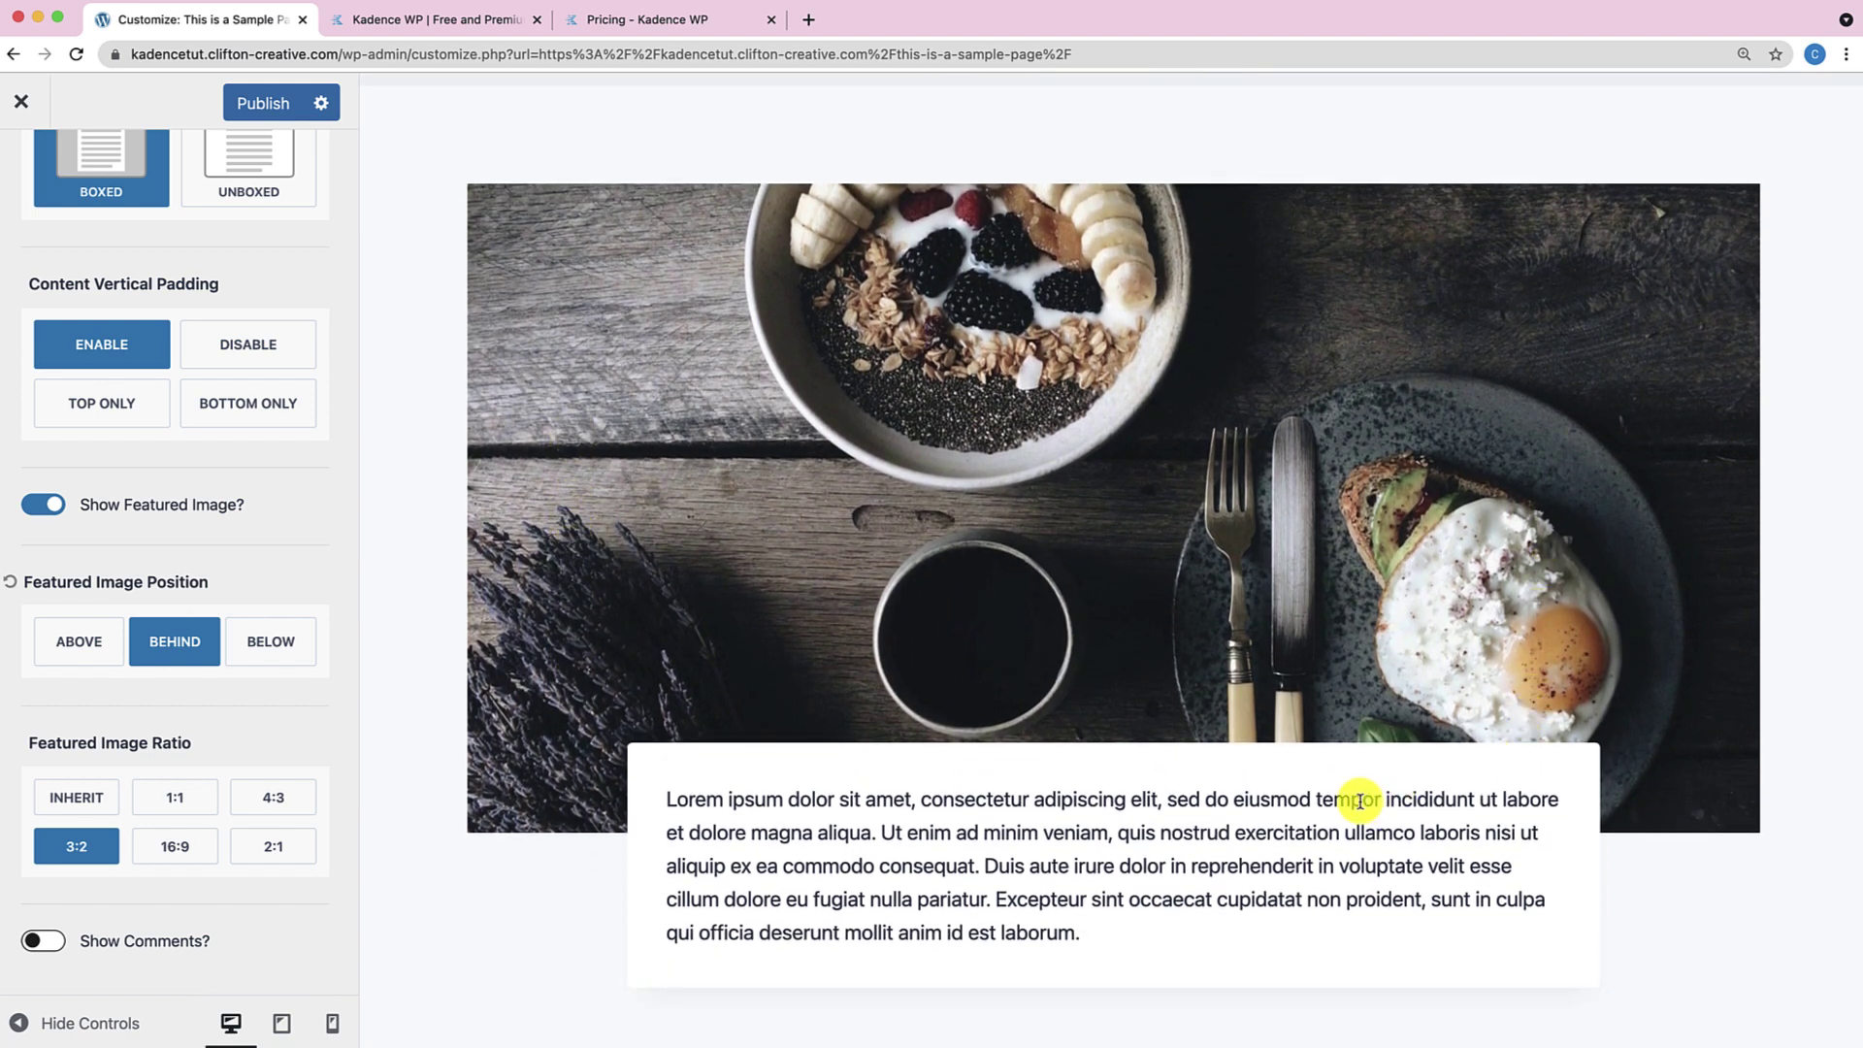
pyautogui.scroll(-2, 1360, 801)
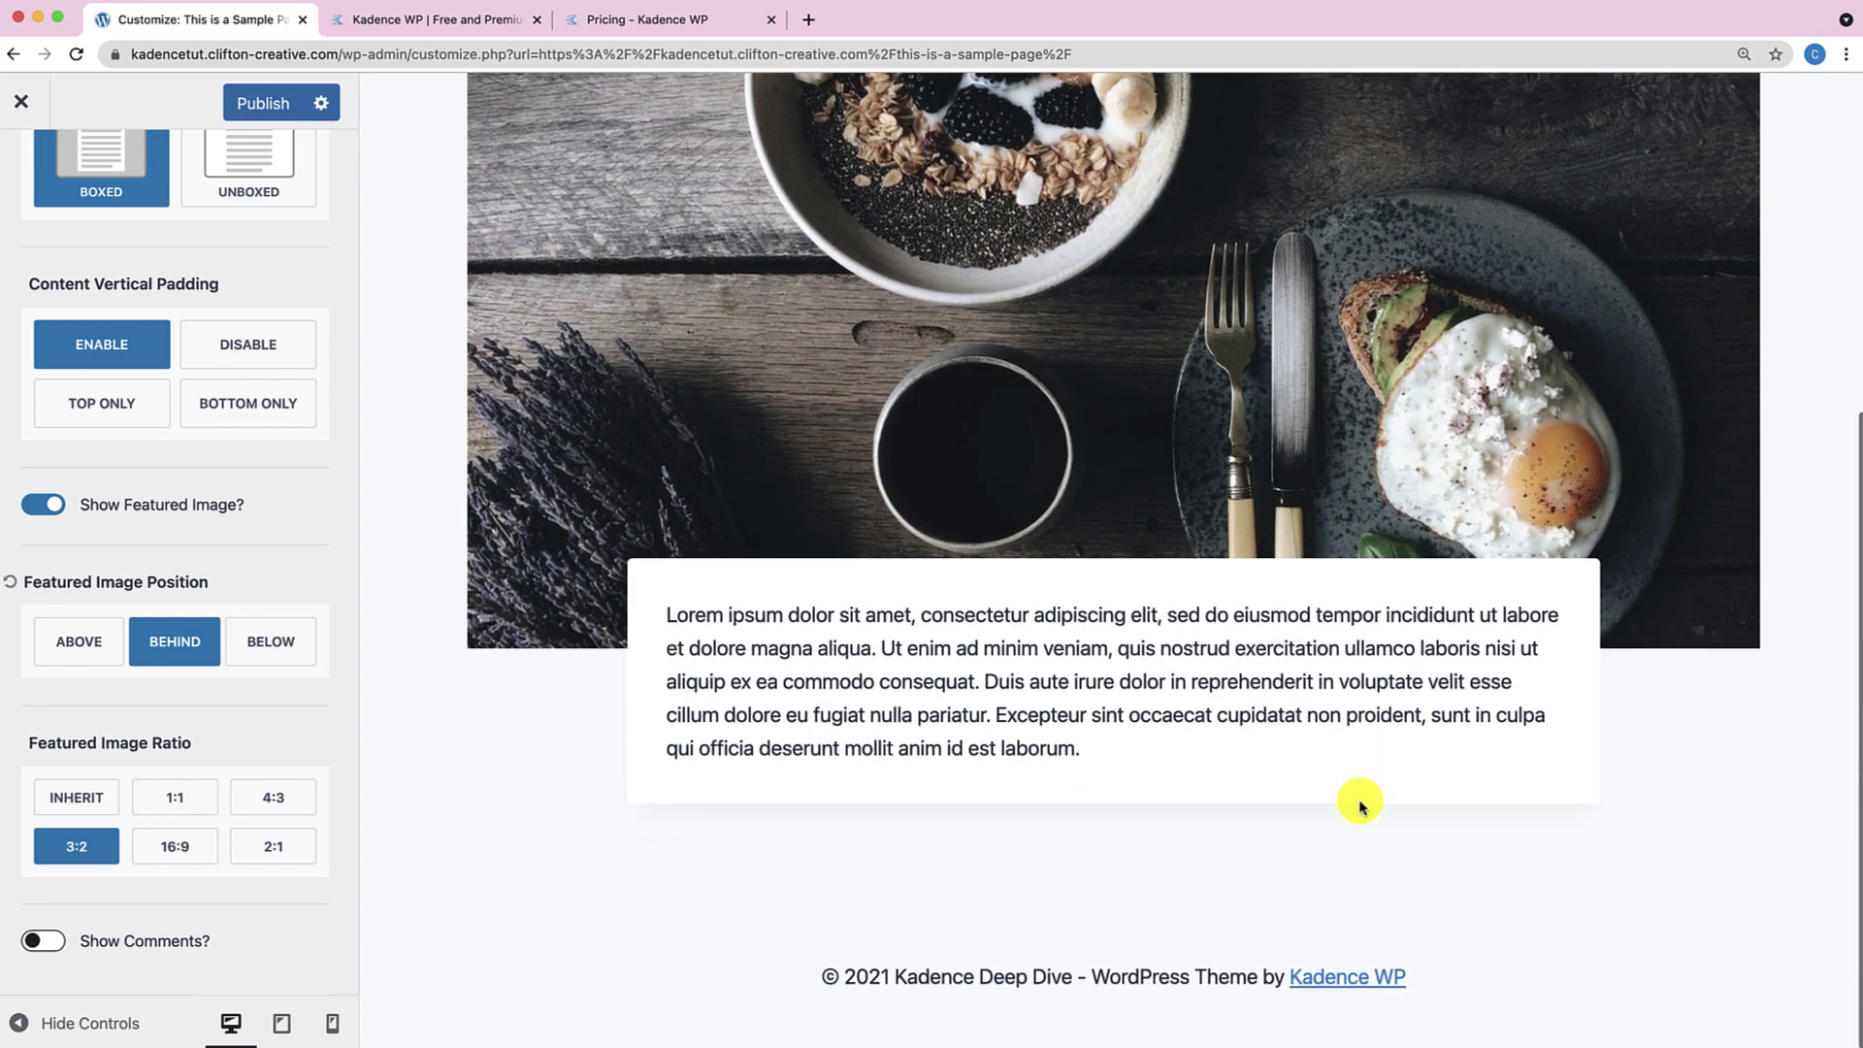
pyautogui.scroll(5, 724, 595)
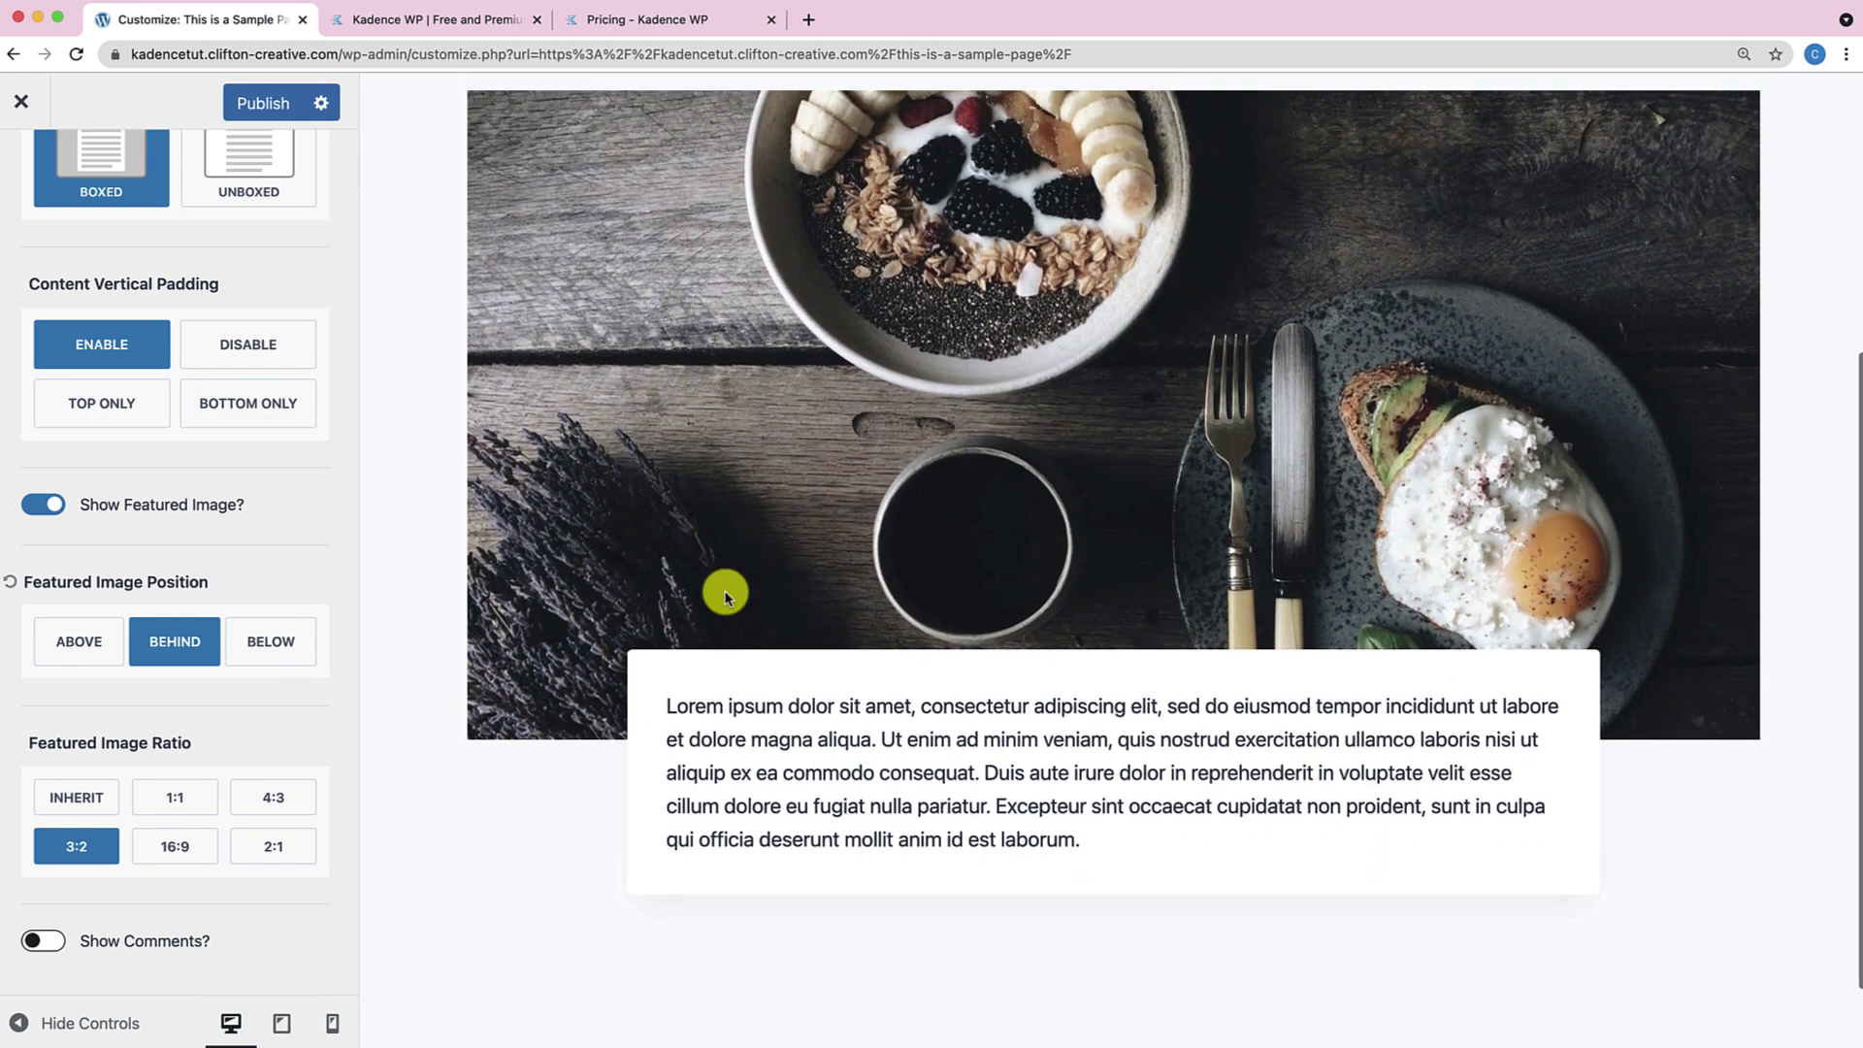
# Turn off the page title and check the top of the sample page.
pyautogui.scroll(15, 194, 485)
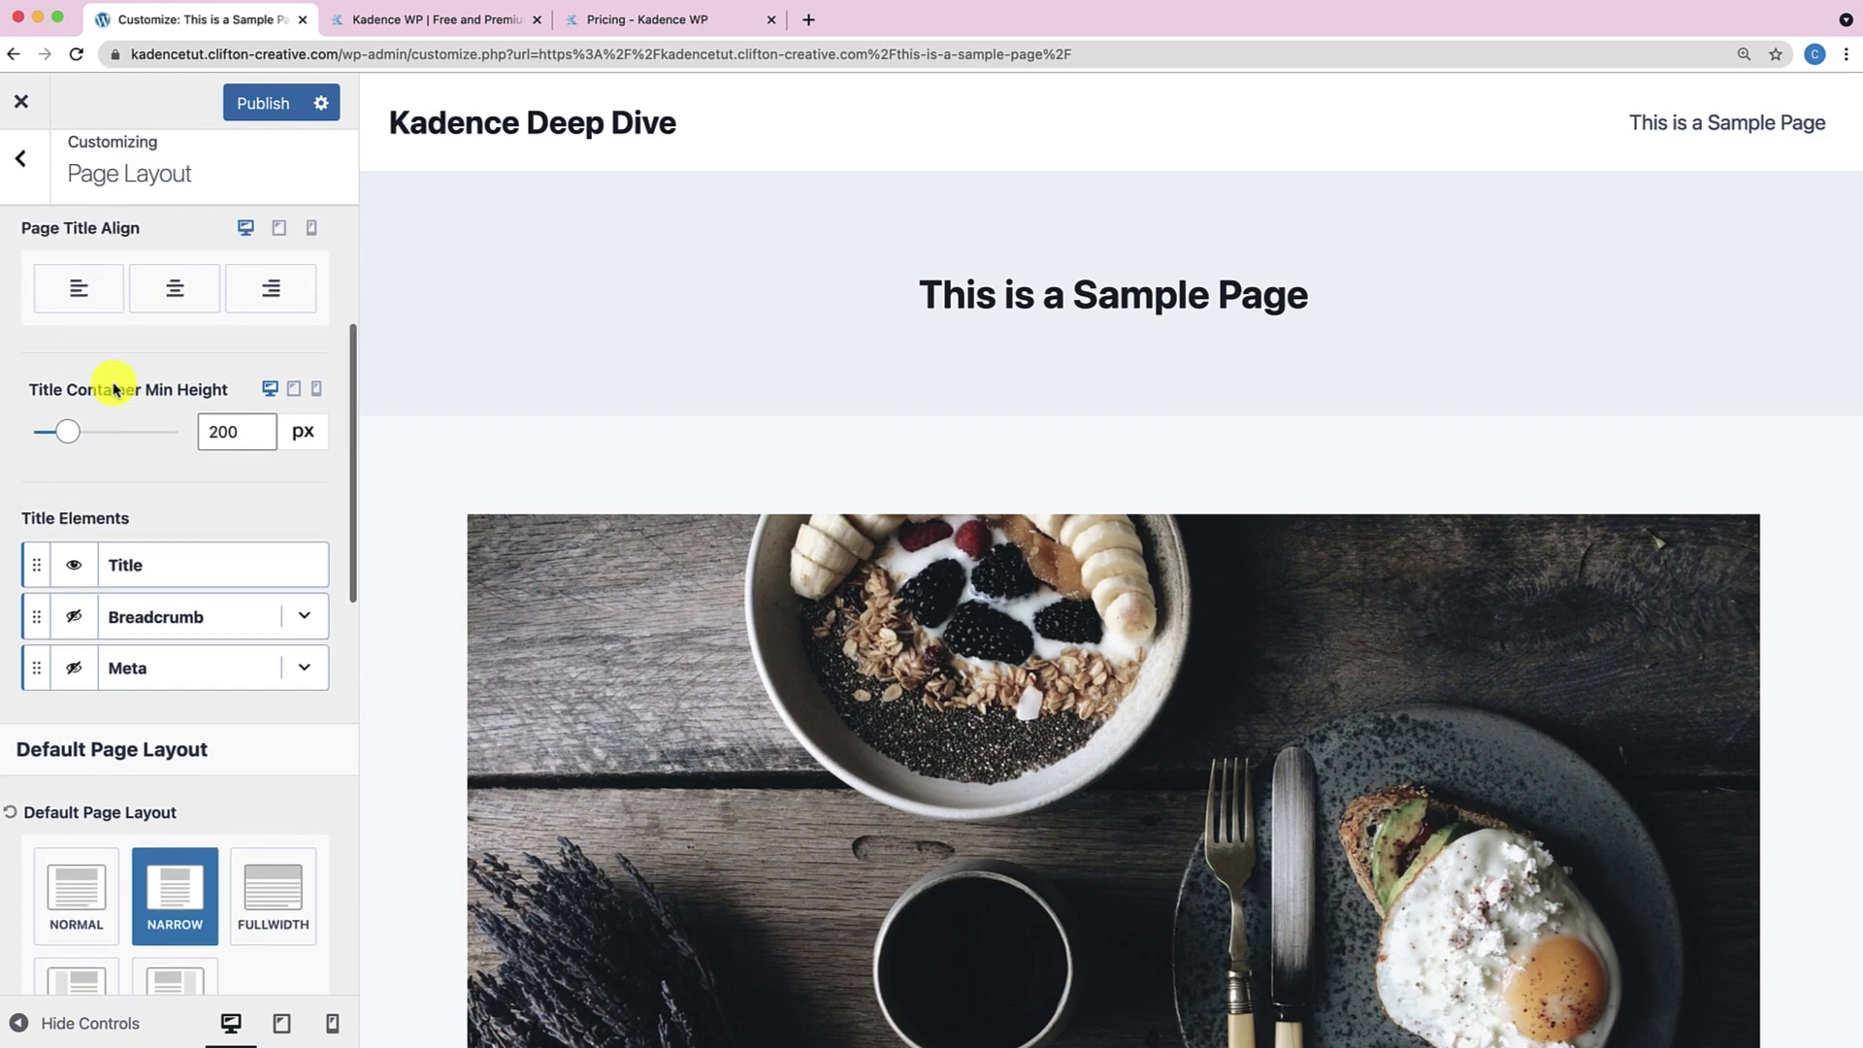
pyautogui.click(43, 362)
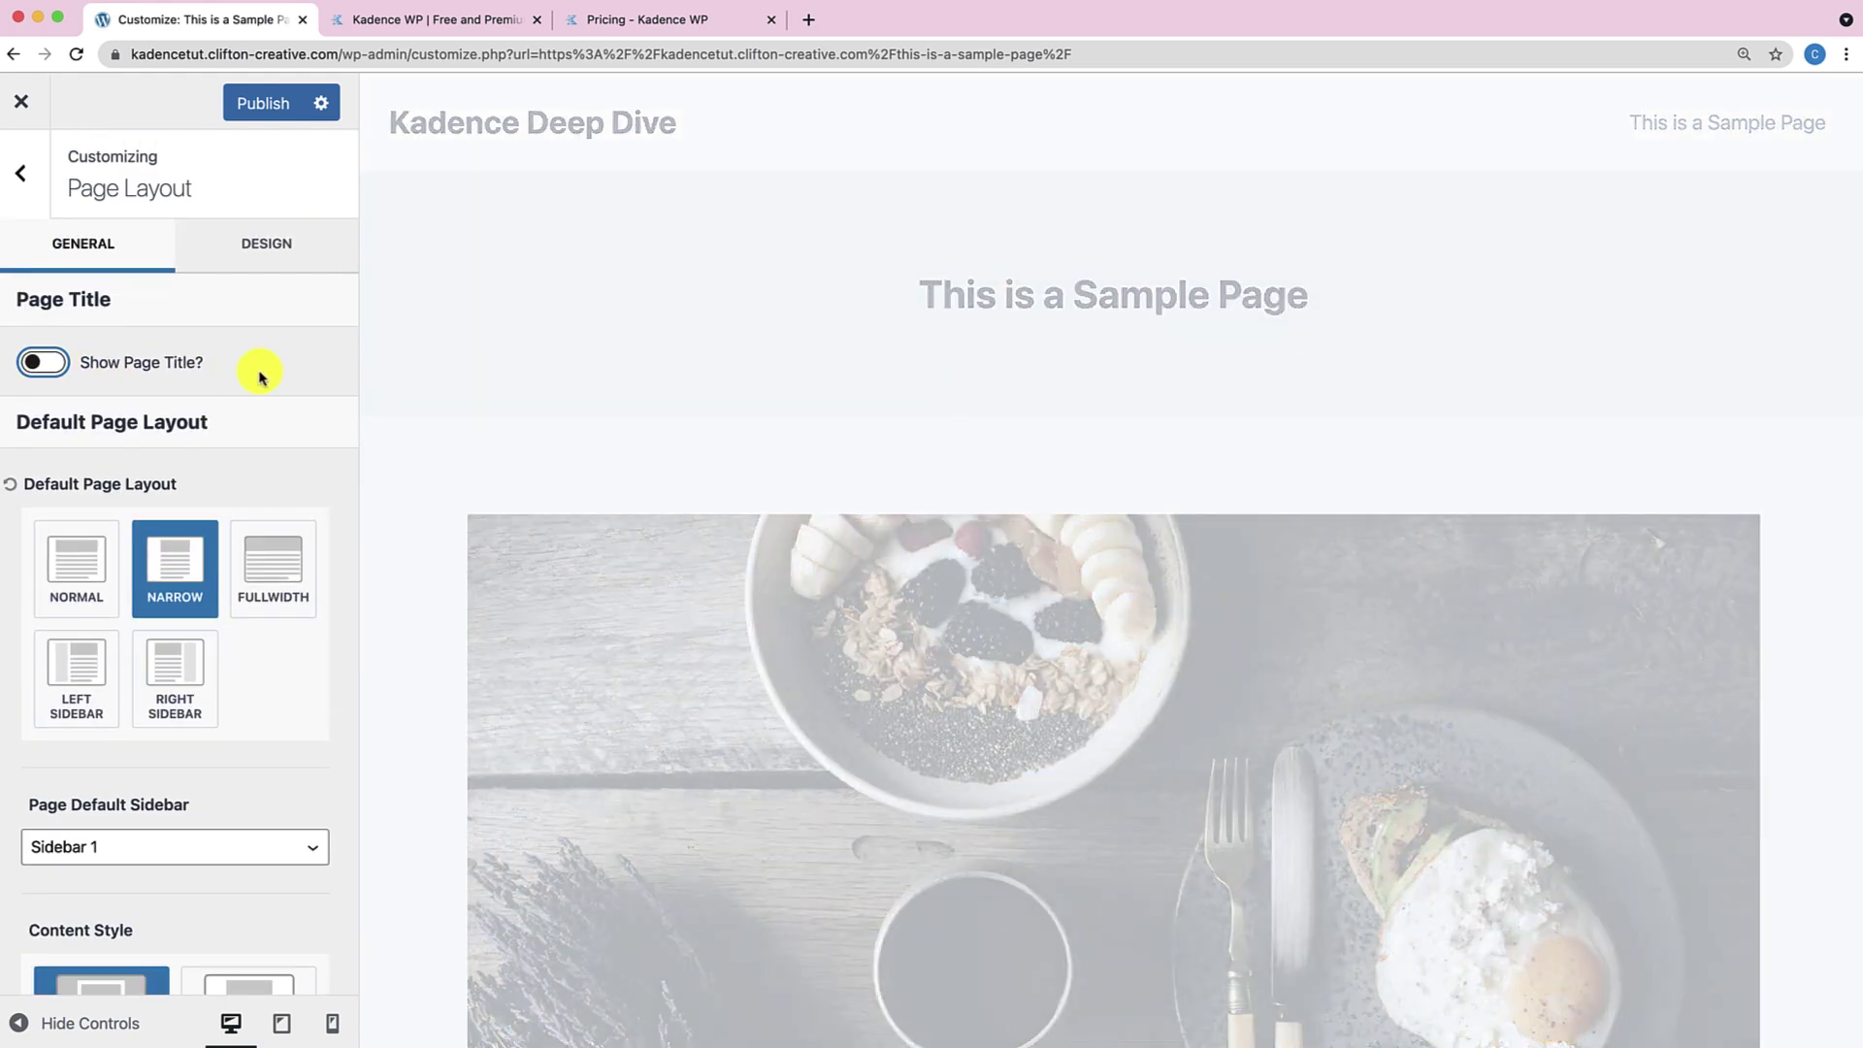
pyautogui.scroll(-2, 1310, 541)
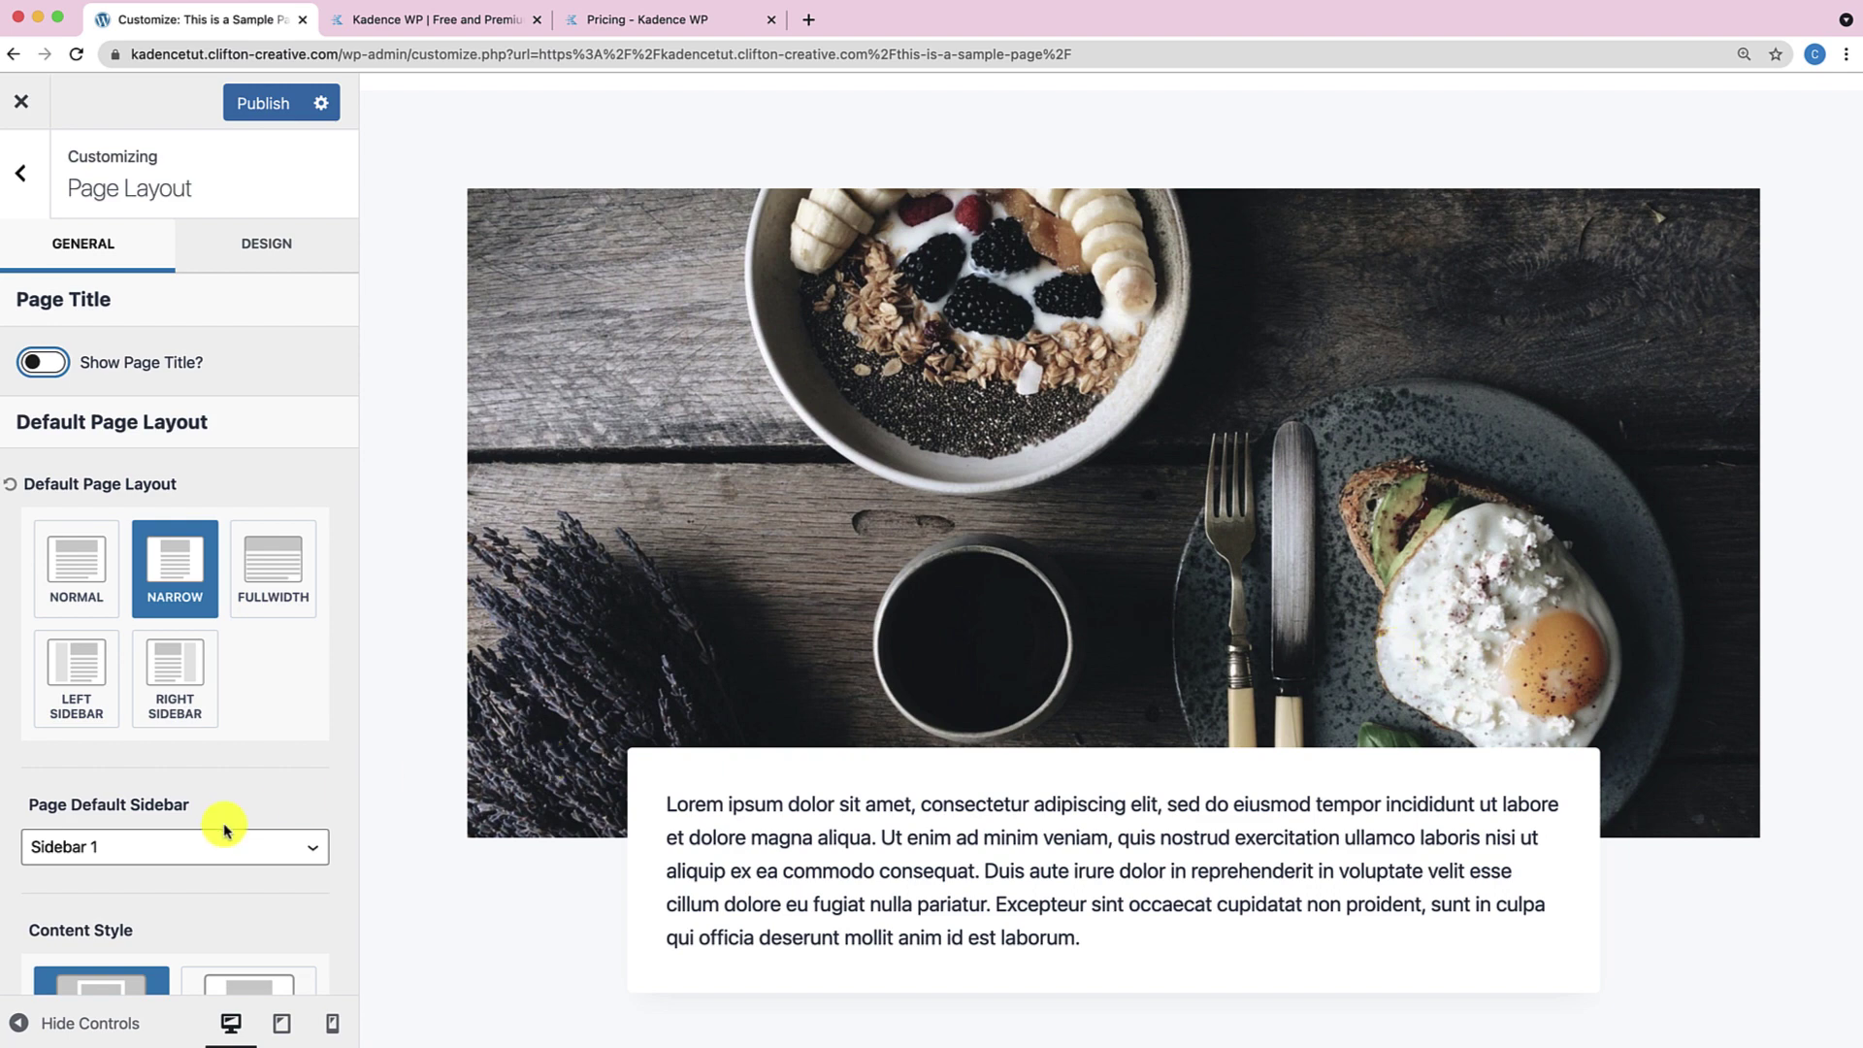
# Preview the Below featured image position on the page and return to Behind.
pyautogui.scroll(-4, 227, 828)
pyautogui.scroll(-5, 227, 824)
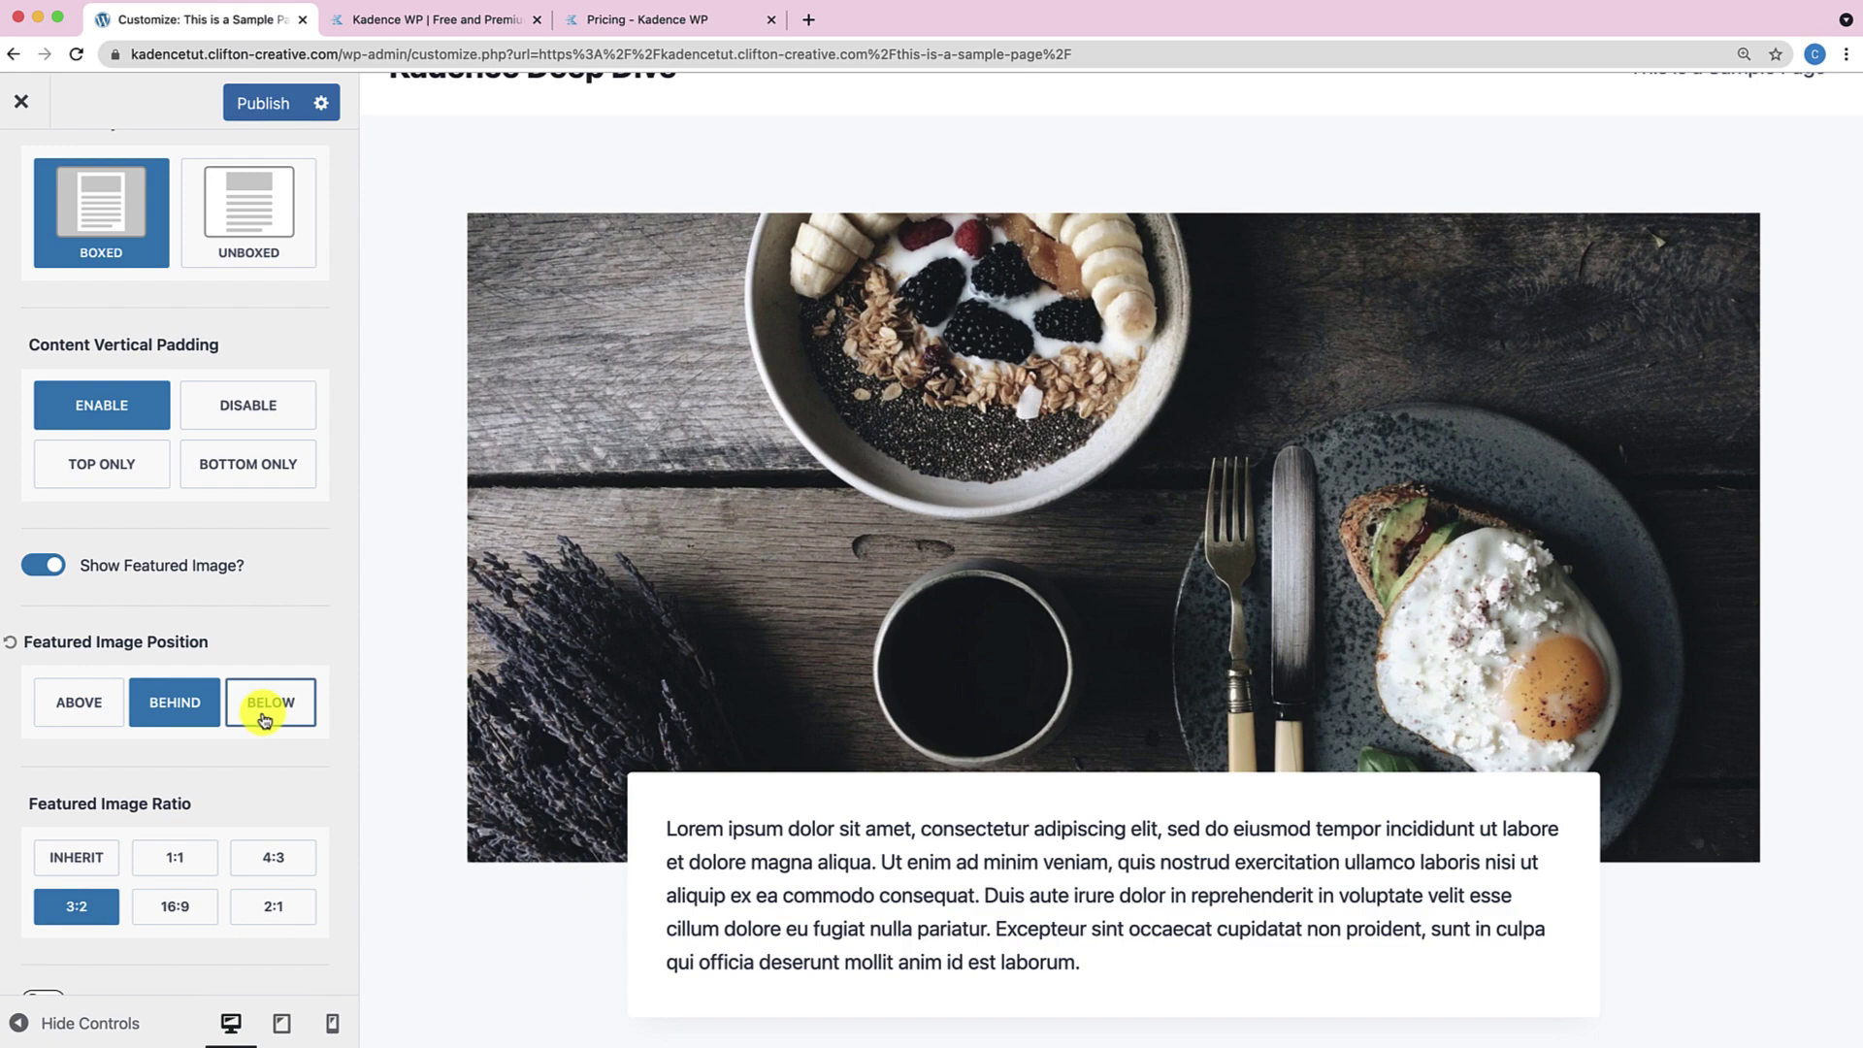
pyautogui.click(264, 719)
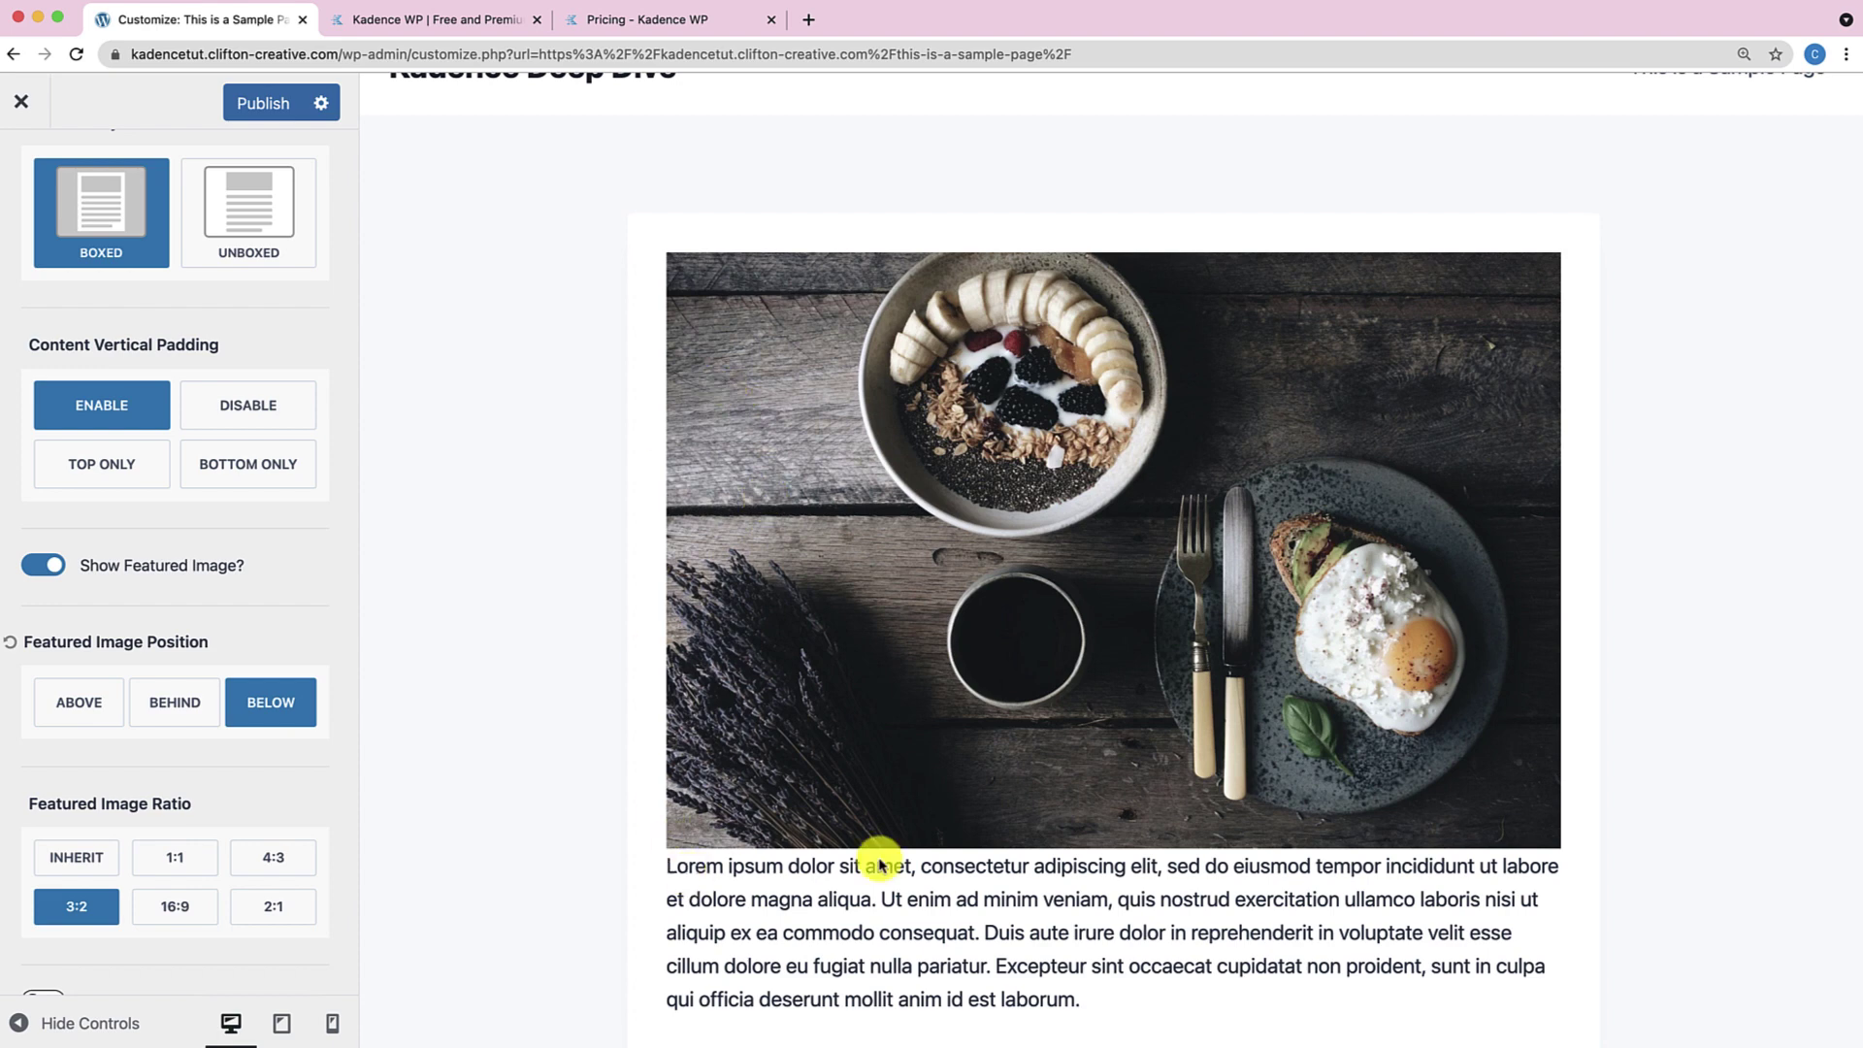
pyautogui.scroll(-3, 1062, 844)
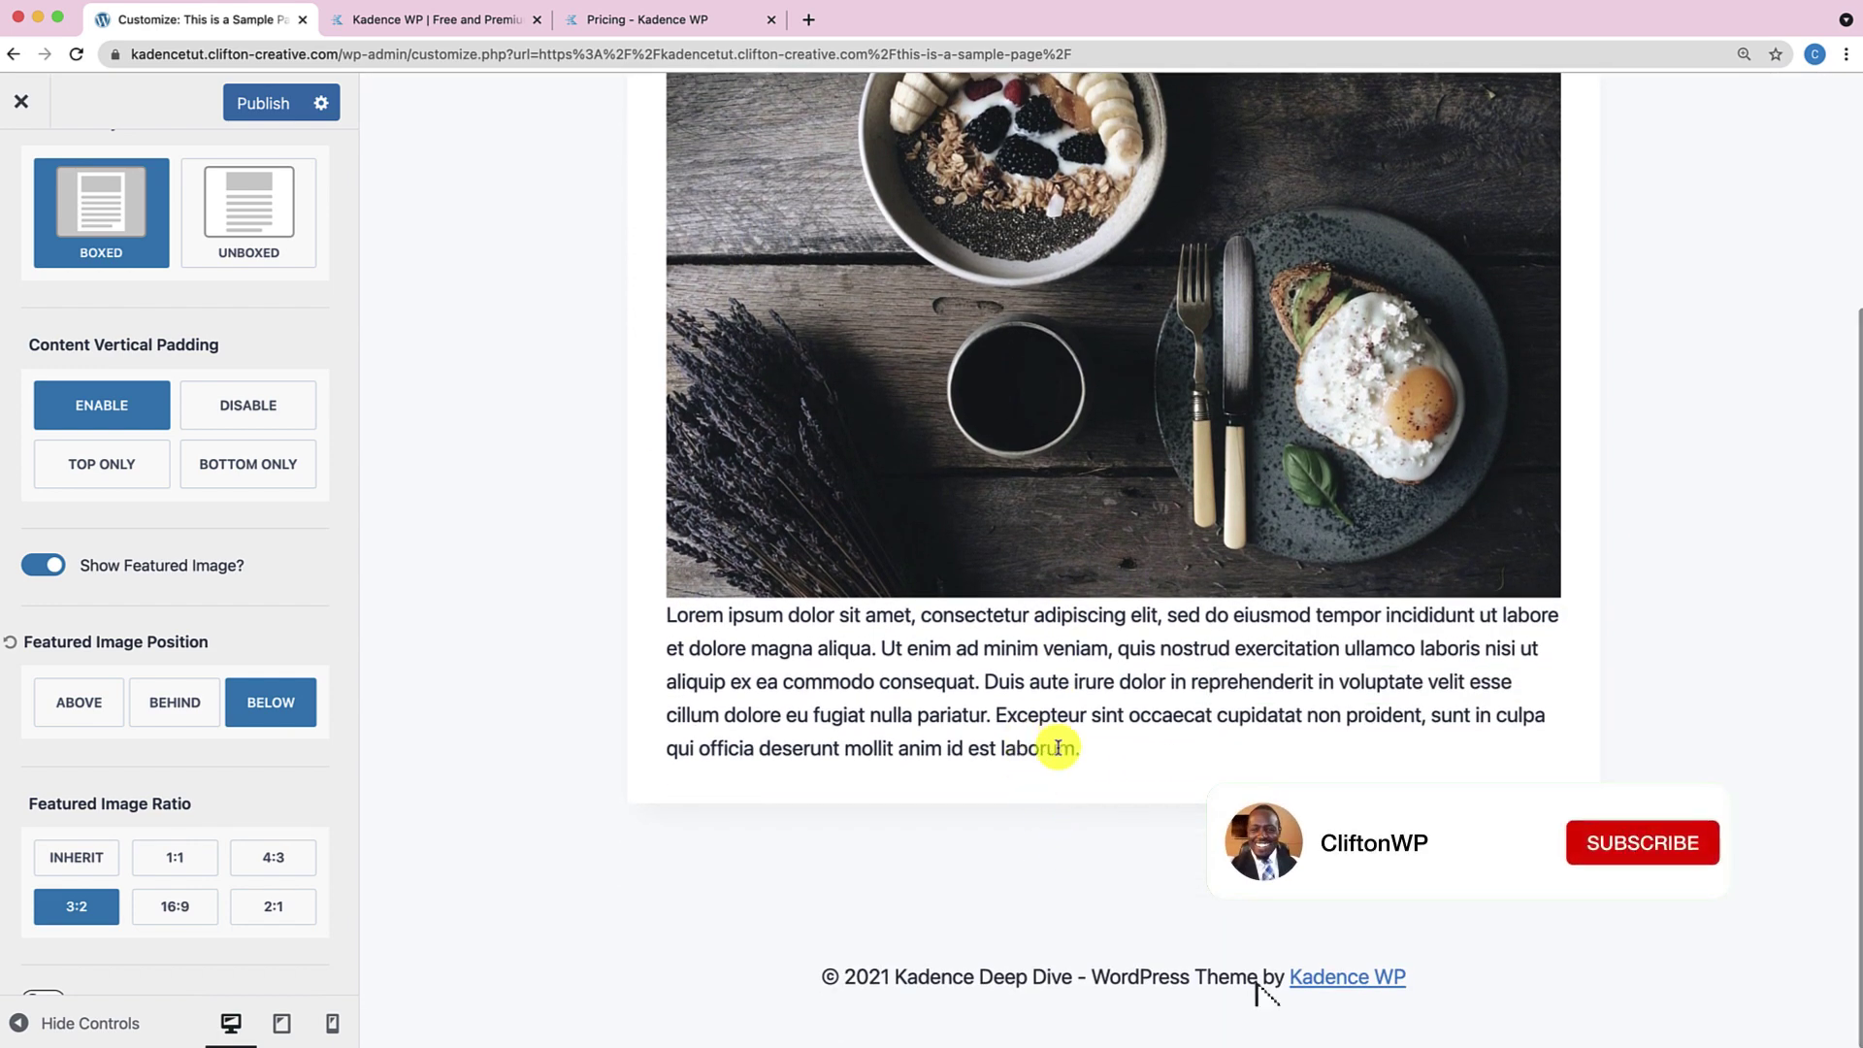
pyautogui.scroll(1, 1014, 648)
pyautogui.scroll(3, 1016, 653)
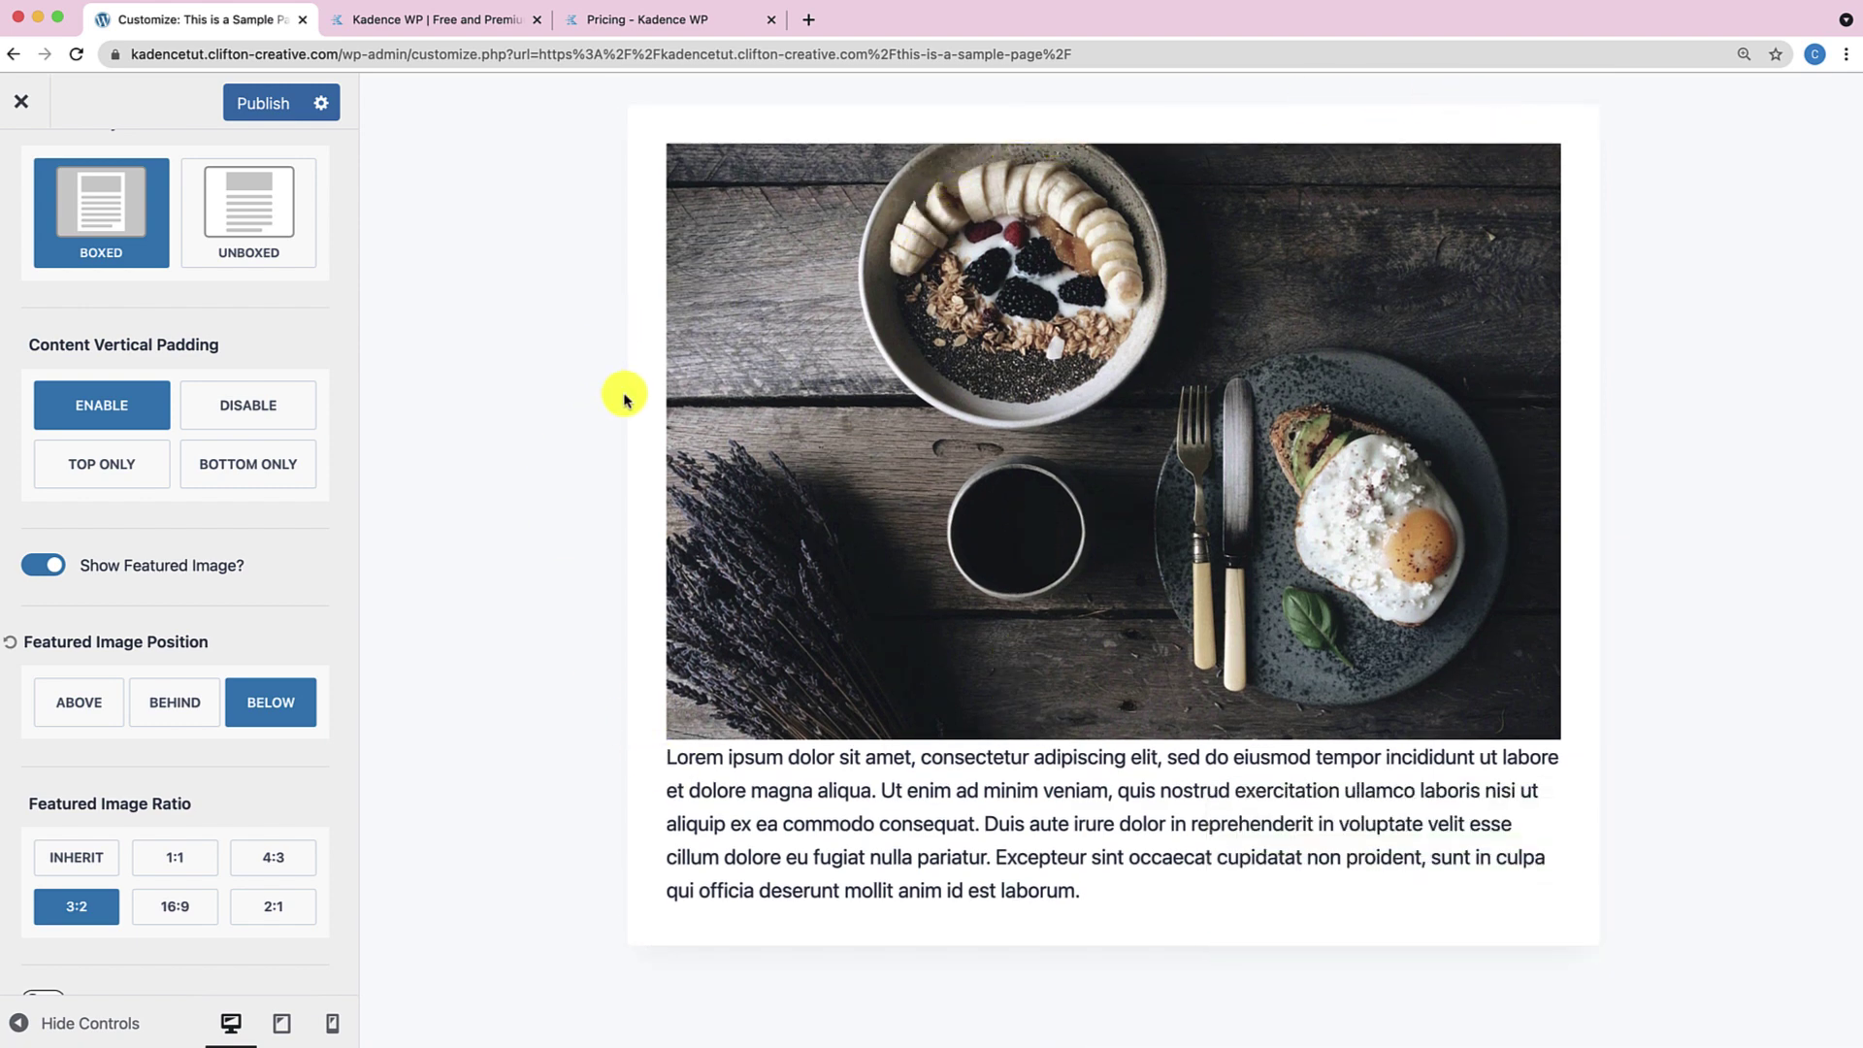
pyautogui.click(178, 710)
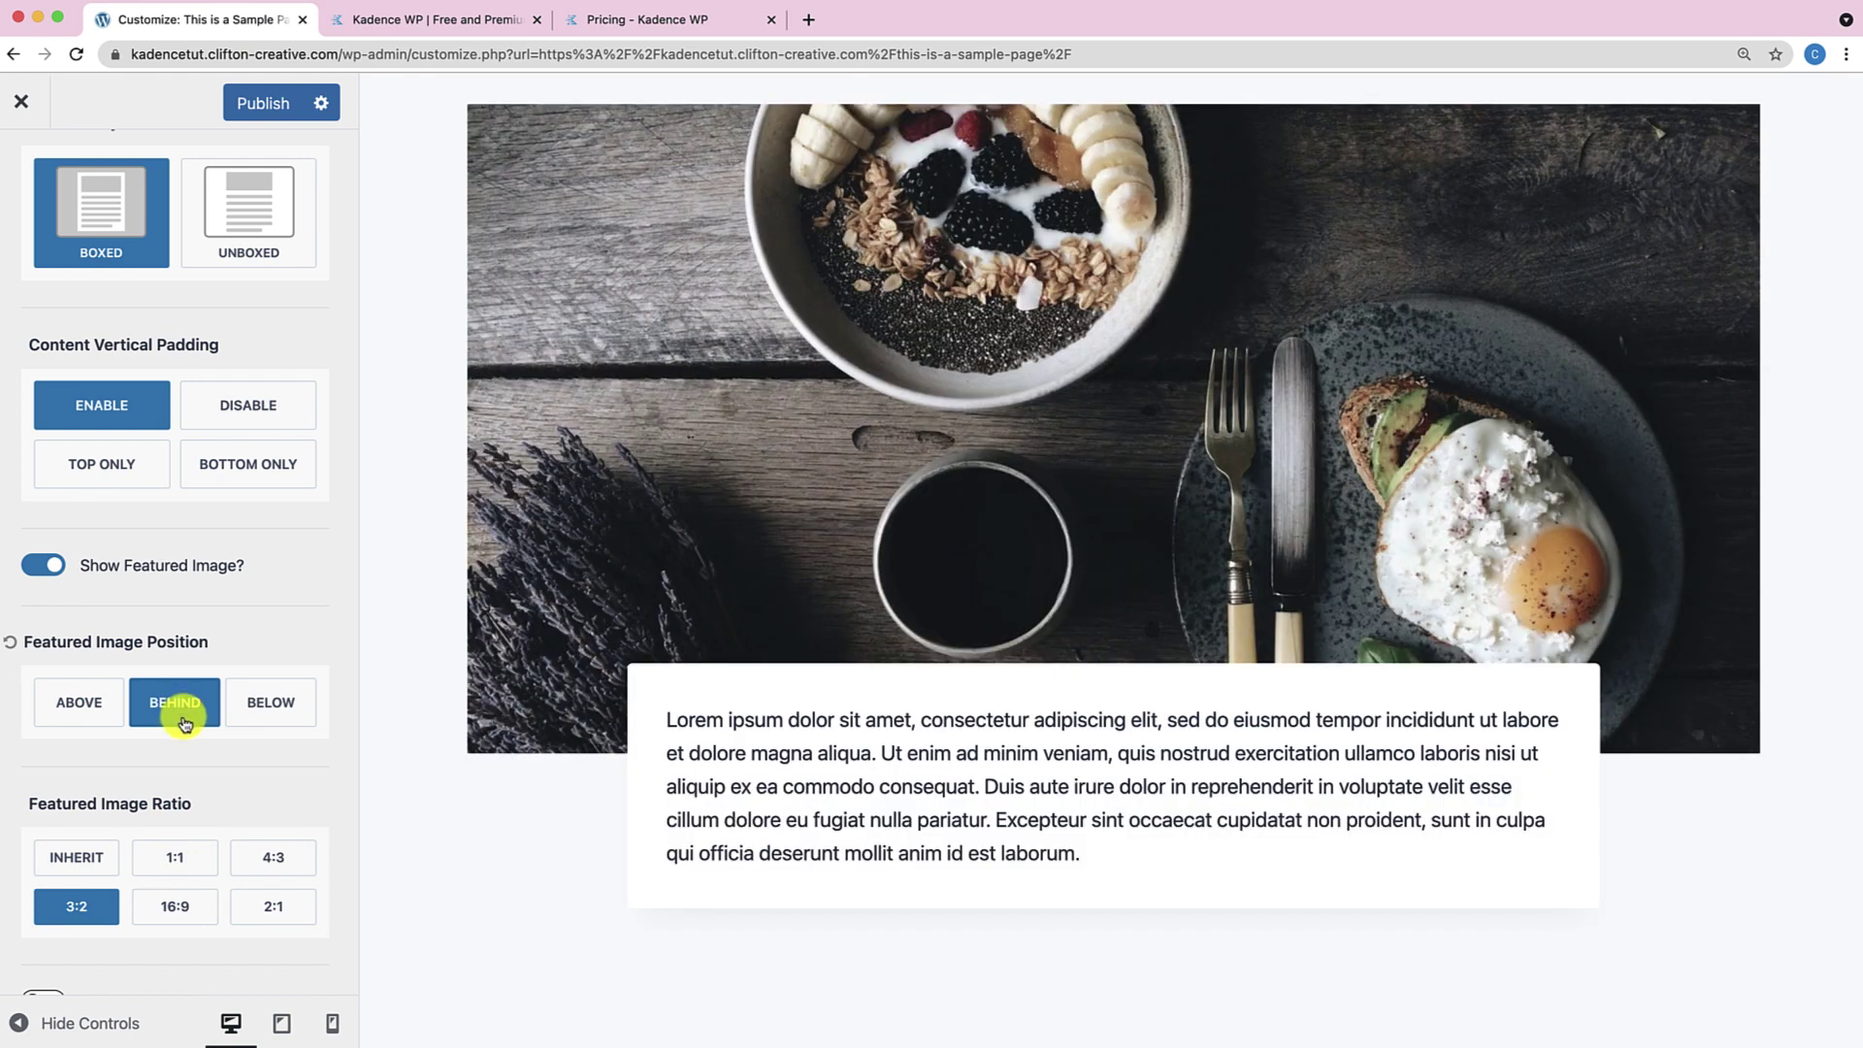
pyautogui.scroll(-2, 599, 657)
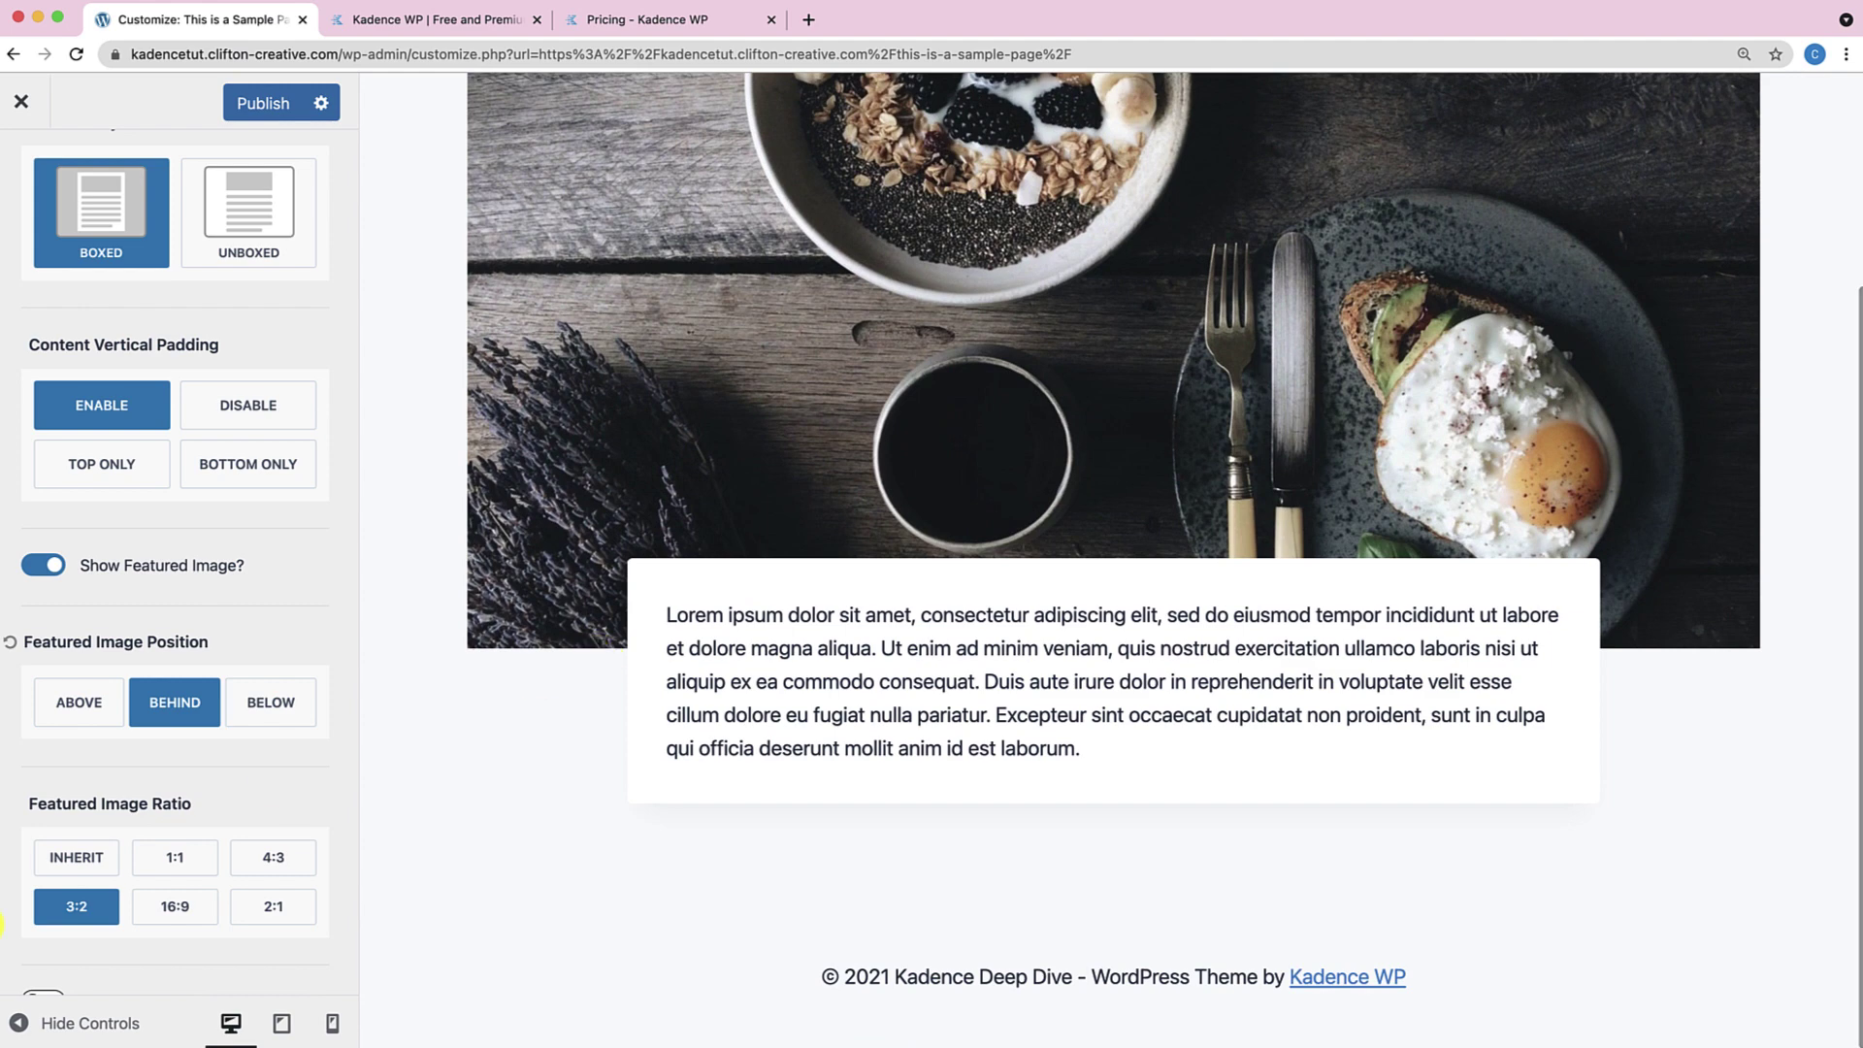
# Preview the 1:1 and 4:3 featured image ratios on the page and return to 3:2.
pyautogui.click(192, 857)
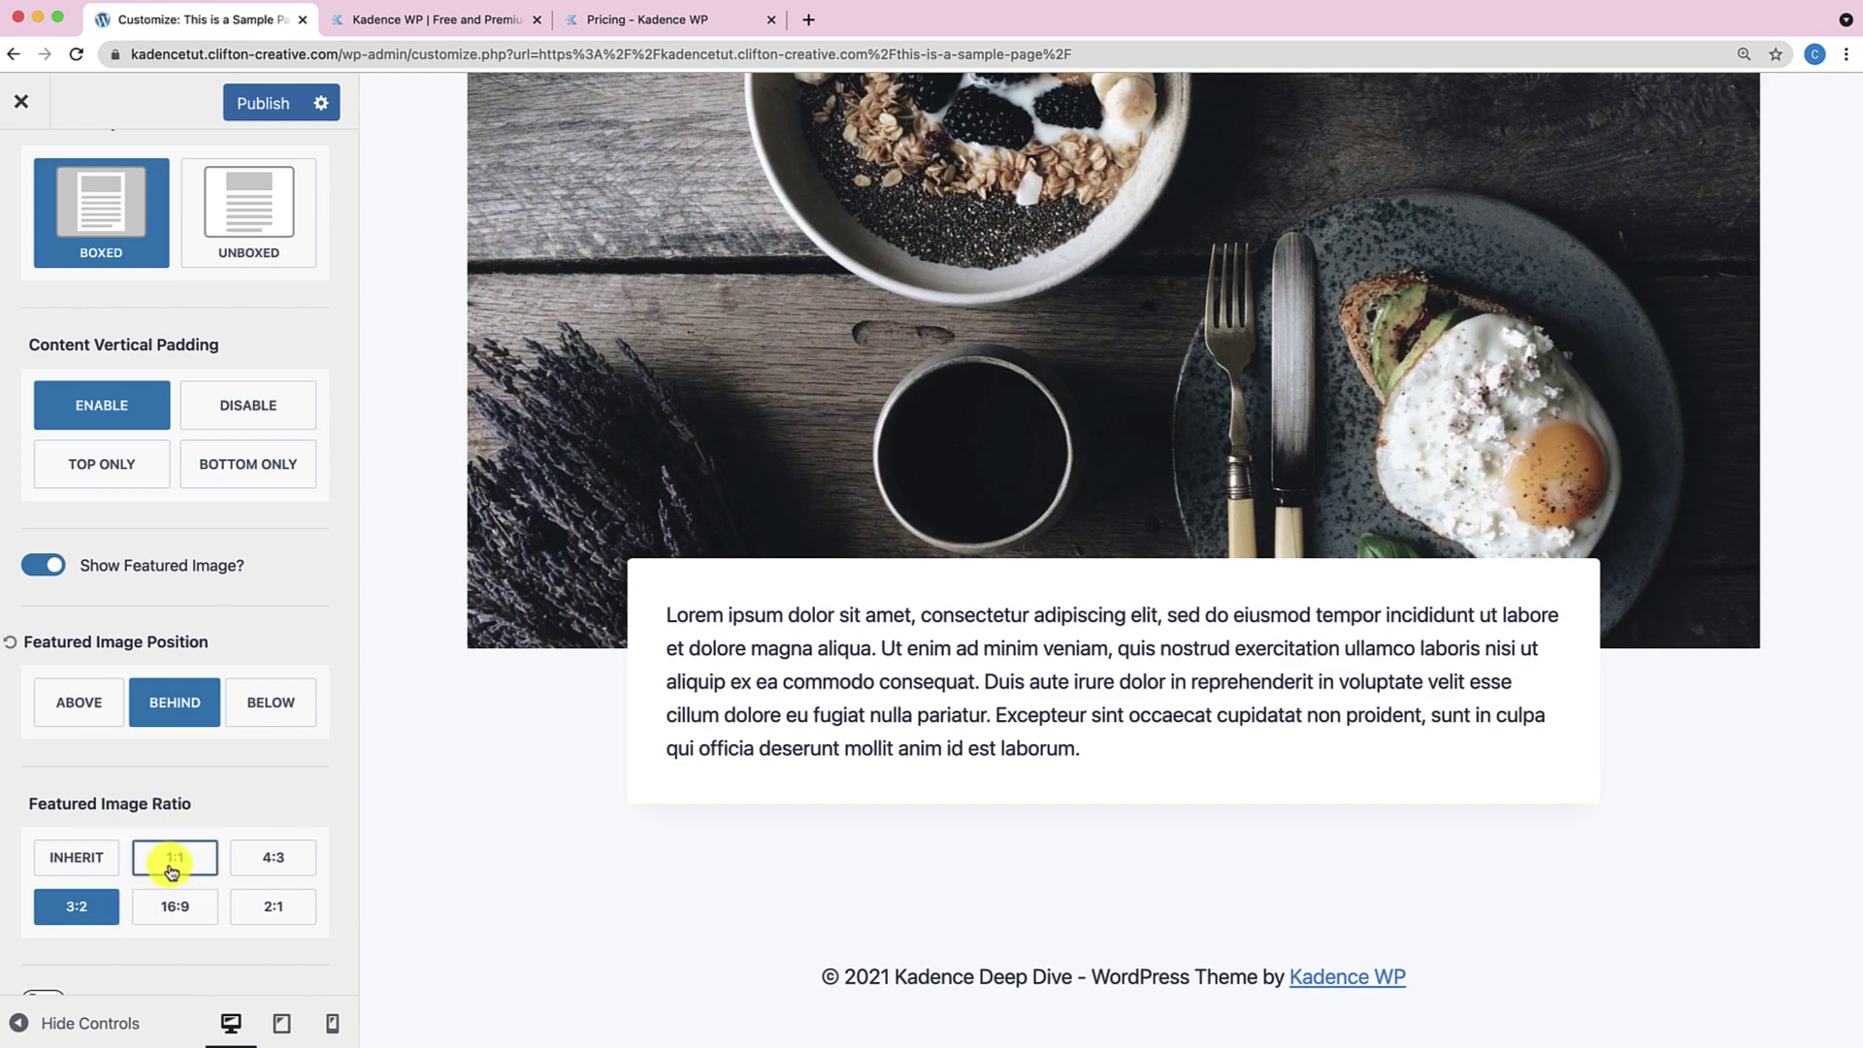
pyautogui.scroll(2, 669, 229)
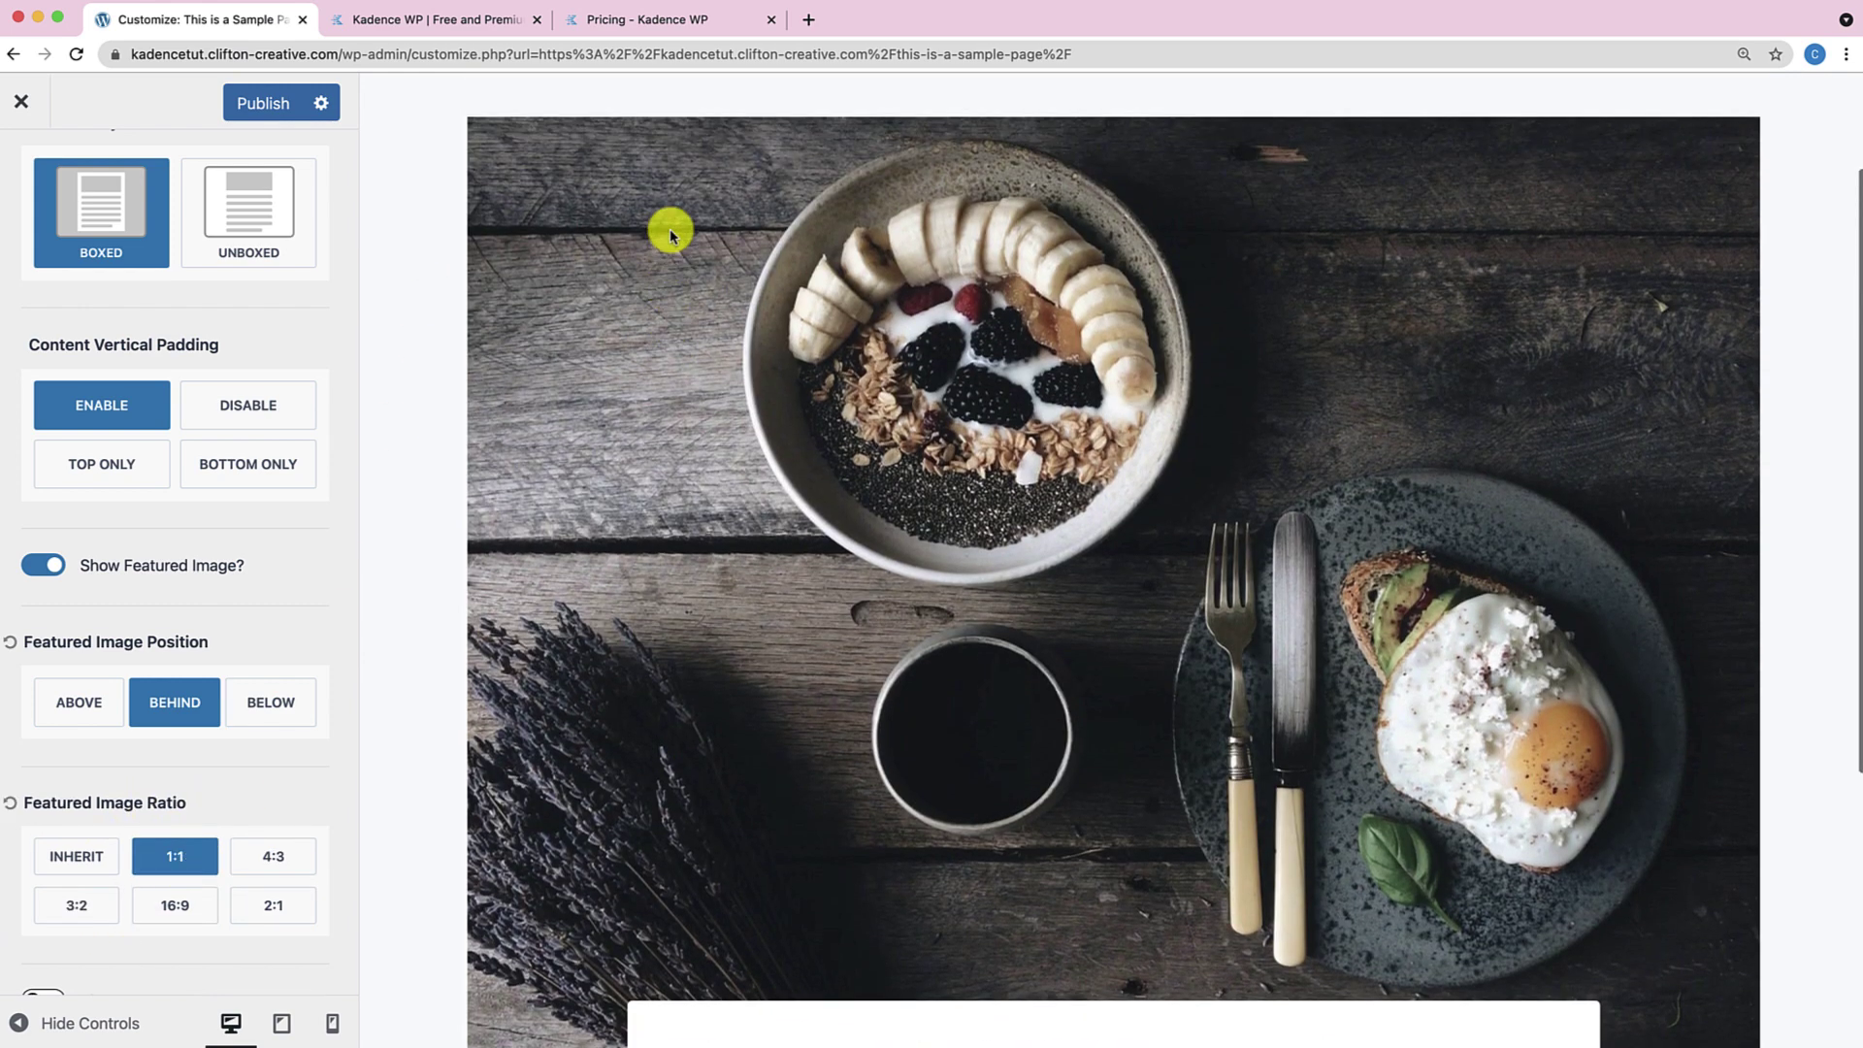
pyautogui.scroll(-2, 982, 479)
pyautogui.scroll(-2, 980, 477)
pyautogui.click(281, 854)
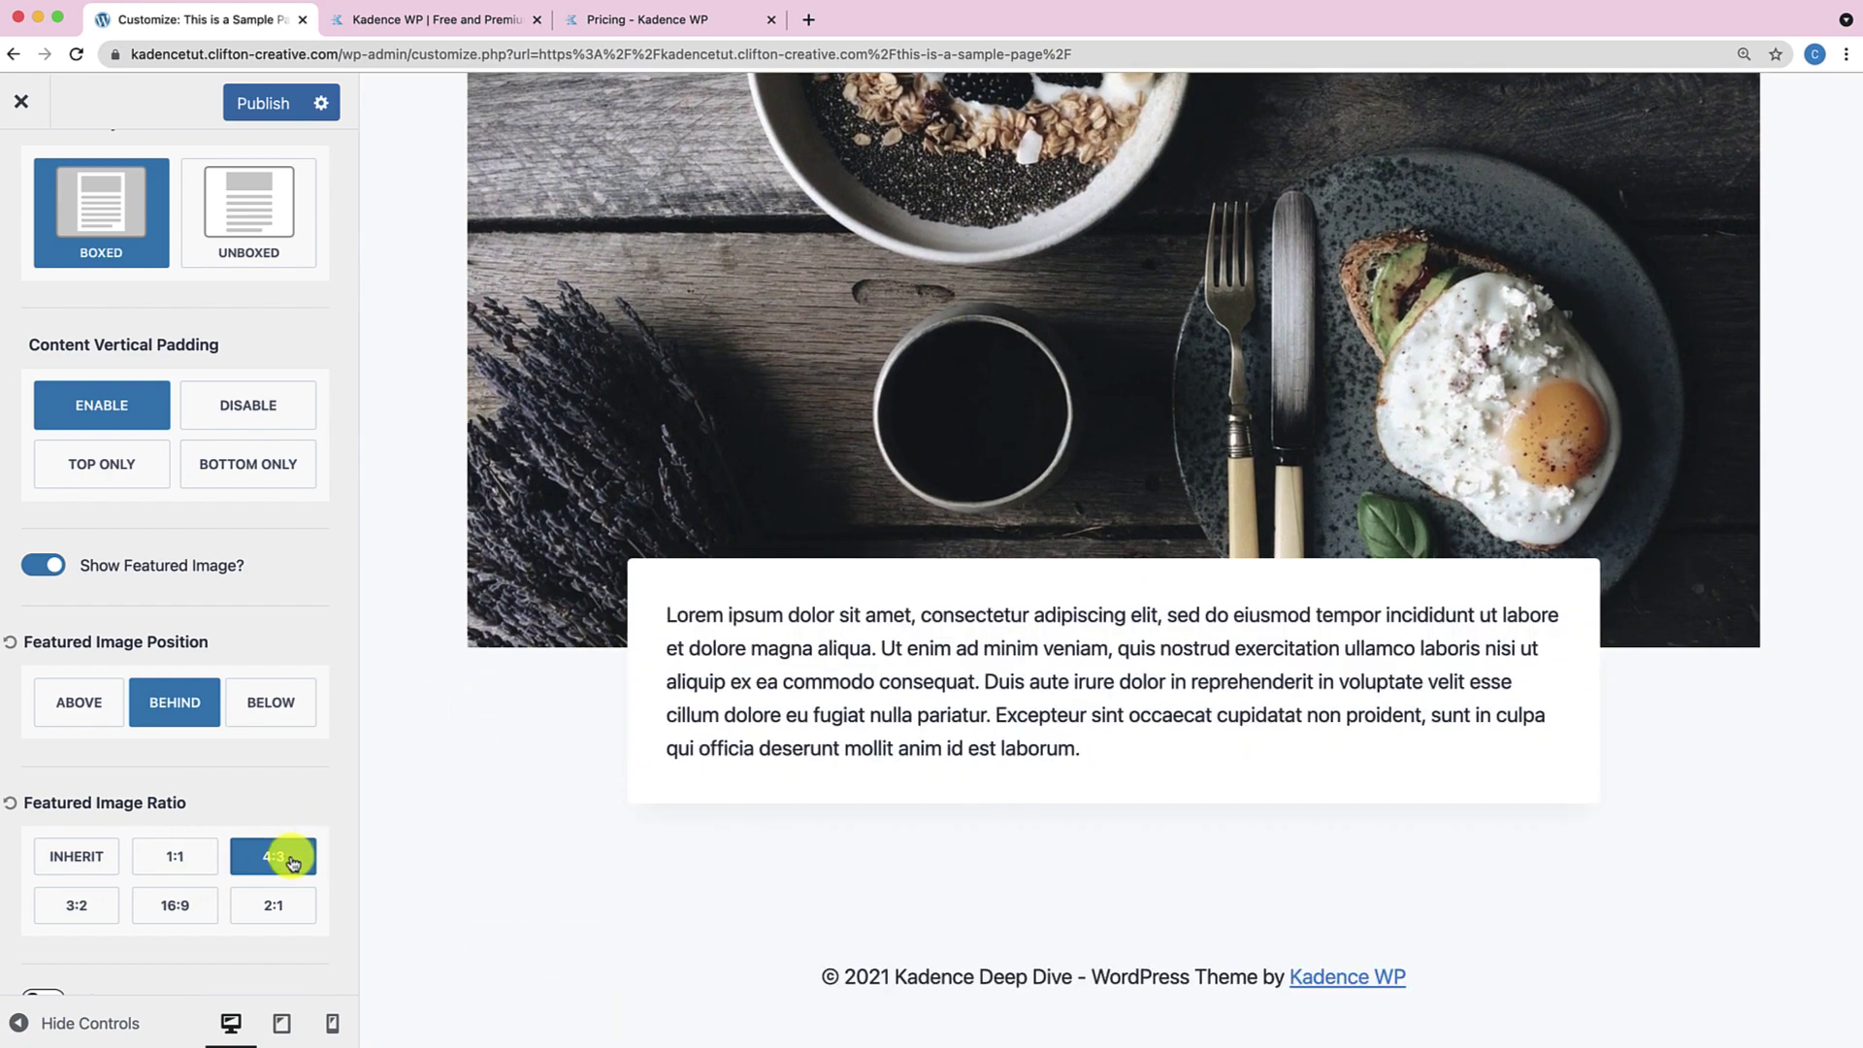
pyautogui.scroll(3, 919, 420)
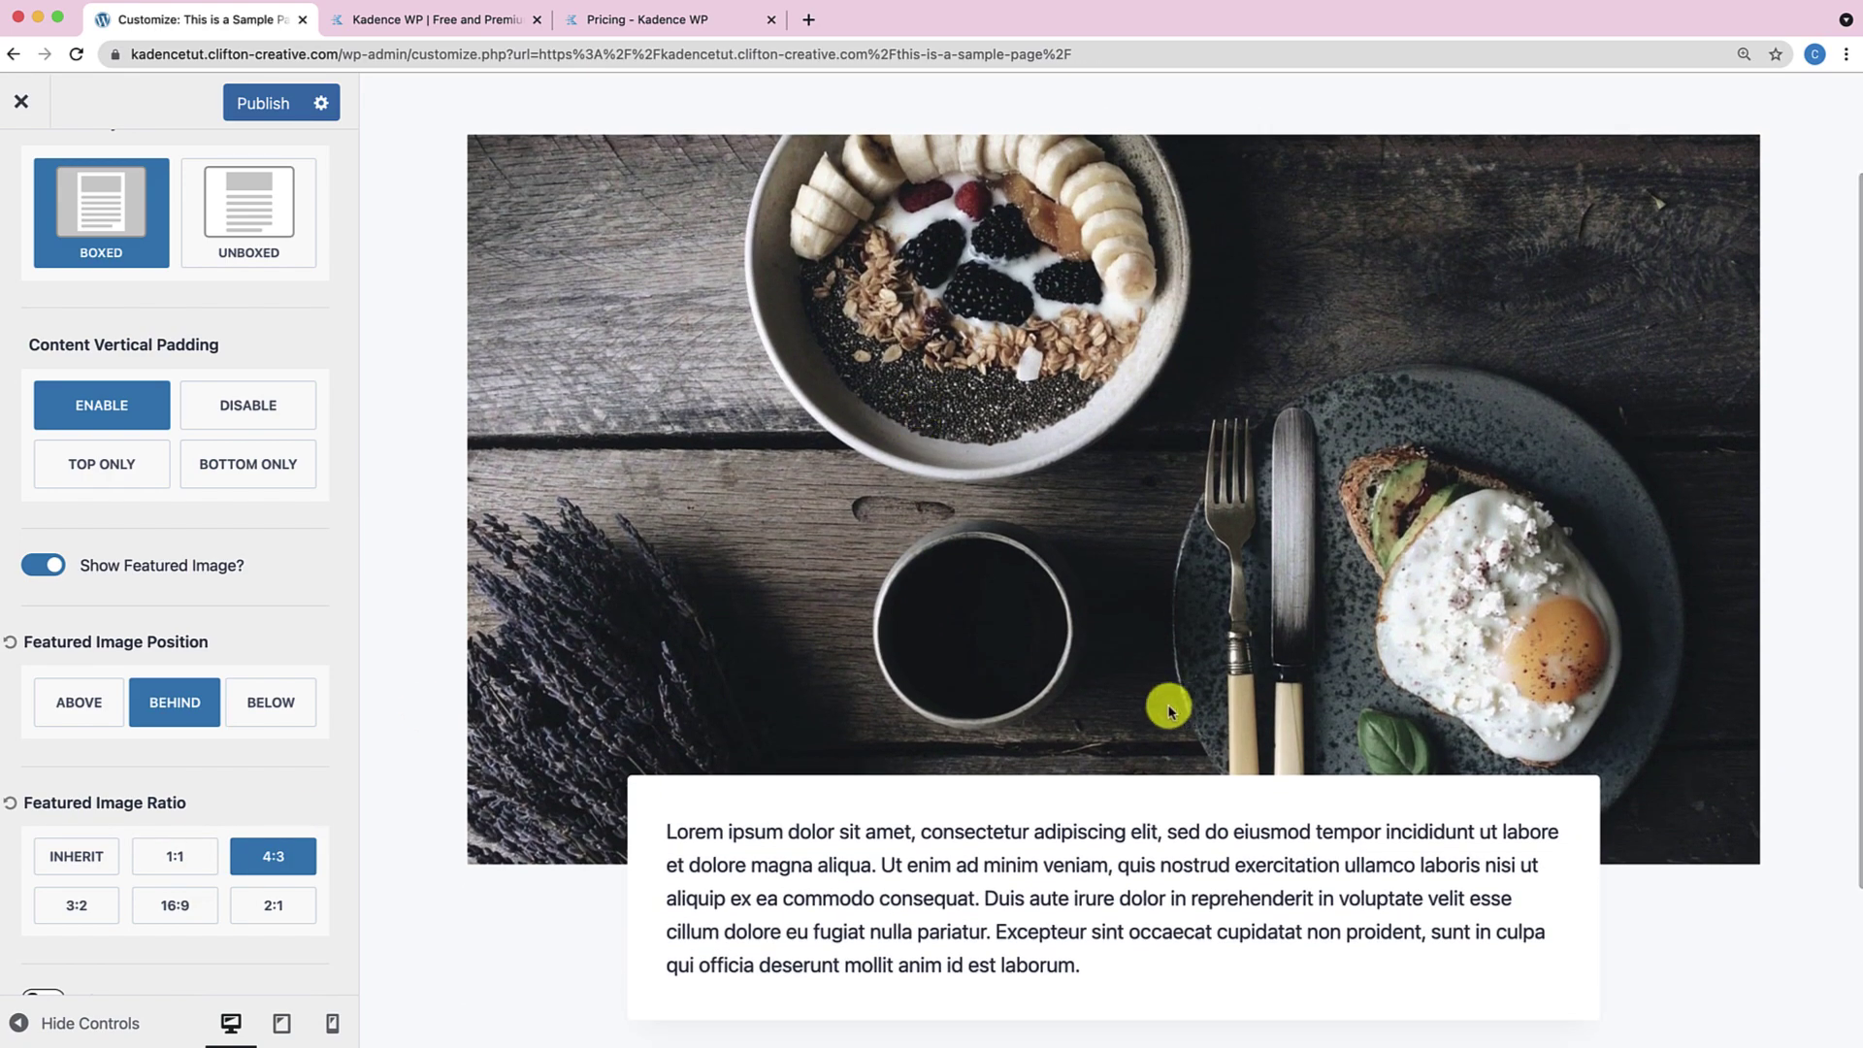
pyautogui.click(74, 910)
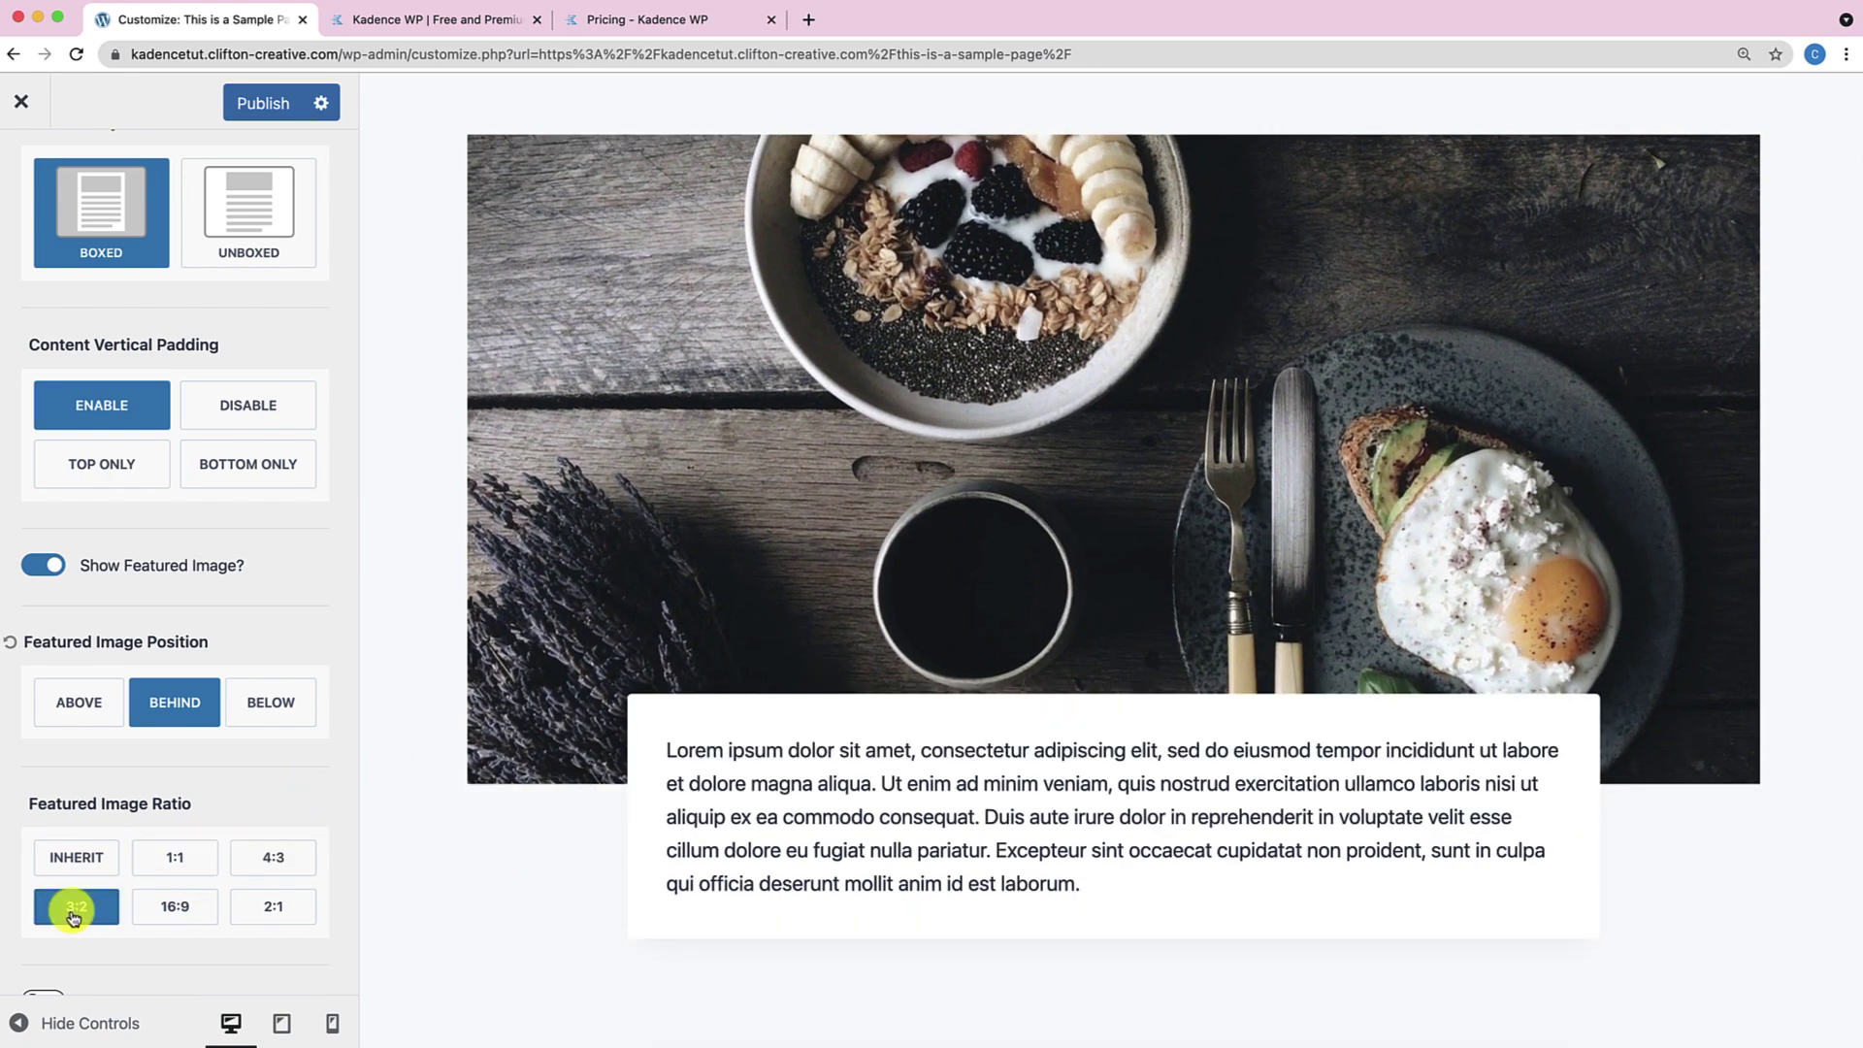
# Preview the 16:9 and 2:1 featured image ratios on the sample page and return to 3:2.
pyautogui.click(177, 908)
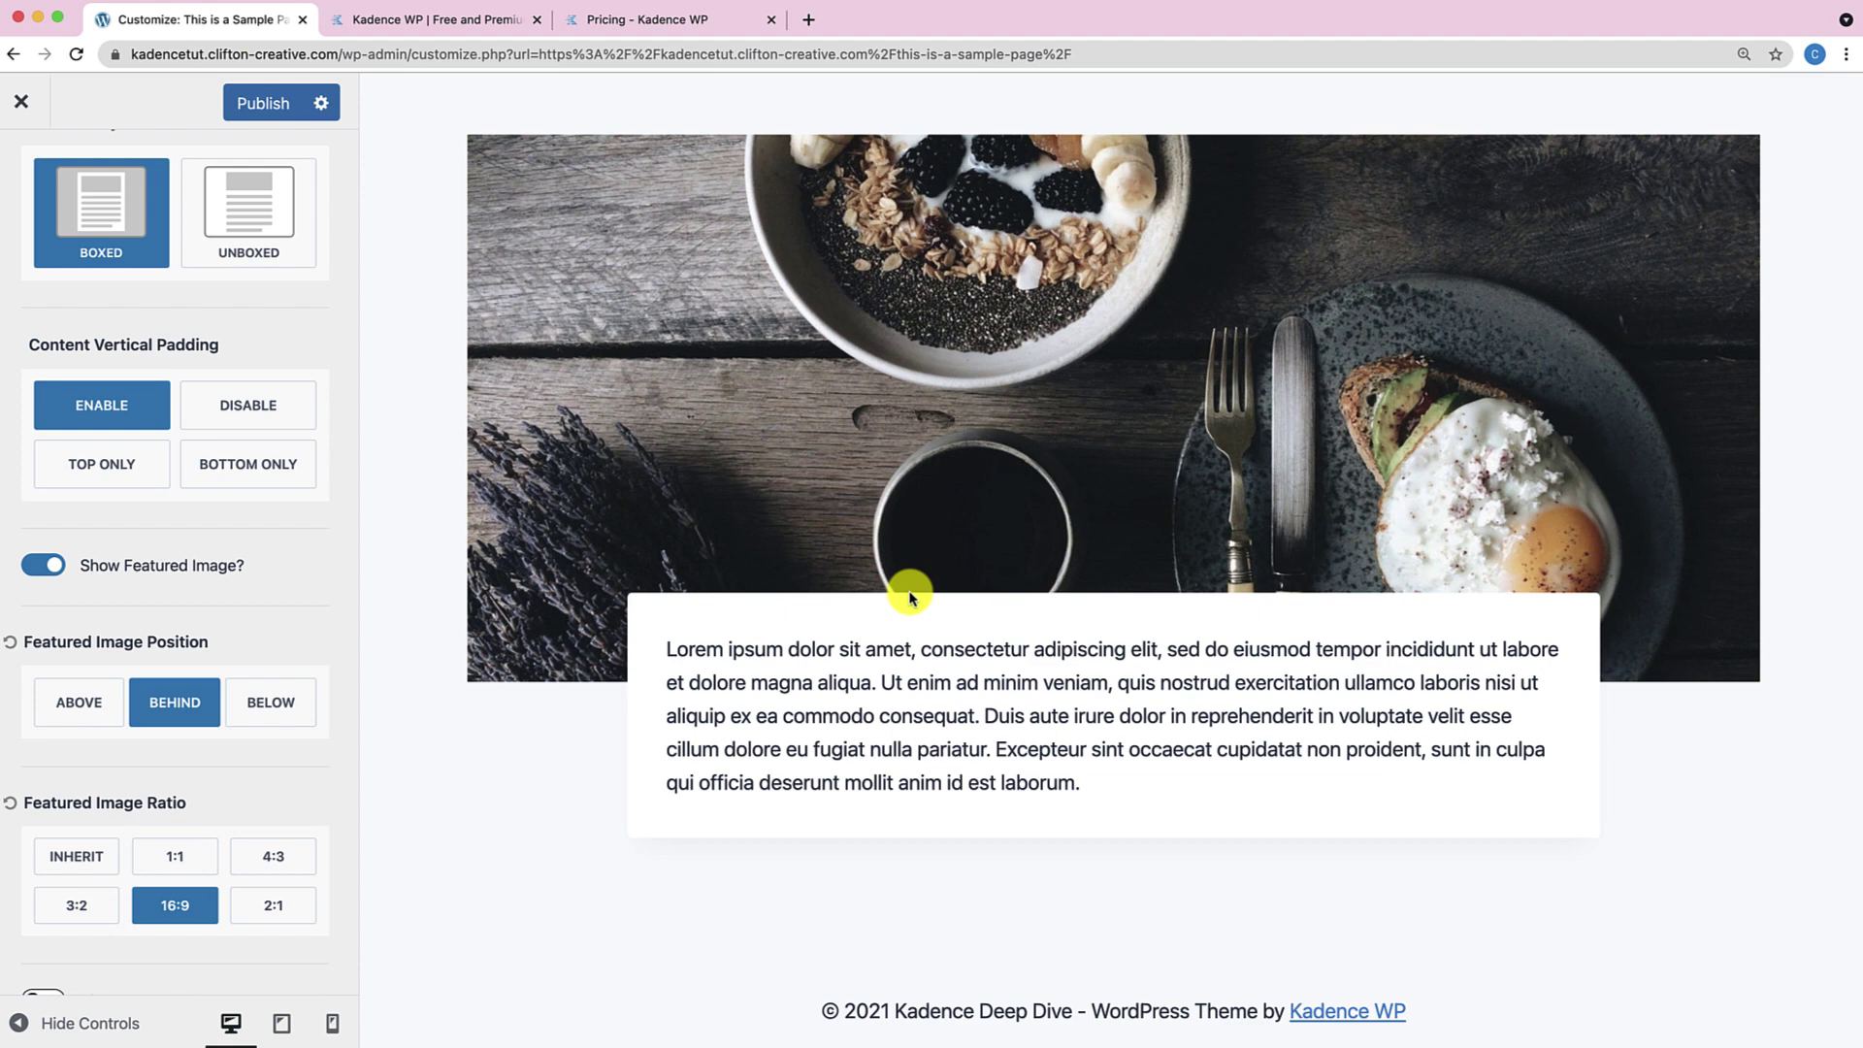
pyautogui.click(268, 908)
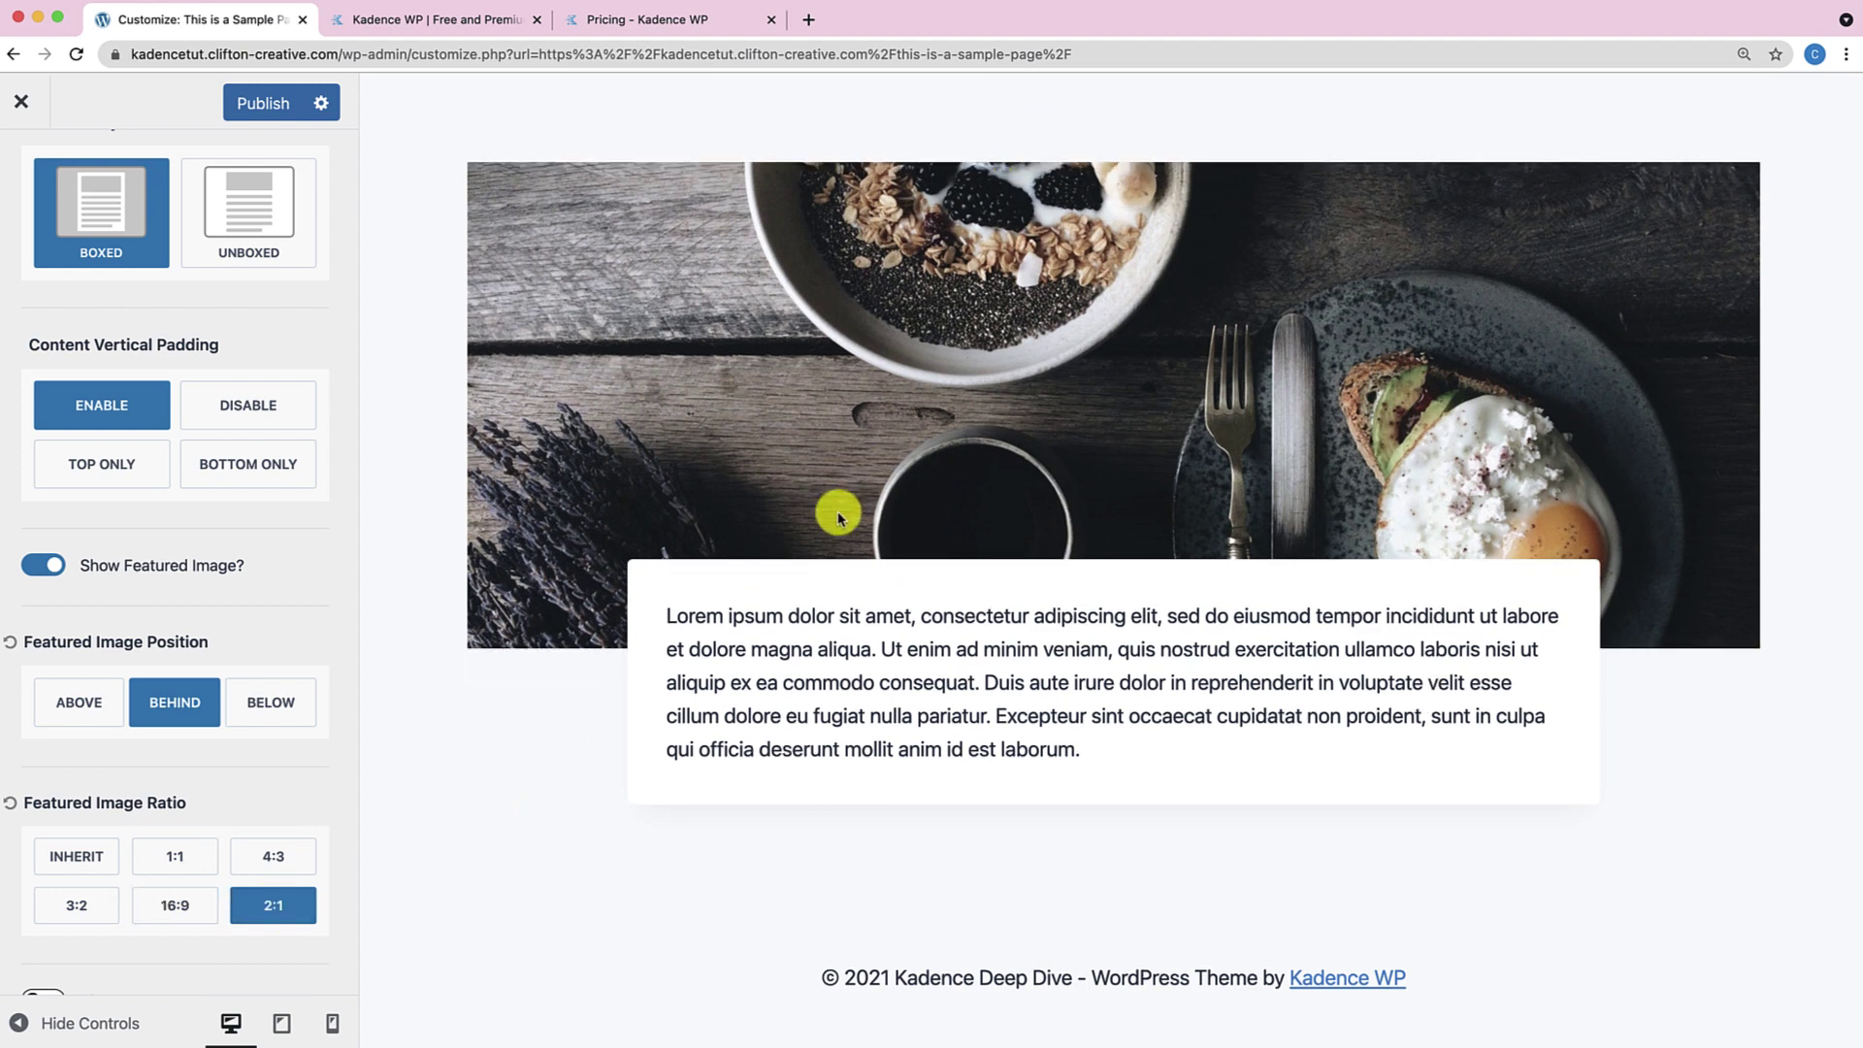
pyautogui.click(78, 913)
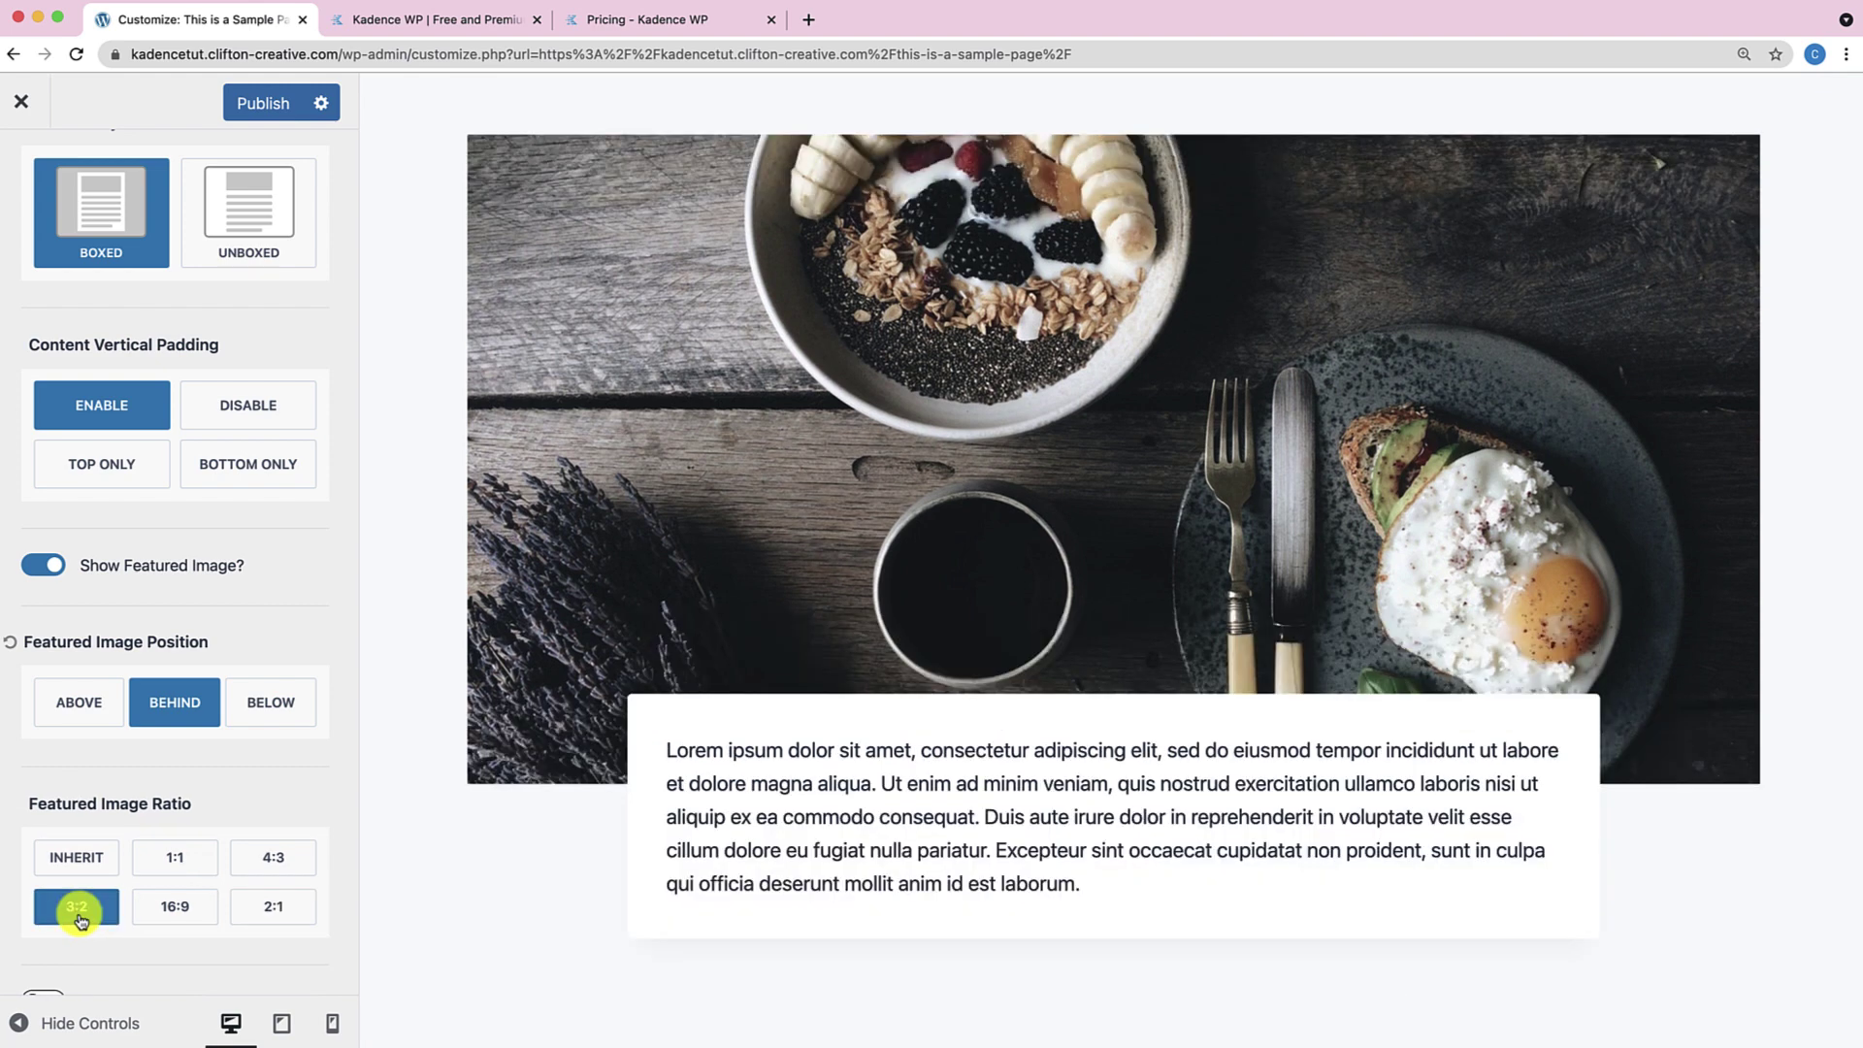
# Switch page comments on and back off, and turn off the featured image for pages.
pyautogui.scroll(-1, 247, 825)
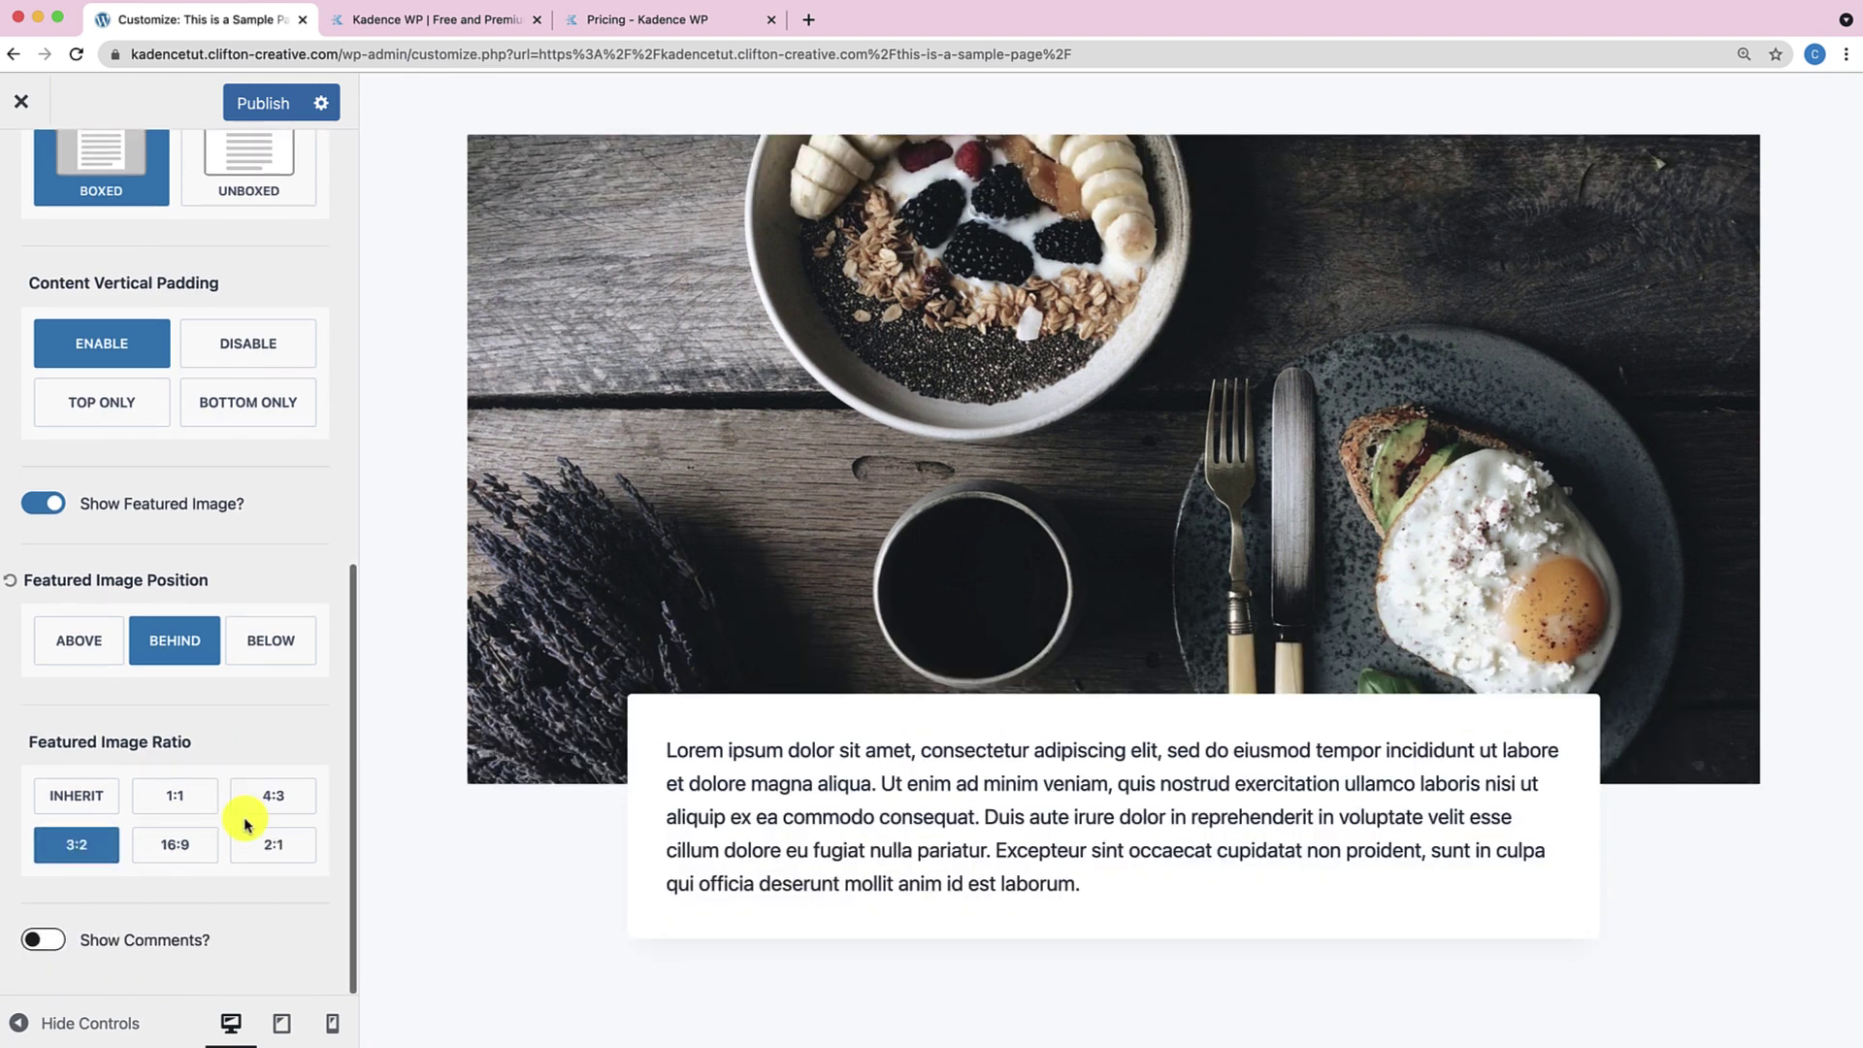
pyautogui.click(54, 939)
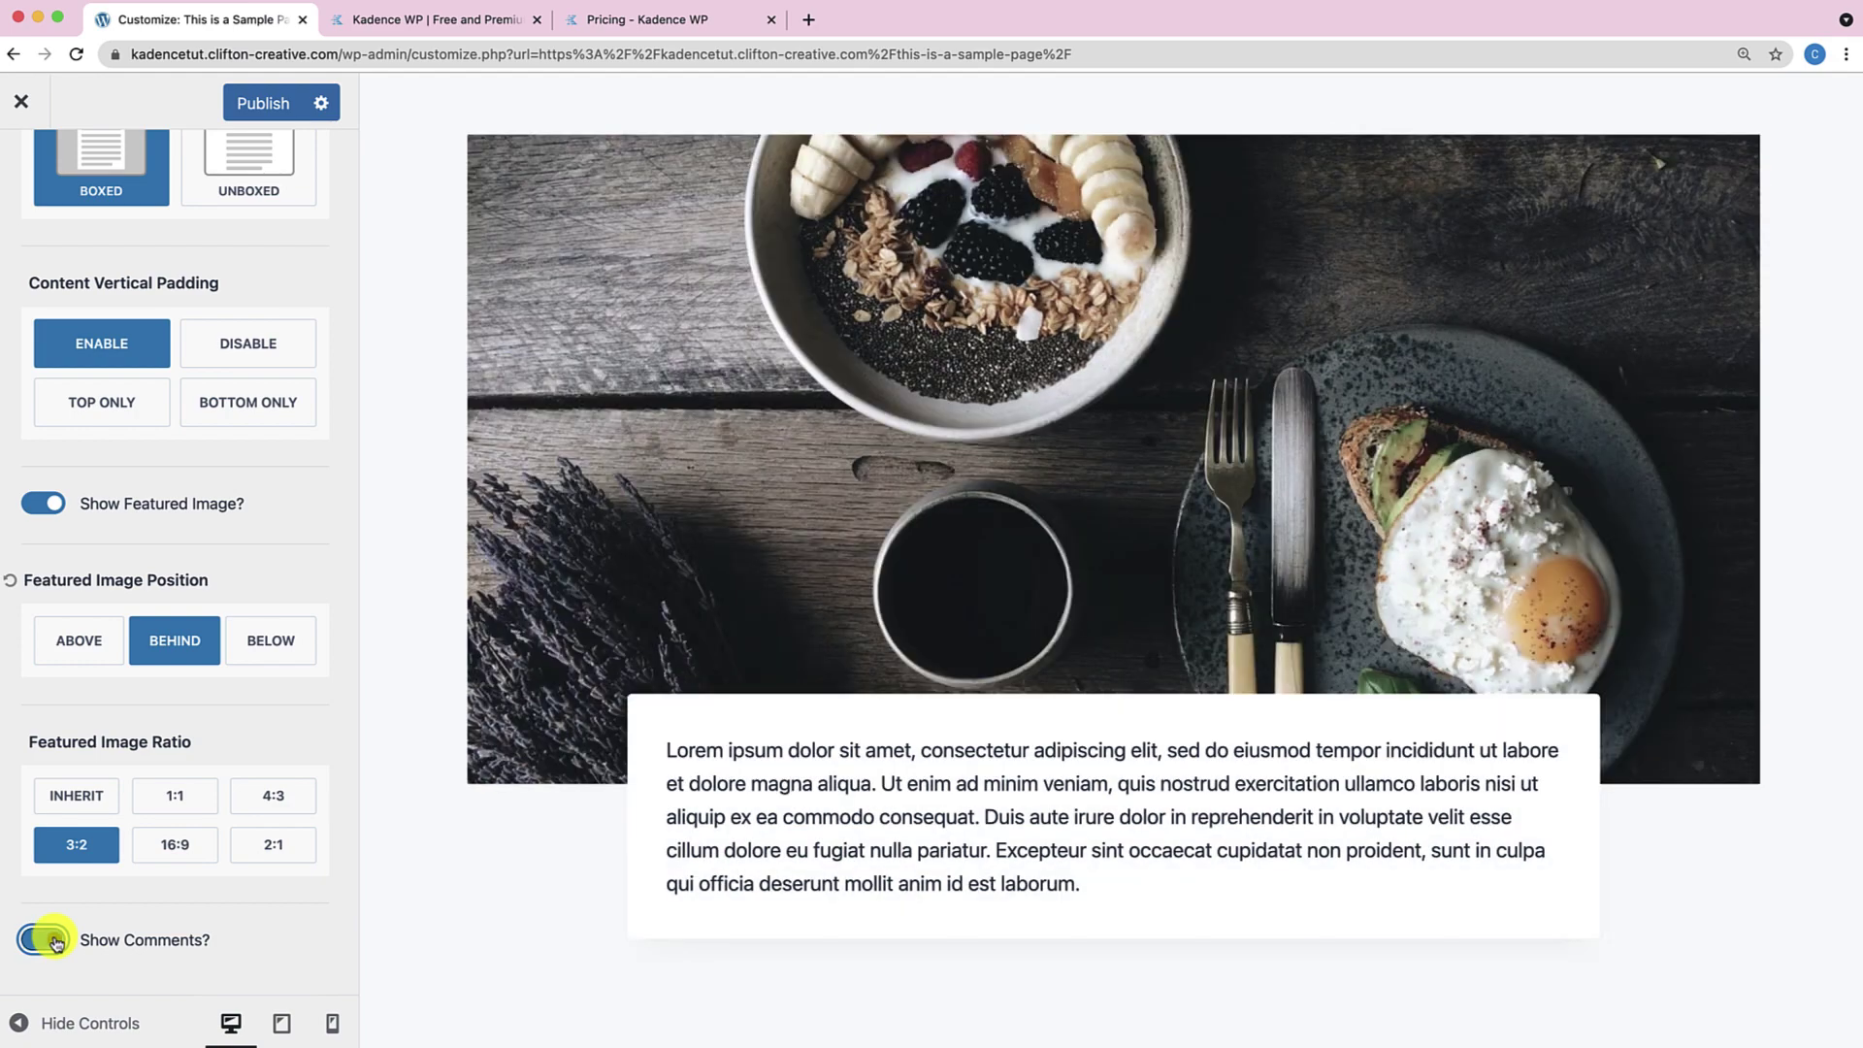
pyautogui.click(55, 941)
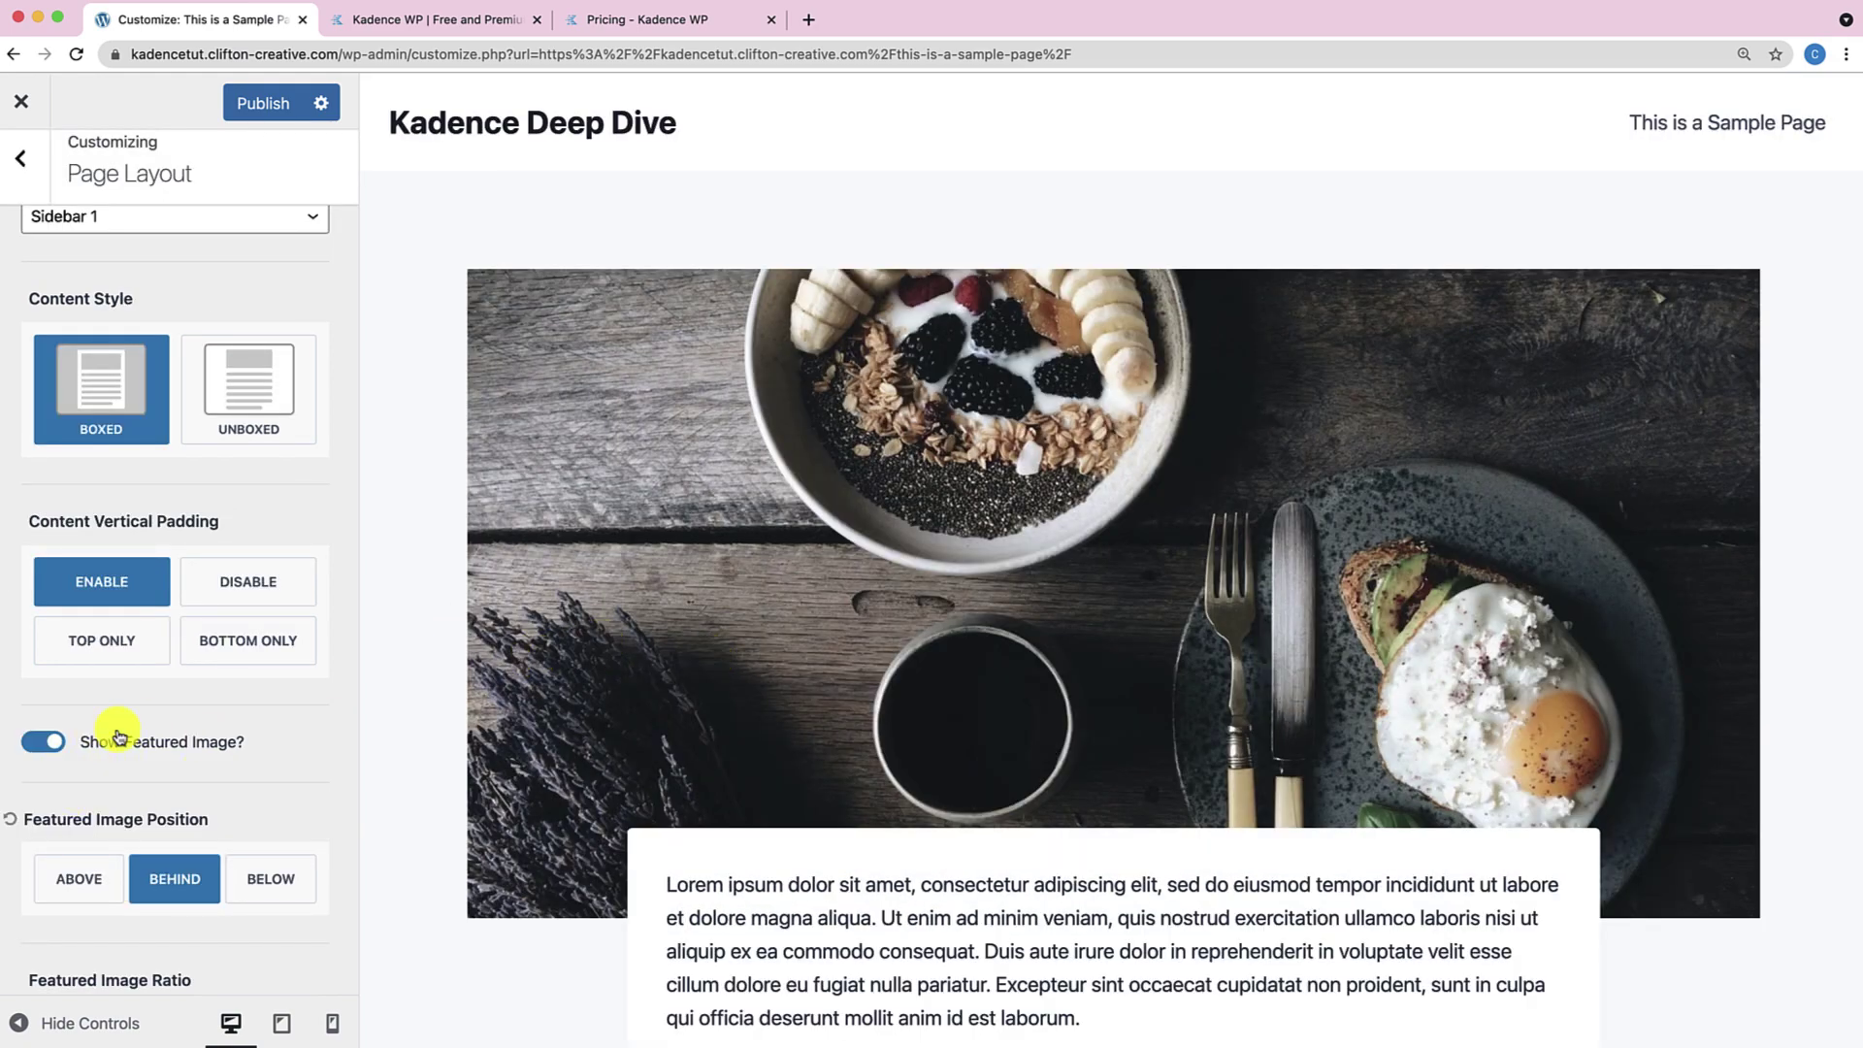
pyautogui.click(41, 742)
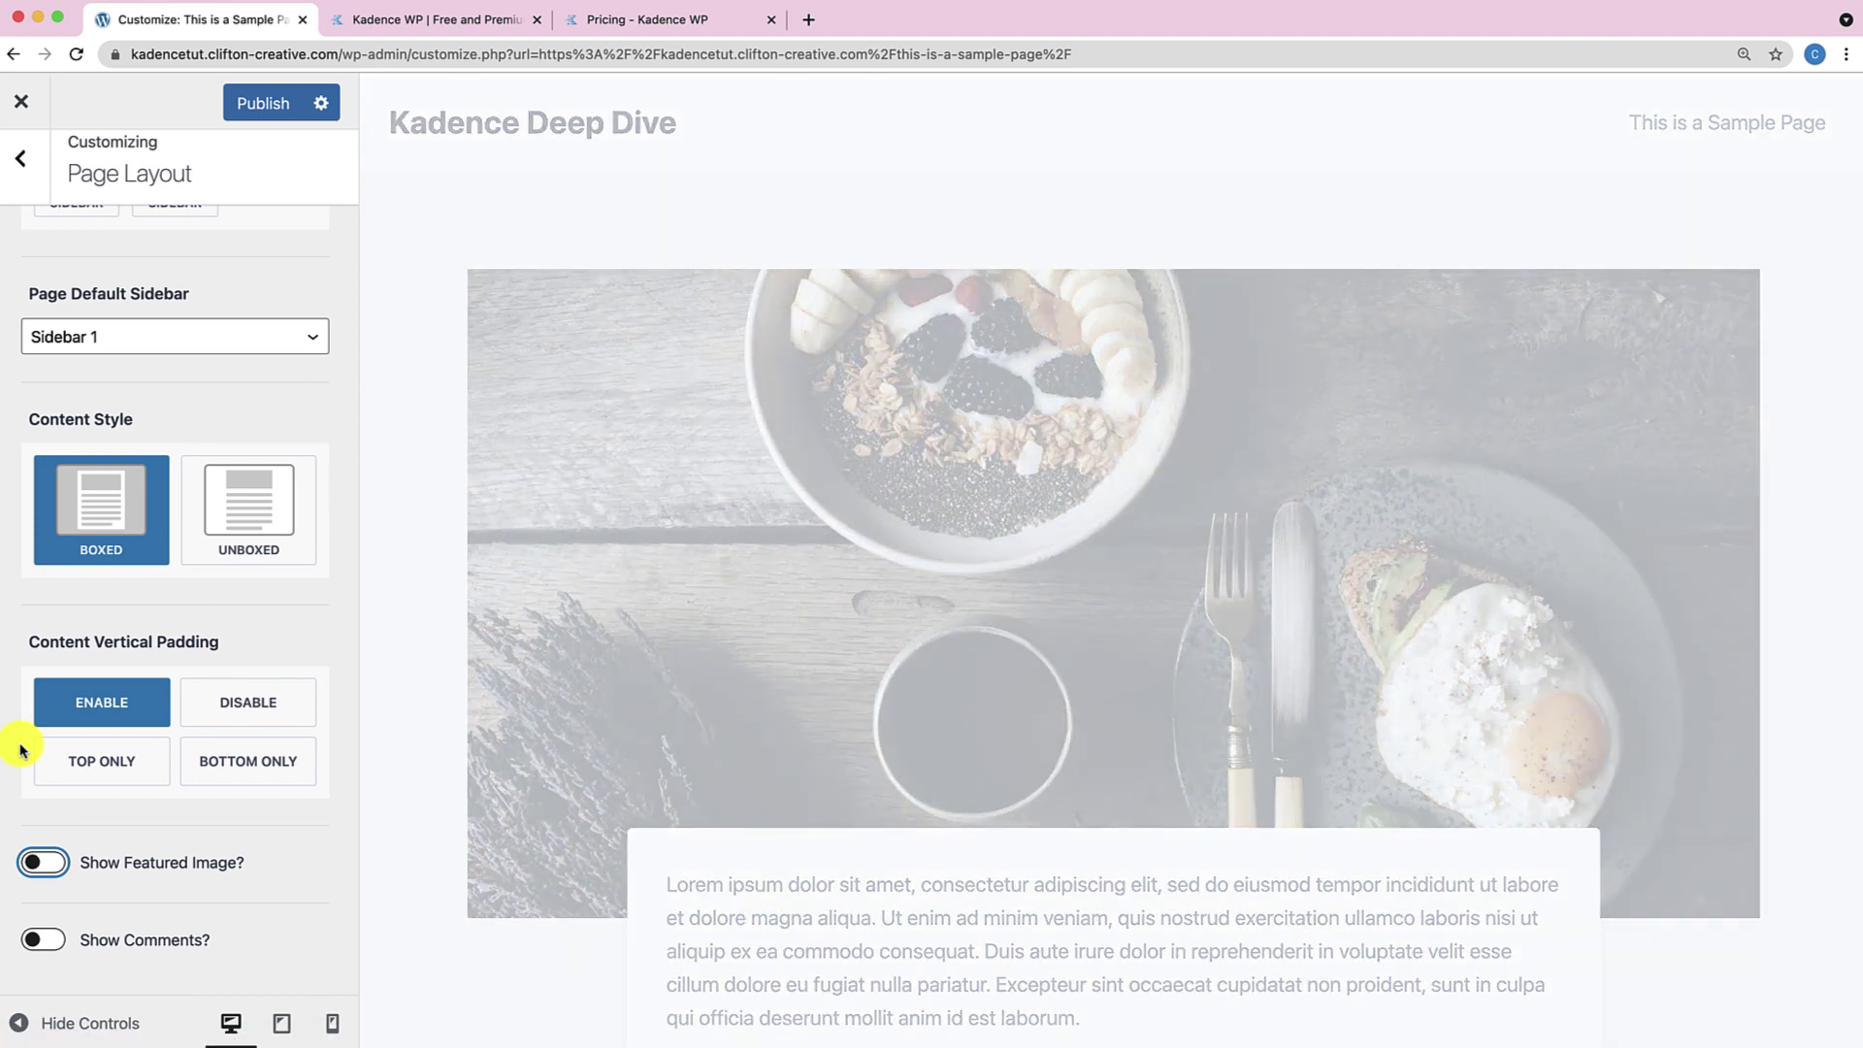
# Review the Page Layout design settings for breadcrumbs, meta, site background and content background.
pyautogui.scroll(5, 97, 473)
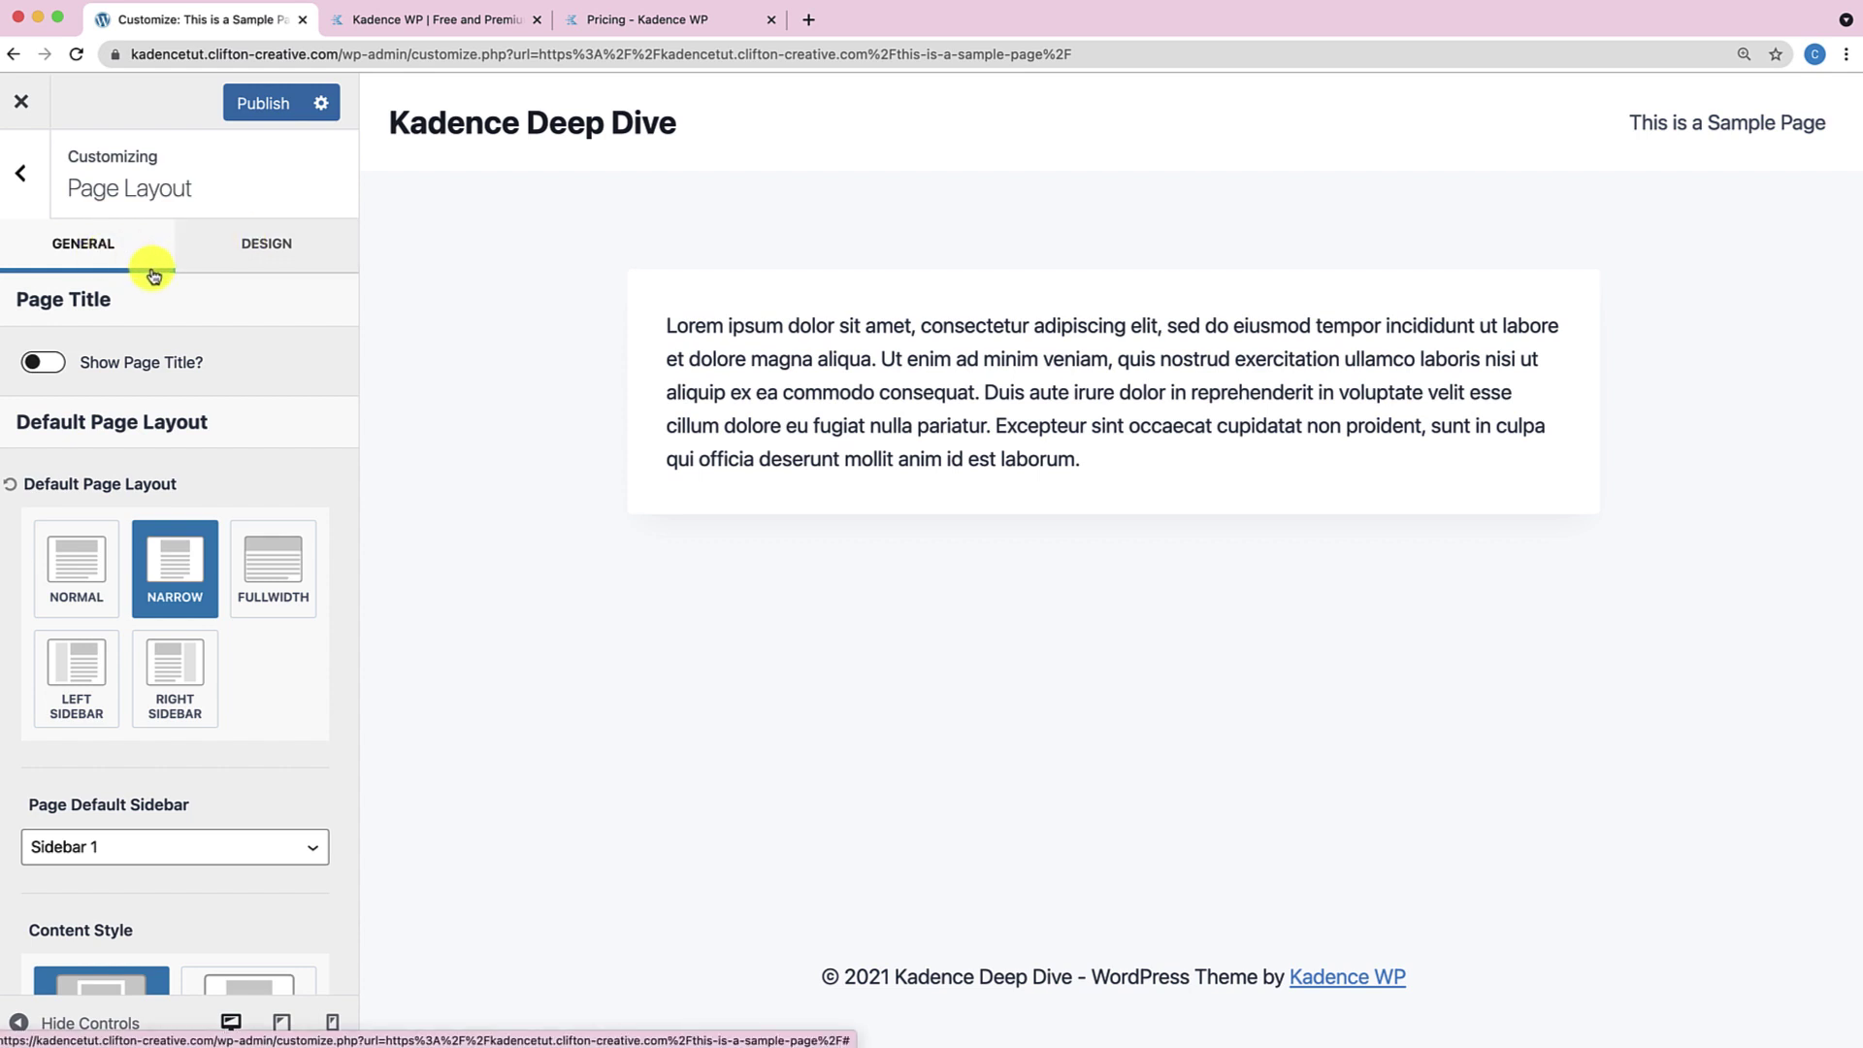
pyautogui.click(268, 264)
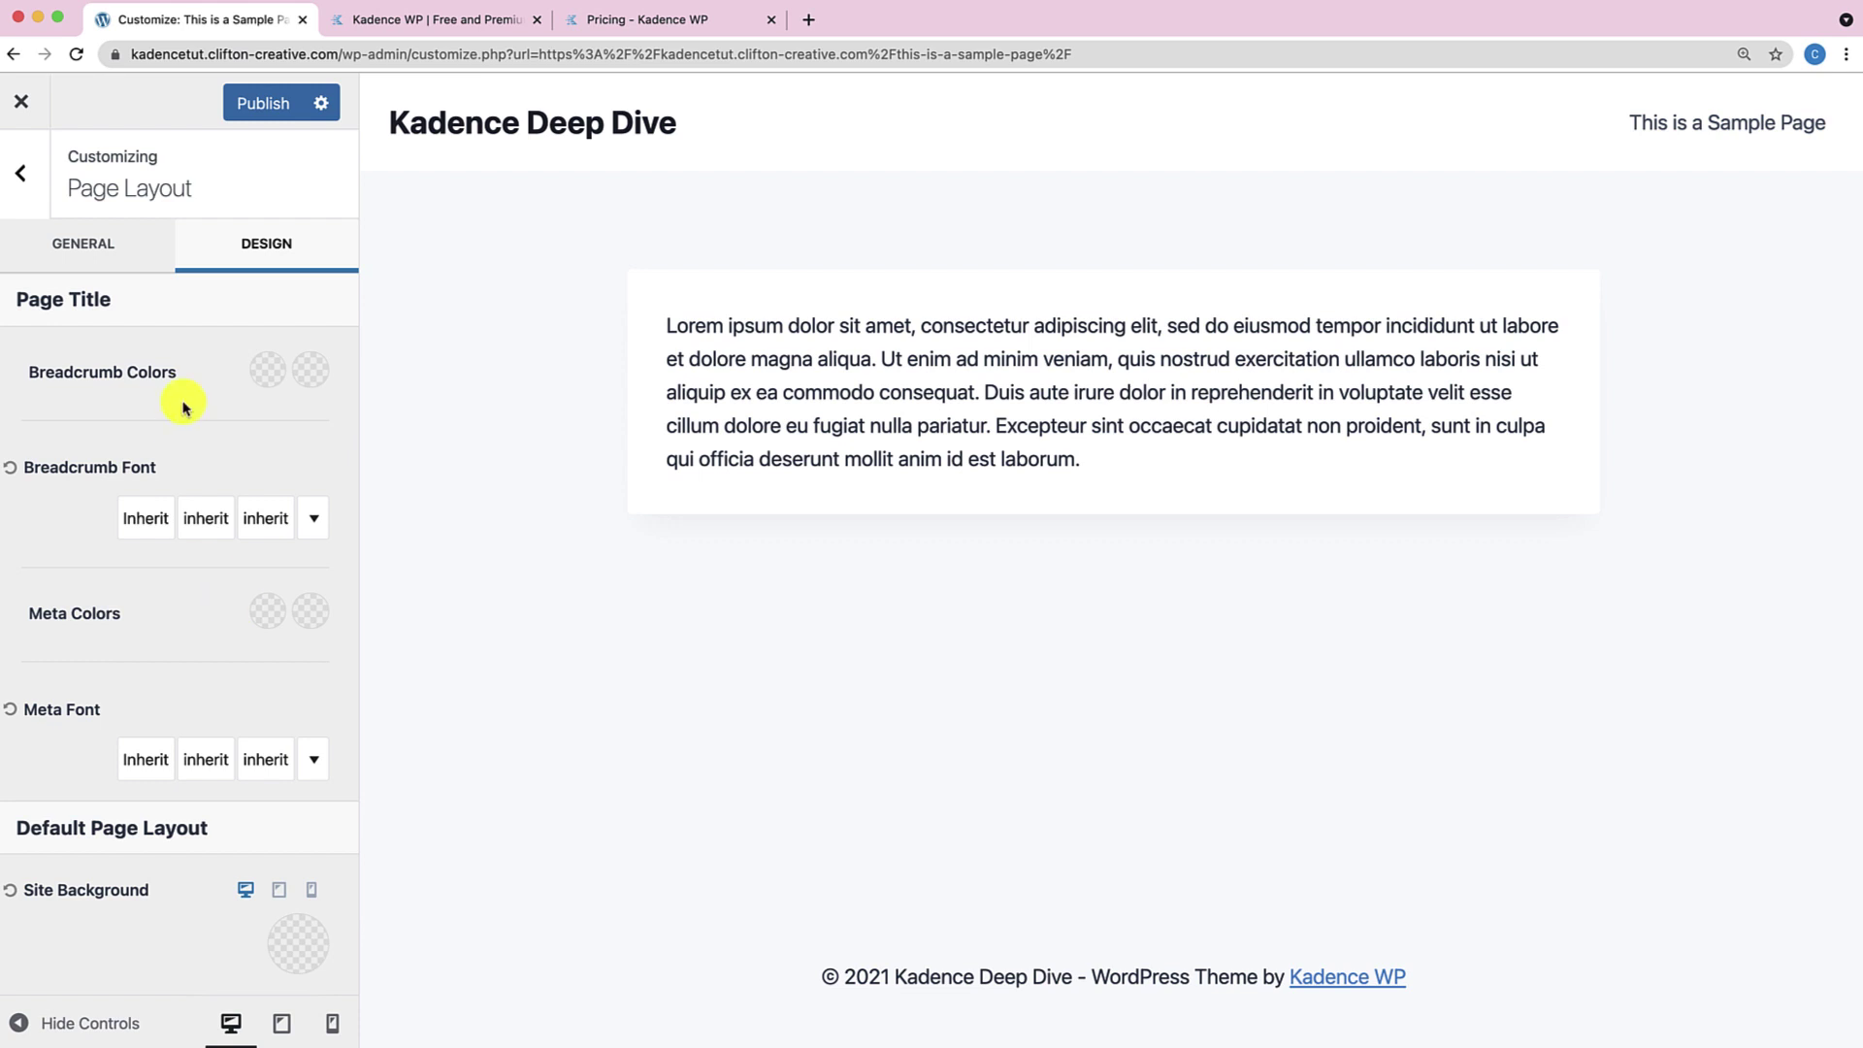
pyautogui.scroll(-3, 166, 641)
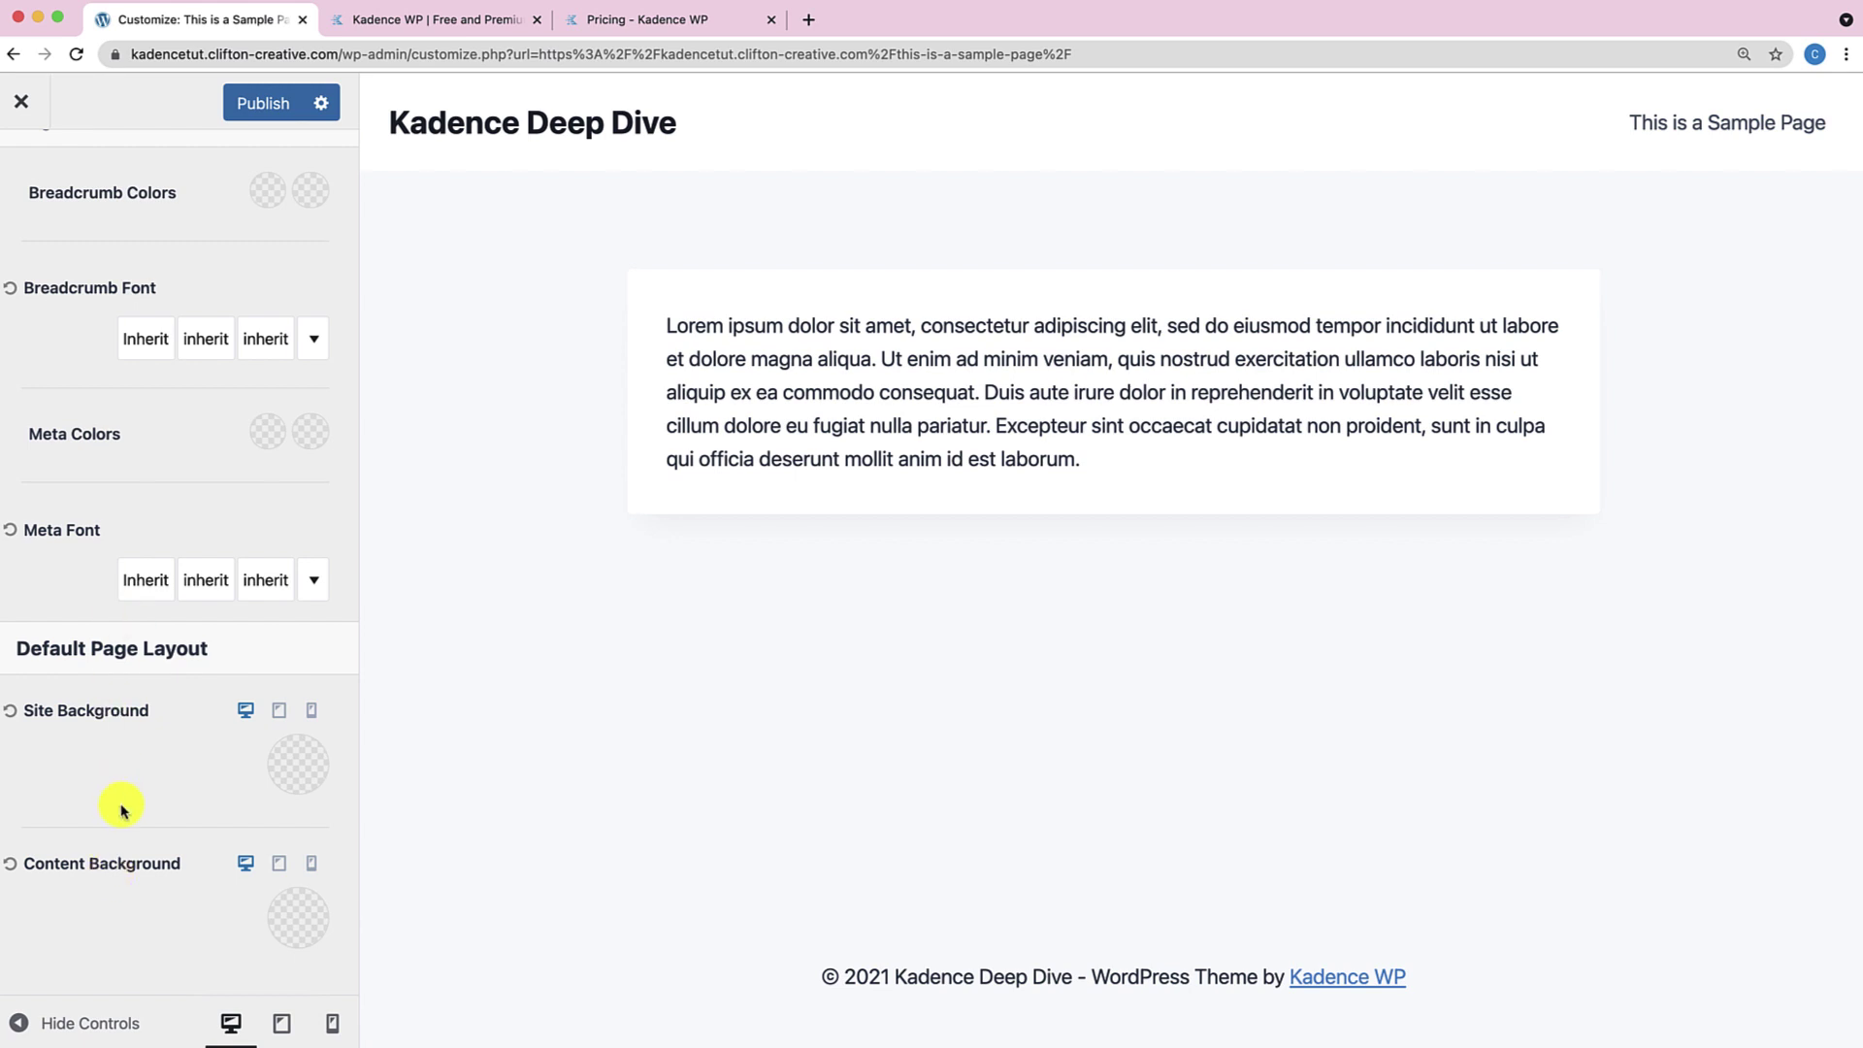
pyautogui.scroll(3, 121, 810)
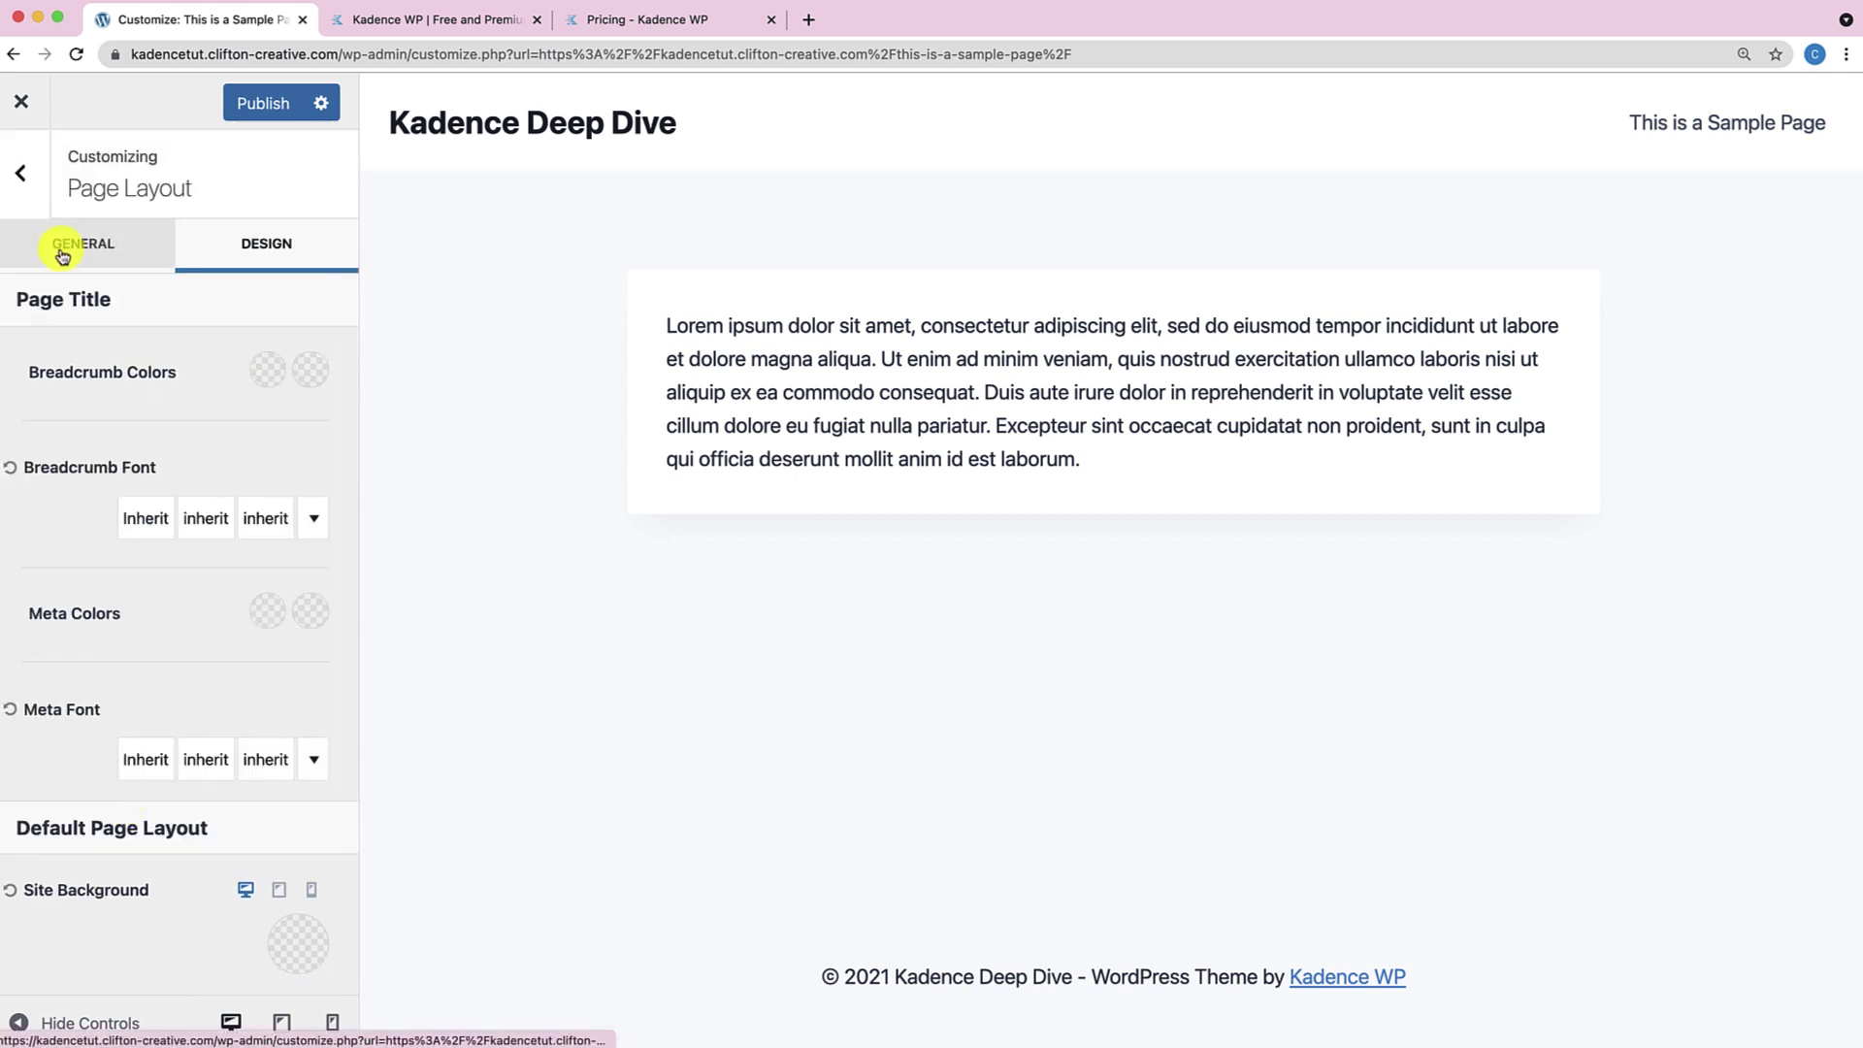
# Turn the page title back on in the general Page Layout settings.
pyautogui.click(101, 251)
pyautogui.click(50, 367)
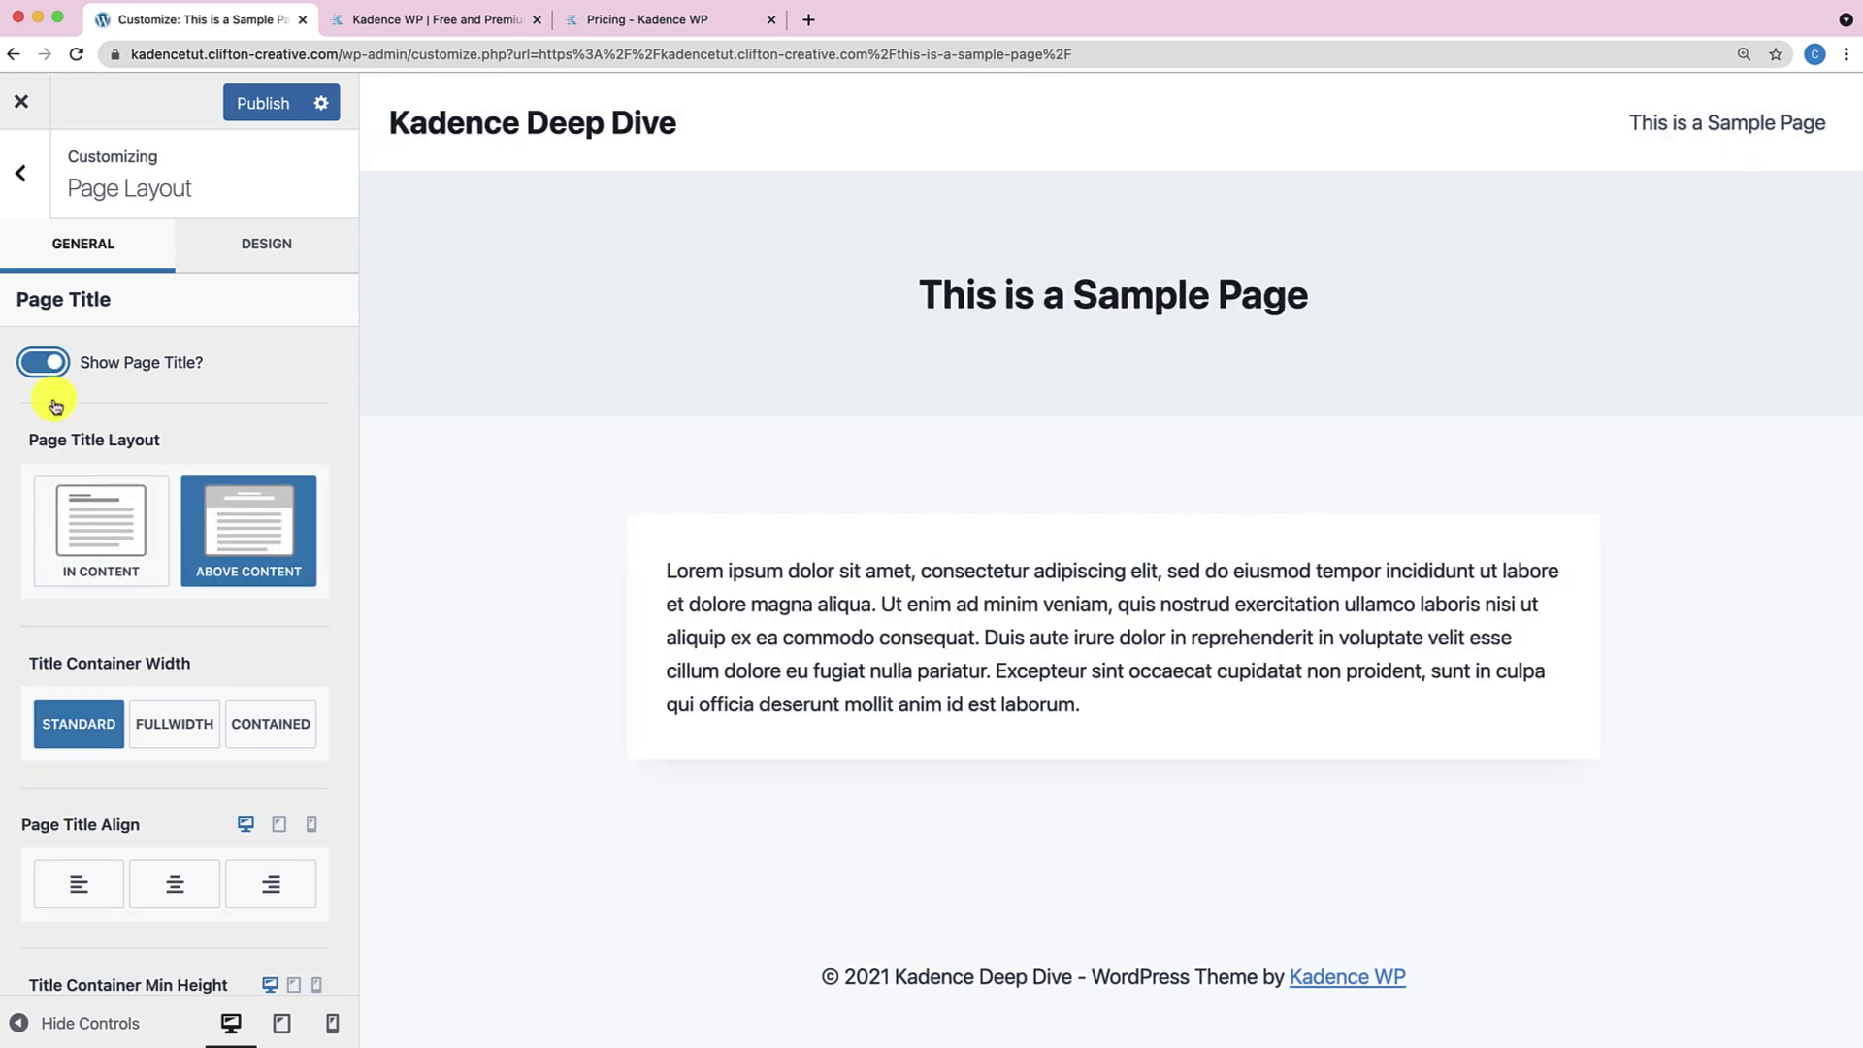
pyautogui.scroll(-1, 66, 512)
pyautogui.scroll(-1, 62, 511)
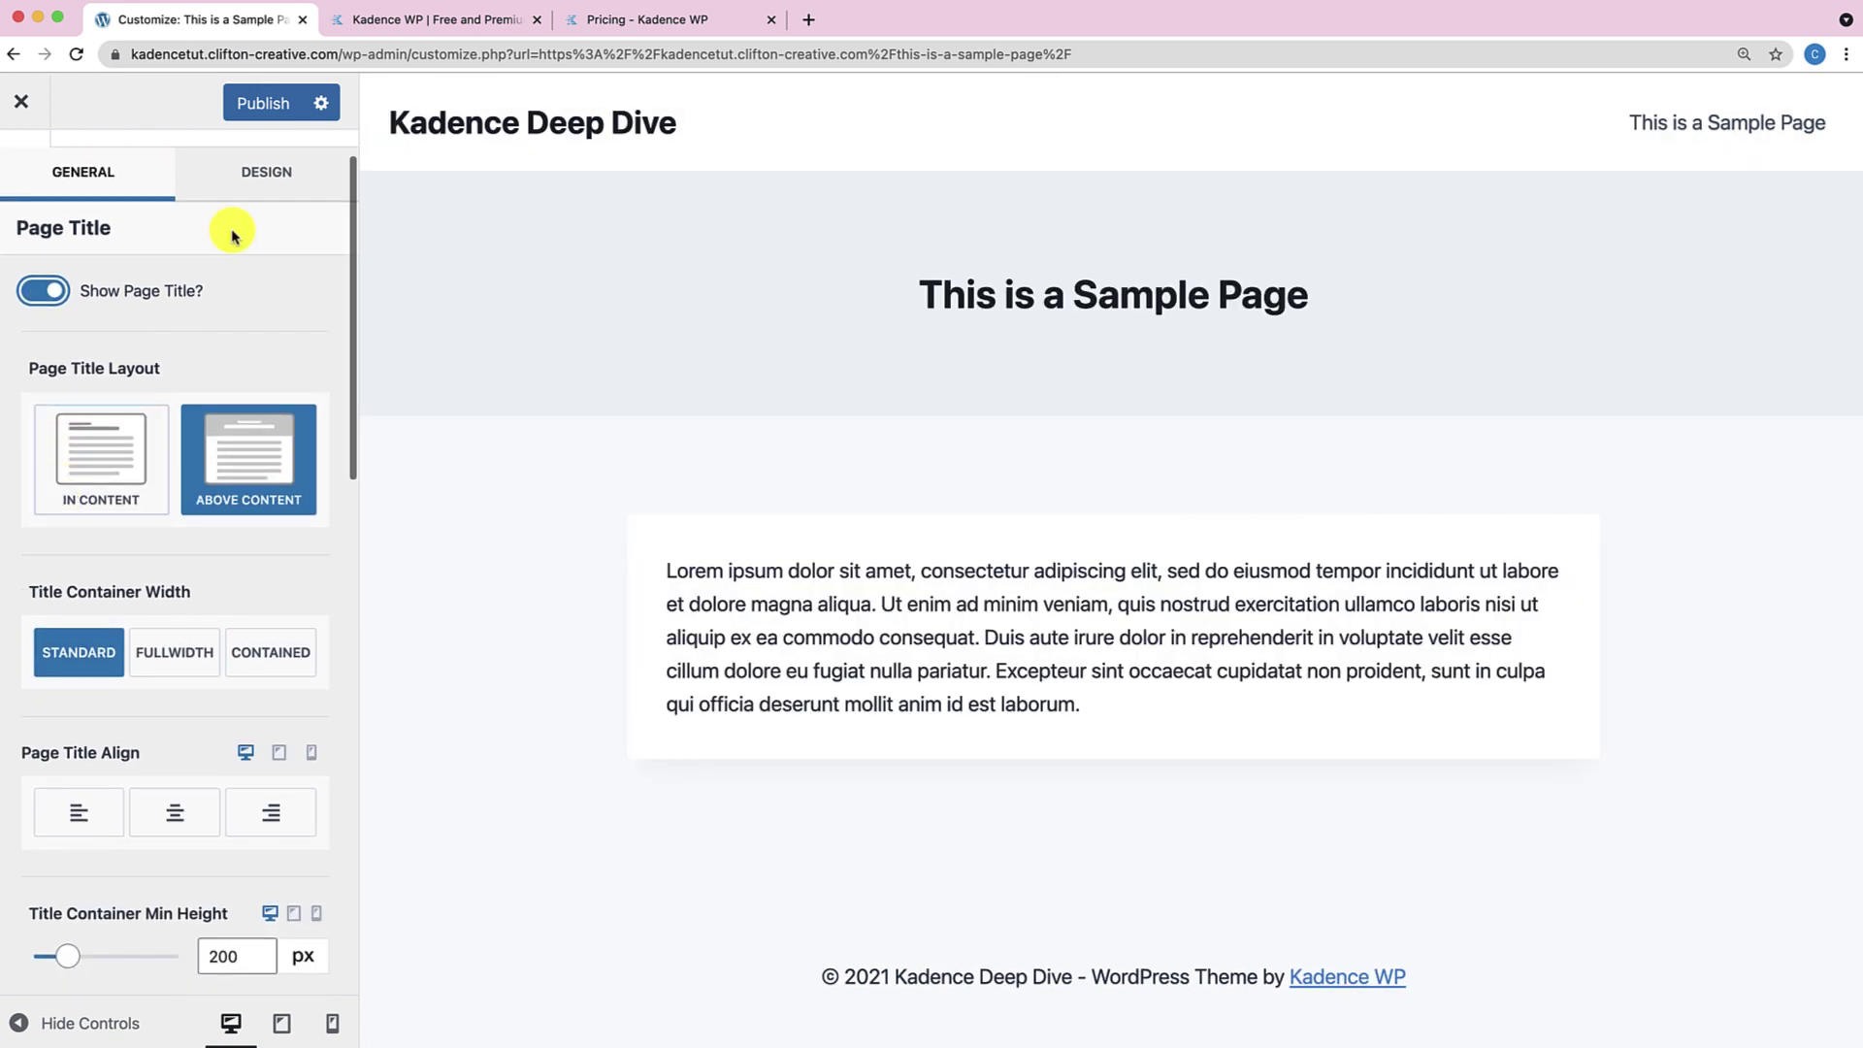
# Examine the page title's design settings, from its font to the background, overlay and border options.
pyautogui.click(269, 177)
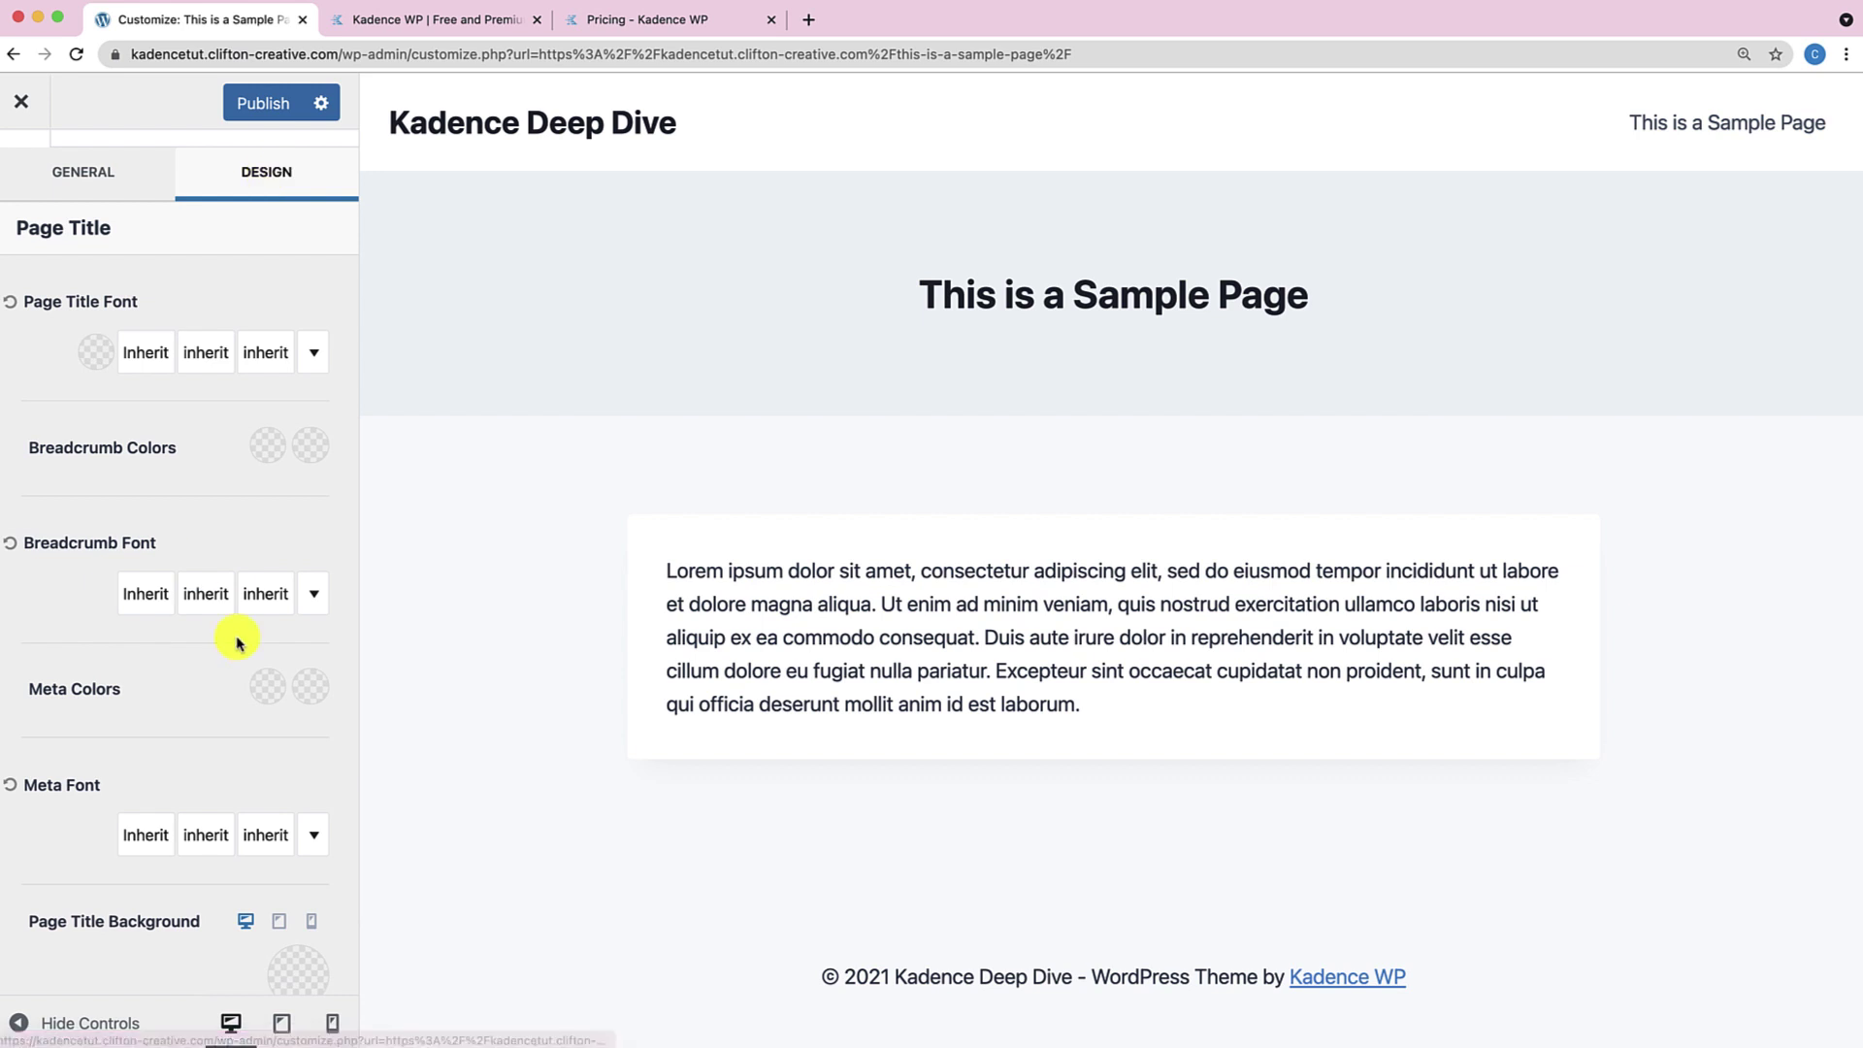
pyautogui.scroll(-3, 237, 639)
pyautogui.scroll(-4, 236, 641)
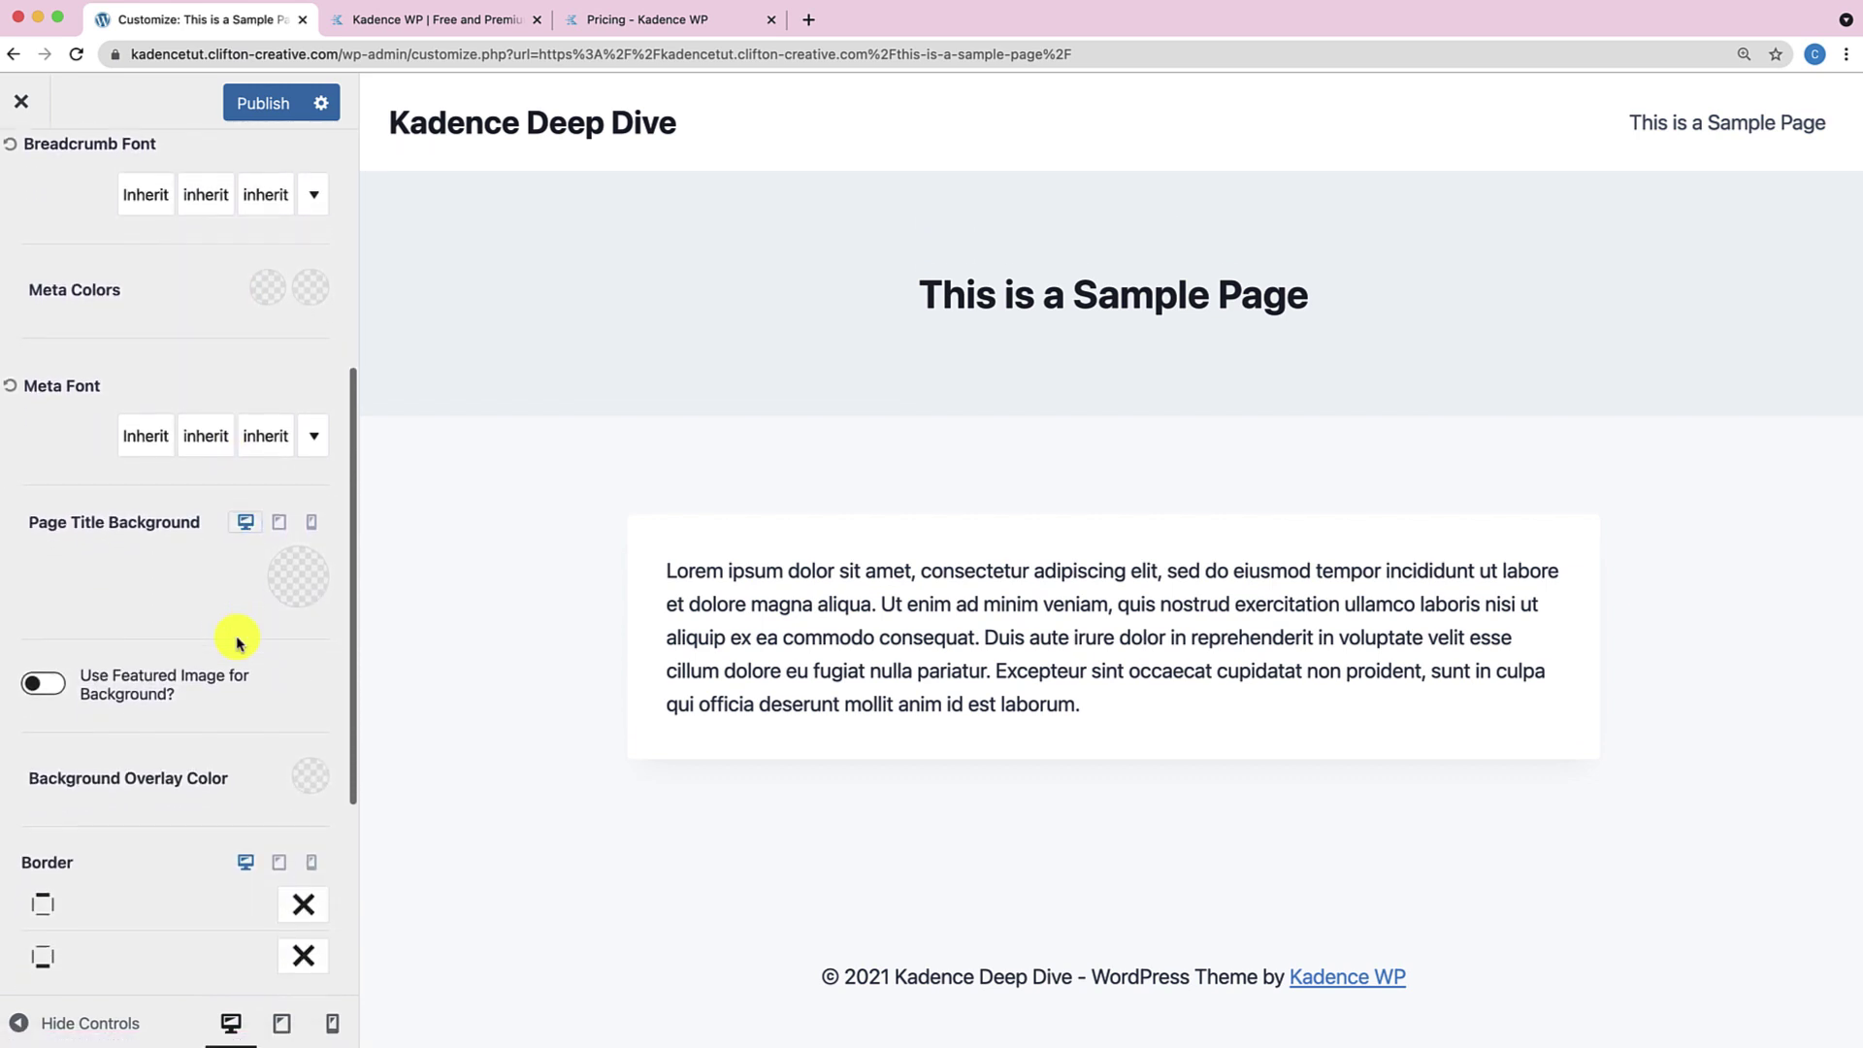
# Set the page title background to solid red FF0000.
pyautogui.scroll(-1, 236, 641)
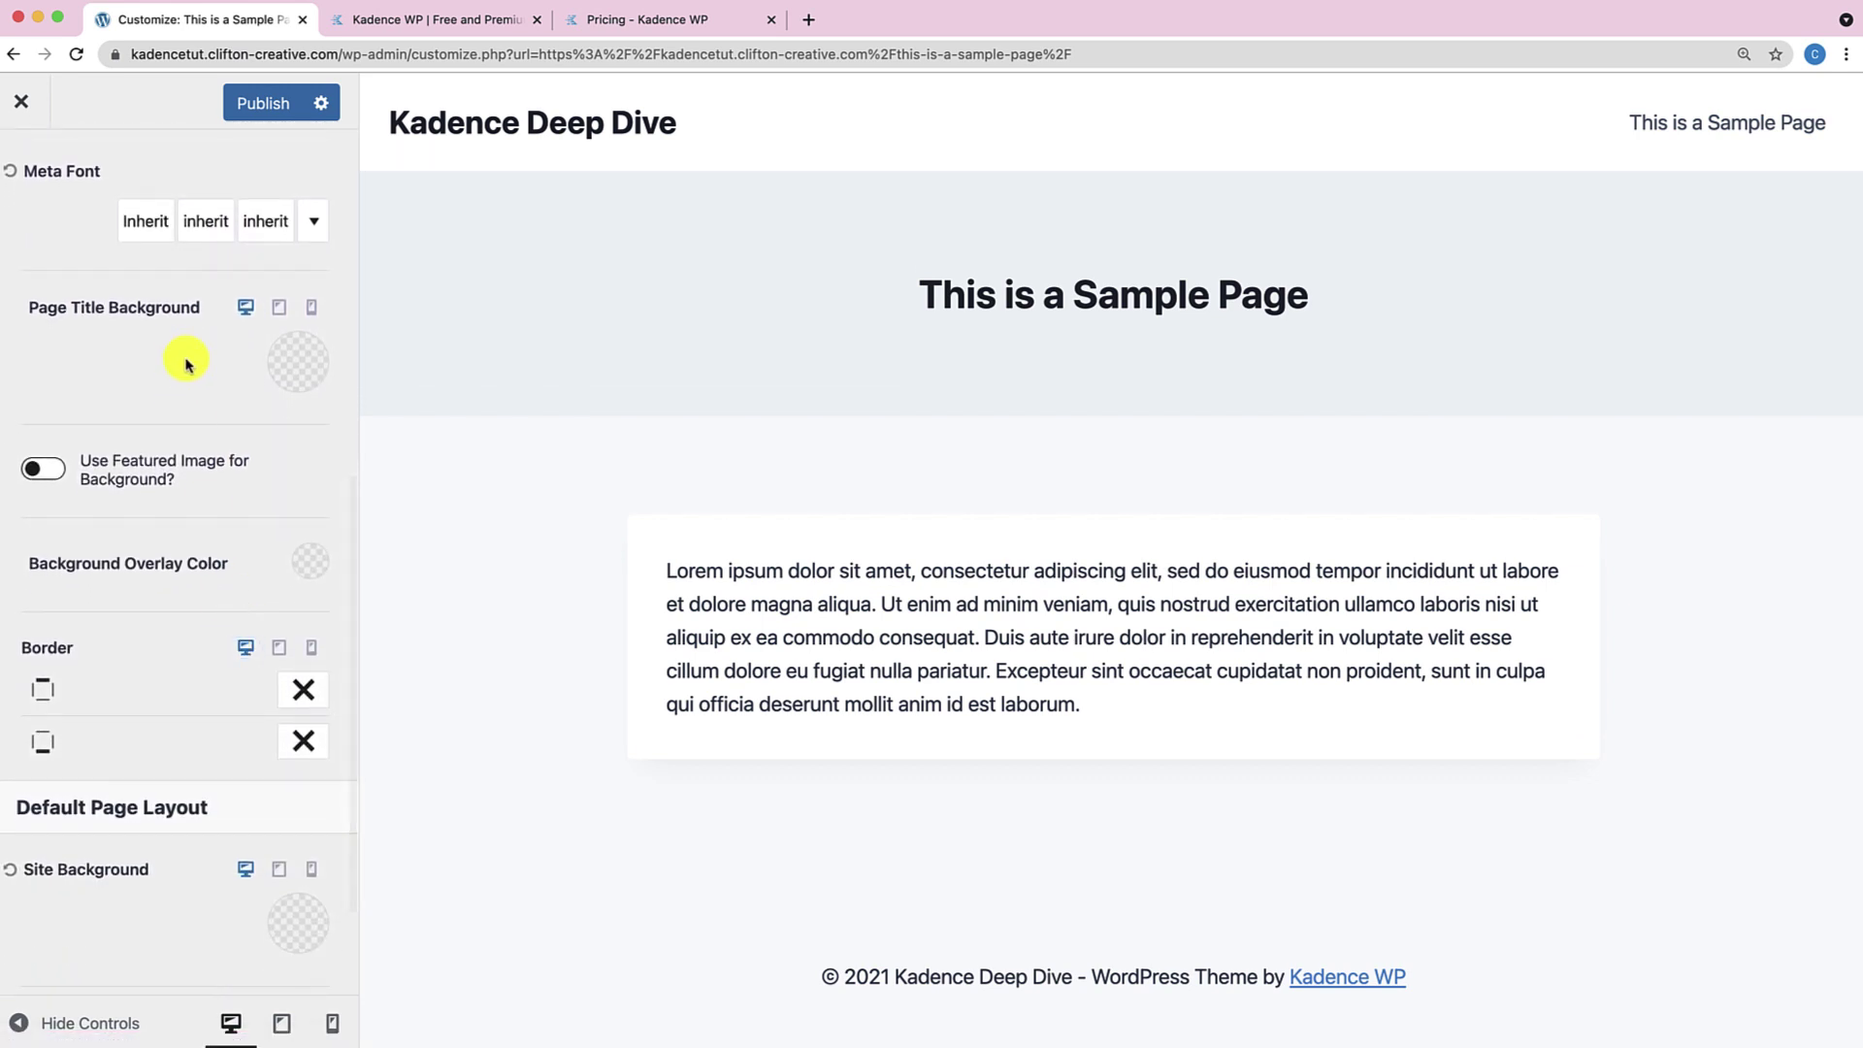
pyautogui.scroll(1, 184, 625)
pyautogui.scroll(-1, 184, 621)
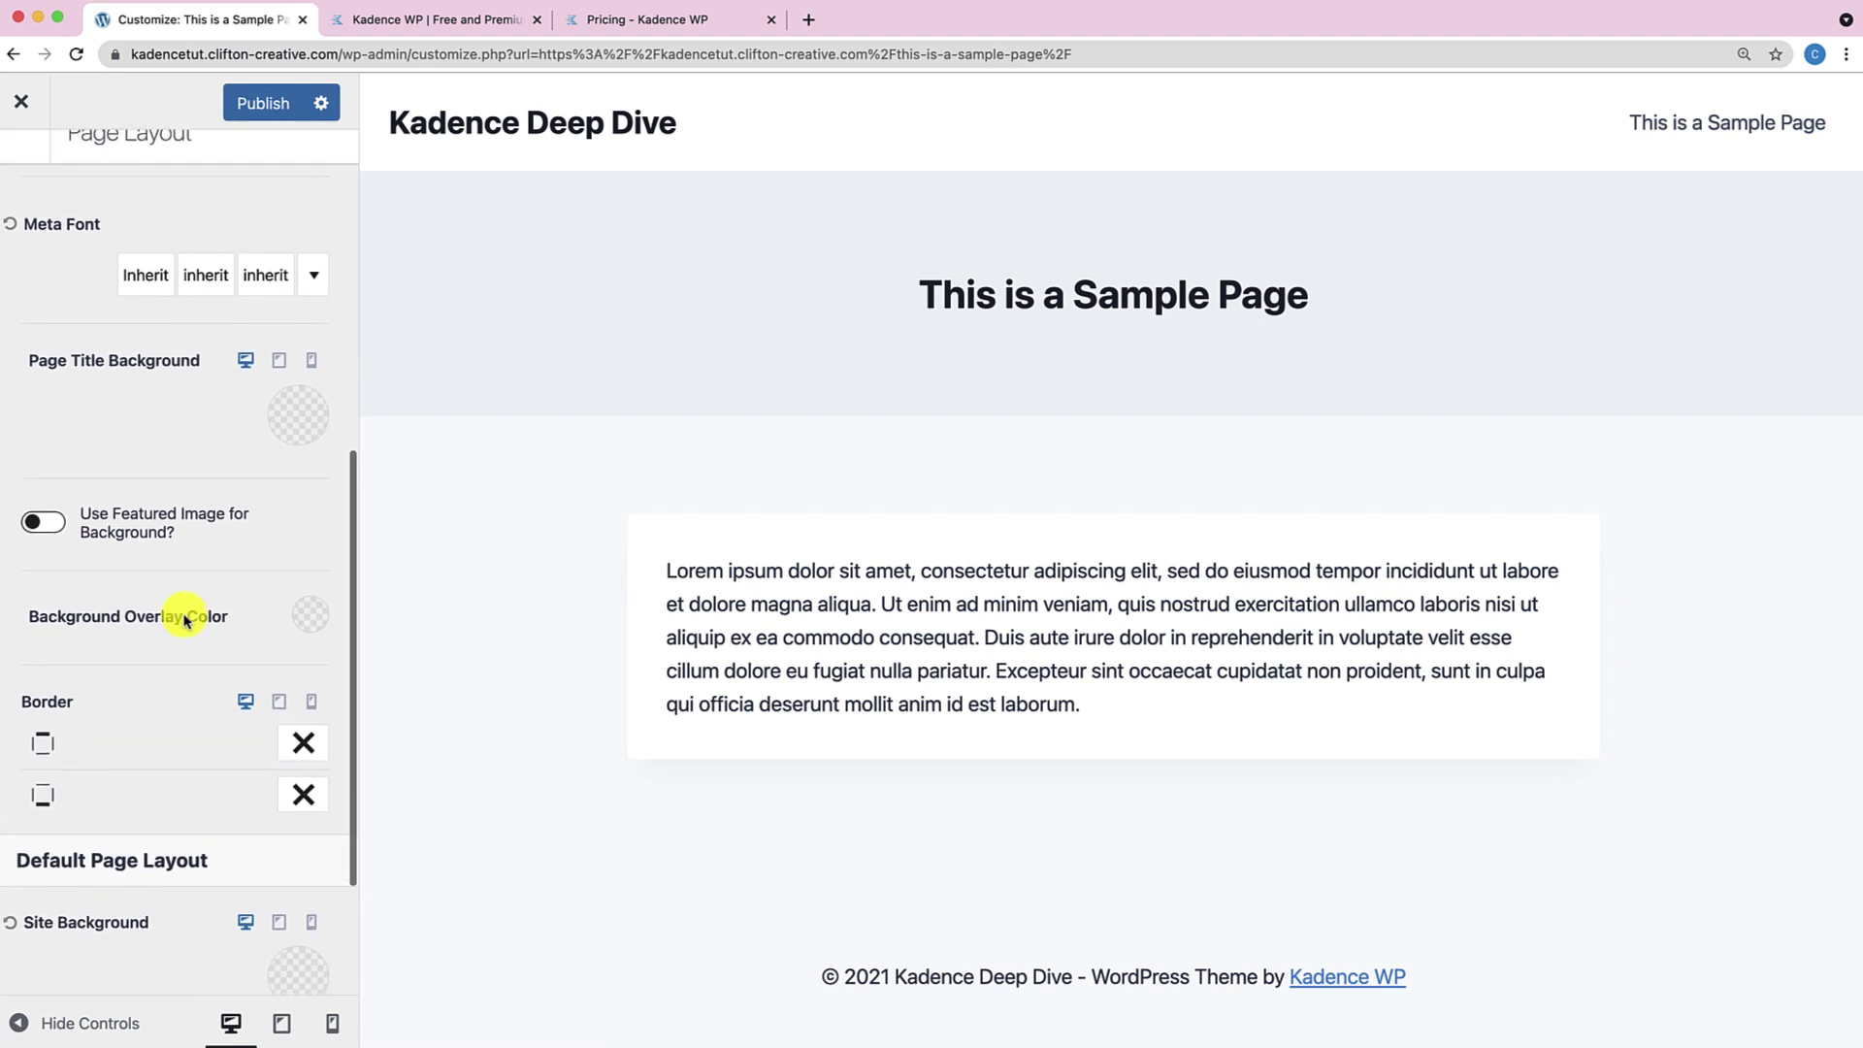
pyautogui.click(285, 421)
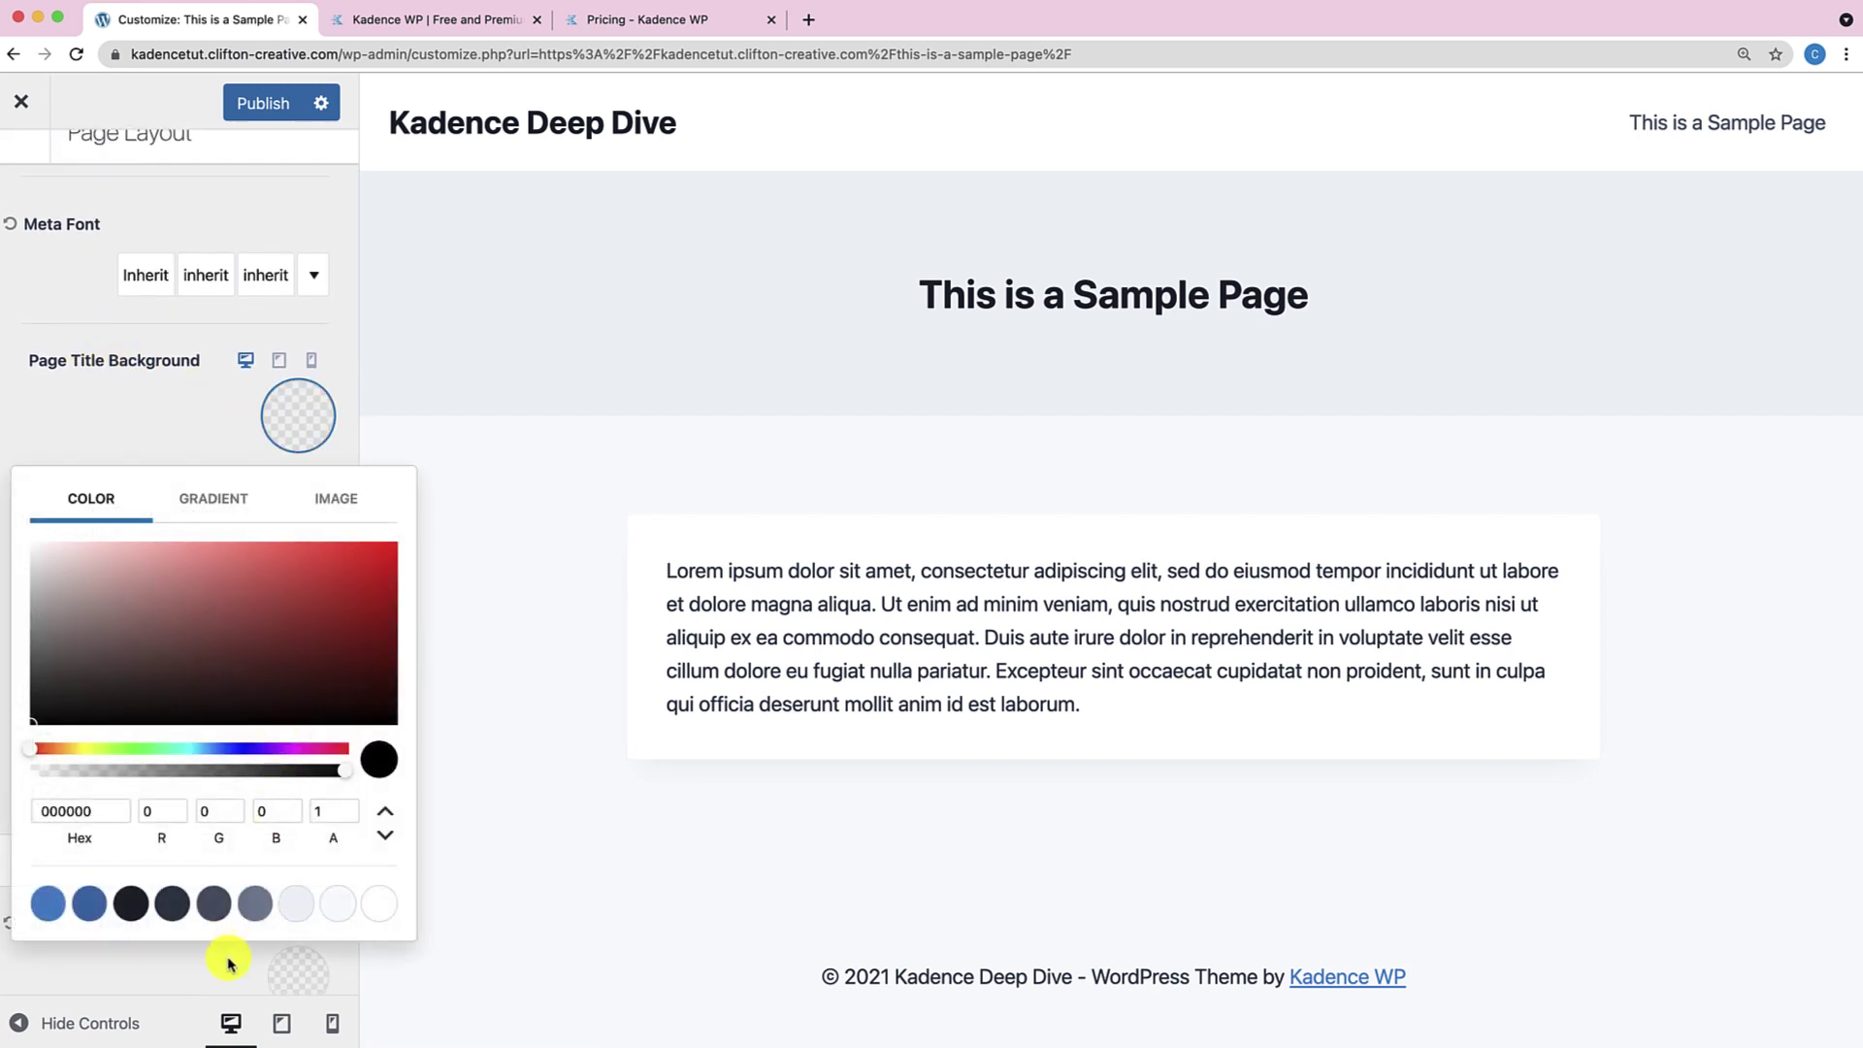
pyautogui.click(395, 544)
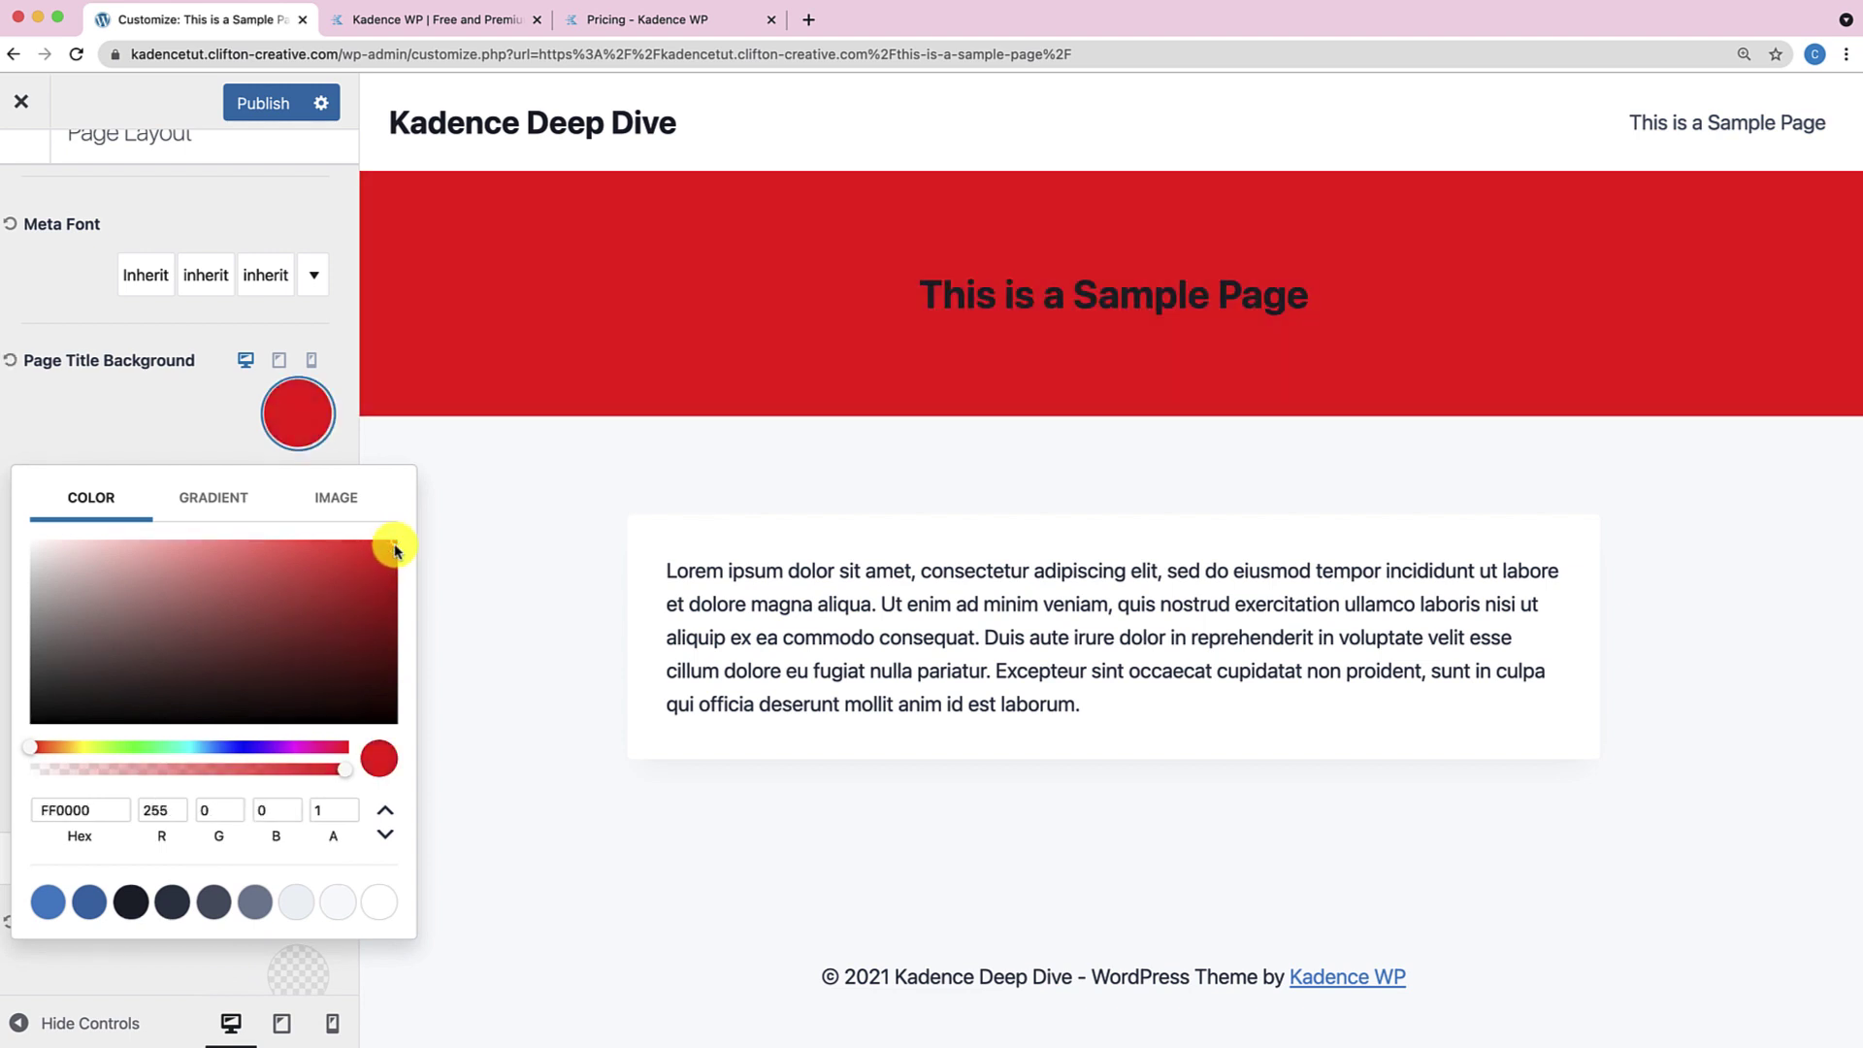
# Change the page title background to a 135-degree linear gradient whose starting color is red E33406.
pyautogui.click(218, 513)
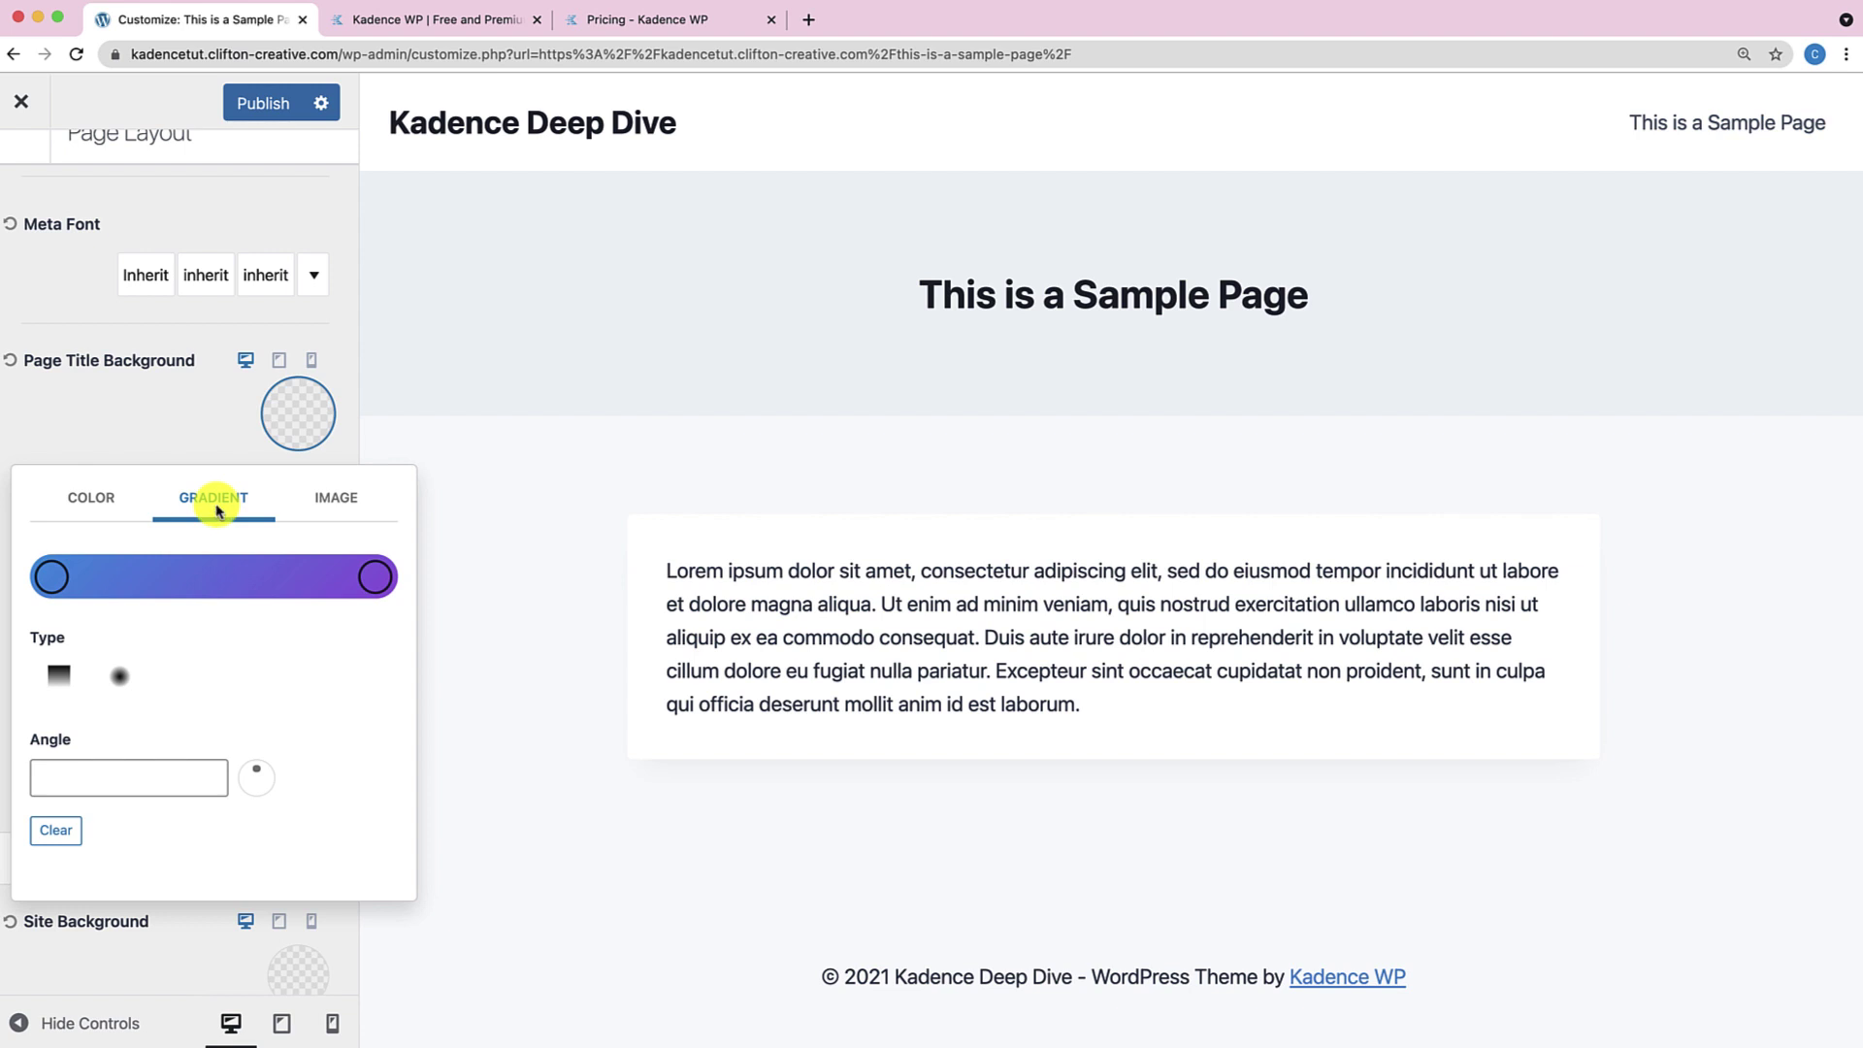
pyautogui.click(160, 585)
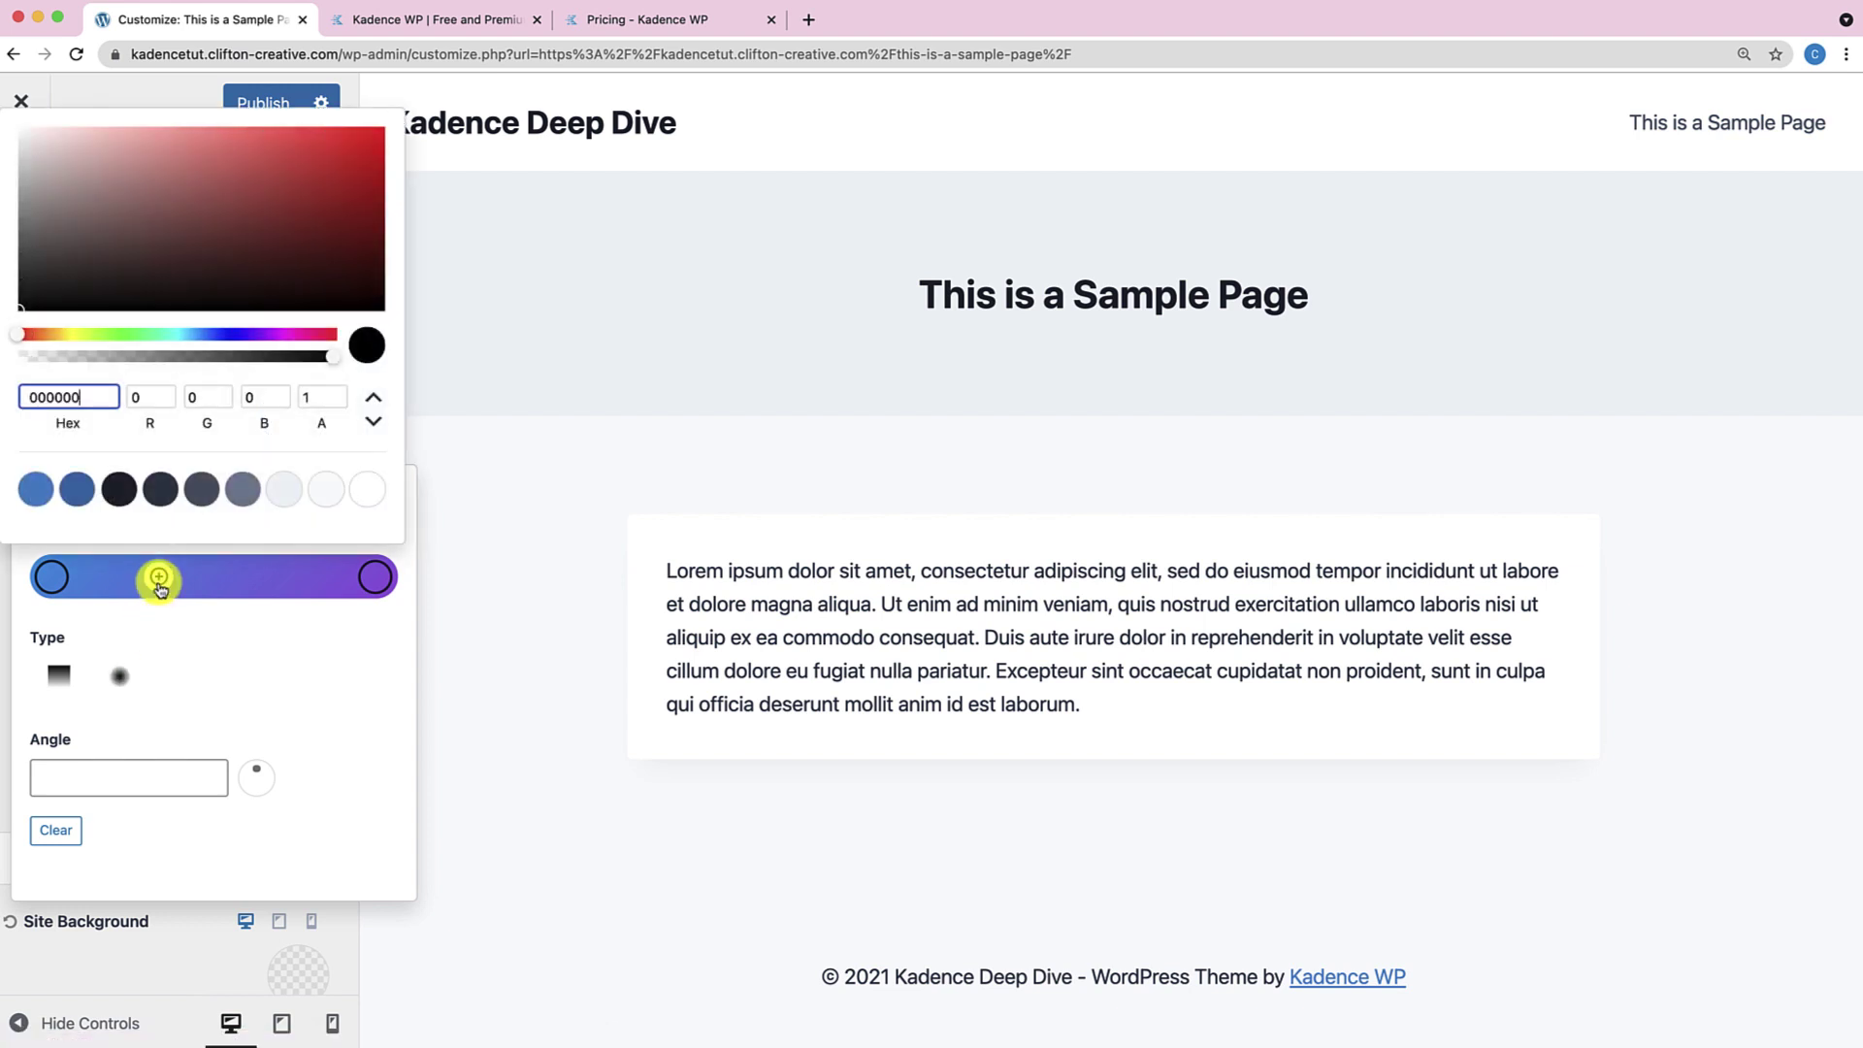
pyautogui.click(53, 575)
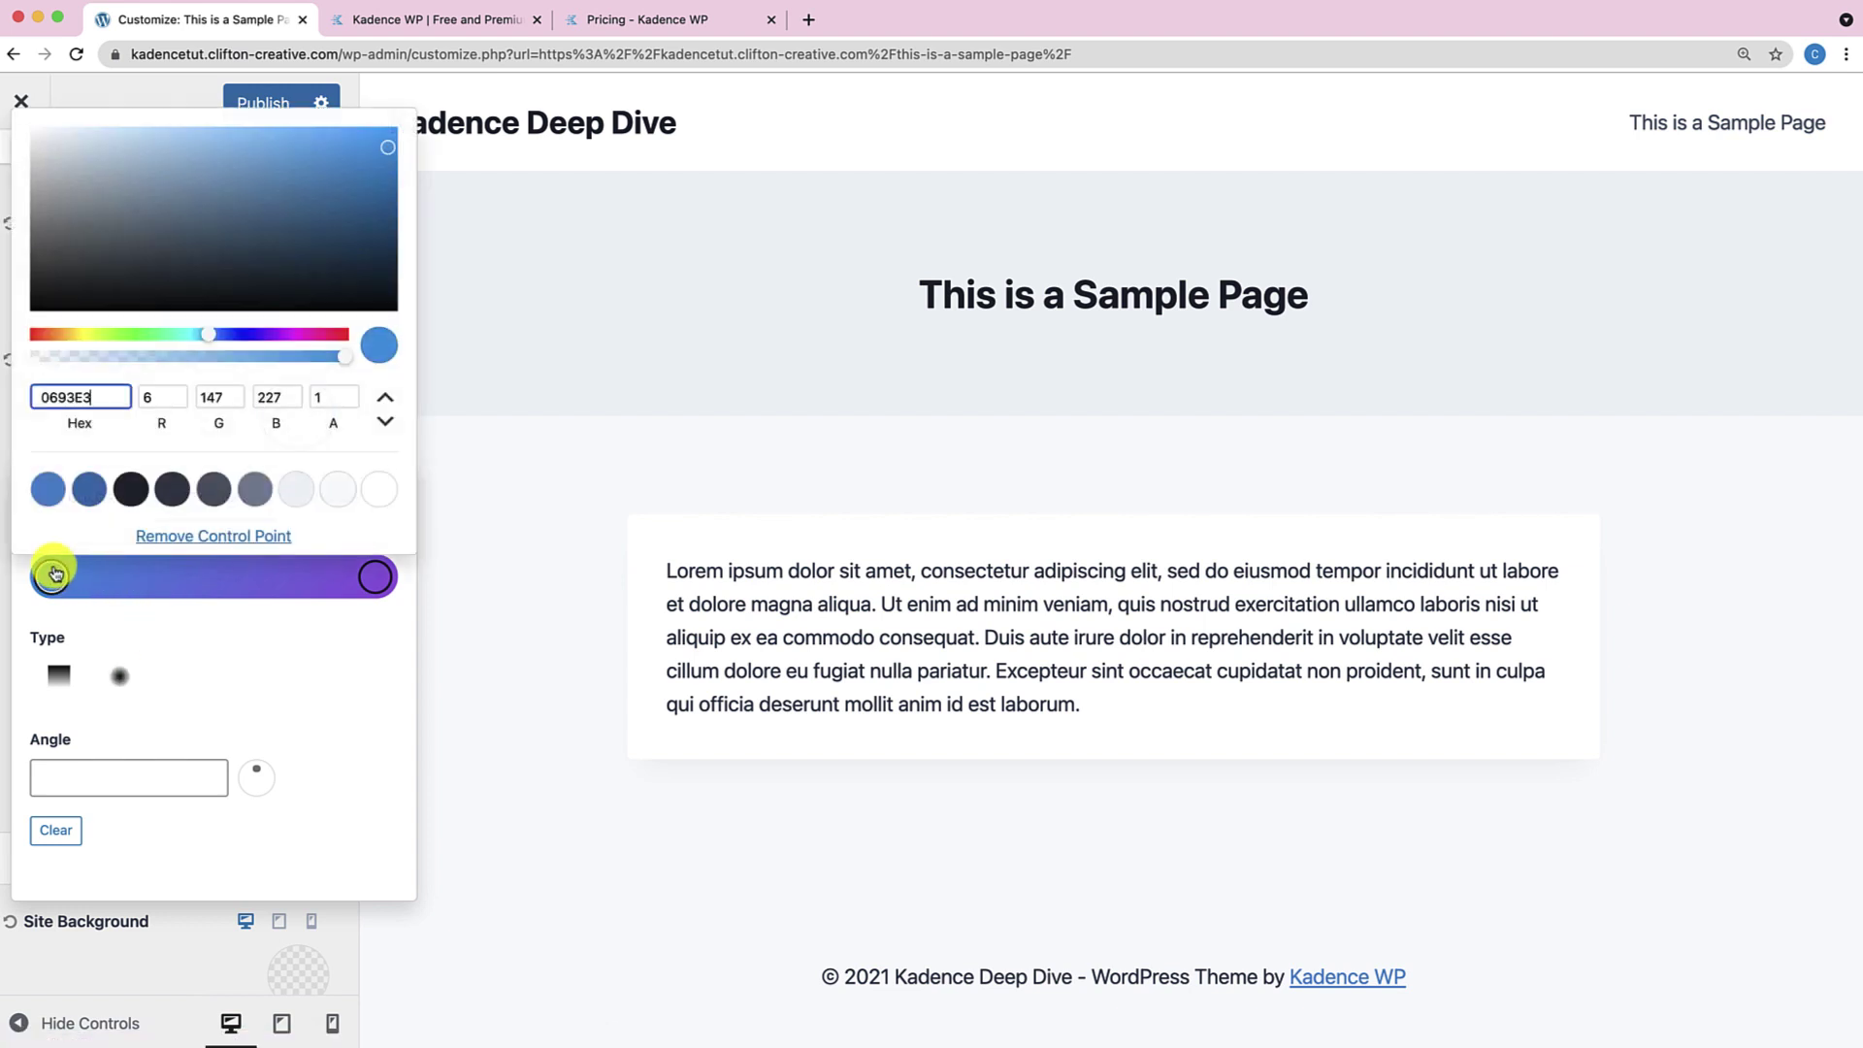
pyautogui.click(38, 333)
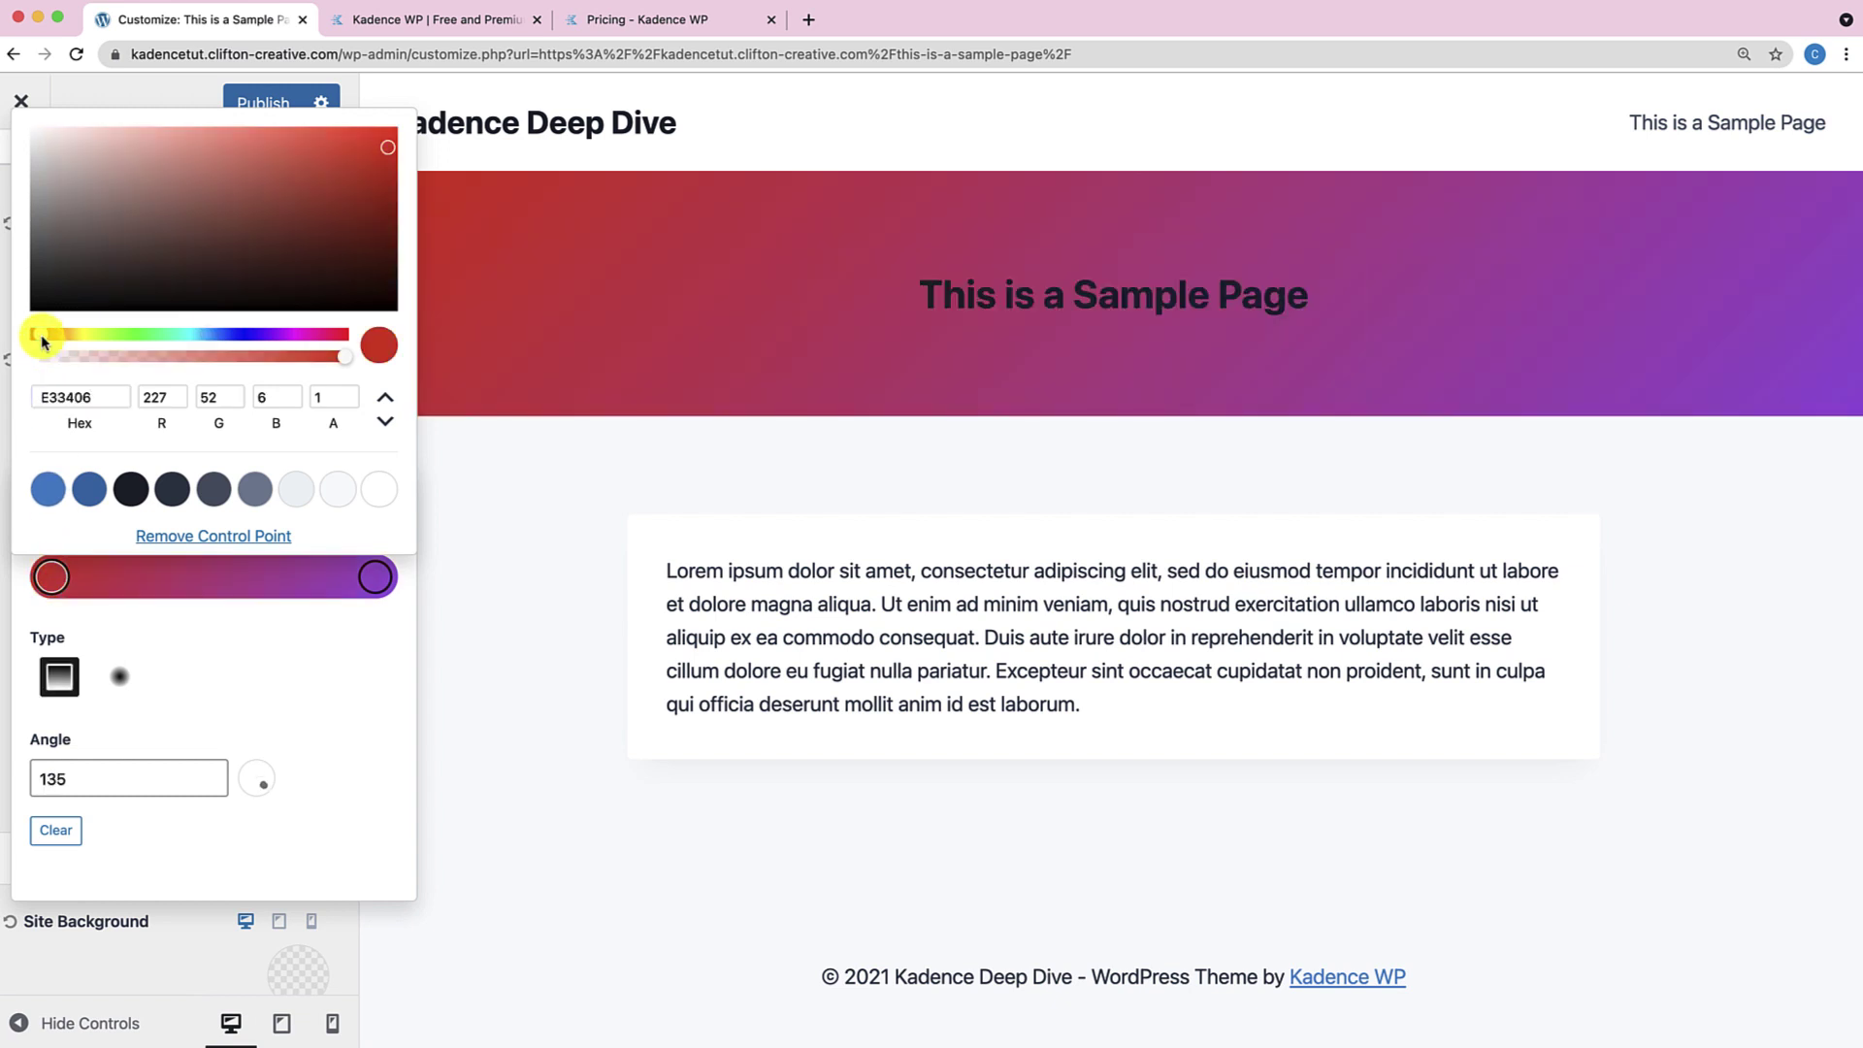
pyautogui.click(349, 715)
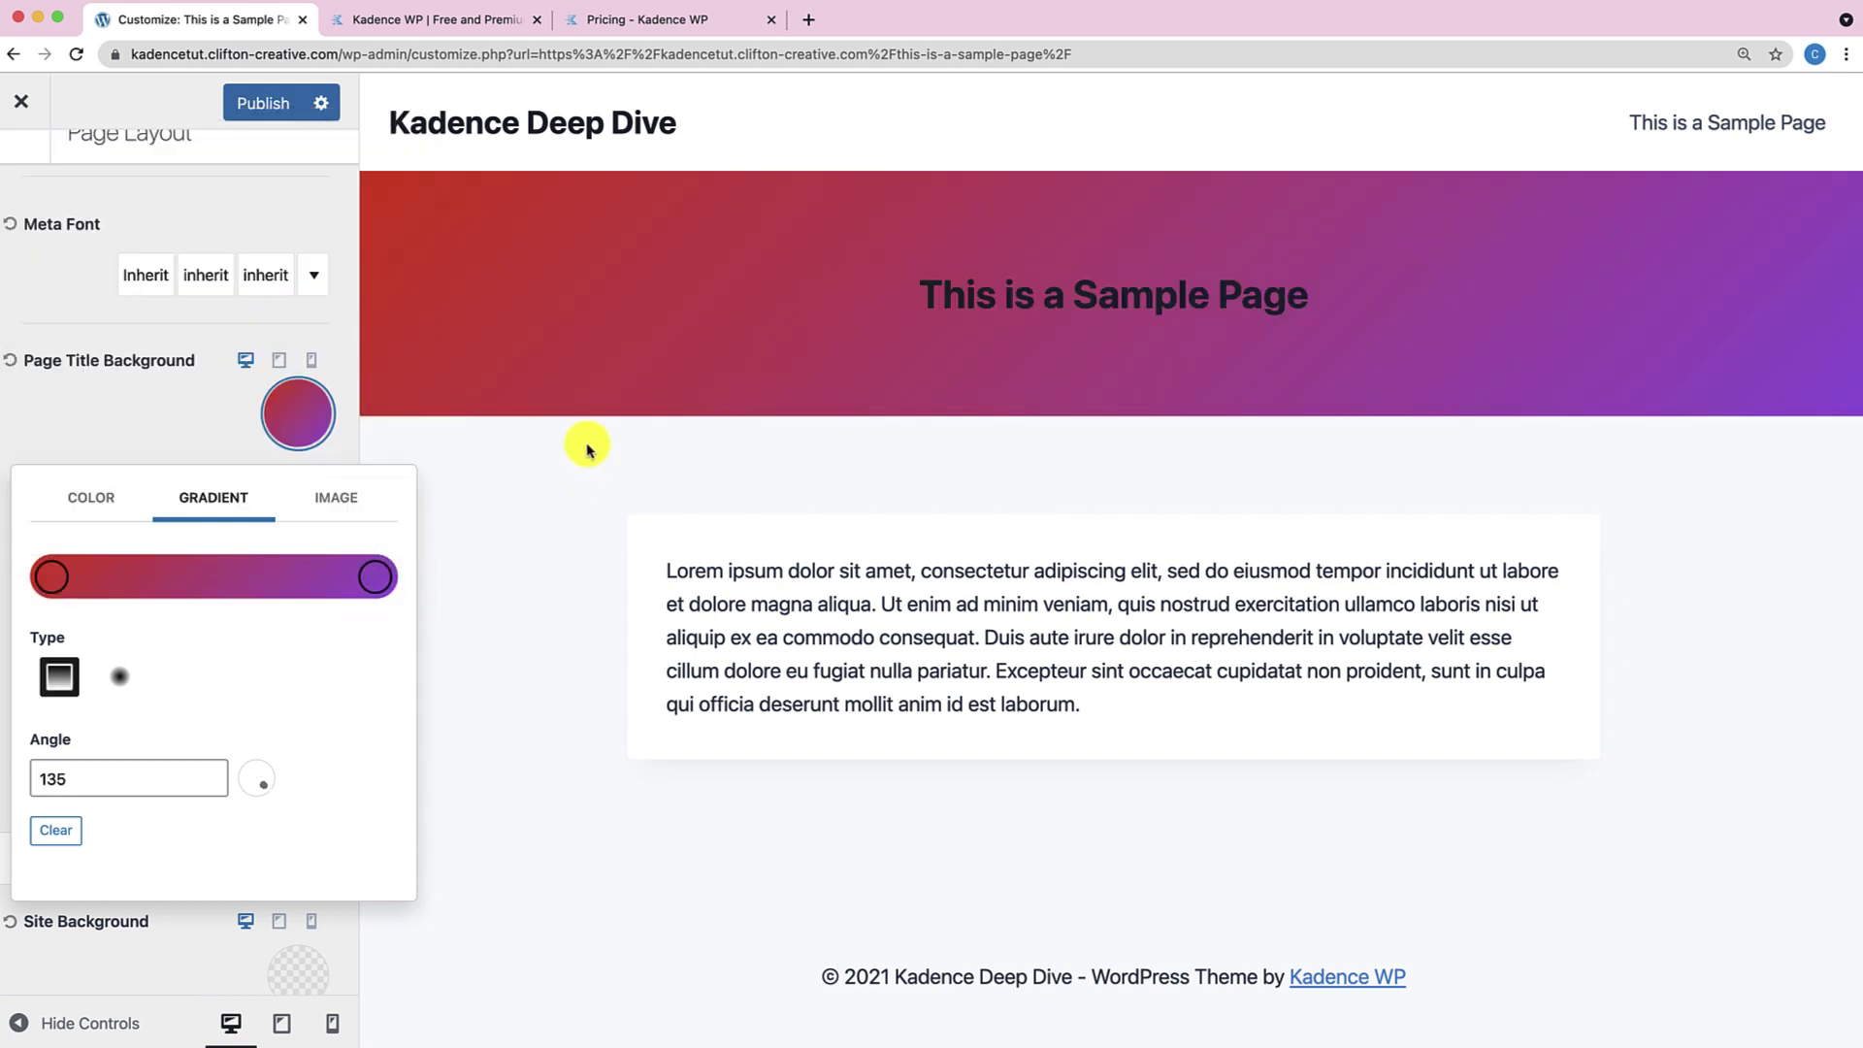
# Use the breakfast photo from the media library as the page title background image.
pyautogui.click(357, 511)
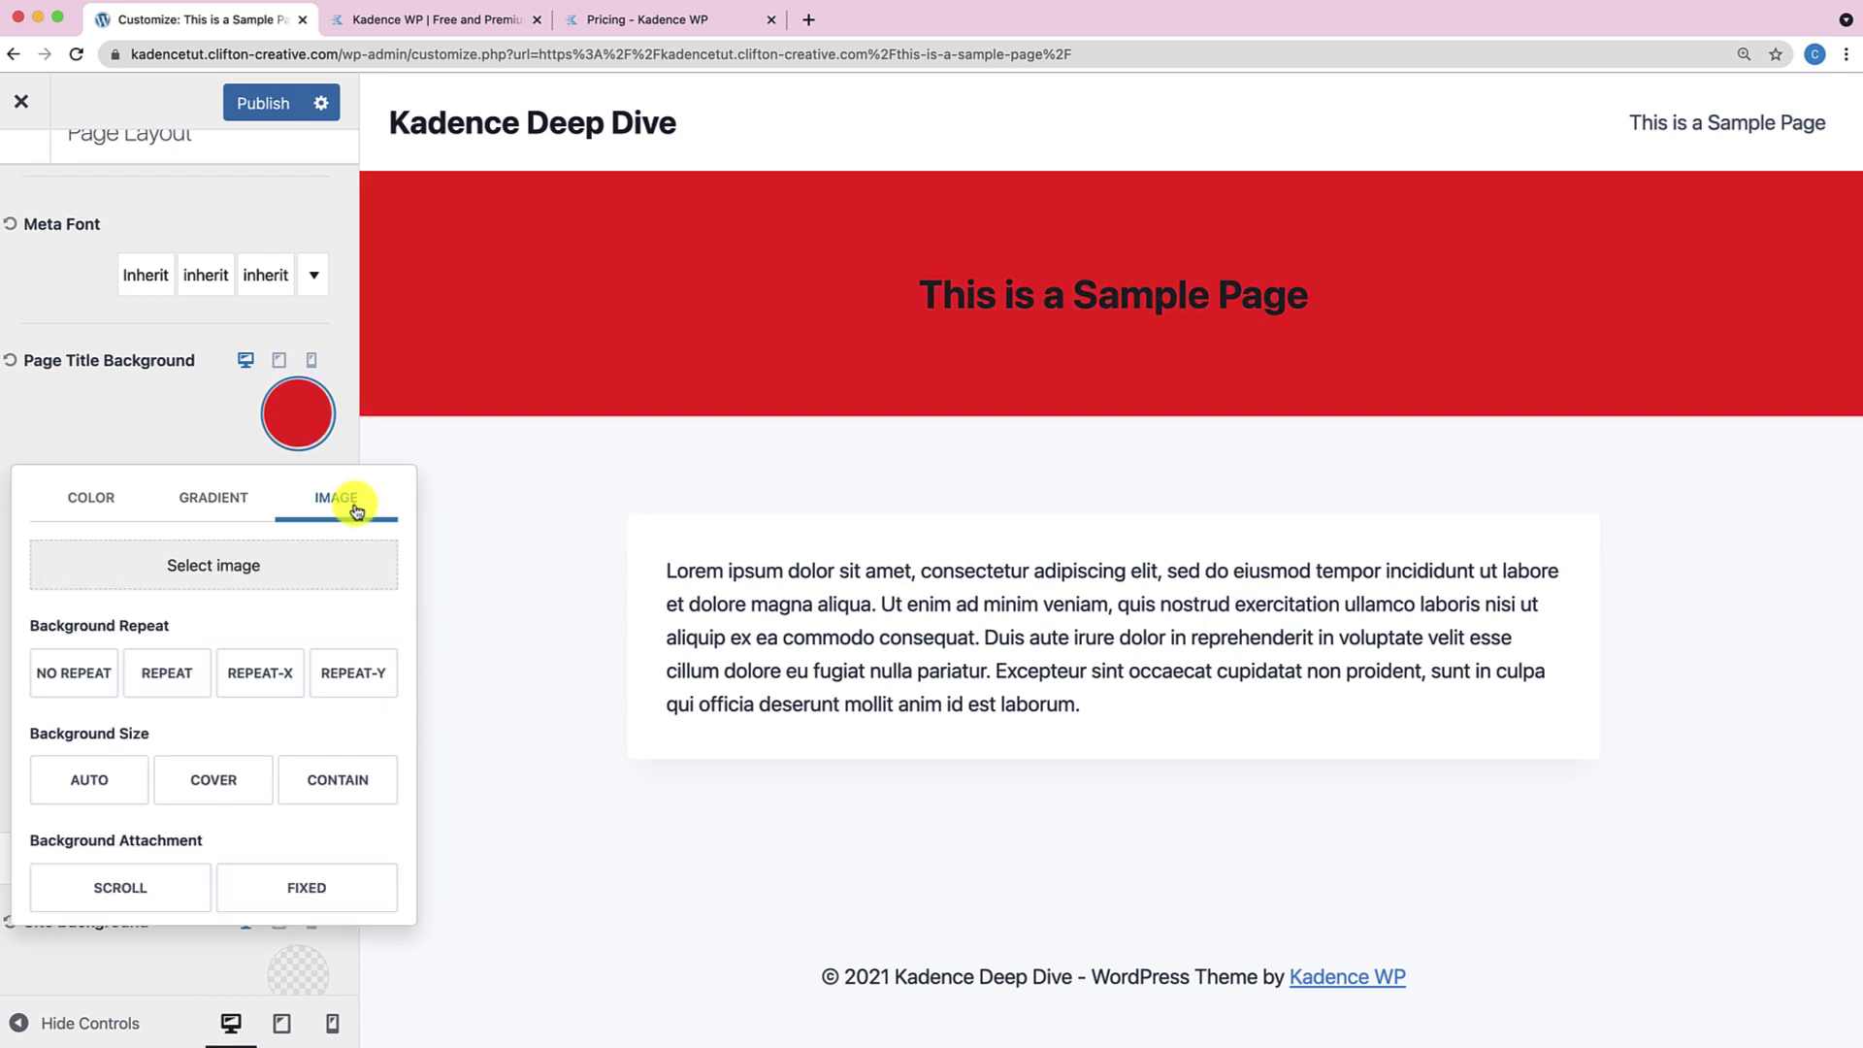
pyautogui.click(218, 576)
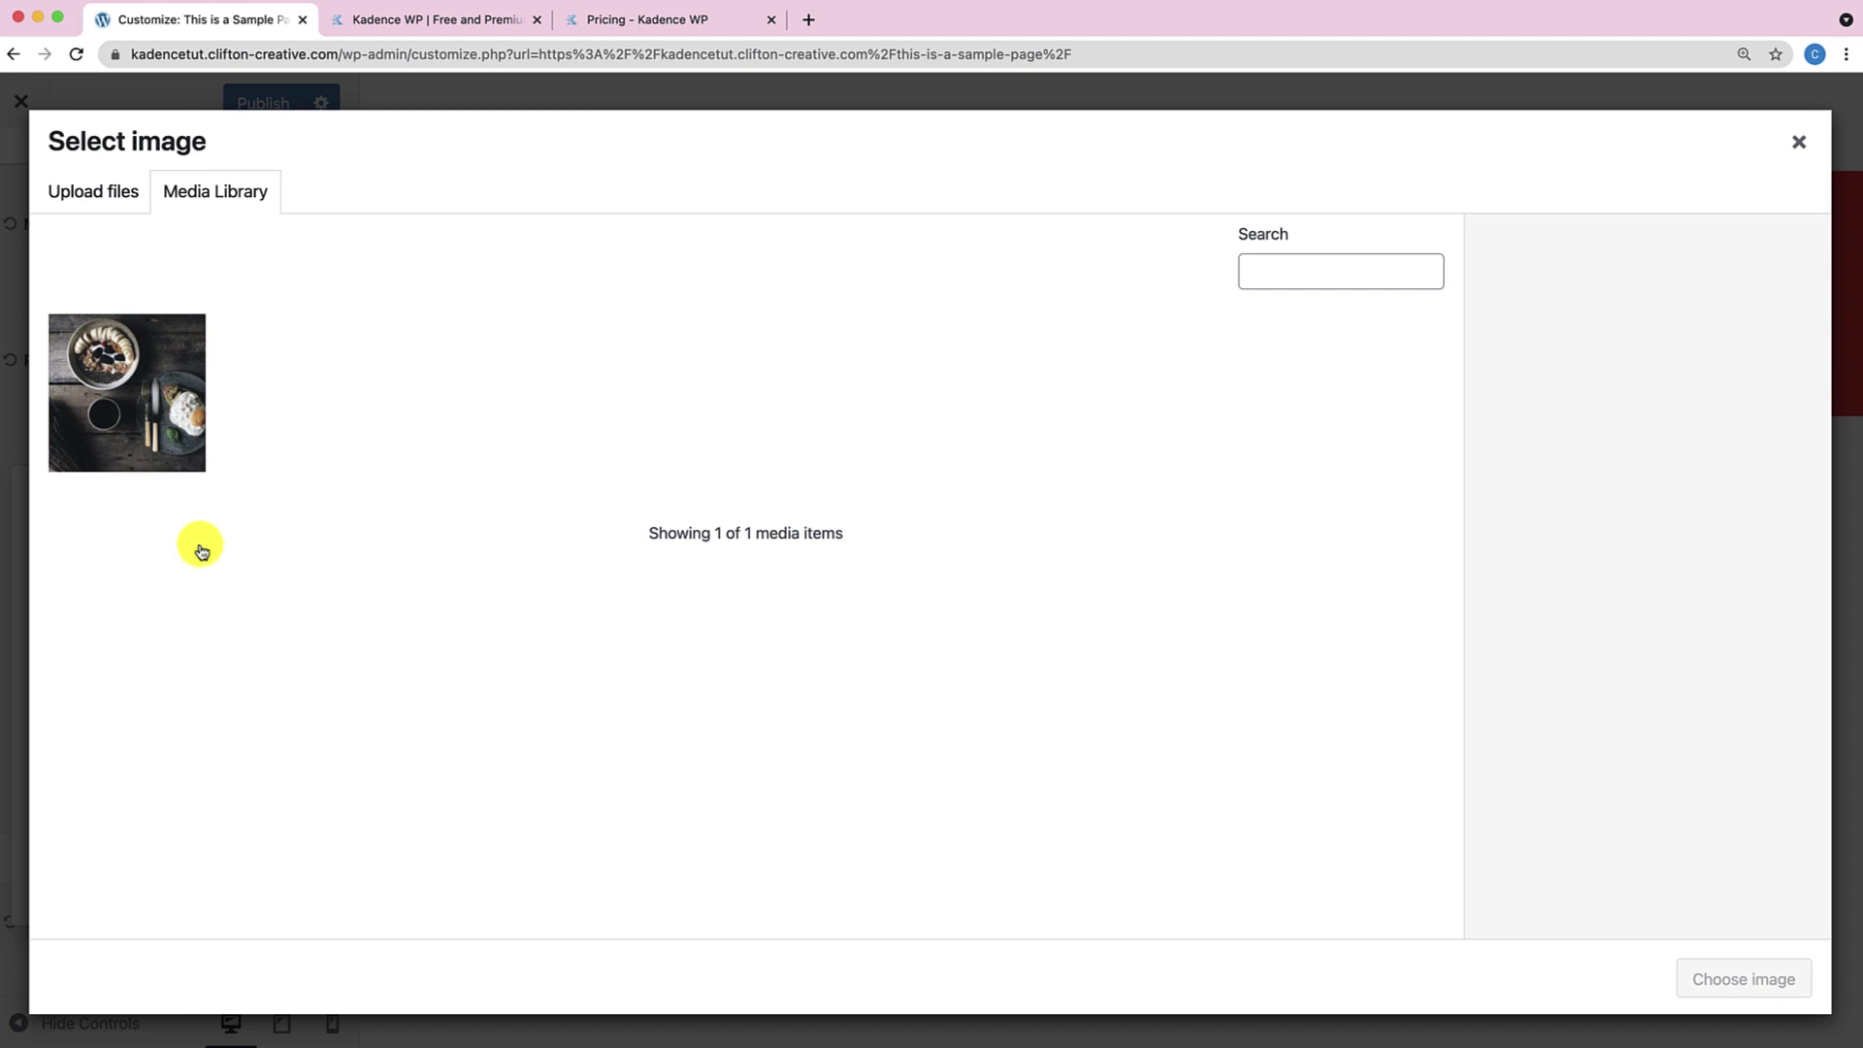
pyautogui.click(198, 424)
pyautogui.click(1702, 977)
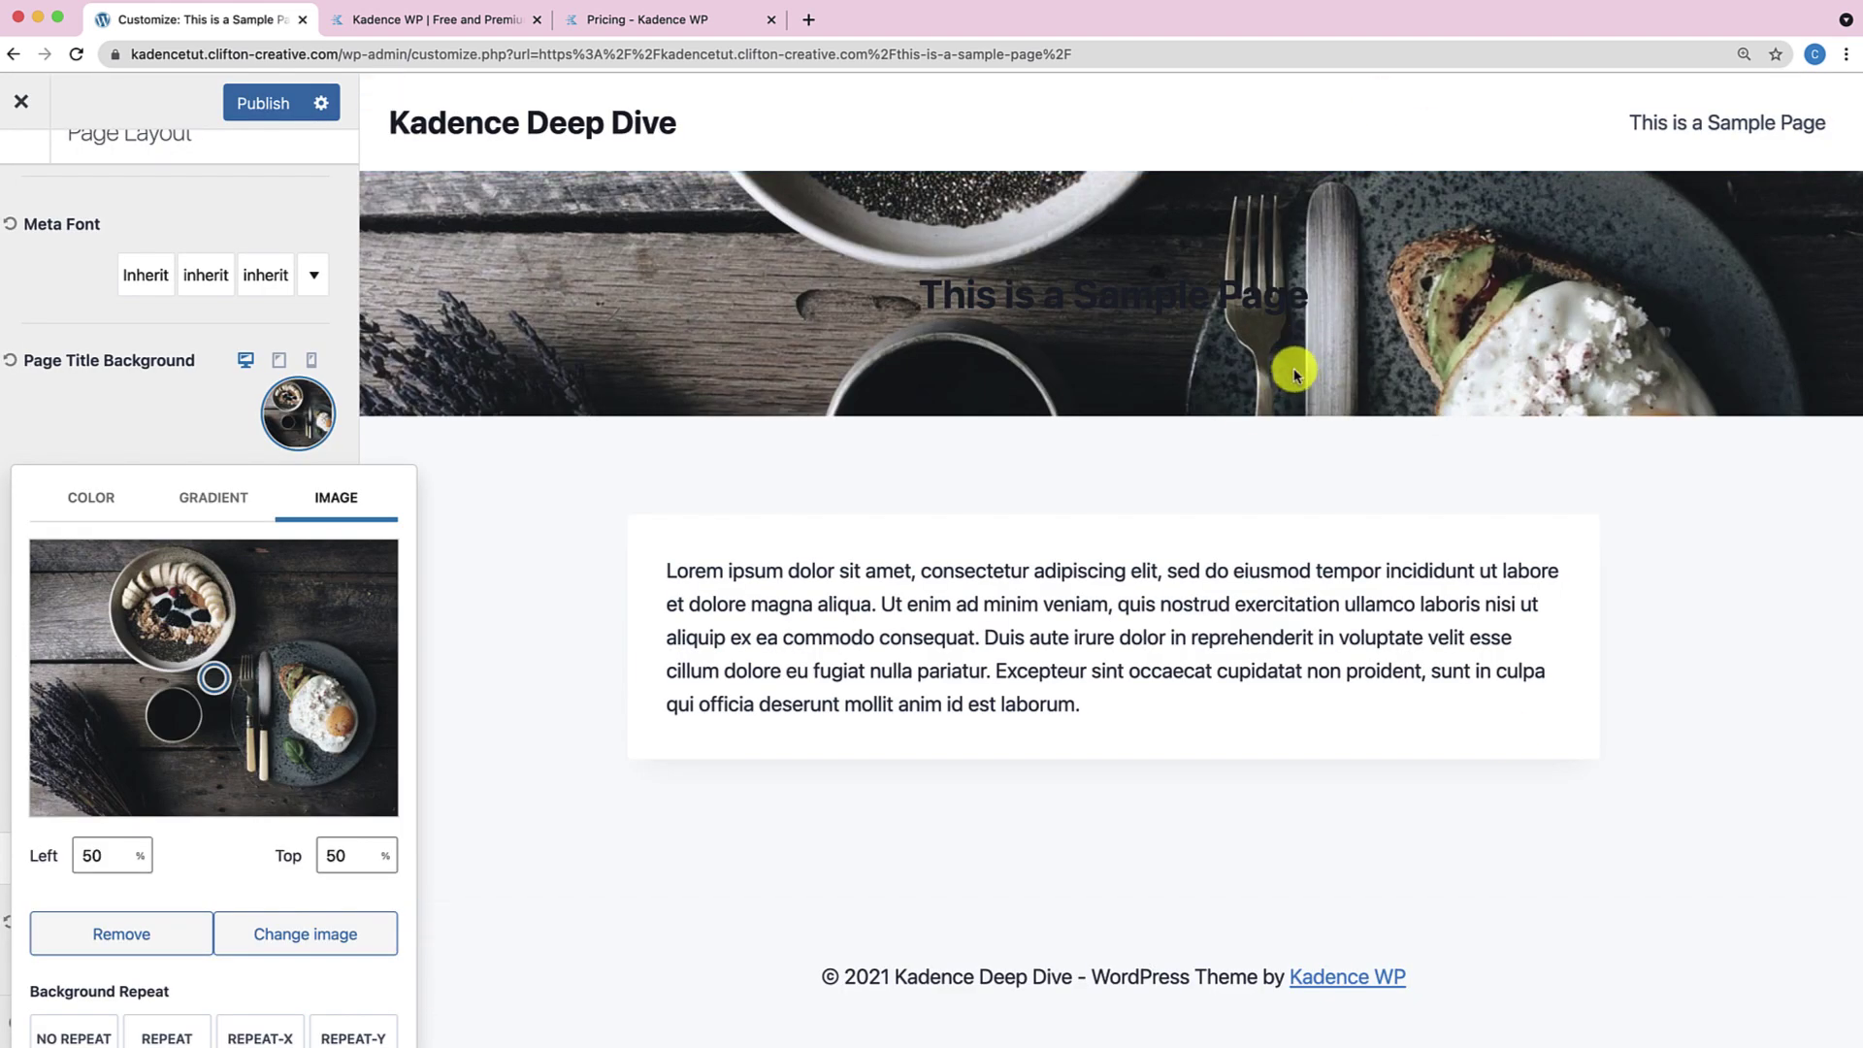
# Switch the page title background from the image back to its solid color.
pyautogui.scroll(3, 201, 437)
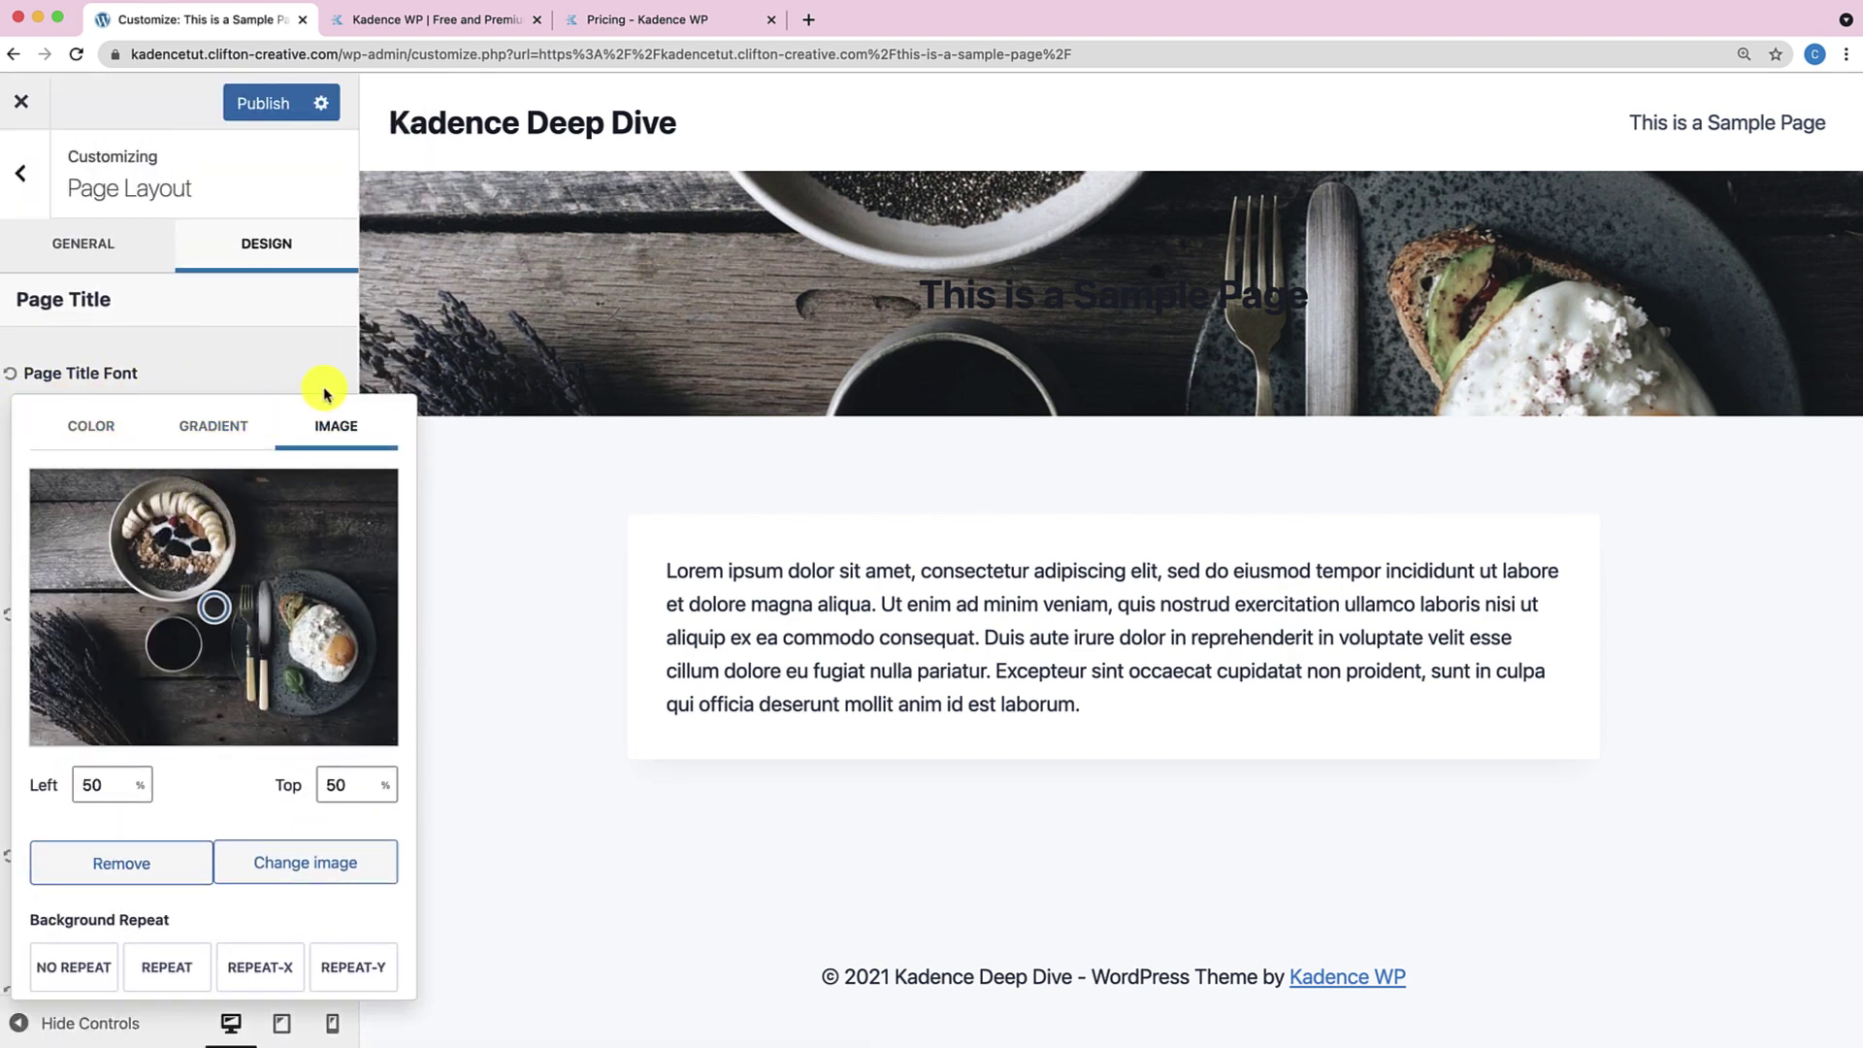
pyautogui.click(88, 427)
pyautogui.click(167, 371)
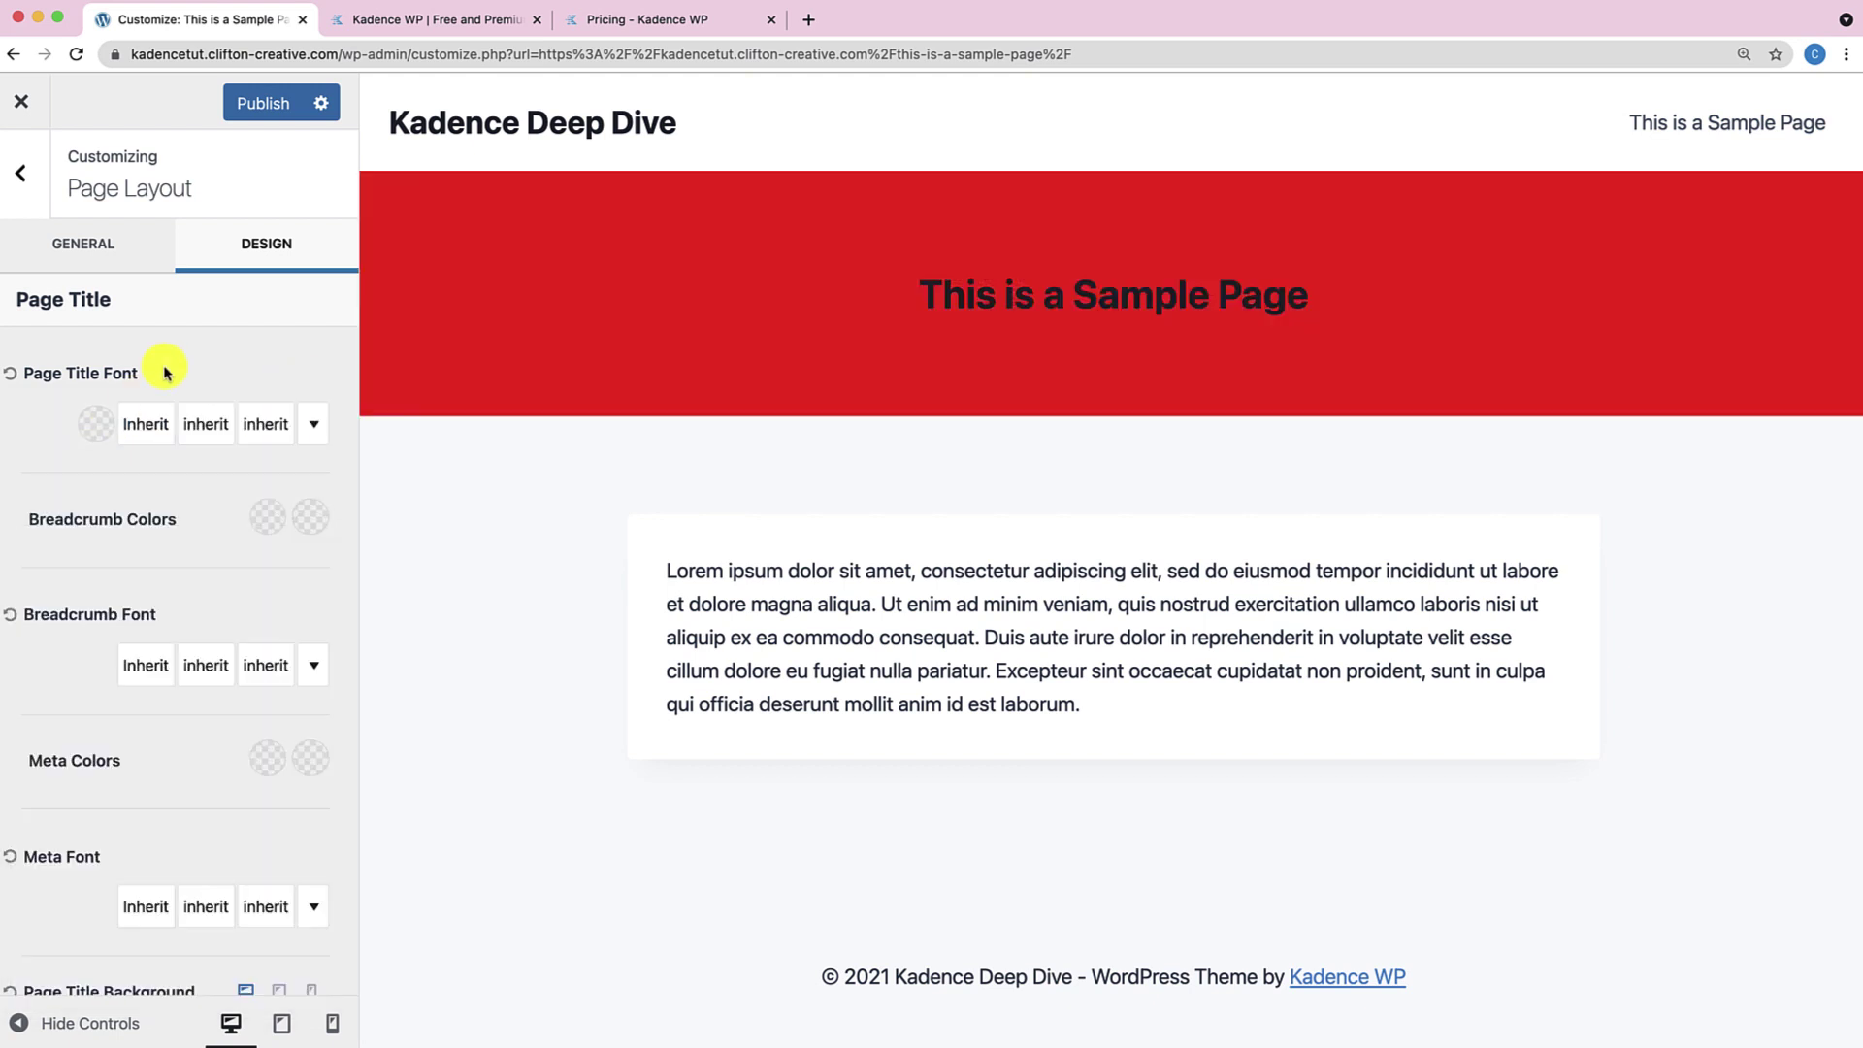
# Set the page title font color to the white palette color FFFFFF.
pyautogui.click(96, 424)
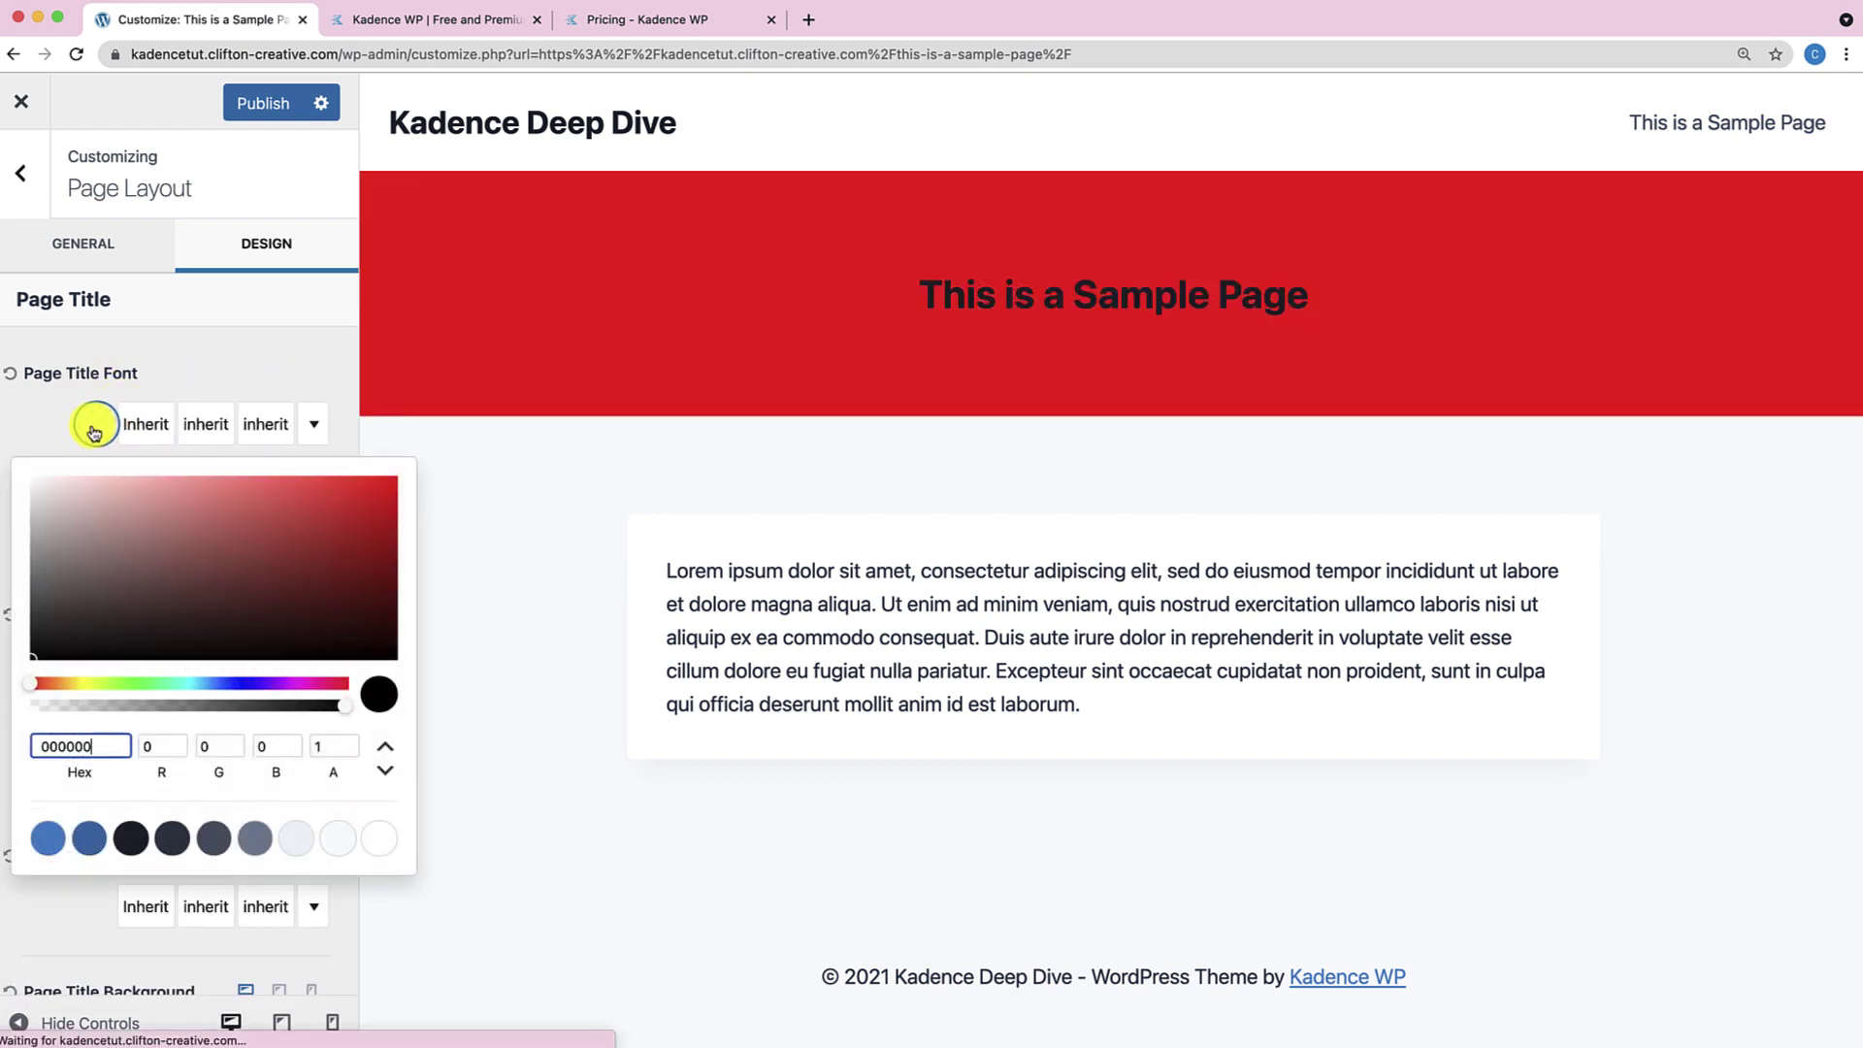
pyautogui.click(99, 772)
pyautogui.click(379, 839)
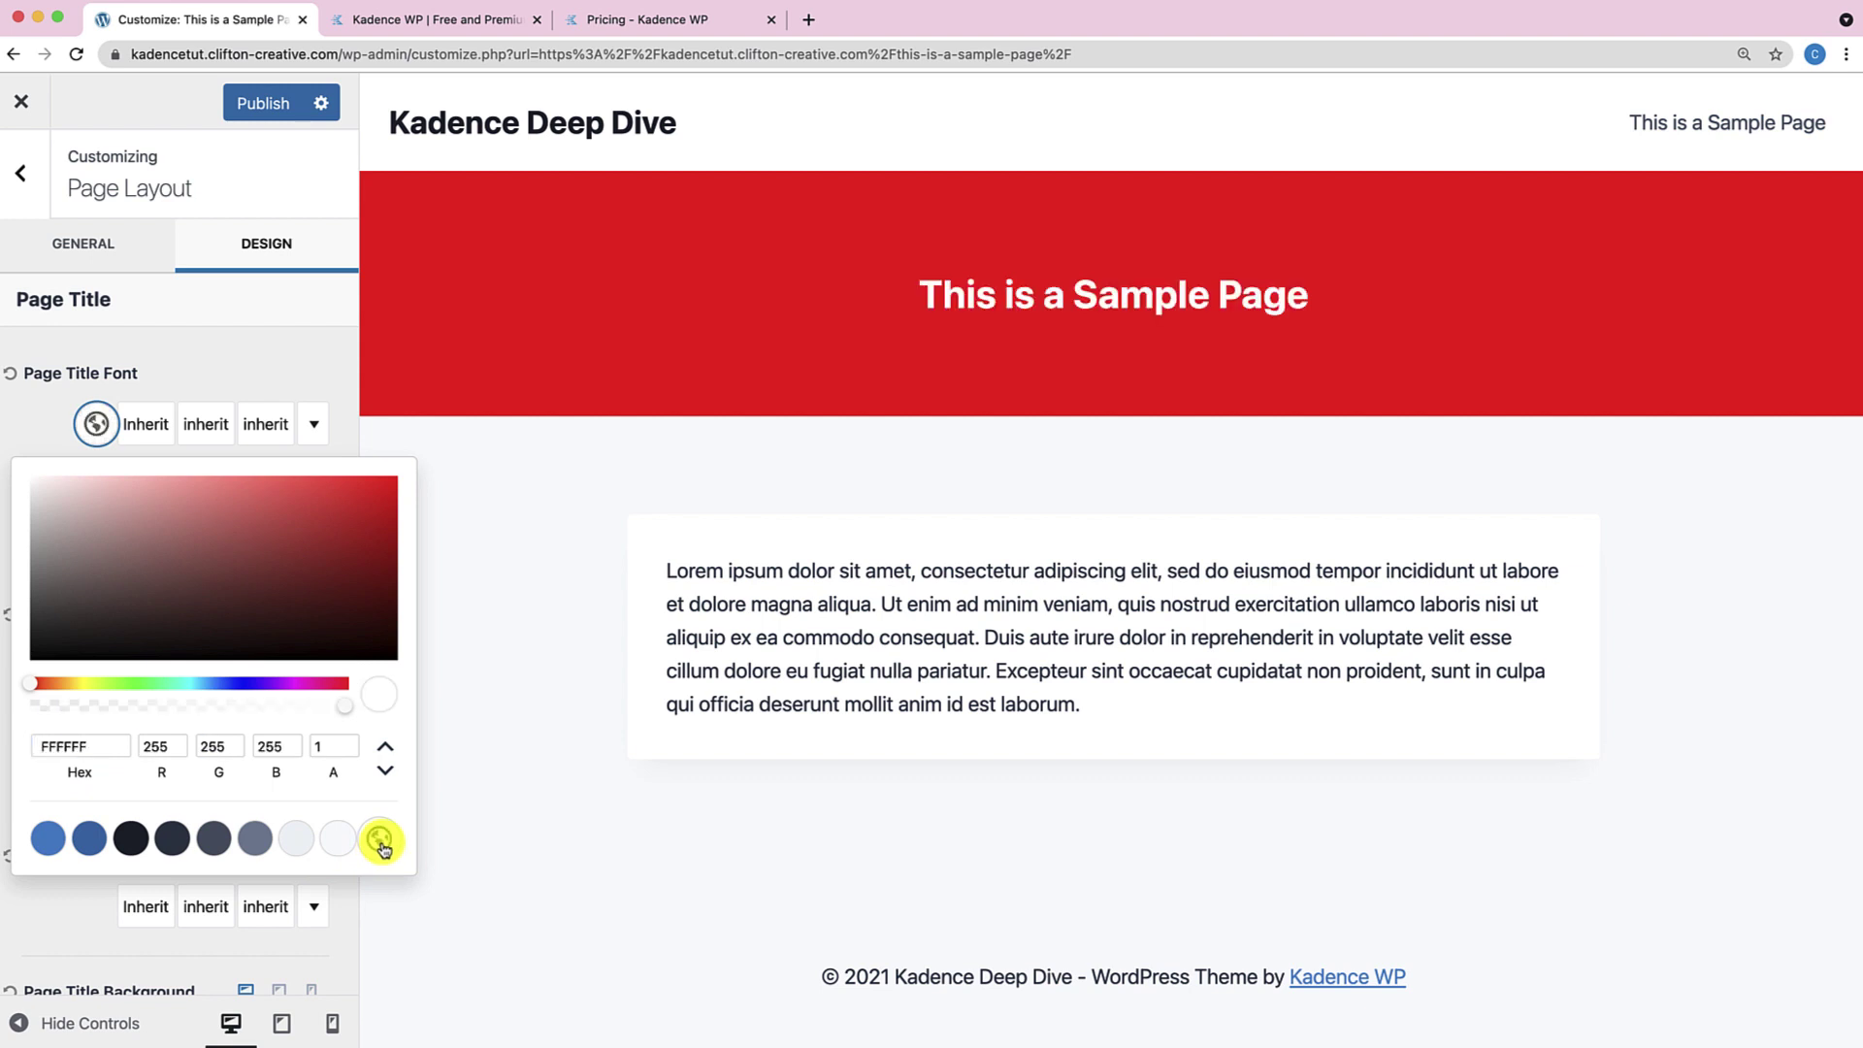
pyautogui.click(209, 366)
# Switch the page title background from the solid color back to the breakfast image.
pyautogui.scroll(-5, 184, 604)
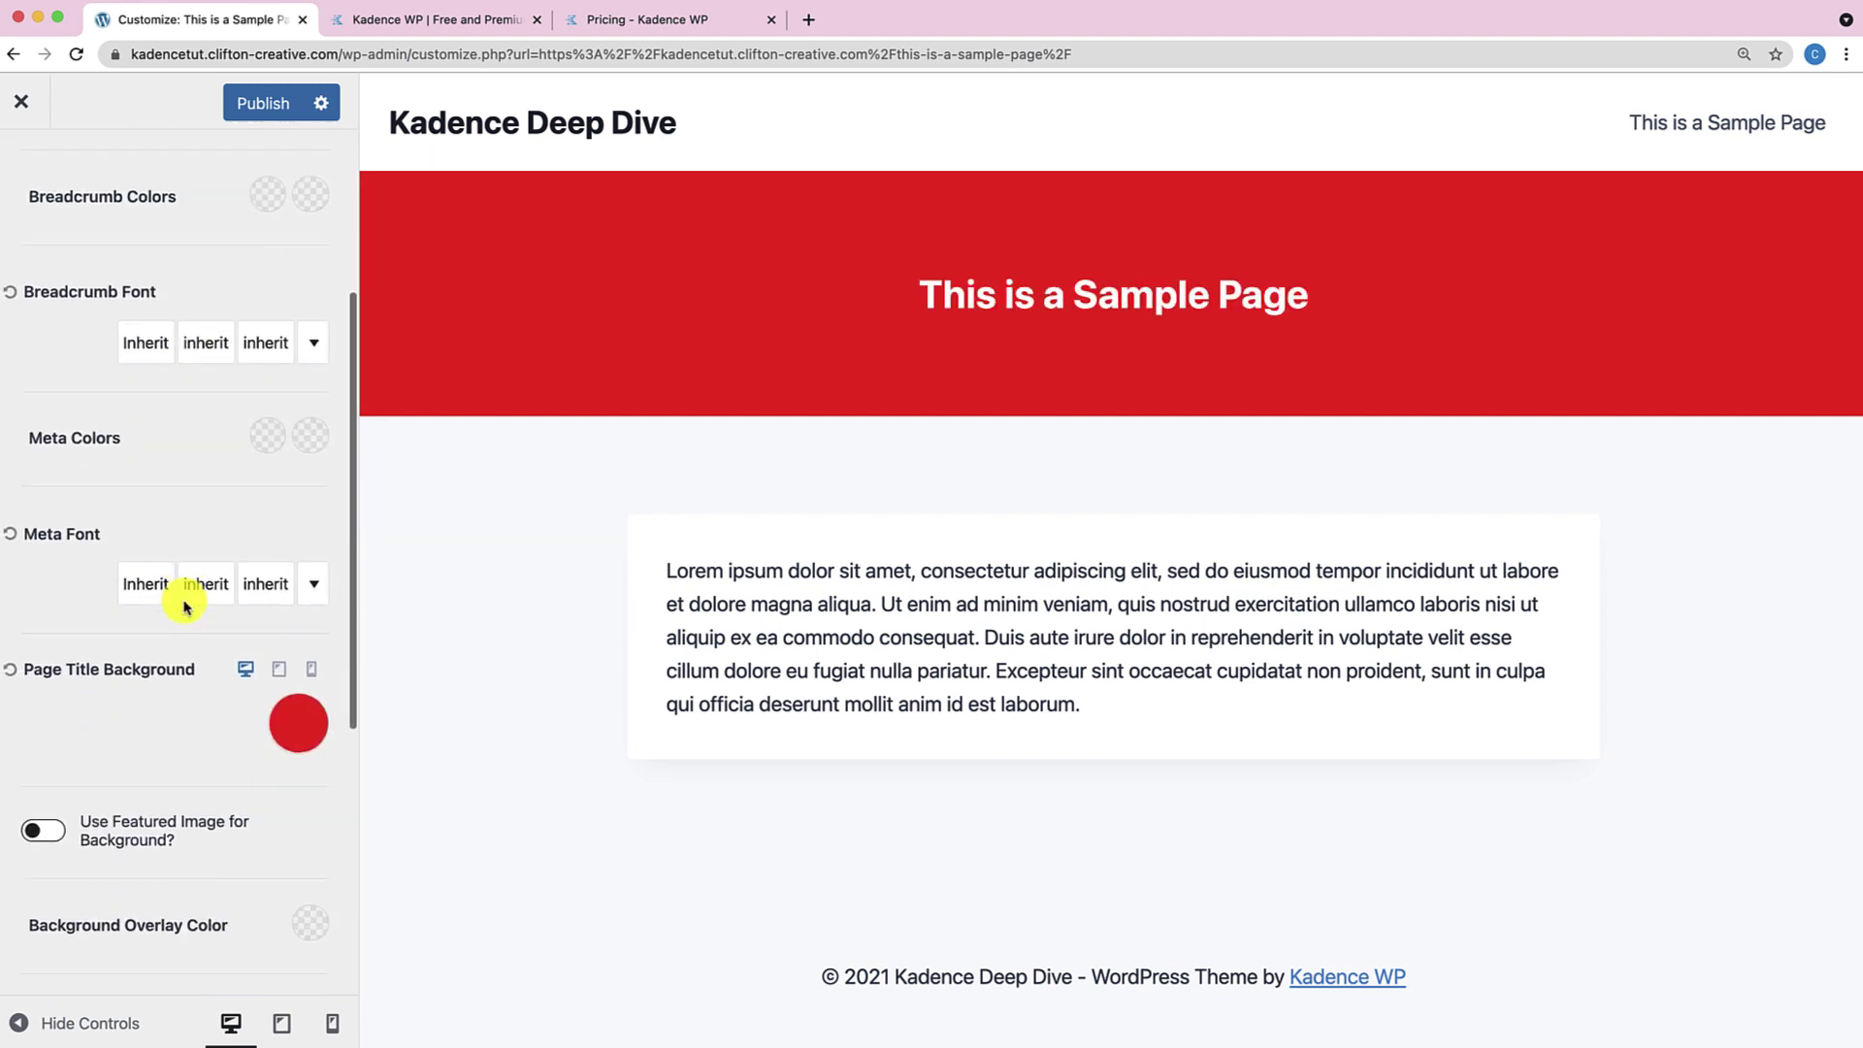
pyautogui.click(293, 561)
pyautogui.click(334, 633)
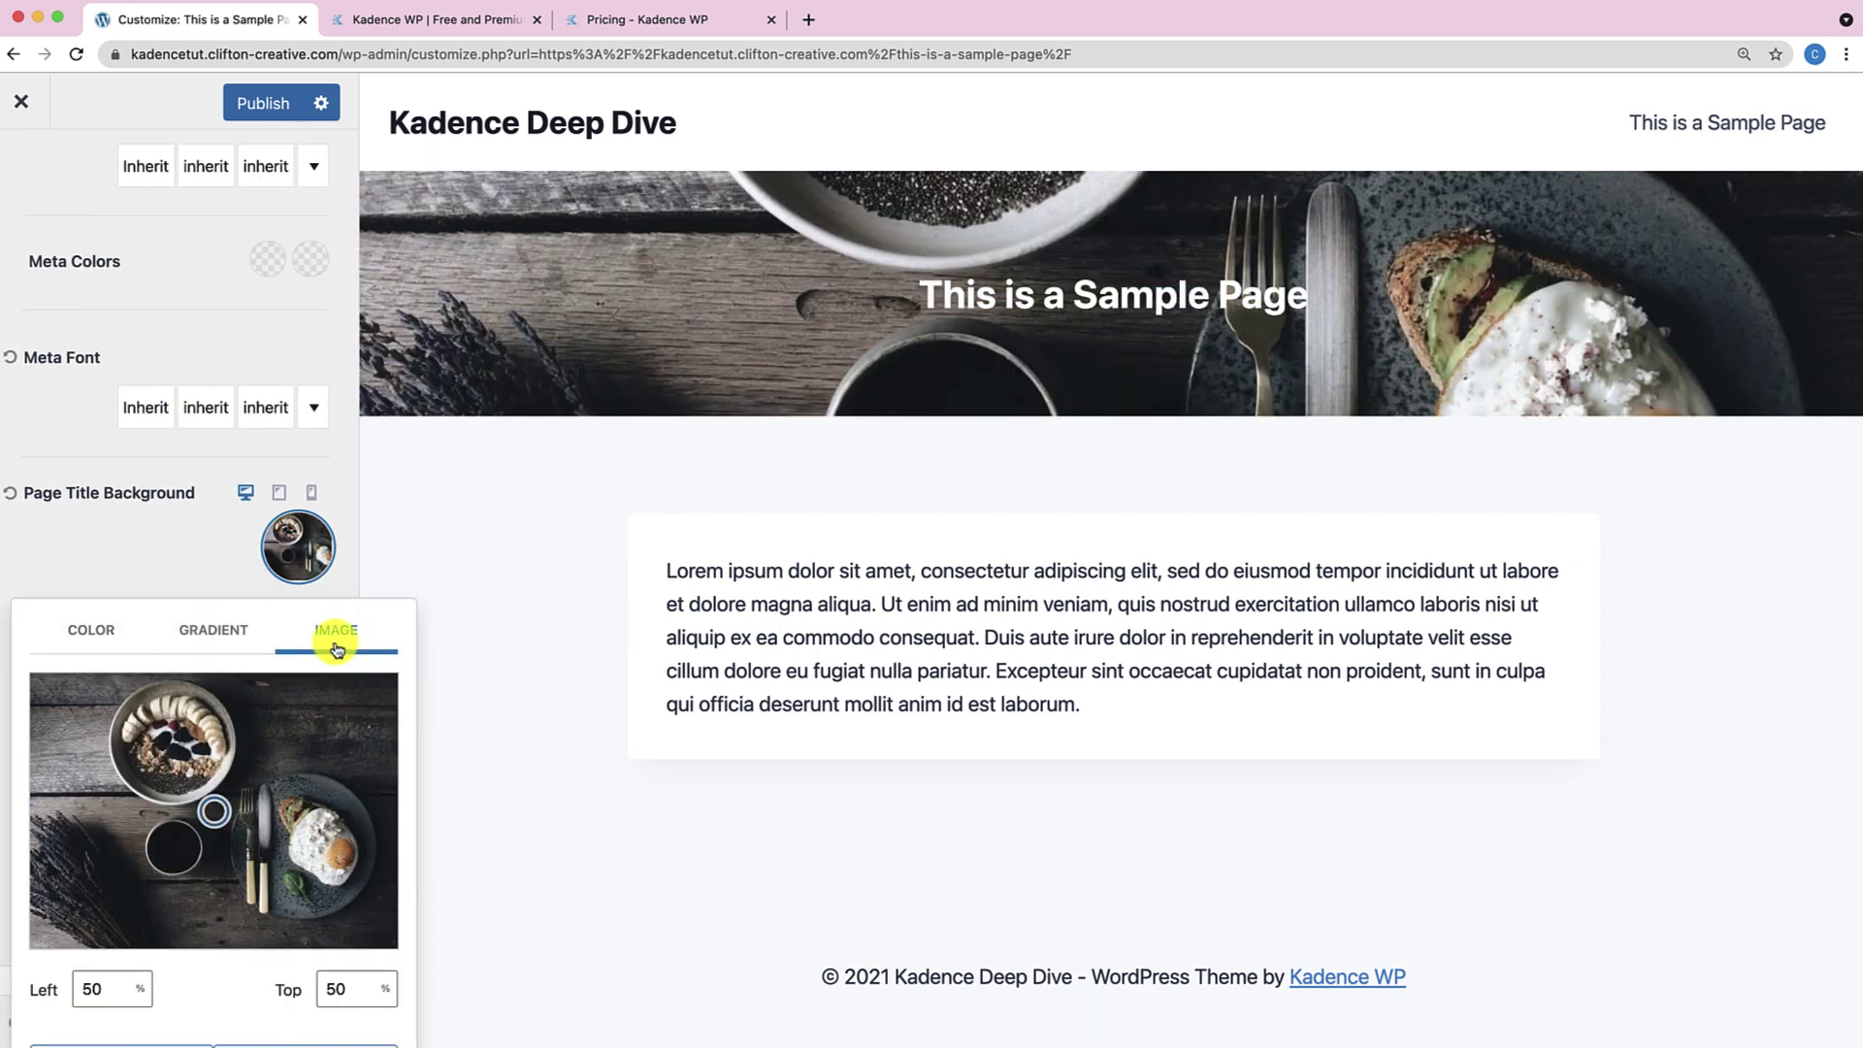
pyautogui.click(182, 215)
# Set the background overlay to a 135-degree linear gradient with its starting color changed to red #e50606.
pyautogui.scroll(-3, 183, 216)
pyautogui.scroll(7, 178, 344)
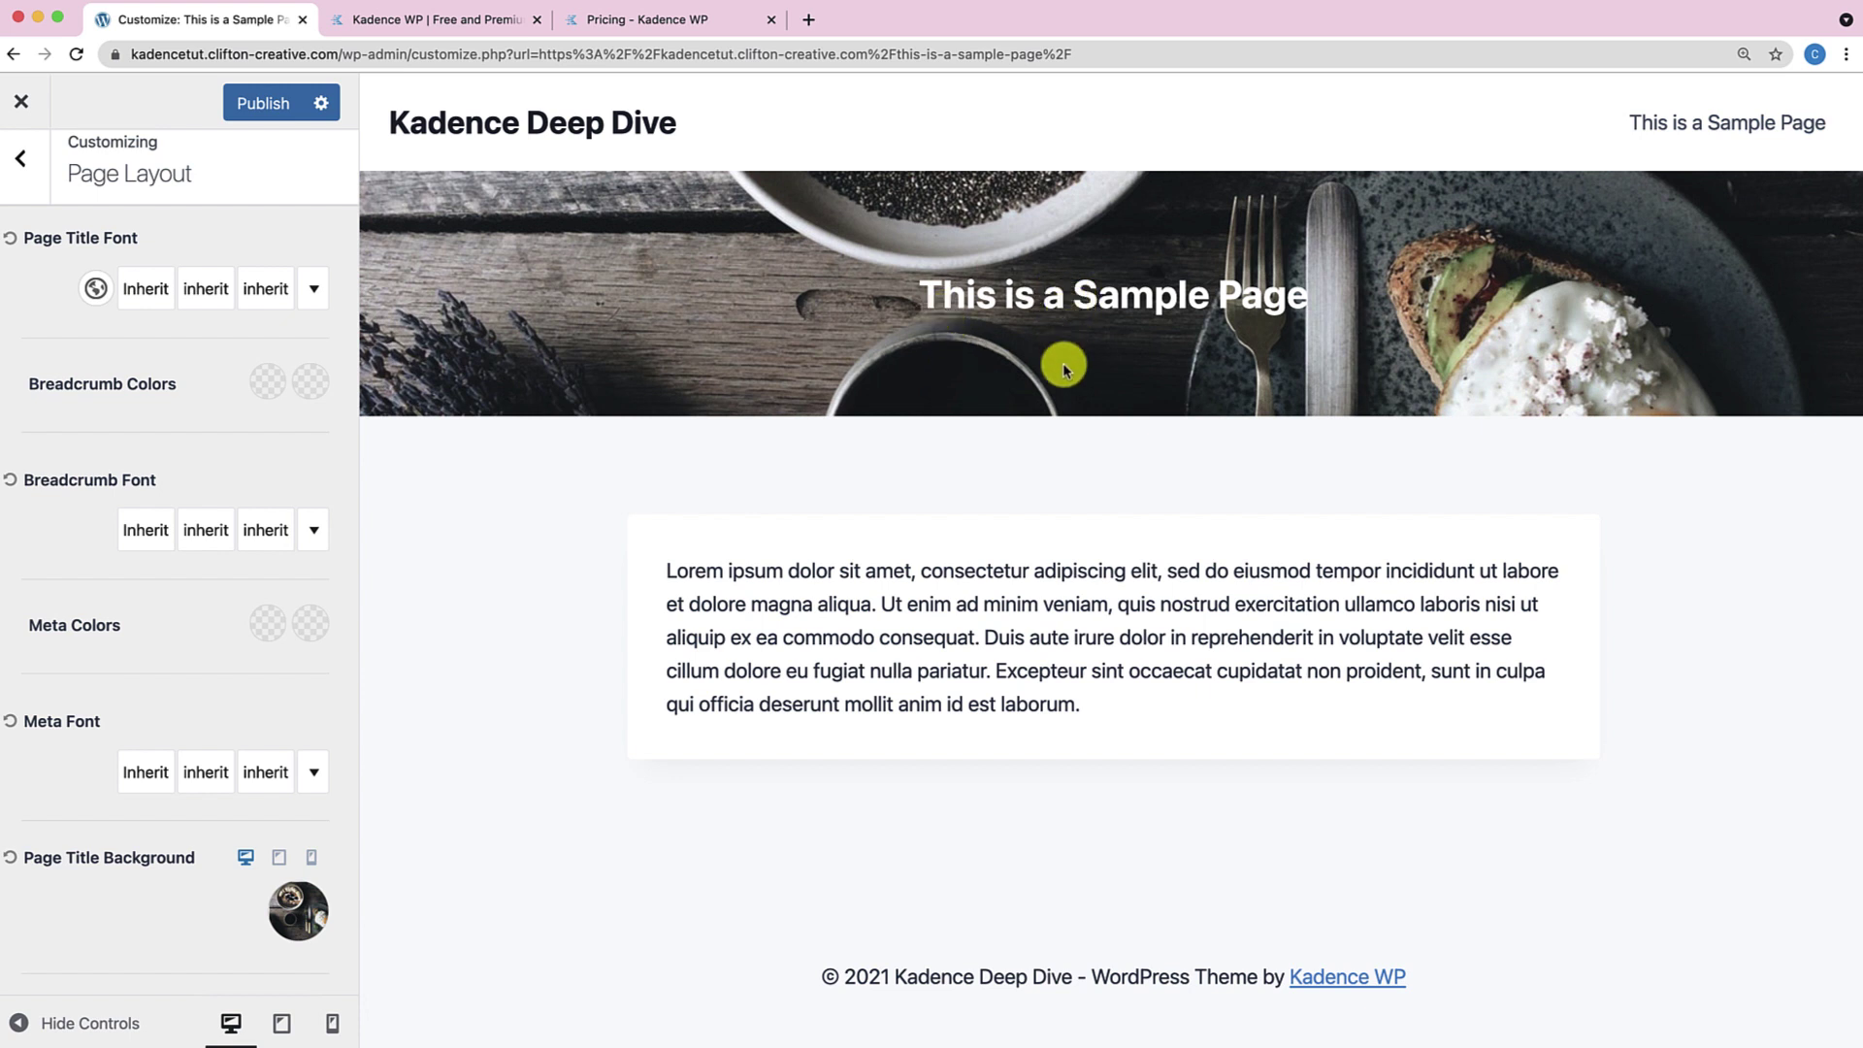
pyautogui.scroll(-5, 200, 691)
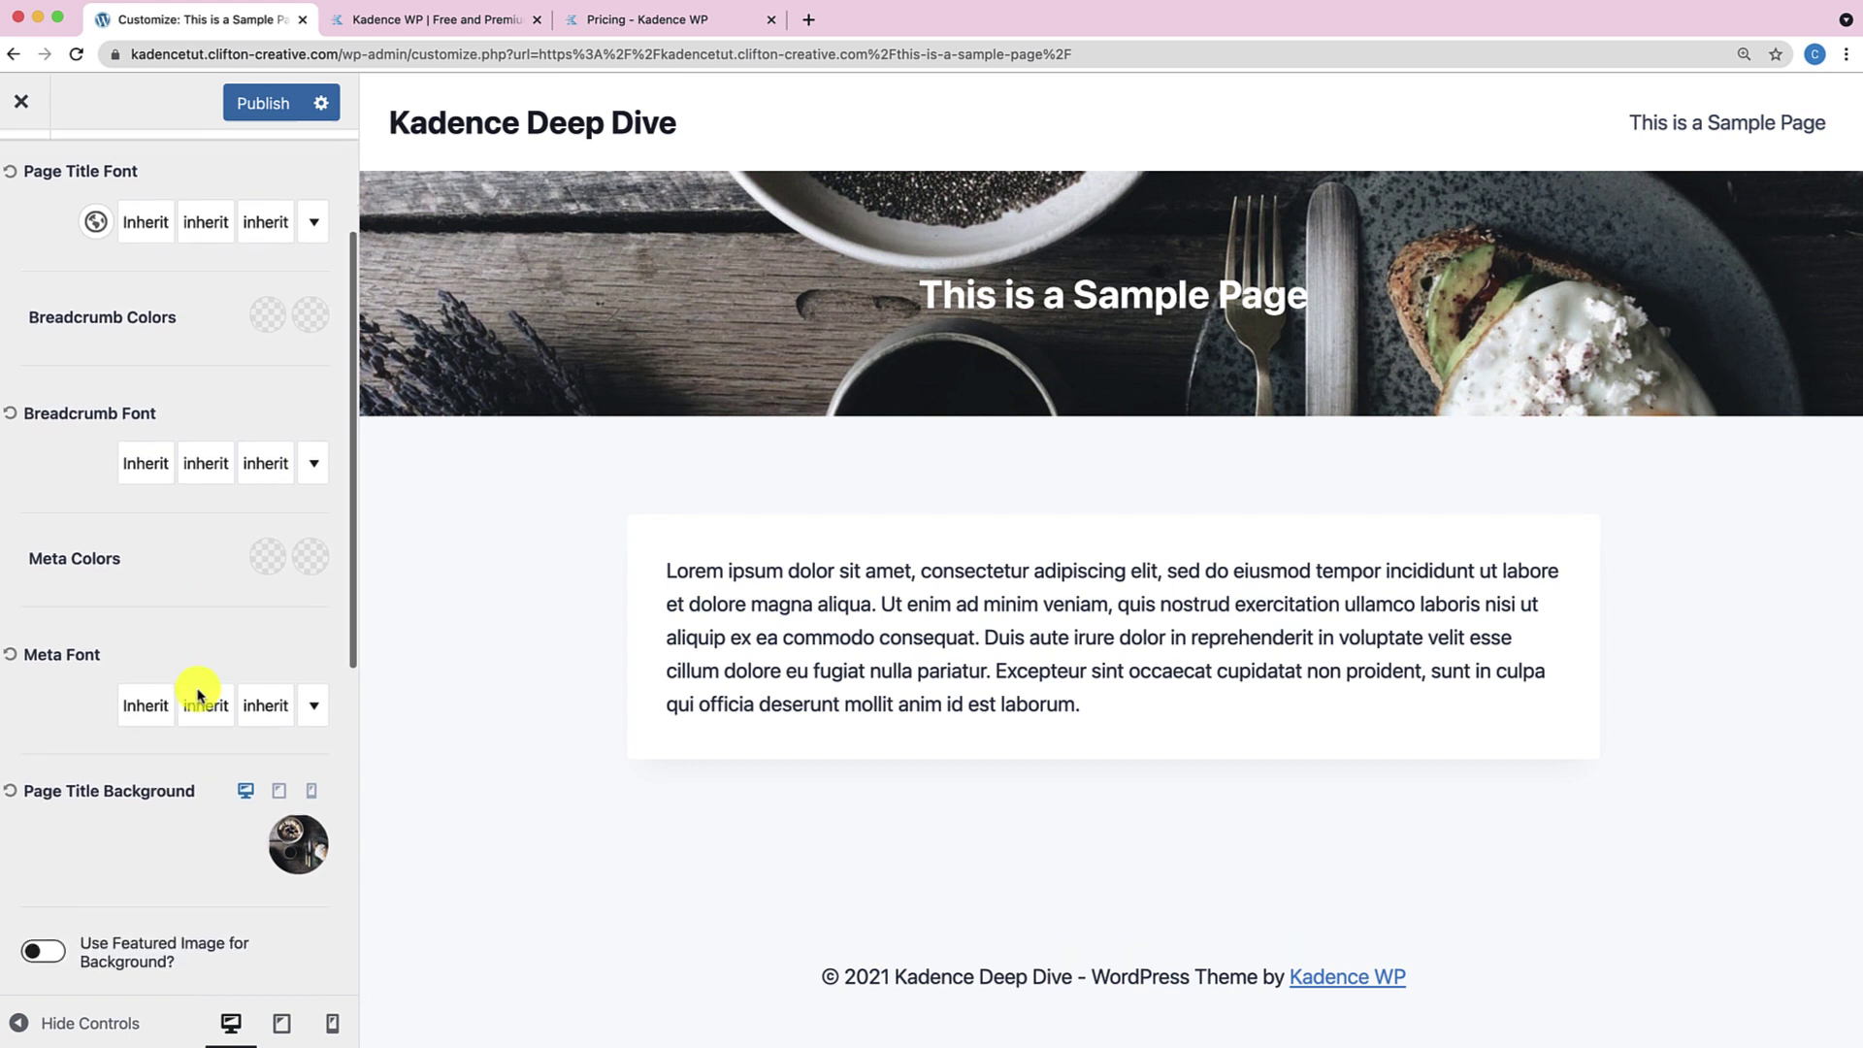
pyautogui.scroll(-3, 200, 695)
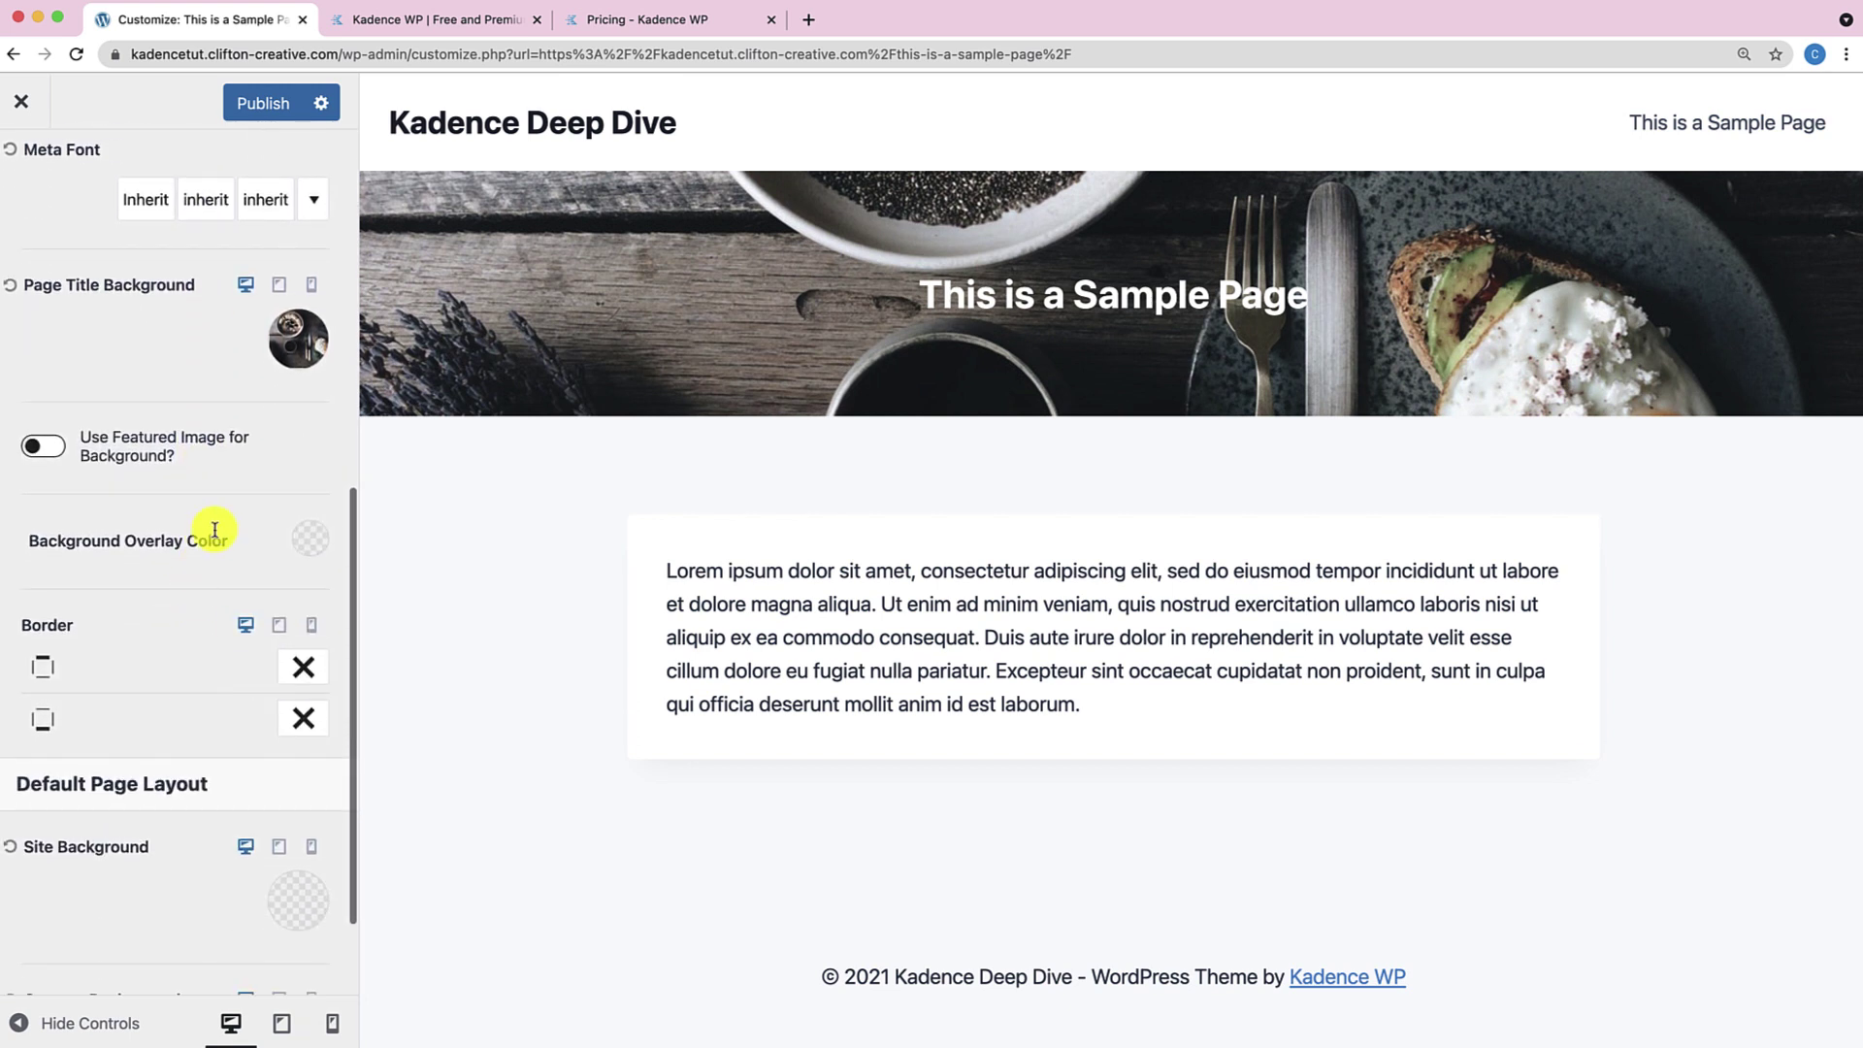
pyautogui.click(309, 541)
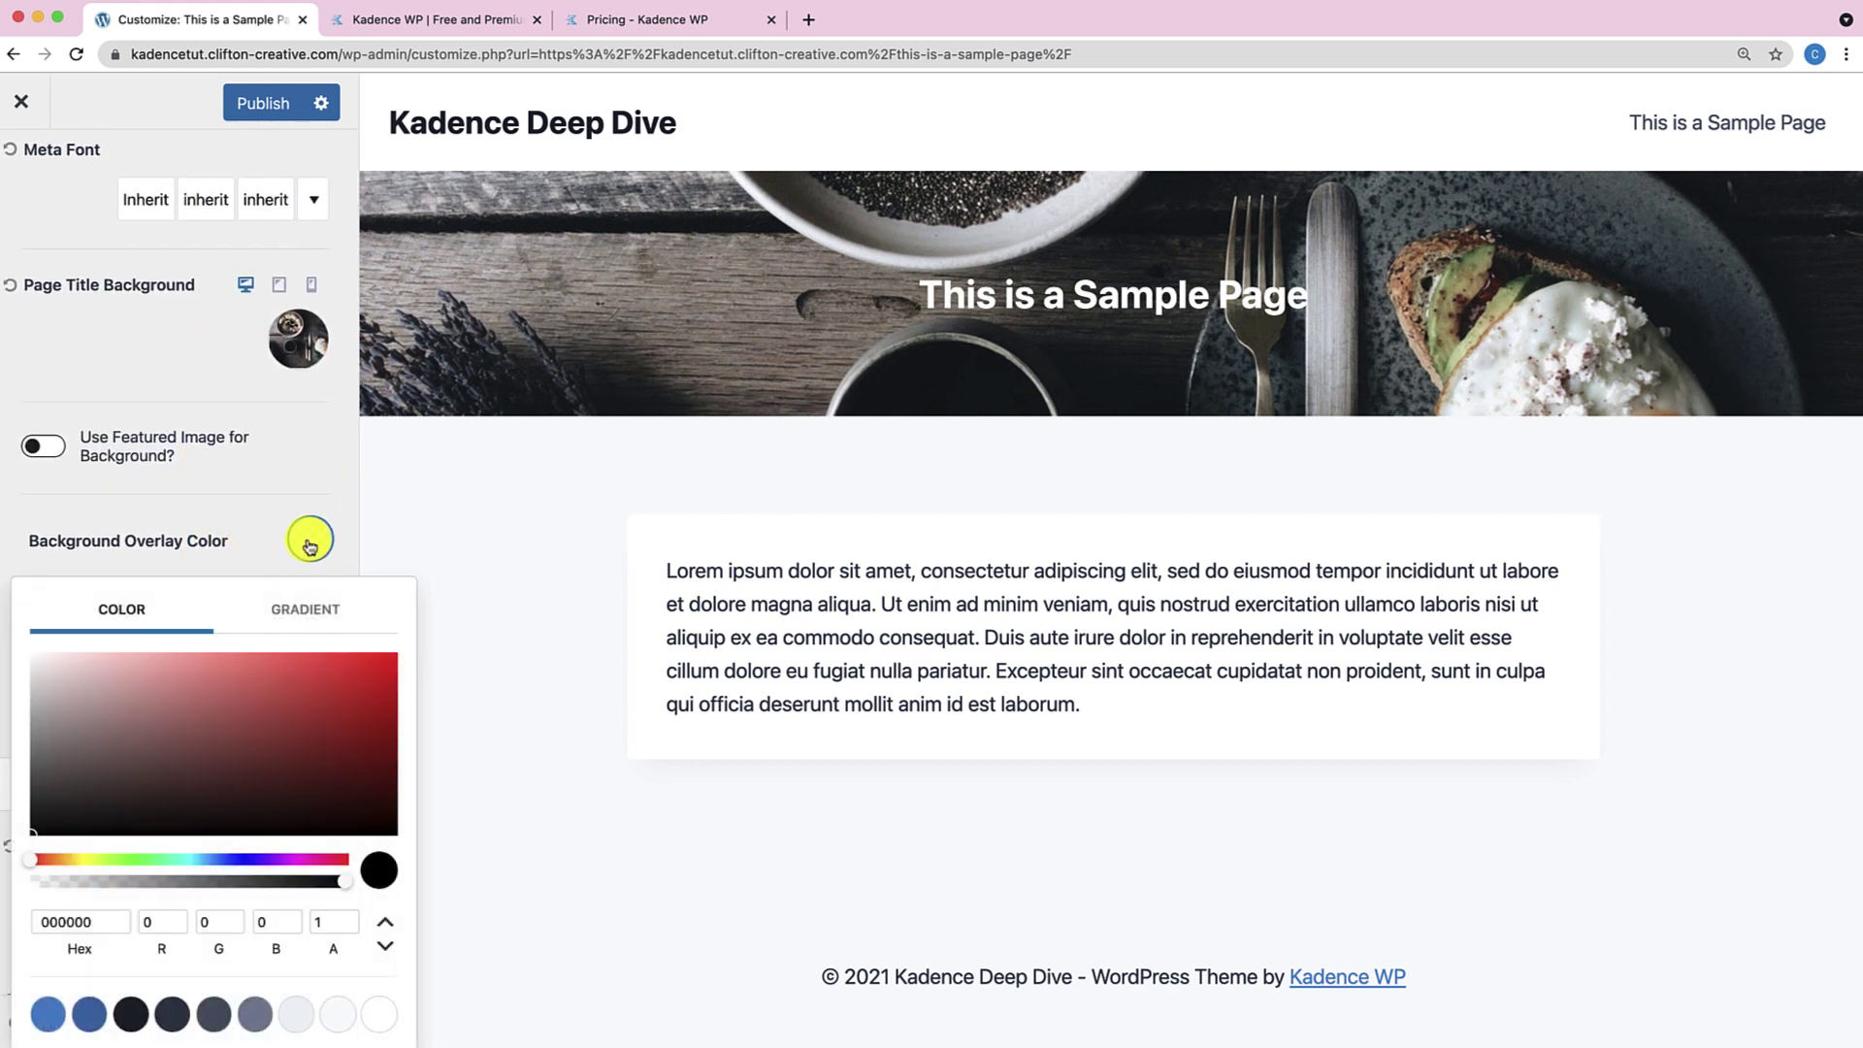
pyautogui.click(305, 608)
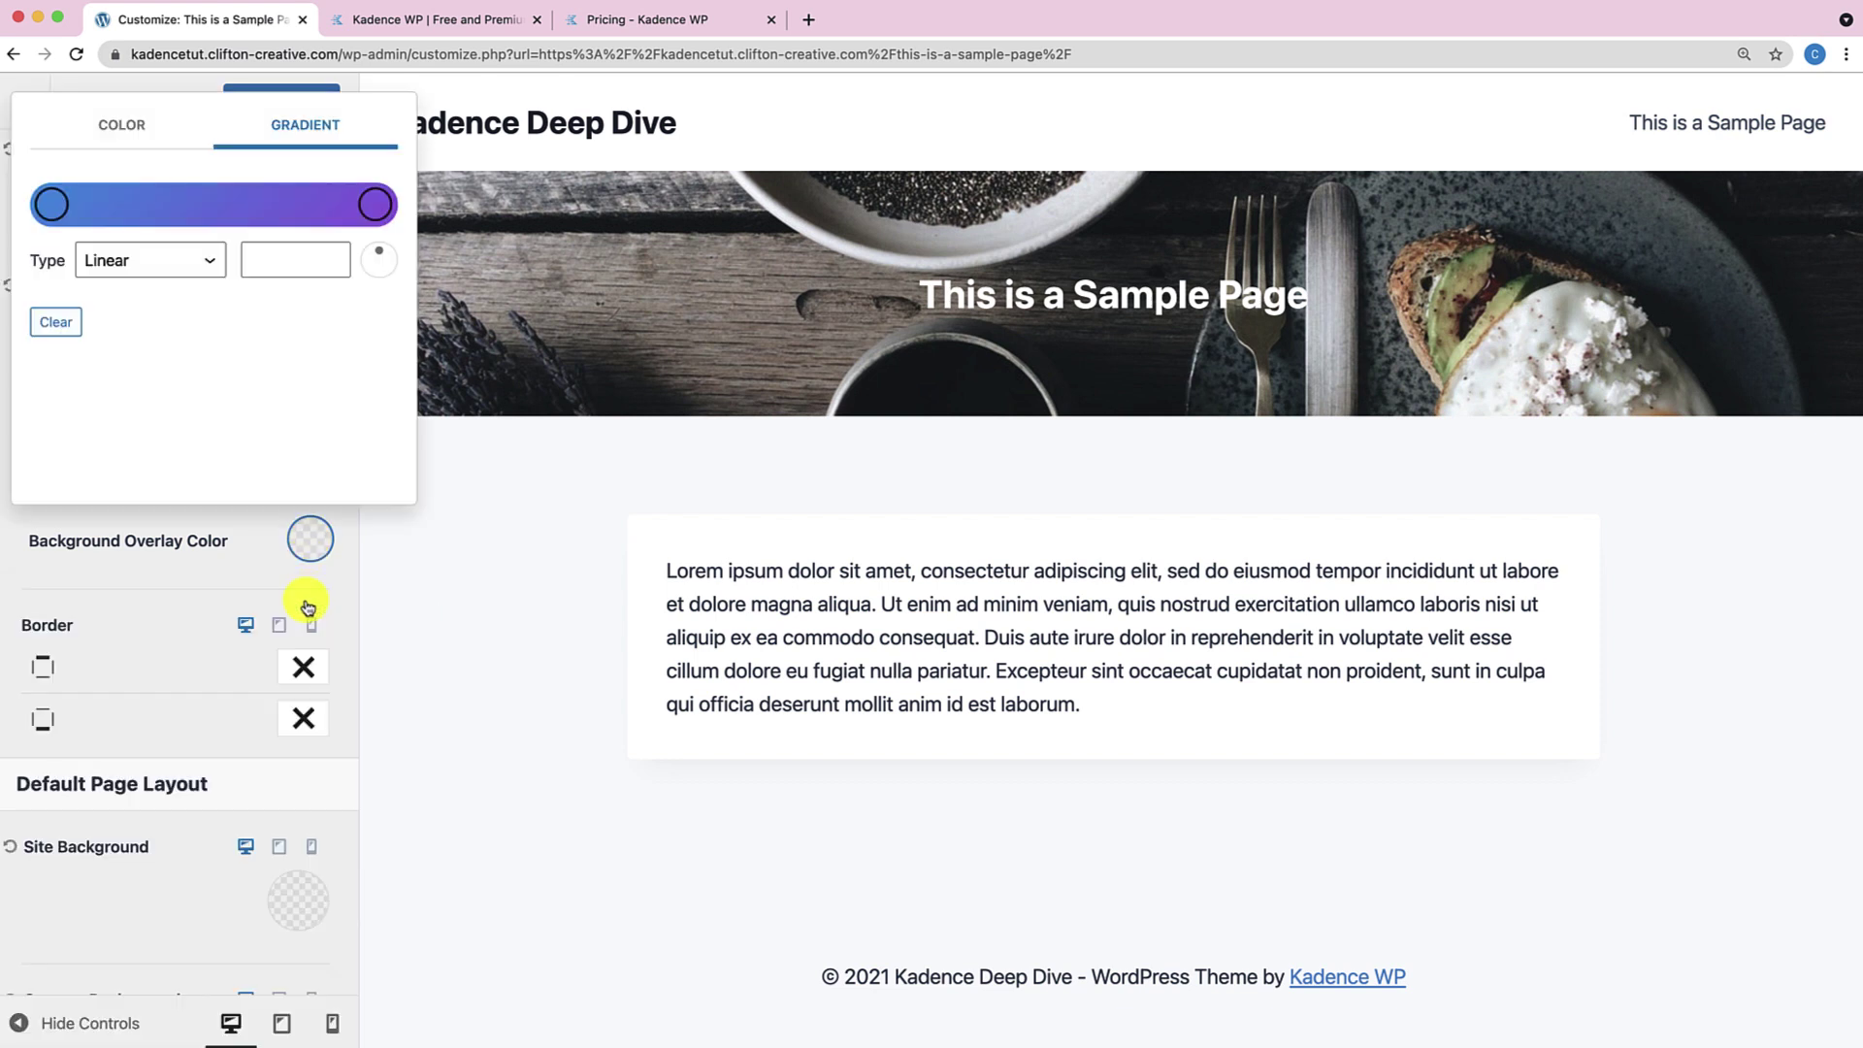
pyautogui.click(65, 211)
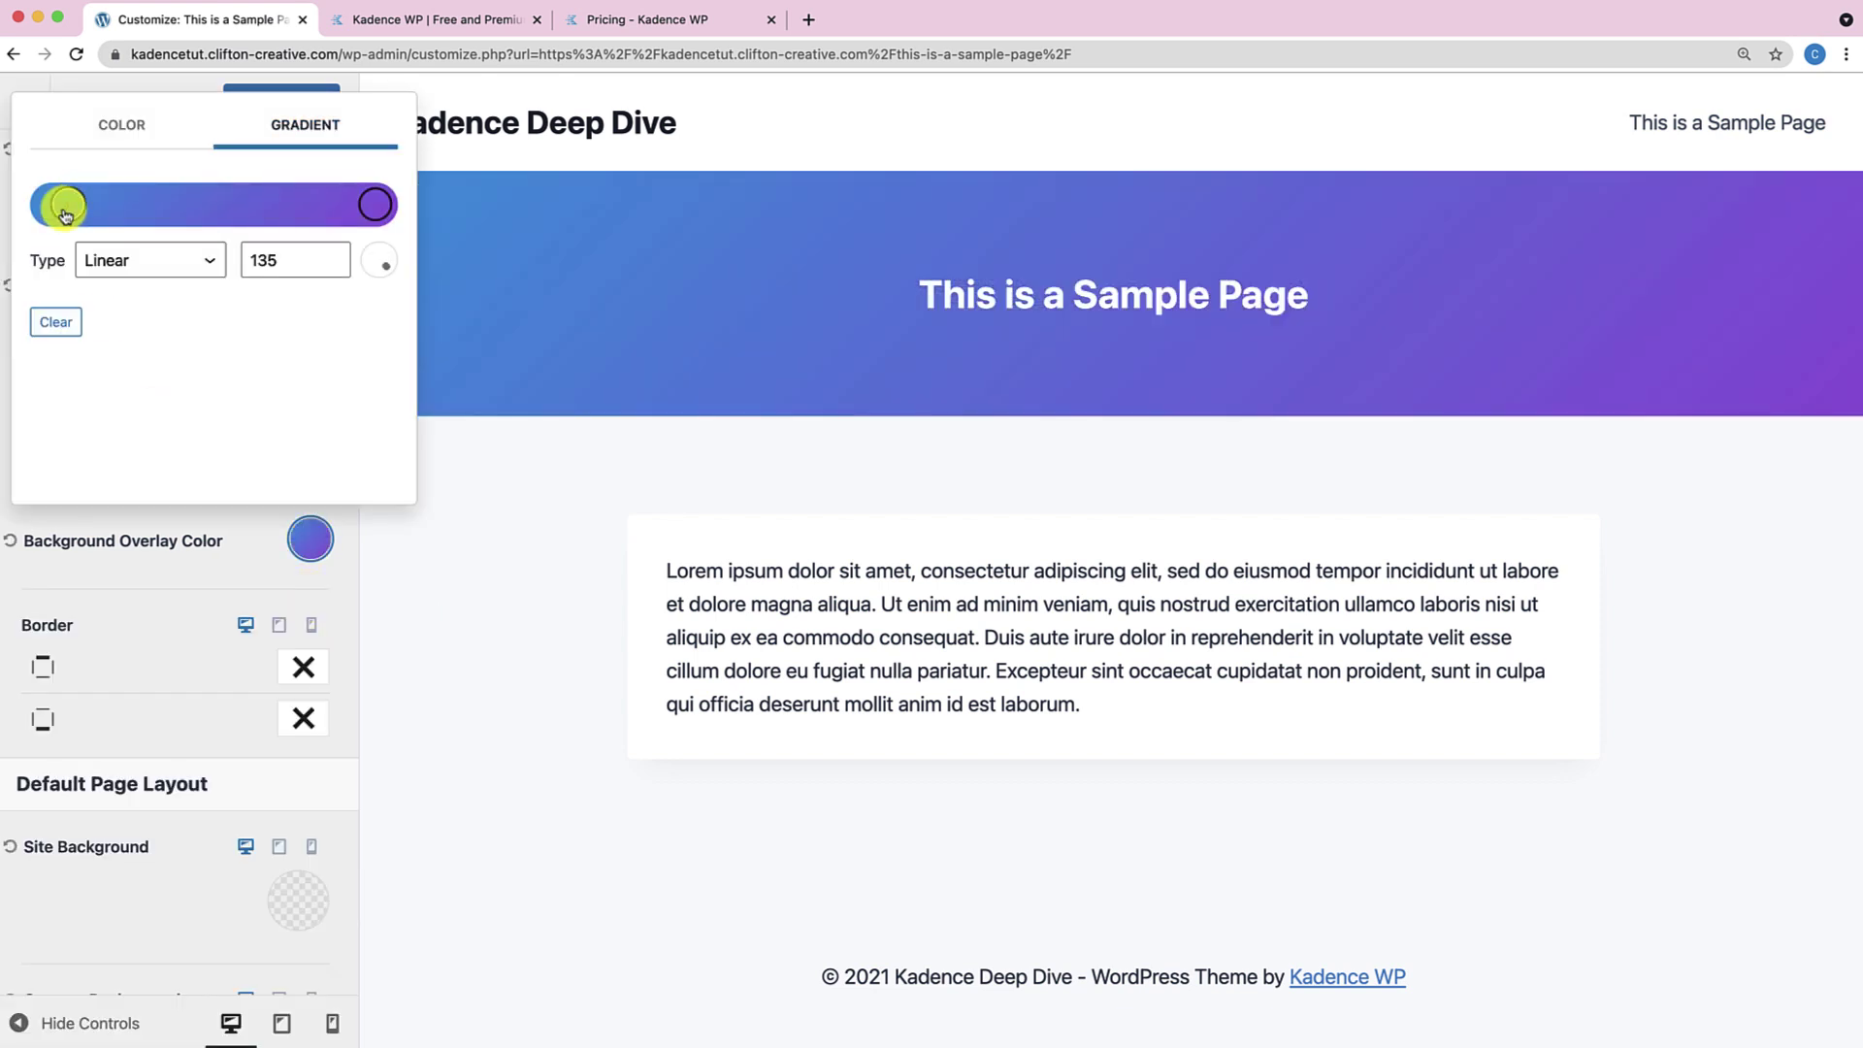
pyautogui.click(53, 208)
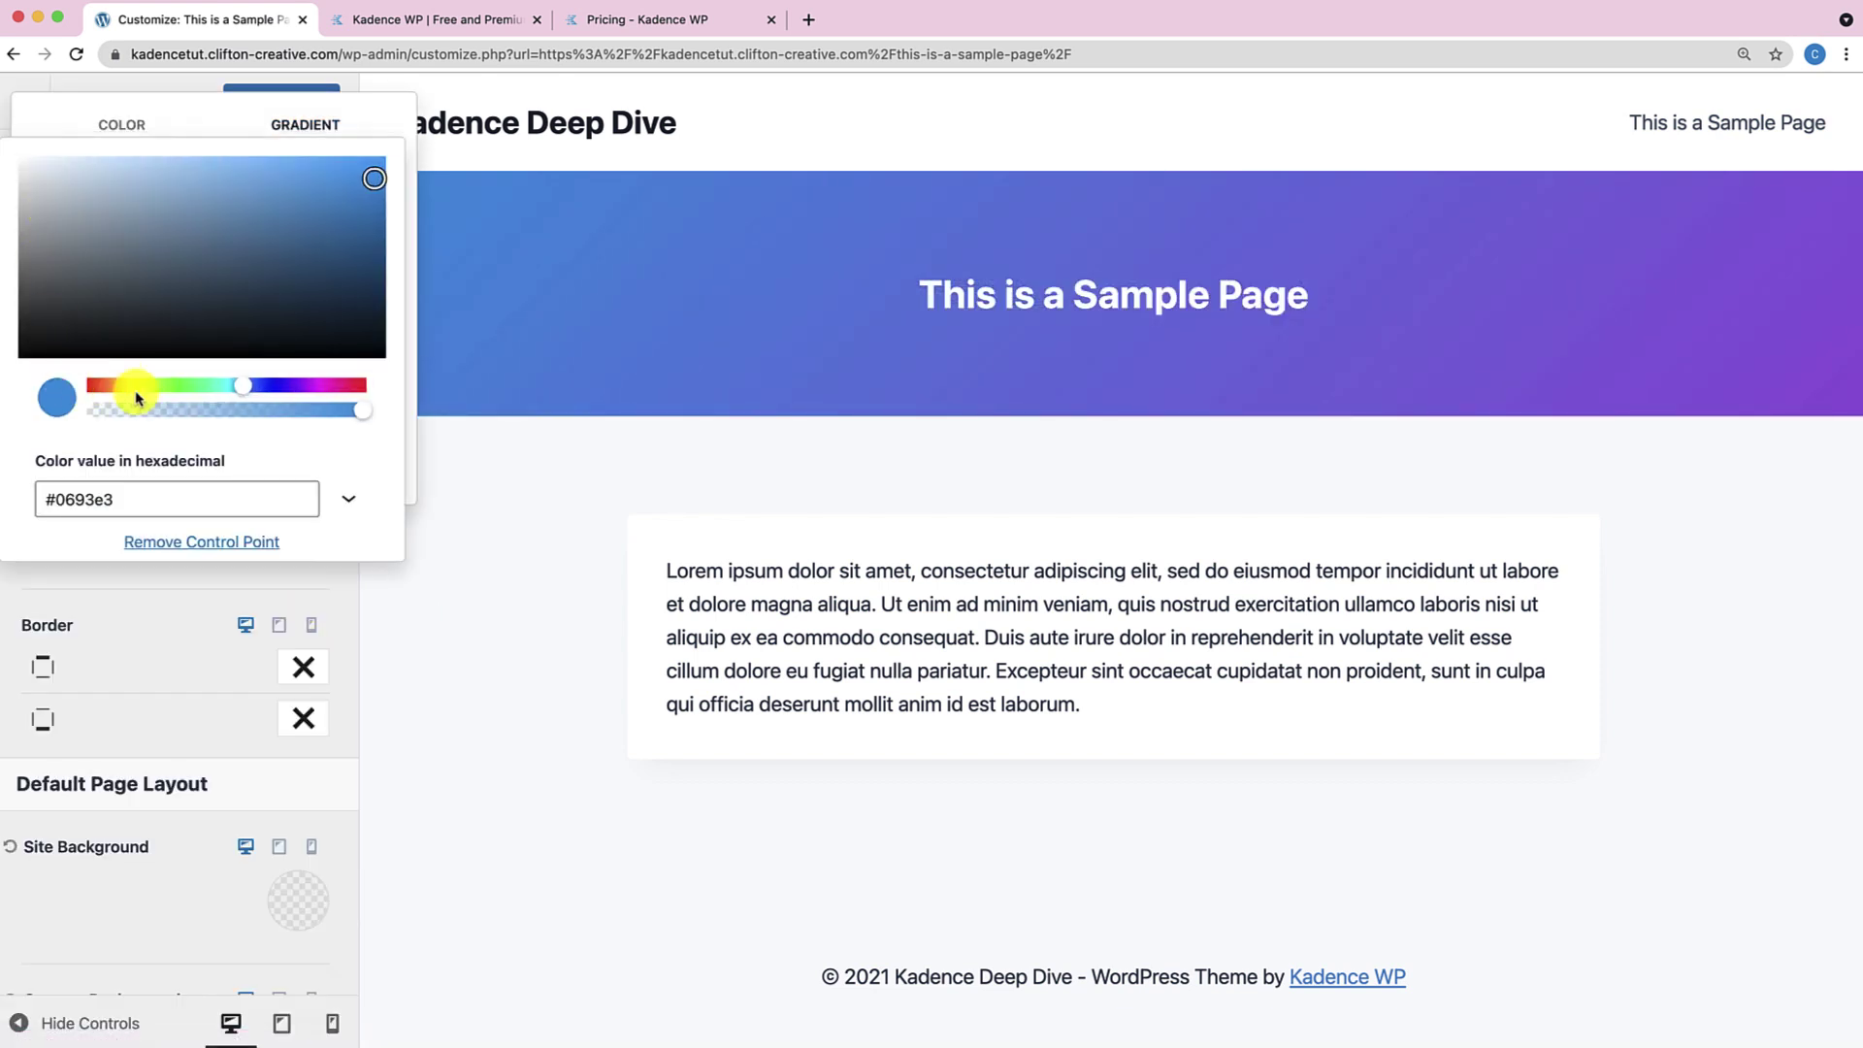
pyautogui.click(92, 388)
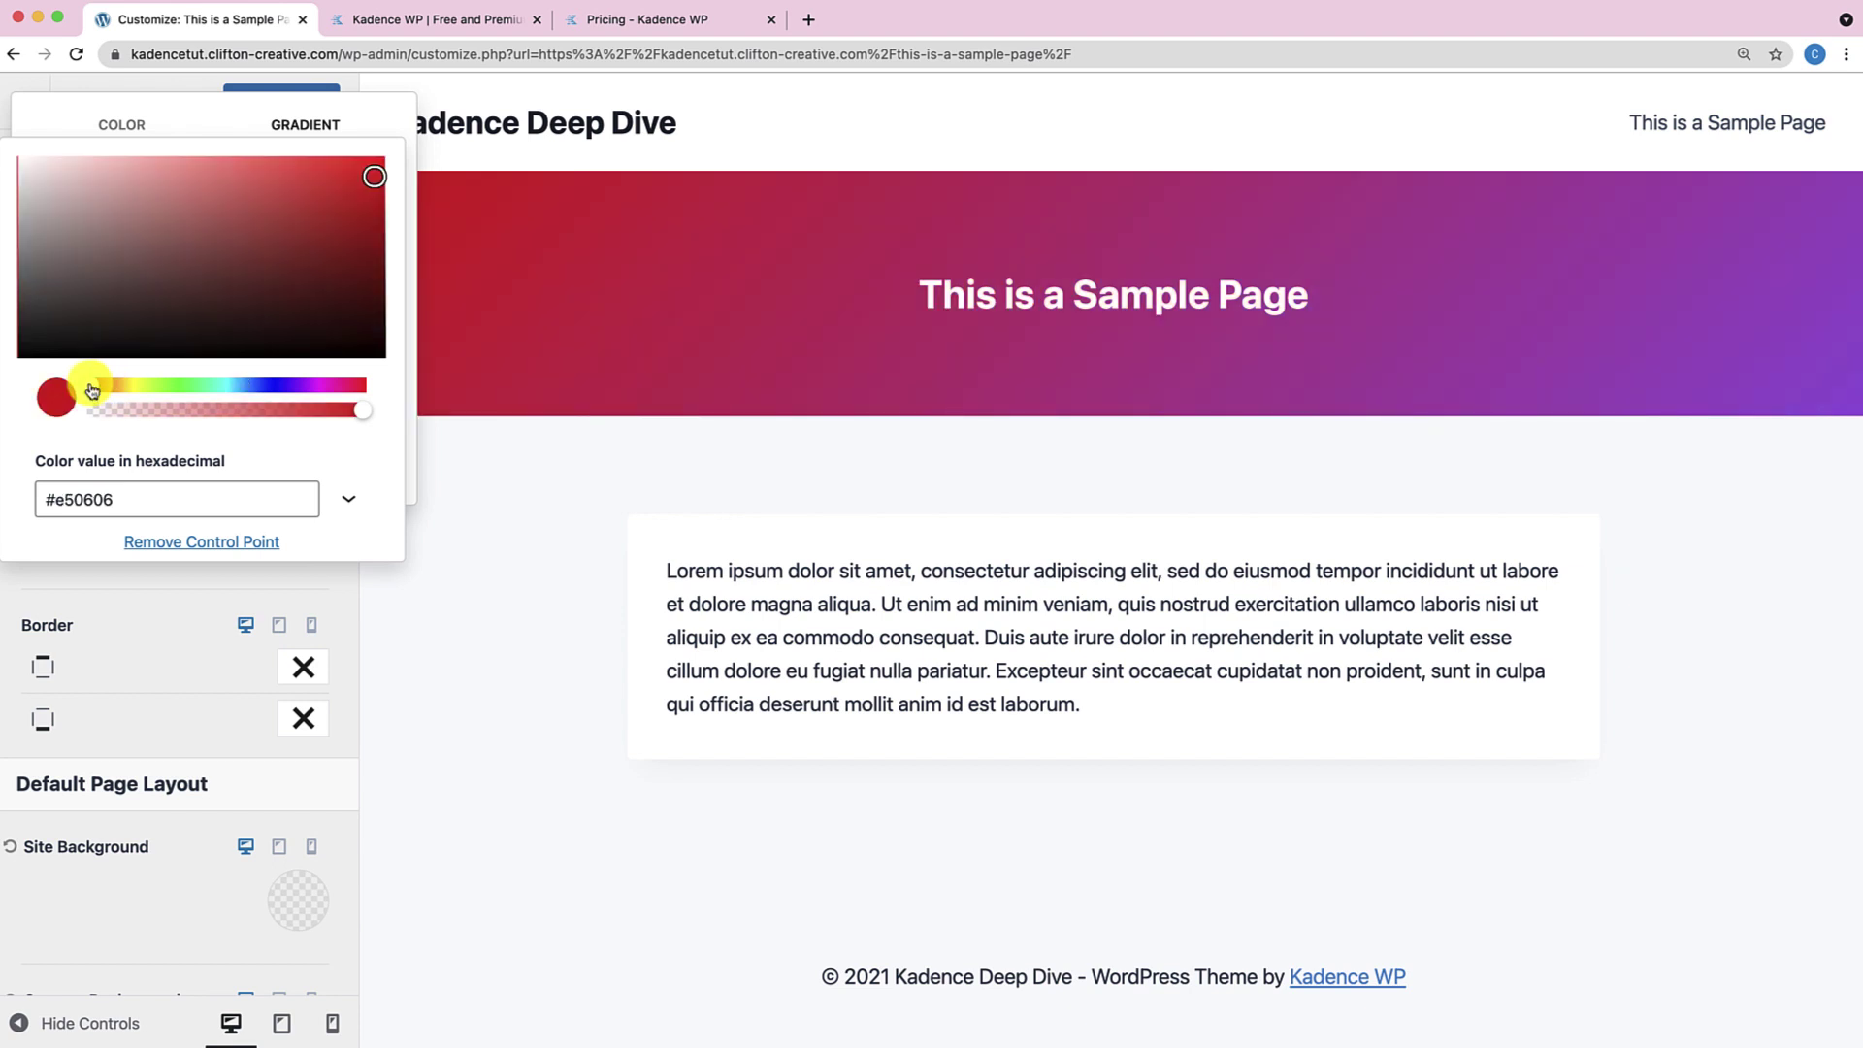
pyautogui.click(167, 615)
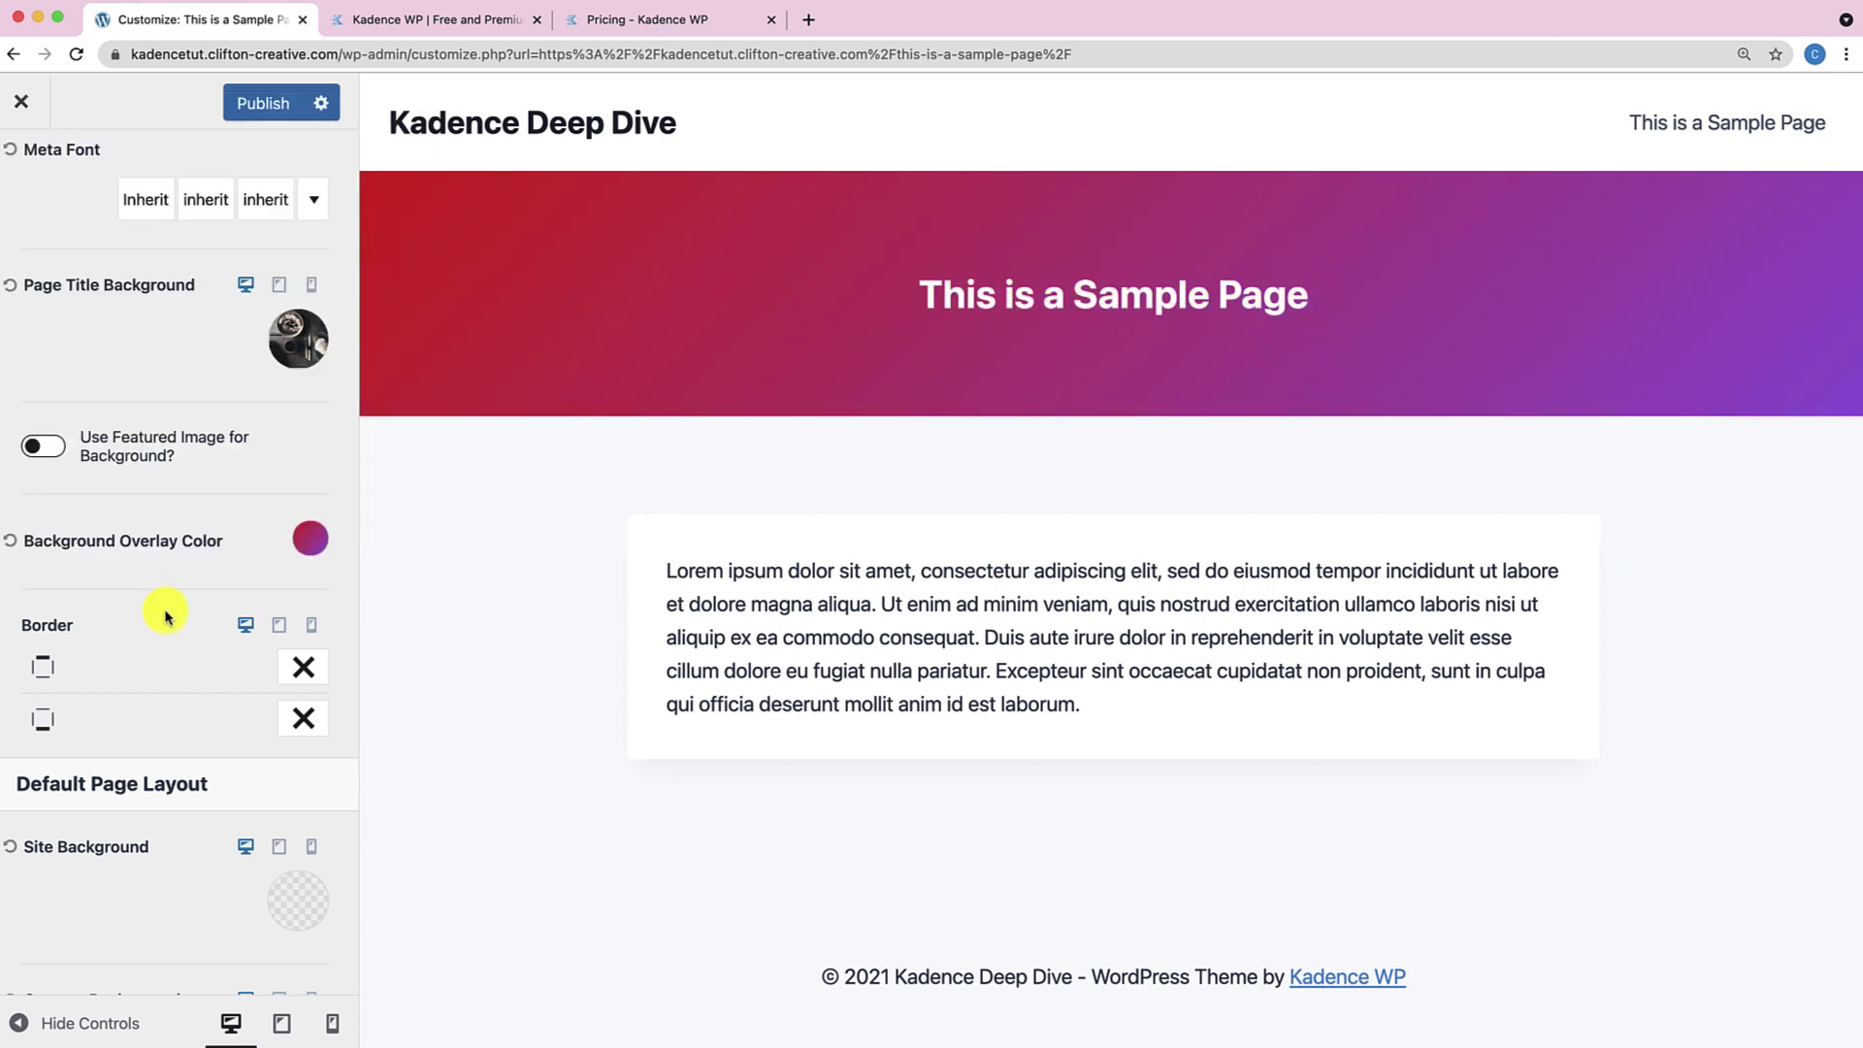
# Lower the opacity of the overlay gradient's red starting color to 0.48.
pyautogui.click(289, 540)
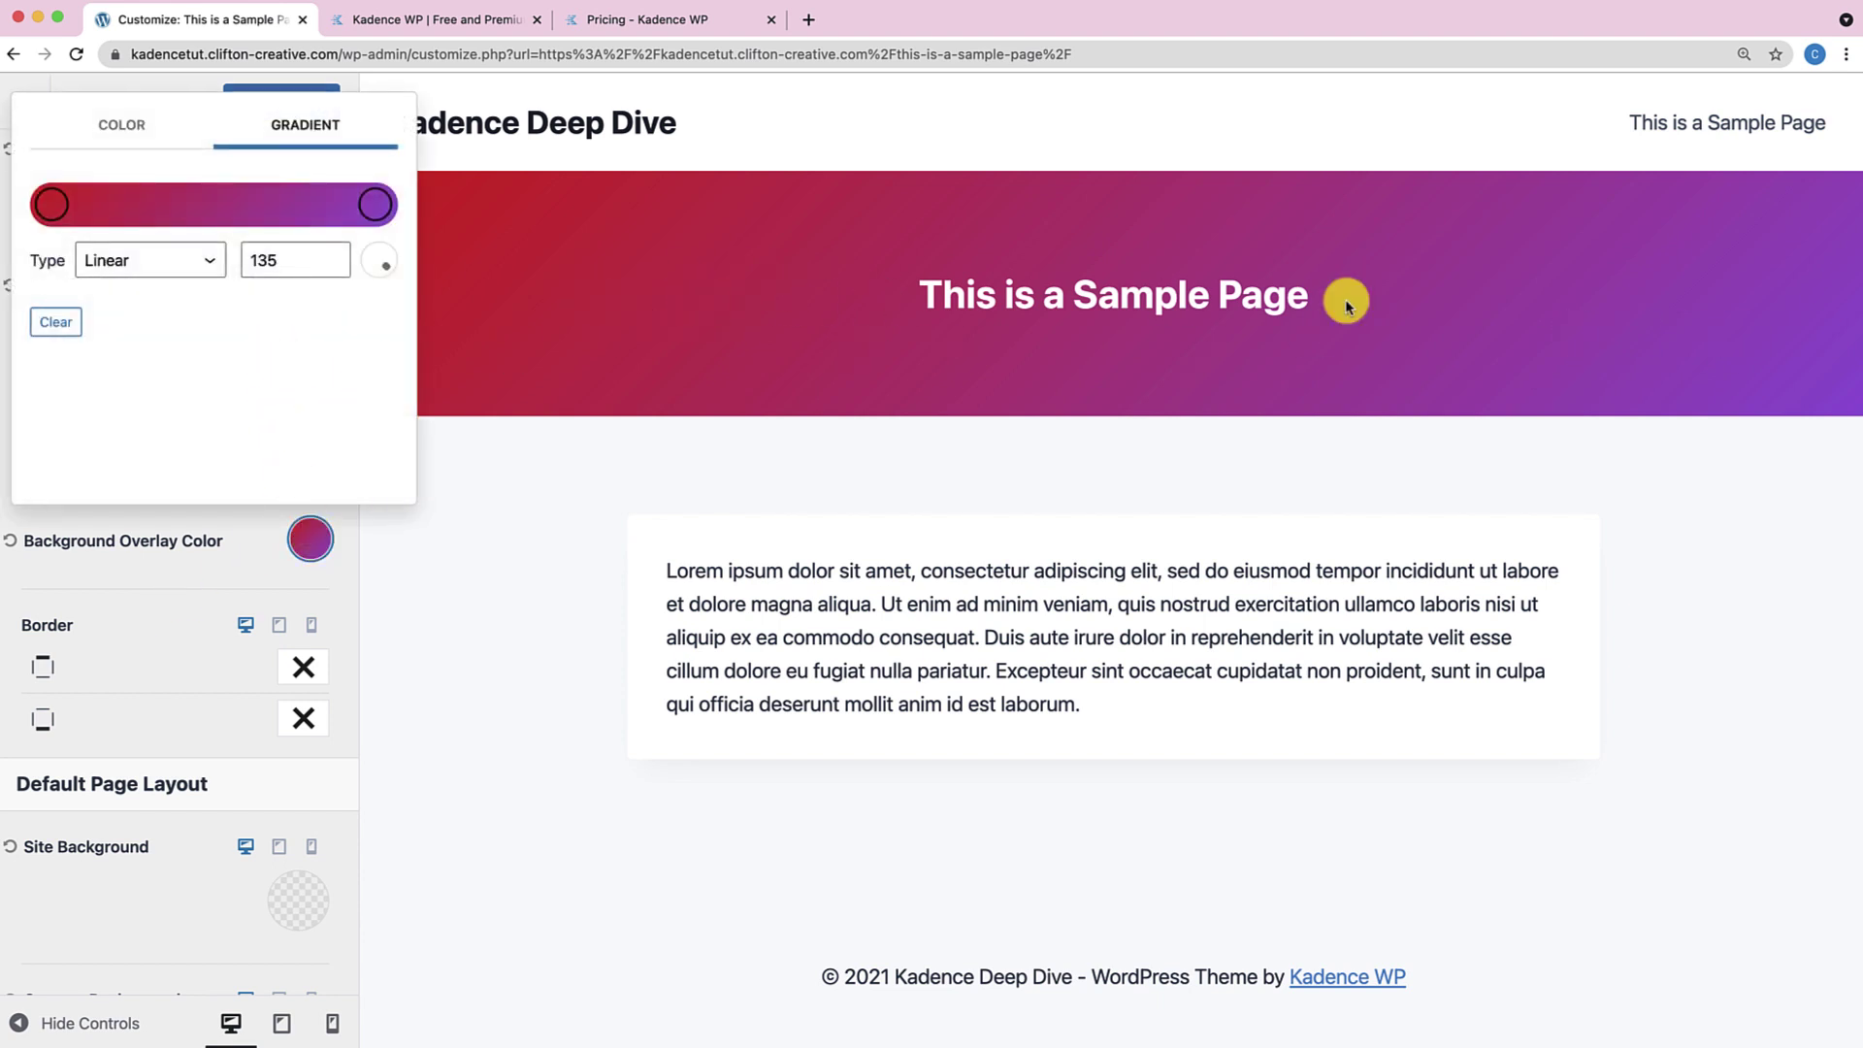
pyautogui.click(59, 212)
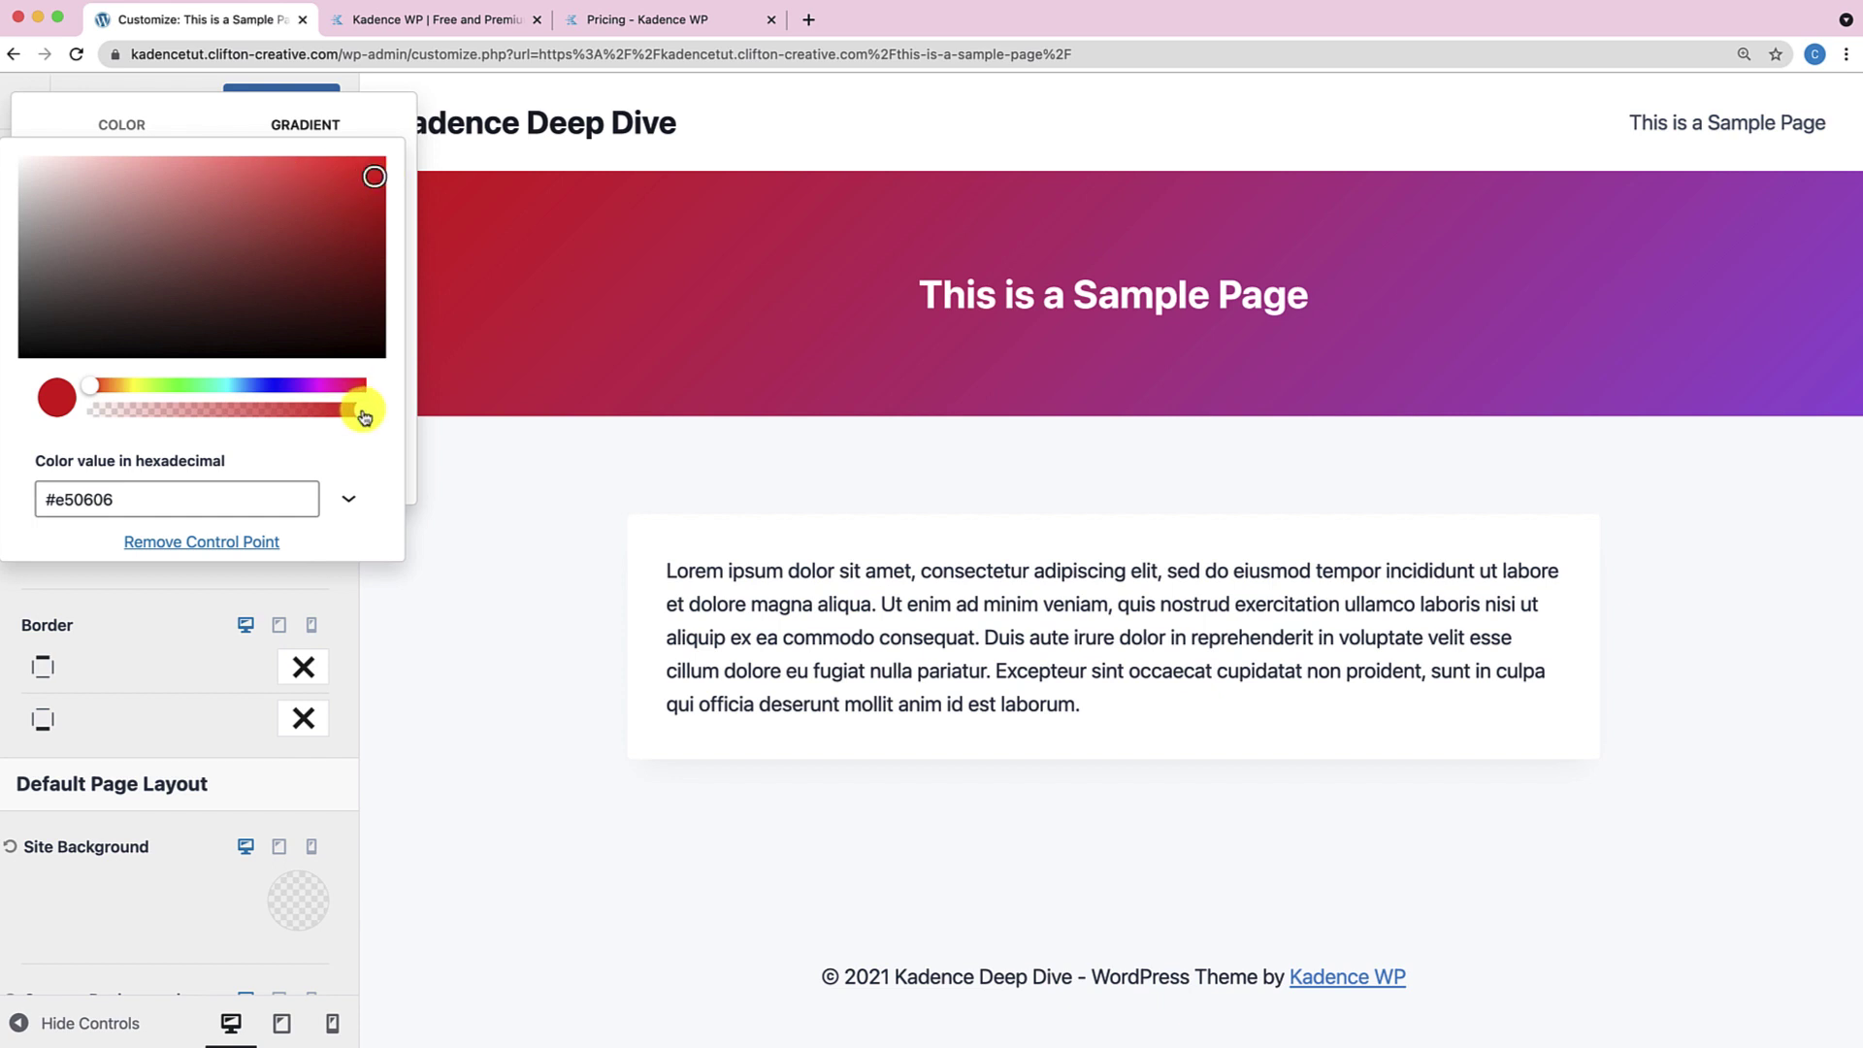
pyautogui.moveTo(364, 418); pyautogui.dragTo(223, 421)
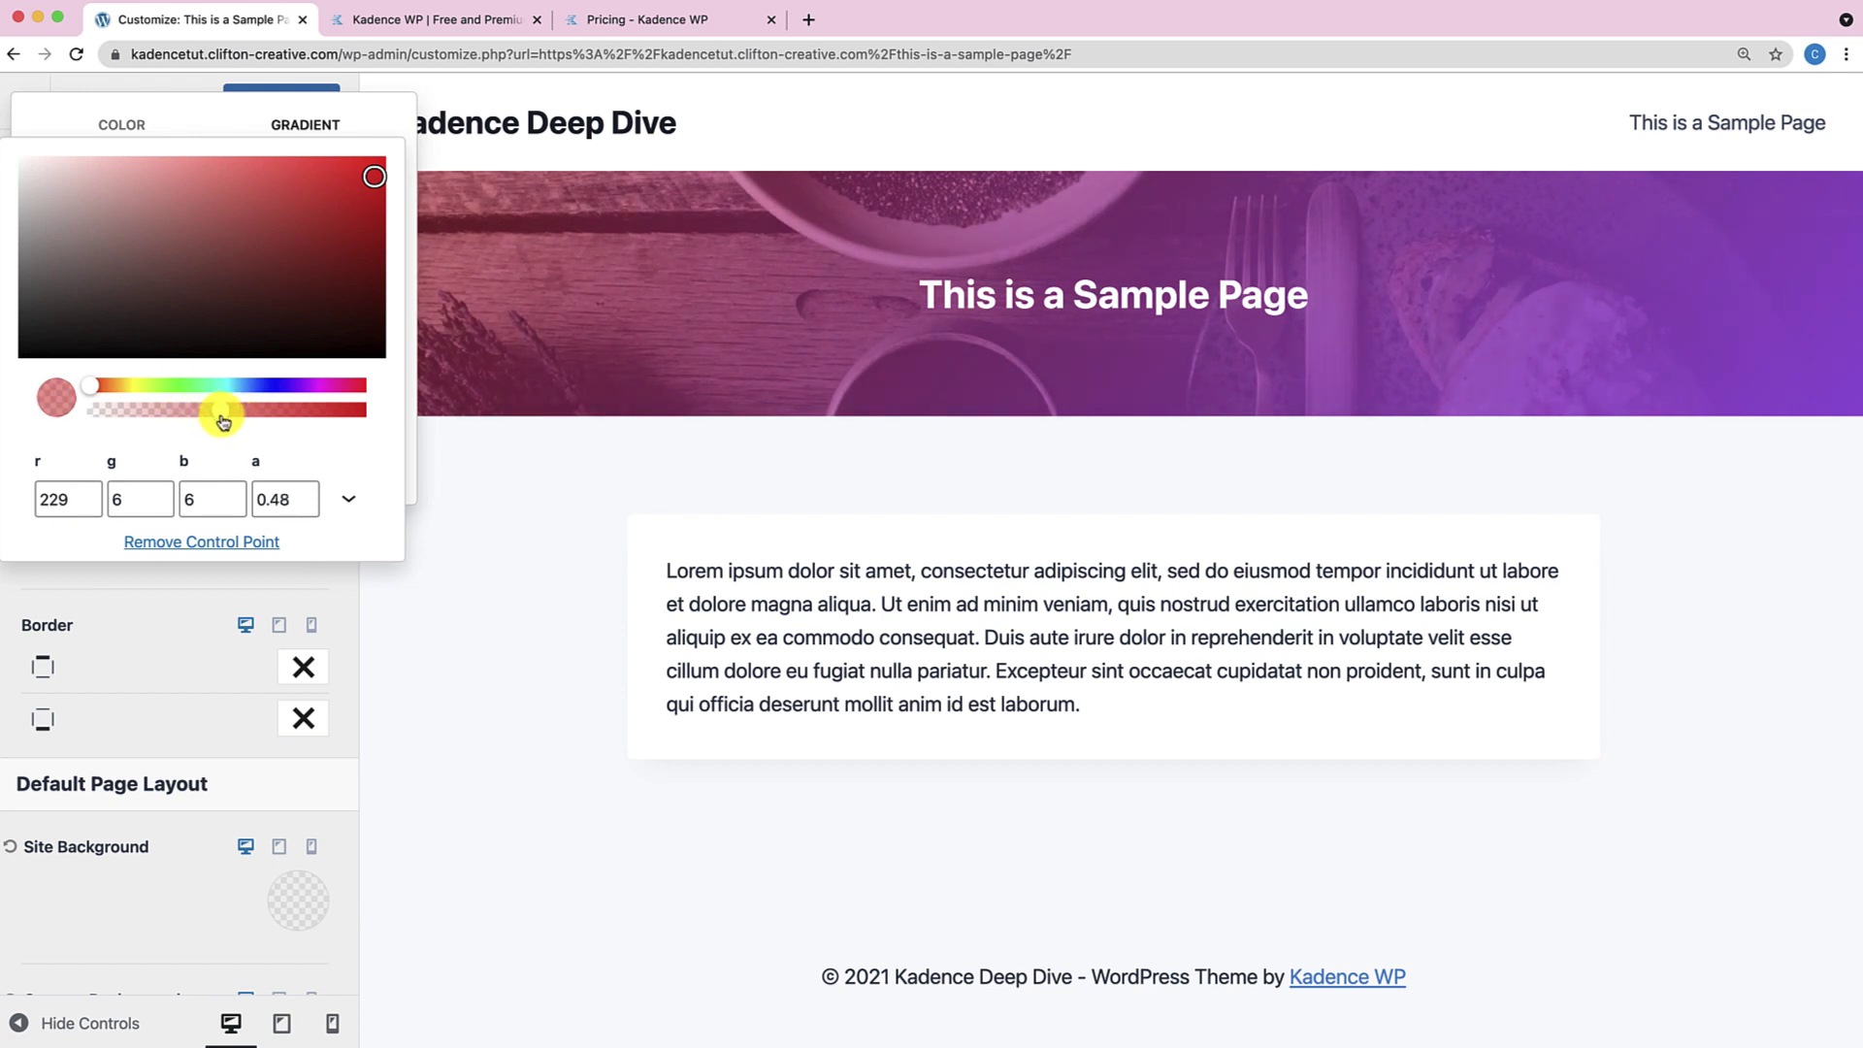
pyautogui.click(243, 596)
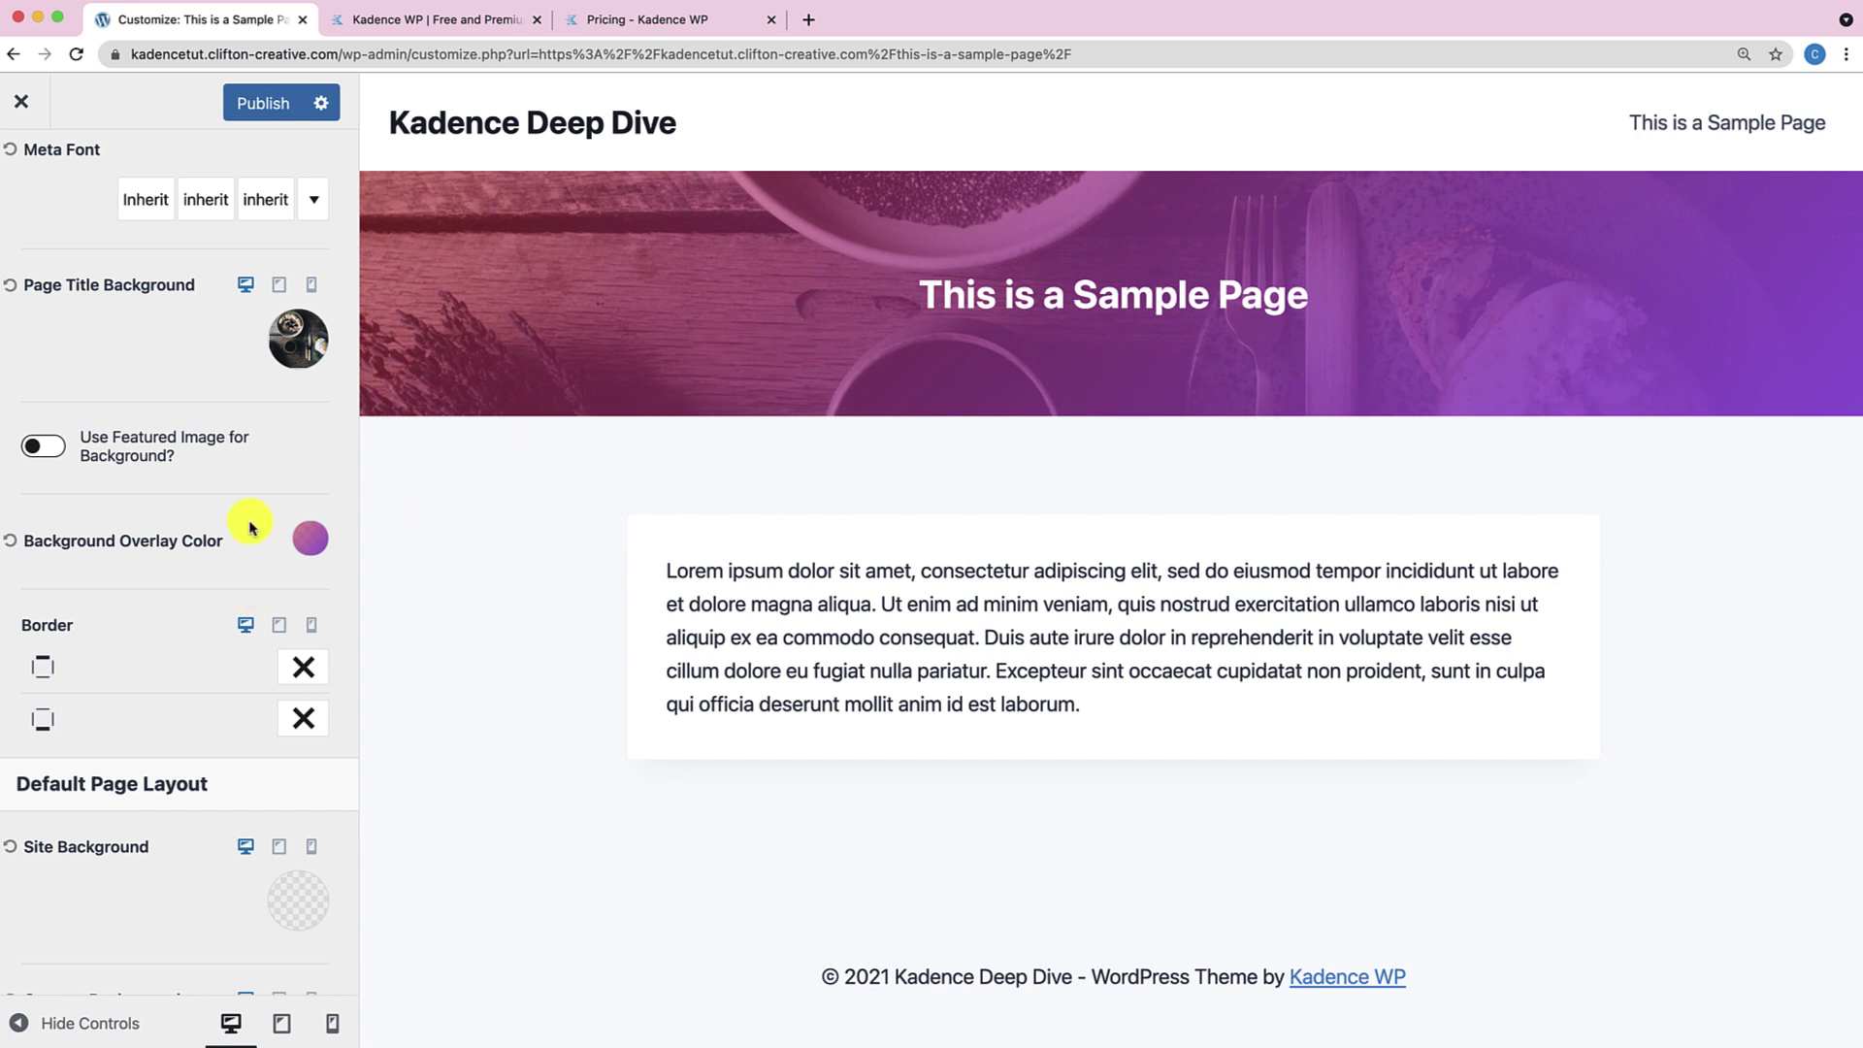
# Set the default page layout's site background to solid black 000000.
pyautogui.scroll(-3, 110, 663)
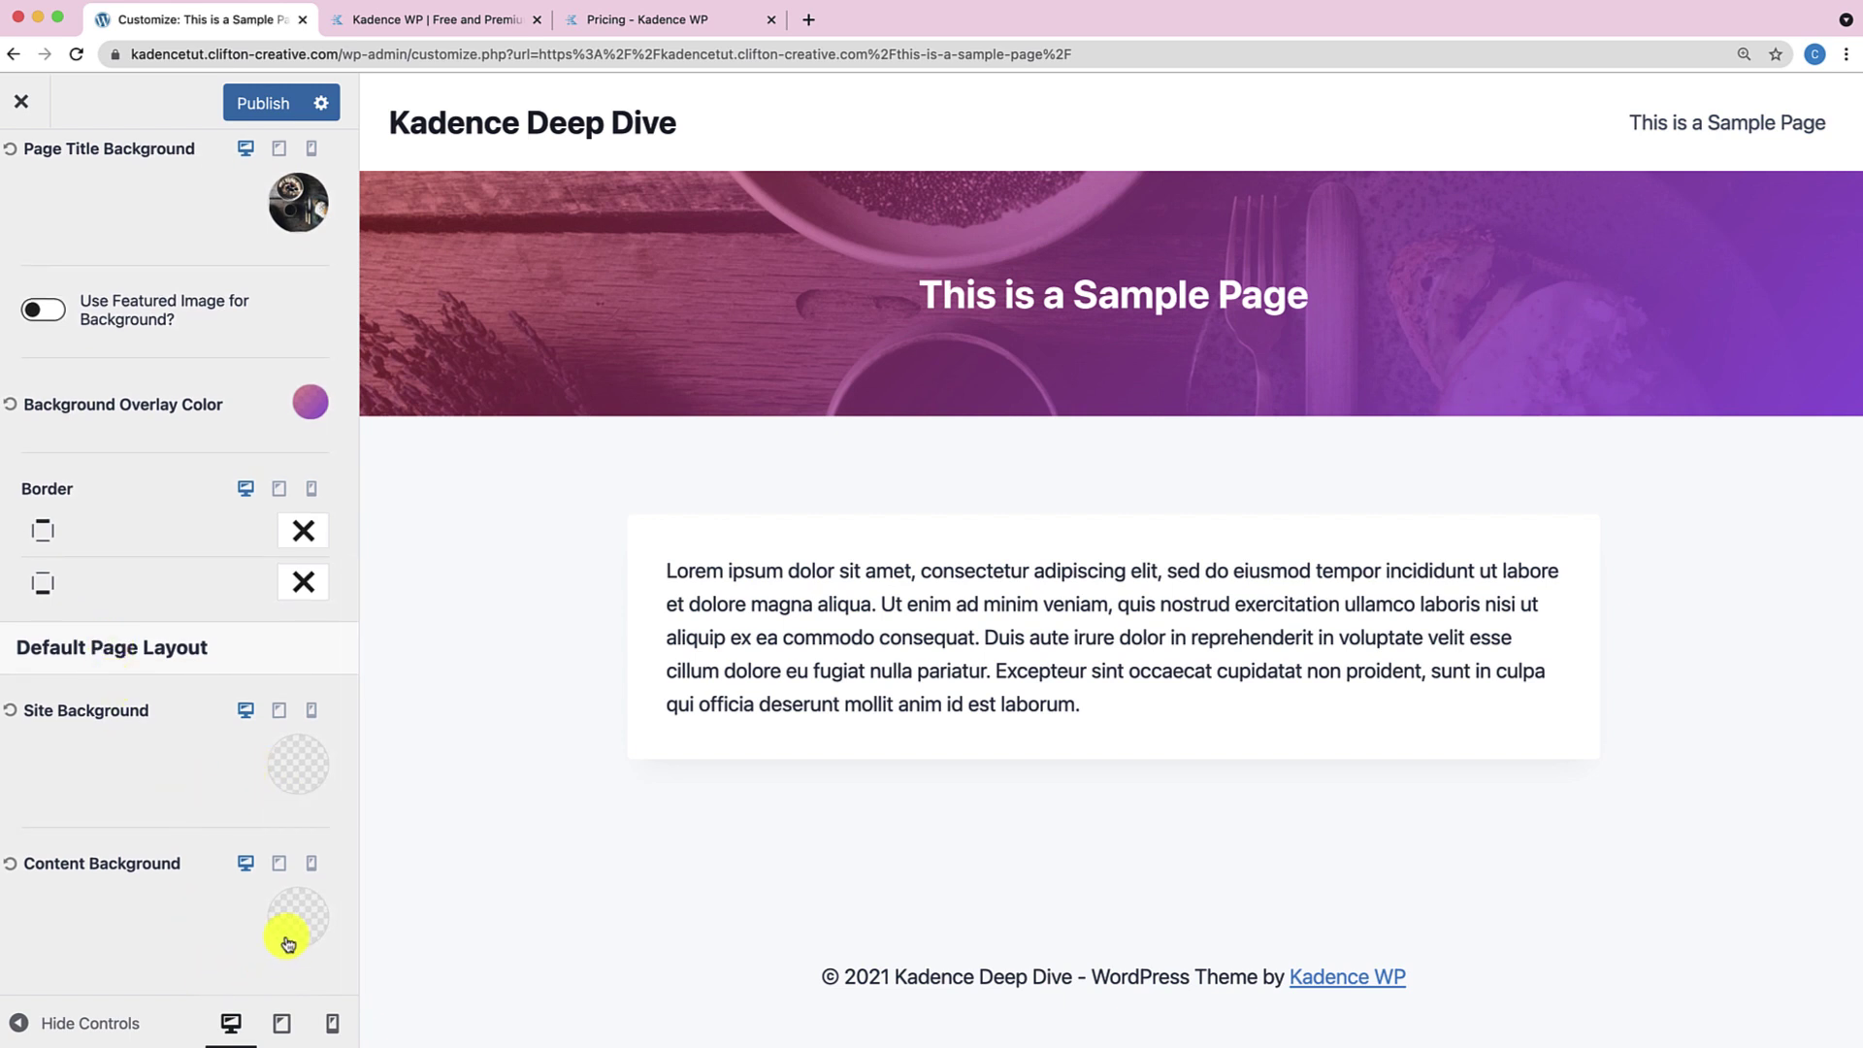
pyautogui.click(289, 763)
pyautogui.click(28, 504)
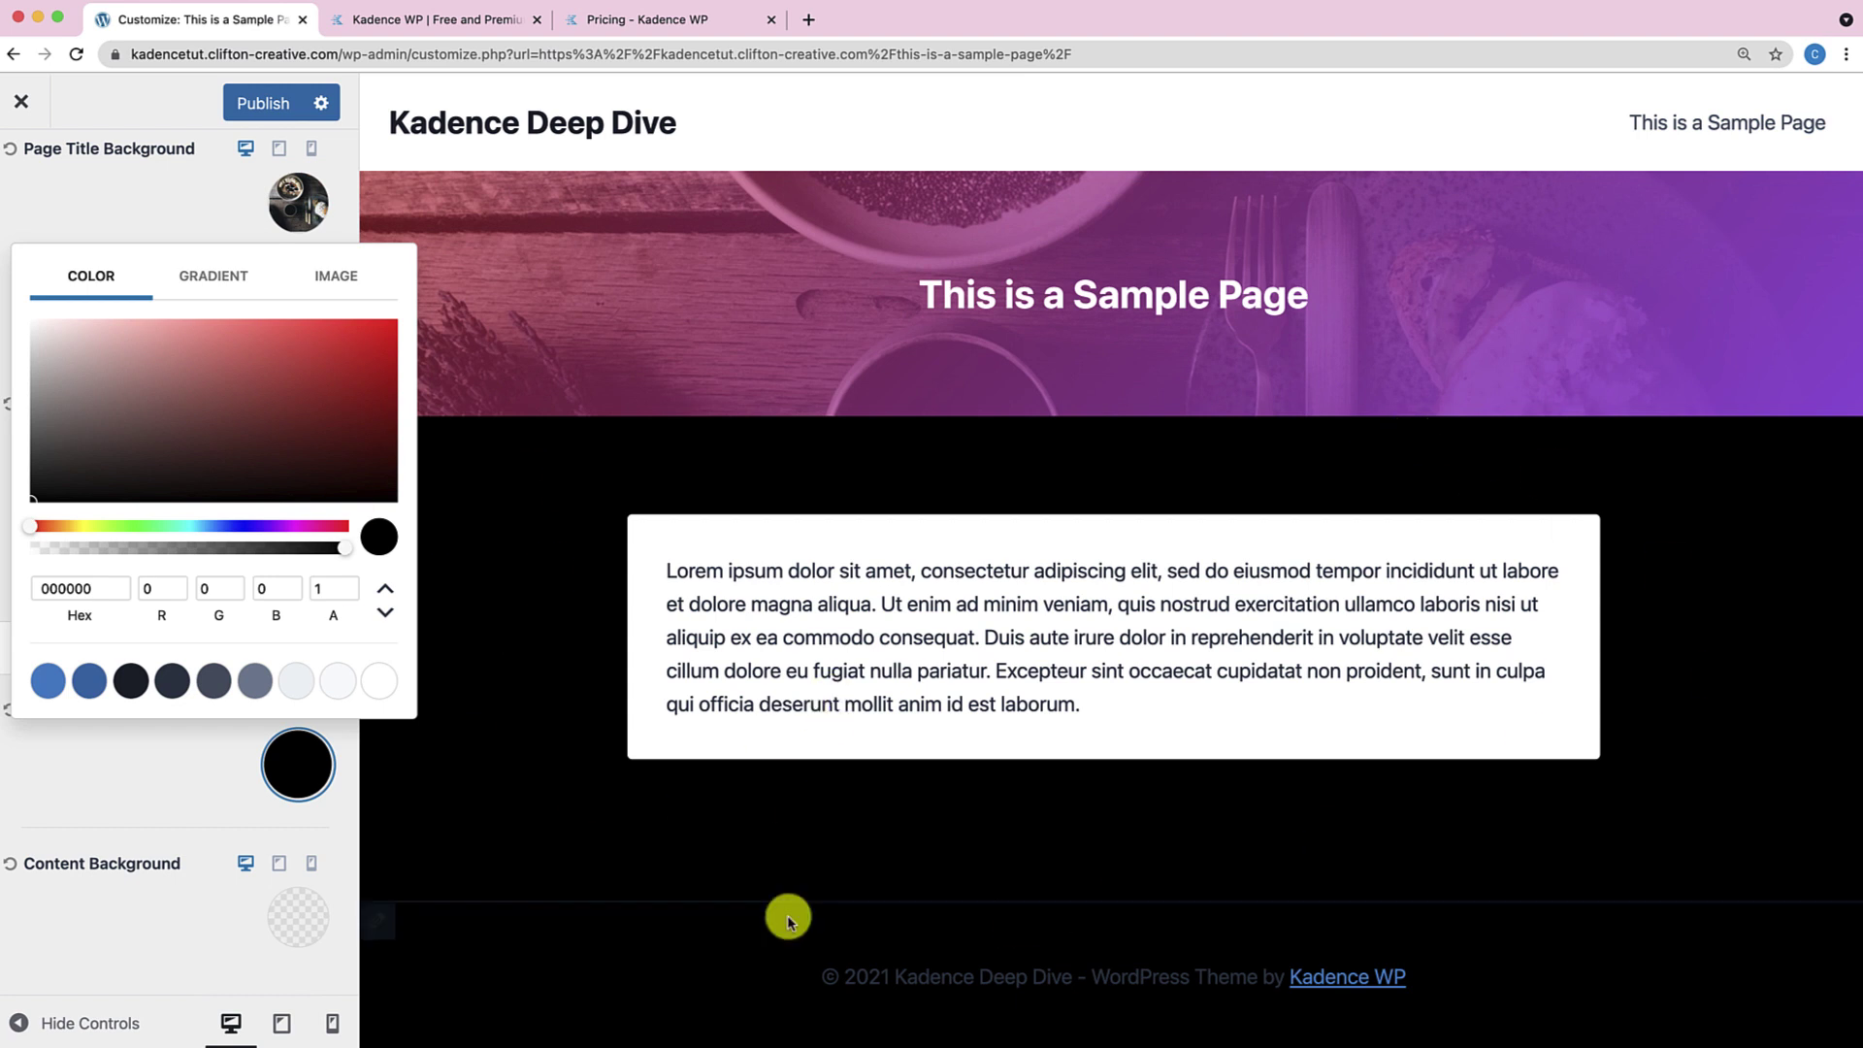
# Set the default page layout's content background to pale cream FFF9E3.
pyautogui.click(289, 930)
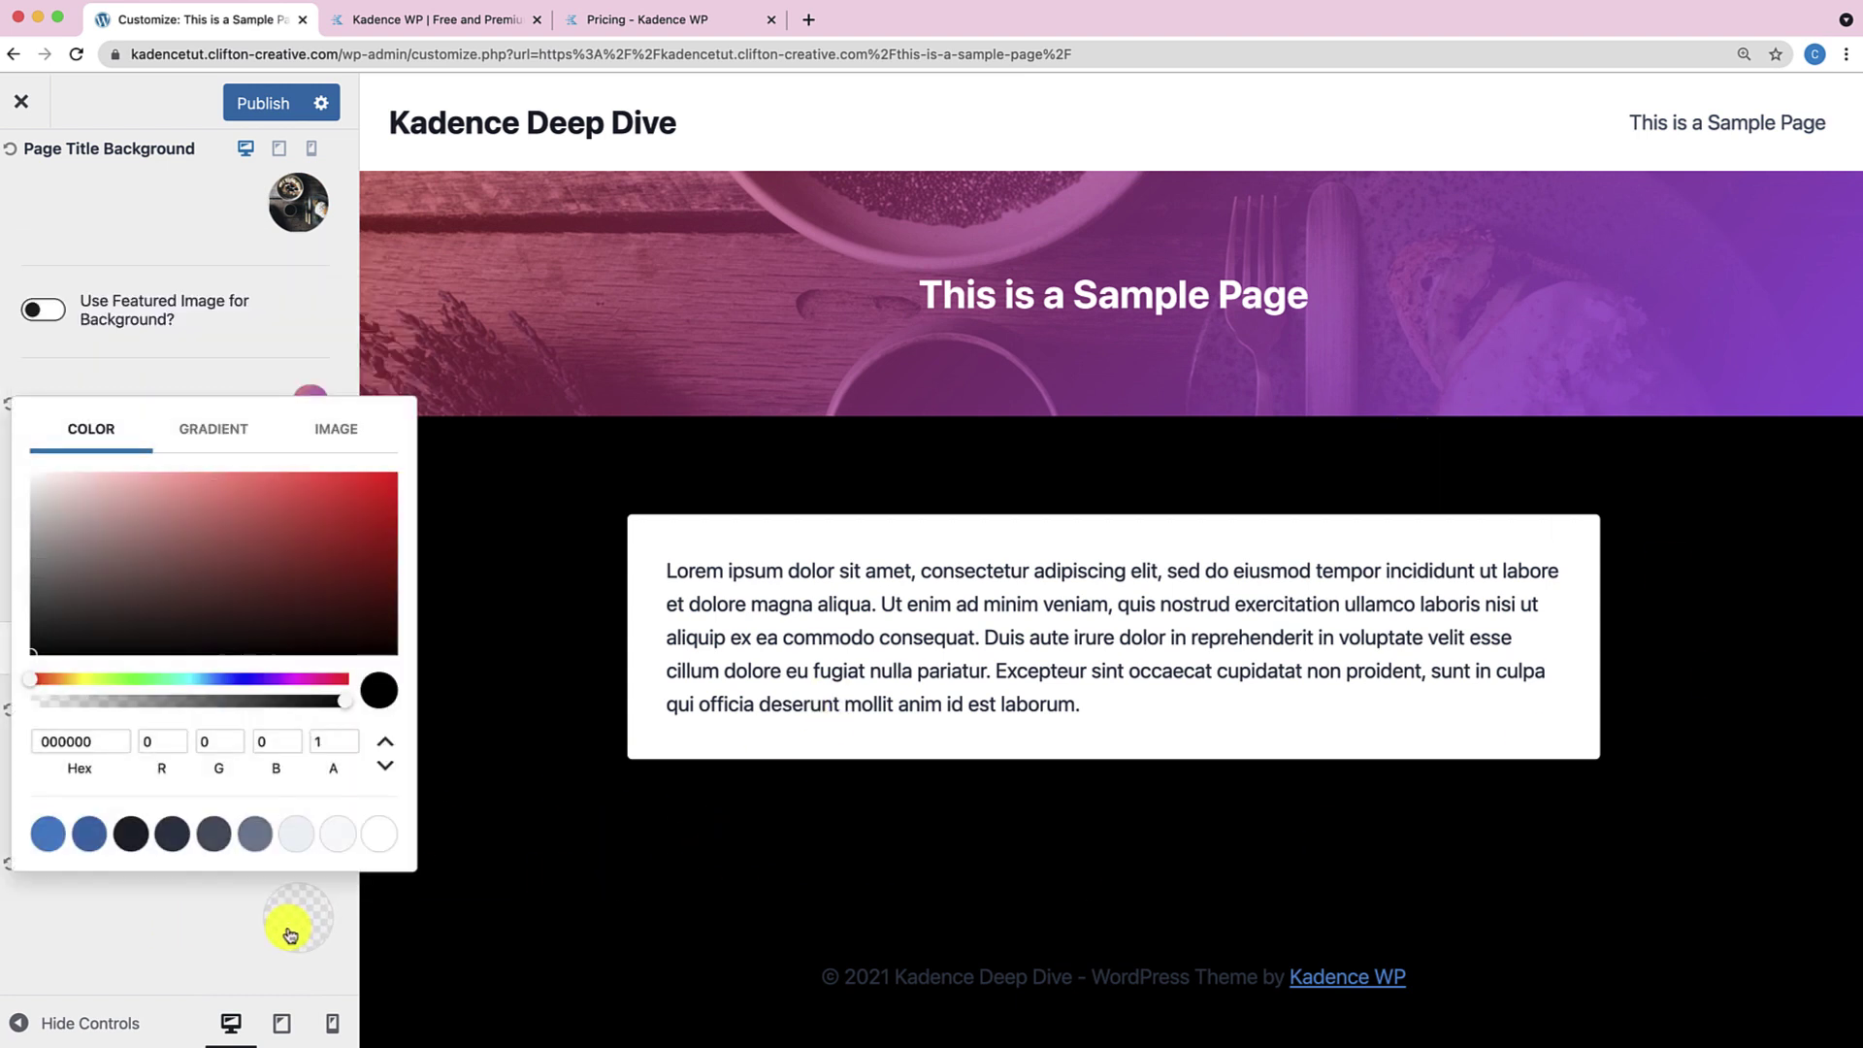
pyautogui.click(71, 678)
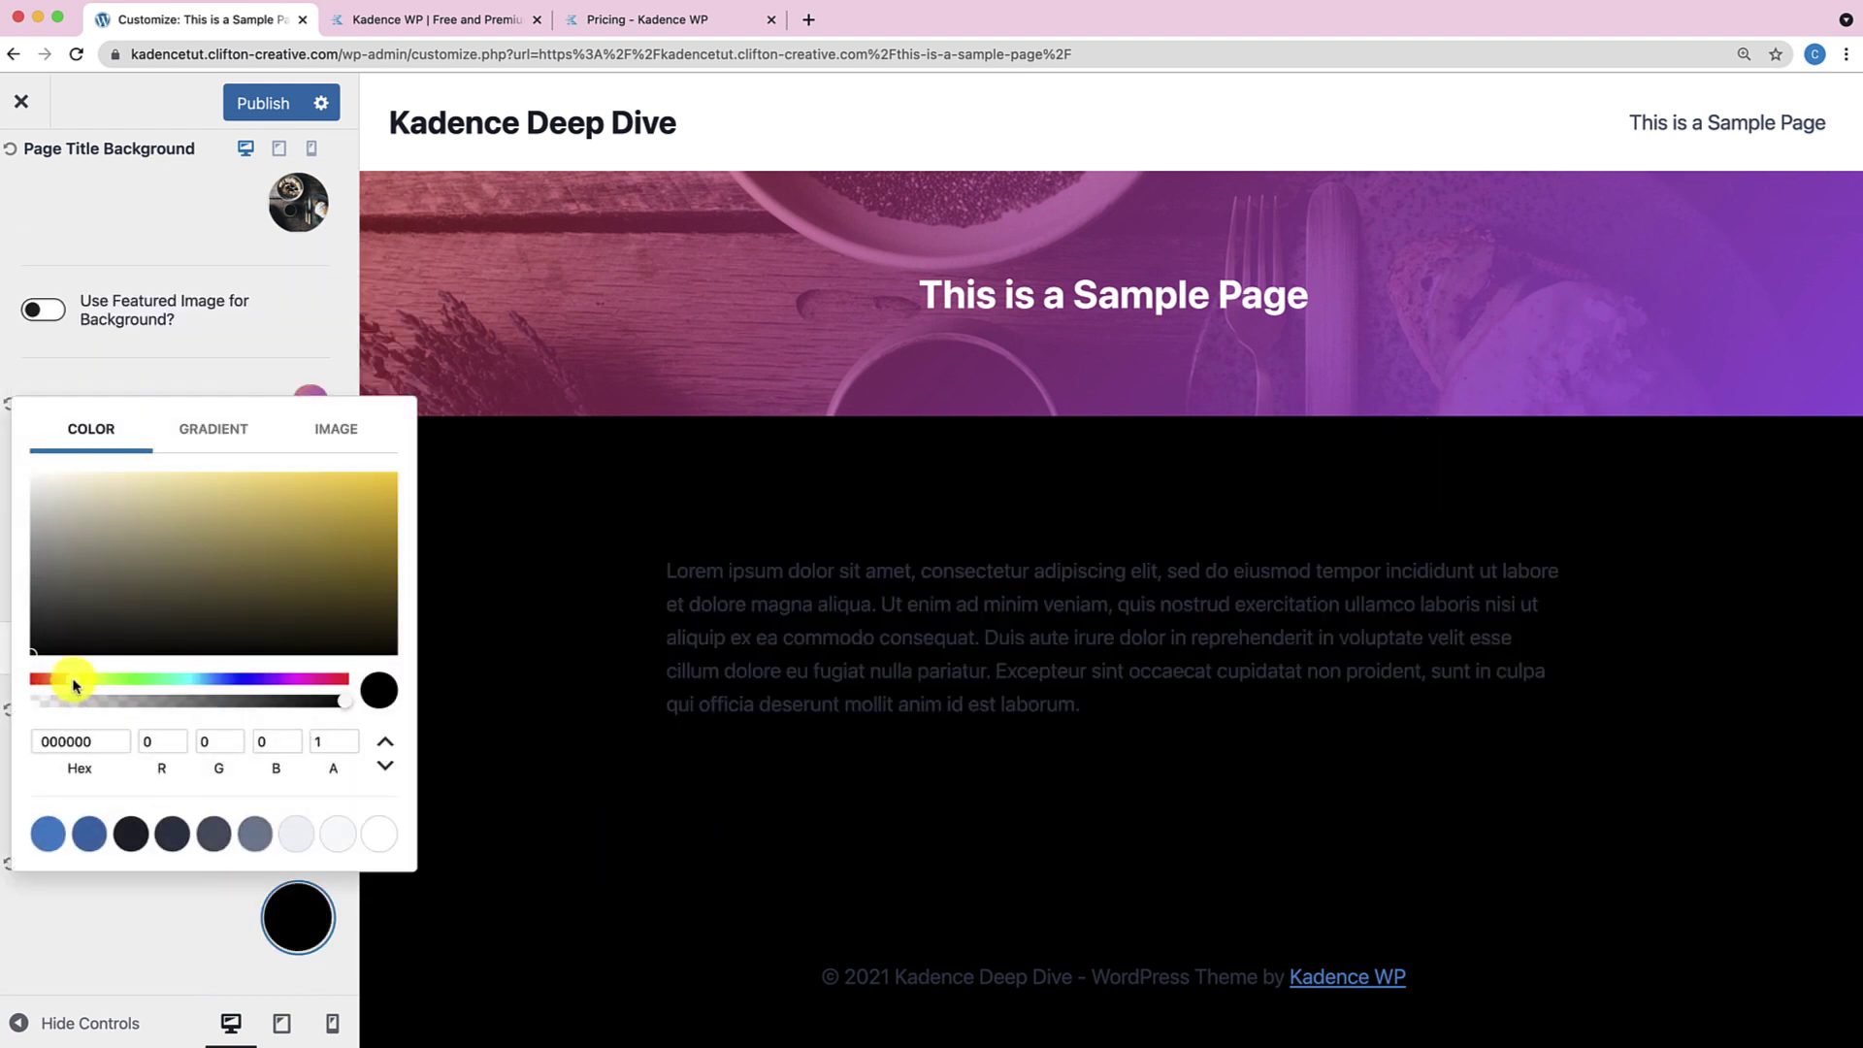
pyautogui.click(71, 479)
pyautogui.moveTo(71, 478); pyautogui.dragTo(70, 474)
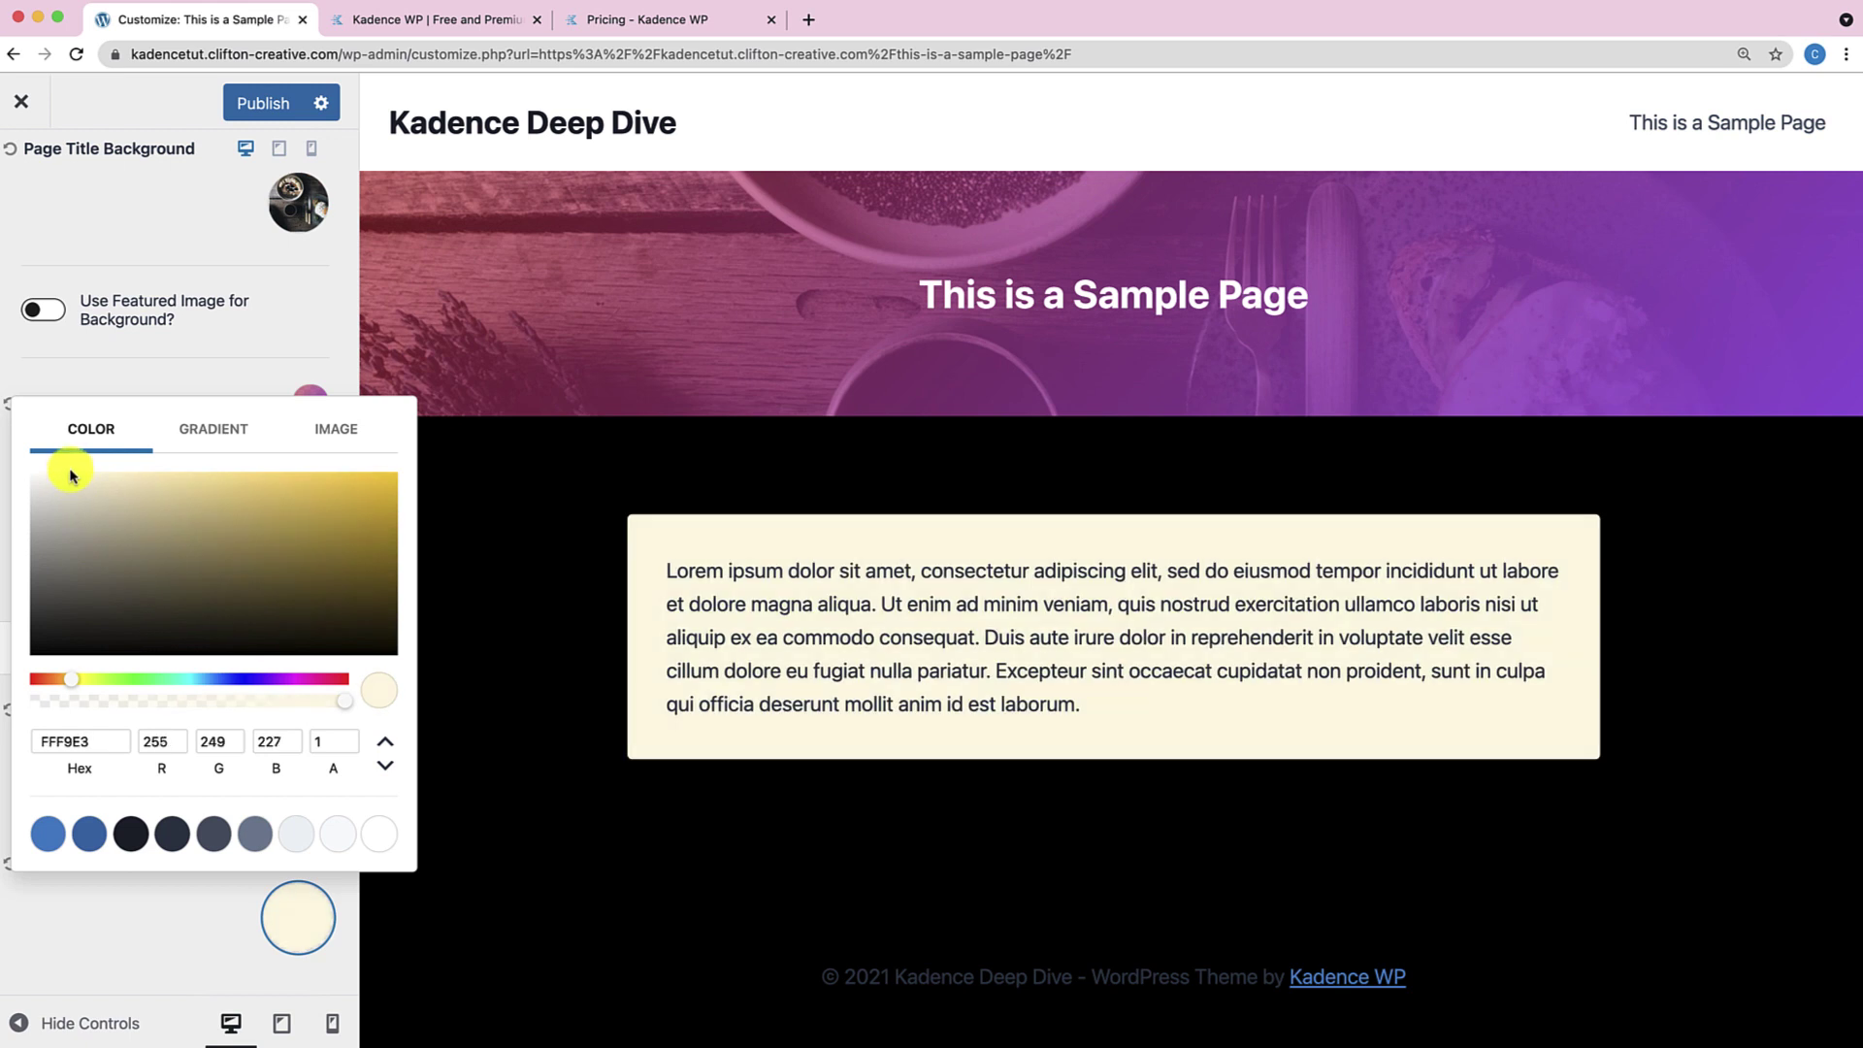
pyautogui.click(143, 958)
# Reset the content background, site background and page title background overlay color to their defaults.
pyautogui.click(12, 863)
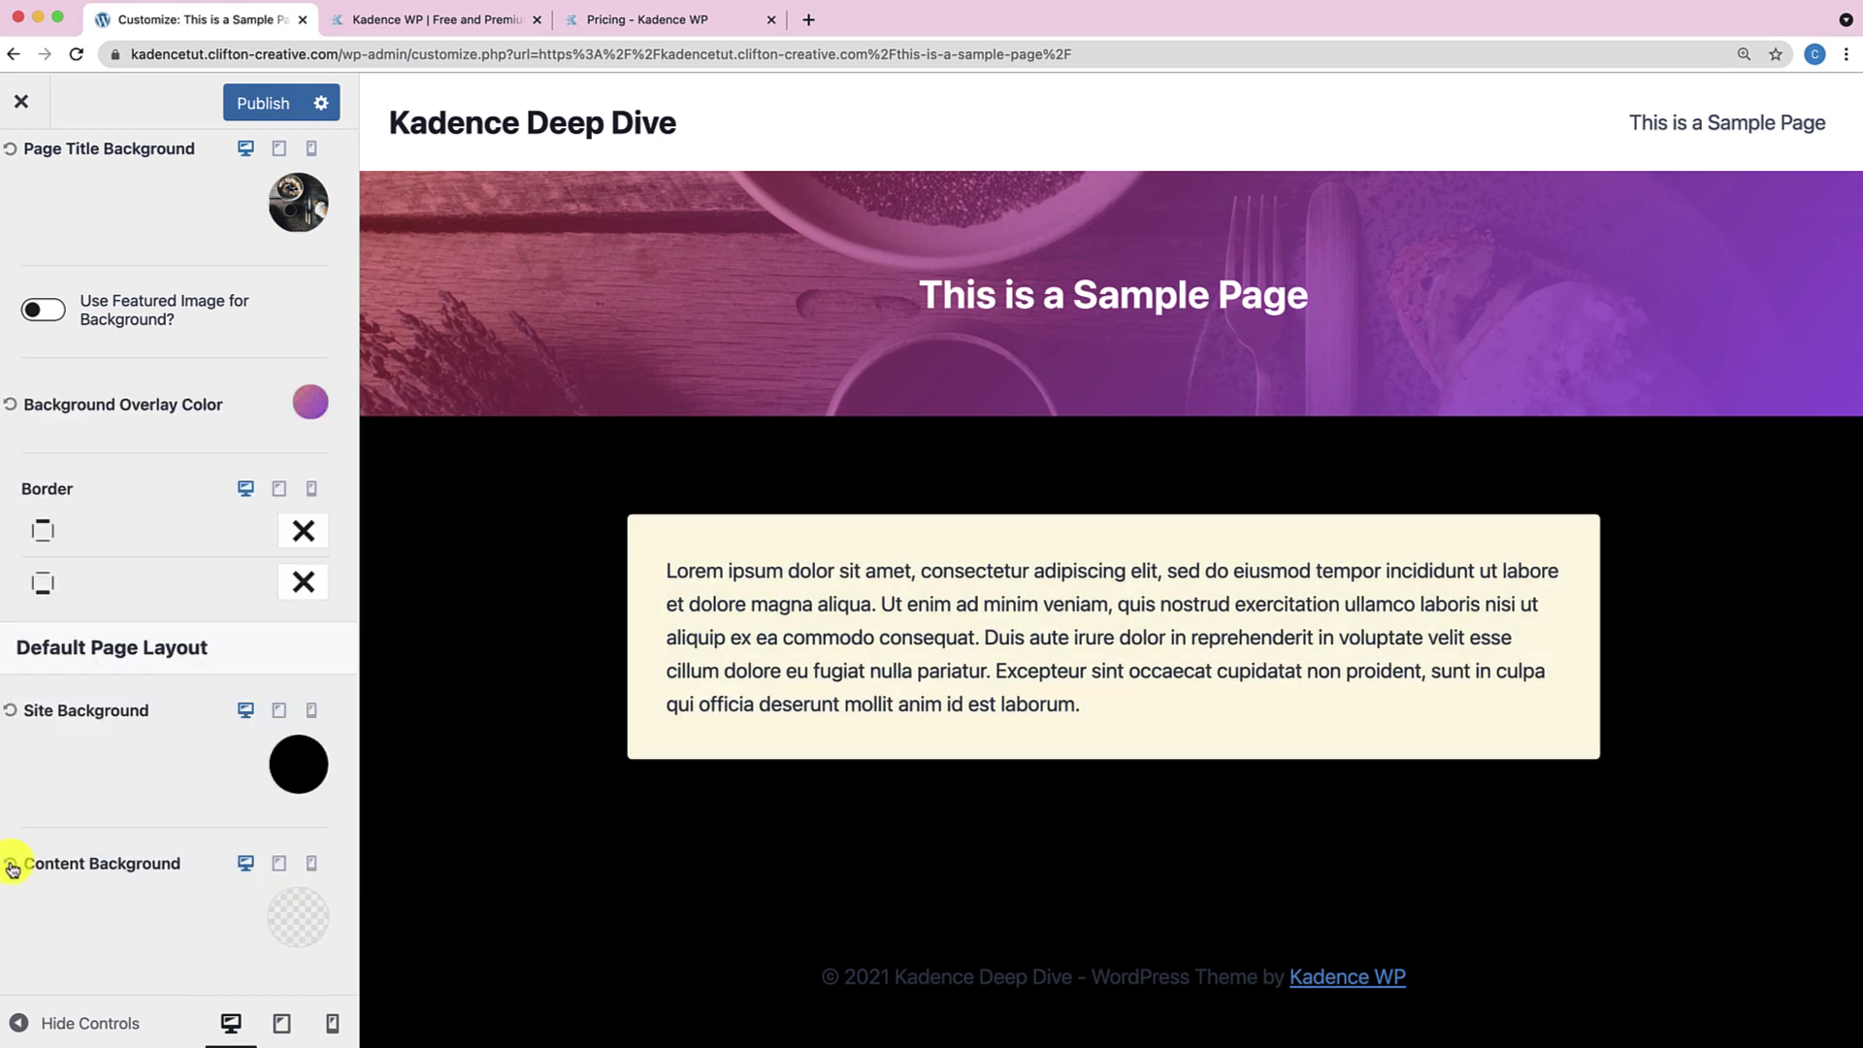
pyautogui.click(9, 710)
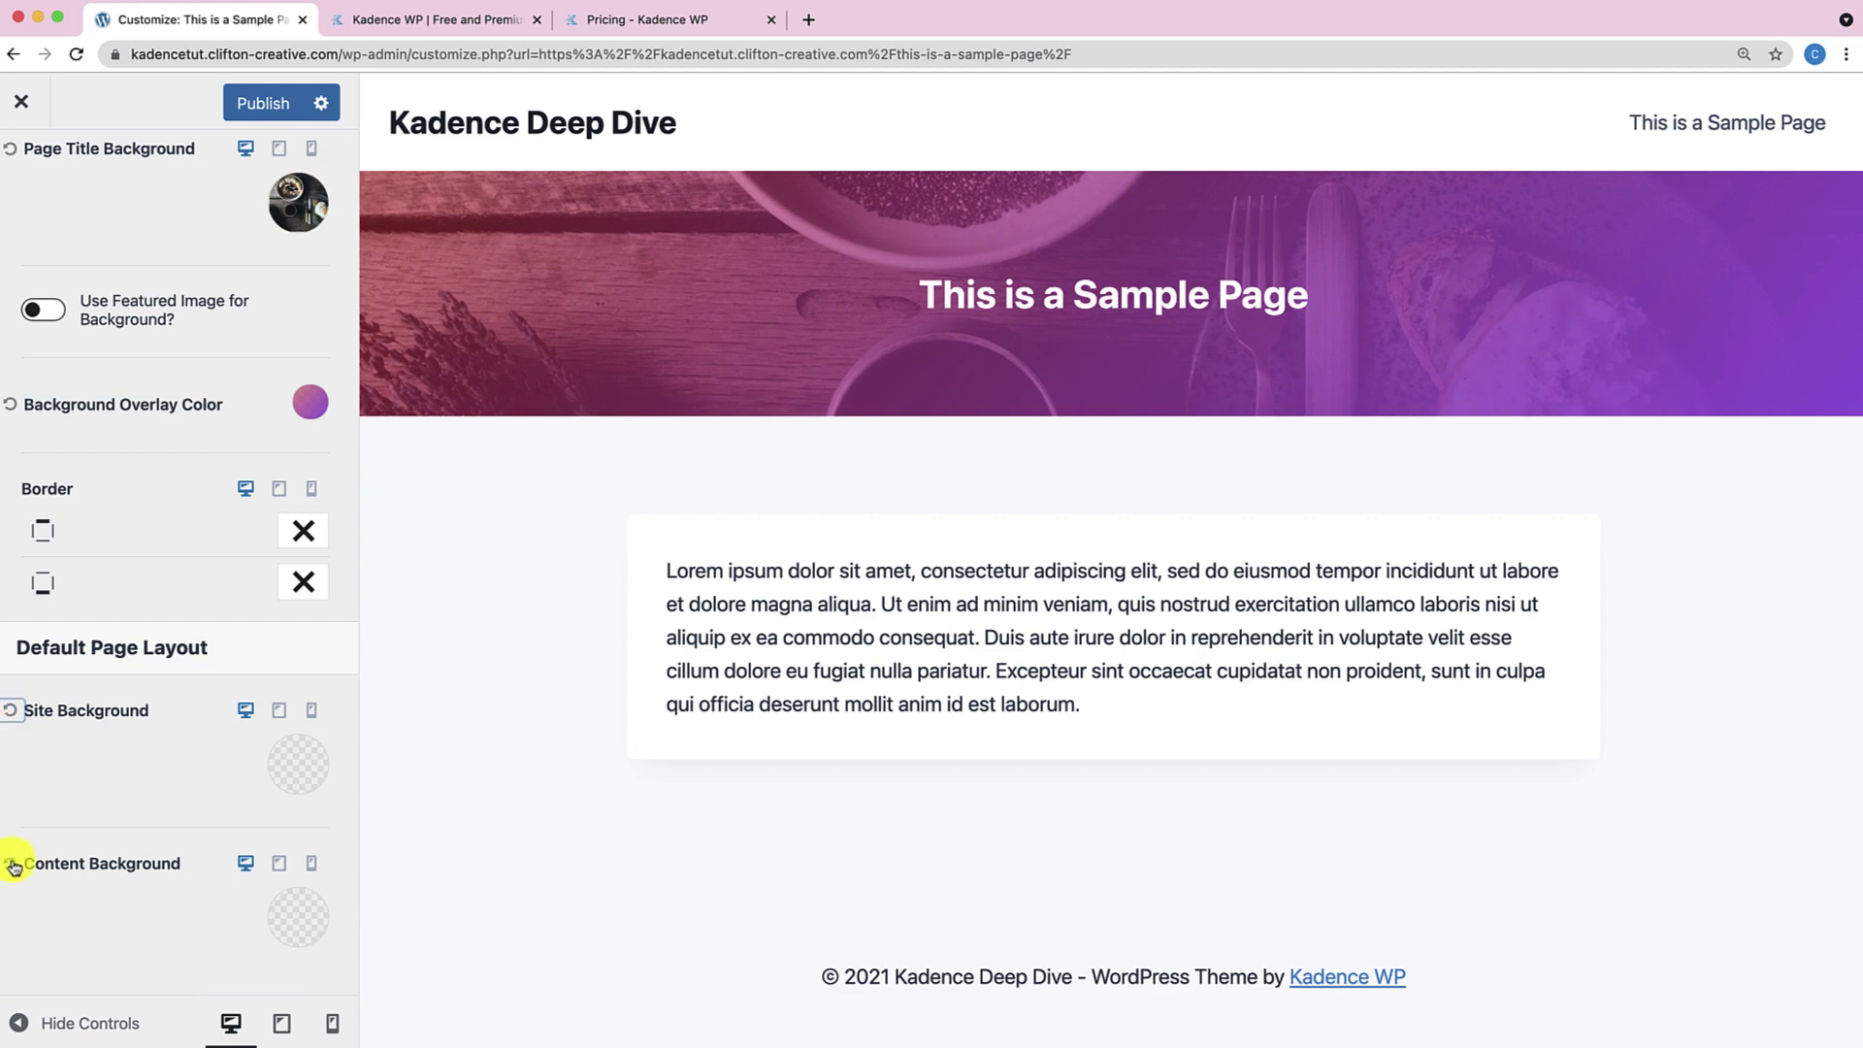
pyautogui.click(12, 400)
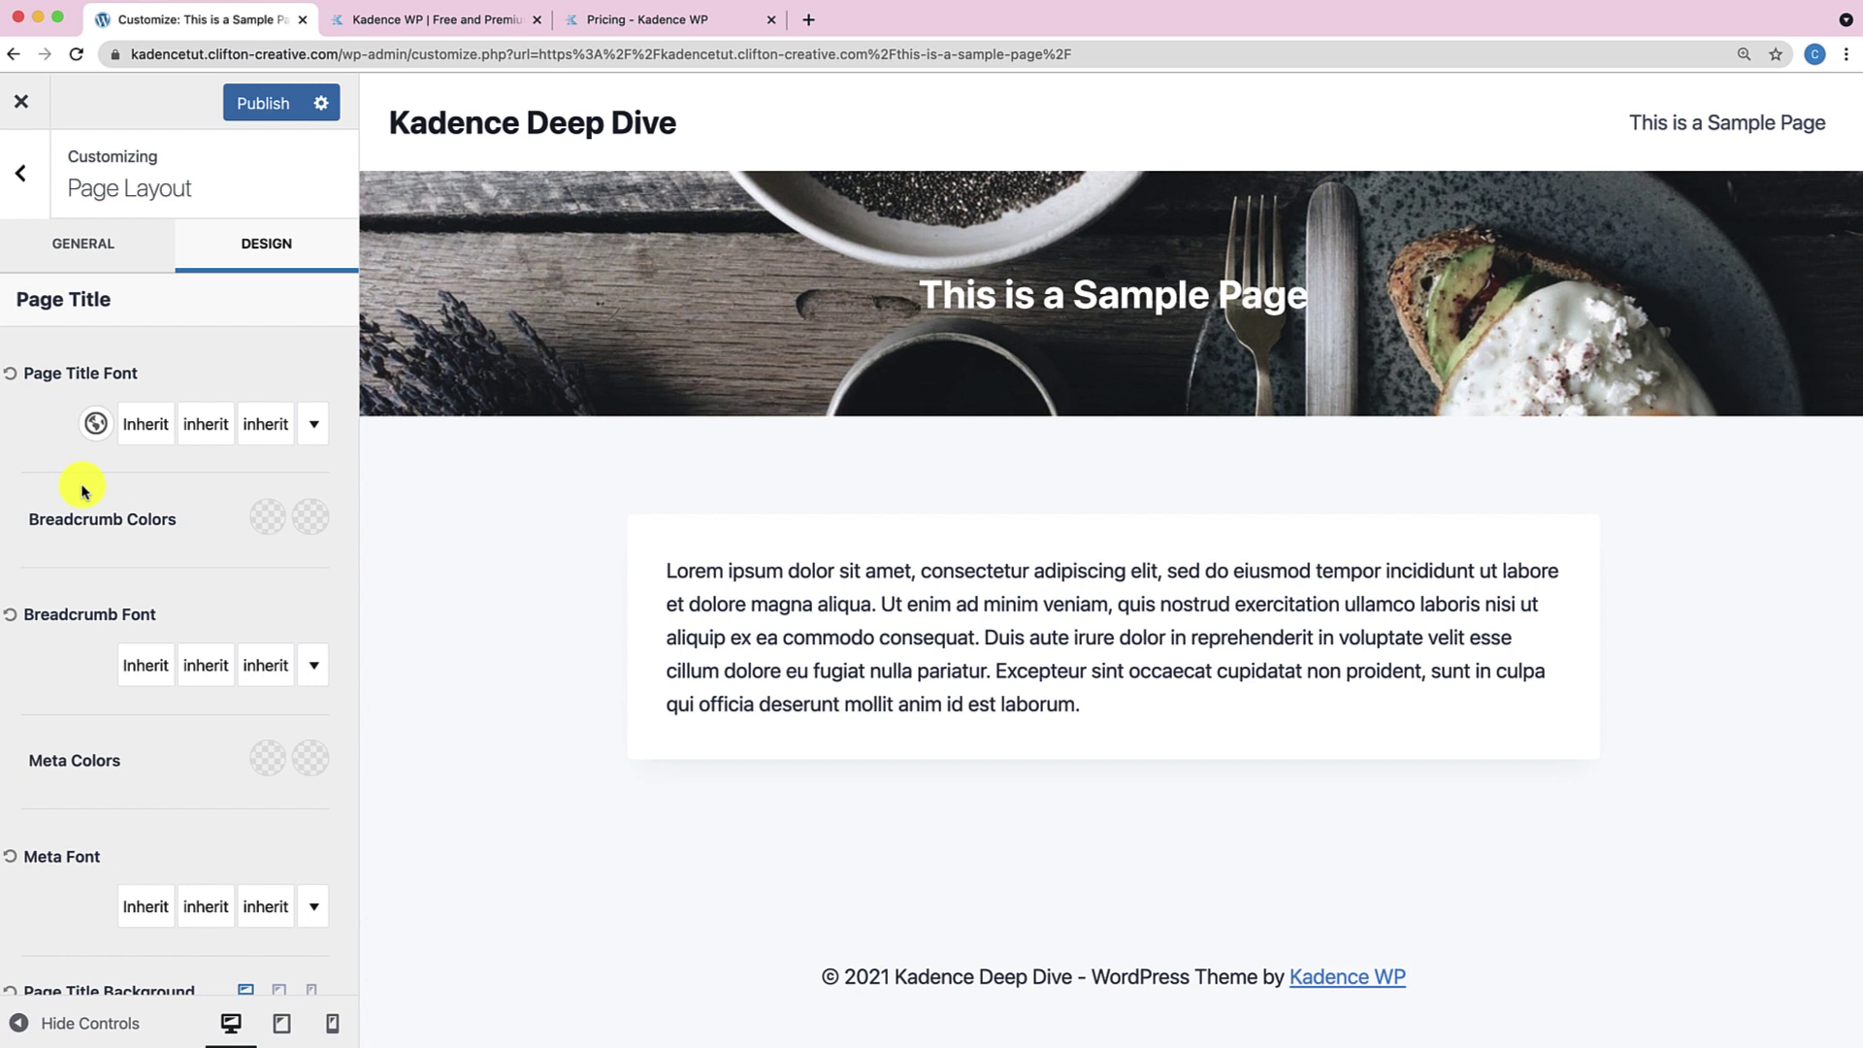
# Reset the page title background image and the page title font color to their defaults.
pyautogui.scroll(-5, 71, 761)
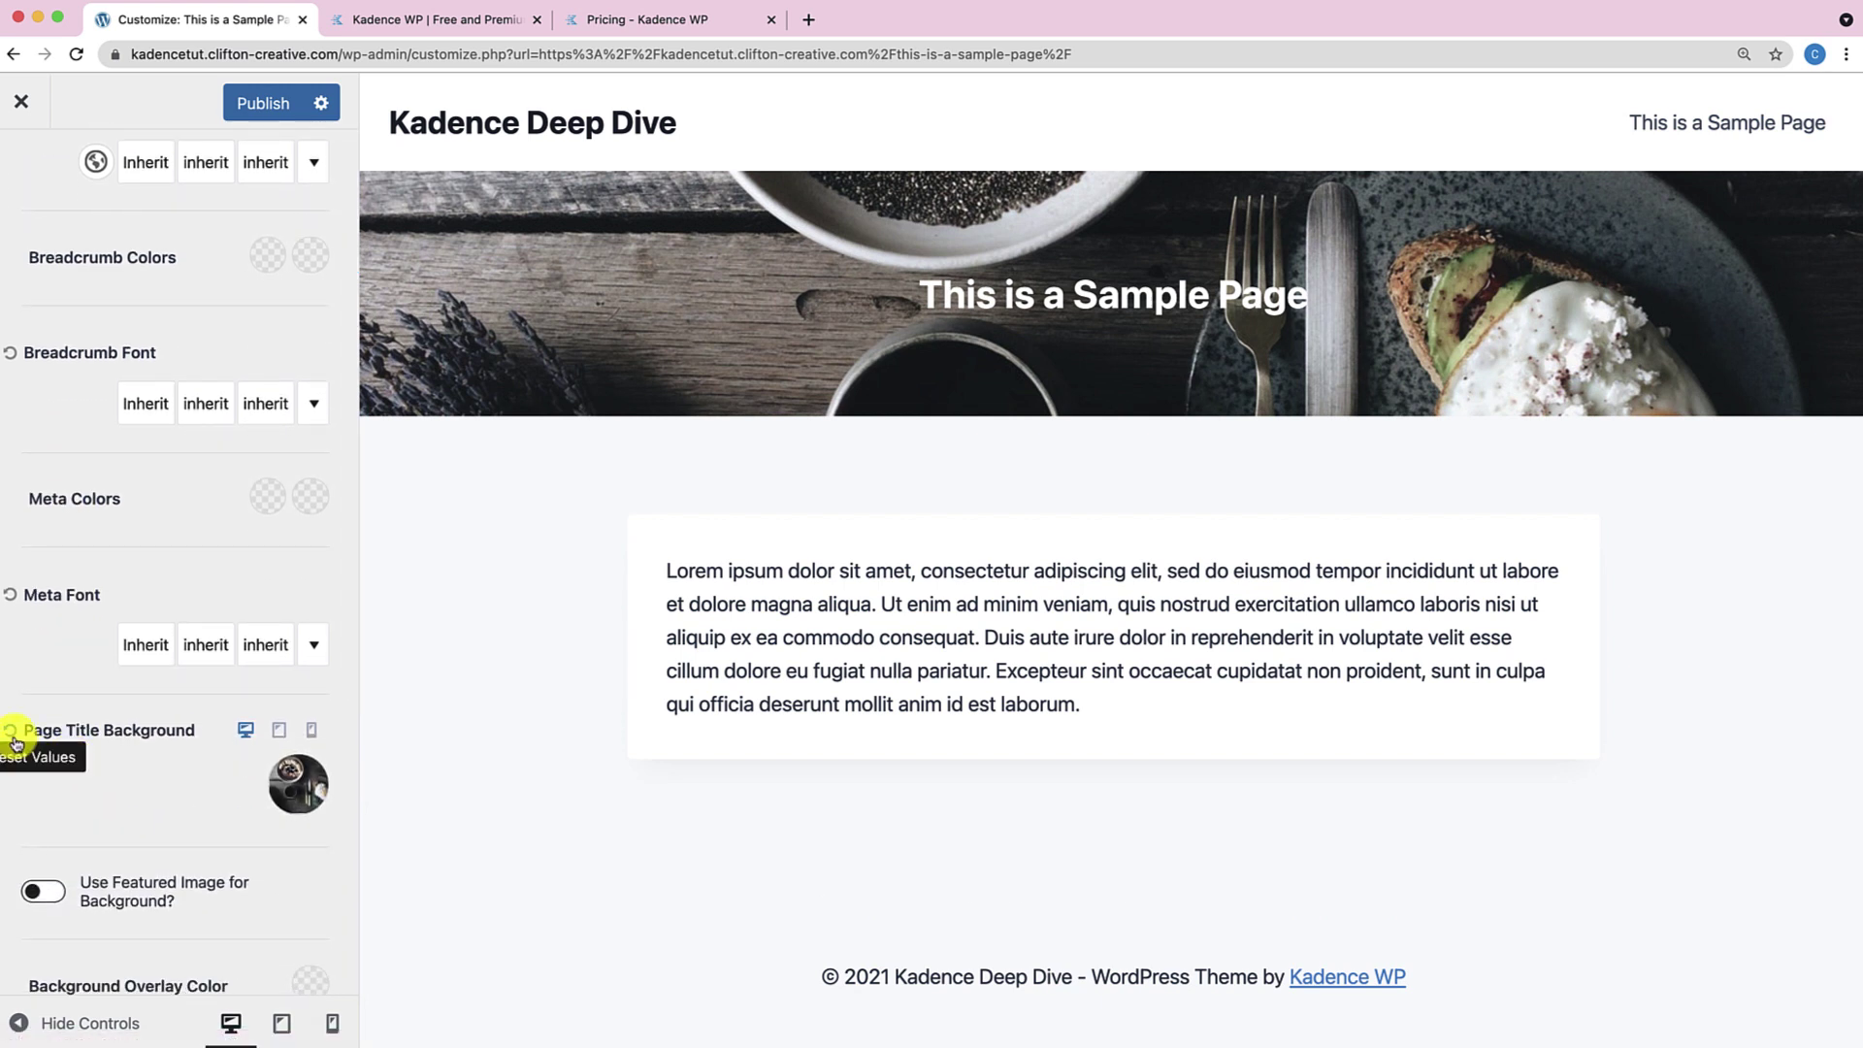
pyautogui.click(11, 731)
pyautogui.scroll(5, 16, 742)
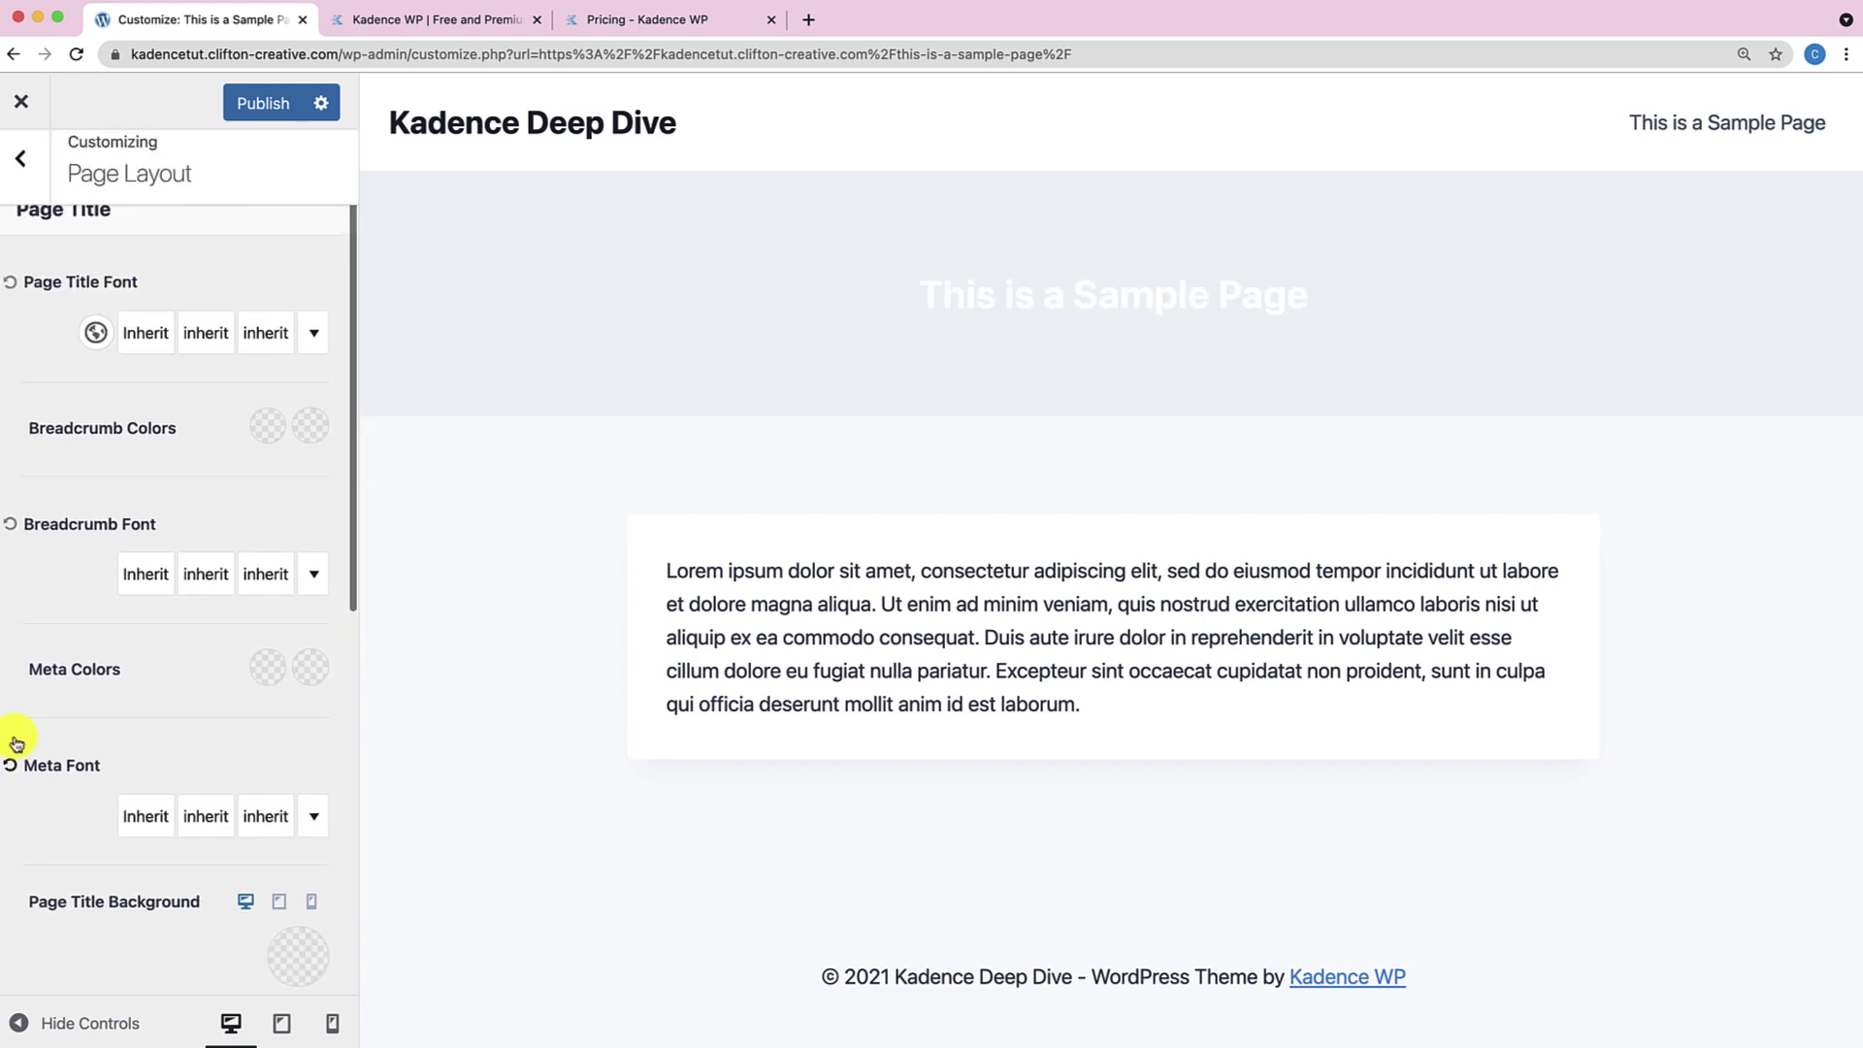
pyautogui.click(13, 383)
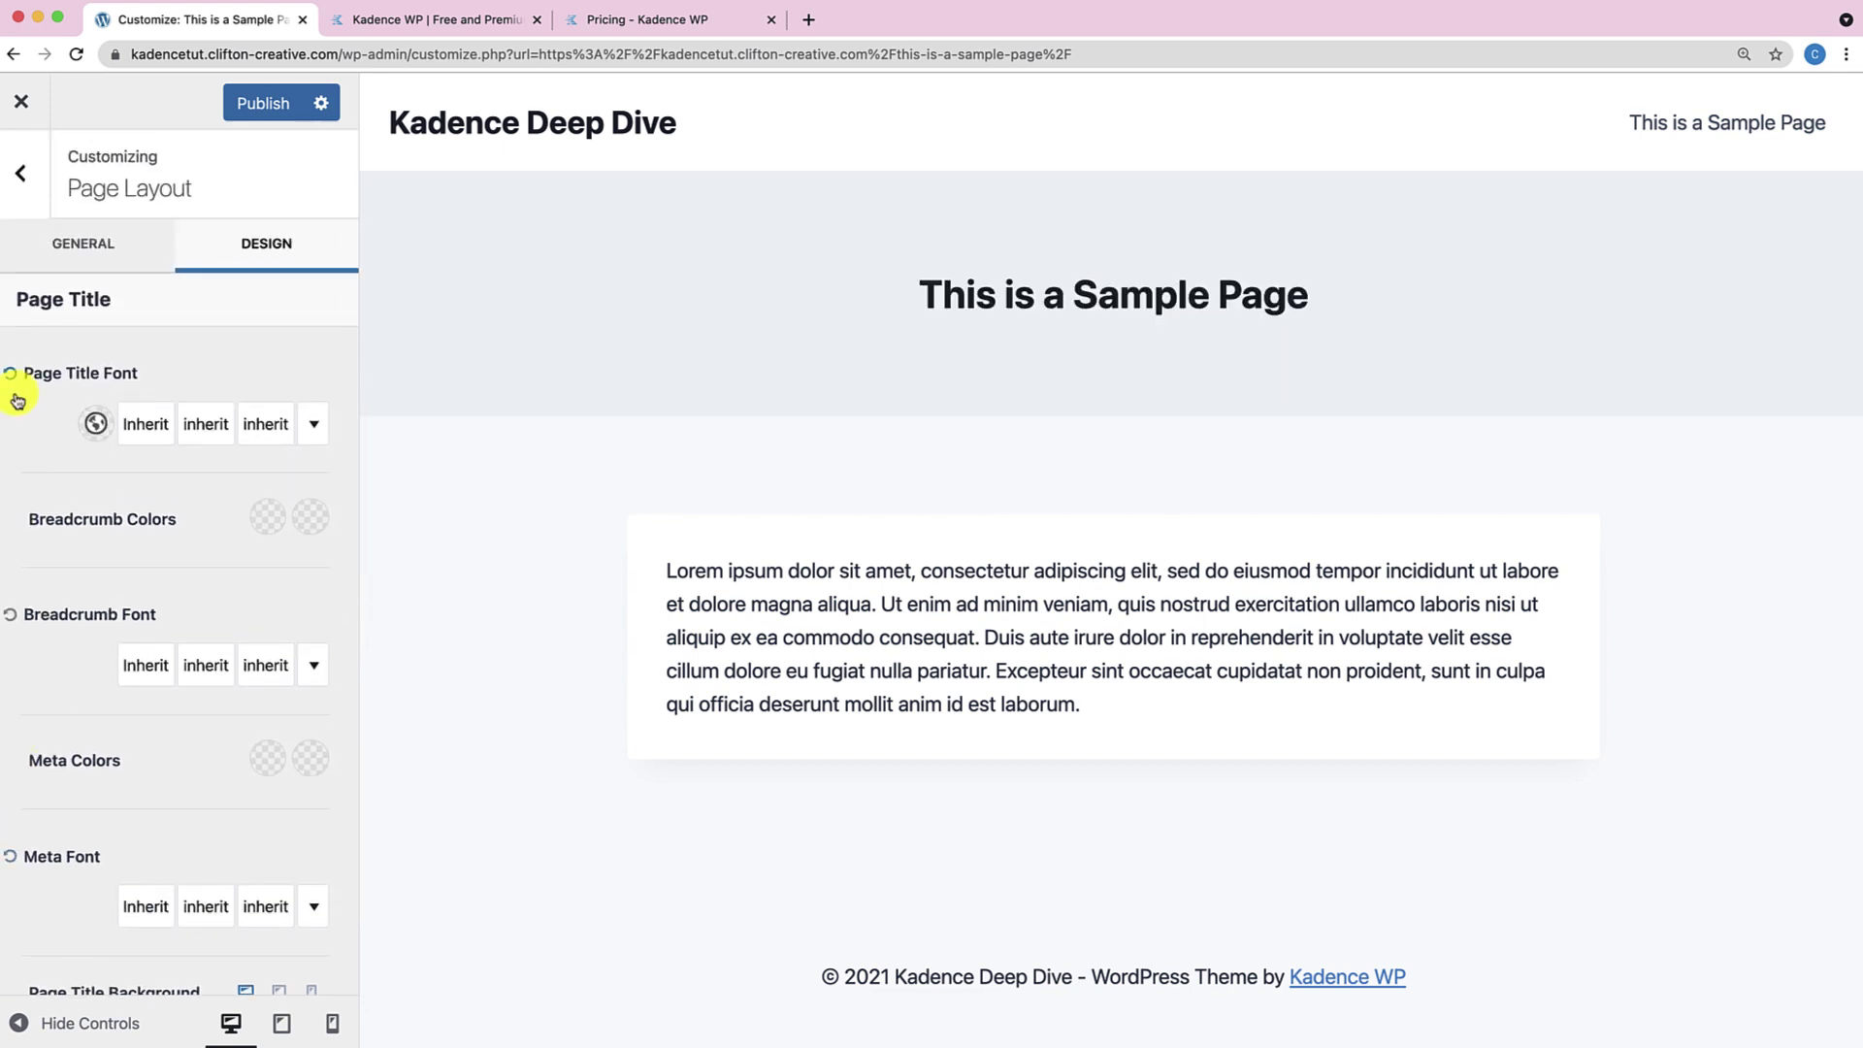
pyautogui.click(23, 176)
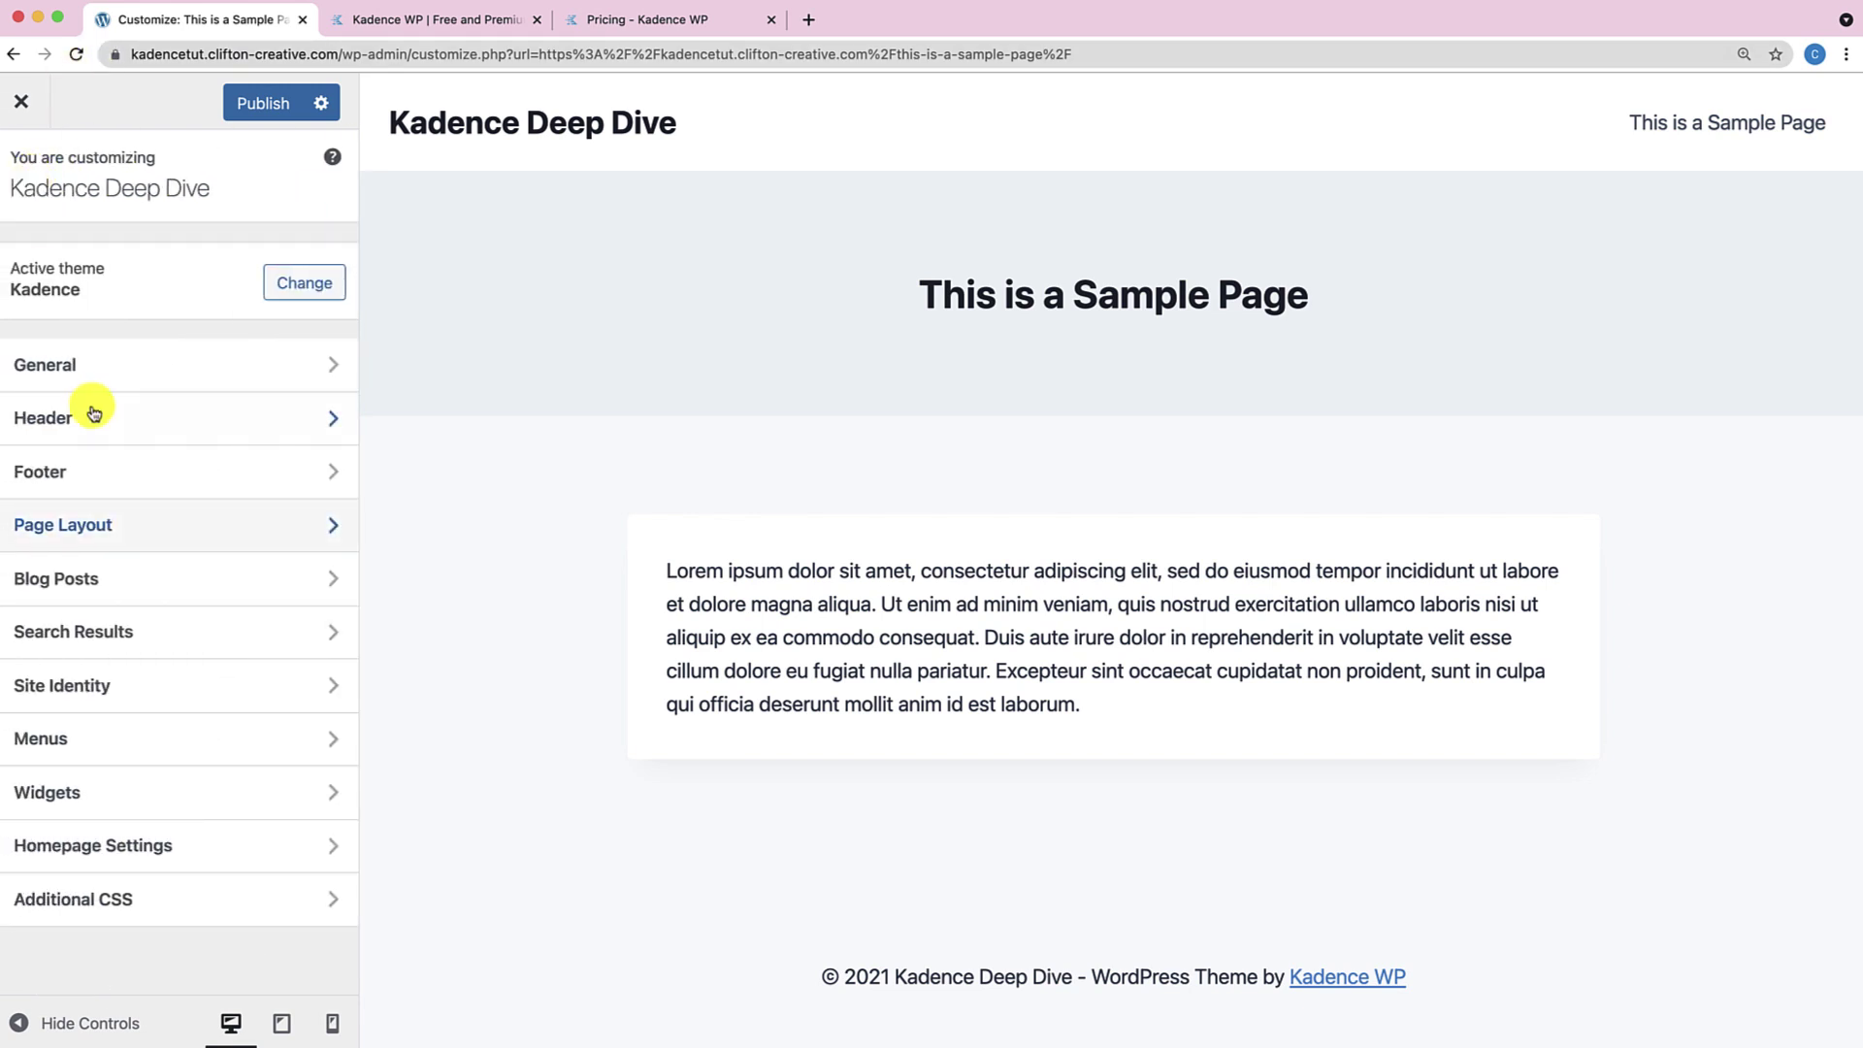
pyautogui.click(141, 532)
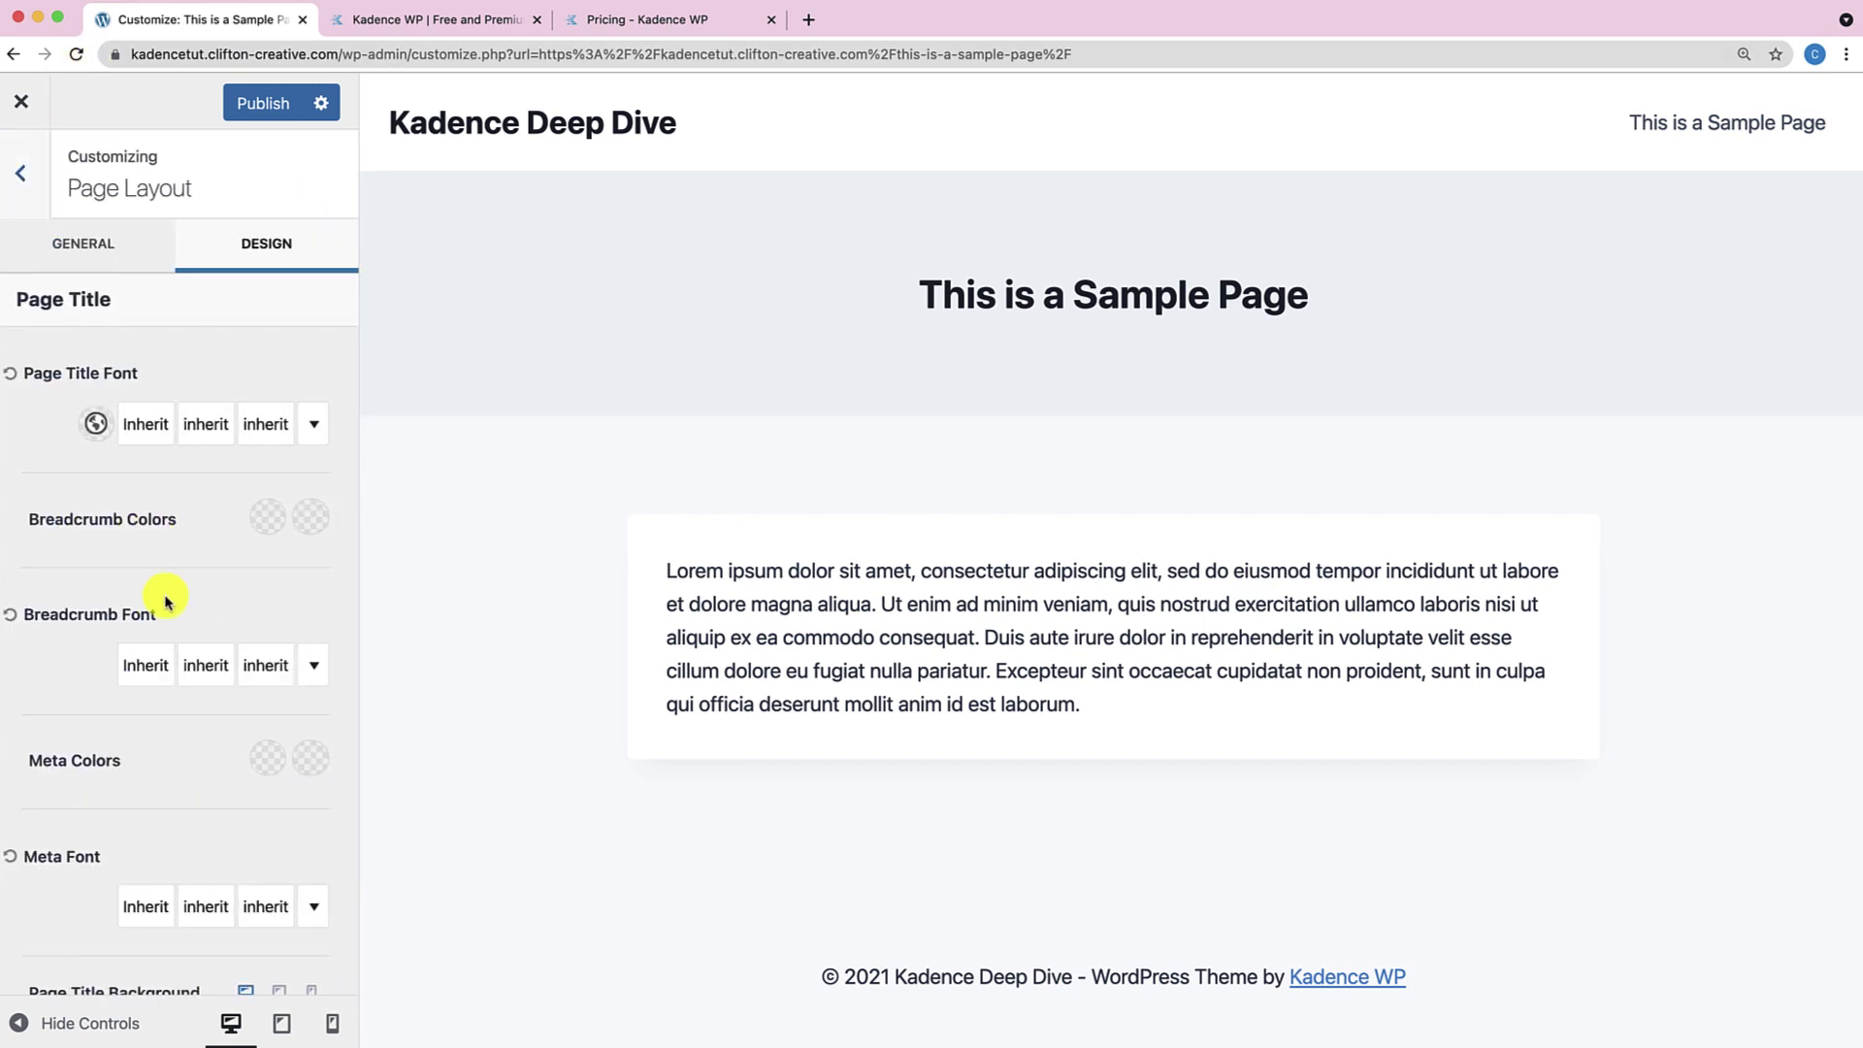
pyautogui.click(23, 180)
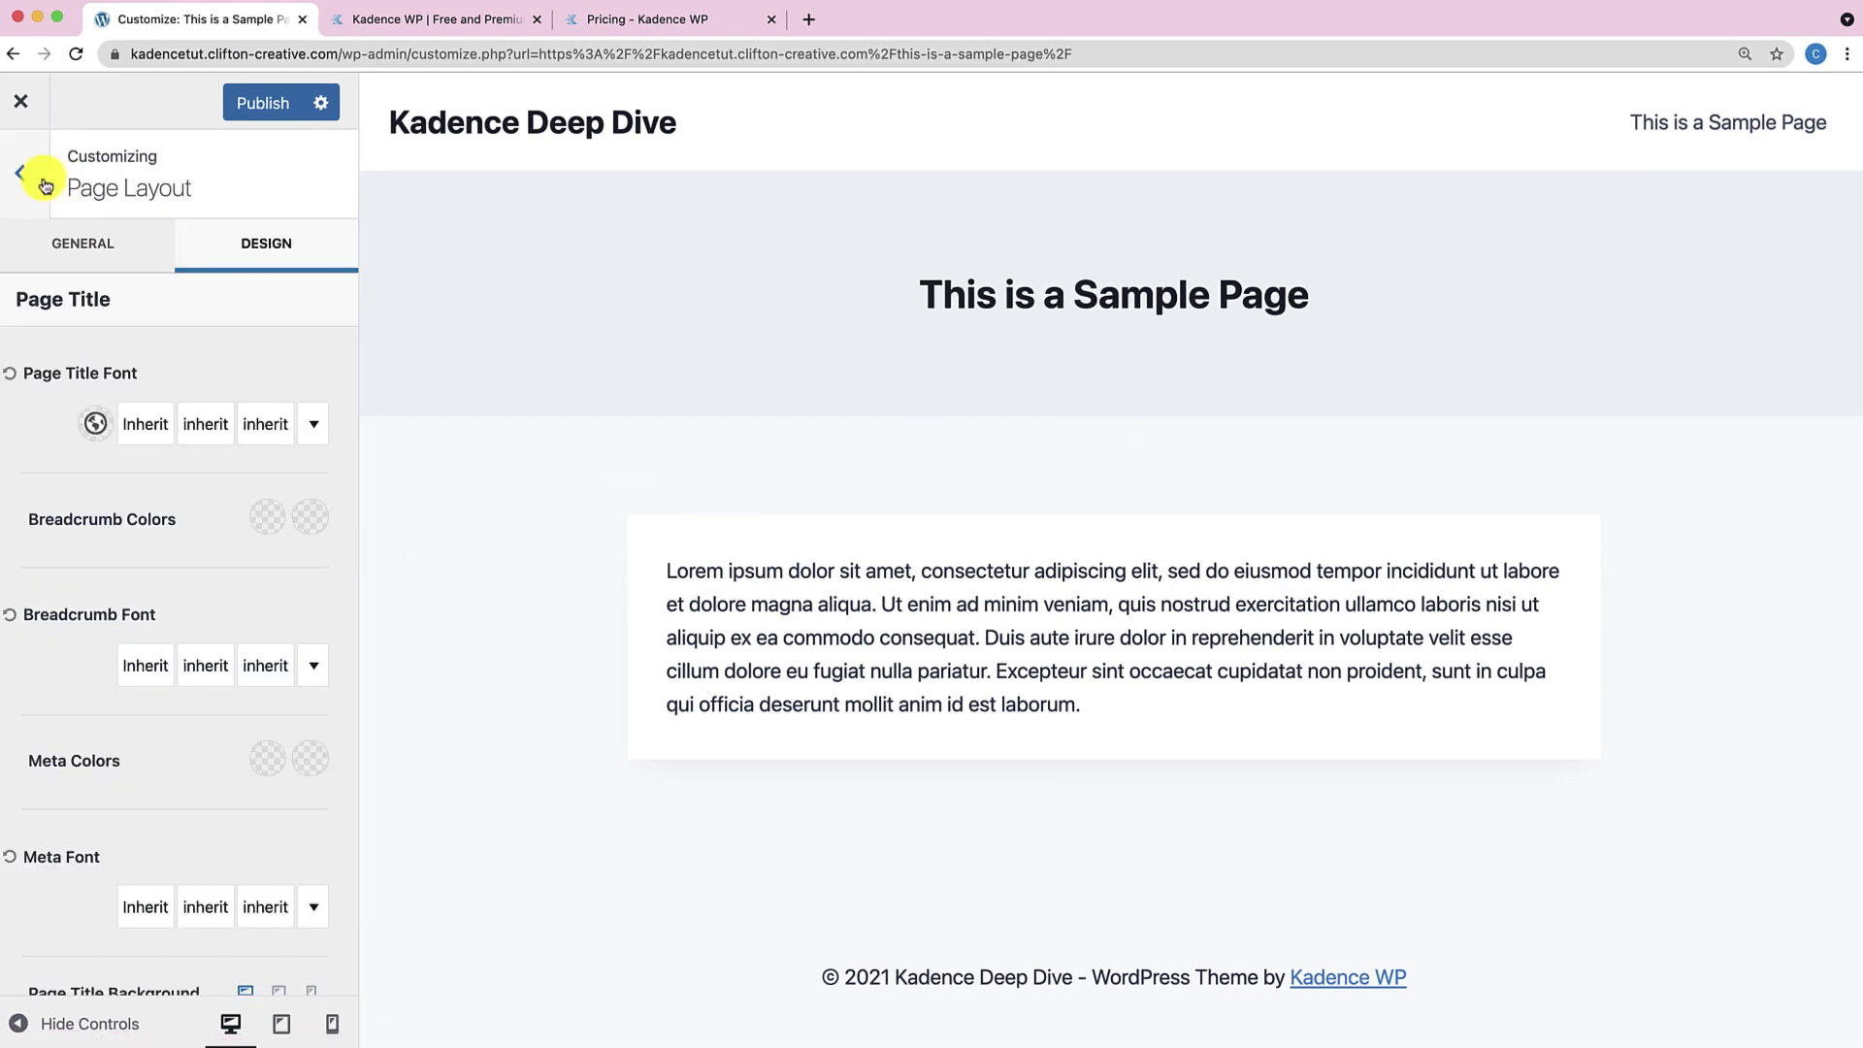
pyautogui.click(44, 183)
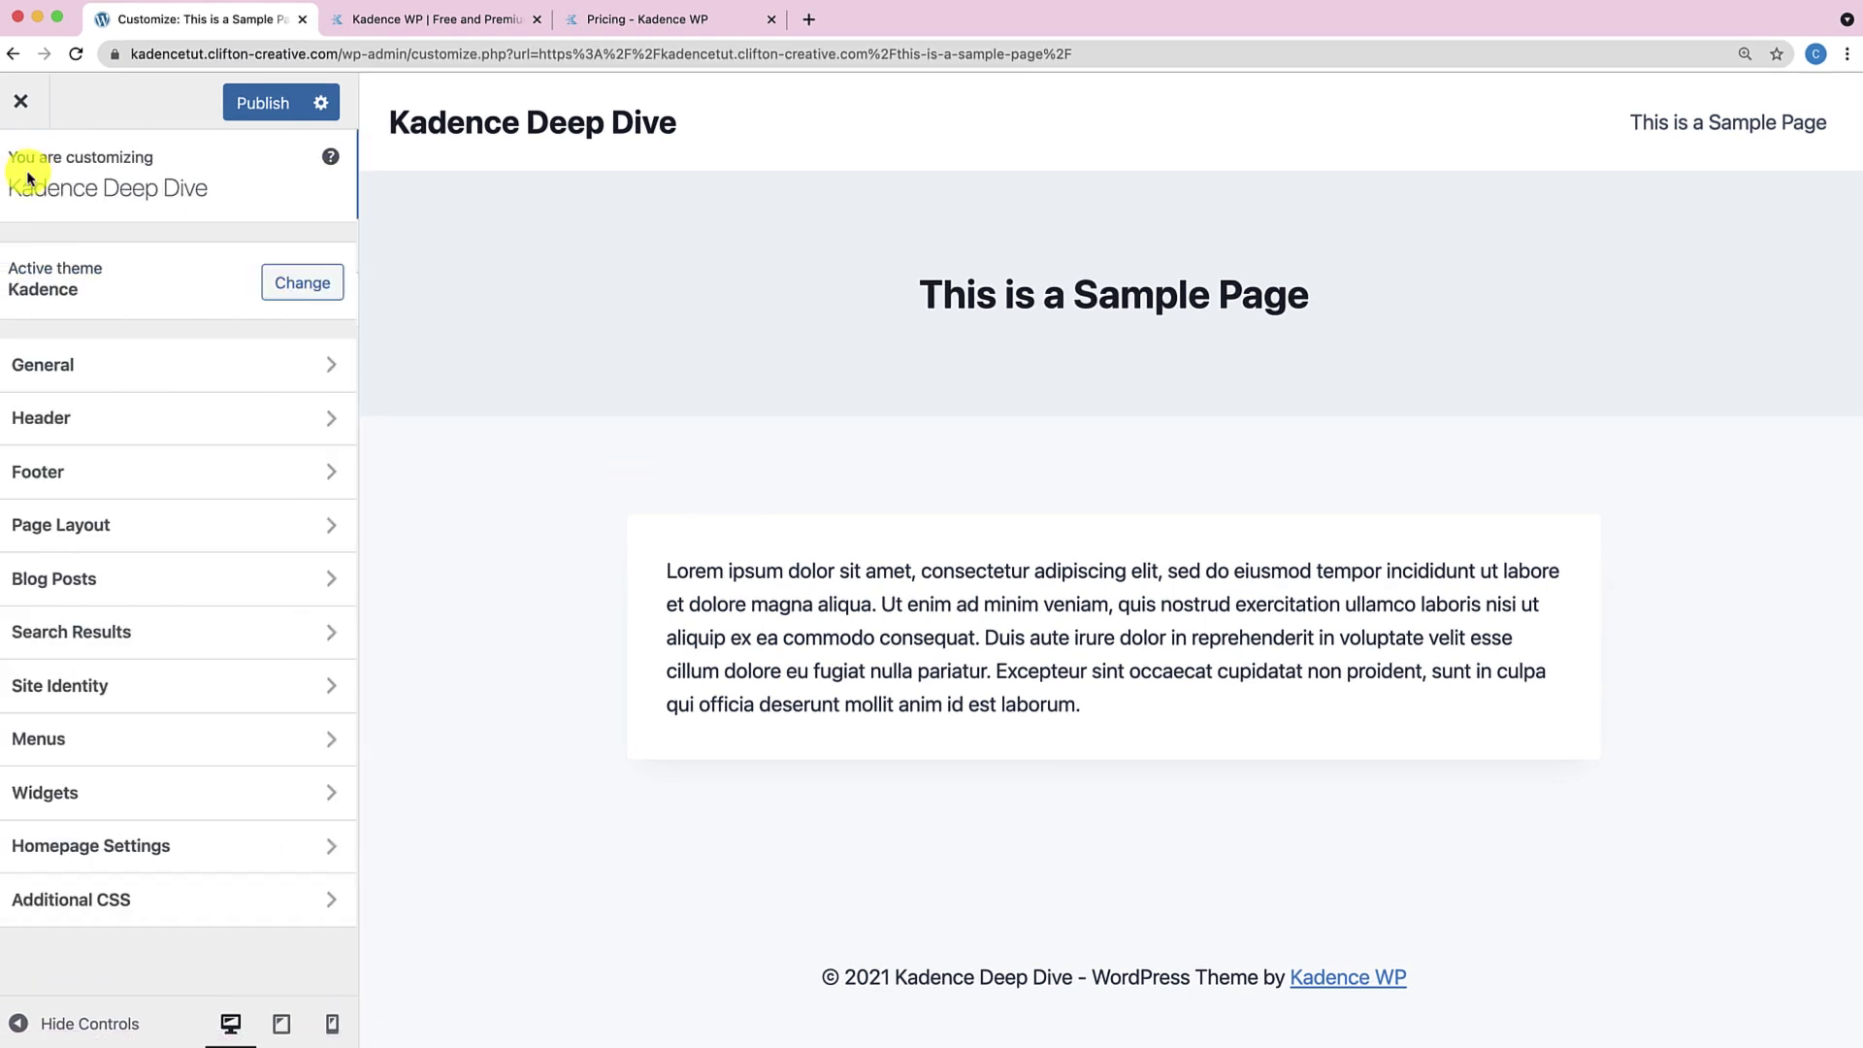
pyautogui.click(83, 577)
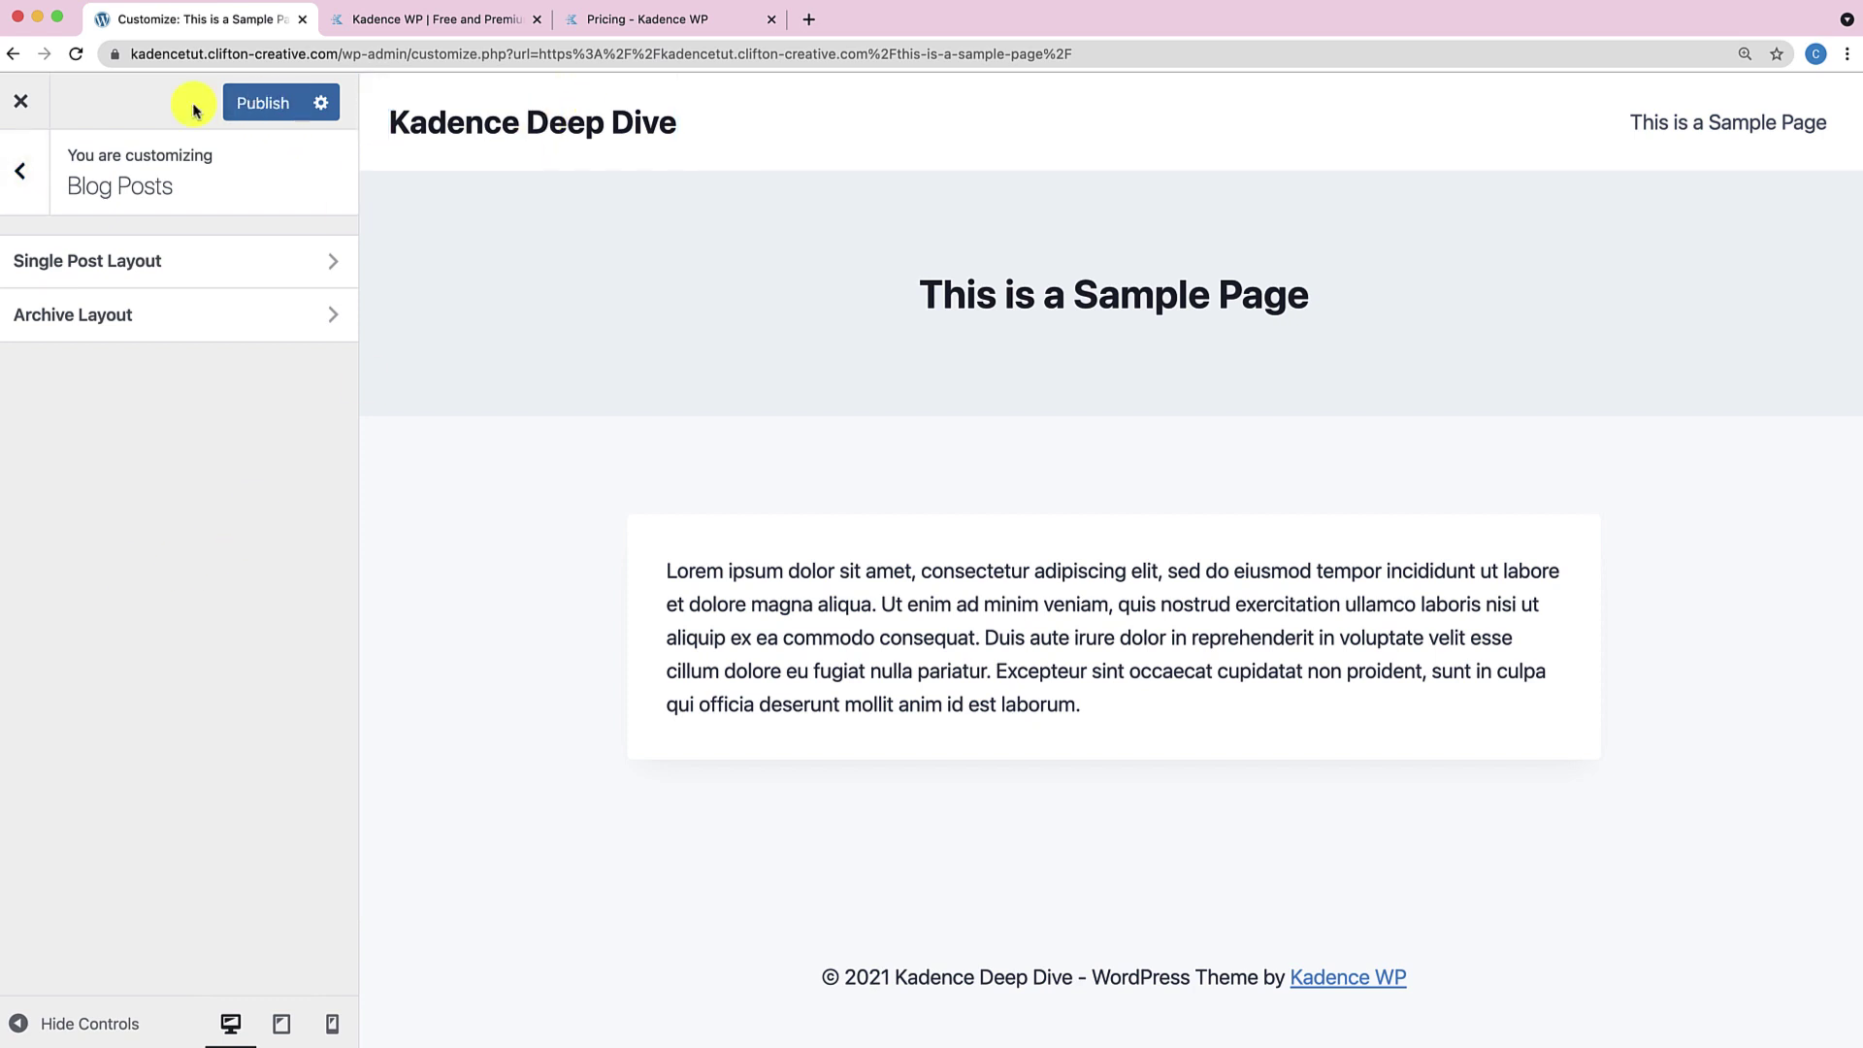
# Leave the customizer without publishing and reopen it on the blog post This is a Sample Post.
pyautogui.click(23, 105)
pyautogui.click(1106, 184)
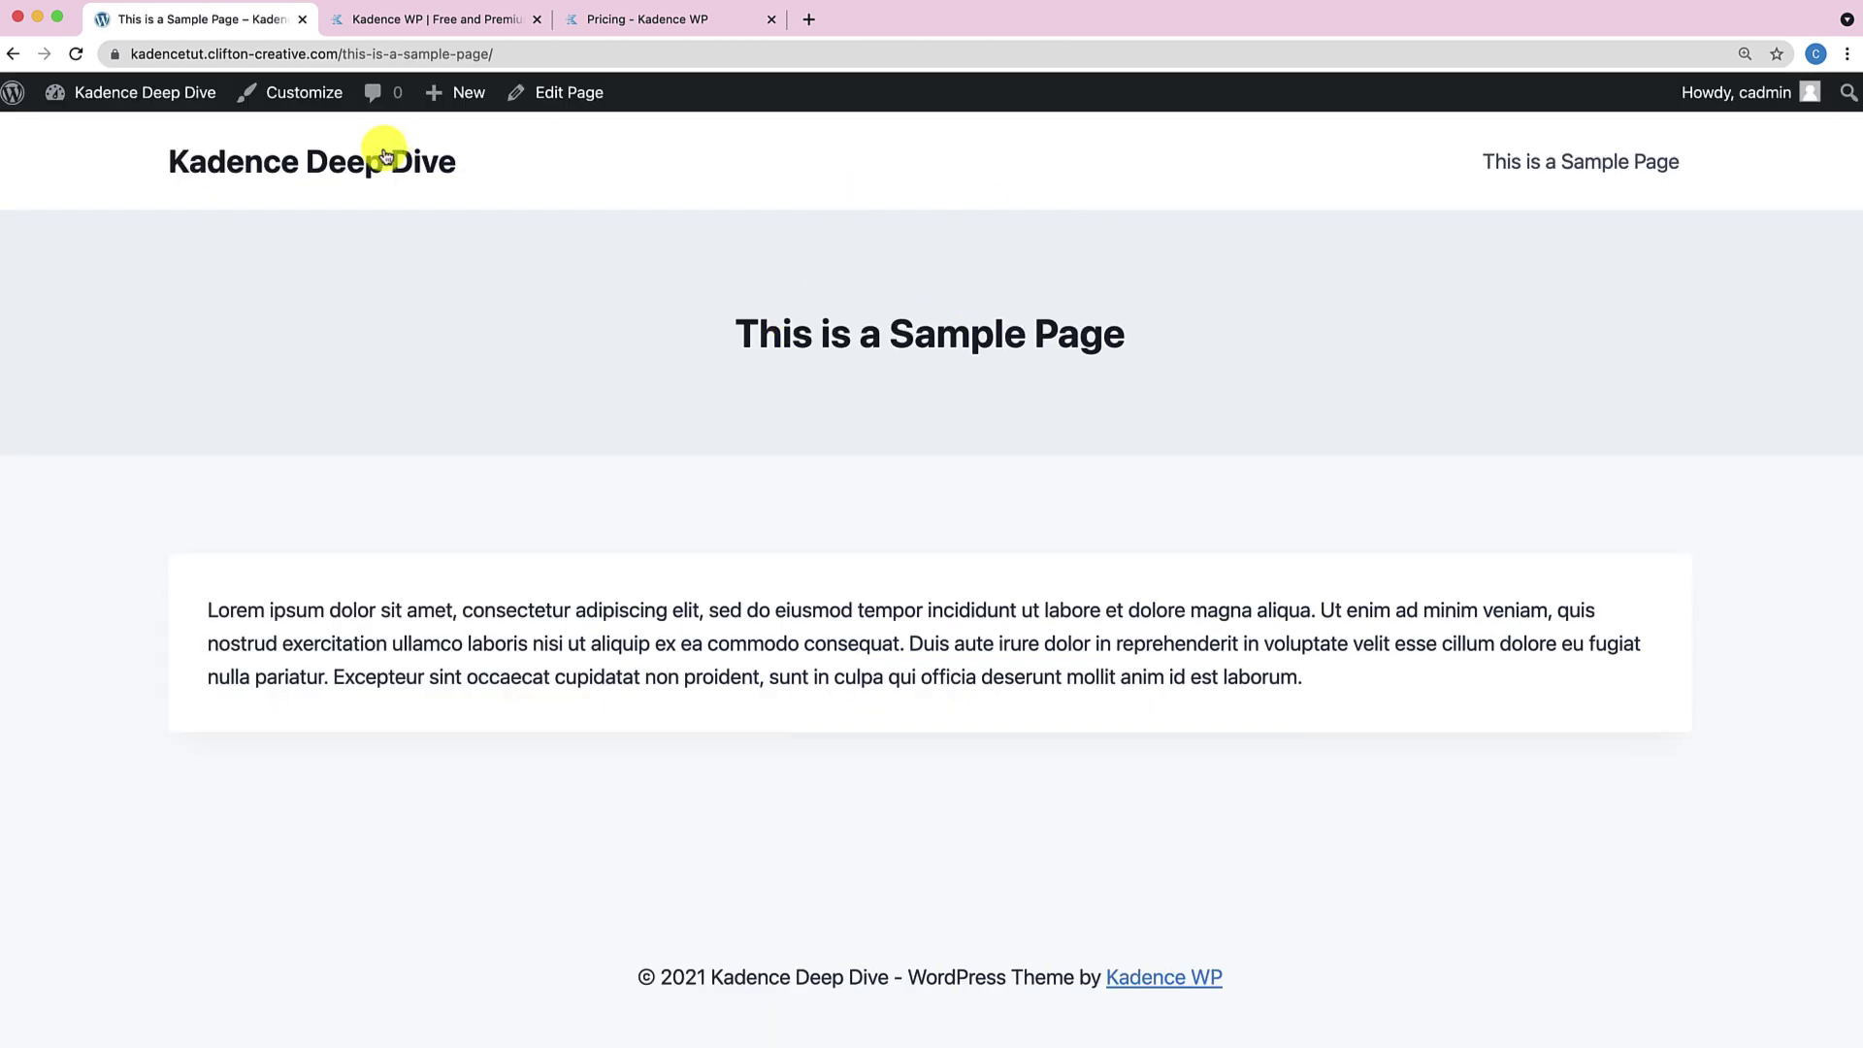
pyautogui.click(379, 165)
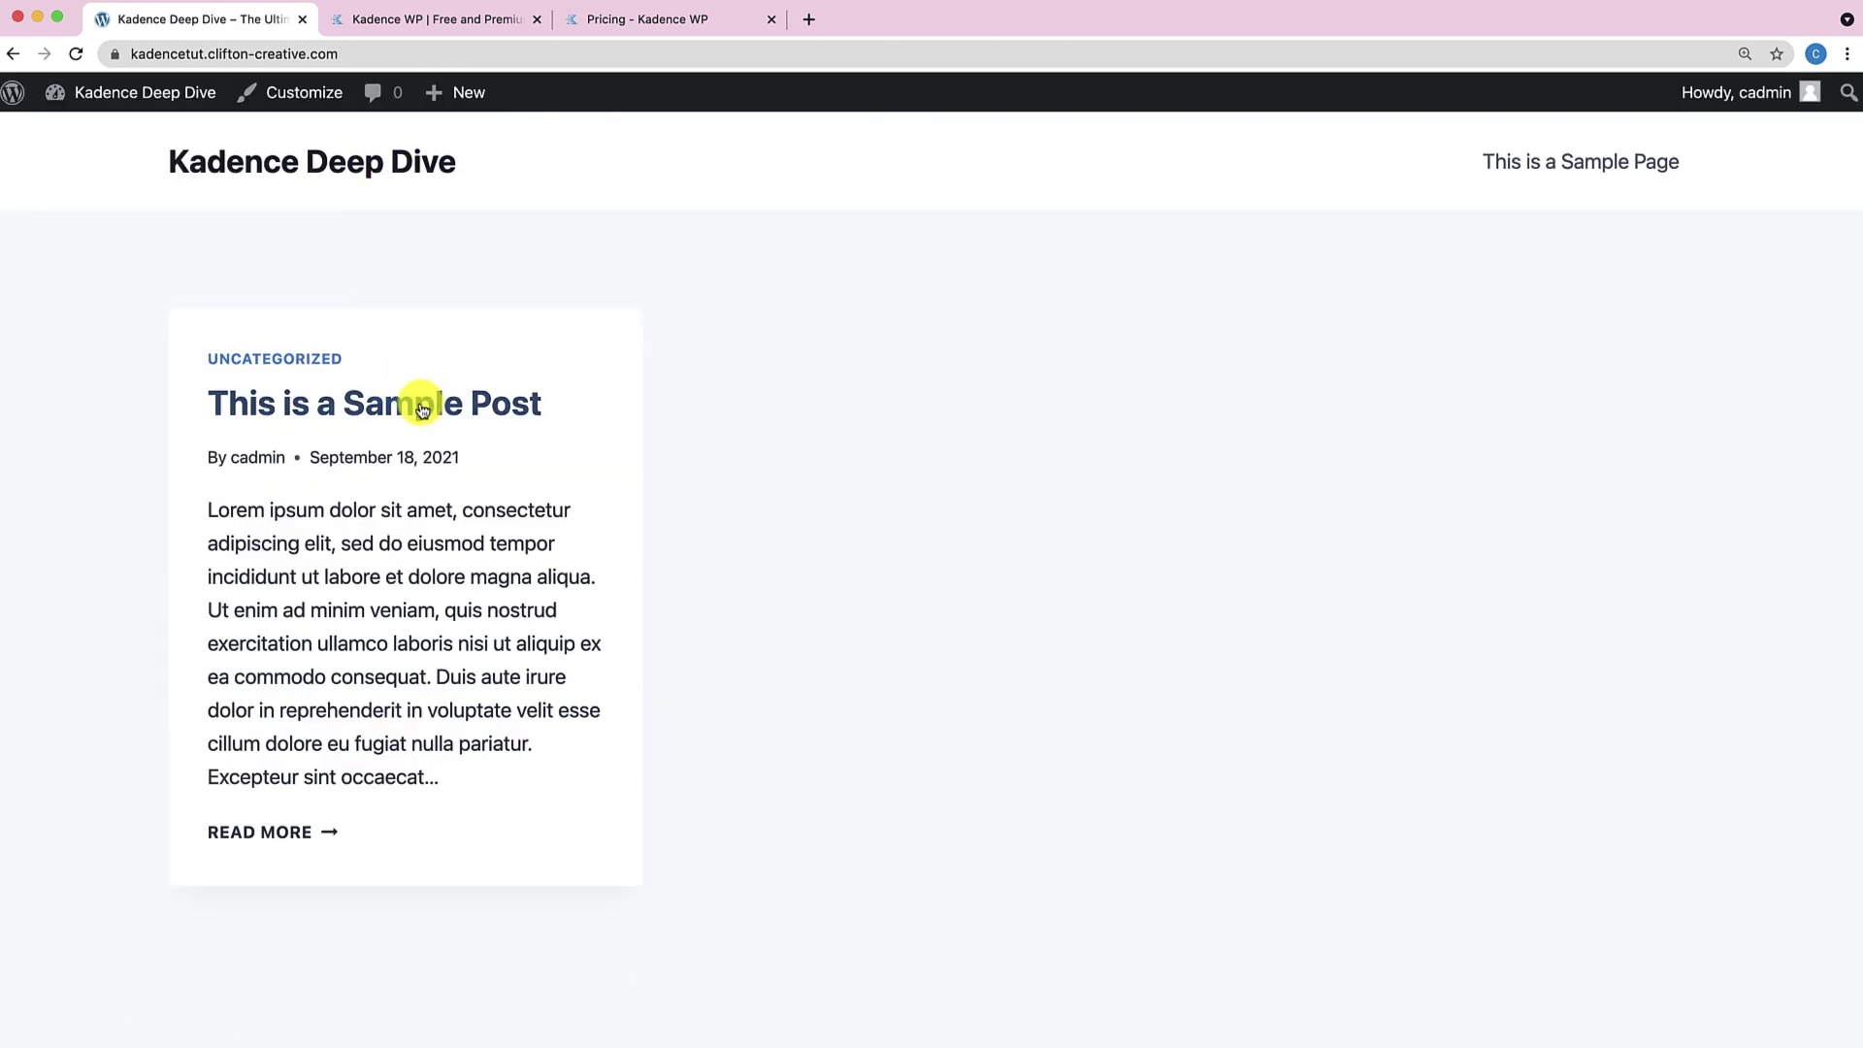
pyautogui.click(424, 407)
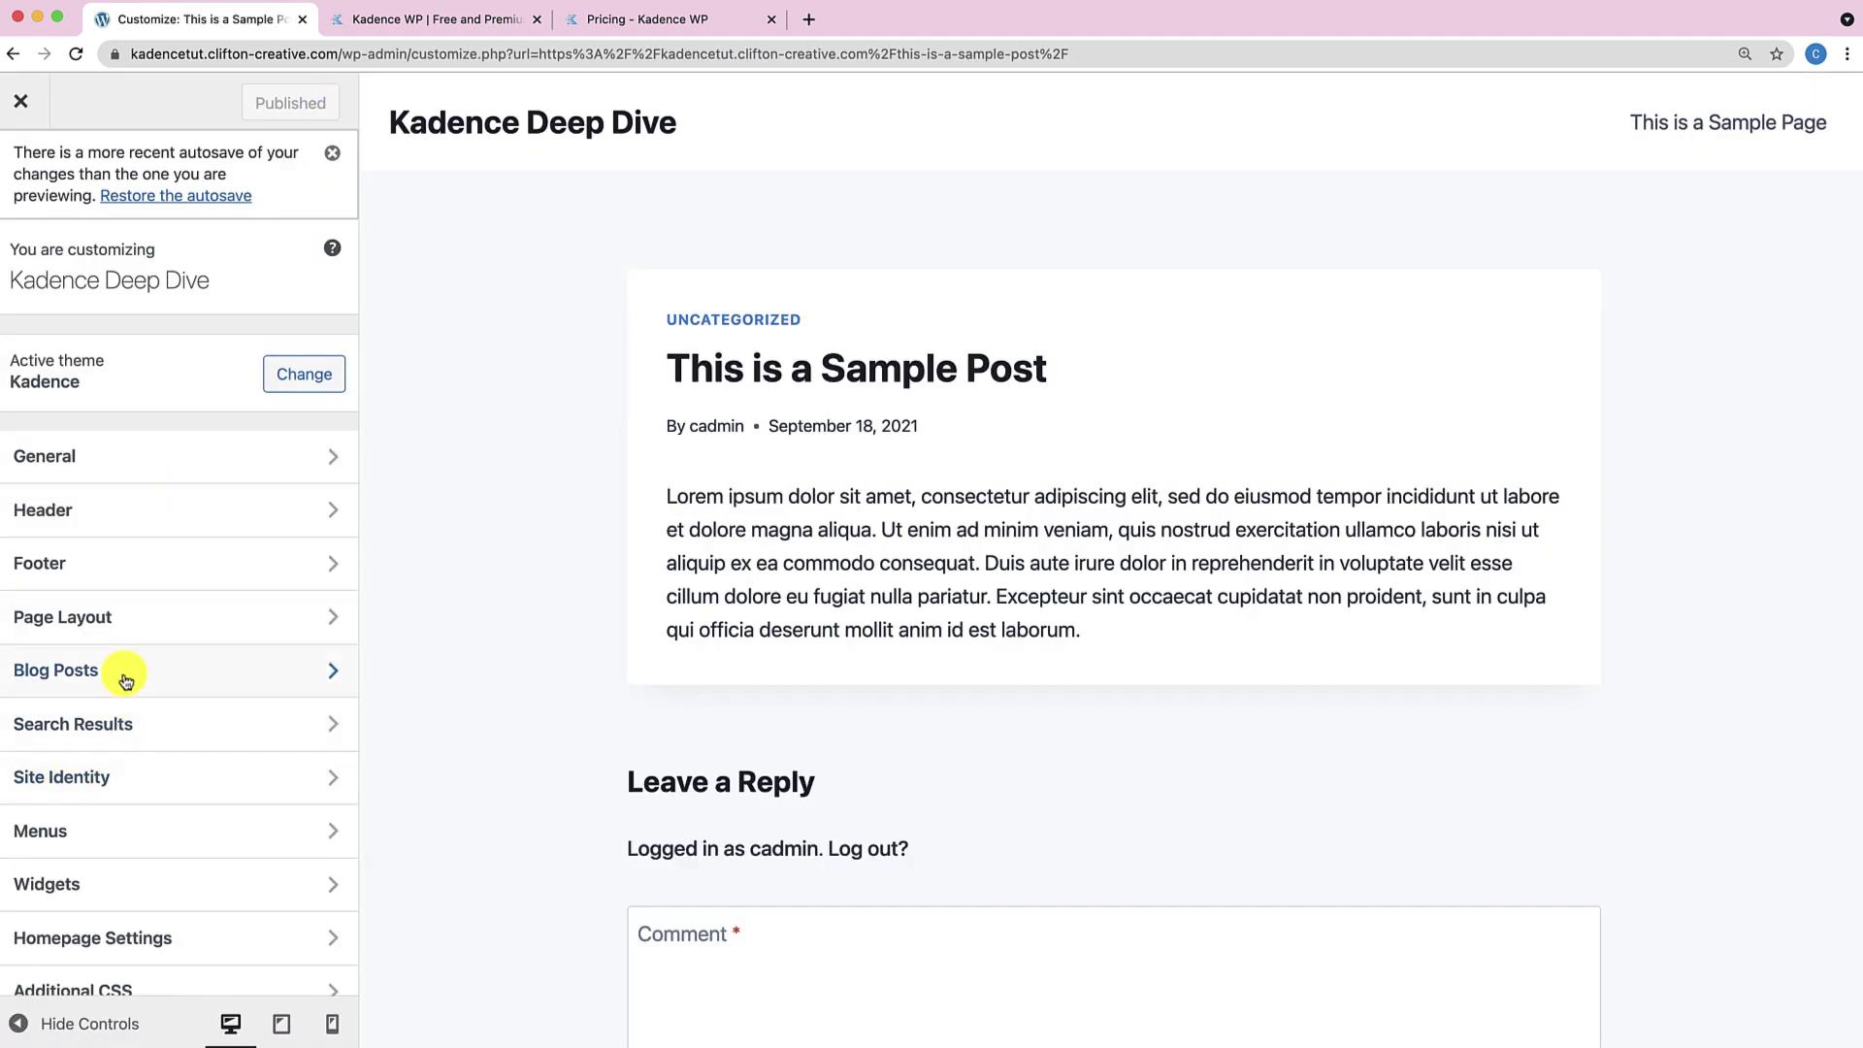
# Open the Single Post Layout settings for blog posts.
pyautogui.click(125, 677)
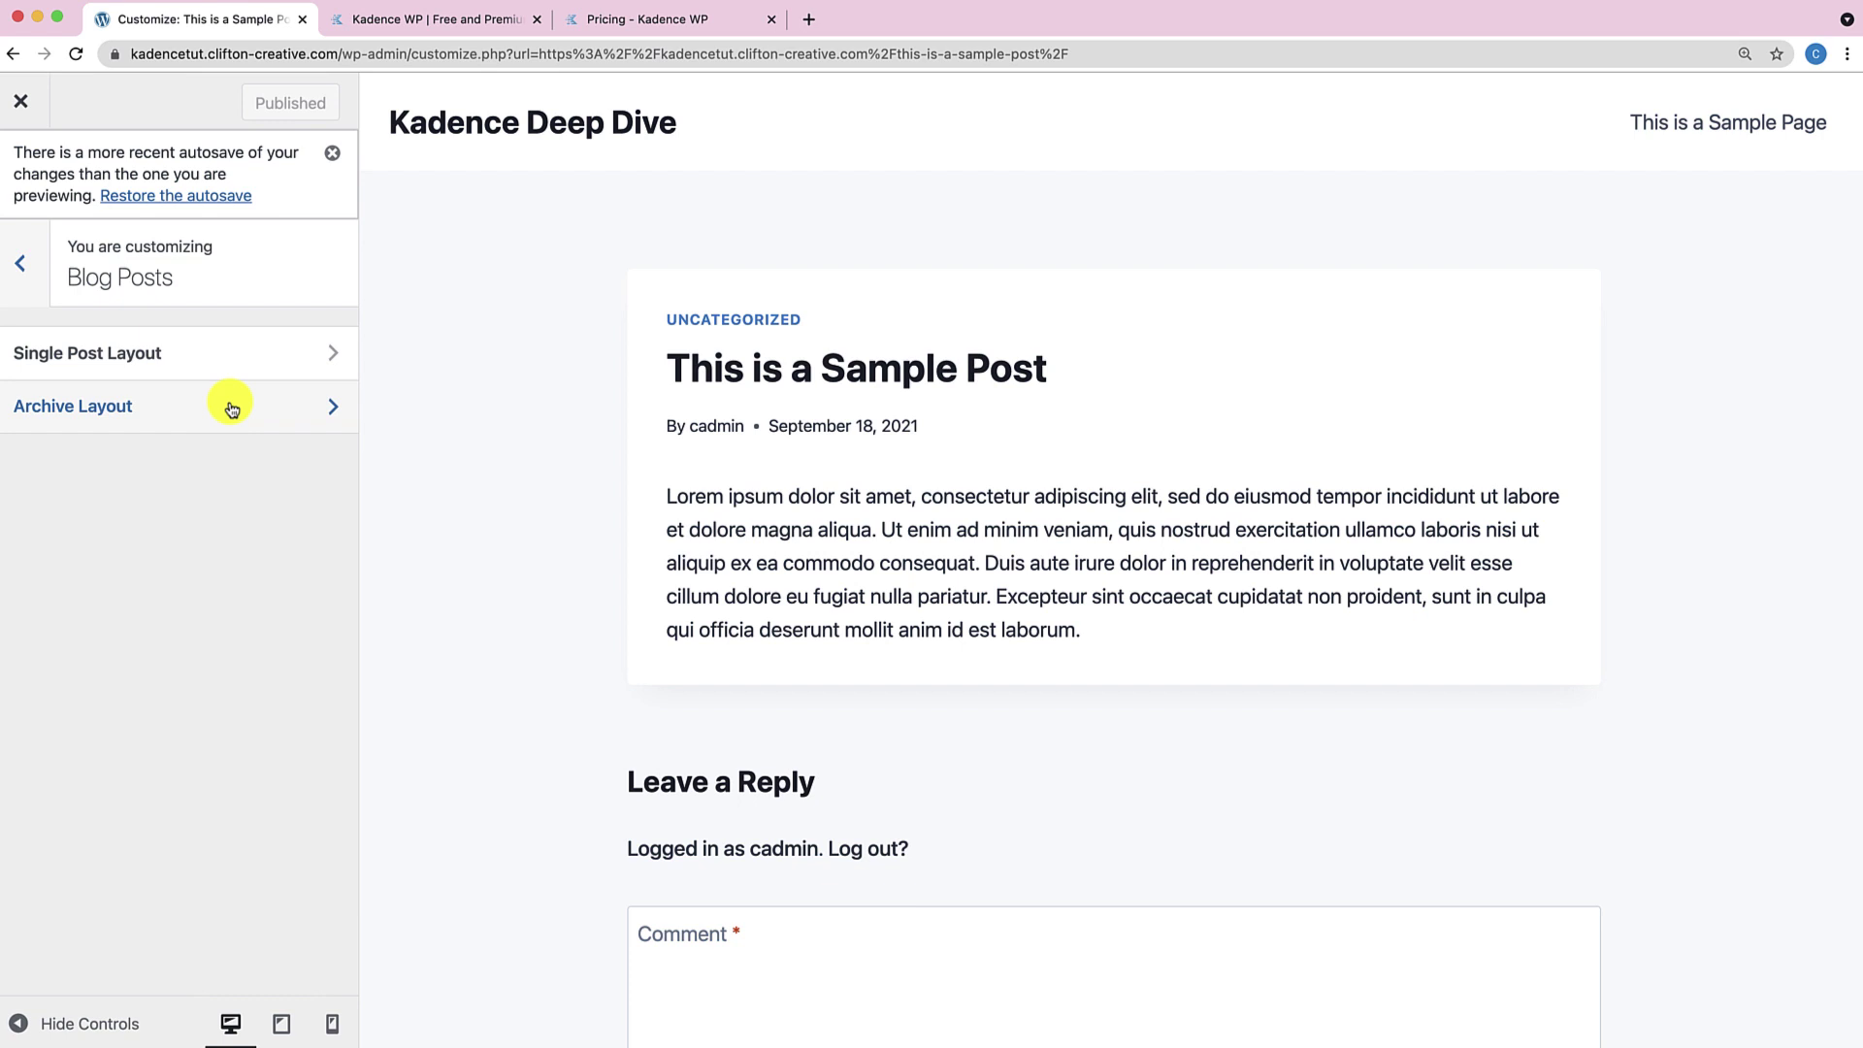
pyautogui.scroll(-3, 694, 422)
pyautogui.scroll(3, 693, 422)
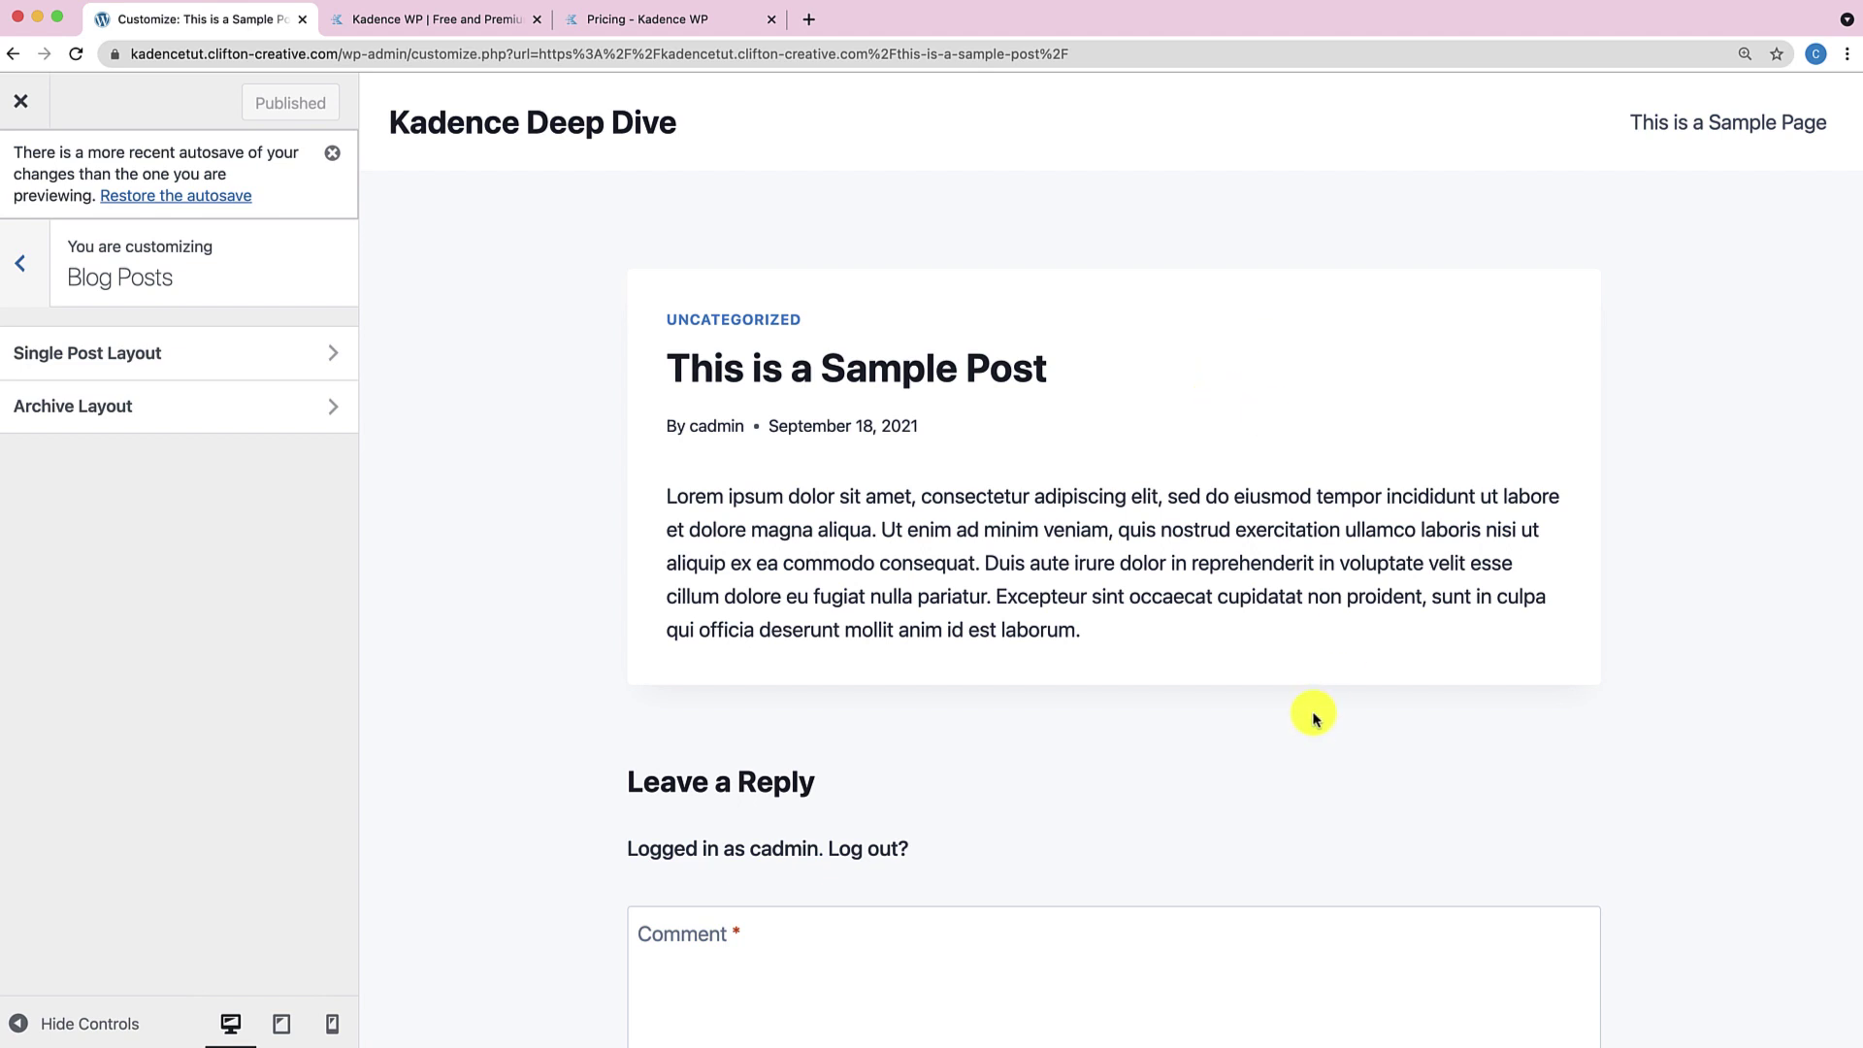
pyautogui.click(205, 375)
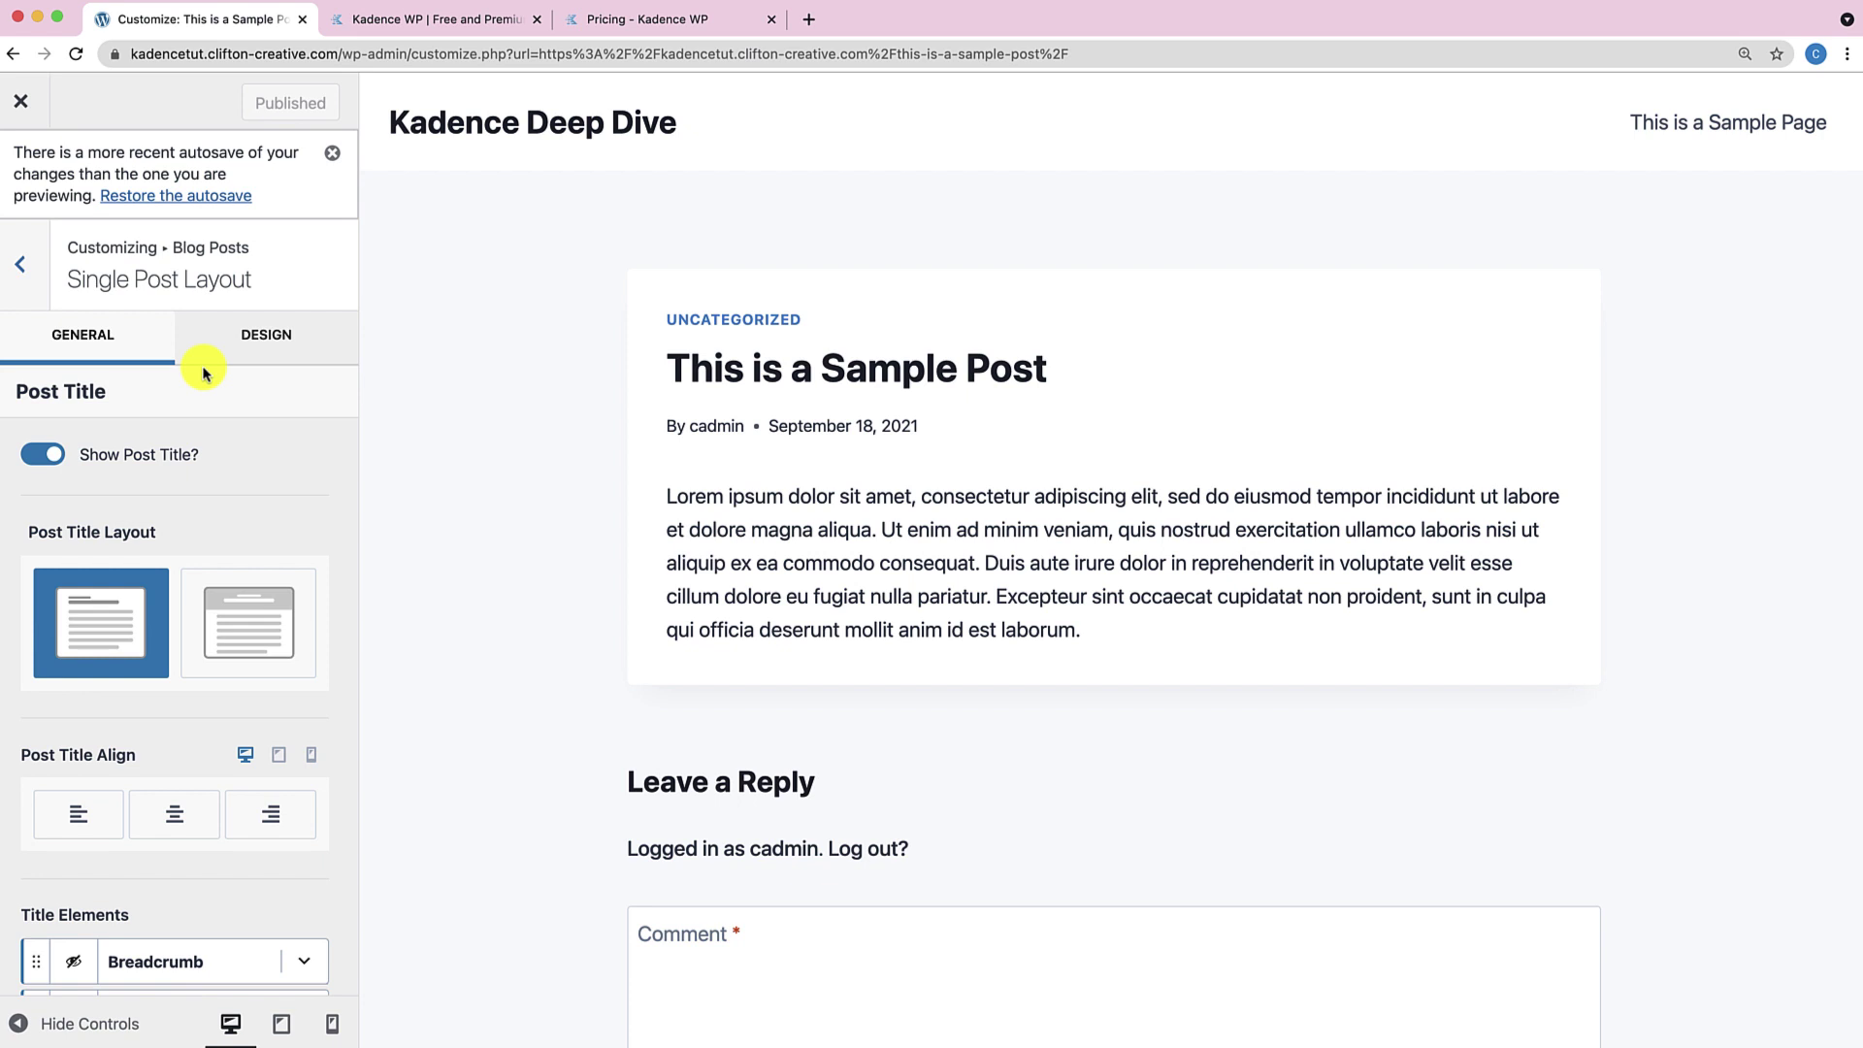
# Turn the post title display off and back on in the single post layout.
pyautogui.click(43, 455)
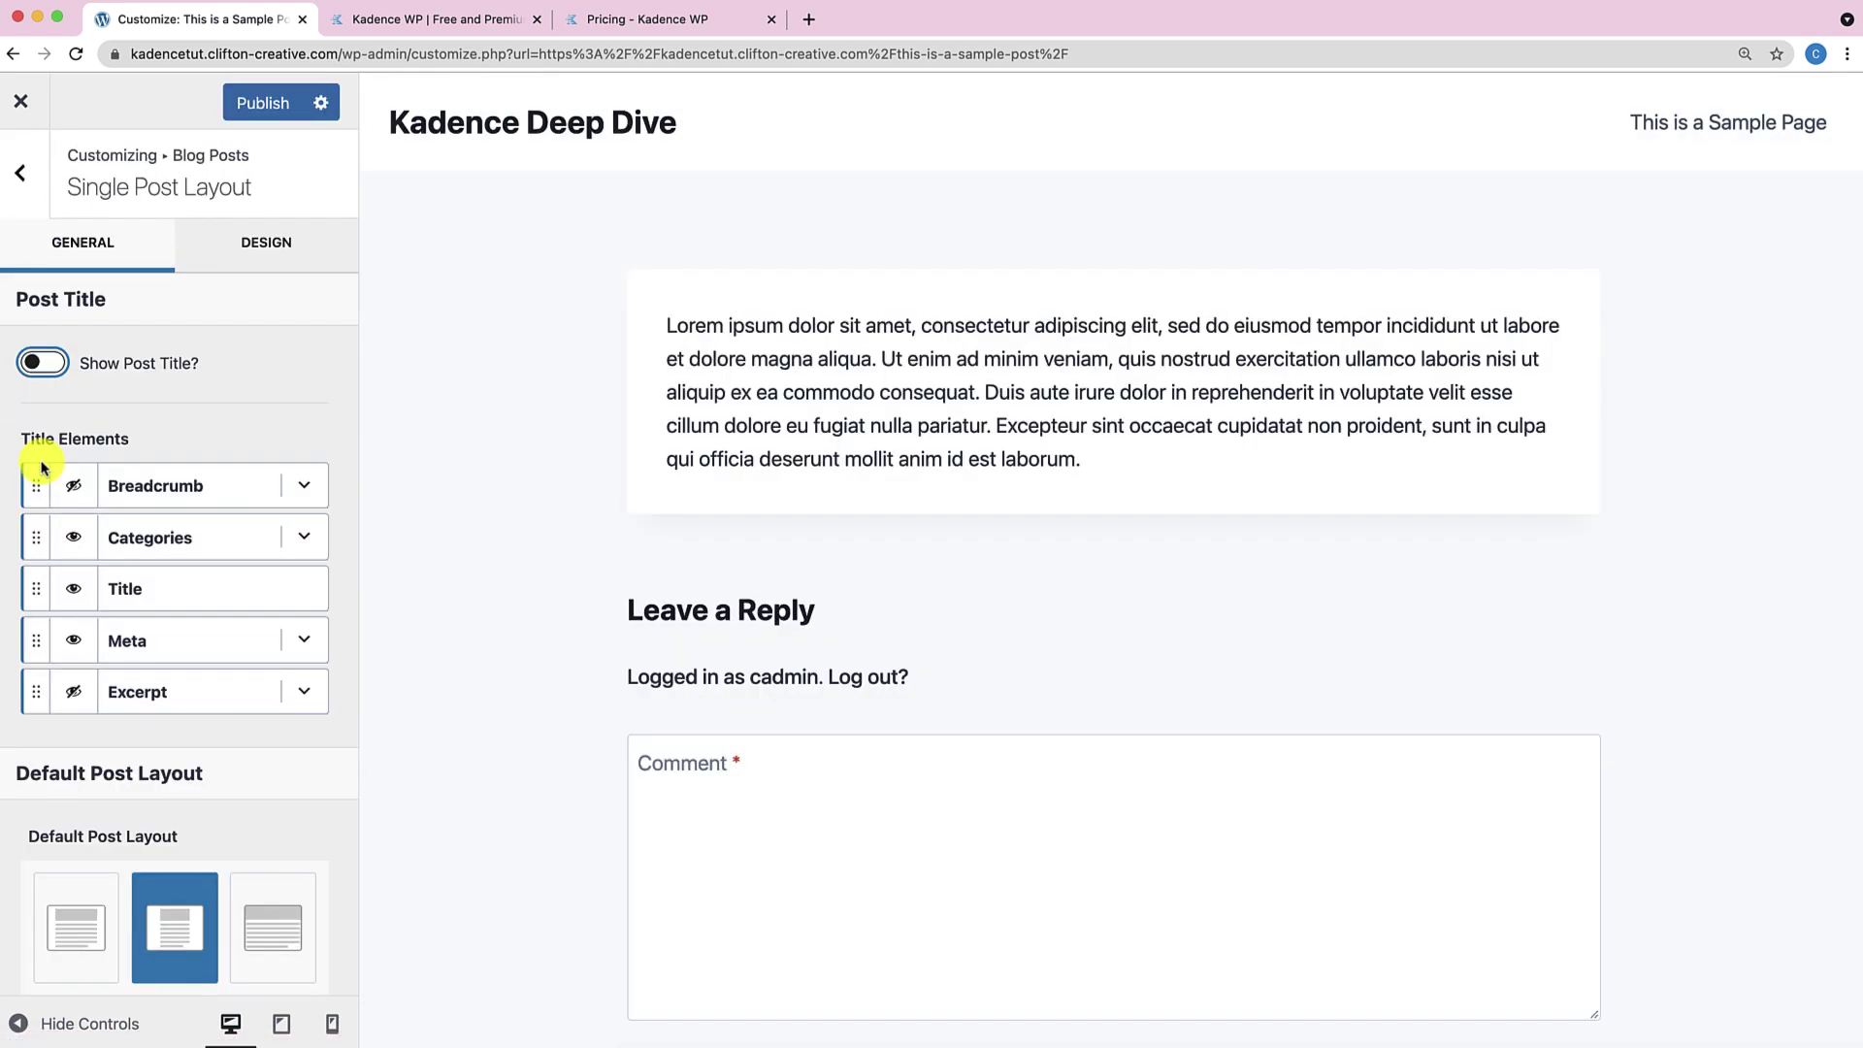
pyautogui.click(61, 364)
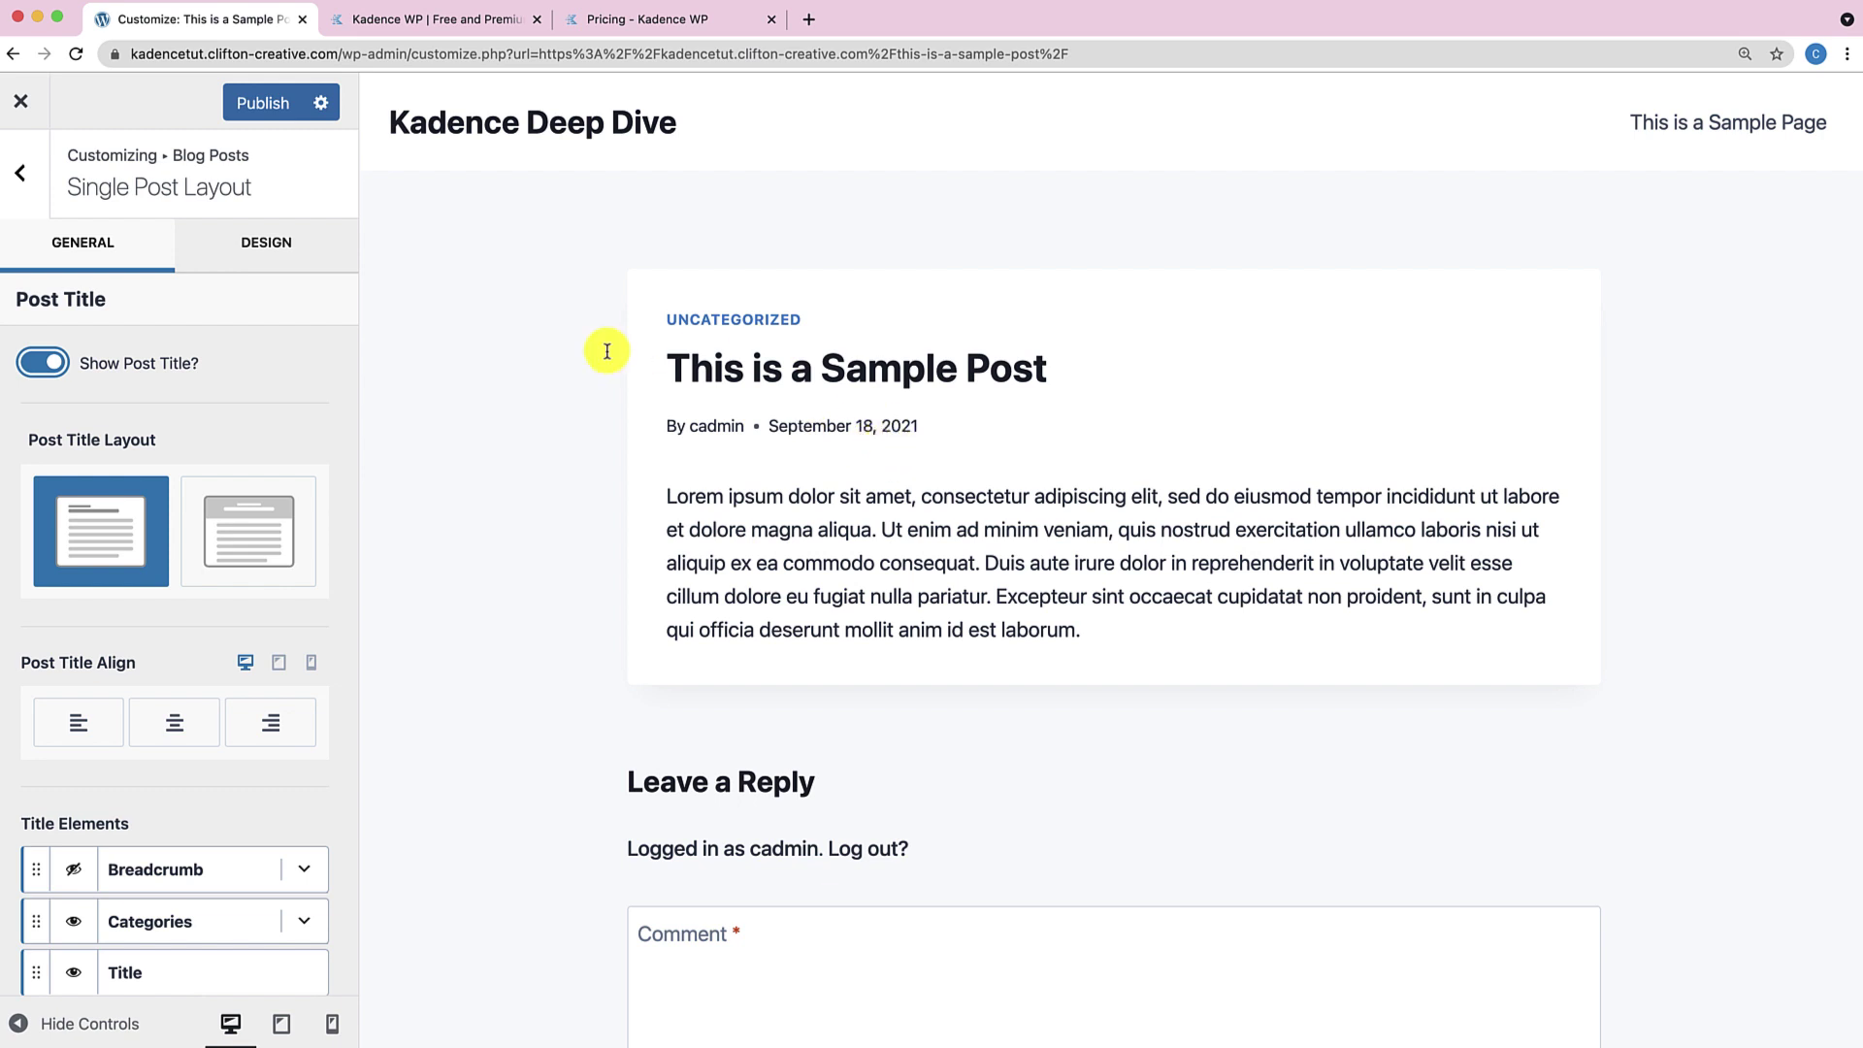
# Set the post title layout to the banner above the content and align the post title to the center.
pyautogui.click(226, 536)
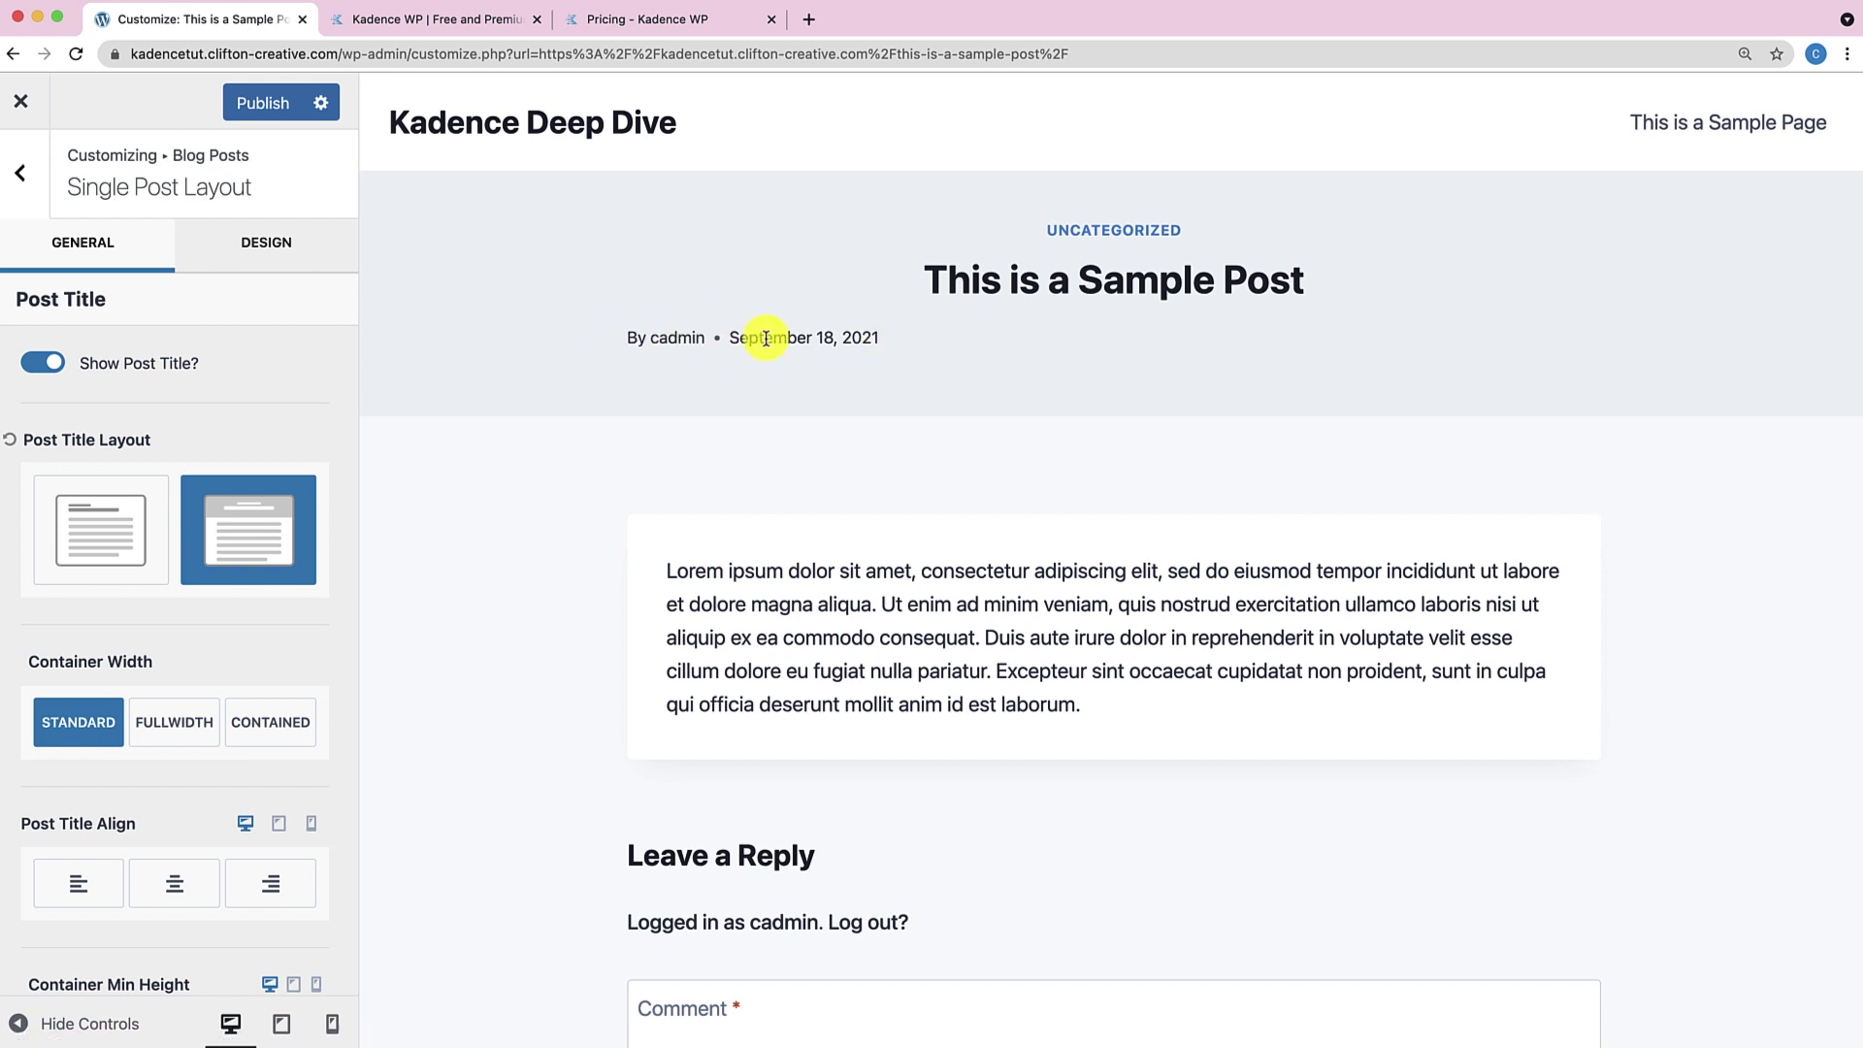
pyautogui.scroll(-3, 227, 679)
pyautogui.click(173, 734)
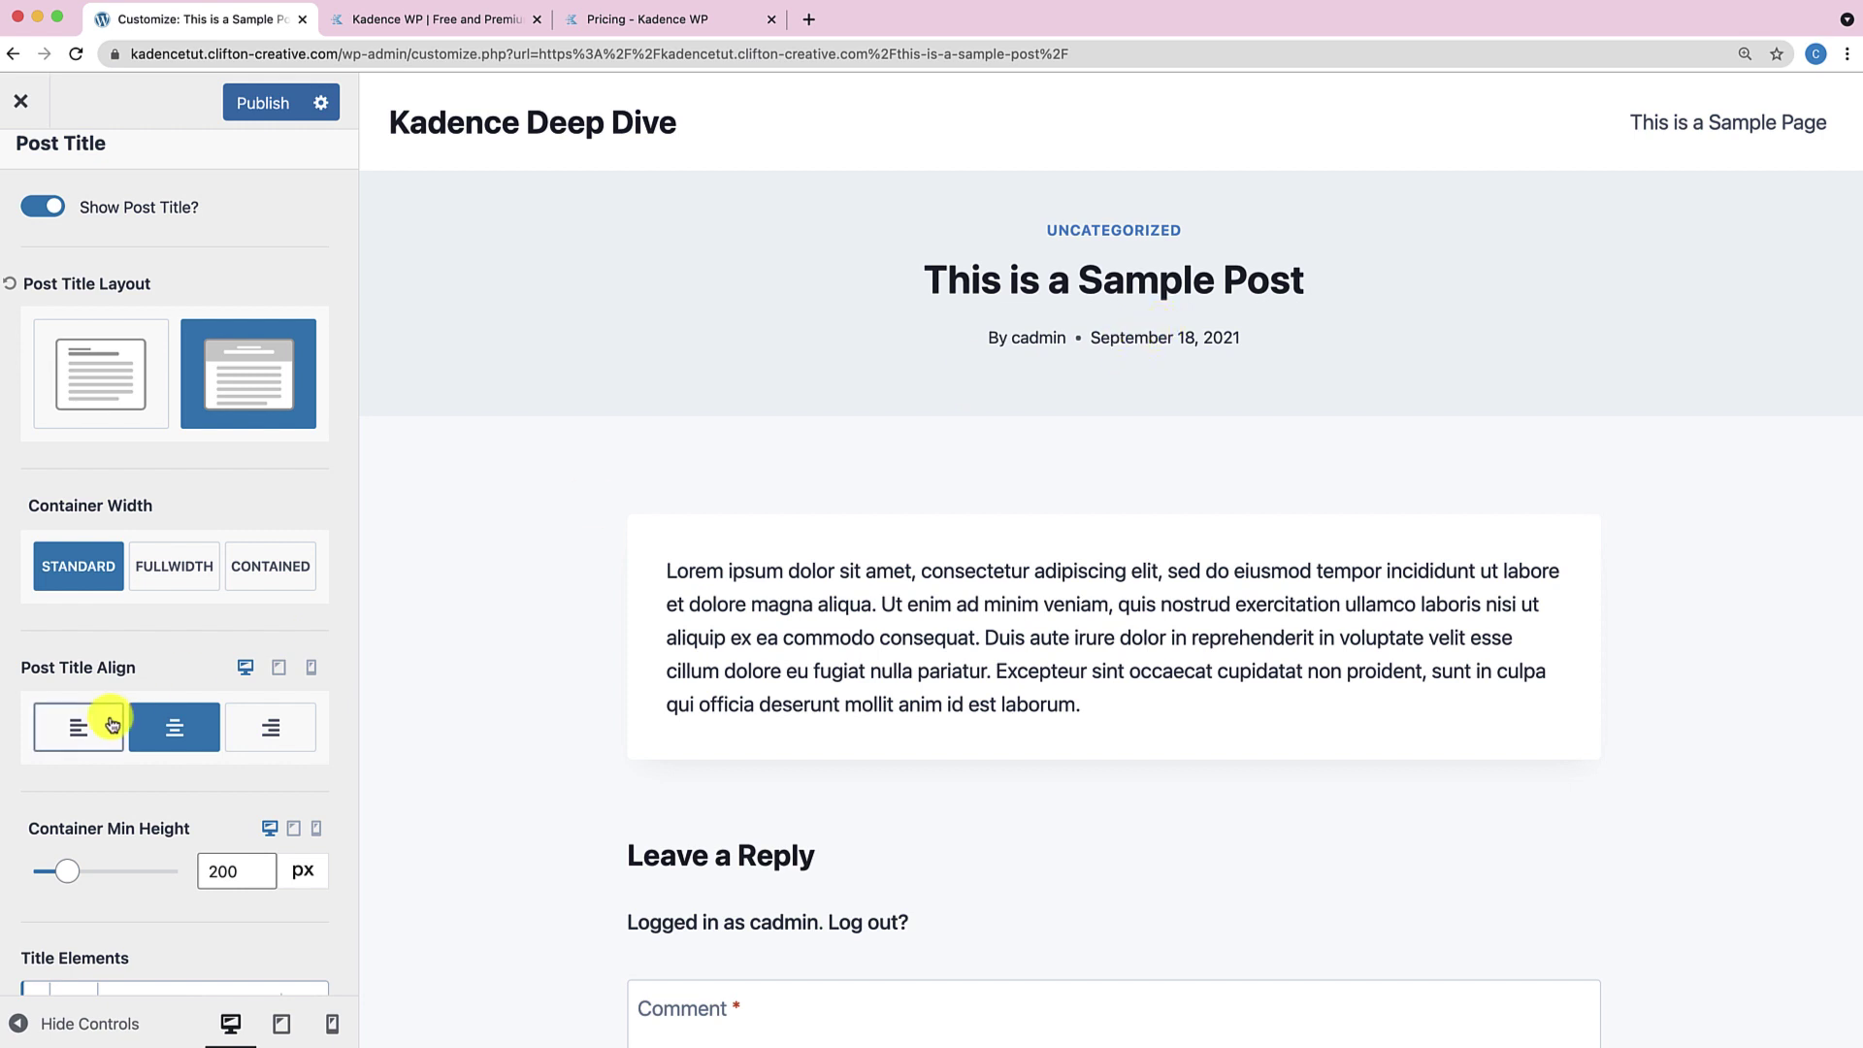
# Try a post title container minimum height of 315 px and reset it to the default.
pyautogui.scroll(-3, 188, 648)
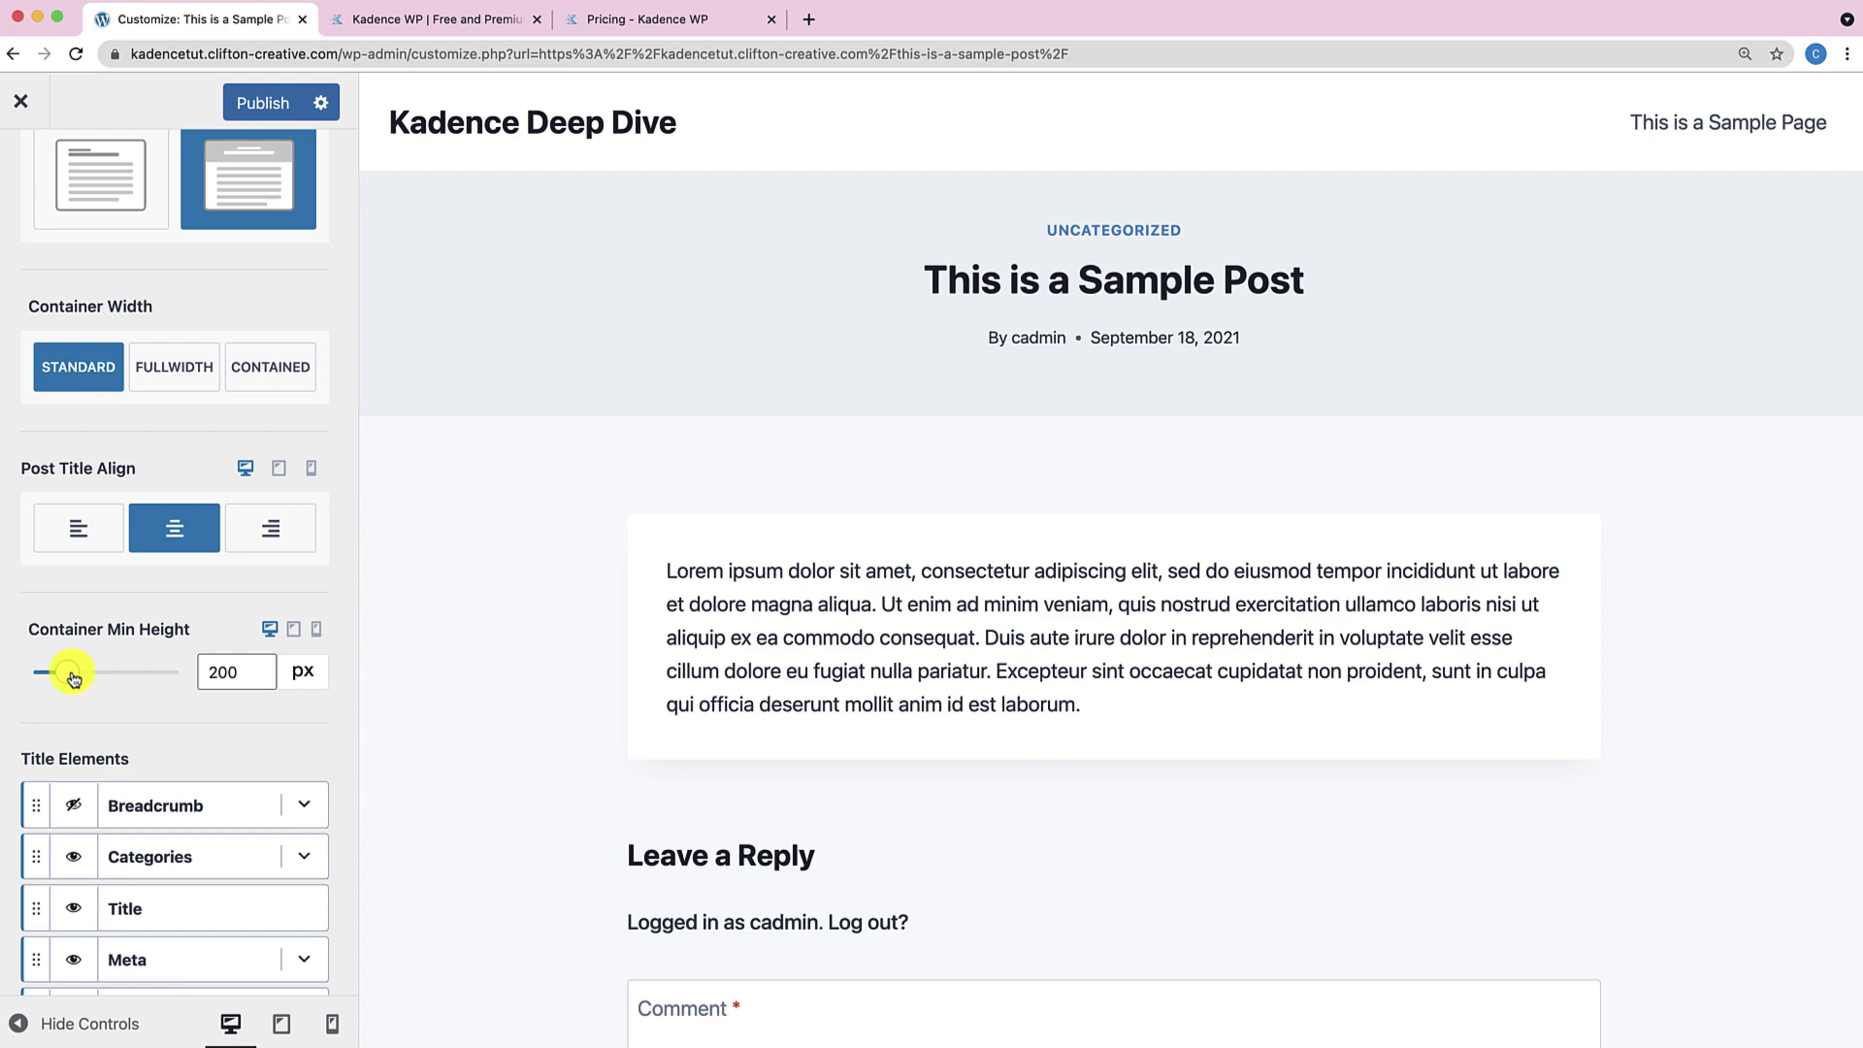
pyautogui.moveTo(74, 677)
pyautogui.mouseDown()
pyautogui.moveTo(153, 678)
pyautogui.moveTo(62, 673)
pyautogui.moveTo(136, 674)
pyautogui.moveTo(91, 674)
pyautogui.mouseUp()
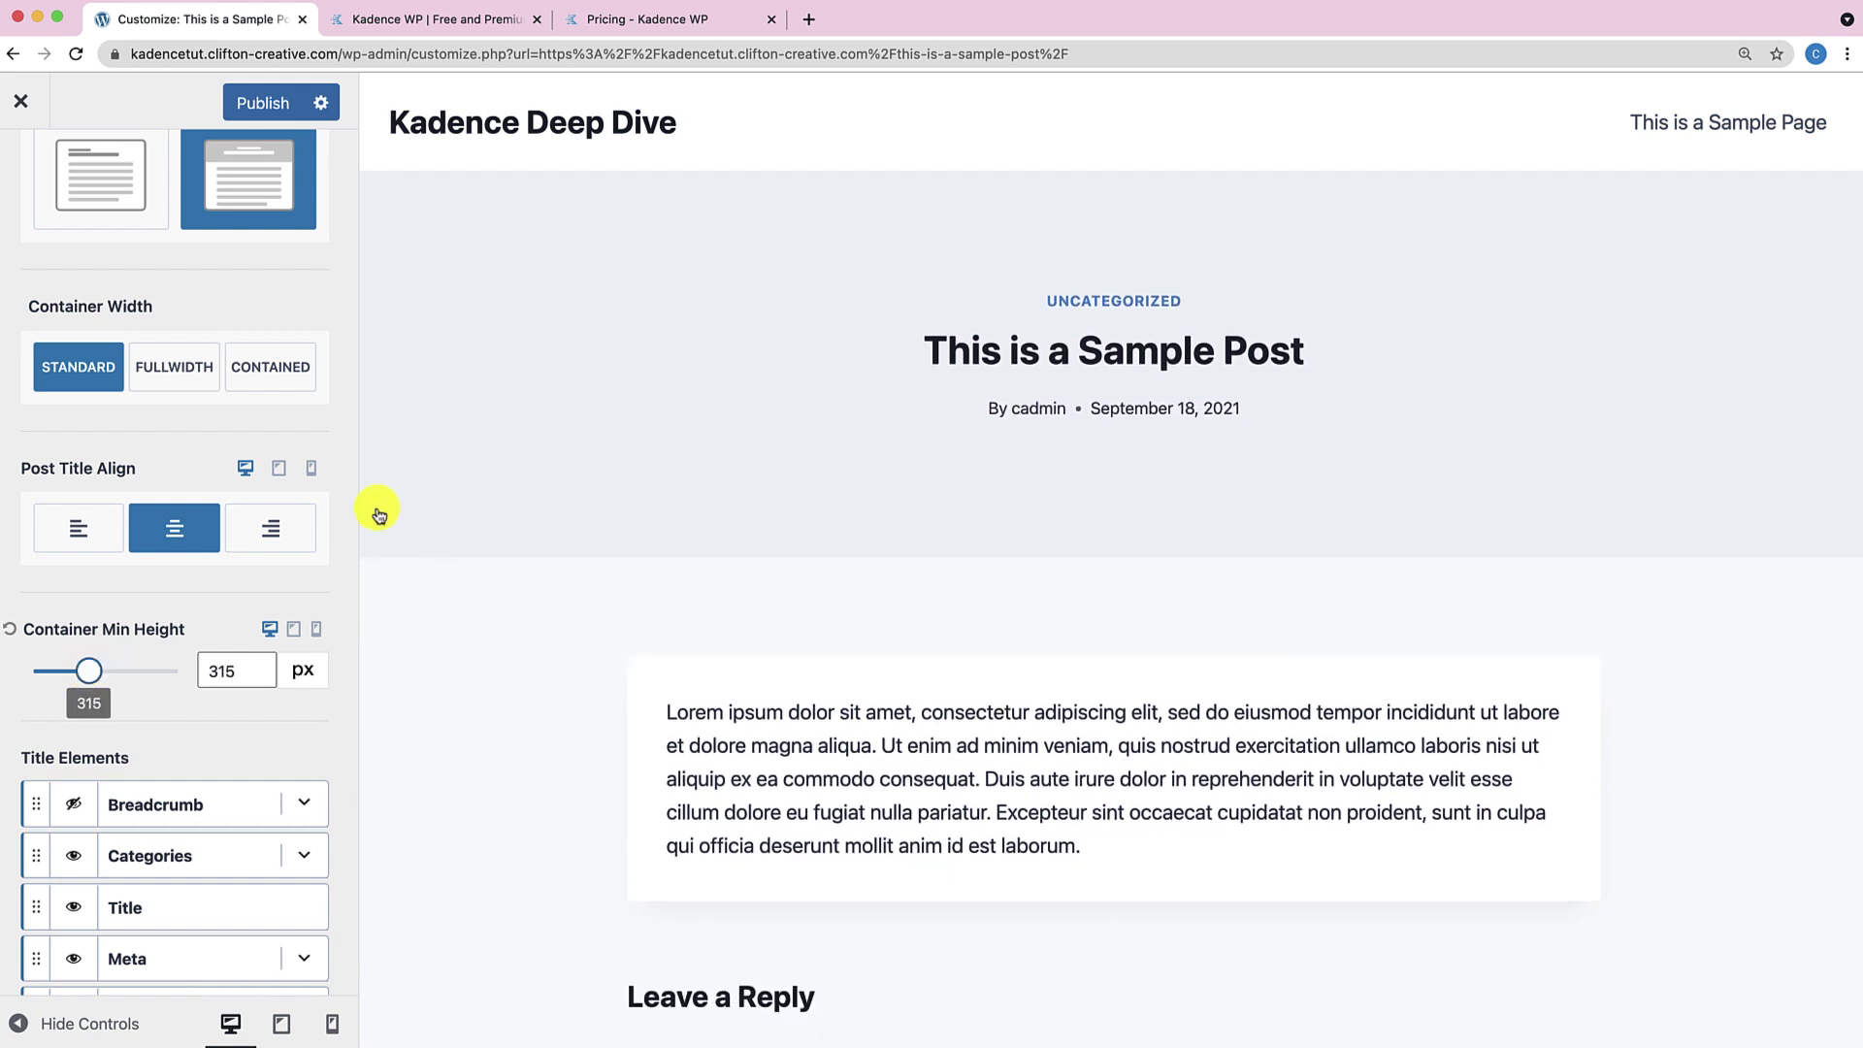
pyautogui.click(13, 631)
# Show the breadcrumb in the post title elements and reorder them with the title first and the breadcrumb last.
pyautogui.scroll(-3, 158, 667)
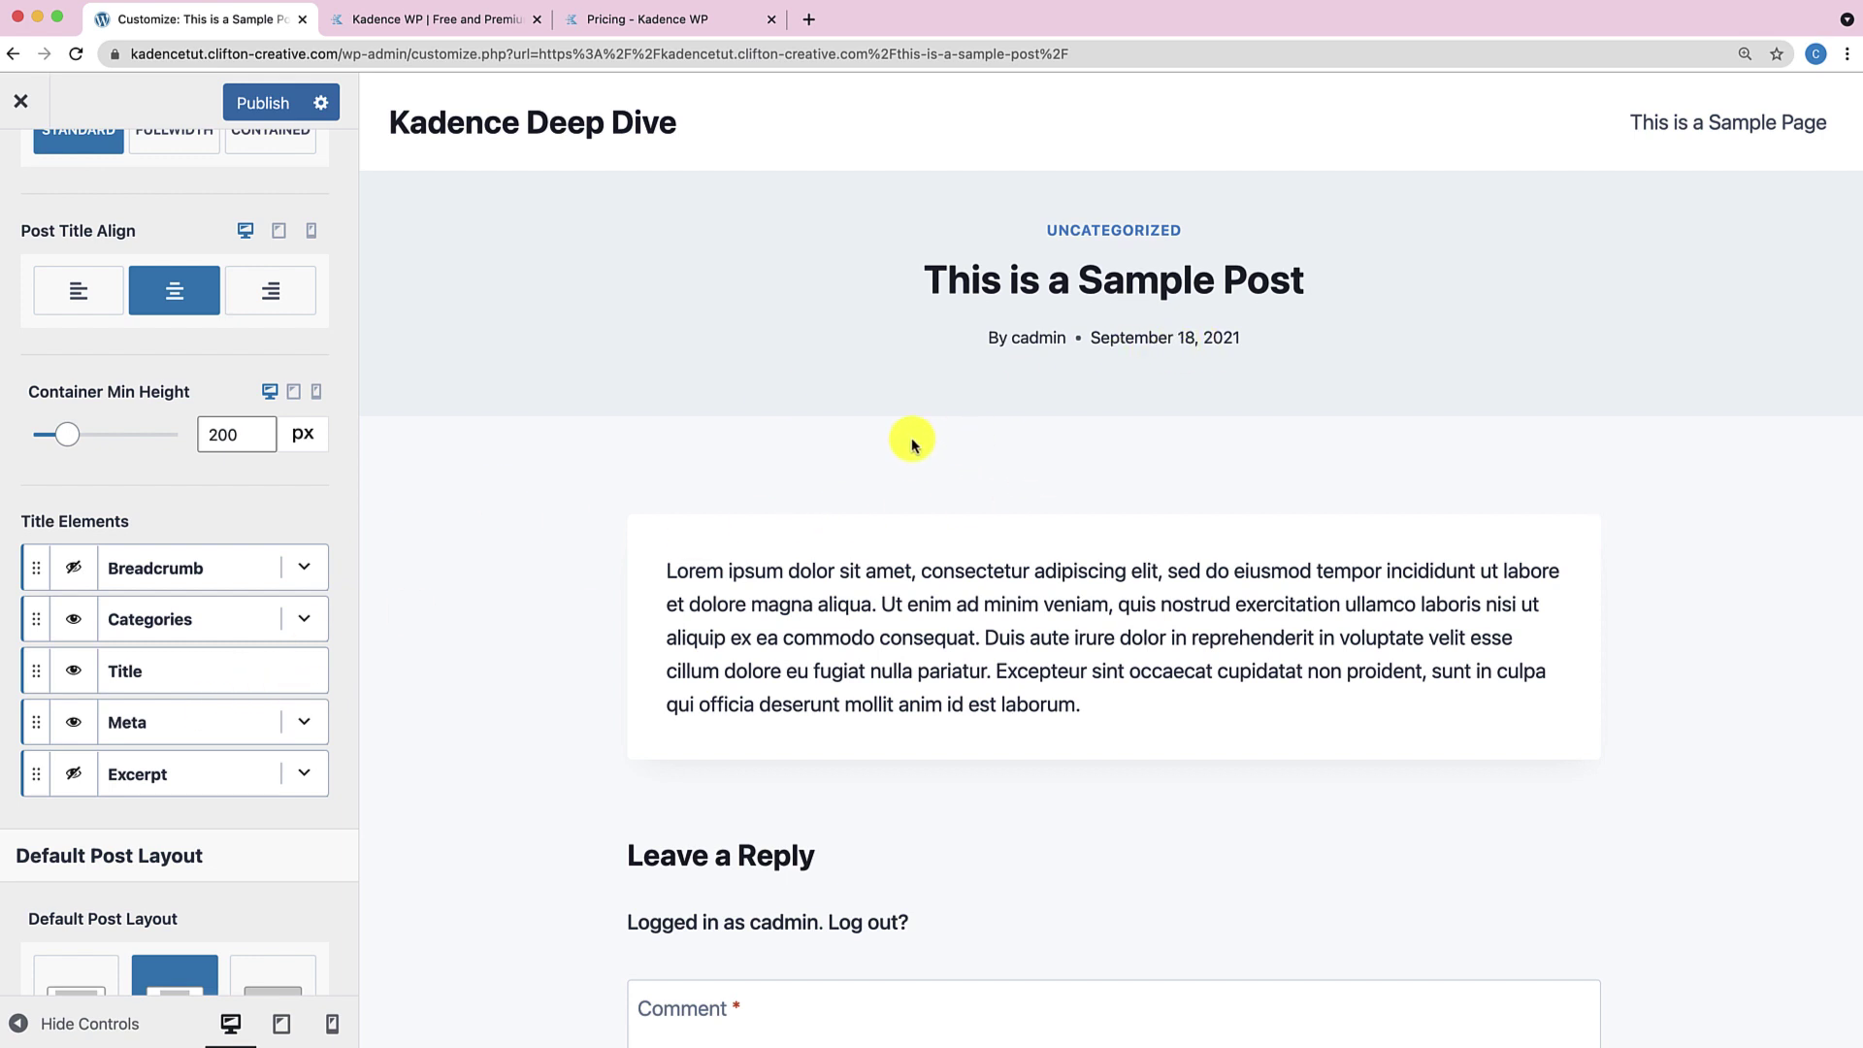
pyautogui.click(74, 570)
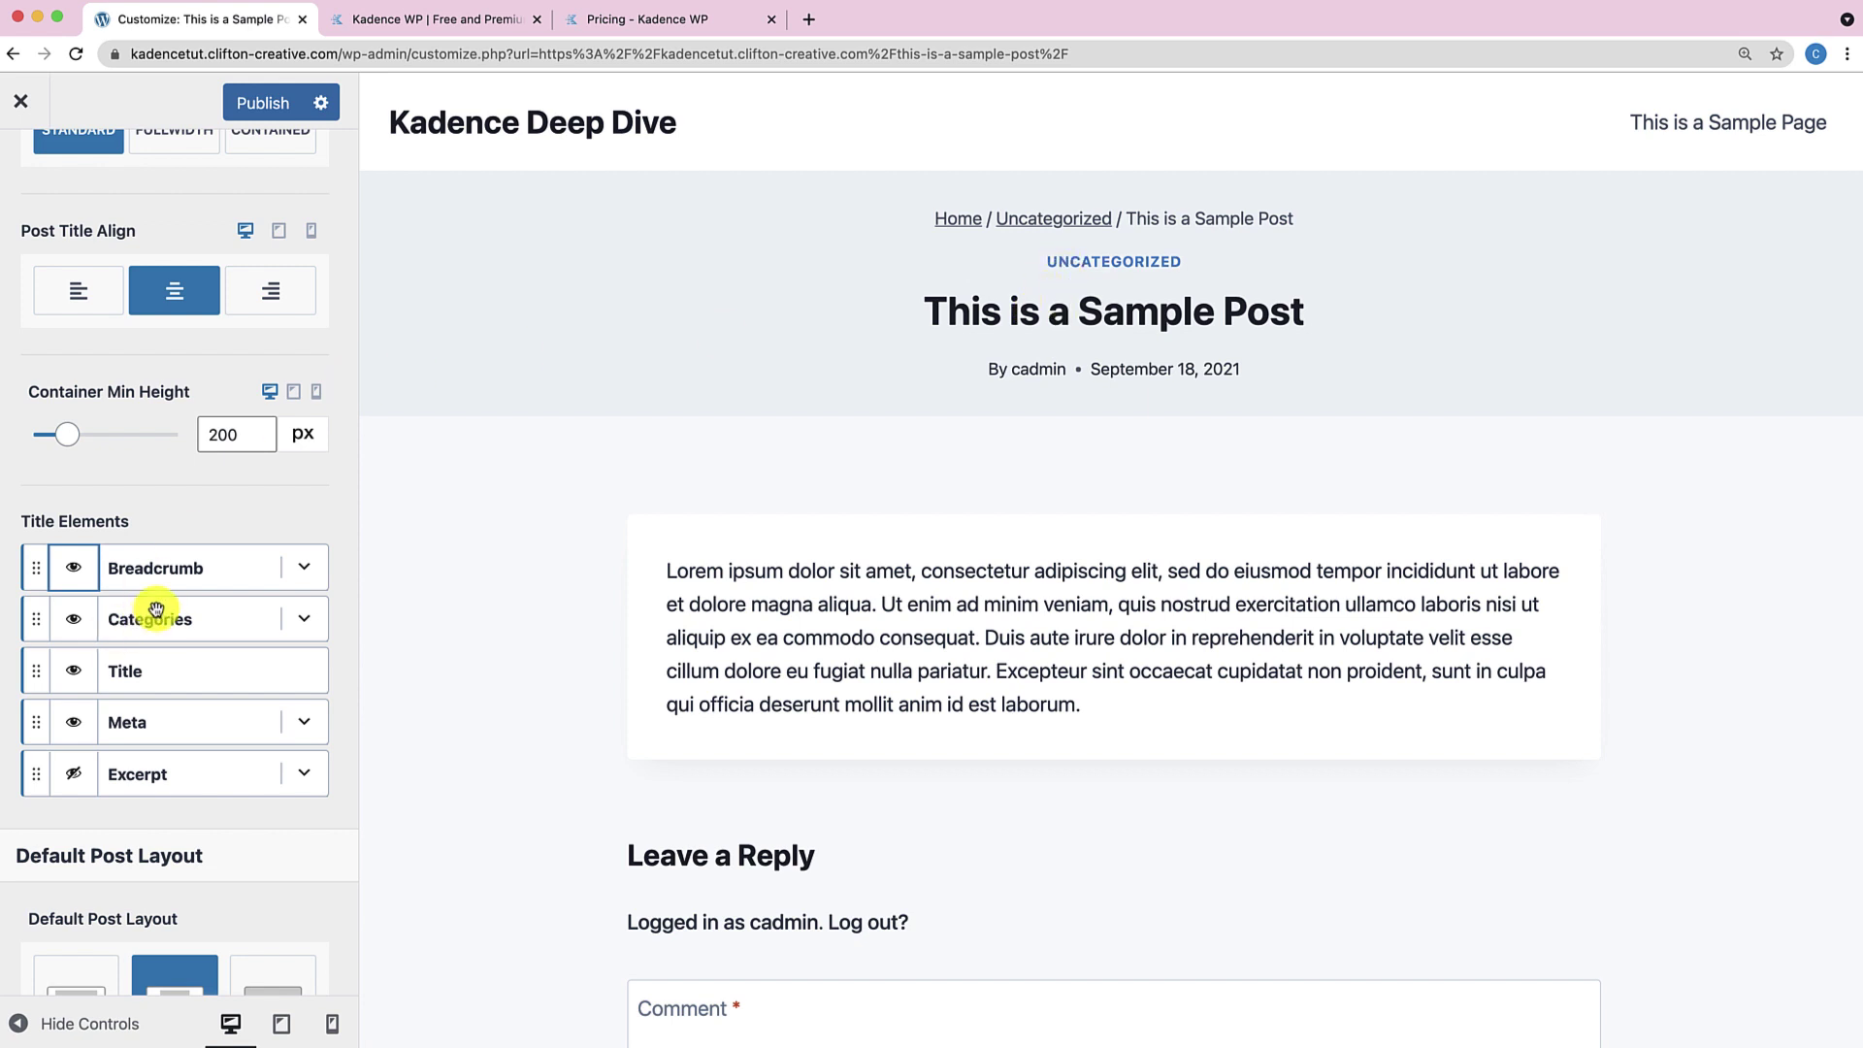
pyautogui.moveTo(37, 680); pyautogui.dragTo(37, 570)
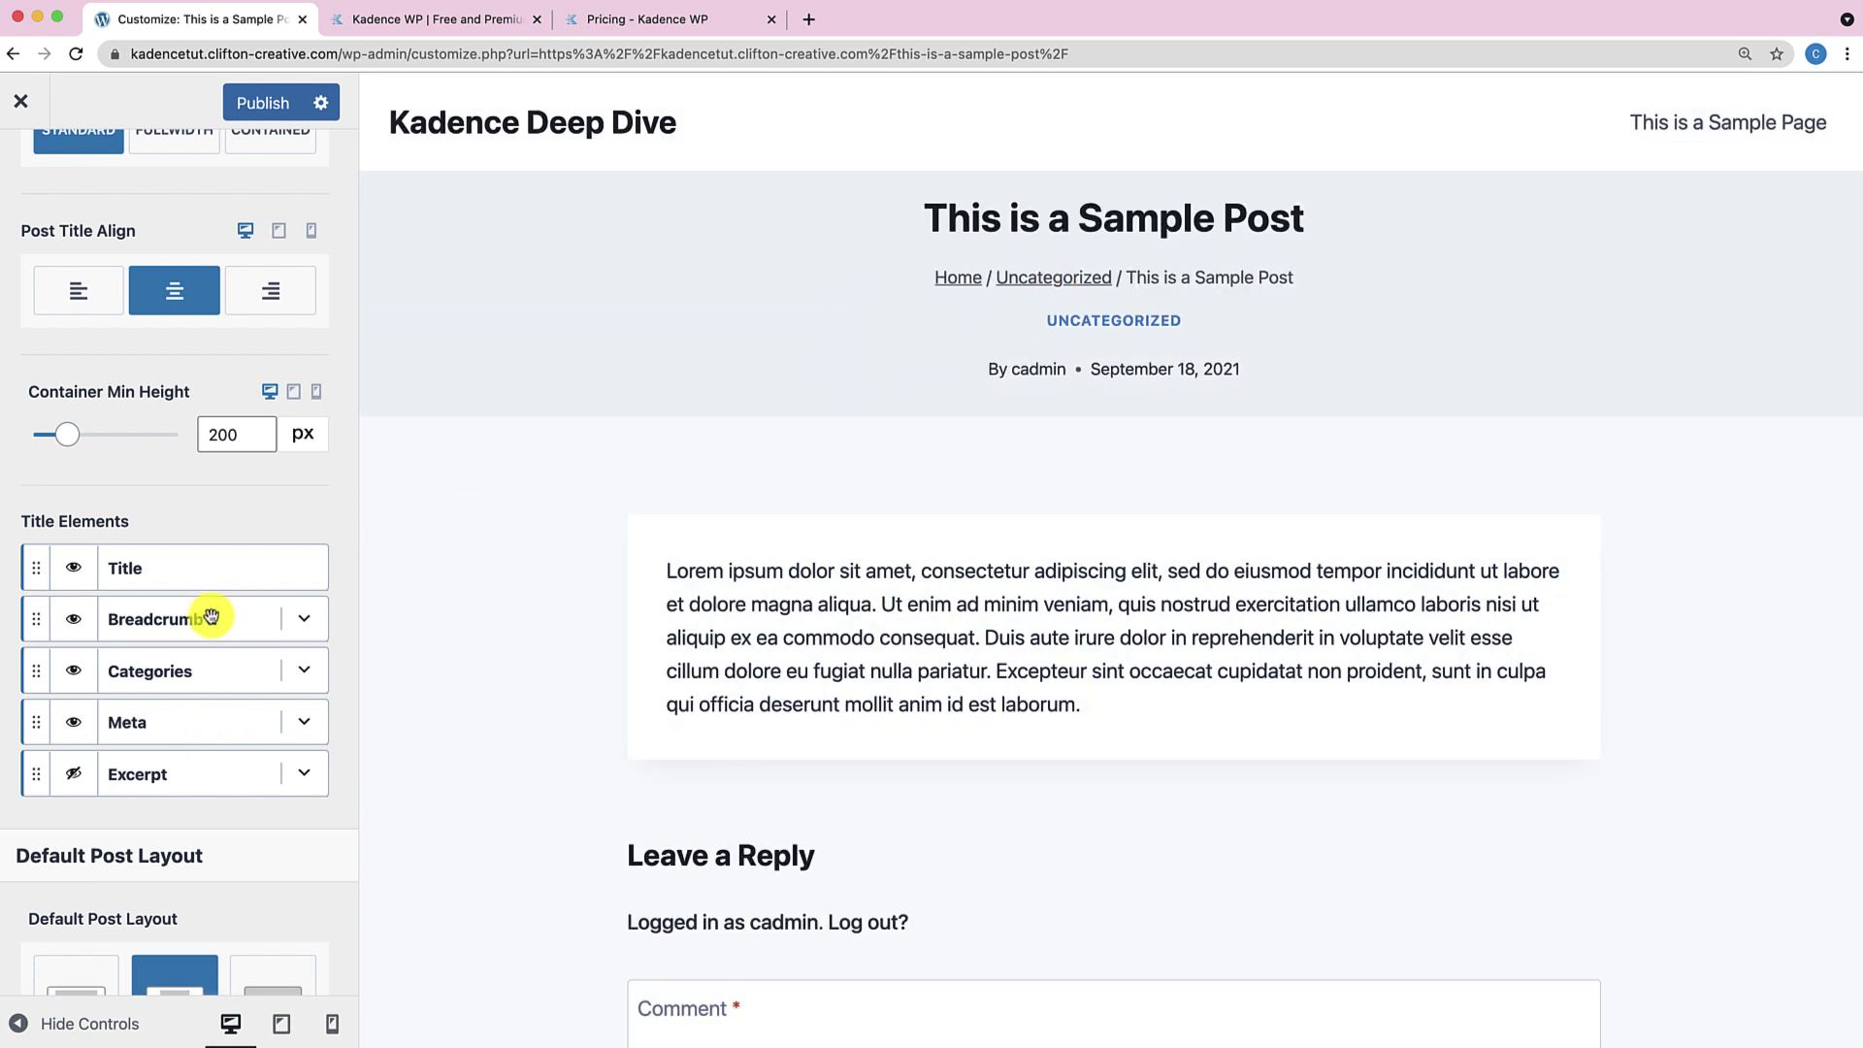
pyautogui.moveTo(35, 621); pyautogui.dragTo(32, 772)
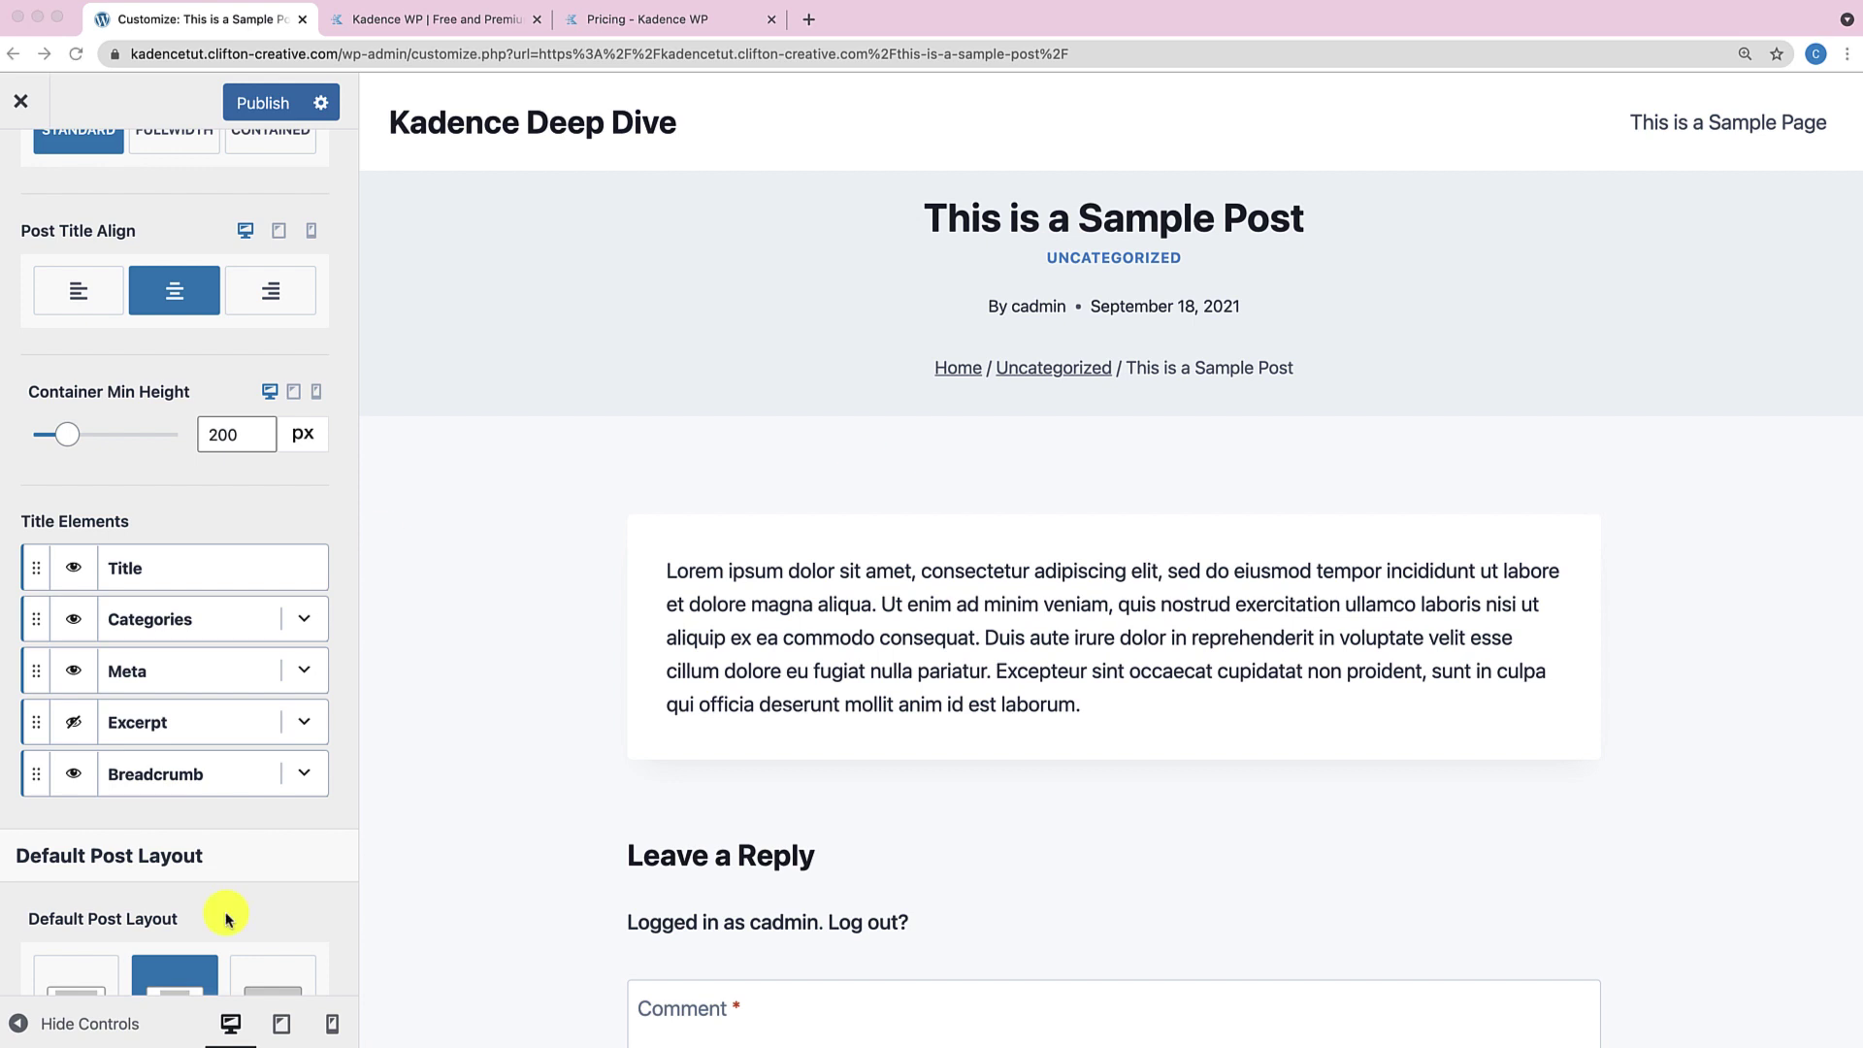
# Try the wide boxed default post layout and switch back to the narrow boxed layout.
pyautogui.scroll(-5, 226, 918)
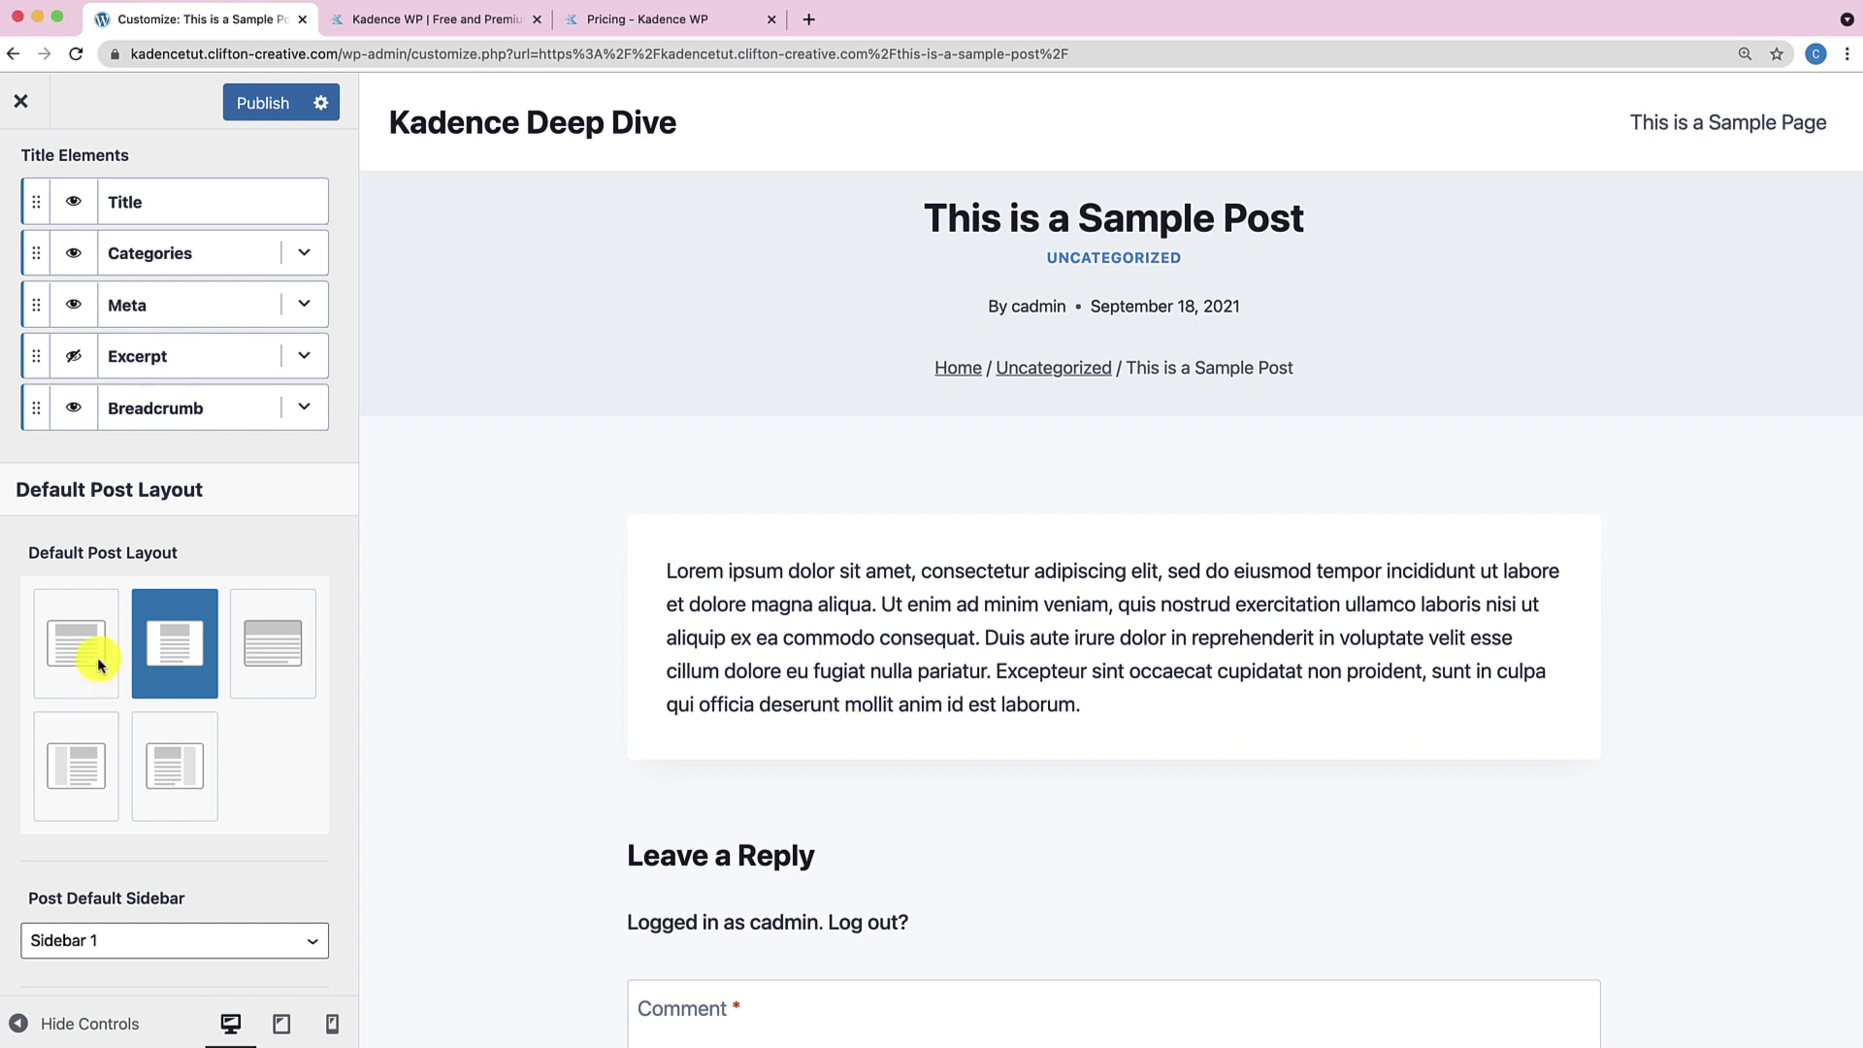
pyautogui.scroll(-2, 510, 643)
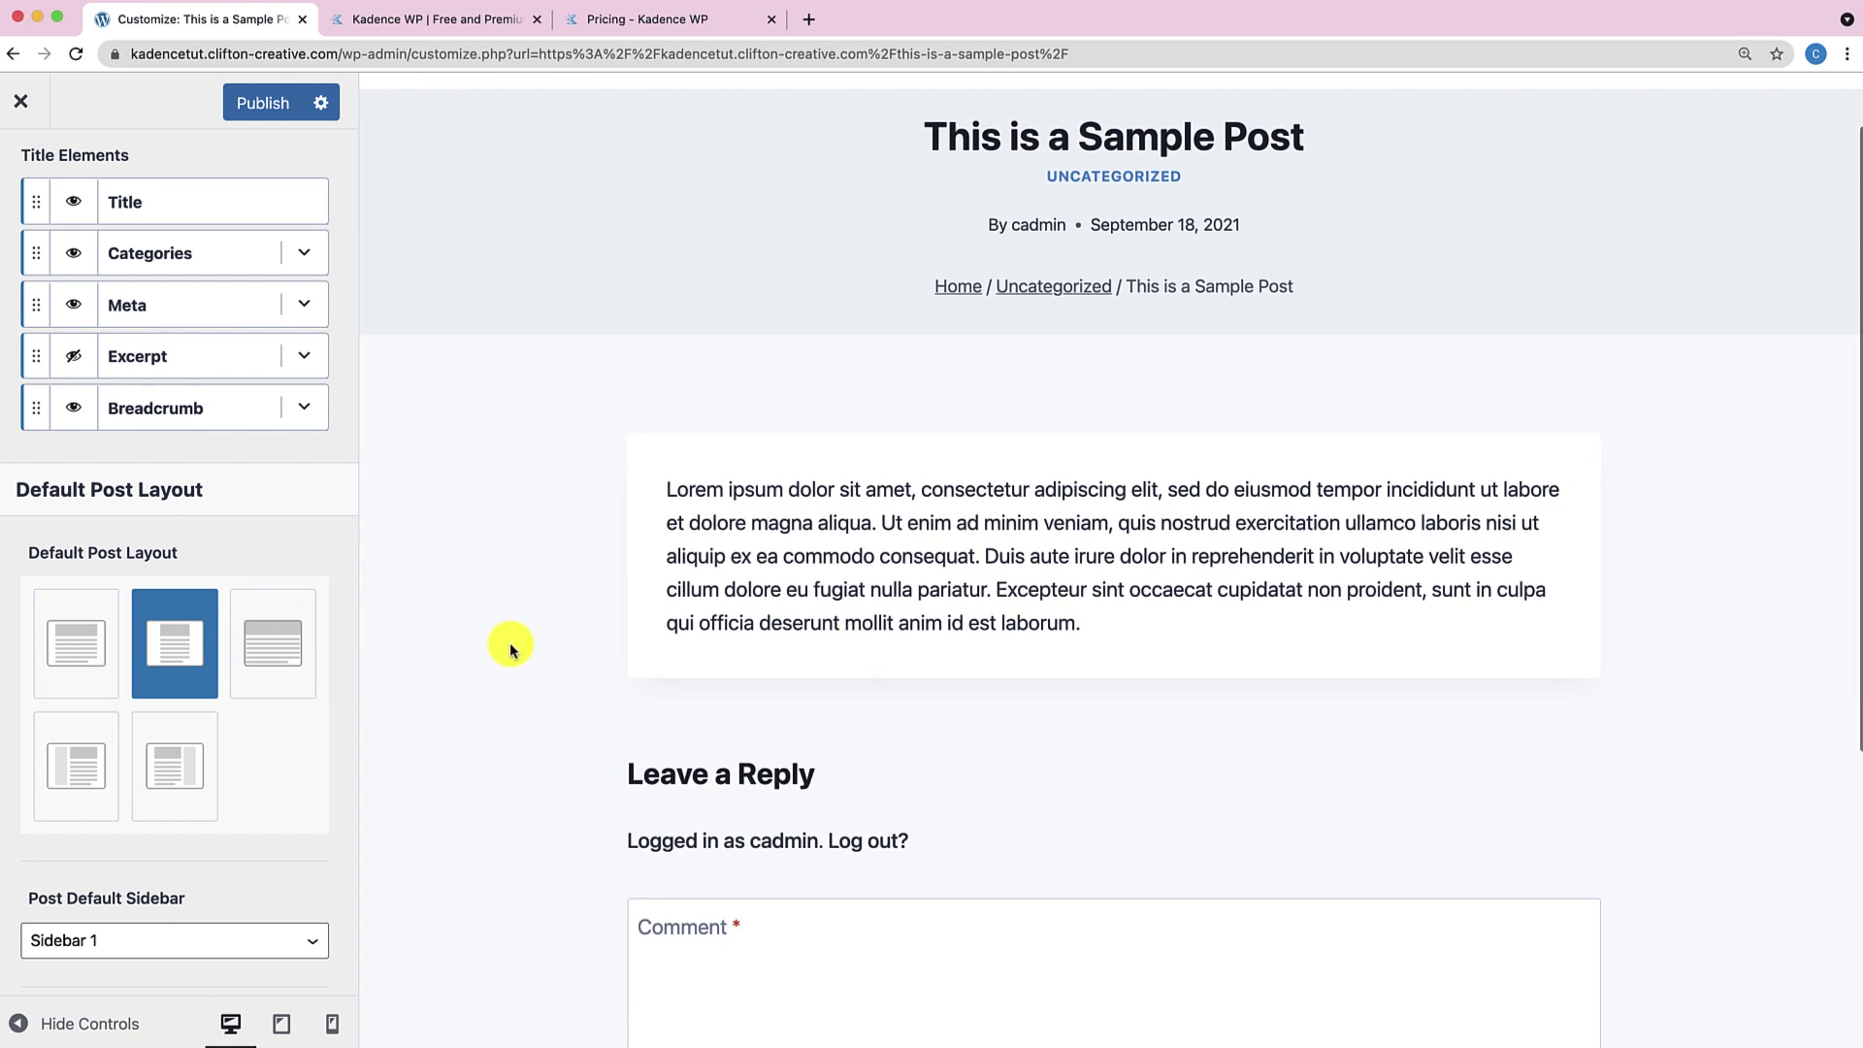
pyautogui.scroll(2, 574, 553)
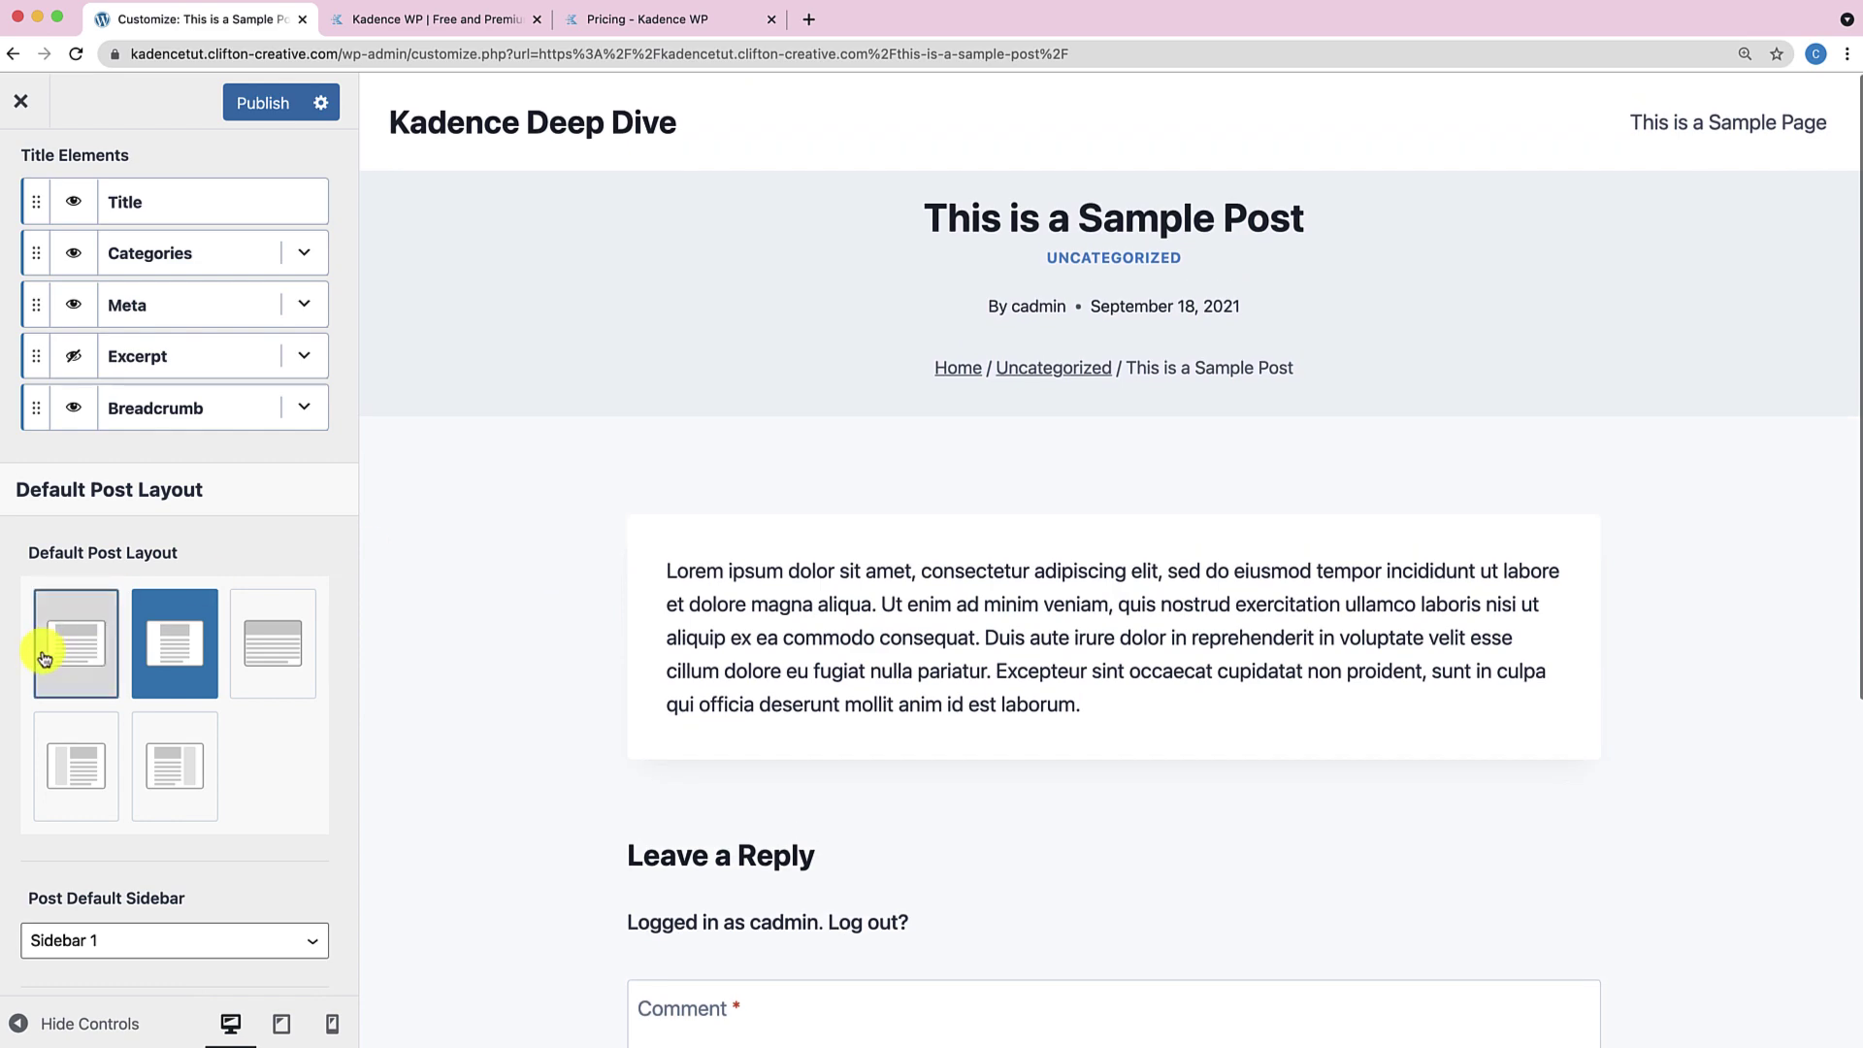
pyautogui.click(44, 650)
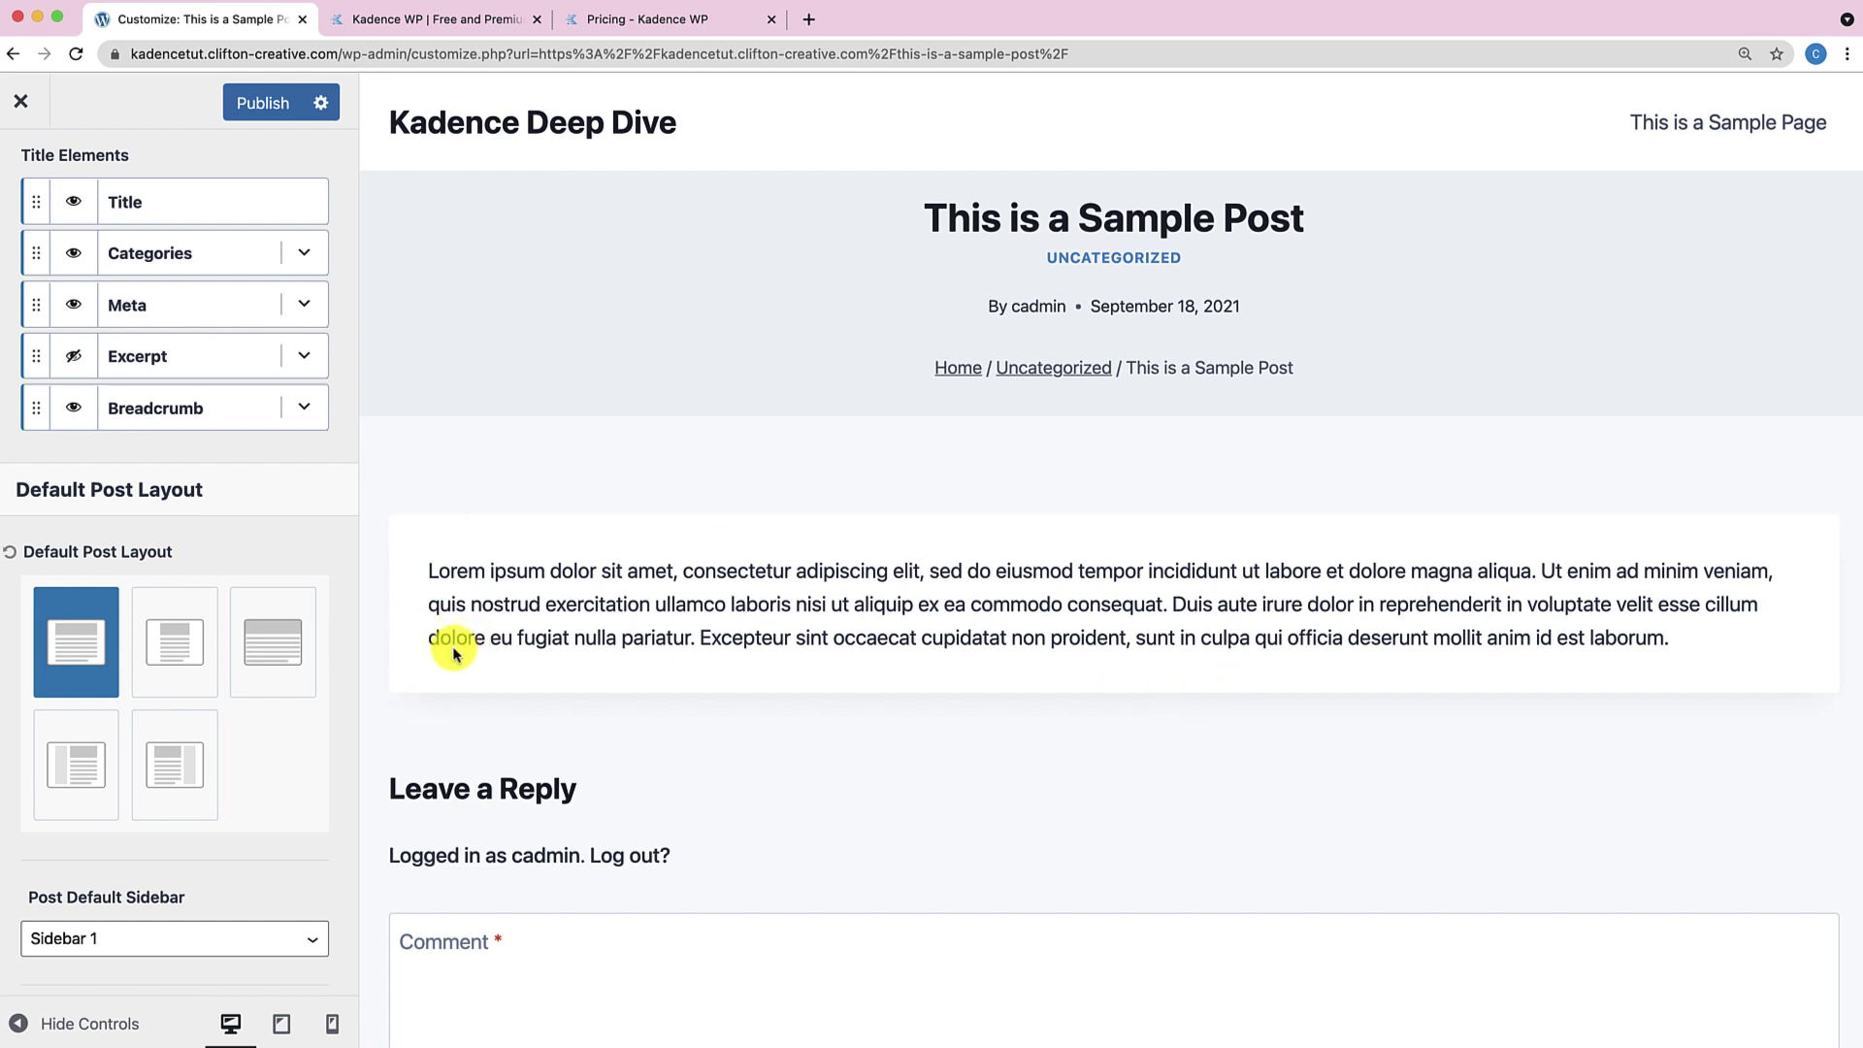
pyautogui.click(171, 670)
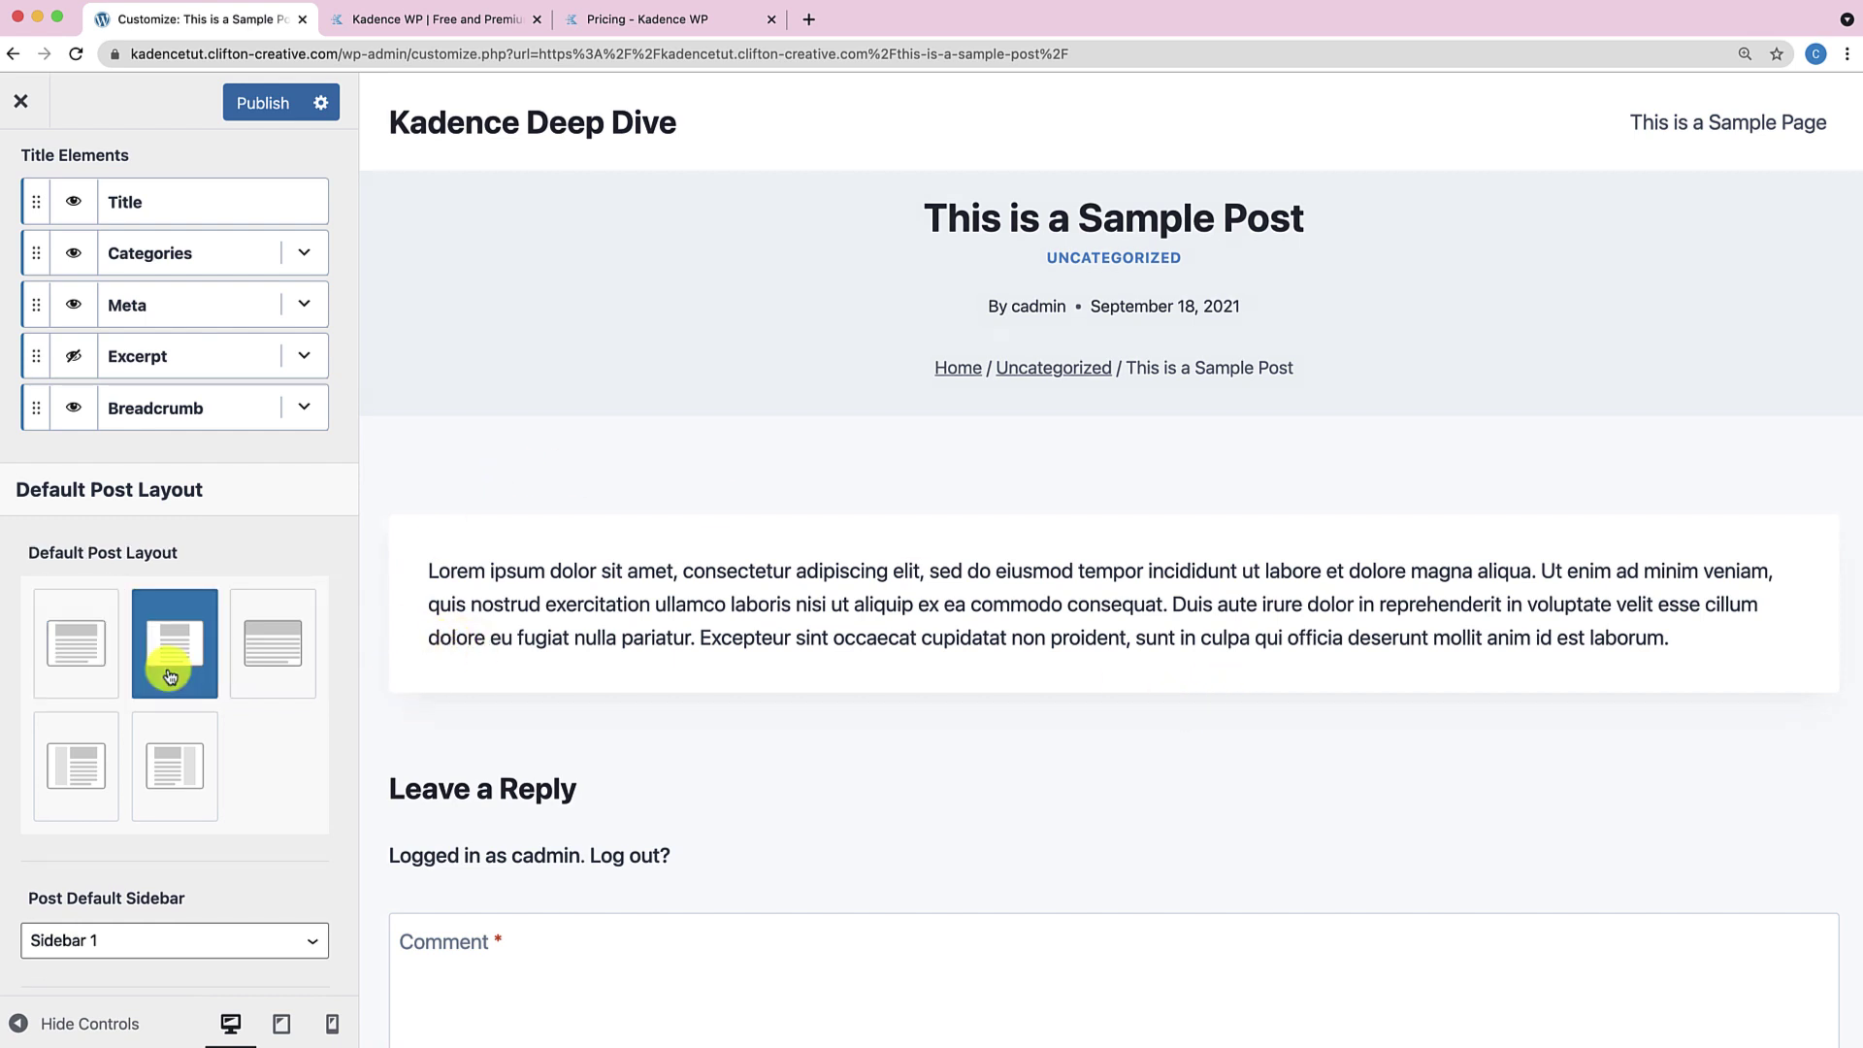
# Try the full-width, left sidebar and right sidebar default post layouts, and switch back to the narrow boxed layout.
pyautogui.click(281, 665)
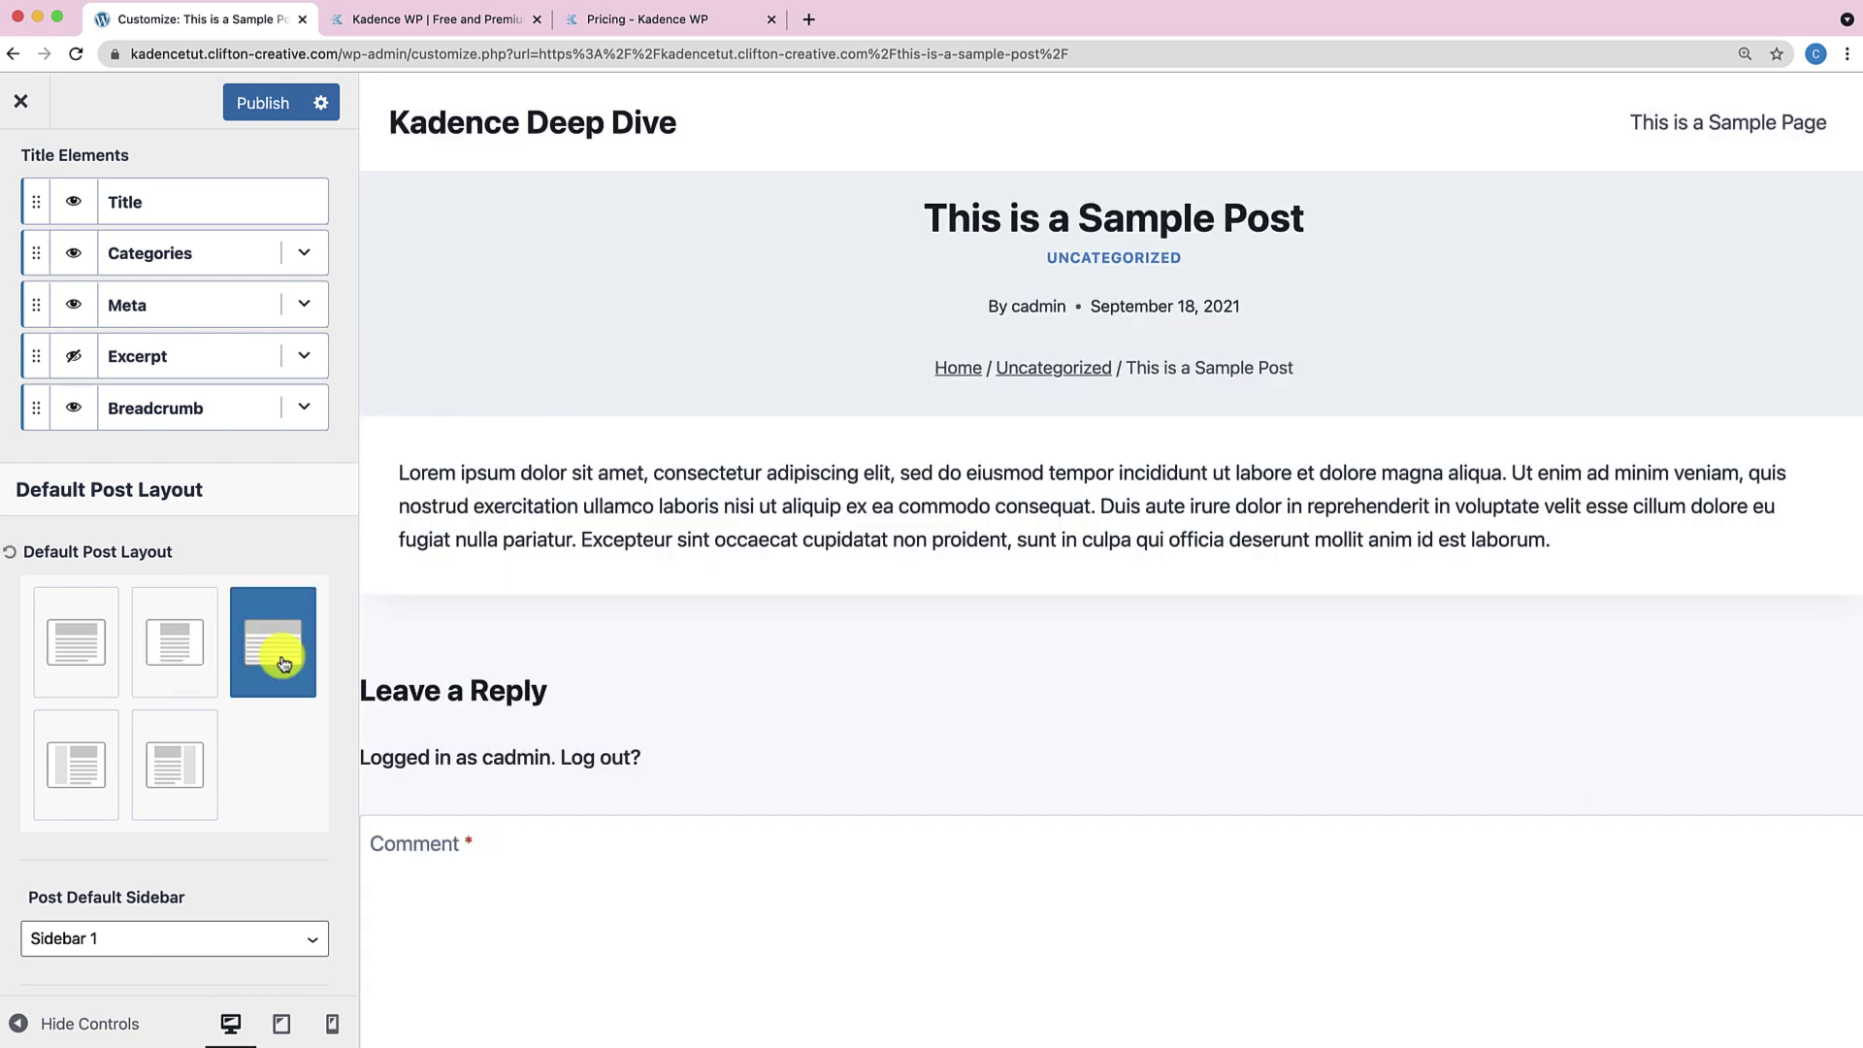
pyautogui.click(76, 765)
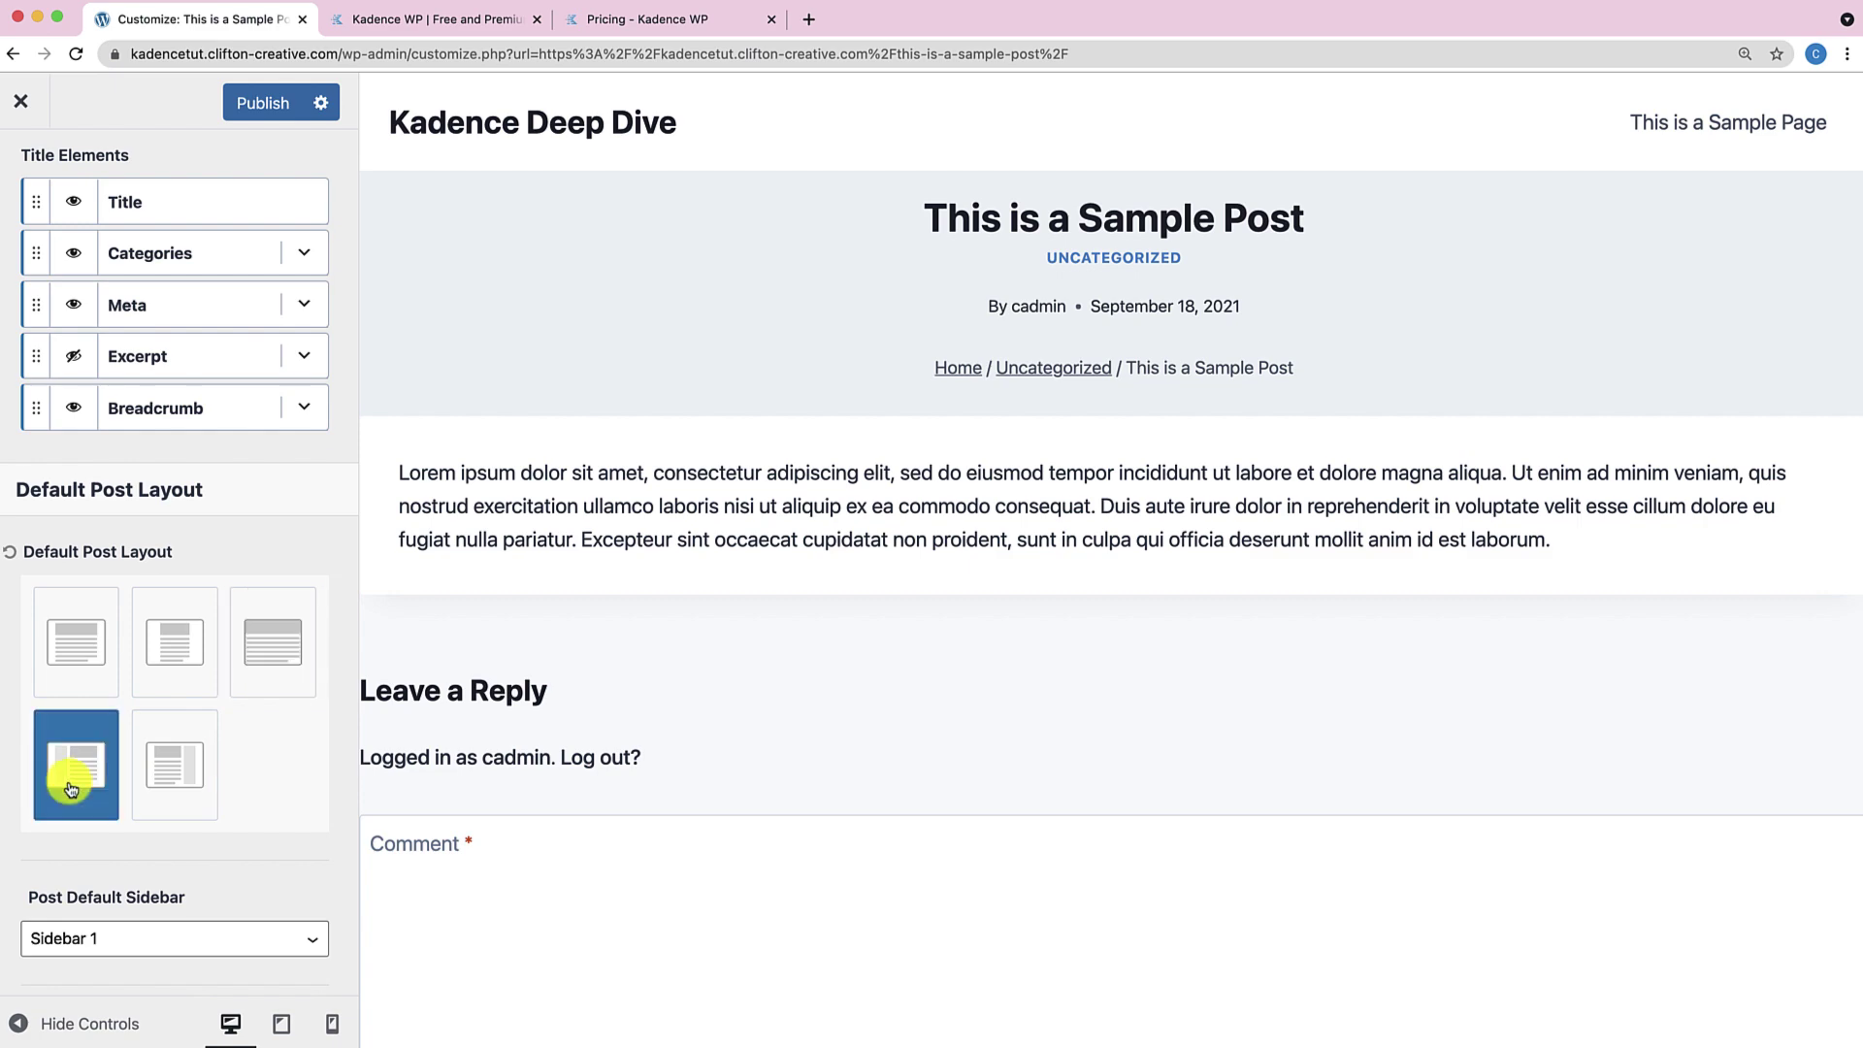
pyautogui.click(188, 782)
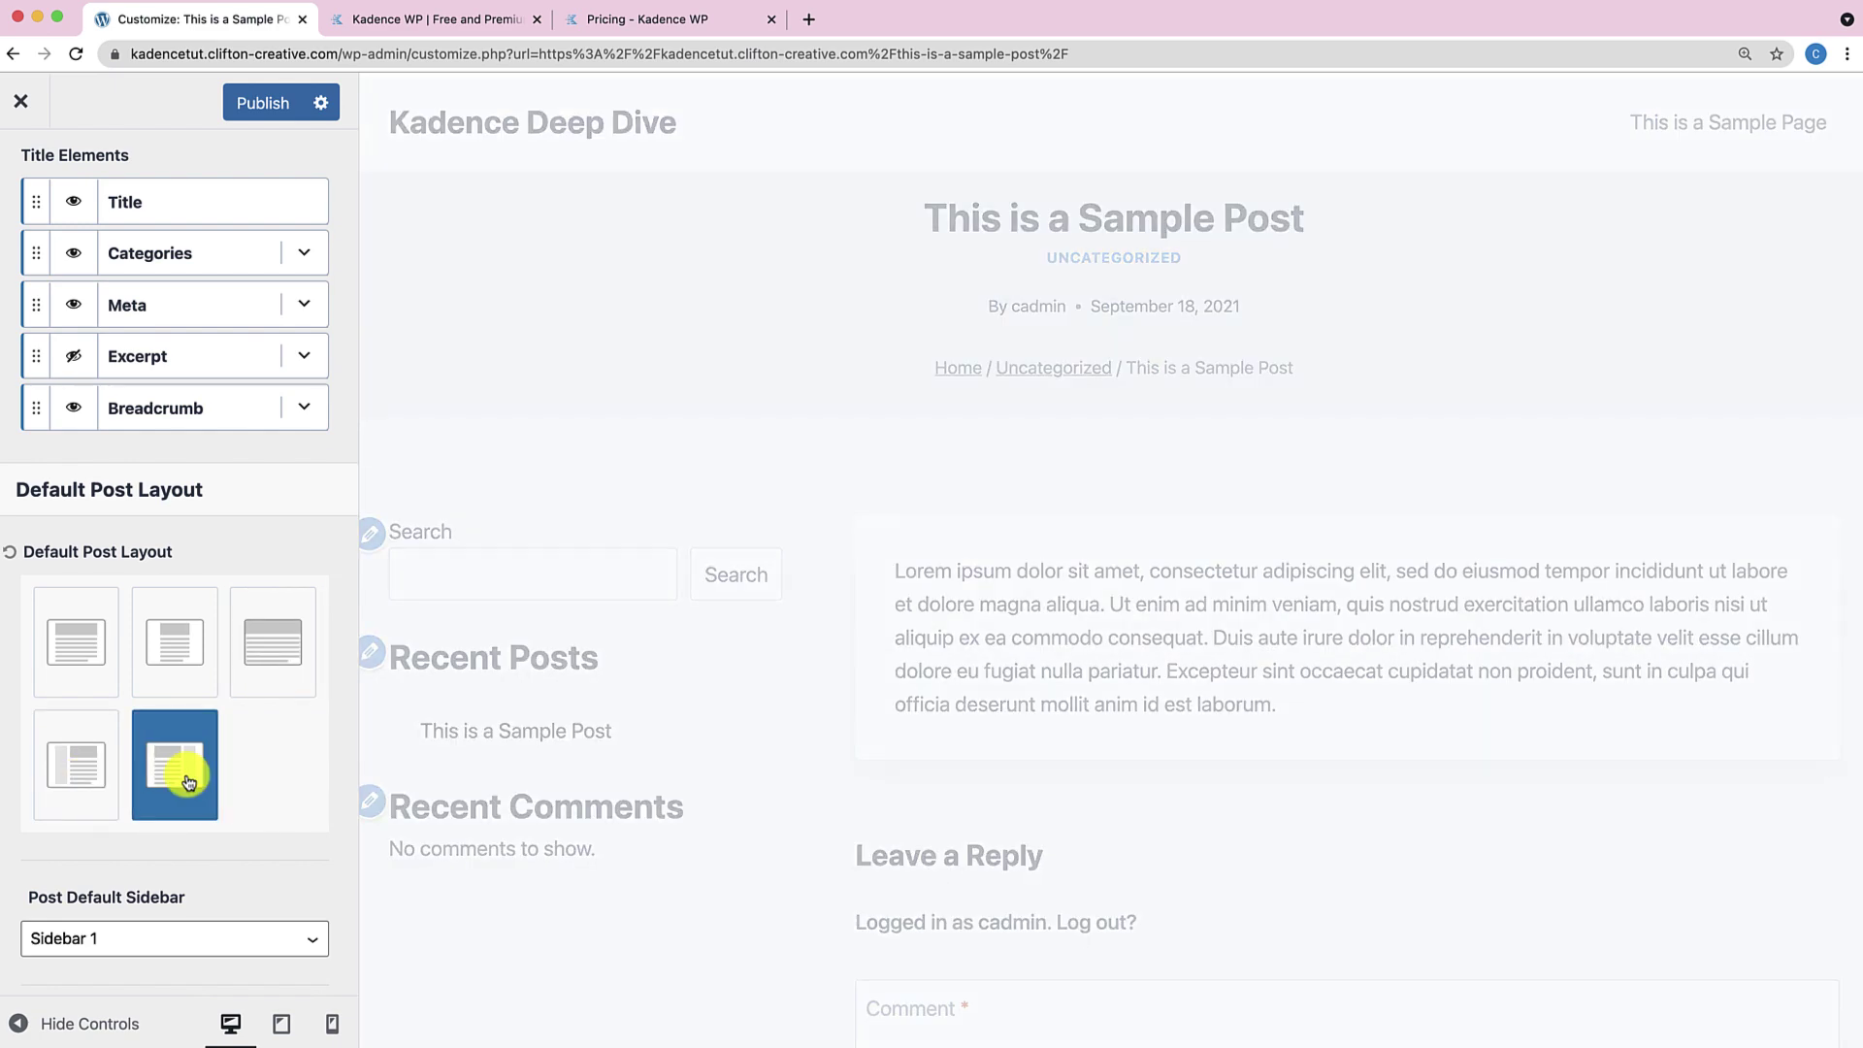
pyautogui.click(180, 663)
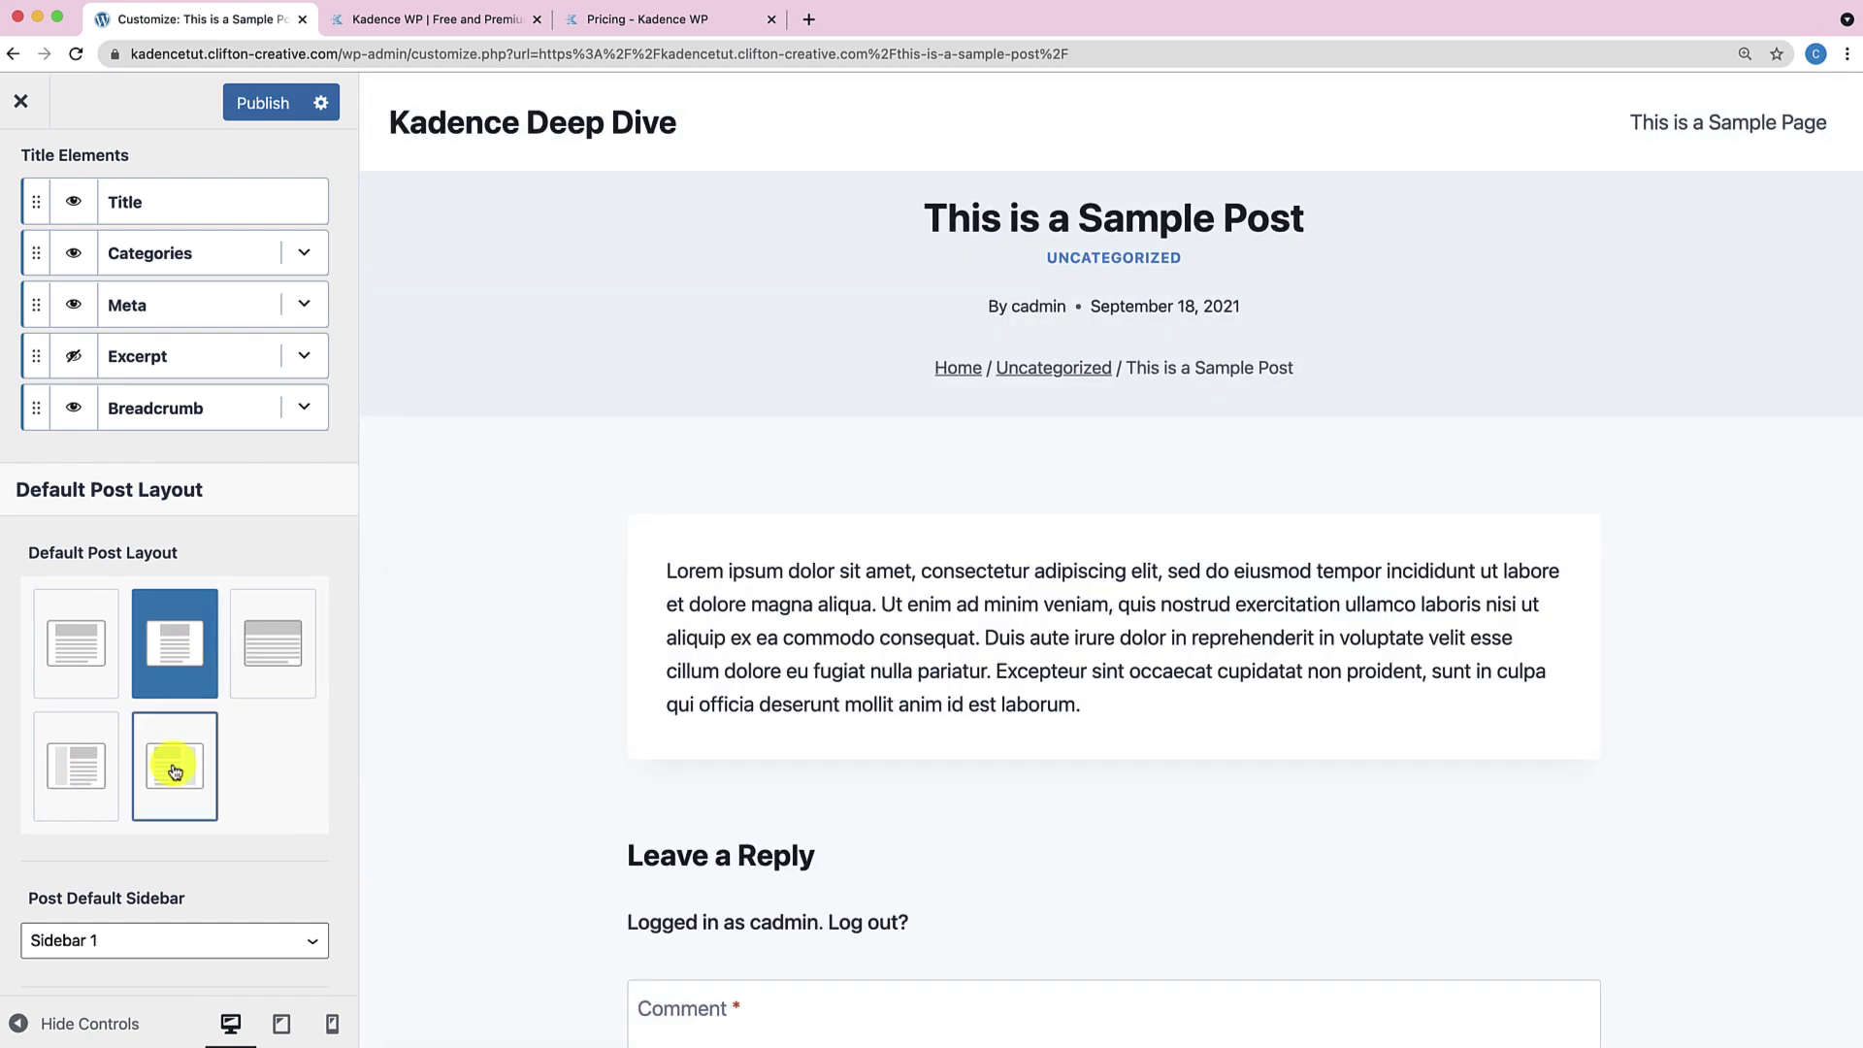
# Check which sidebars are available for the Post Default Sidebar and keep Sidebar 1.
pyautogui.scroll(-5, 172, 761)
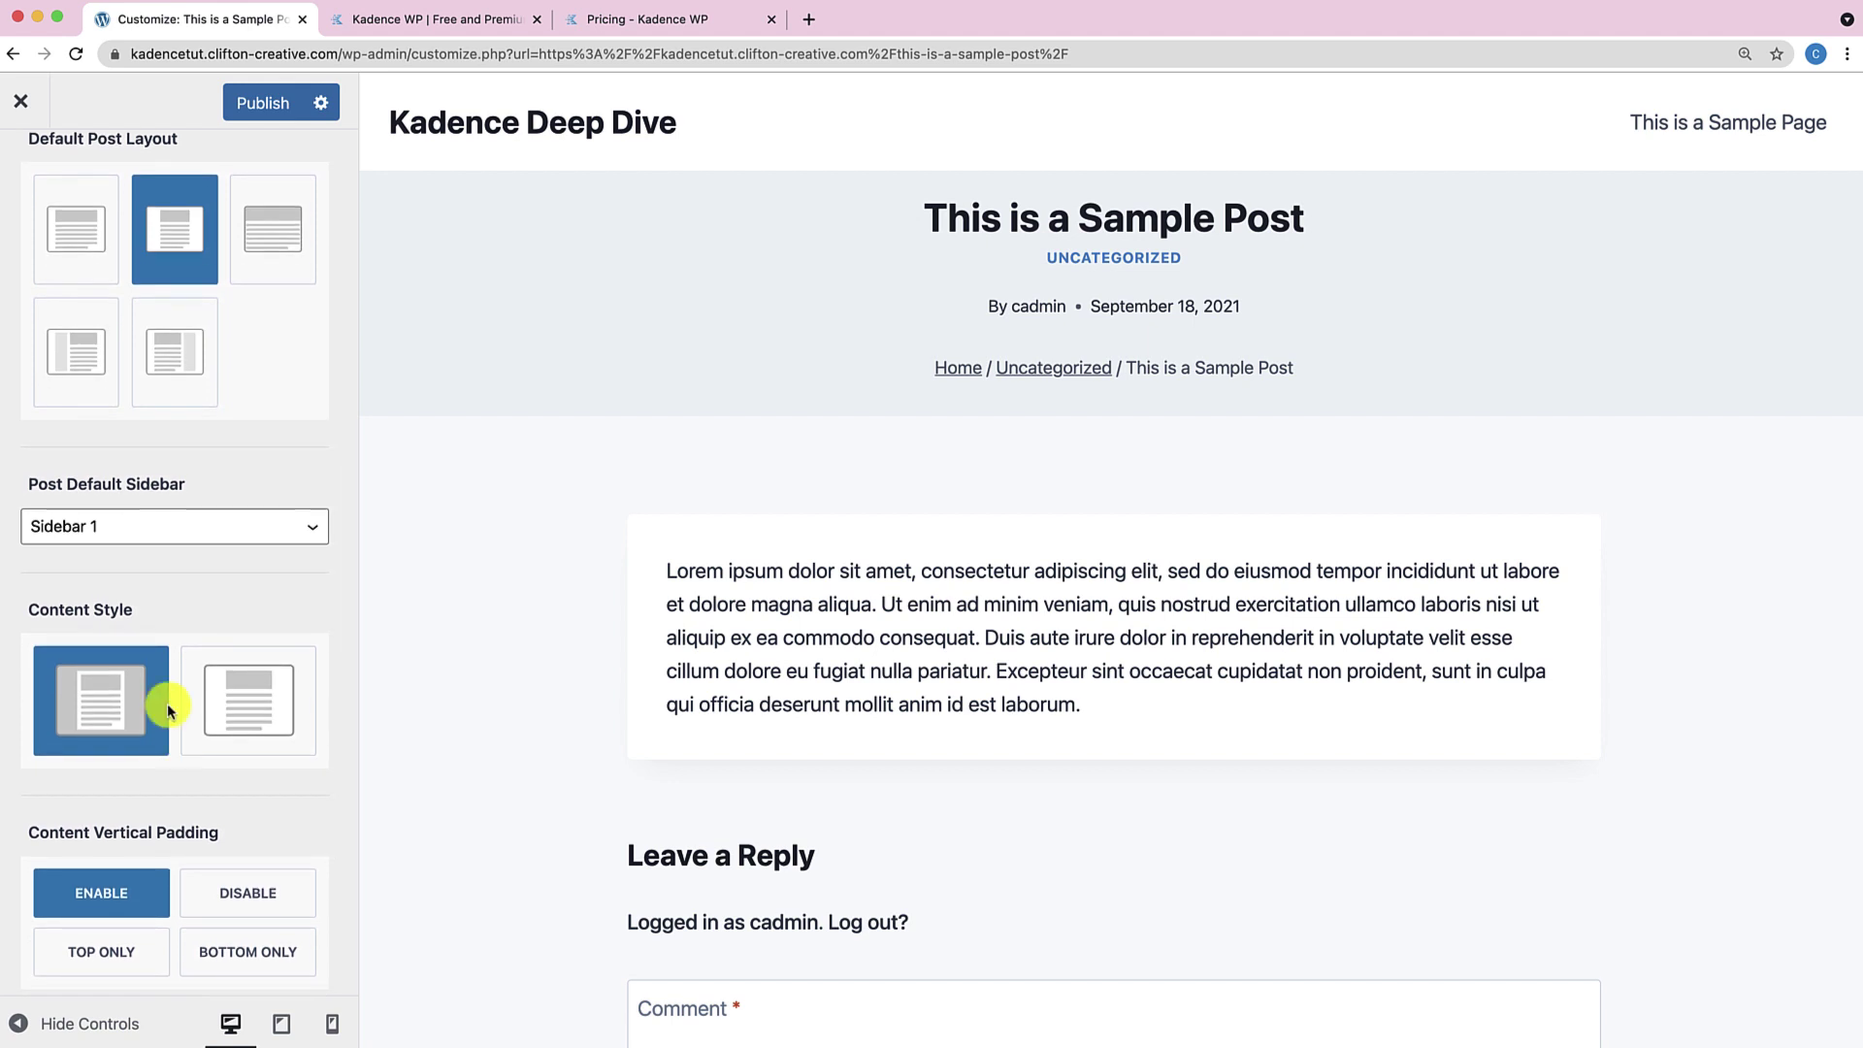
pyautogui.click(199, 529)
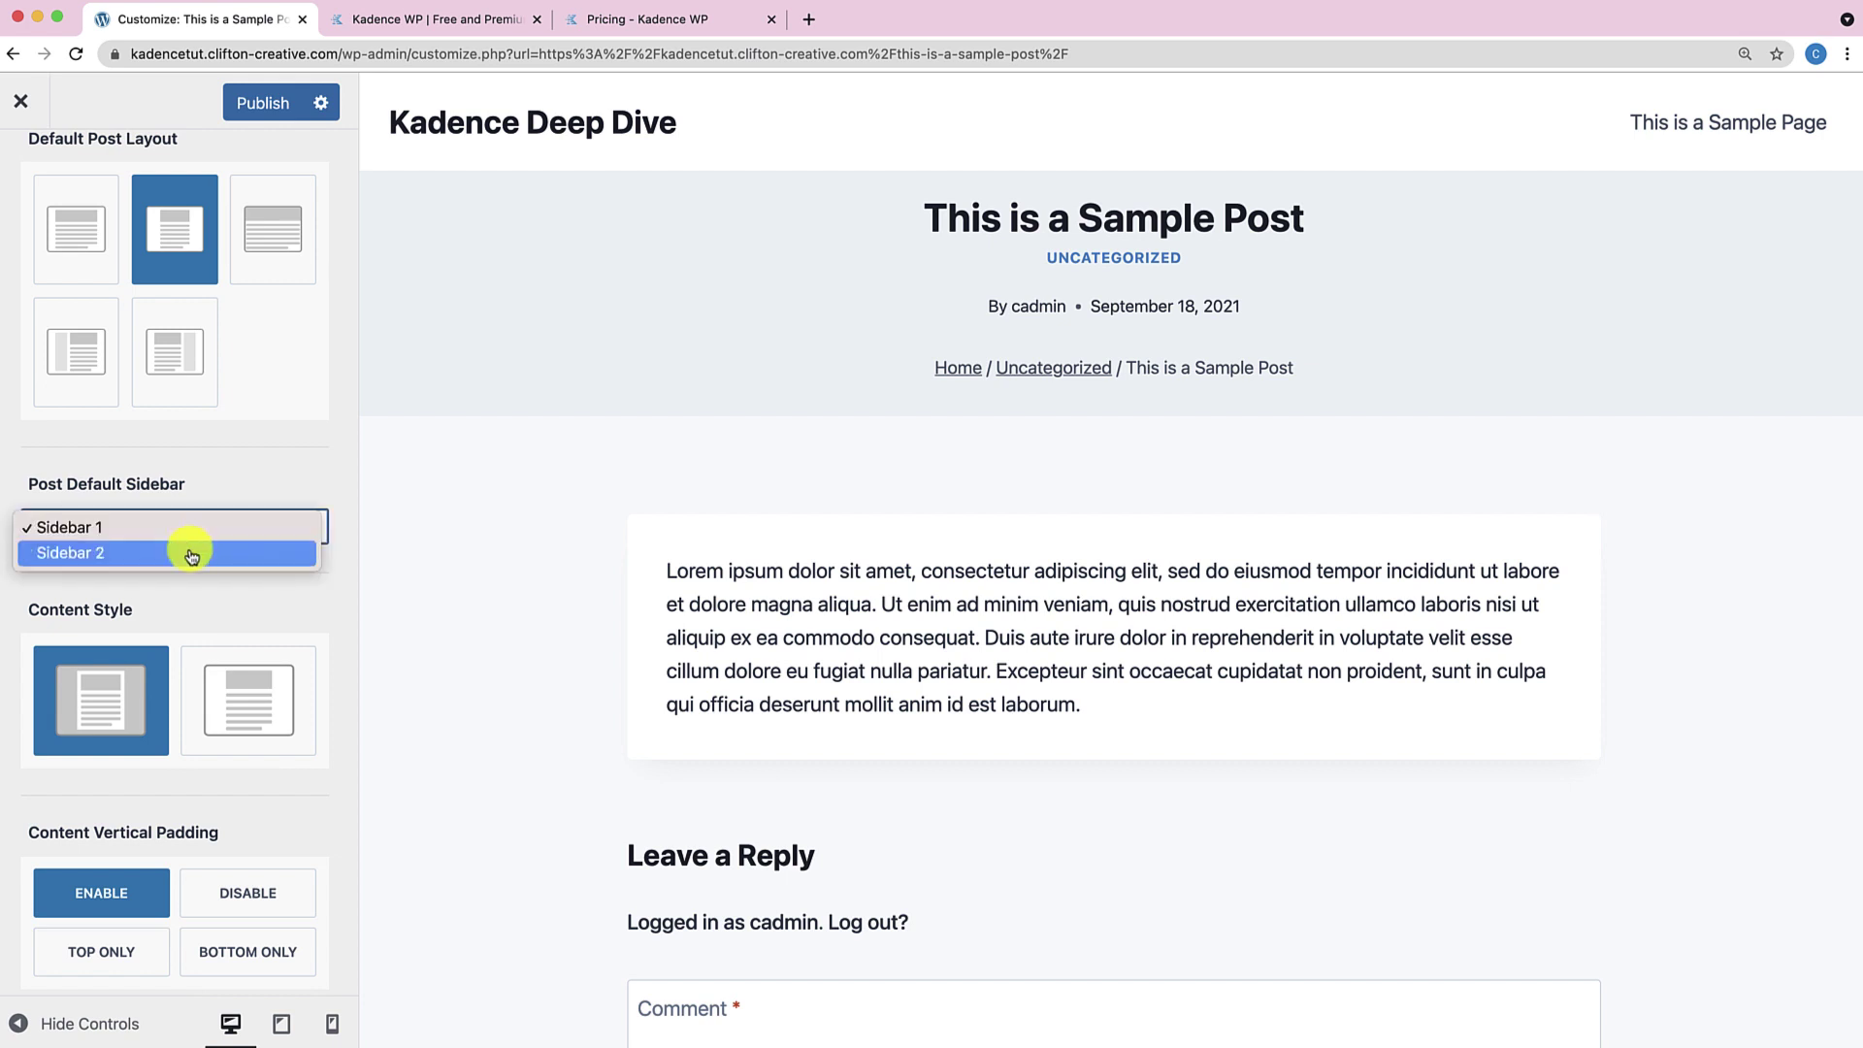
pyautogui.click(223, 494)
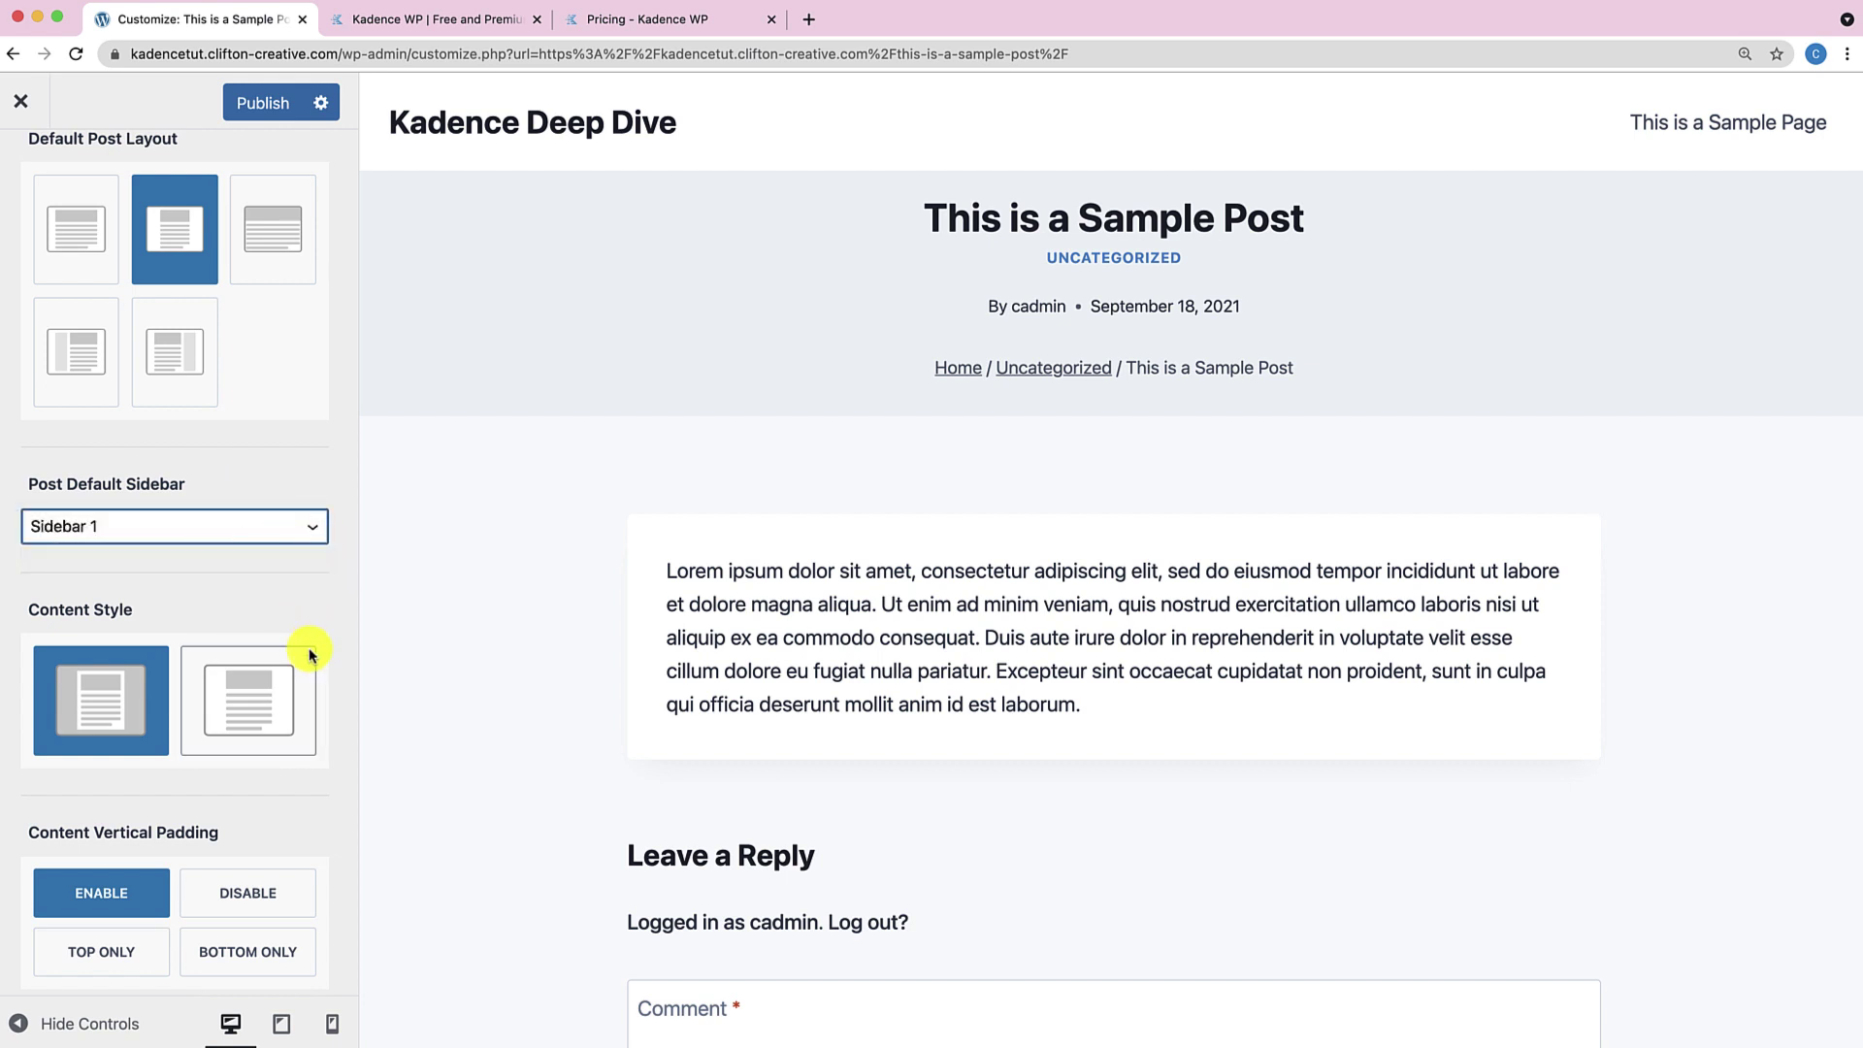
# Try the unboxed content style on the sample post and switch back to the boxed style.
pyautogui.scroll(-2, 594, 691)
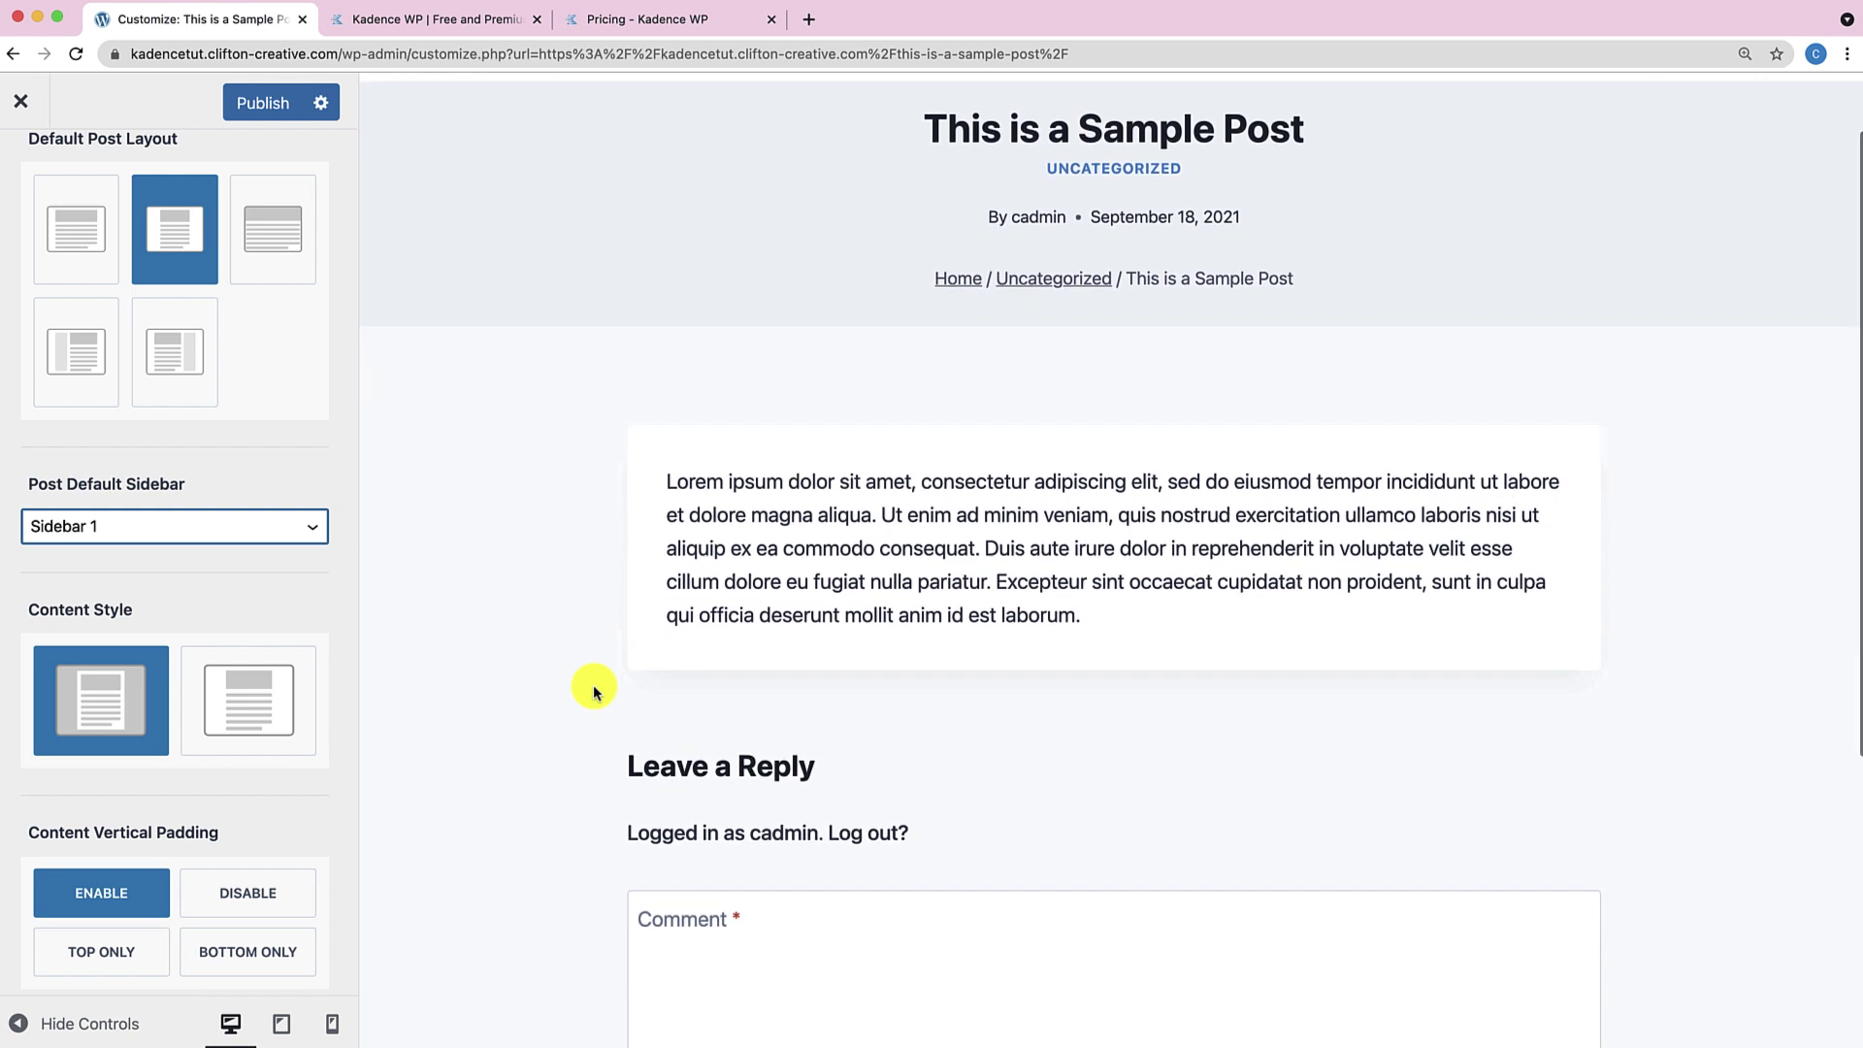
pyautogui.scroll(1, 668, 493)
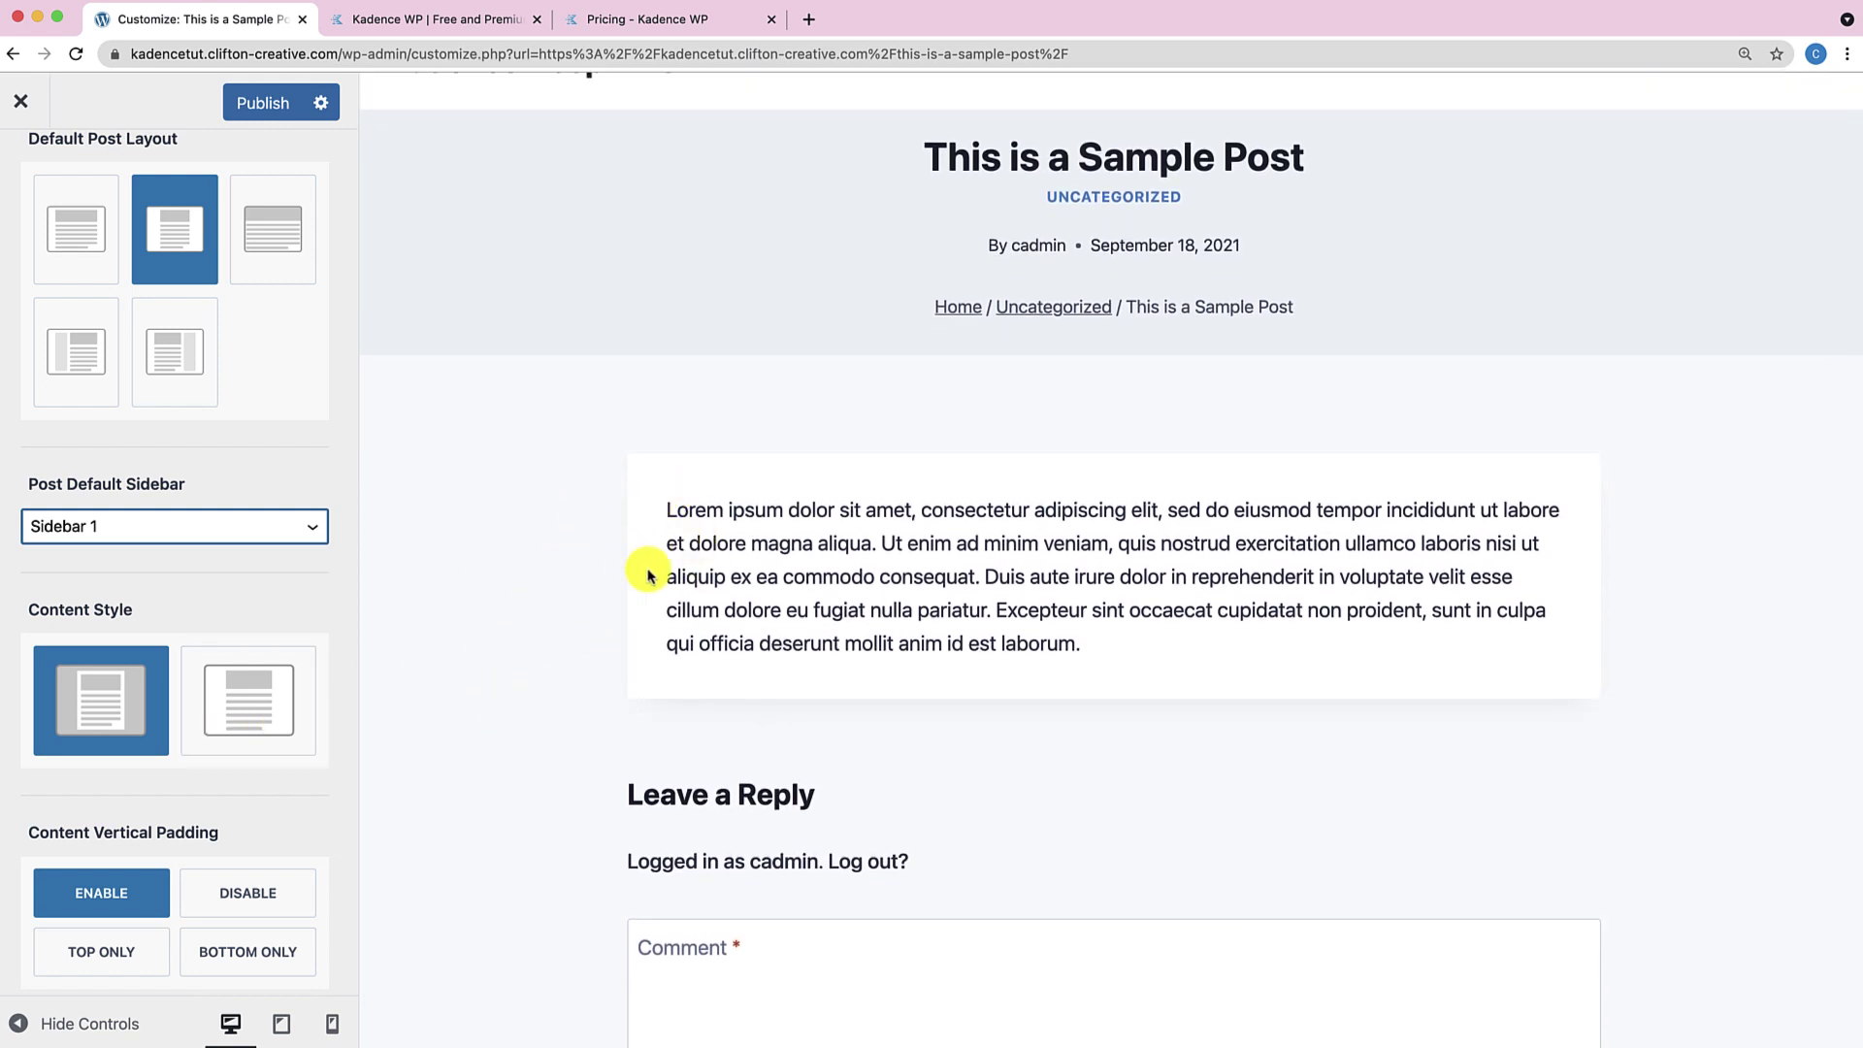
pyautogui.click(283, 699)
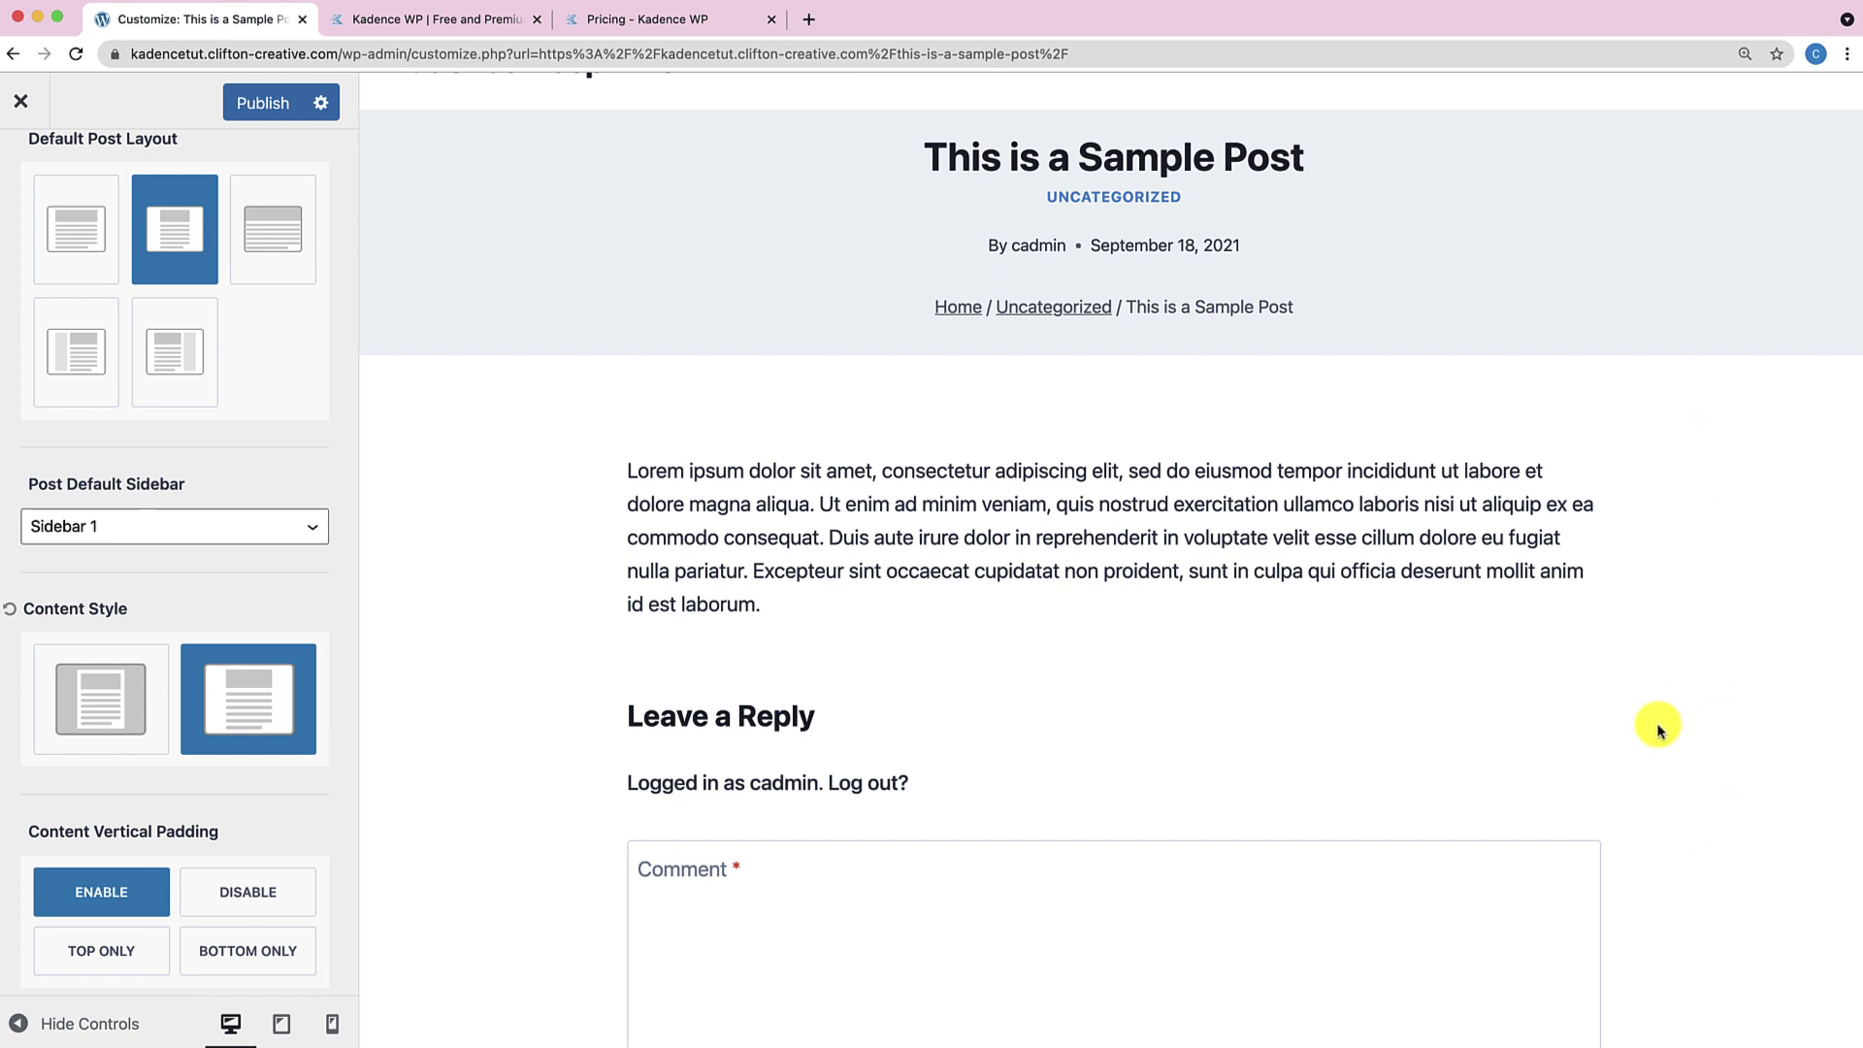
pyautogui.click(149, 726)
# Try the Disable, Top Only and Bottom Only content vertical padding options and set it back to Enable.
pyautogui.scroll(-2, 163, 784)
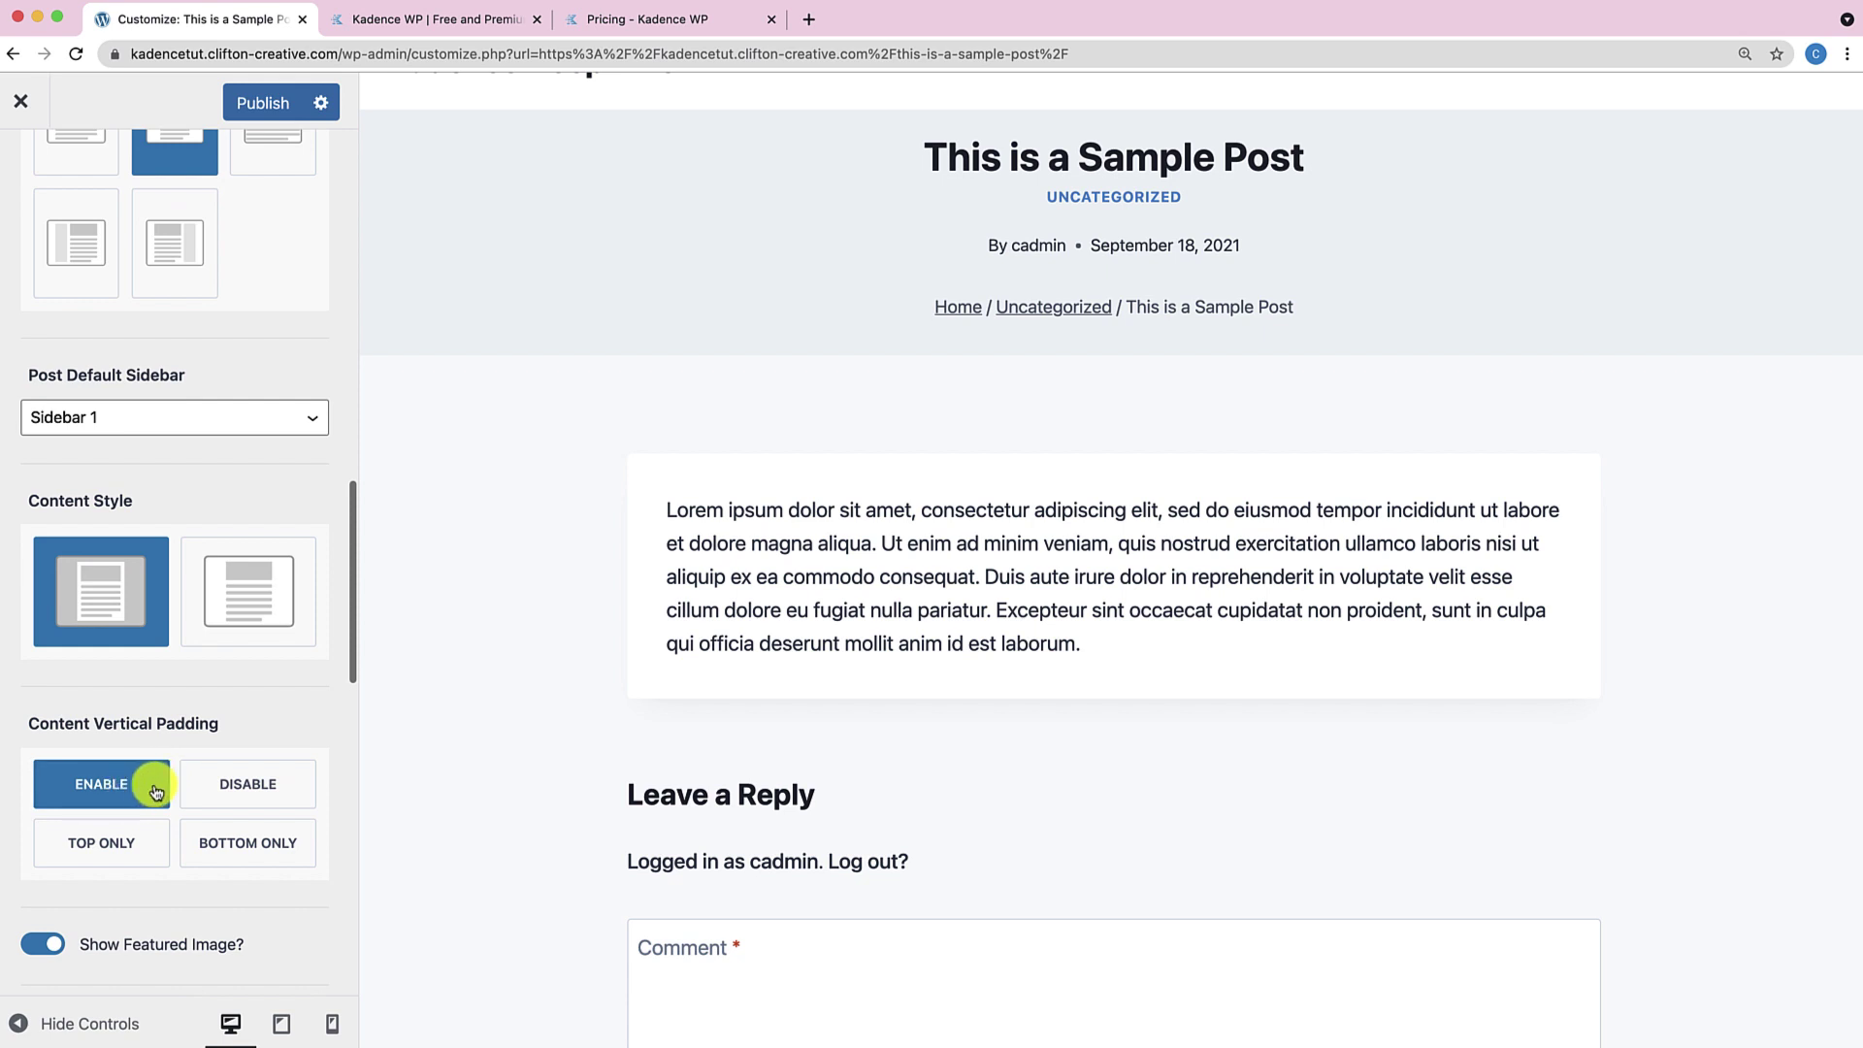
pyautogui.click(221, 780)
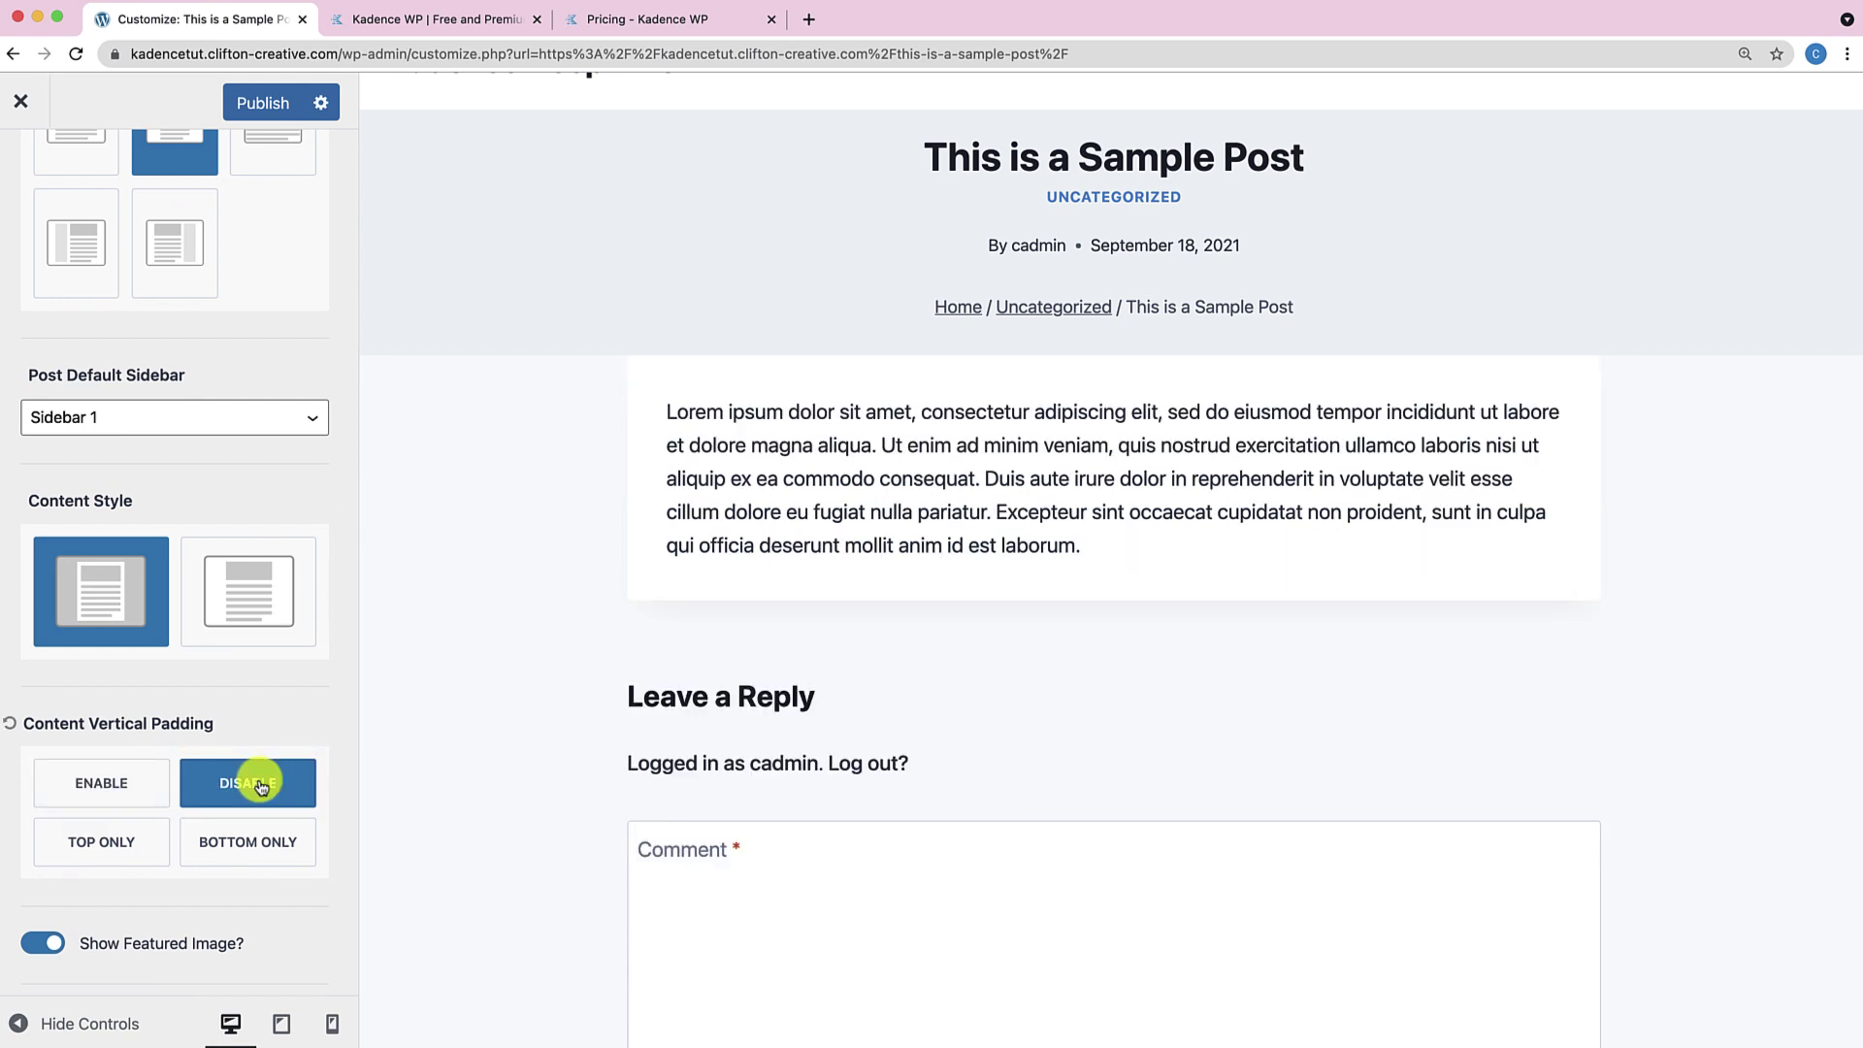
pyautogui.click(104, 840)
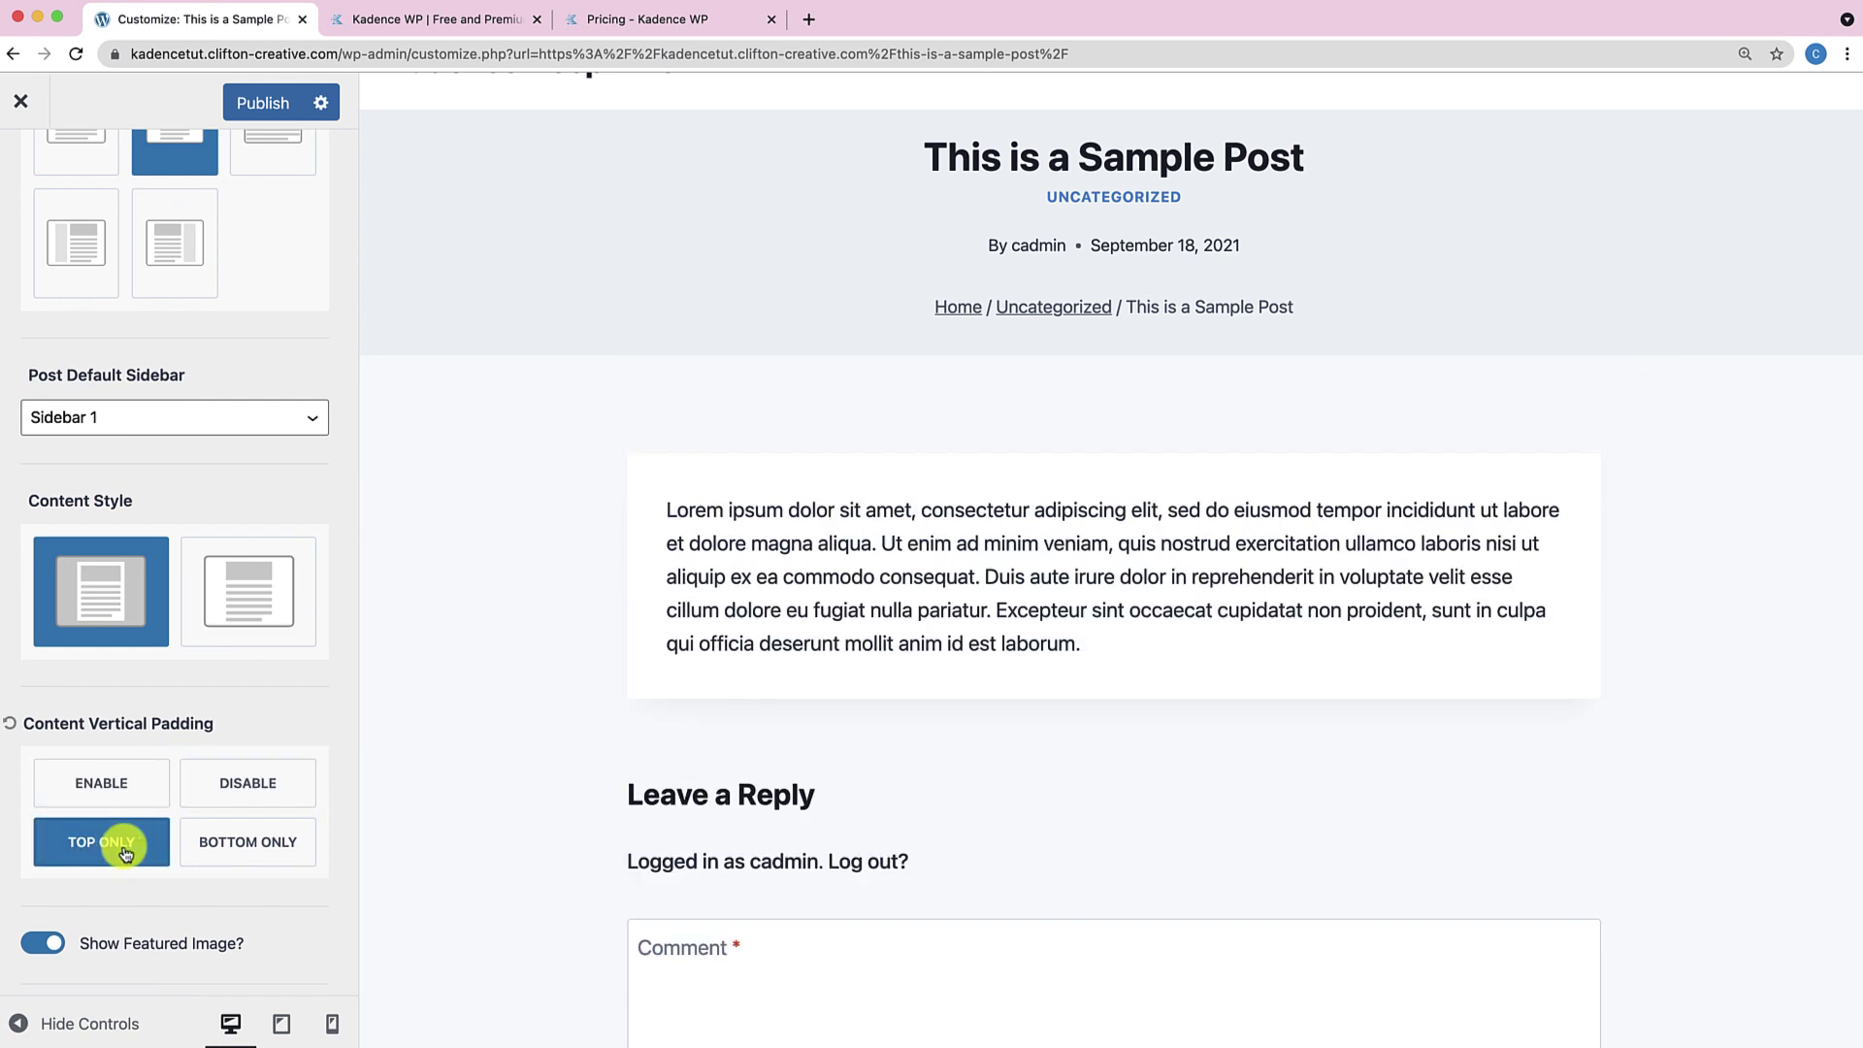
pyautogui.click(238, 844)
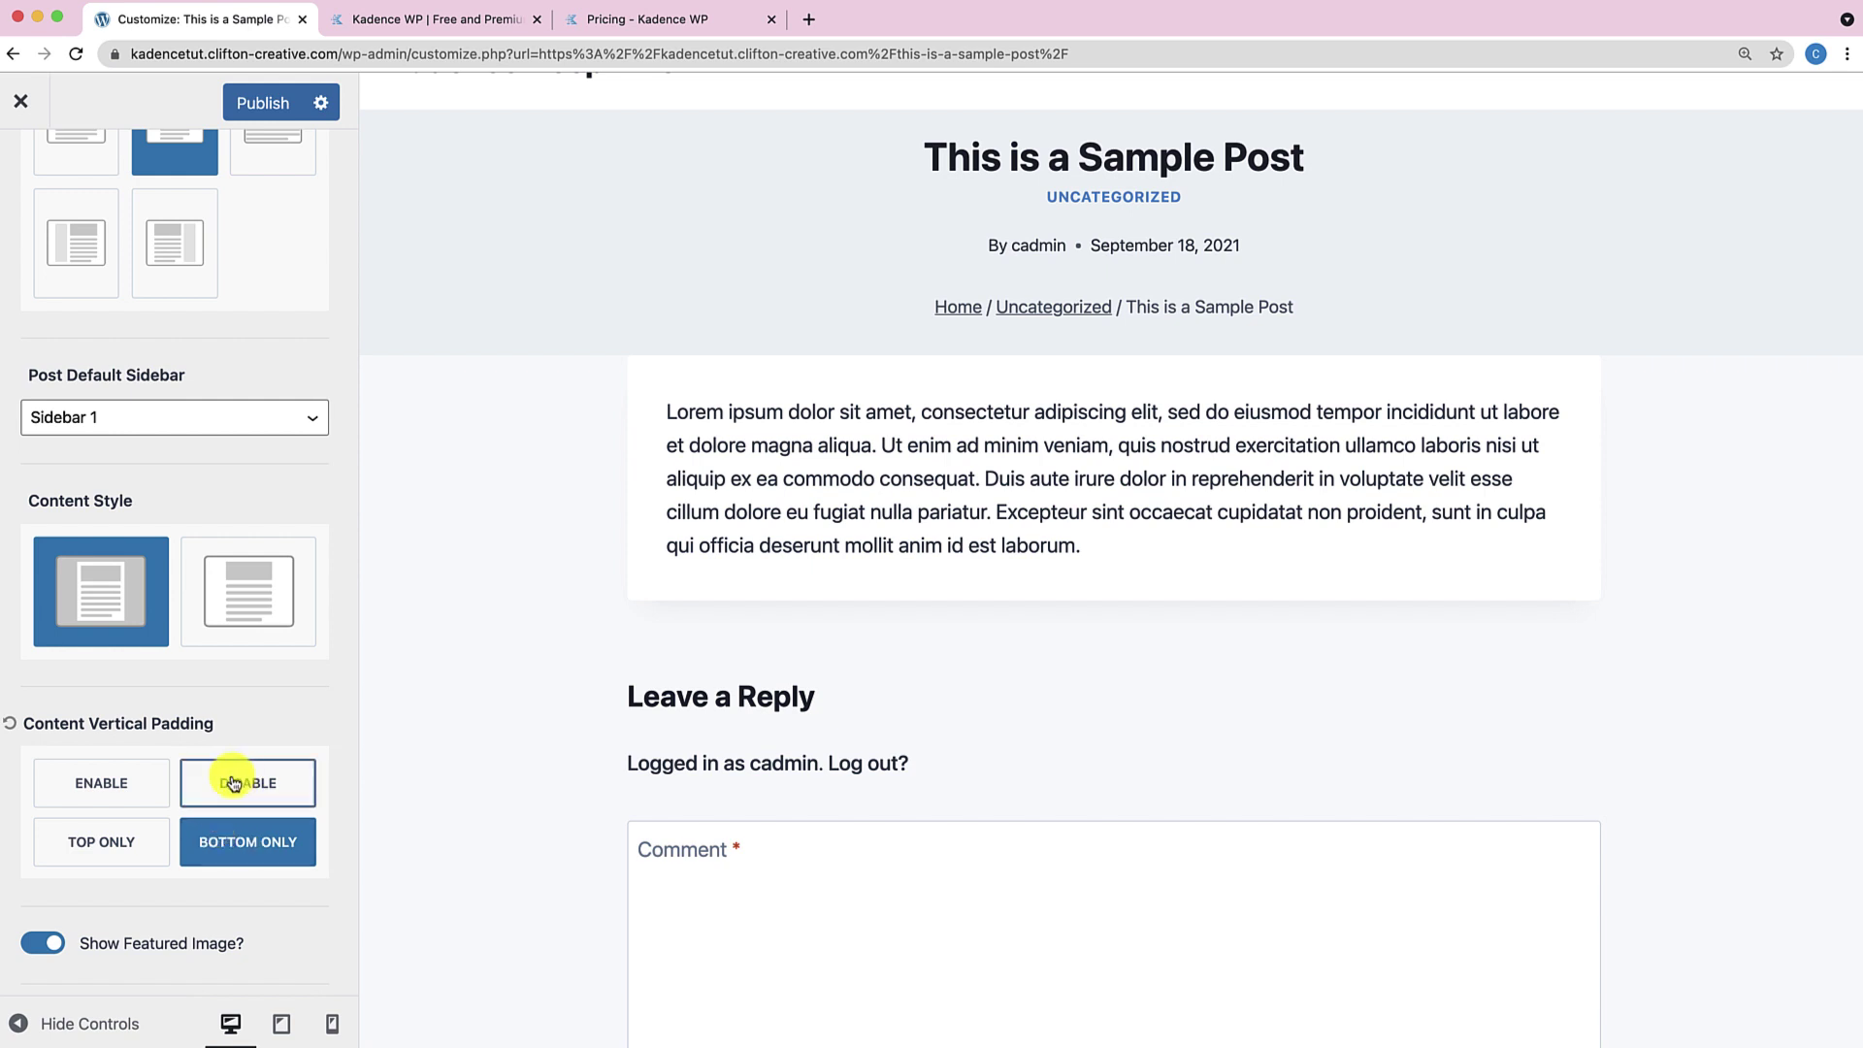
pyautogui.click(123, 788)
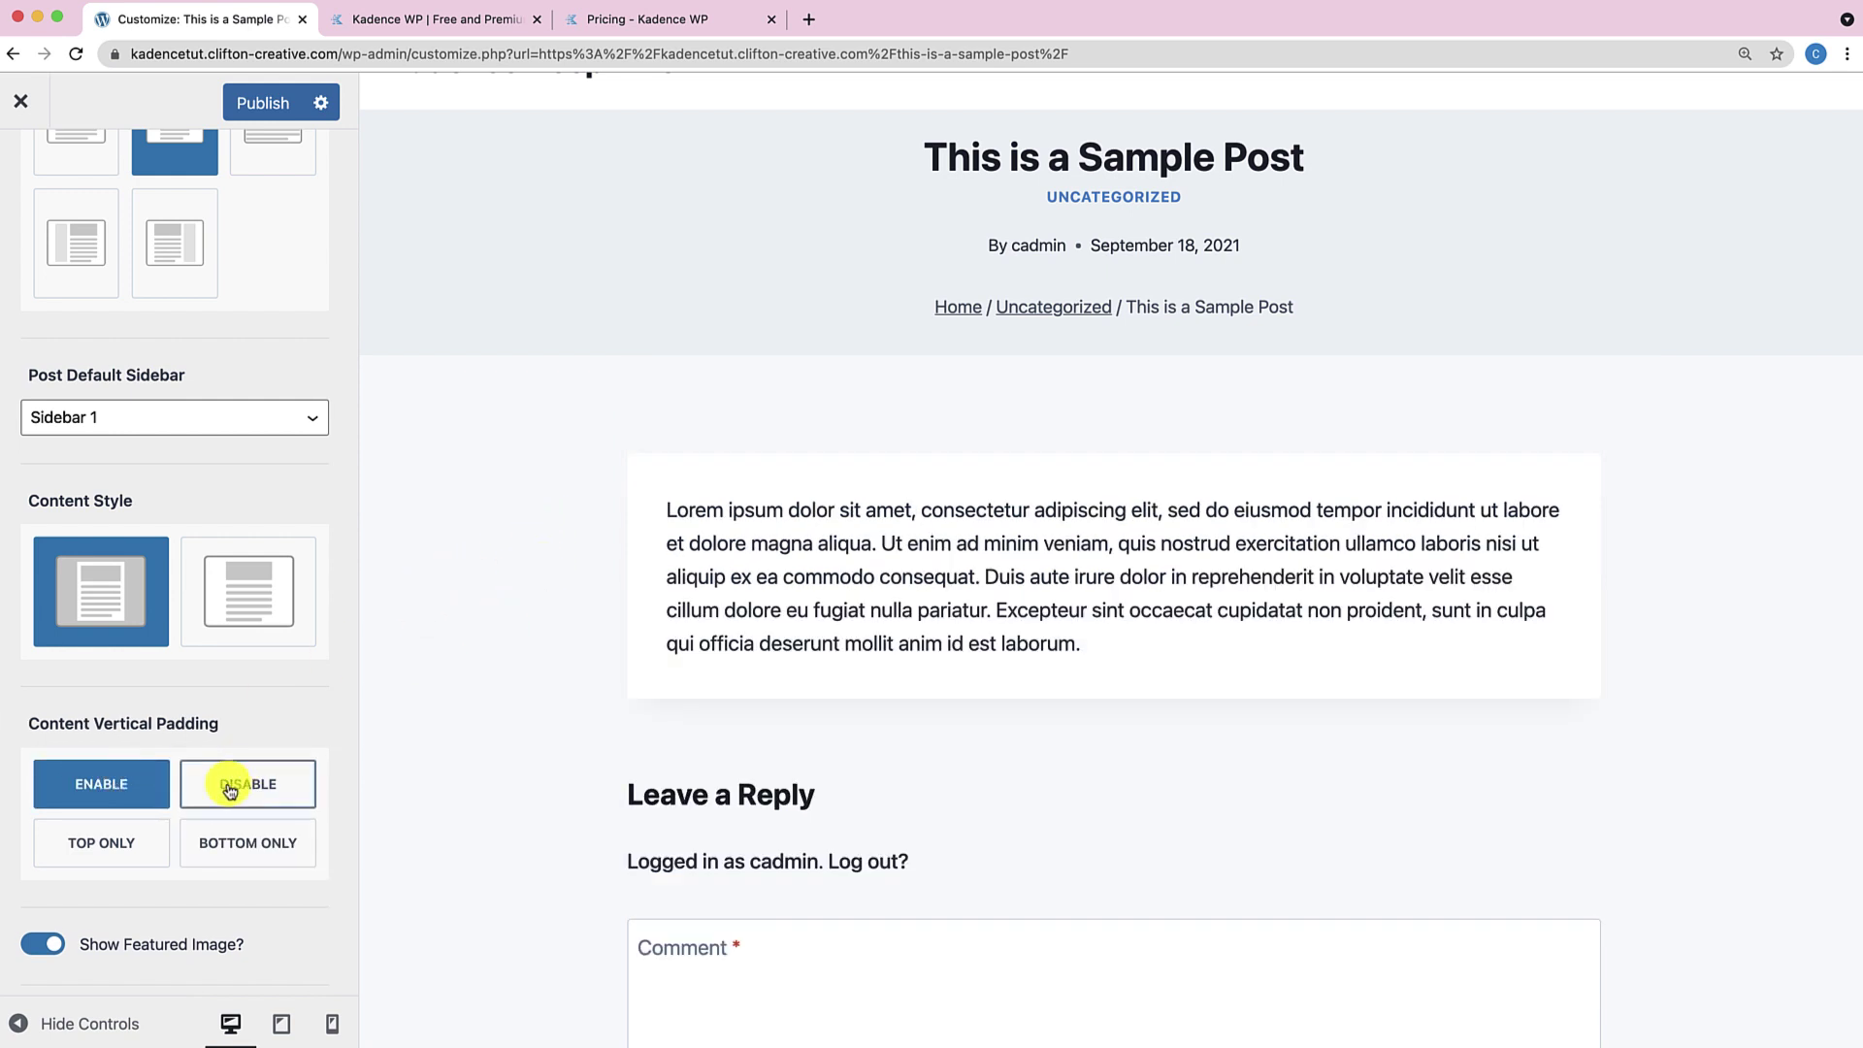
# Look over the featured image settings, and leave the customizer for the sample post, discarding the unsaved changes.
pyautogui.scroll(-5, 218, 795)
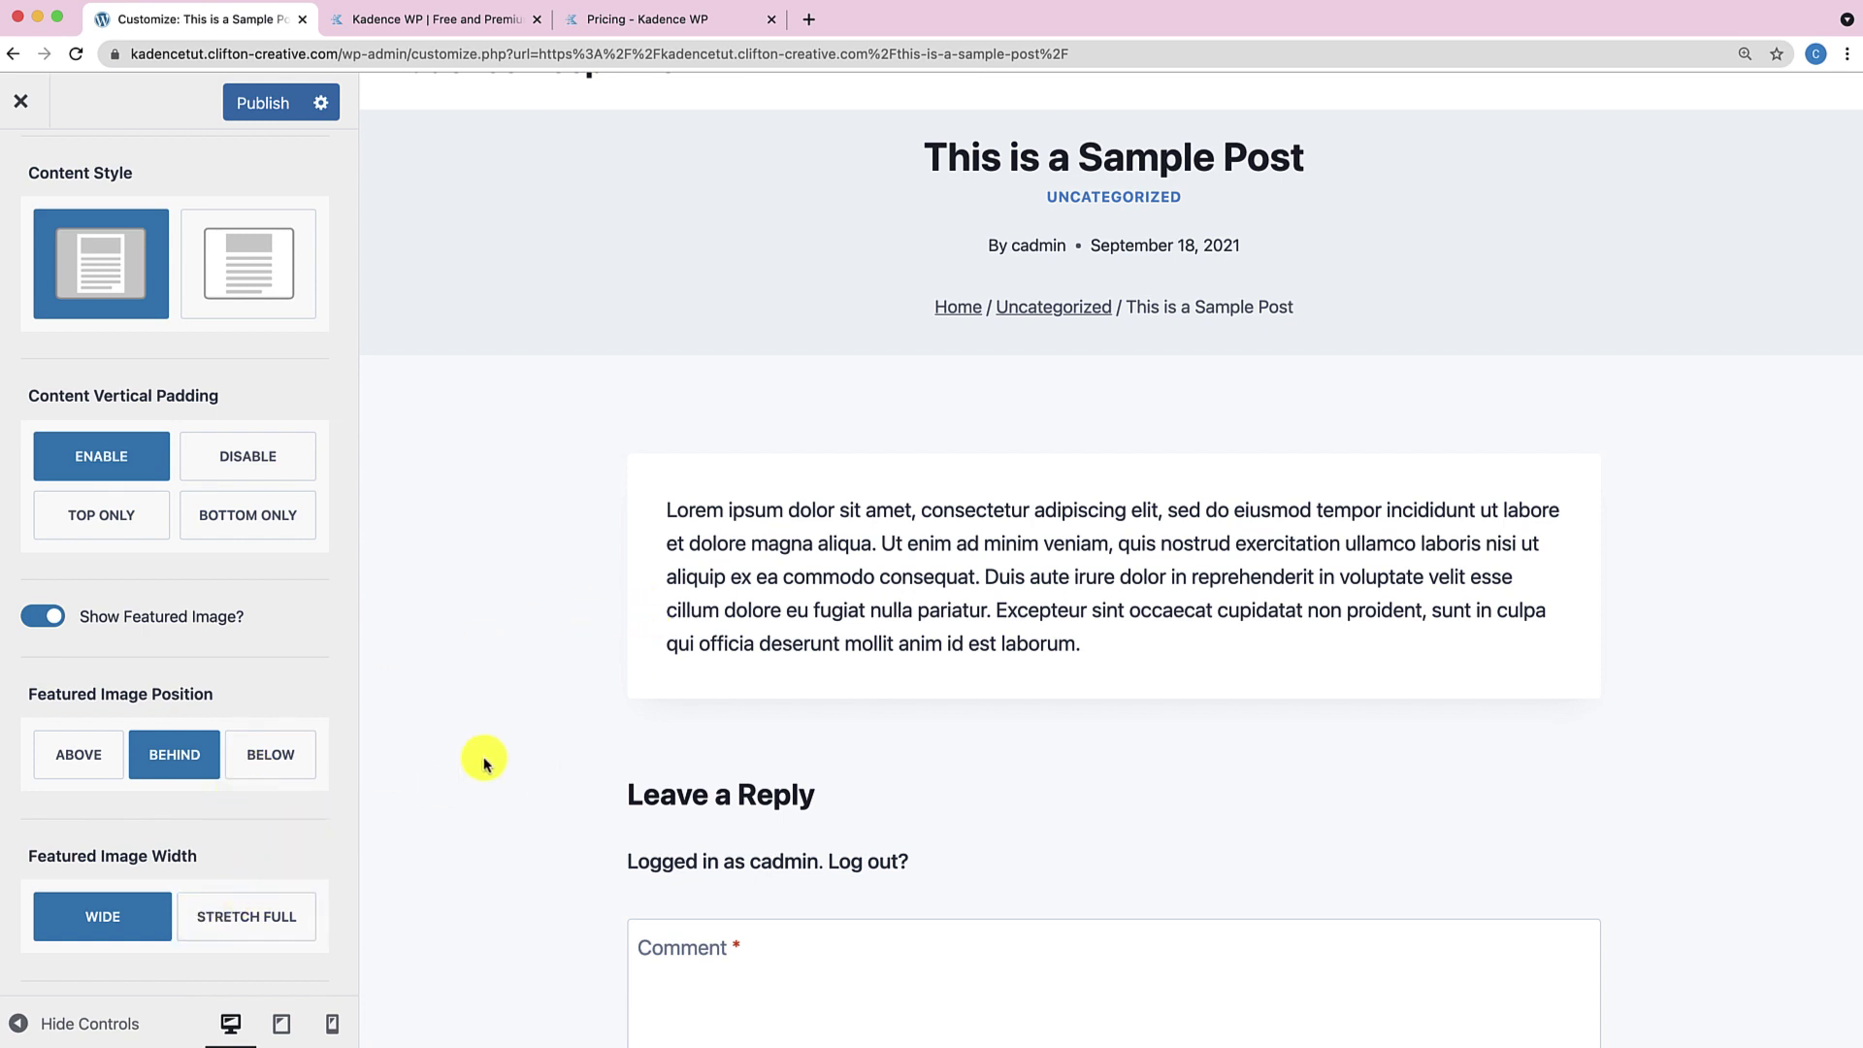
pyautogui.scroll(-2, 564, 717)
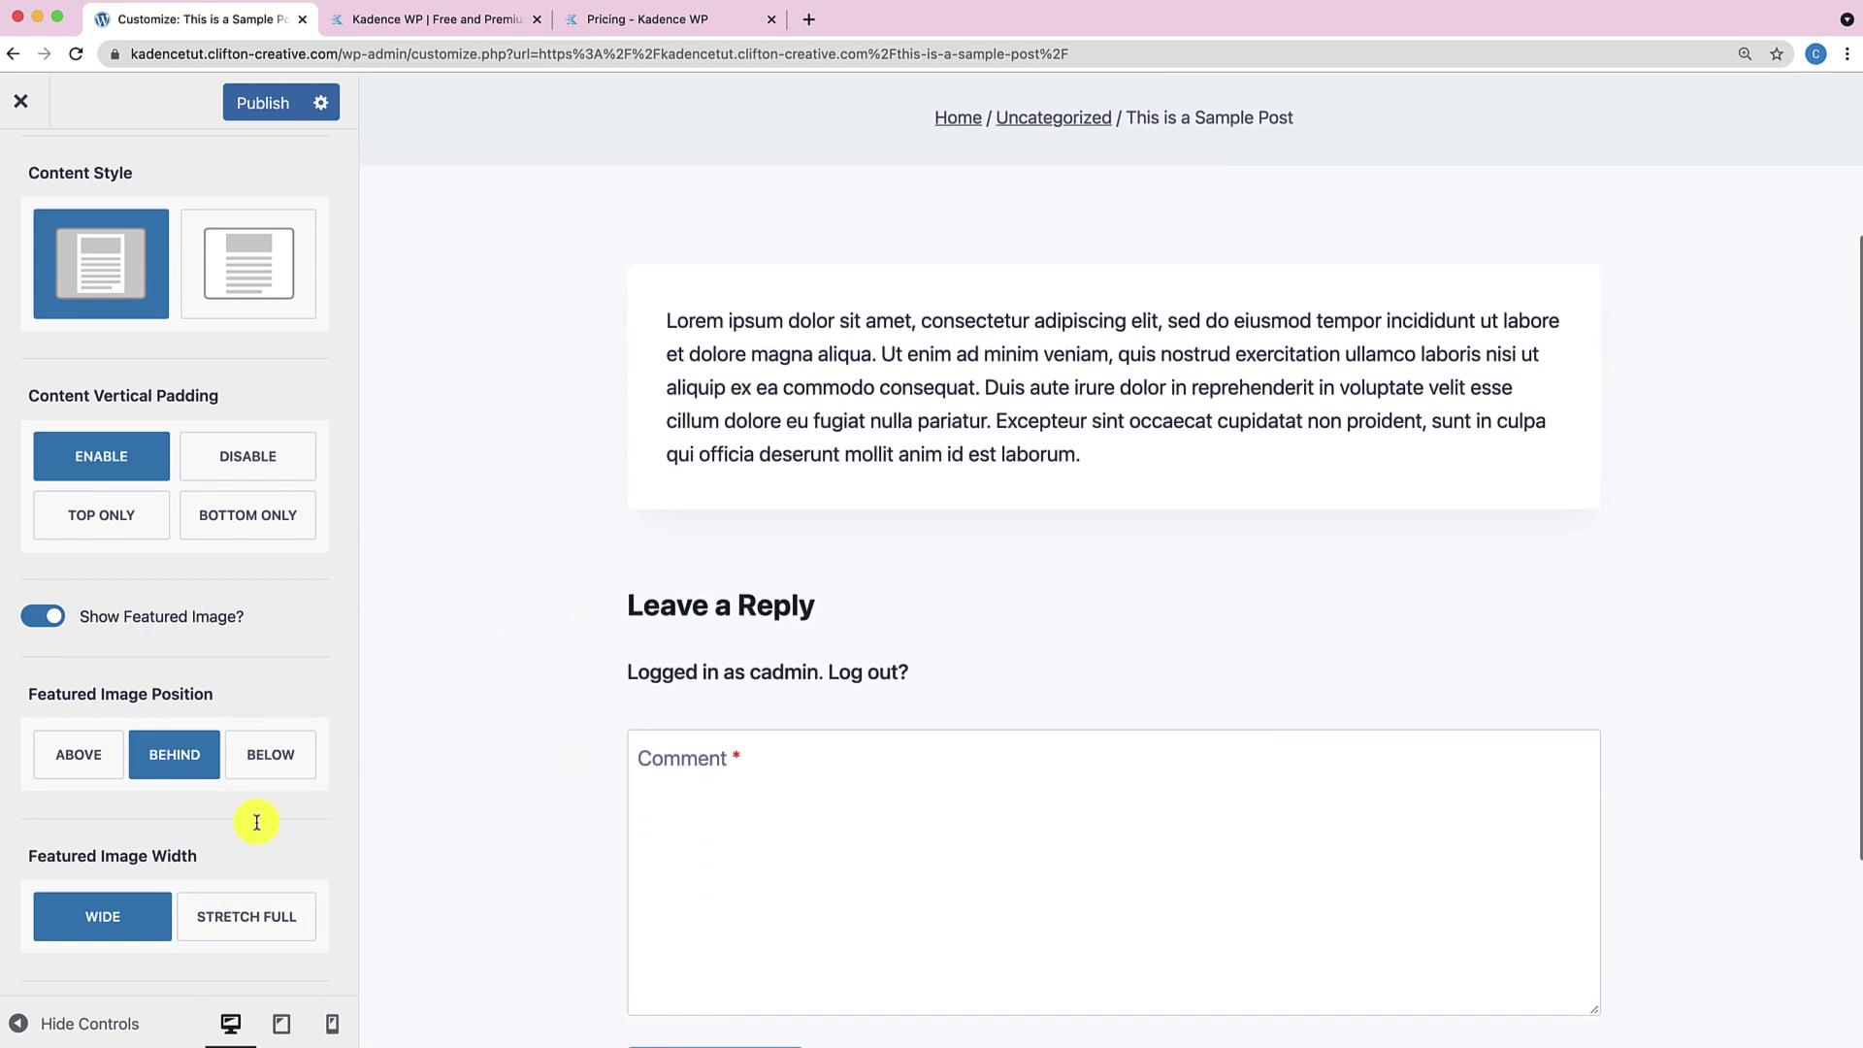
pyautogui.scroll(2, 501, 722)
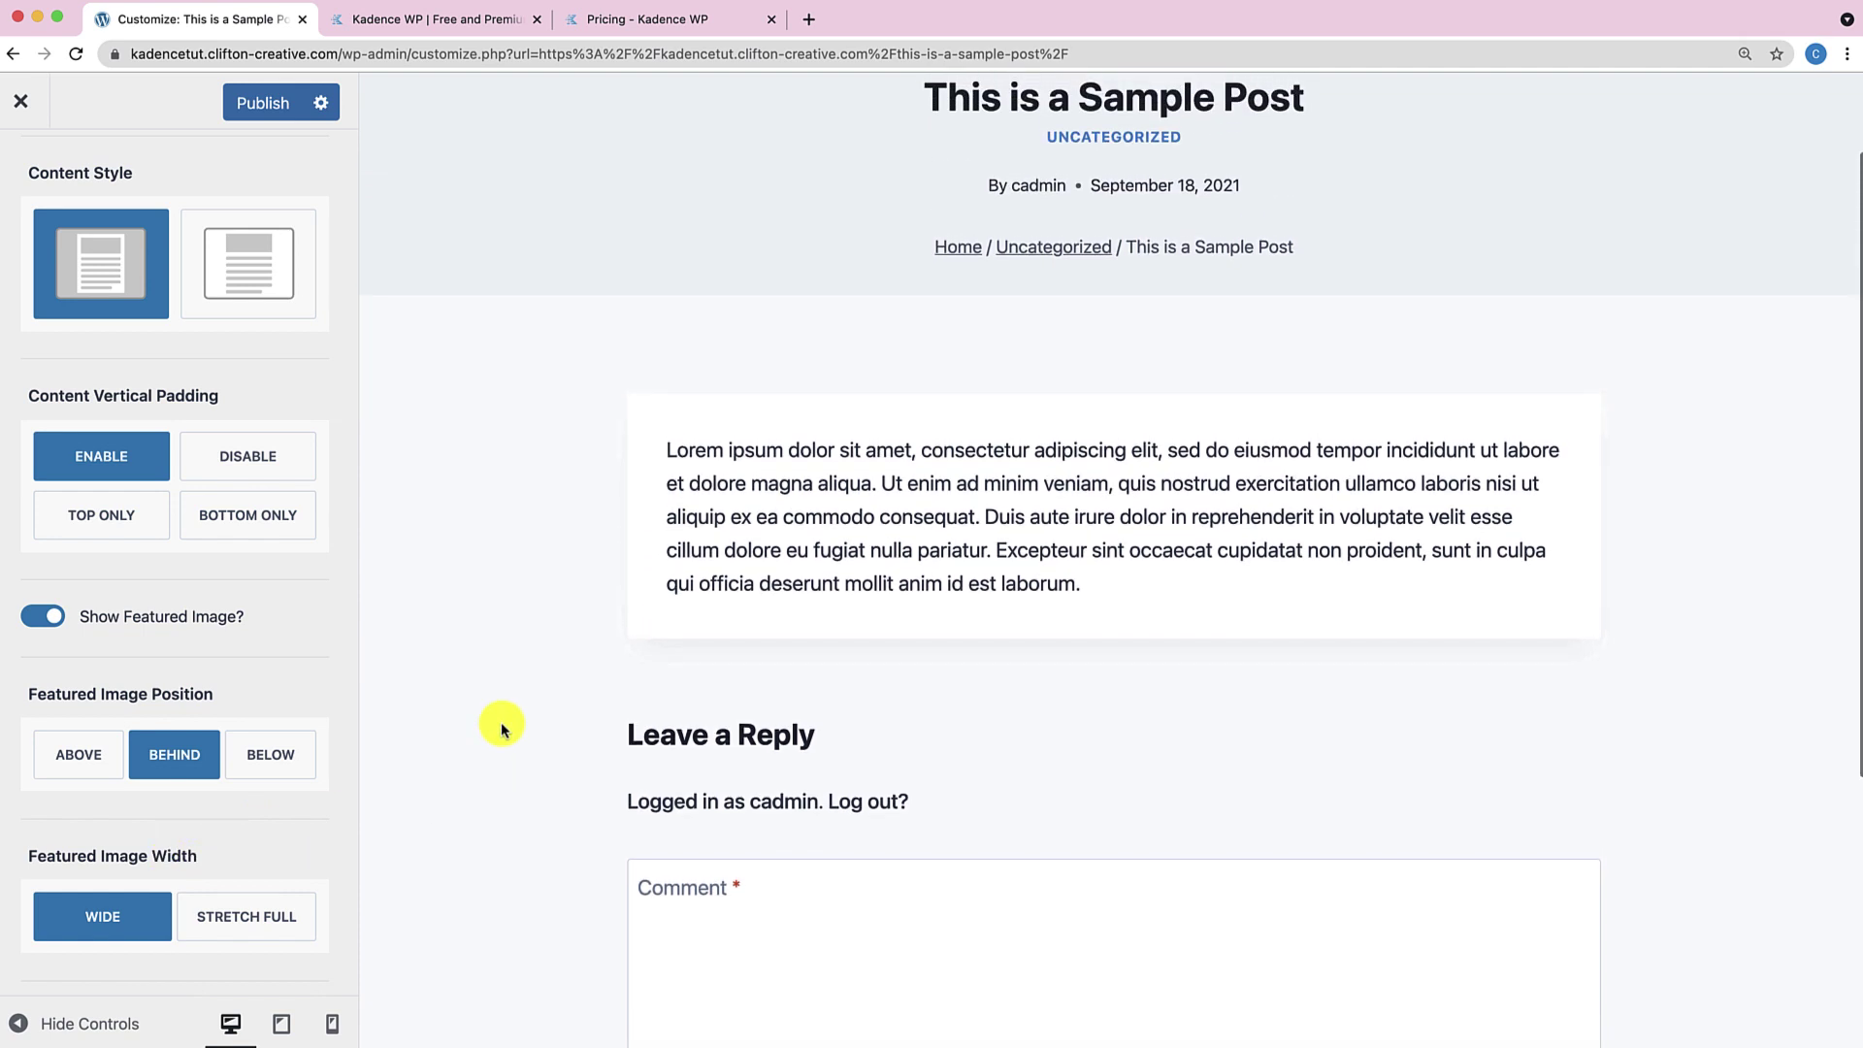
pyautogui.scroll(1, 501, 726)
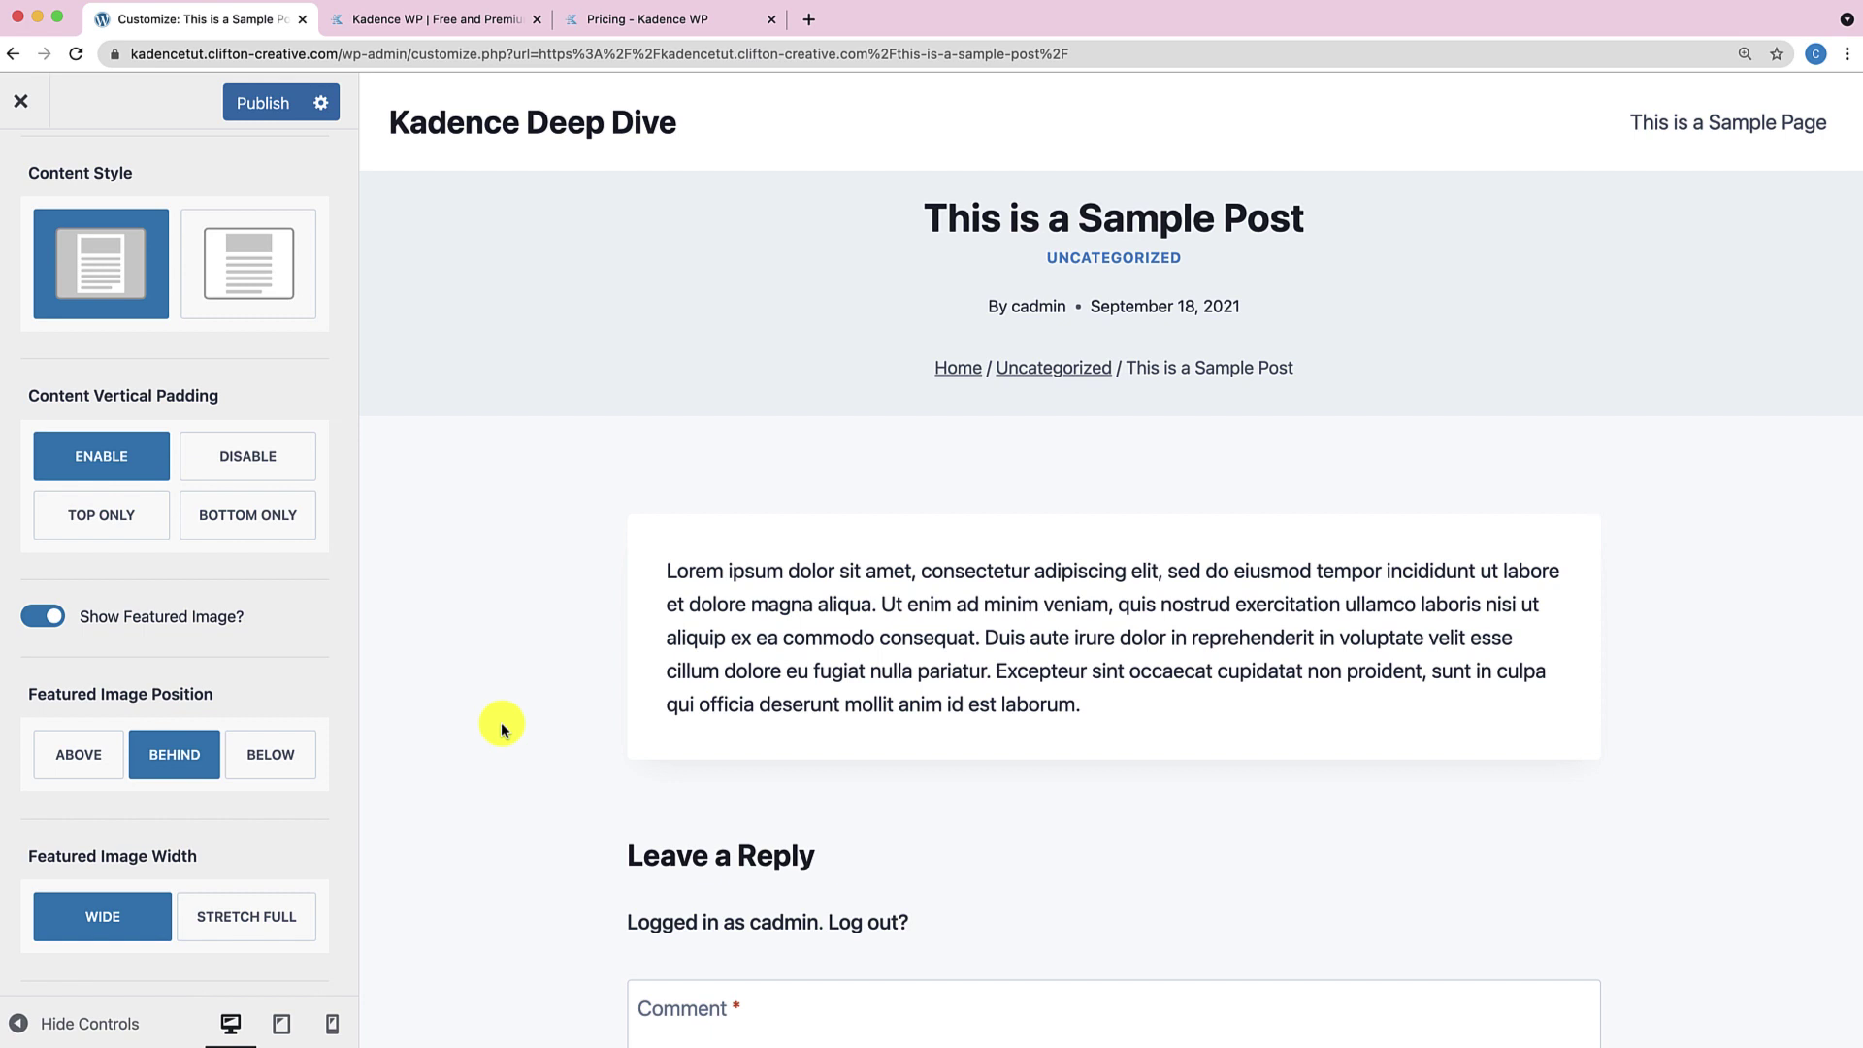
pyautogui.click(21, 101)
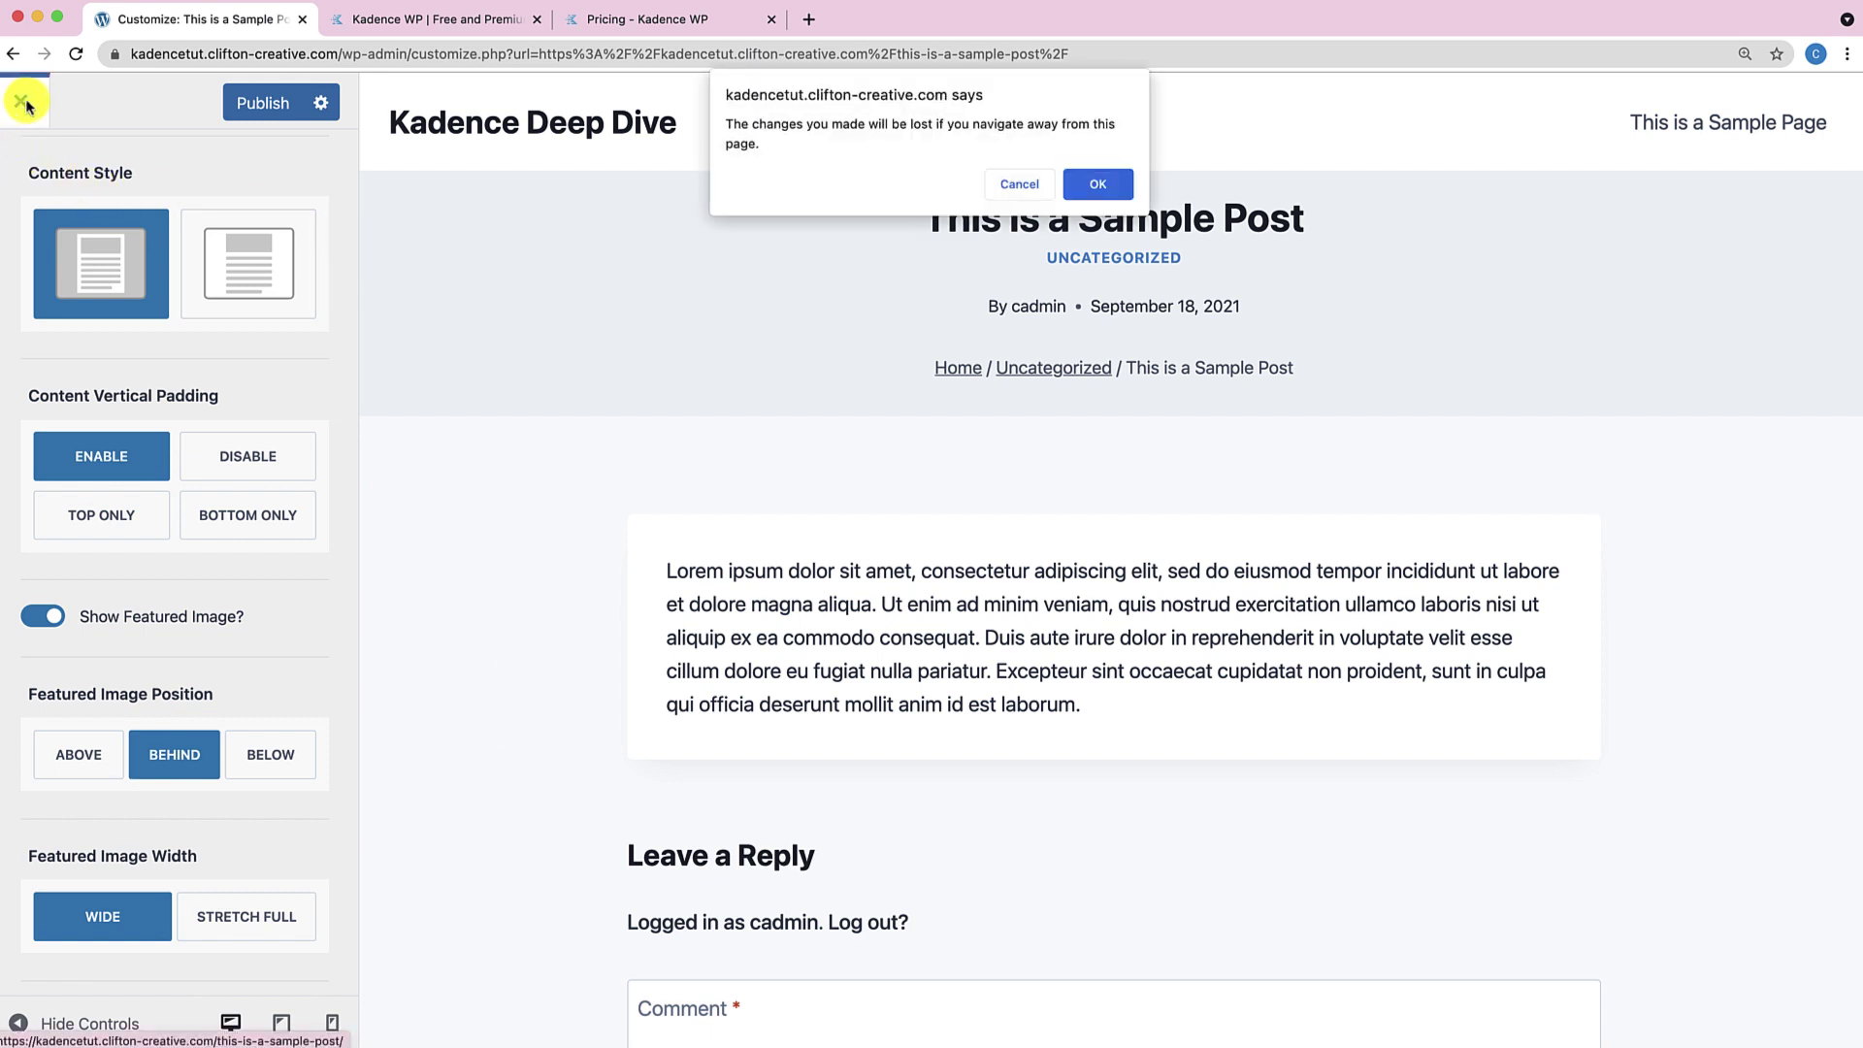
pyautogui.click(1109, 180)
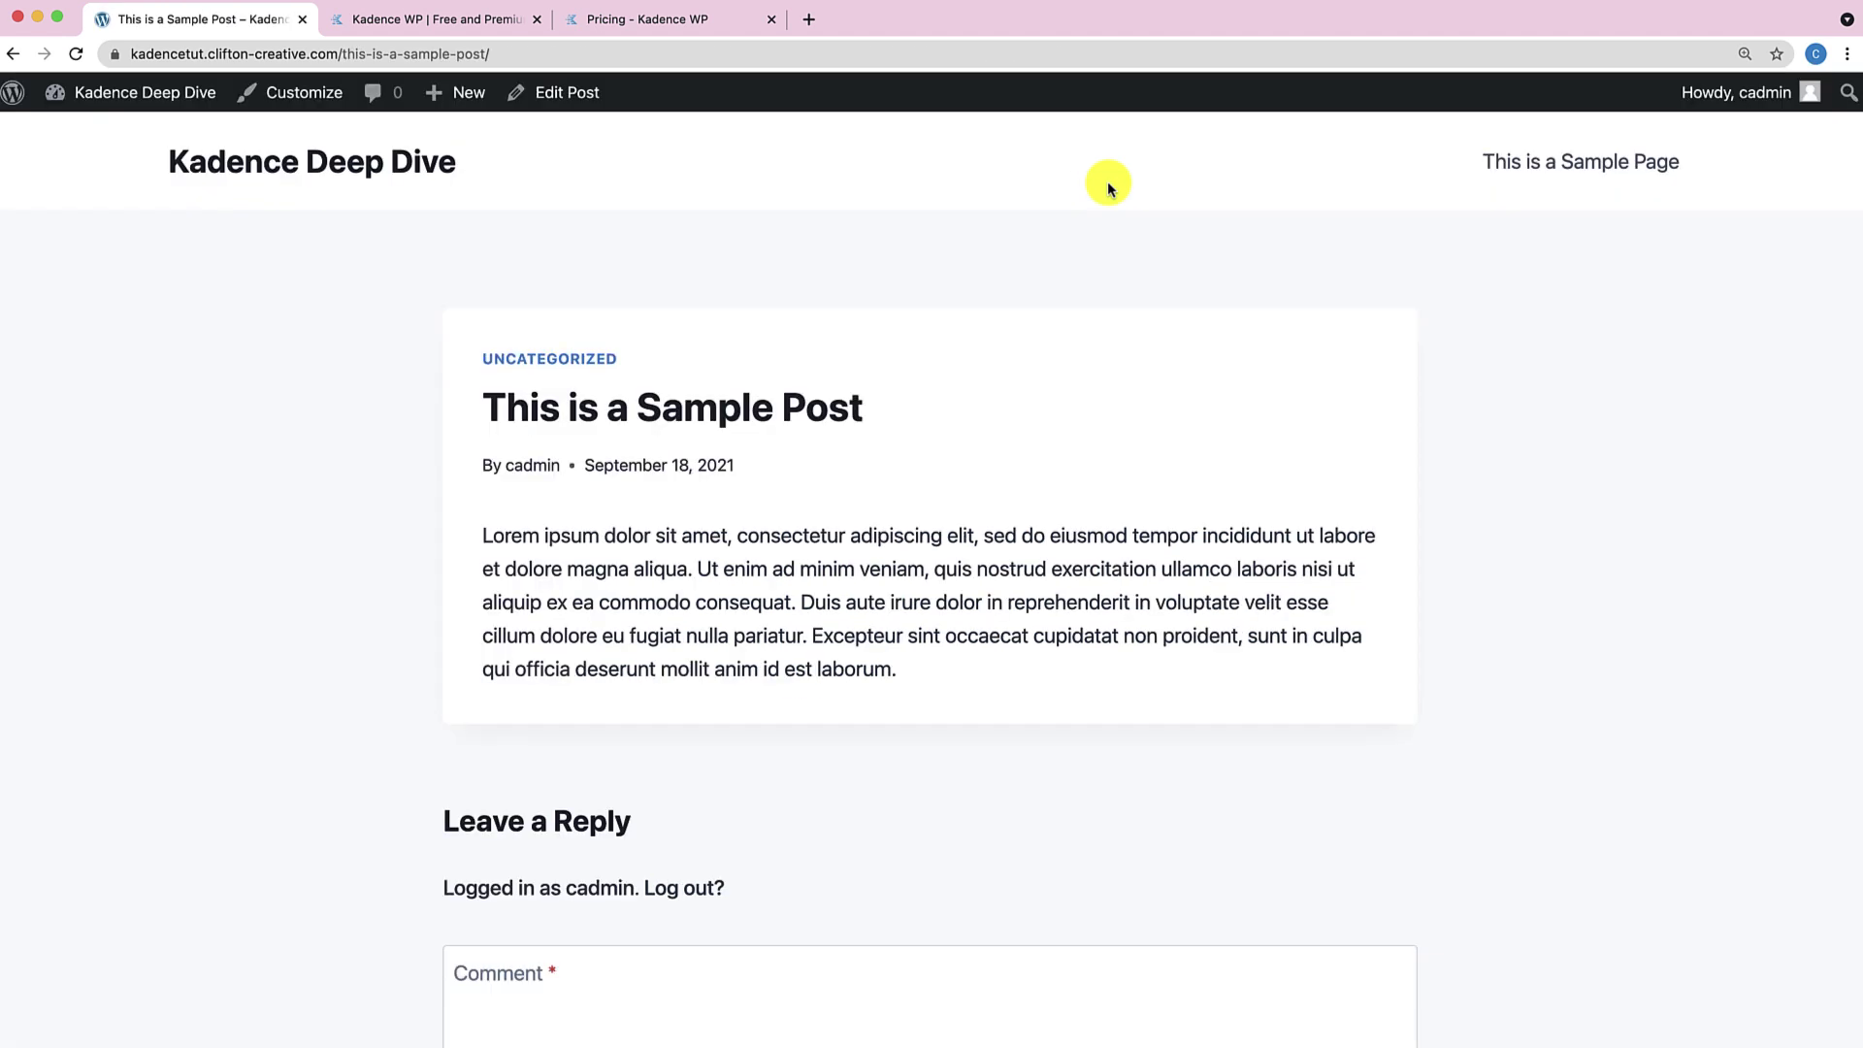
# Edit the sample post, set the breakfast photo from the media library as its featured image, and update it.
pyautogui.click(590, 92)
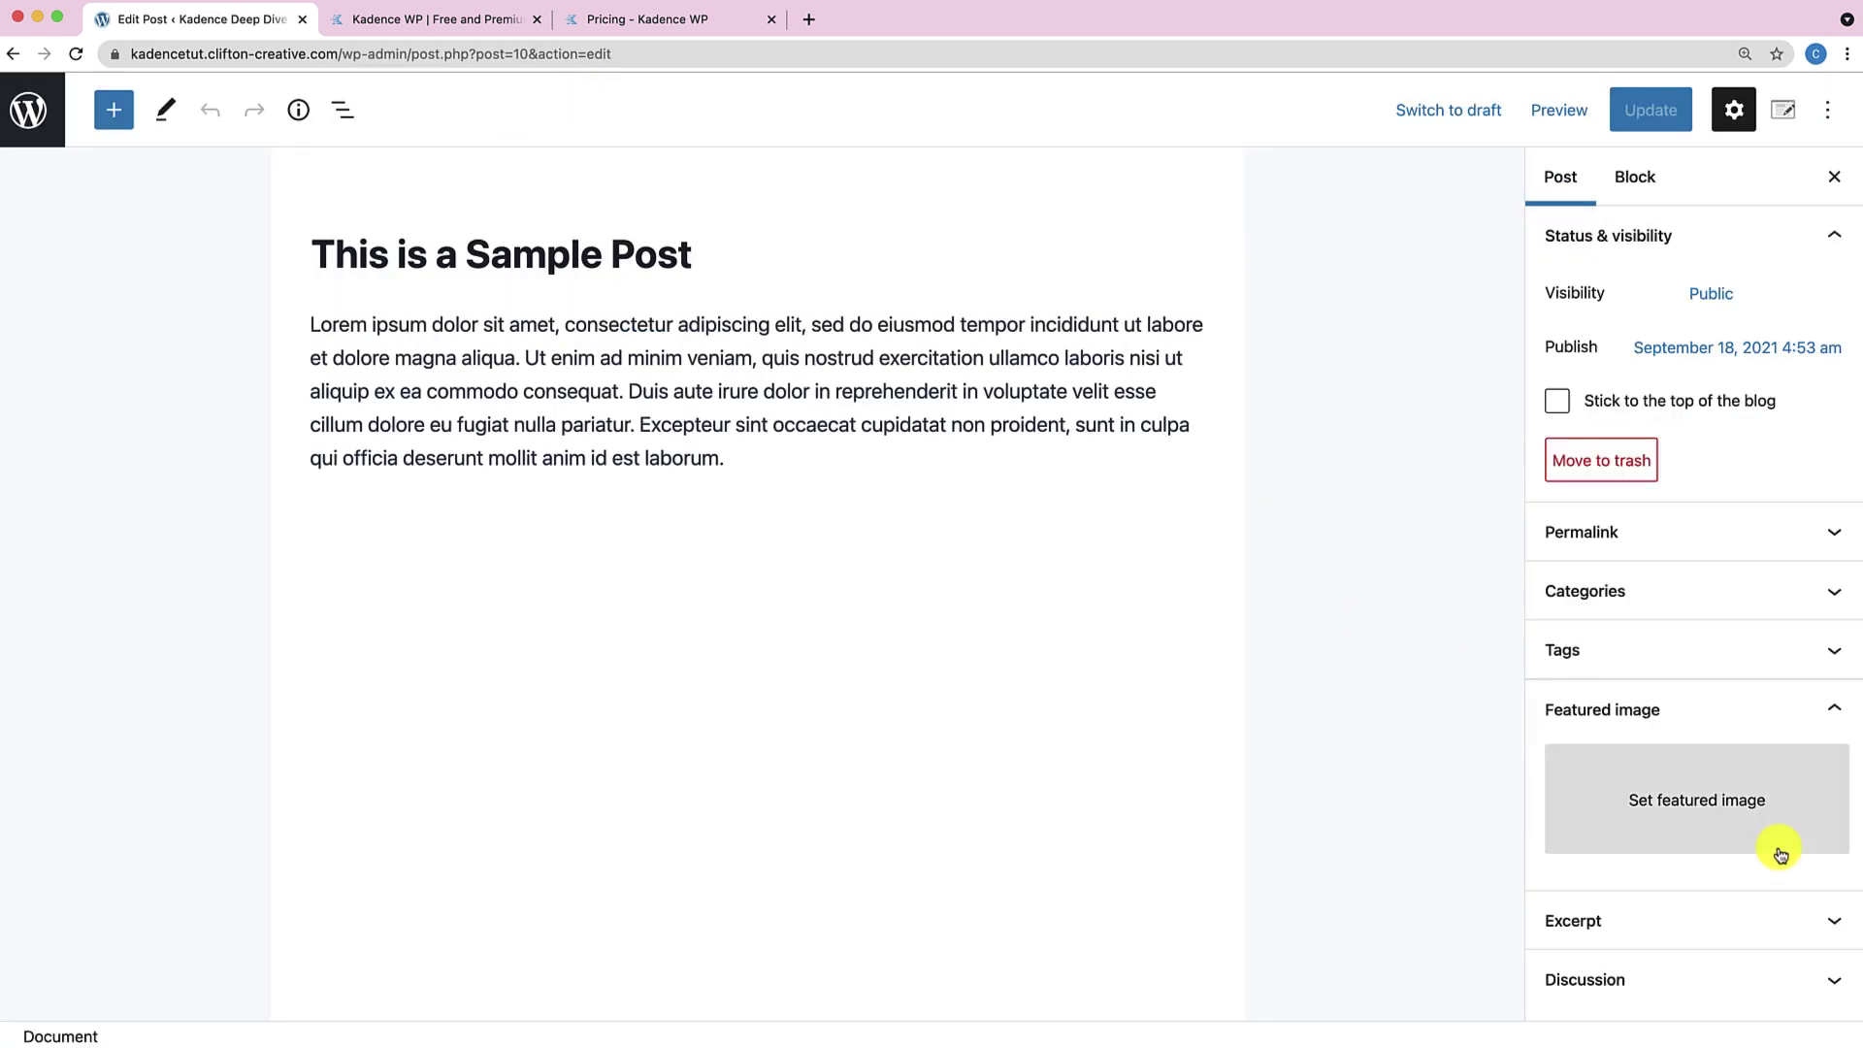
pyautogui.click(1708, 805)
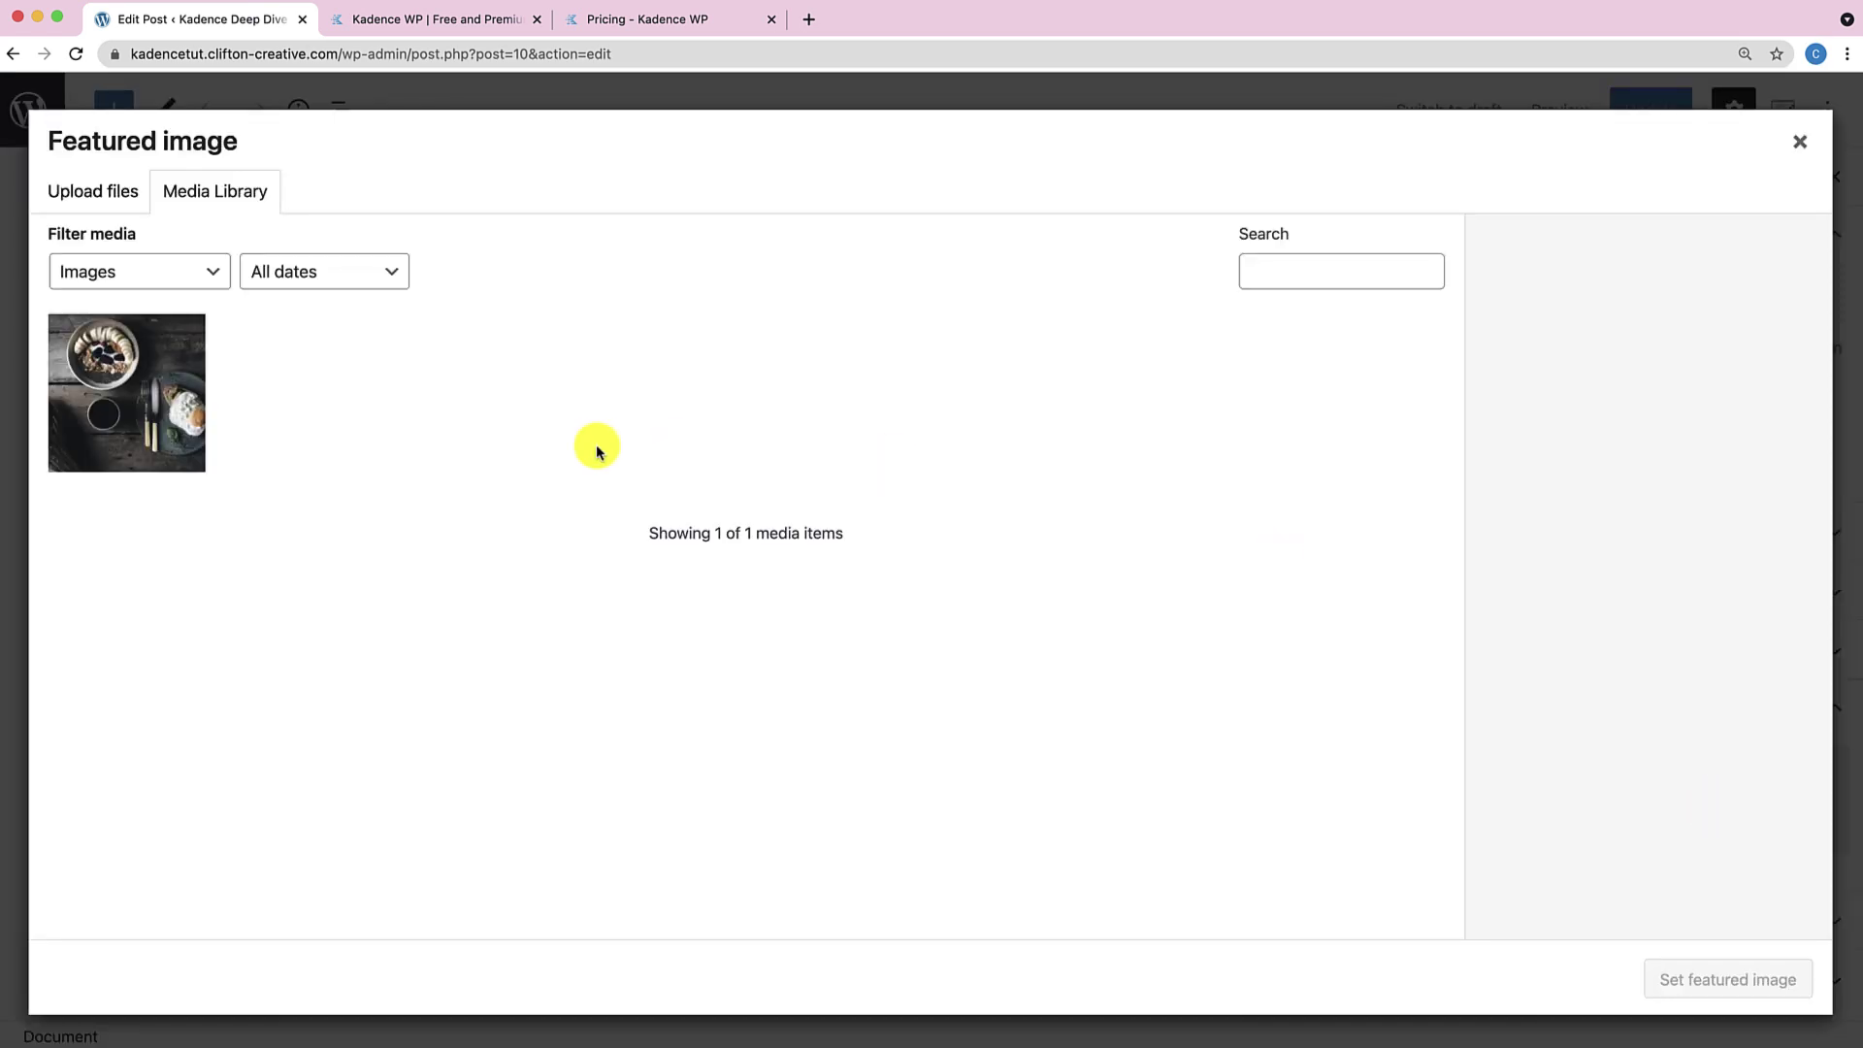
pyautogui.click(187, 408)
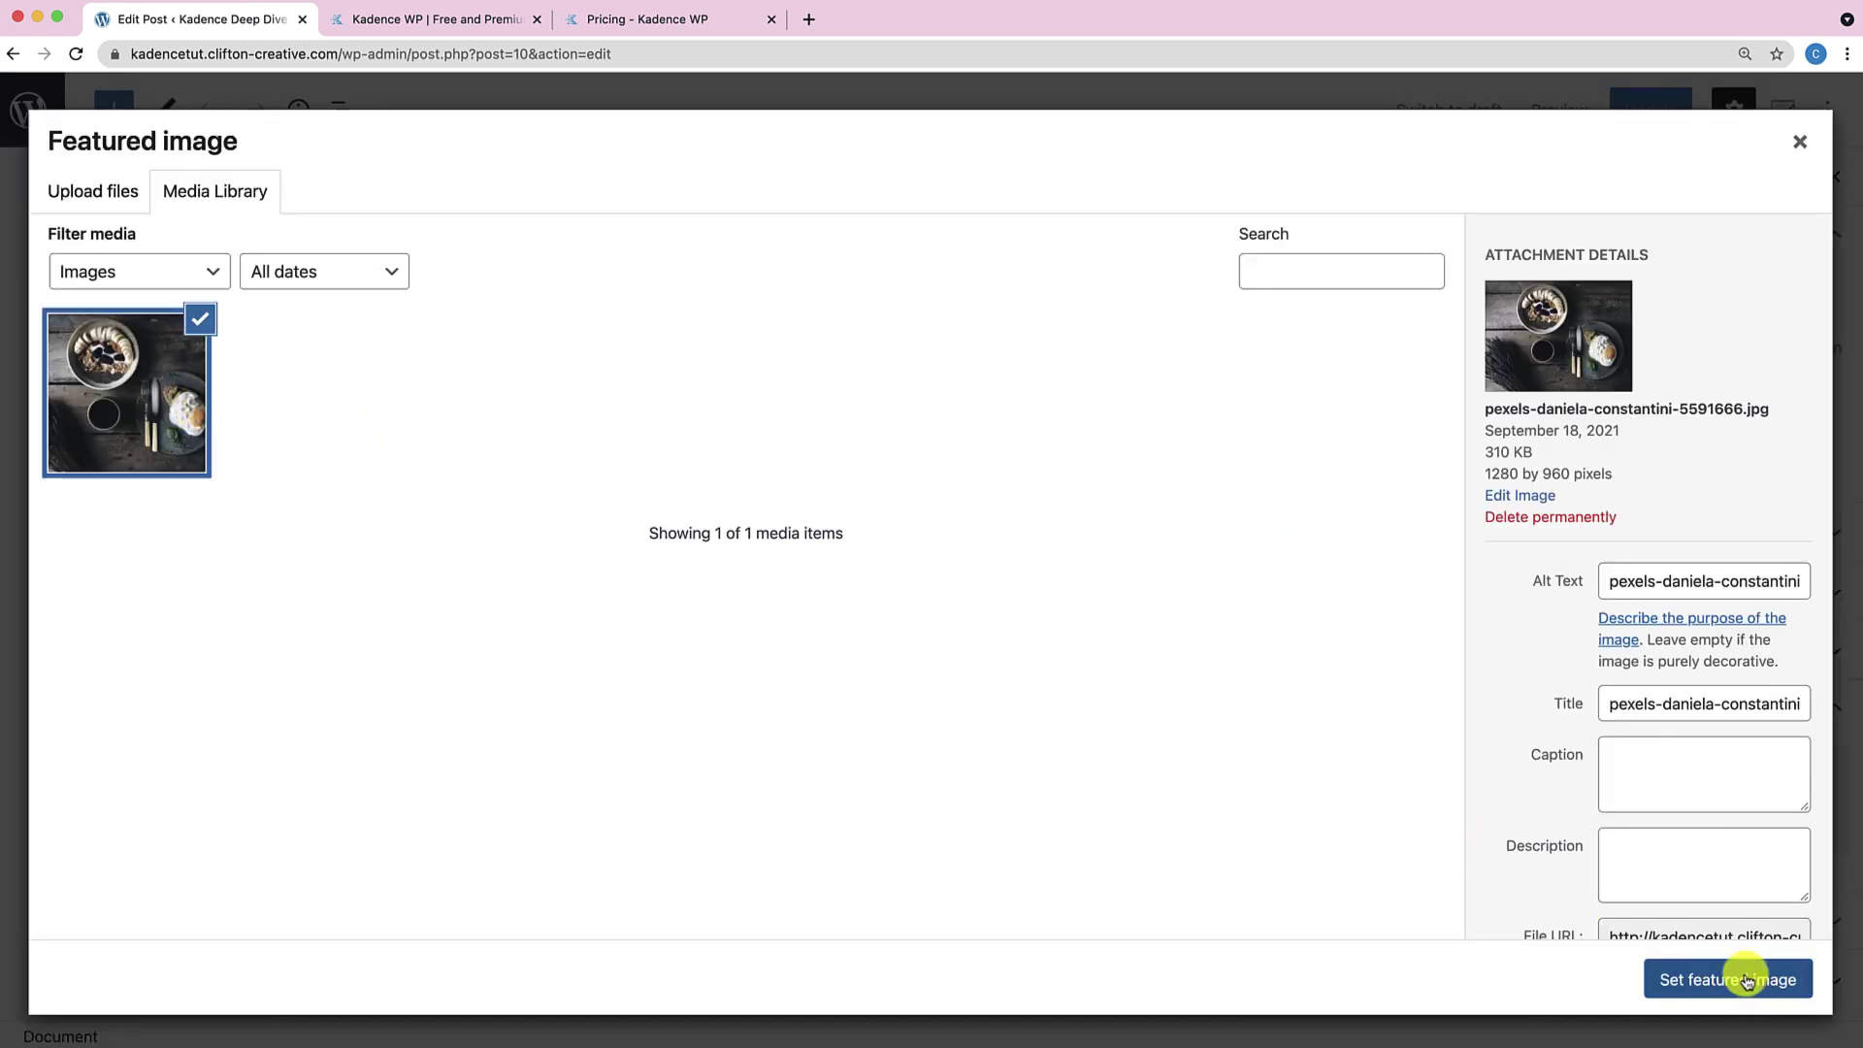
pyautogui.click(1745, 980)
pyautogui.click(1650, 110)
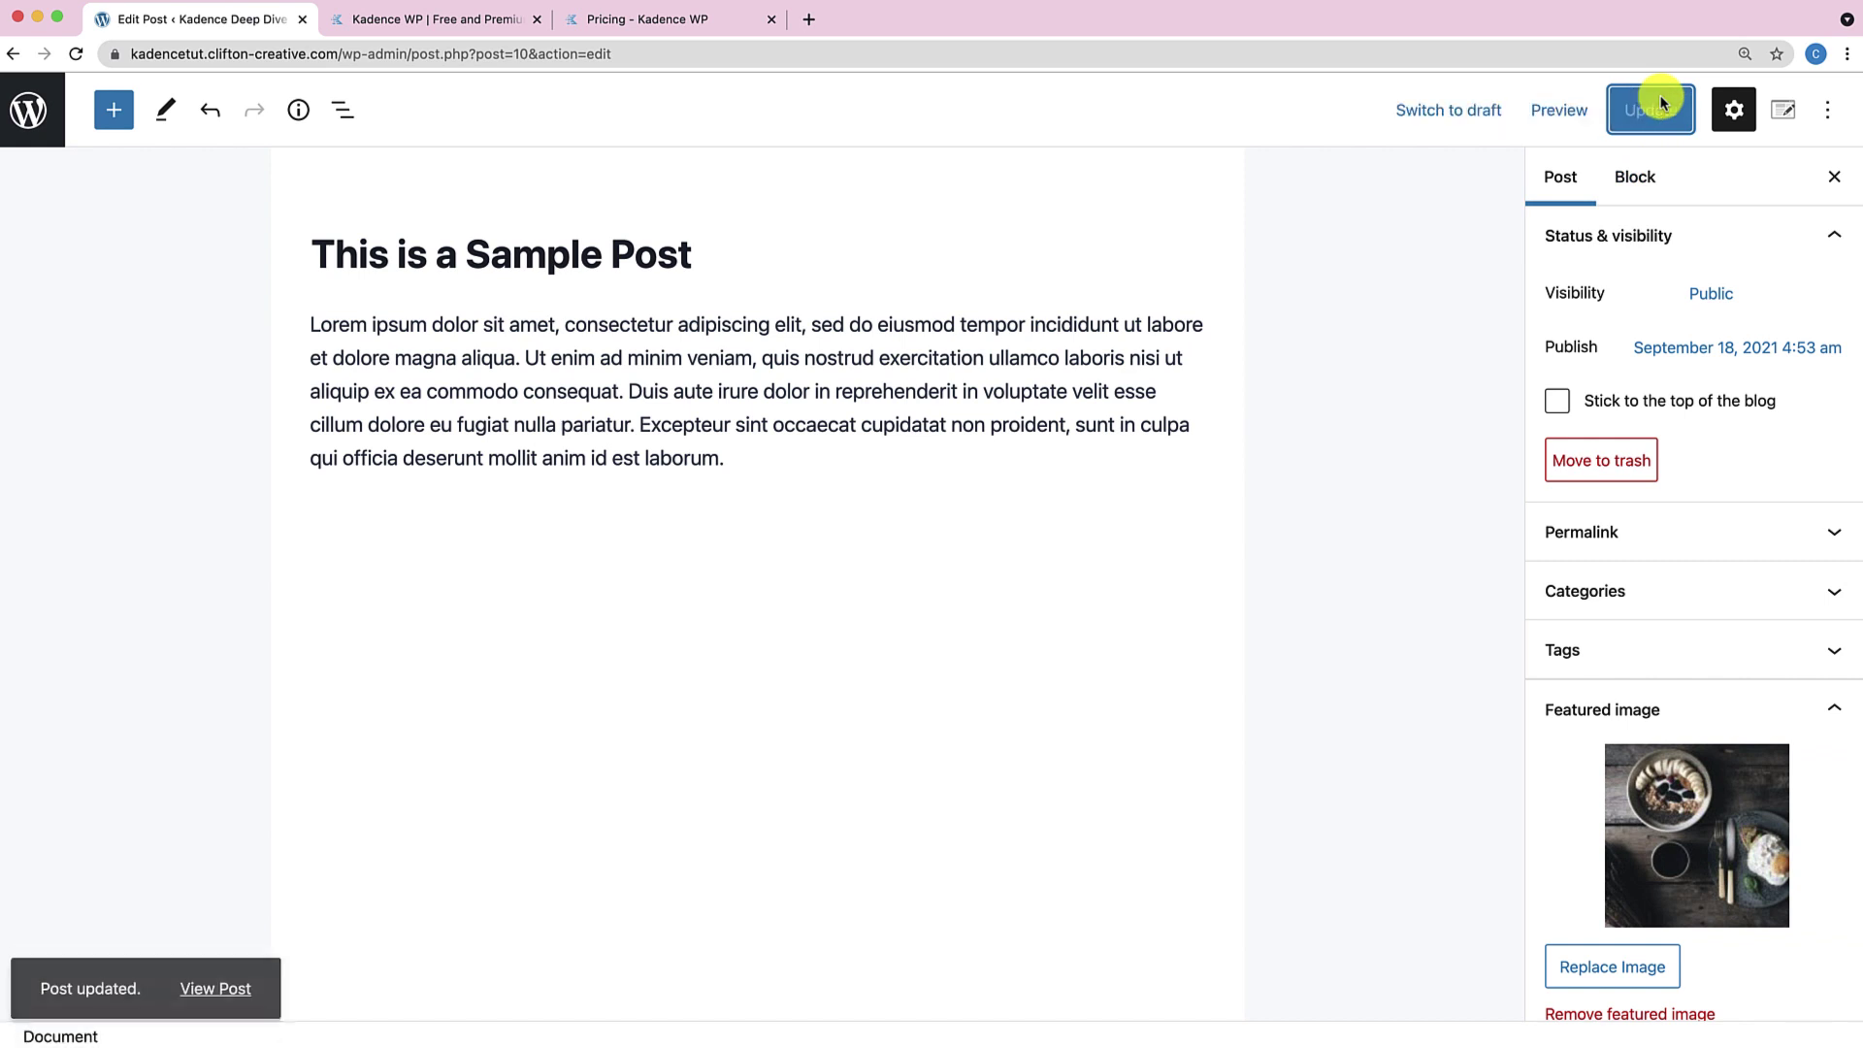
# View the updated sample post and open the Single Post Layout settings for blog posts in the customizer.
pyautogui.click(215, 971)
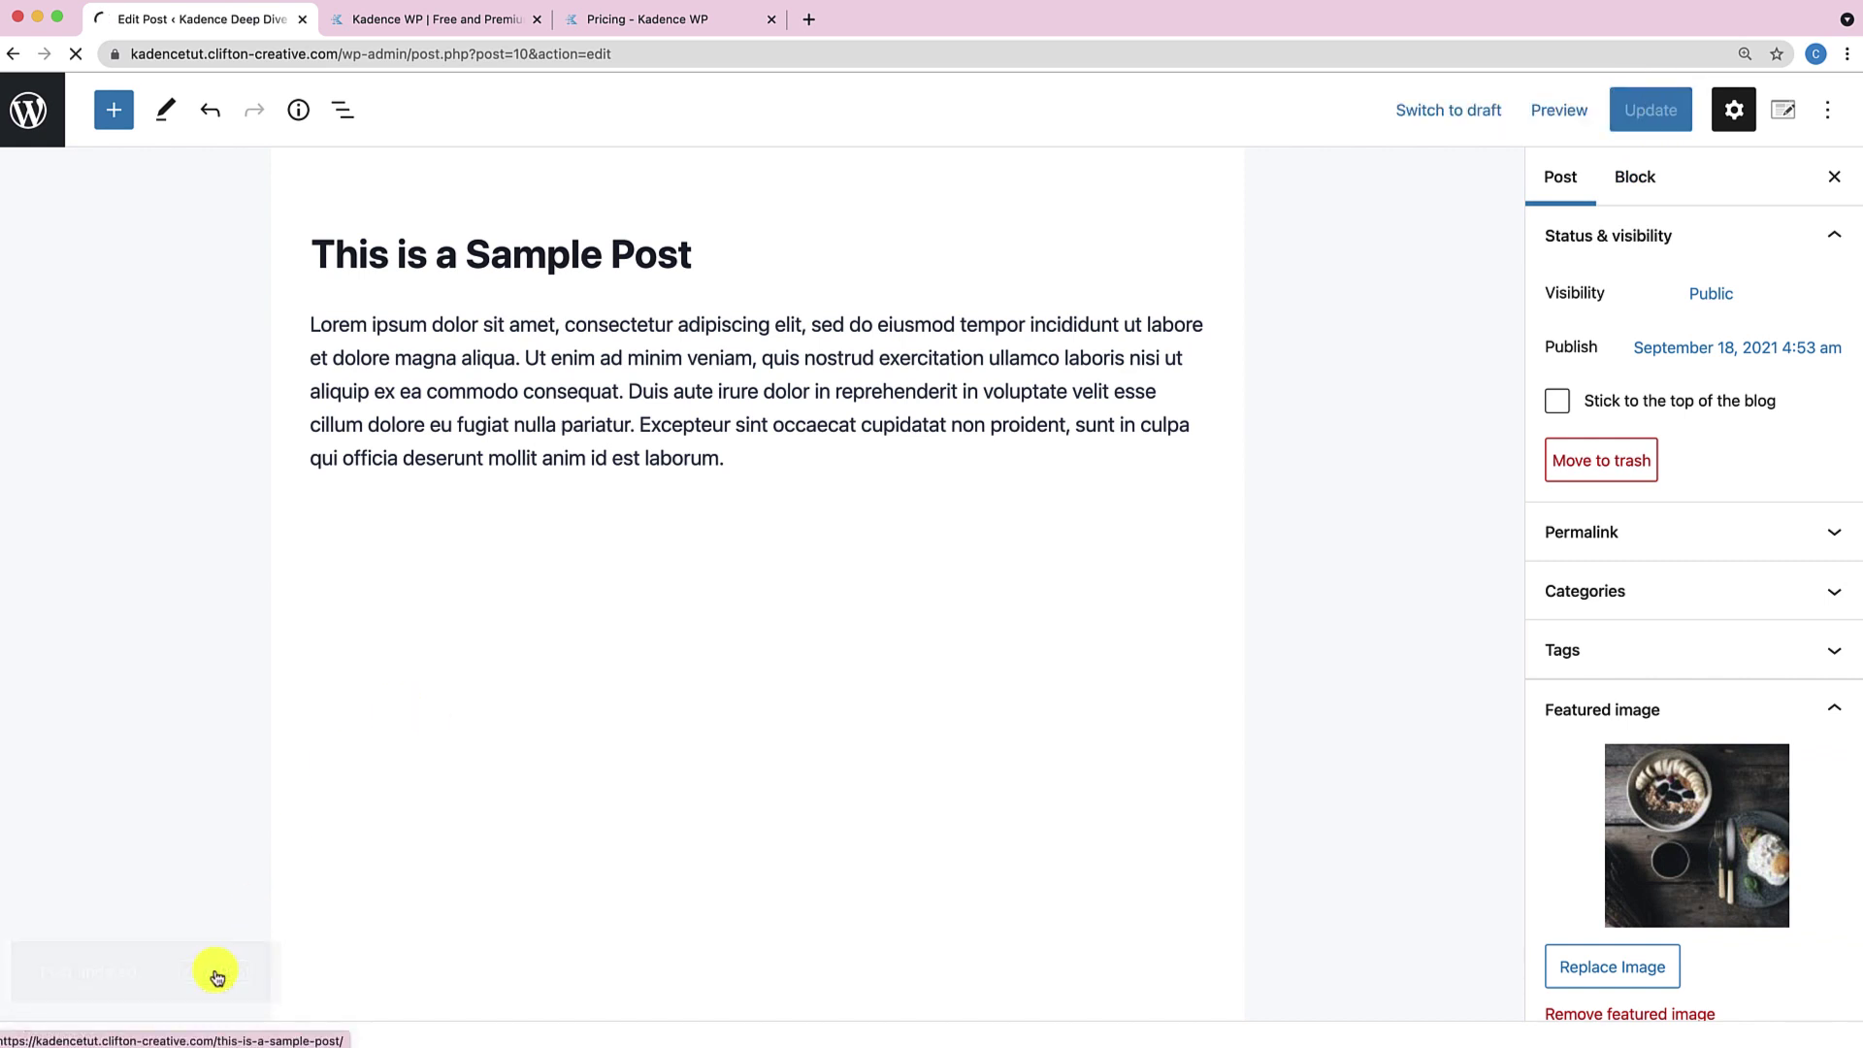
pyautogui.scroll(-1, 743, 604)
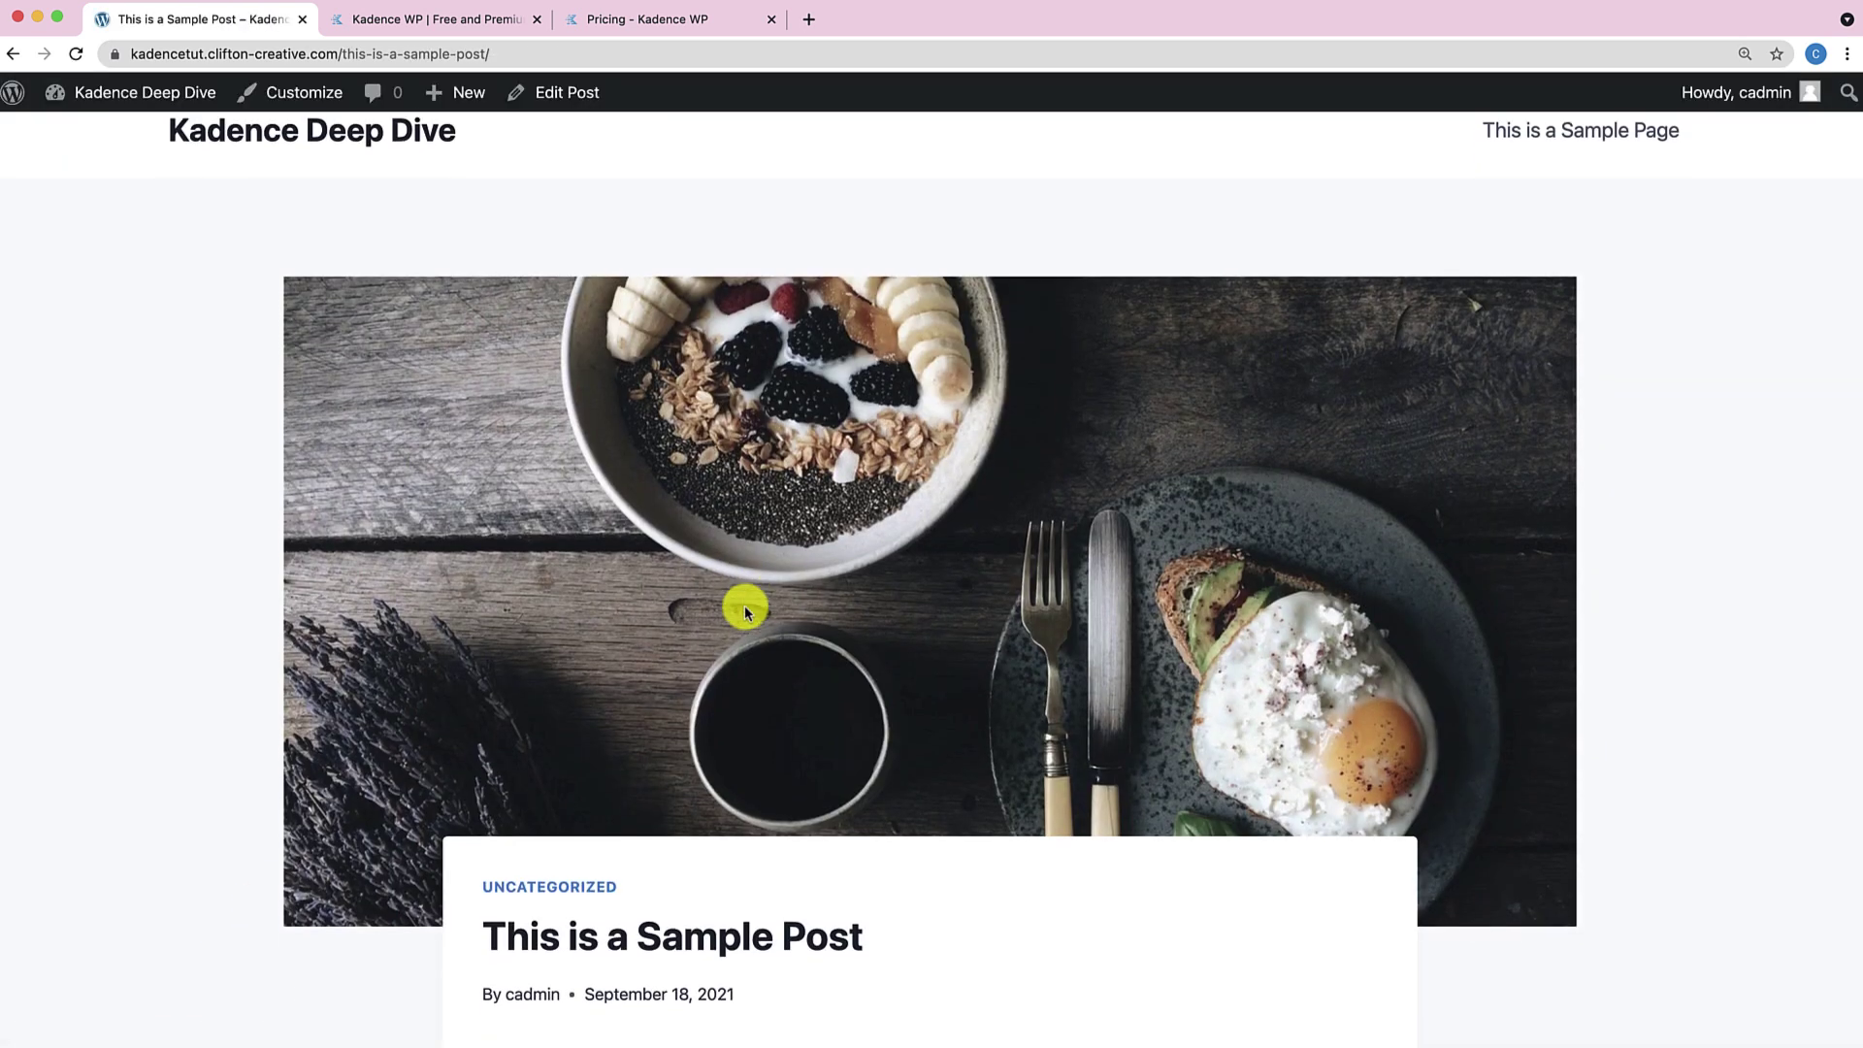
pyautogui.scroll(1, 706, 522)
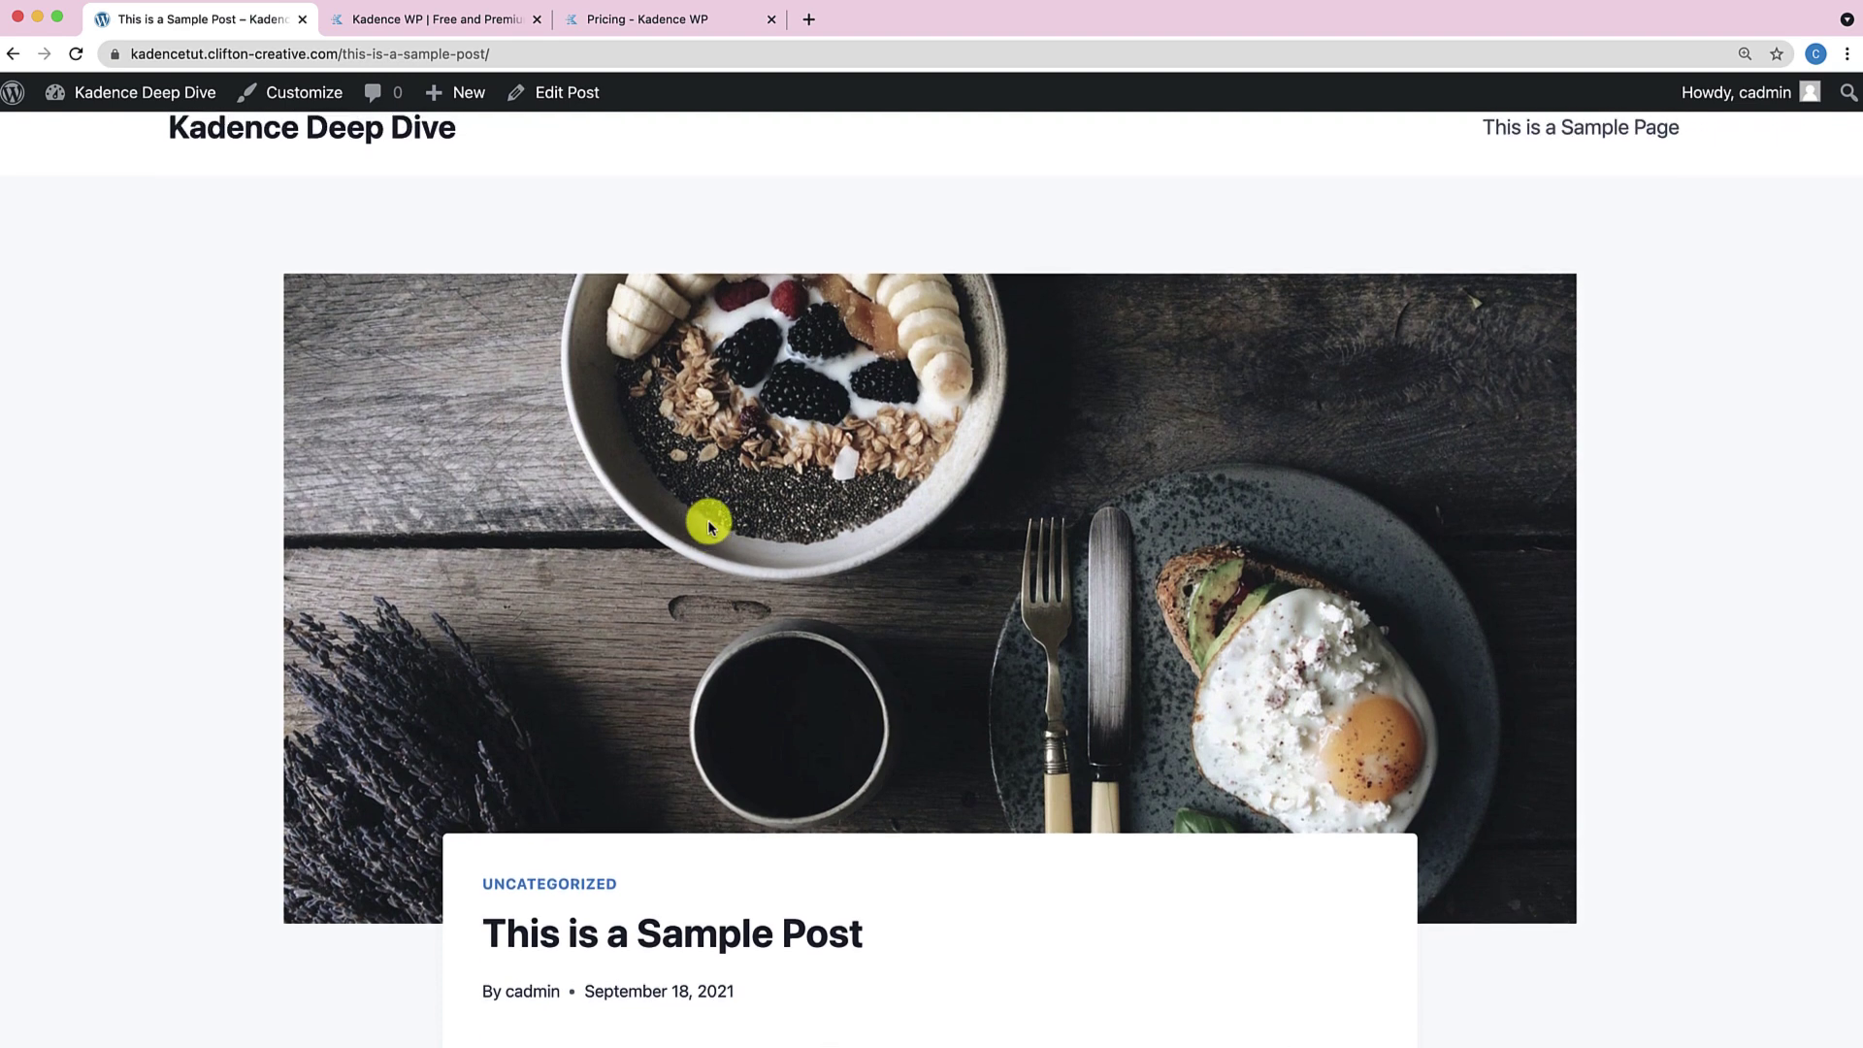
pyautogui.click(303, 92)
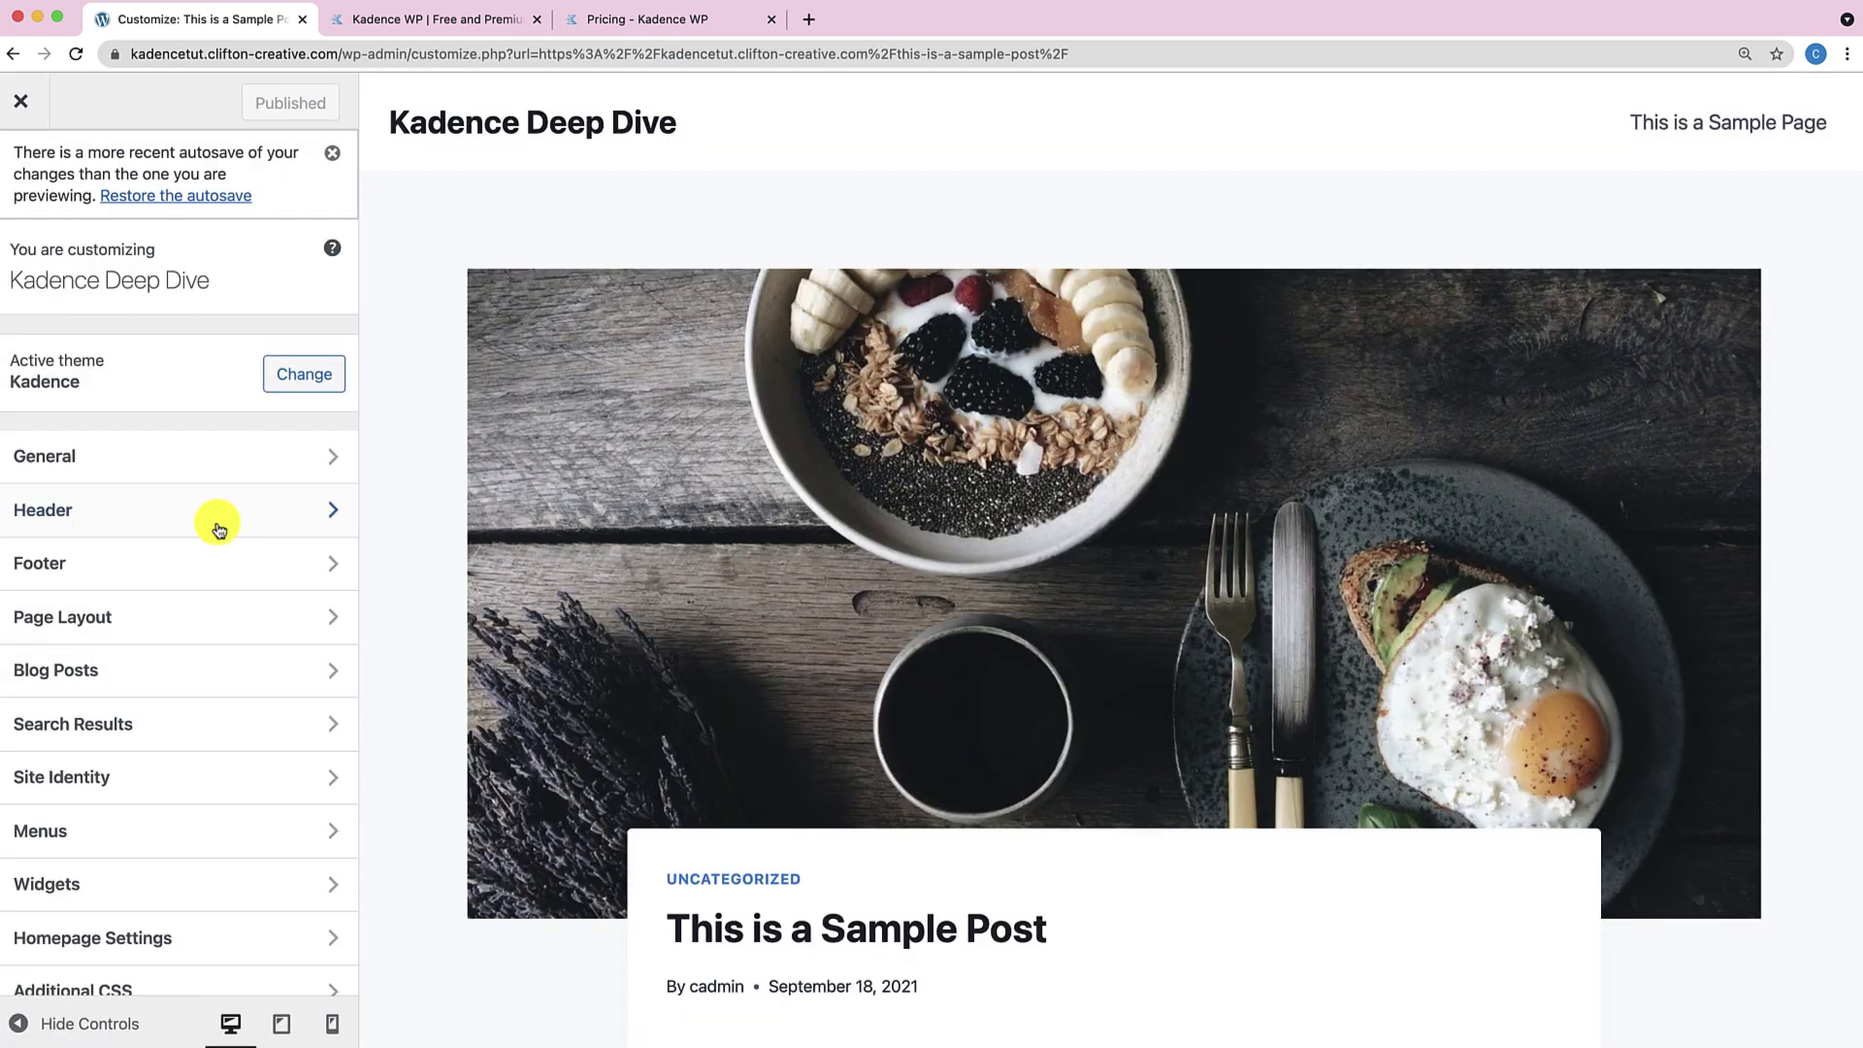
pyautogui.click(119, 650)
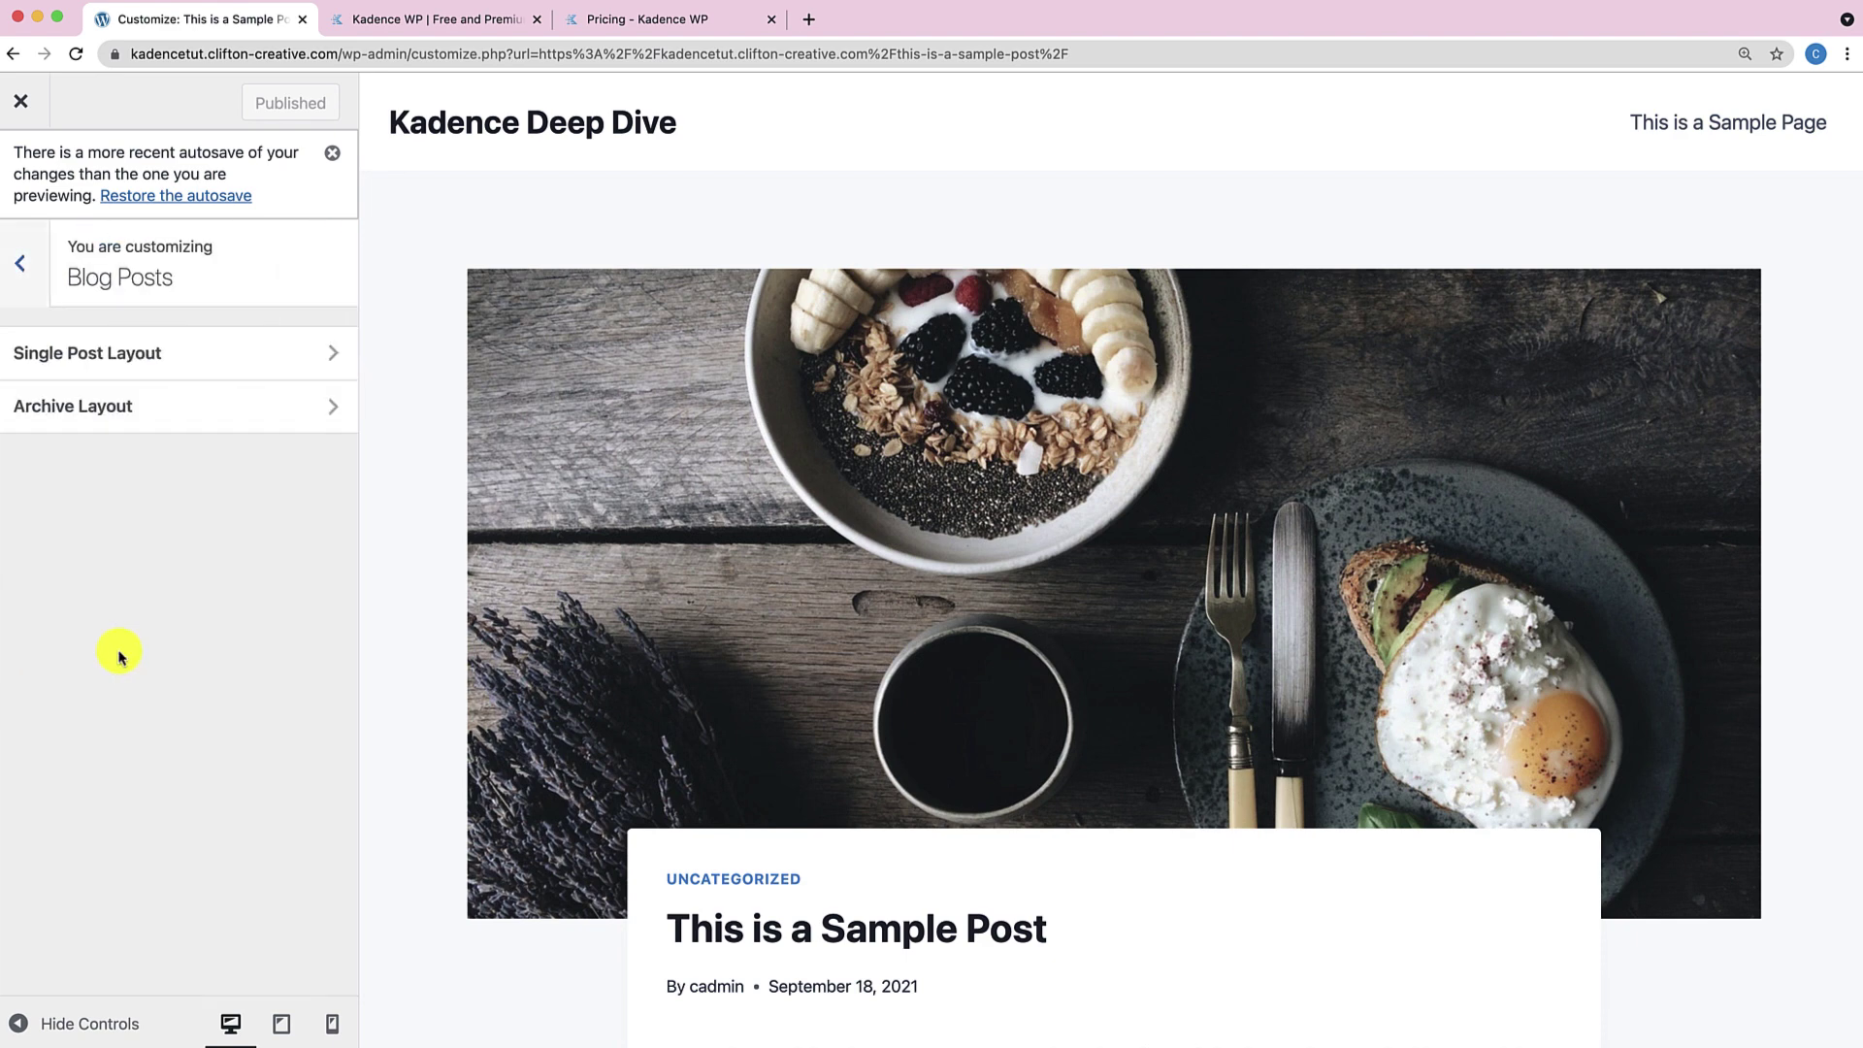
pyautogui.click(189, 357)
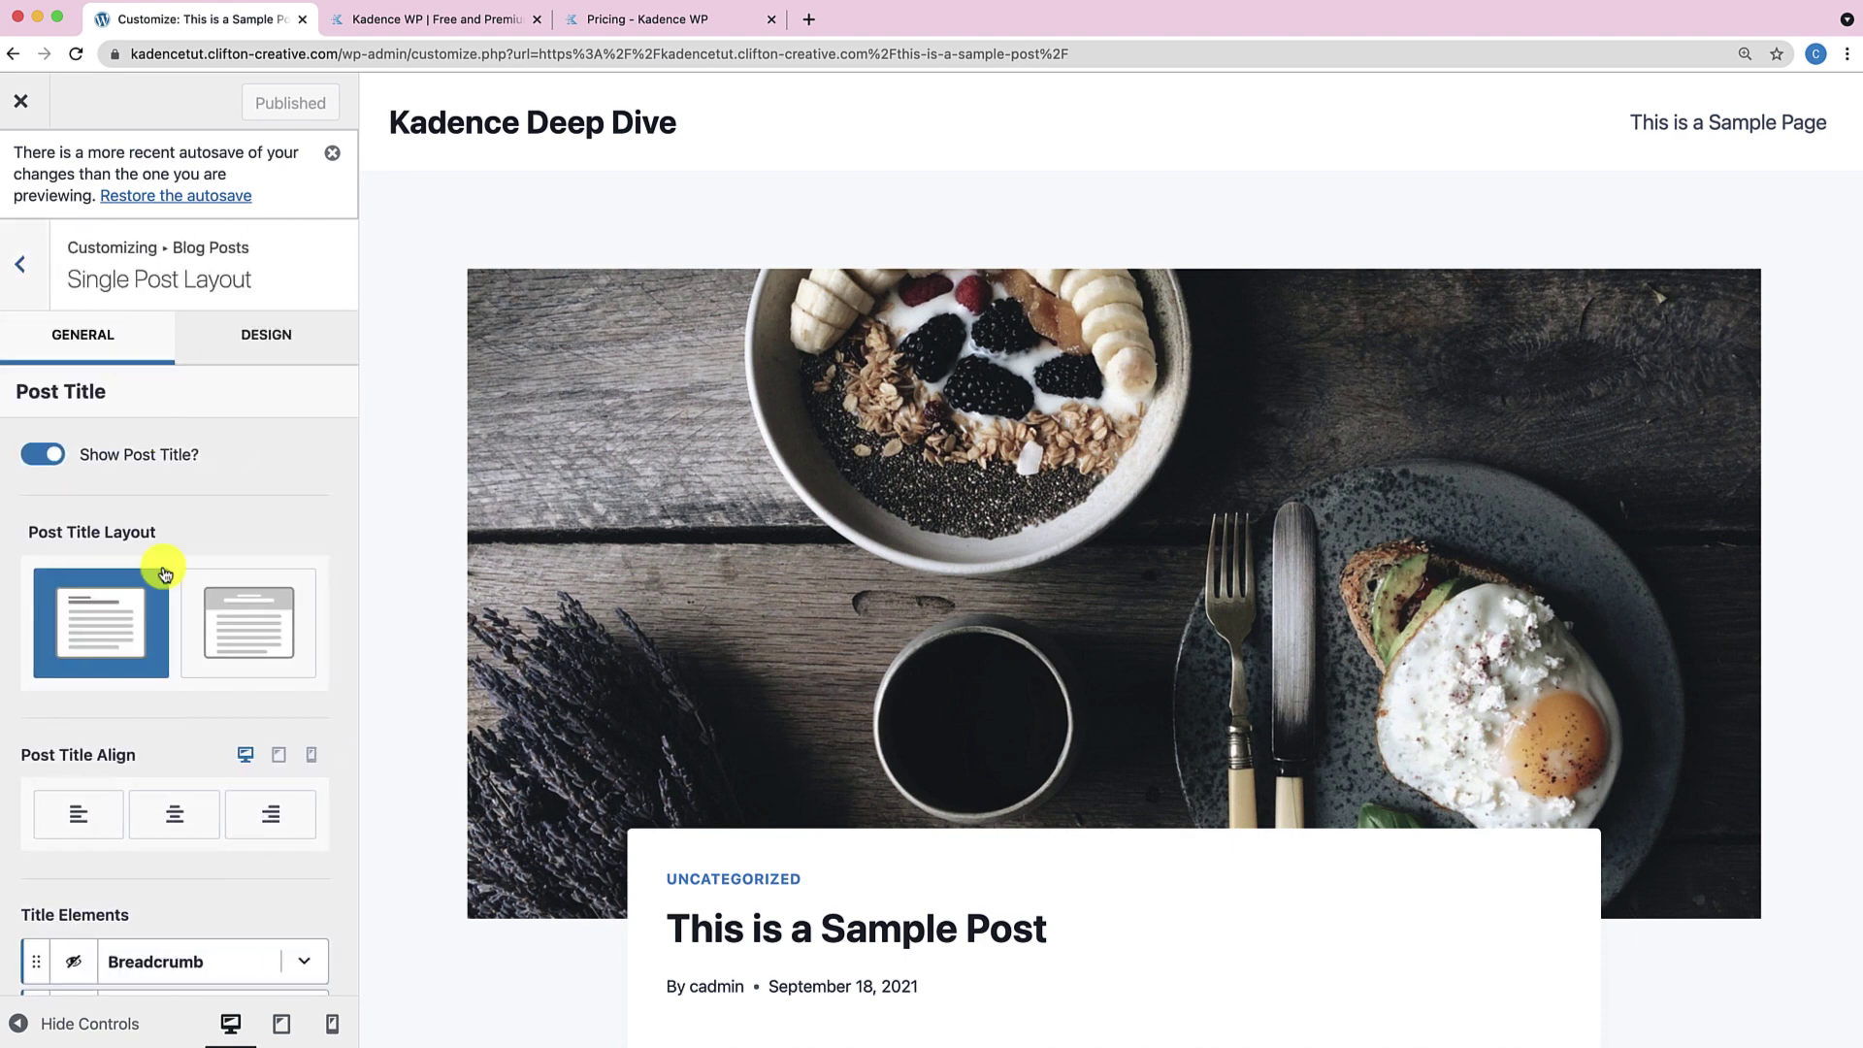
# Set the featured image position to Above in the single post layout.
pyautogui.scroll(-15, 179, 687)
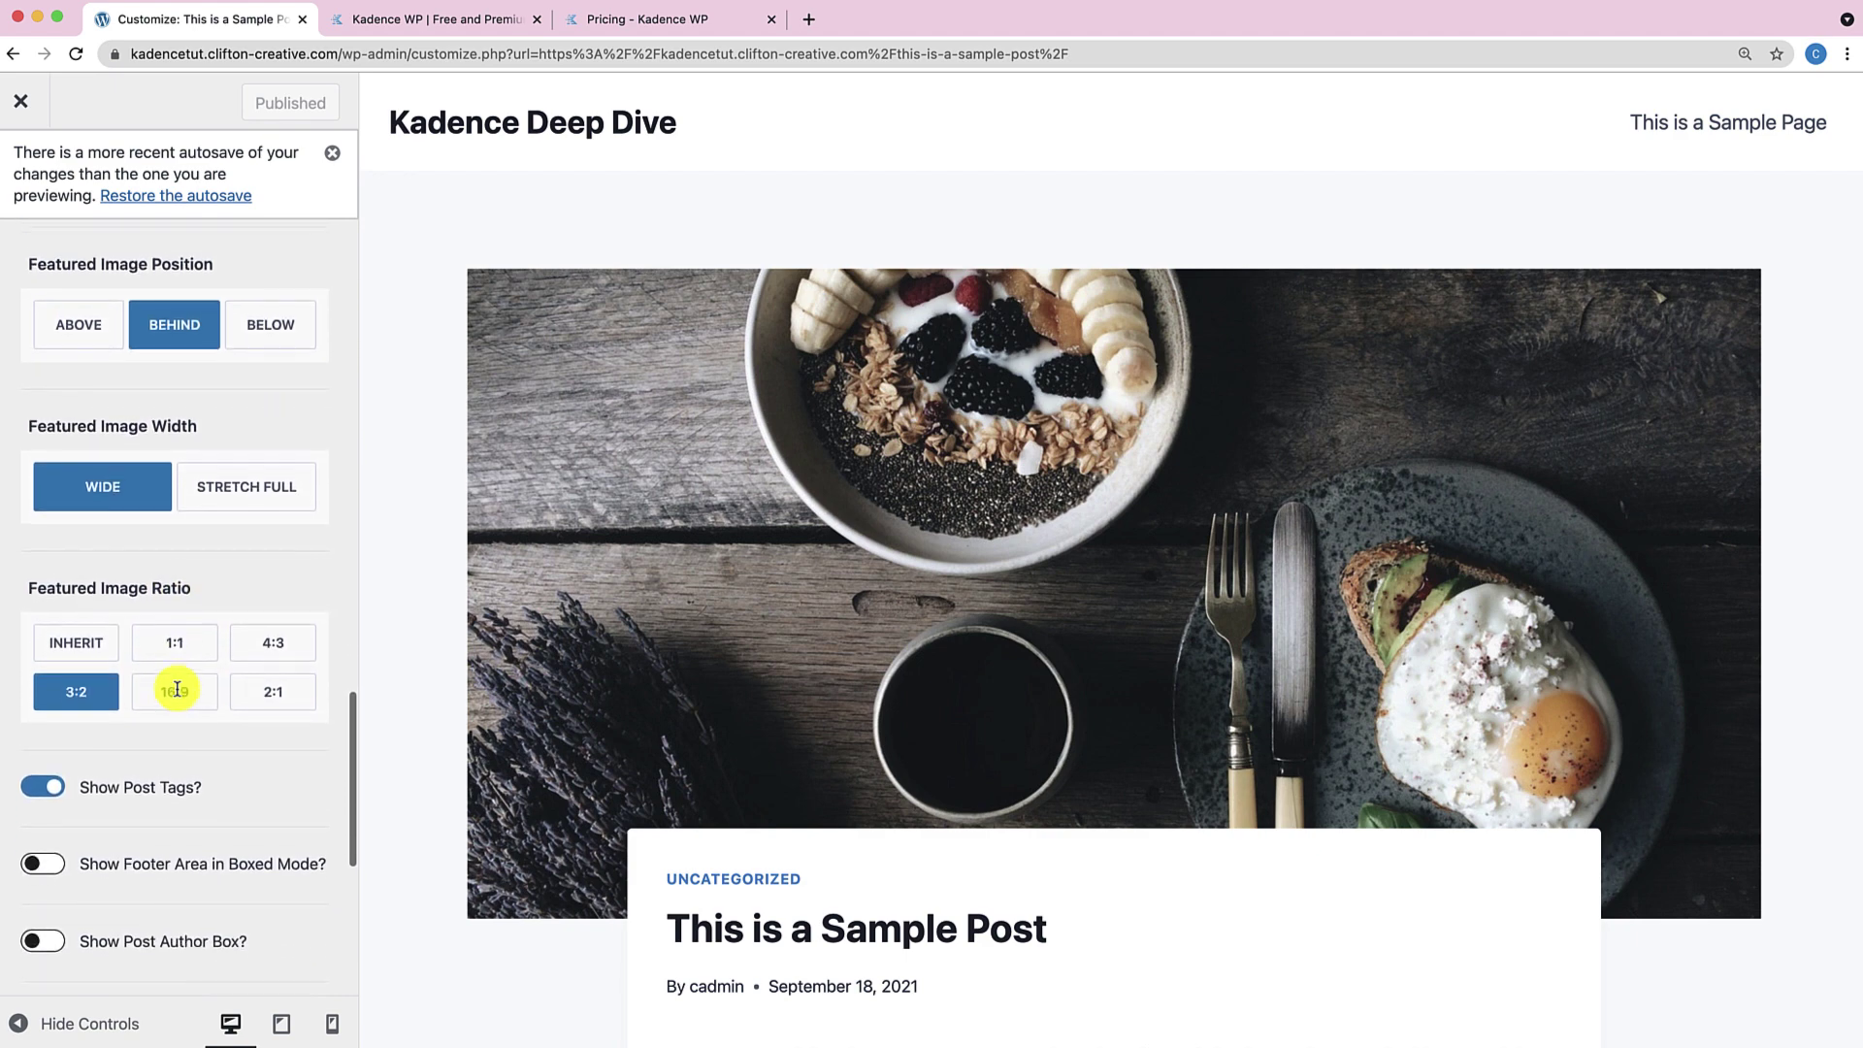
pyautogui.scroll(-3, 177, 689)
pyautogui.scroll(4, 155, 670)
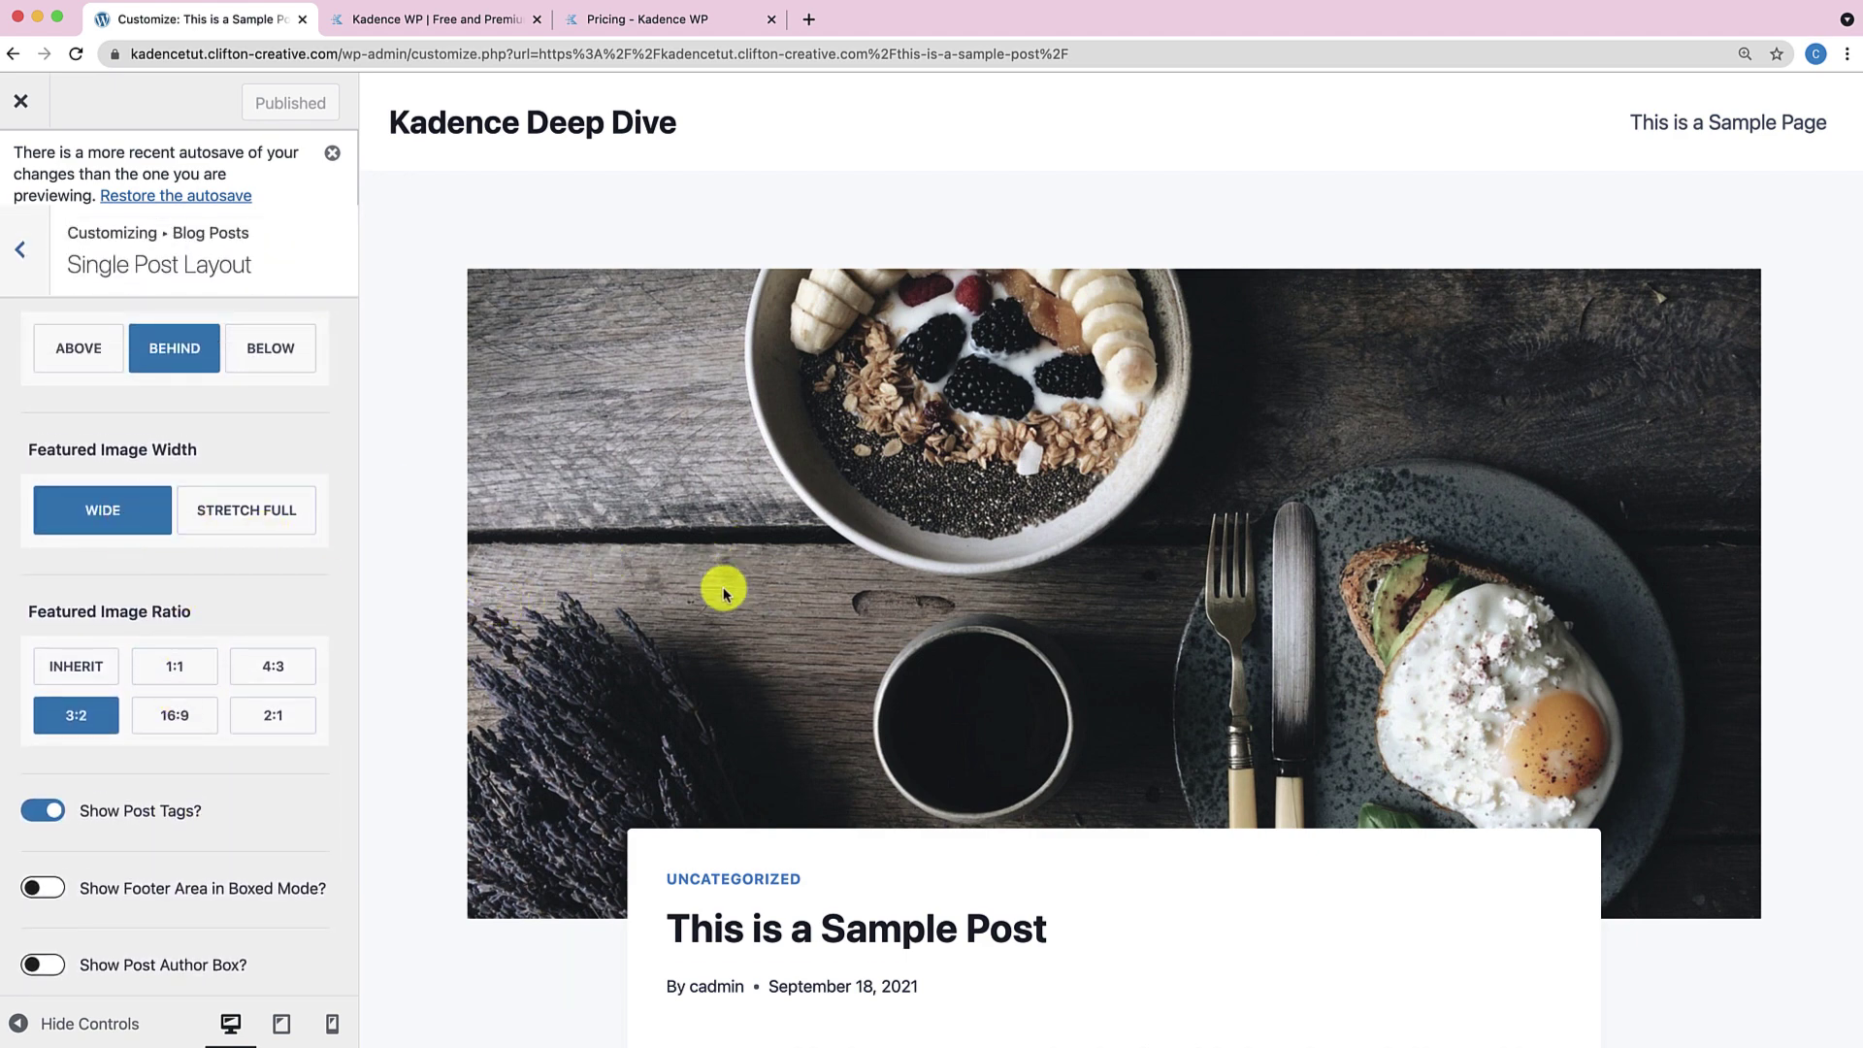
pyautogui.scroll(2, 189, 505)
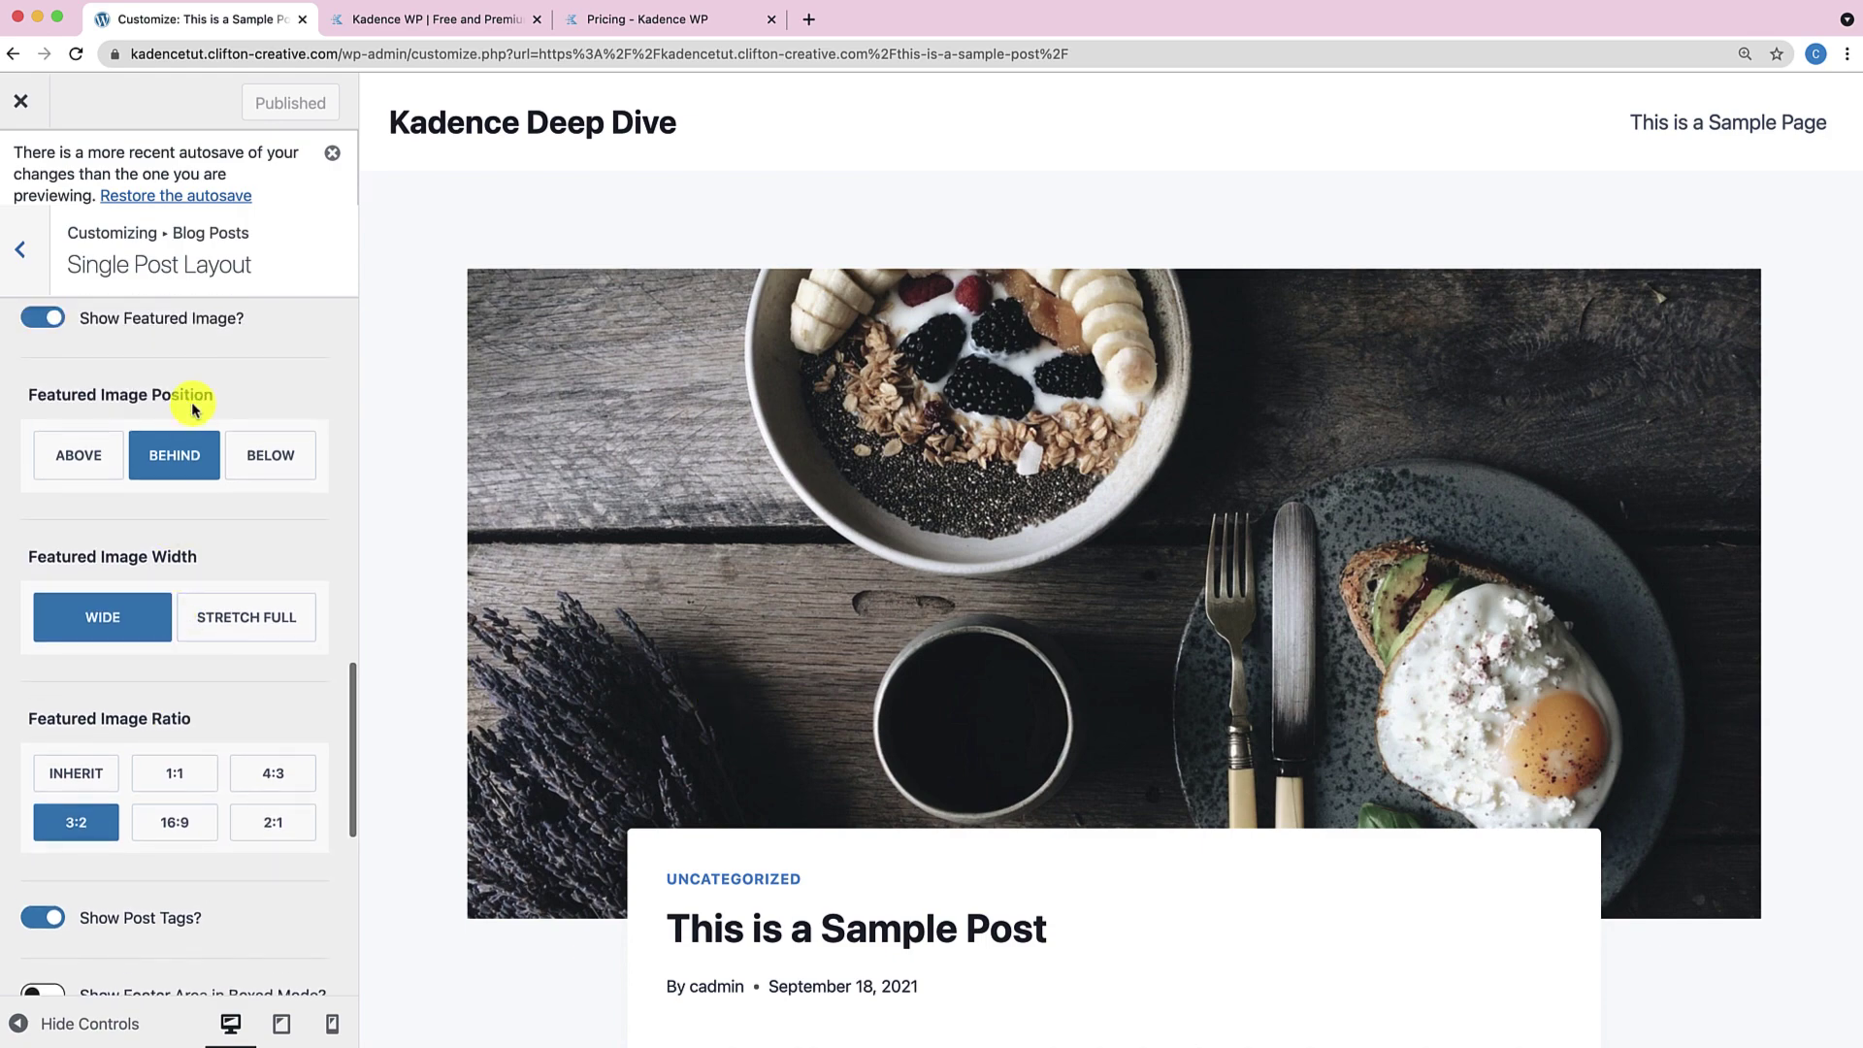
pyautogui.click(77, 455)
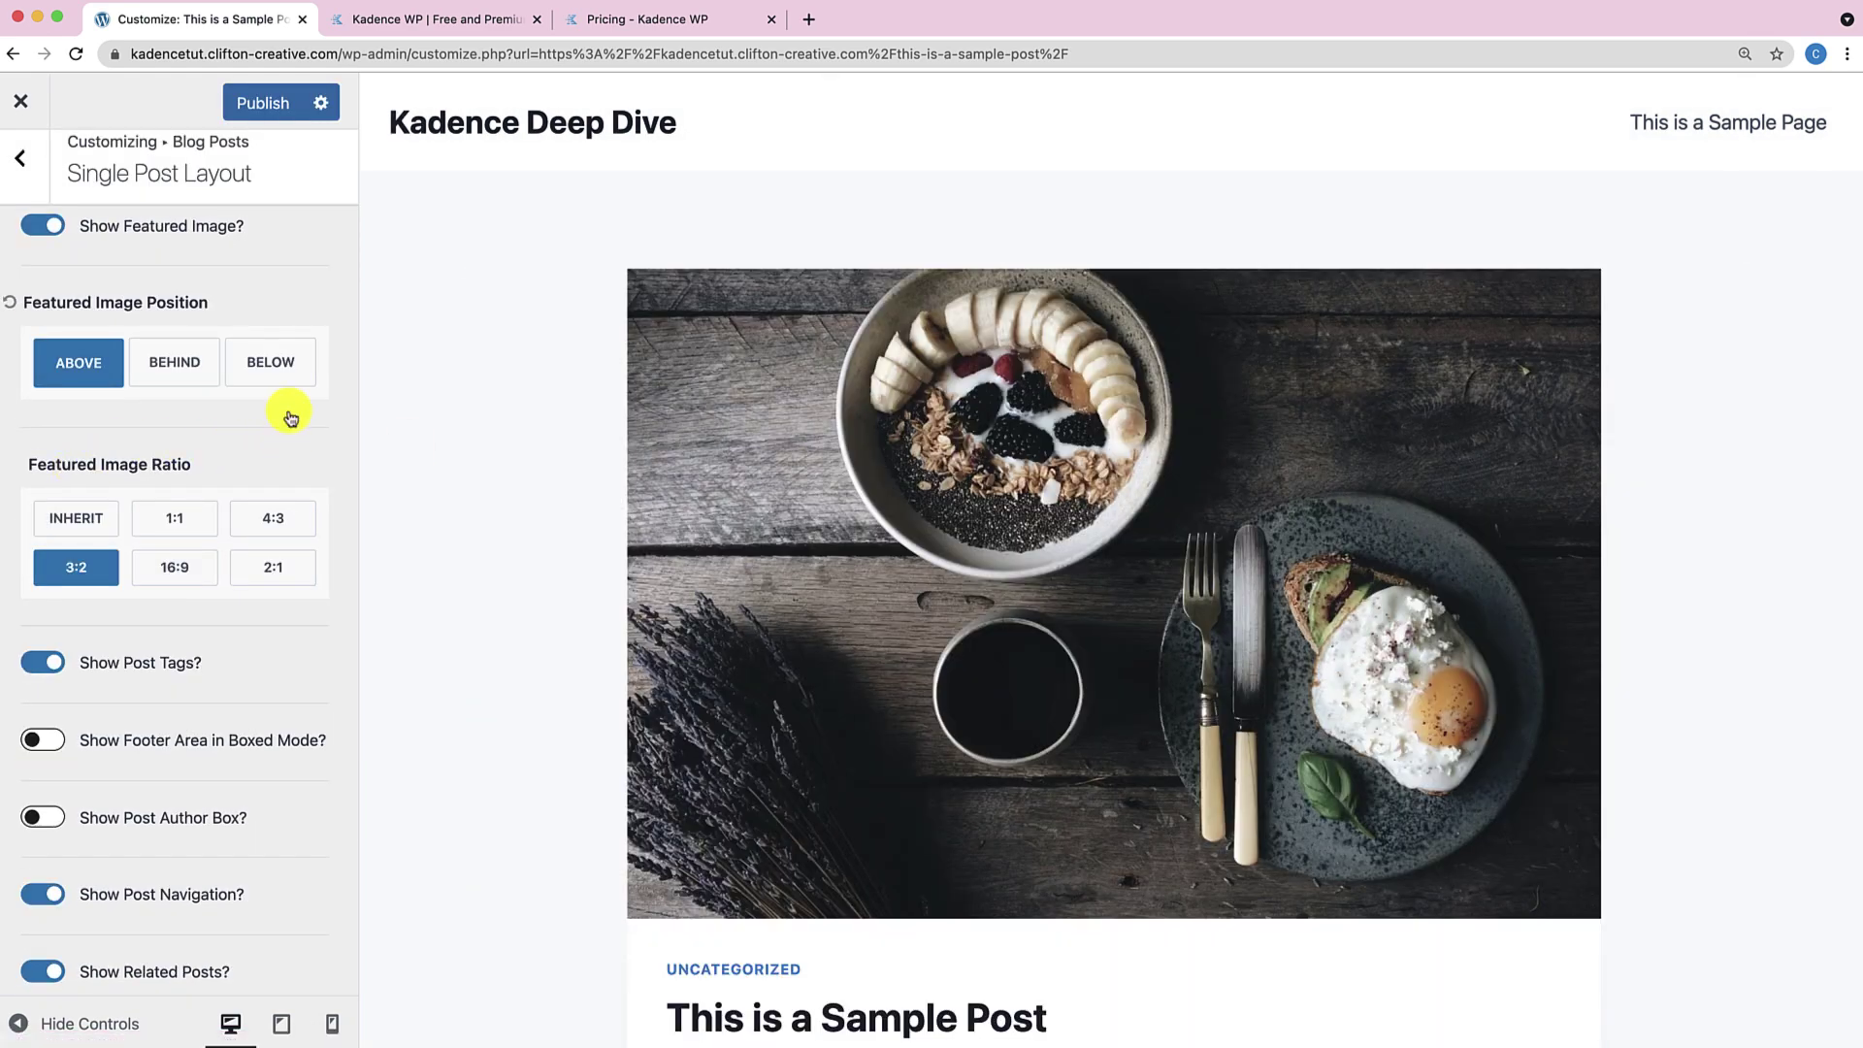
# Try the featured image position Below, and switch it to Behind.
pyautogui.click(282, 383)
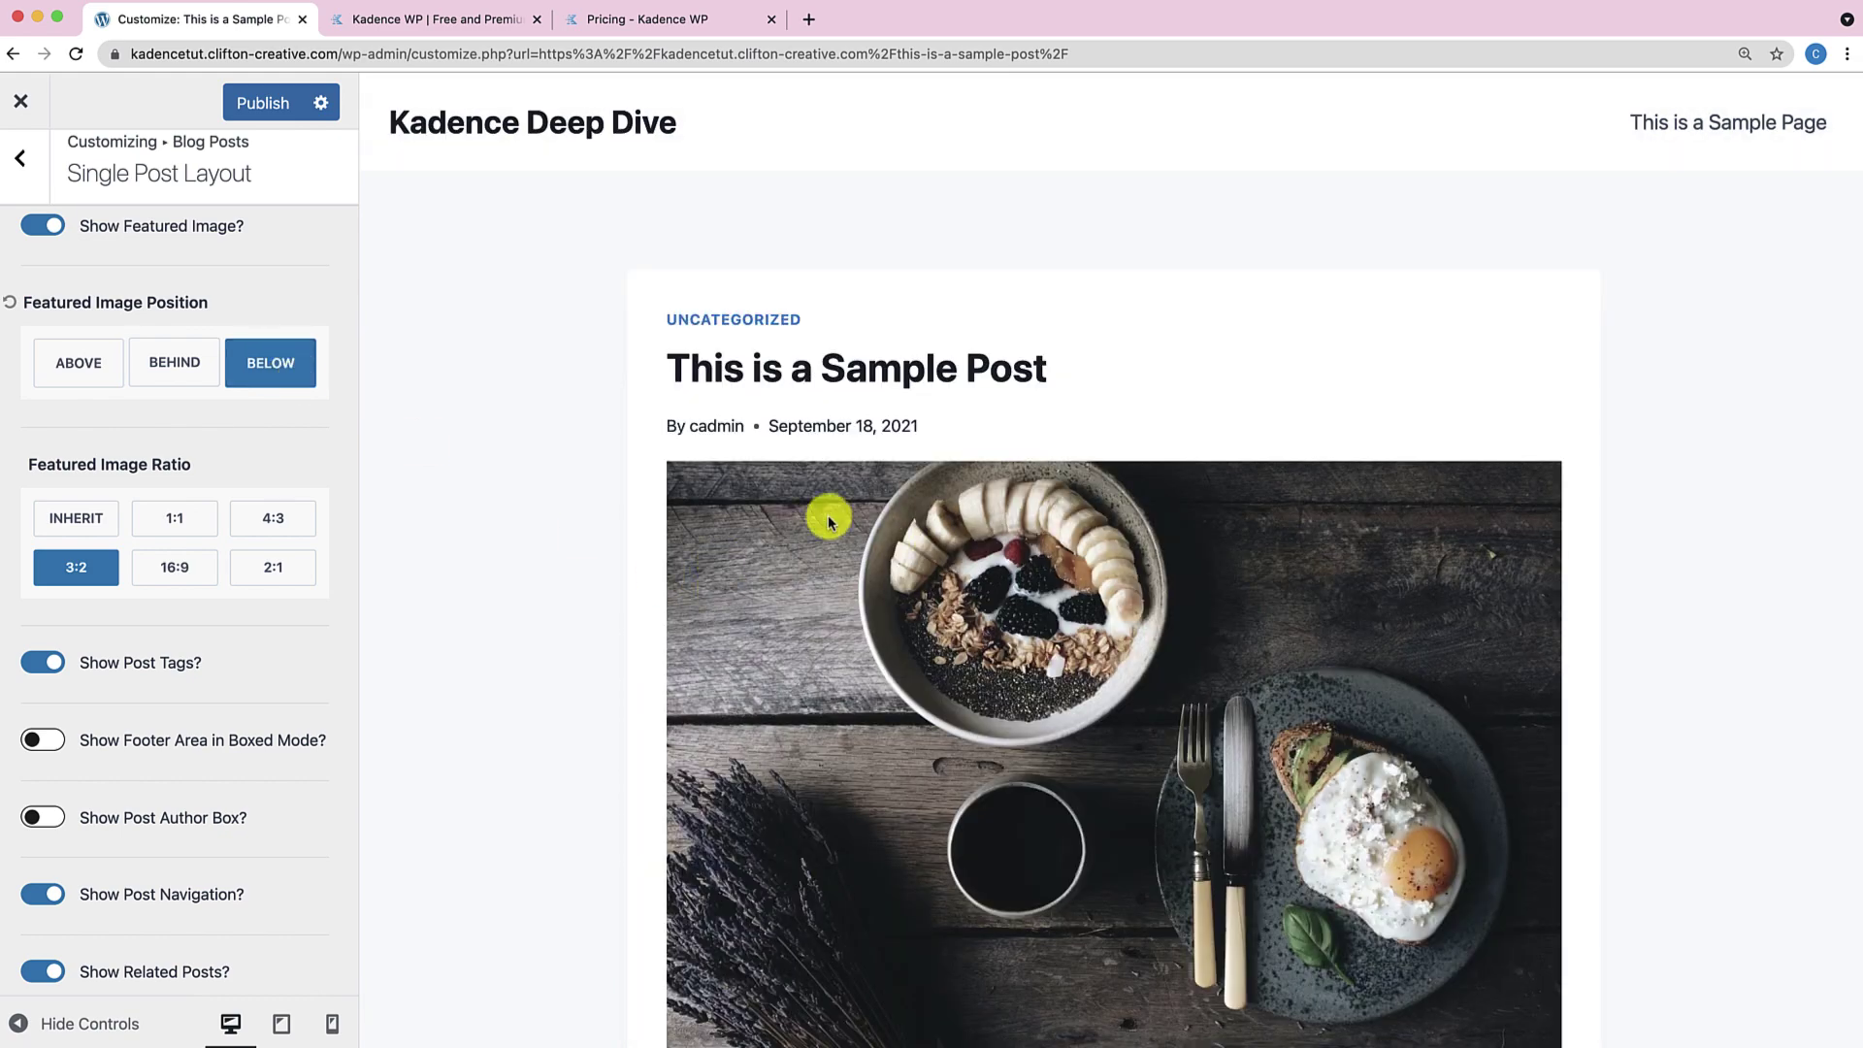
pyautogui.scroll(-3, 848, 685)
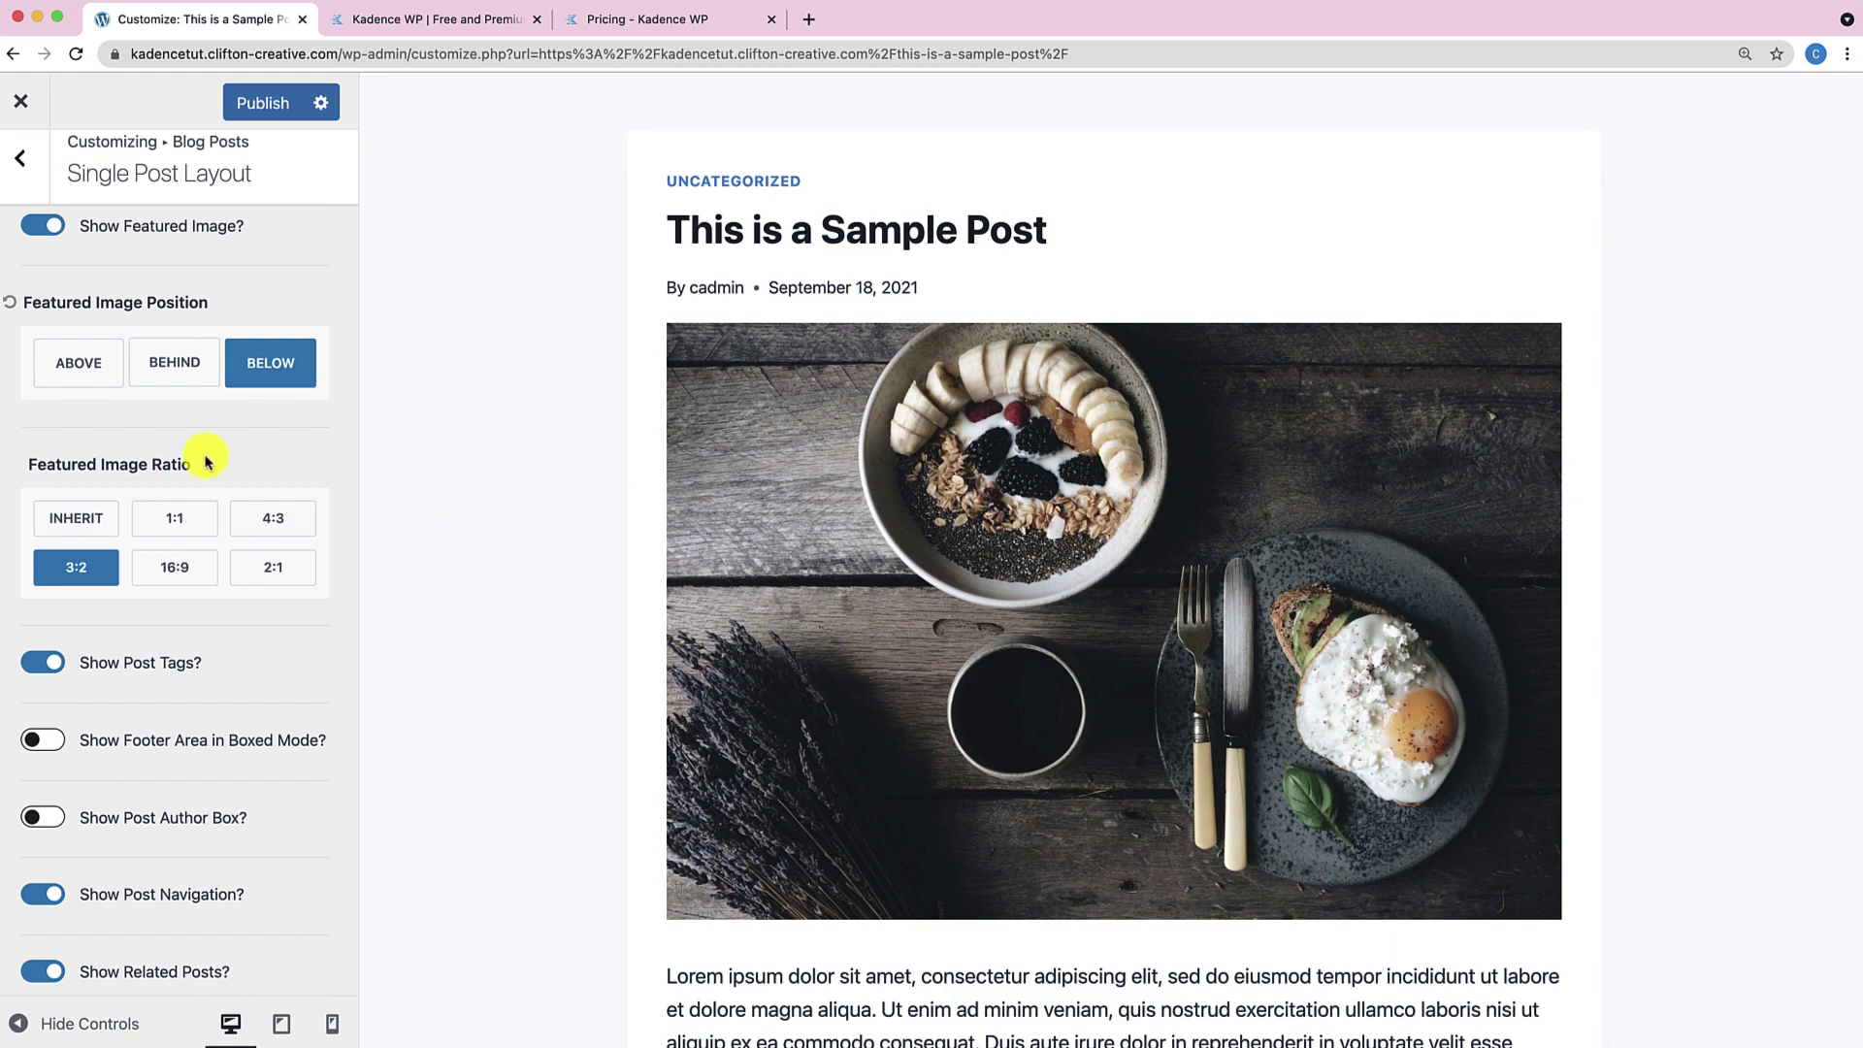
pyautogui.click(171, 384)
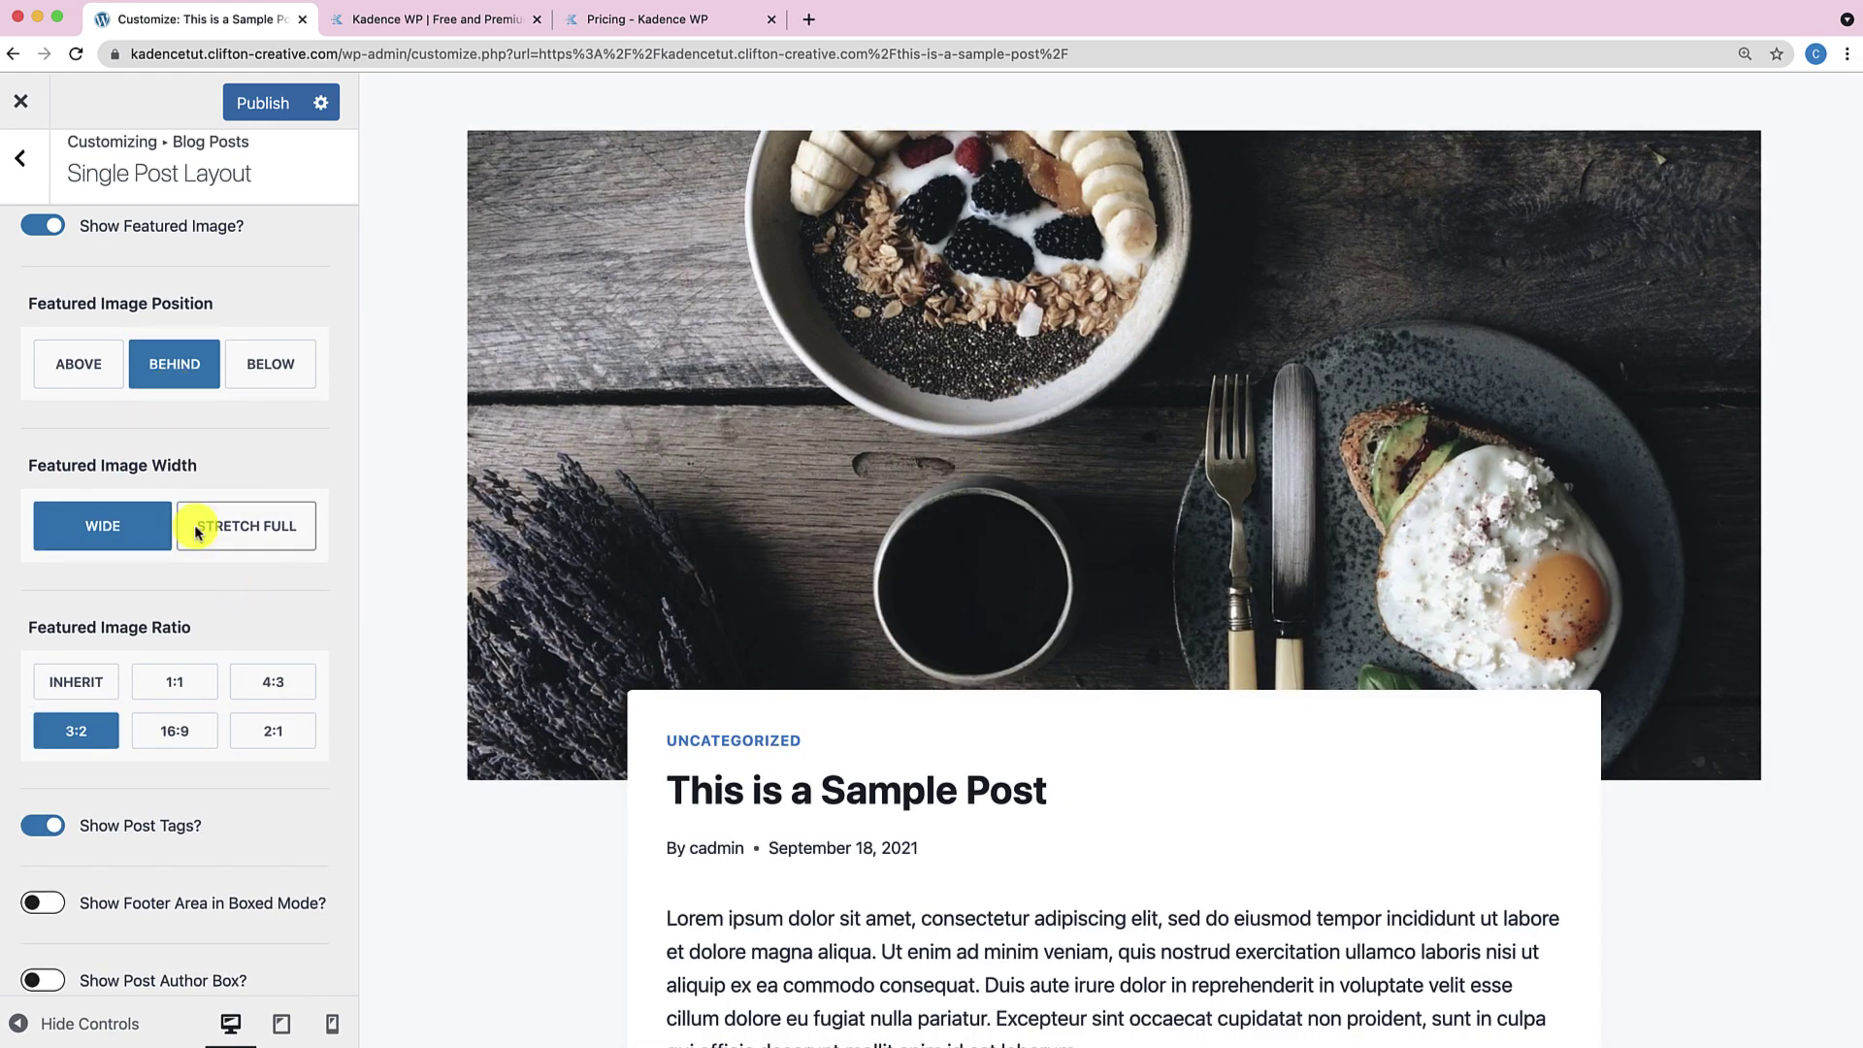
pyautogui.scroll(2, 627, 359)
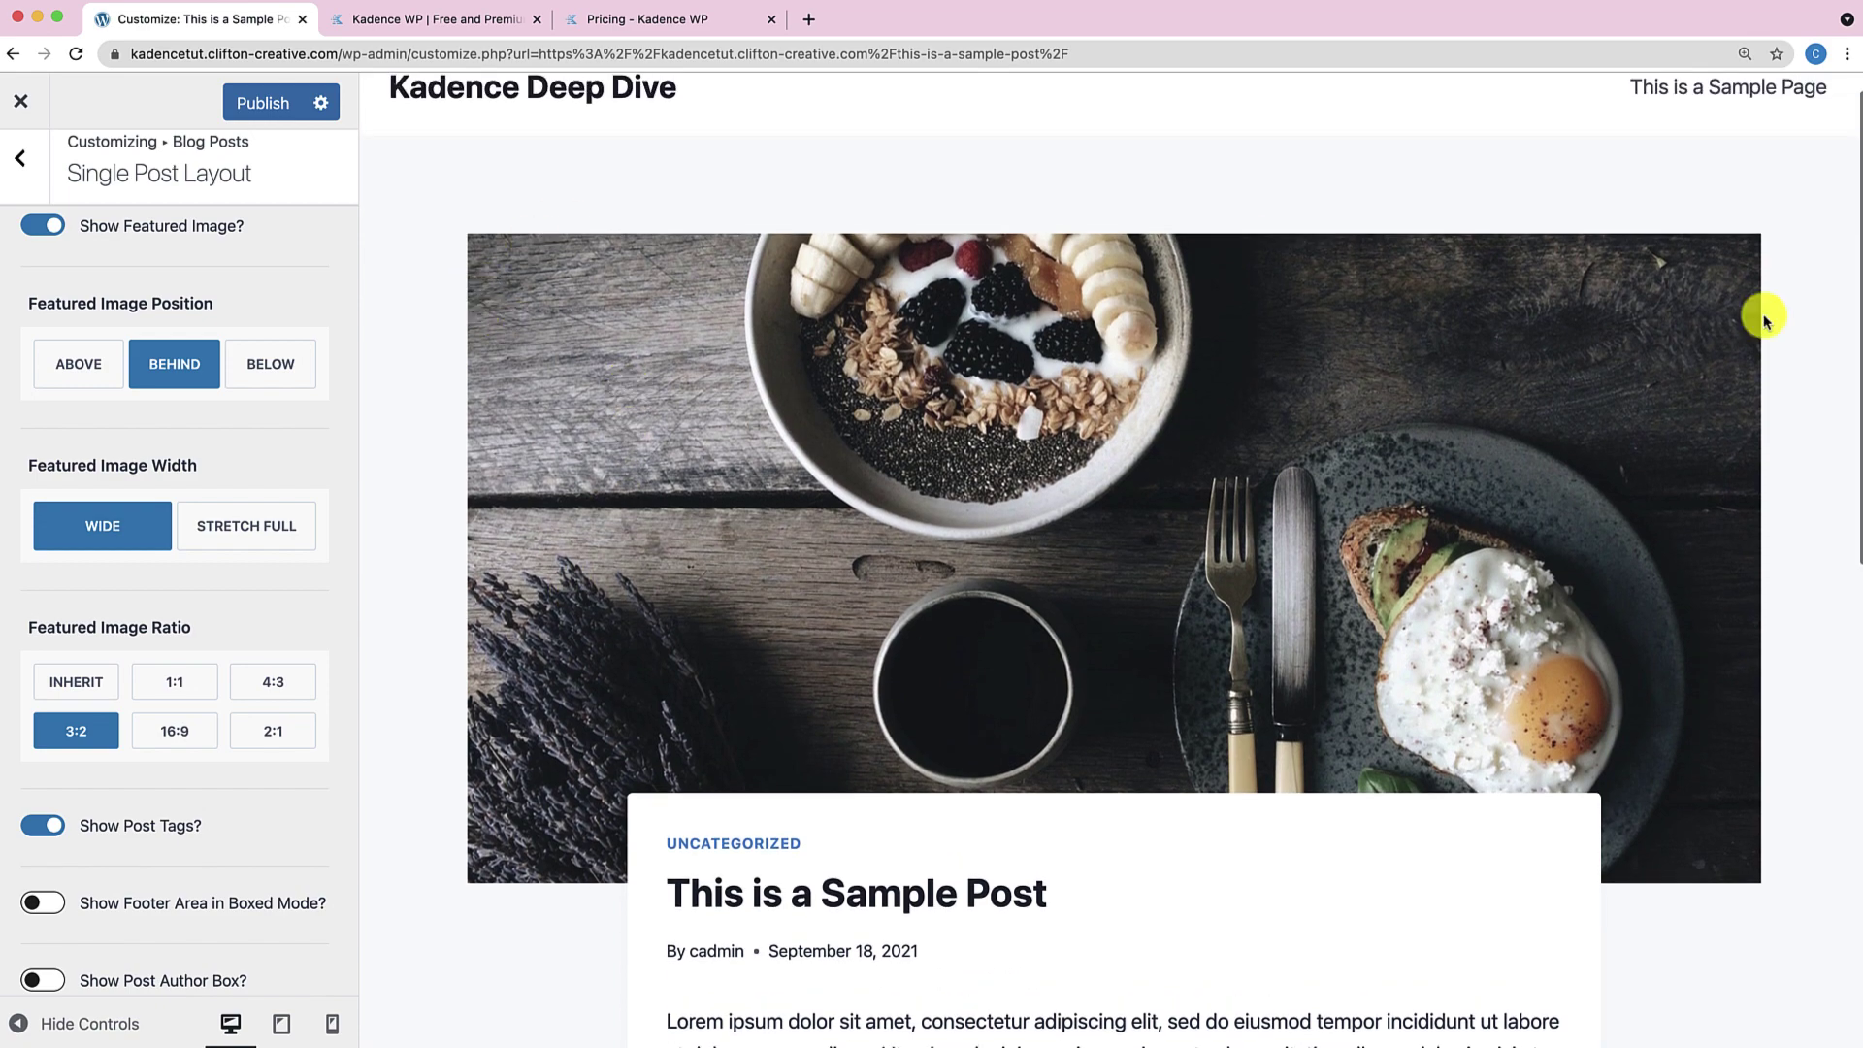
# Set the featured image width to Stretch Full and disable the content vertical padding.
pyautogui.click(220, 513)
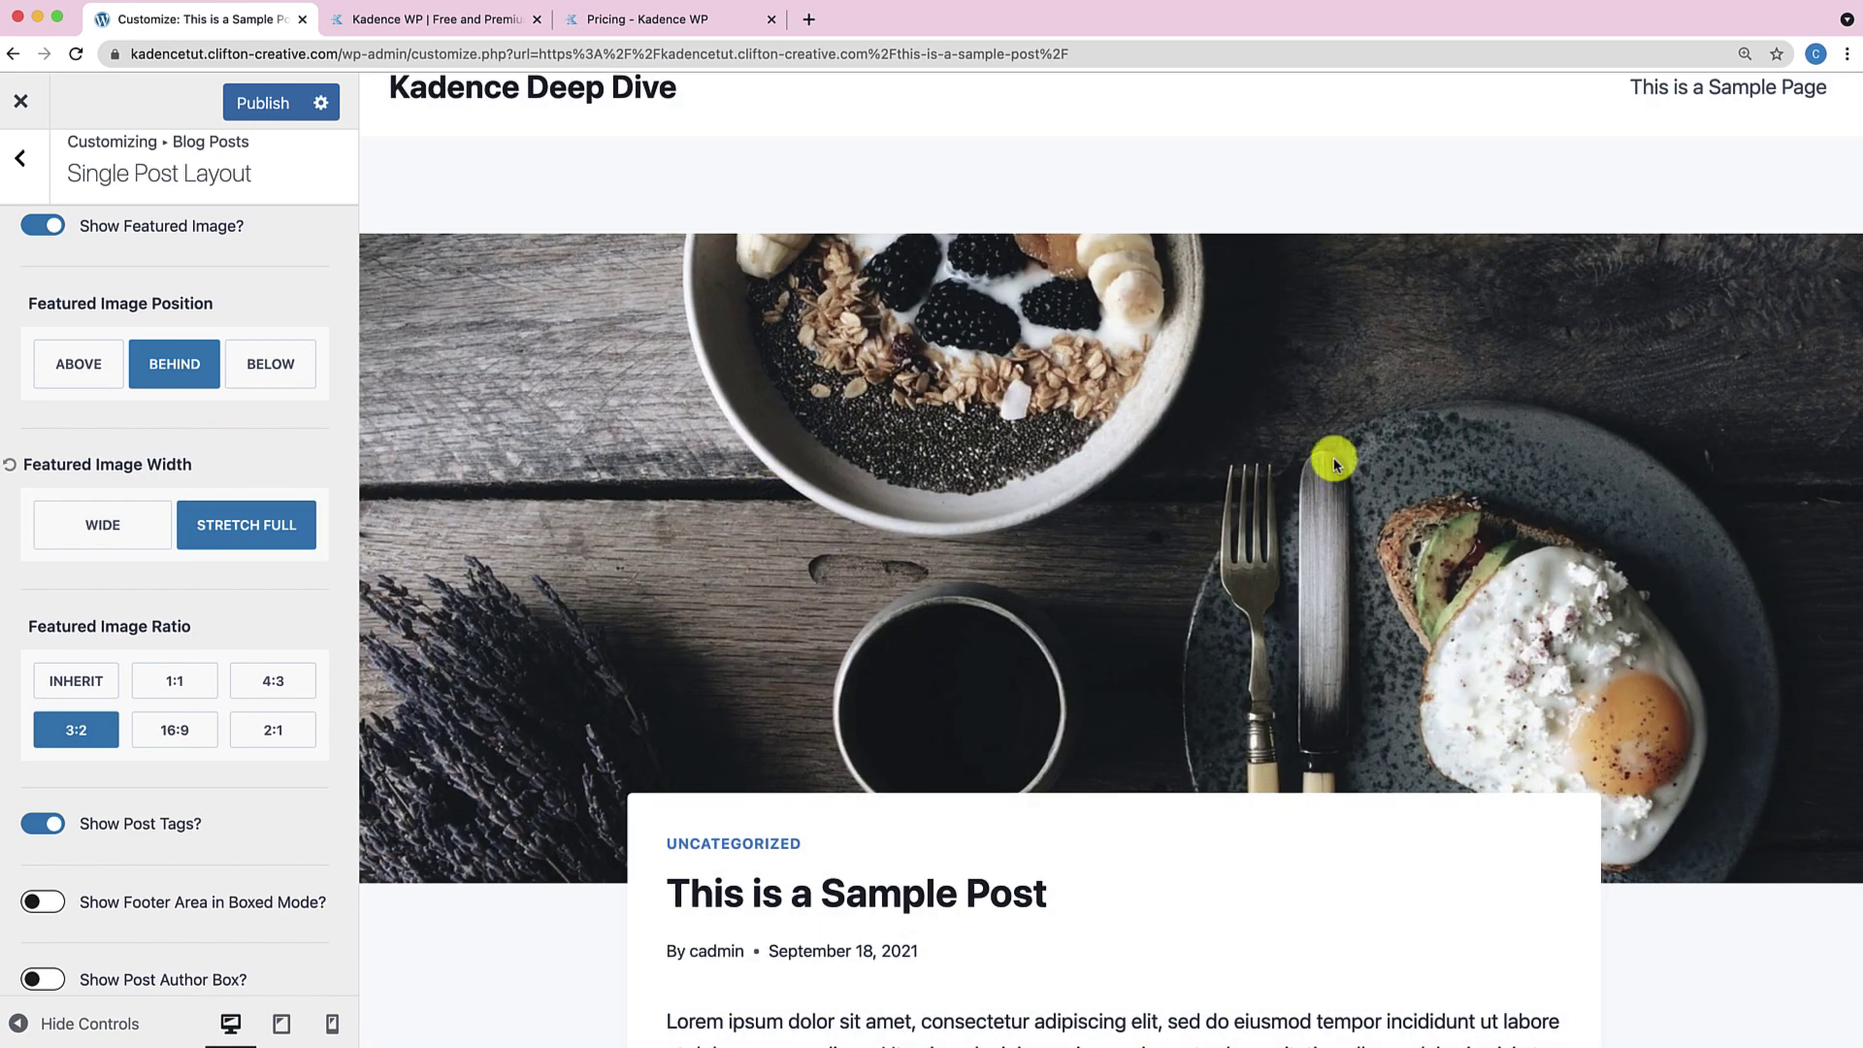
pyautogui.scroll(1, 1271, 530)
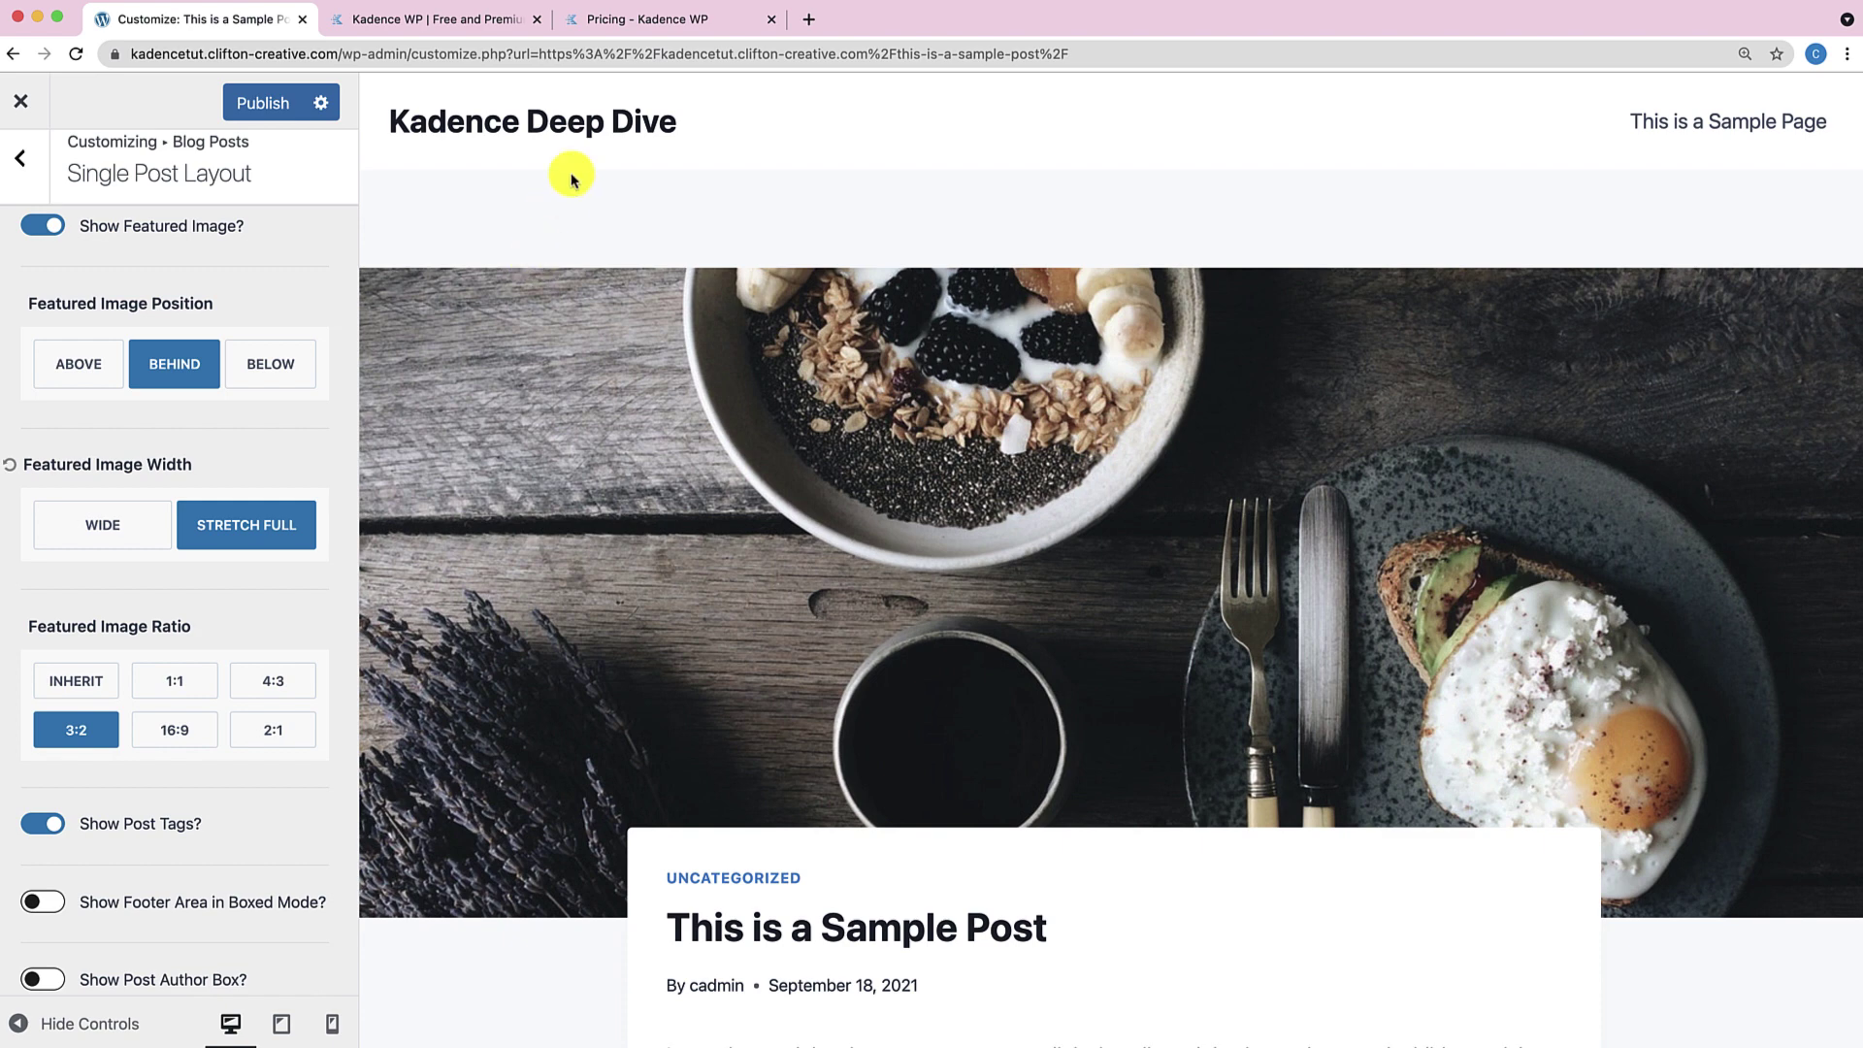
pyautogui.scroll(5, 155, 529)
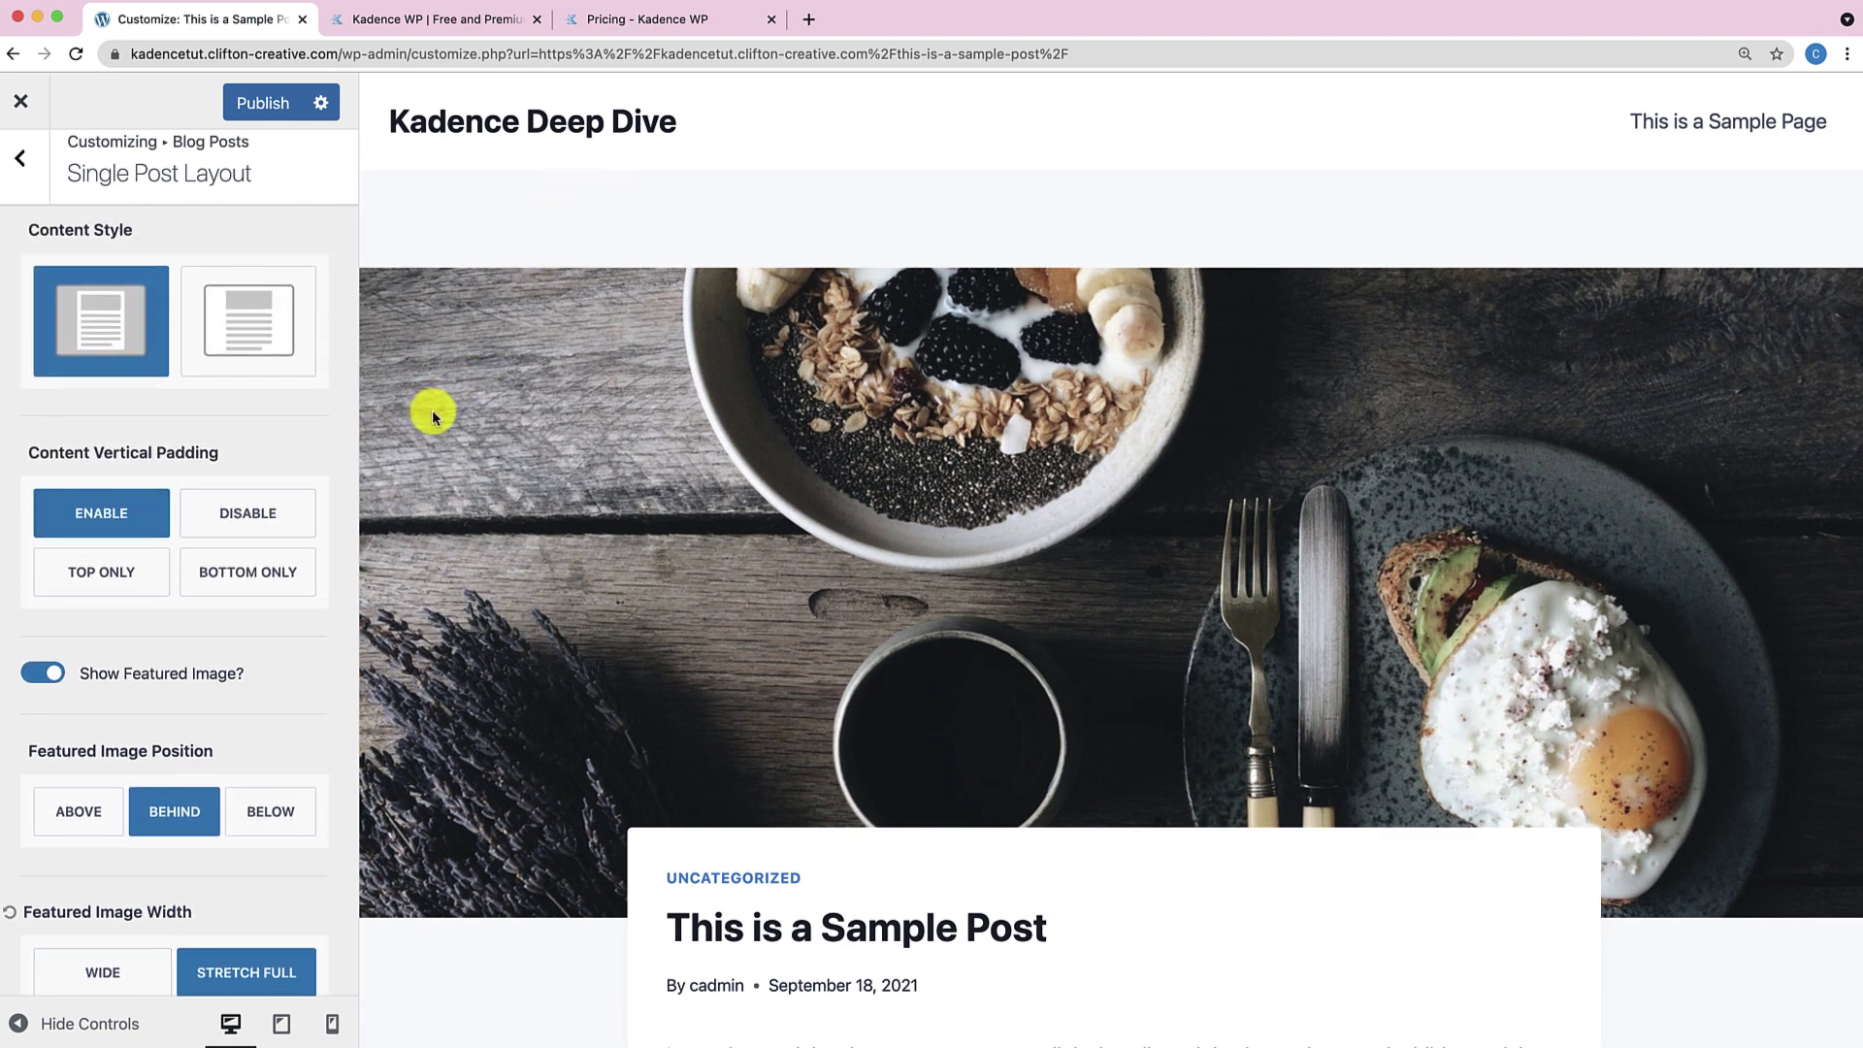
pyautogui.click(256, 516)
pyautogui.scroll(-1, 798, 465)
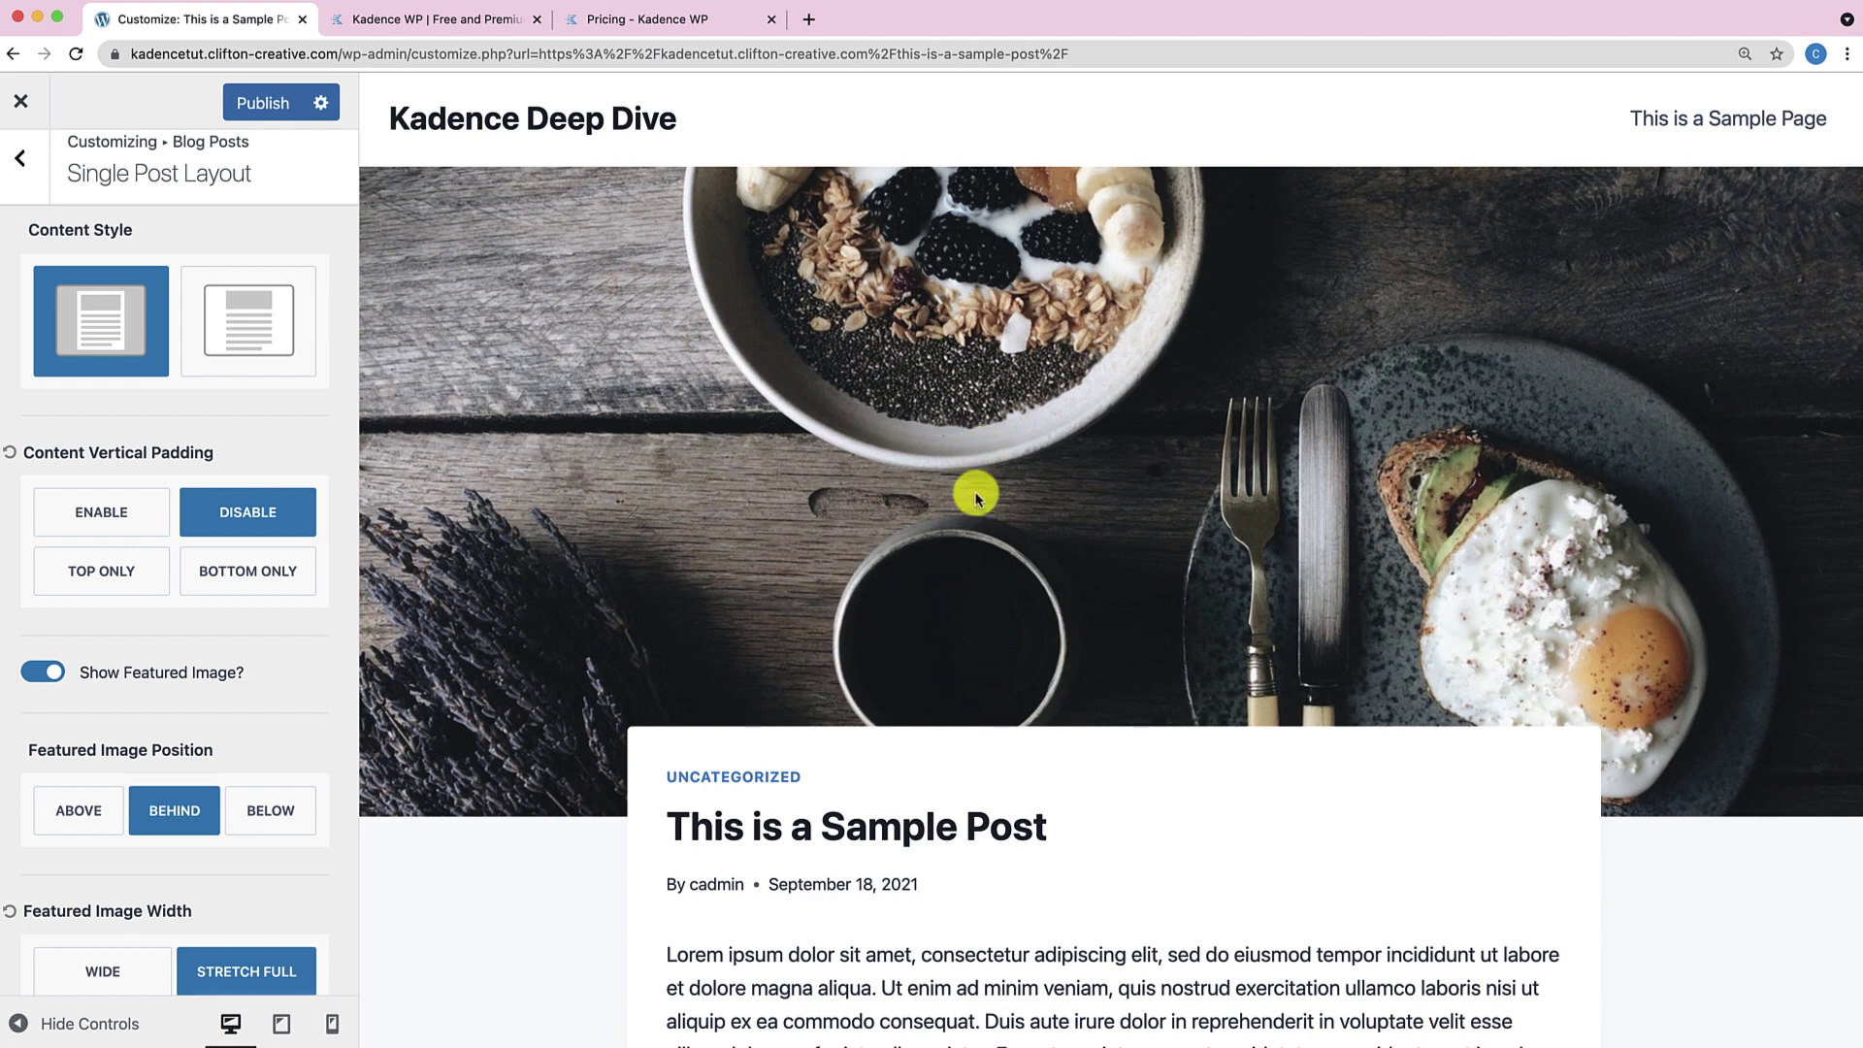
# Try the featured image ratios 1:1, 16:9, 2:1 and 4:3, and return to 3:2.
pyautogui.scroll(-3, 117, 930)
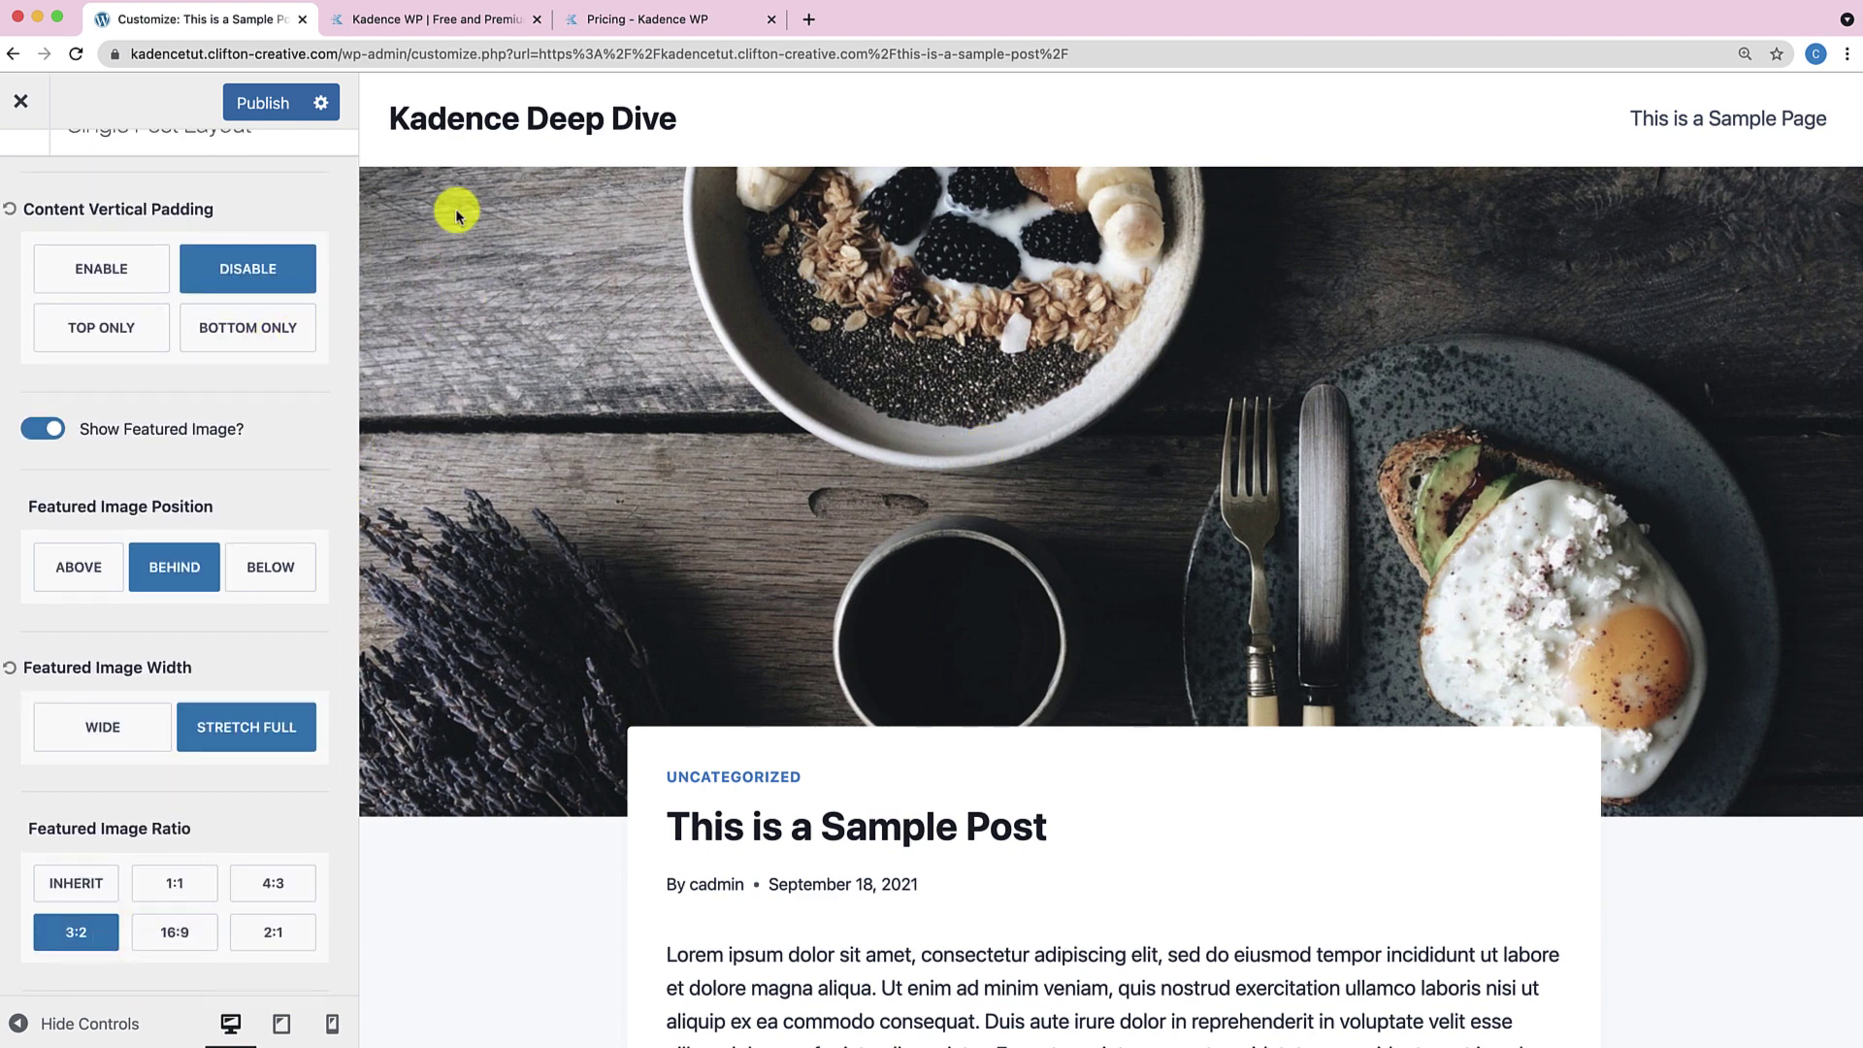
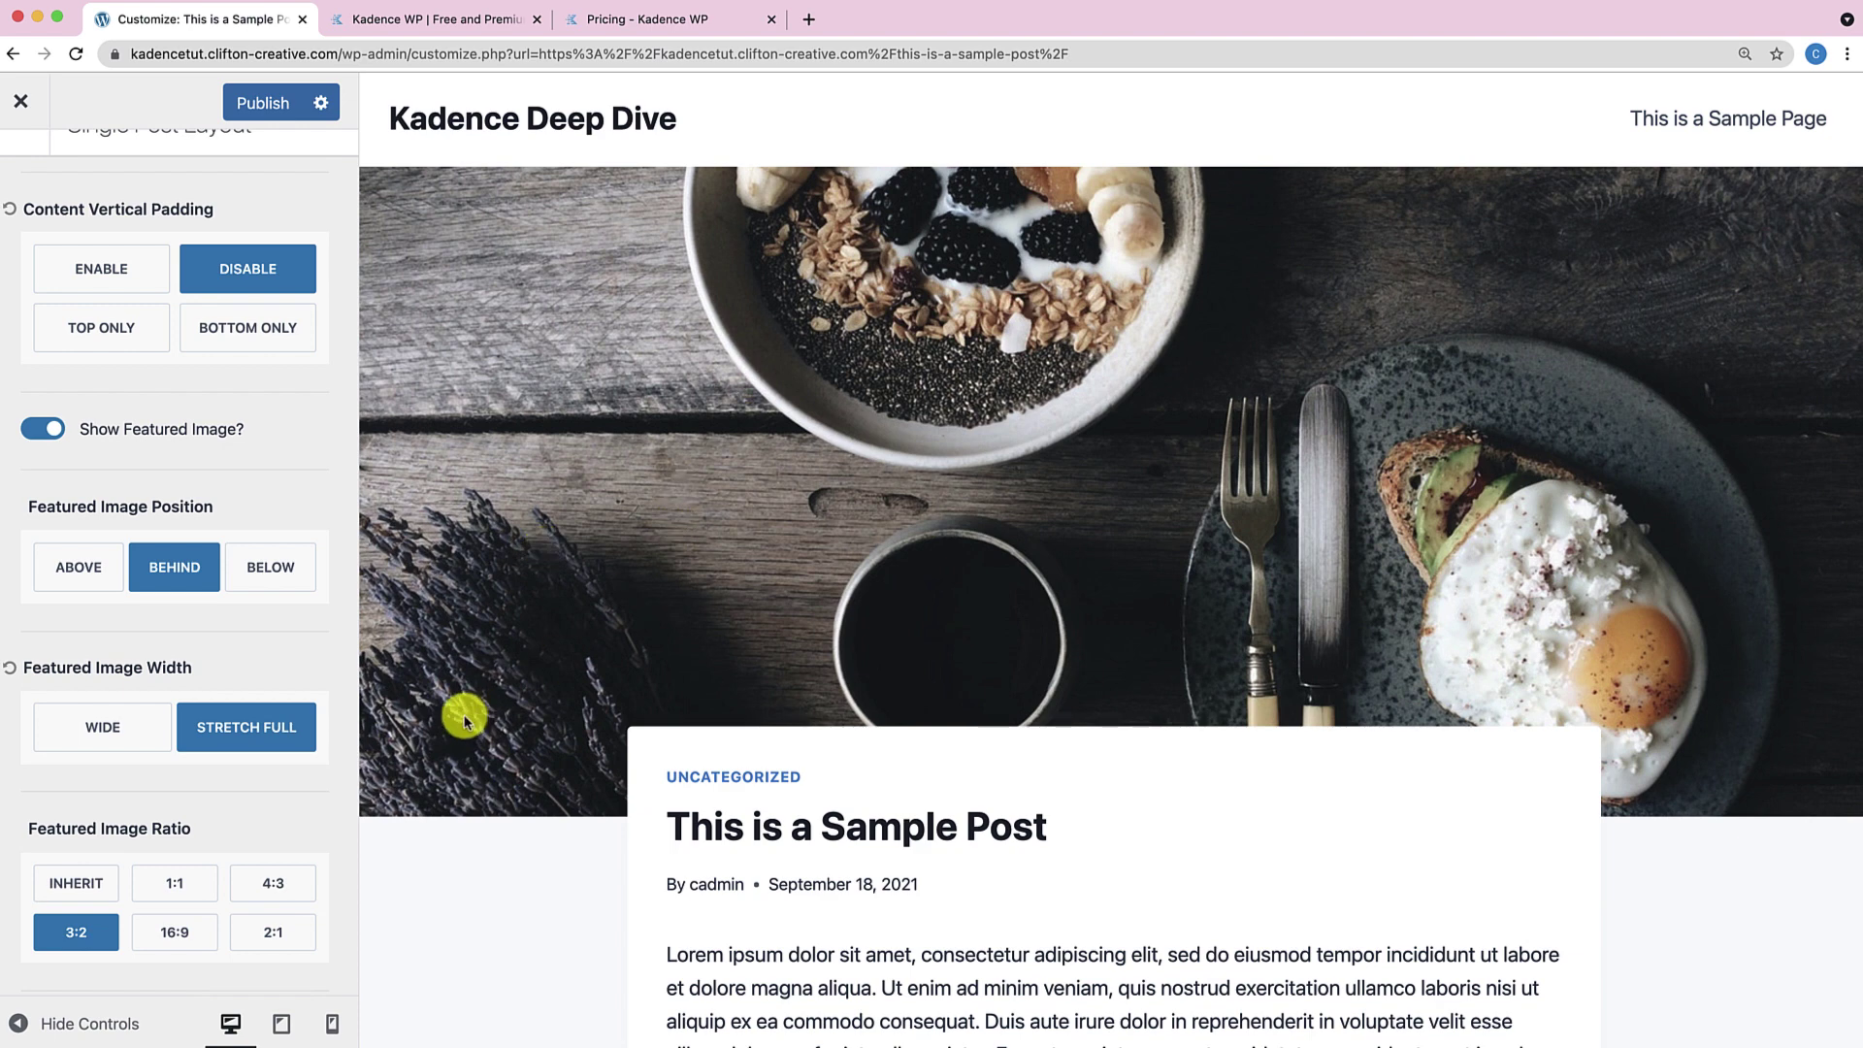
pyautogui.scroll(-5, 272, 777)
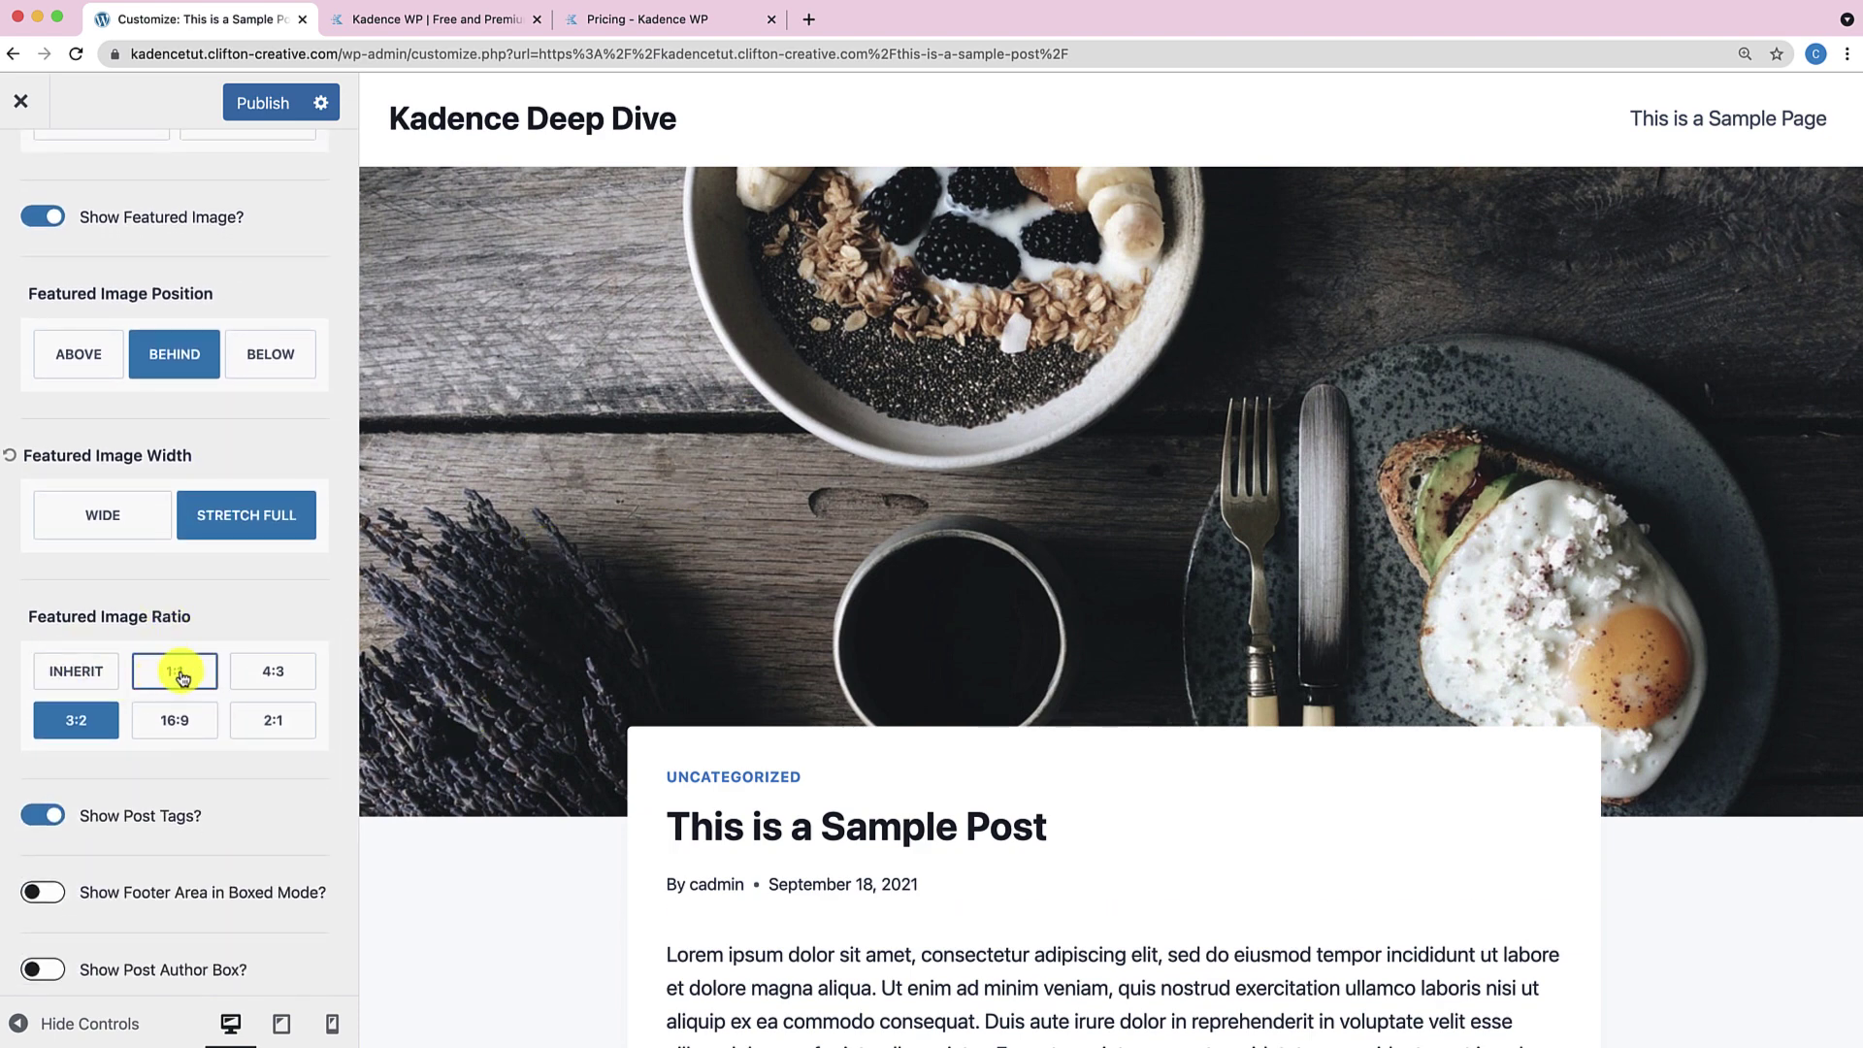
pyautogui.click(185, 674)
pyautogui.click(183, 719)
pyautogui.click(262, 719)
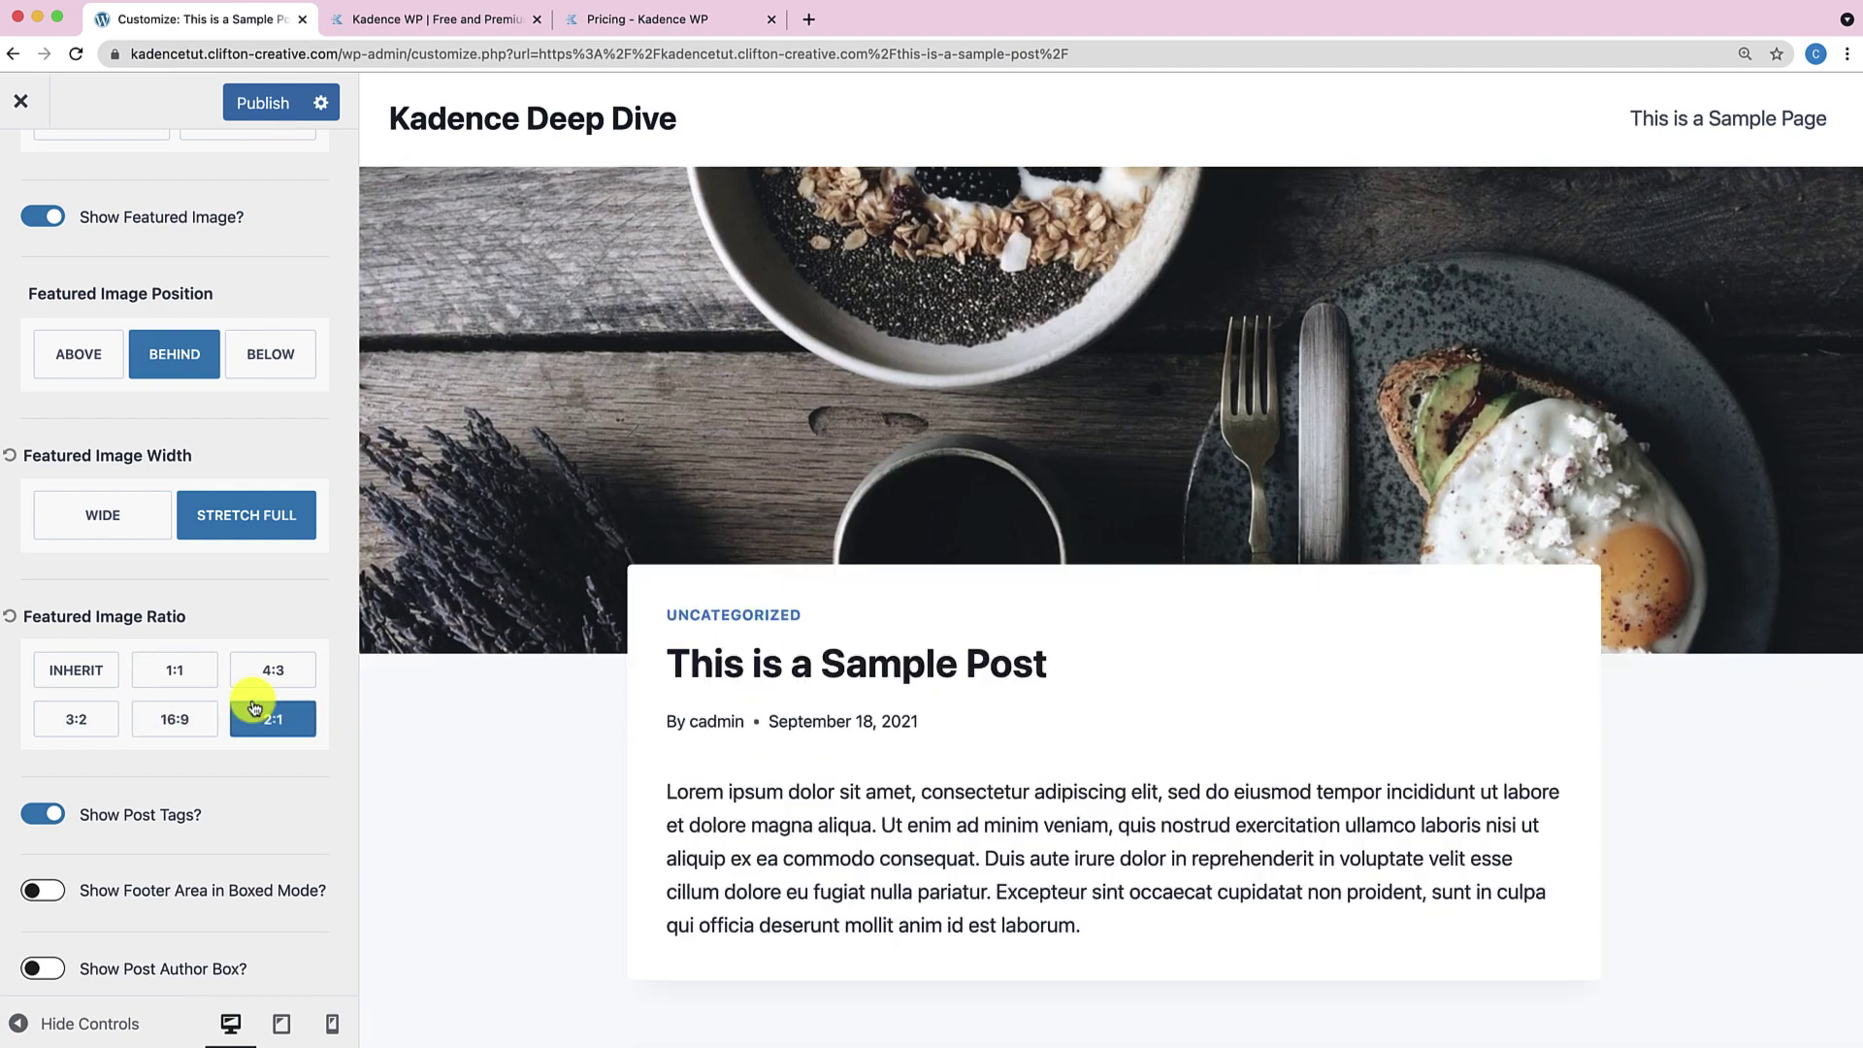
pyautogui.click(273, 669)
pyautogui.click(68, 720)
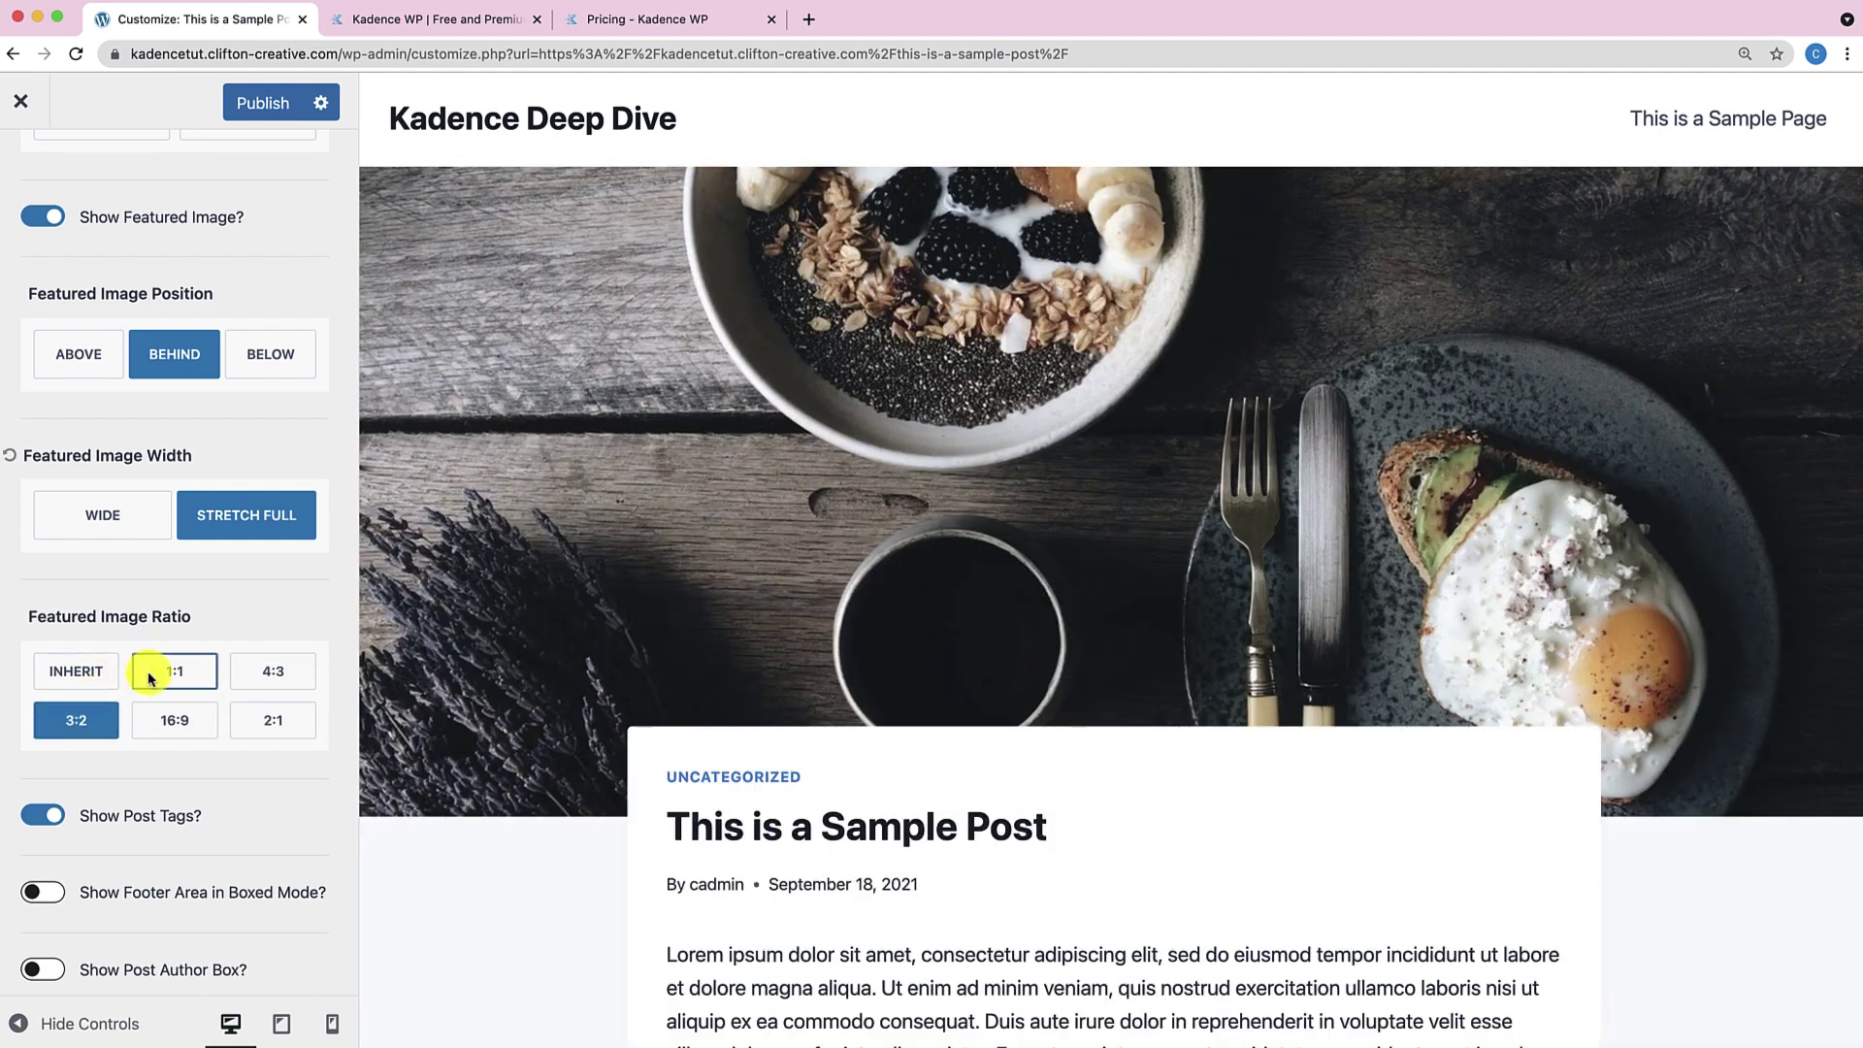
# Look over the remaining single post options, and turn Show Comments off and back on.
pyautogui.scroll(-5, 129, 737)
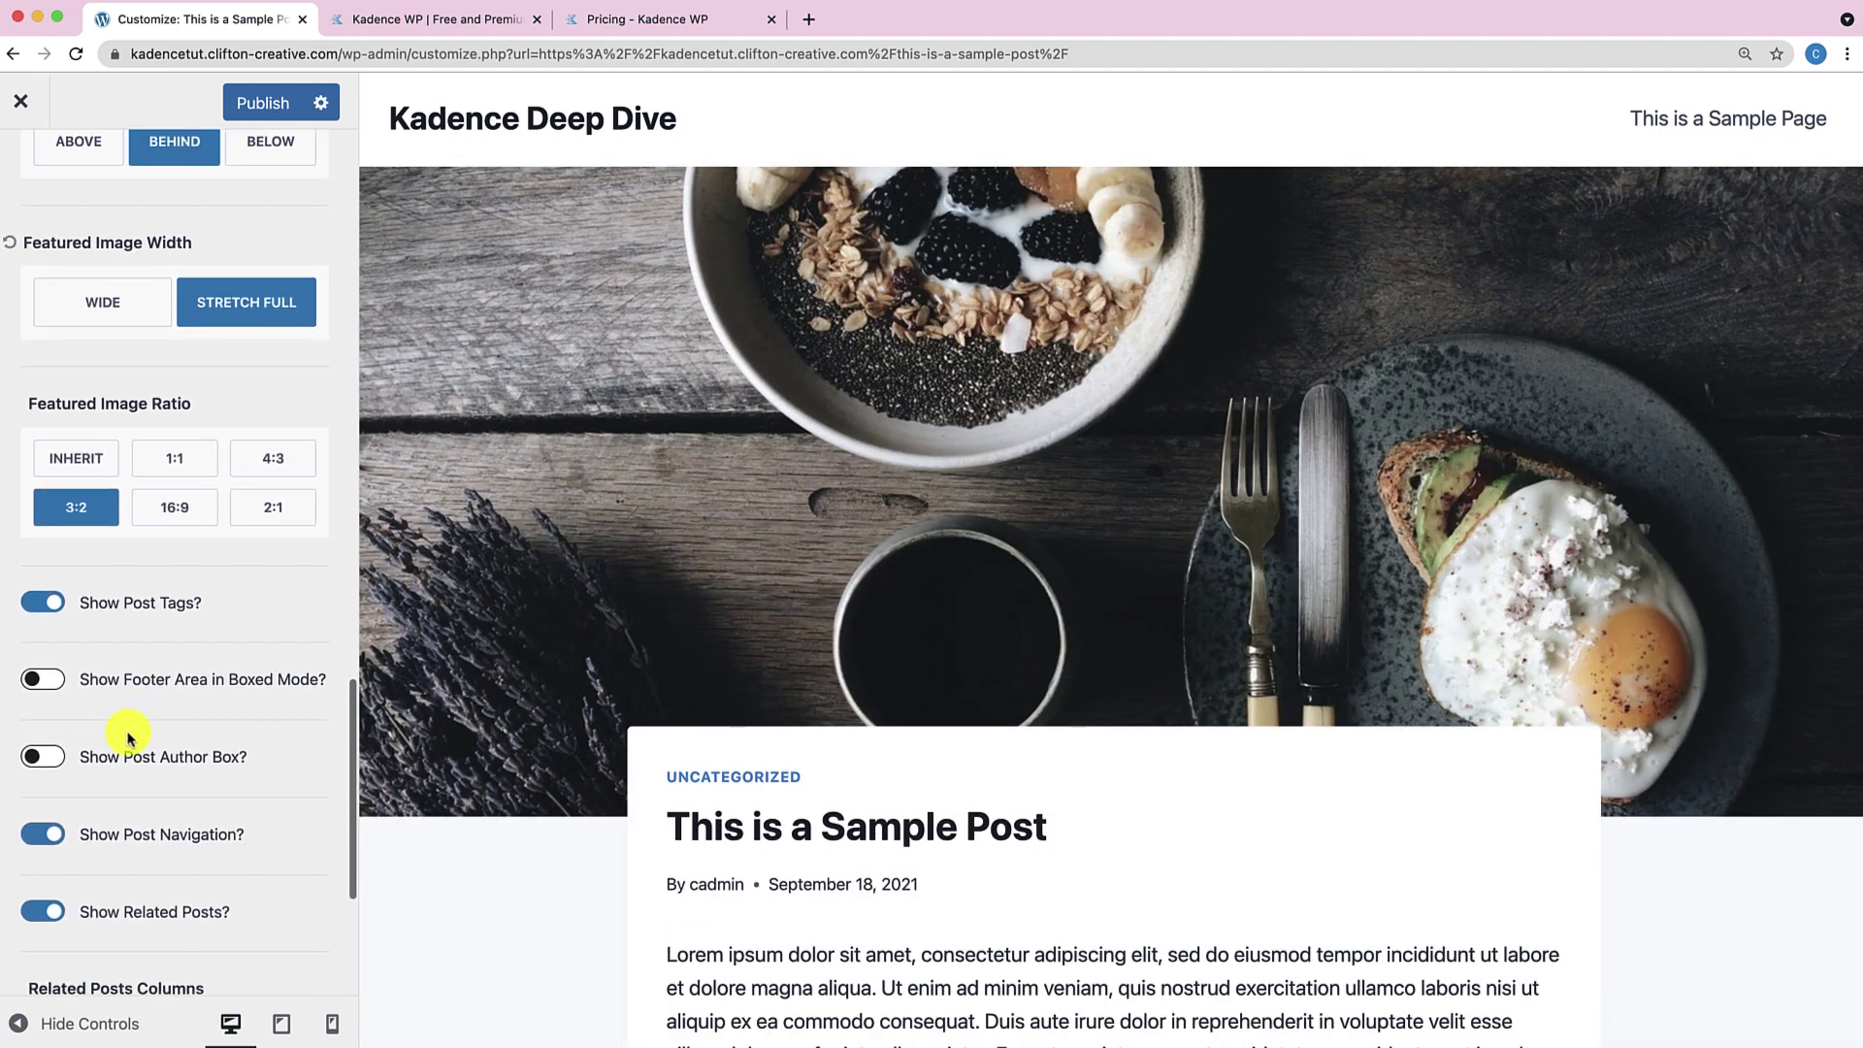
pyautogui.scroll(-5, 129, 752)
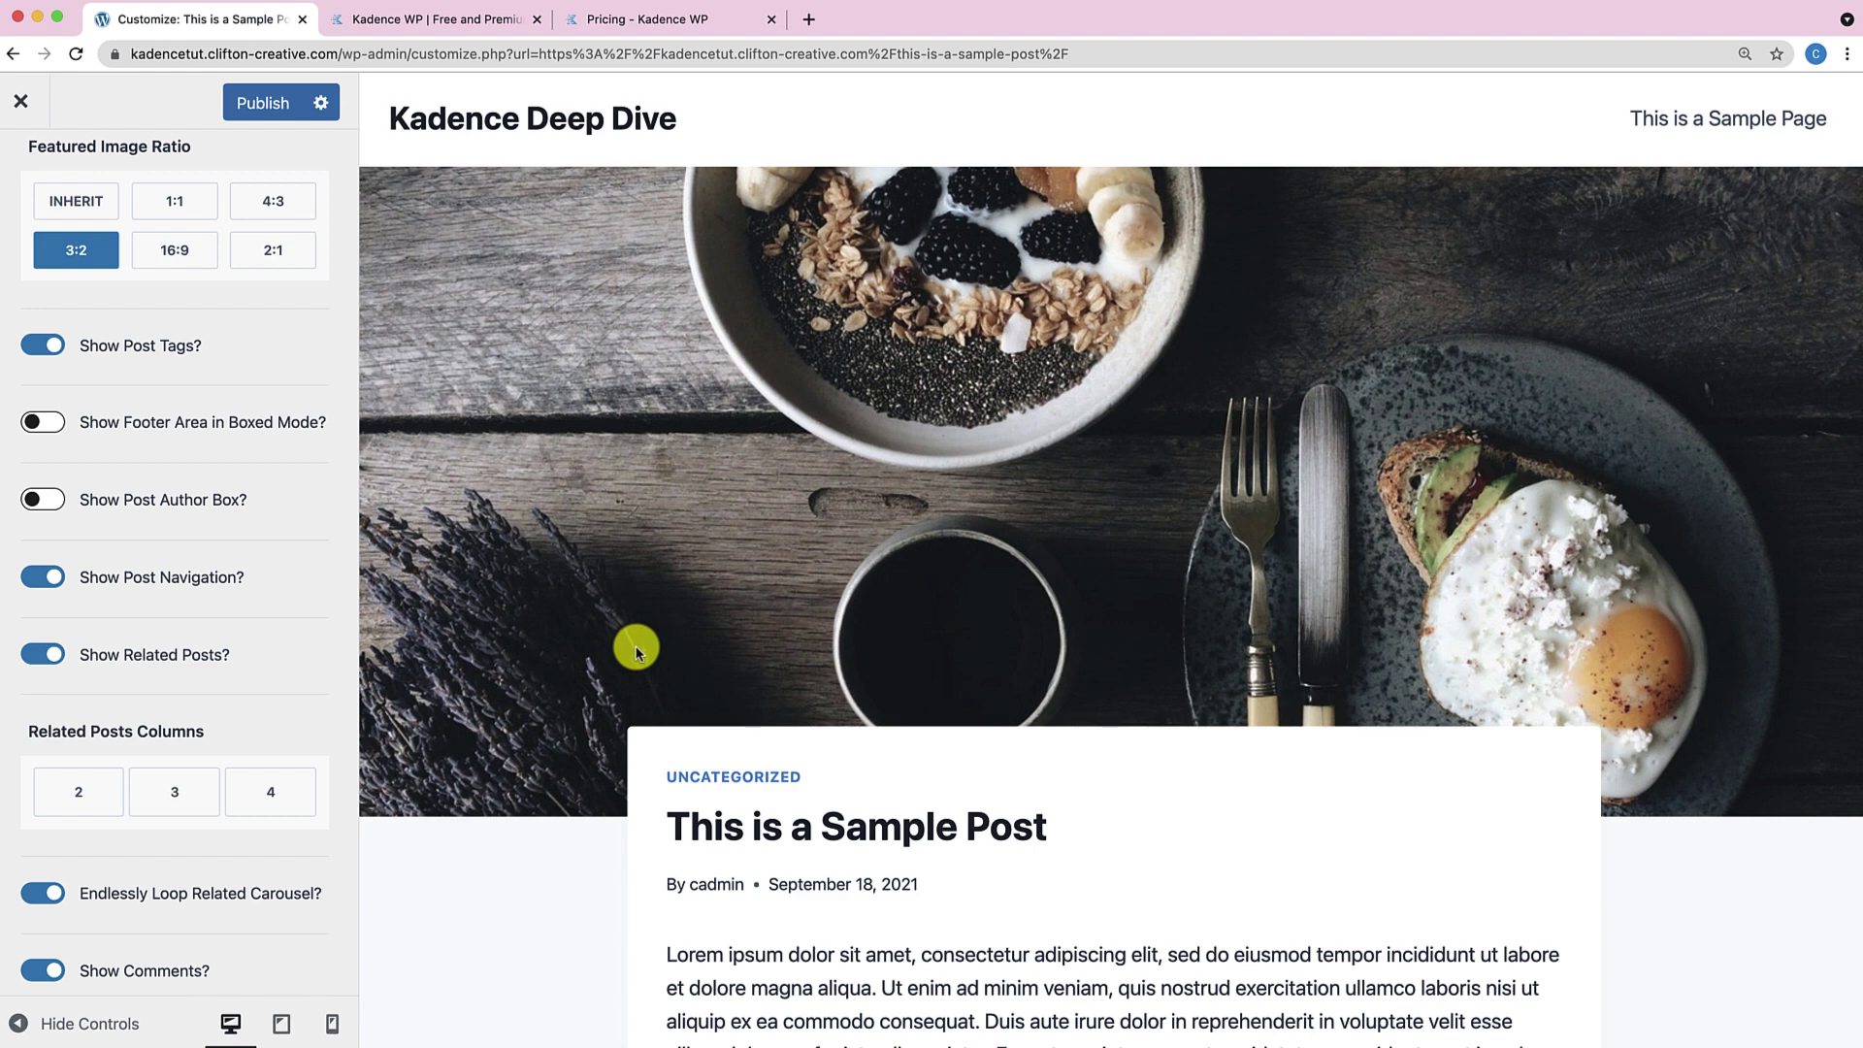
pyautogui.scroll(-9, 635, 650)
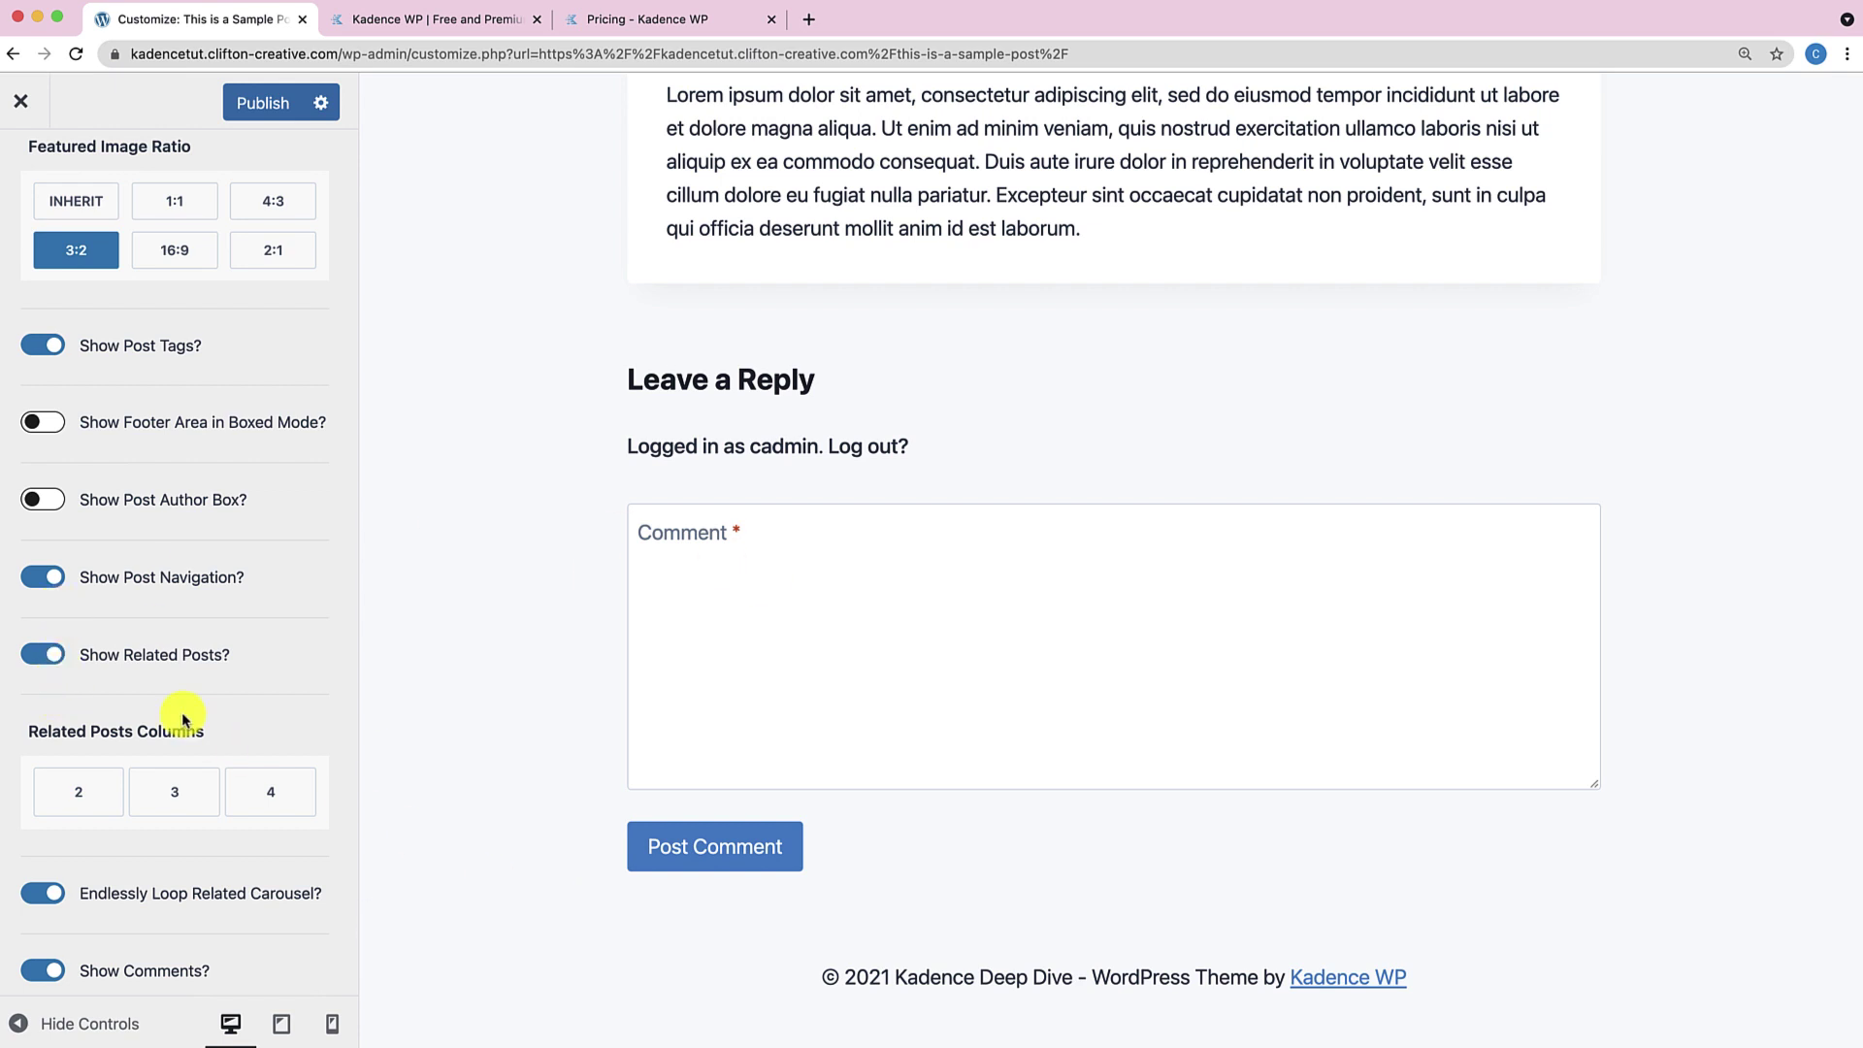
pyautogui.scroll(-2, 59, 795)
pyautogui.click(45, 861)
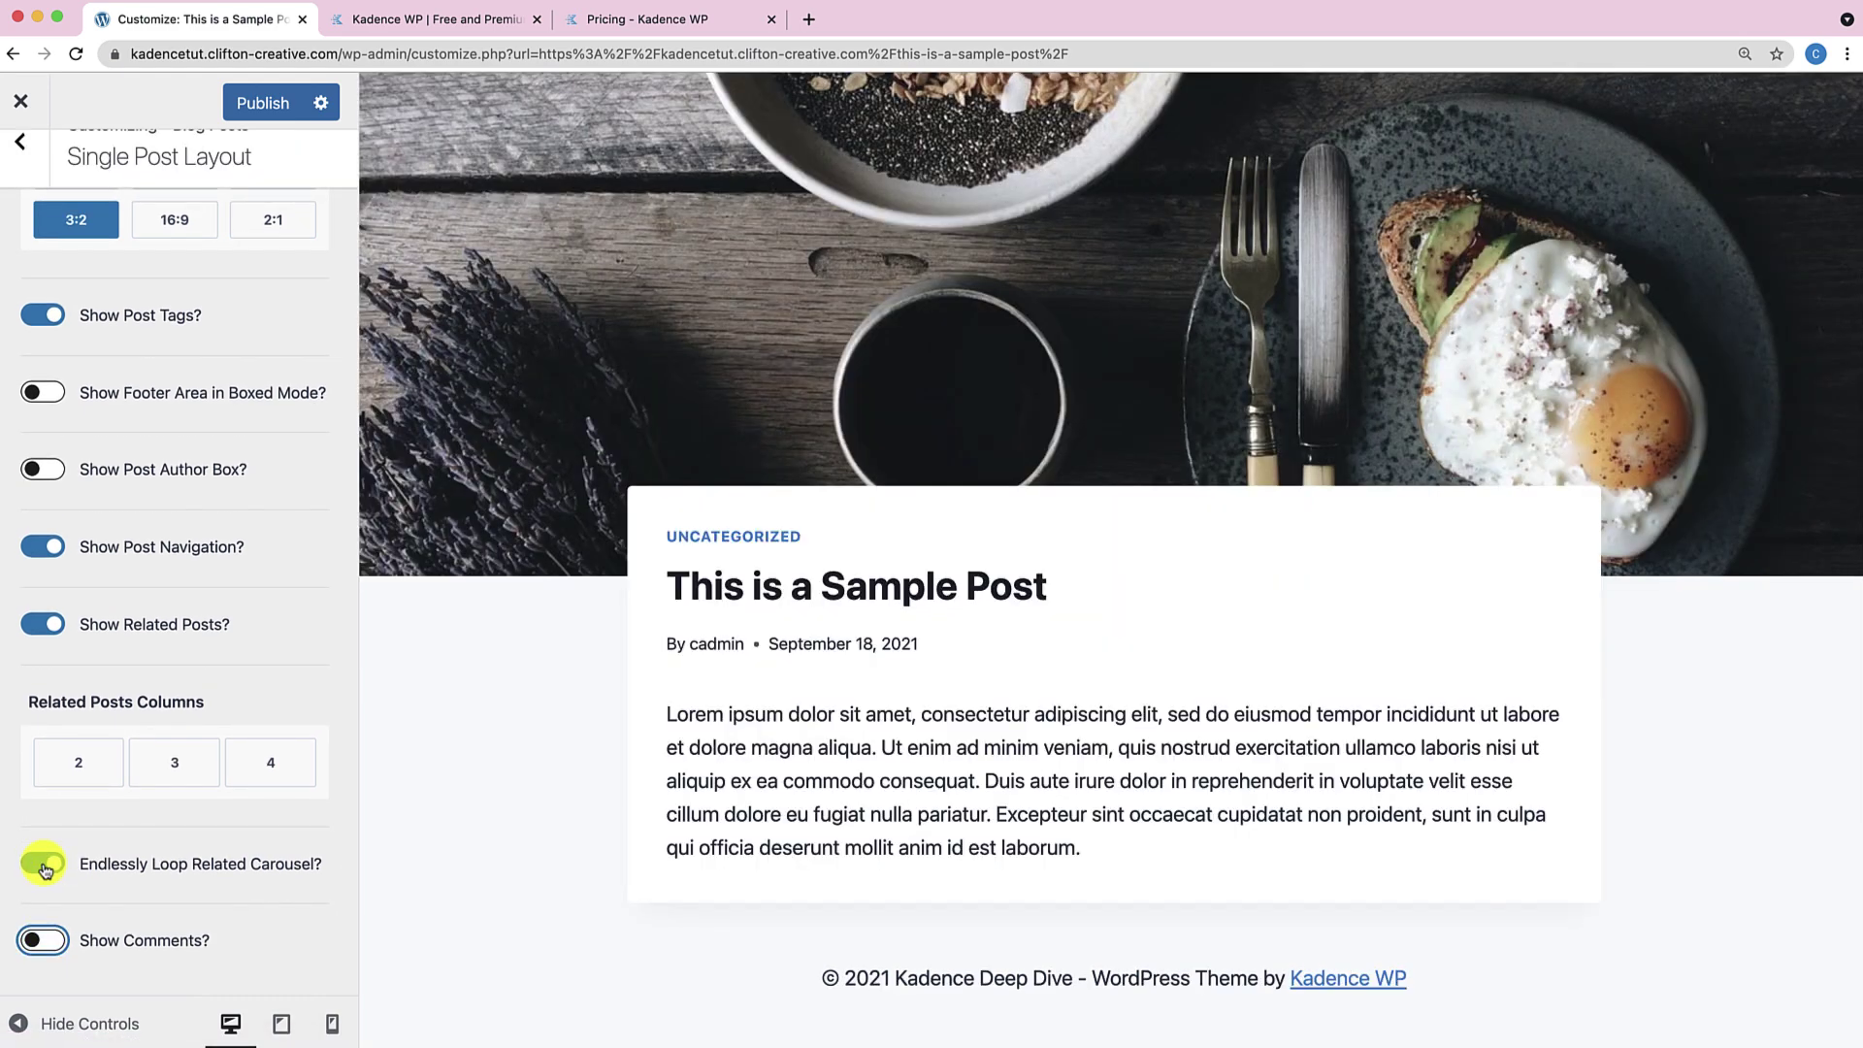
pyautogui.click(44, 940)
pyautogui.scroll(-2, 107, 912)
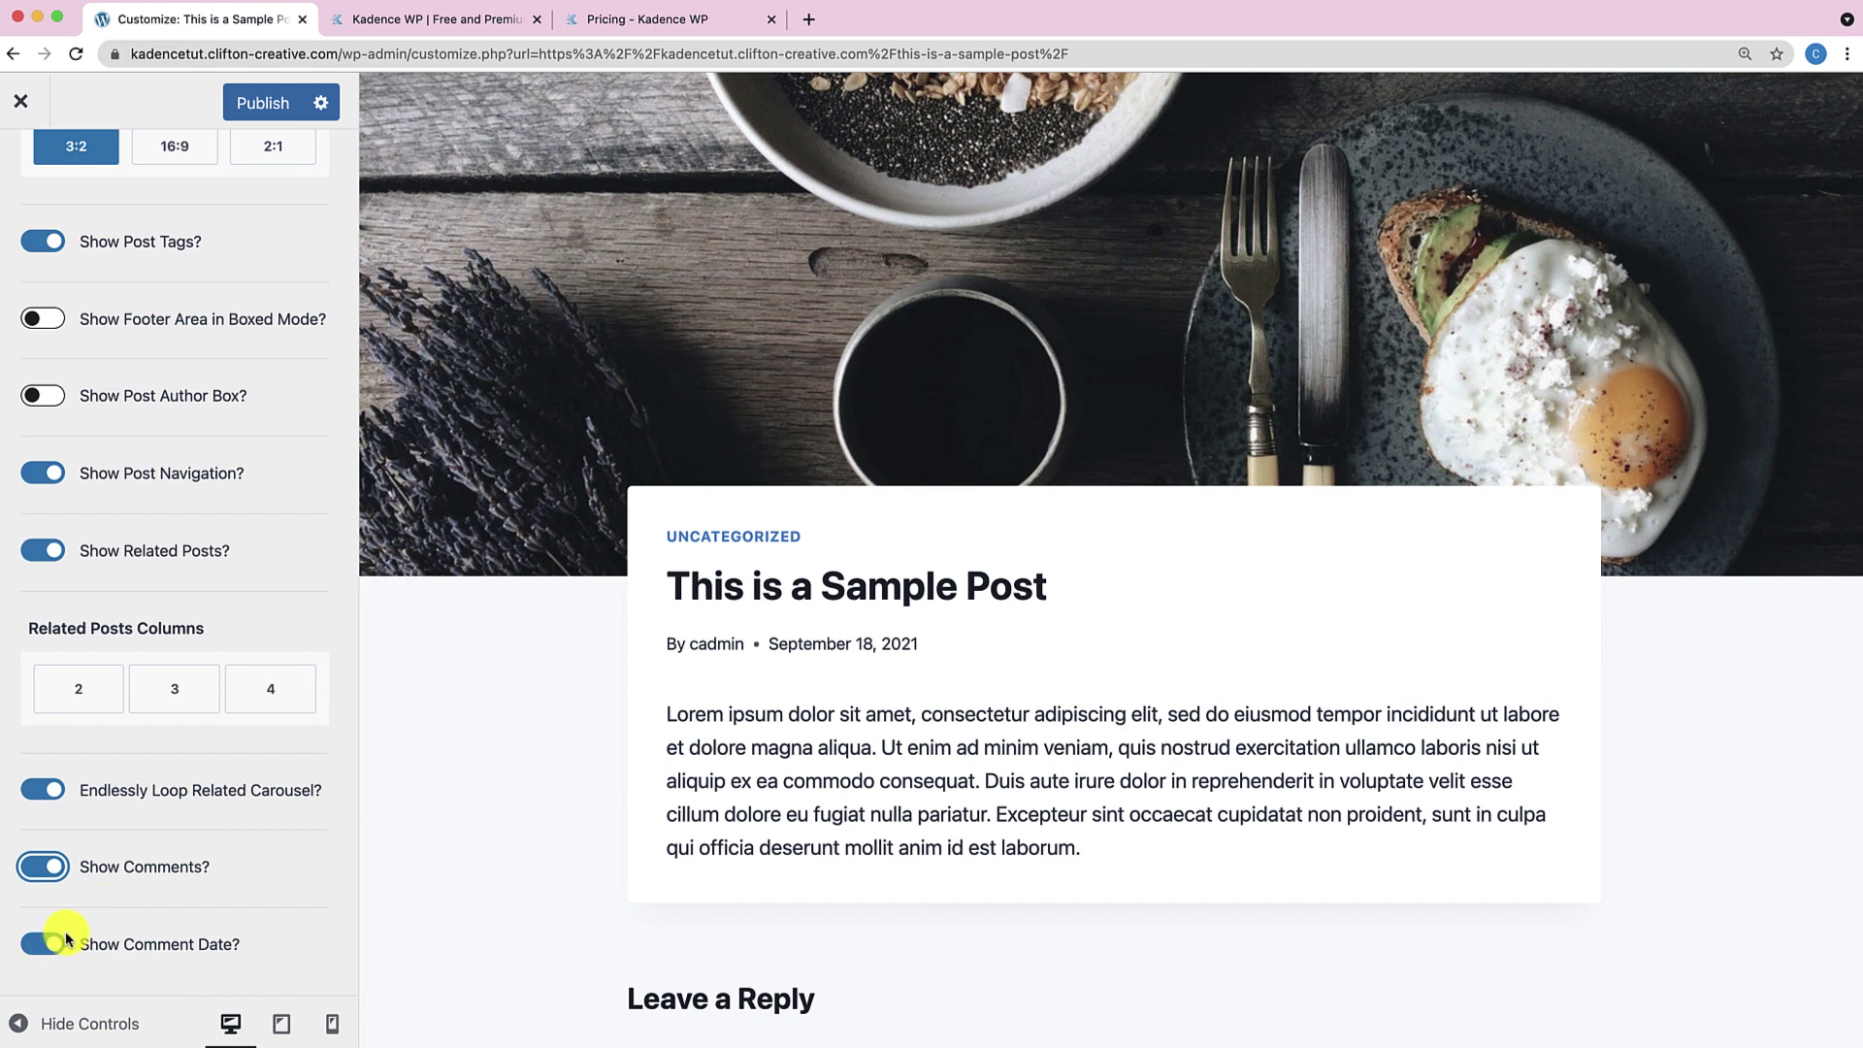
# Review the sample post preview and align the post title to the center.
pyautogui.scroll(15, 122, 886)
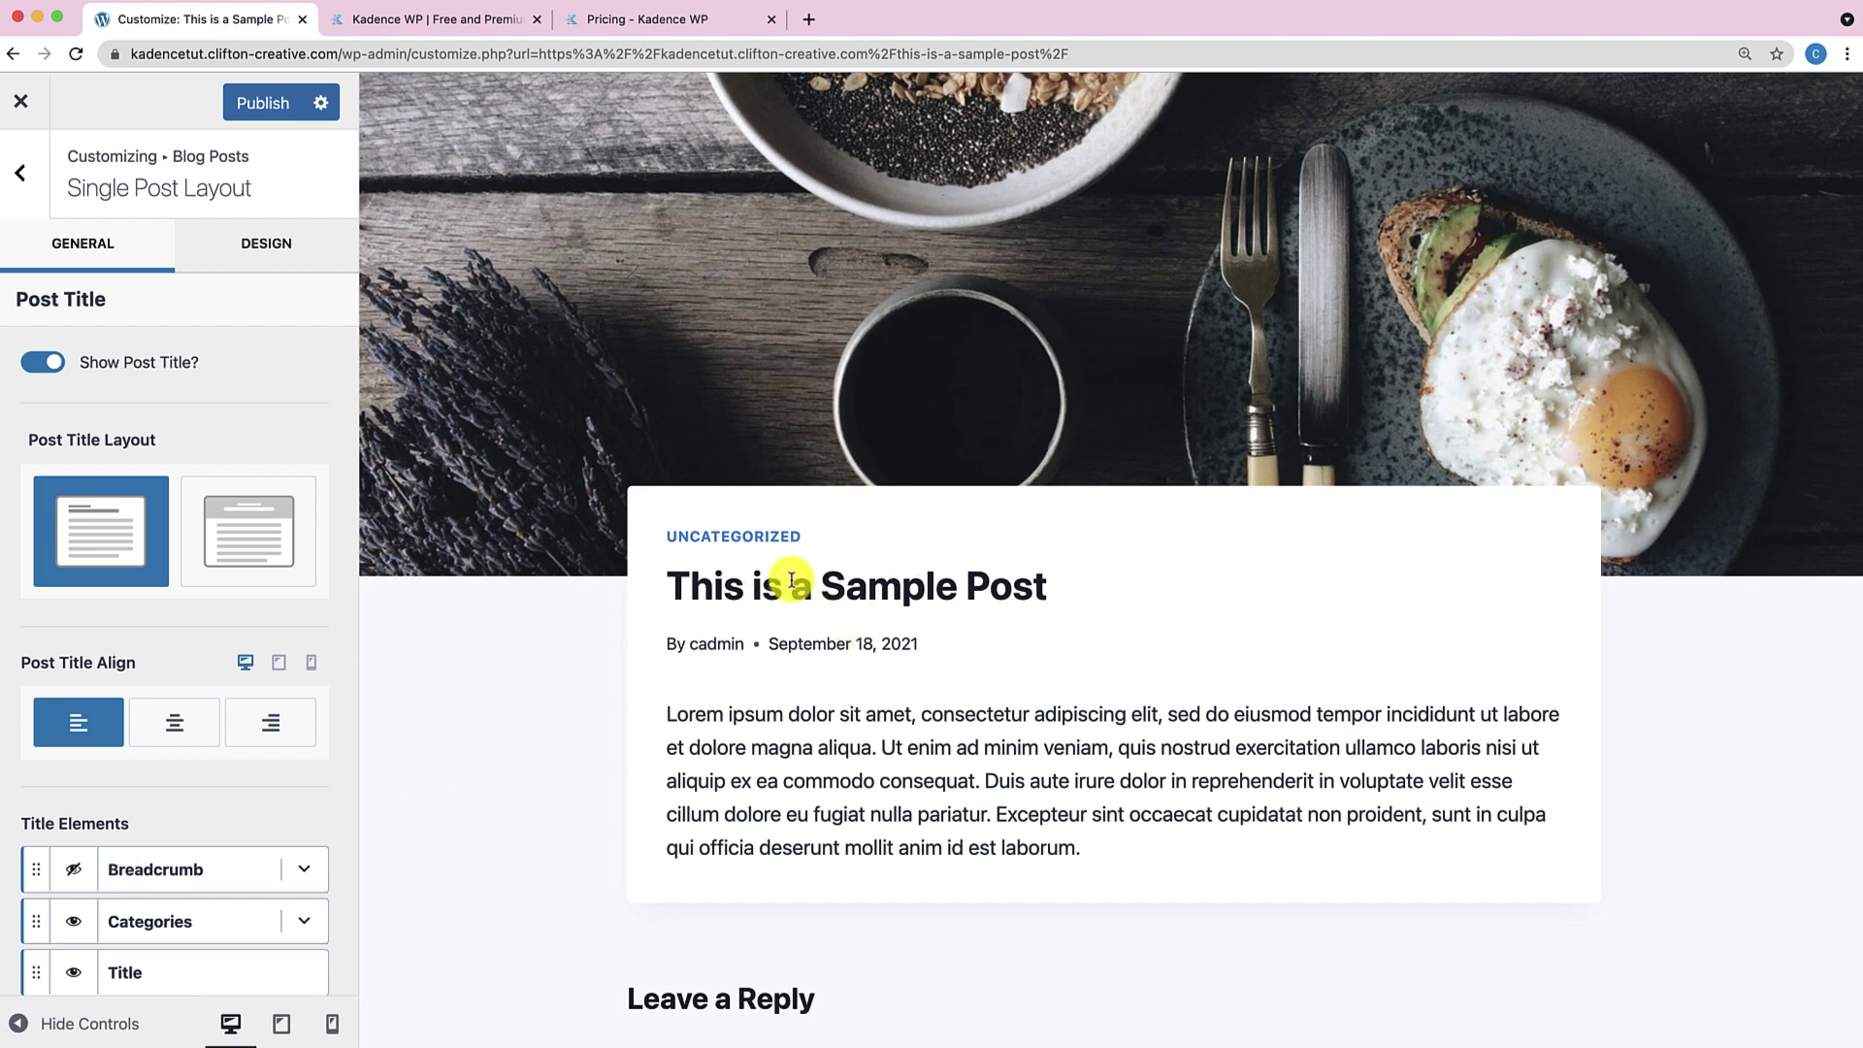
pyautogui.scroll(2, 1130, 737)
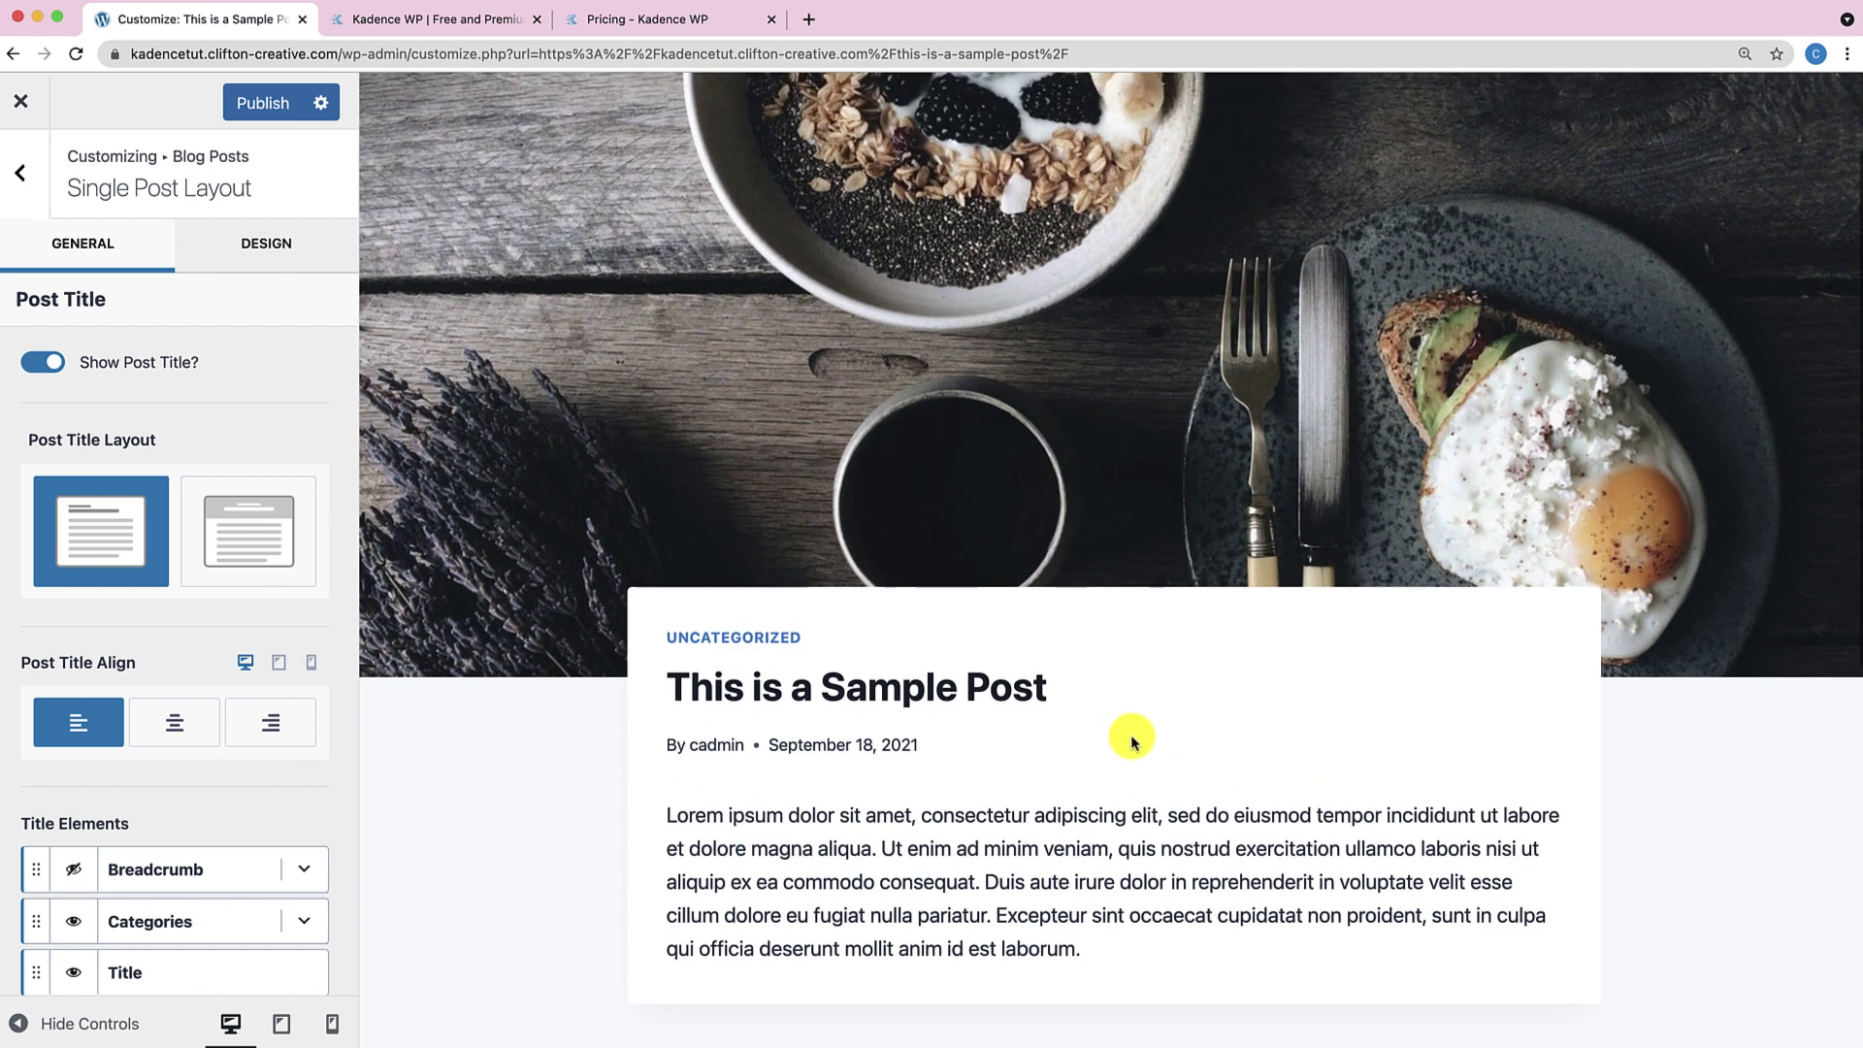
pyautogui.scroll(1, 1155, 353)
pyautogui.scroll(2, 1156, 357)
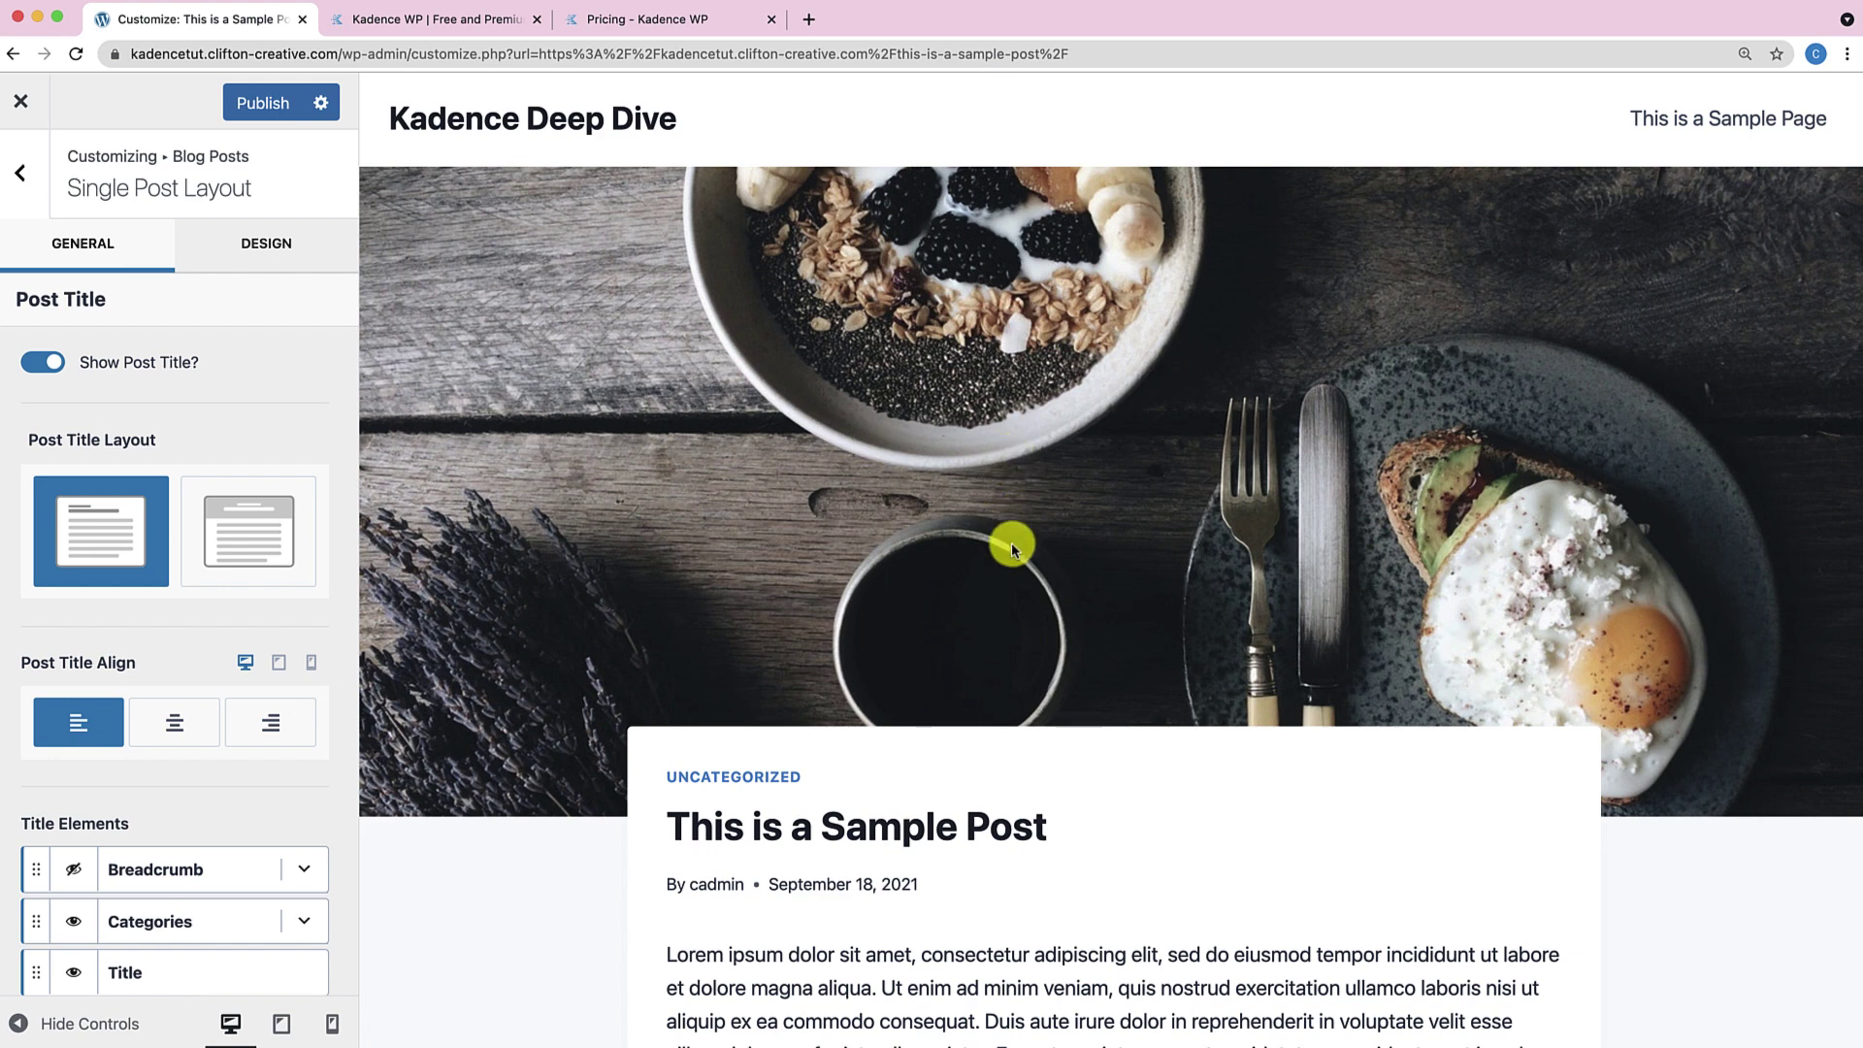
pyautogui.scroll(-2, 1012, 551)
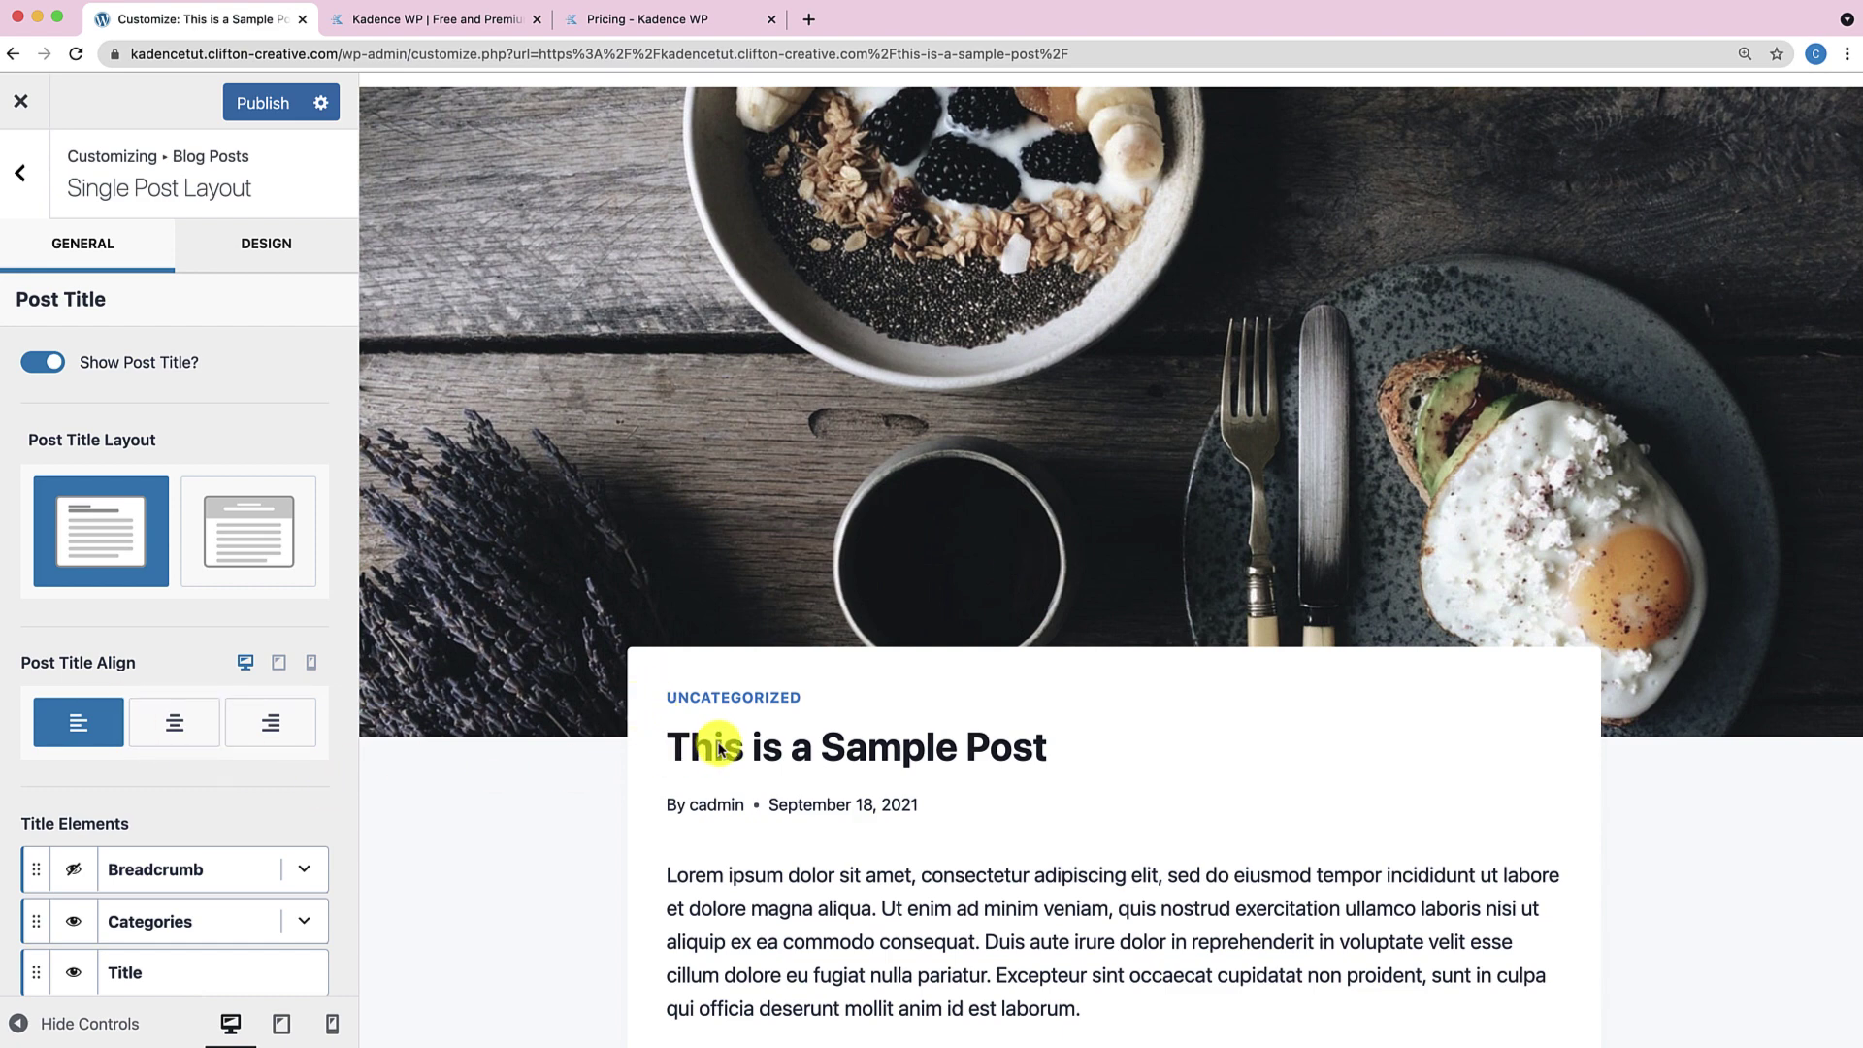
pyautogui.click(183, 739)
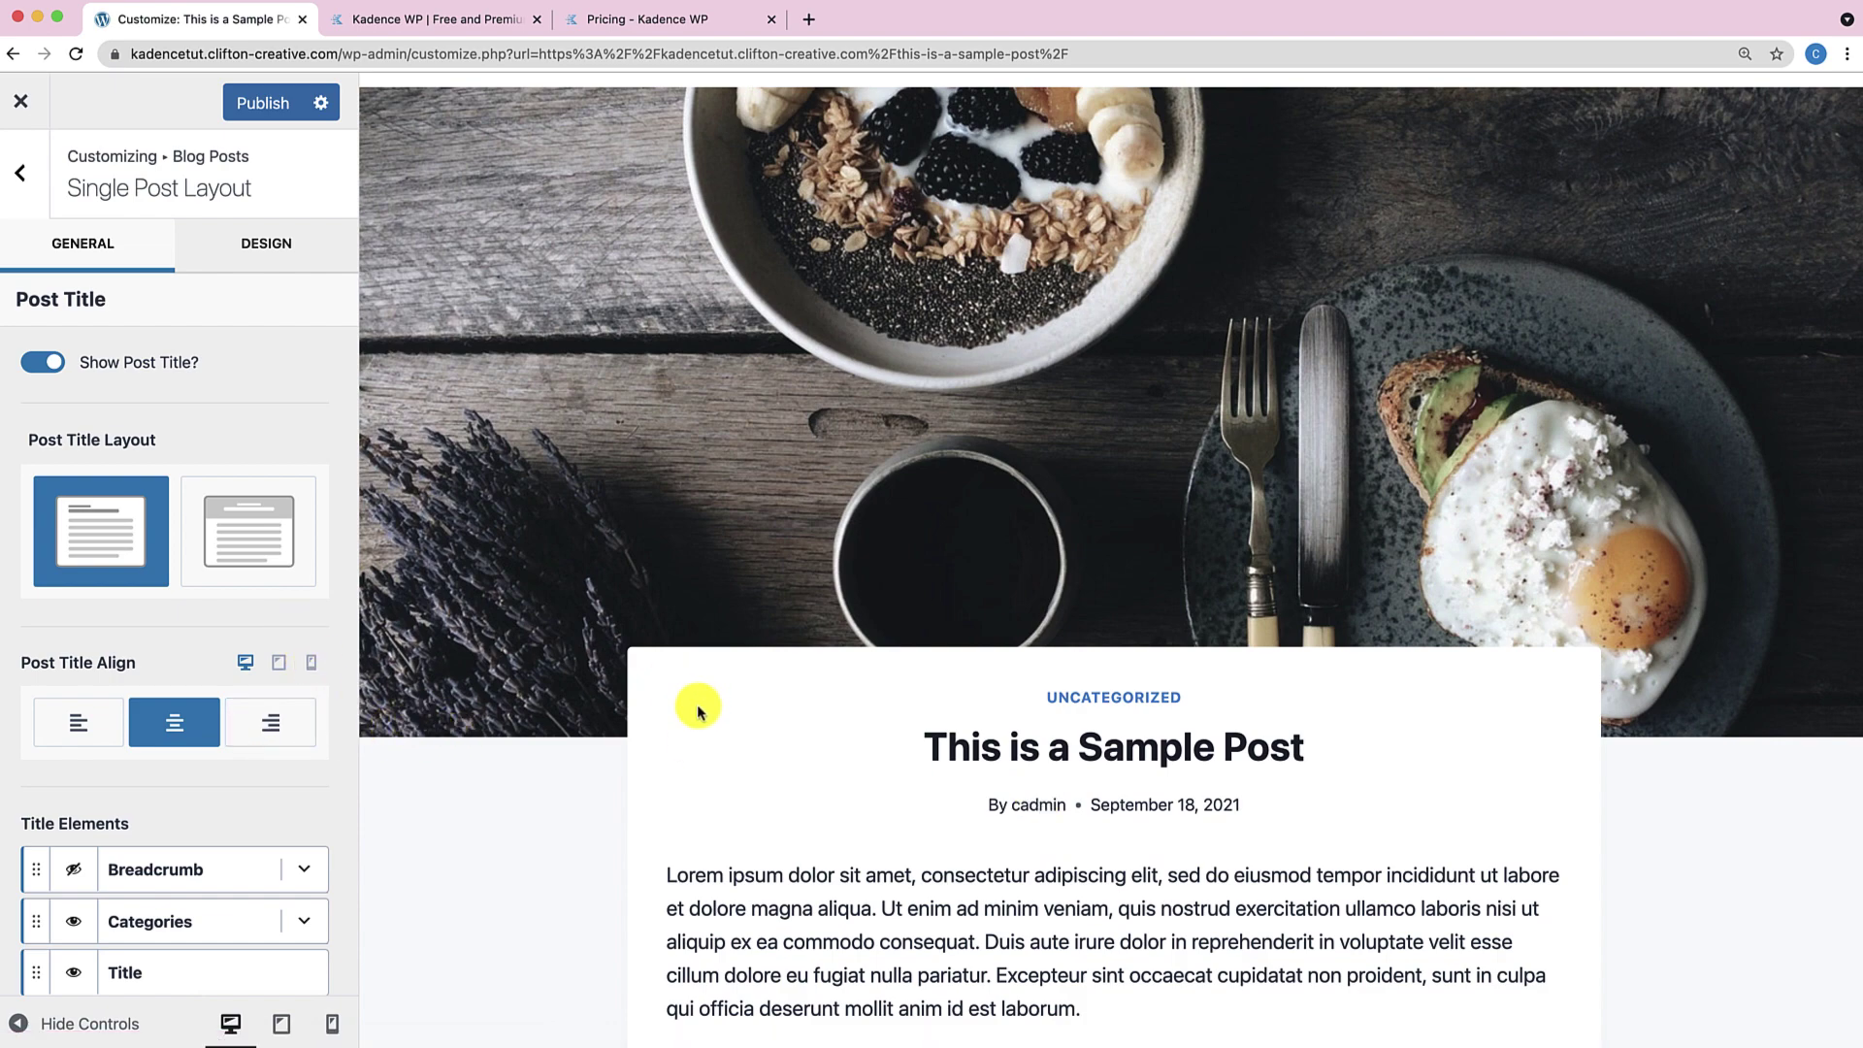
# Switch the post title layout to the one above the content, and review the whole post in the preview.
pyautogui.scroll(2, 695, 707)
pyautogui.click(271, 554)
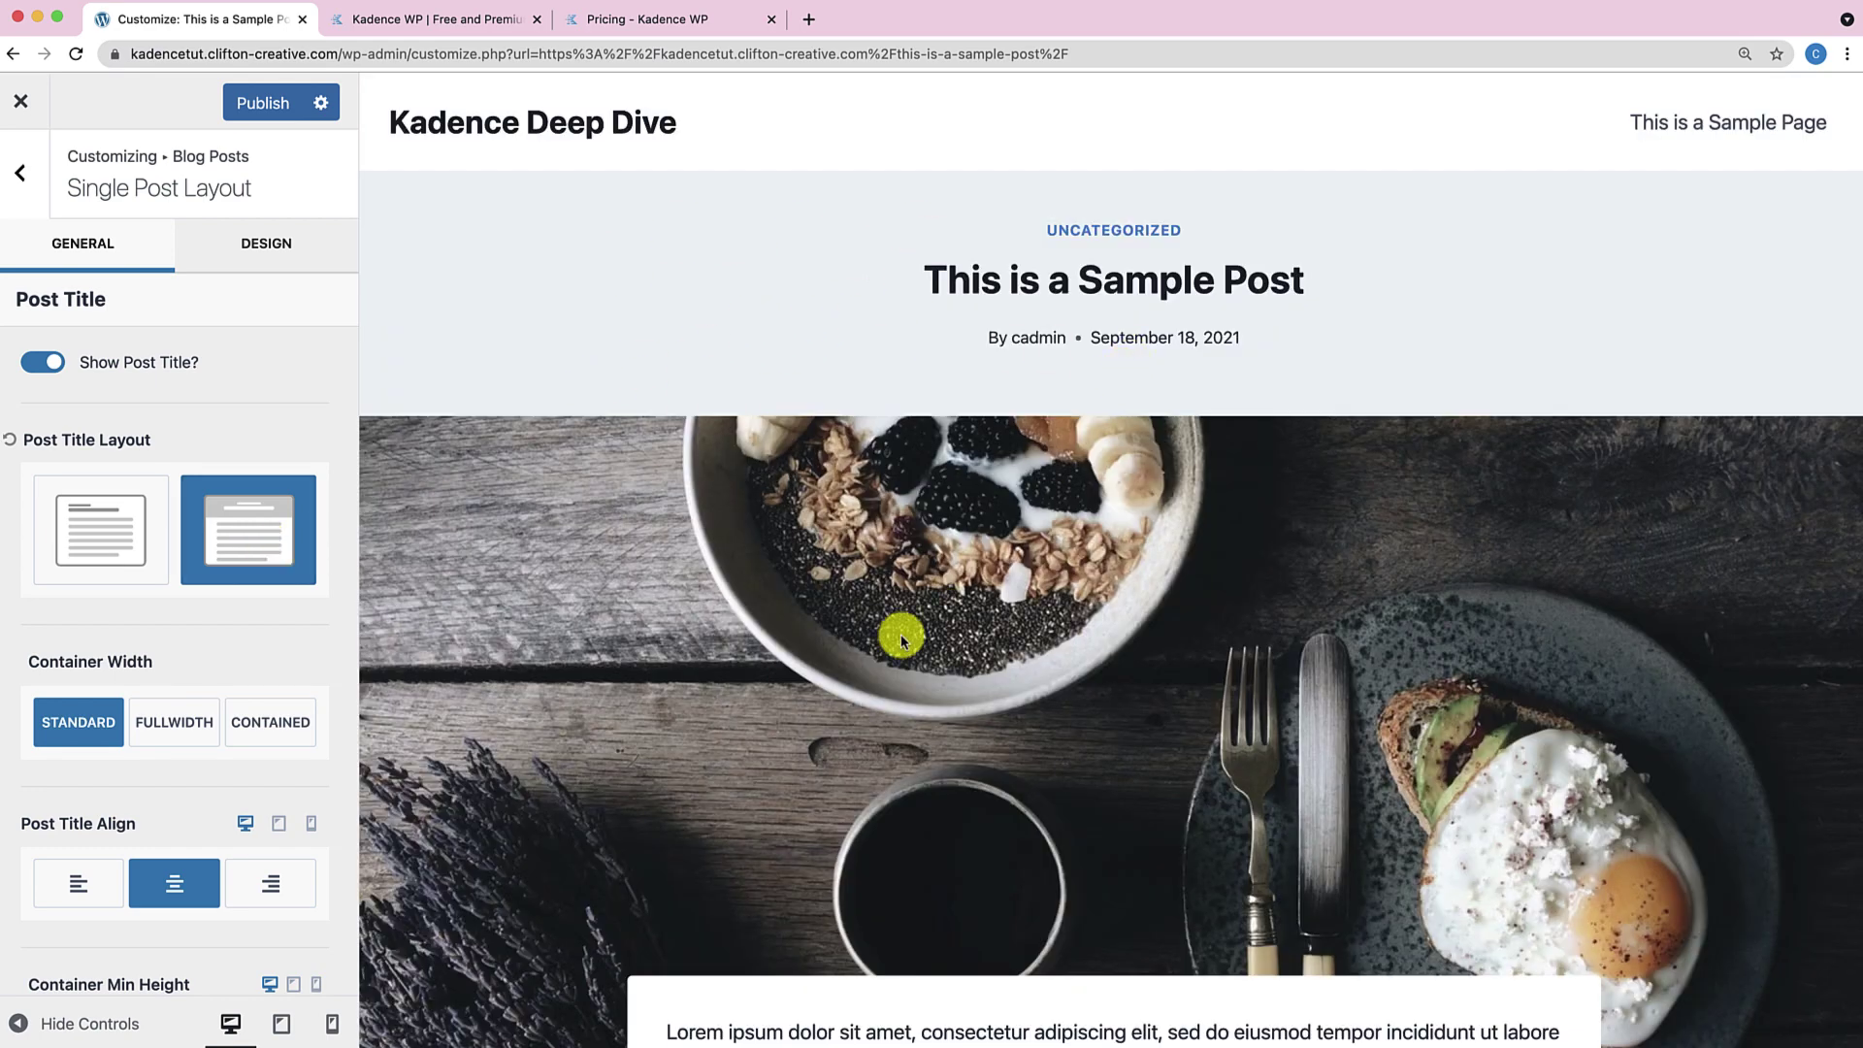
pyautogui.scroll(-2, 899, 632)
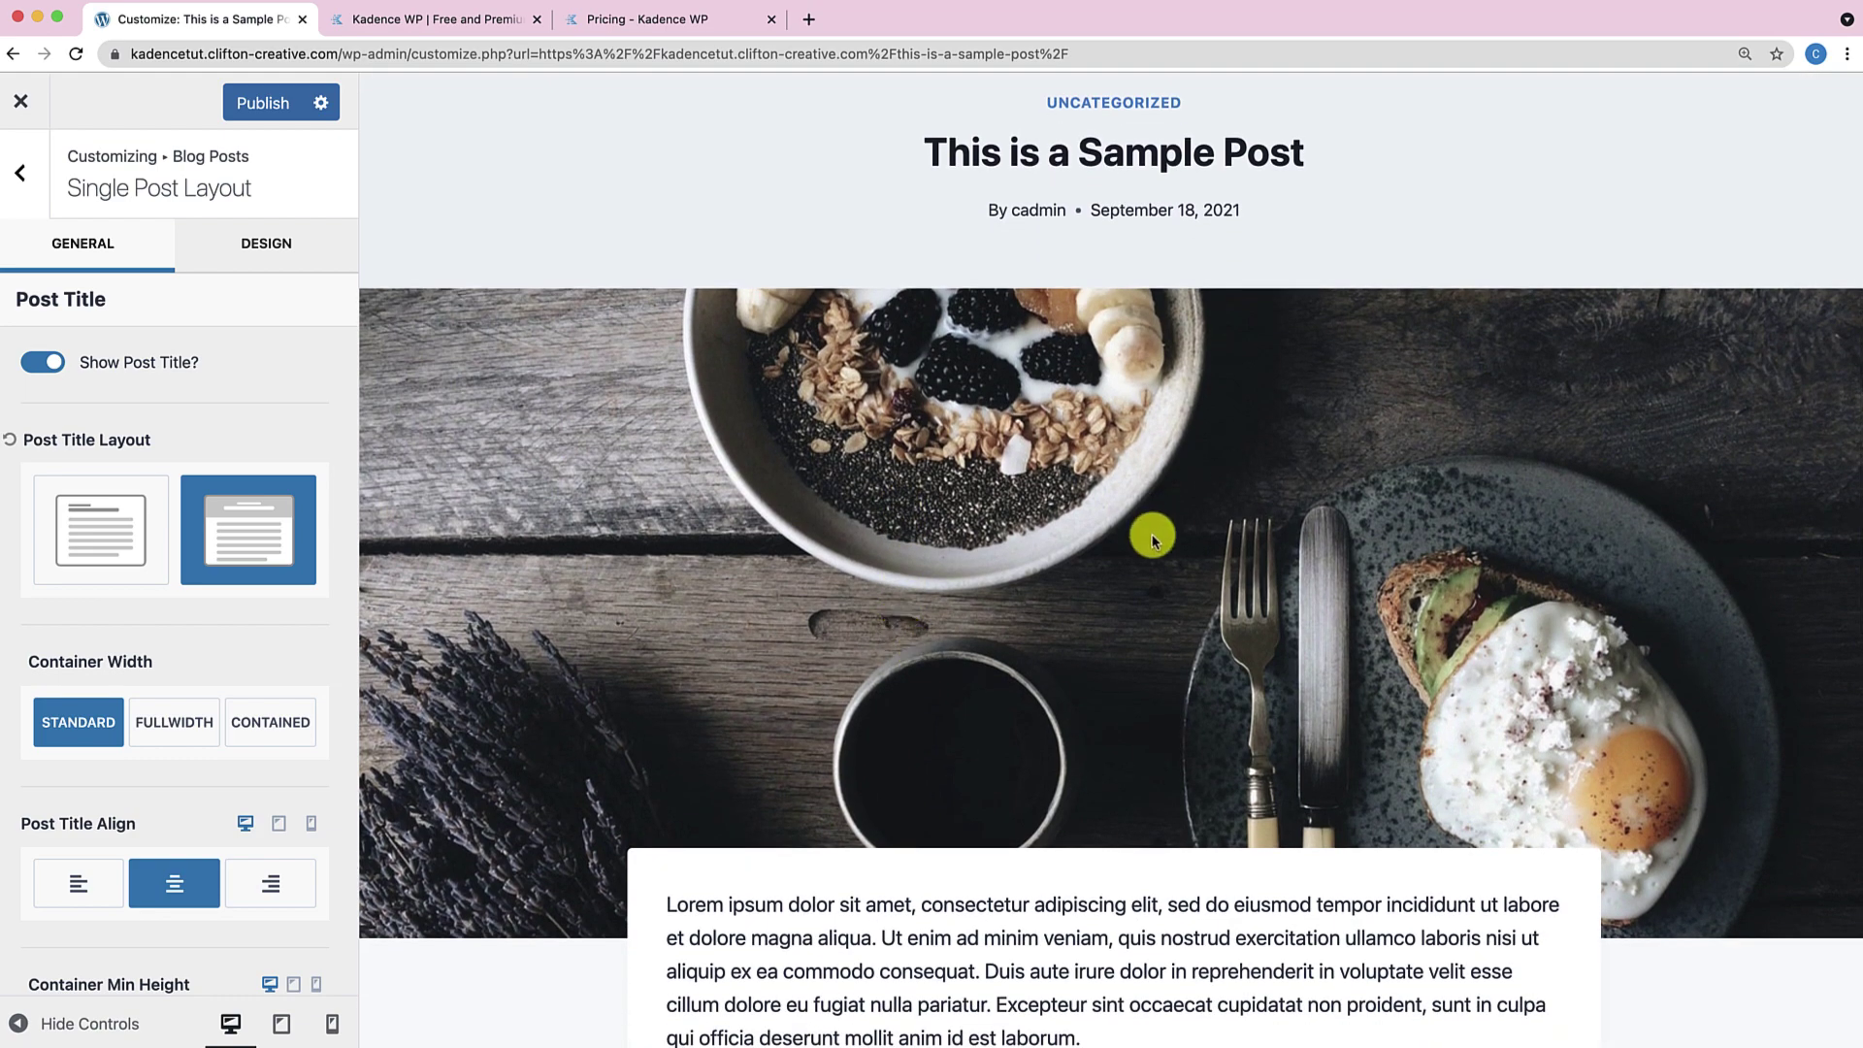
pyautogui.scroll(-7, 1114, 736)
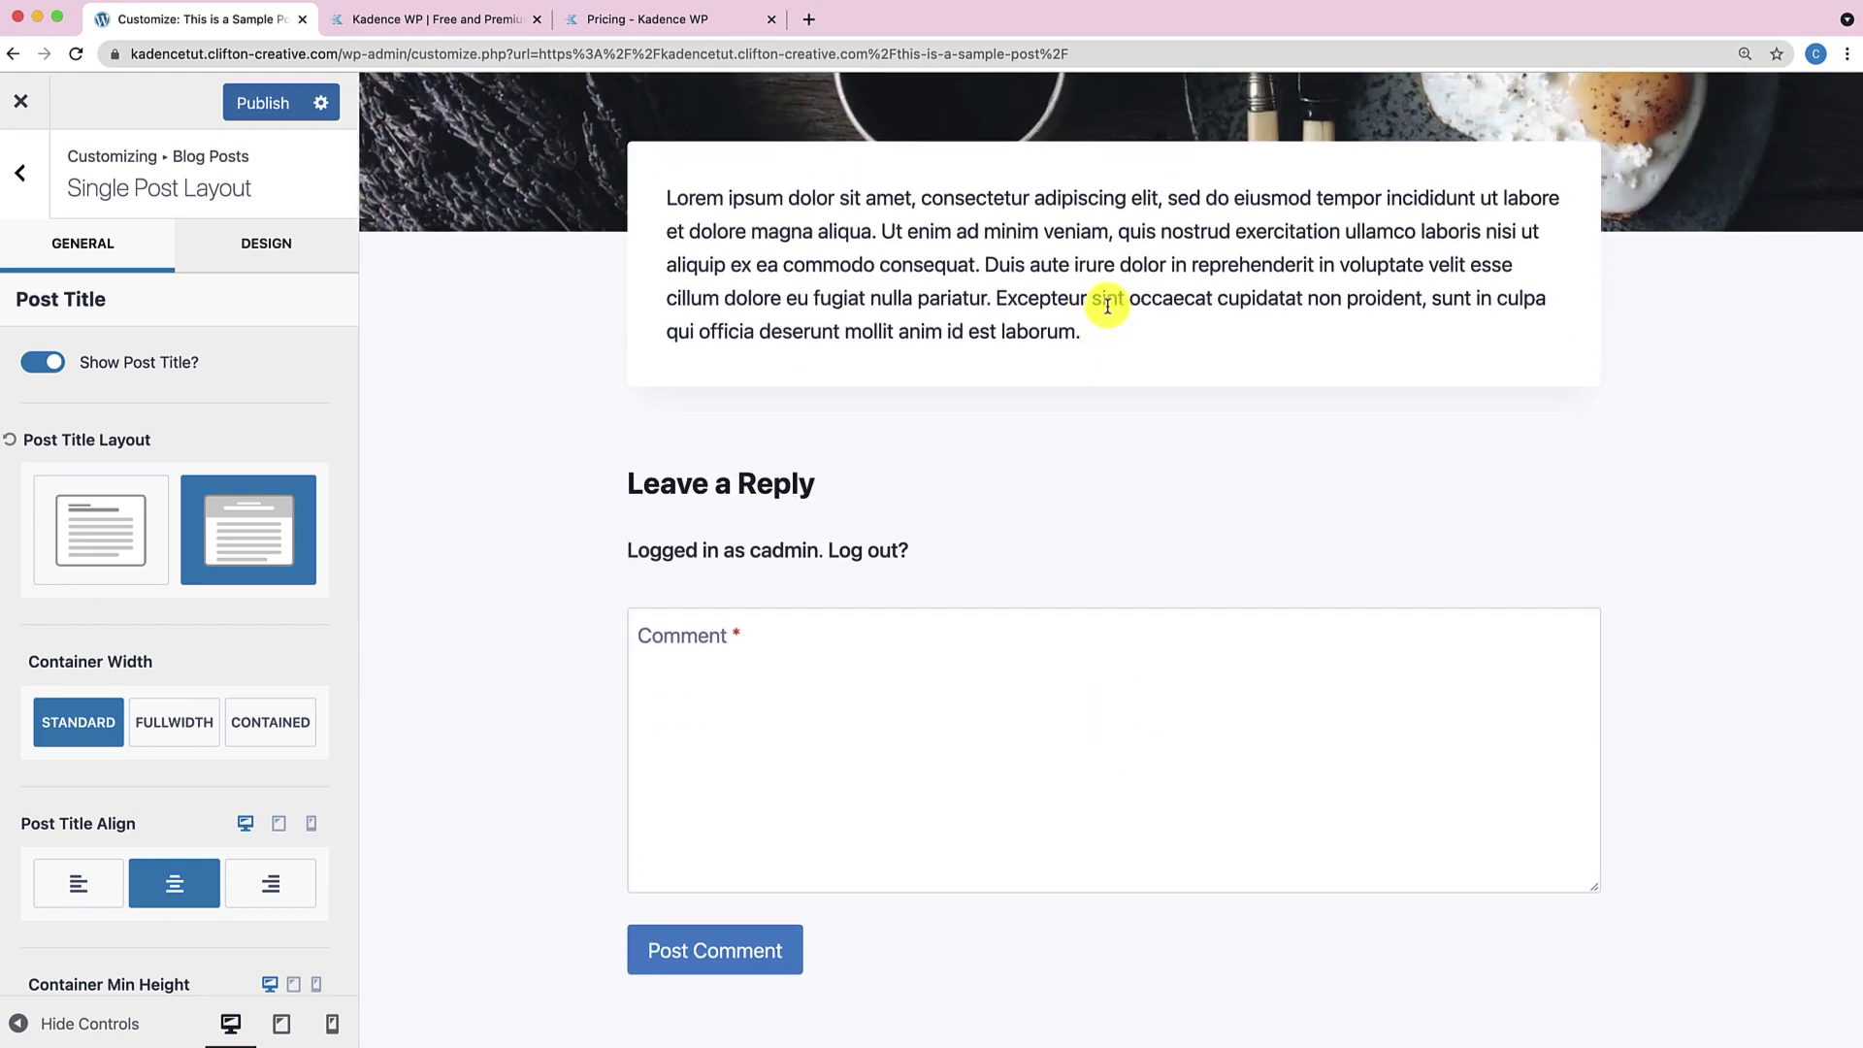
pyautogui.scroll(6, 1107, 304)
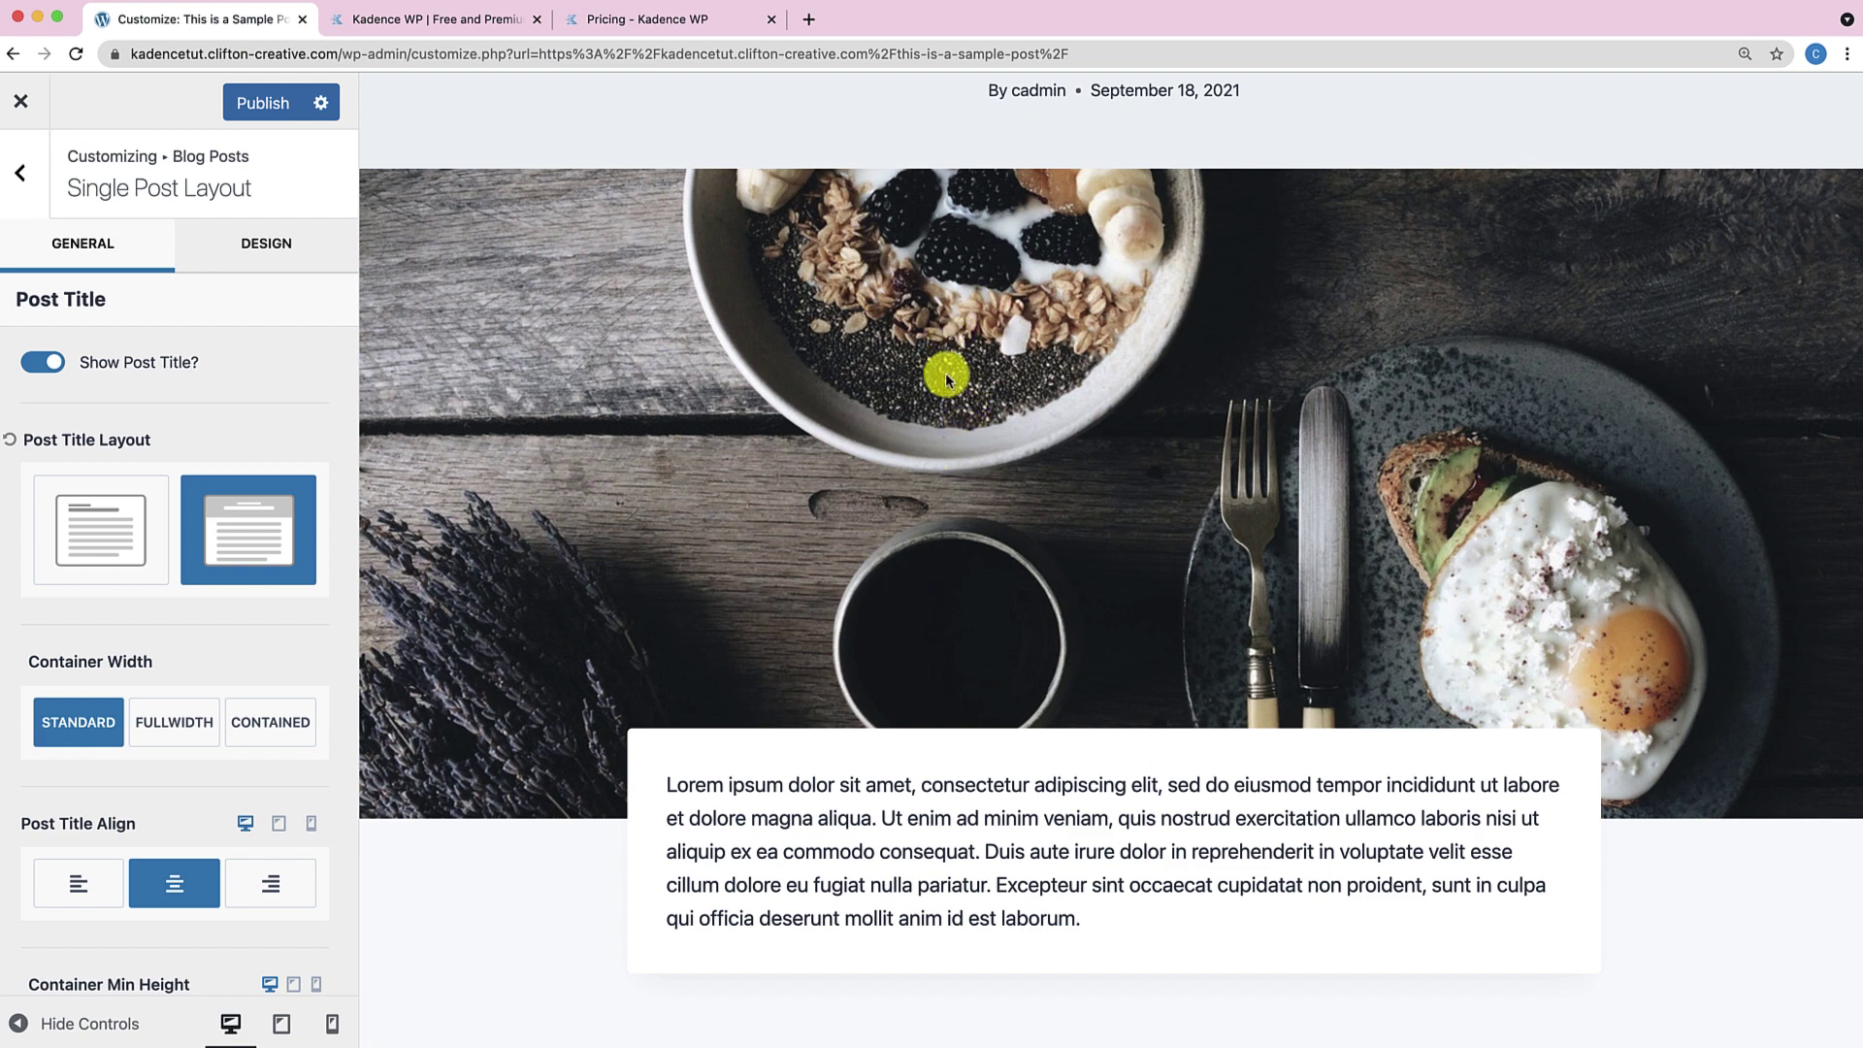
pyautogui.scroll(5, 934, 442)
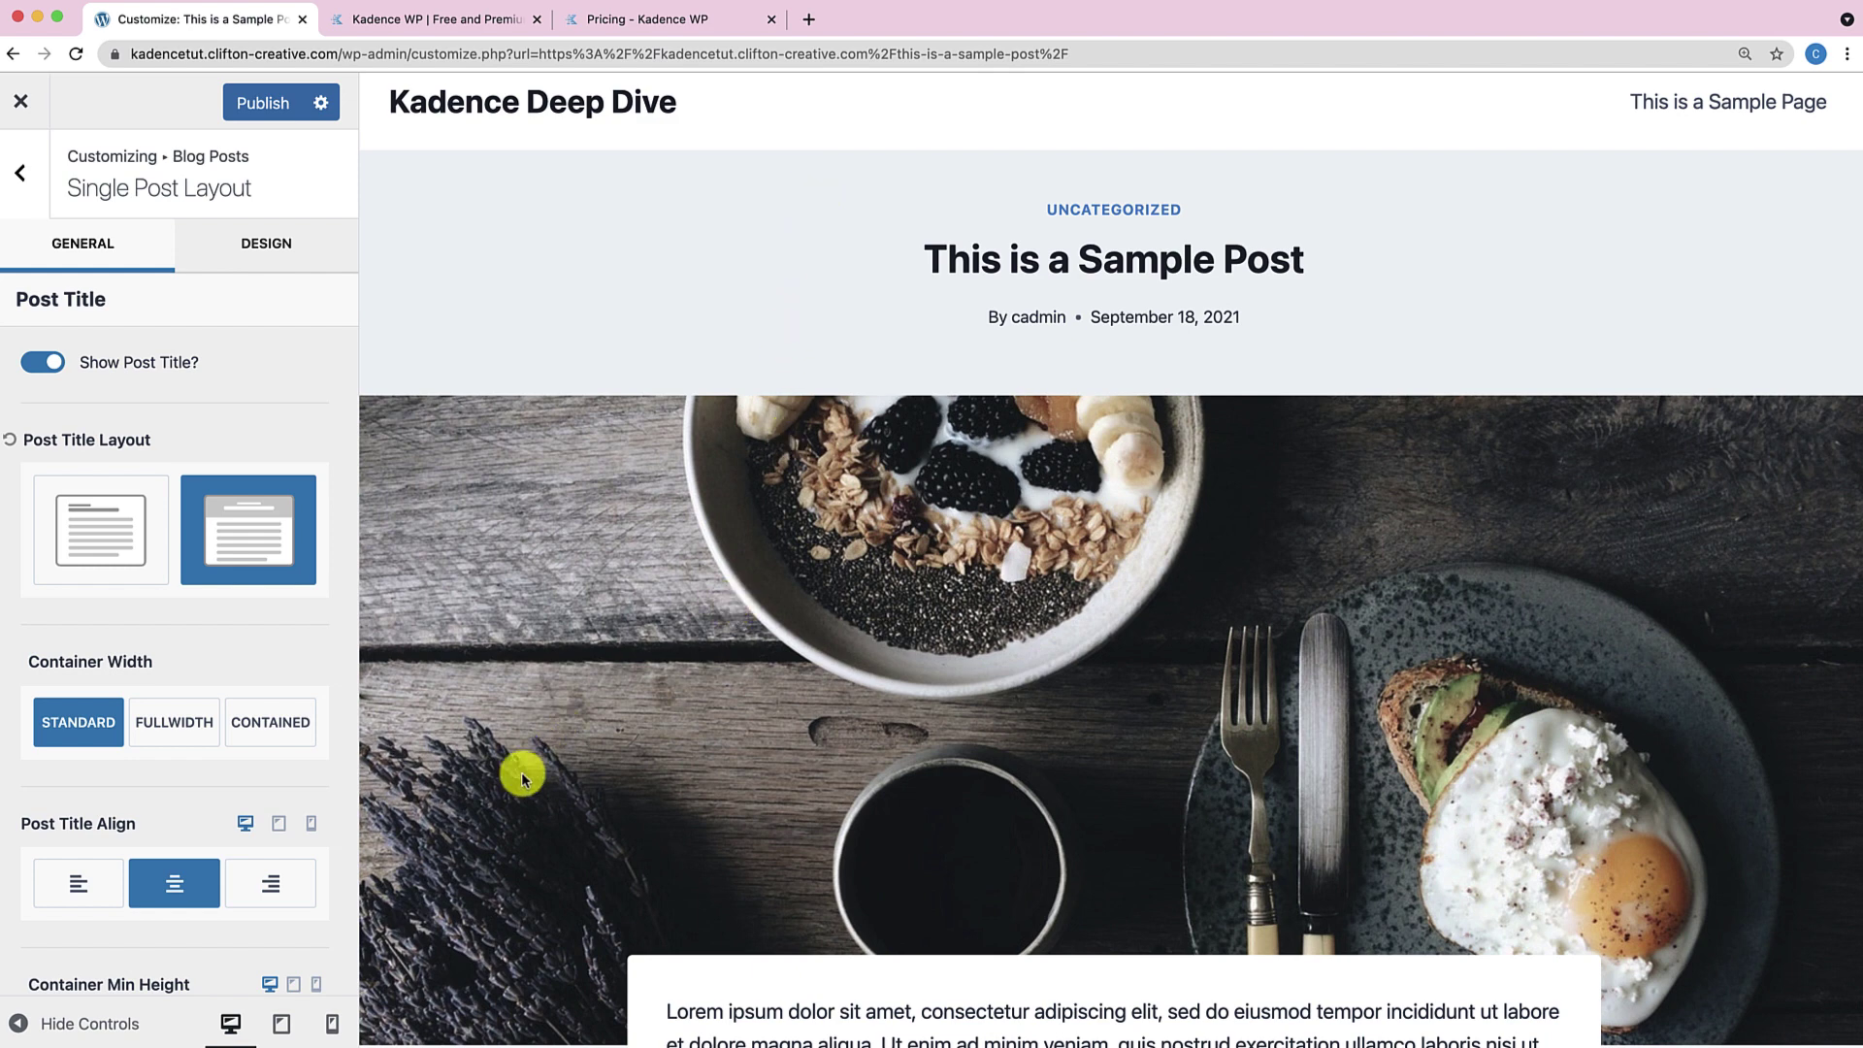
# Turn off Show Featured Image for single posts.
pyautogui.scroll(-15, 139, 812)
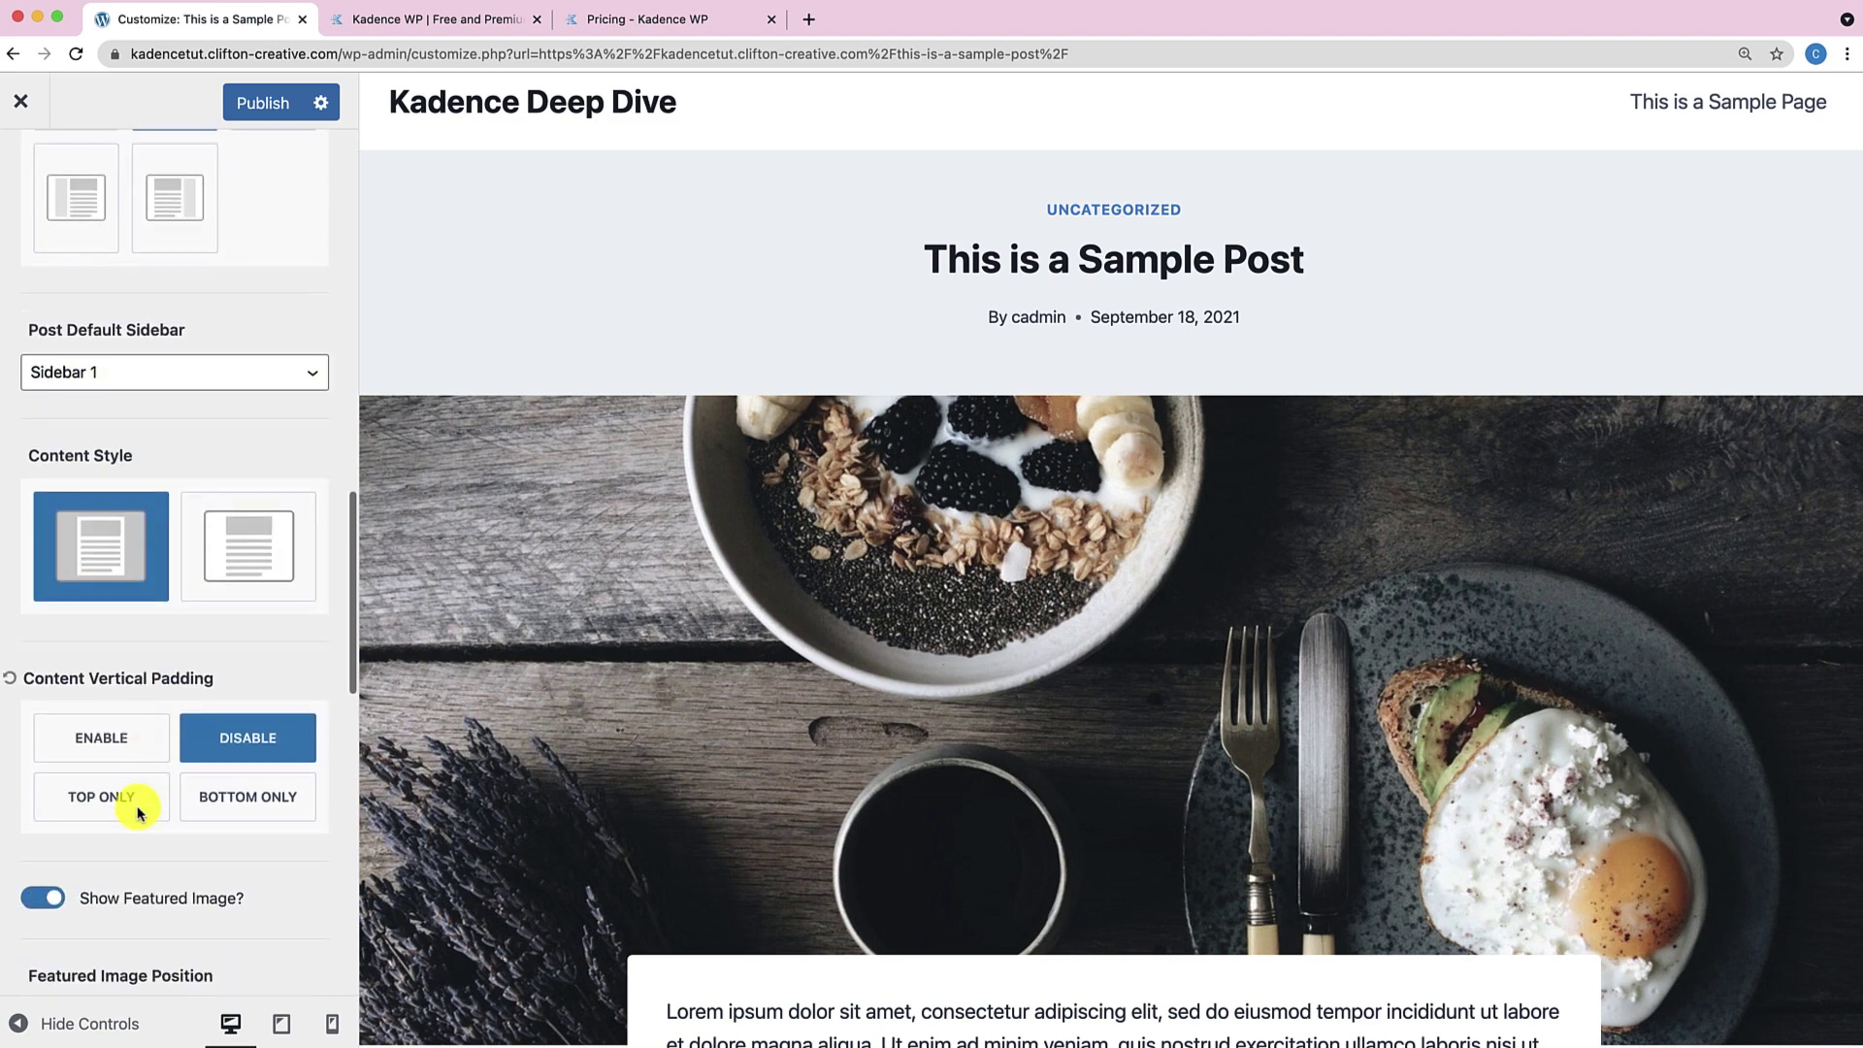
pyautogui.click(50, 454)
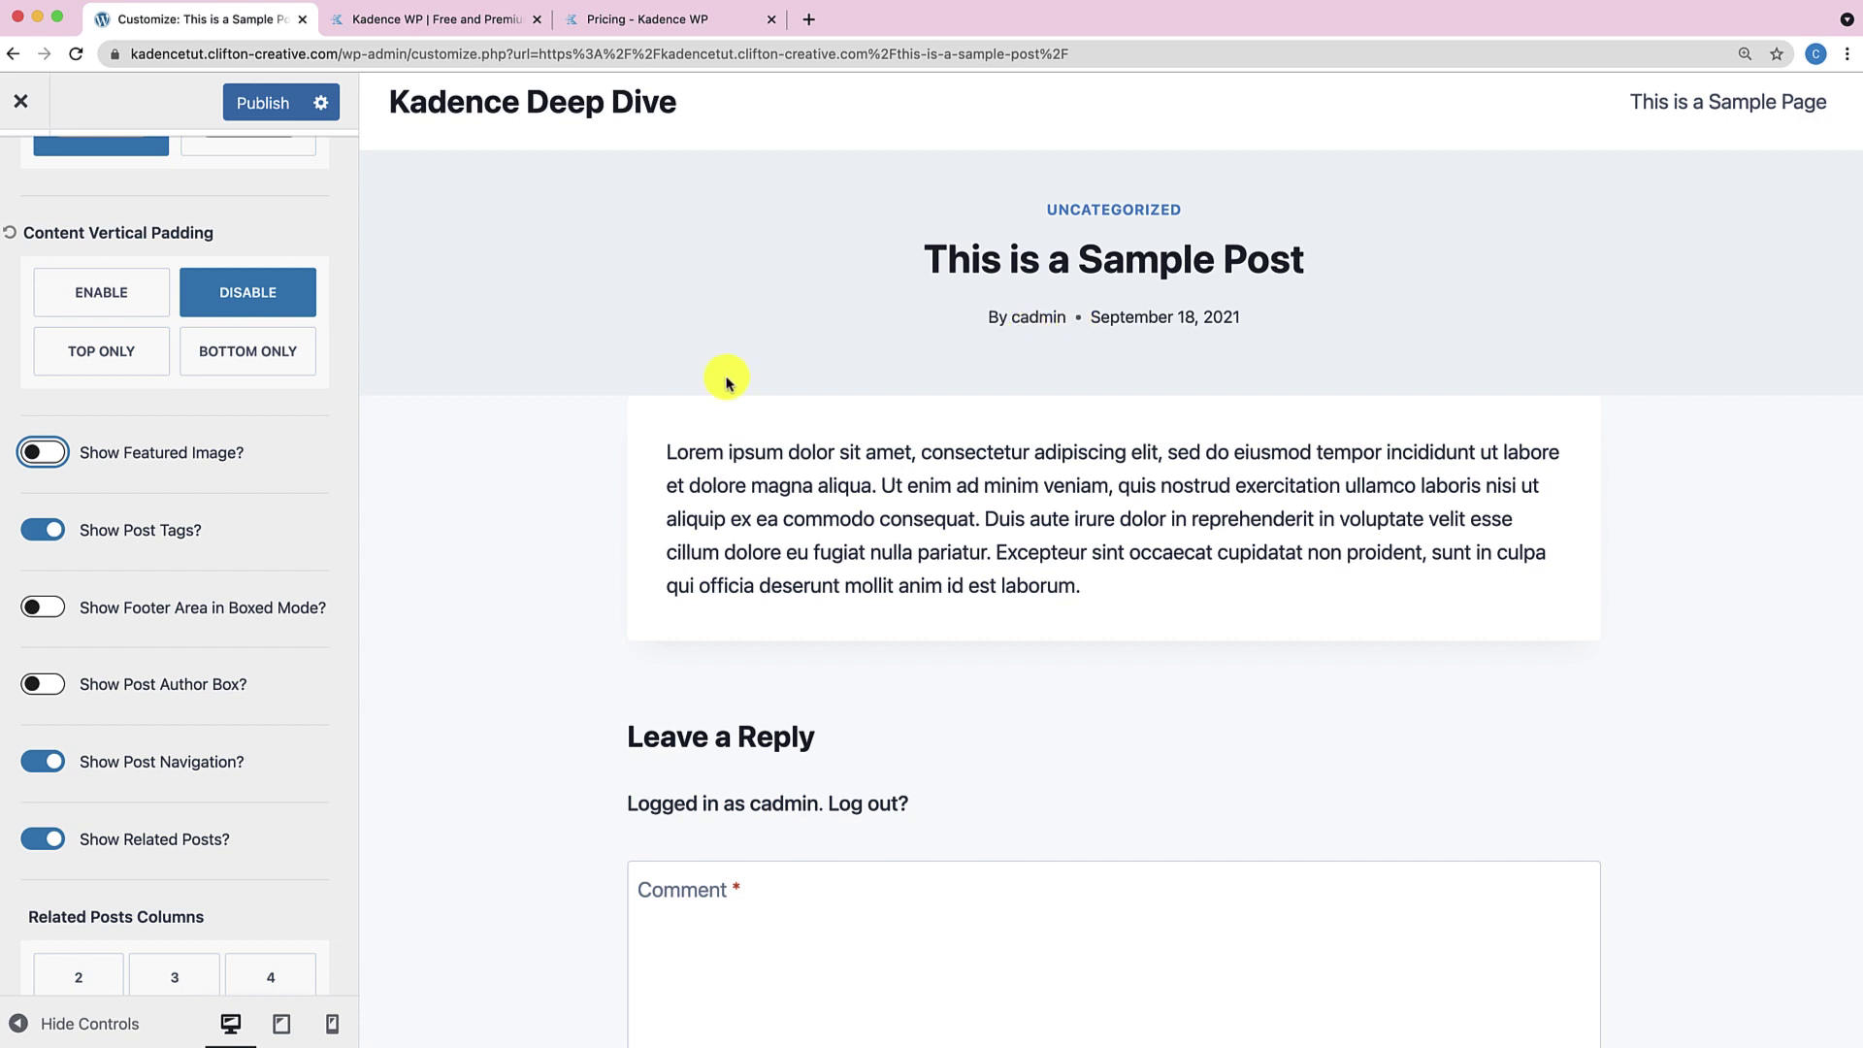
pyautogui.scroll(15, 151, 427)
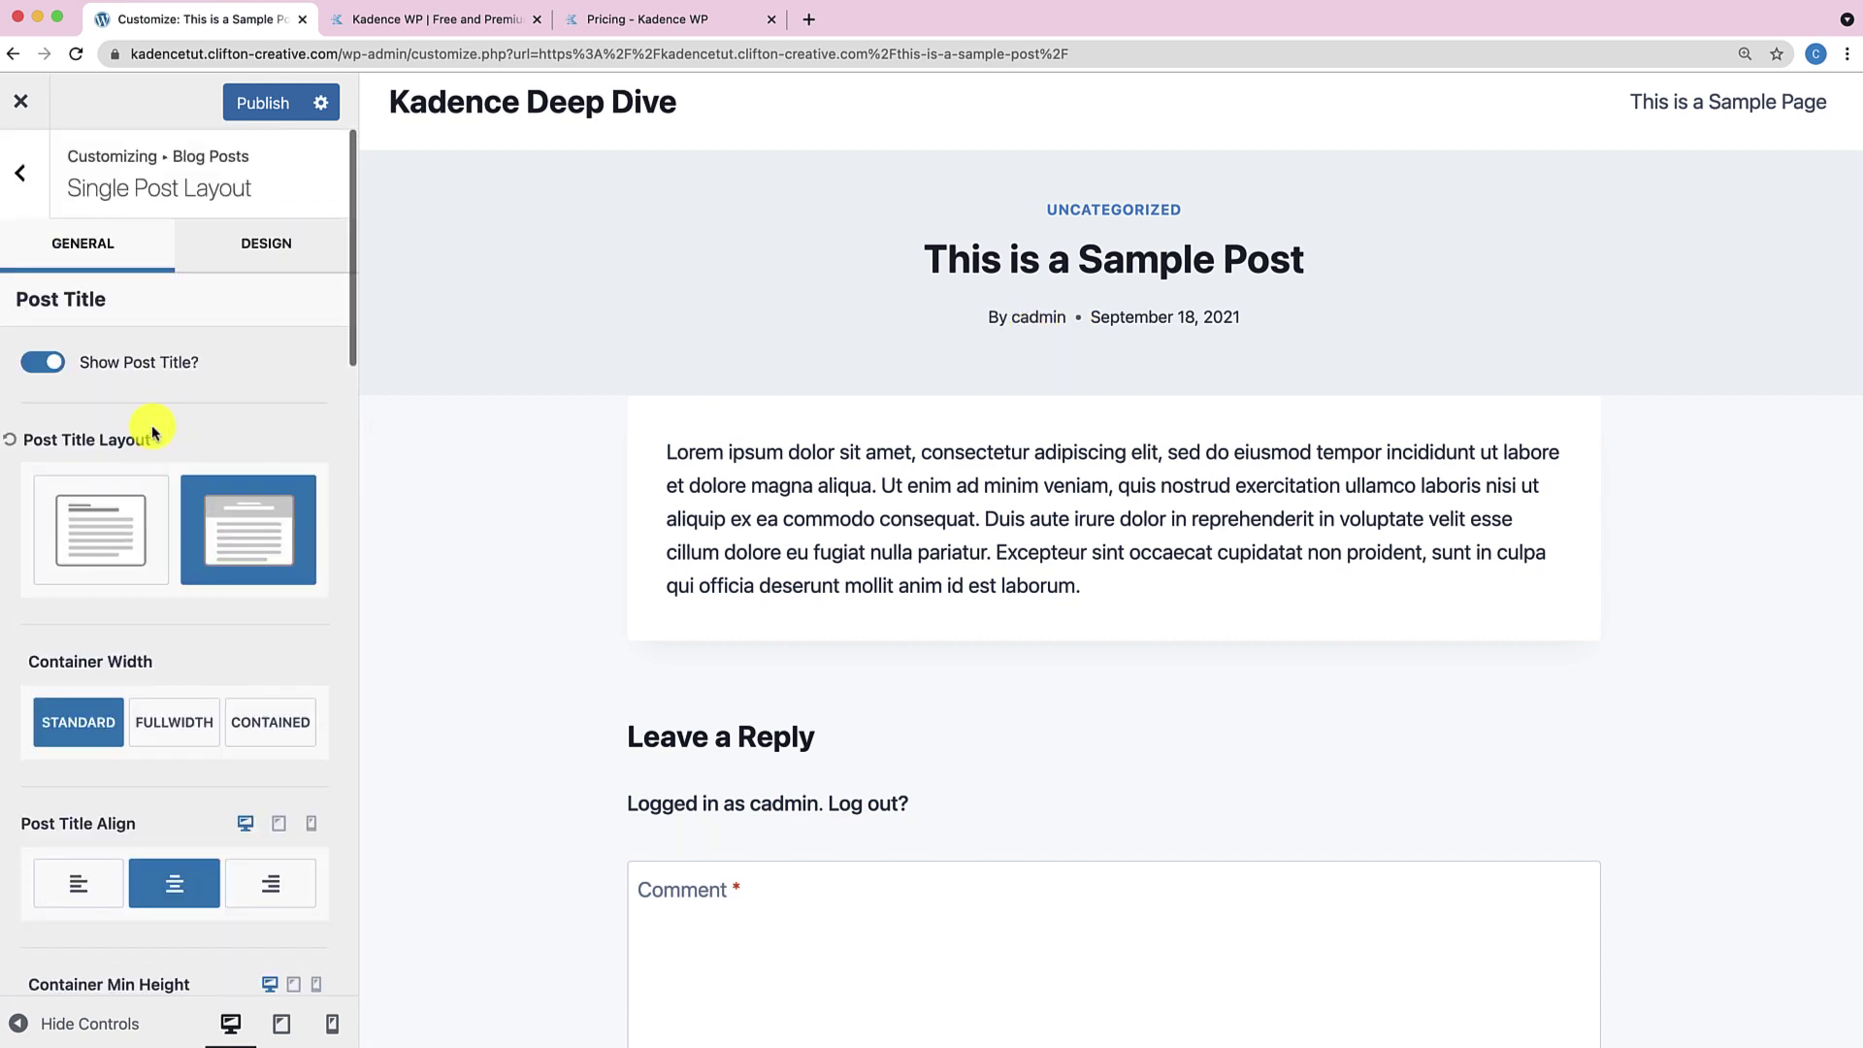
# Review the post title design settings for single posts, including the image options for the post title background.
pyautogui.click(226, 268)
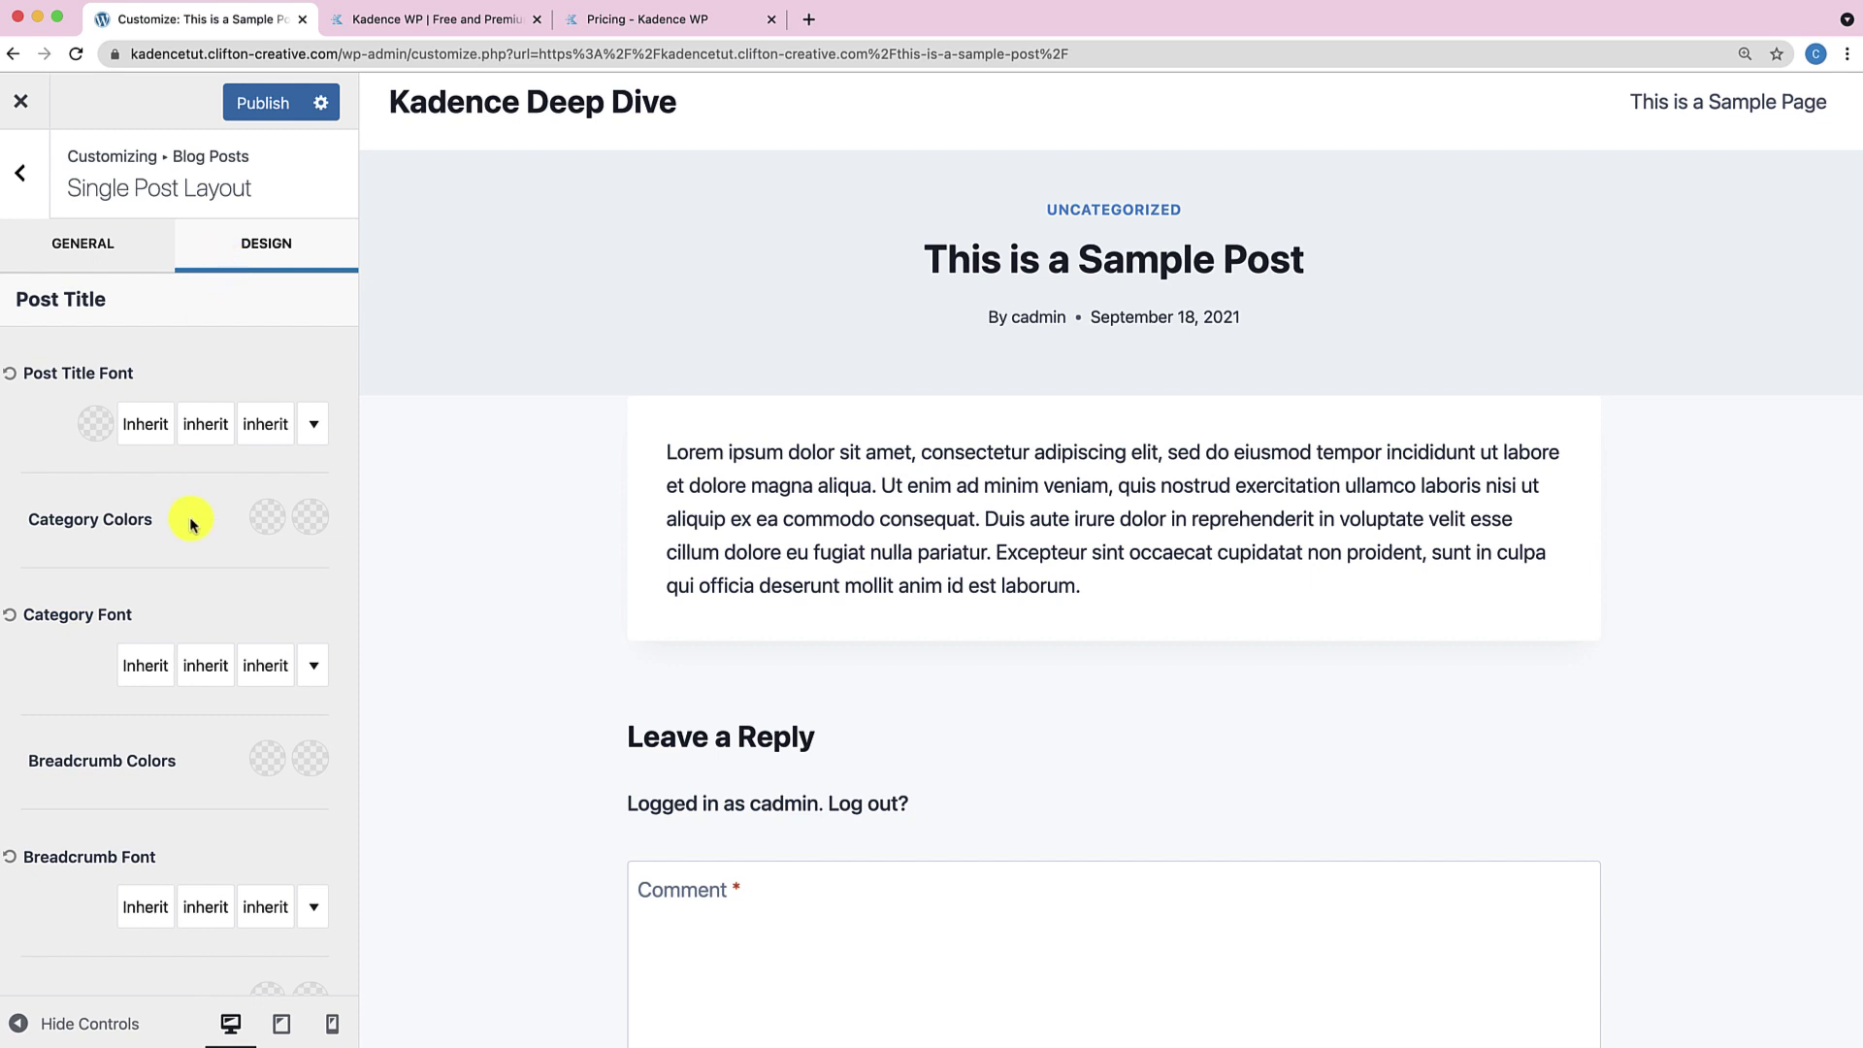
pyautogui.scroll(-5, 190, 532)
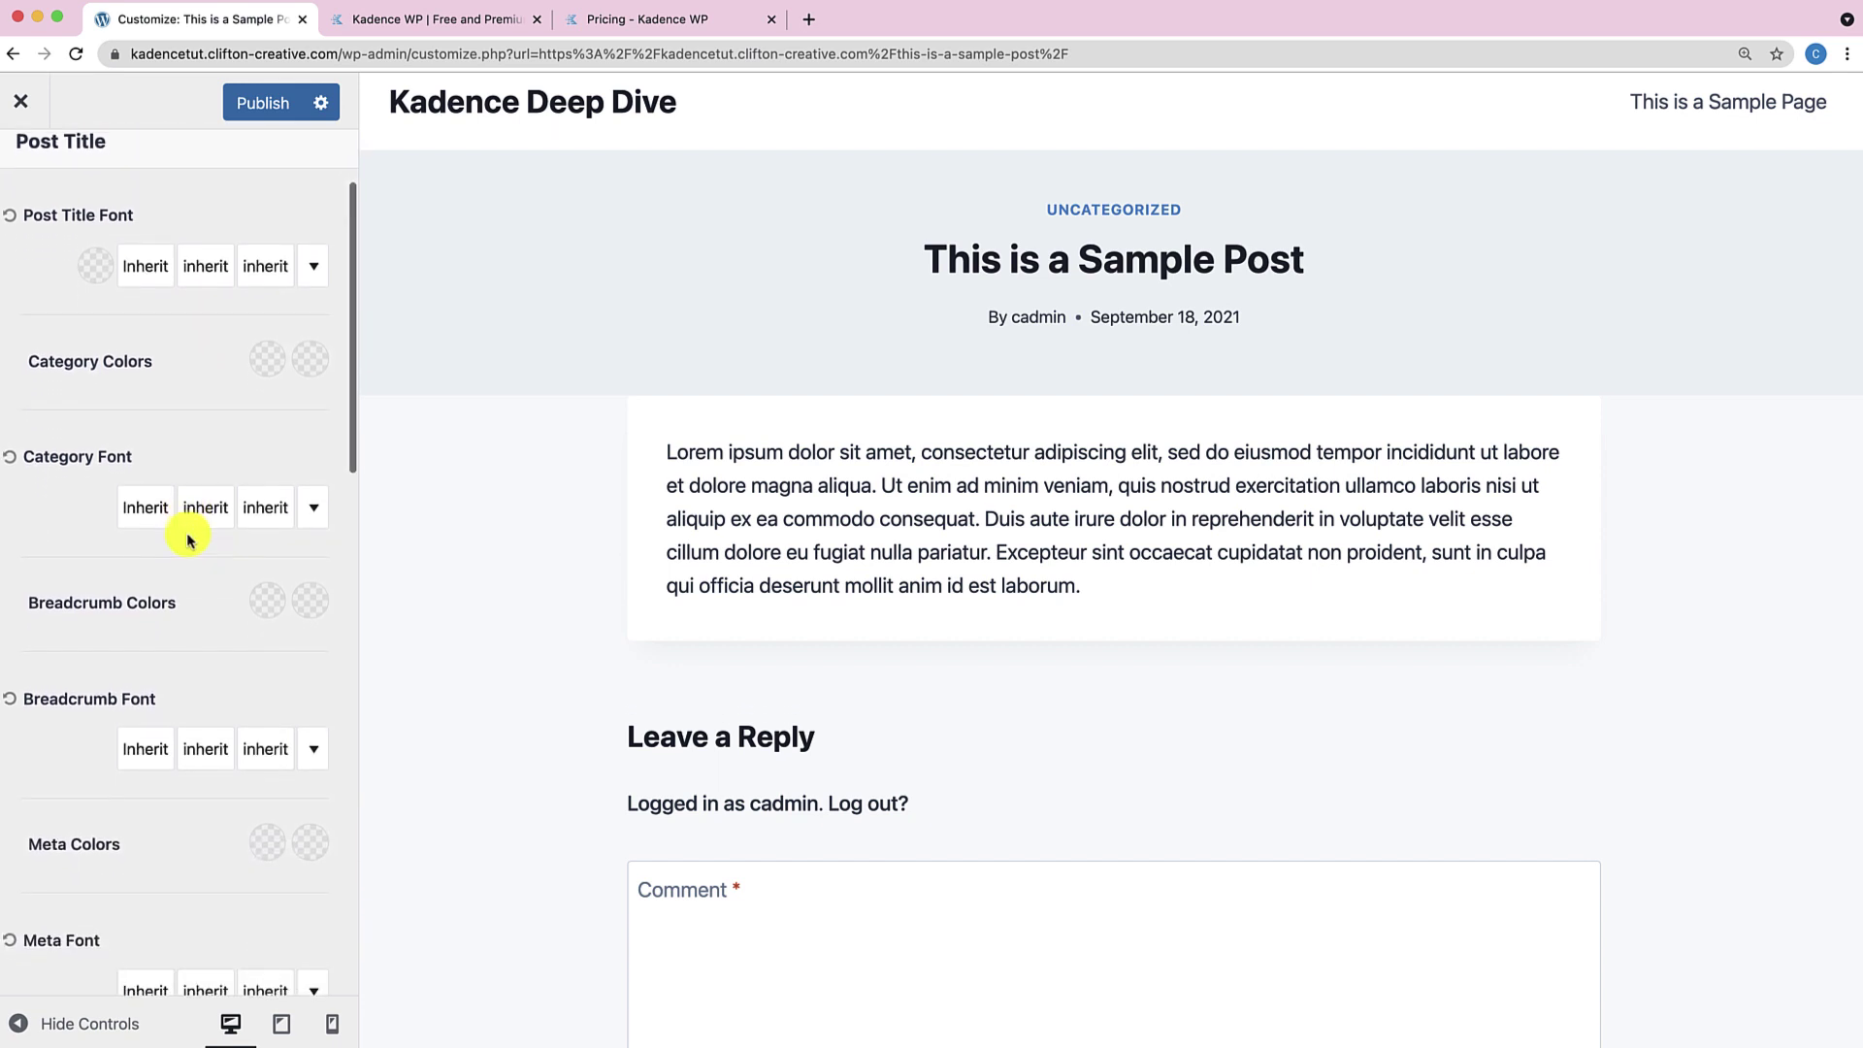
pyautogui.scroll(-10, 190, 540)
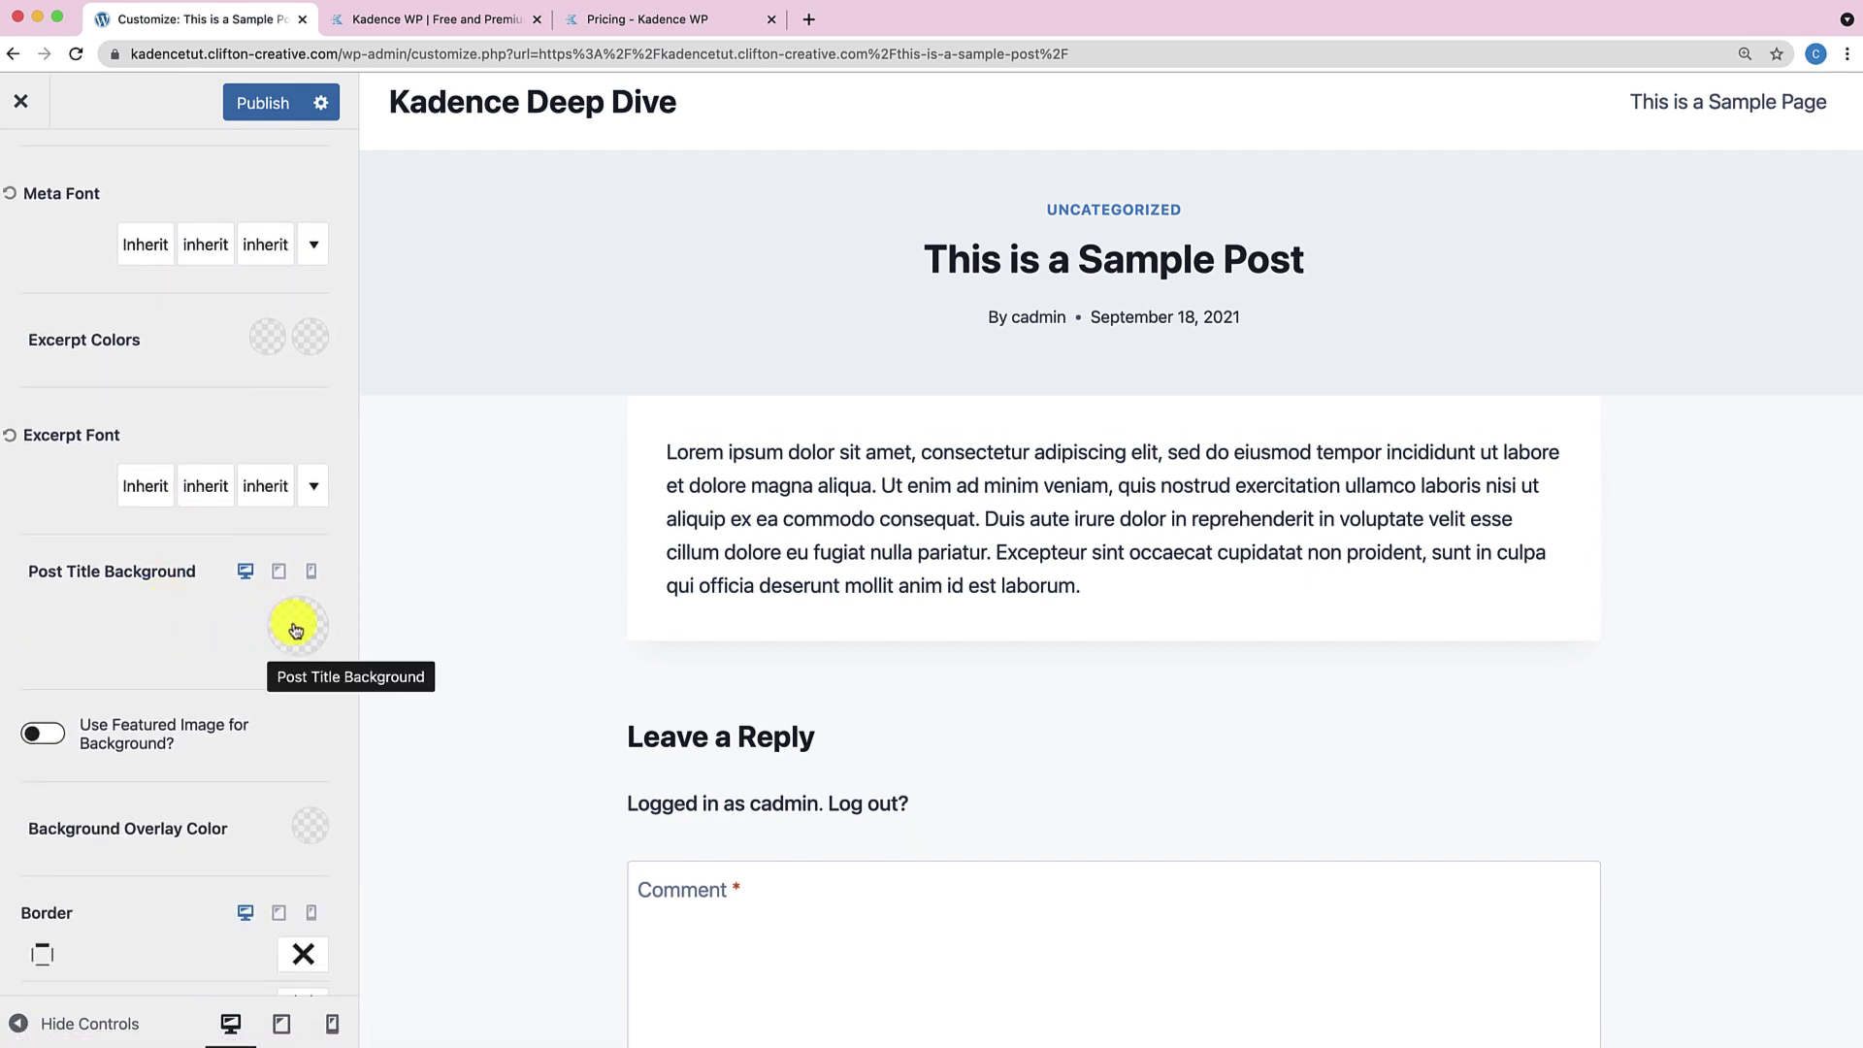
pyautogui.click(296, 631)
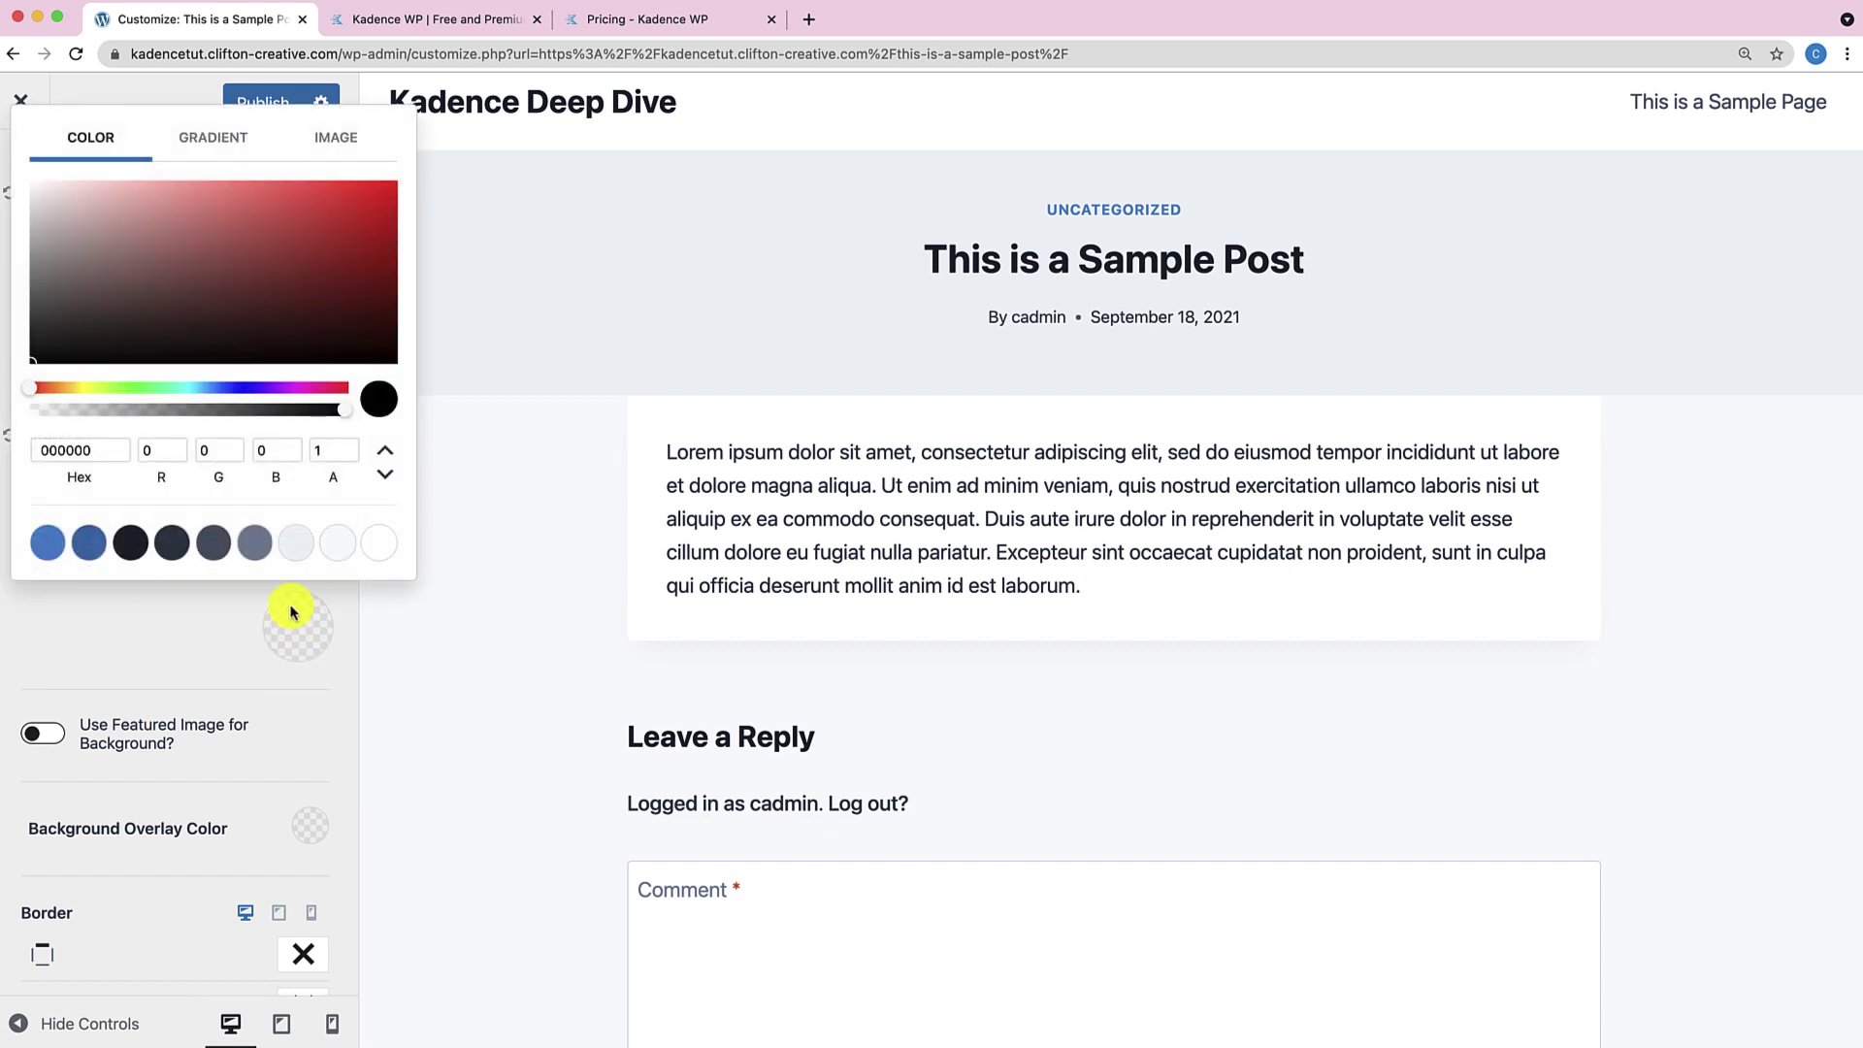
pyautogui.click(342, 150)
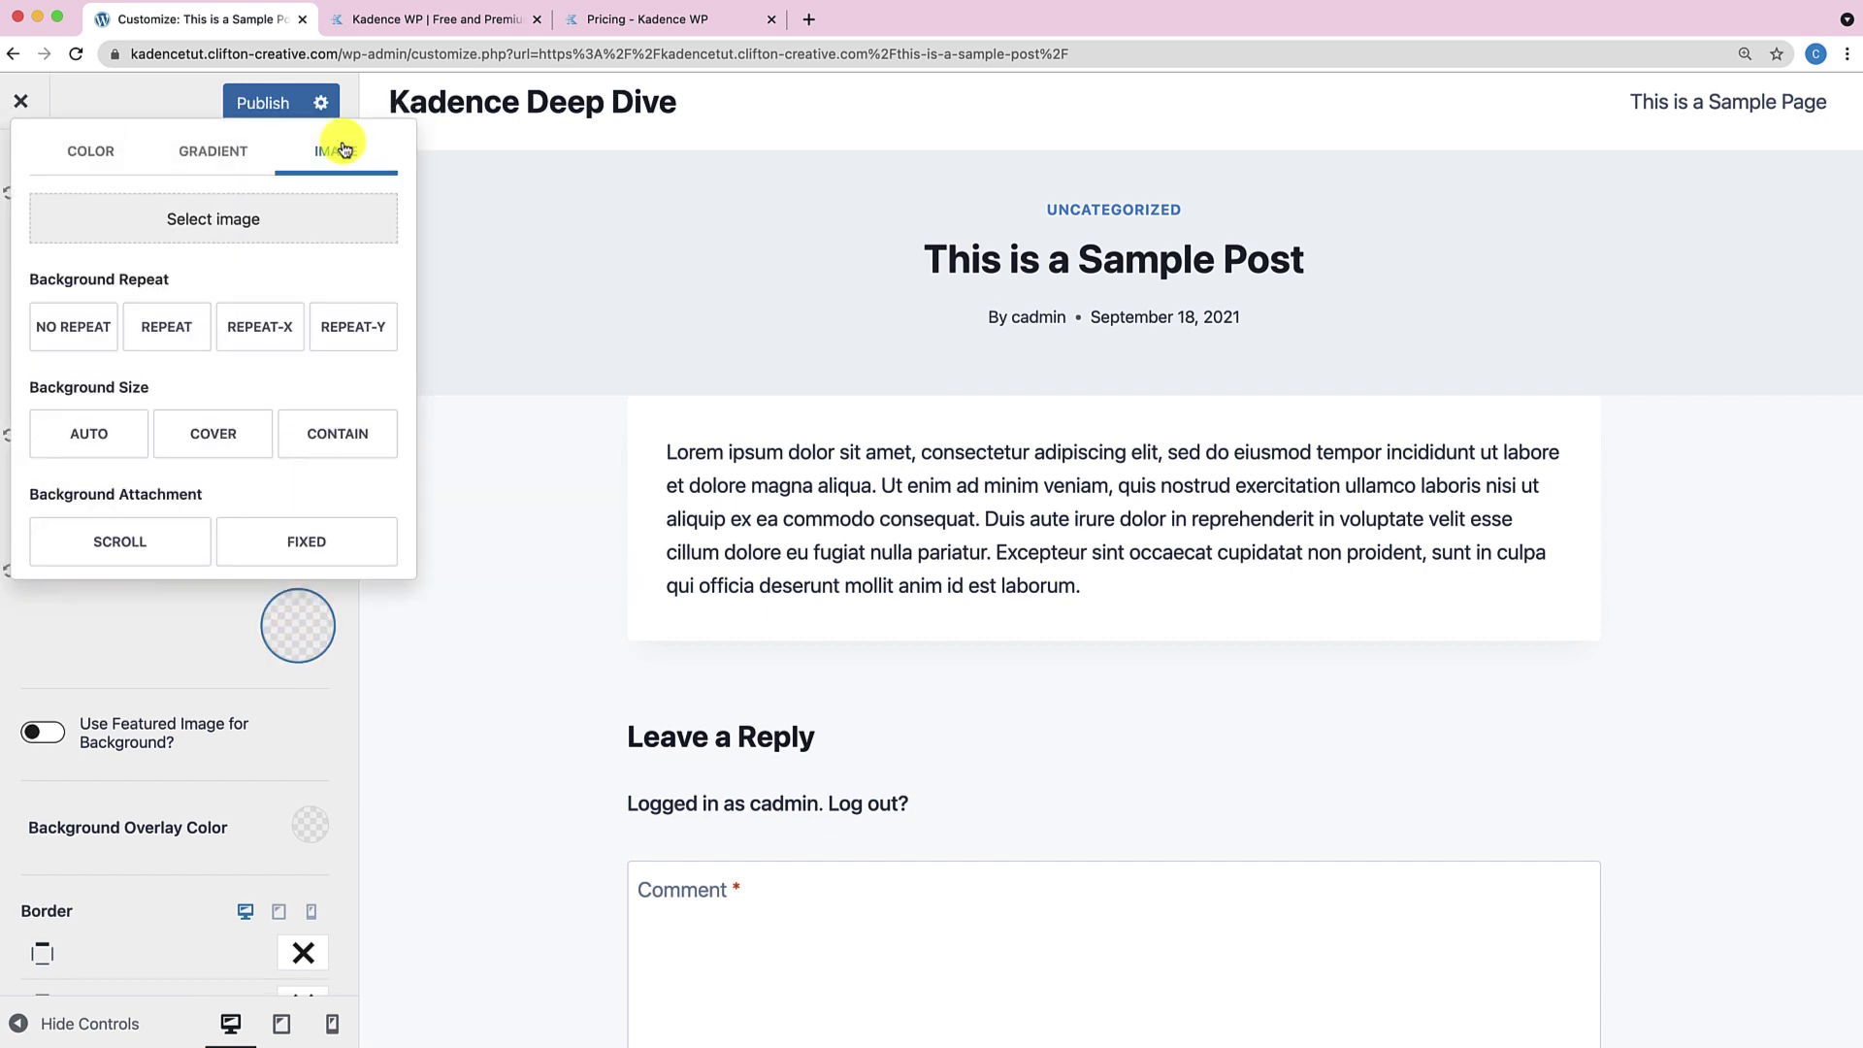
pyautogui.click(260, 240)
pyautogui.click(174, 643)
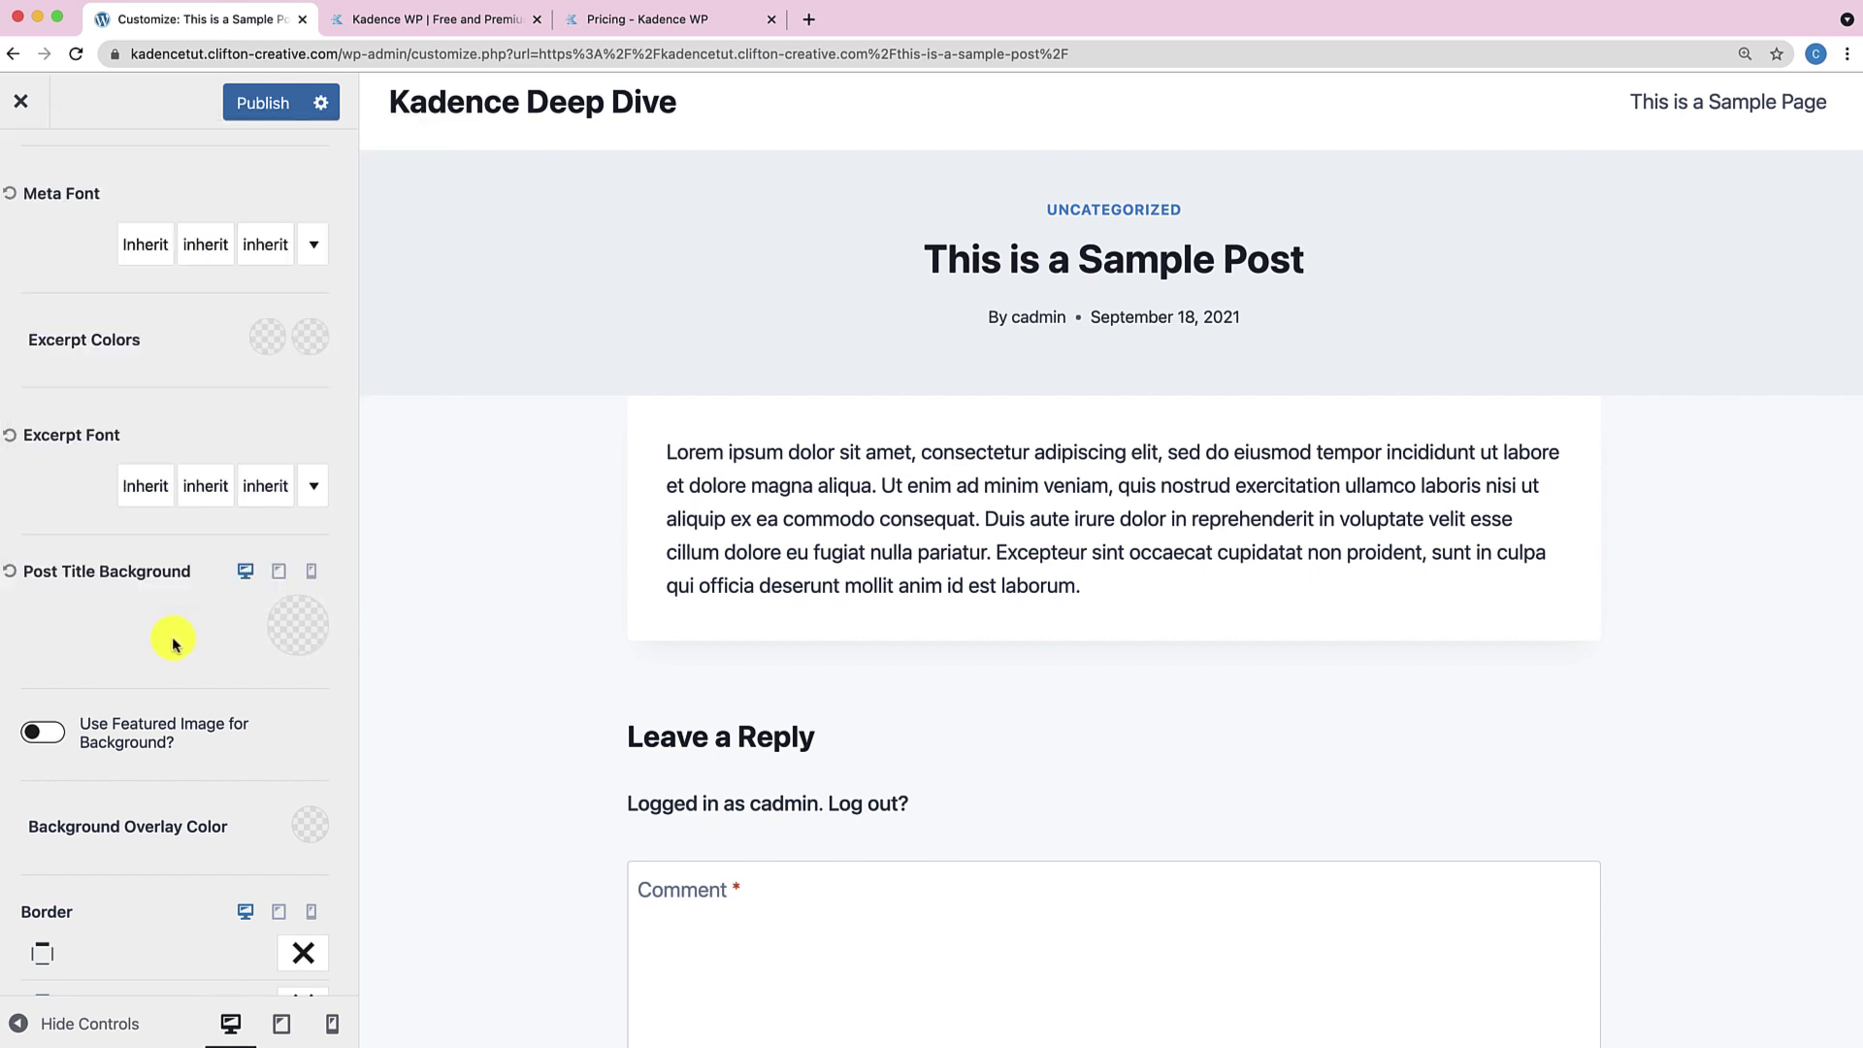
# Turn on the featured image as the post title background and review the header in the preview.
pyautogui.click(45, 735)
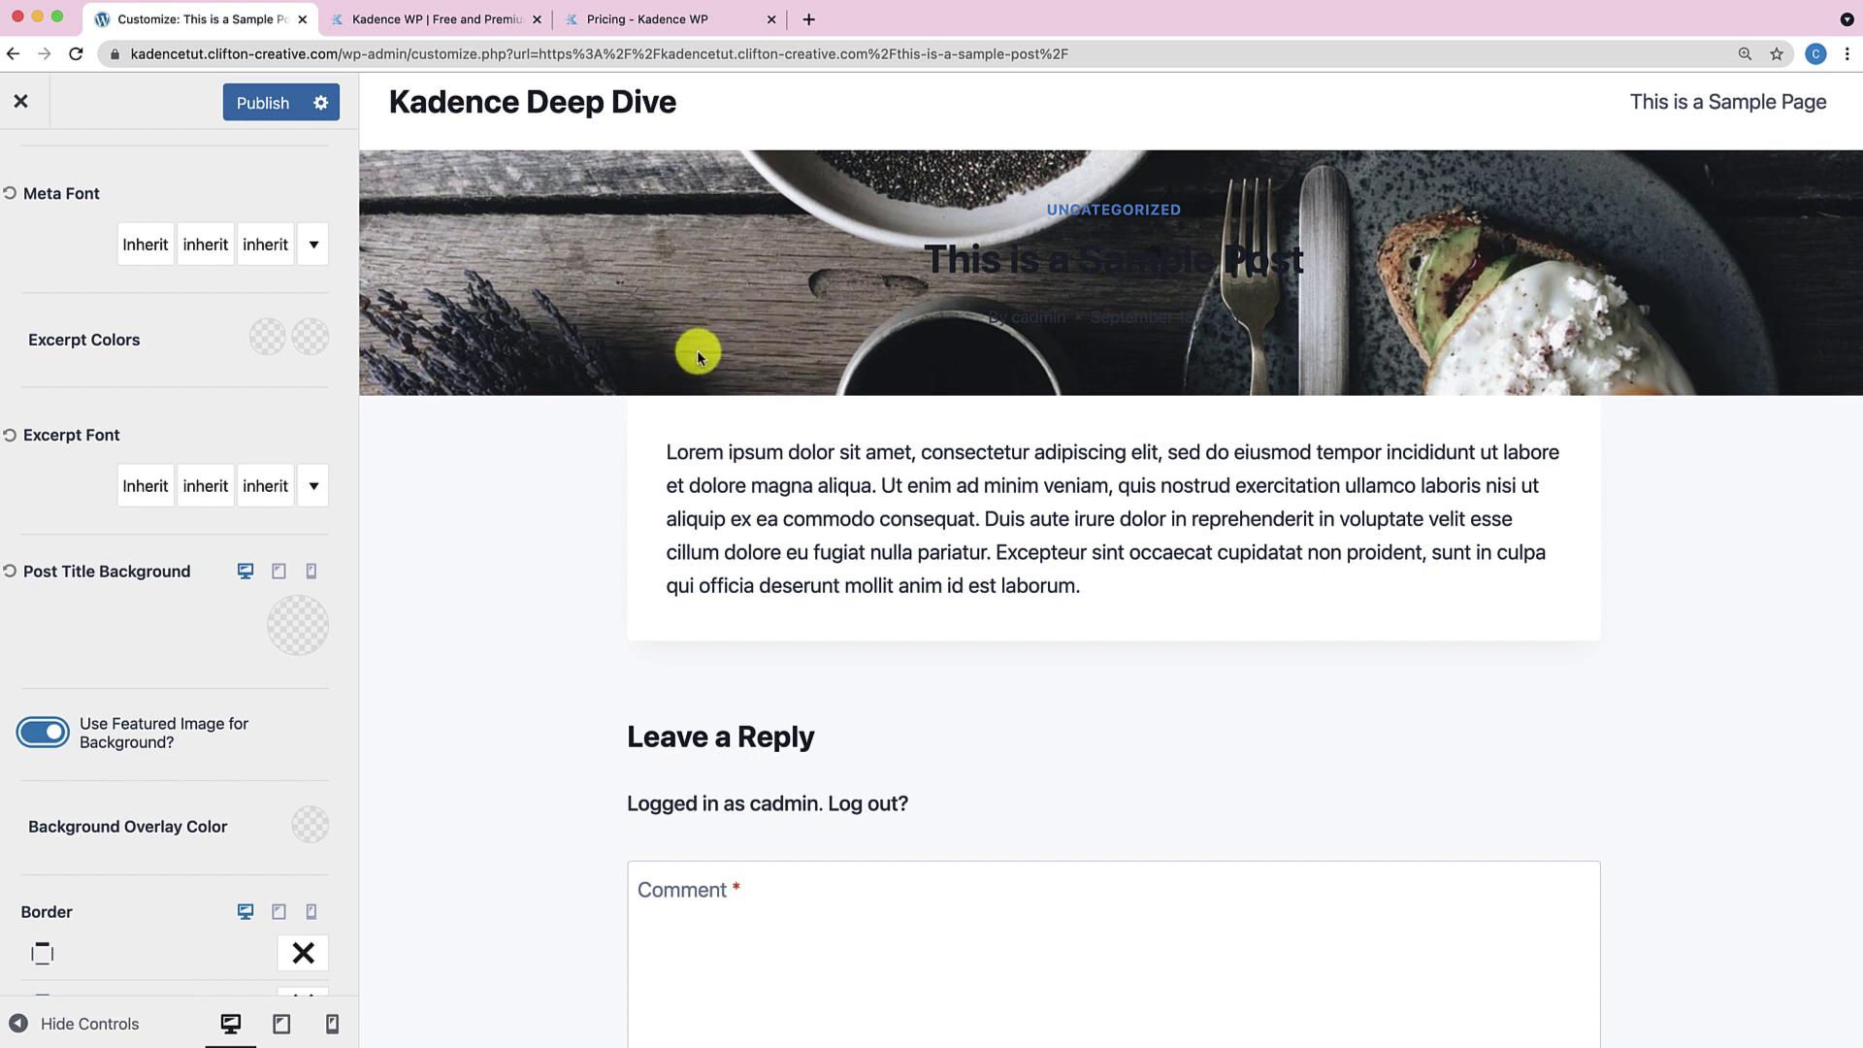
pyautogui.scroll(1, 693, 386)
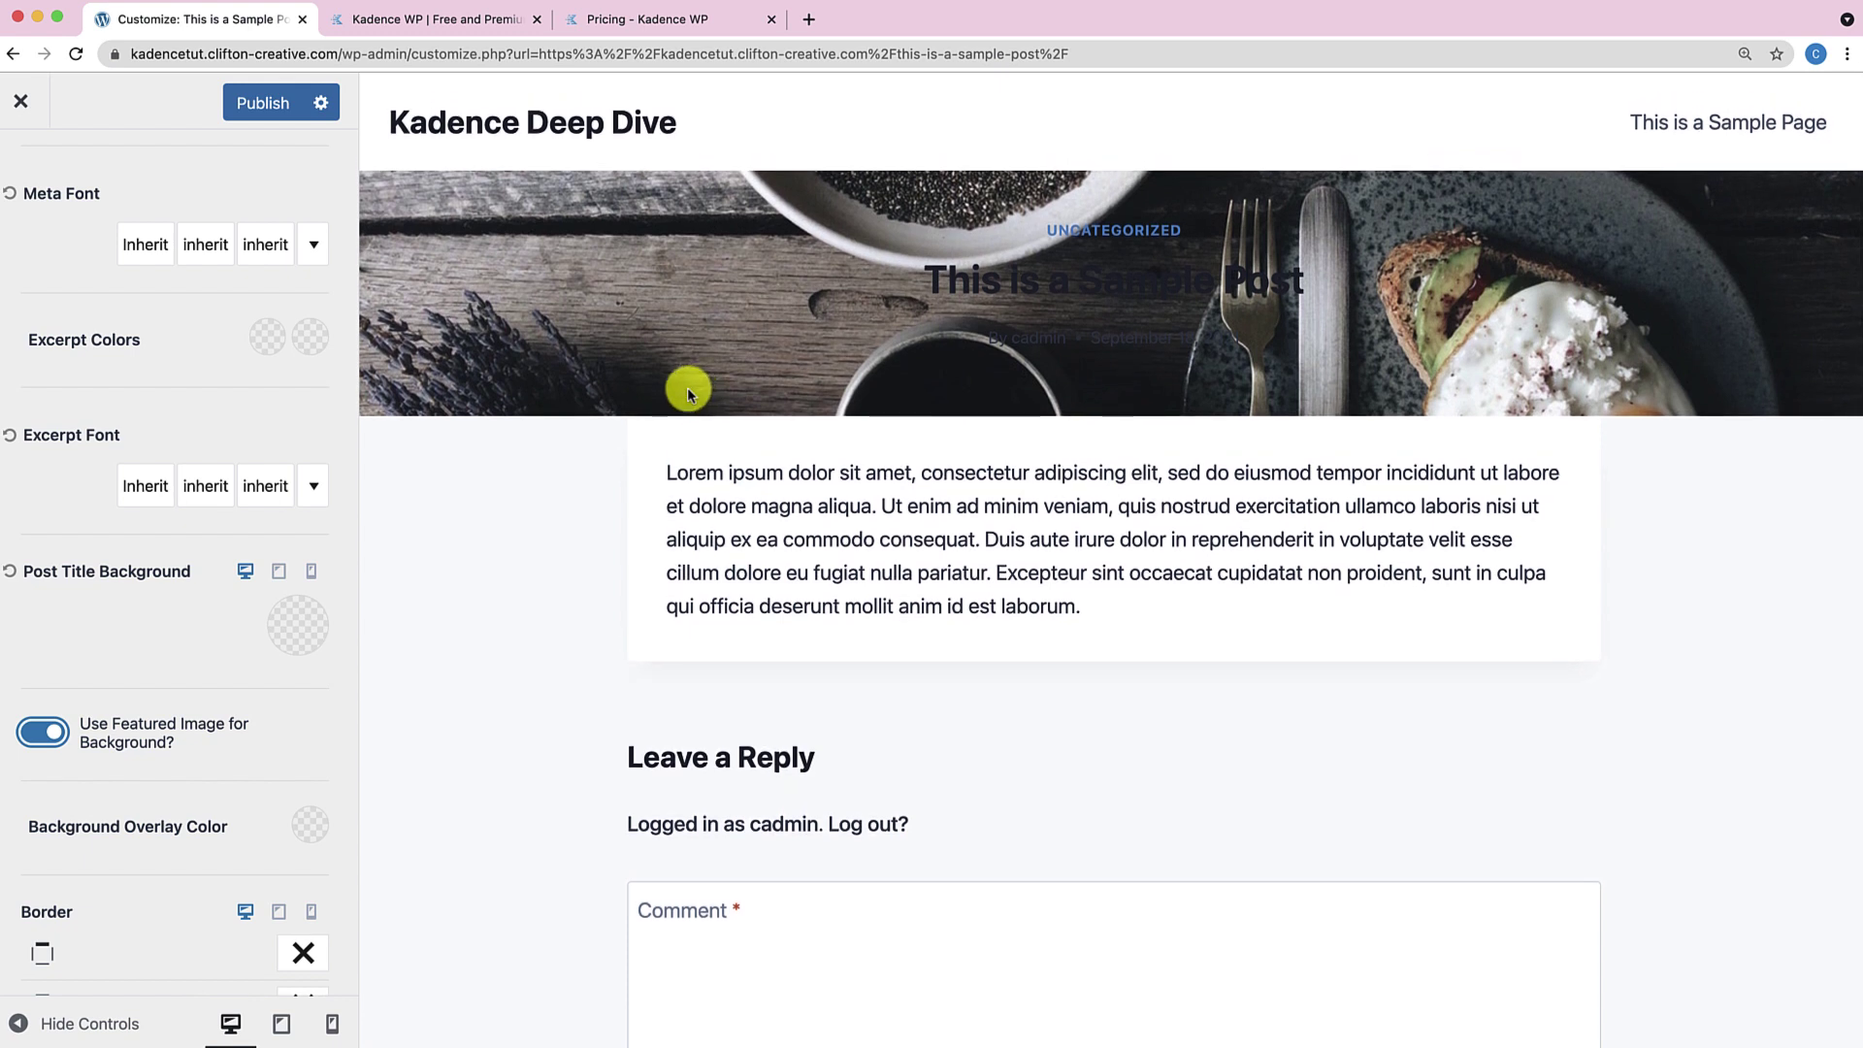
pyautogui.click(1045, 287)
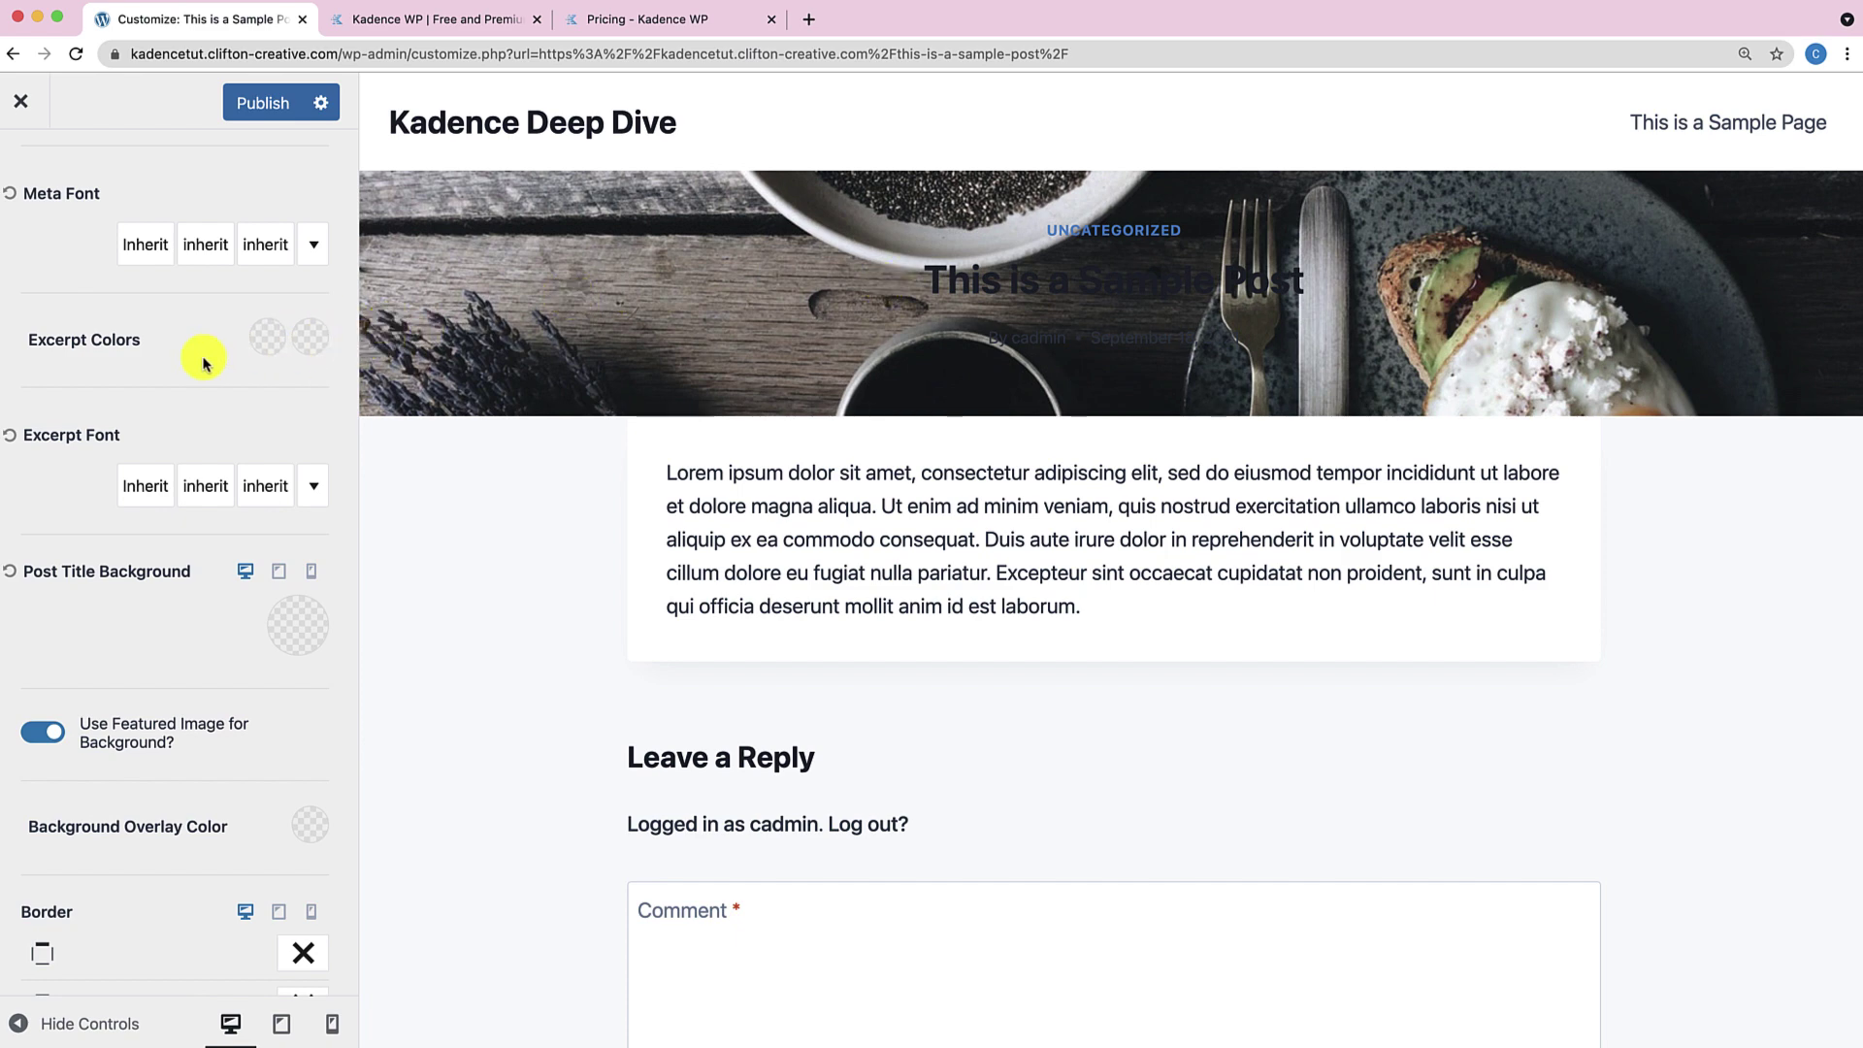
# Set the Post Title Font color to white (FFFFFF).
pyautogui.scroll(10, 202, 364)
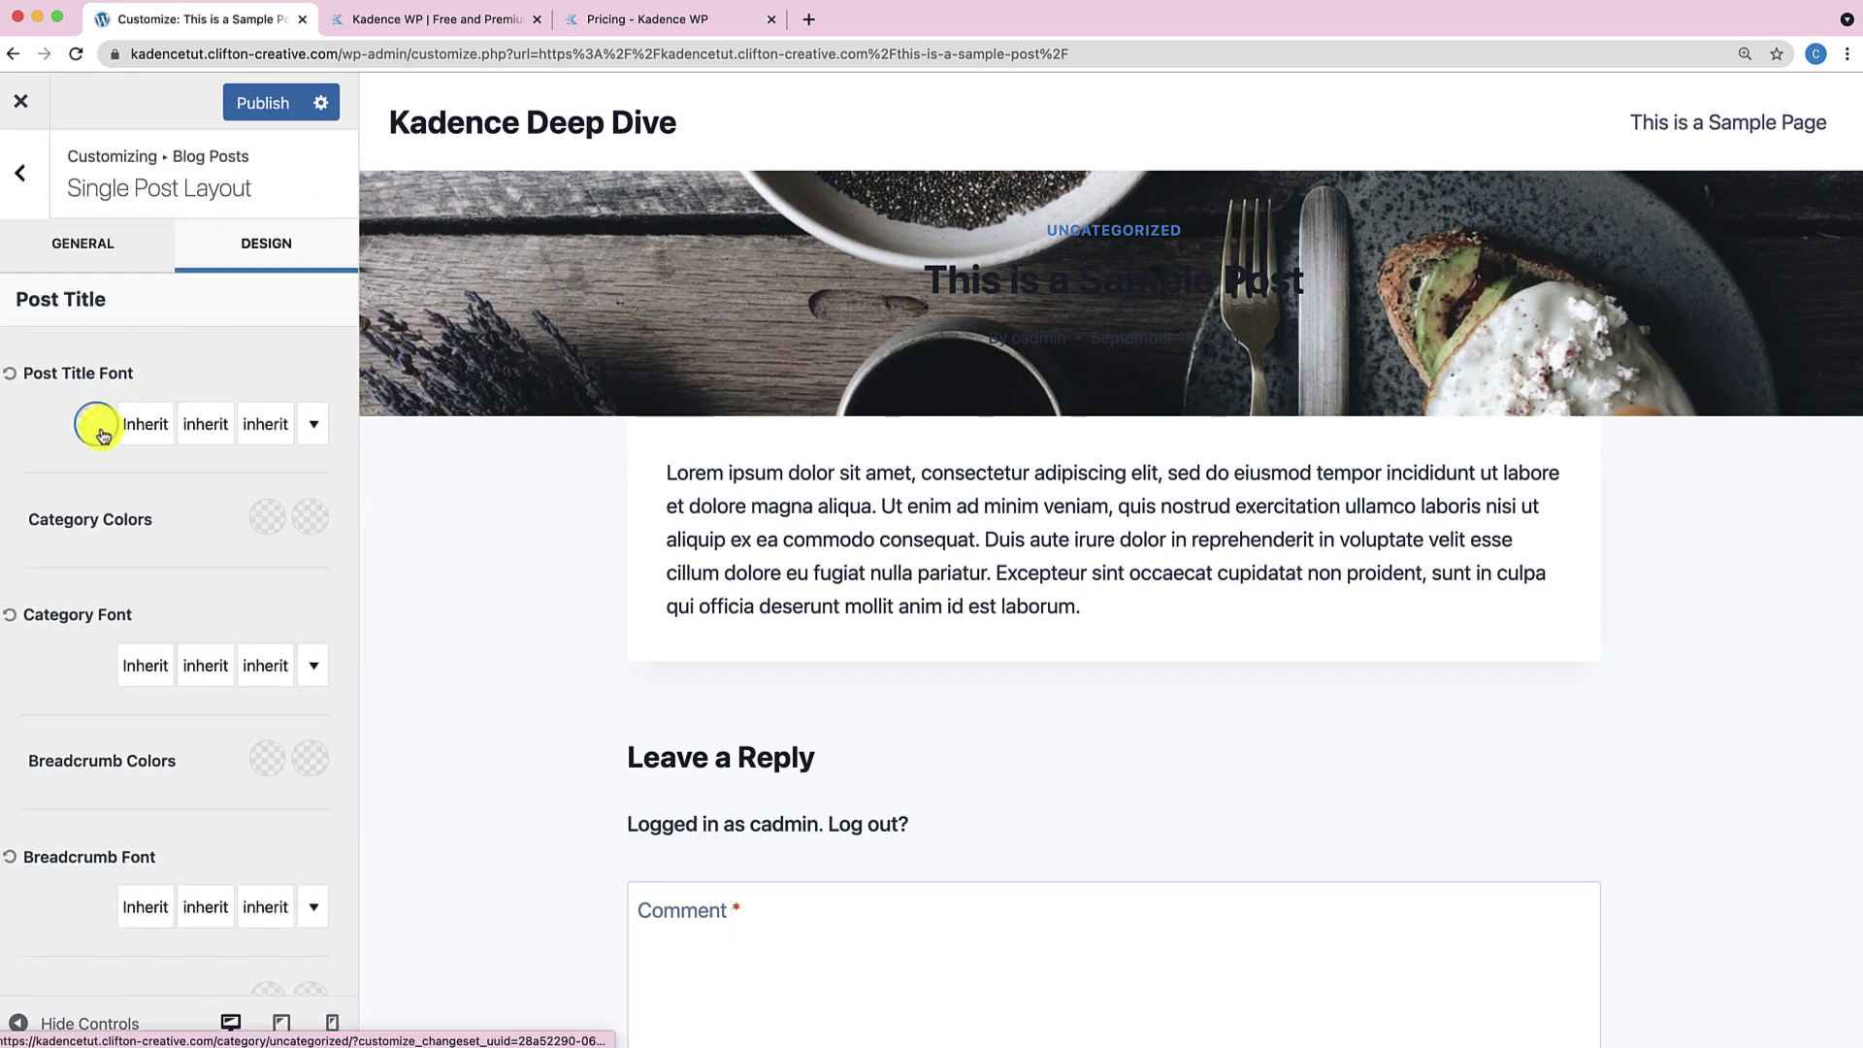
pyautogui.click(96, 424)
pyautogui.moveTo(116, 578); pyautogui.dragTo(0, 447)
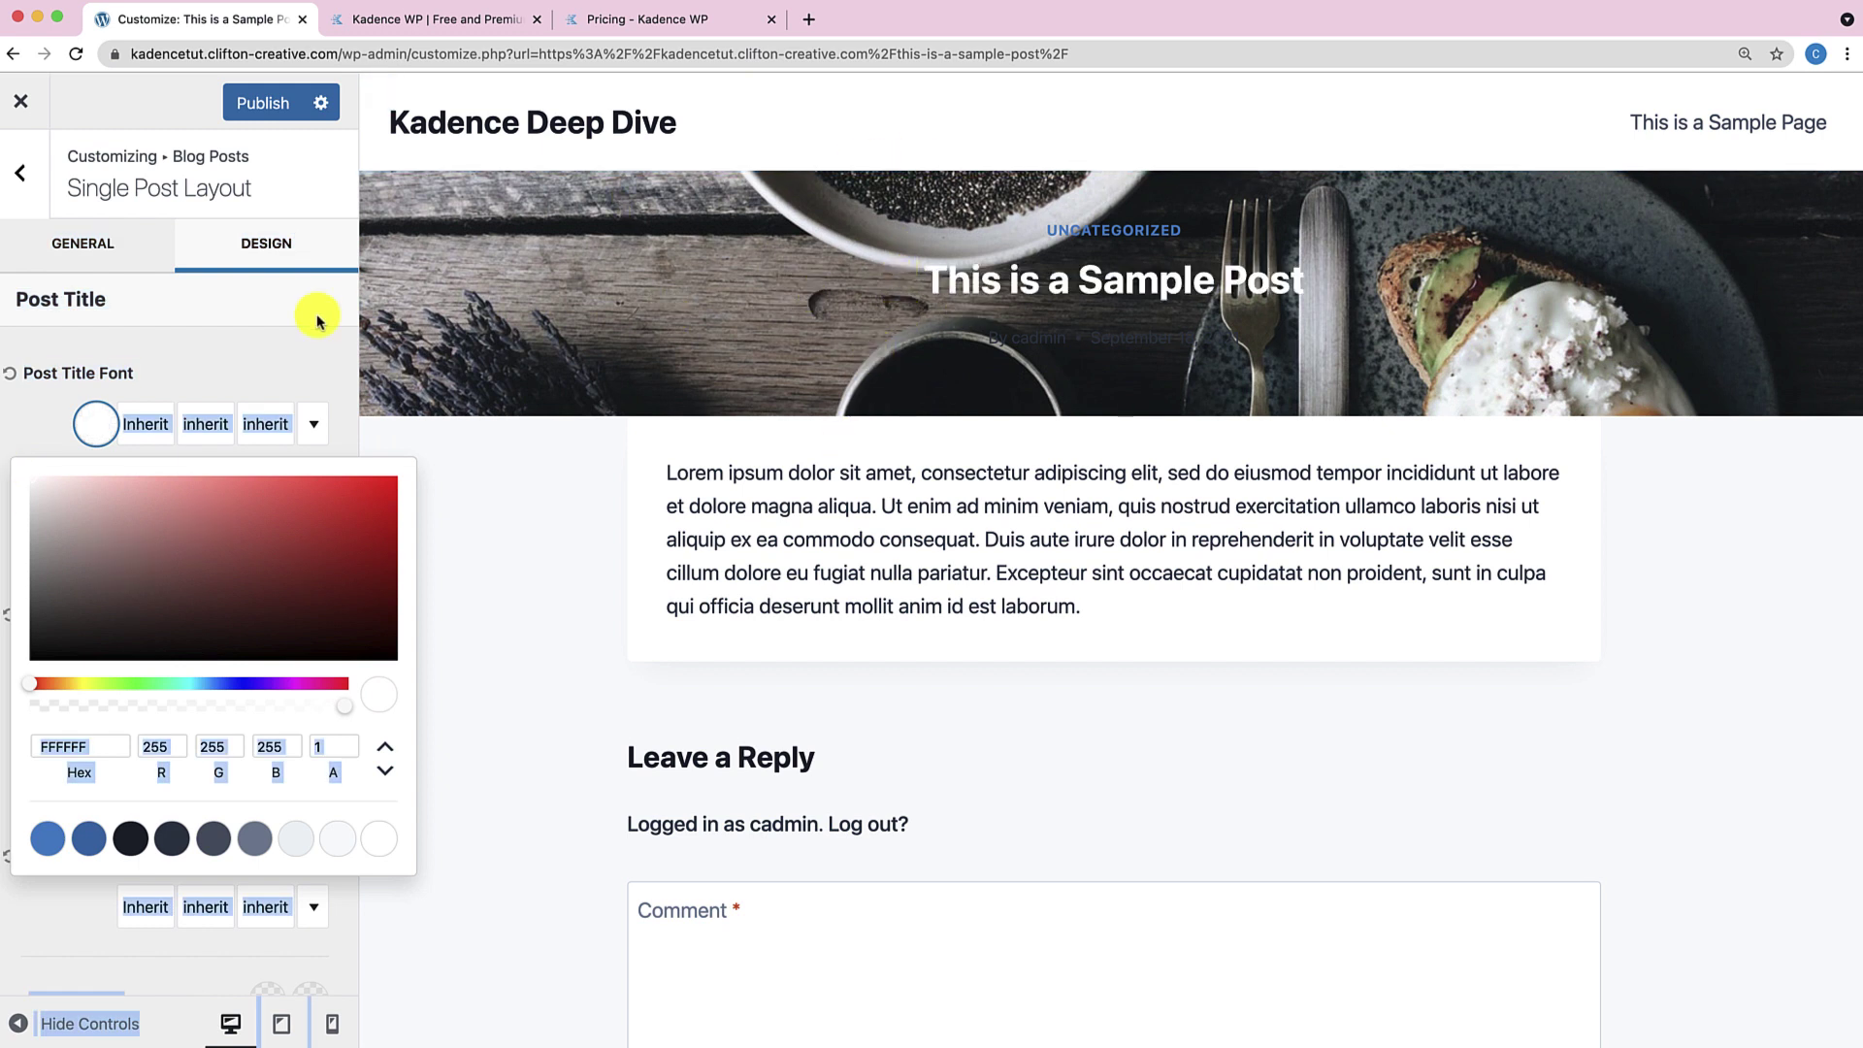
pyautogui.click(275, 365)
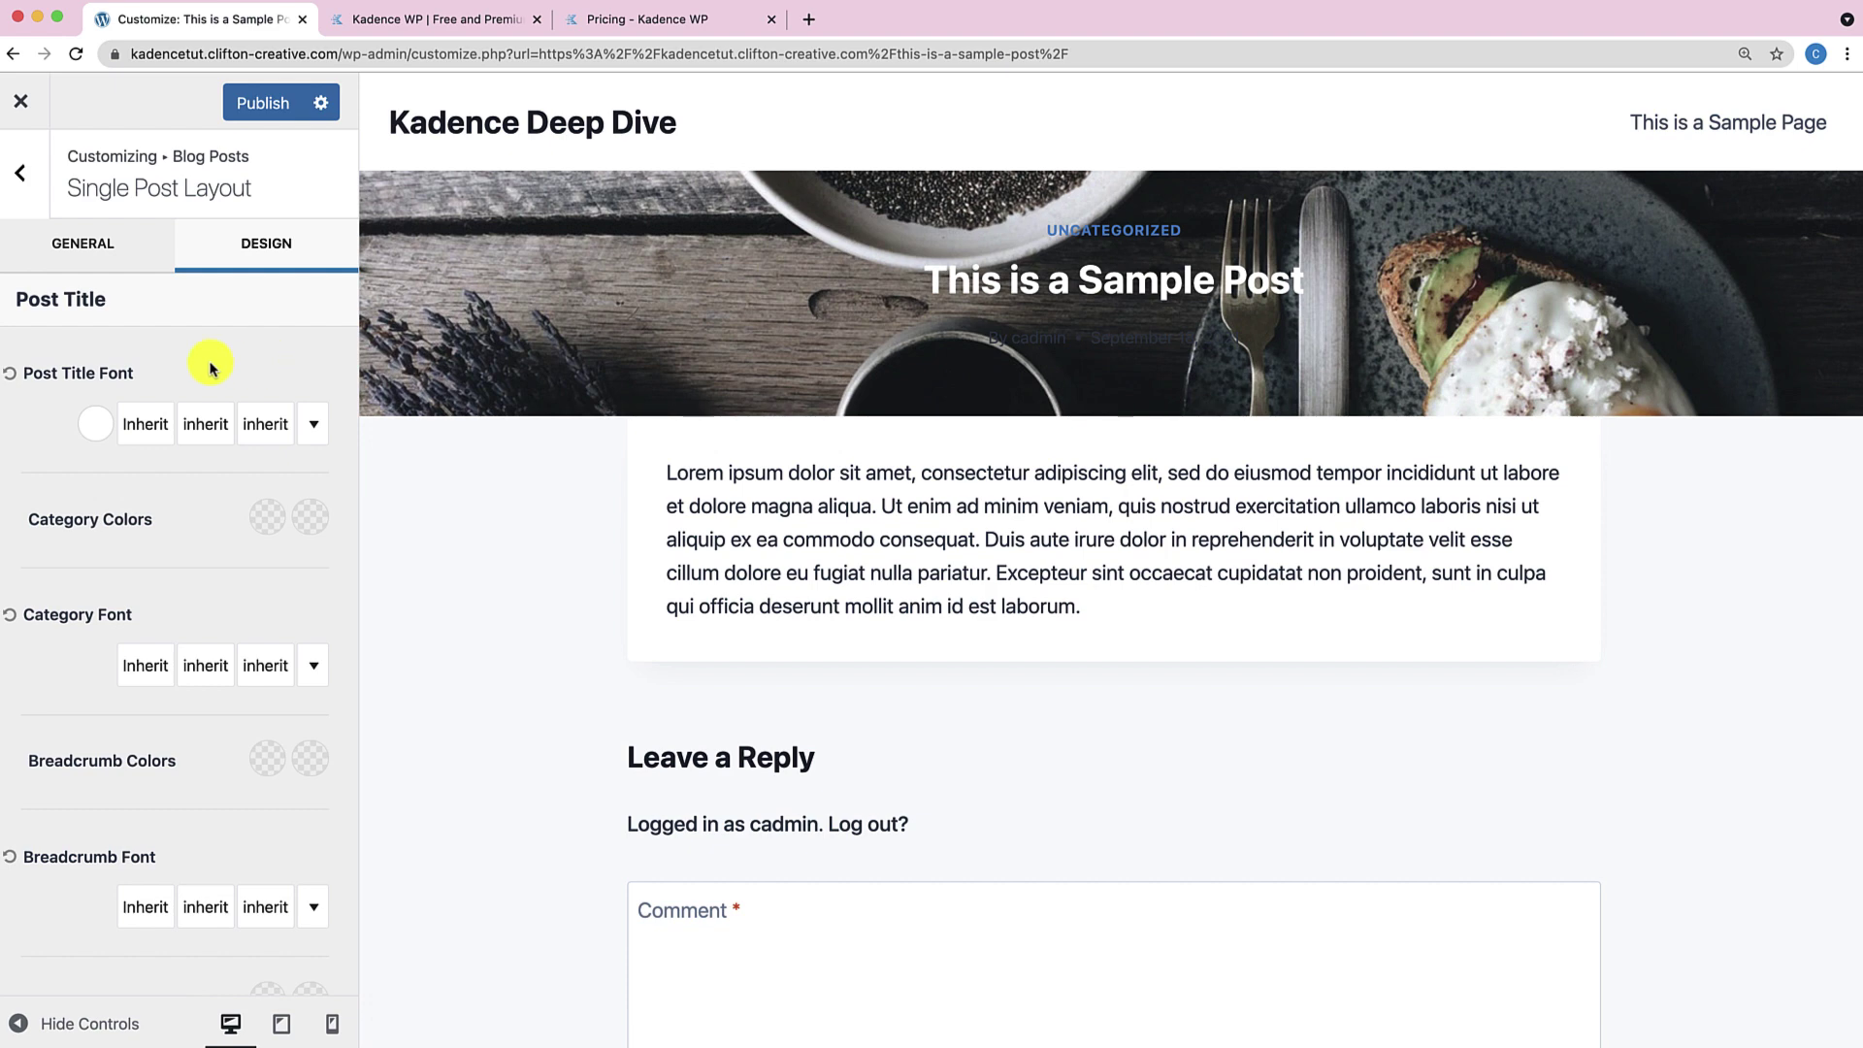
# Reset the post title color and turn off Use Featured Image for Background.
pyautogui.scroll(-3, 142, 657)
pyautogui.scroll(-5, 143, 657)
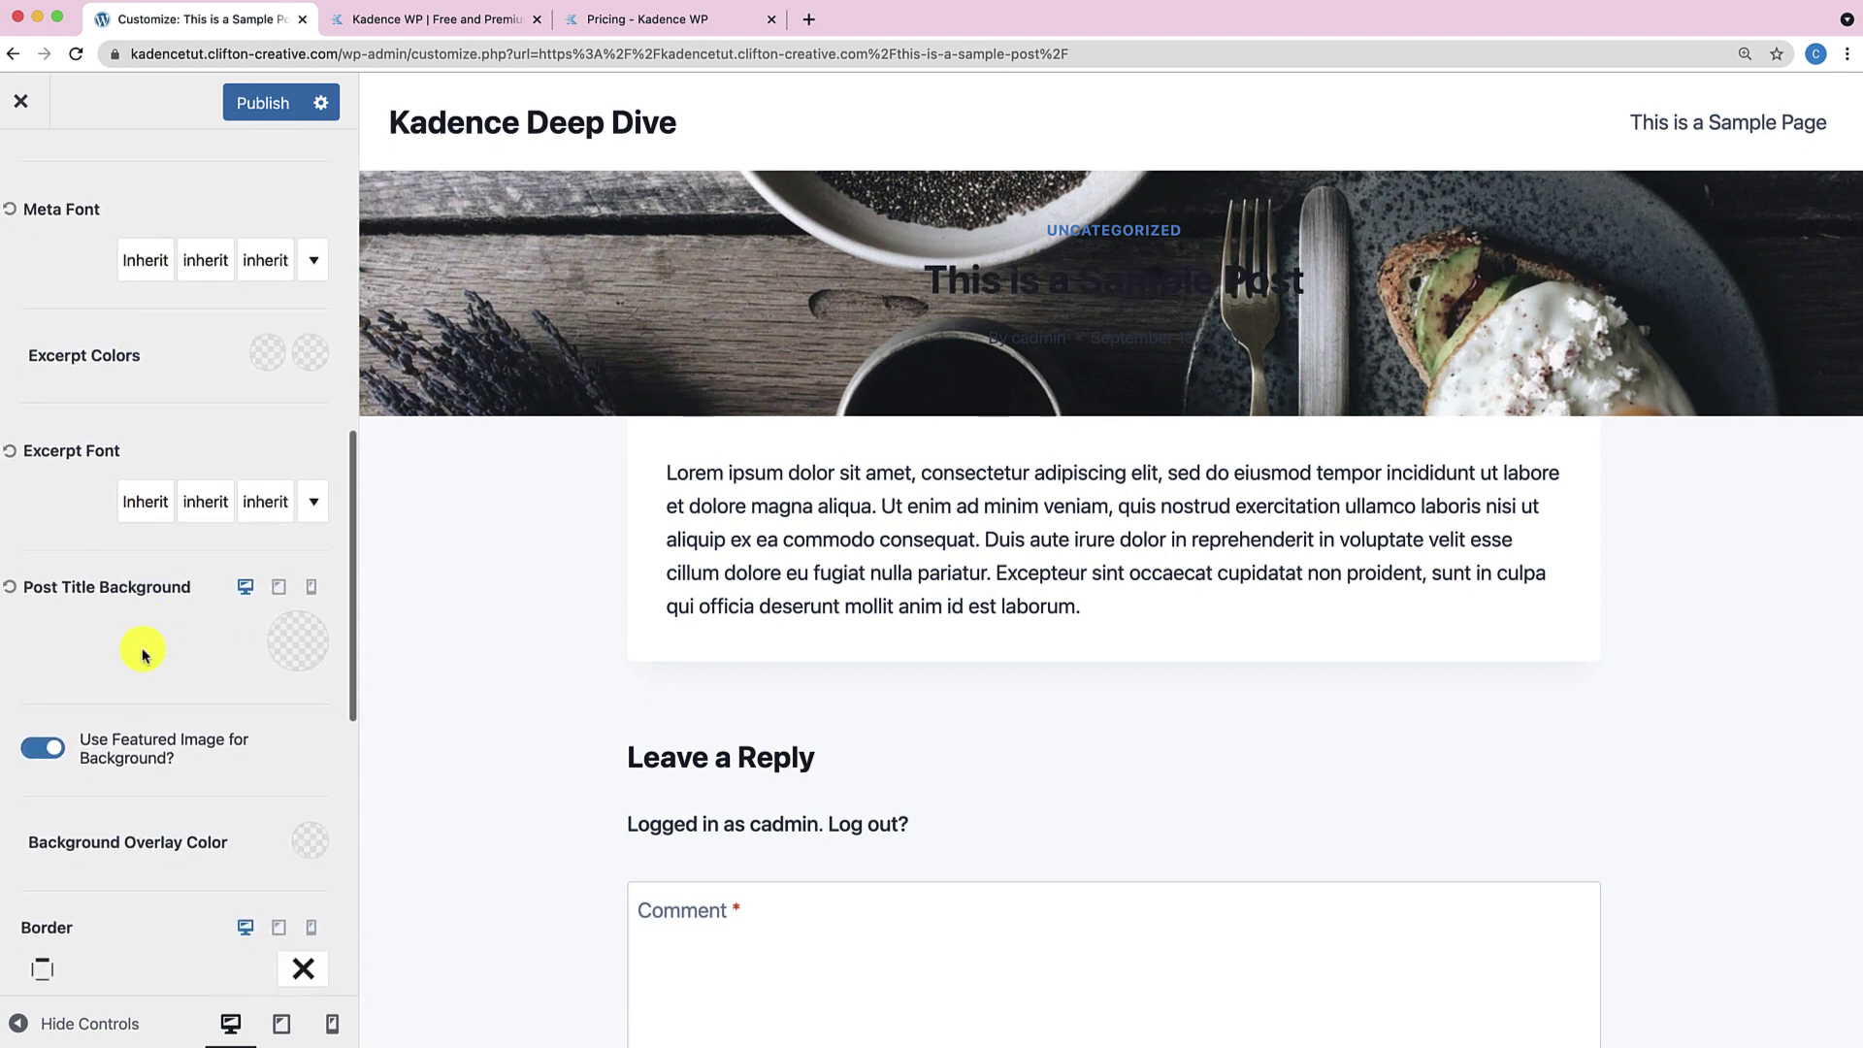
pyautogui.click(44, 668)
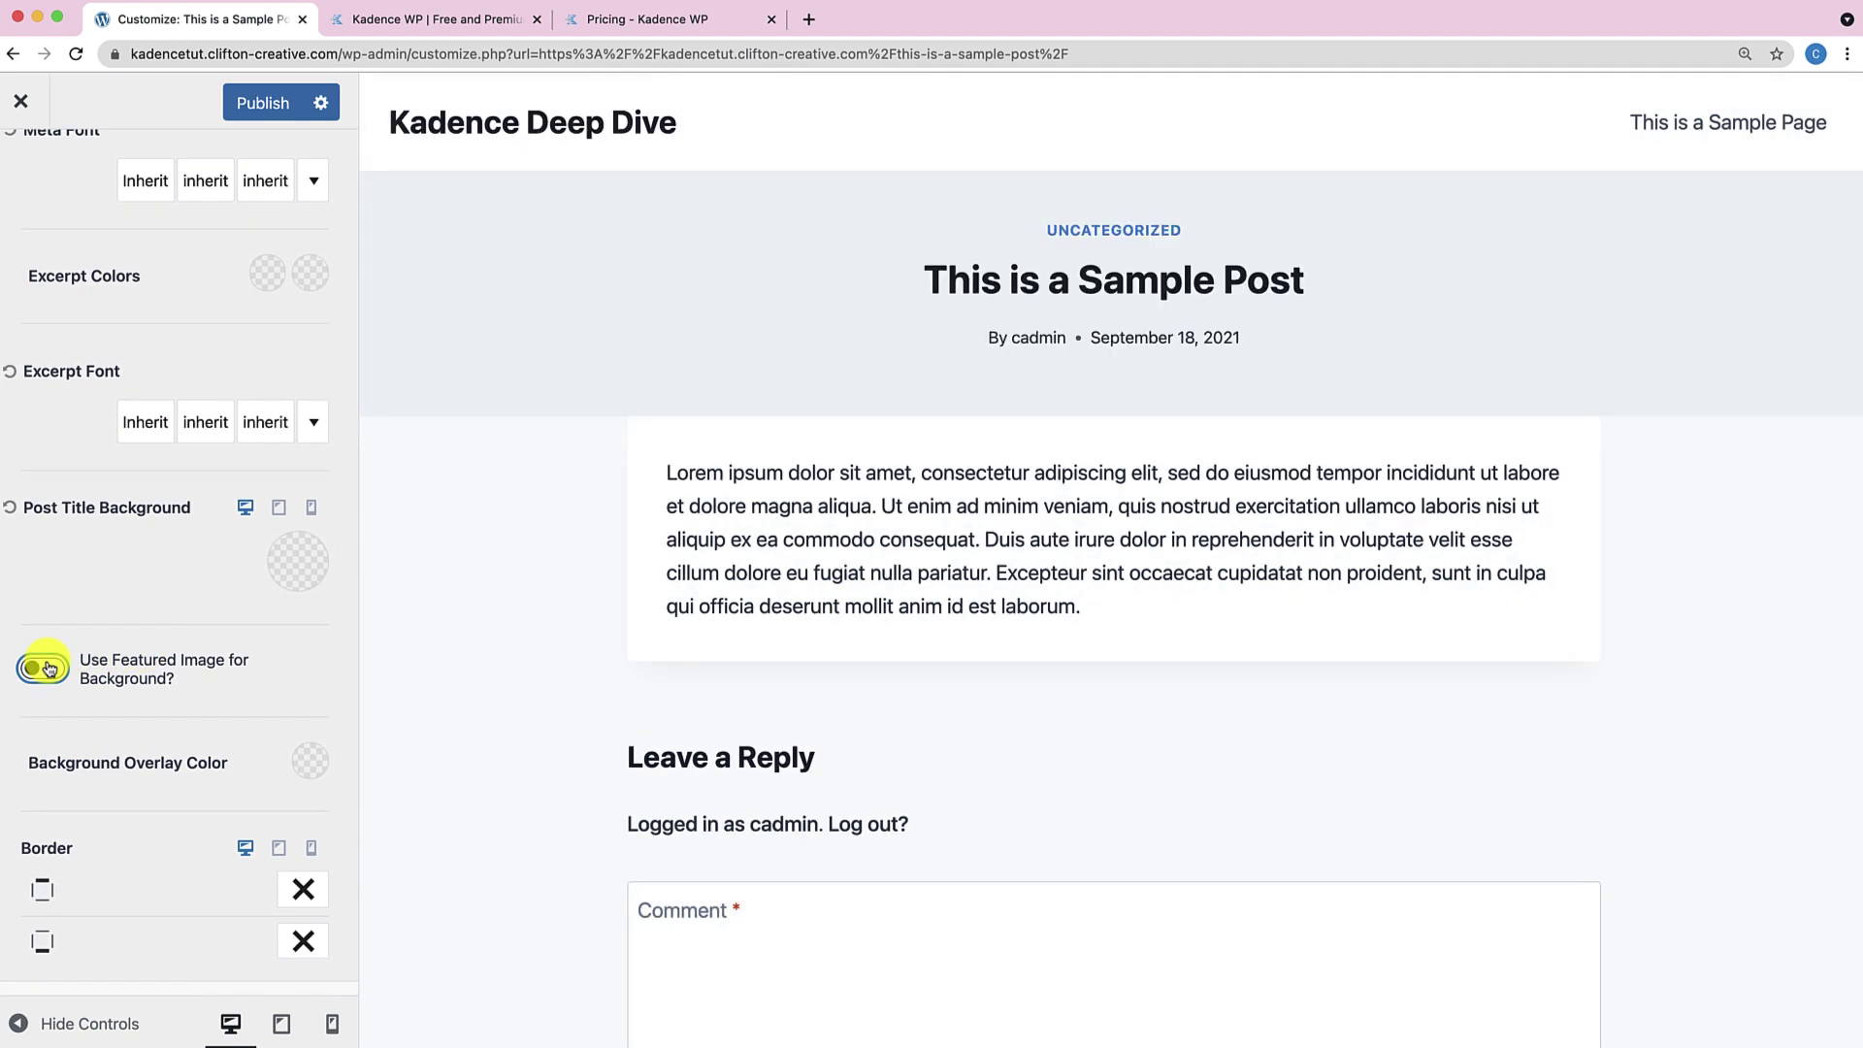
# Return to the general single post settings and turn Show Featured Image back on.
pyautogui.scroll(8, 137, 499)
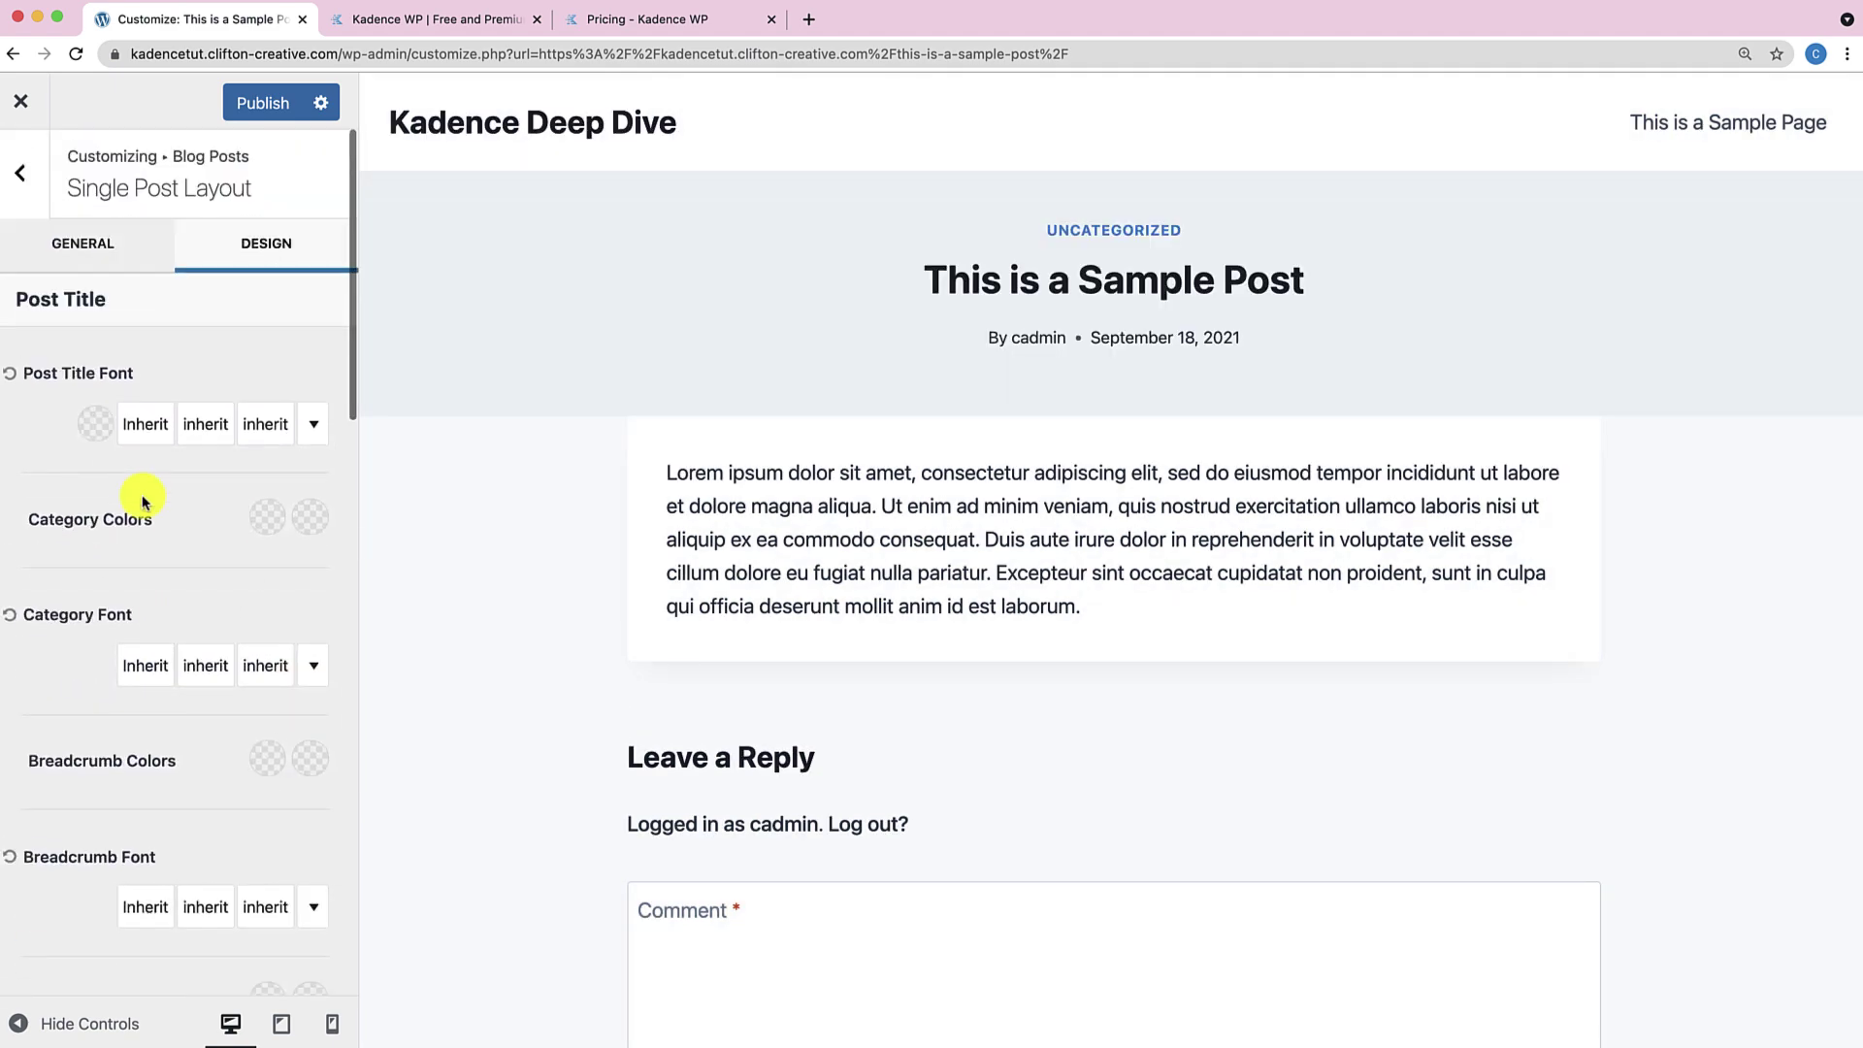
pyautogui.click(58, 241)
pyautogui.scroll(-10, 159, 631)
pyautogui.scroll(-12, 163, 629)
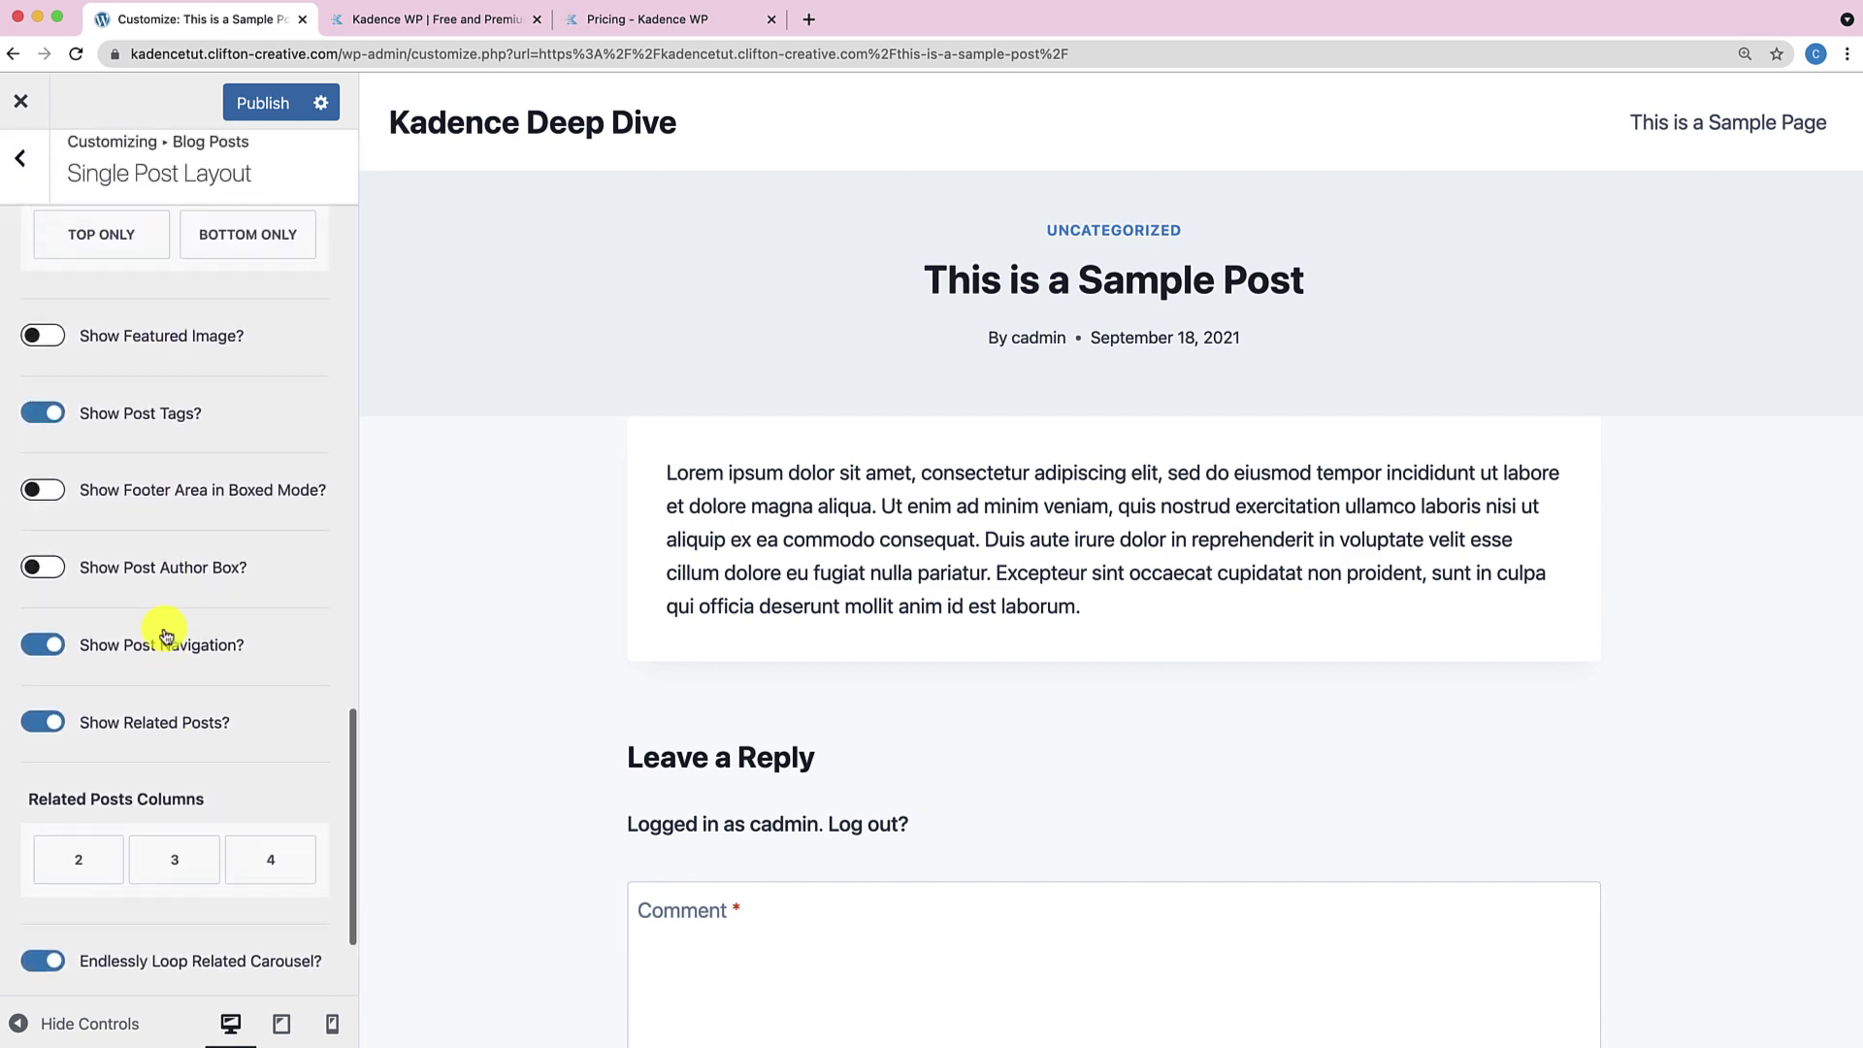
pyautogui.click(43, 335)
# Switch the post title layout to the one inside the content and review the whole post in the preview.
pyautogui.scroll(20, 144, 404)
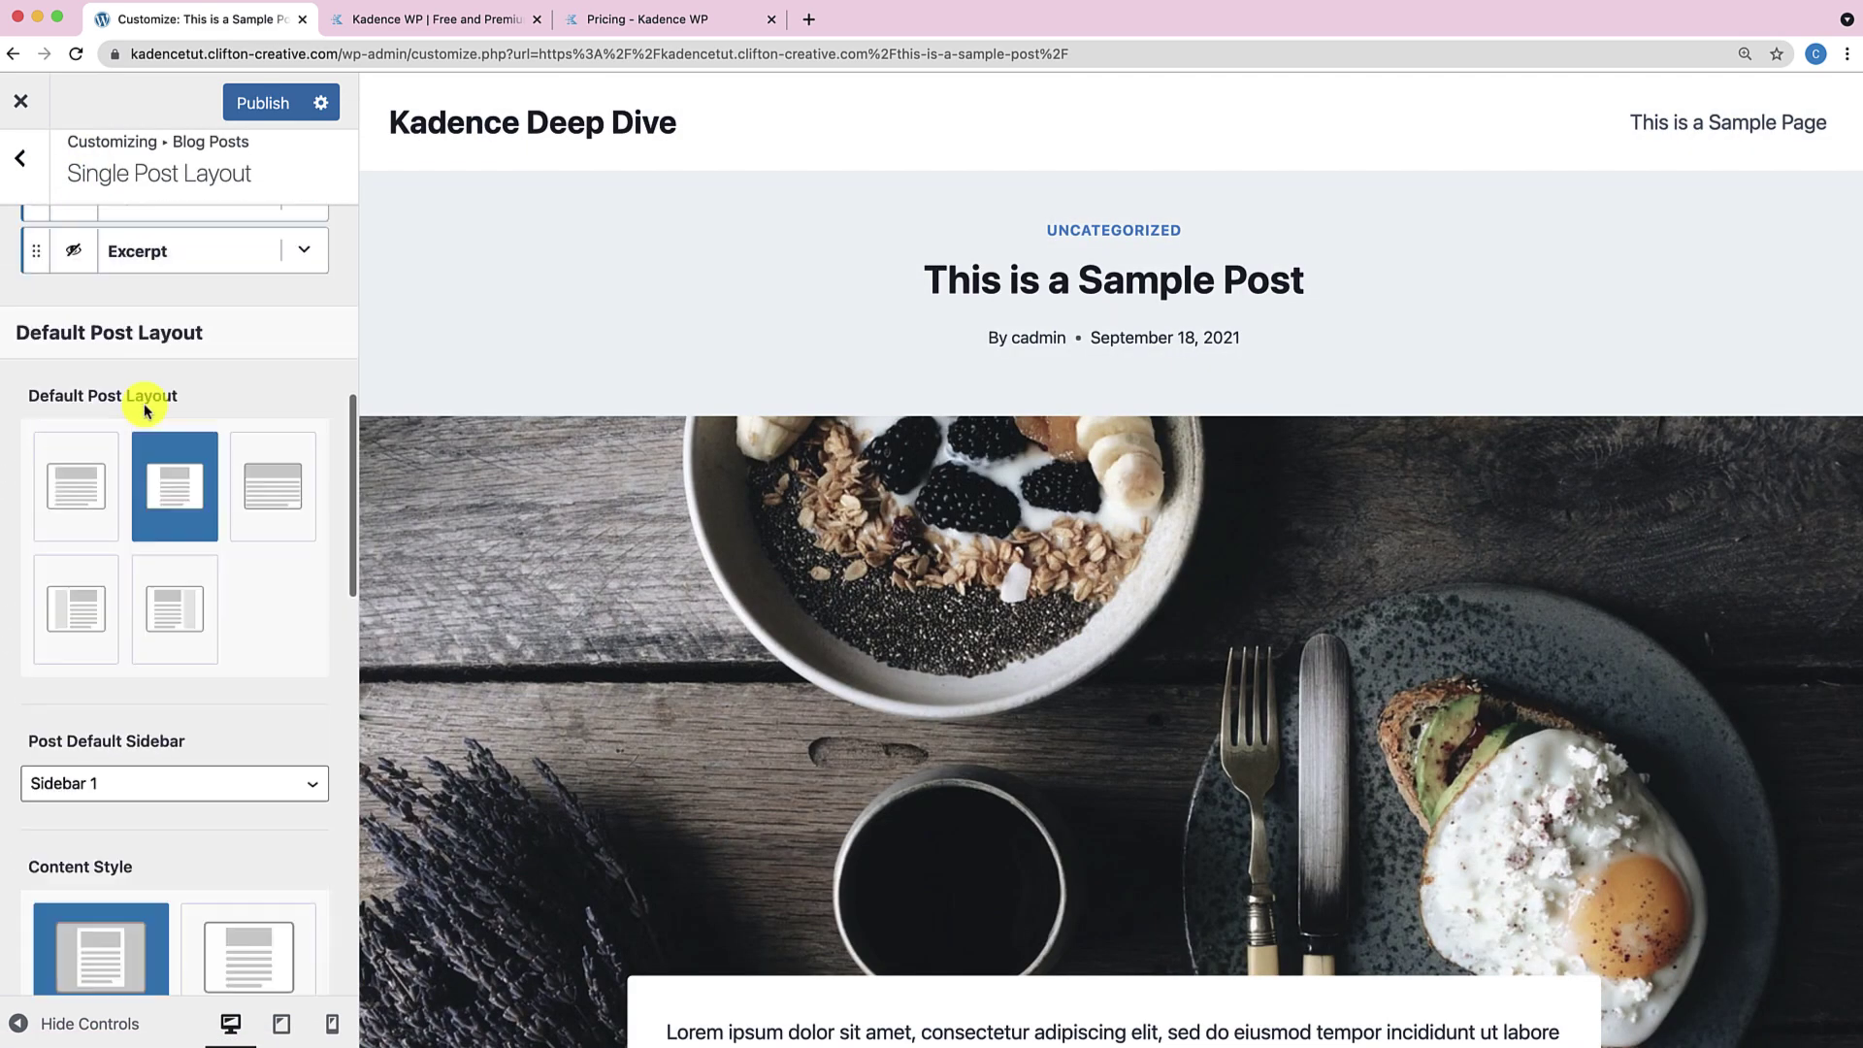
pyautogui.click(130, 506)
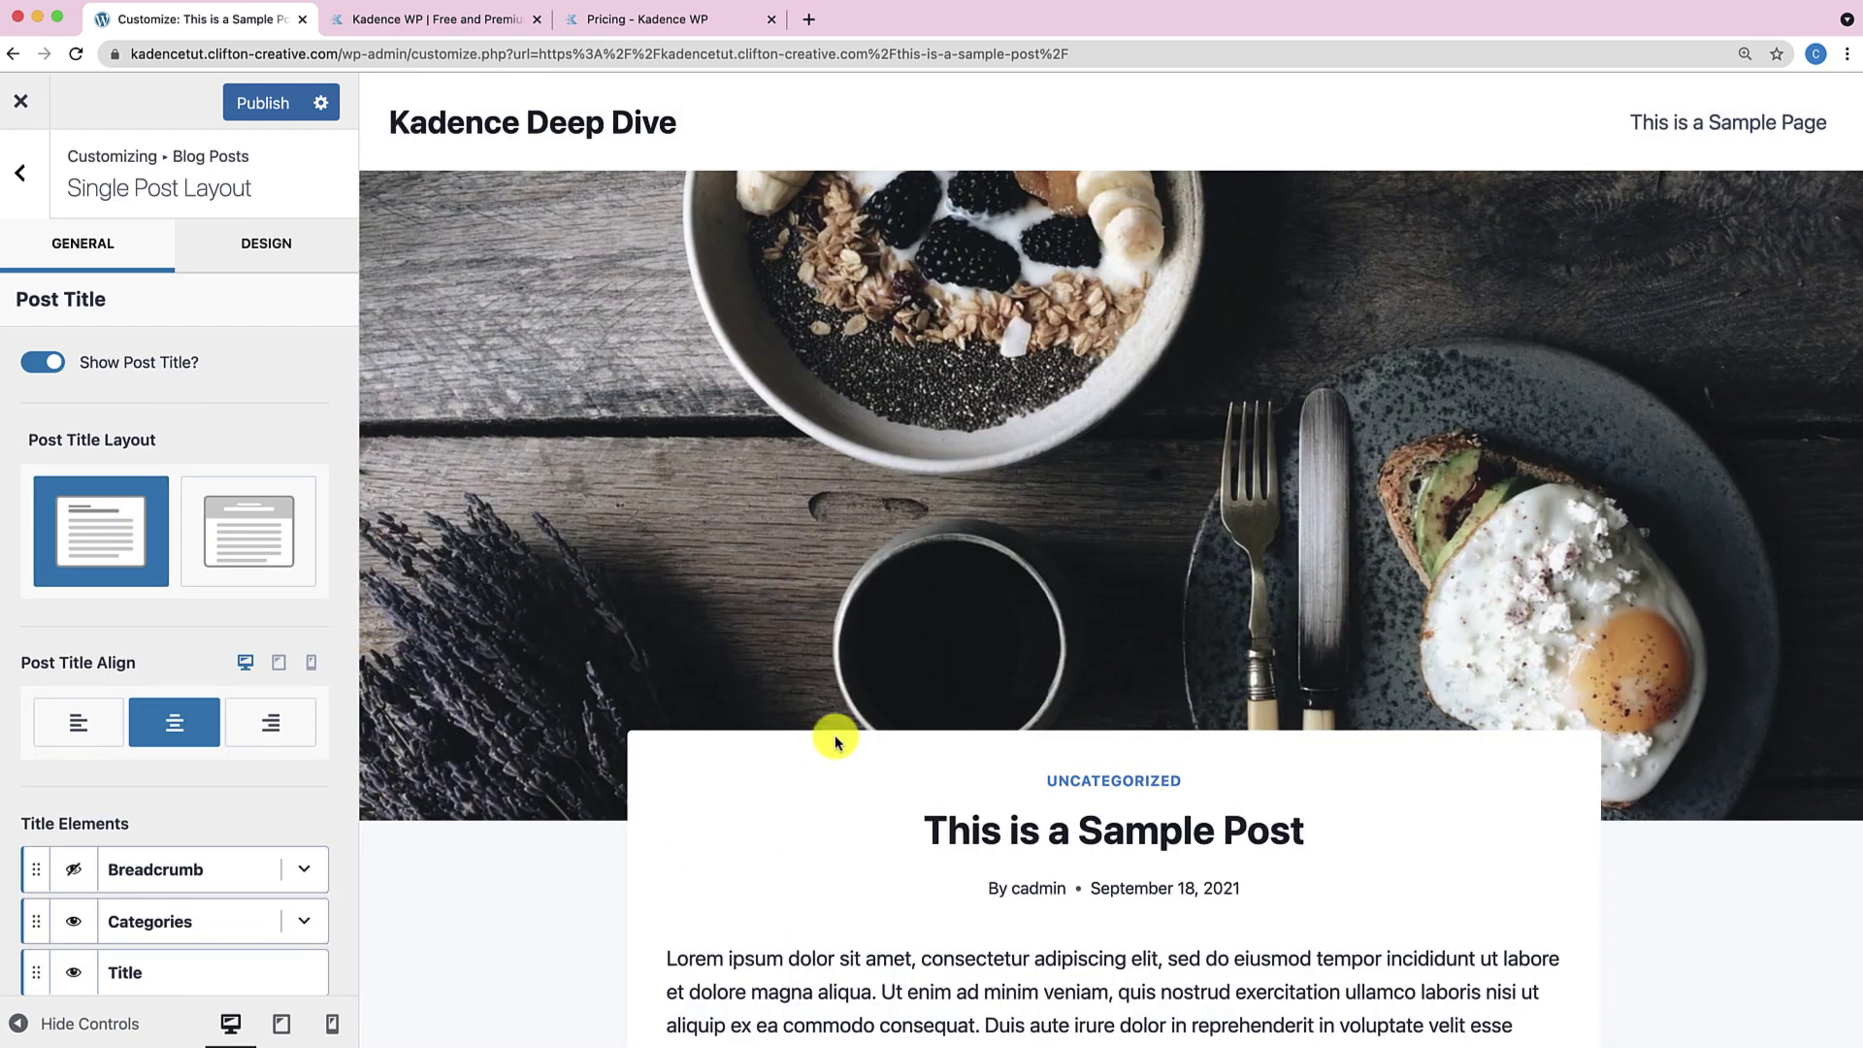
pyautogui.scroll(-8, 834, 735)
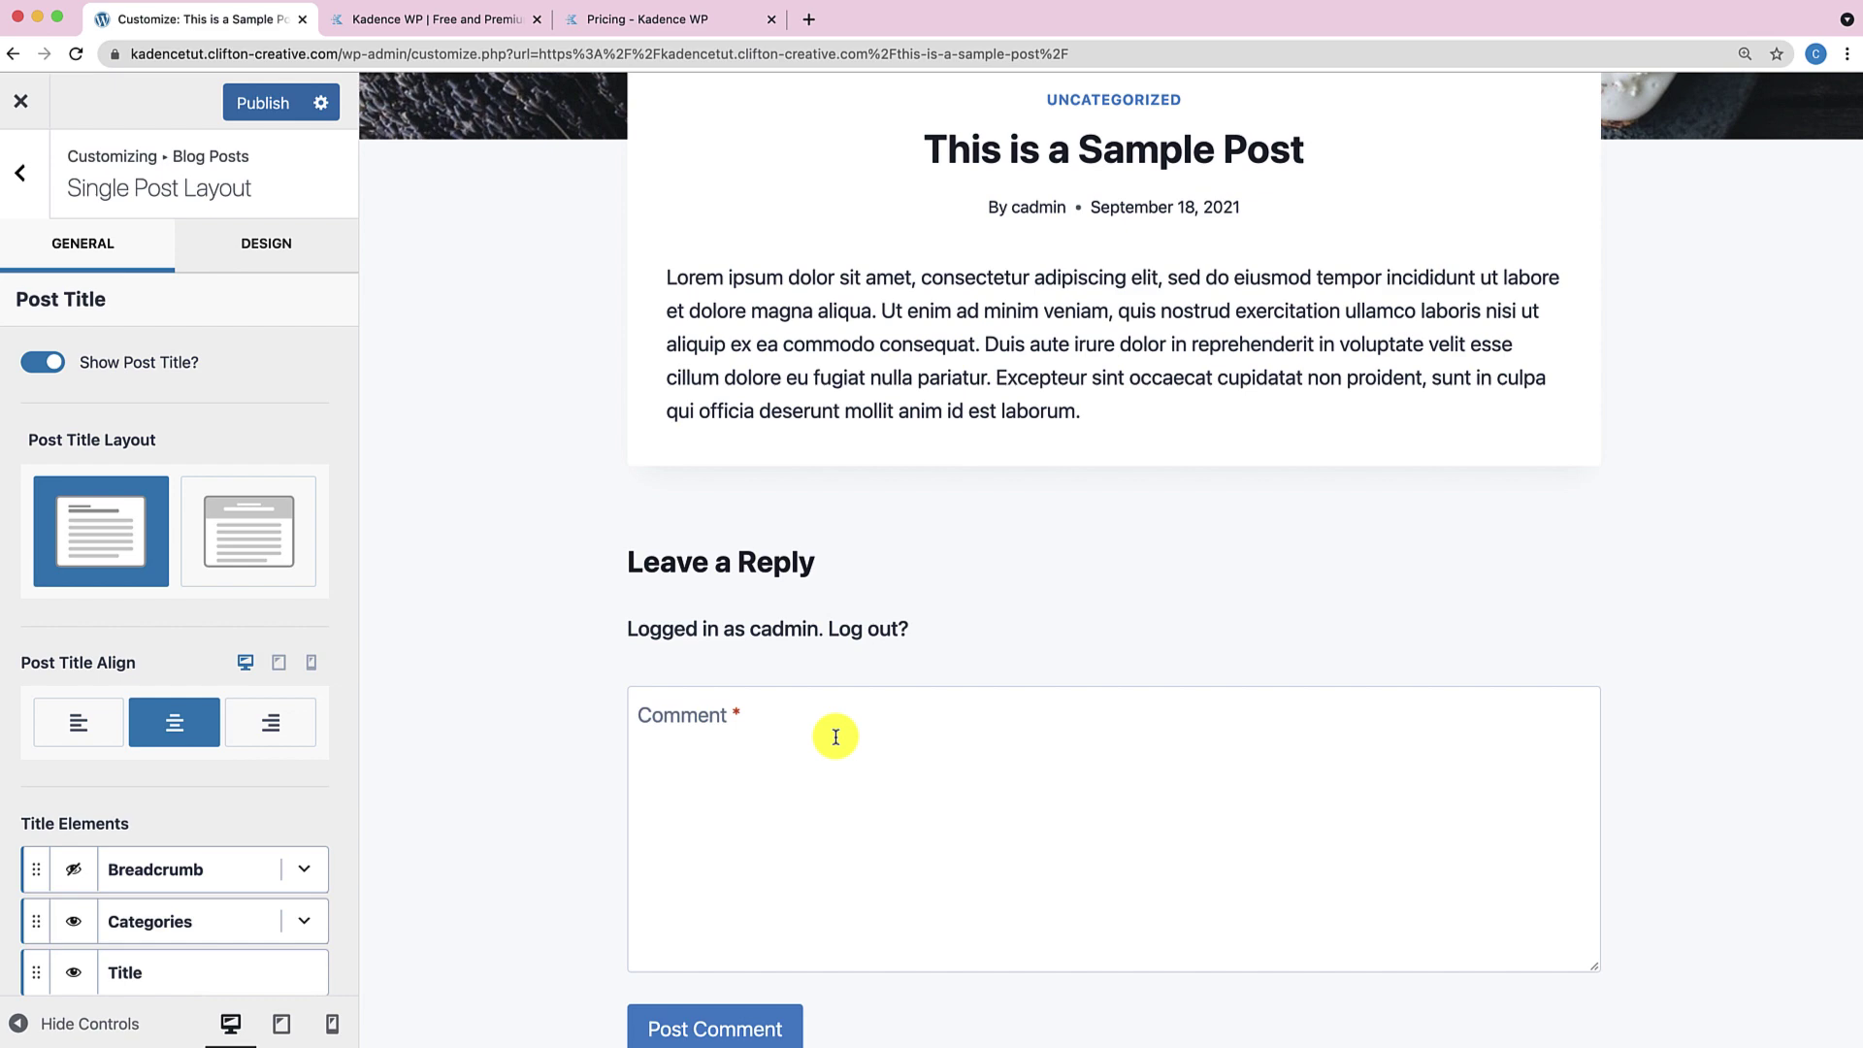
pyautogui.scroll(6, 835, 738)
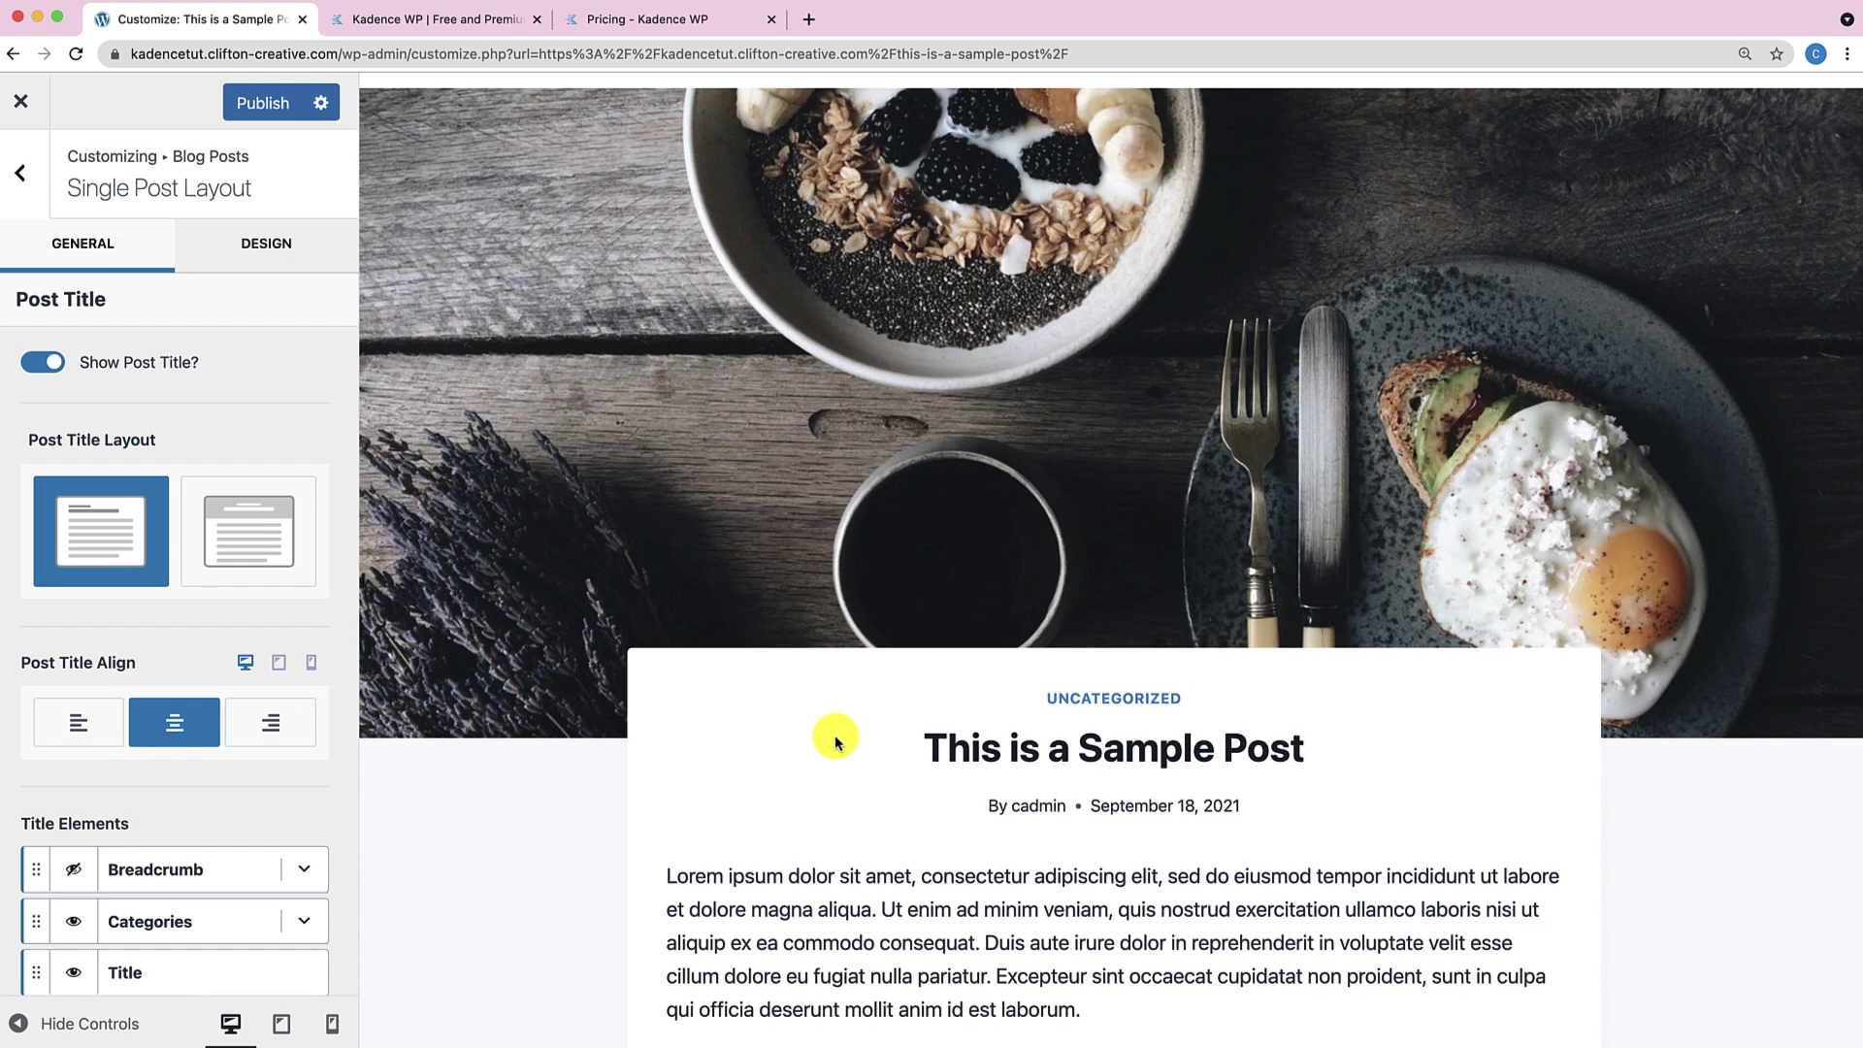
pyautogui.scroll(2, 835, 735)
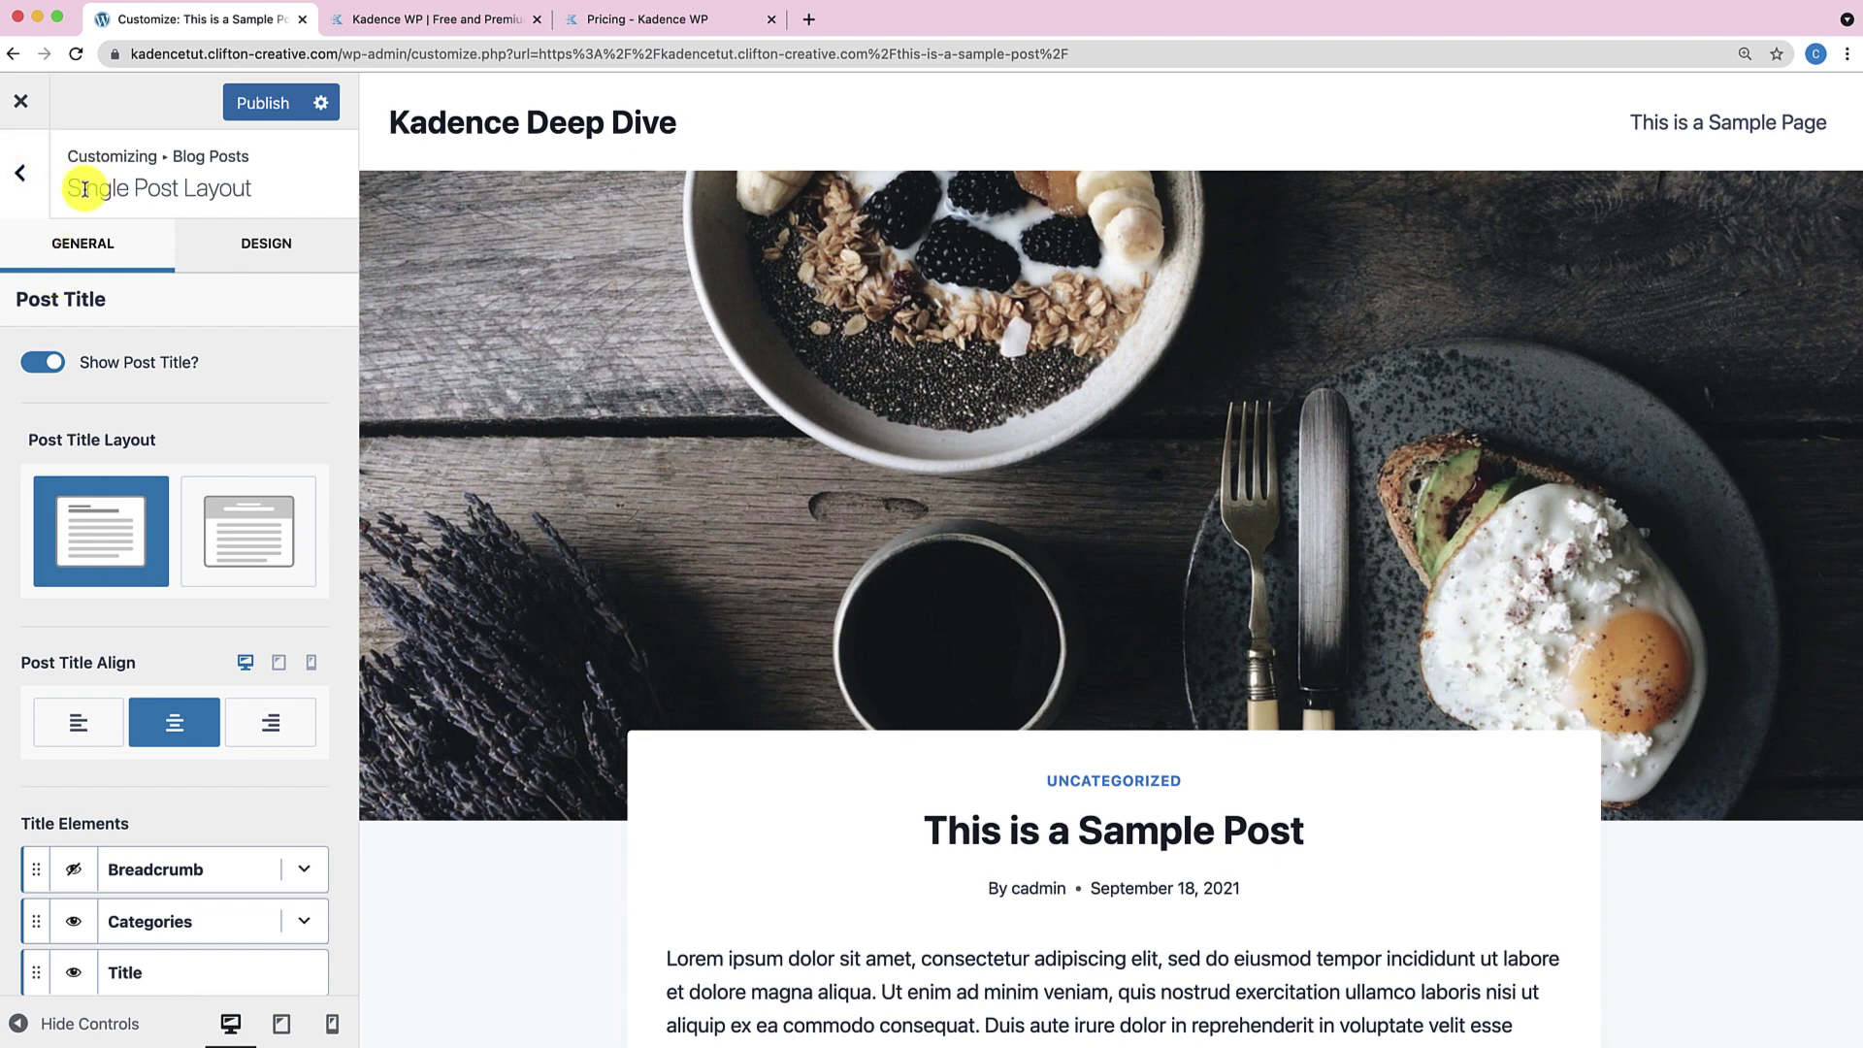
# Open the Archive Layout settings for blog posts and look over the available options.
pyautogui.click(29, 184)
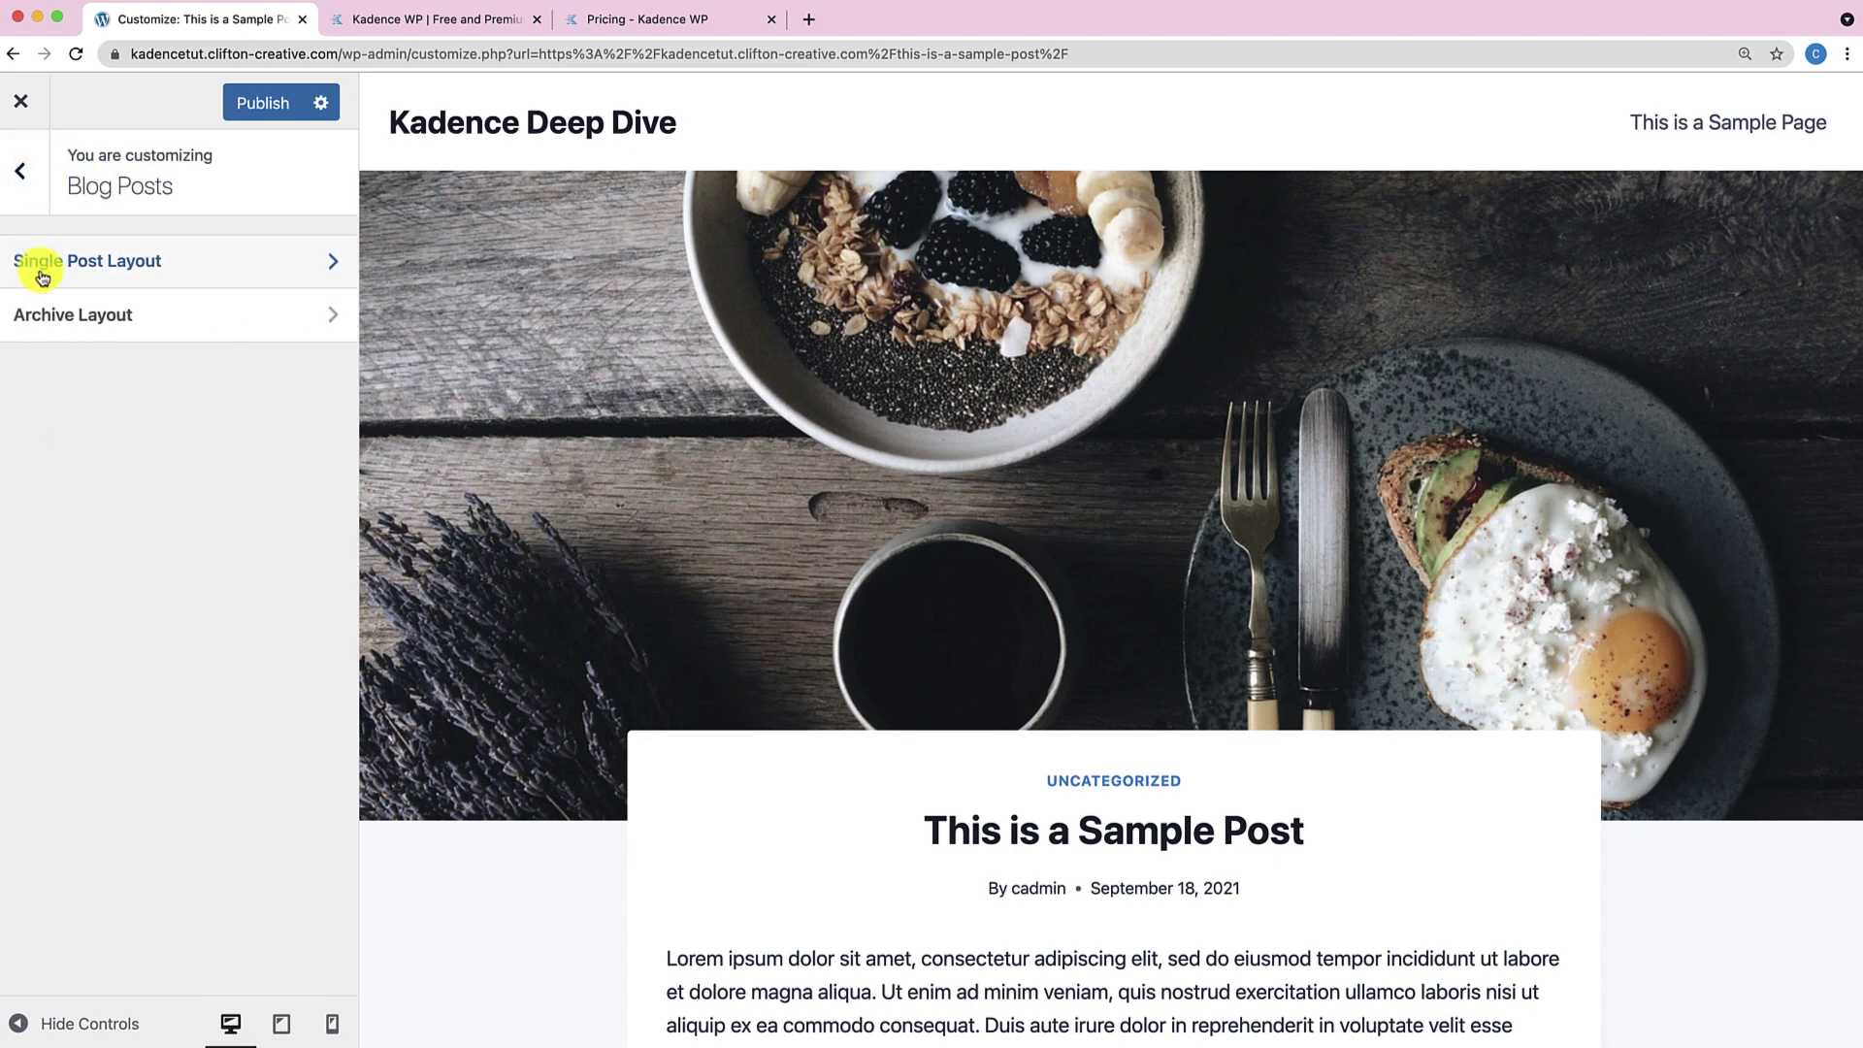
pyautogui.click(51, 320)
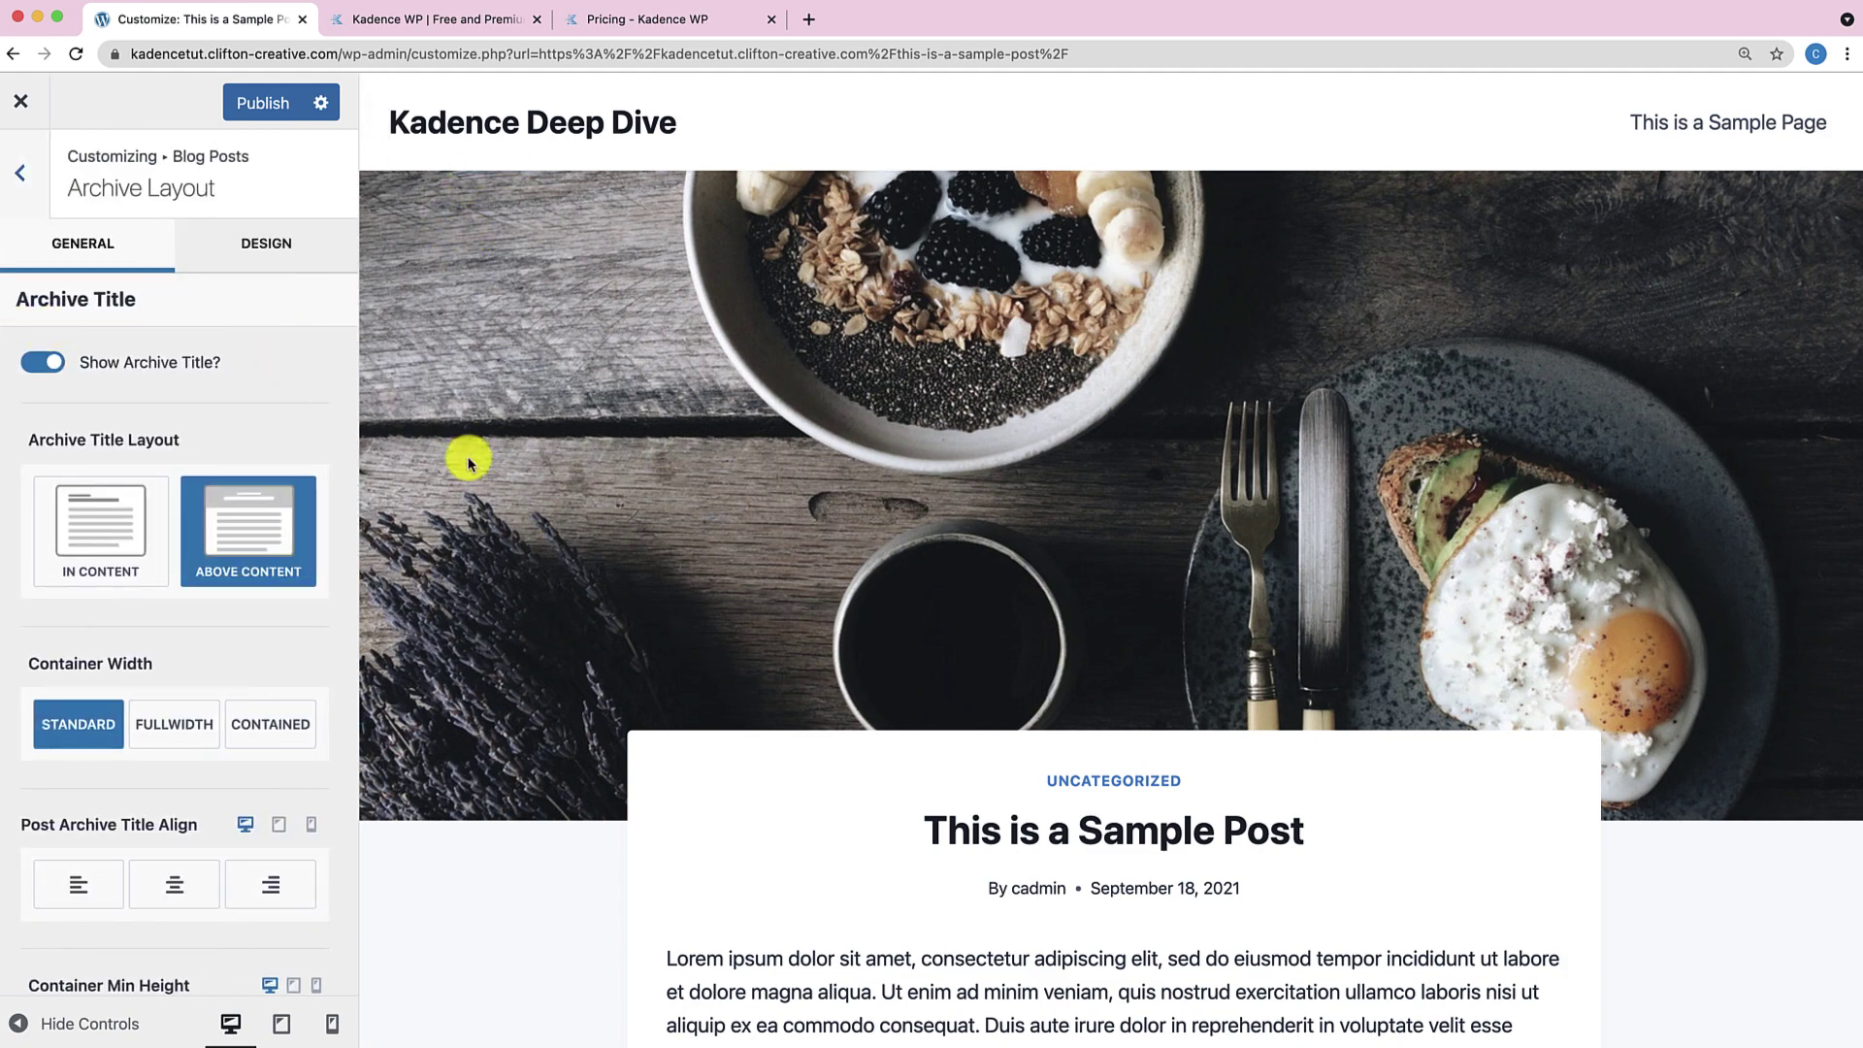
pyautogui.scroll(-10, 573, 631)
pyautogui.scroll(10, 573, 630)
# Leave the customizer without publishing the changes, and review the blog post listing on the site's home page.
pyautogui.click(32, 102)
pyautogui.click(1077, 184)
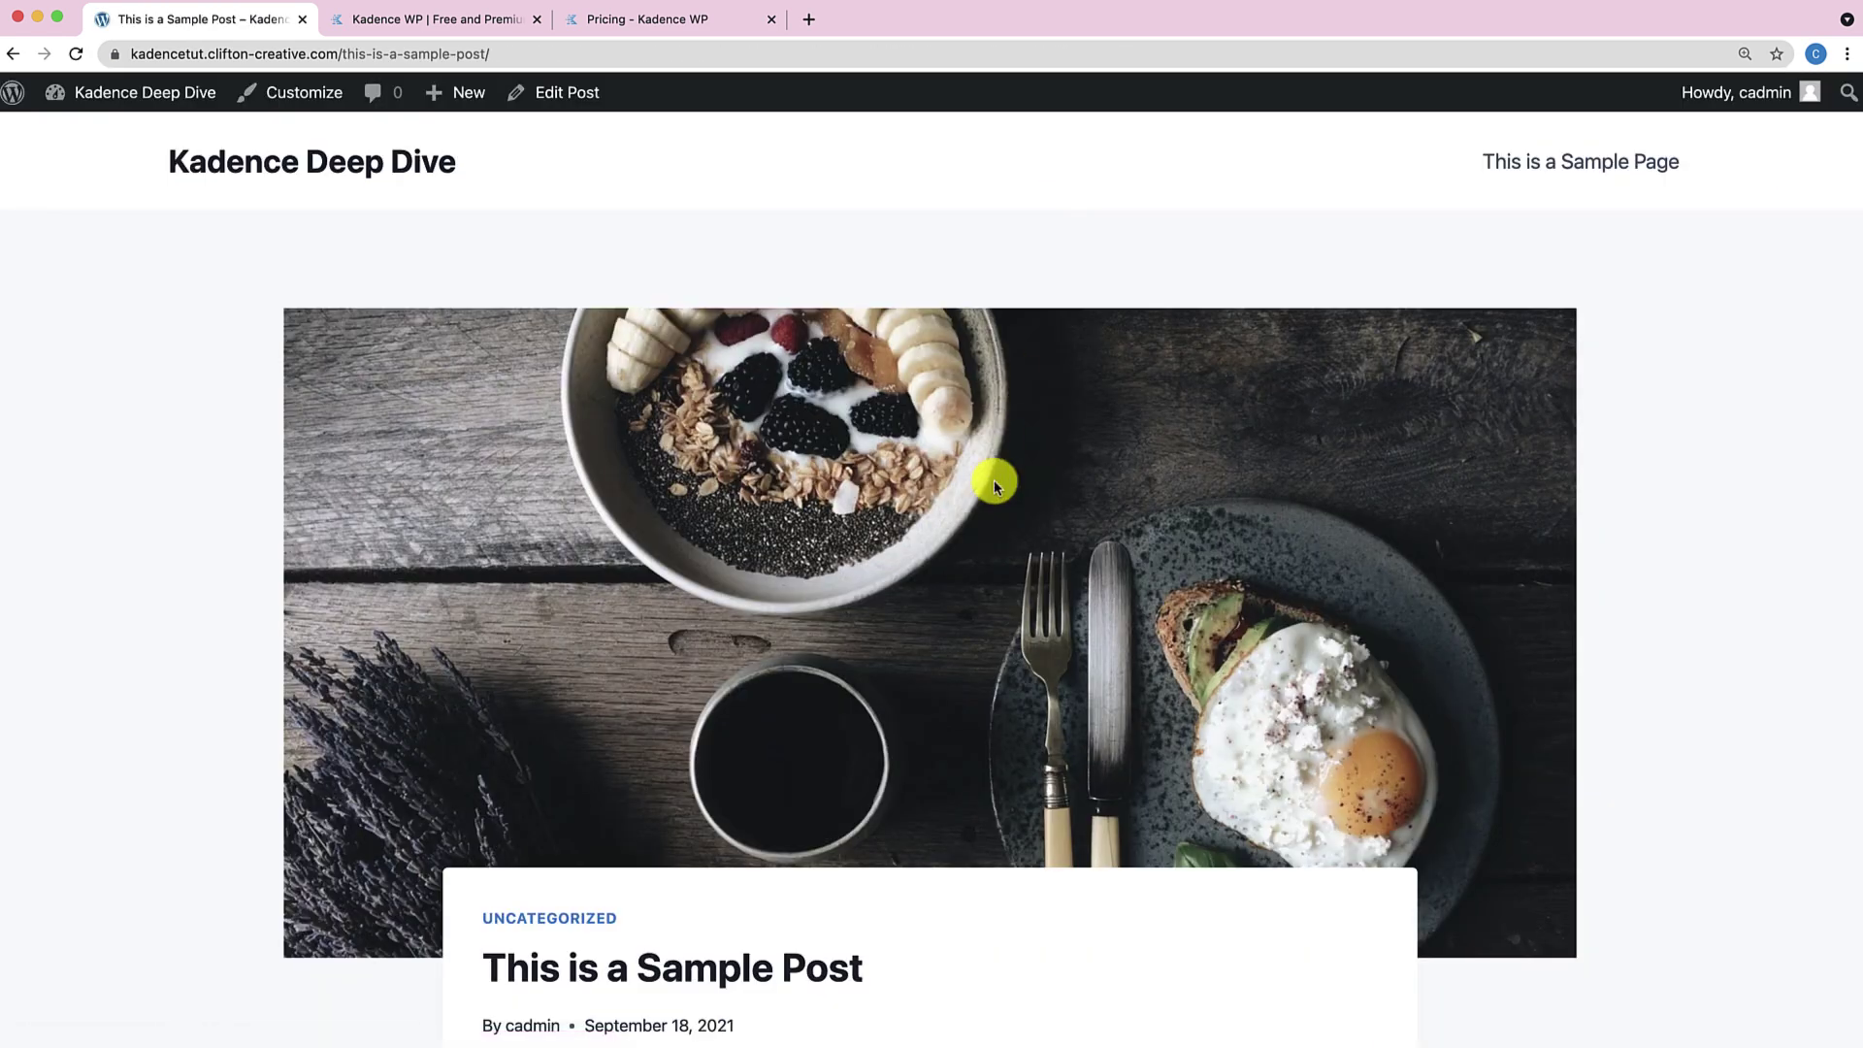
pyautogui.click(410, 185)
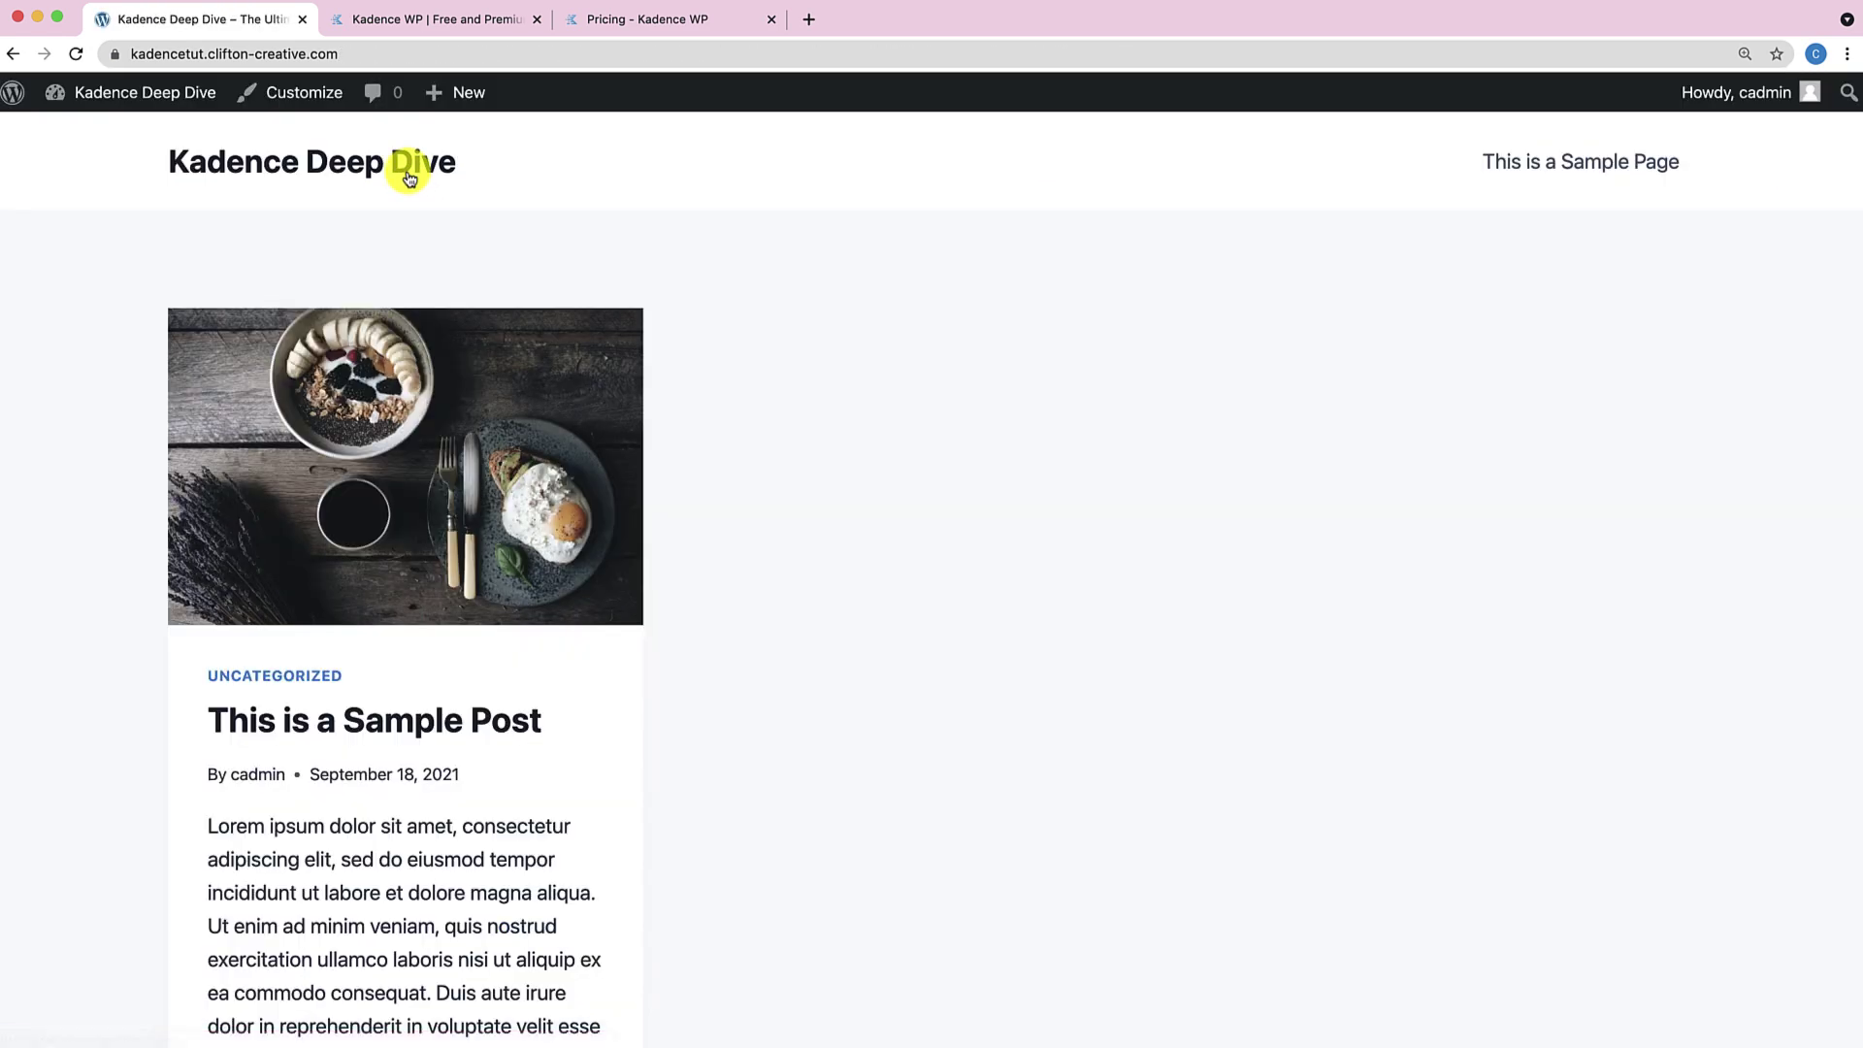
pyautogui.scroll(-3, 617, 591)
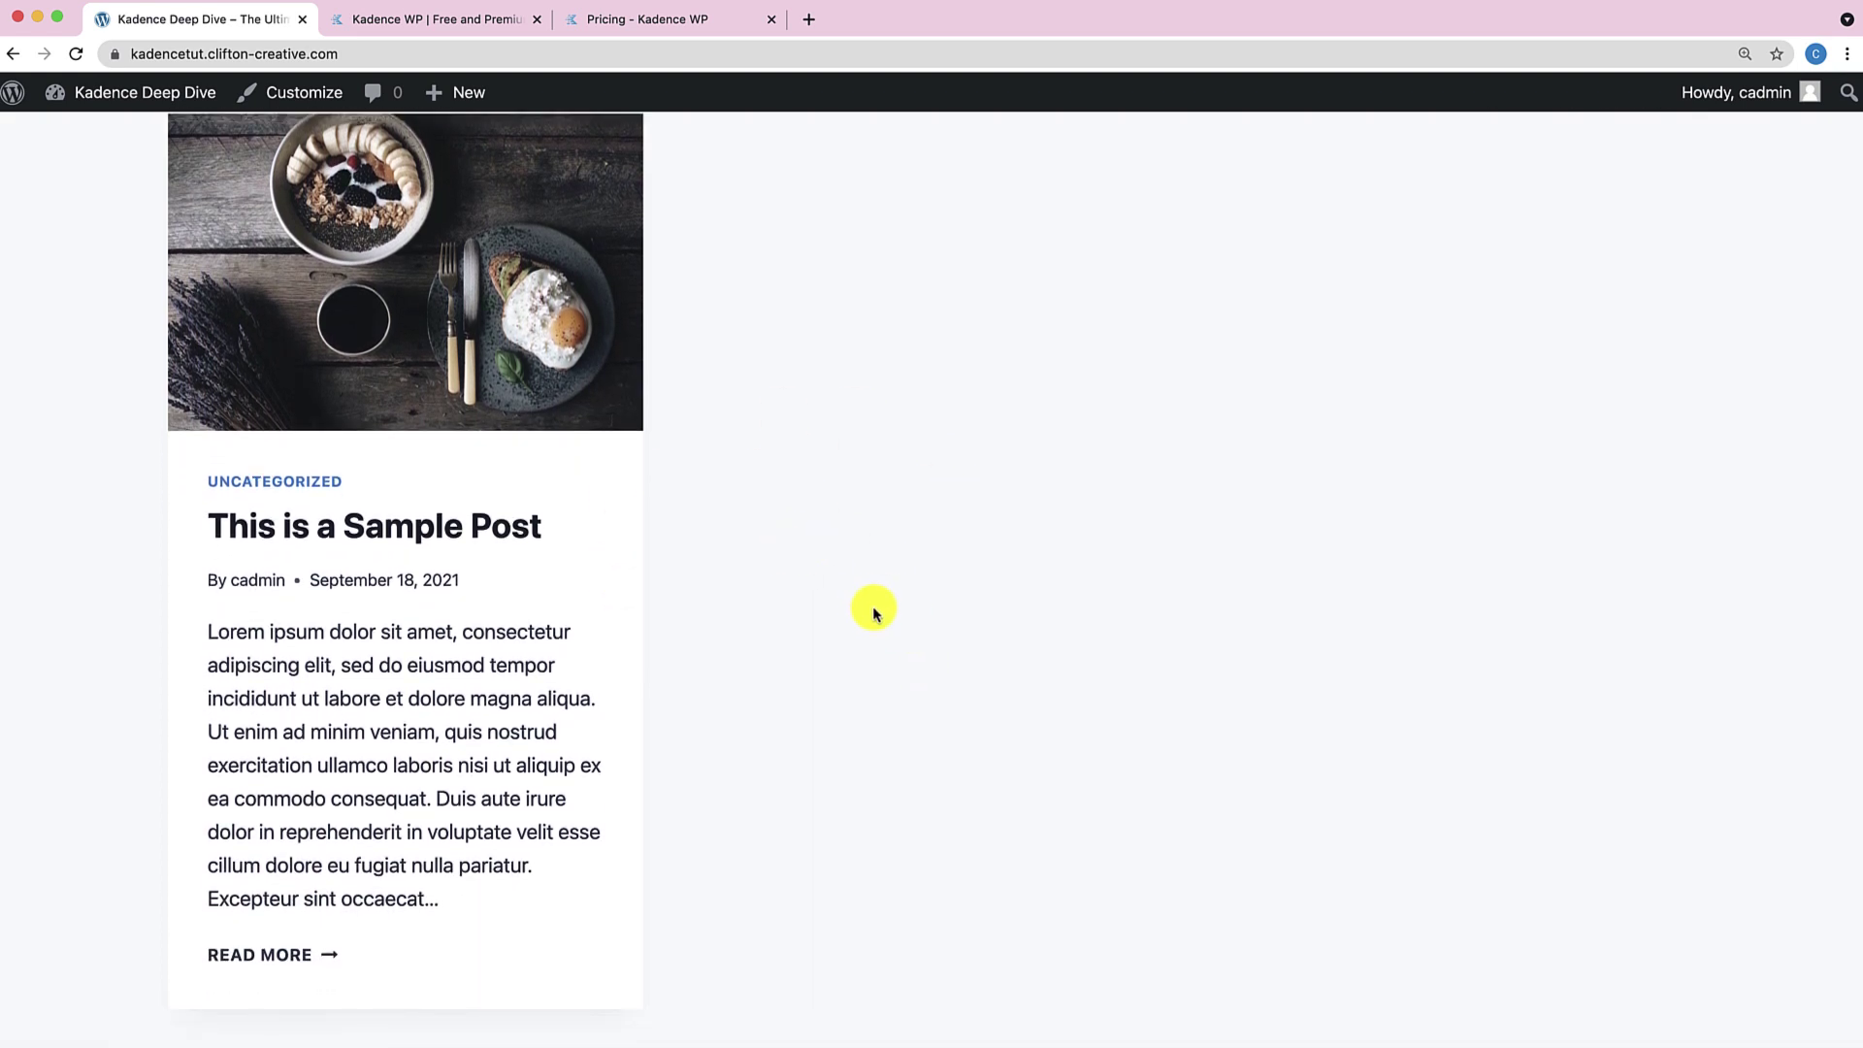
pyautogui.scroll(1, 869, 611)
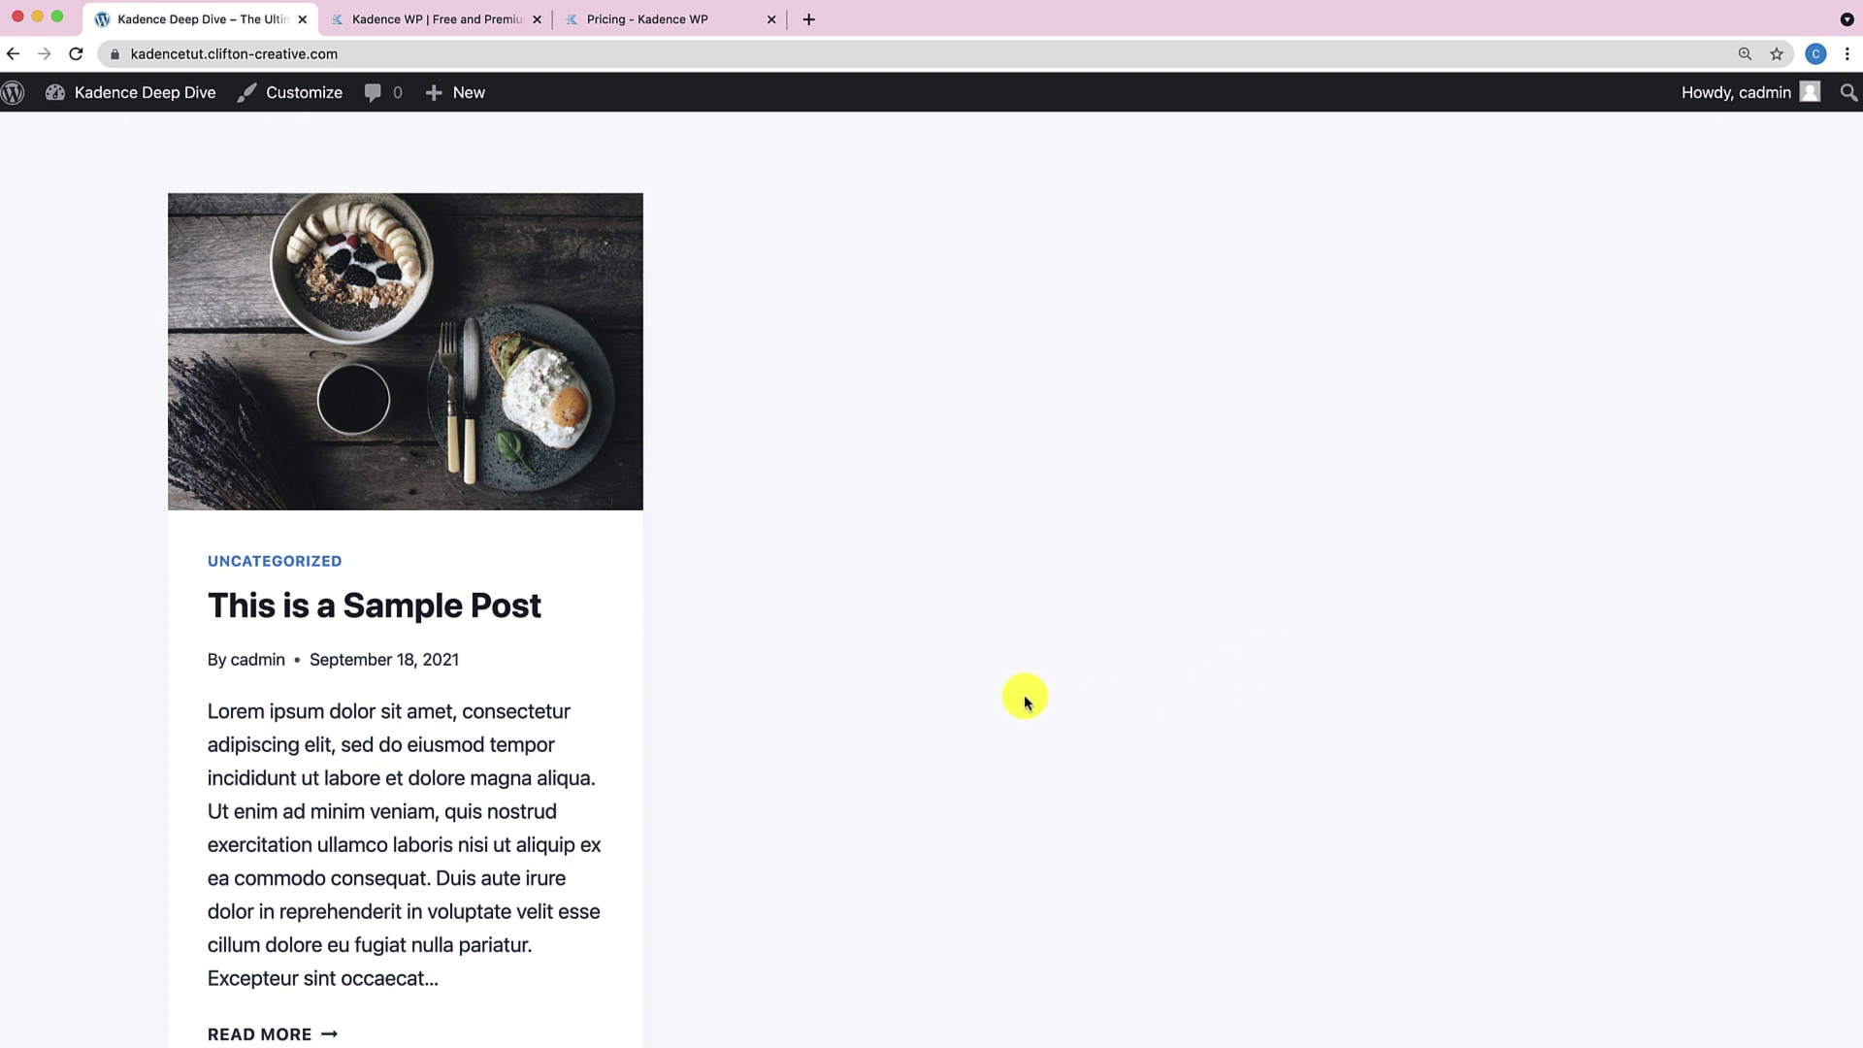
pyautogui.scroll(2, 964, 678)
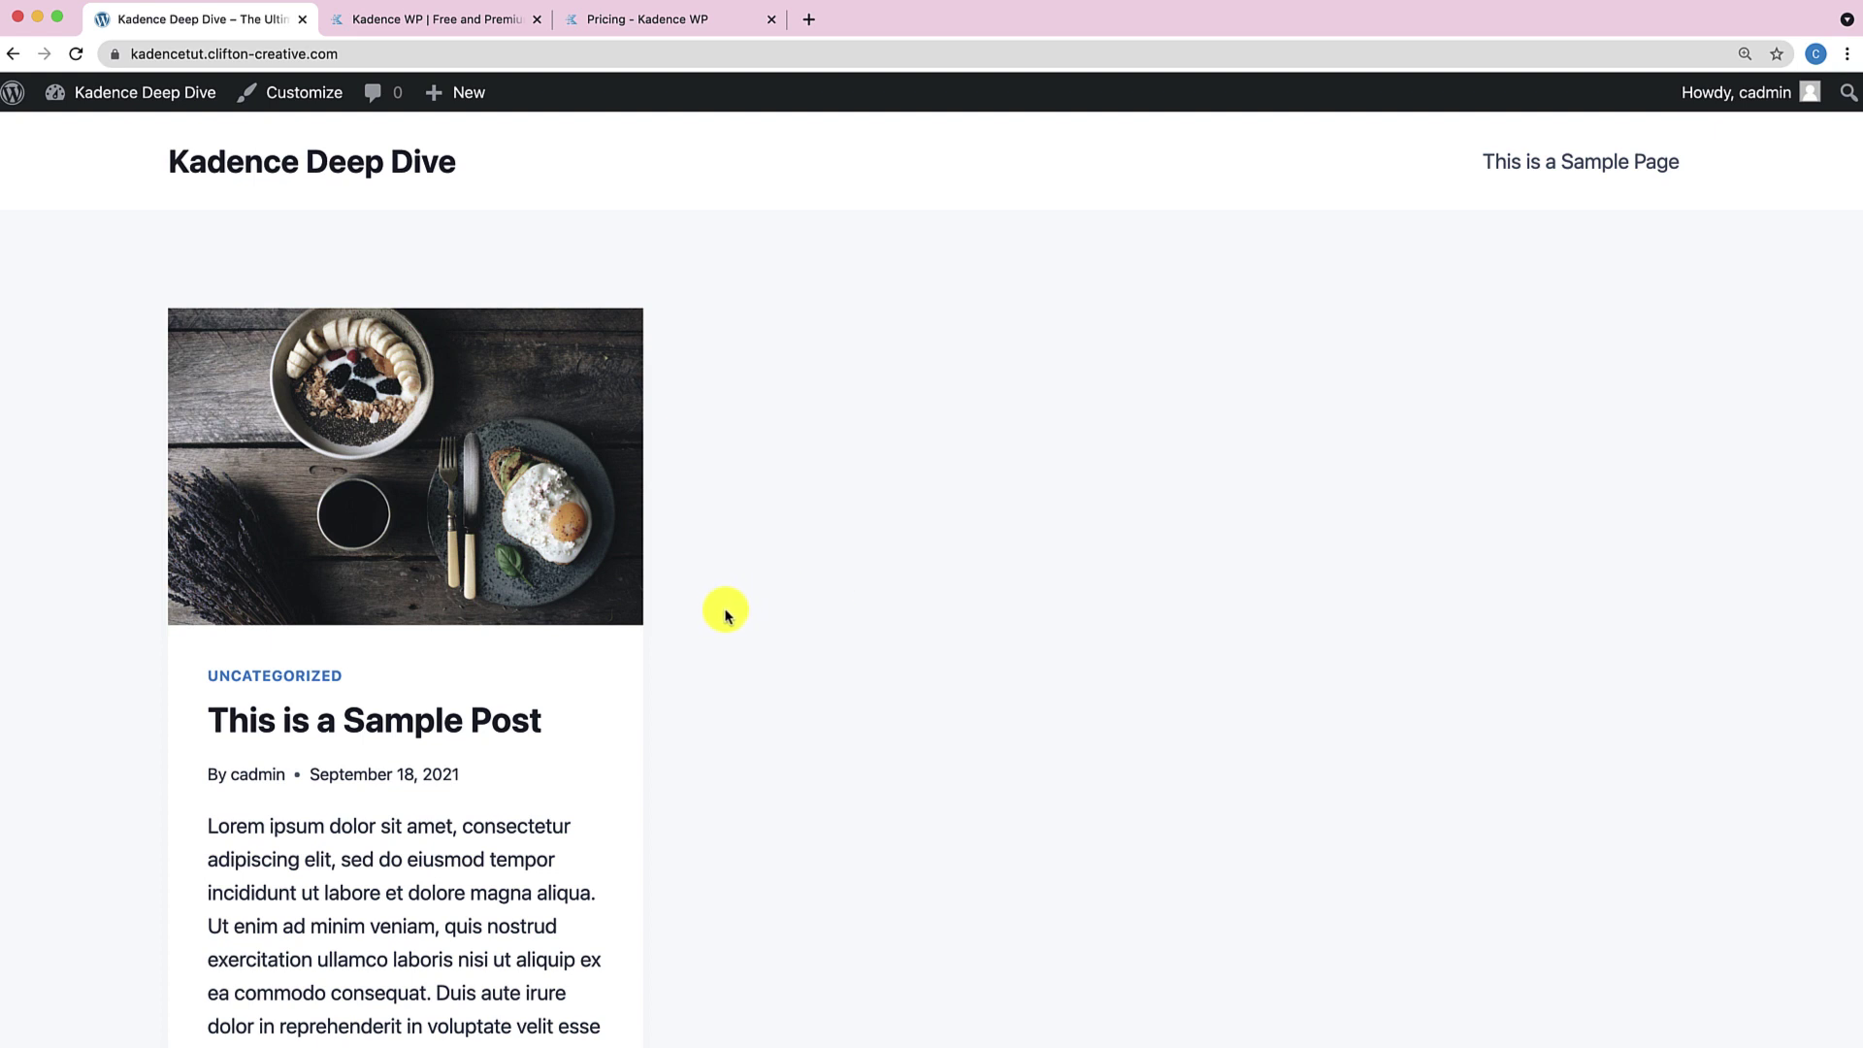
# Open the existing sample post for editing and copy its lorem ipsum text.
pyautogui.click(583, 625)
pyautogui.click(608, 94)
pyautogui.click(313, 323)
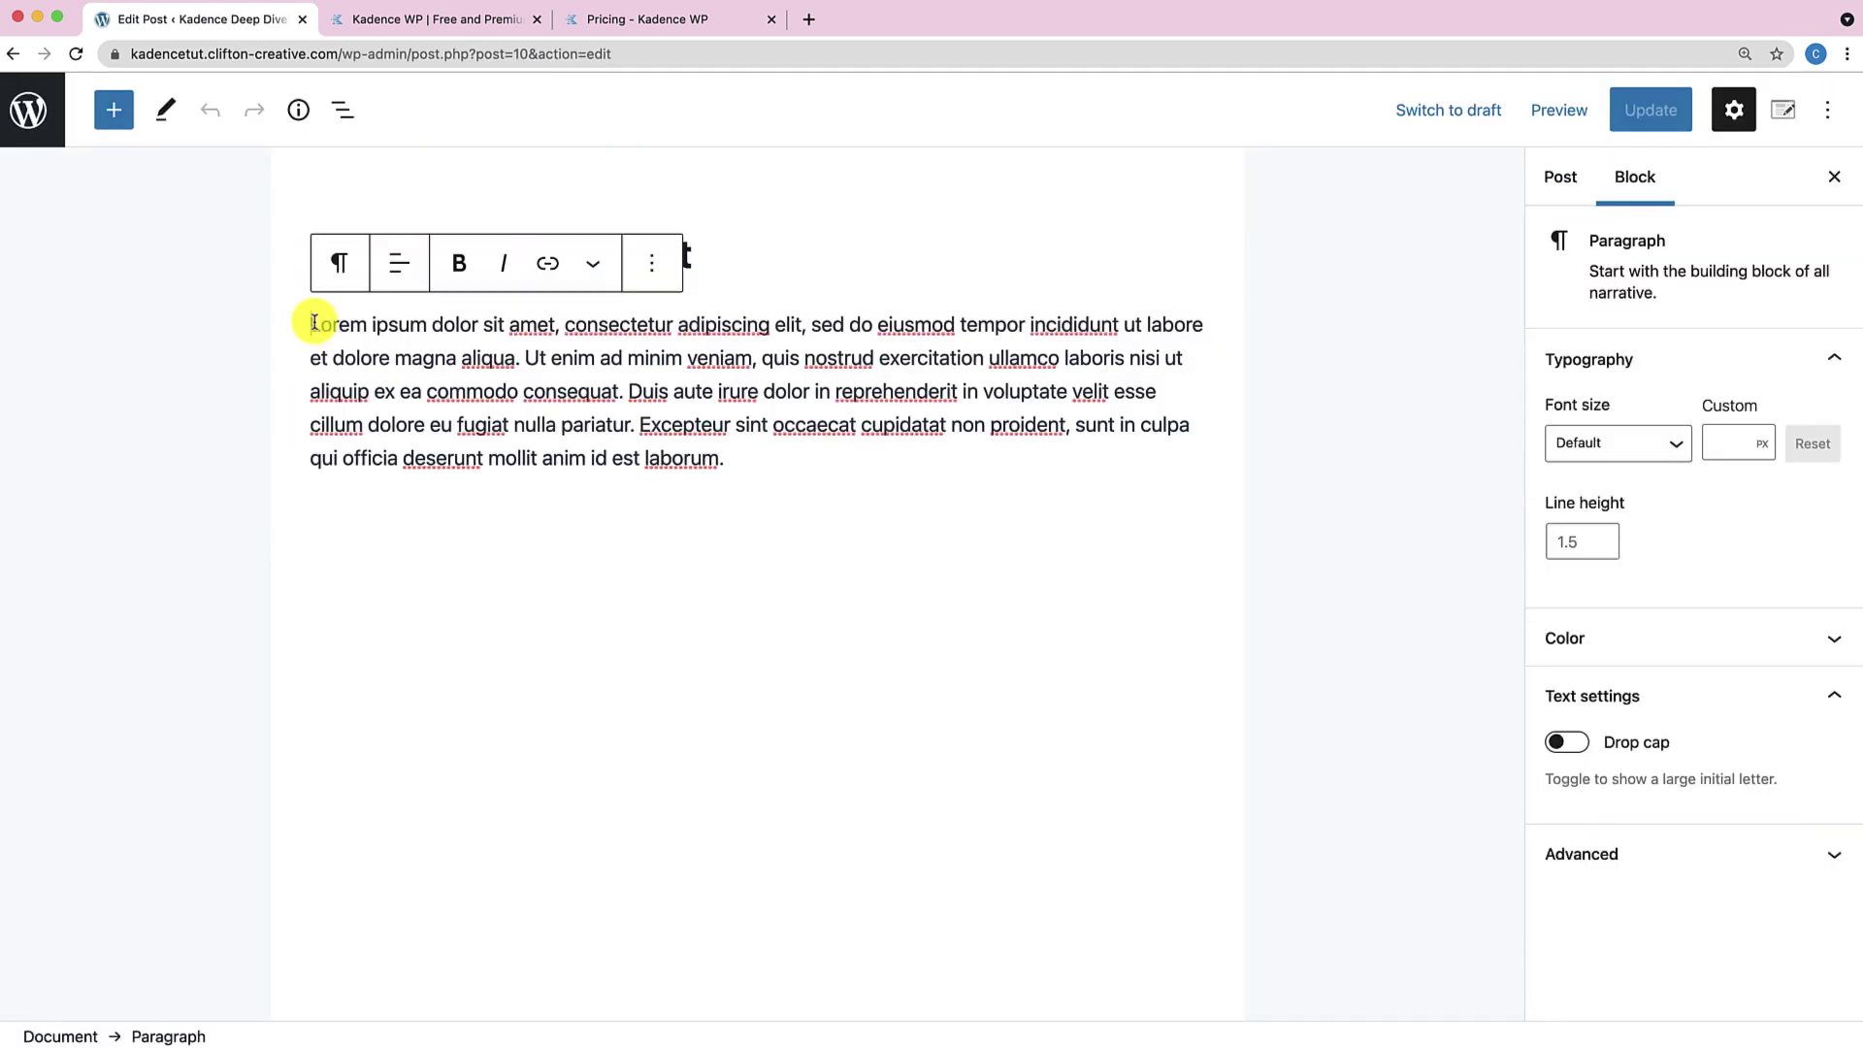
pyautogui.moveTo(726, 459); pyautogui.dragTo(248, 341)
pyautogui.press('super+c')
# Create a new post titled "Sample Post 2" with the copied lorem ipsum text as its content.
pyautogui.click(44, 110)
pyautogui.click(340, 155)
pyautogui.click(366, 328)
pyautogui.press('super+v')
pyautogui.click(717, 247)
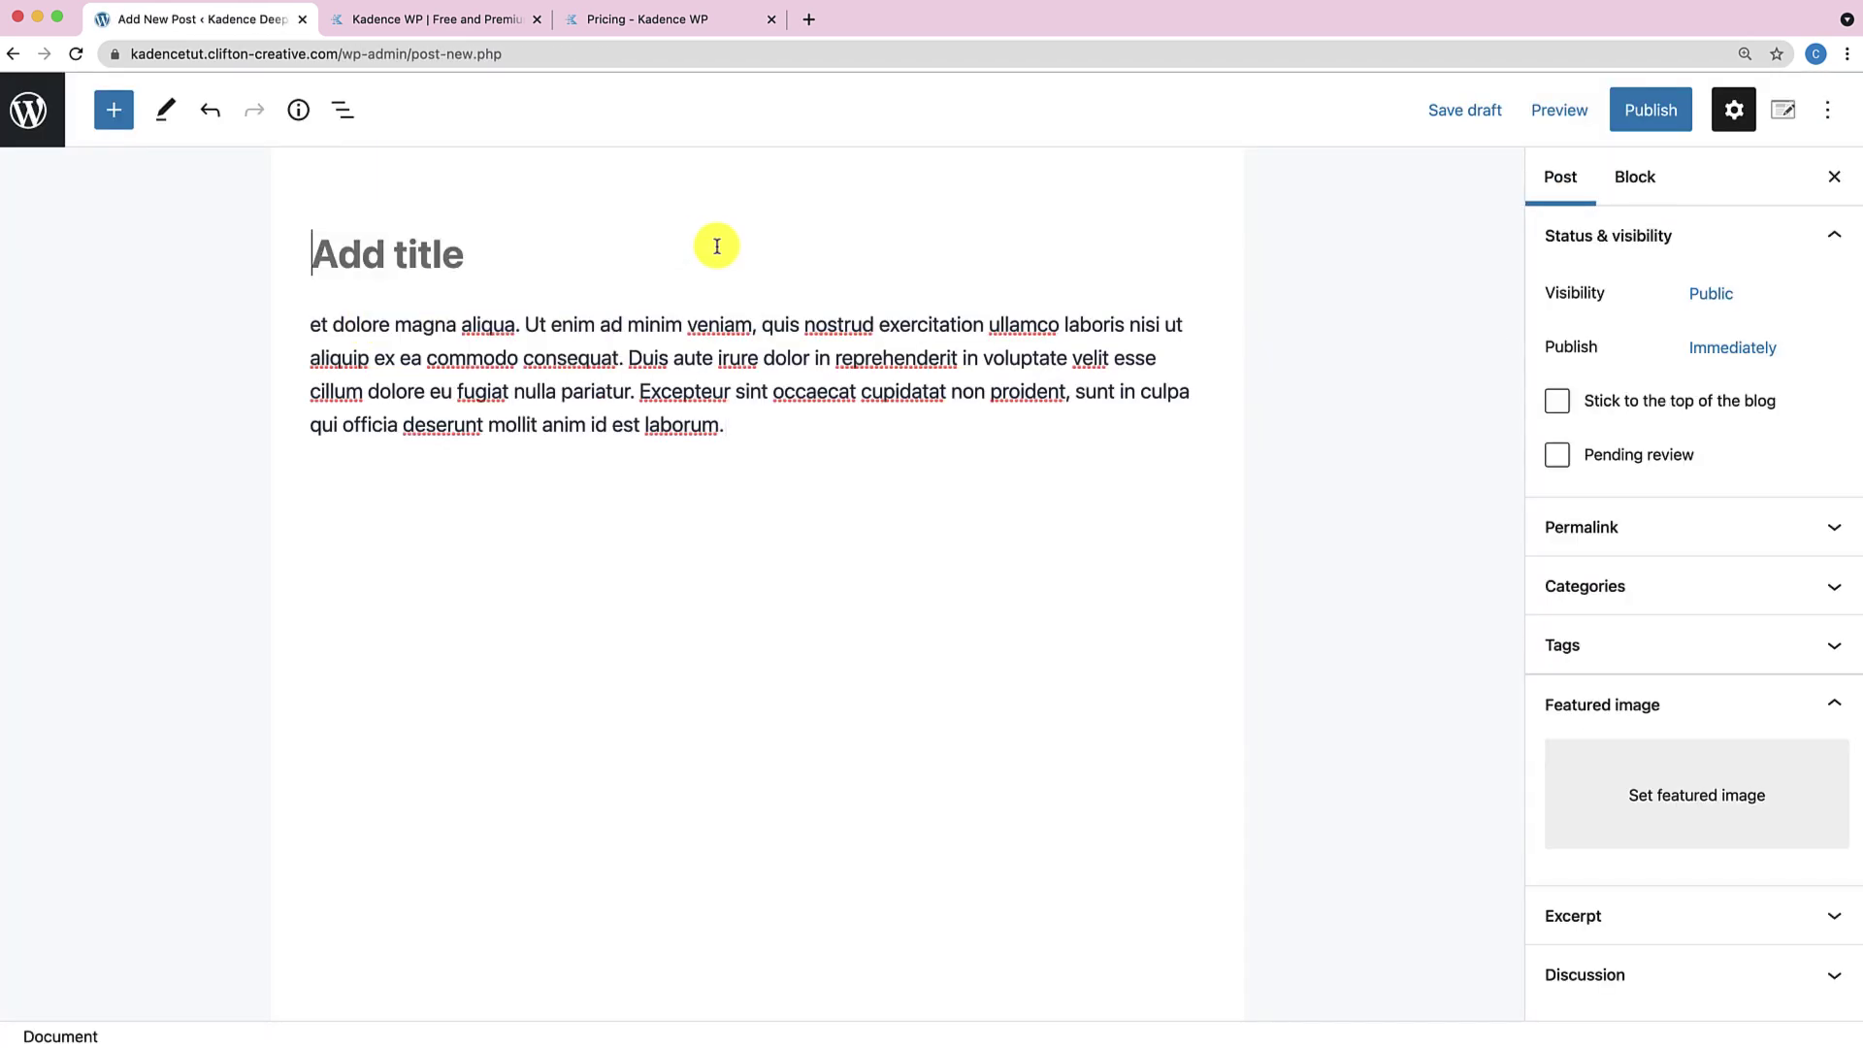
pyautogui.write('Sample Post 2')
# Upload the sandwich photo from the Downloads folder as the featured image and publish the post.
pyautogui.click(1718, 819)
pyautogui.click(931, 564)
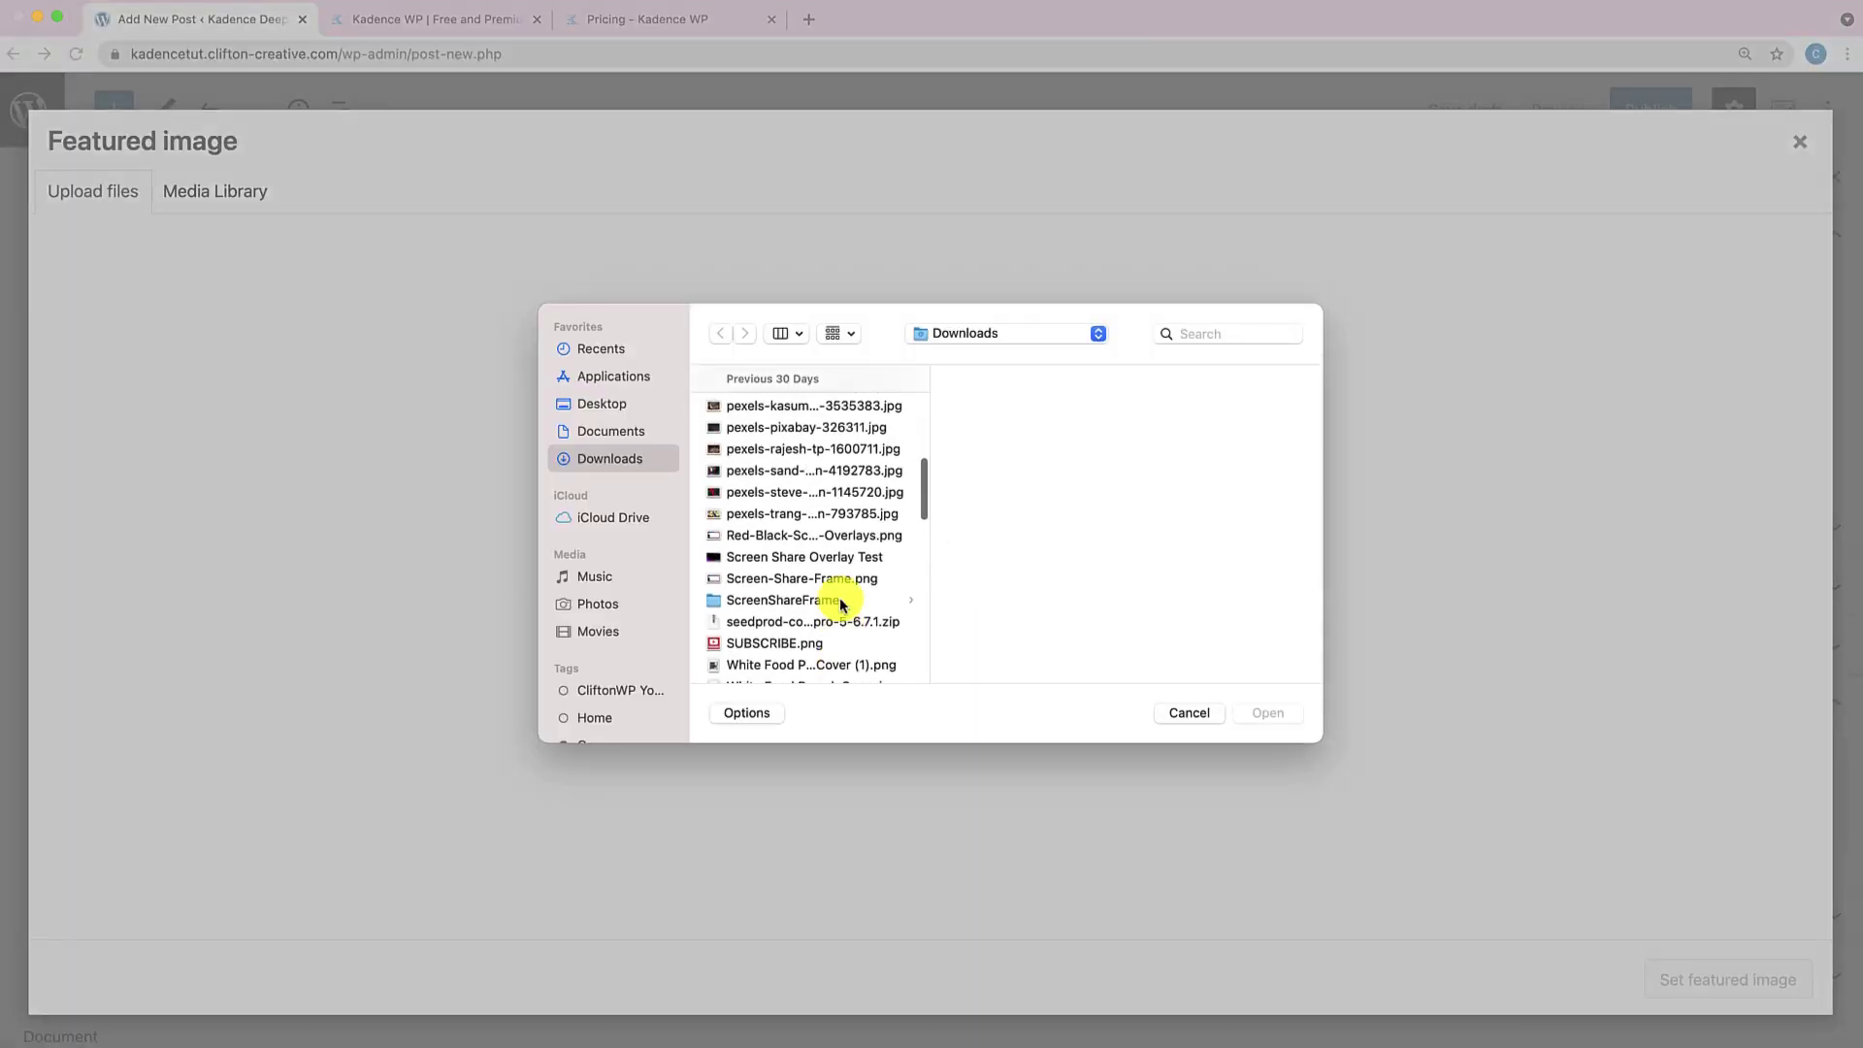
pyautogui.scroll(2, 840, 604)
pyautogui.click(812, 499)
pyautogui.click(1267, 712)
pyautogui.click(1727, 980)
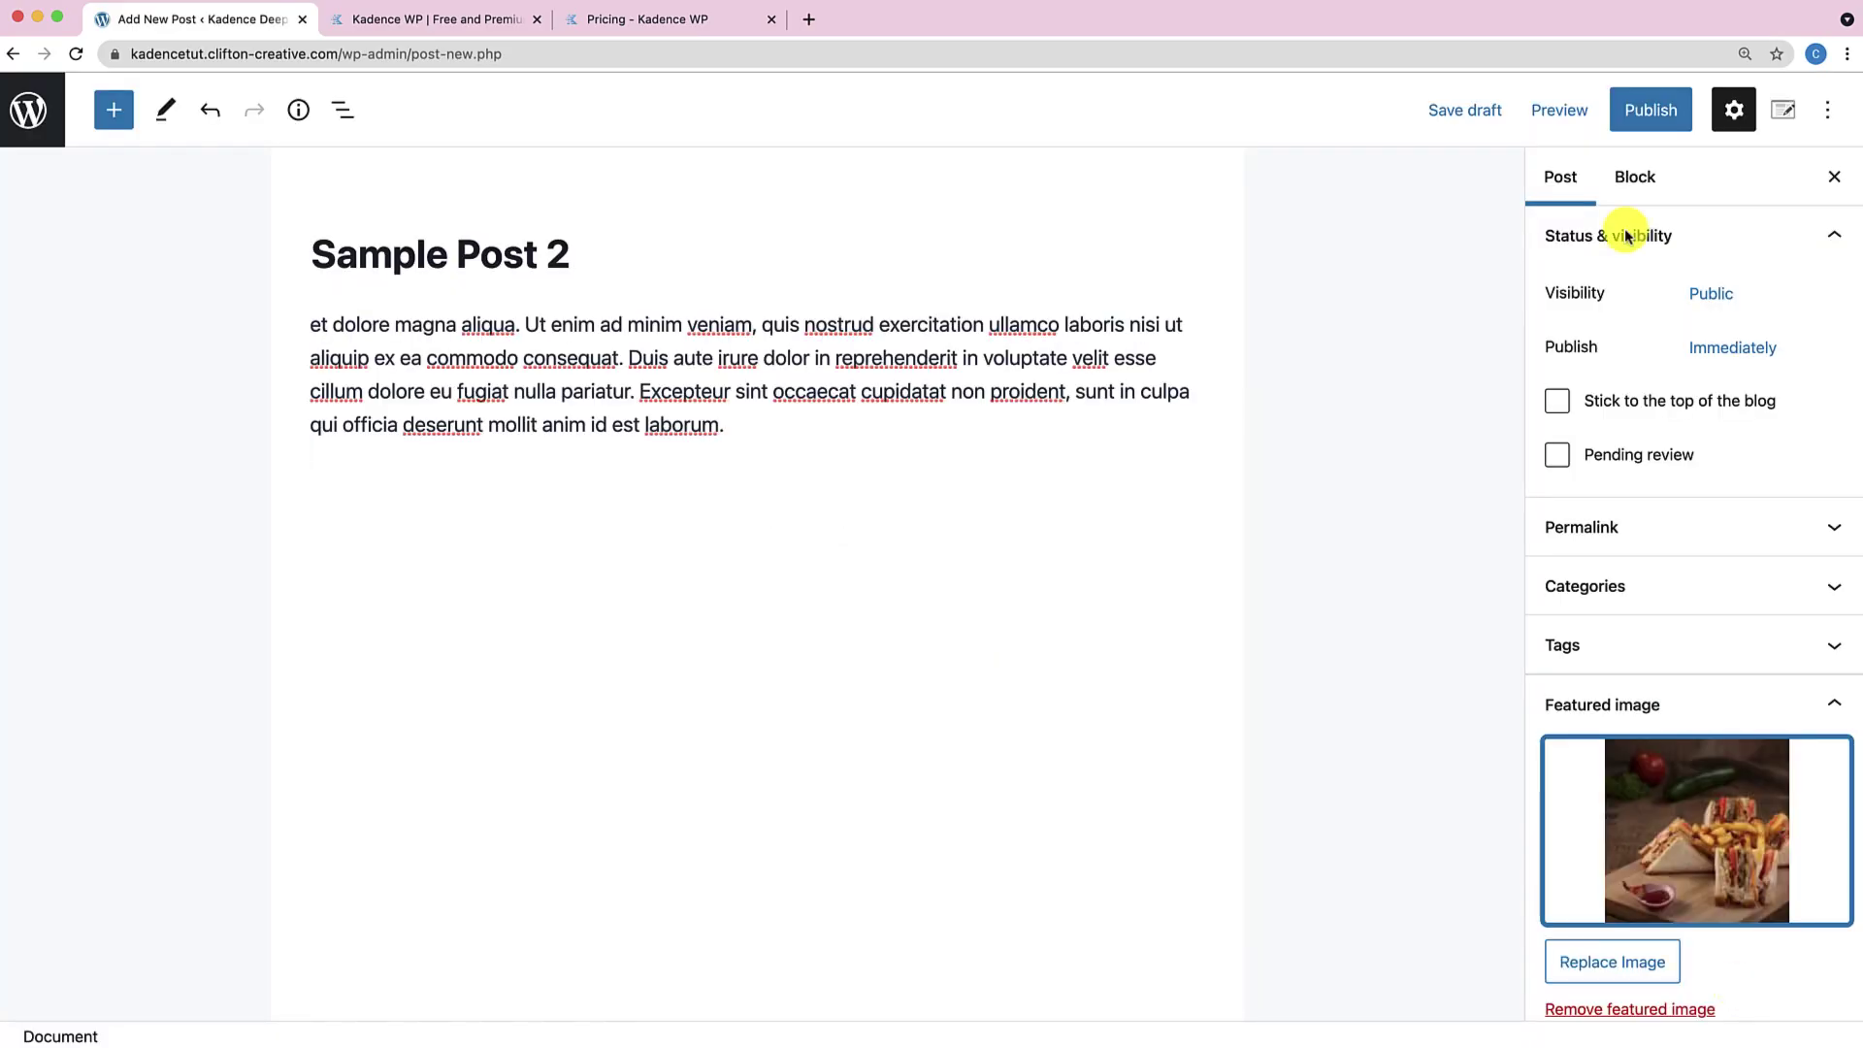
pyautogui.click(1647, 111)
pyautogui.click(1640, 111)
# View the published post, and create another post titled "Sample Post 3" with the copied lorem ipsum text.
pyautogui.click(228, 971)
pyautogui.click(462, 137)
pyautogui.write('Sample Post')
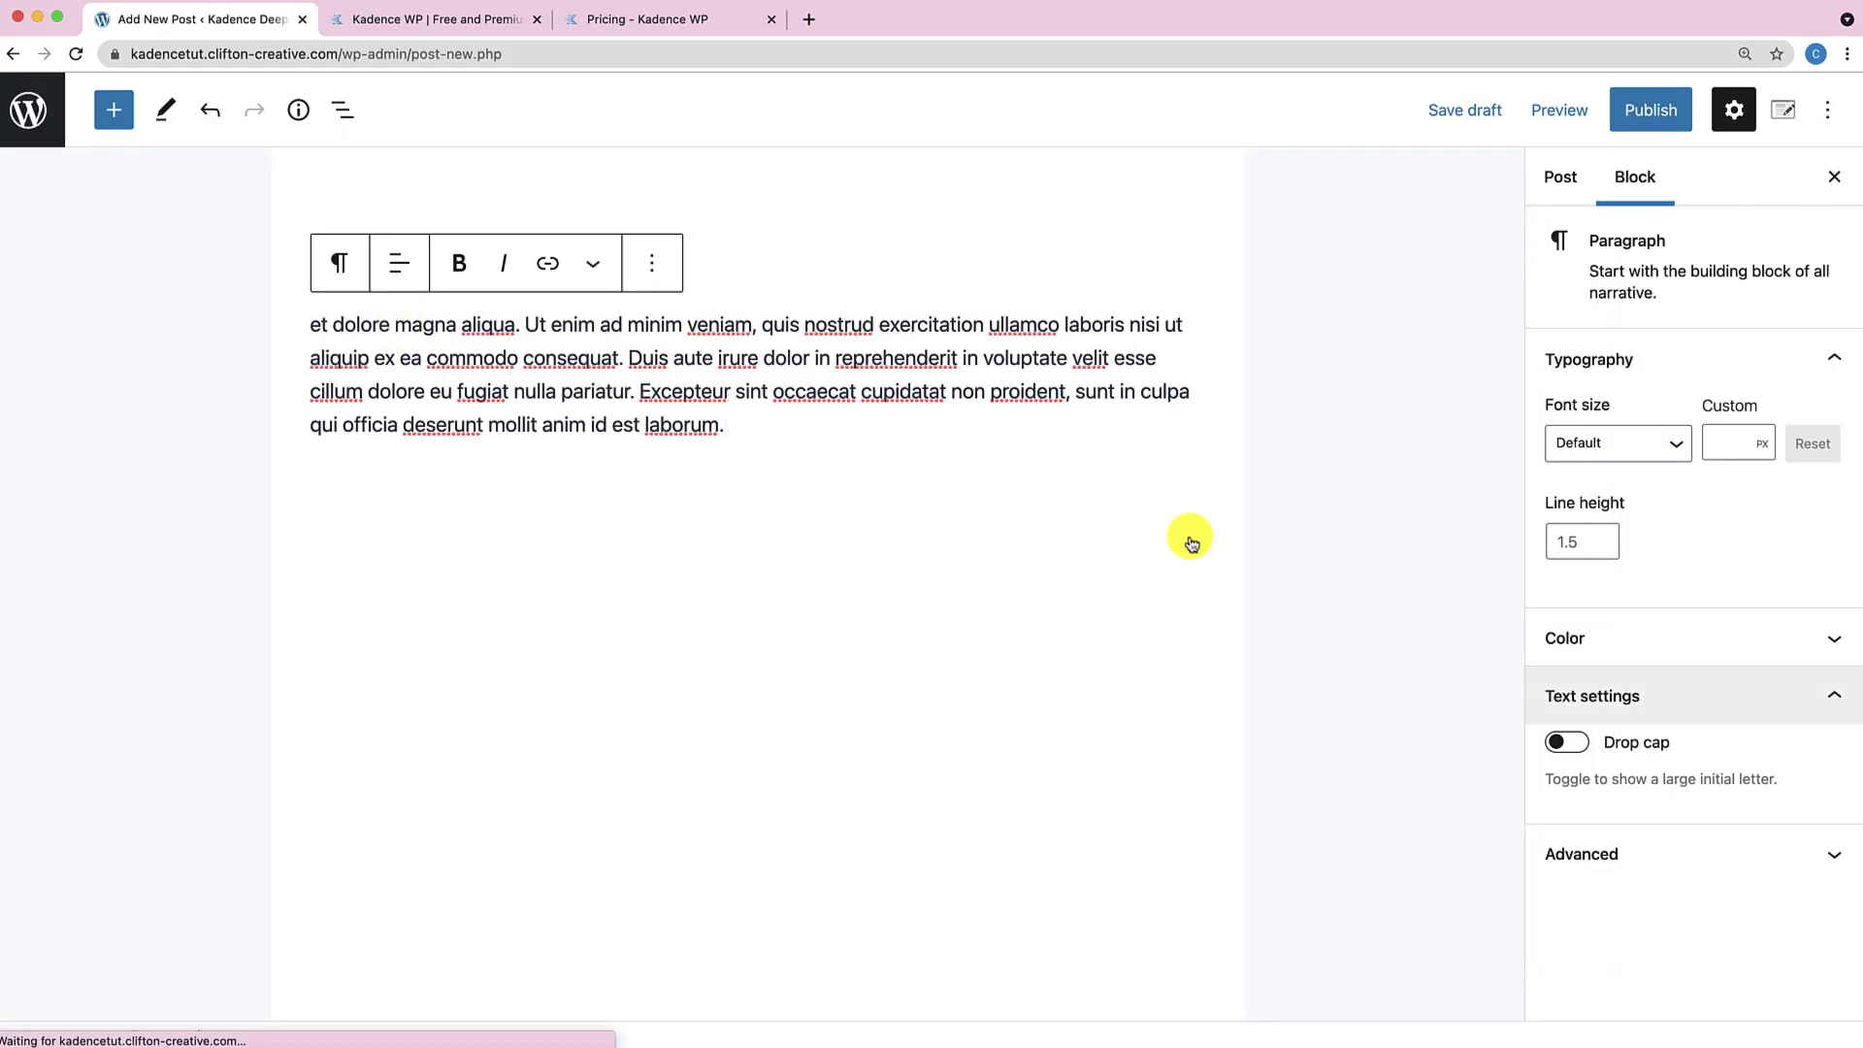
# Upload another photo from the Downloads folder as the featured image of Sample Post 3 and publish the post.
pyautogui.click(1697, 795)
pyautogui.click(93, 191)
pyautogui.click(931, 565)
pyautogui.scroll(3, 749, 424)
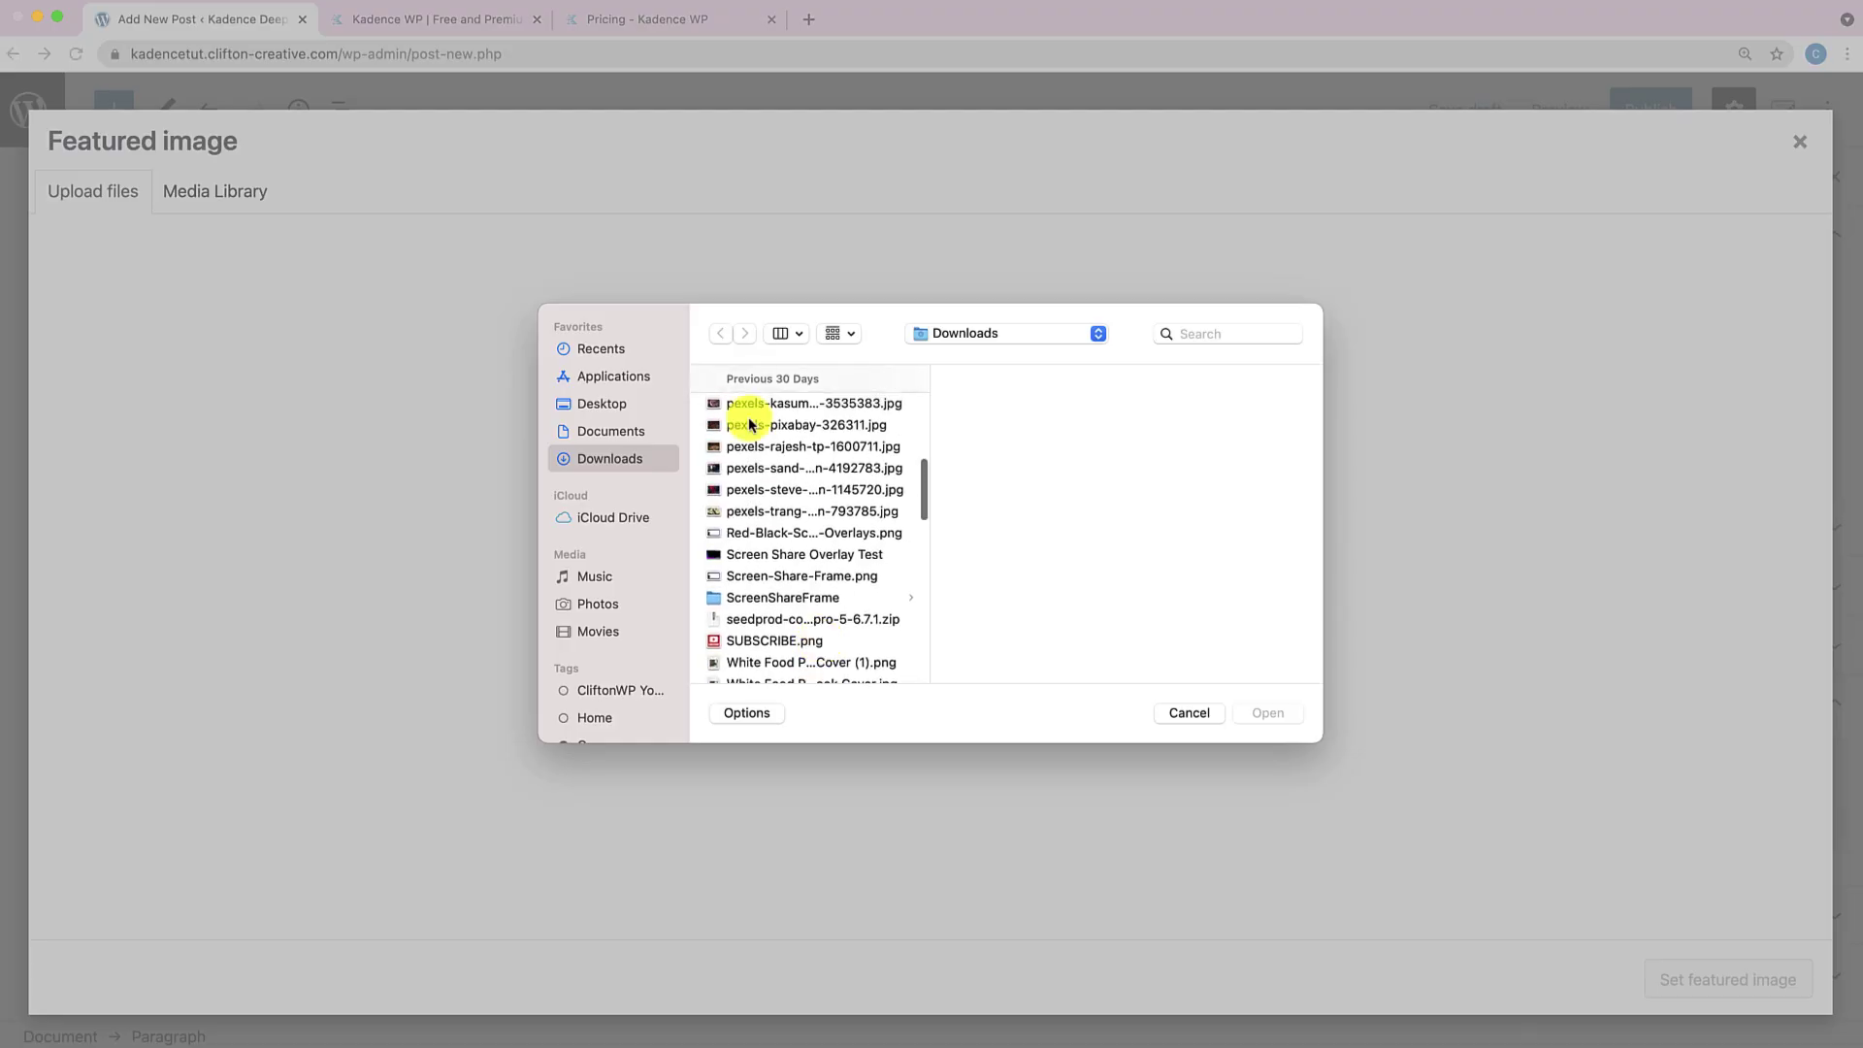
pyautogui.scroll(1, 749, 424)
pyautogui.click(767, 436)
pyautogui.click(1267, 712)
pyautogui.click(1727, 979)
pyautogui.click(1650, 110)
pyautogui.click(1646, 112)
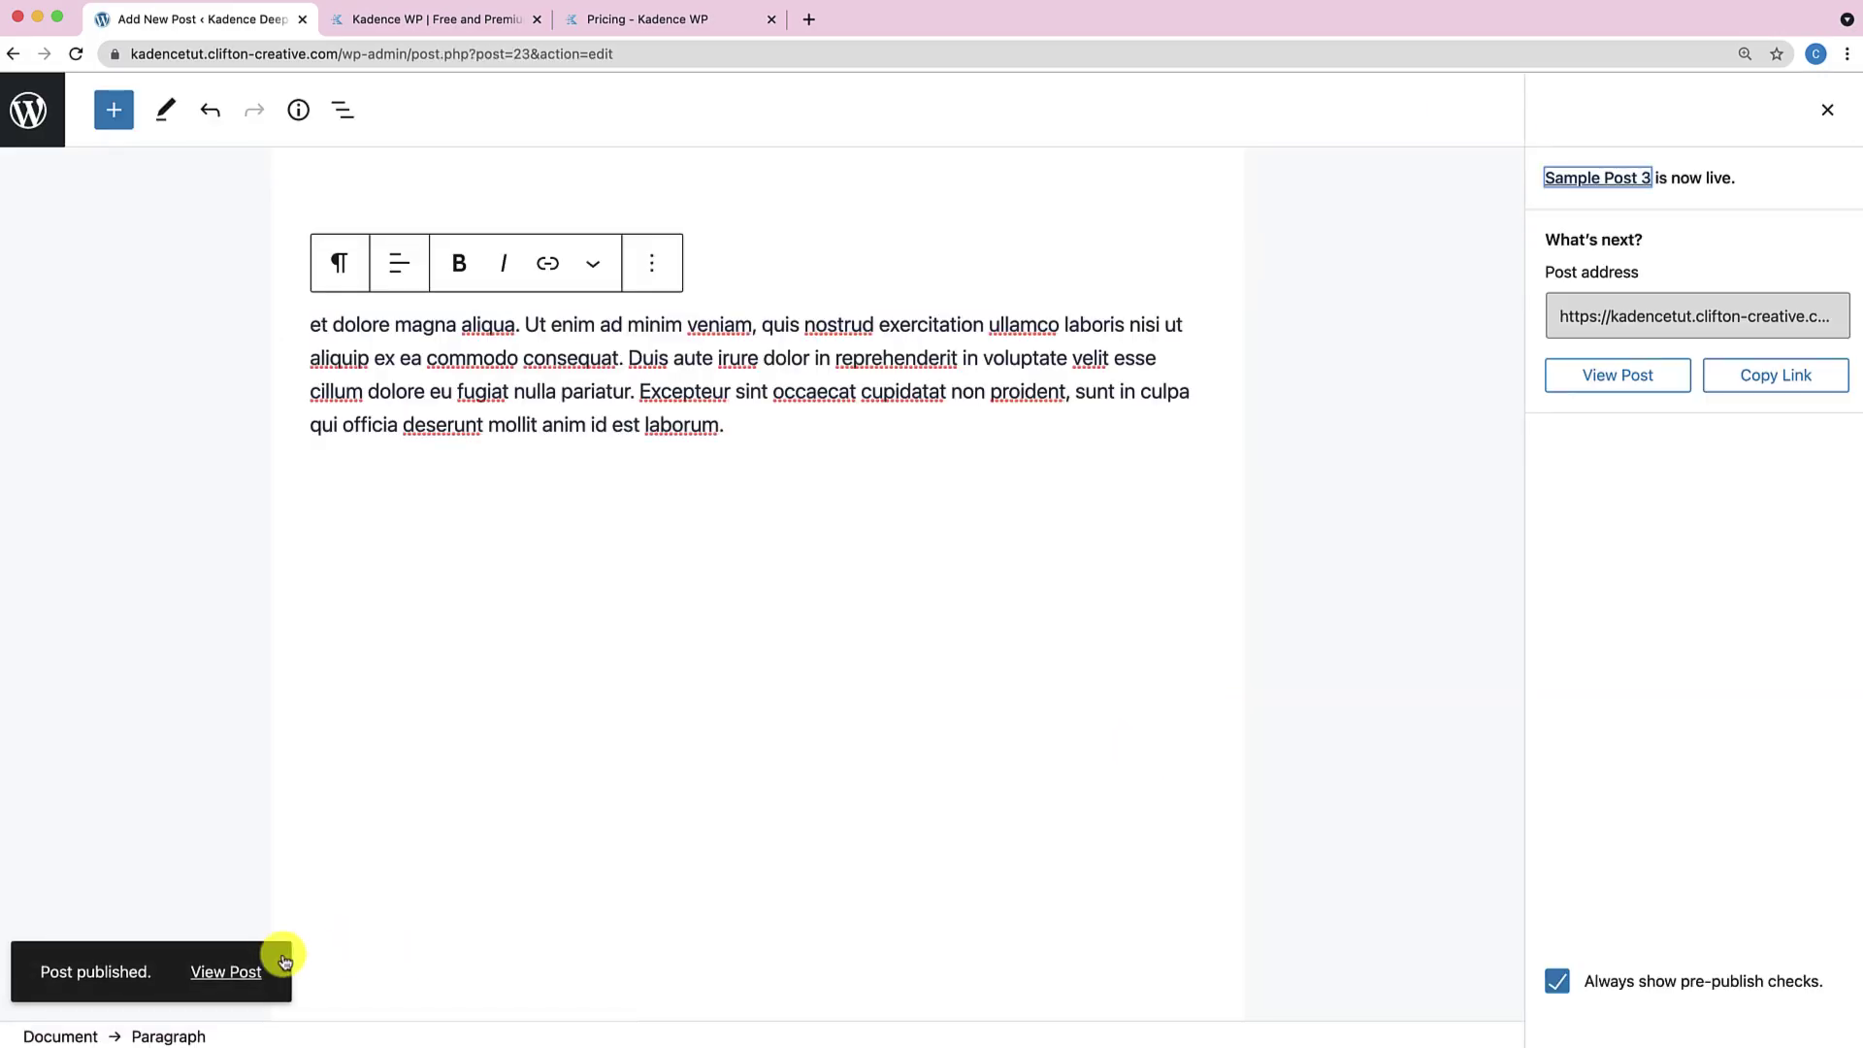
# Leave the post editor and view the three sample posts on the site's front page.
pyautogui.click(284, 961)
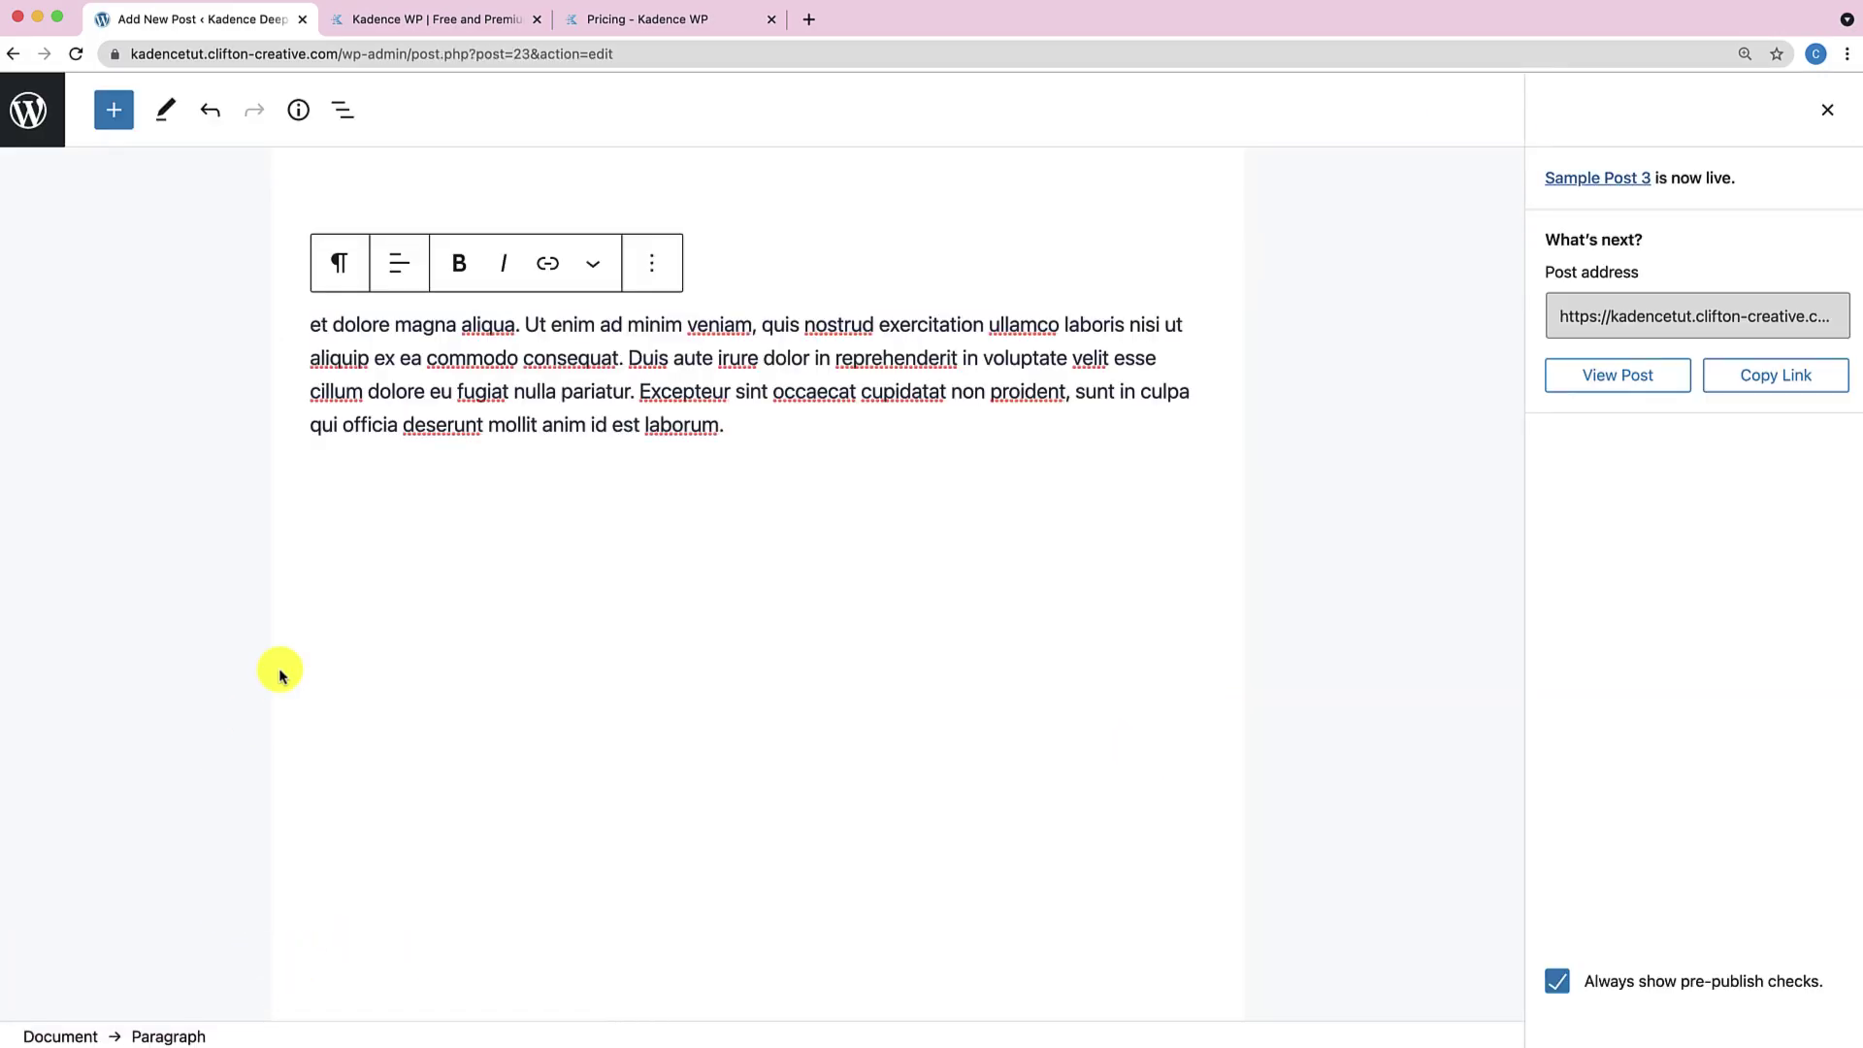
pyautogui.click(32, 109)
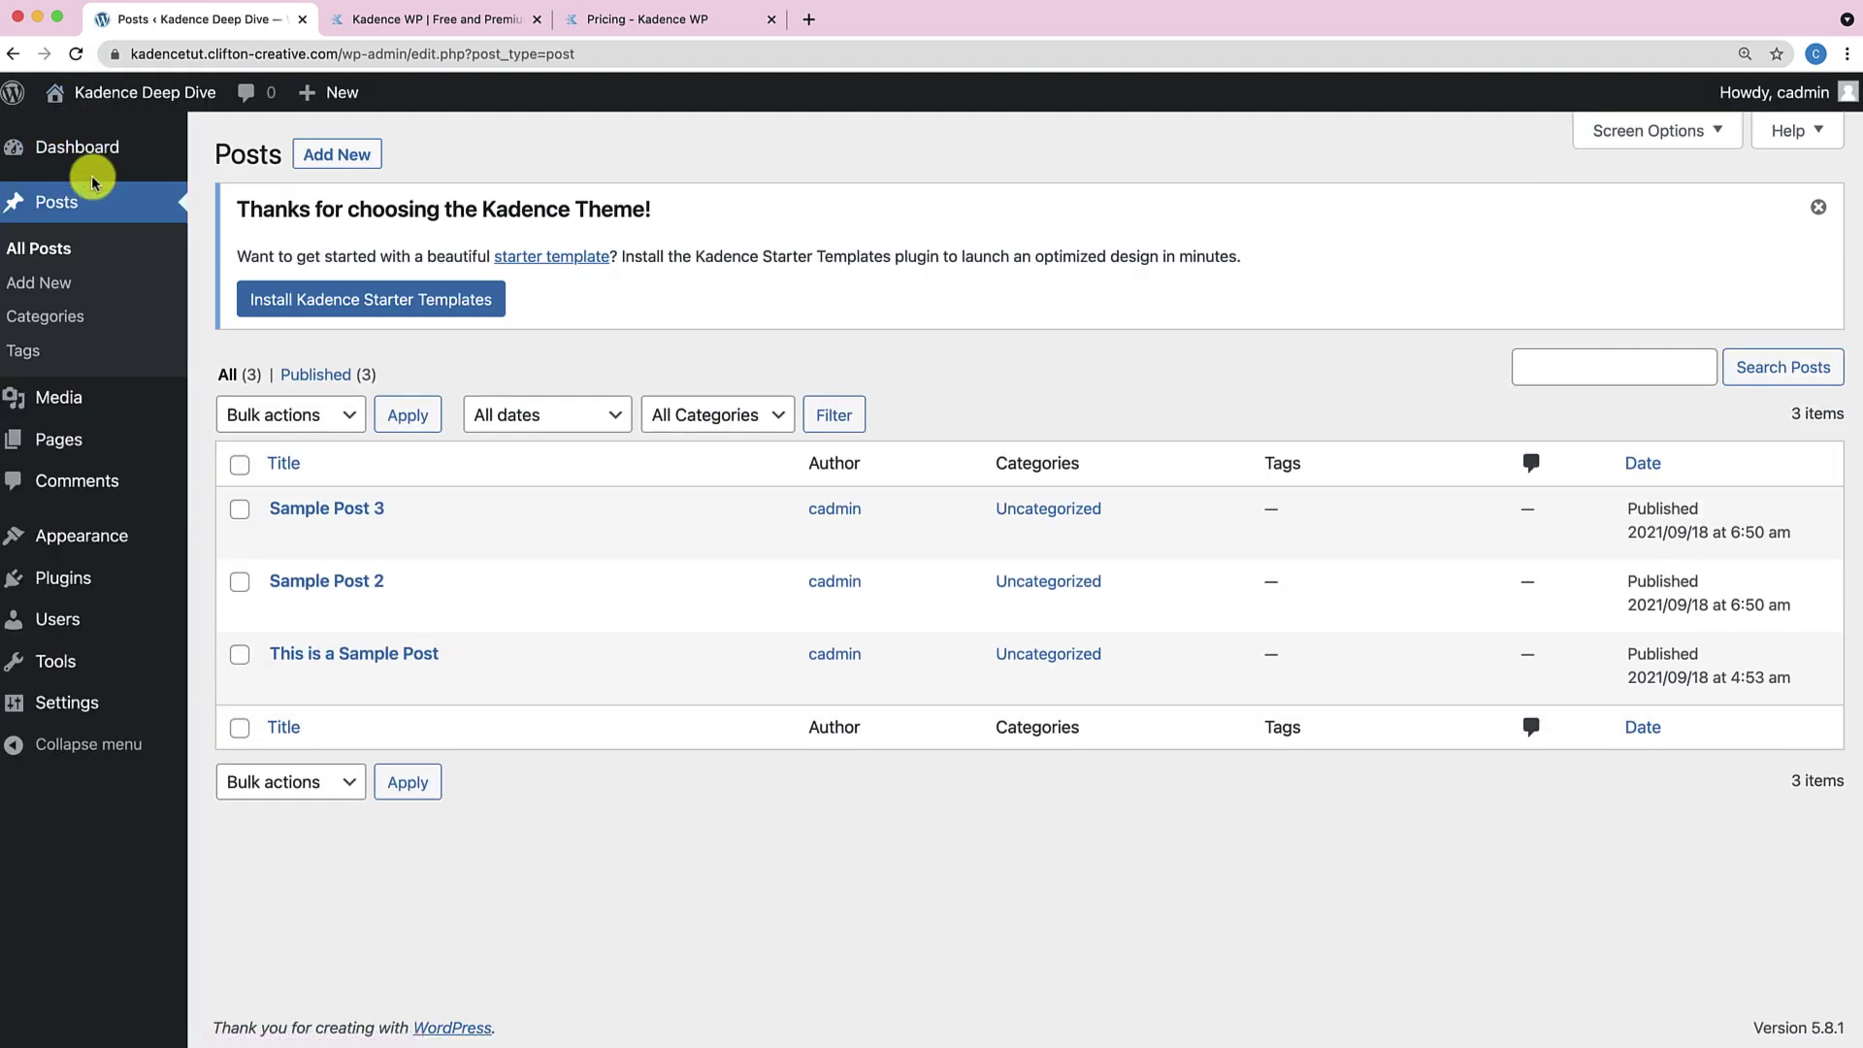
pyautogui.click(125, 89)
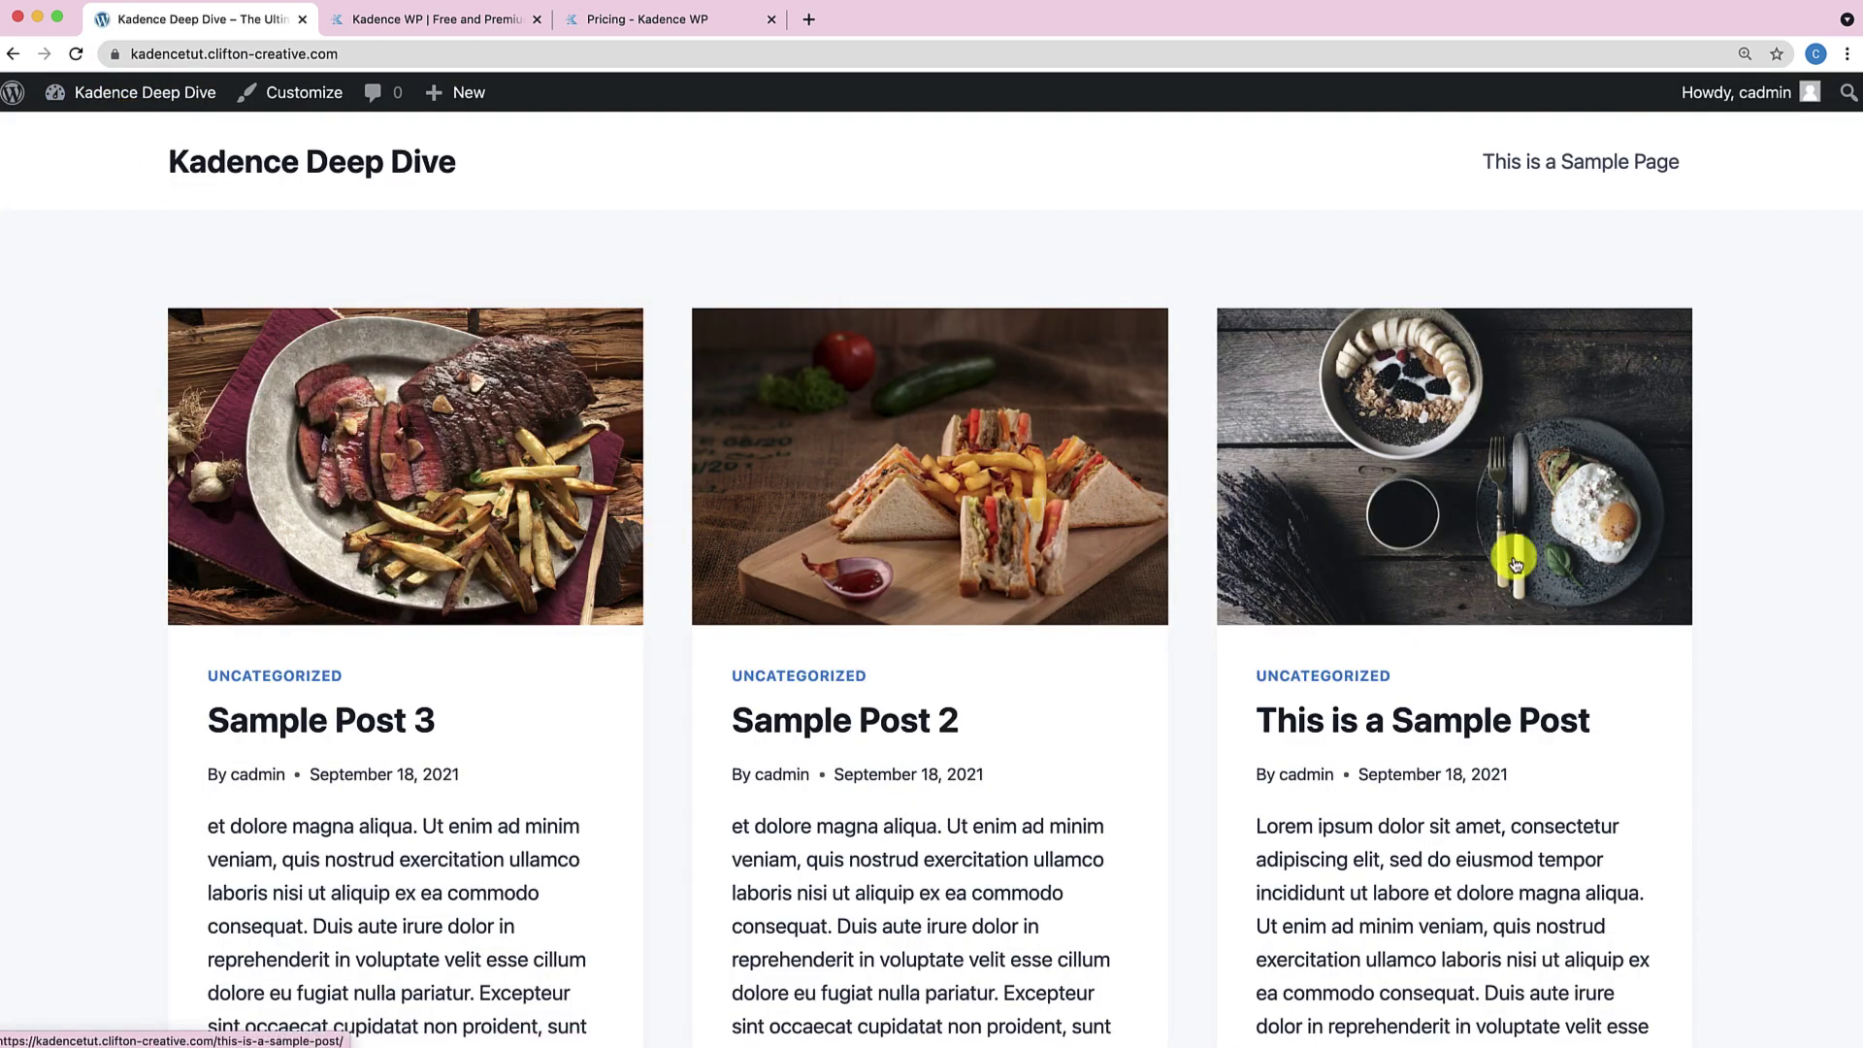
pyautogui.scroll(-3, 765, 707)
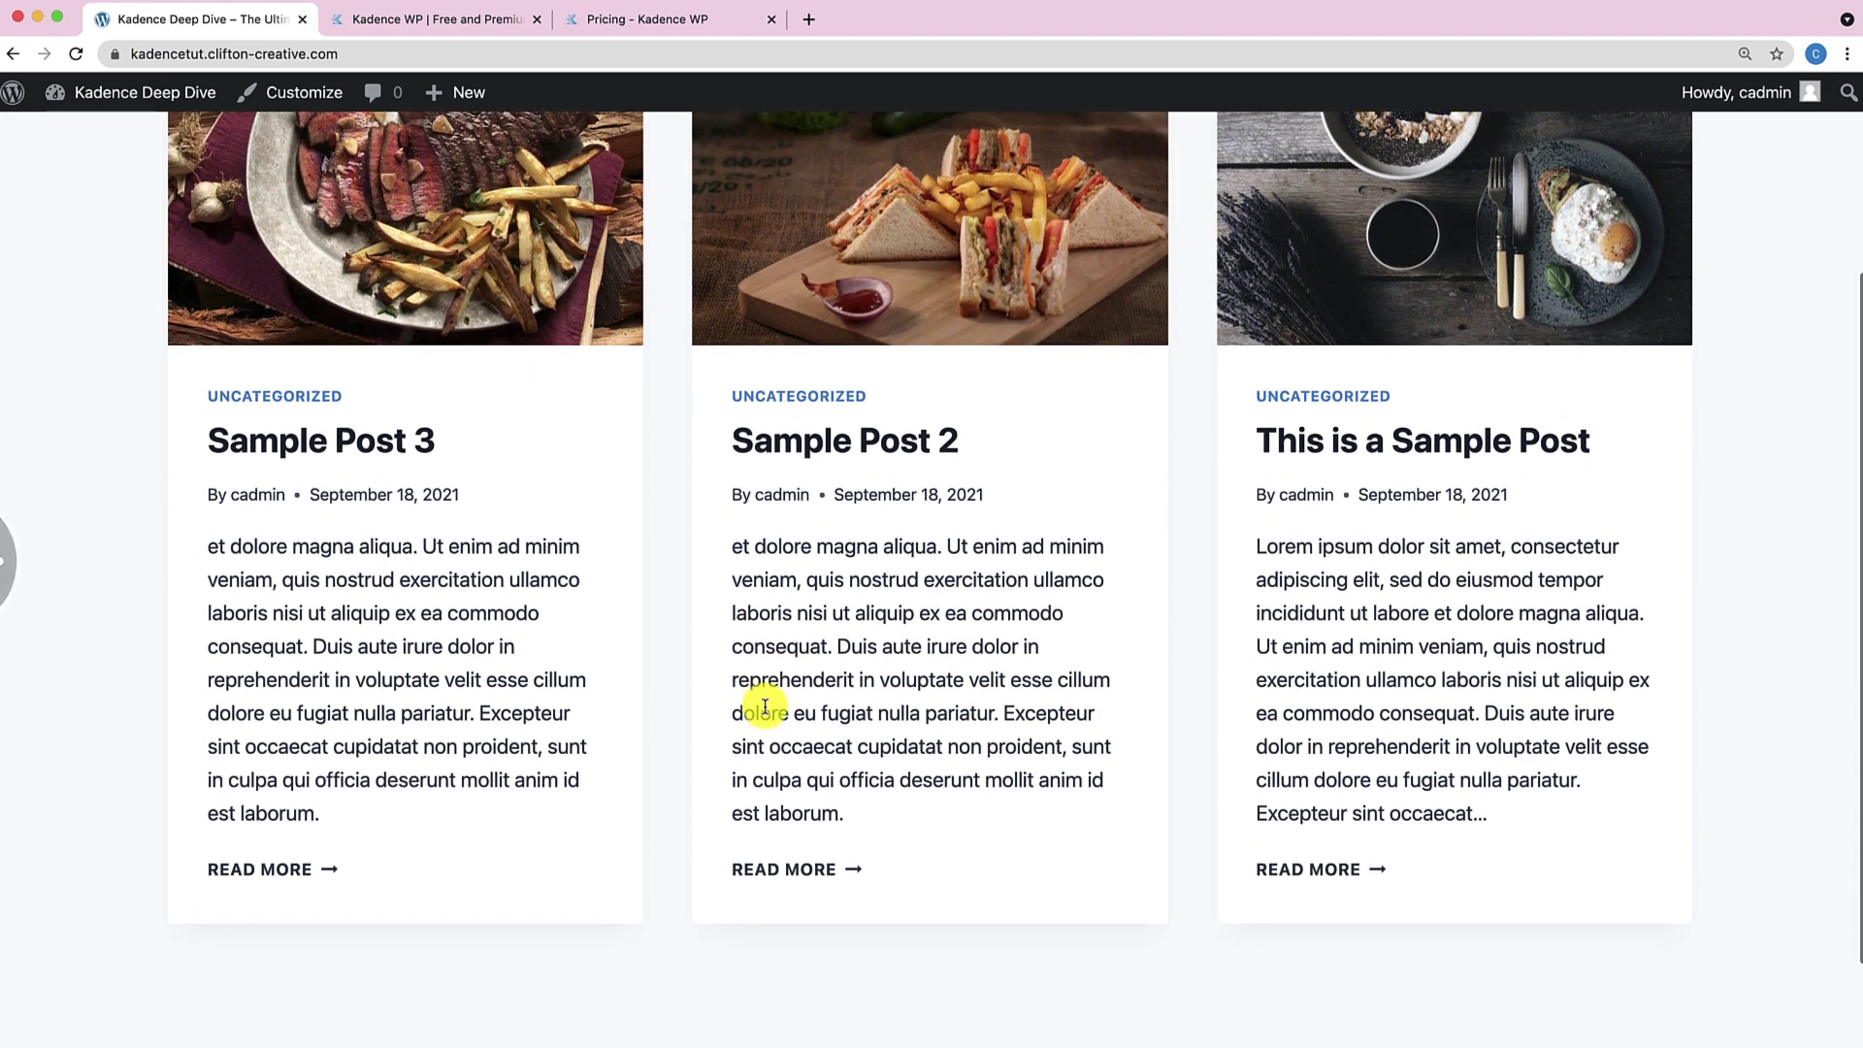
pyautogui.scroll(2, 765, 705)
pyautogui.scroll(2, 698, 674)
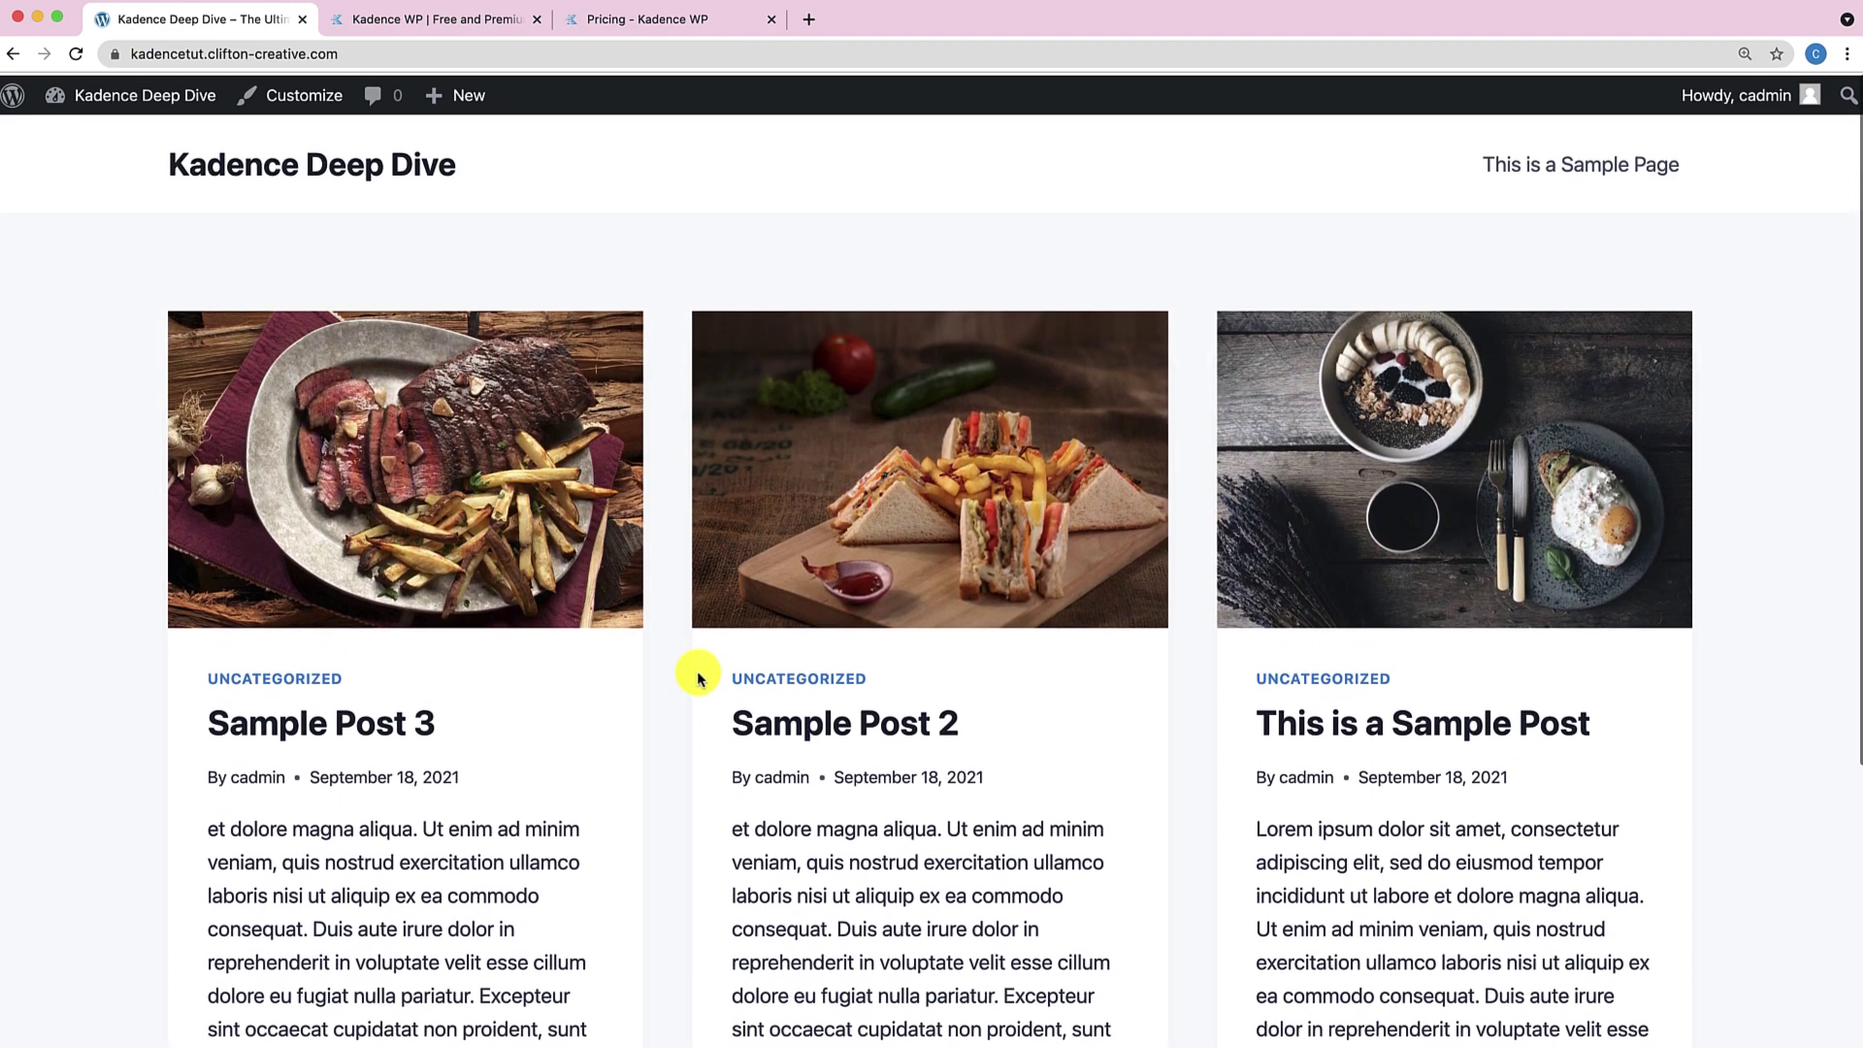
# Open the blog posts' Archive Layout settings in the customizer and preview the Uncategorized category archive.
pyautogui.click(319, 107)
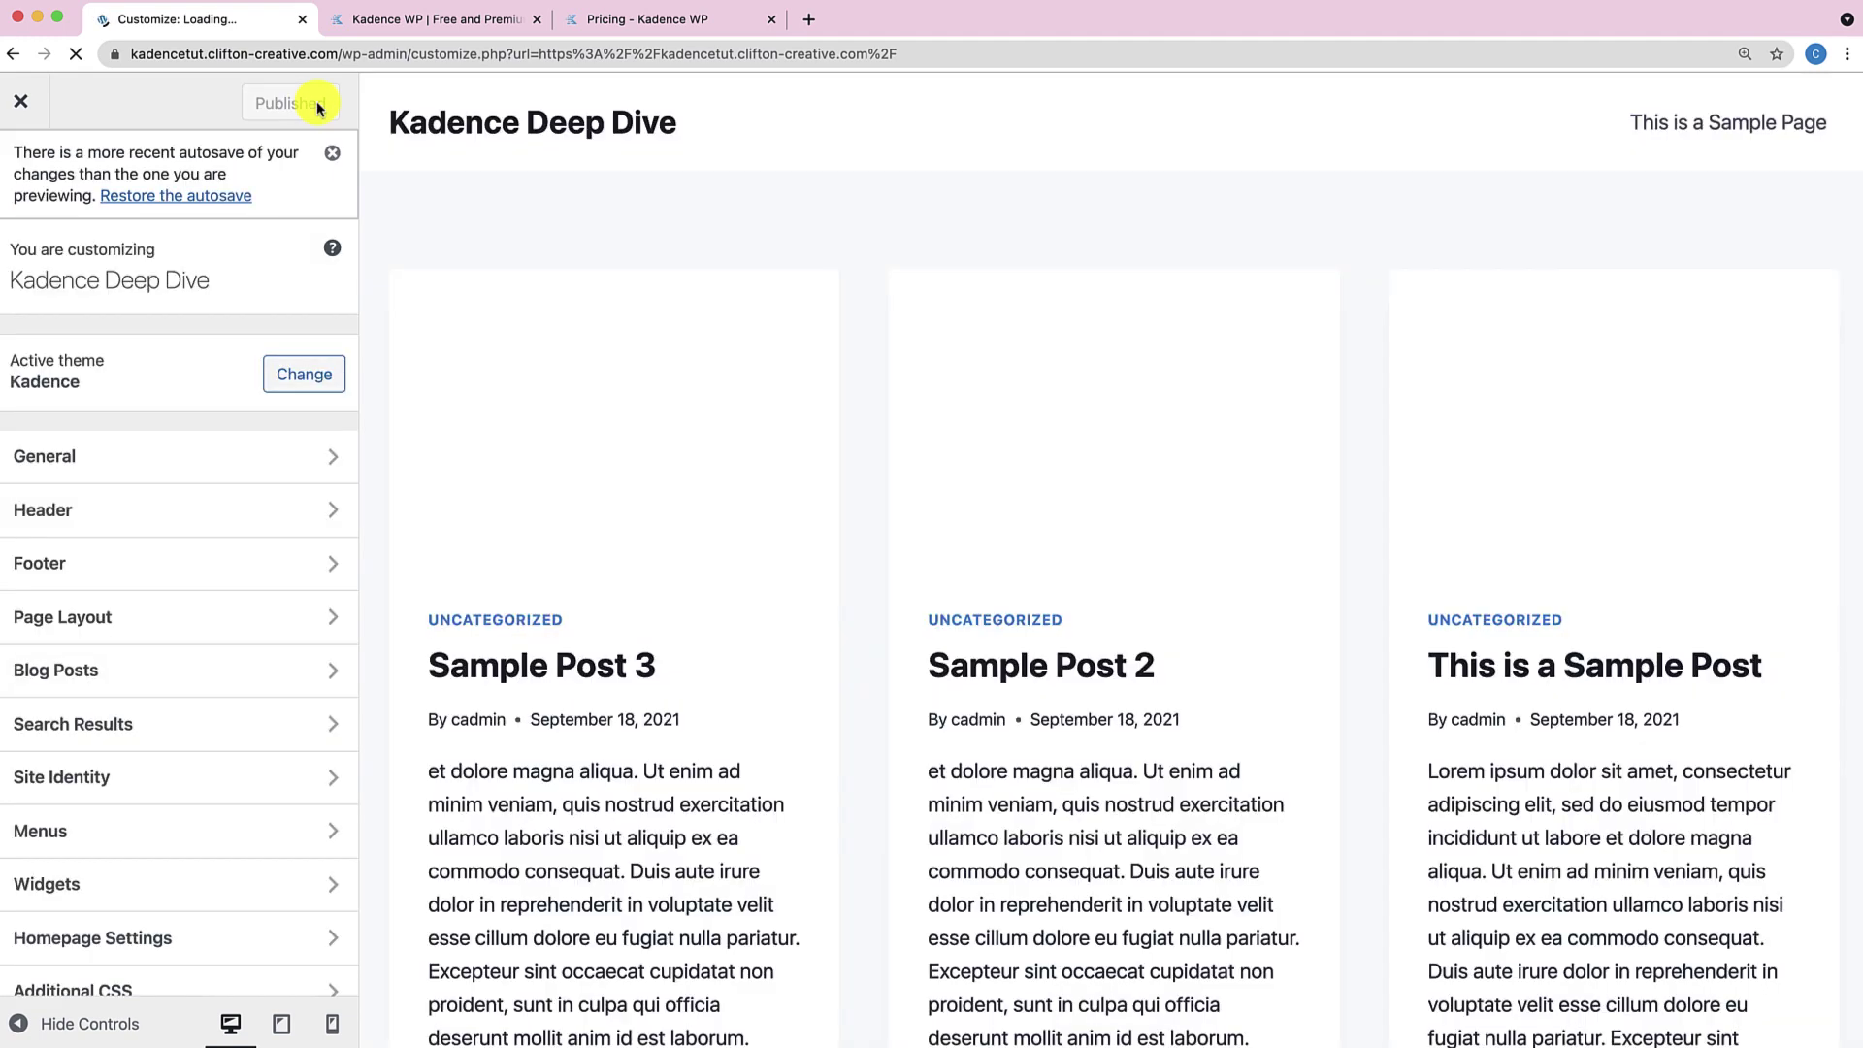
pyautogui.click(89, 673)
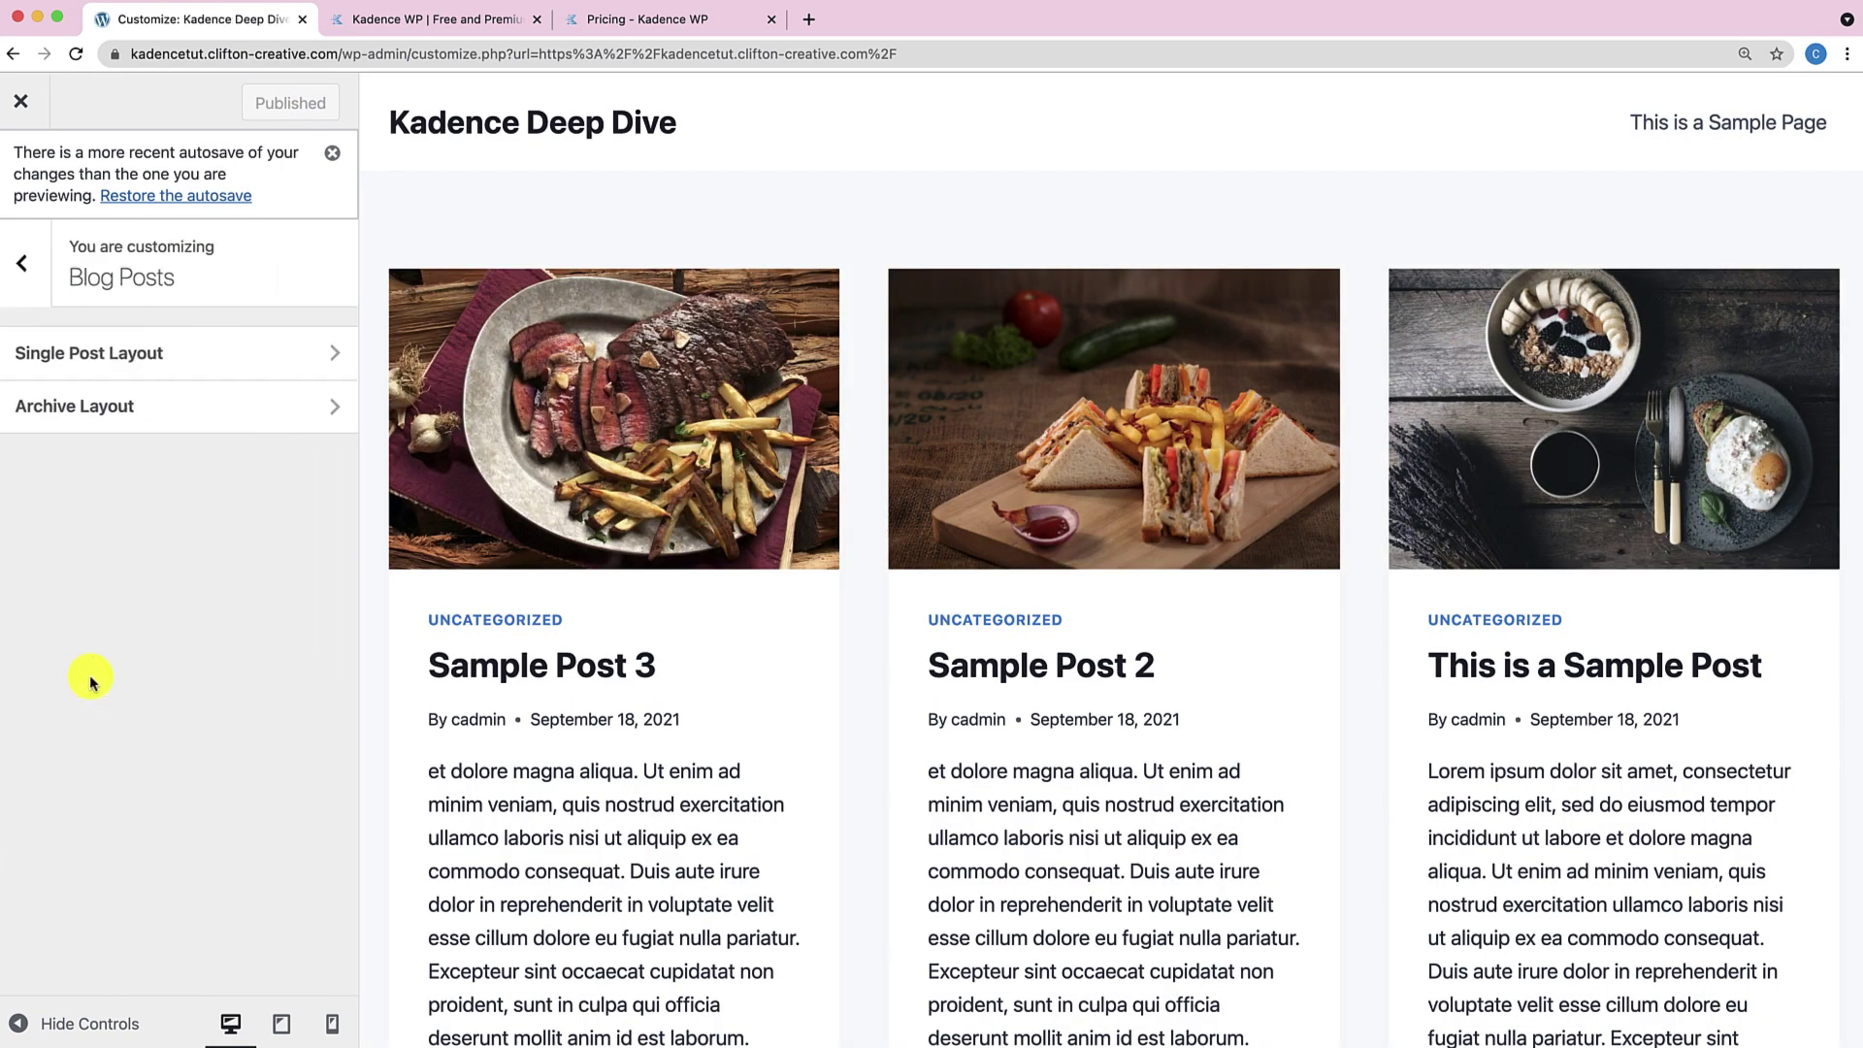
pyautogui.click(134, 437)
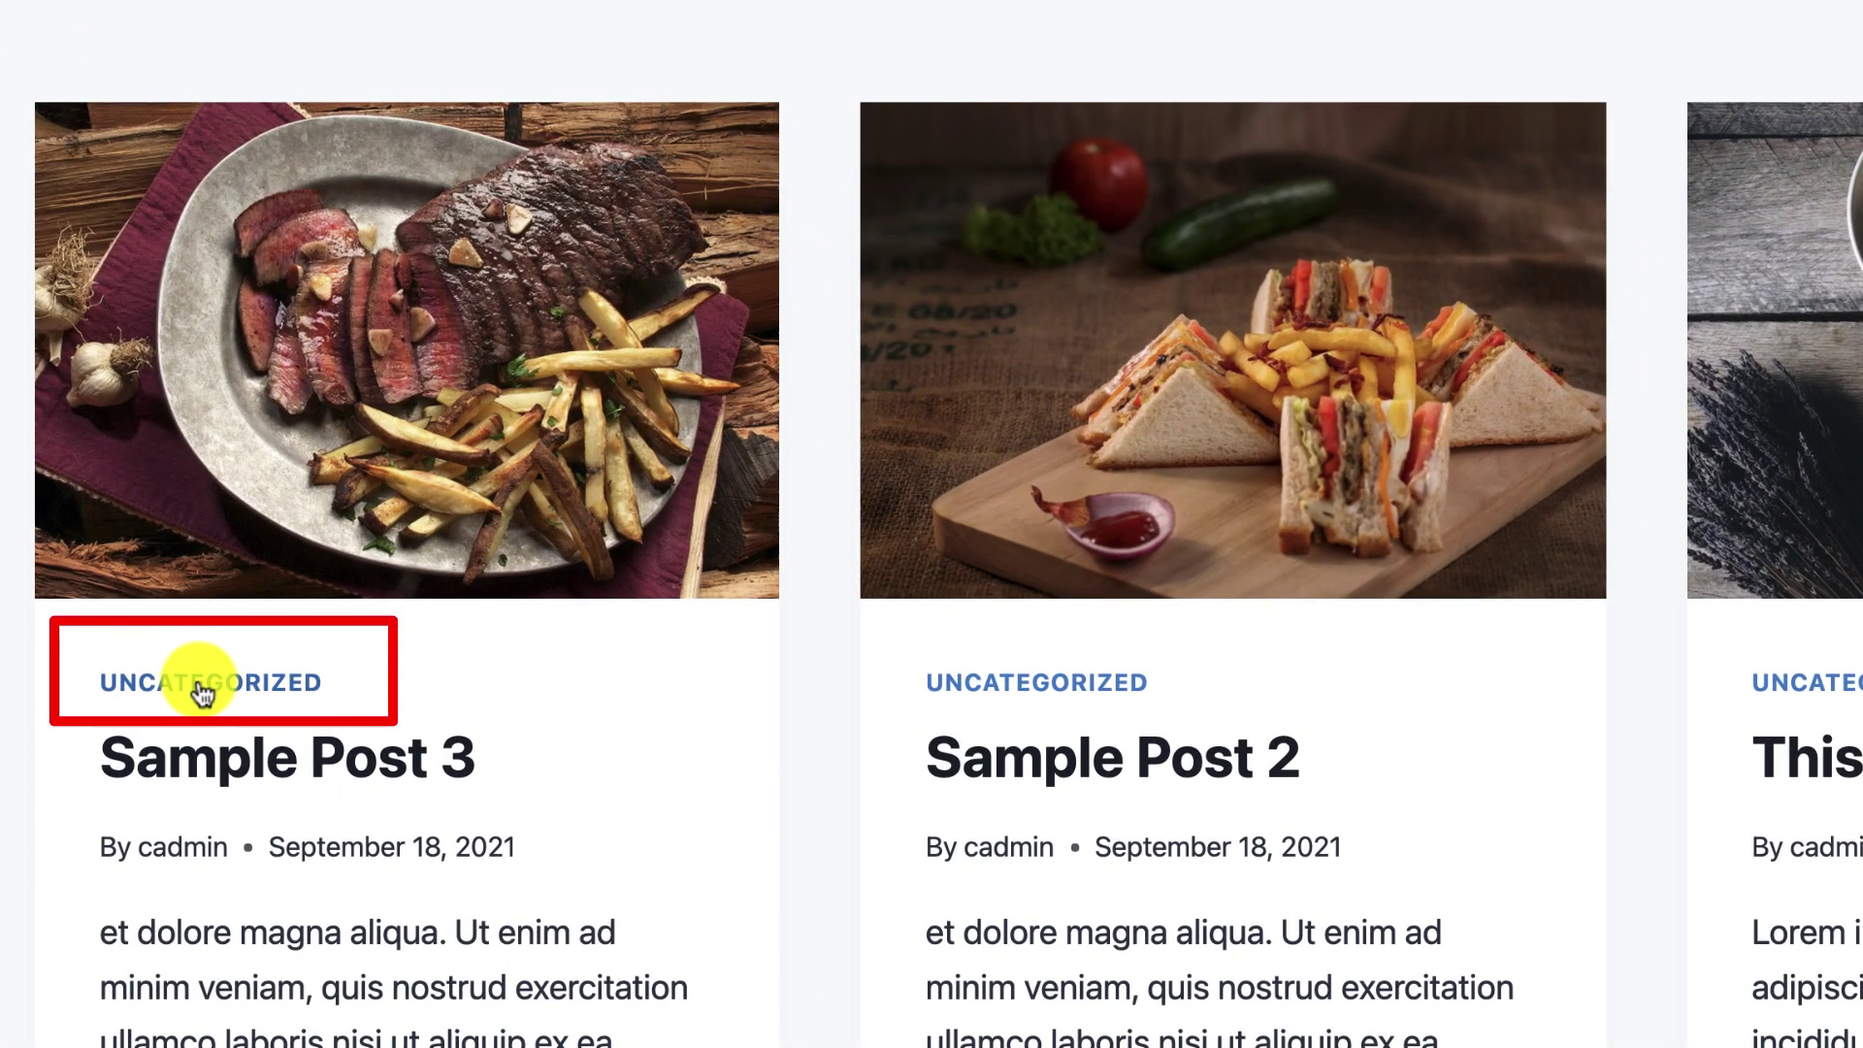
pyautogui.click(202, 691)
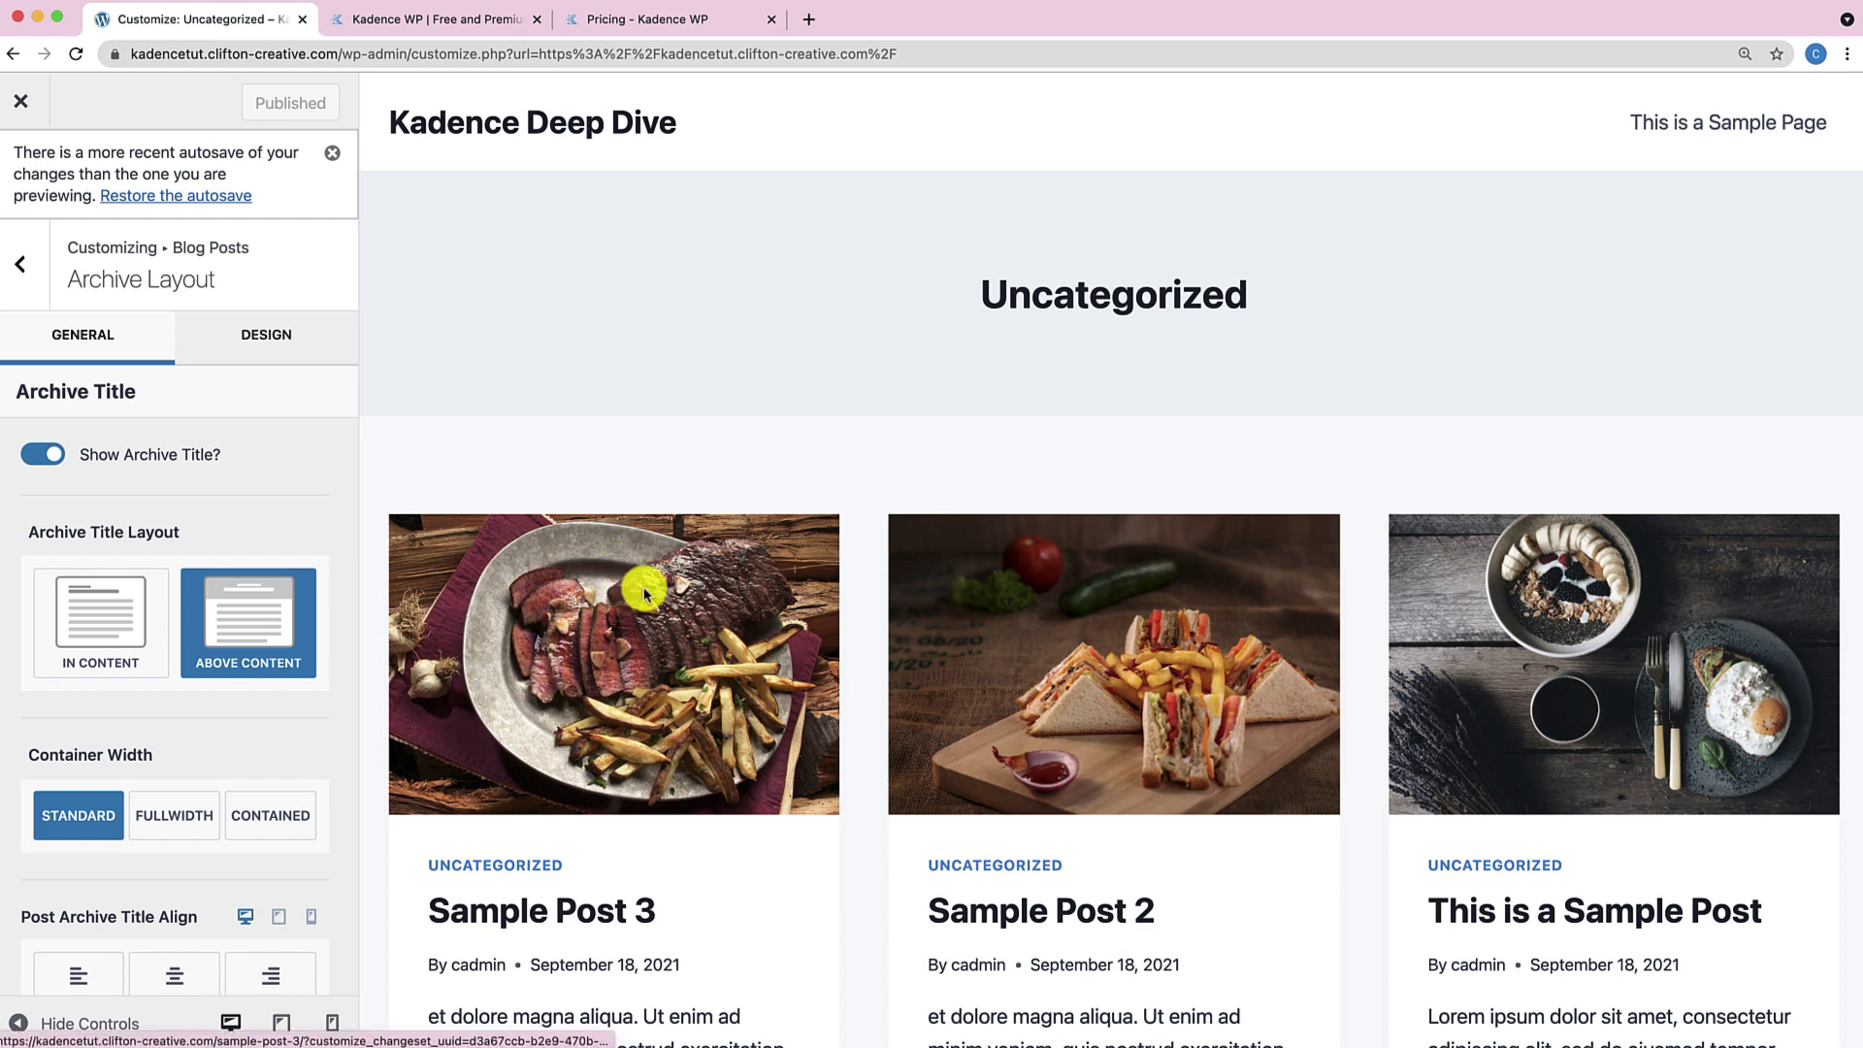
pyautogui.scroll(-1, 1038, 642)
pyautogui.scroll(-1, 1038, 643)
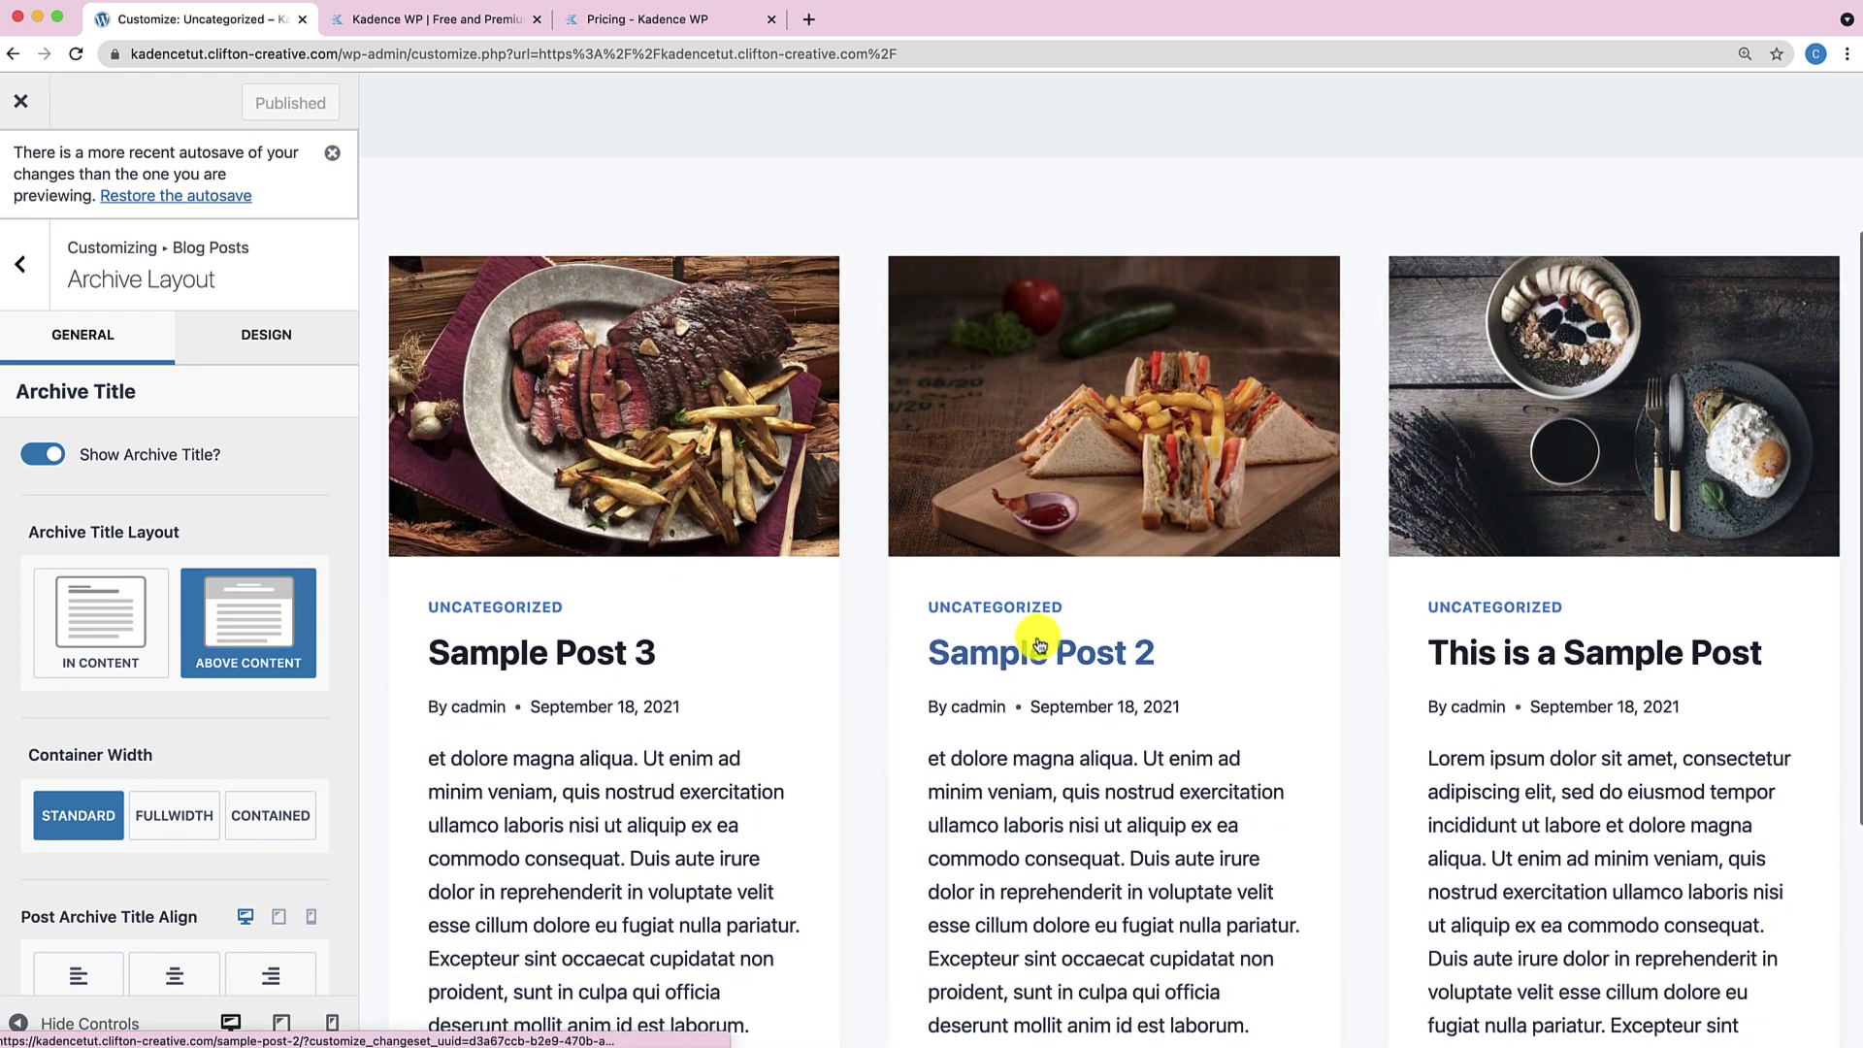
pyautogui.scroll(2, 1031, 632)
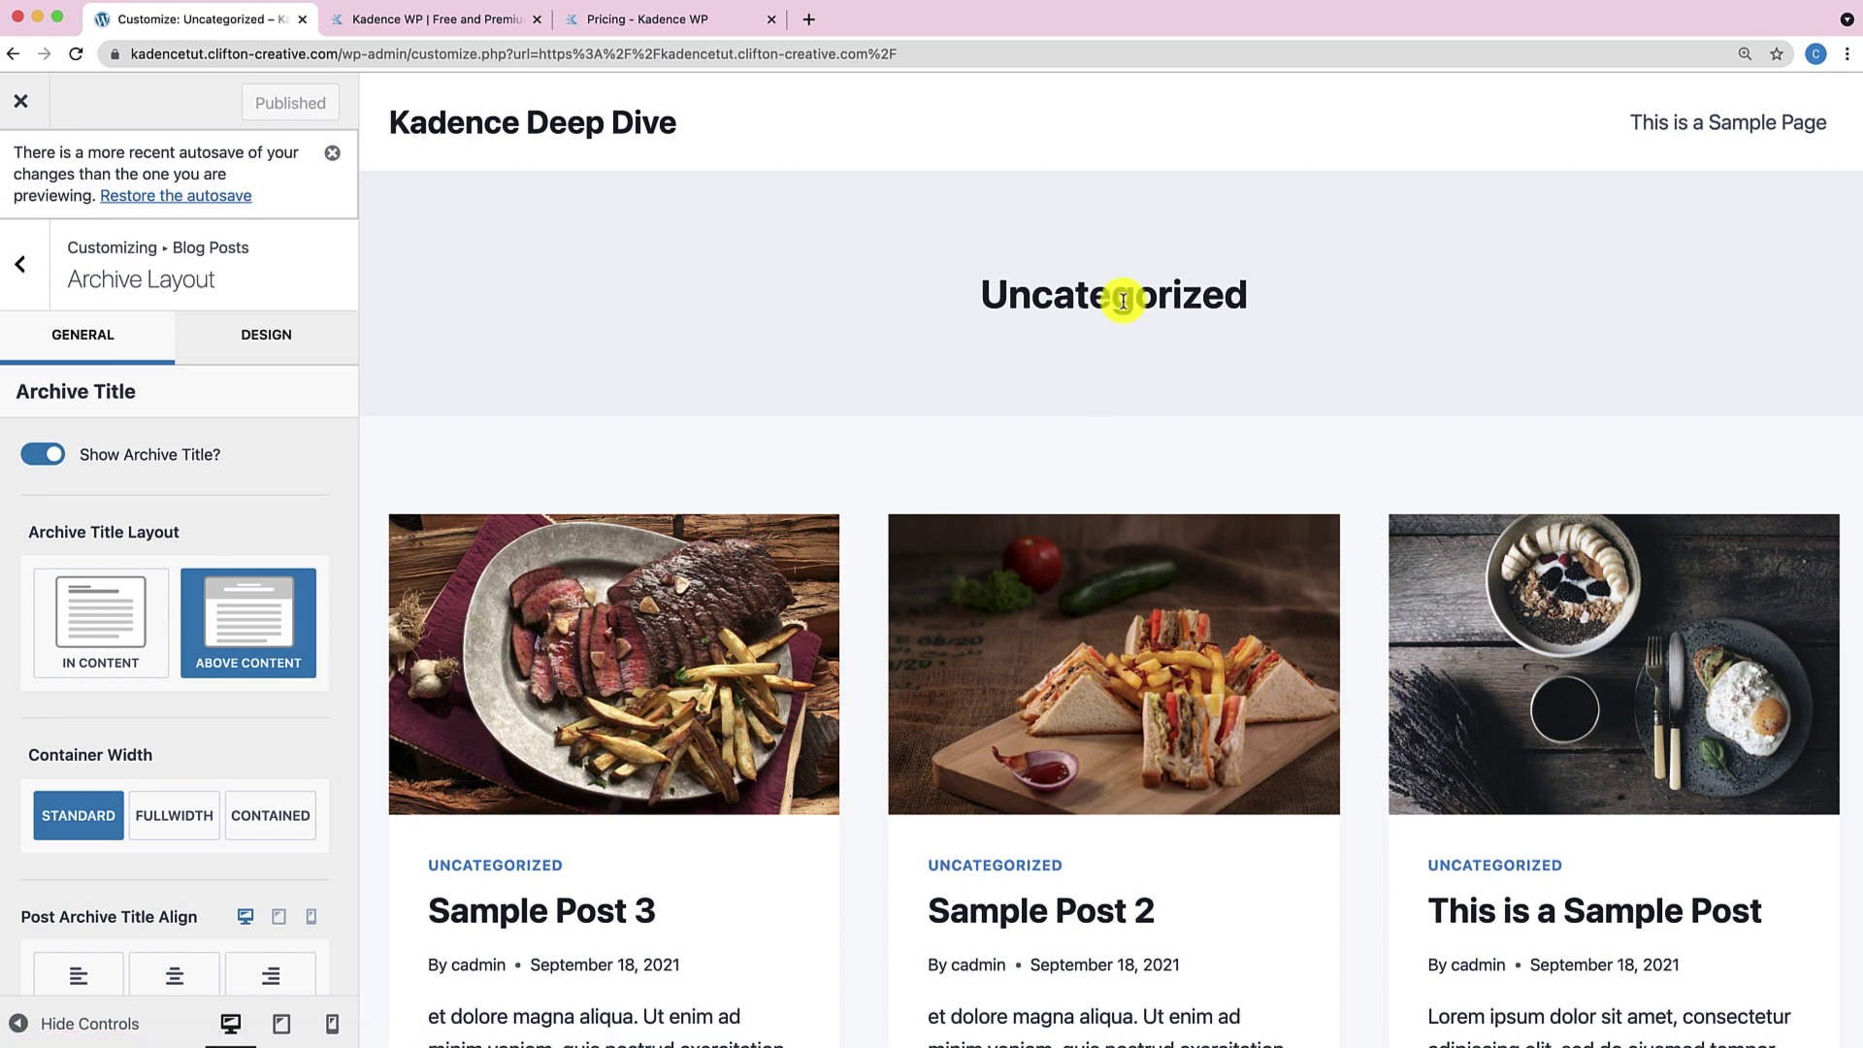
pyautogui.scroll(-3, 1030, 553)
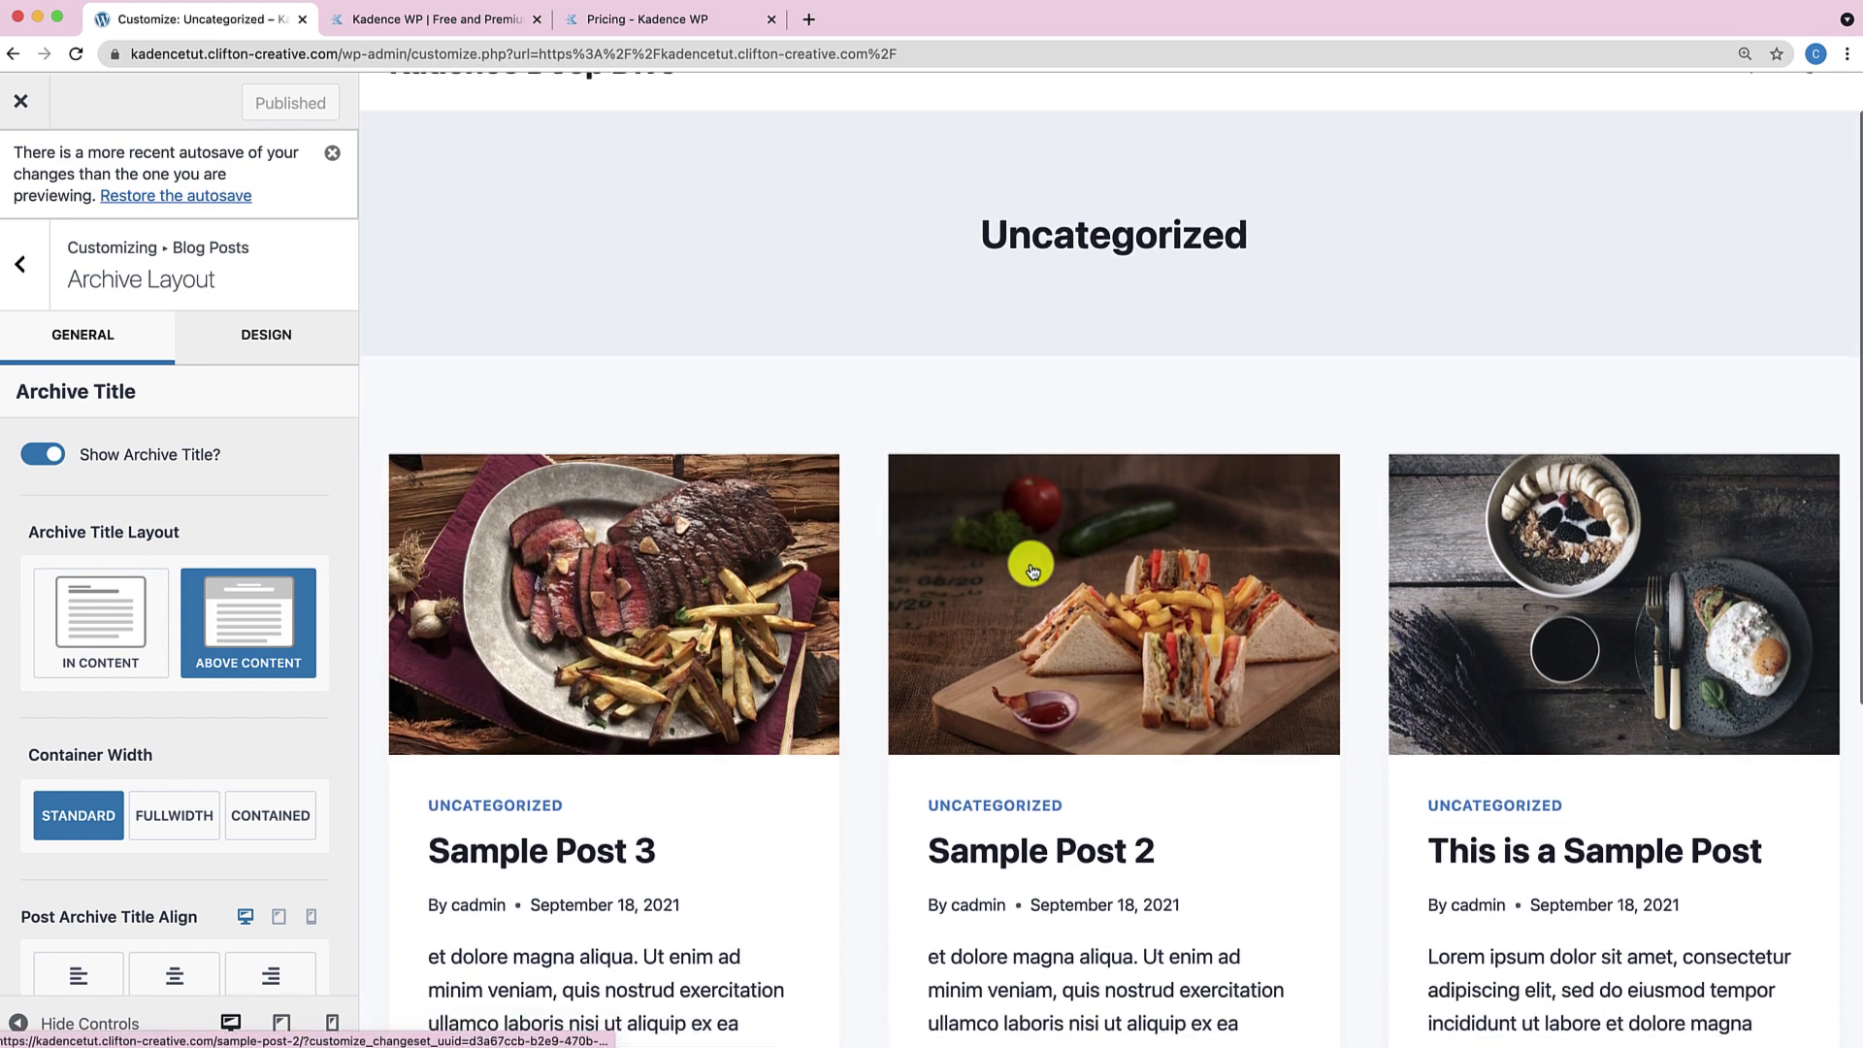
pyautogui.scroll(3, 1031, 553)
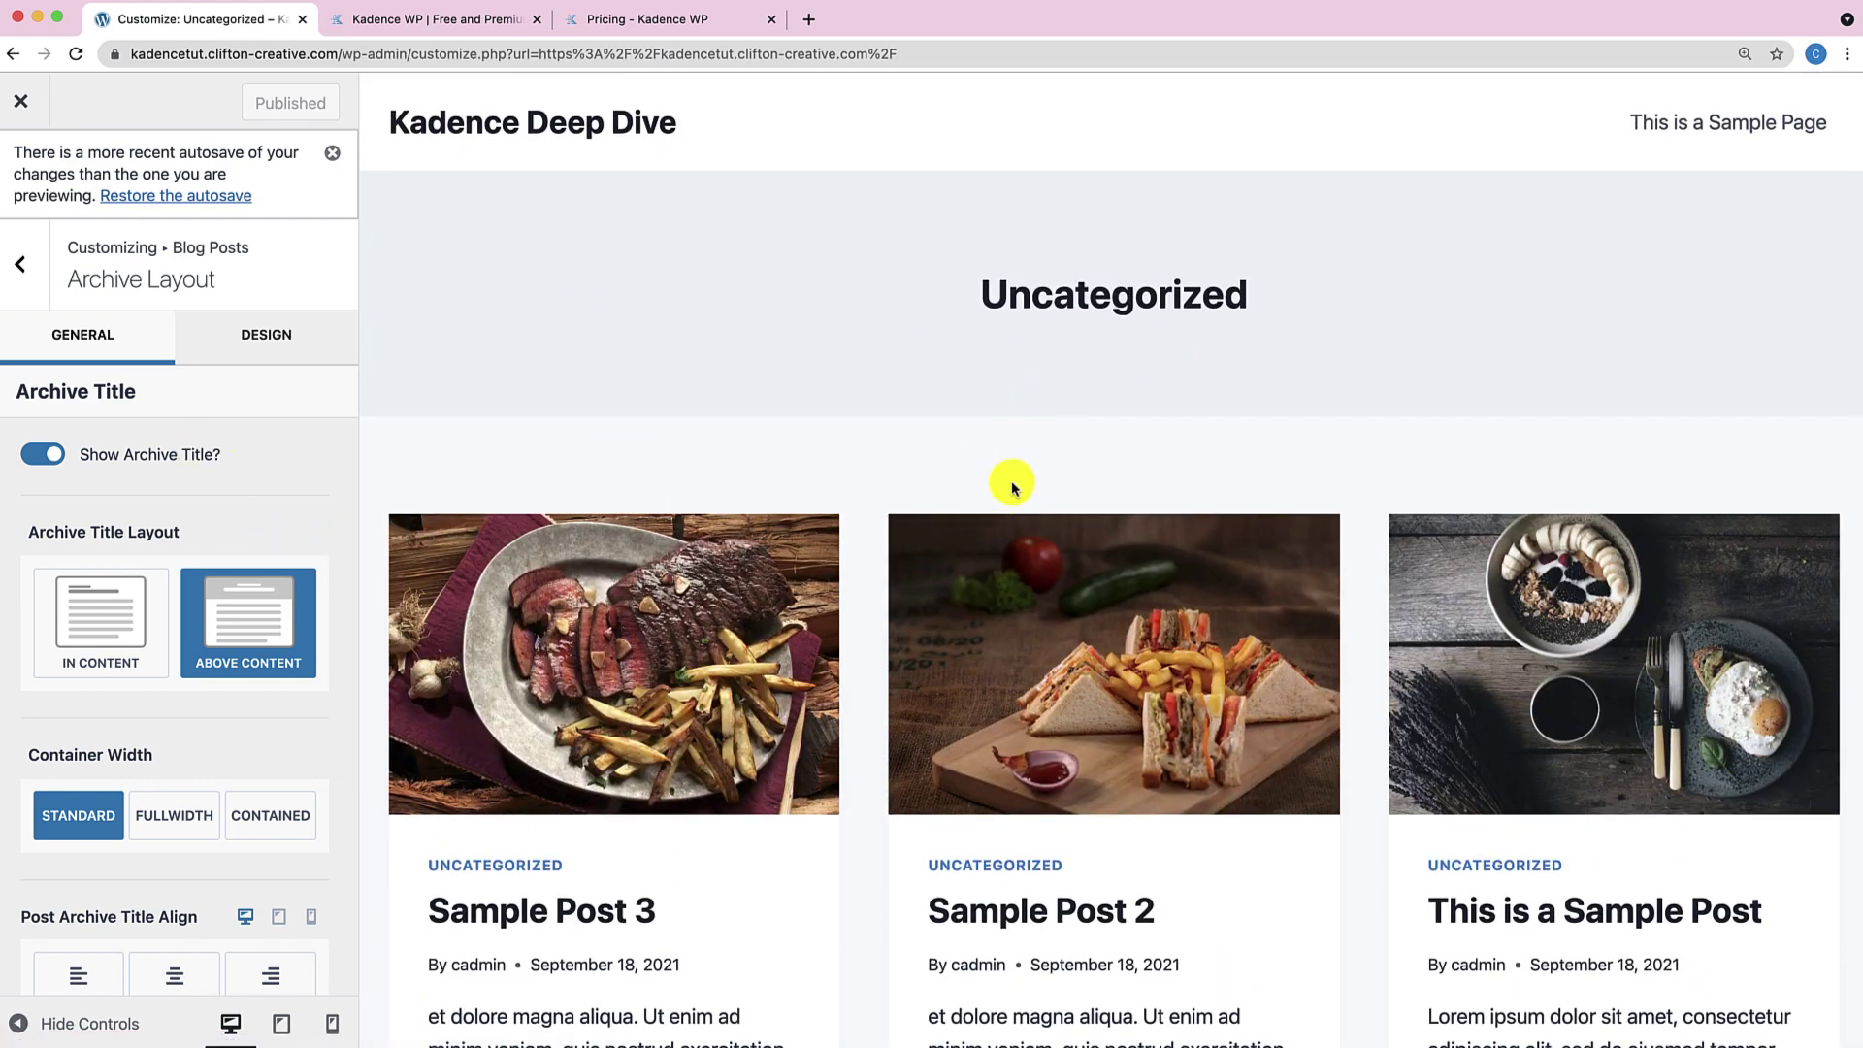
# Try the In Content archive title layout and switch back to Above Content.
pyautogui.click(100, 650)
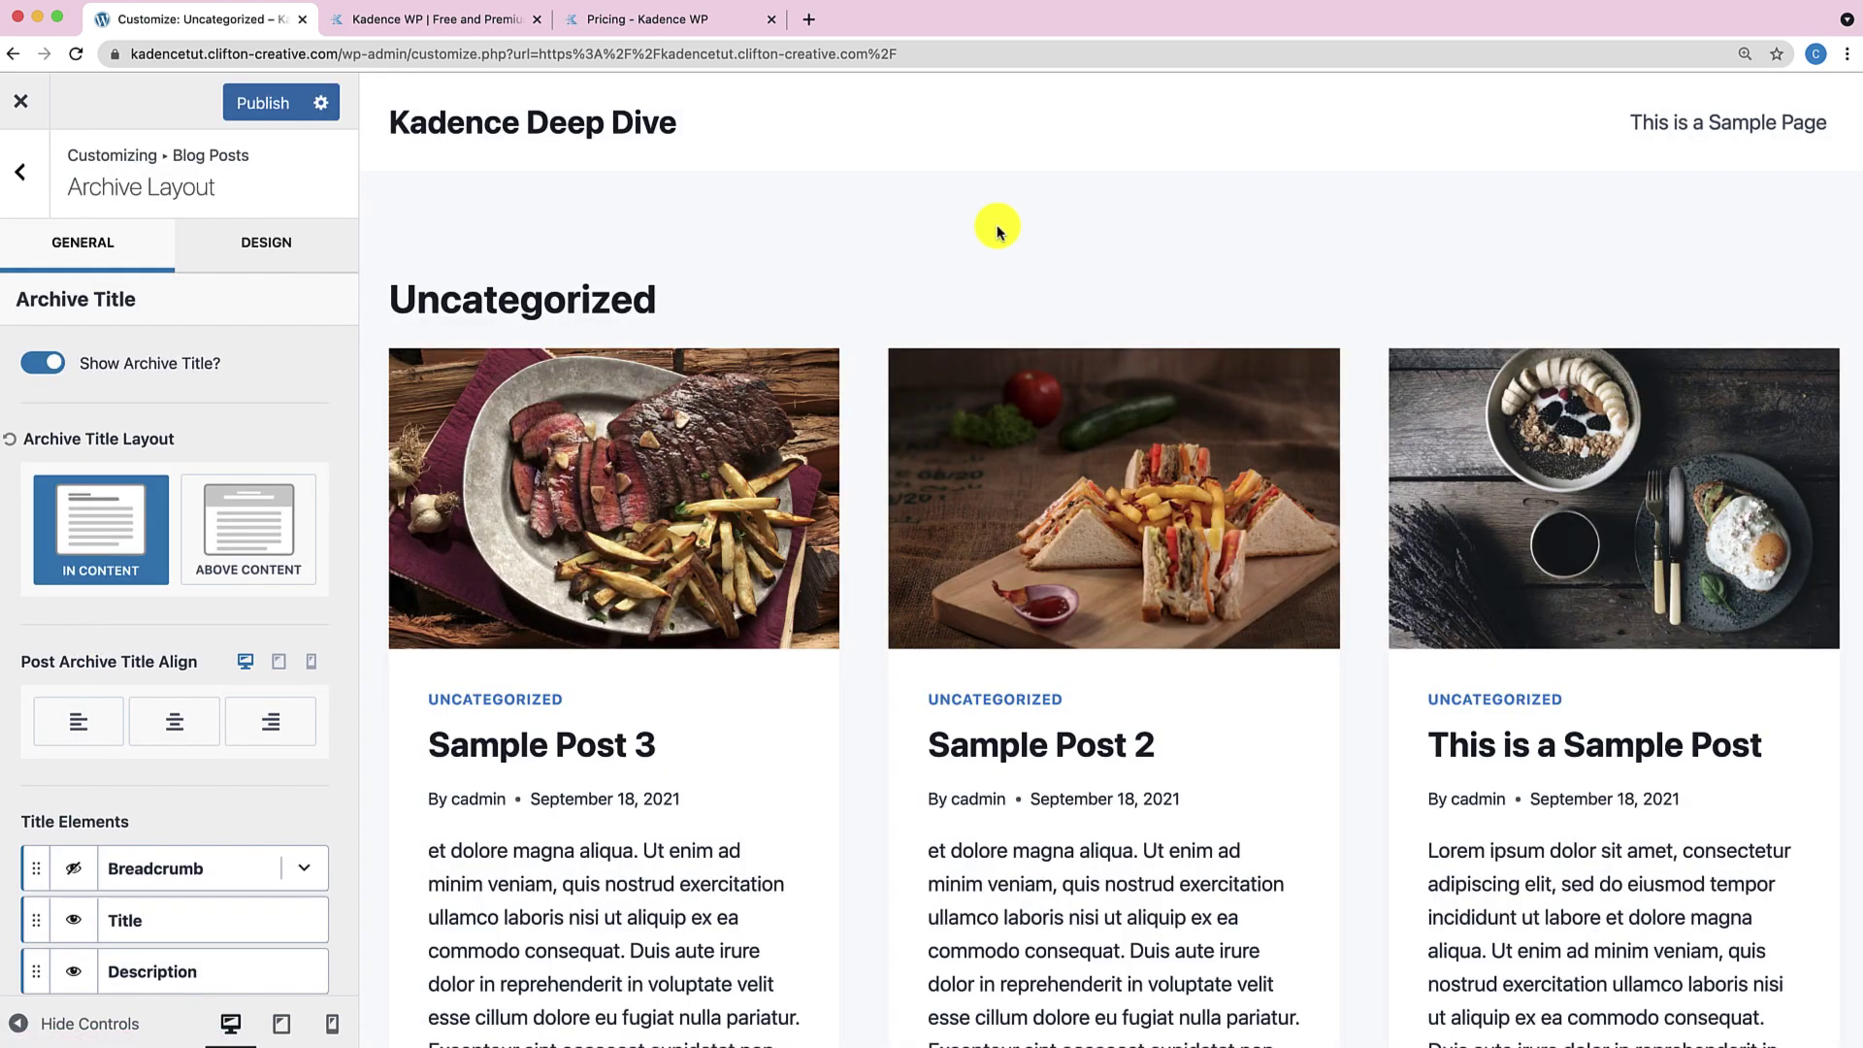
pyautogui.click(239, 532)
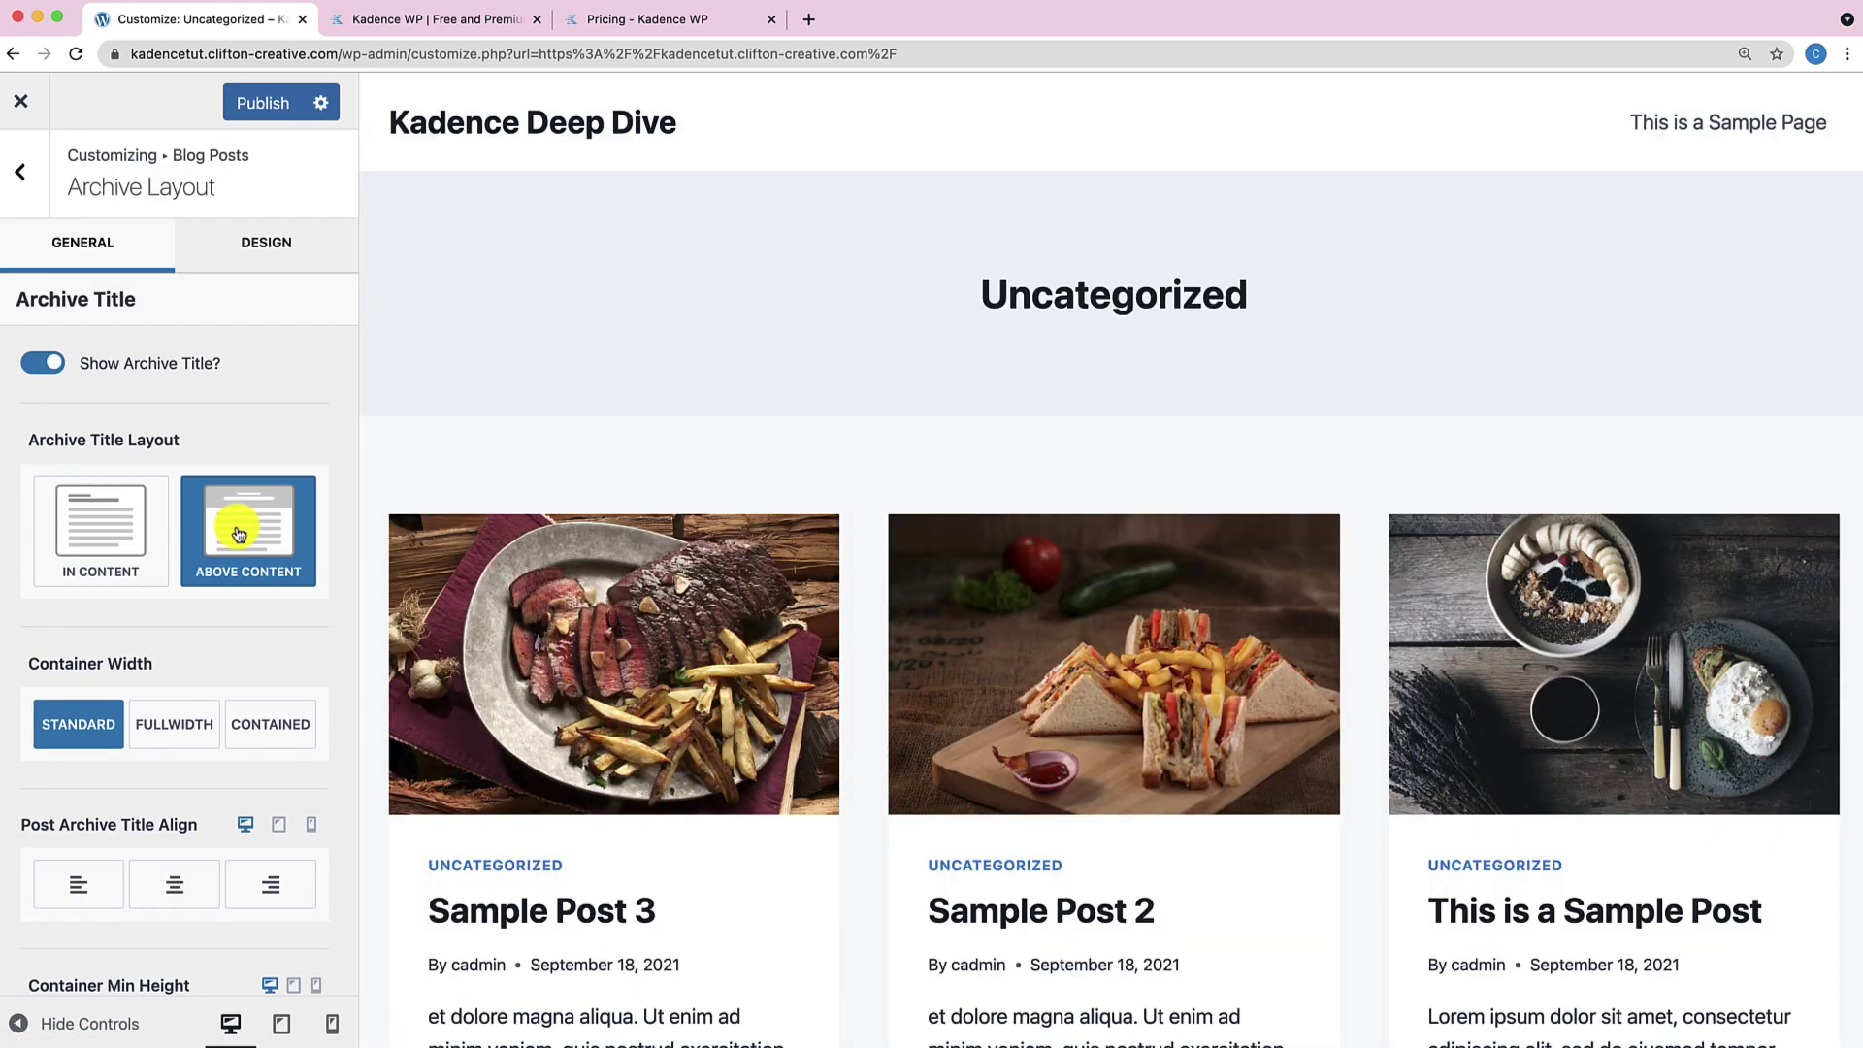
# Try adjusting the archive title container's minimum height and the visibility of its Breadcrumb element.
pyautogui.scroll(-3, 244, 690)
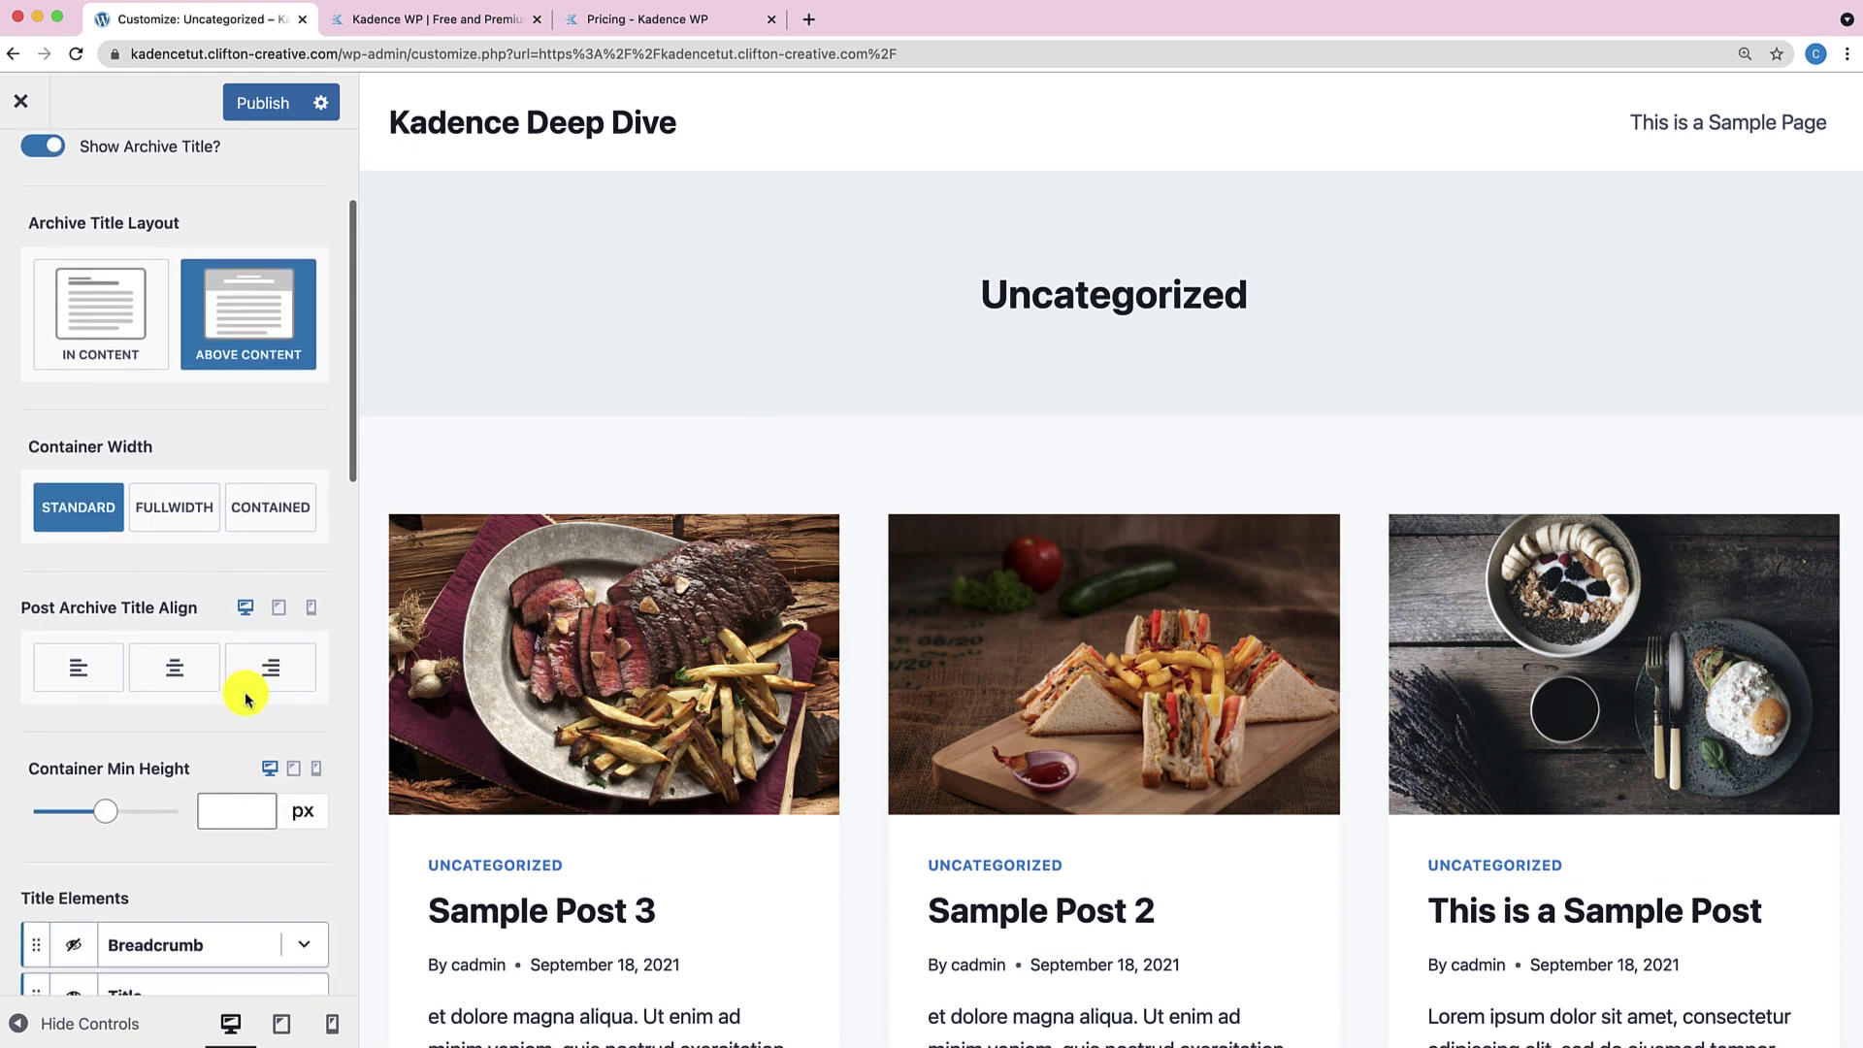
pyautogui.scroll(-3, 239, 602)
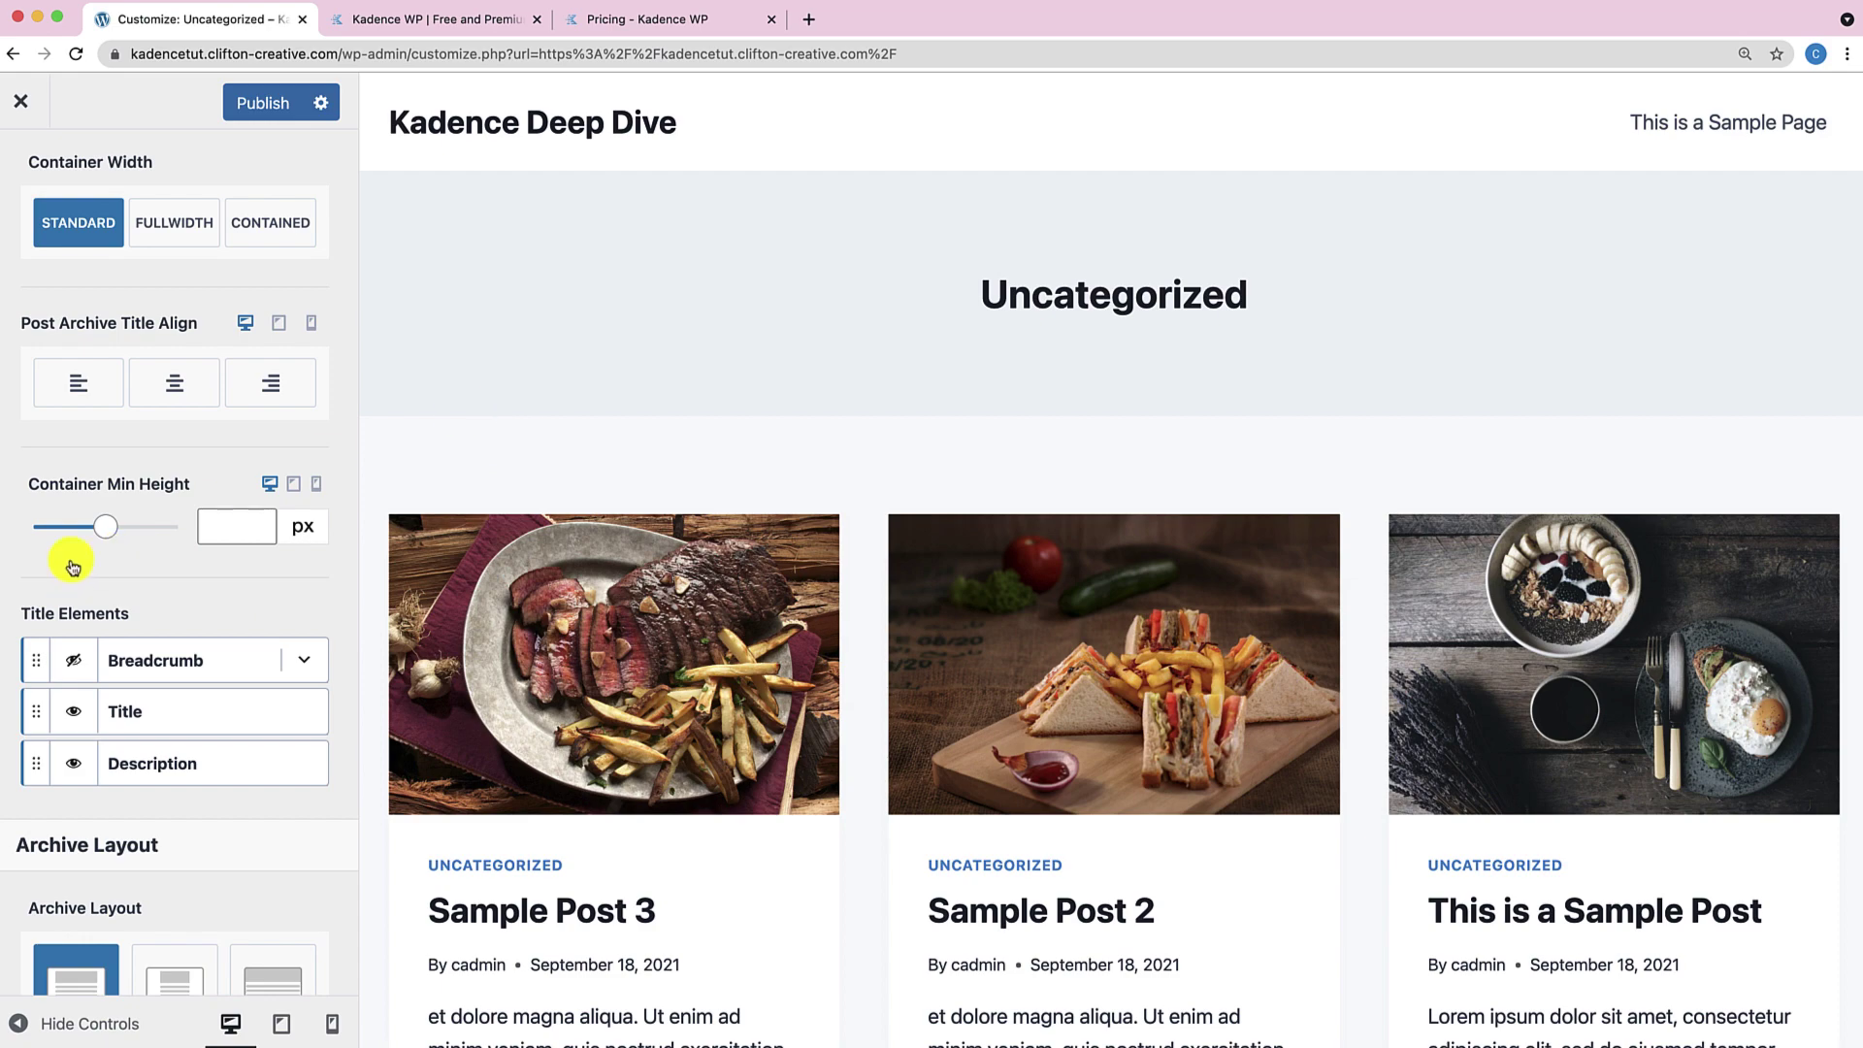
pyautogui.moveTo(105, 526)
pyautogui.mouseDown()
pyautogui.moveTo(133, 532)
pyautogui.moveTo(100, 534)
pyautogui.mouseUp()
pyautogui.click(8, 485)
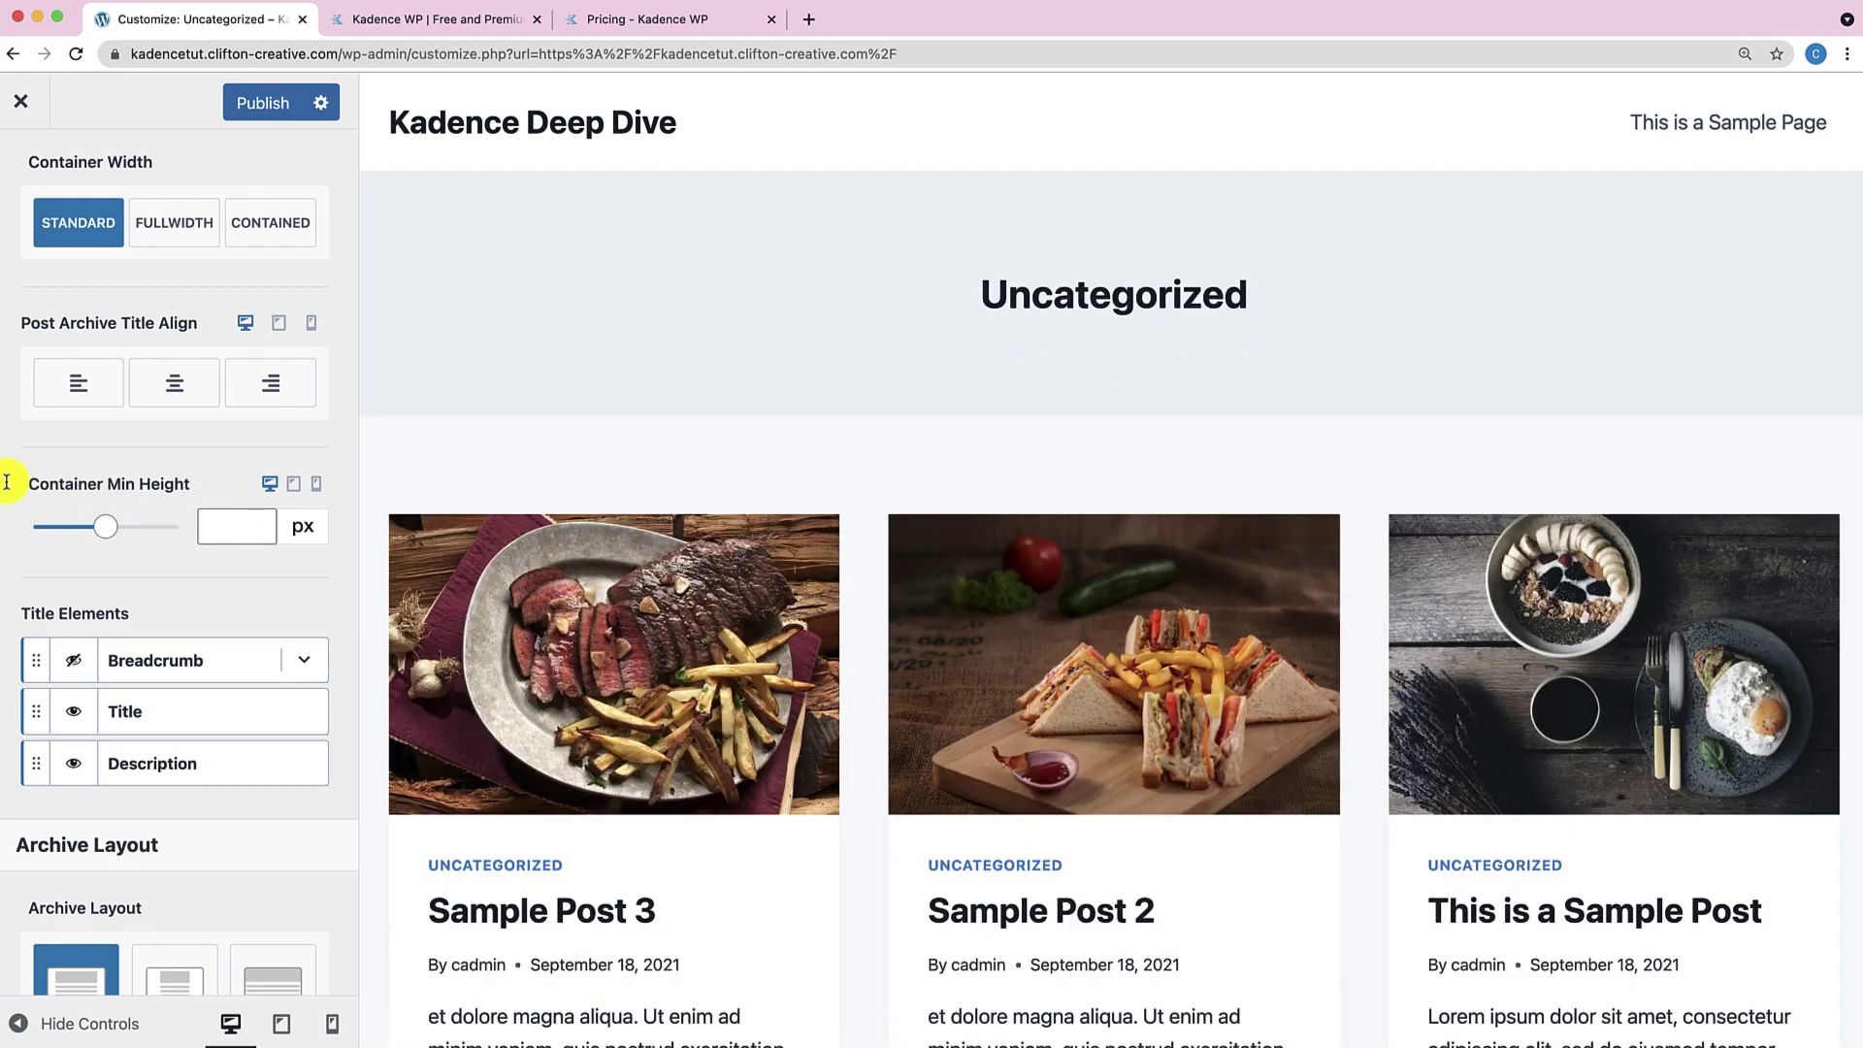
pyautogui.scroll(-3, 165, 696)
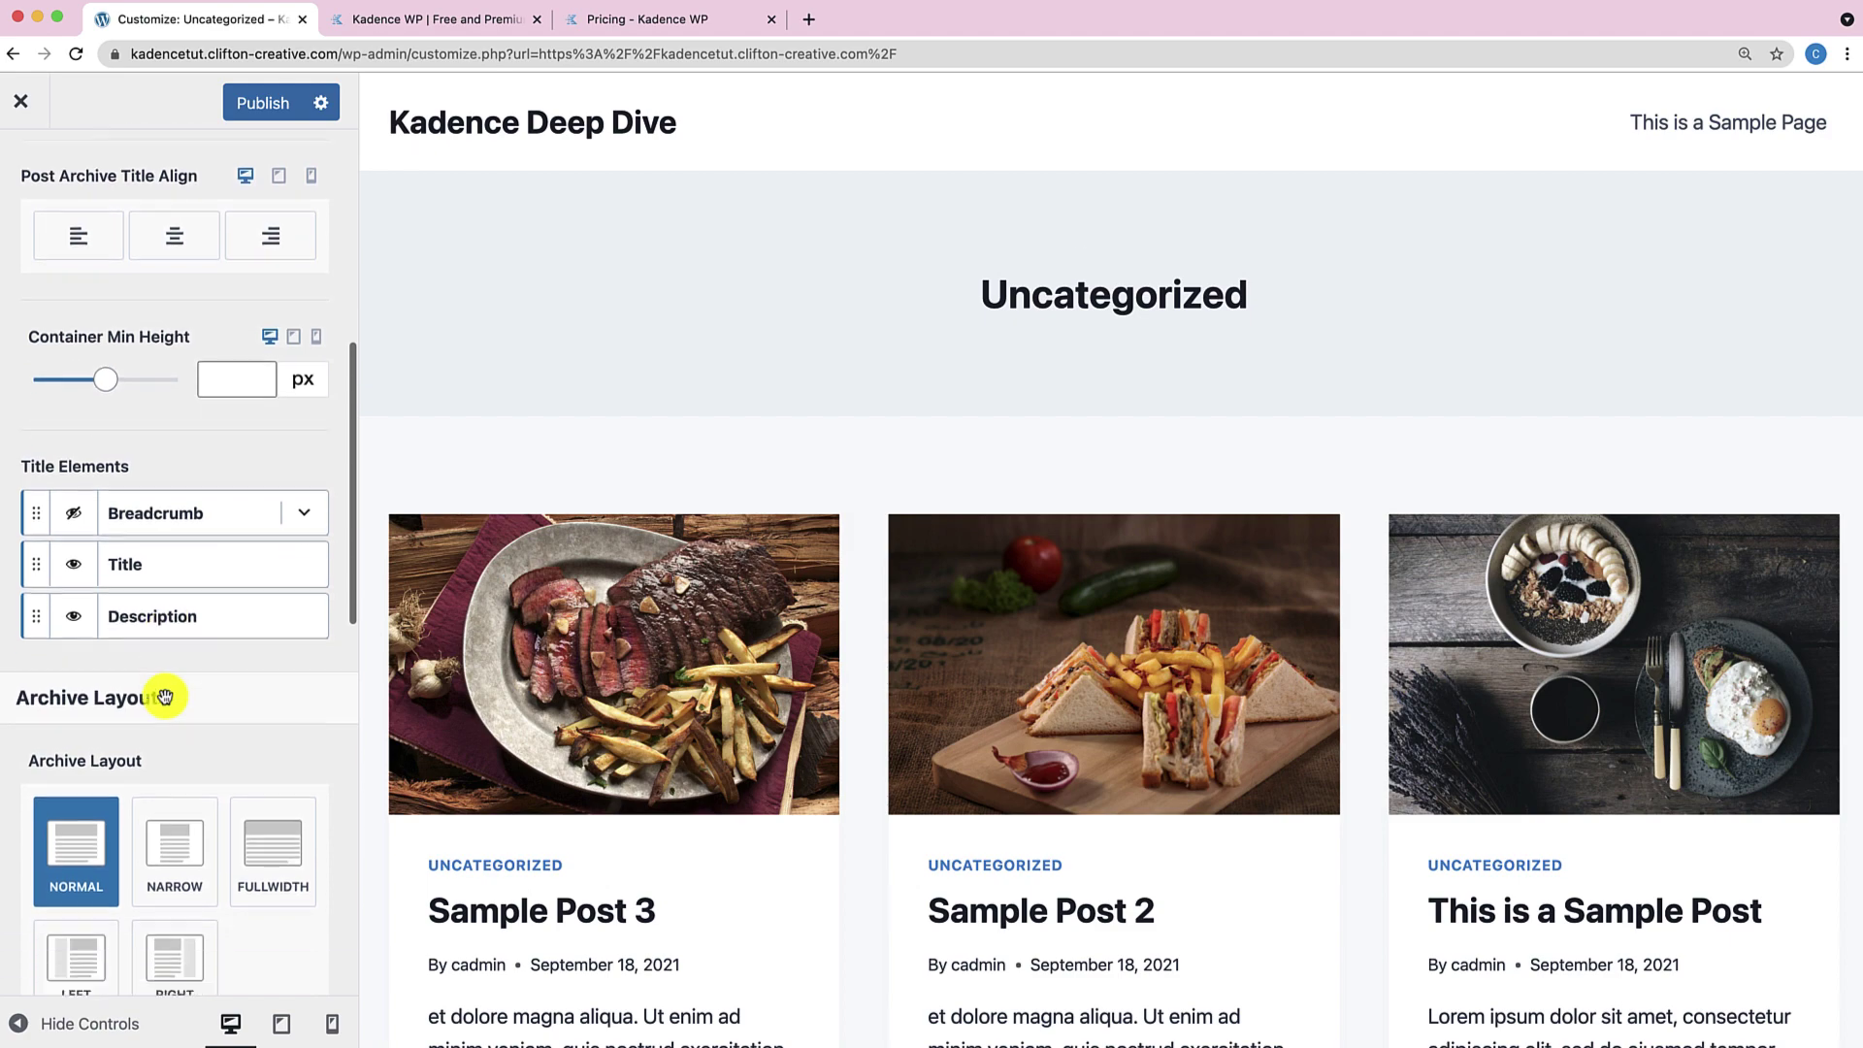
pyautogui.click(70, 524)
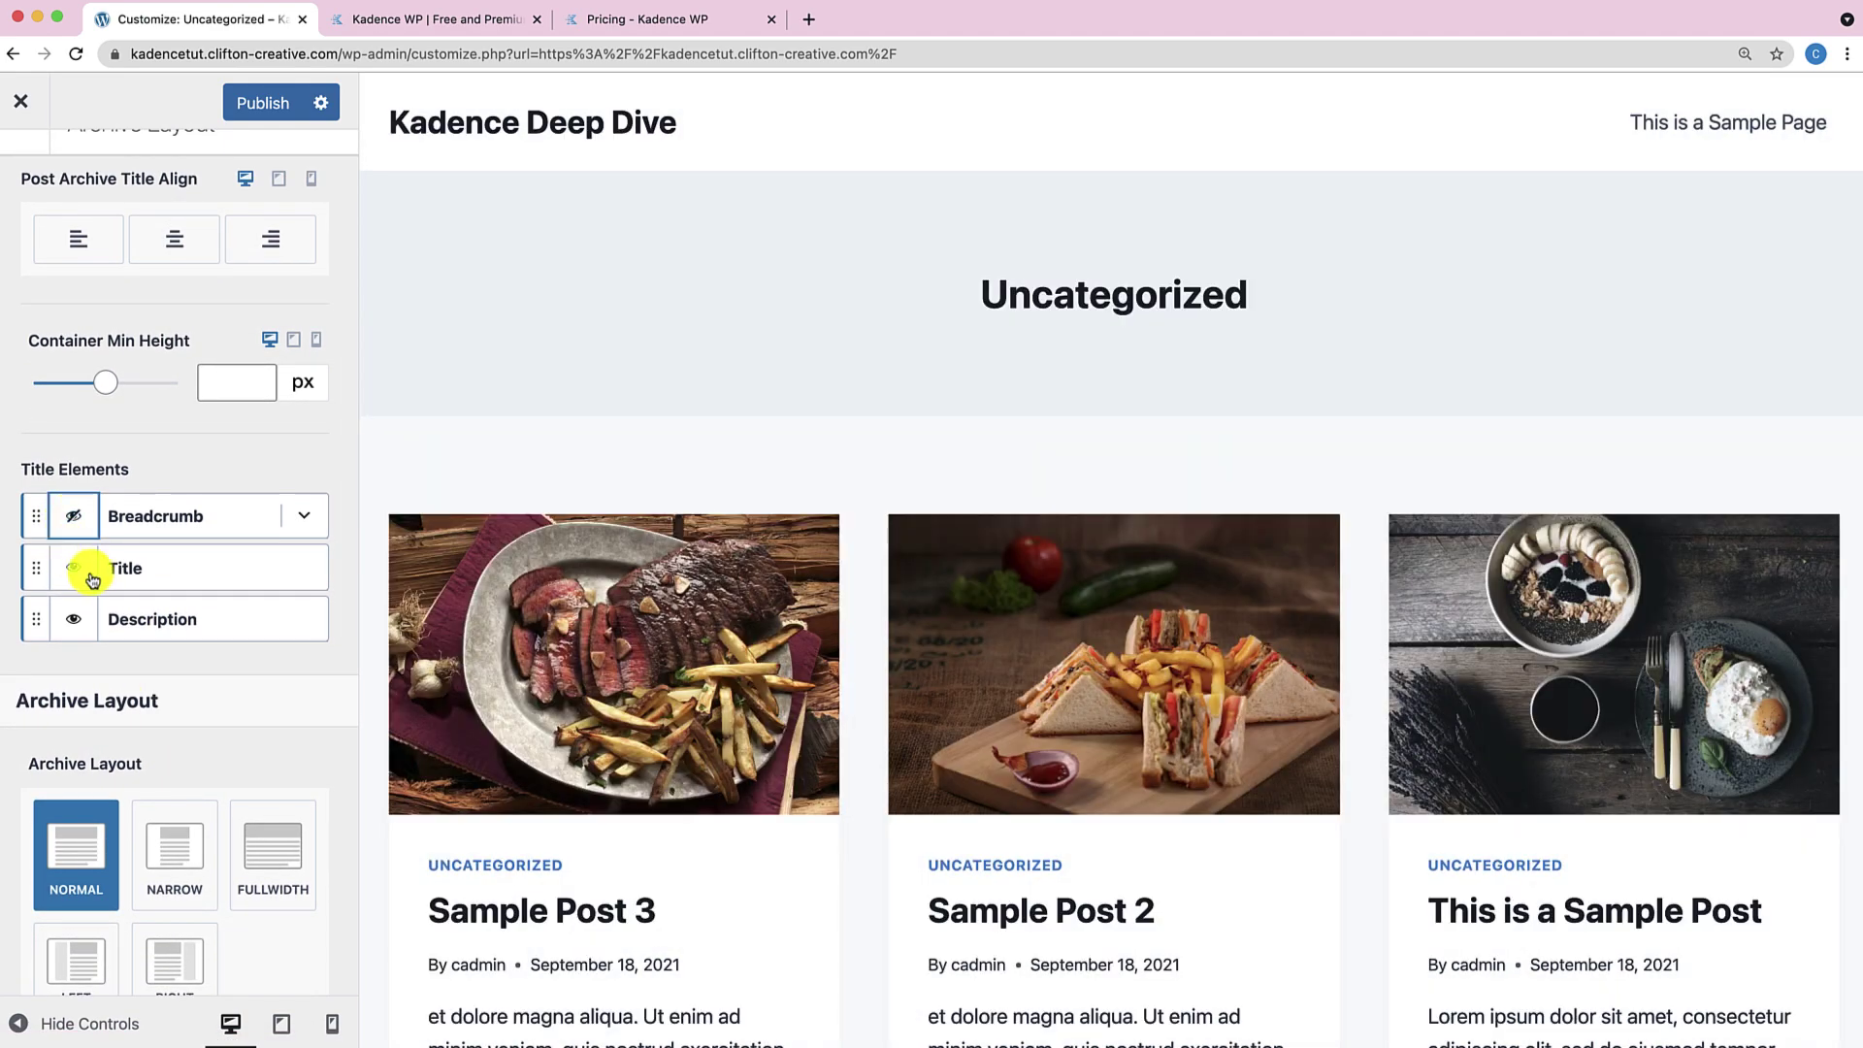
# Try the Narrow, Fullwidth and Right Sidebar archive layouts and return to the Normal layout.
pyautogui.scroll(-3, 107, 658)
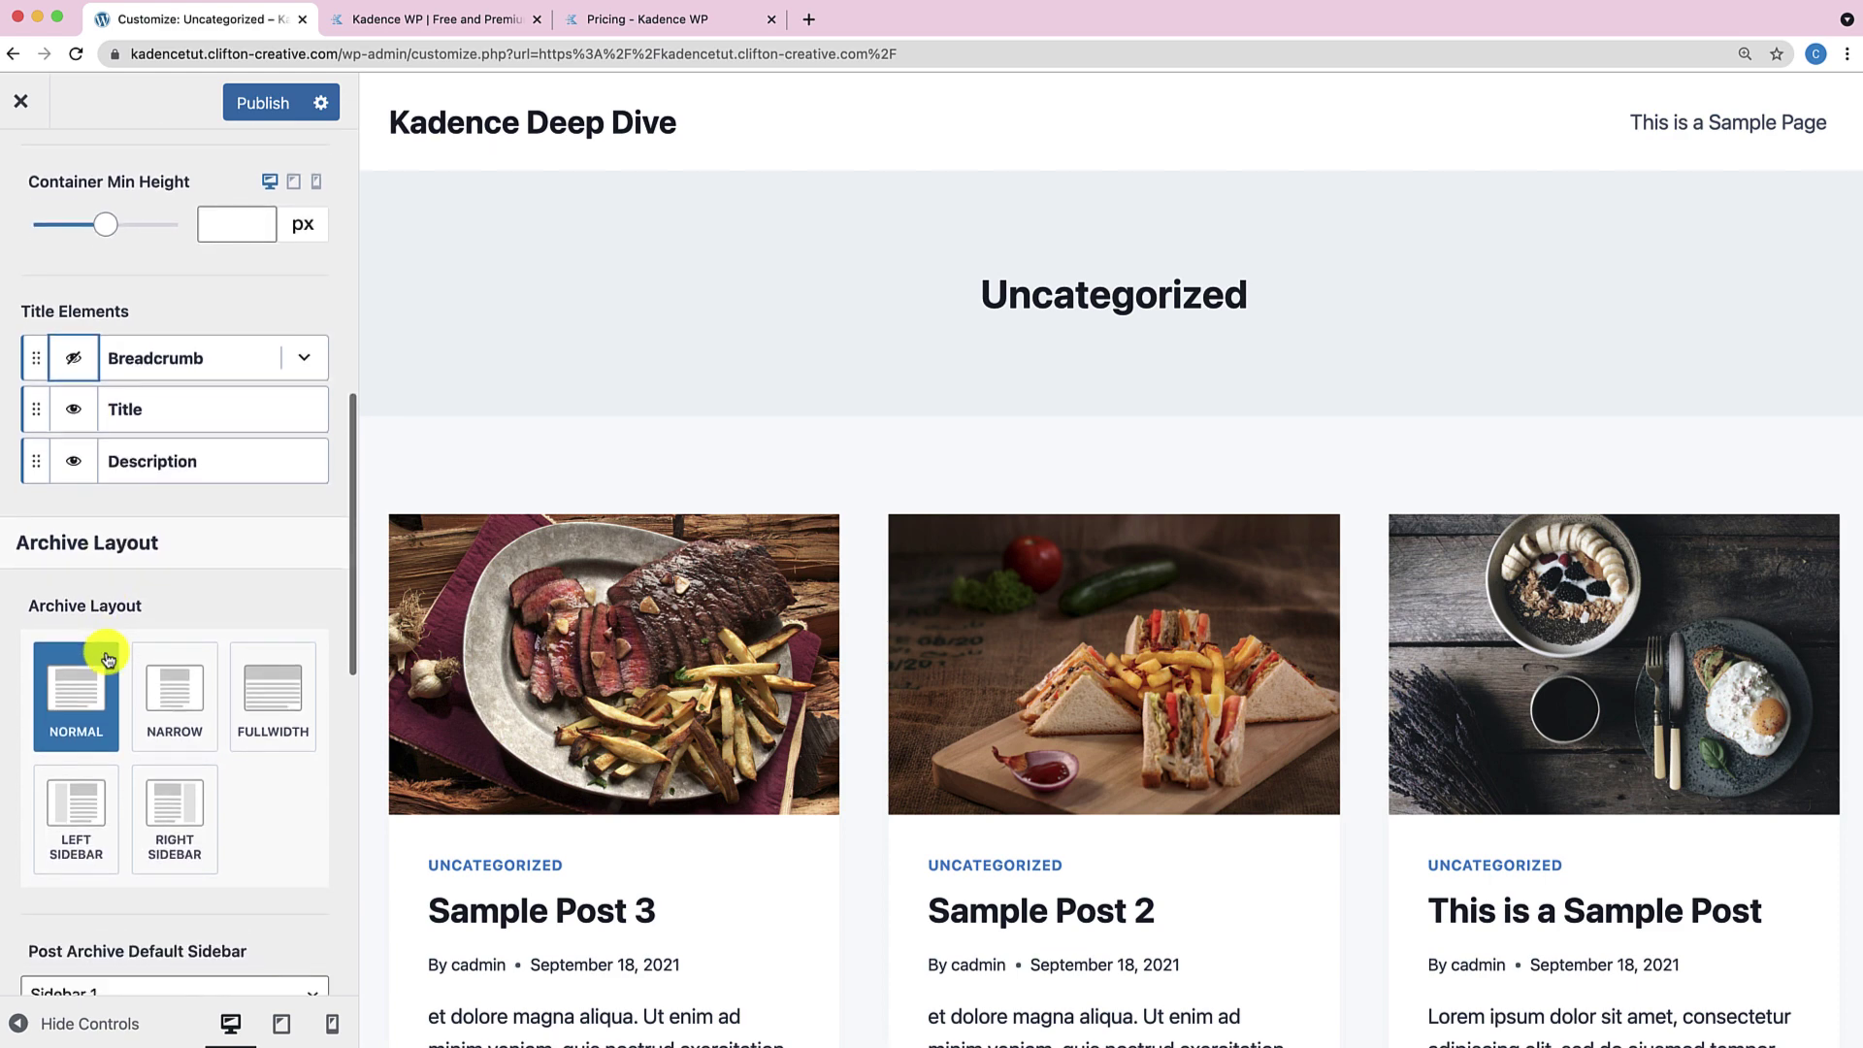
pyautogui.scroll(-1, 748, 652)
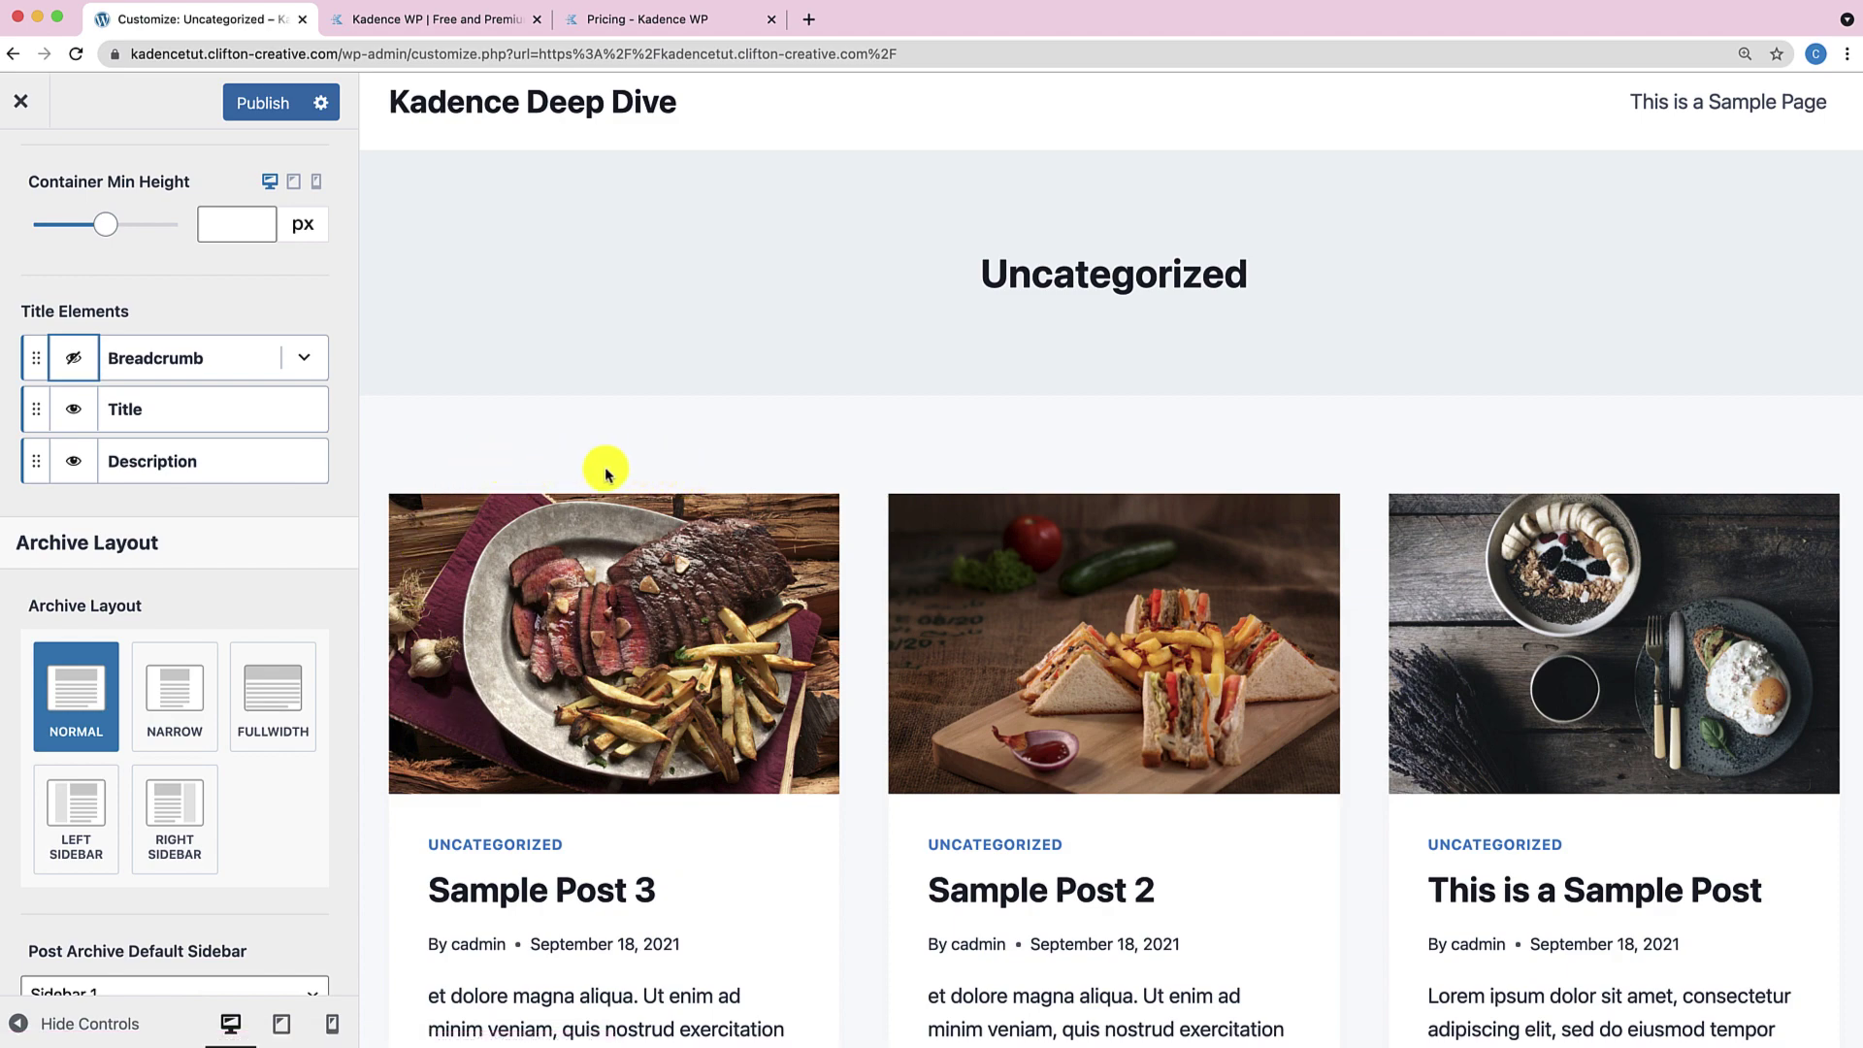
pyautogui.scroll(-5, 606, 475)
pyautogui.click(182, 697)
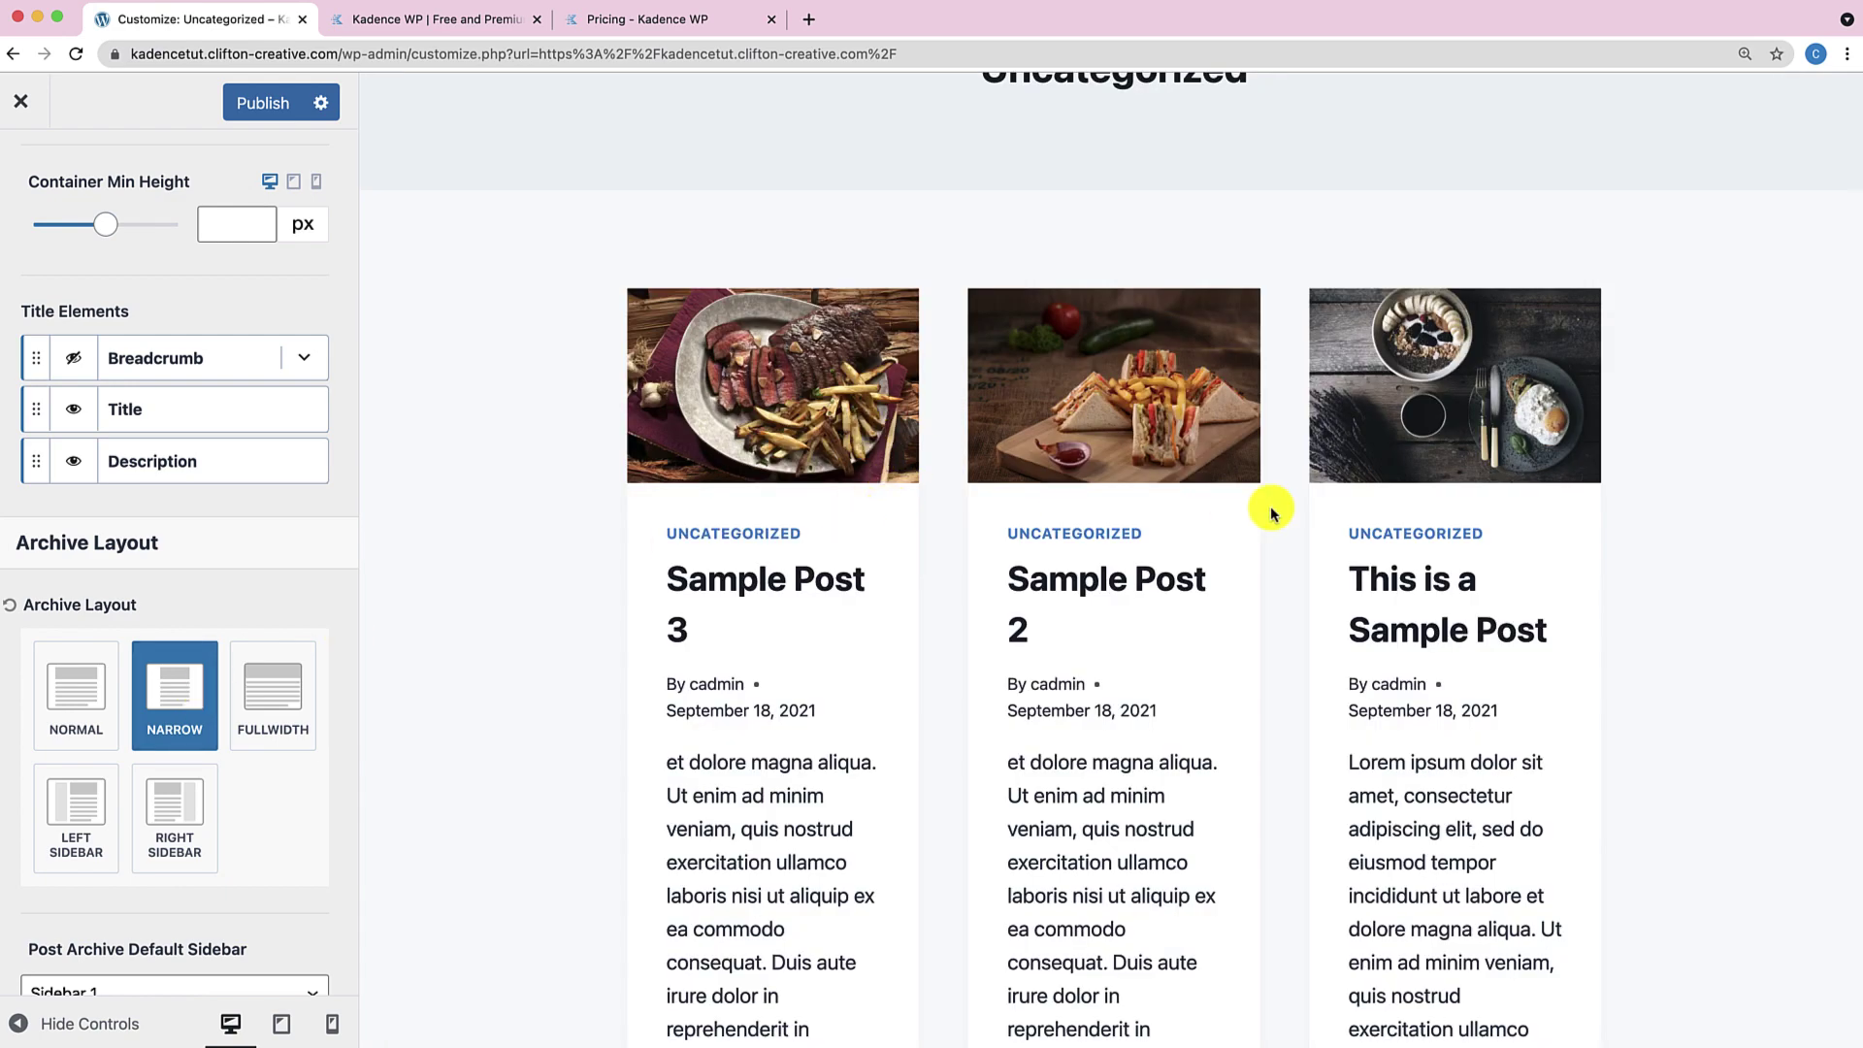
pyautogui.click(272, 699)
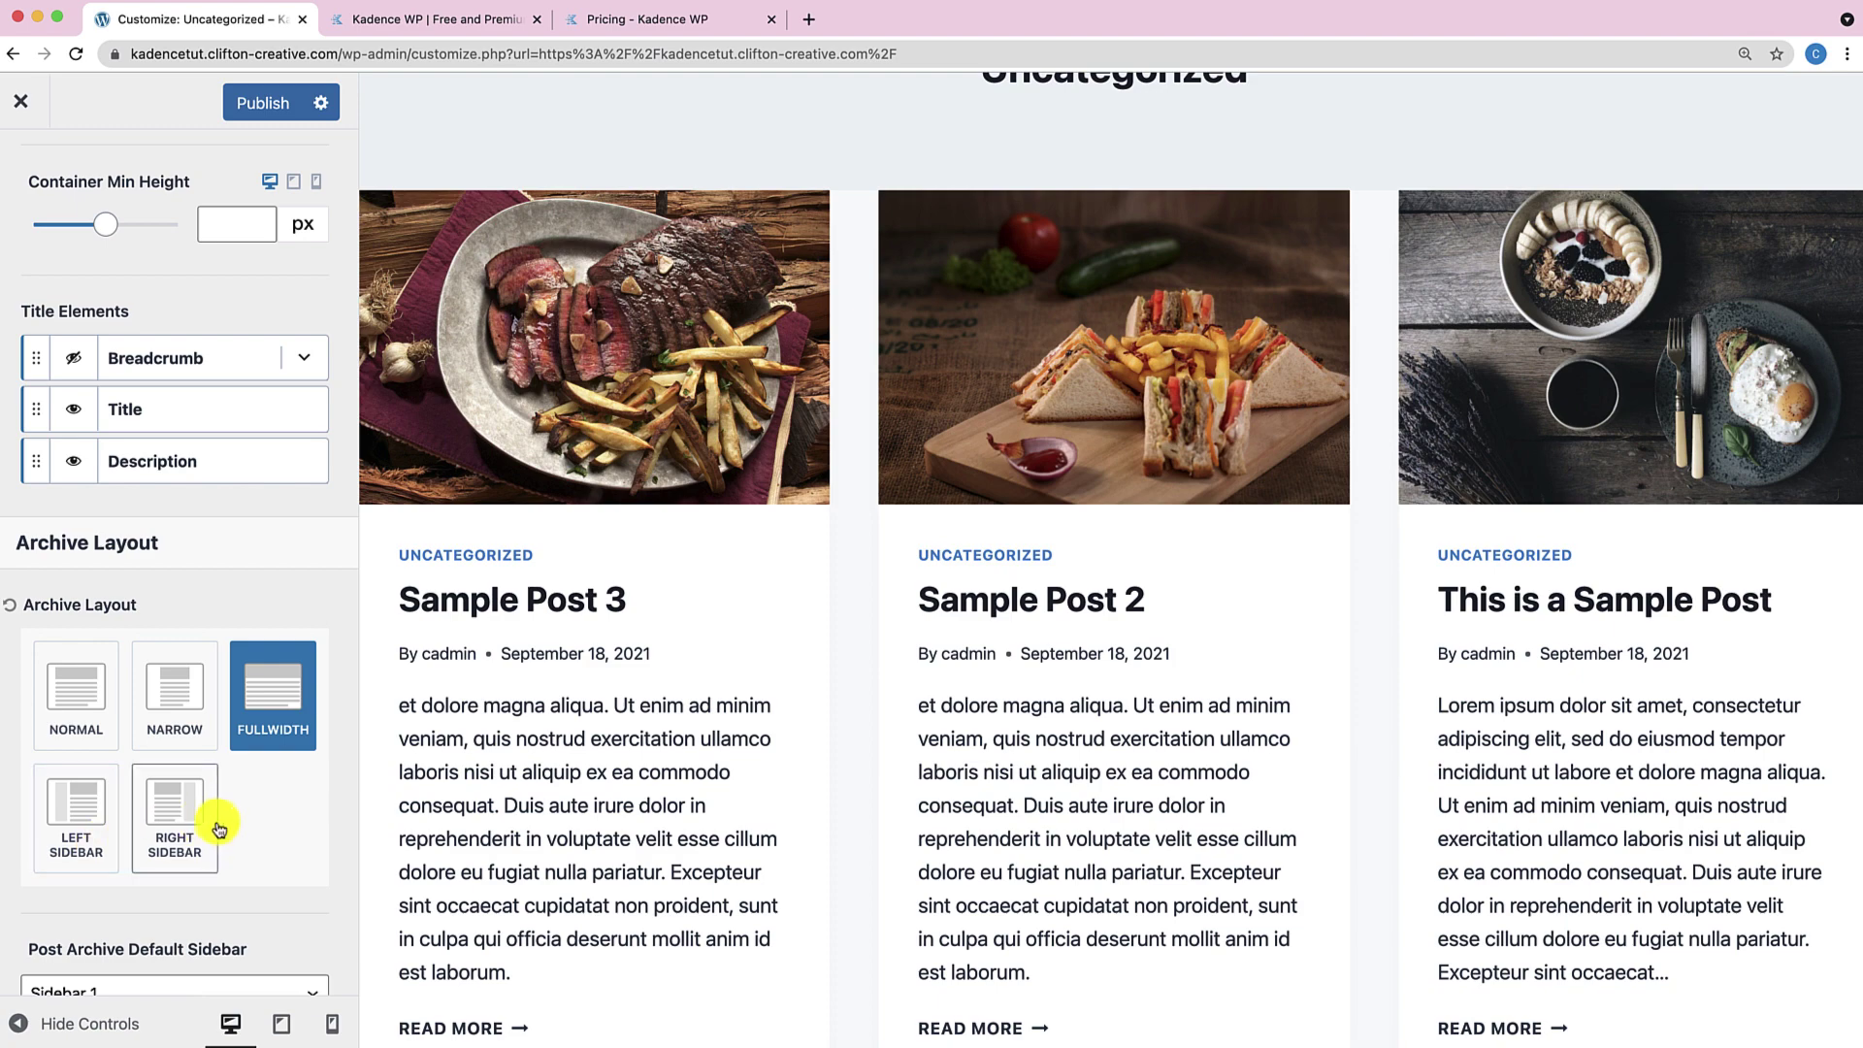
pyautogui.click(183, 838)
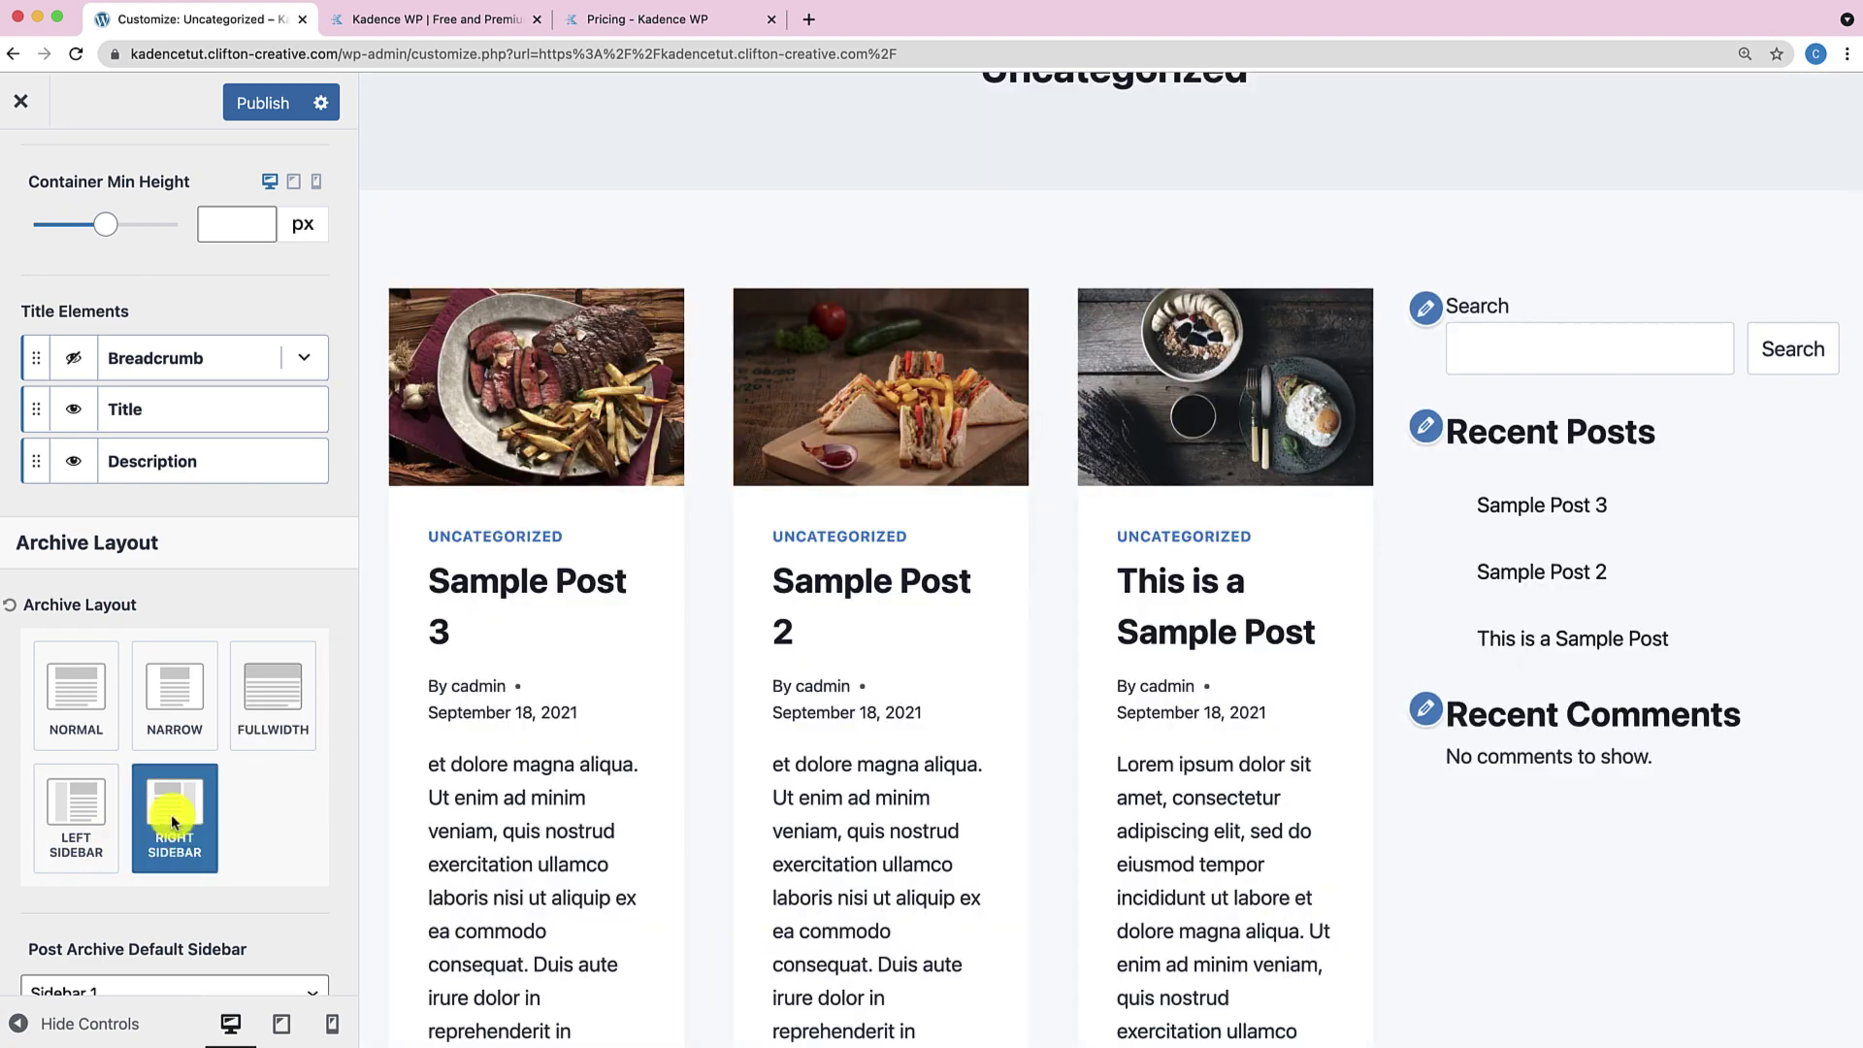
pyautogui.click(75, 691)
# Set the archive's content style to Unboxed.
pyautogui.scroll(-5, 189, 766)
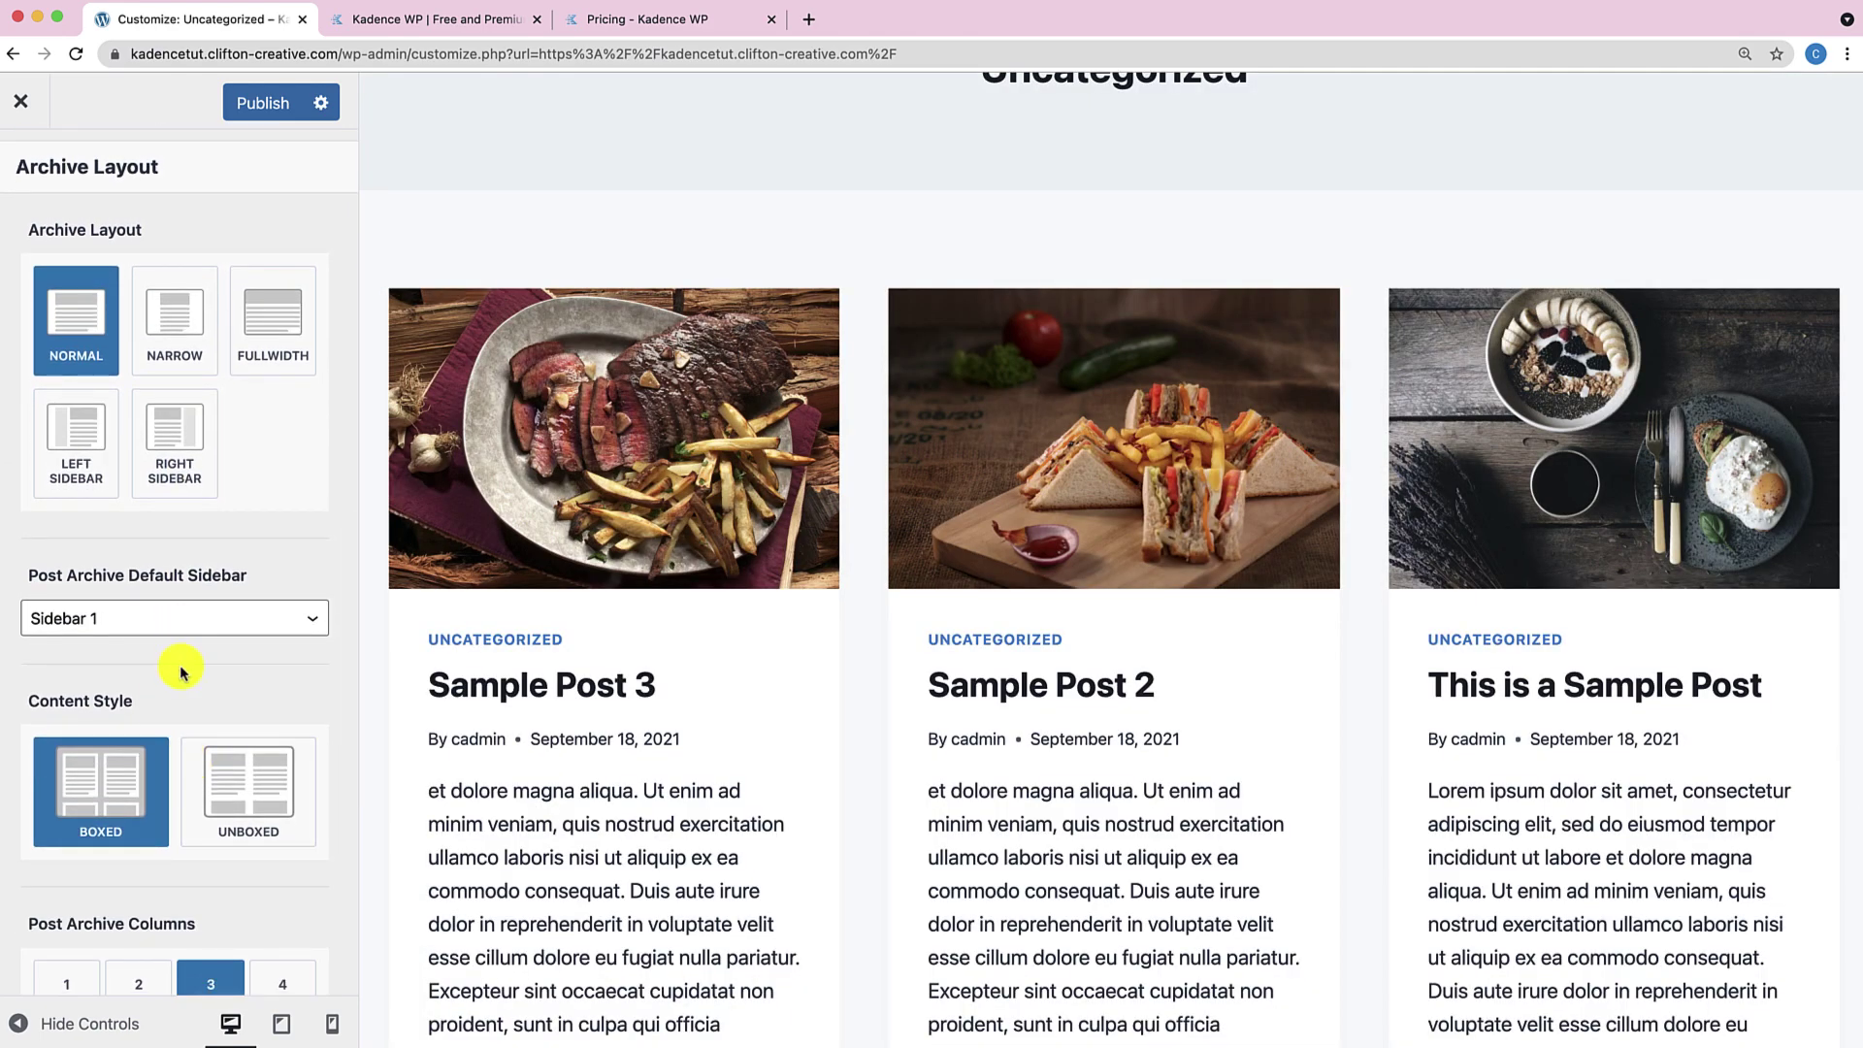
pyautogui.scroll(-1, 183, 672)
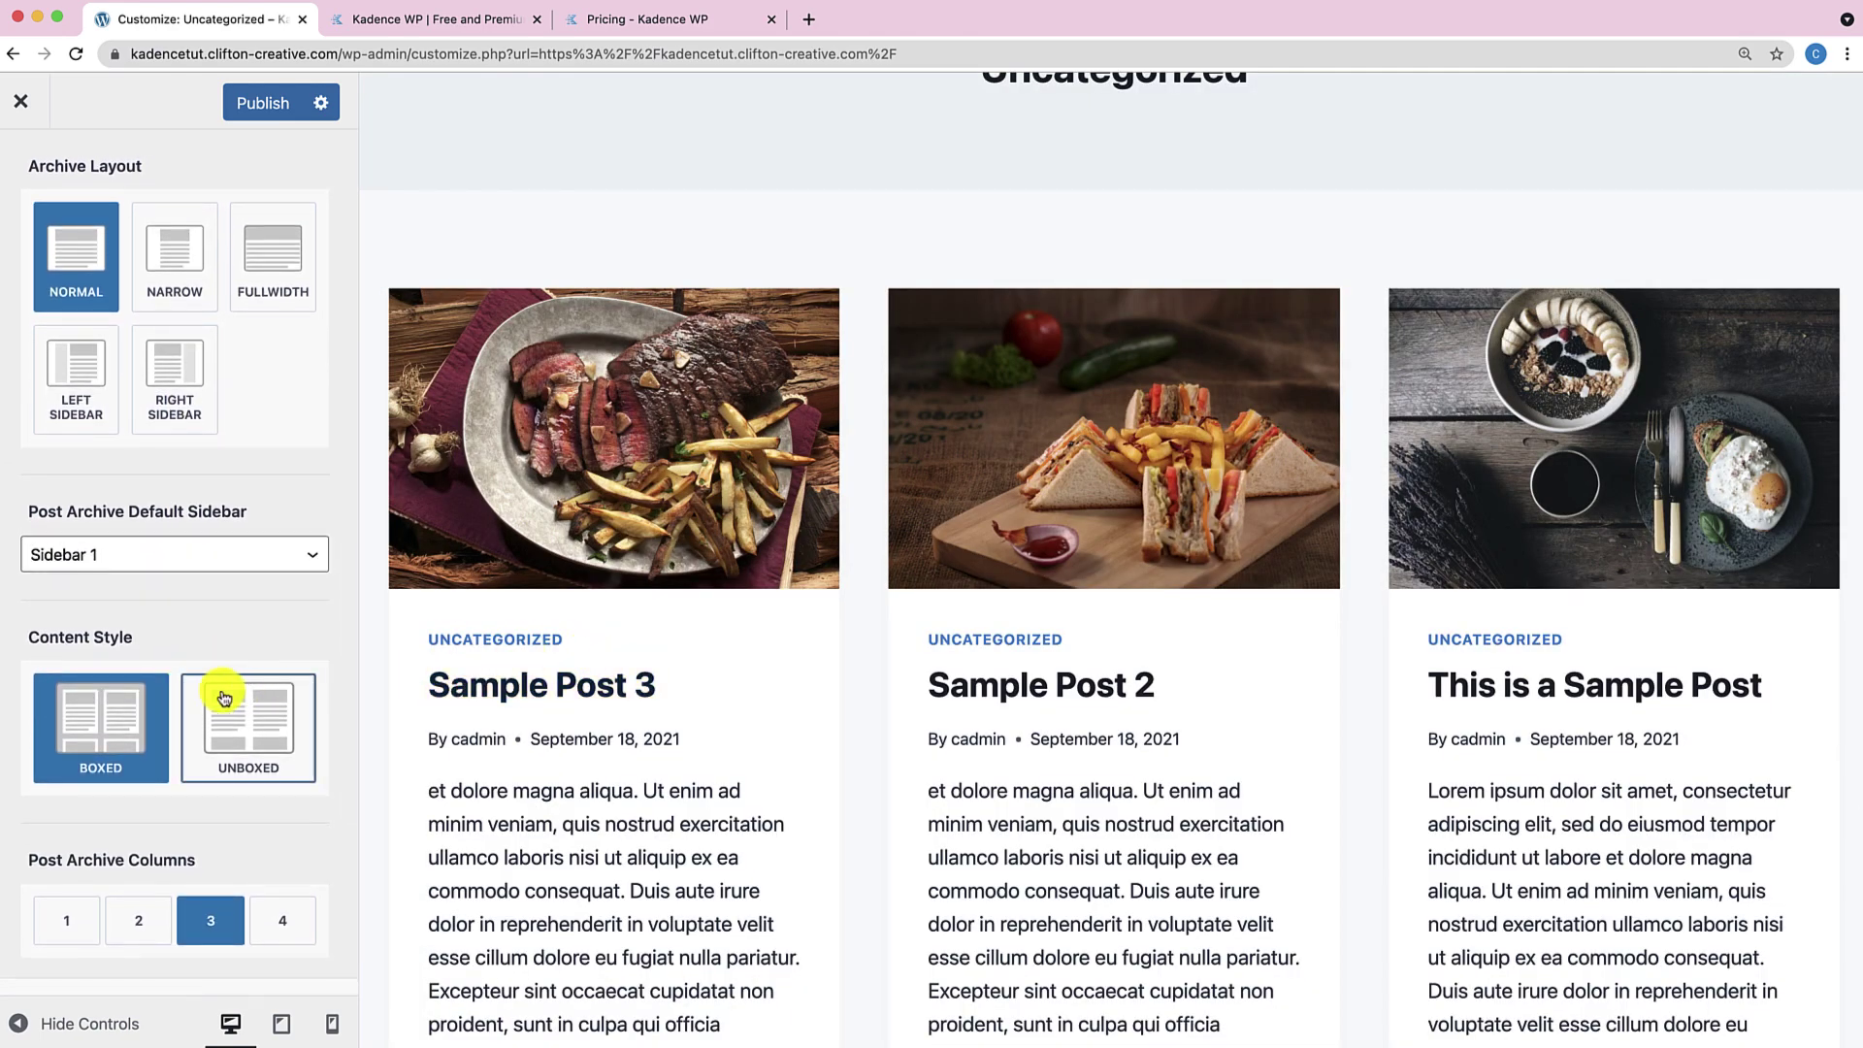
pyautogui.scroll(3, 602, 636)
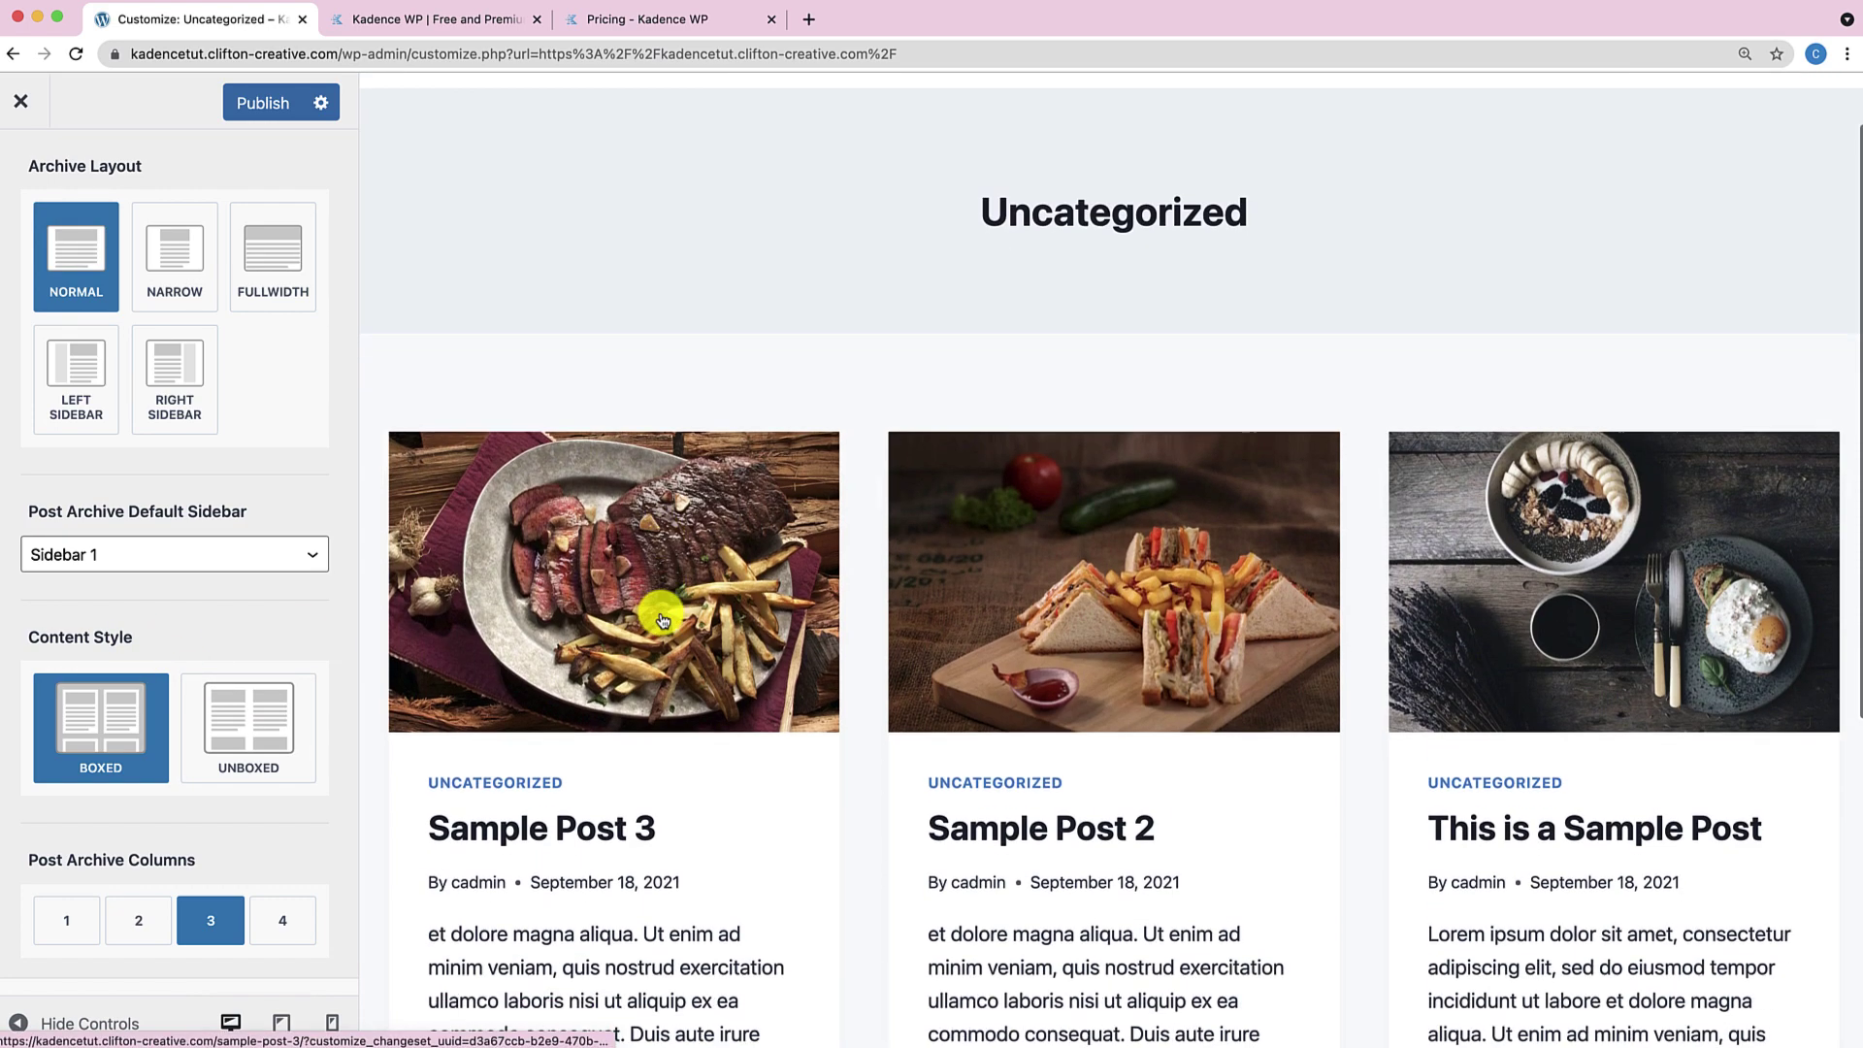
pyautogui.scroll(-3, 663, 621)
pyautogui.scroll(2, 653, 611)
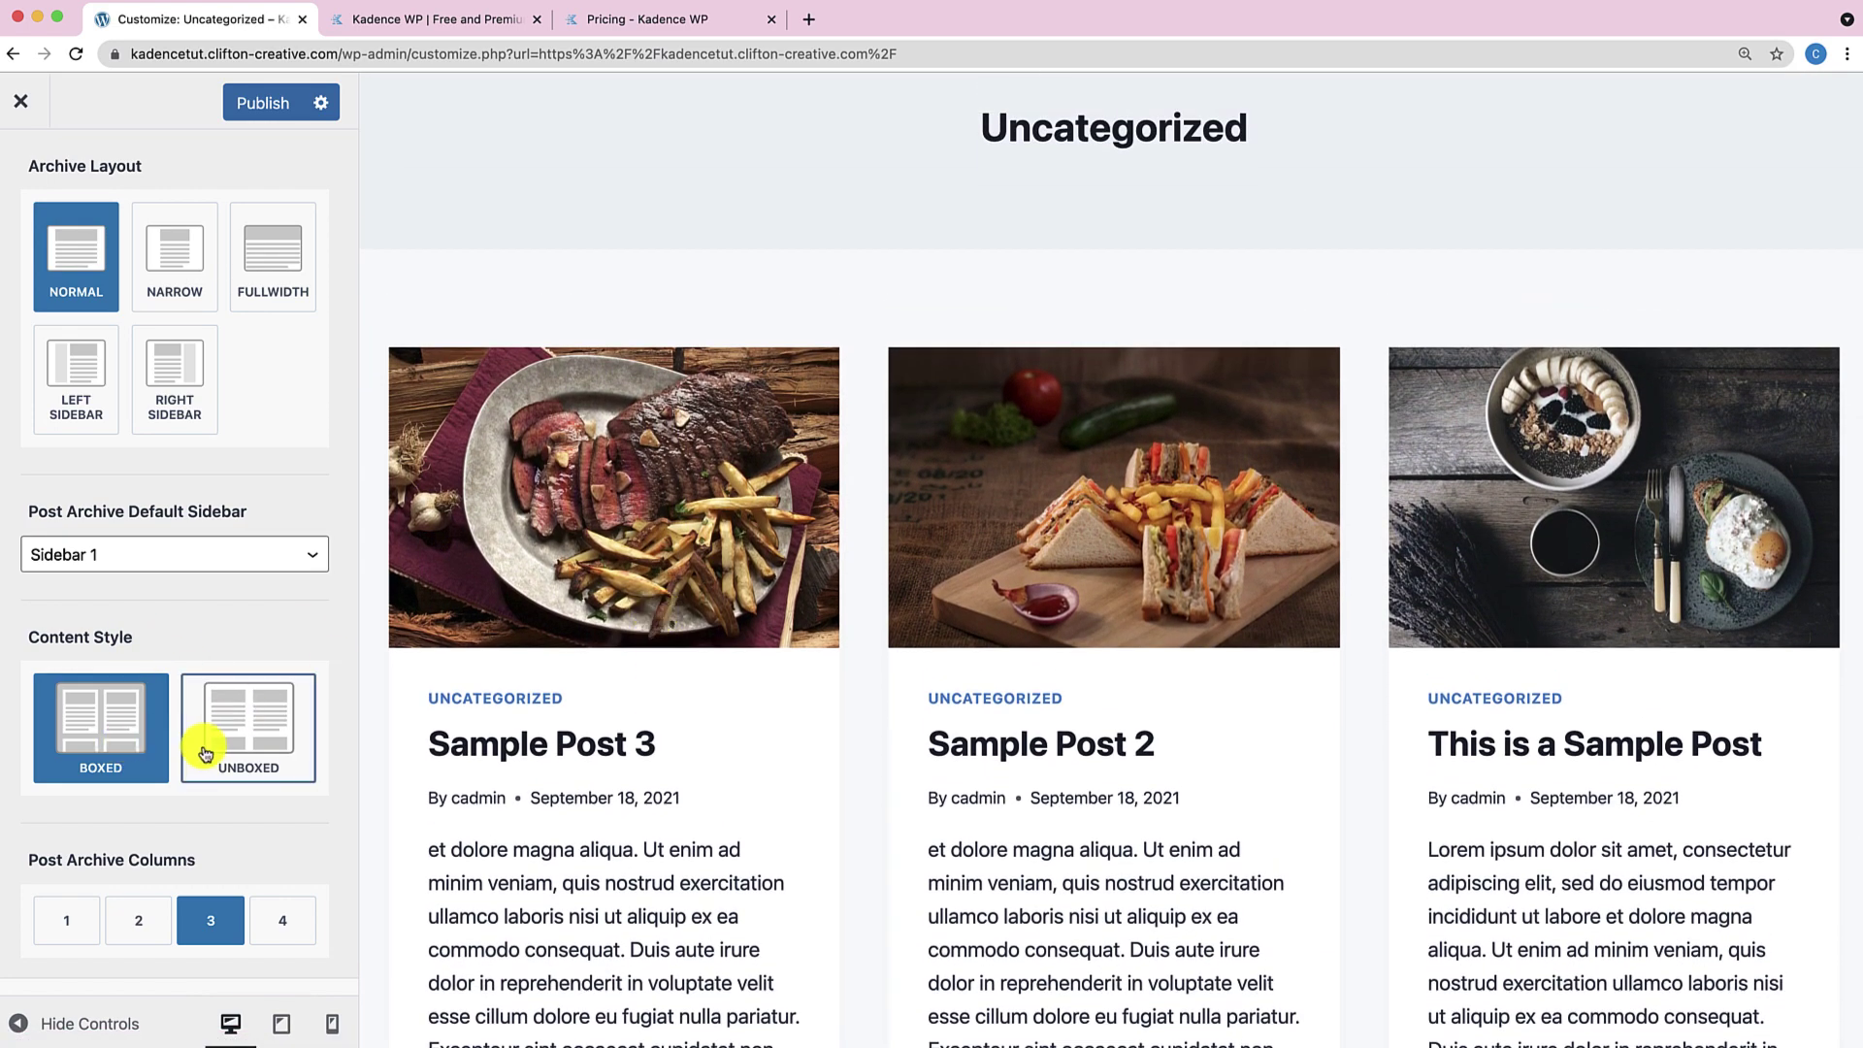
pyautogui.click(236, 699)
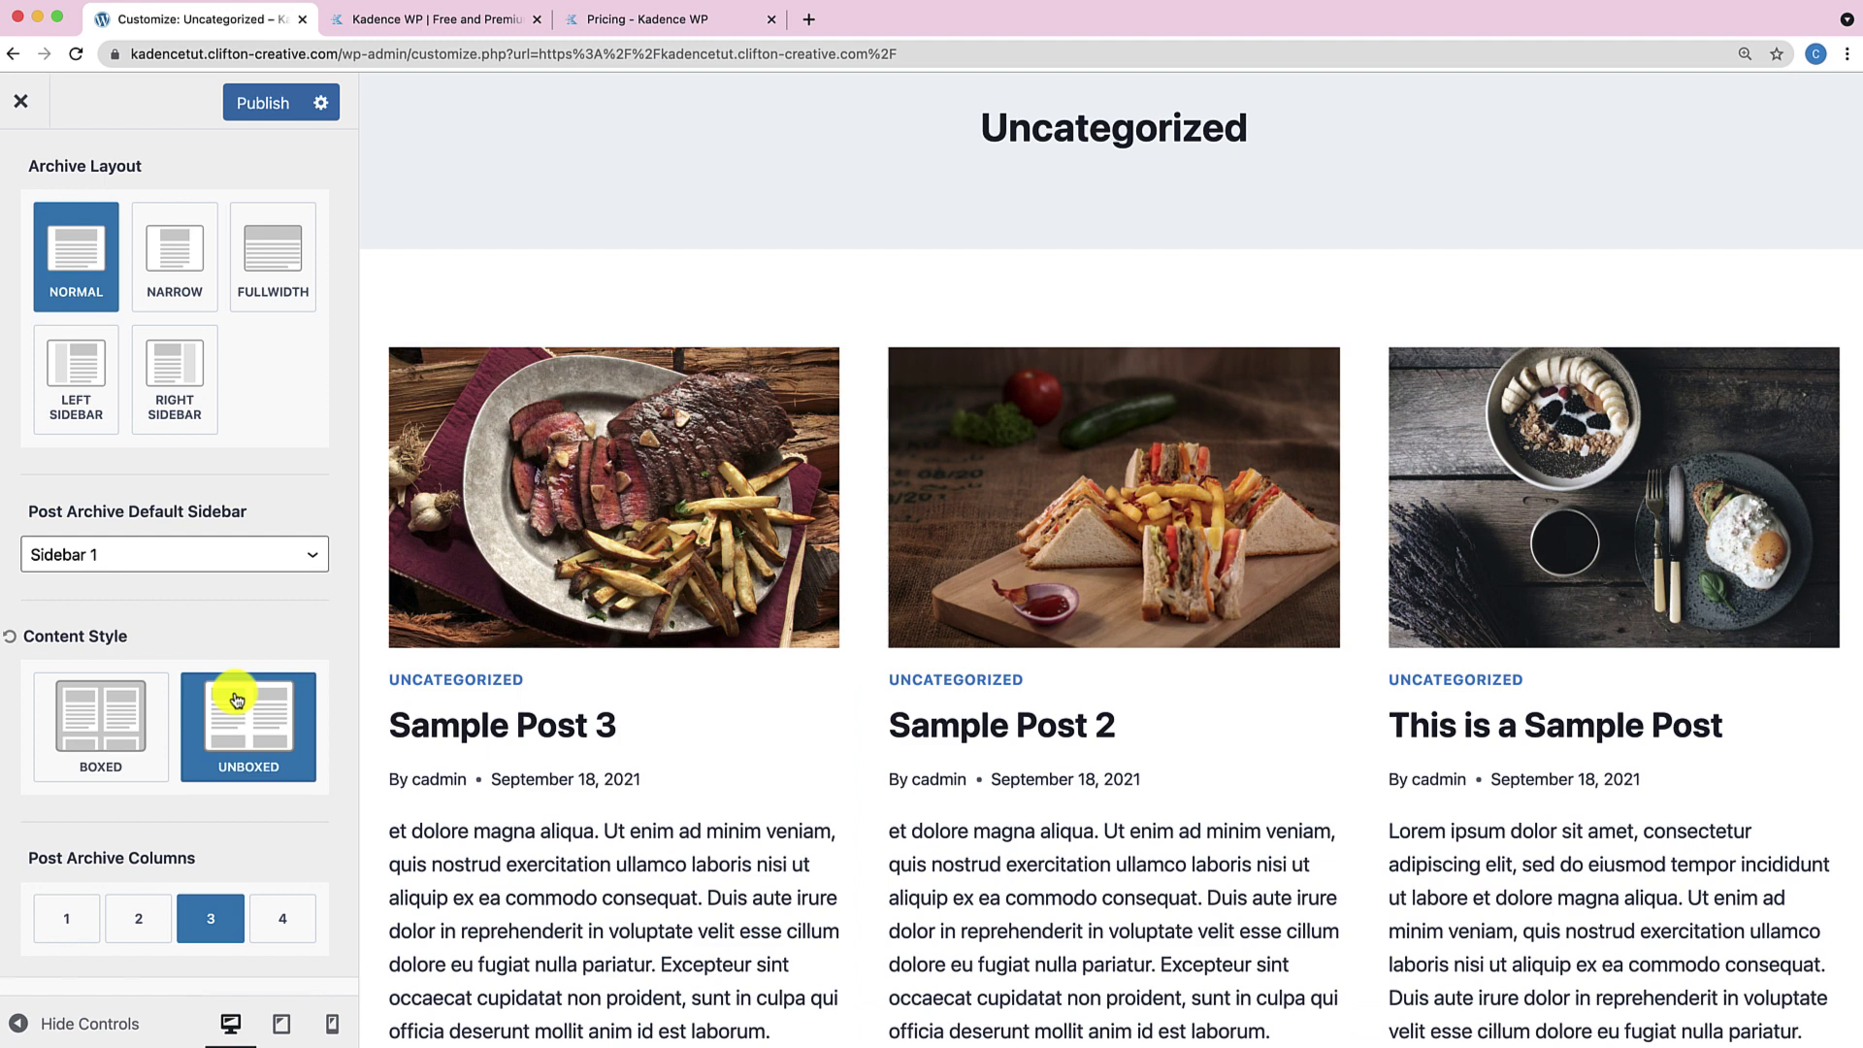
# Preview the post archive with 2 columns and 1 column, and set its columns to 4.
pyautogui.scroll(-5, 241, 844)
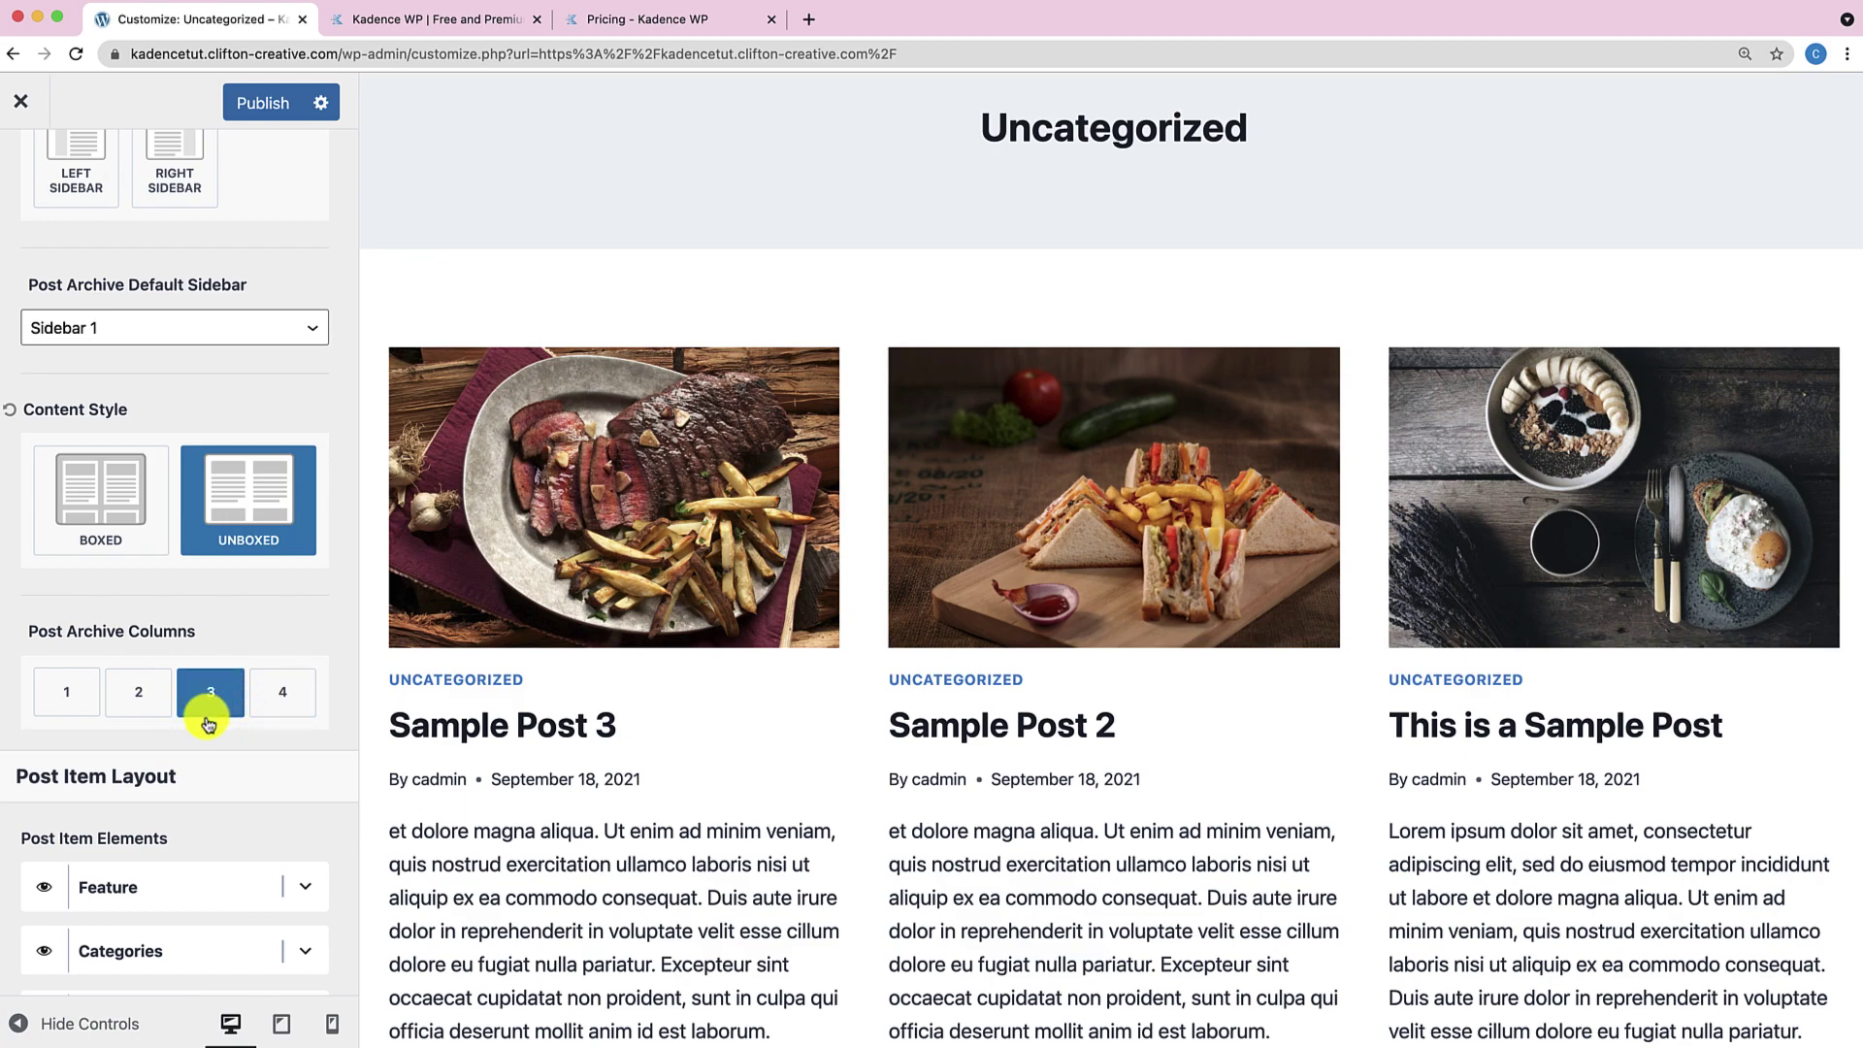
pyautogui.click(139, 694)
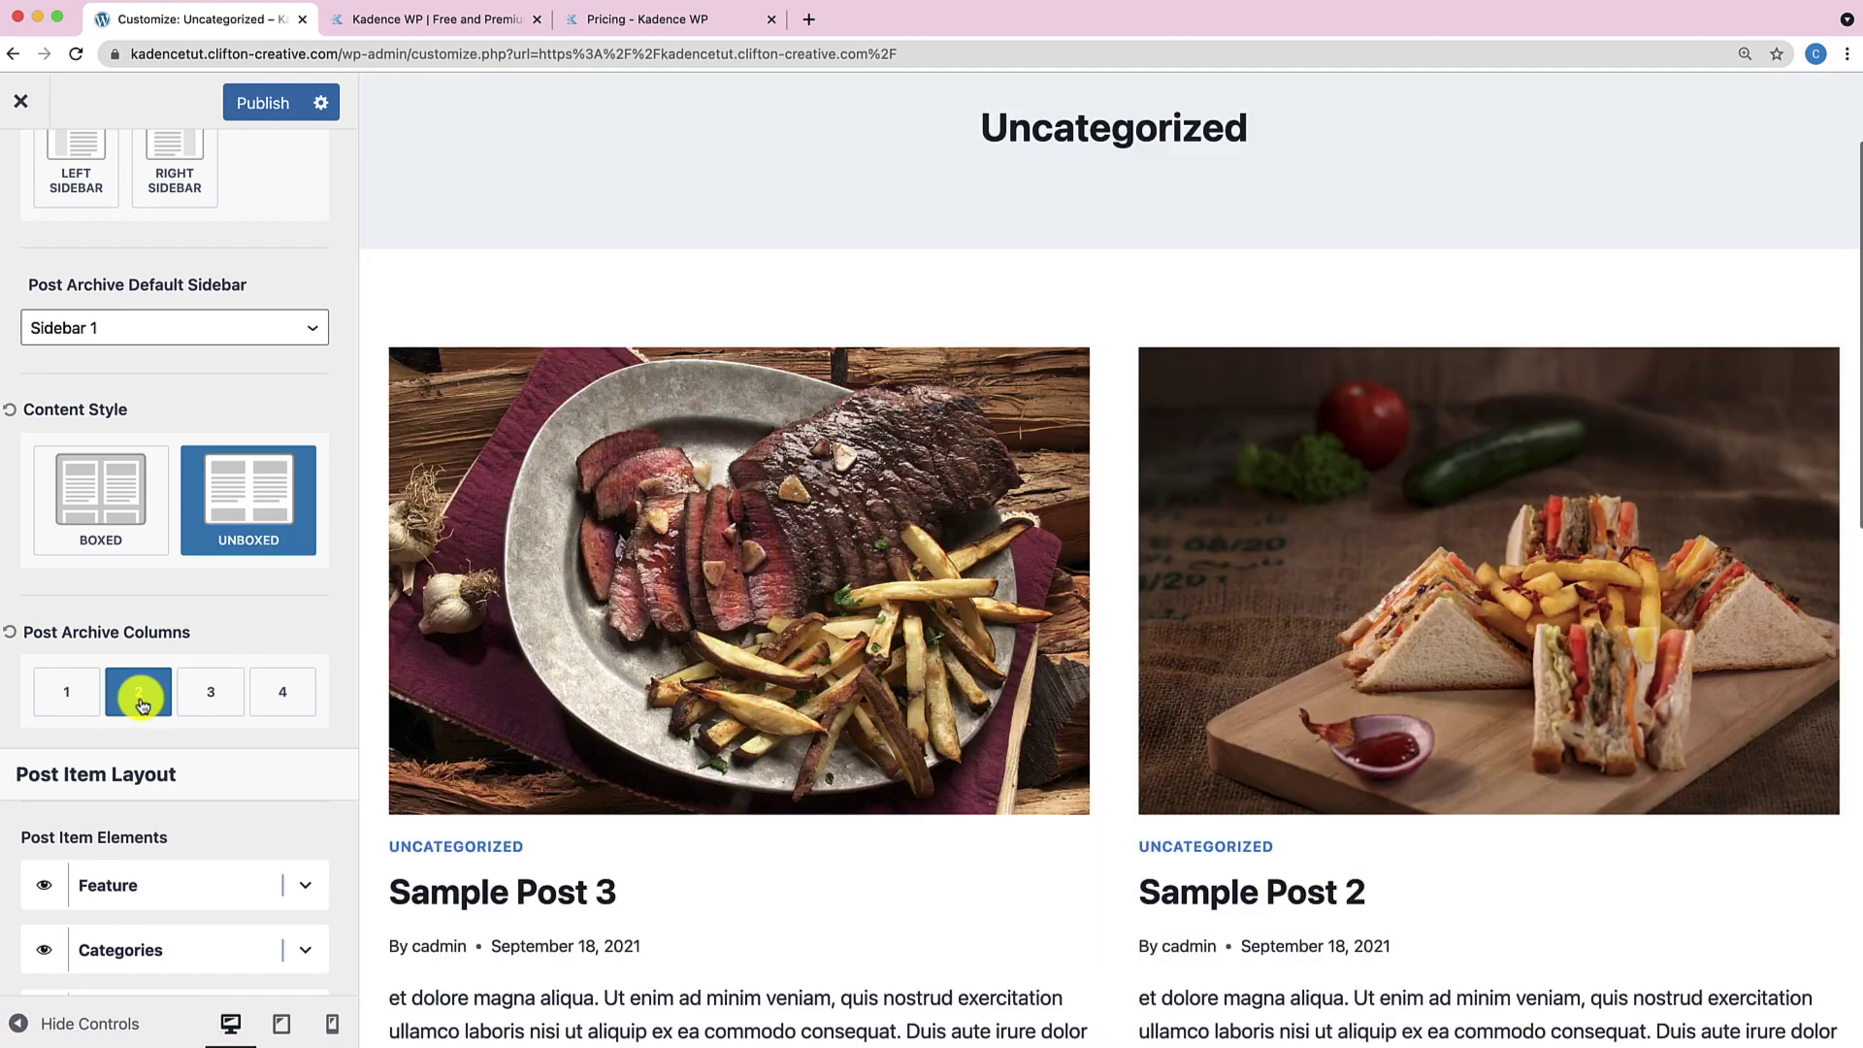
pyautogui.click(66, 694)
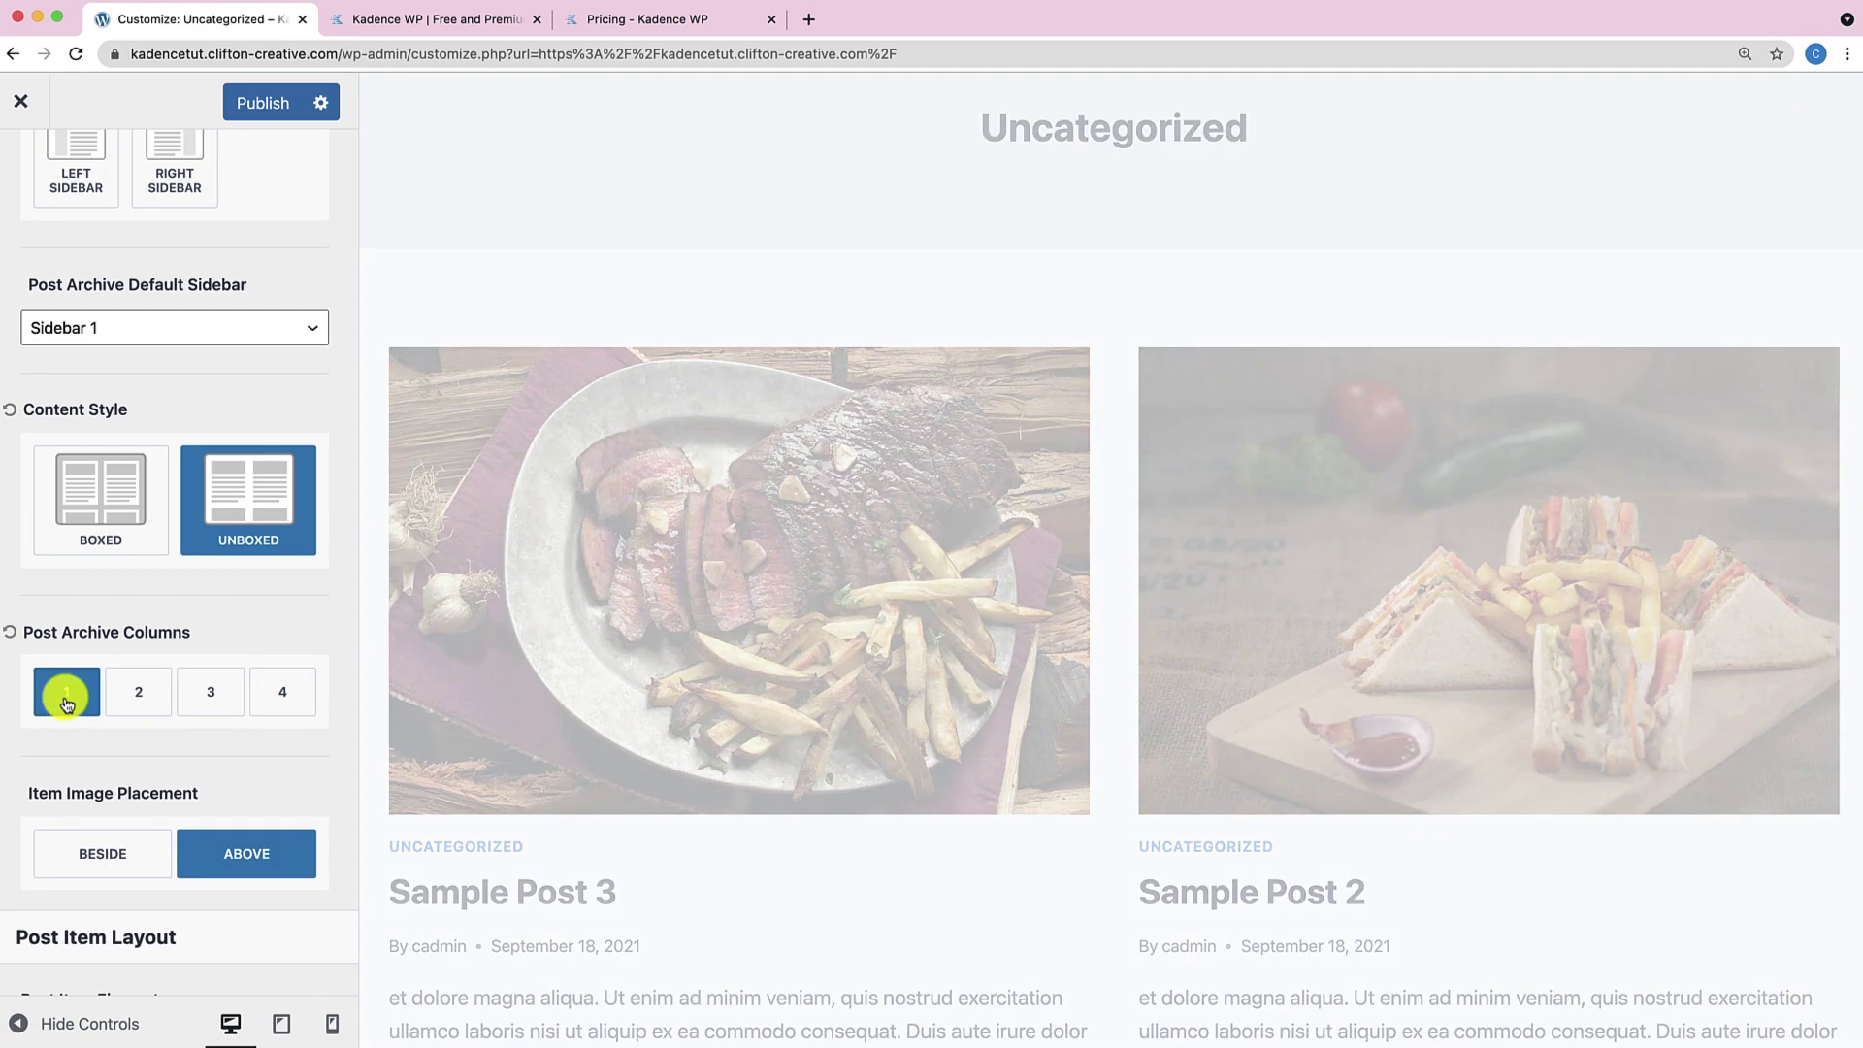
pyautogui.scroll(-20, 628, 651)
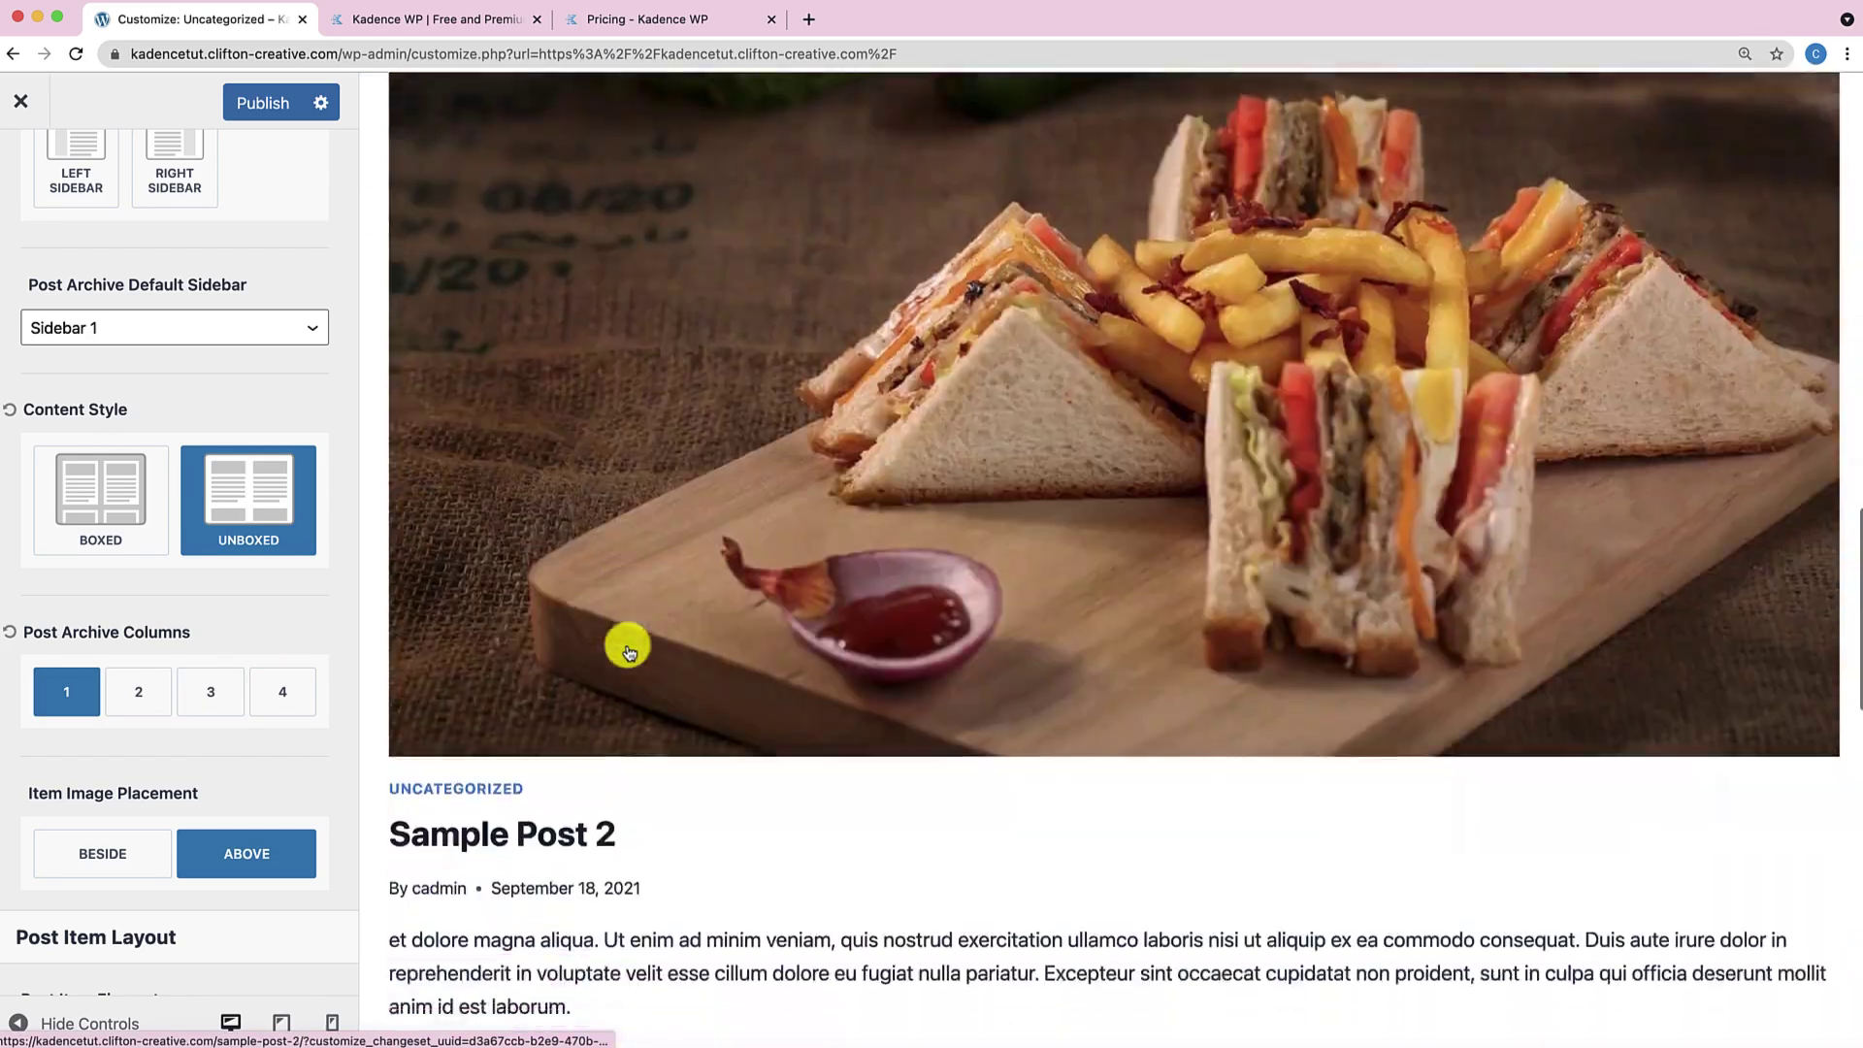
pyautogui.scroll(14, 628, 650)
pyautogui.click(284, 694)
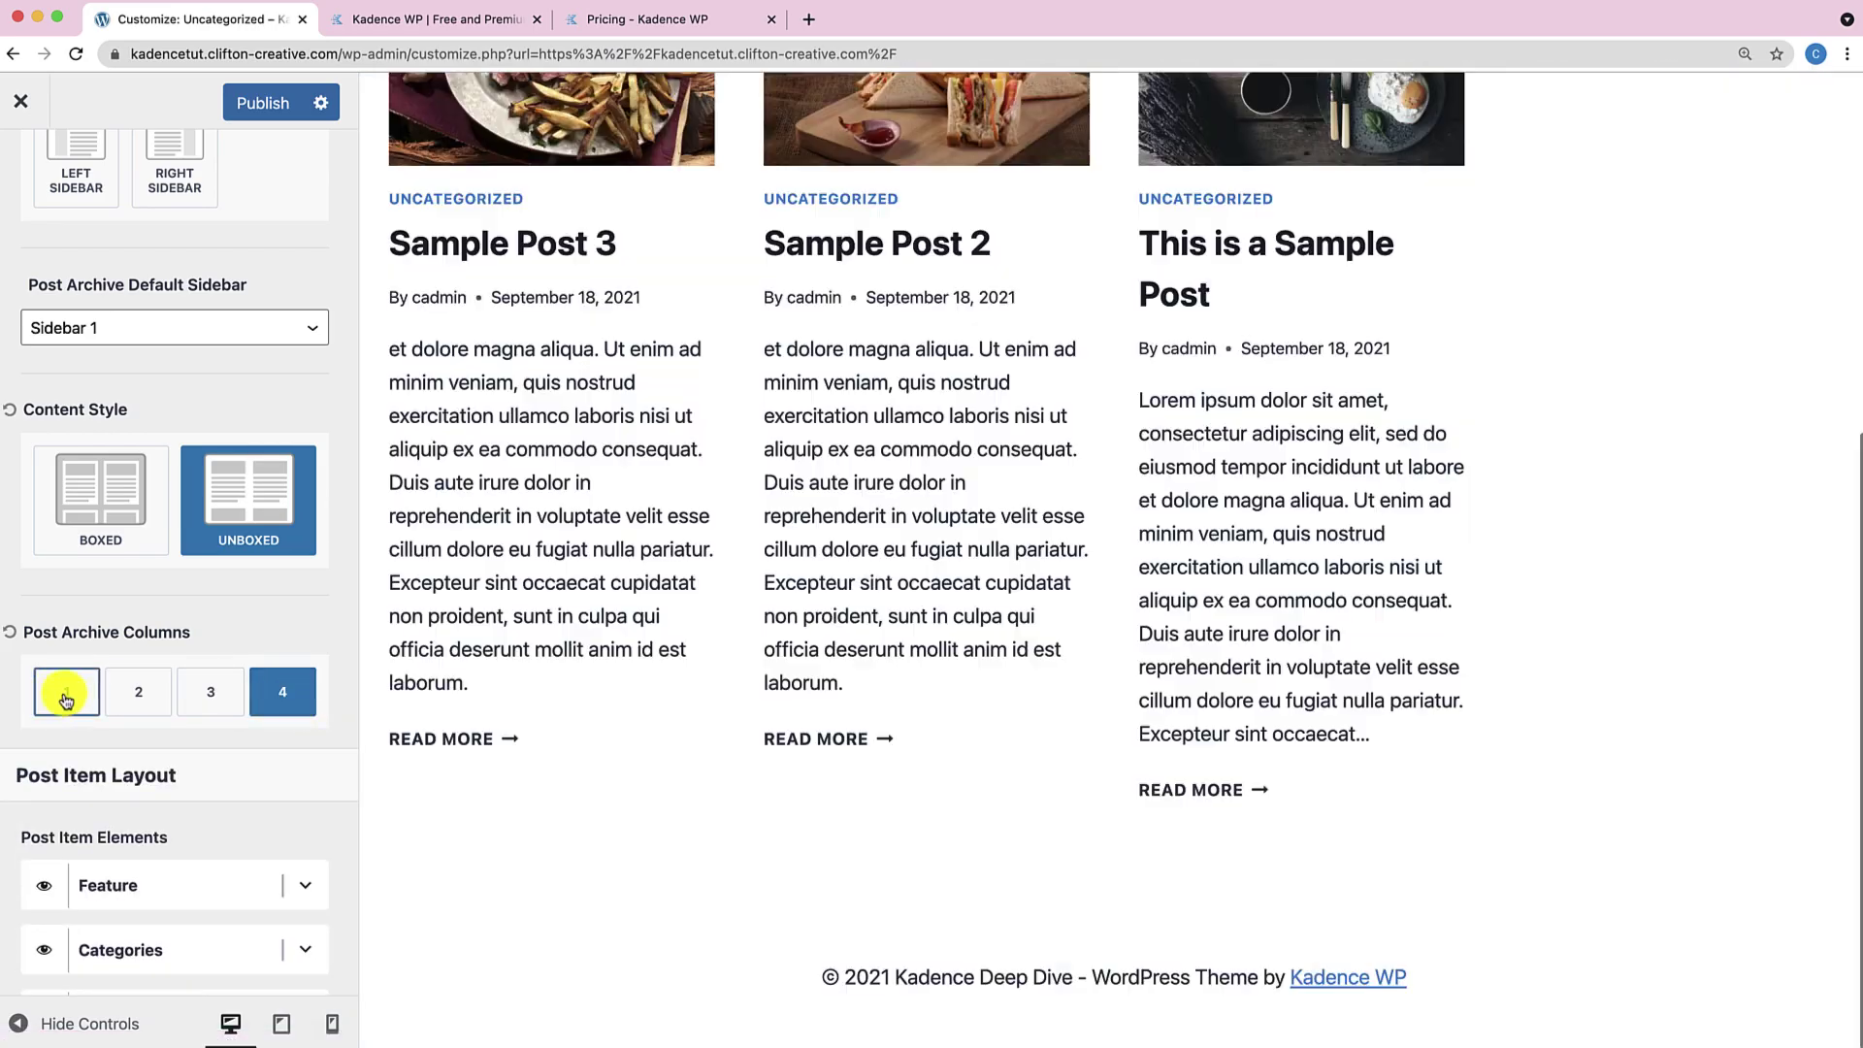
# Preview the archive with 1 column, try the Narrow archive layout and return to the Normal layout.
pyautogui.click(66, 694)
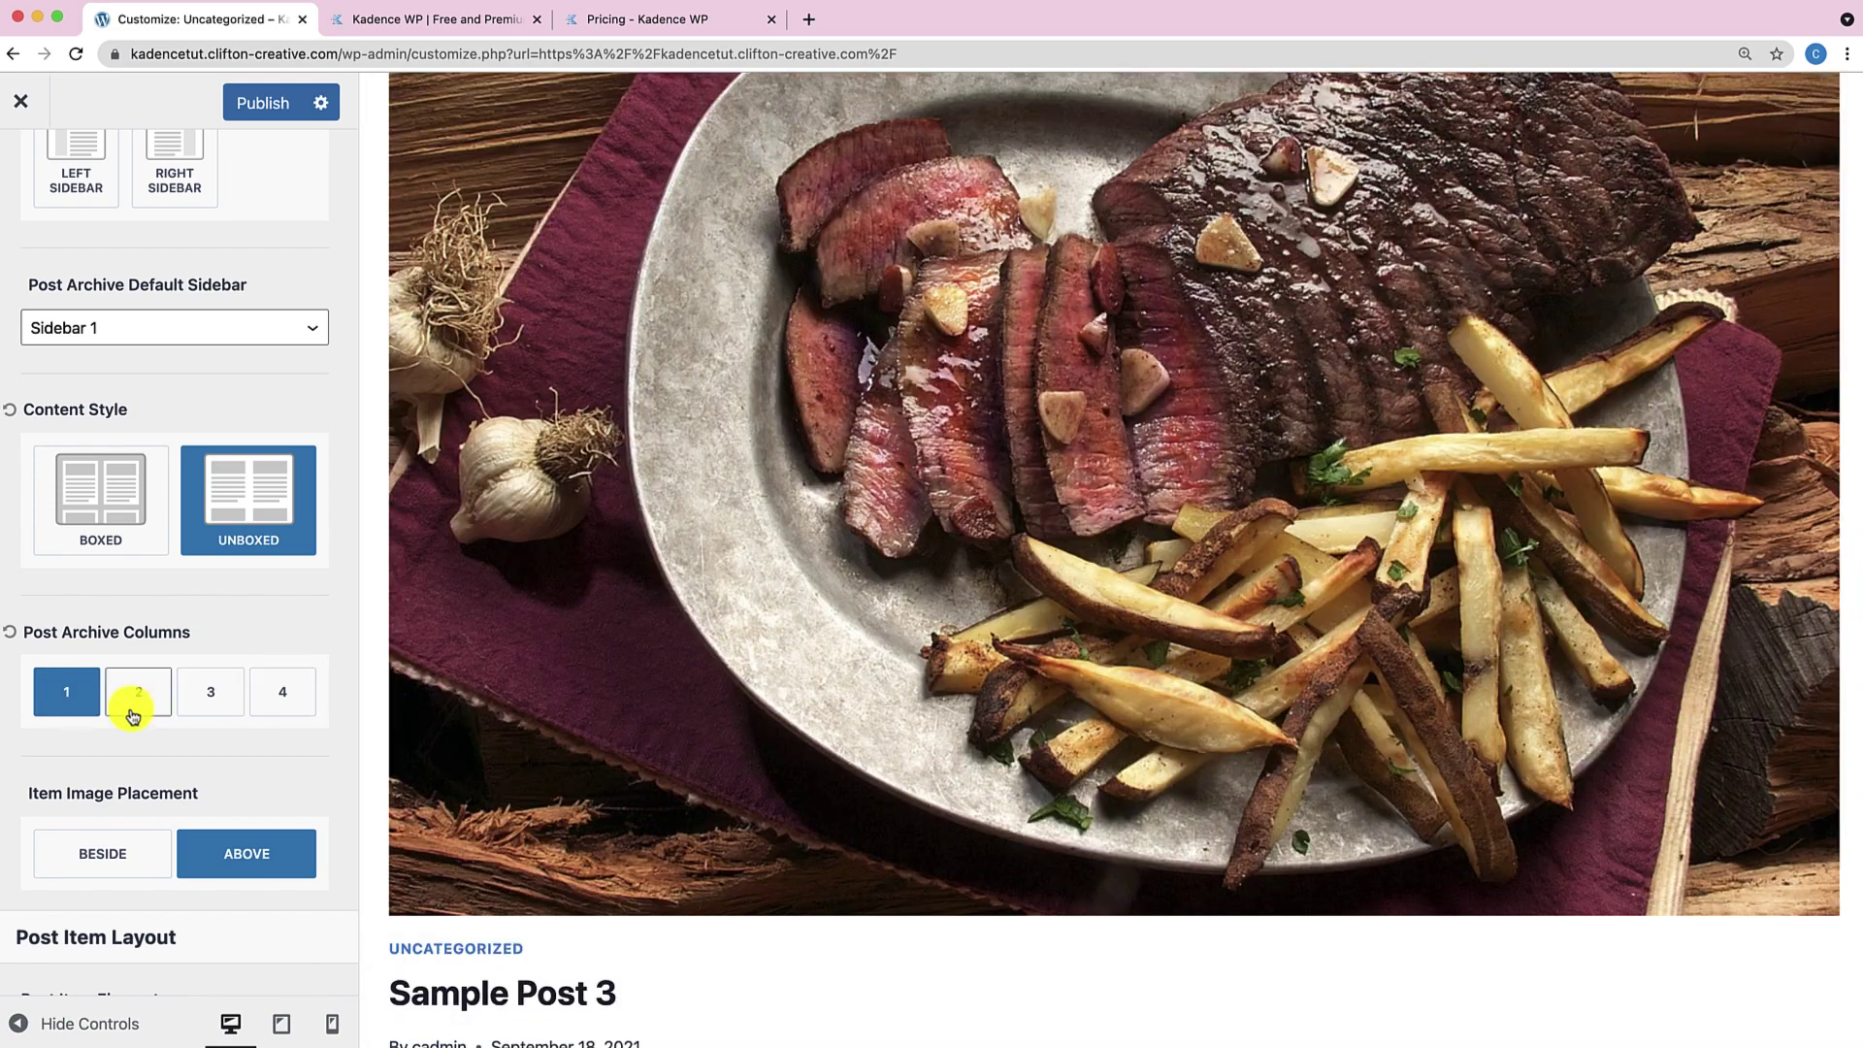
pyautogui.scroll(5, 137, 674)
pyautogui.scroll(2, 136, 681)
pyautogui.click(162, 596)
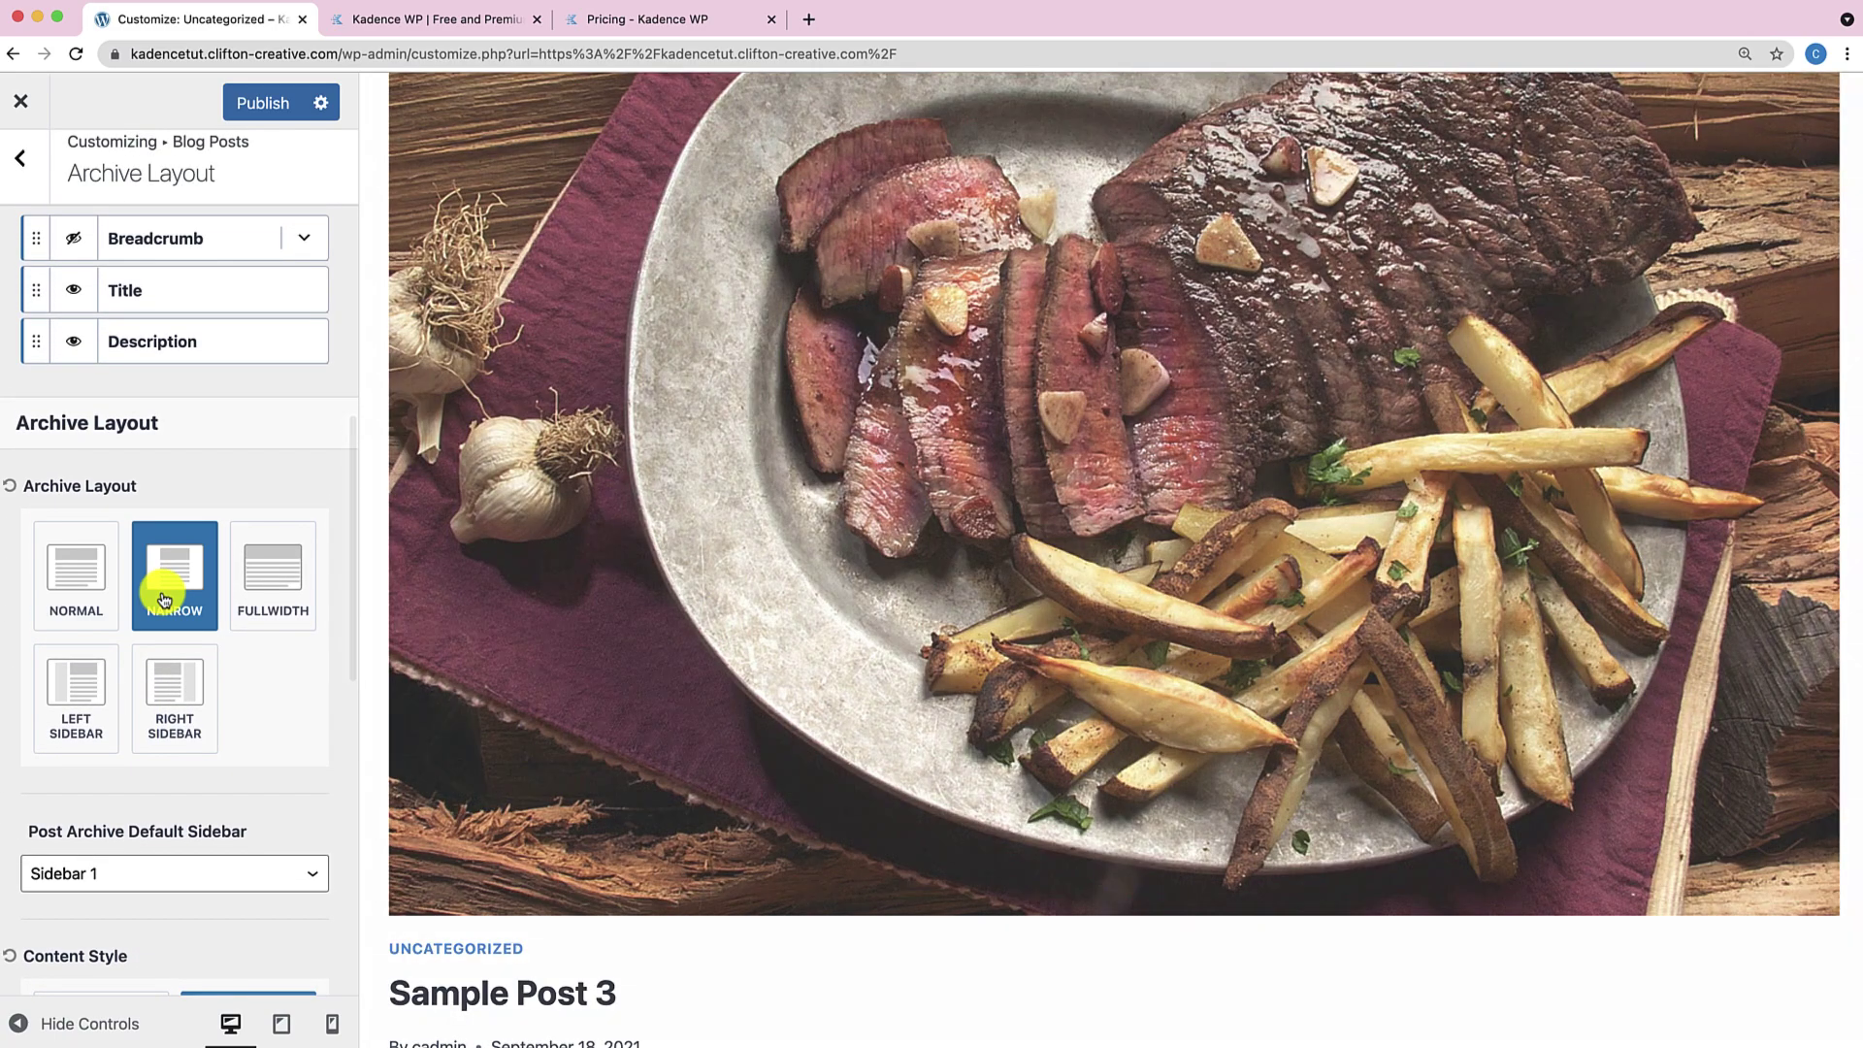
pyautogui.click(76, 582)
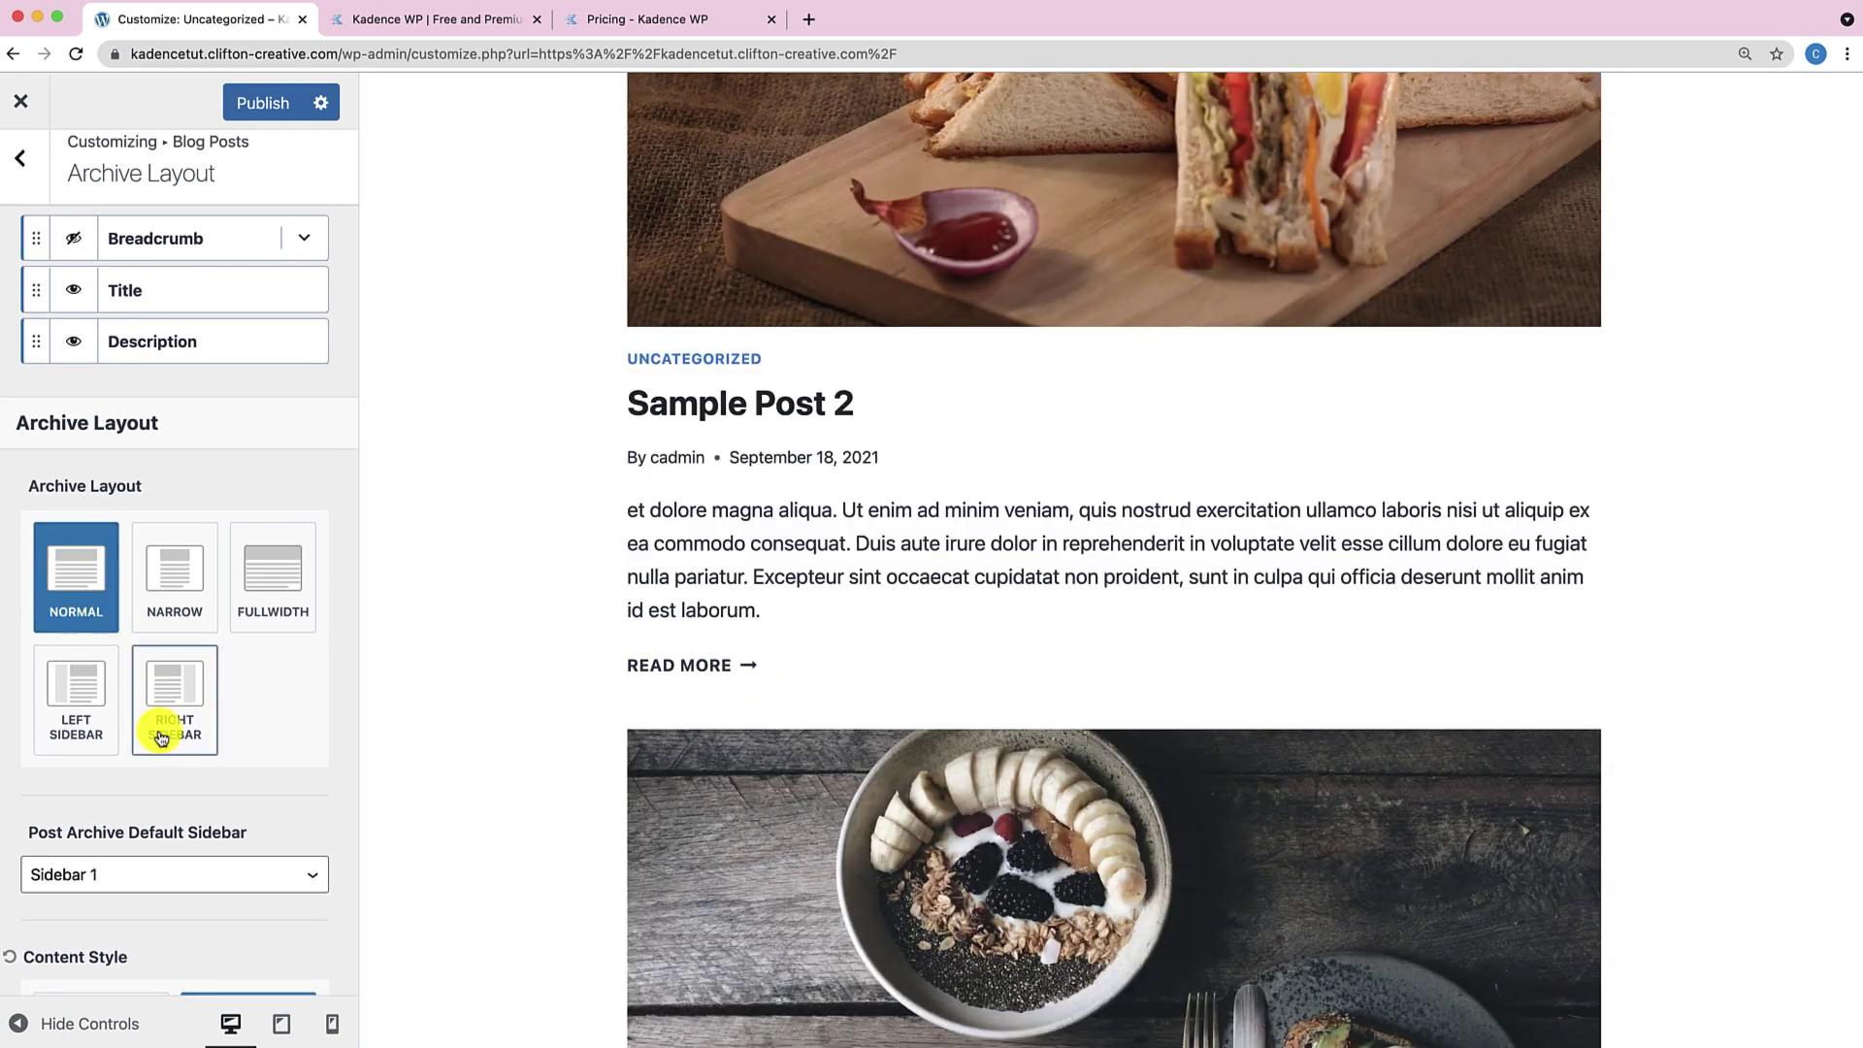
# Set the post archive to 3 columns.
pyautogui.scroll(-8, 159, 735)
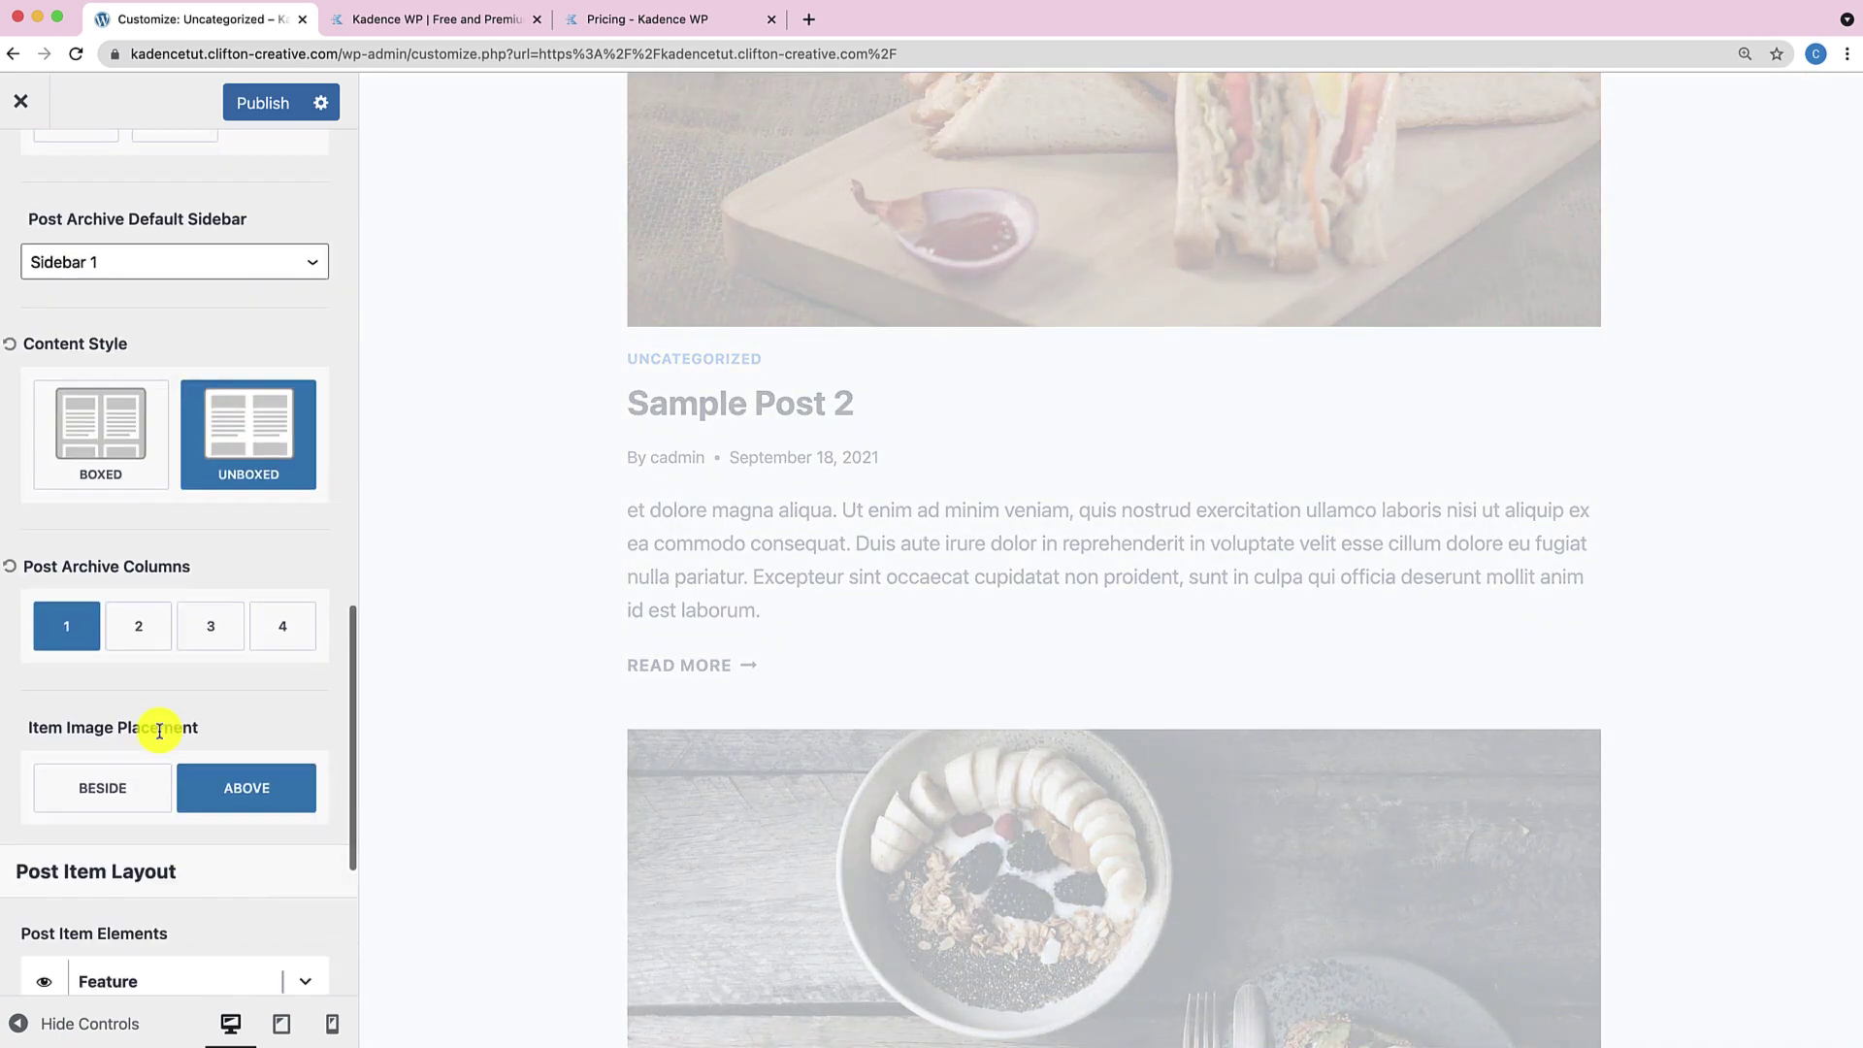
pyautogui.click(218, 413)
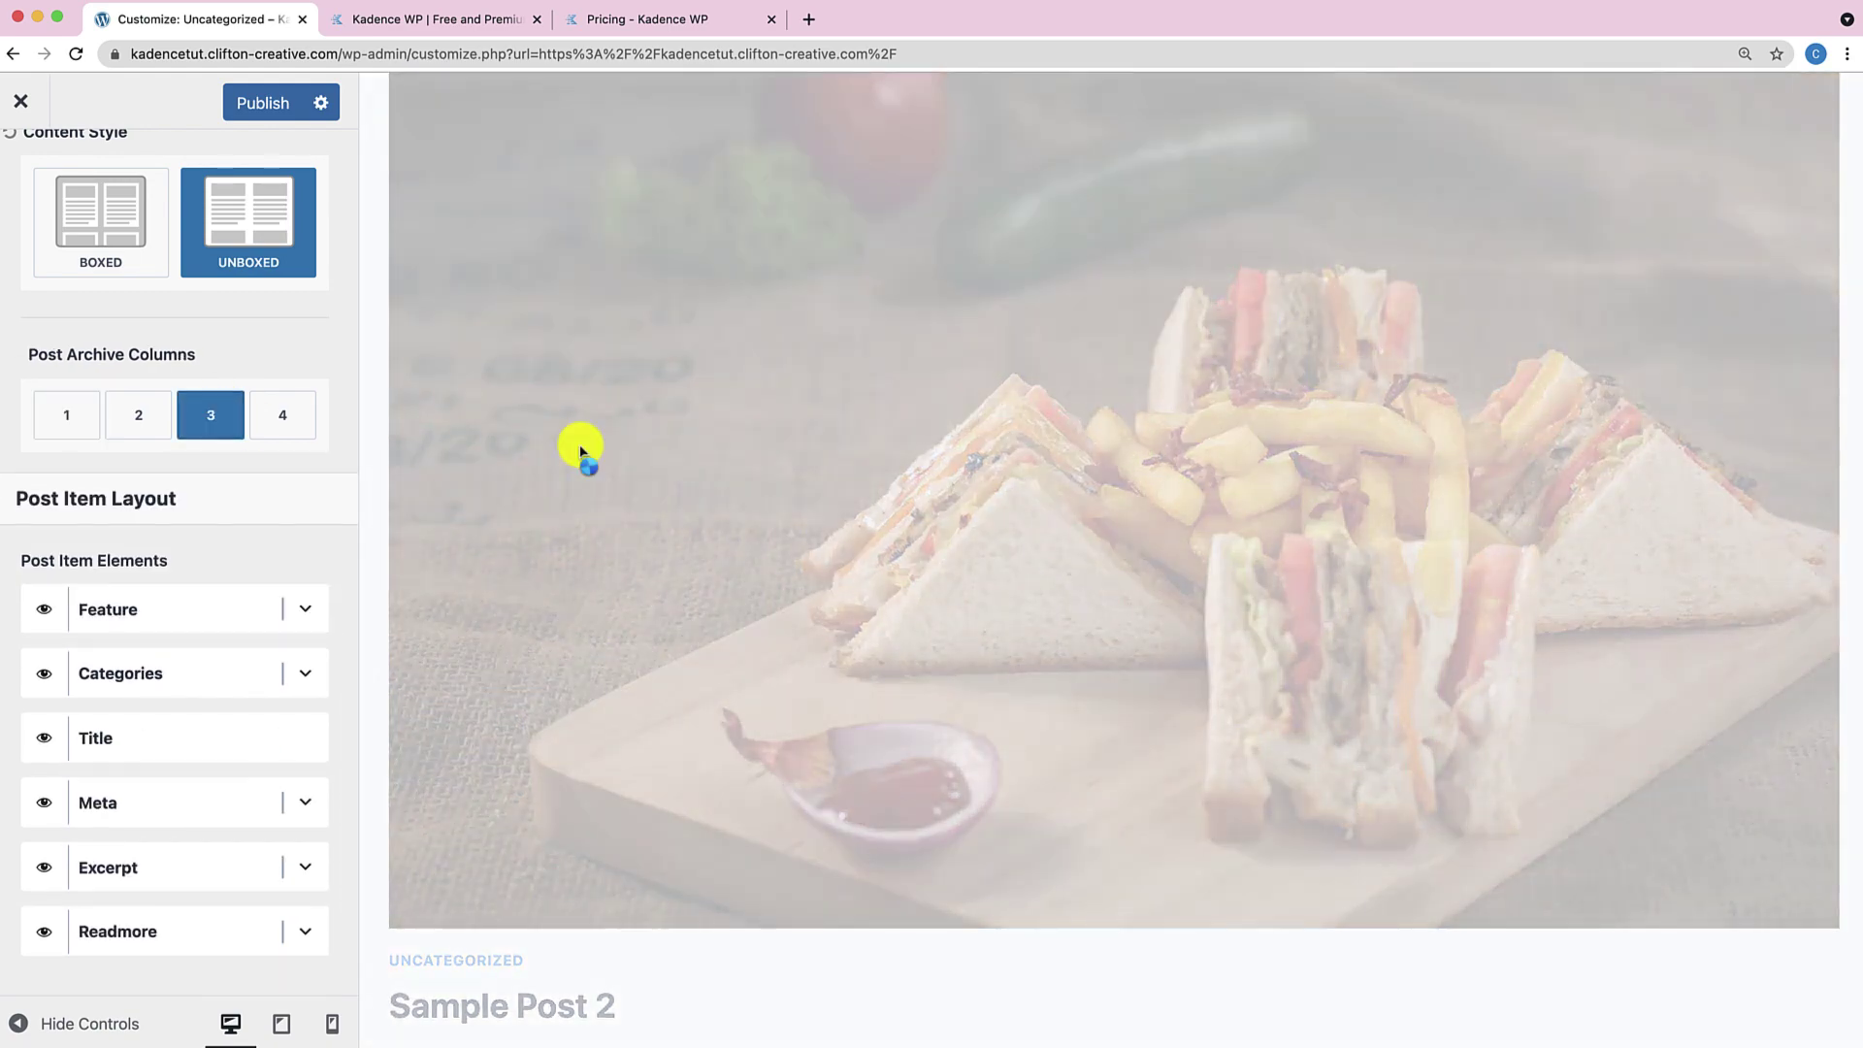
pyautogui.scroll(-5, 695, 444)
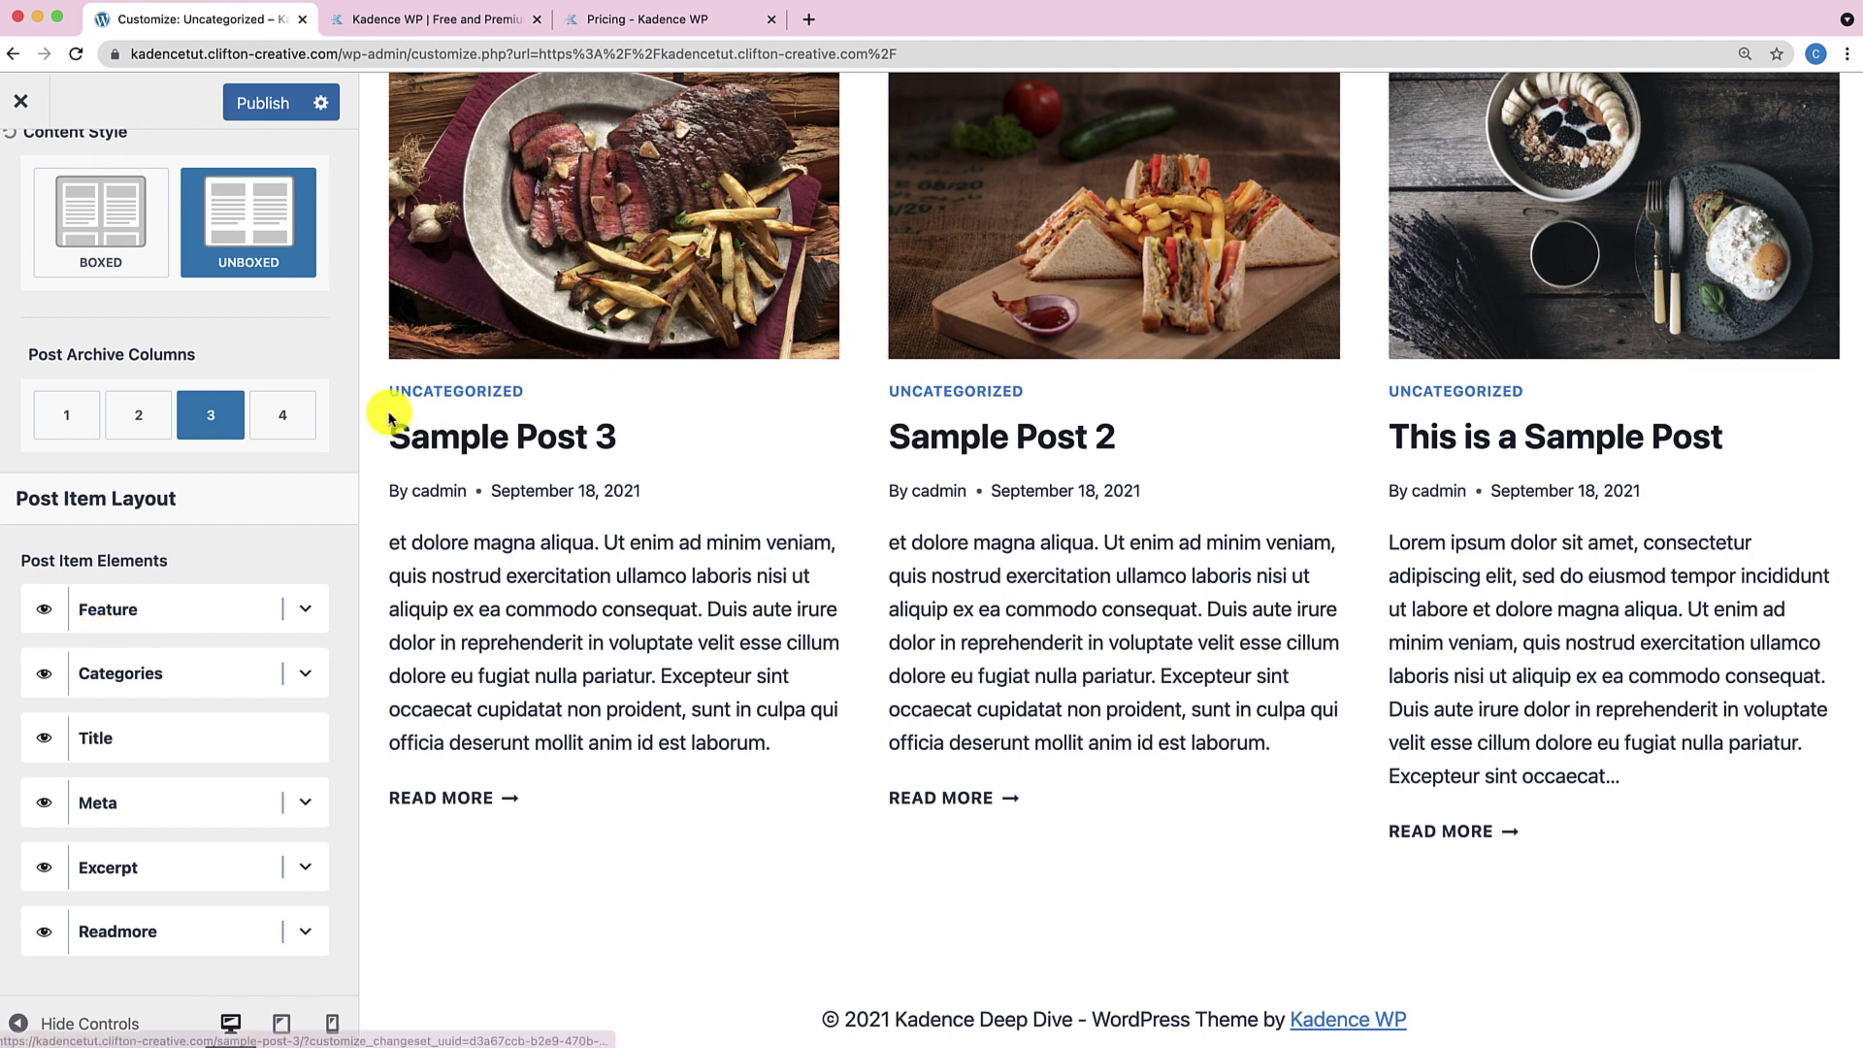
# Hide the Categories element in the post items and try switching off the Readmore element.
pyautogui.click(56, 685)
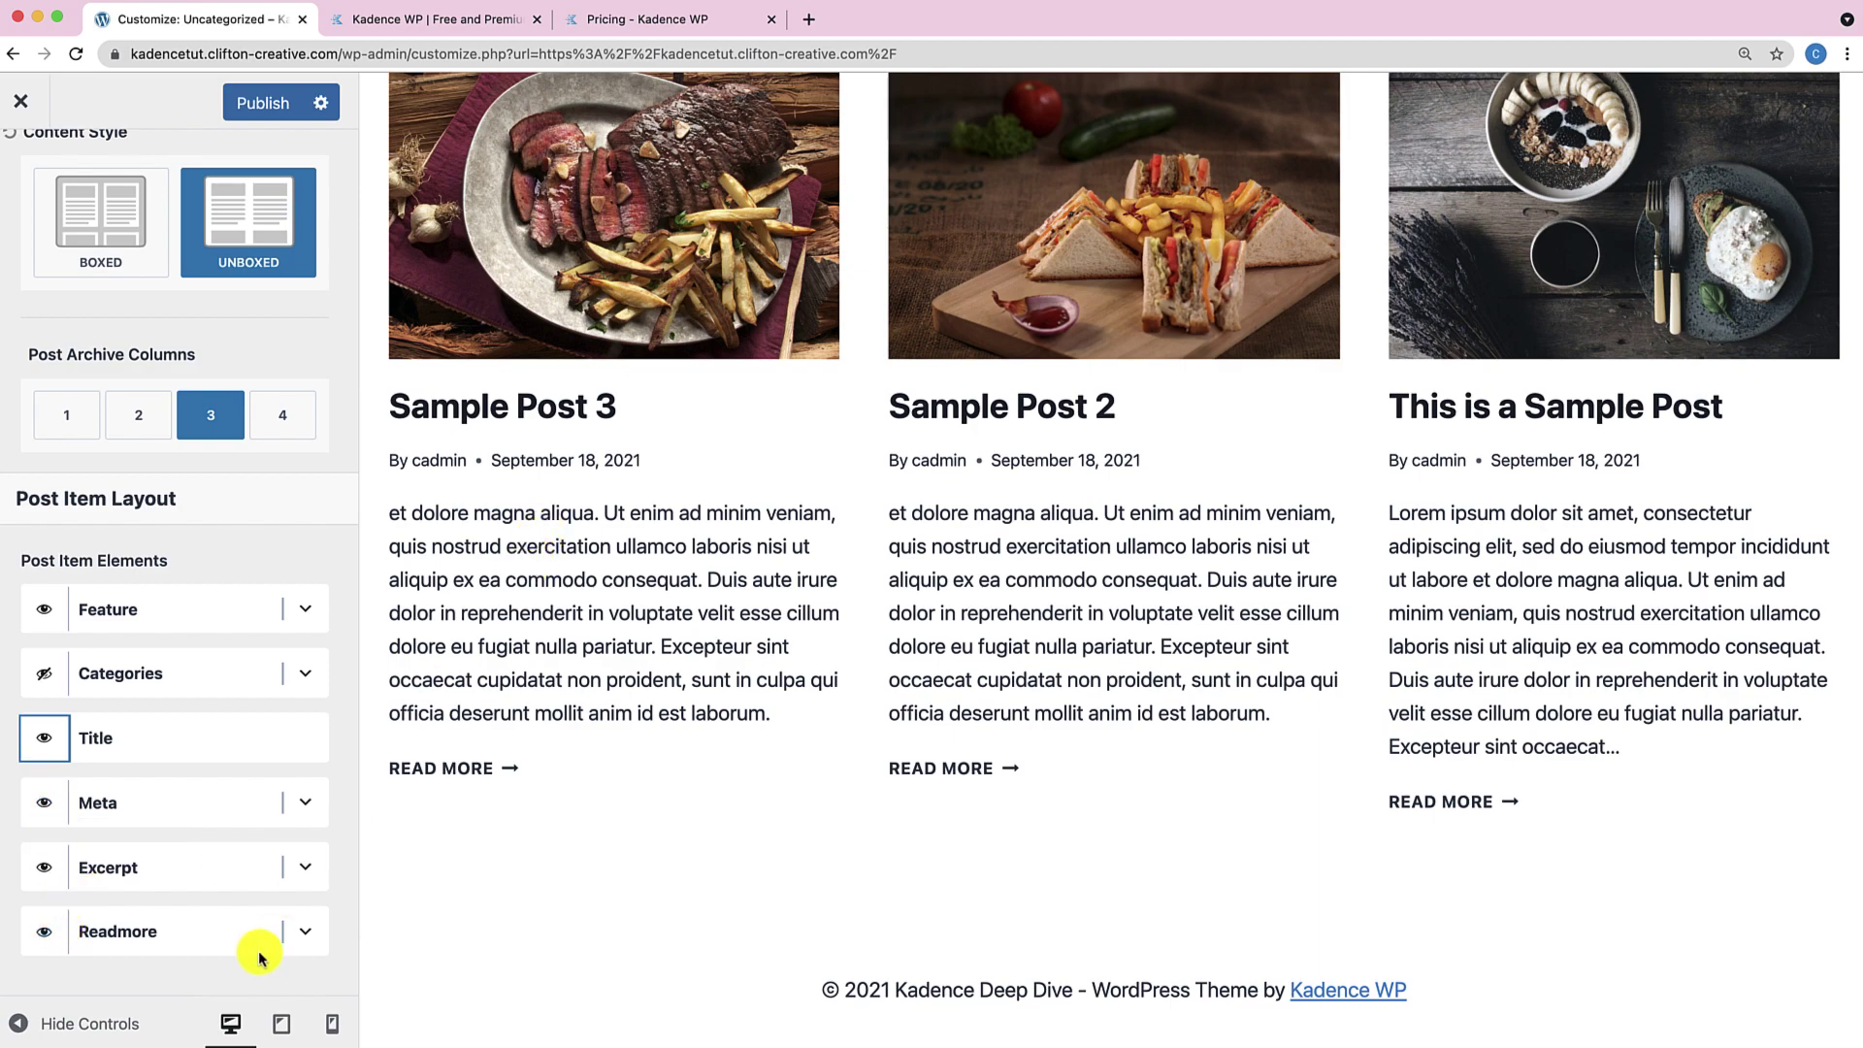
pyautogui.click(59, 934)
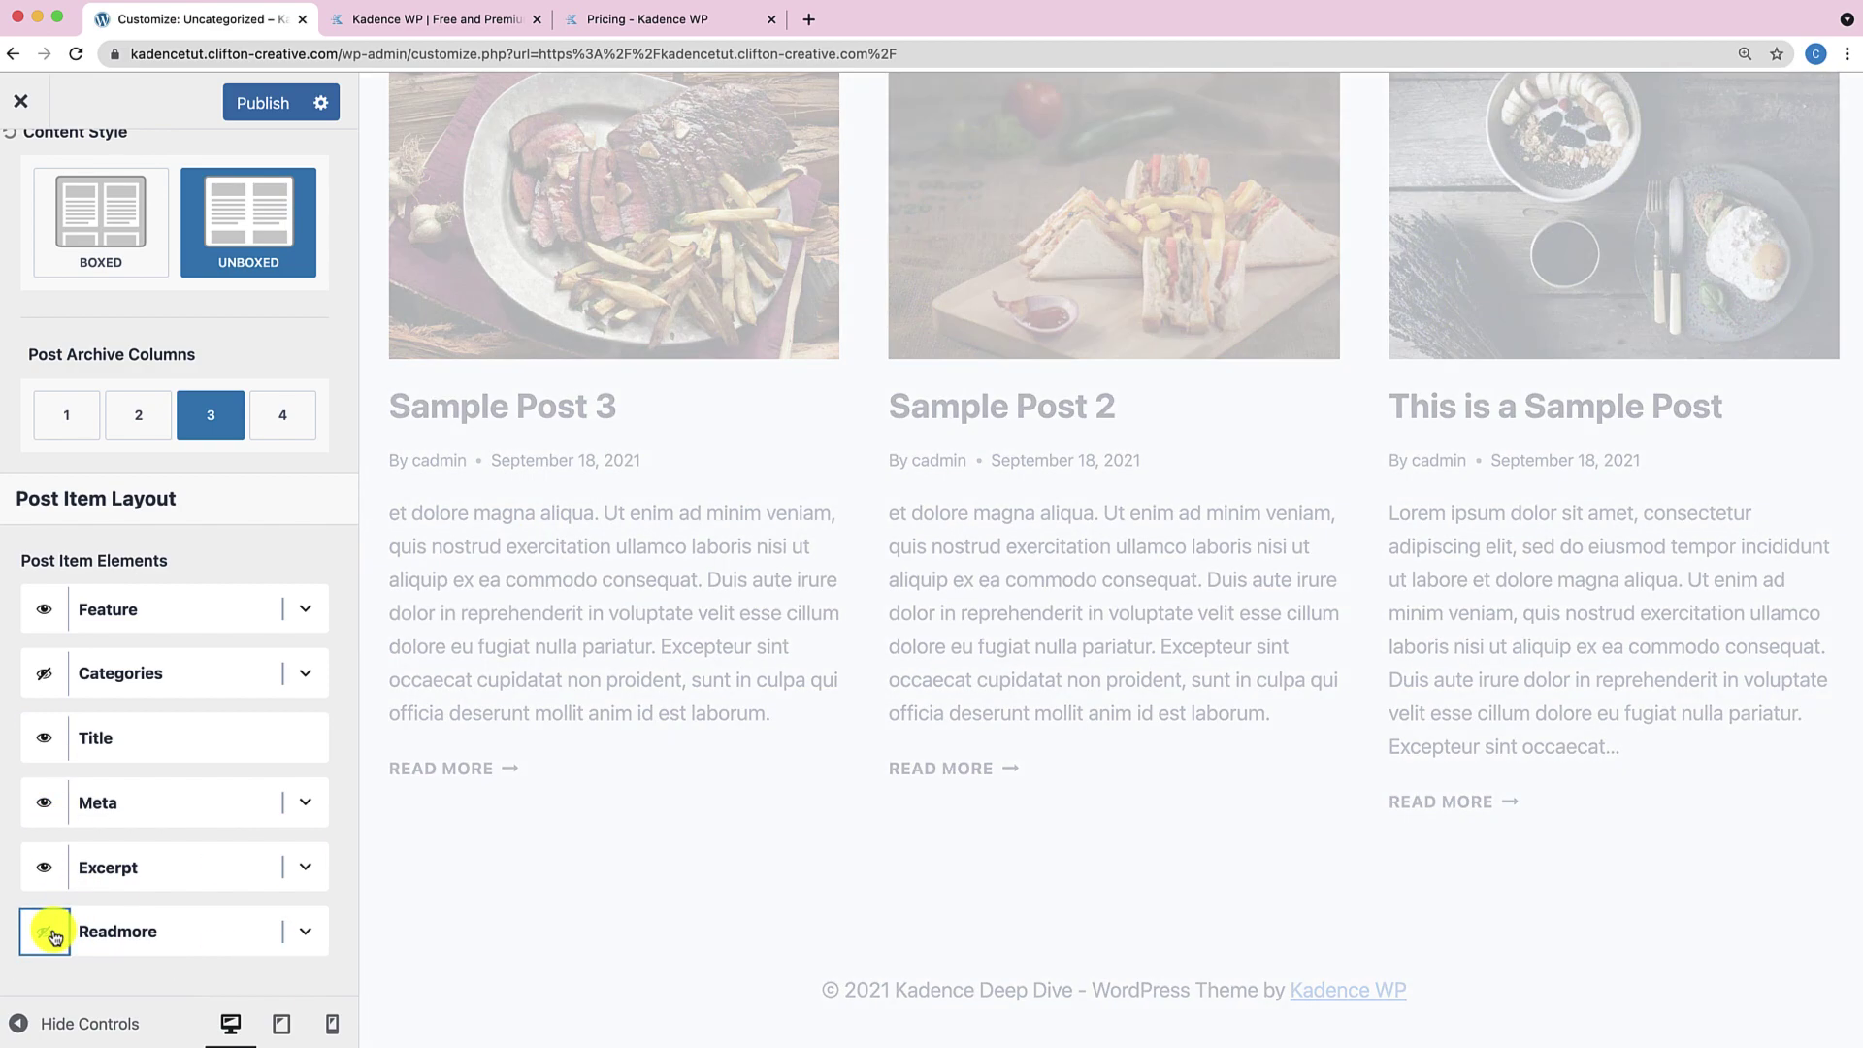
pyautogui.scroll(-1, 165, 931)
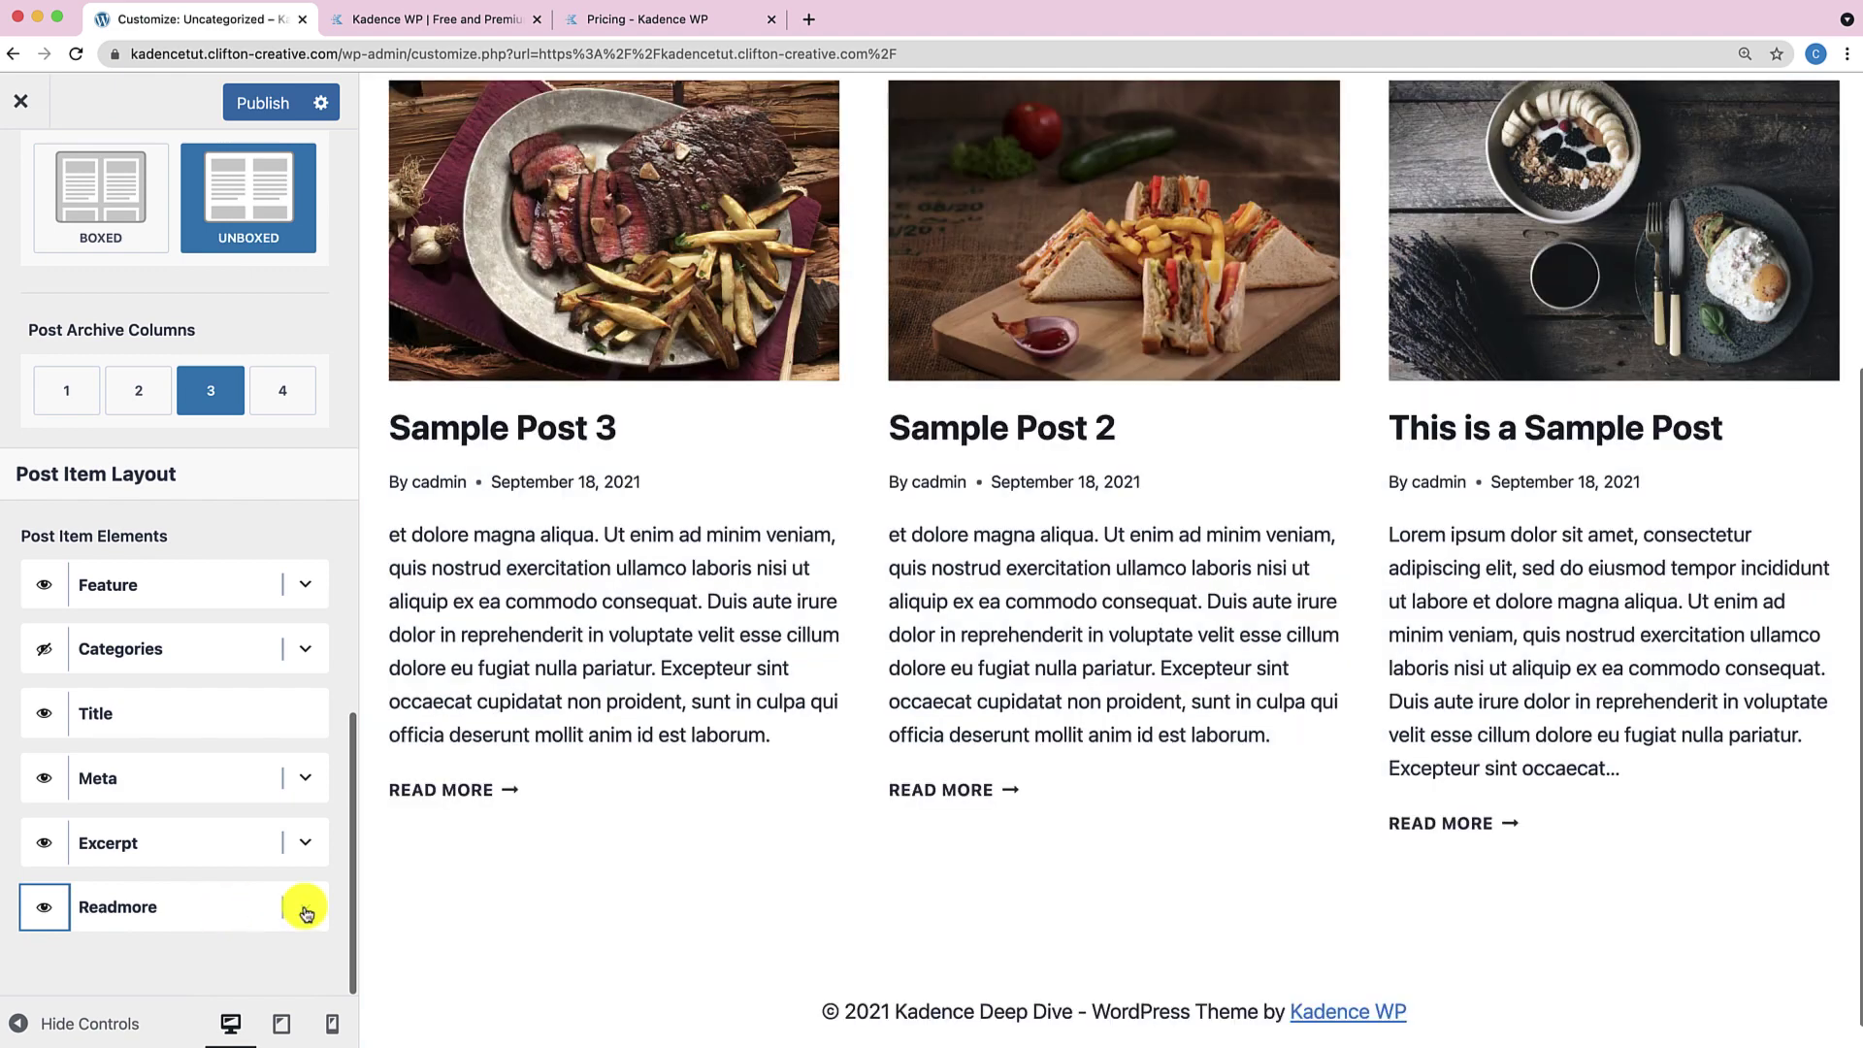
# Try the label "Continue" for the Readmore element and clear it again.
pyautogui.click(306, 908)
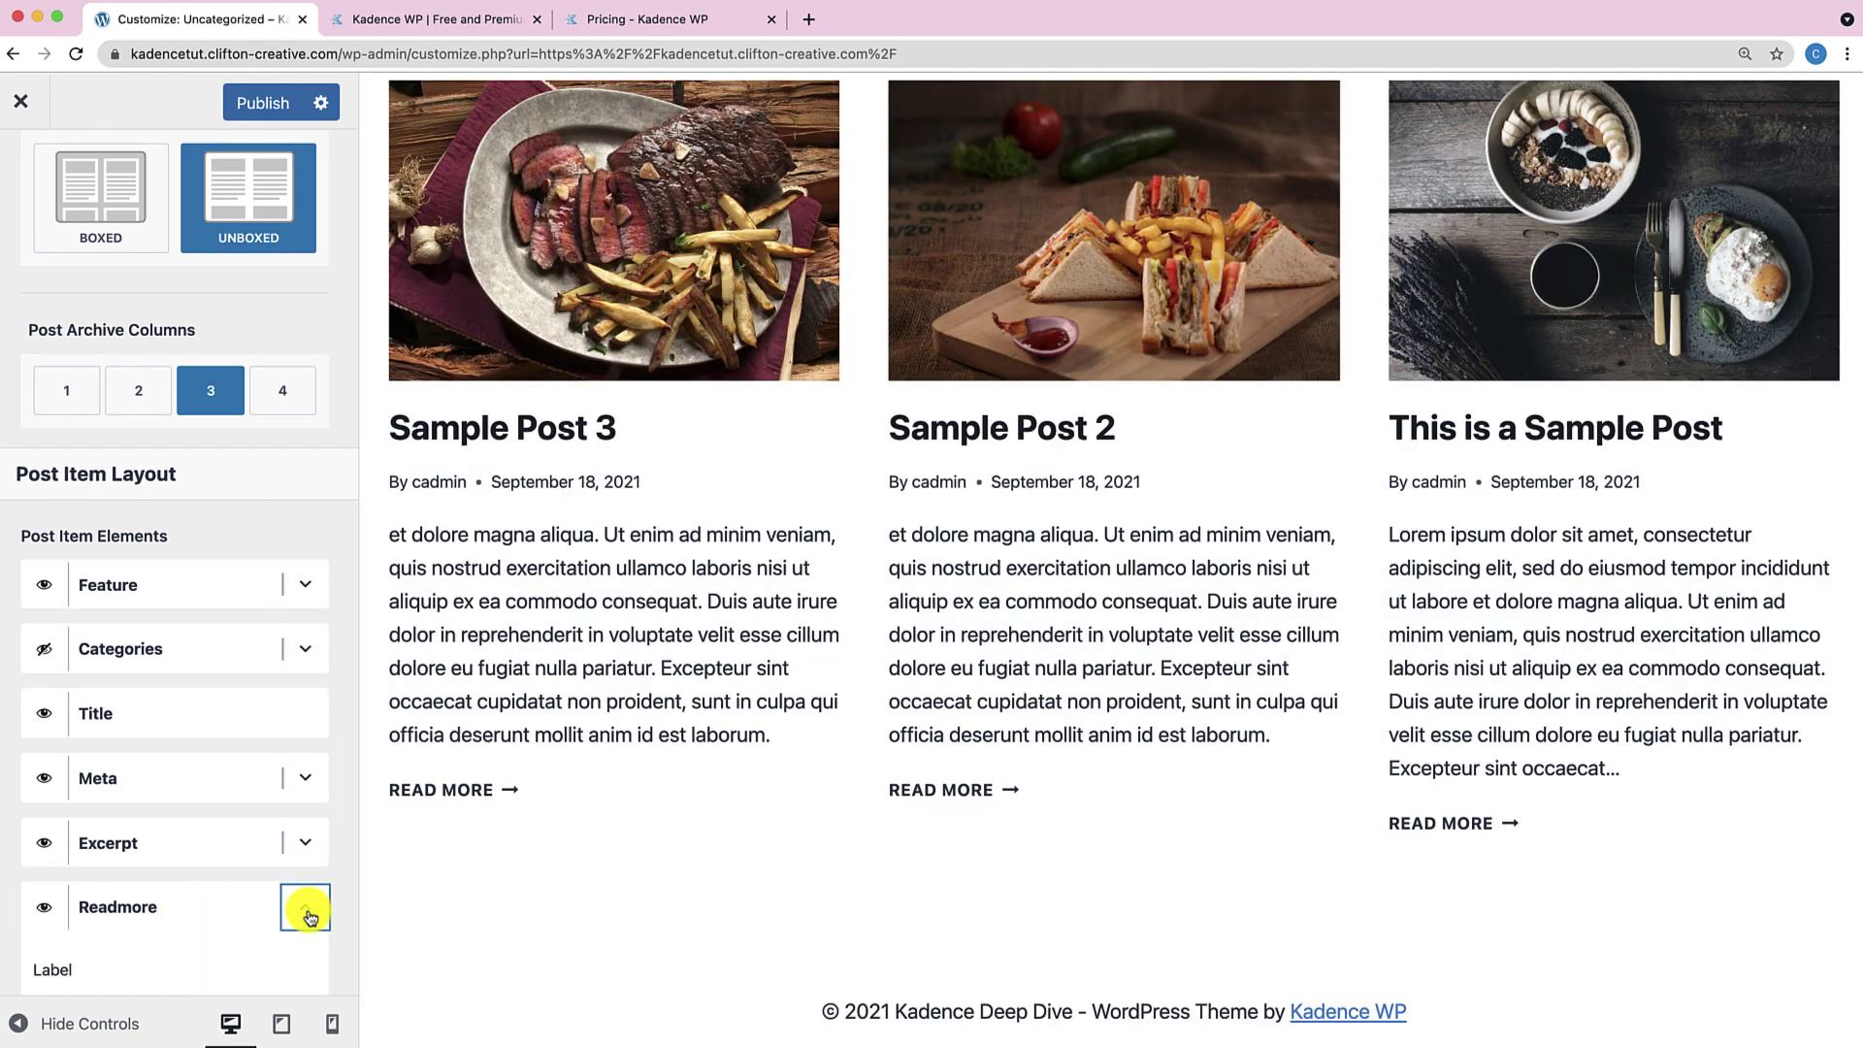
pyautogui.scroll(-3, 114, 975)
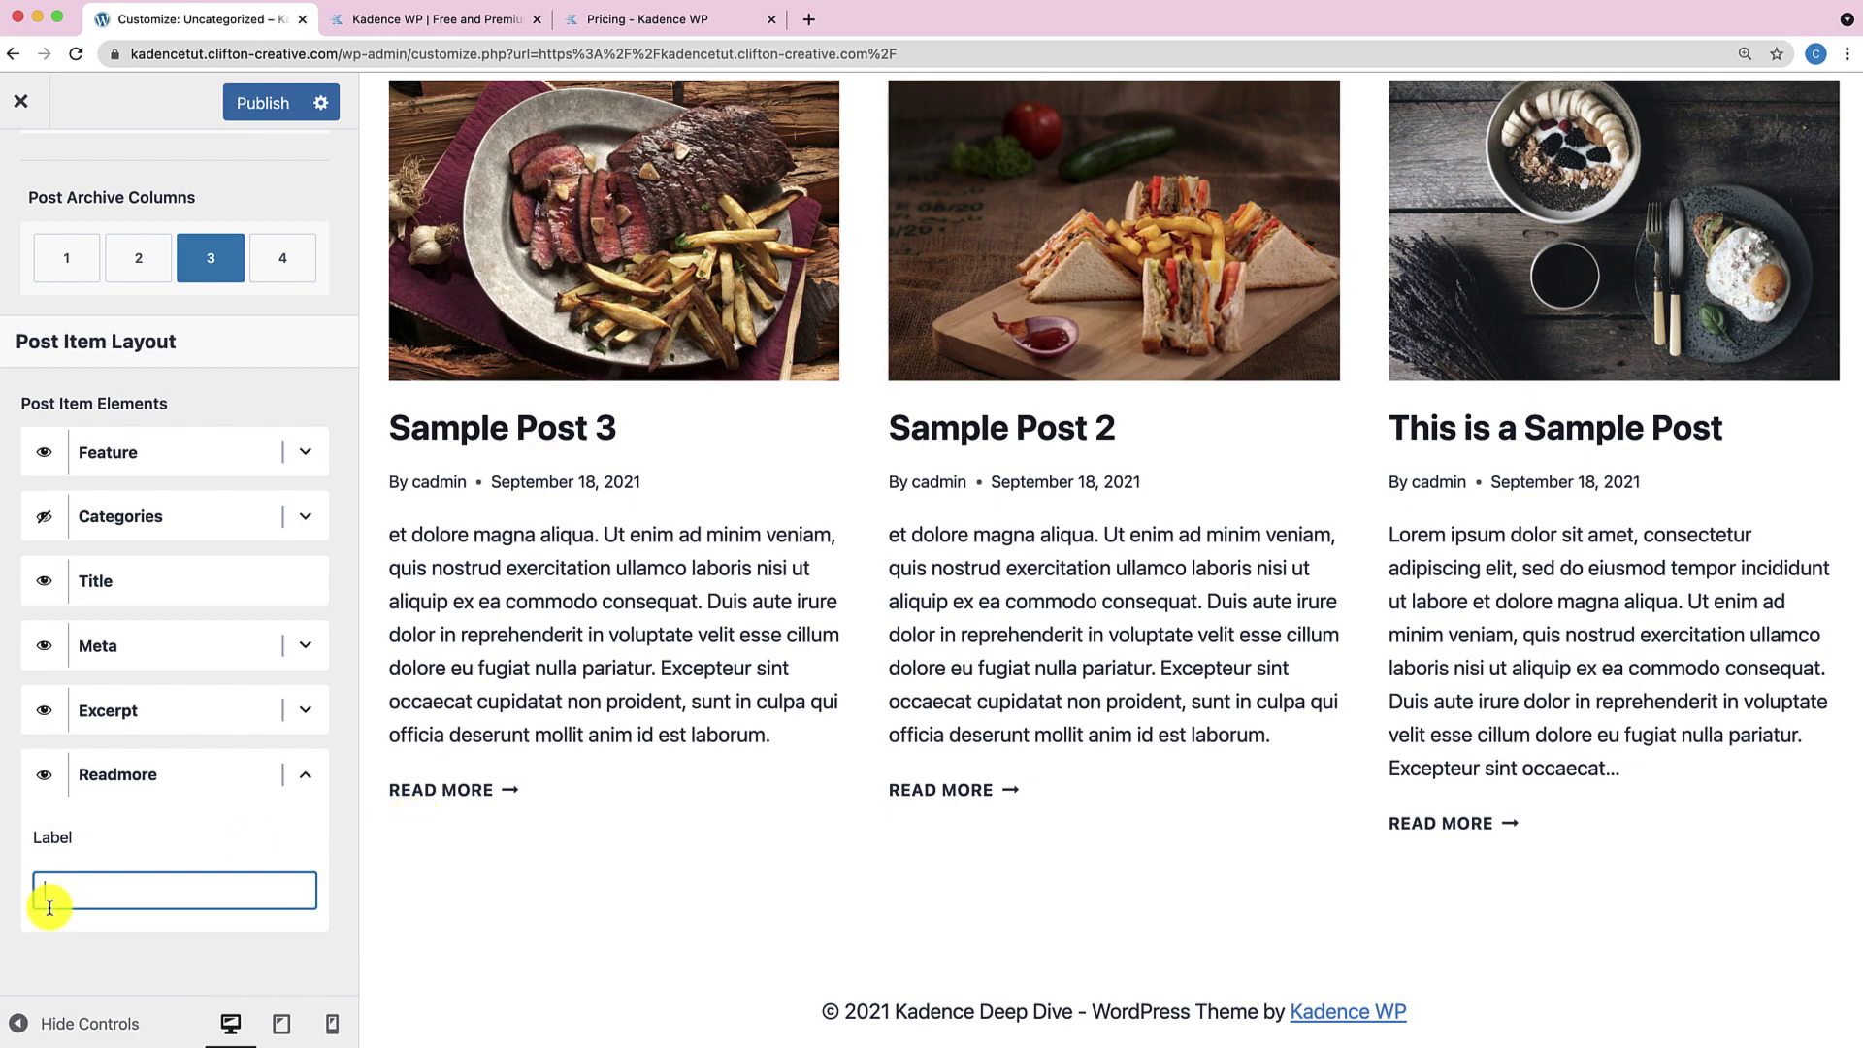
pyautogui.write('Continue')
pyautogui.press('super+a')
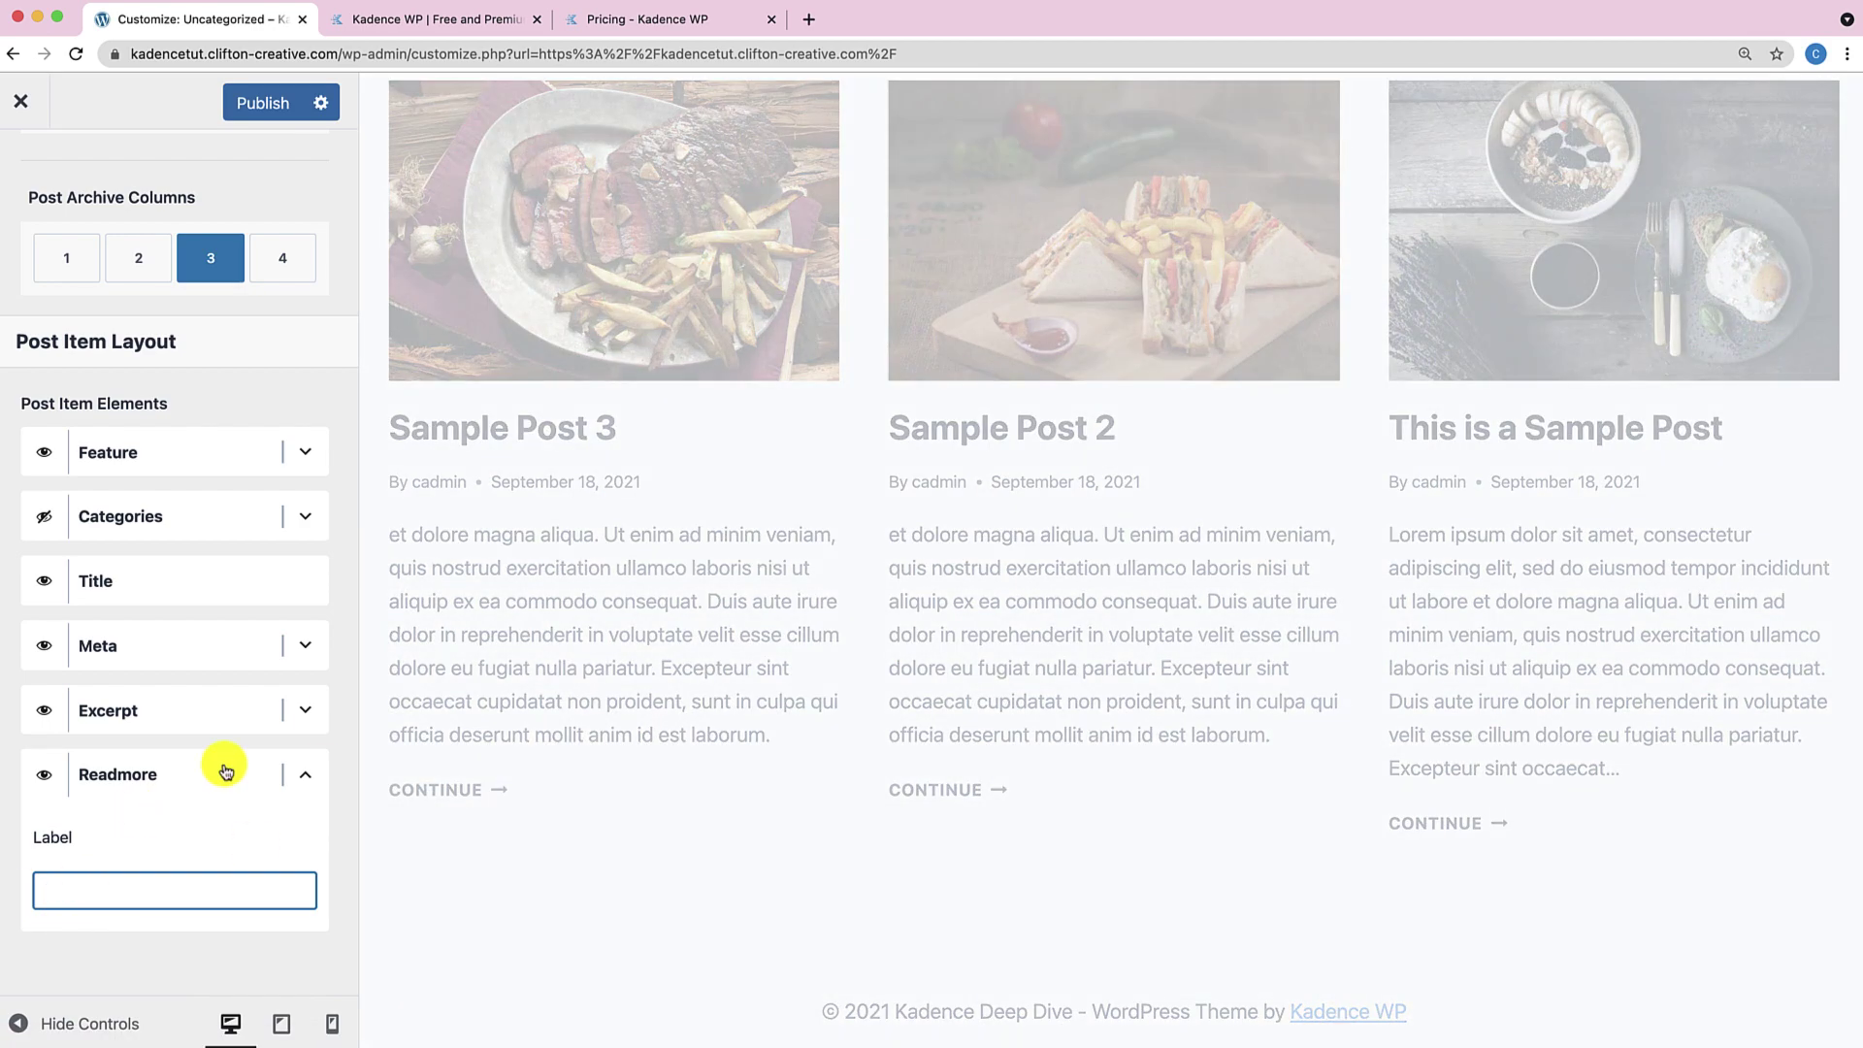
pyautogui.click(305, 773)
# Try an excerpt word count of 25 for the post items and restore it to 55.
pyautogui.click(304, 841)
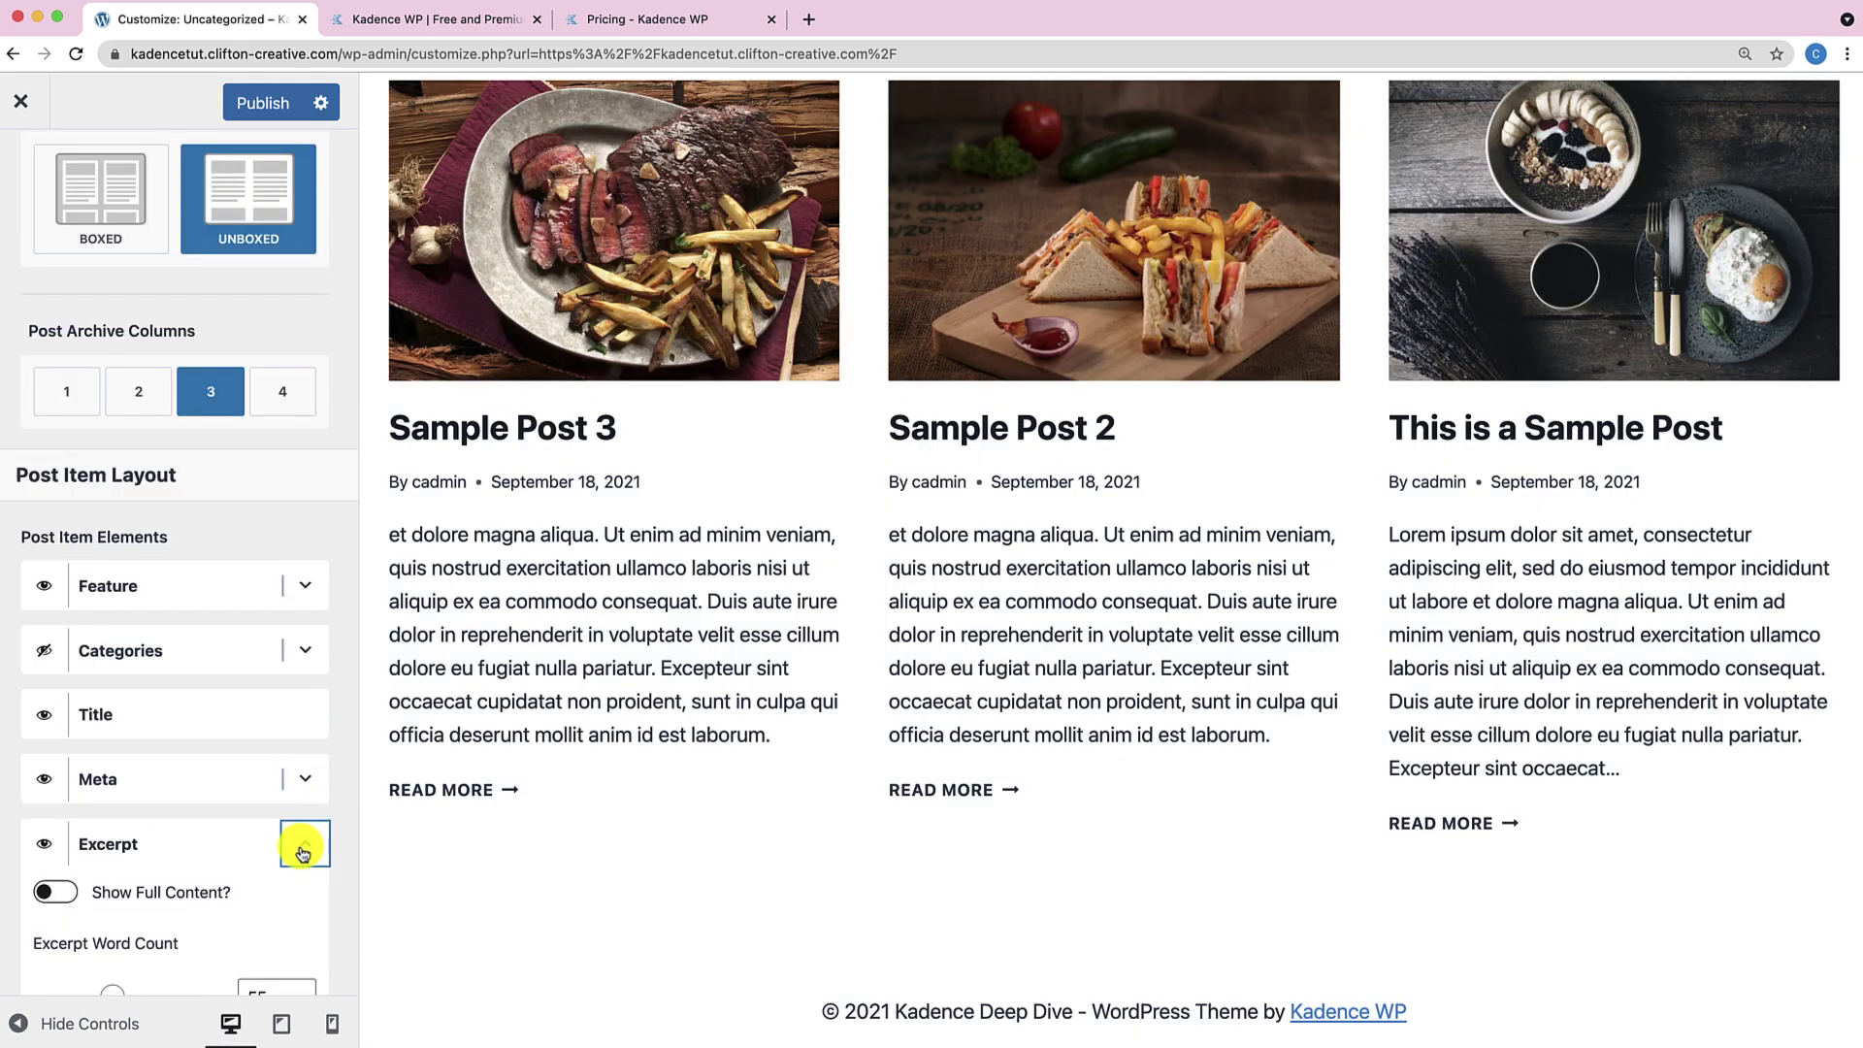
pyautogui.scroll(-3, 300, 844)
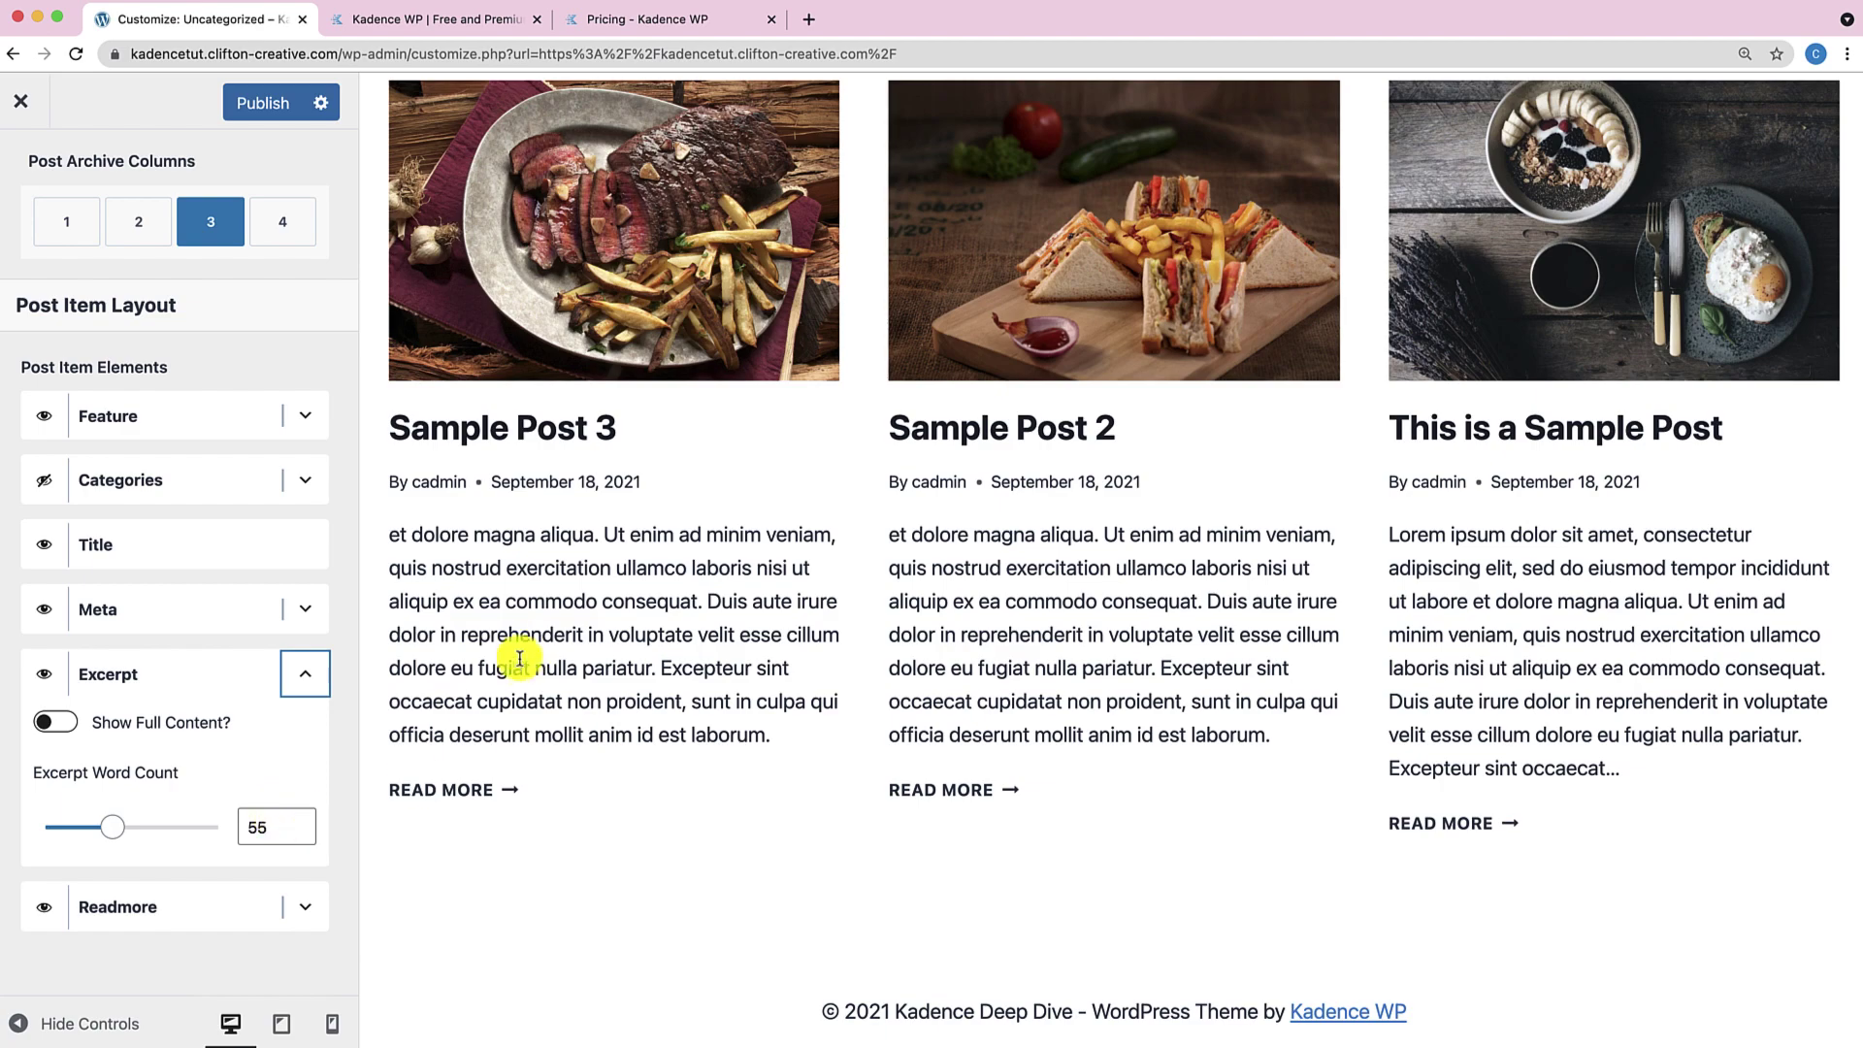
pyautogui.moveTo(272, 835); pyautogui.dragTo(197, 810)
pyautogui.write('25')
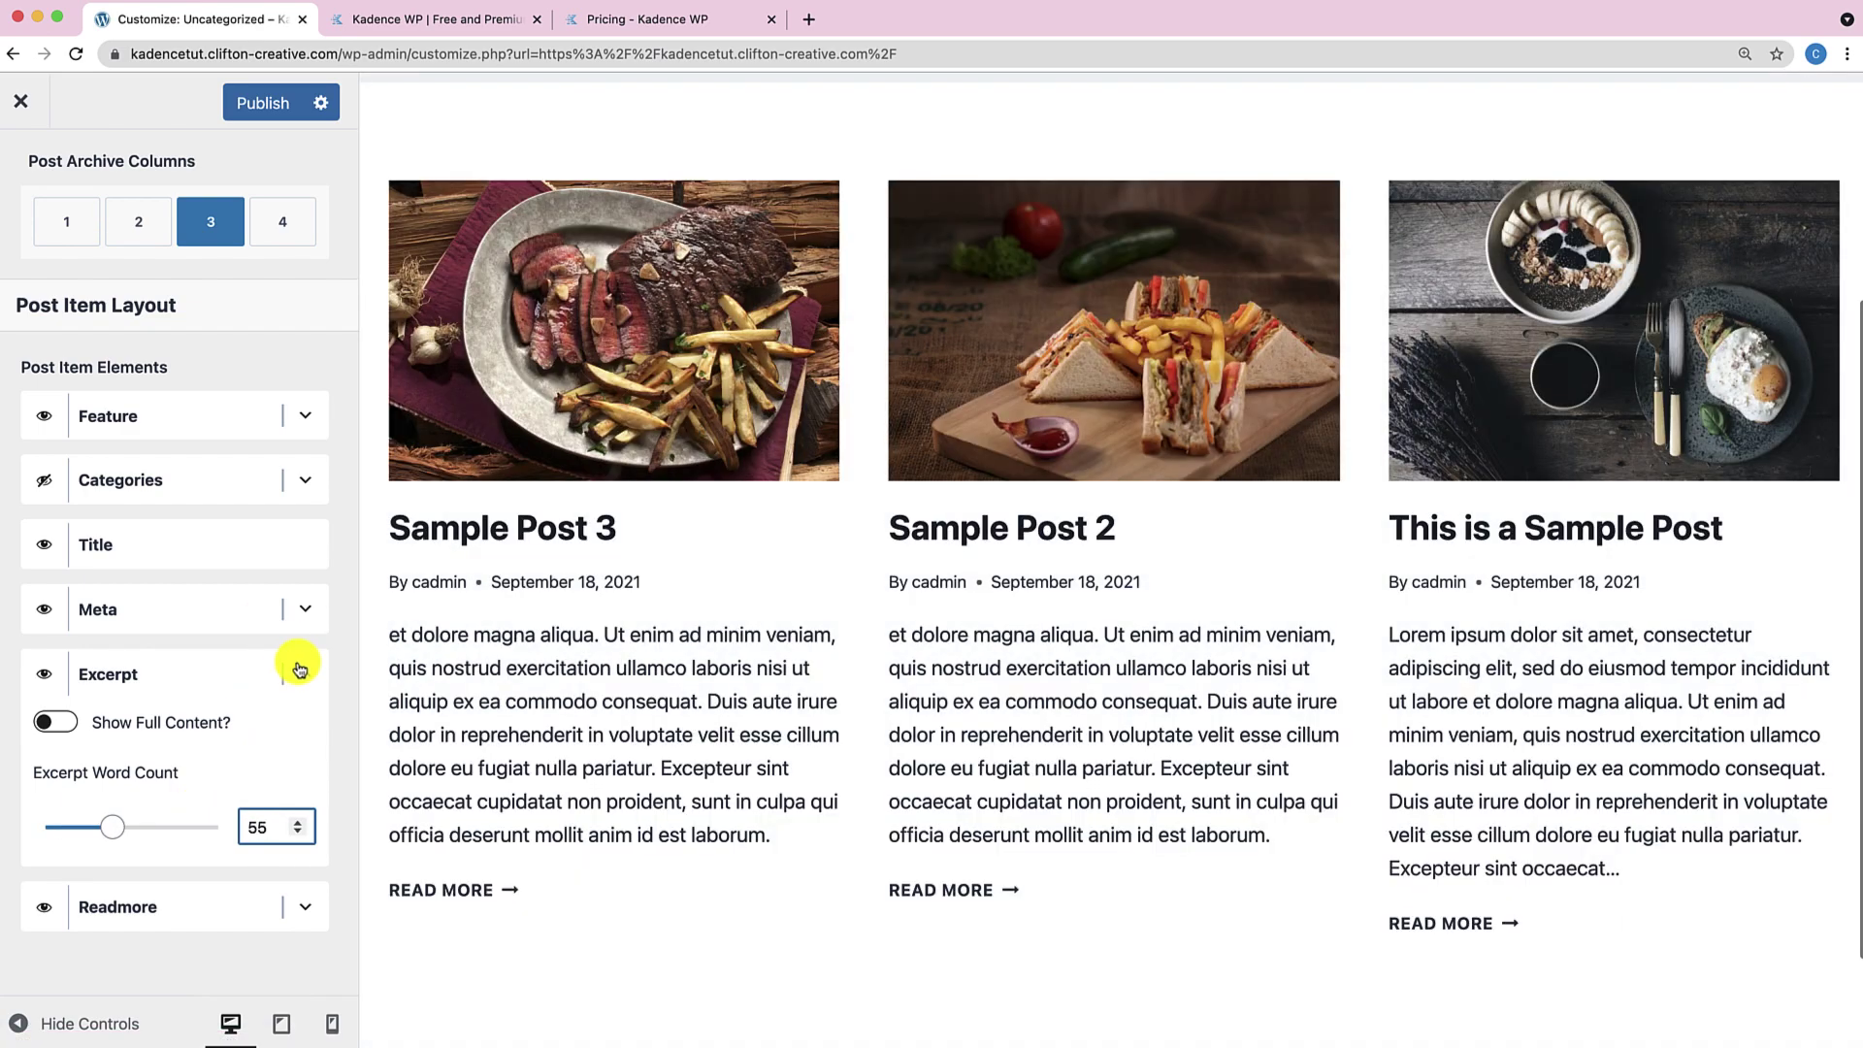
pyautogui.click(305, 673)
# Turn off the author link and the author display in the Meta element of the post items.
pyautogui.click(305, 779)
pyautogui.scroll(-5, 304, 782)
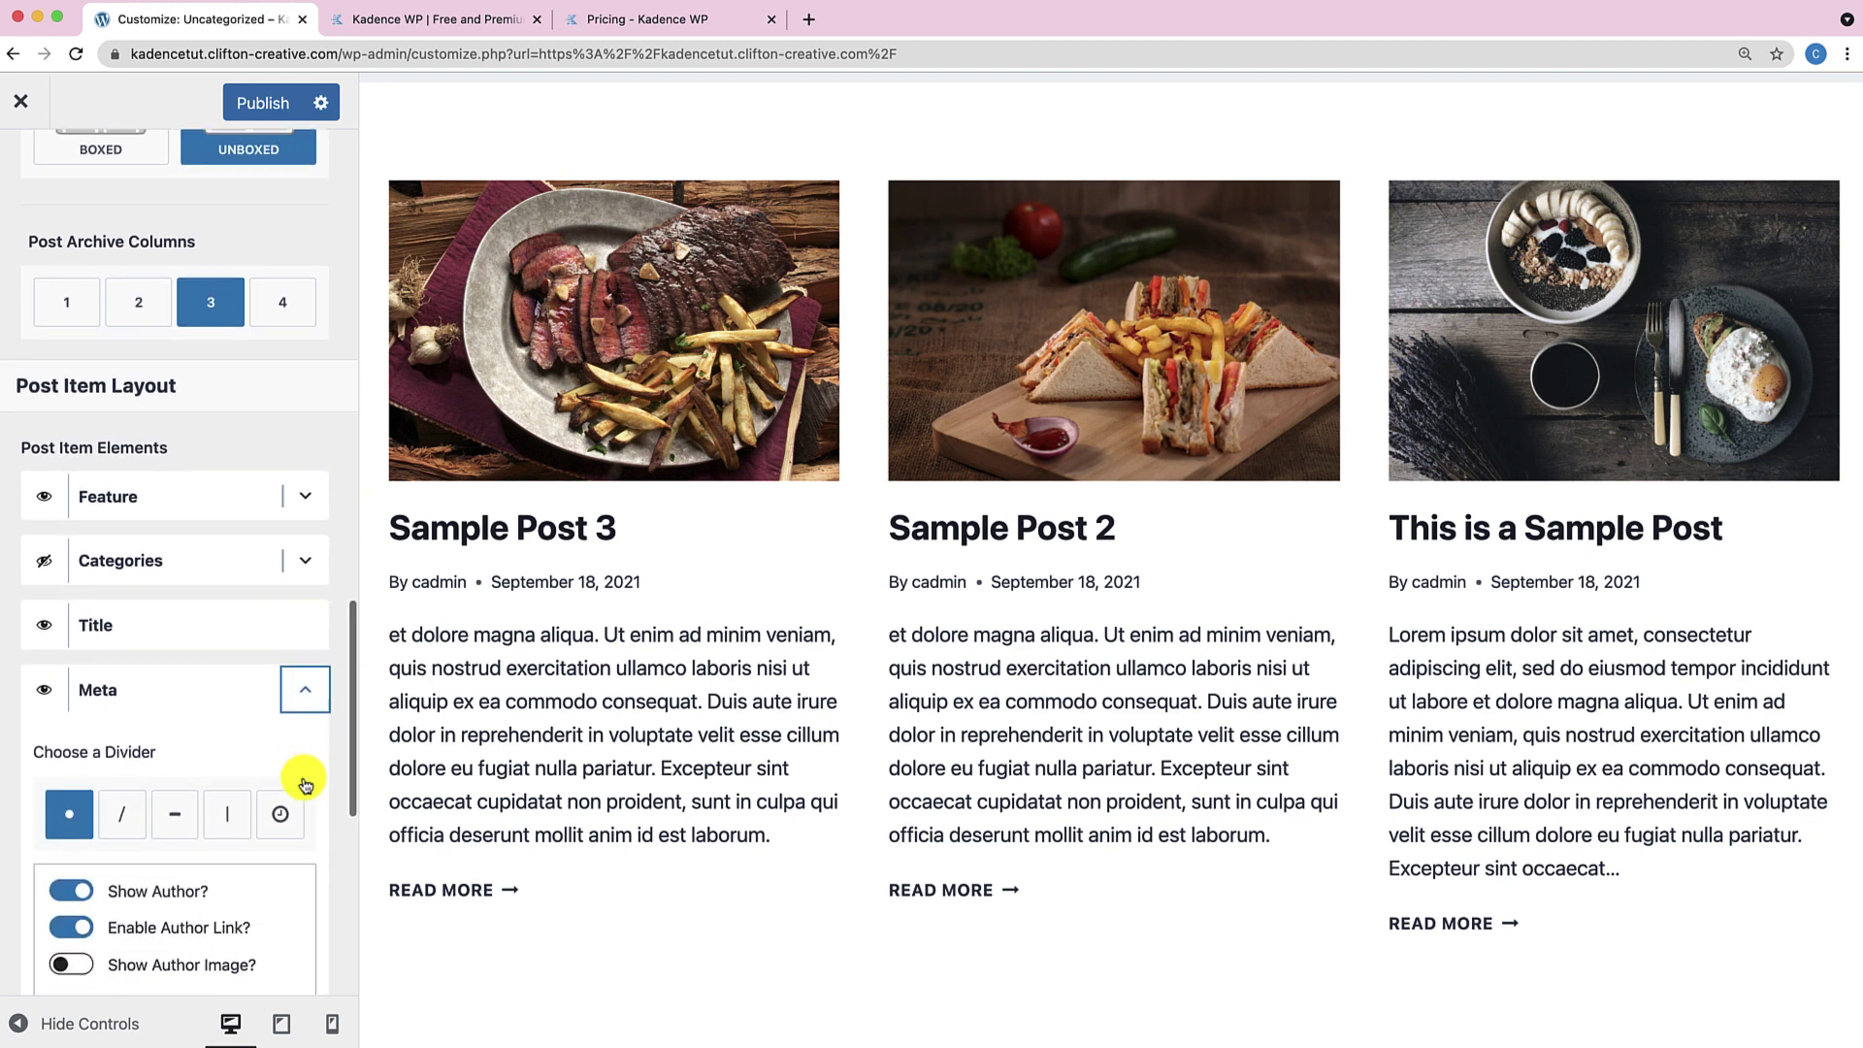
pyautogui.scroll(4, 540, 623)
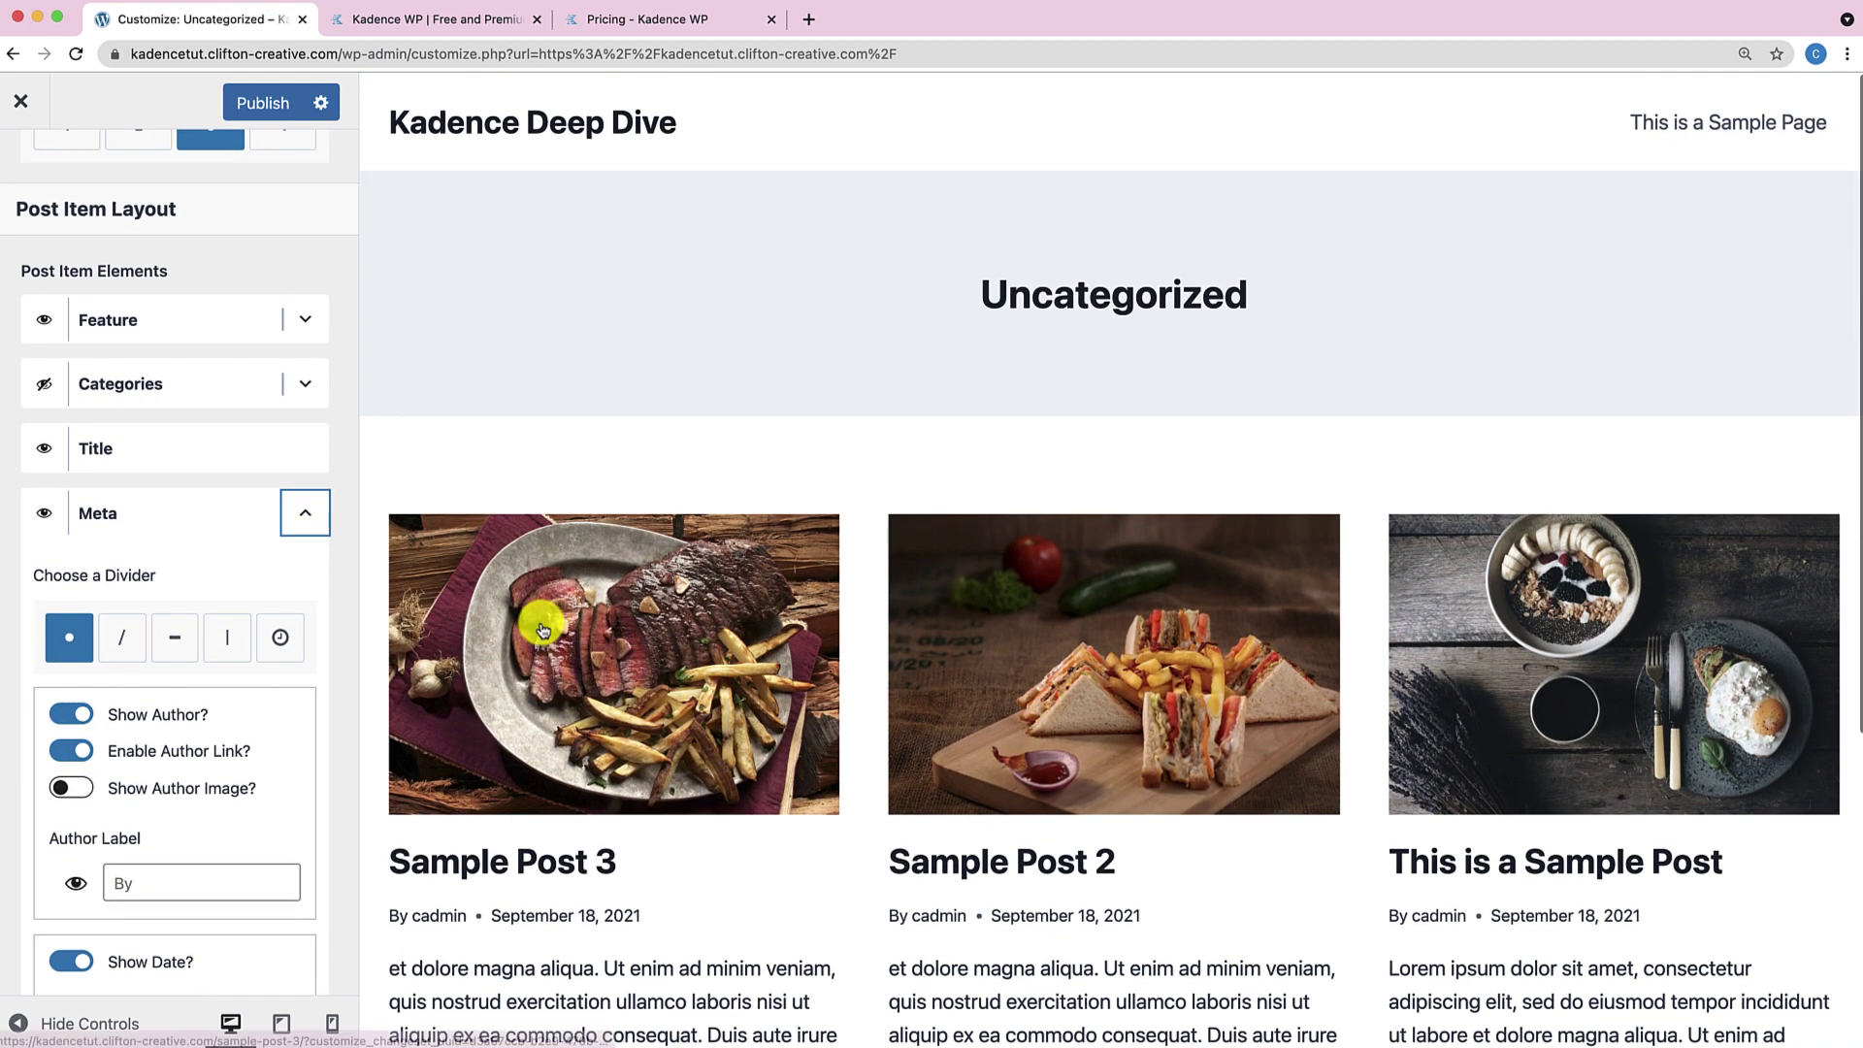
pyautogui.scroll(-5, 541, 626)
pyautogui.scroll(1, 540, 629)
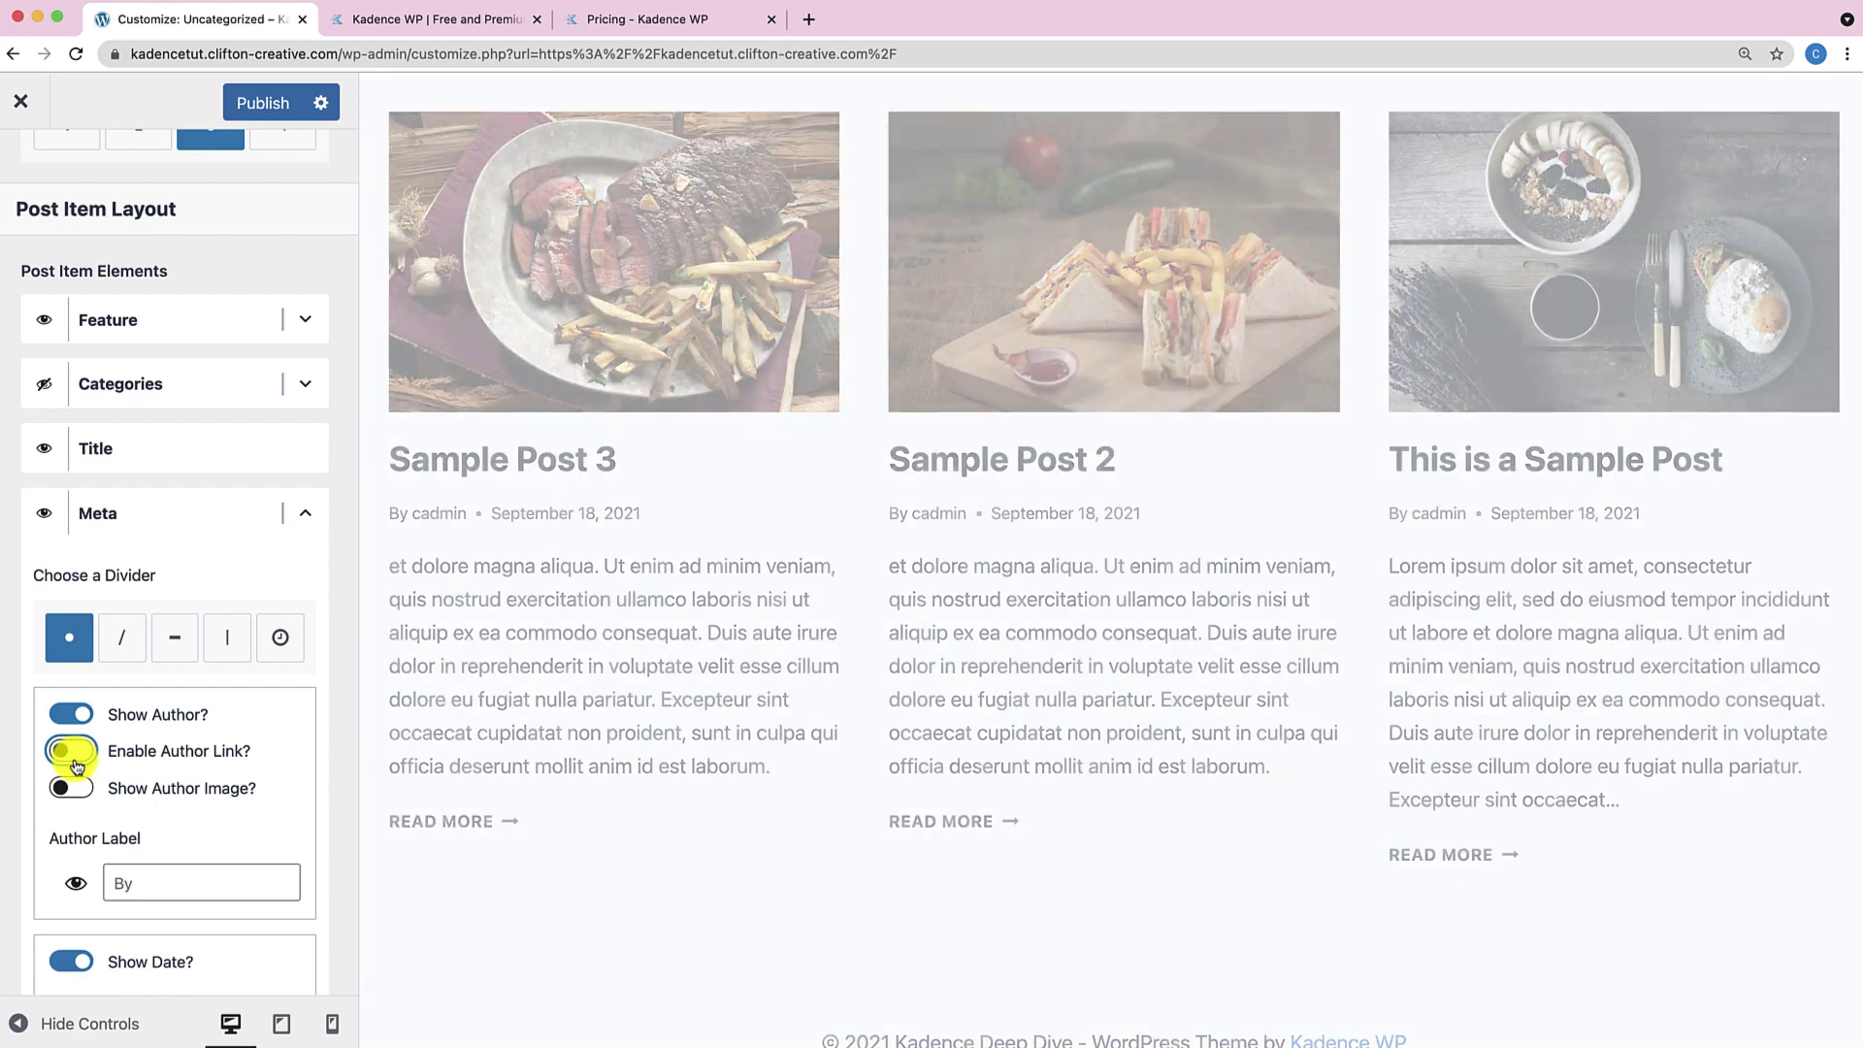
pyautogui.click(72, 716)
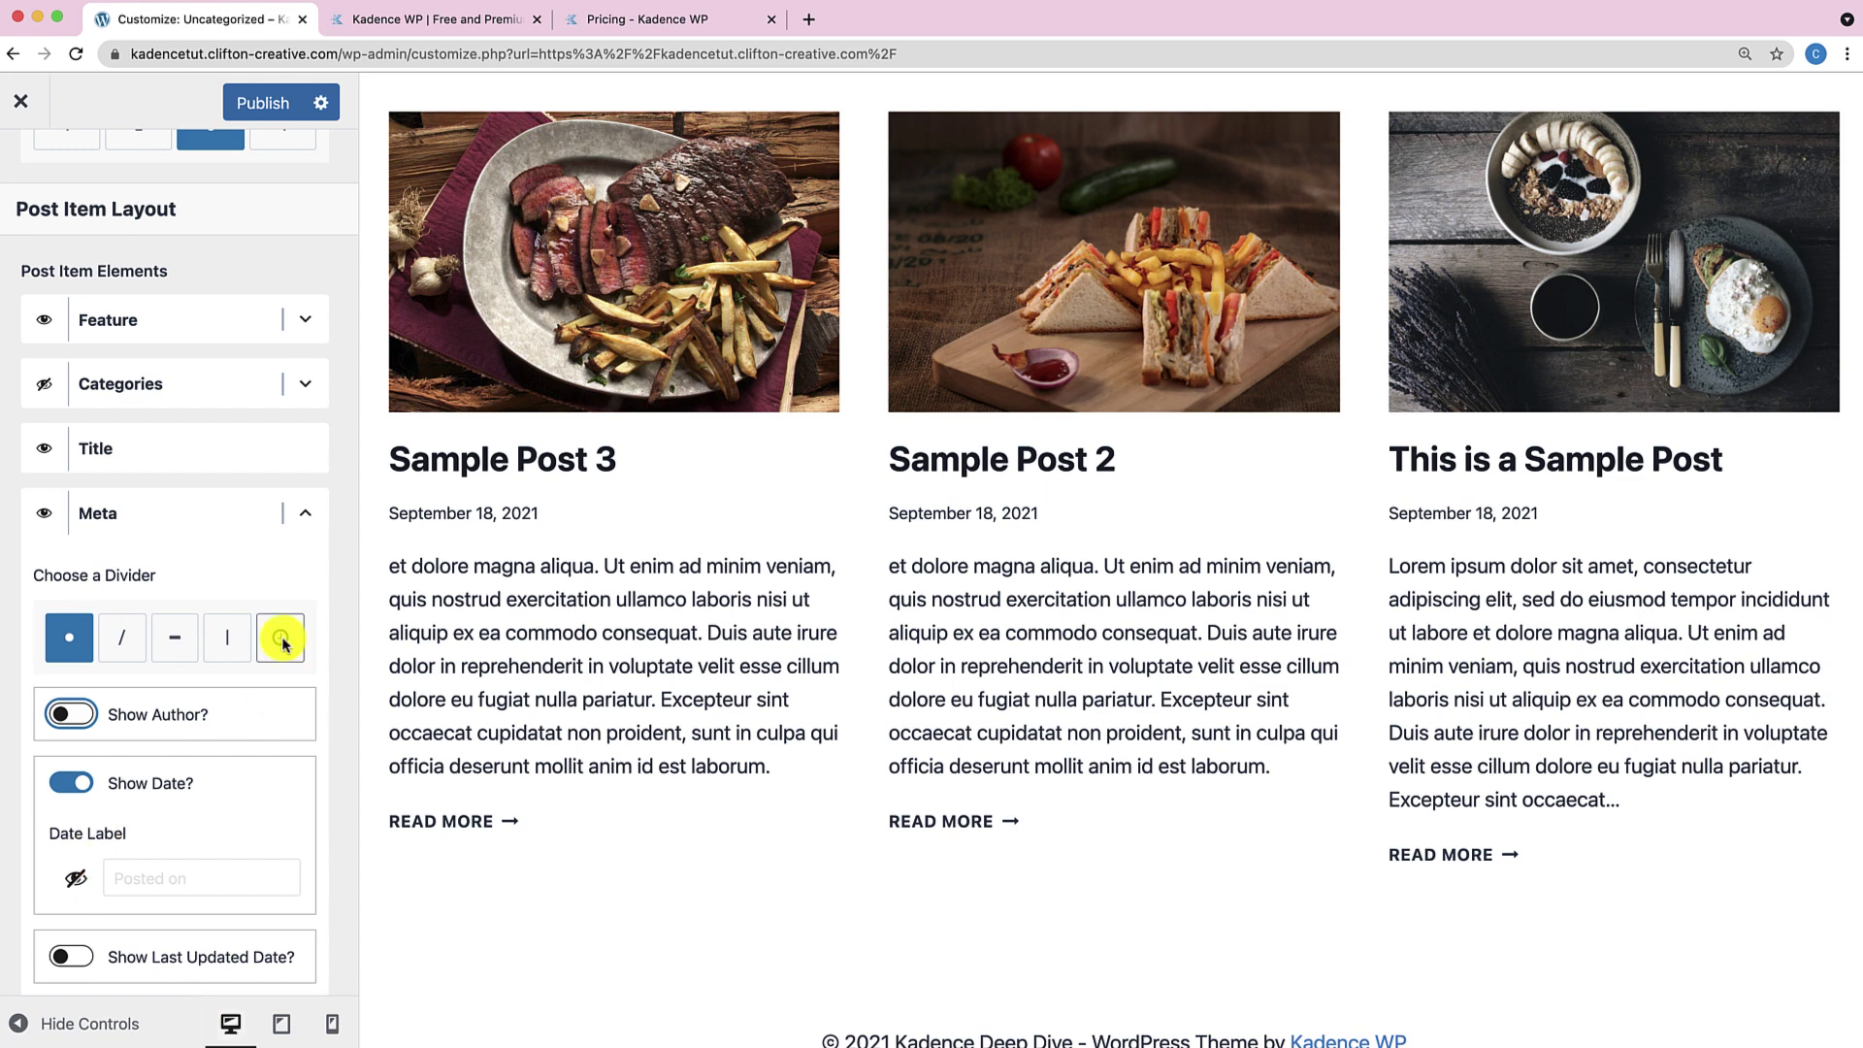
# Show the meta date label, try the text "Written on", and clear and hide the label again.
pyautogui.click(76, 878)
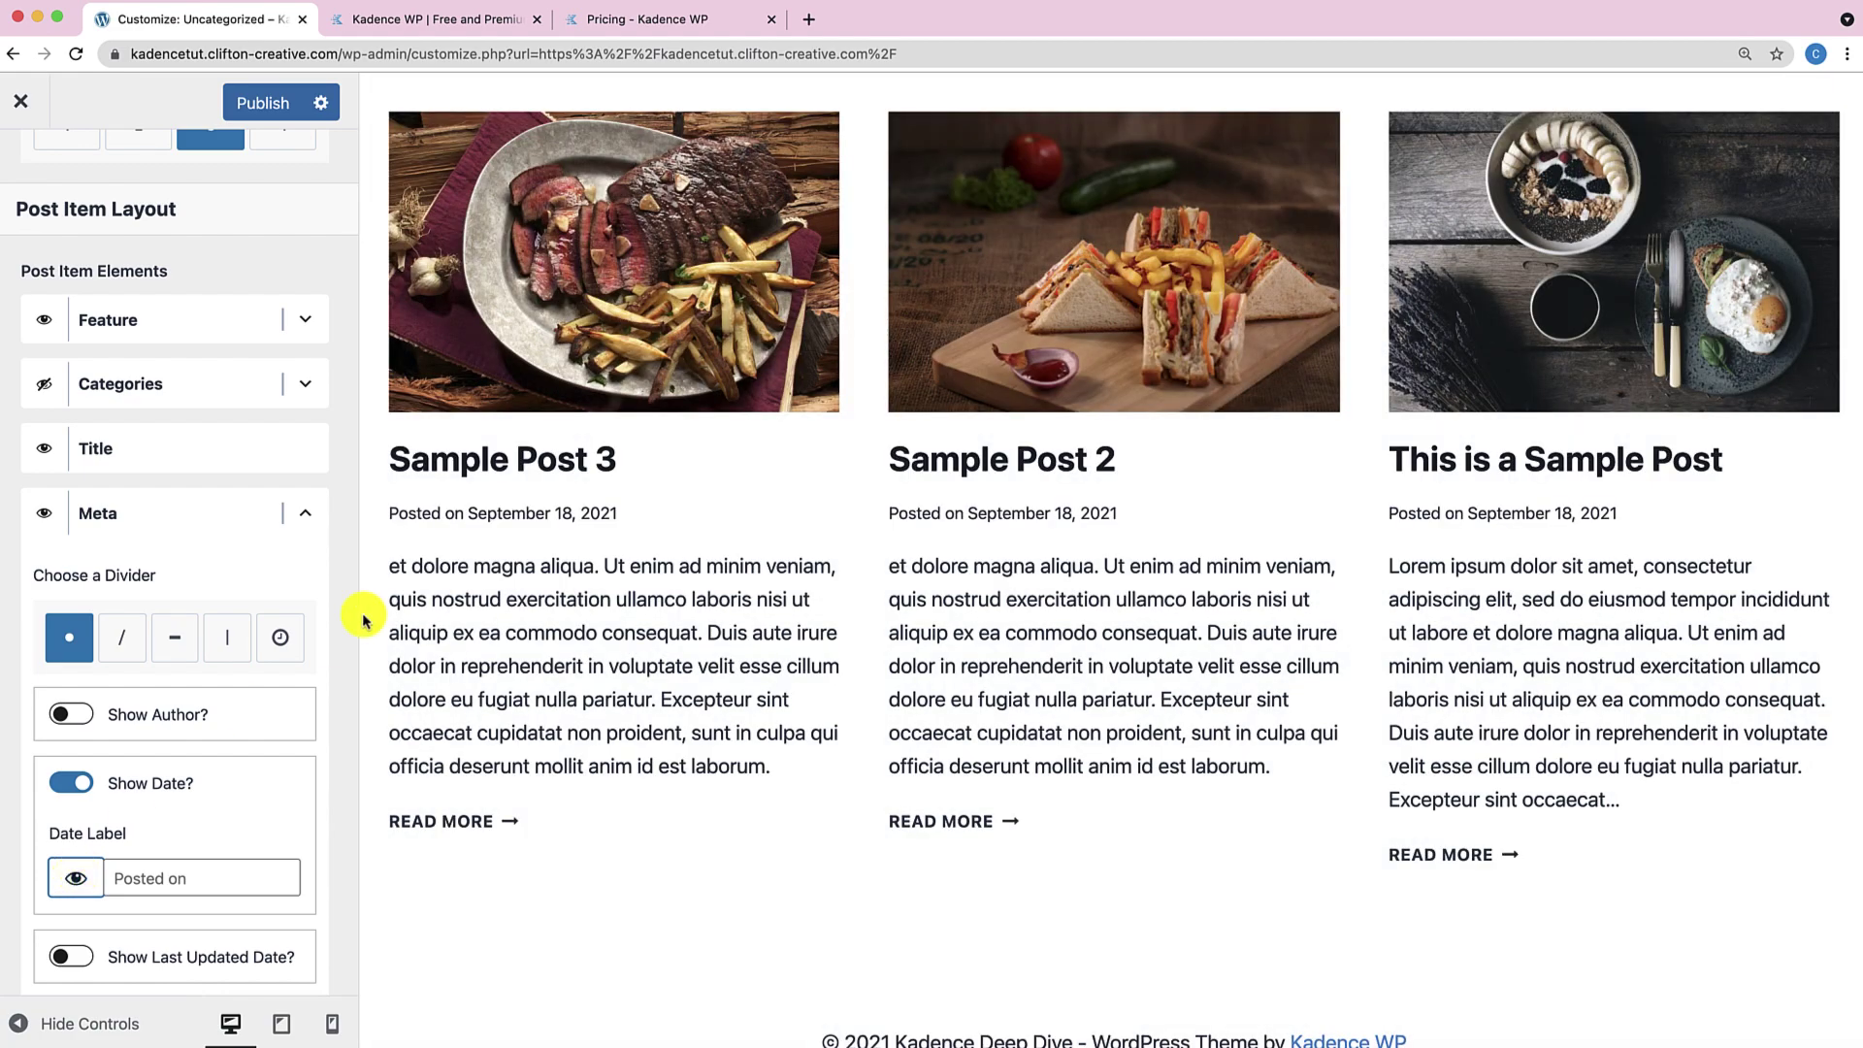
pyautogui.click(164, 874)
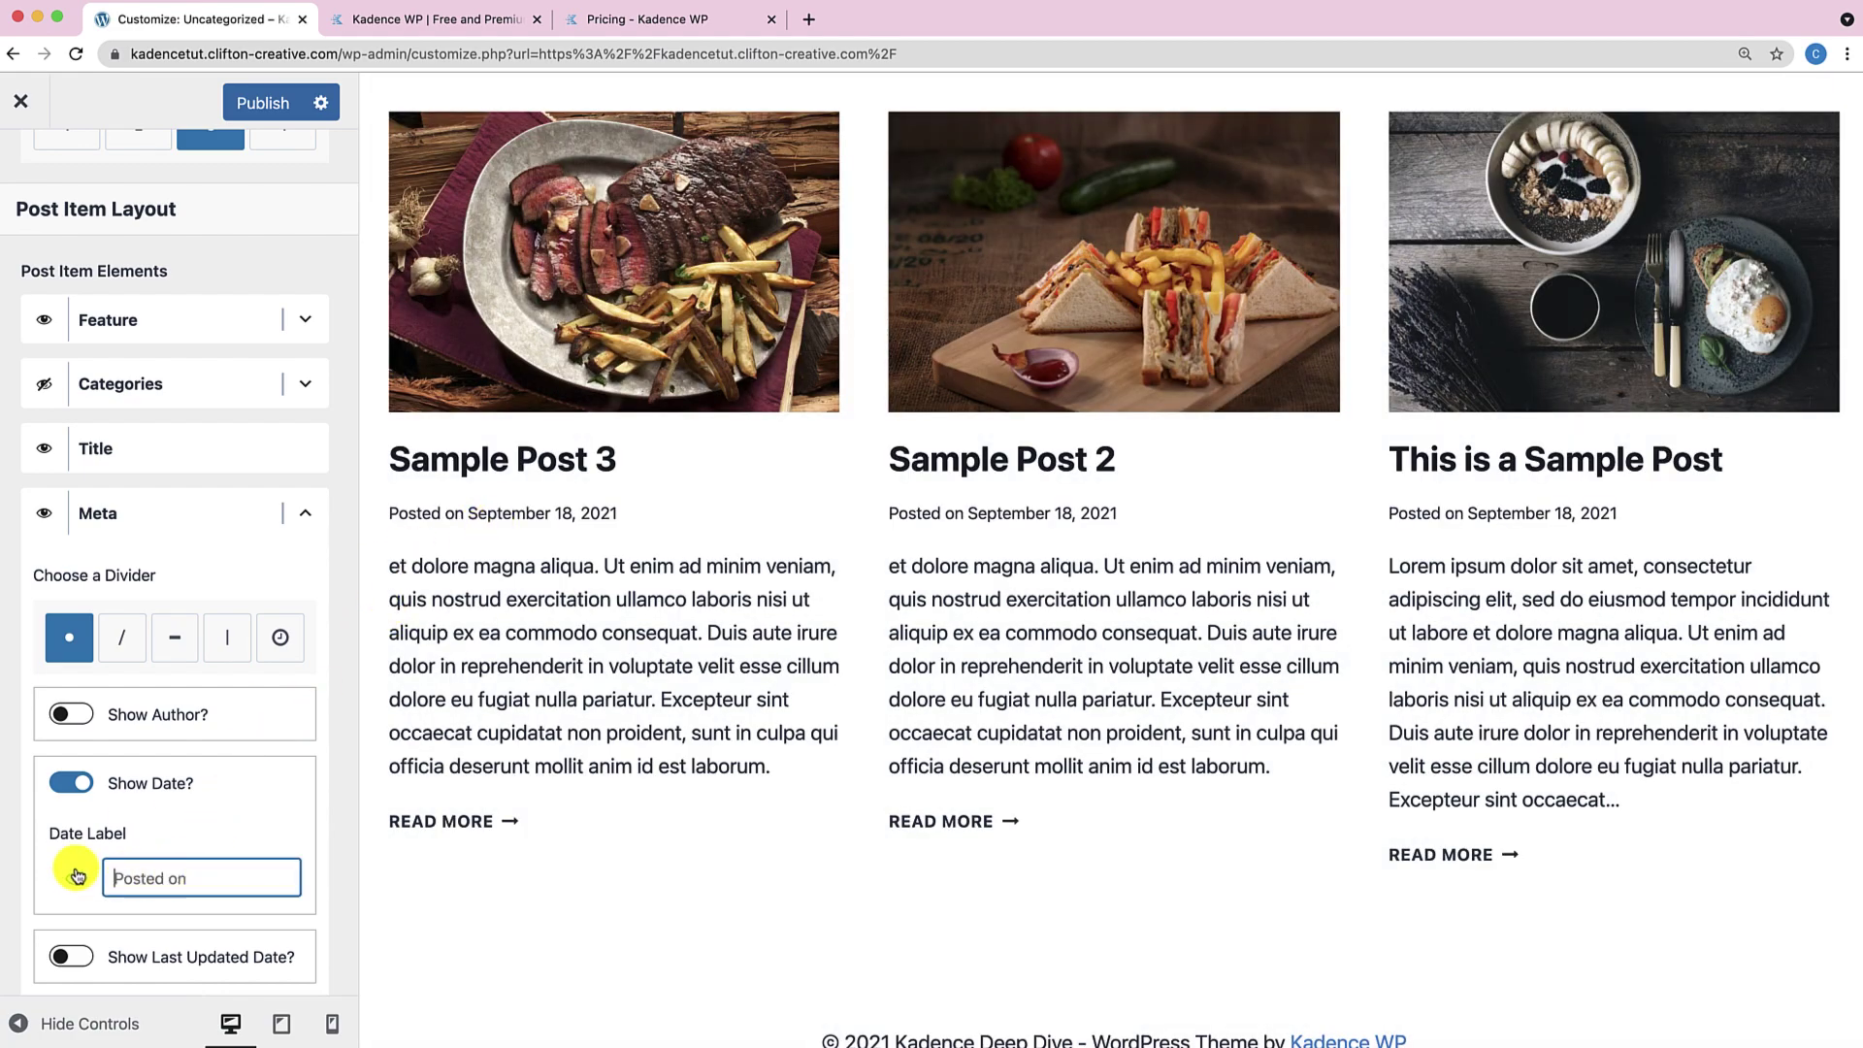
pyautogui.write('Written o')
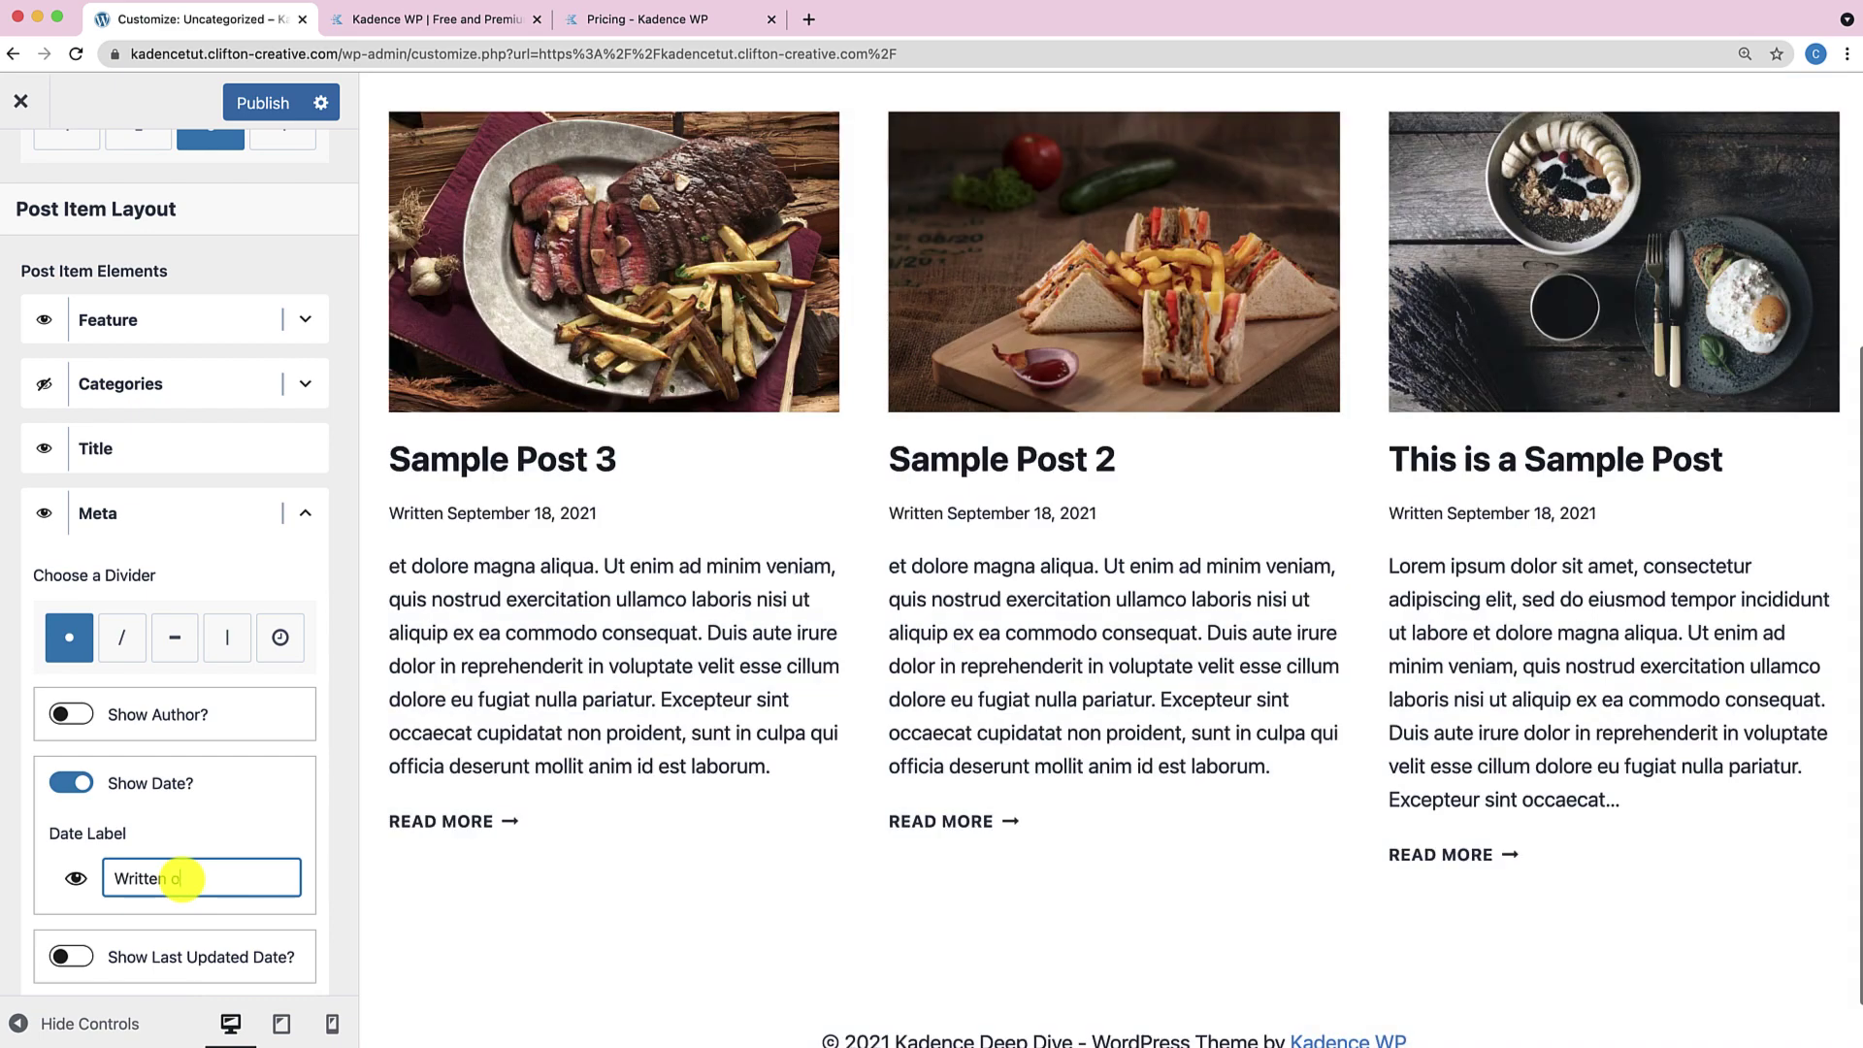
pyautogui.write('n')
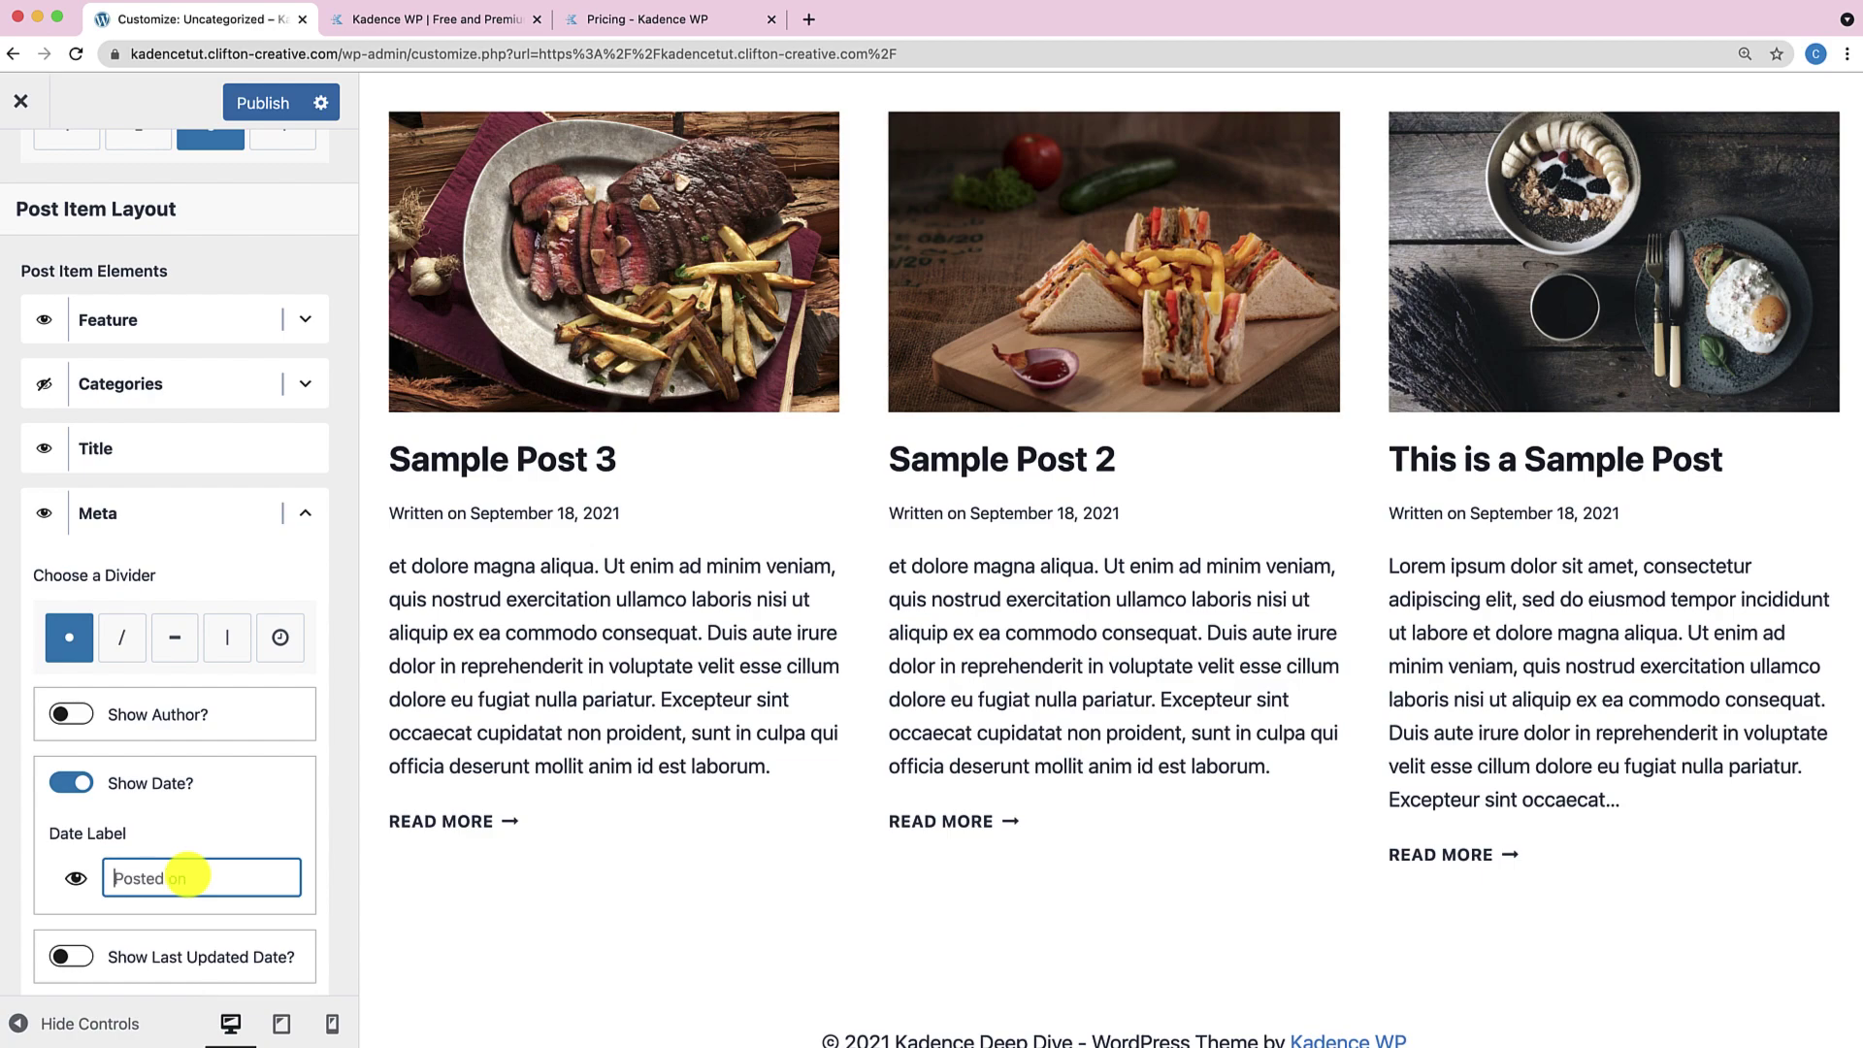
pyautogui.click(75, 878)
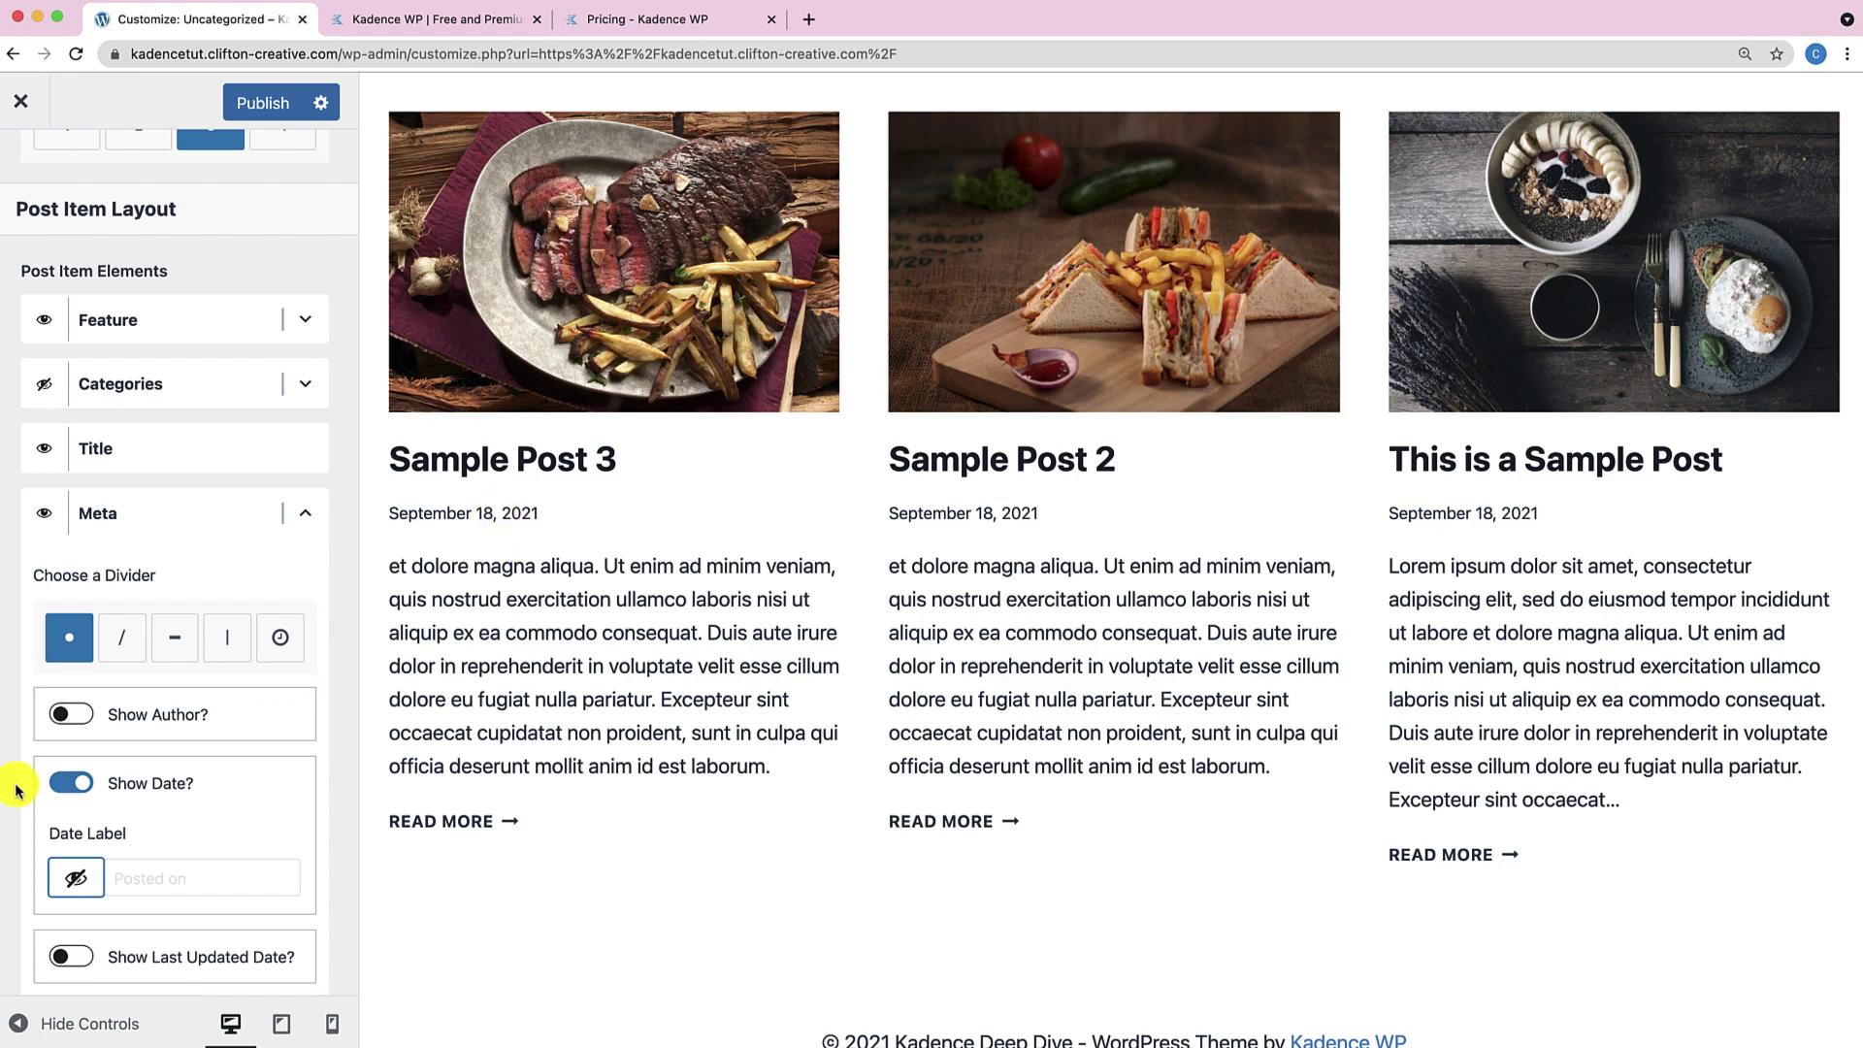
# Re-enable the author and author link in the post meta, and try the alternative dividers before returning to the dot.
pyautogui.click(83, 716)
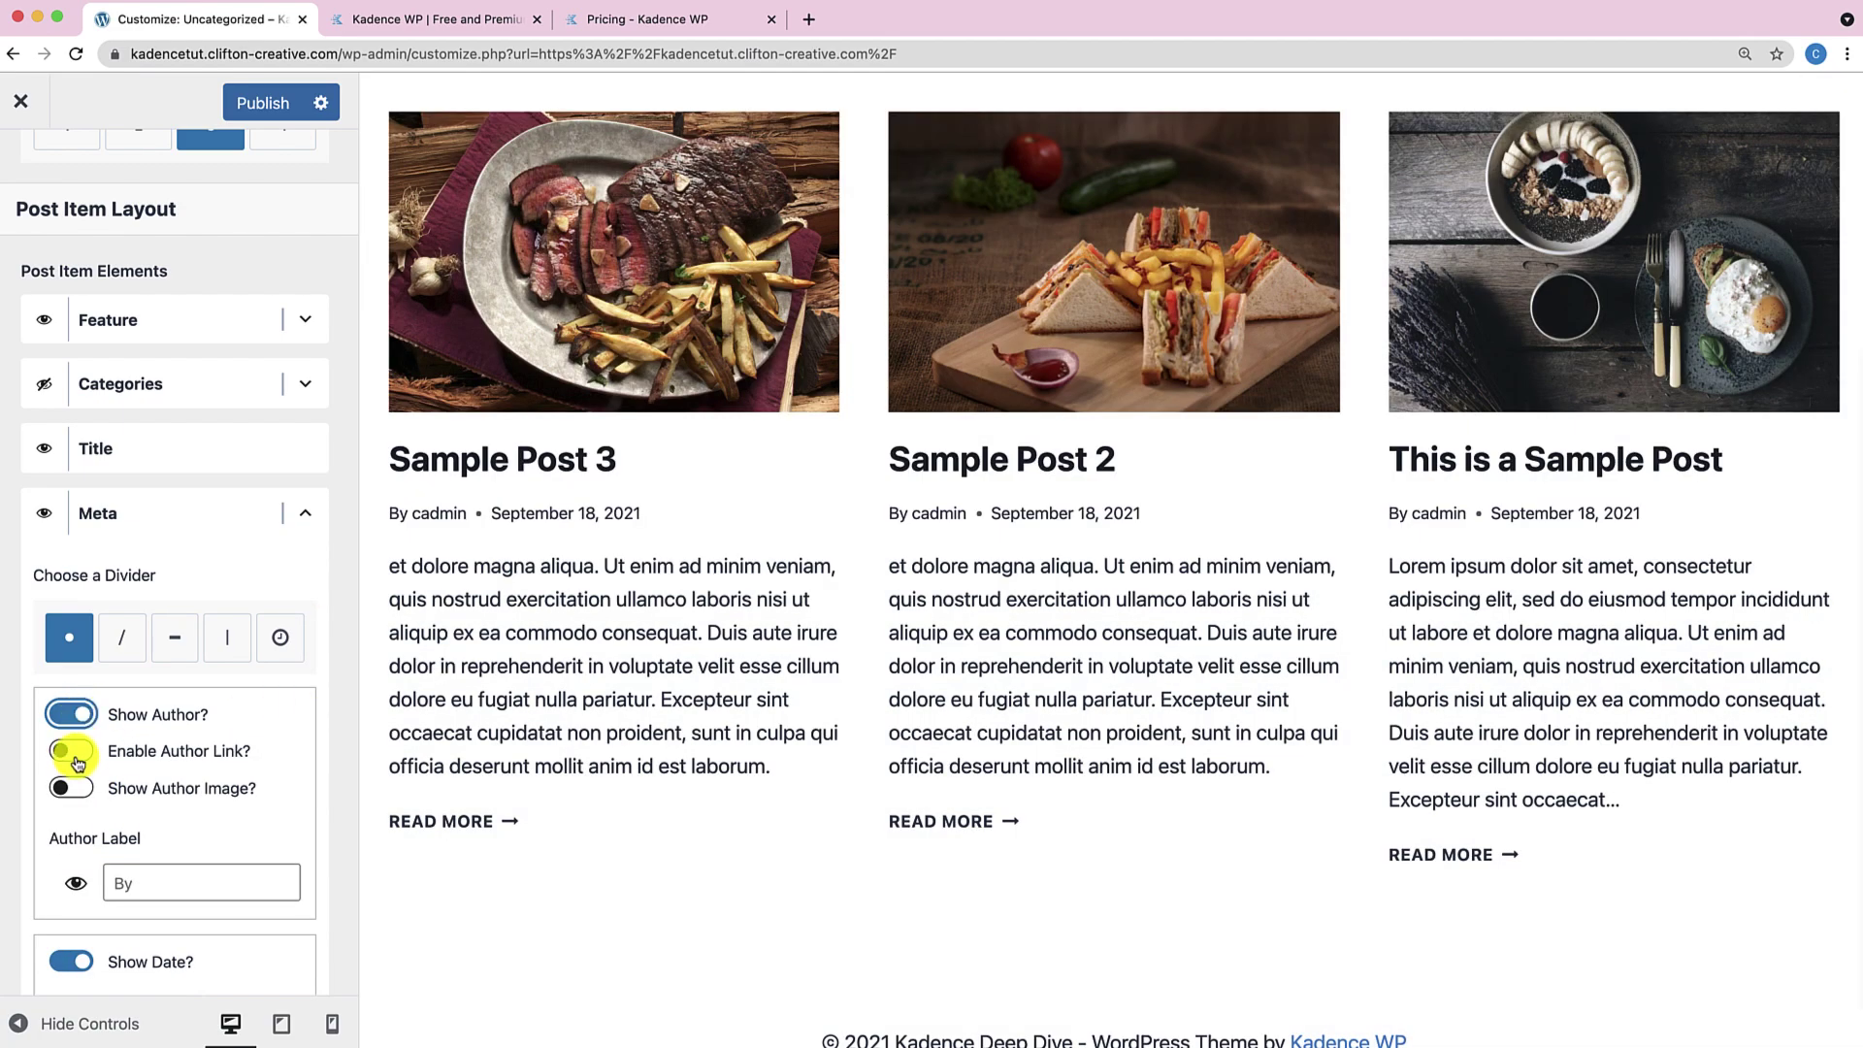
pyautogui.click(78, 759)
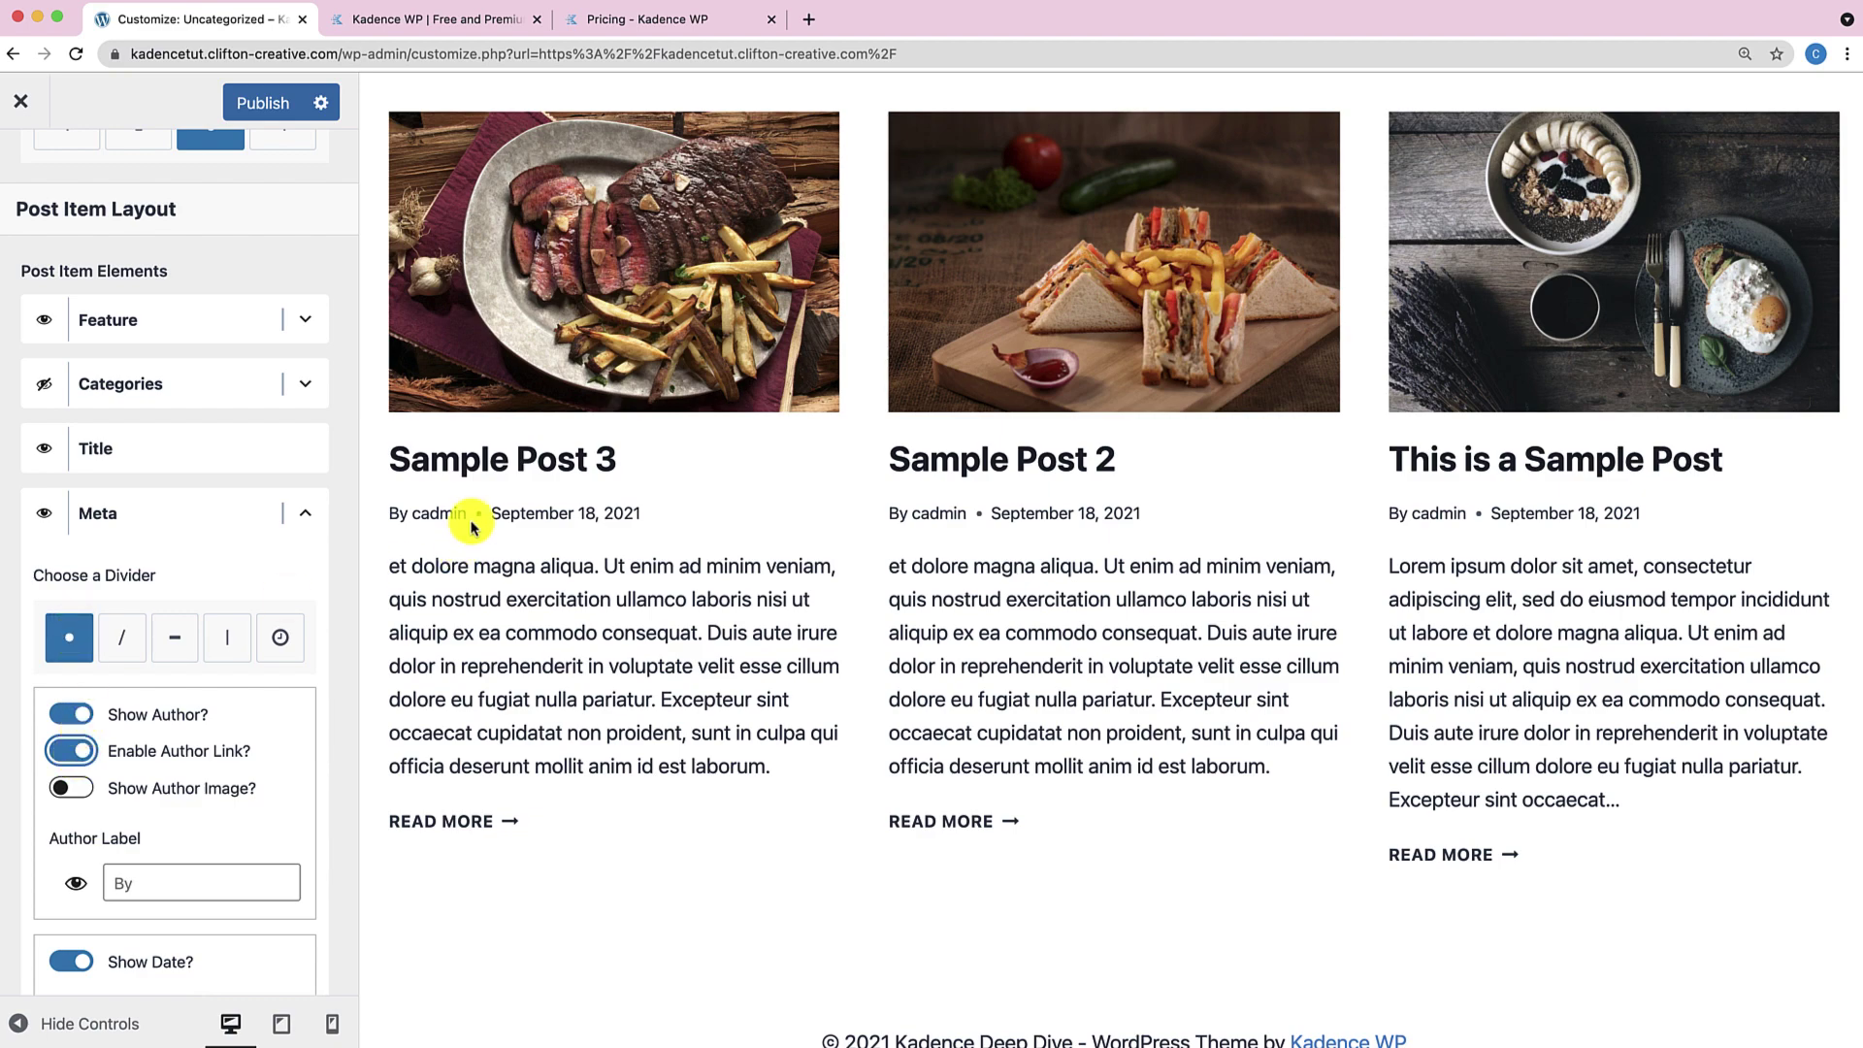
pyautogui.click(131, 640)
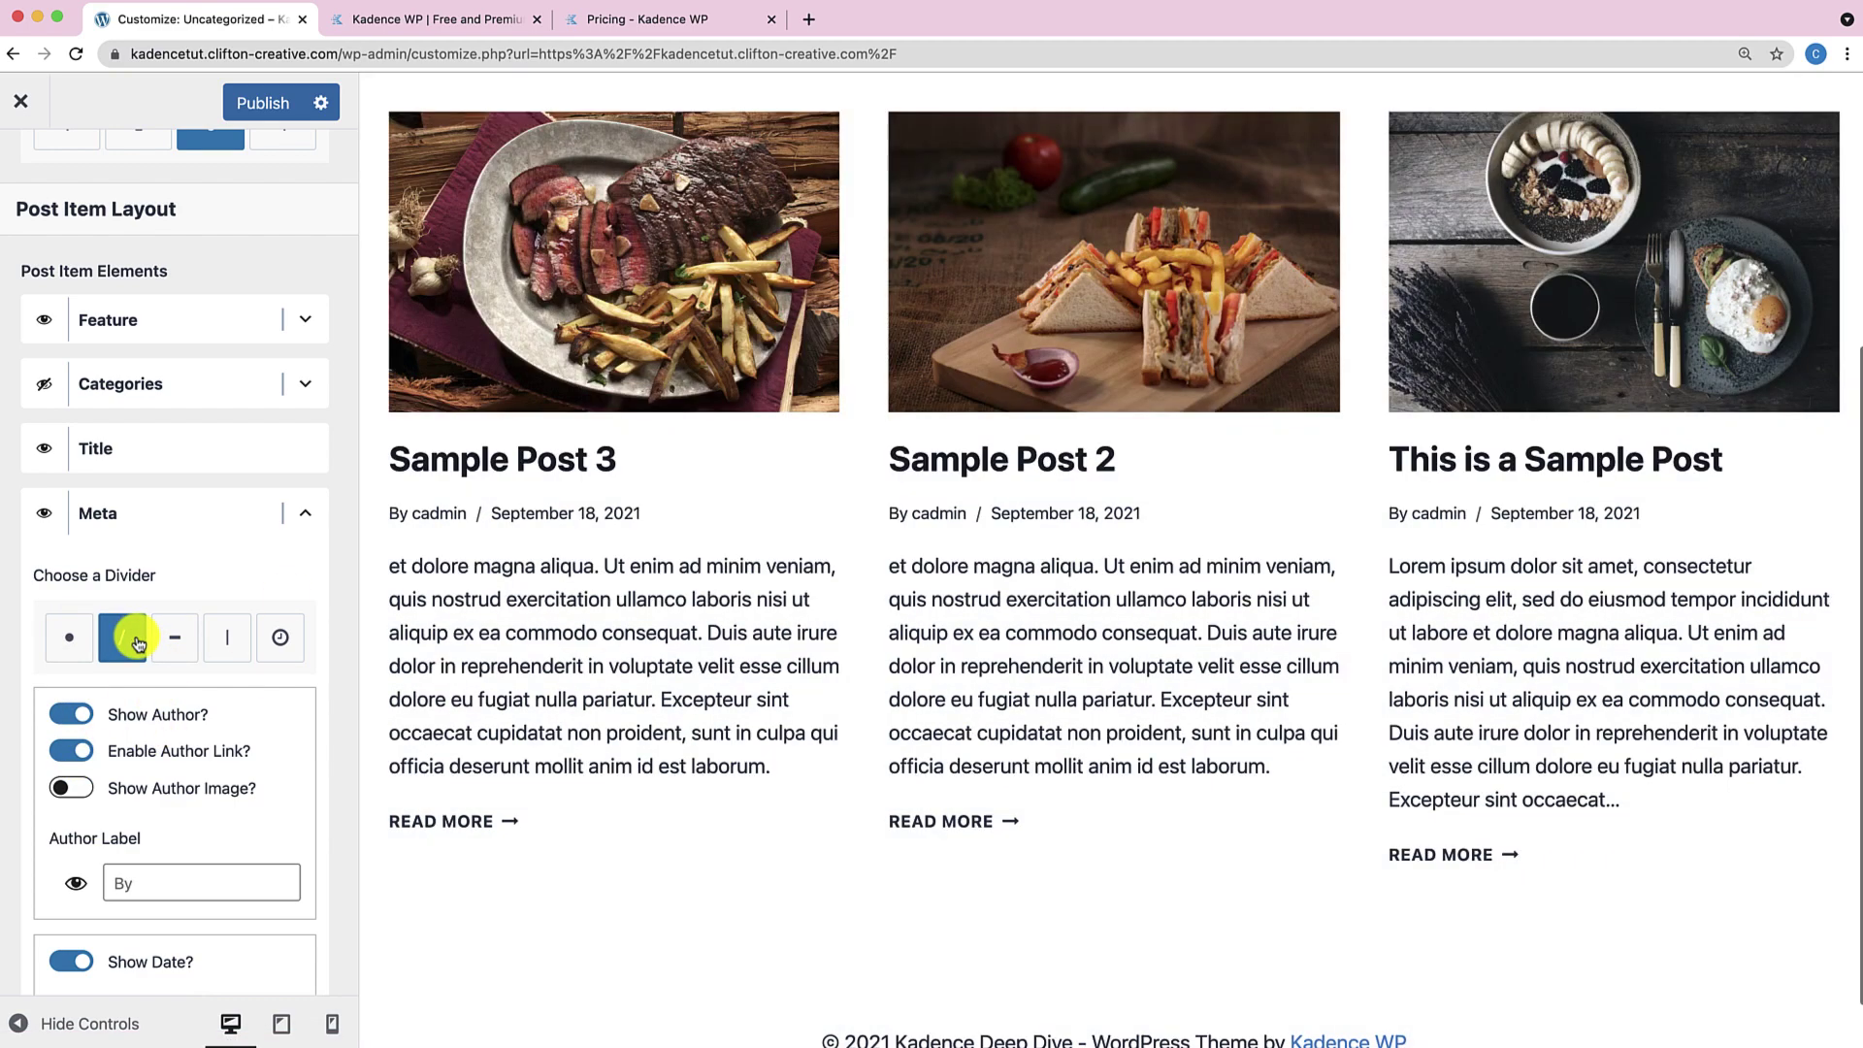
pyautogui.click(174, 641)
pyautogui.click(228, 646)
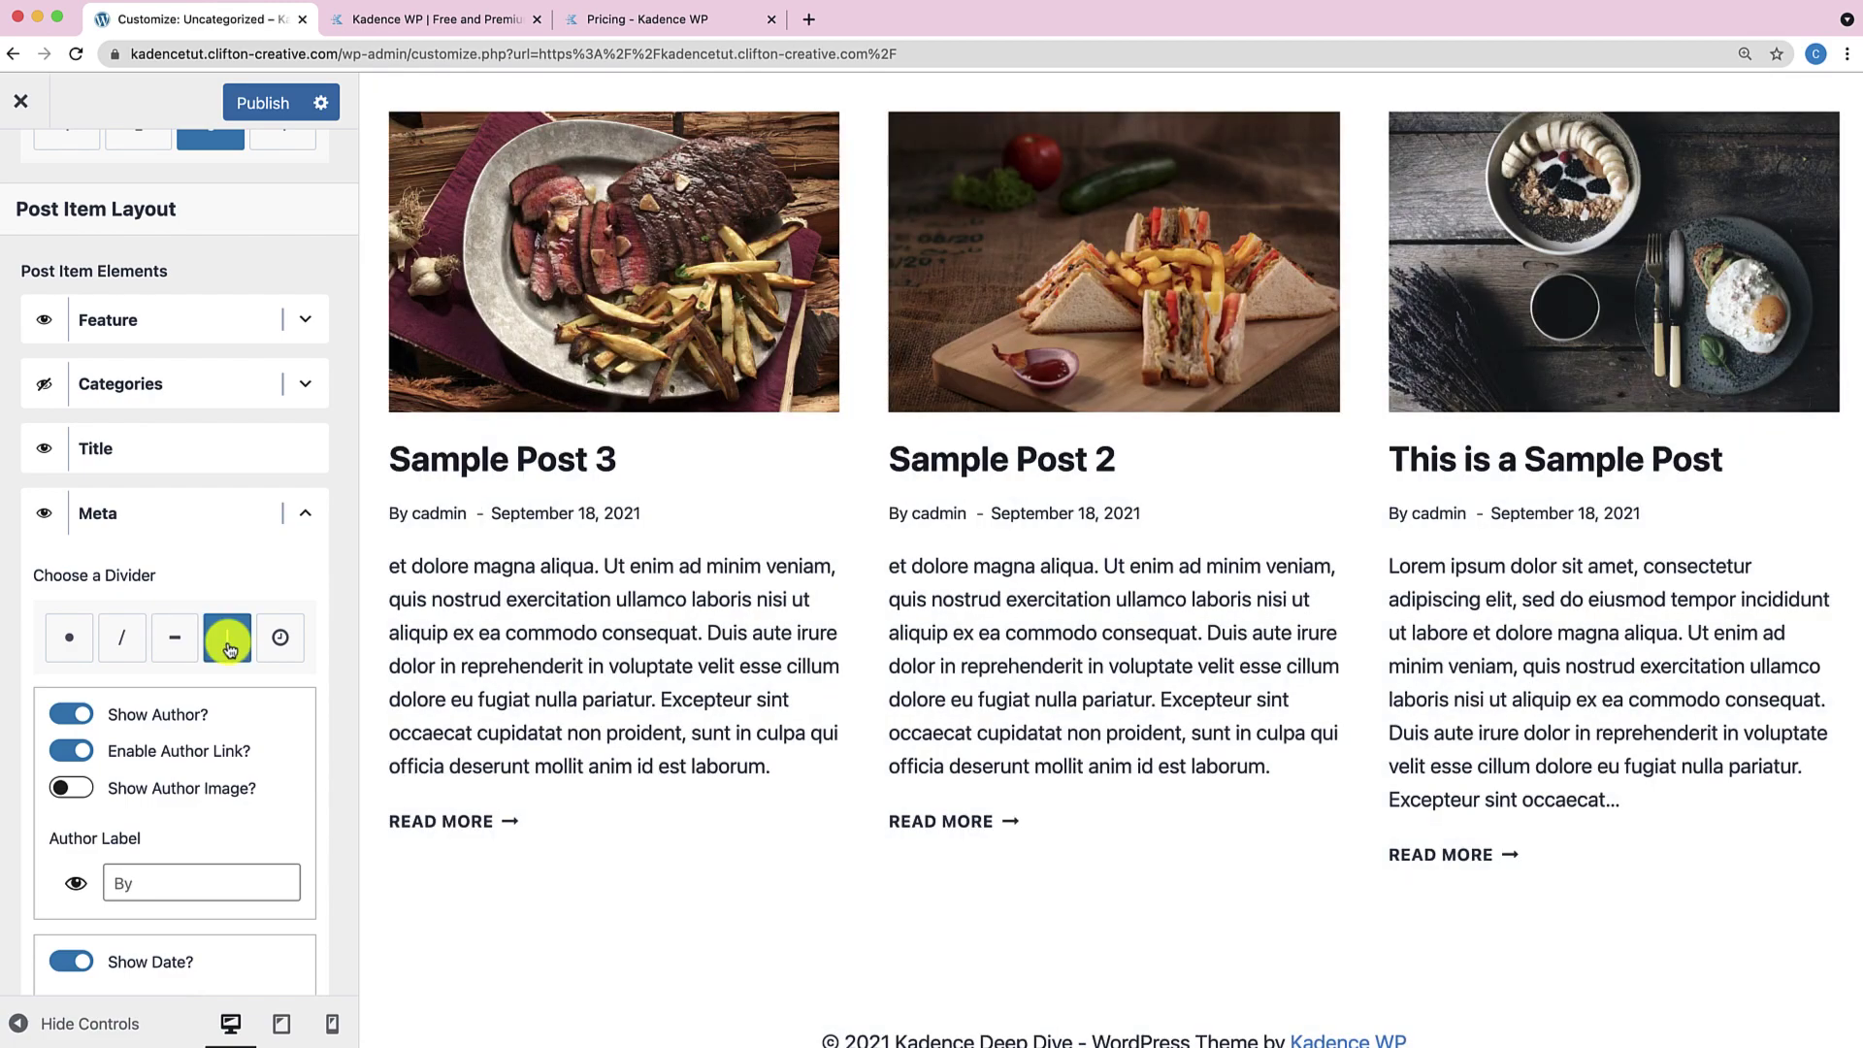
pyautogui.click(288, 646)
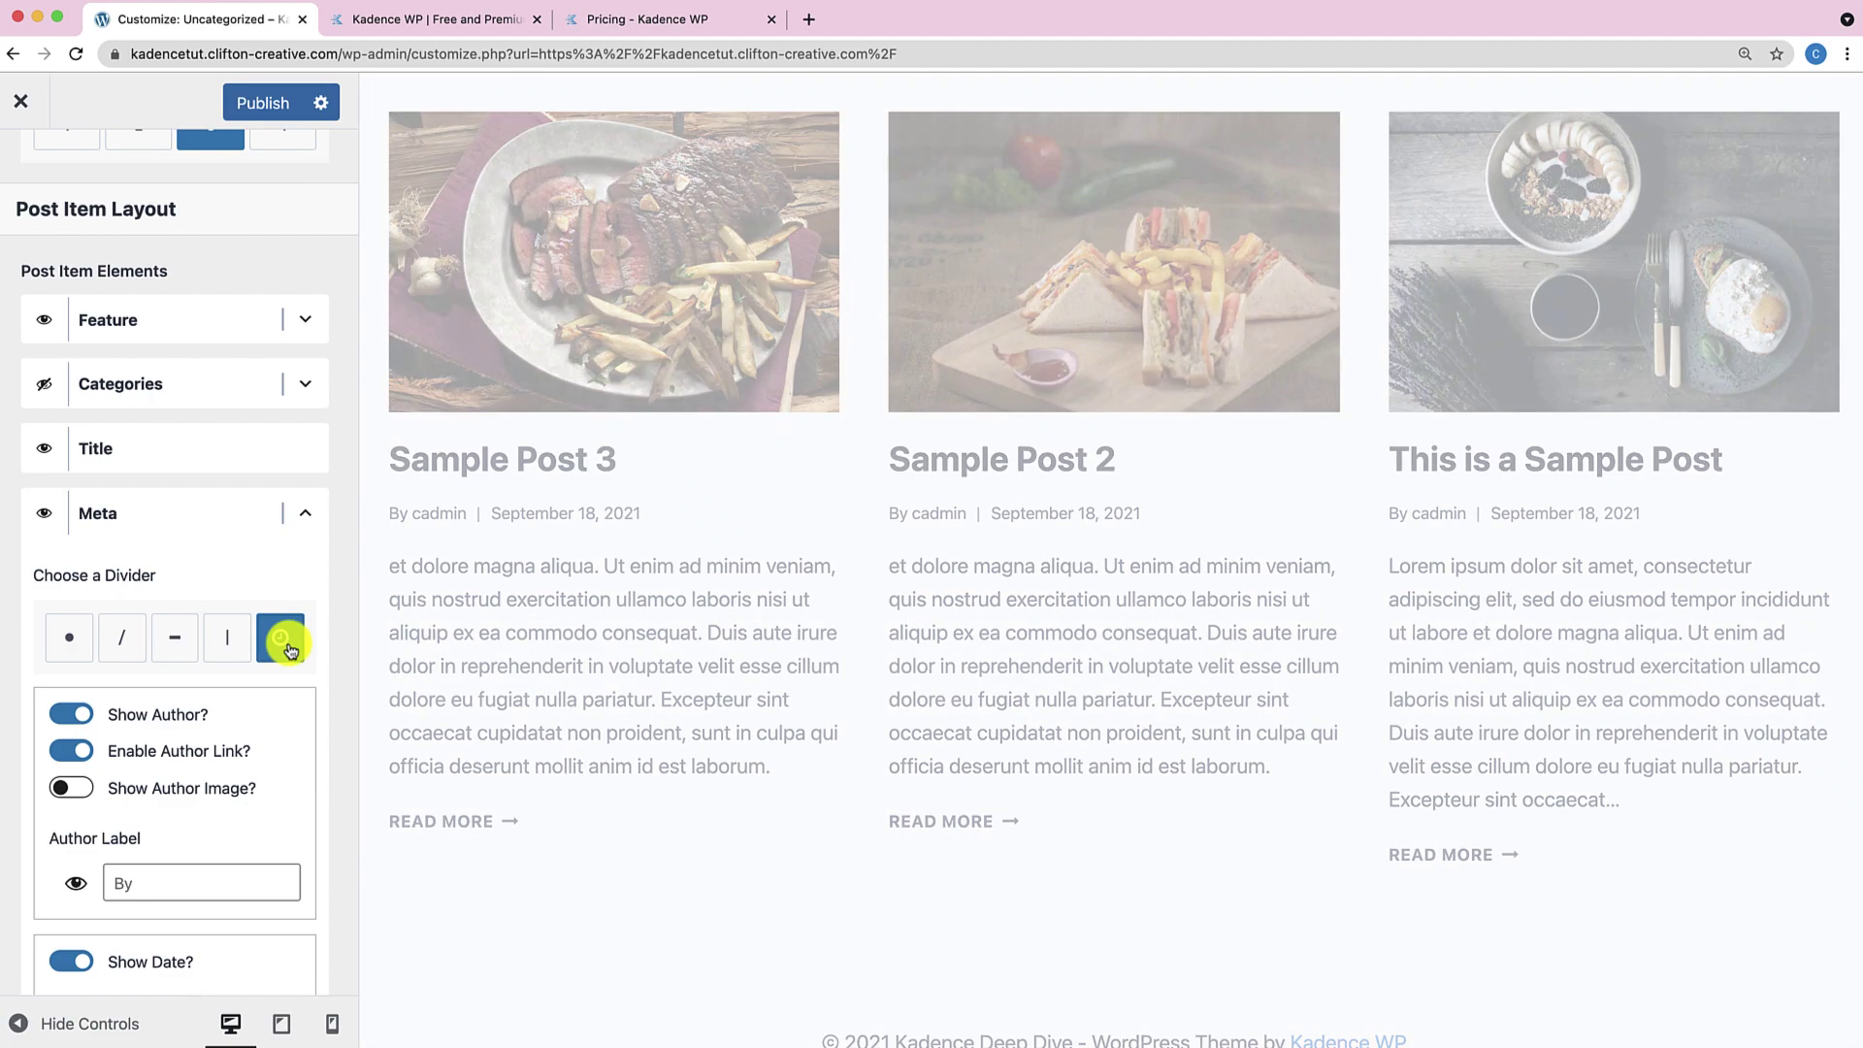
pyautogui.click(305, 513)
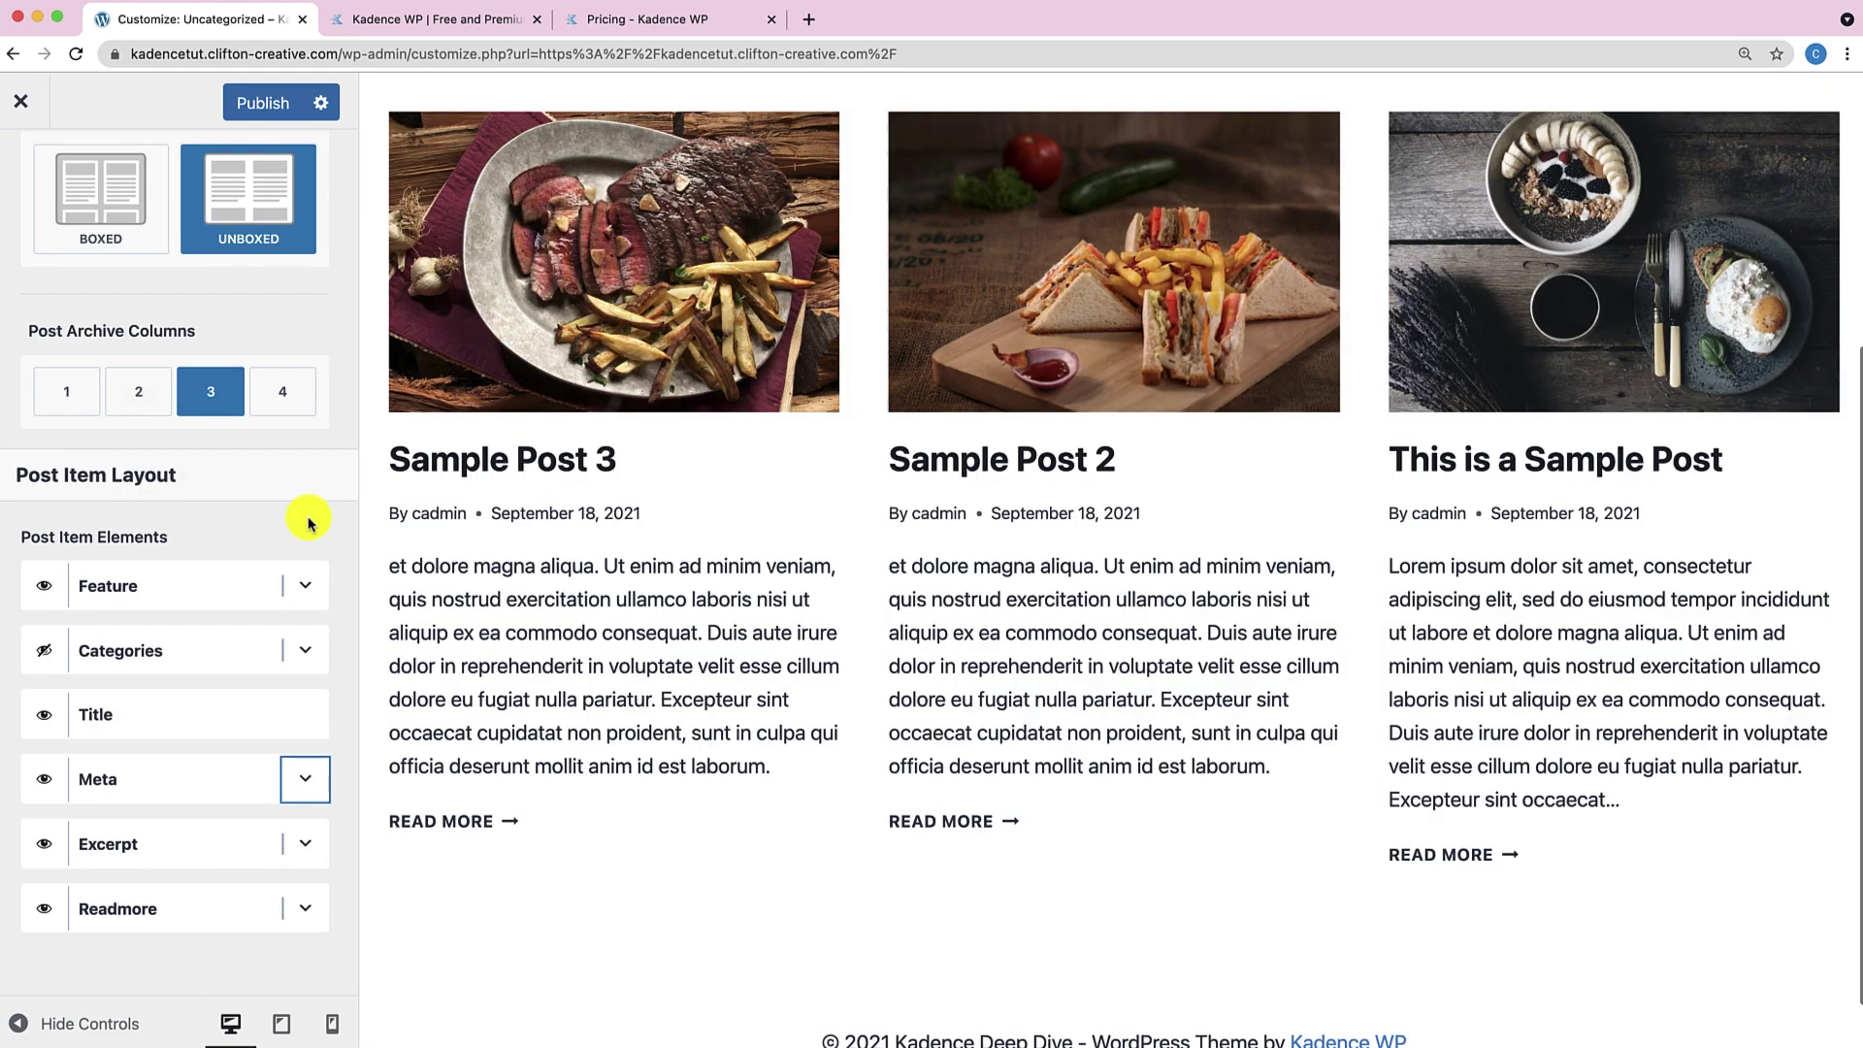
# Check the Categories element's options, and set the Feature image ratio to 1:1 after trying 16:9 and 2:1.
pyautogui.click(303, 652)
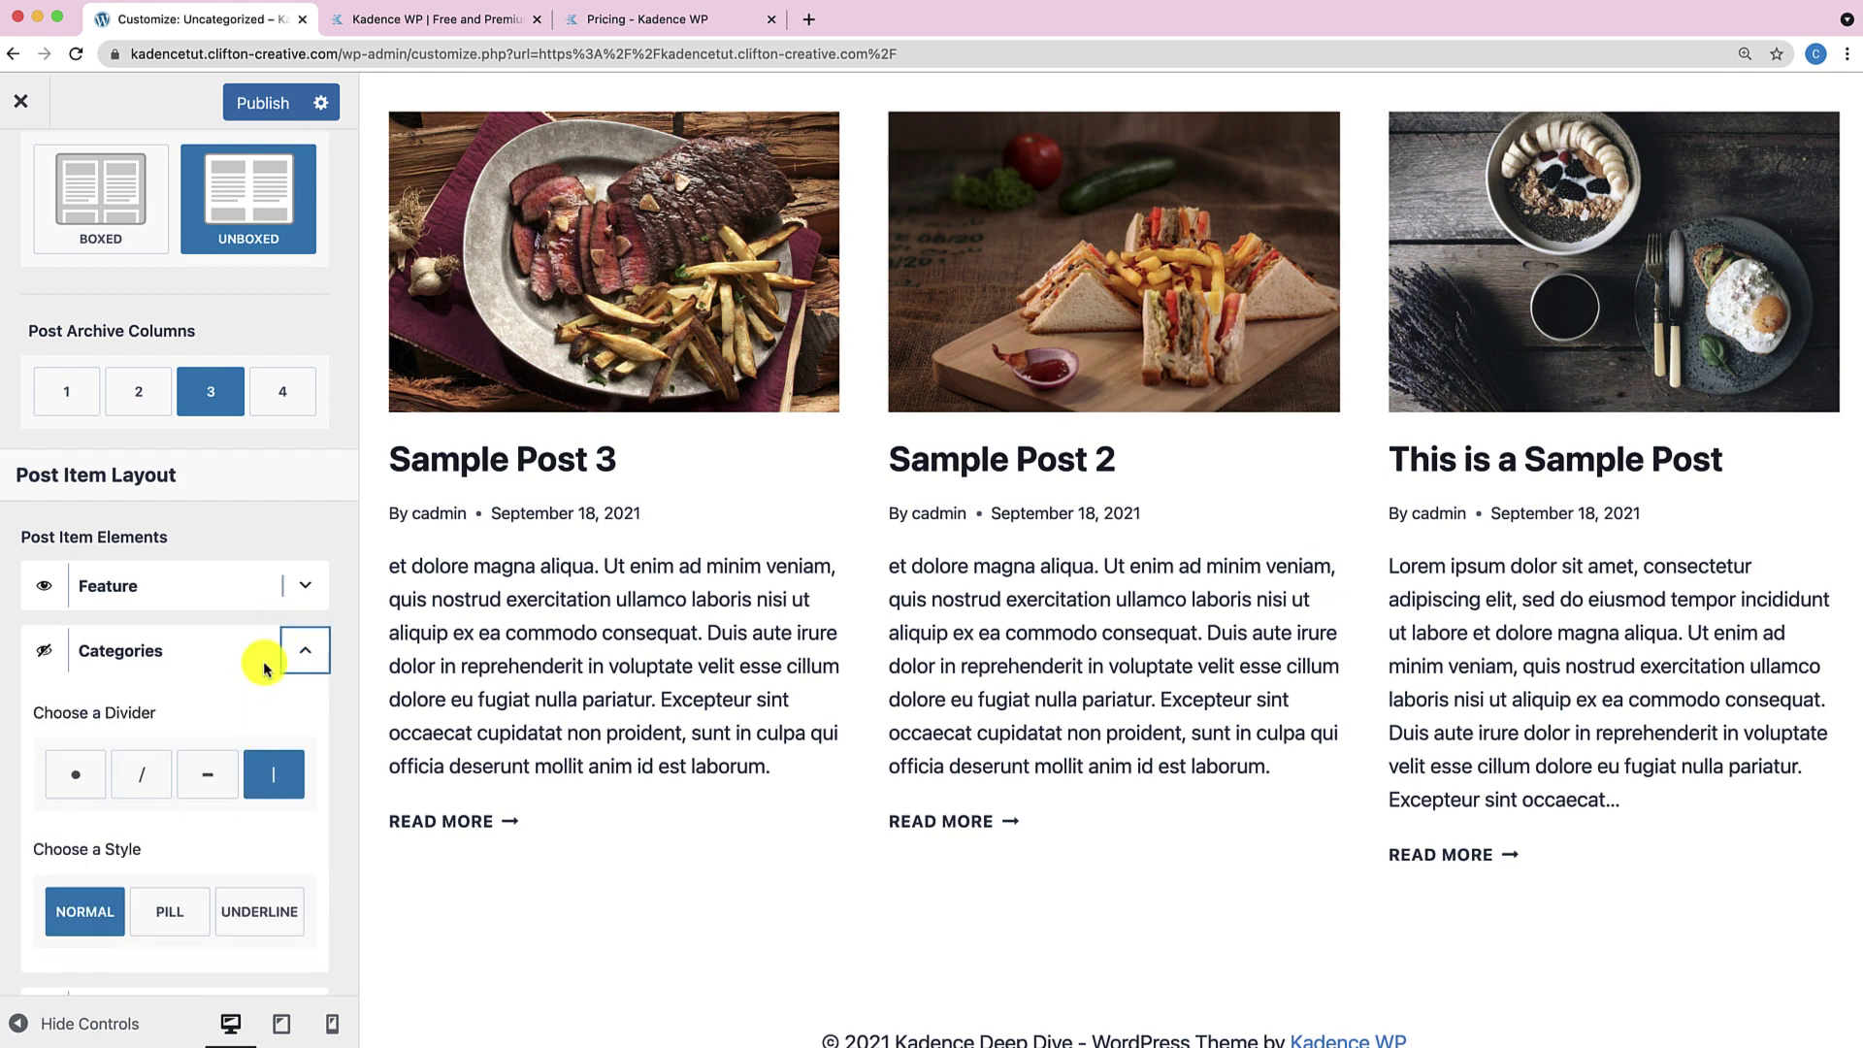
pyautogui.click(303, 651)
pyautogui.click(306, 589)
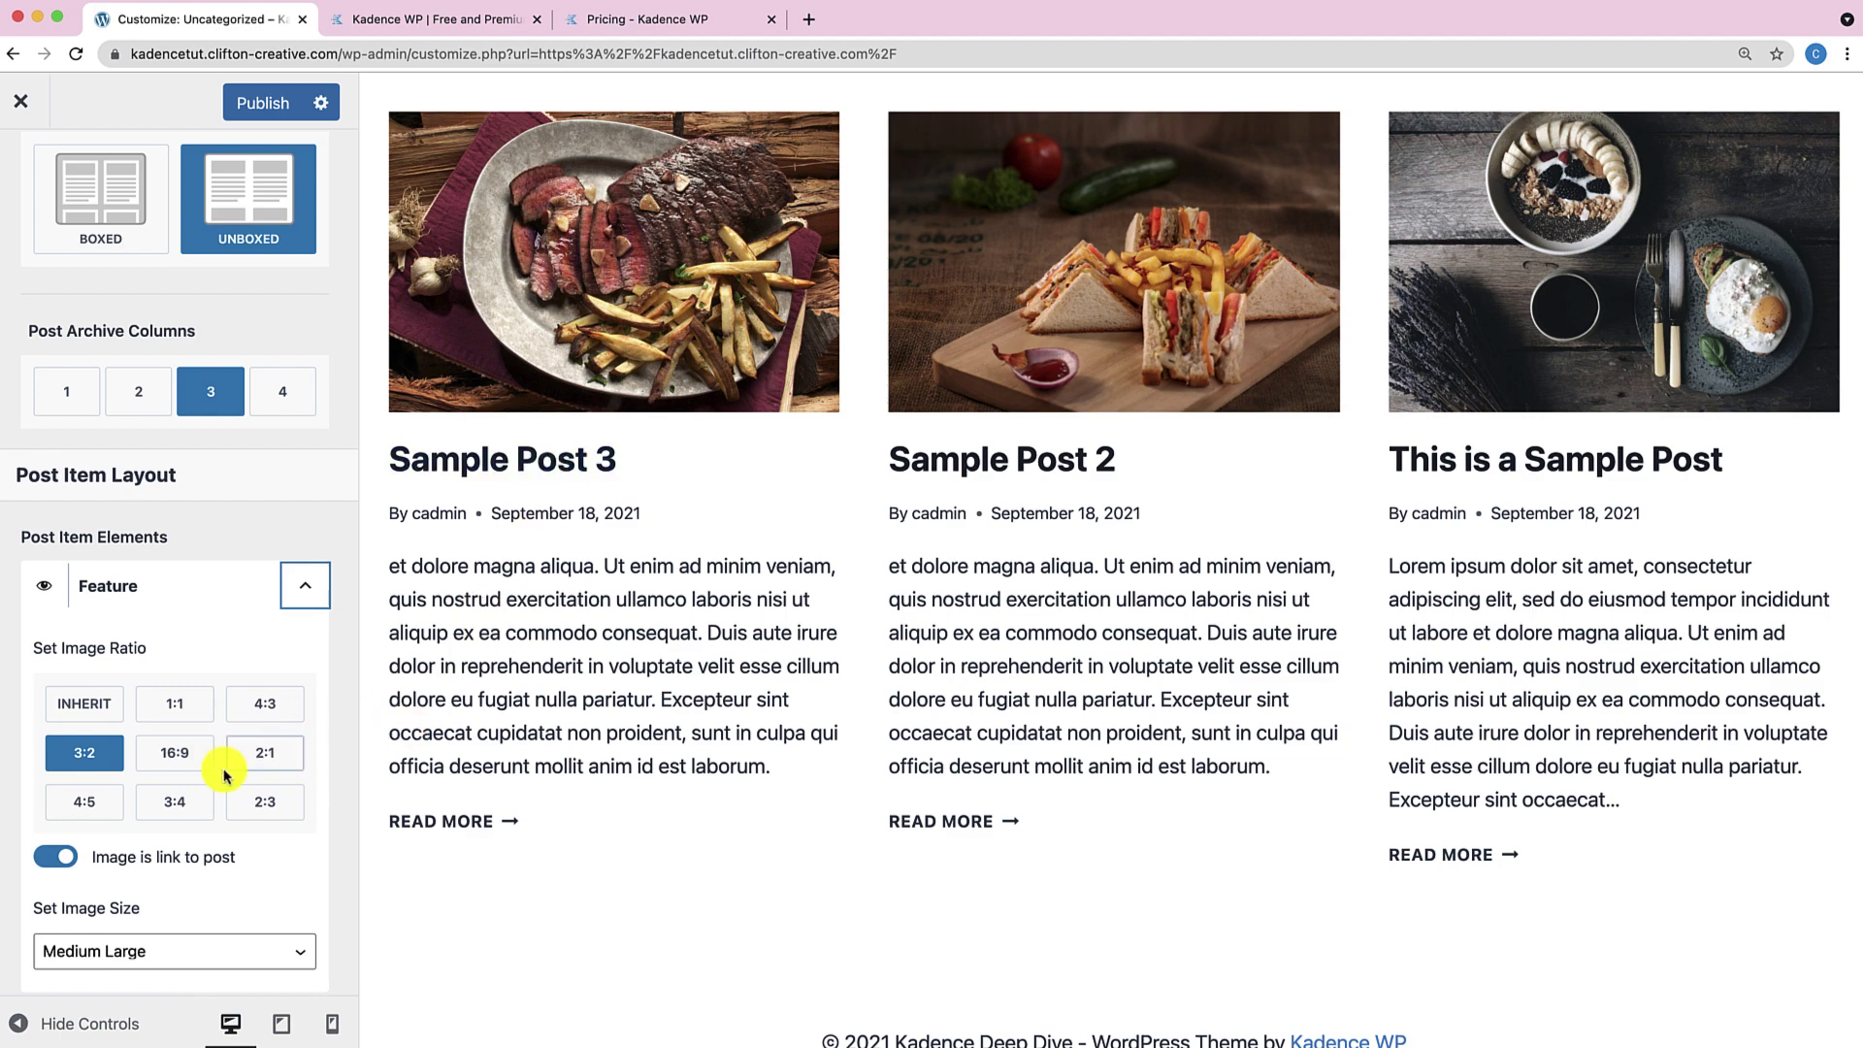
pyautogui.click(175, 760)
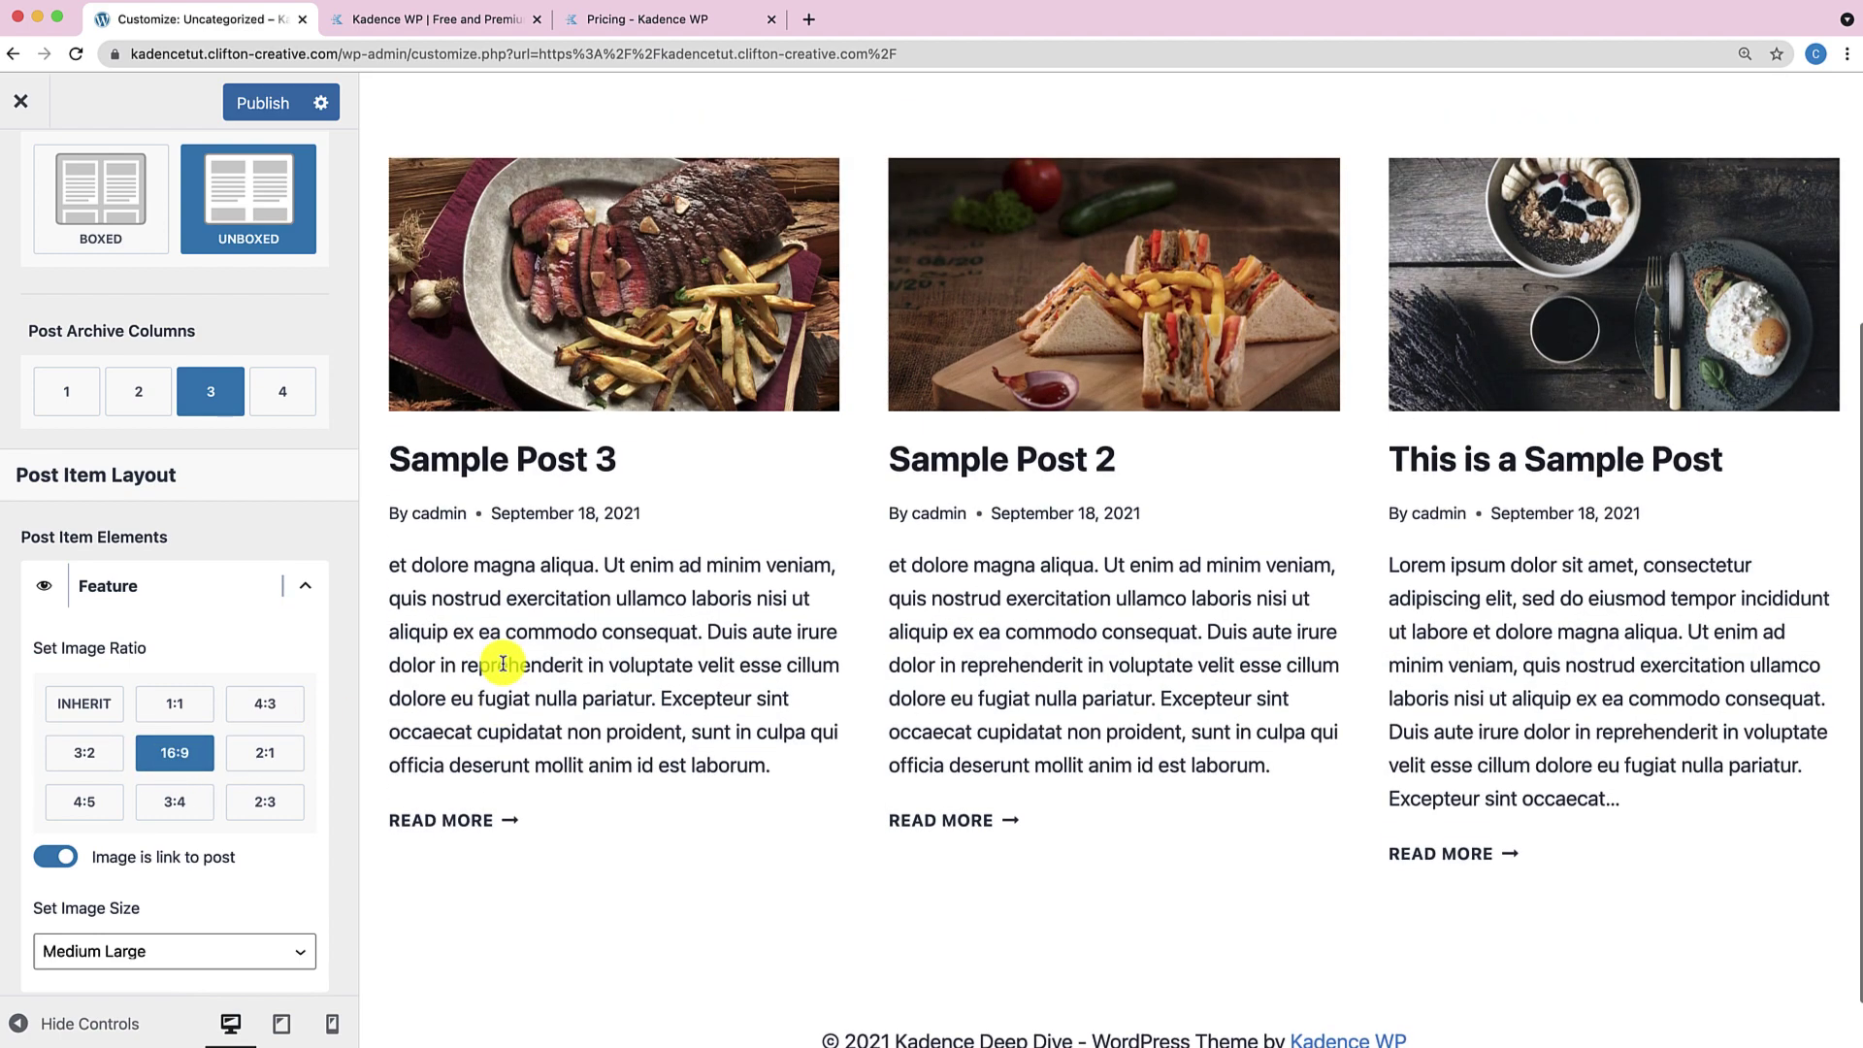
pyautogui.click(252, 753)
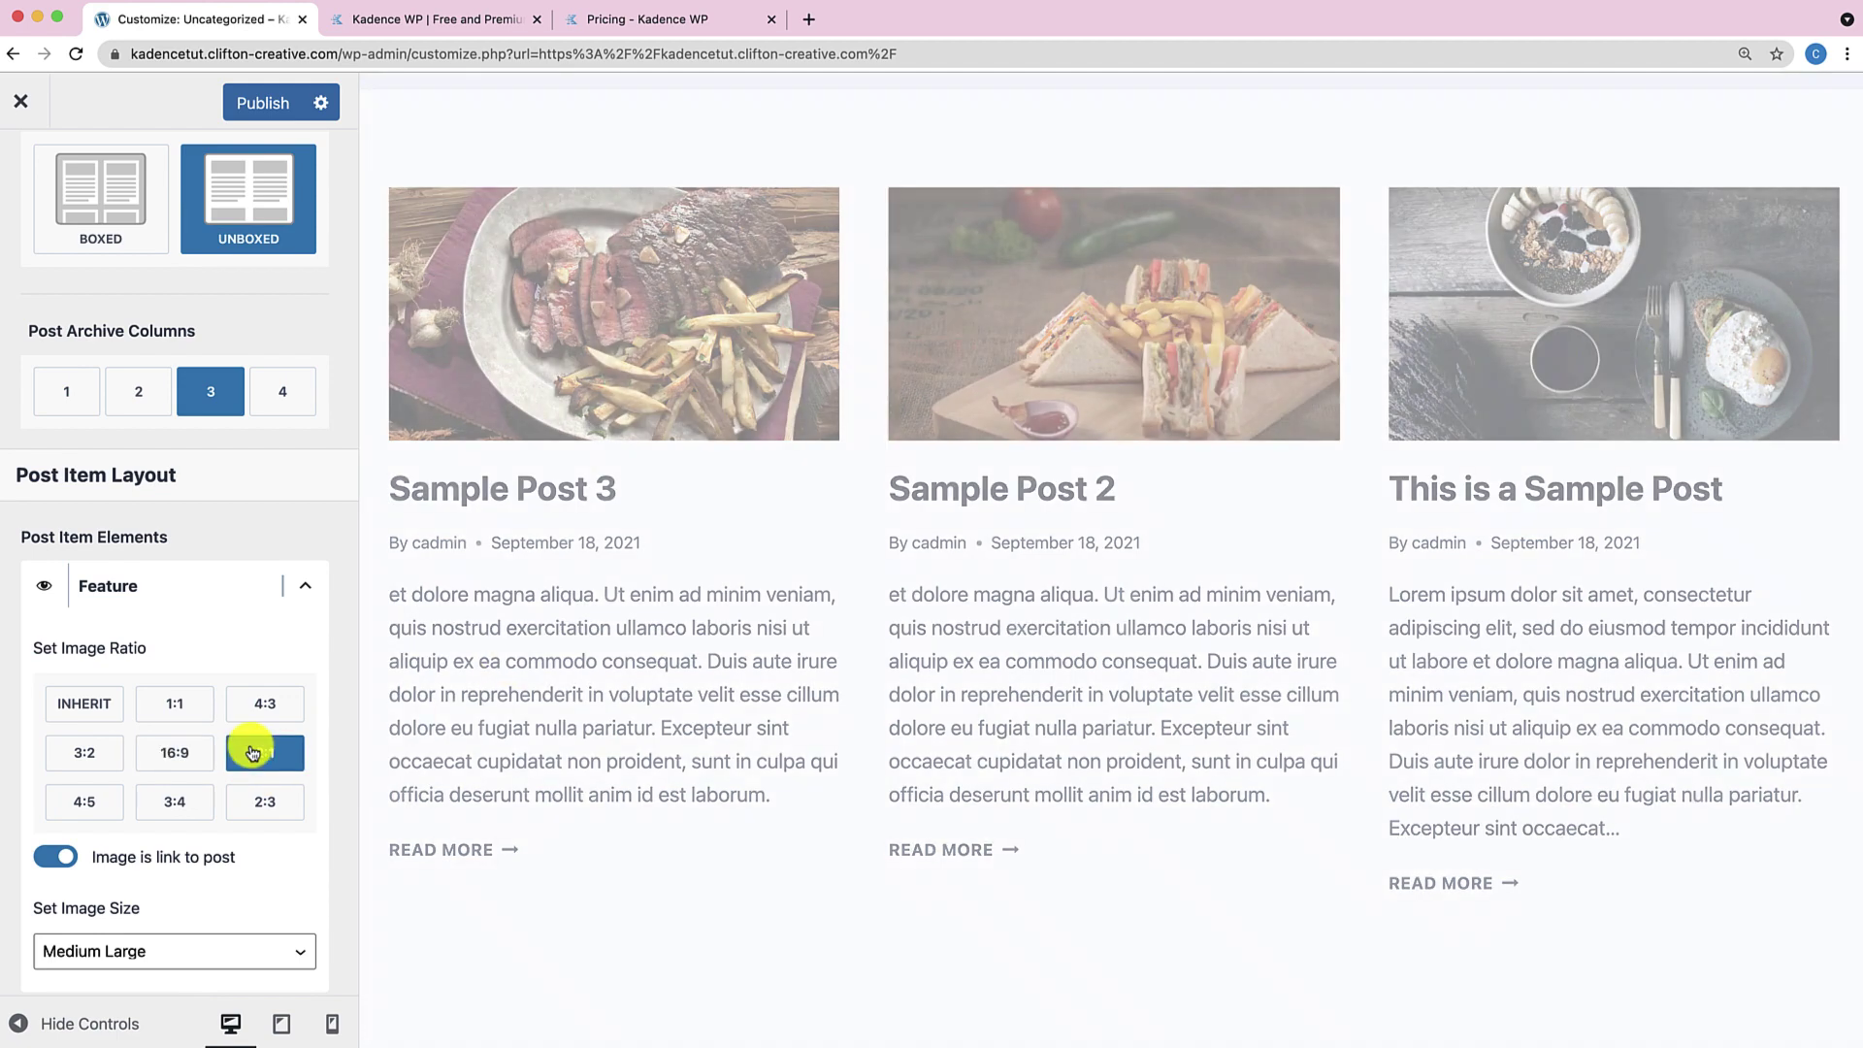
pyautogui.click(185, 708)
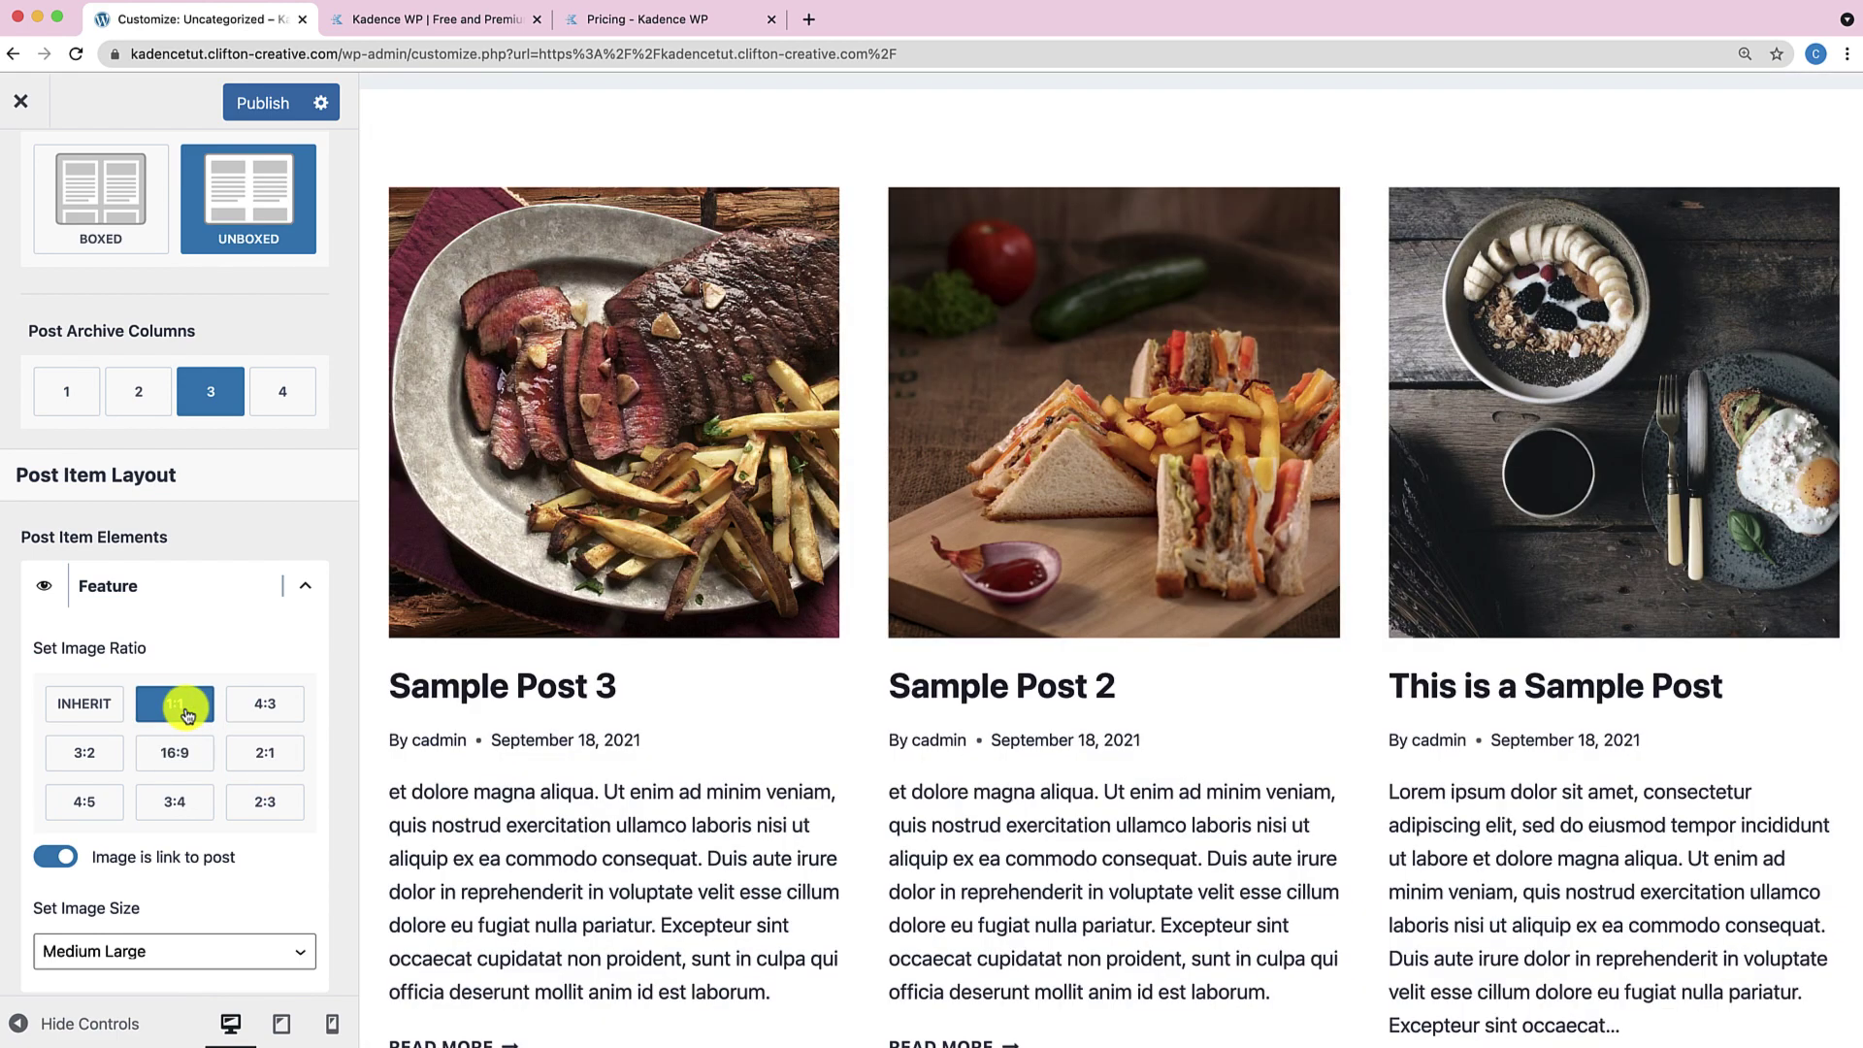
# Set the Feature image ratio to 3:2, check the post previews, and leave the customizer without saving the changes.
pyautogui.click(97, 755)
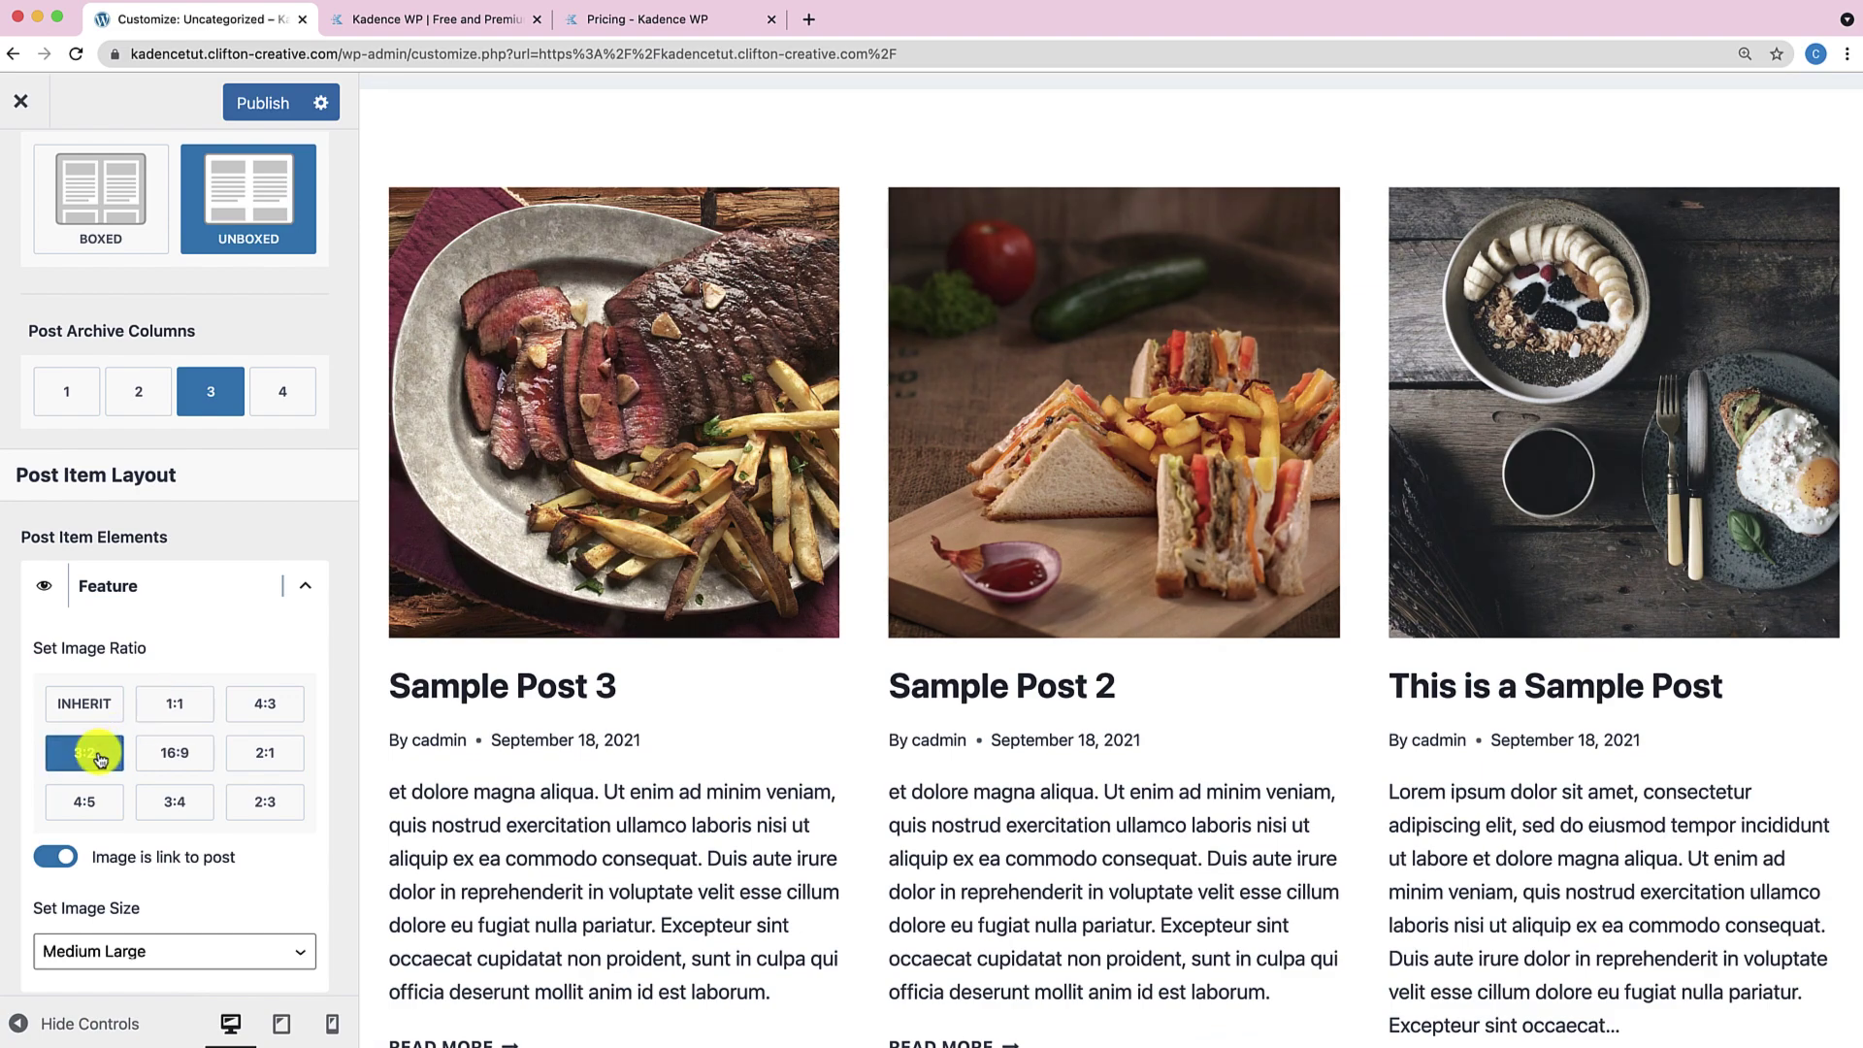
pyautogui.scroll(-4, 101, 757)
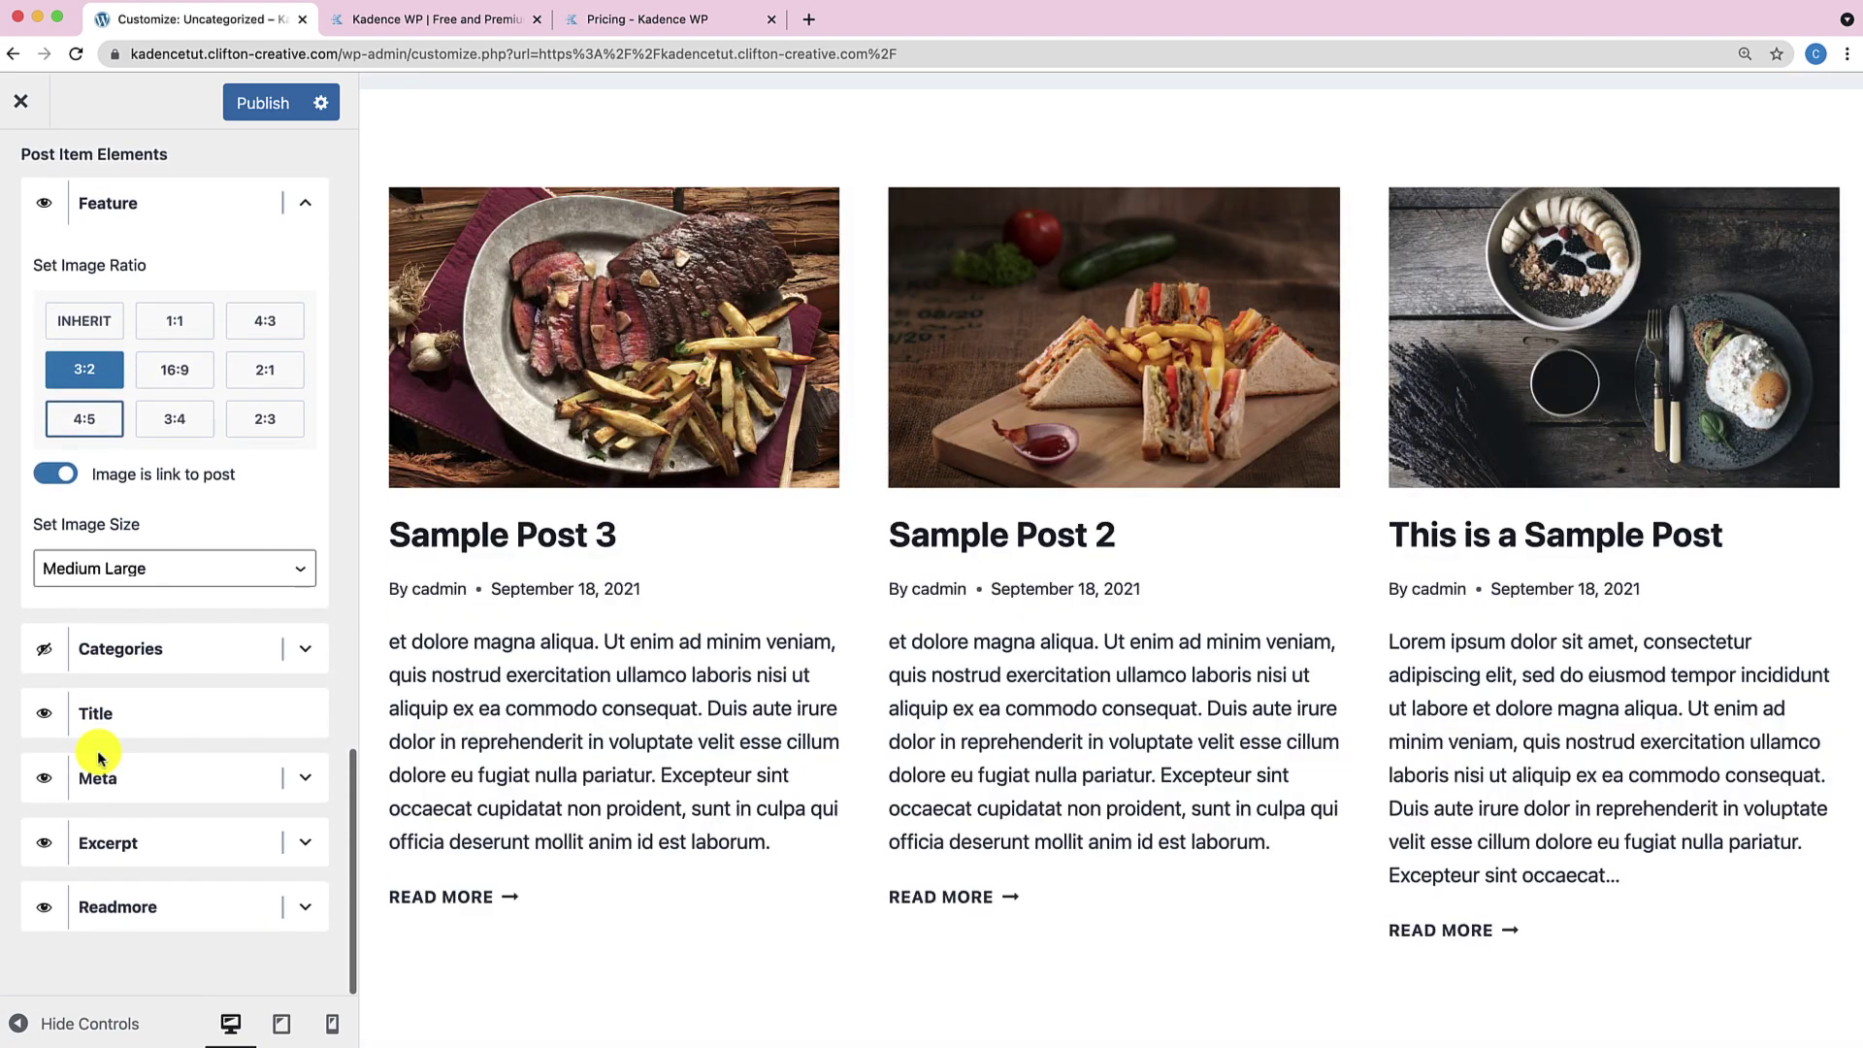
pyautogui.scroll(4, 533, 555)
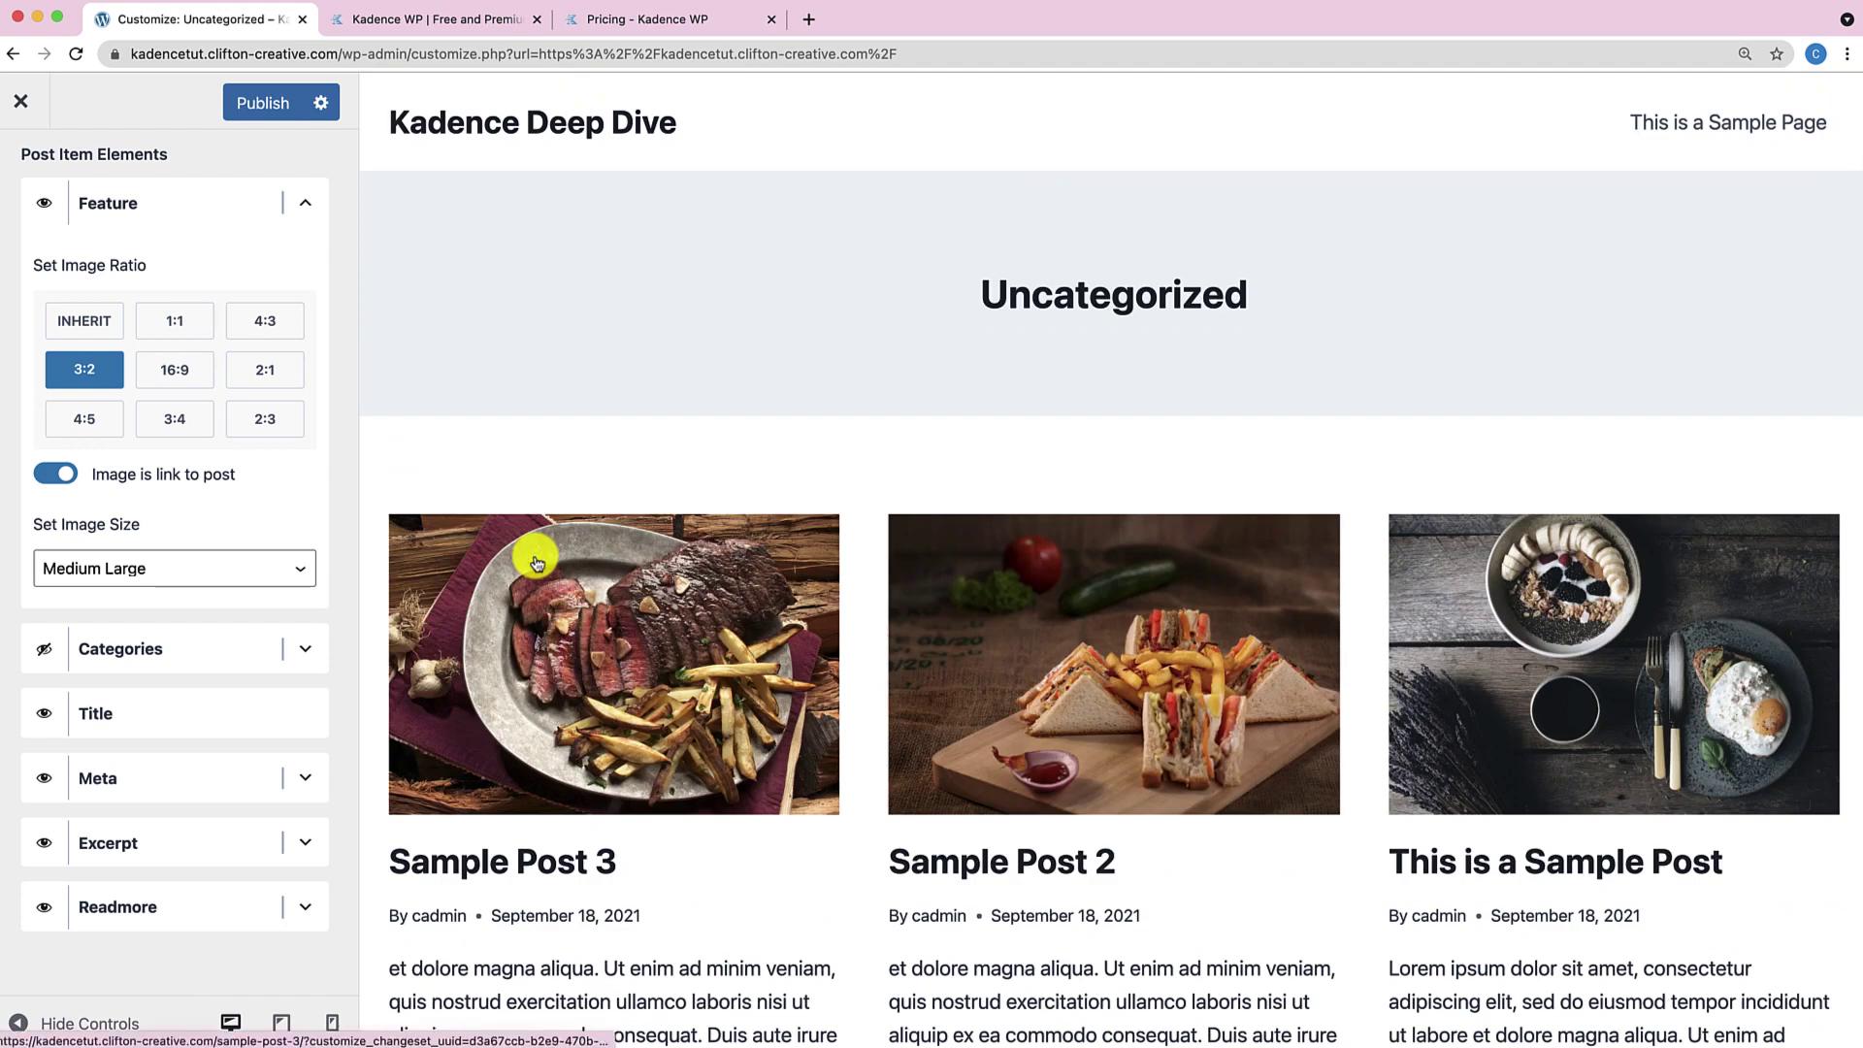
pyautogui.click(20, 101)
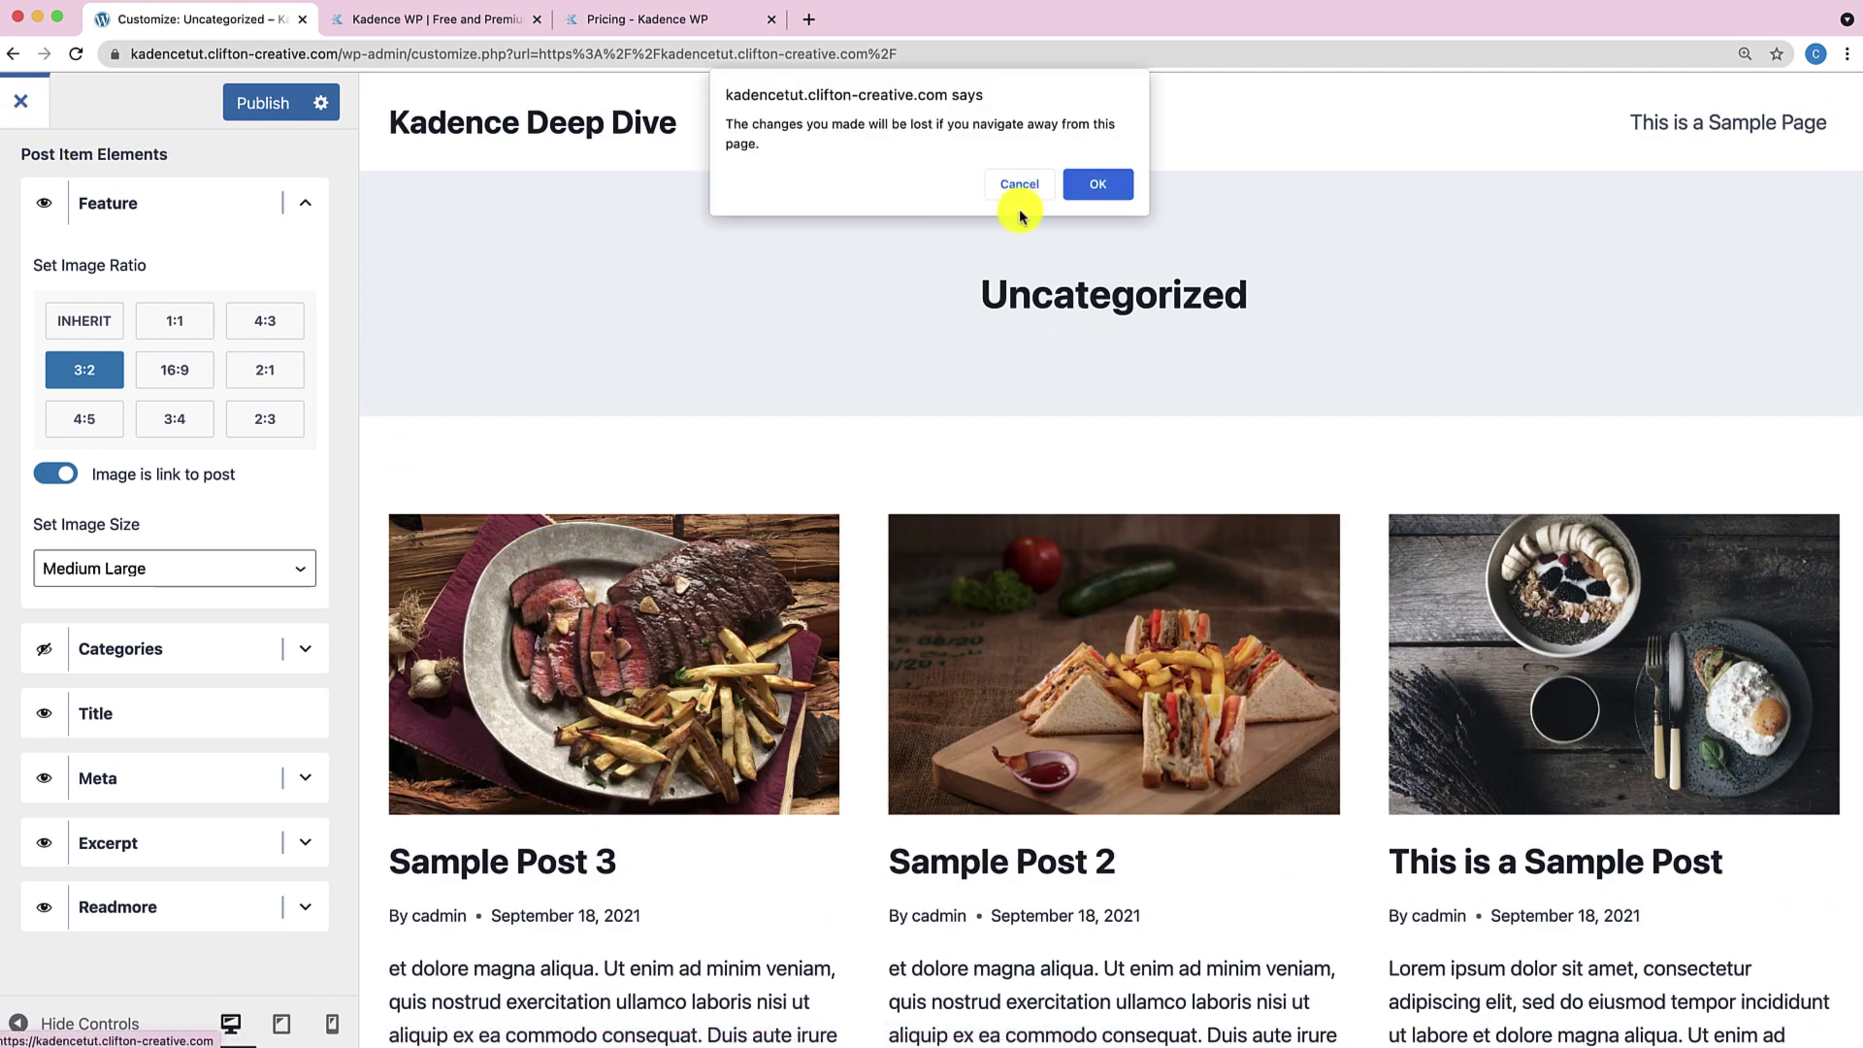
pyautogui.click(1105, 193)
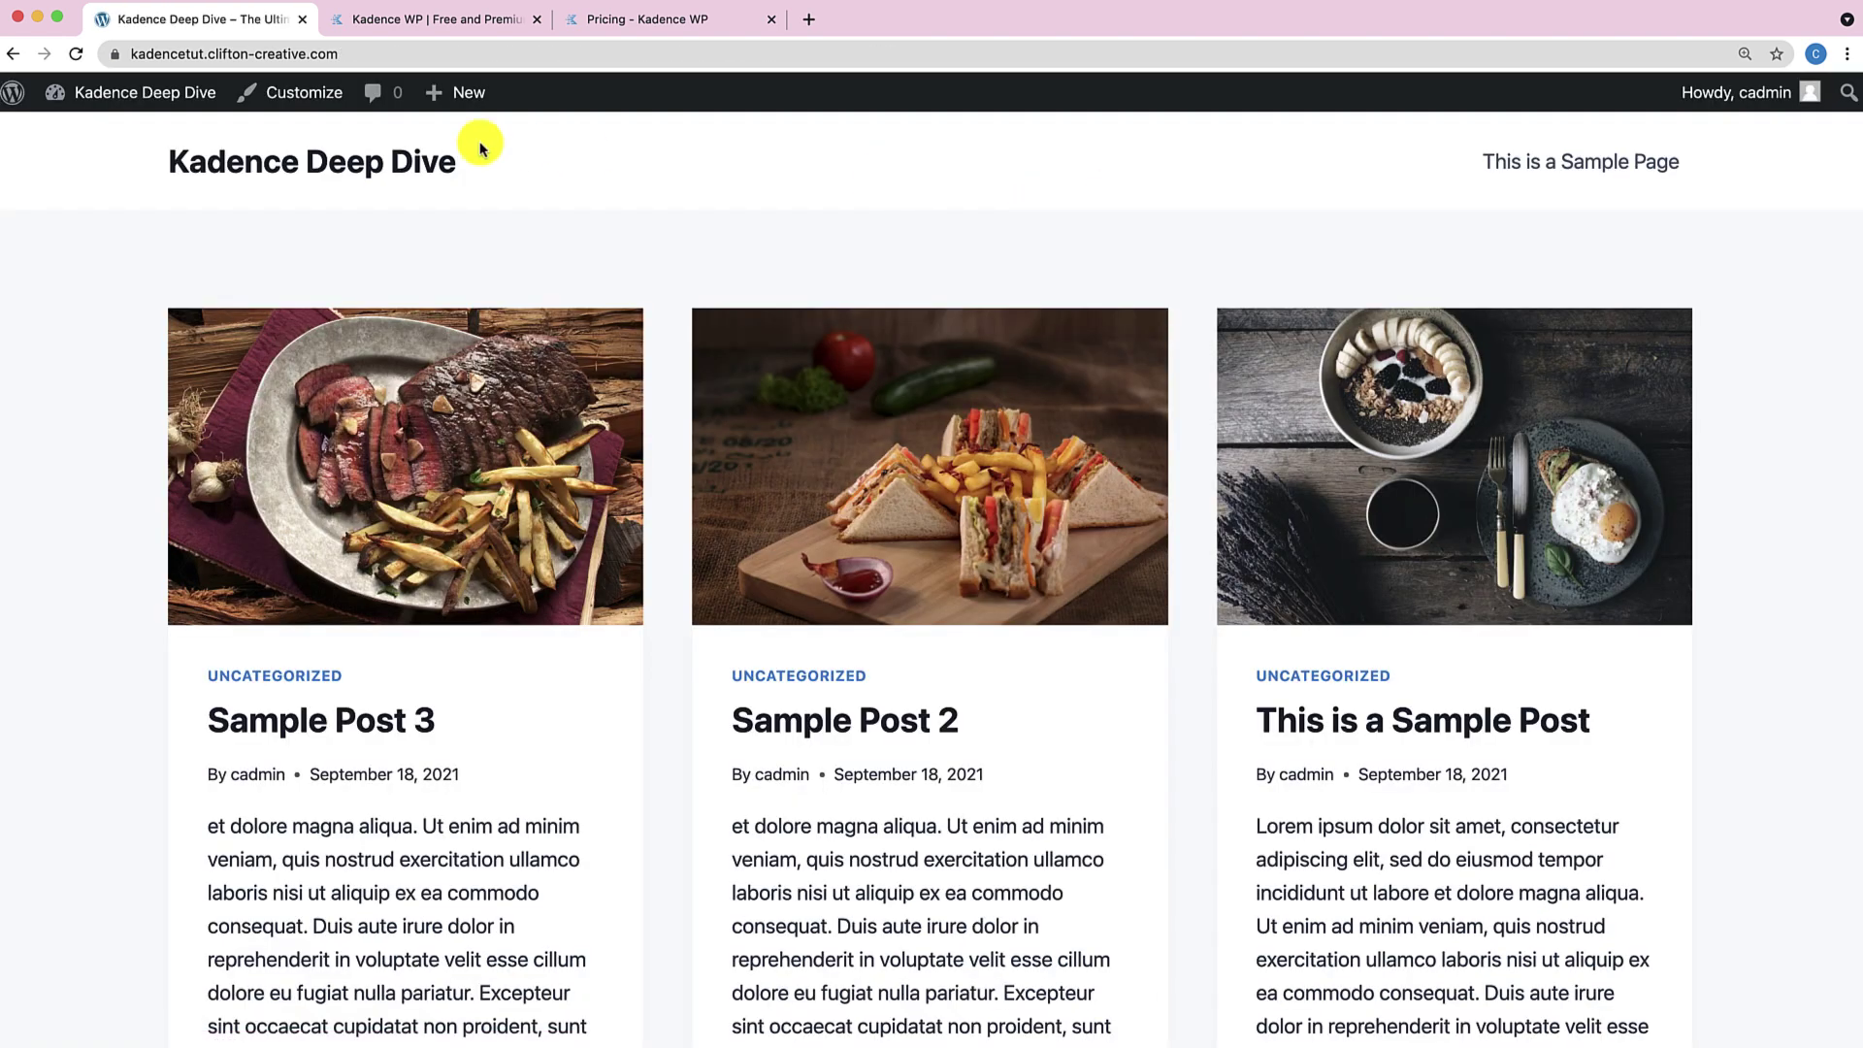
# Reopen the customizer and review the Search Results settings for title, archive layout, content style and columns.
pyautogui.click(286, 107)
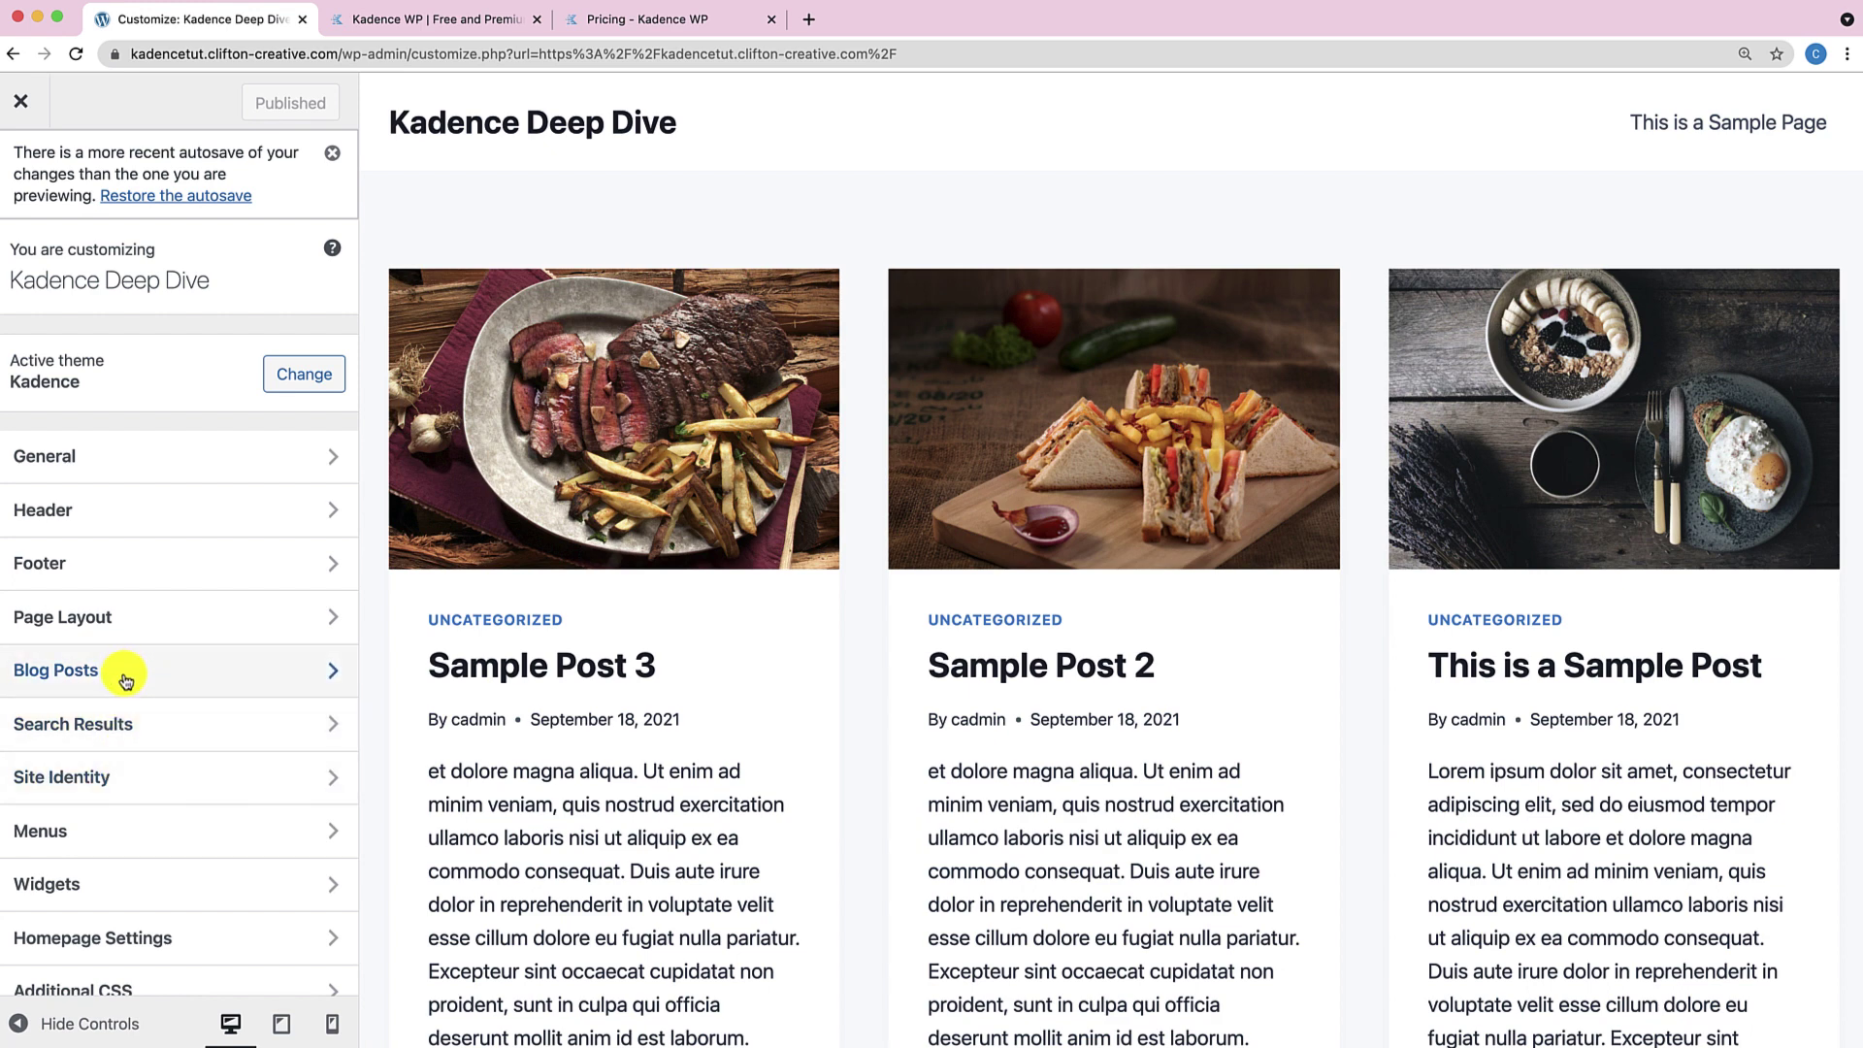
pyautogui.click(124, 724)
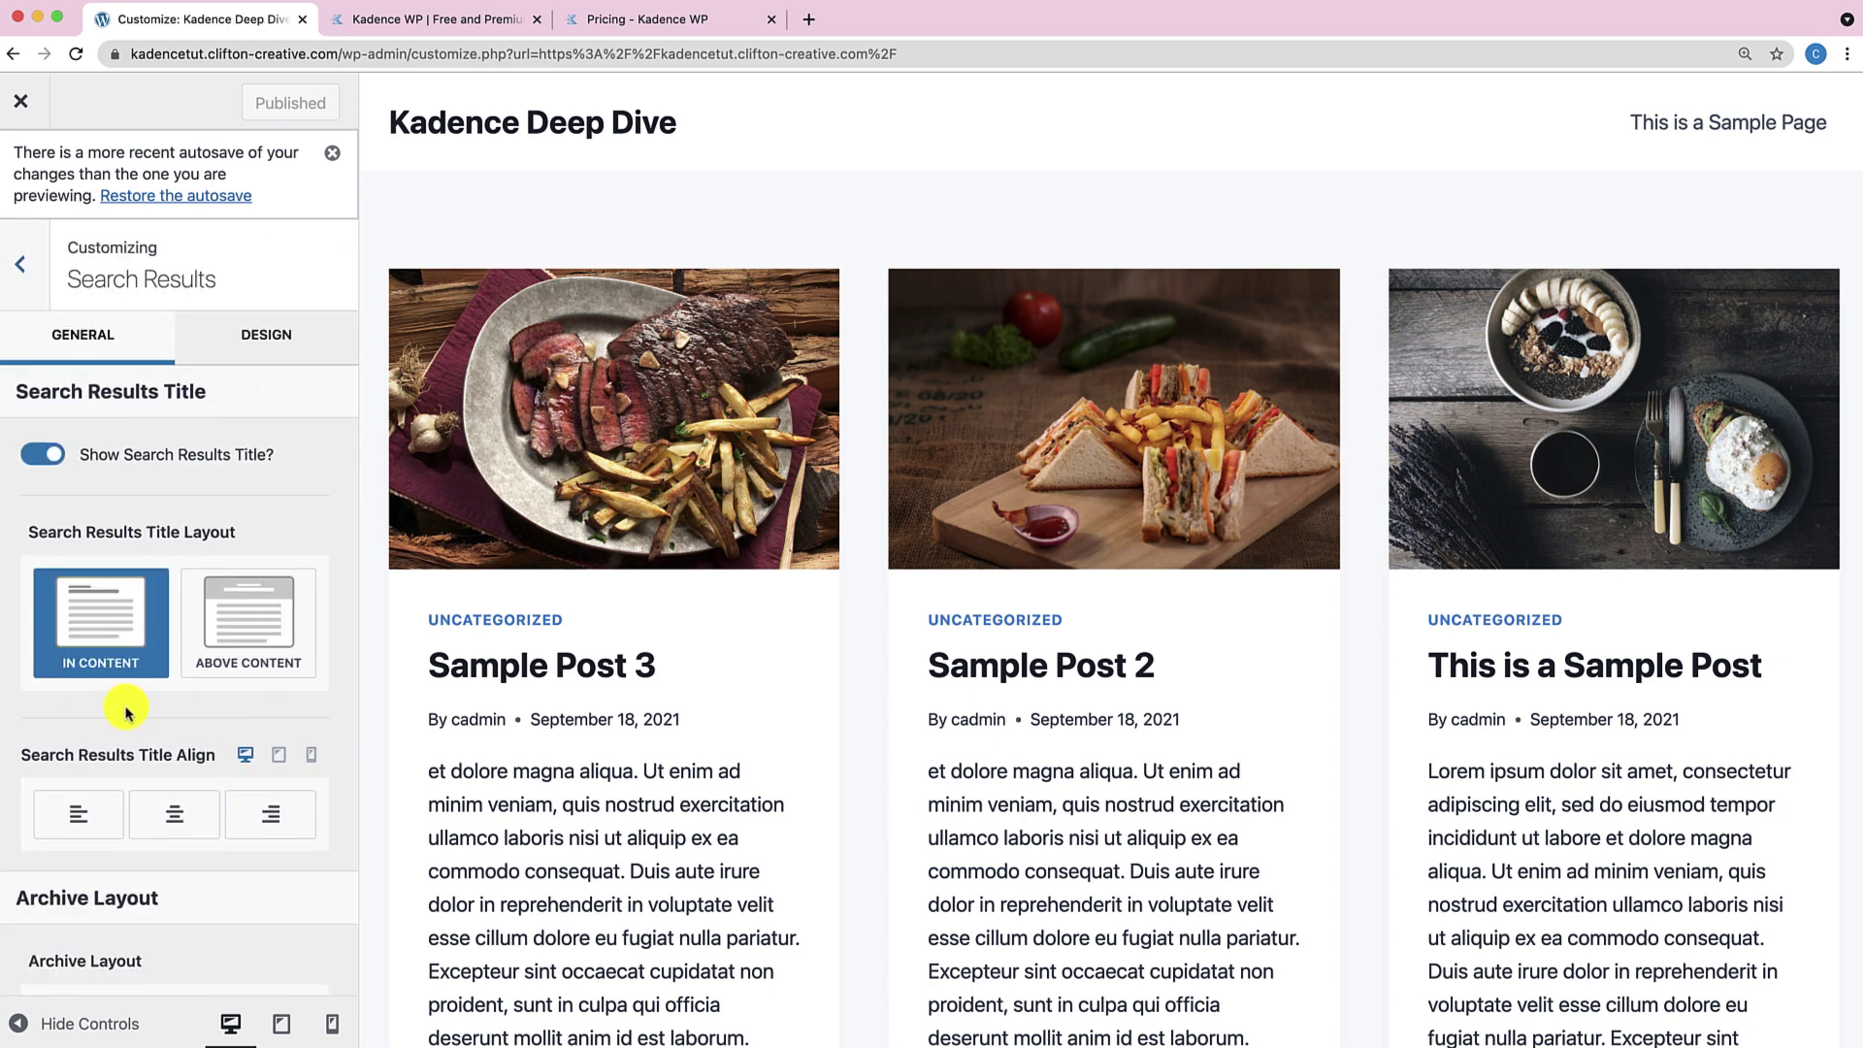
pyautogui.scroll(-2, 546, 742)
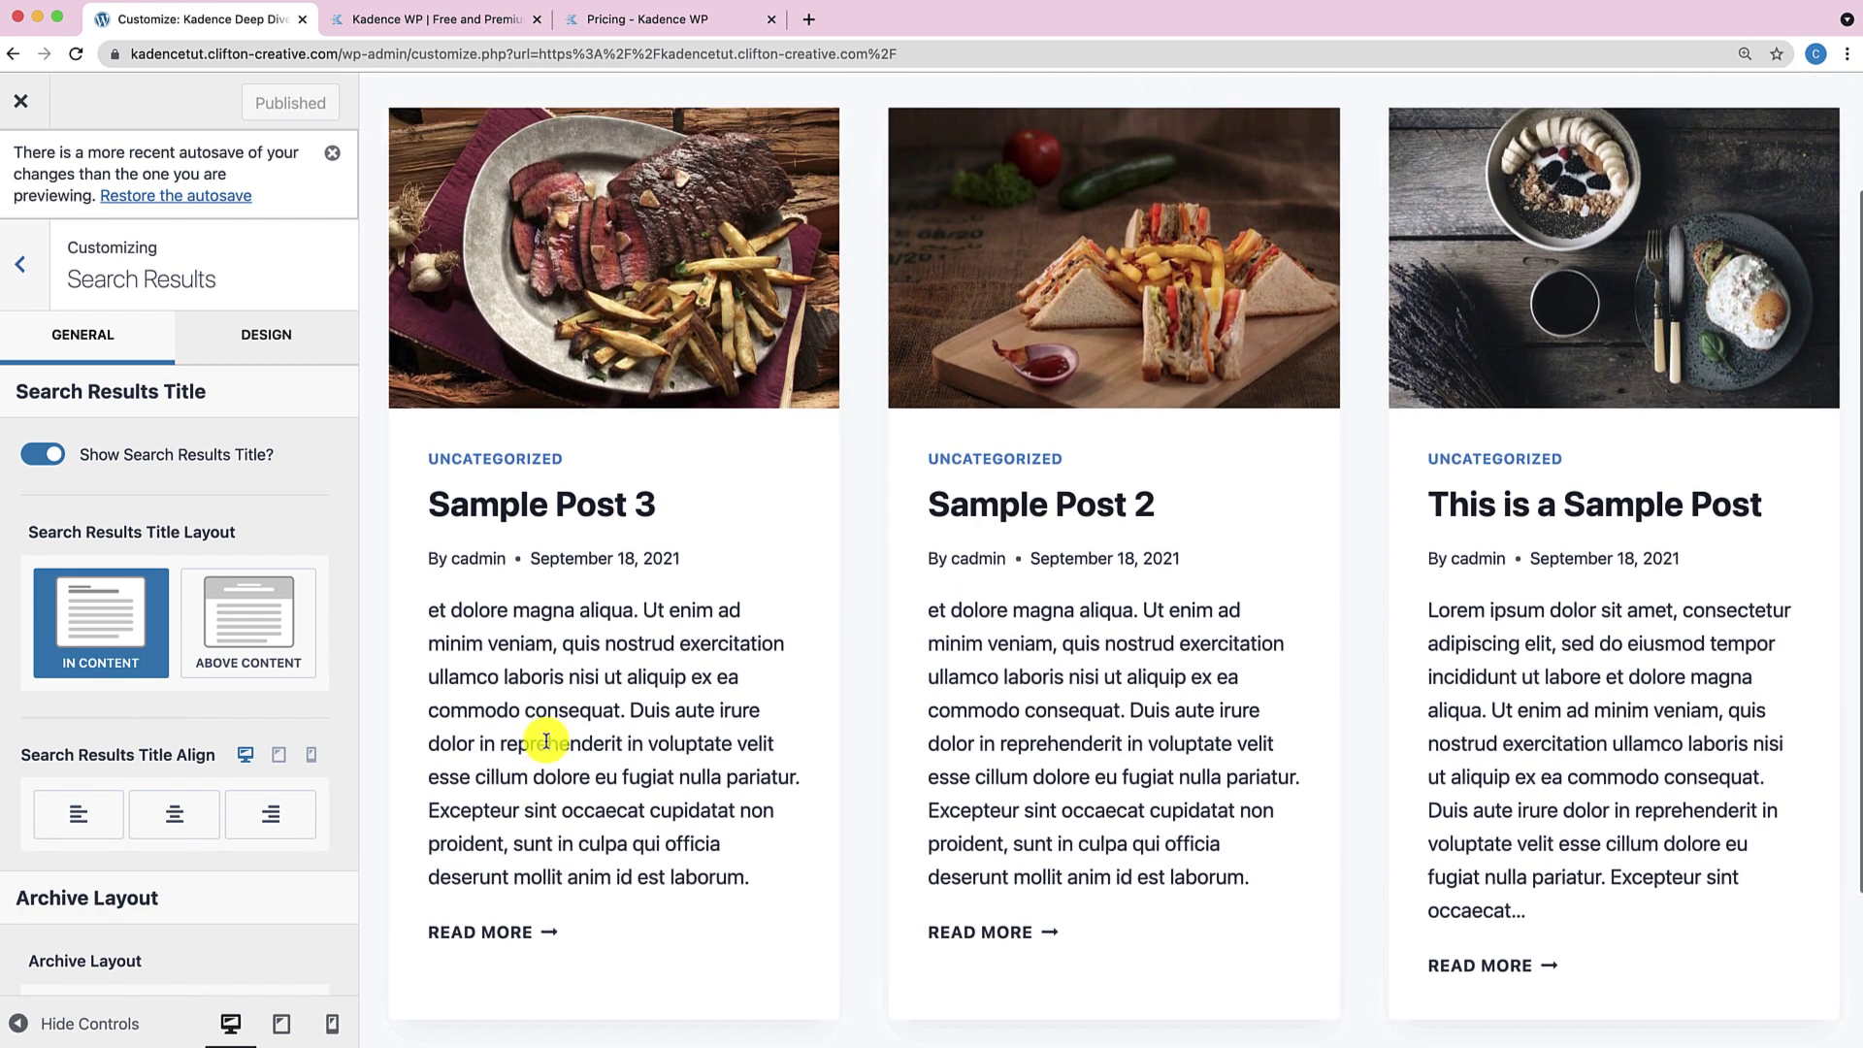
pyautogui.scroll(2, 546, 742)
pyautogui.scroll(-5, 250, 715)
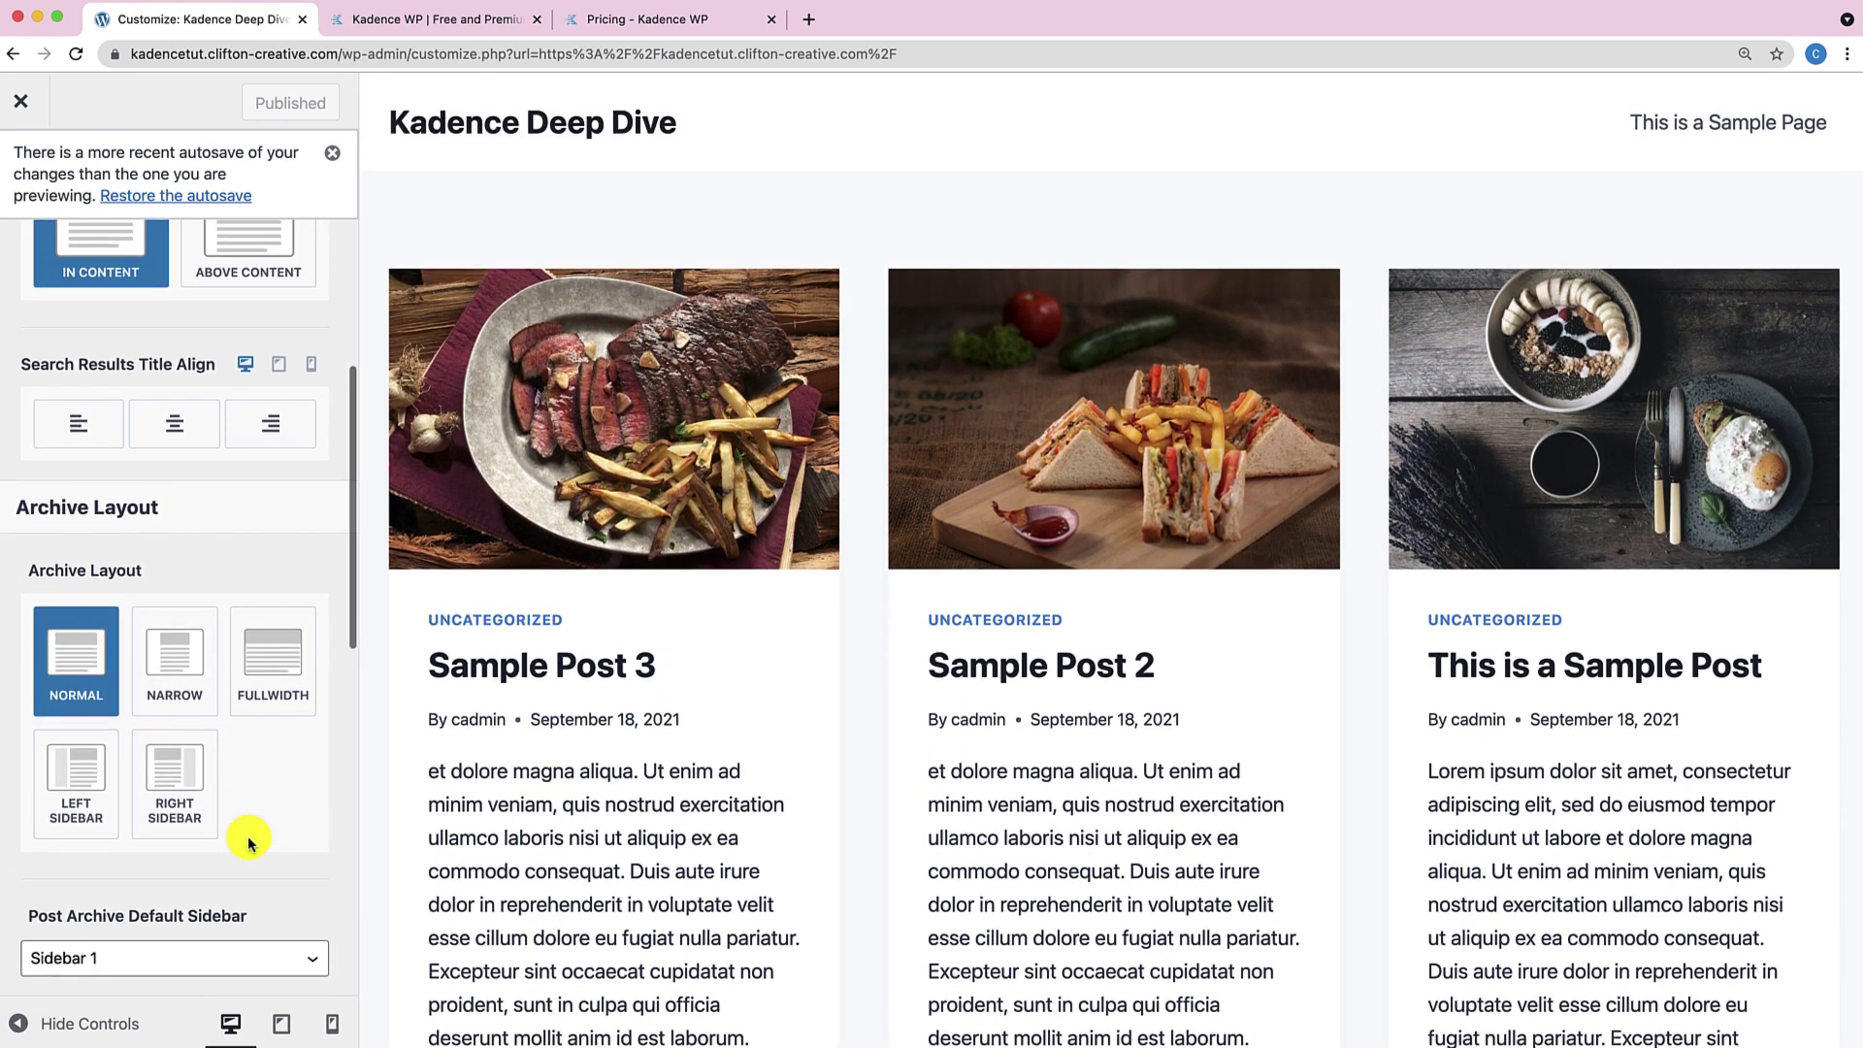
pyautogui.scroll(-5, 249, 842)
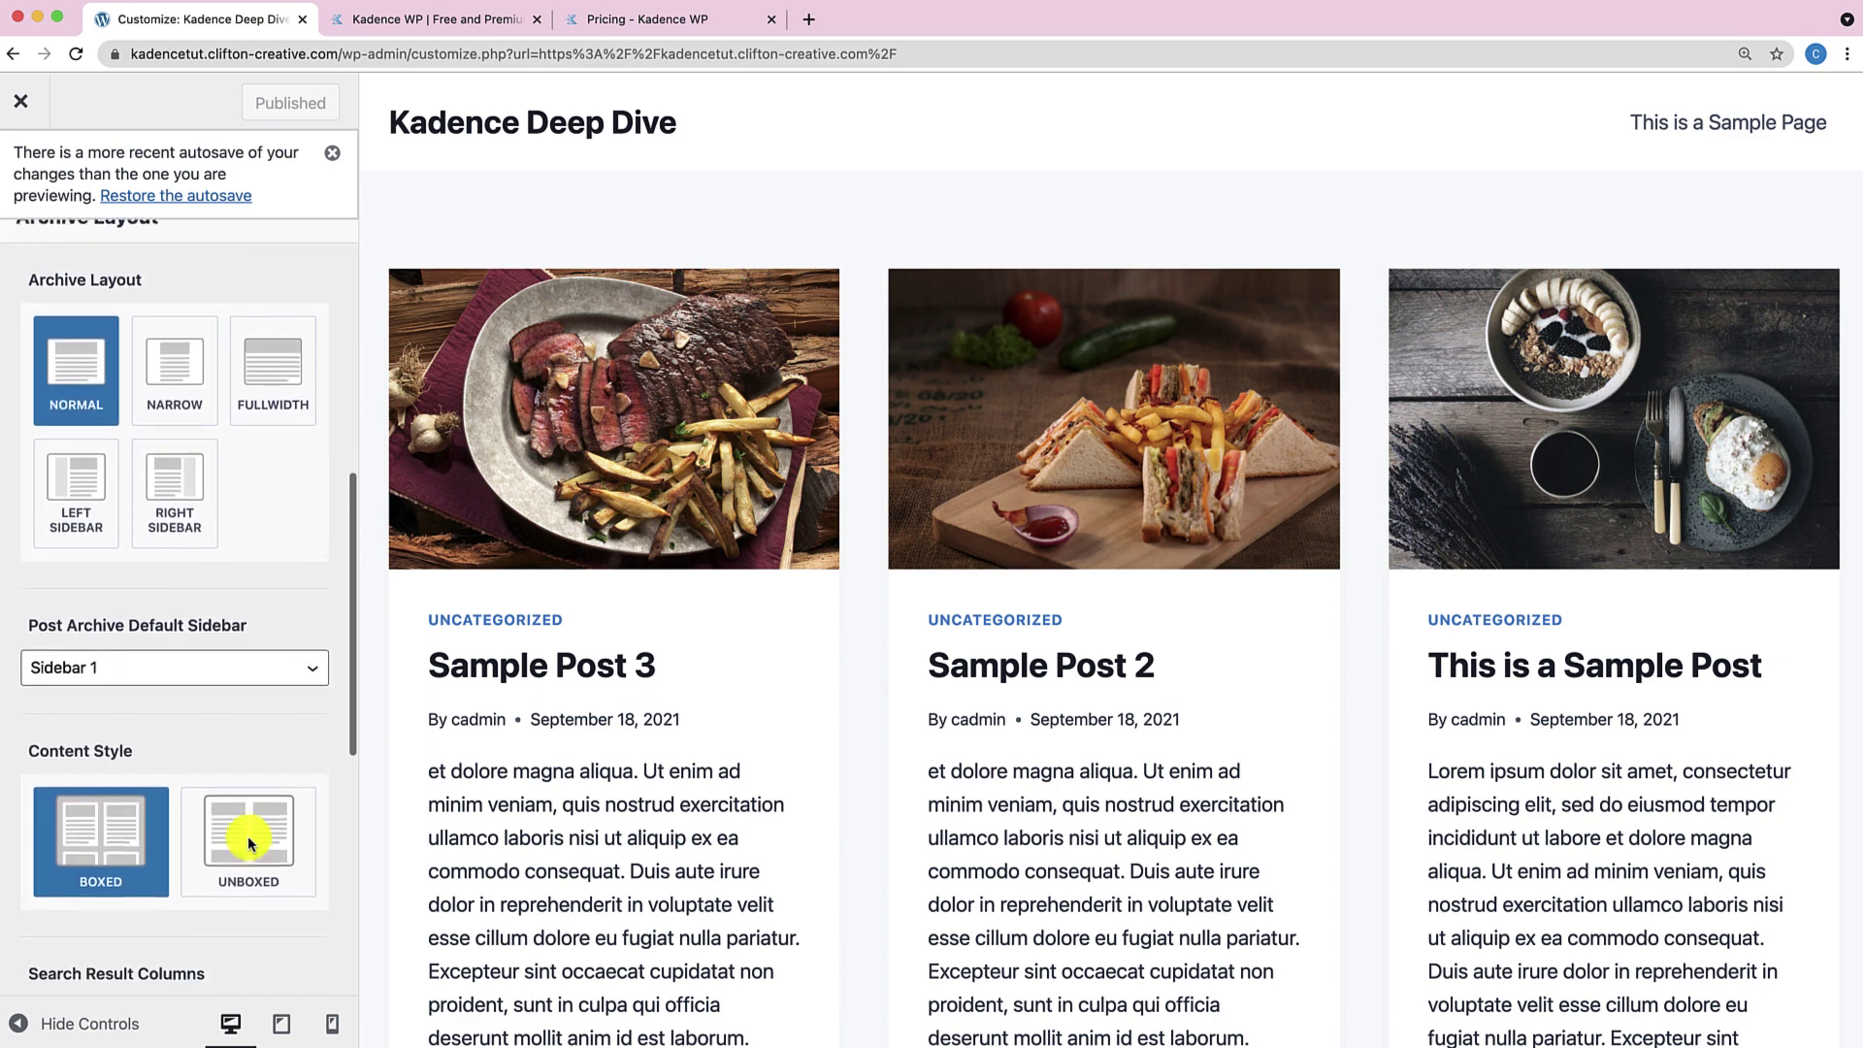
pyautogui.scroll(-2, 249, 844)
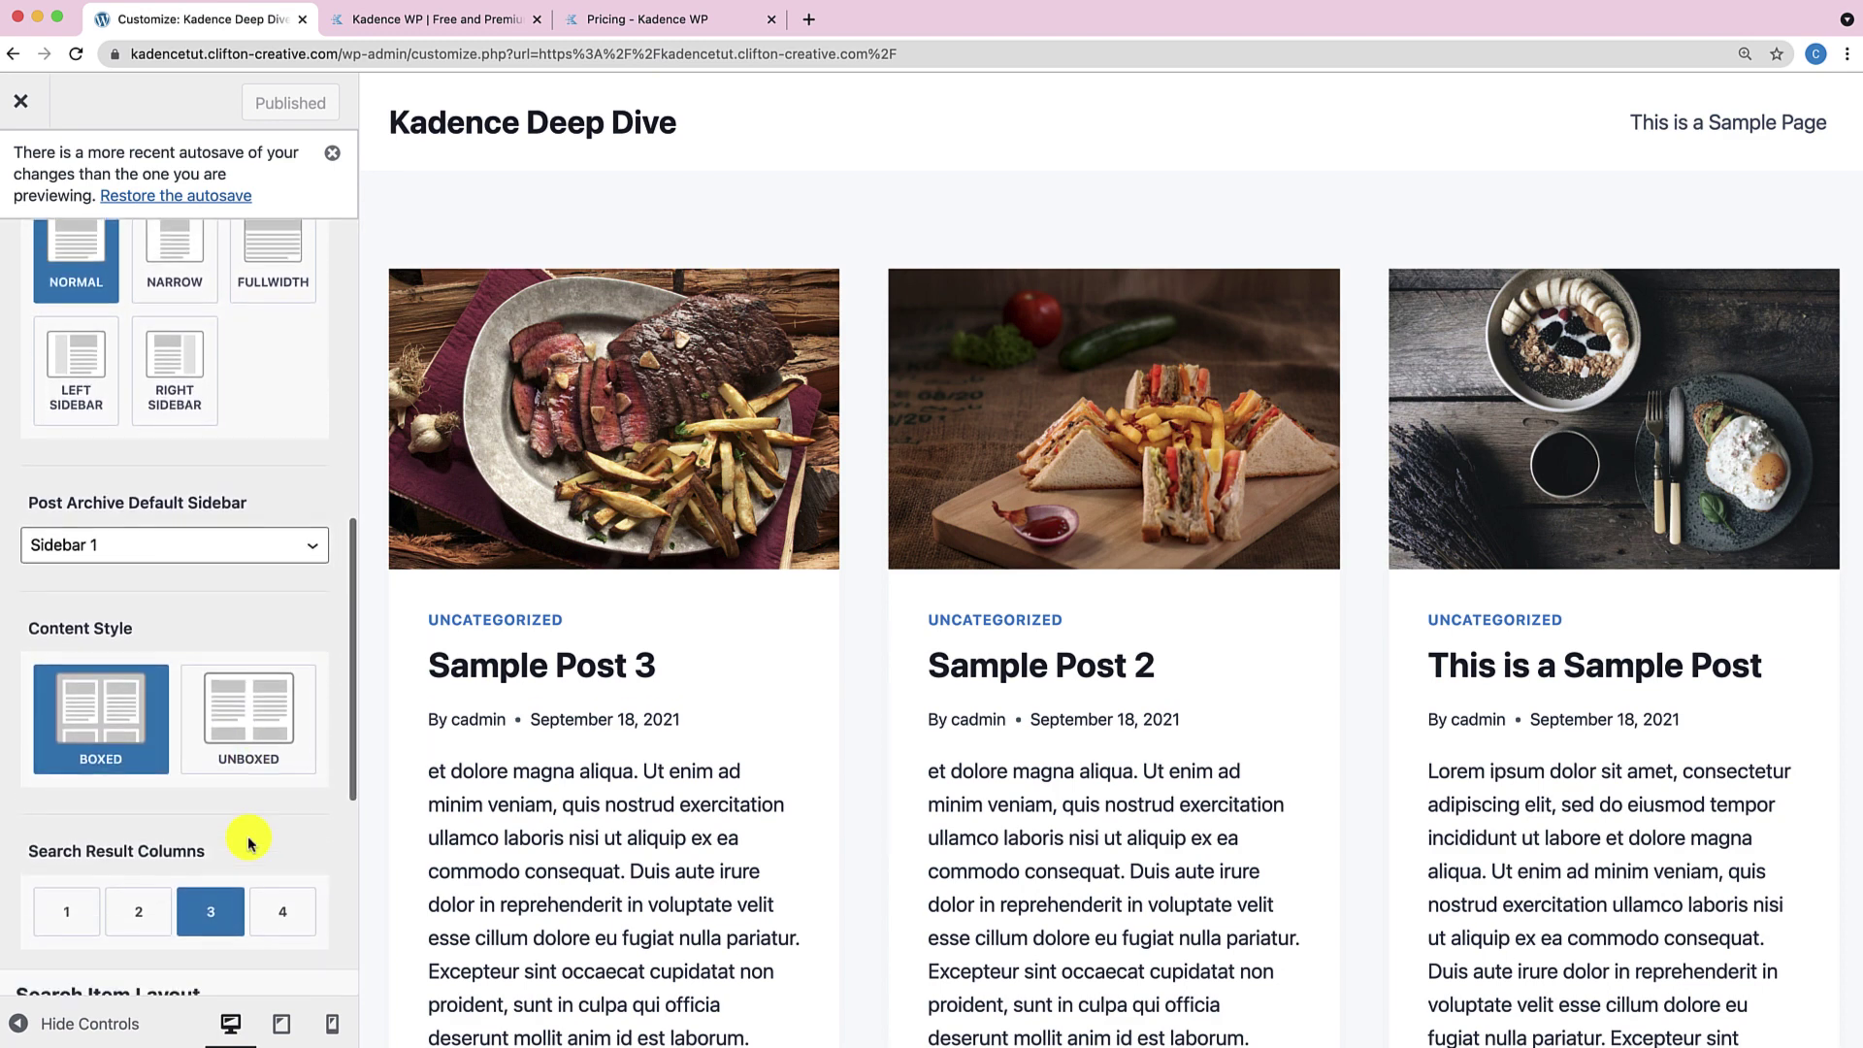
pyautogui.scroll(-5, 250, 776)
pyautogui.scroll(15, 249, 715)
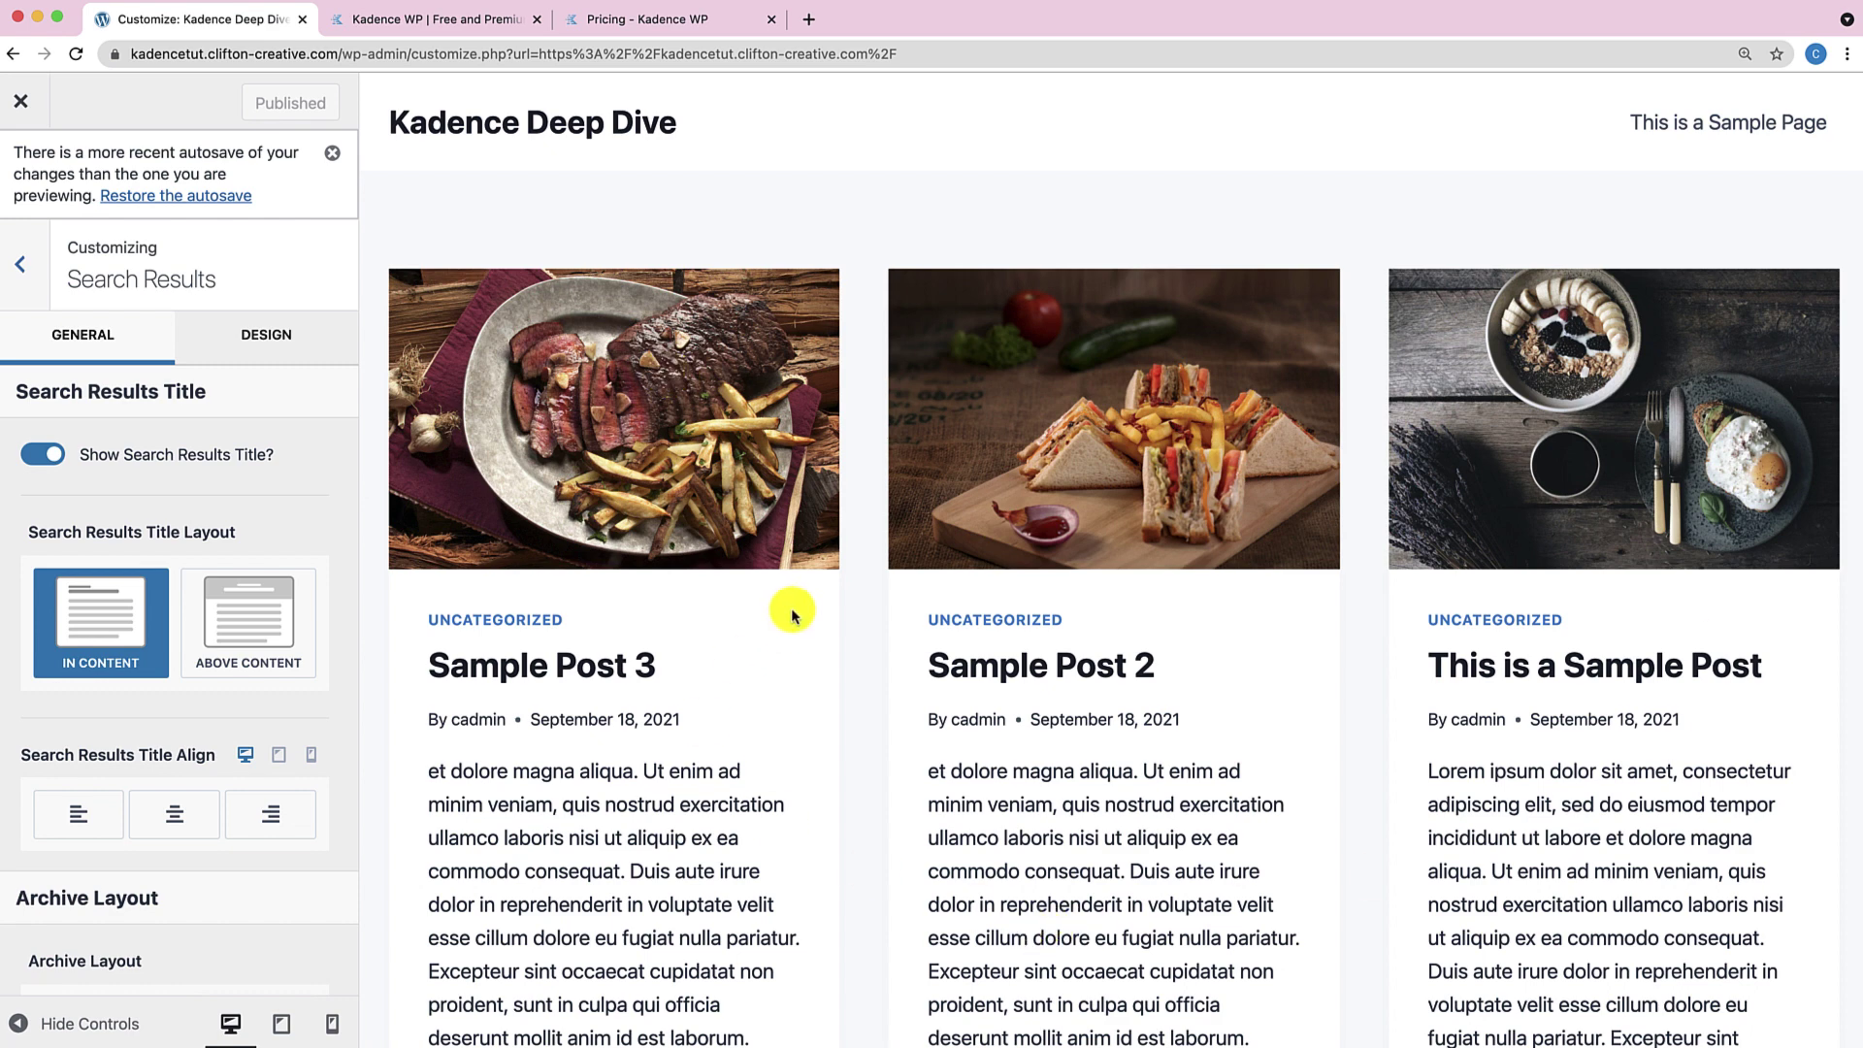
pyautogui.click(21, 264)
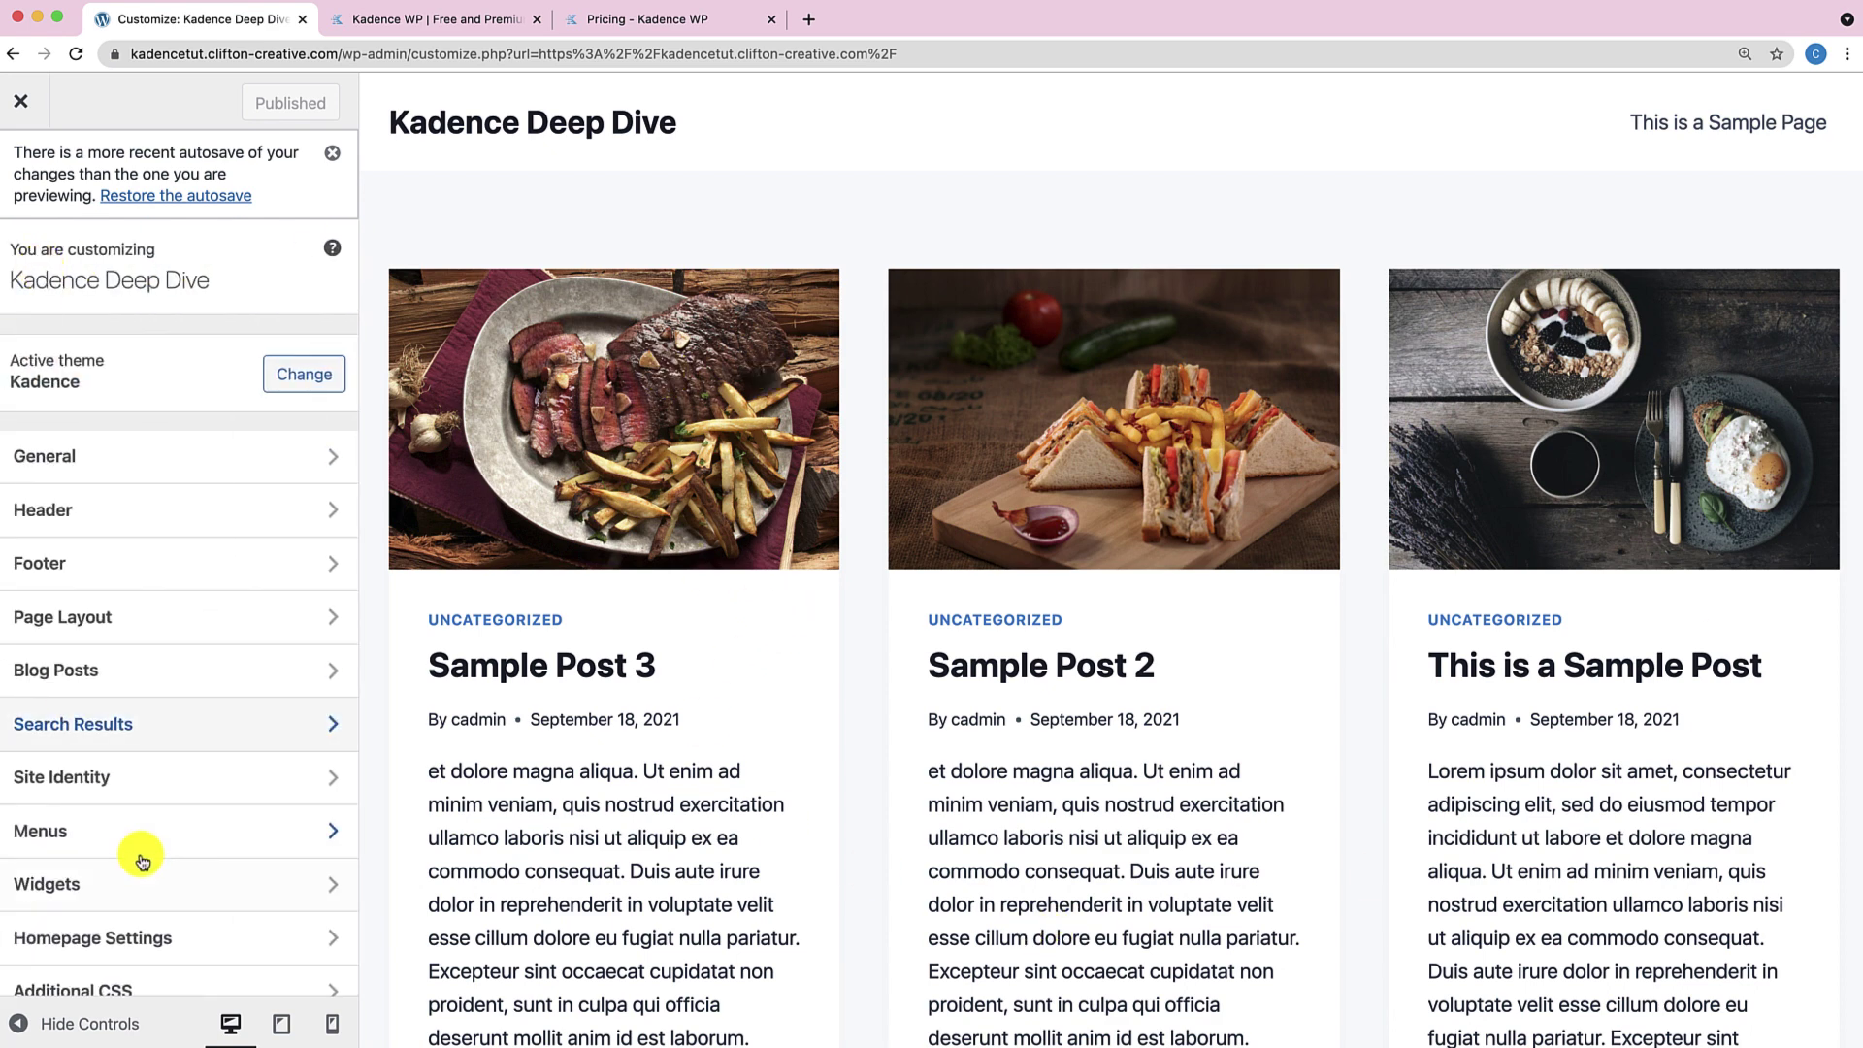
# In Site Identity's title and logo settings, set the logo layout to Logo, Title & Tagline after trying Logo and Logo & Title.
pyautogui.click(53, 776)
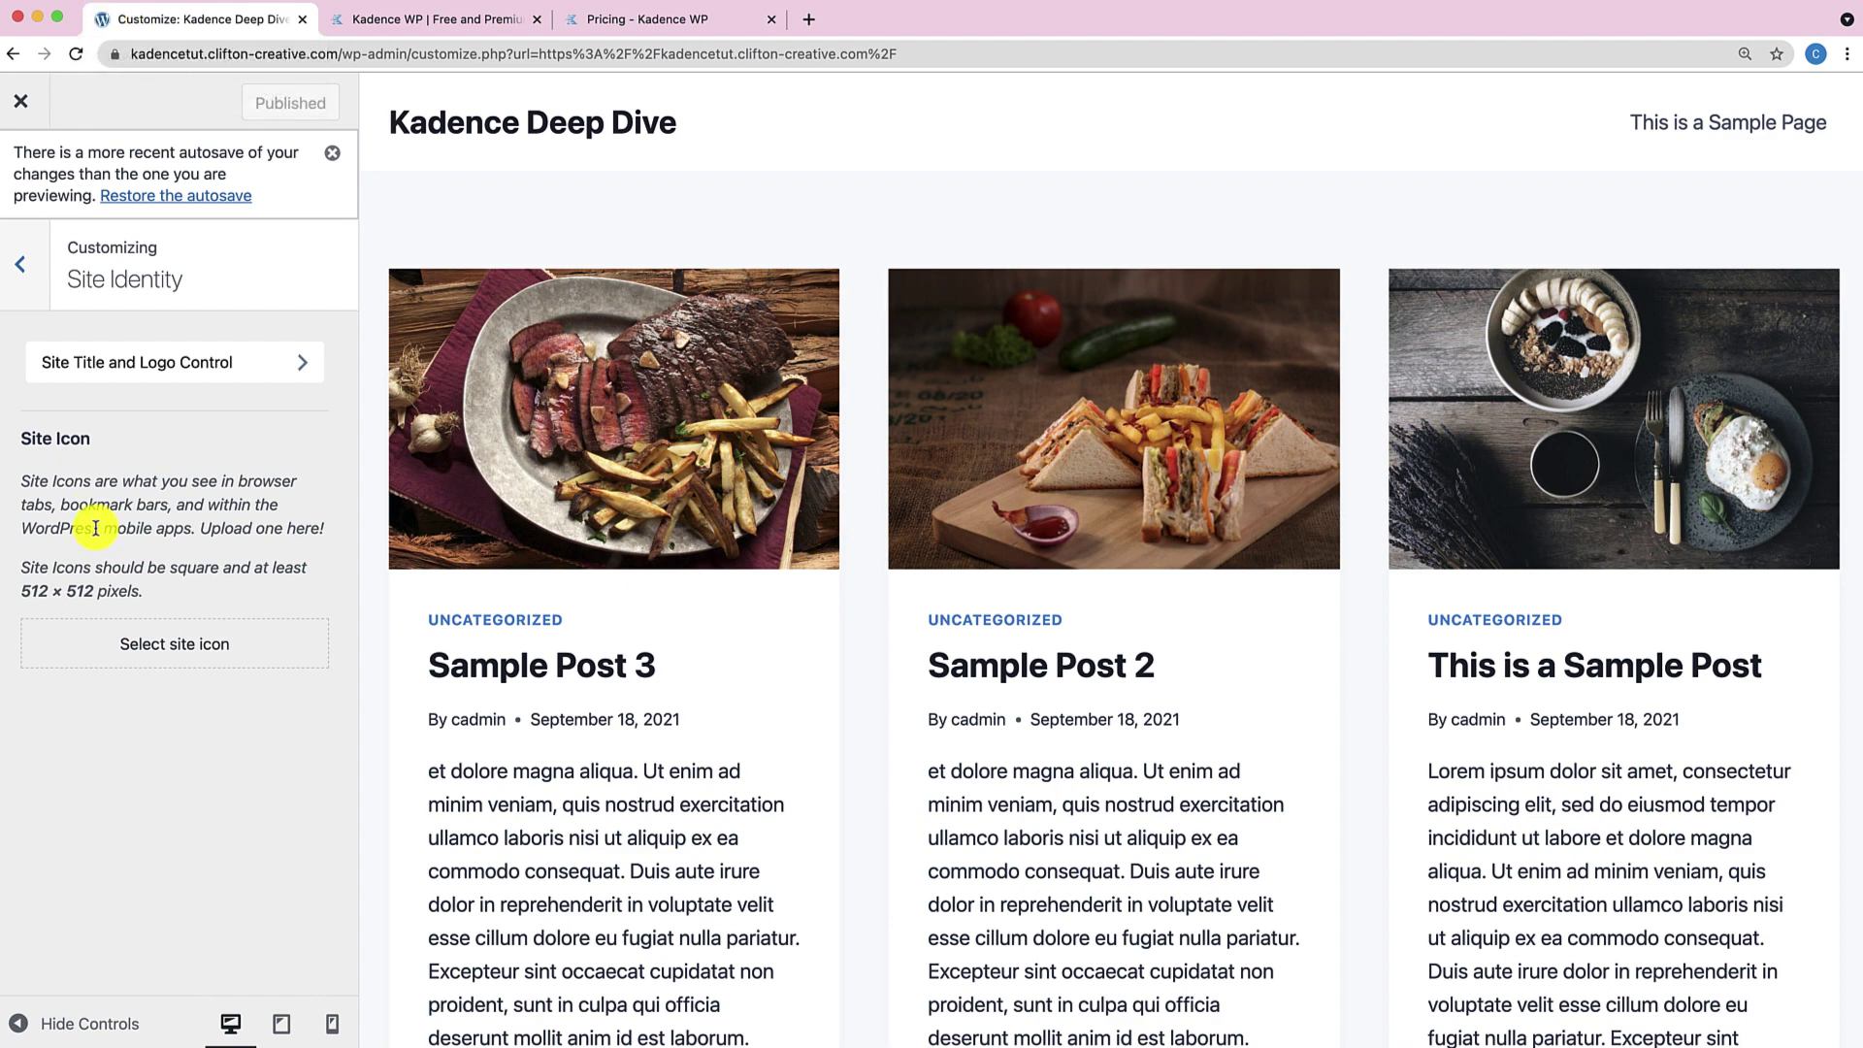
pyautogui.click(91, 365)
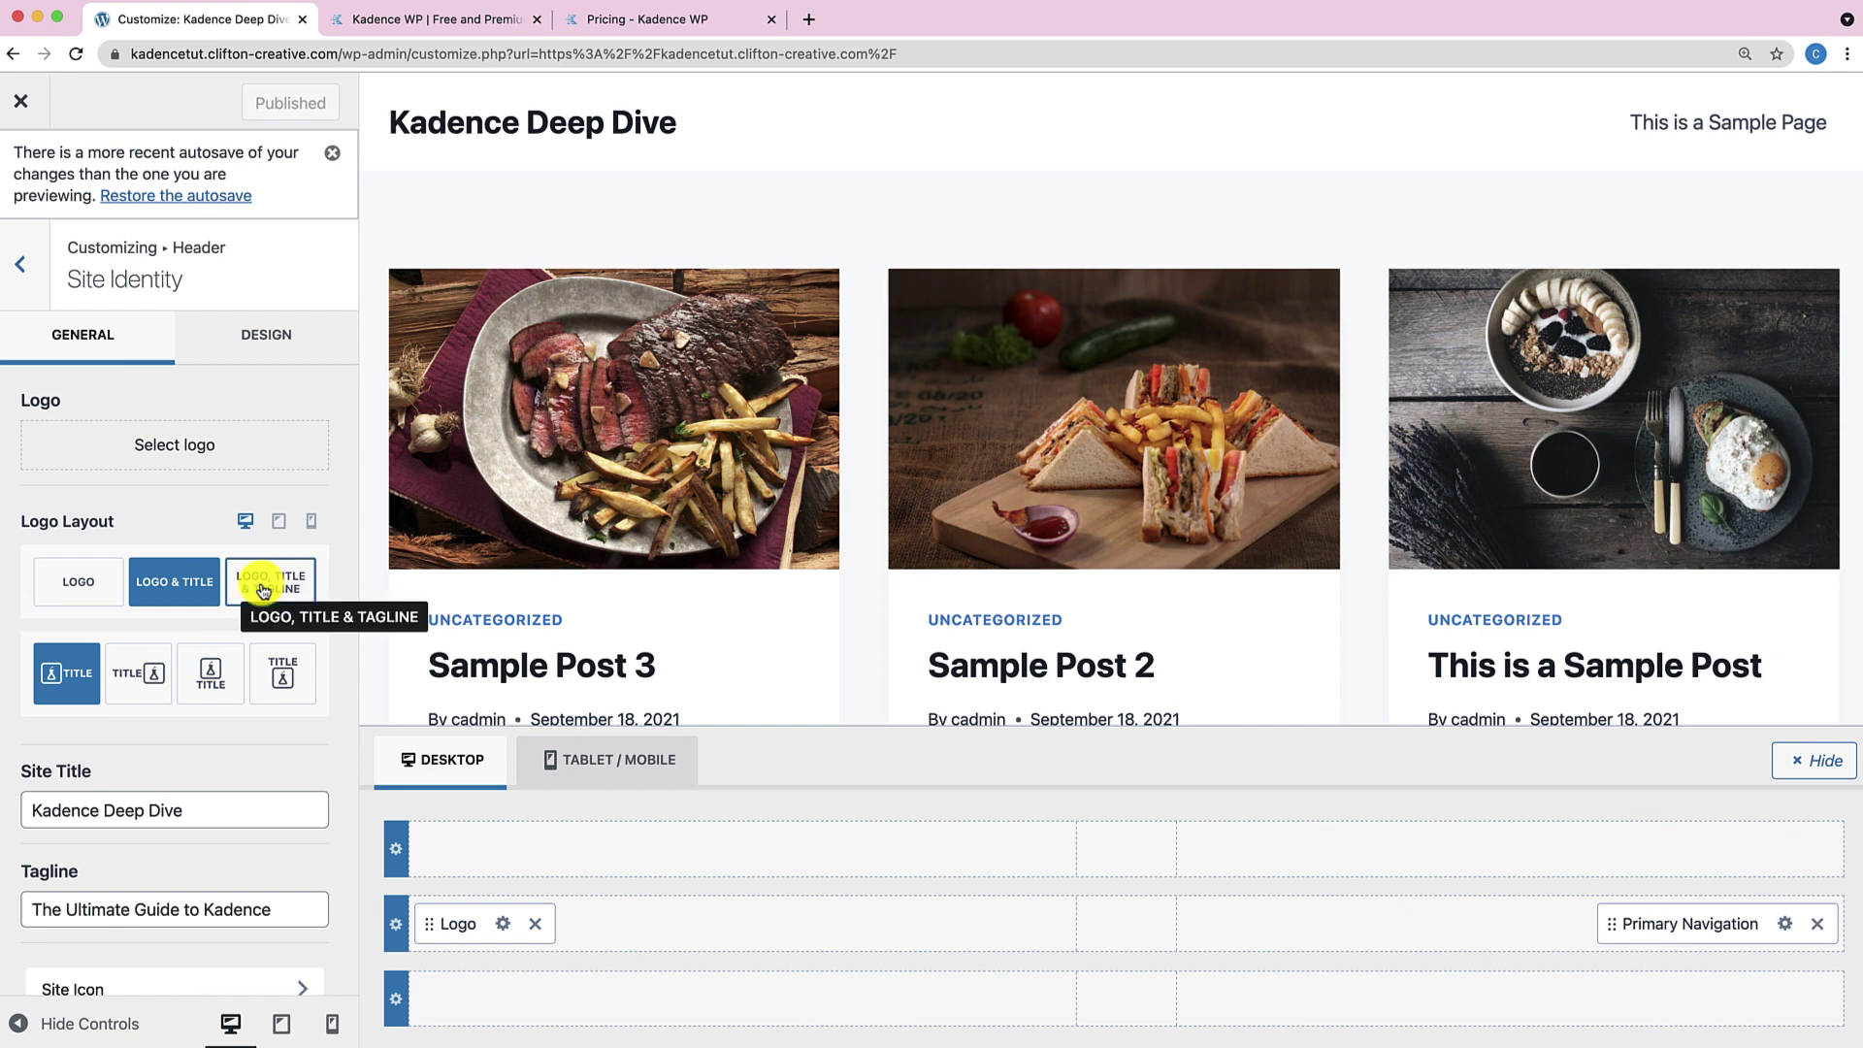
pyautogui.click(94, 594)
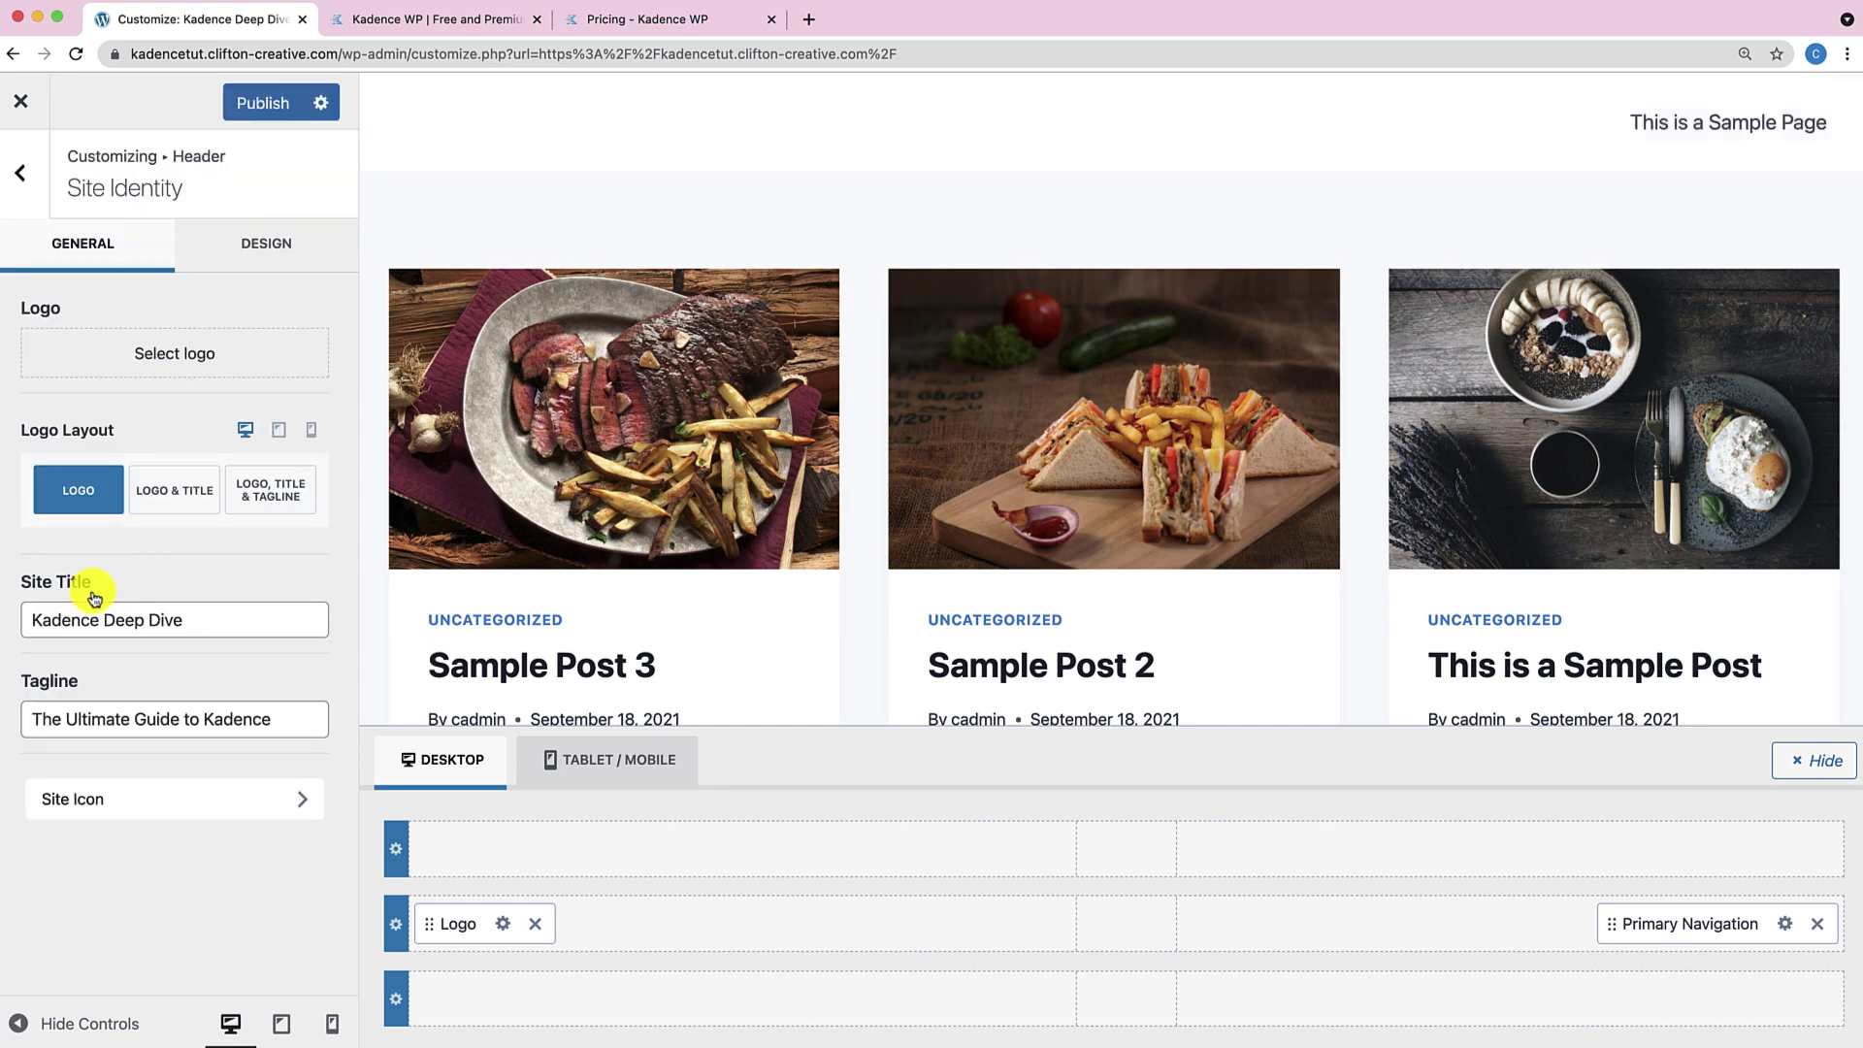
pyautogui.click(177, 491)
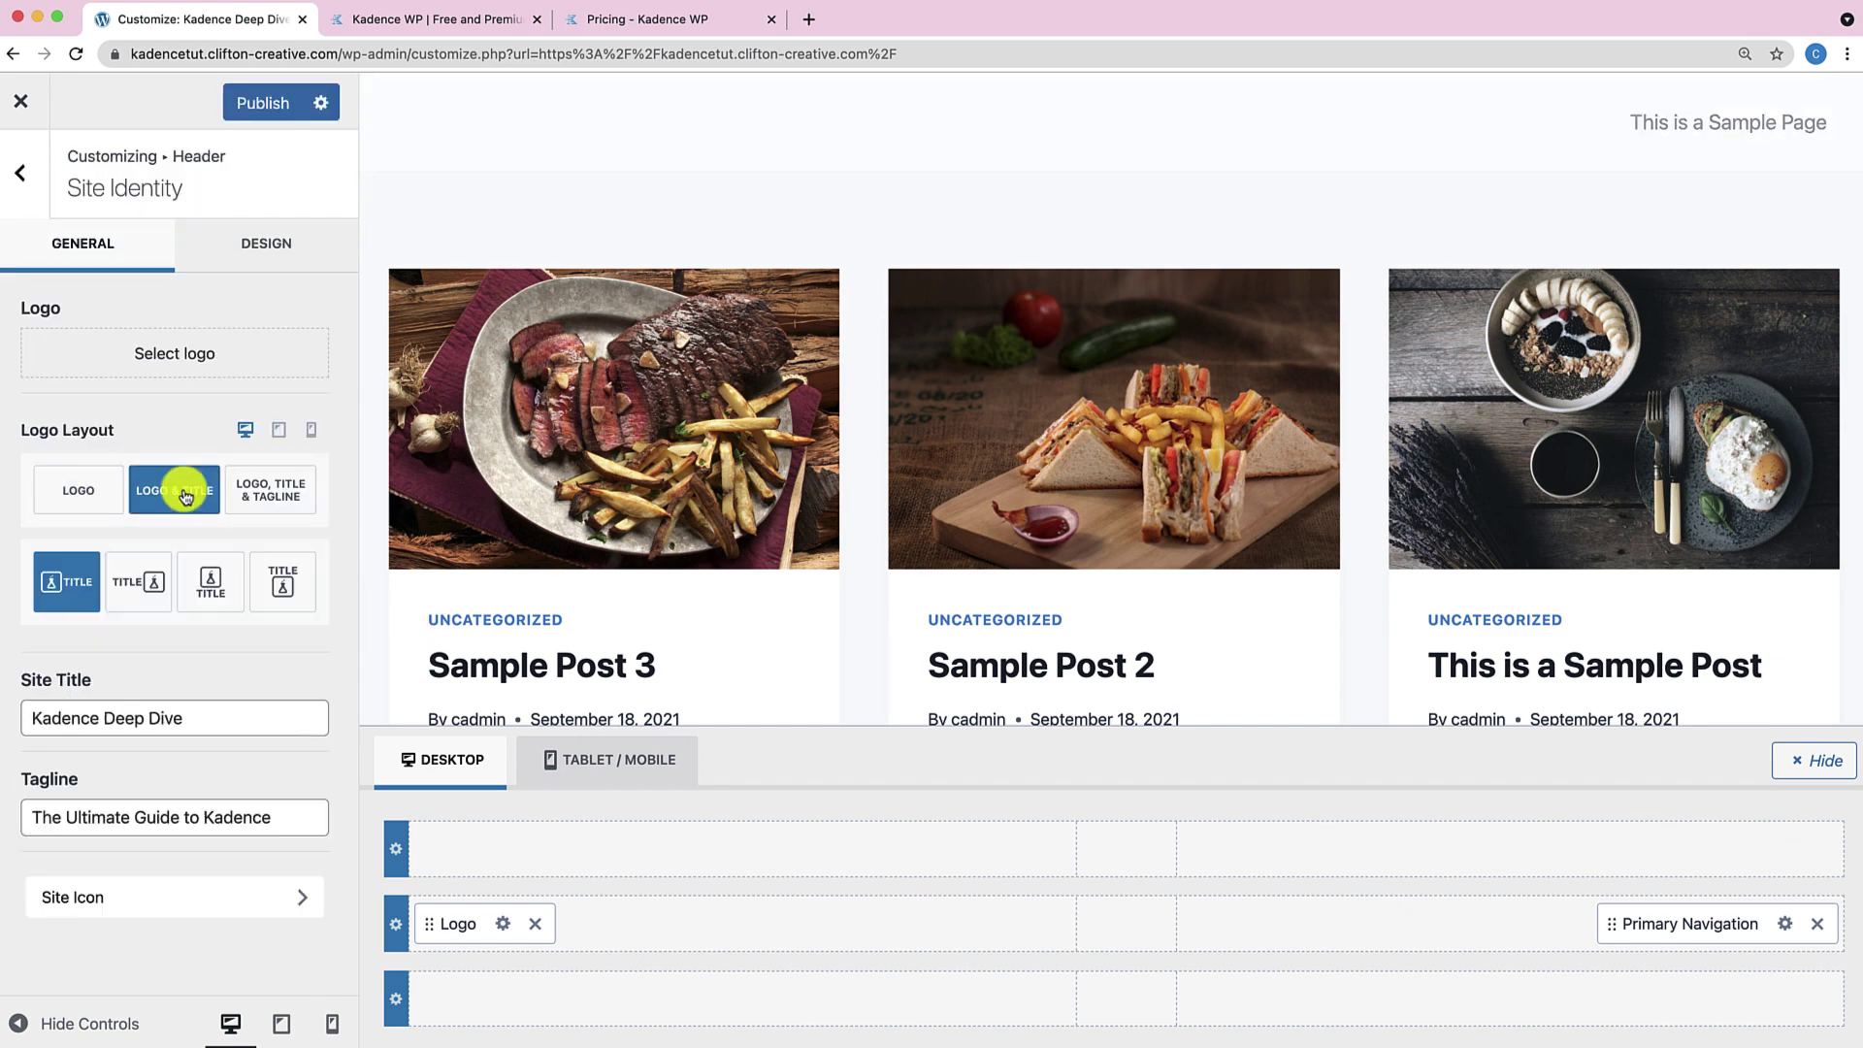
pyautogui.click(272, 500)
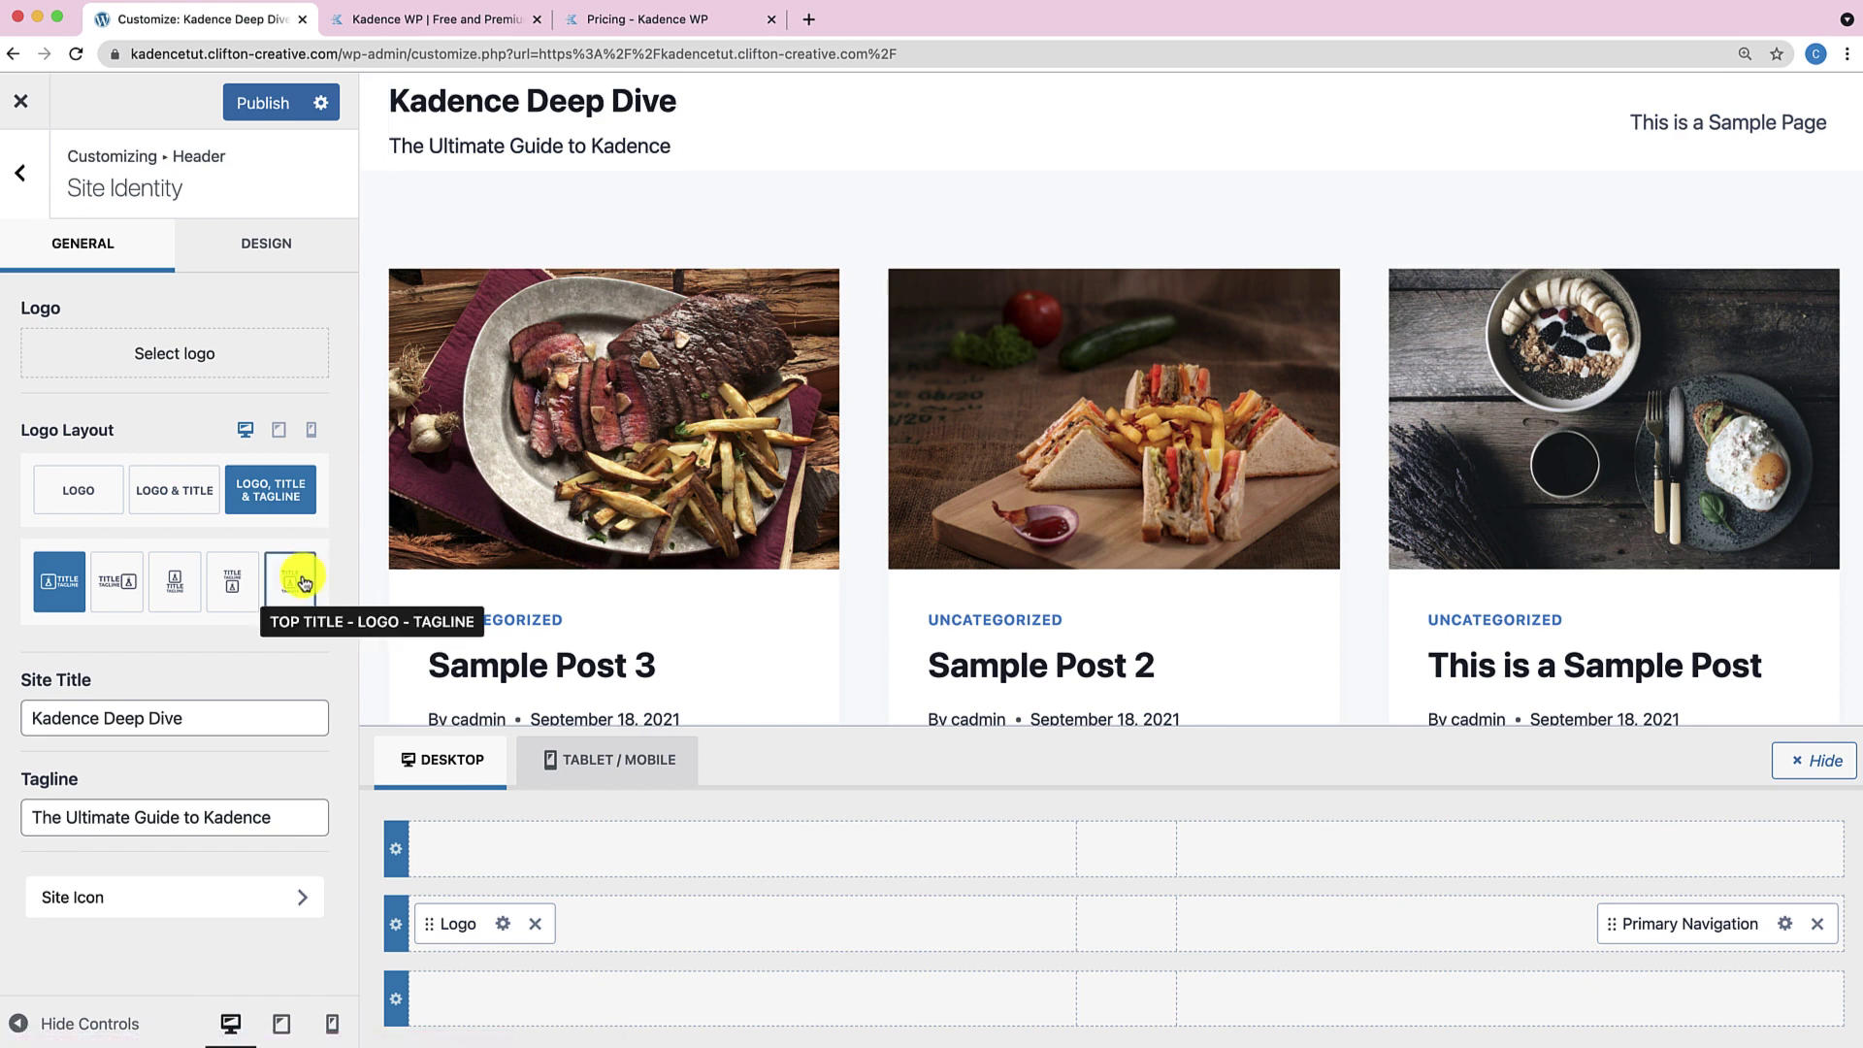
# Try placing the title and tagline before the logo and beneath it, and return to the arrangement with the logo first.
pyautogui.click(113, 604)
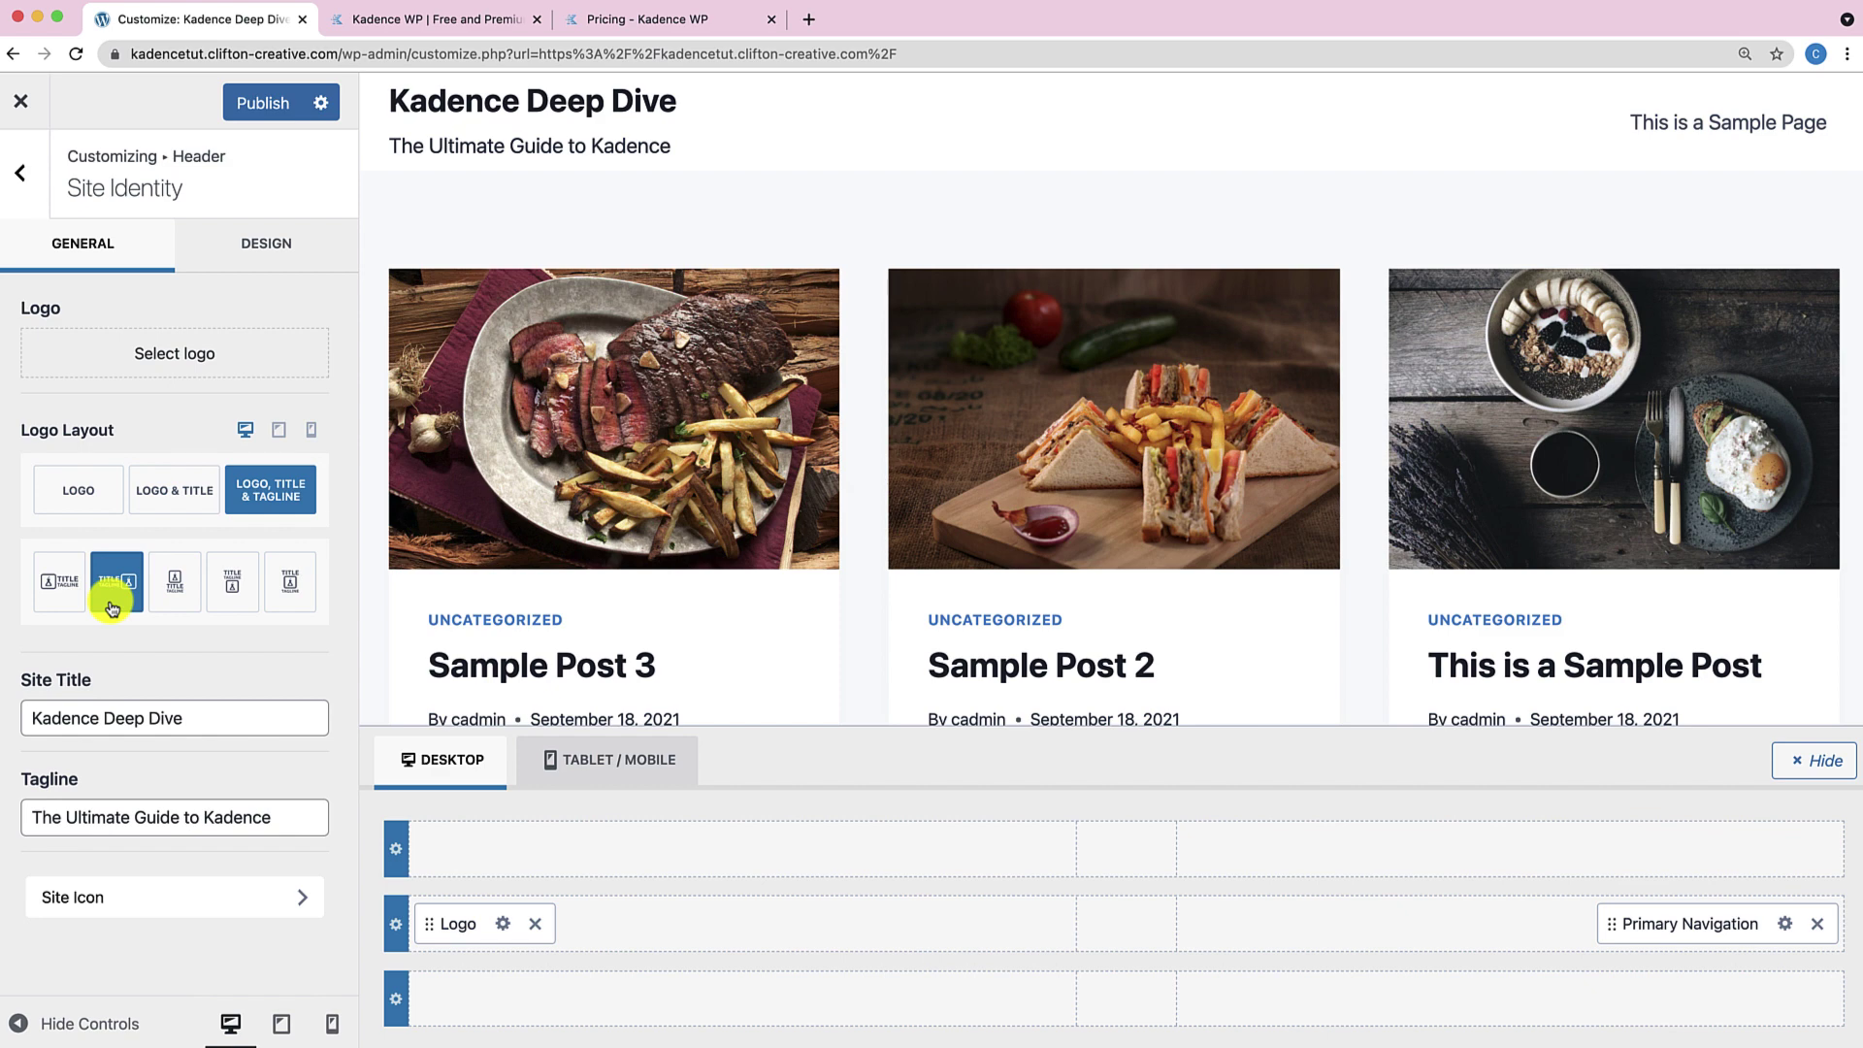
pyautogui.click(169, 582)
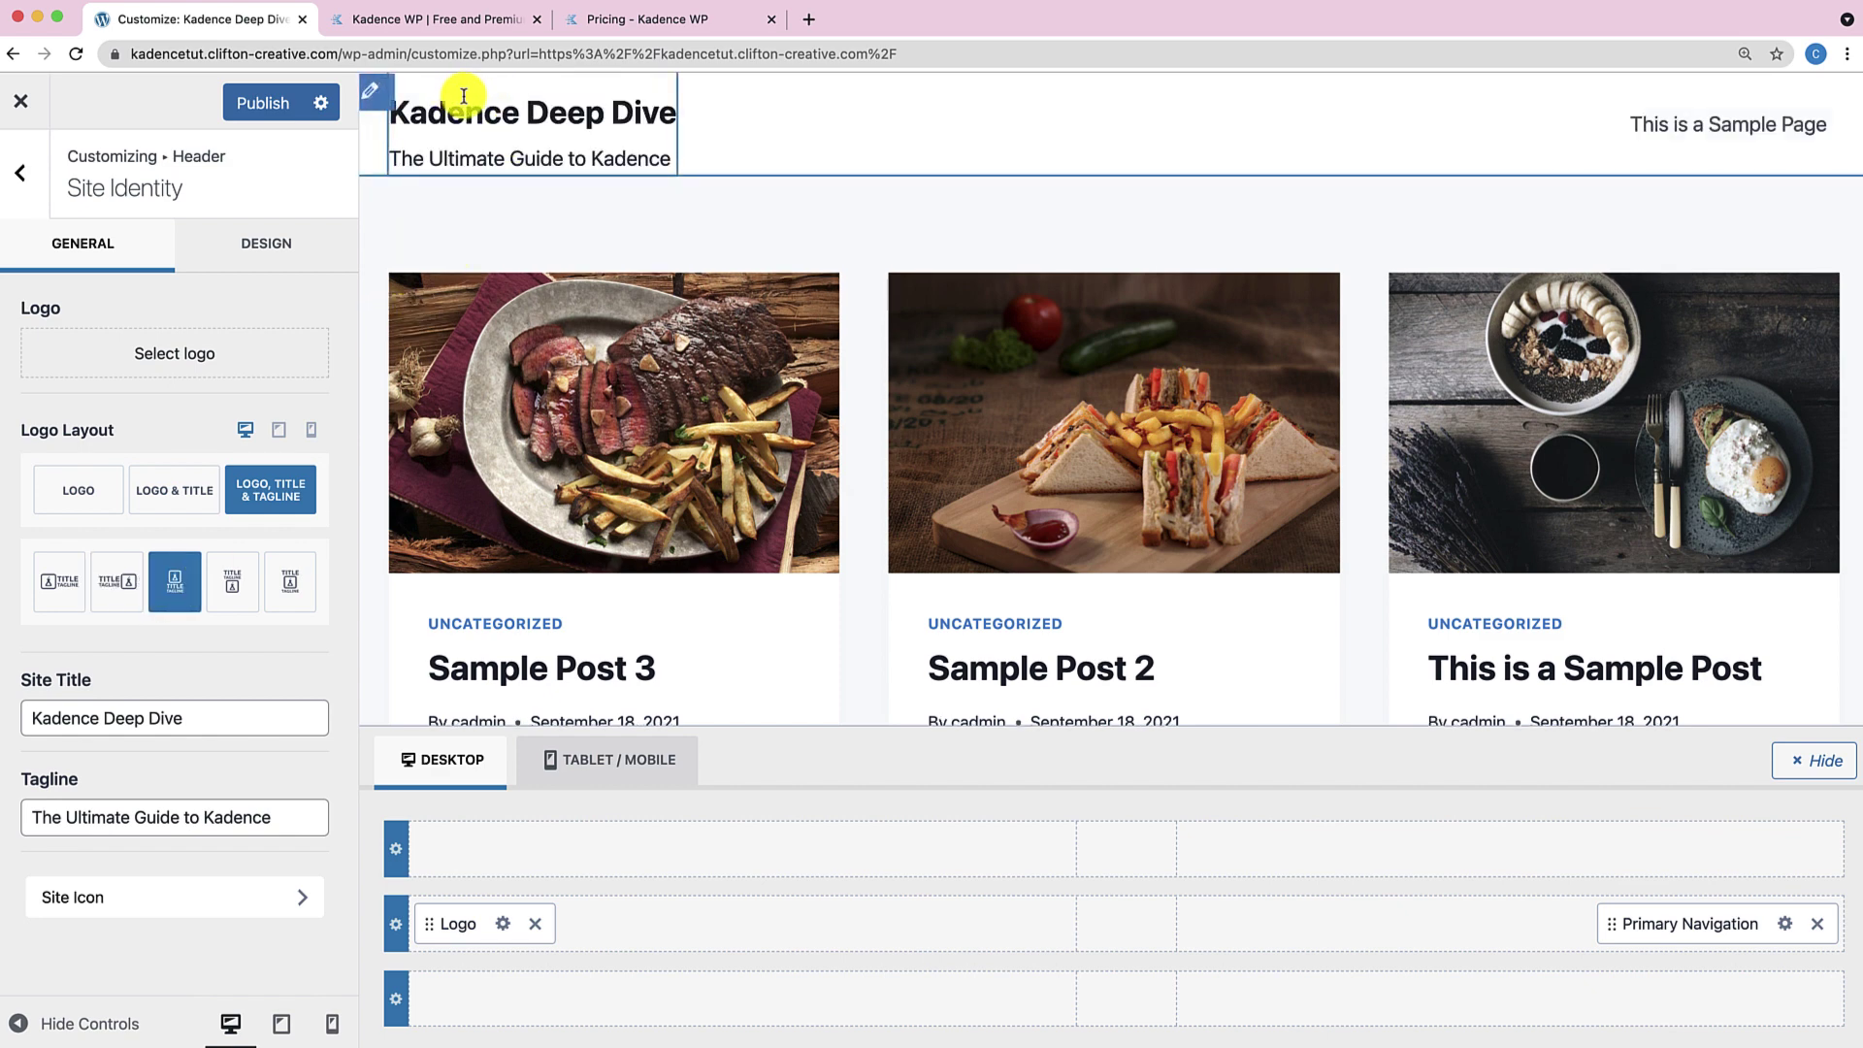
pyautogui.click(62, 581)
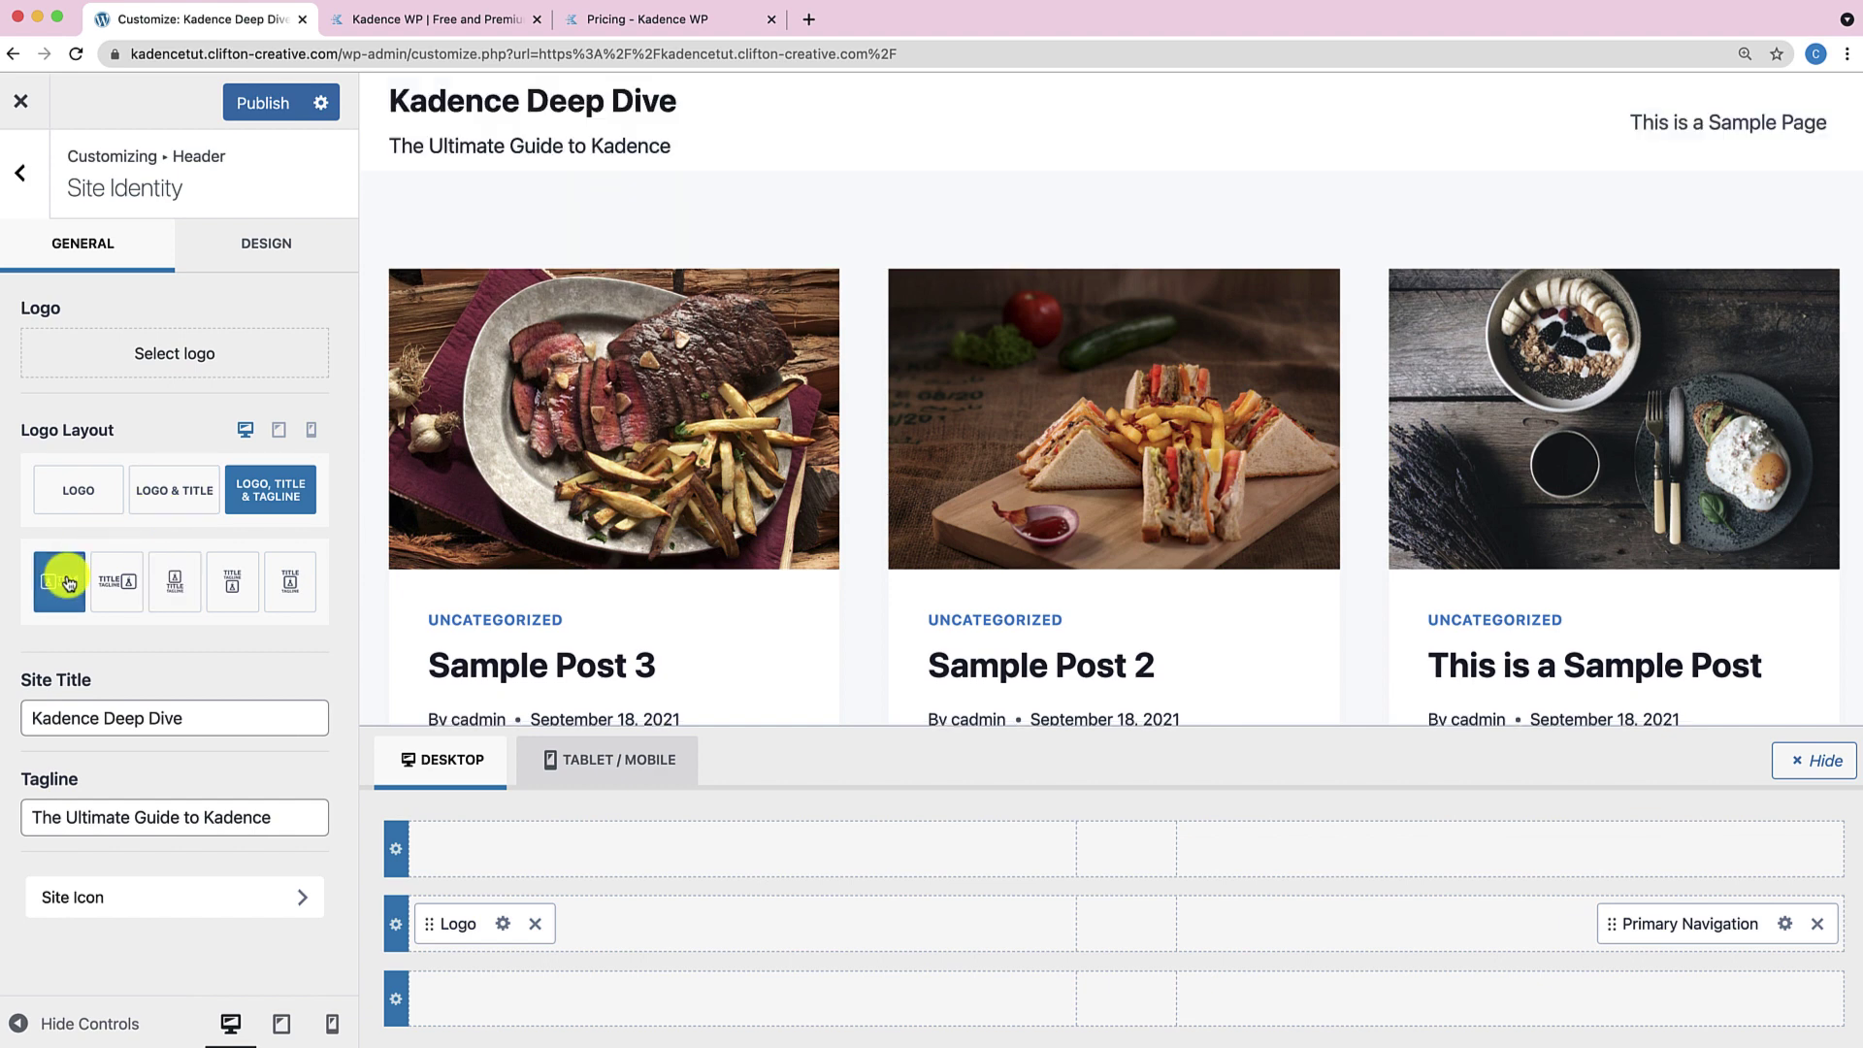
# Check the Site Icon requirements and the Additional CSS section of the customizer.
pyautogui.click(143, 898)
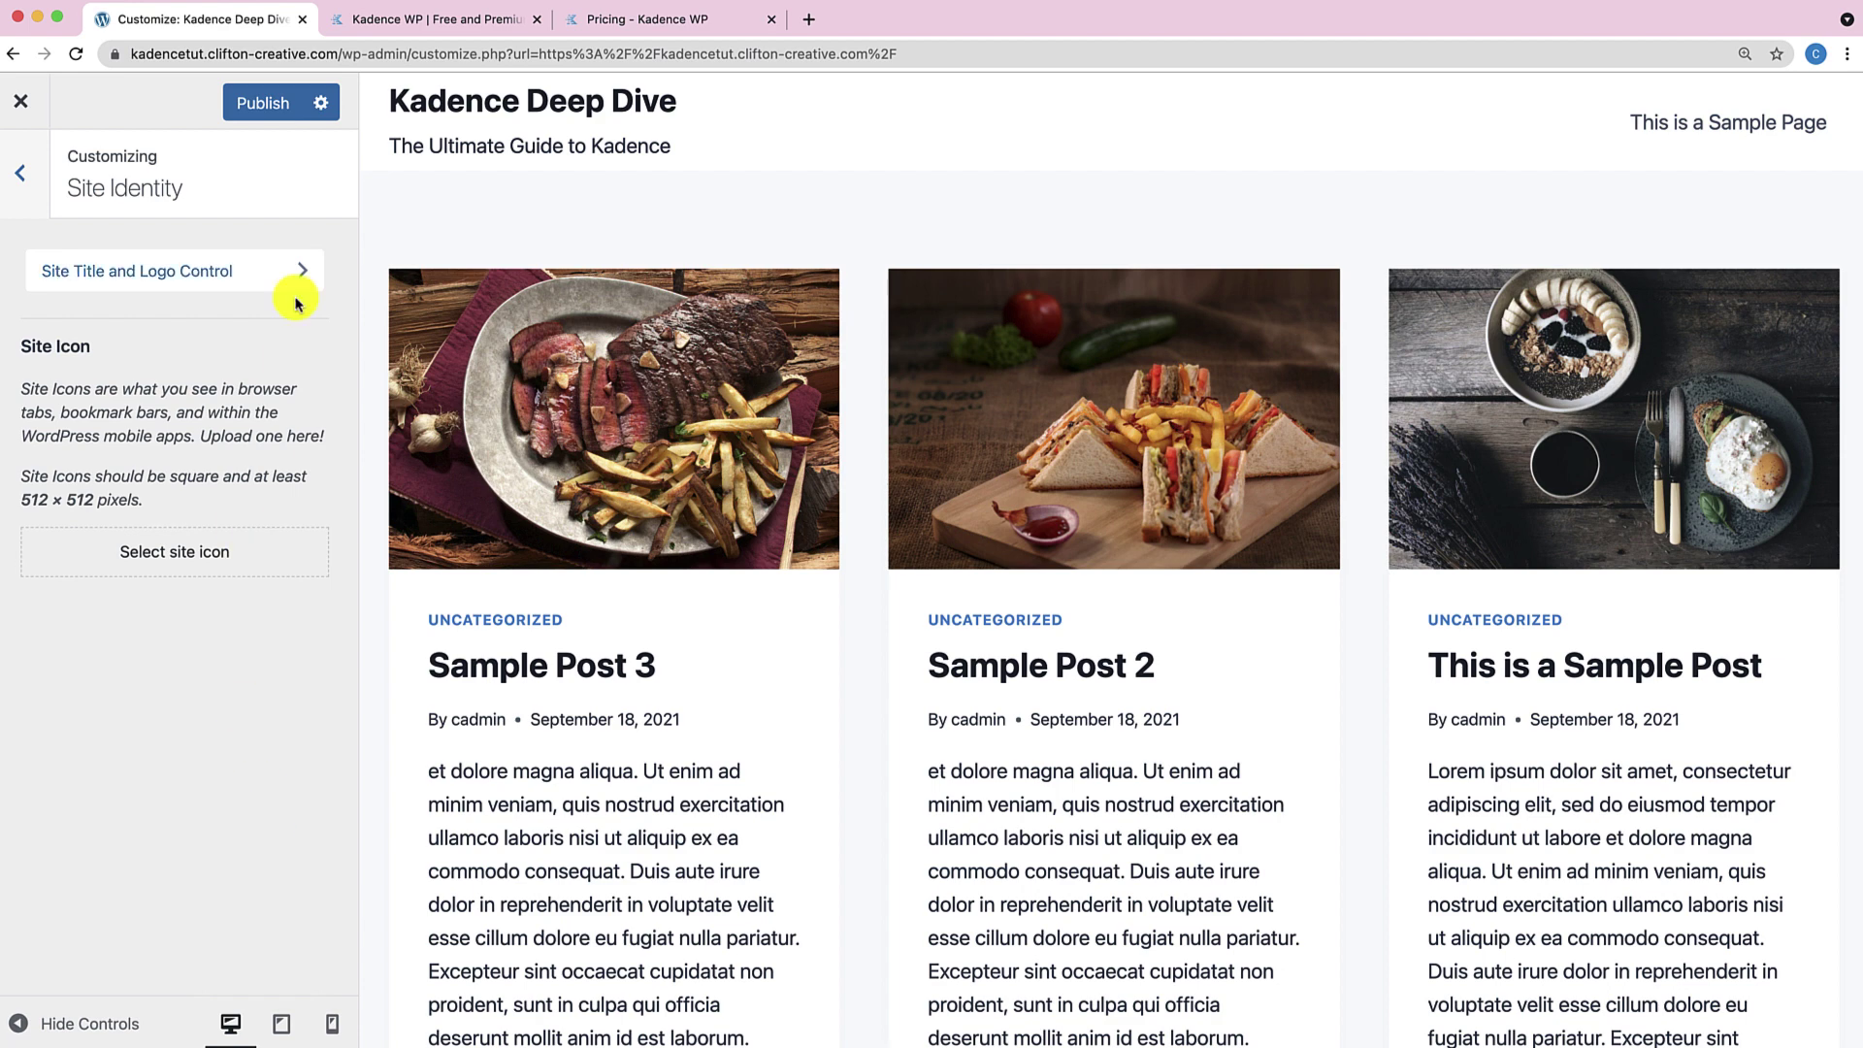
pyautogui.click(23, 175)
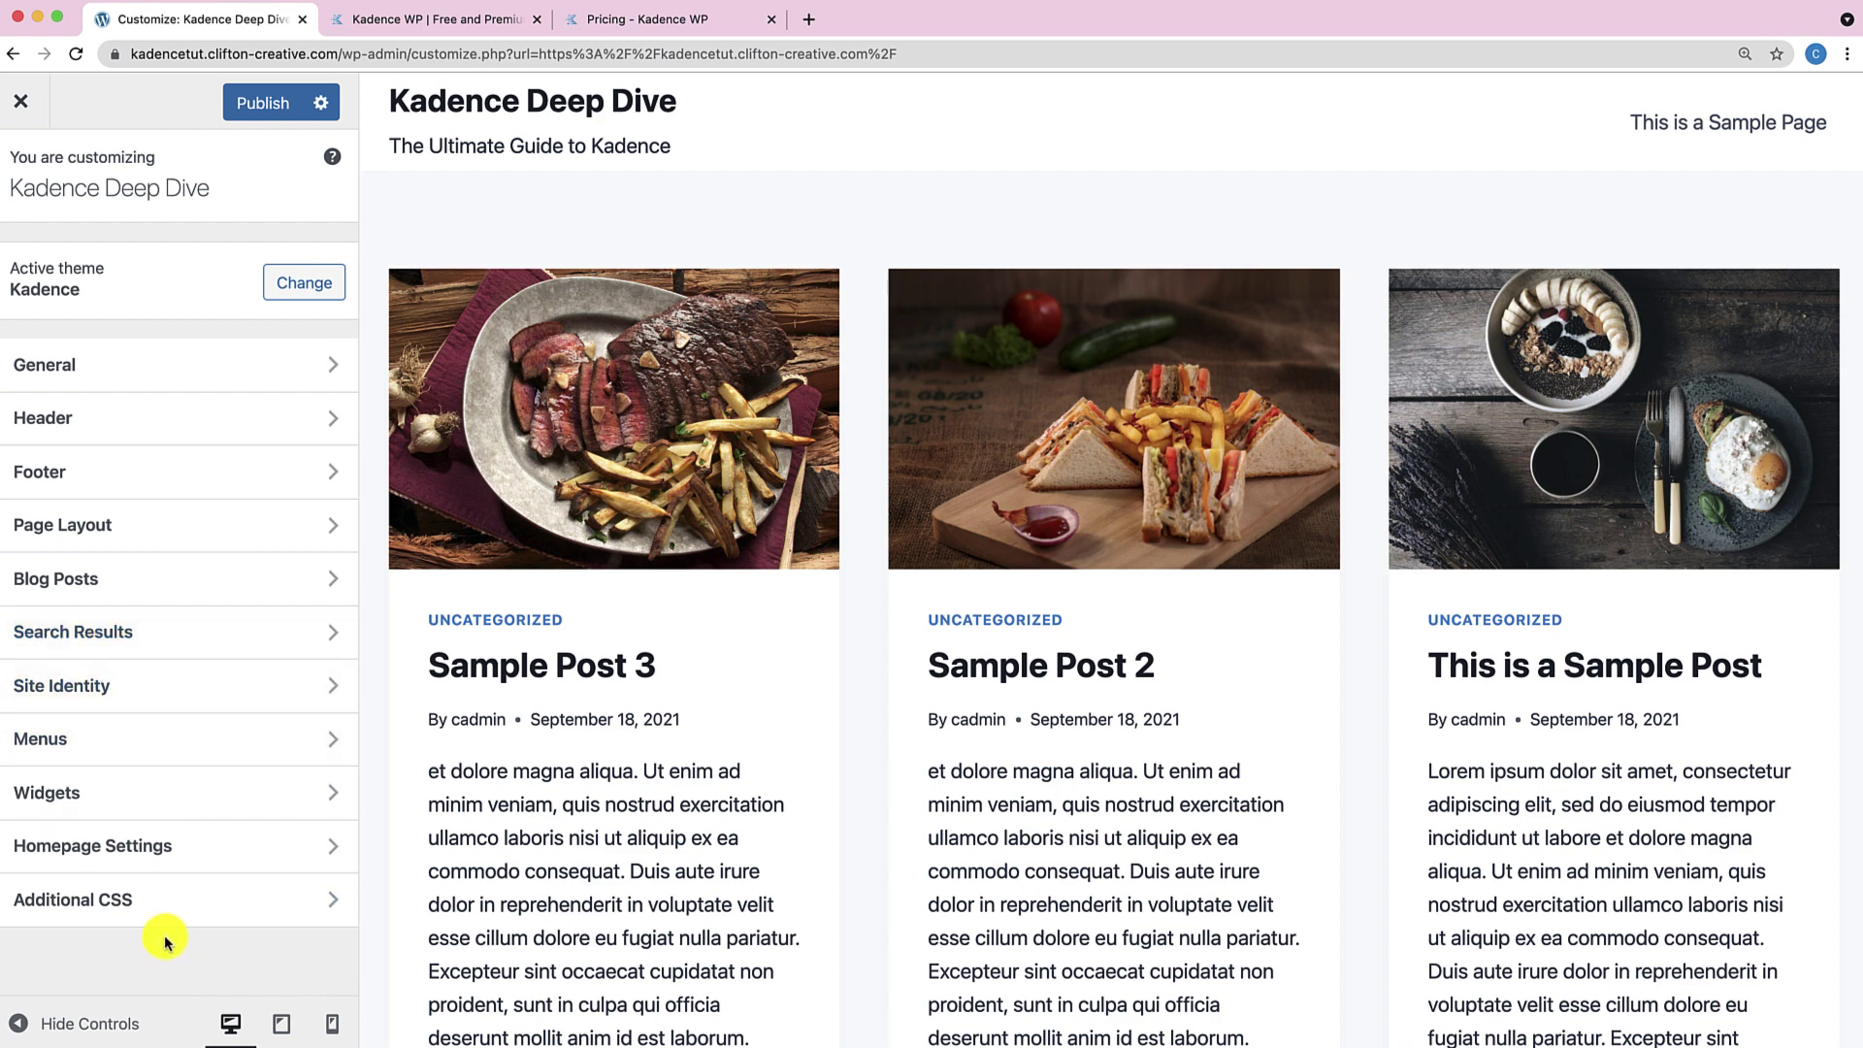
pyautogui.click(155, 907)
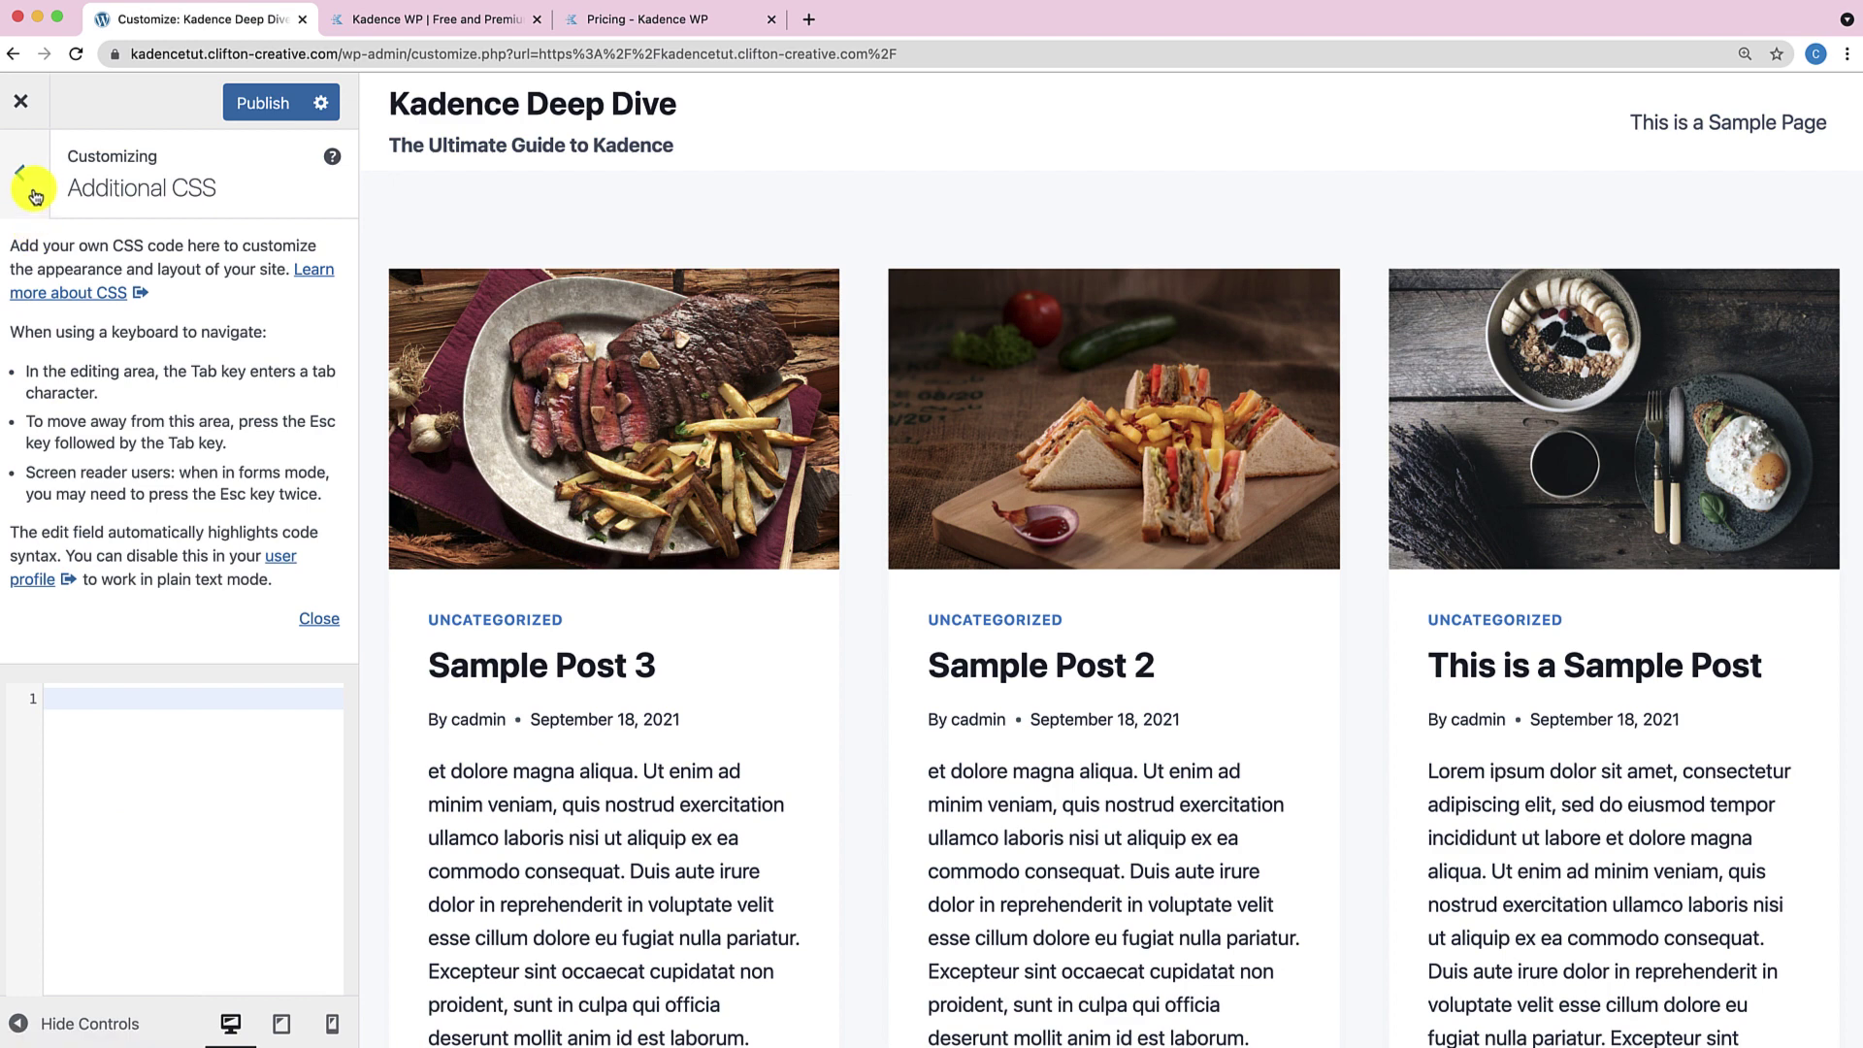
pyautogui.click(21, 175)
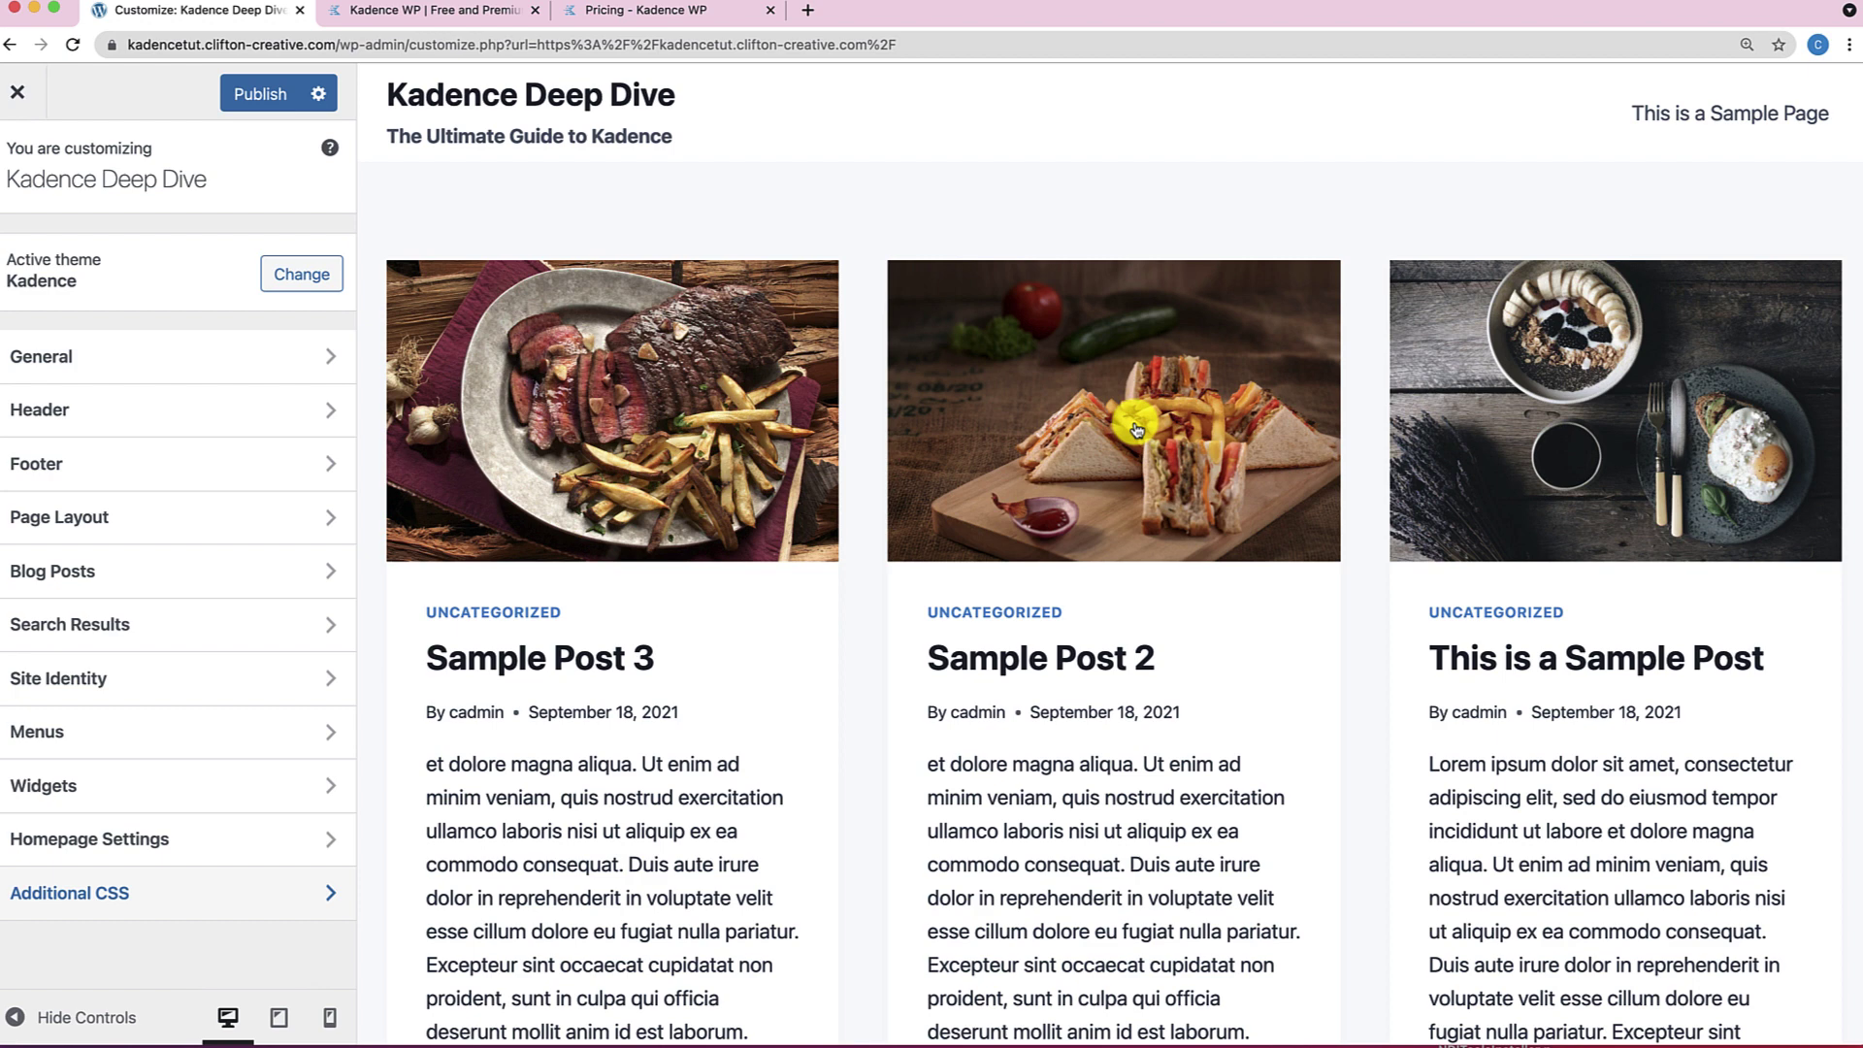
# Leave the customizer without saving the changes and go to the WordPress dashboard.
pyautogui.click(21, 97)
pyautogui.click(1095, 179)
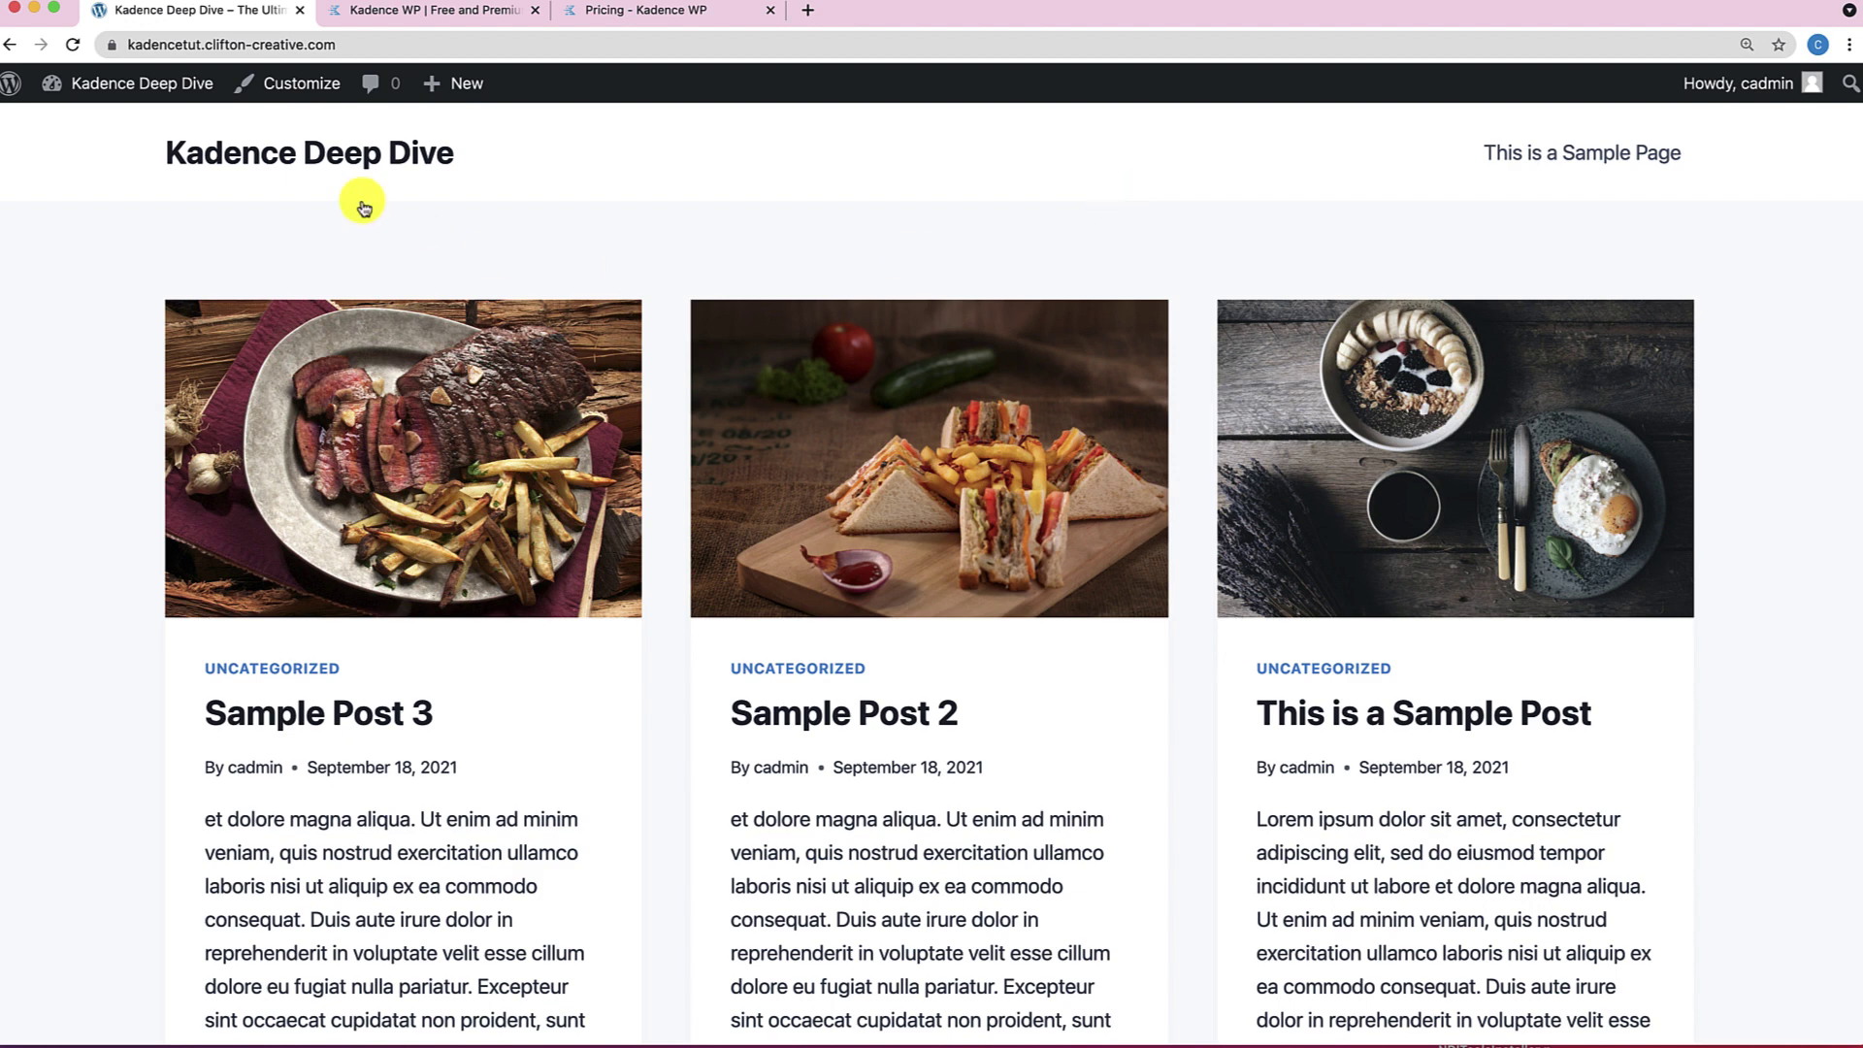
pyautogui.moveTo(58, 87)
pyautogui.click(76, 129)
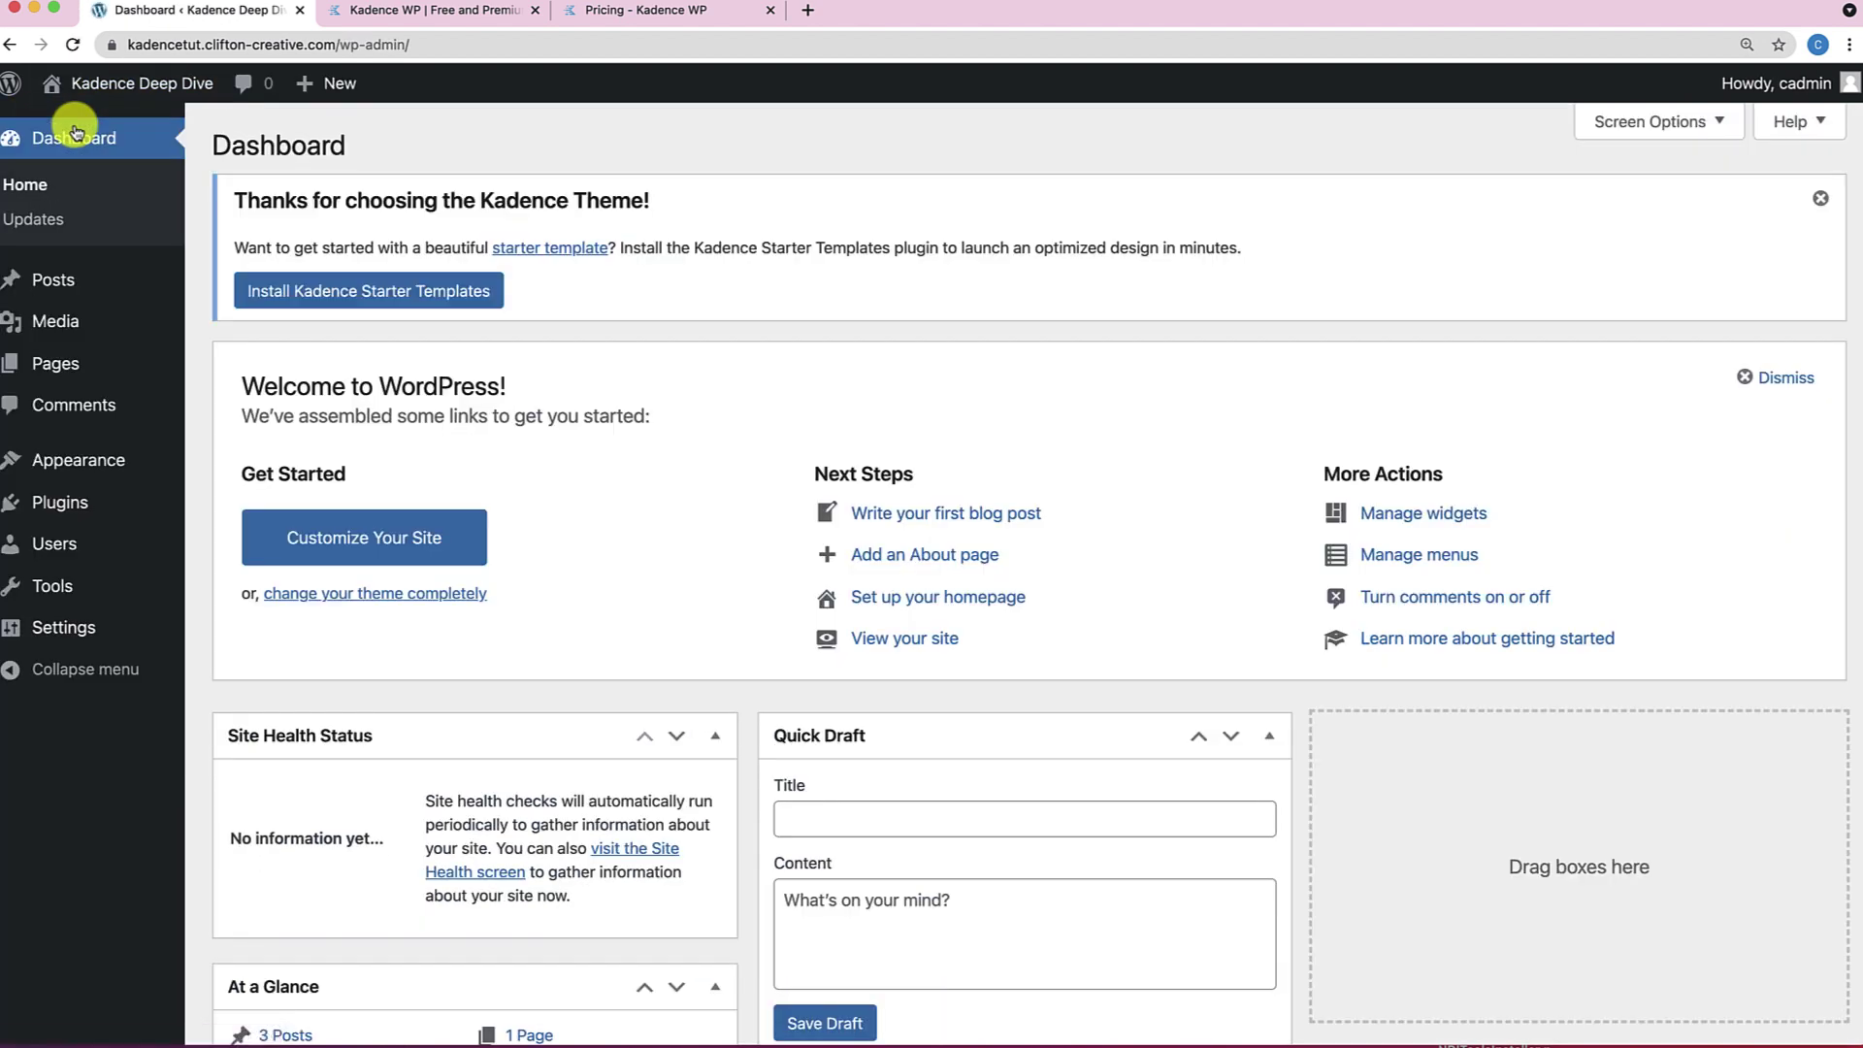
# Search the plugin directory for "Kadence Blocks", and install and activate Gutenberg Blocks by Kadence Blocks.
pyautogui.moveTo(62, 502)
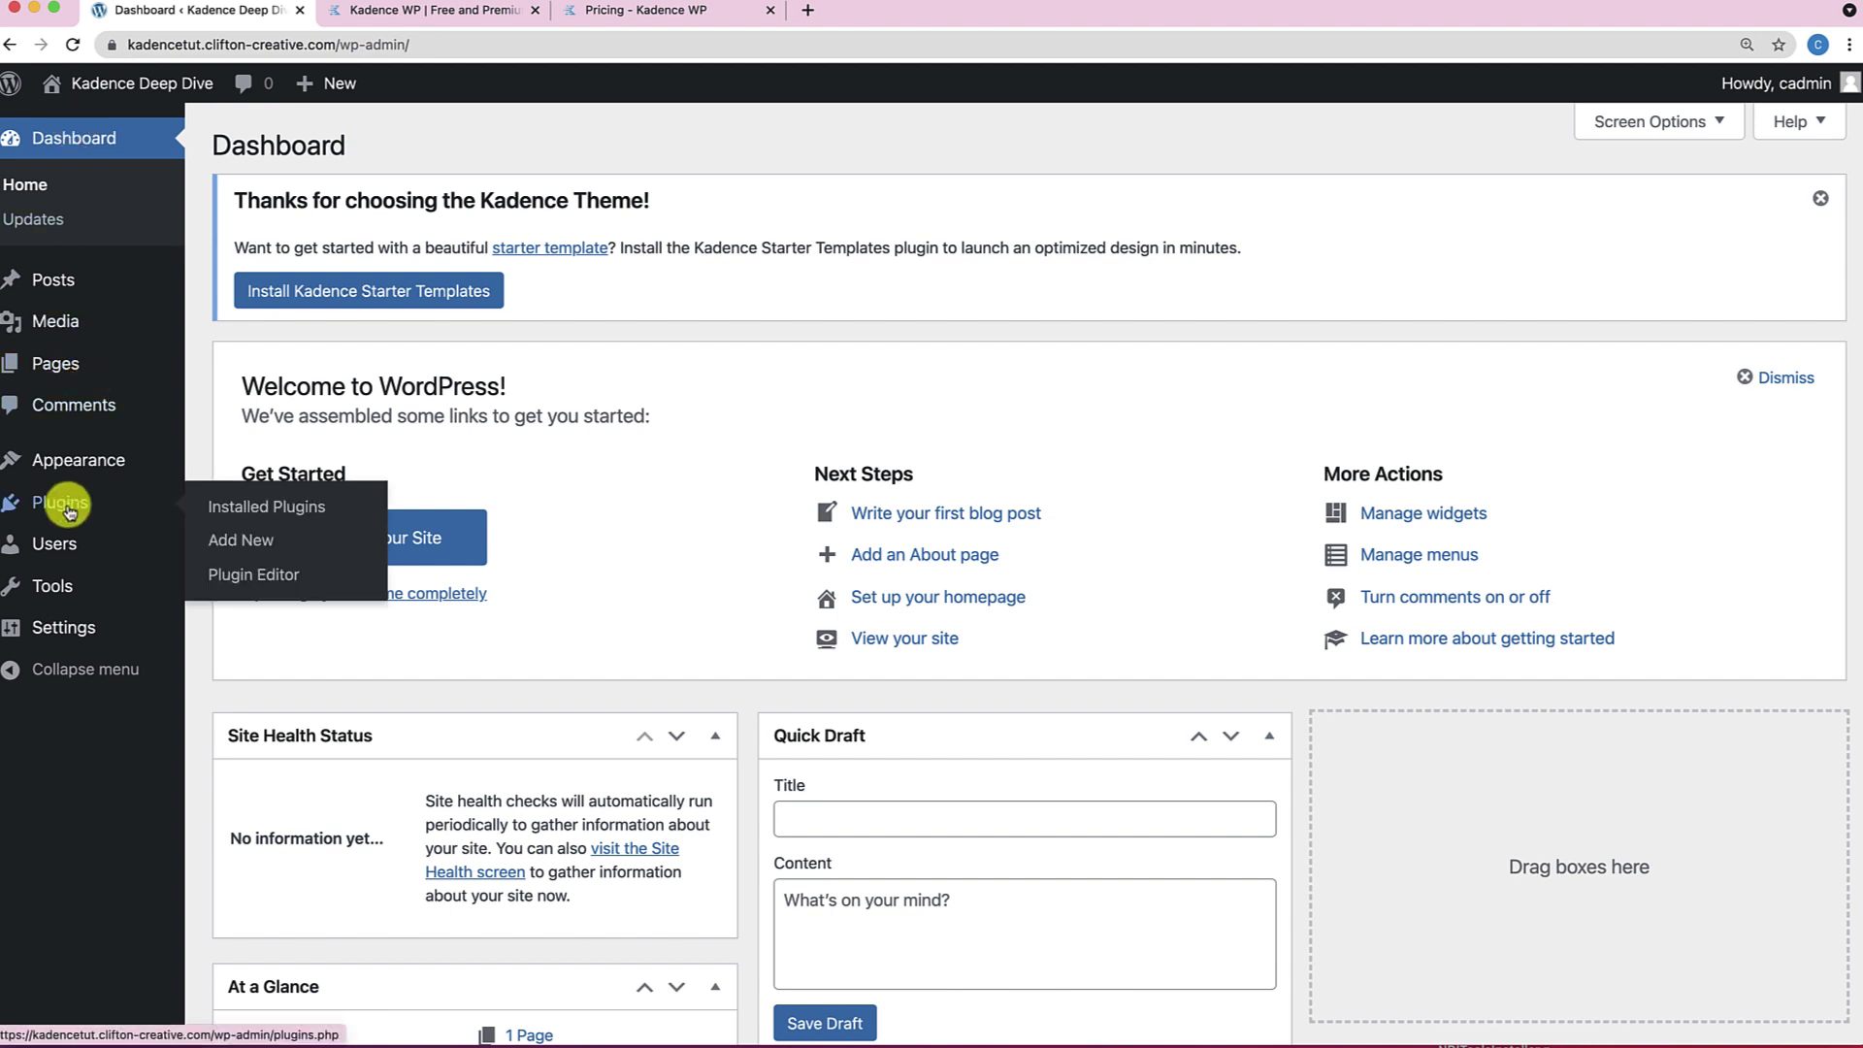
pyautogui.click(242, 540)
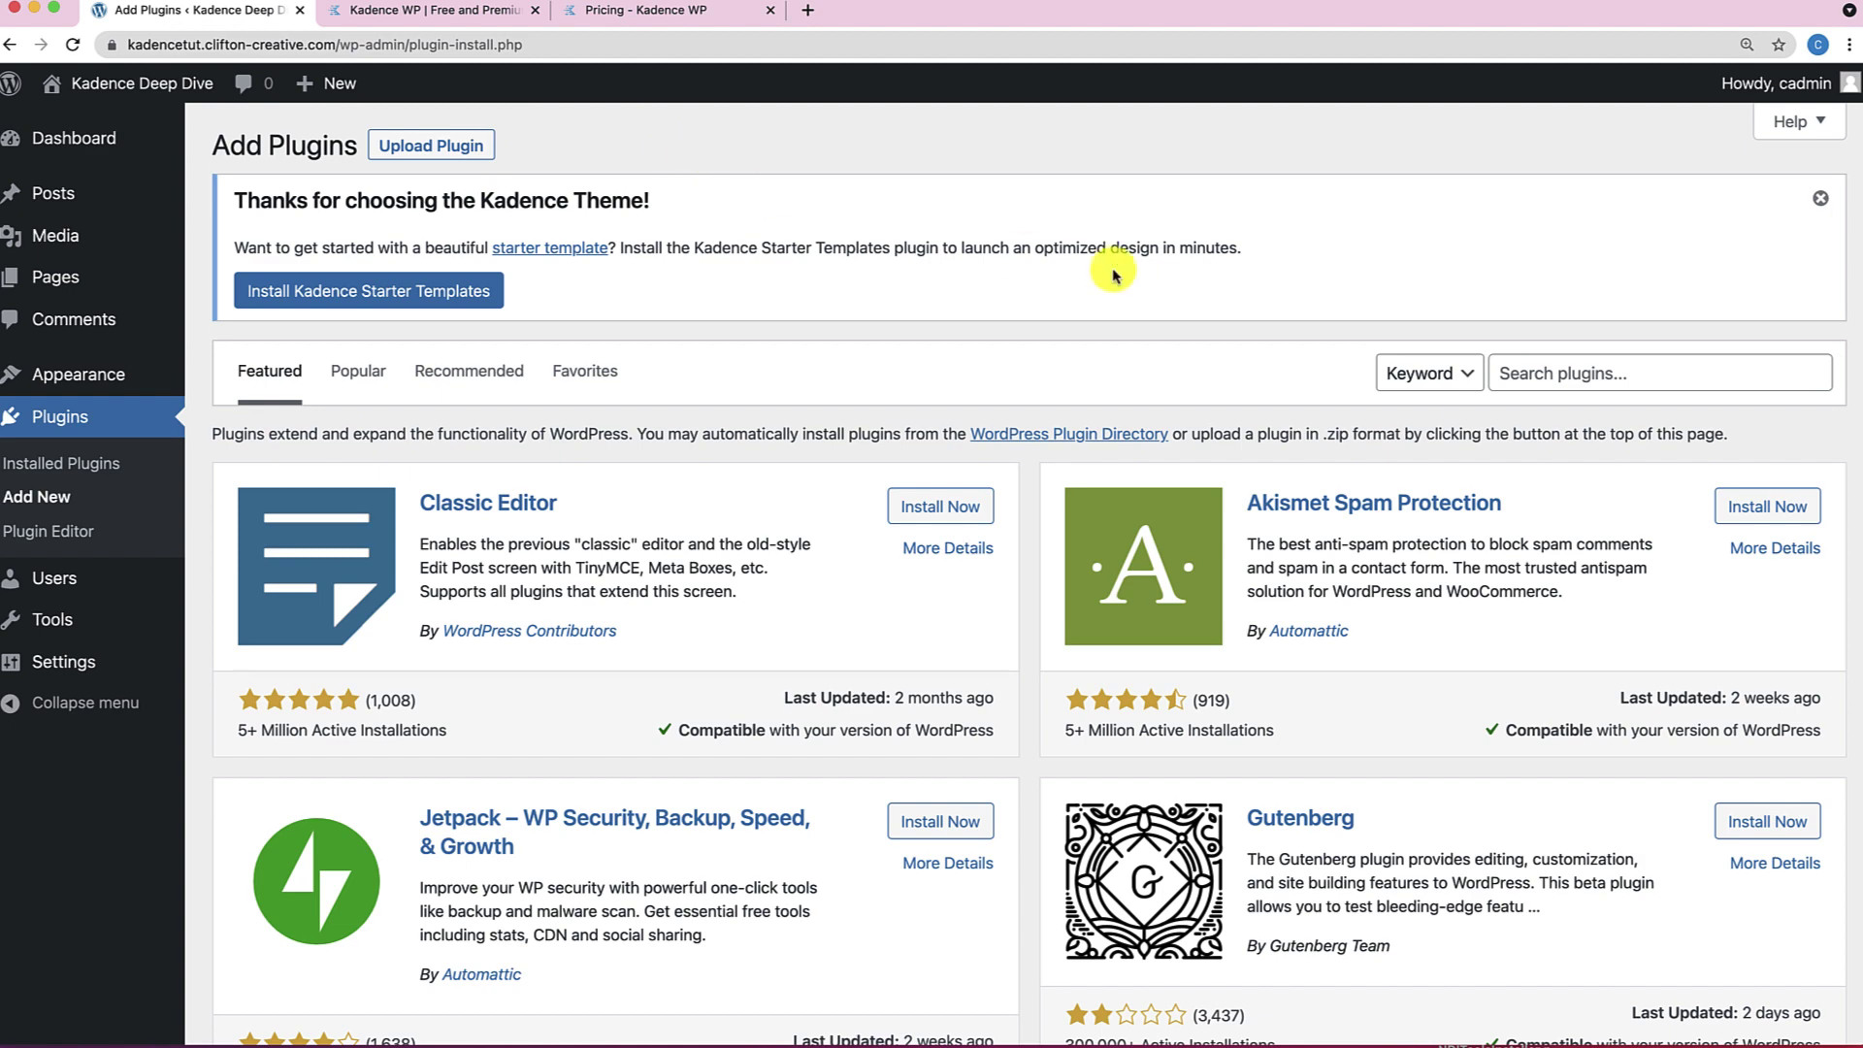
pyautogui.click(1585, 367)
pyautogui.write('Kadence Blocks')
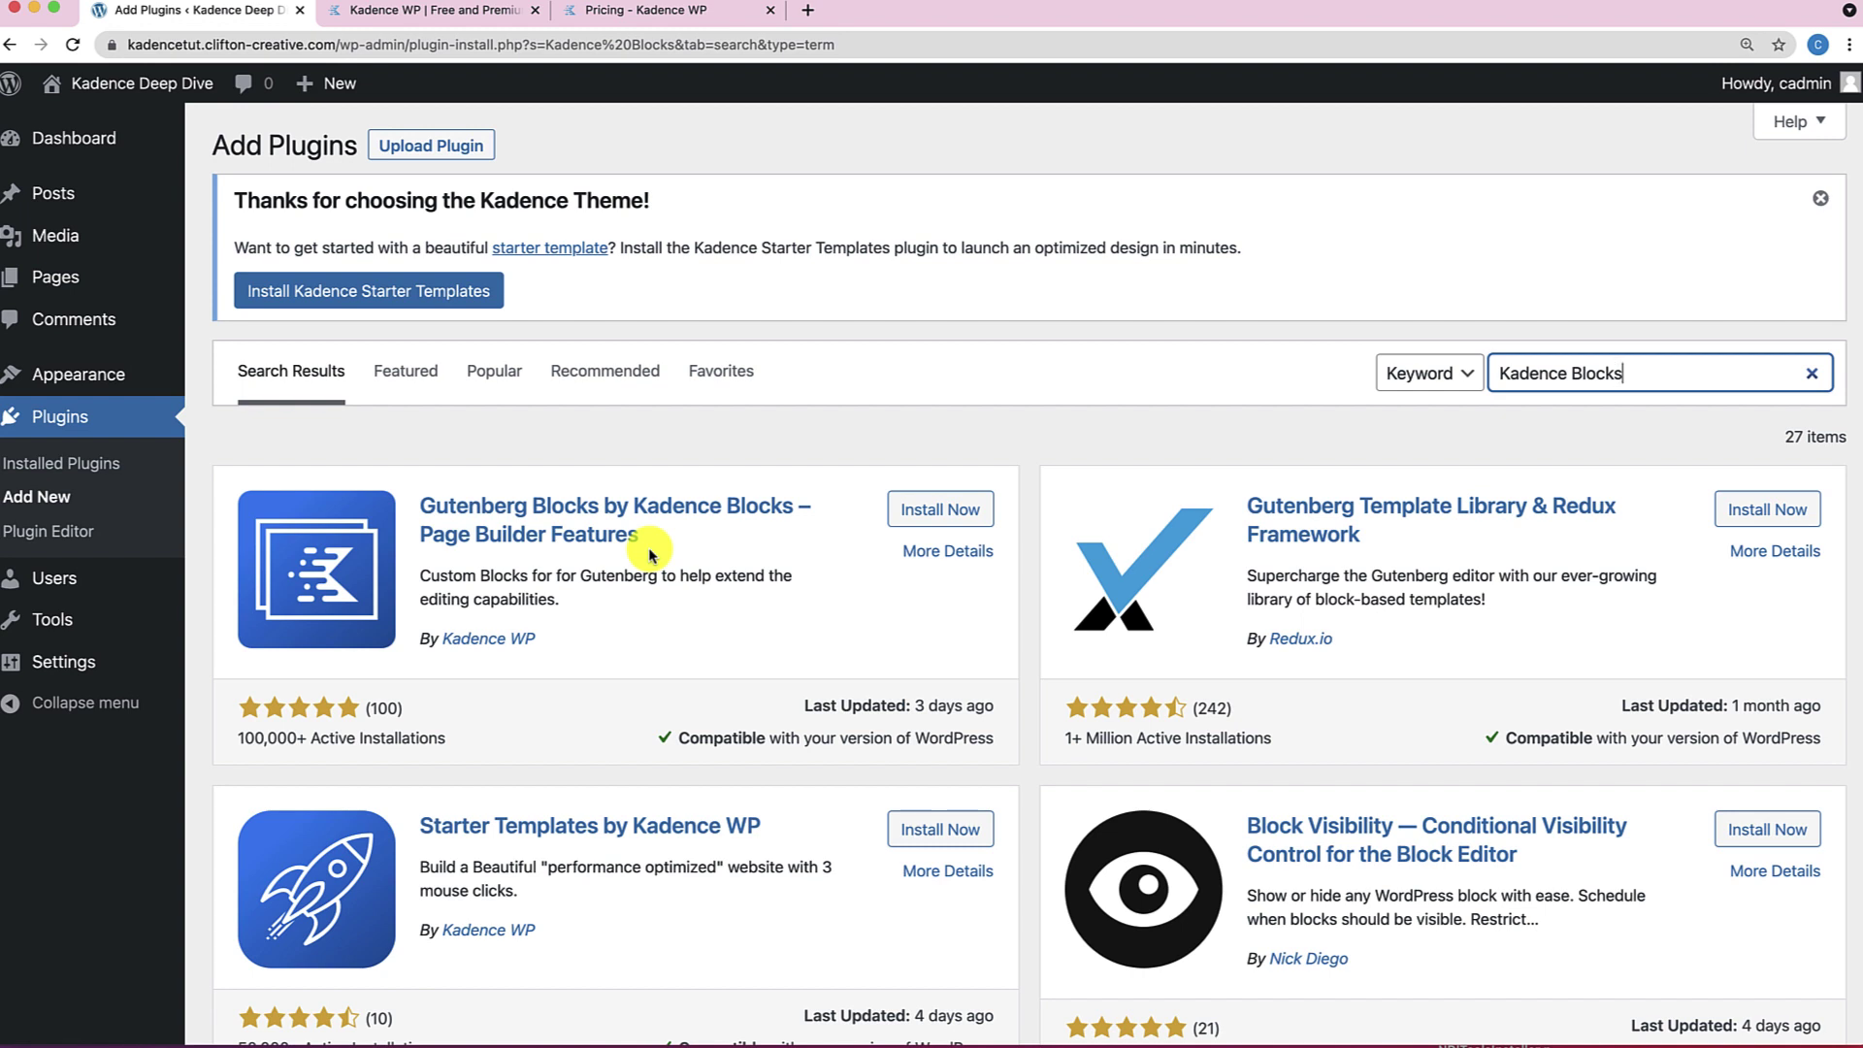
pyautogui.click(912, 508)
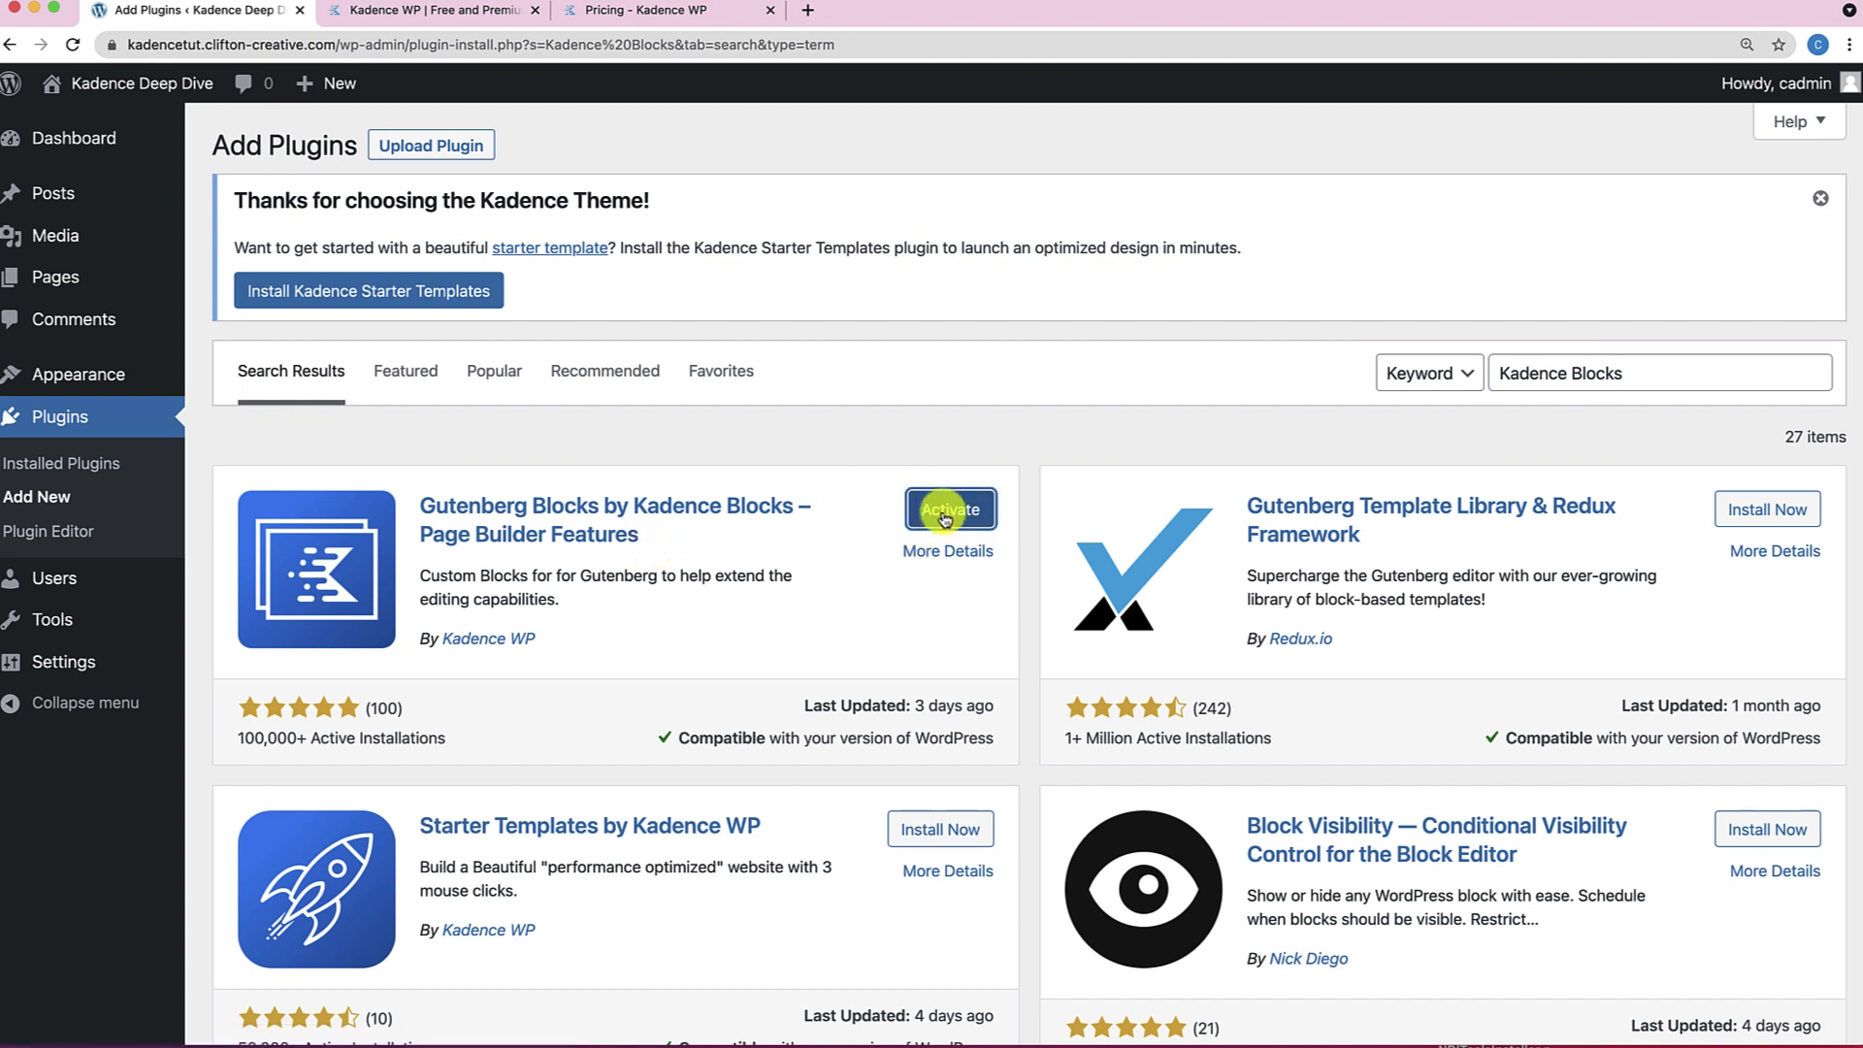
pyautogui.click(946, 518)
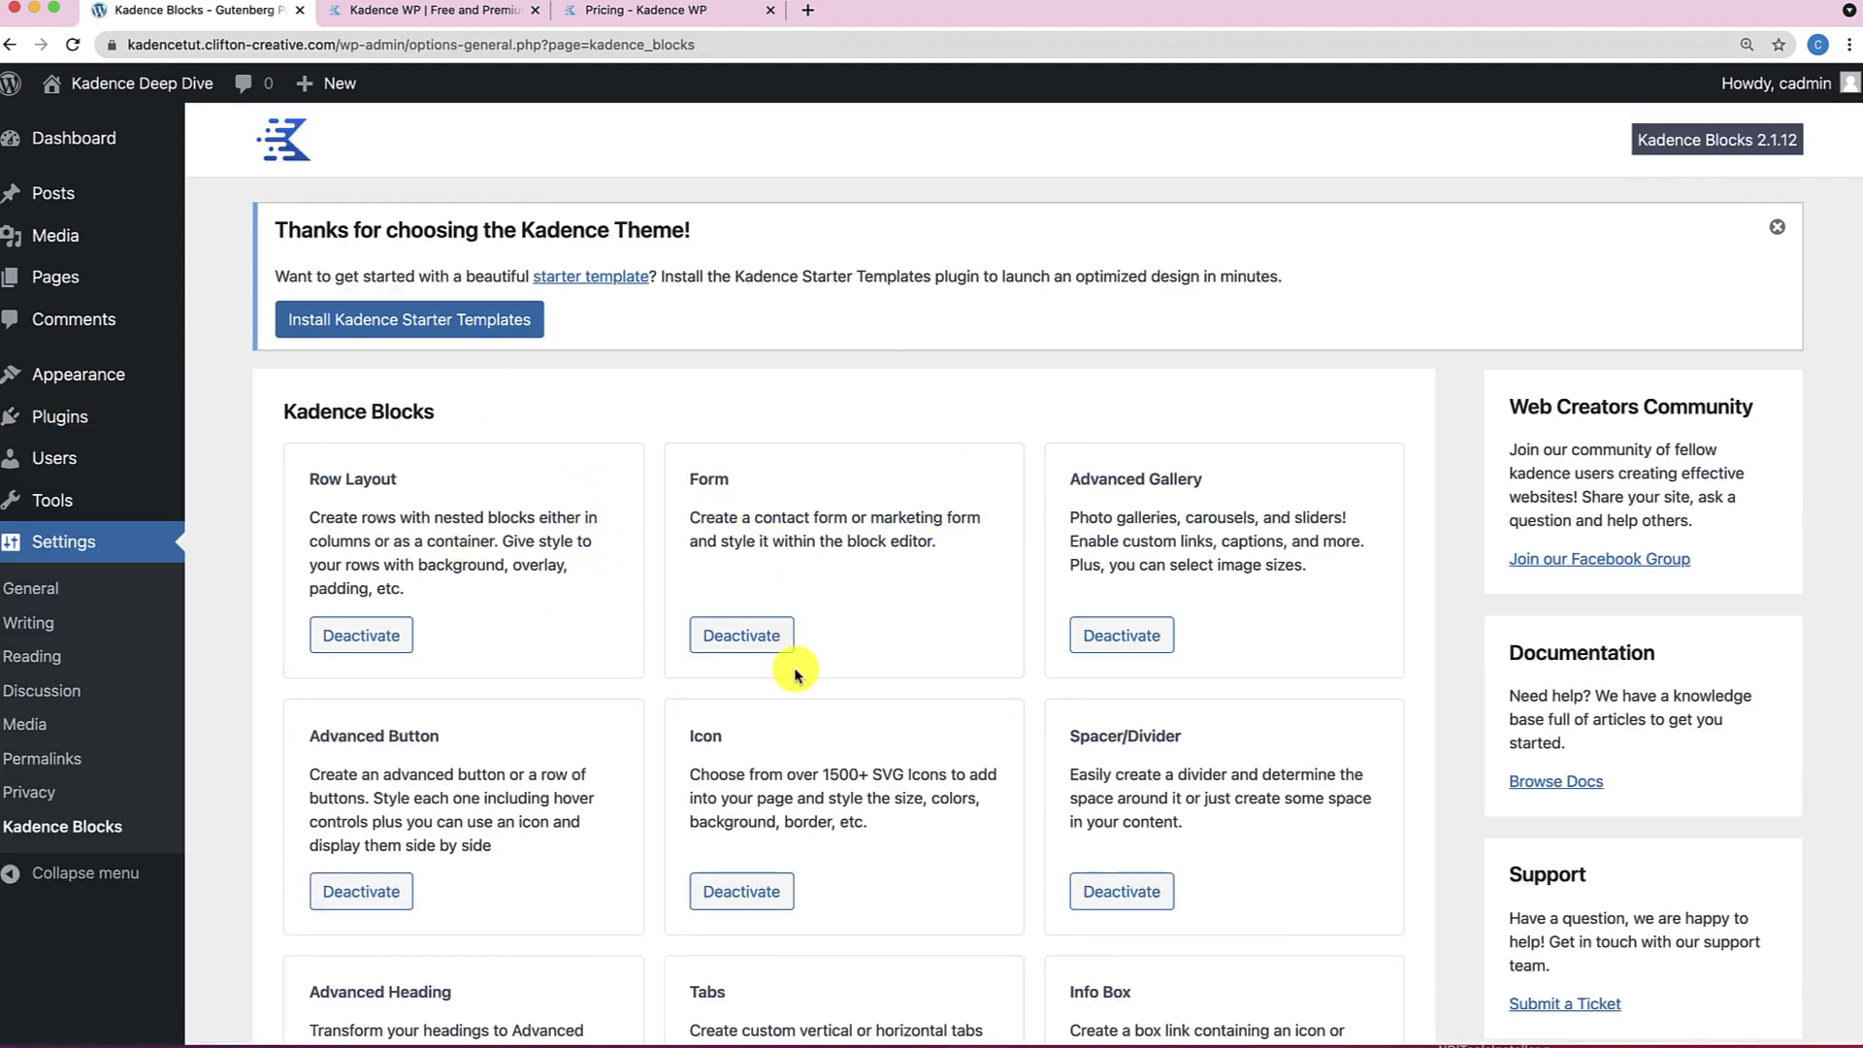
# Look through the available blocks on the Kadence Blocks settings page.
pyautogui.scroll(-5, 793, 673)
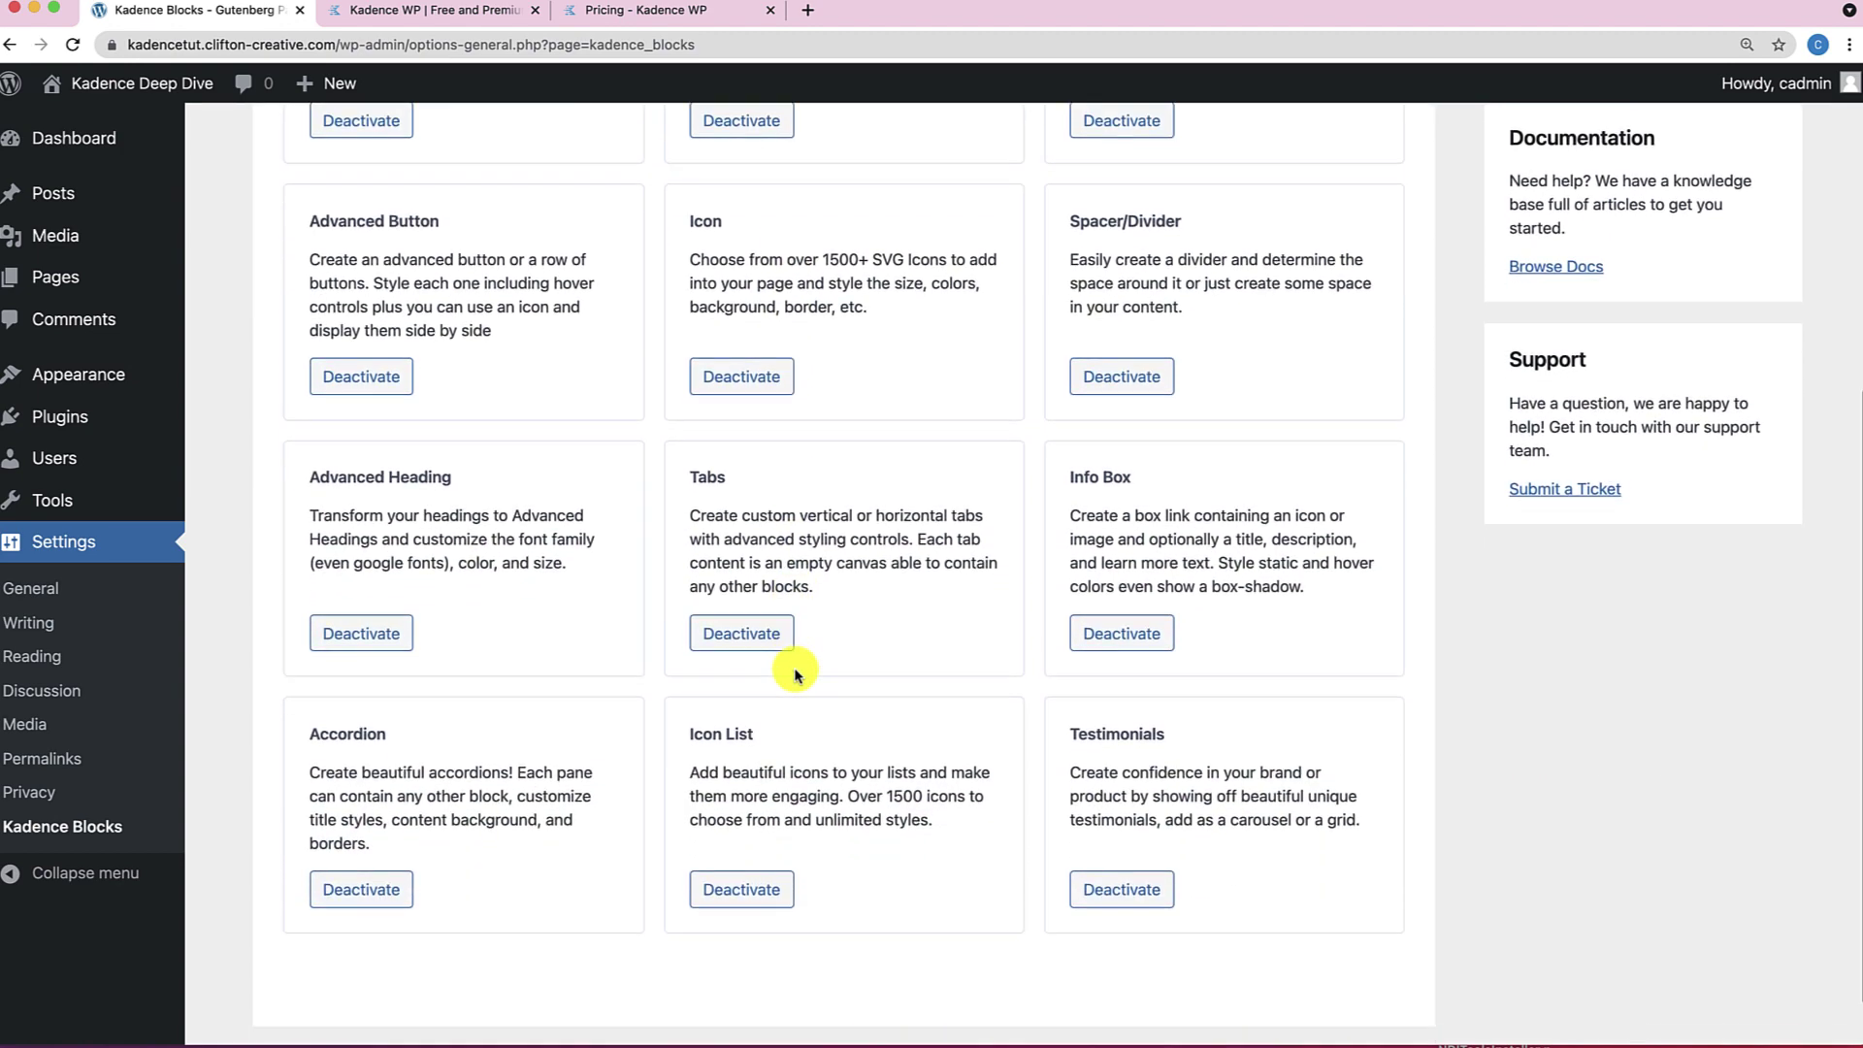
pyautogui.scroll(5, 790, 680)
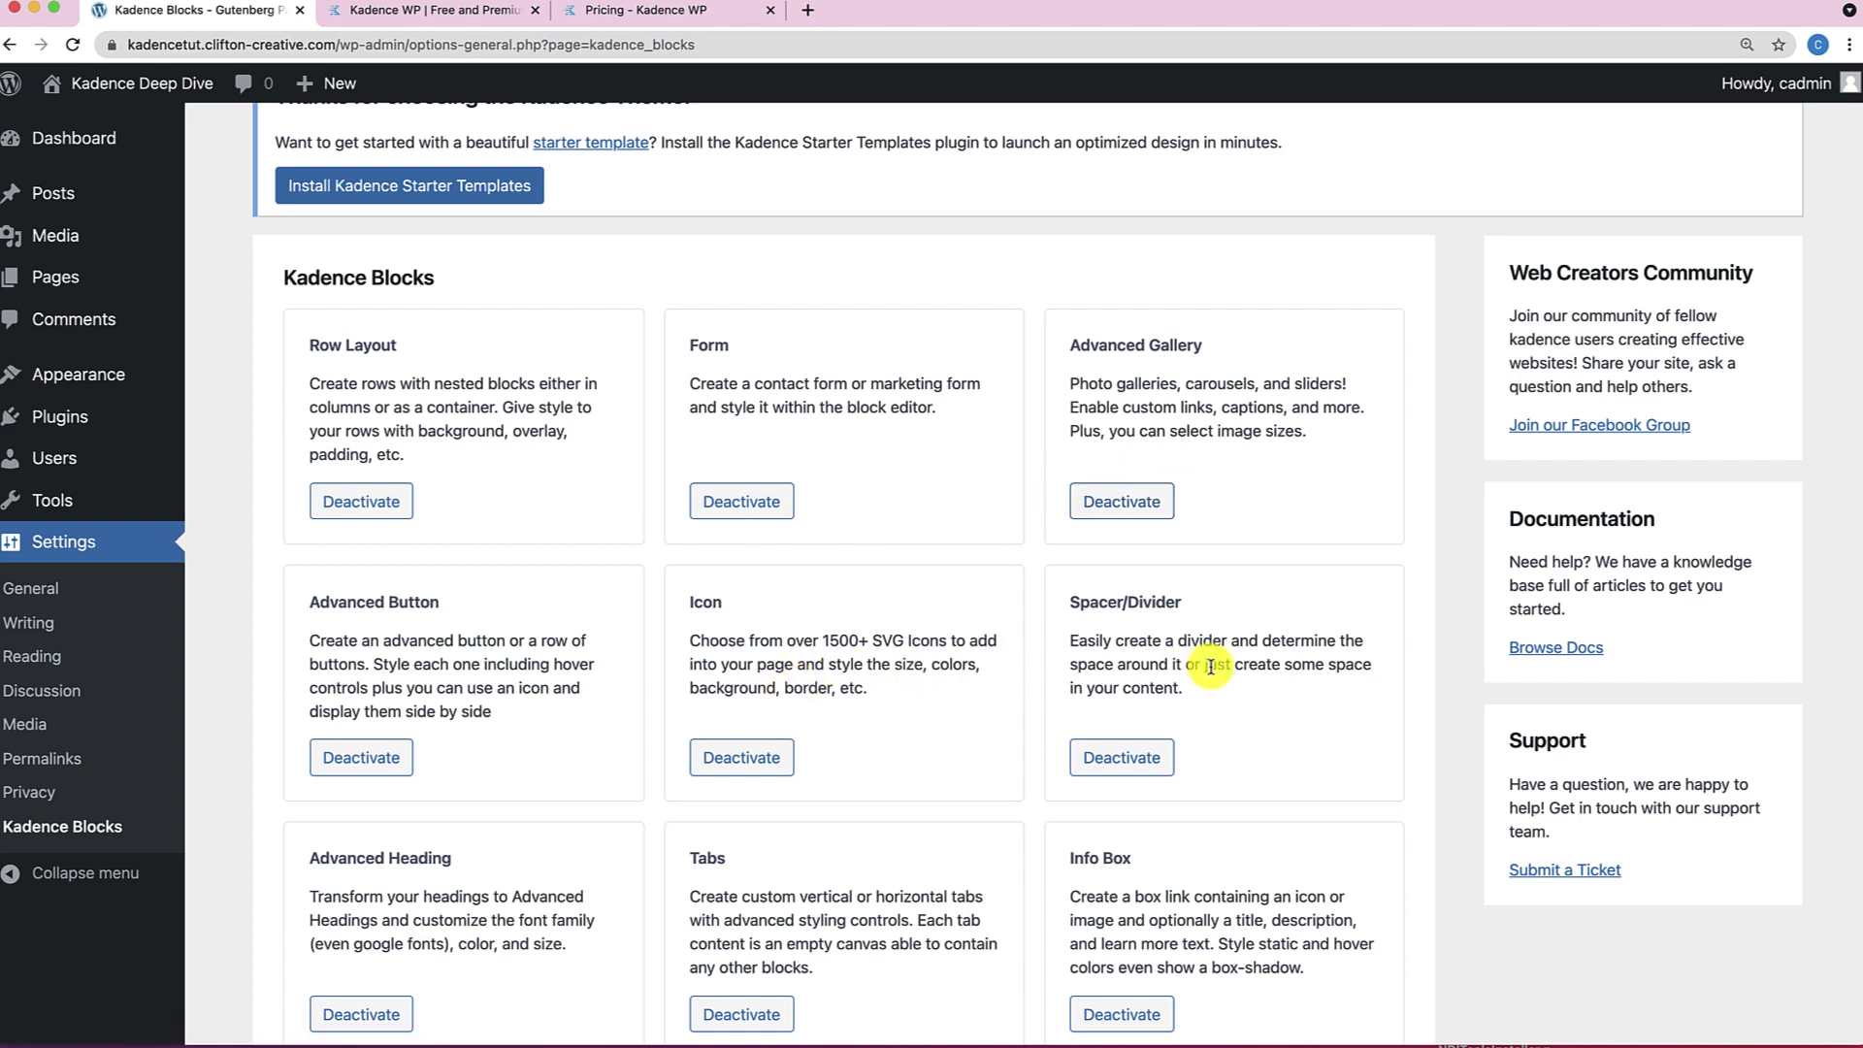
pyautogui.scroll(-2, 1203, 668)
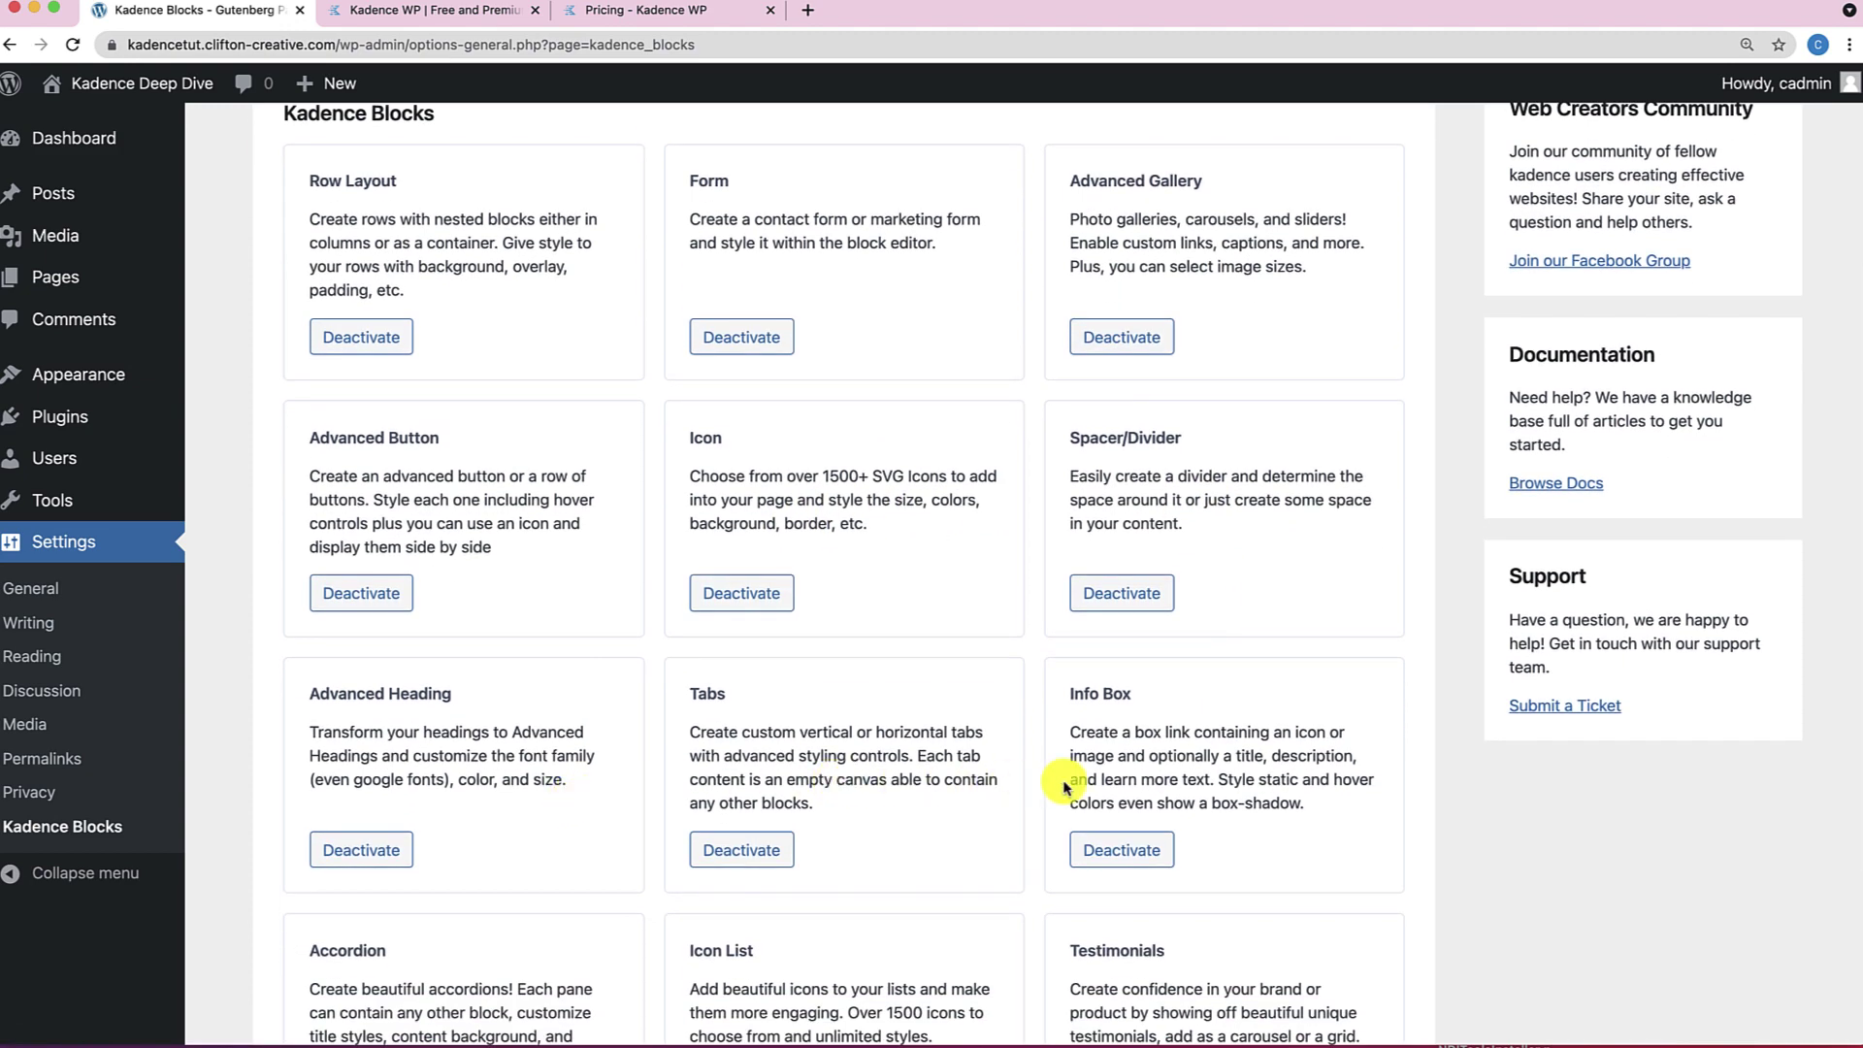
# Finish reviewing the Kadence Blocks settings page and open the page "This is a Sample Page" for editing.
pyautogui.scroll(-1, 1066, 786)
pyautogui.scroll(-2, 1066, 786)
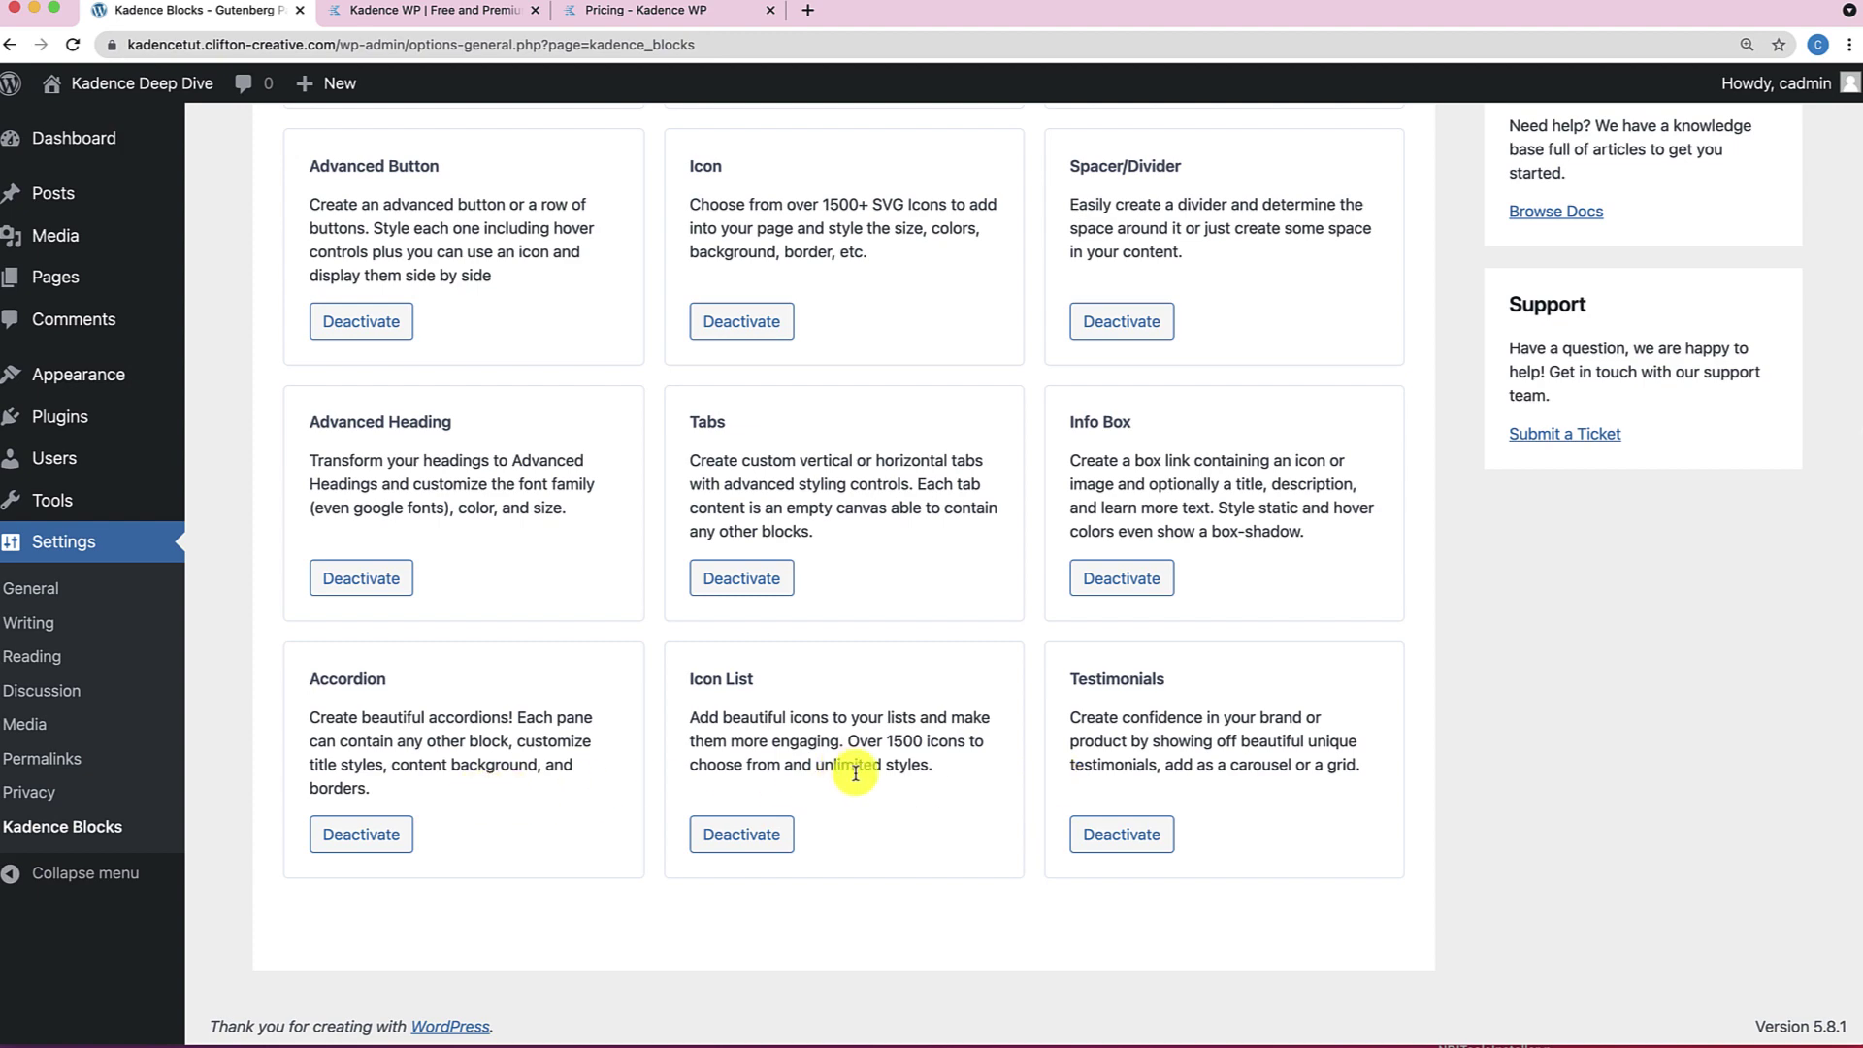
pyautogui.scroll(5, 1140, 800)
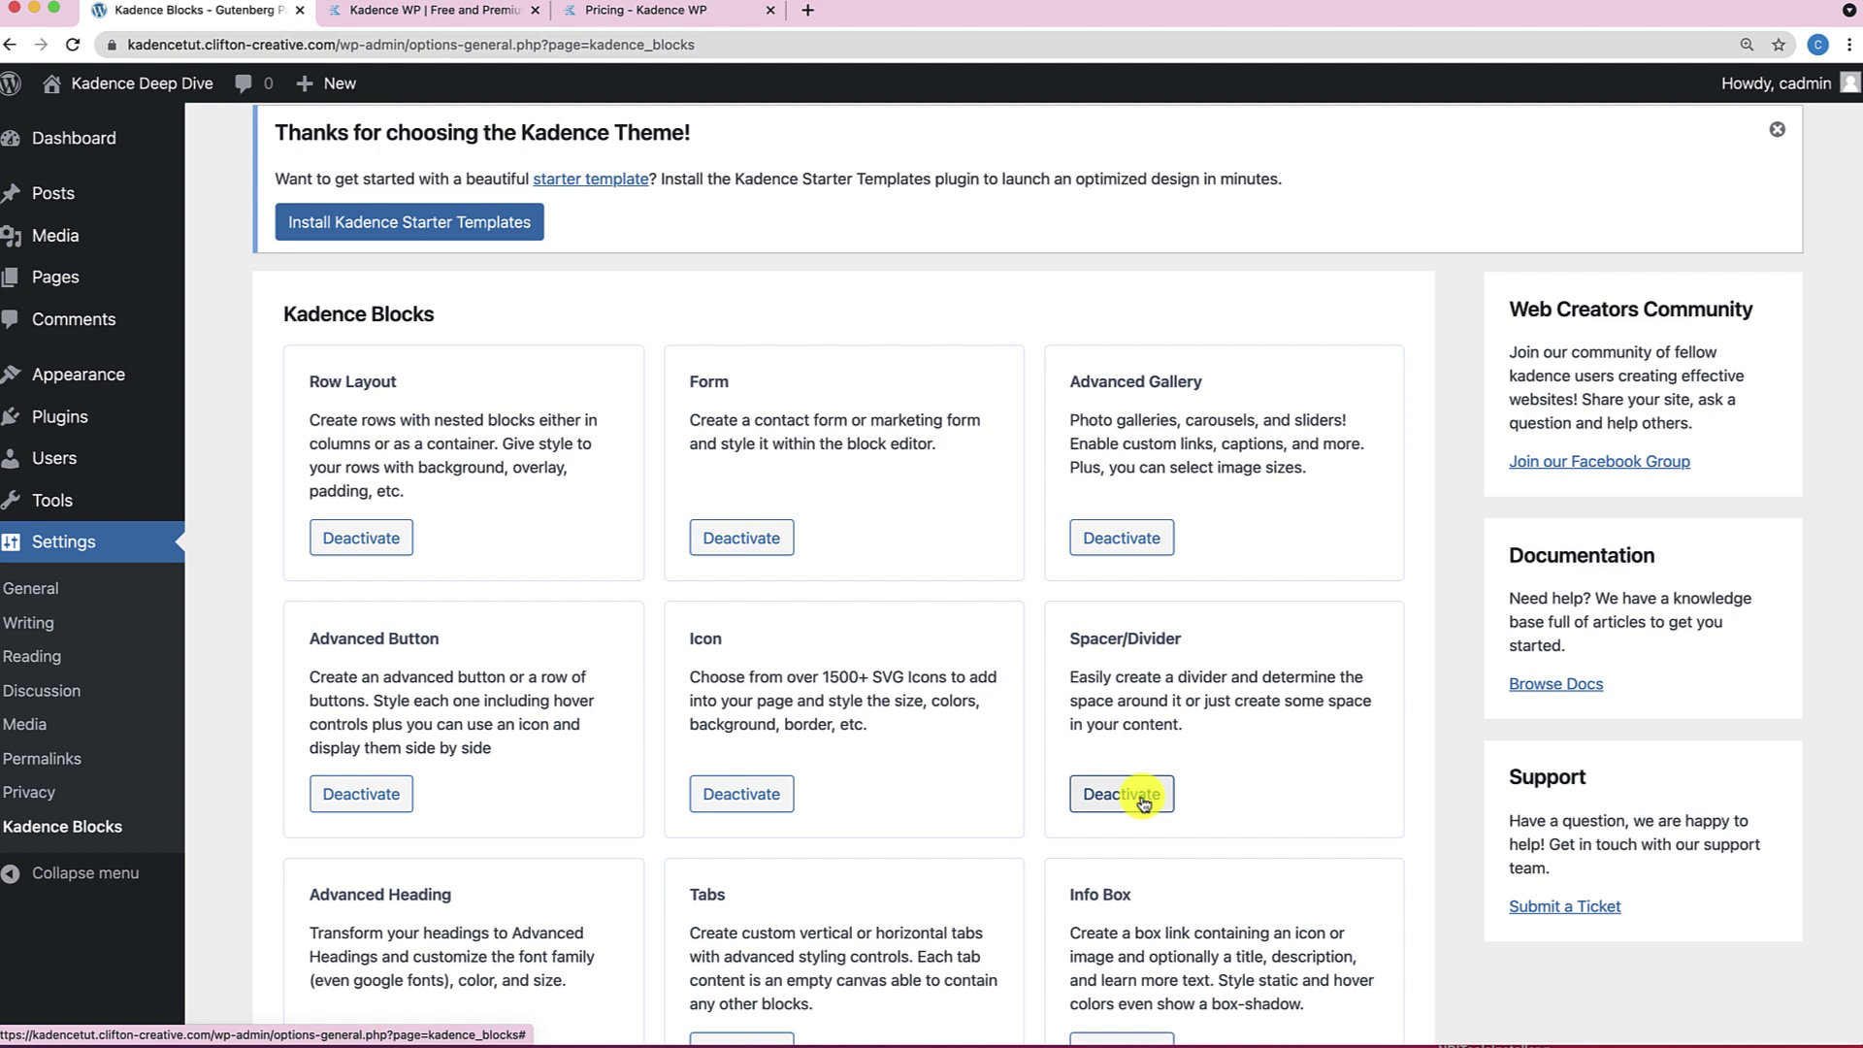
pyautogui.scroll(2, 951, 718)
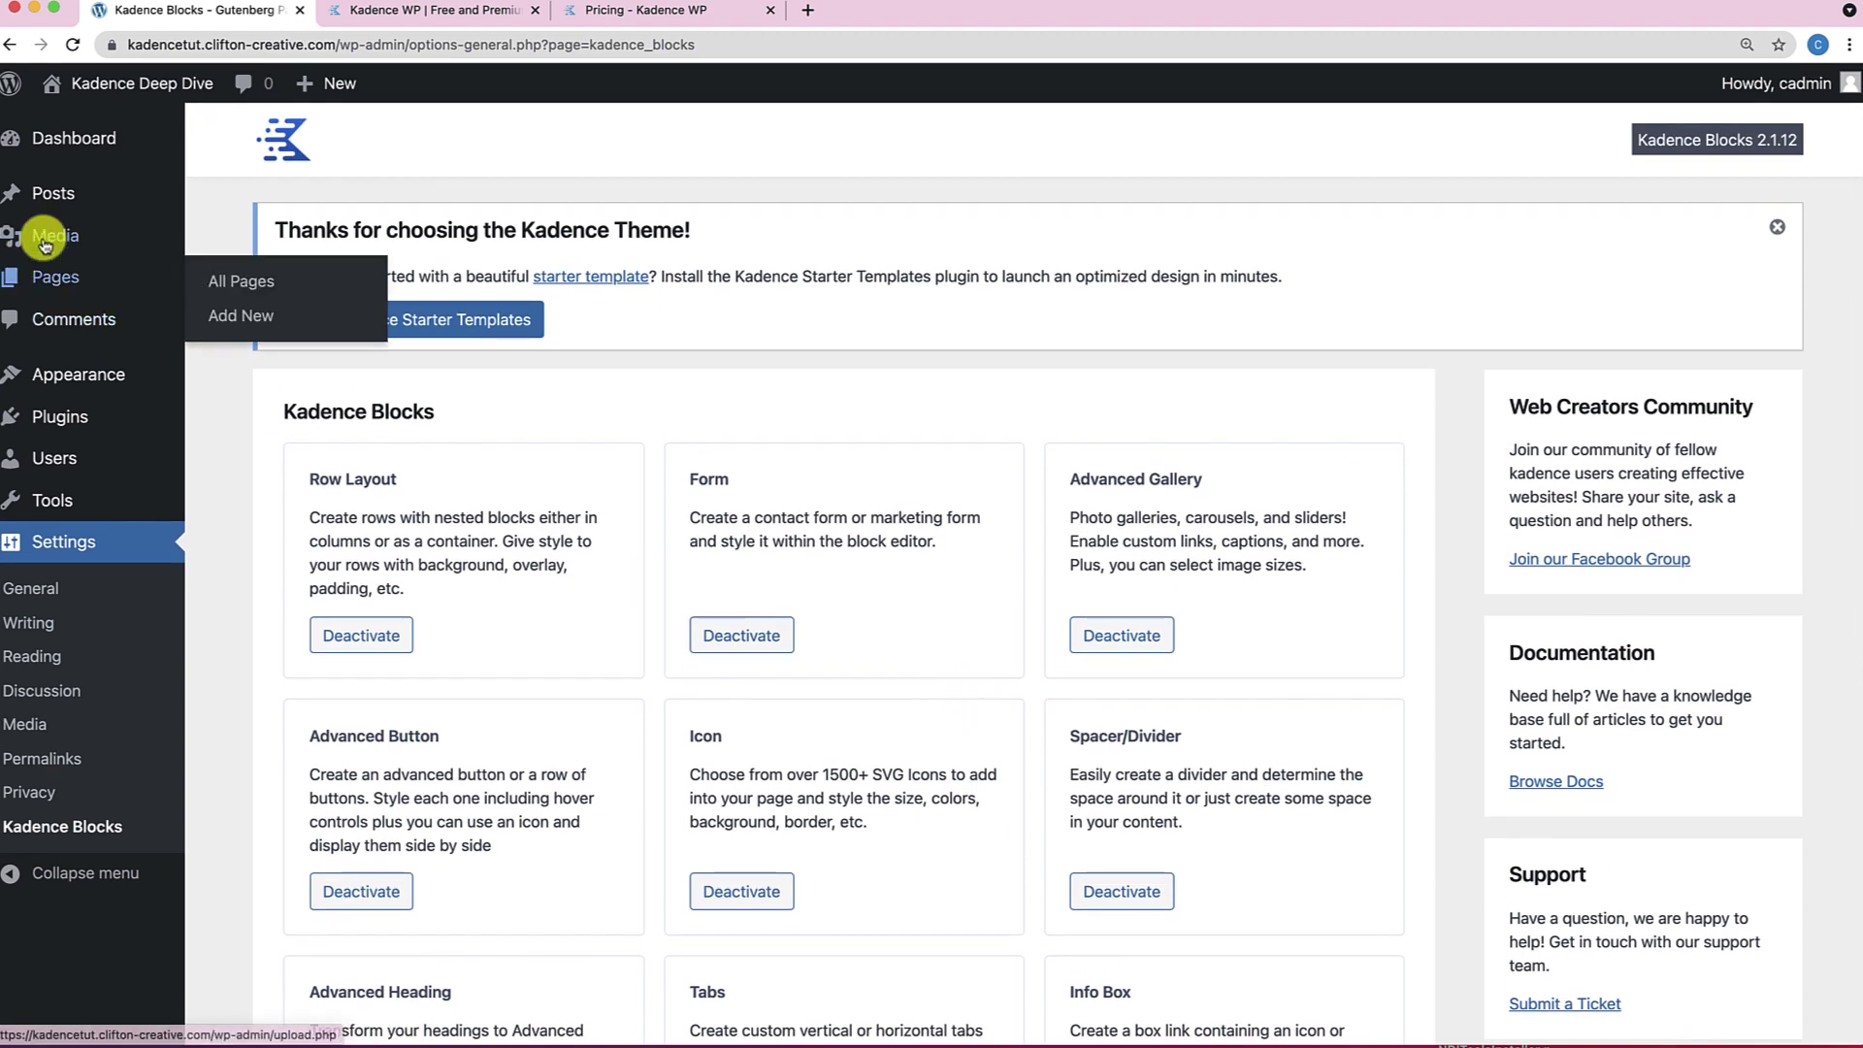
pyautogui.click(240, 281)
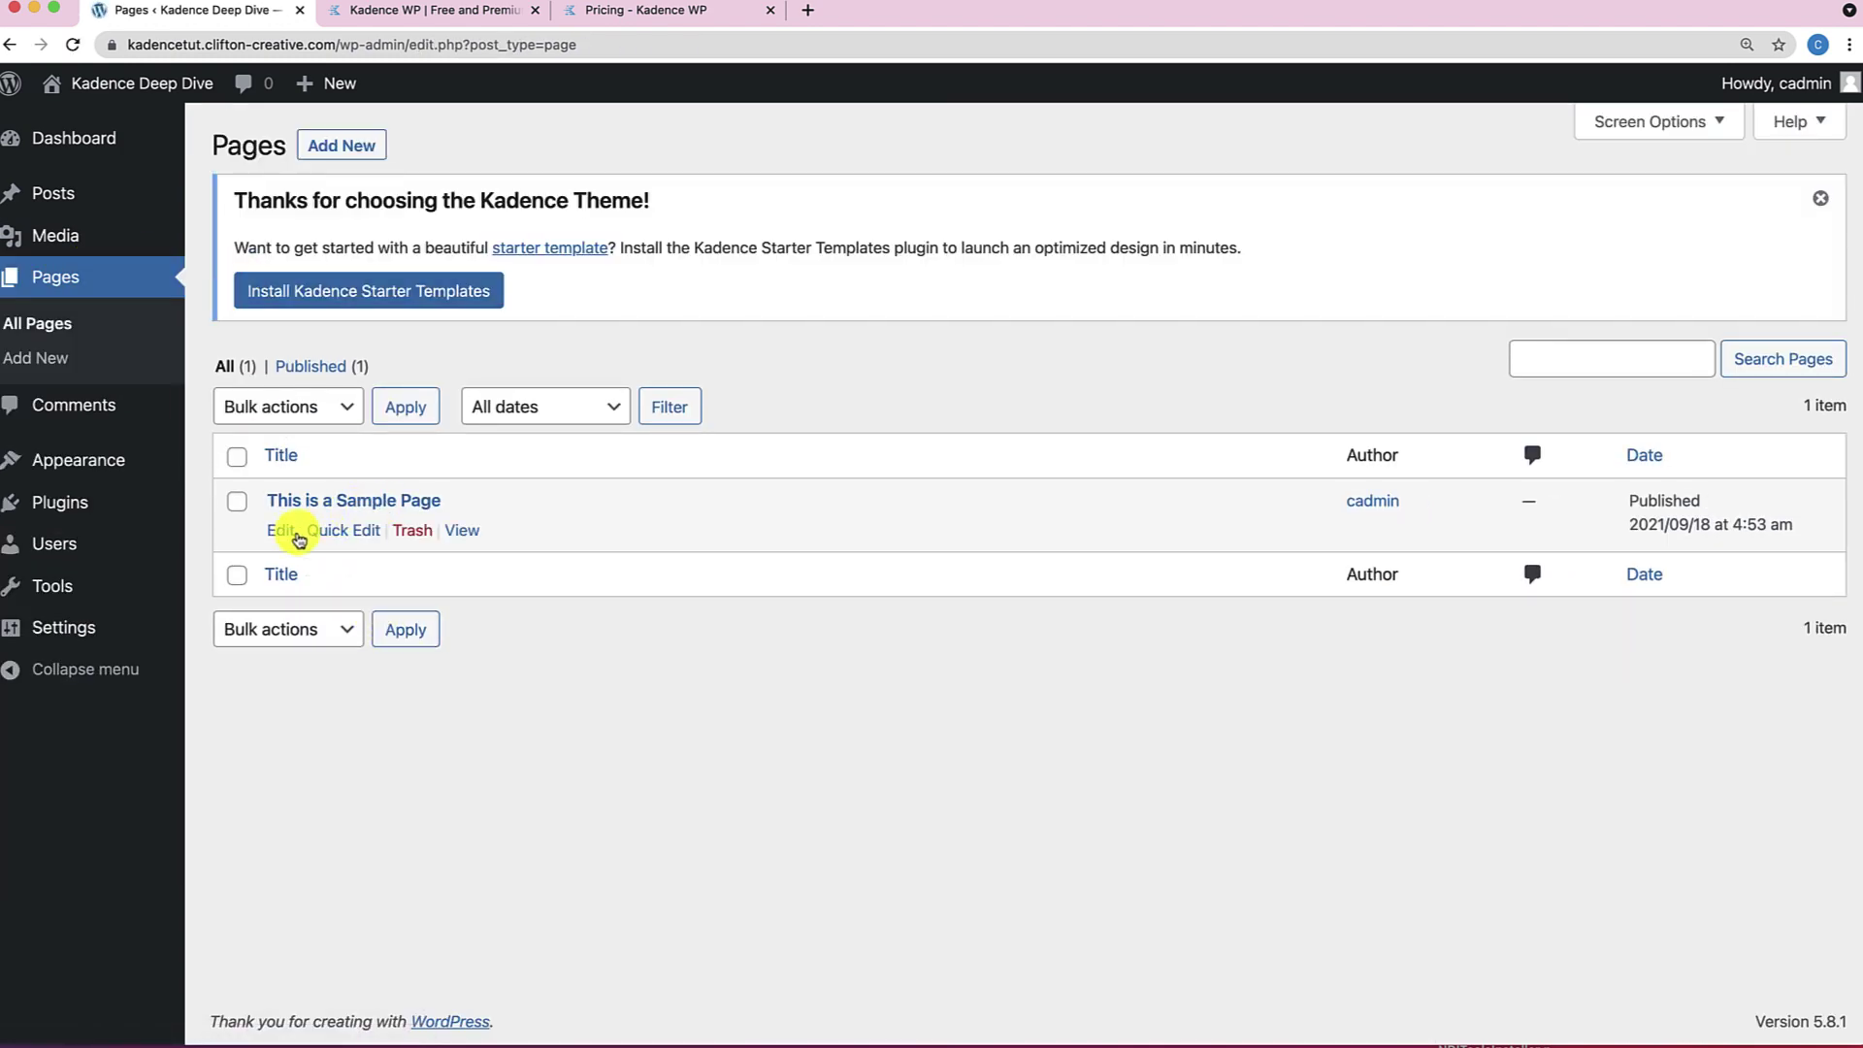
pyautogui.click(291, 534)
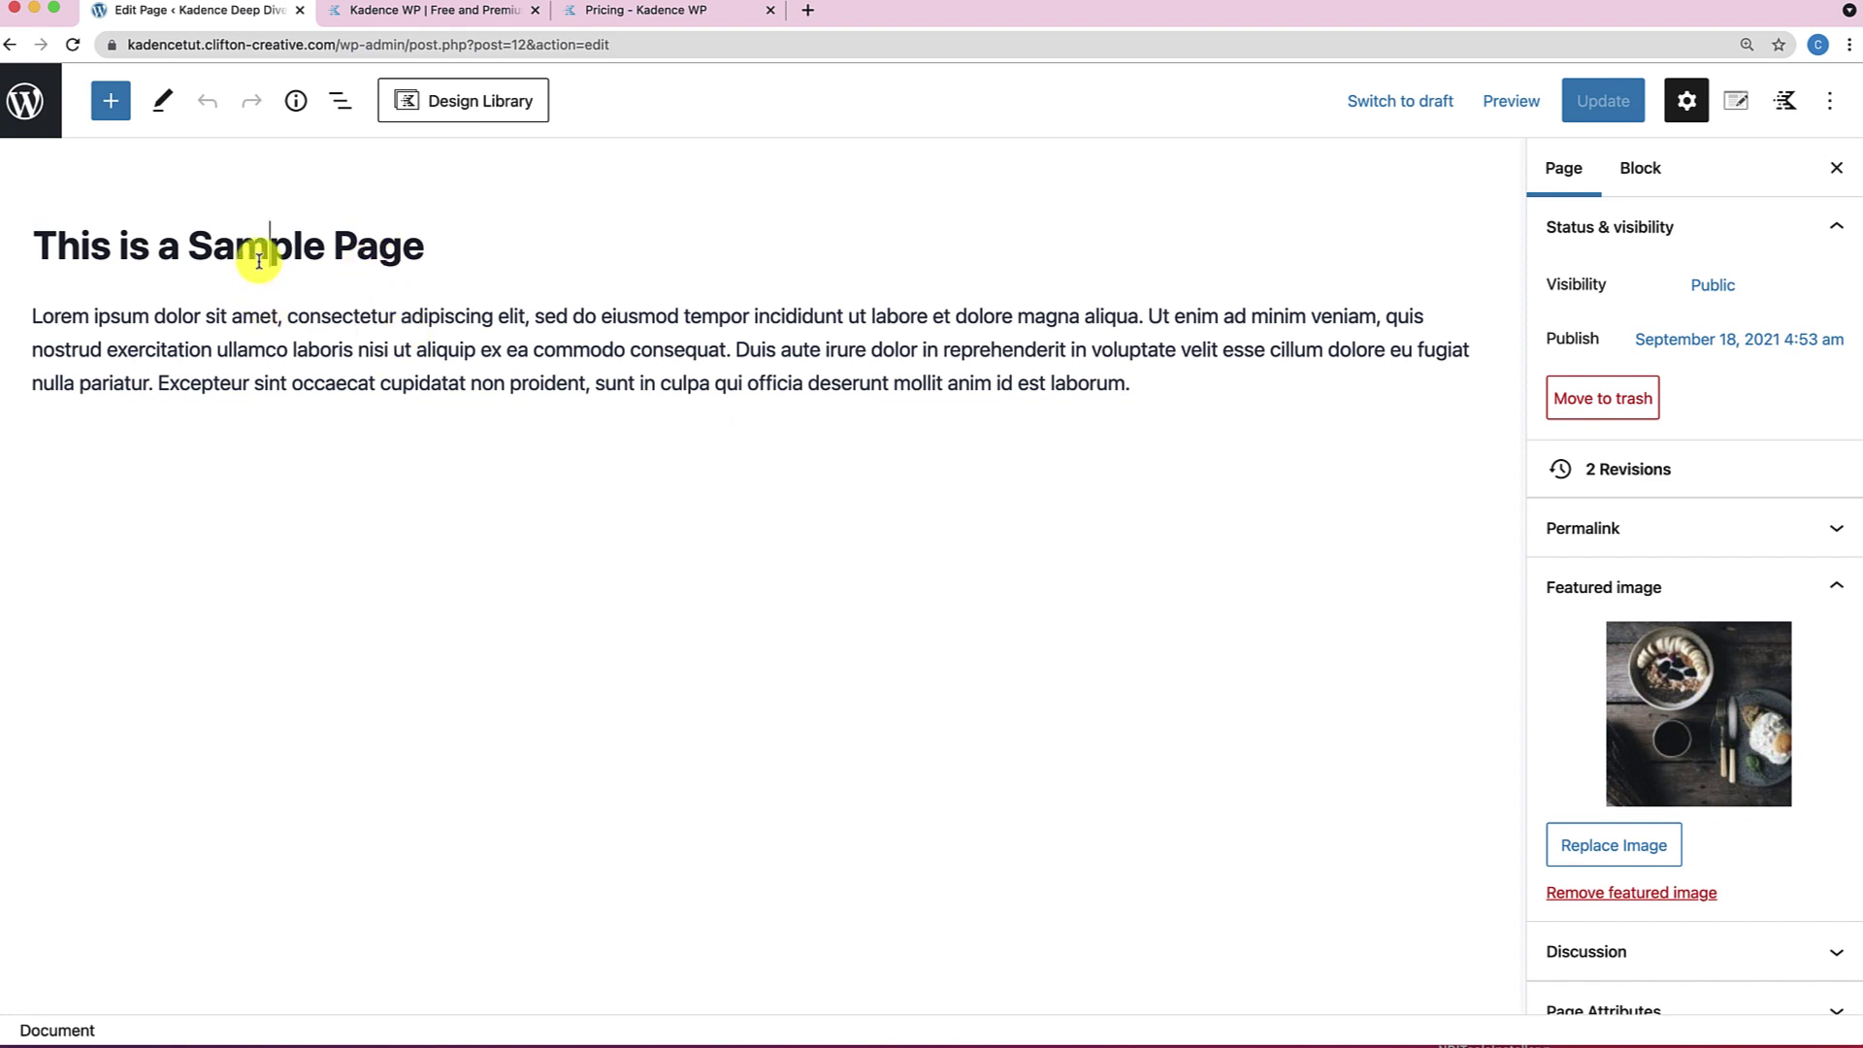
# Browse the insertable blocks, comparing the Kadence Blocks group with the standard Text blocks.
pyautogui.click(259, 381)
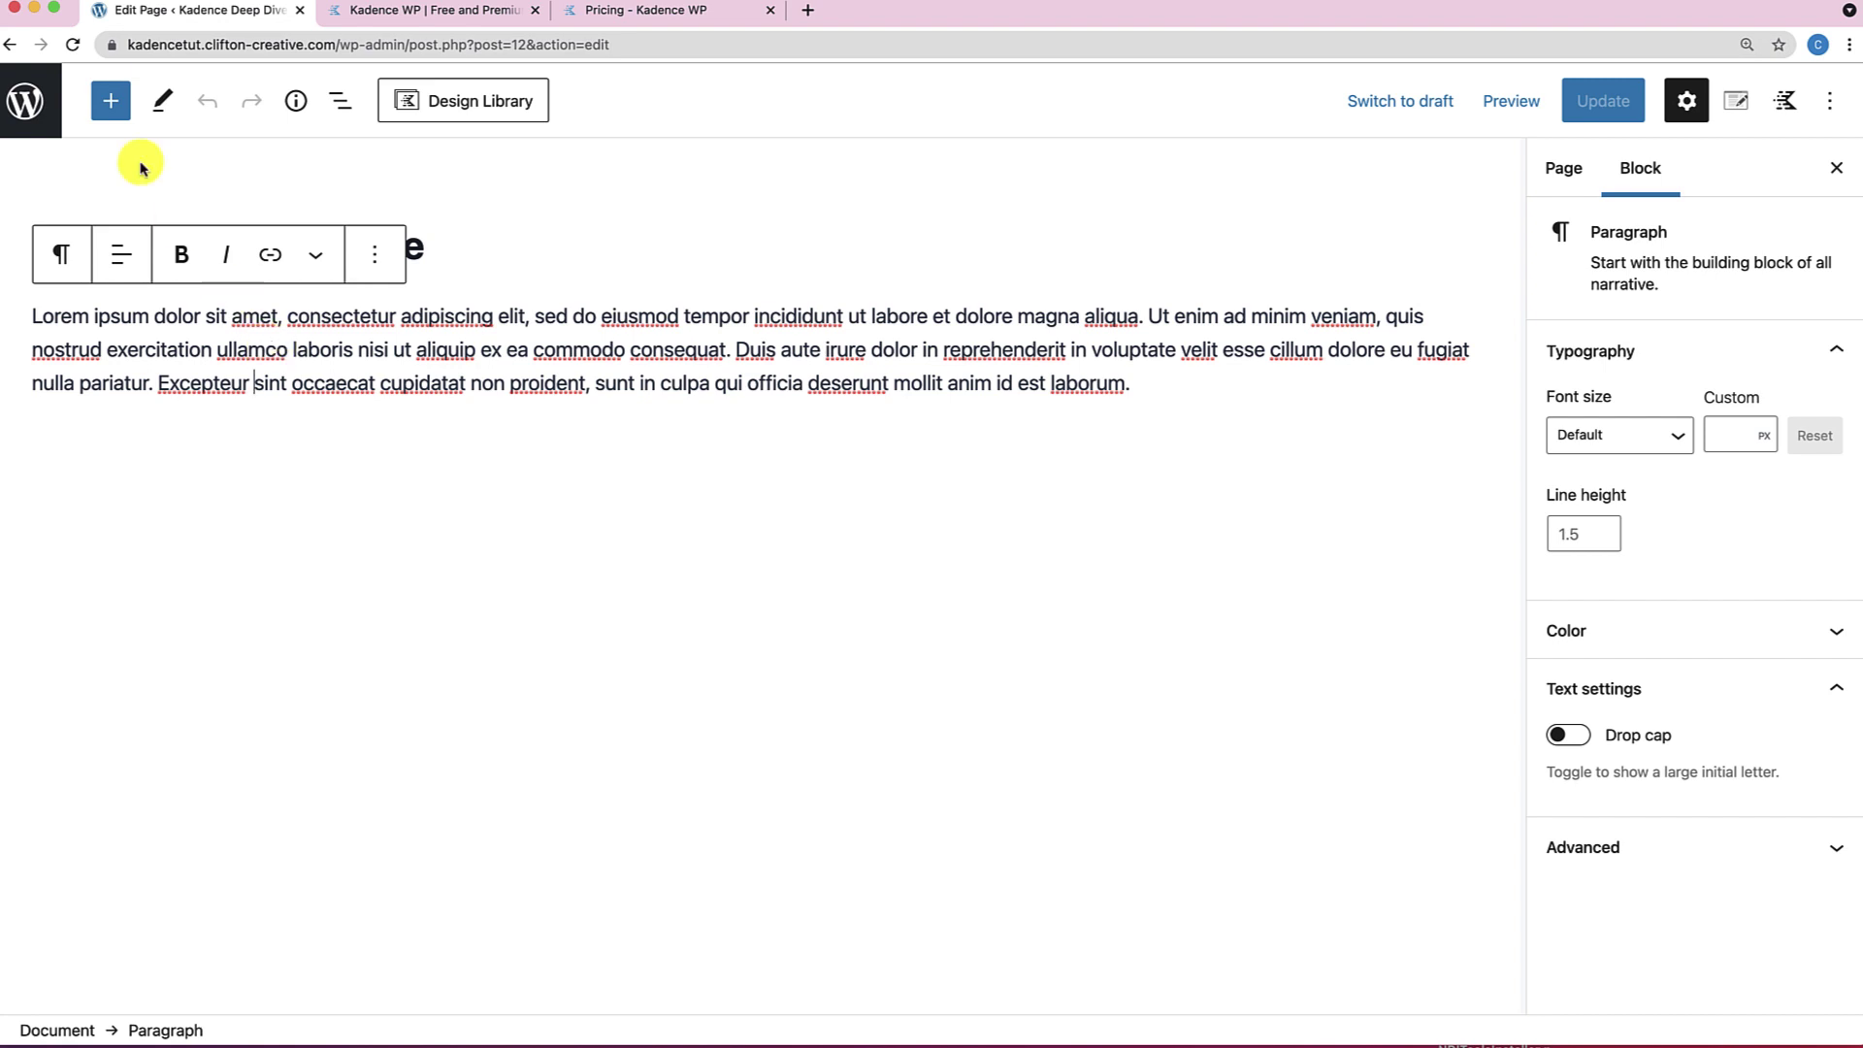
pyautogui.click(111, 101)
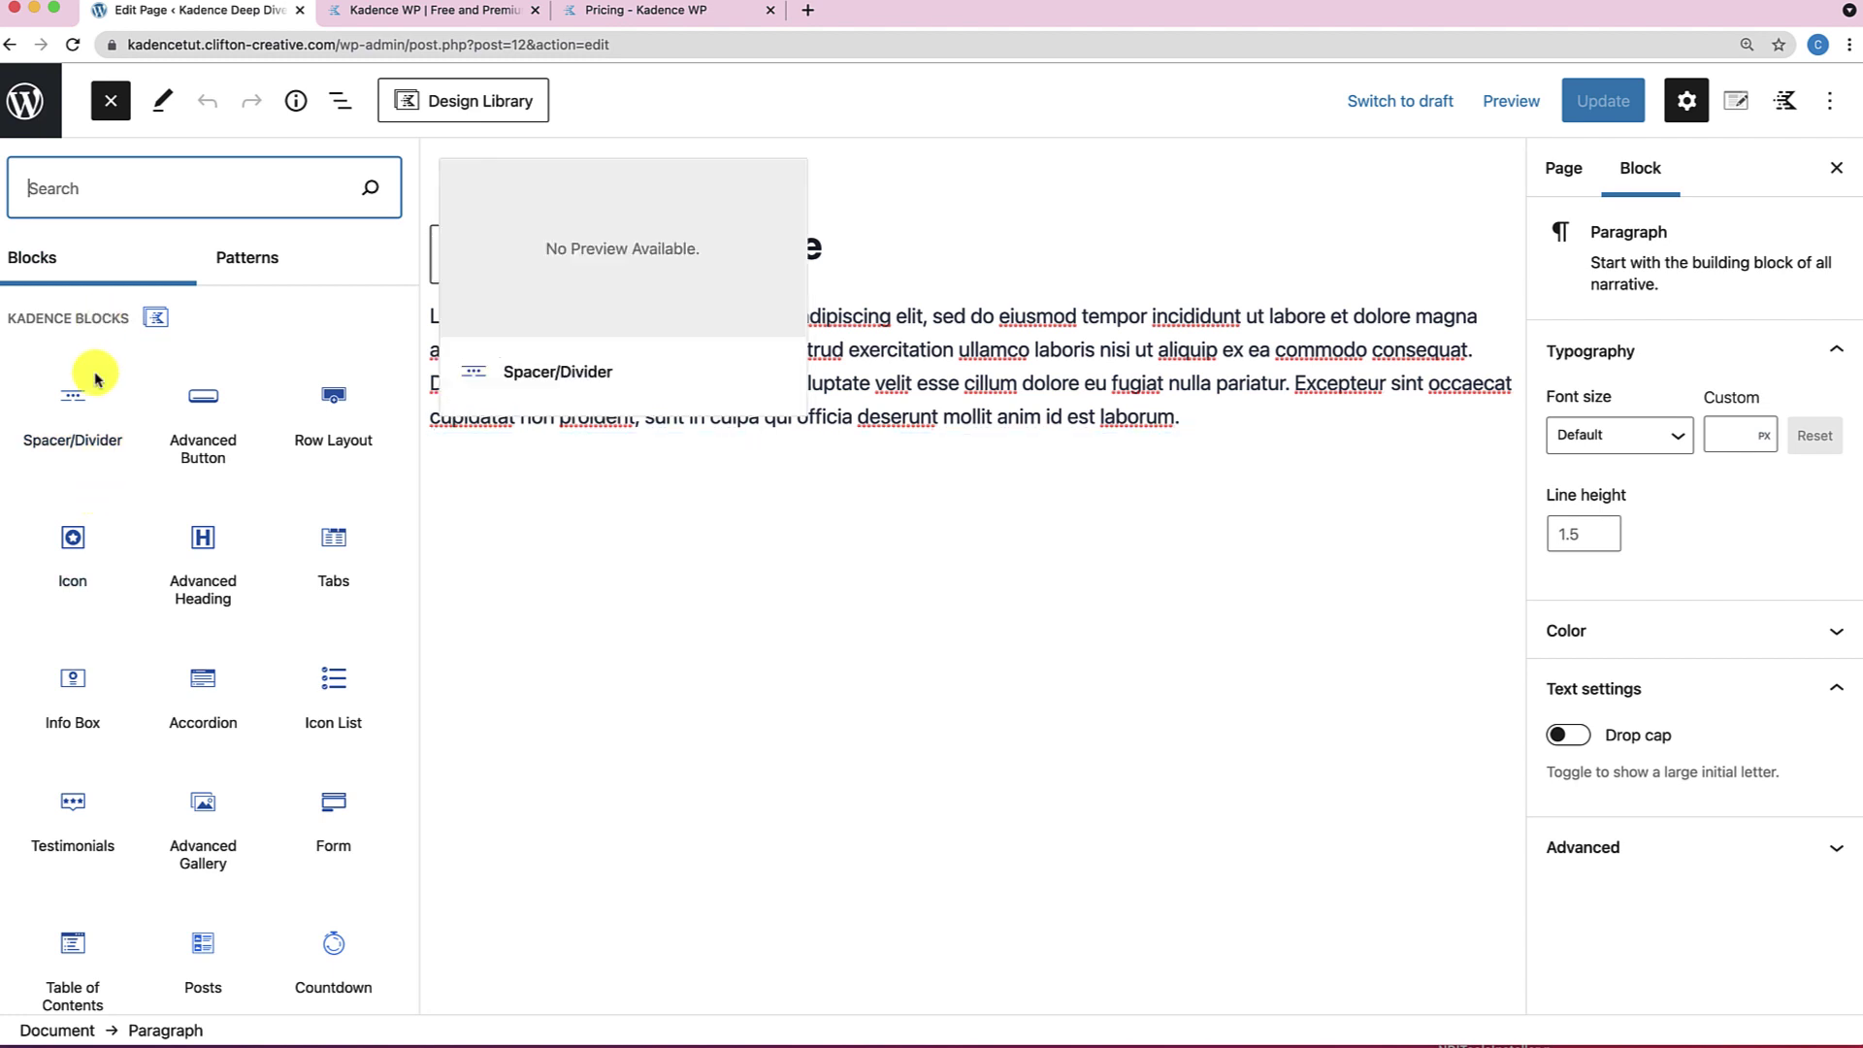
pyautogui.scroll(-1, 92, 532)
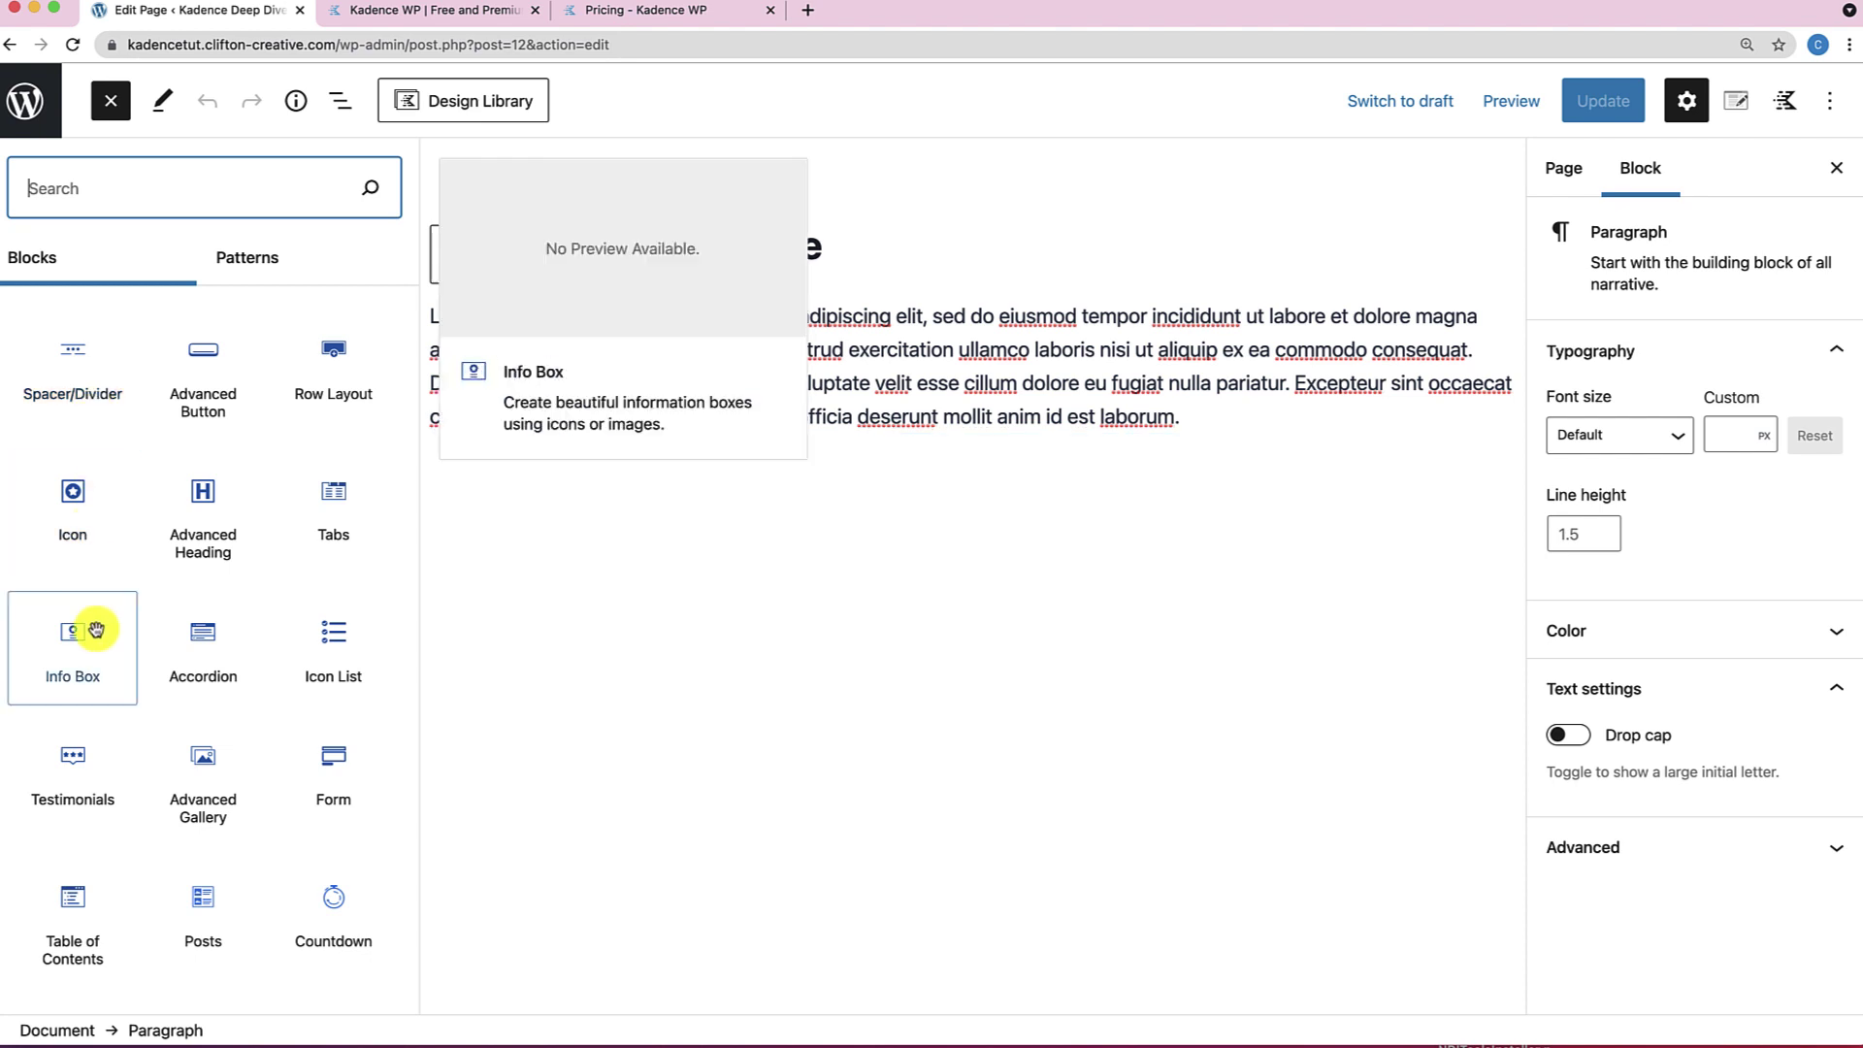
pyautogui.scroll(-7, 58, 699)
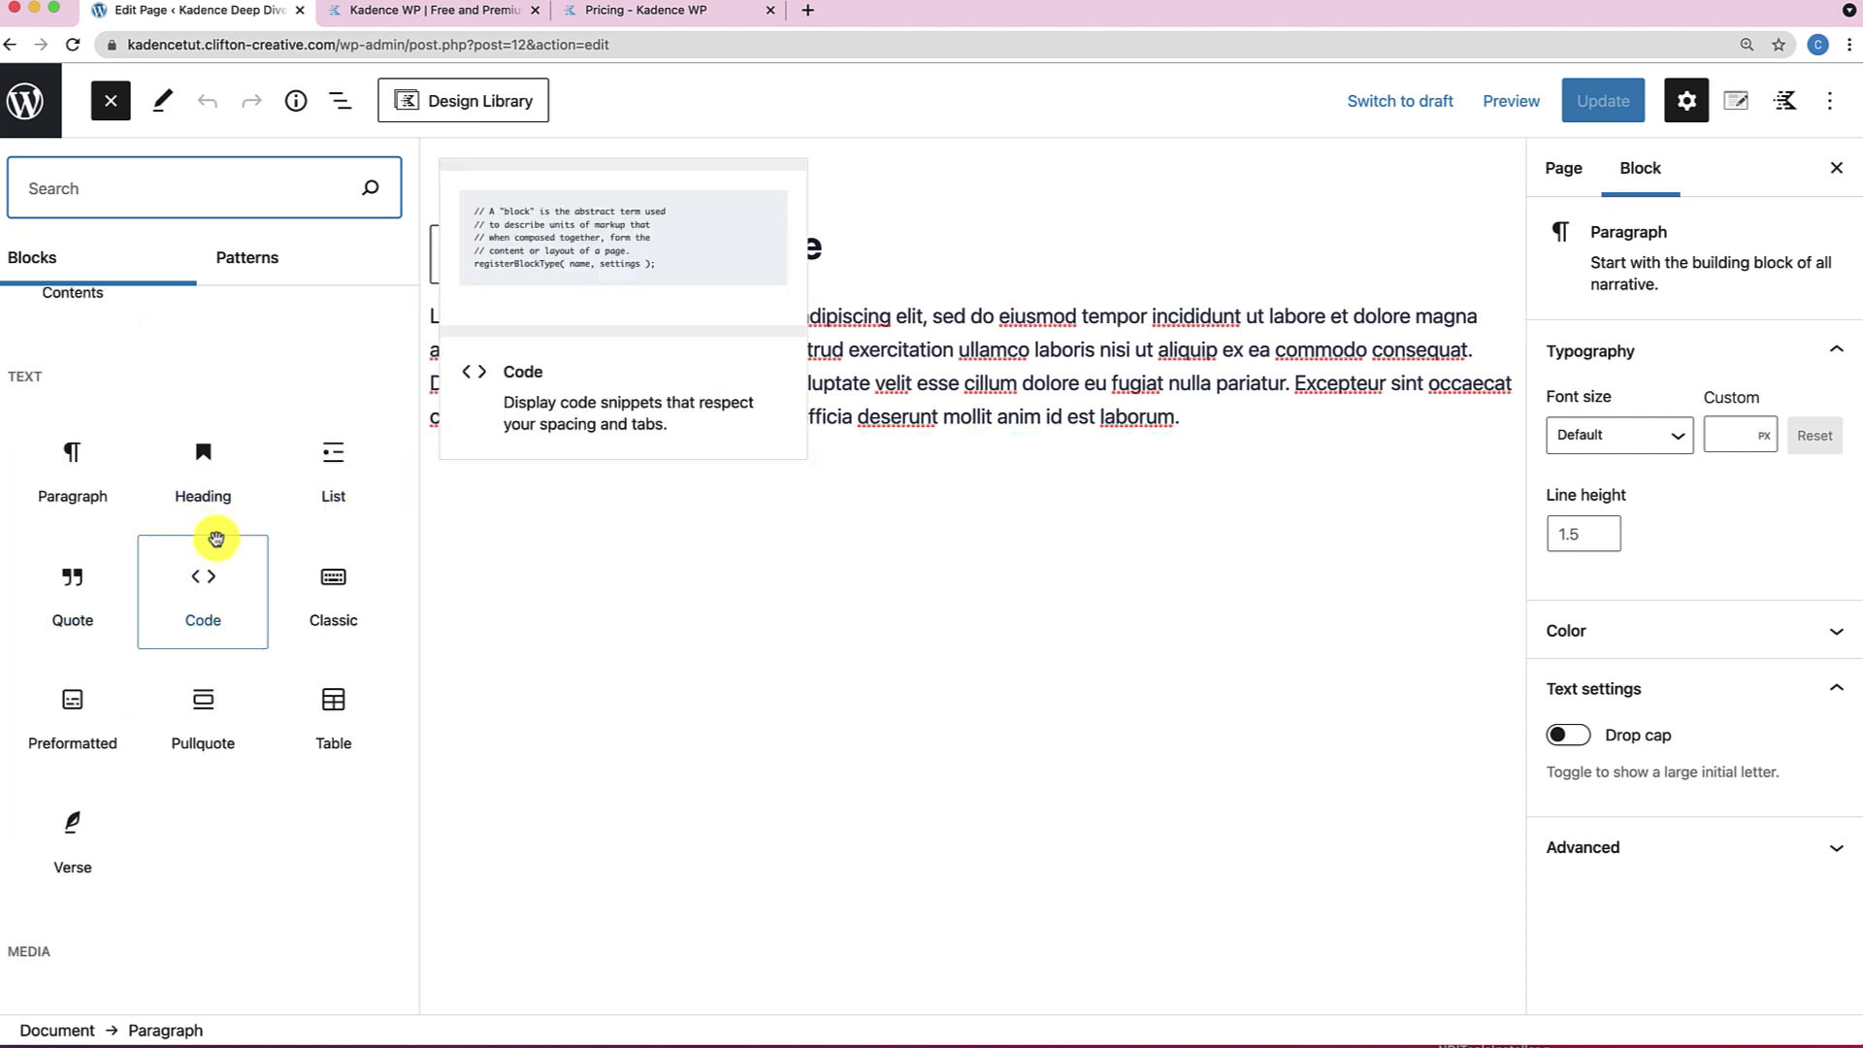
pyautogui.scroll(5, 213, 569)
pyautogui.scroll(2, 216, 572)
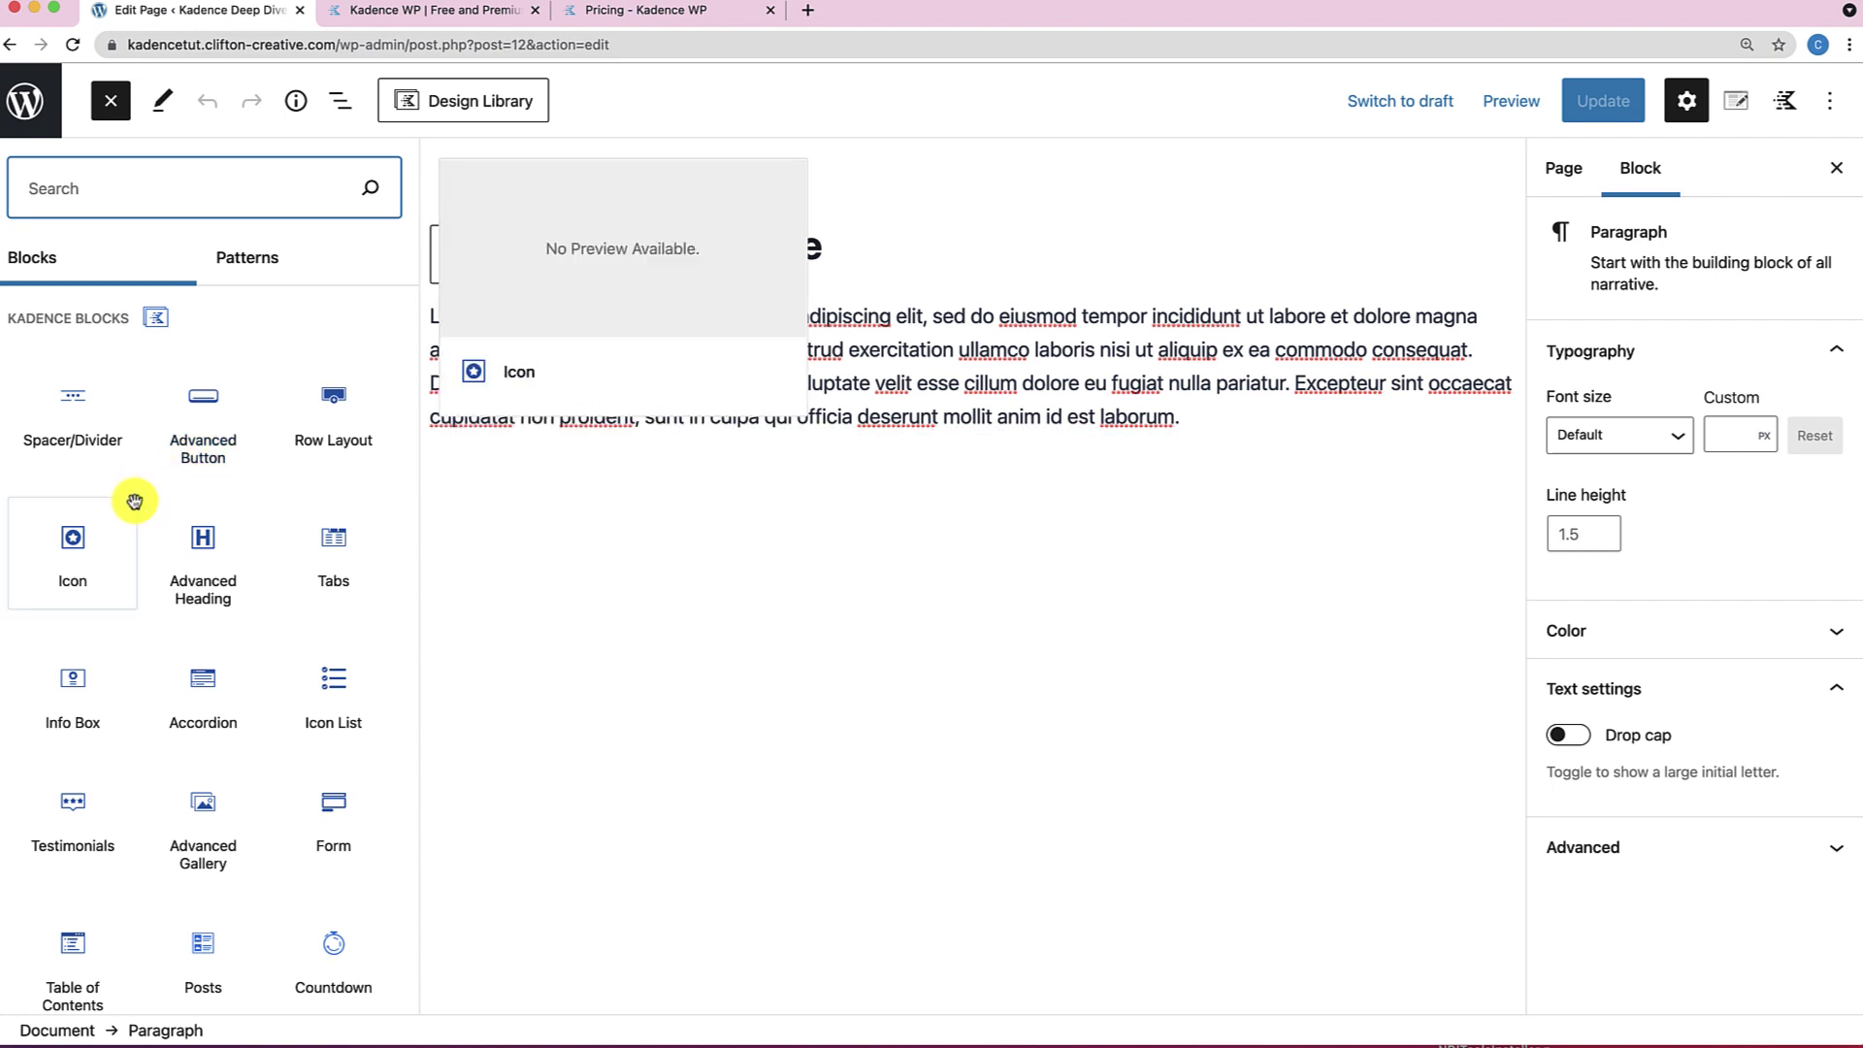
pyautogui.scroll(-1, 184, 662)
pyautogui.scroll(-5, 185, 660)
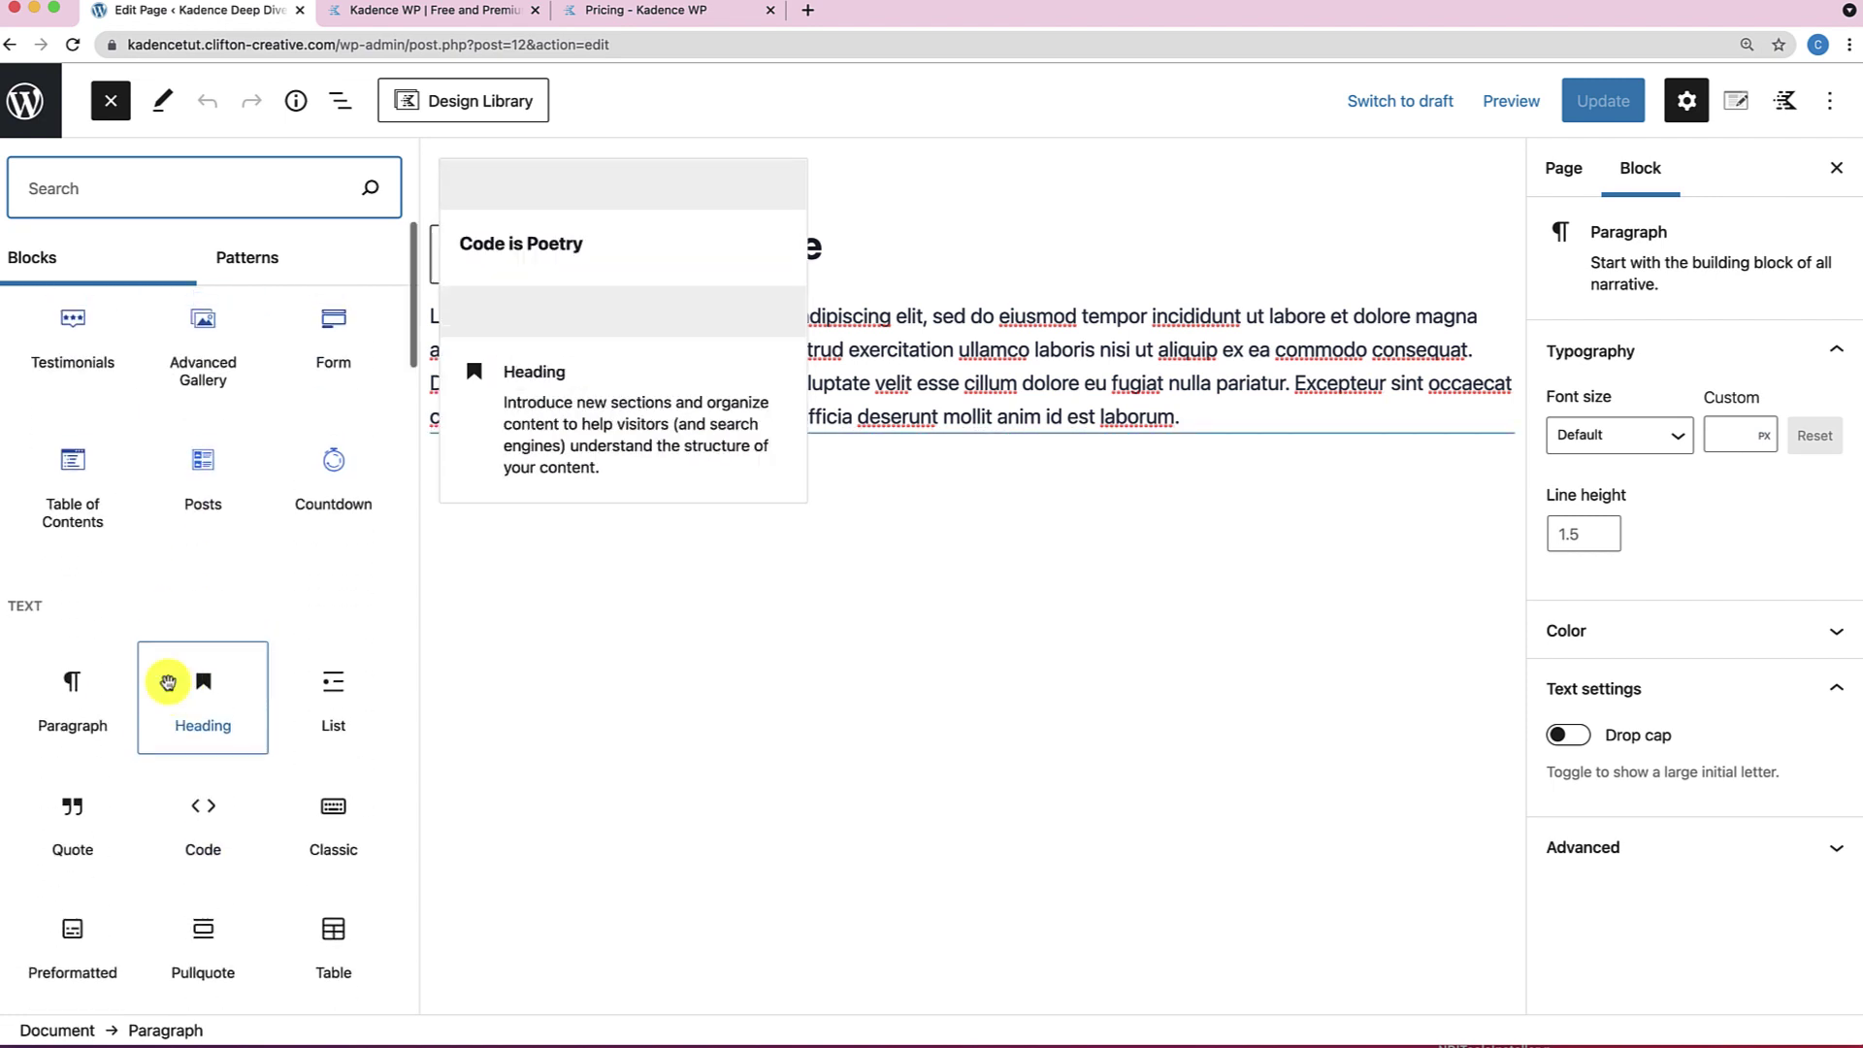
pyautogui.scroll(5, 167, 684)
pyautogui.scroll(-8, 170, 689)
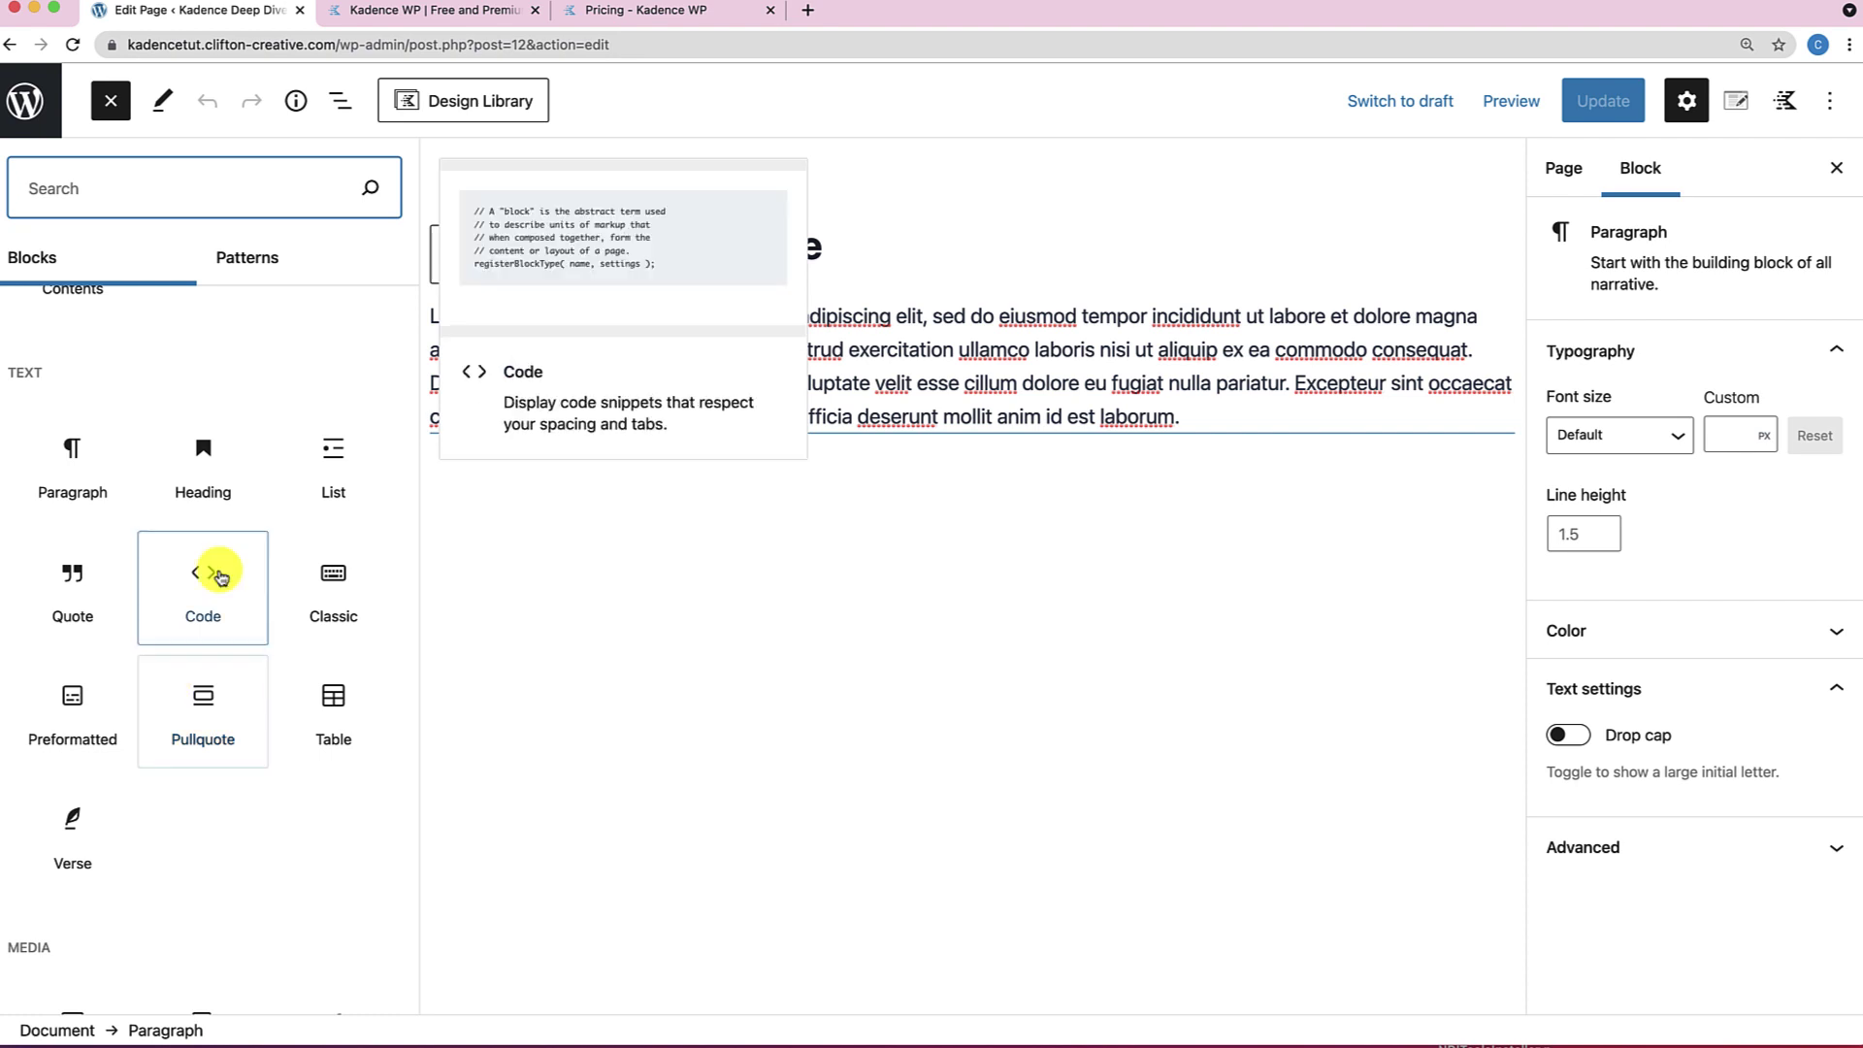
# Try to add a standard Heading block below the lorem ipsum paragraph.
pyautogui.moveTo(207, 473); pyautogui.dragTo(824, 461)
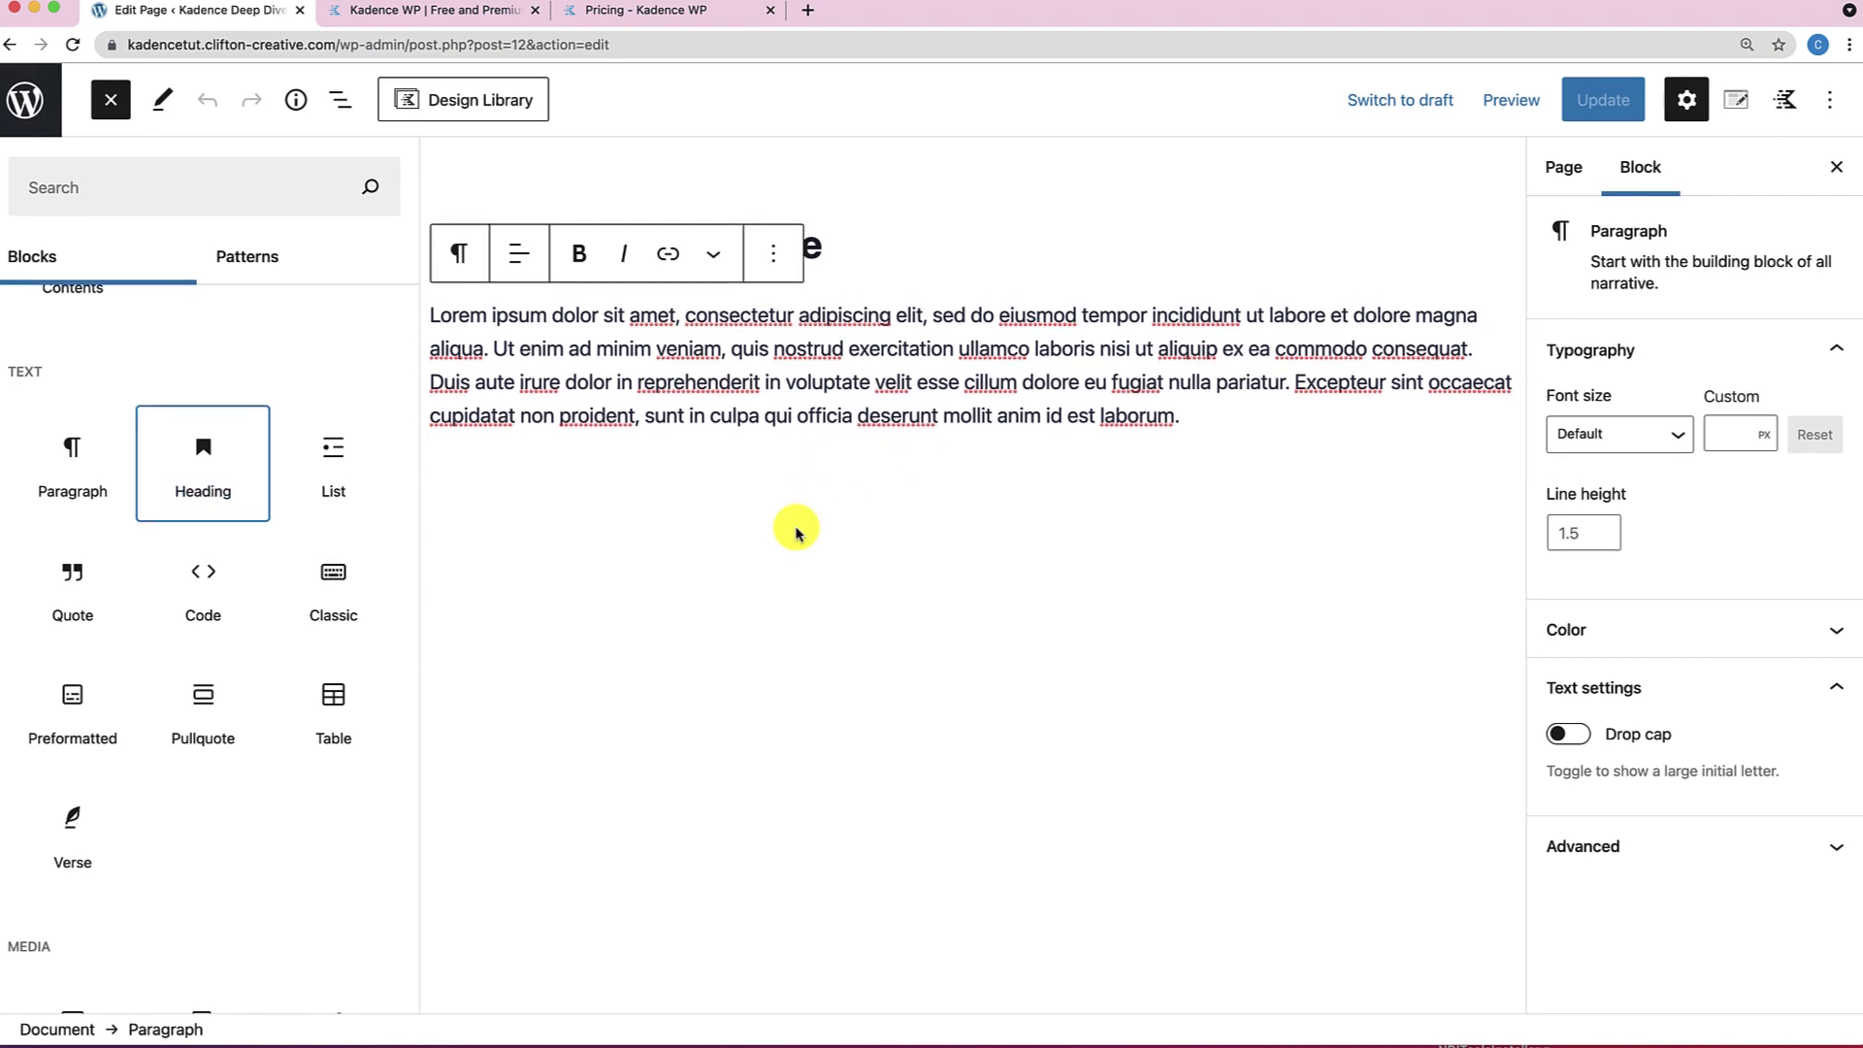
pyautogui.click(990, 187)
pyautogui.click(804, 382)
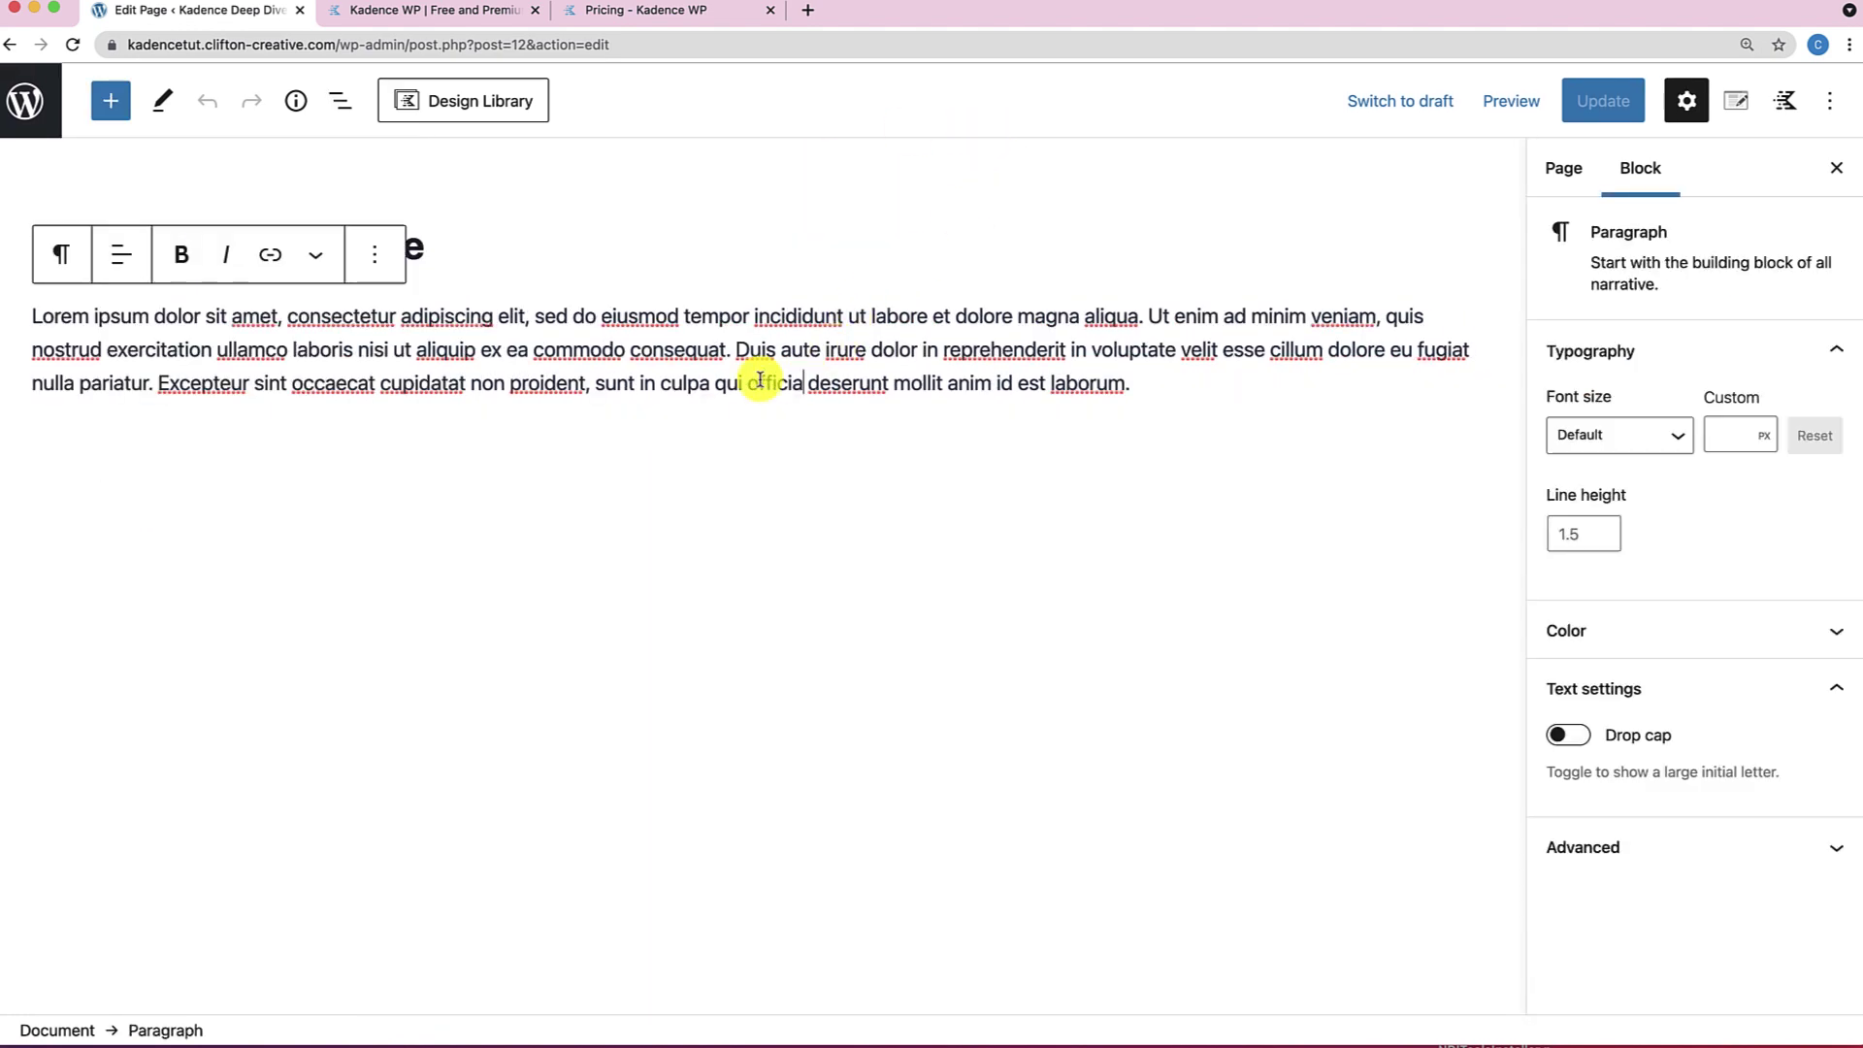
pyautogui.click(451, 251)
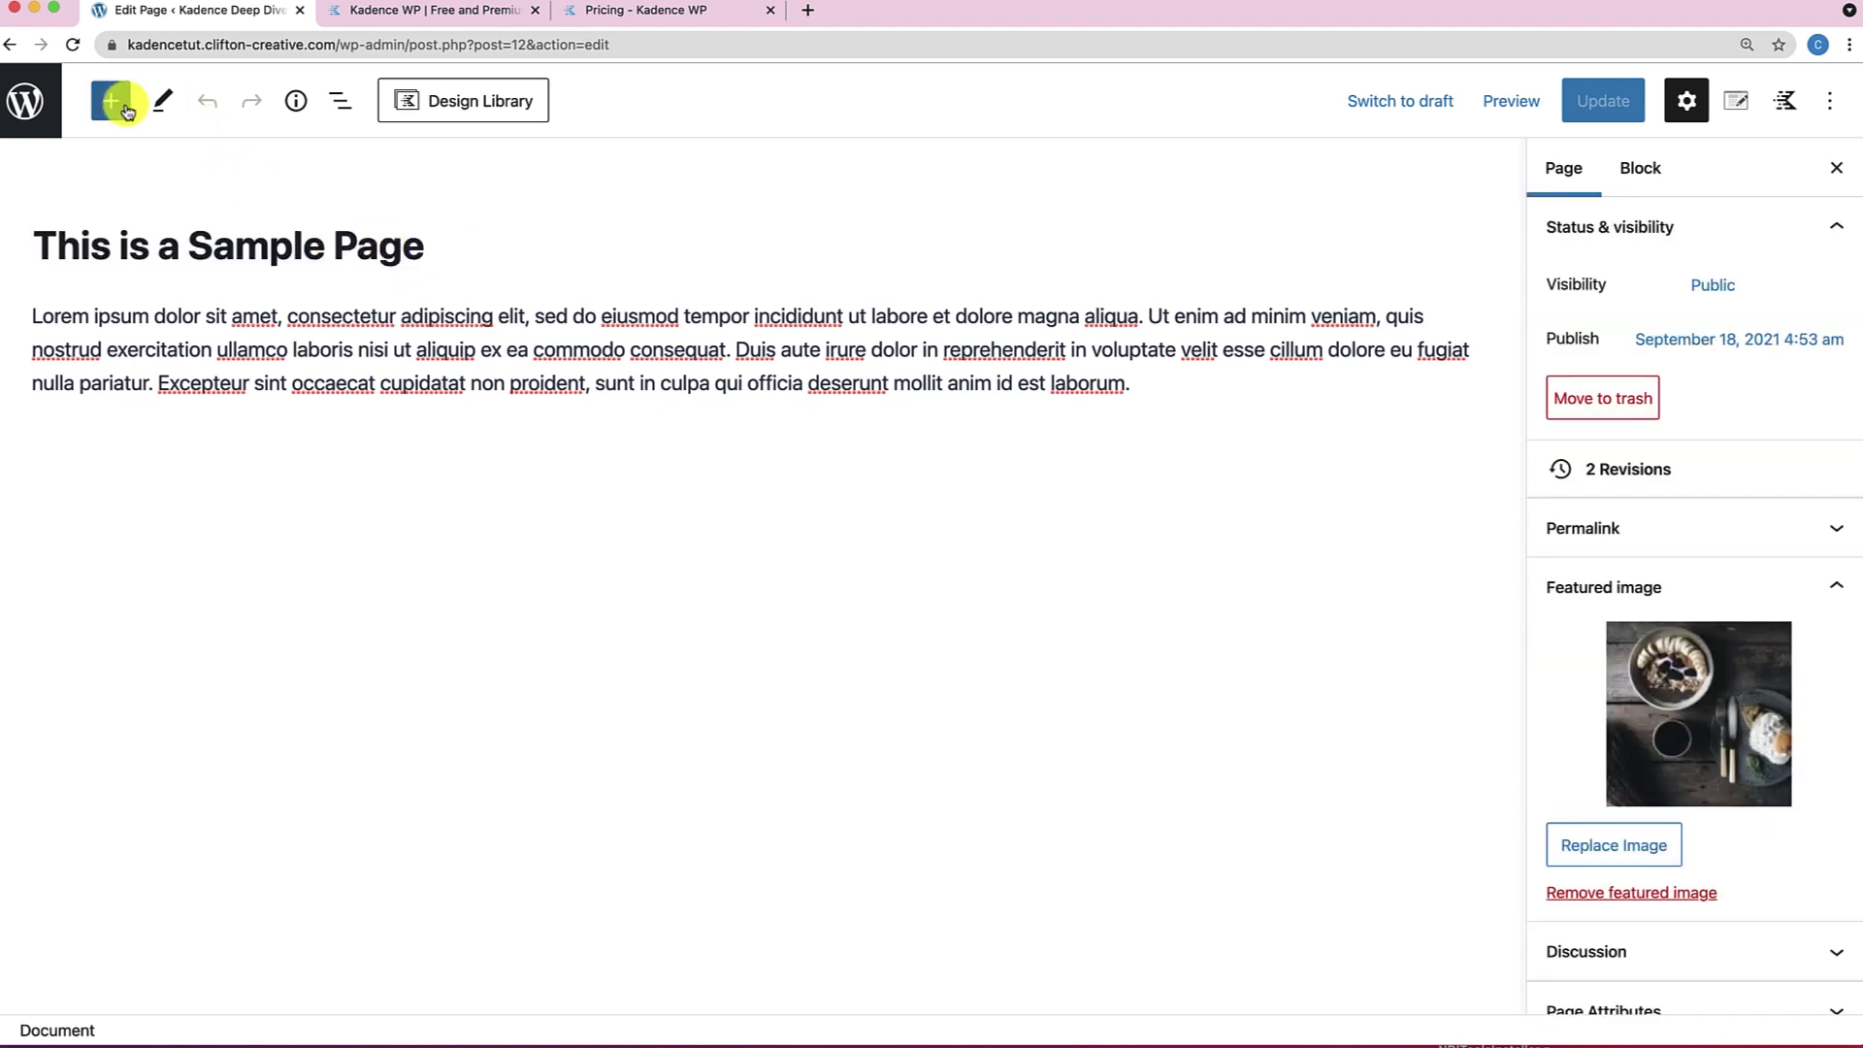
# Insert a standard Heading block from the Text group directly below the lorem ipsum paragraph.
pyautogui.click(126, 111)
pyautogui.scroll(-5, 213, 793)
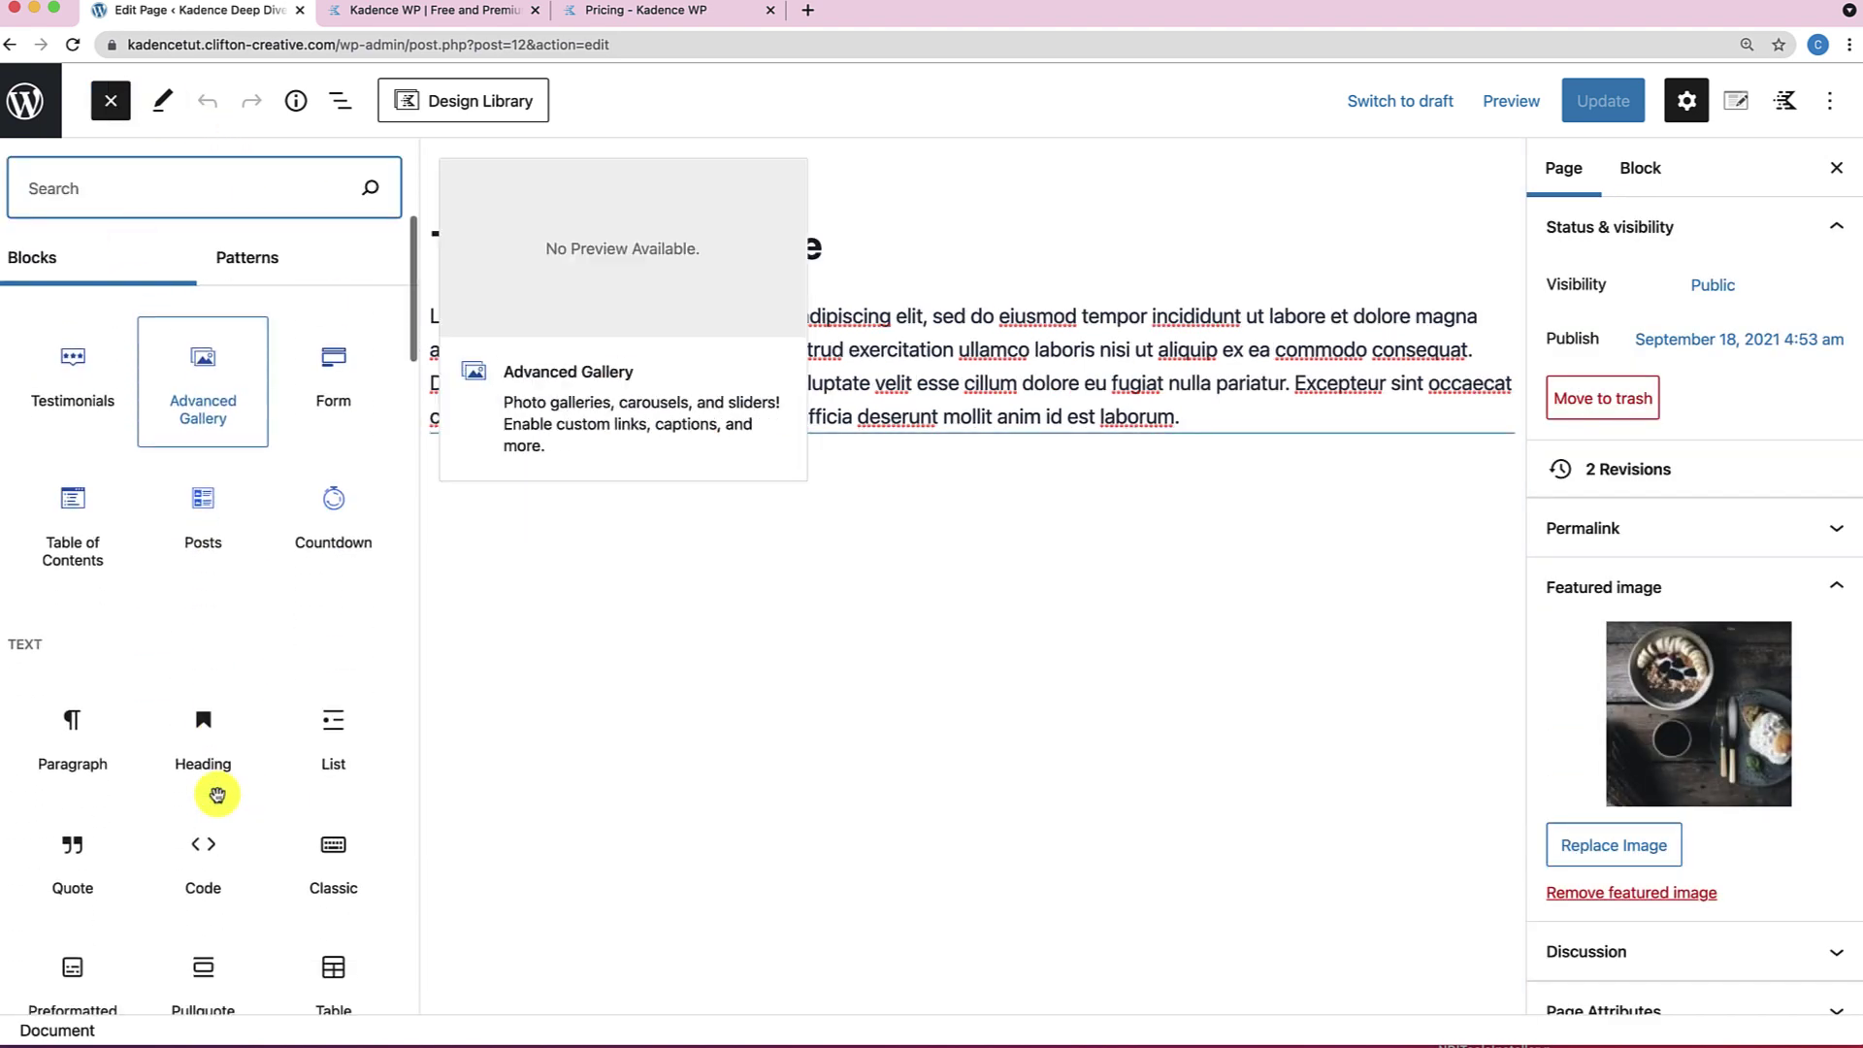
pyautogui.scroll(-1, 216, 795)
pyautogui.moveTo(203, 690); pyautogui.dragTo(1071, 422)
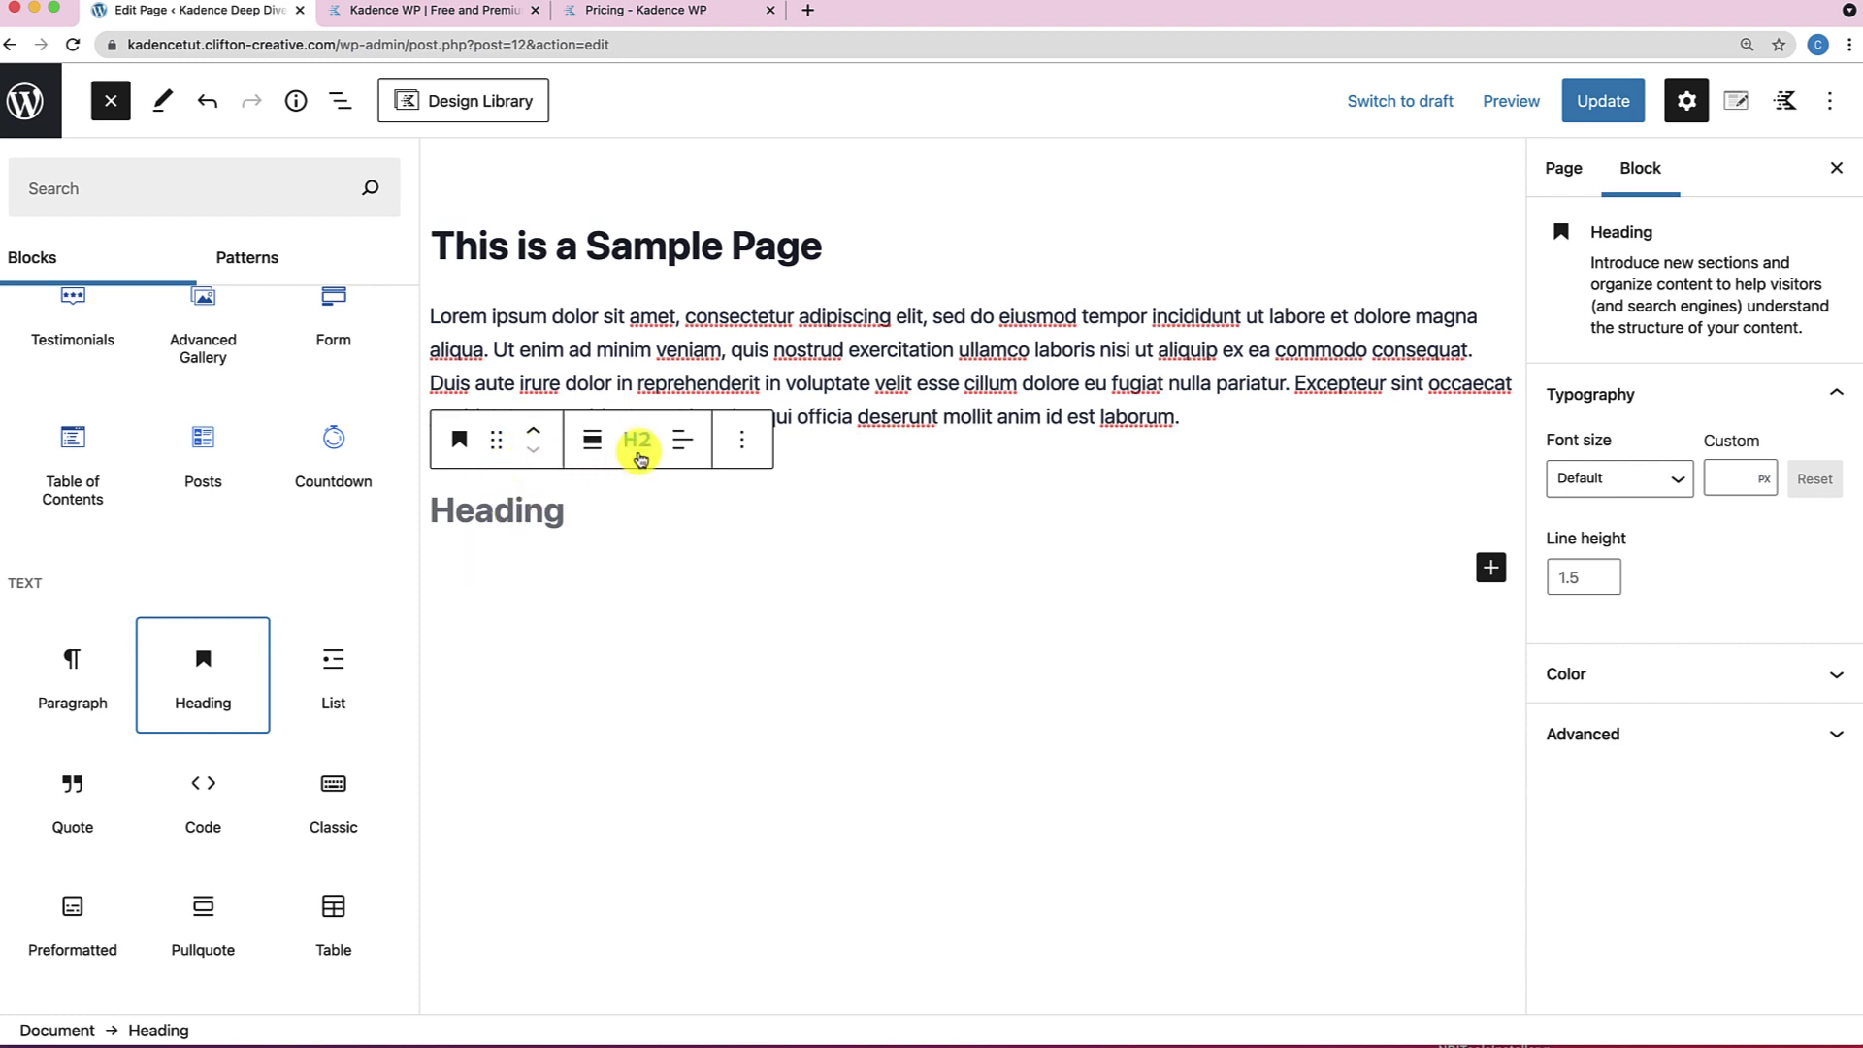
# Check the available heading levels and center the text of the new heading.
pyautogui.click(636, 440)
pyautogui.click(242, 412)
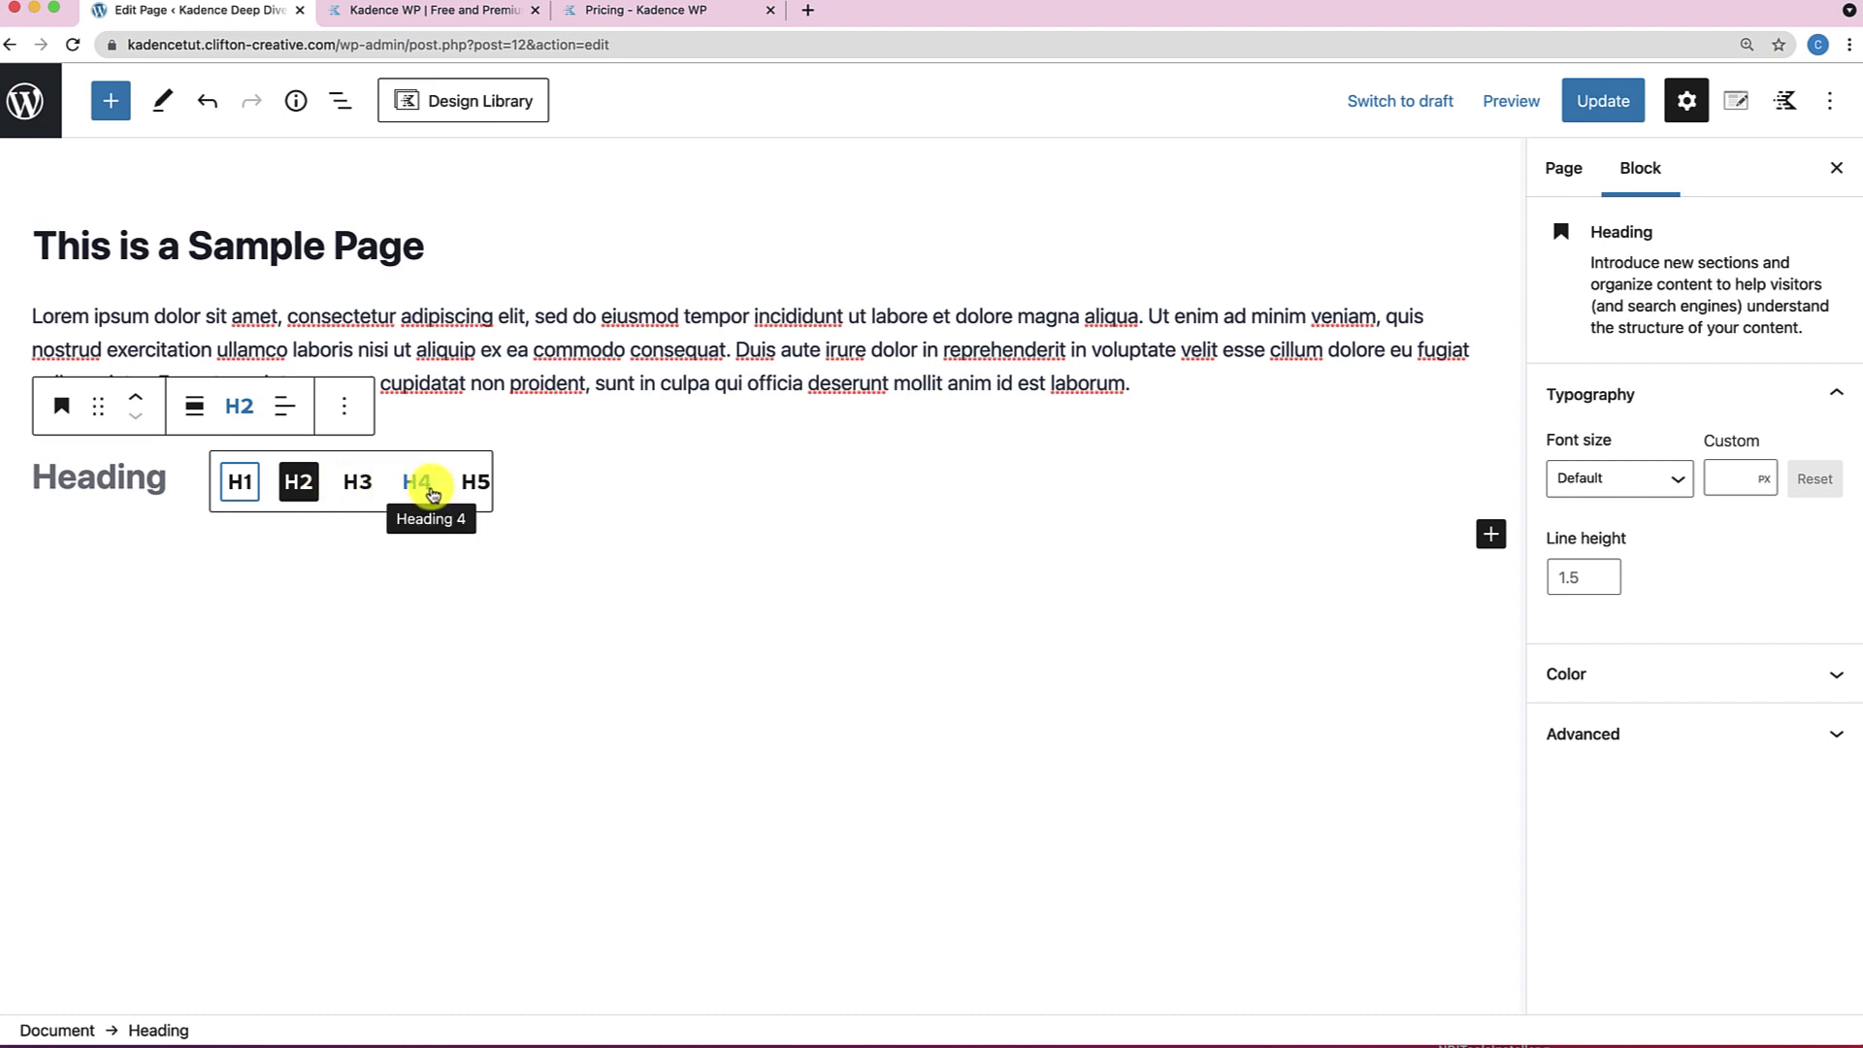
pyautogui.click(299, 414)
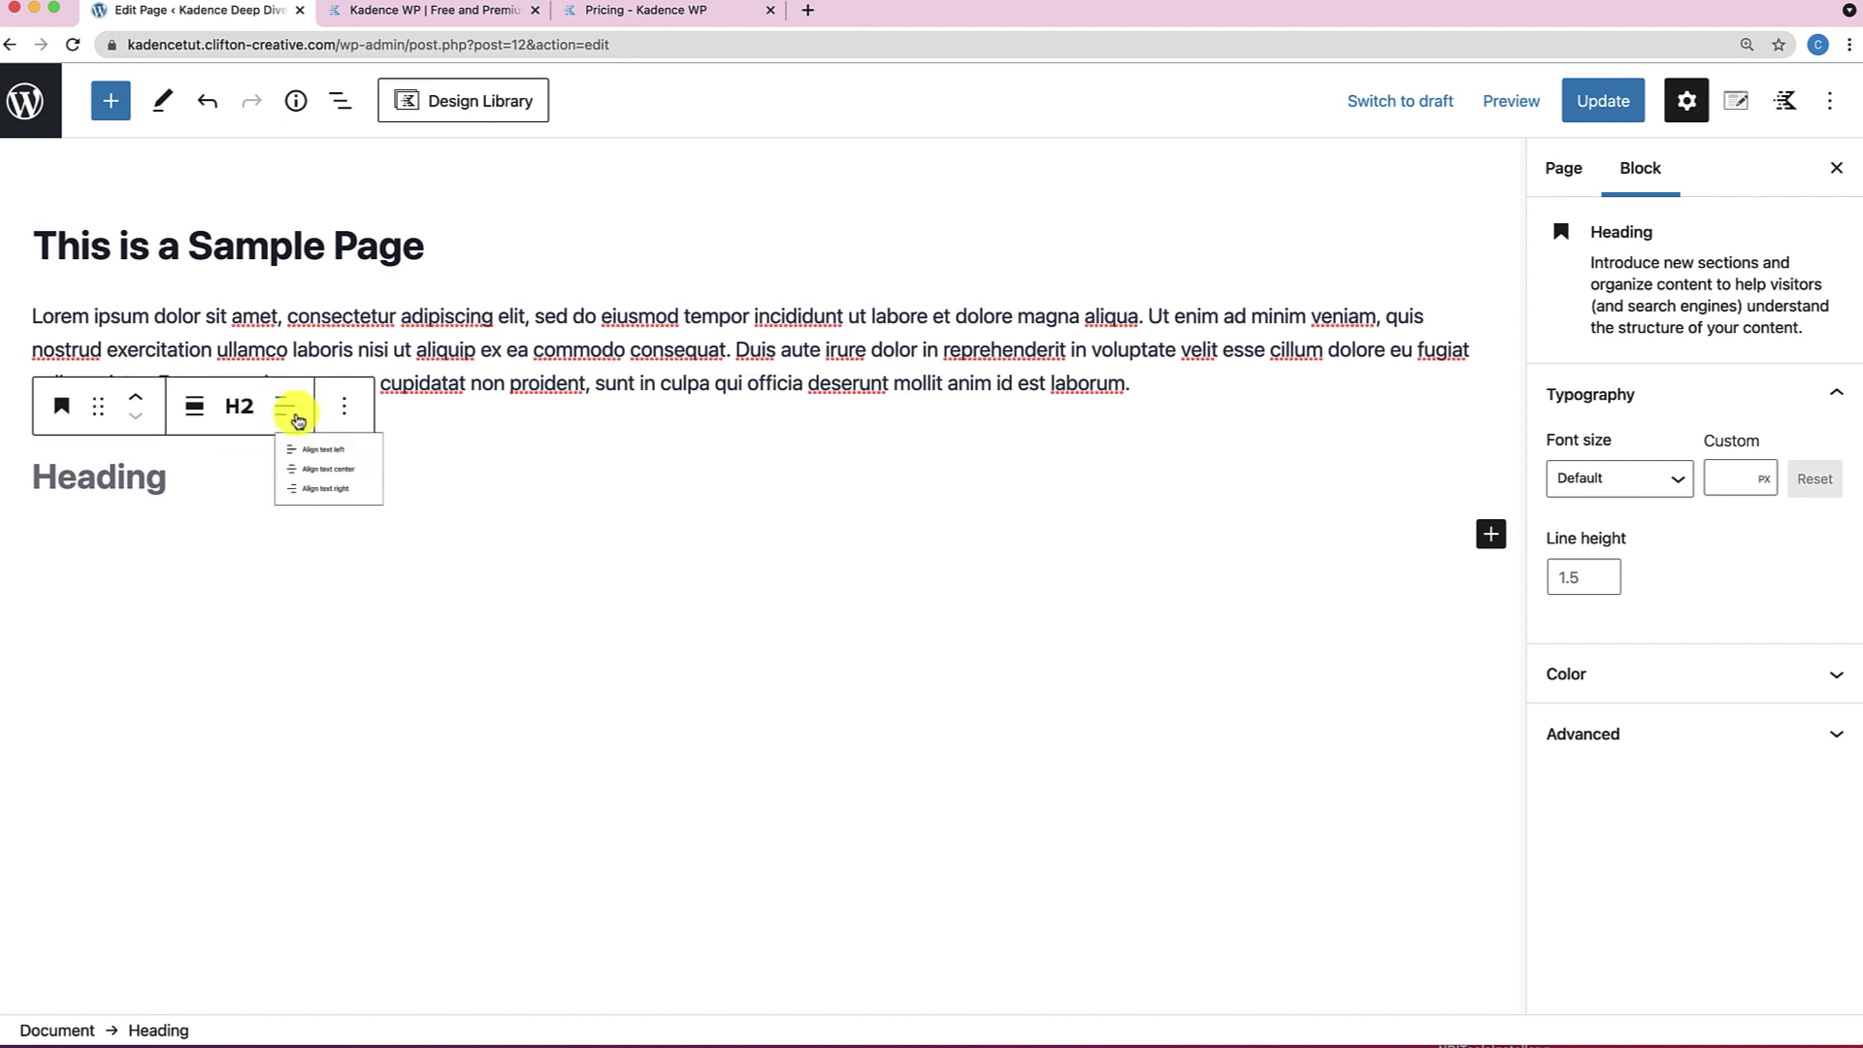
pyautogui.click(376, 531)
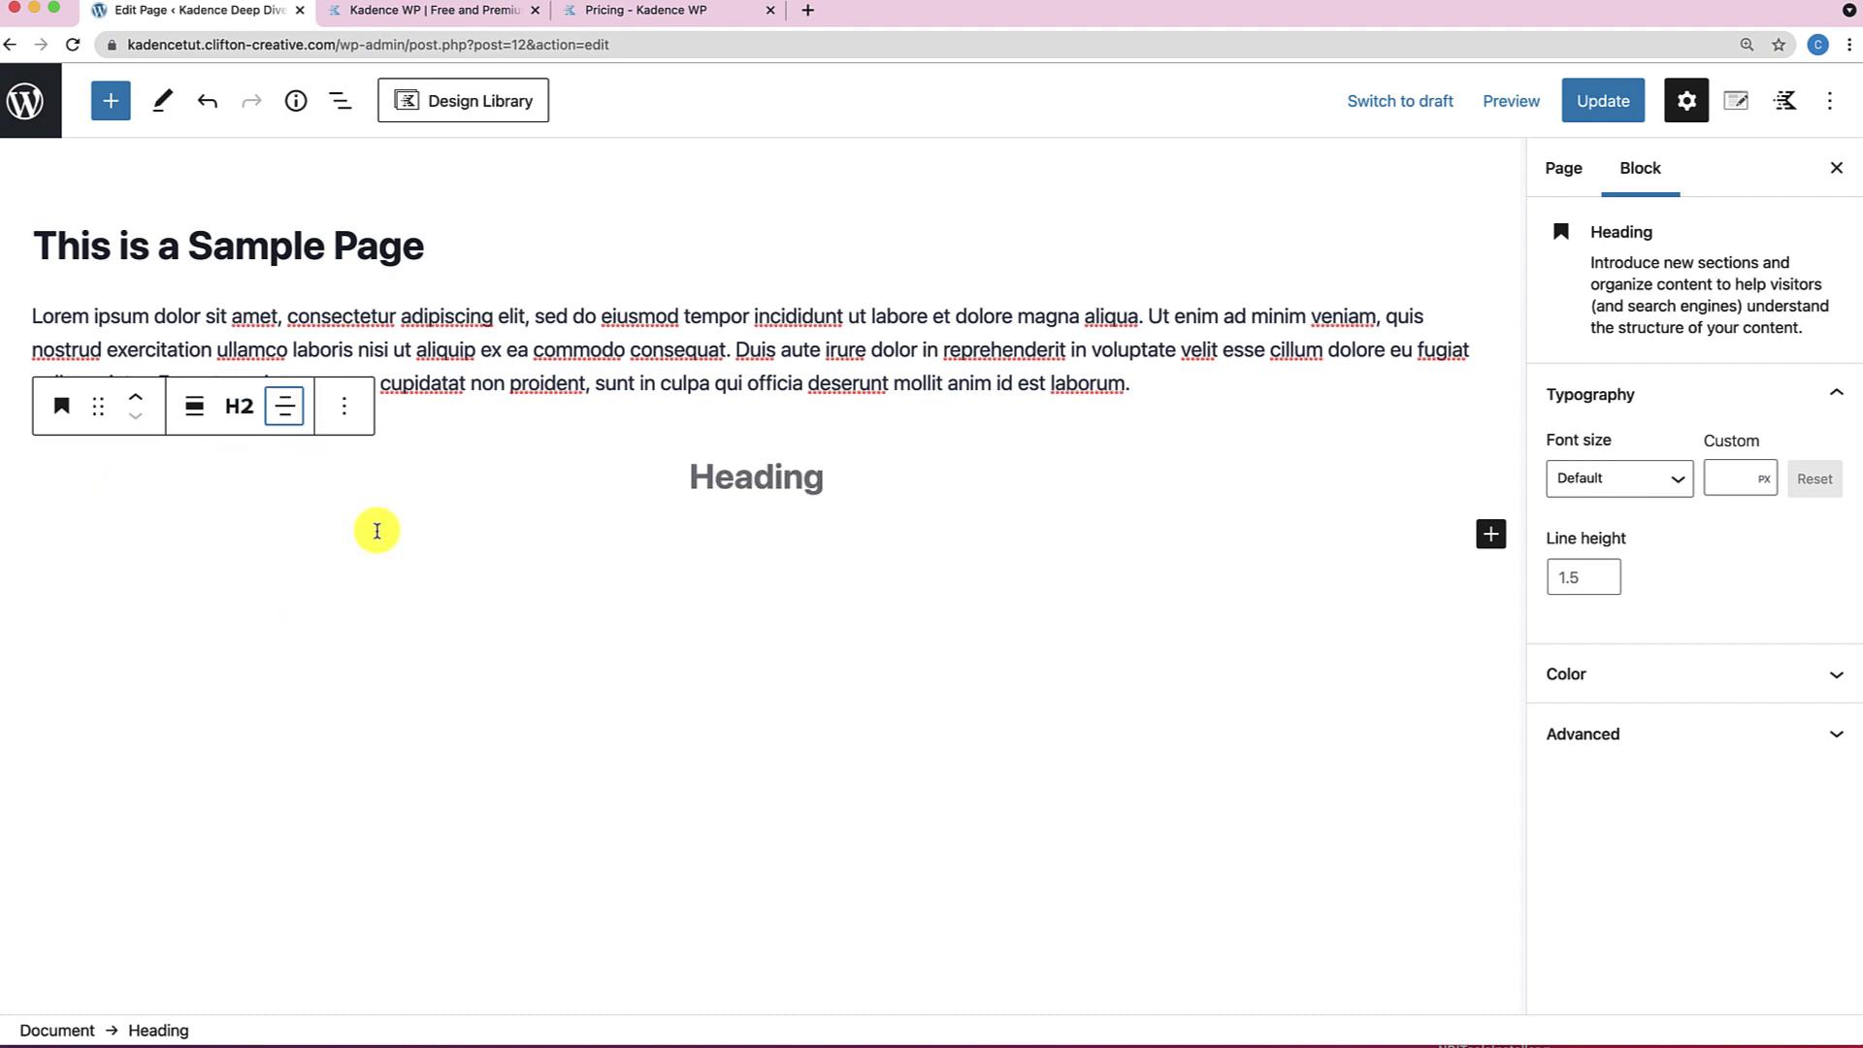
# Review the heading block's additional actions, and add an empty paragraph below it to examine its color settings.
pyautogui.click(343, 403)
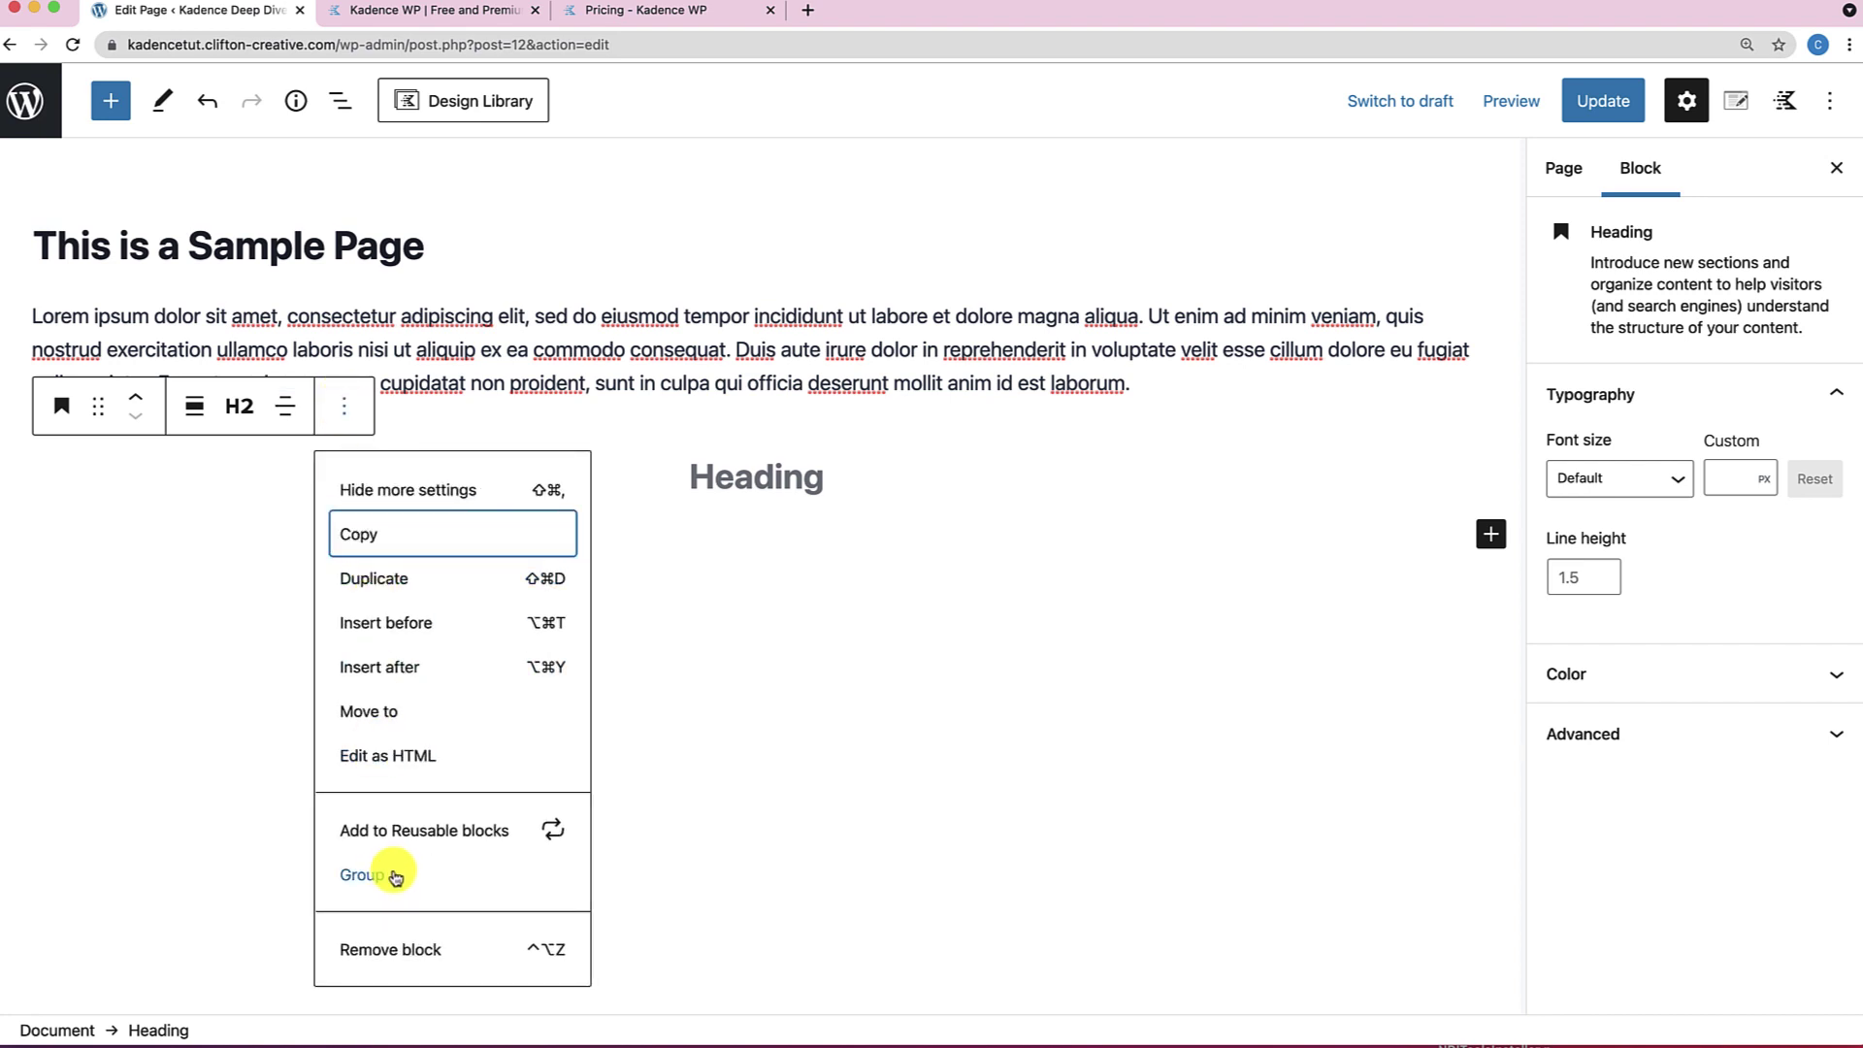
pyautogui.click(690, 554)
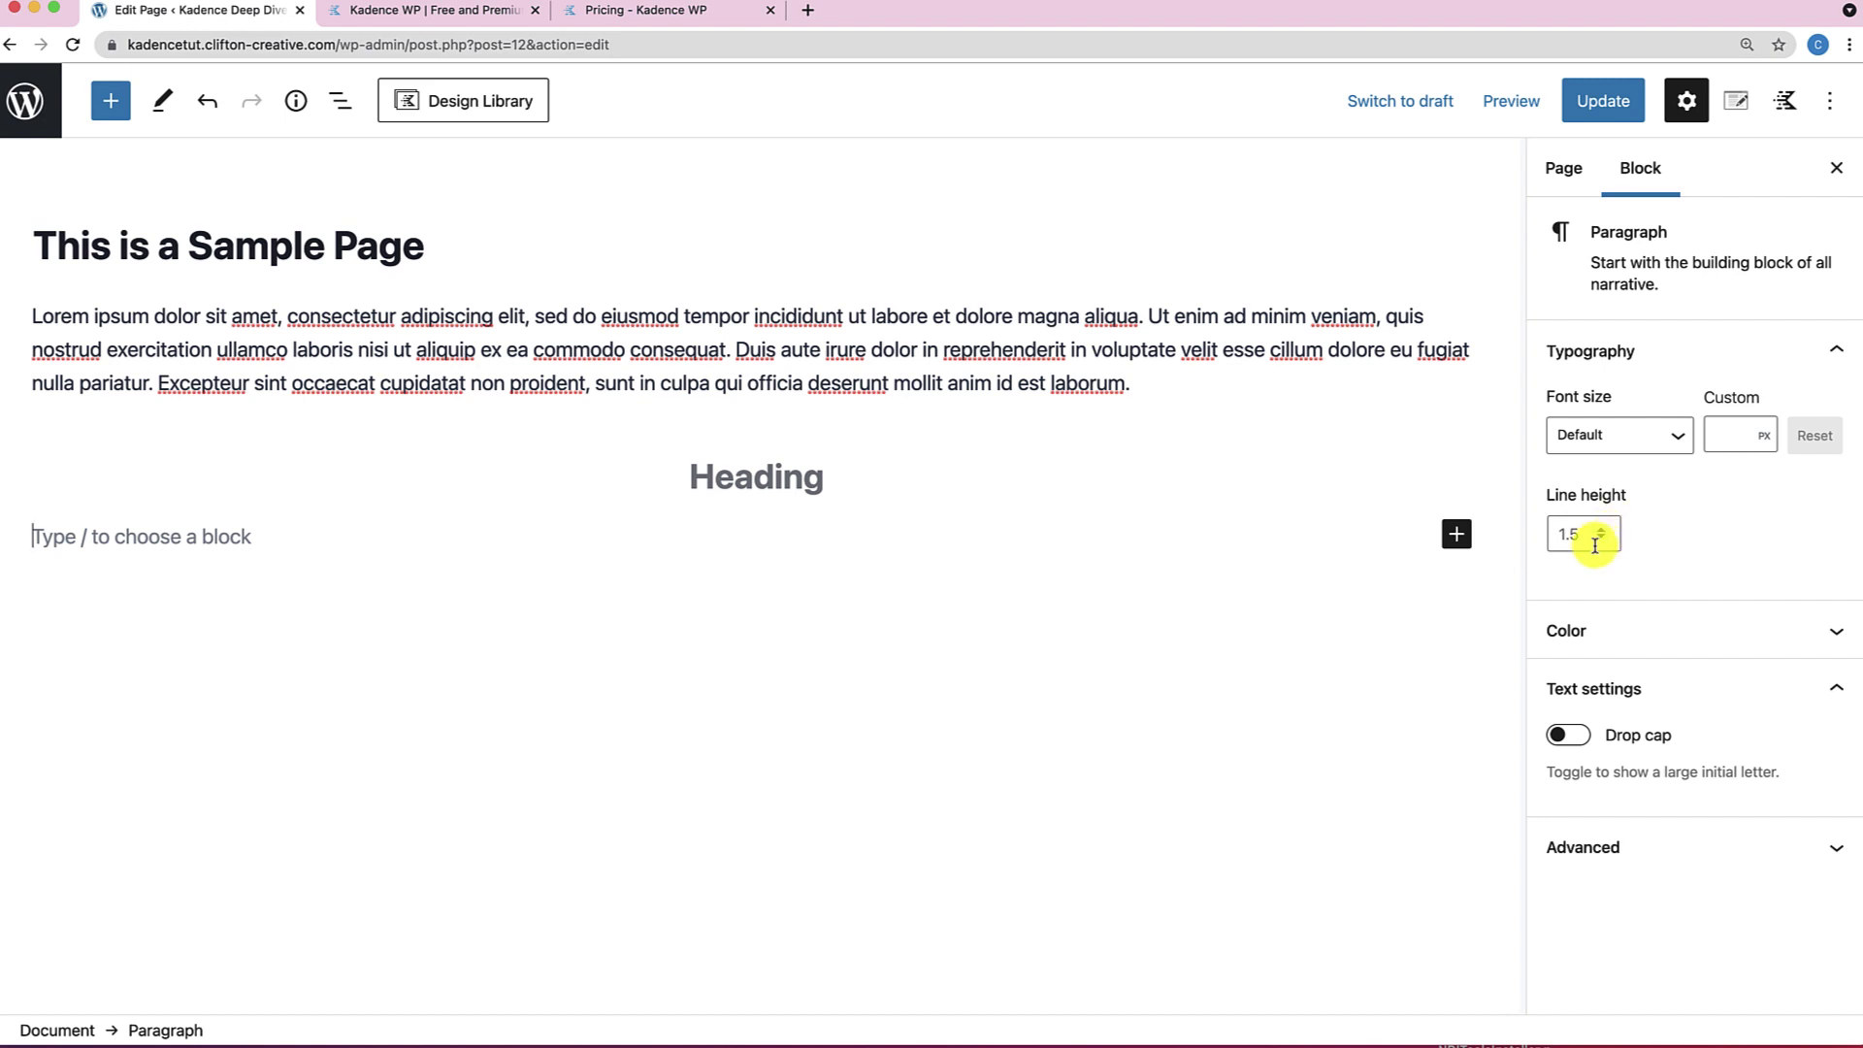
pyautogui.click(1601, 633)
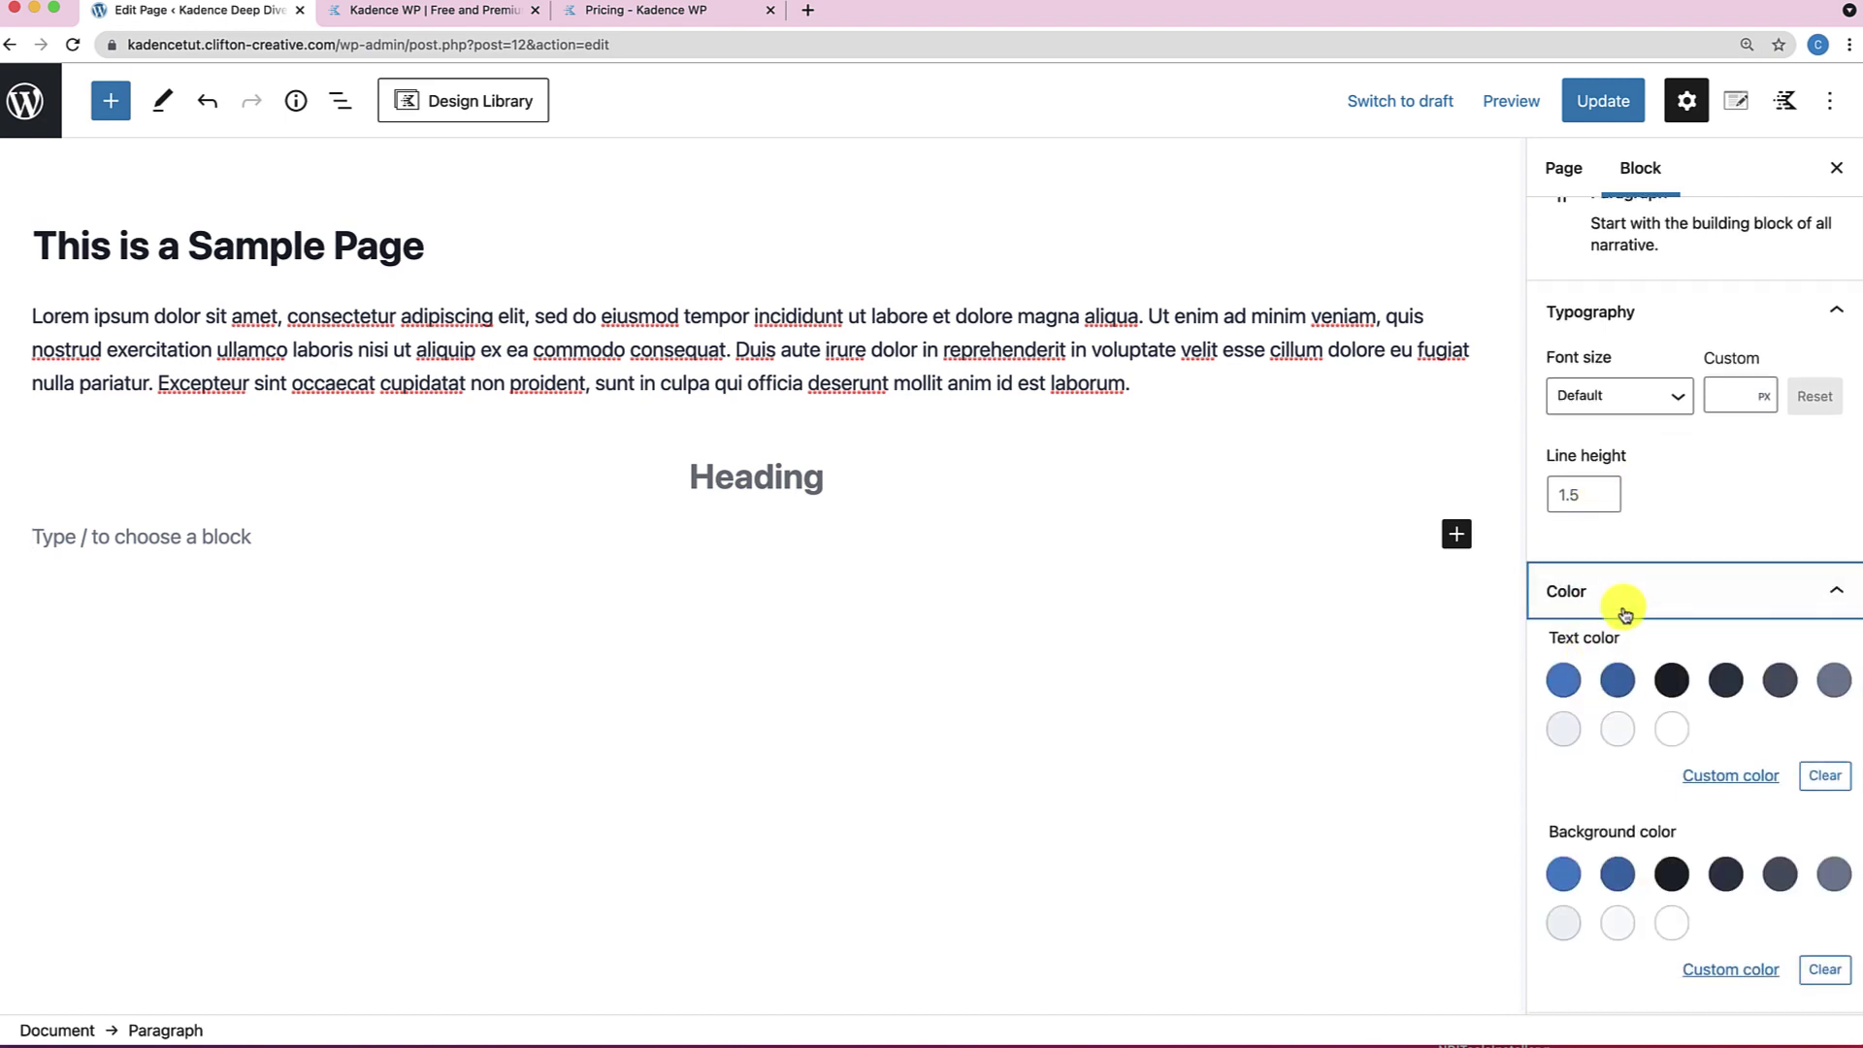
pyautogui.click(1626, 612)
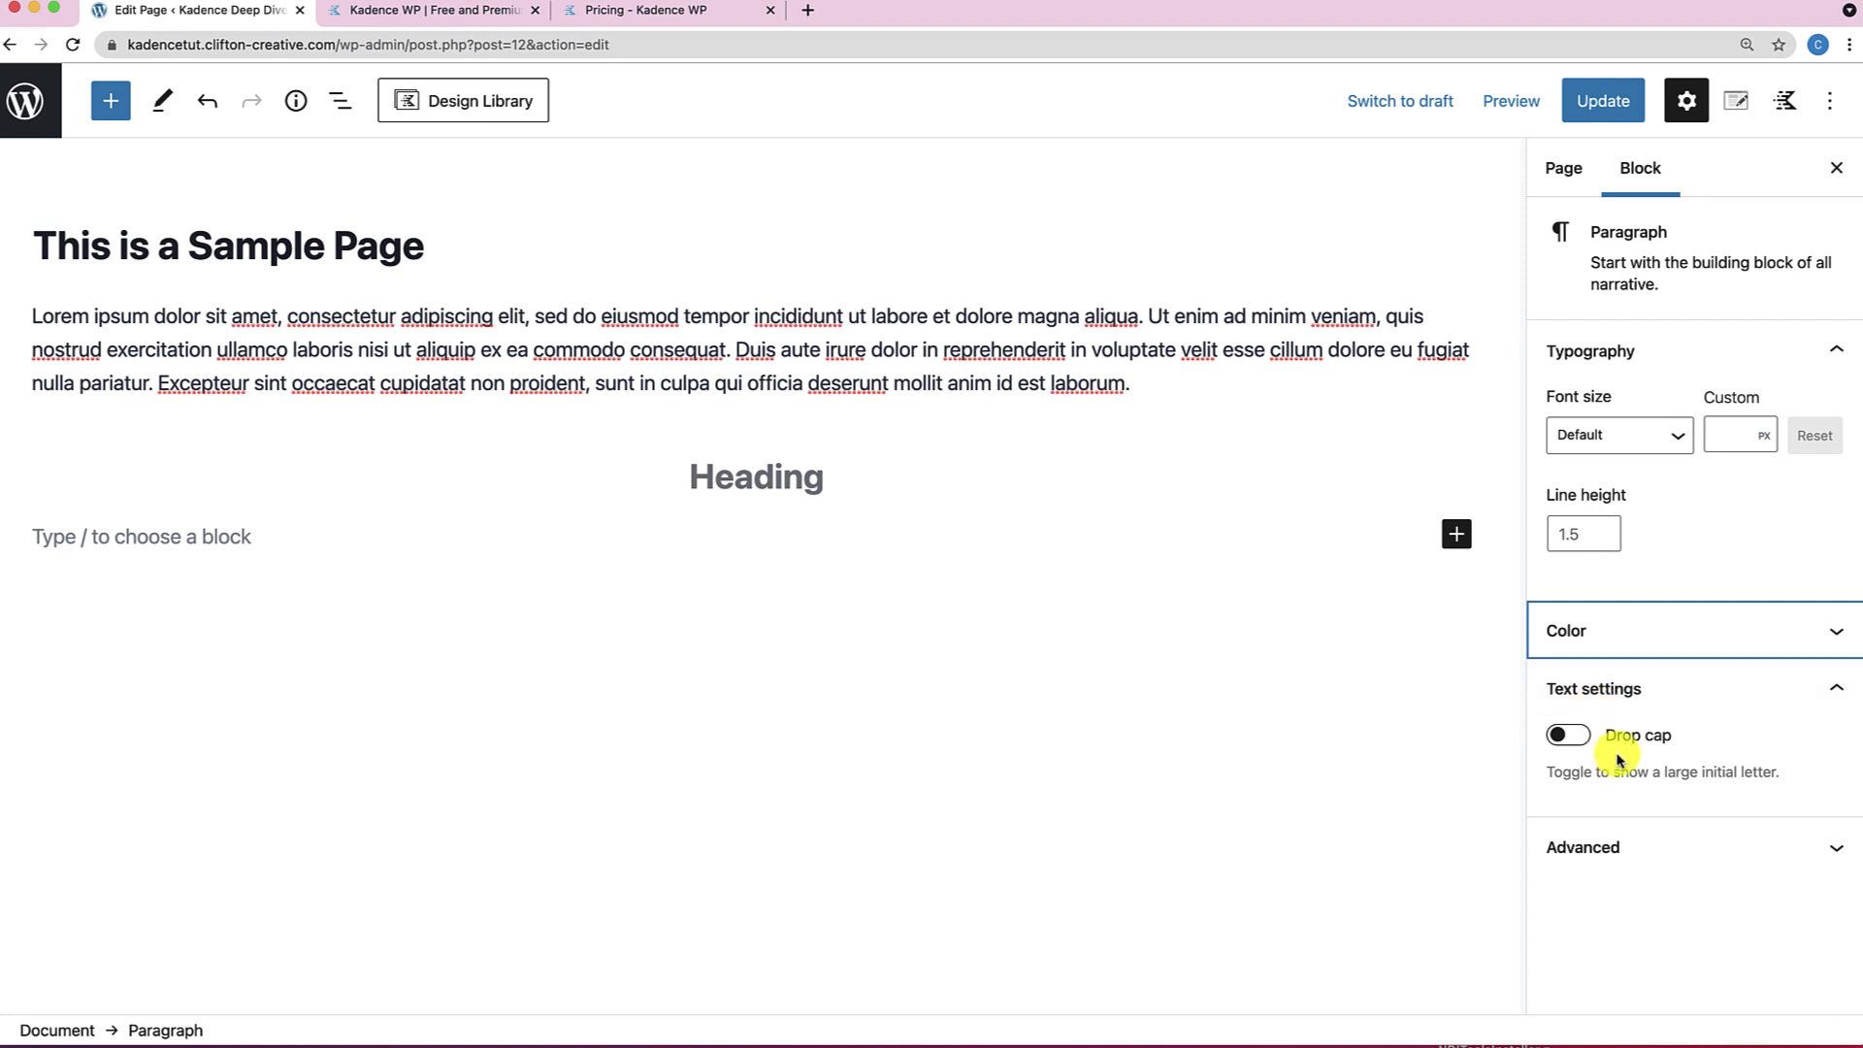
# Enter "This is a Regular Gutenberg Heading" as the heading block's text.
pyautogui.click(811, 483)
pyautogui.write('Th')
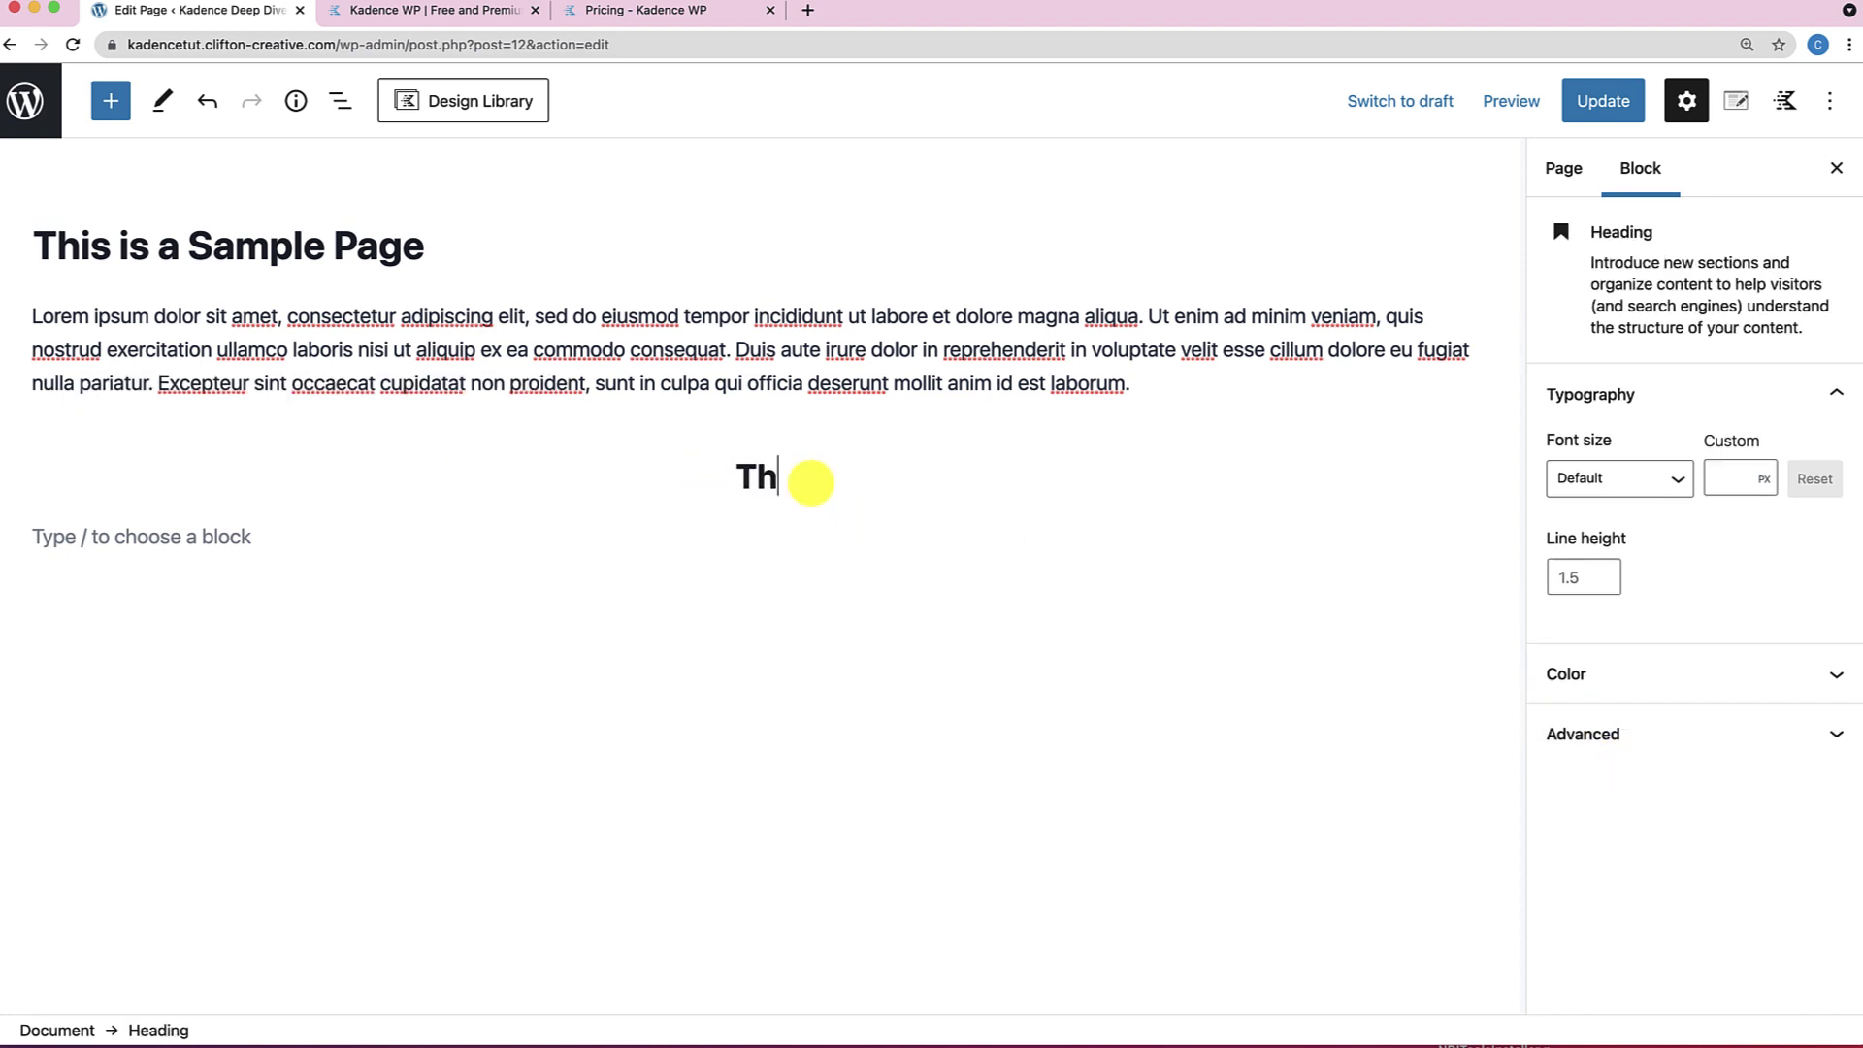
pyautogui.write('is is a')
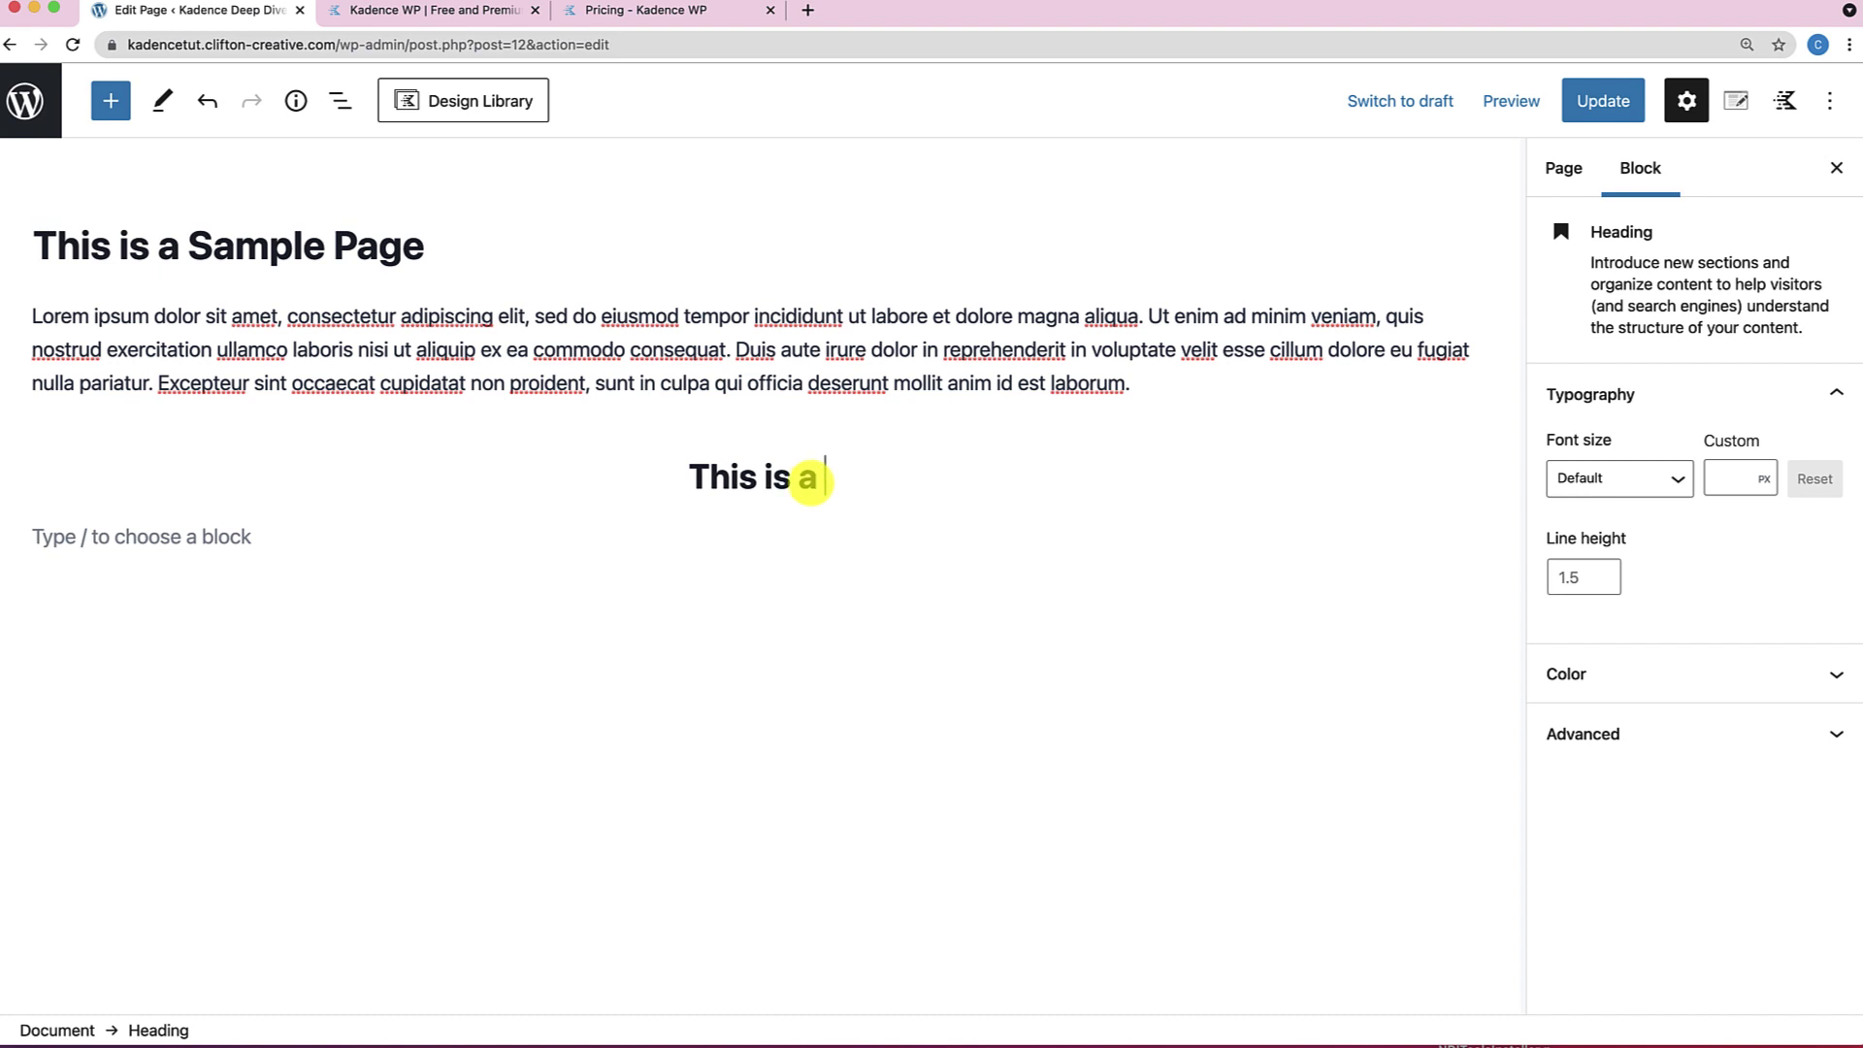
pyautogui.write(' Regular')
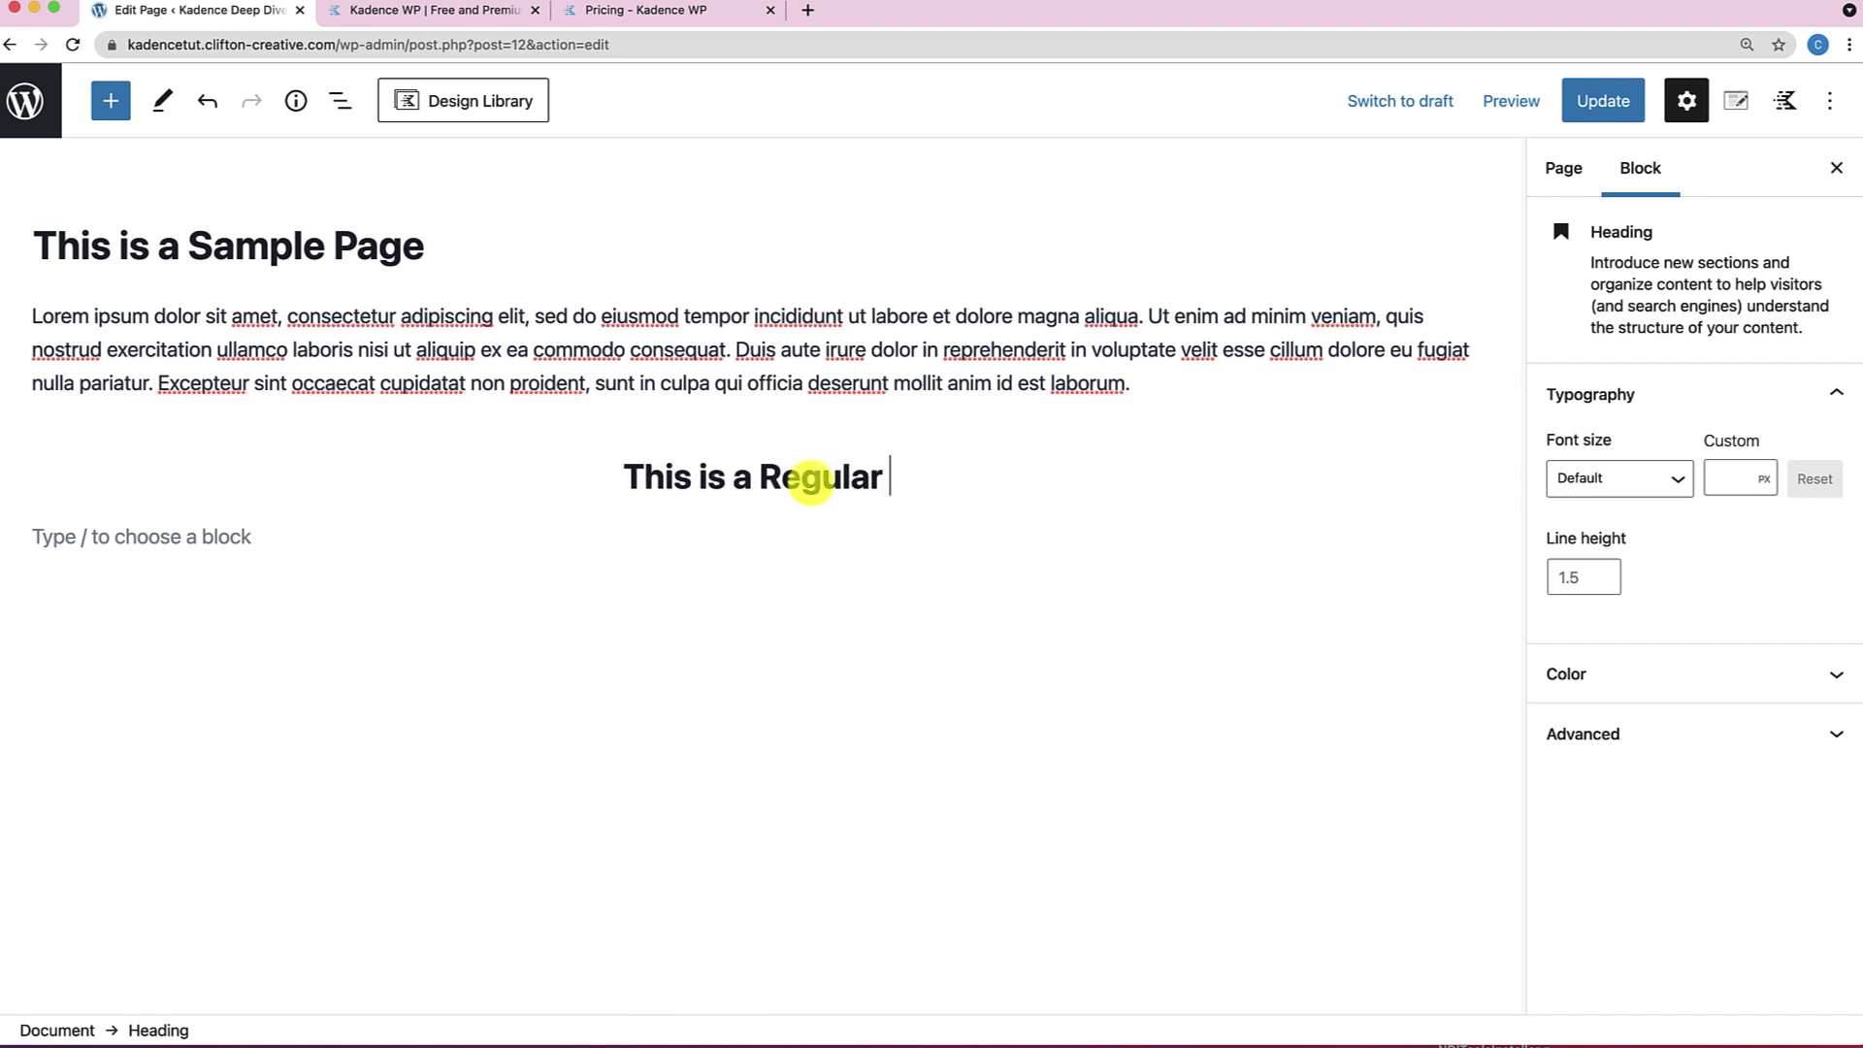
pyautogui.write(' Gutenber')
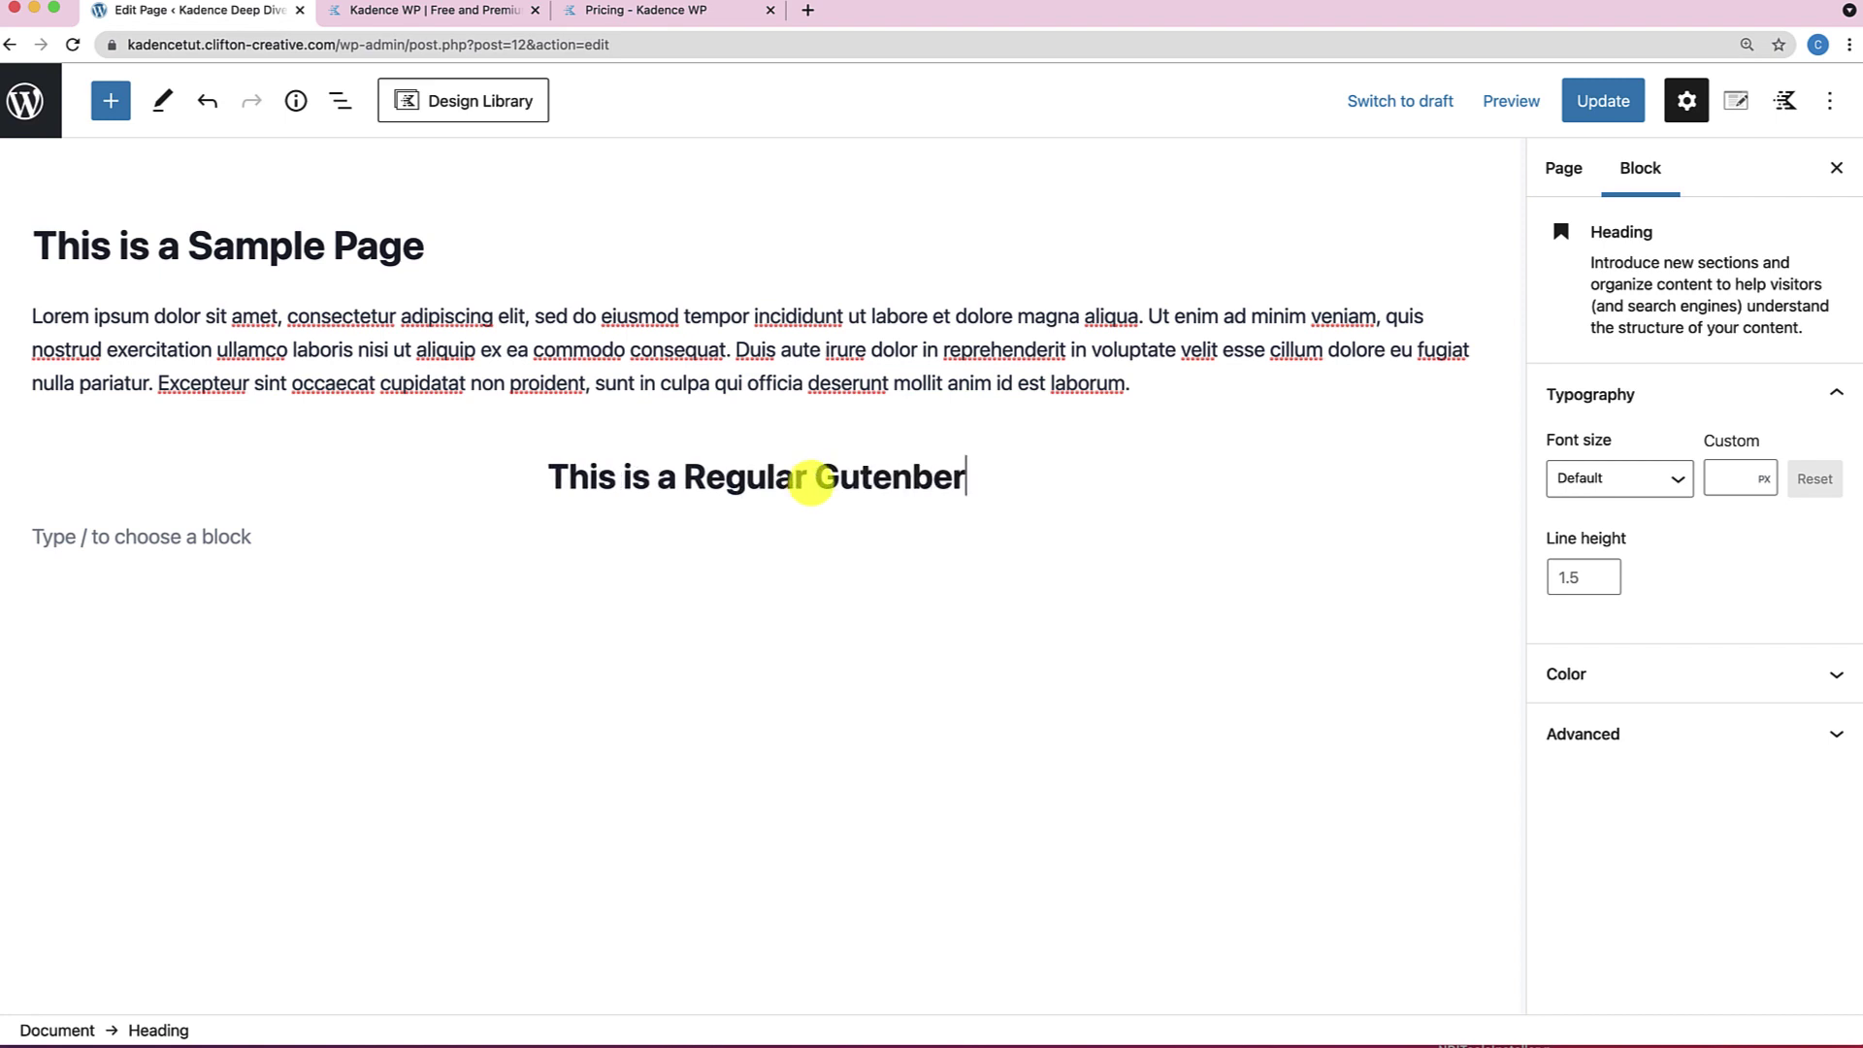
pyautogui.write('g Headin')
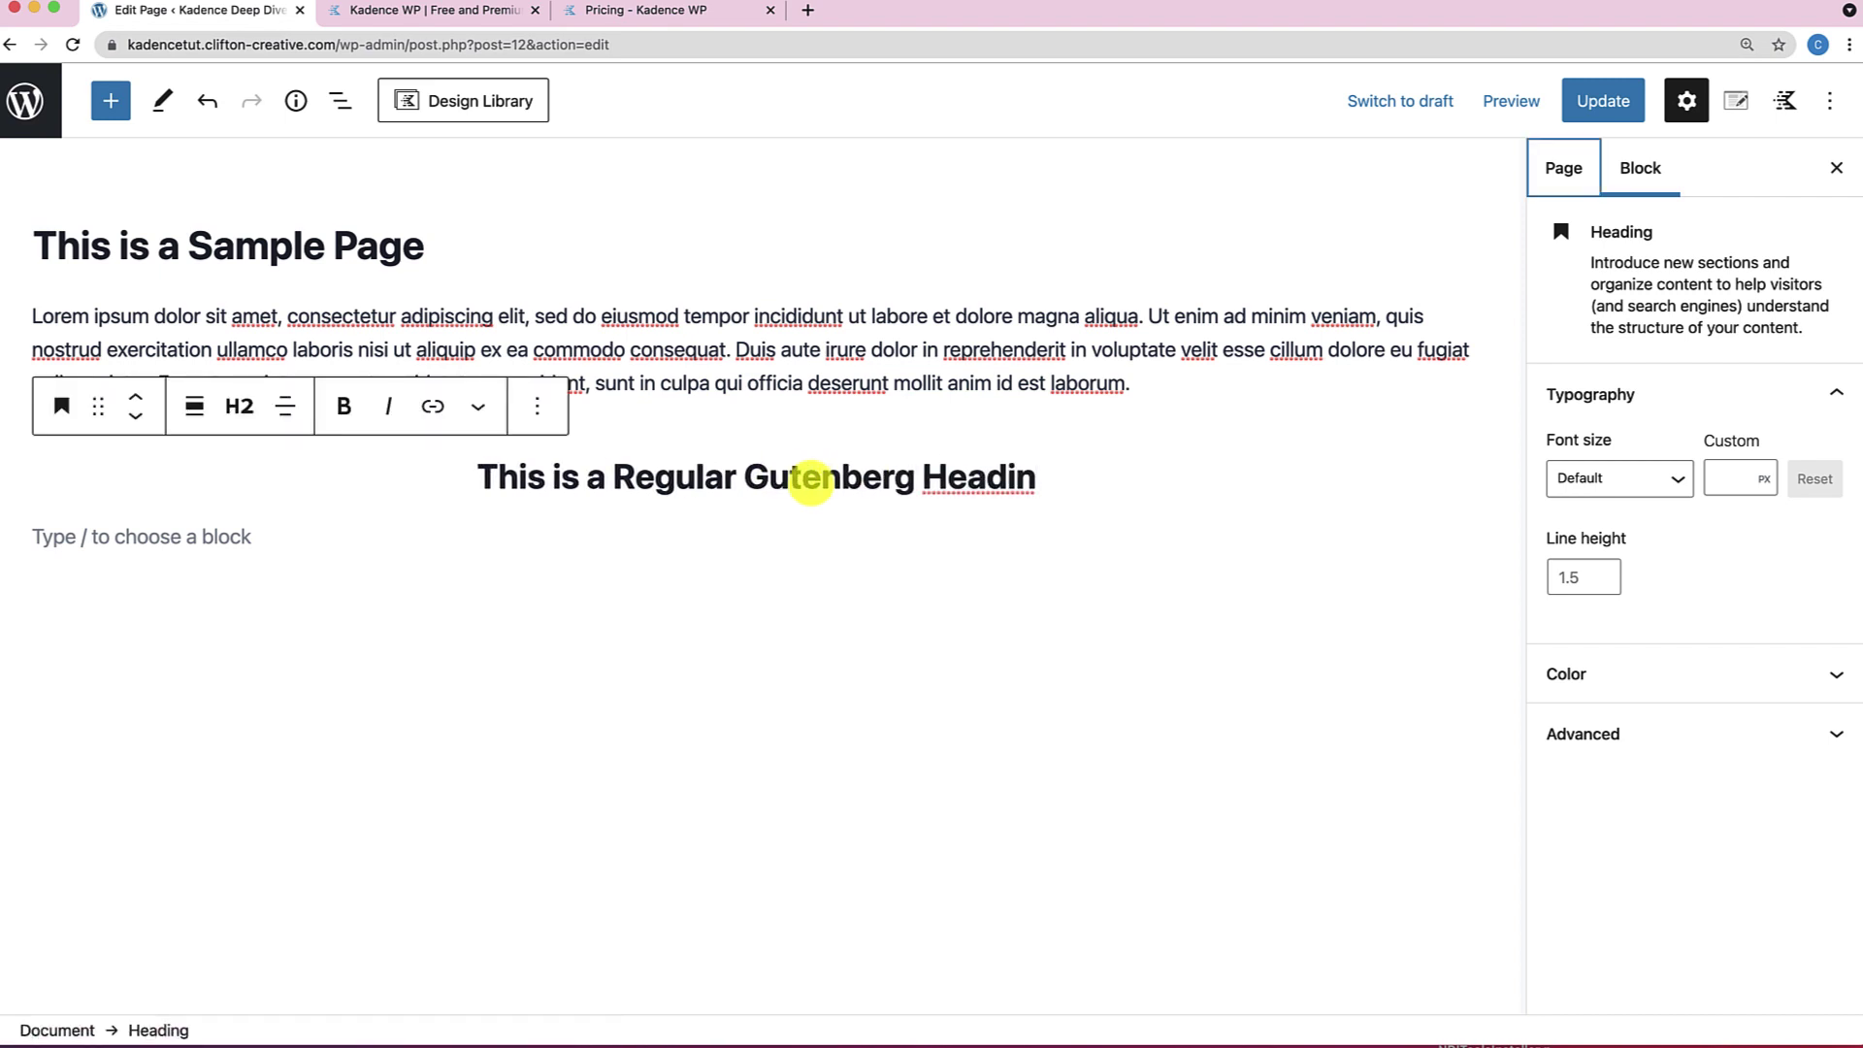
pyautogui.click(1046, 475)
pyautogui.write('g')
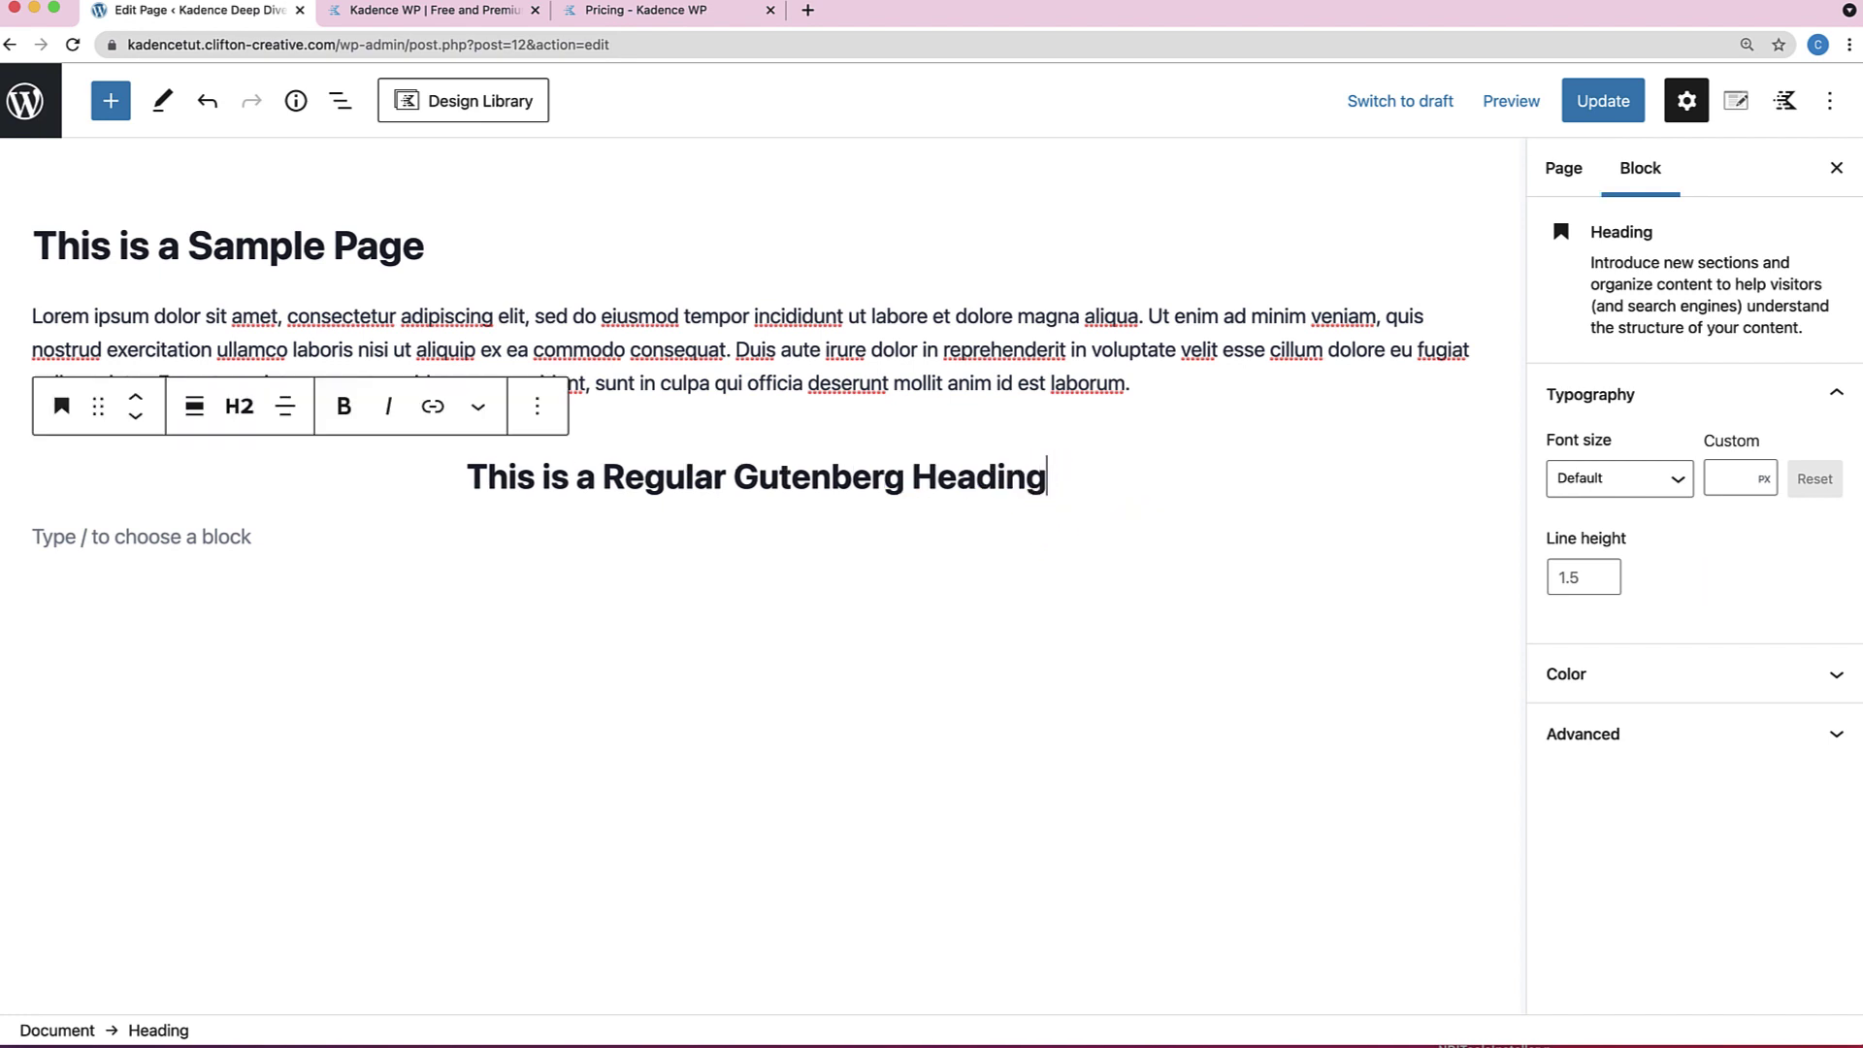
# Align the heading's text left and check the block's Advanced settings.
pyautogui.click(284, 406)
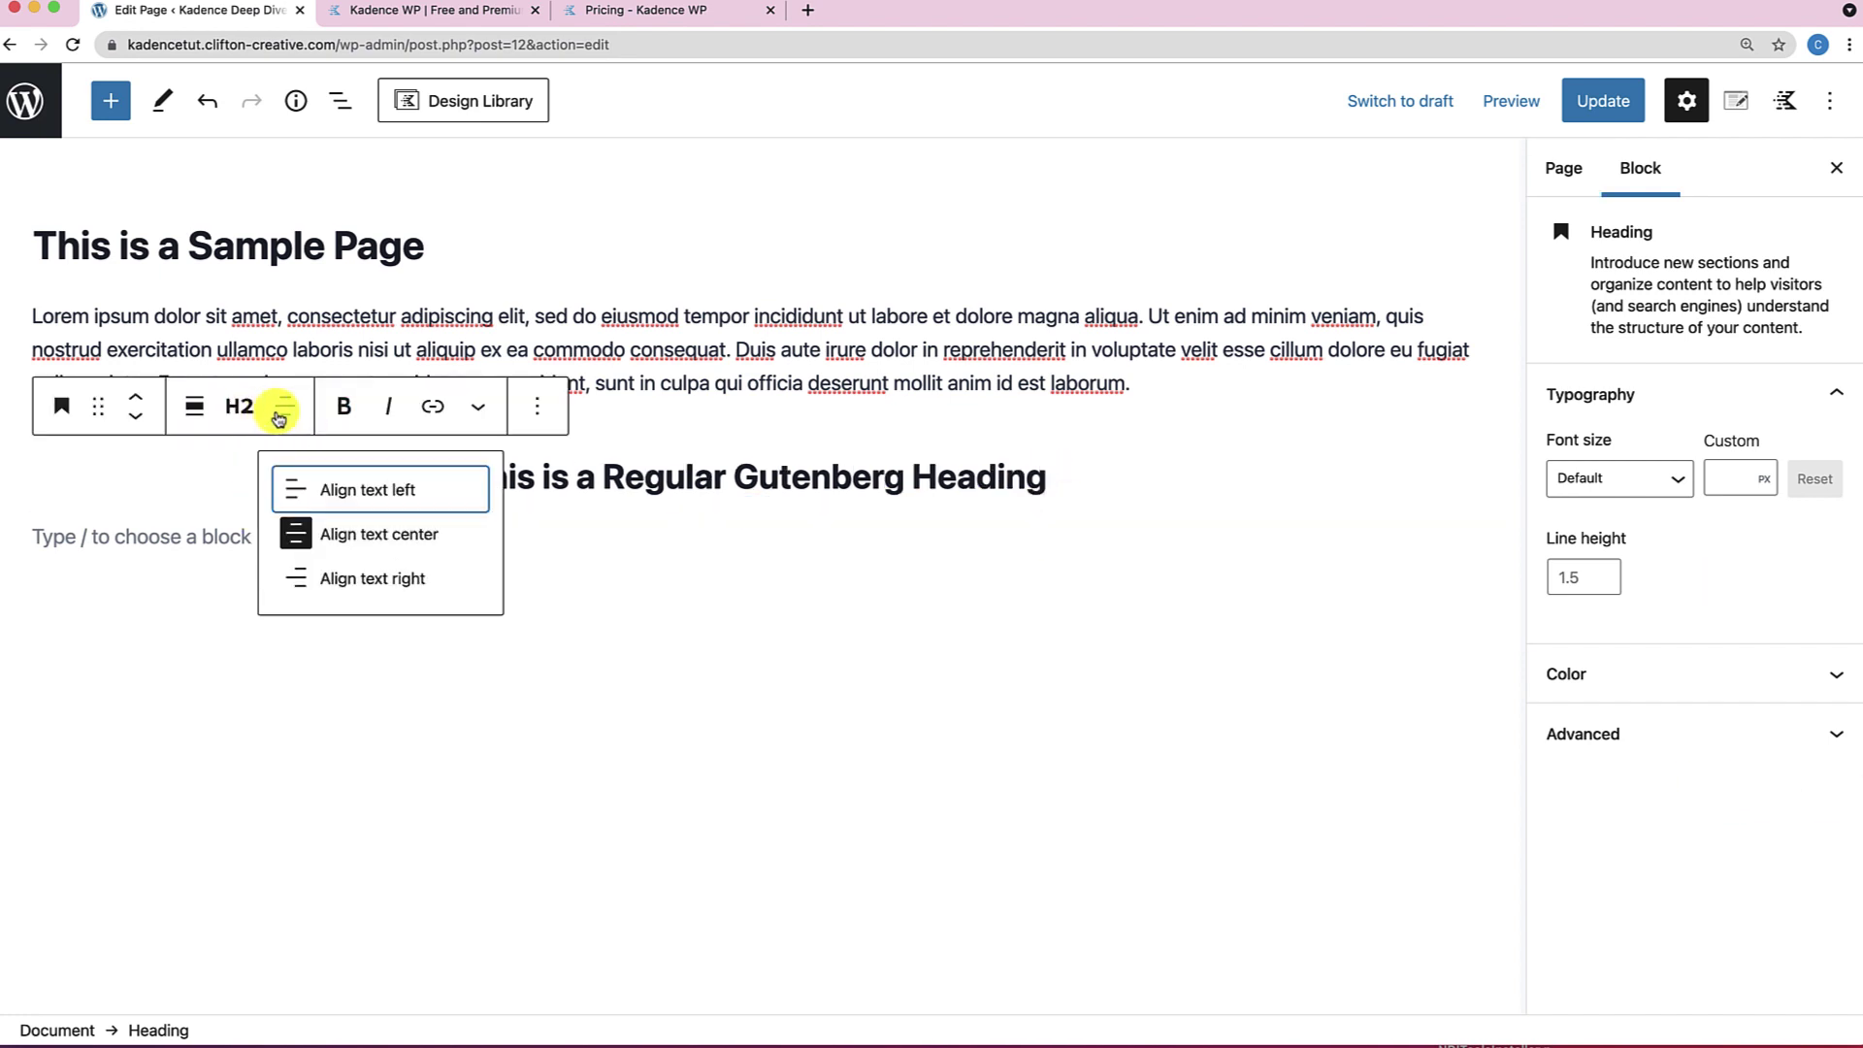
pyautogui.click(328, 505)
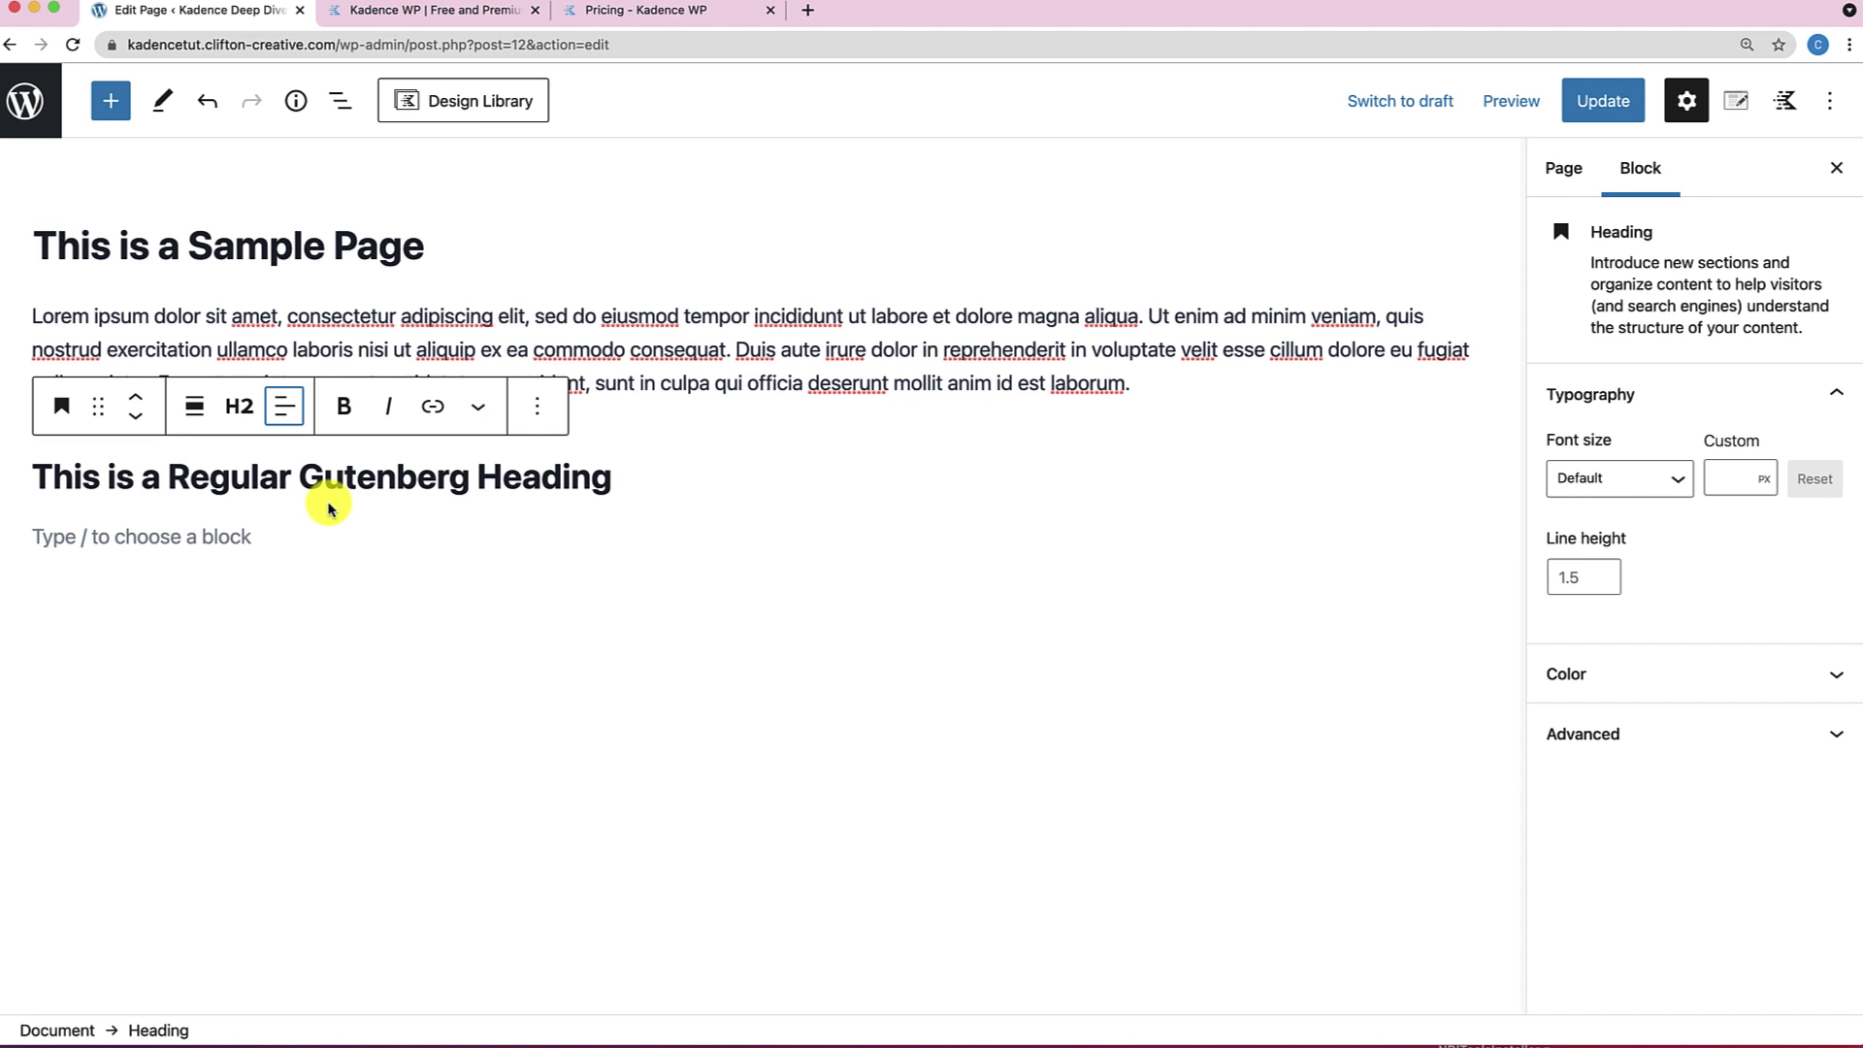
pyautogui.click(1605, 735)
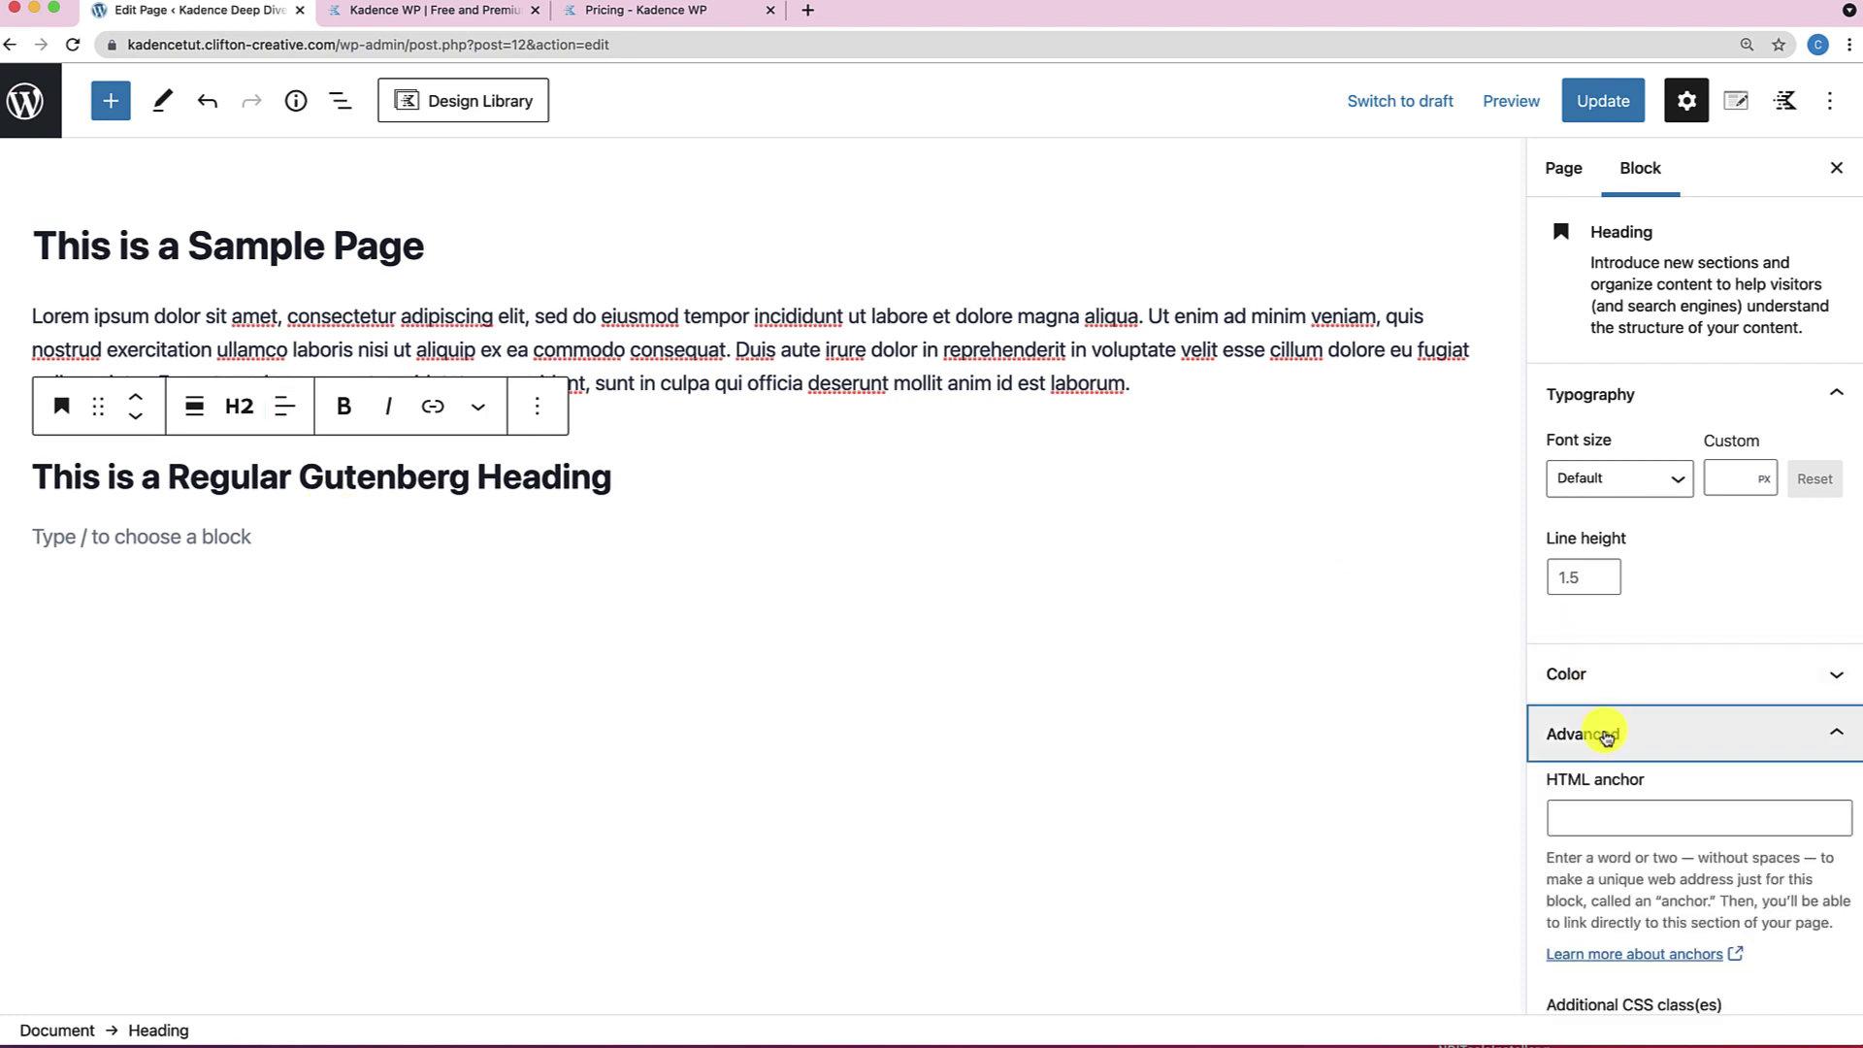
pyautogui.click(1613, 750)
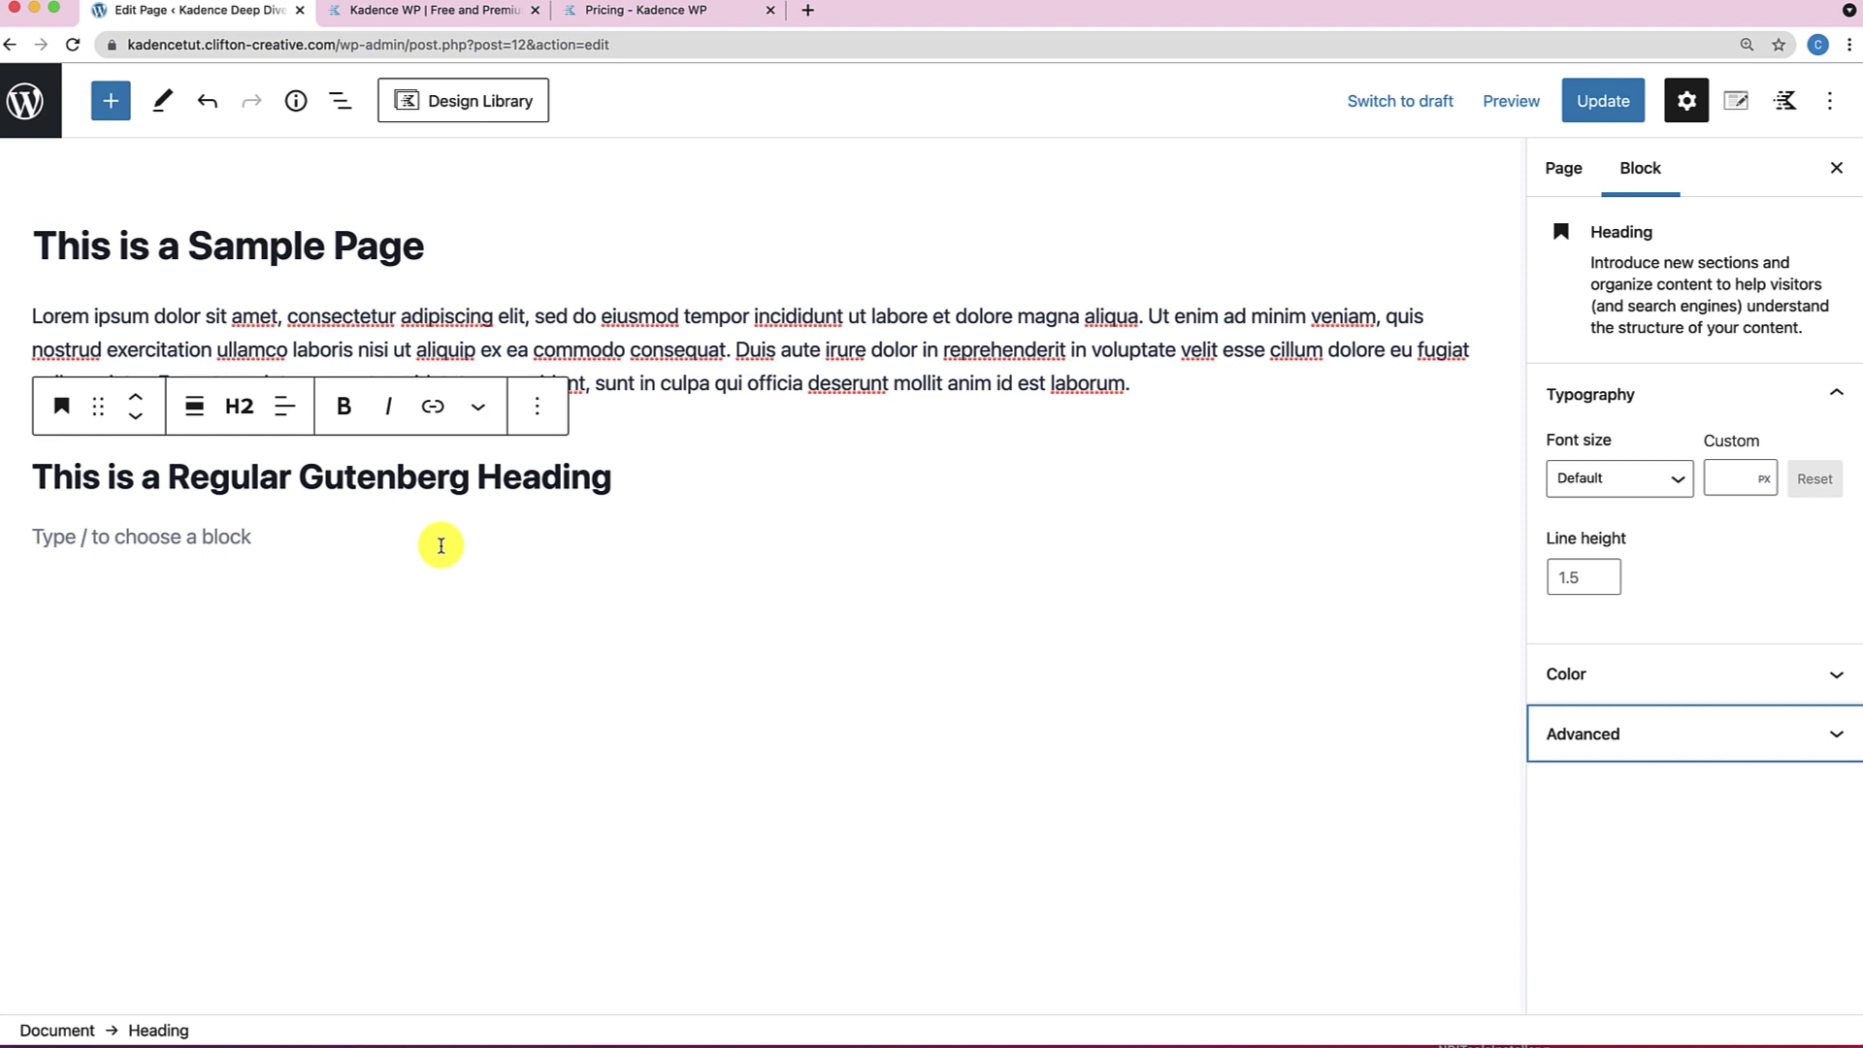
# Insert a Kadence Advanced Heading block below the regular Gutenberg heading, with the text "This is the Kadence Blocks Heading".
pyautogui.click(125, 101)
pyautogui.moveTo(167, 522)
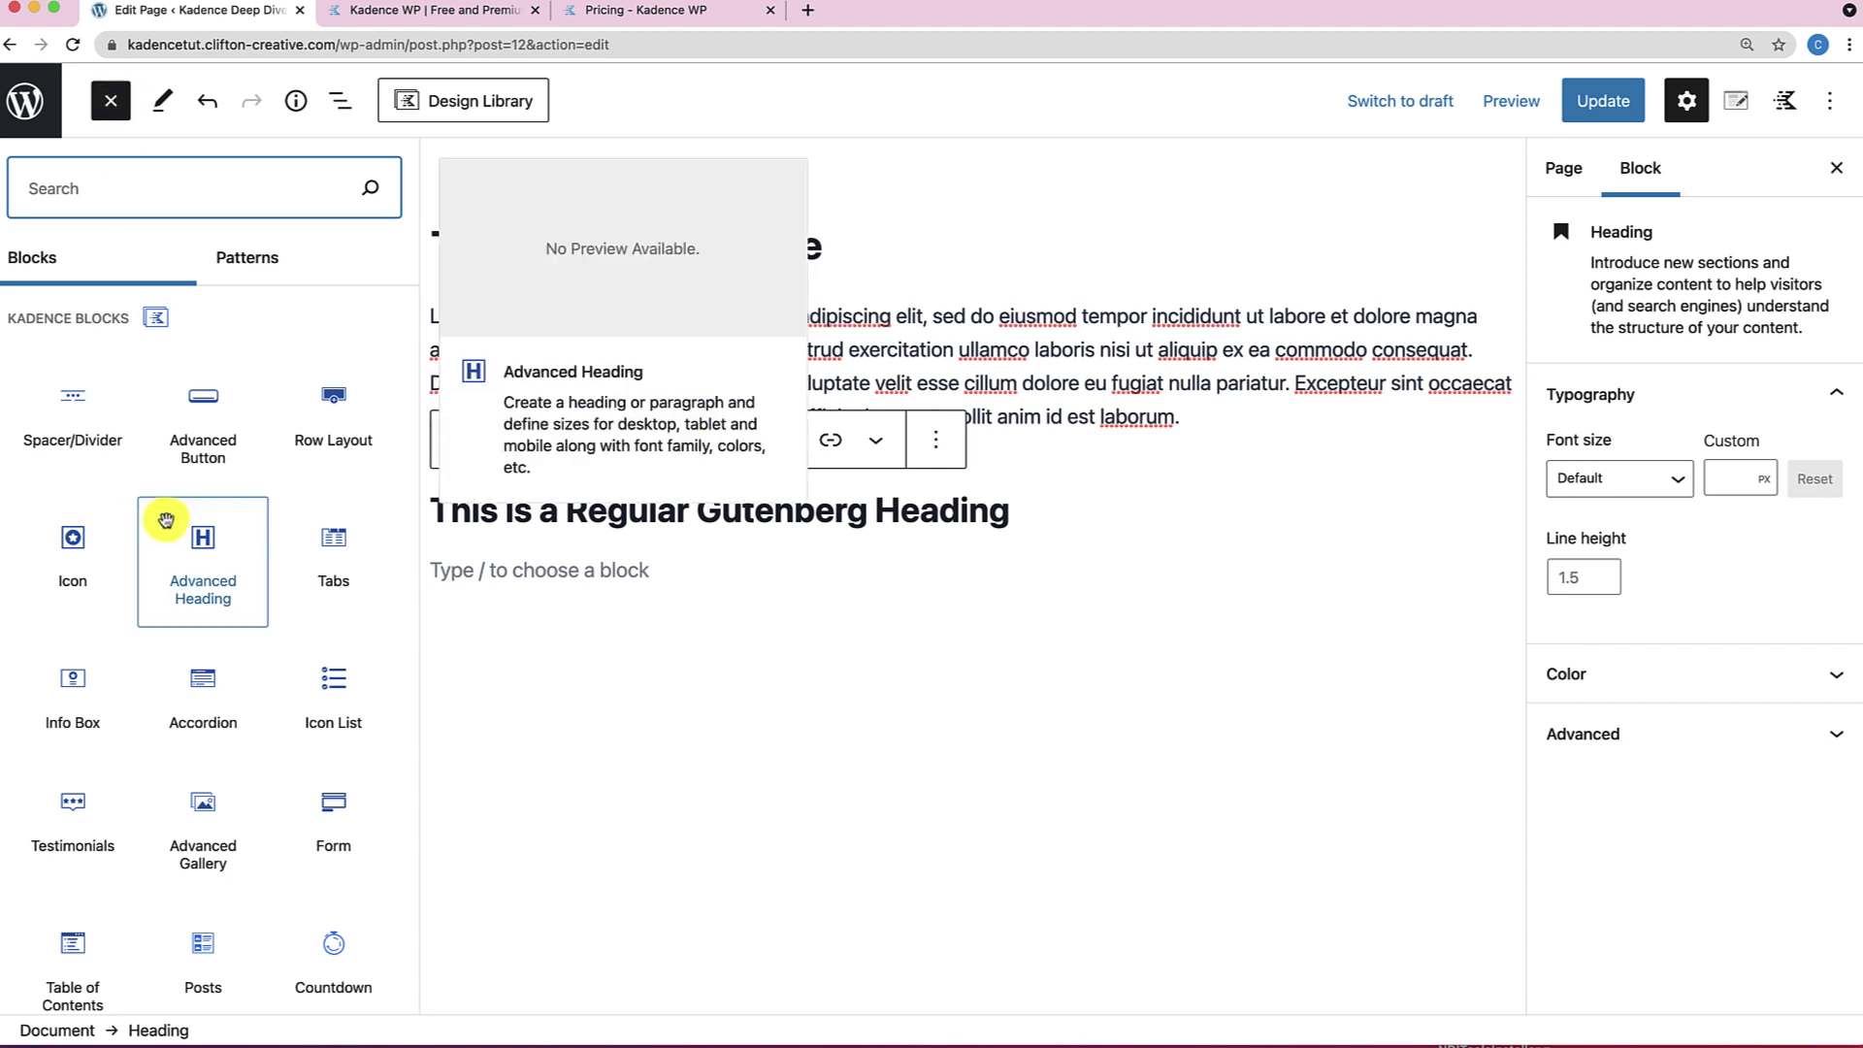
pyautogui.moveTo(184, 580); pyautogui.dragTo(491, 540)
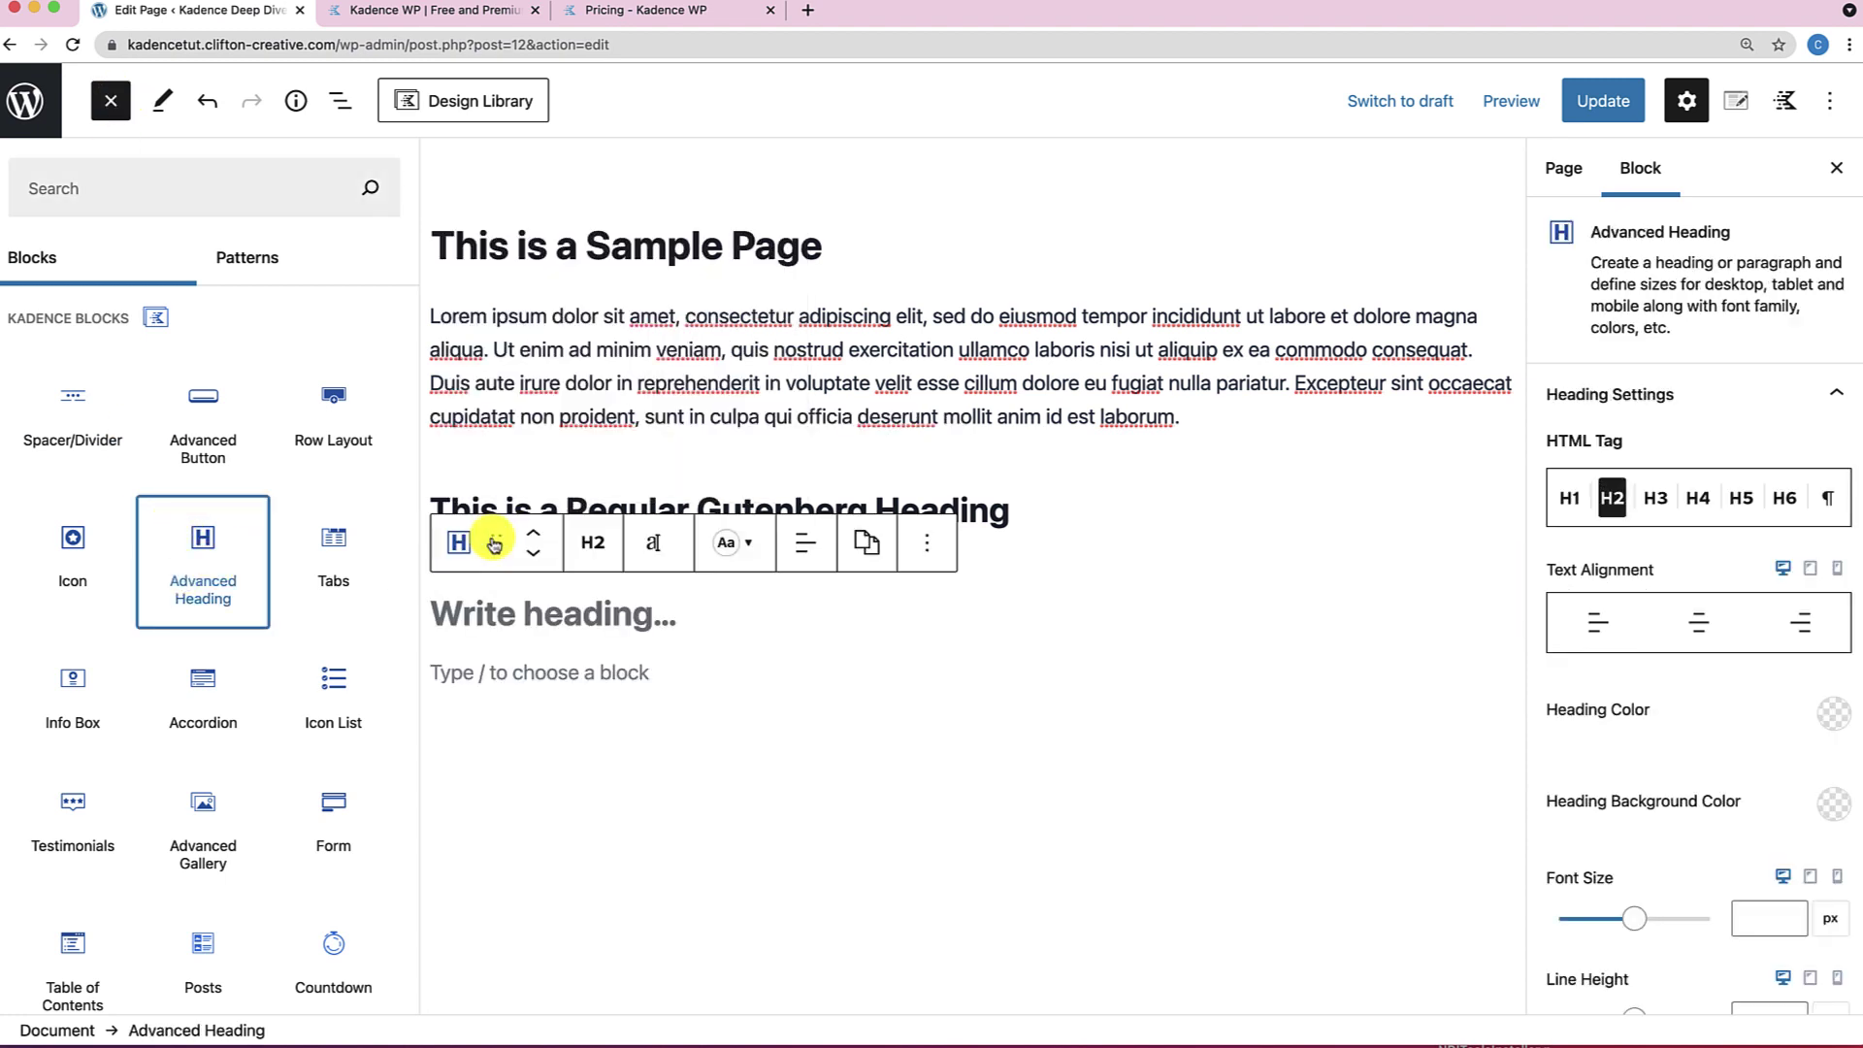
pyautogui.click(522, 626)
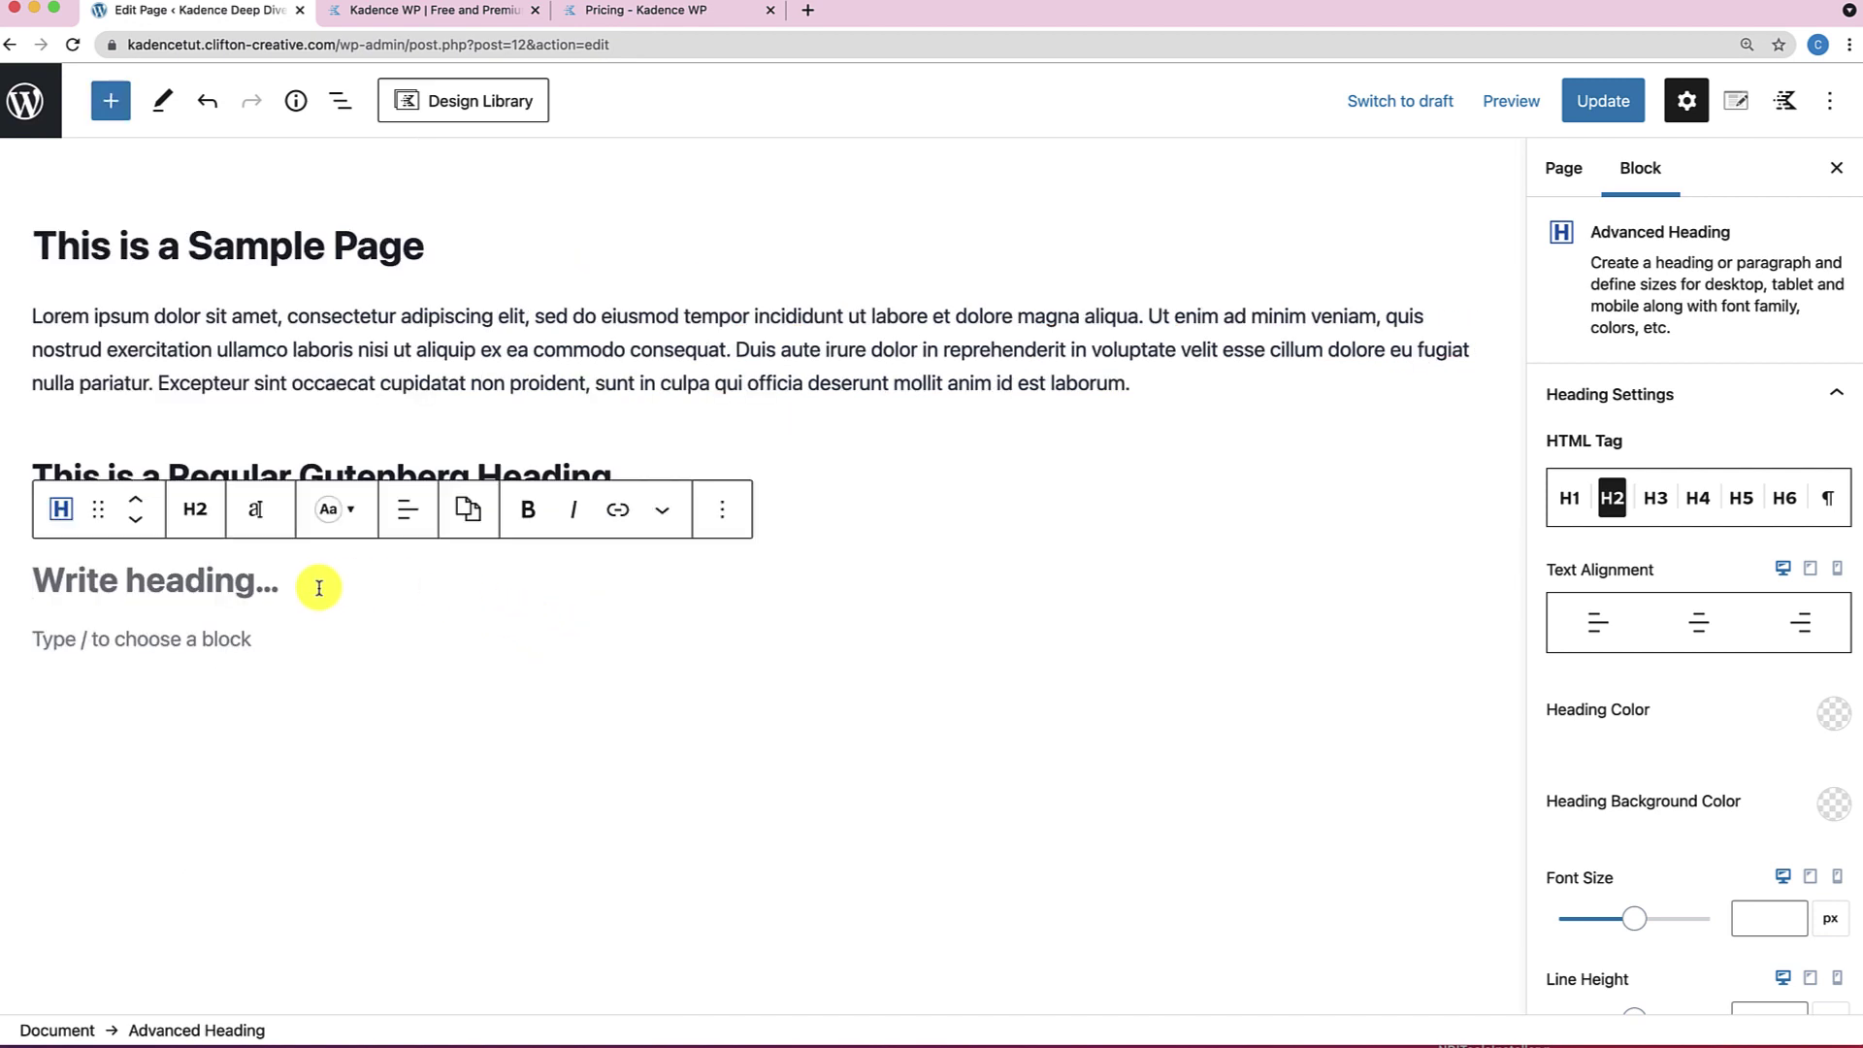
pyautogui.write('Th')
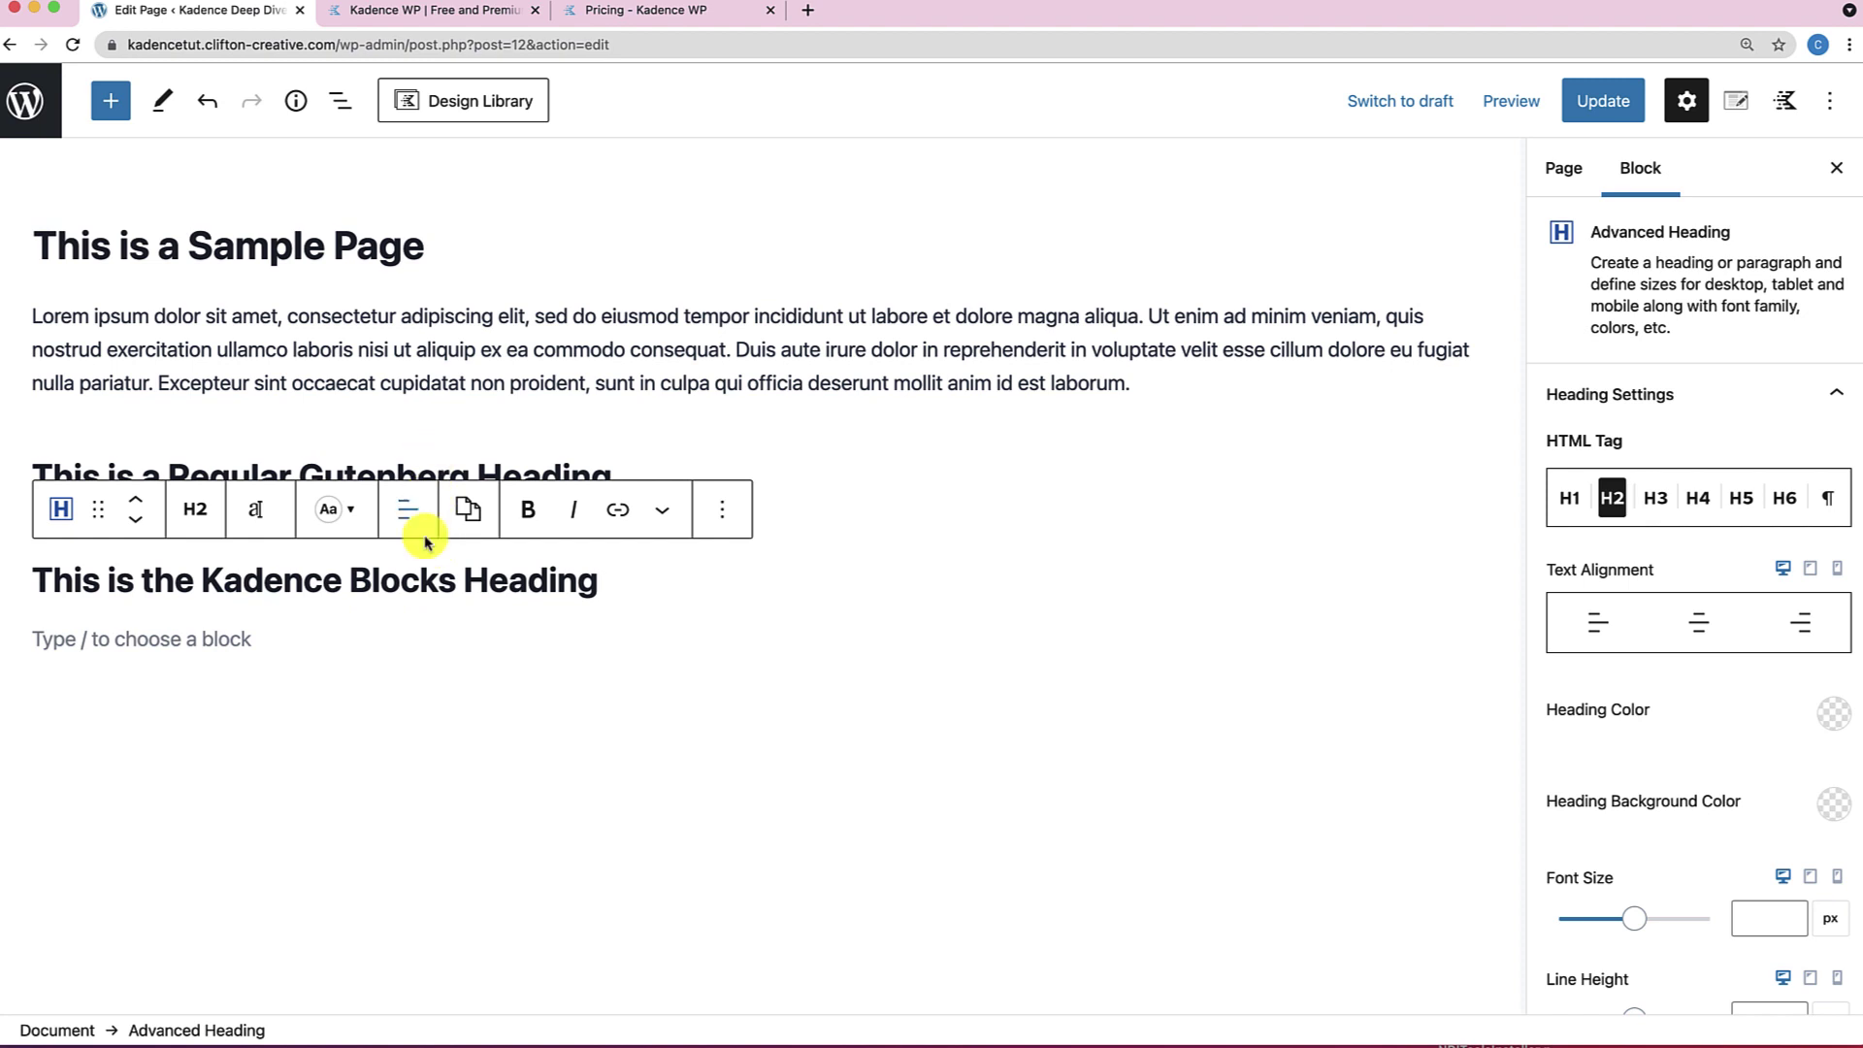
pyautogui.click(598, 653)
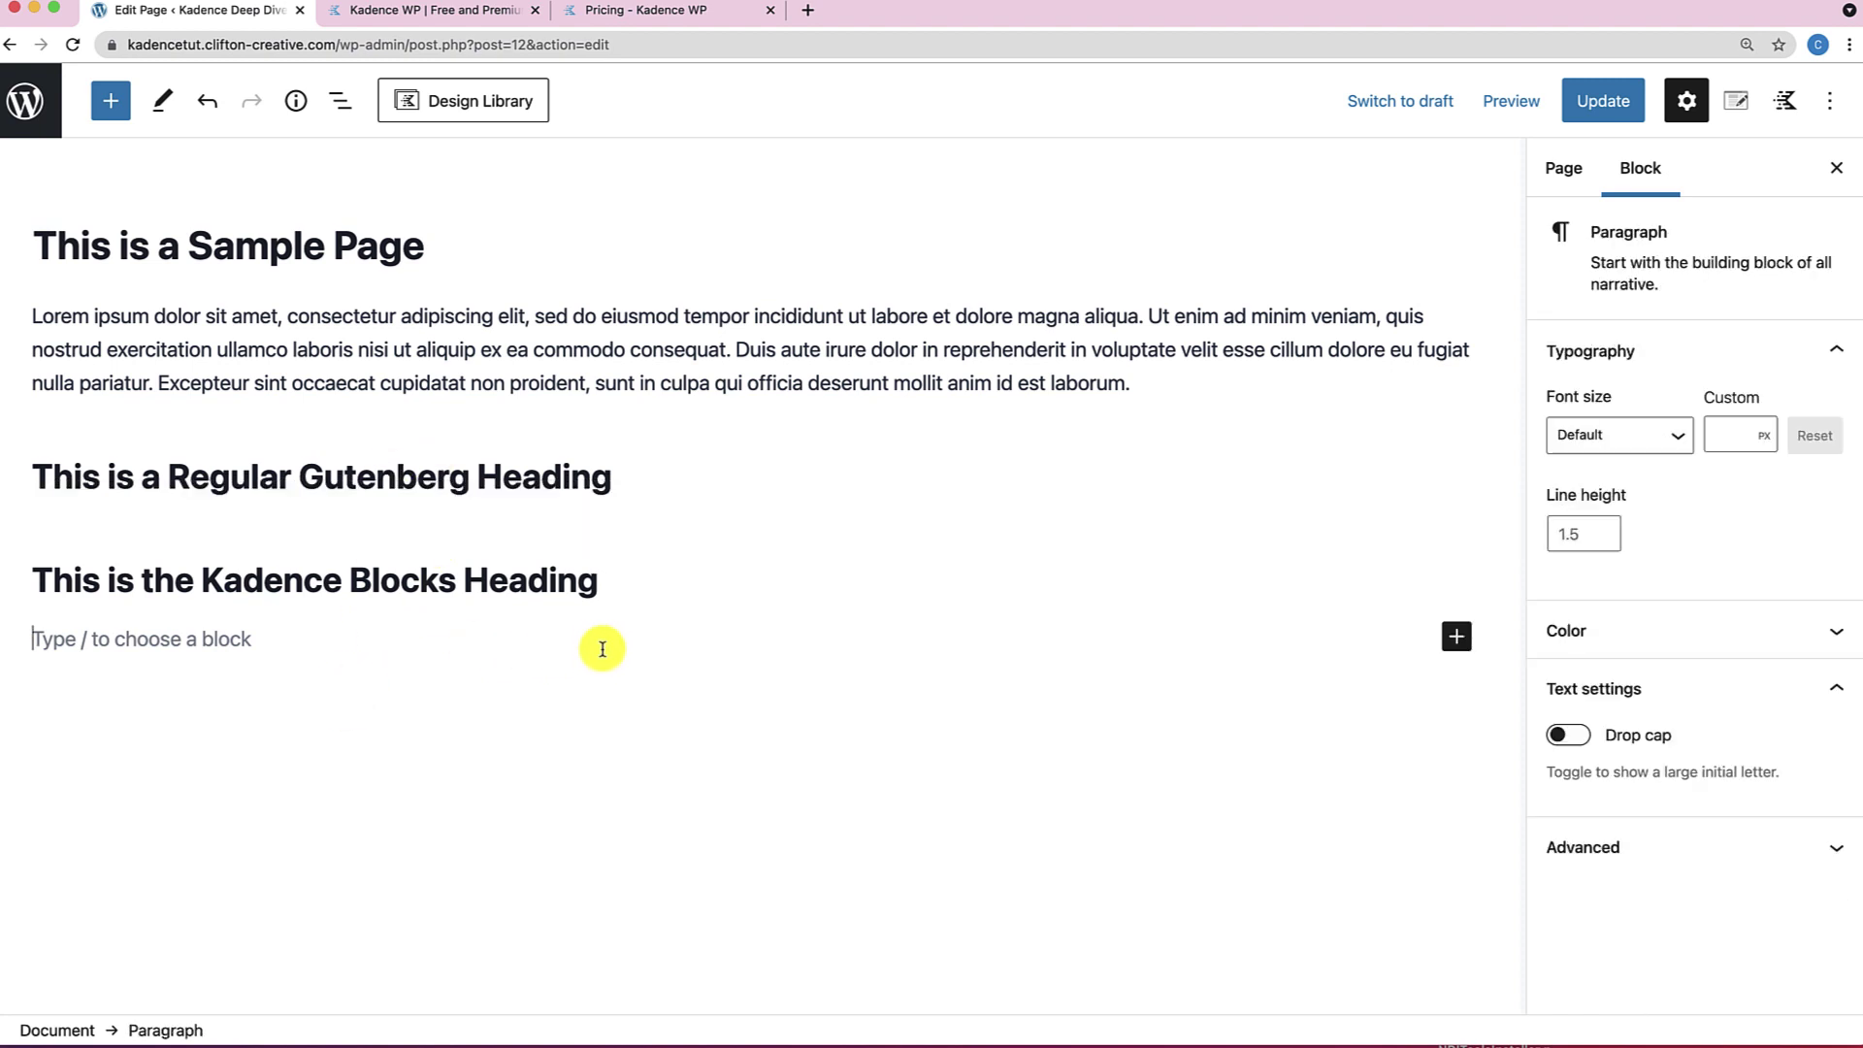
# Compare the block options of the regular Gutenberg heading with those of the Kadence Blocks heading.
pyautogui.click(453, 483)
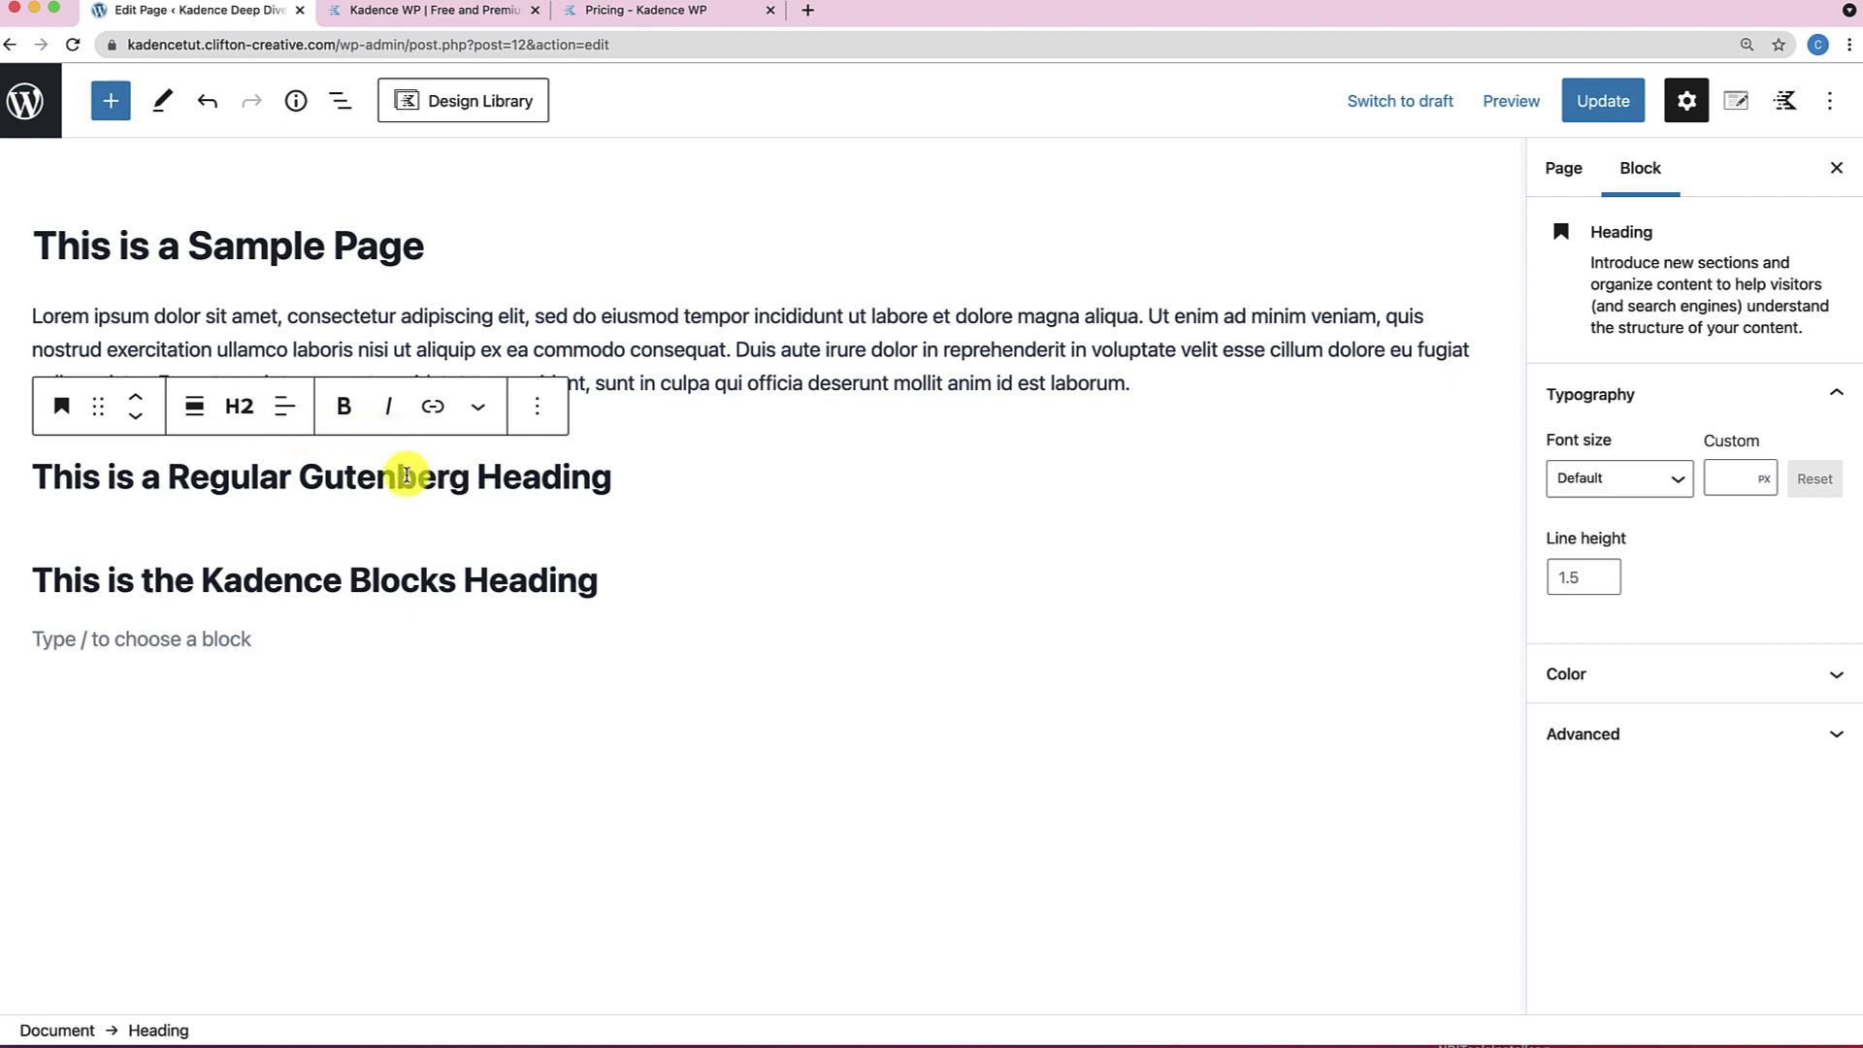
pyautogui.click(391, 579)
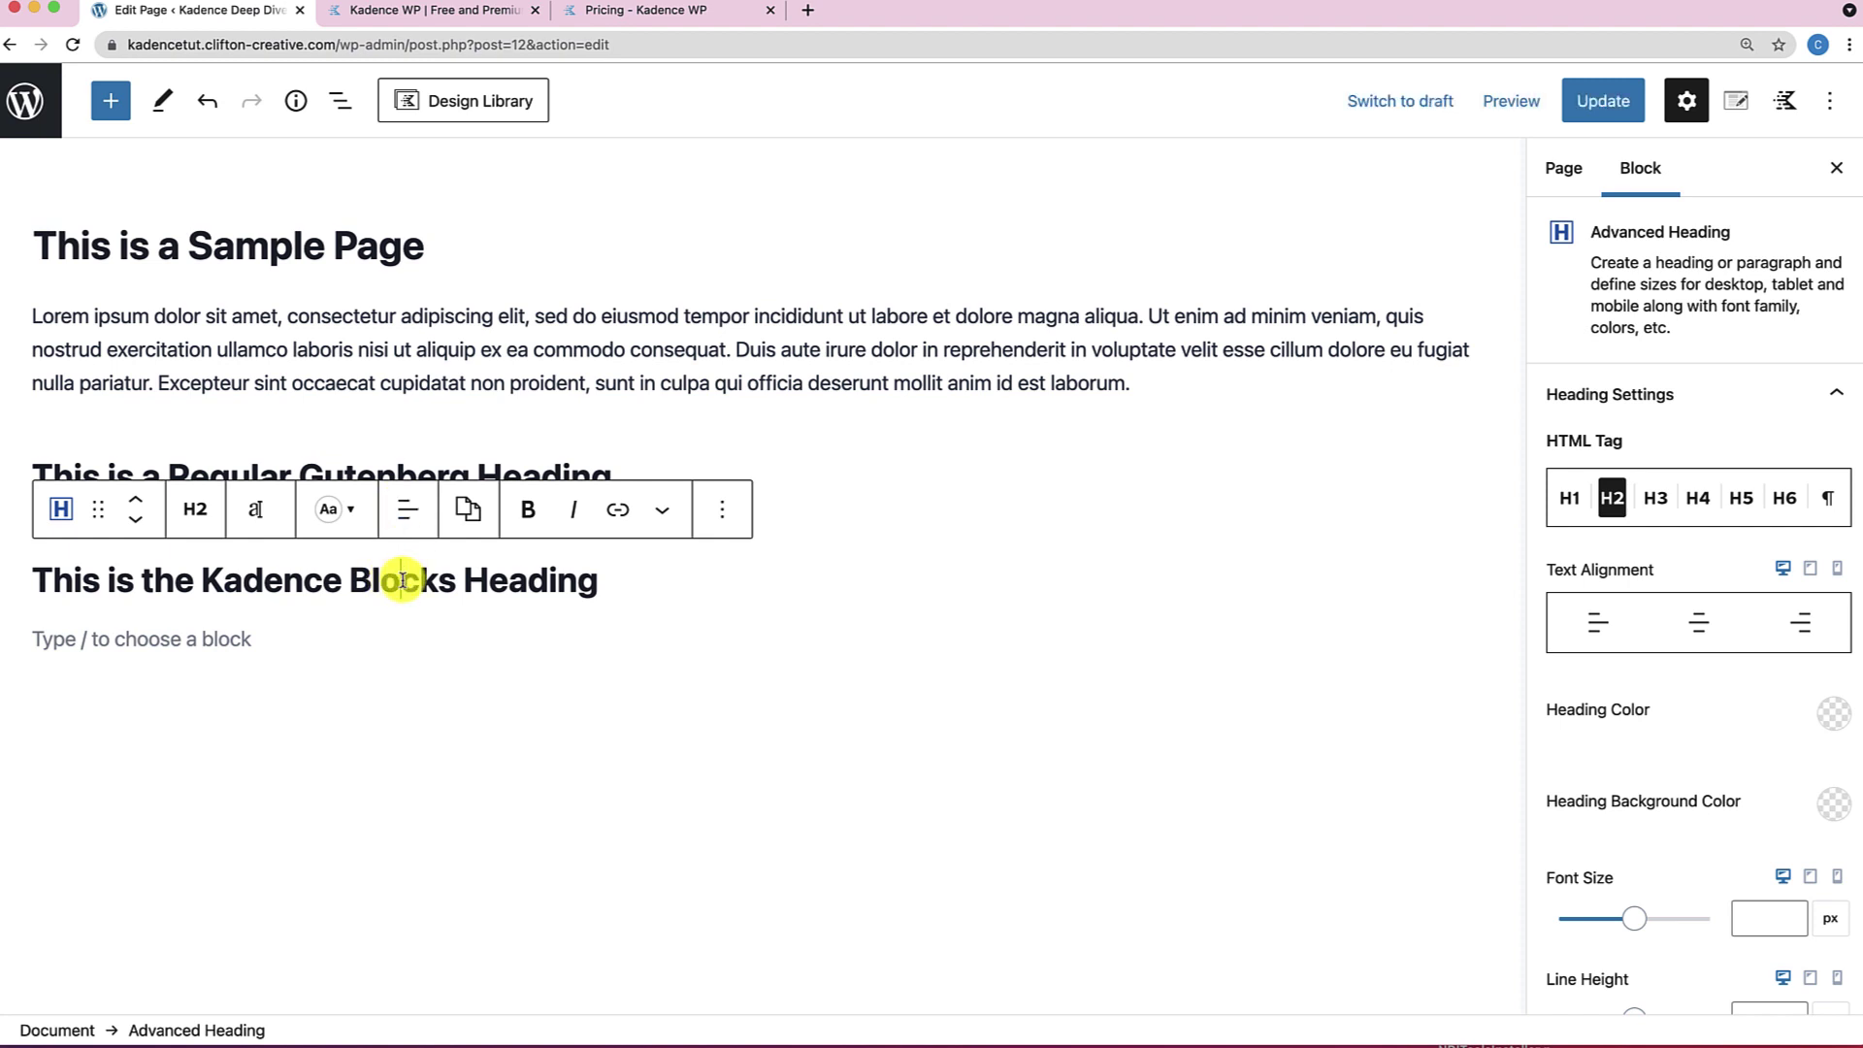
pyautogui.click(374, 473)
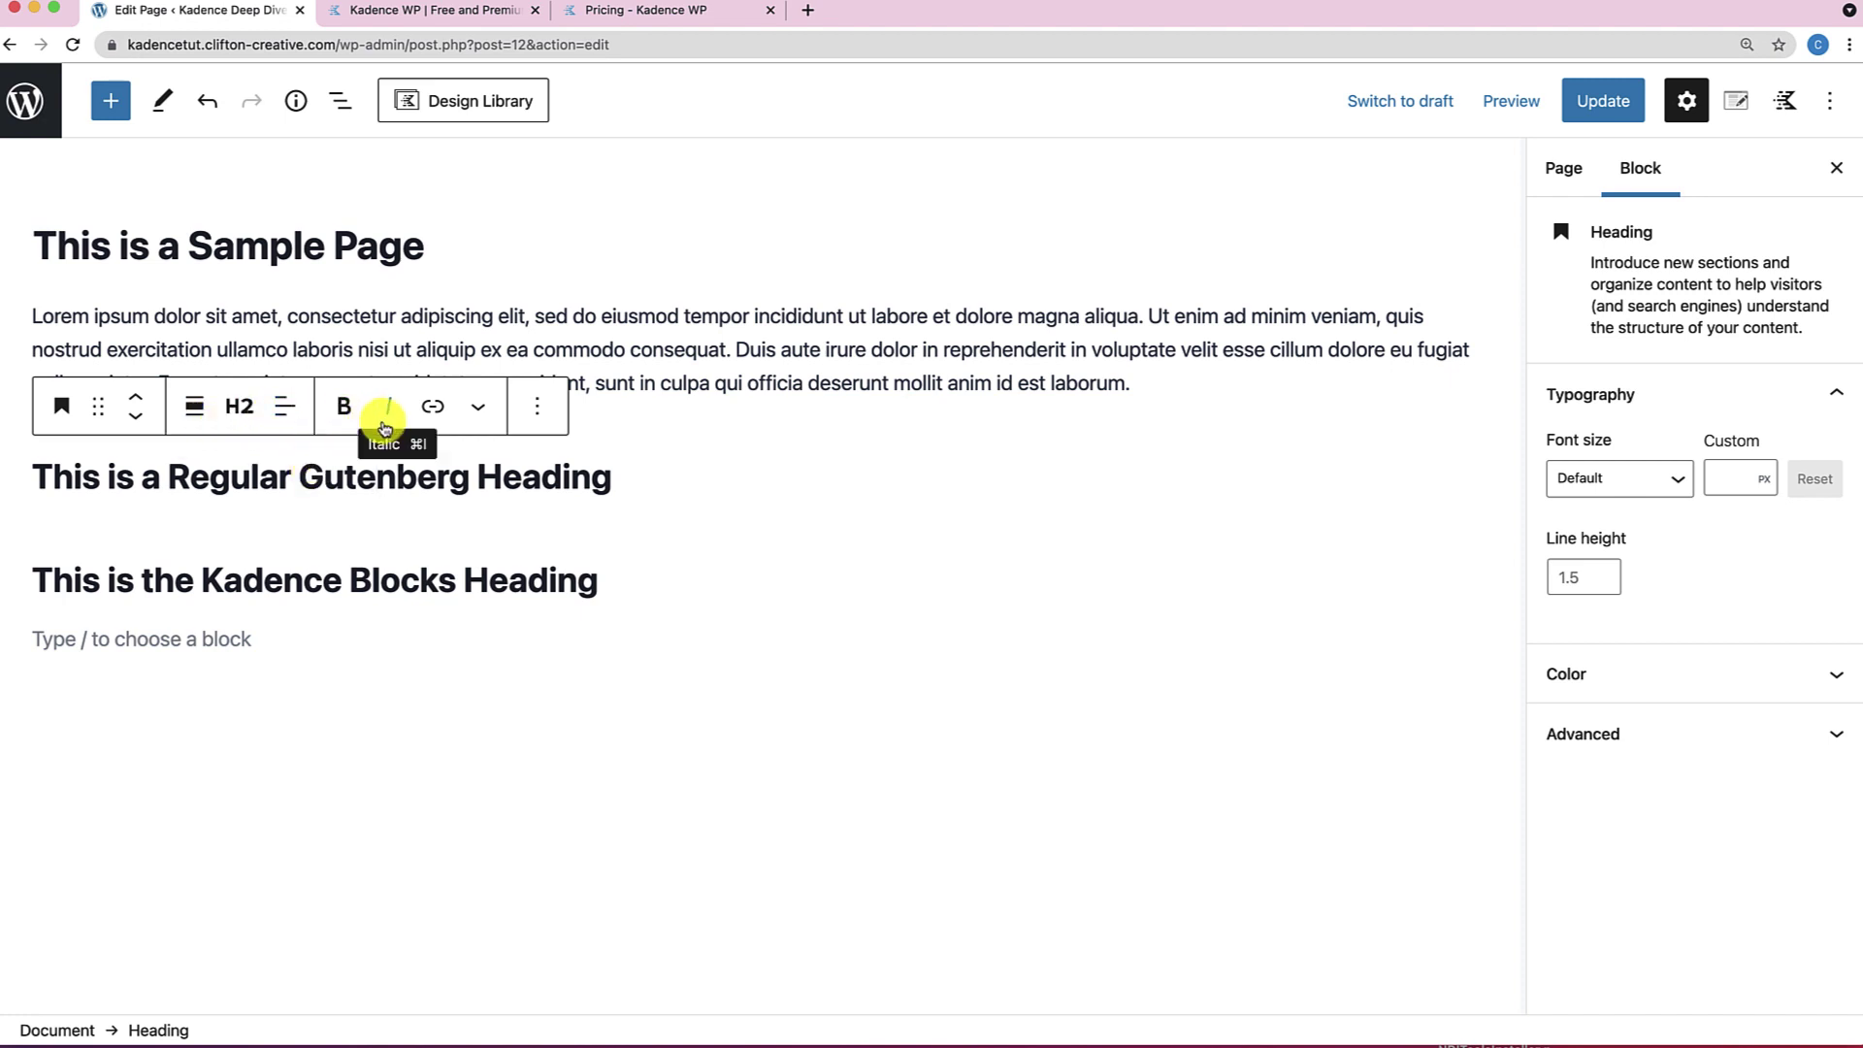
pyautogui.click(367, 582)
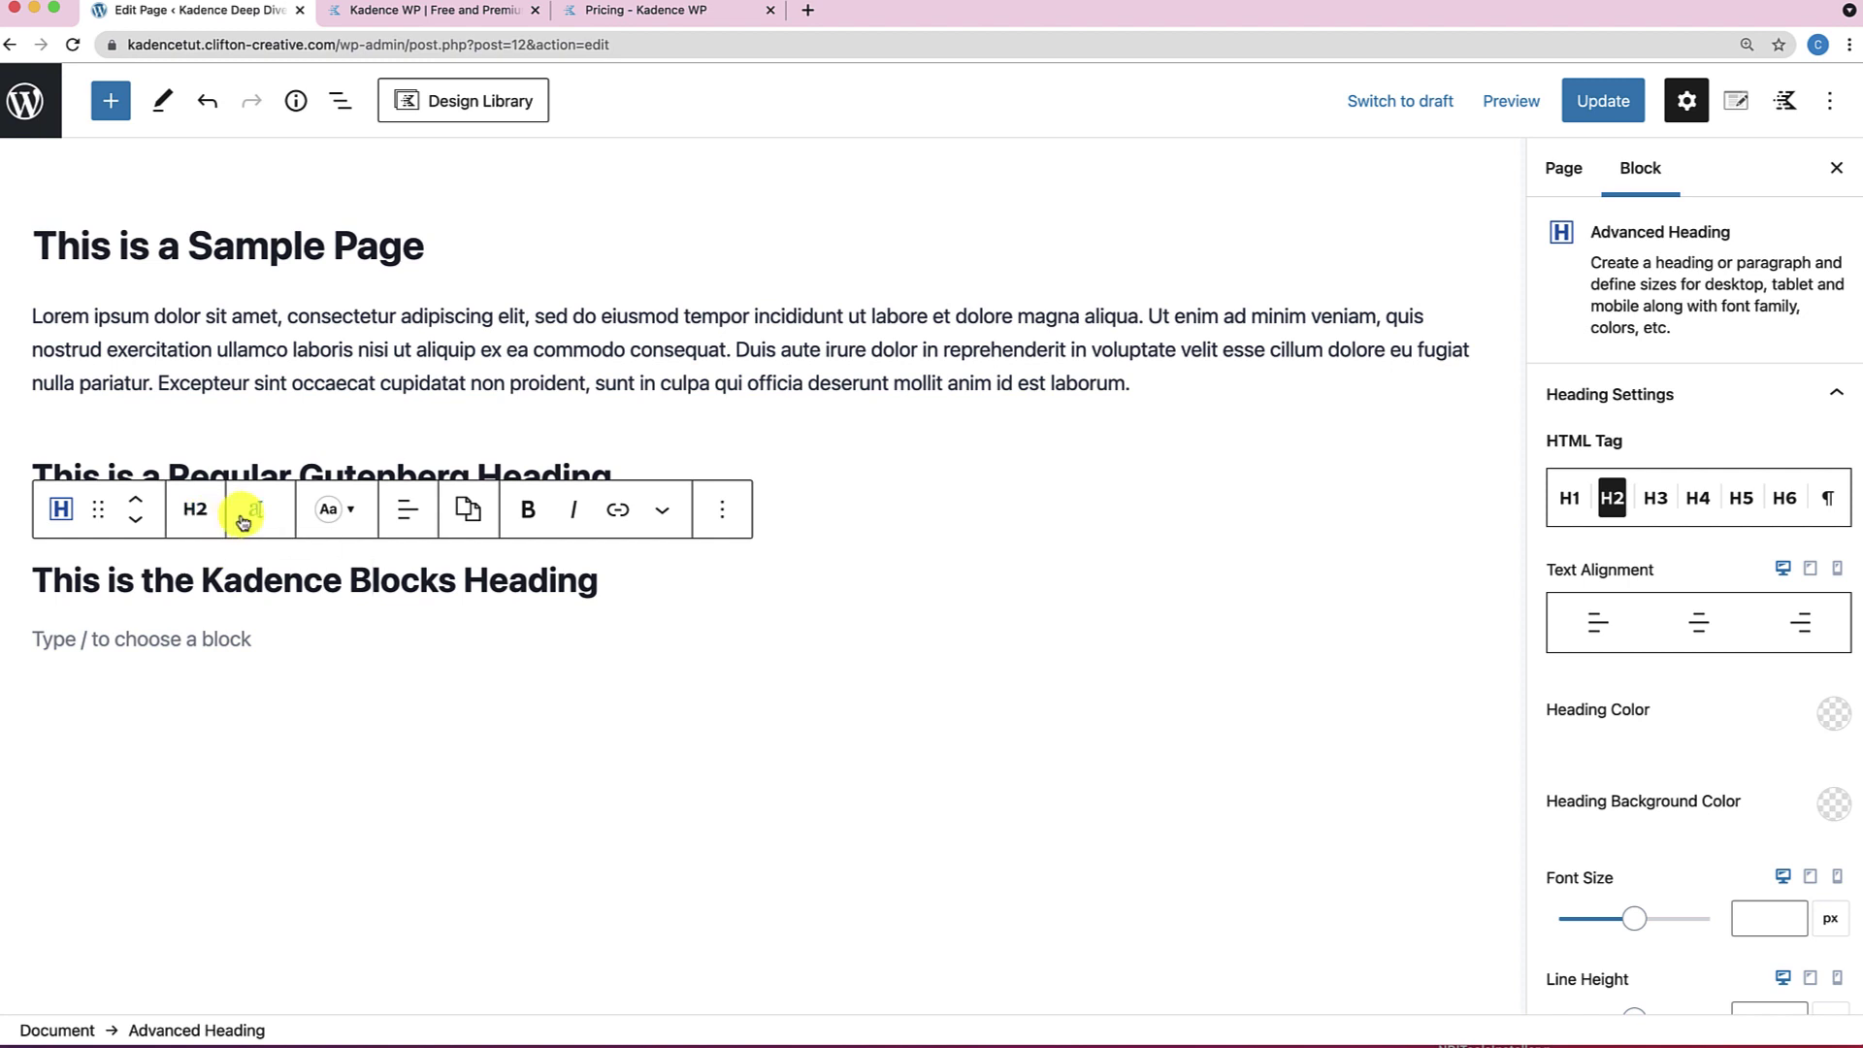
# Examine the Kadence heading's quick typography and color options, its Heading Settings and its Advanced Typography Settings.
pyautogui.click(257, 514)
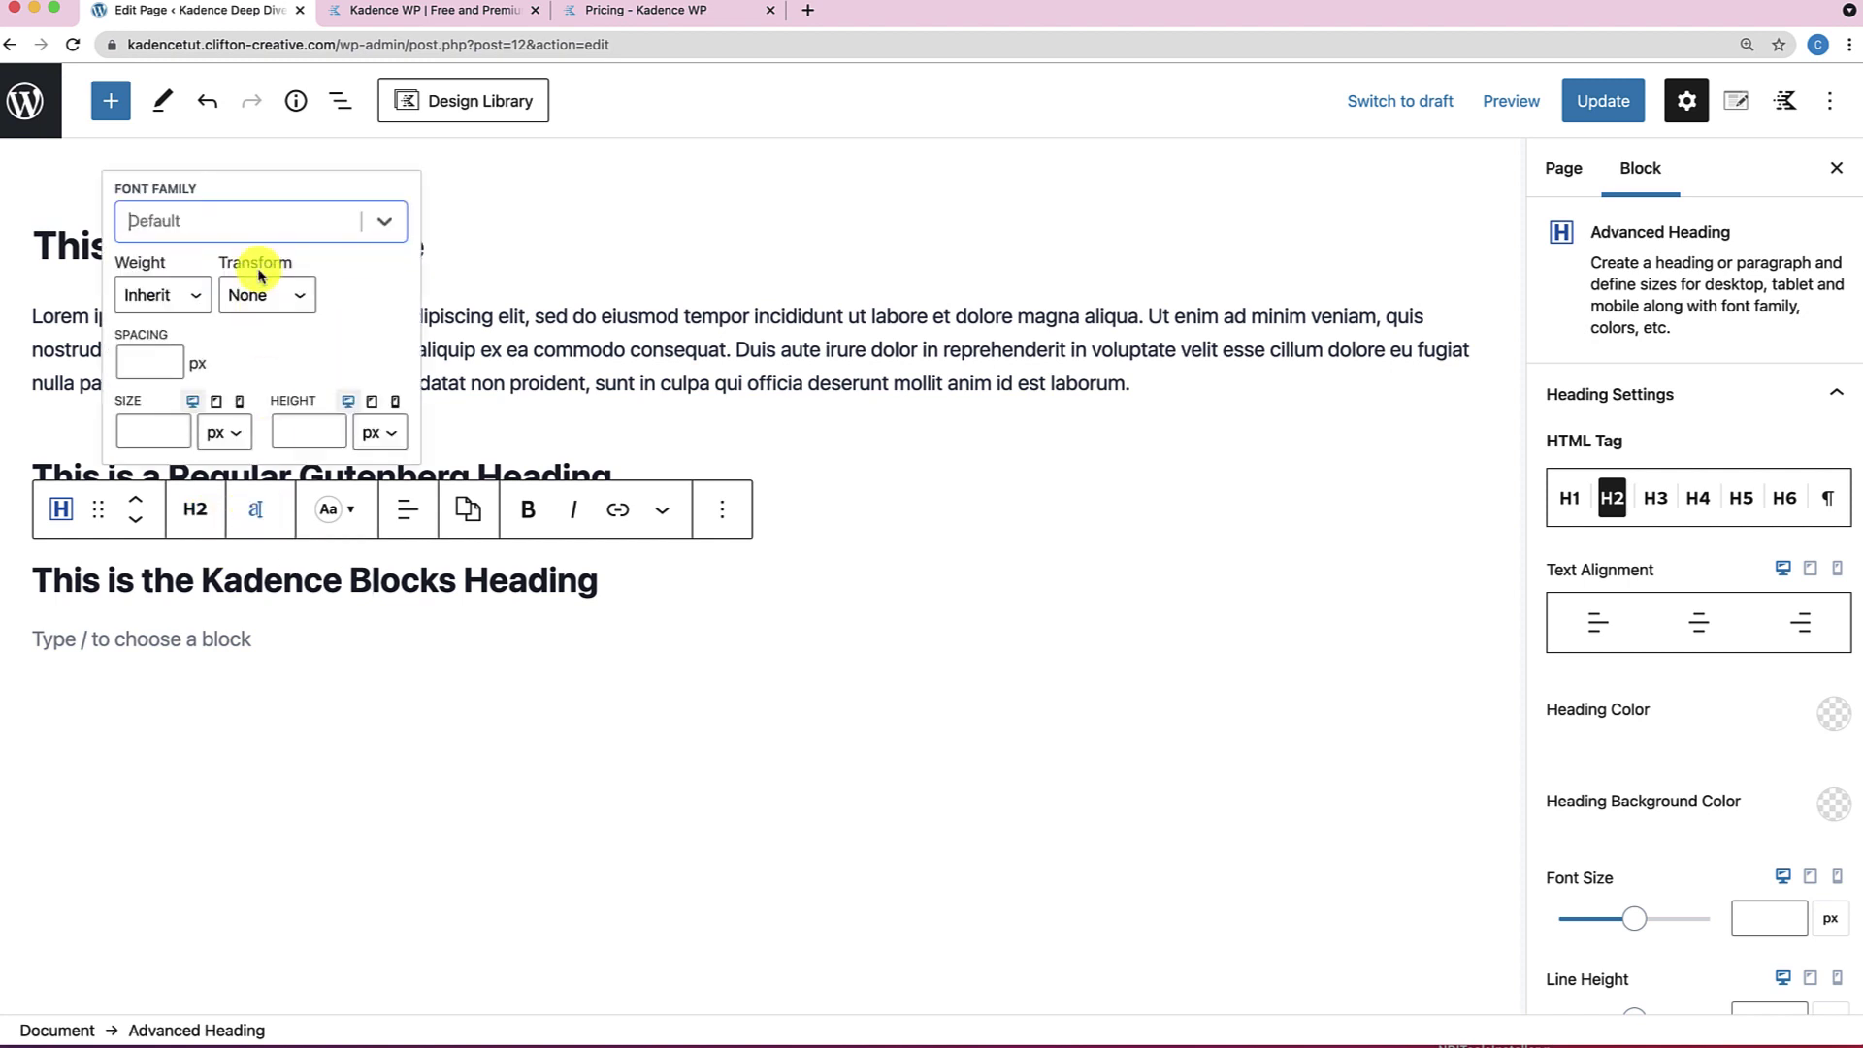
pyautogui.click(326, 516)
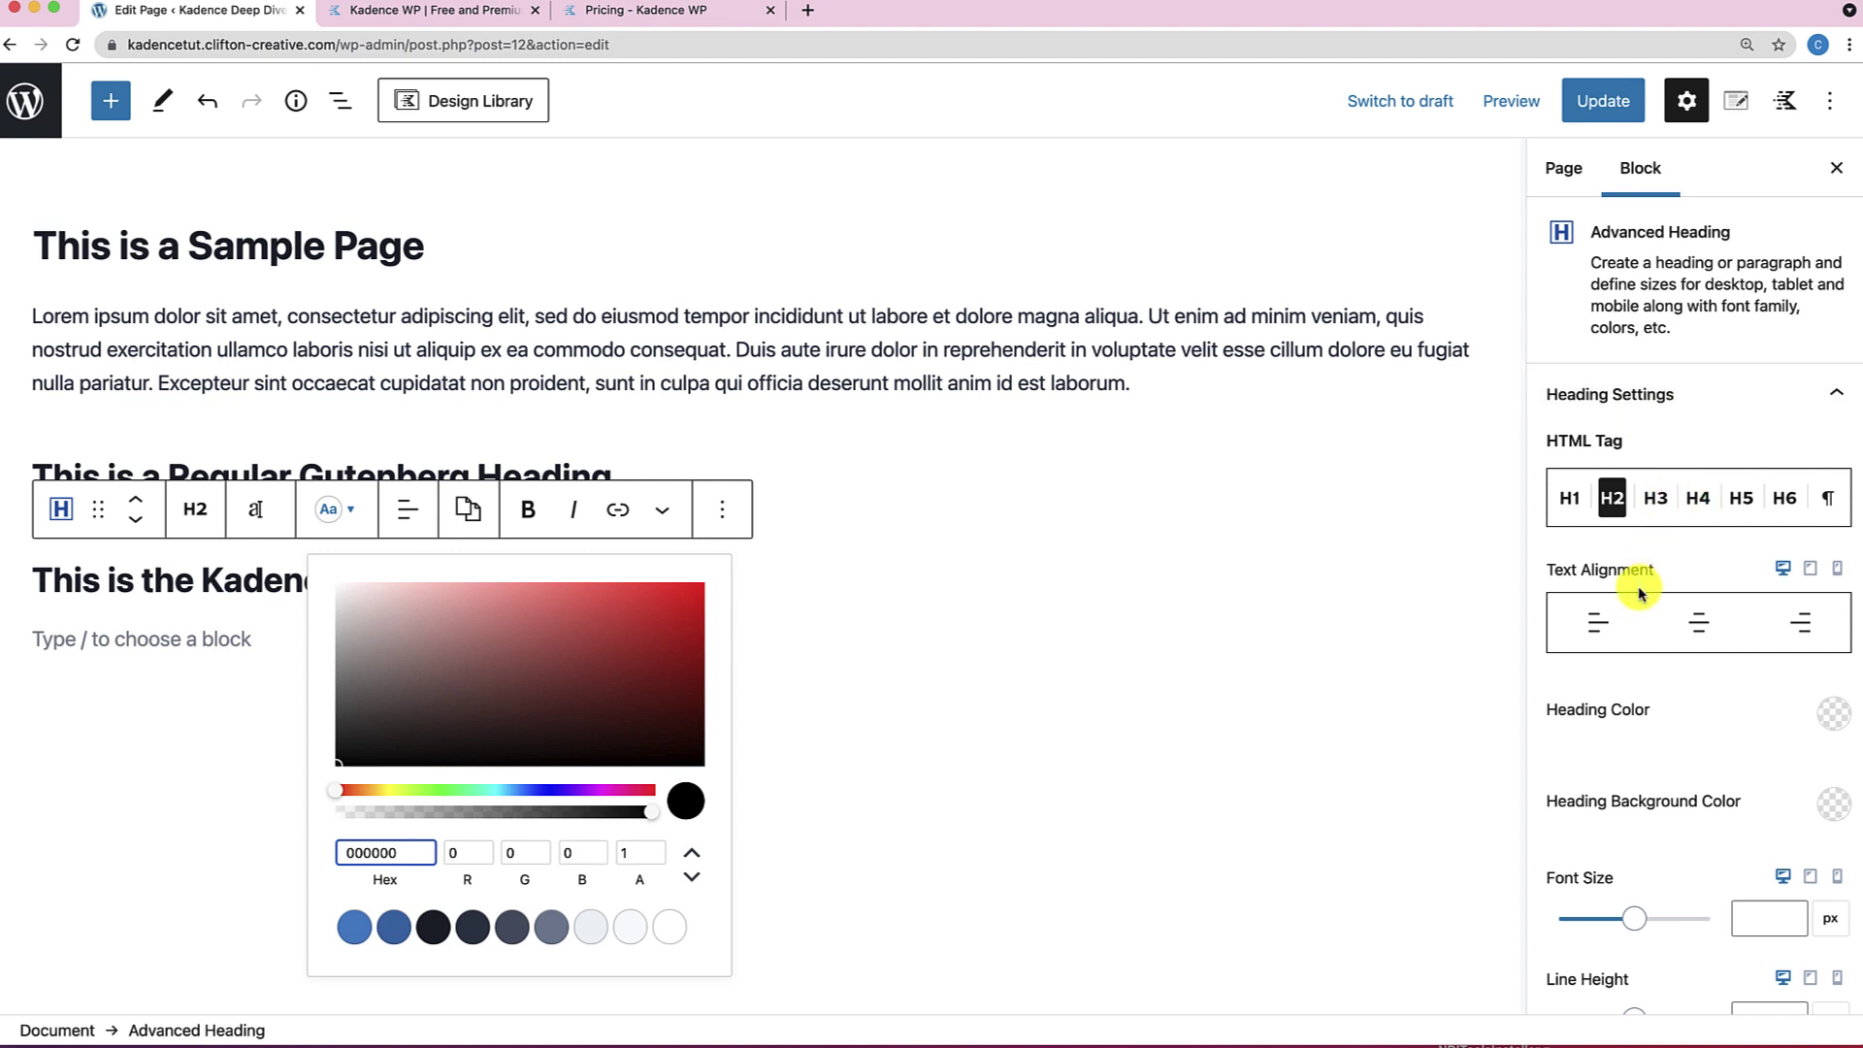
pyautogui.scroll(-5, 1640, 592)
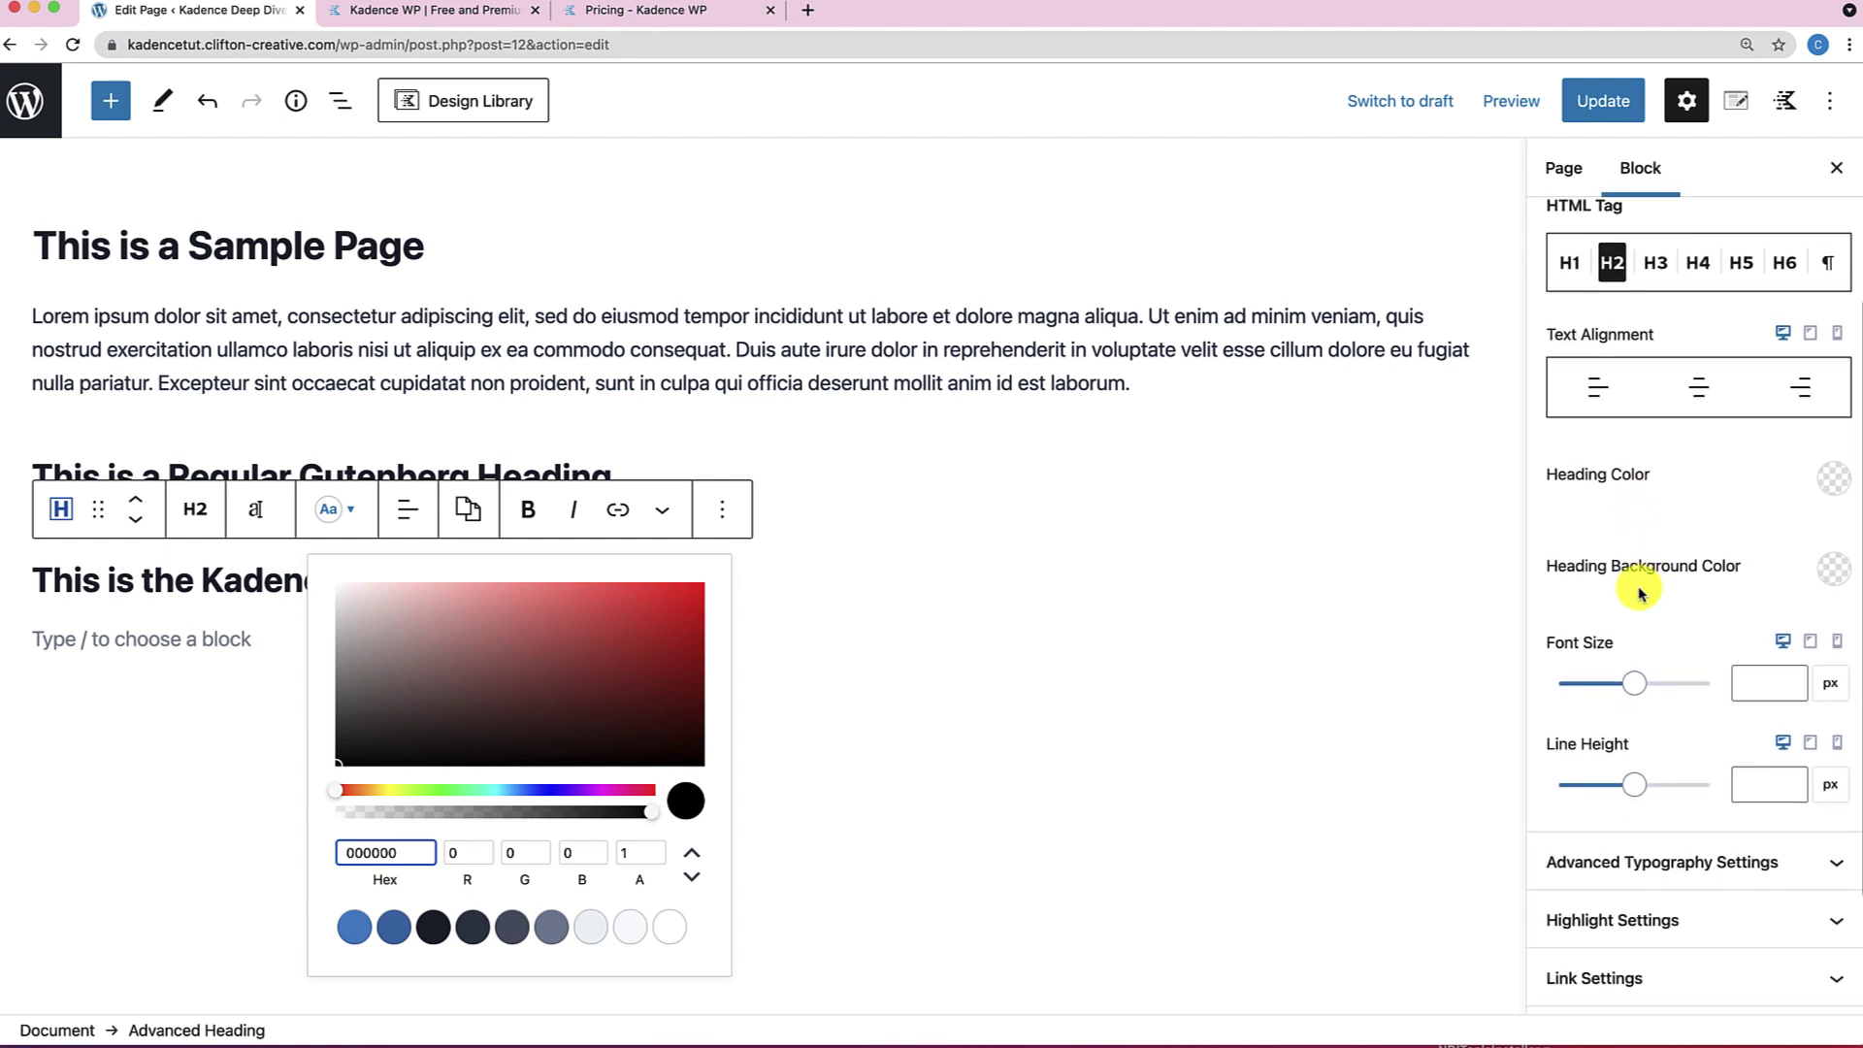
pyautogui.scroll(-1, 1640, 592)
pyautogui.scroll(-1, 1638, 594)
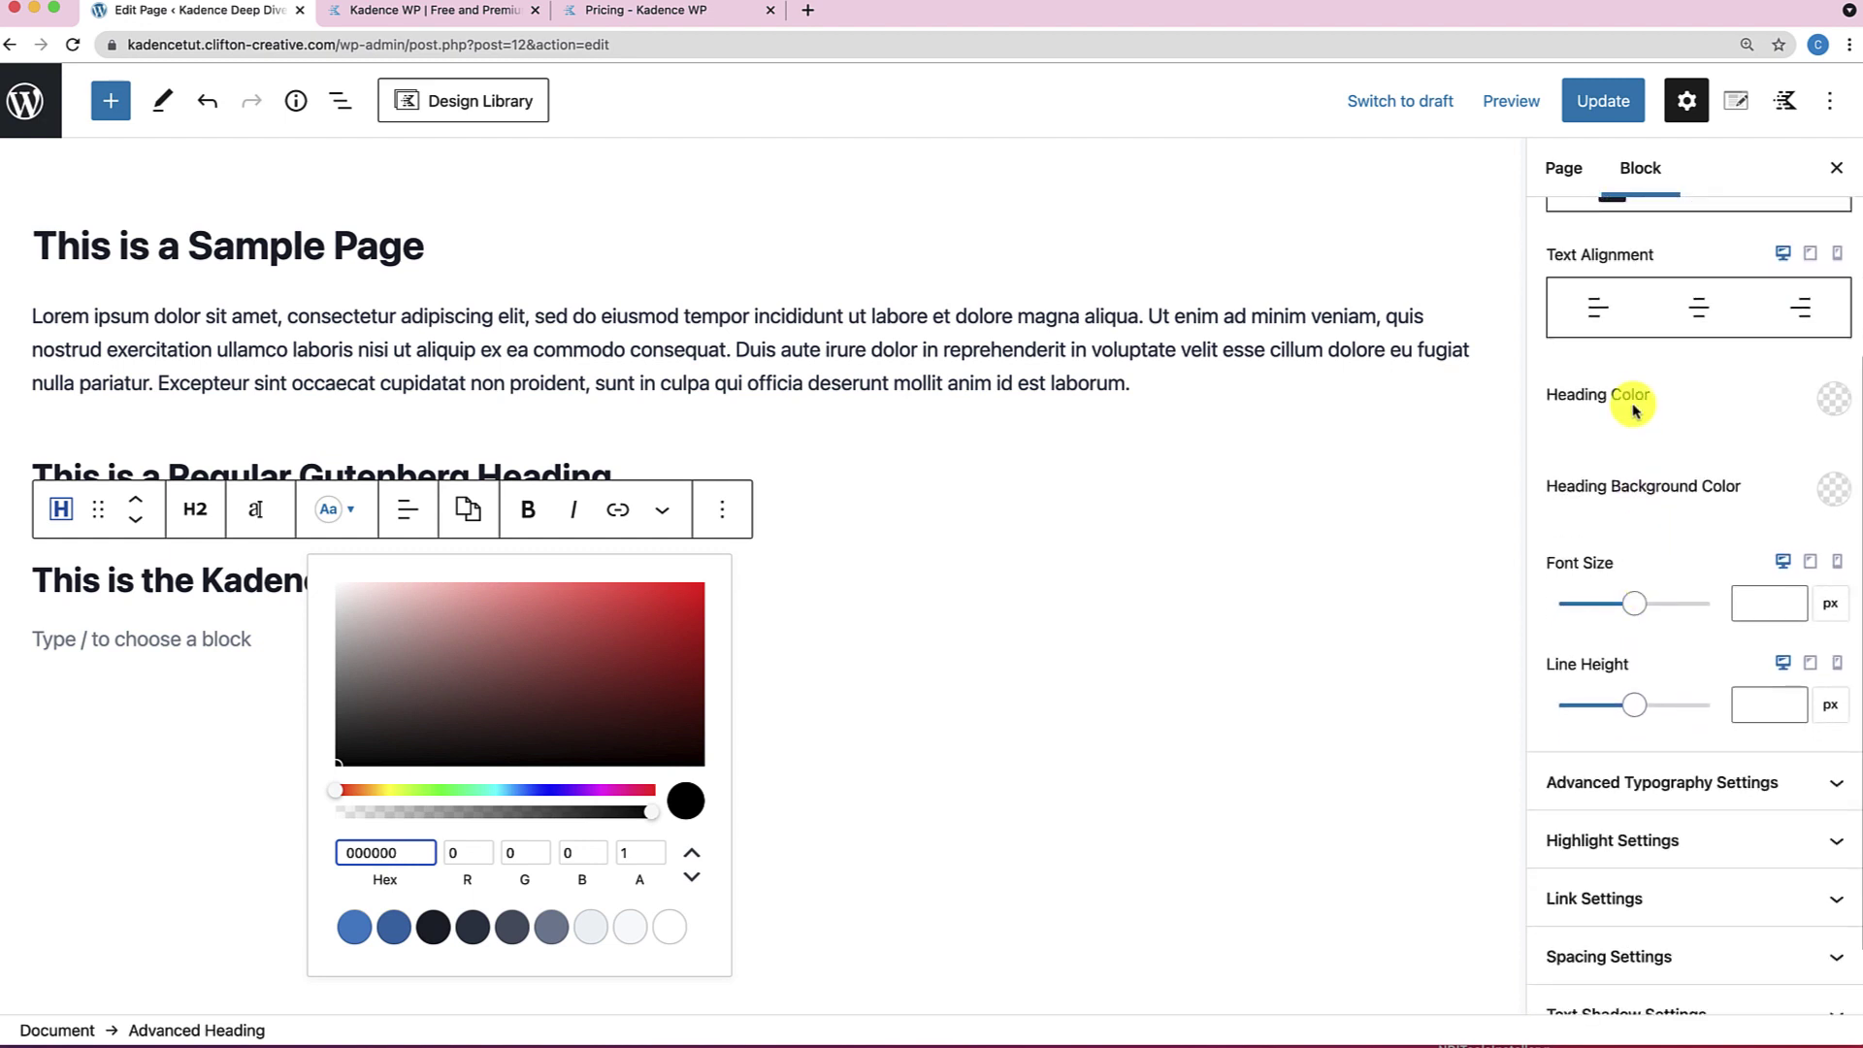
pyautogui.scroll(-1, 1625, 514)
pyautogui.scroll(-1, 1625, 520)
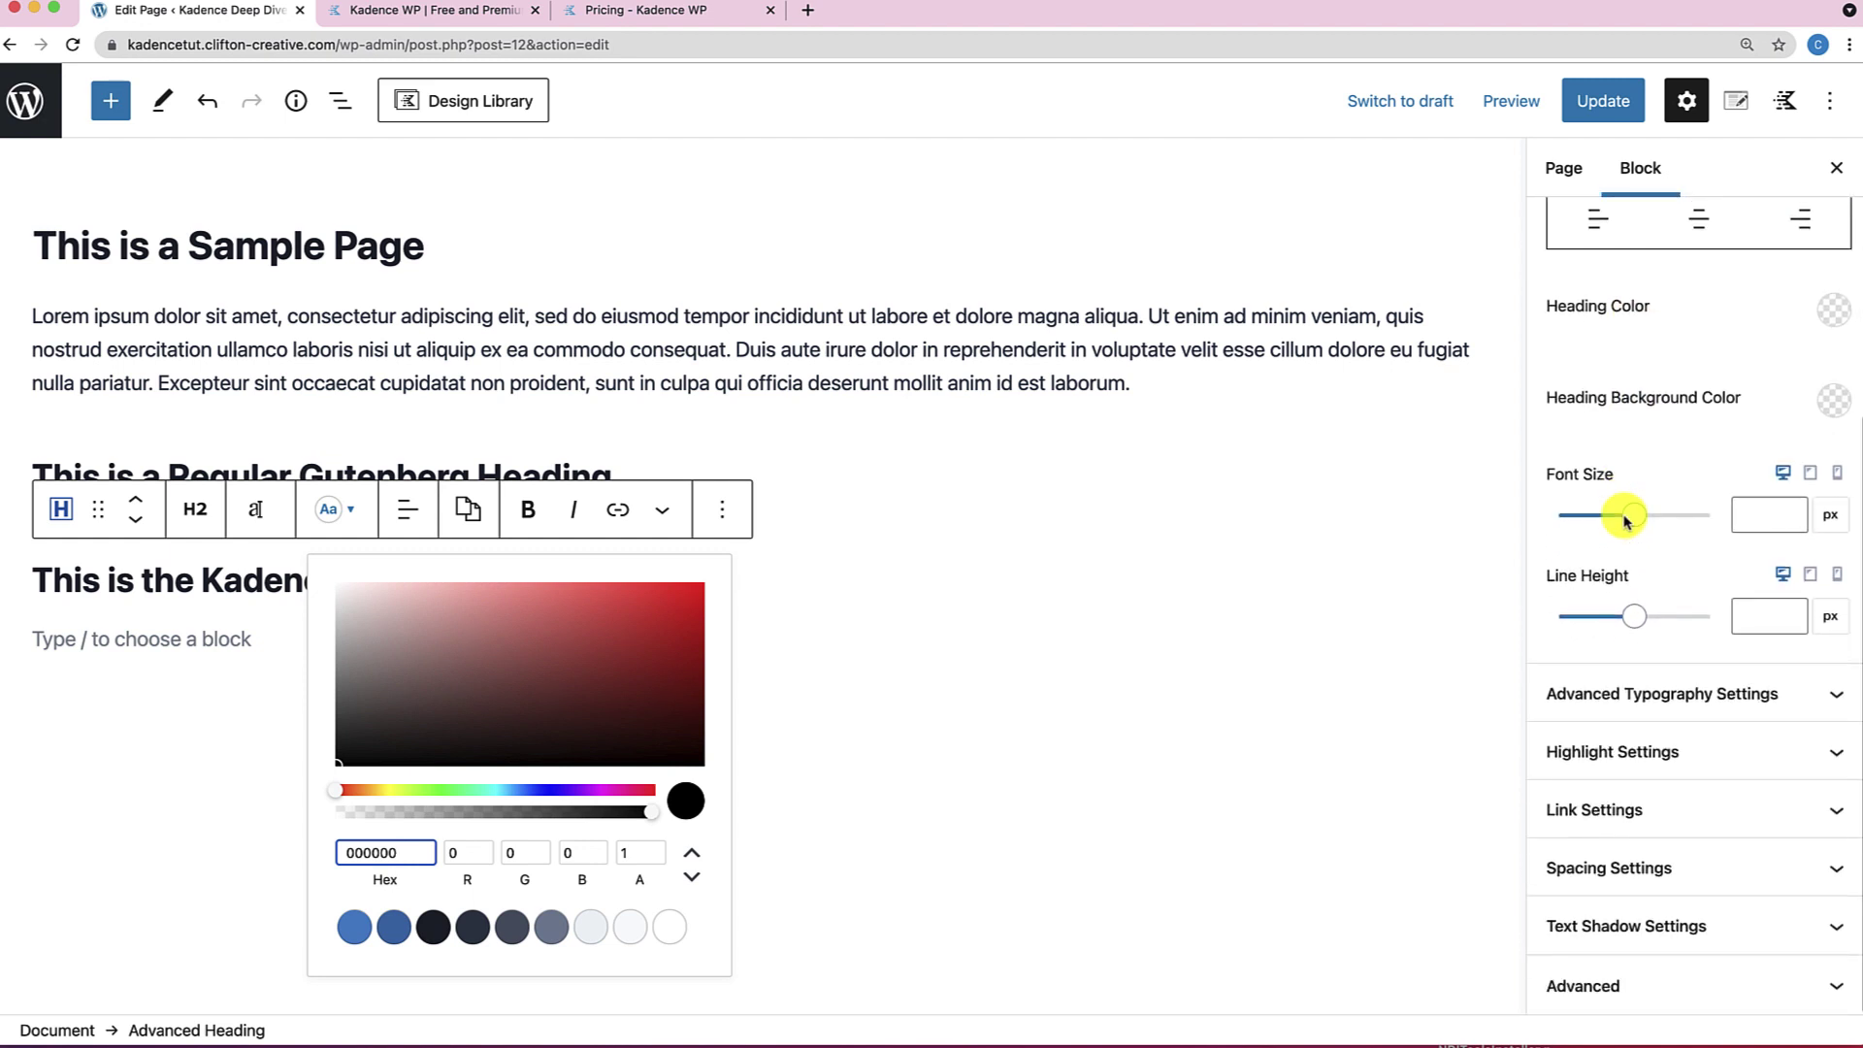
pyautogui.click(1635, 696)
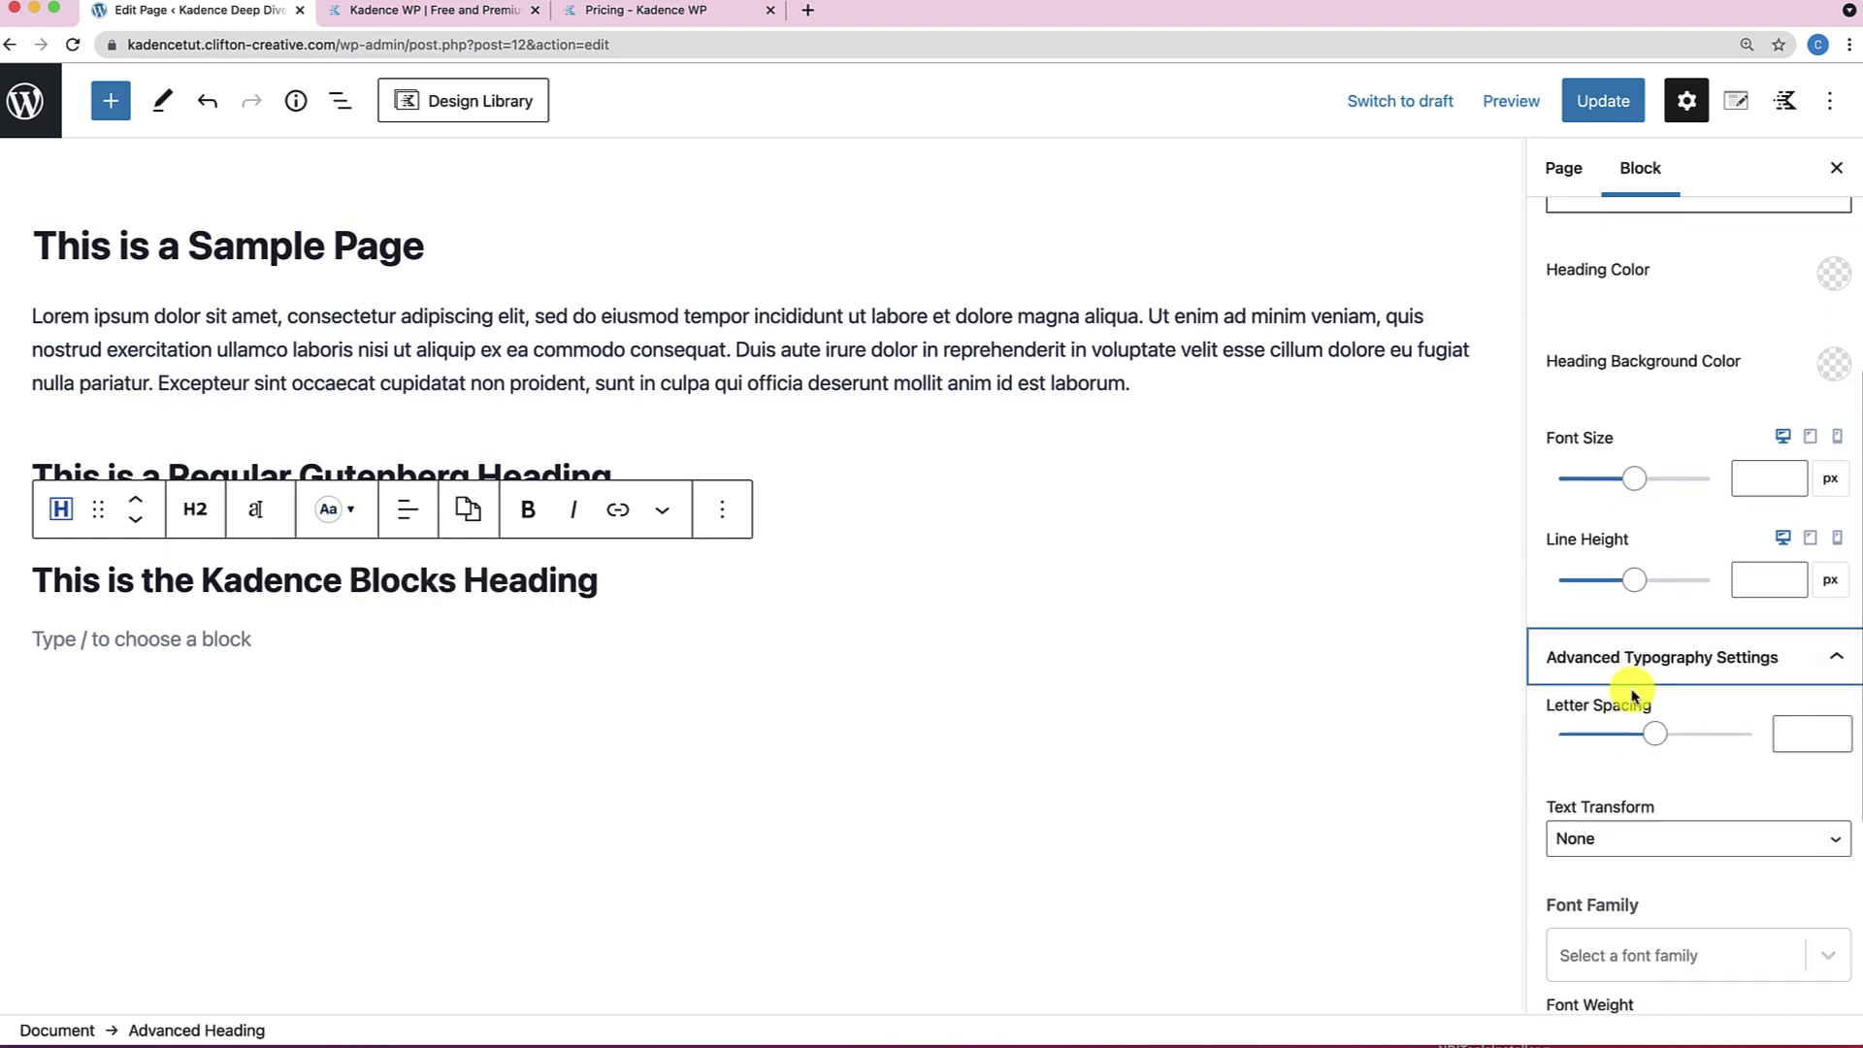
pyautogui.scroll(-7, 1635, 695)
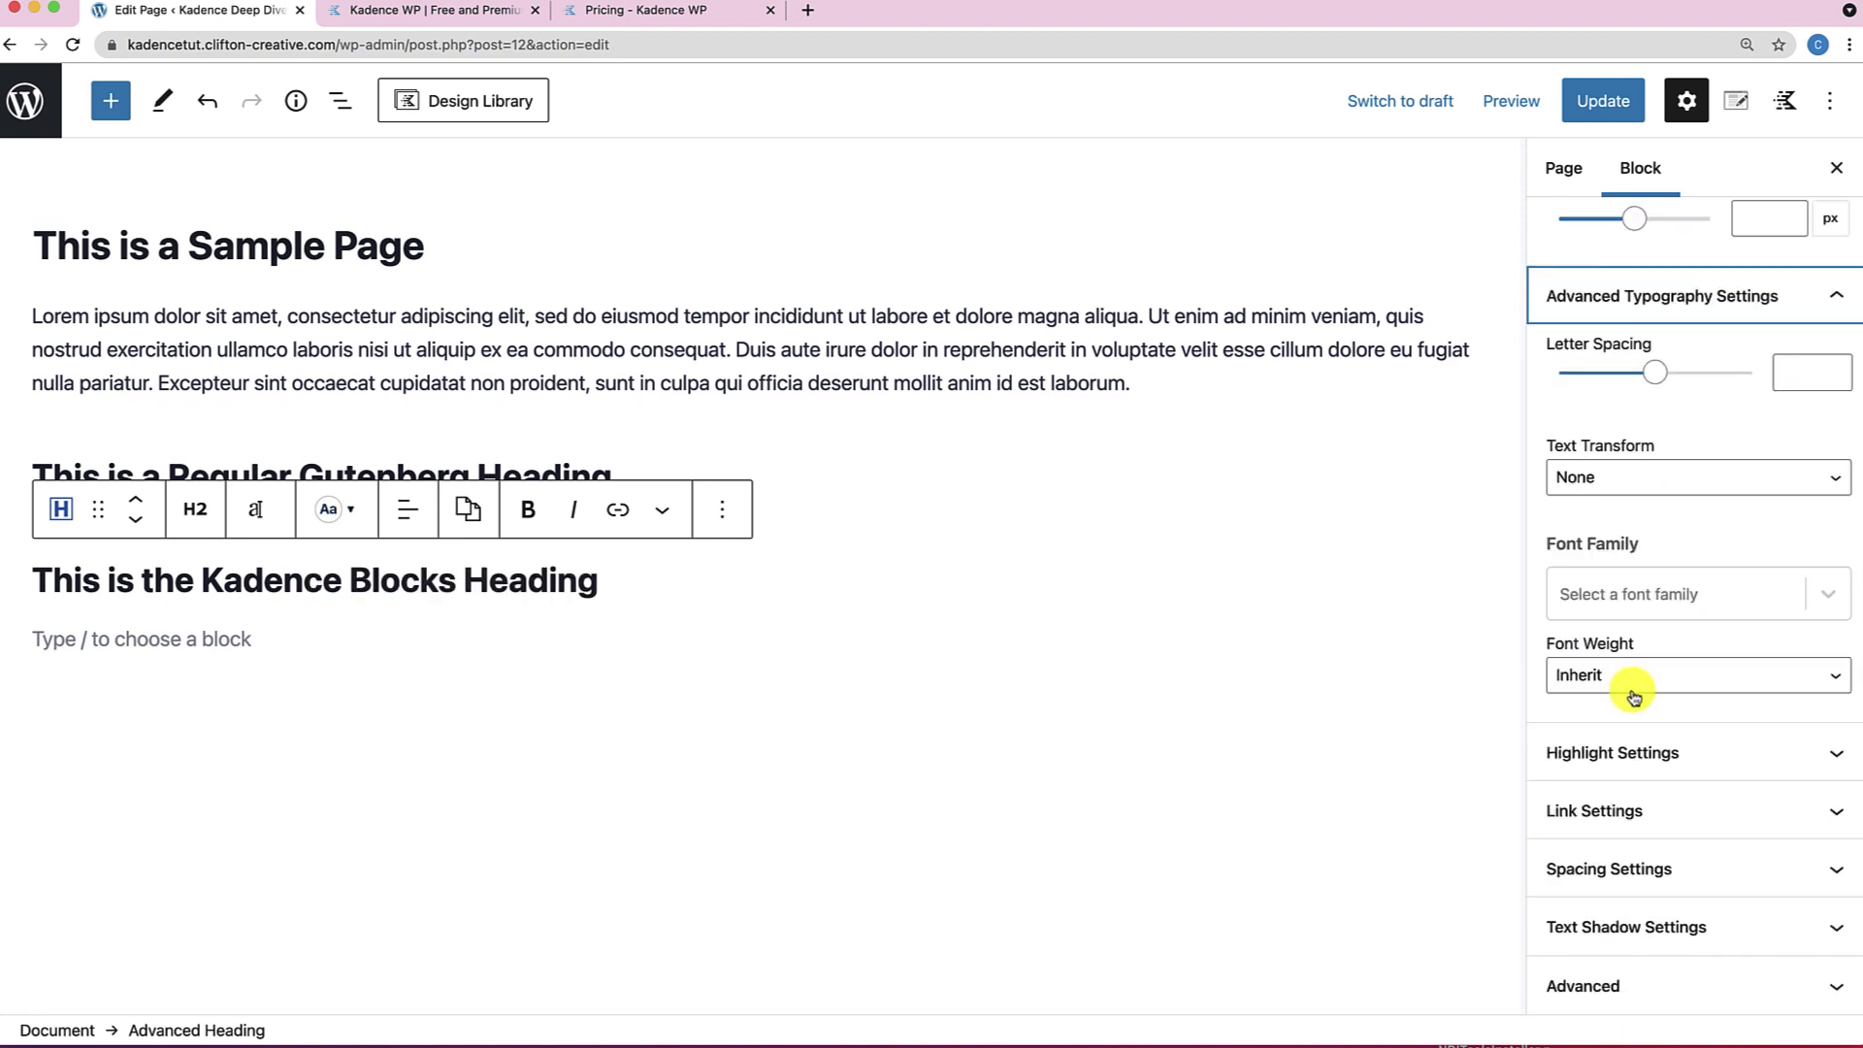
# Display the Kadence heading's Highlight Settings and apply the highlight format to the words "Blocks Heading".
pyautogui.click(1642, 748)
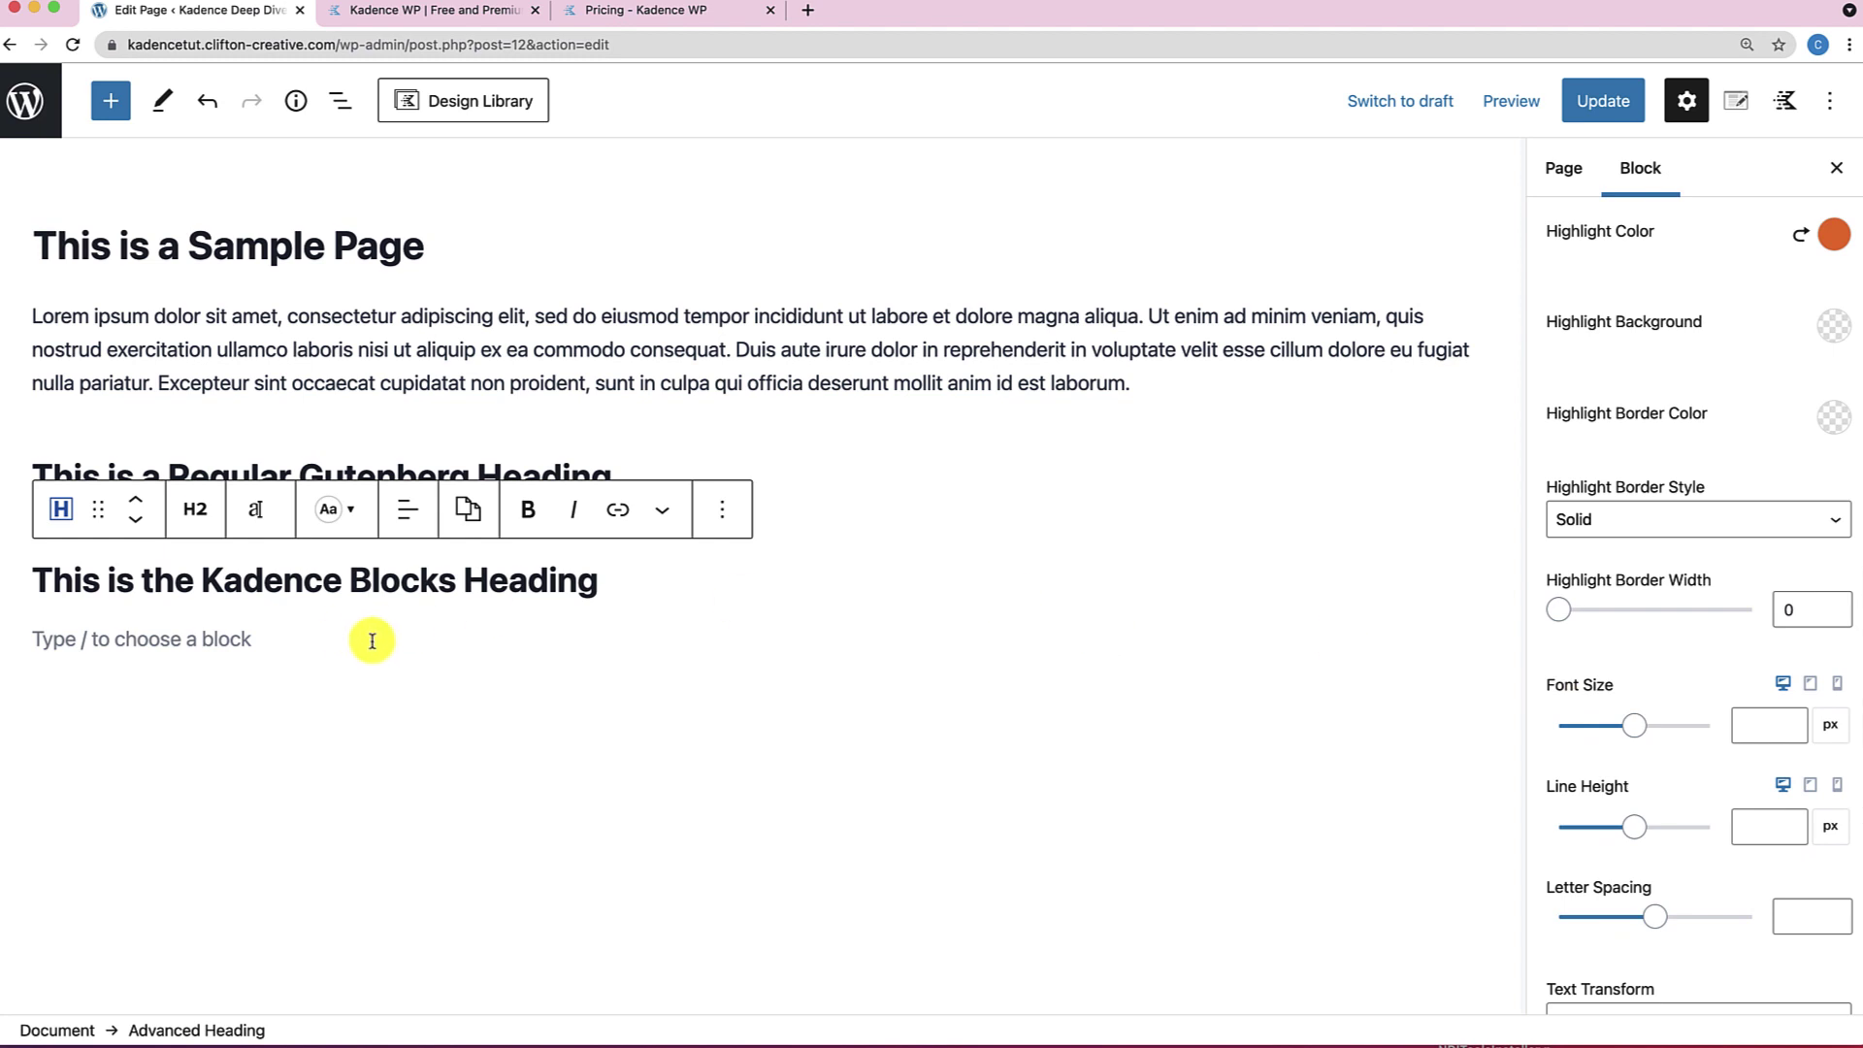
pyautogui.moveTo(350, 581); pyautogui.dragTo(599, 582)
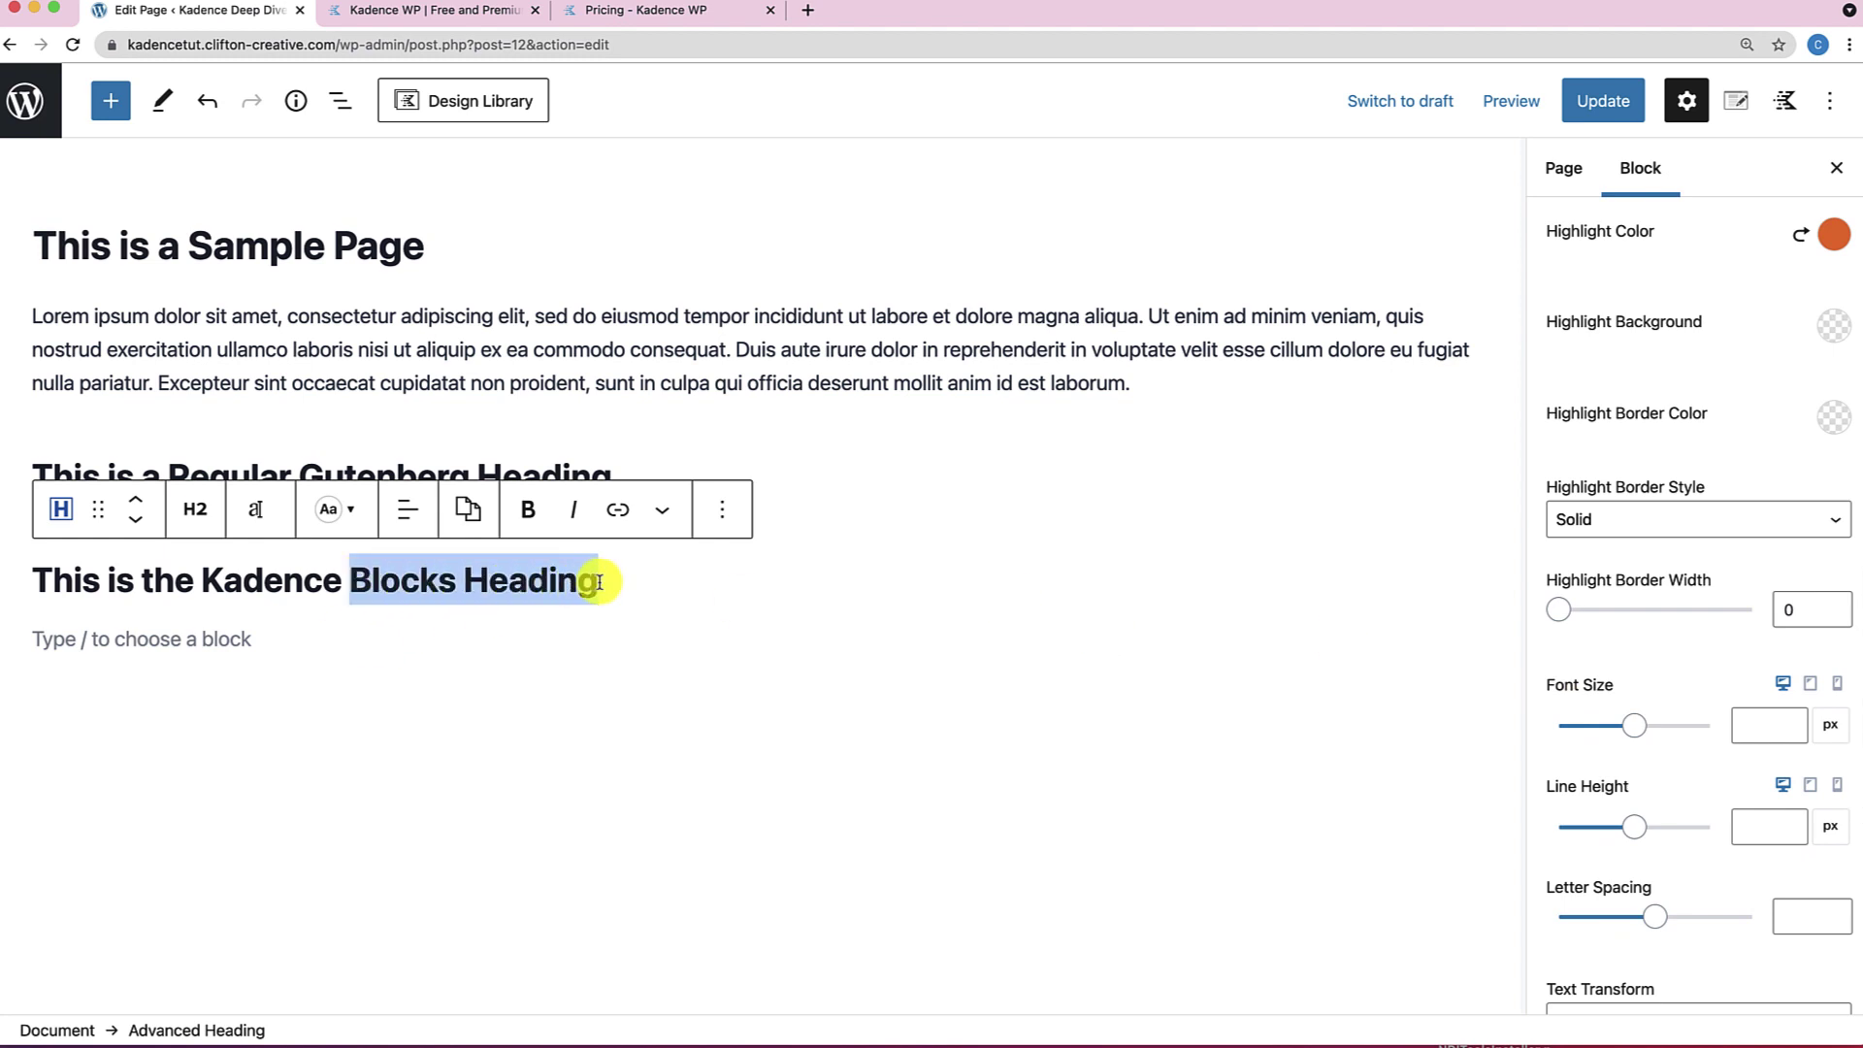
pyautogui.click(666, 529)
pyautogui.click(718, 594)
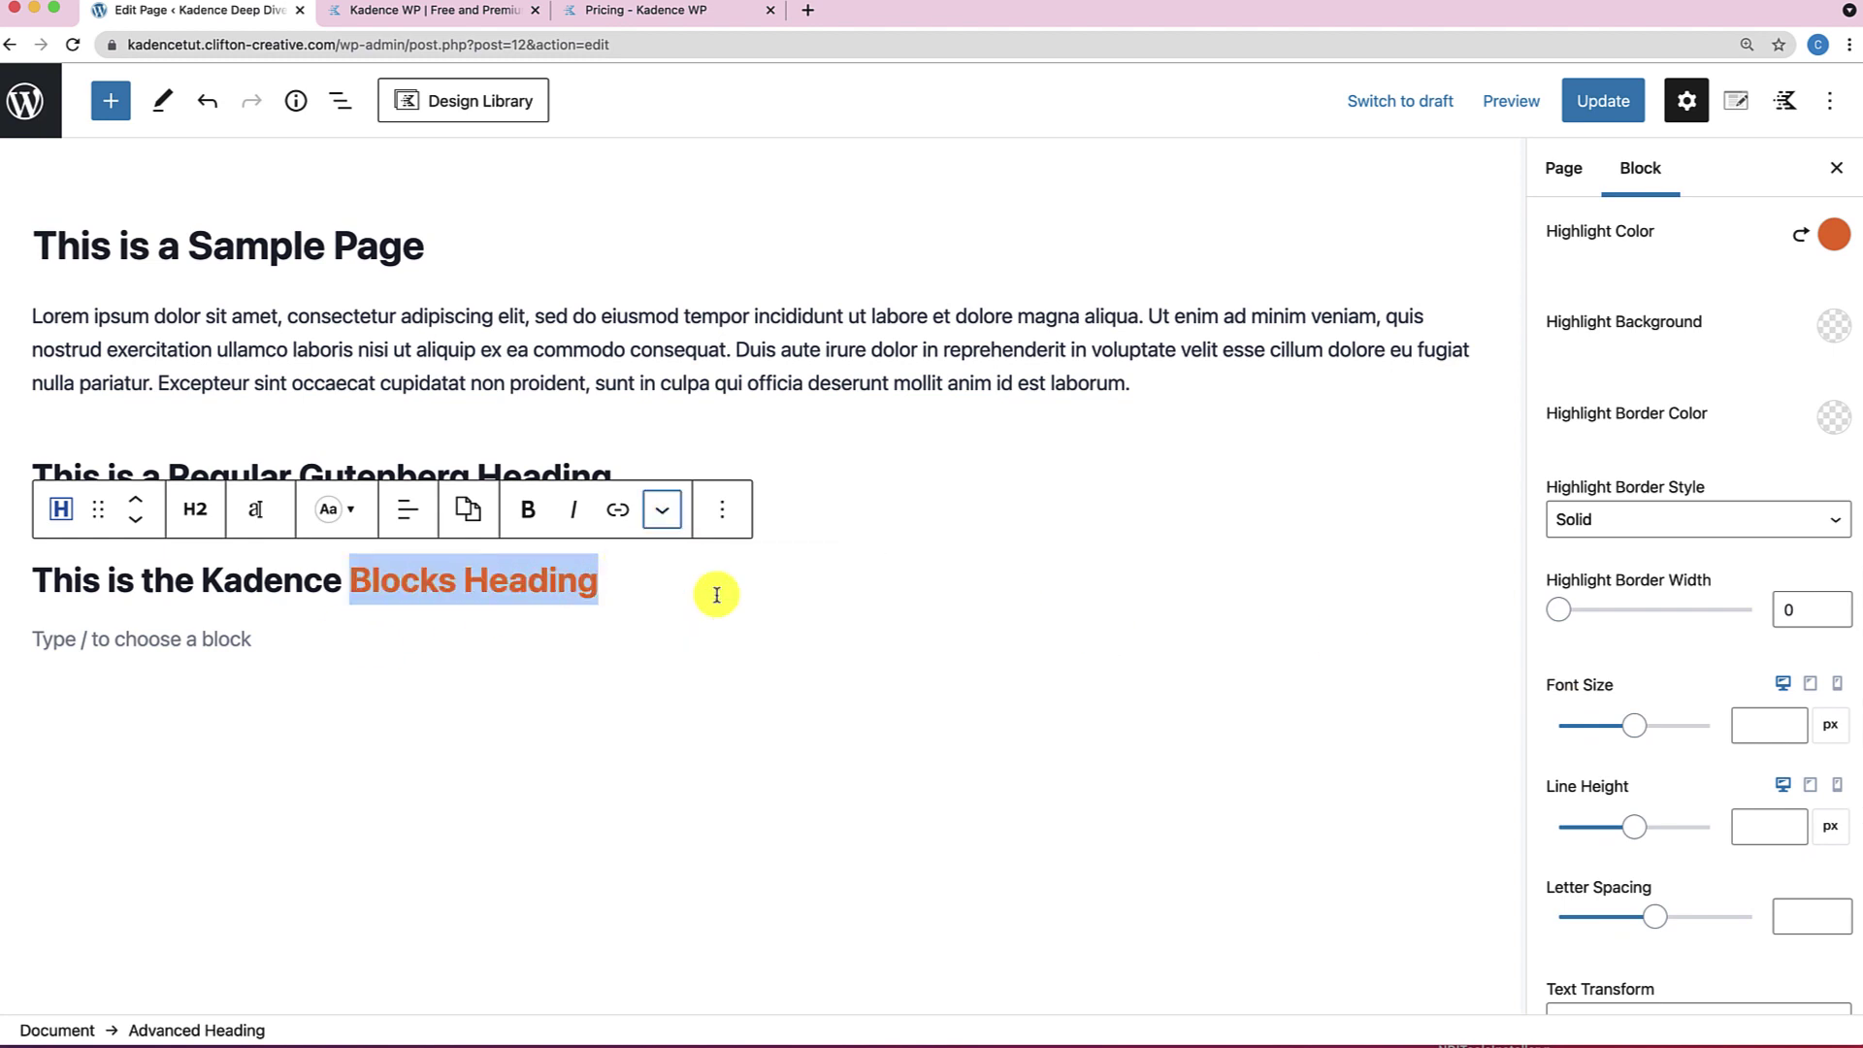
pyautogui.click(555, 643)
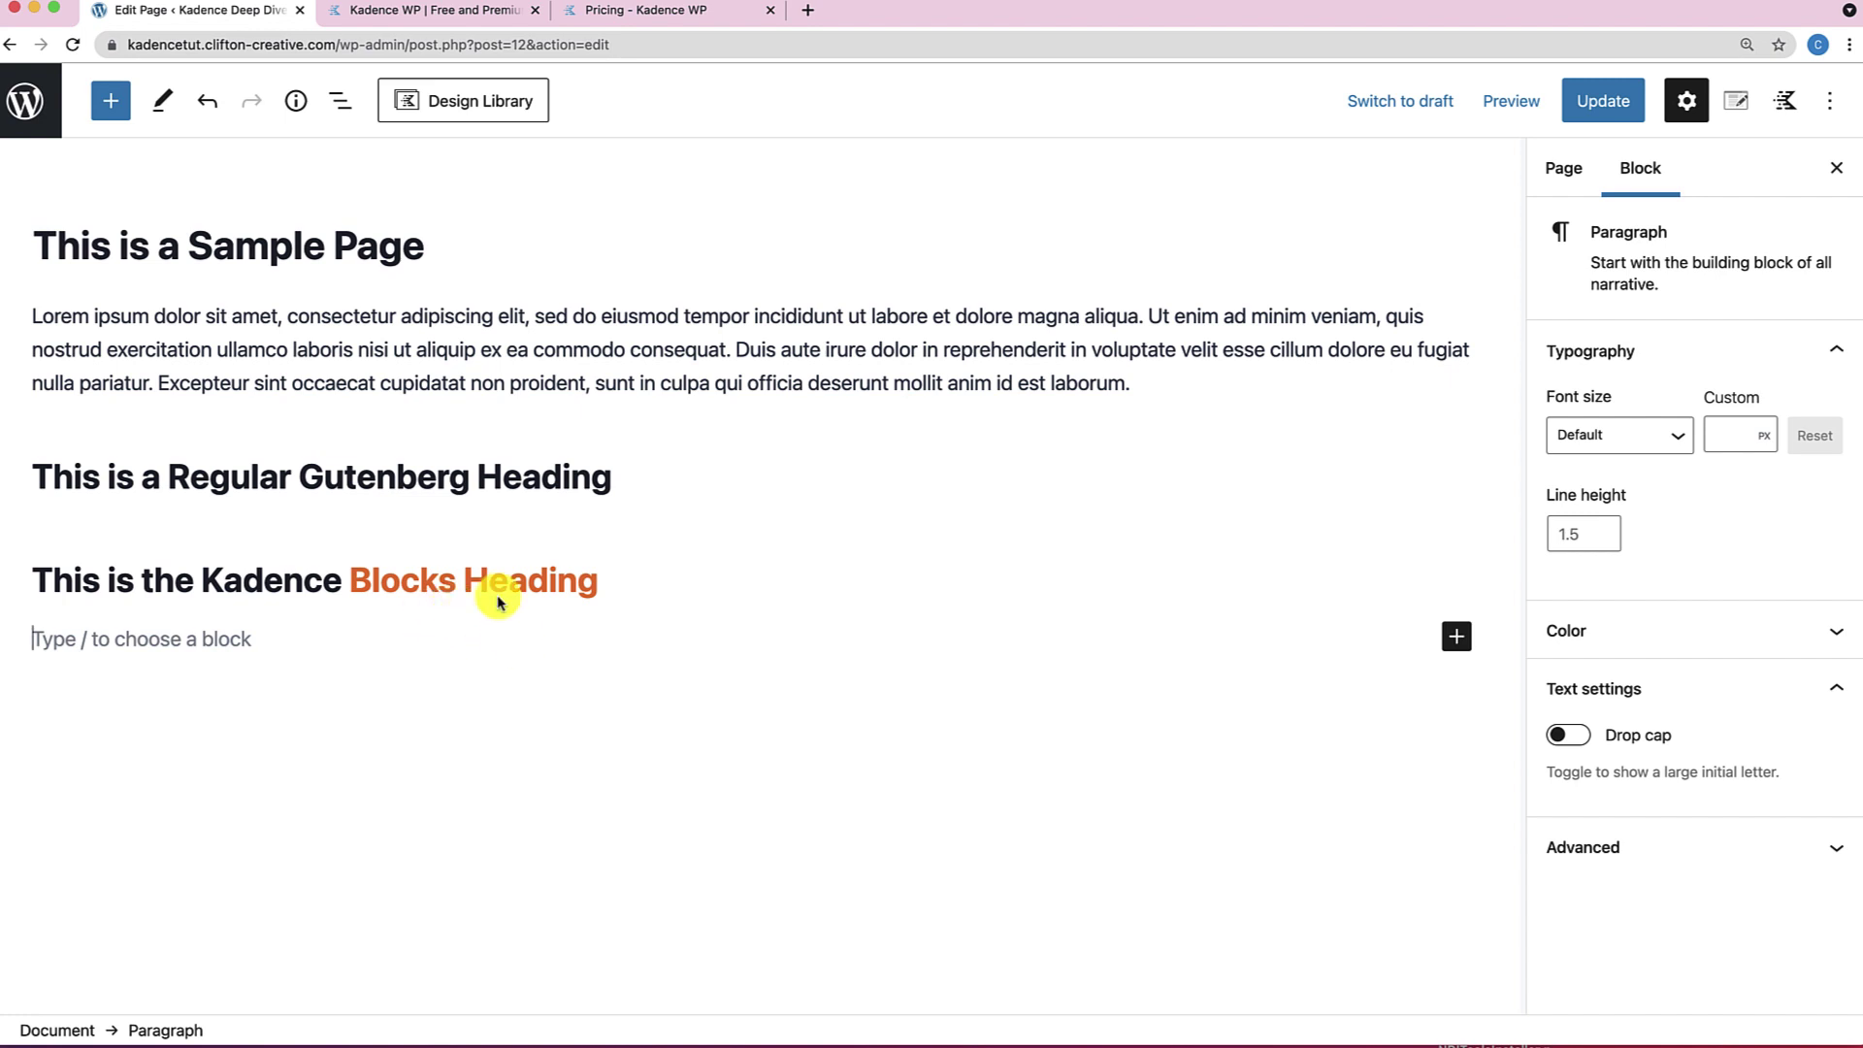
# Apply the highlight format to the words "Gutenberg Heading" in the regular Gutenberg heading.
pyautogui.click(444, 478)
pyautogui.click(478, 406)
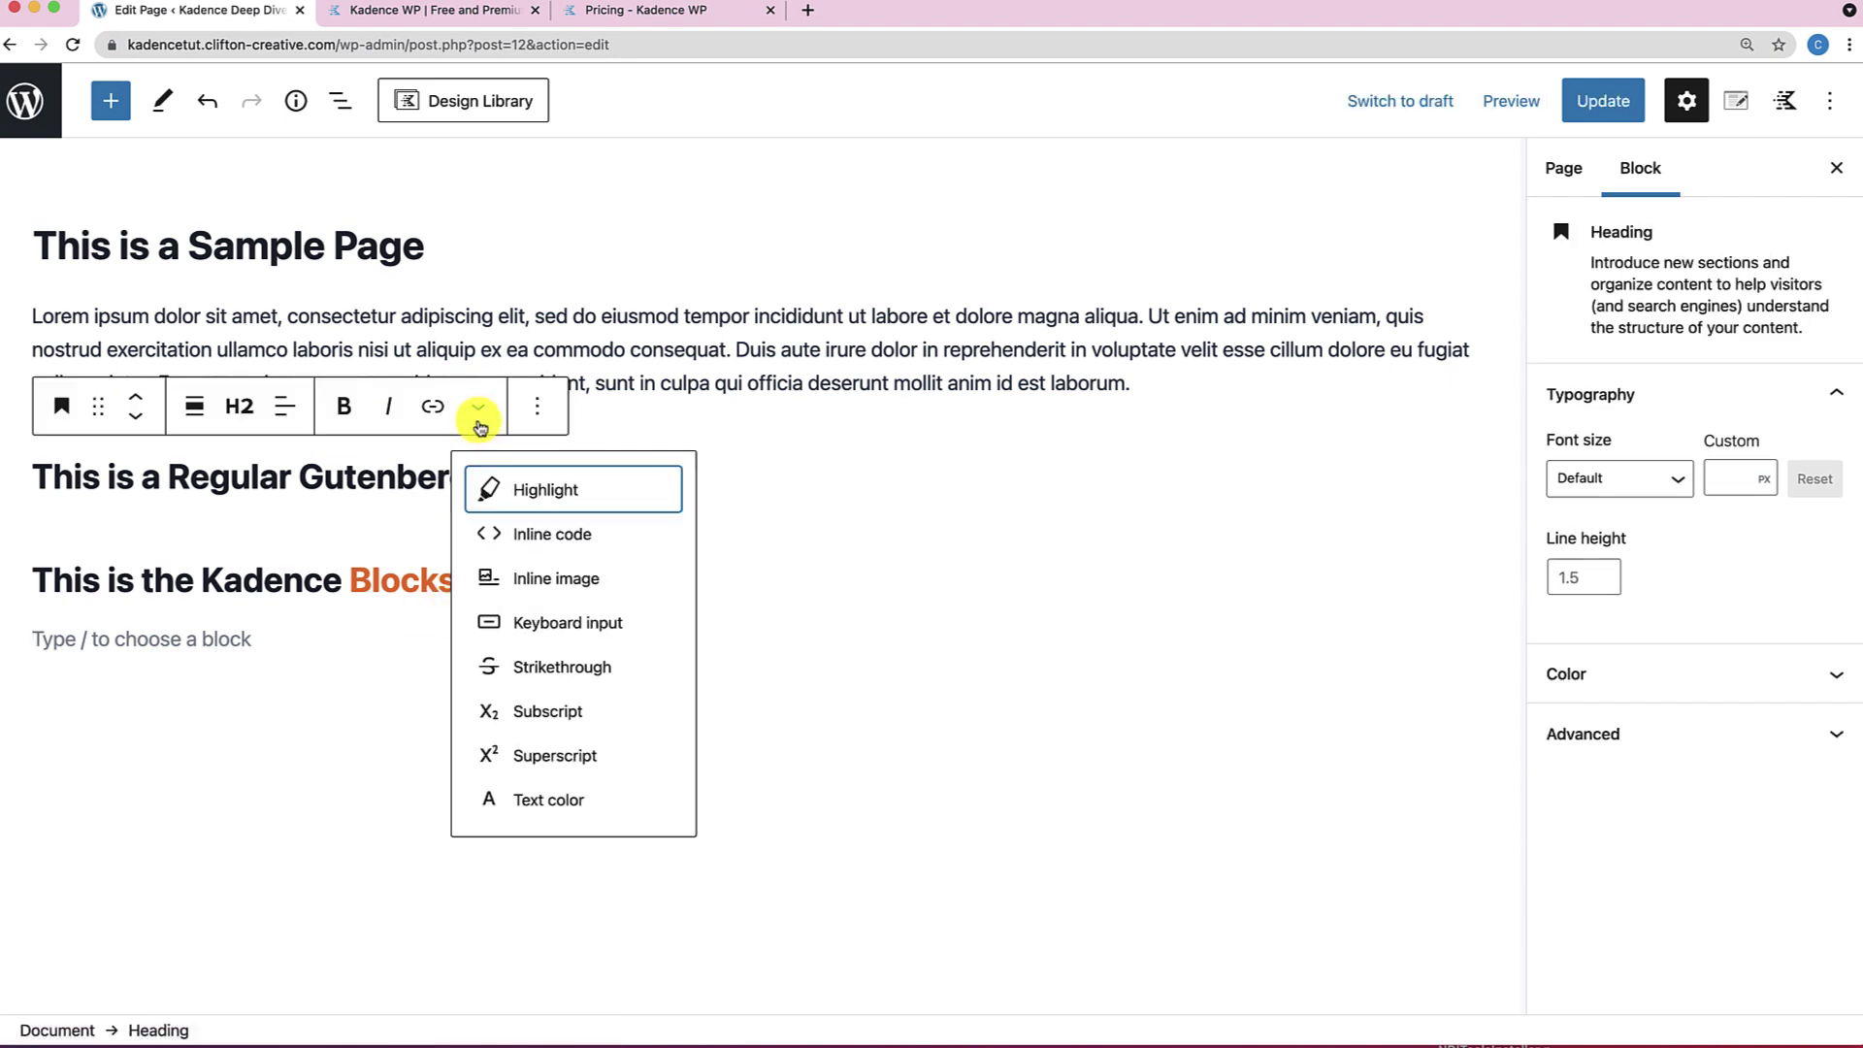
pyautogui.click(397, 478)
pyautogui.moveTo(302, 478); pyautogui.dragTo(611, 479)
pyautogui.click(478, 408)
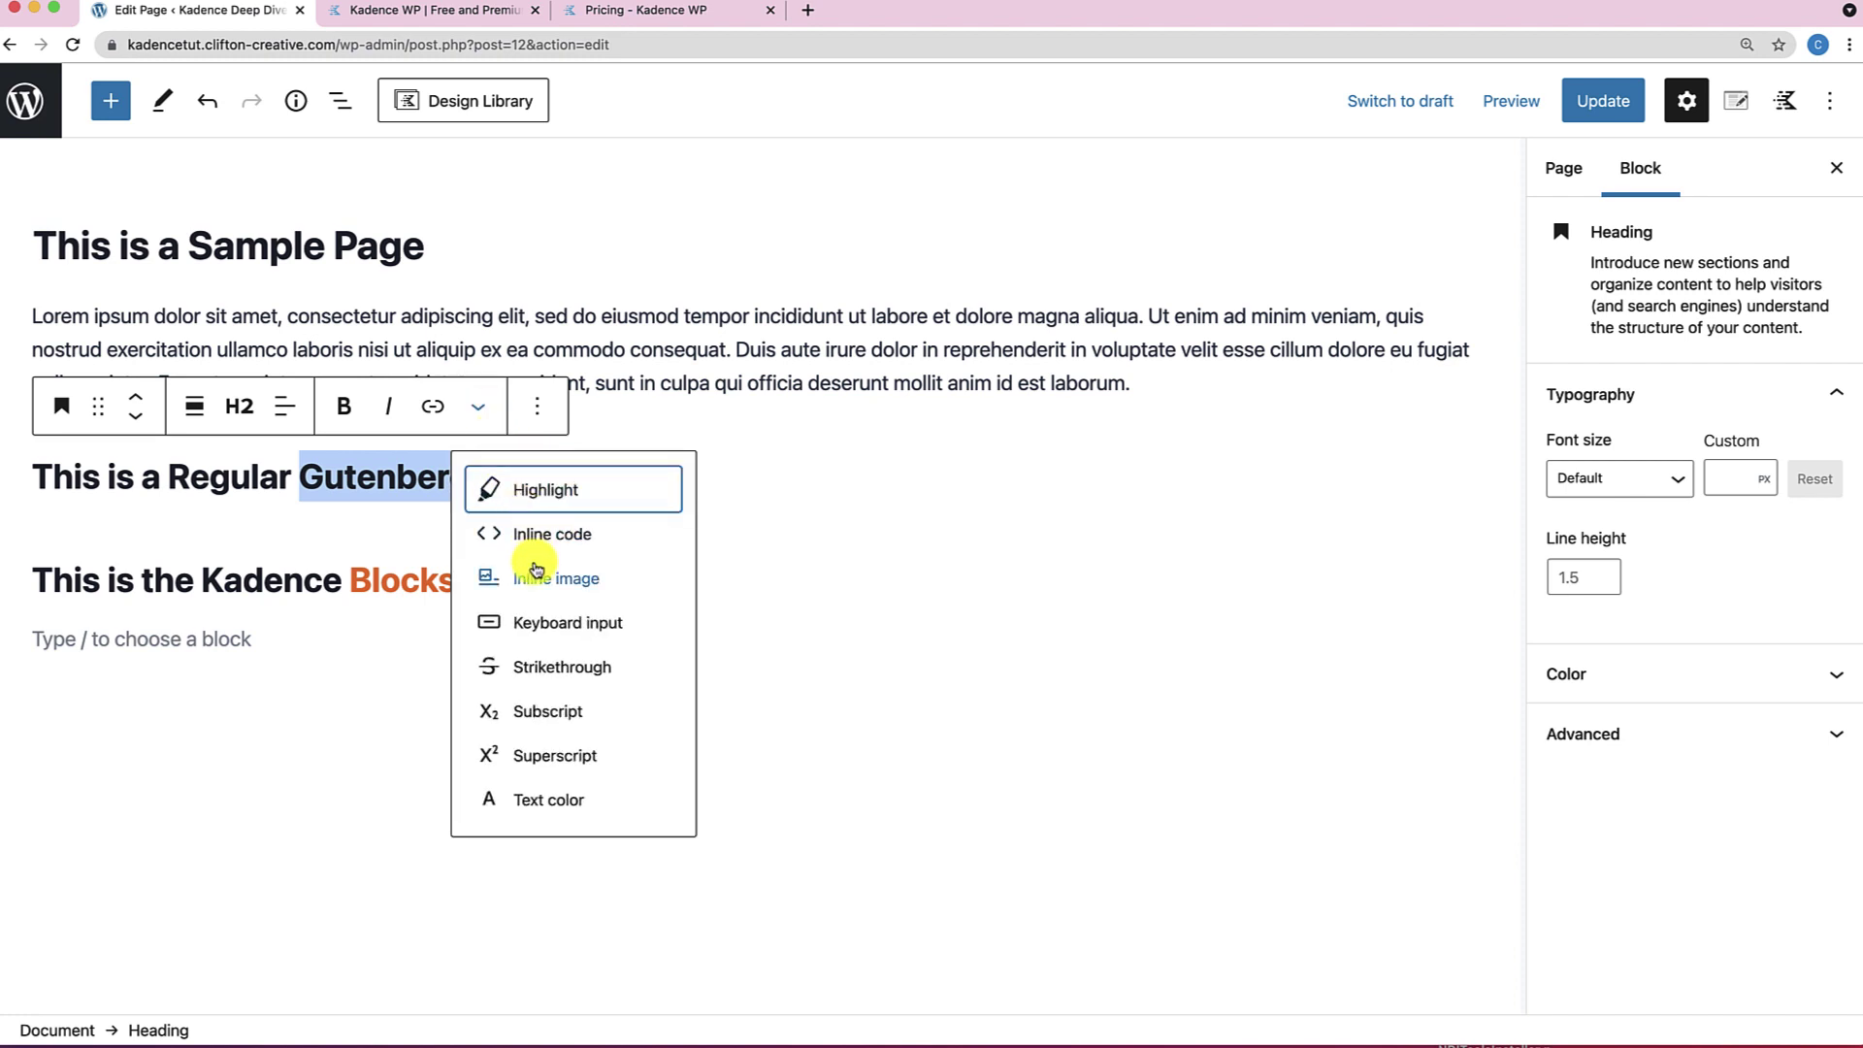
pyautogui.click(534, 499)
pyautogui.click(320, 475)
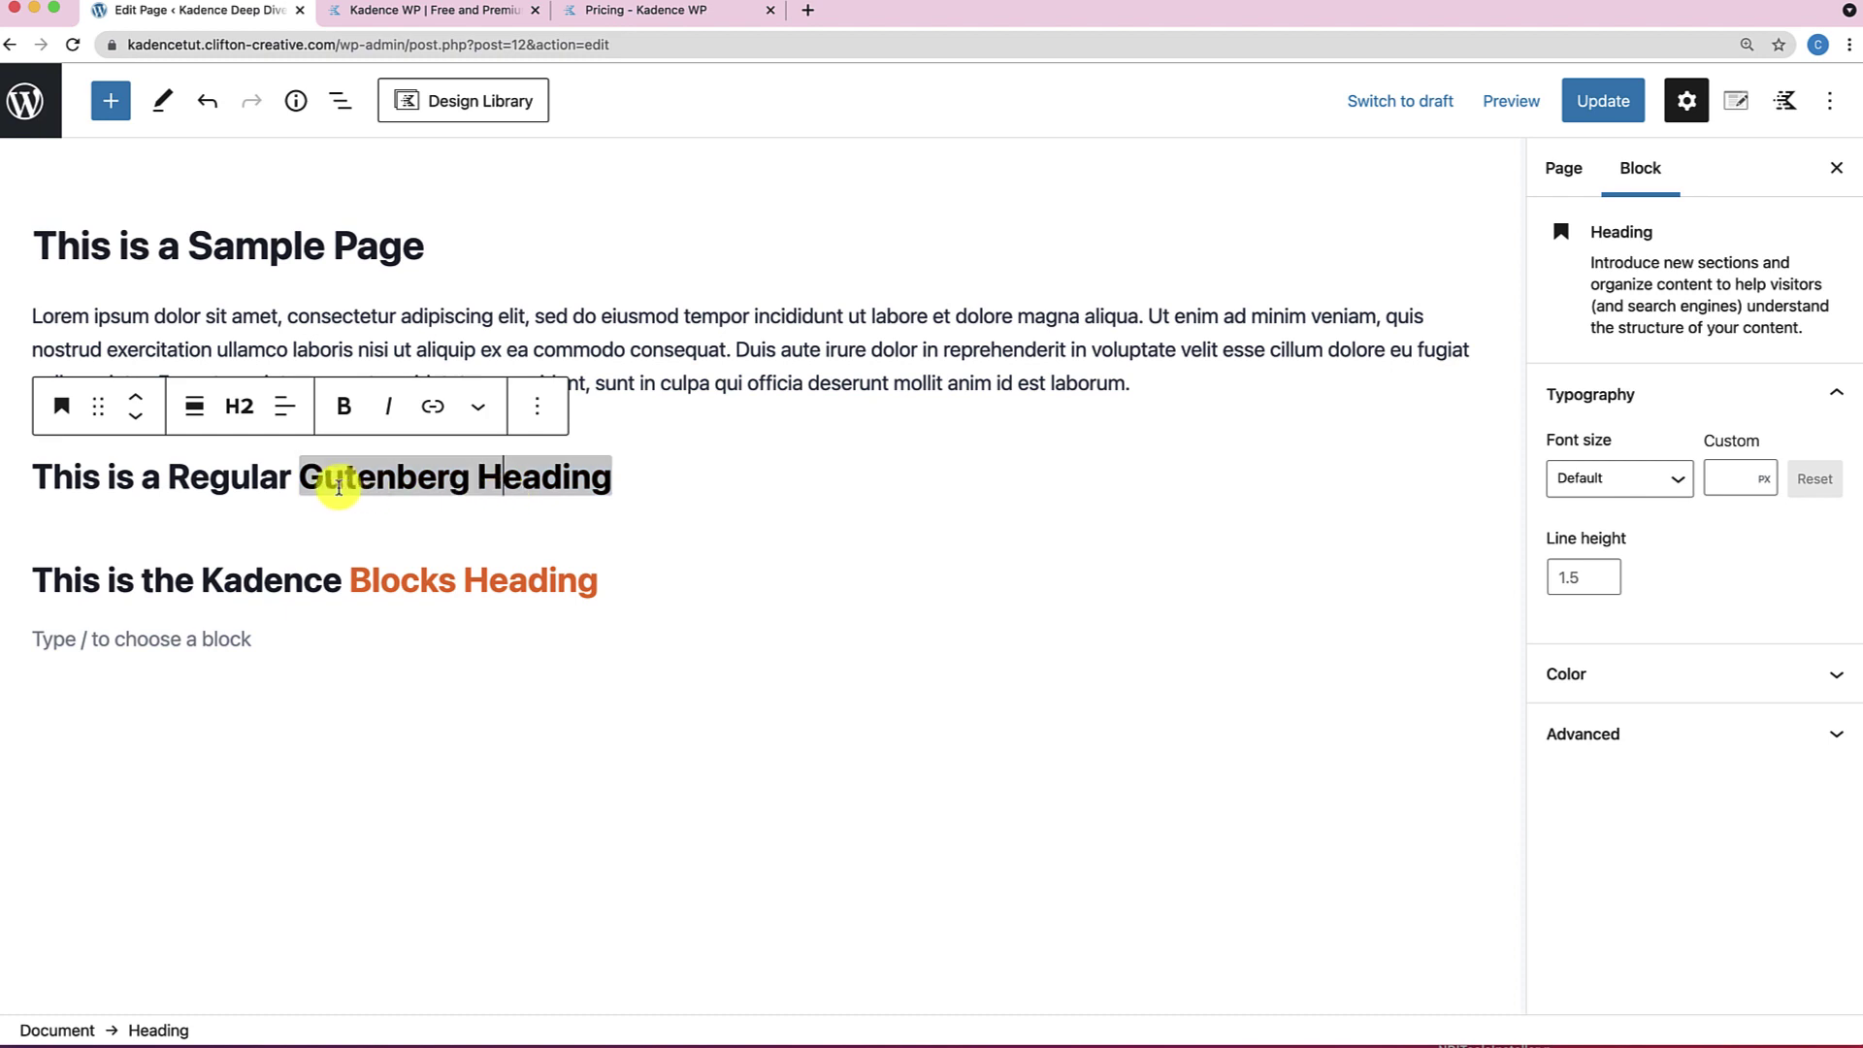
# Check the regular heading's formatting options and its Color and Advanced settings for ways to style the highlighted words "Gutenberg Heading".
pyautogui.moveTo(302, 477); pyautogui.dragTo(607, 475)
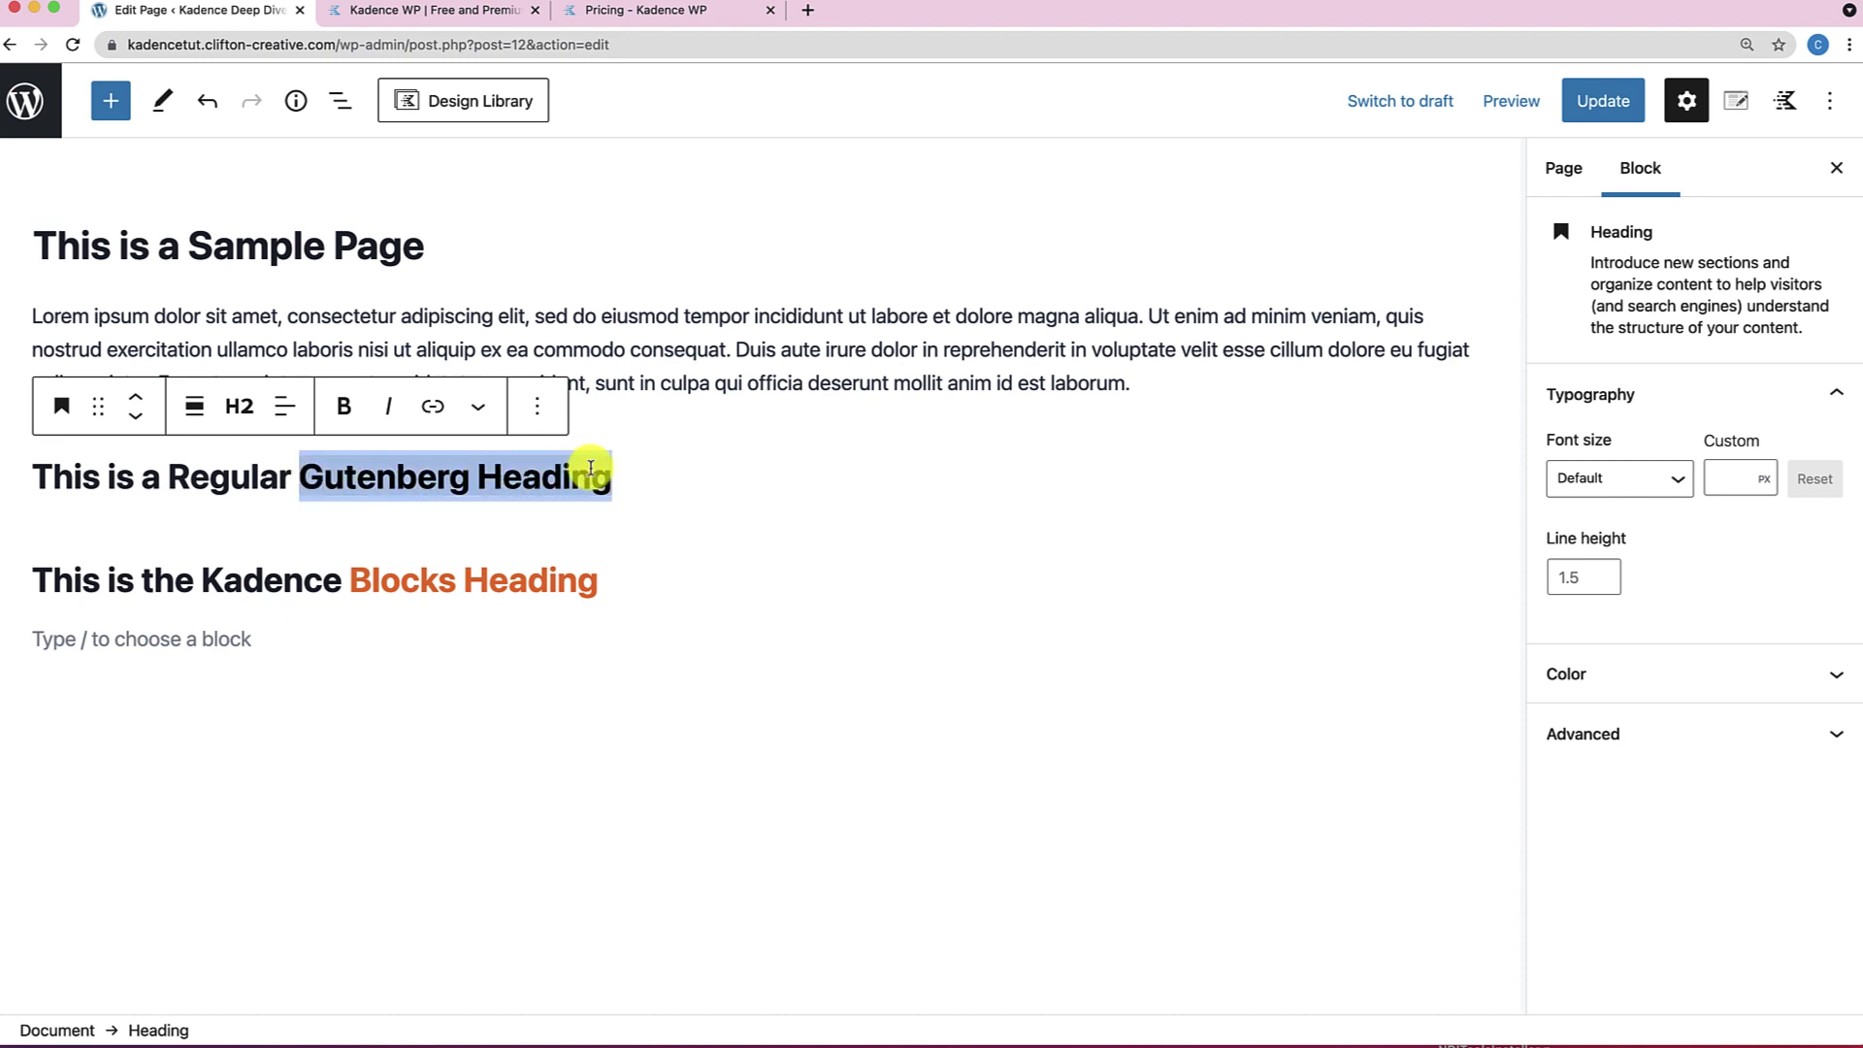
pyautogui.click(479, 408)
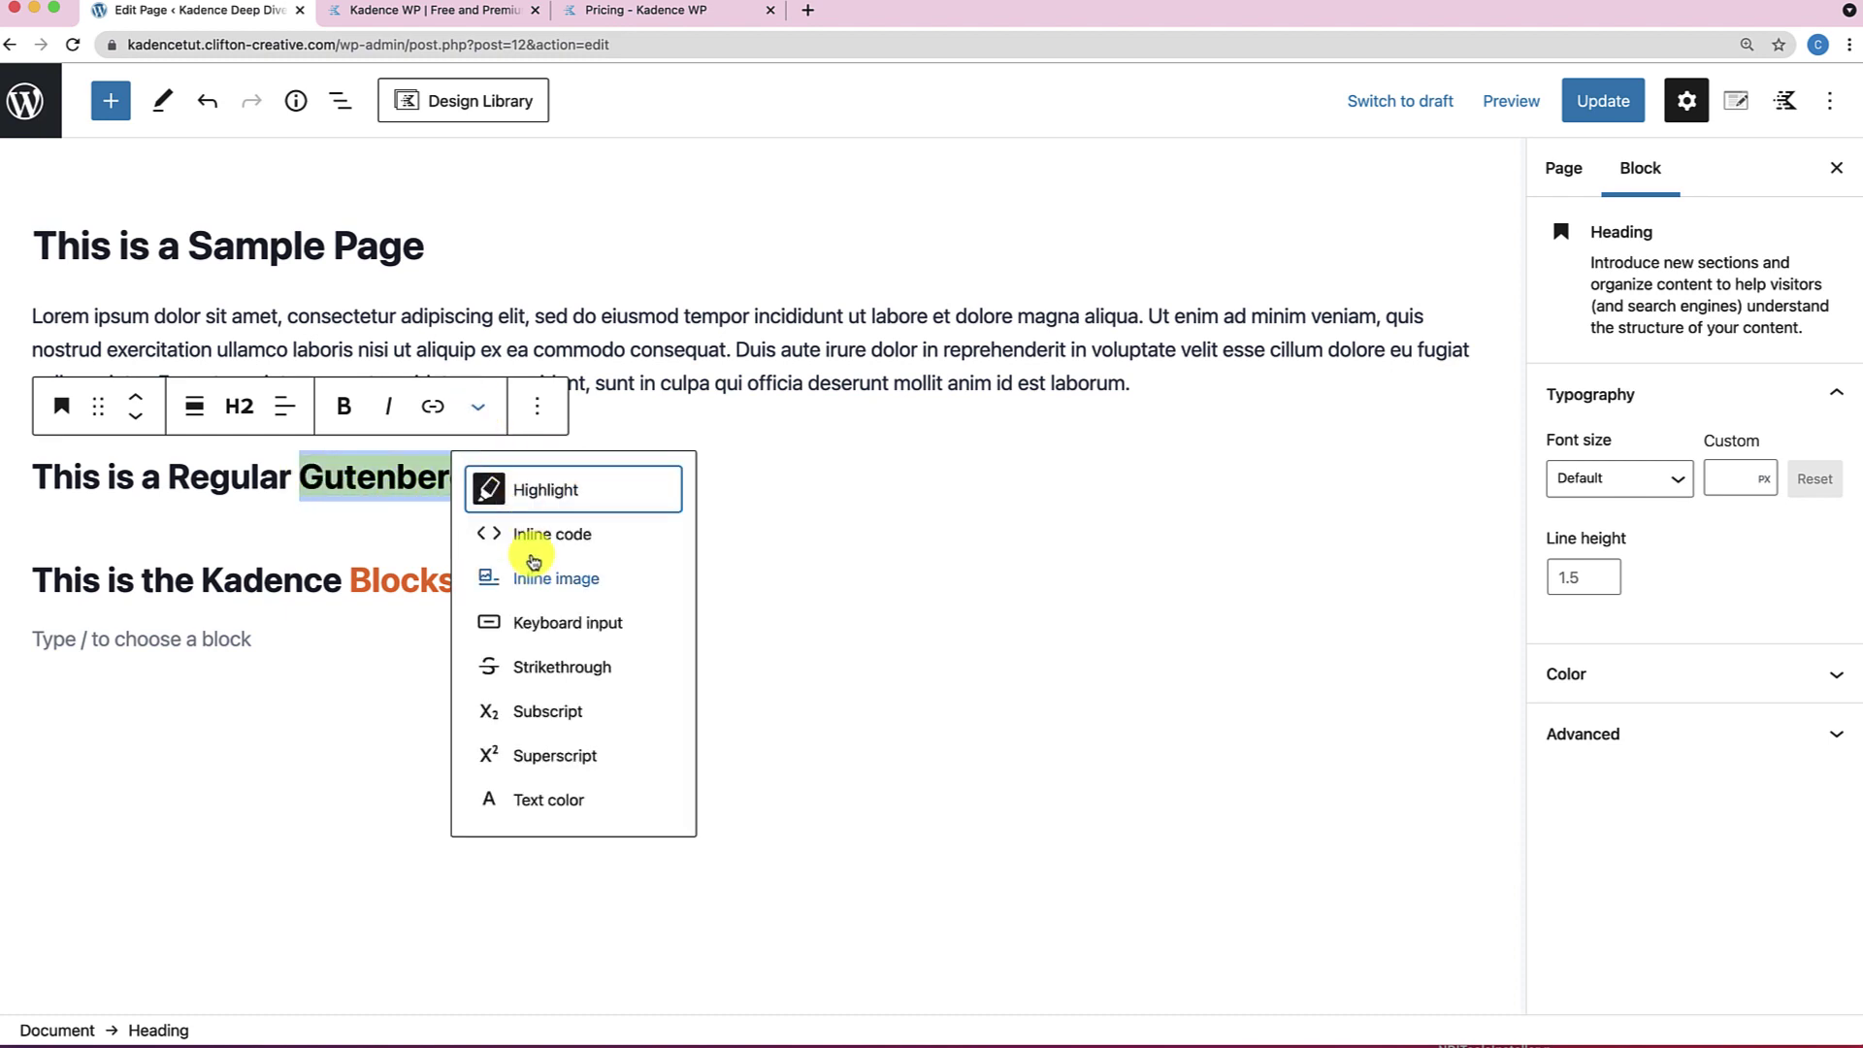
pyautogui.click(549, 505)
pyautogui.click(354, 519)
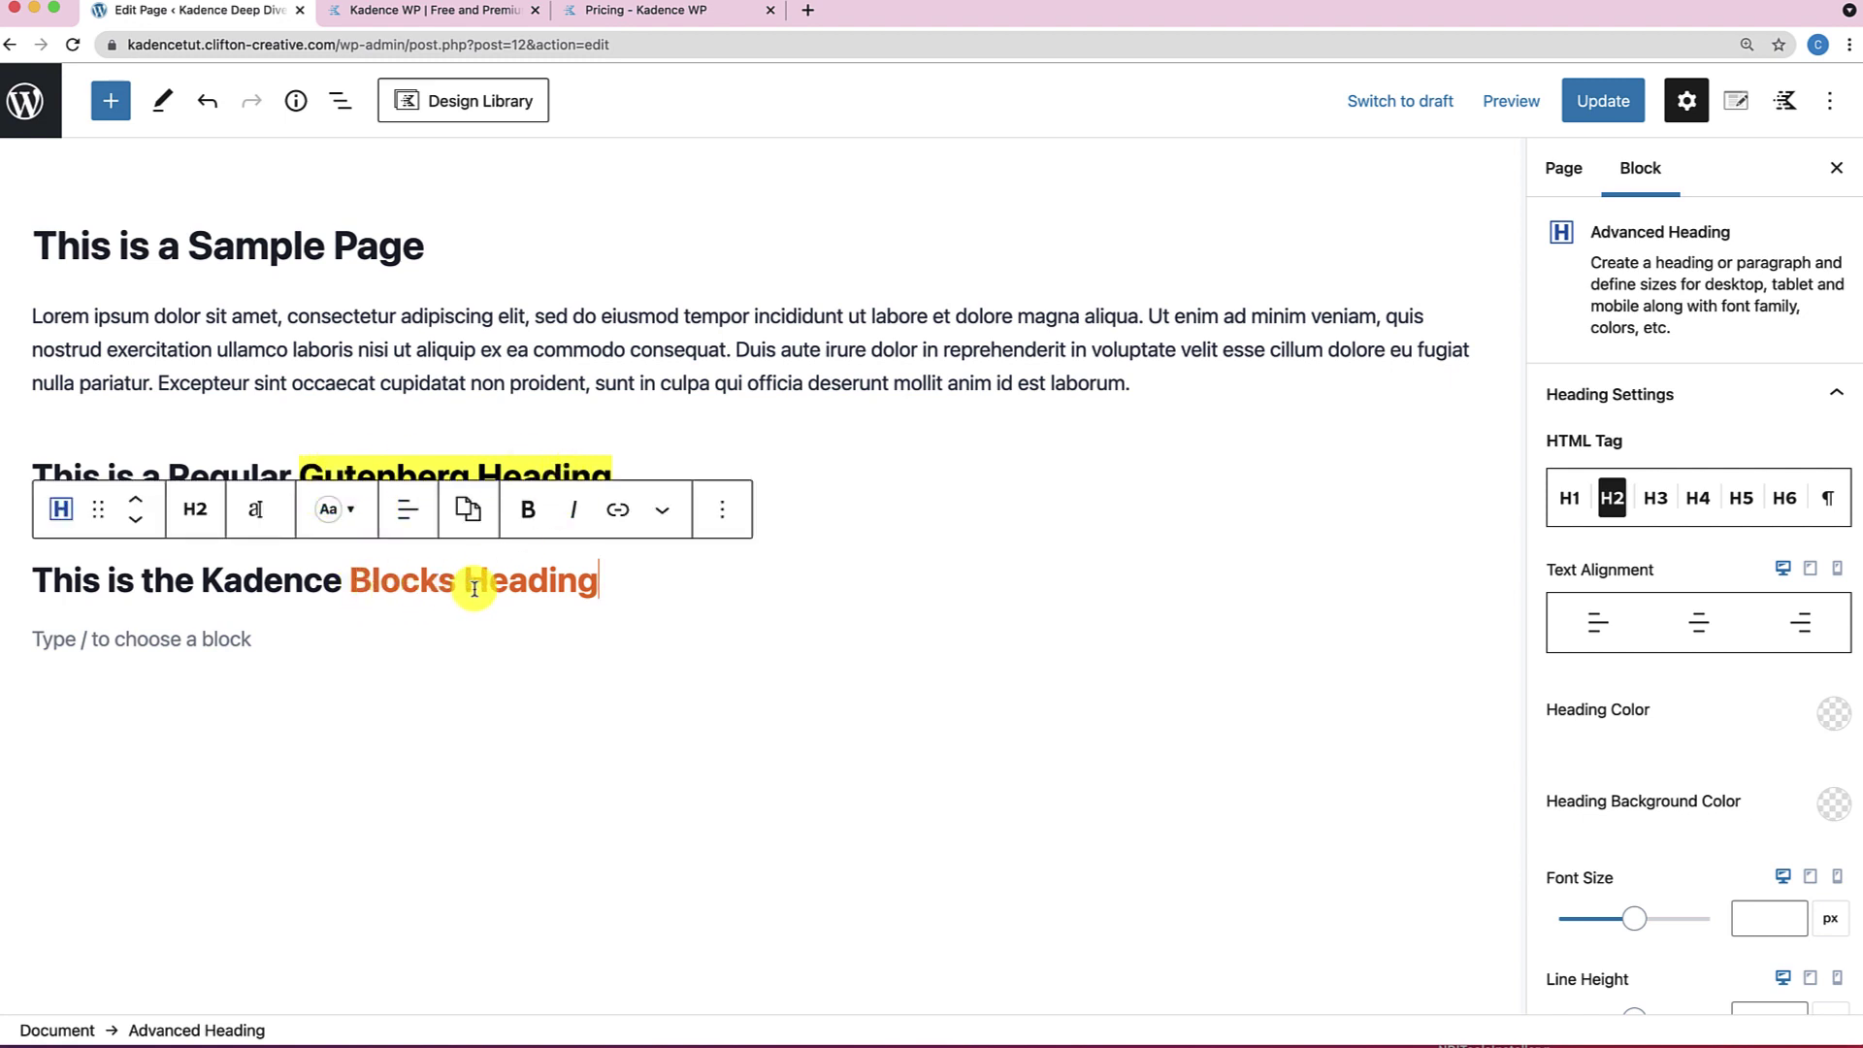
pyautogui.click(432, 470)
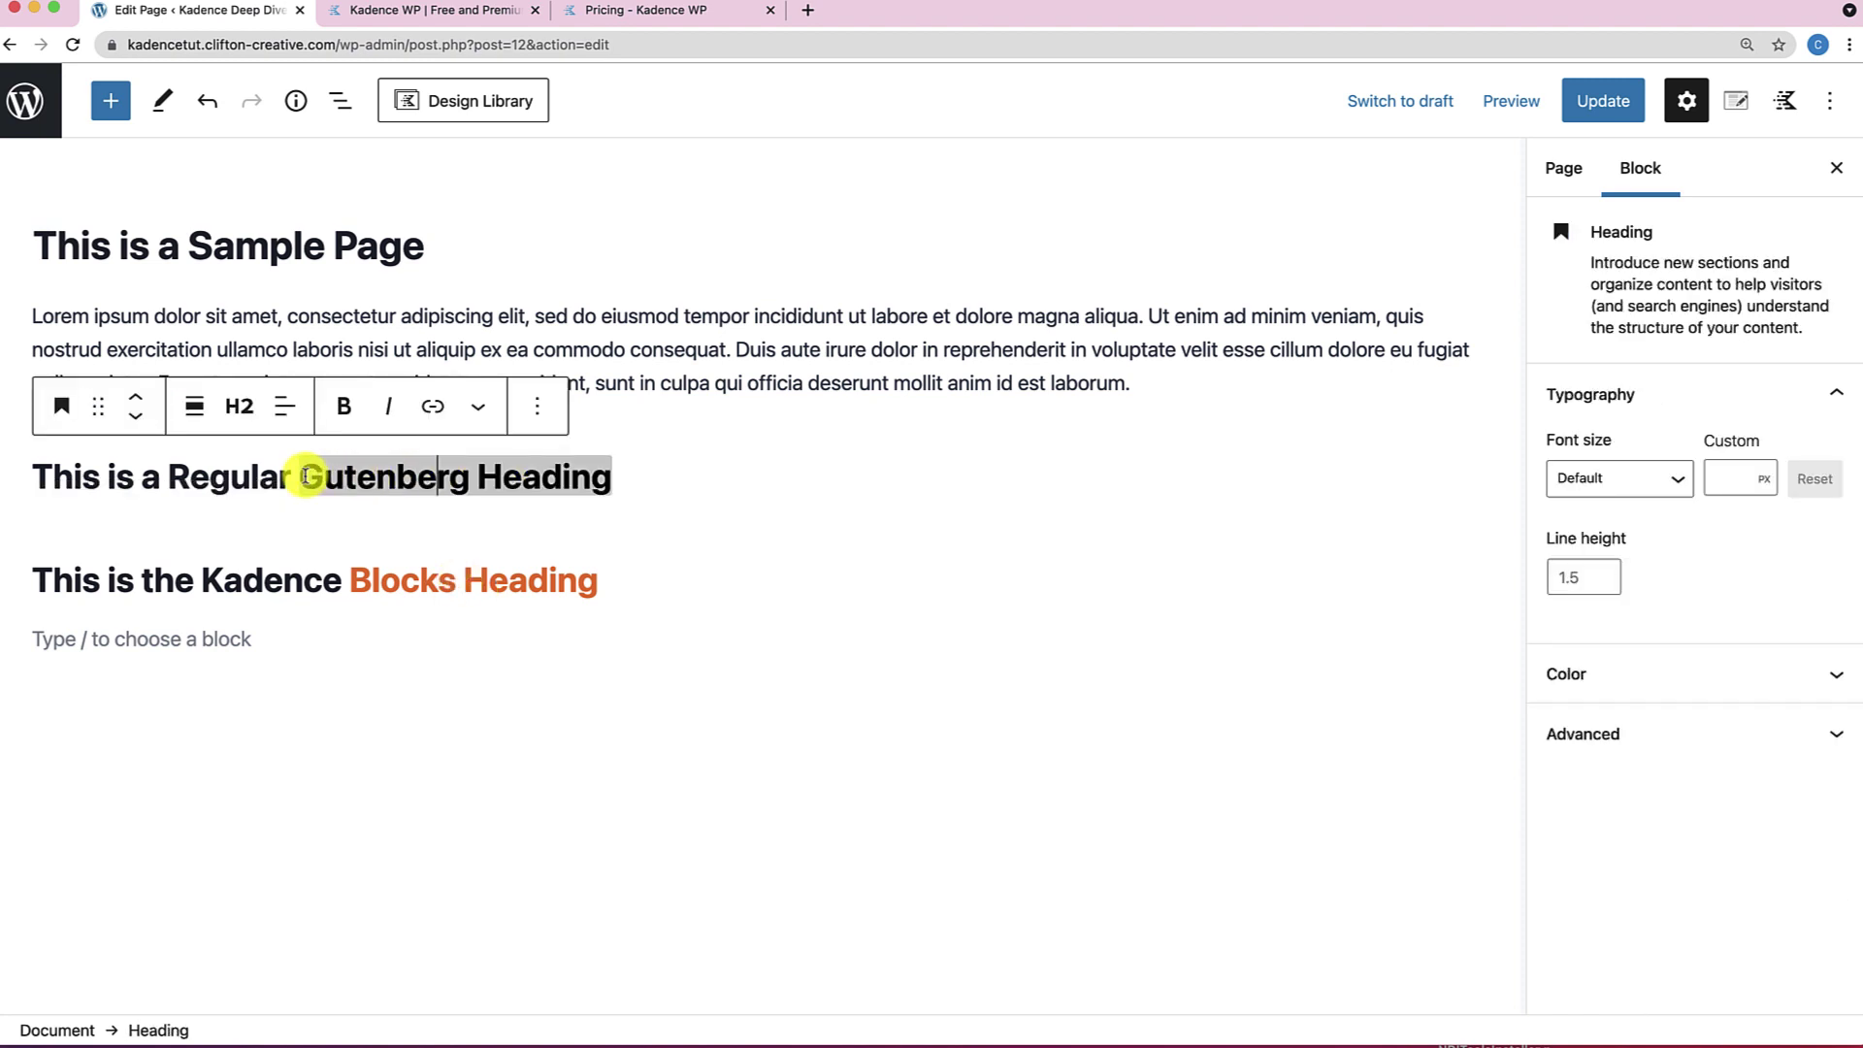
pyautogui.moveTo(305, 476); pyautogui.dragTo(600, 481)
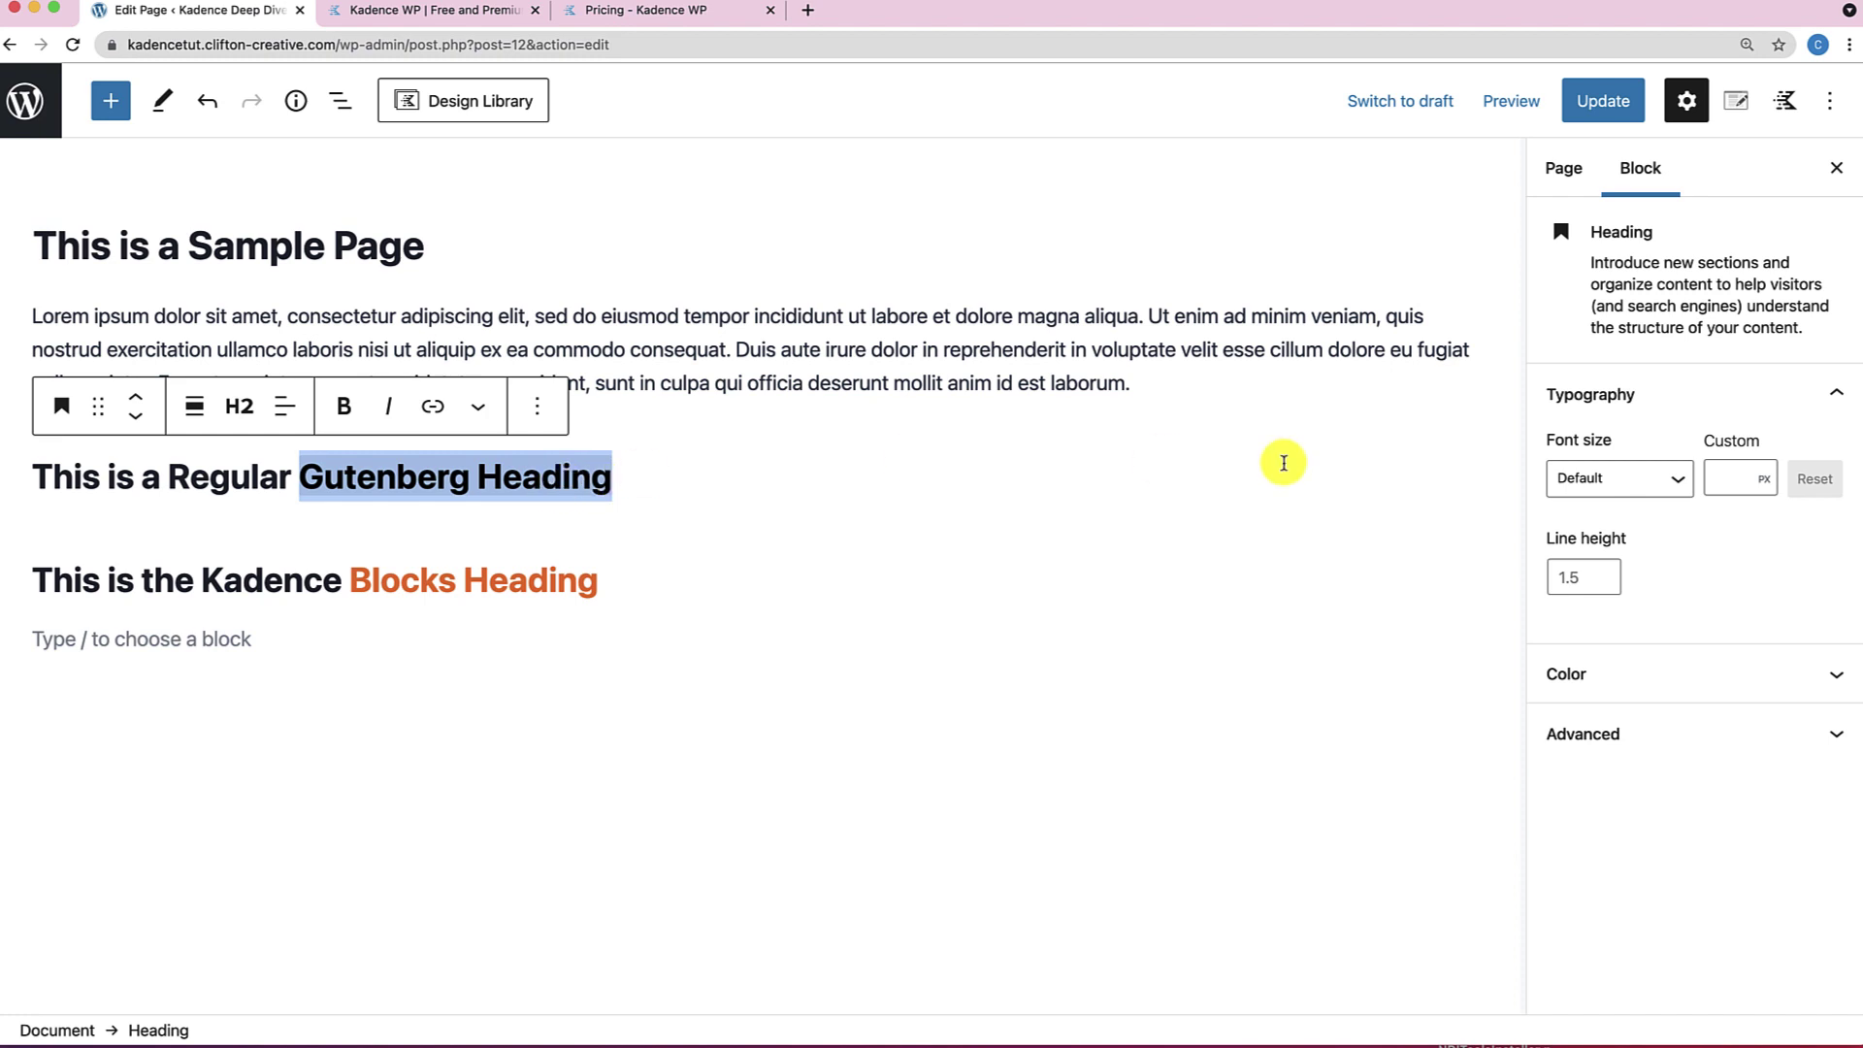
pyautogui.click(1665, 682)
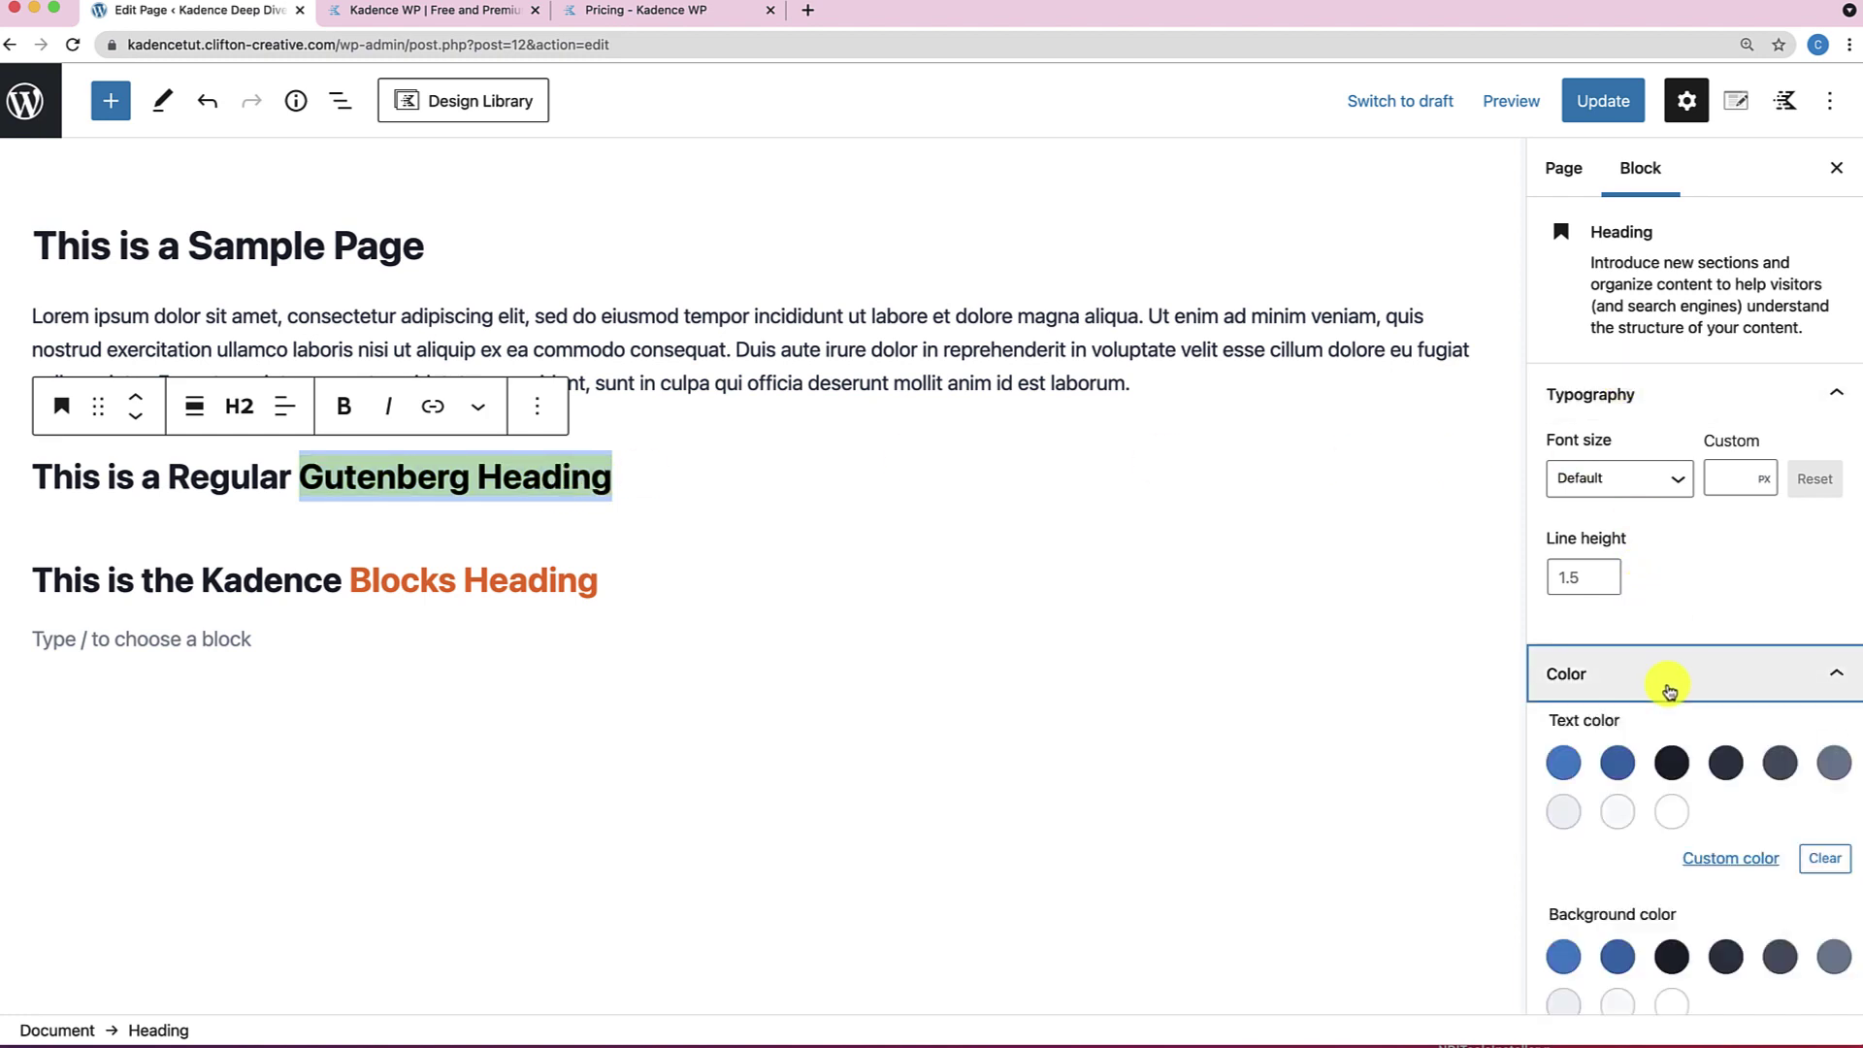
pyautogui.click(1669, 982)
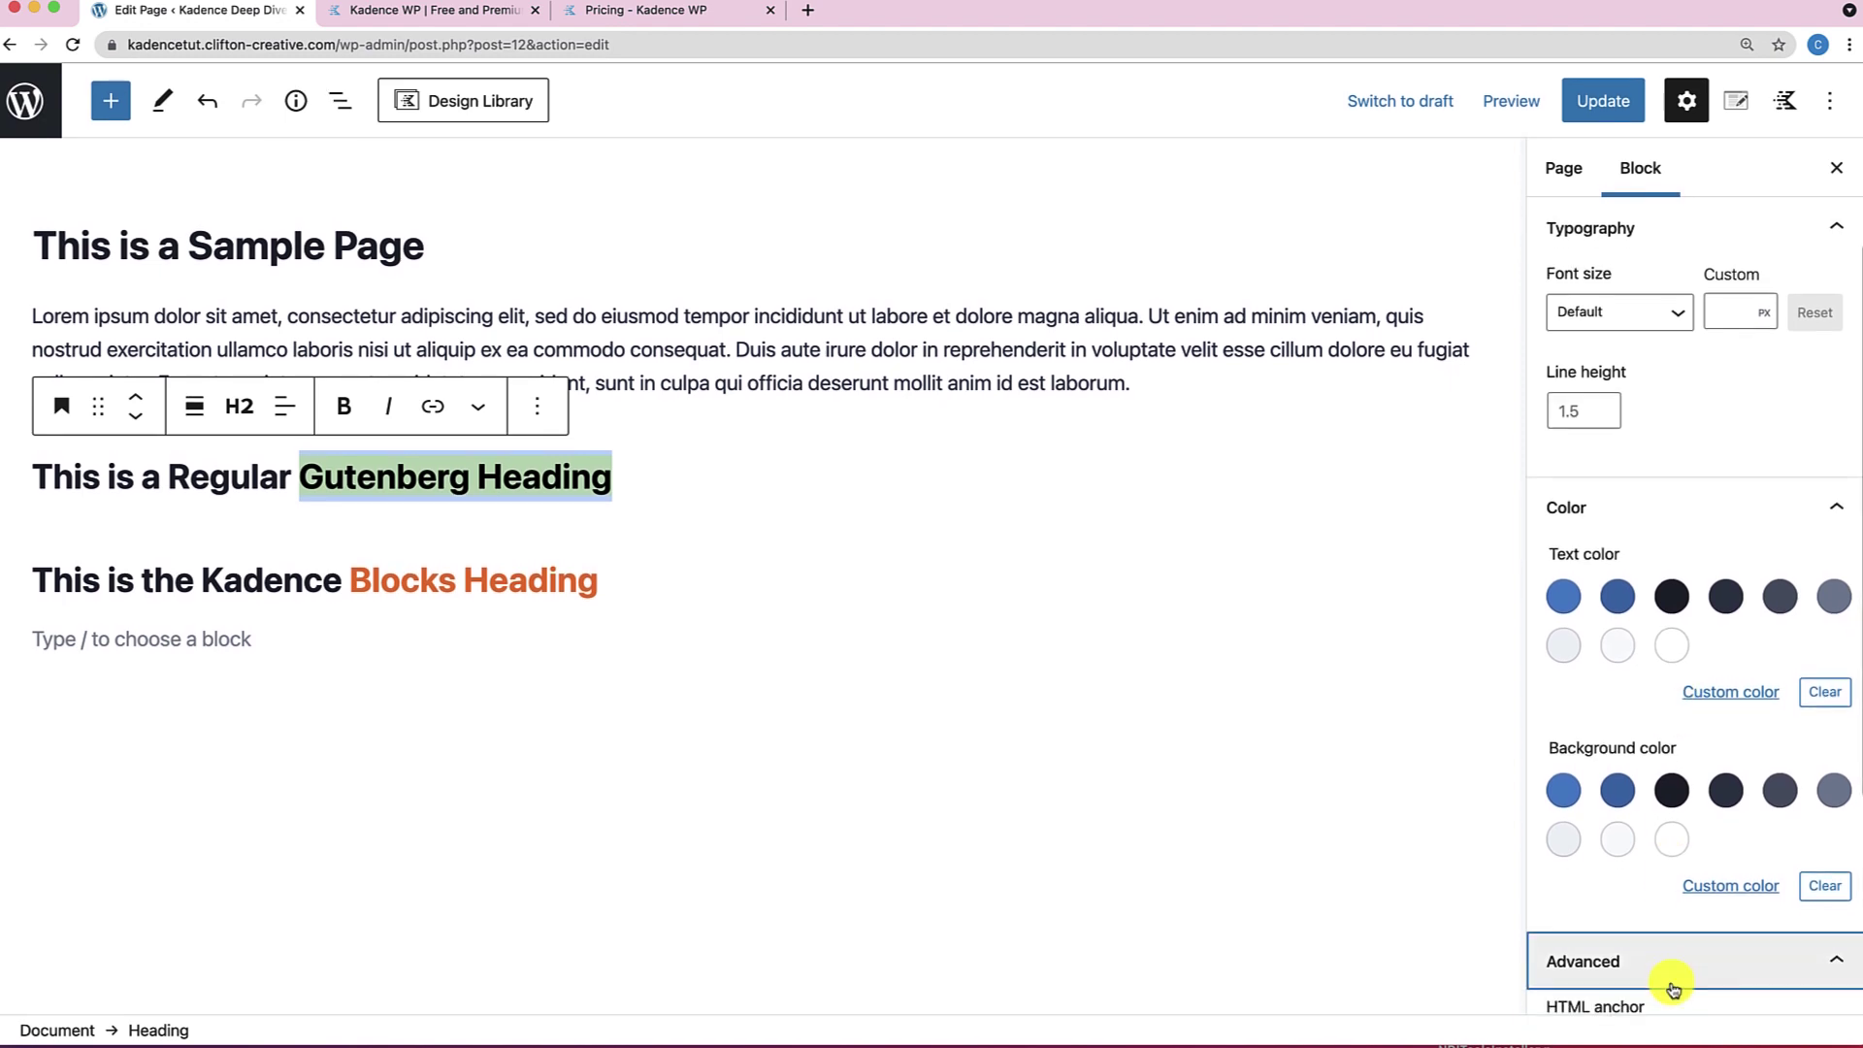
pyautogui.scroll(3, 1677, 966)
pyautogui.scroll(2, 1672, 971)
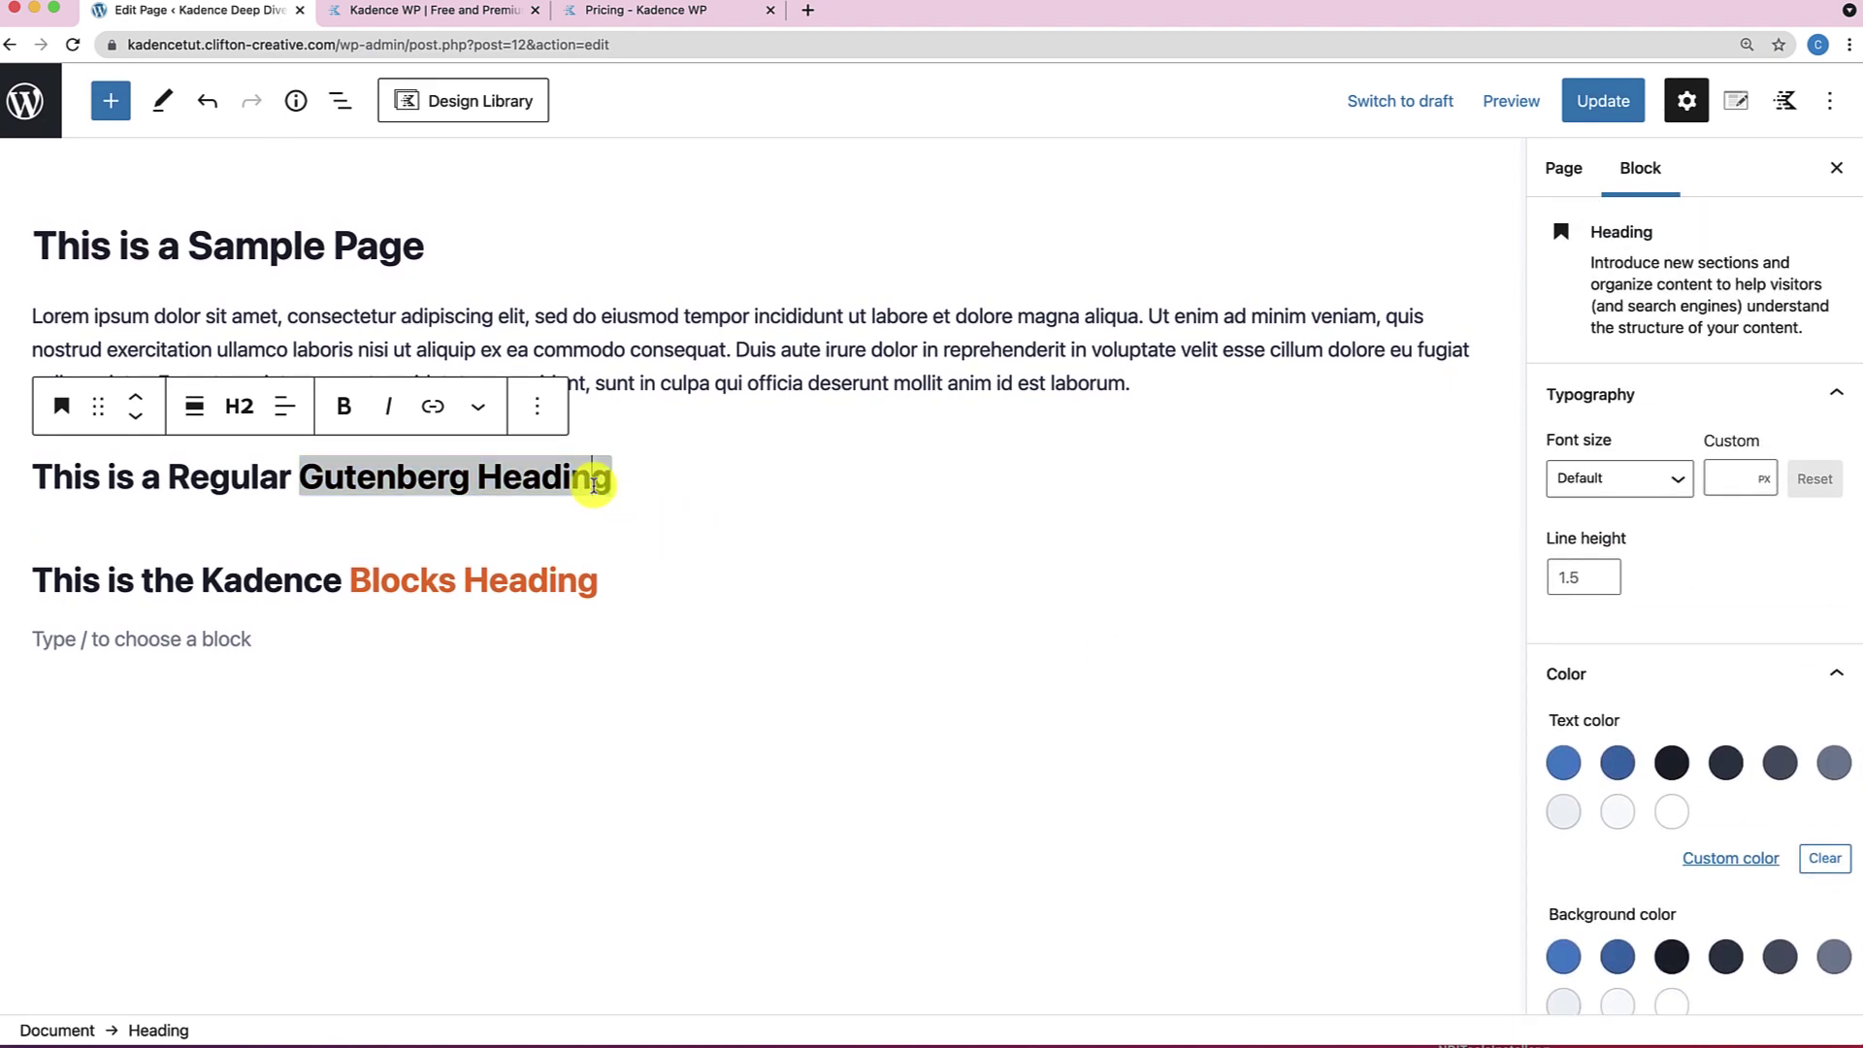
# Set the Kadence heading's Highlight Color to blue 137AB8 for the words "Blocks Heading".
pyautogui.click(457, 570)
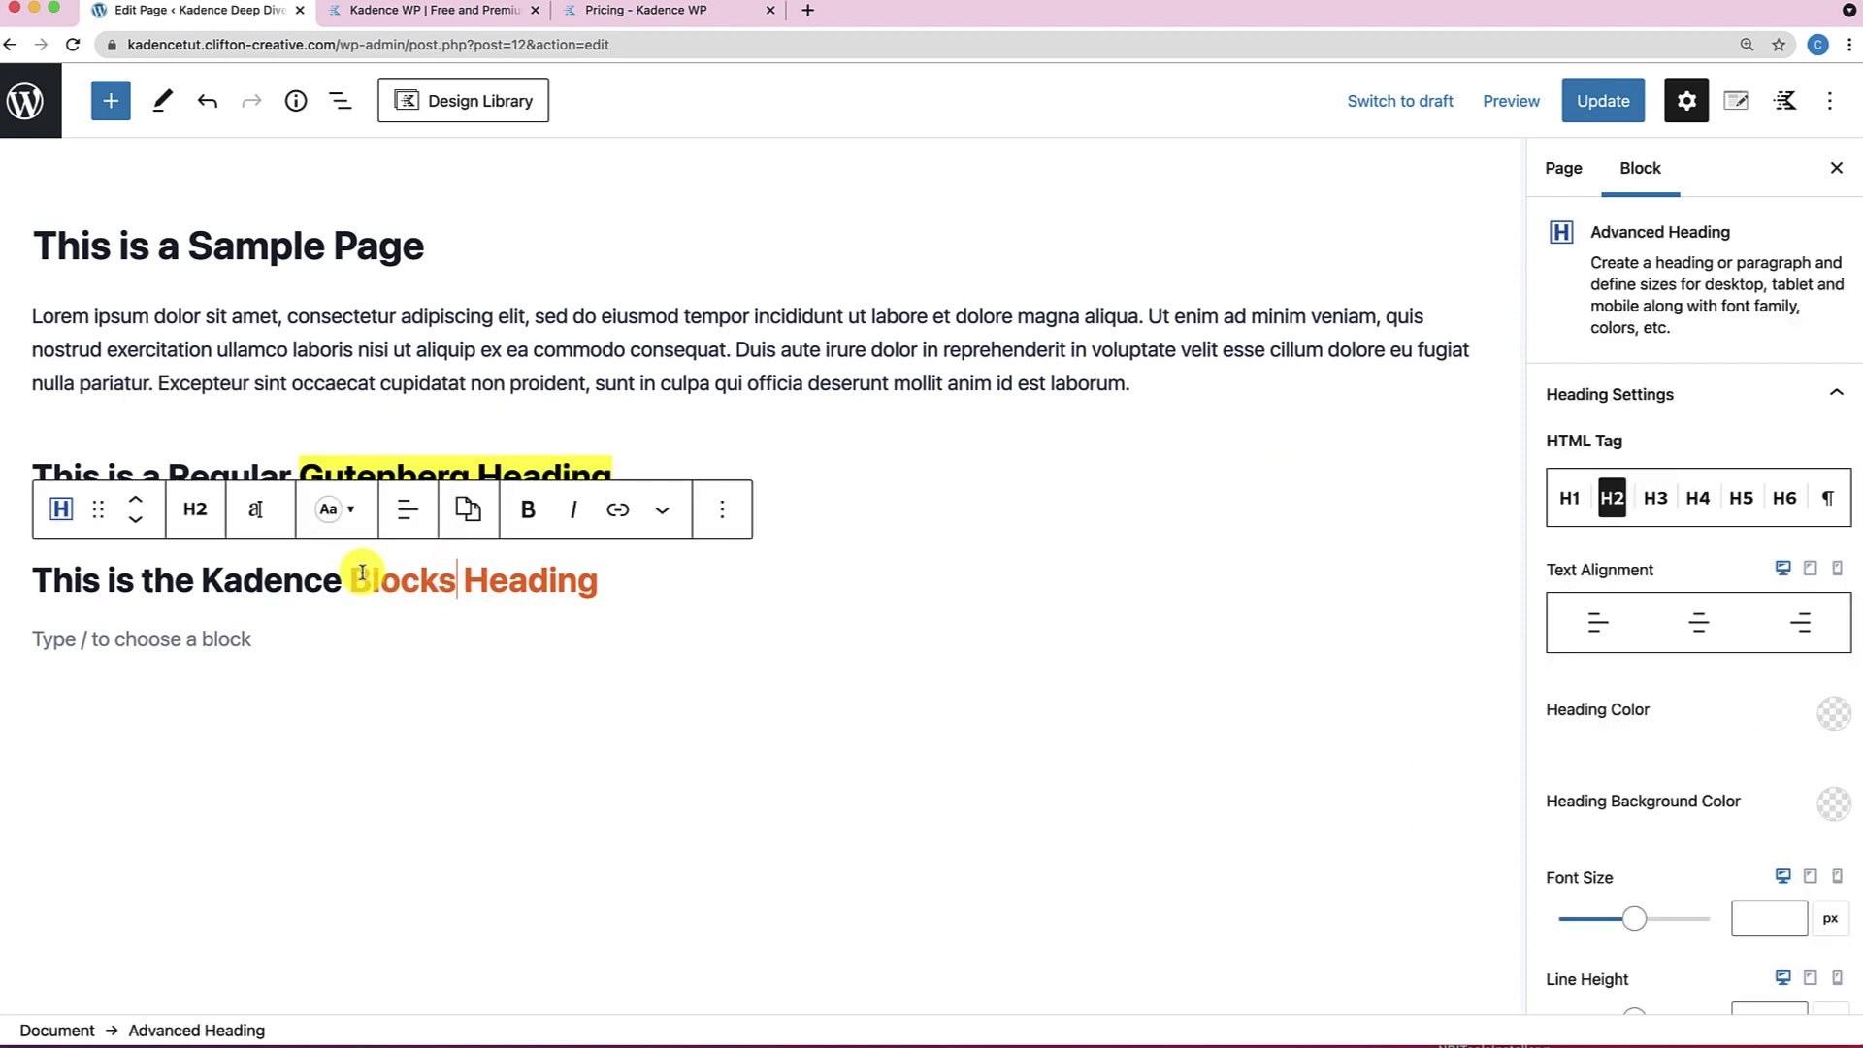
pyautogui.moveTo(354, 578); pyautogui.dragTo(602, 579)
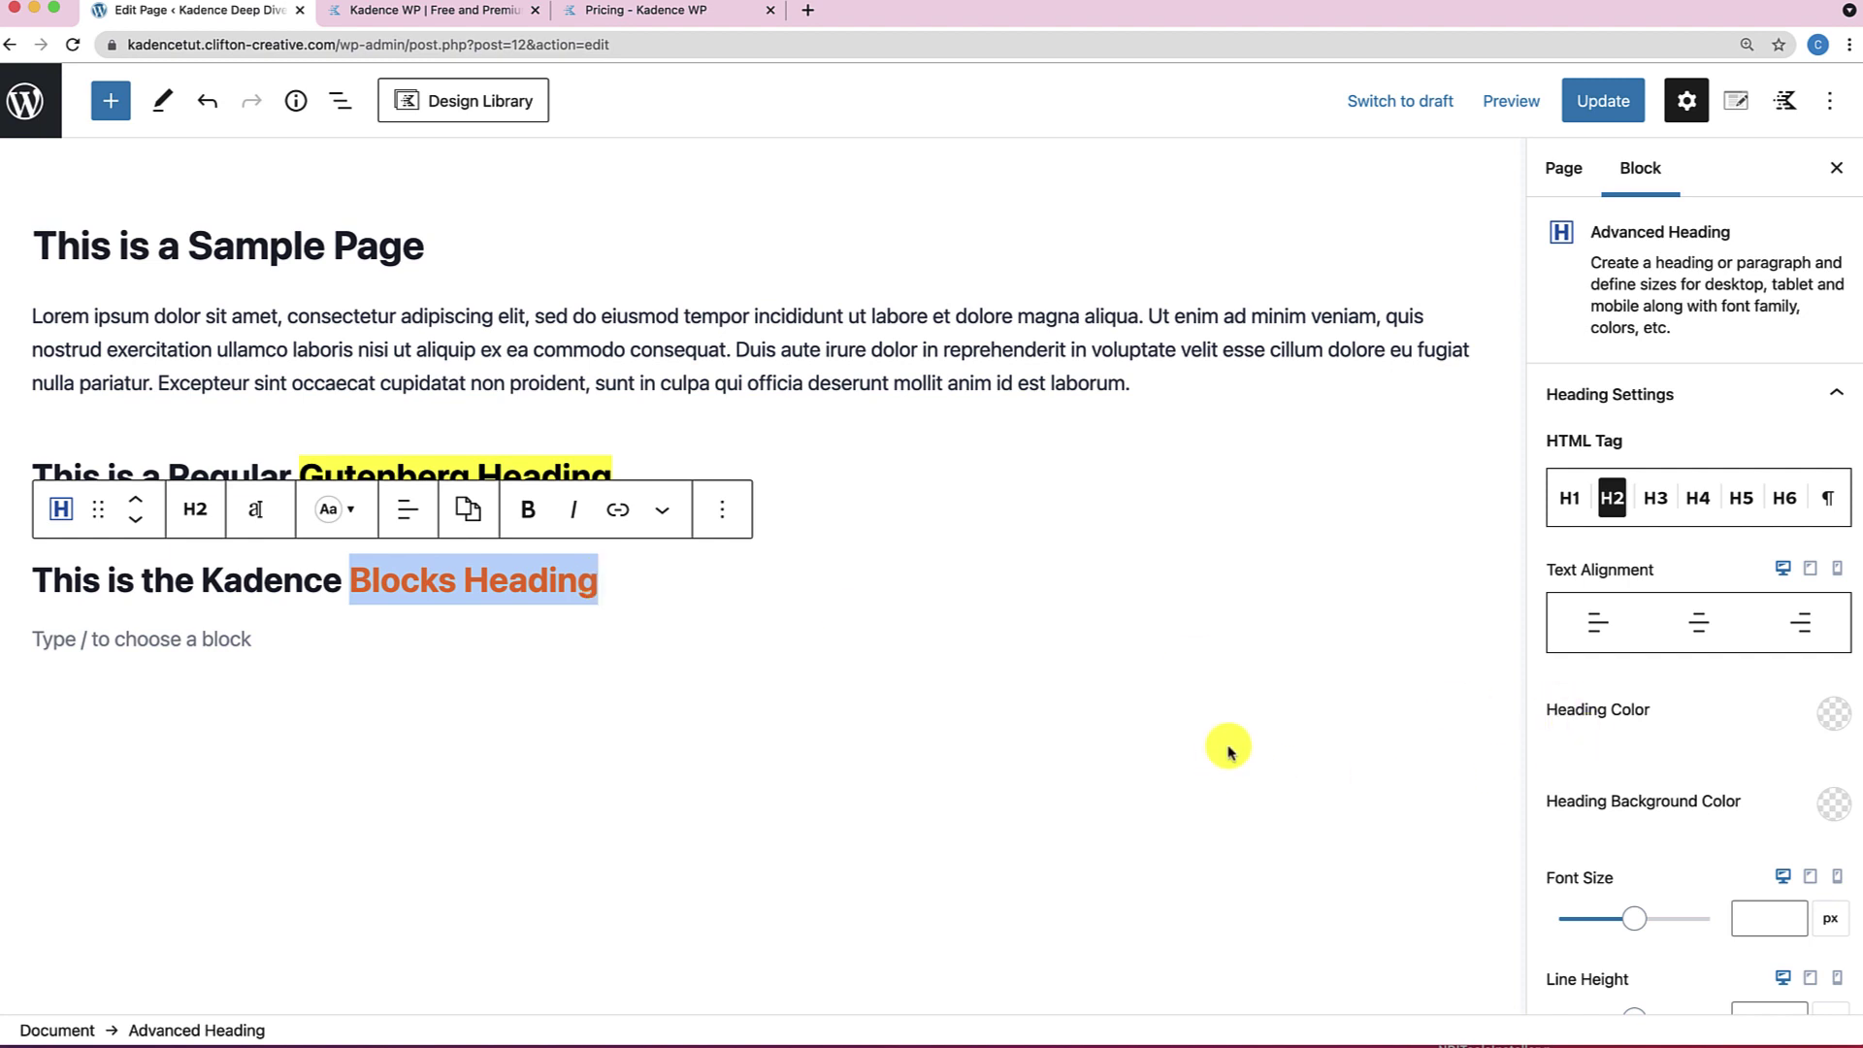
pyautogui.scroll(-5, 1693, 781)
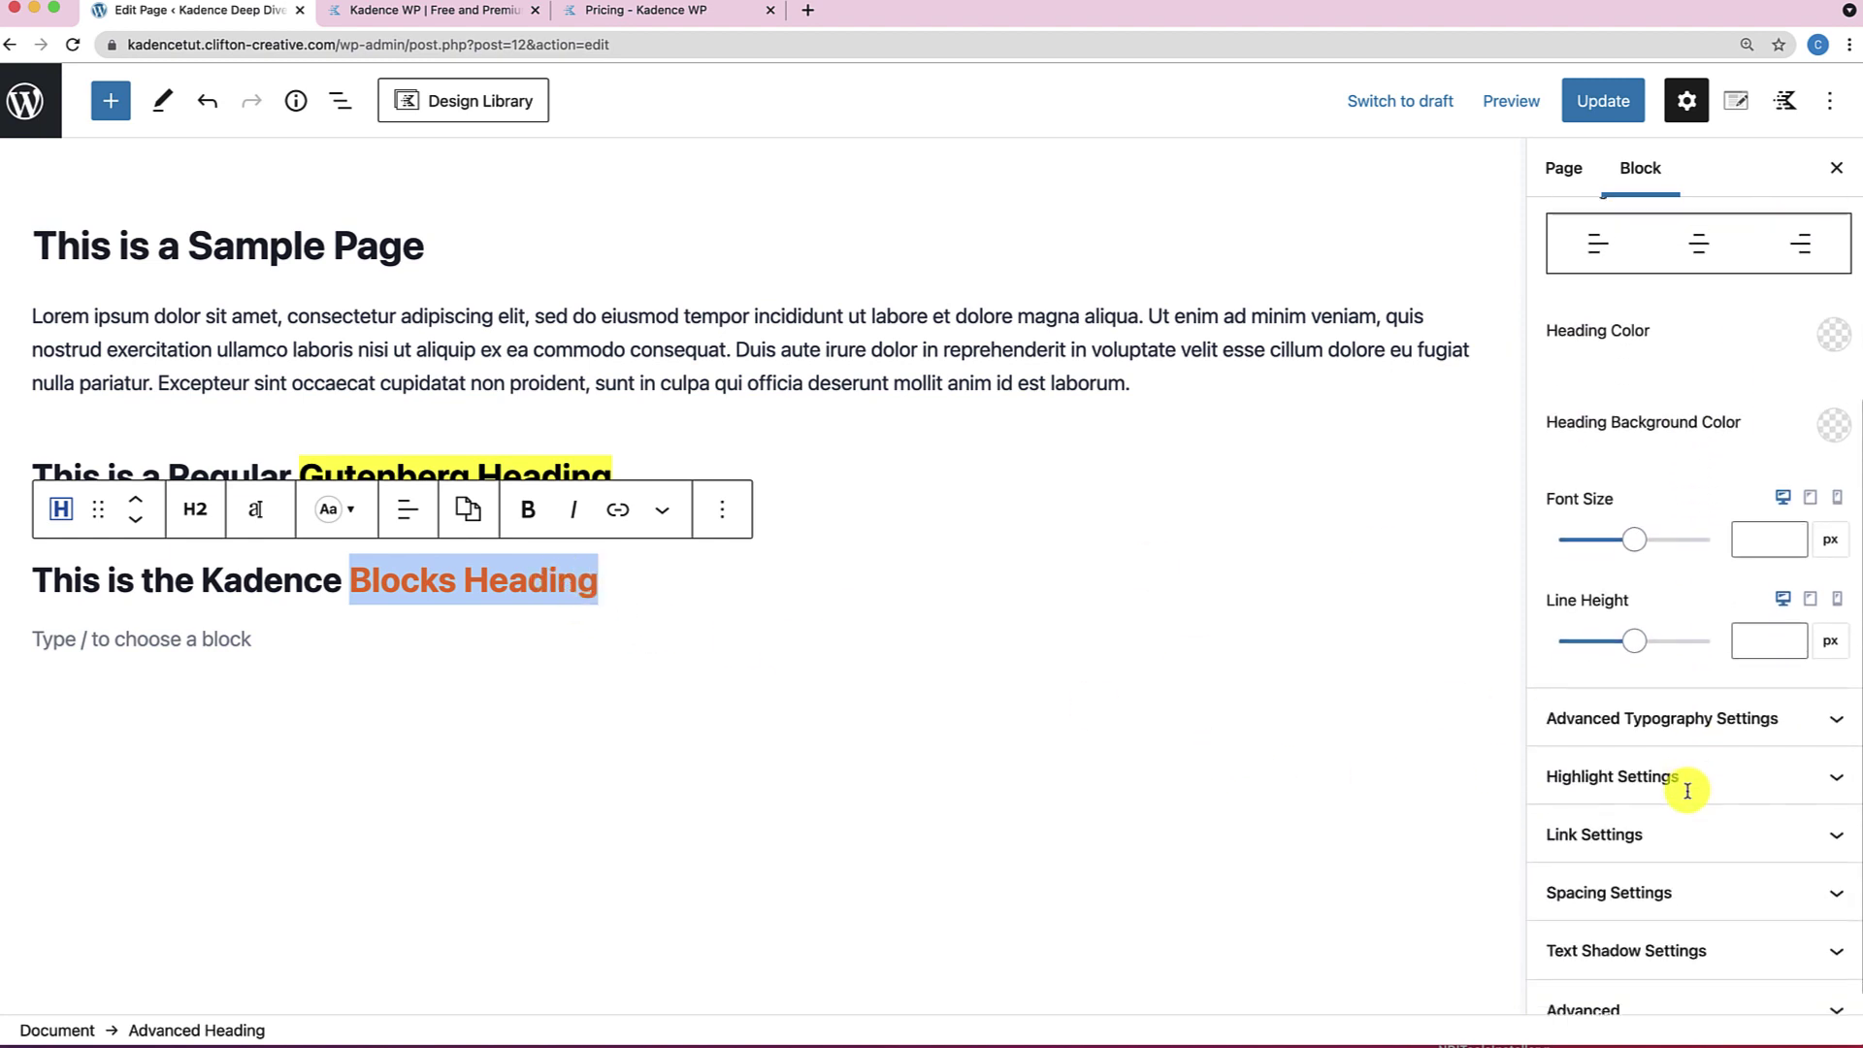
pyautogui.click(1689, 772)
pyautogui.scroll(-7, 1747, 756)
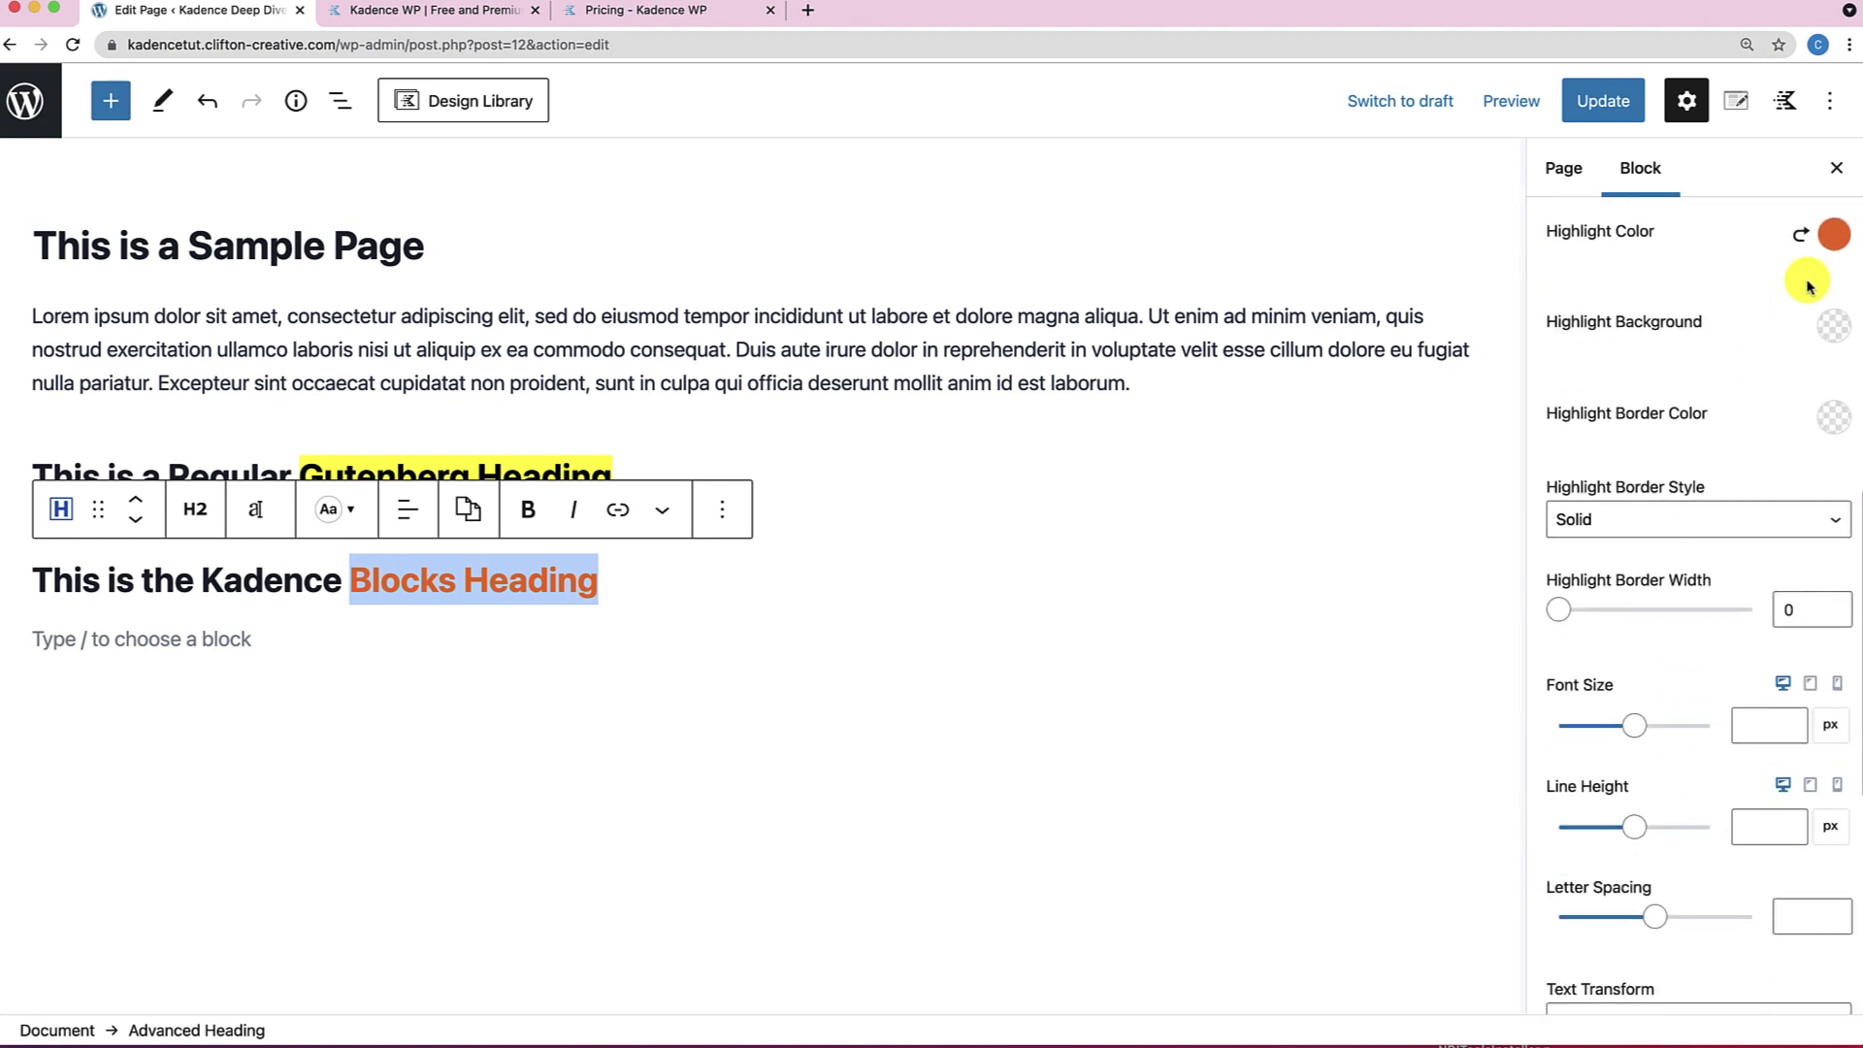
pyautogui.click(1831, 234)
pyautogui.moveTo(1502, 489); pyautogui.dragTo(1661, 492)
pyautogui.click(1714, 384)
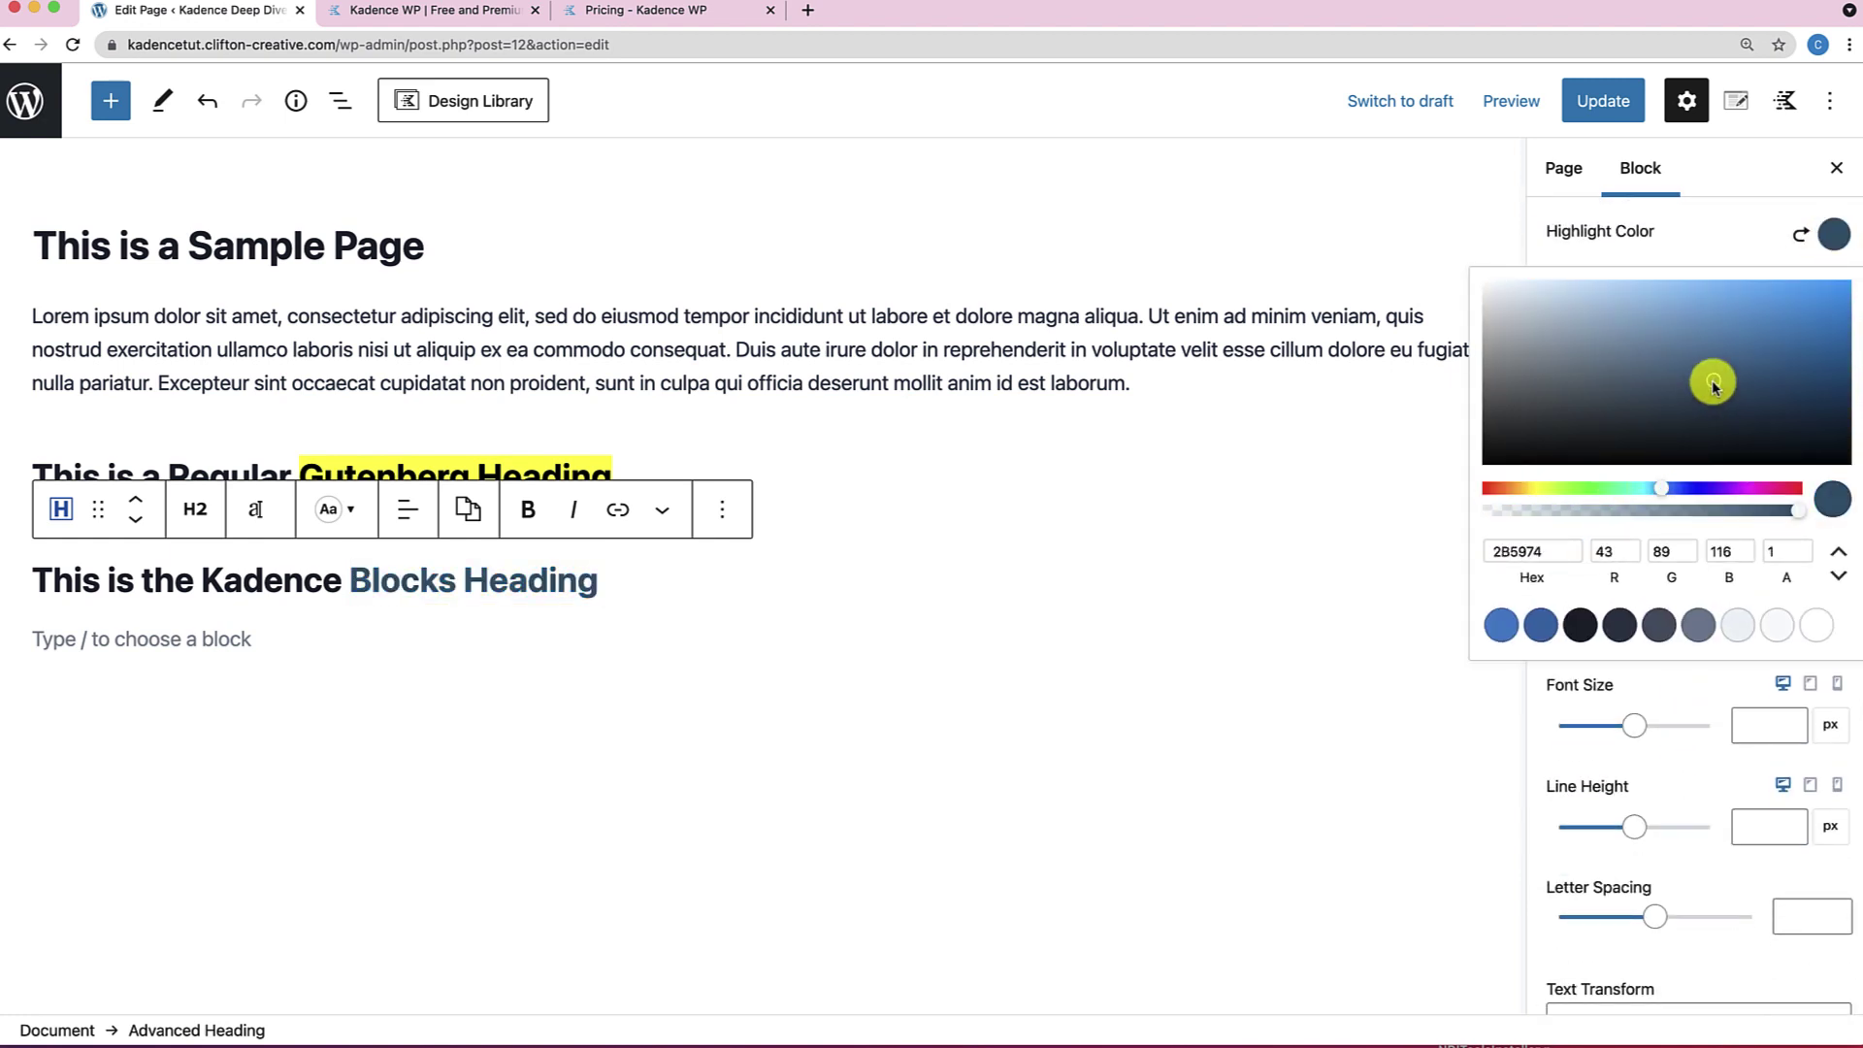
pyautogui.moveTo(1713, 386)
pyautogui.mouseDown()
pyautogui.moveTo(1738, 406)
pyautogui.moveTo(1815, 337)
pyautogui.mouseUp()
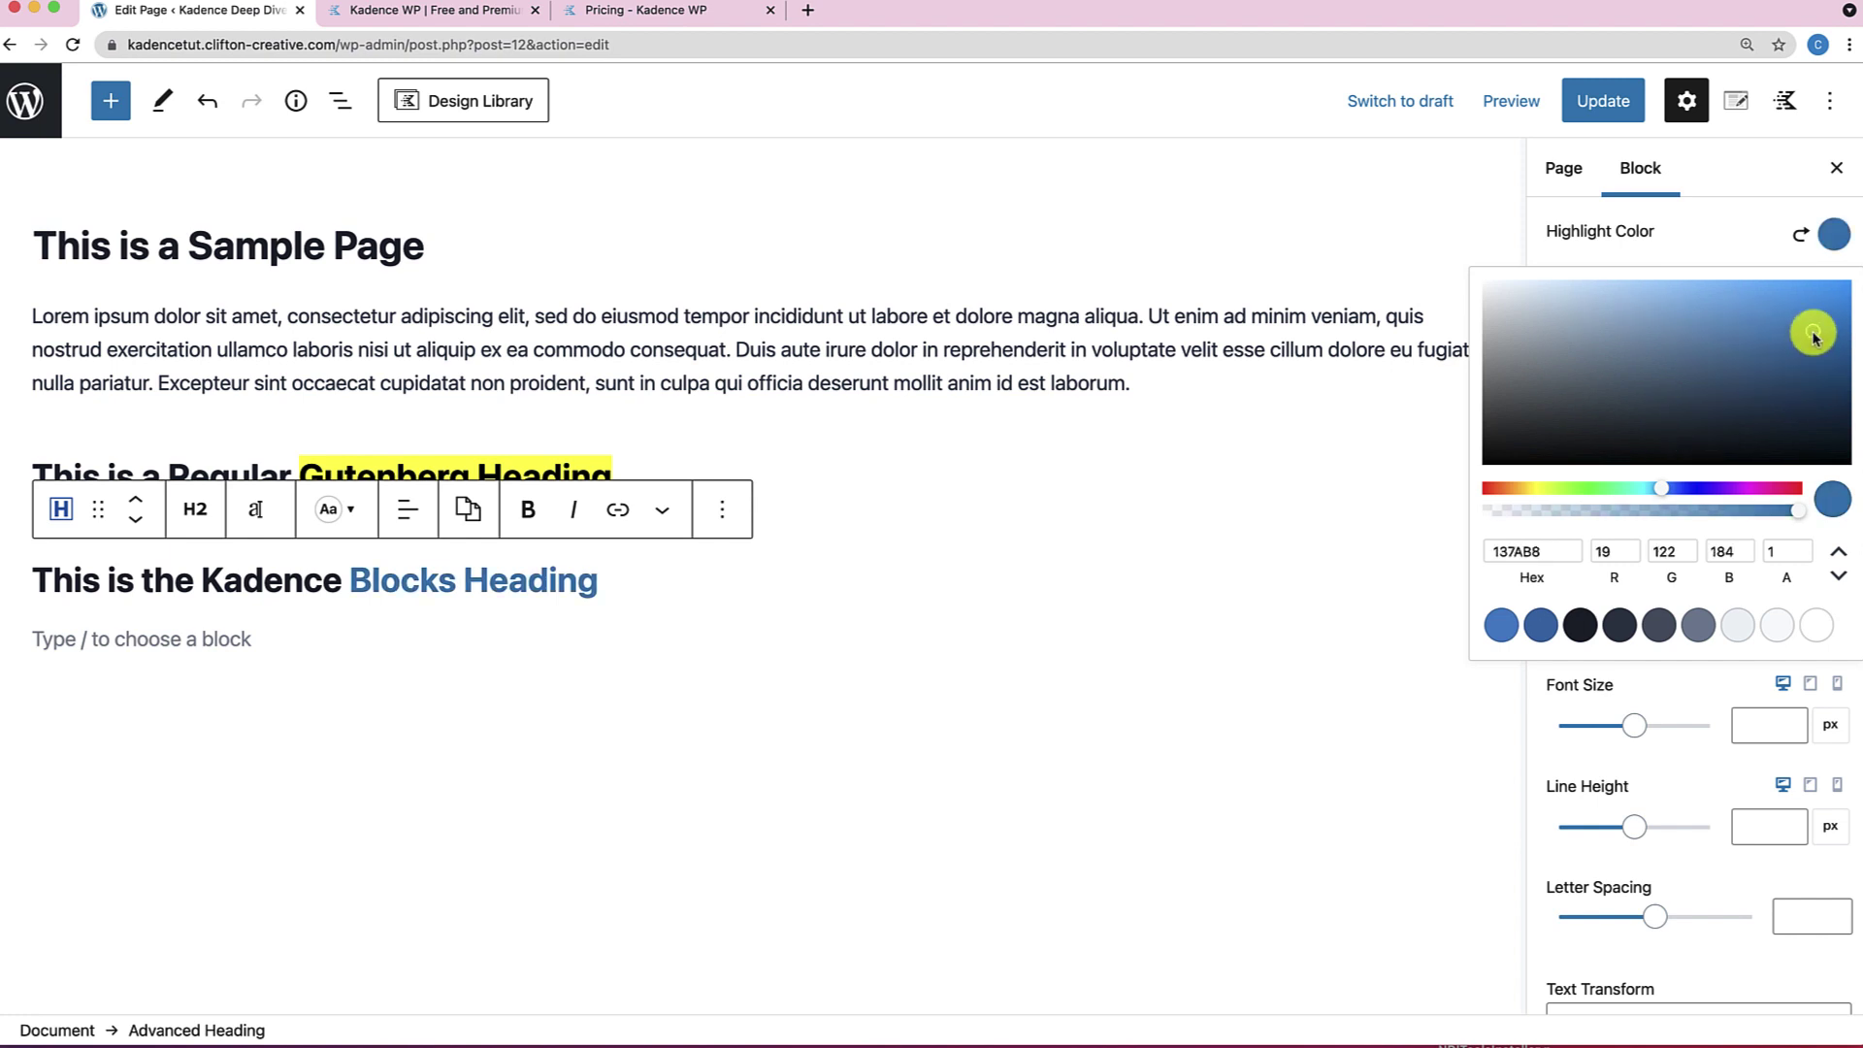
pyautogui.click(1335, 682)
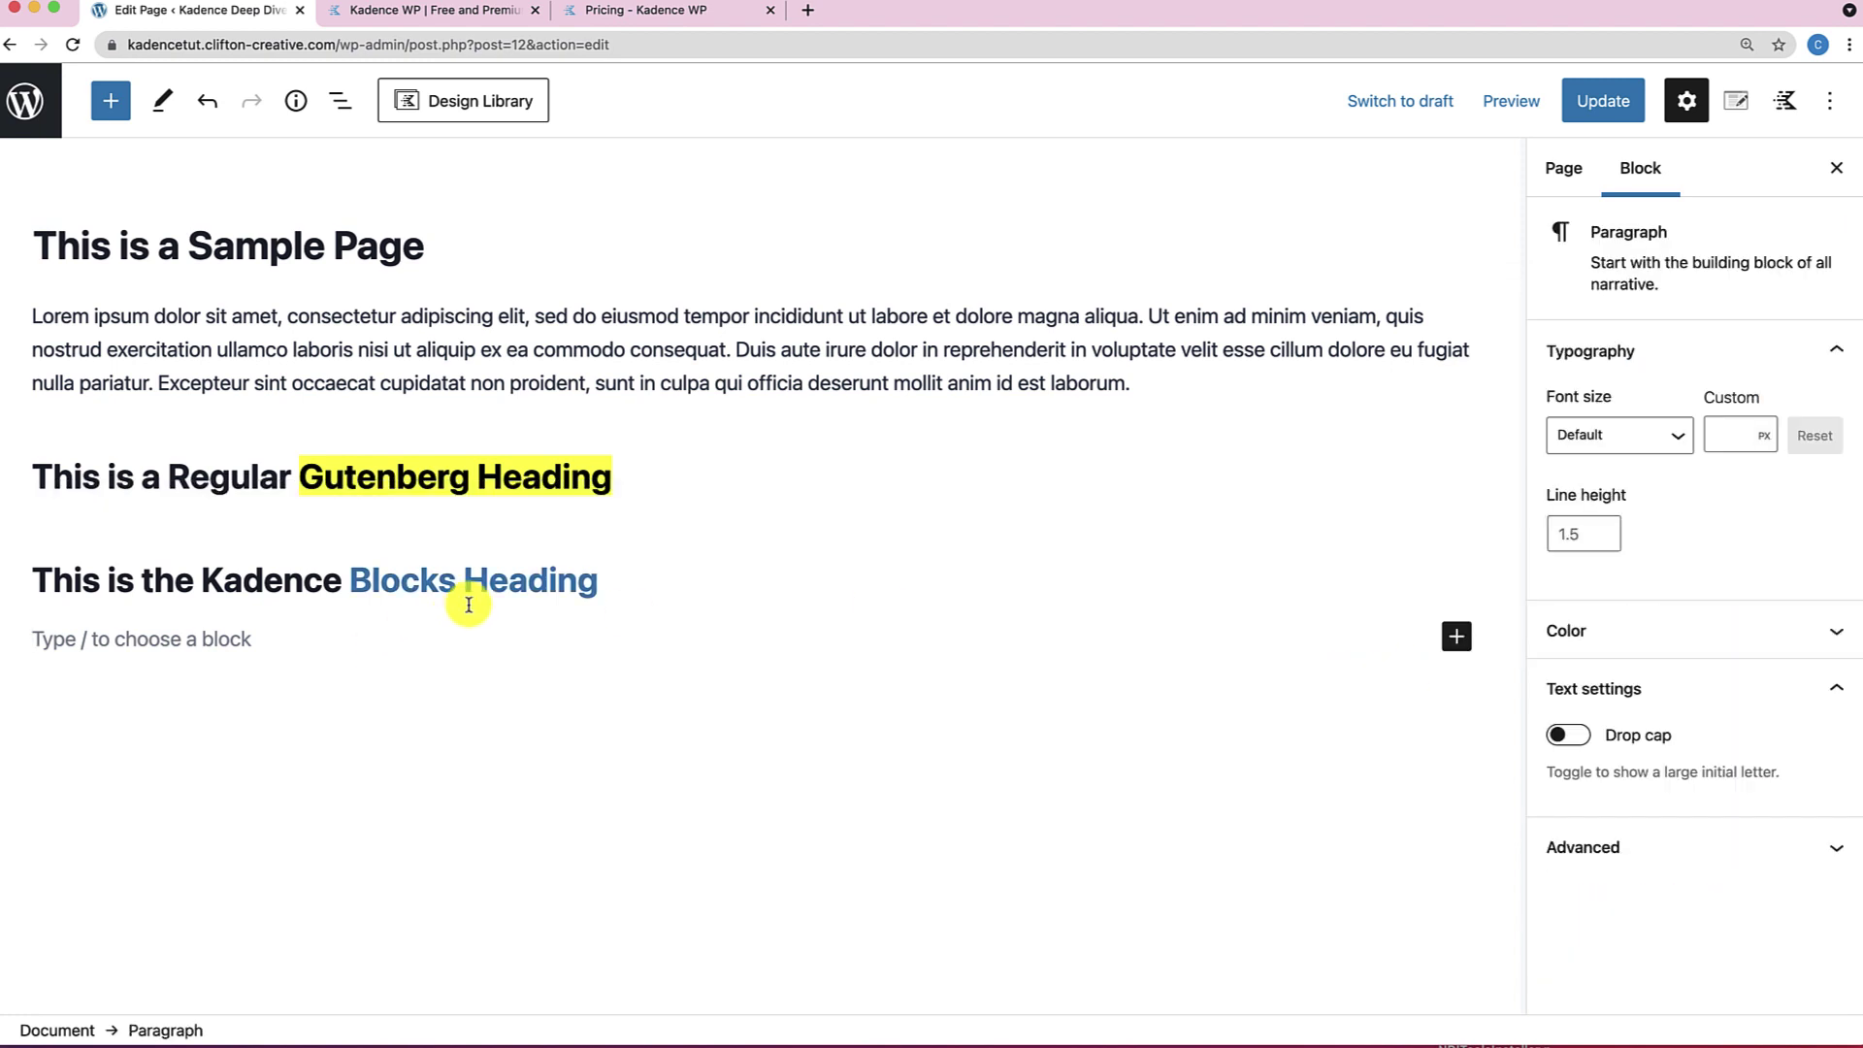
# Review the settings sections available for the Kadence Advanced Heading.
pyautogui.click(385, 589)
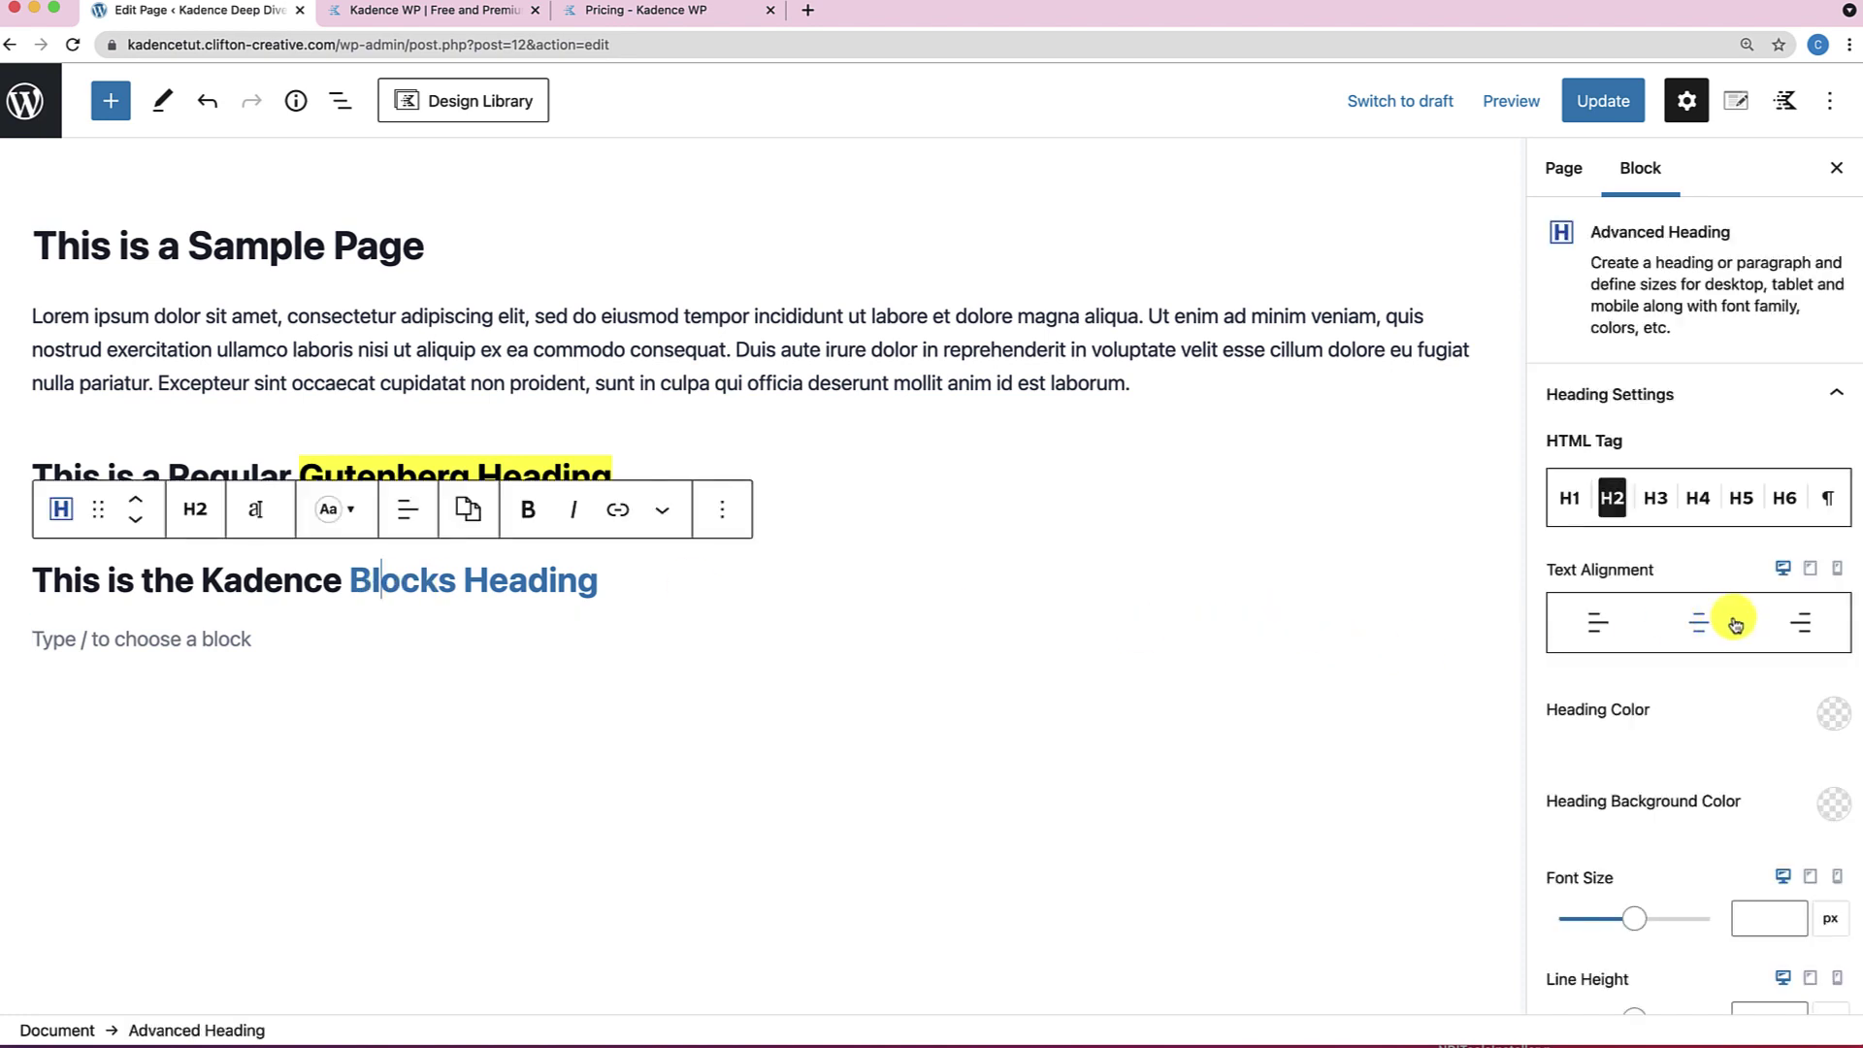
pyautogui.scroll(-5, 1722, 651)
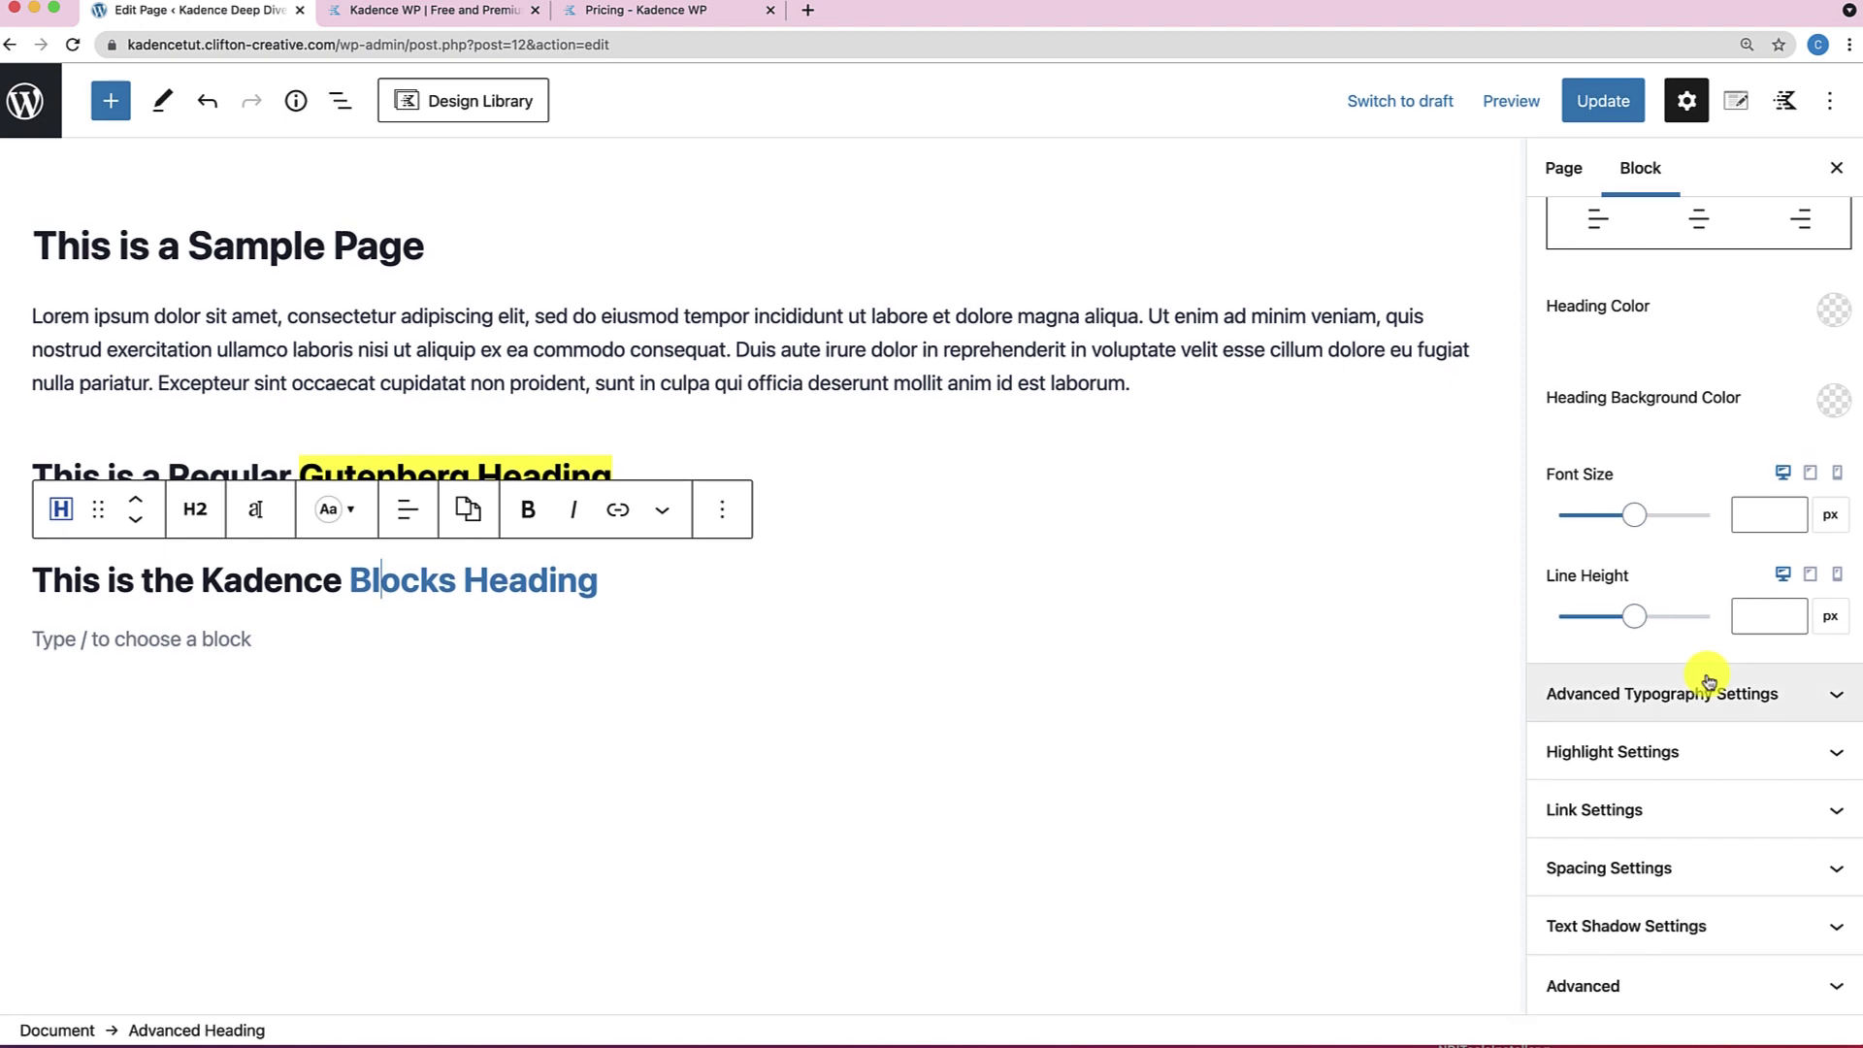
pyautogui.click(841, 682)
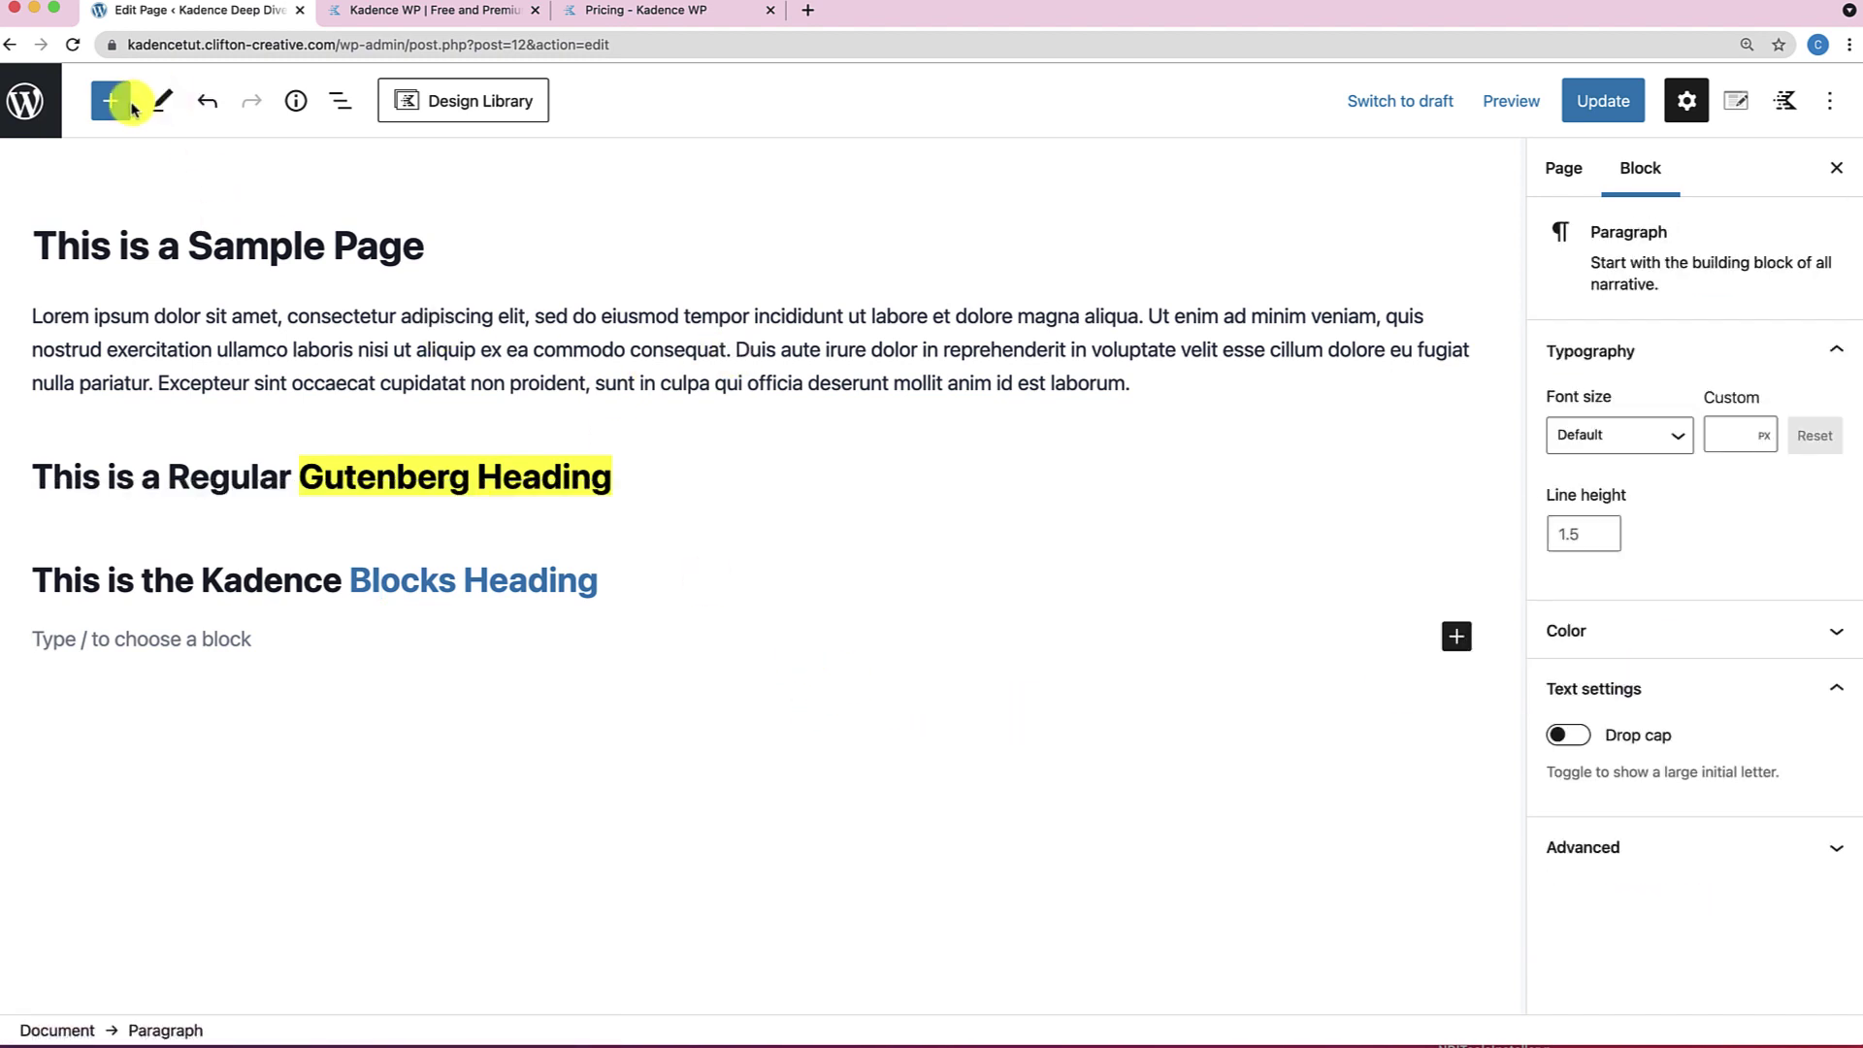
# Insert a Kadence Row Layout block below the Kadence heading, using the two equal columns layout.
pyautogui.click(111, 100)
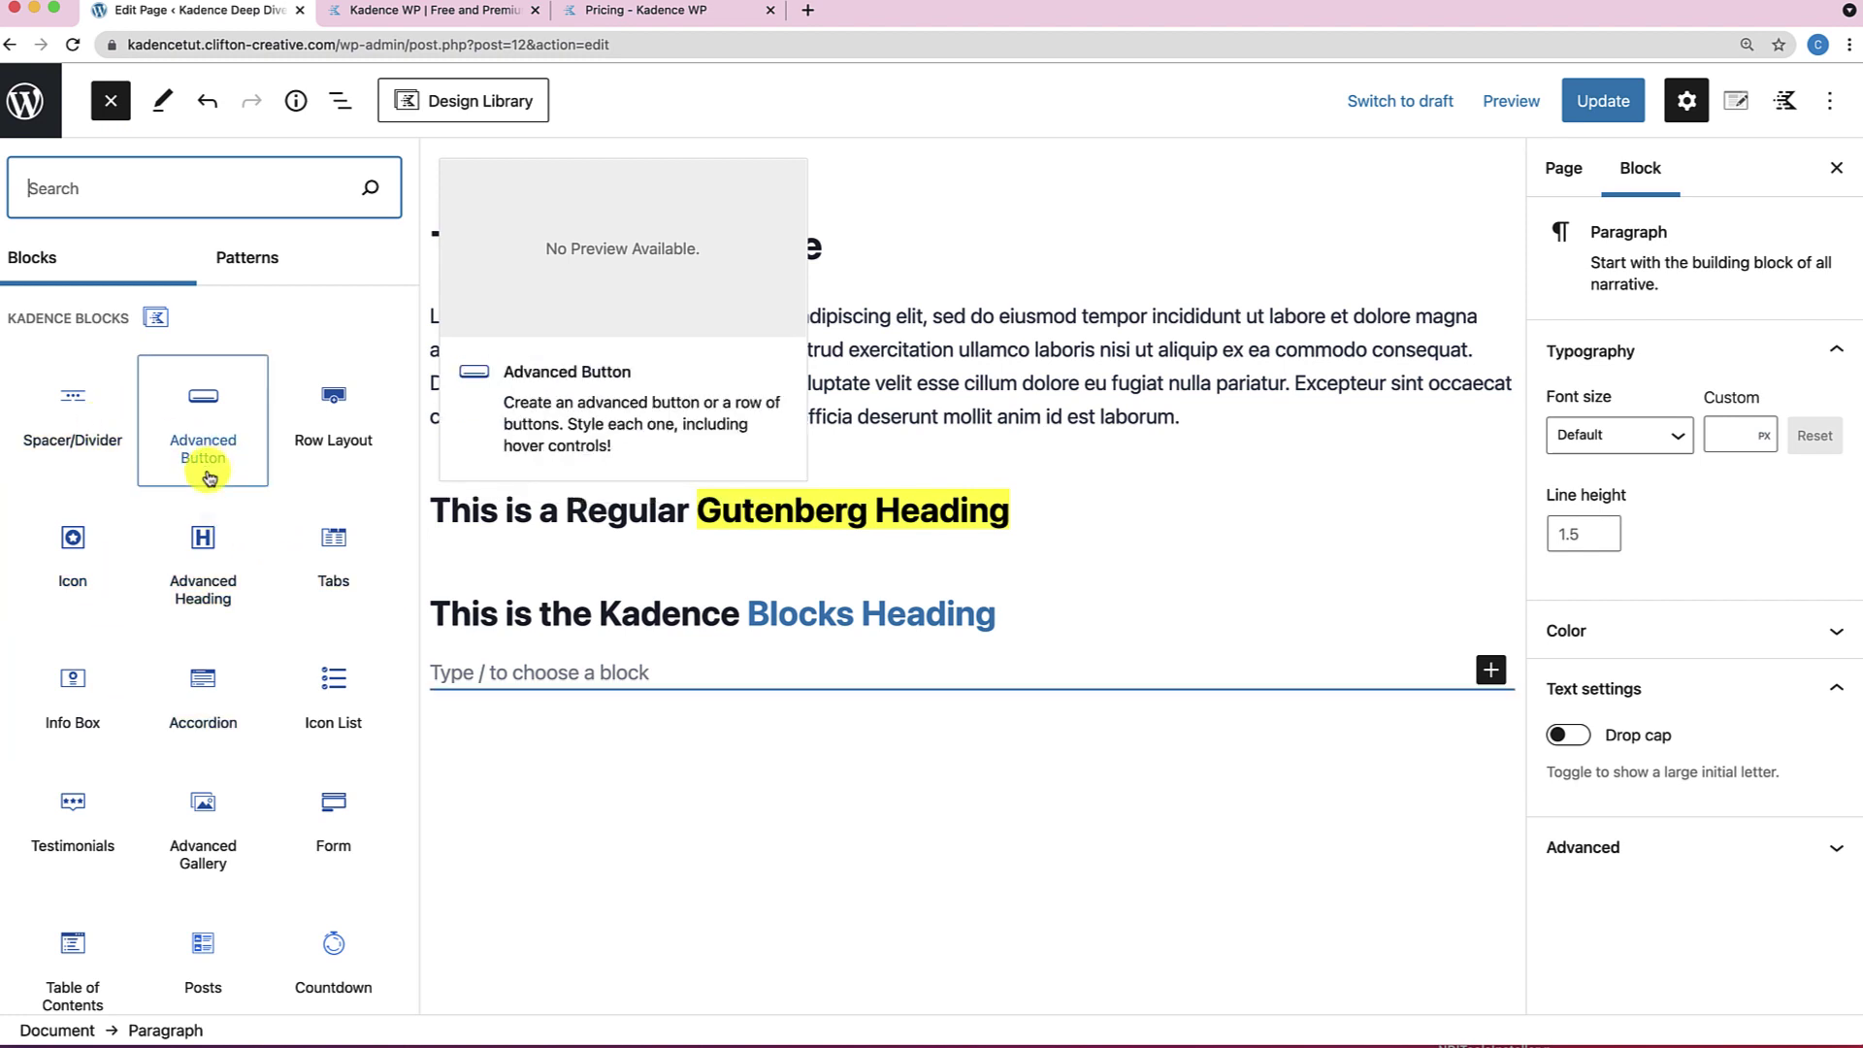
pyautogui.scroll(-3, 292, 611)
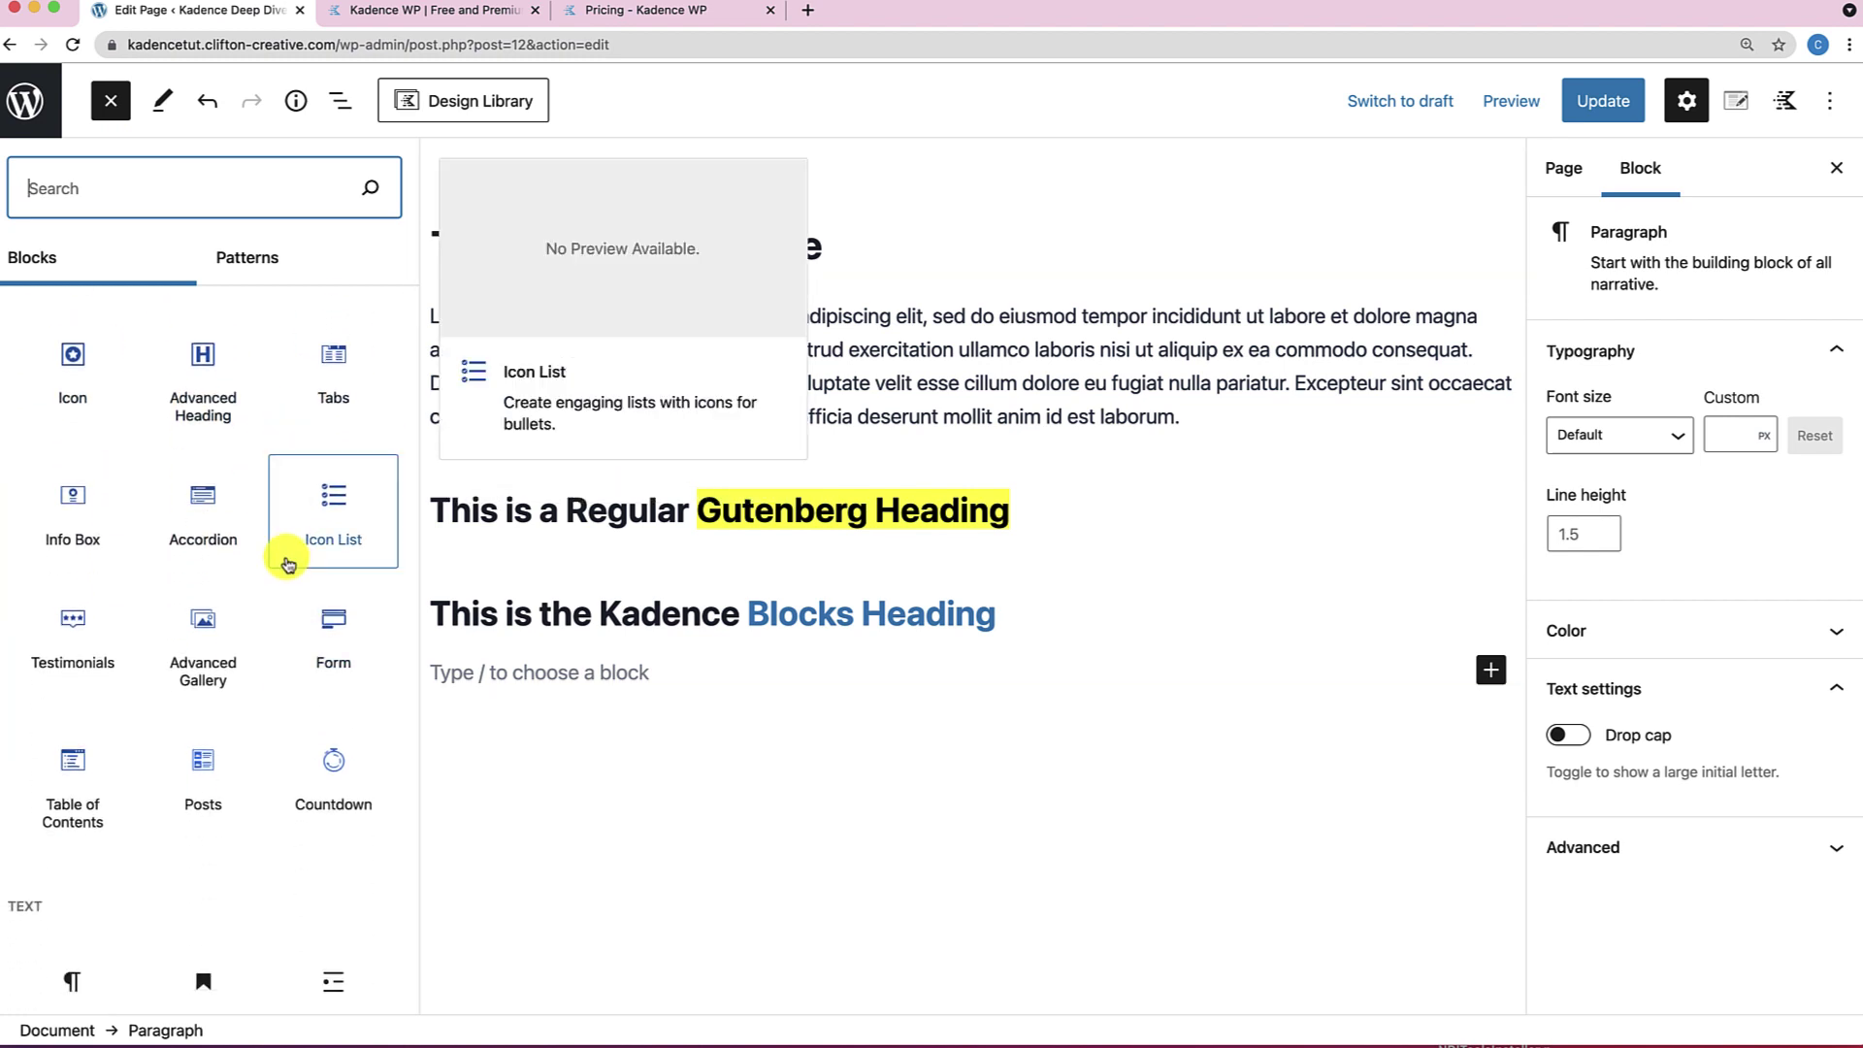
pyautogui.scroll(3, 286, 561)
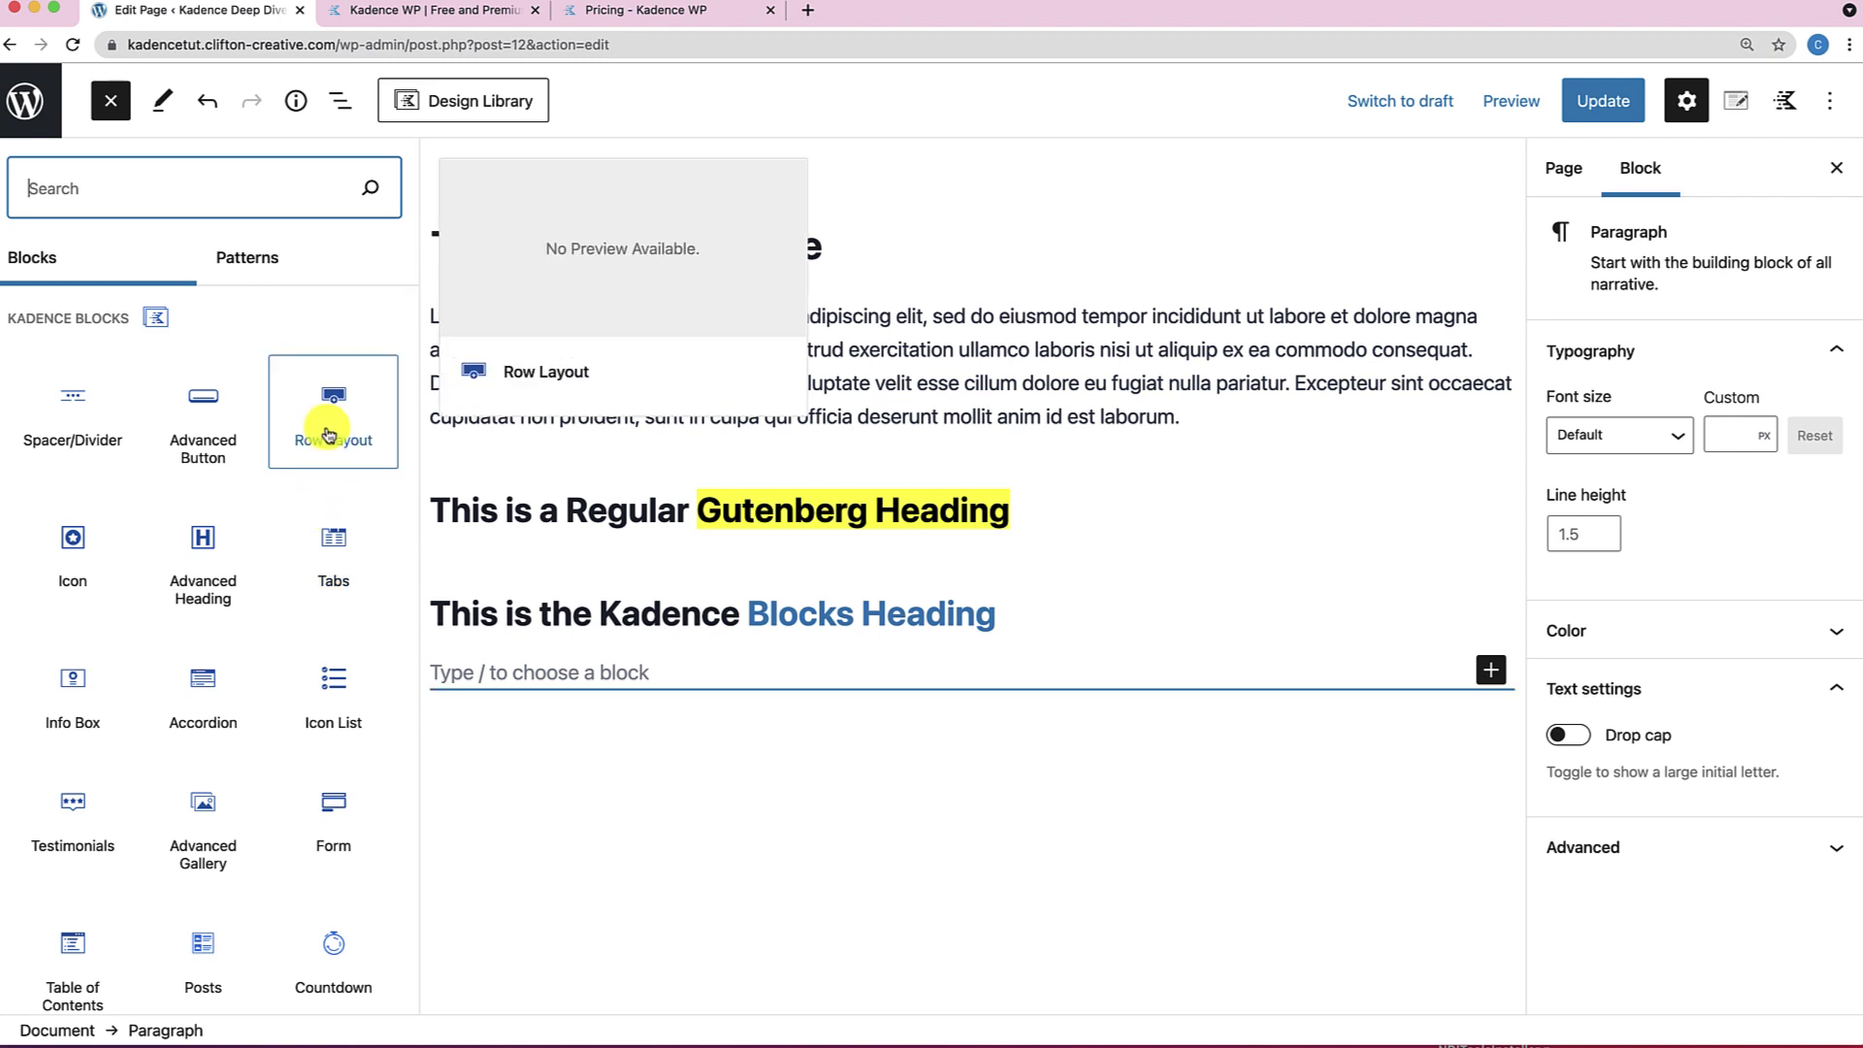
pyautogui.moveTo(329, 433); pyautogui.dragTo(637, 676)
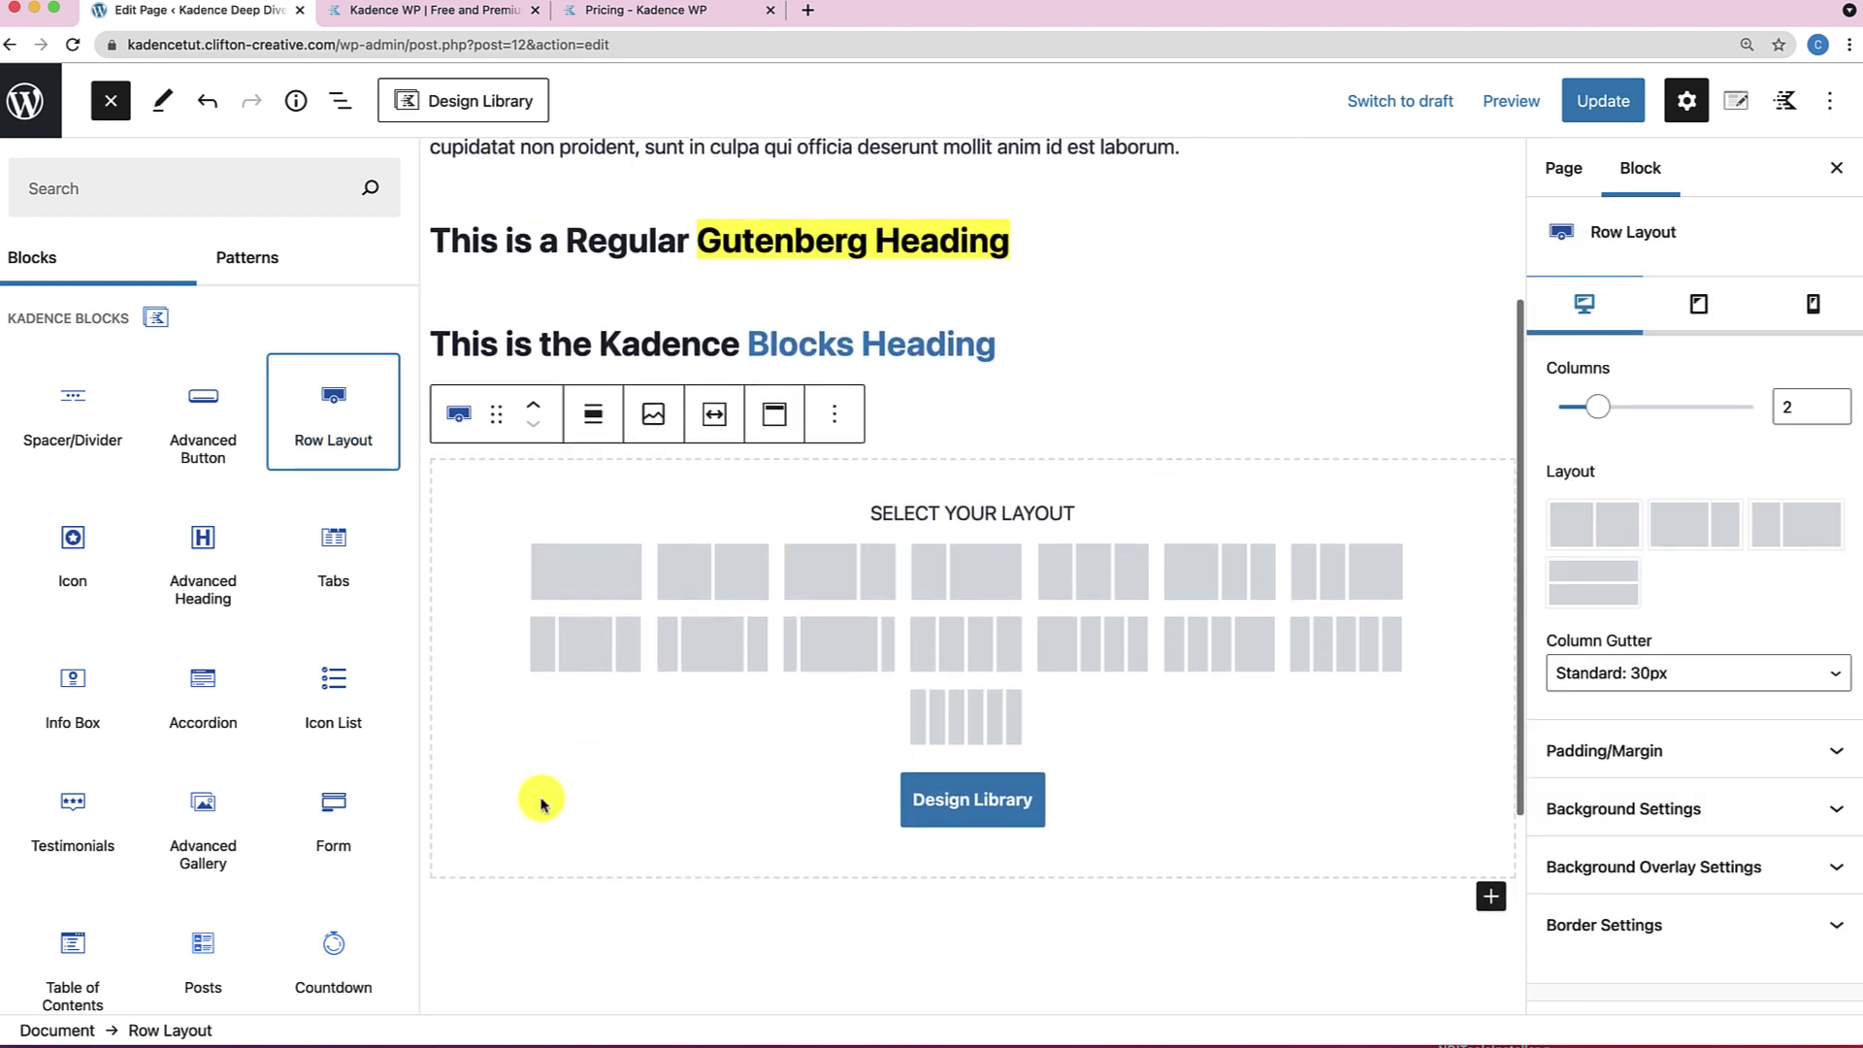
pyautogui.scroll(-1, 542, 805)
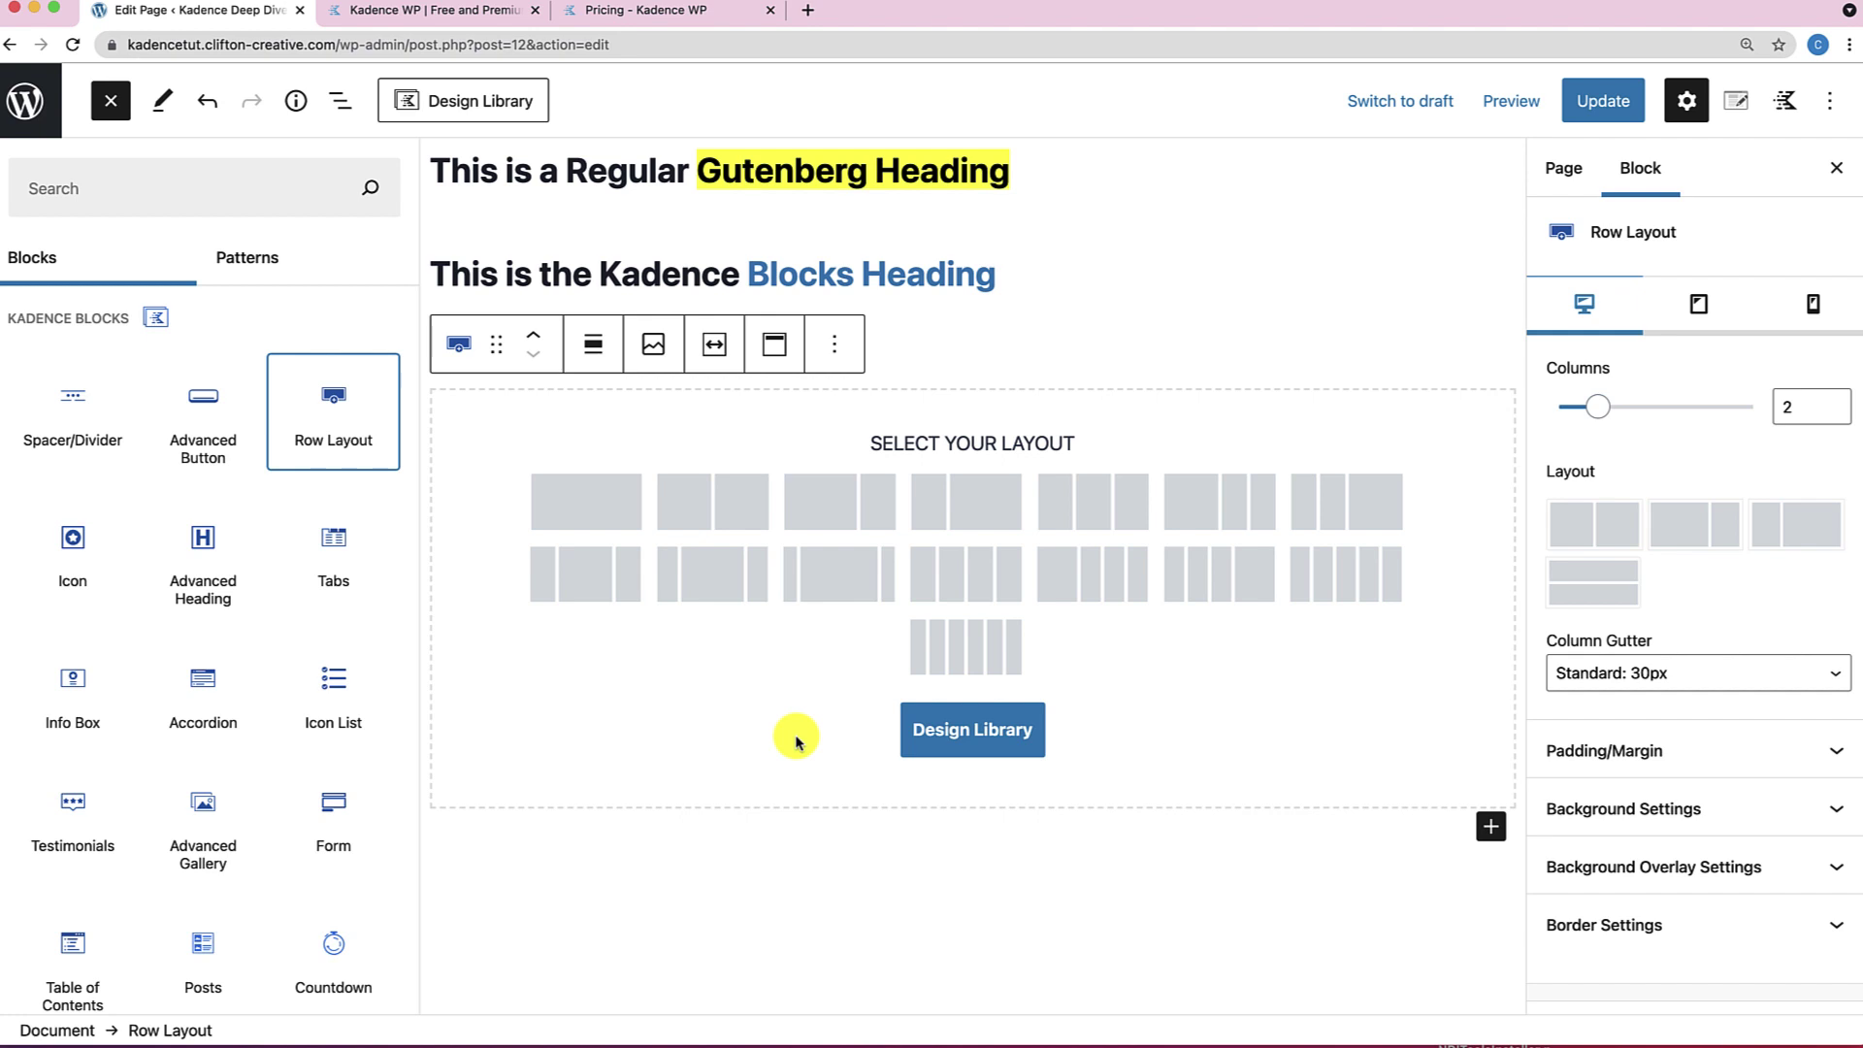
pyautogui.click(738, 499)
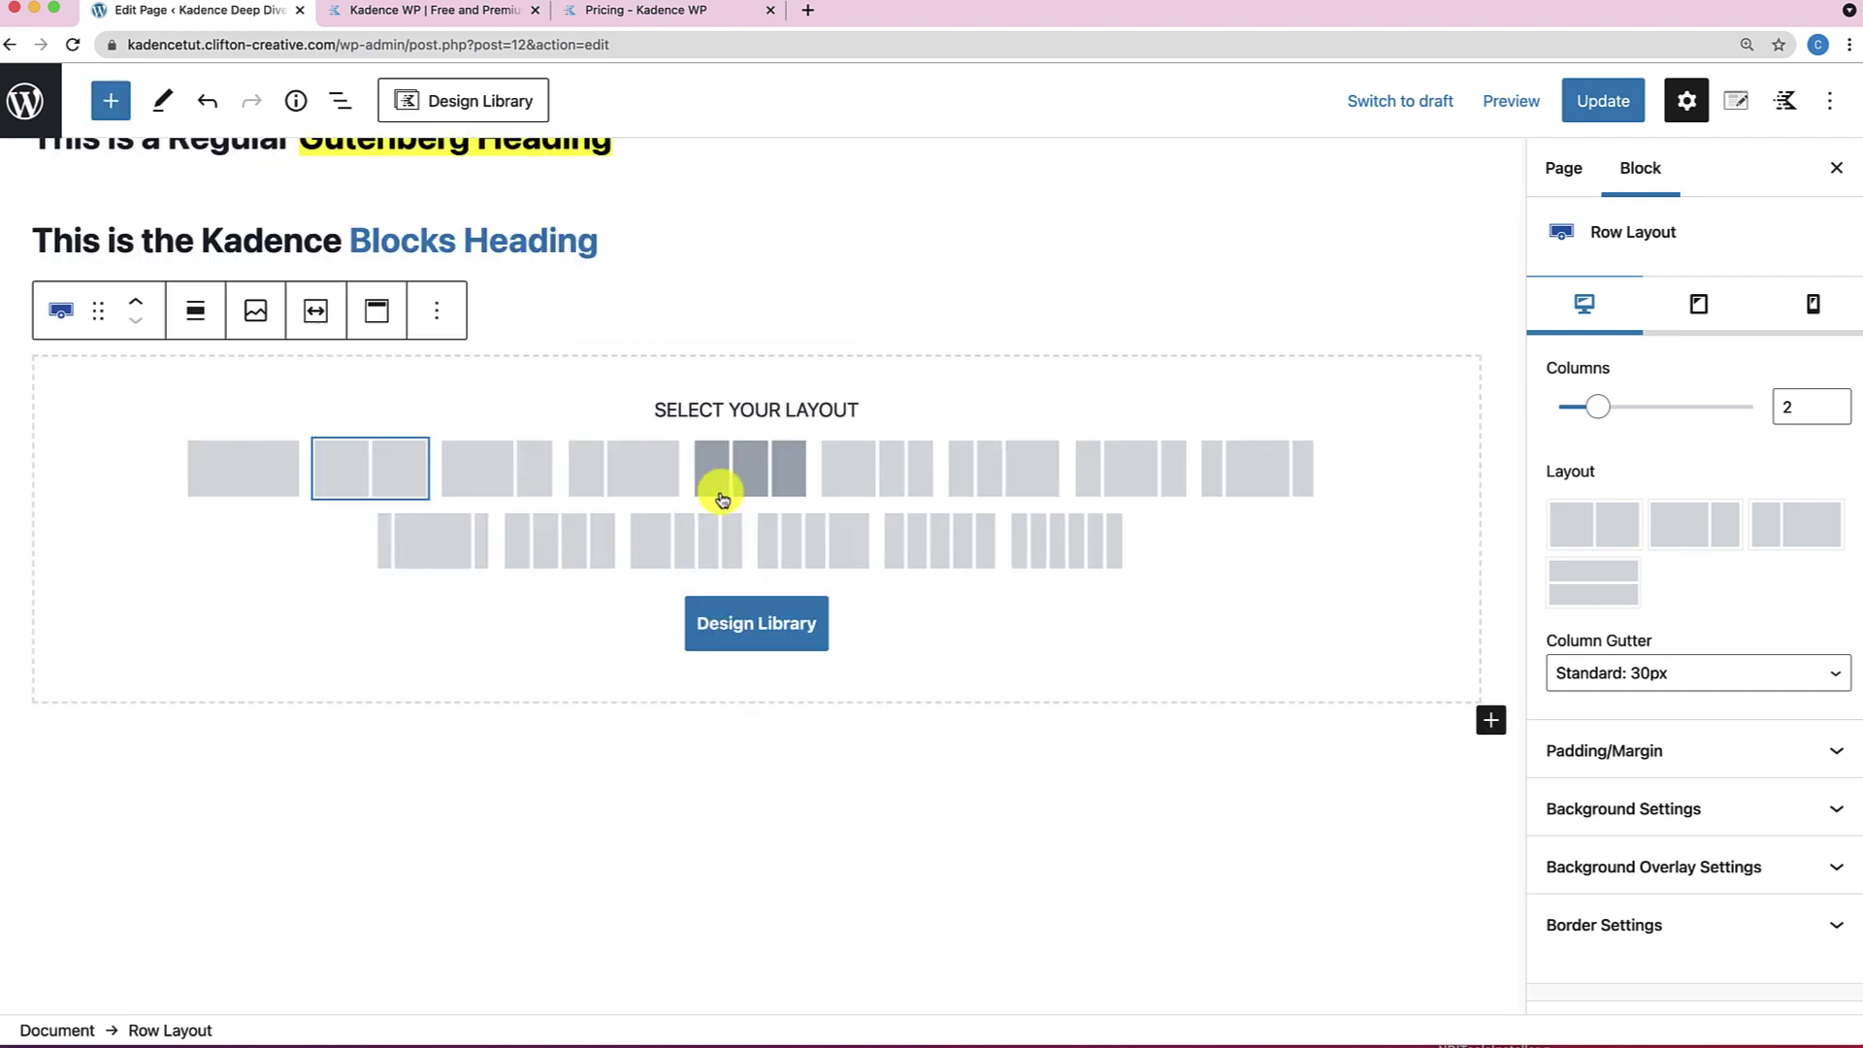
pyautogui.click(373, 472)
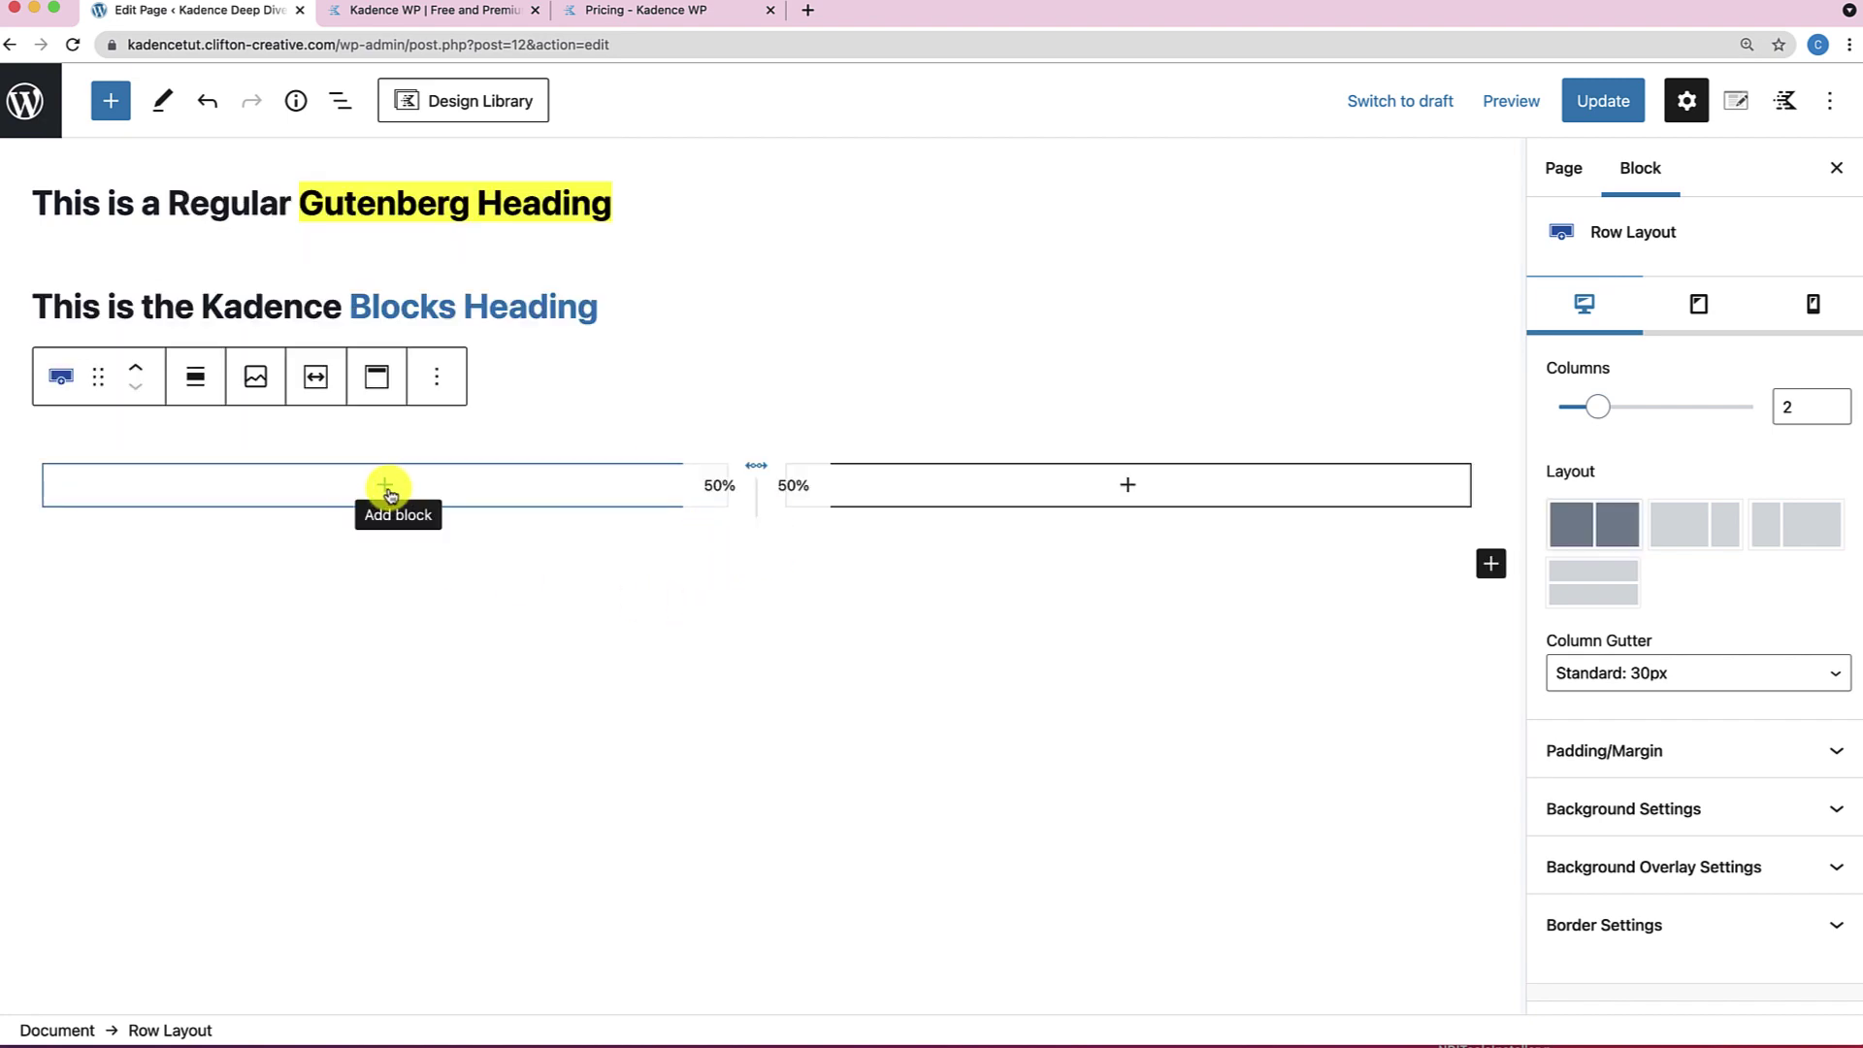
pyautogui.click(386, 487)
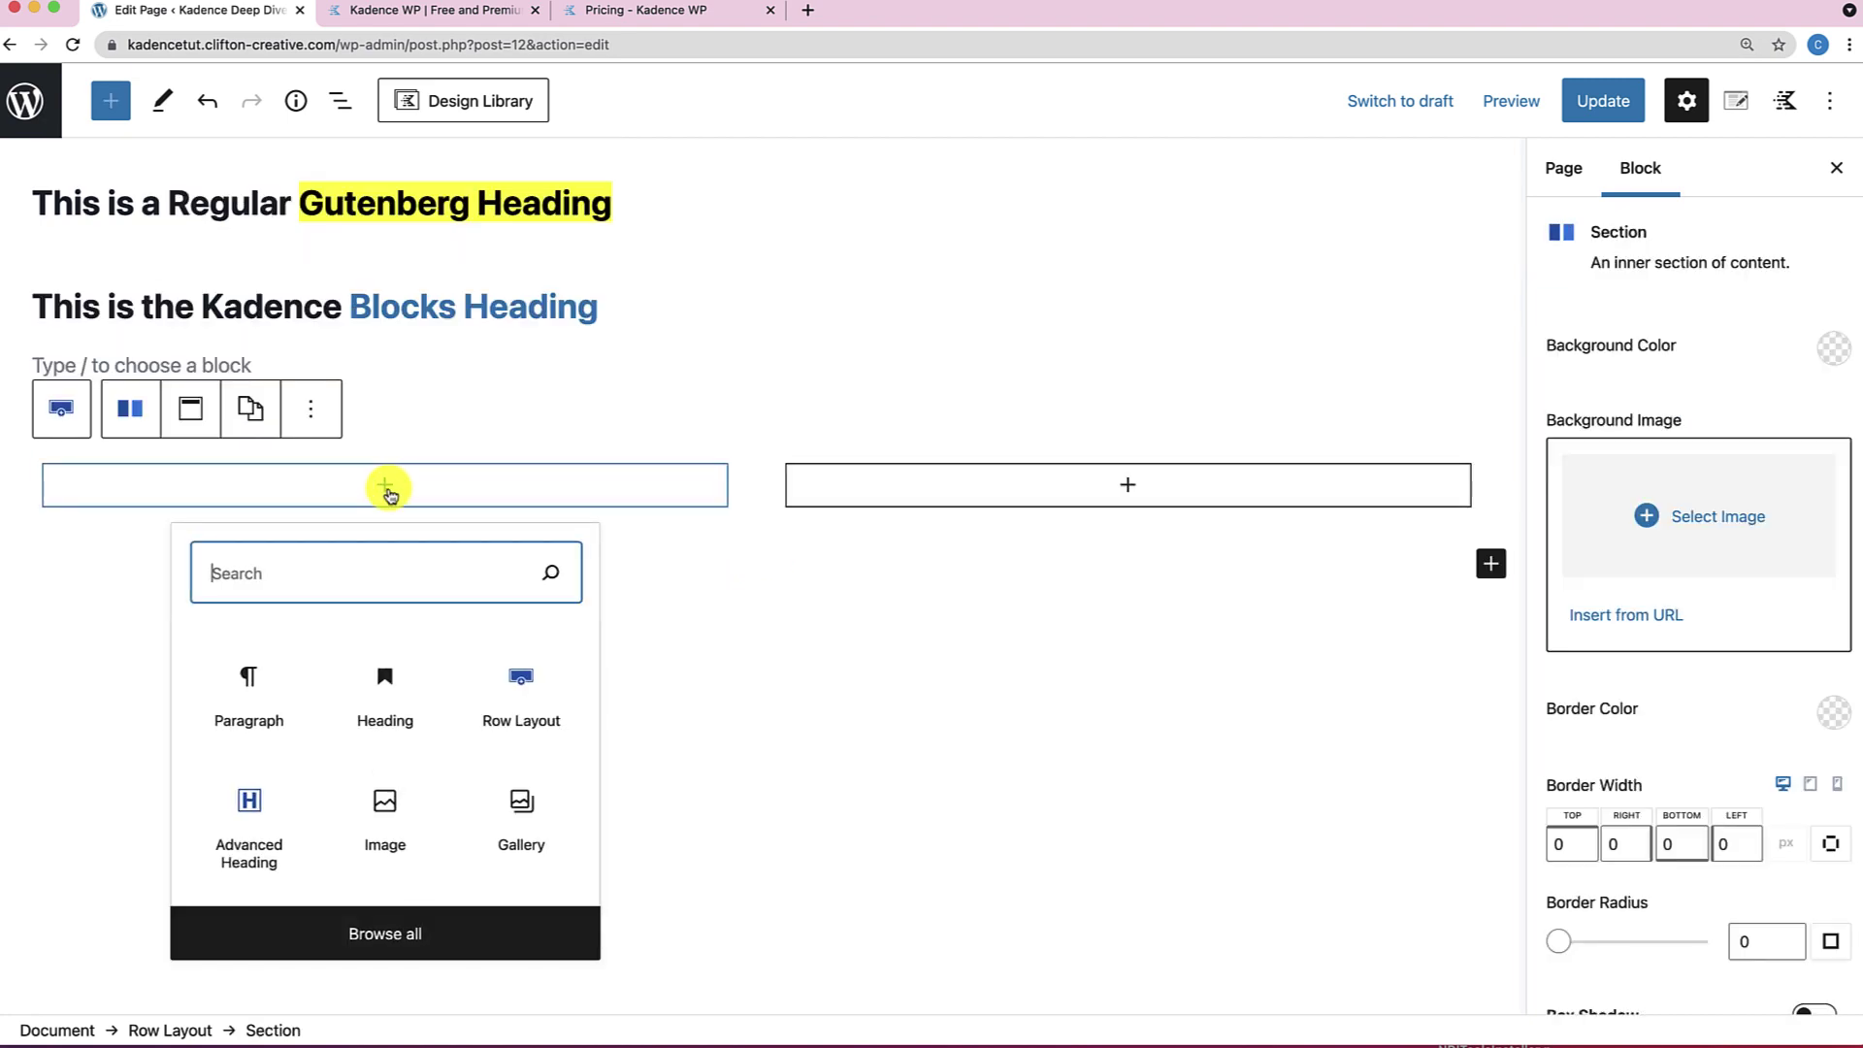
pyautogui.click(250, 829)
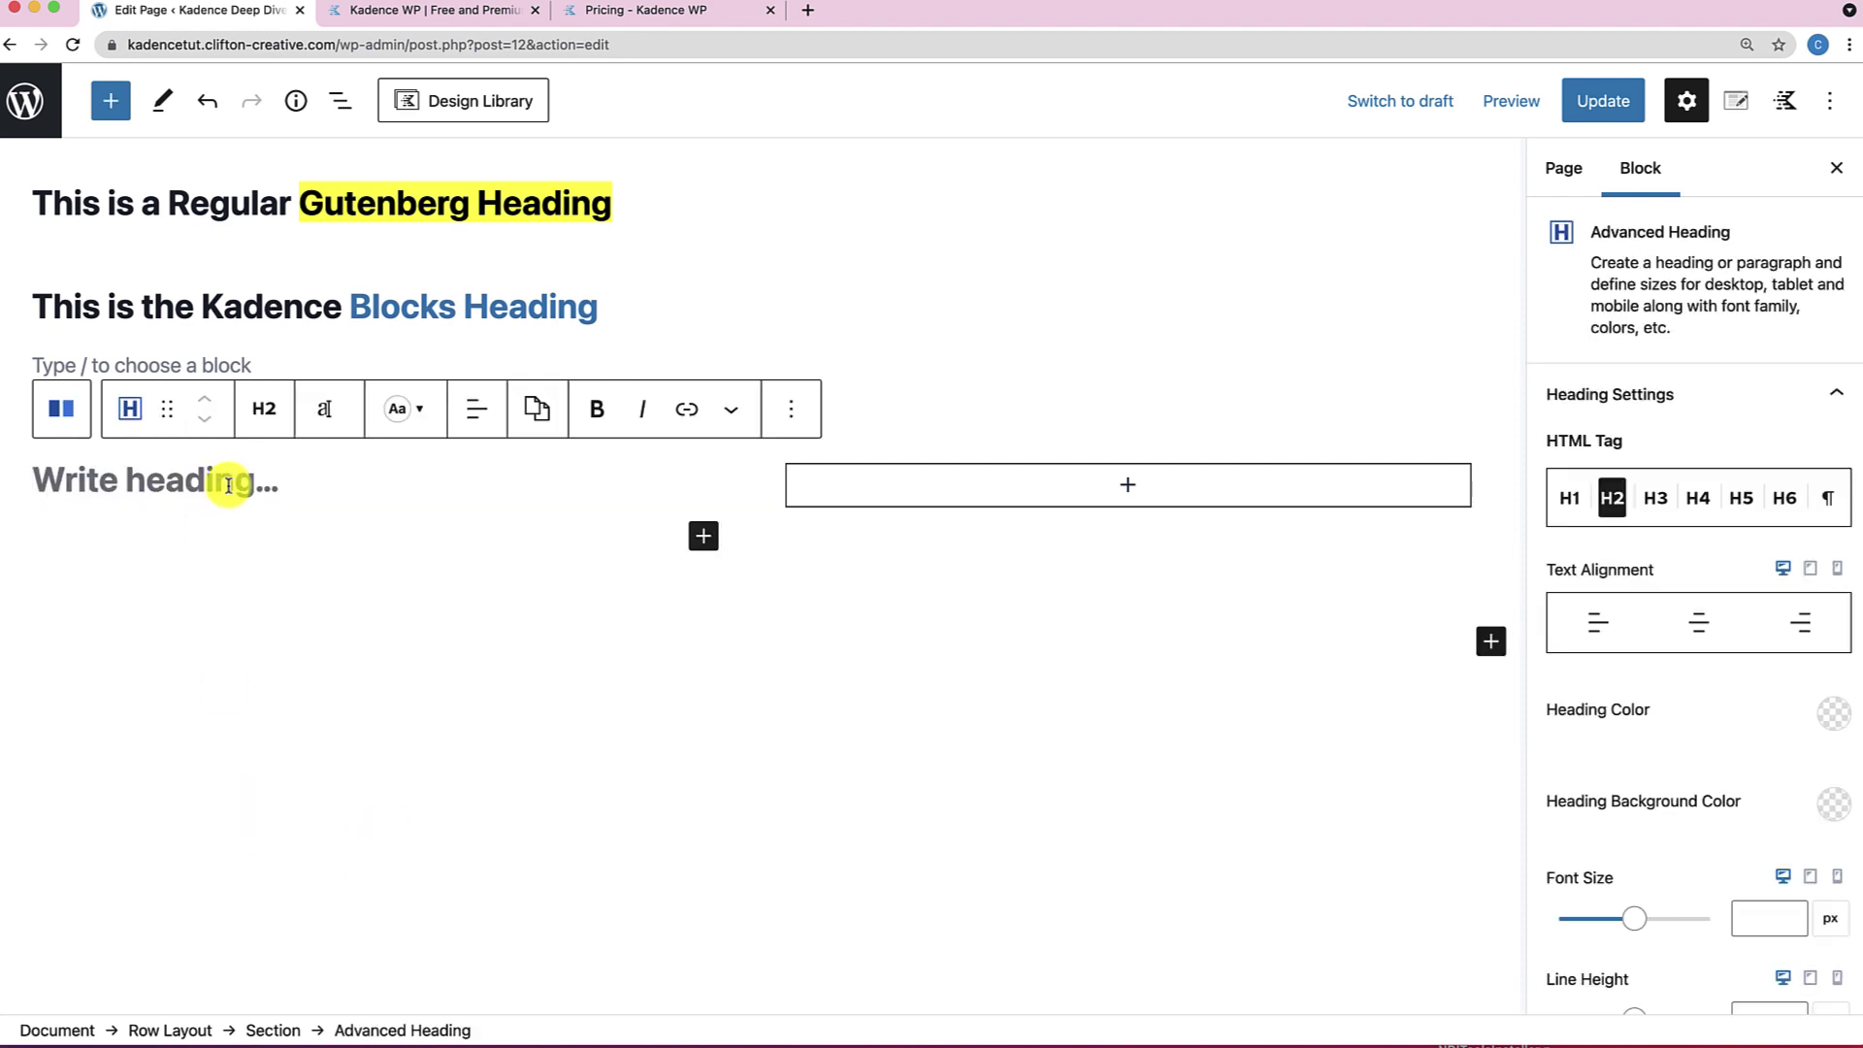
pyautogui.write('/')
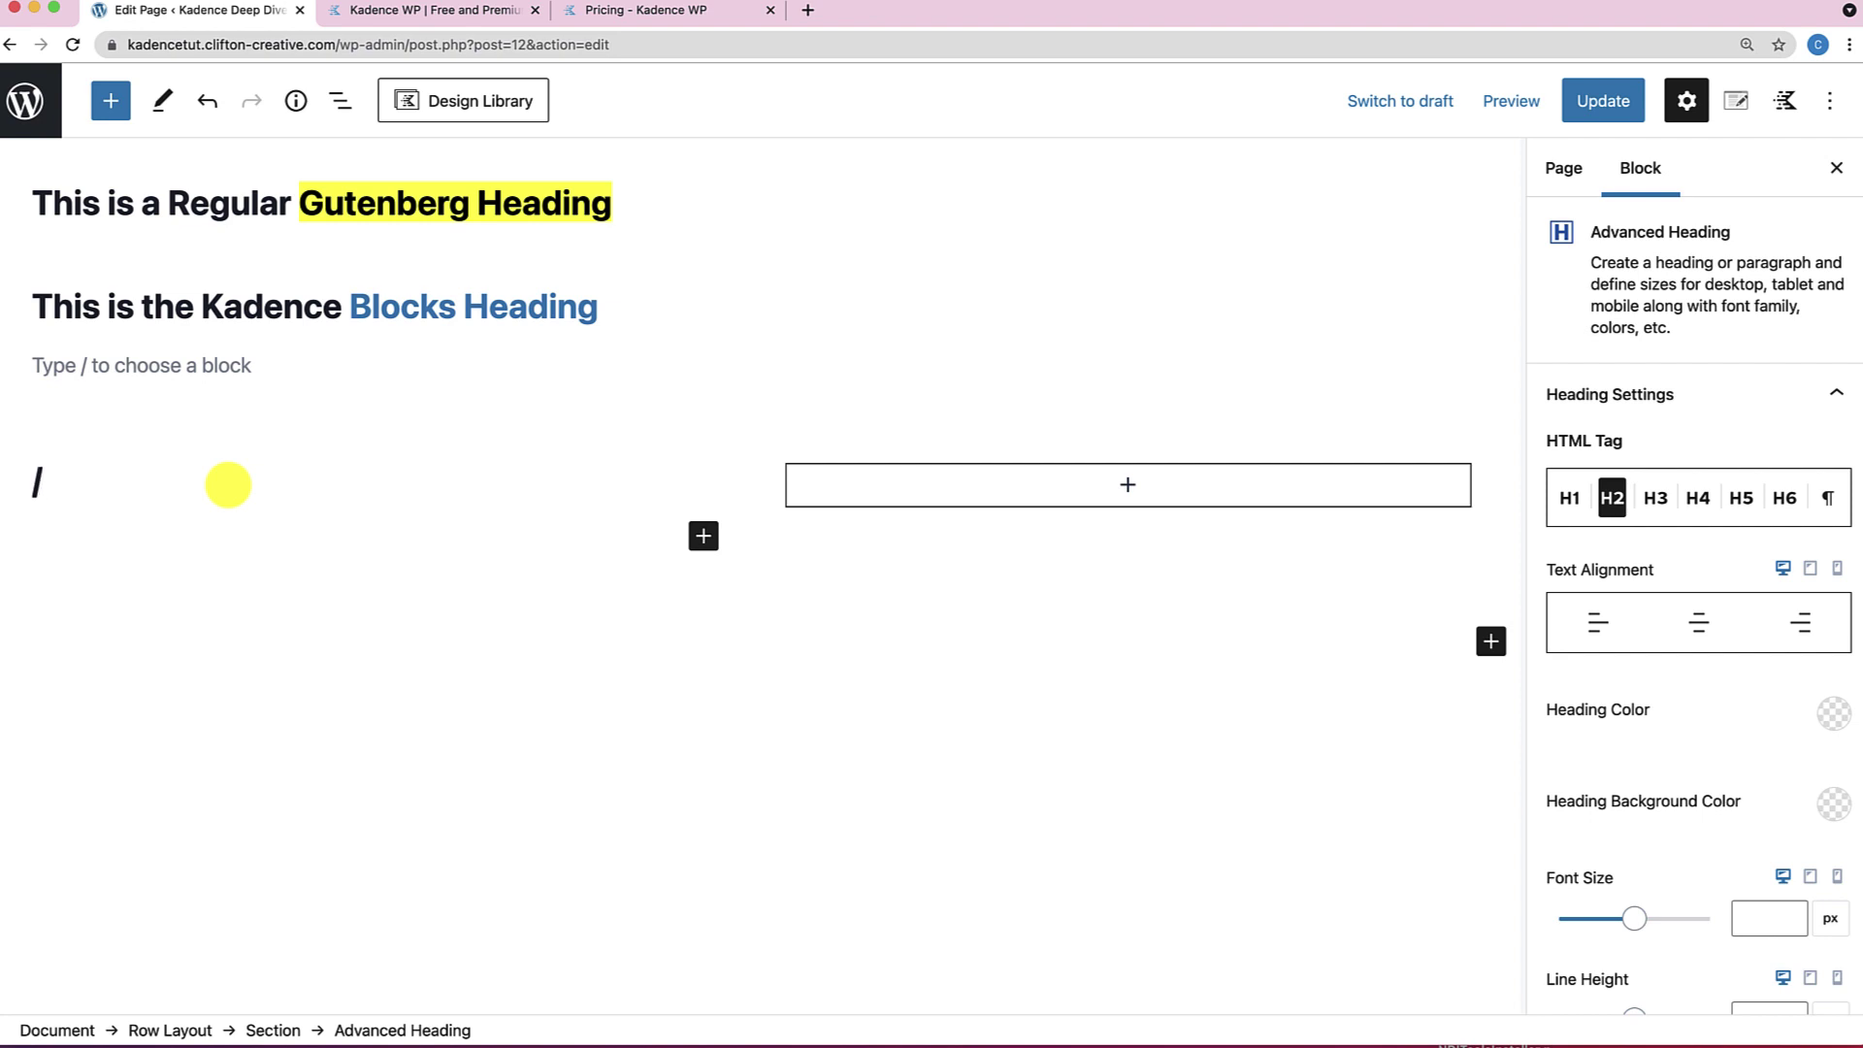
pyautogui.press('BackSpace')
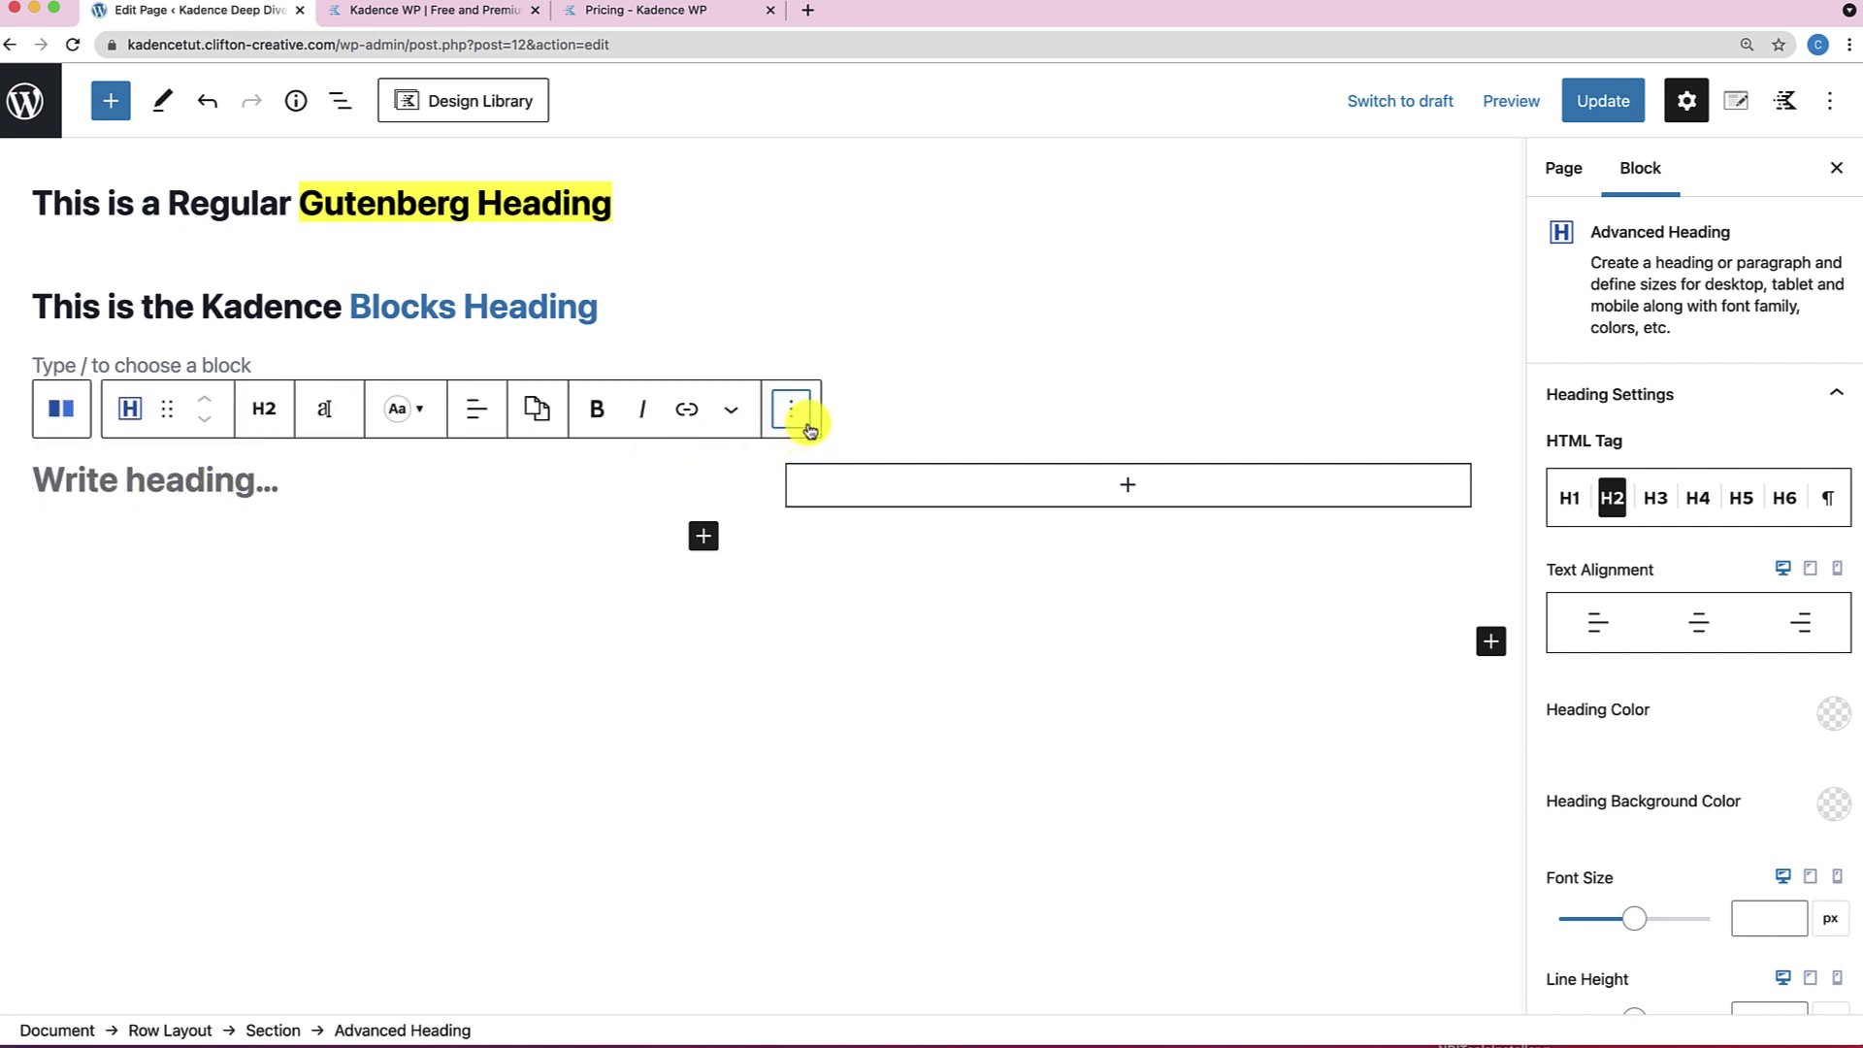
pyautogui.click(811, 430)
pyautogui.click(820, 951)
# Move the "This is the Kadence Blocks Heading" block into the second section of the Row Layout.
pyautogui.click(223, 326)
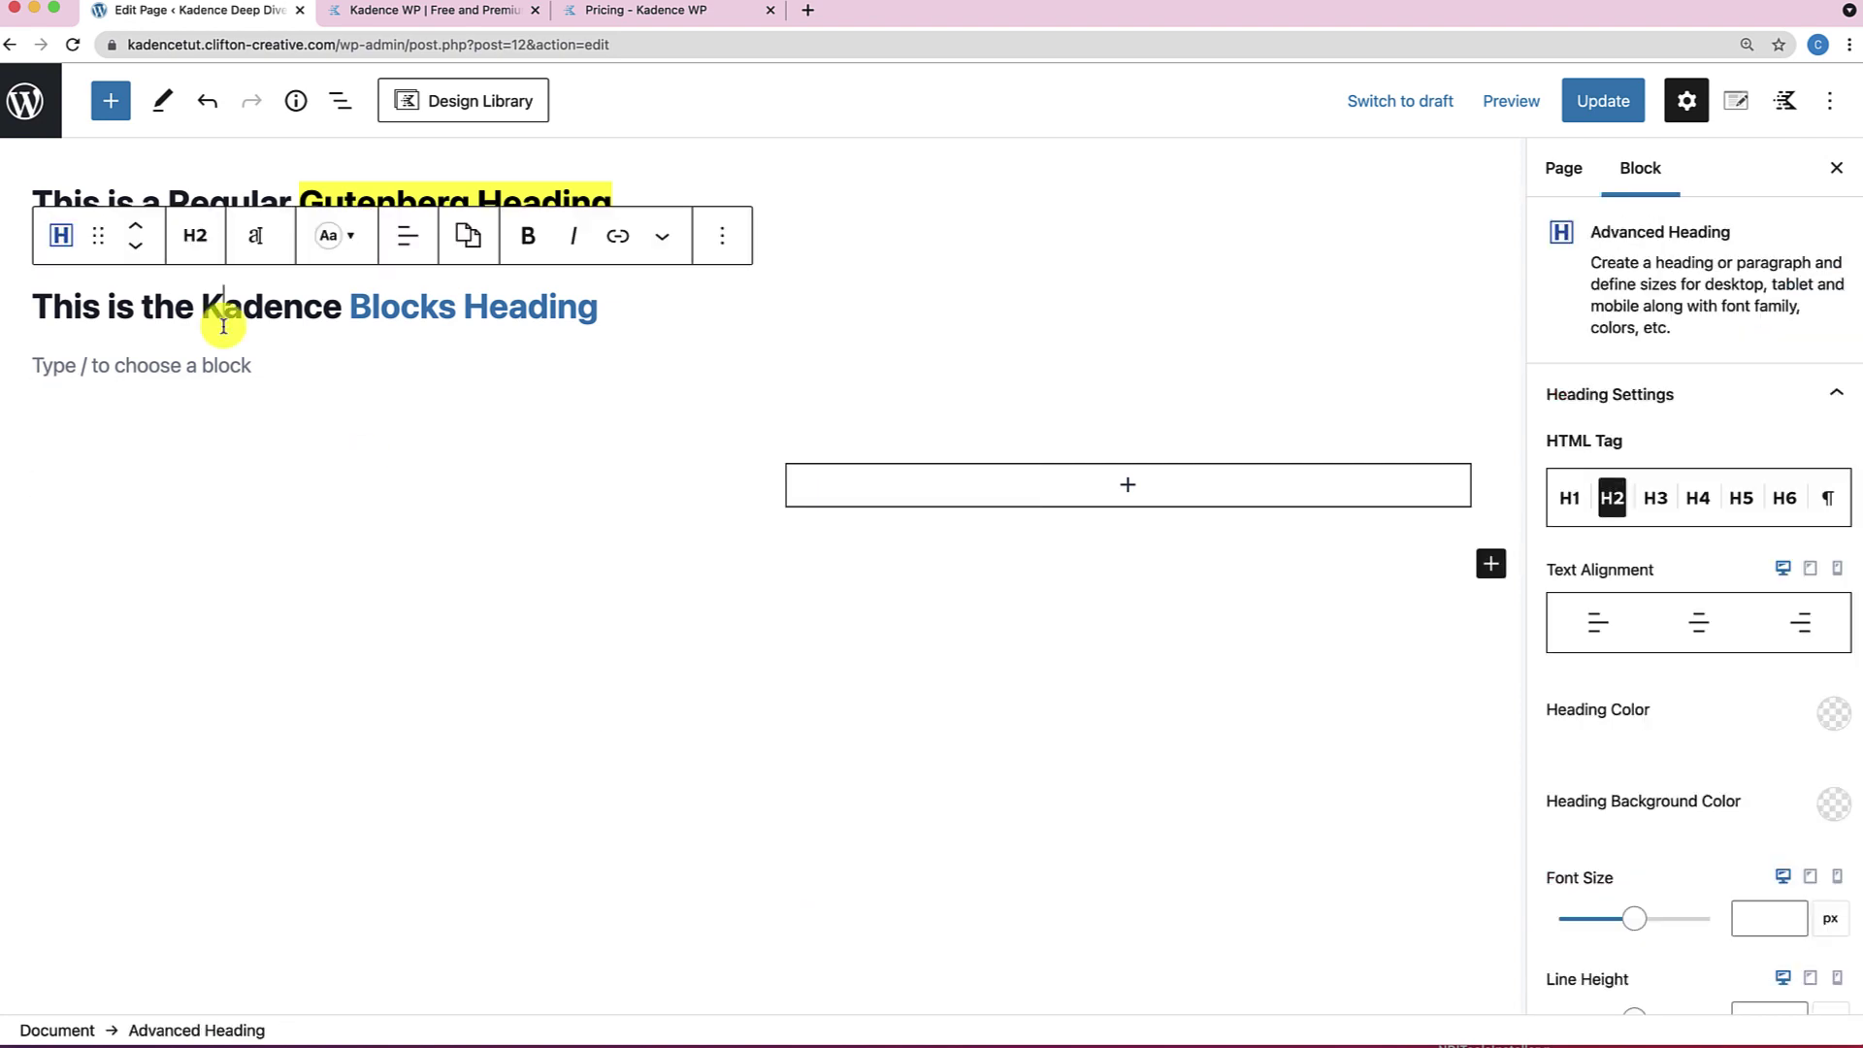
pyautogui.moveTo(96, 237); pyautogui.dragTo(847, 490)
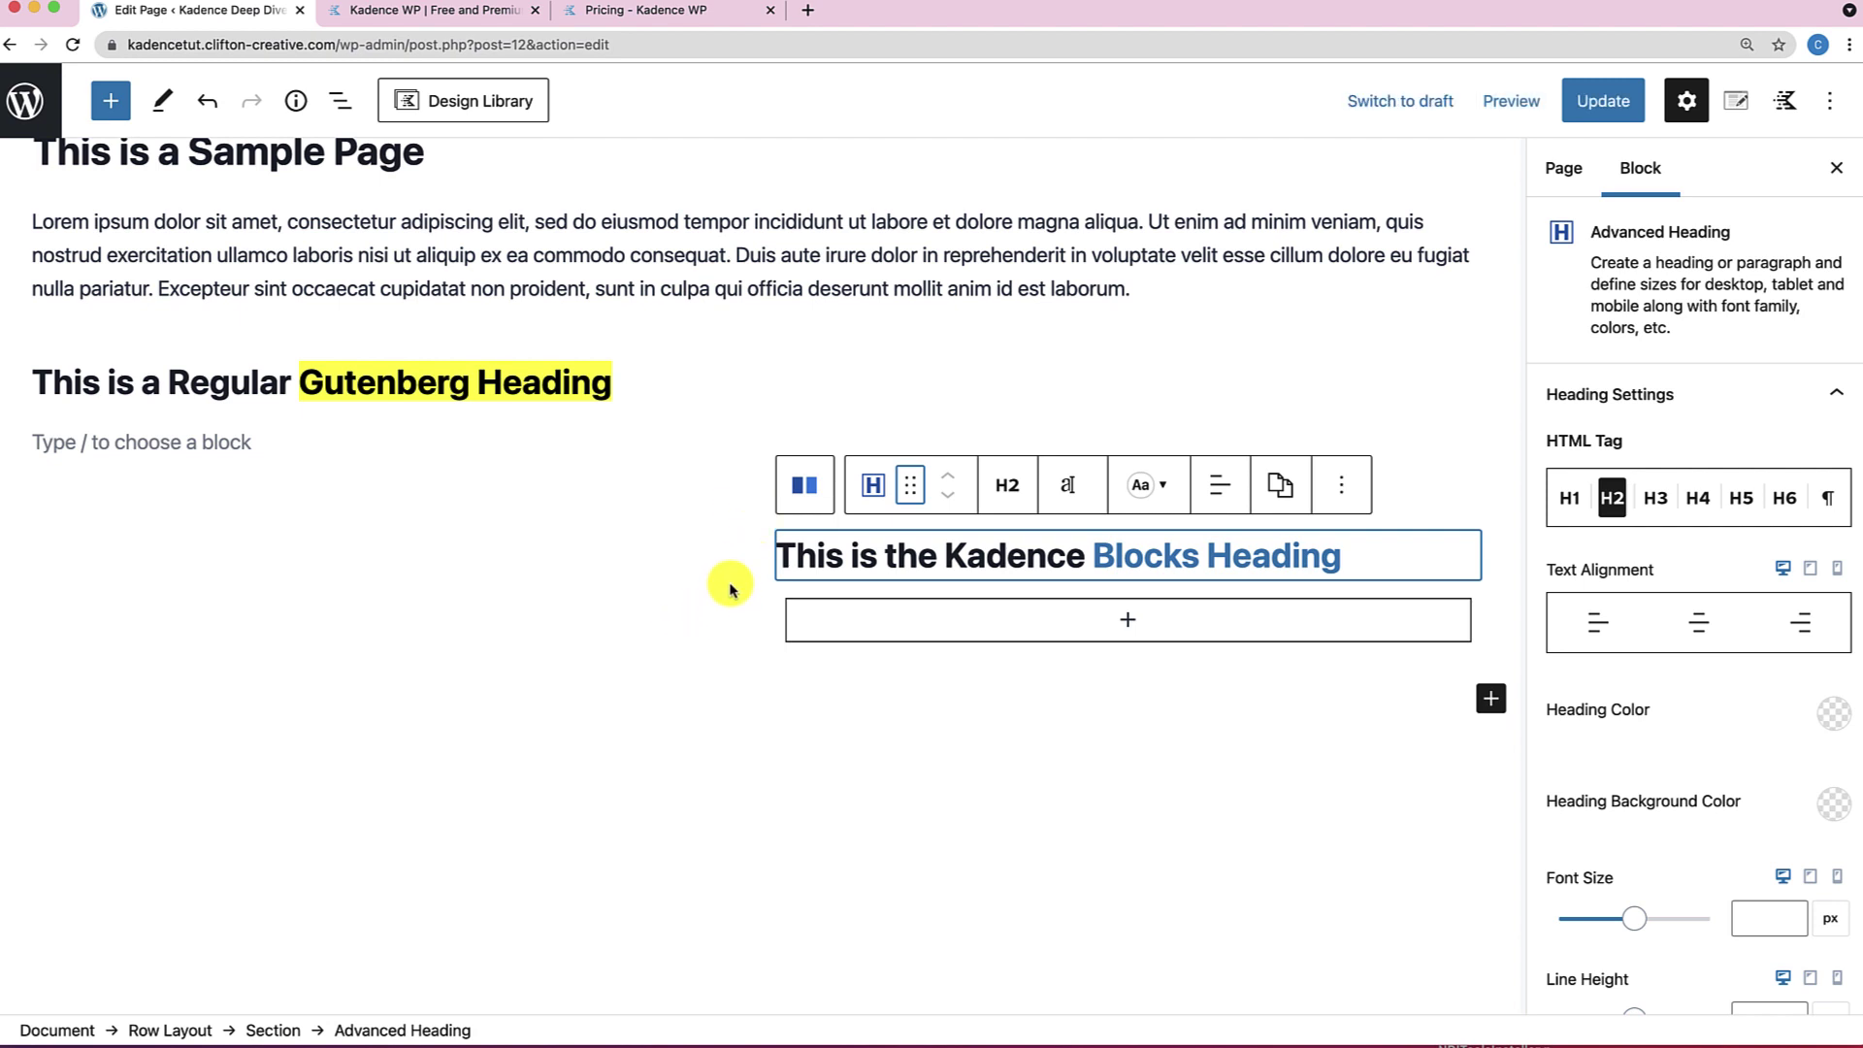
# Insert a standard Columns block with the 50 / 50 variation in the empty paragraph below the regular Gutenberg heading.
pyautogui.click(265, 436)
pyautogui.write('/colum')
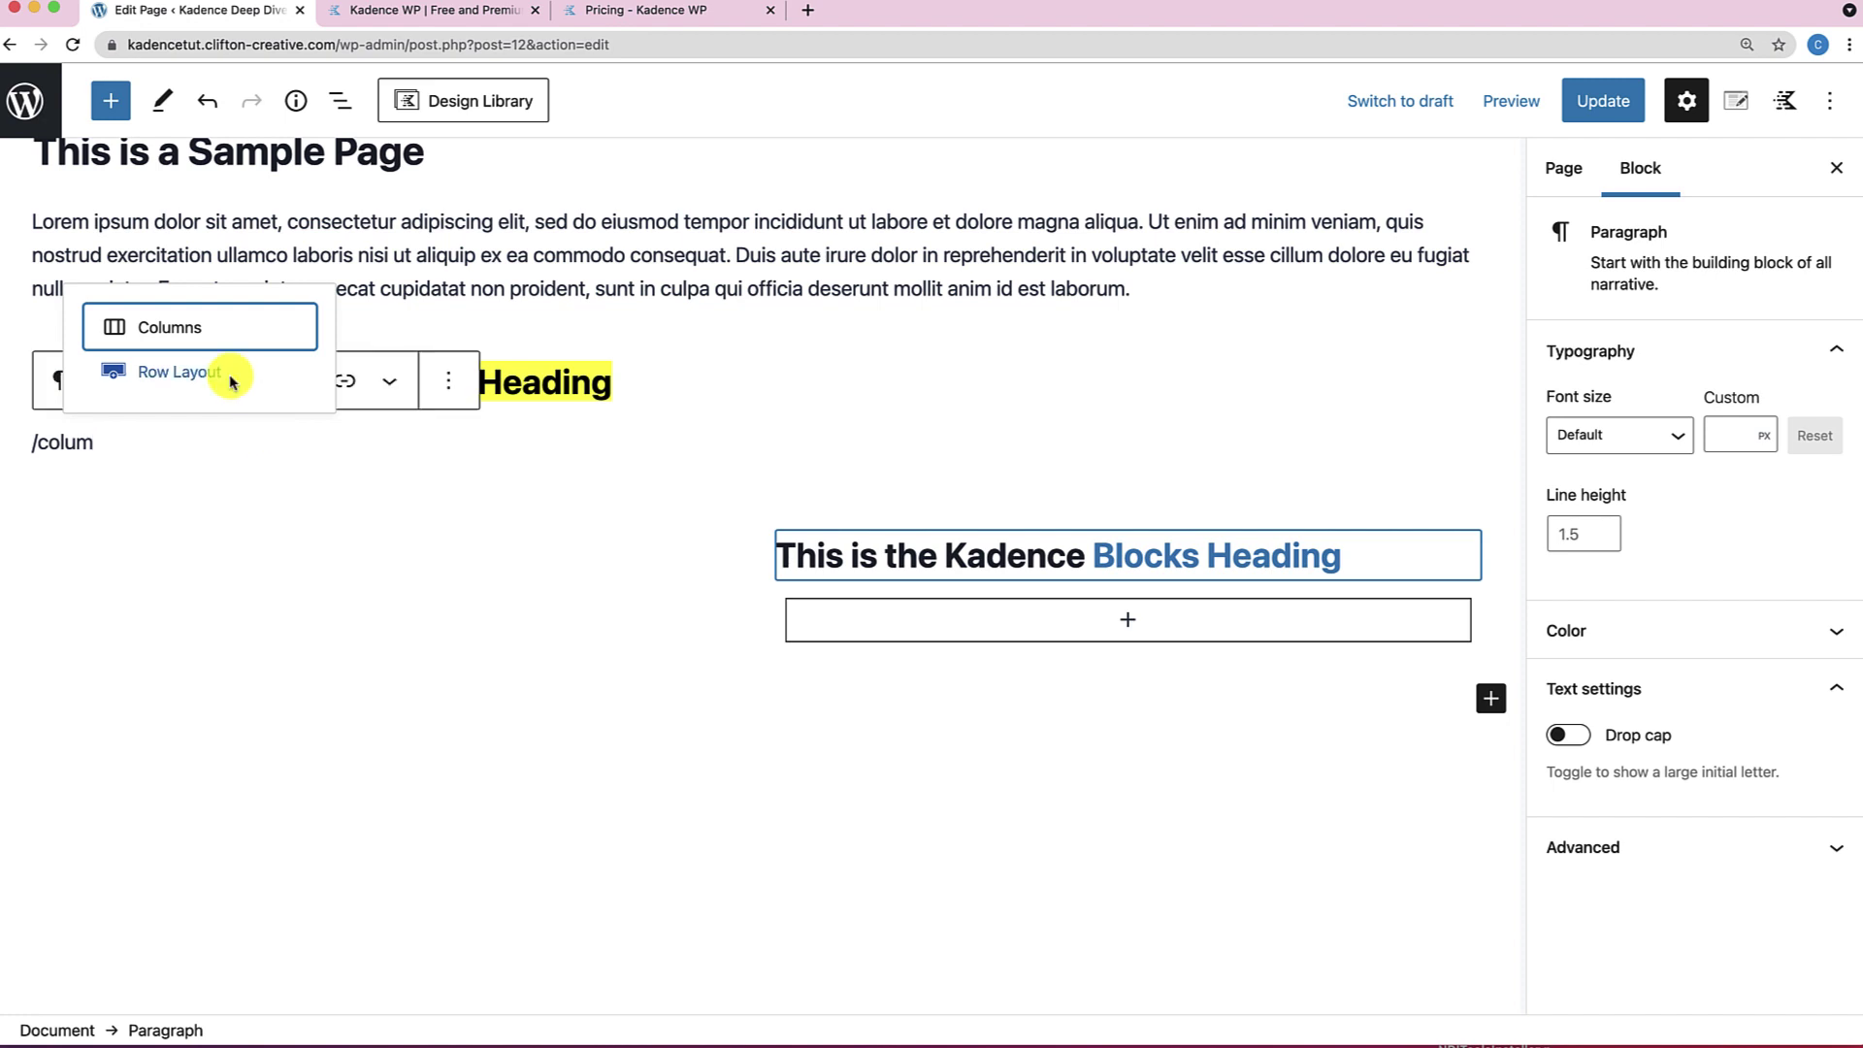
pyautogui.click(151, 328)
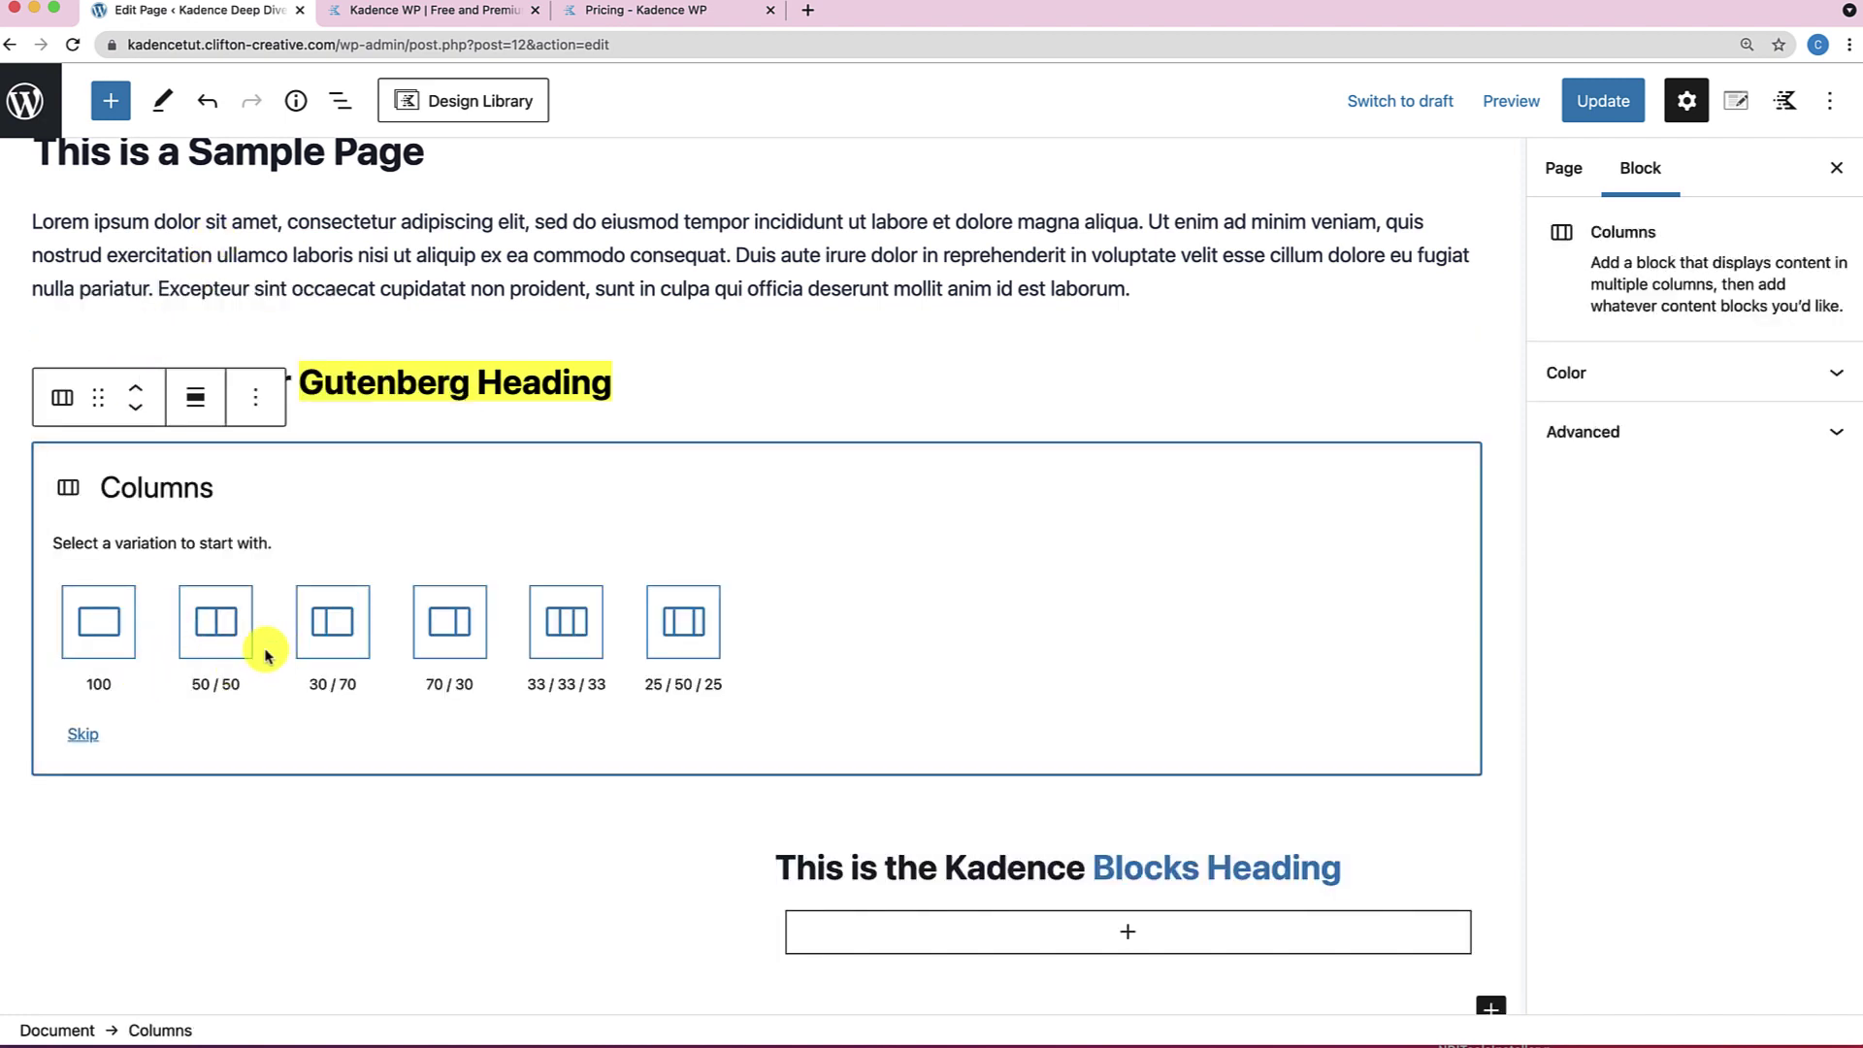
pyautogui.click(229, 640)
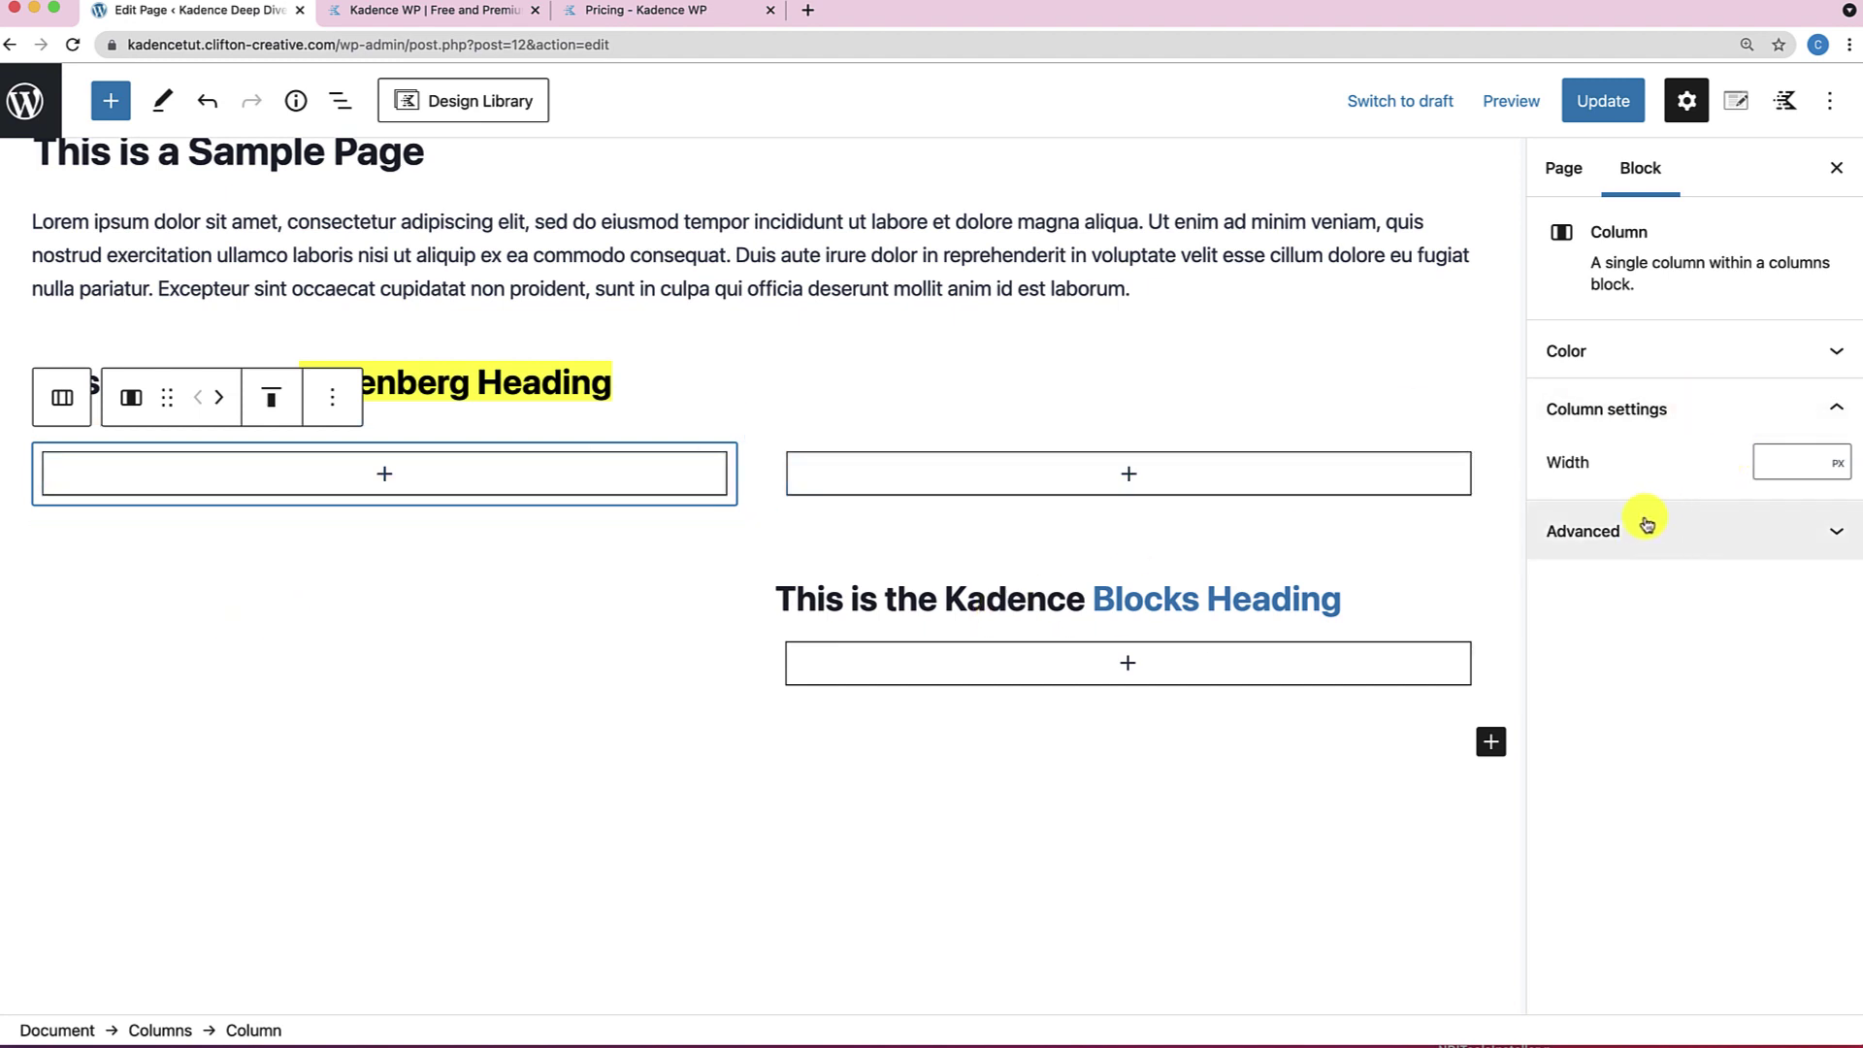
# Examine the Color, Column settings and Advanced options of the standard block's first column.
pyautogui.click(1669, 369)
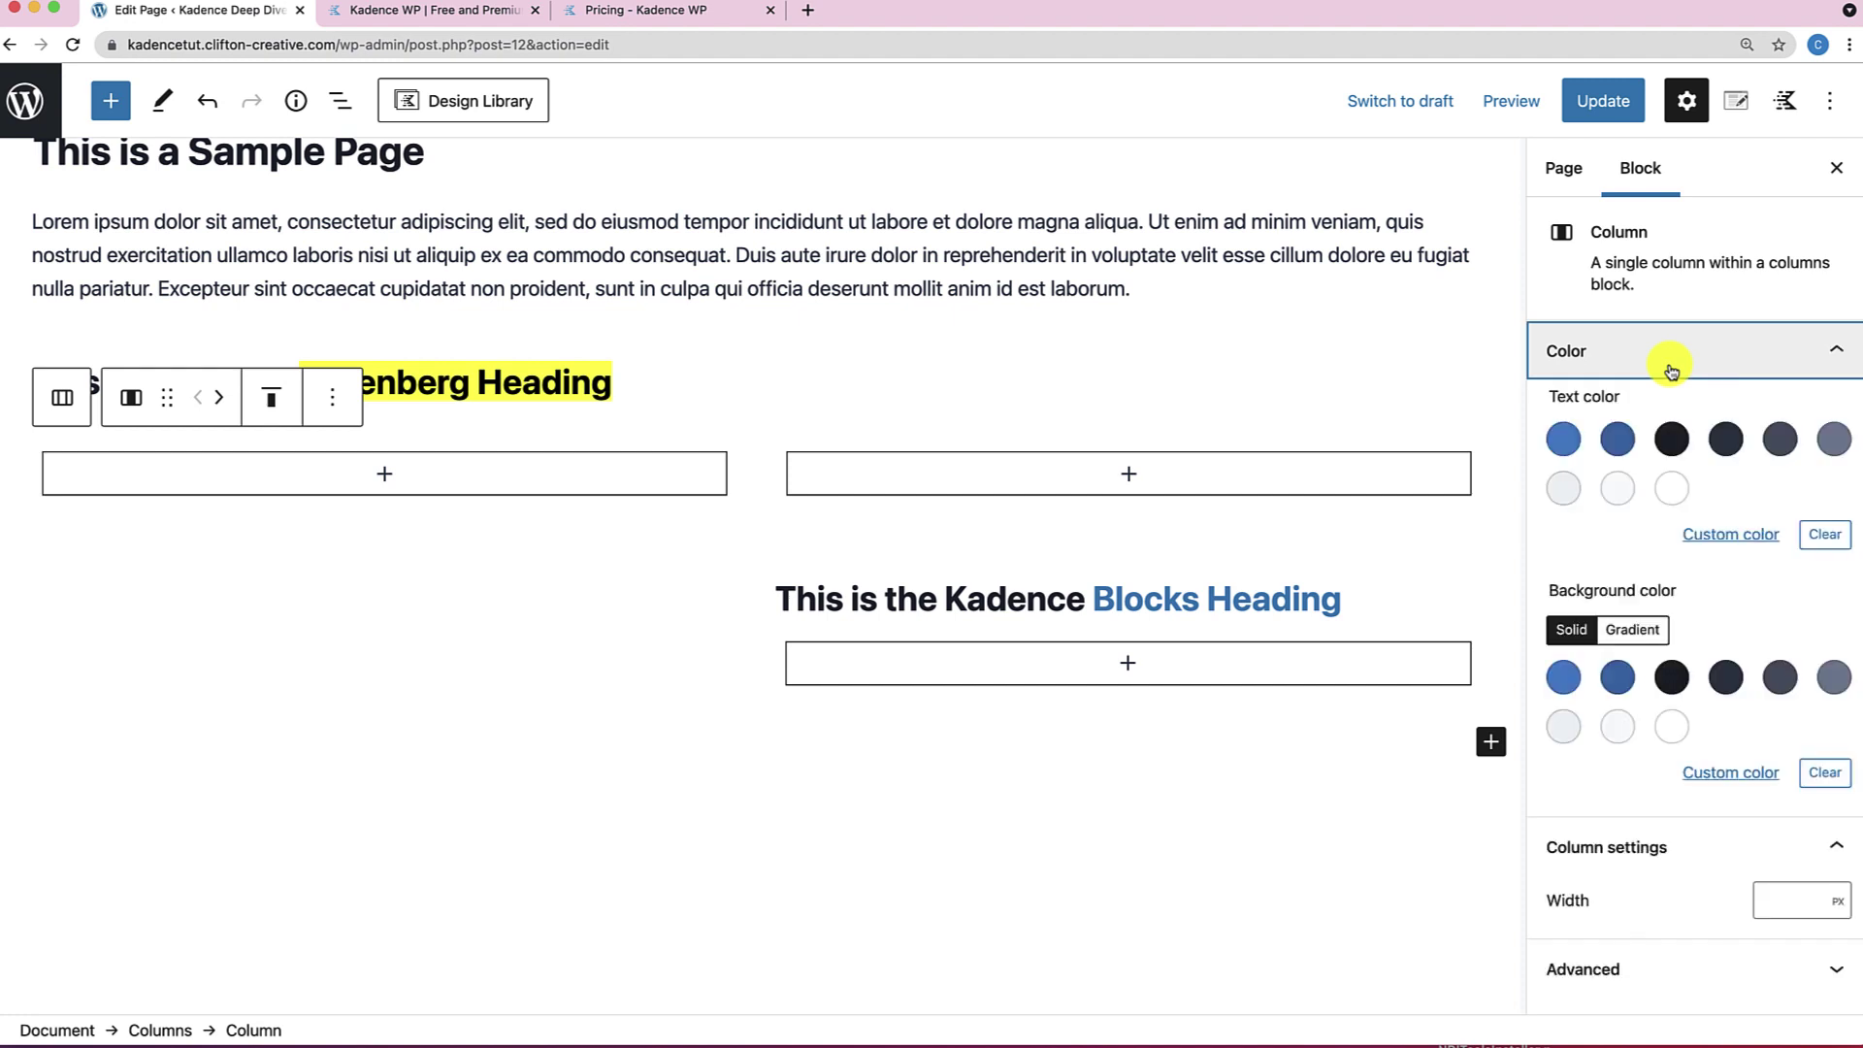
pyautogui.click(1670, 370)
pyautogui.click(1678, 408)
pyautogui.click(1676, 408)
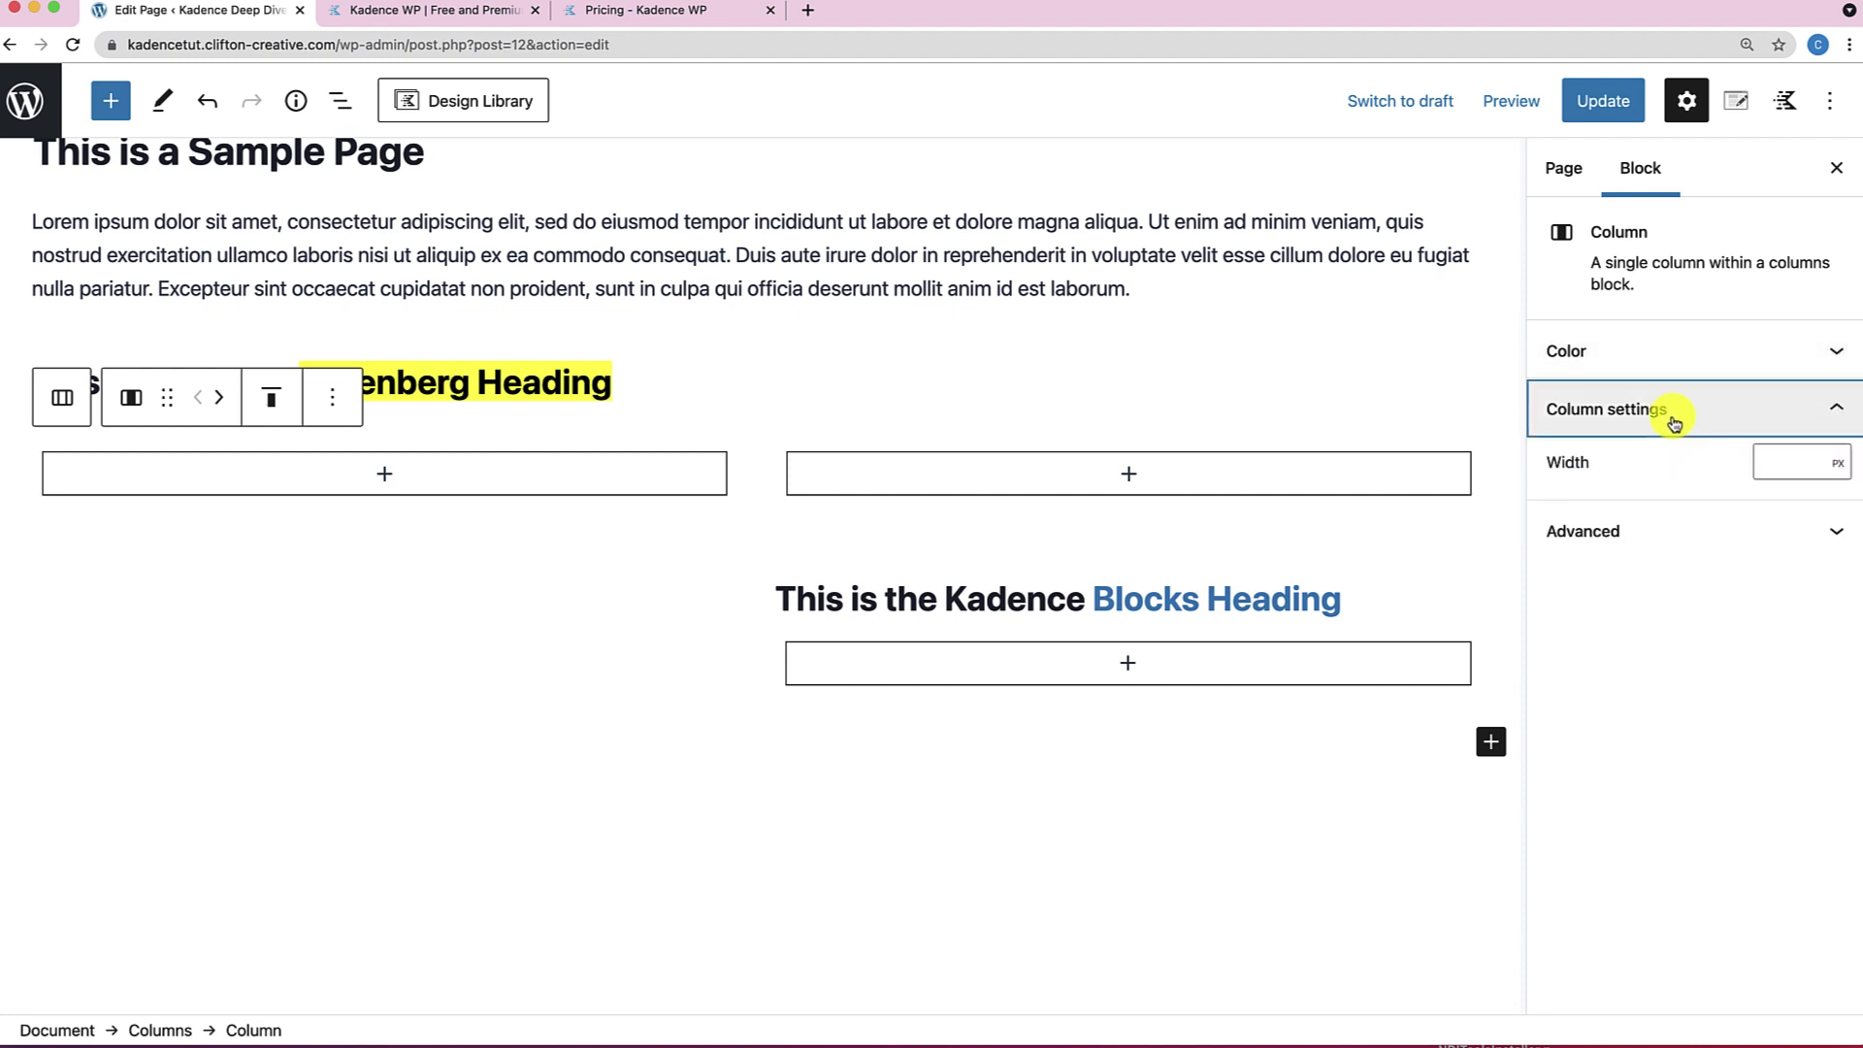
pyautogui.click(1664, 541)
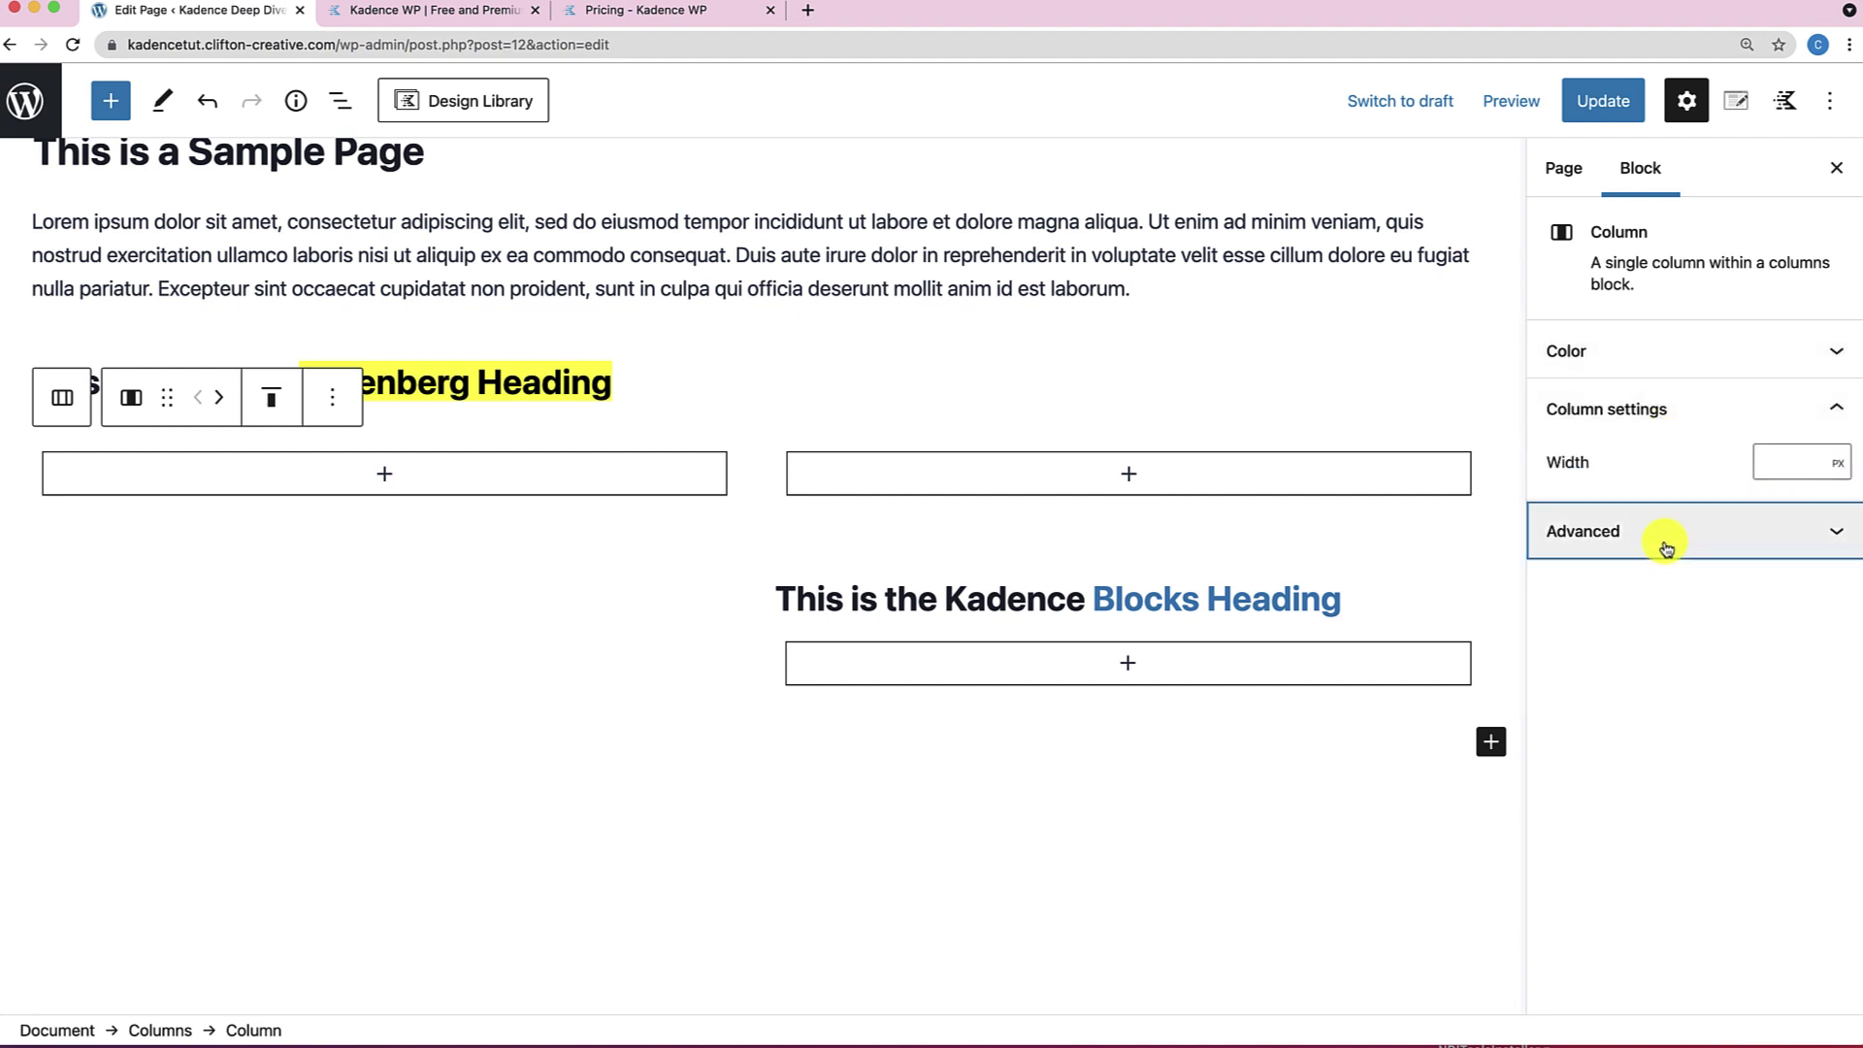
pyautogui.click(1667, 545)
pyautogui.click(1684, 361)
pyautogui.click(1684, 361)
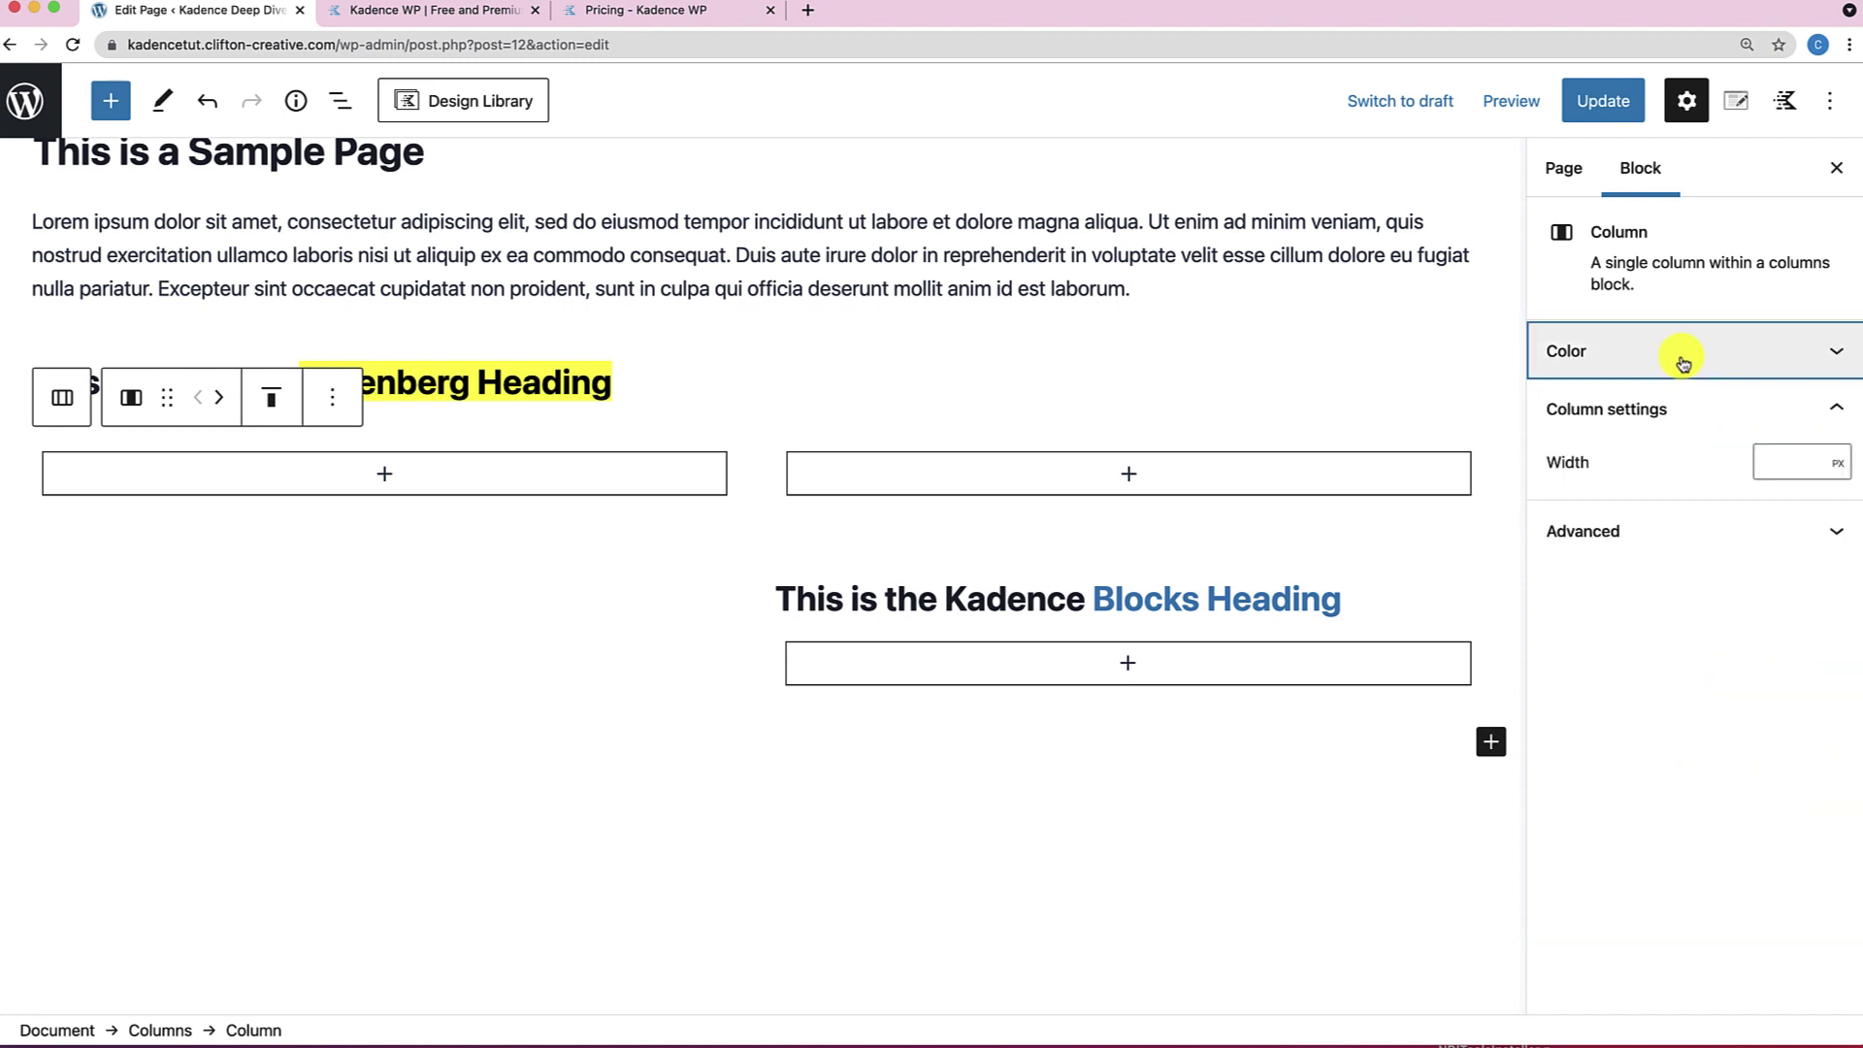
# Show the page's block list view and inspect the Row Layout, its empty first section and the Advanced Heading in the second.
pyautogui.click(715, 673)
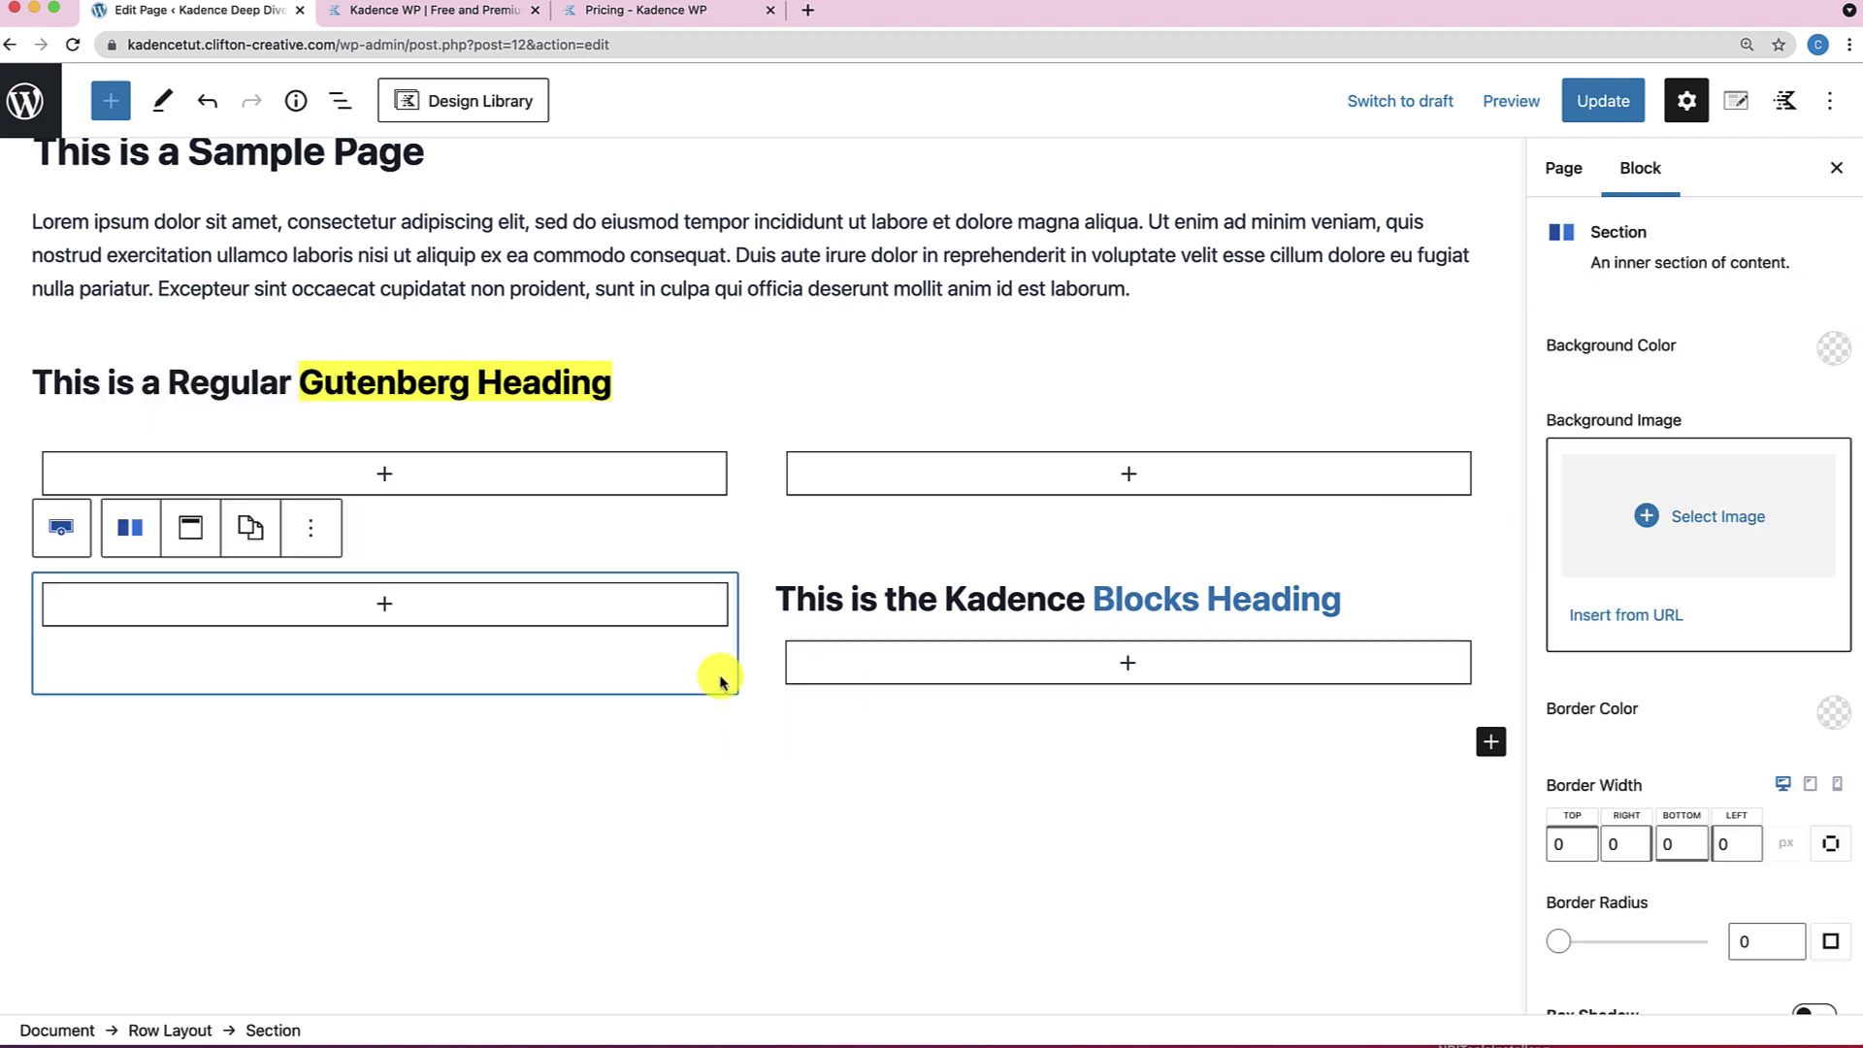
pyautogui.click(767, 673)
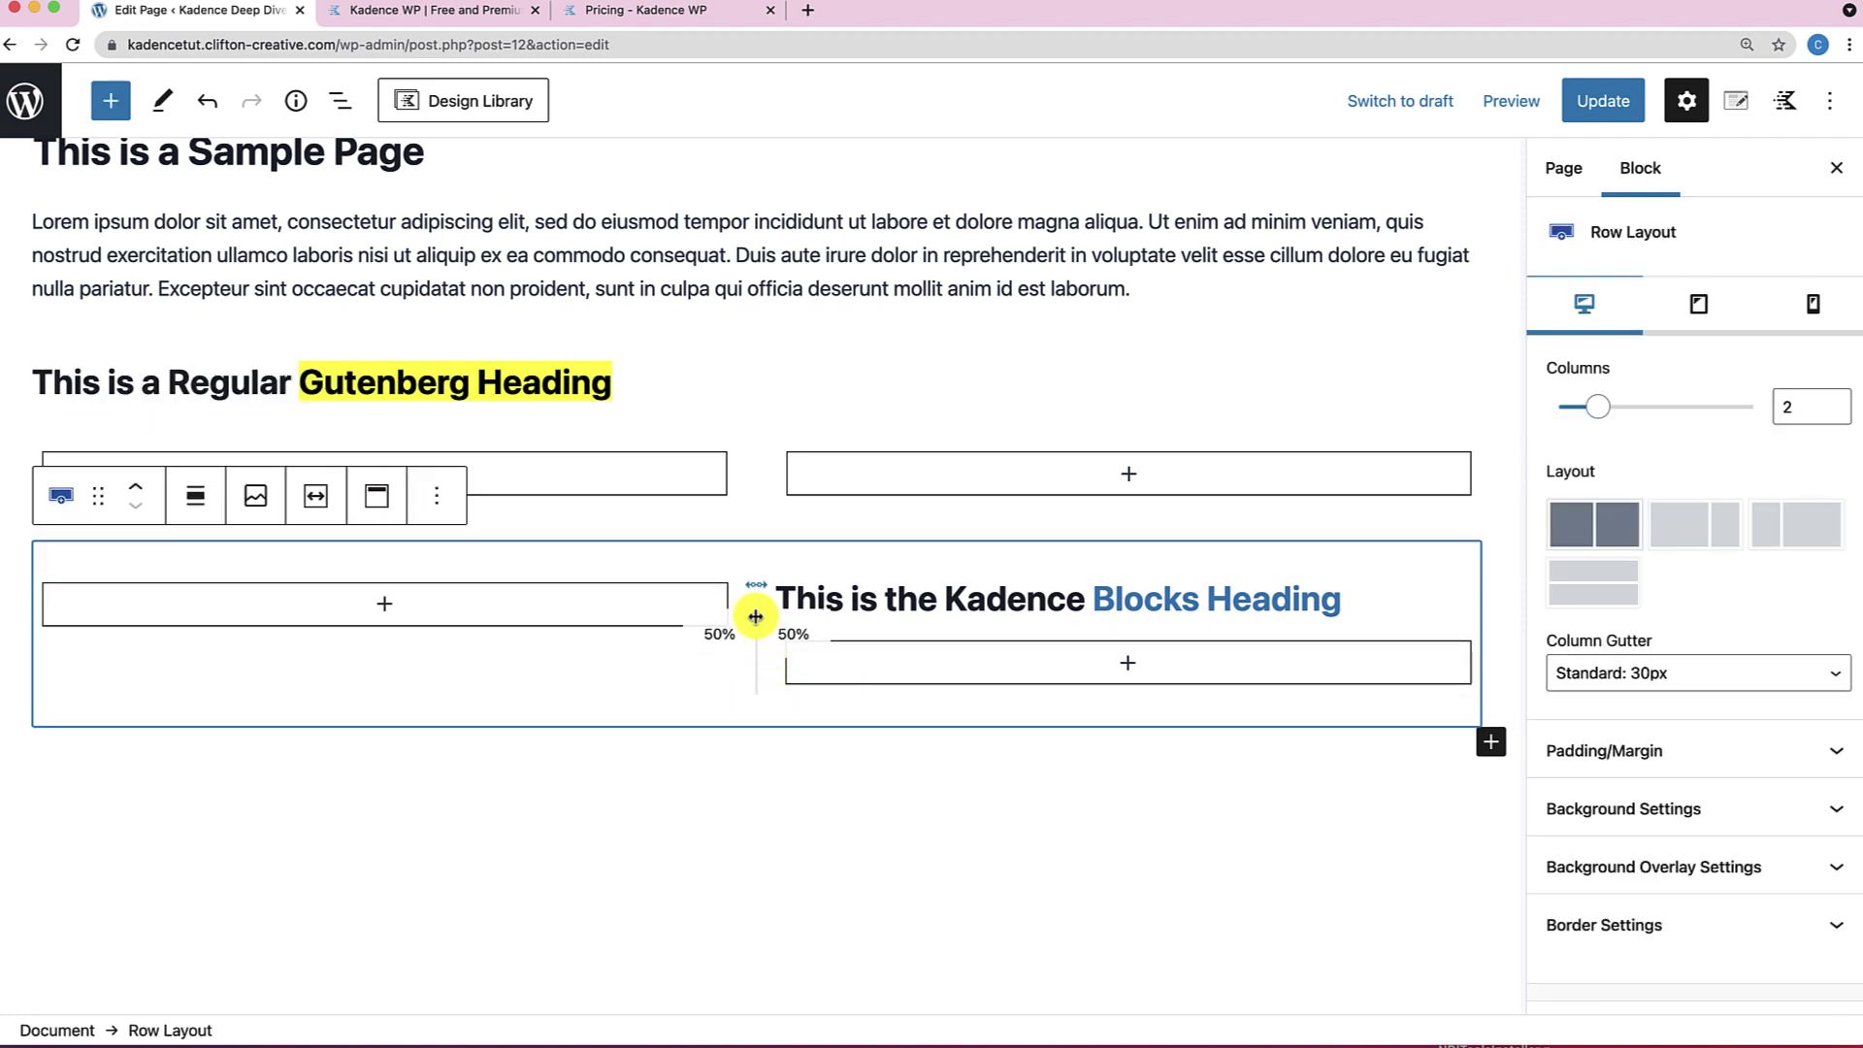
pyautogui.click(340, 100)
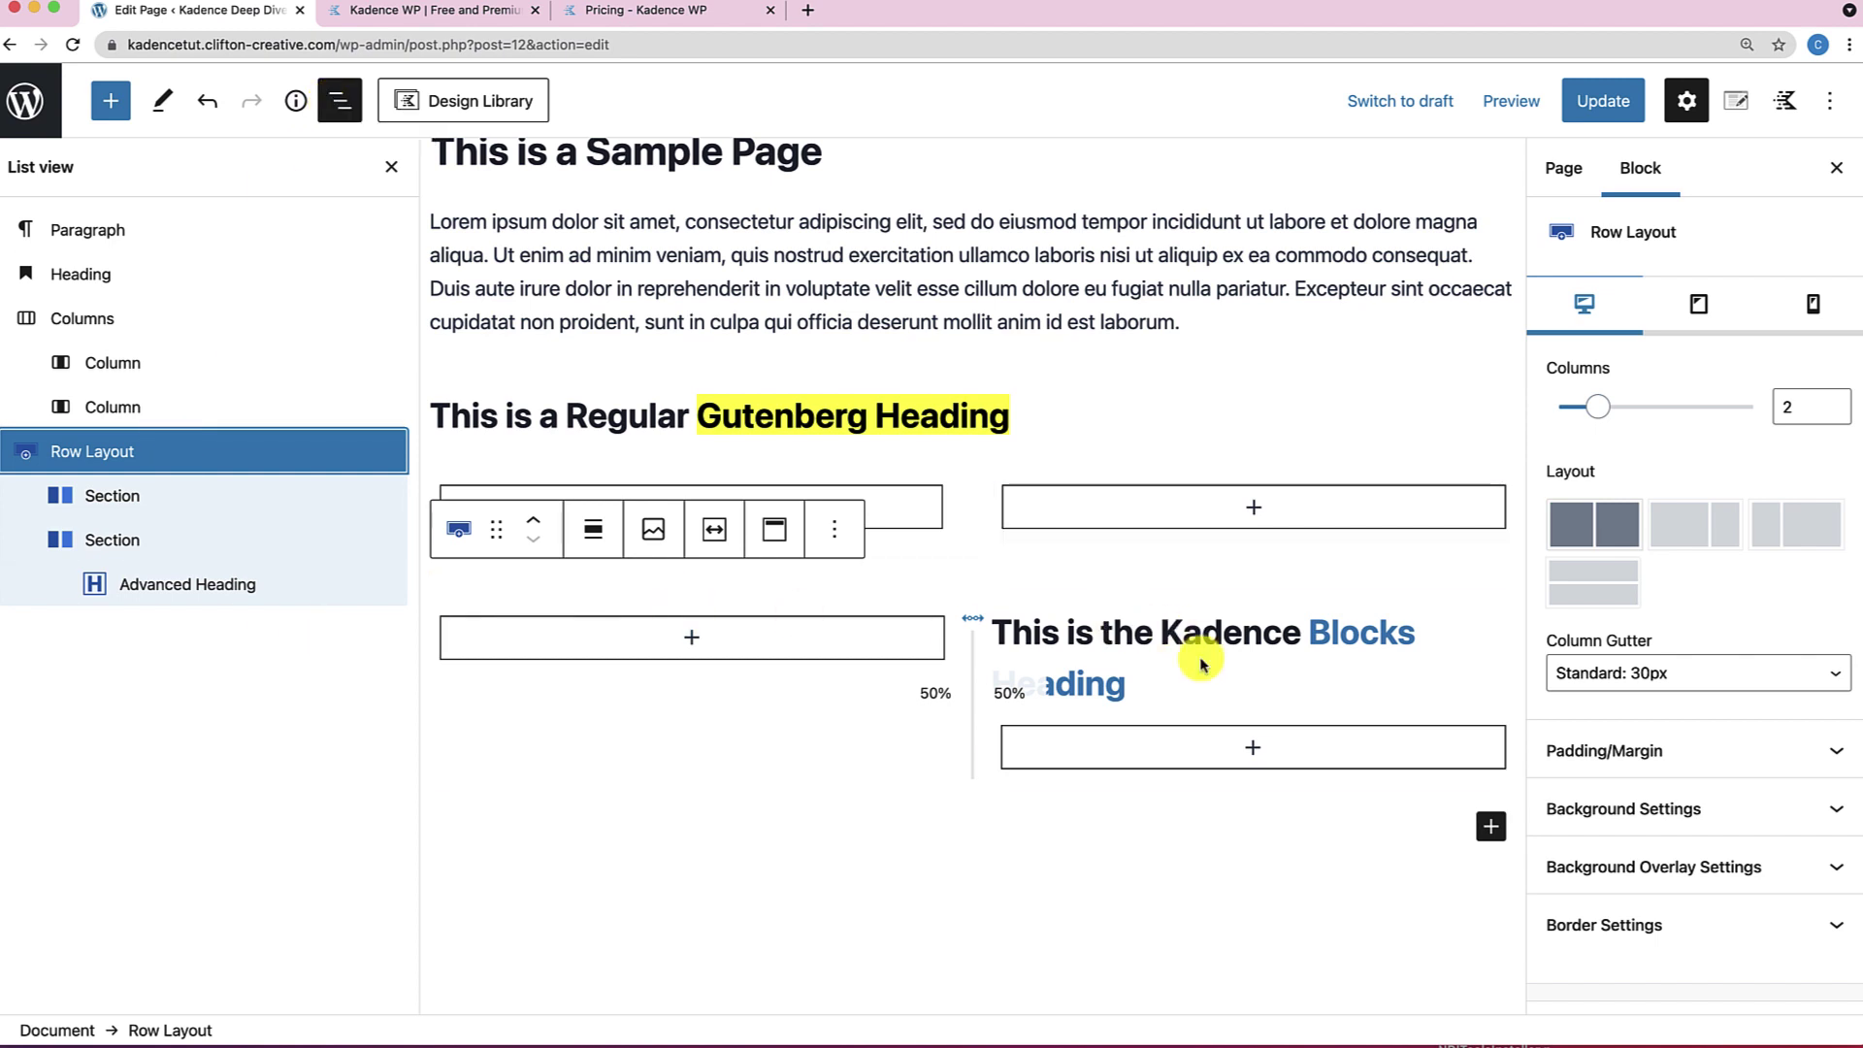
pyautogui.click(925, 774)
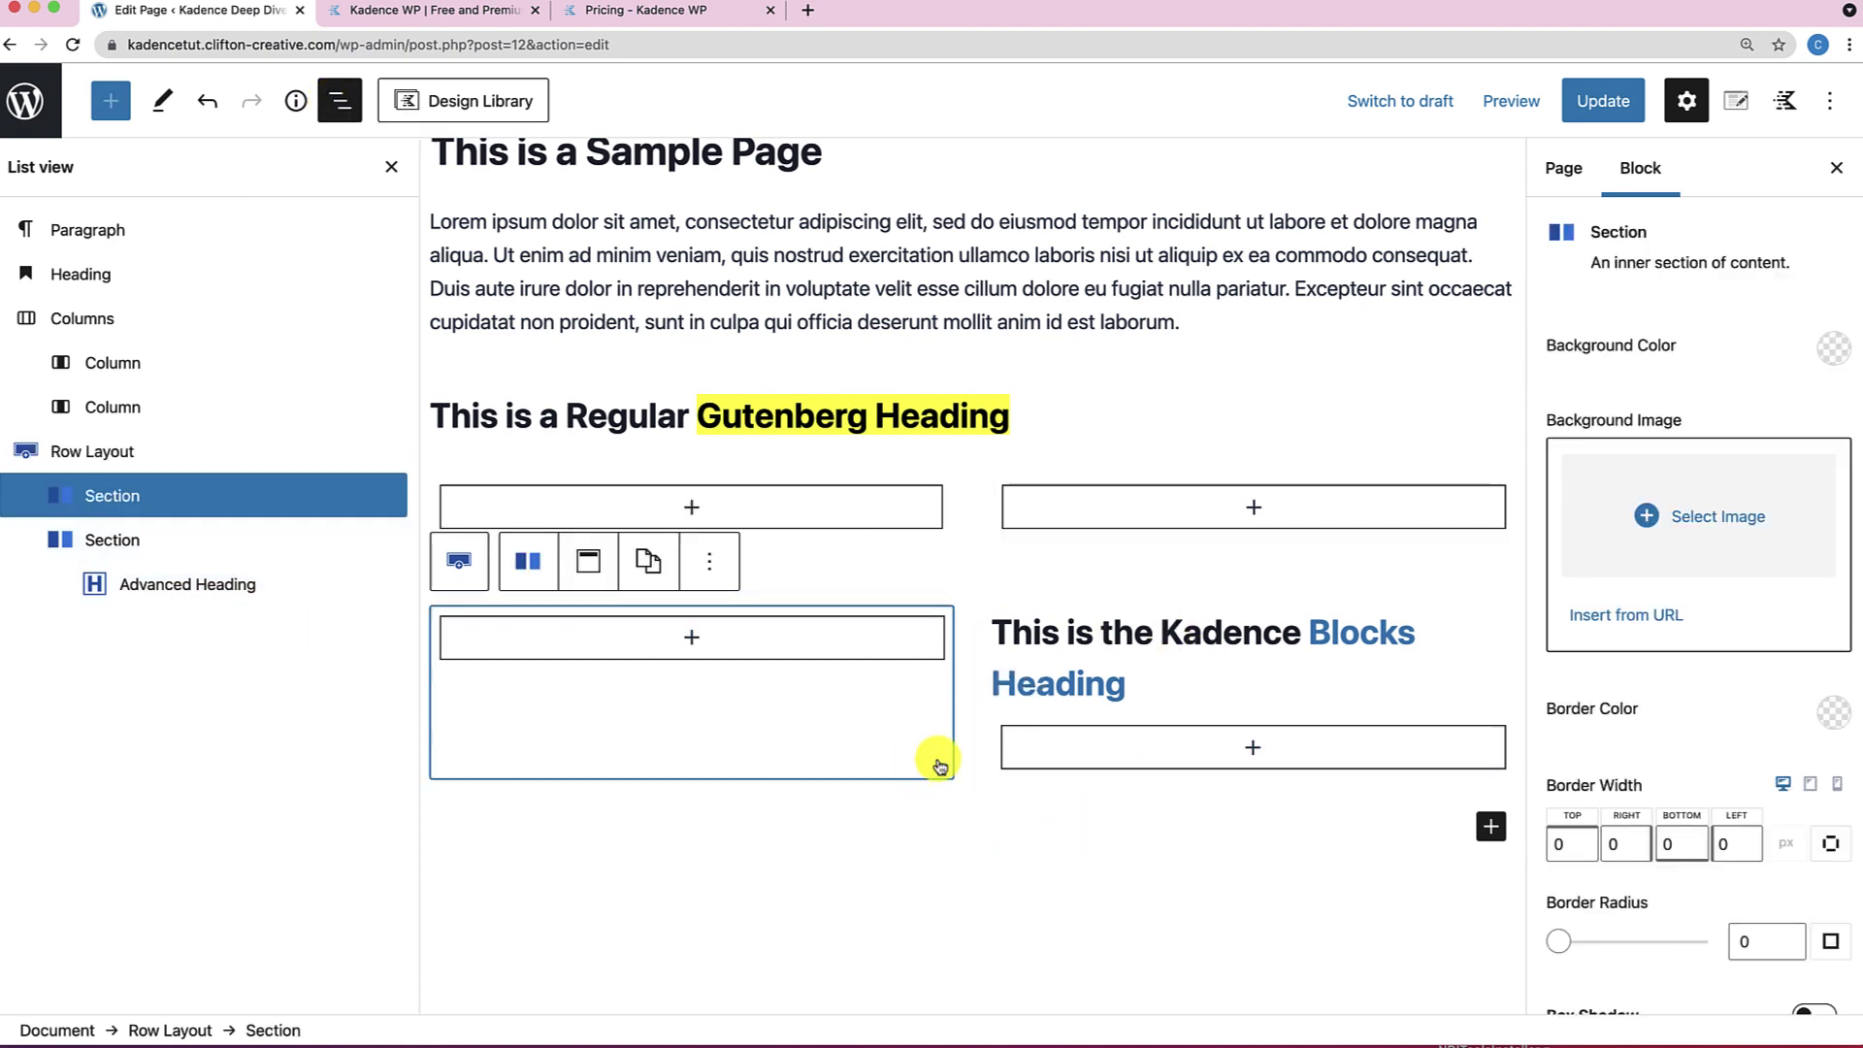
pyautogui.click(1142, 631)
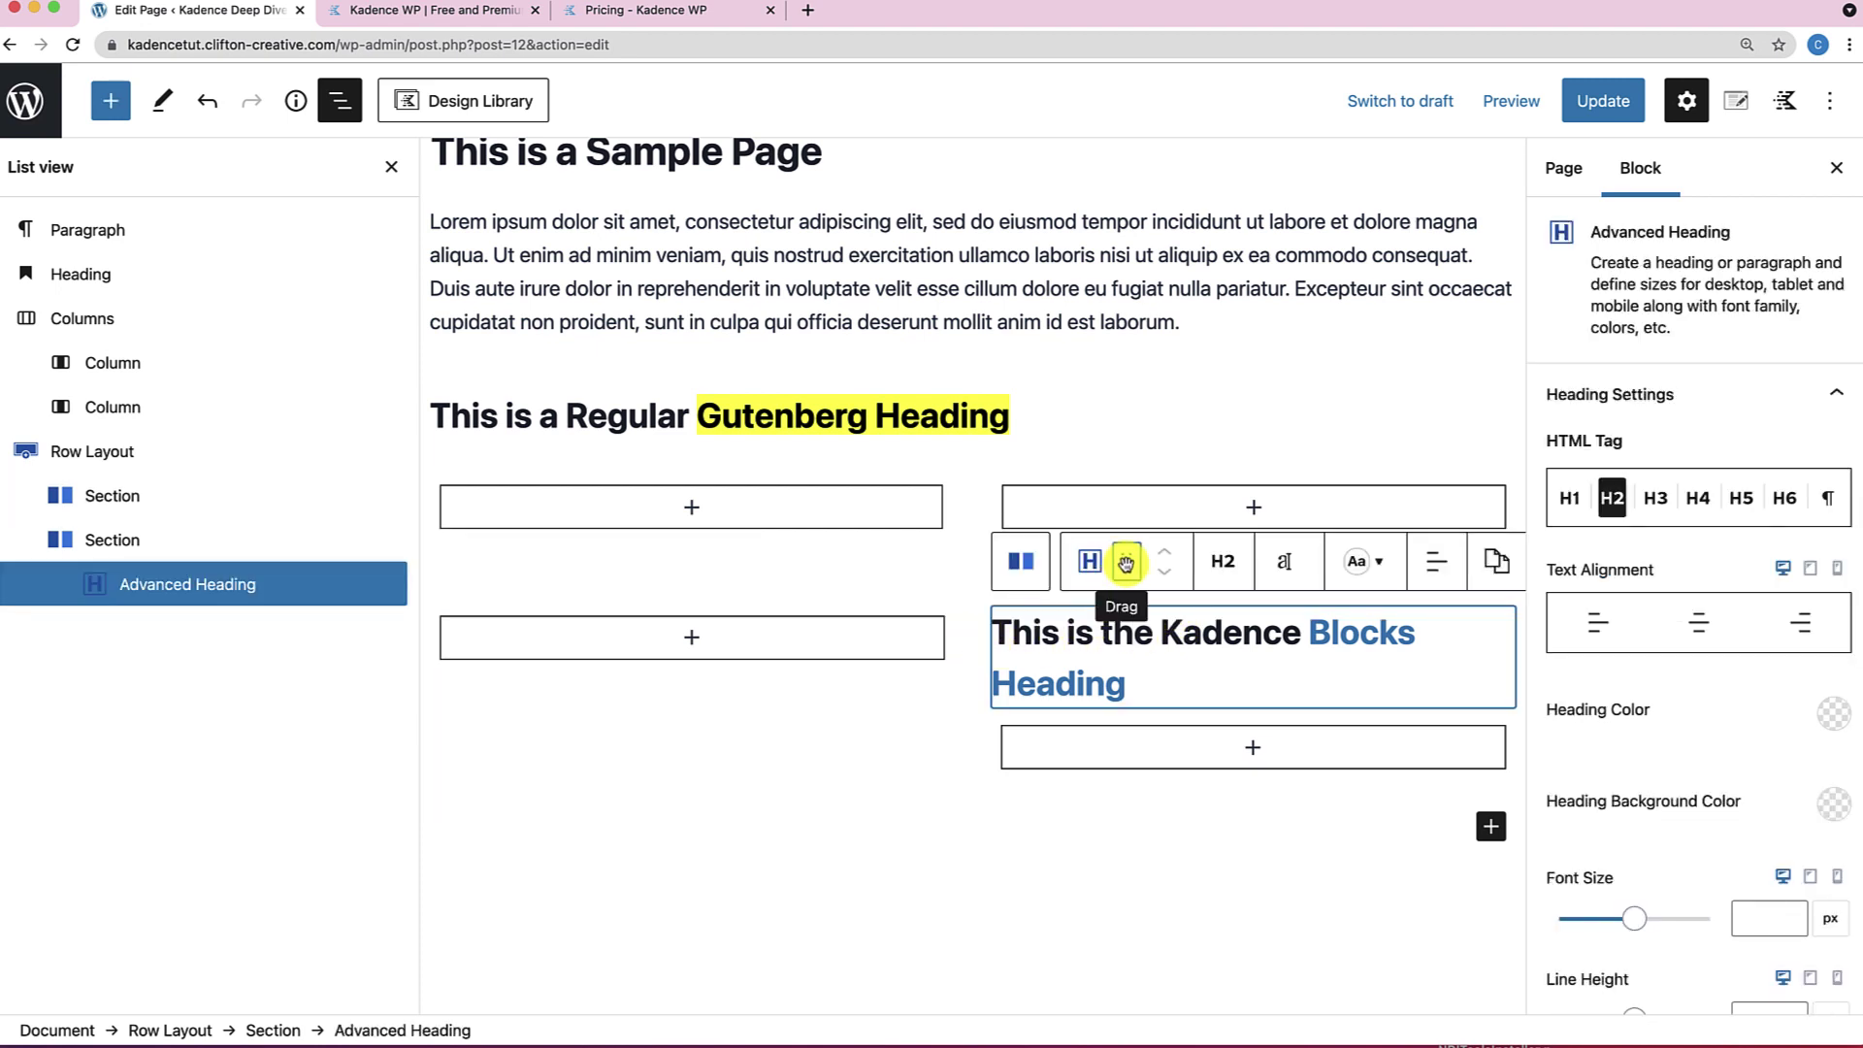
# Move the "This is the Kadence Blocks Heading" block out of the Row Layout to directly below the regular Gutenberg heading.
pyautogui.moveTo(1126, 562); pyautogui.dragTo(788, 533)
pyautogui.scroll(-5, 915, 730)
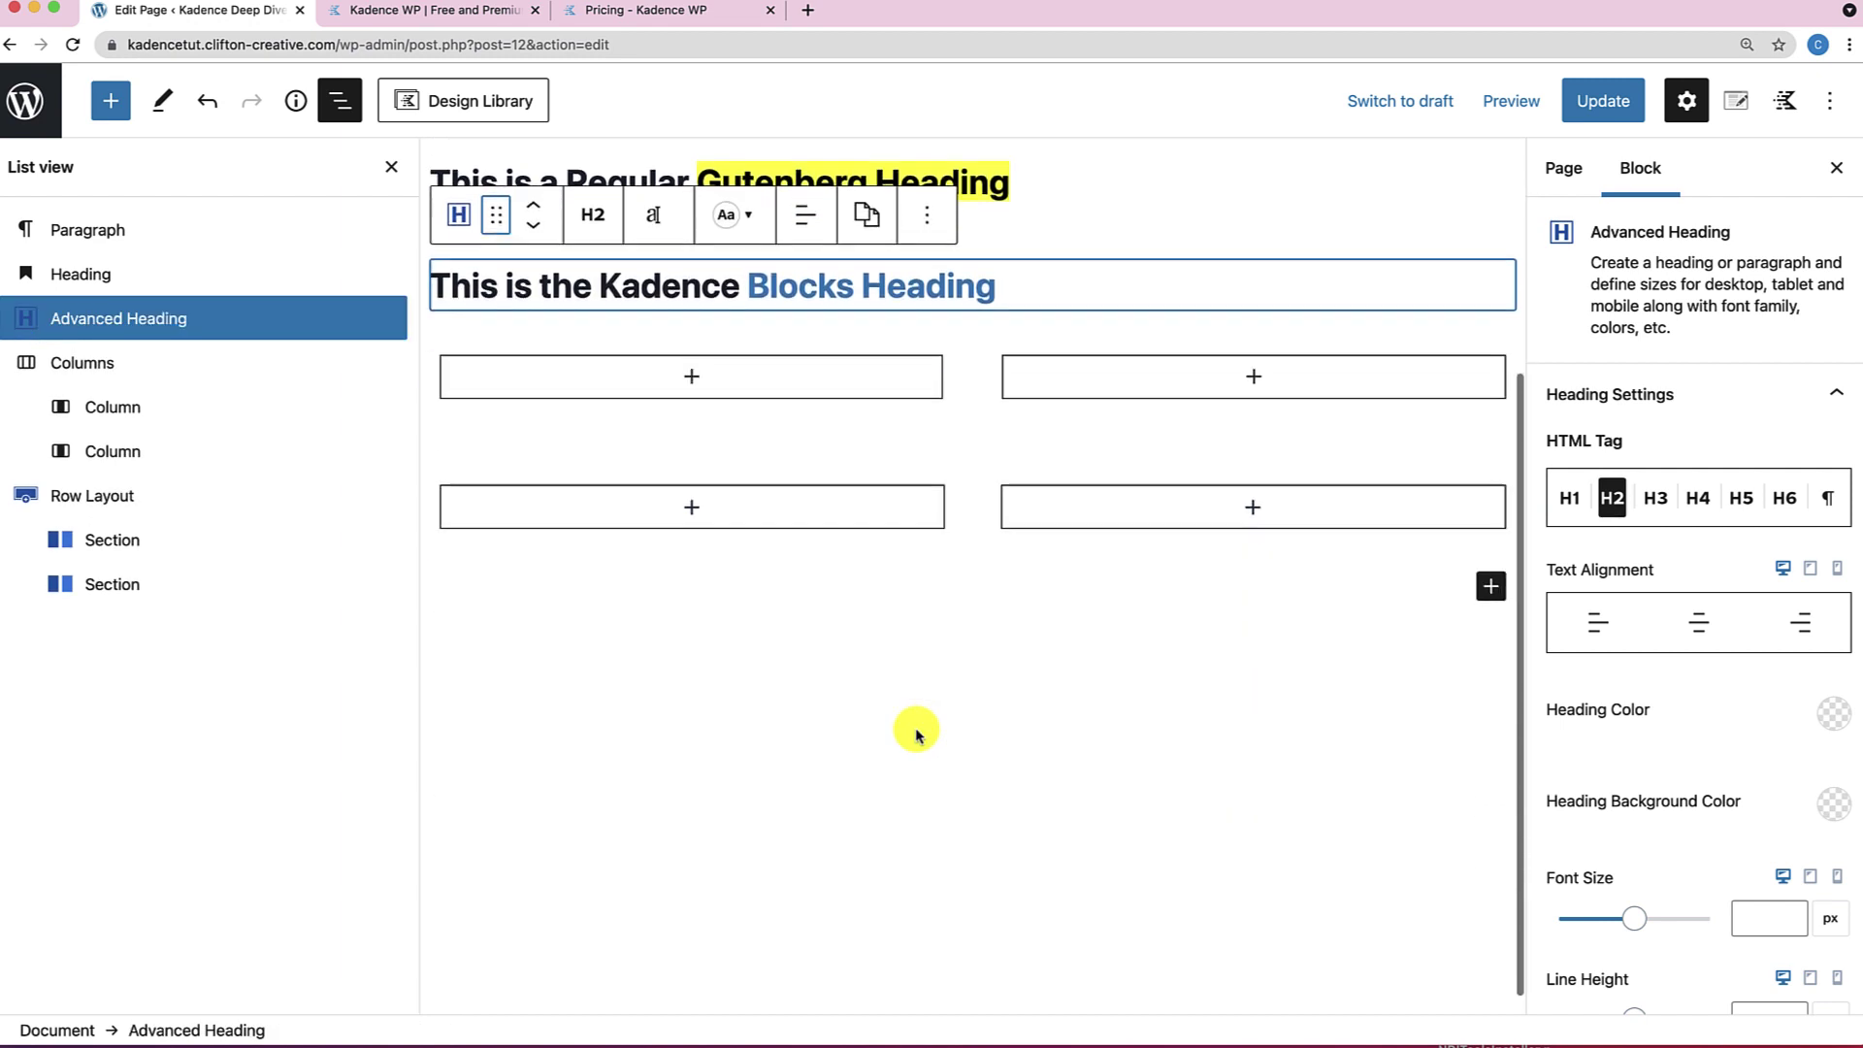
# Examine the Row Layout block's column, layout, gutter and styling options, including its Structure Settings.
pyautogui.click(996, 468)
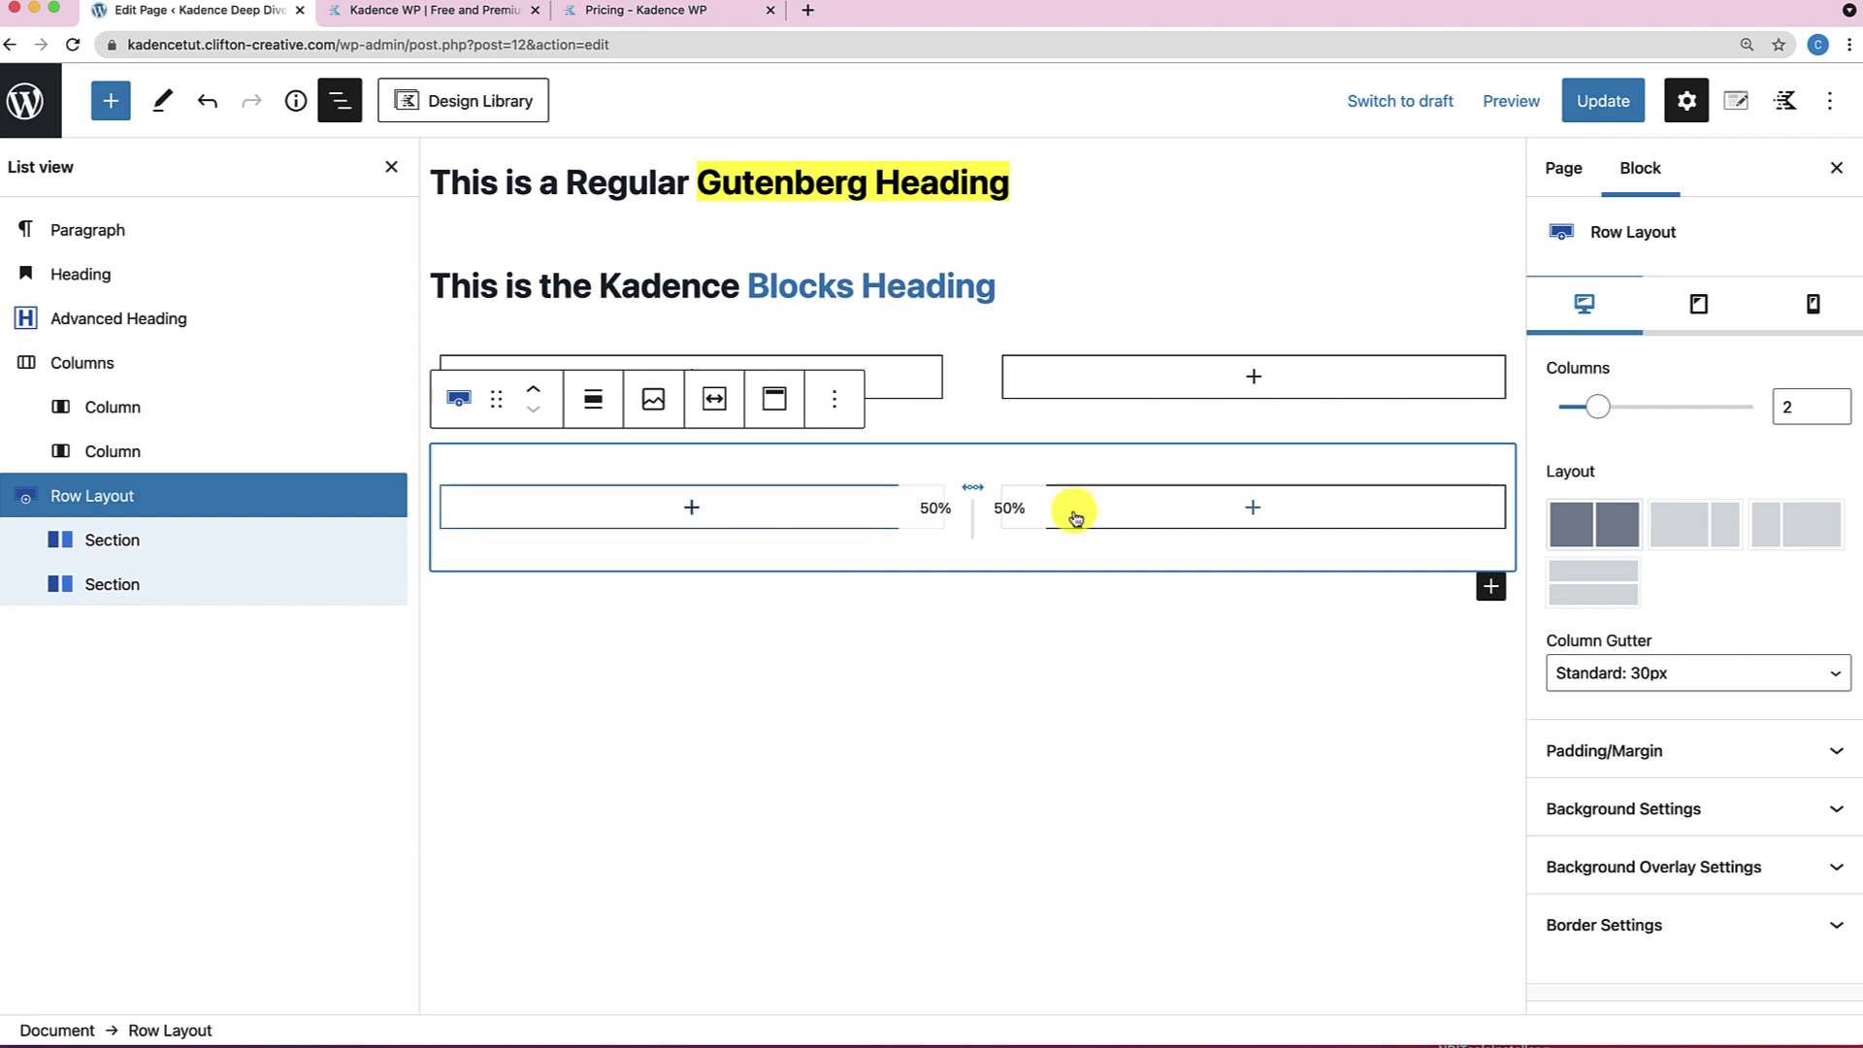
pyautogui.scroll(-4, 1603, 644)
pyautogui.scroll(4, 1601, 595)
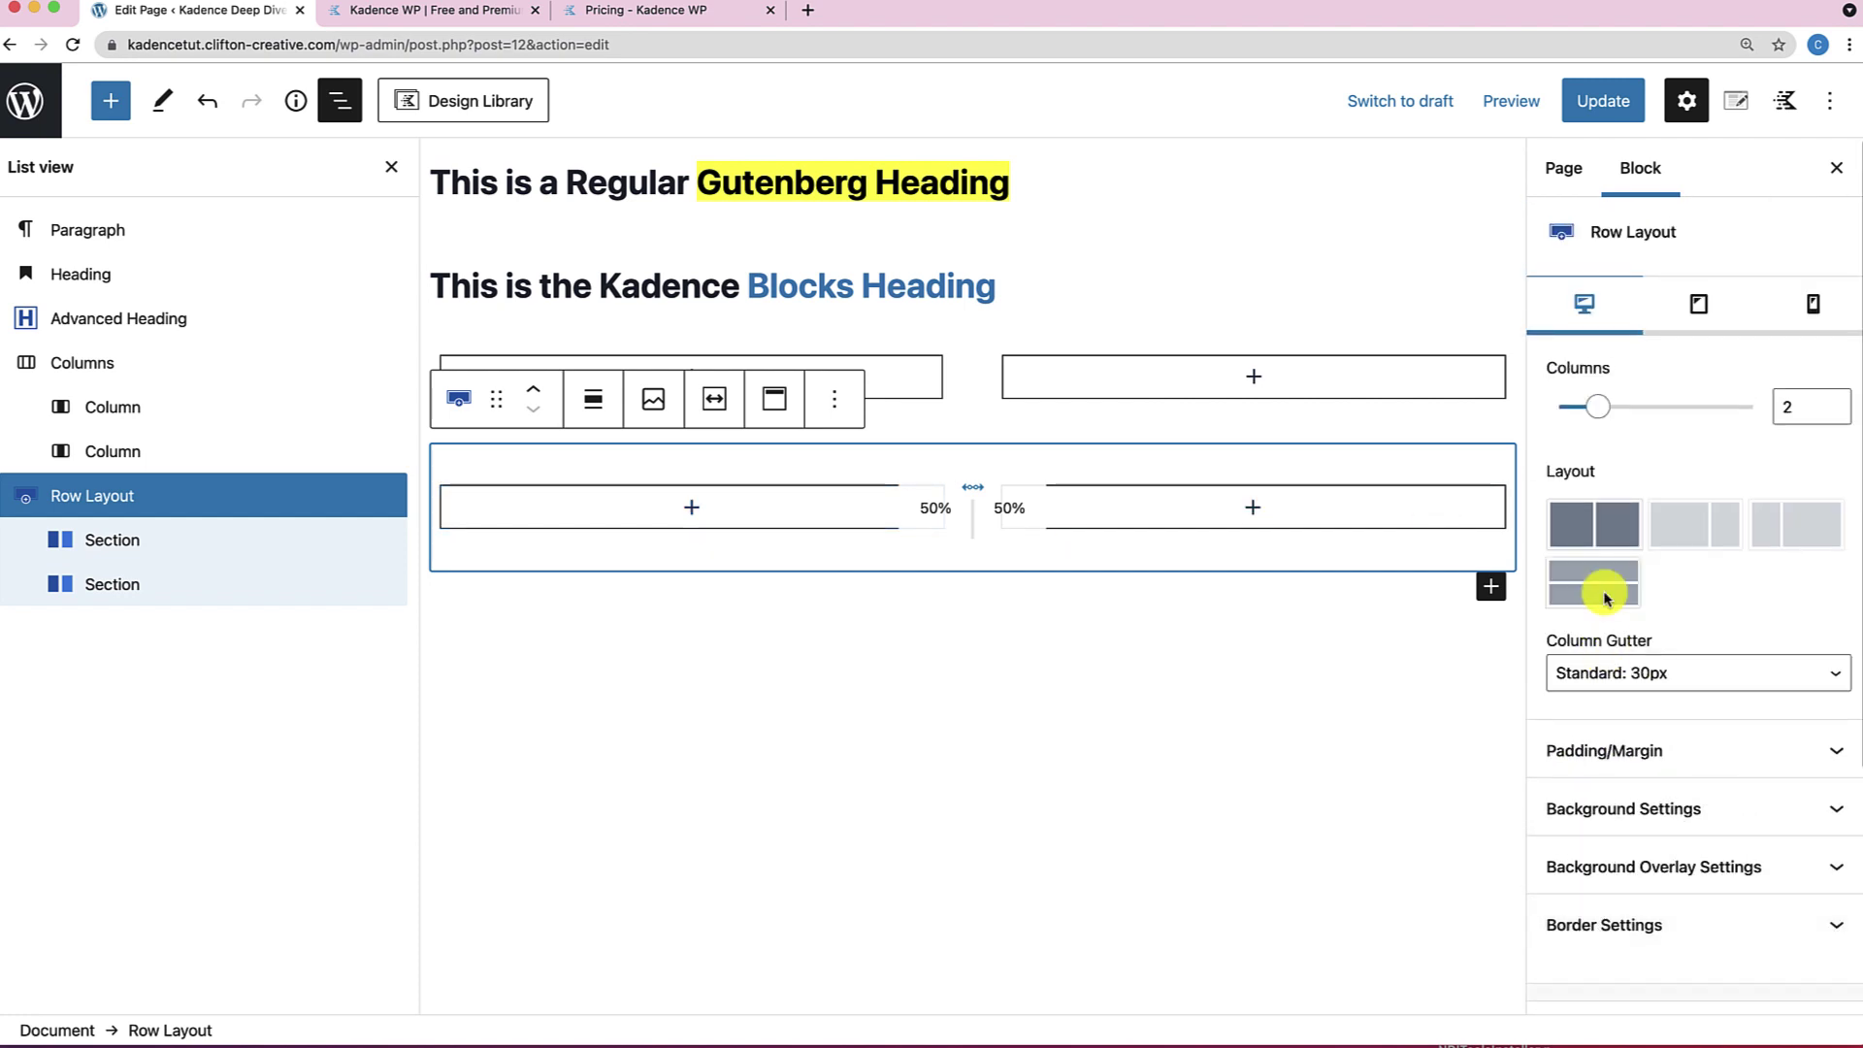
pyautogui.scroll(-2, 1634, 485)
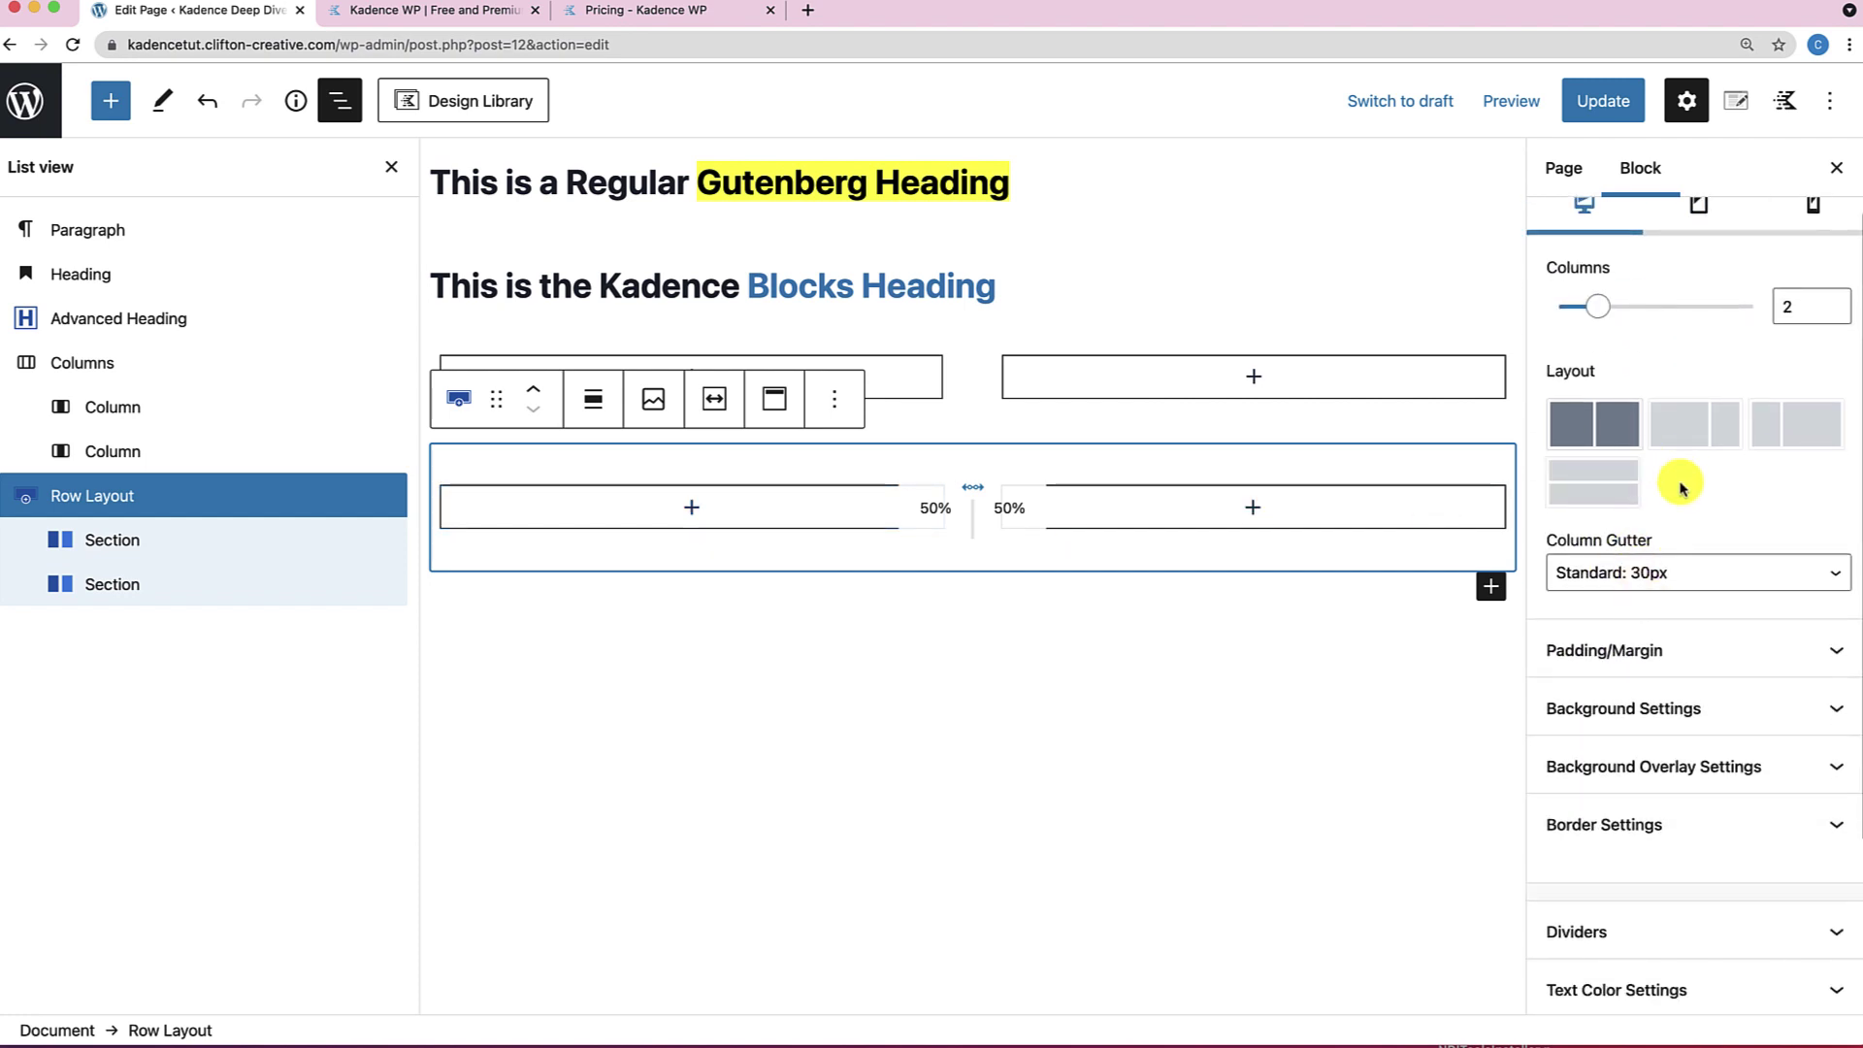
pyautogui.scroll(-1, 1681, 514)
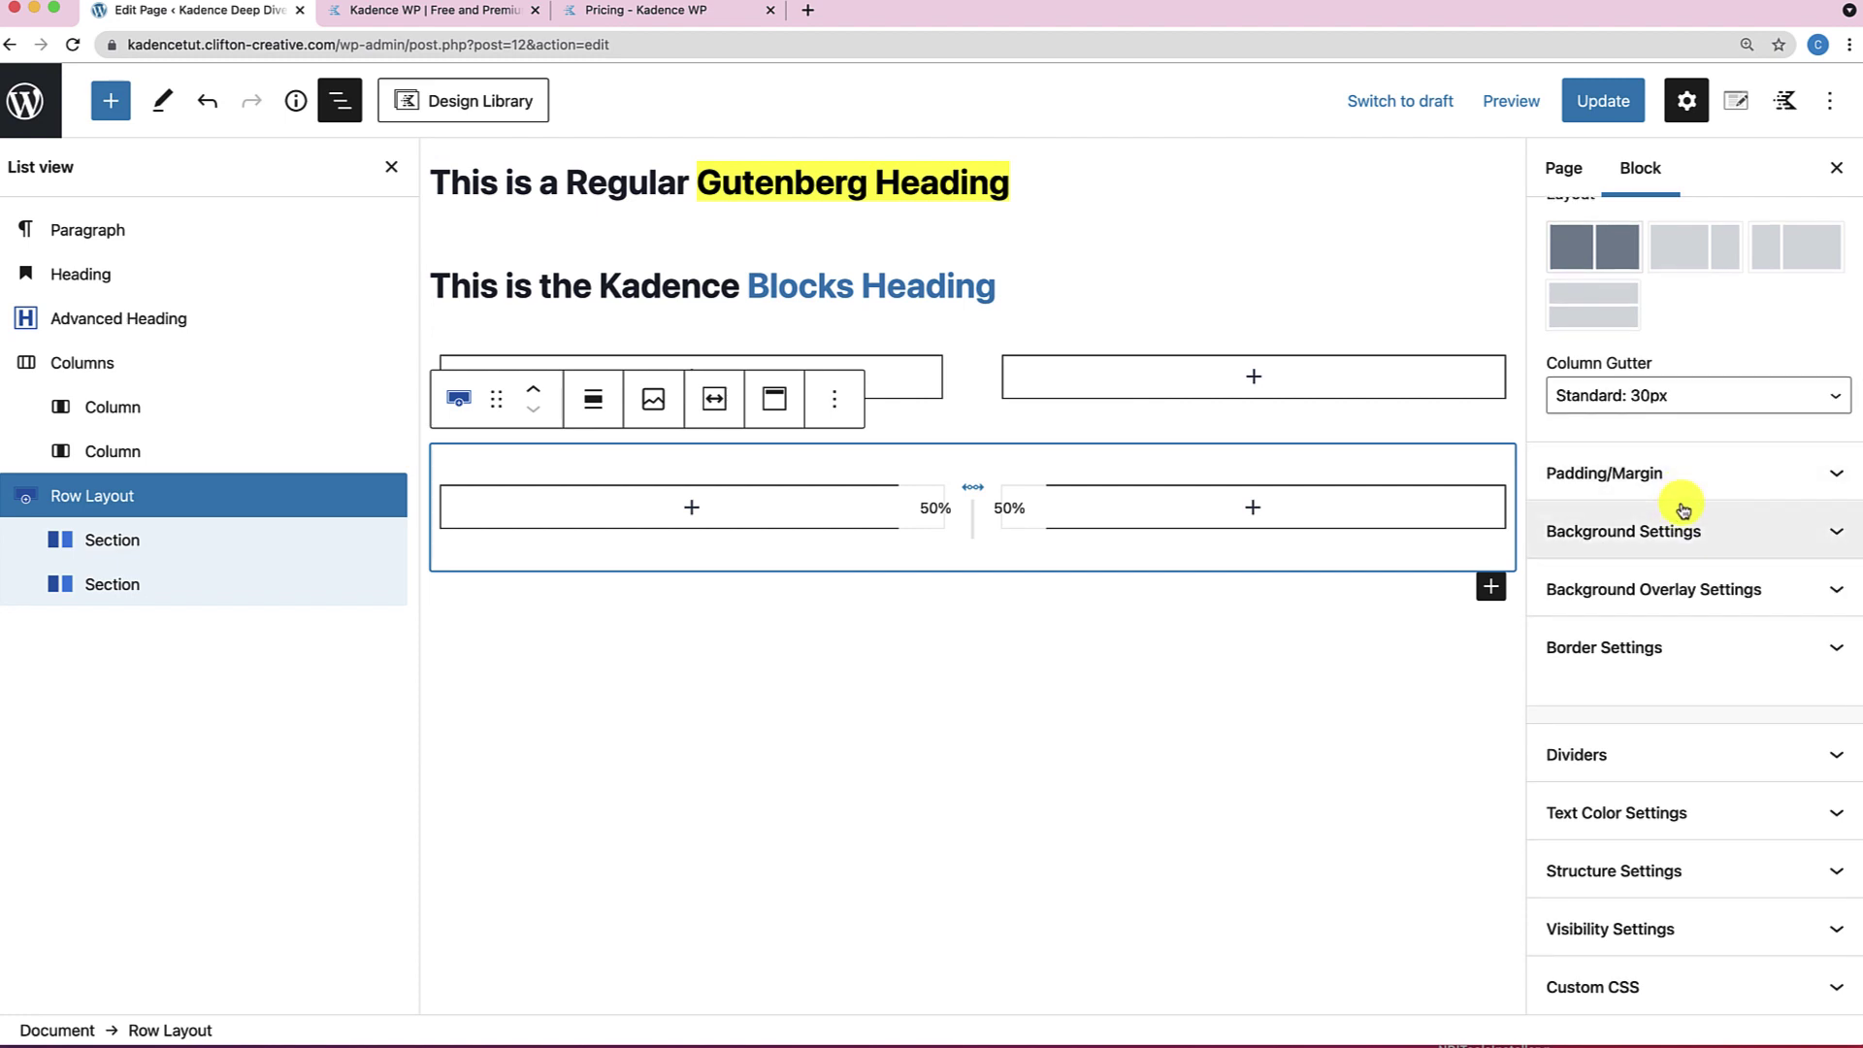
pyautogui.scroll(-1, 1684, 510)
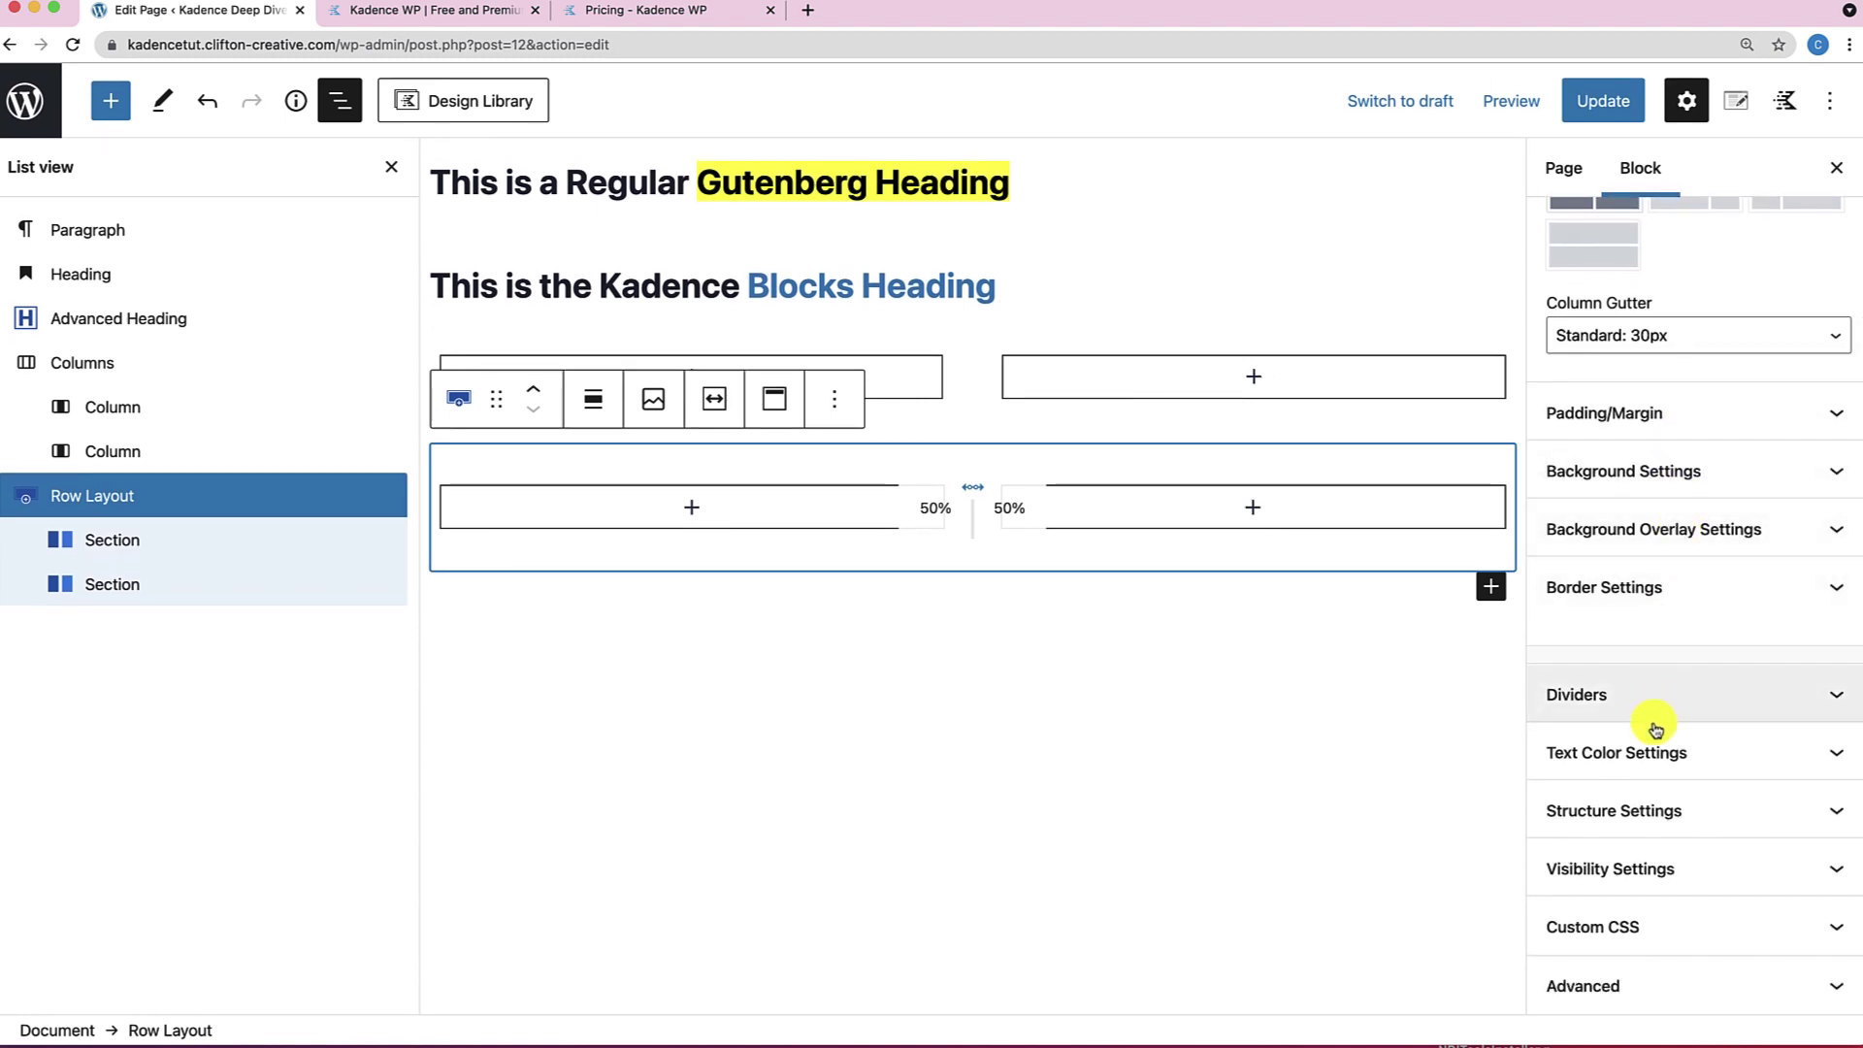
pyautogui.click(1656, 808)
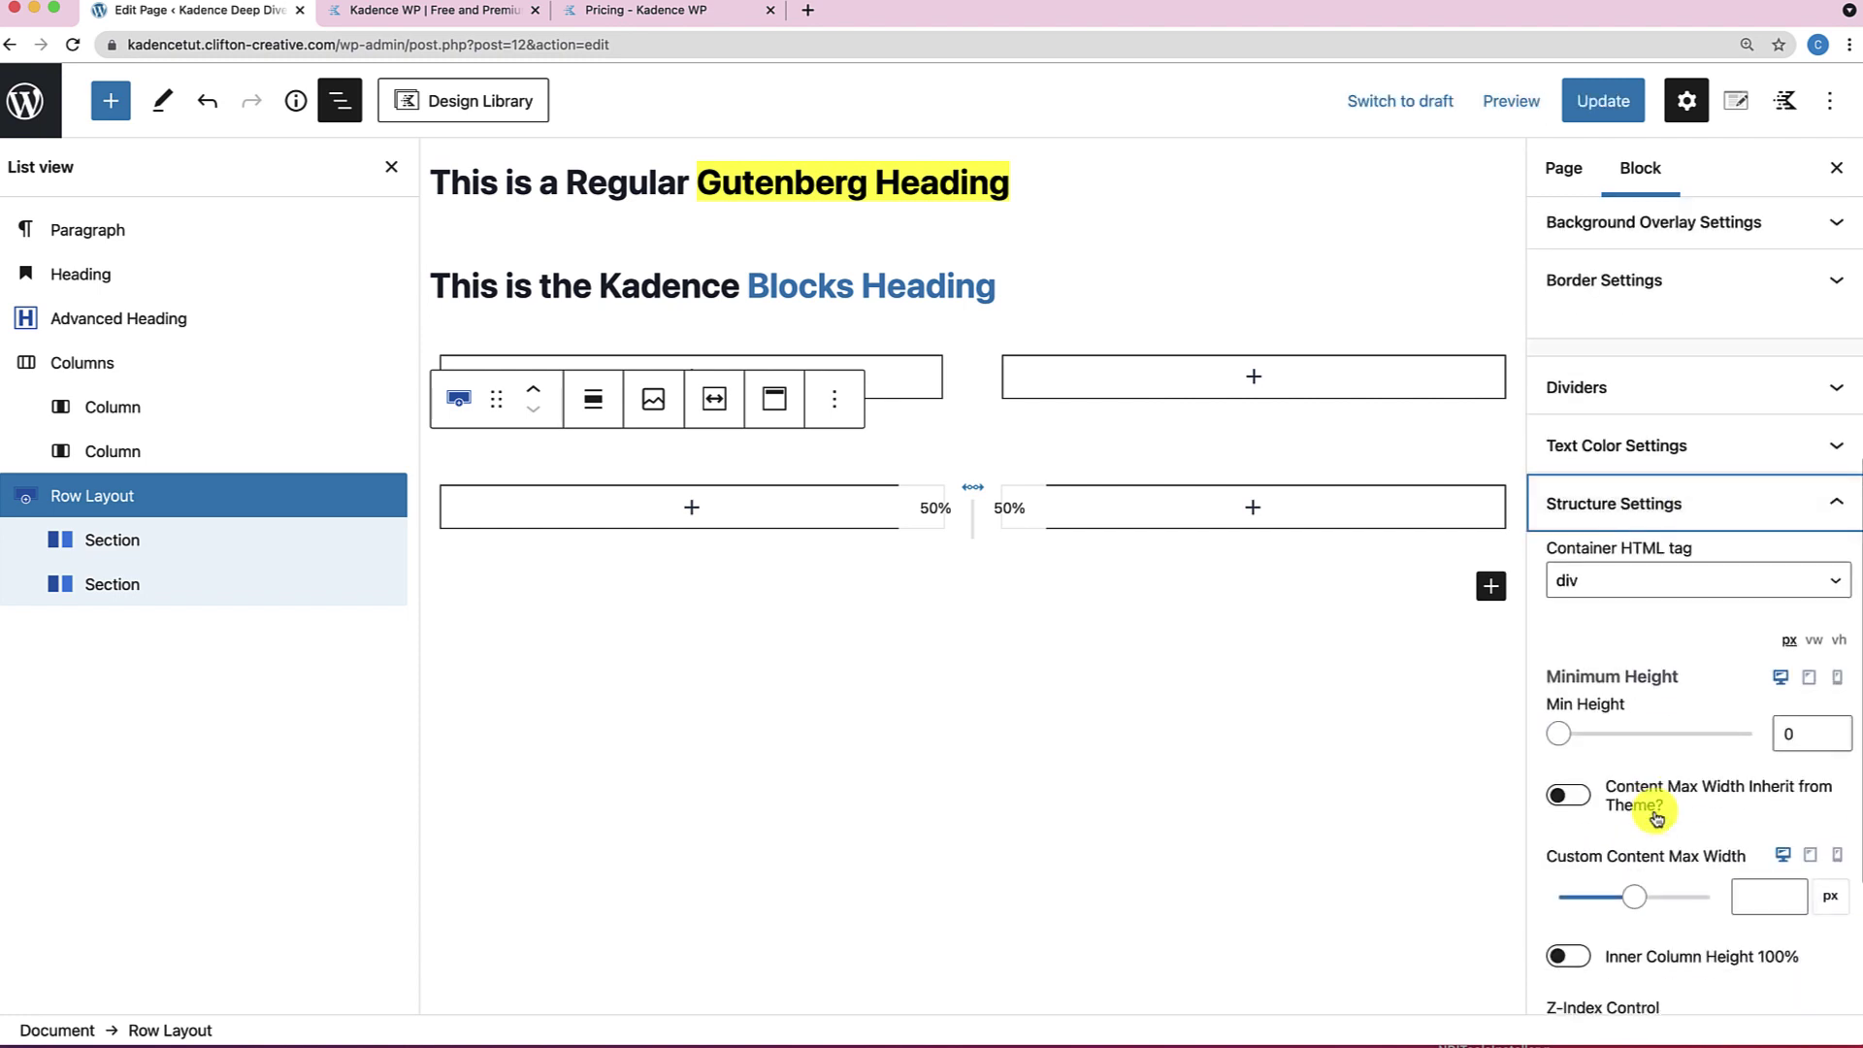
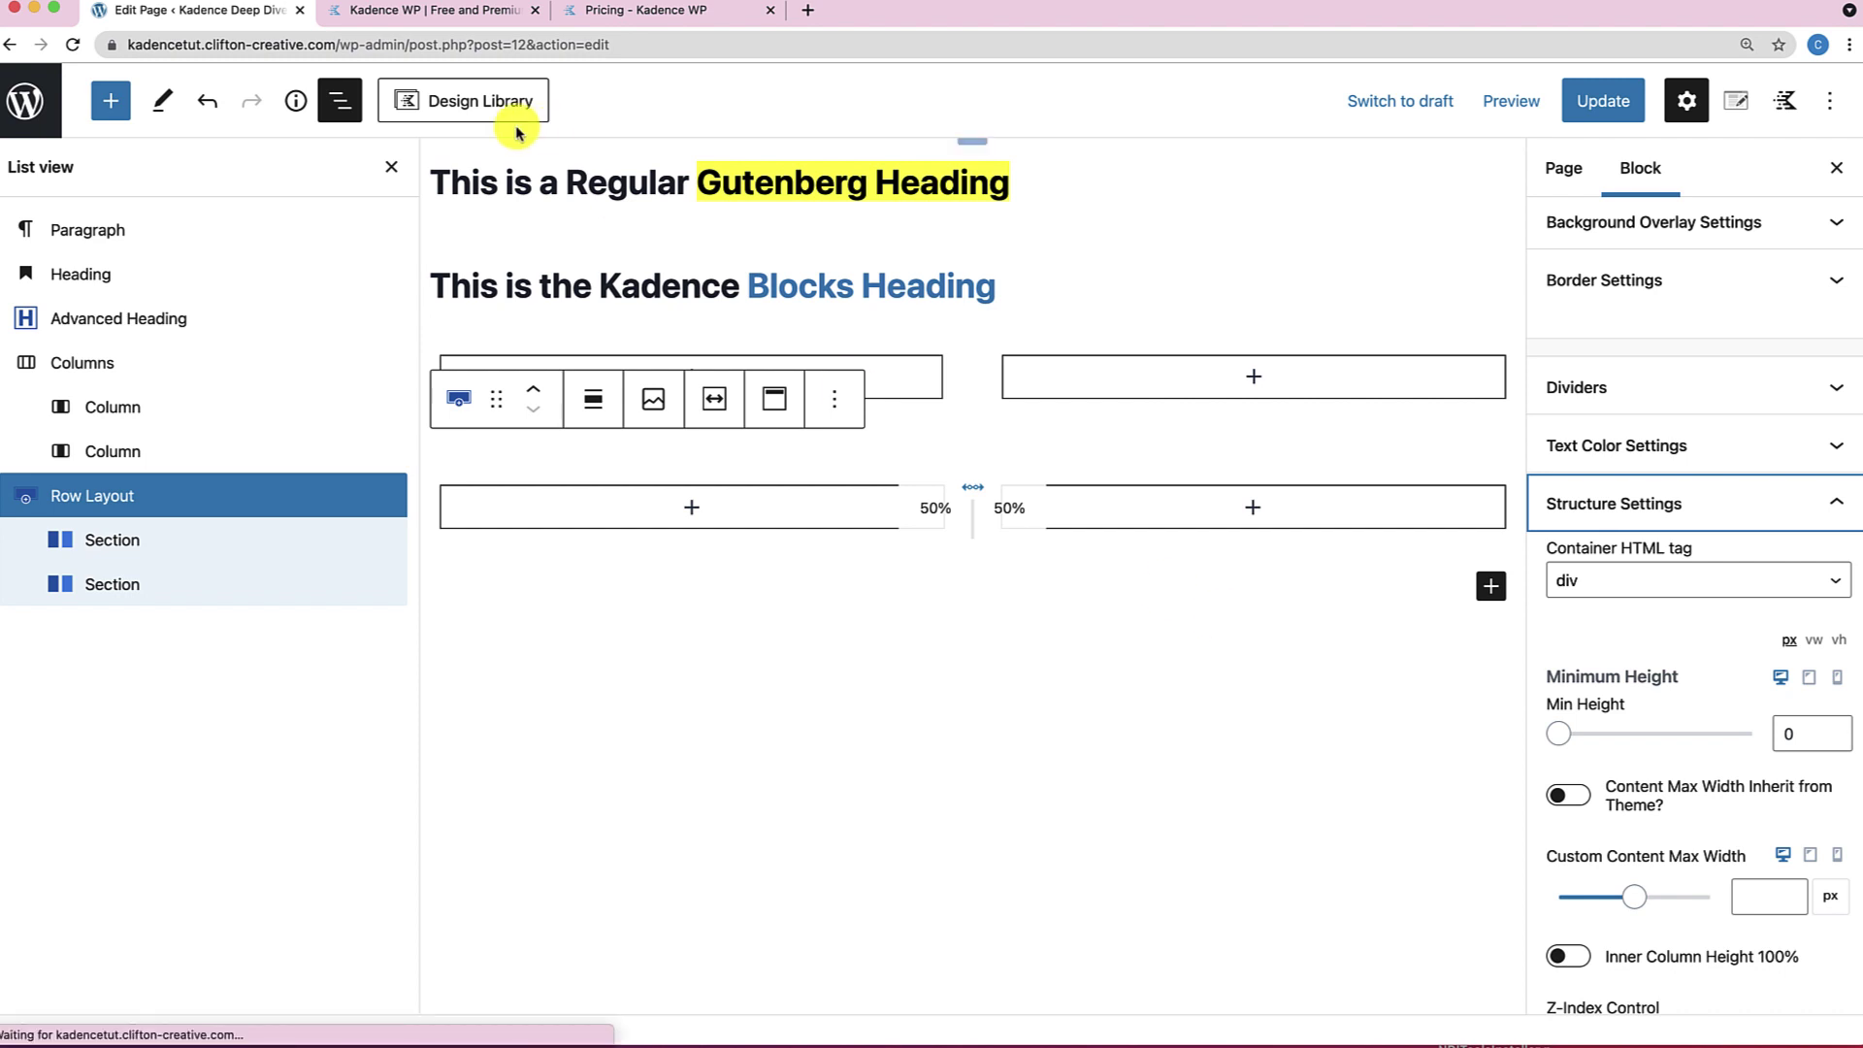
# Close the list view and insert a Kadence Info Box block into the first section of the Row Layout.
pyautogui.click(395, 169)
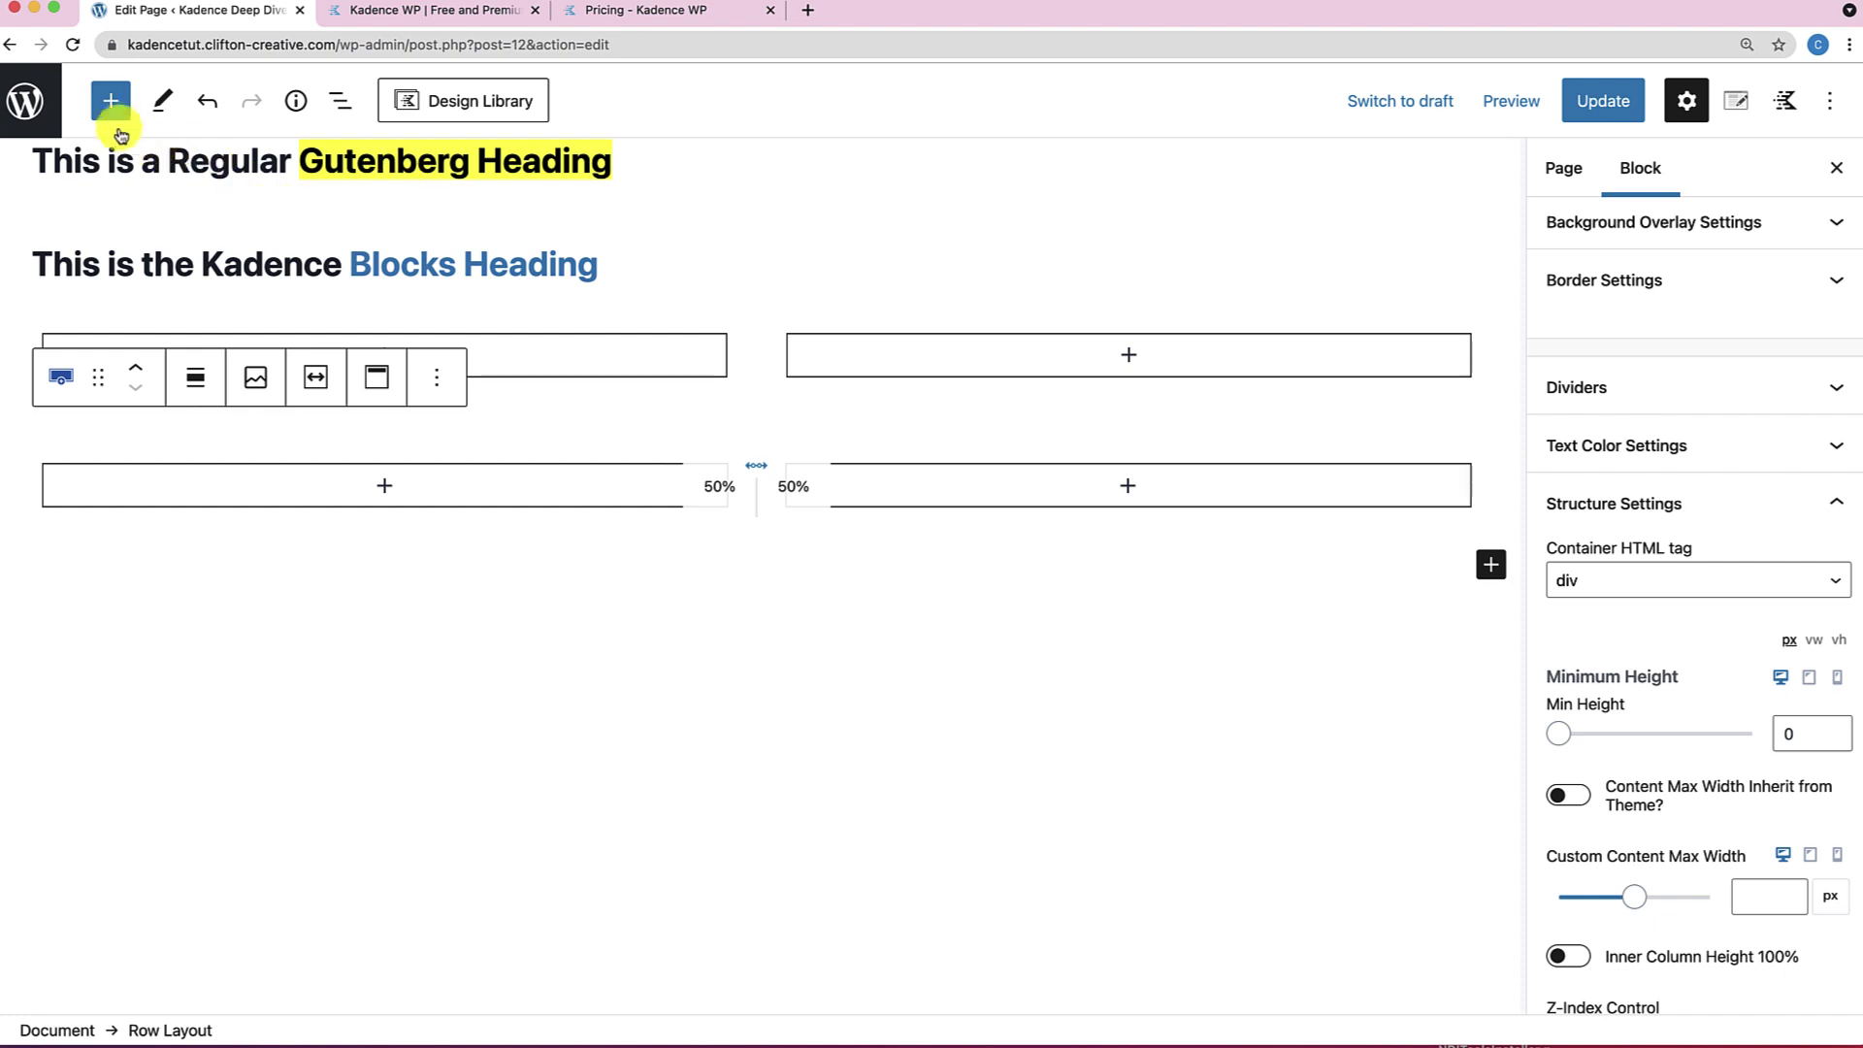
pyautogui.click(111, 100)
pyautogui.scroll(-3, 212, 582)
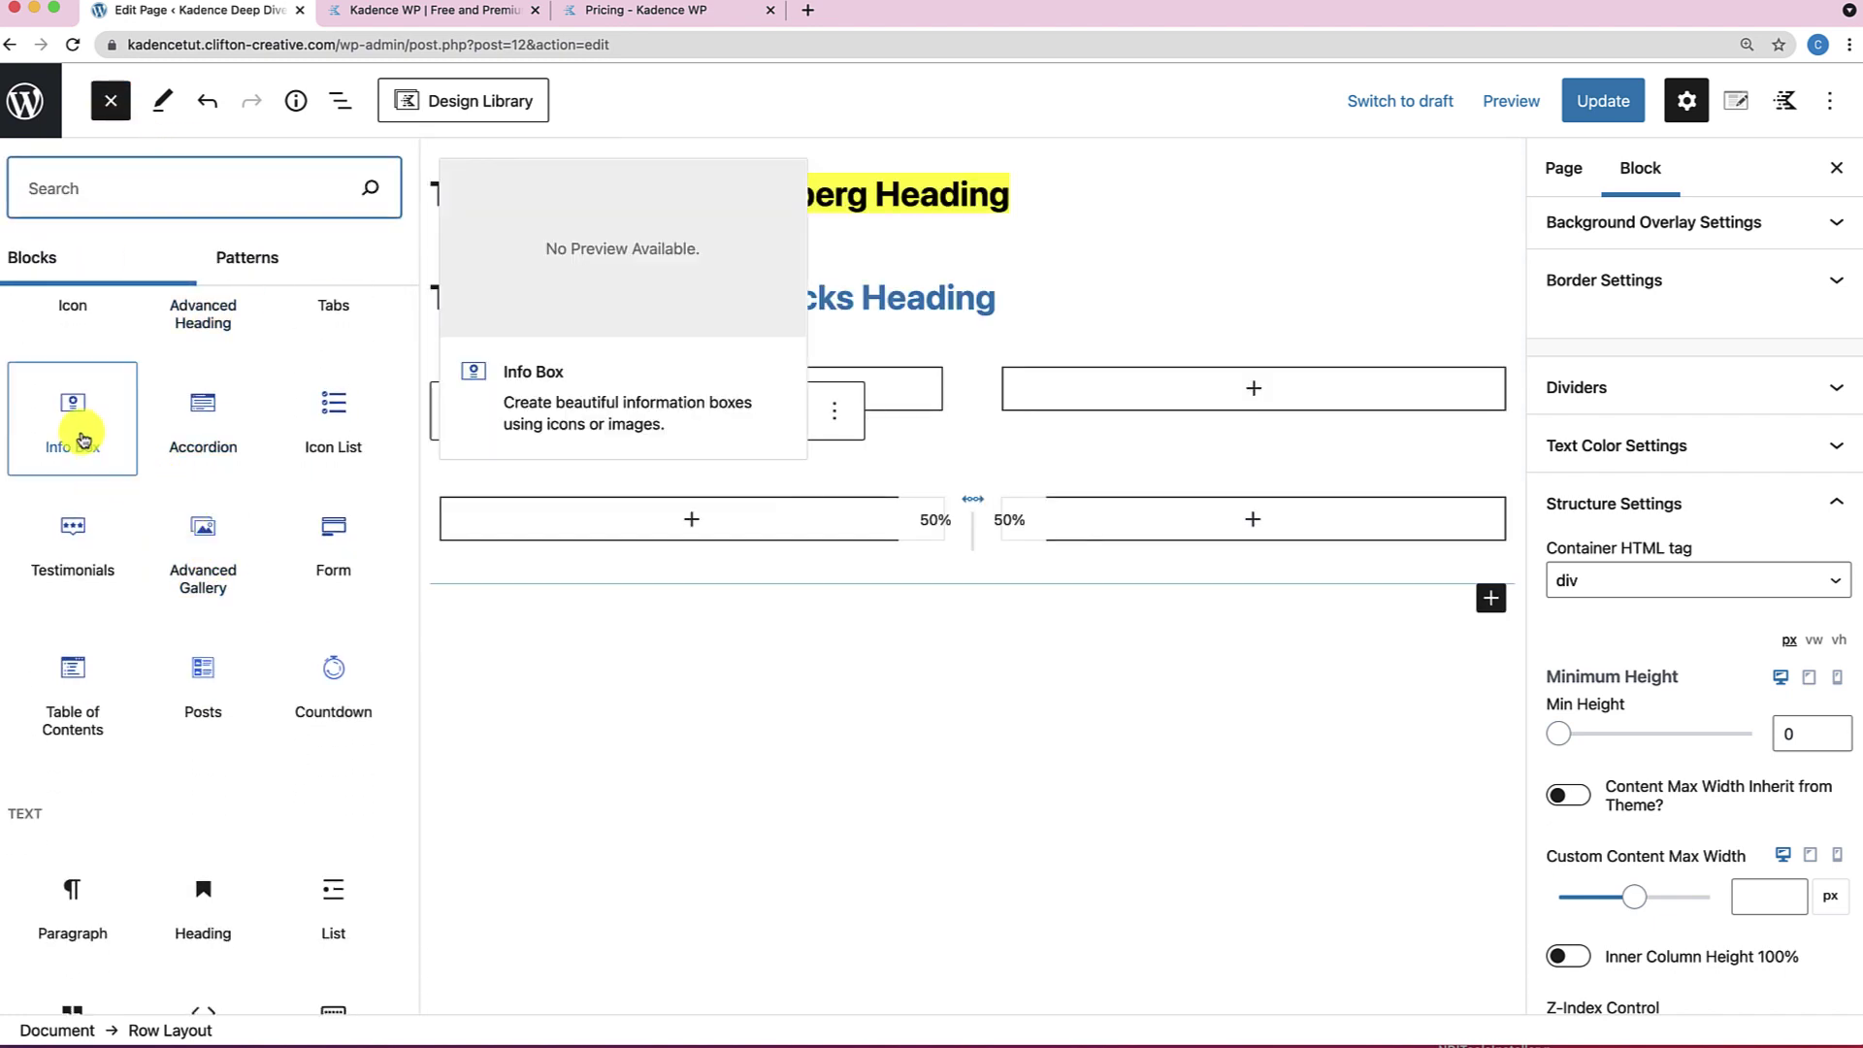
pyautogui.moveTo(74, 431); pyautogui.dragTo(668, 522)
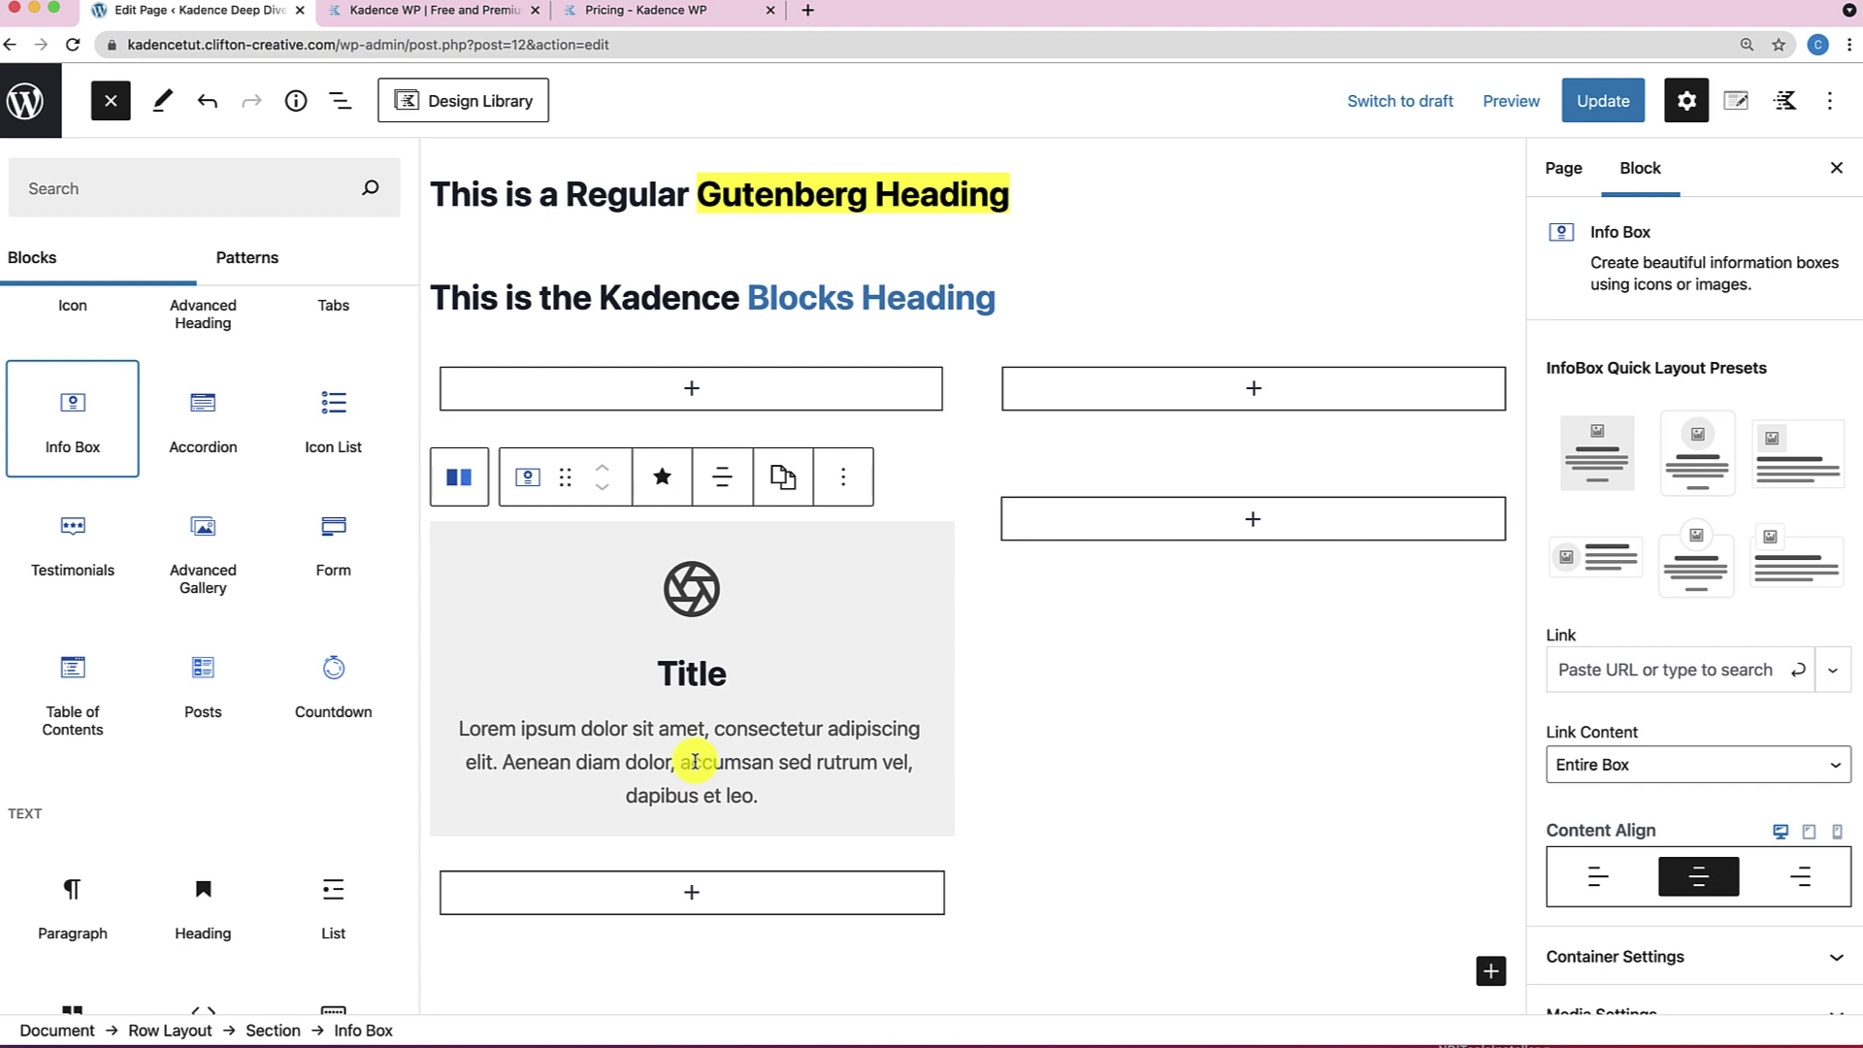
pyautogui.click(995, 756)
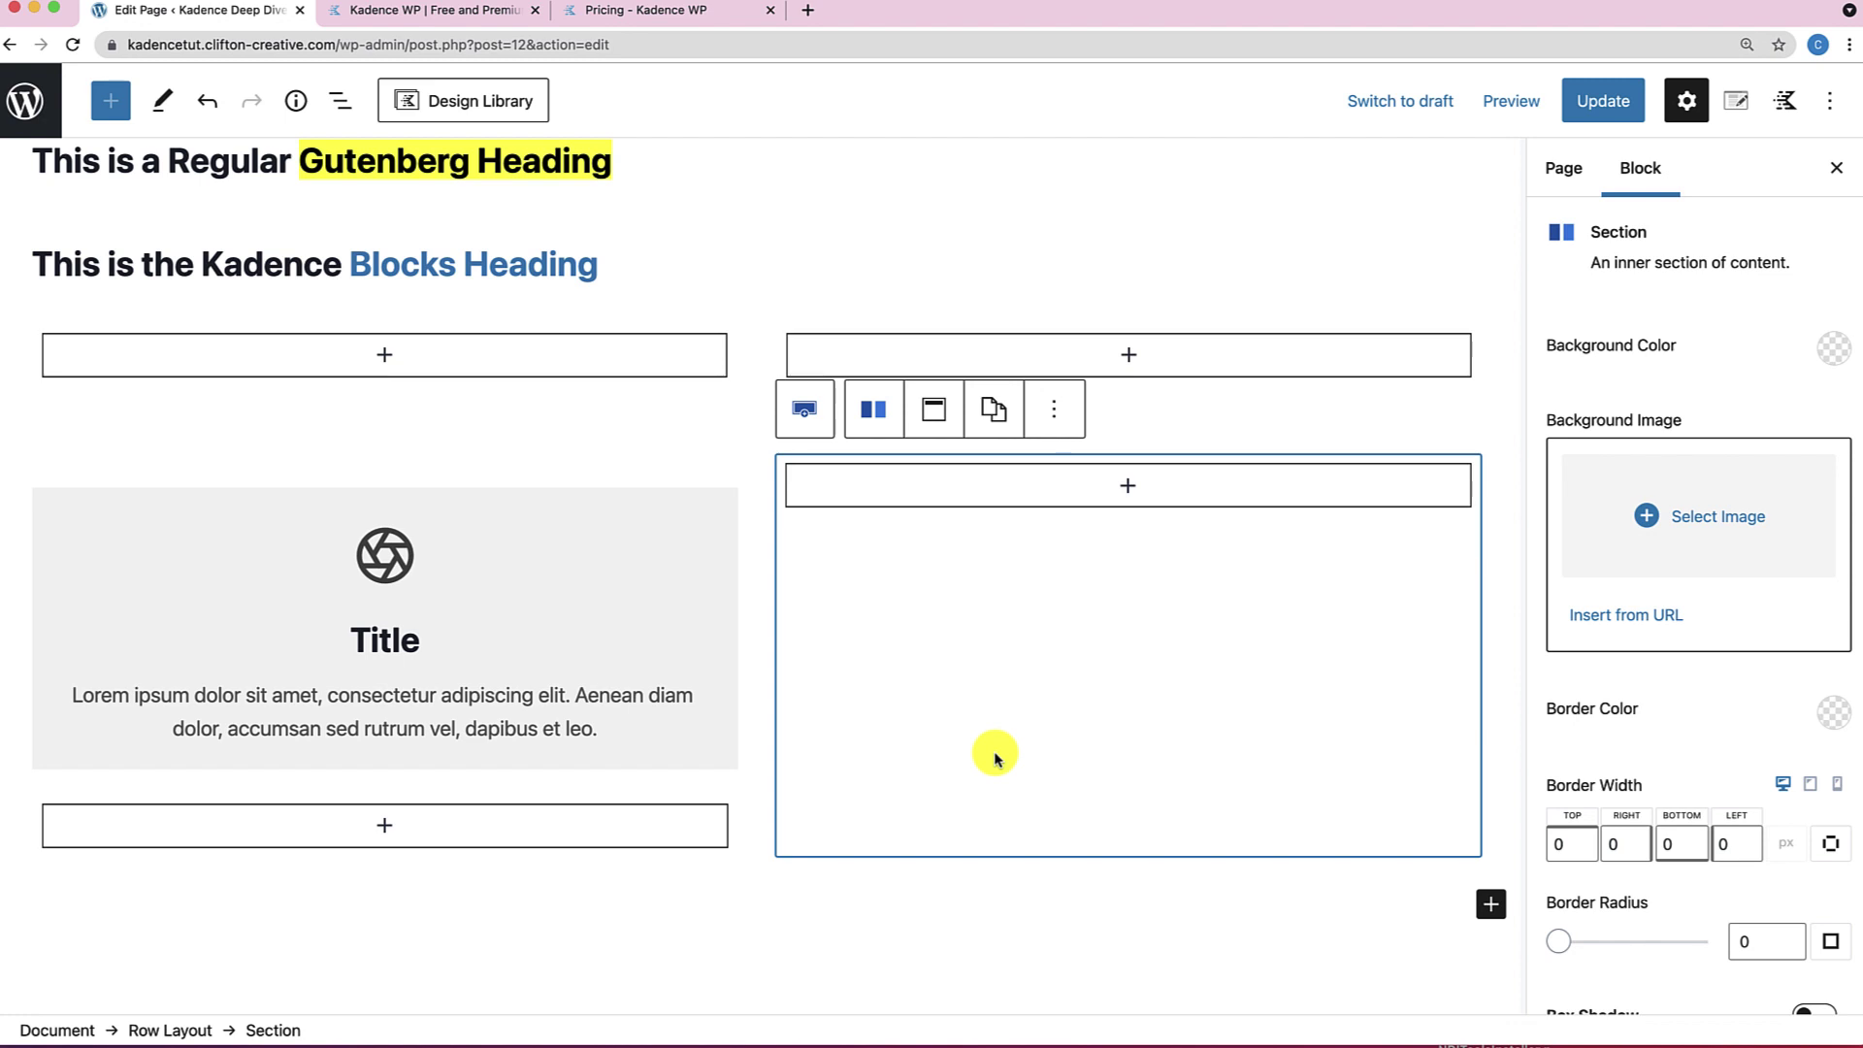
# Delete all content blocks below the "This is a Sample Page" title, from the lorem ipsum paragraph through the Row Layout.
pyautogui.scroll(-4, 995, 756)
pyautogui.scroll(4, 995, 756)
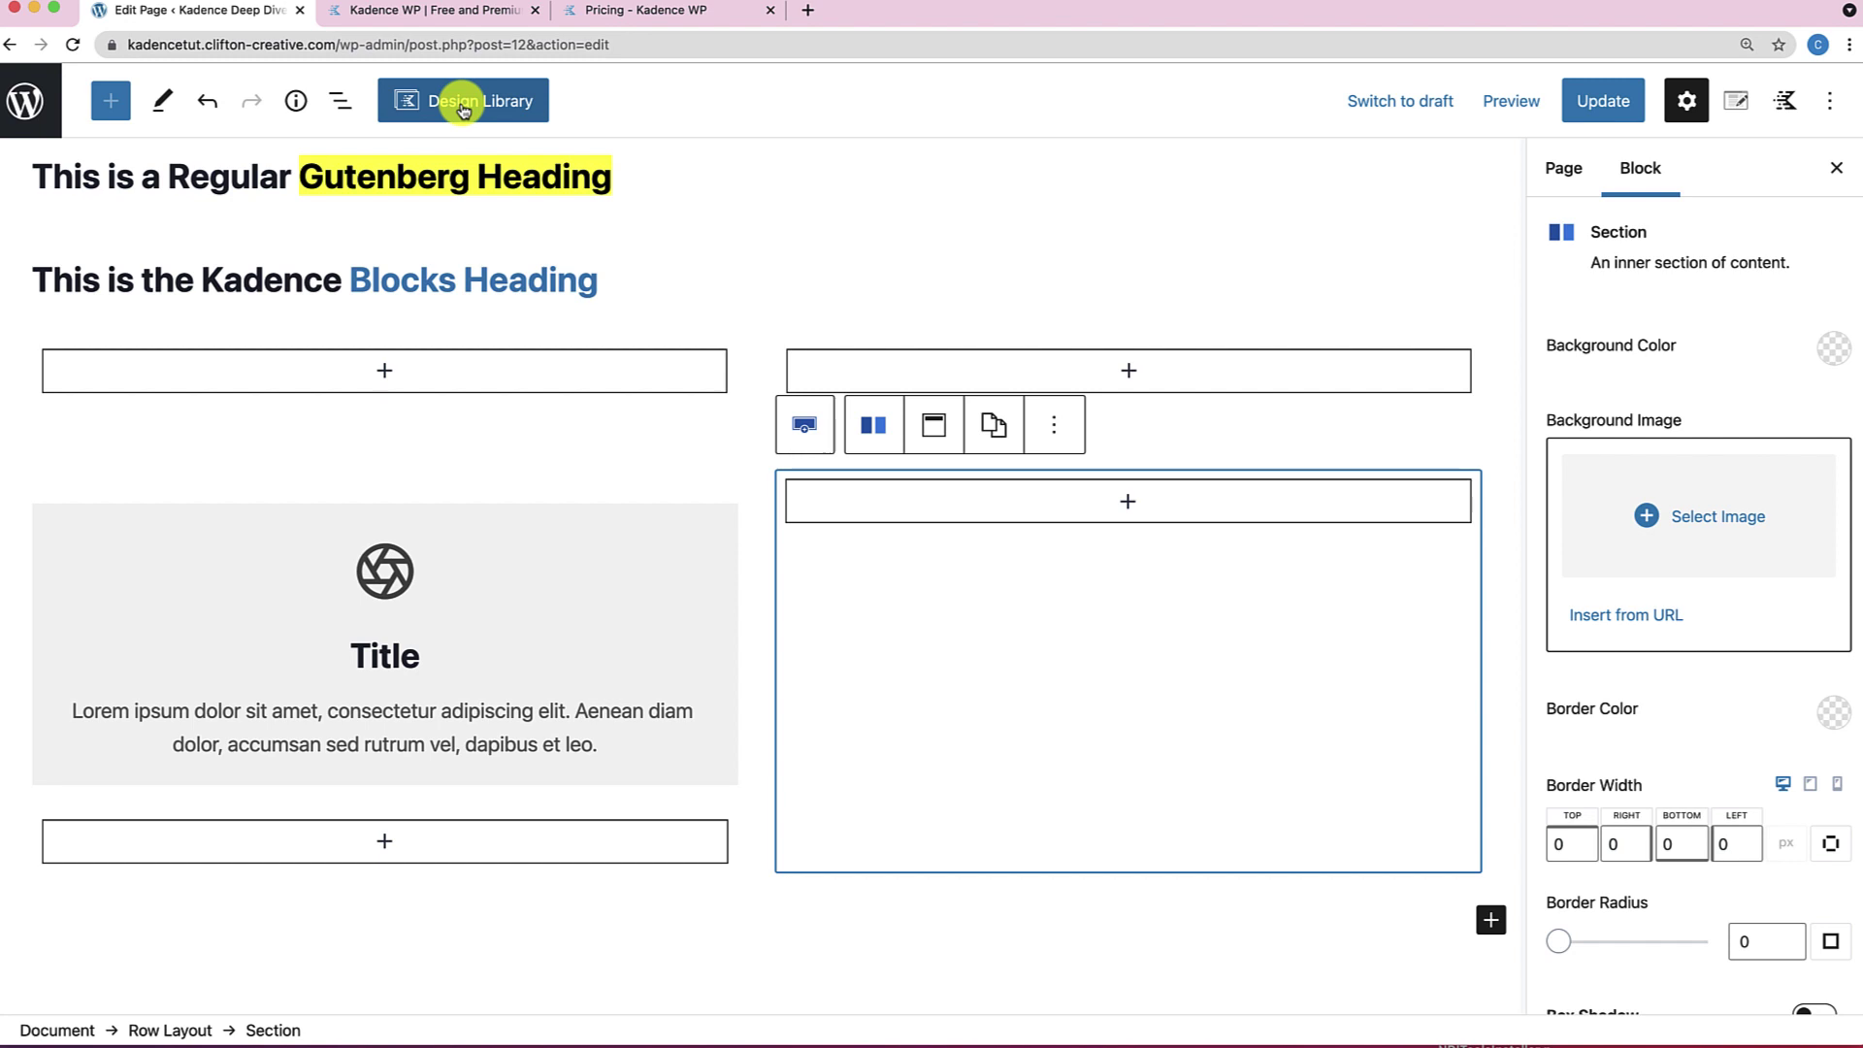
pyautogui.scroll(3, 481, 320)
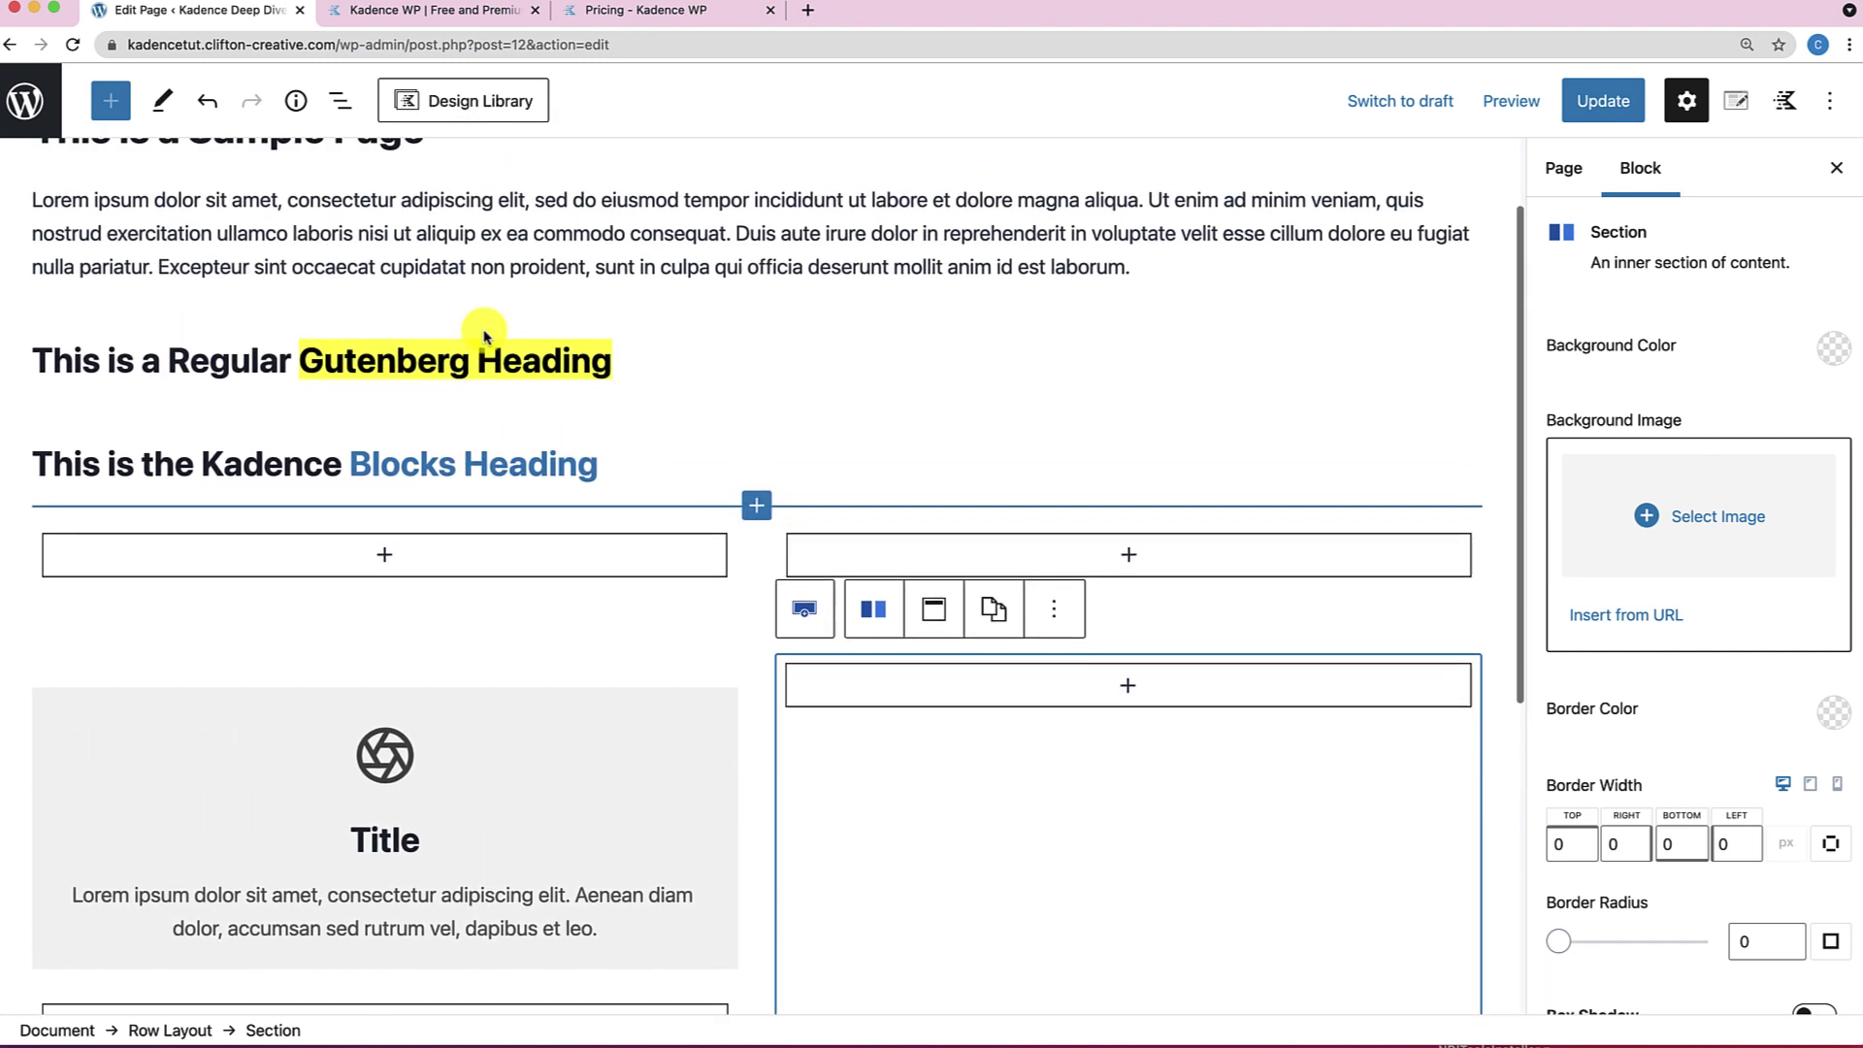
pyautogui.scroll(-3, 486, 337)
pyautogui.click(458, 442)
pyautogui.click(404, 330)
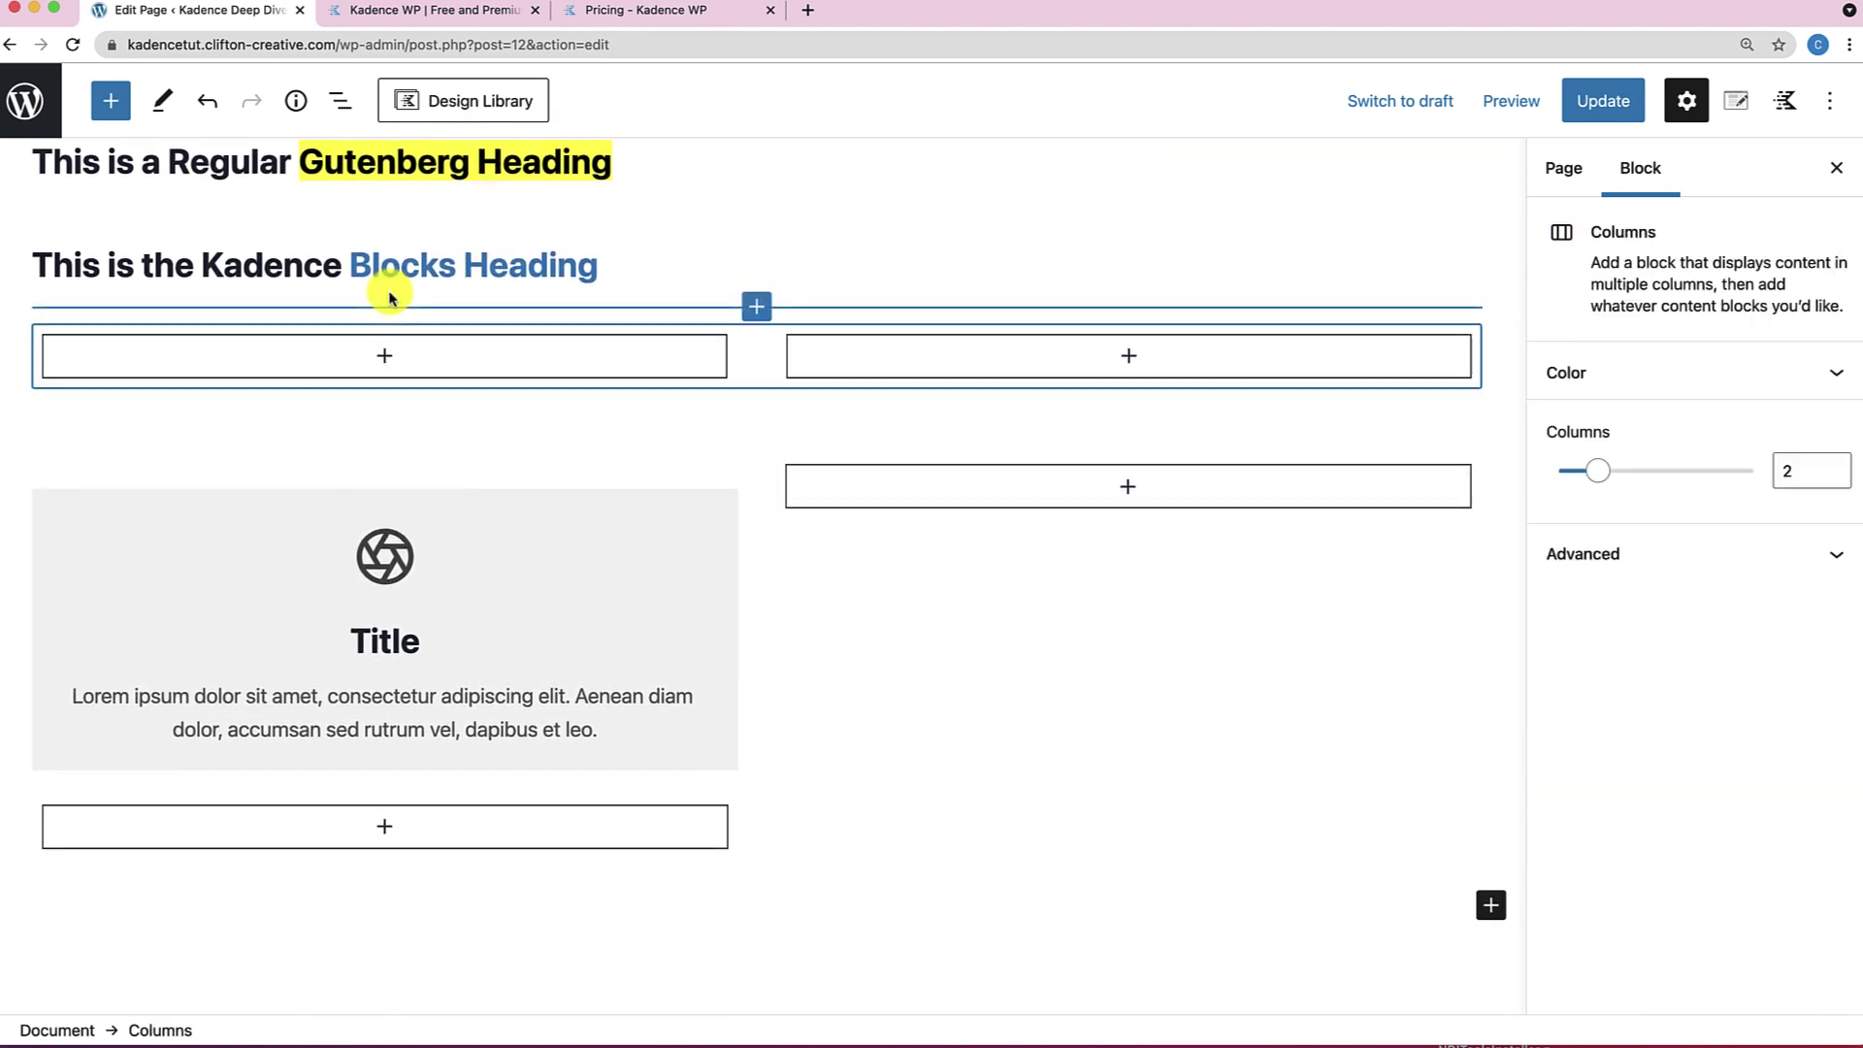
pyautogui.scroll(4, 42, 242)
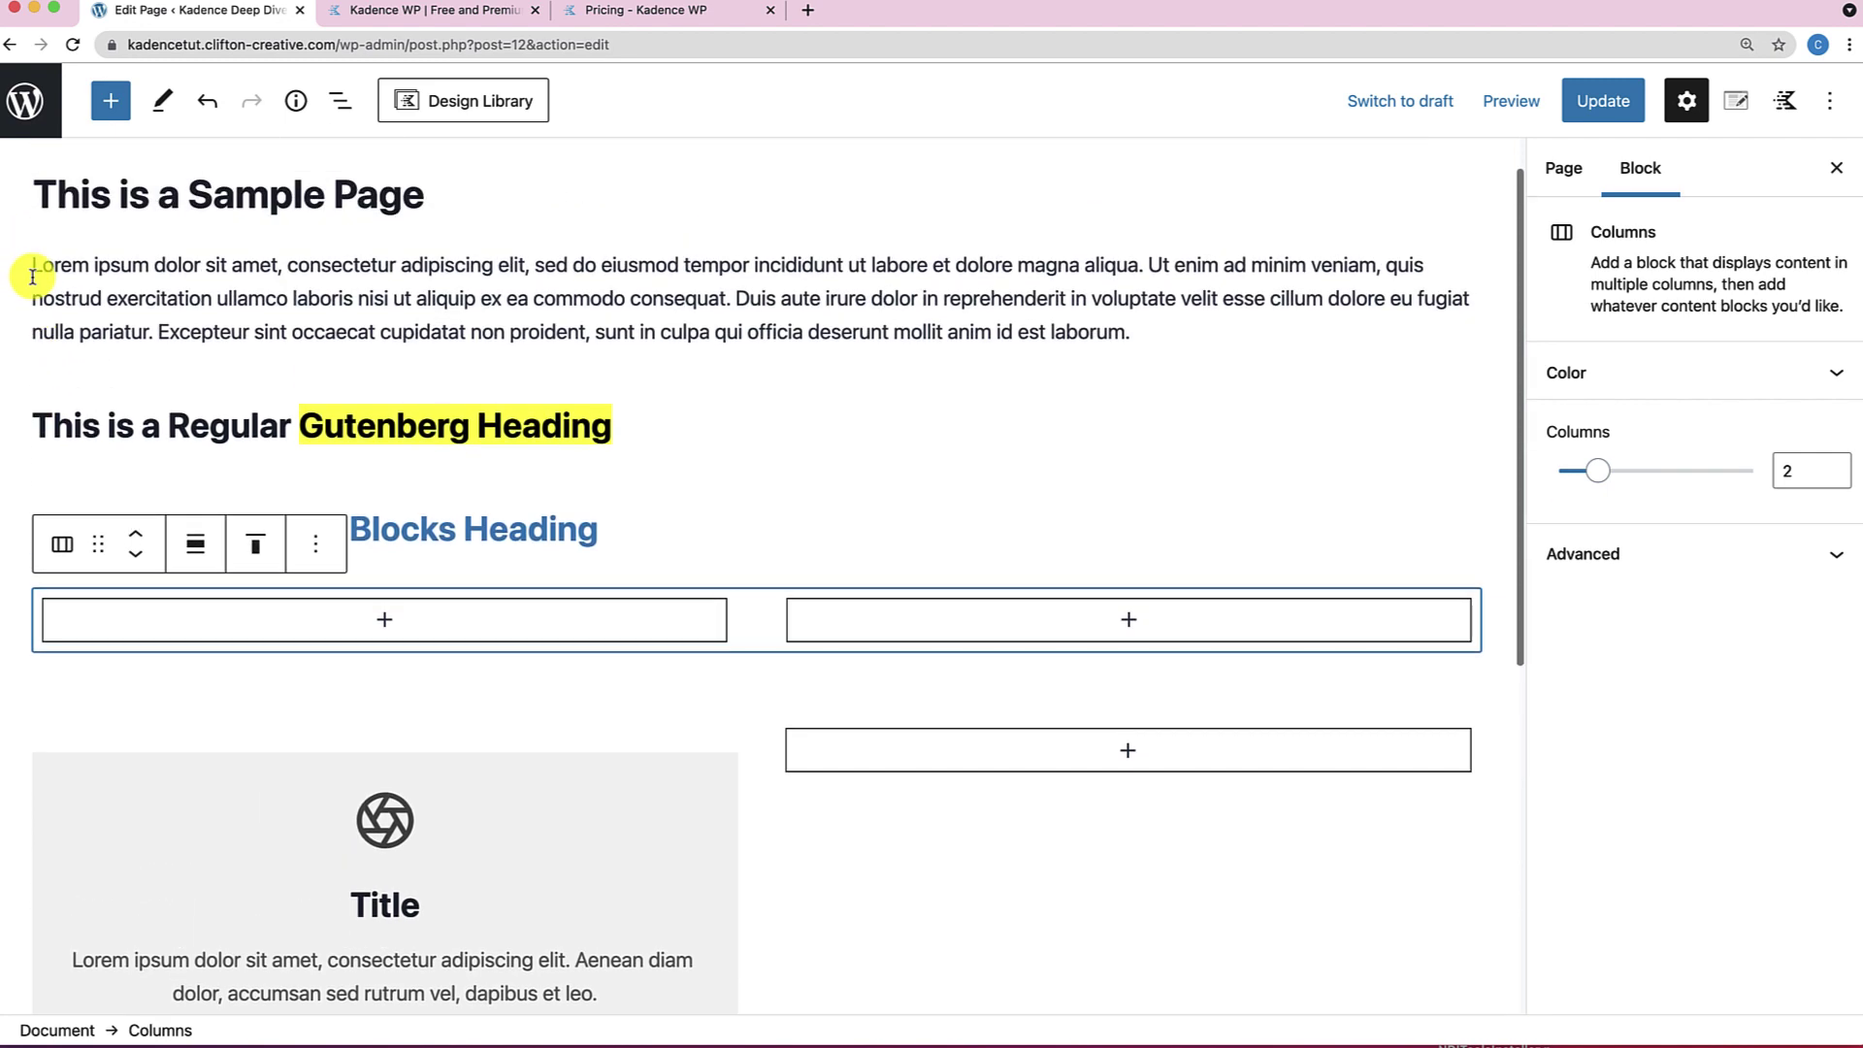
pyautogui.moveTo(33, 194); pyautogui.dragTo(424, 194)
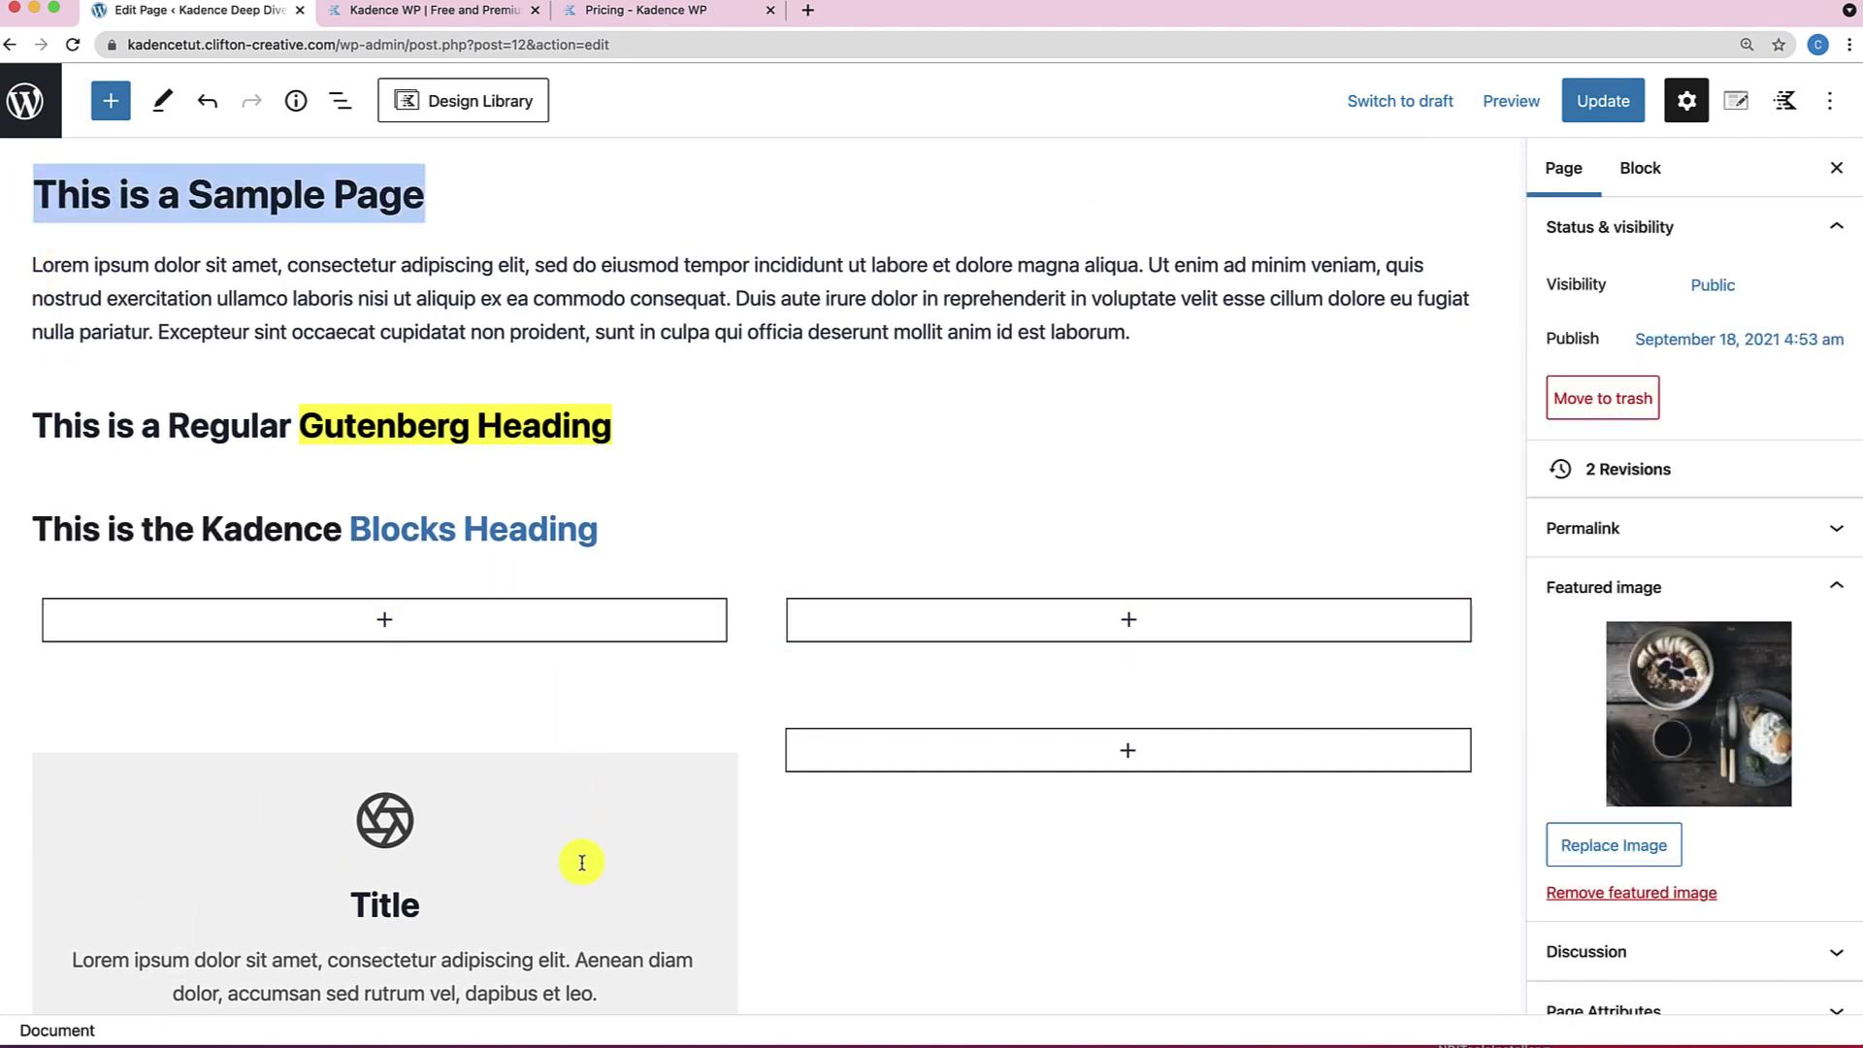
pyautogui.click(195, 258)
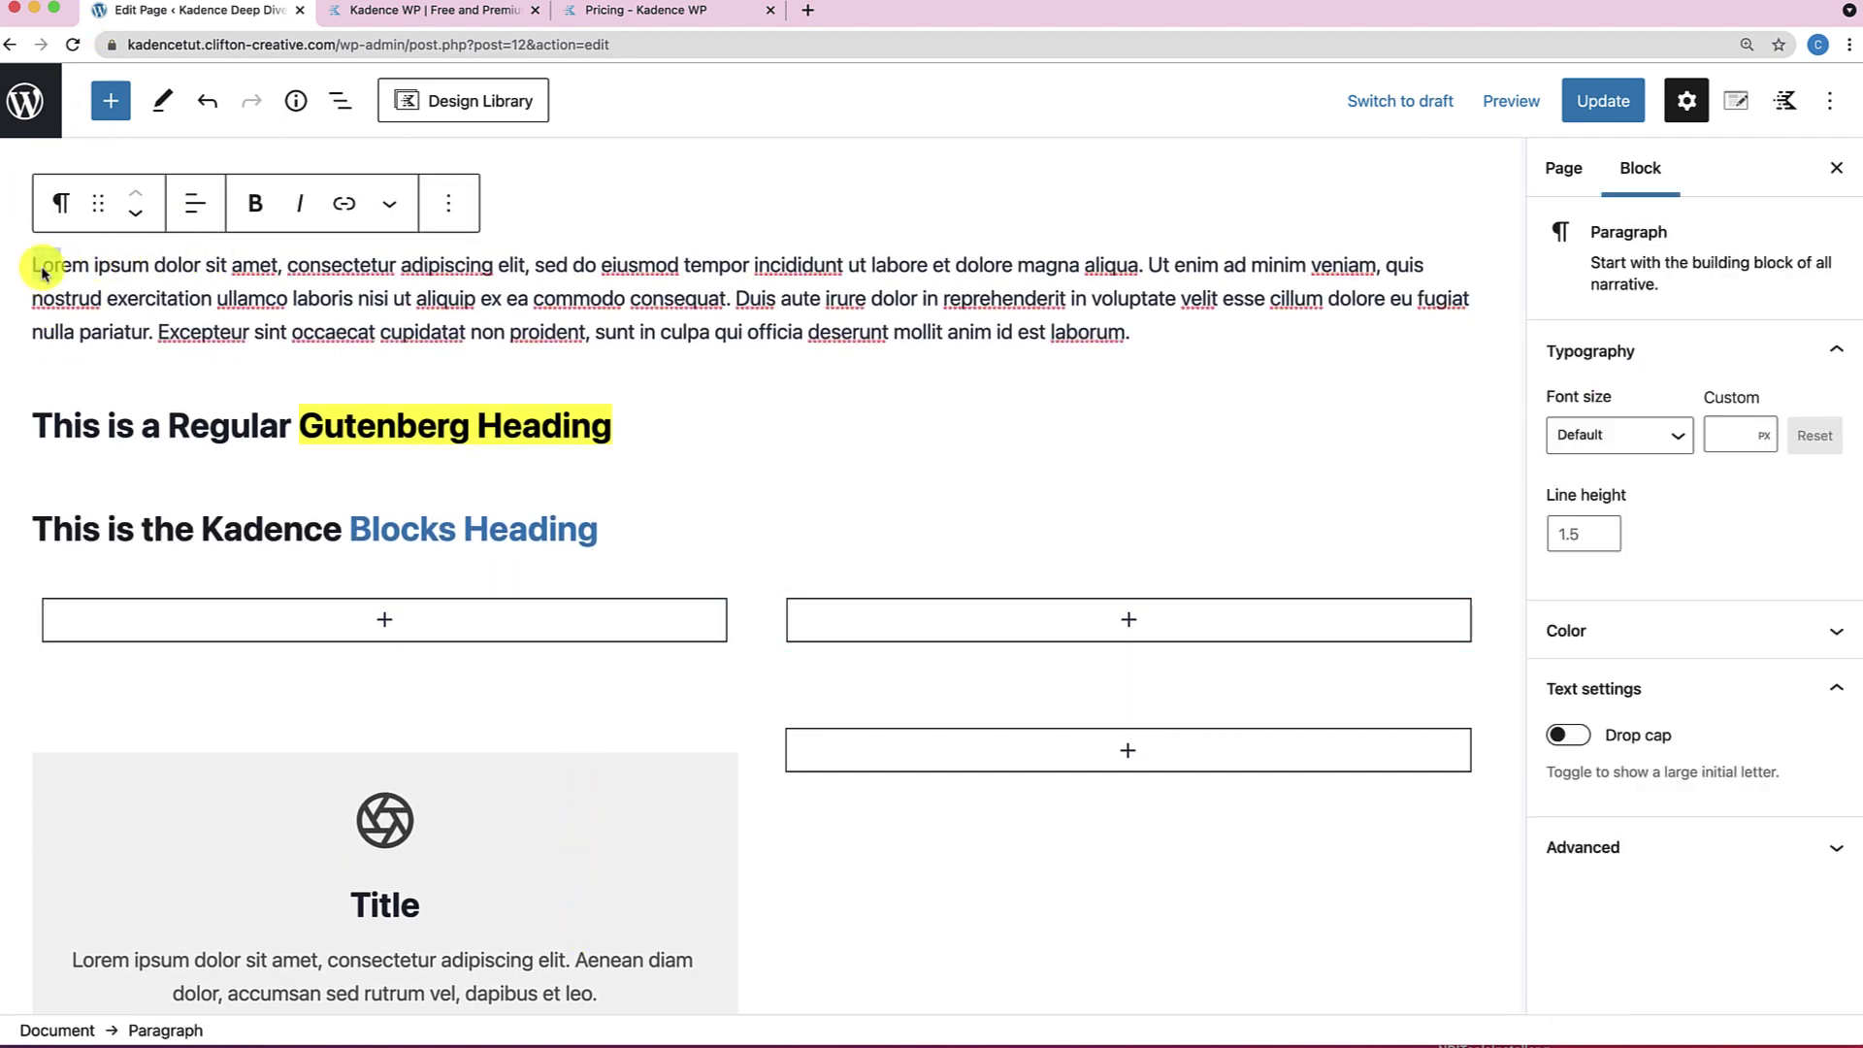
pyautogui.moveTo(33, 262); pyautogui.dragTo(757, 927)
pyautogui.press('BackSpace')
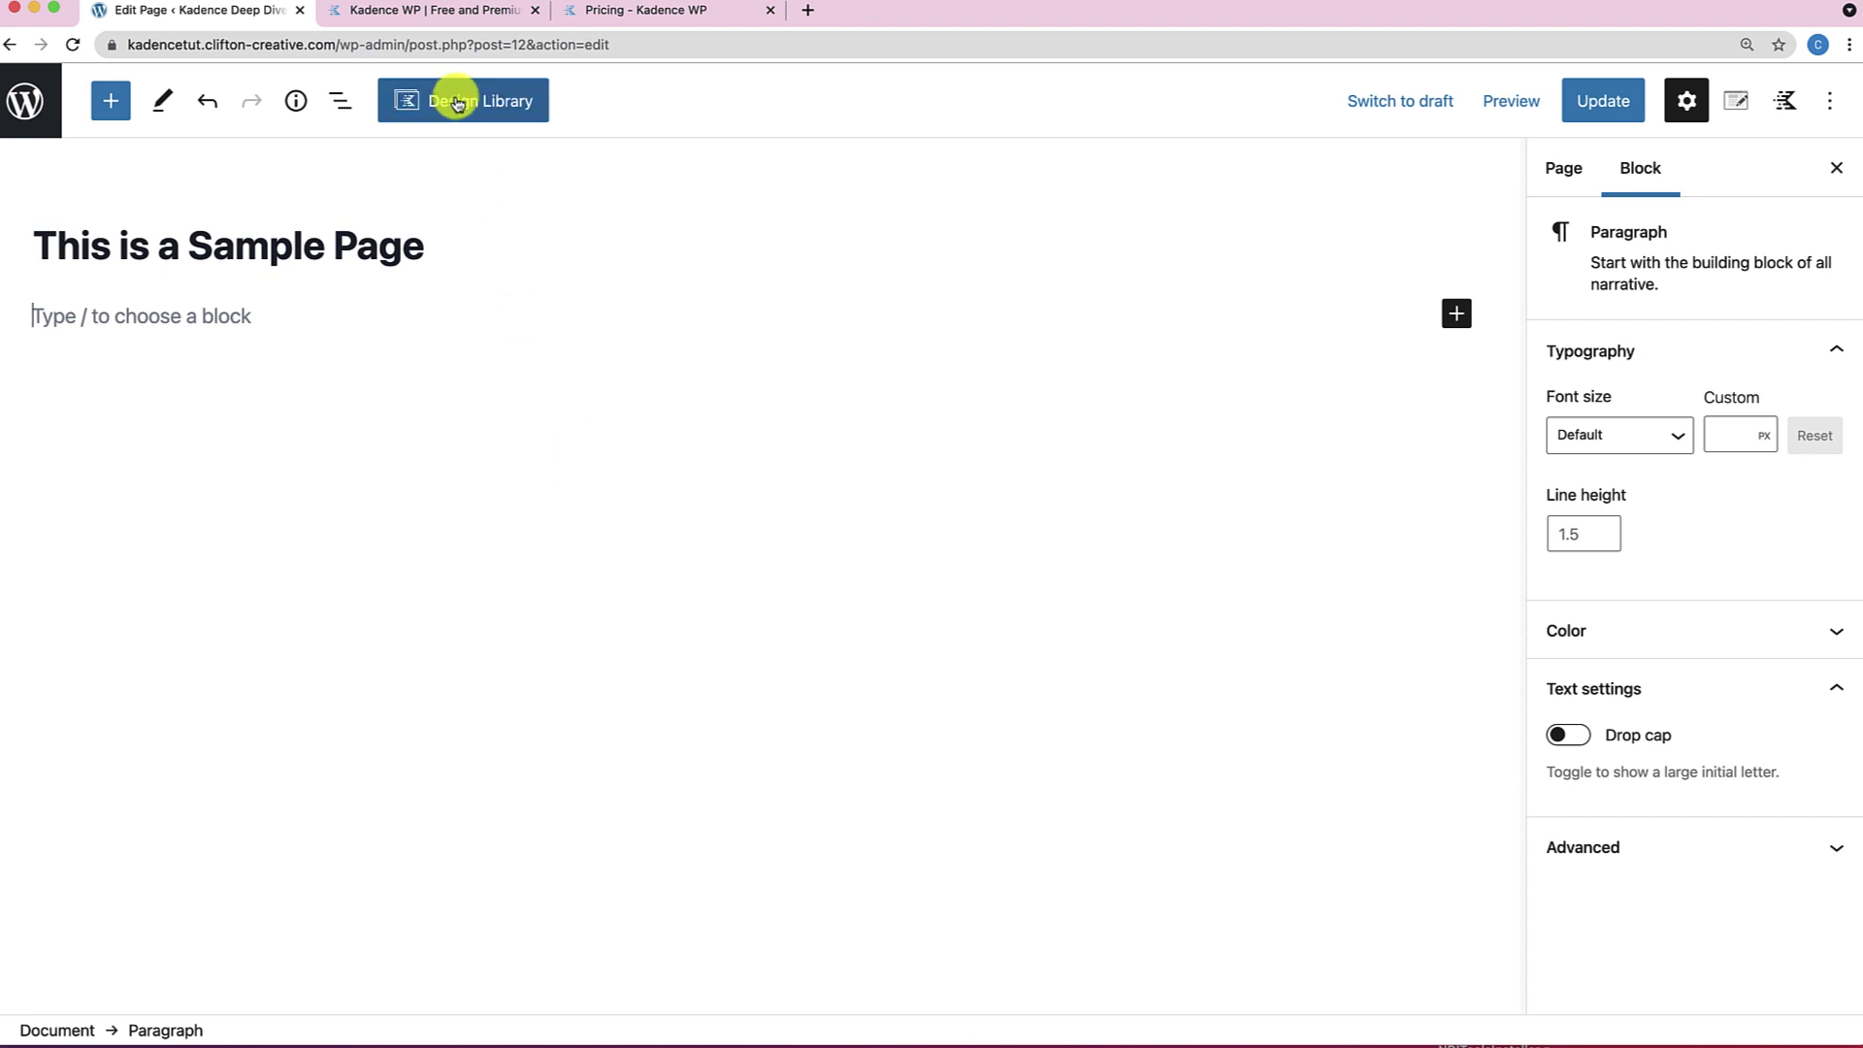
# Open the Kadence Design Library and browse its prebuilt Sections.
pyautogui.click(456, 102)
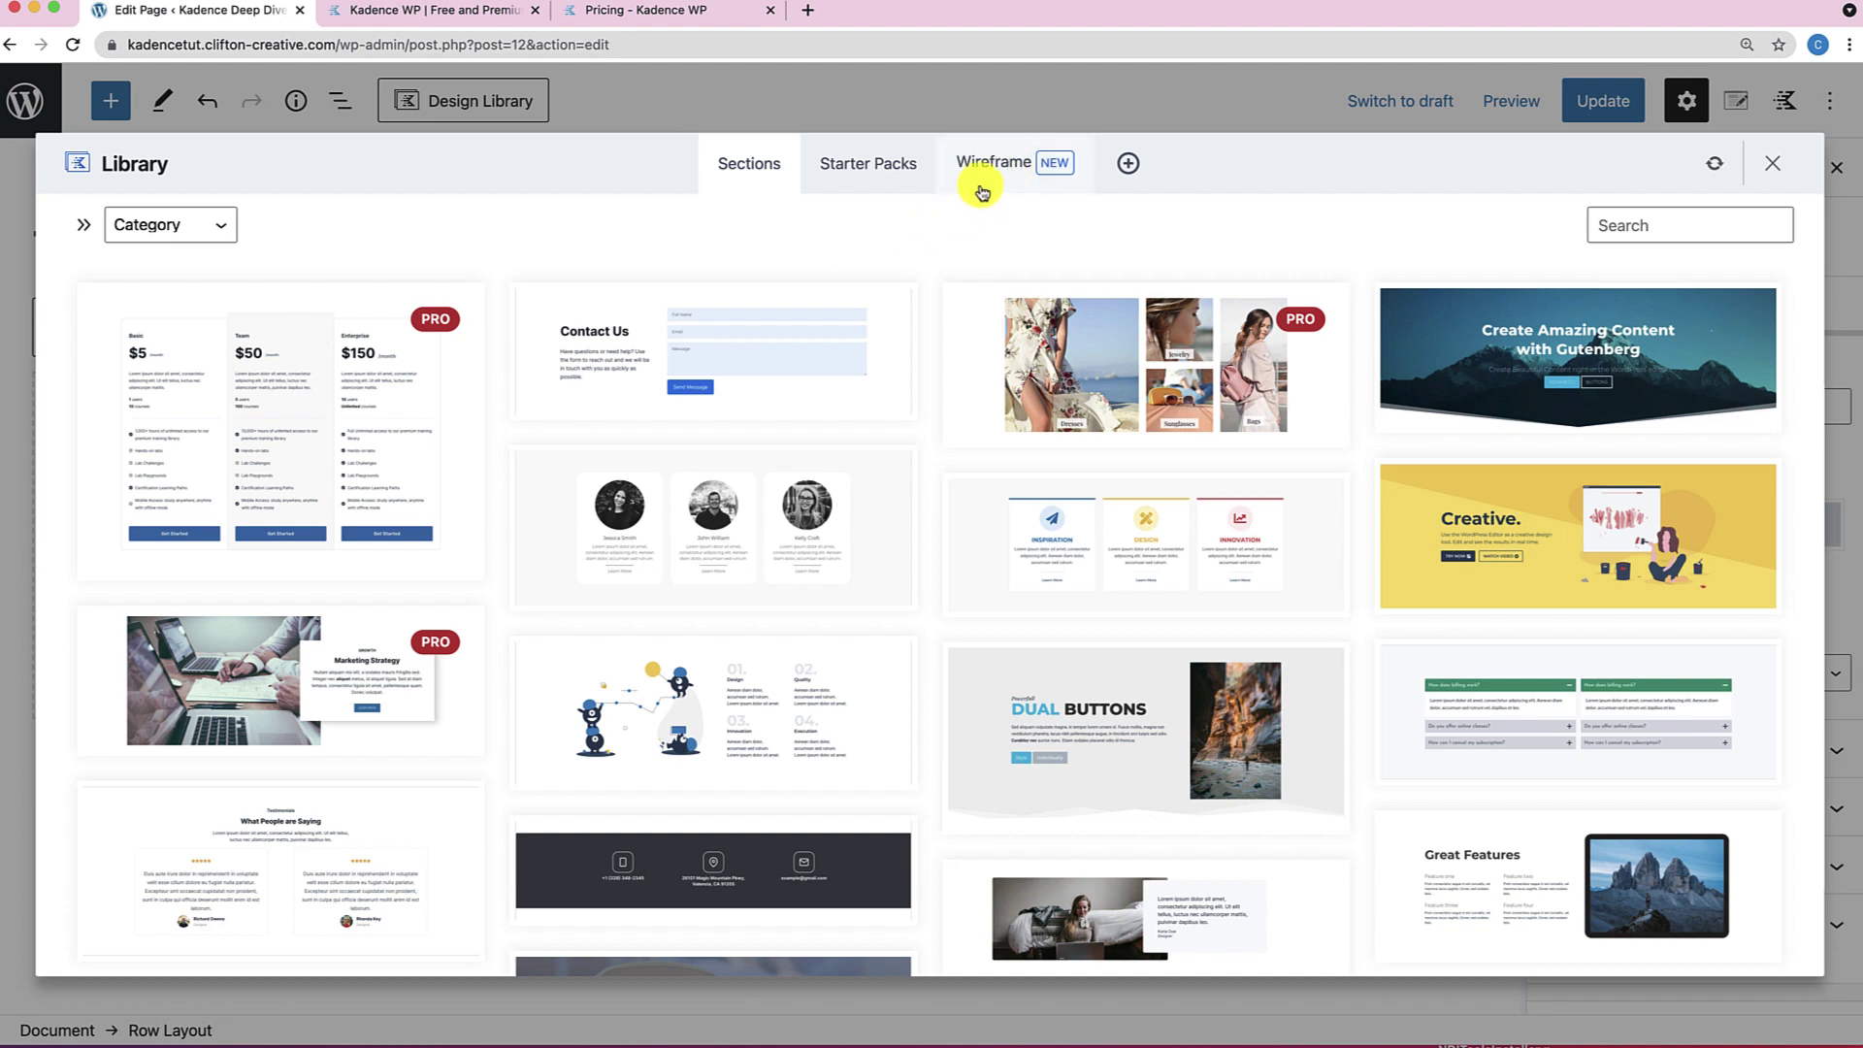
pyautogui.scroll(-5, 819, 557)
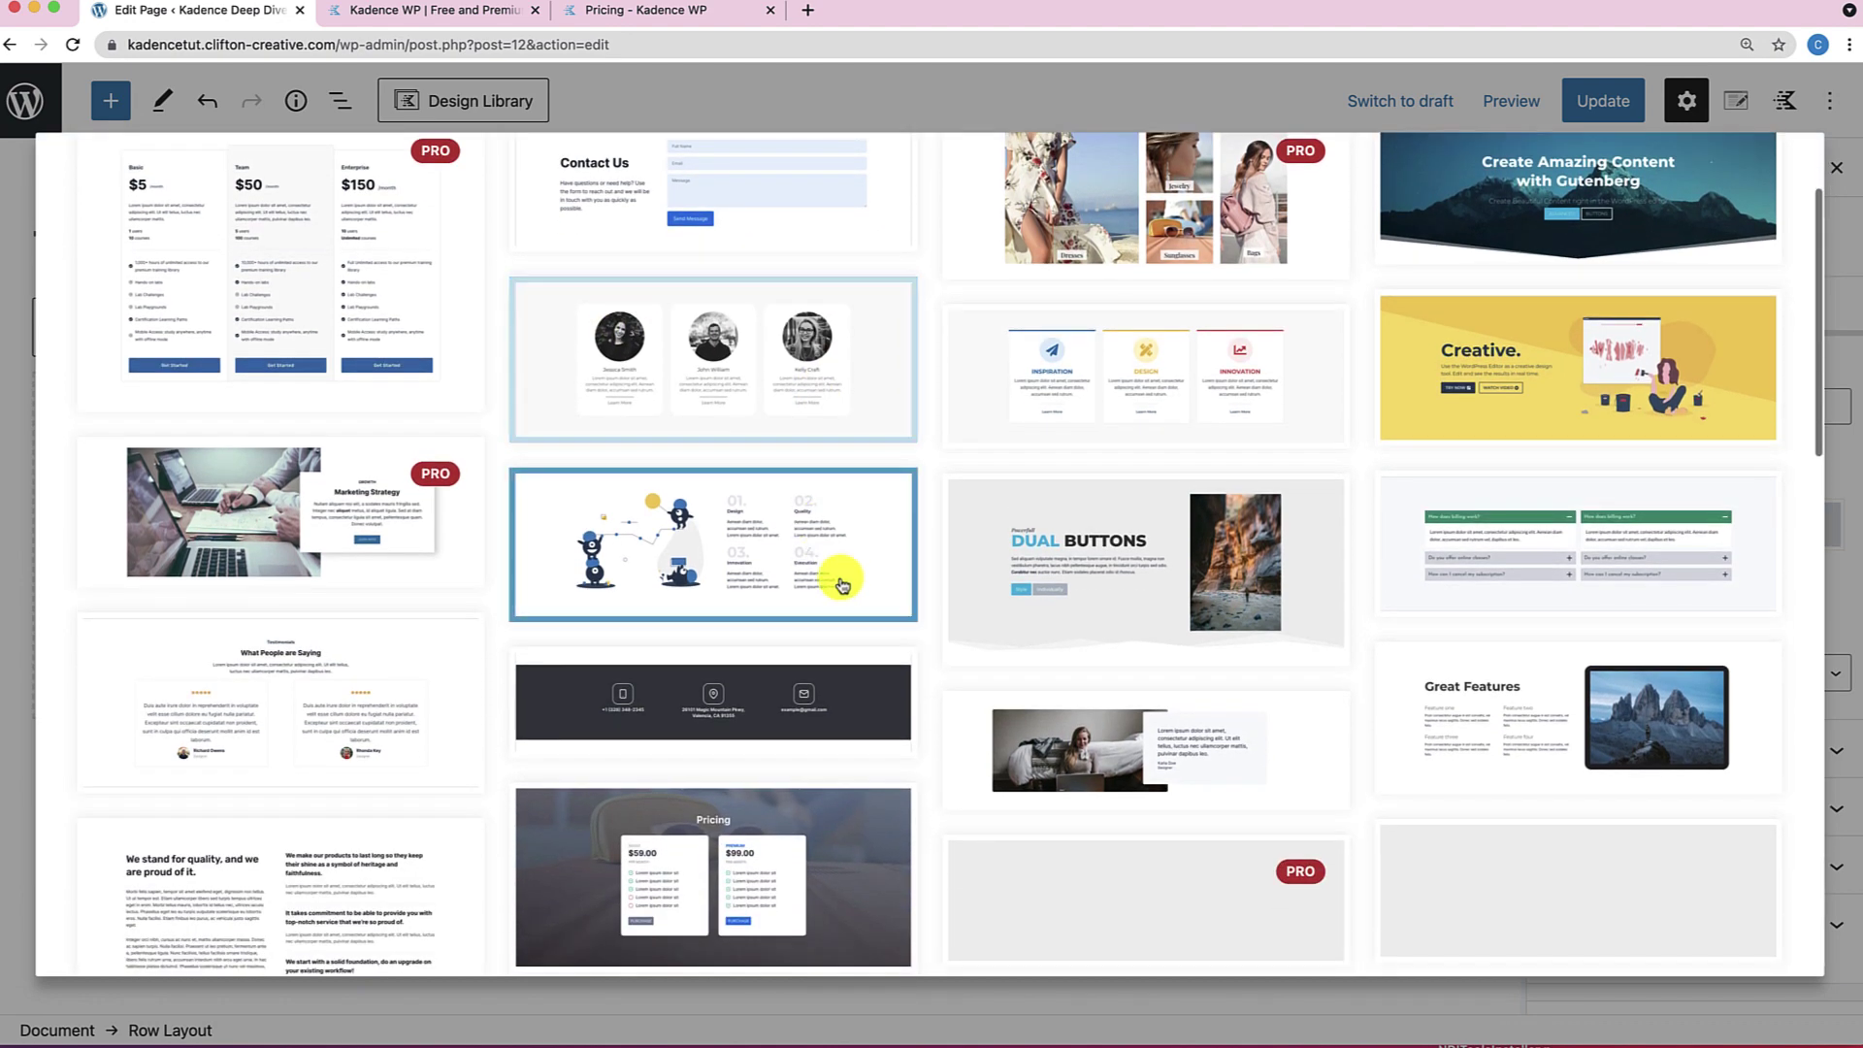
# Show the library's Wireframe sections and subscribe to the mailing list to get free access to them.
pyautogui.scroll(5, 868, 582)
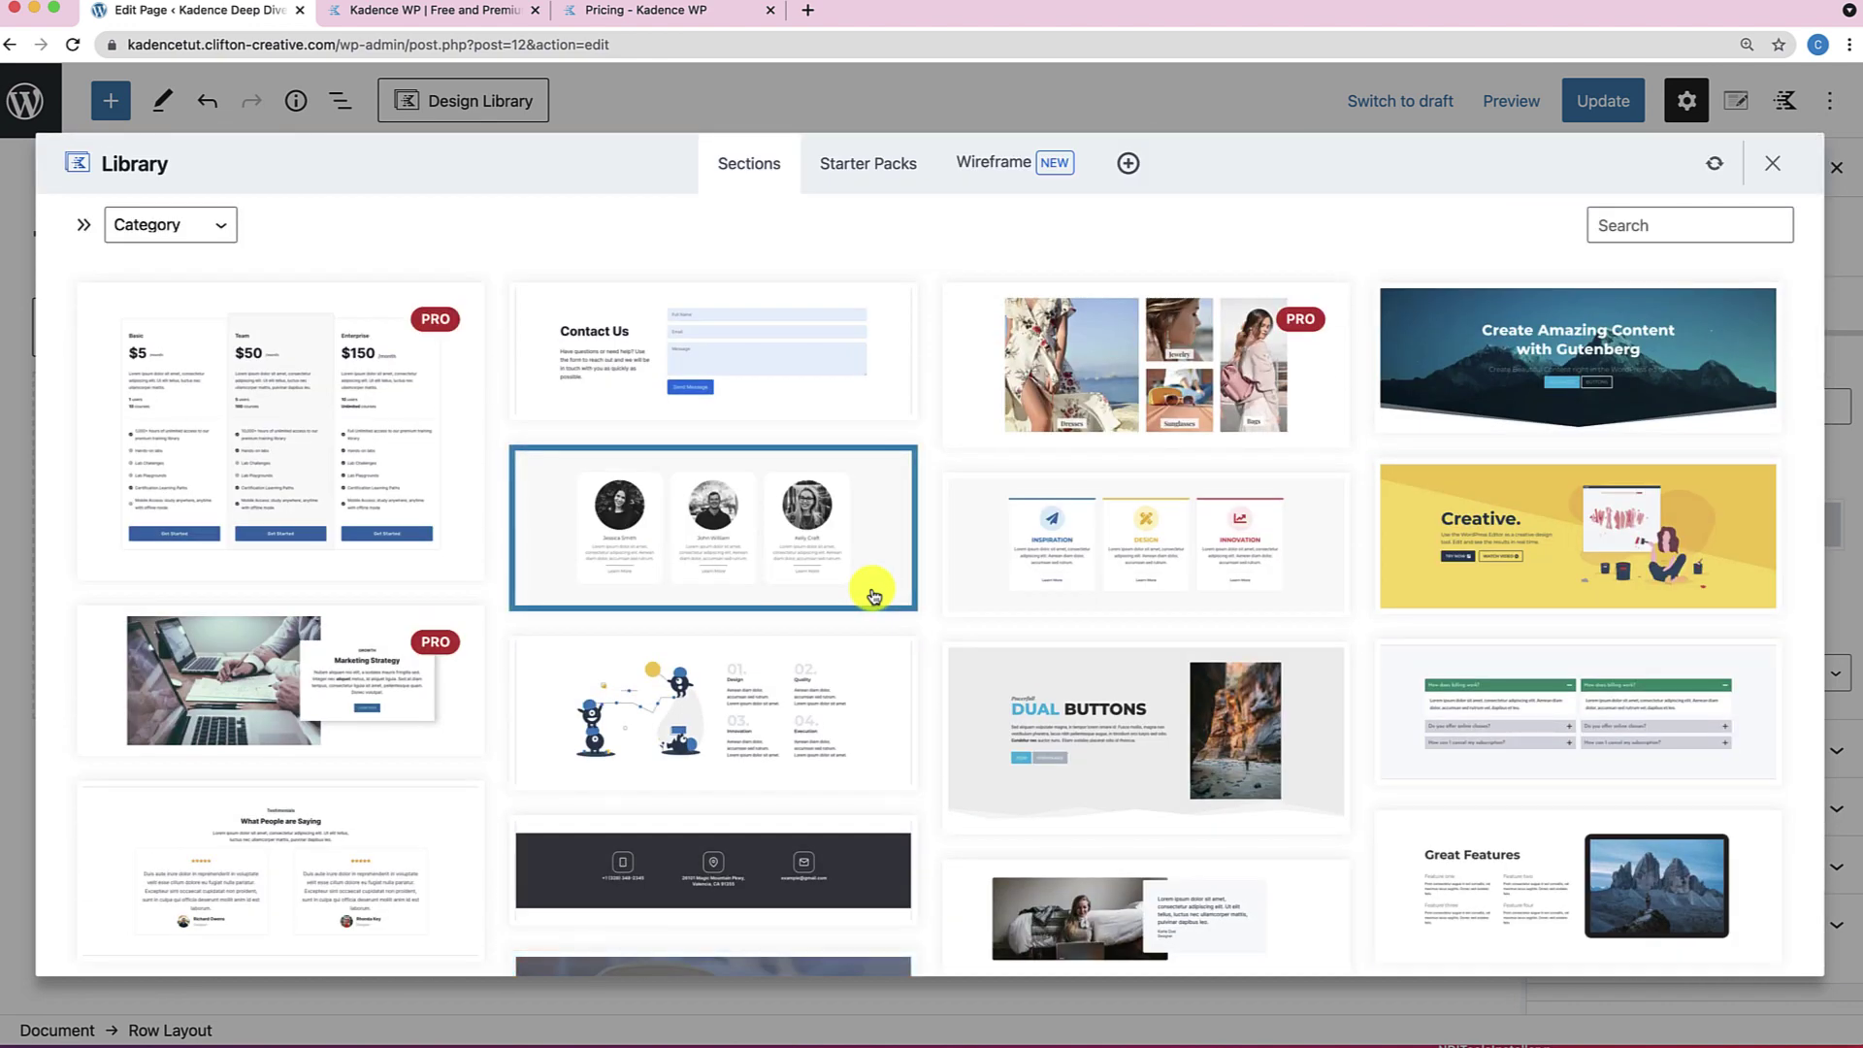
pyautogui.click(1016, 170)
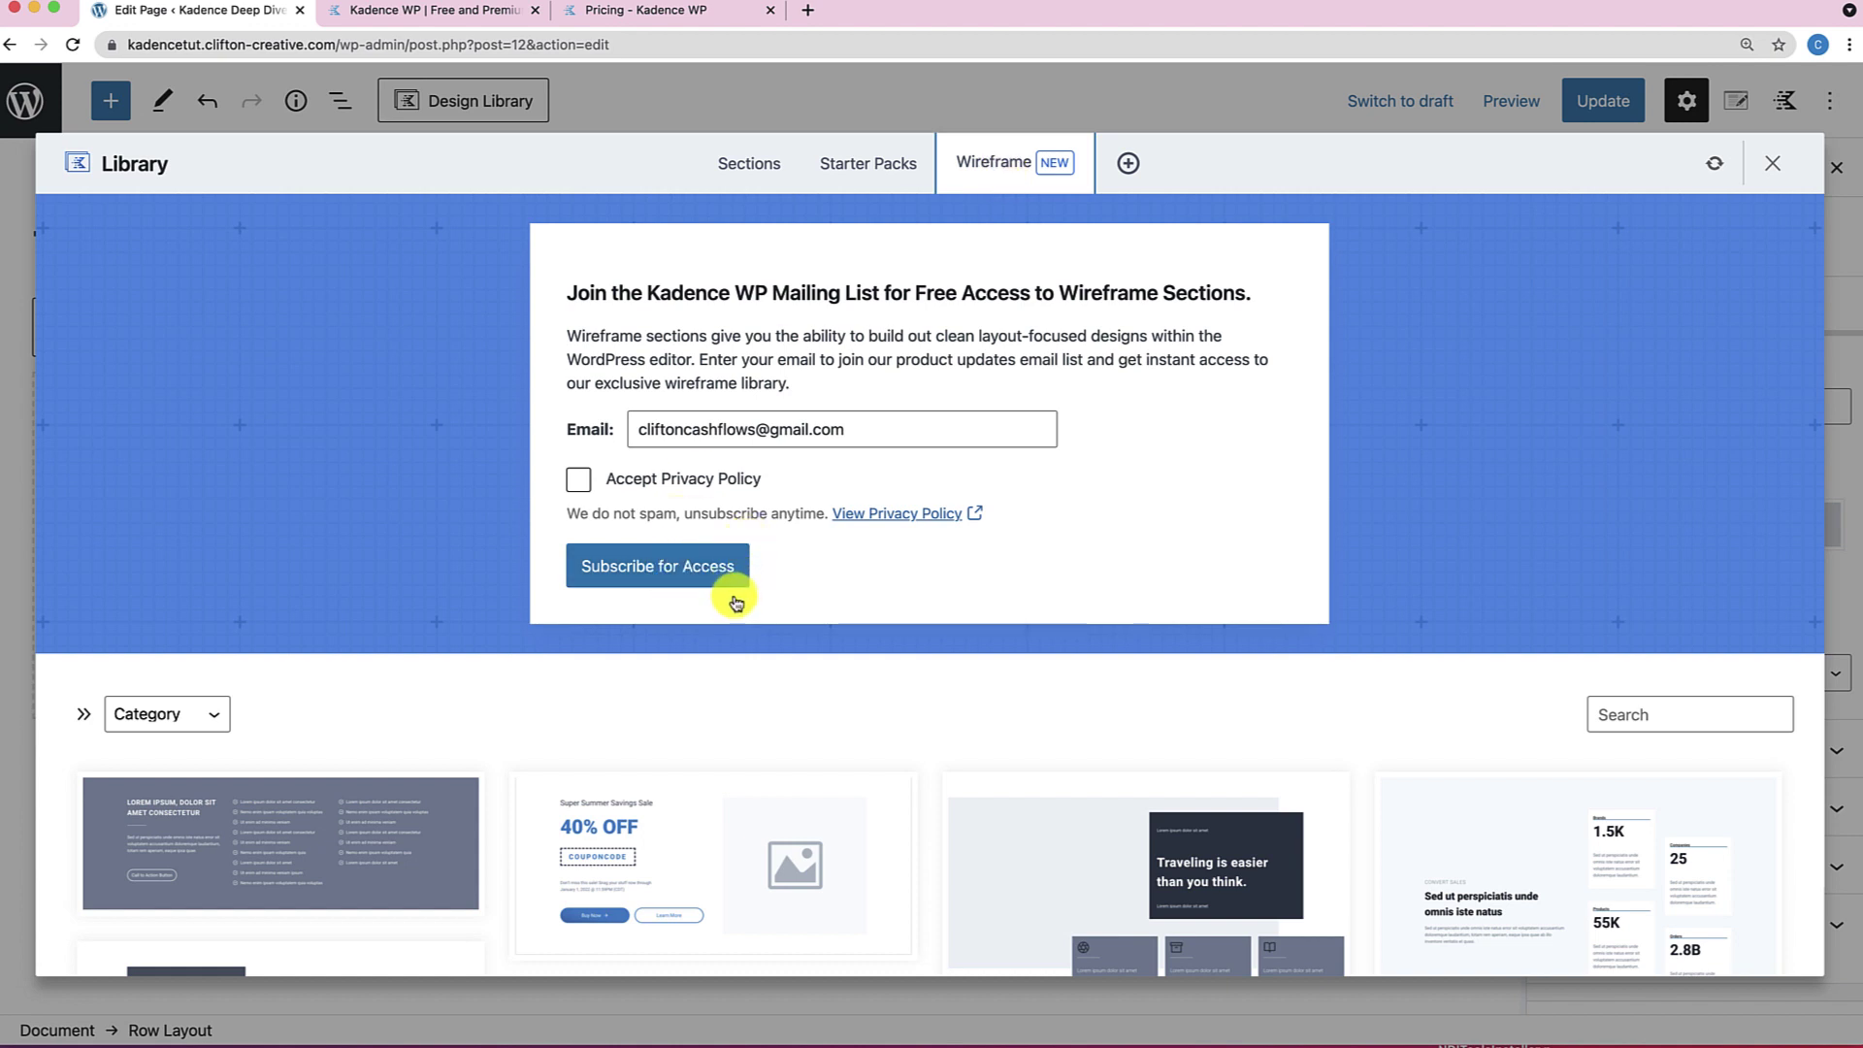
pyautogui.click(696, 582)
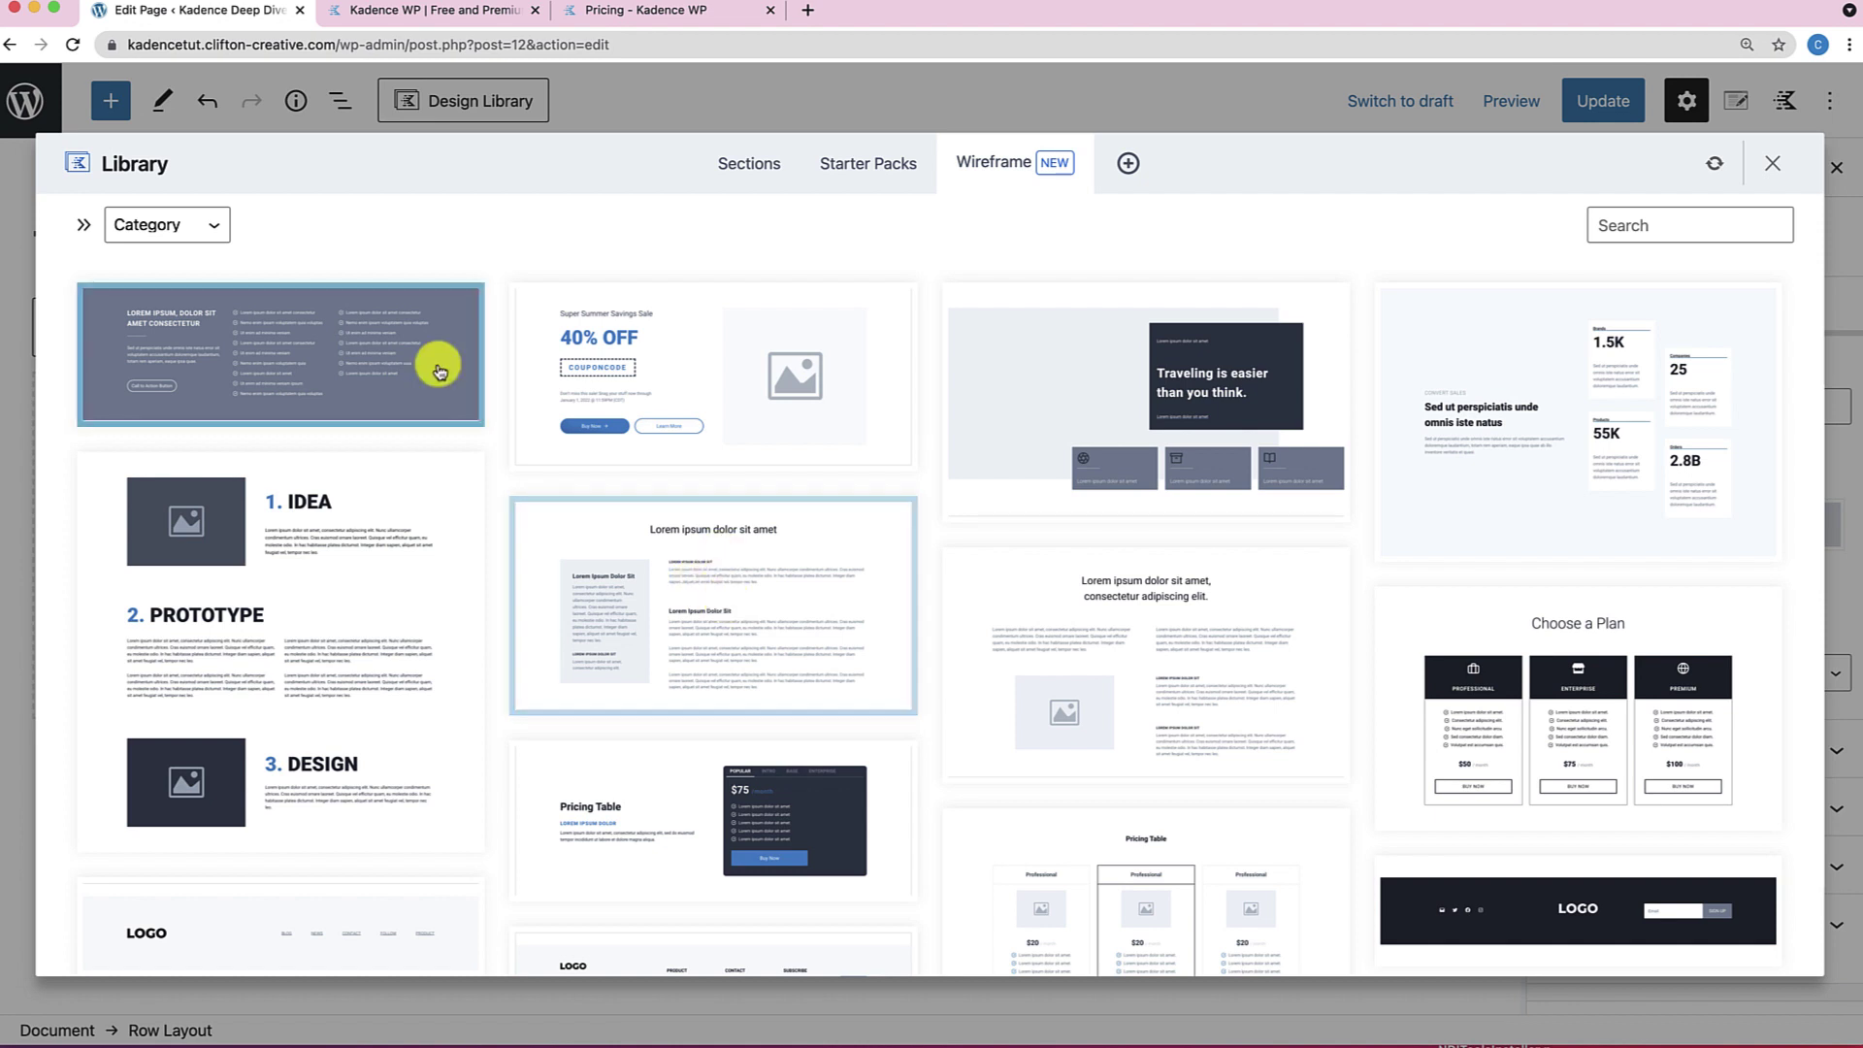
# Filter the wireframe sections to the Content category.
pyautogui.click(225, 224)
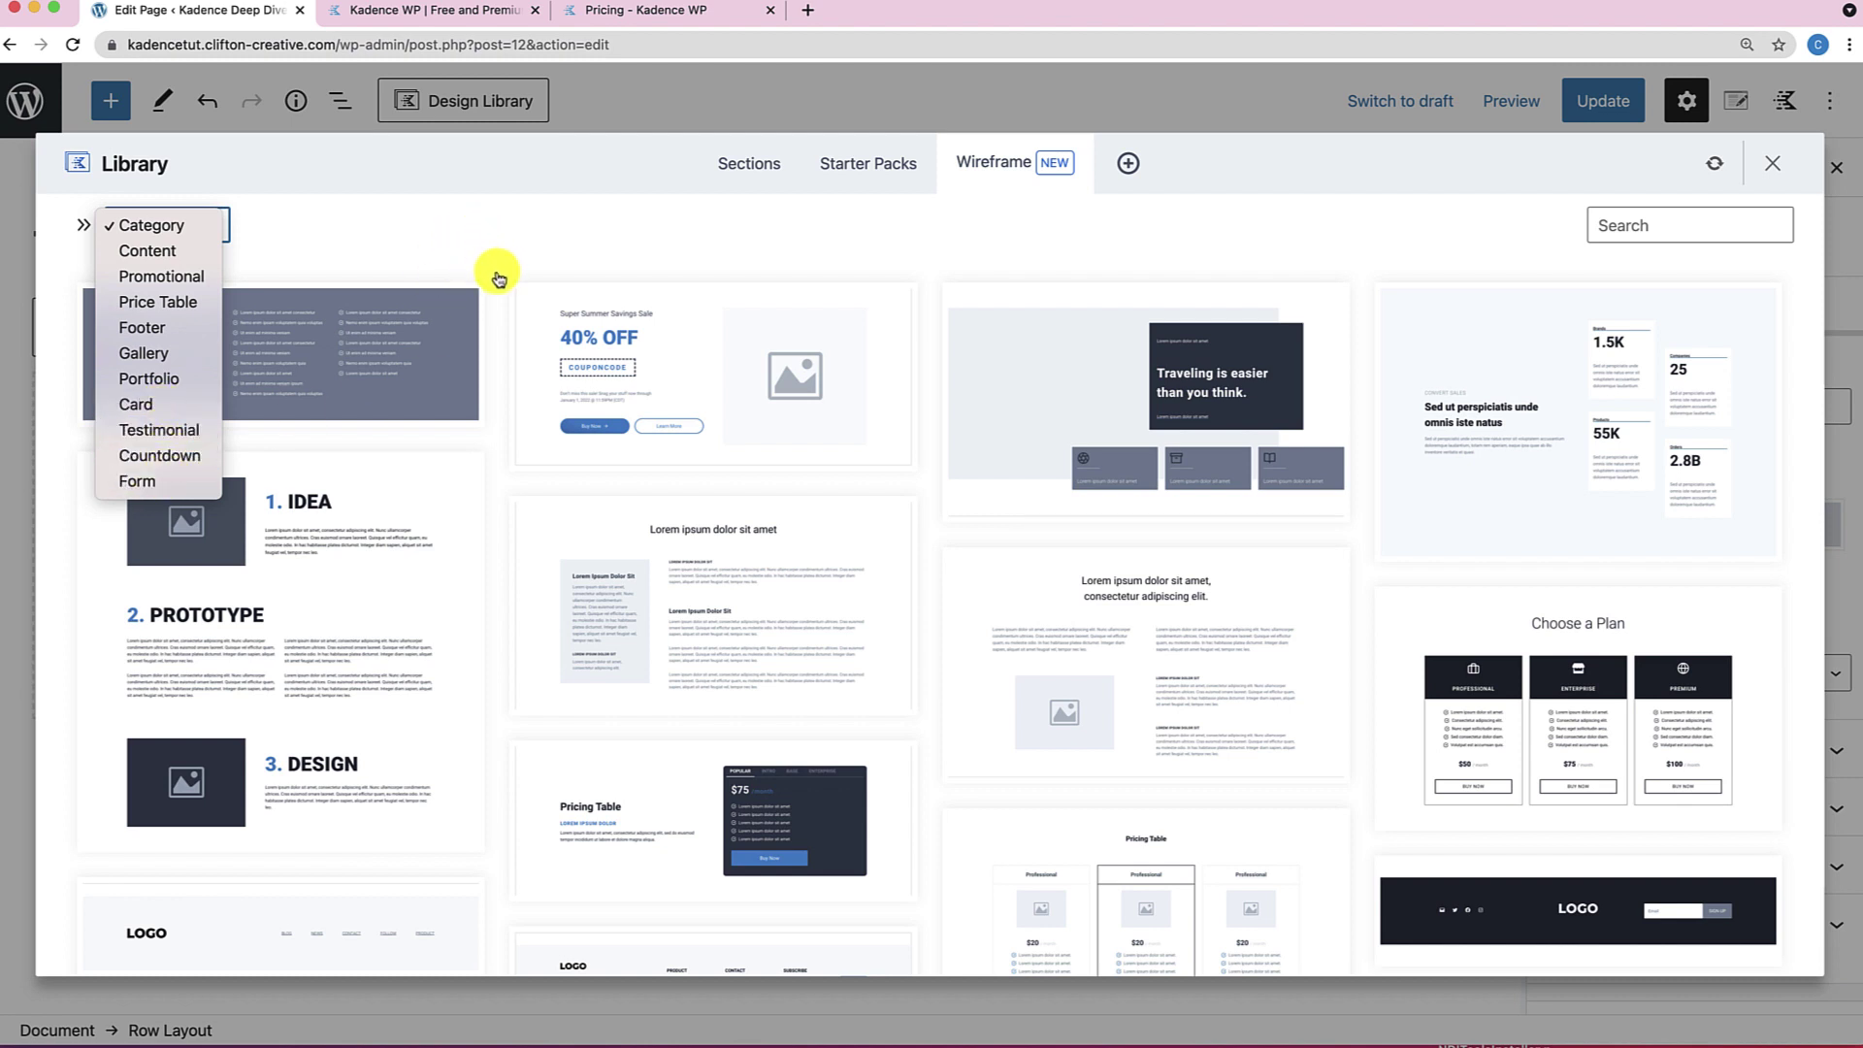
pyautogui.click(723, 267)
pyautogui.click(220, 226)
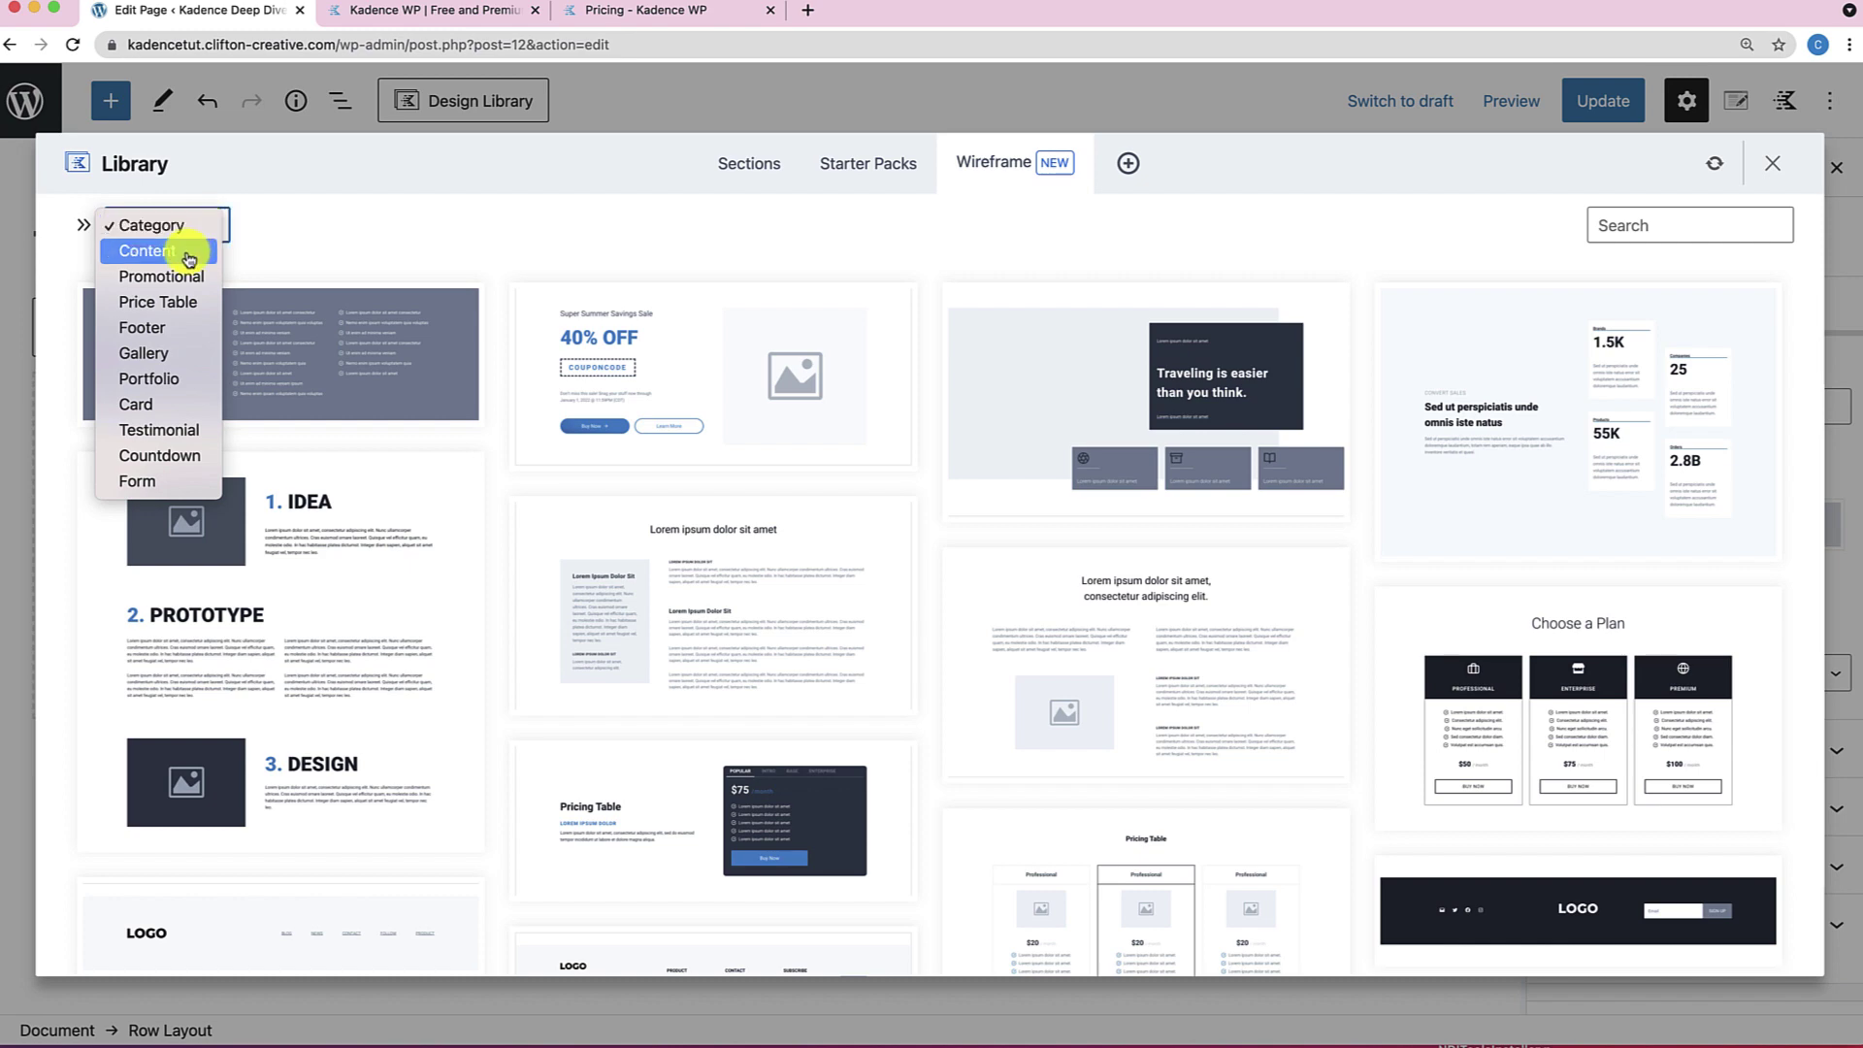
pyautogui.click(189, 254)
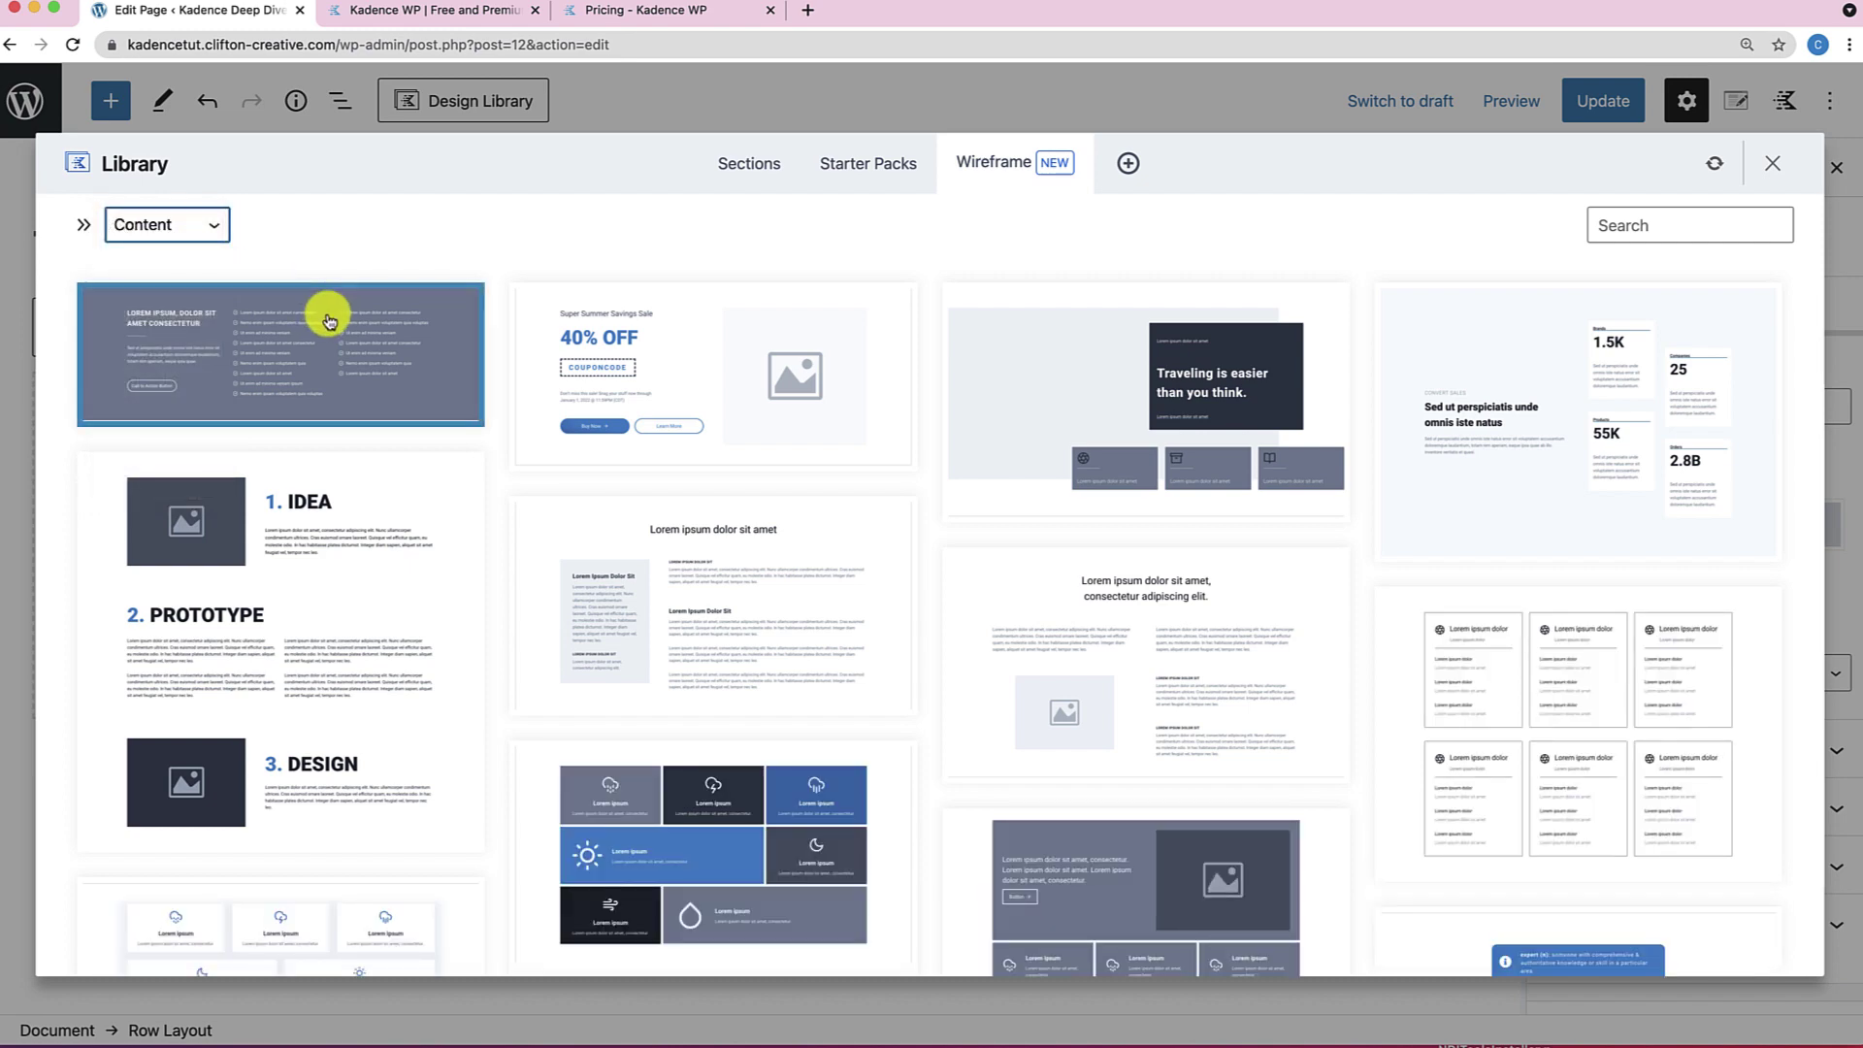
# Insert the dark hero wireframe with the heading "Lorem Ipsum Dolor Sit Amet" and a "Let's get started" button into the page.
pyautogui.scroll(-5, 314, 490)
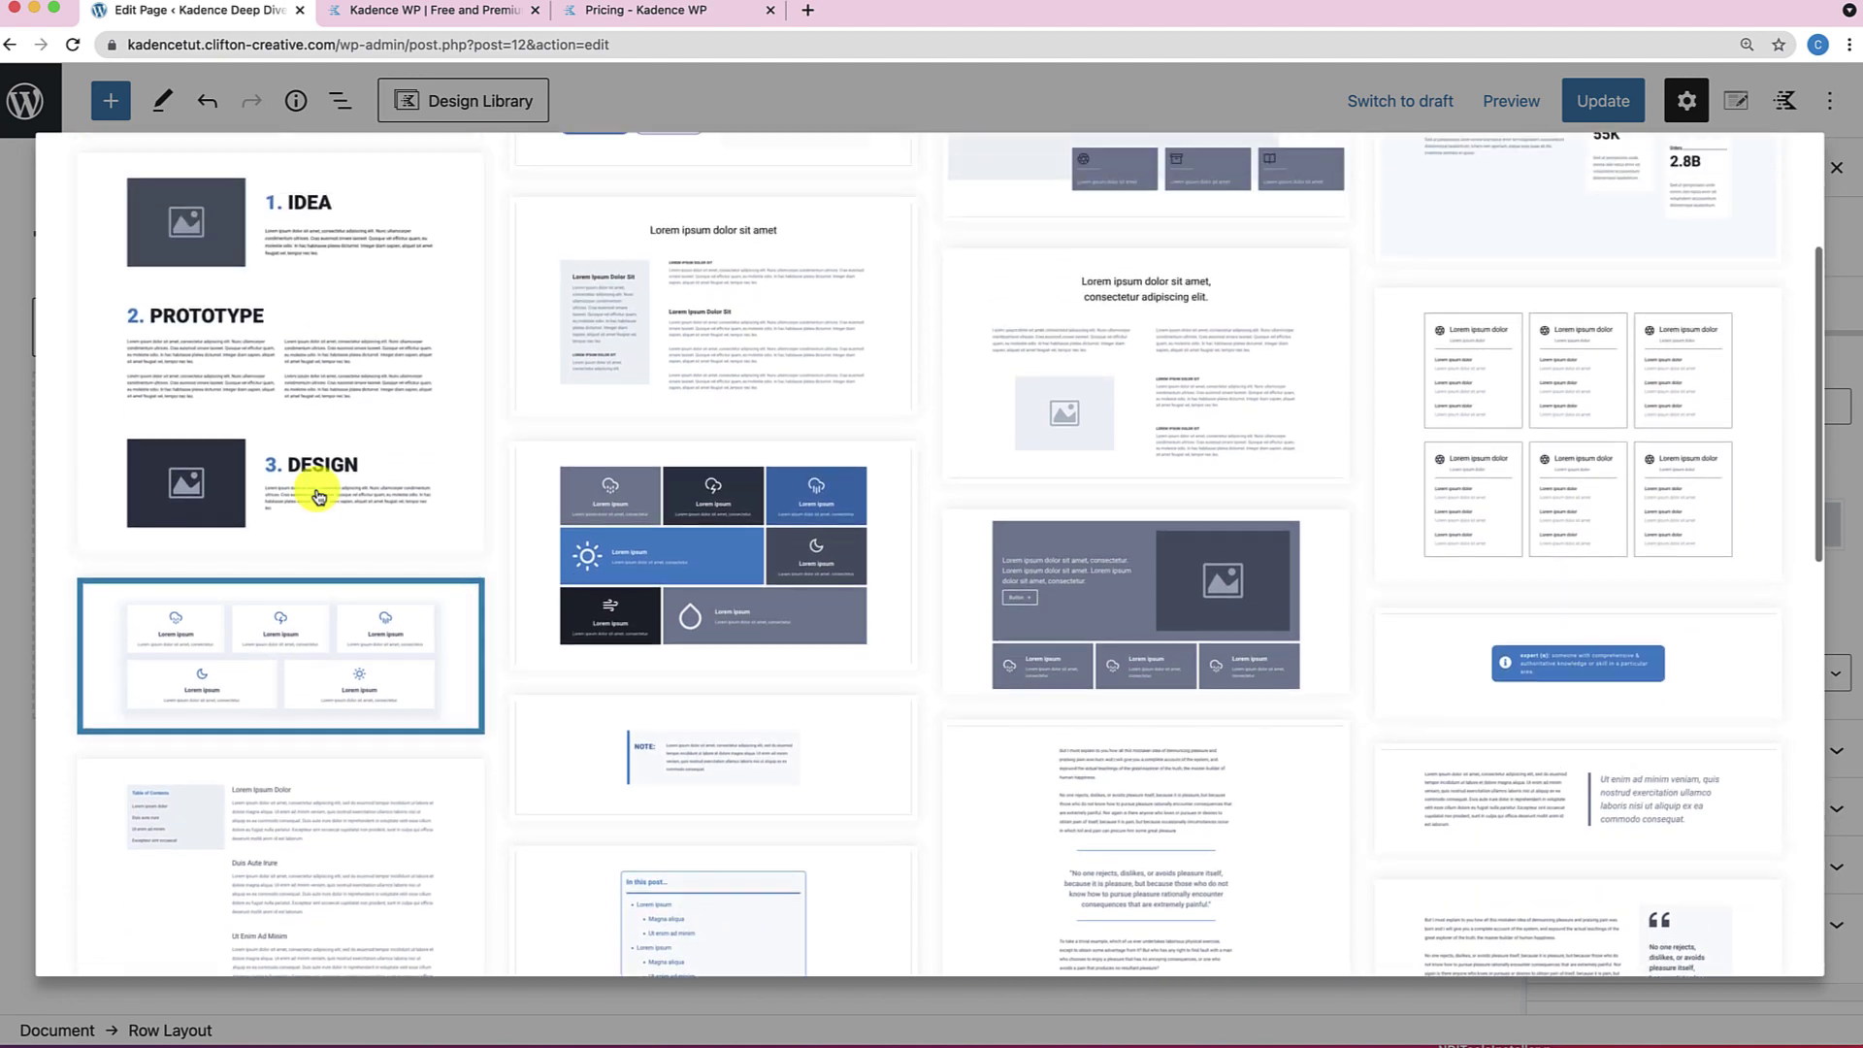
pyautogui.scroll(-7, 318, 496)
pyautogui.scroll(-4, 318, 495)
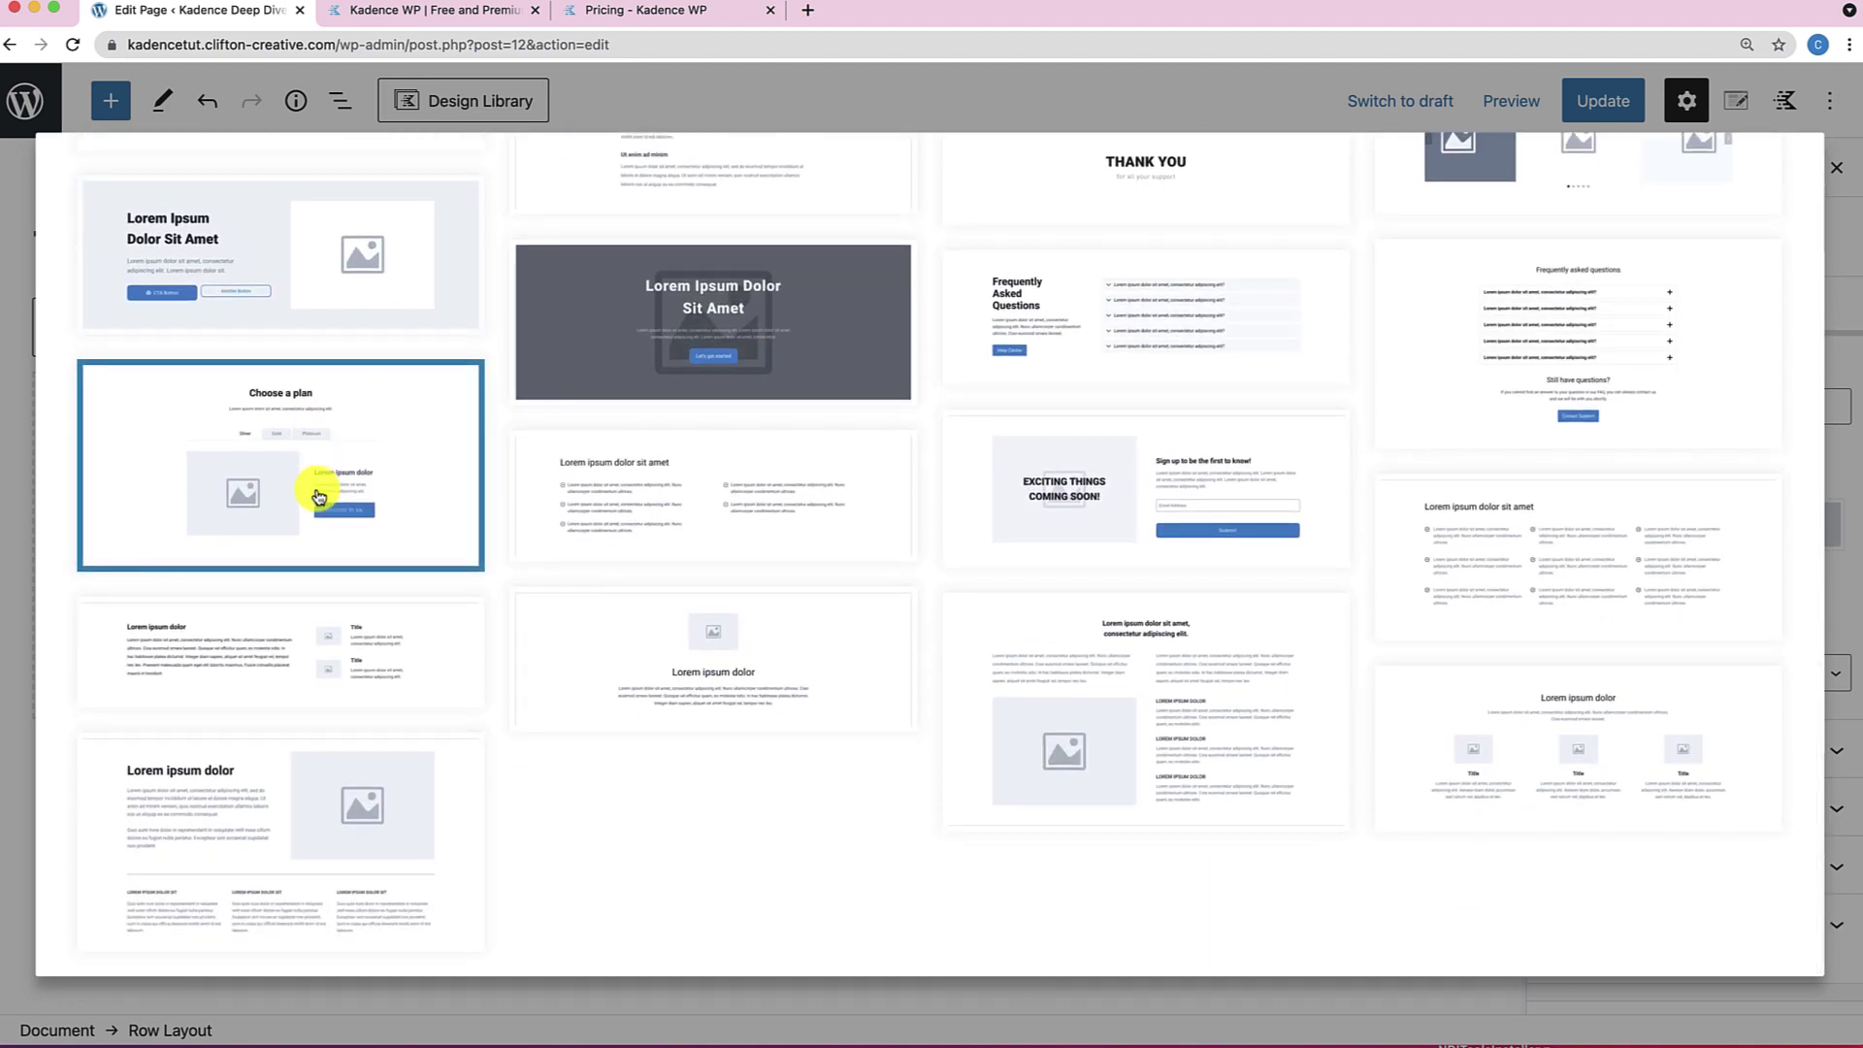
pyautogui.scroll(15, 319, 496)
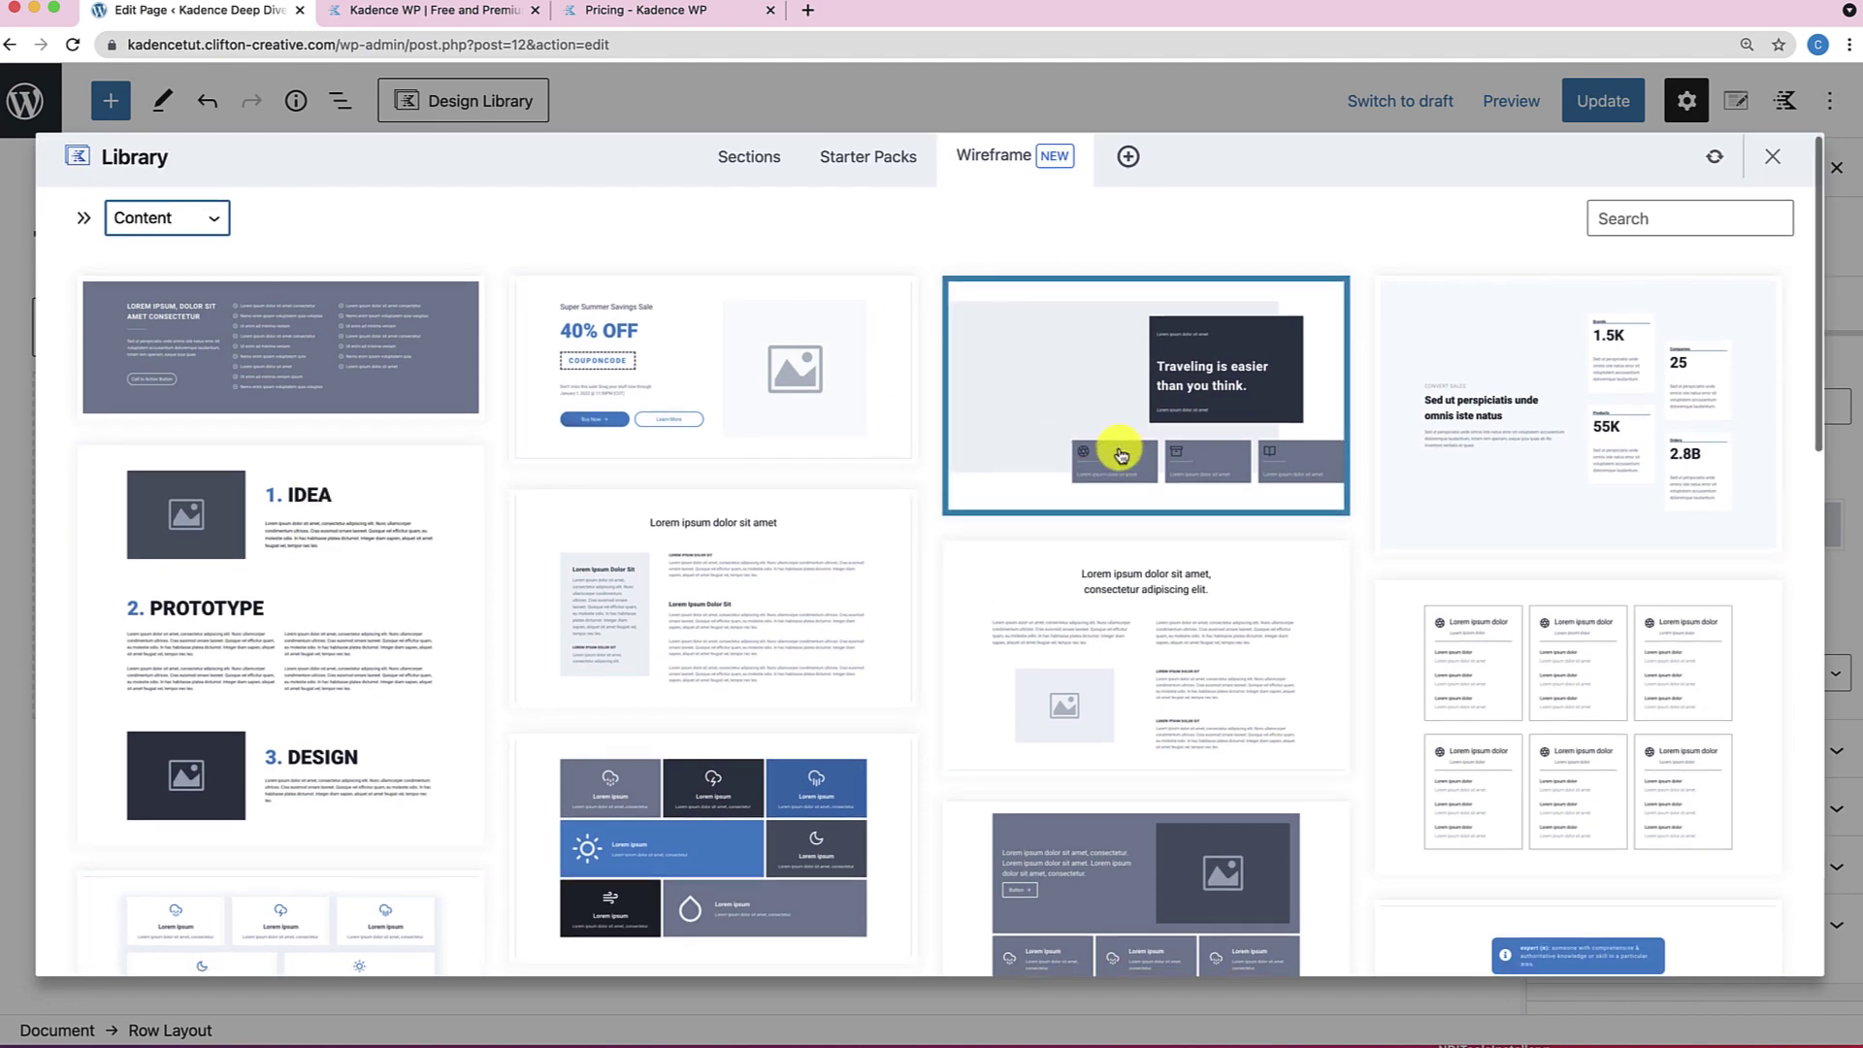
pyautogui.scroll(-10, 1123, 450)
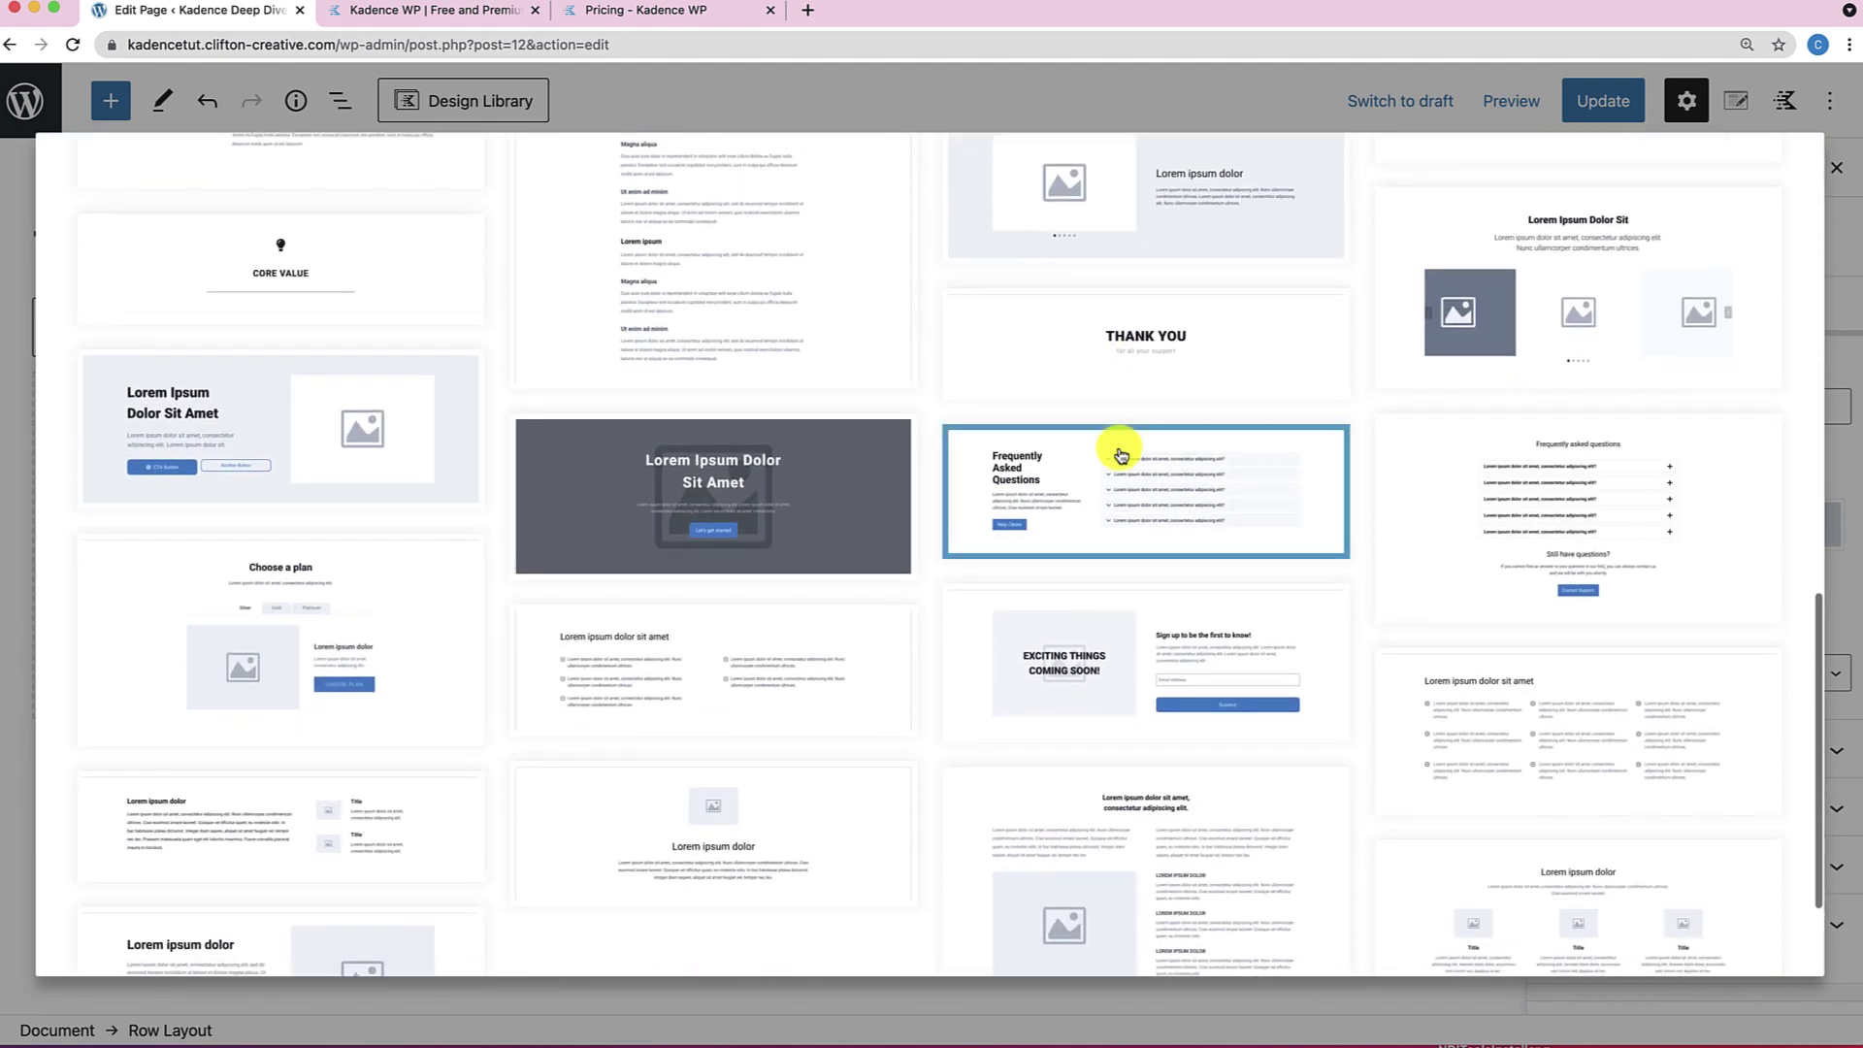
pyautogui.click(740, 514)
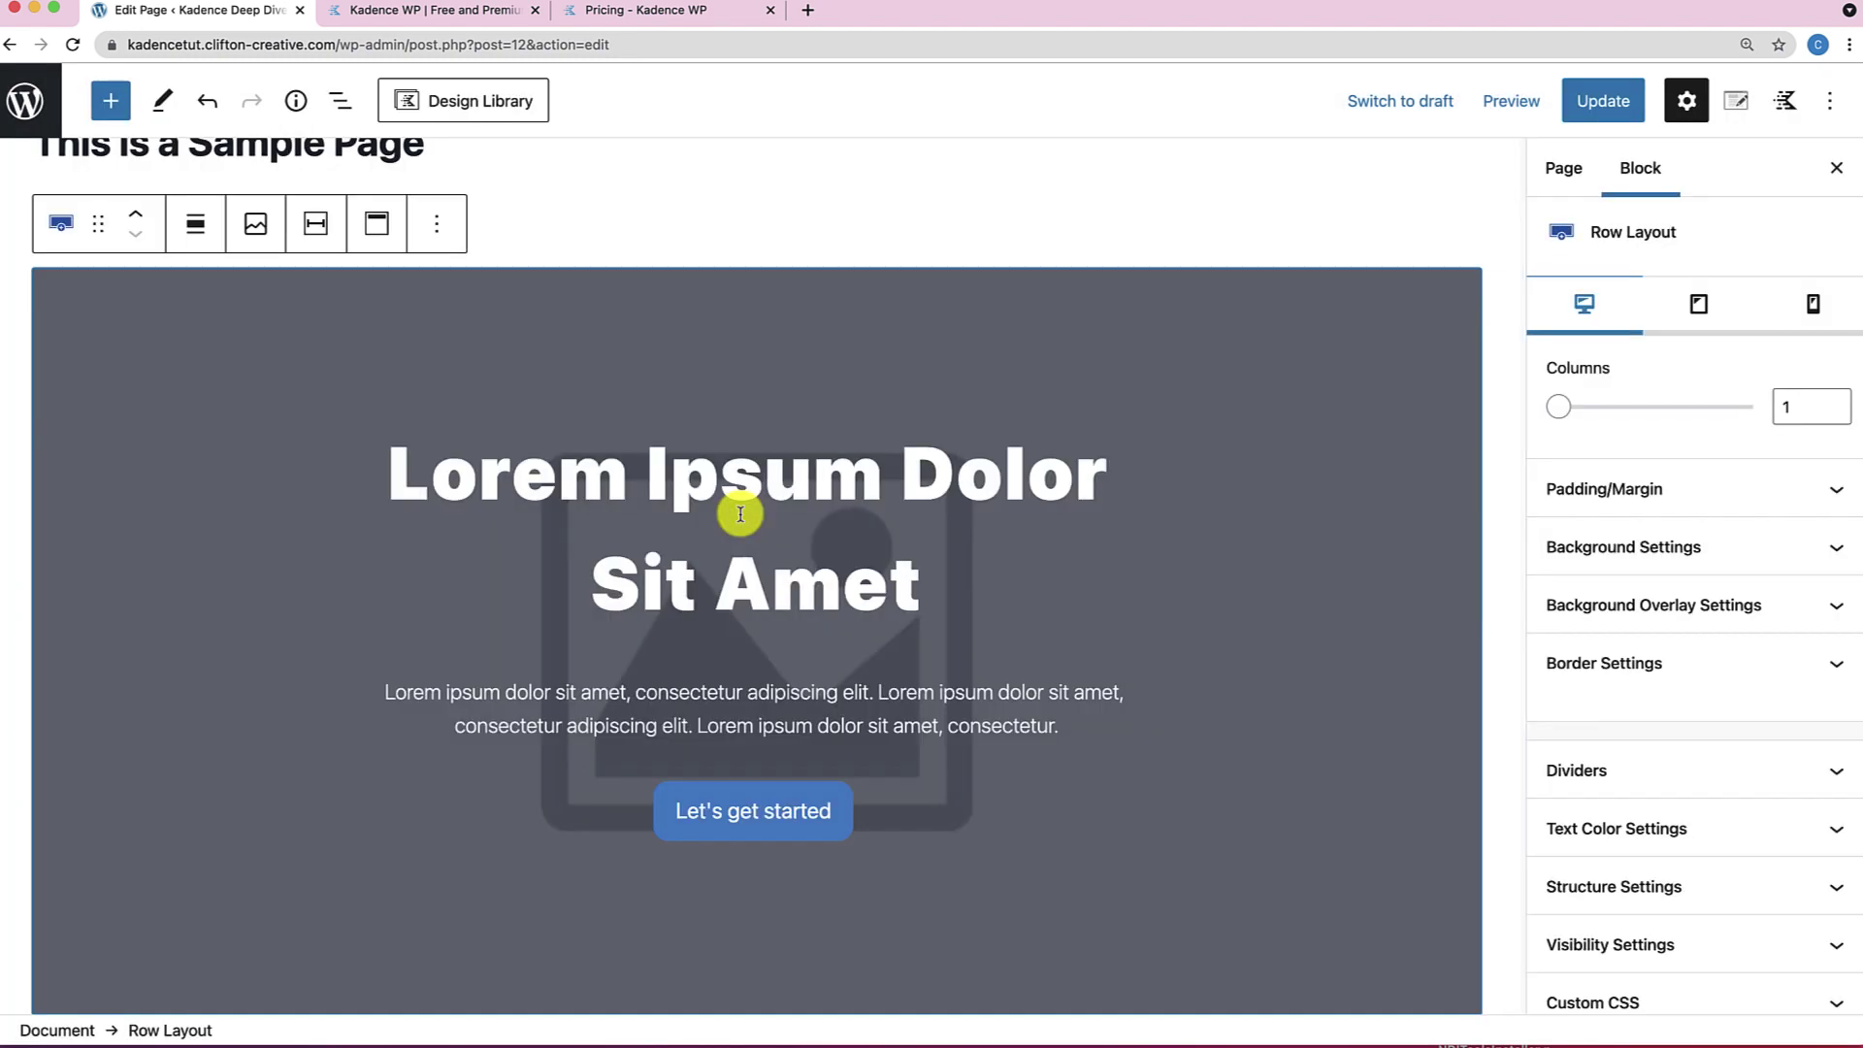
pyautogui.scroll(-3, 740, 515)
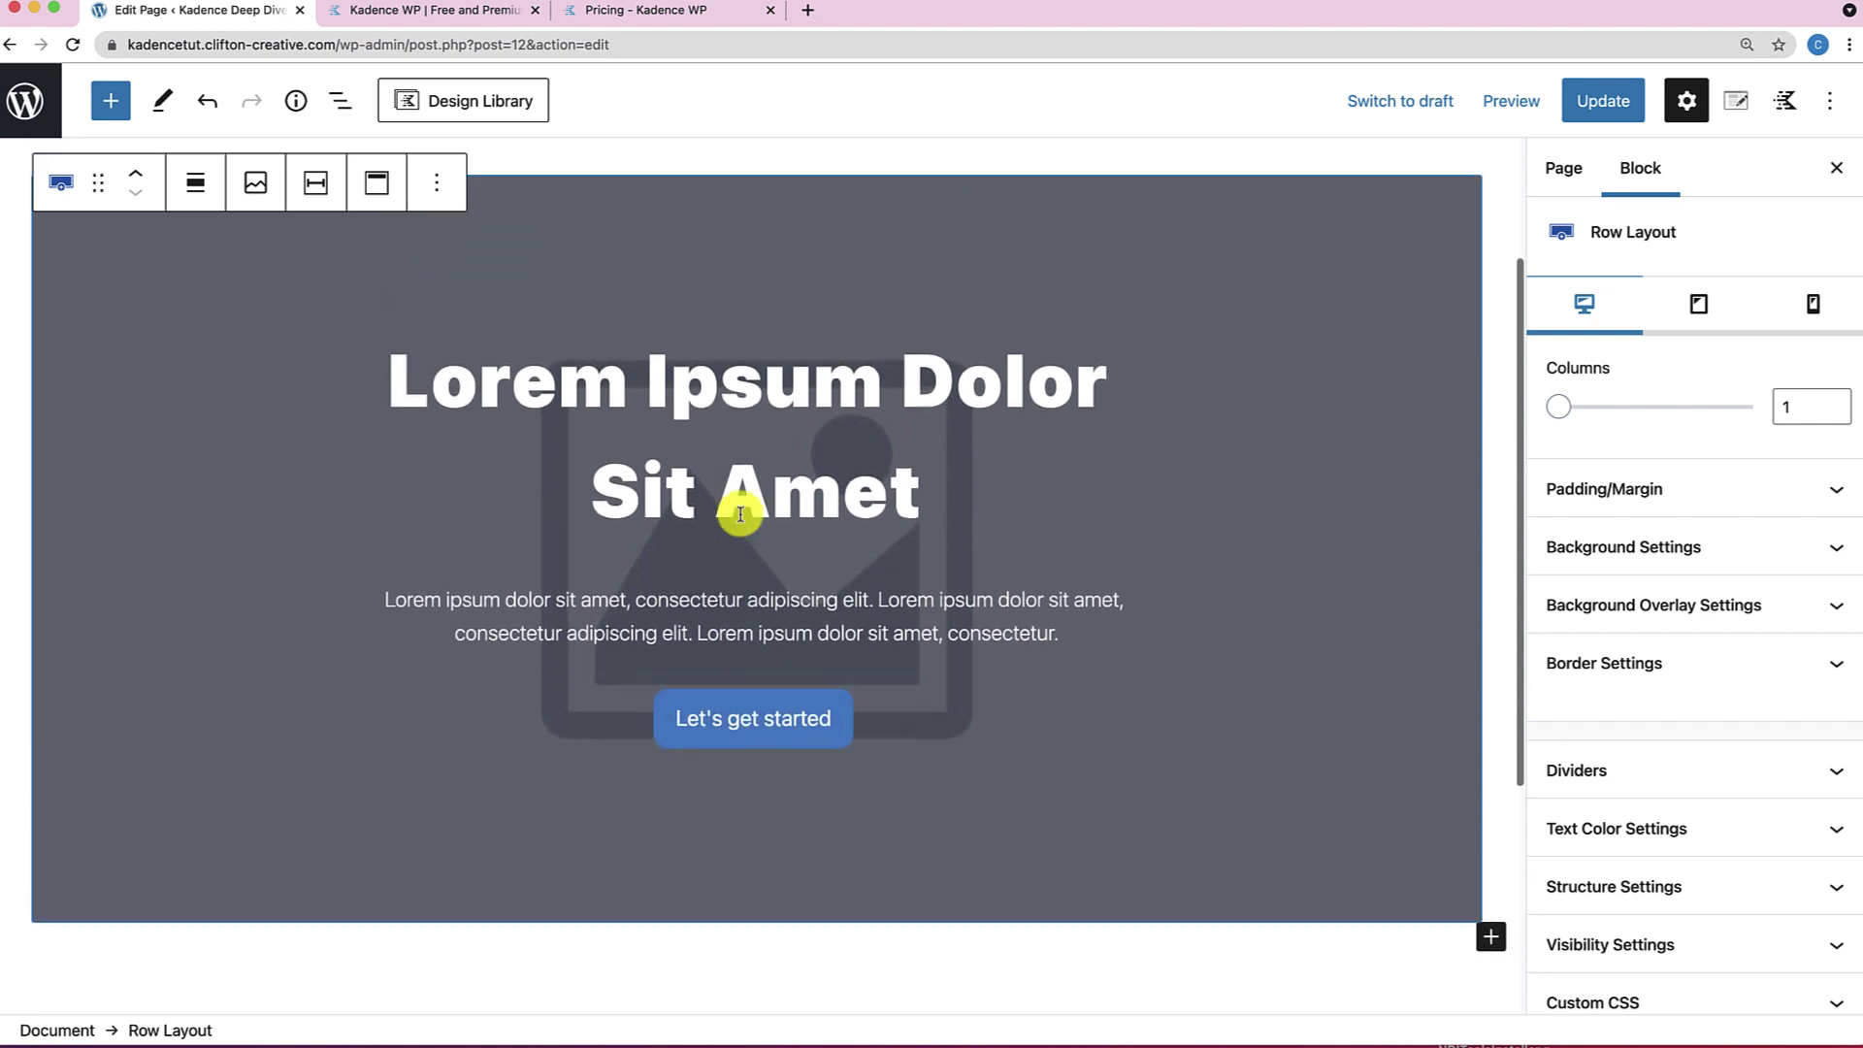
pyautogui.scroll(-2, 741, 514)
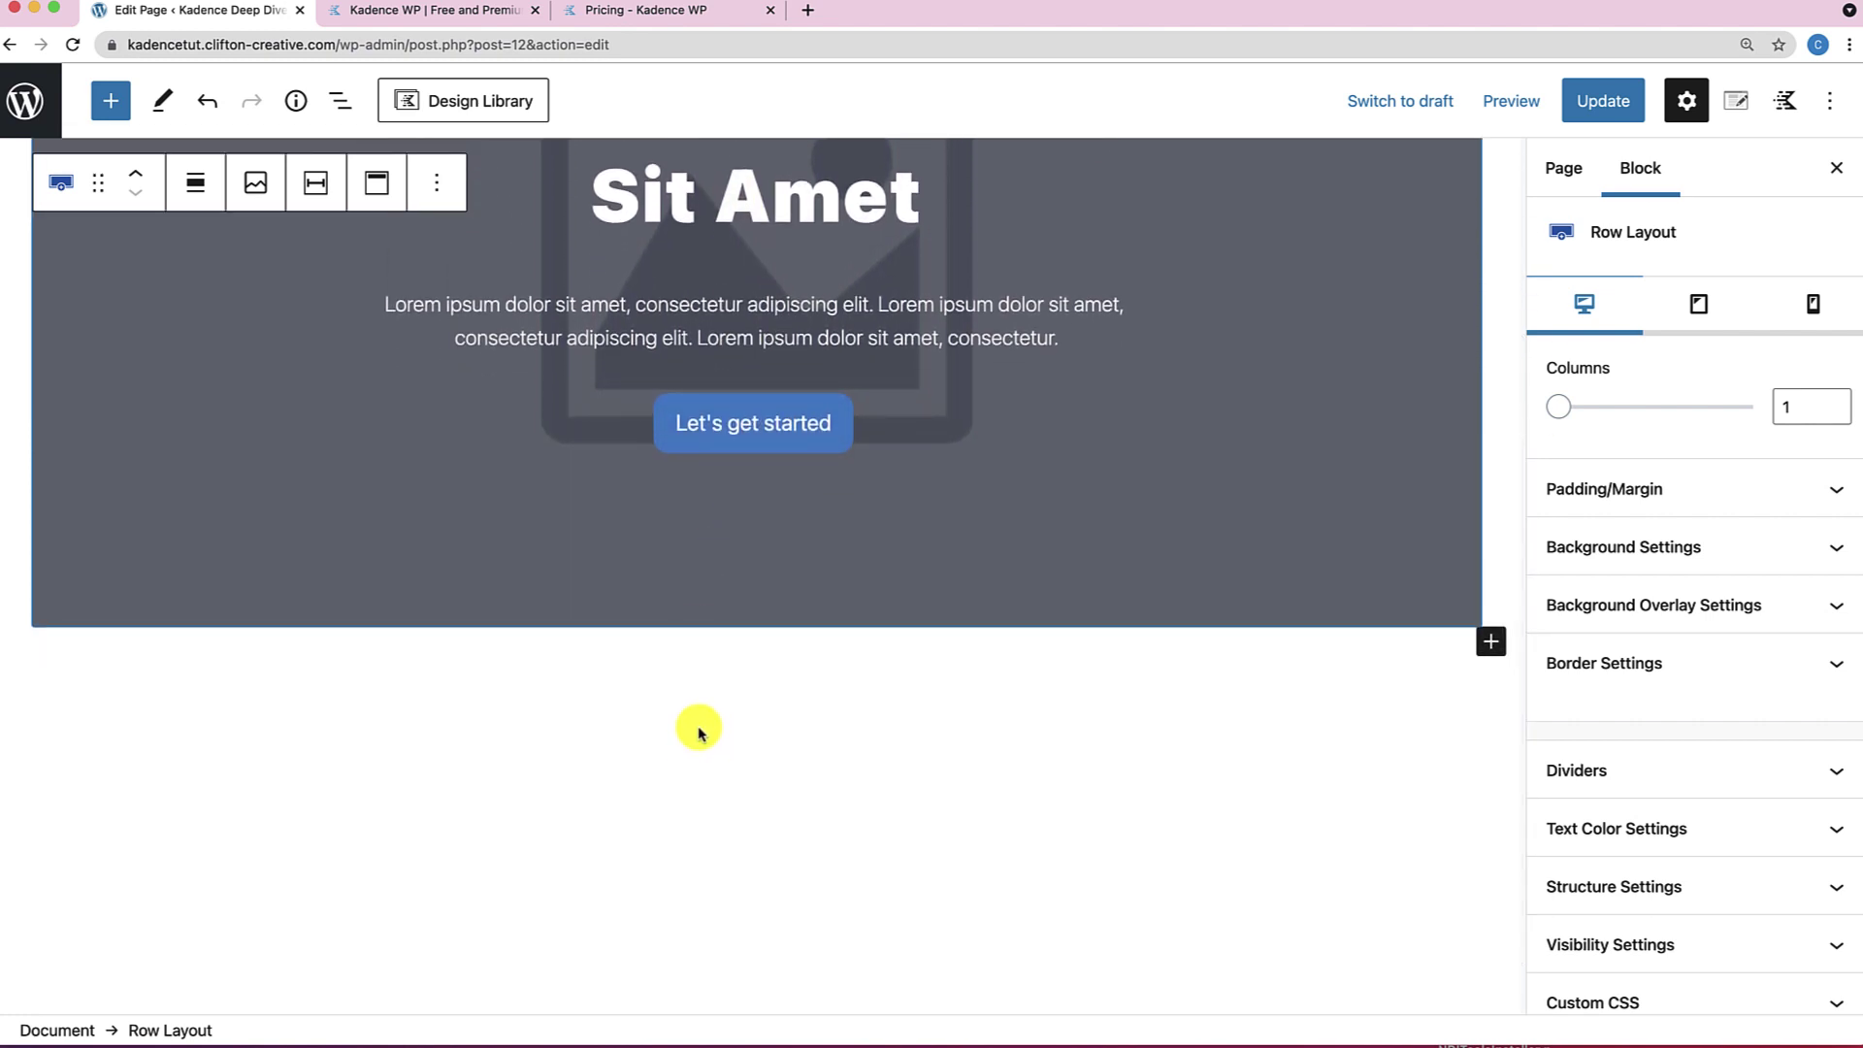
# Add the three-column wireframe section with cards numbered 1, 2 and 3 from the Design Library.
pyautogui.click(493, 103)
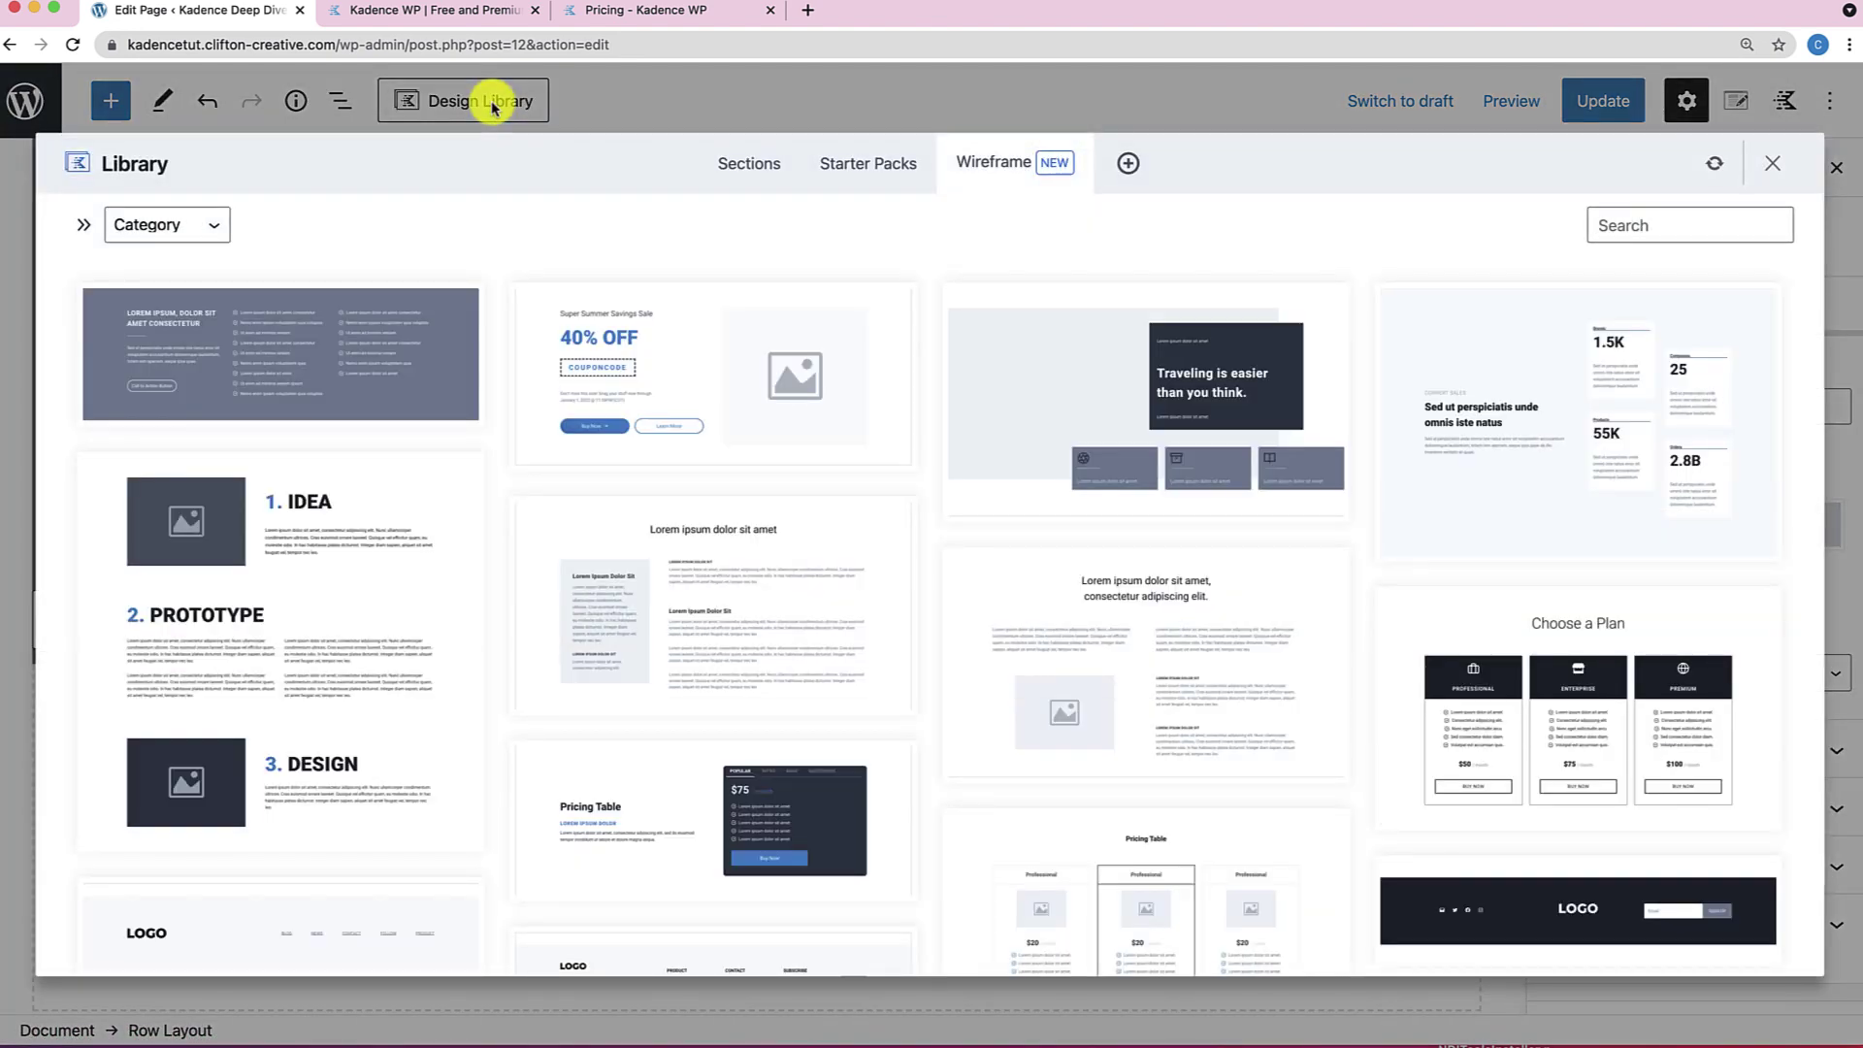
pyautogui.scroll(-5, 490, 407)
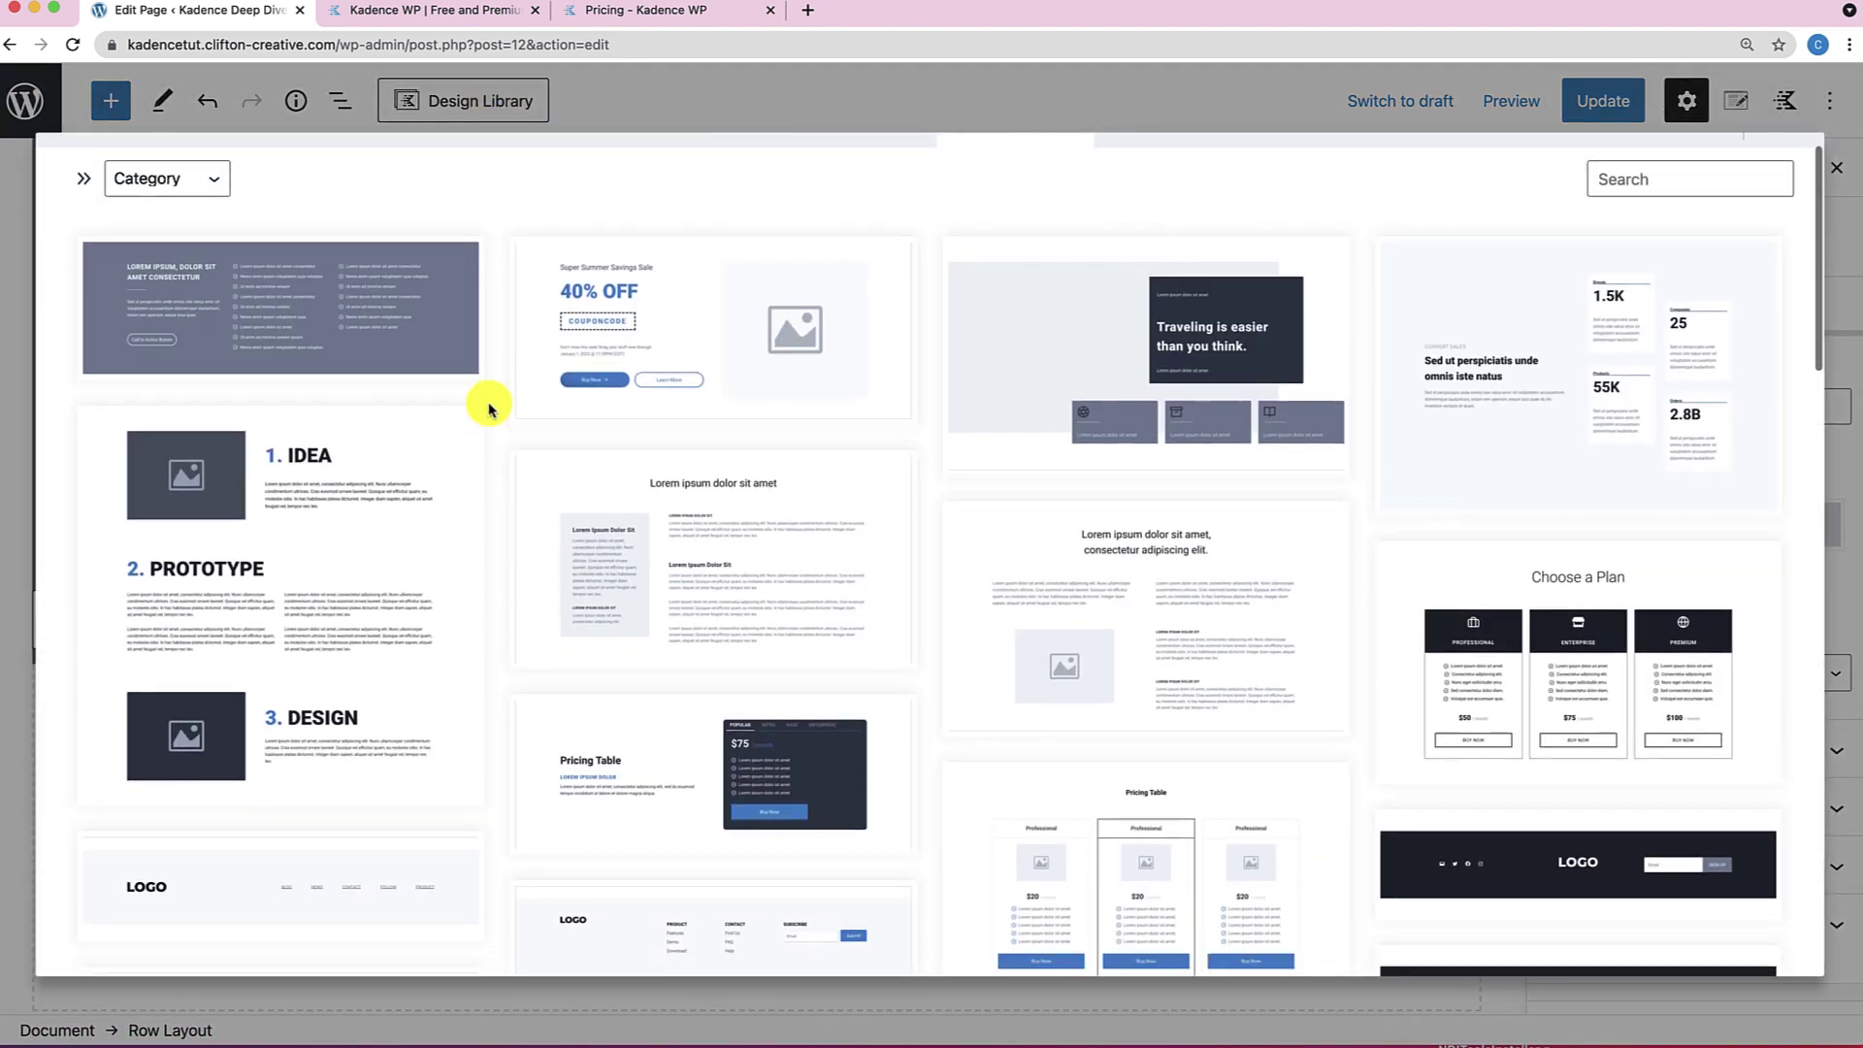
pyautogui.scroll(-10, 490, 407)
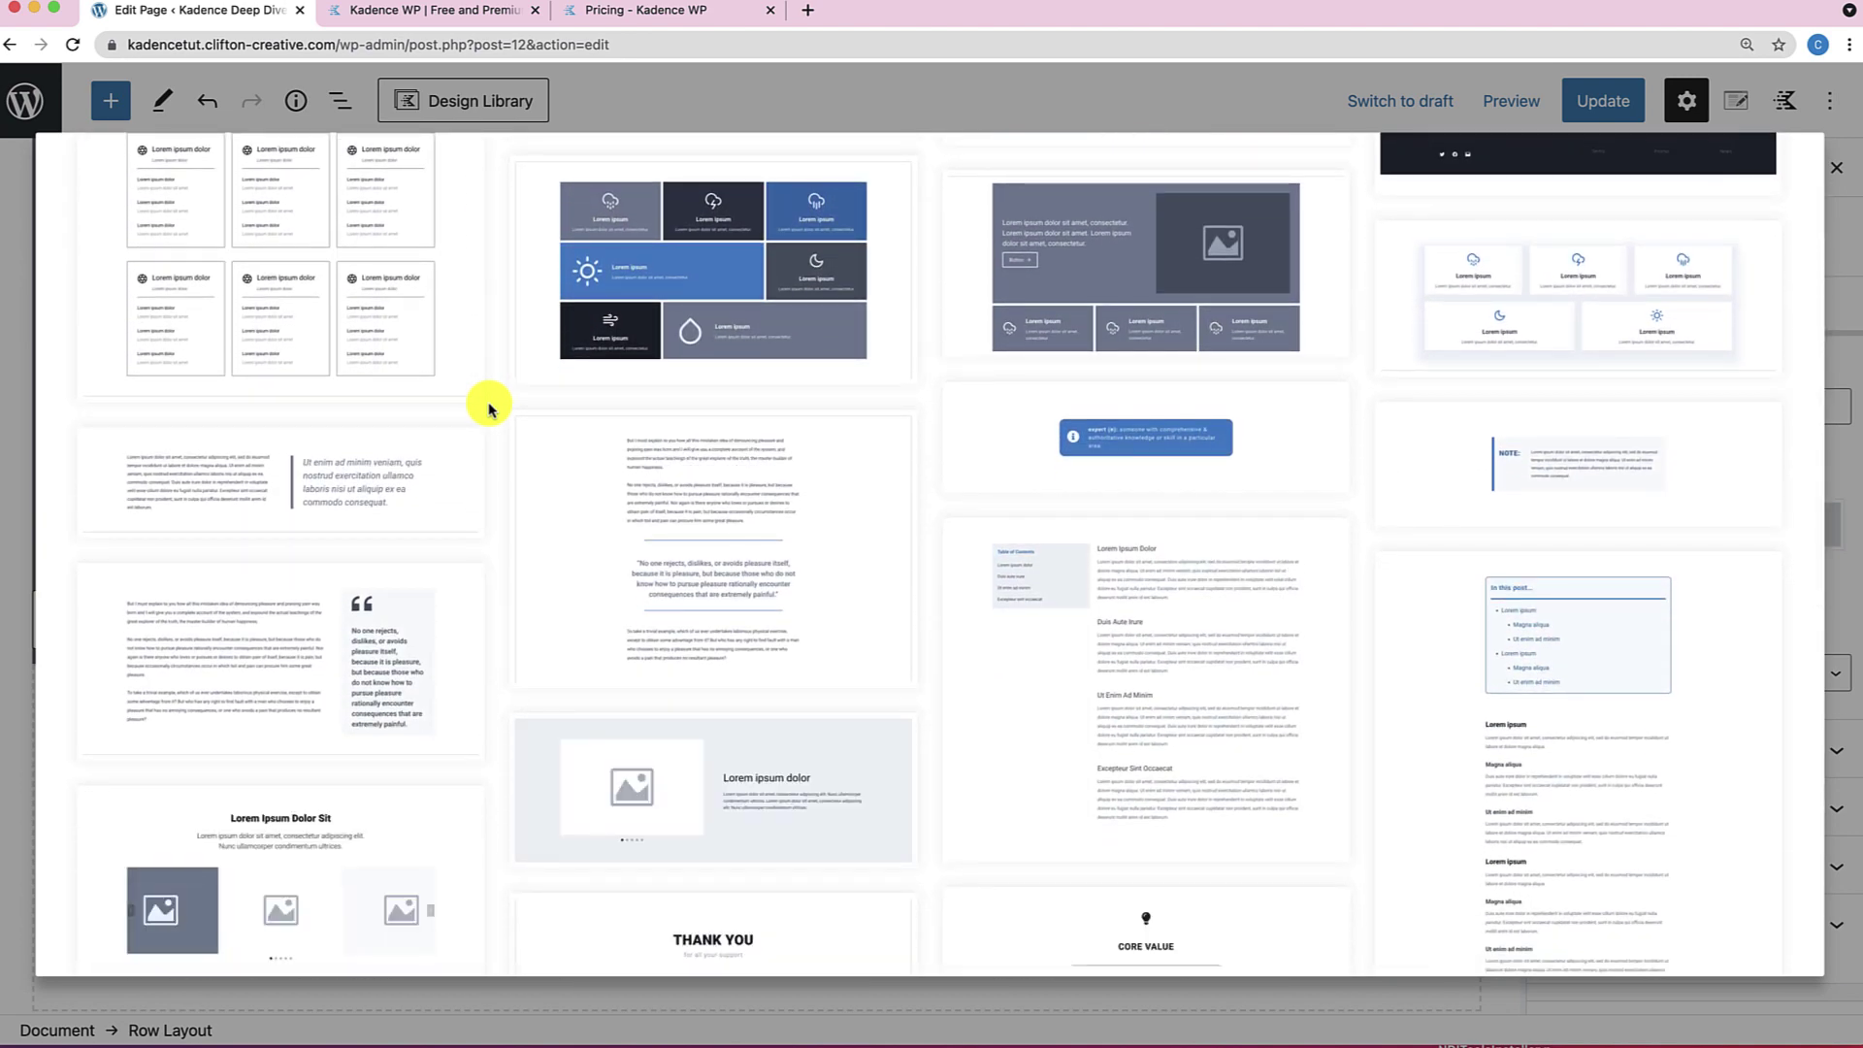
pyautogui.scroll(-5, 490, 407)
pyautogui.scroll(-1, 490, 407)
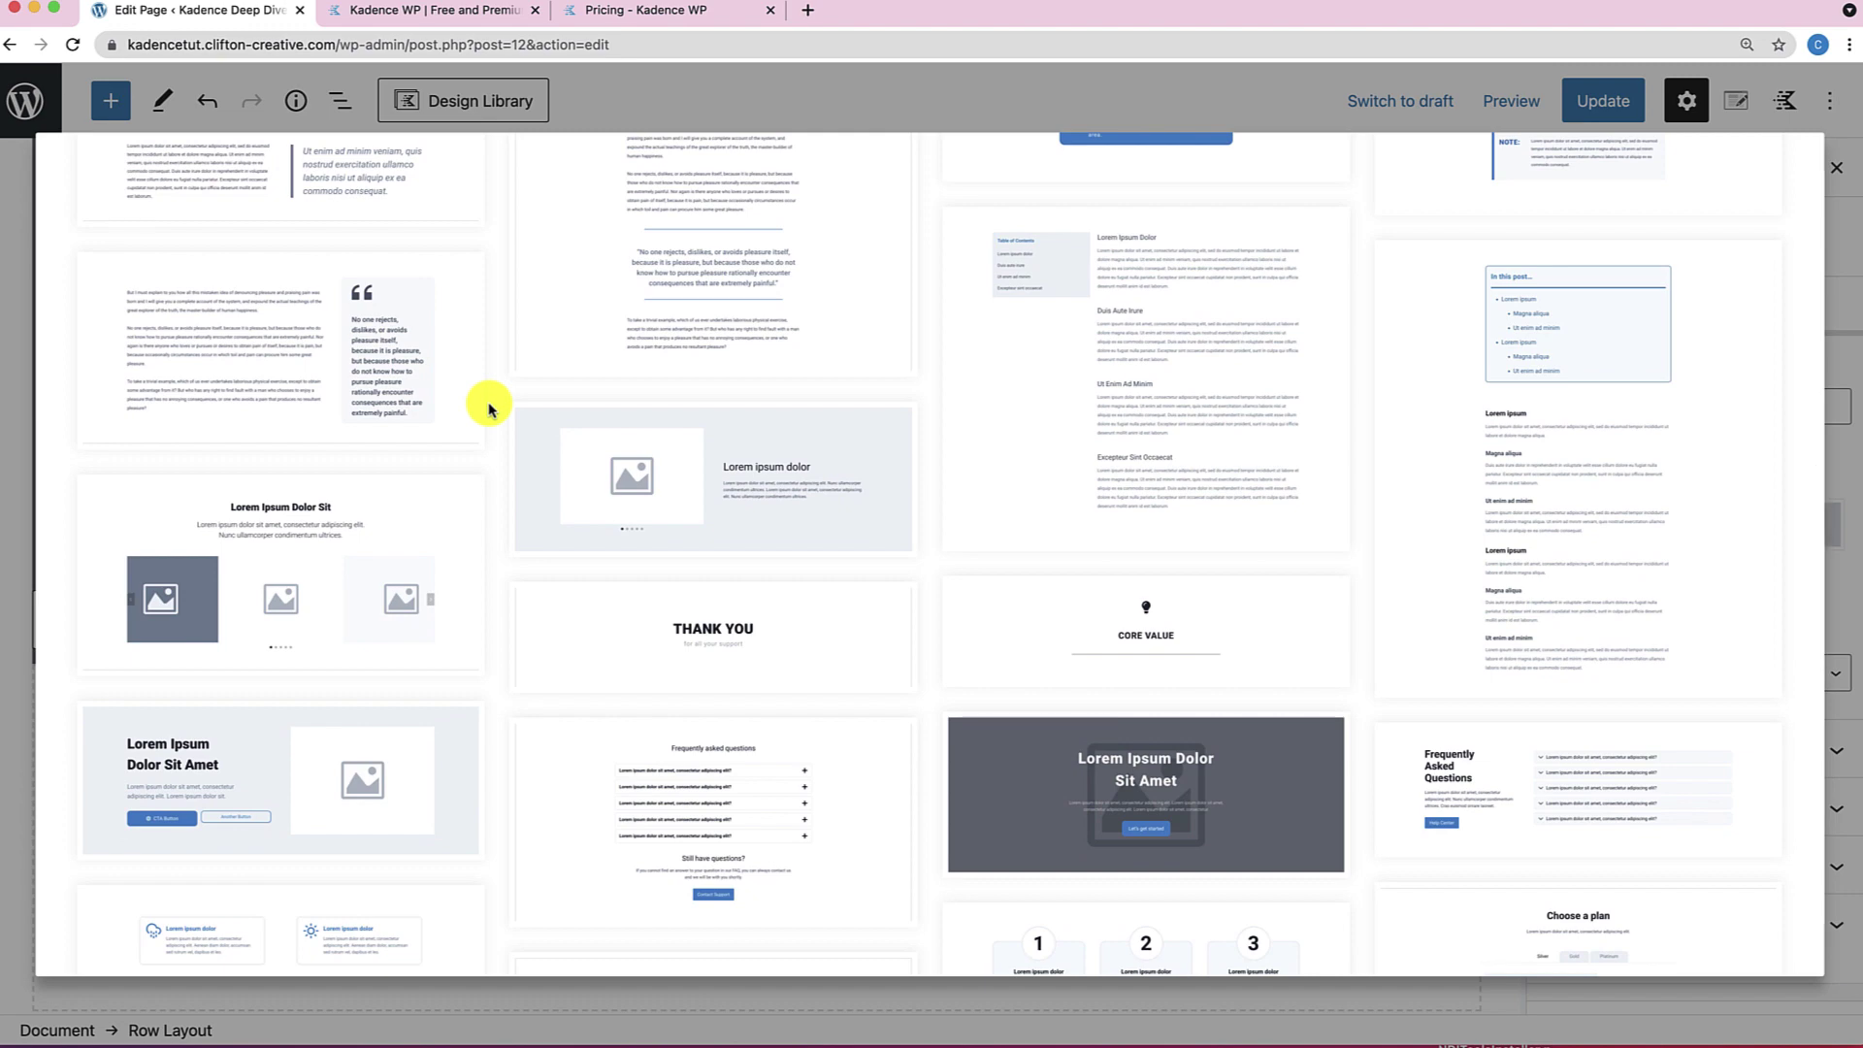
pyautogui.scroll(-5, 490, 408)
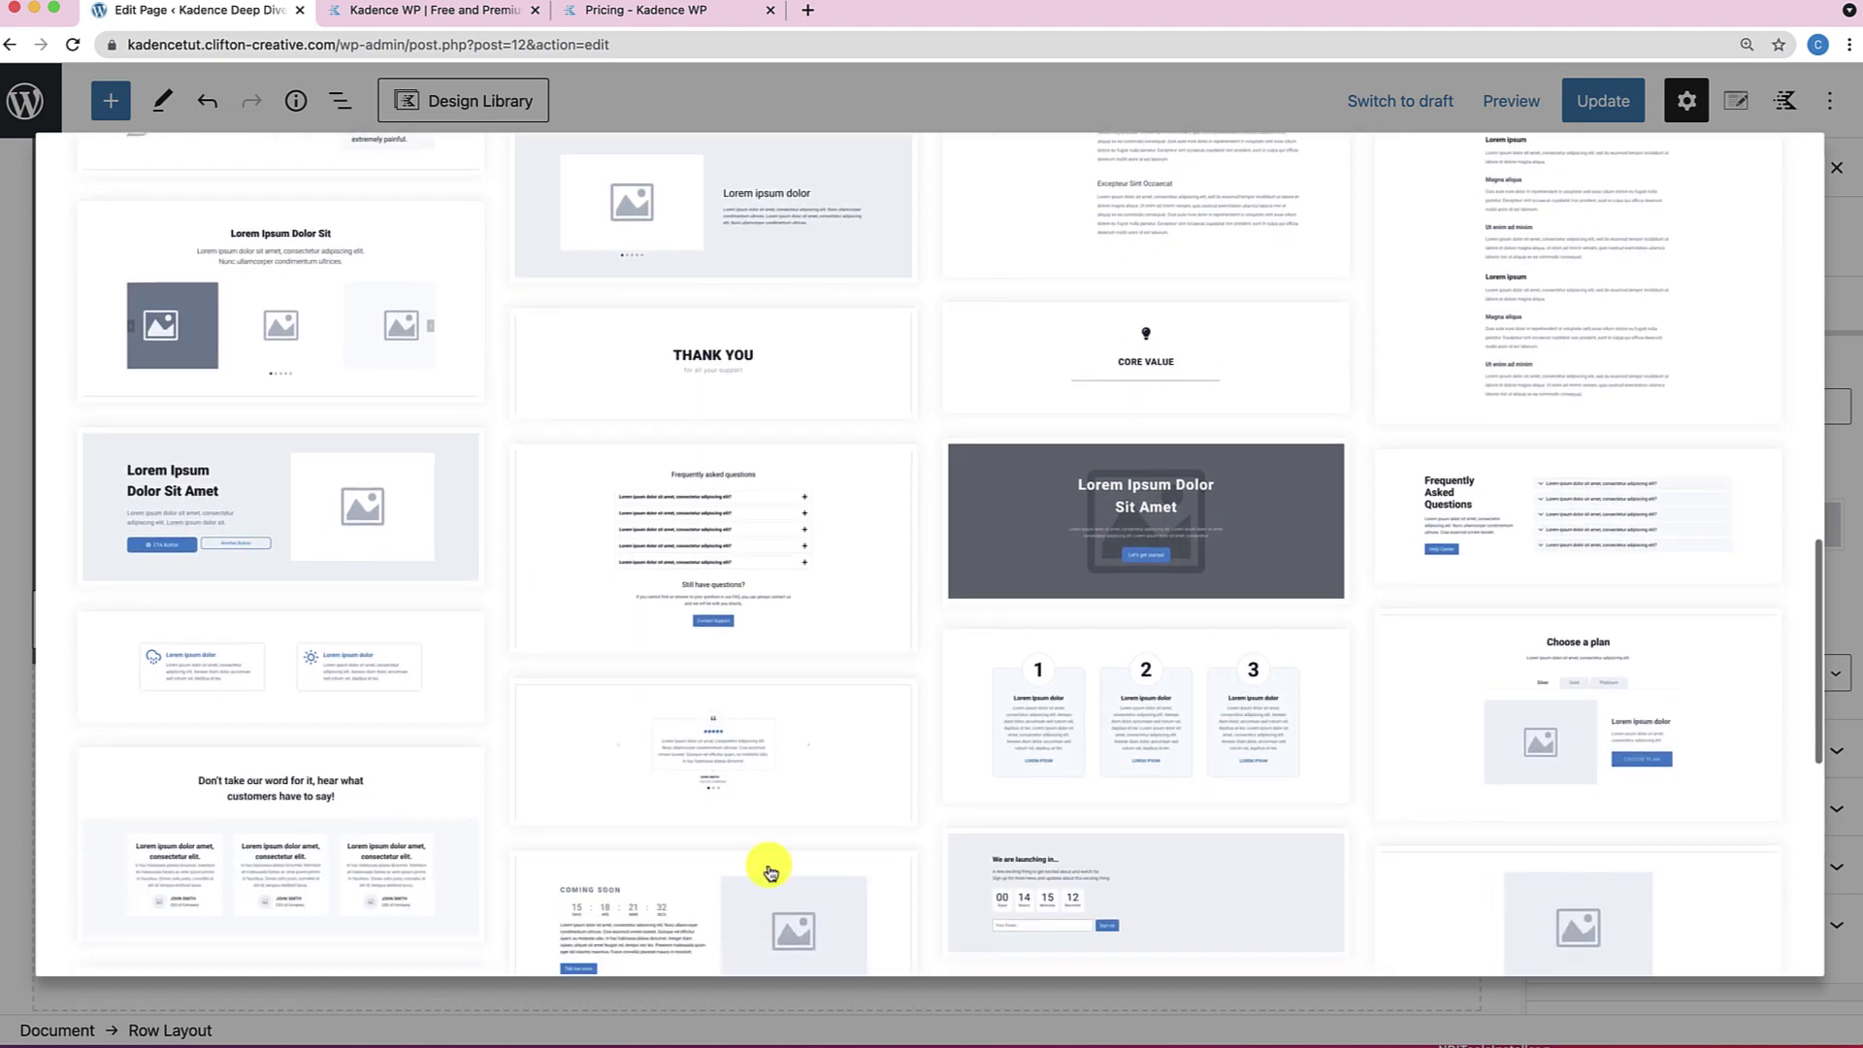
pyautogui.scroll(-6, 1239, 924)
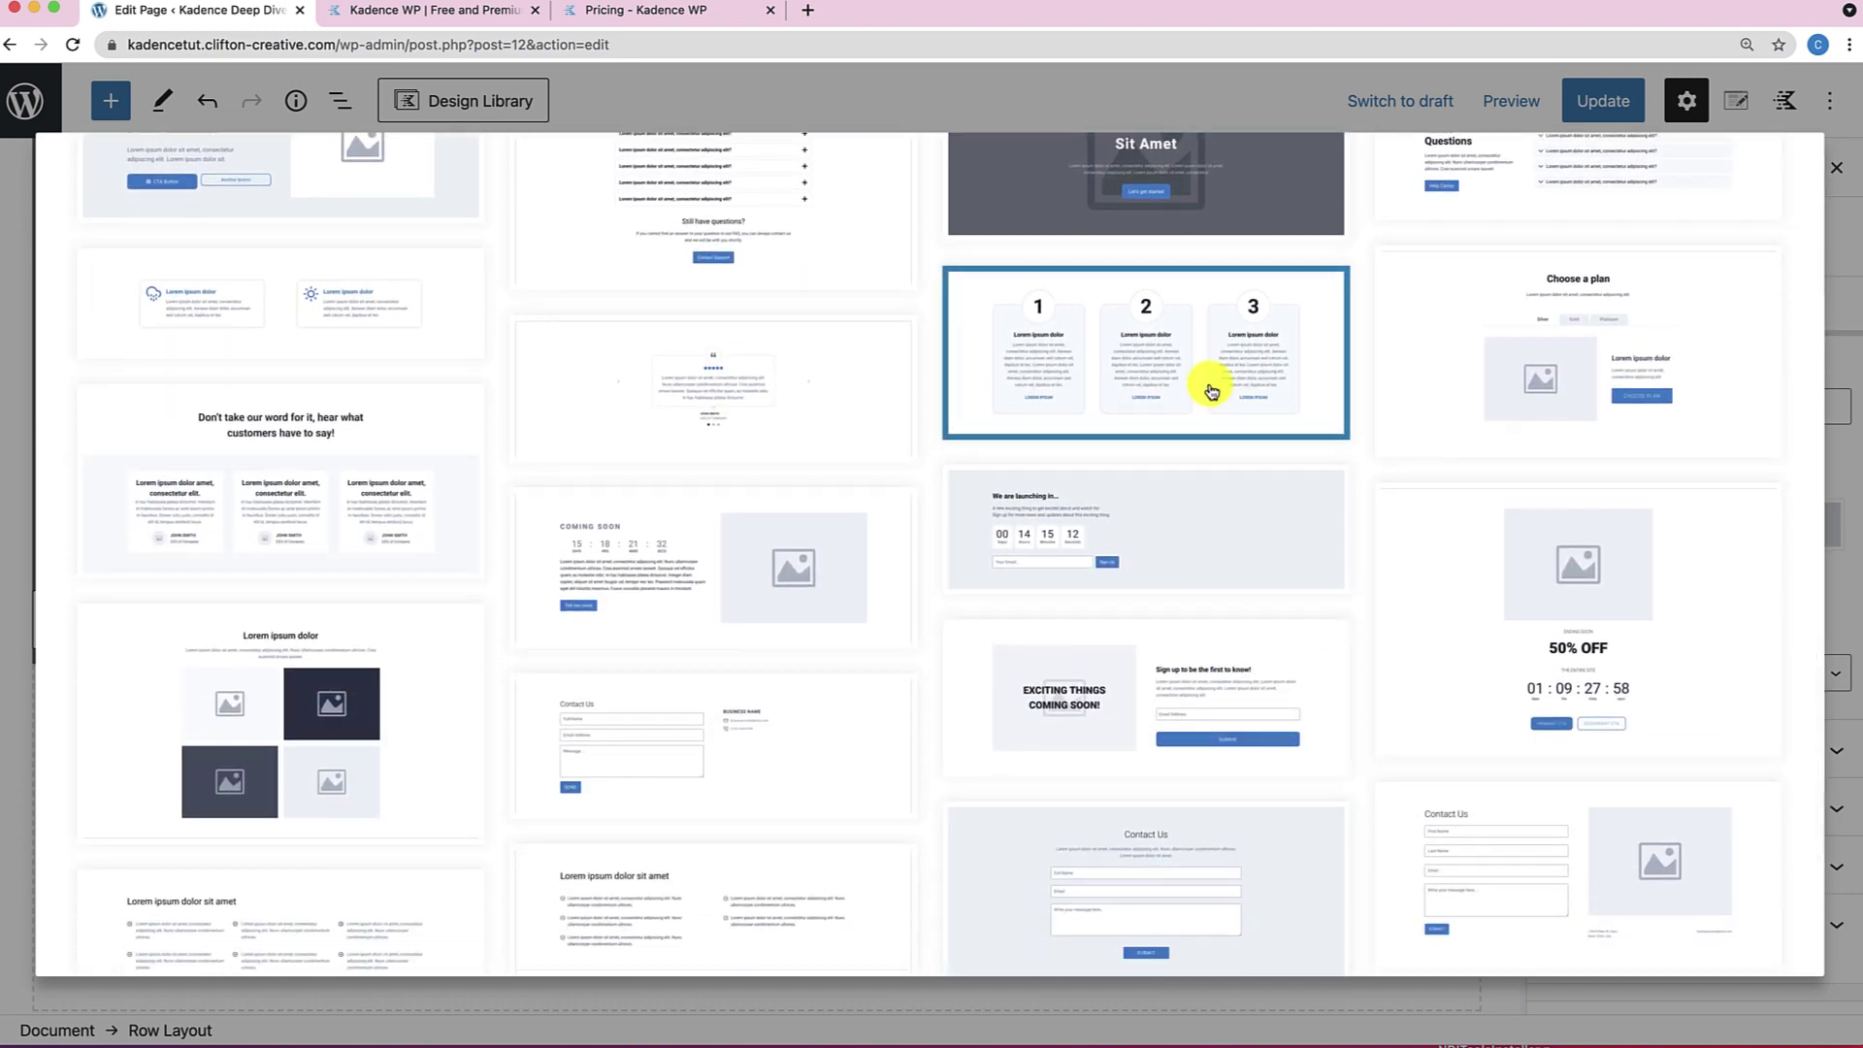
pyautogui.click(1210, 391)
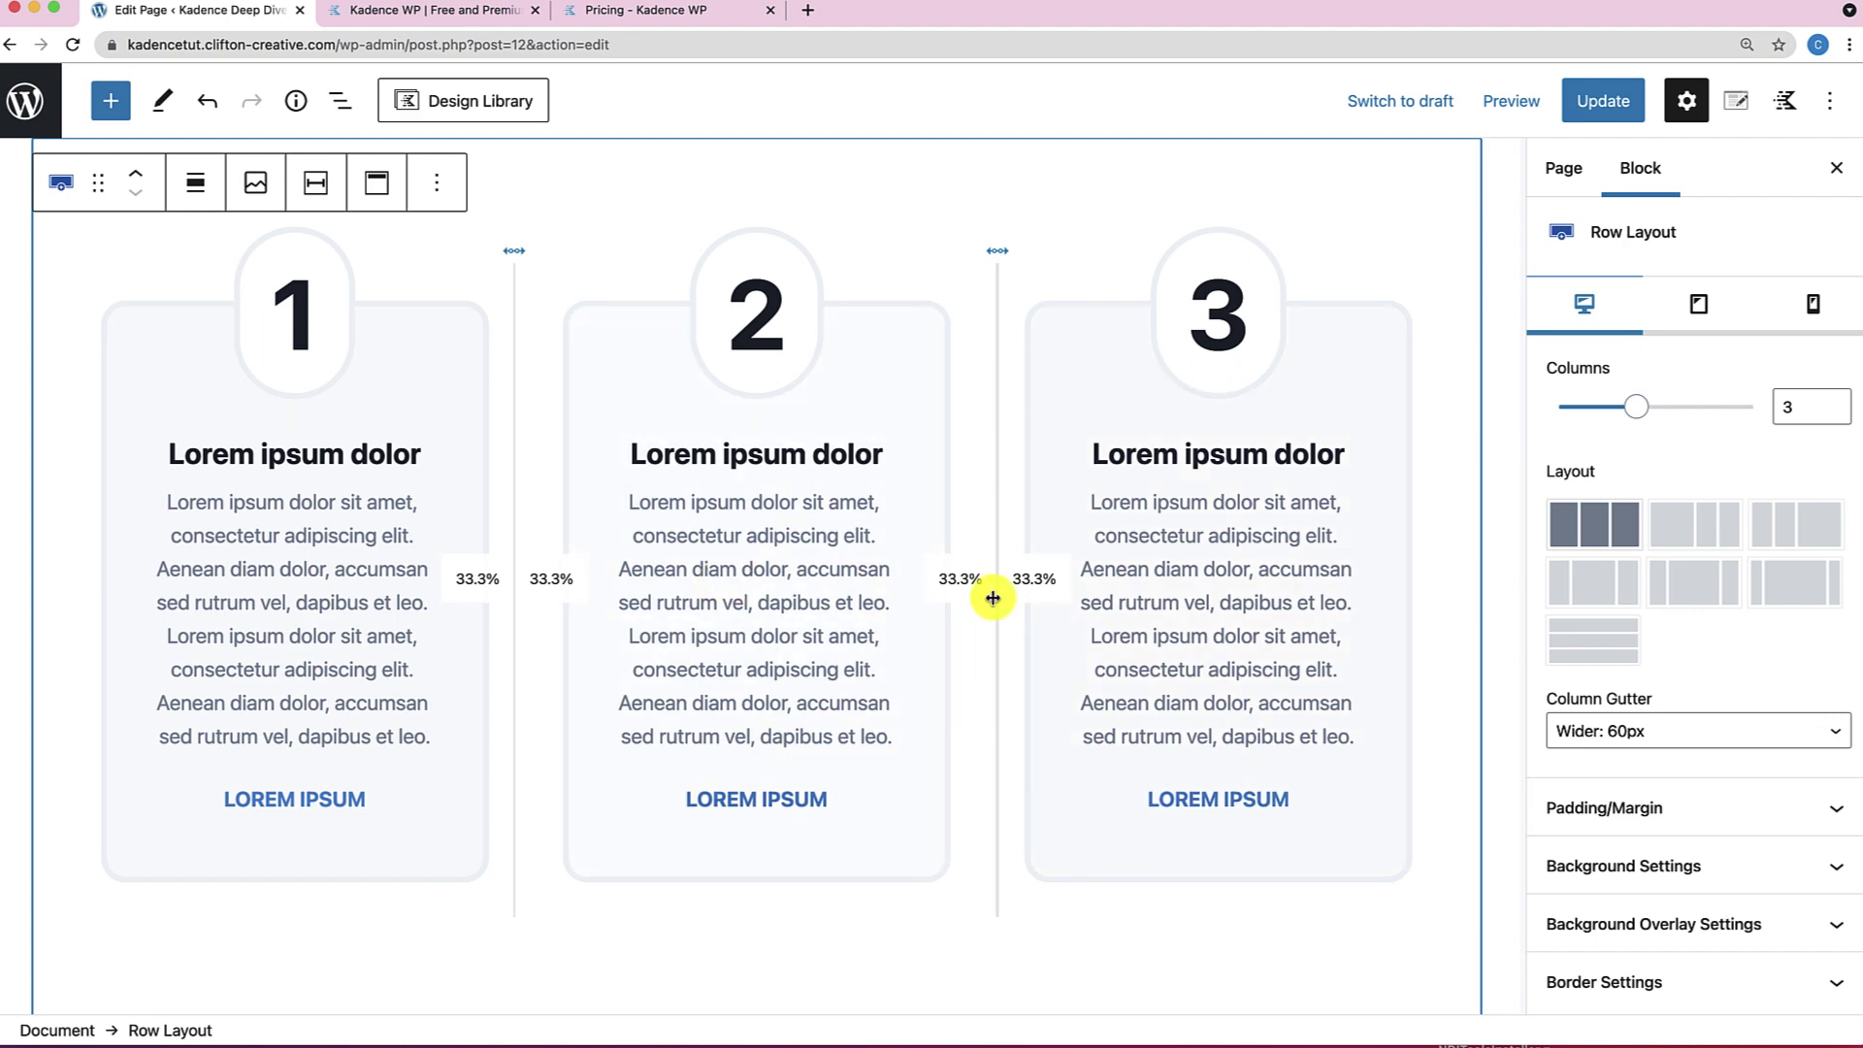
pyautogui.scroll(7, 998, 590)
pyautogui.scroll(-10, 998, 591)
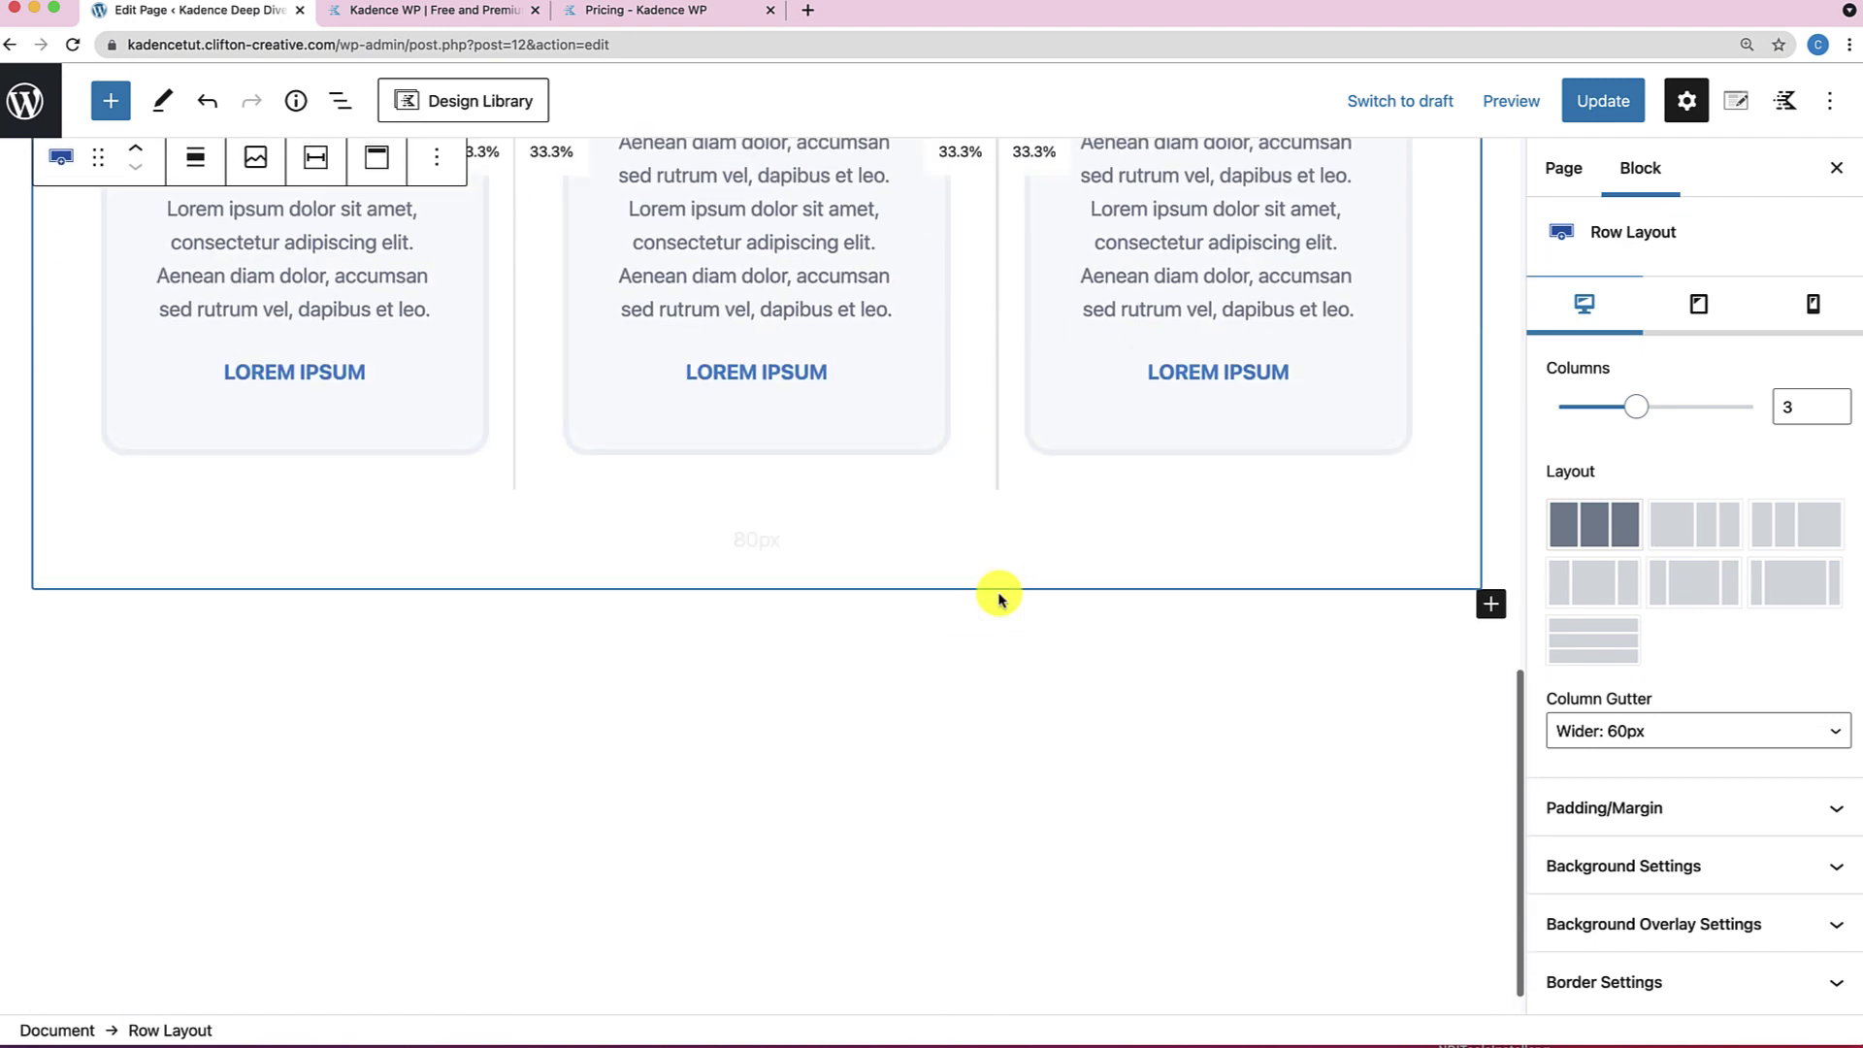
# Add the two-column text wireframe with a shaded narrow sidebar from the Design Library.
pyautogui.click(470, 100)
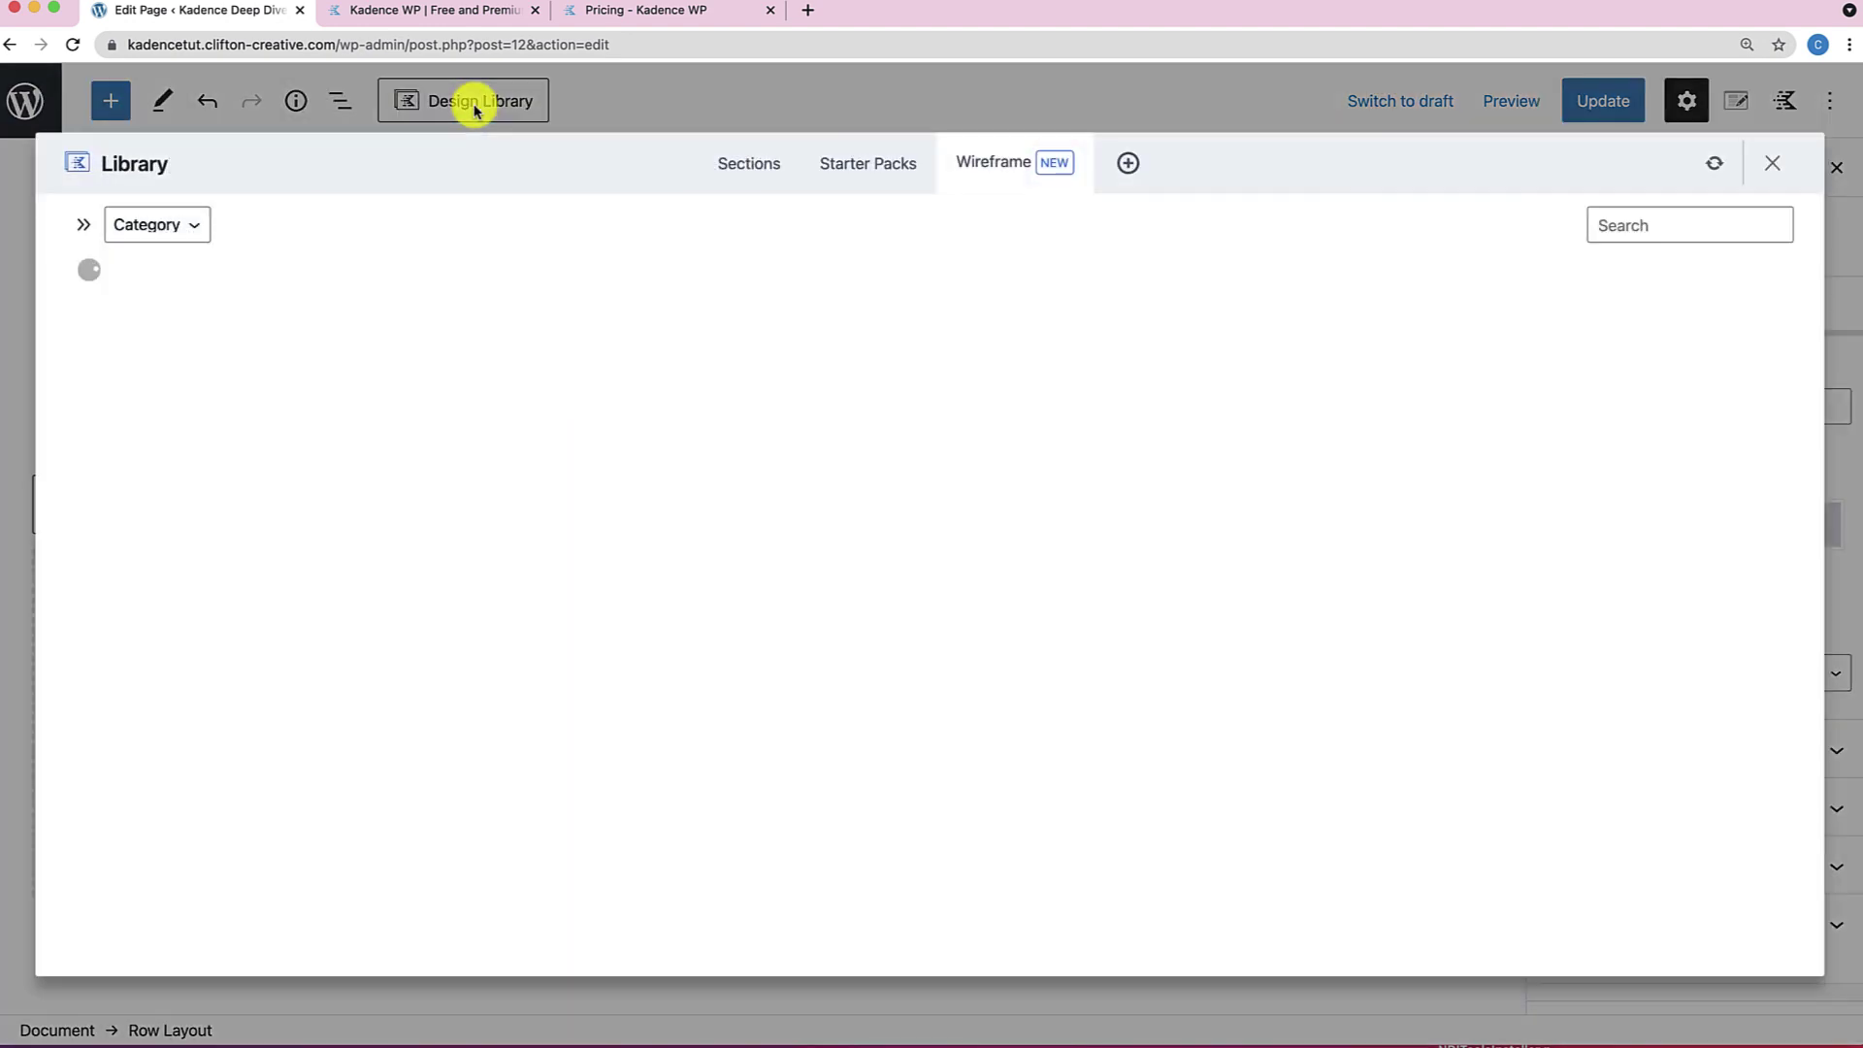
pyautogui.scroll(-5, 850, 676)
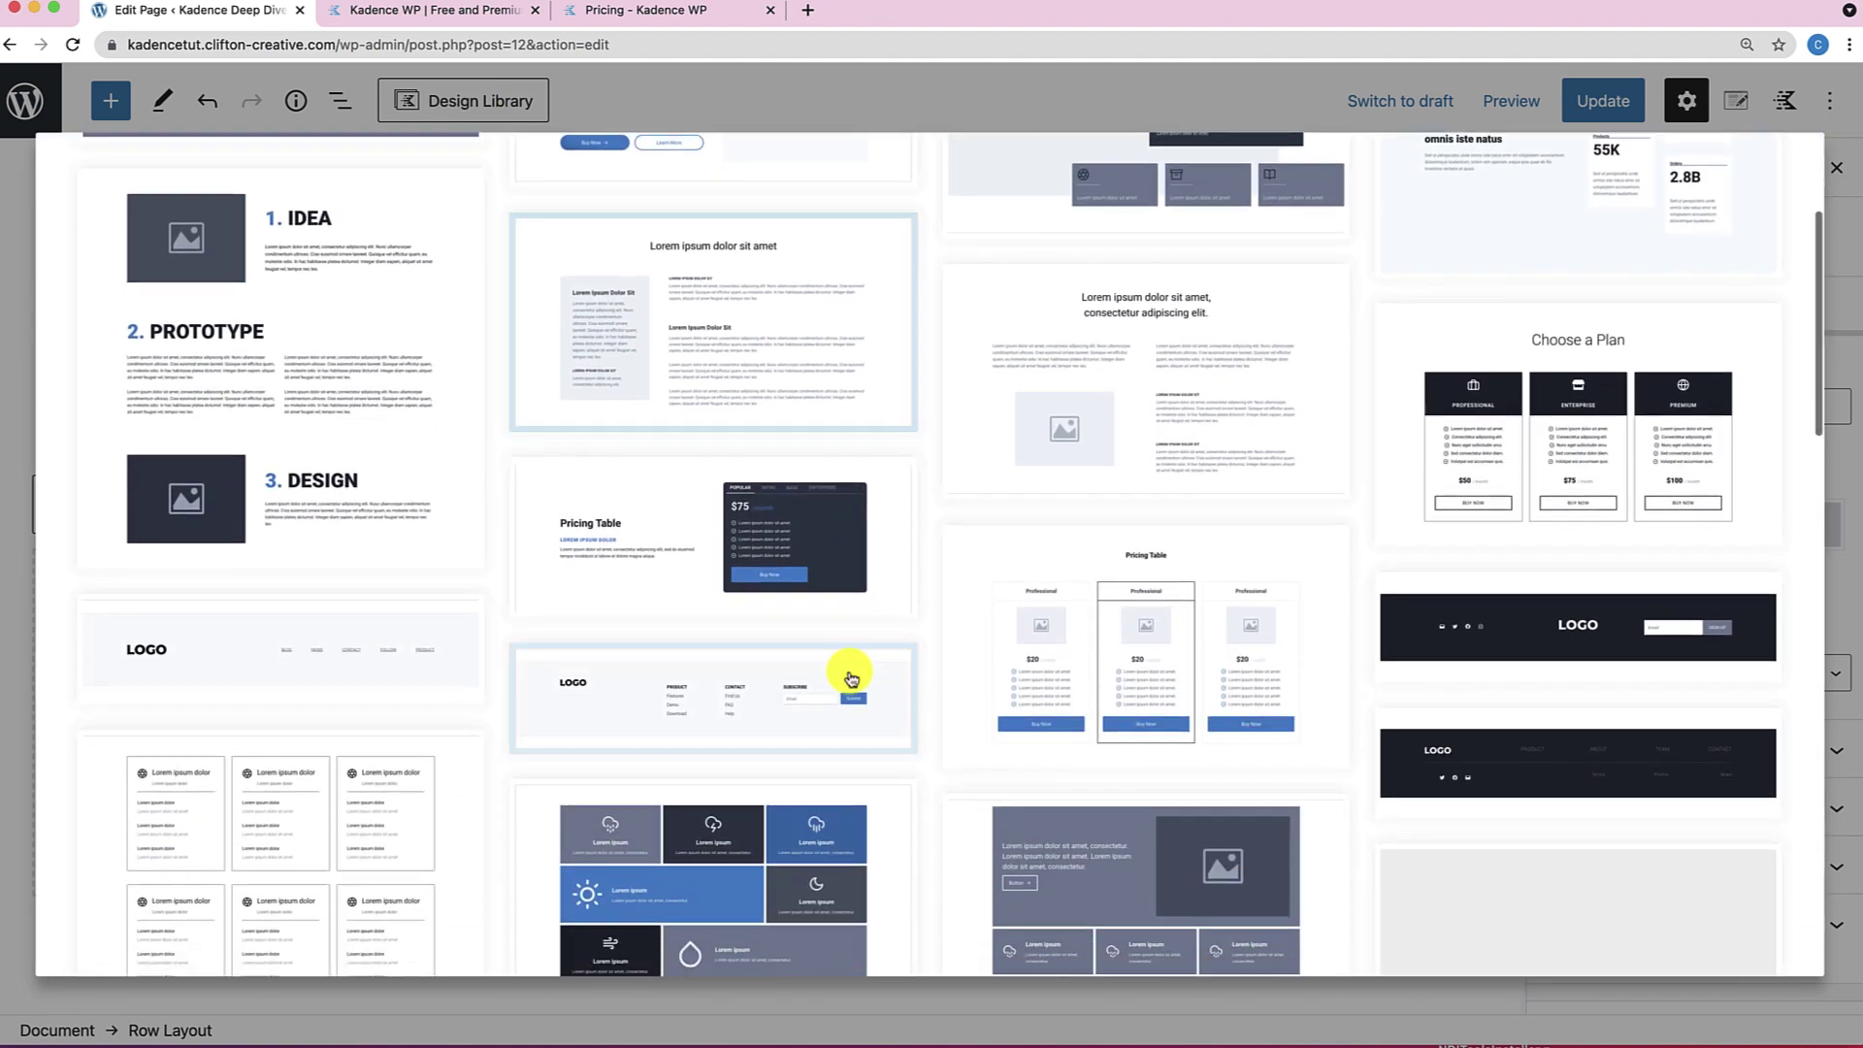
pyautogui.click(741, 314)
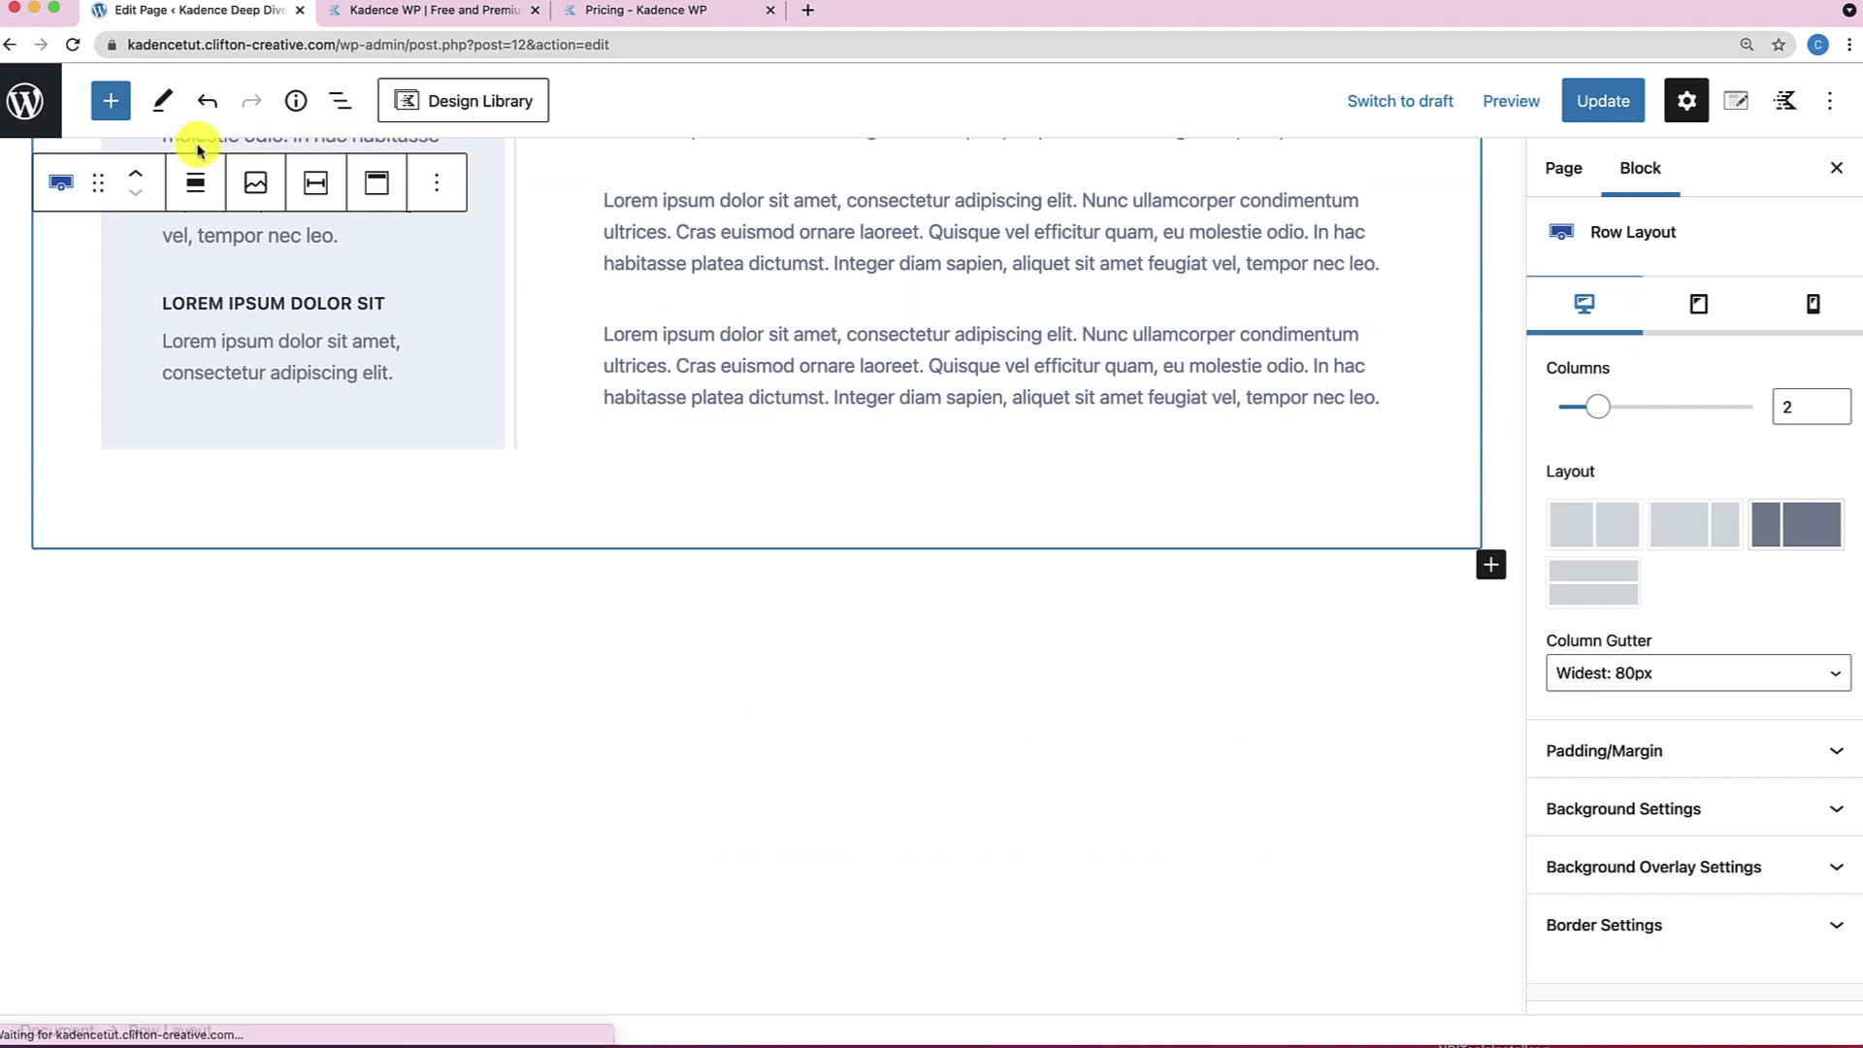
# Add the "Traveling is easier than you think." wireframe with three icon boxes from the Design Library.
pyautogui.click(436, 97)
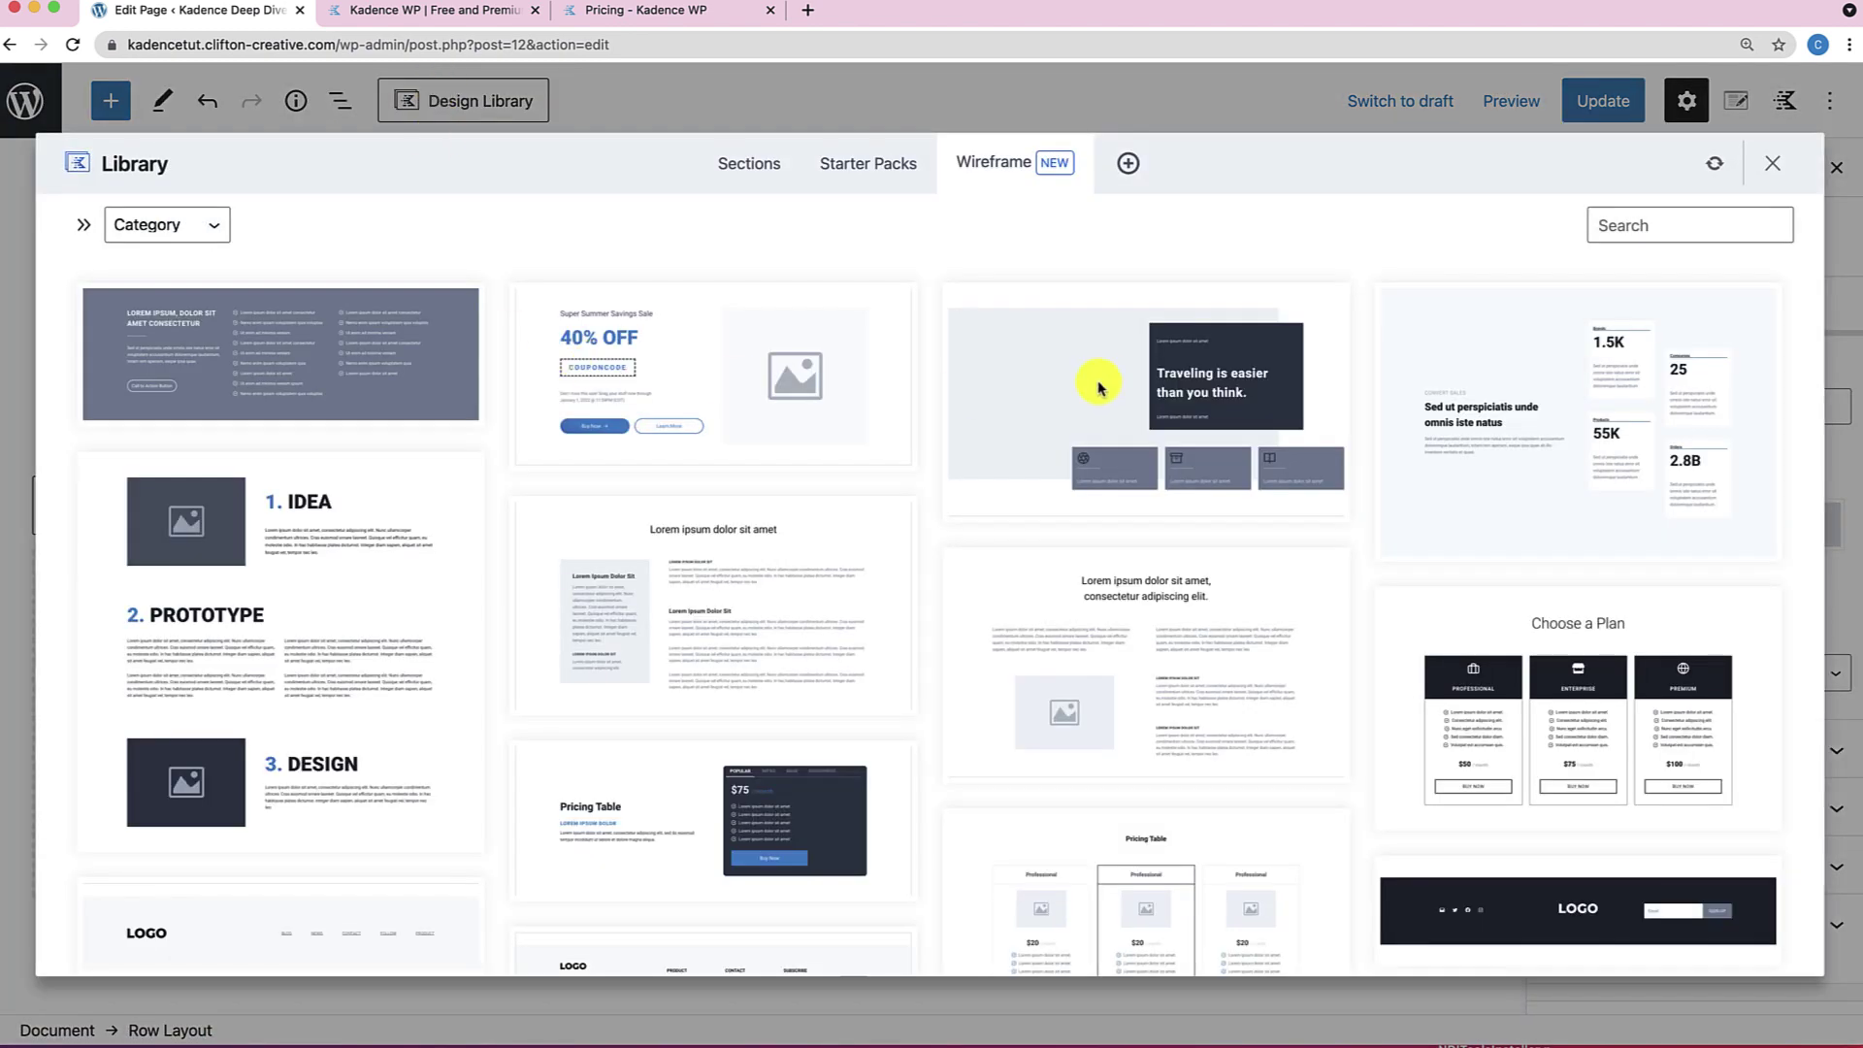
pyautogui.click(1108, 381)
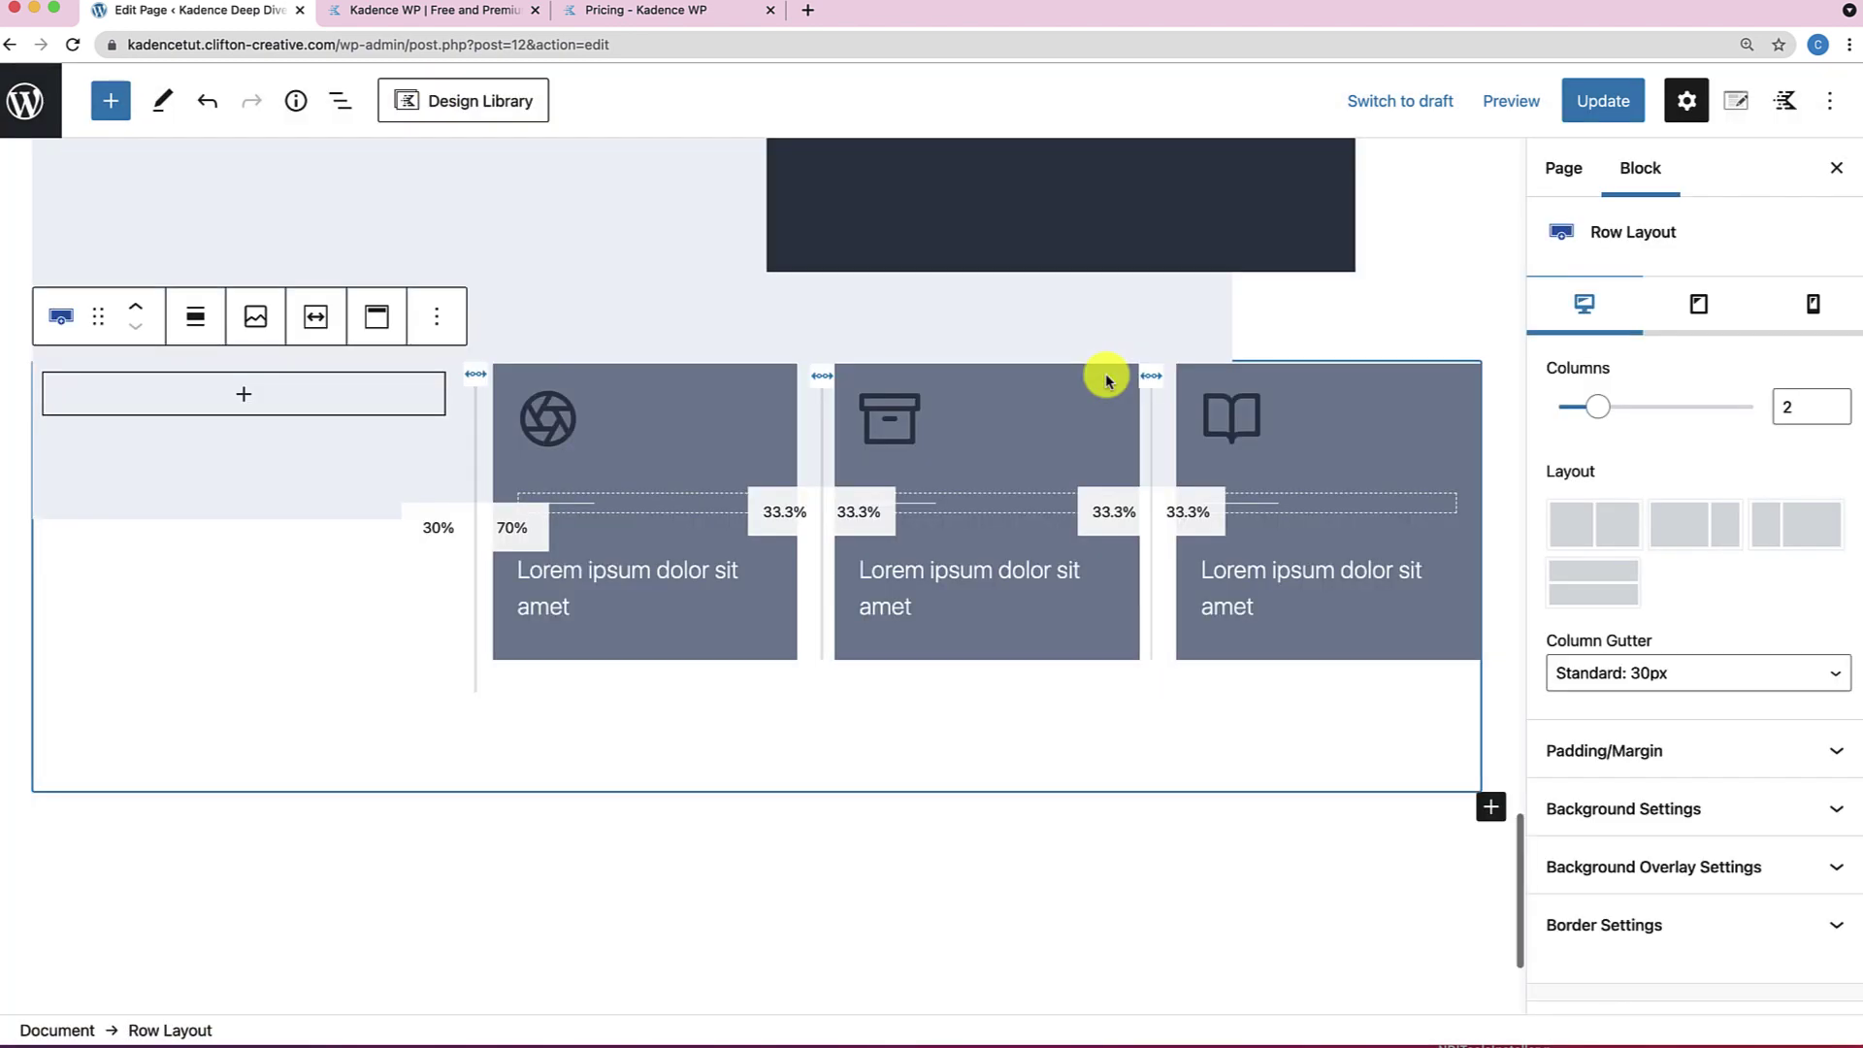
pyautogui.scroll(-1, 949, 499)
pyautogui.scroll(6, 949, 499)
pyautogui.scroll(-3, 949, 499)
pyautogui.scroll(-5, 949, 499)
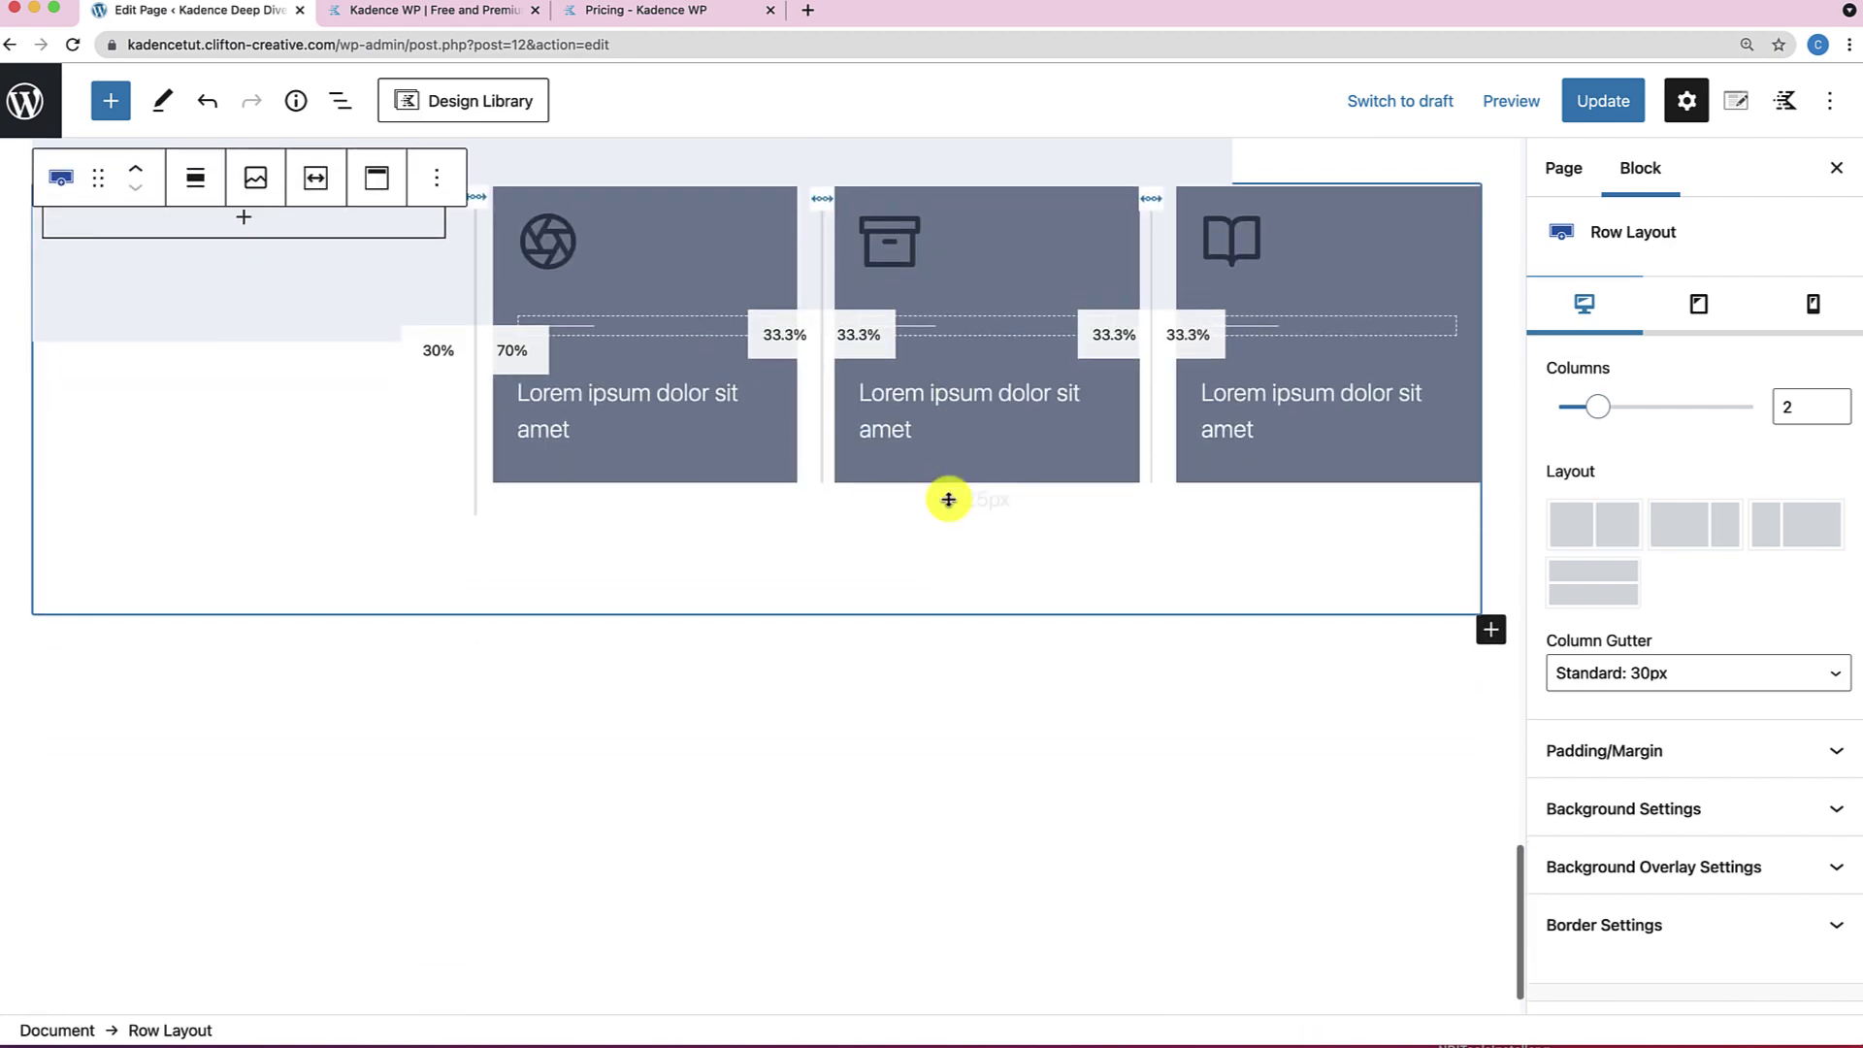
# Browse the wireframe library and insert another section below the travel section.
pyautogui.click(492, 104)
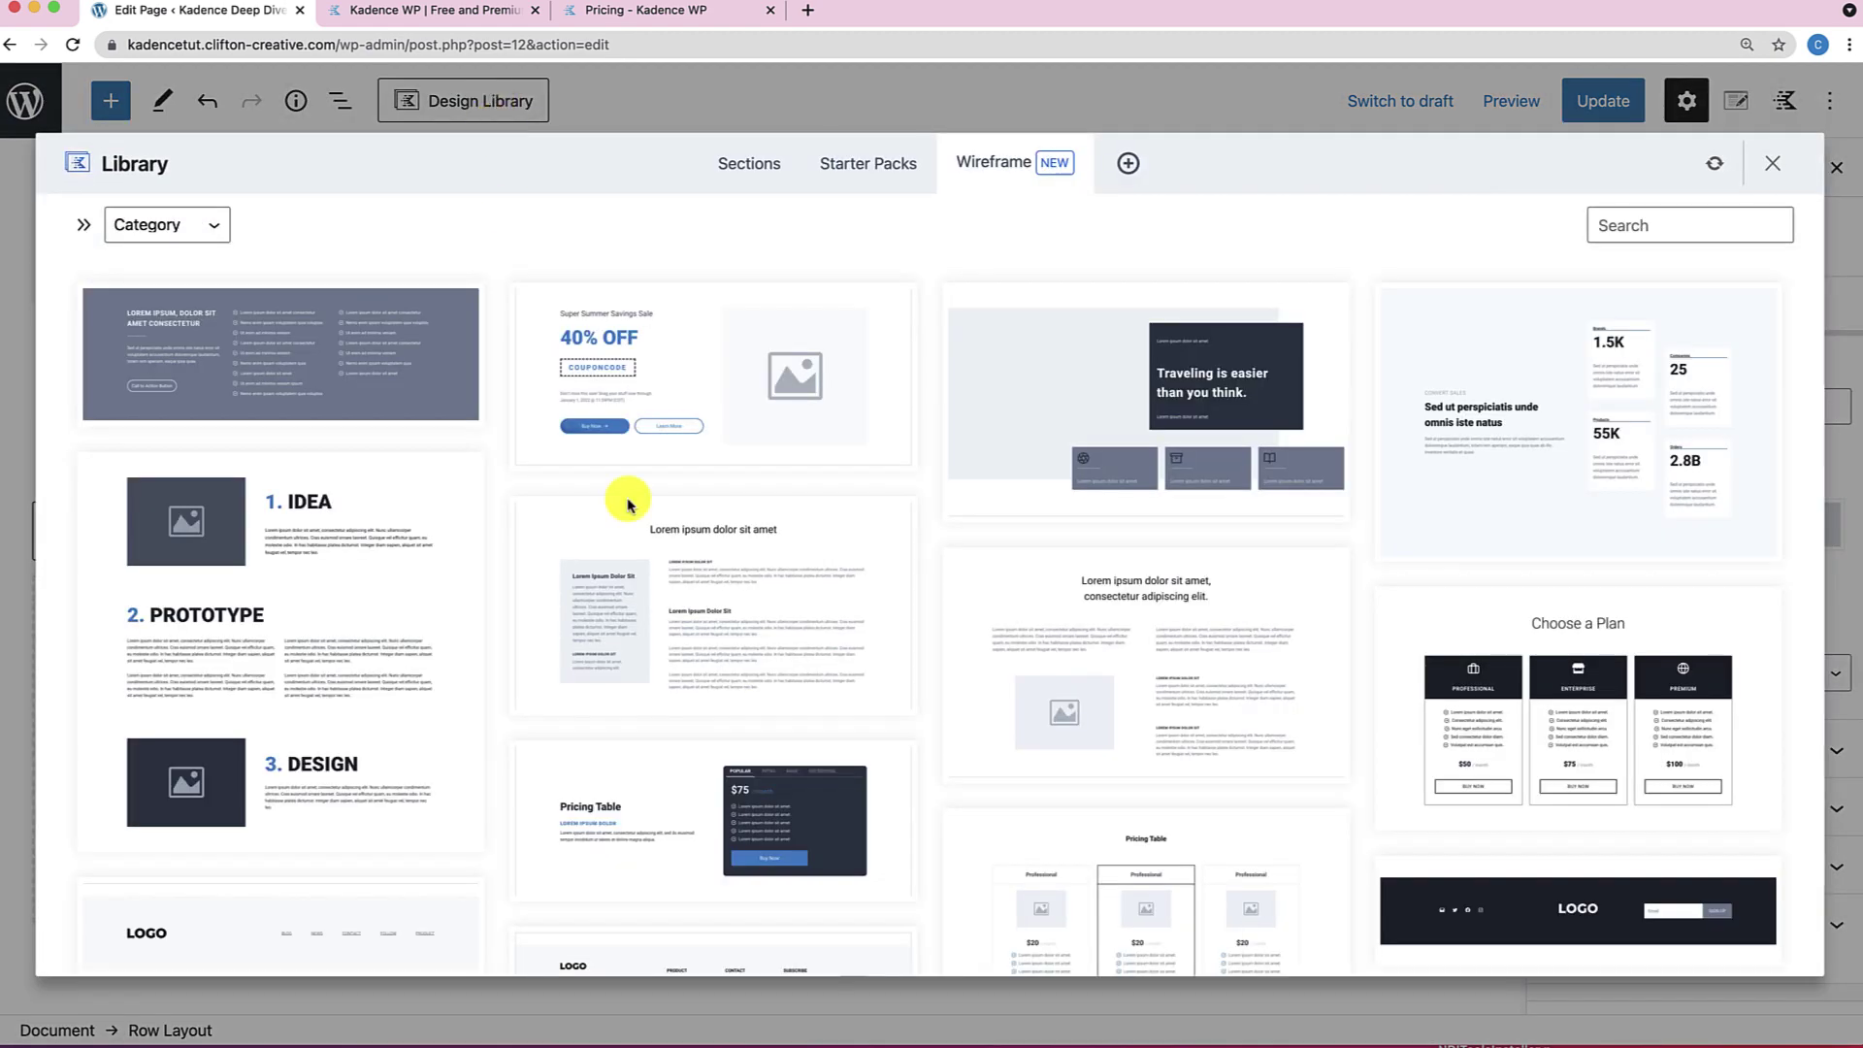
pyautogui.scroll(-5, 626, 497)
pyautogui.scroll(-6, 628, 505)
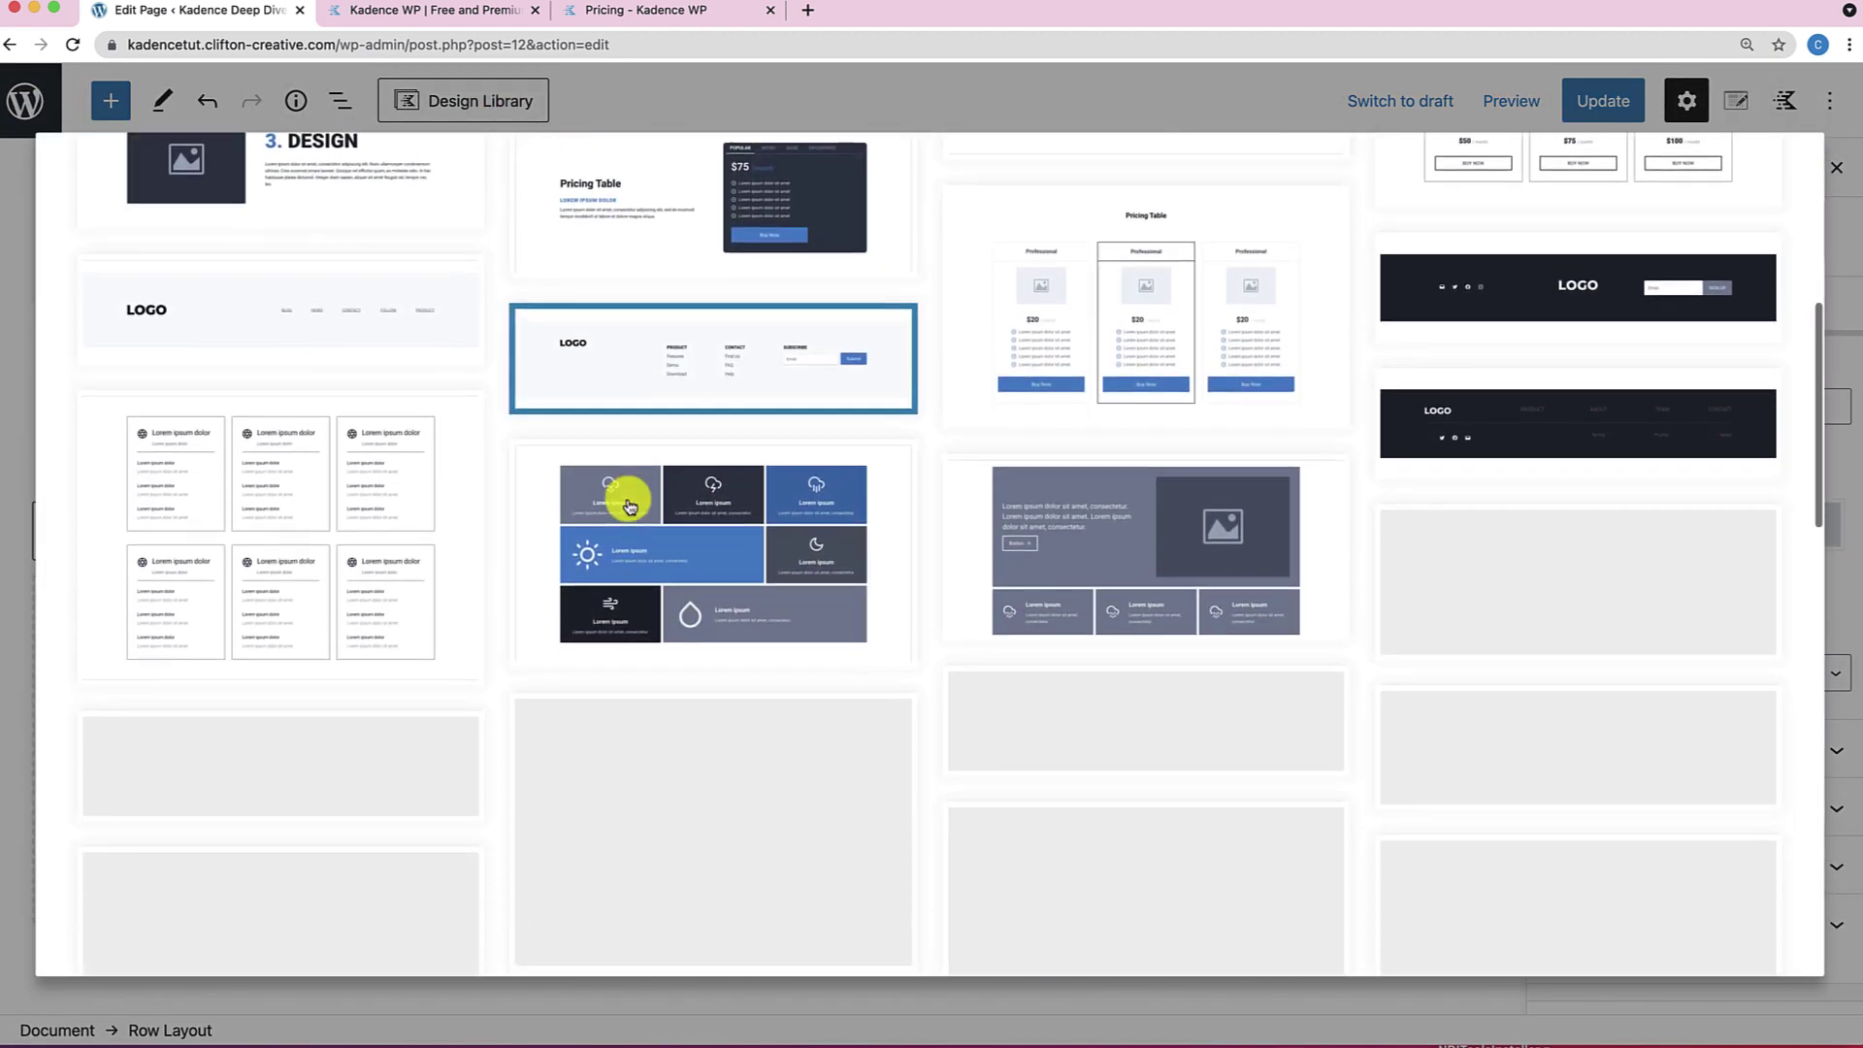
pyautogui.scroll(7, 629, 504)
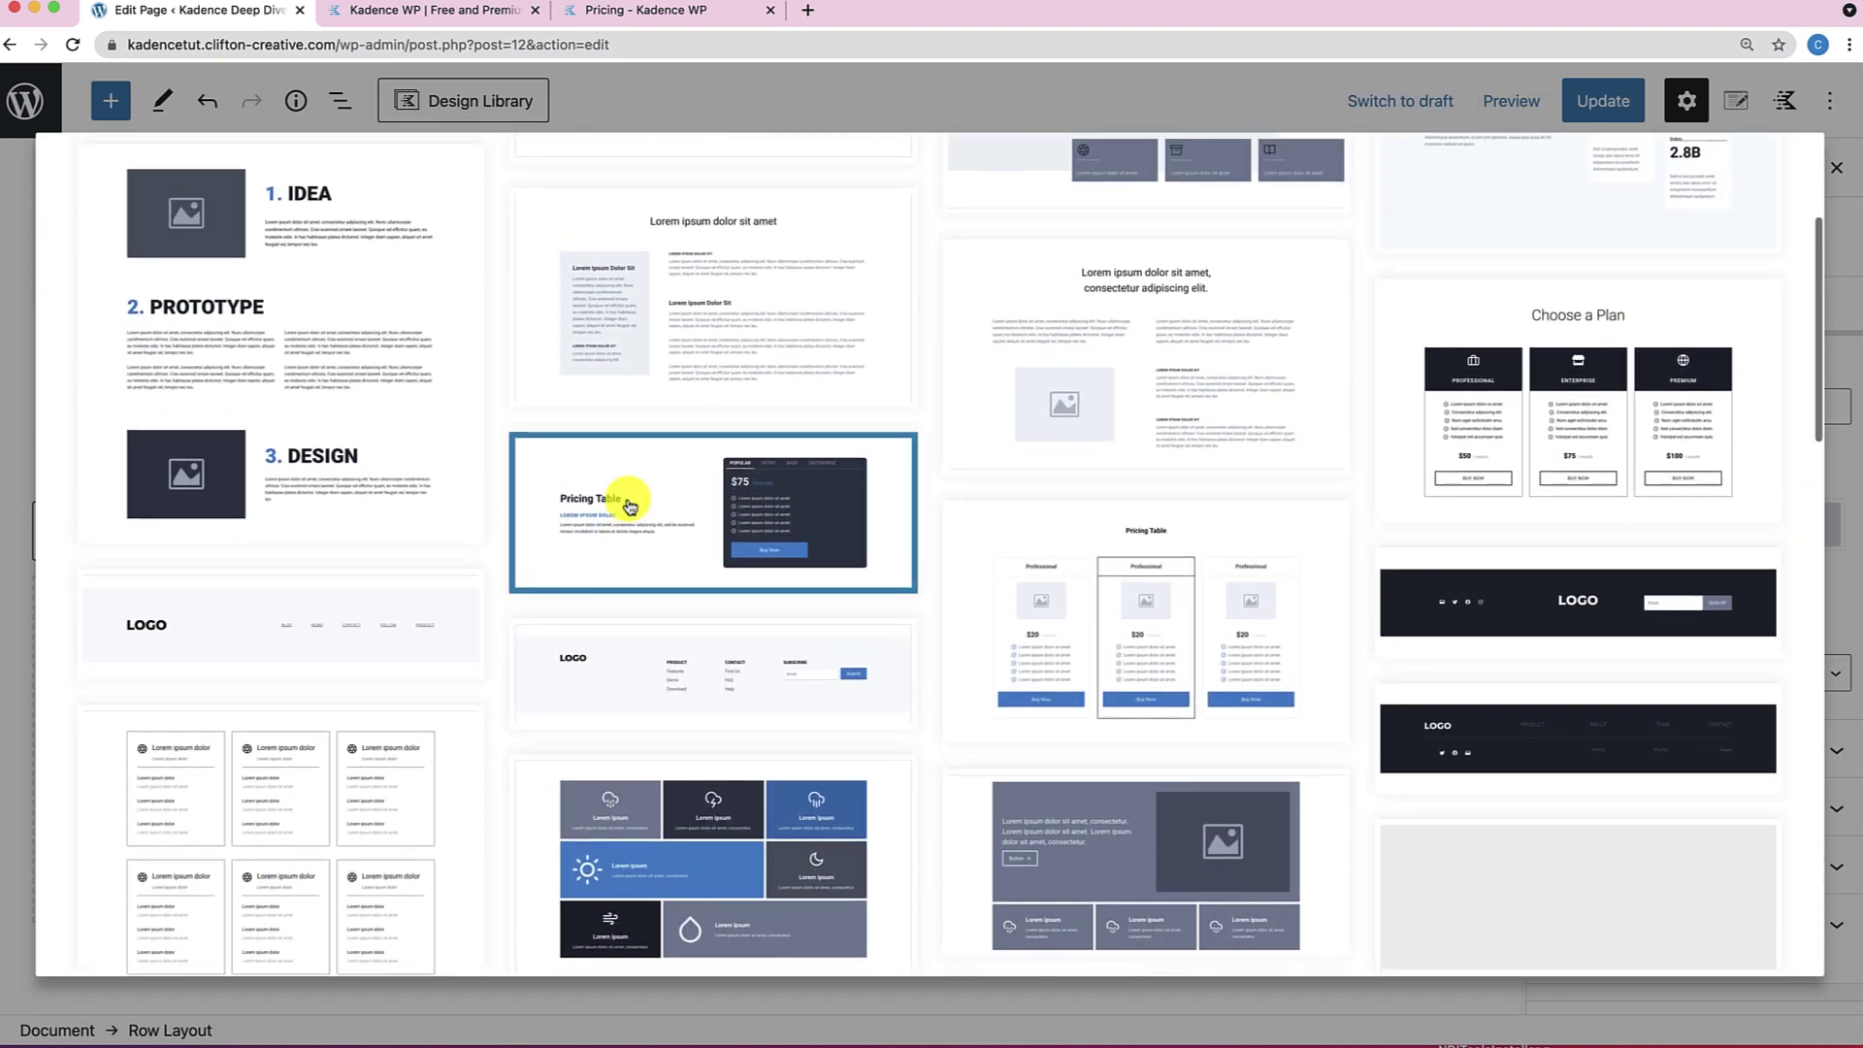
pyautogui.scroll(-8, 629, 505)
pyautogui.scroll(-7, 626, 503)
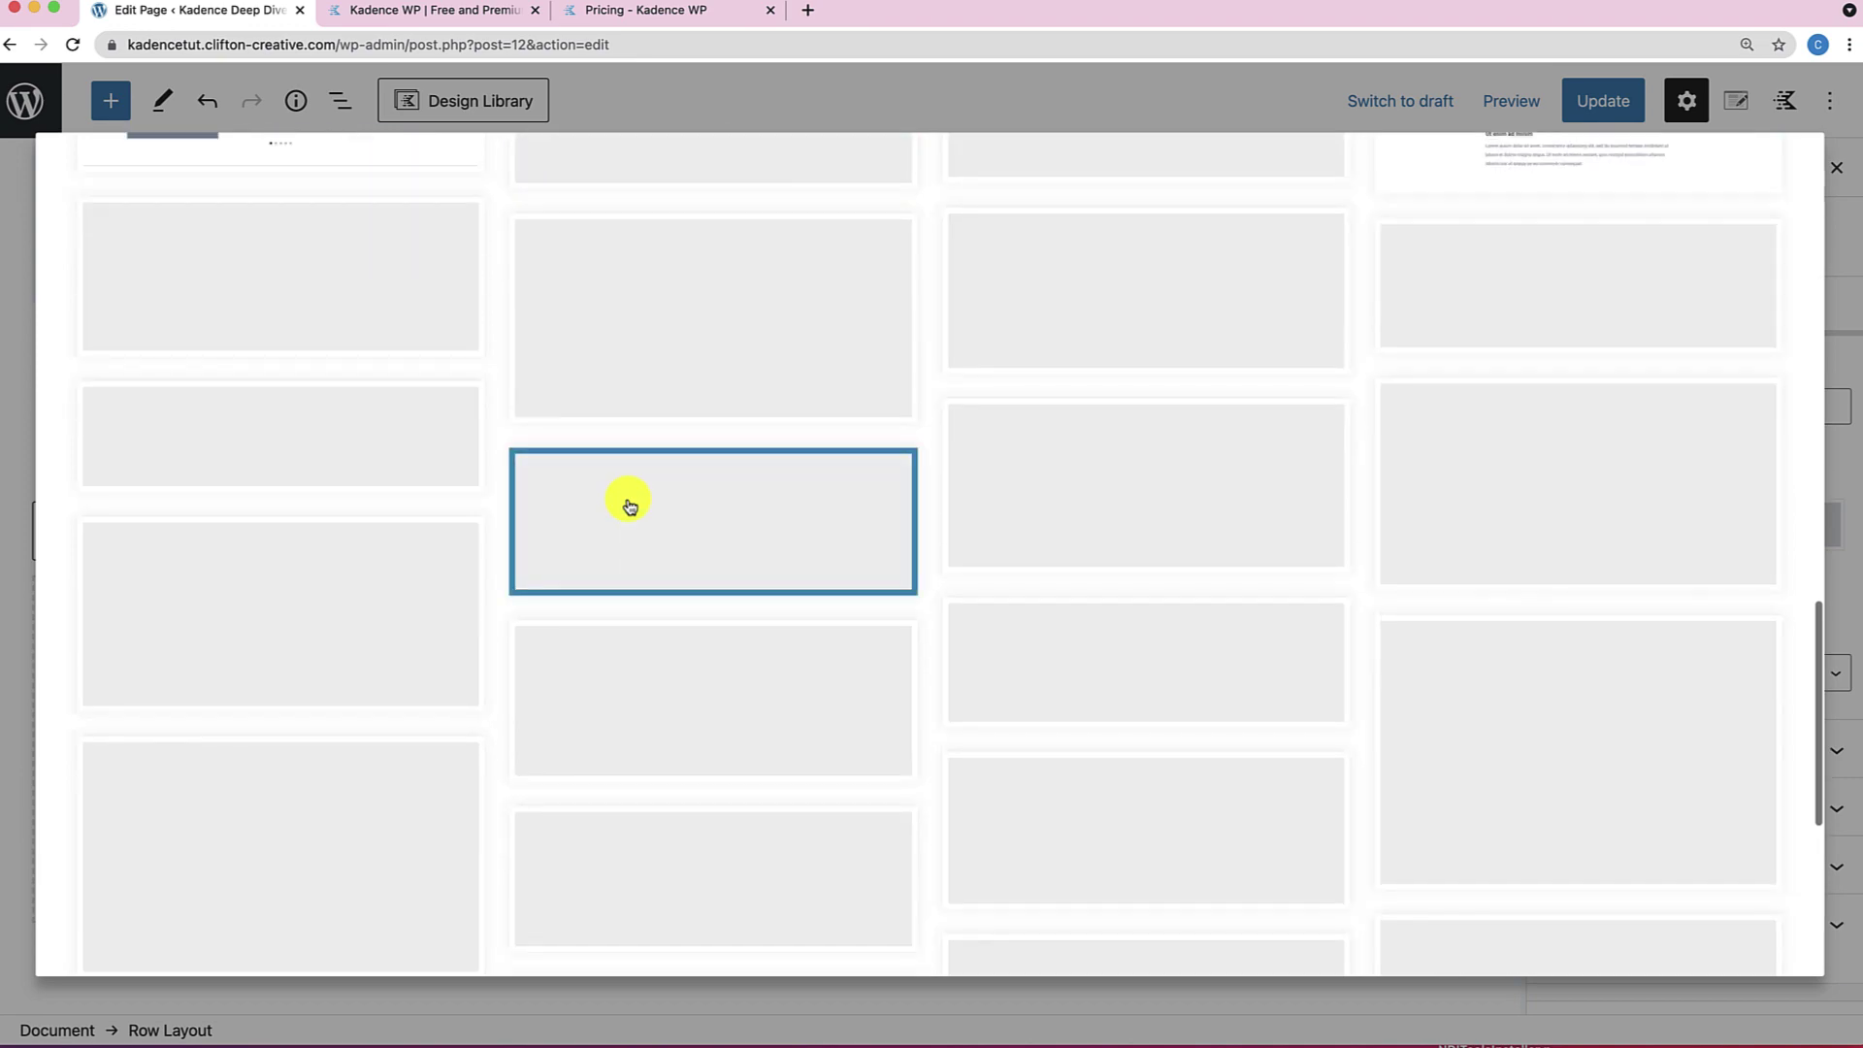
pyautogui.scroll(10, 625, 504)
pyautogui.click(1471, 307)
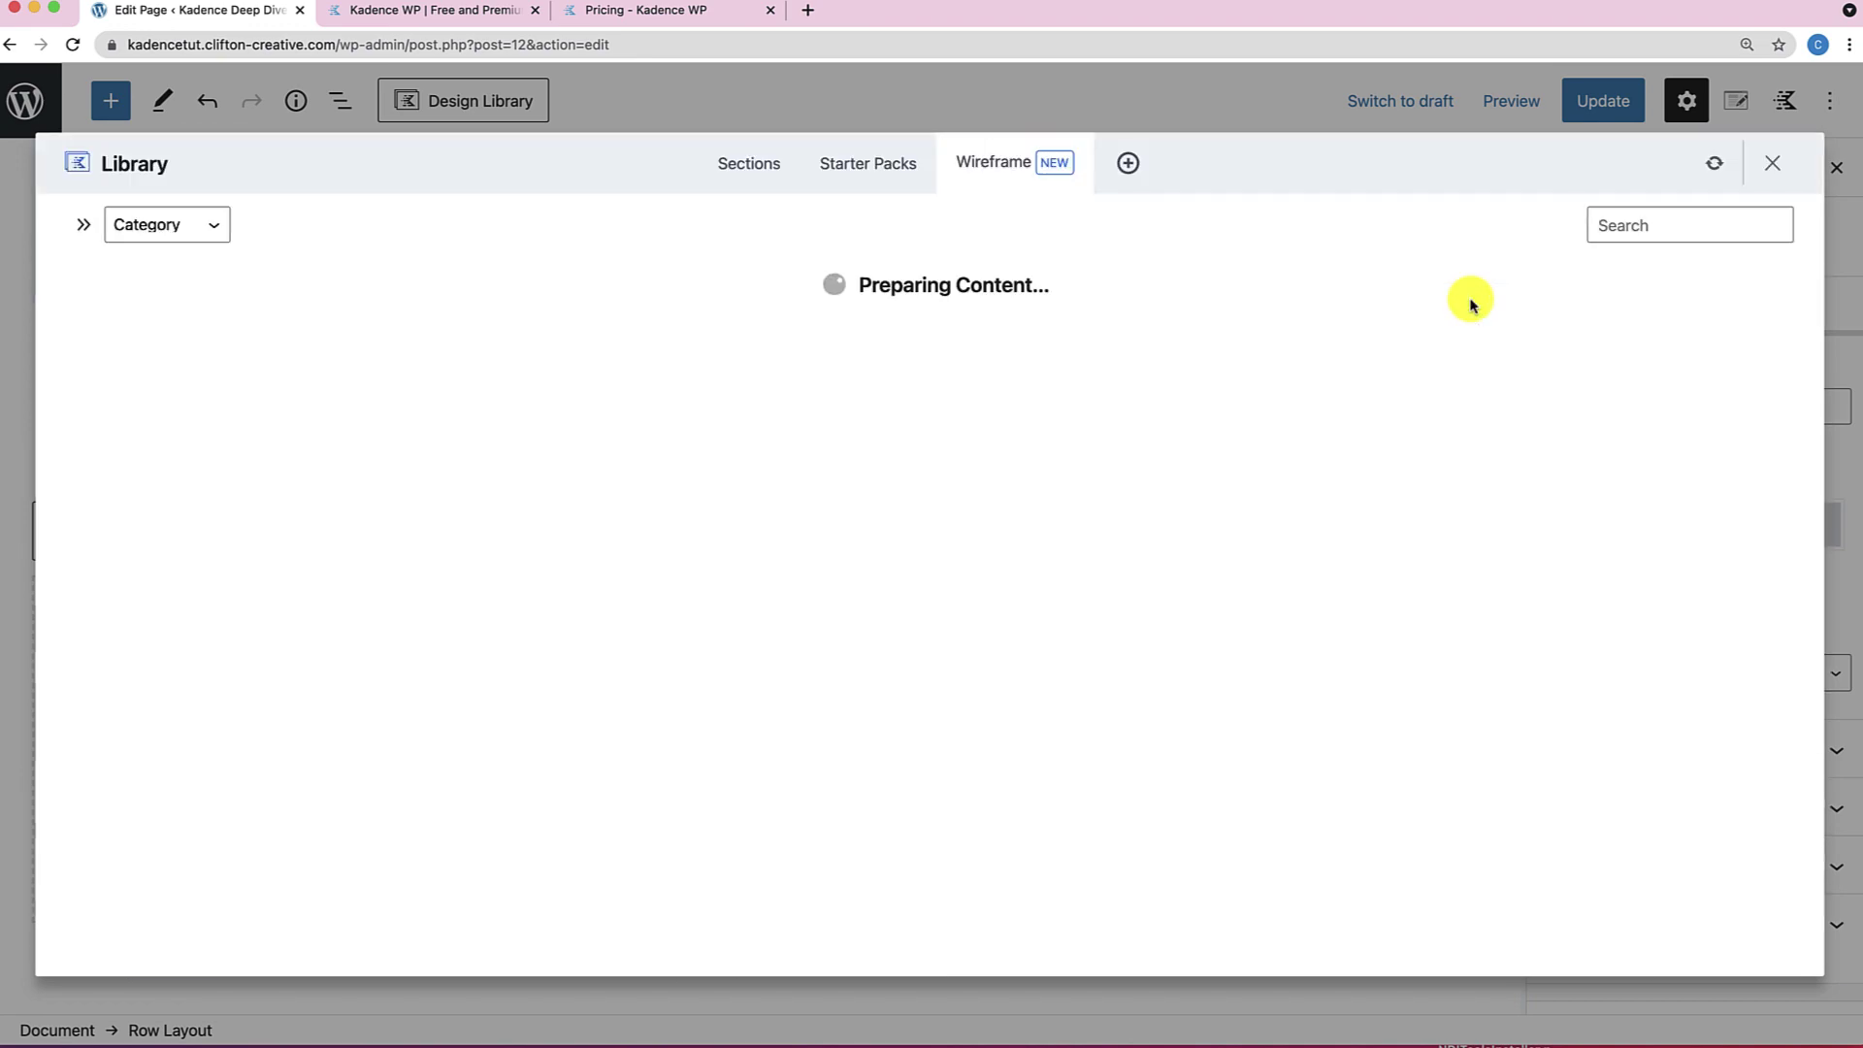
# Add the "Choose a Plan" pricing wireframe with Professional, Enterprise and Premium columns from the Design Library.
pyautogui.click(530, 108)
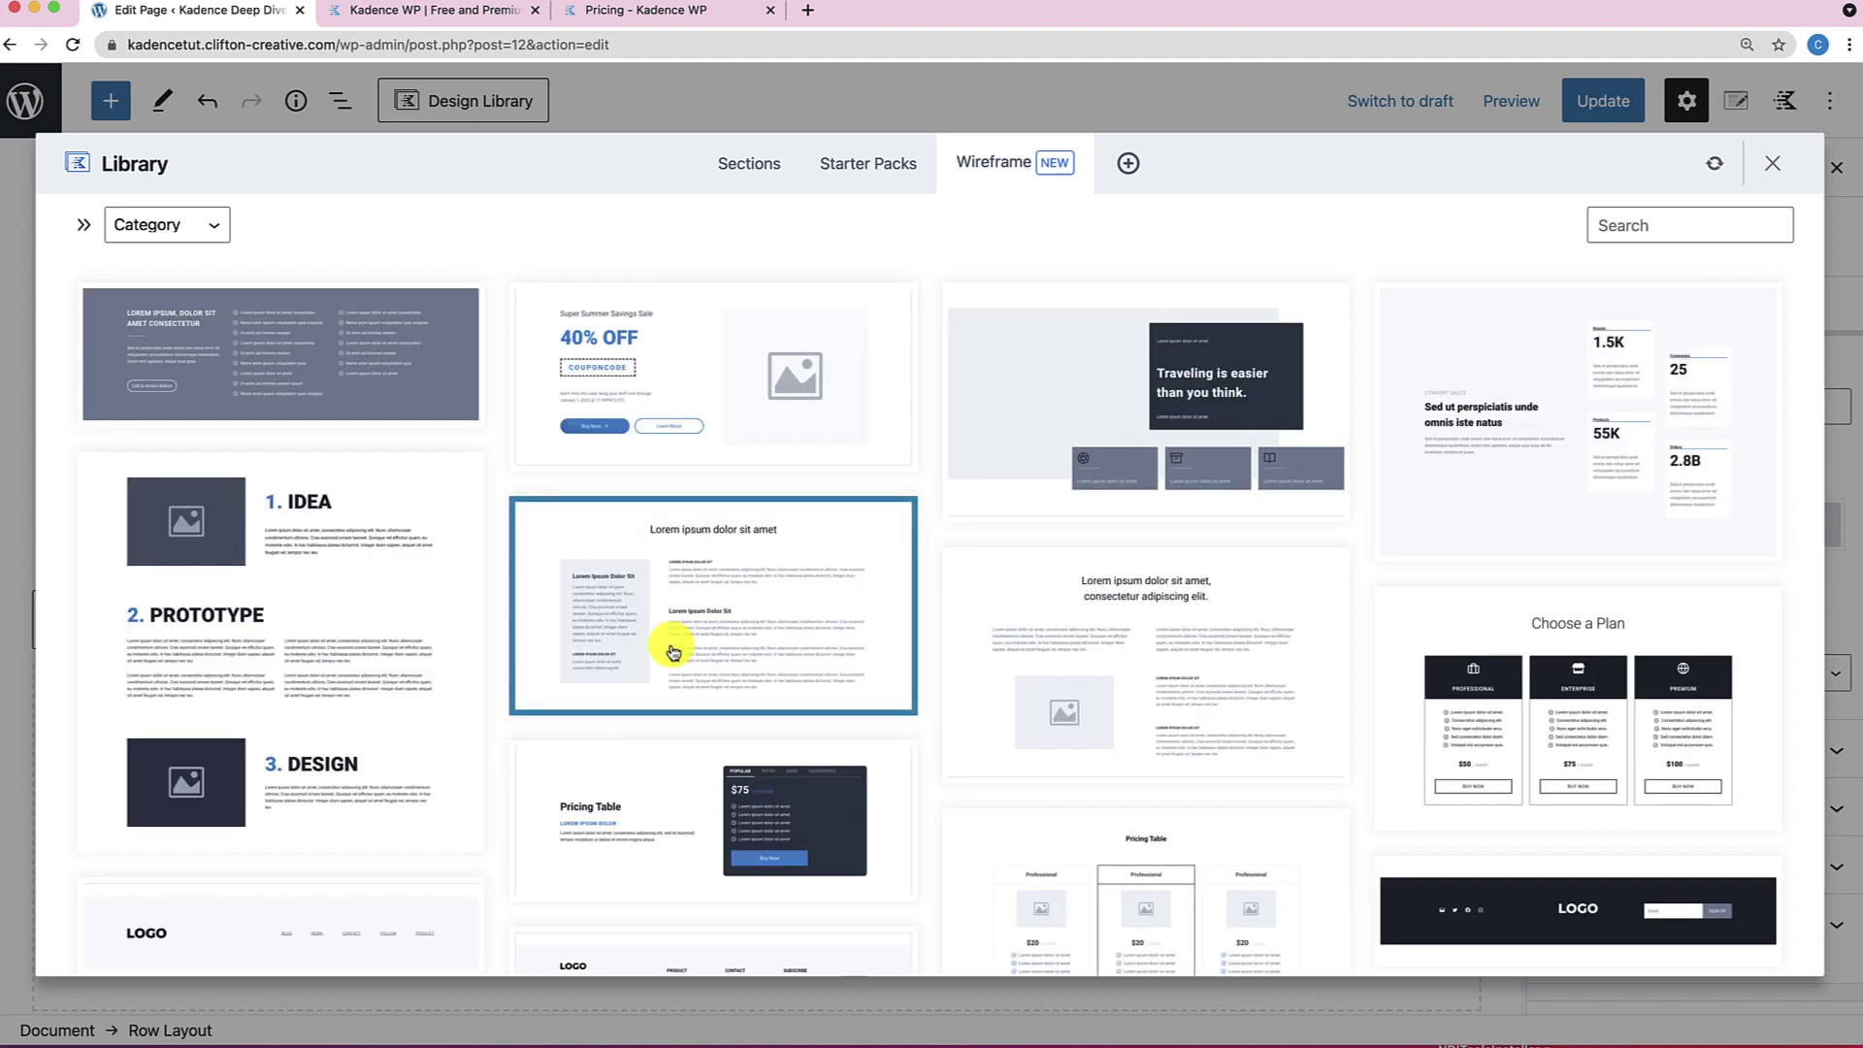
pyautogui.scroll(-3, 671, 648)
pyautogui.click(1455, 490)
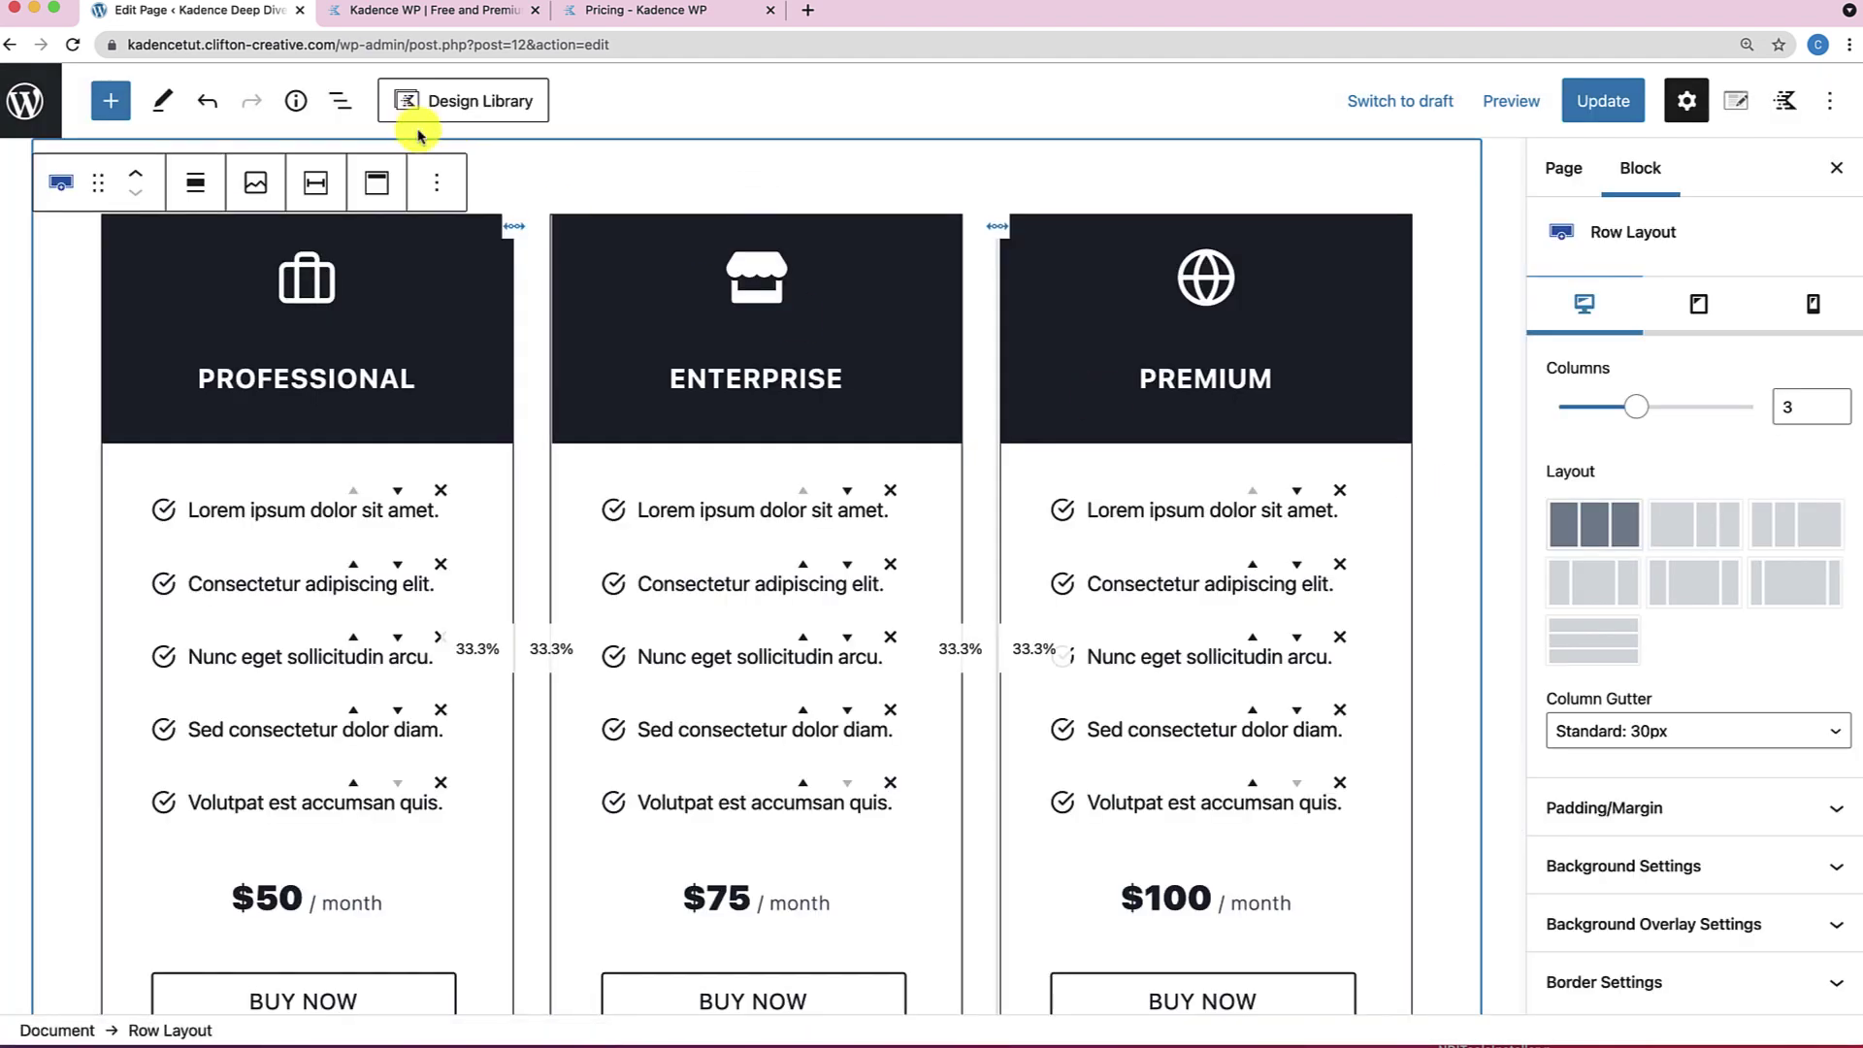
# Search the wireframe library for "FA", add the centered "Frequently asked questions" accordion wireframe, and update the page.
pyautogui.click(445, 97)
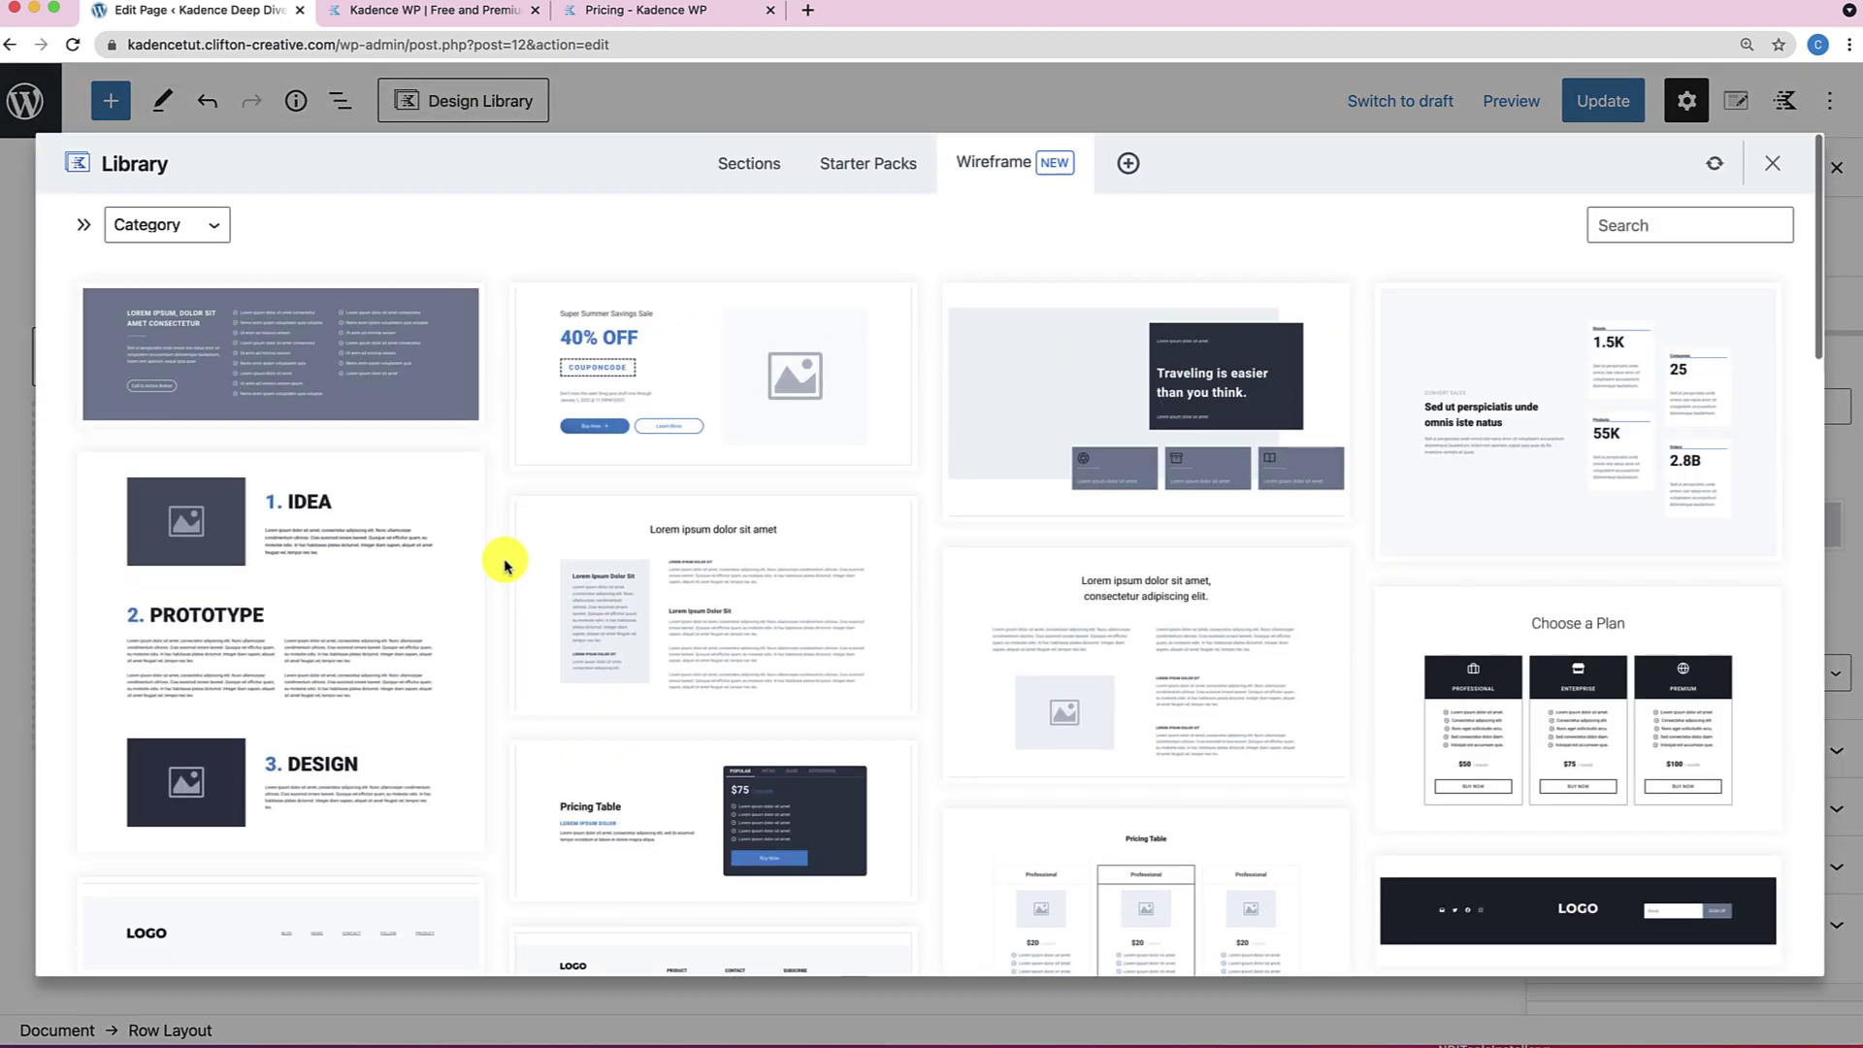
pyautogui.click(1639, 215)
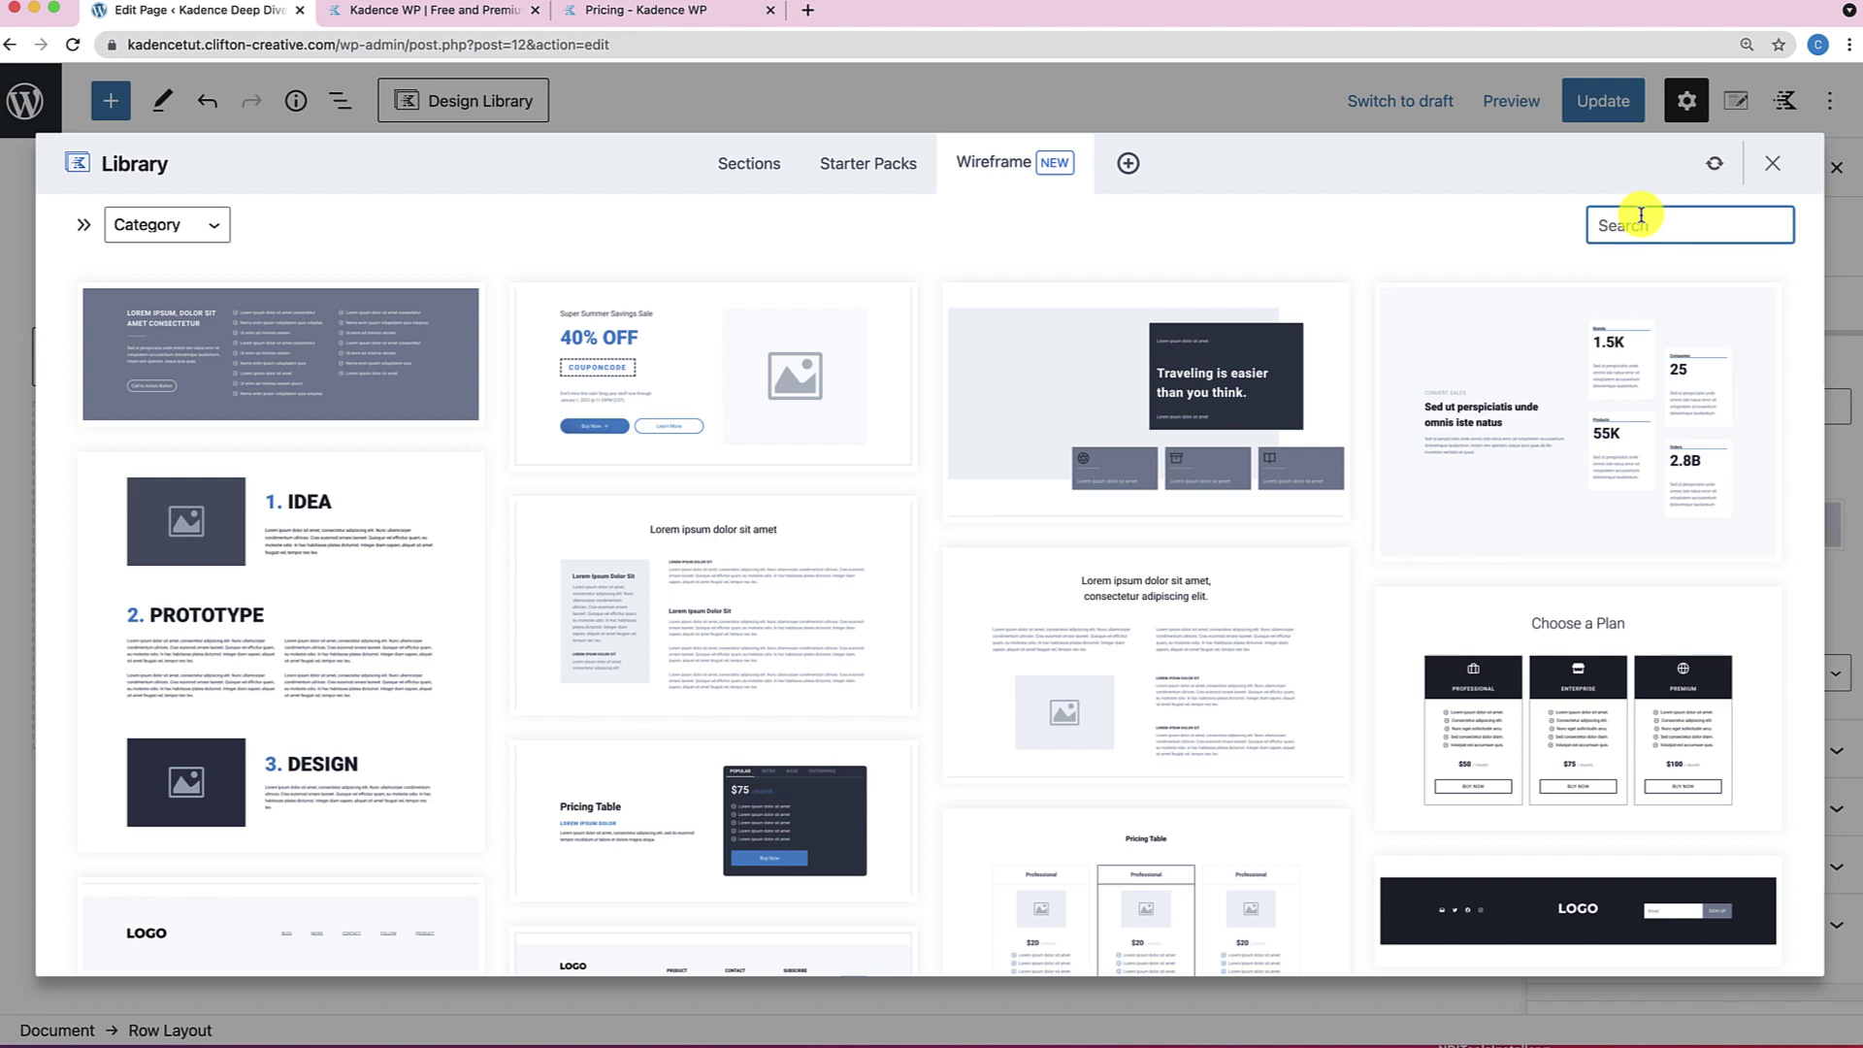
pyautogui.write('FA')
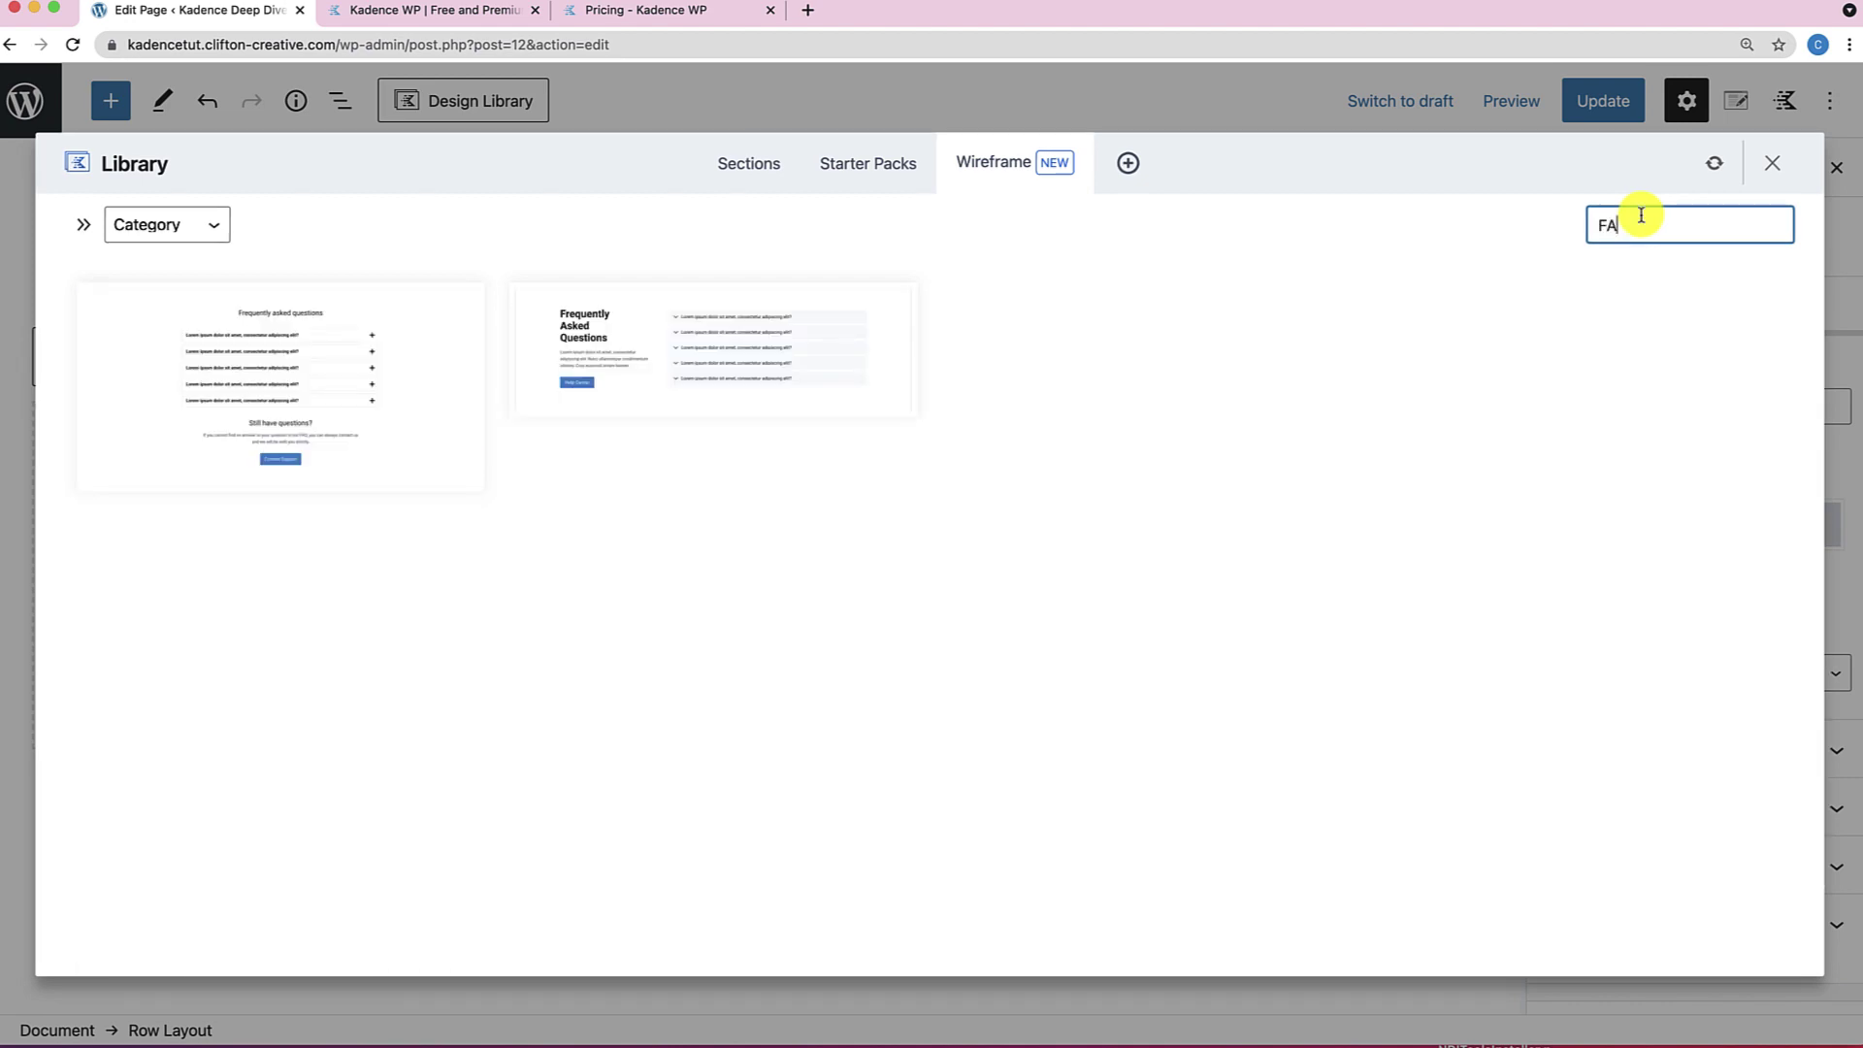
pyautogui.click(380, 398)
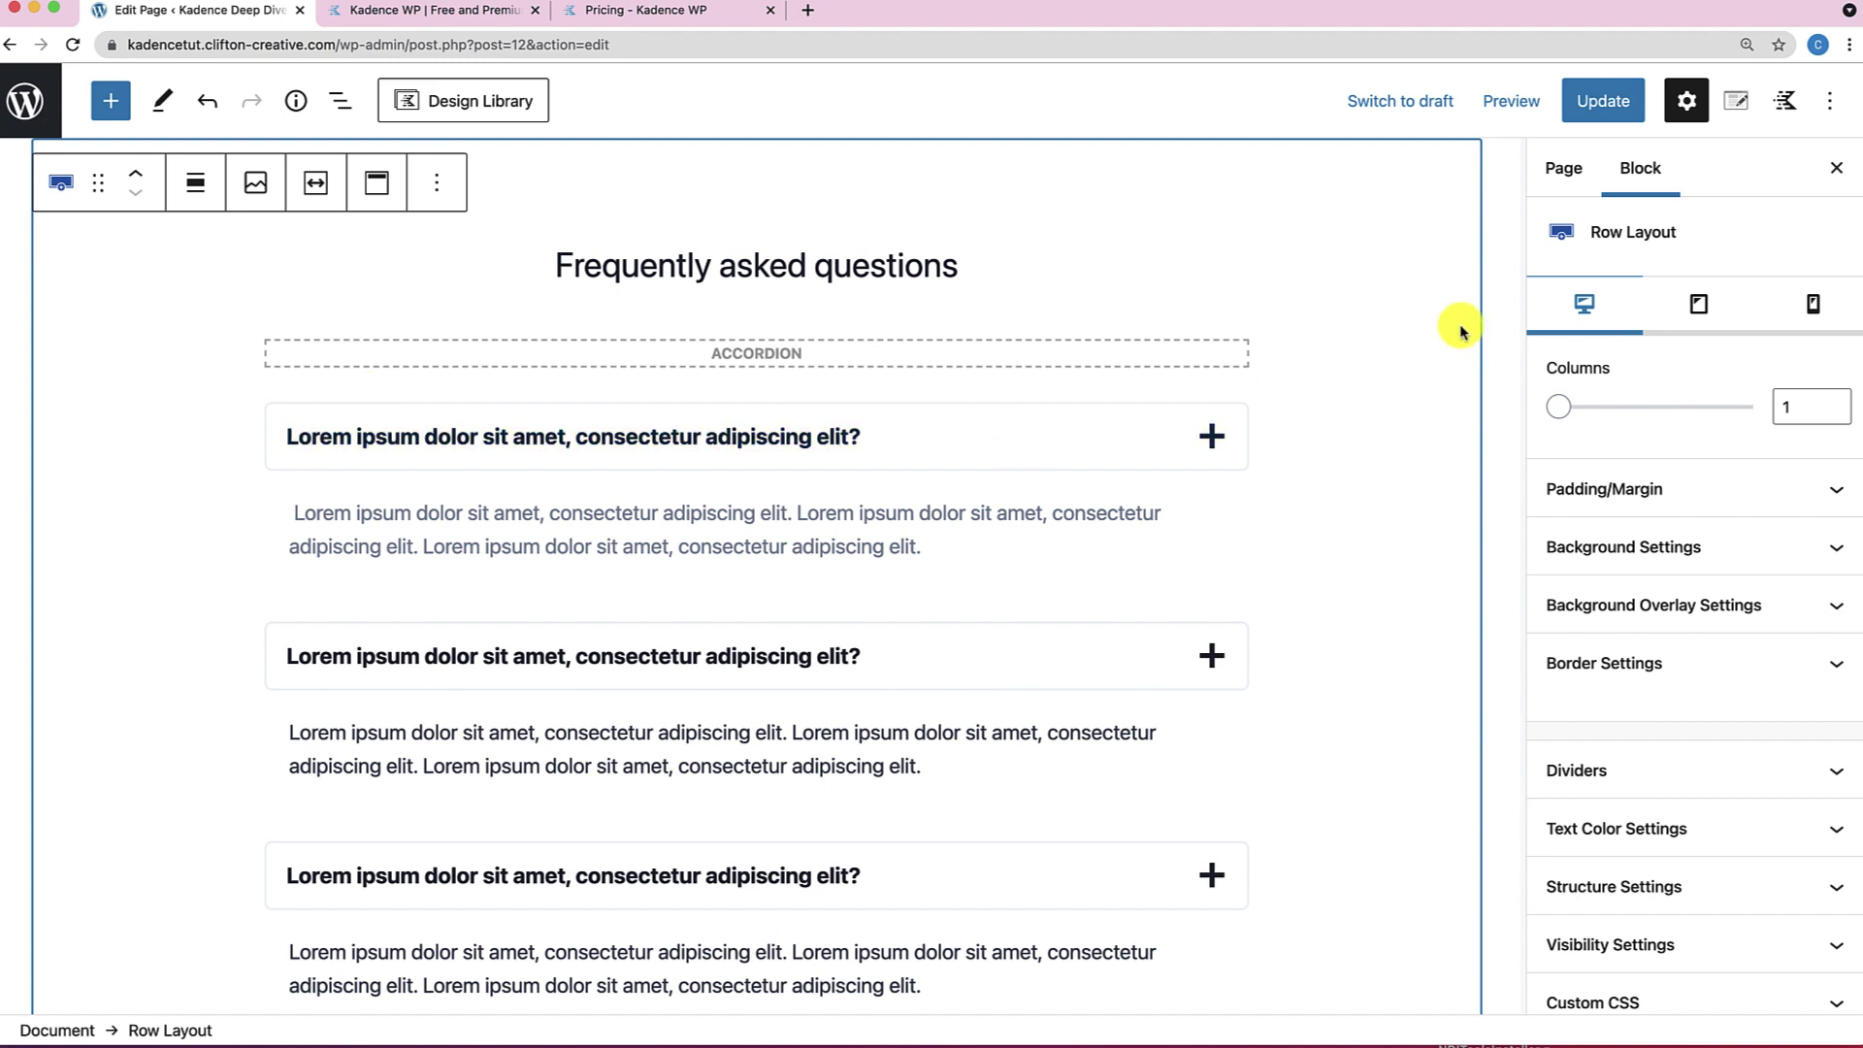
pyautogui.click(1623, 113)
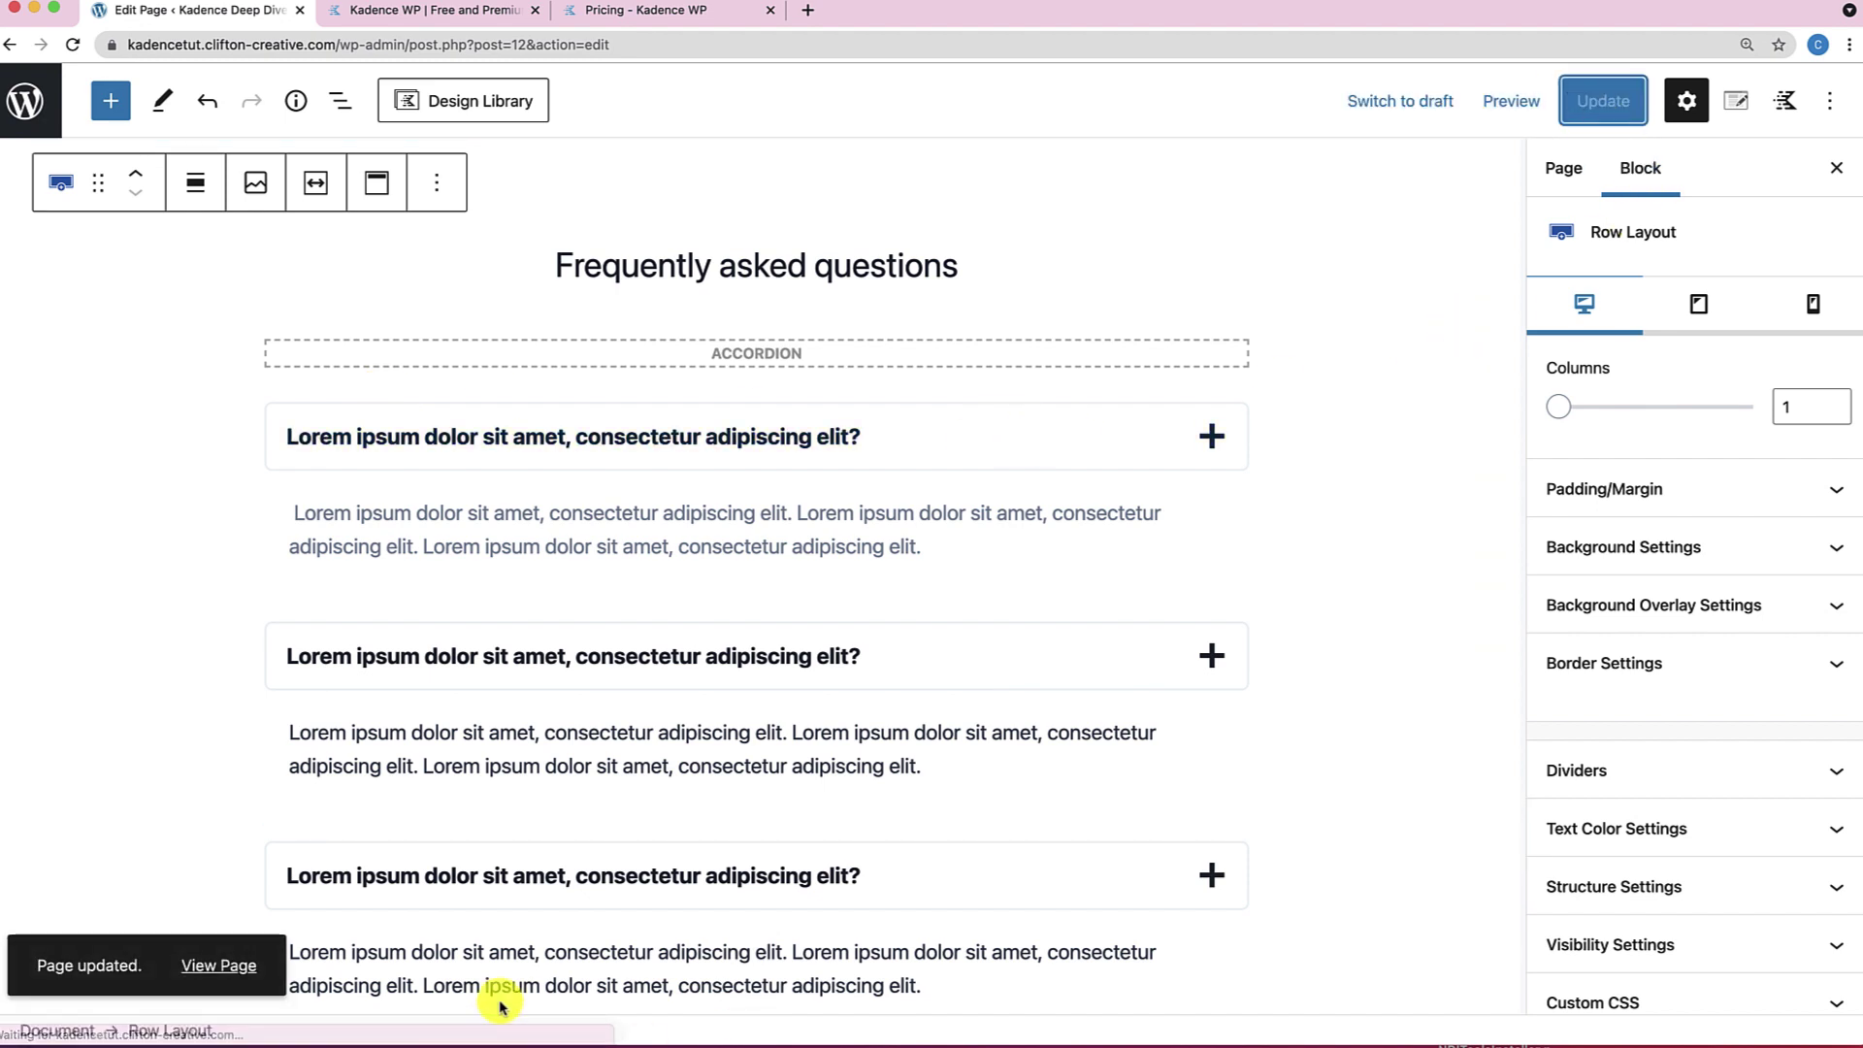
# View the published page and examine all inserted sections from the hero down to the FAQ.
pyautogui.click(218, 965)
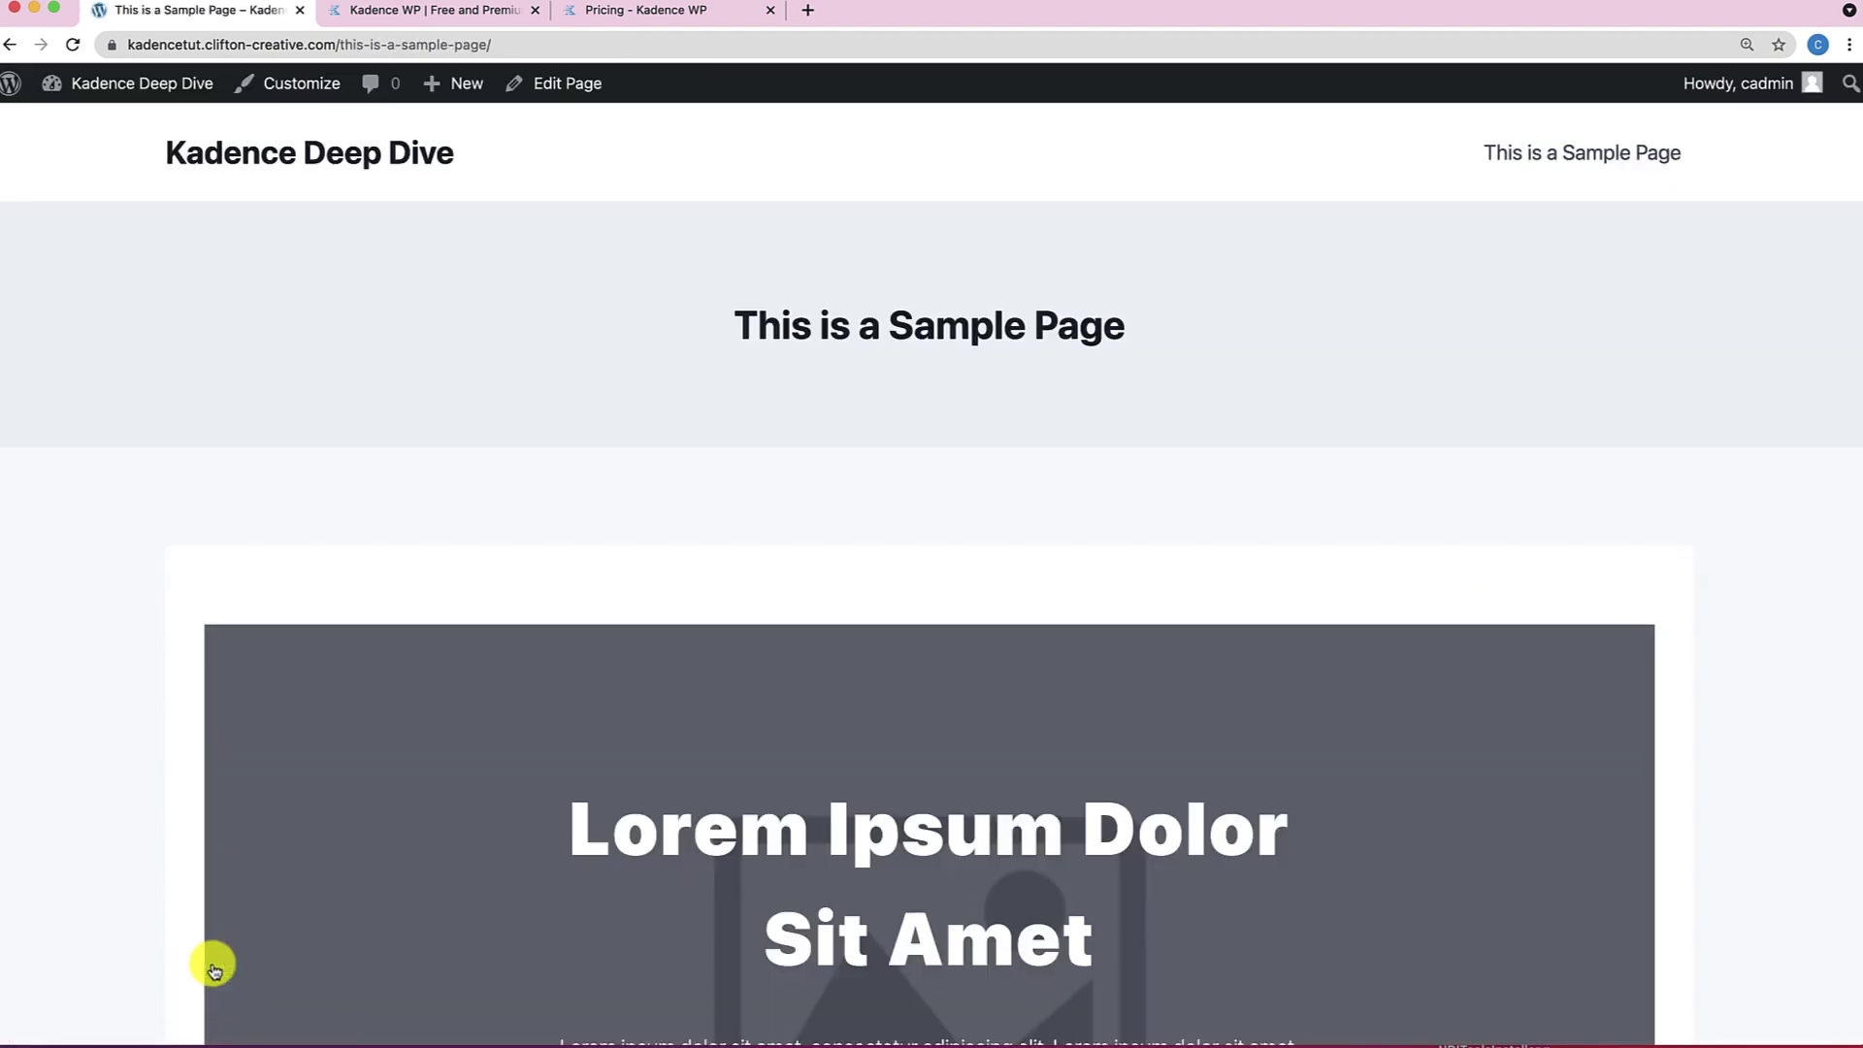
pyautogui.scroll(-15, 345, 825)
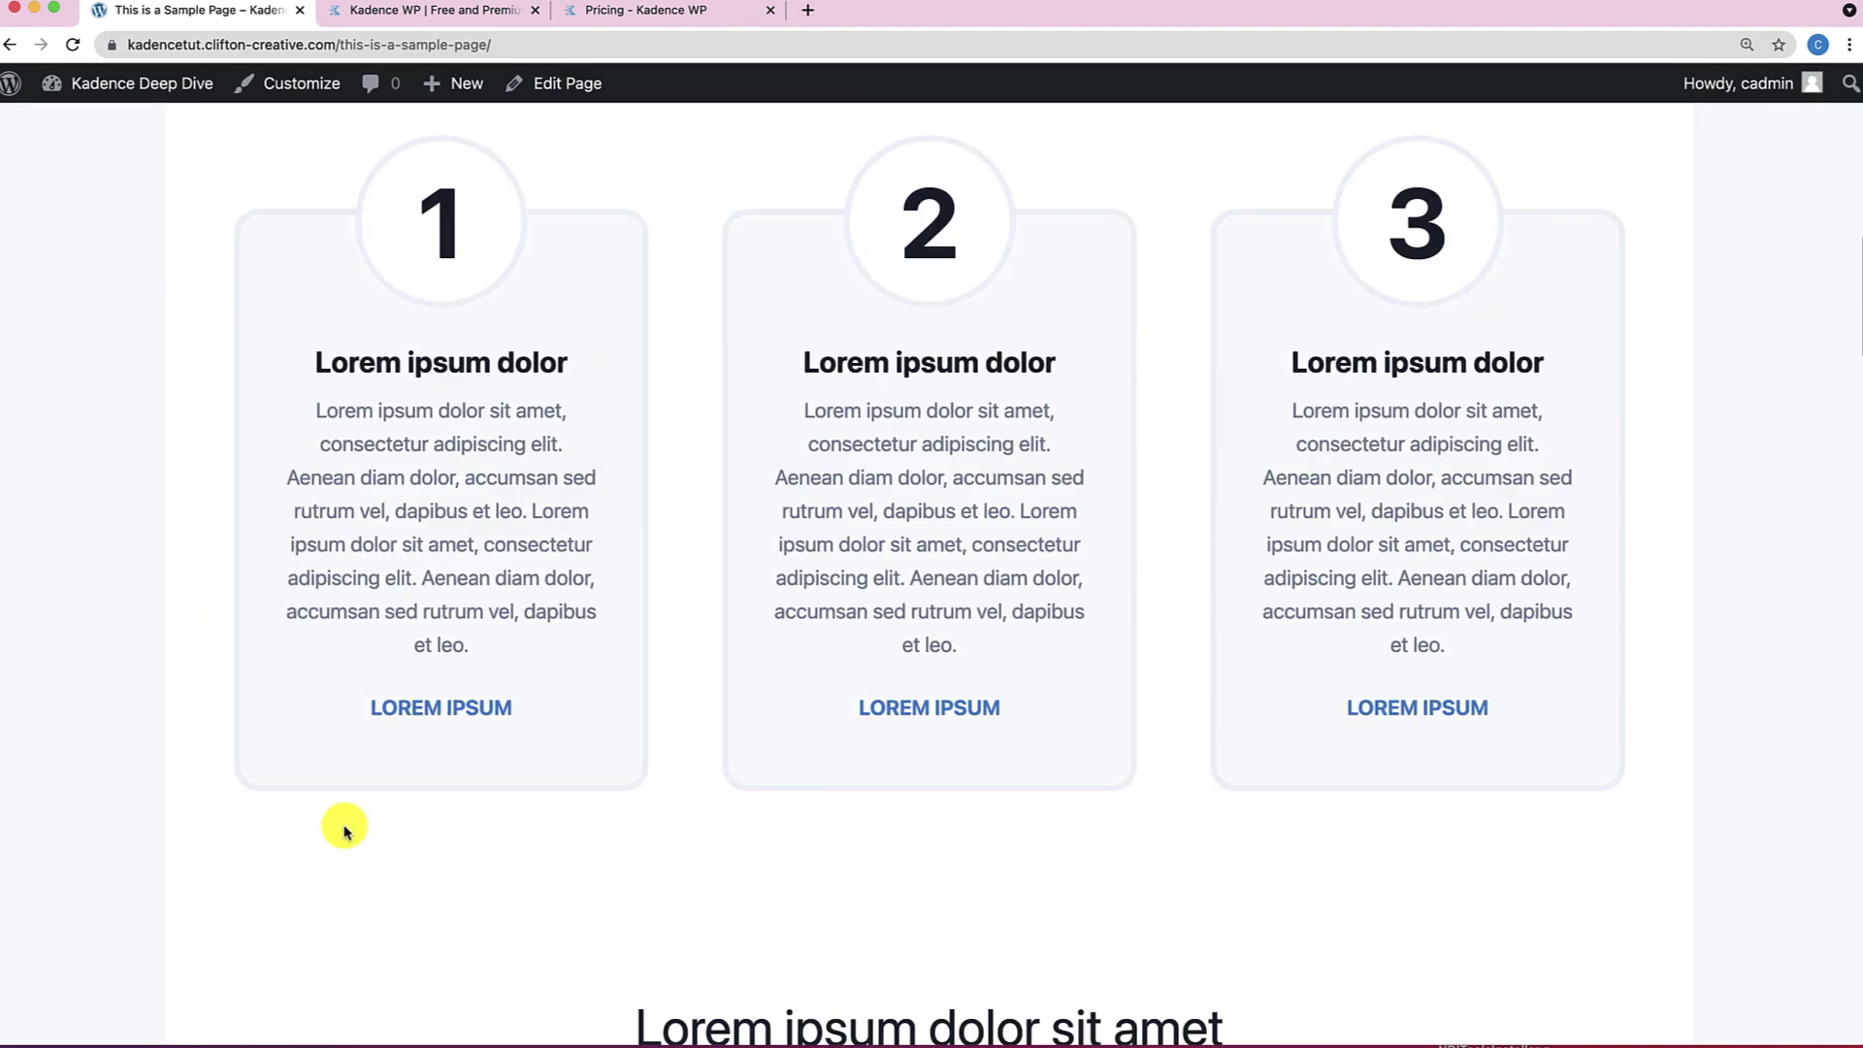
pyautogui.scroll(-20, 345, 825)
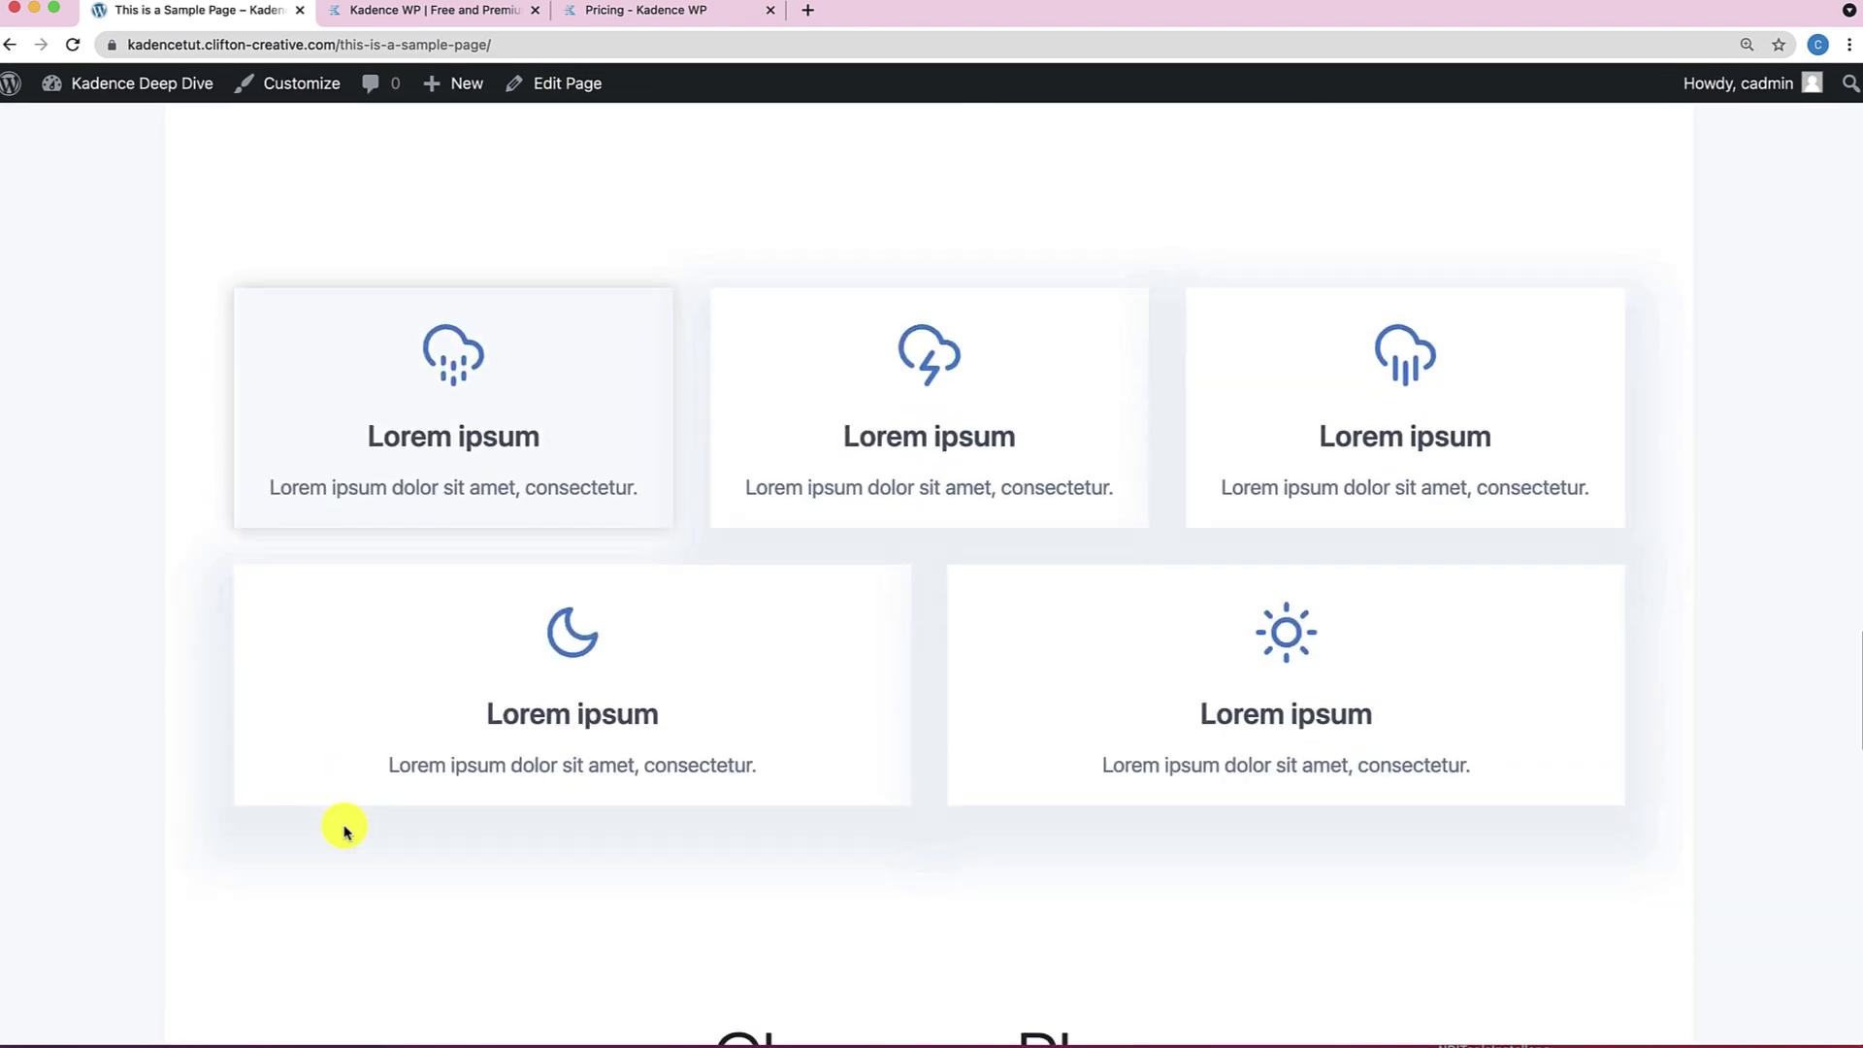
pyautogui.scroll(-15, 346, 827)
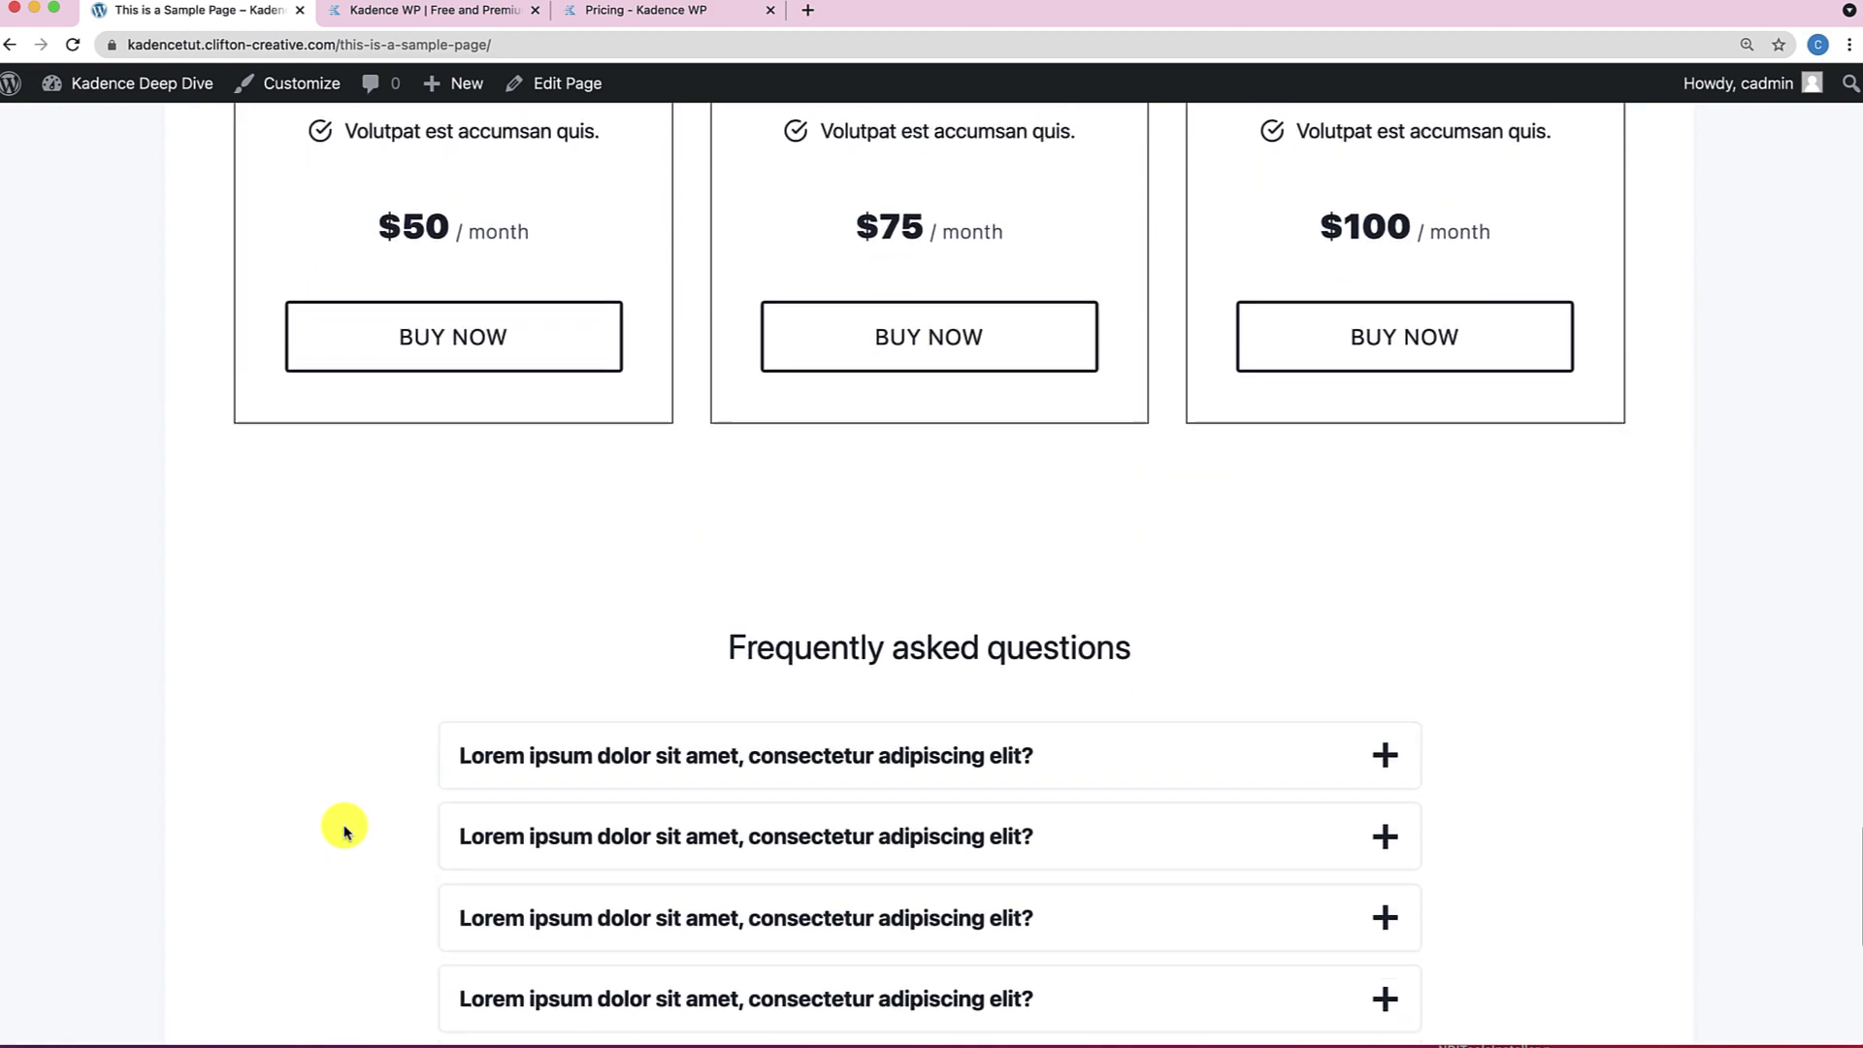
pyautogui.scroll(20, 346, 828)
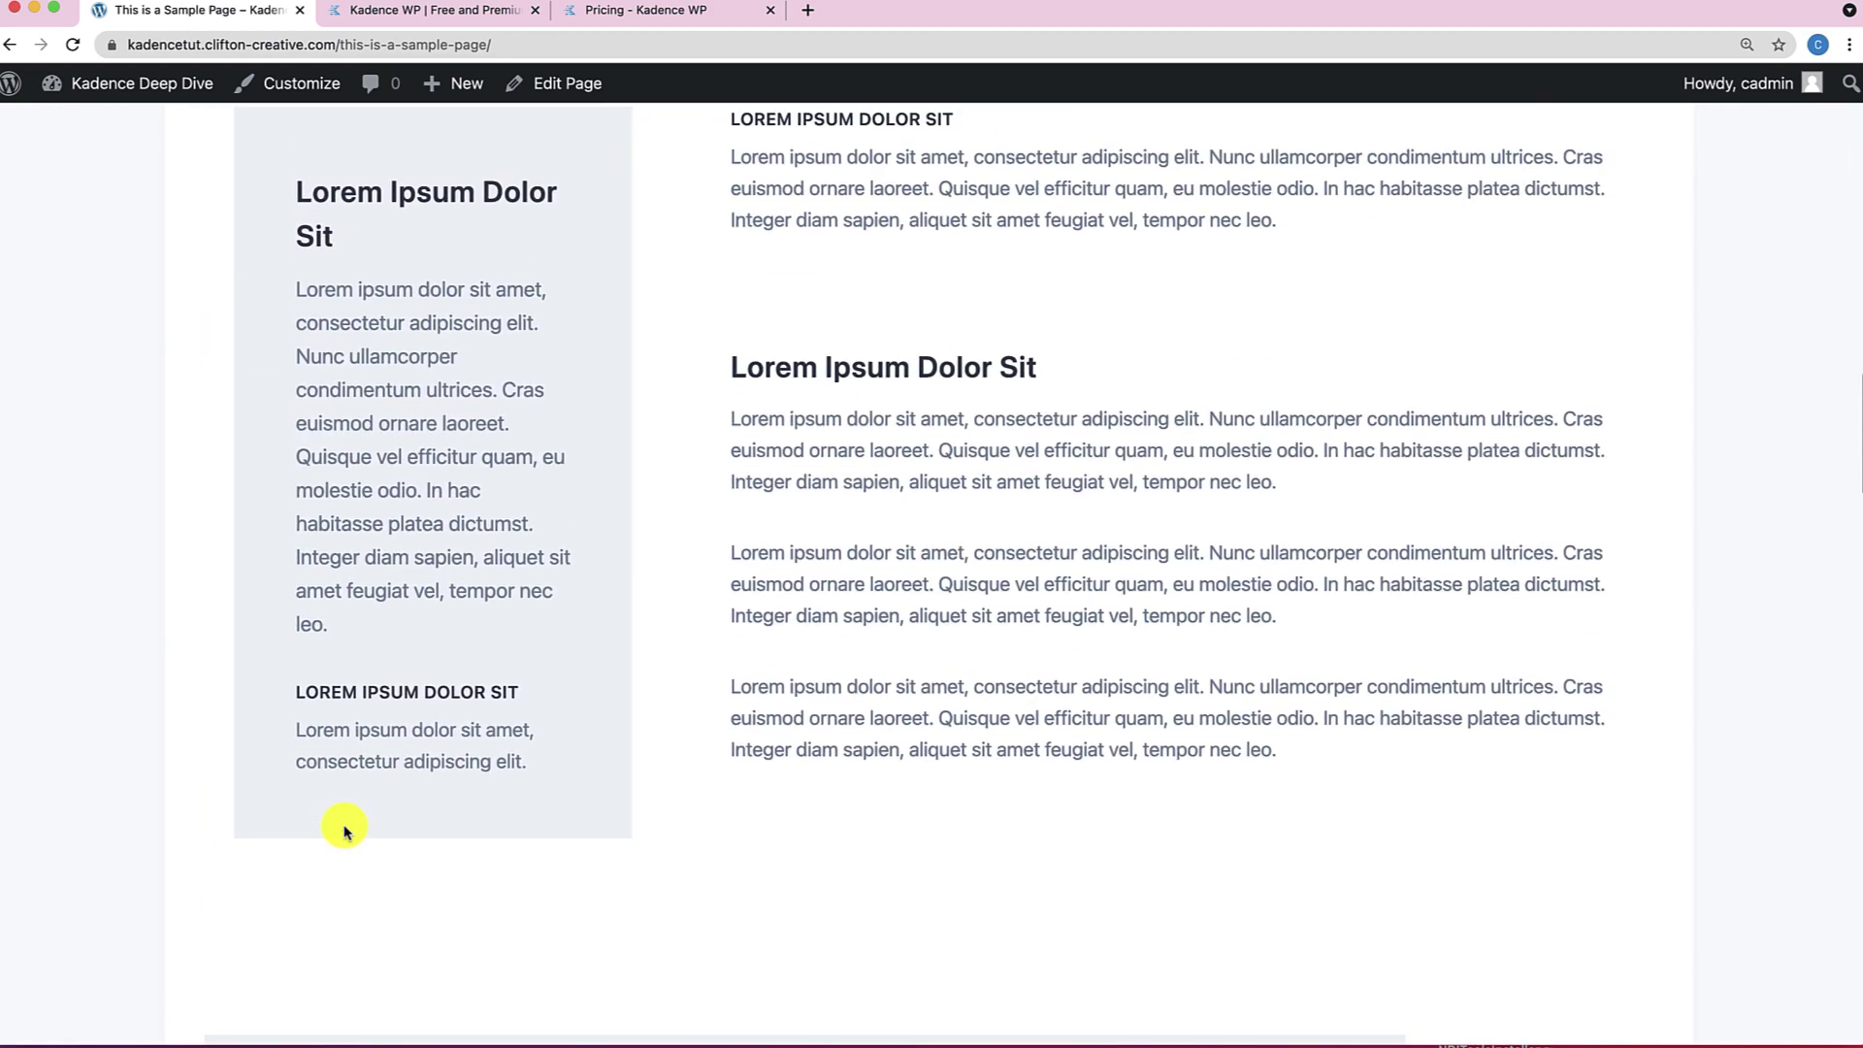
pyautogui.scroll(15, 346, 829)
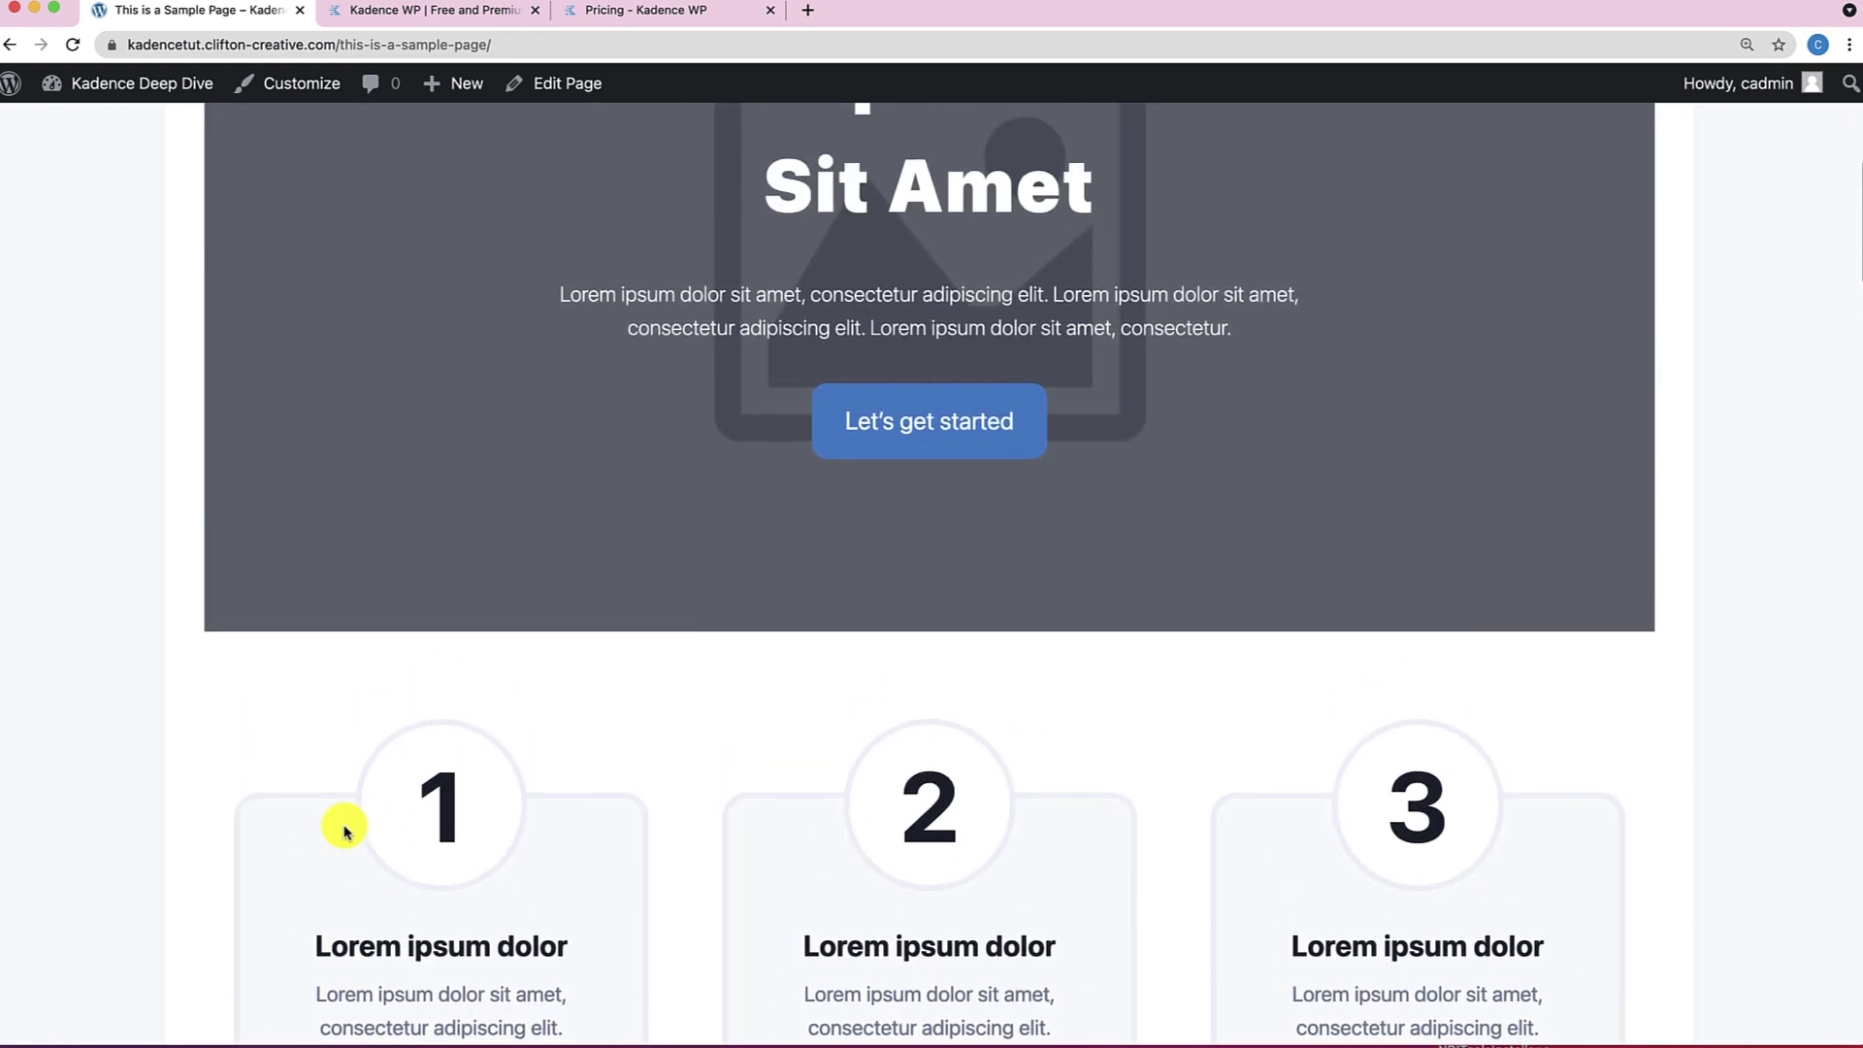
pyautogui.scroll(7, 345, 827)
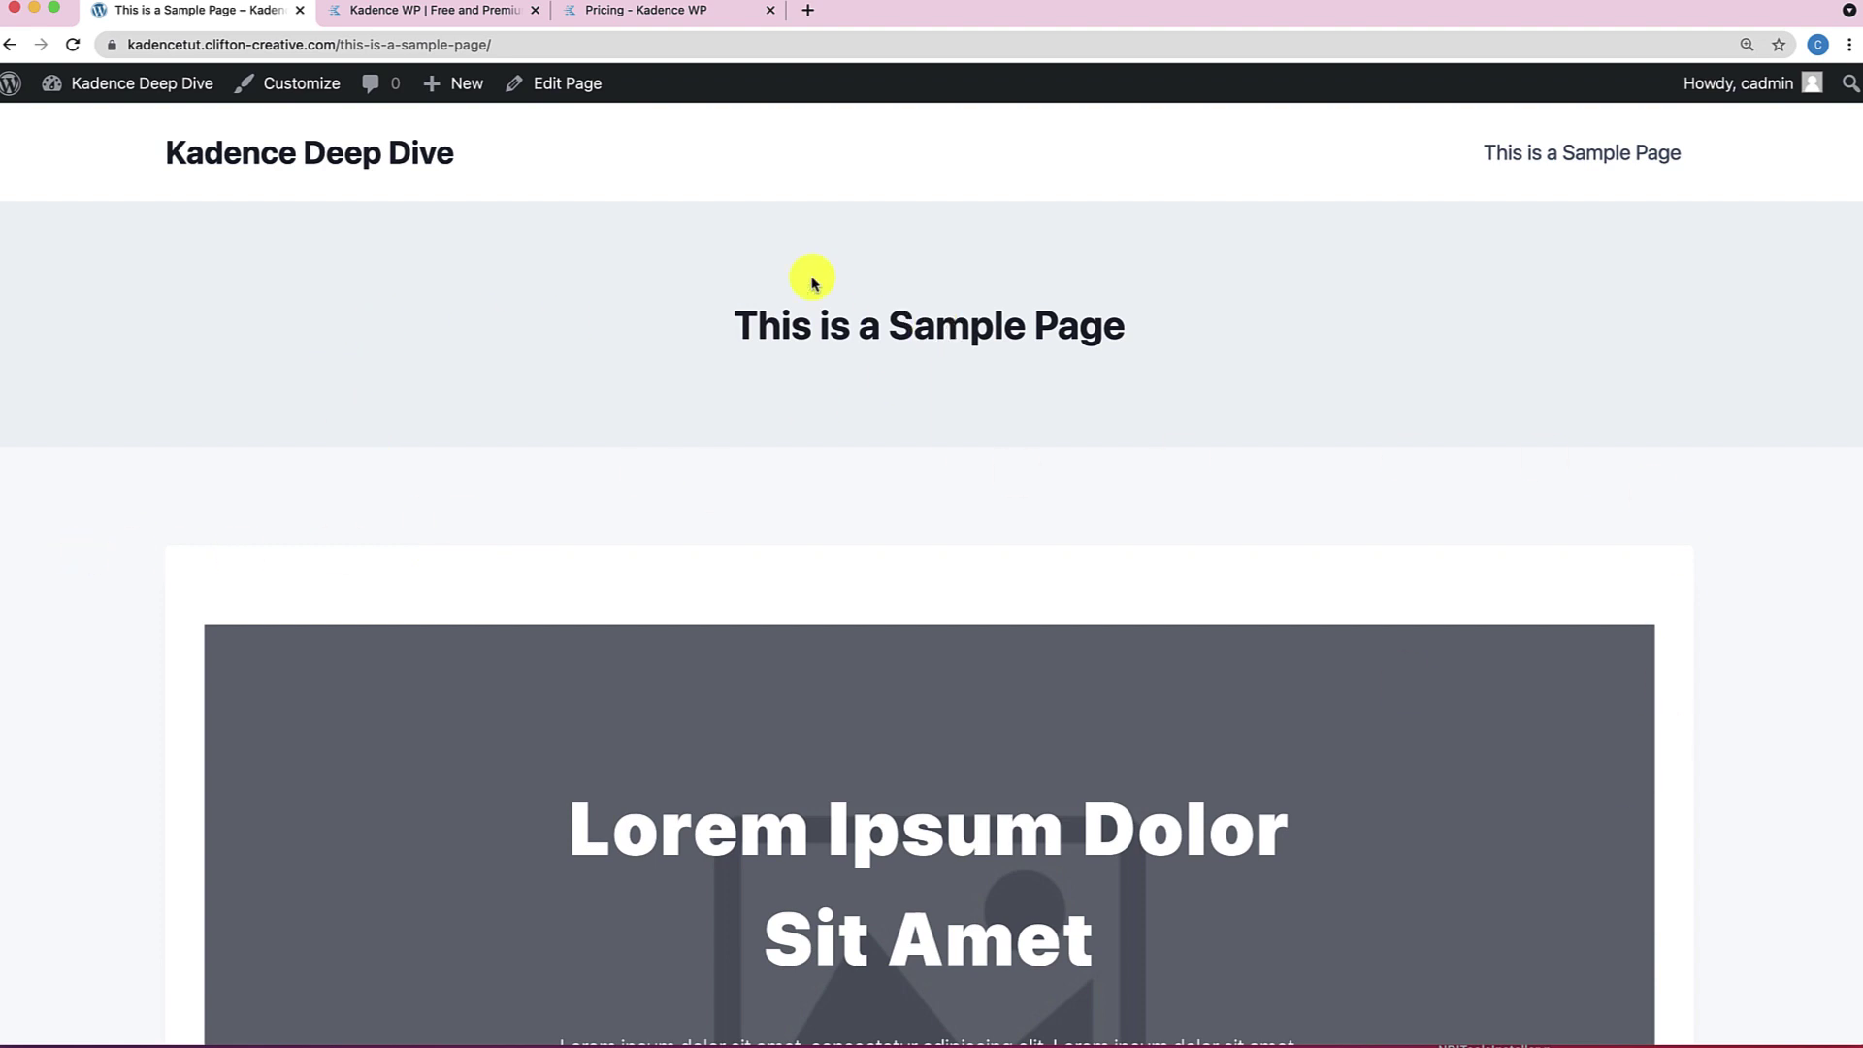
# Reopen the sample page for editing and disable the page title in its Kadence page settings.
pyautogui.click(563, 97)
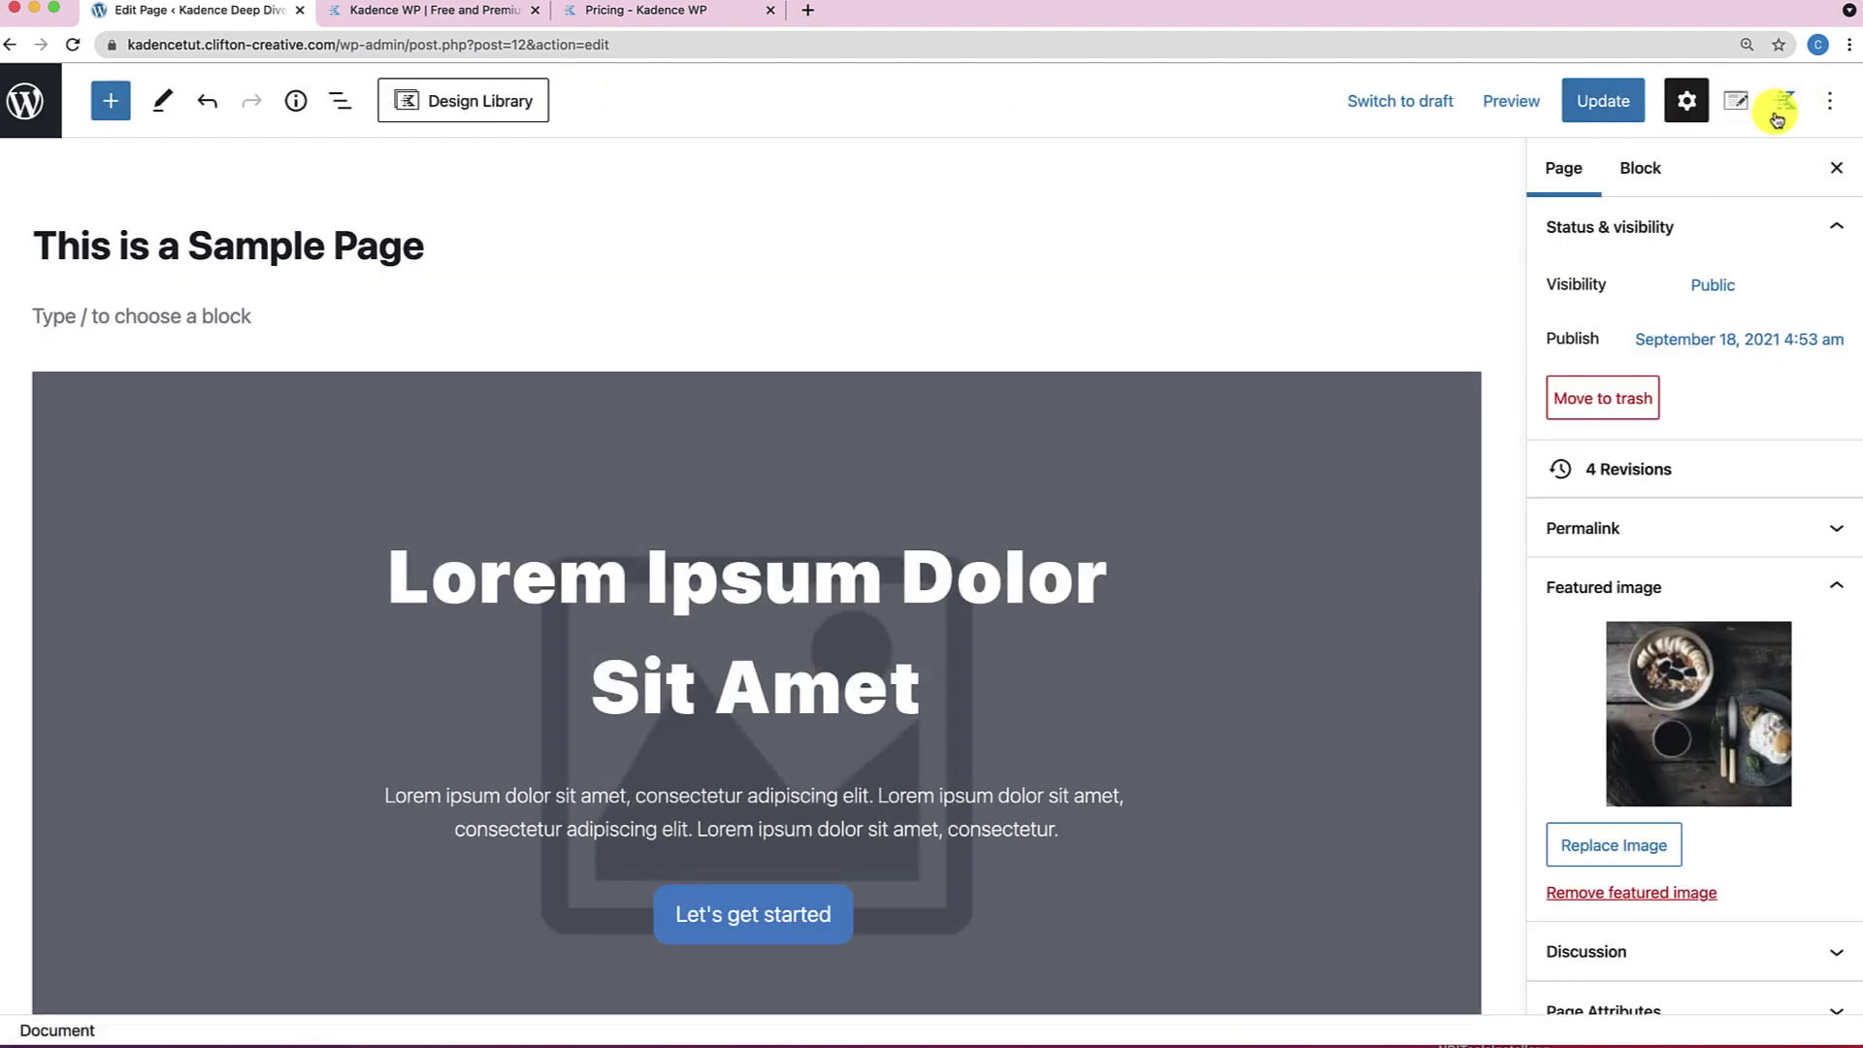
pyautogui.click(1687, 101)
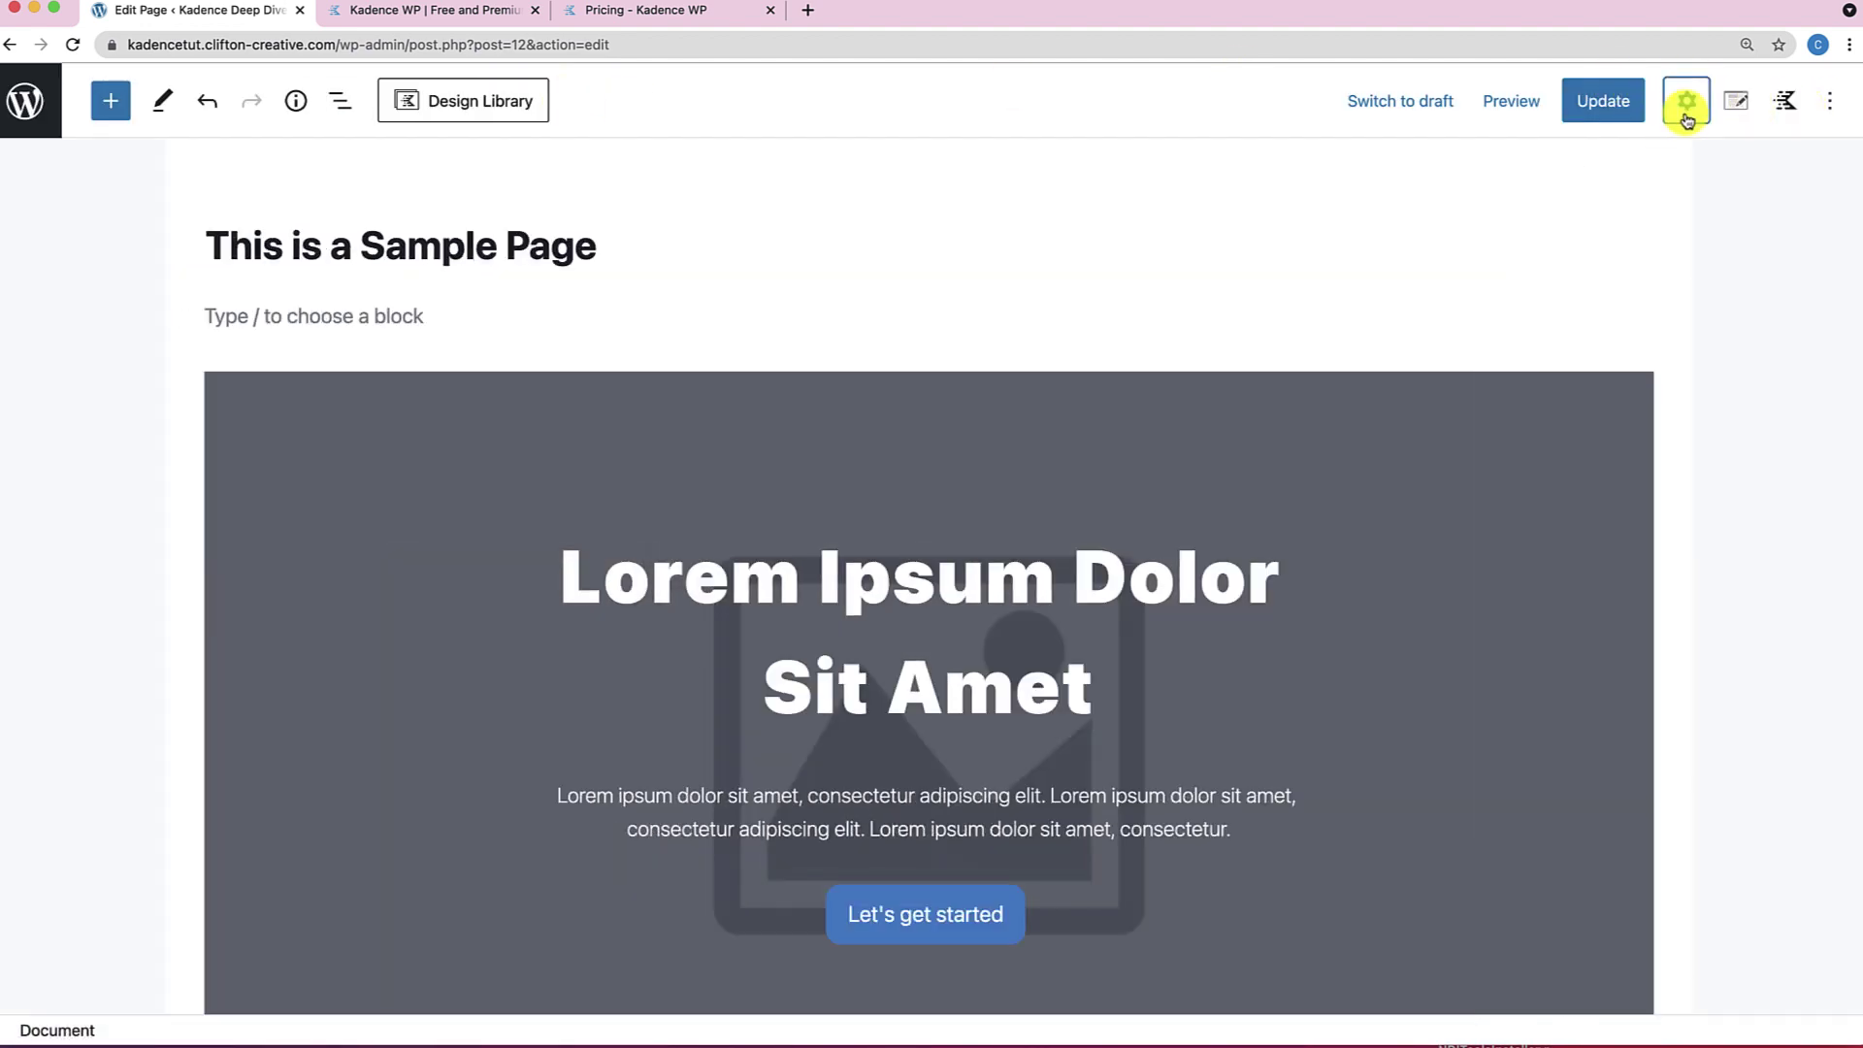
pyautogui.click(1686, 100)
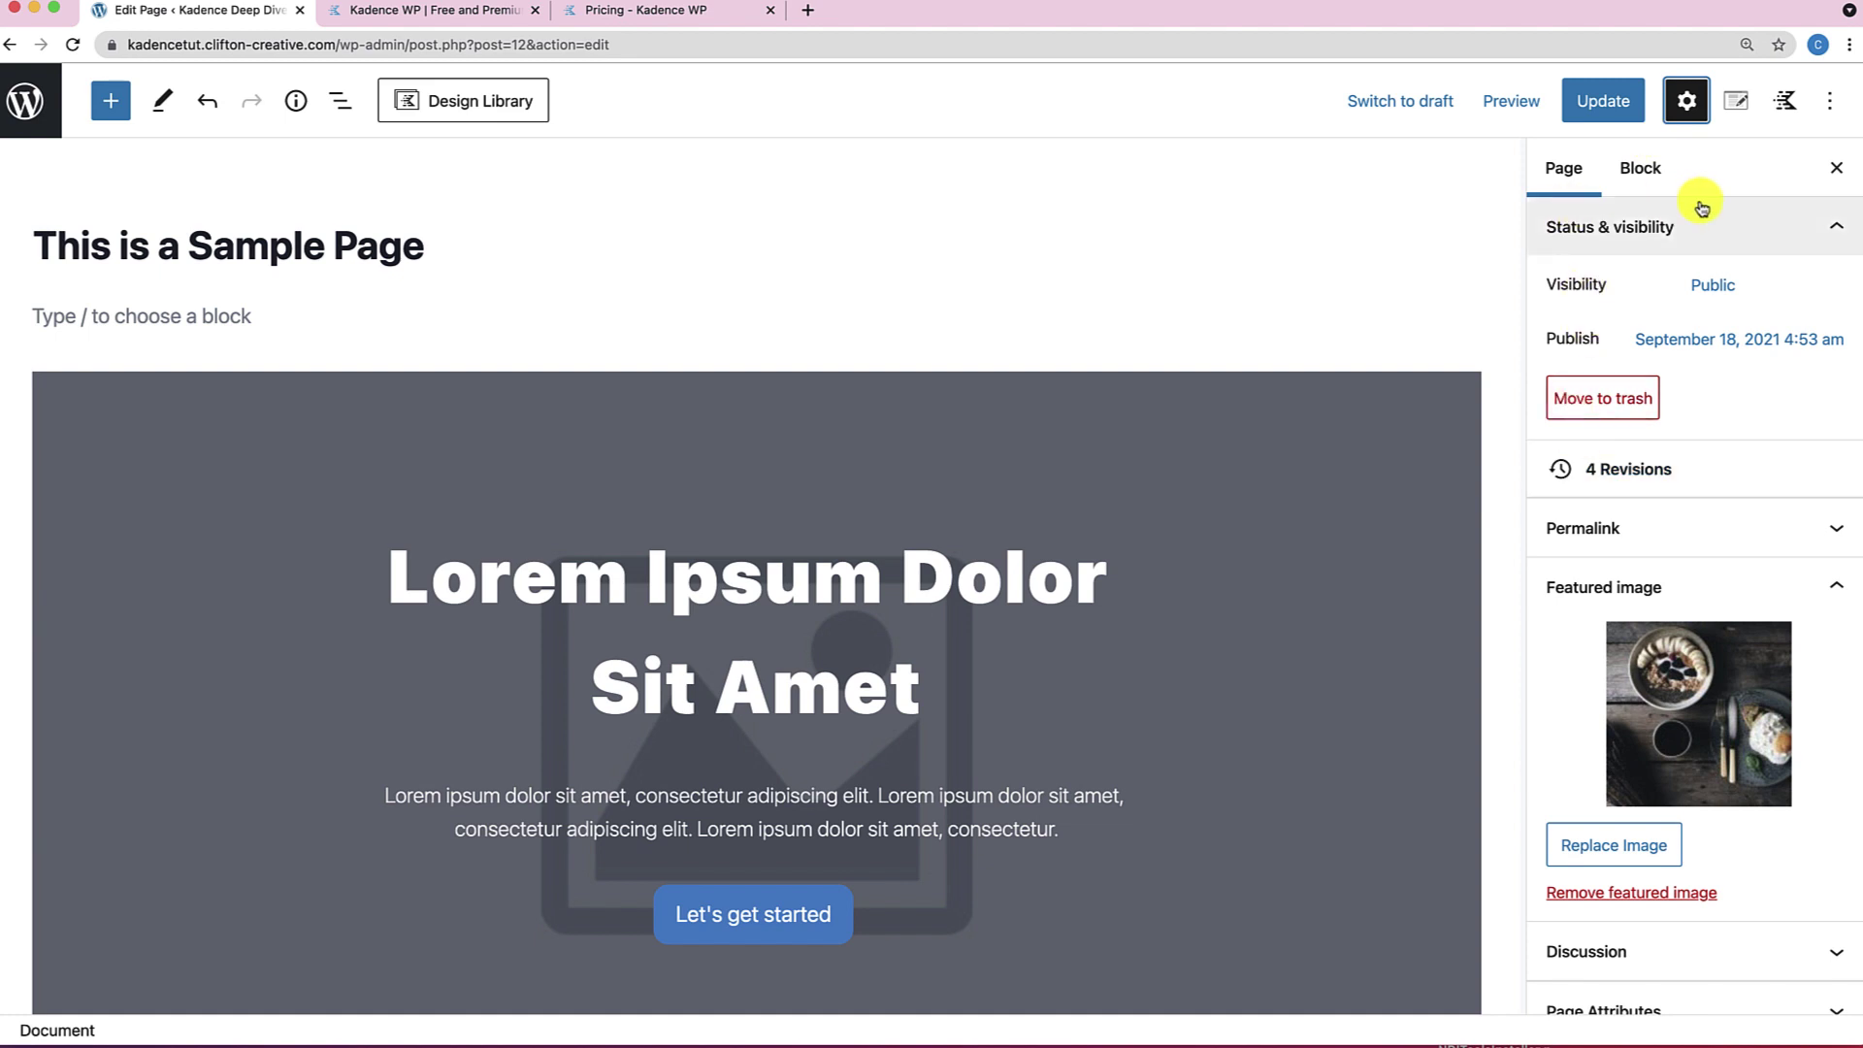
pyautogui.click(1738, 103)
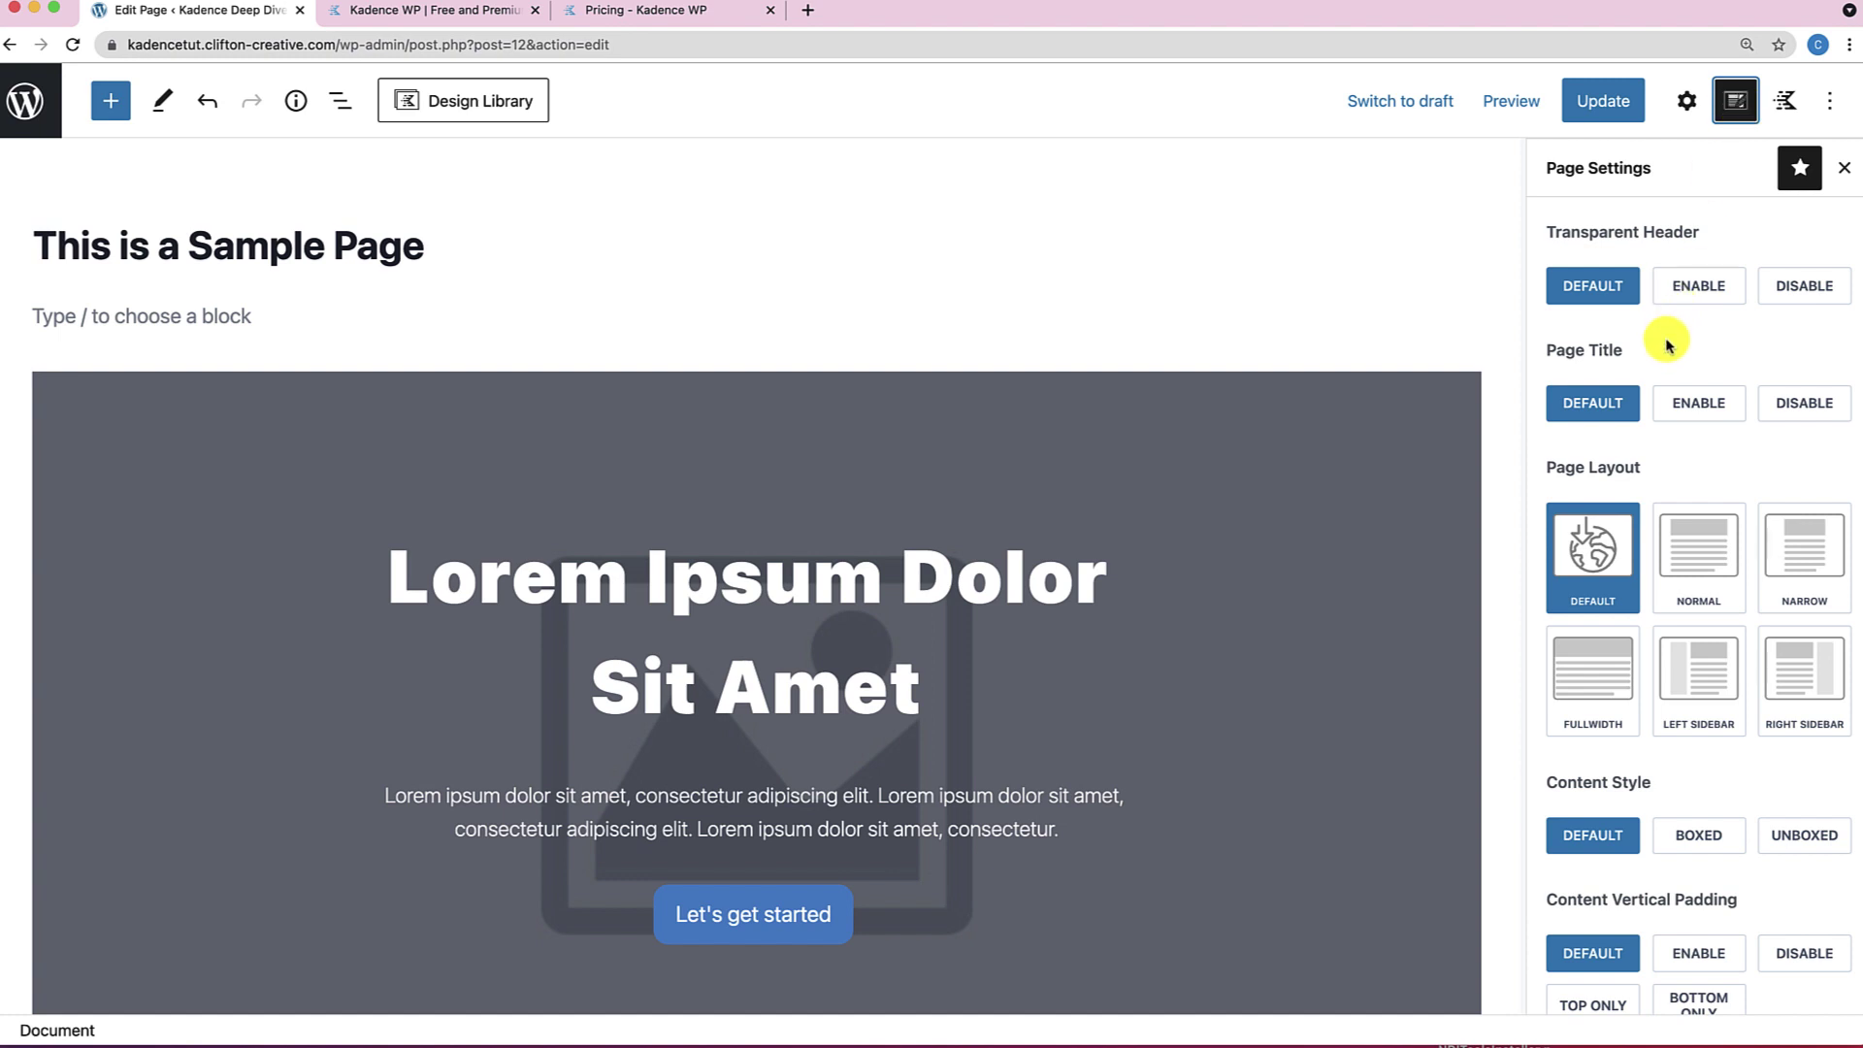
pyautogui.scroll(-2, 1665, 343)
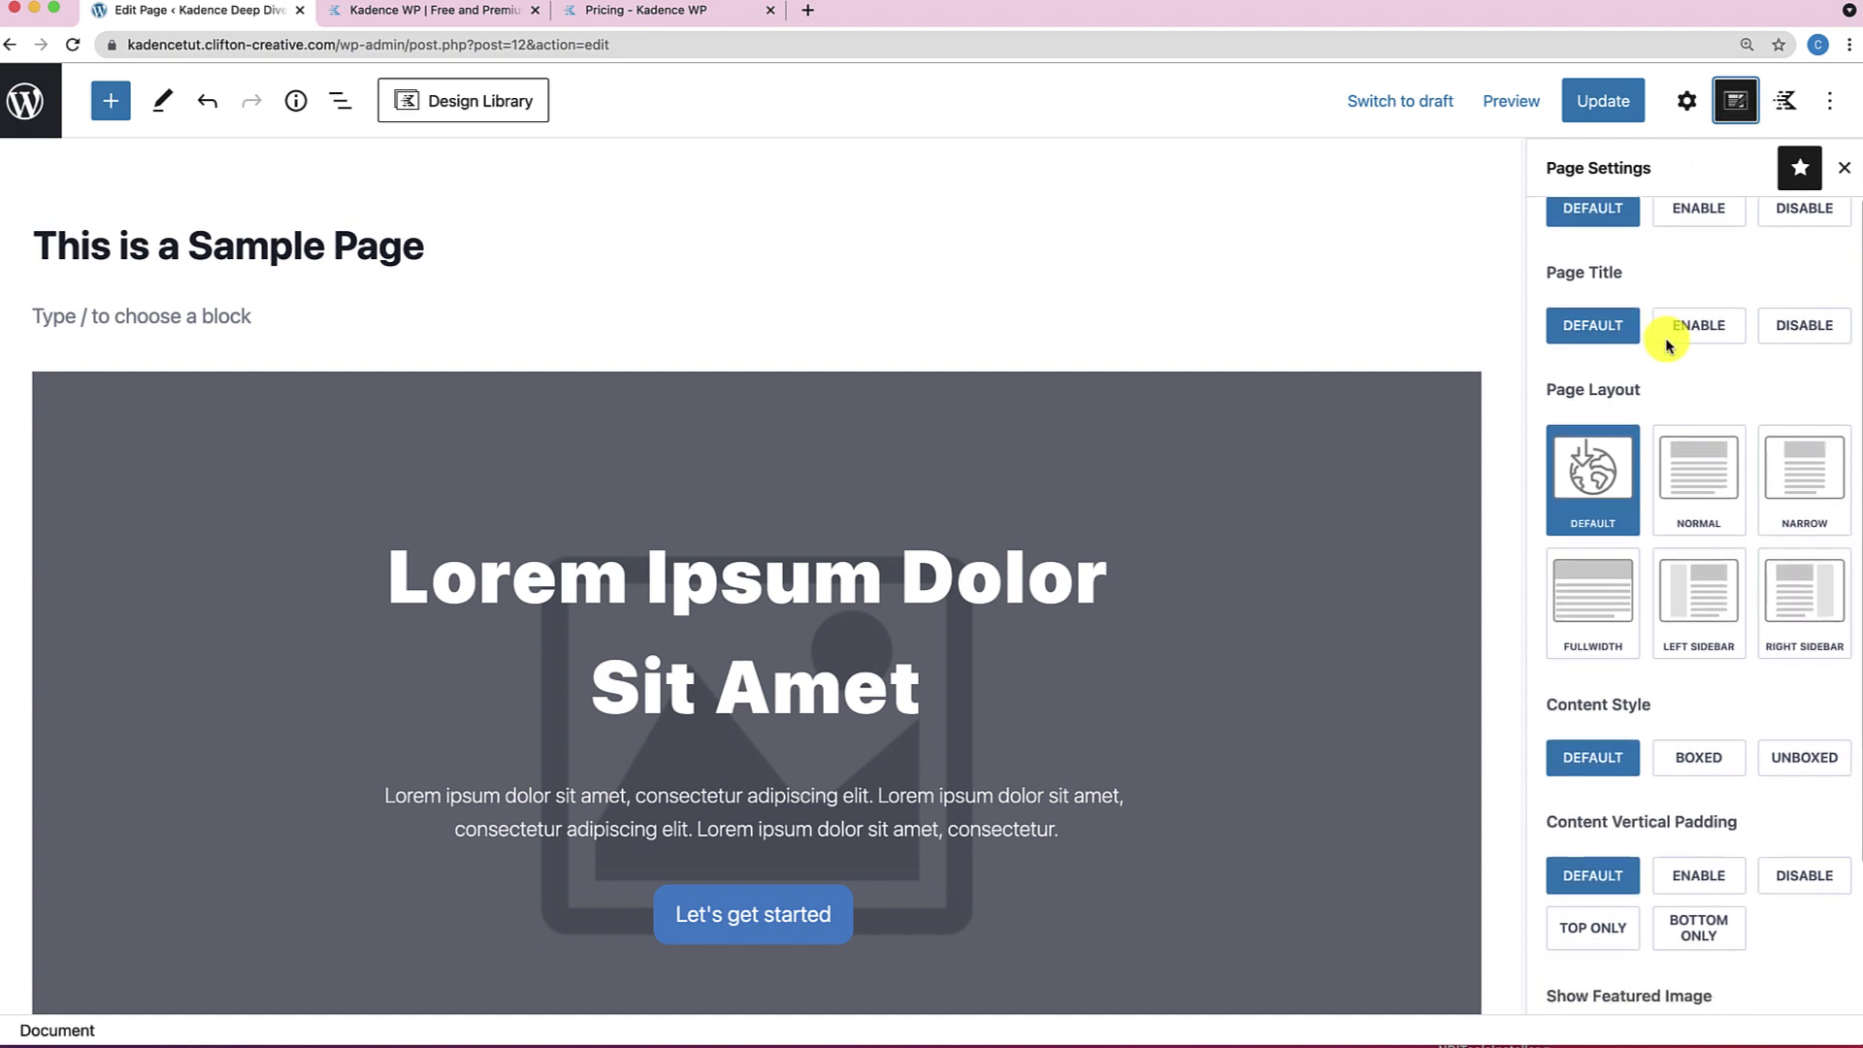
pyautogui.click(1819, 329)
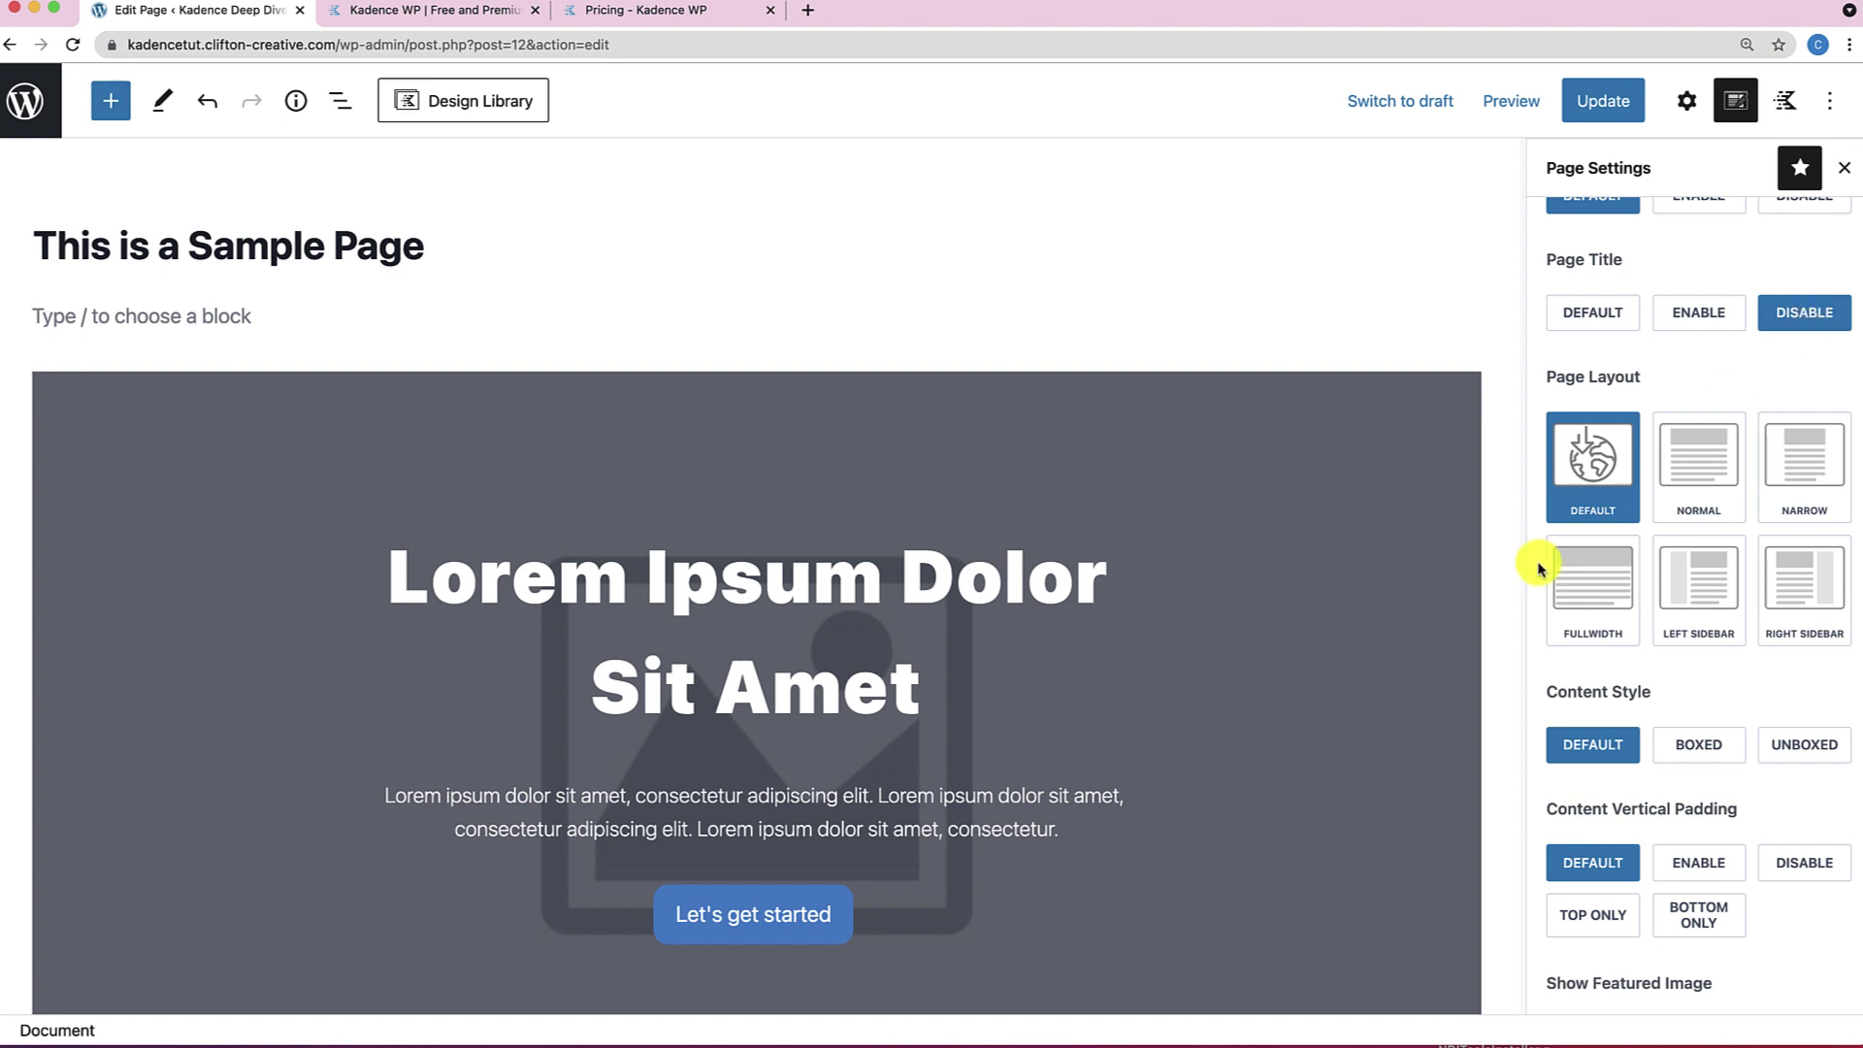
# Set the page layout to Fullwidth with Unboxed content style and content vertical padding disabled, and update the page.
pyautogui.click(1600, 618)
pyautogui.scroll(-3, 1599, 617)
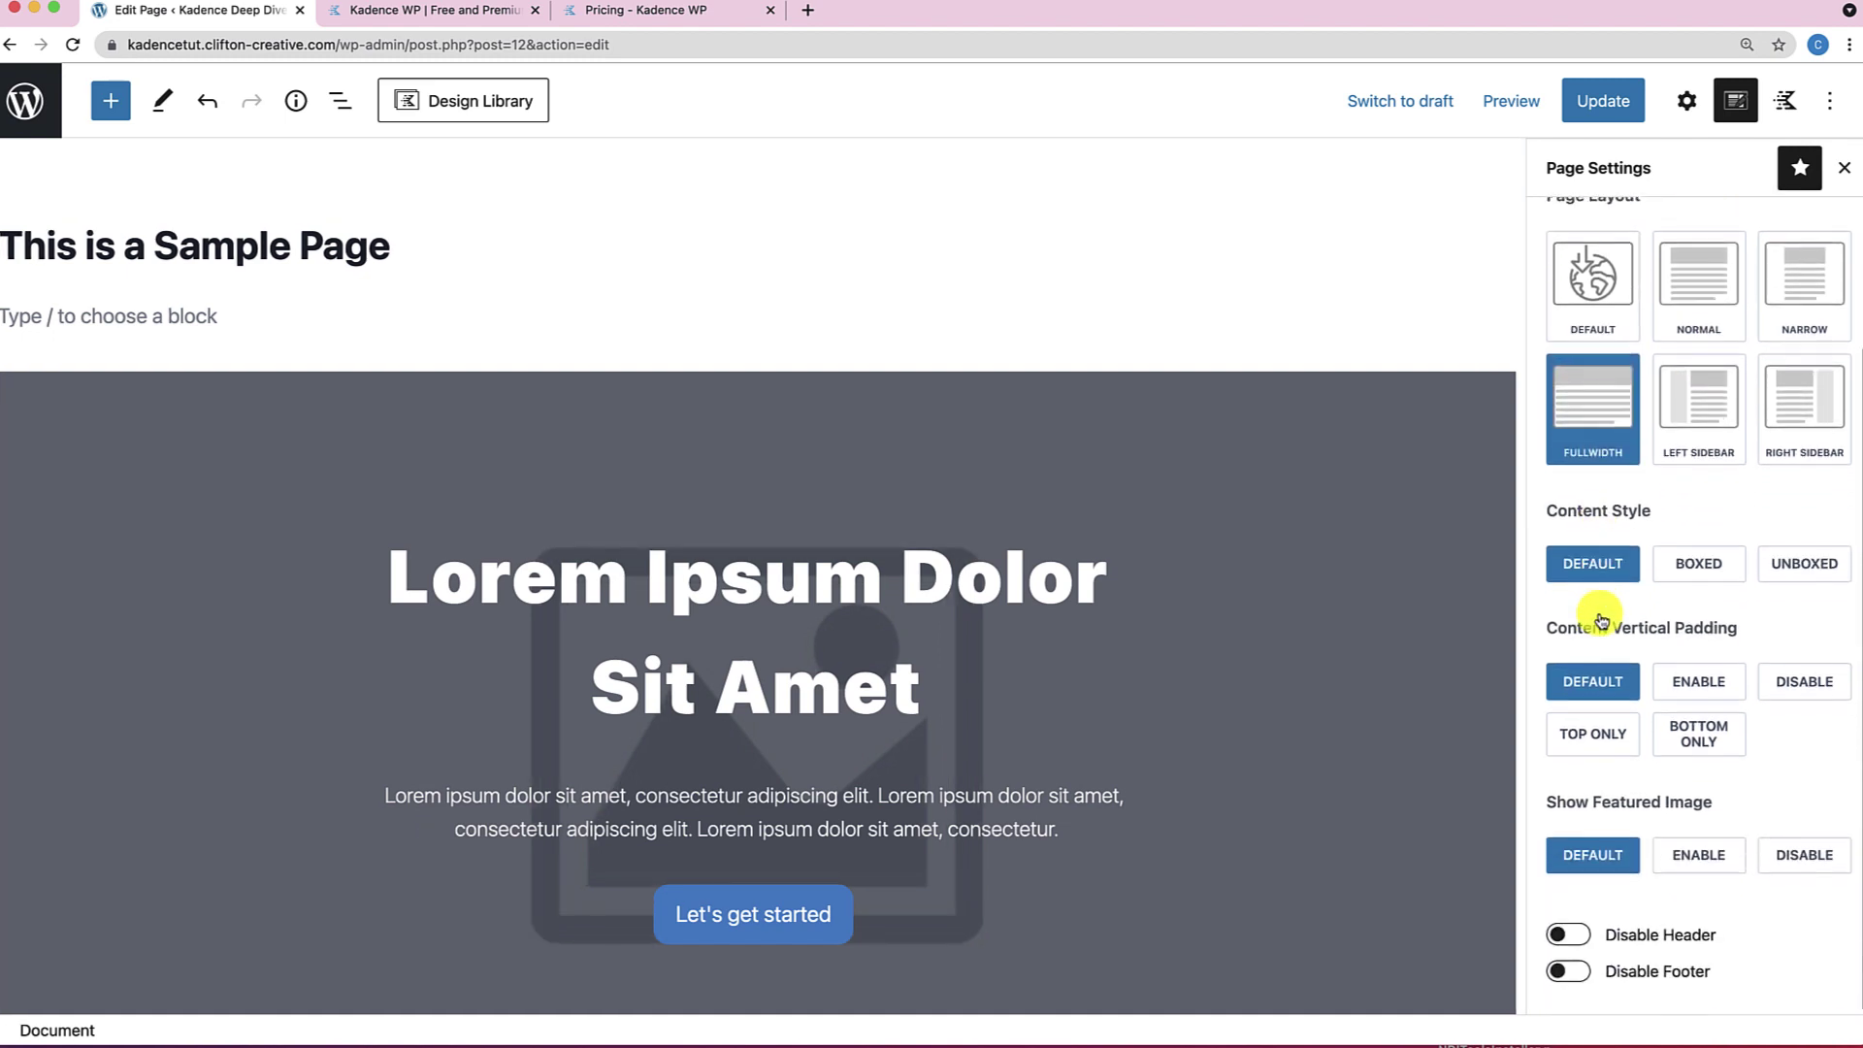
pyautogui.click(1792, 573)
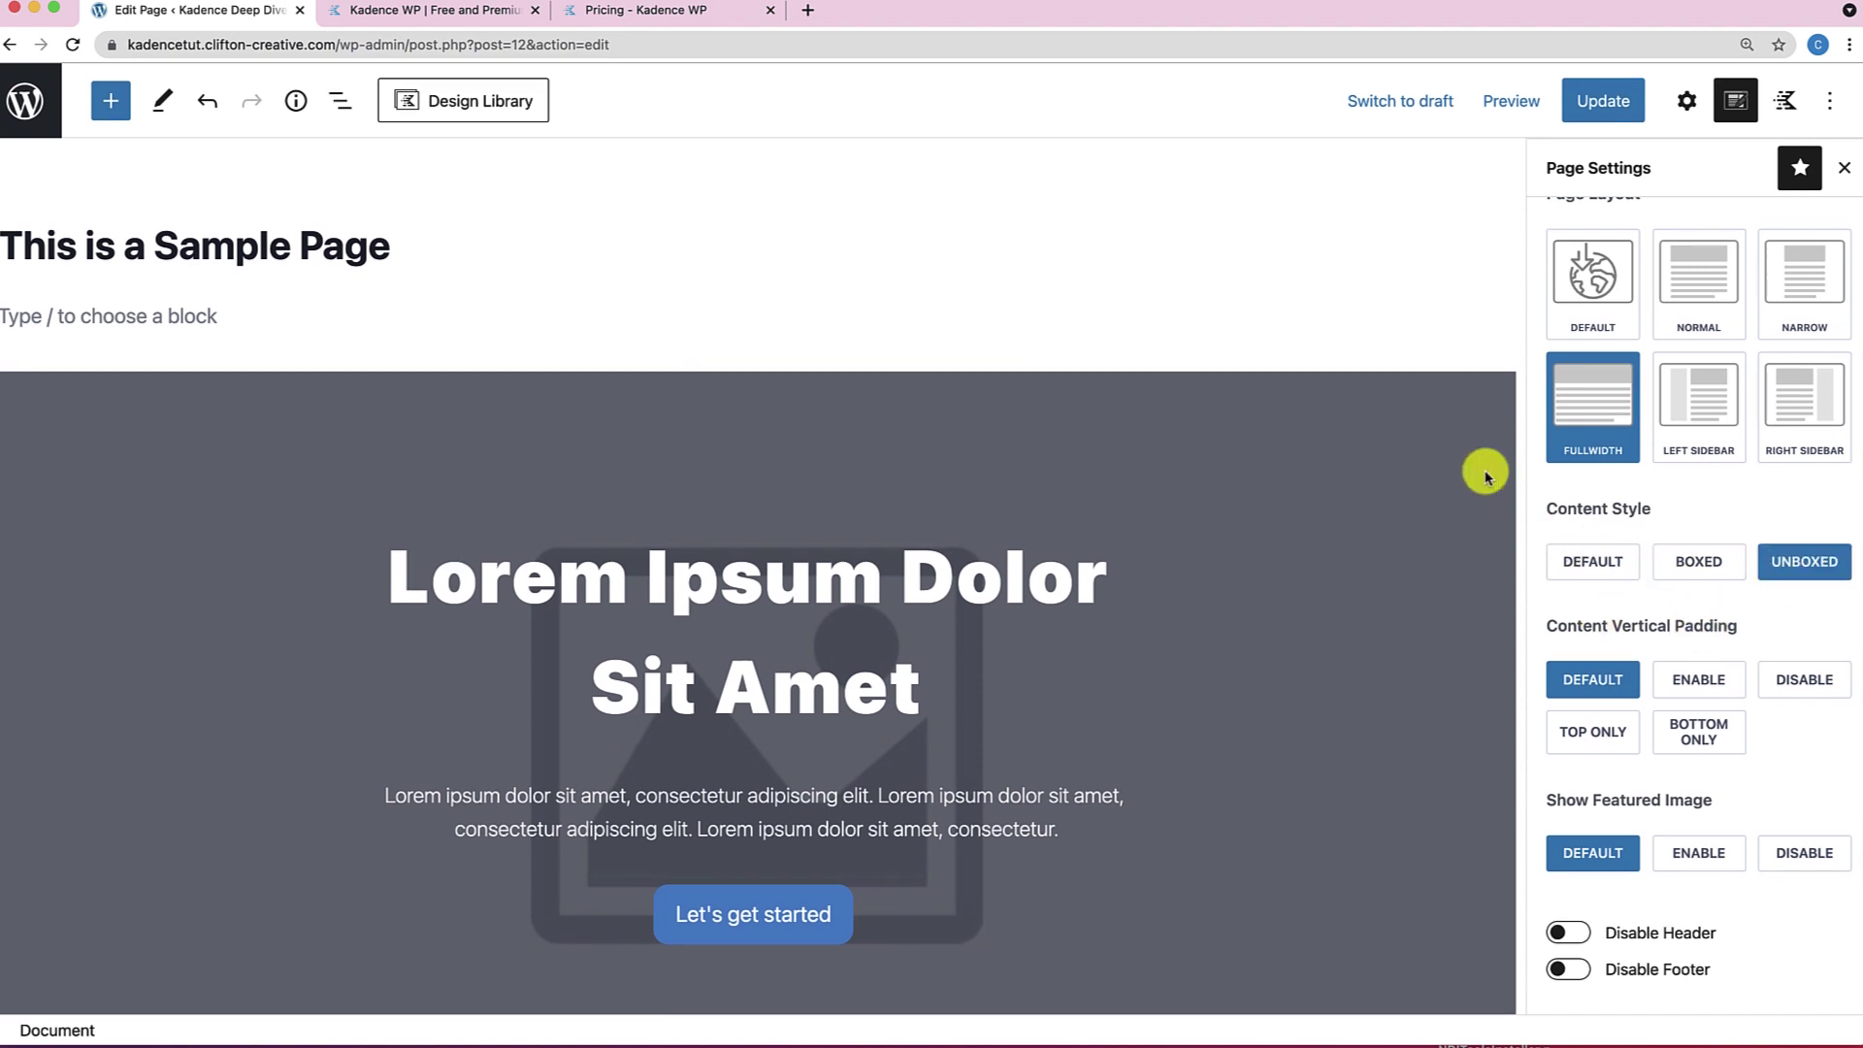
pyautogui.click(1800, 683)
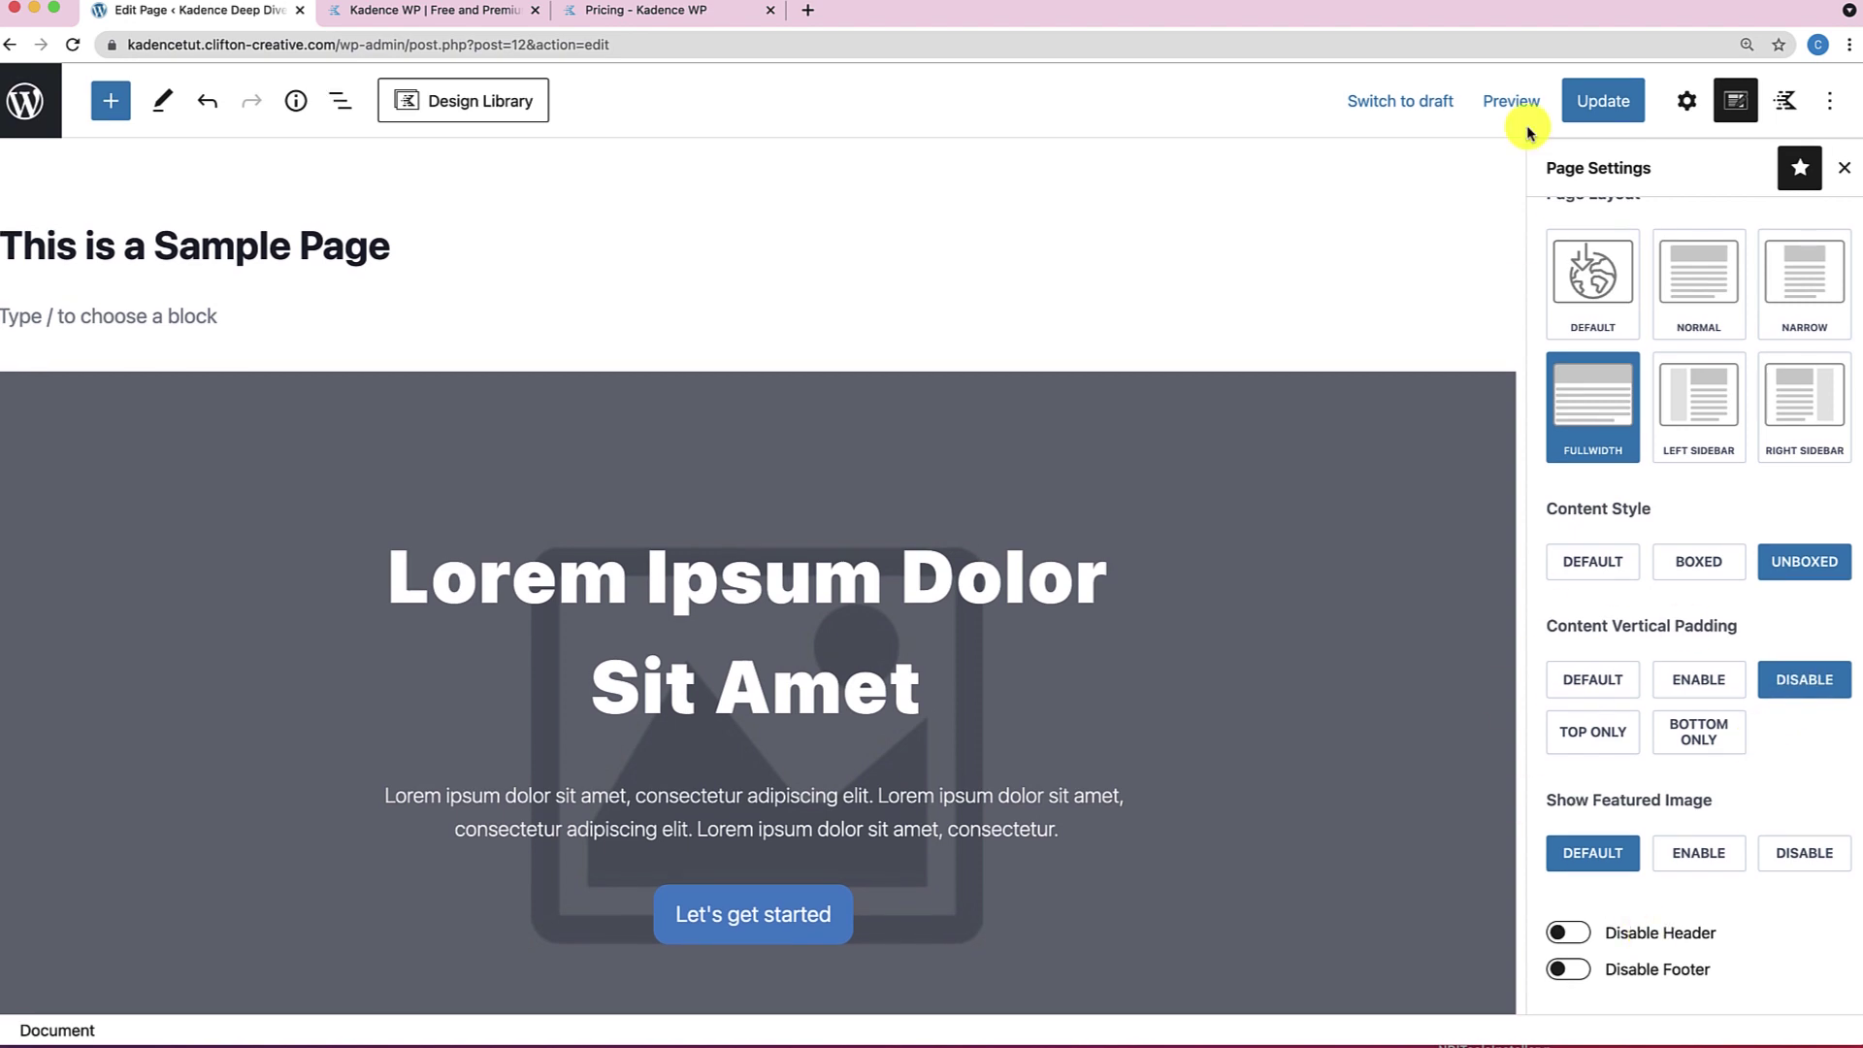
pyautogui.click(1601, 103)
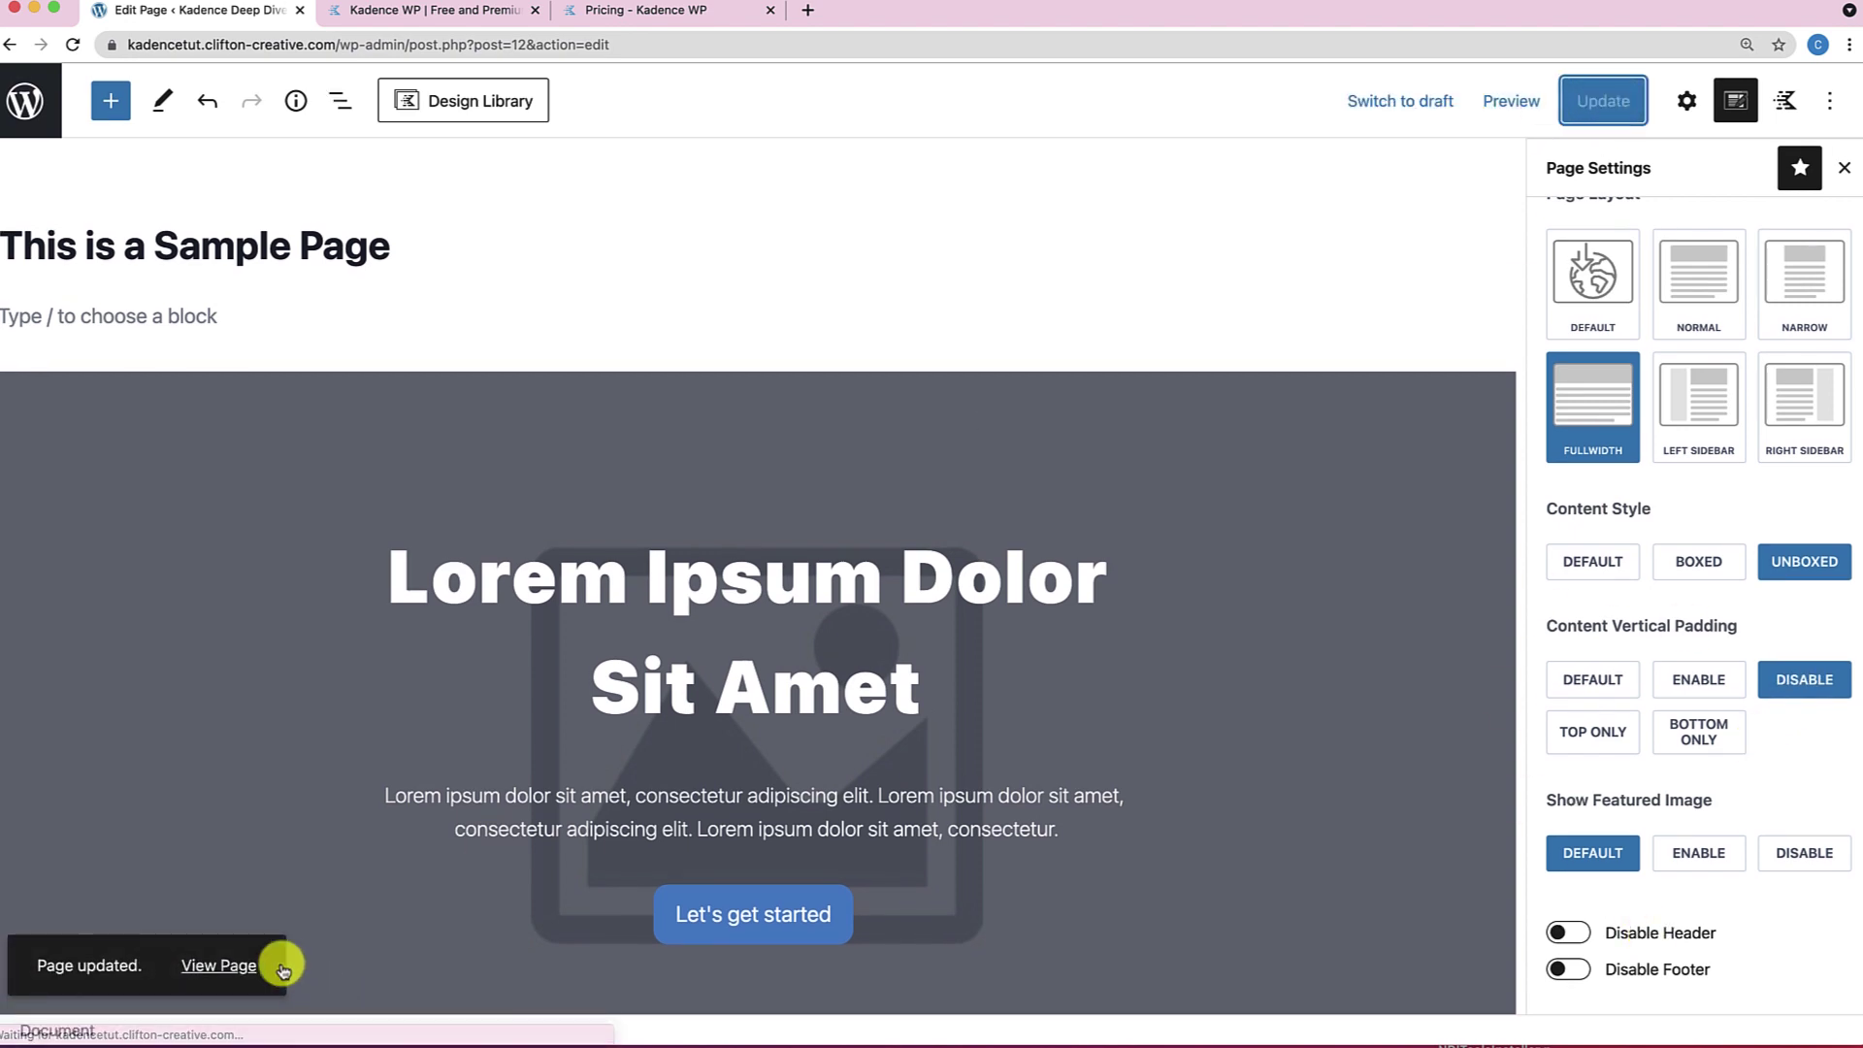
# View the published page and examine how the sections display in the full-width layout down to the footer.
pyautogui.click(242, 964)
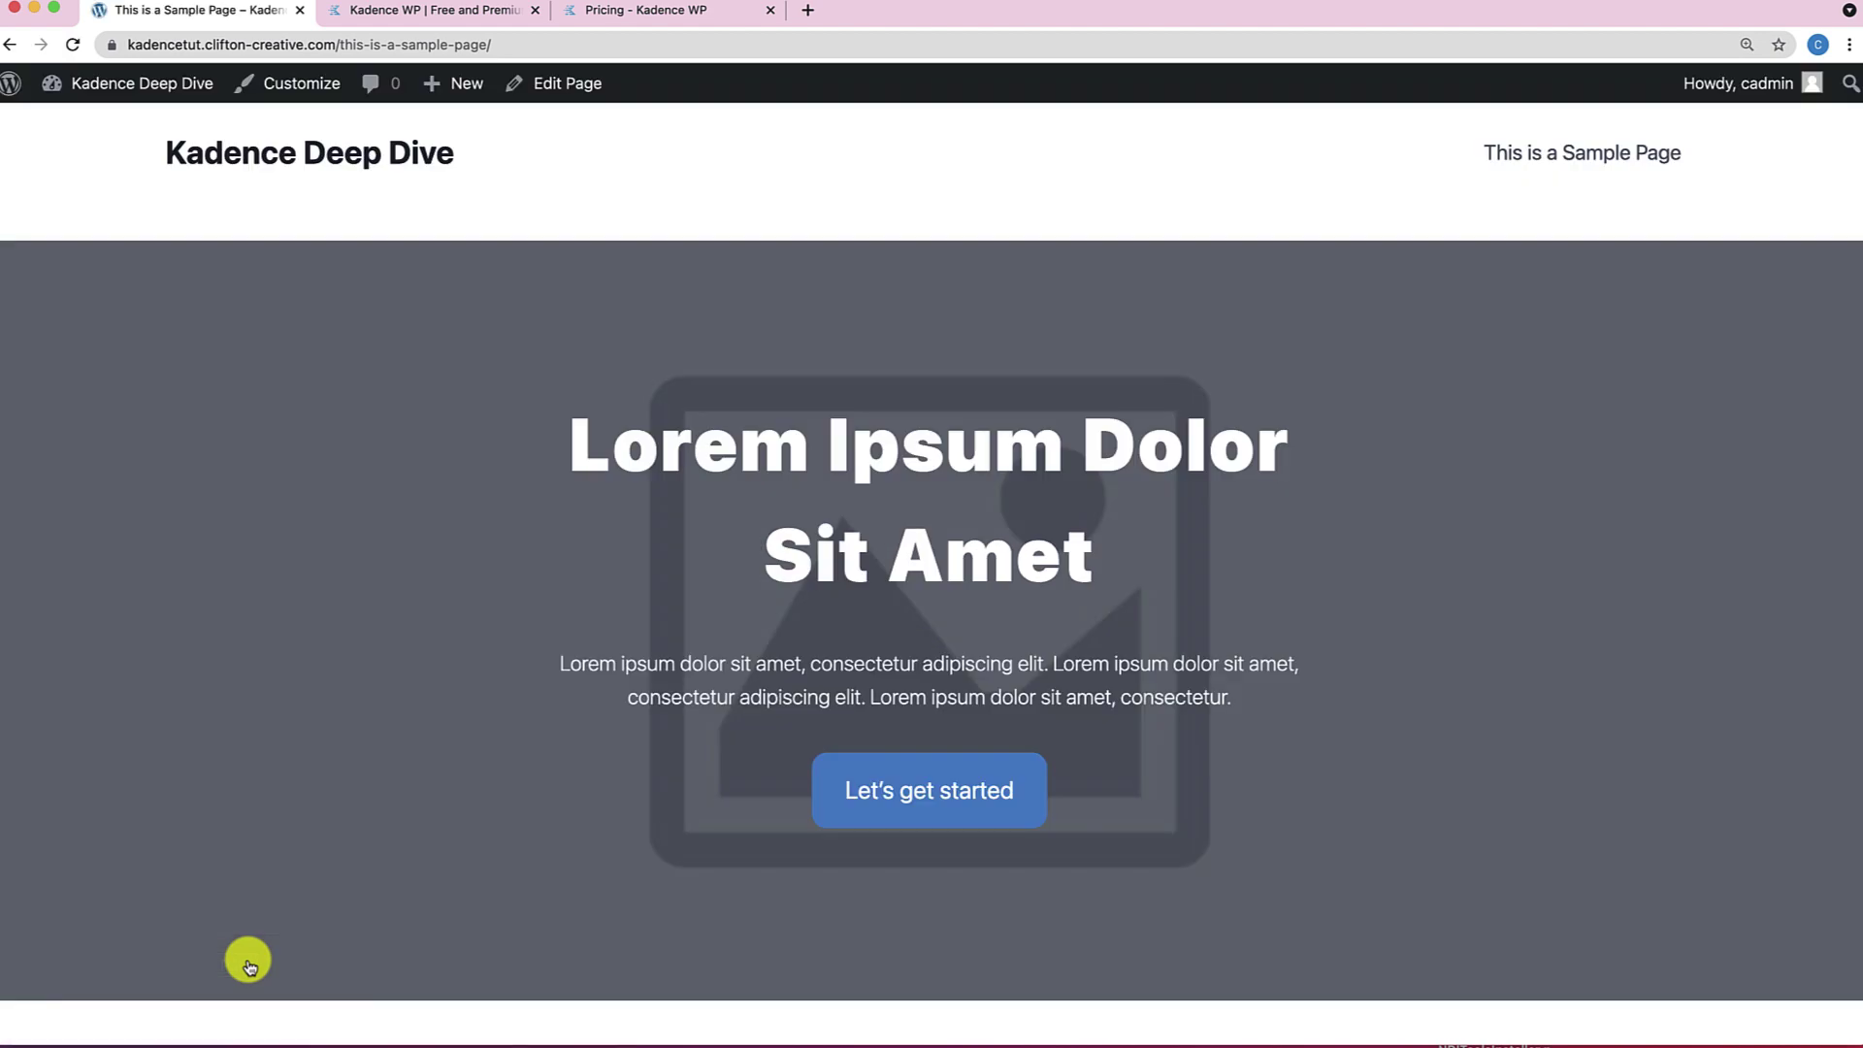
pyautogui.scroll(-8, 291, 854)
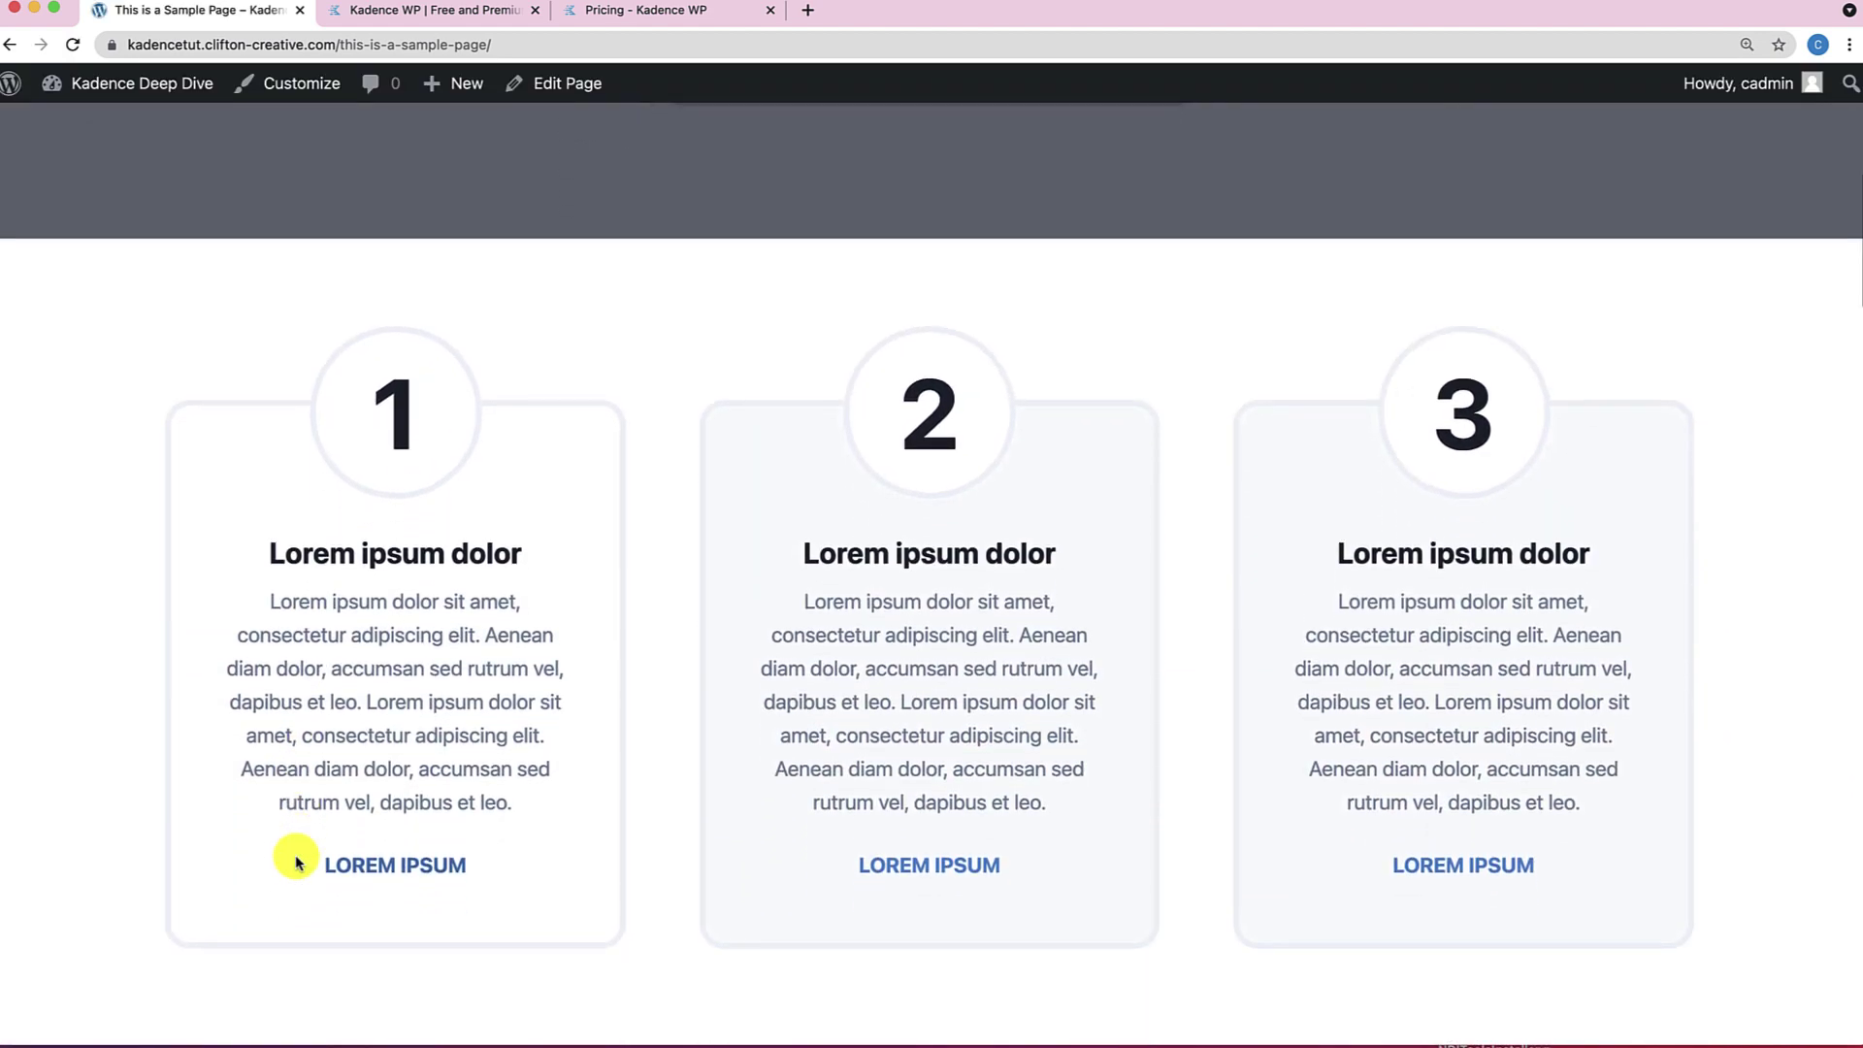
pyautogui.scroll(-15, 296, 862)
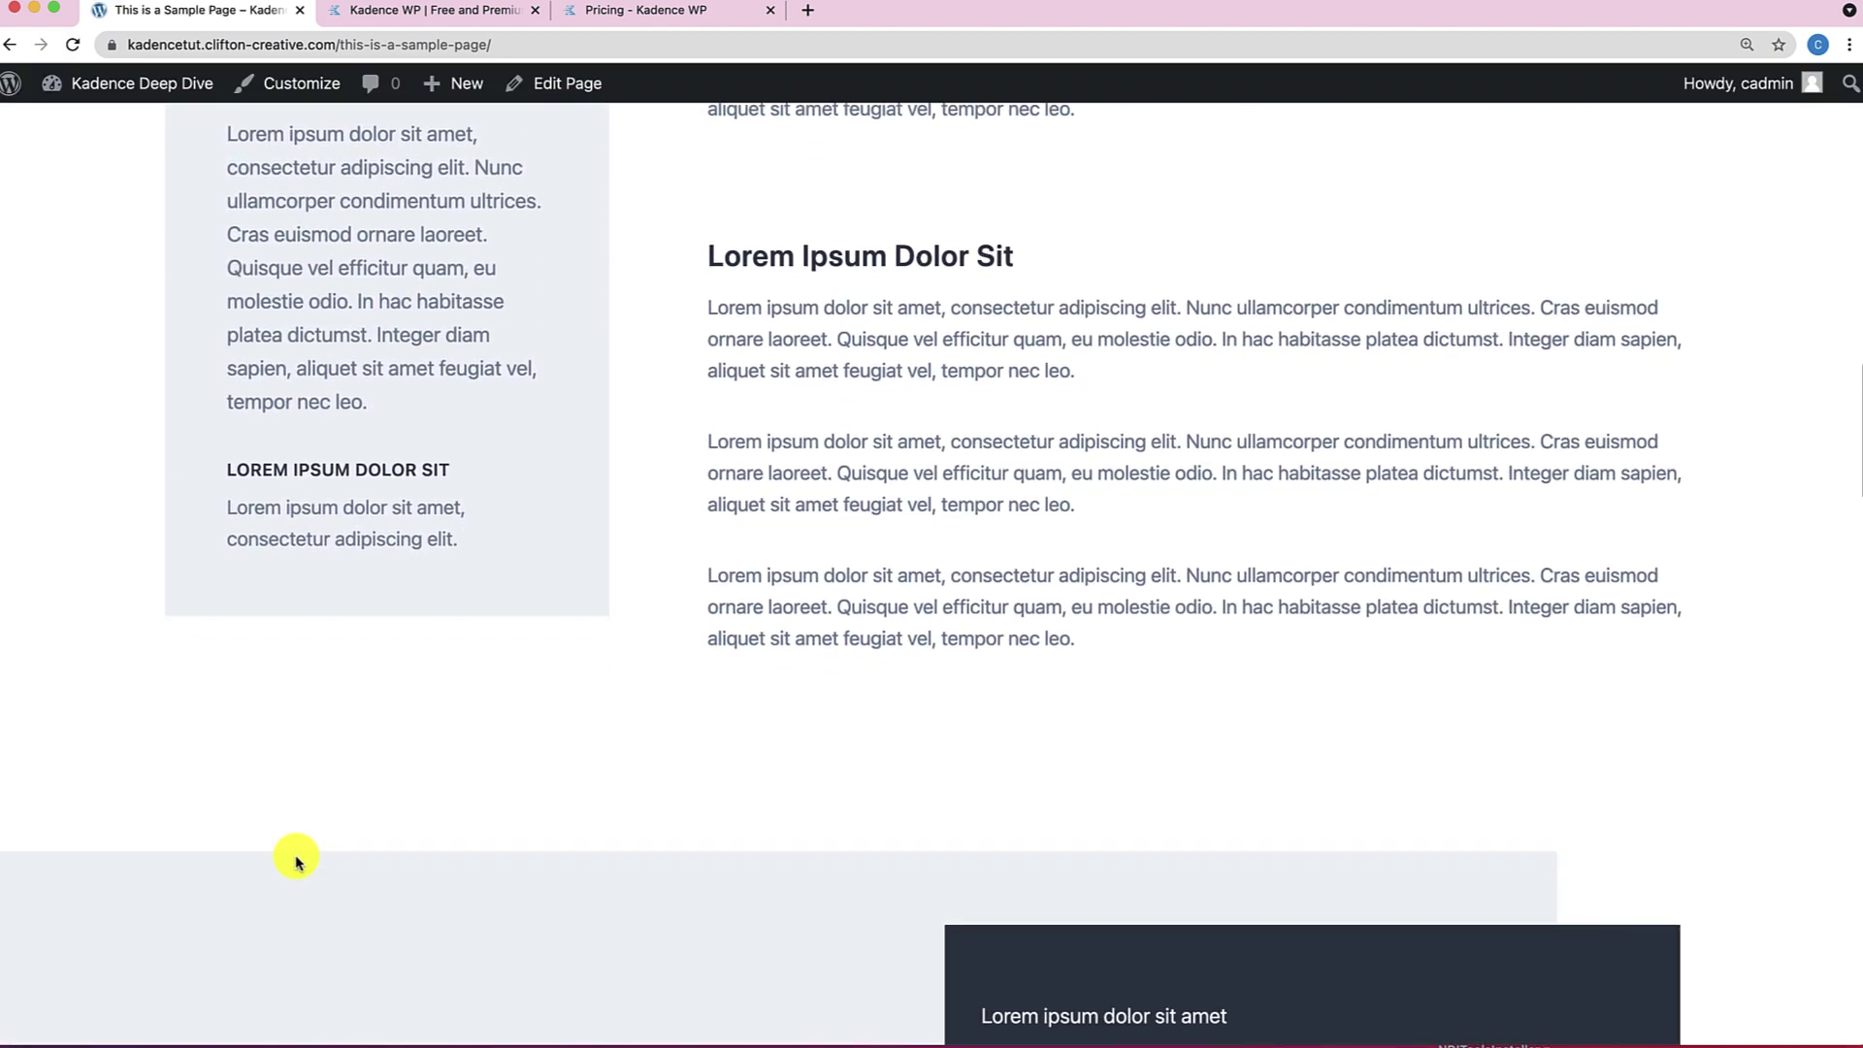
pyautogui.scroll(-10, 296, 861)
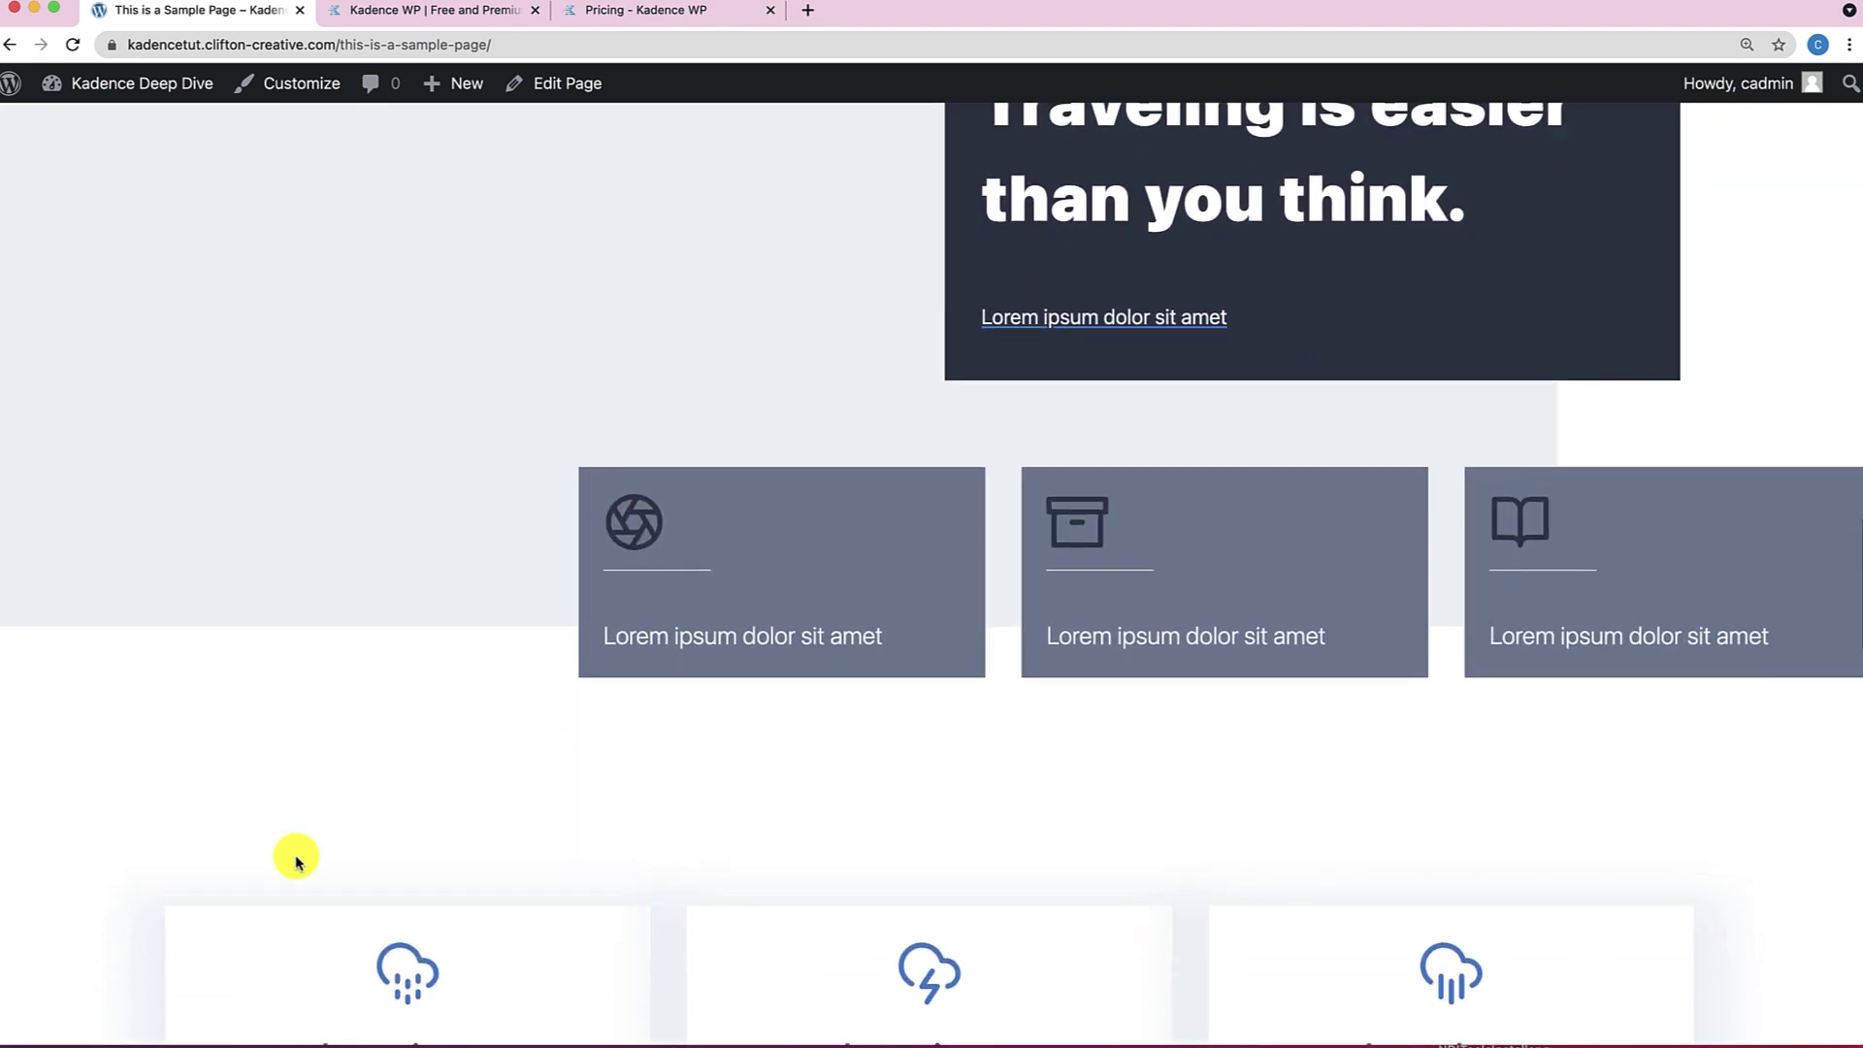
pyautogui.scroll(-3, 296, 862)
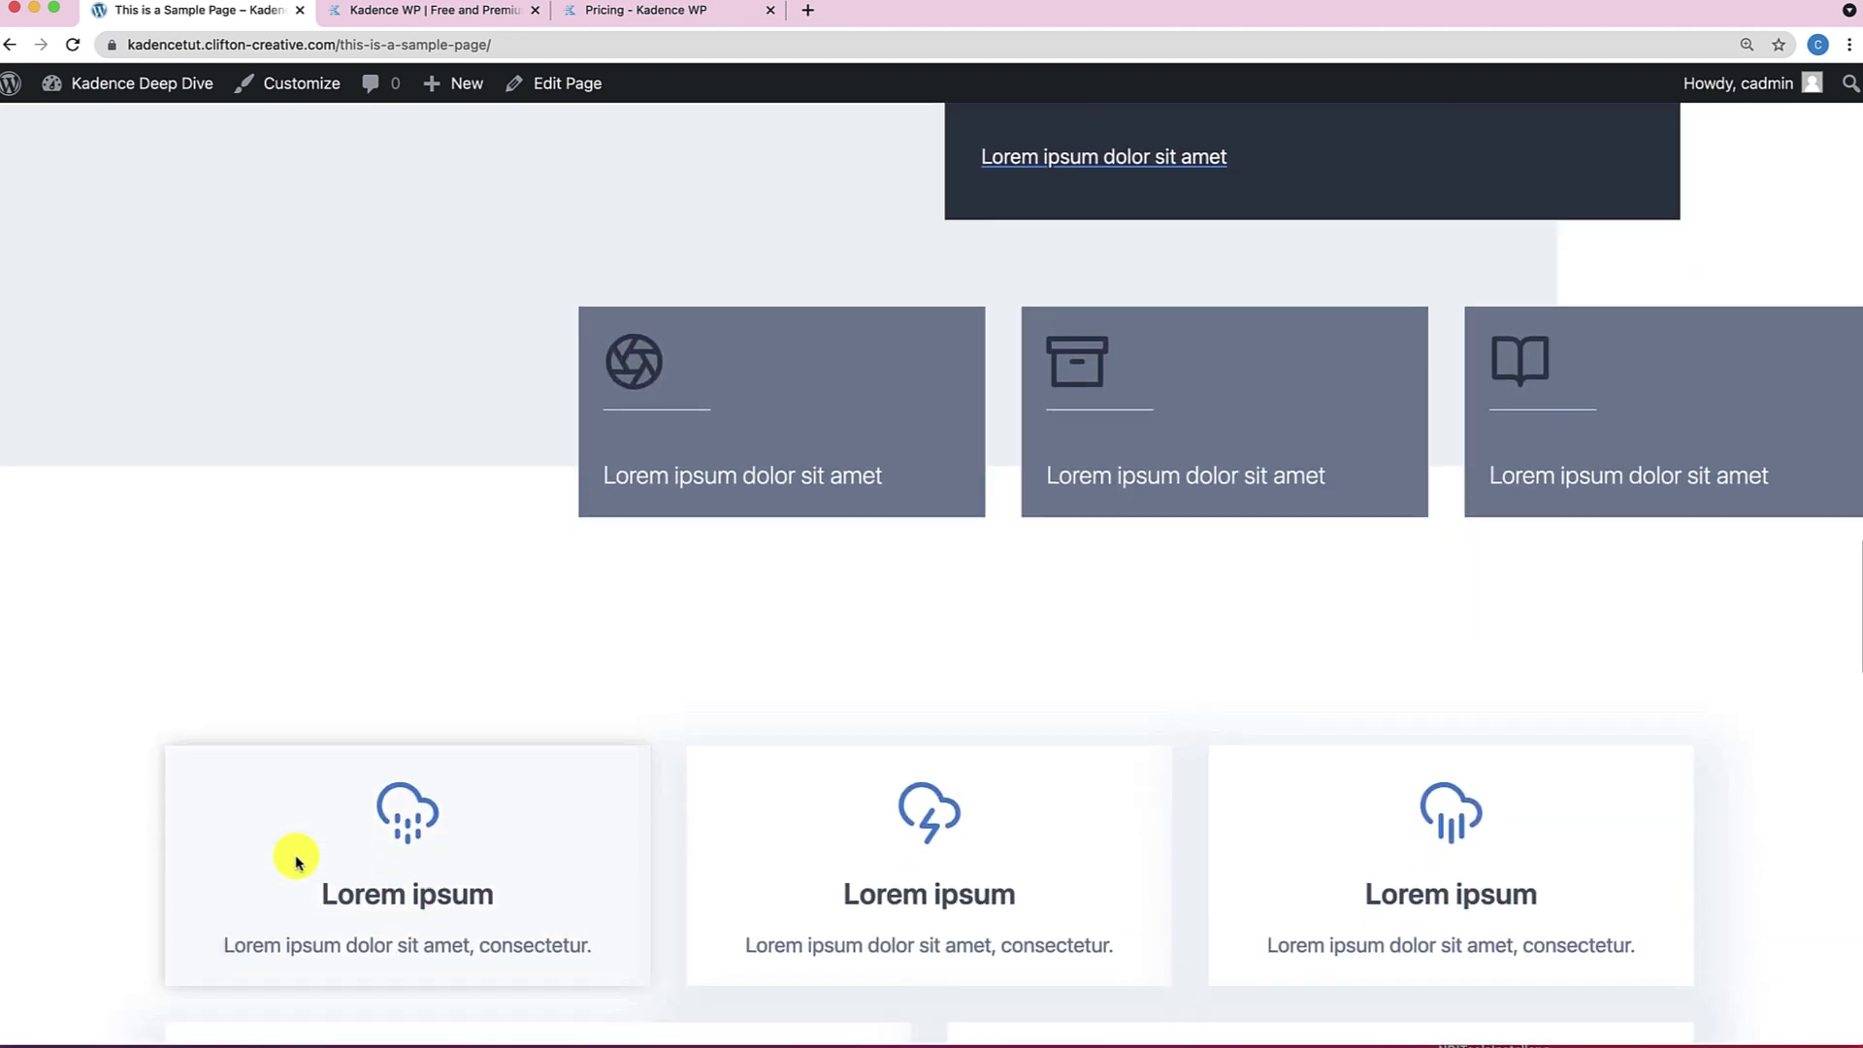
pyautogui.scroll(-12, 296, 862)
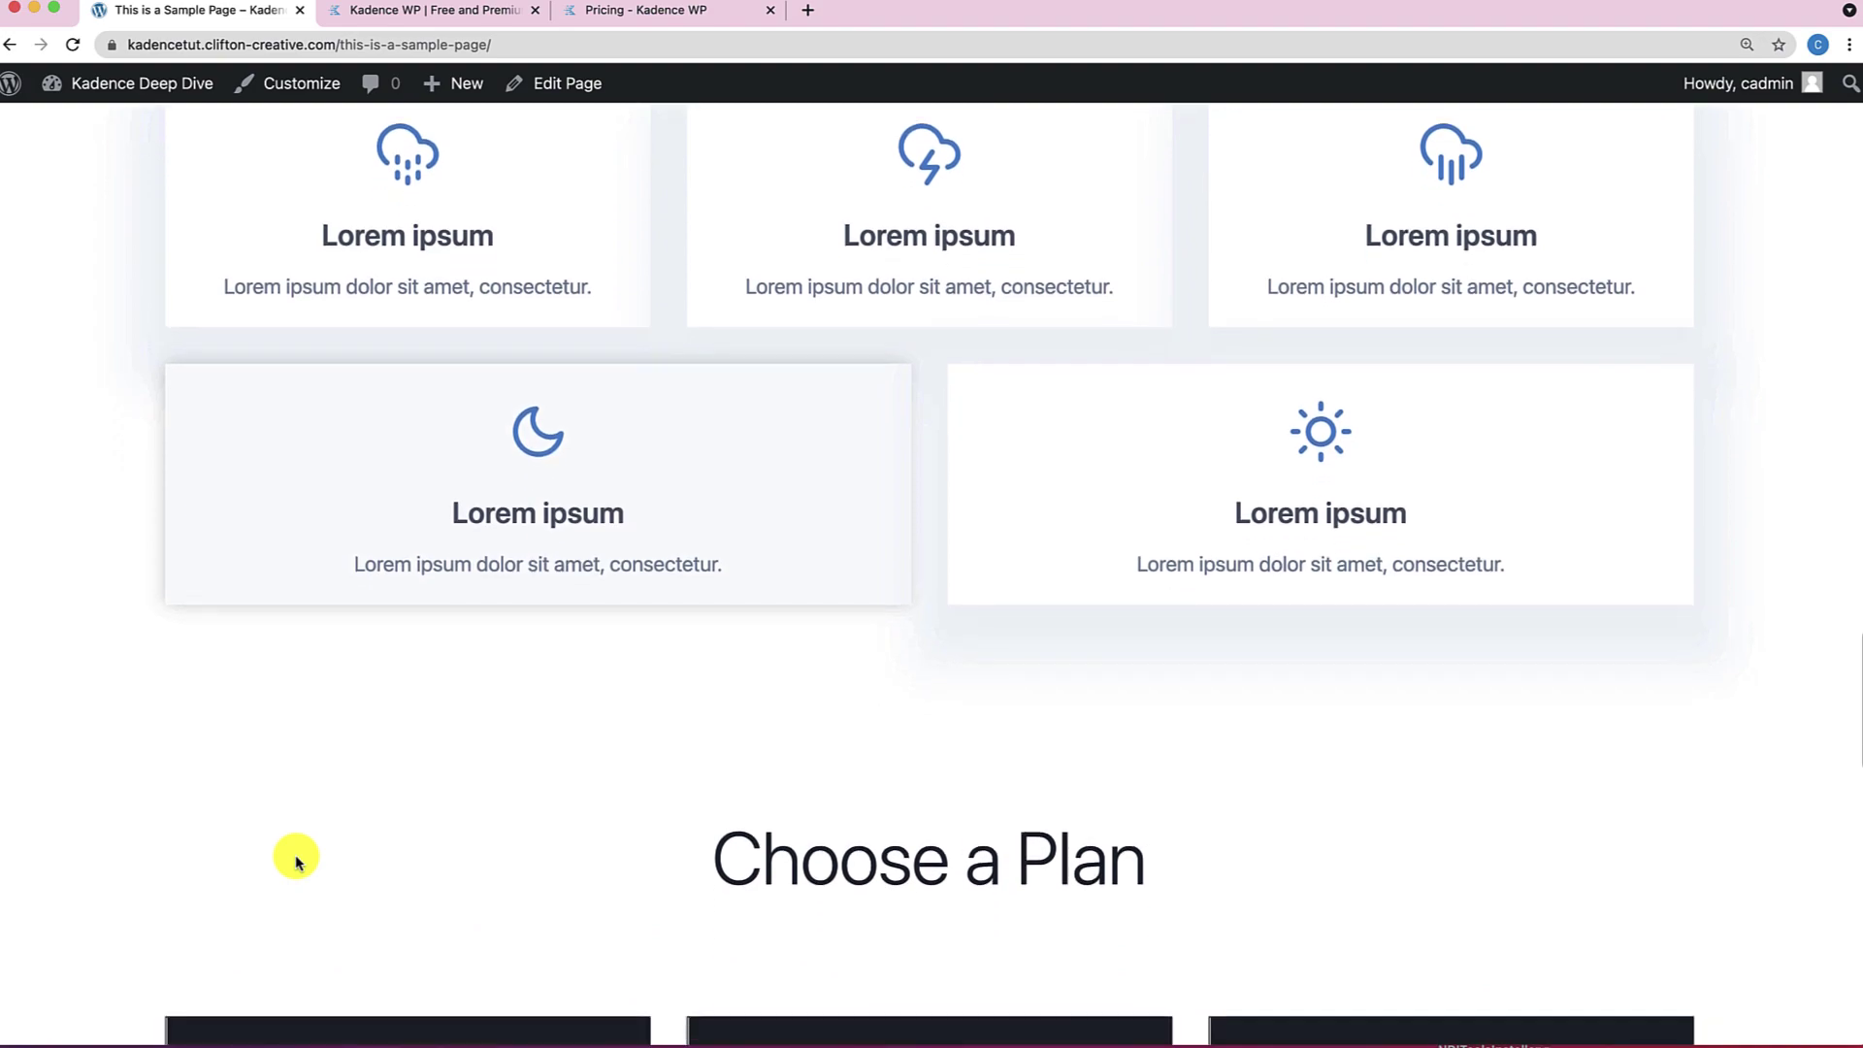
pyautogui.scroll(-20, 296, 861)
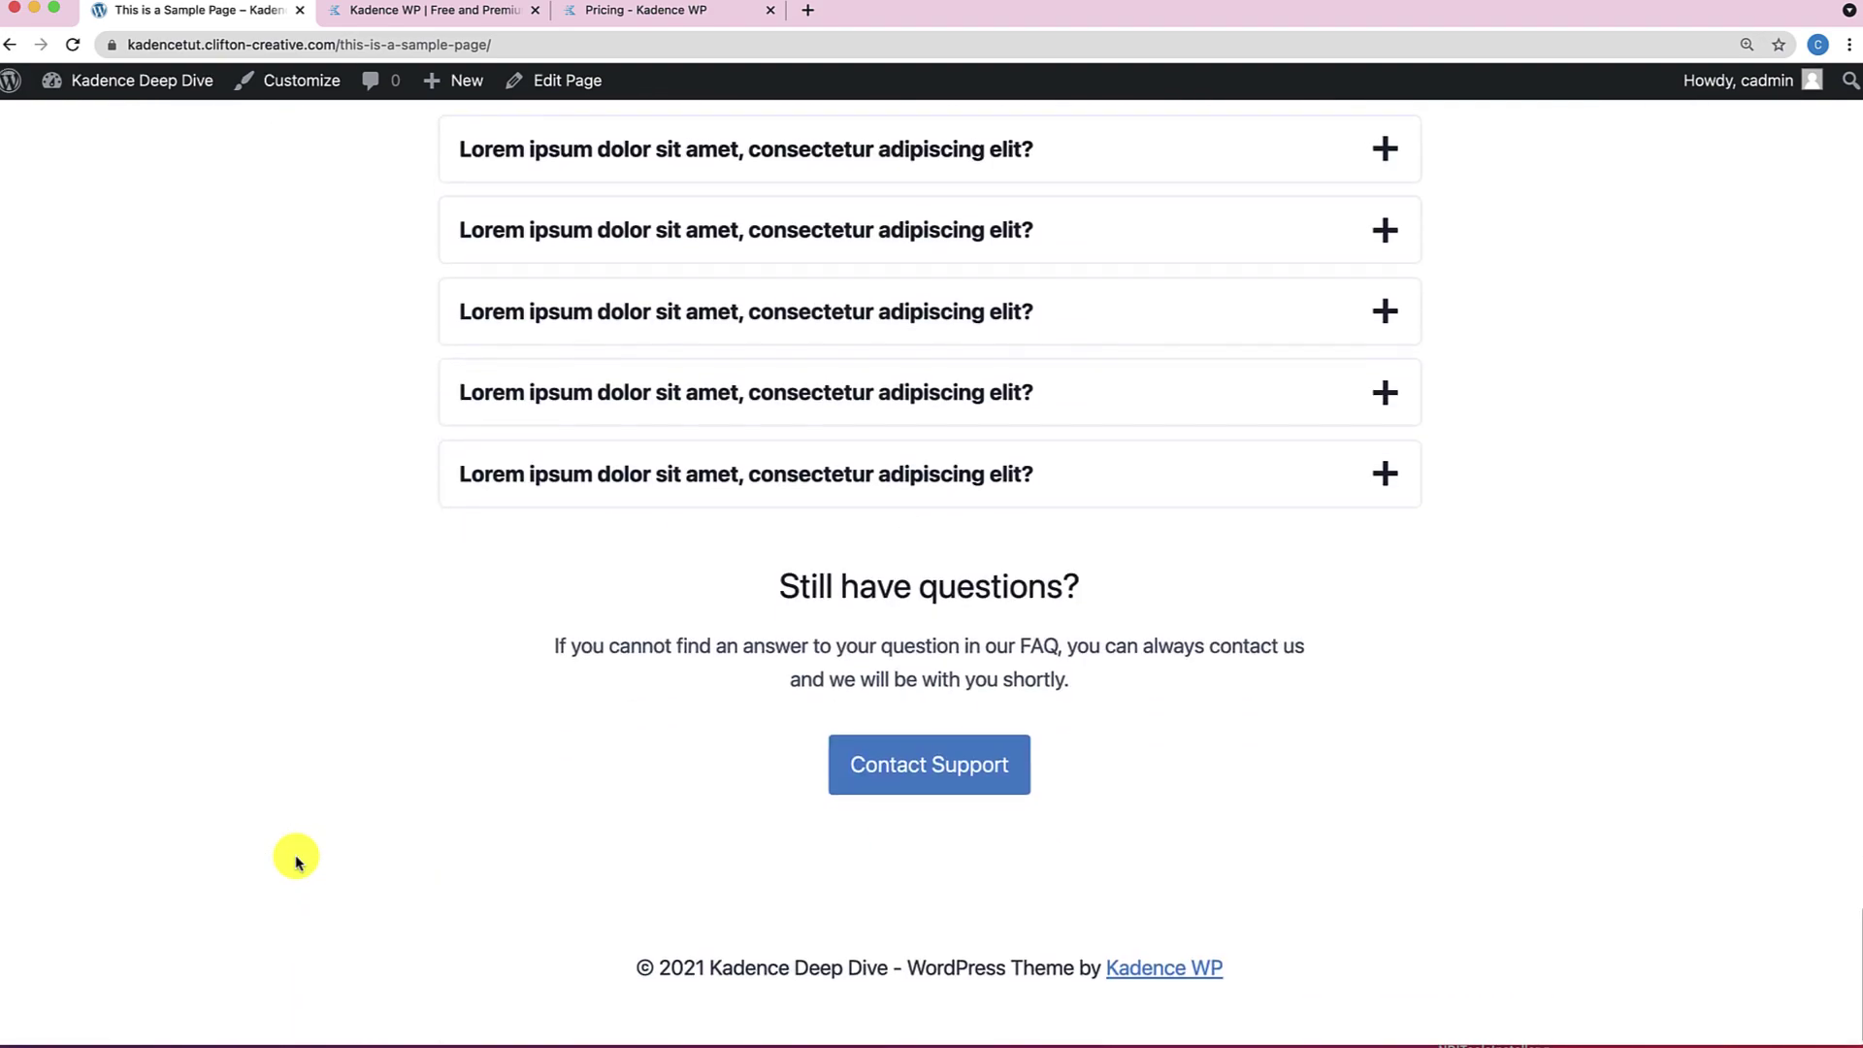
pyautogui.scroll(20, 296, 861)
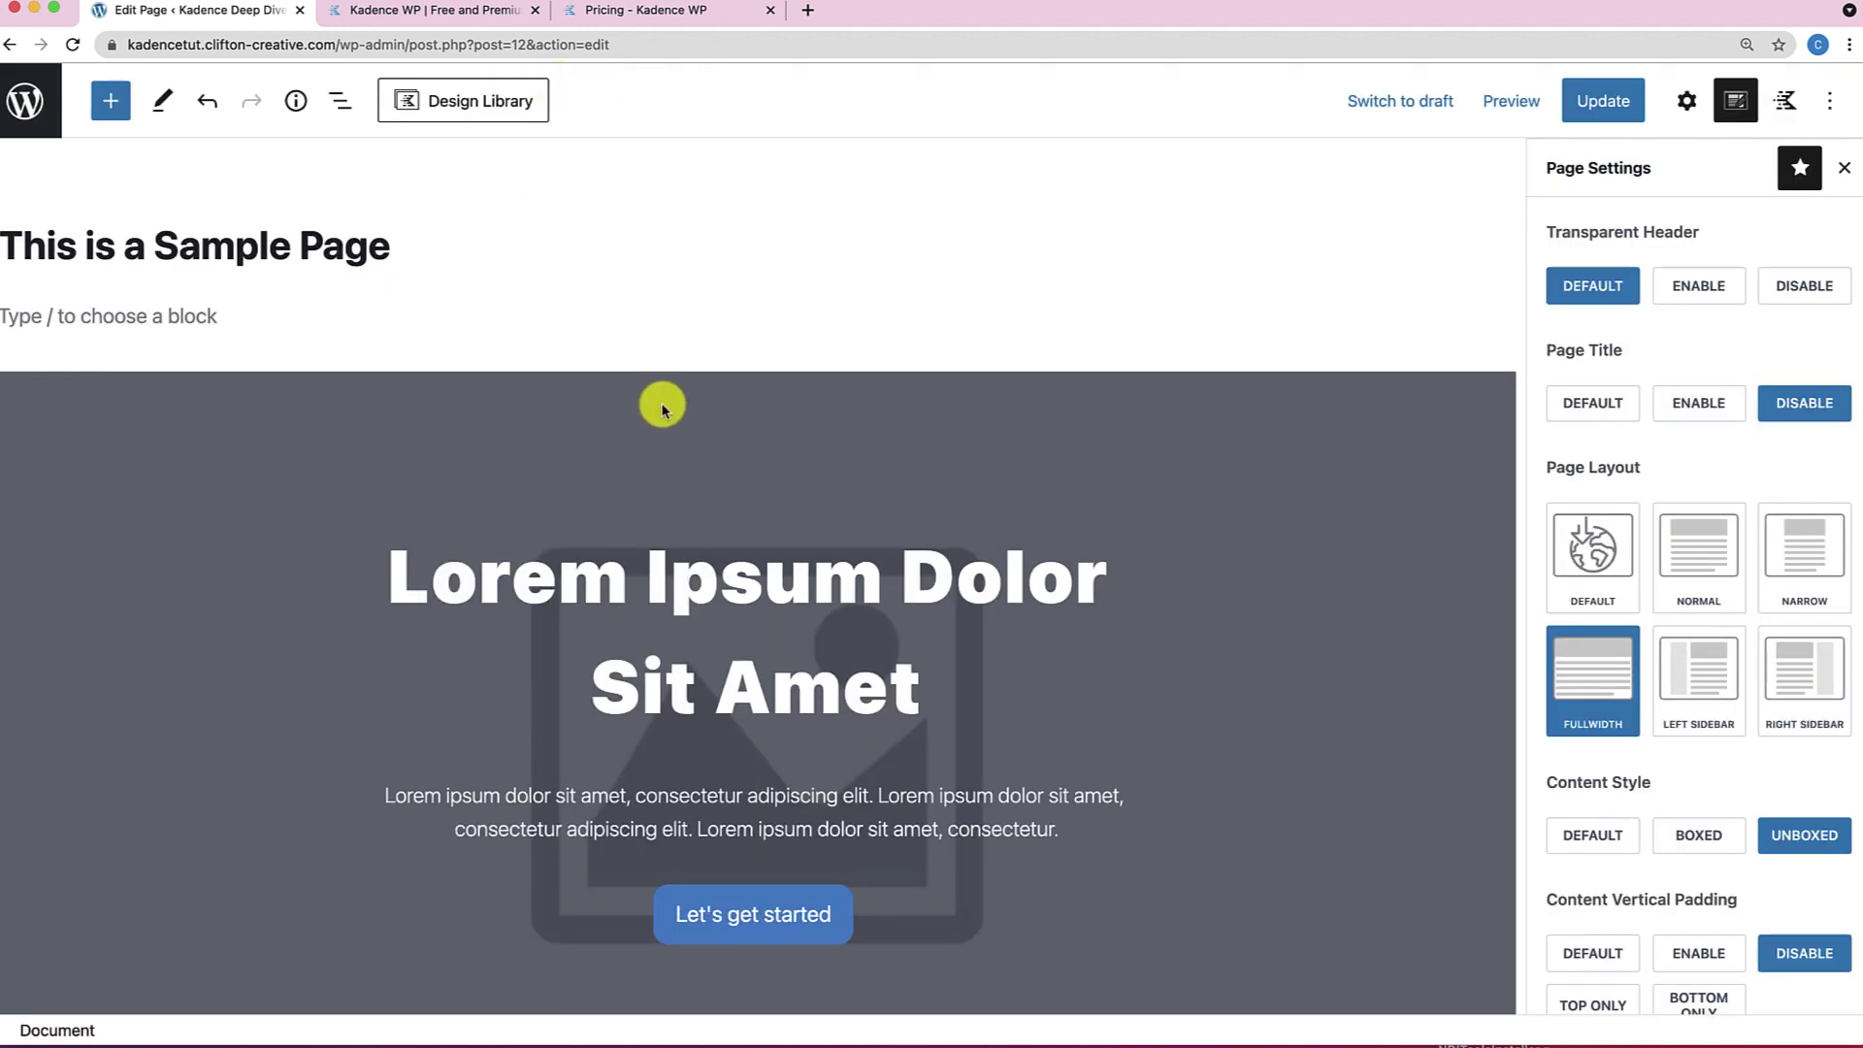
pyautogui.moveTo(843, 352)
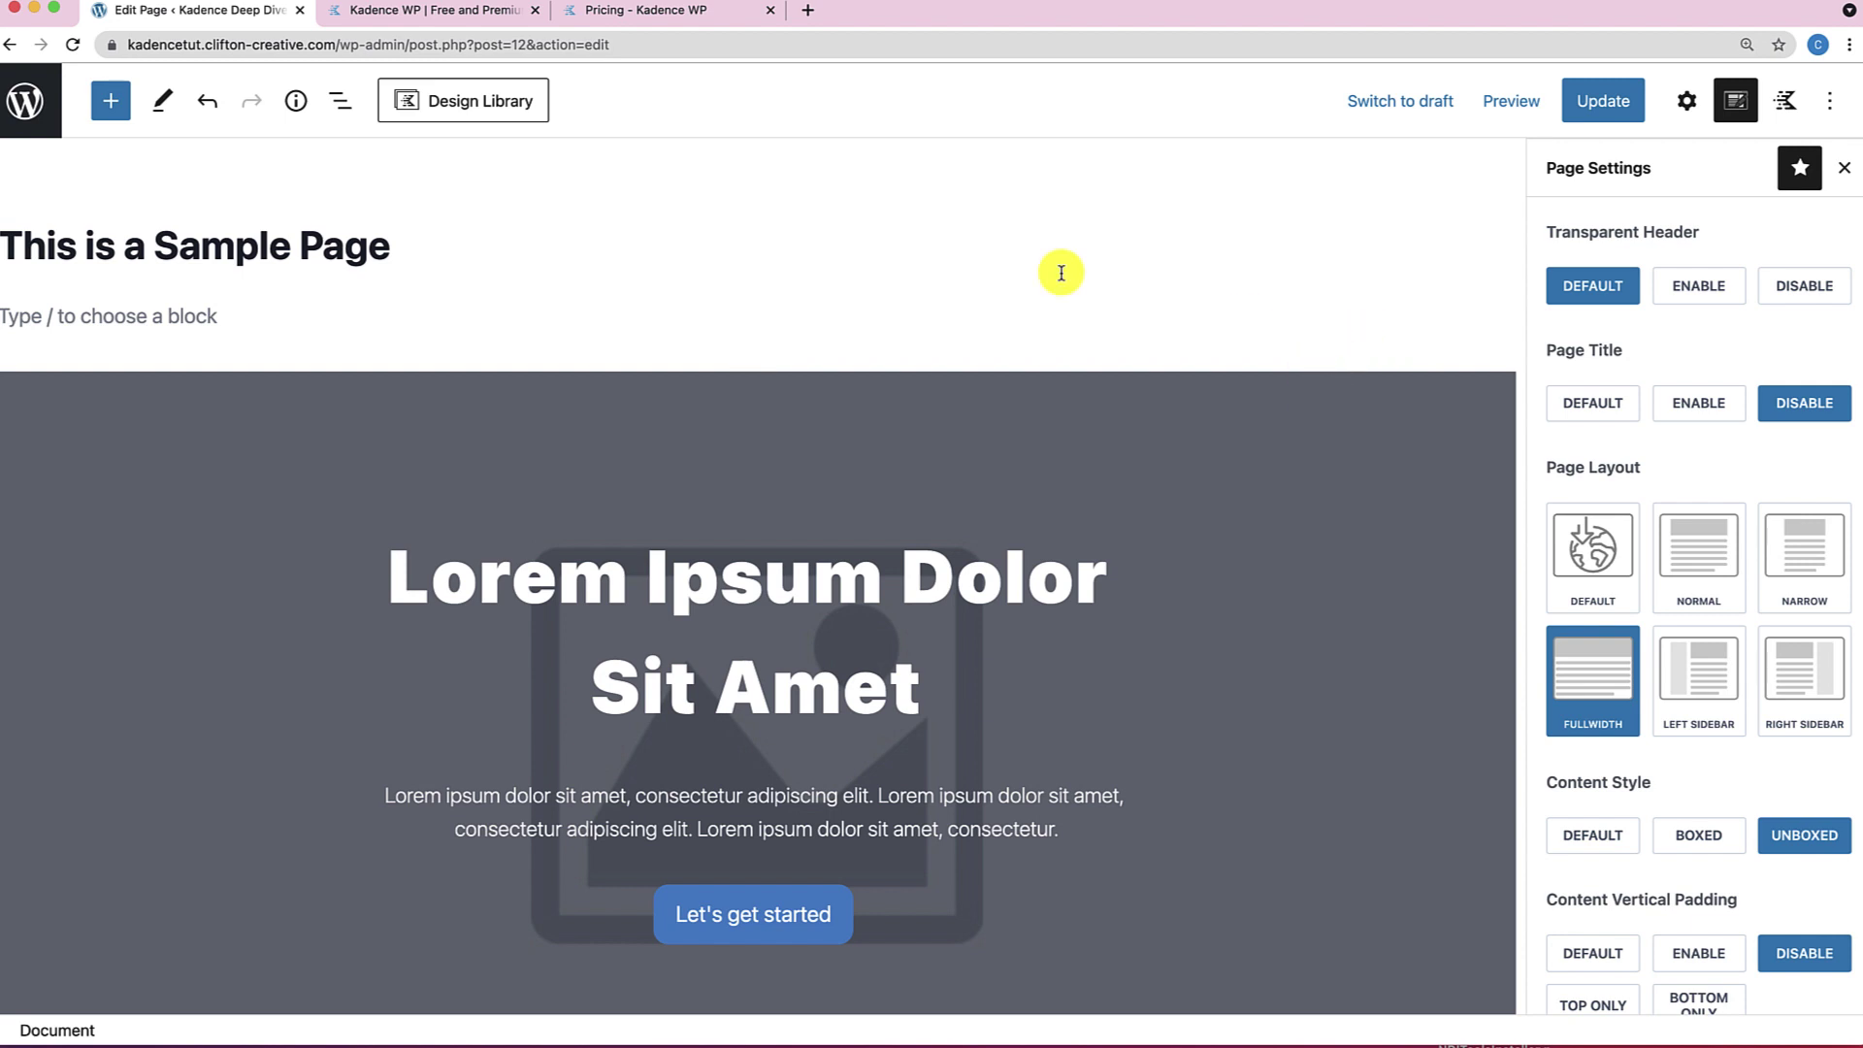
pyautogui.scroll(-1, 844, 342)
pyautogui.click(128, 299)
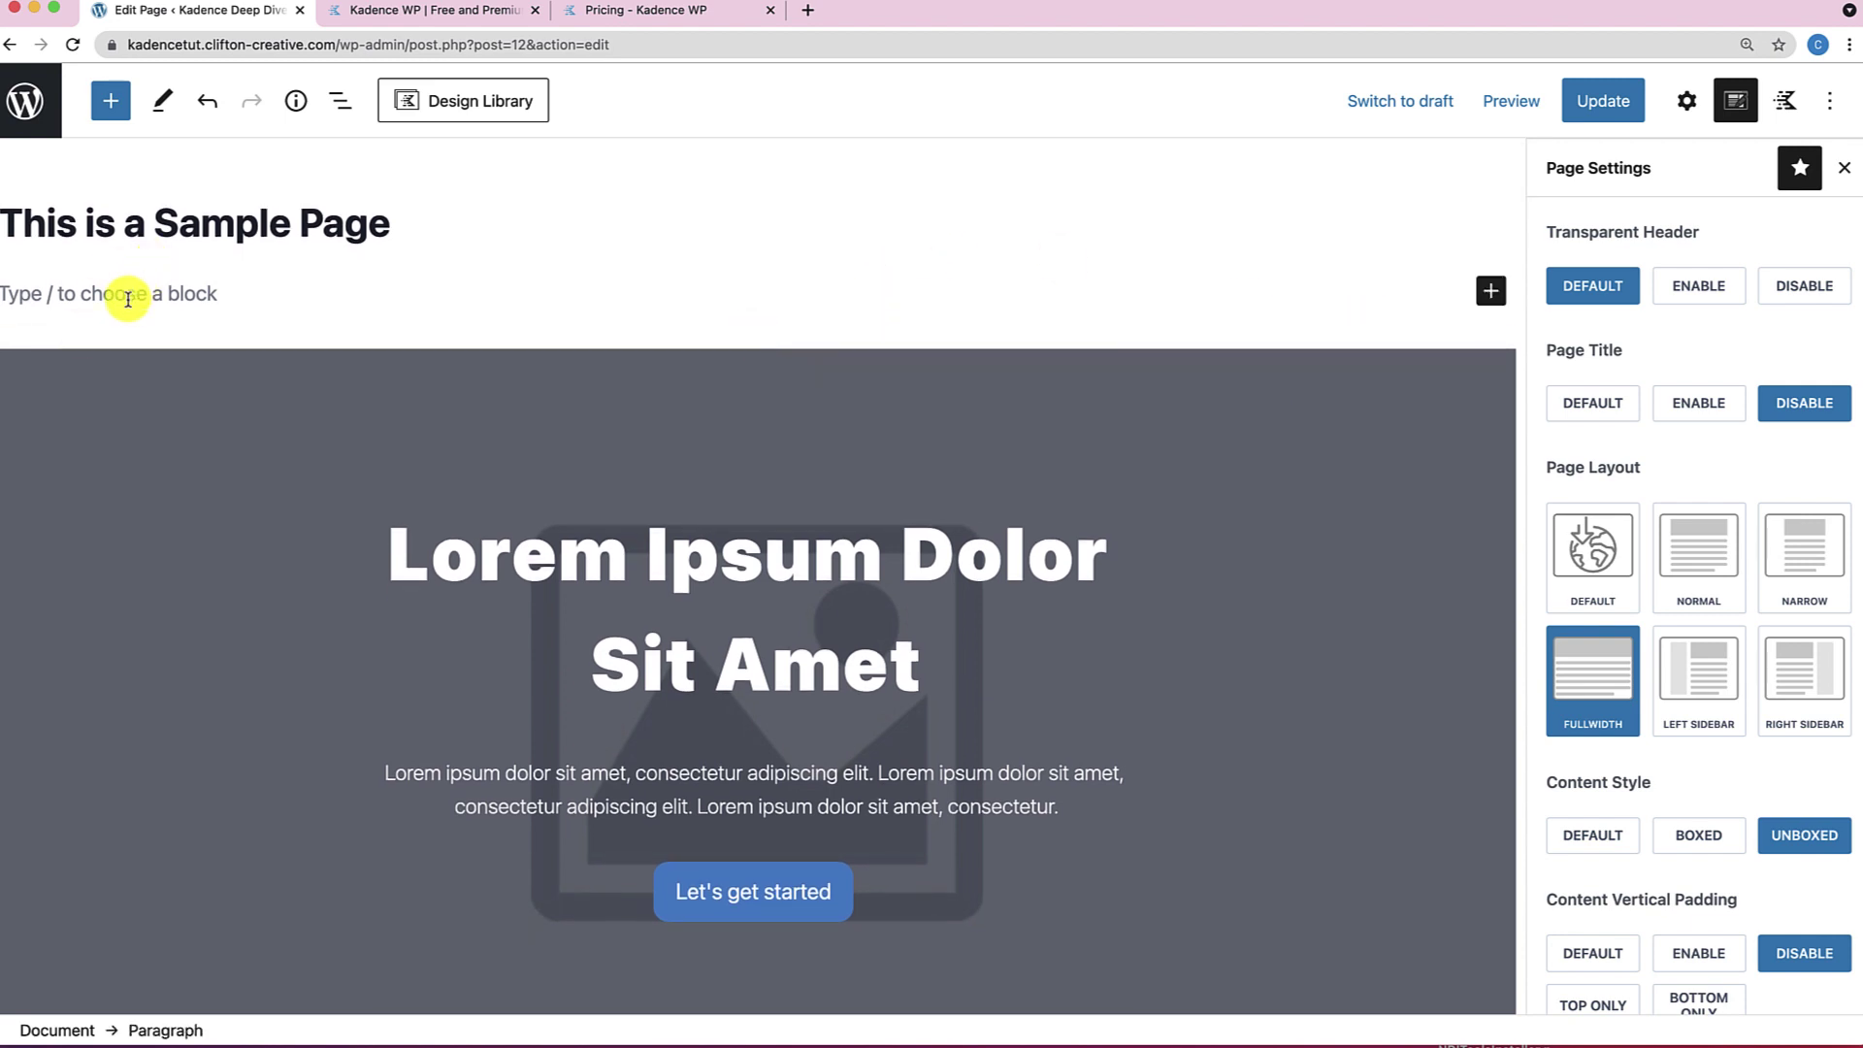
pyautogui.moveTo(11, 295); pyautogui.dragTo(235, 610)
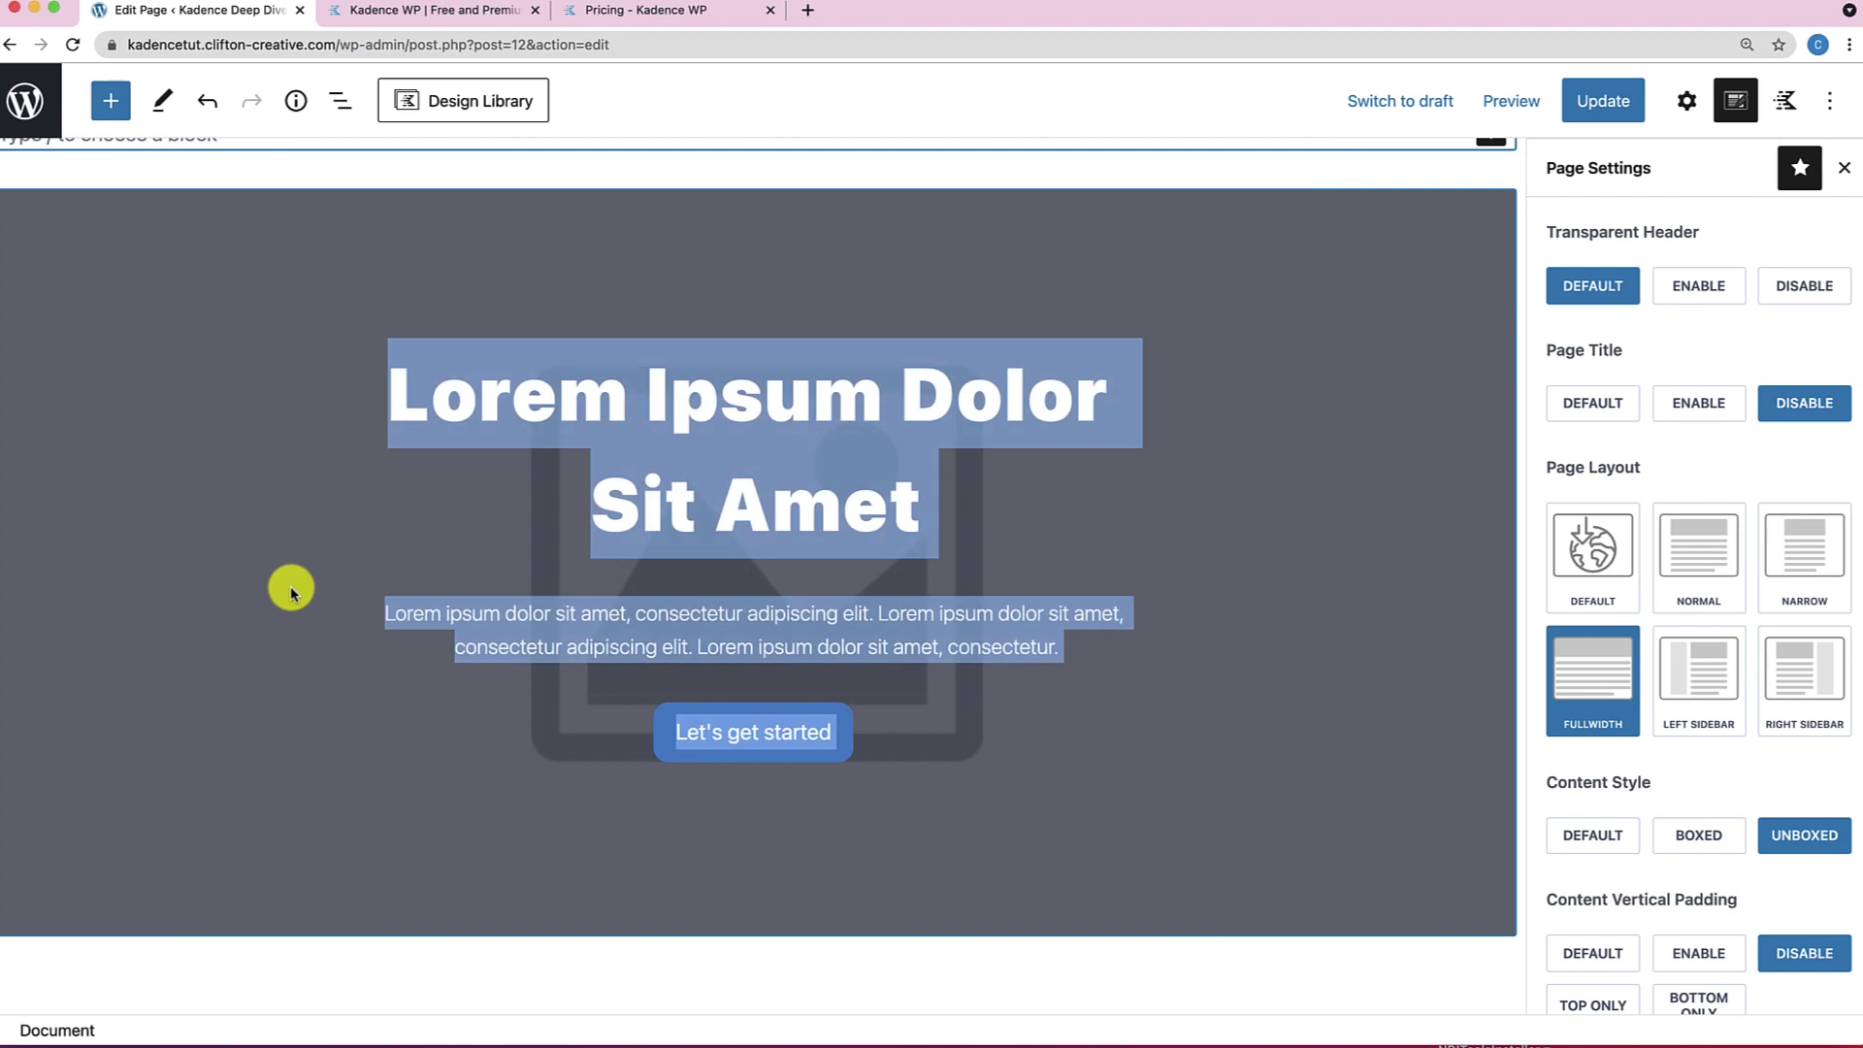
pyautogui.scroll(3, 298, 587)
pyautogui.click(915, 249)
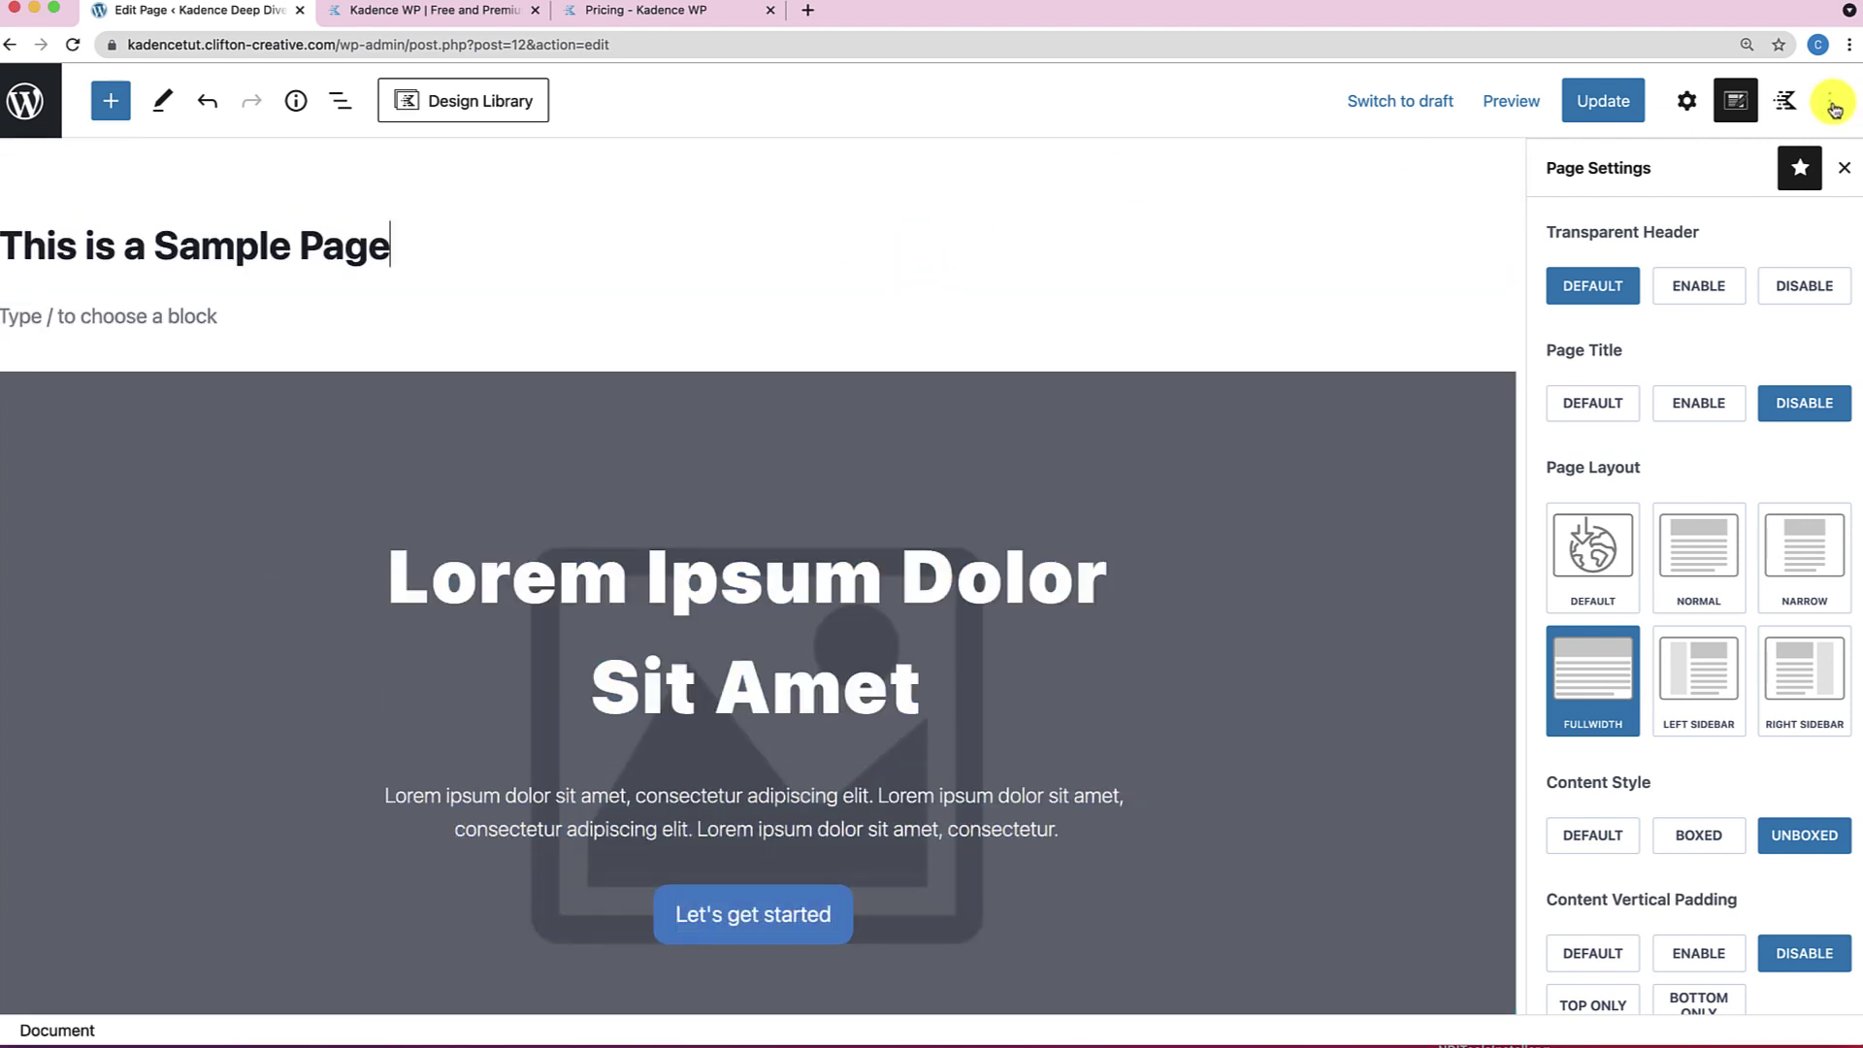
# Switch the sample page to the code editor and delete all of its block content.
pyautogui.click(1834, 106)
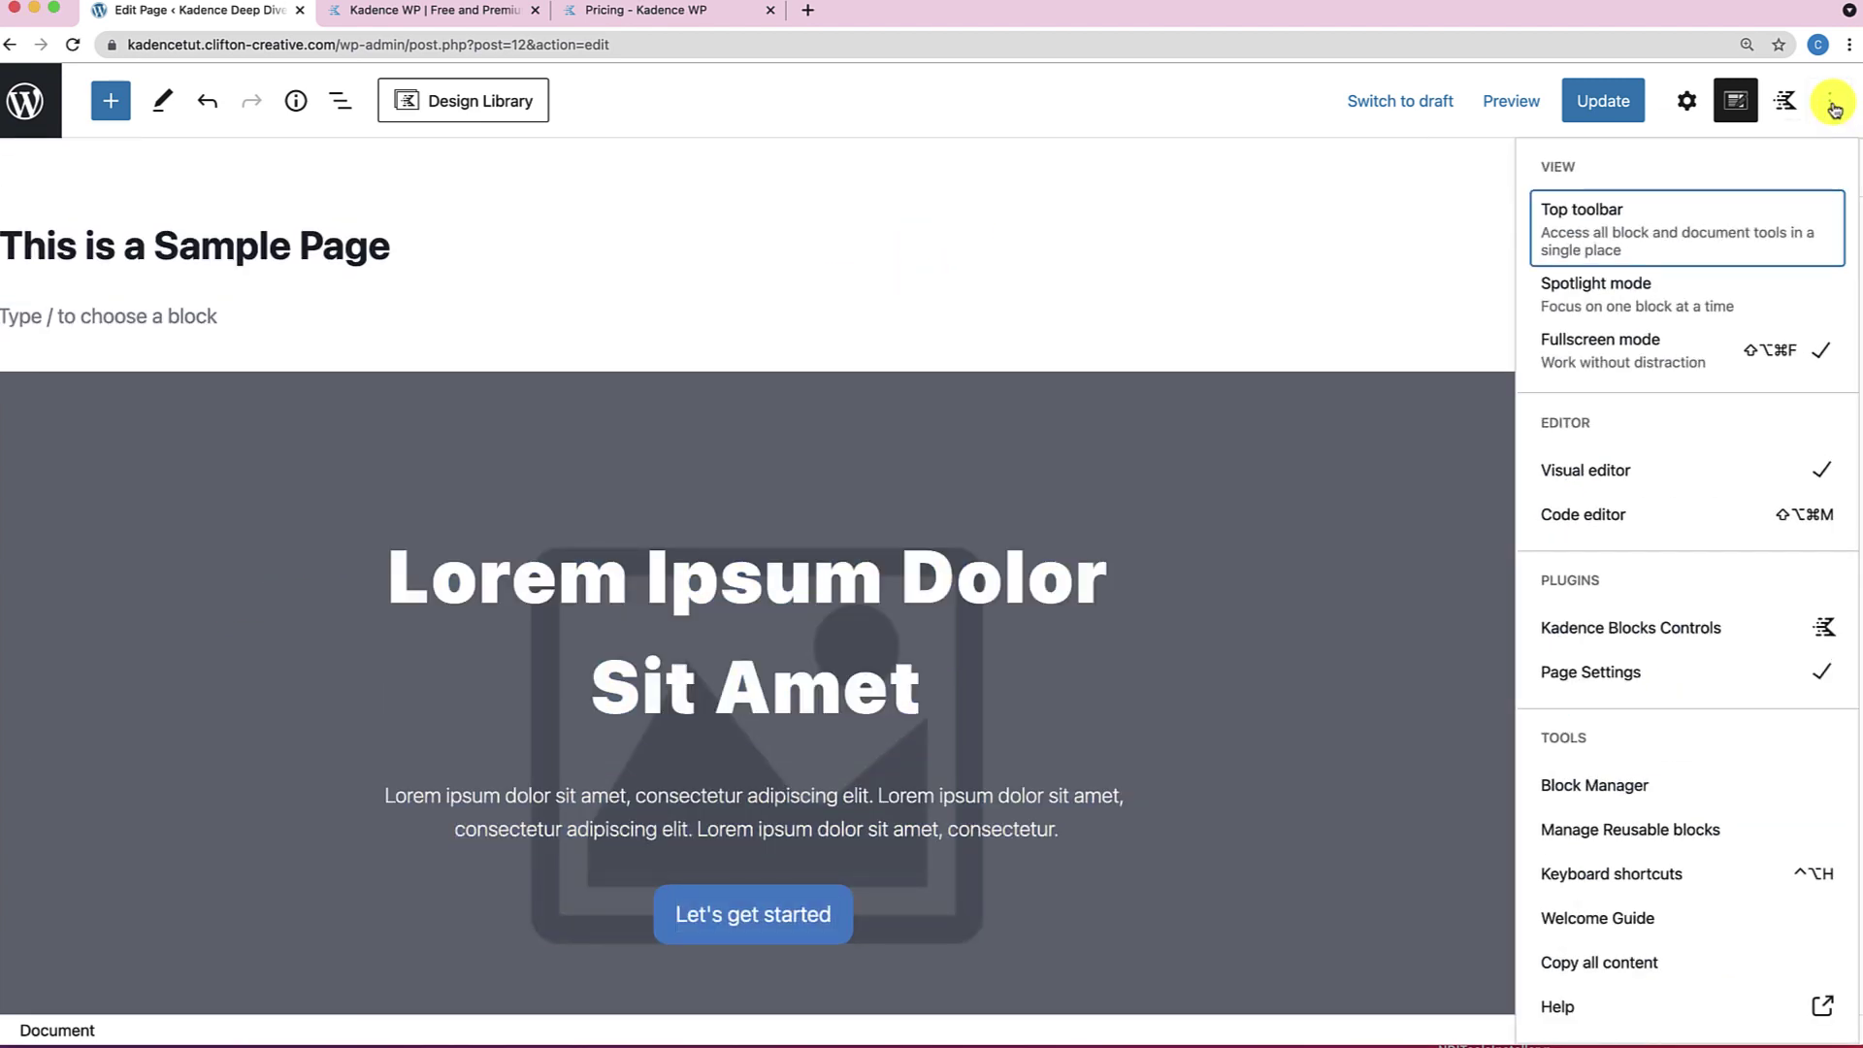
pyautogui.click(1612, 524)
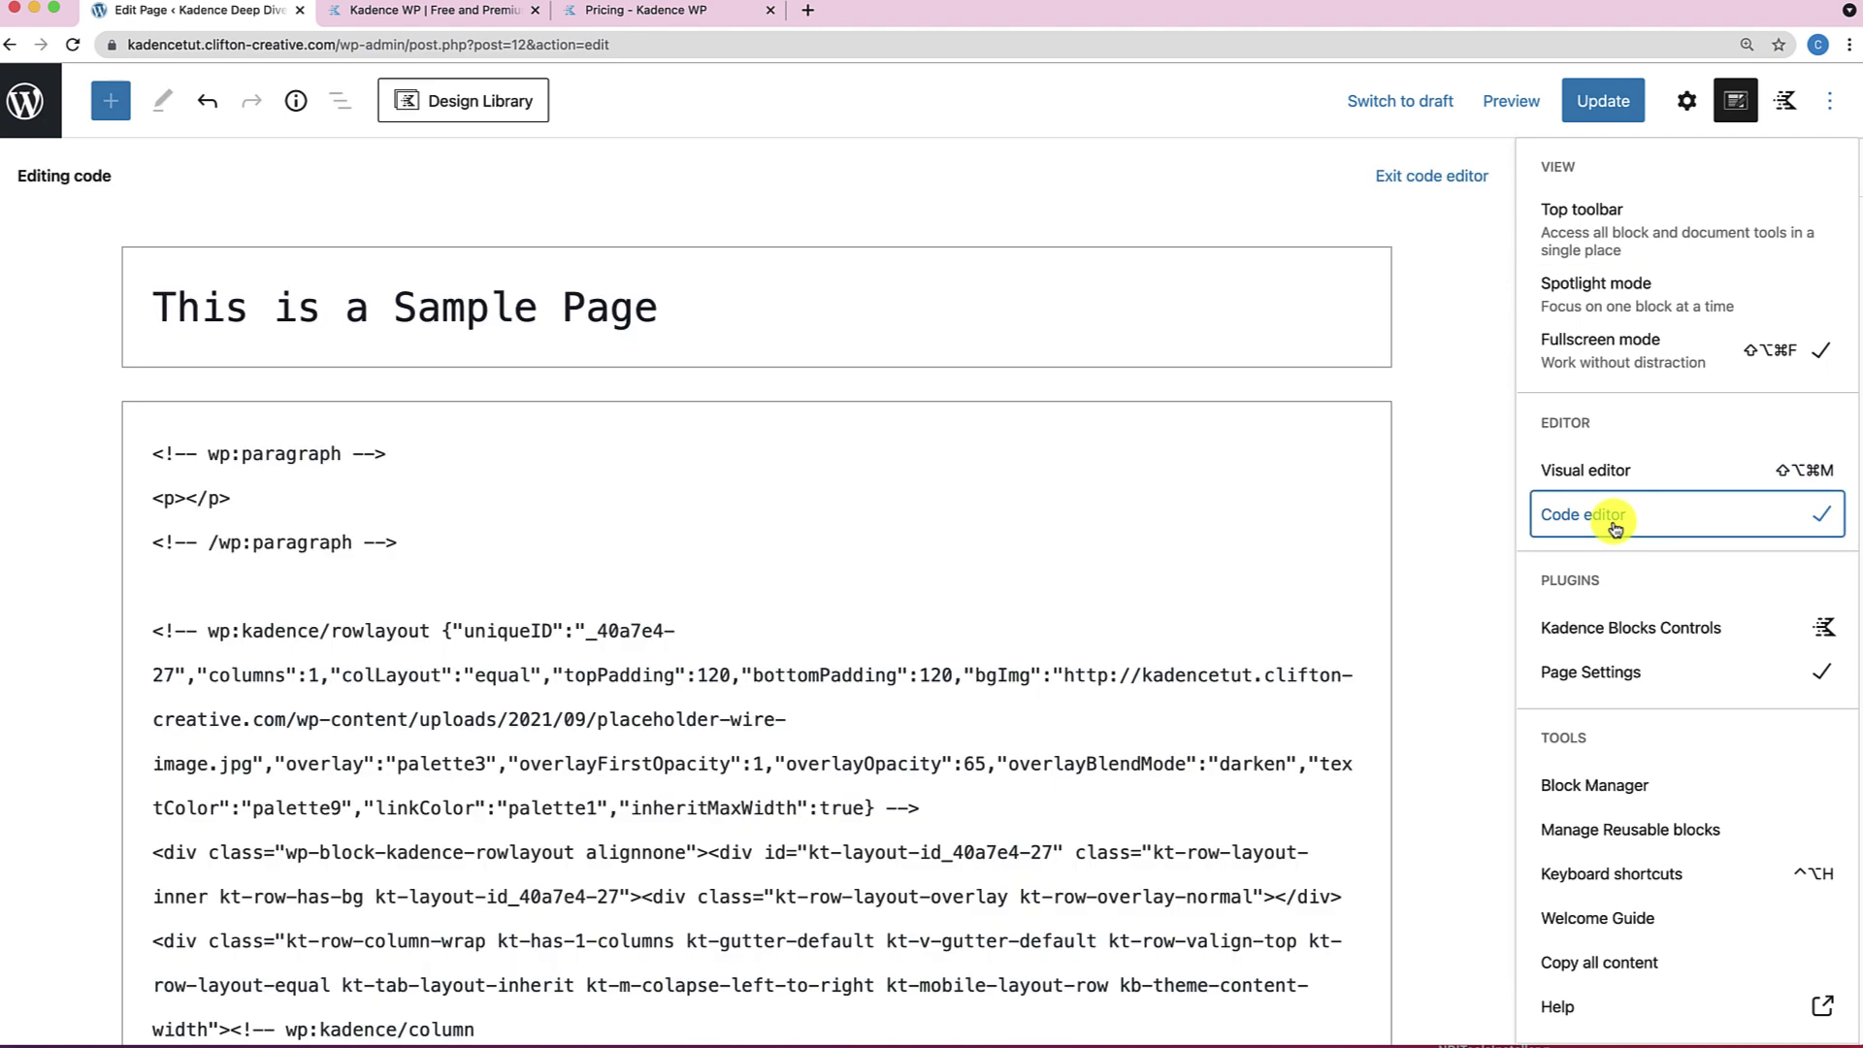
pyautogui.click(655, 565)
pyautogui.press('super+a')
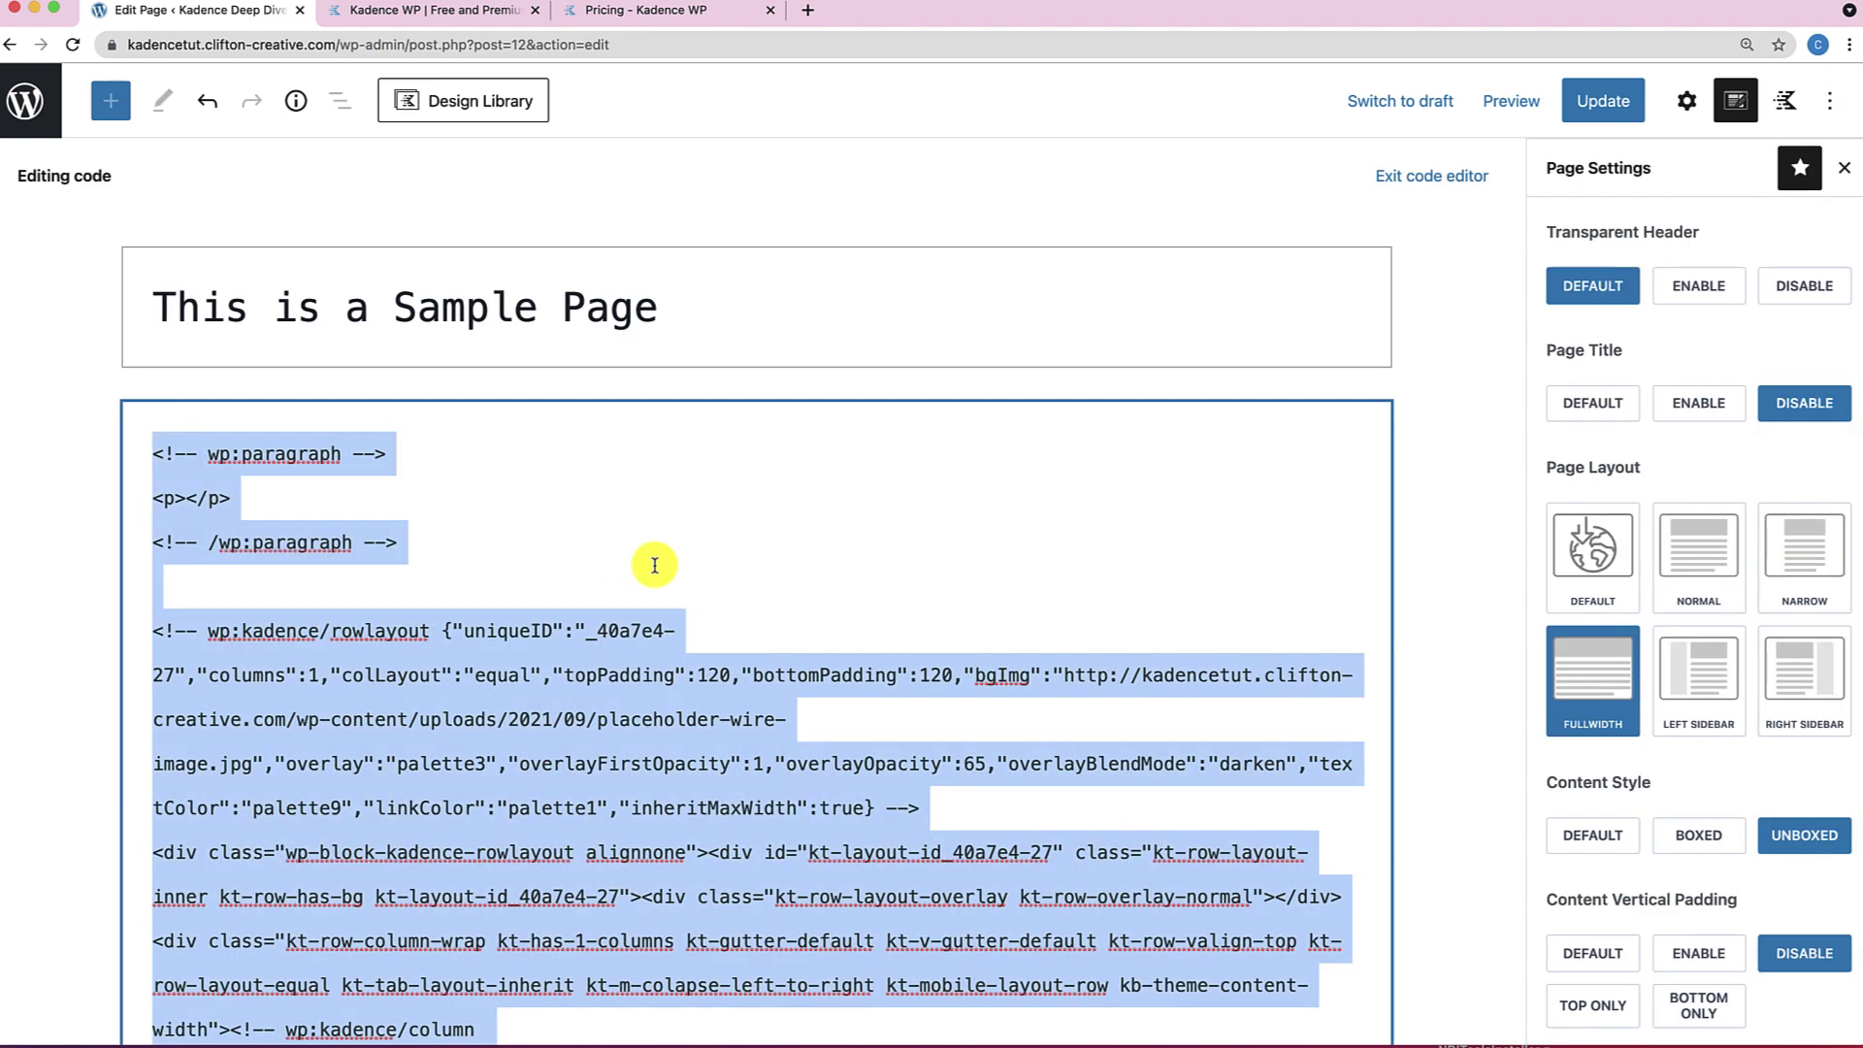
pyautogui.press('BackSpace')
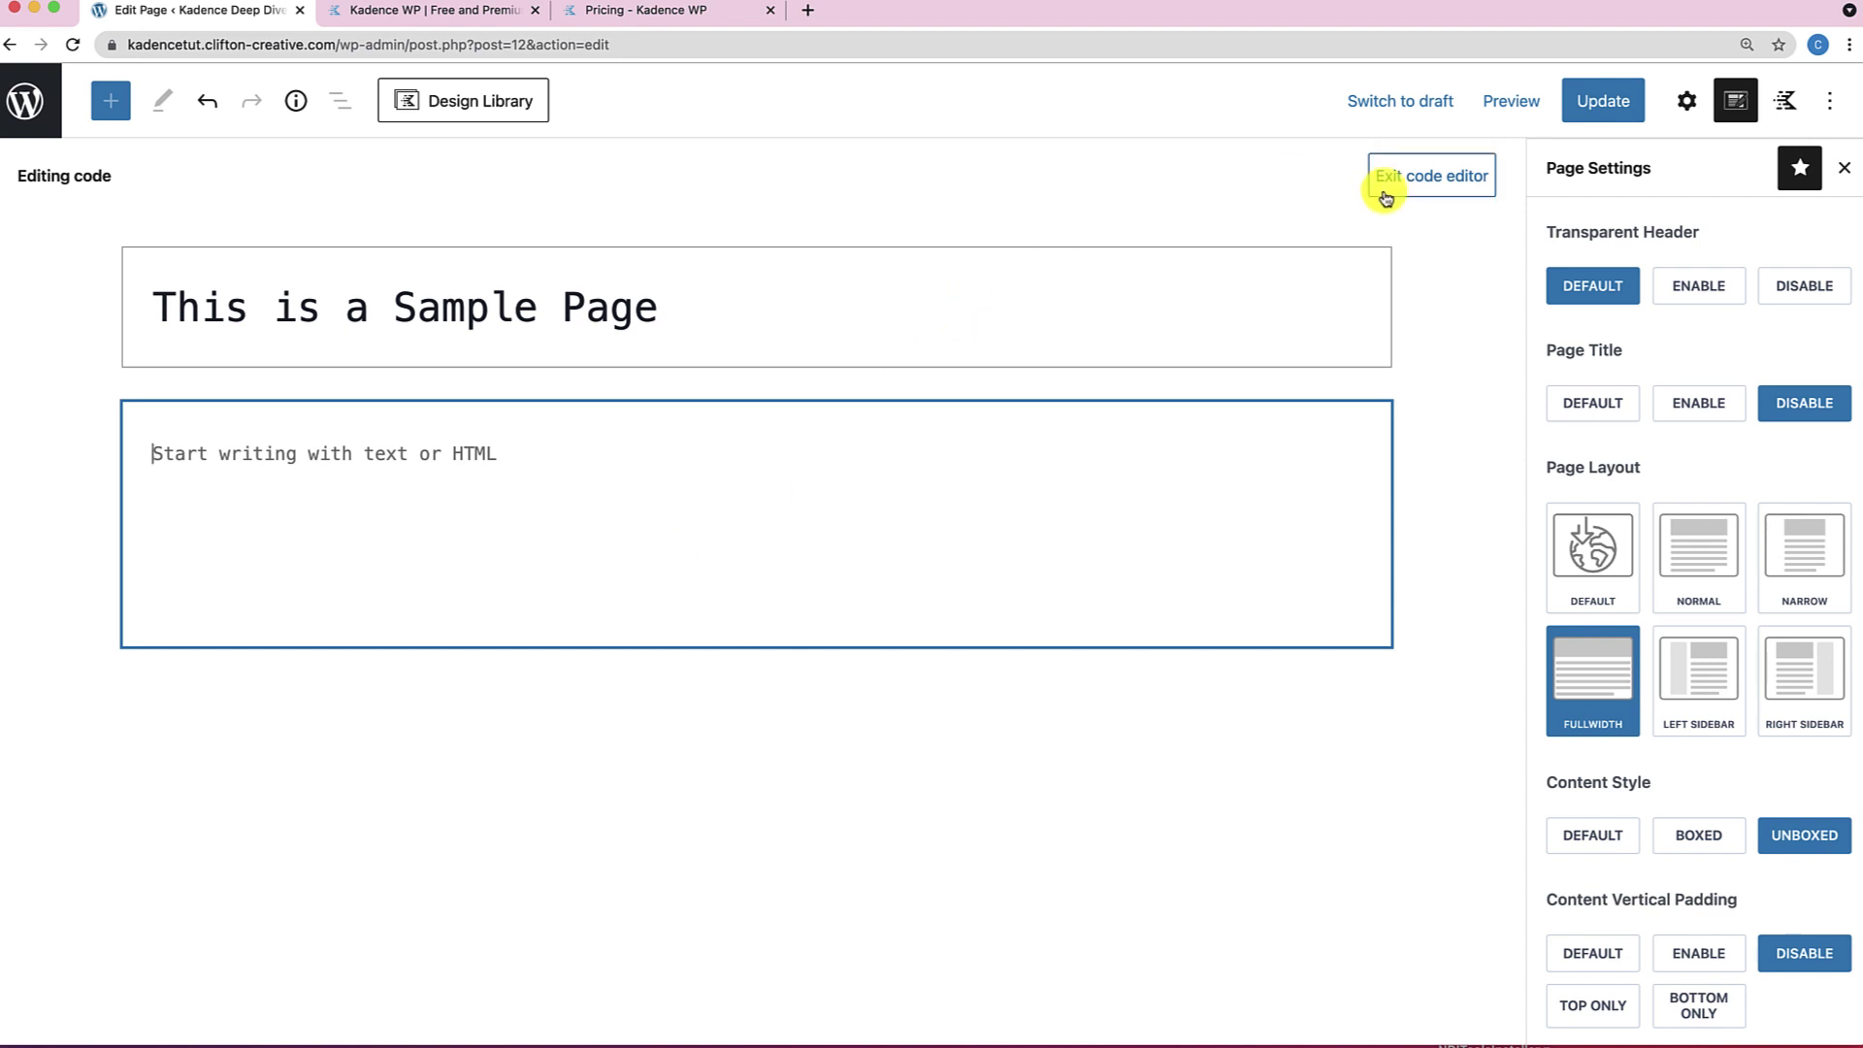
# Update the emptied page and switch back to the visual editor.
pyautogui.click(1618, 107)
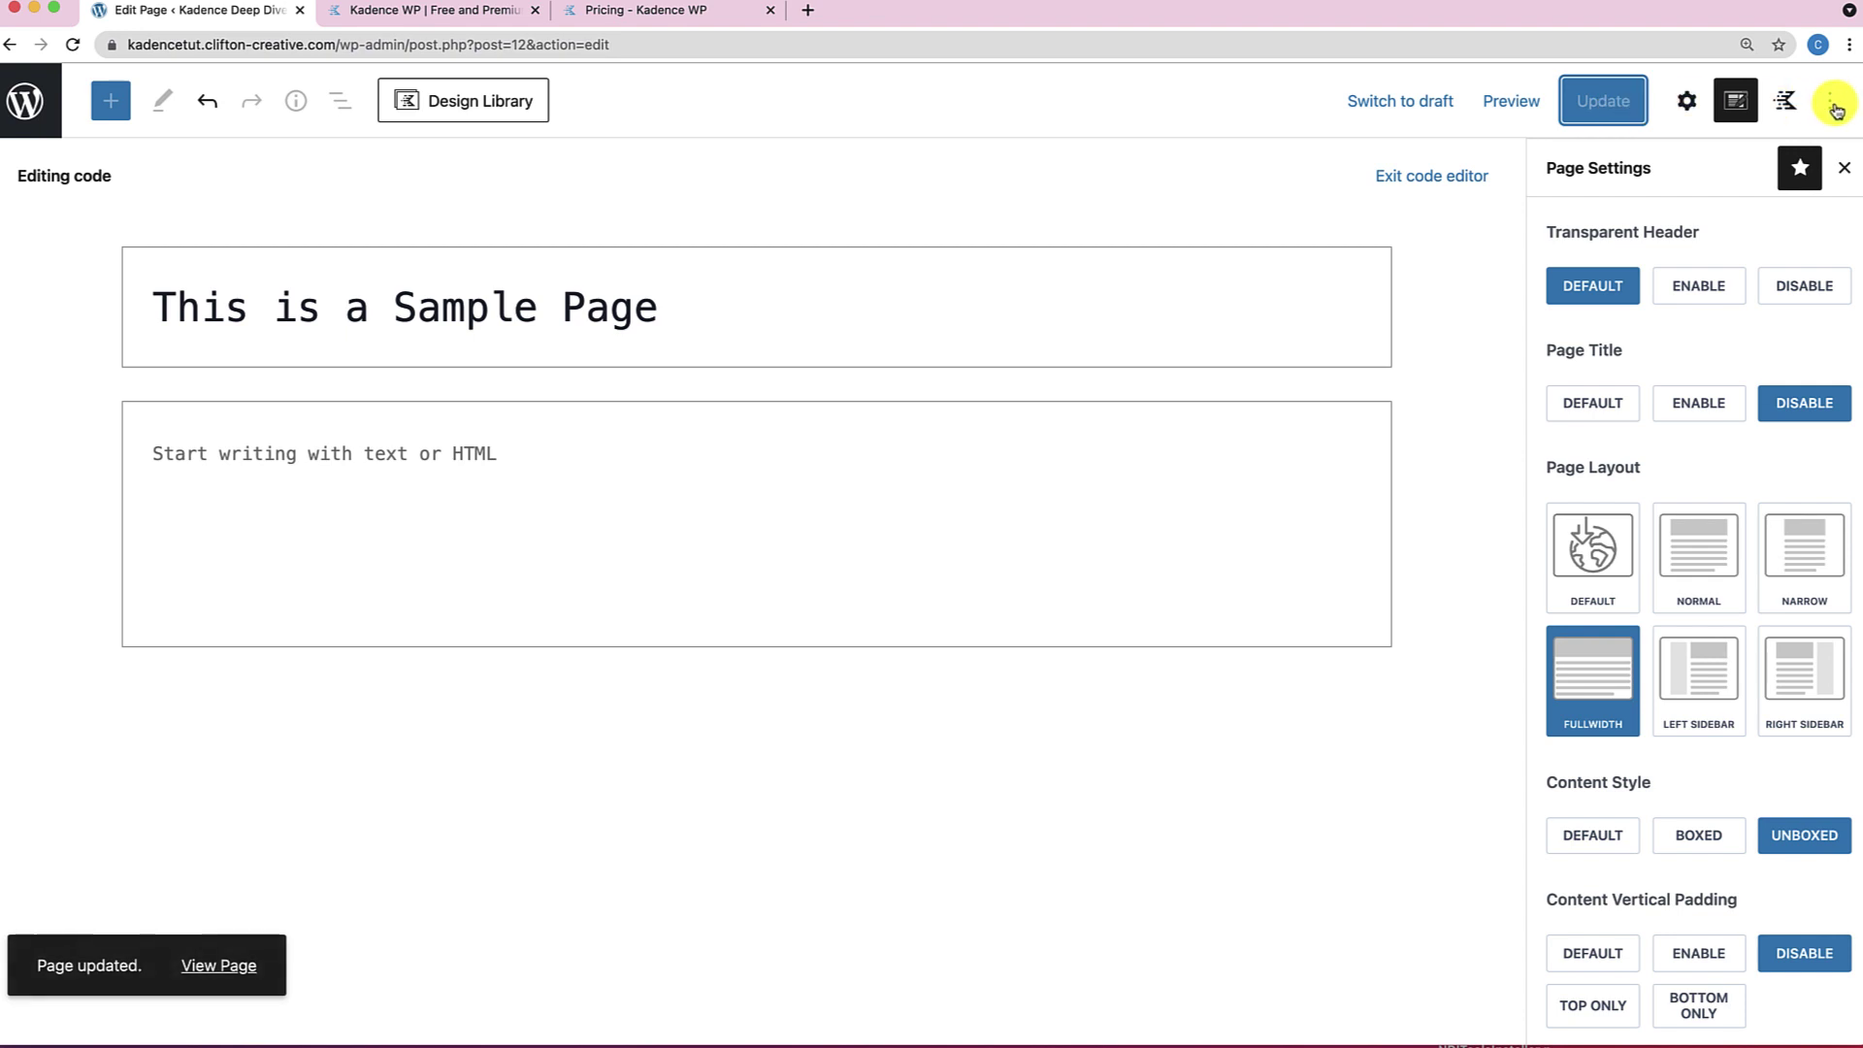
pyautogui.click(1831, 103)
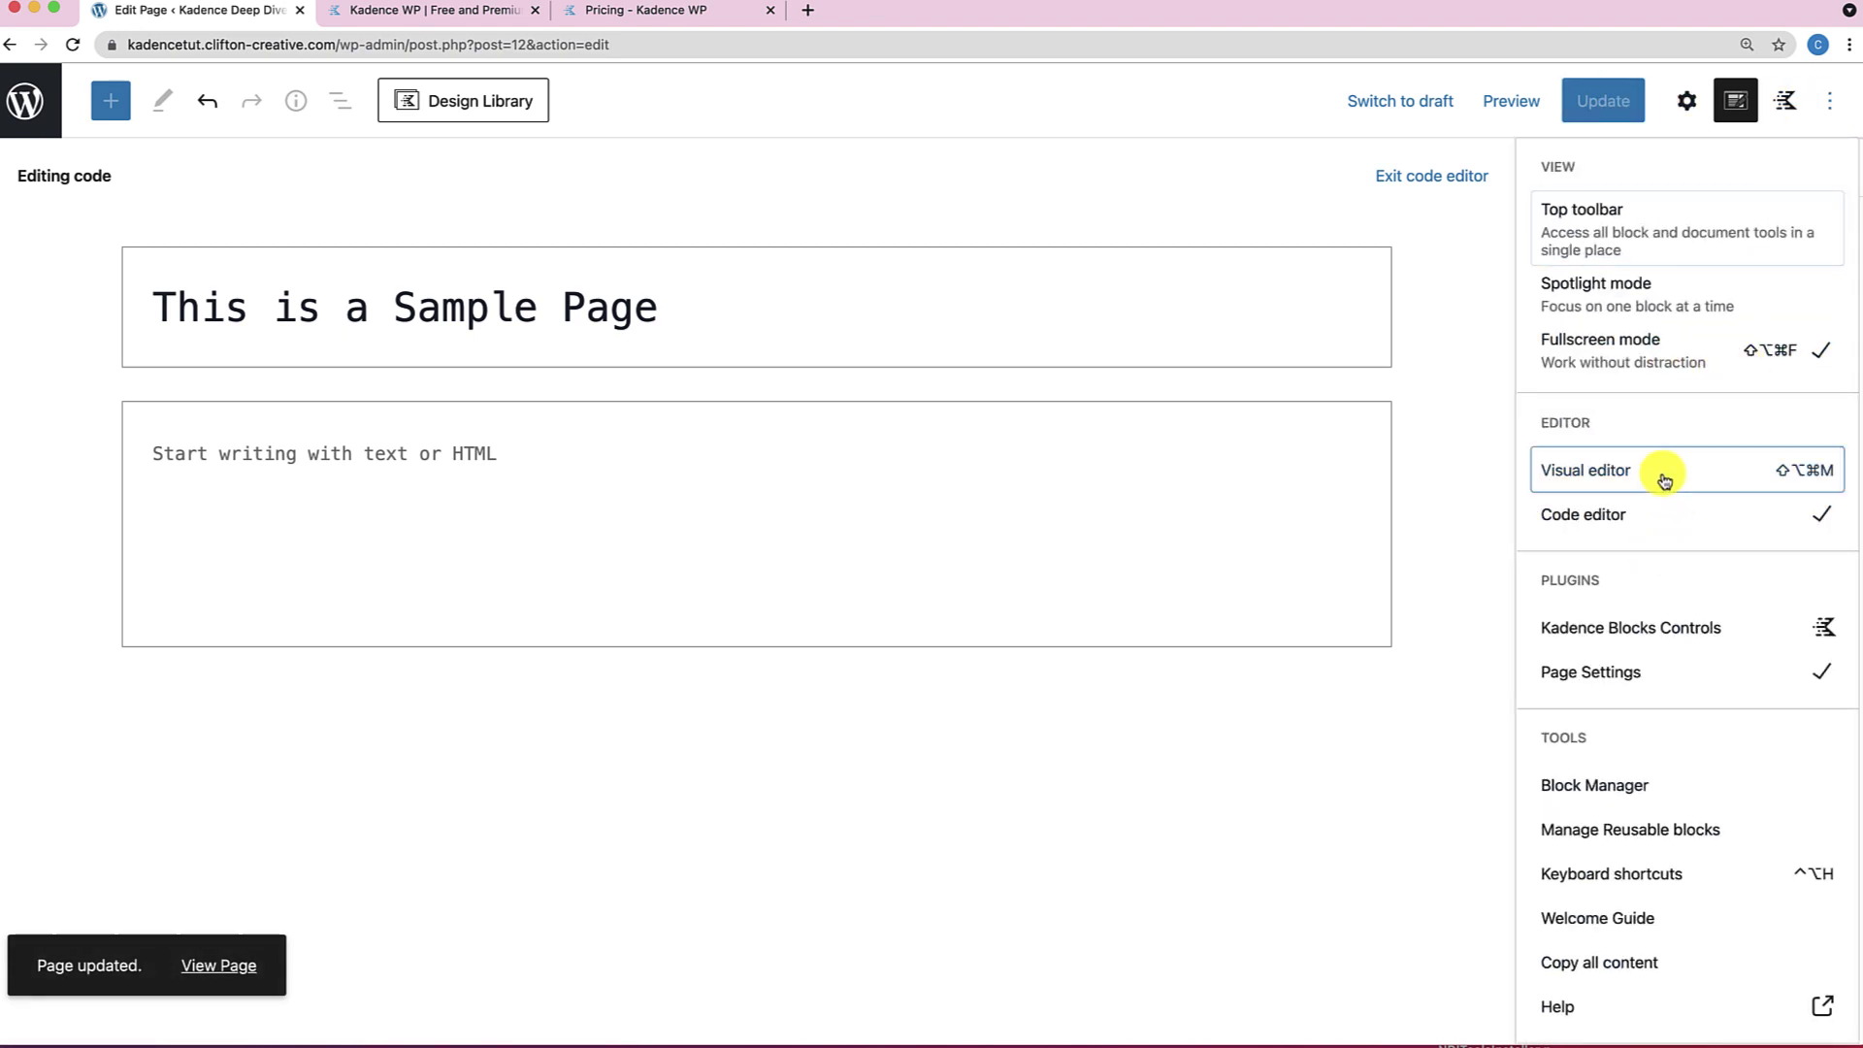
pyautogui.click(1659, 476)
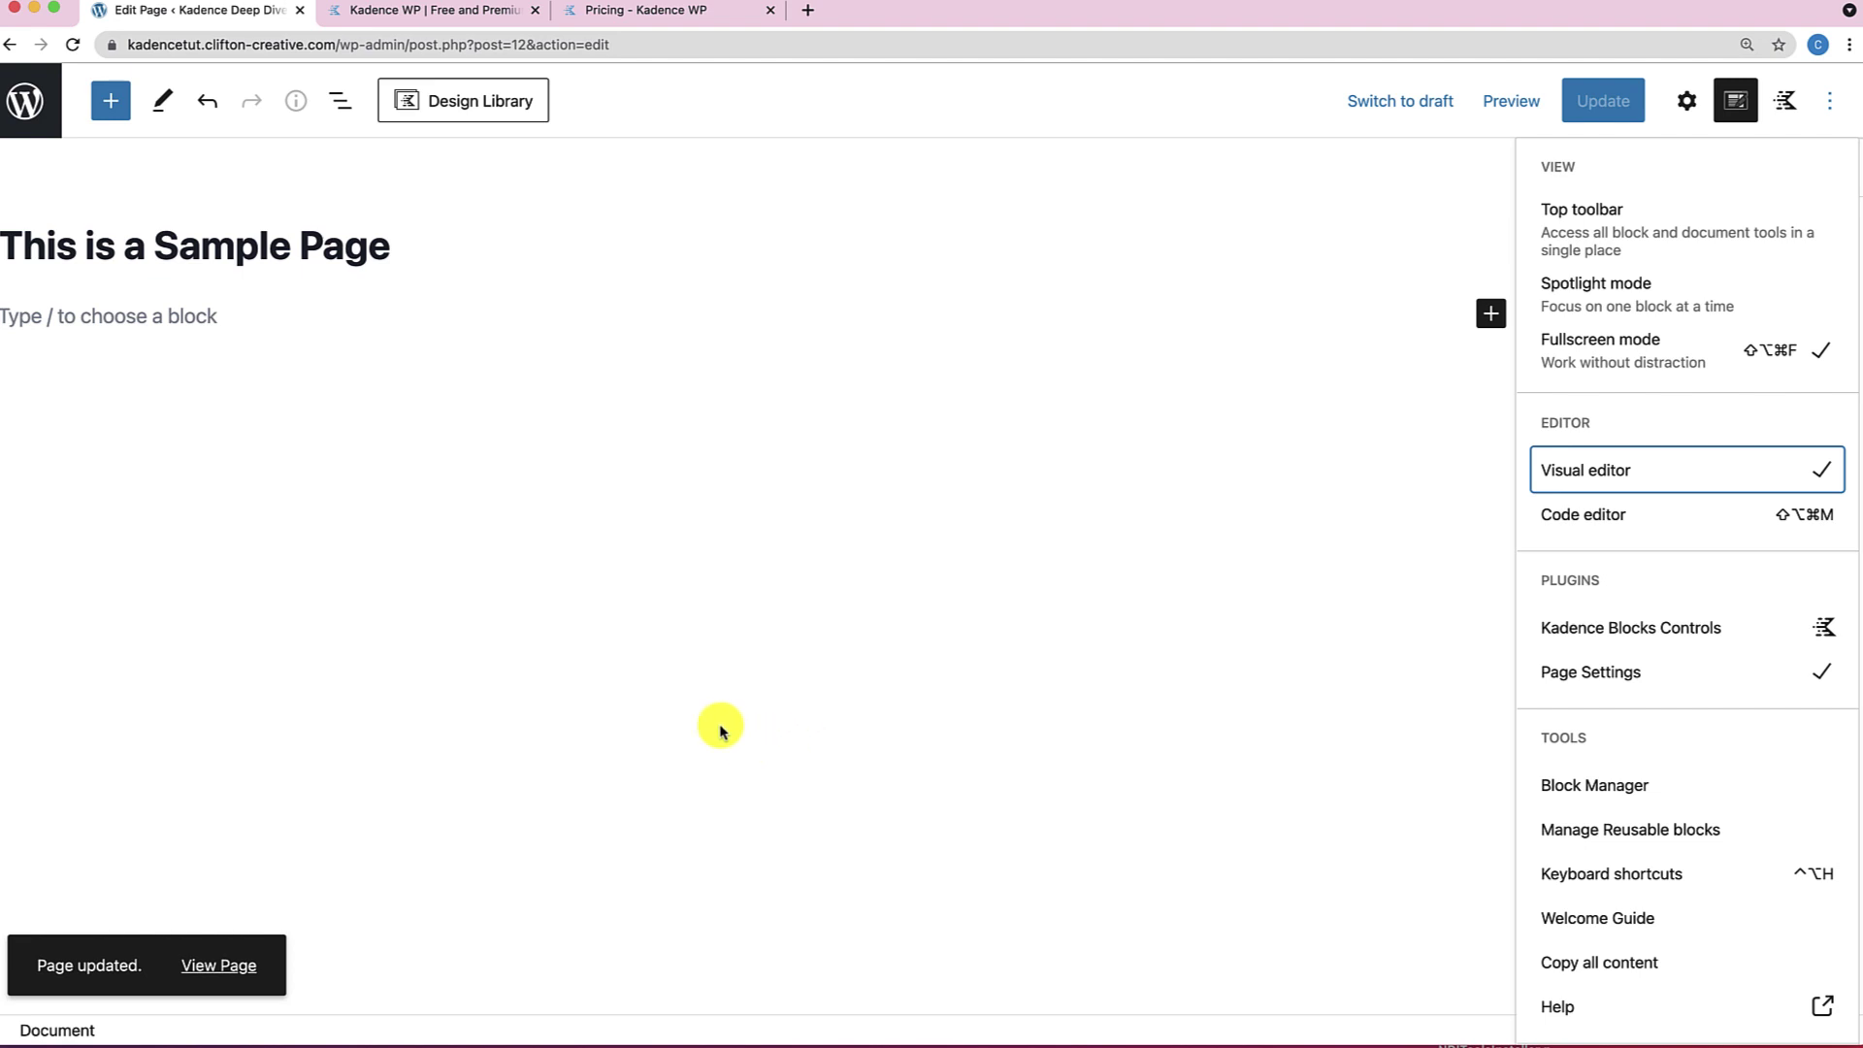
# Insert the "Create Amazing Content with Gutenberg" section from the Hero category of the Design Library's Sections.
pyautogui.click(493, 101)
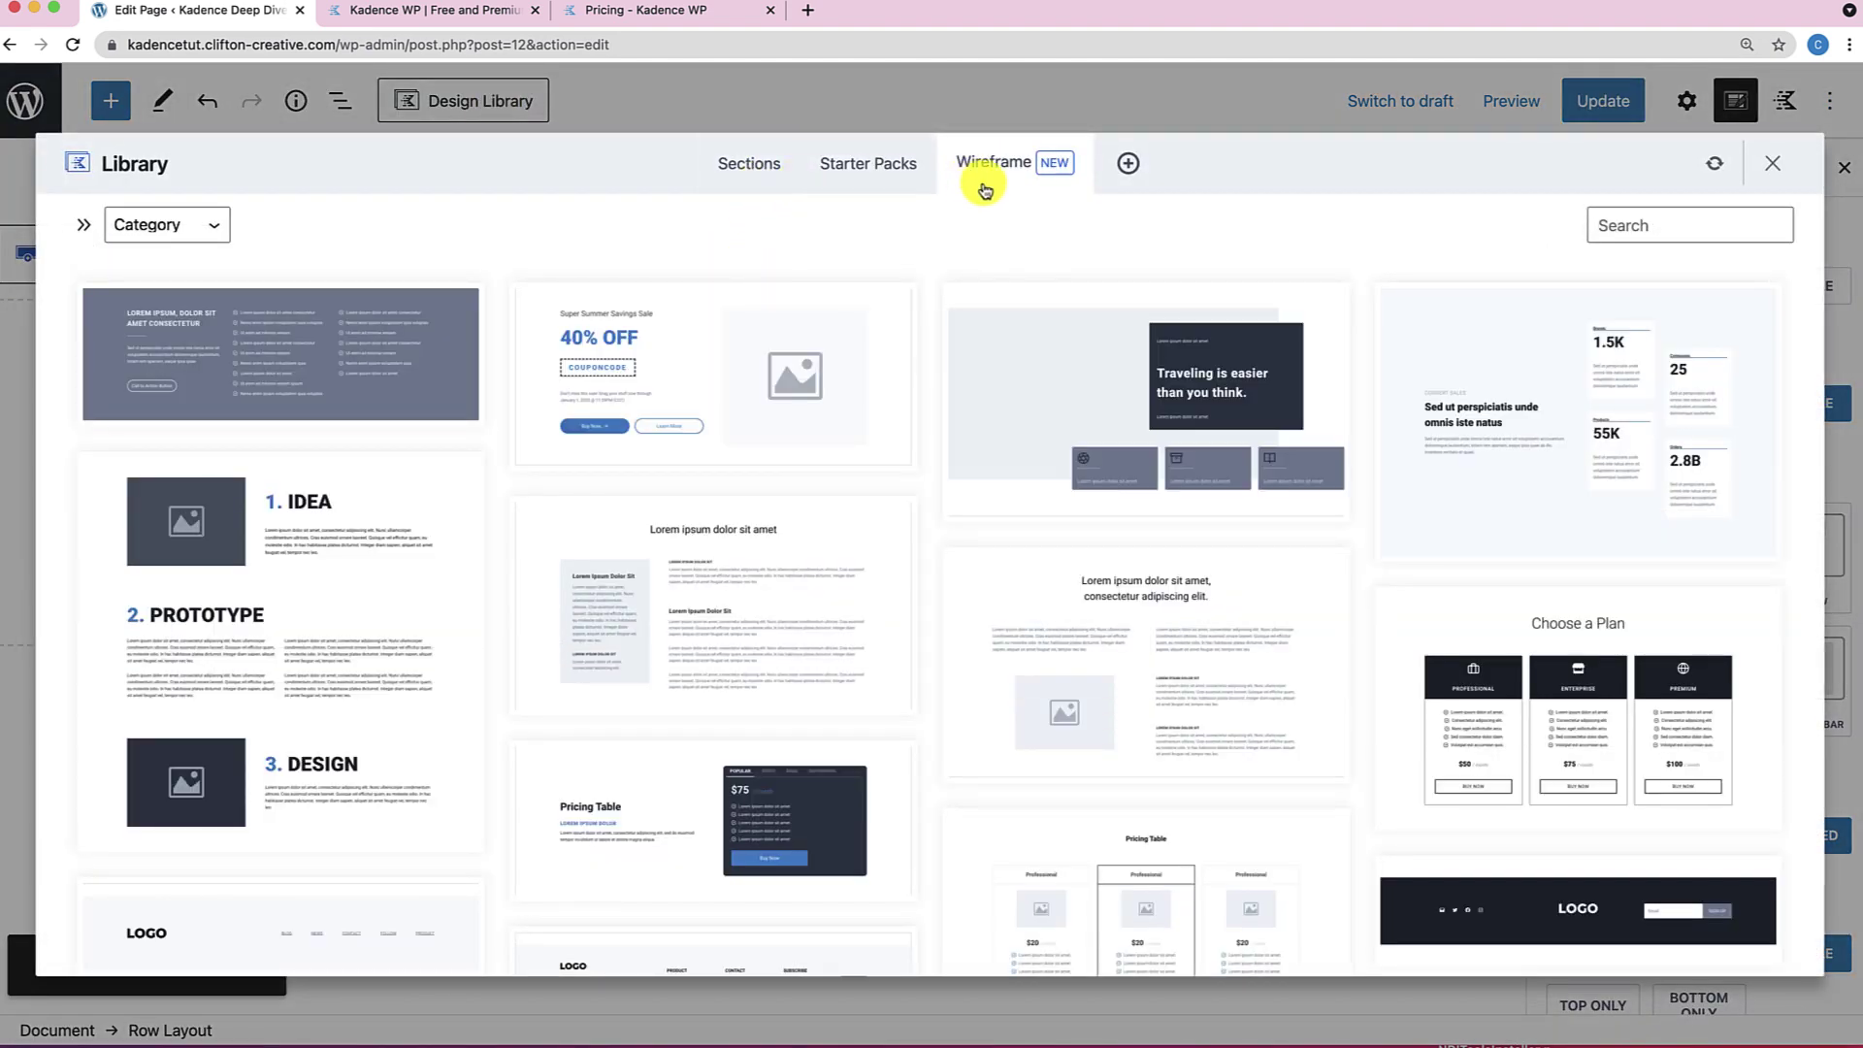
pyautogui.click(747, 182)
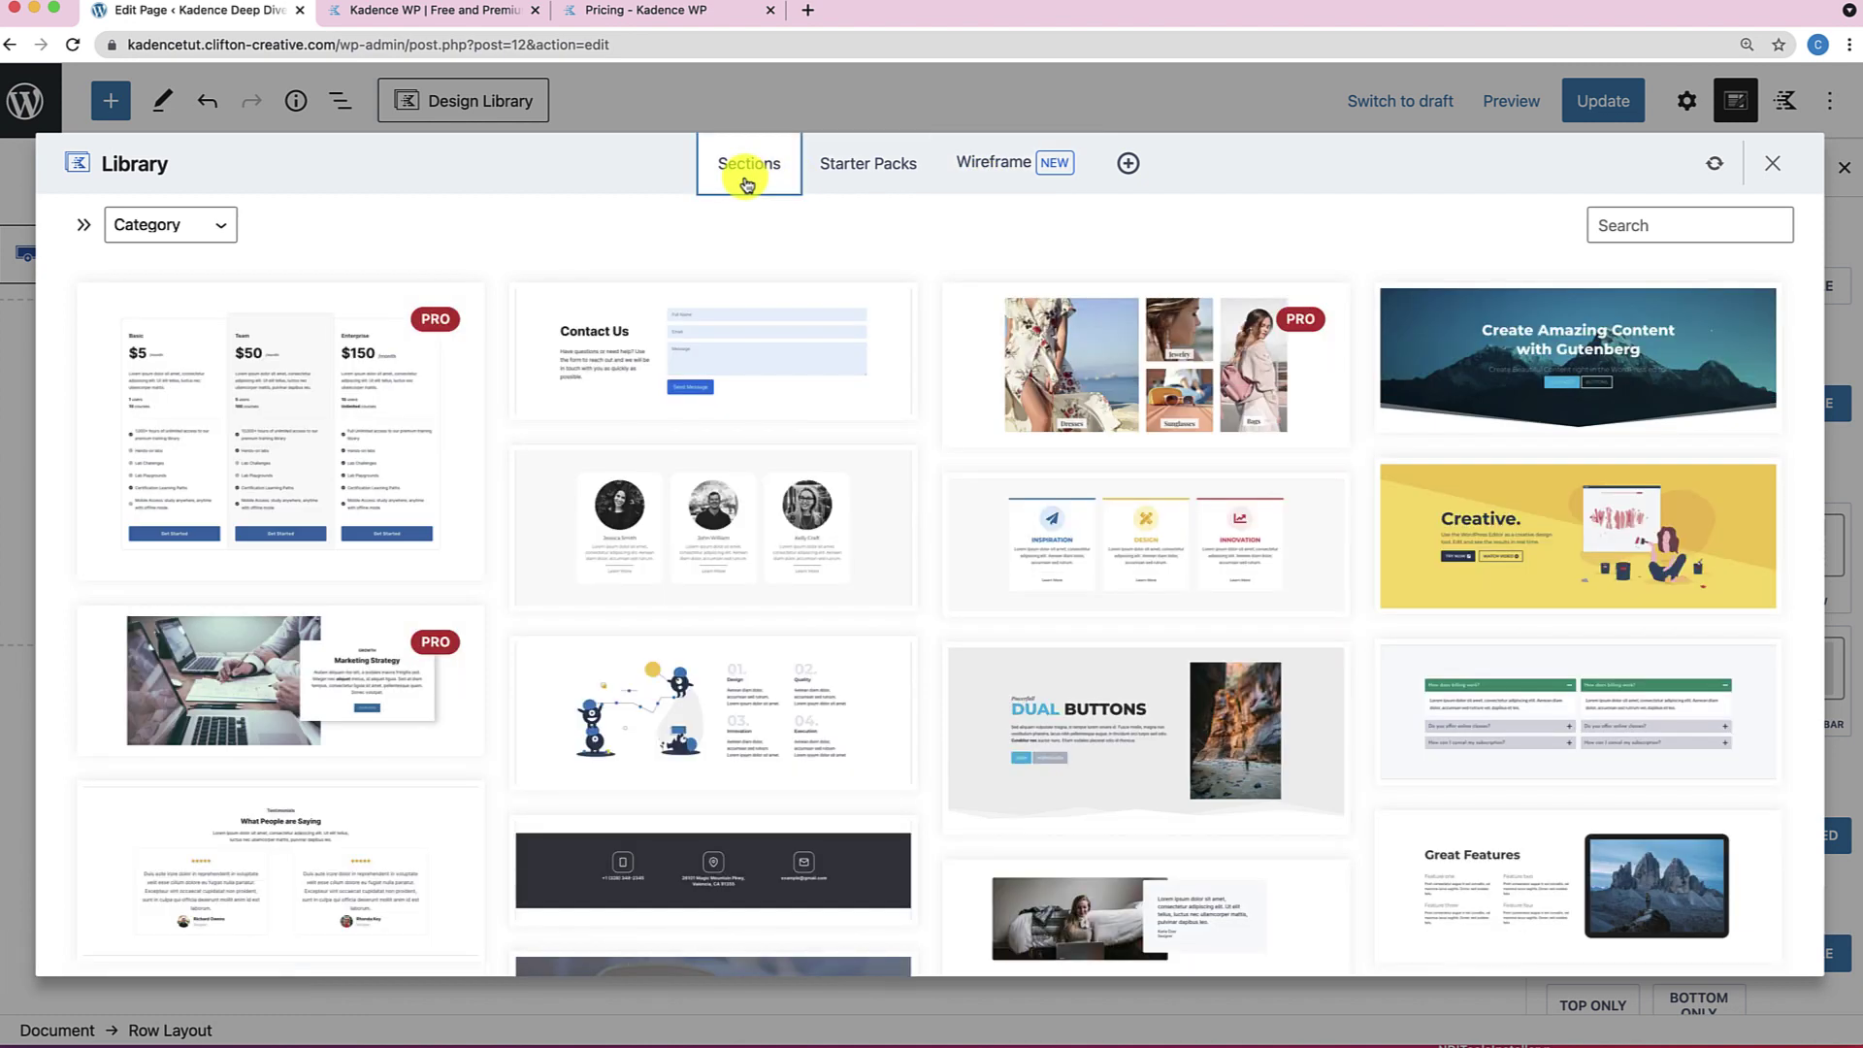
pyautogui.click(225, 229)
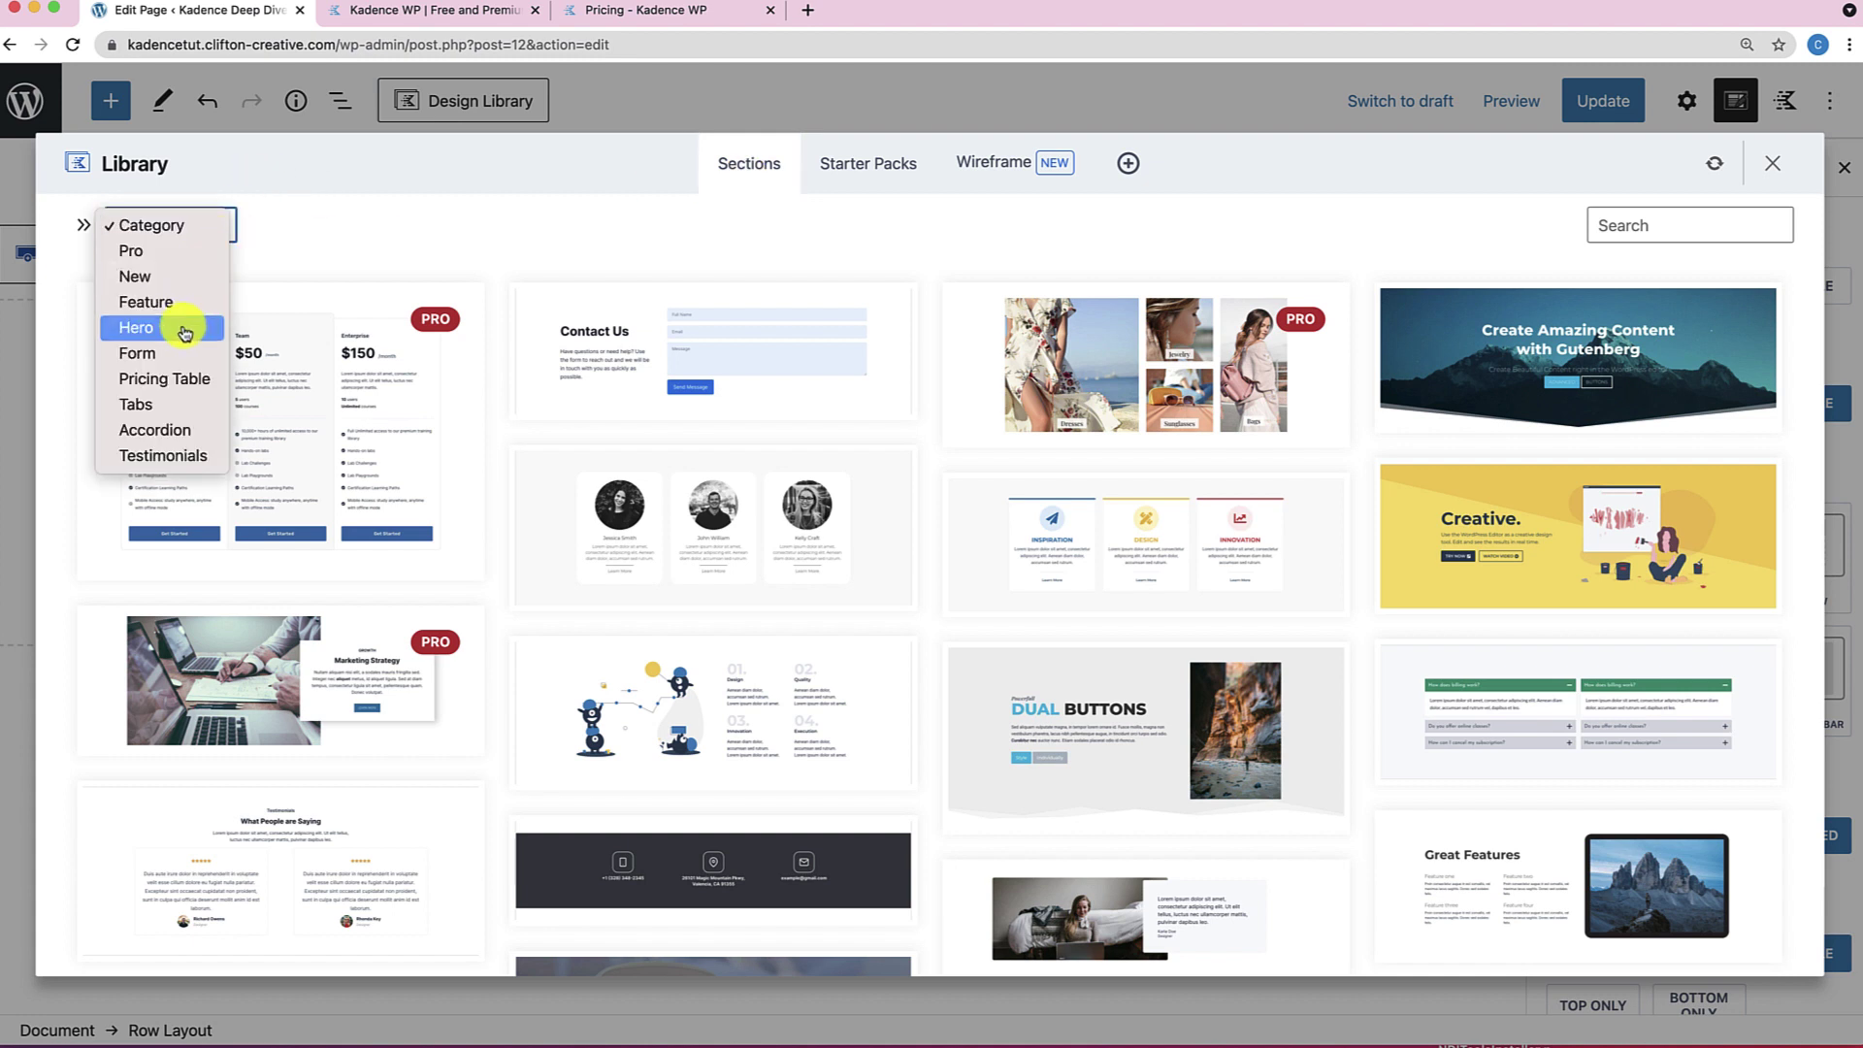
pyautogui.click(184, 333)
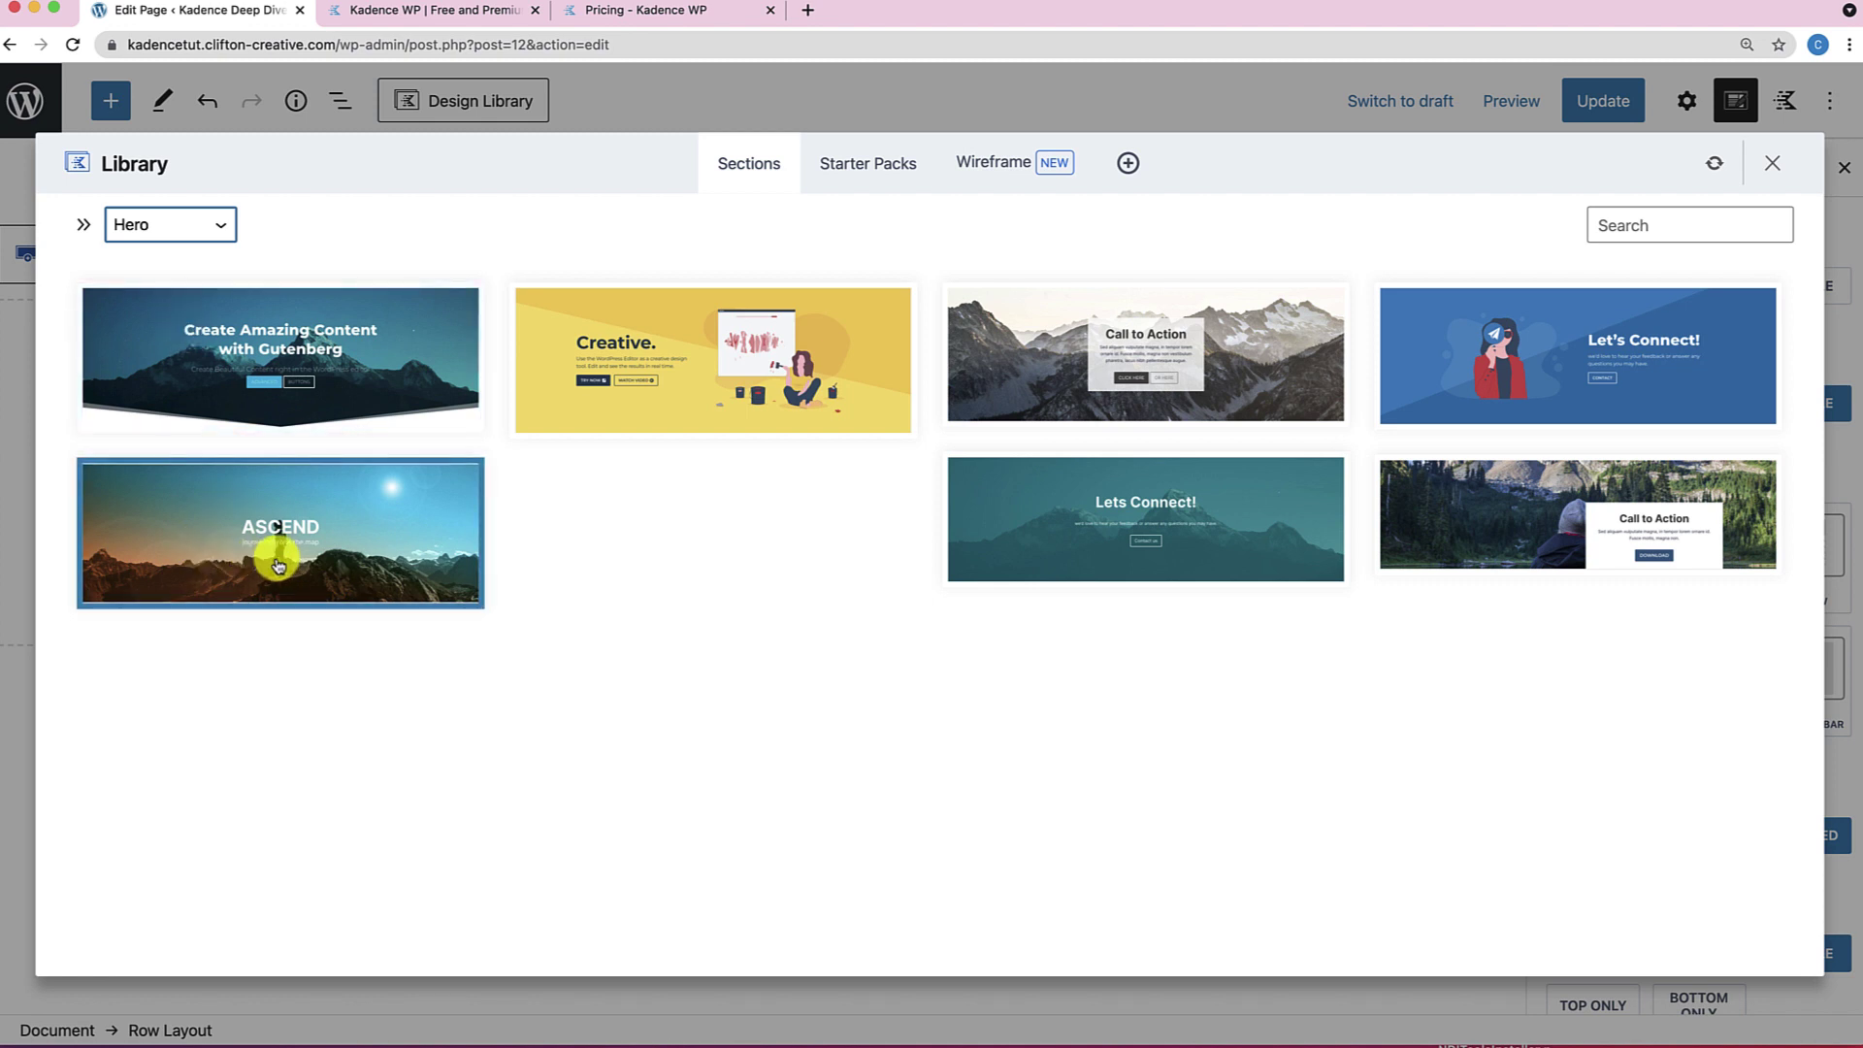
pyautogui.click(336, 369)
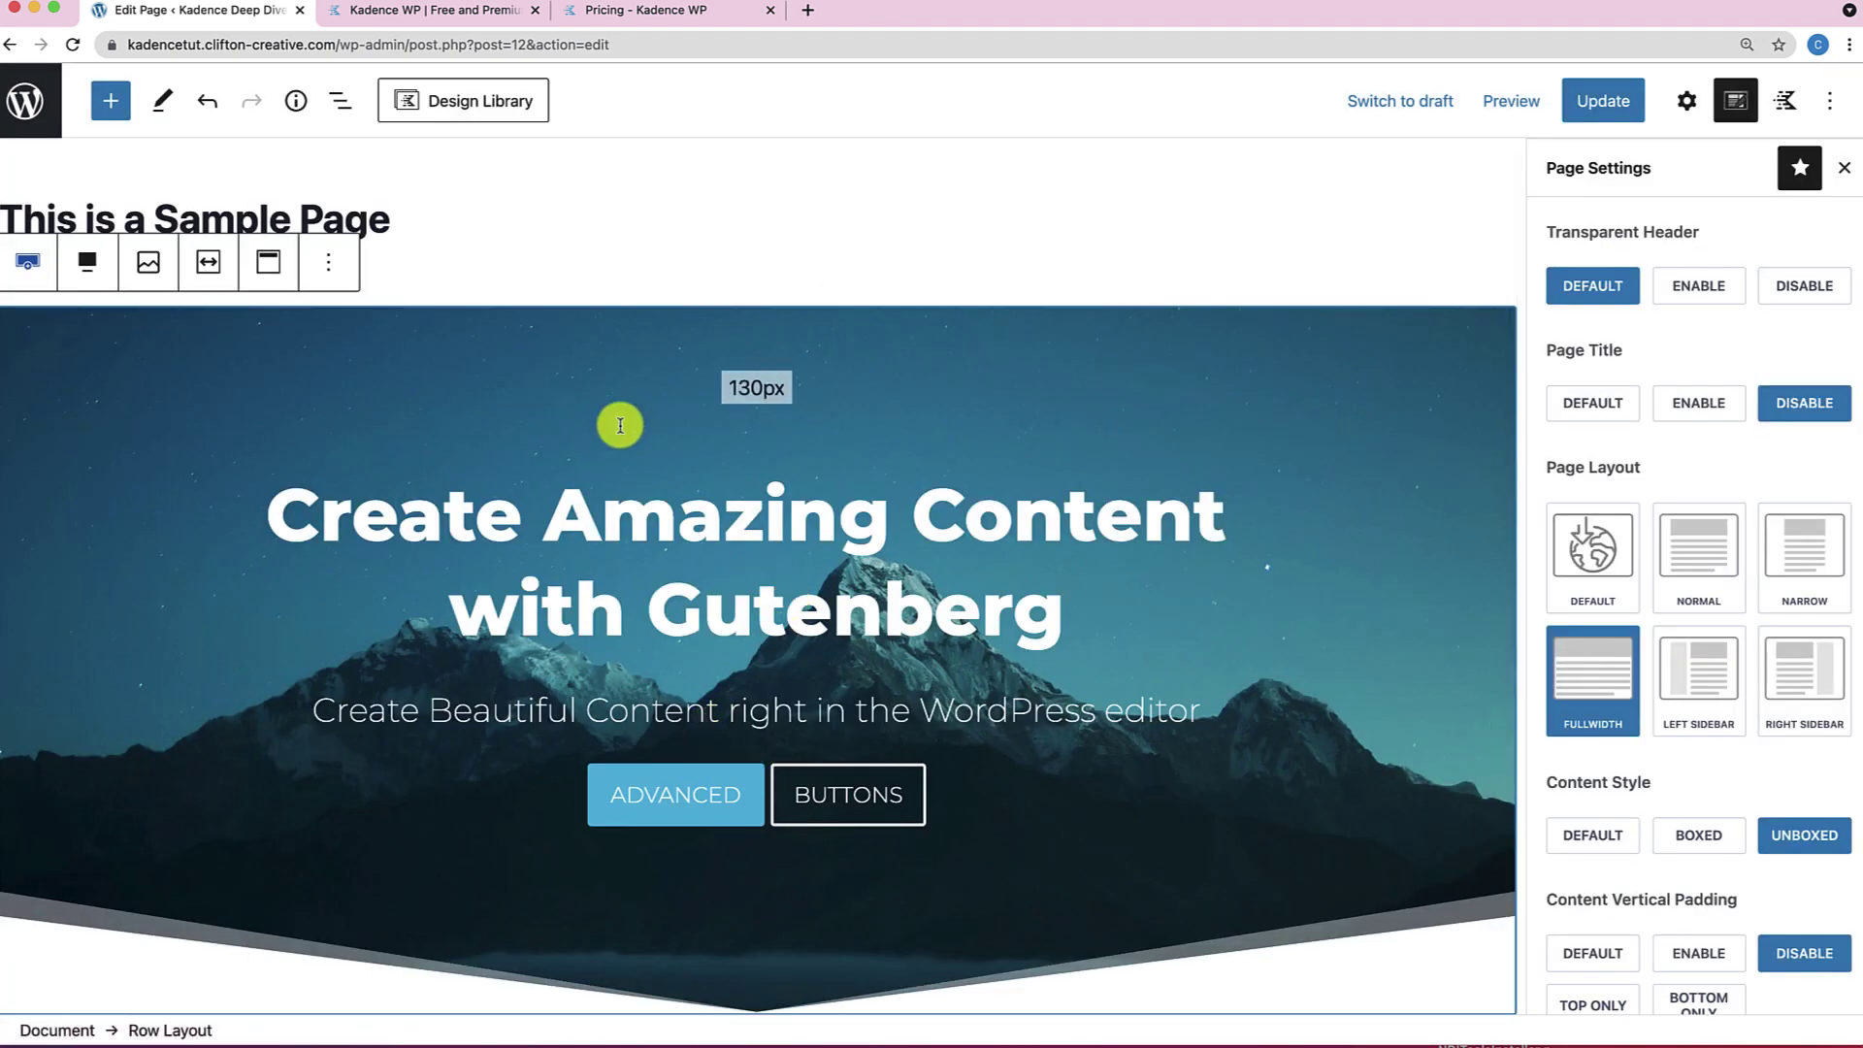
# Reopen the Design Library and look through the available prebuilt sections down to the end of the list.
pyautogui.scroll(-5, 753, 613)
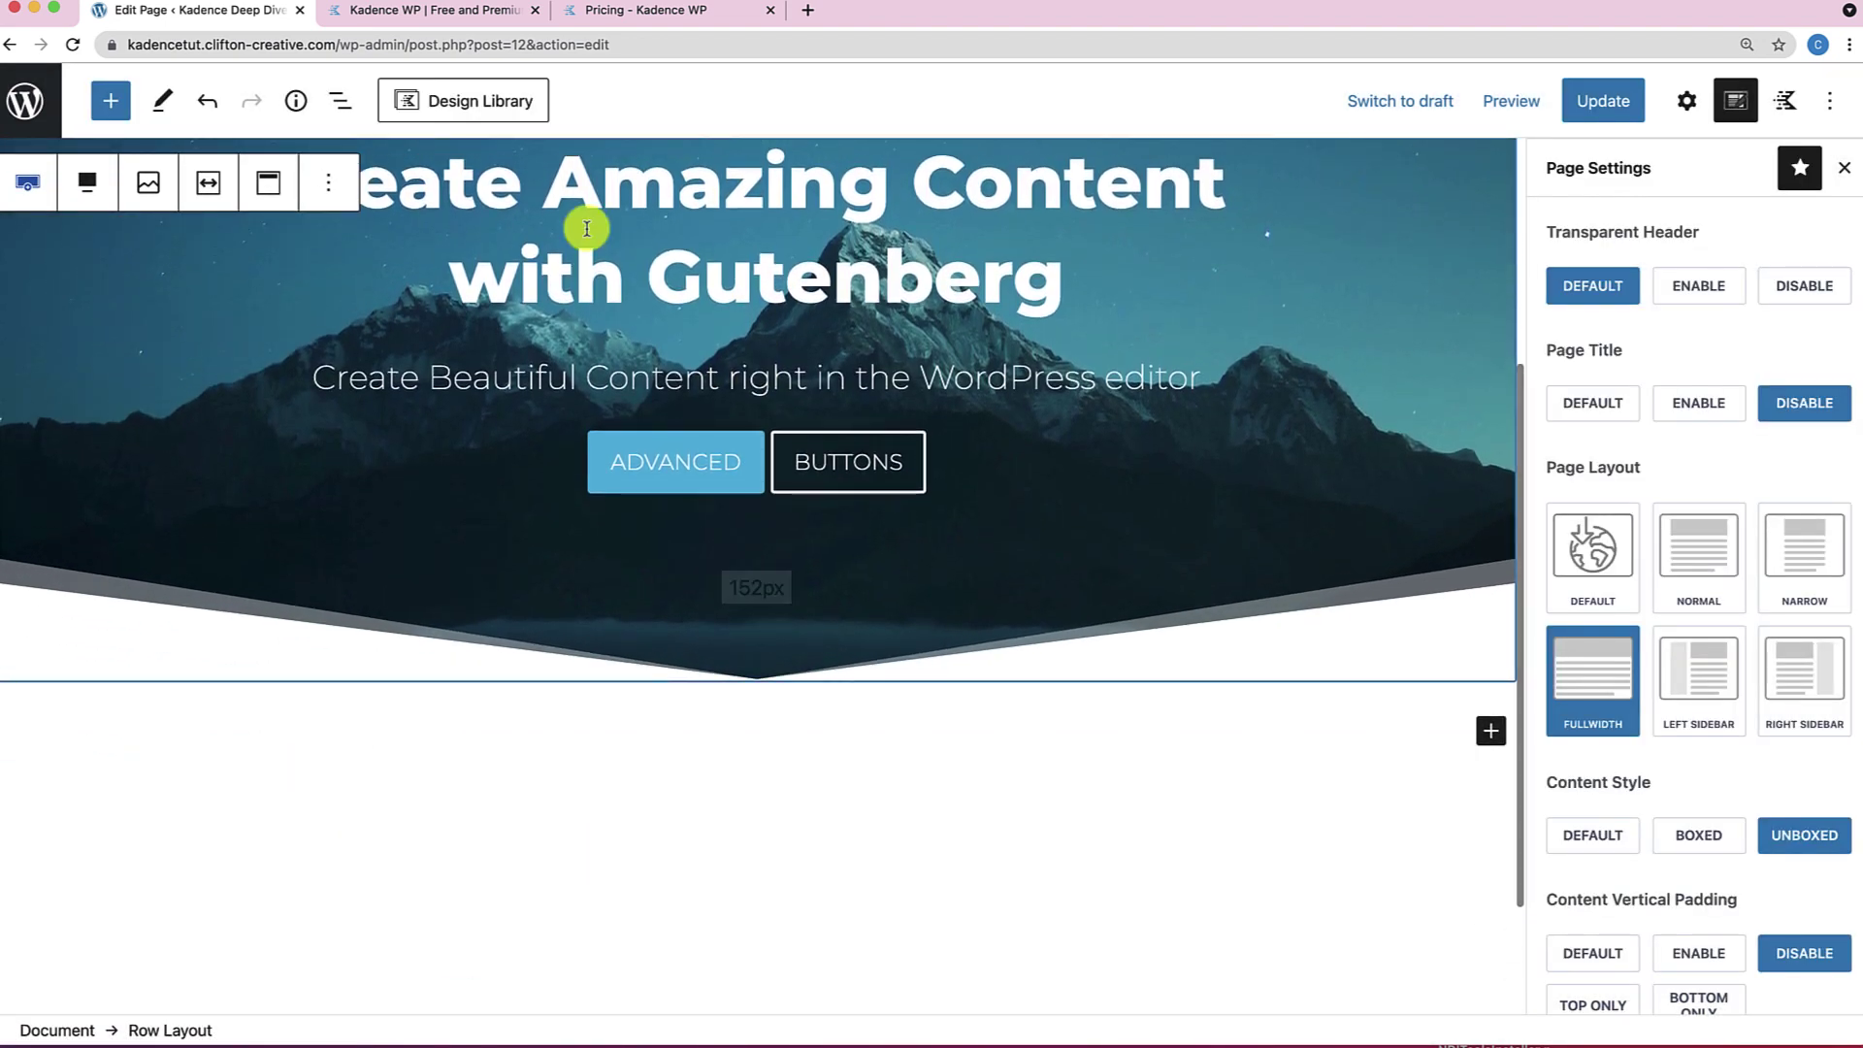
pyautogui.click(491, 104)
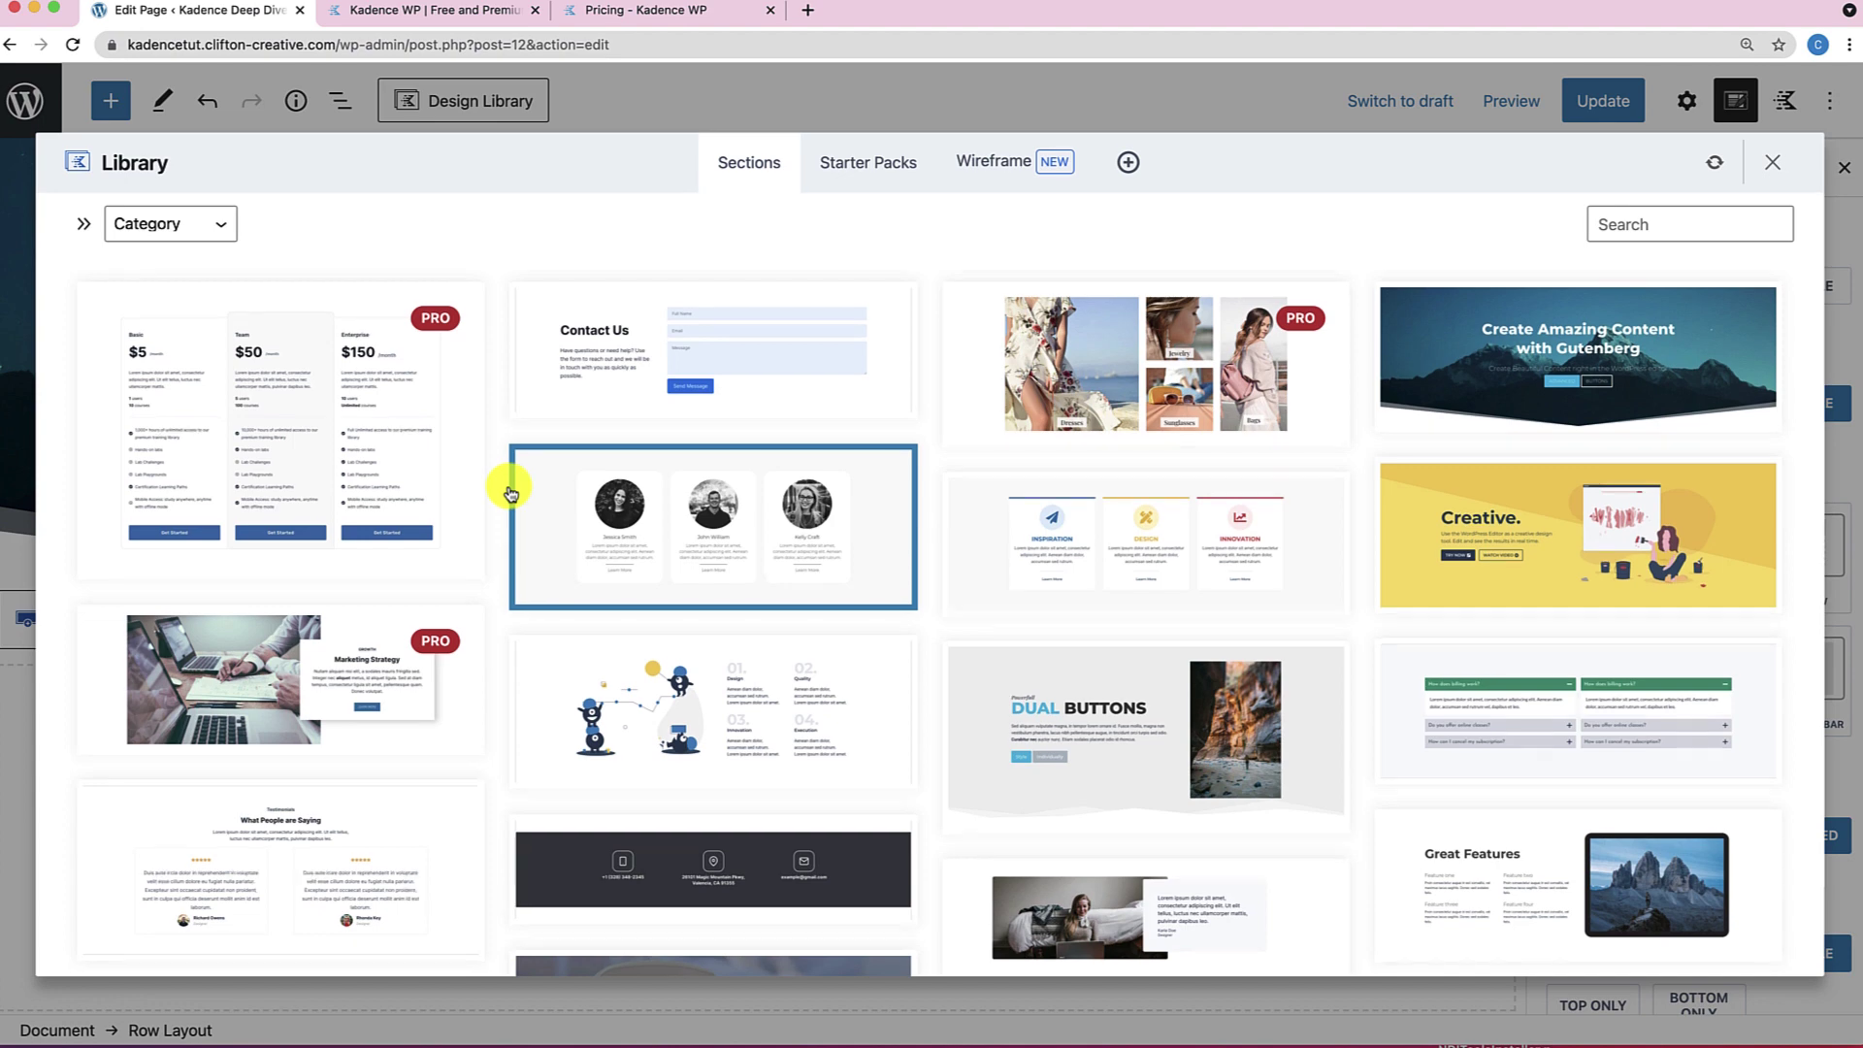
pyautogui.scroll(-2, 508, 485)
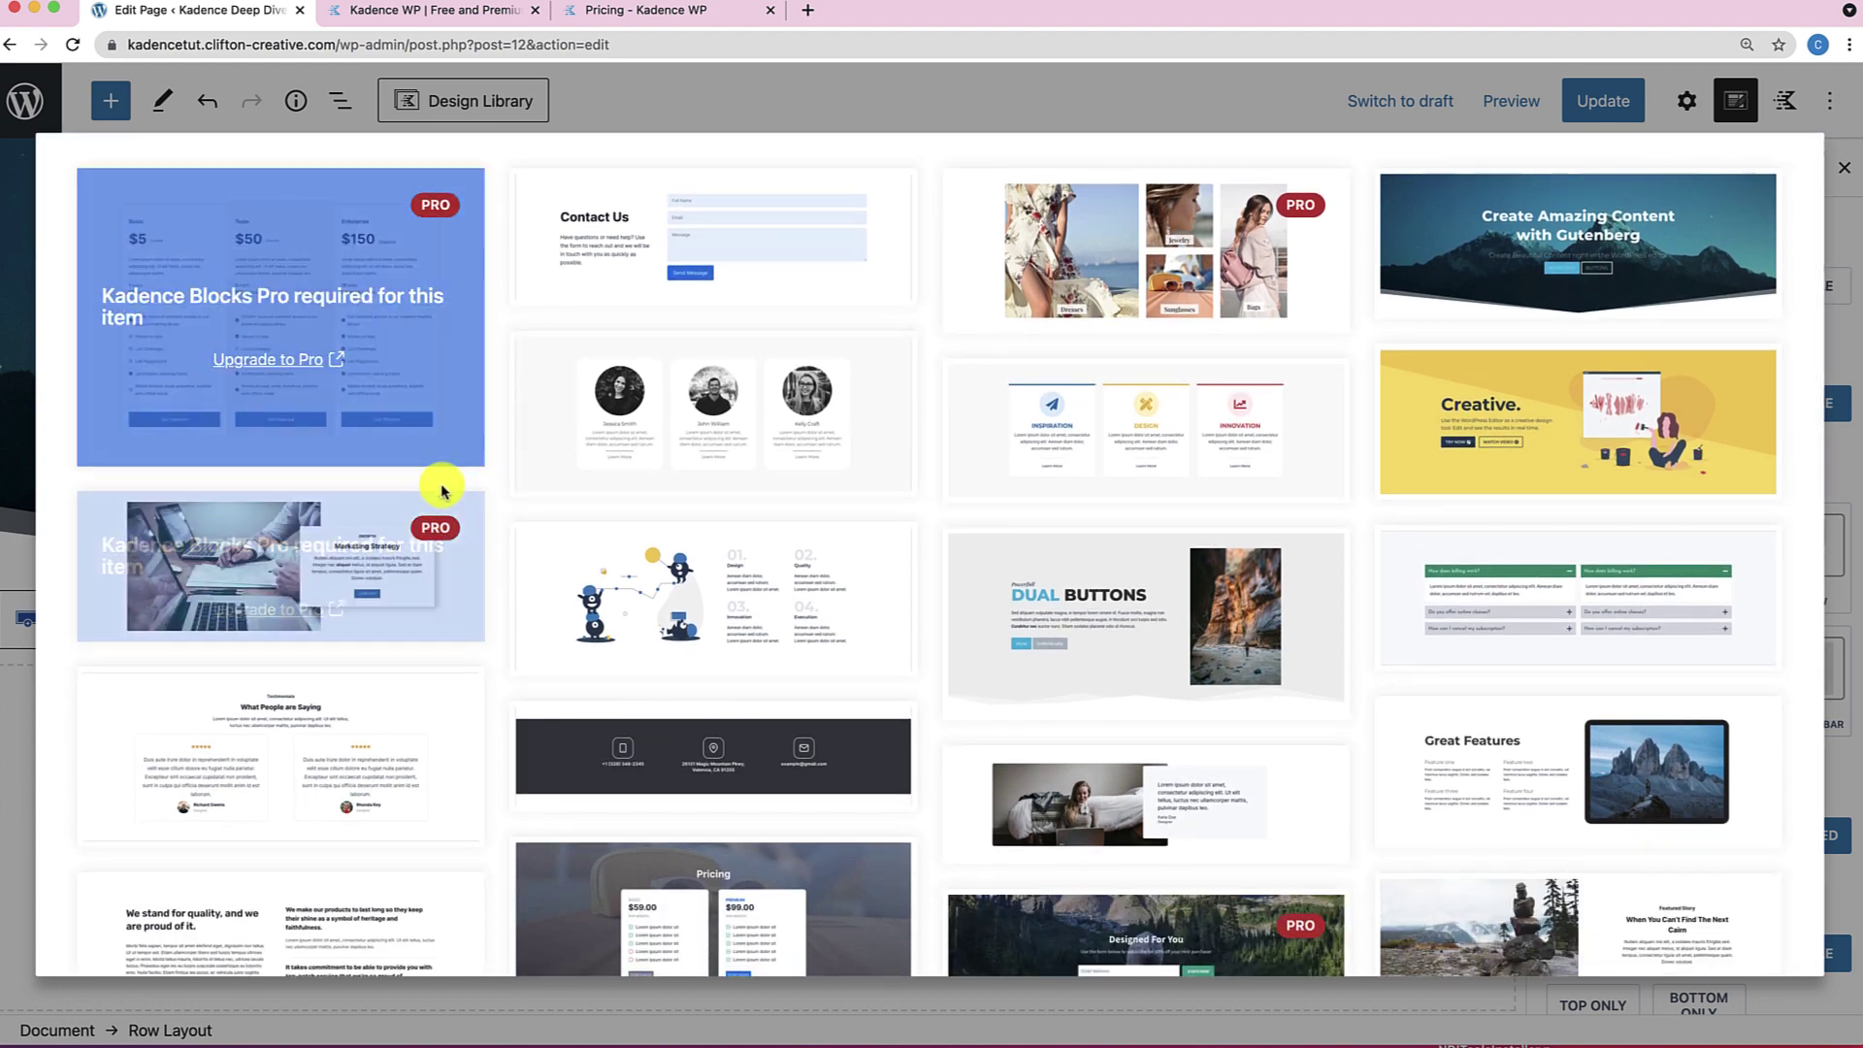
pyautogui.scroll(-2, 470, 640)
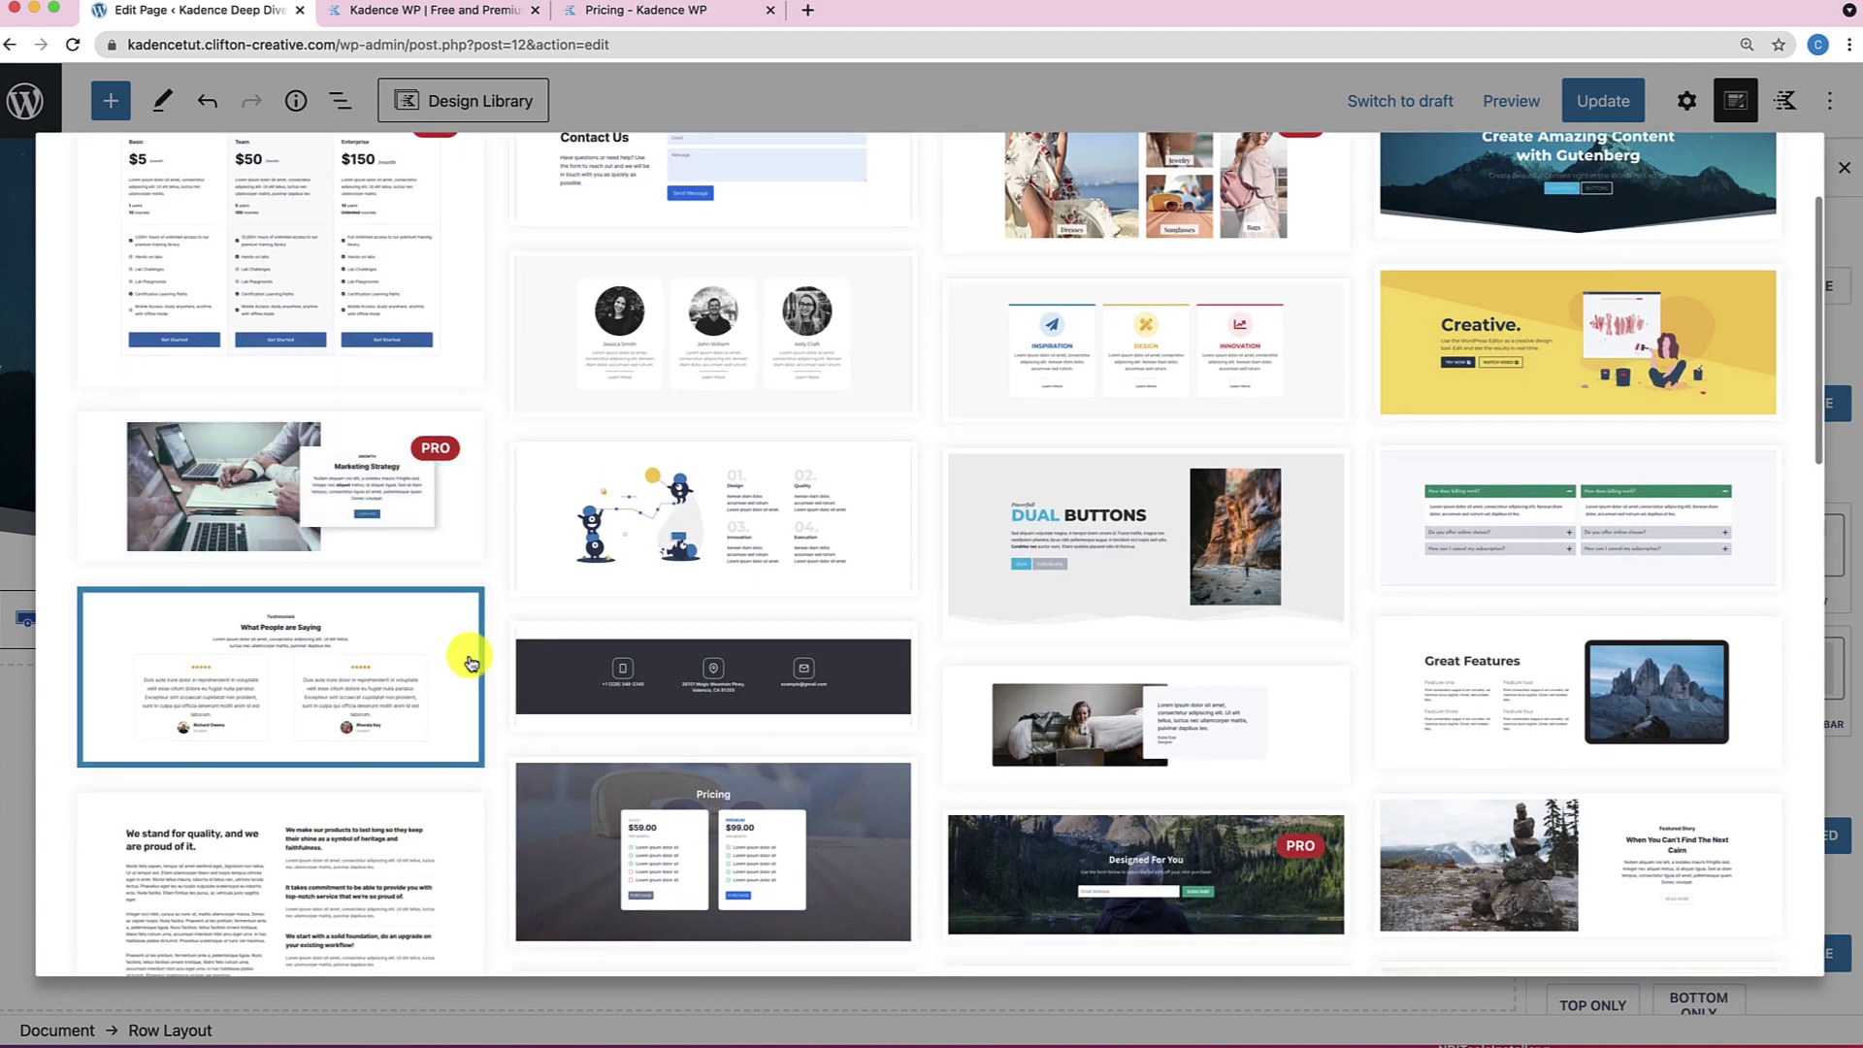
pyautogui.scroll(-1, 873, 796)
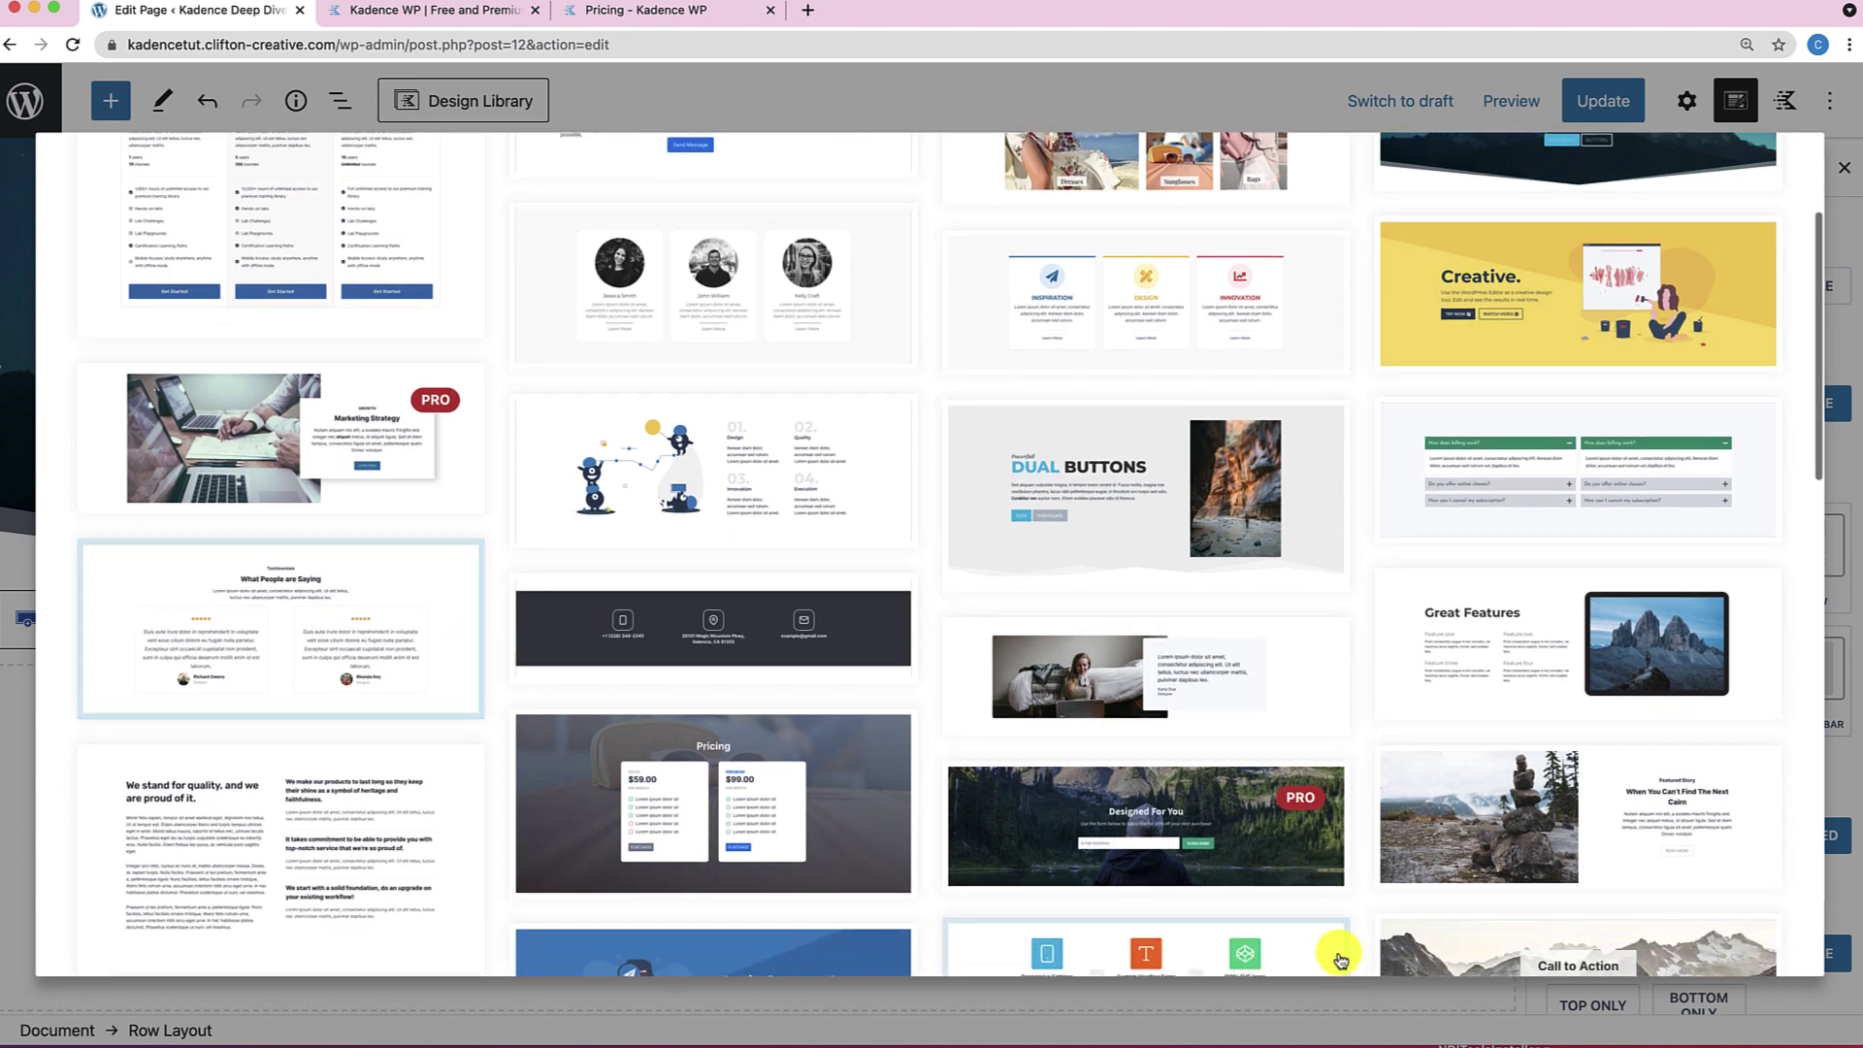
pyautogui.scroll(-2, 1177, 839)
pyautogui.scroll(-1, 1177, 840)
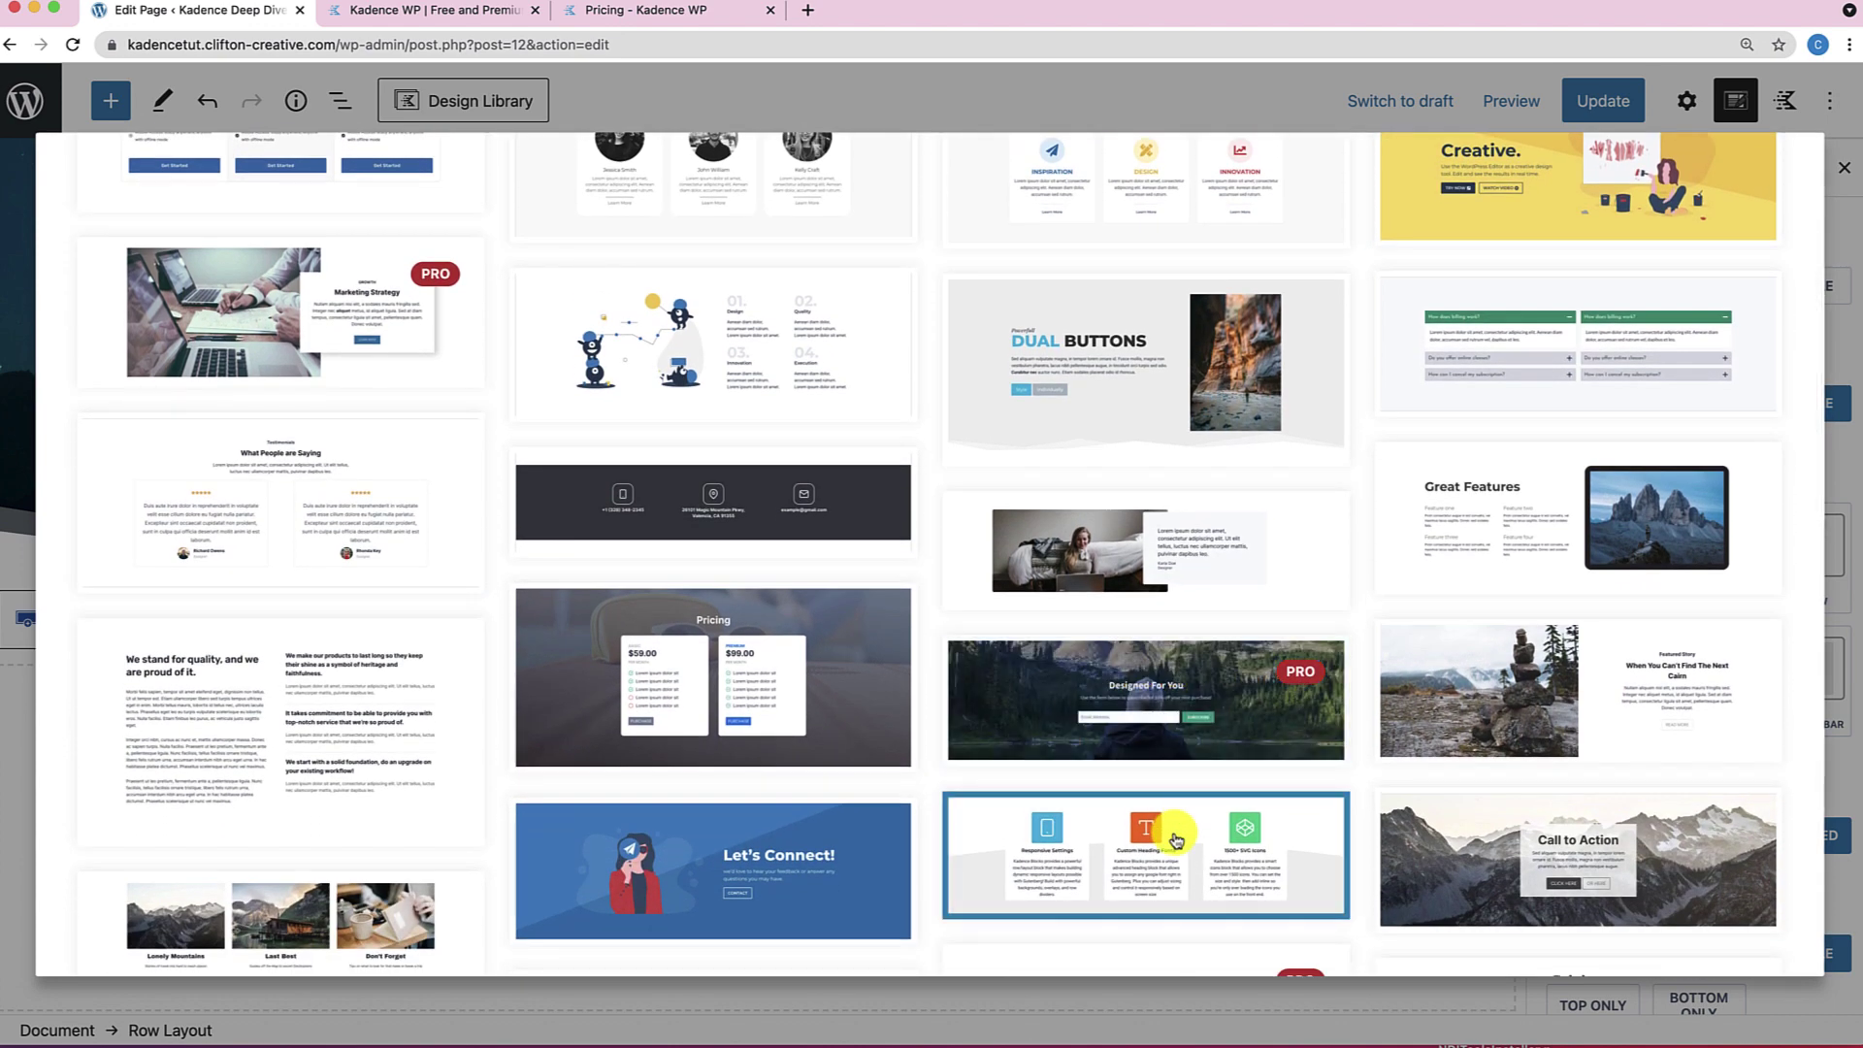
pyautogui.scroll(-1, 1177, 839)
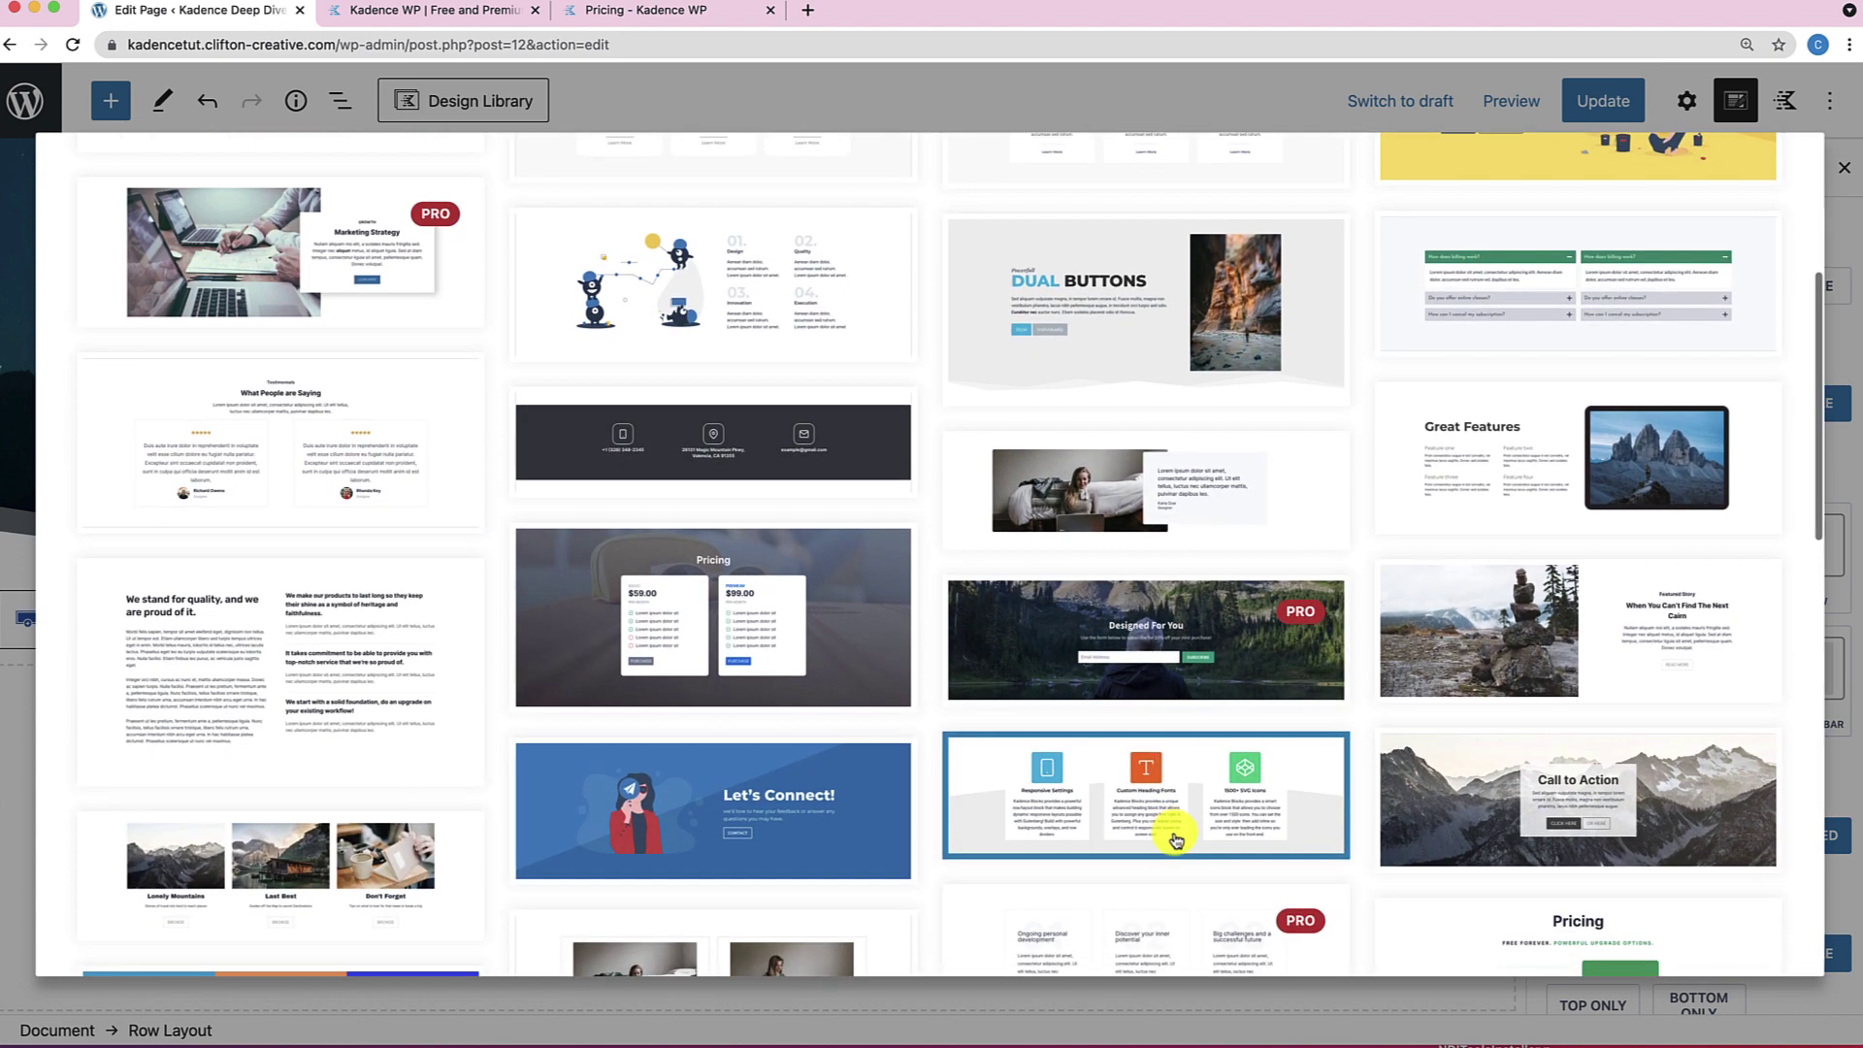
pyautogui.scroll(-4, 1177, 840)
pyautogui.scroll(-3, 1177, 840)
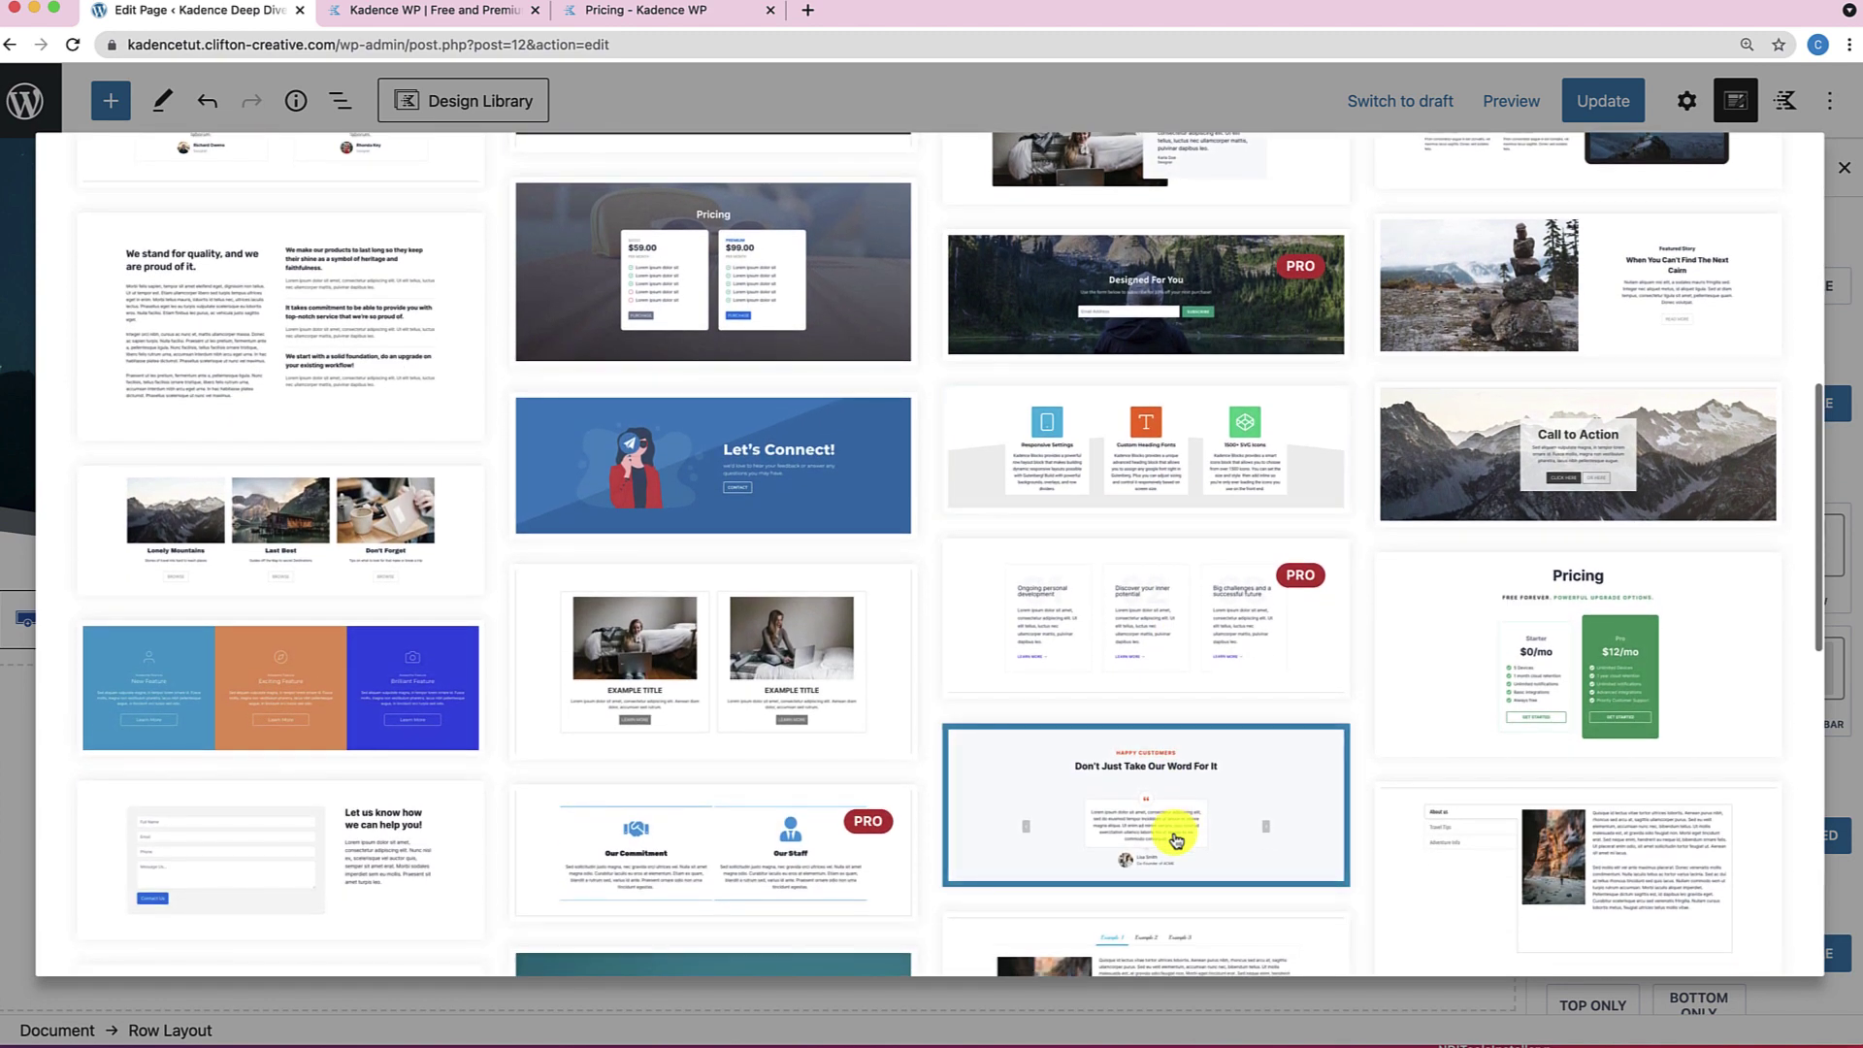
pyautogui.scroll(-5, 1177, 839)
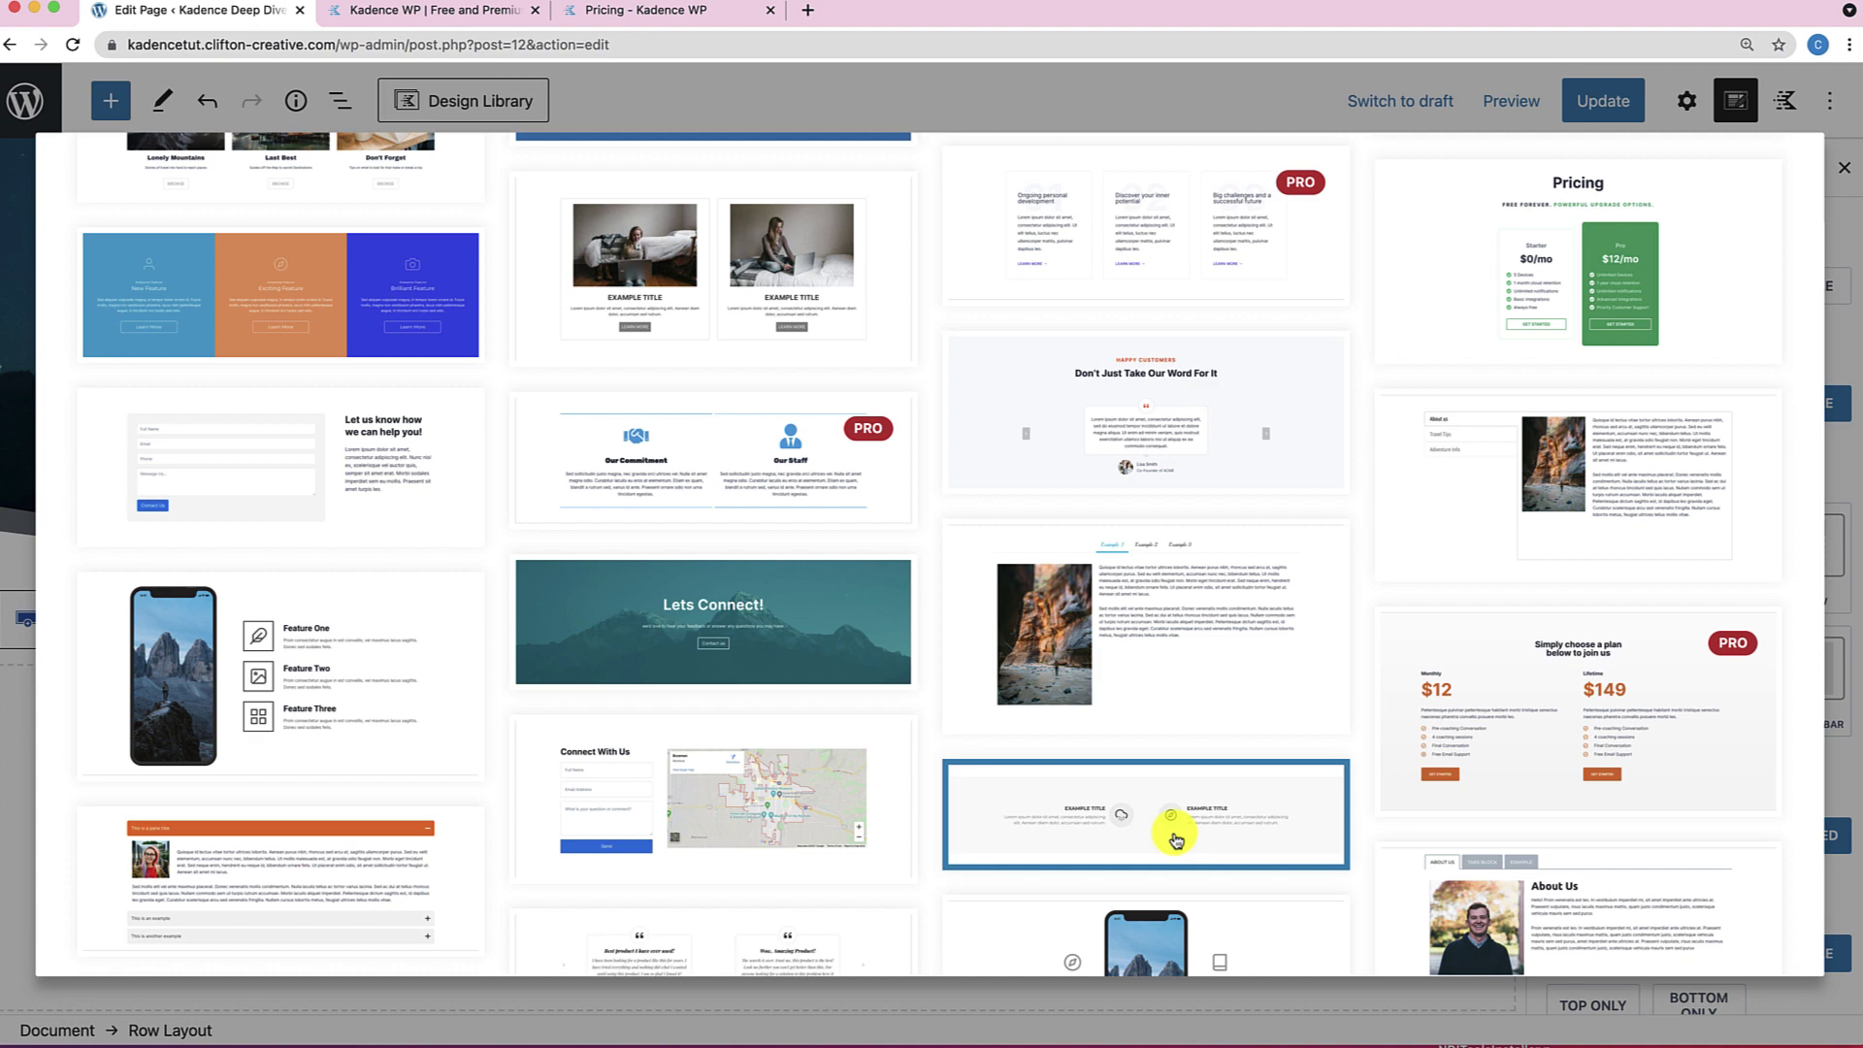
pyautogui.scroll(-5, 1176, 840)
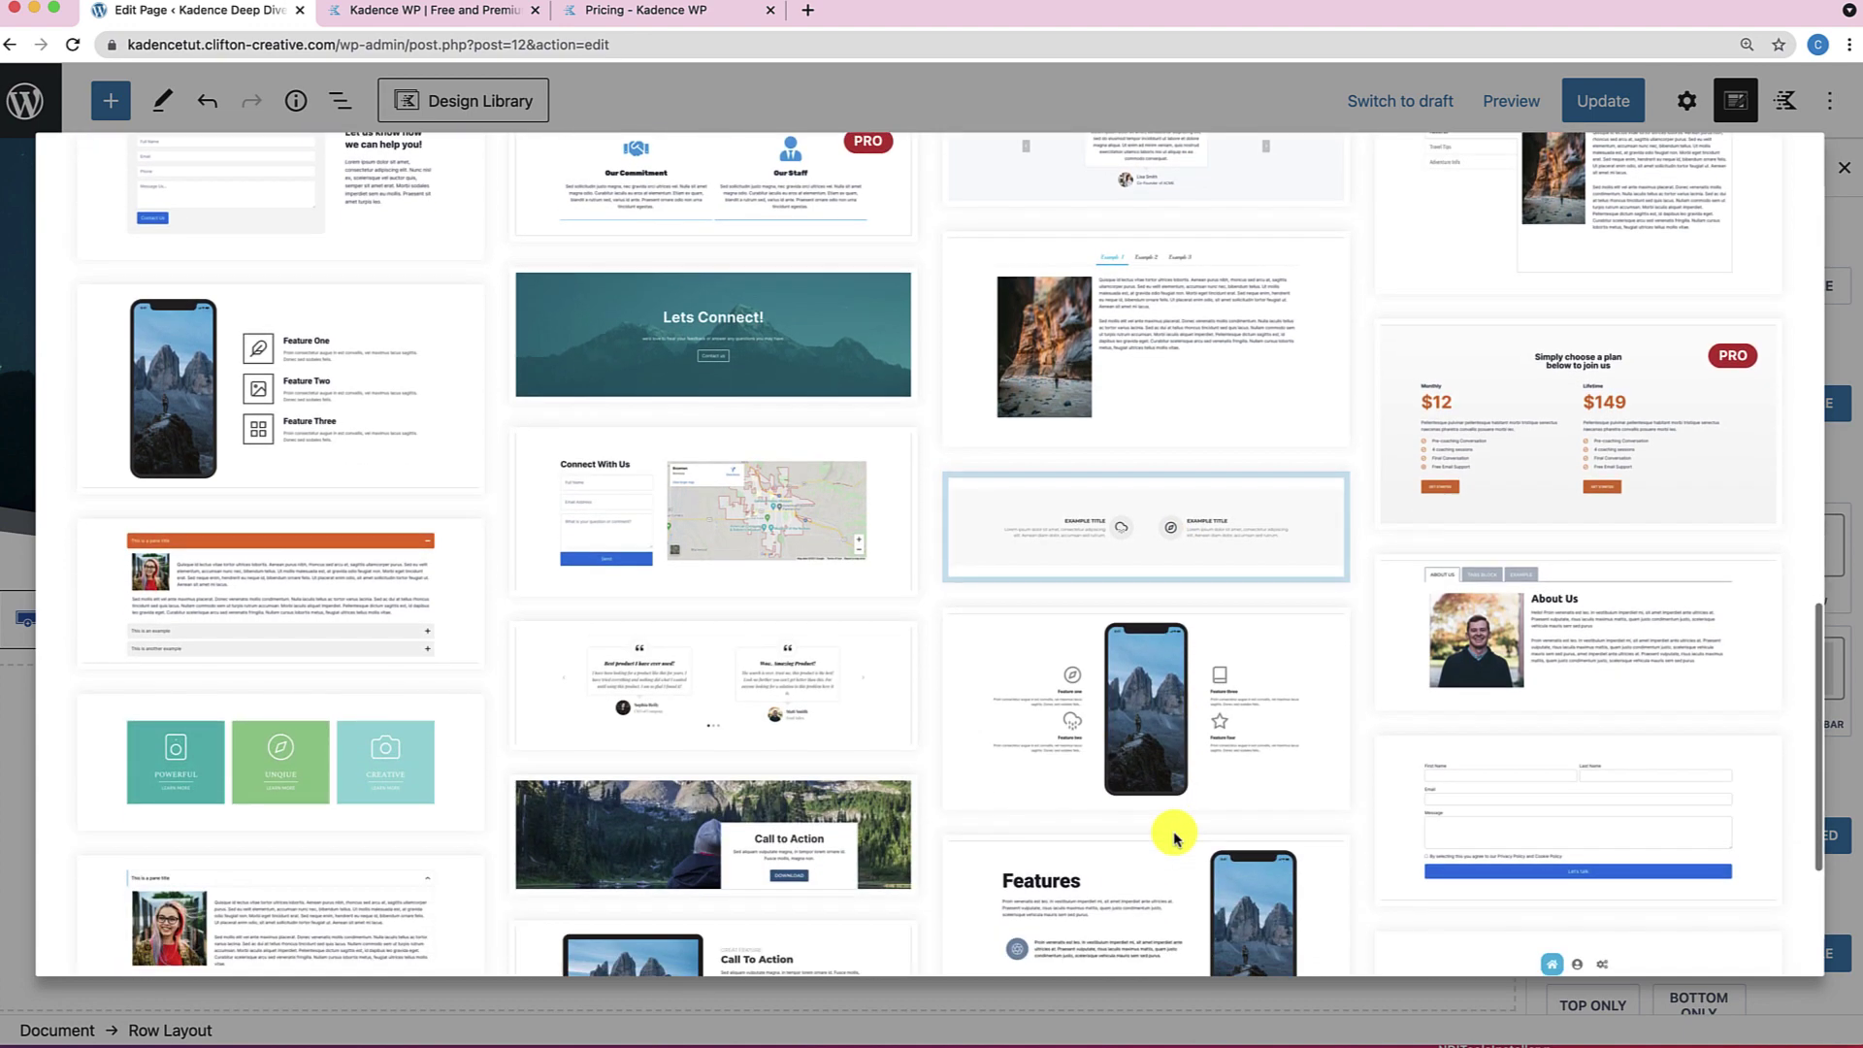
pyautogui.scroll(-4, 1174, 837)
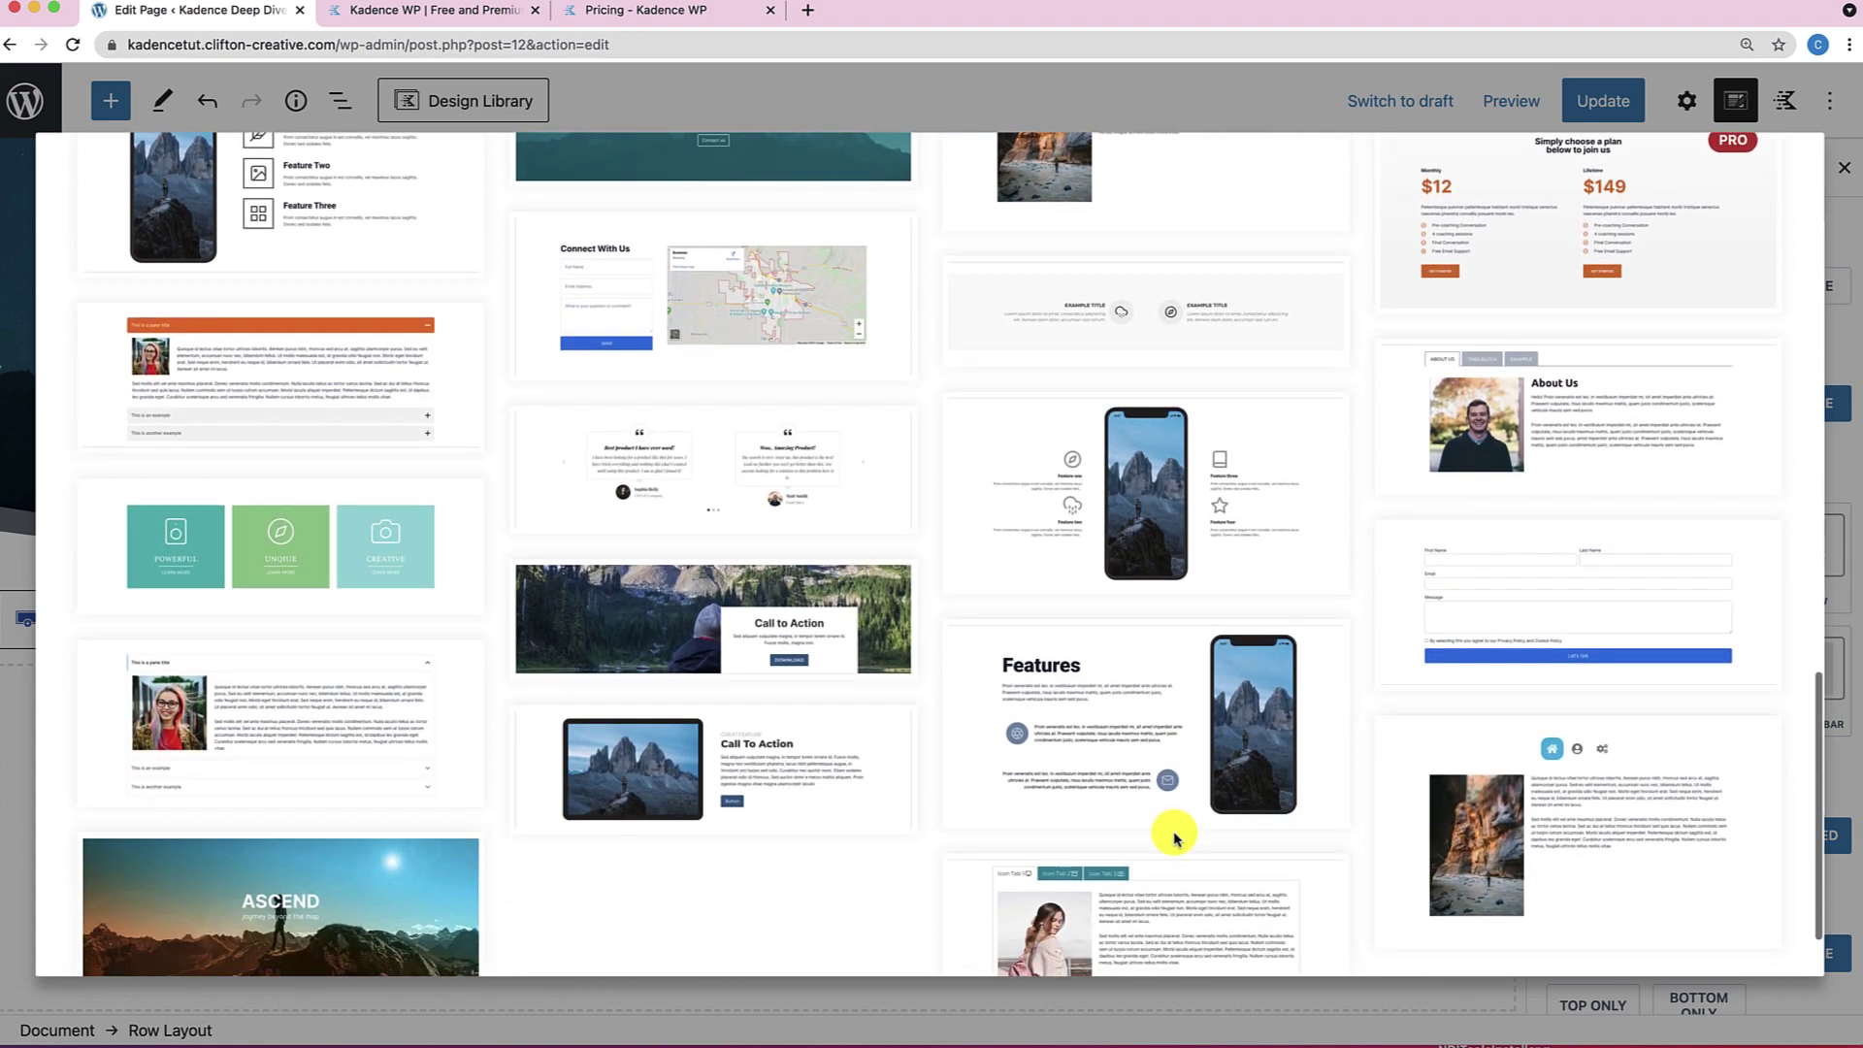
pyautogui.scroll(-2, 1175, 837)
# Insert the illustrated section with the numbered Design, Quality, Innovation and Execution features below the hero.
pyautogui.scroll(8, 1176, 840)
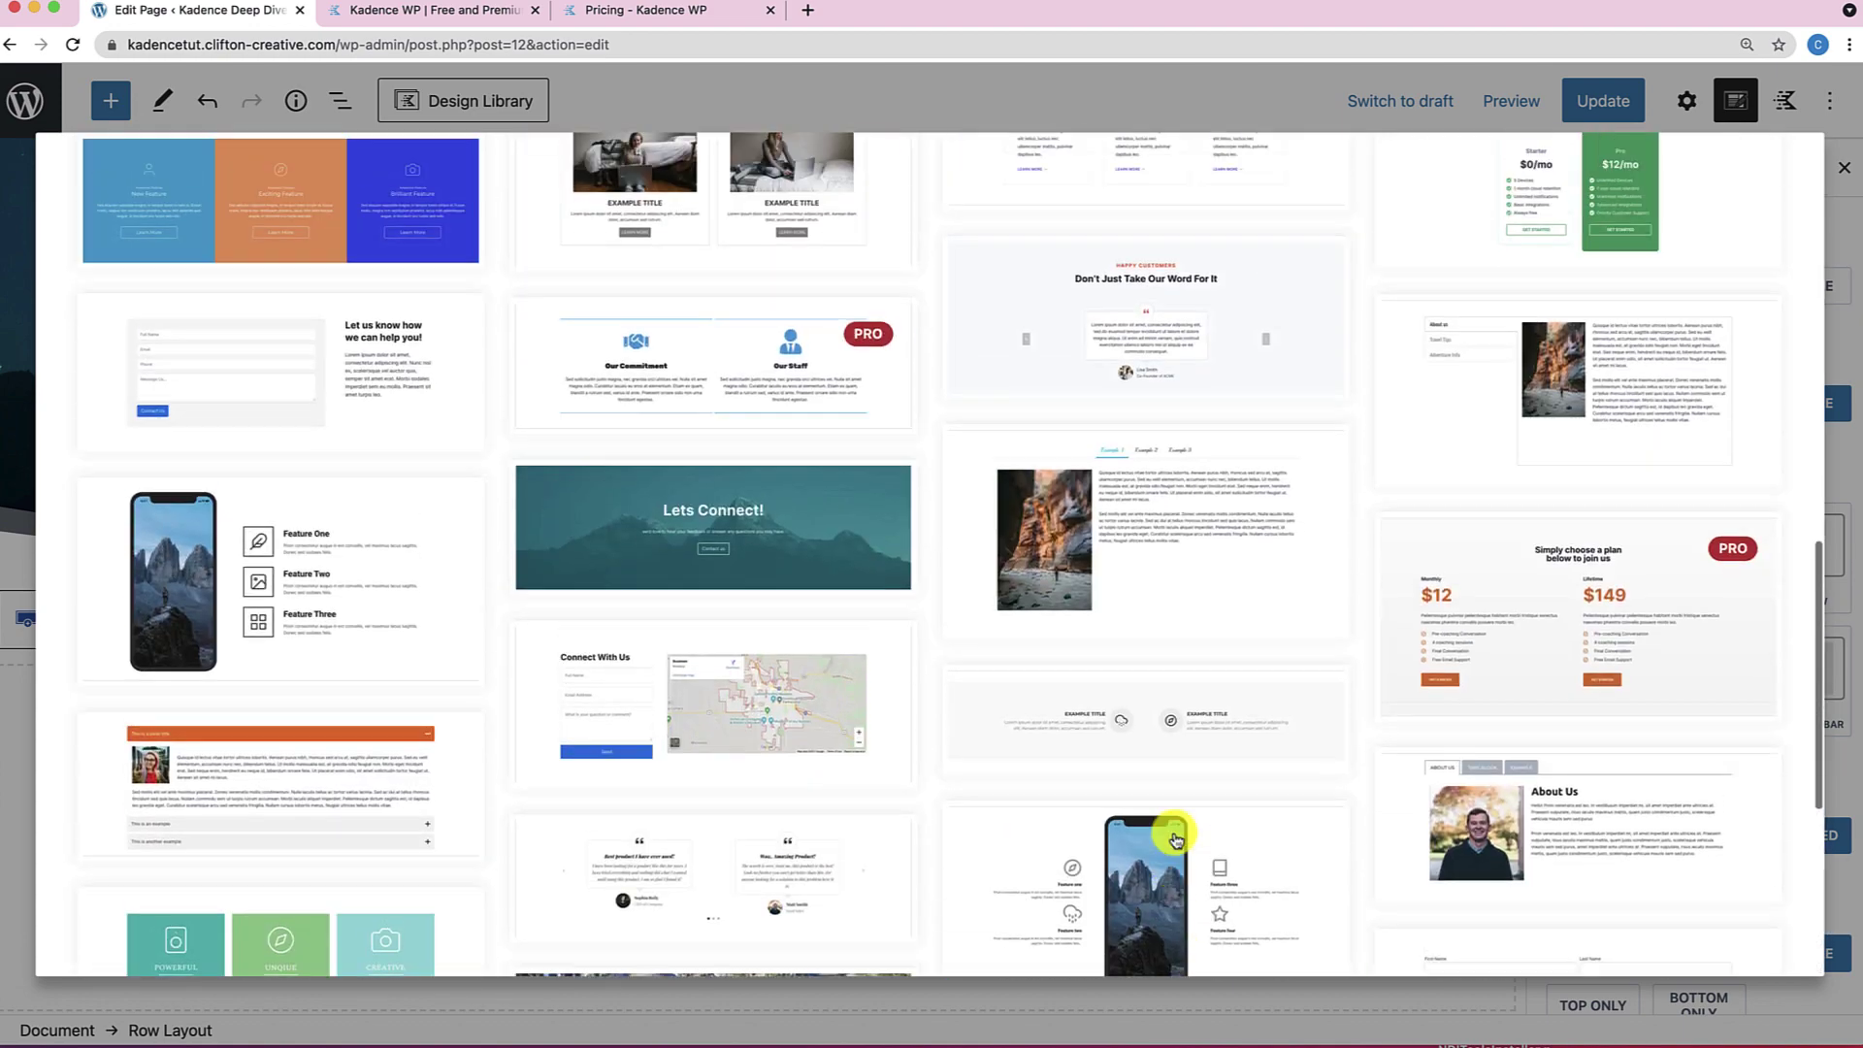
pyautogui.scroll(10, 1176, 839)
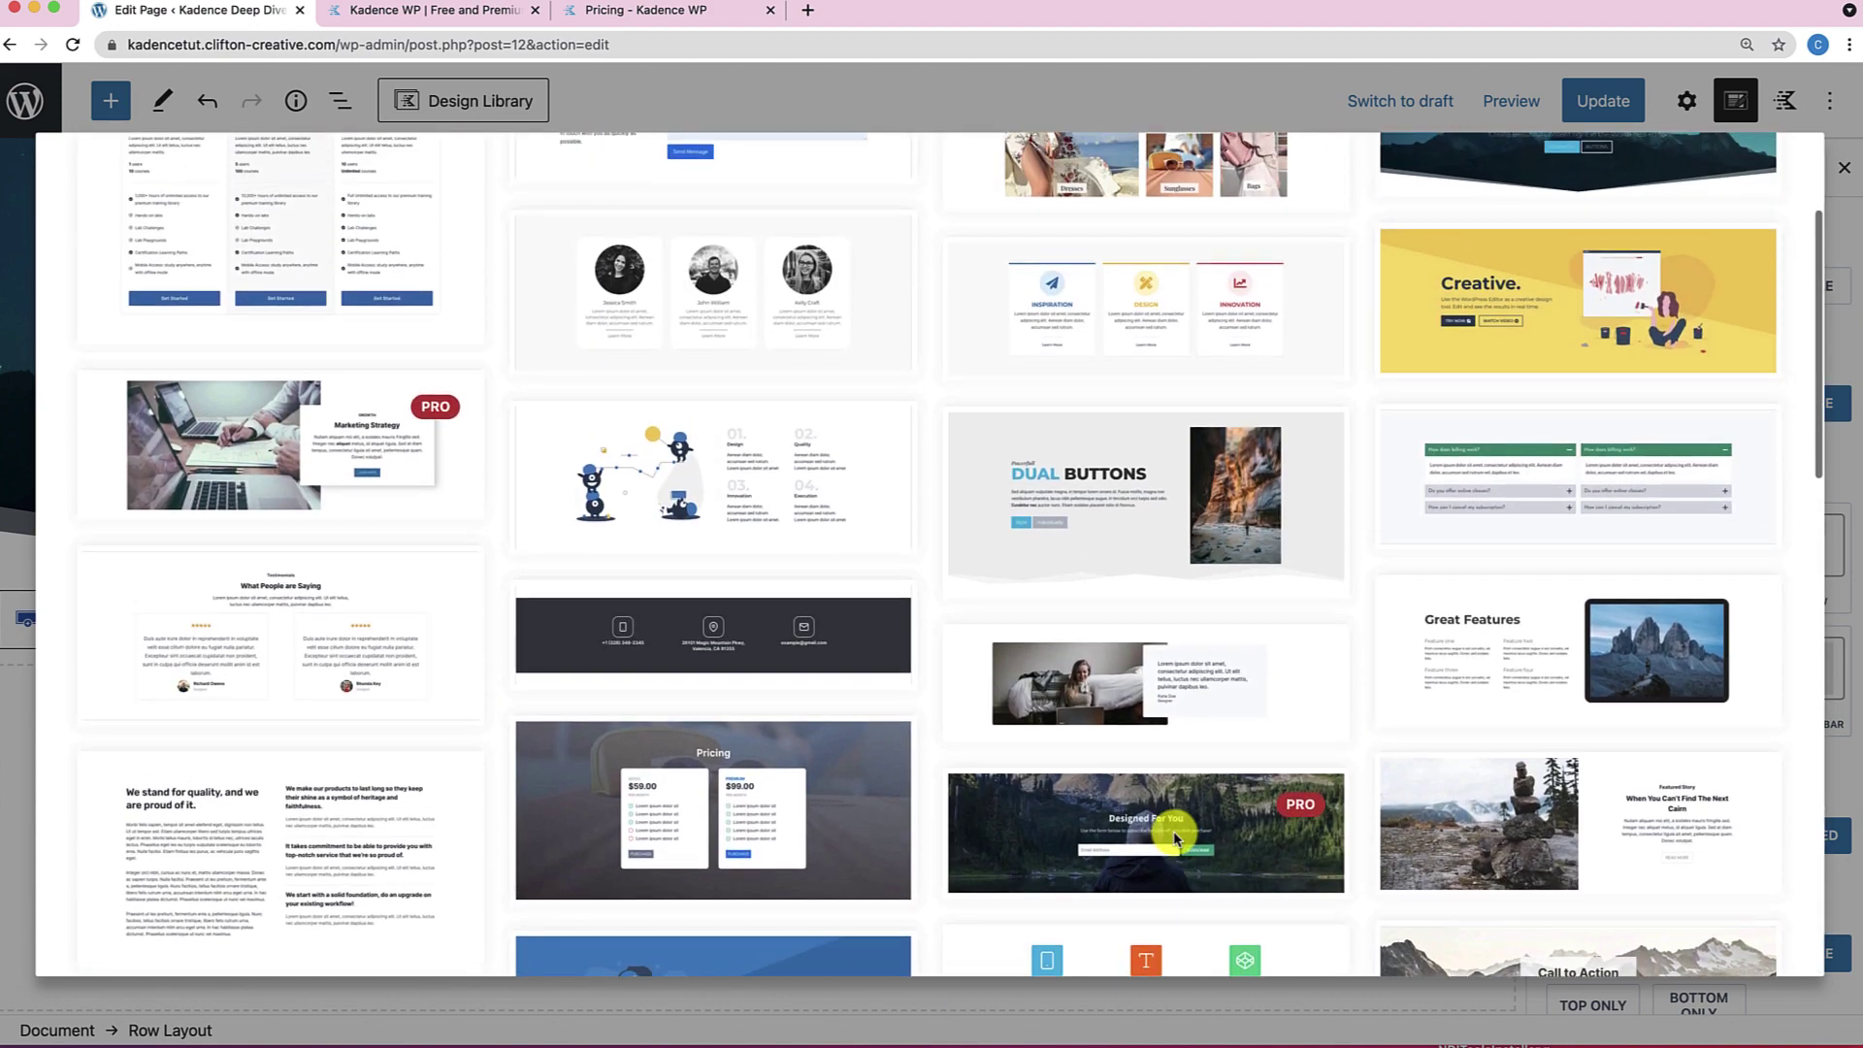
pyautogui.click(970, 576)
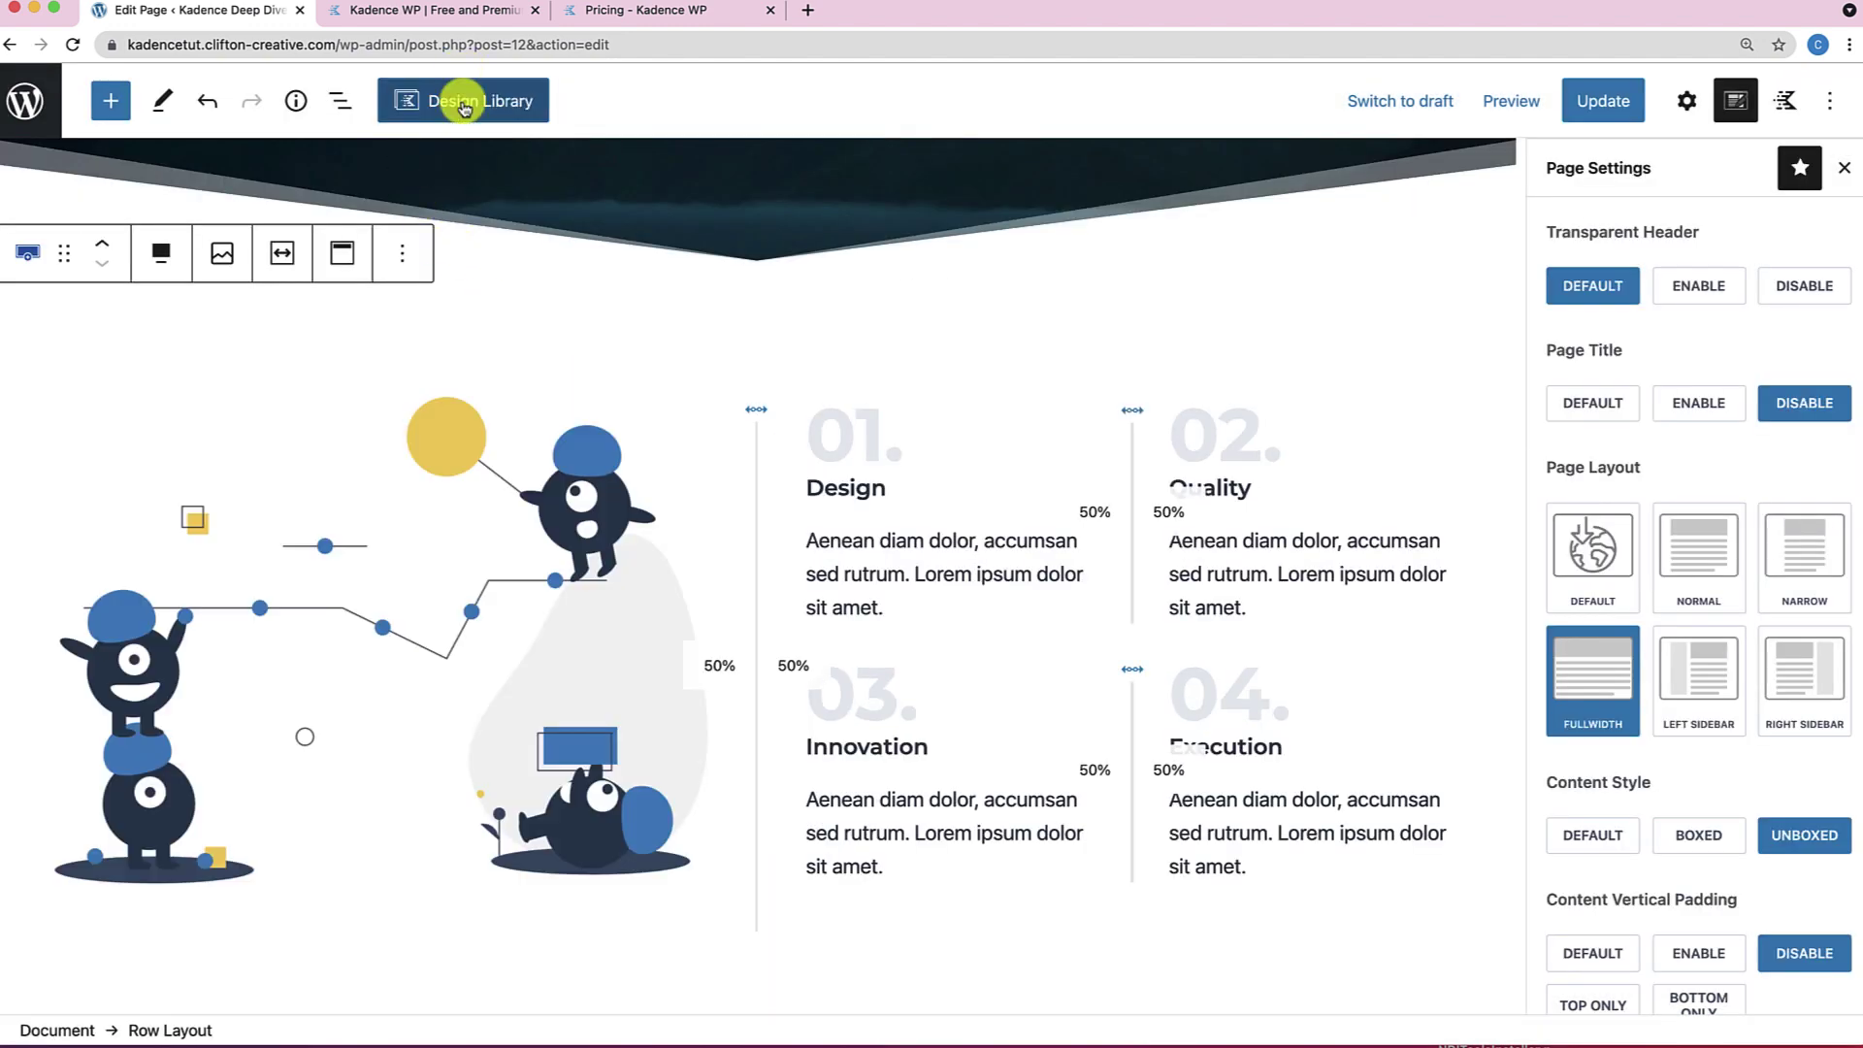
# Add the three-person team profile section and the Contact Us form section from the Design Library below the numbered features.
pyautogui.click(465, 108)
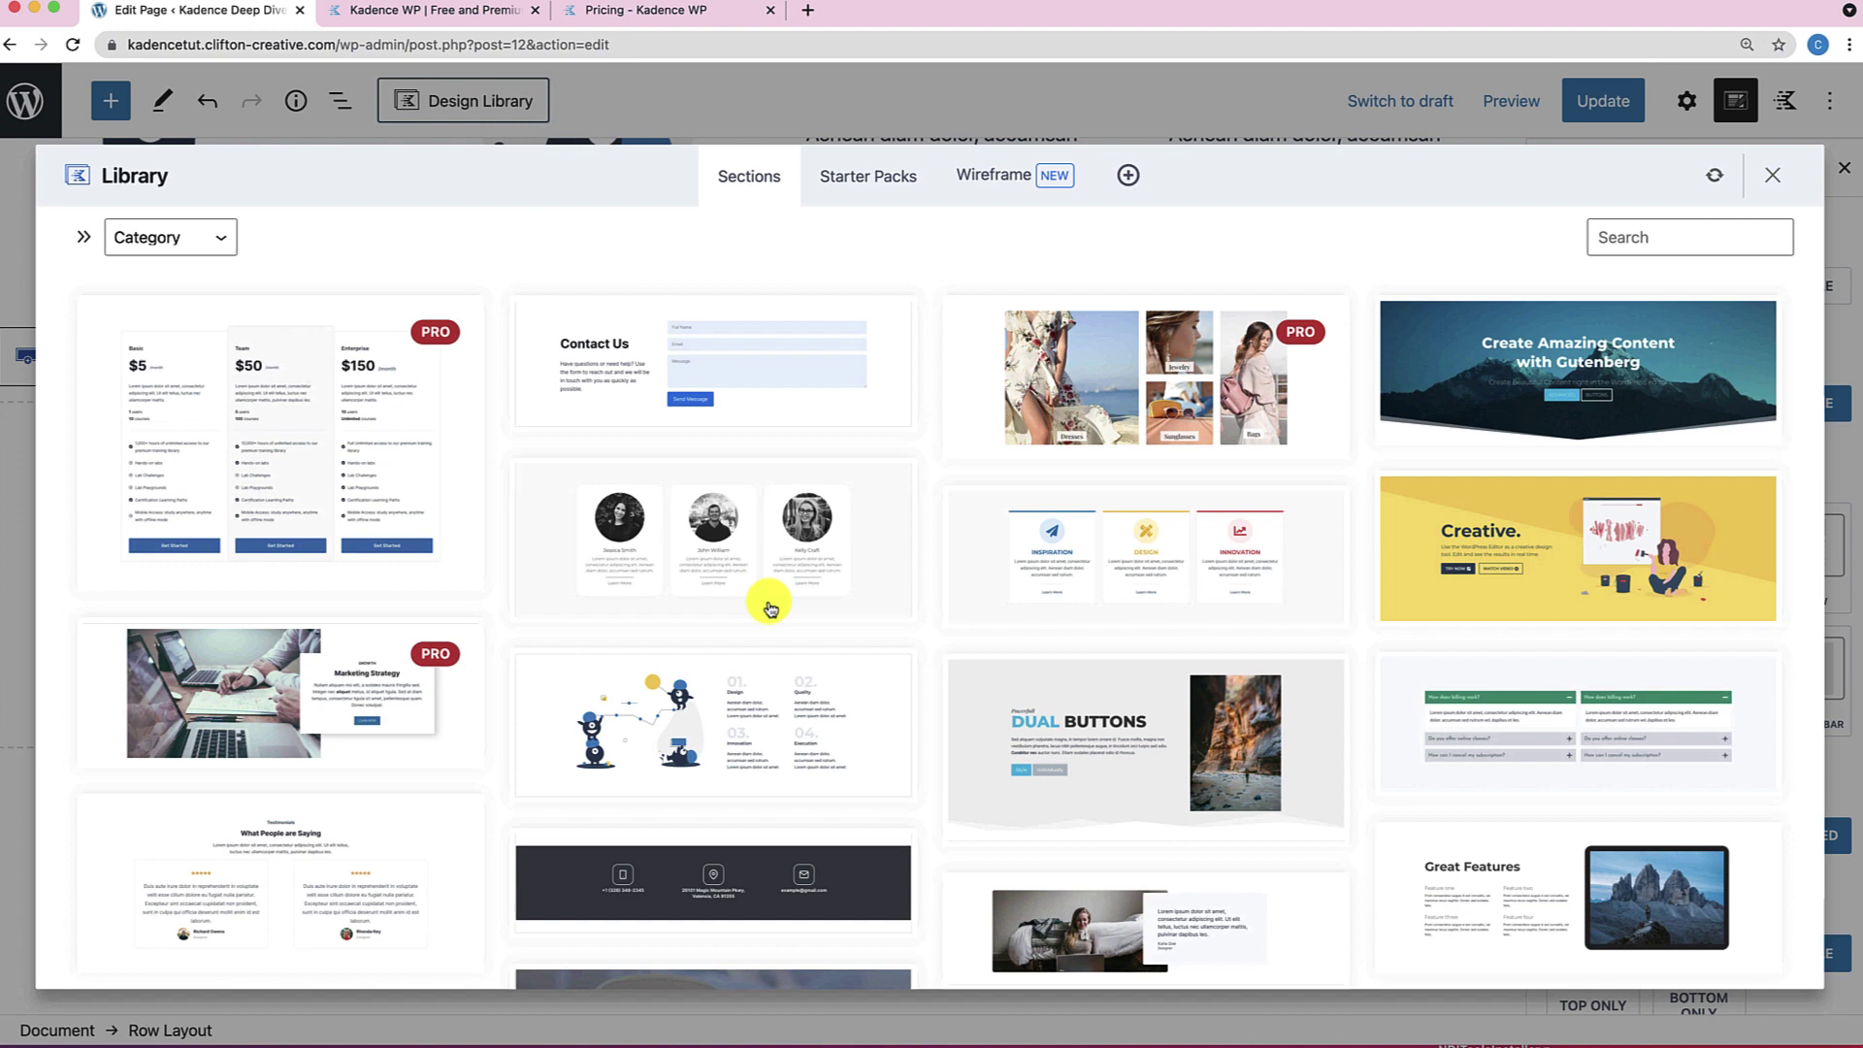
pyautogui.click(769, 603)
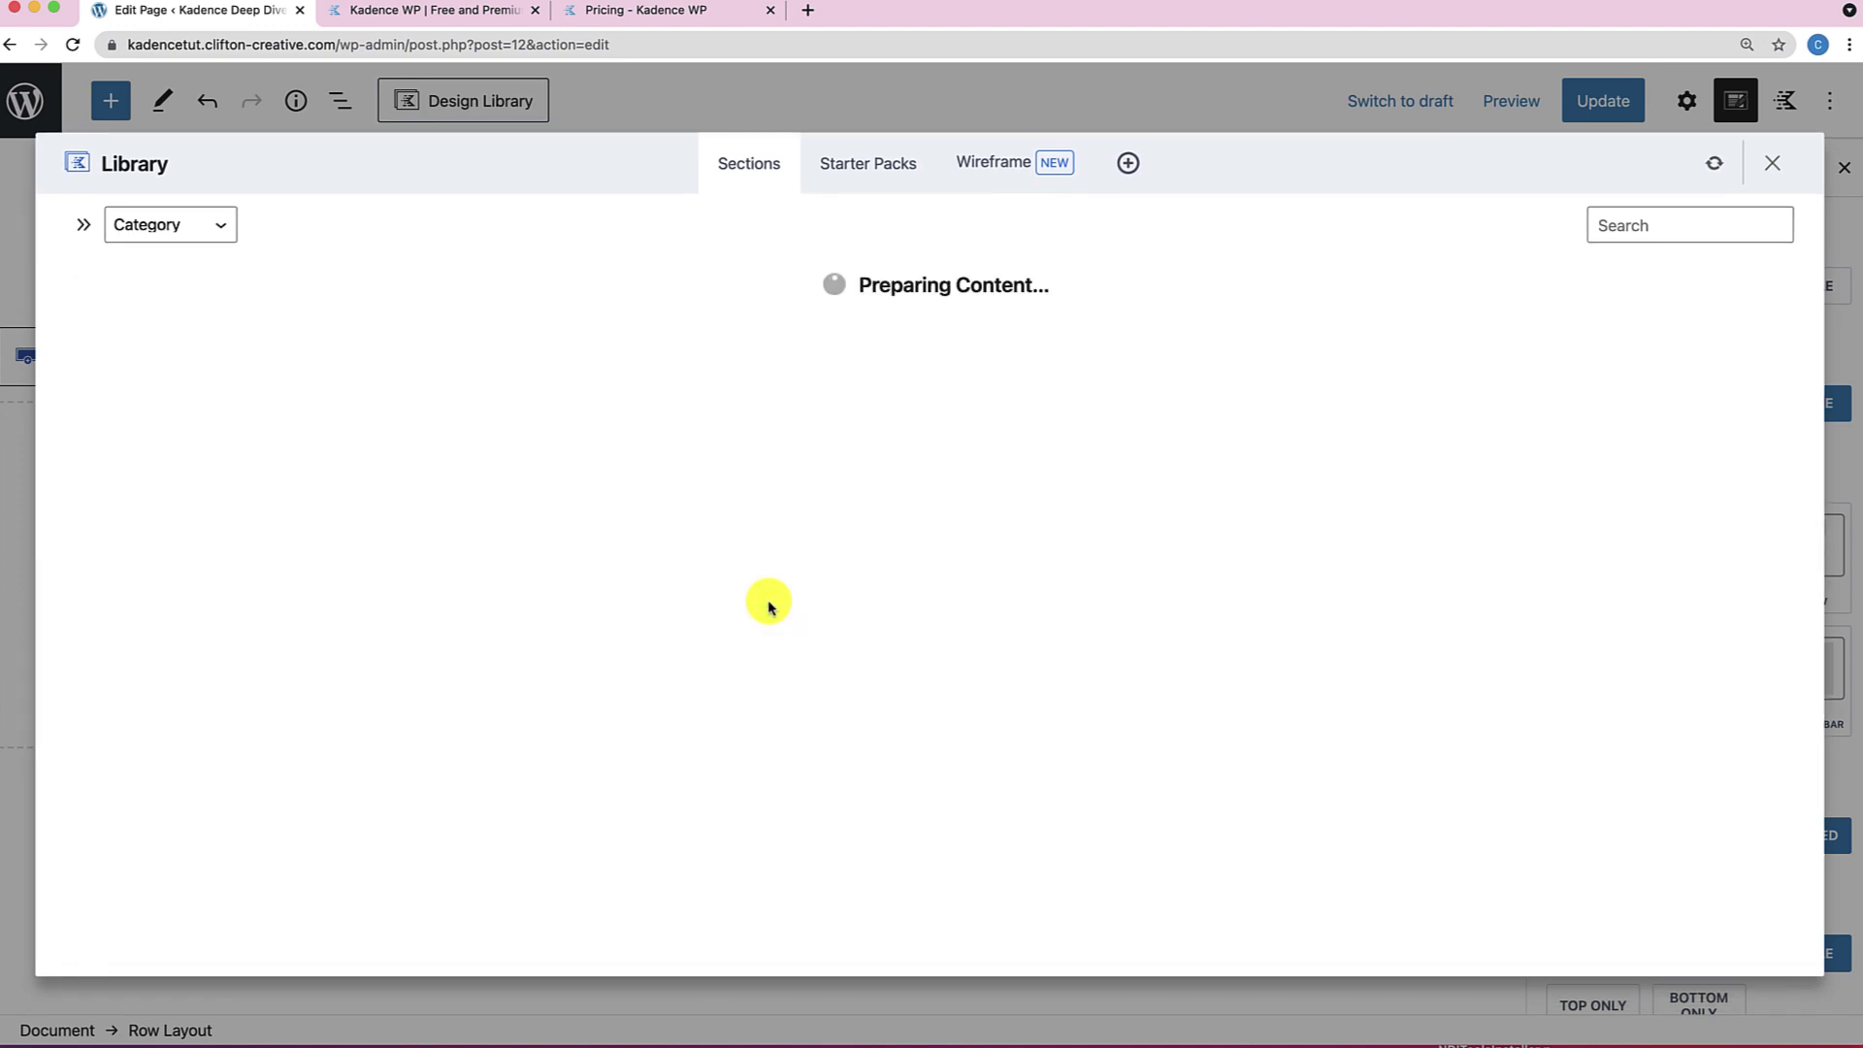
pyautogui.click(503, 98)
pyautogui.scroll(-2, 713, 572)
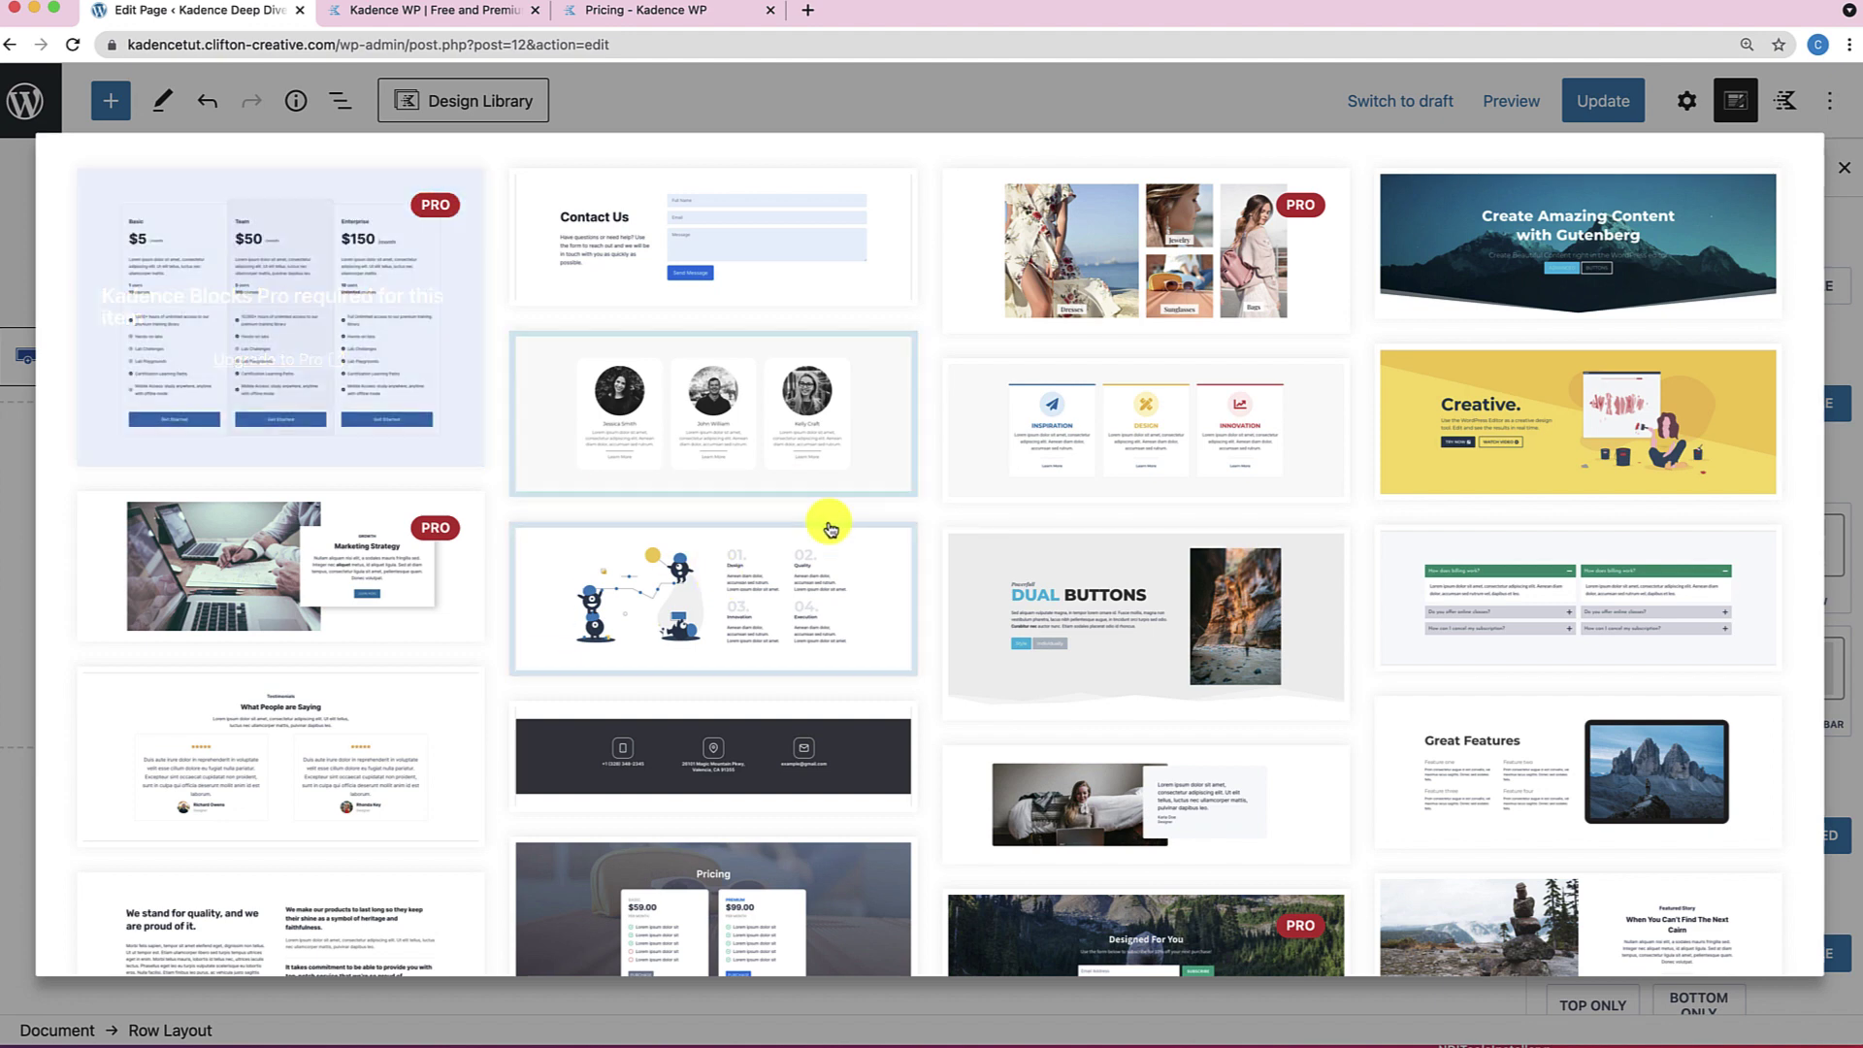
pyautogui.scroll(-4, 829, 529)
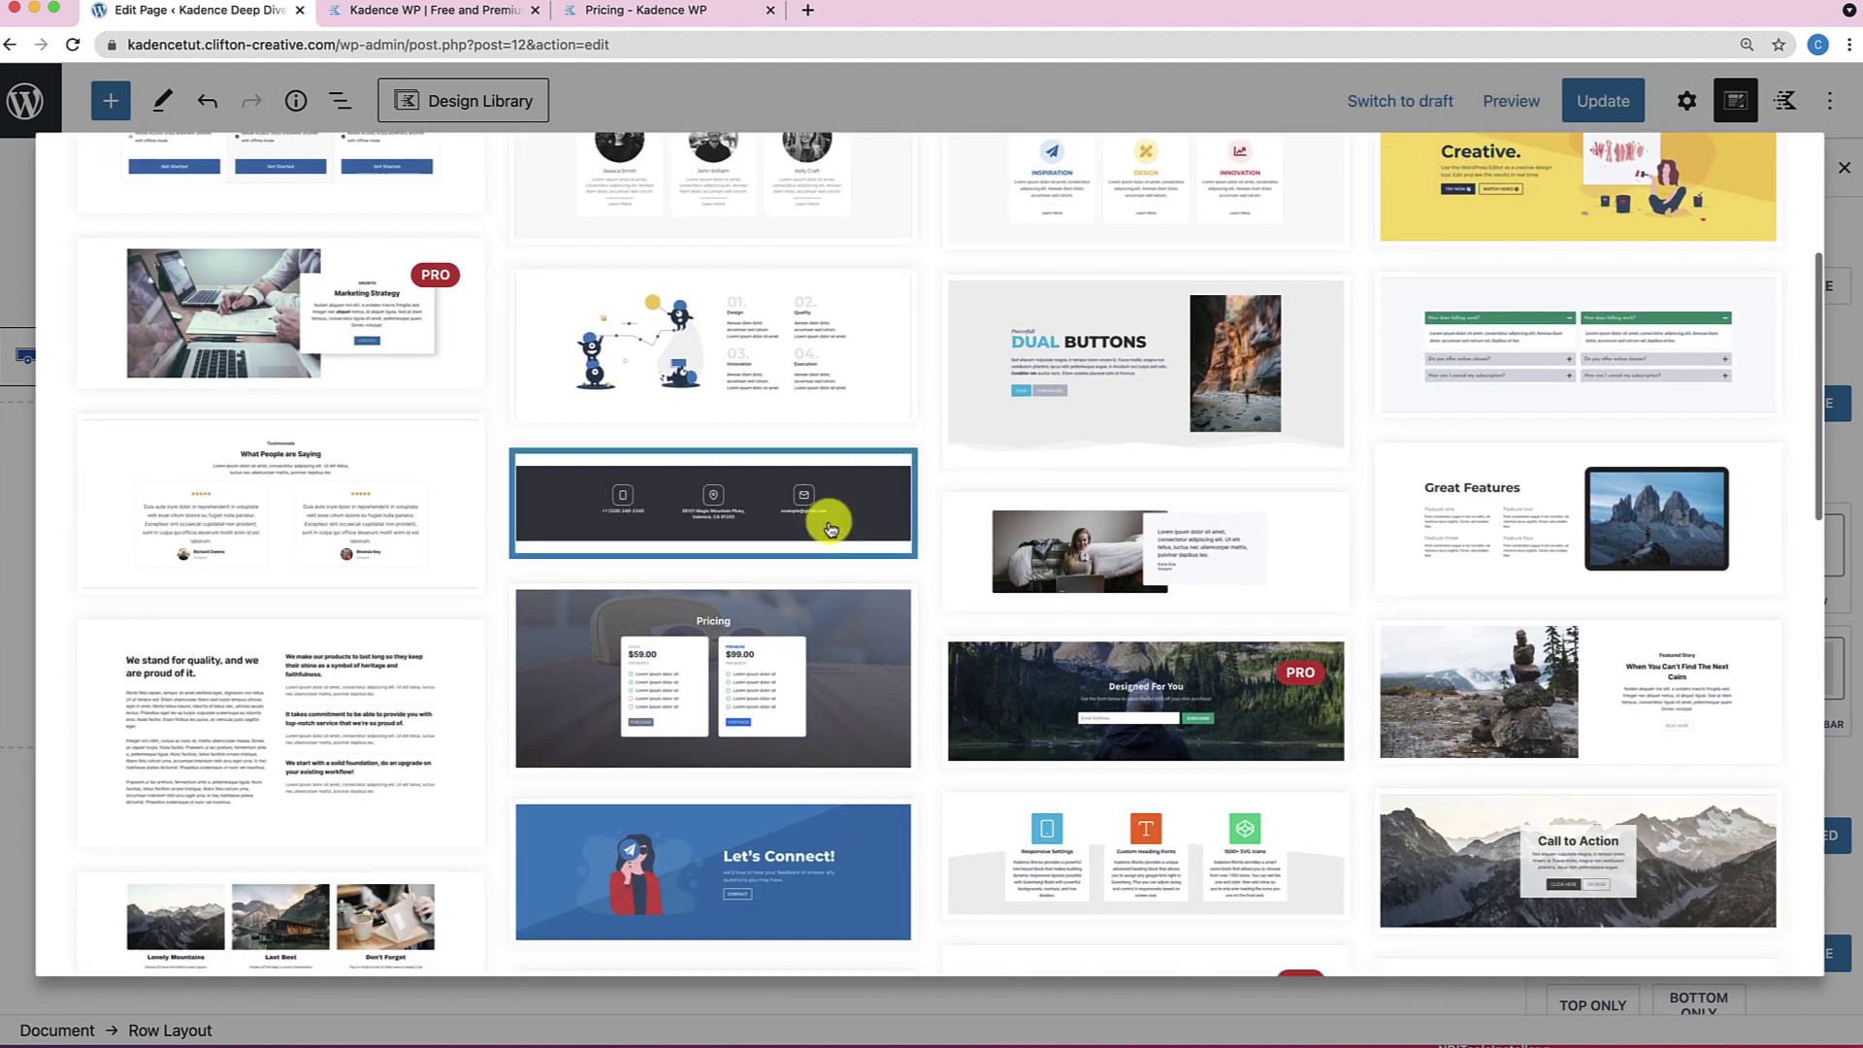
pyautogui.scroll(6, 830, 528)
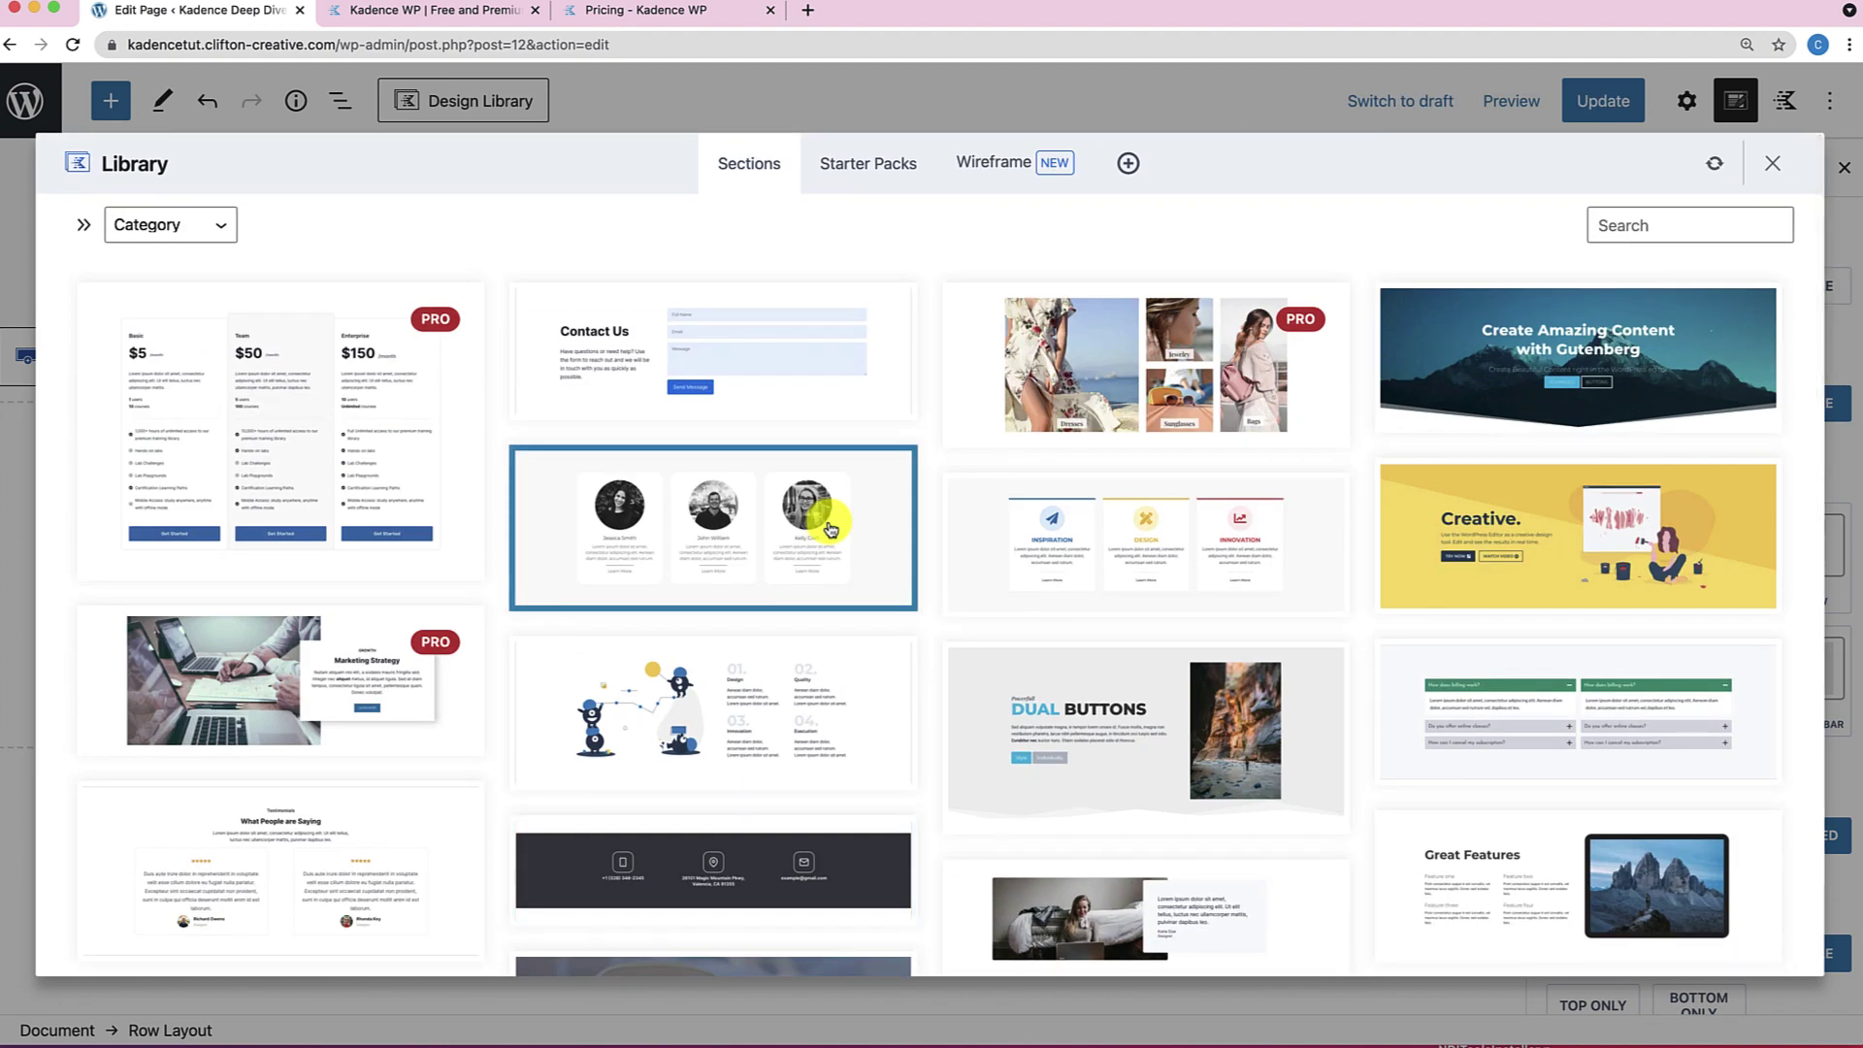
pyautogui.click(815, 382)
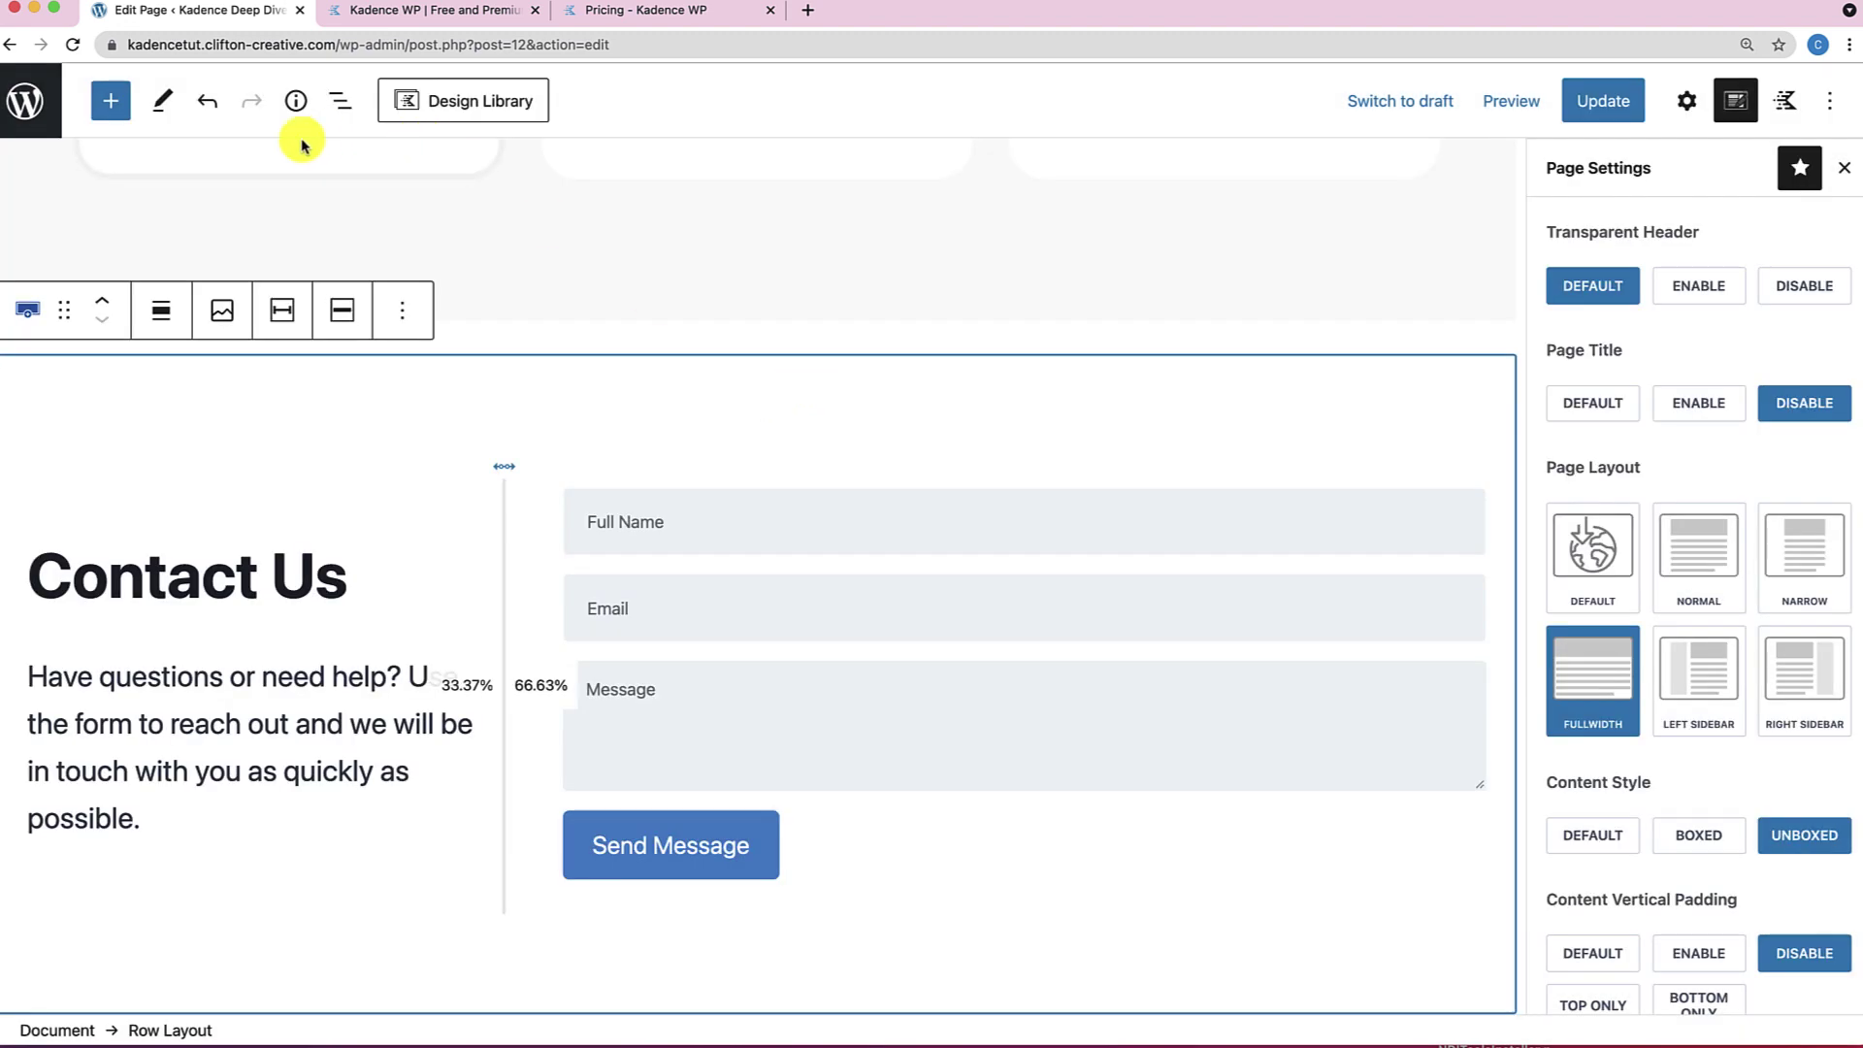
# Insert the accordion section with the portrait photo and uncoloured pane titles from the Design Library below the Contact Us form.
pyautogui.click(408, 101)
pyautogui.scroll(-8, 791, 660)
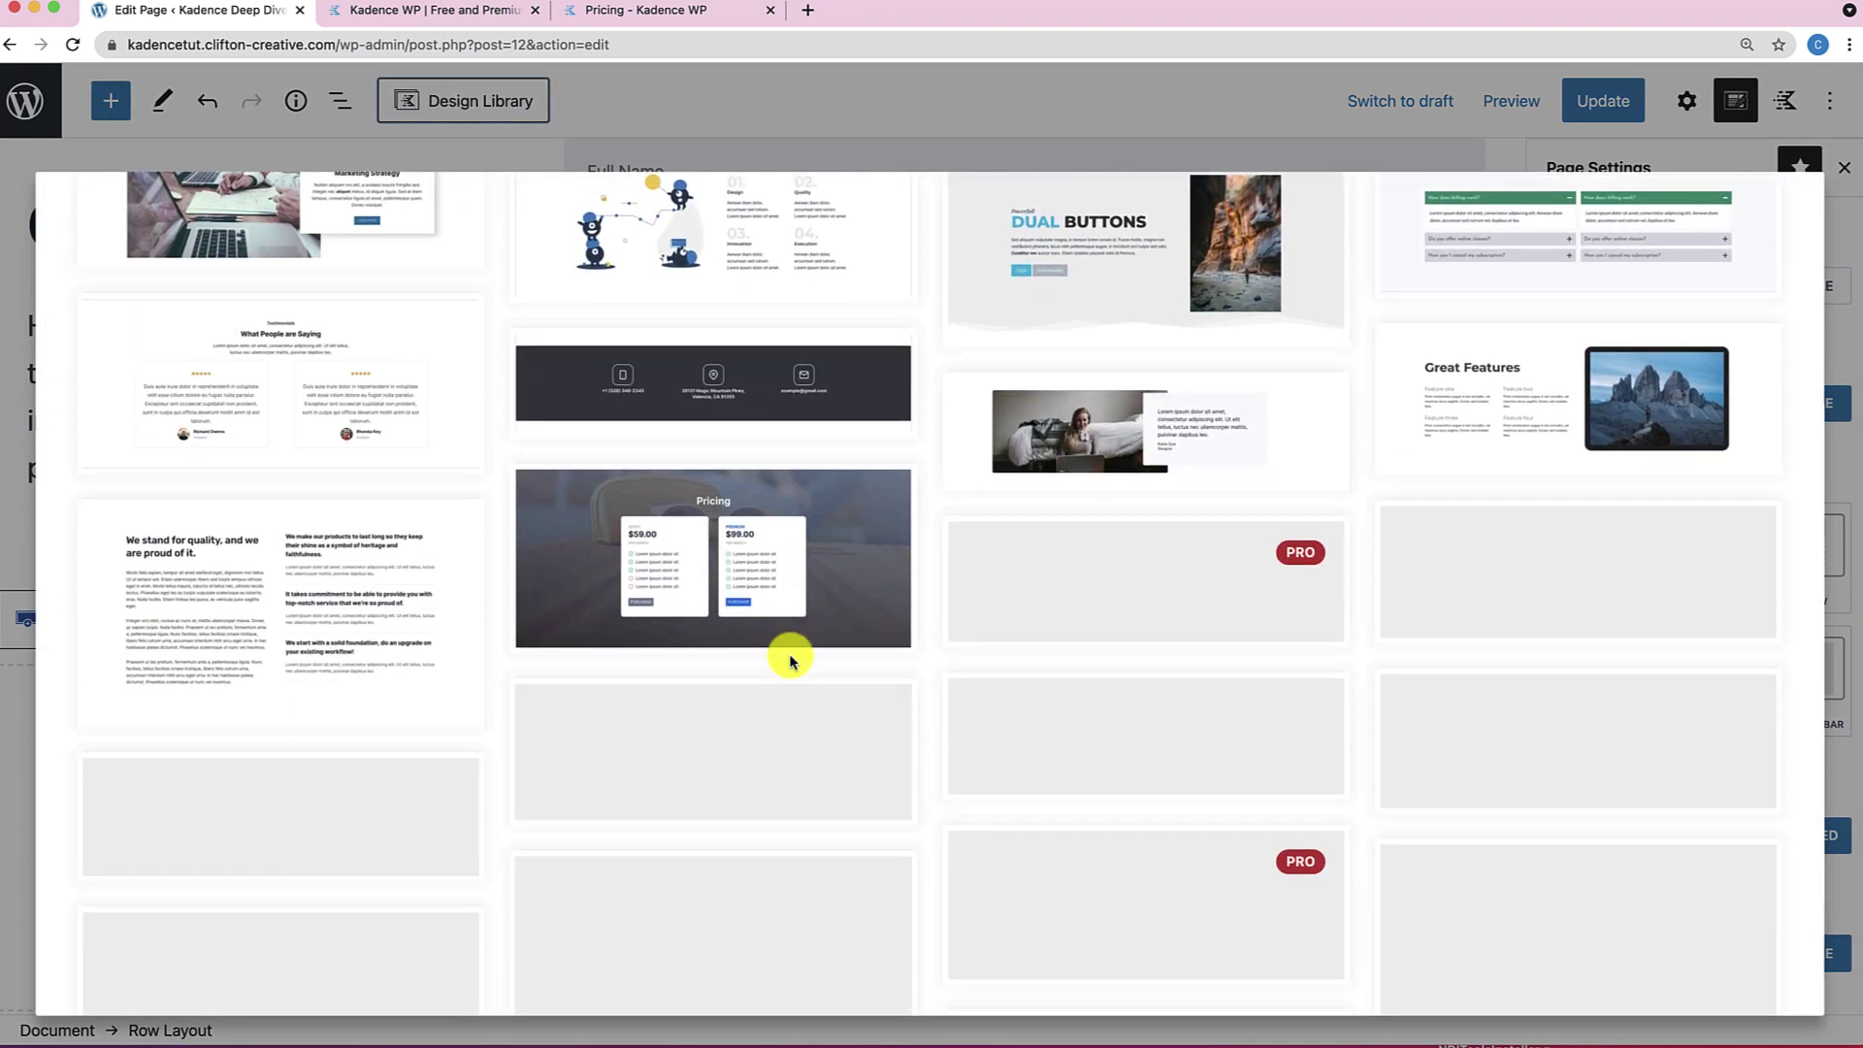
pyautogui.scroll(5, 792, 662)
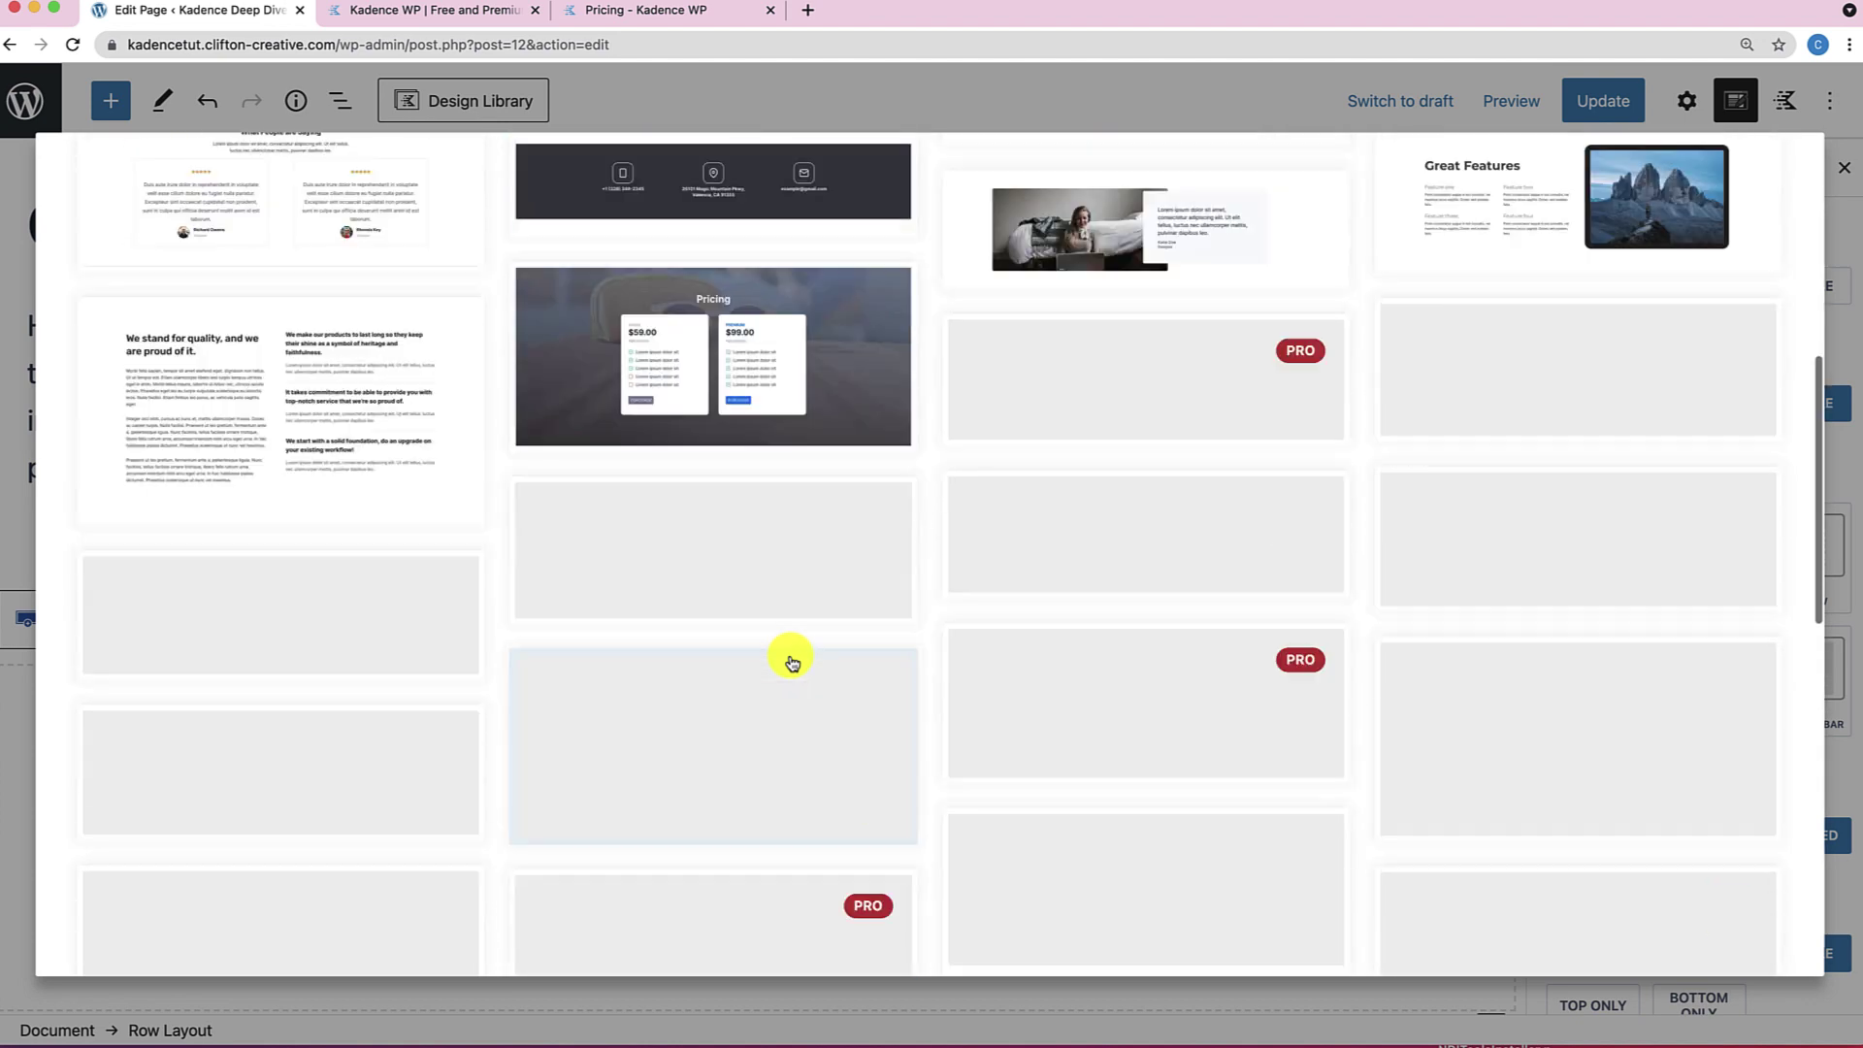
pyautogui.scroll(-4, 792, 663)
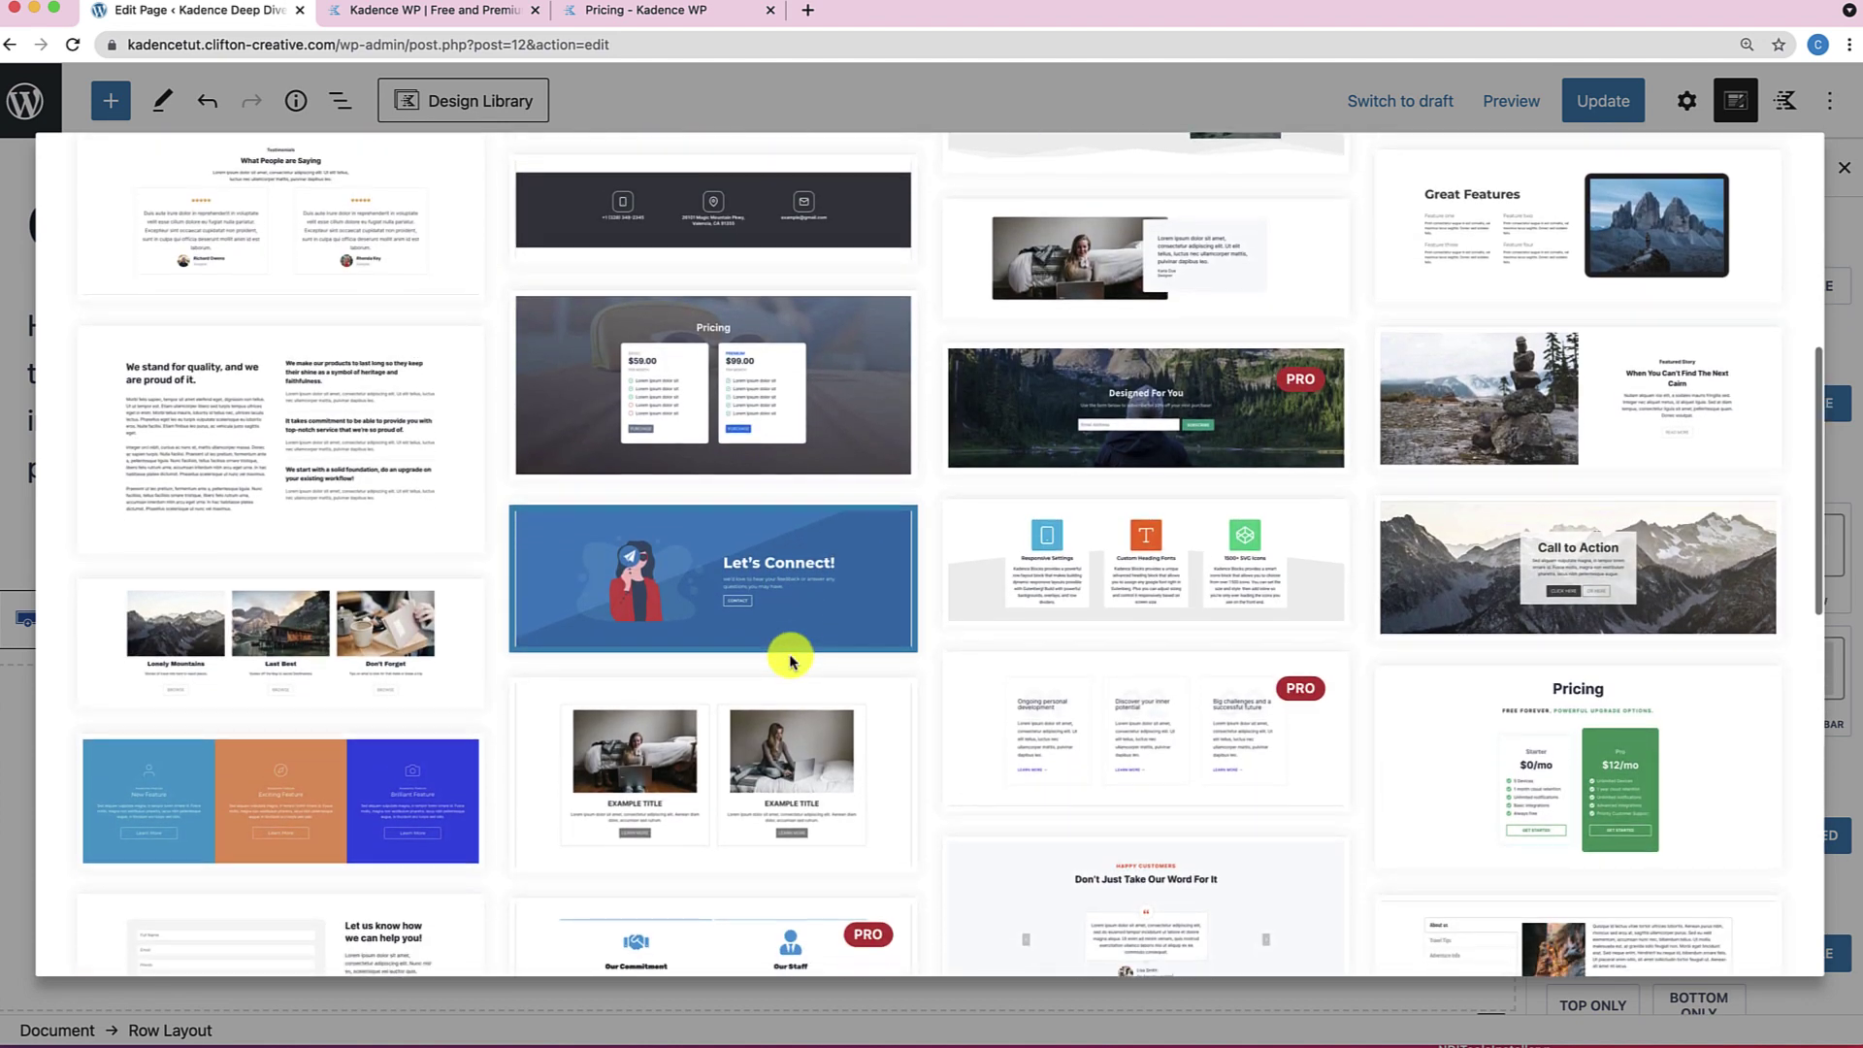
pyautogui.scroll(-4, 792, 662)
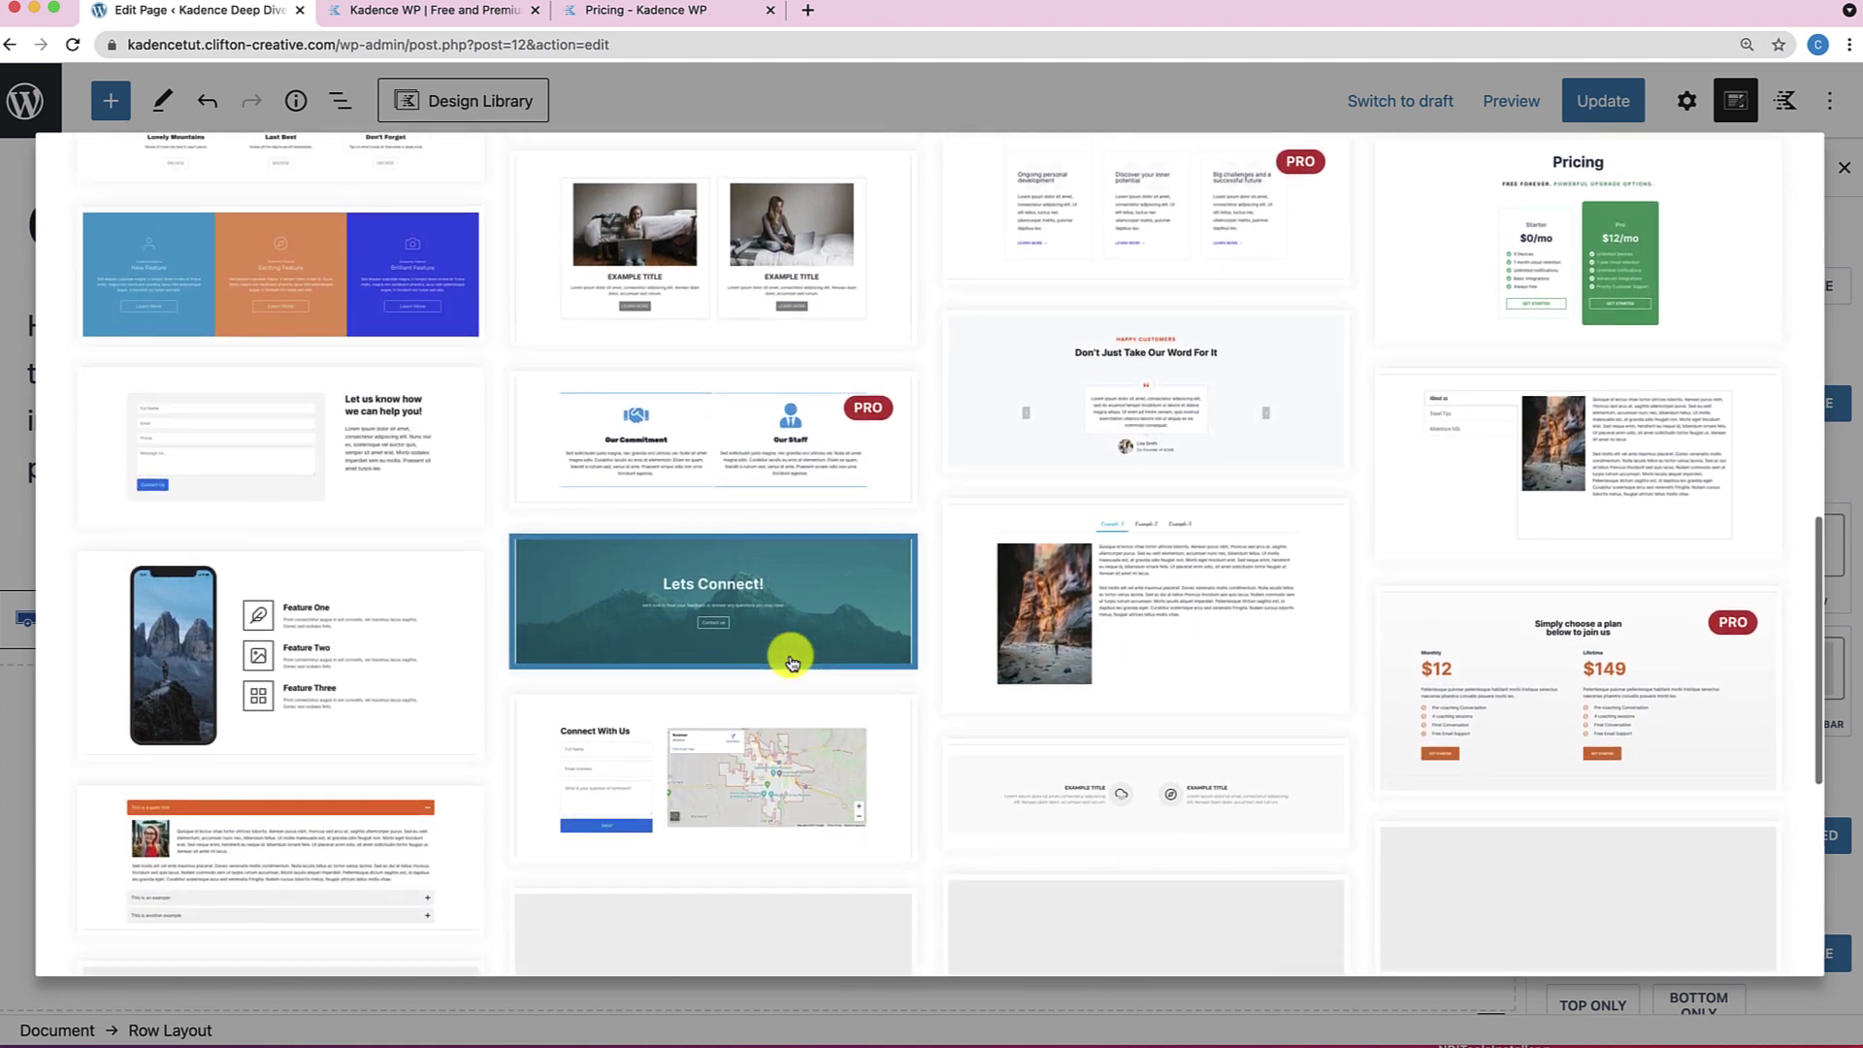
pyautogui.scroll(-5, 792, 663)
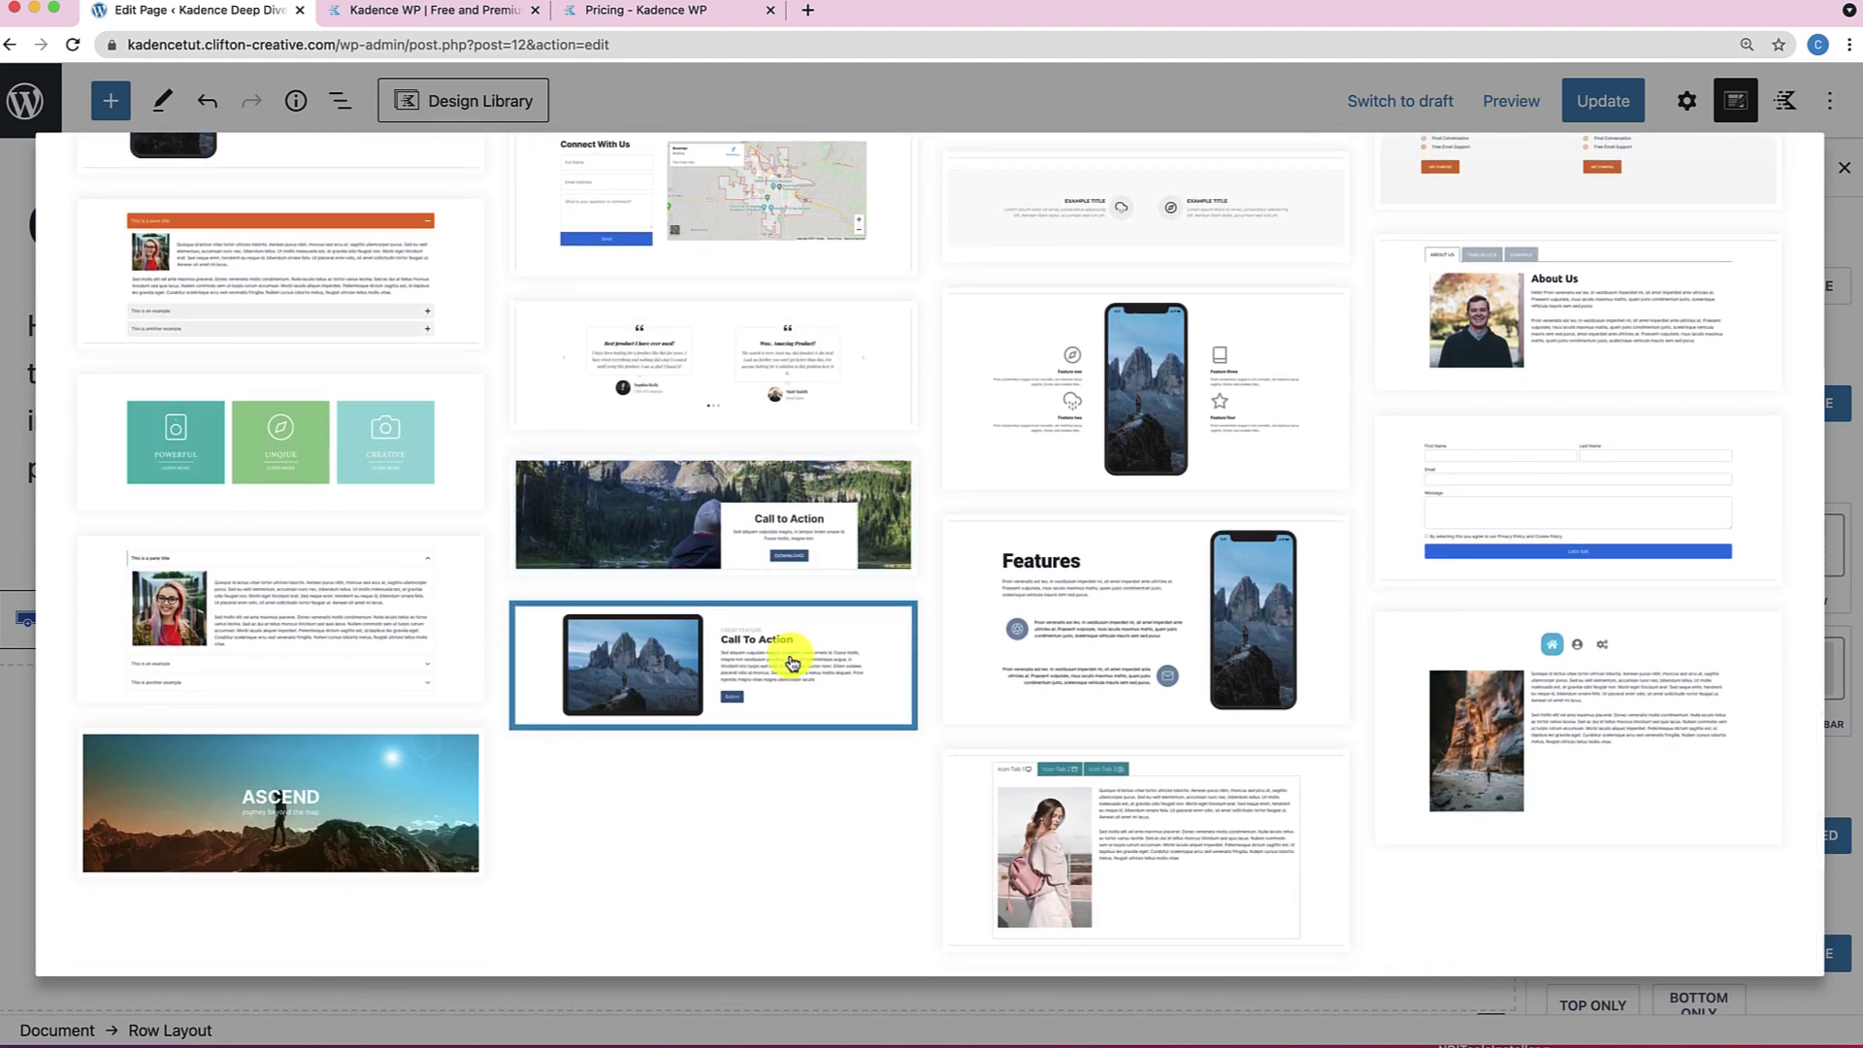
pyautogui.click(446, 636)
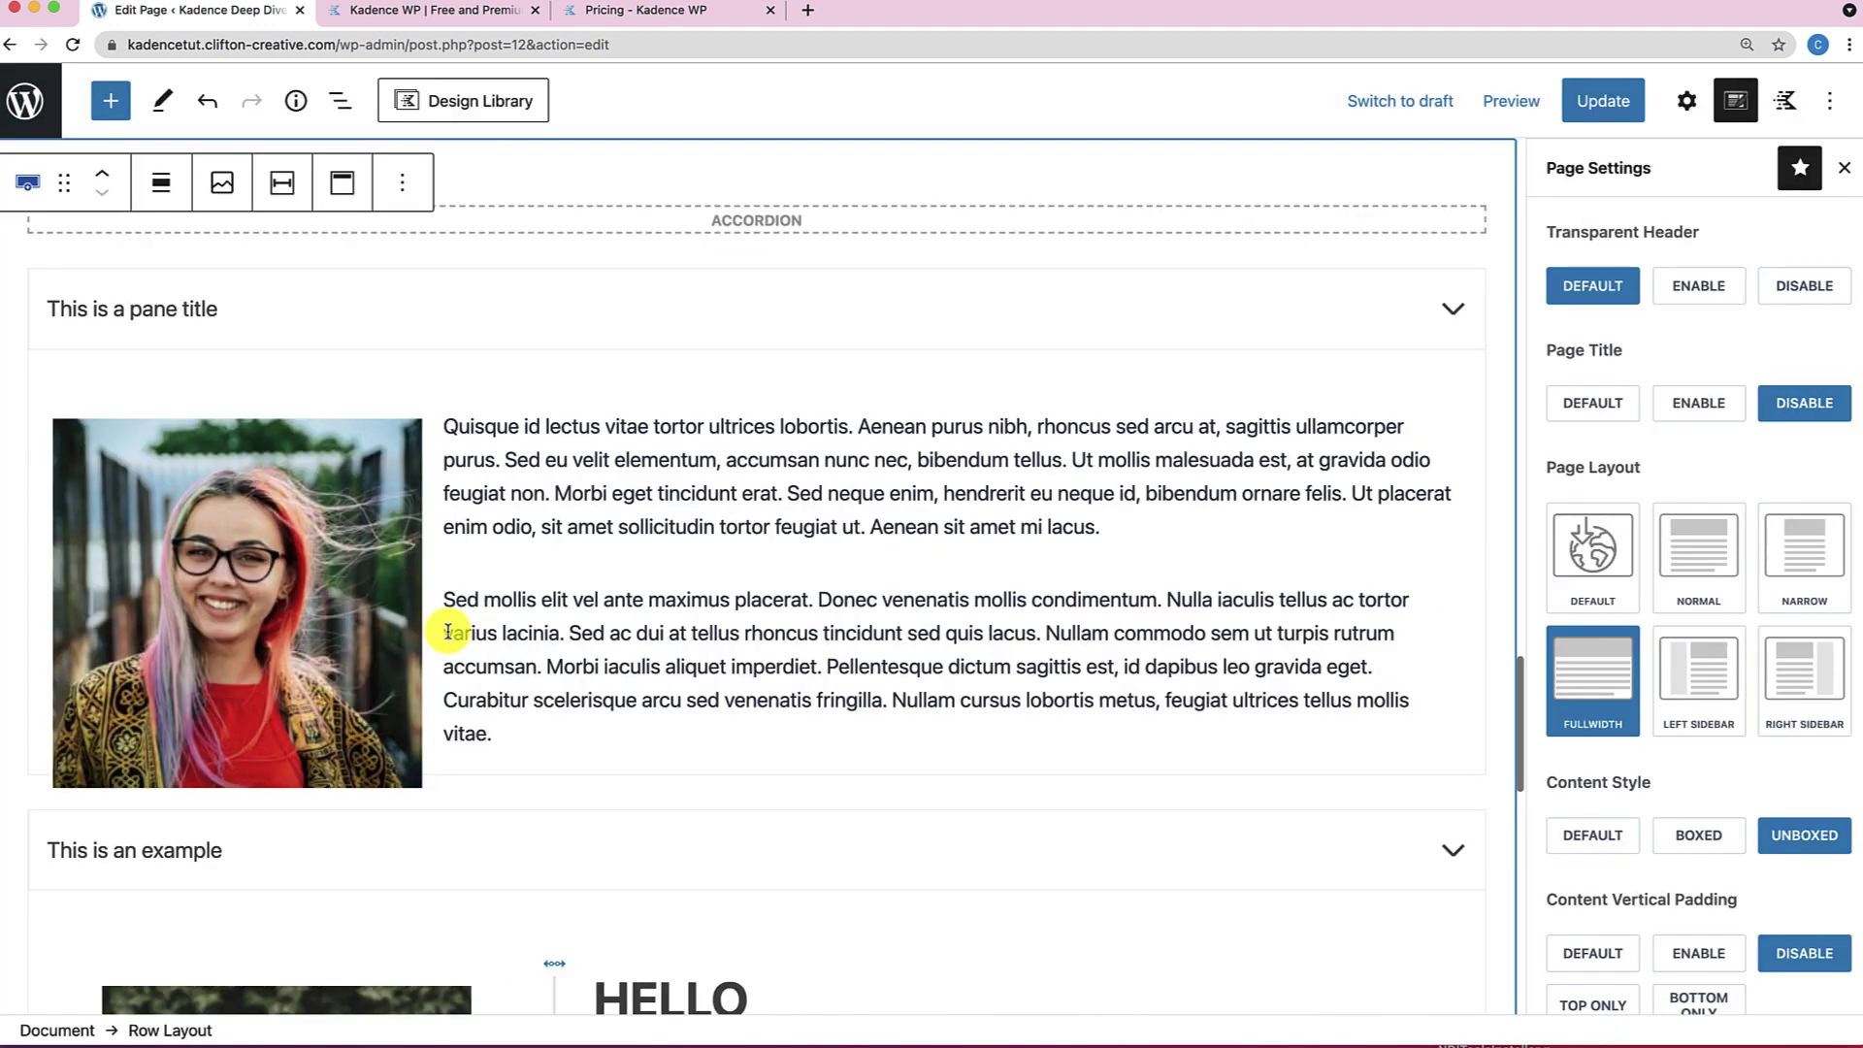
# Insert the three-box Powerful, Unqiue and Creative section from the Design Library below the accordion.
pyautogui.click(454, 101)
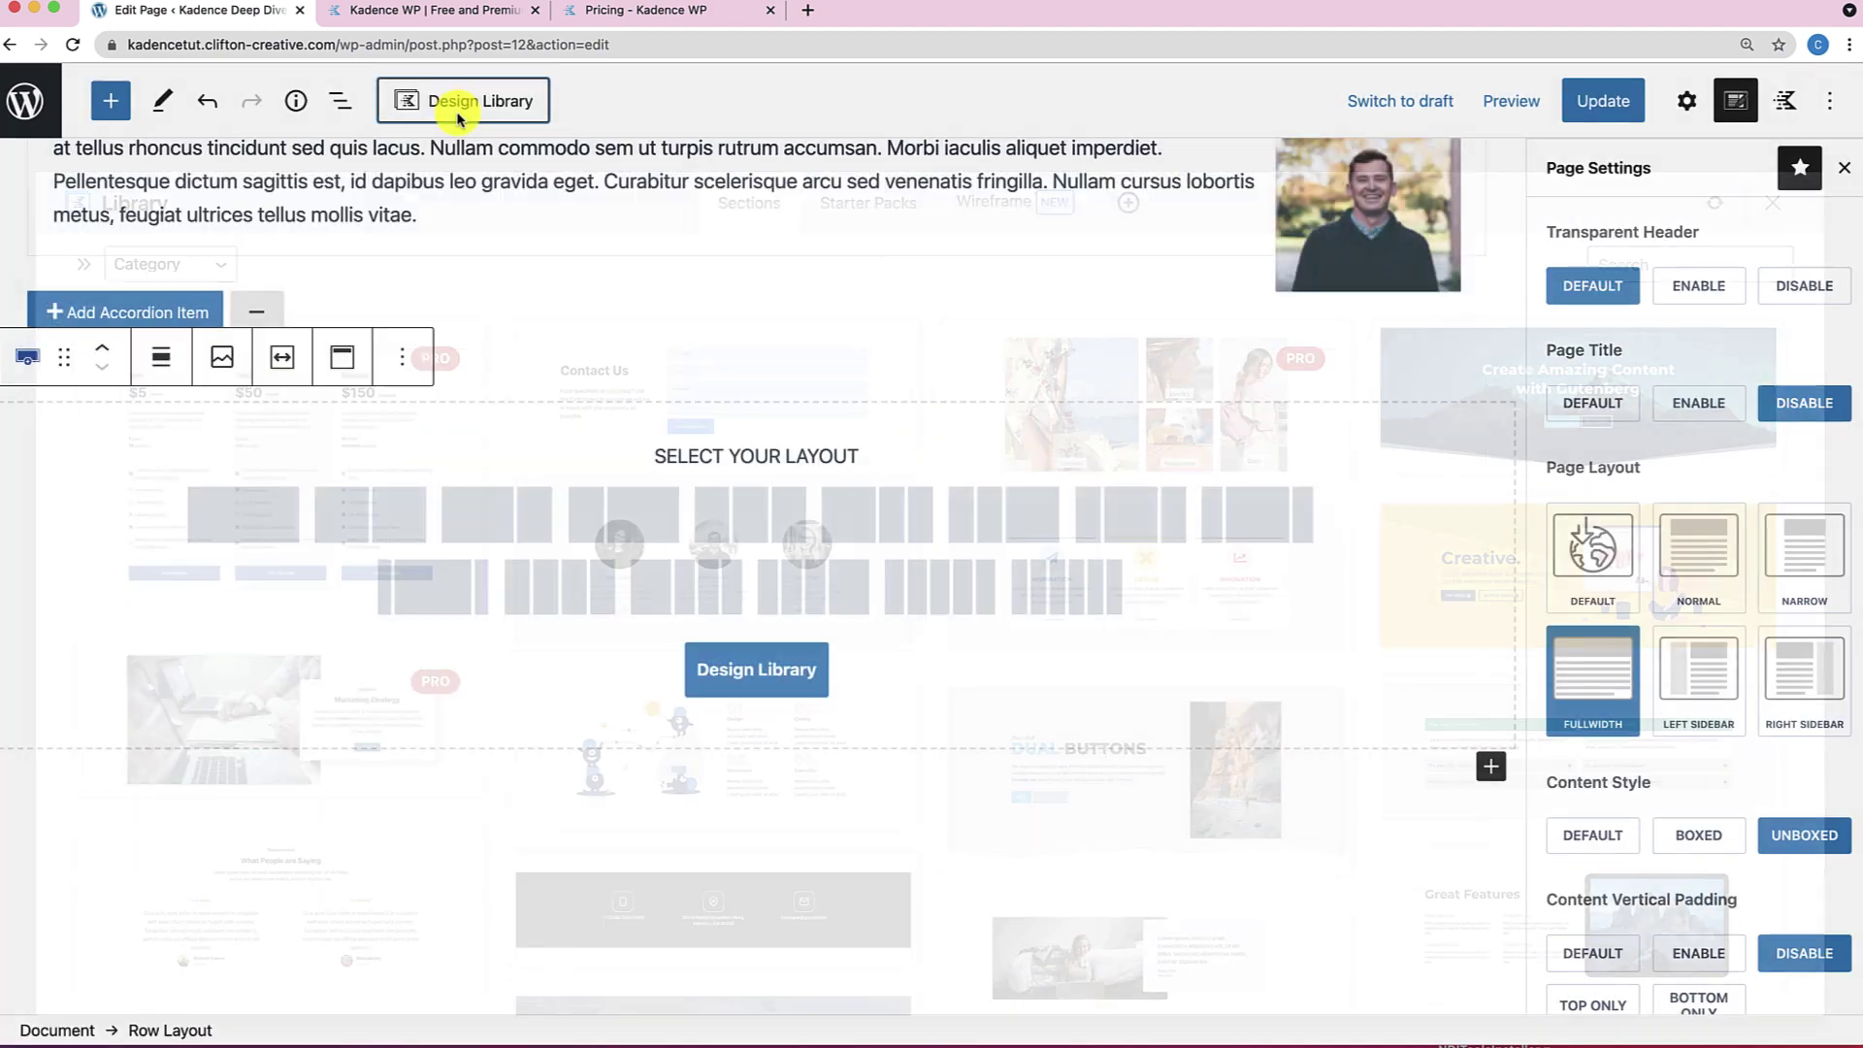
pyautogui.scroll(-15, 663, 742)
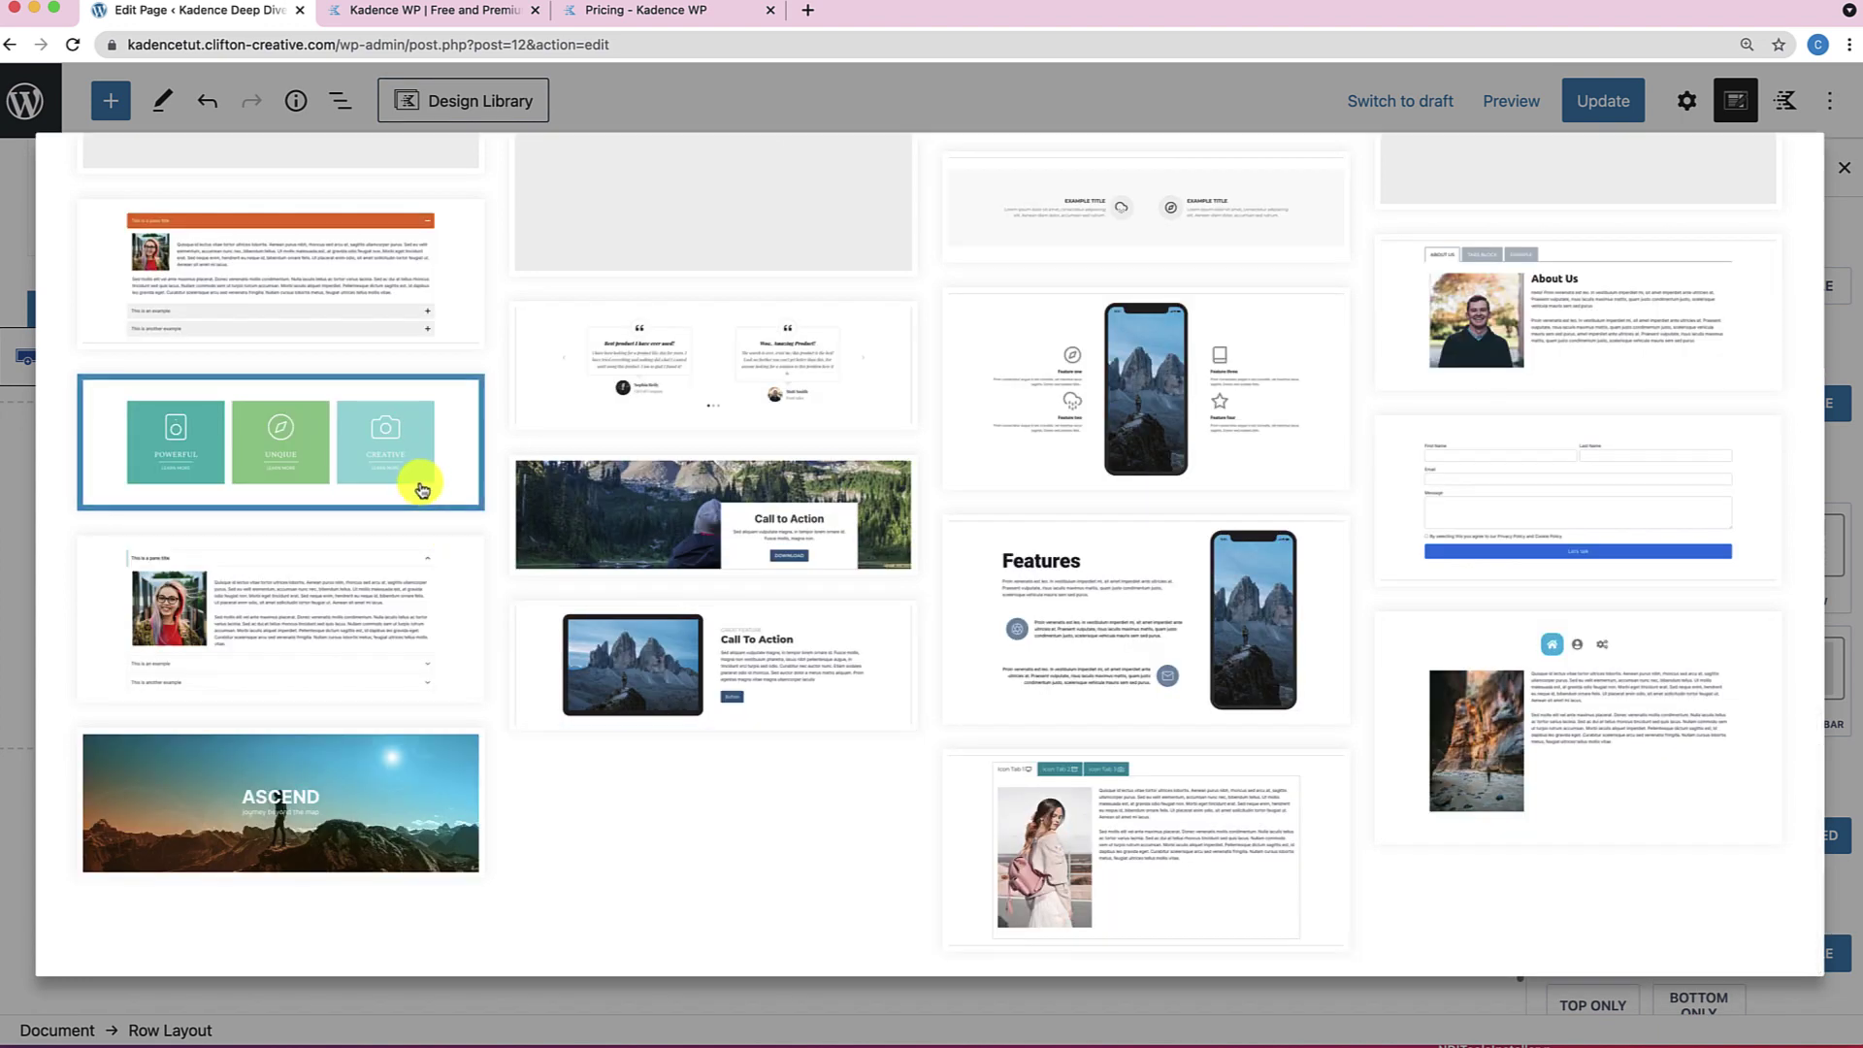
pyautogui.click(421, 488)
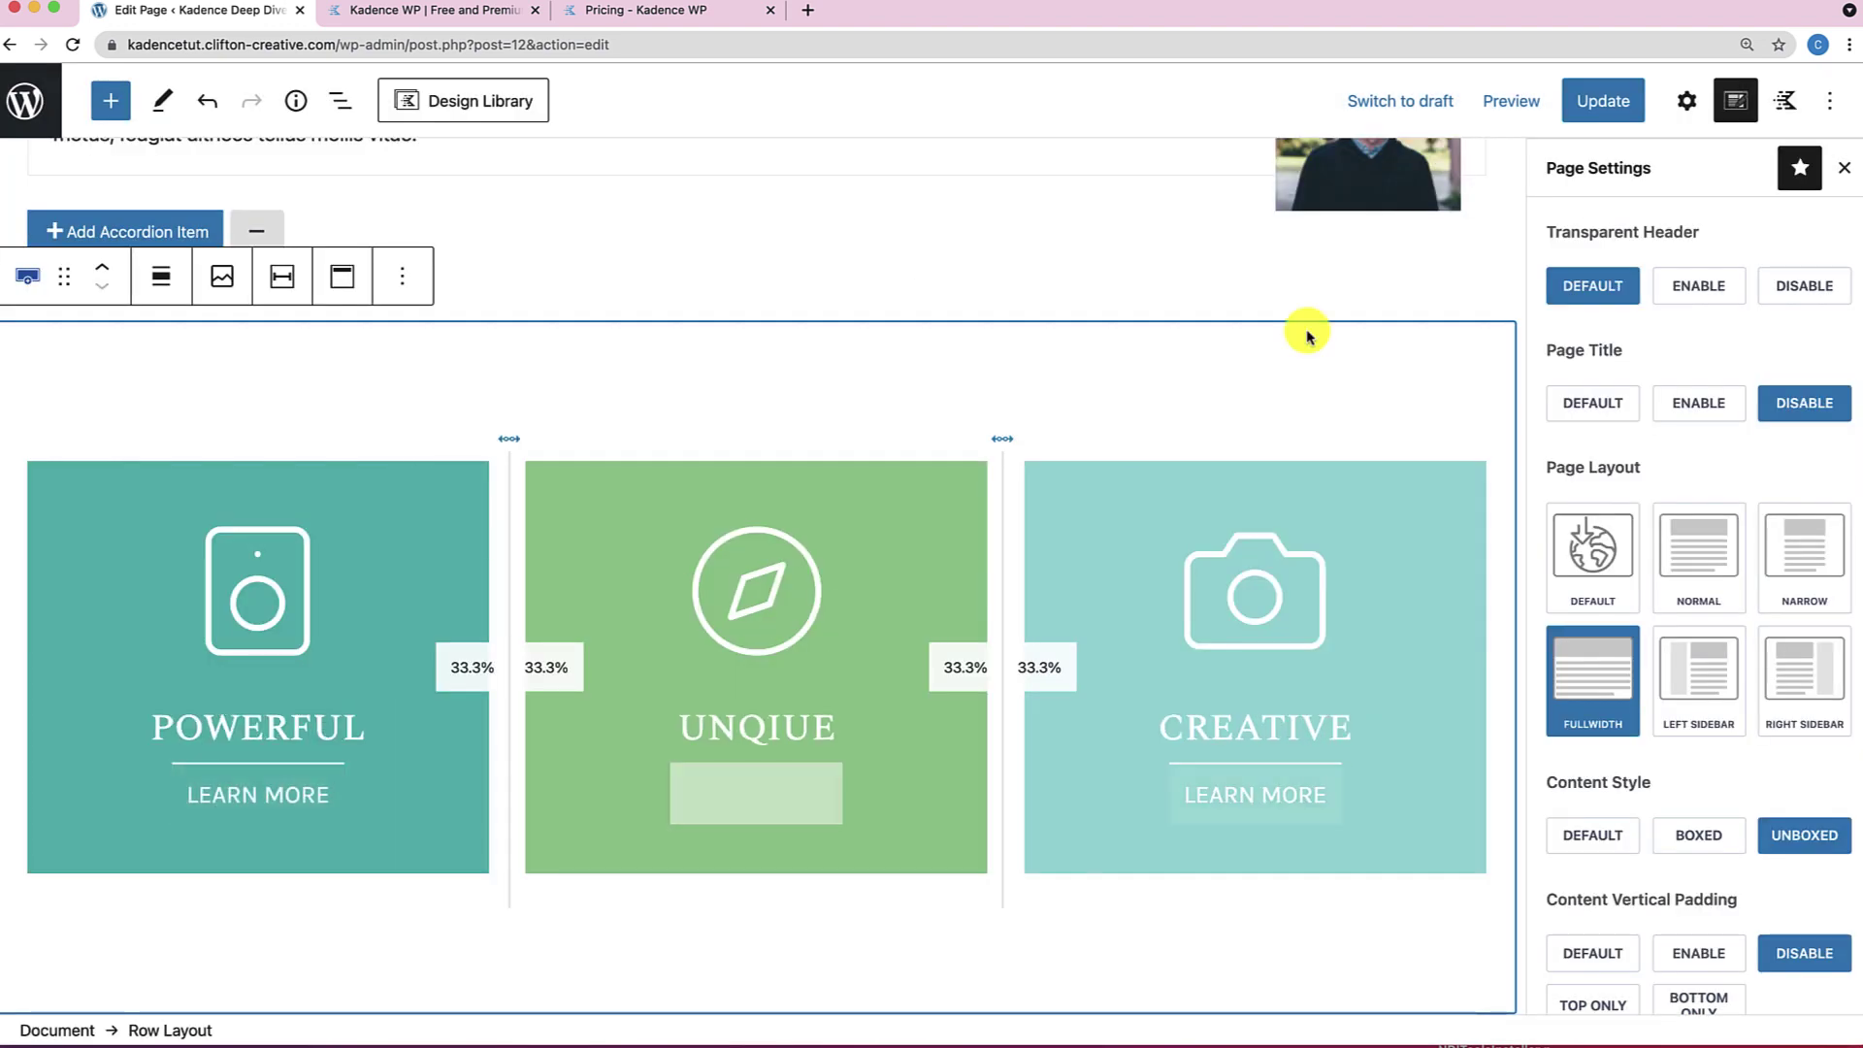
# Review the assembled page from the hero down to the coloured info boxes, checking the accordion section.
pyautogui.scroll(20, 1320, 330)
pyautogui.scroll(10, 1327, 323)
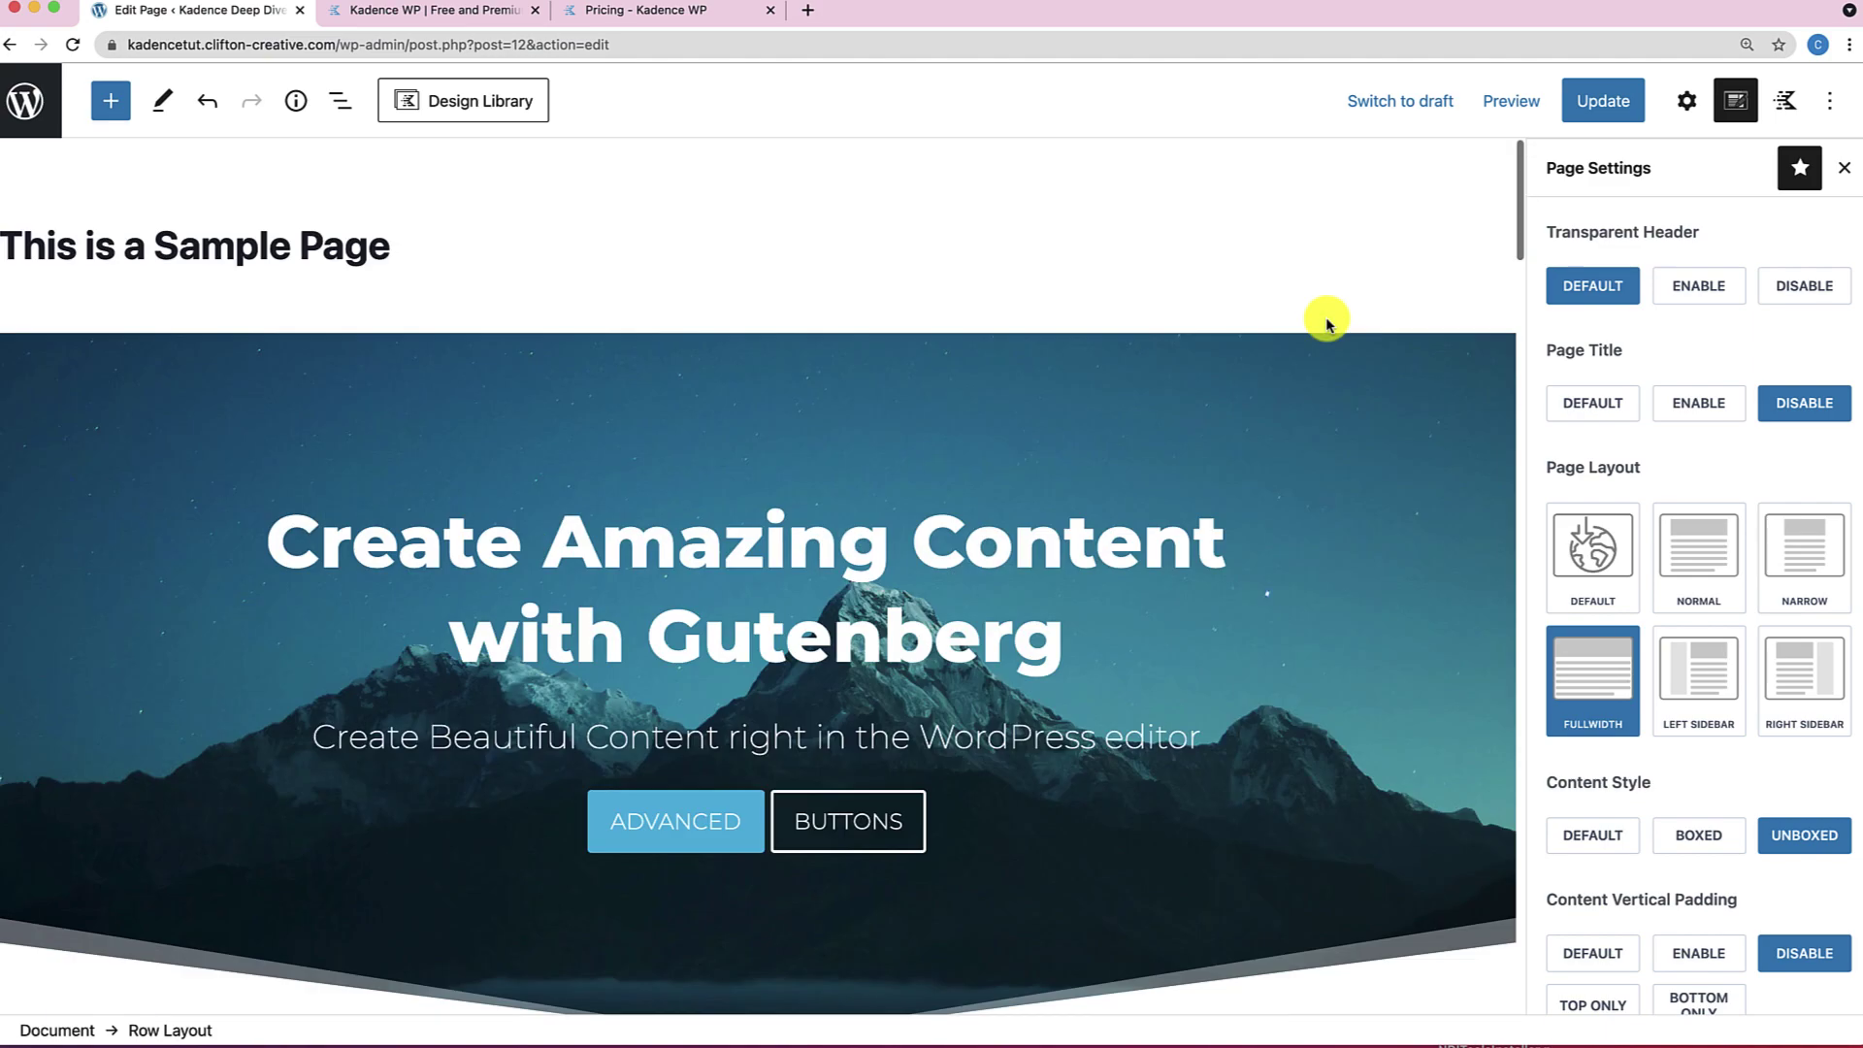
pyautogui.scroll(-12, 1328, 323)
pyautogui.scroll(-12, 1327, 323)
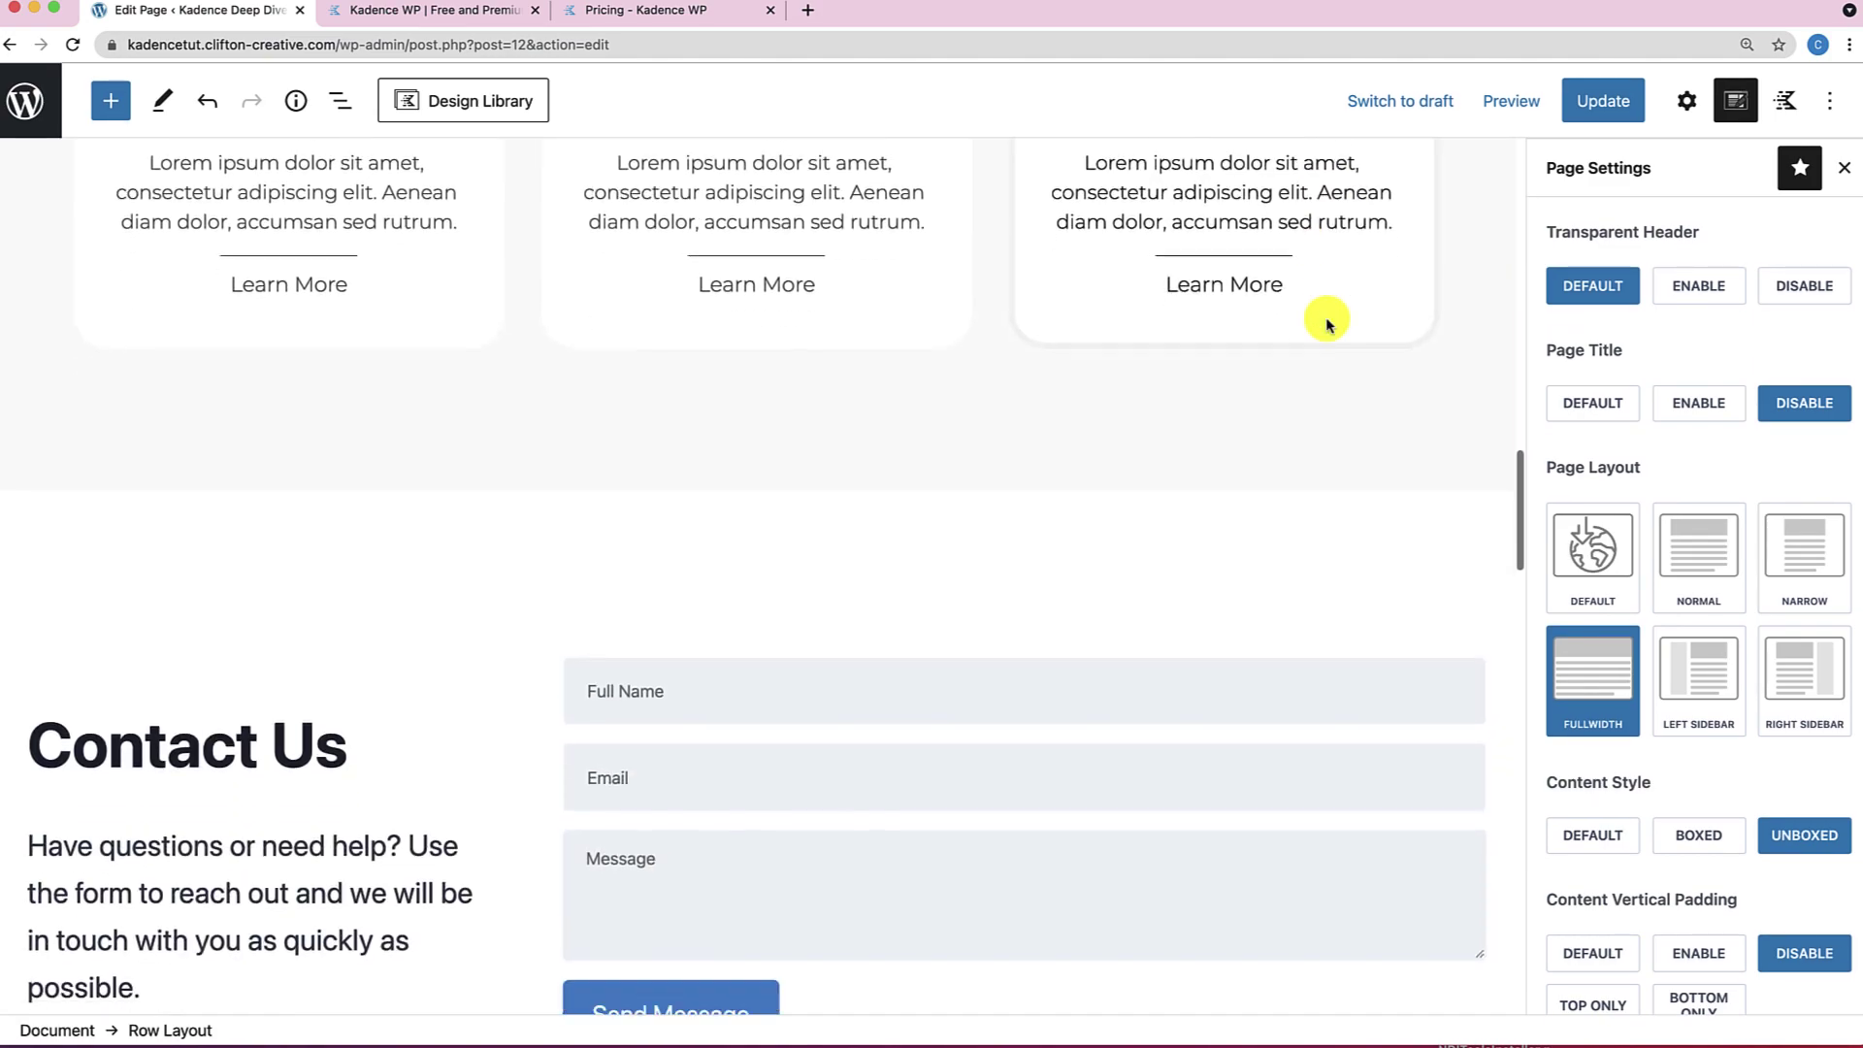
pyautogui.scroll(-12, 1327, 323)
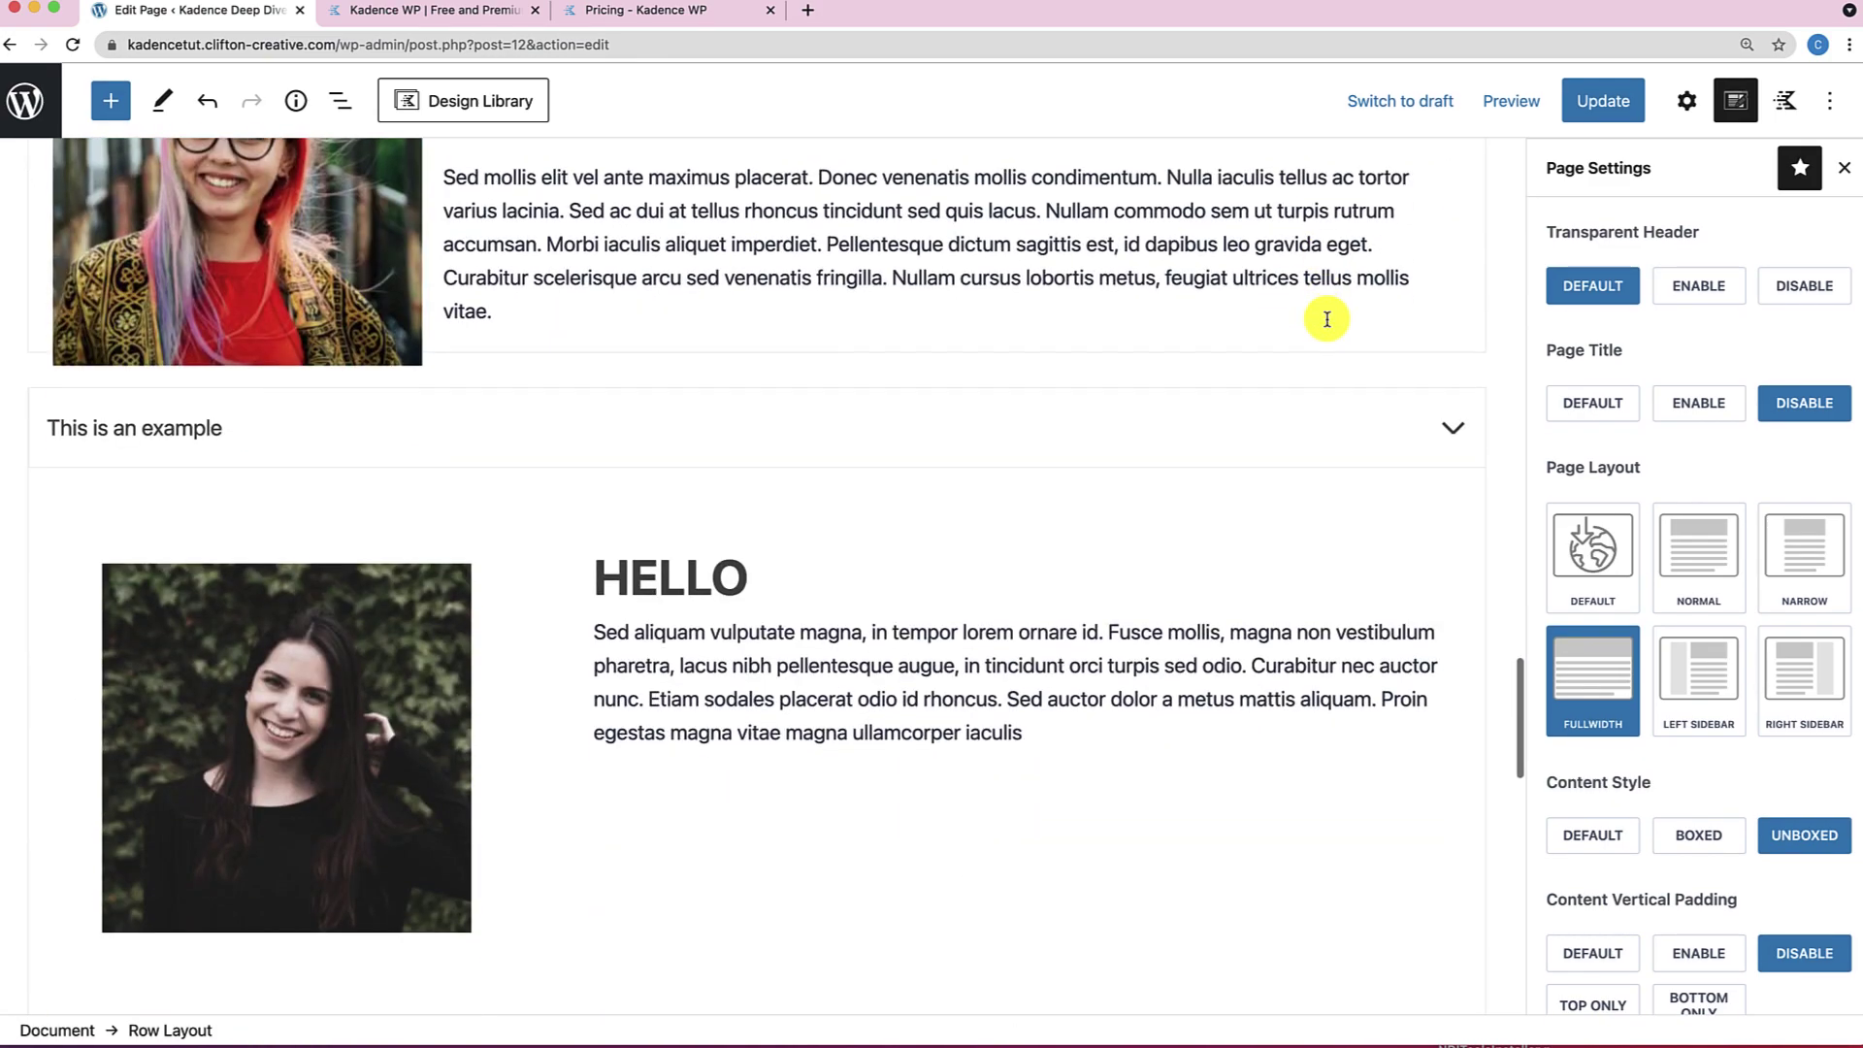
pyautogui.scroll(-5, 1298, 382)
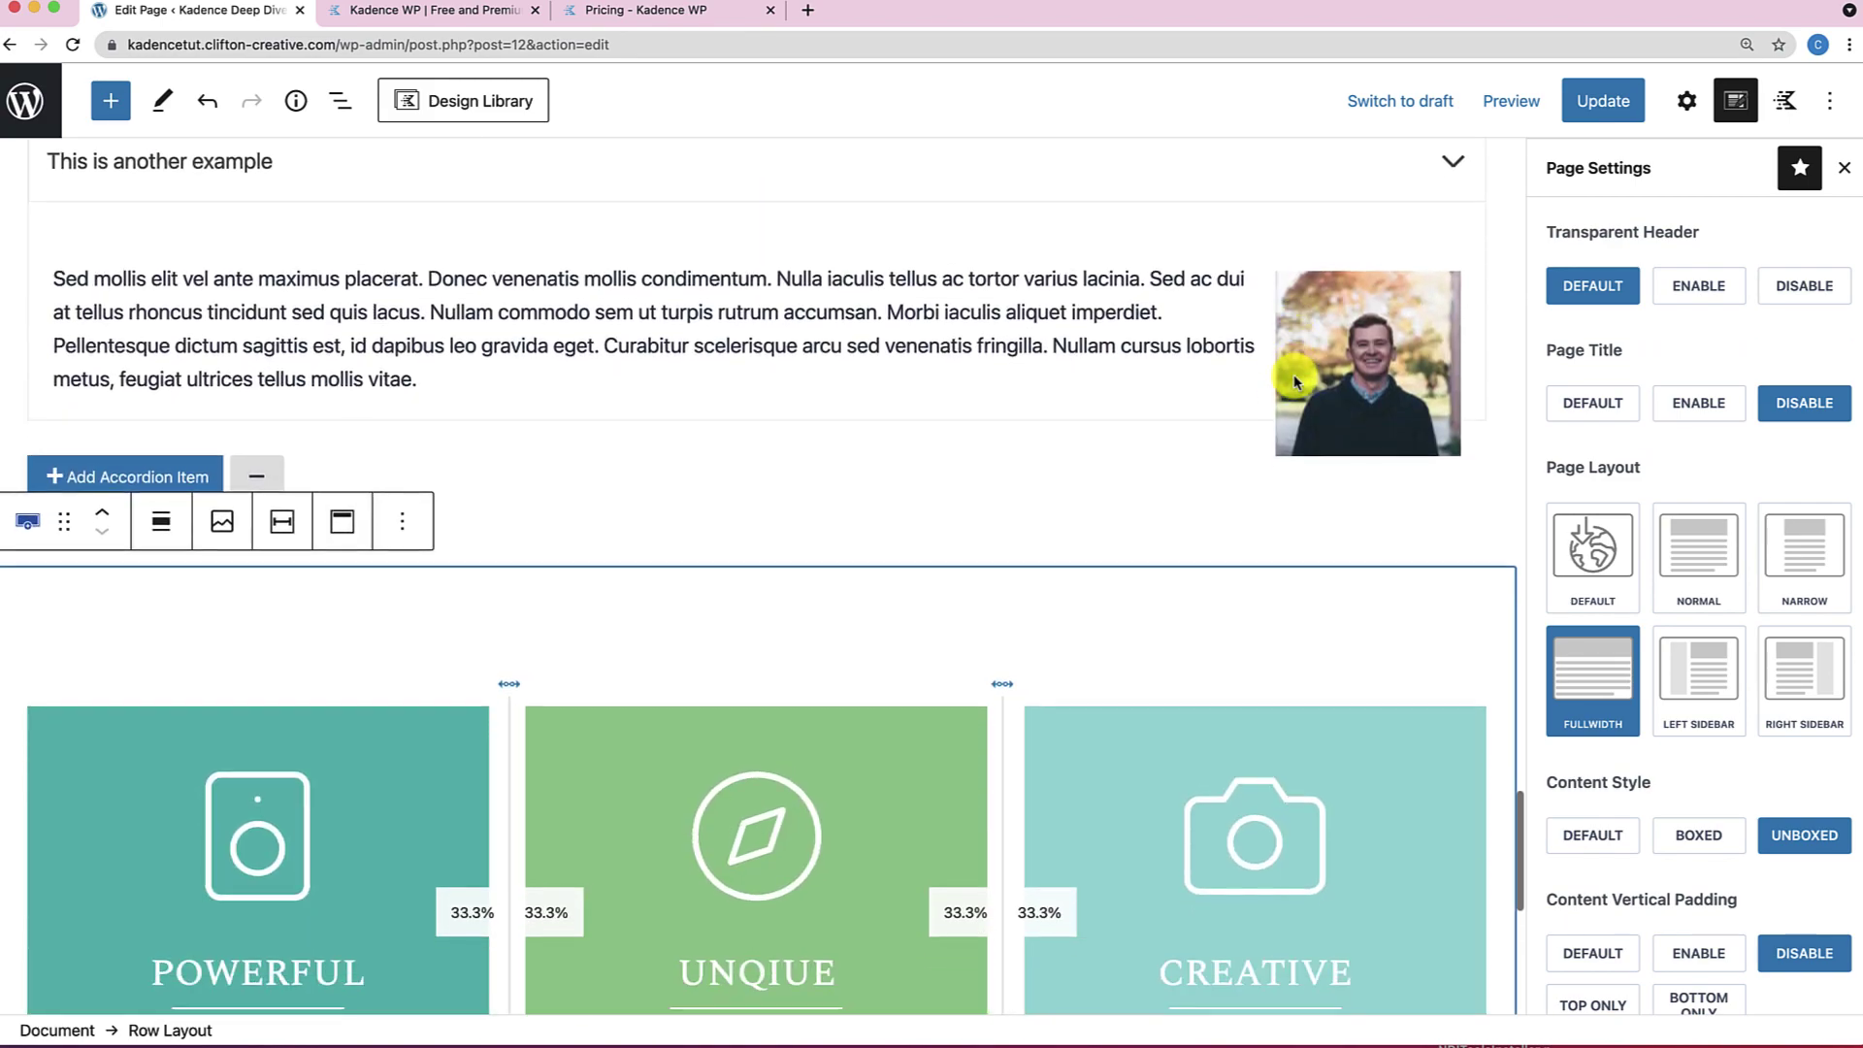
pyautogui.scroll(10, 1298, 381)
pyautogui.scroll(5, 1297, 381)
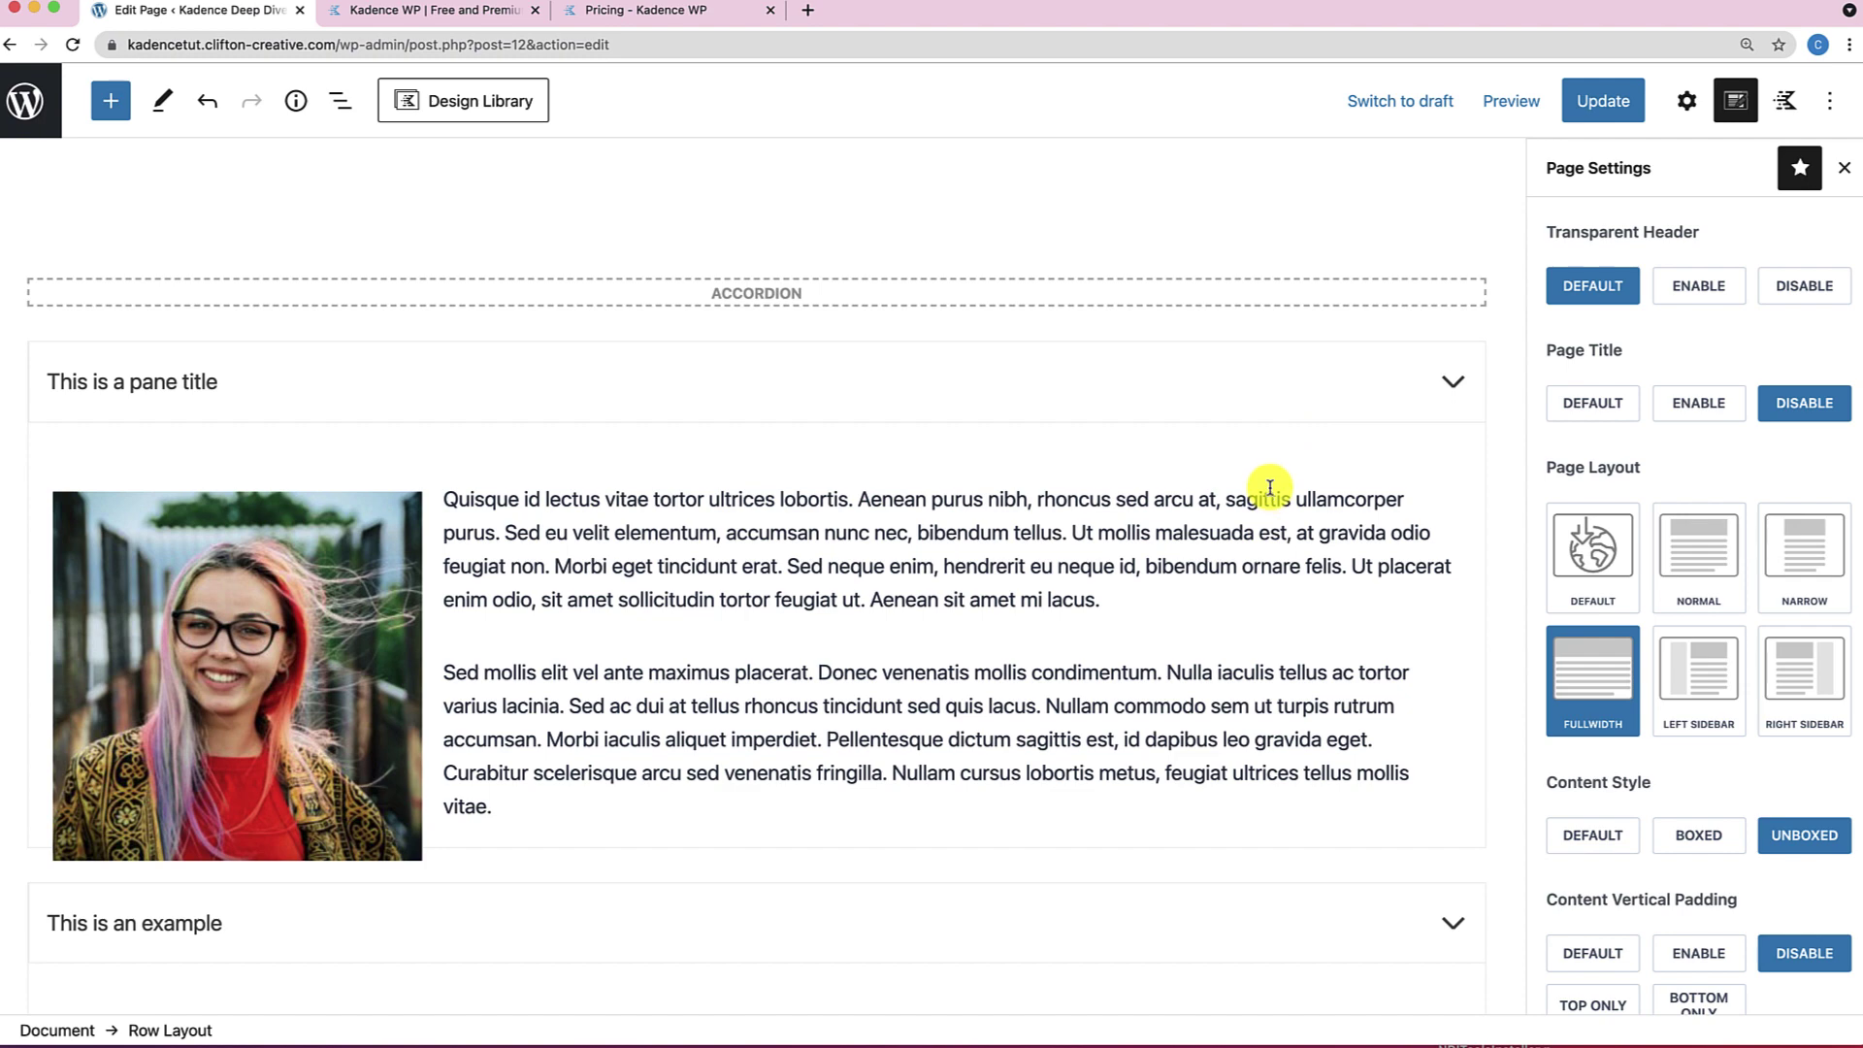
pyautogui.scroll(-1, 1249, 459)
pyautogui.scroll(1, 1249, 459)
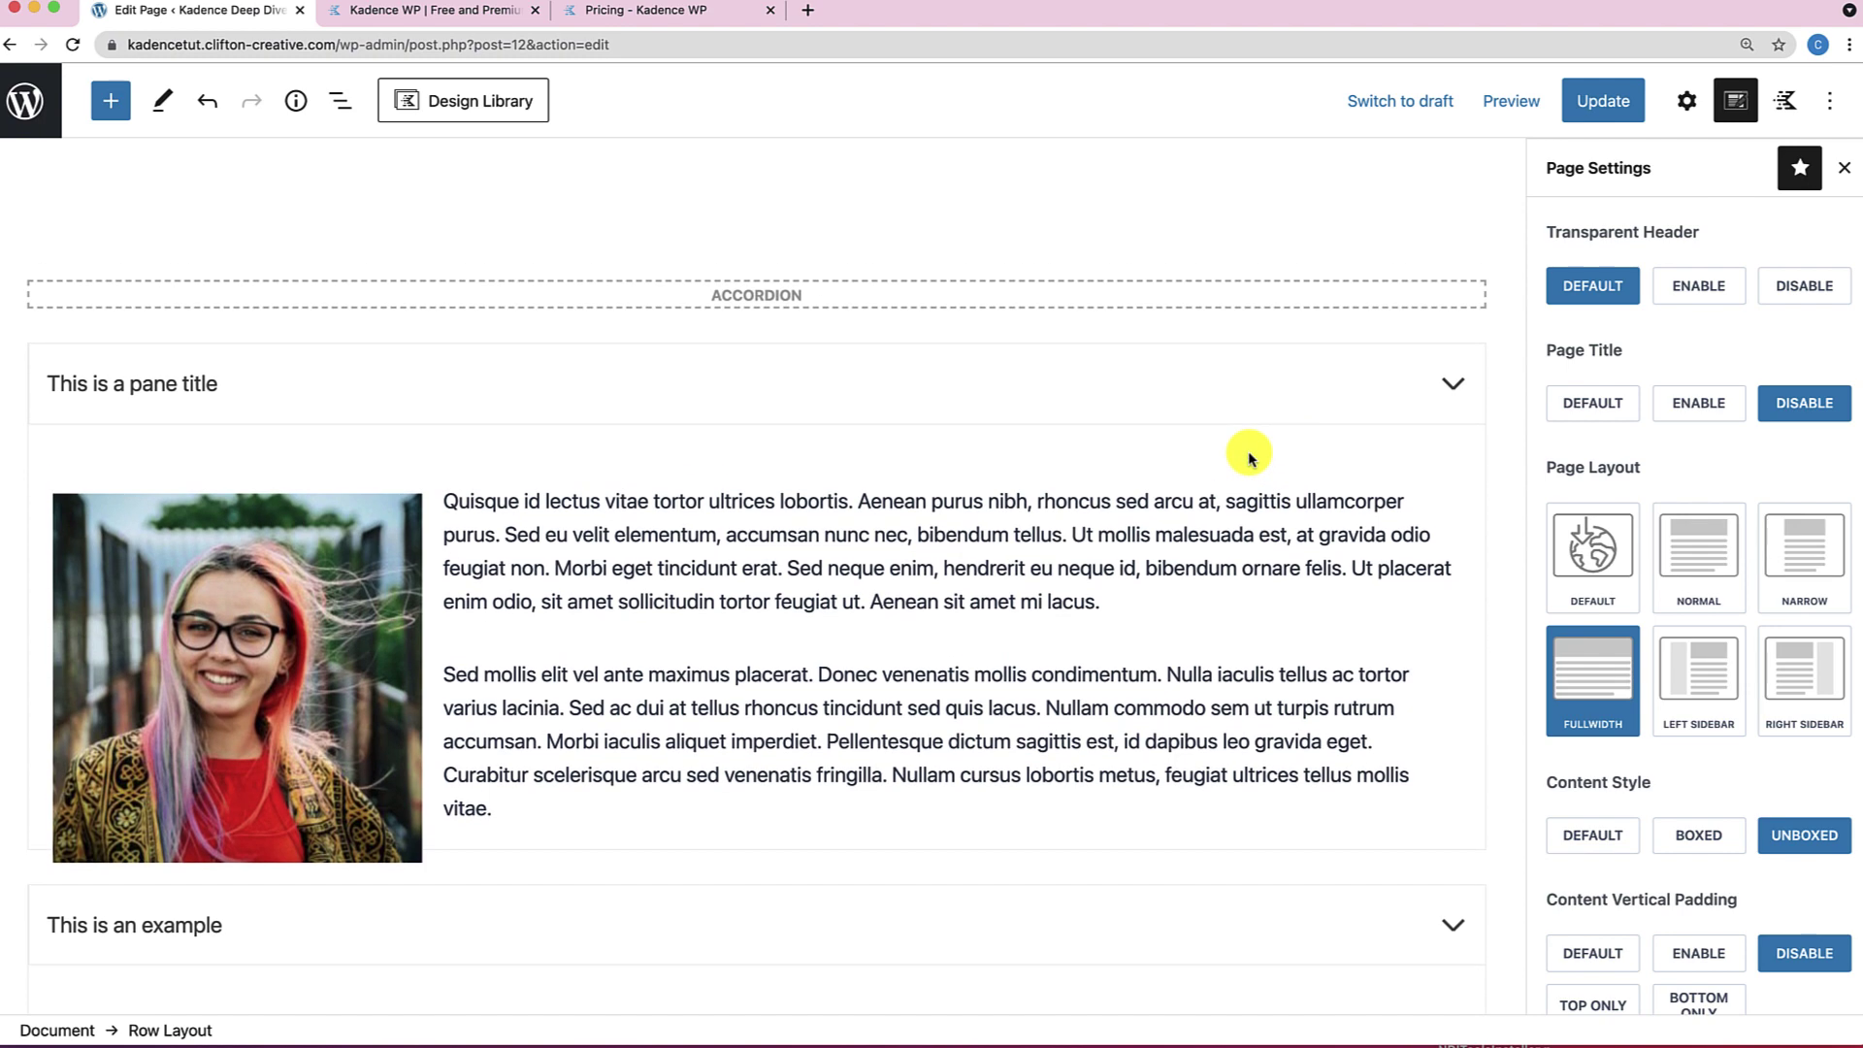
# Show the page's block list and remove the whole Accordion block with its three panes.
pyautogui.click(344, 100)
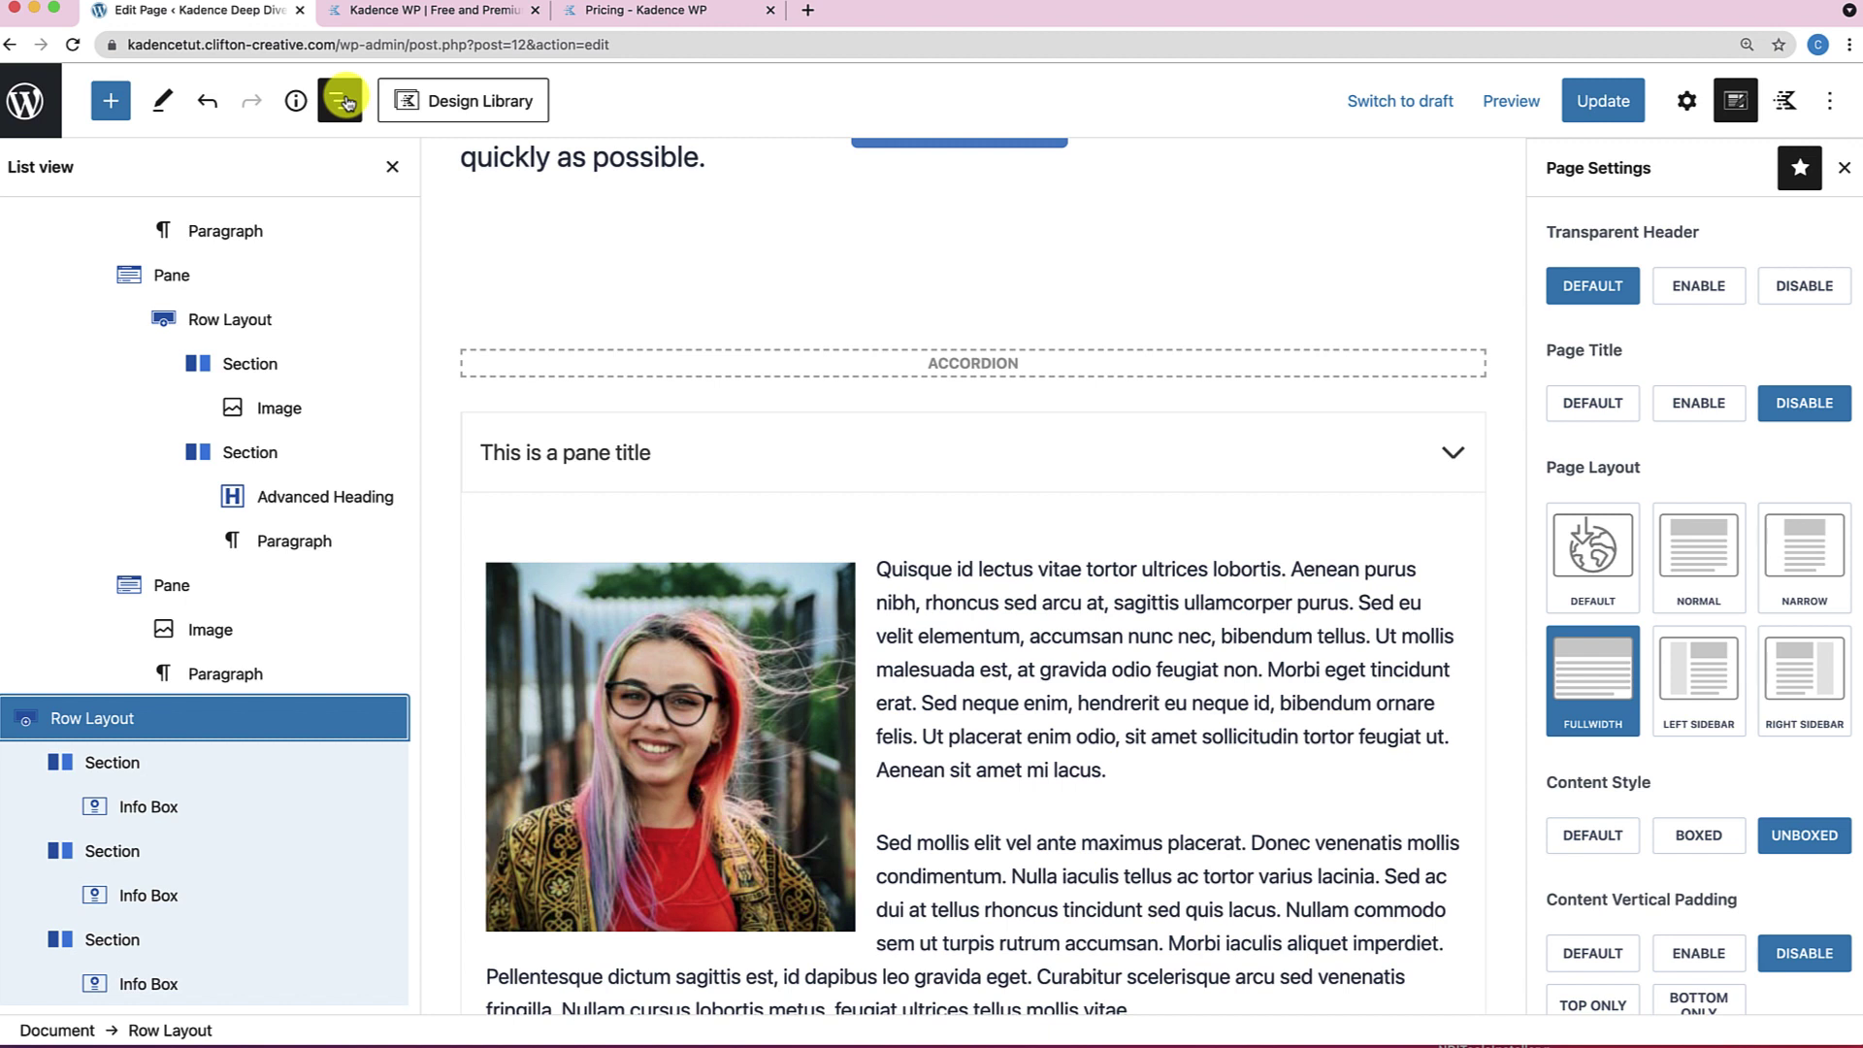
pyautogui.click(632, 456)
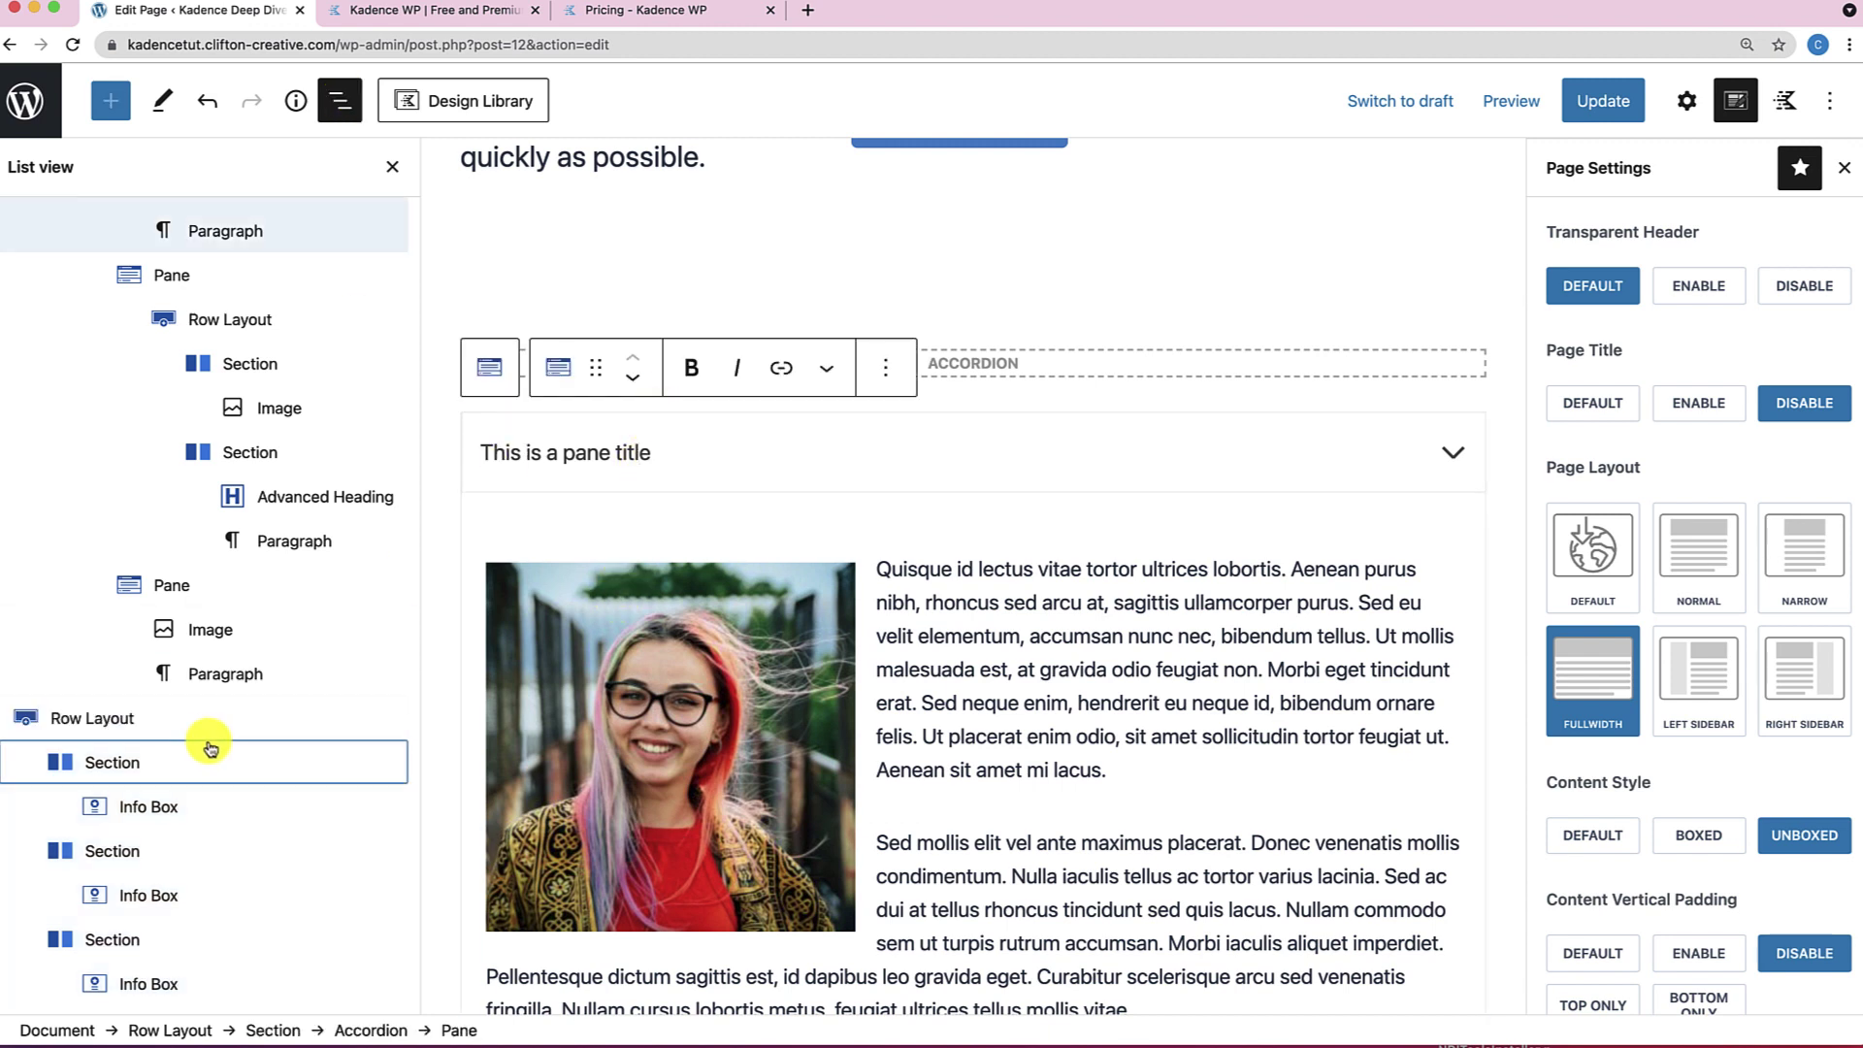
pyautogui.click(180, 720)
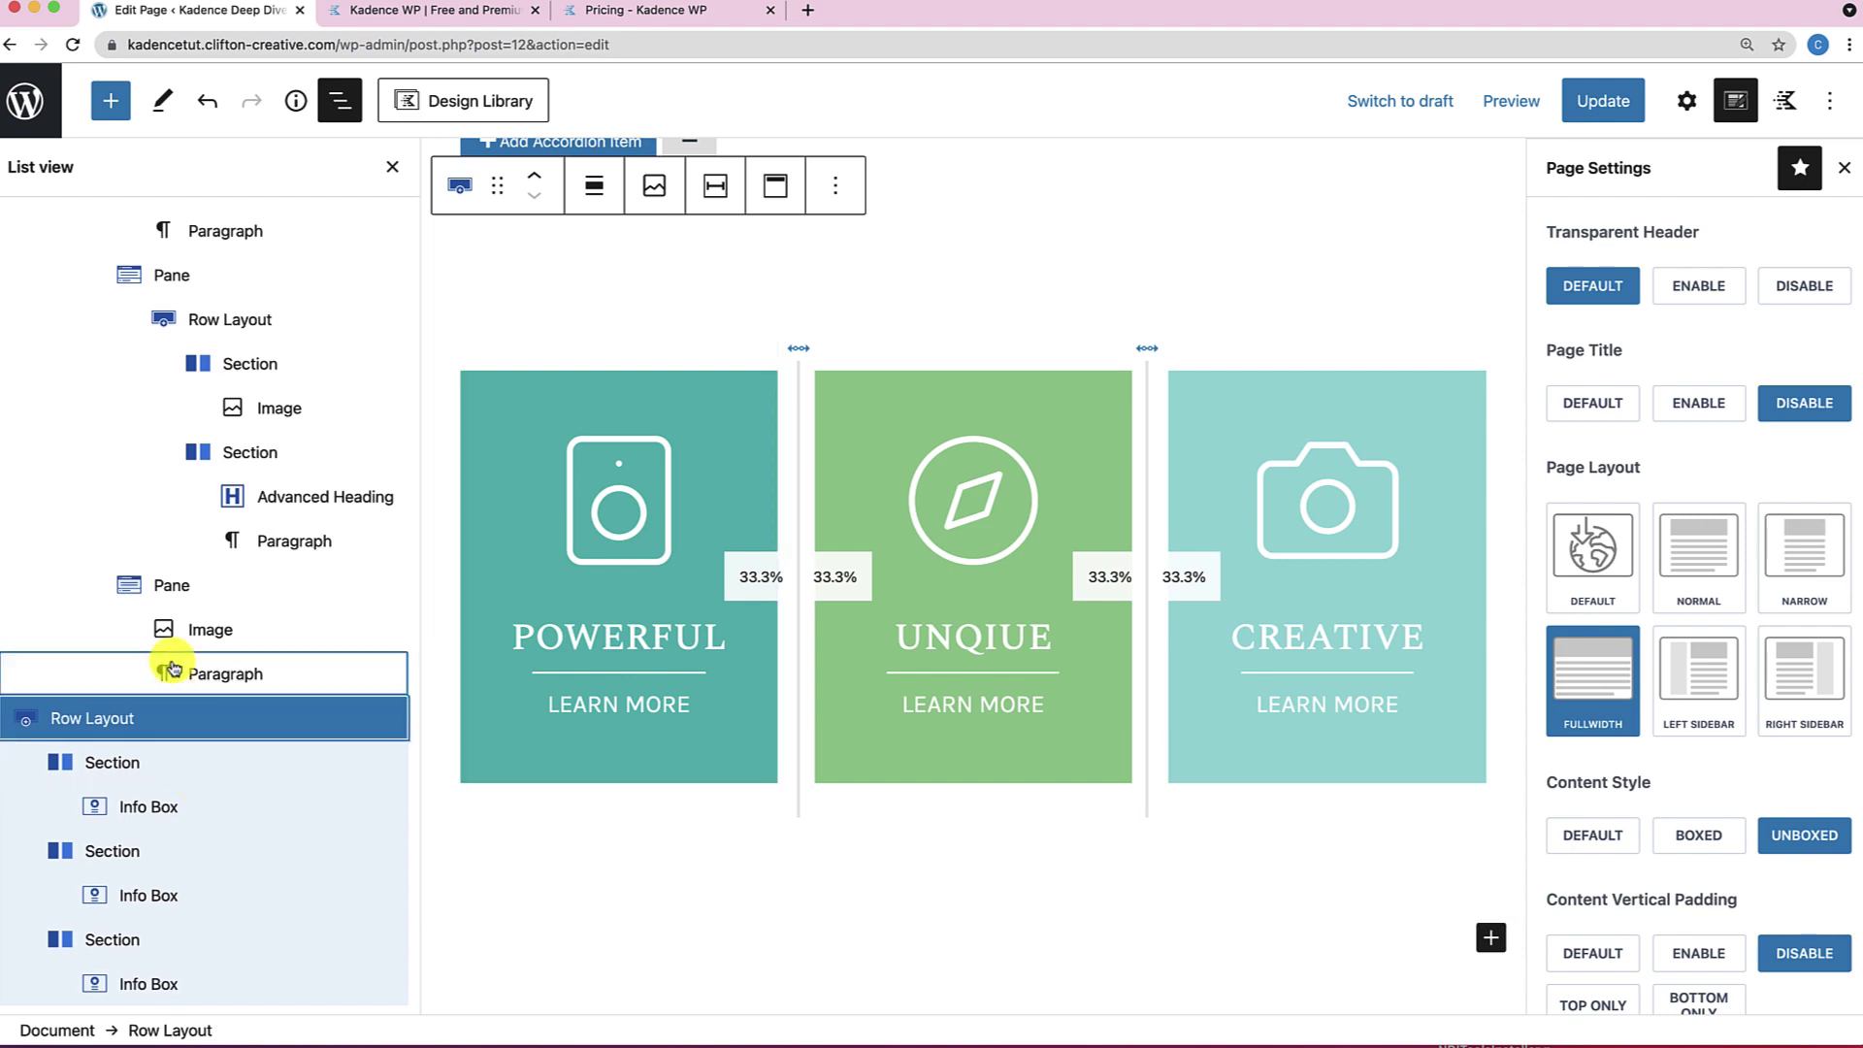
pyautogui.scroll(-3, 603, 552)
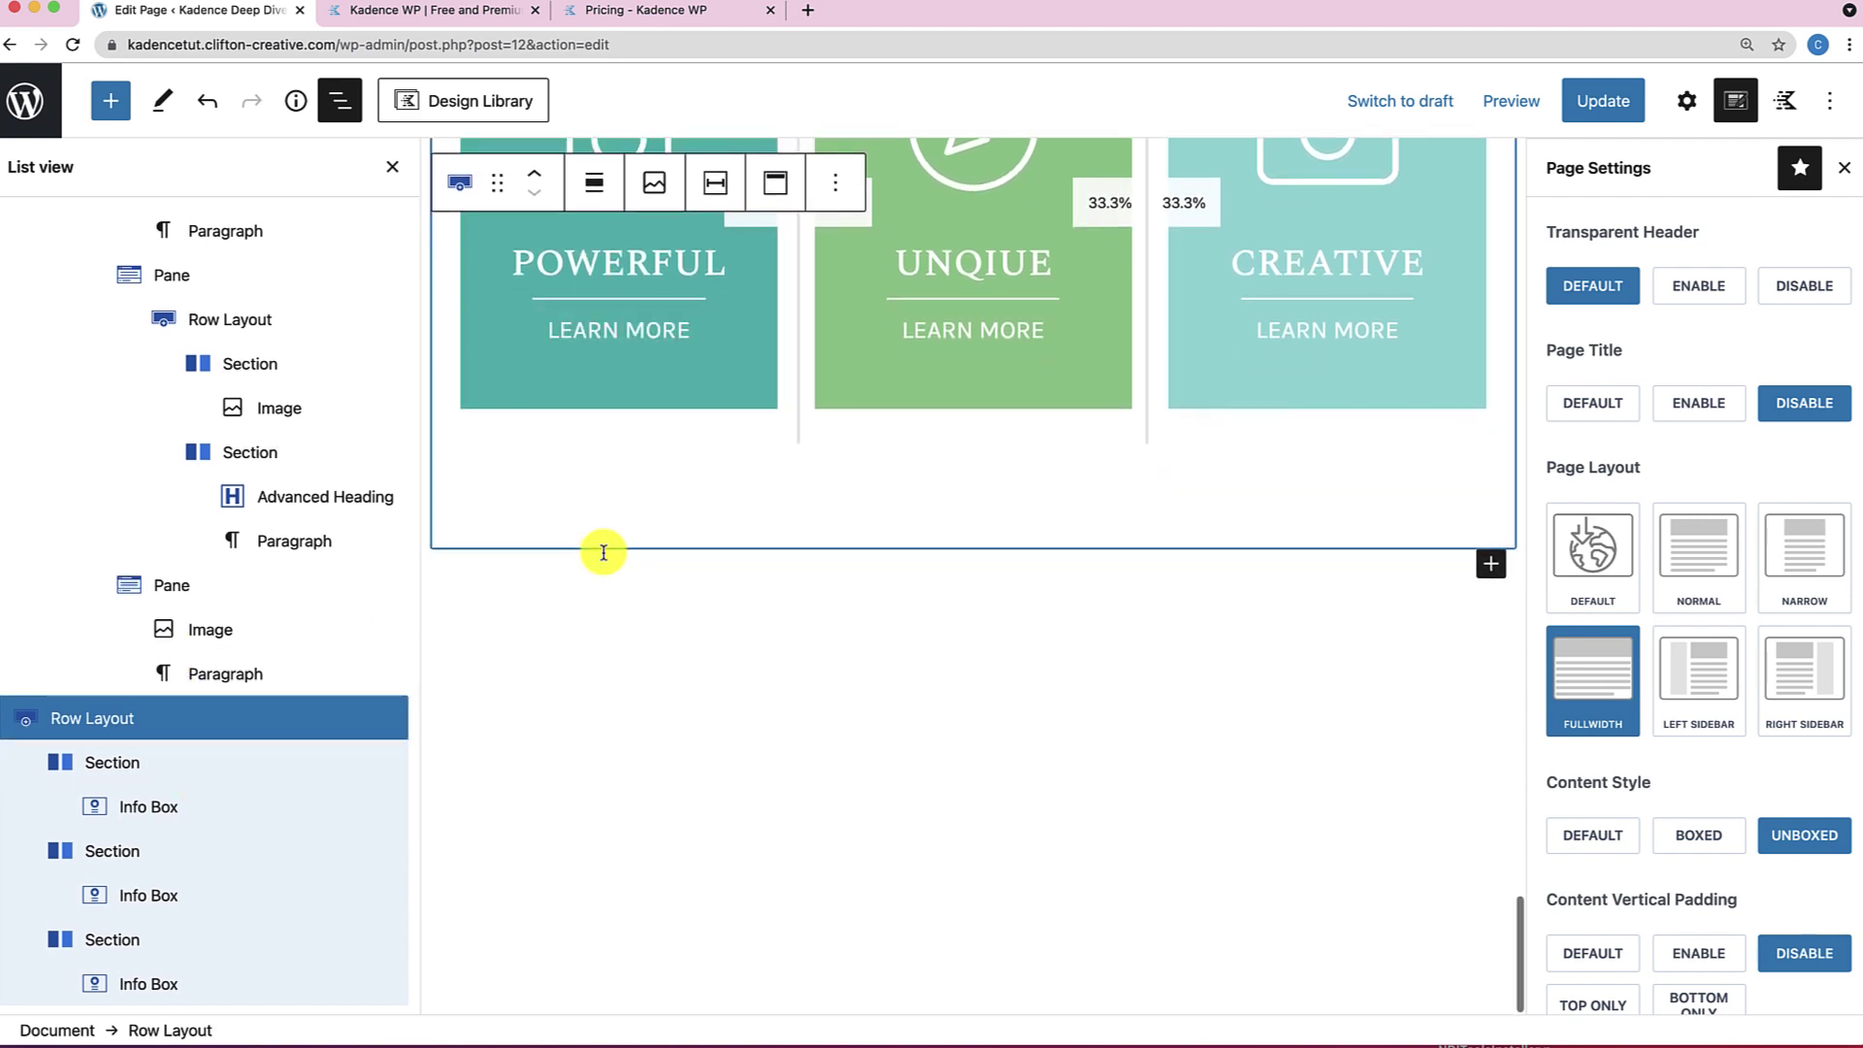
pyautogui.scroll(8, 602, 552)
pyautogui.scroll(2, 603, 552)
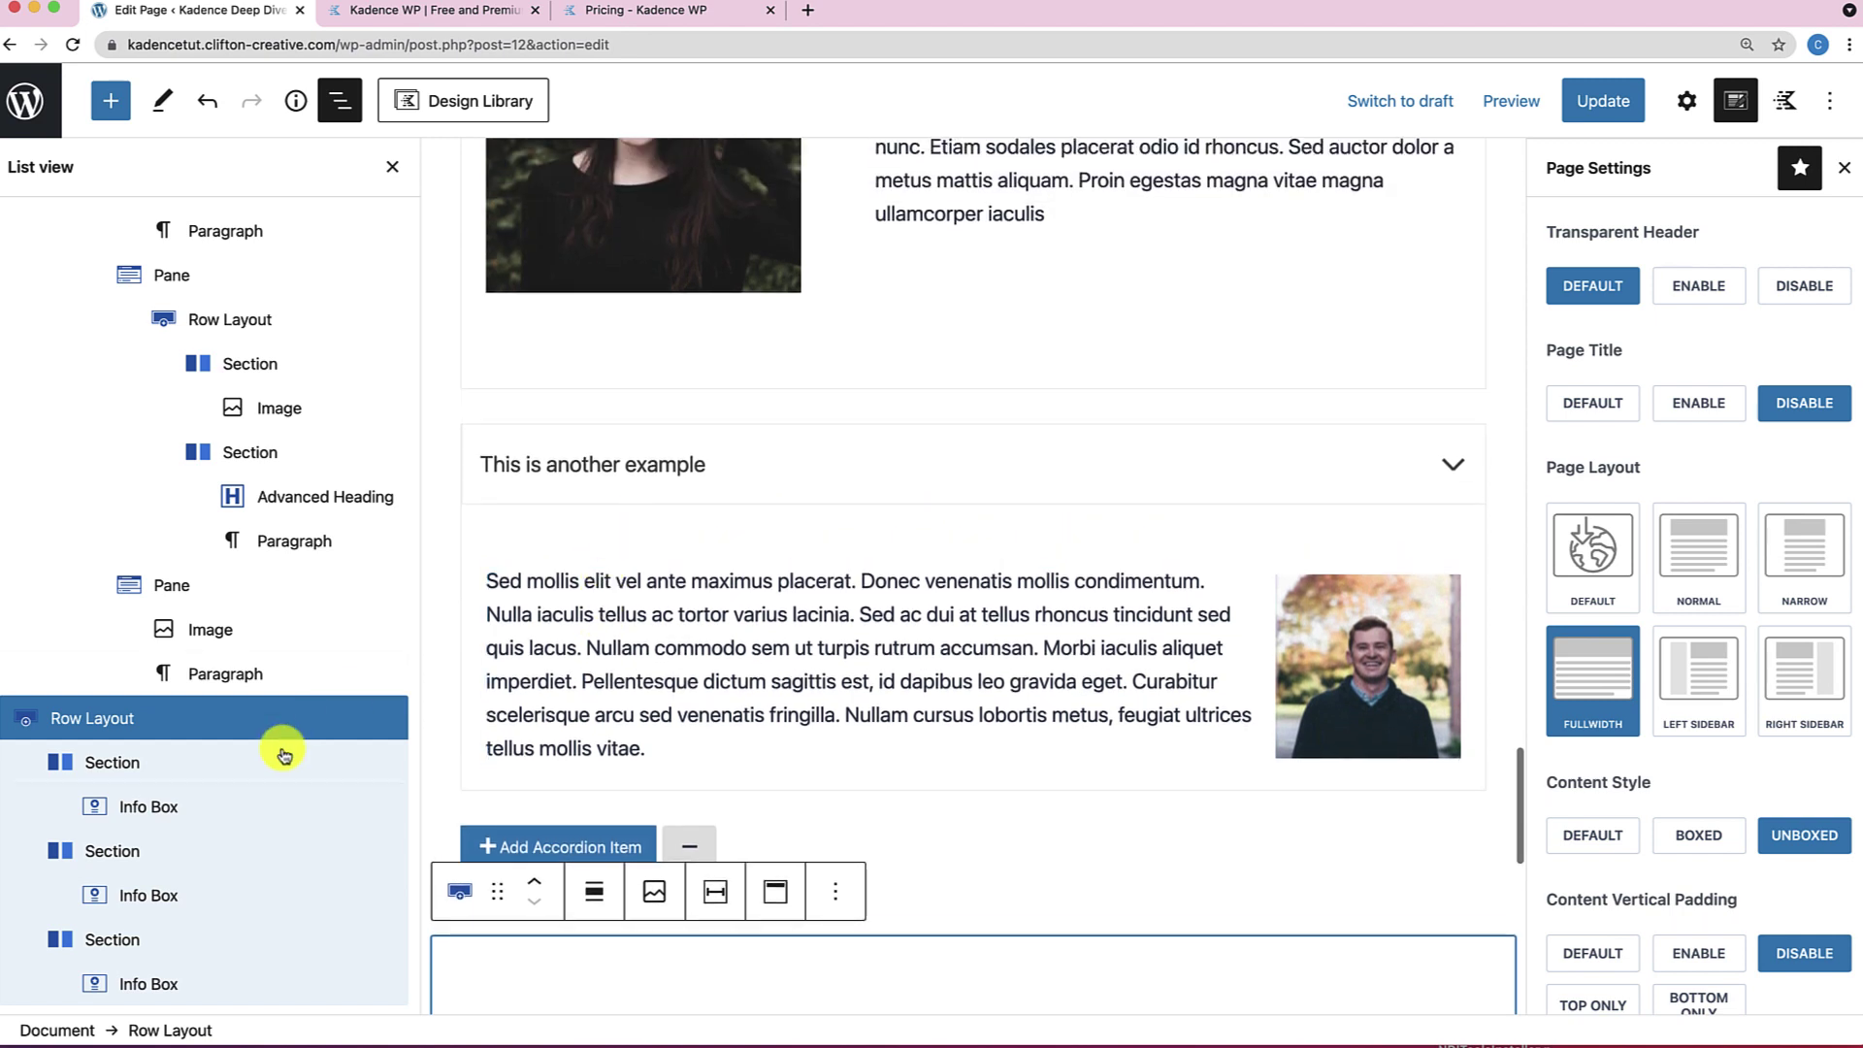
pyautogui.click(727, 617)
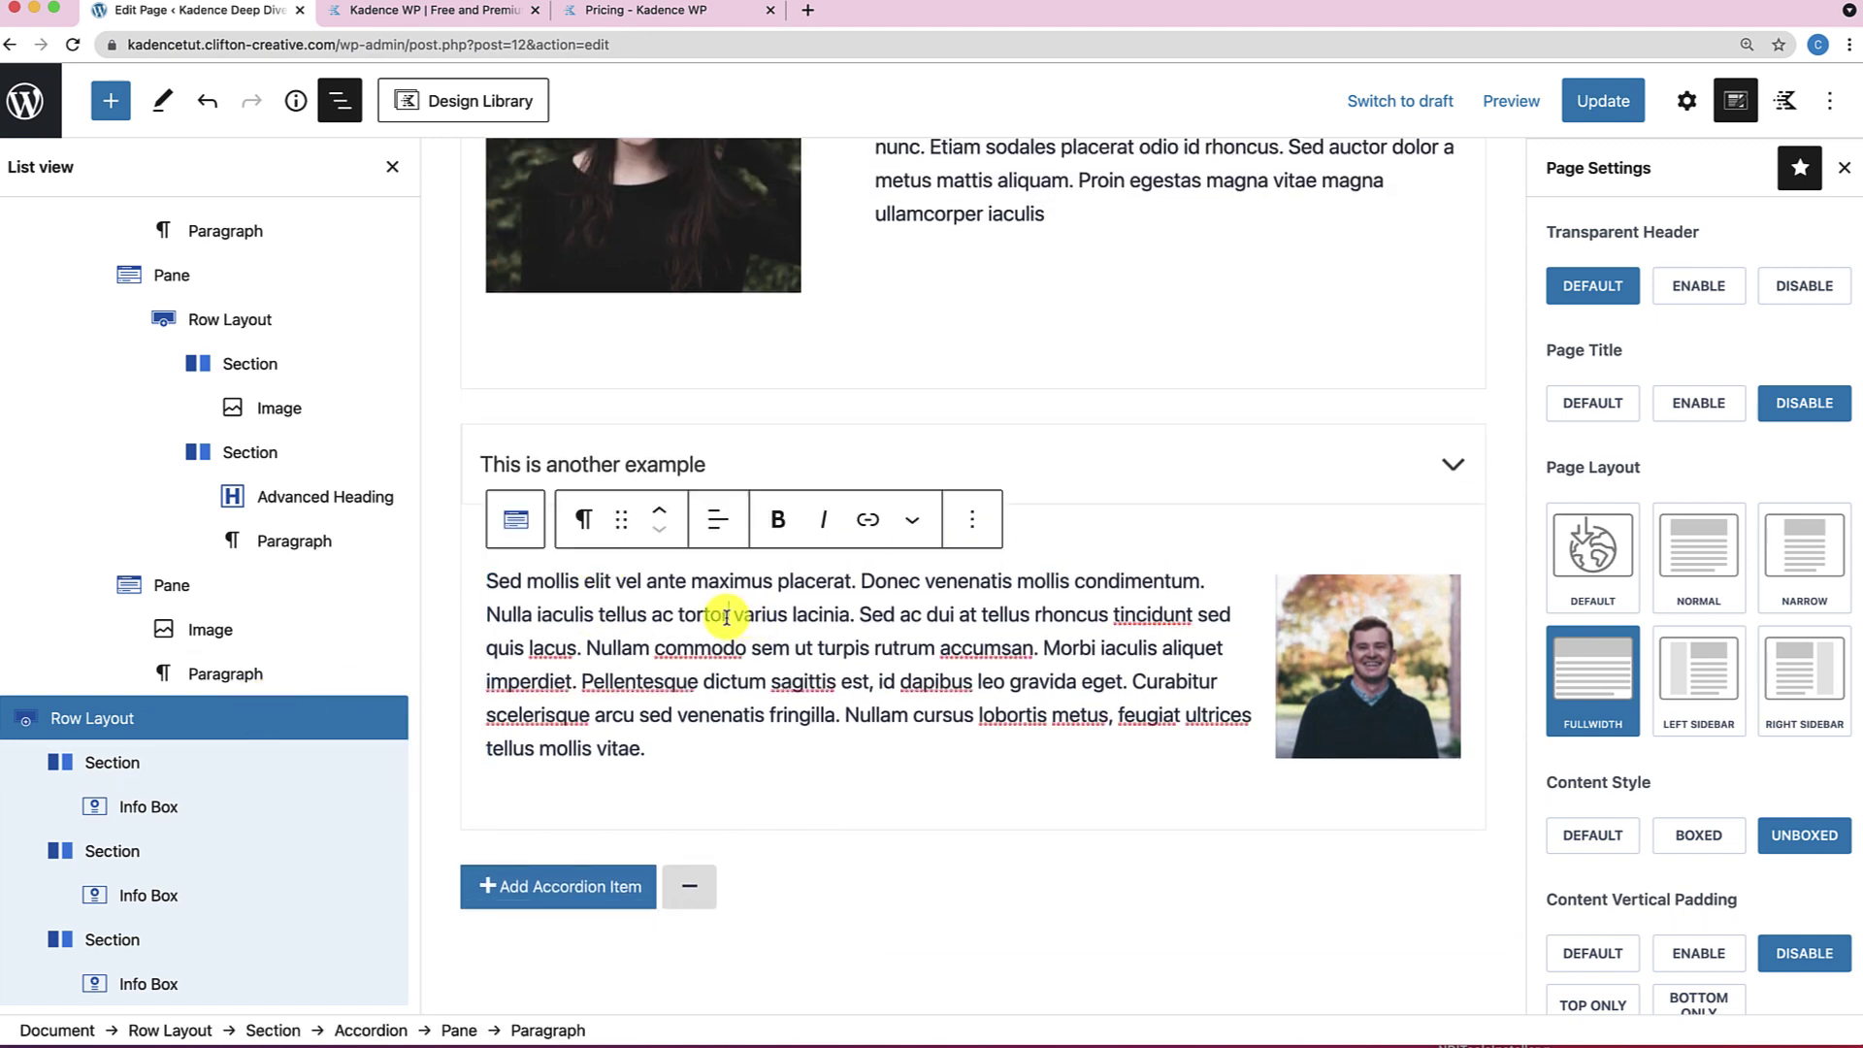
pyautogui.click(248, 588)
pyautogui.scroll(3, 249, 594)
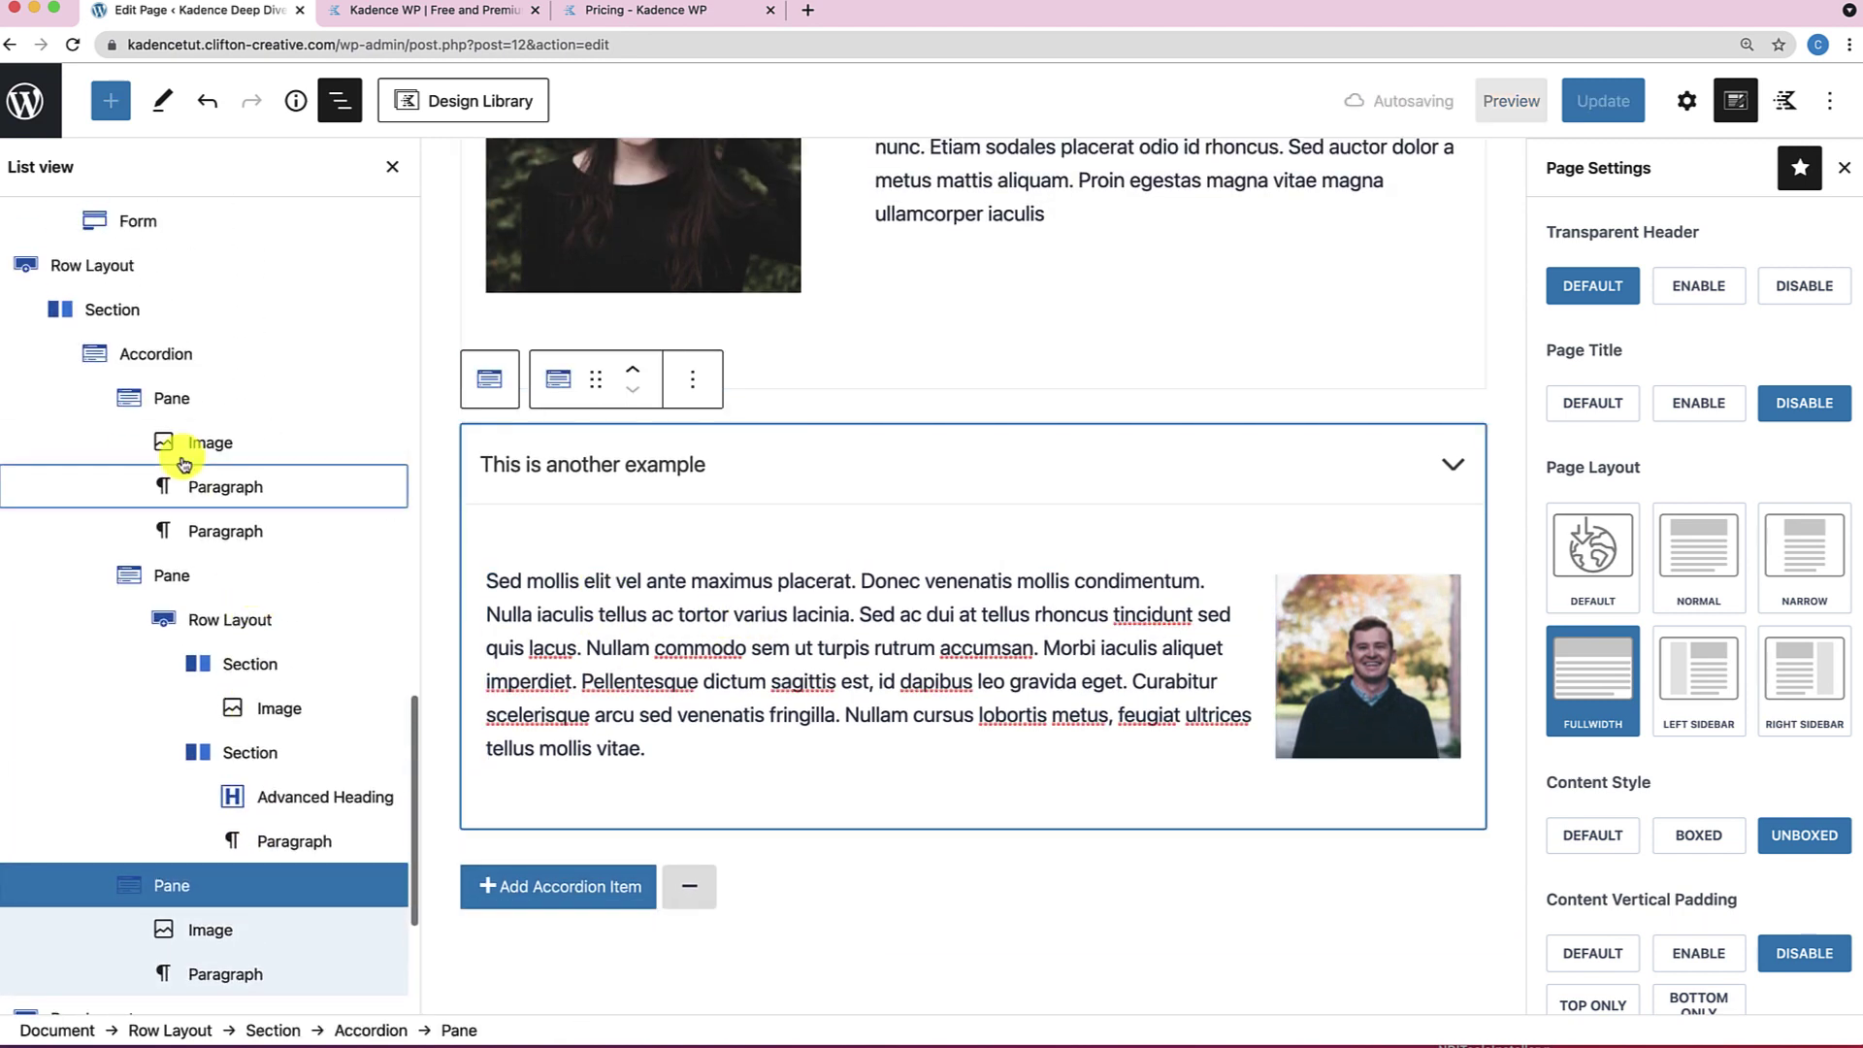
pyautogui.click(150, 373)
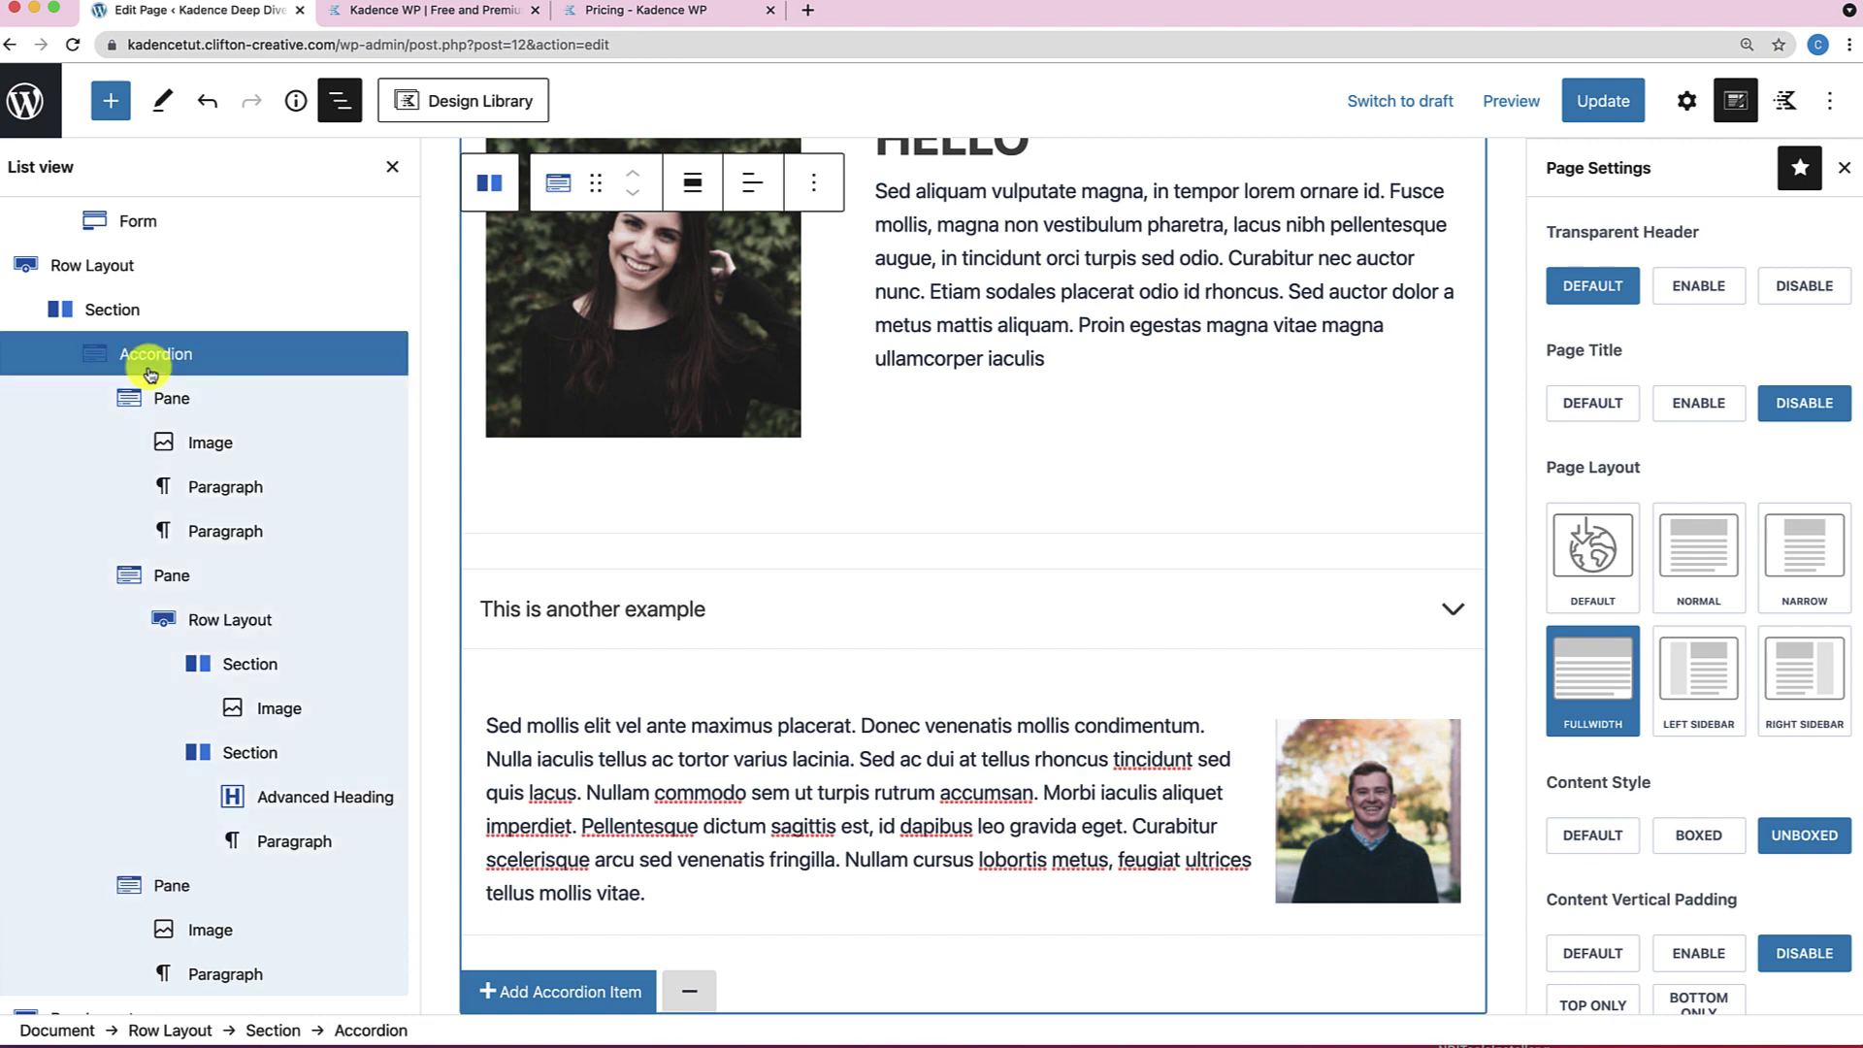
pyautogui.click(813, 182)
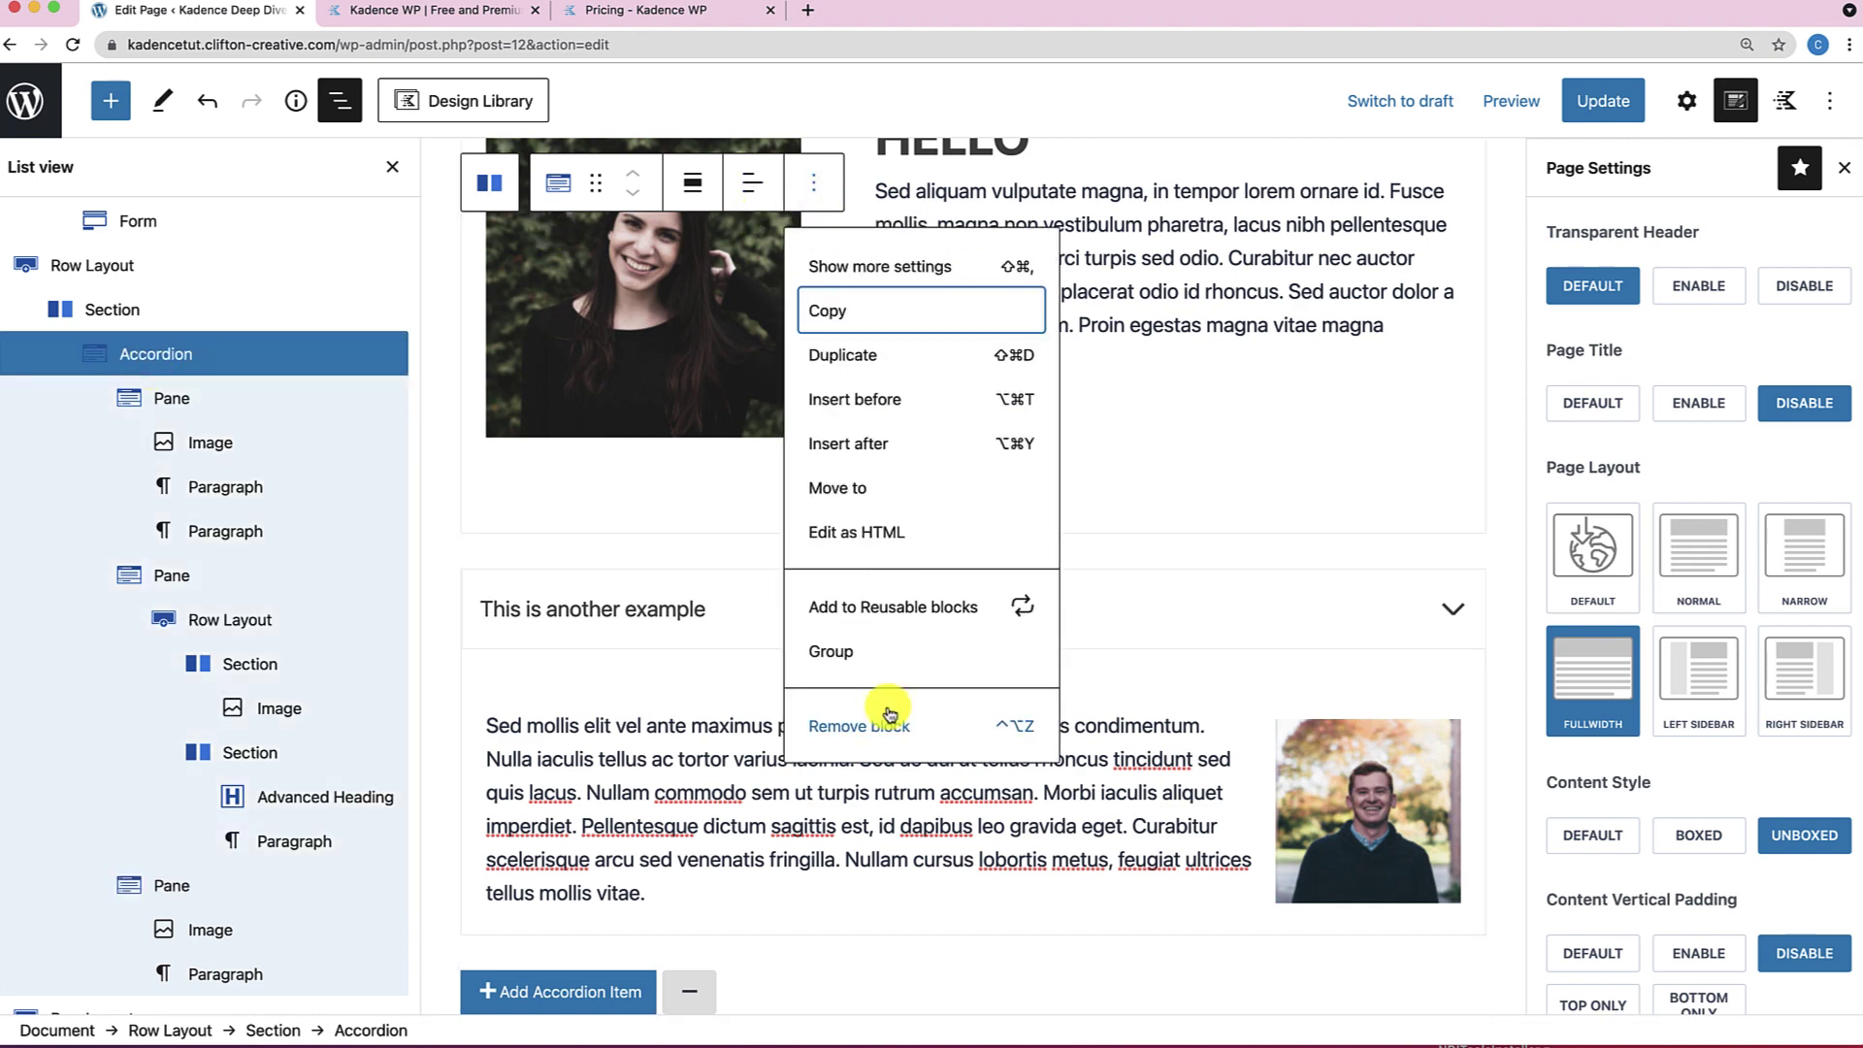
pyautogui.click(887, 722)
# Move the Contact Us form row down below the Powerful, Unqiue and Creative info boxes.
pyautogui.scroll(10, 886, 722)
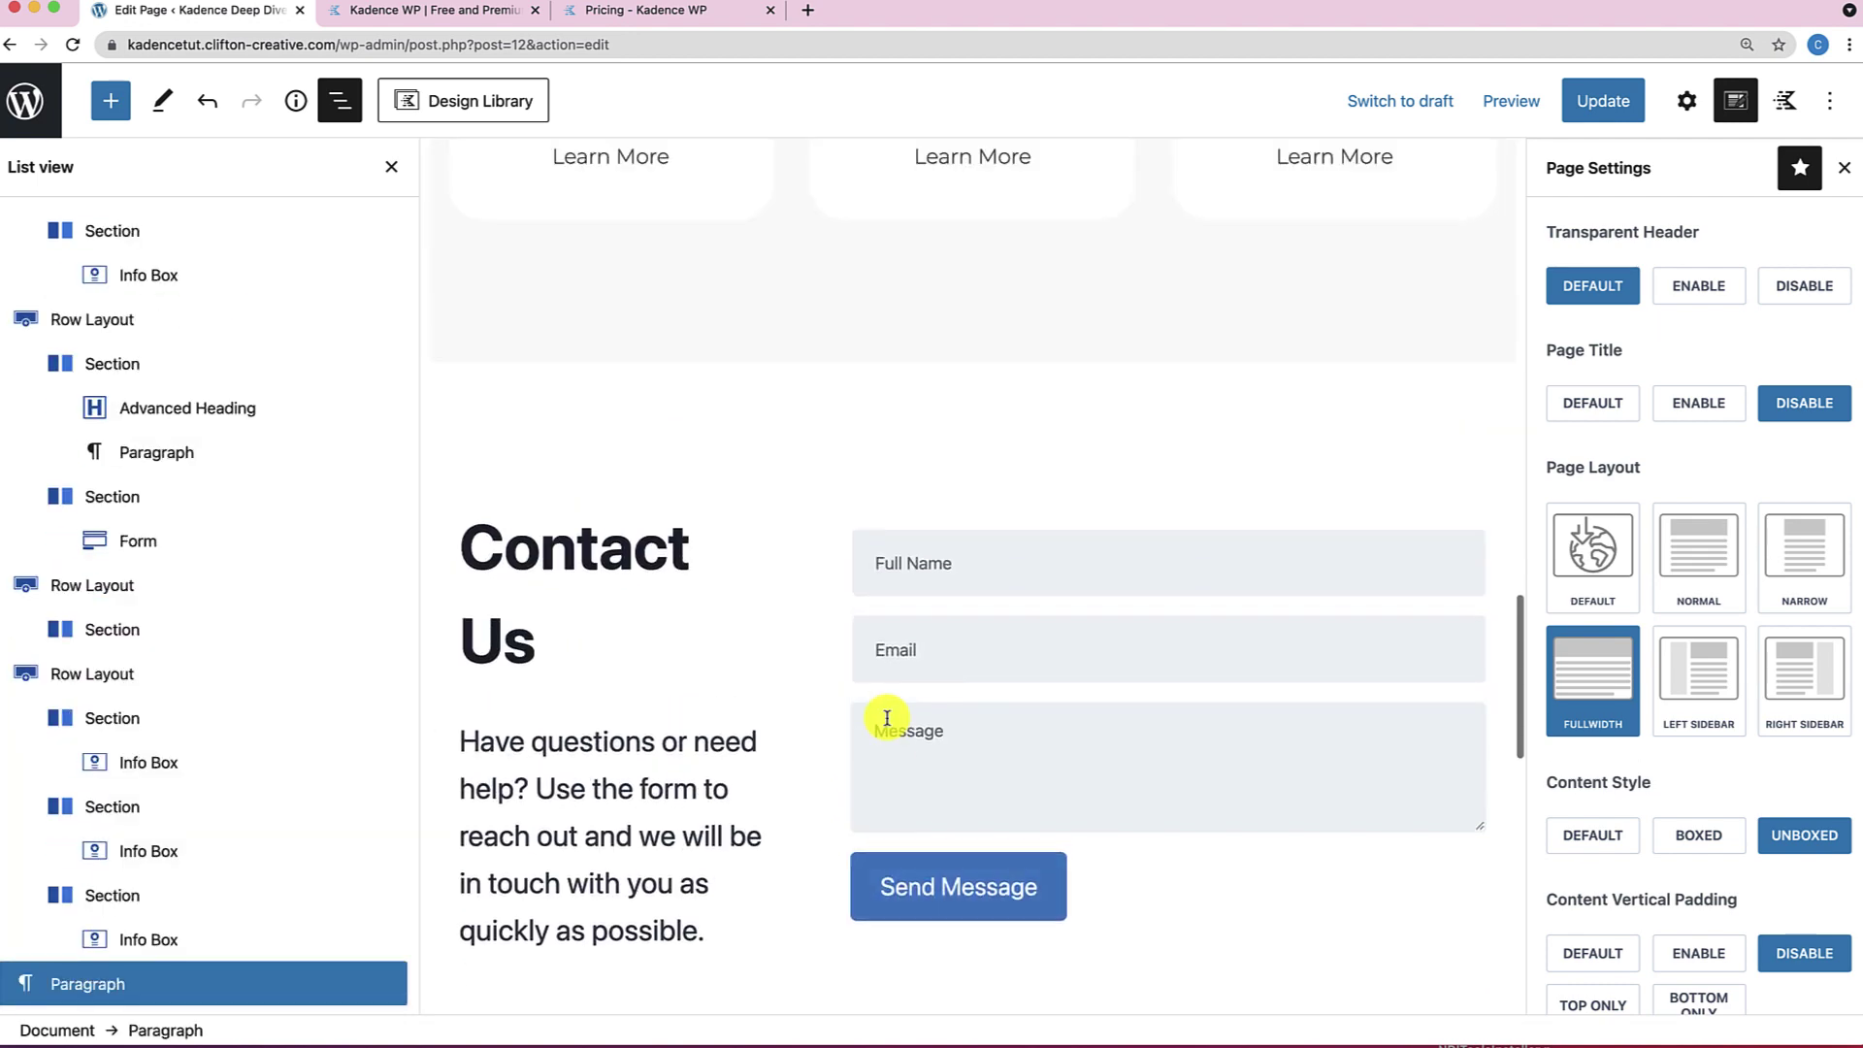
pyautogui.scroll(8, 887, 722)
pyautogui.scroll(-6, 887, 722)
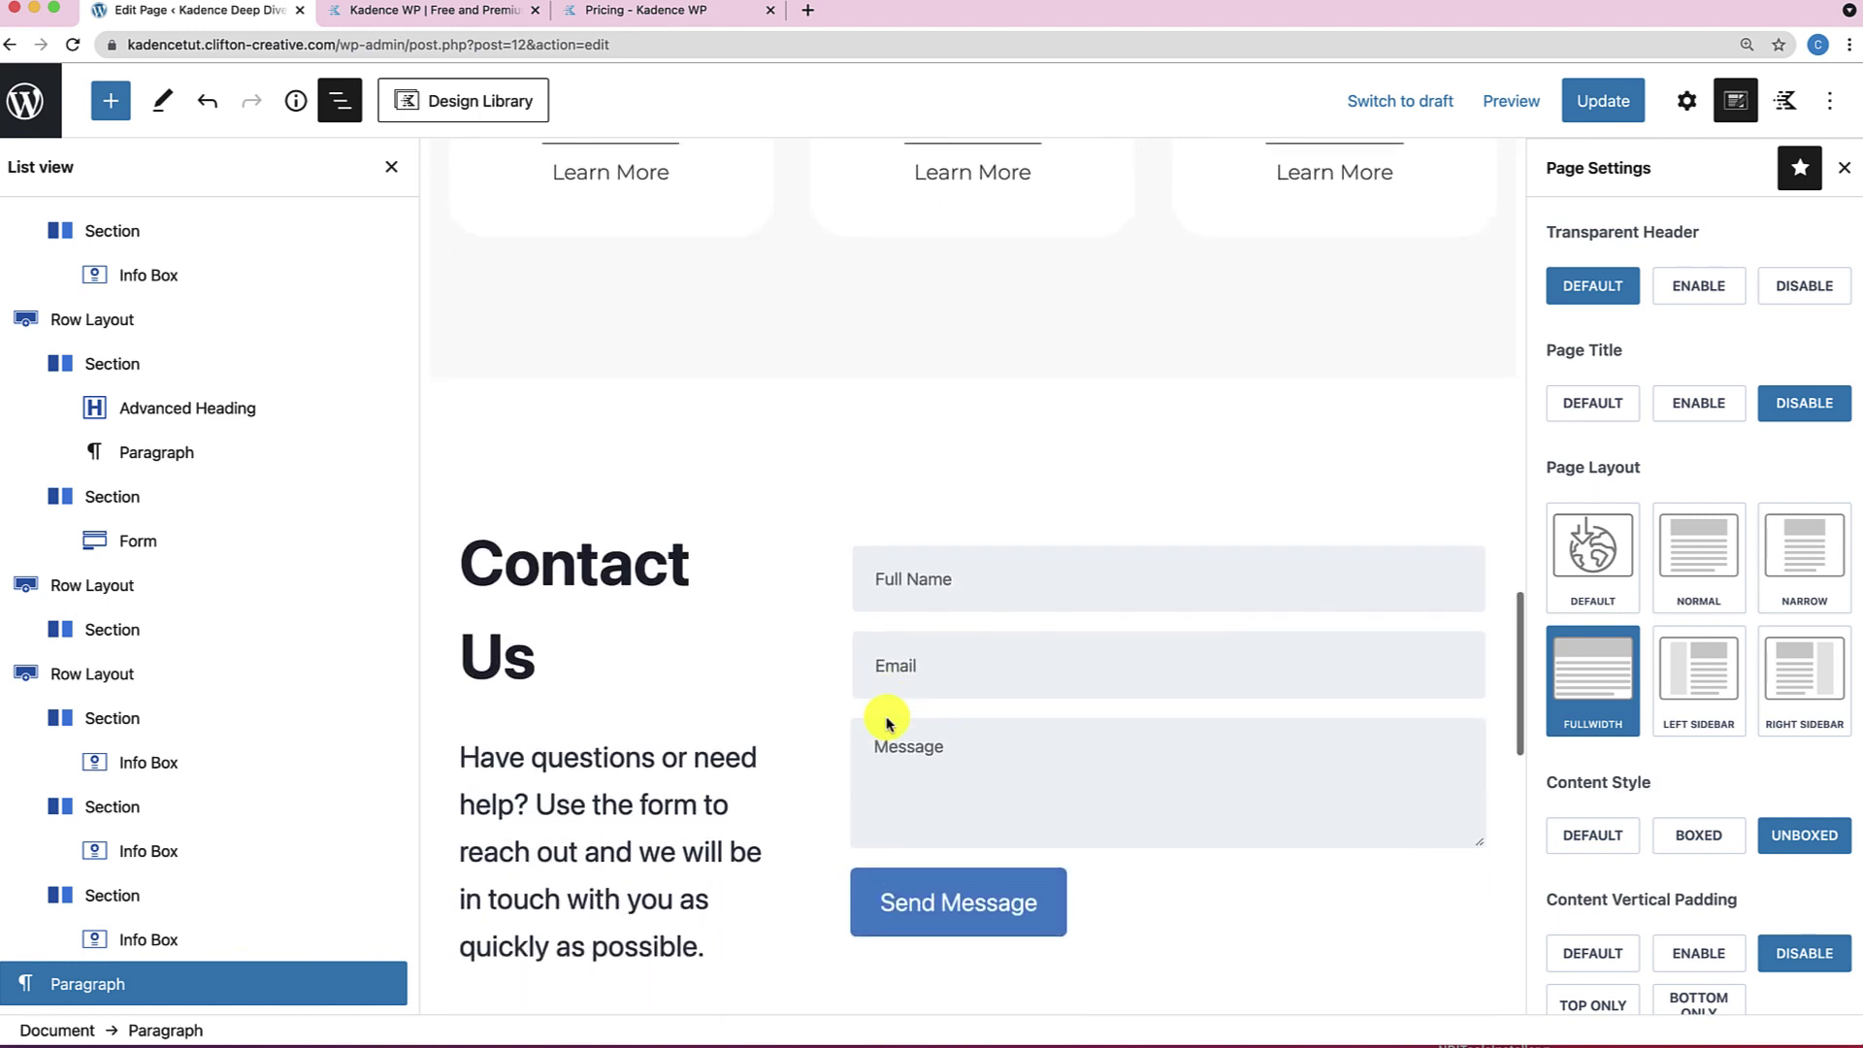
pyautogui.scroll(3, 887, 722)
pyautogui.scroll(-2, 887, 721)
pyautogui.scroll(-2, 887, 722)
pyautogui.click(840, 532)
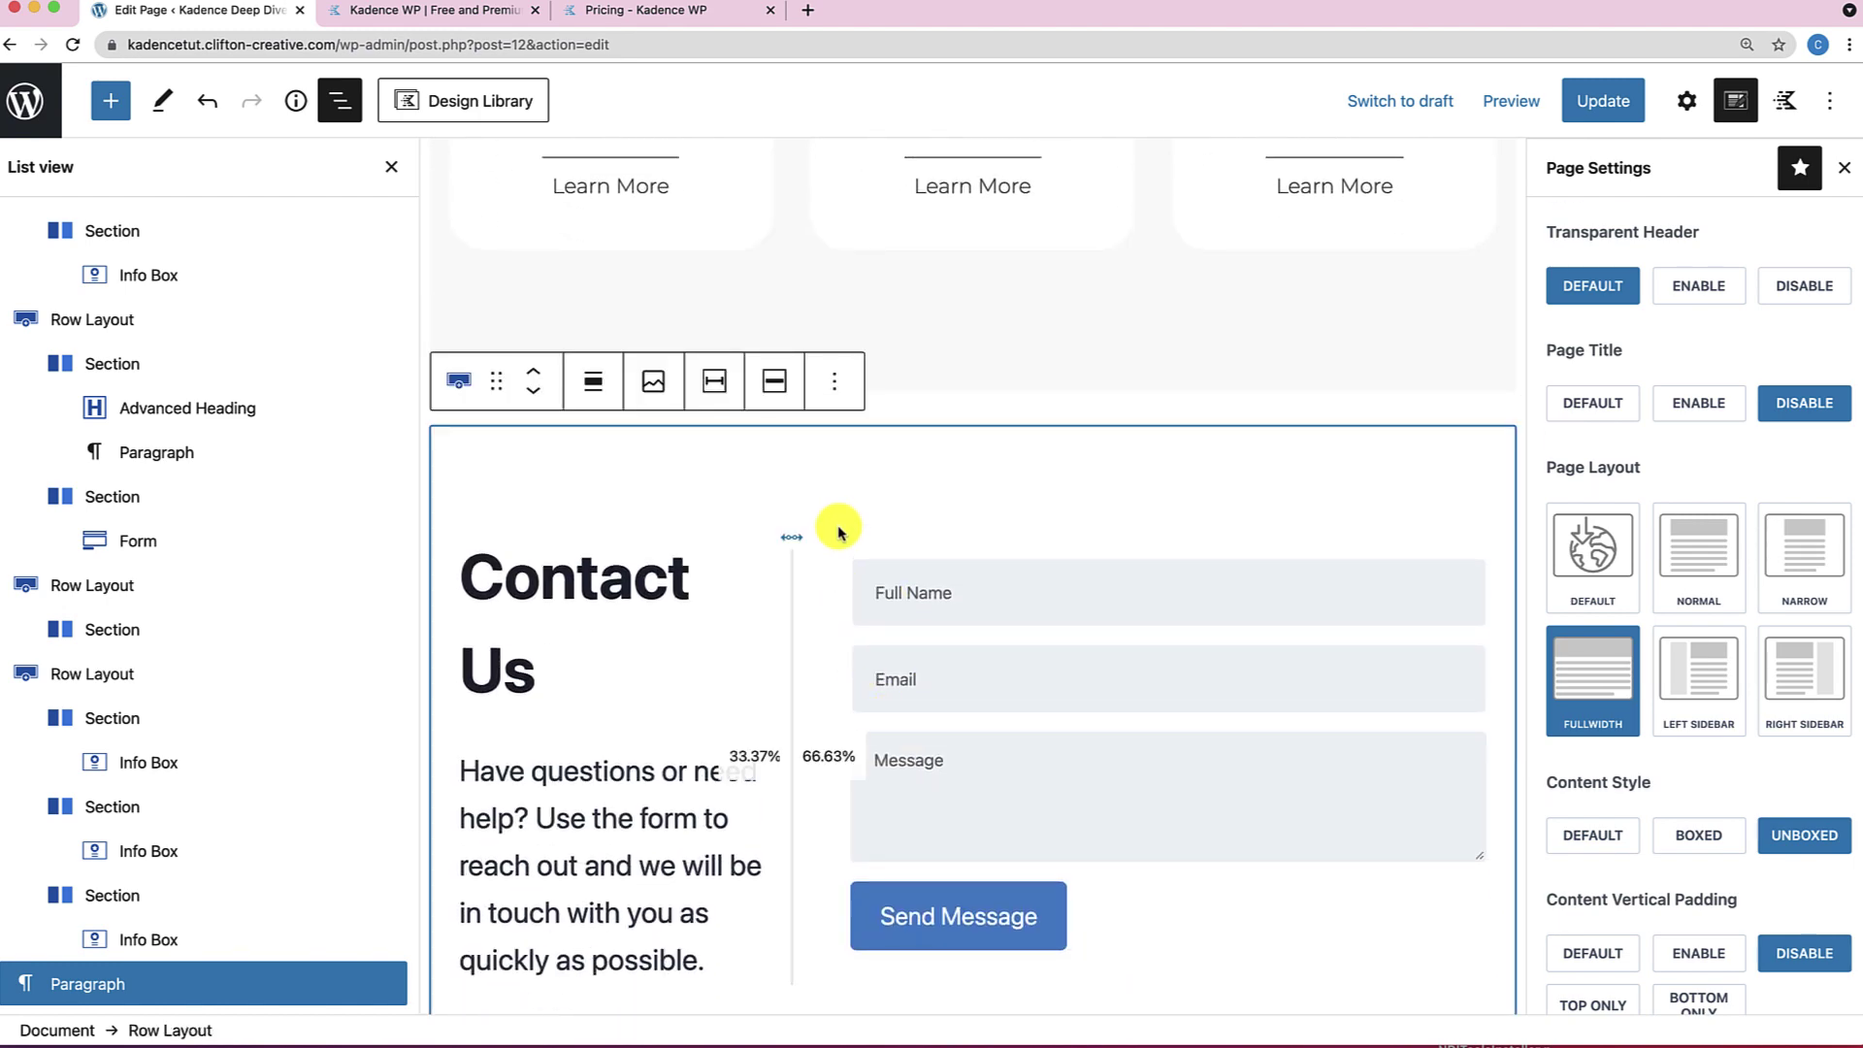
pyautogui.click(532, 391)
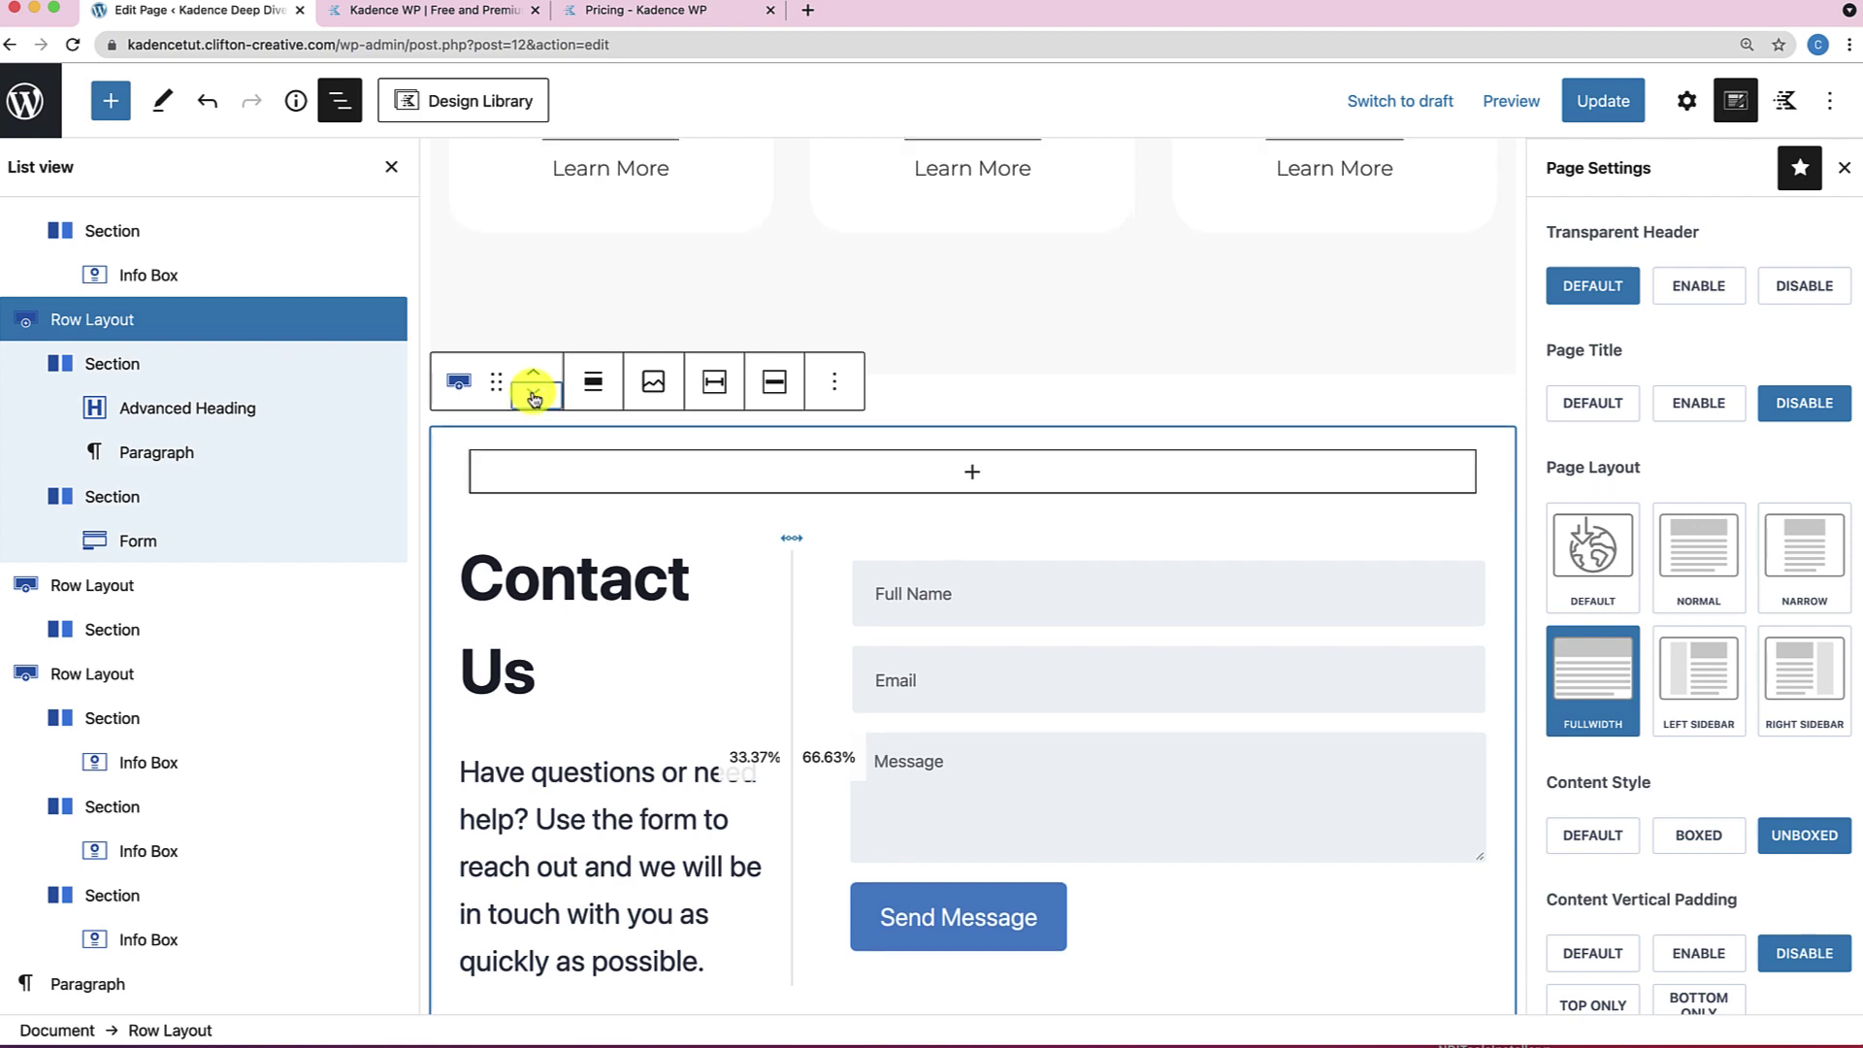
pyautogui.click(533, 396)
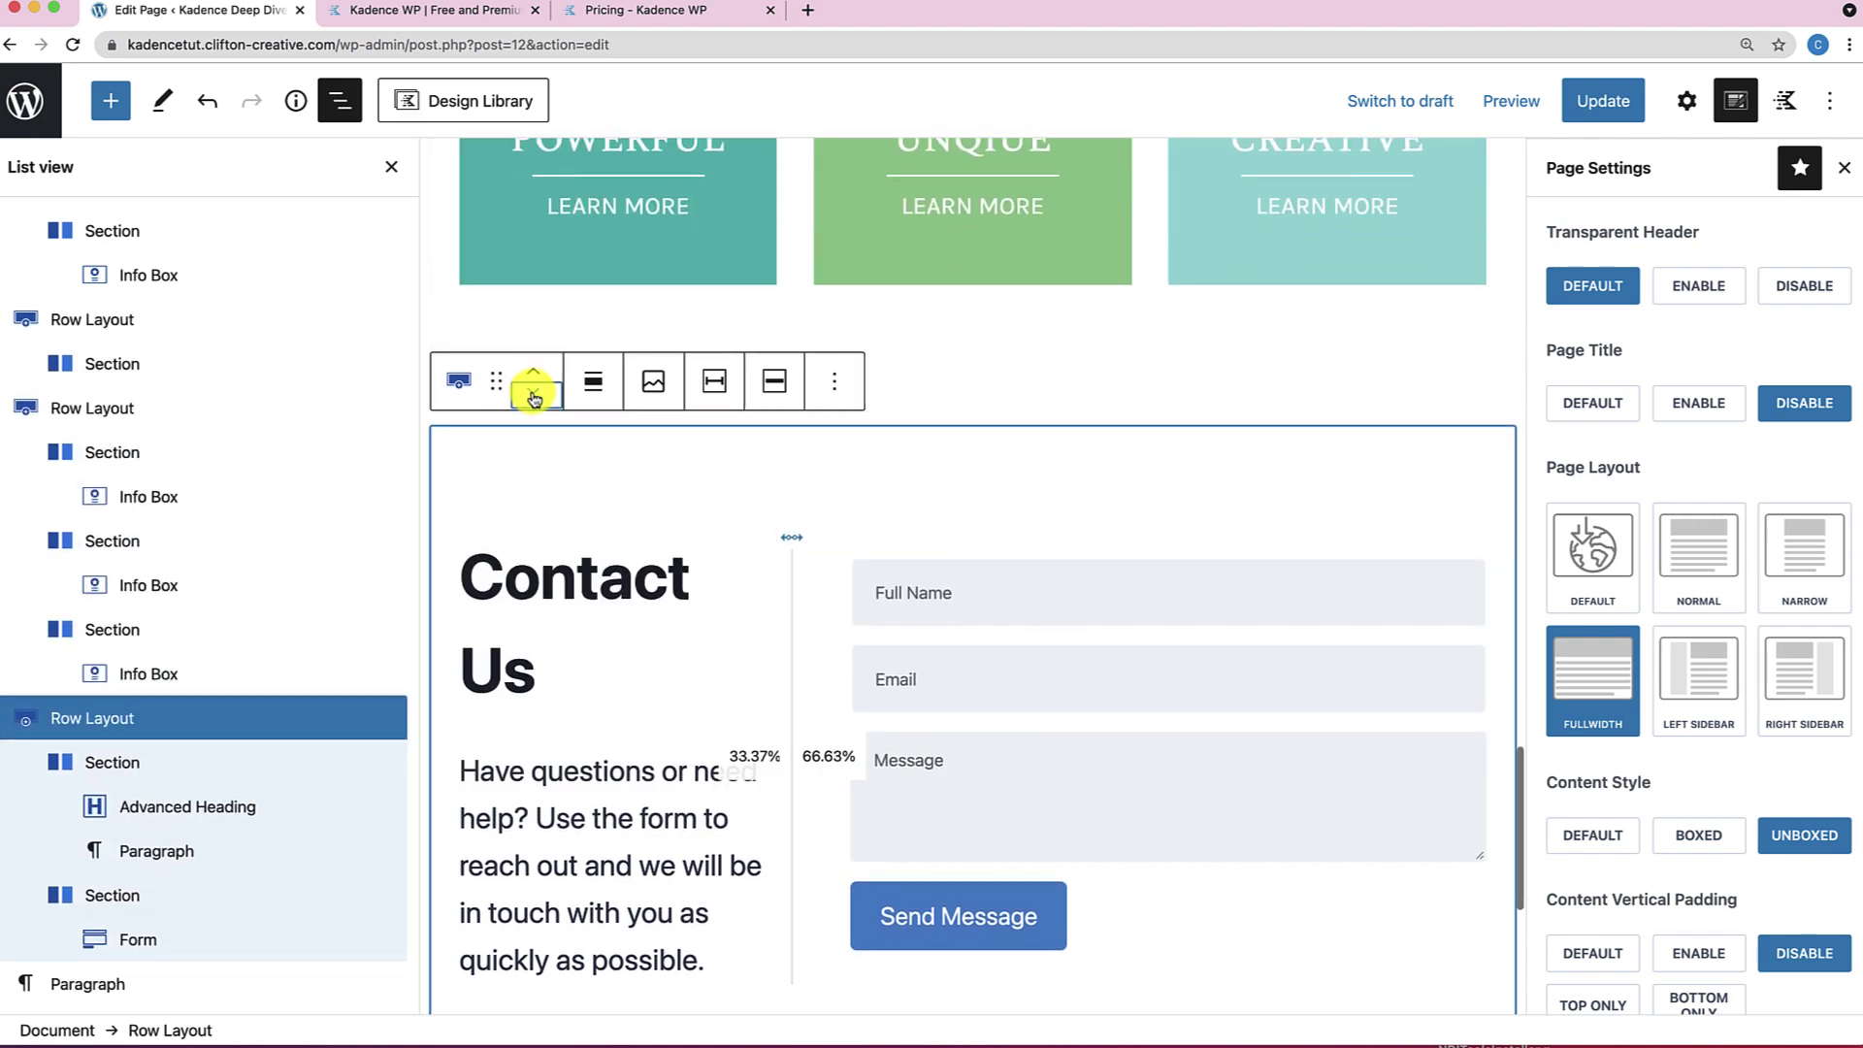
# Move the row with the Powerful, Unqiue and Creative boxes up to directly below the hero section.
pyautogui.scroll(6, 540, 437)
pyautogui.click(626, 446)
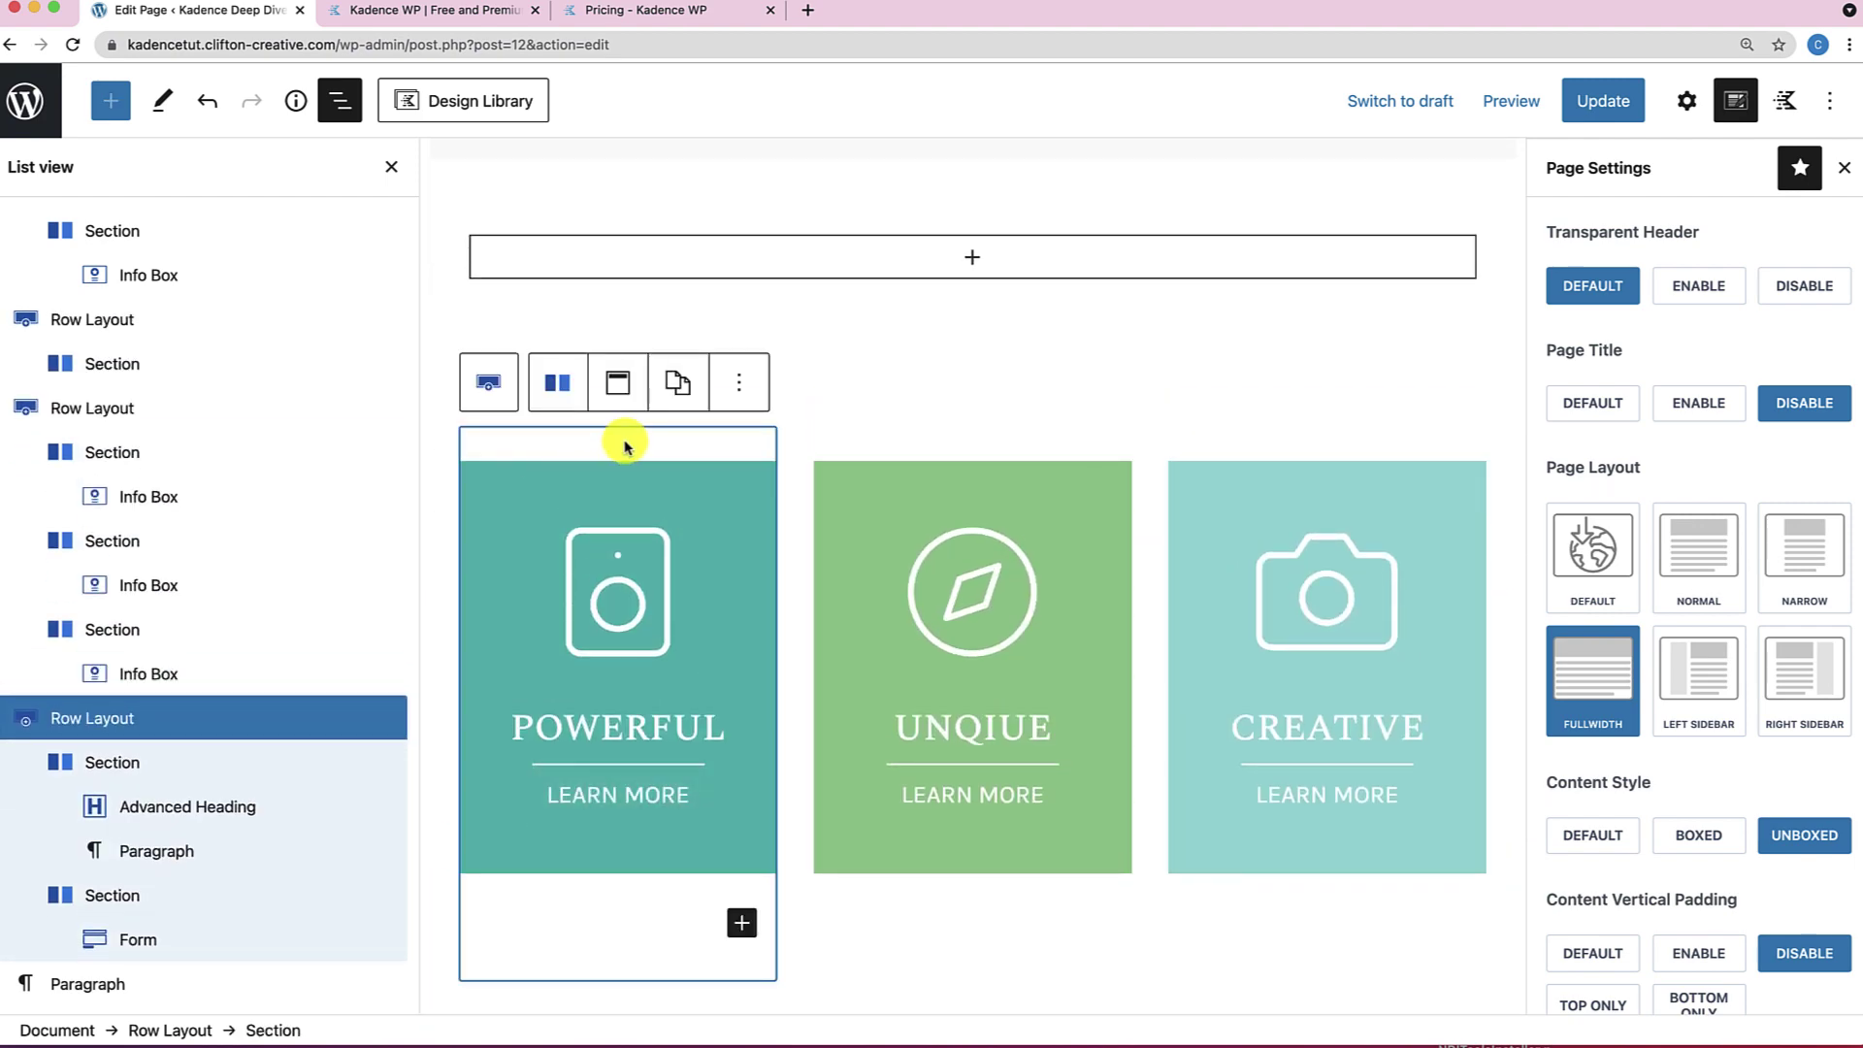
pyautogui.click(439, 430)
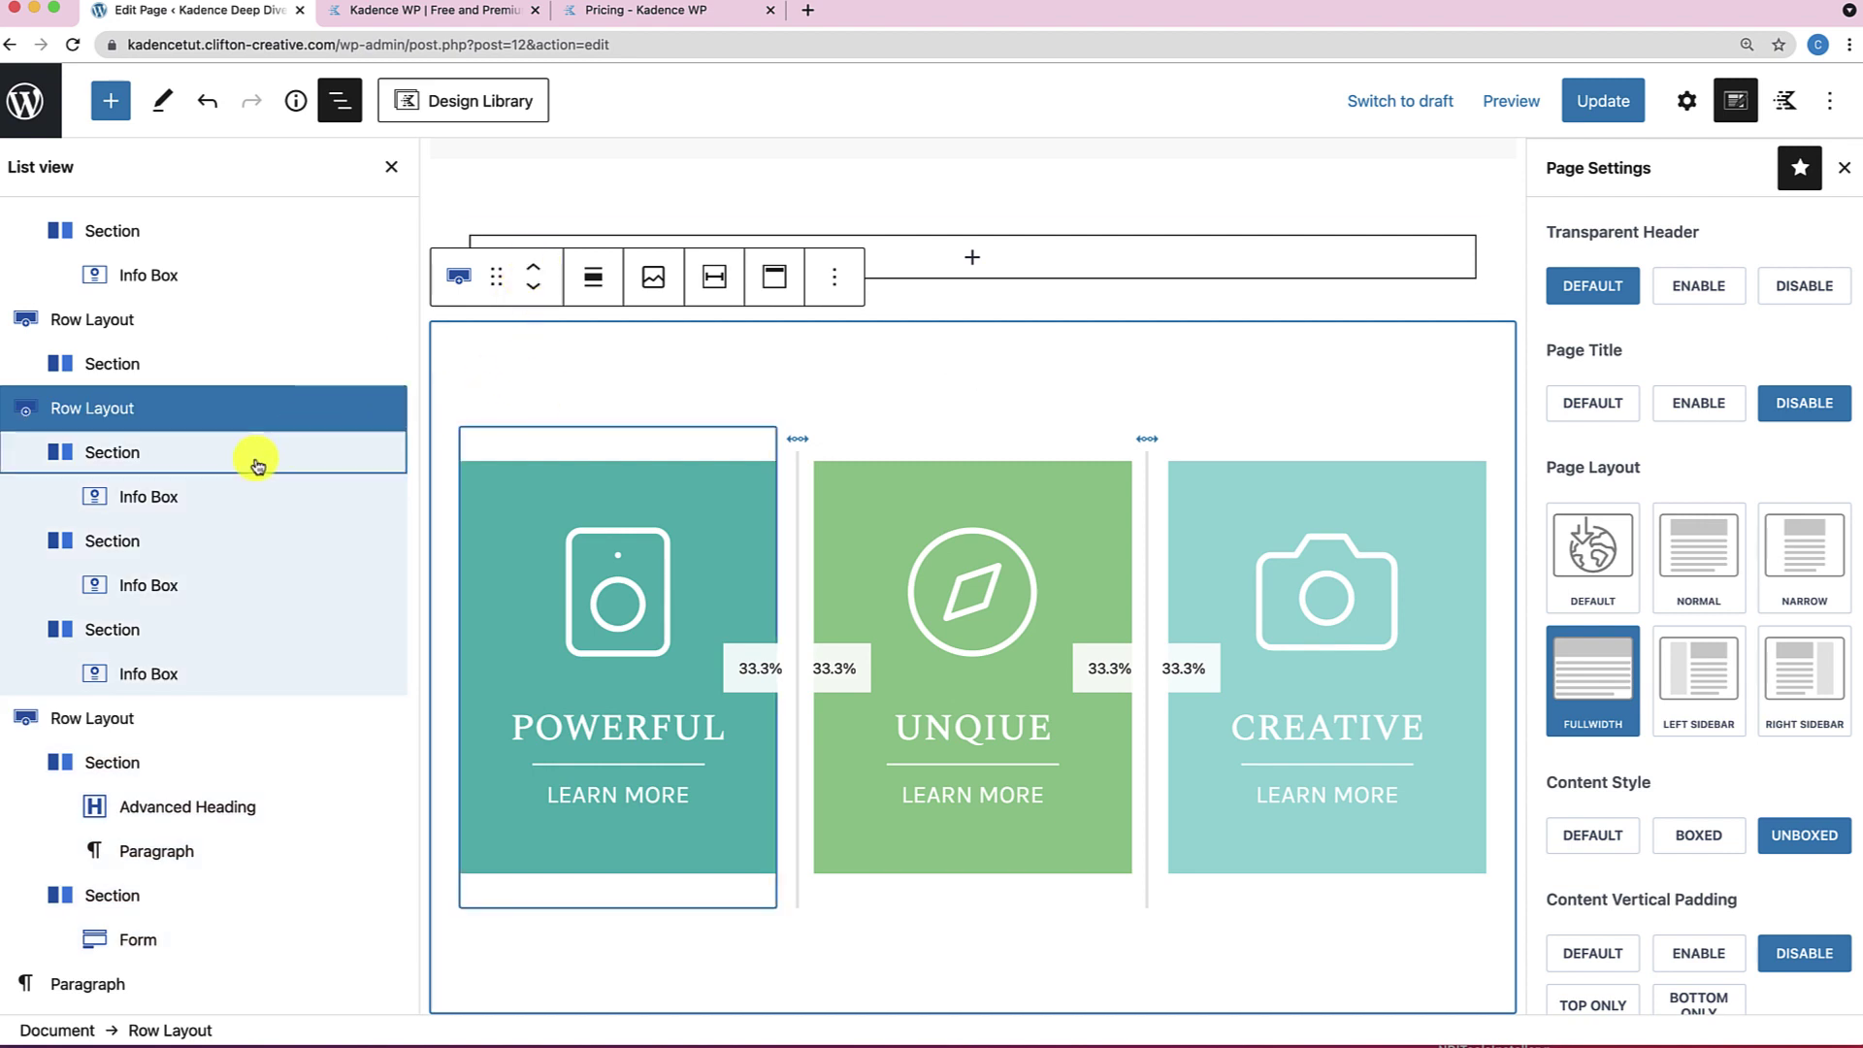
pyautogui.click(536, 283)
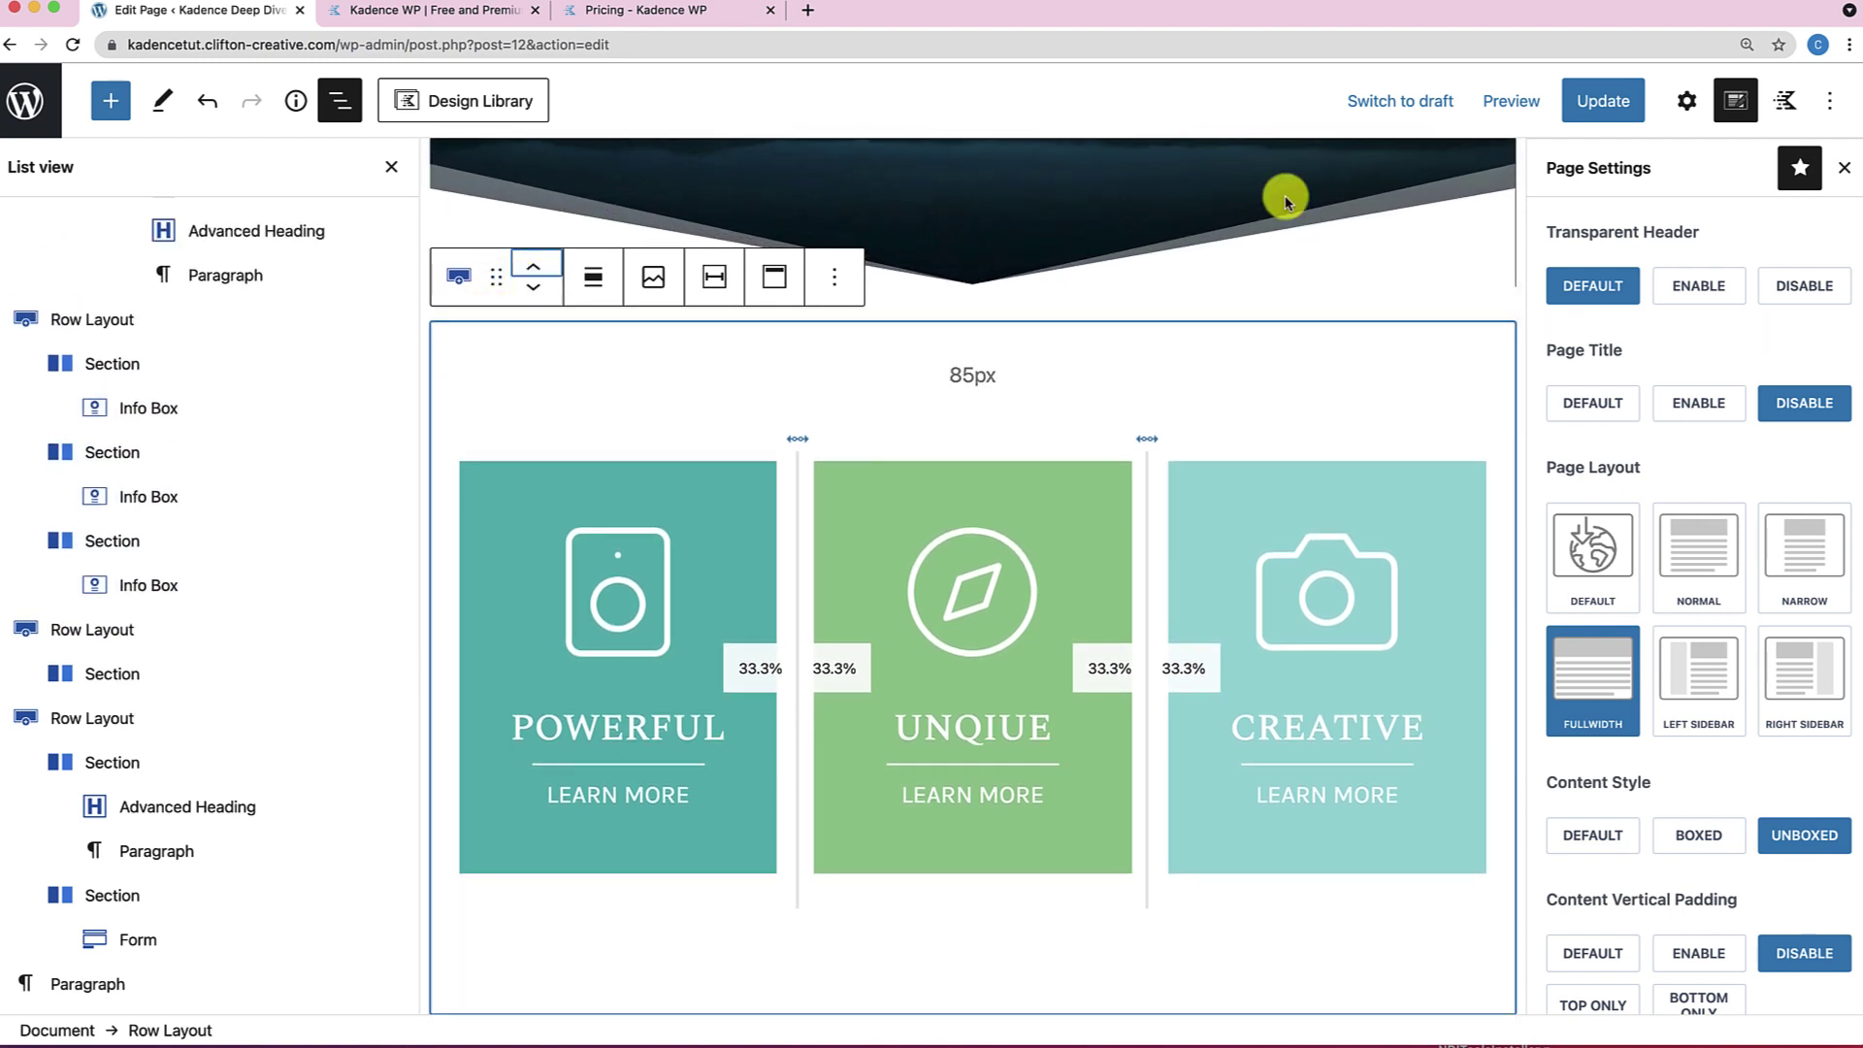
# Update the page, close the block list and view the published page down to the sections below the hero.
pyautogui.click(1603, 101)
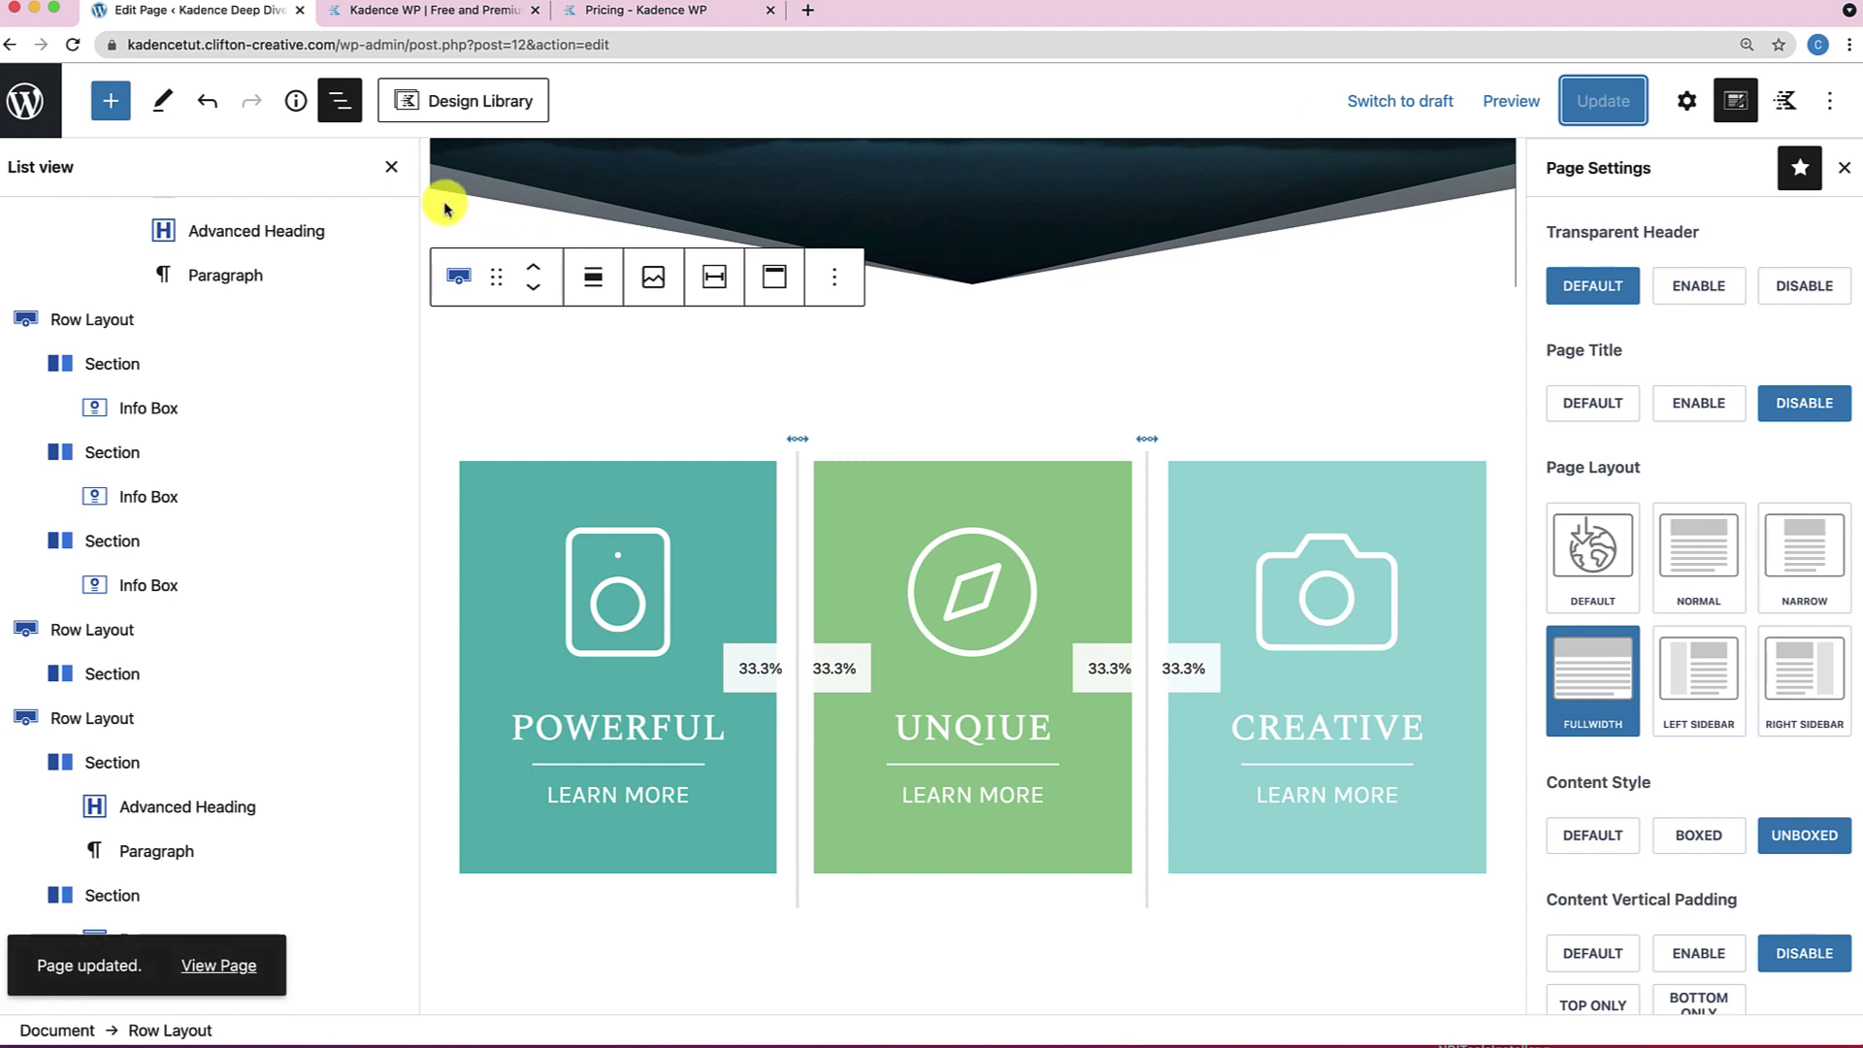
pyautogui.click(391, 167)
pyautogui.click(220, 966)
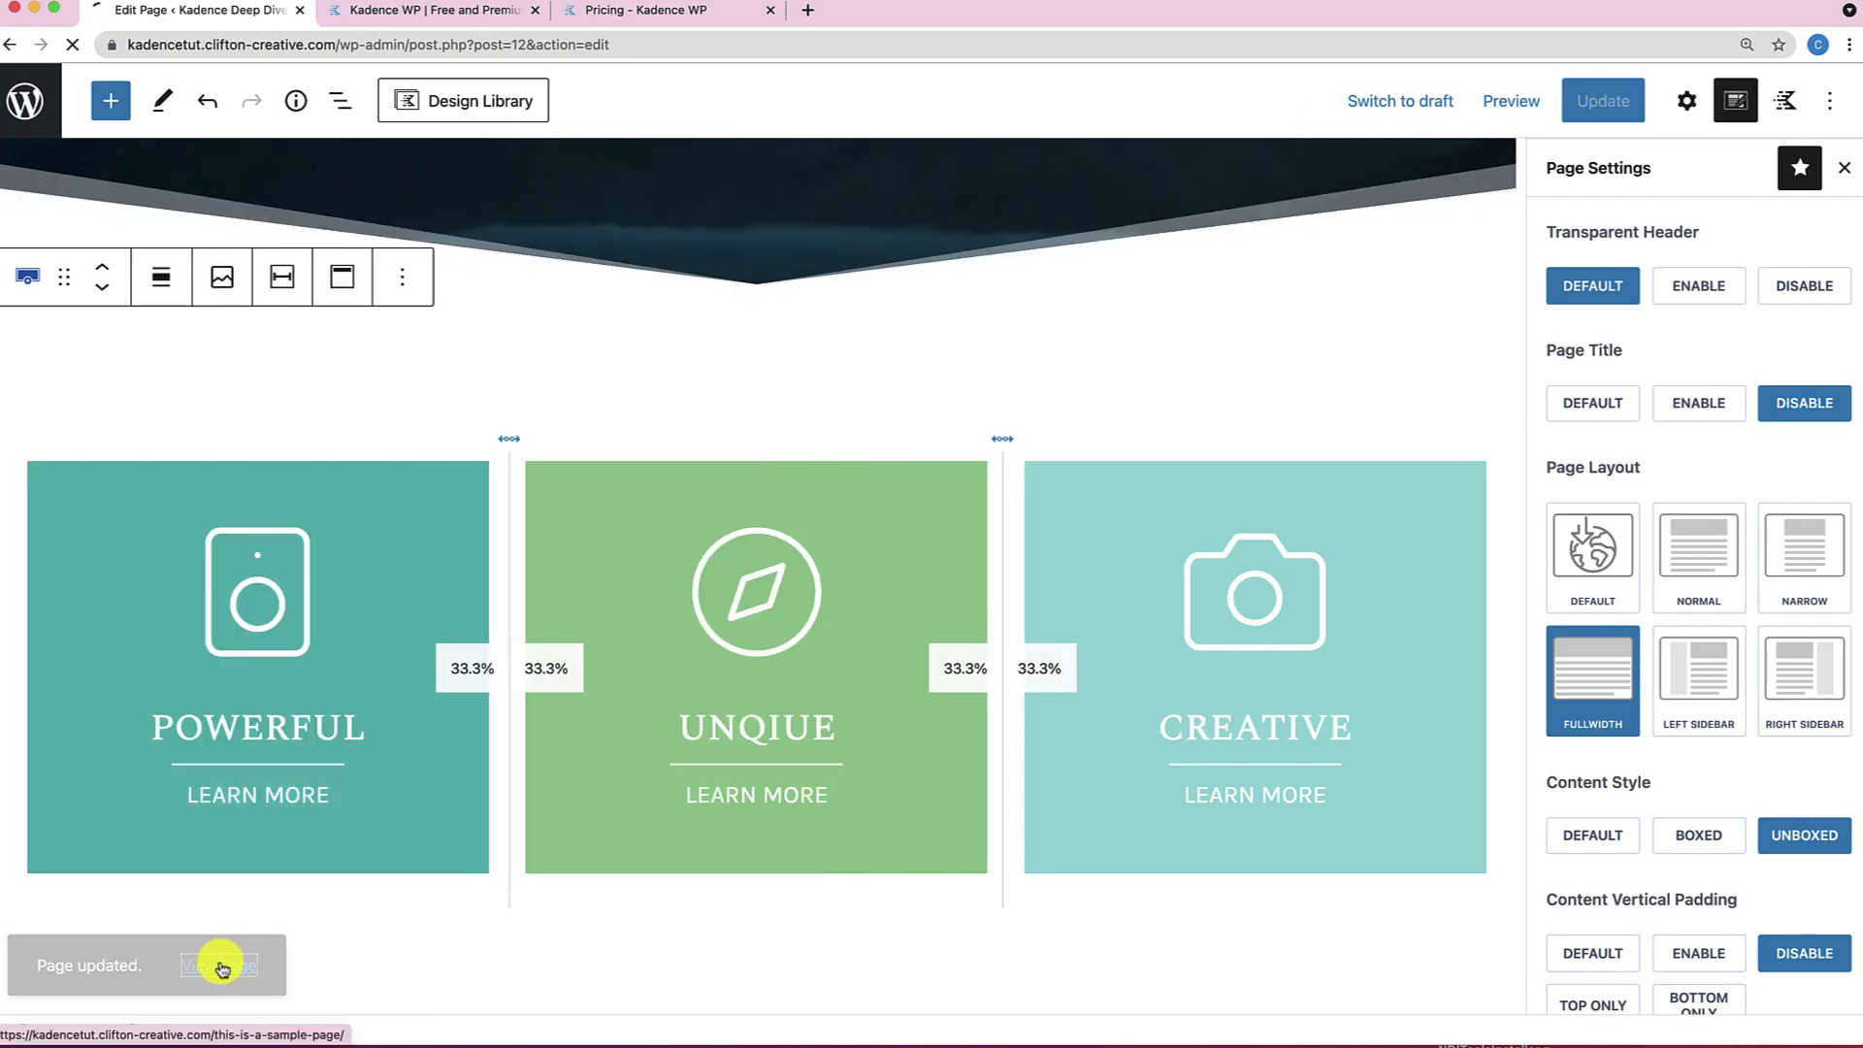
pyautogui.scroll(-15, 519, 796)
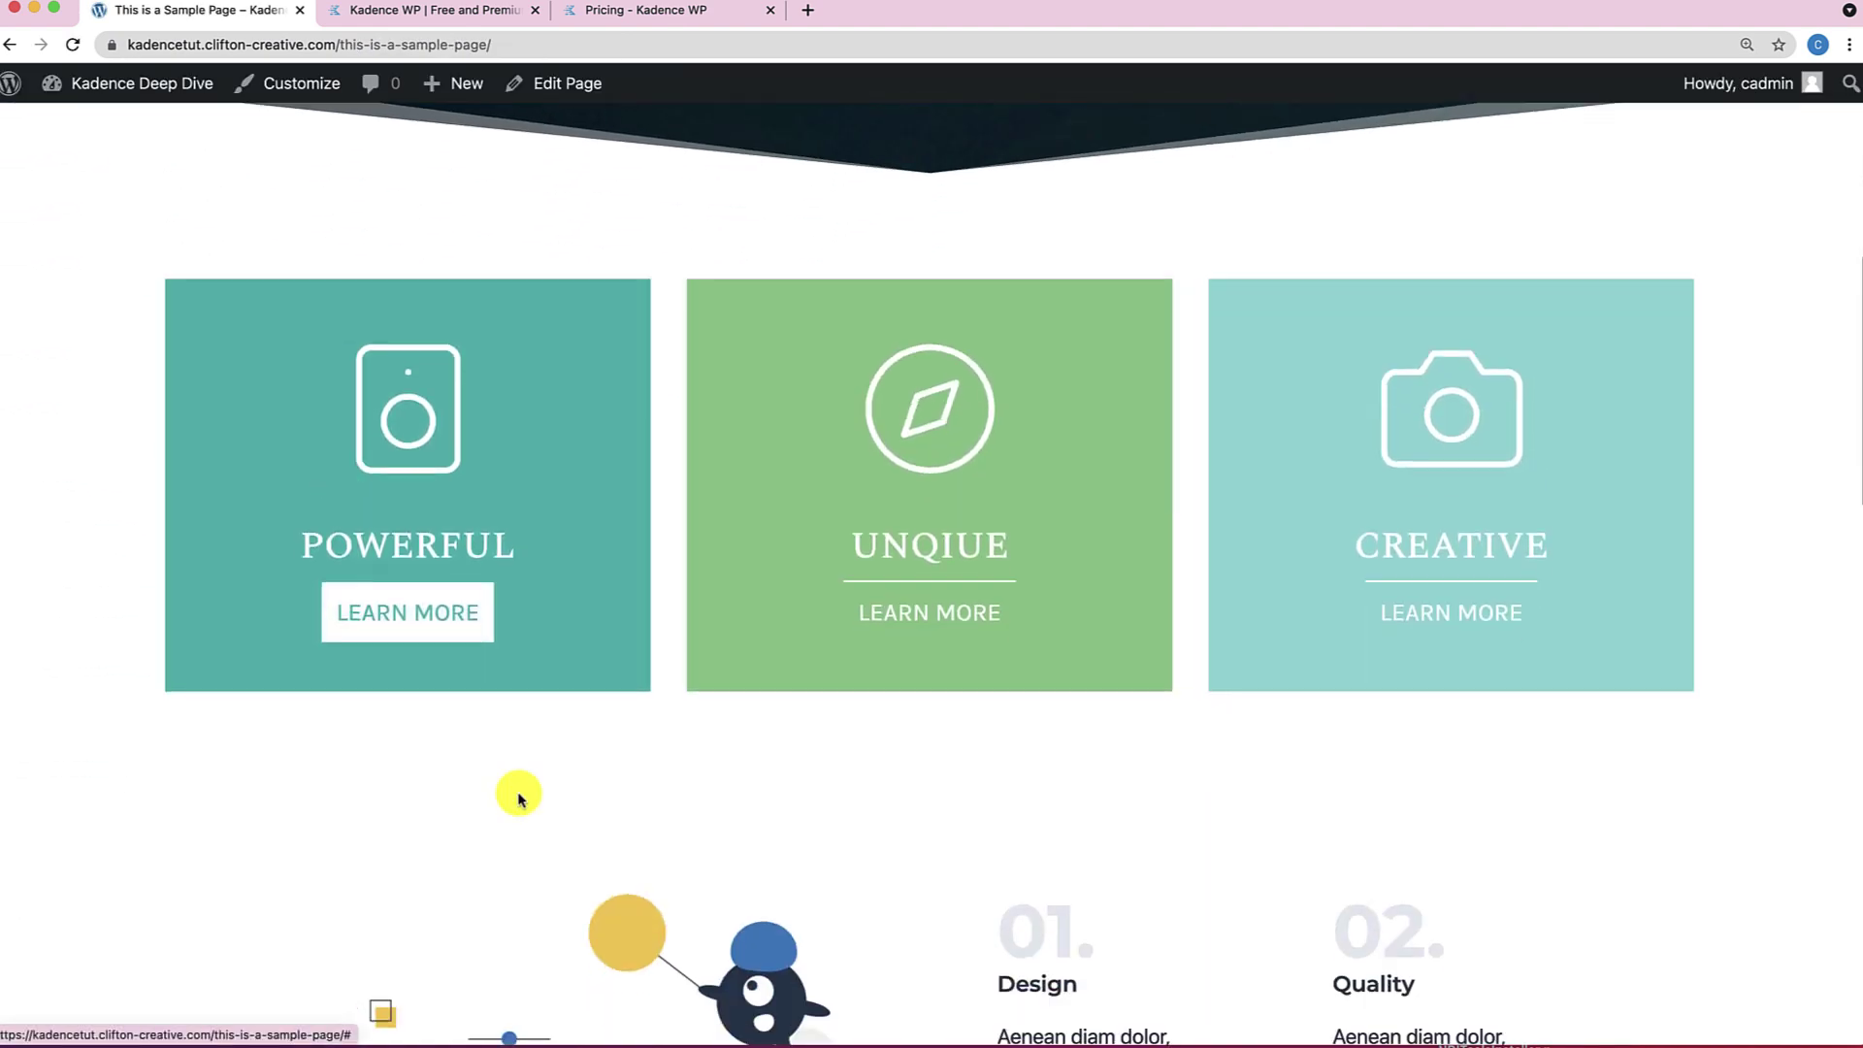
# View the rest of the published page down to the Contact Us form and reopen the page for editing.
pyautogui.scroll(-10, 519, 795)
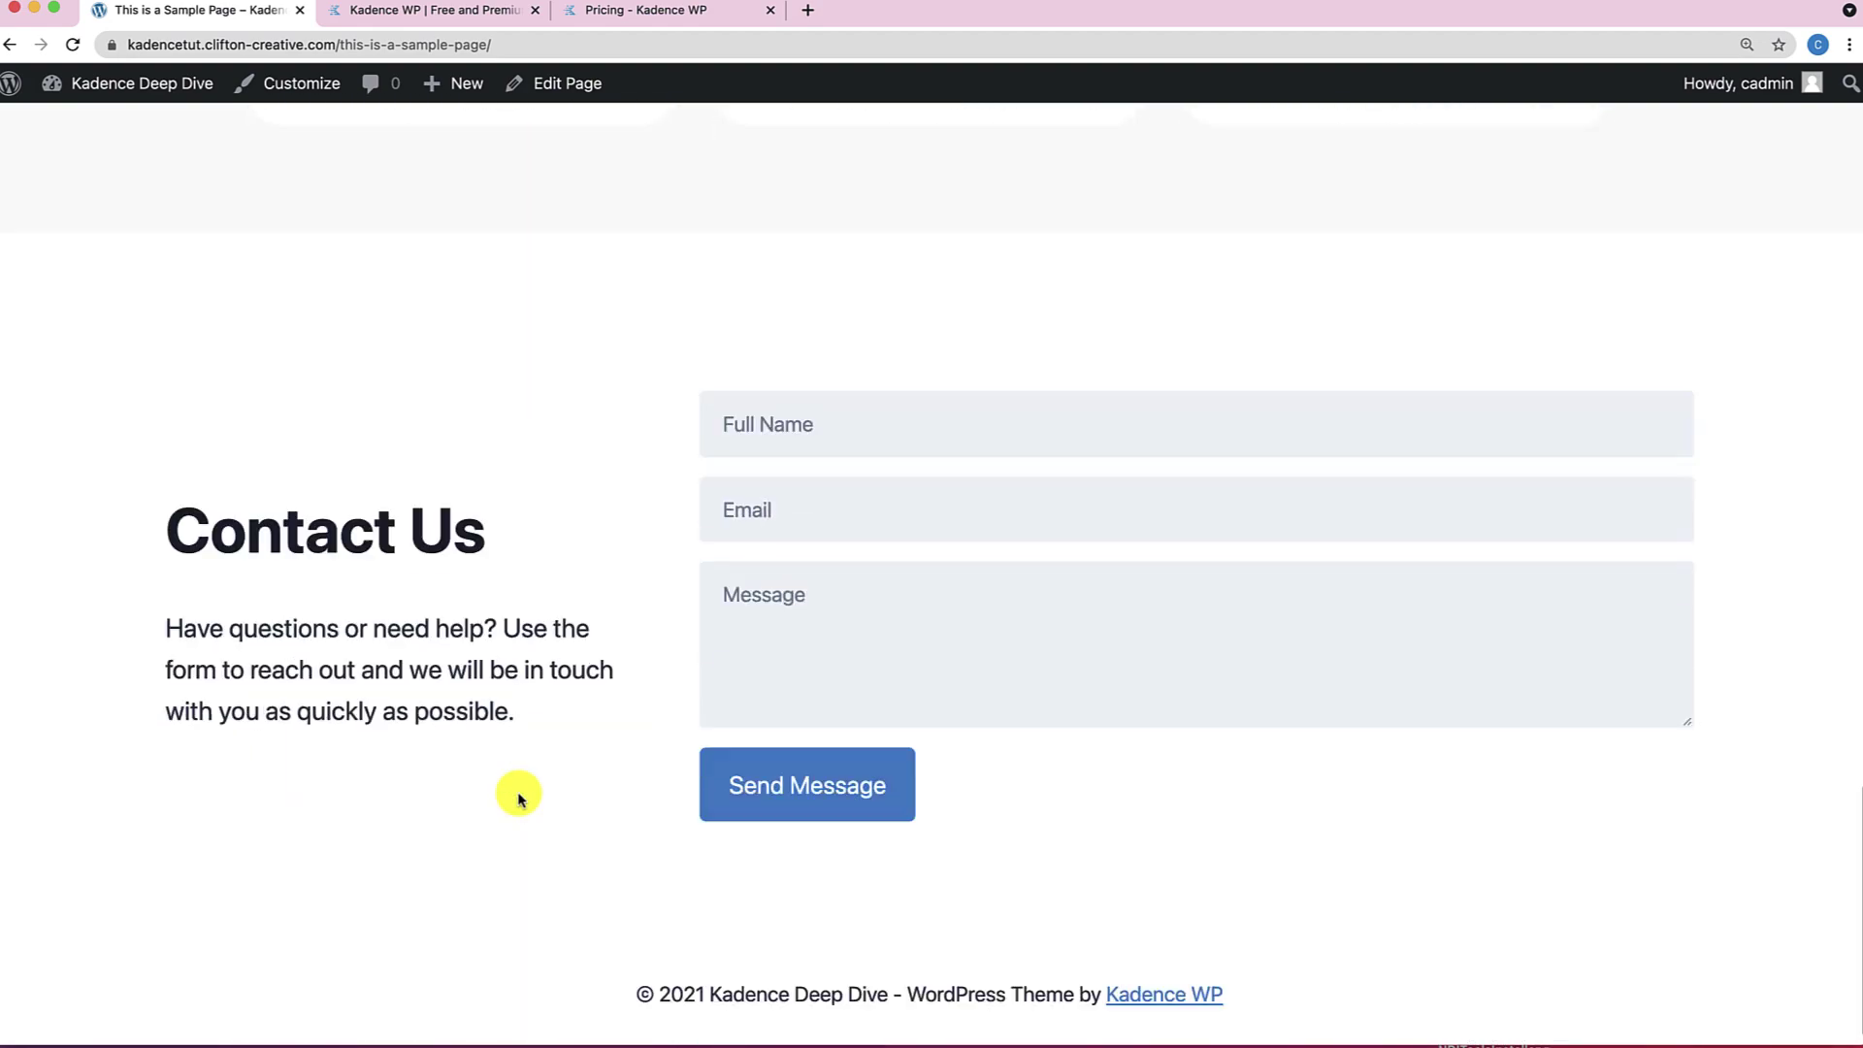
pyautogui.scroll(20, 519, 796)
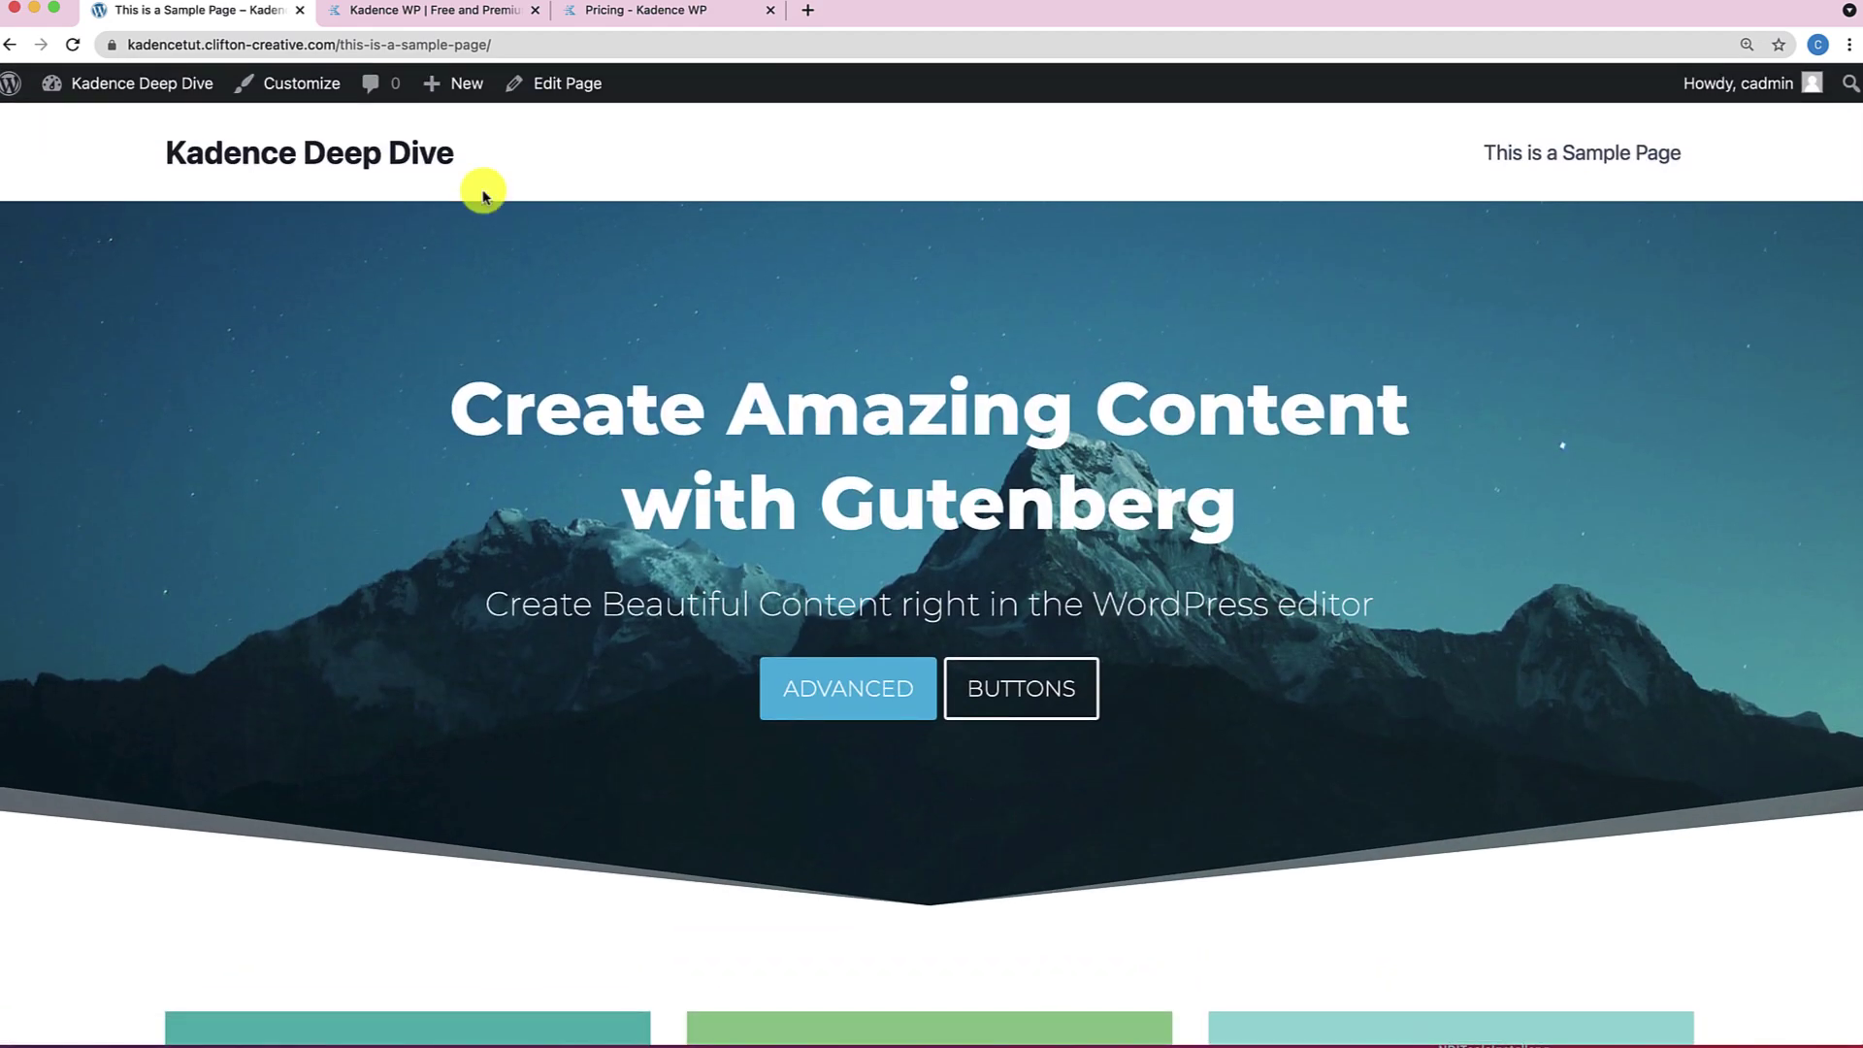
pyautogui.click(560, 86)
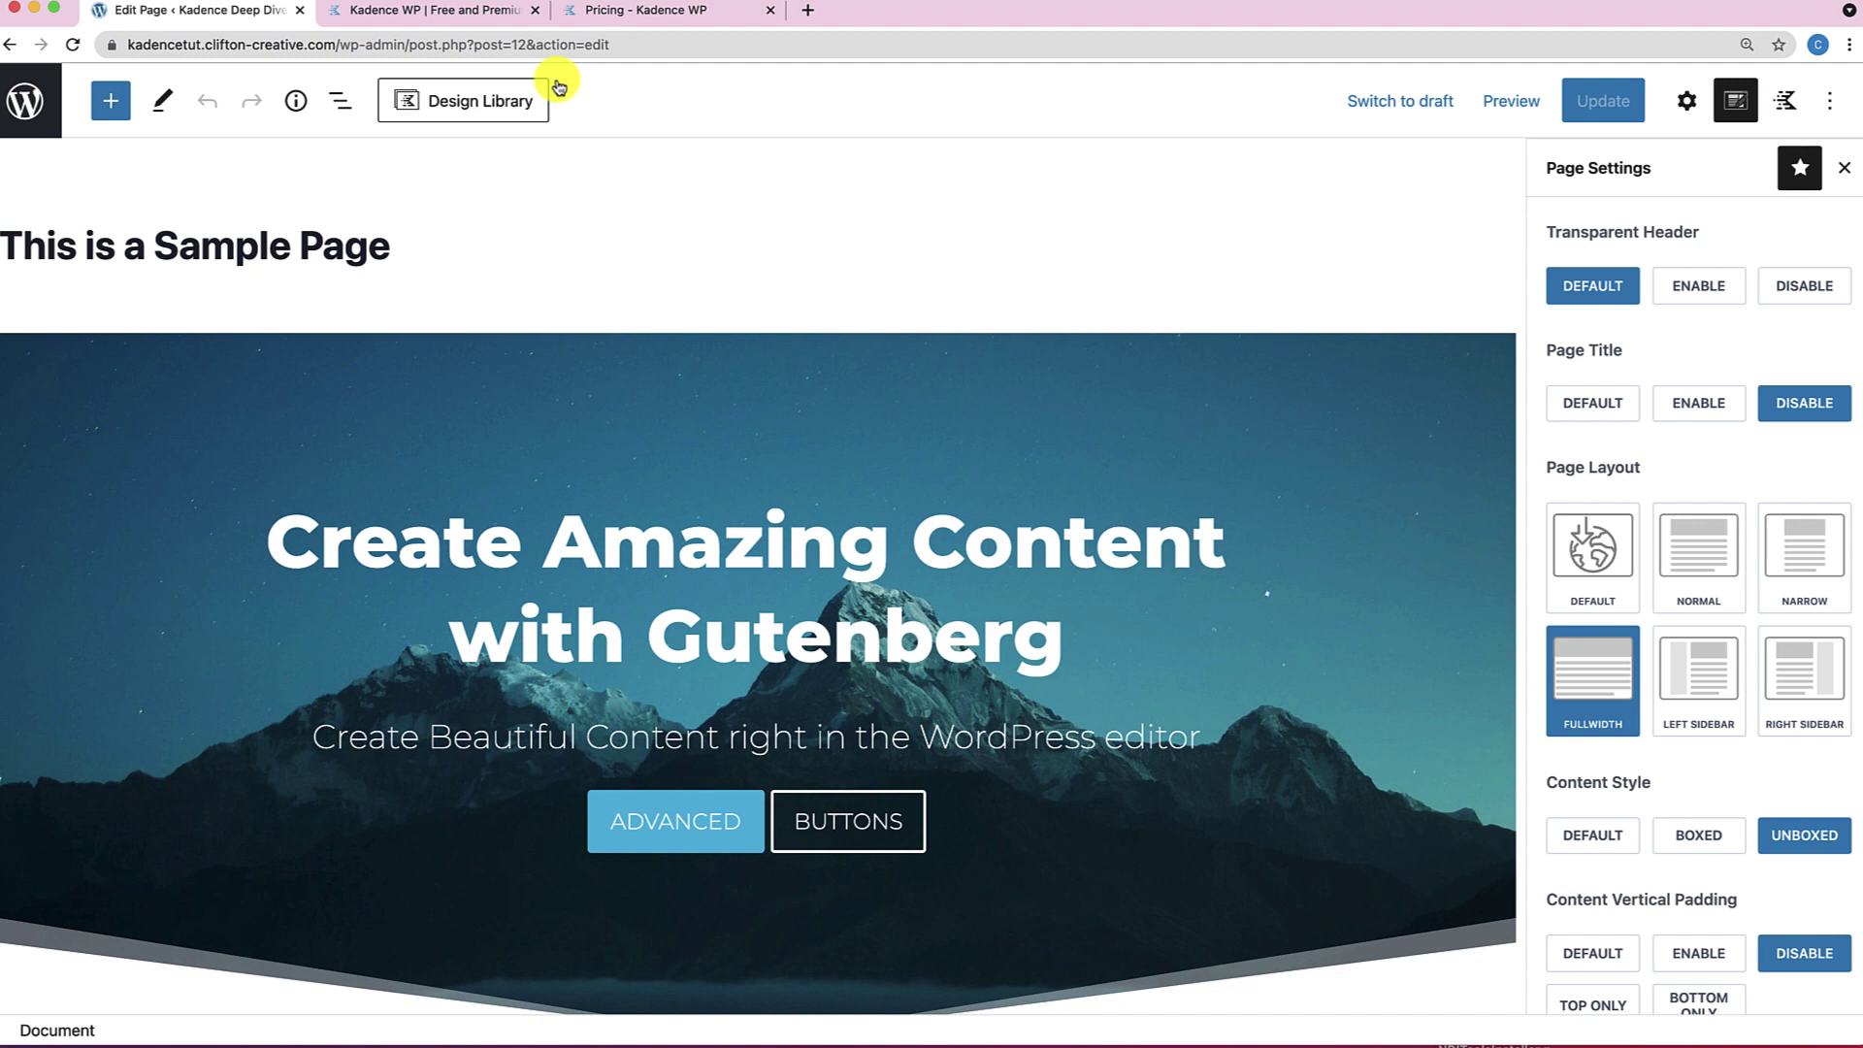
# Switch the page to the code editor, delete all of its content and update the page.
pyautogui.click(1824, 109)
pyautogui.click(1596, 519)
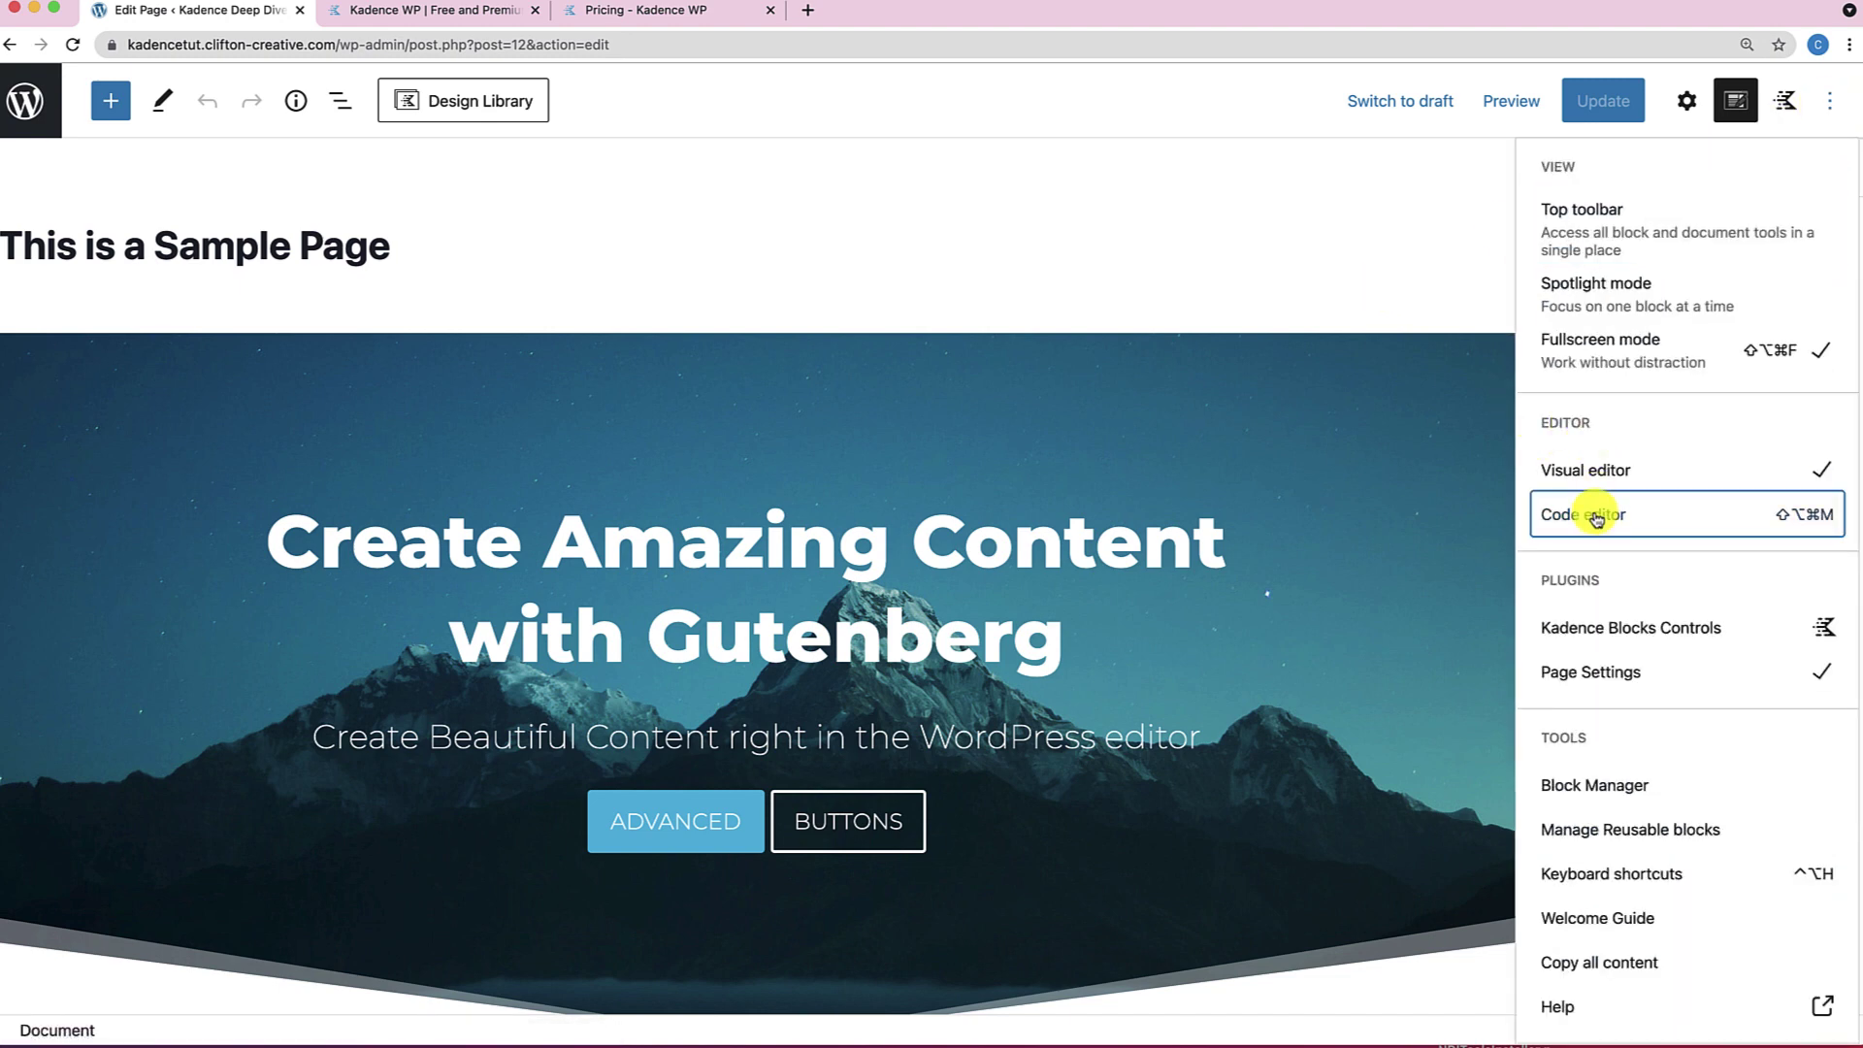
pyautogui.click(1176, 528)
pyautogui.press('super+a')
pyautogui.press('BackSpace')
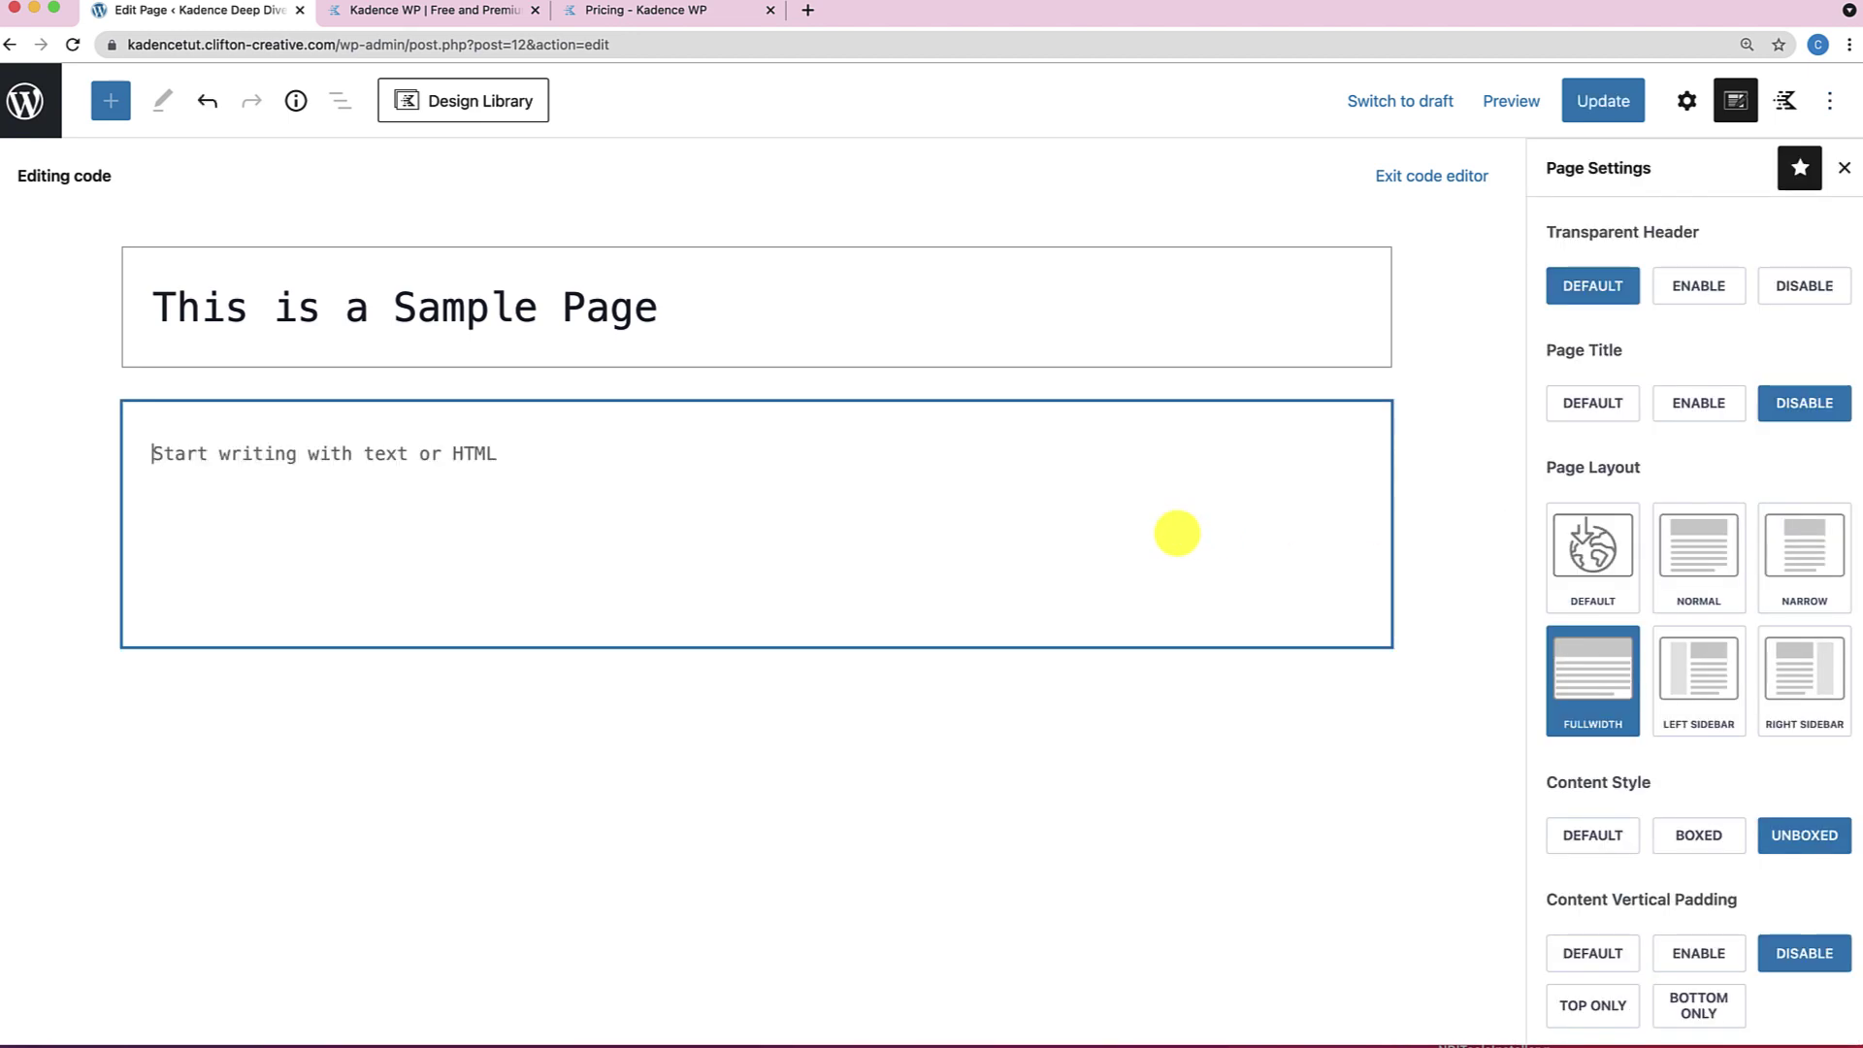
pyautogui.click(1603, 101)
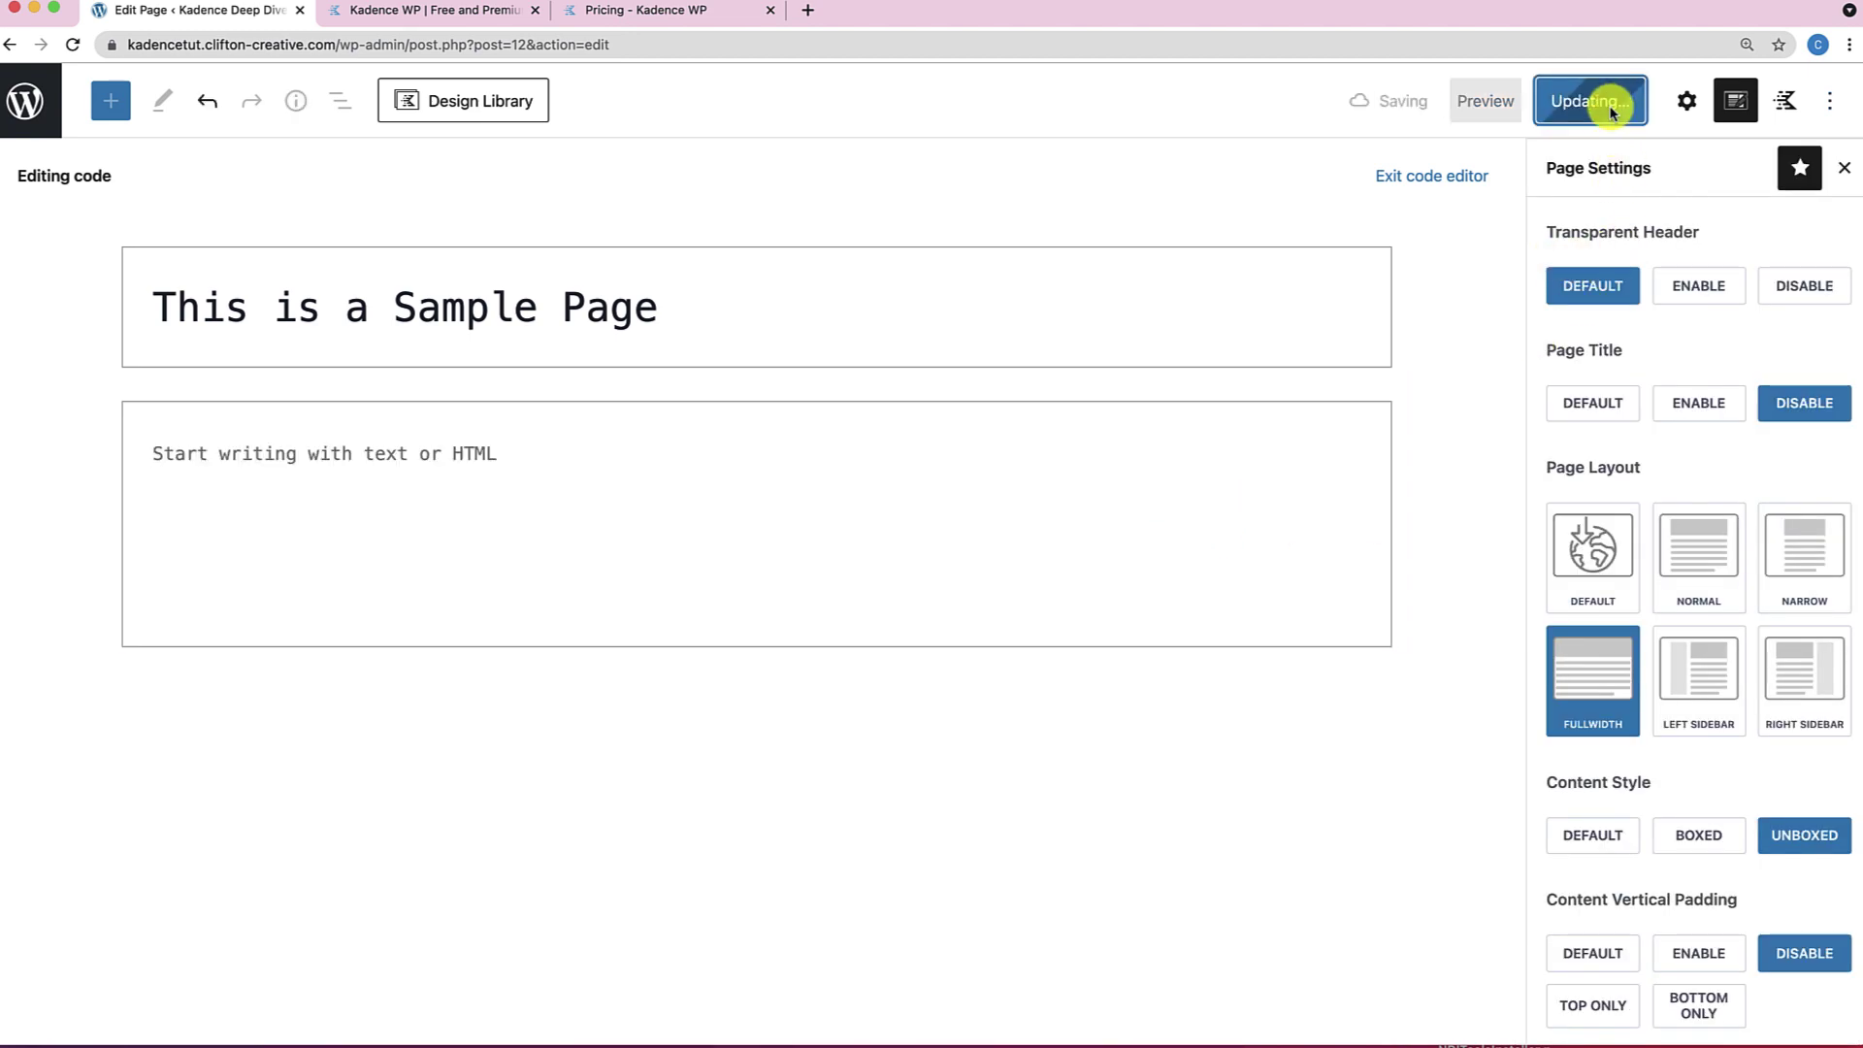
# Return to the visual editor and update the emptied page again.
pyautogui.click(1830, 101)
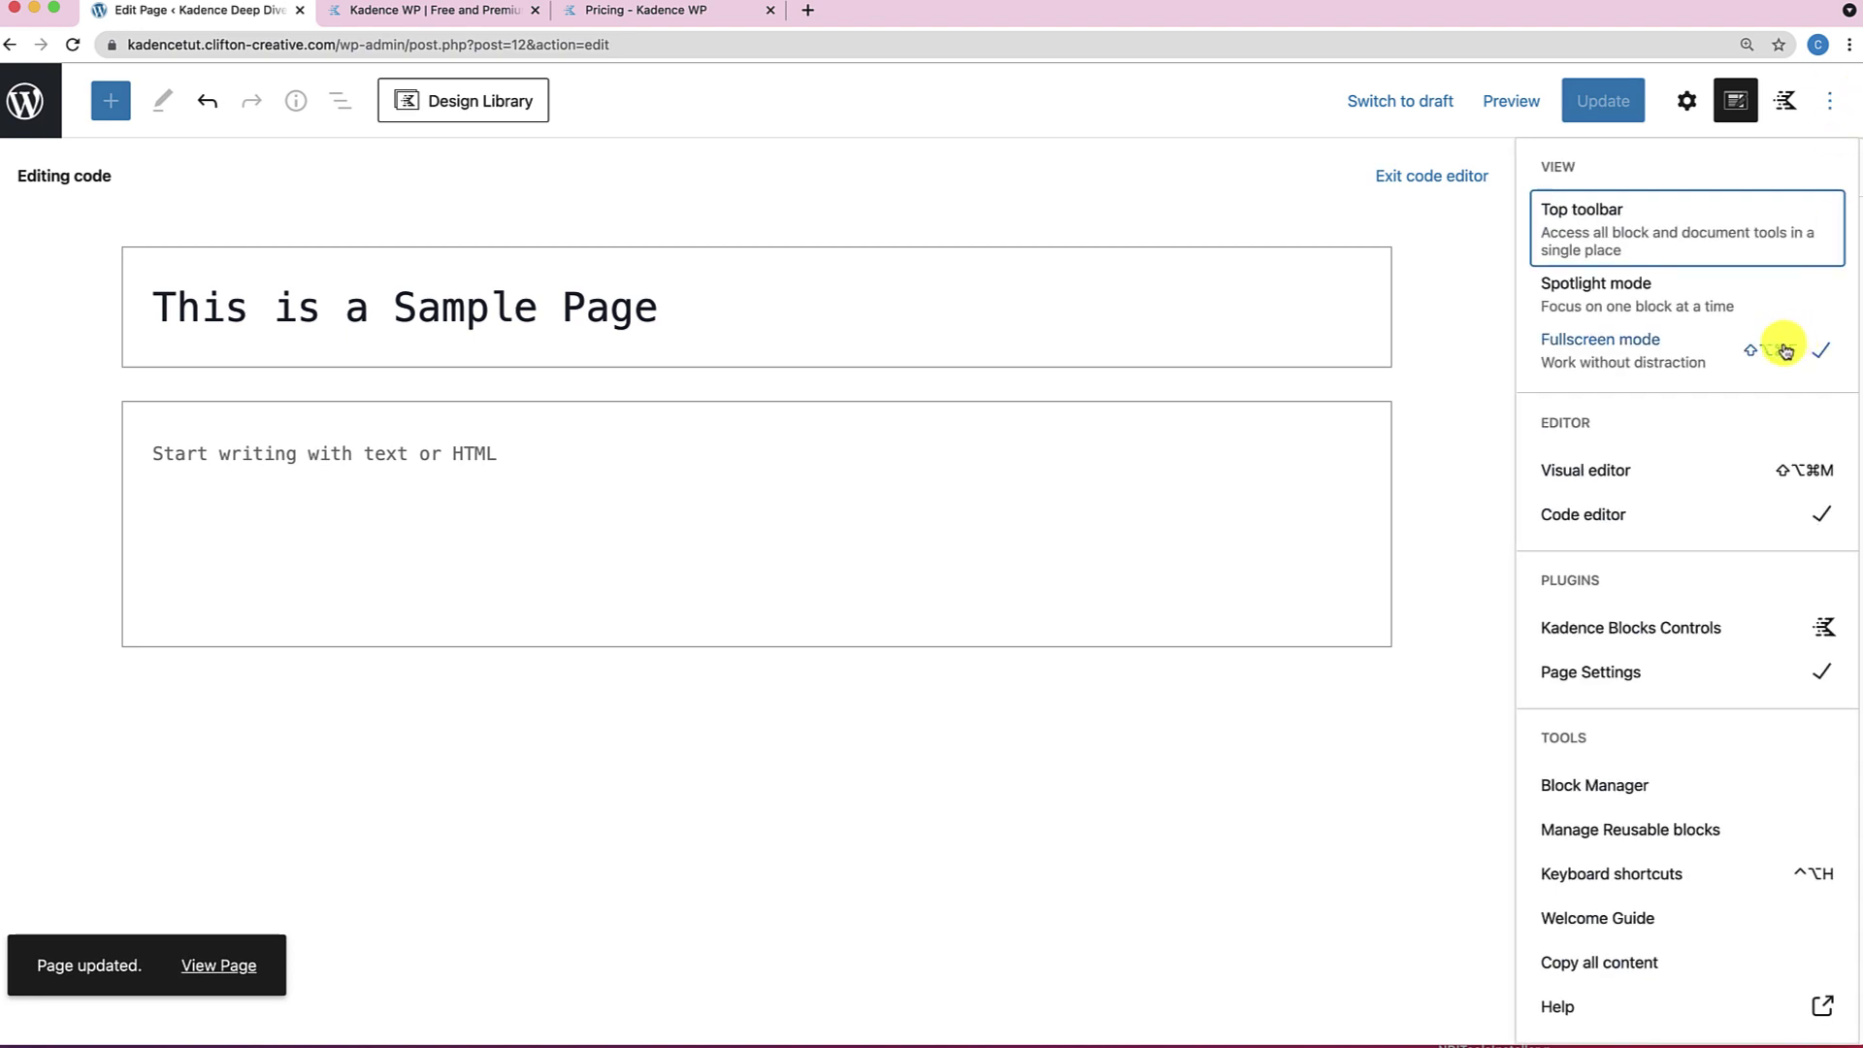
pyautogui.click(1759, 472)
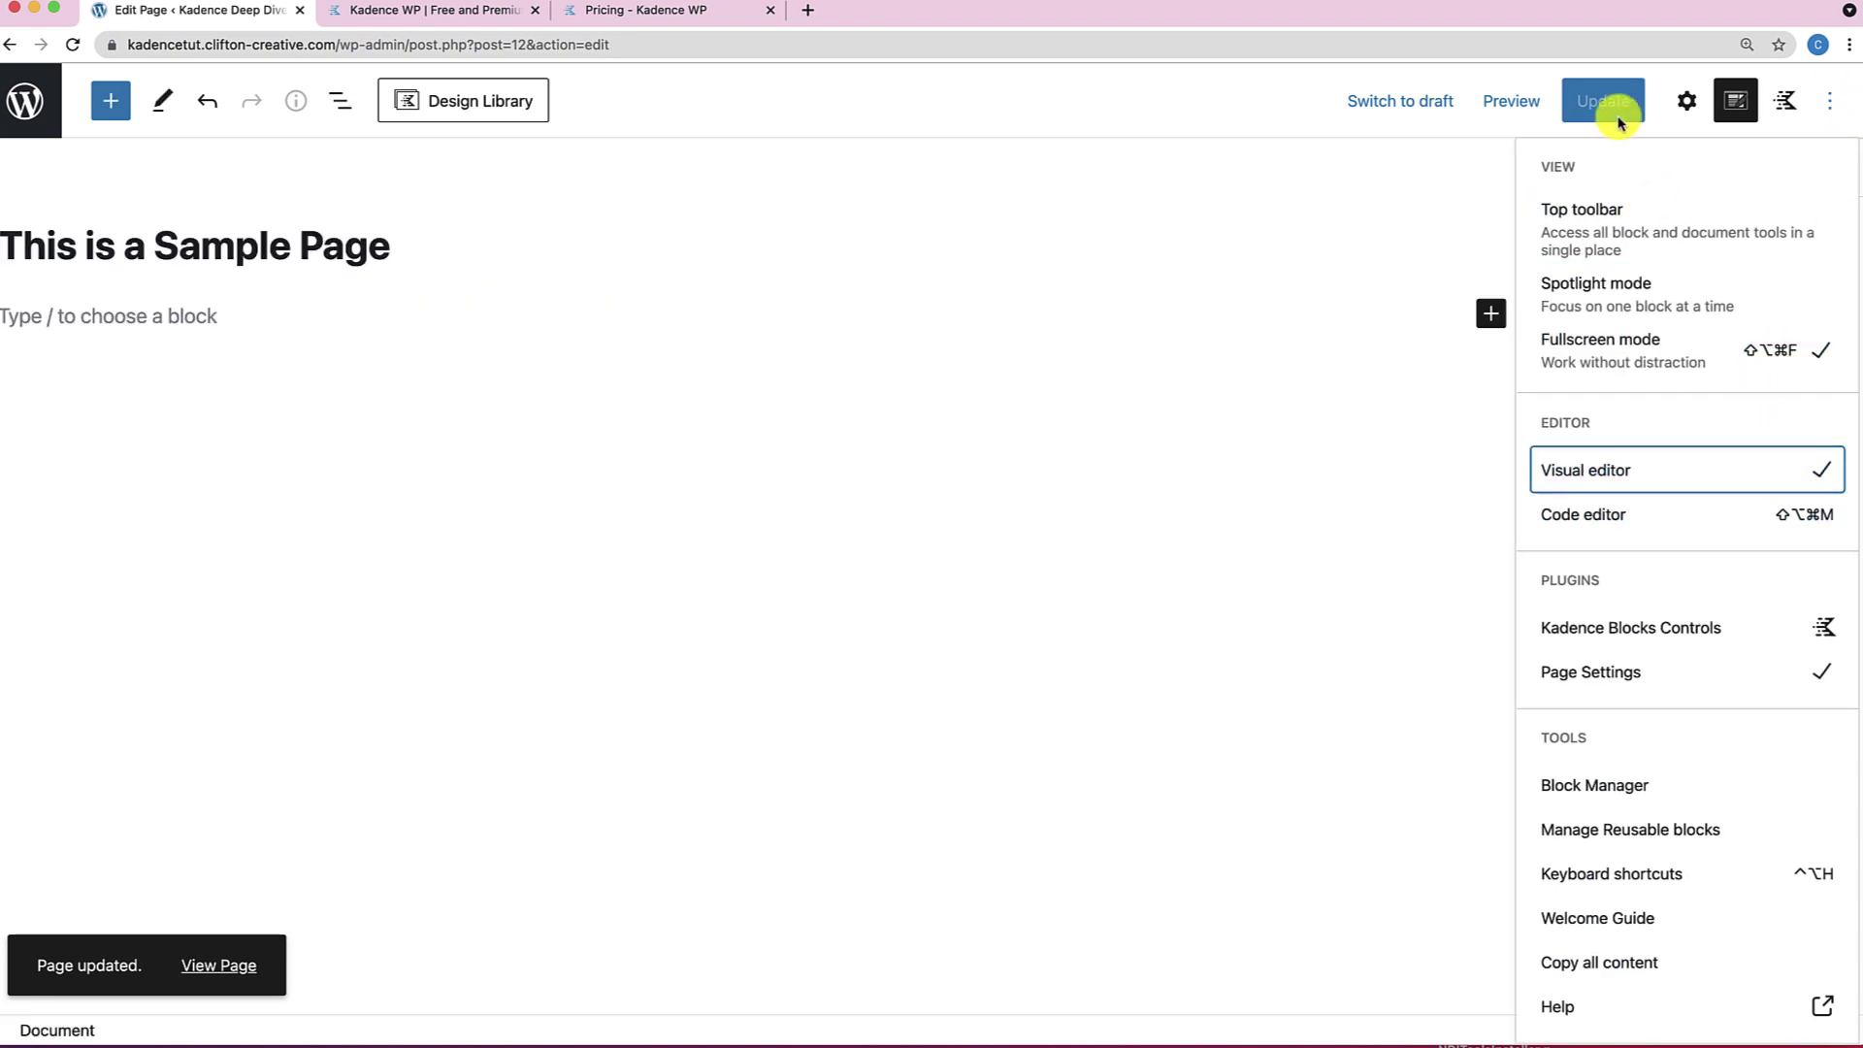
pyautogui.click(506, 836)
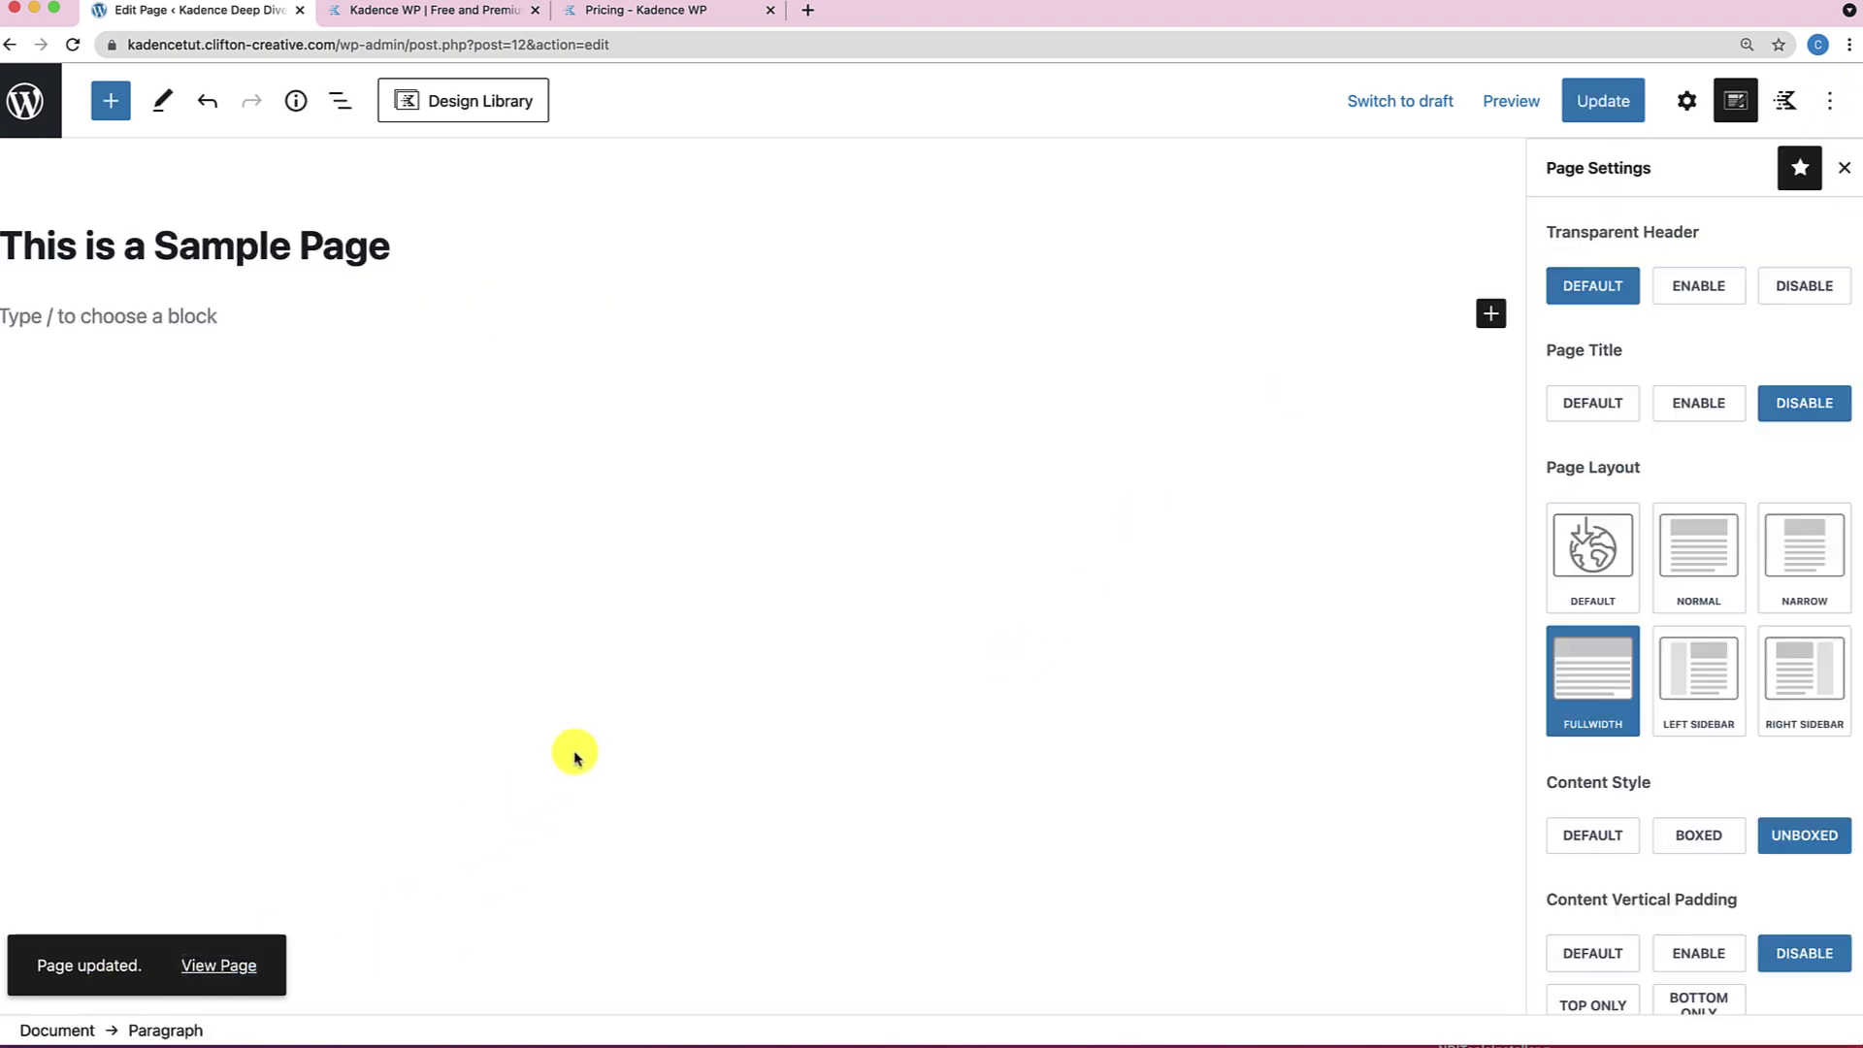
pyautogui.click(1586, 130)
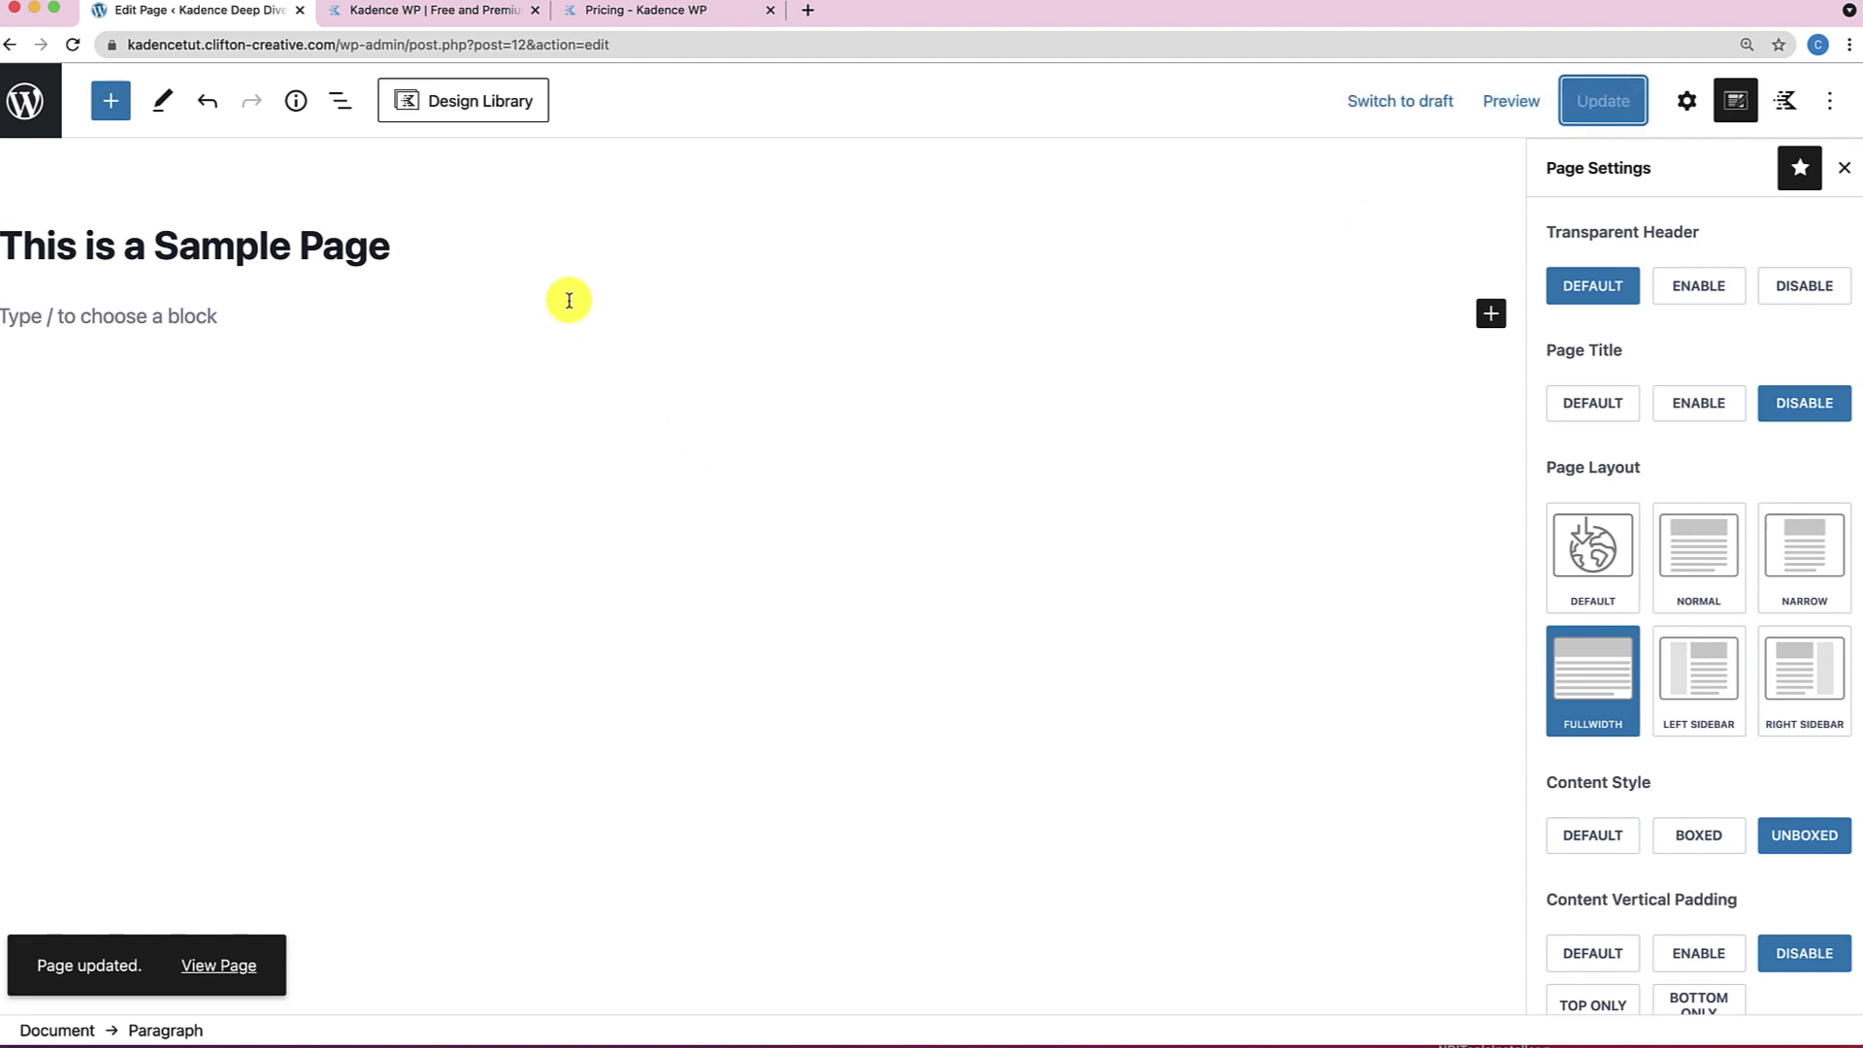
# Open the Design Library's starter packs and examine the available site designs from Resto through Shopping.
pyautogui.click(502, 118)
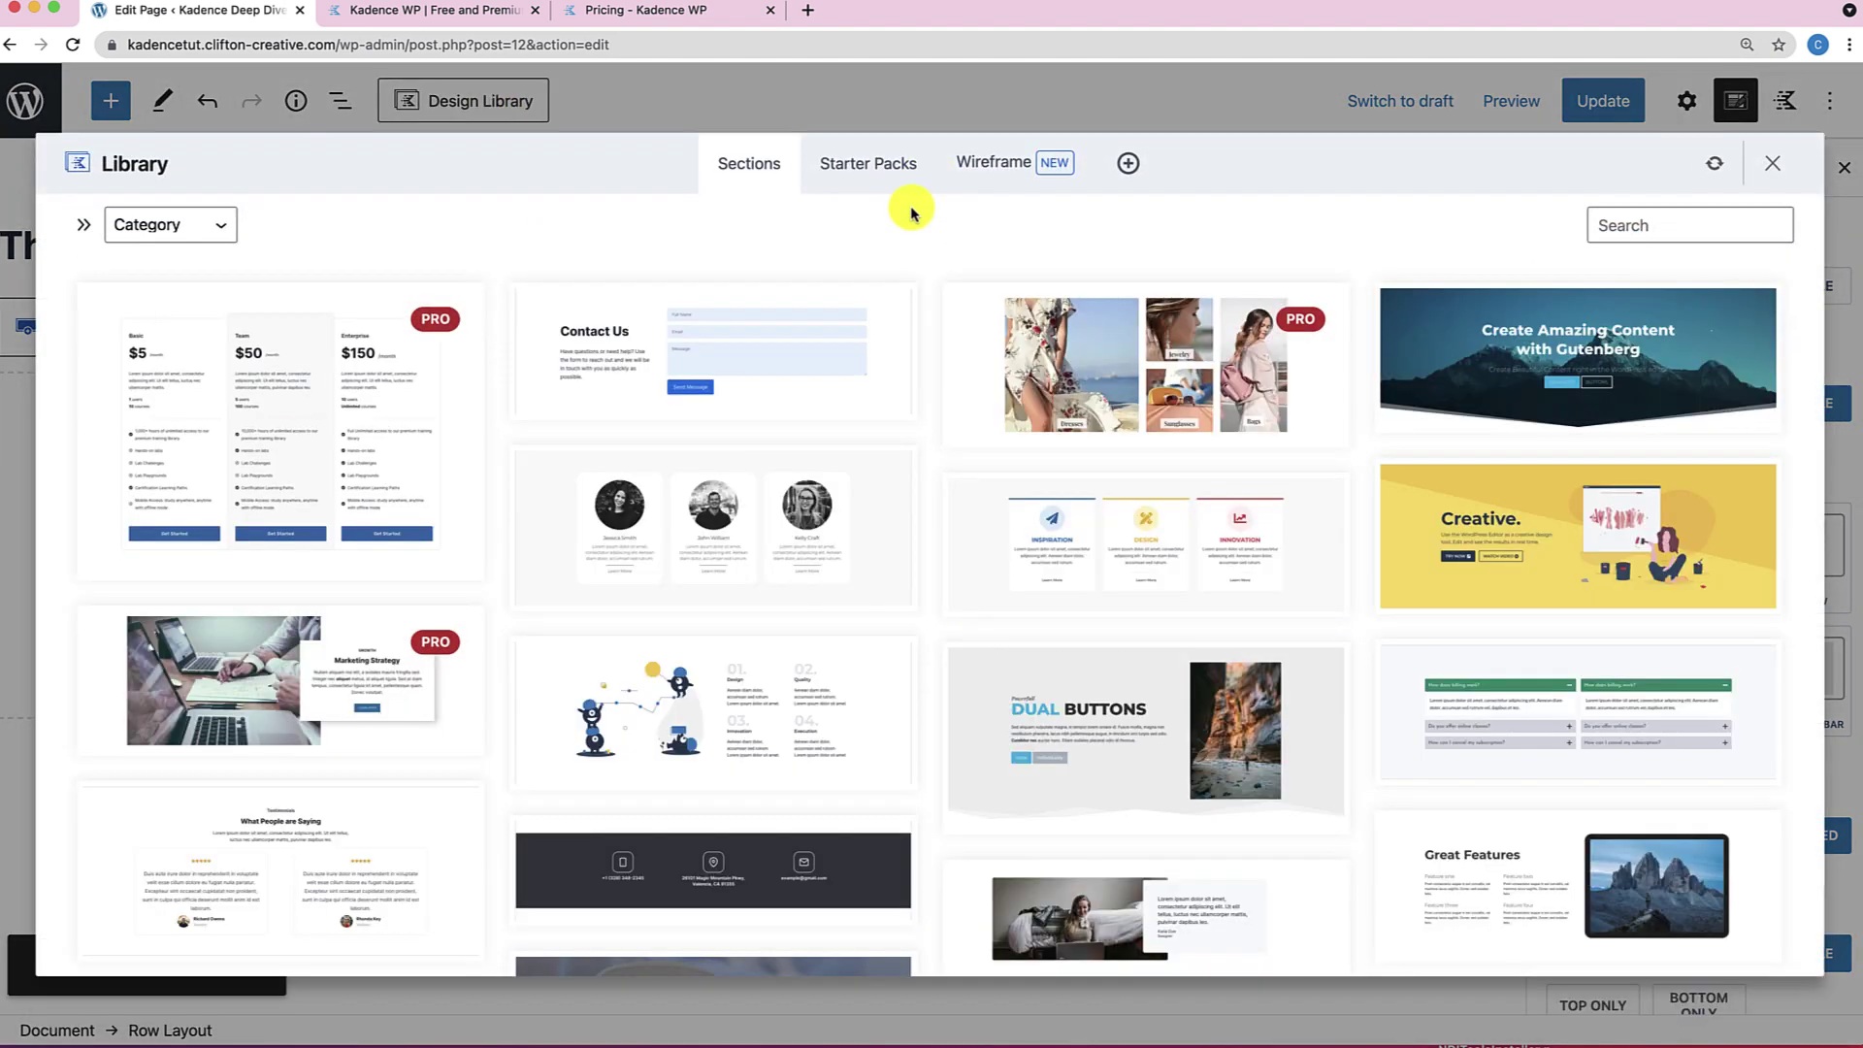
pyautogui.click(888, 184)
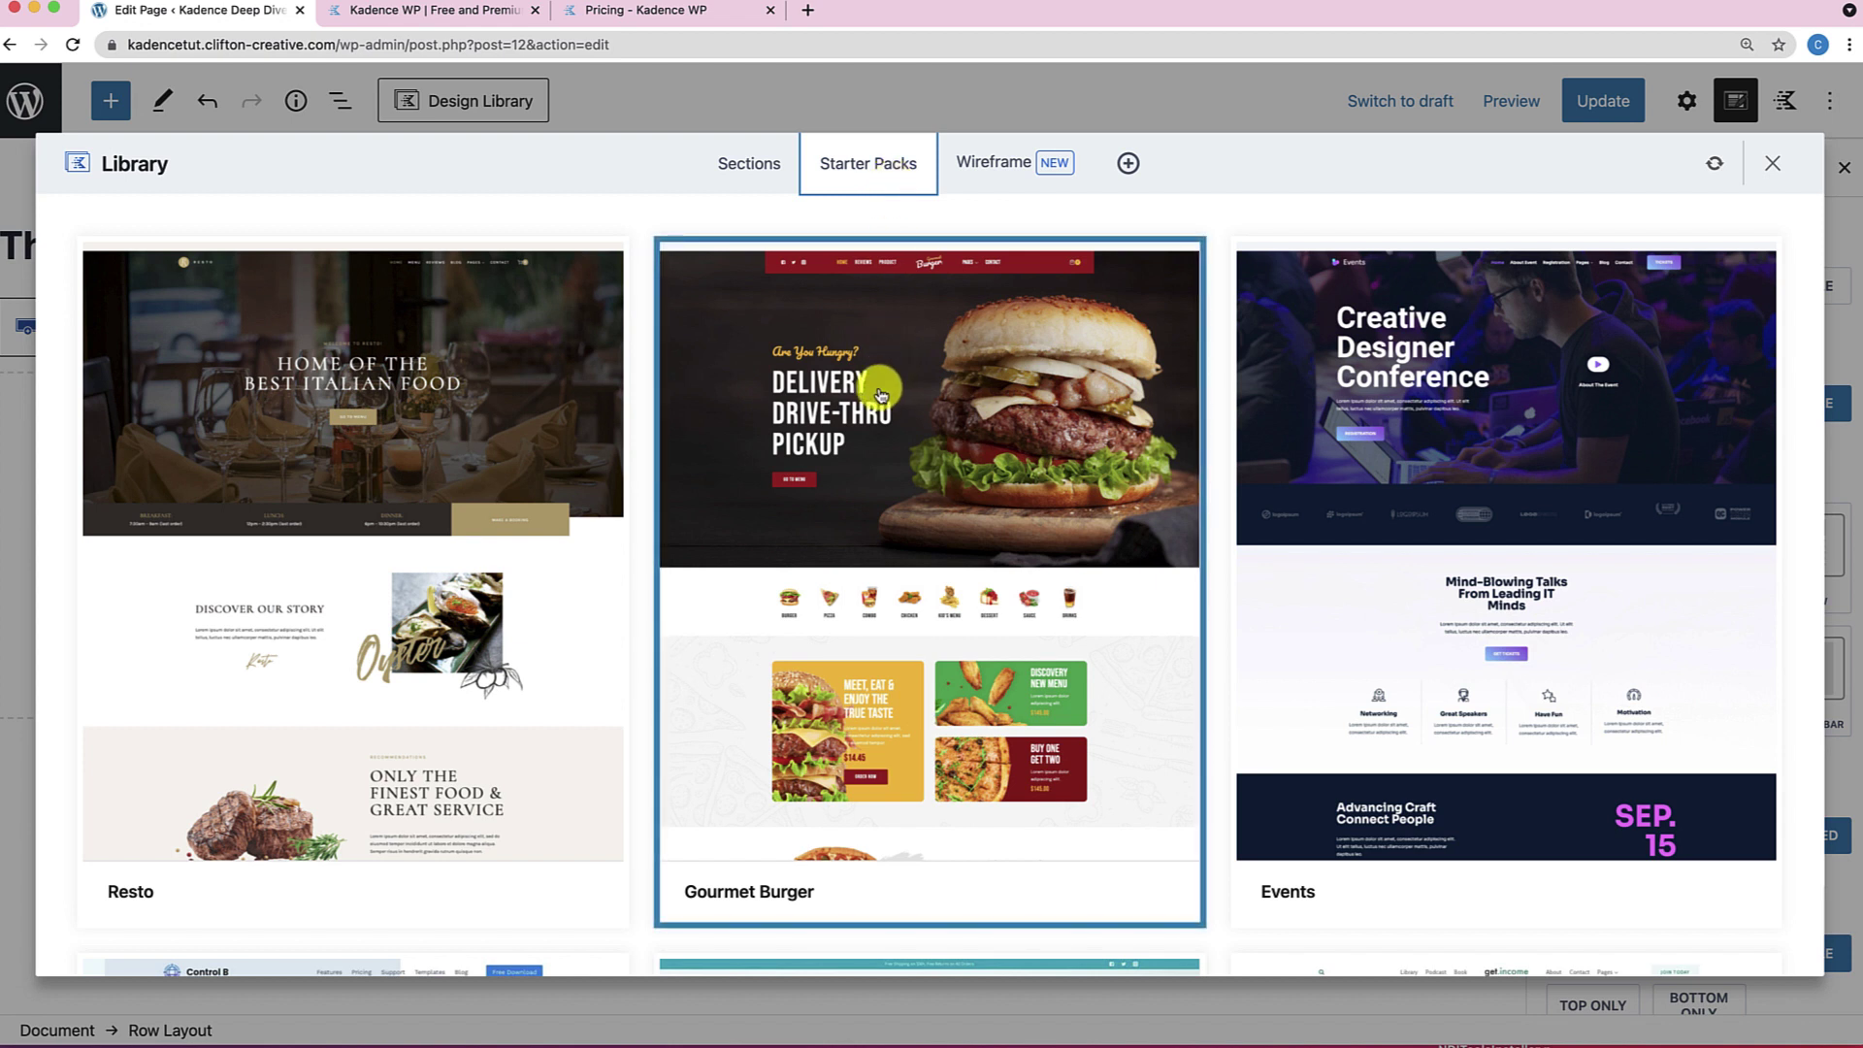
pyautogui.scroll(-2, 991, 415)
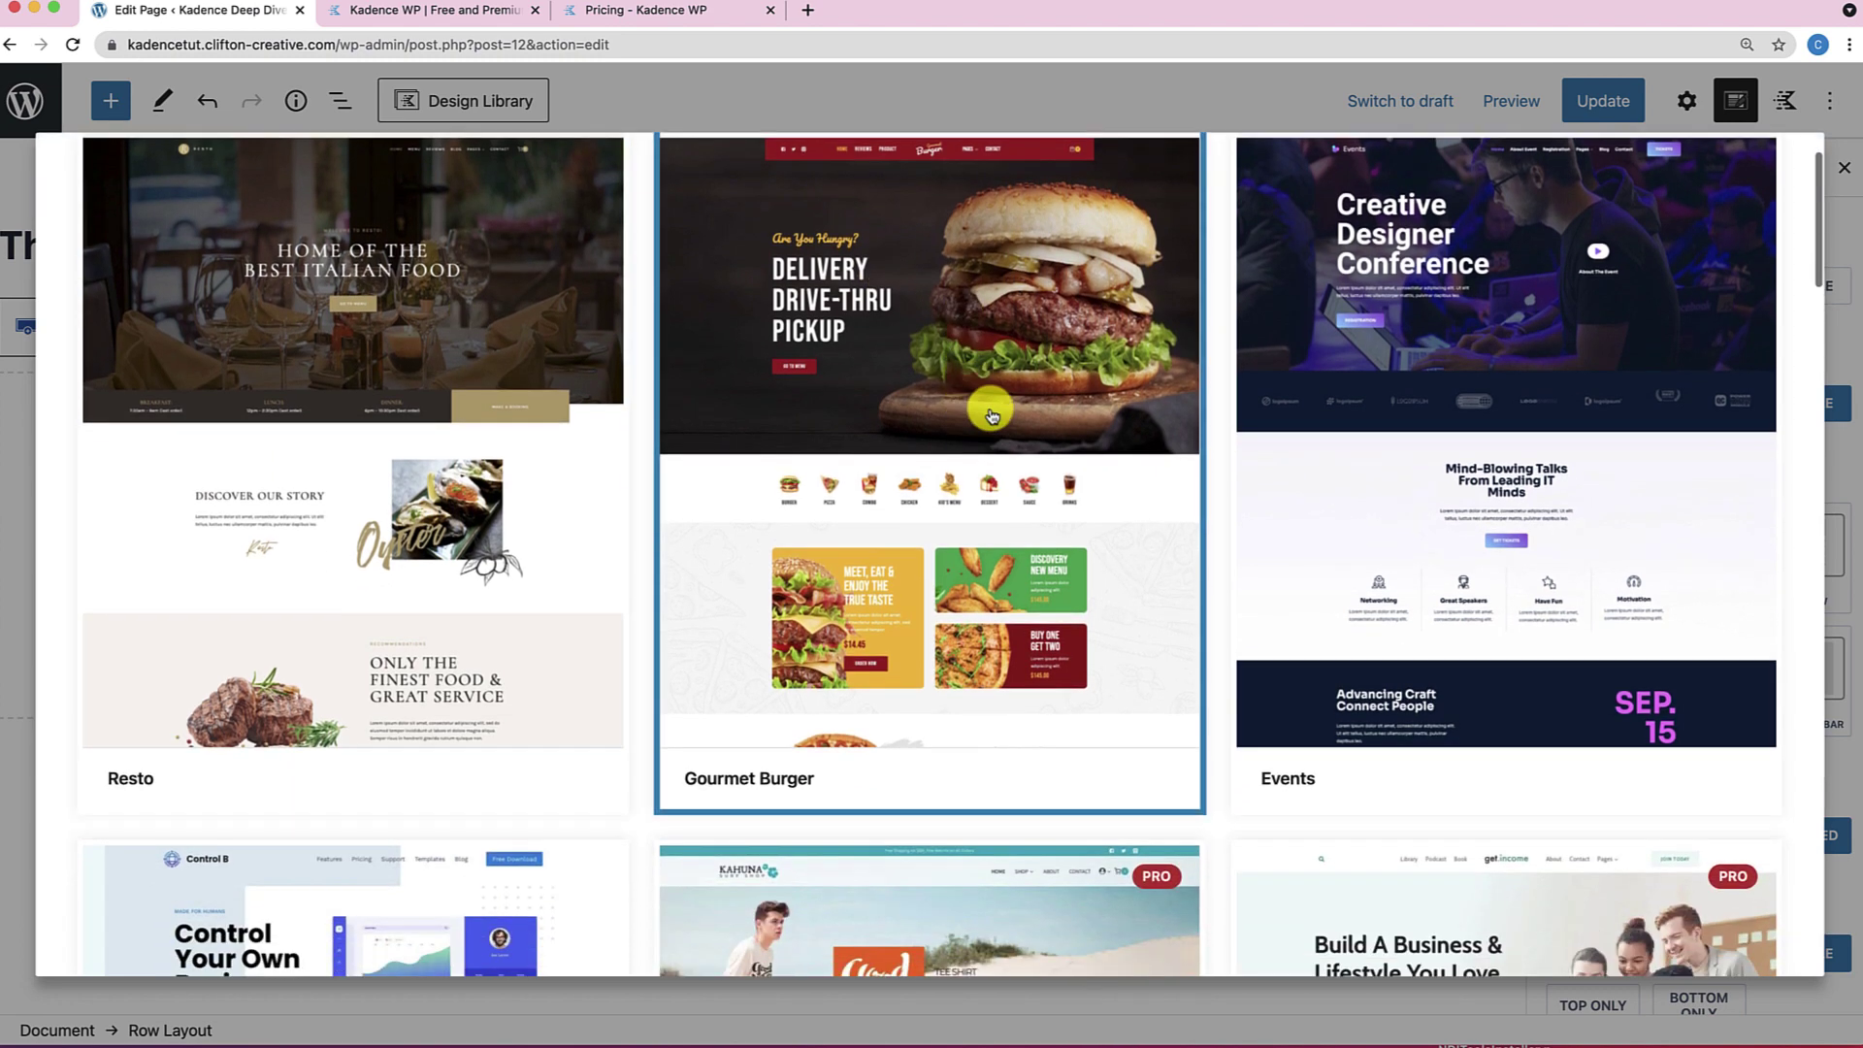
pyautogui.scroll(-10, 1463, 353)
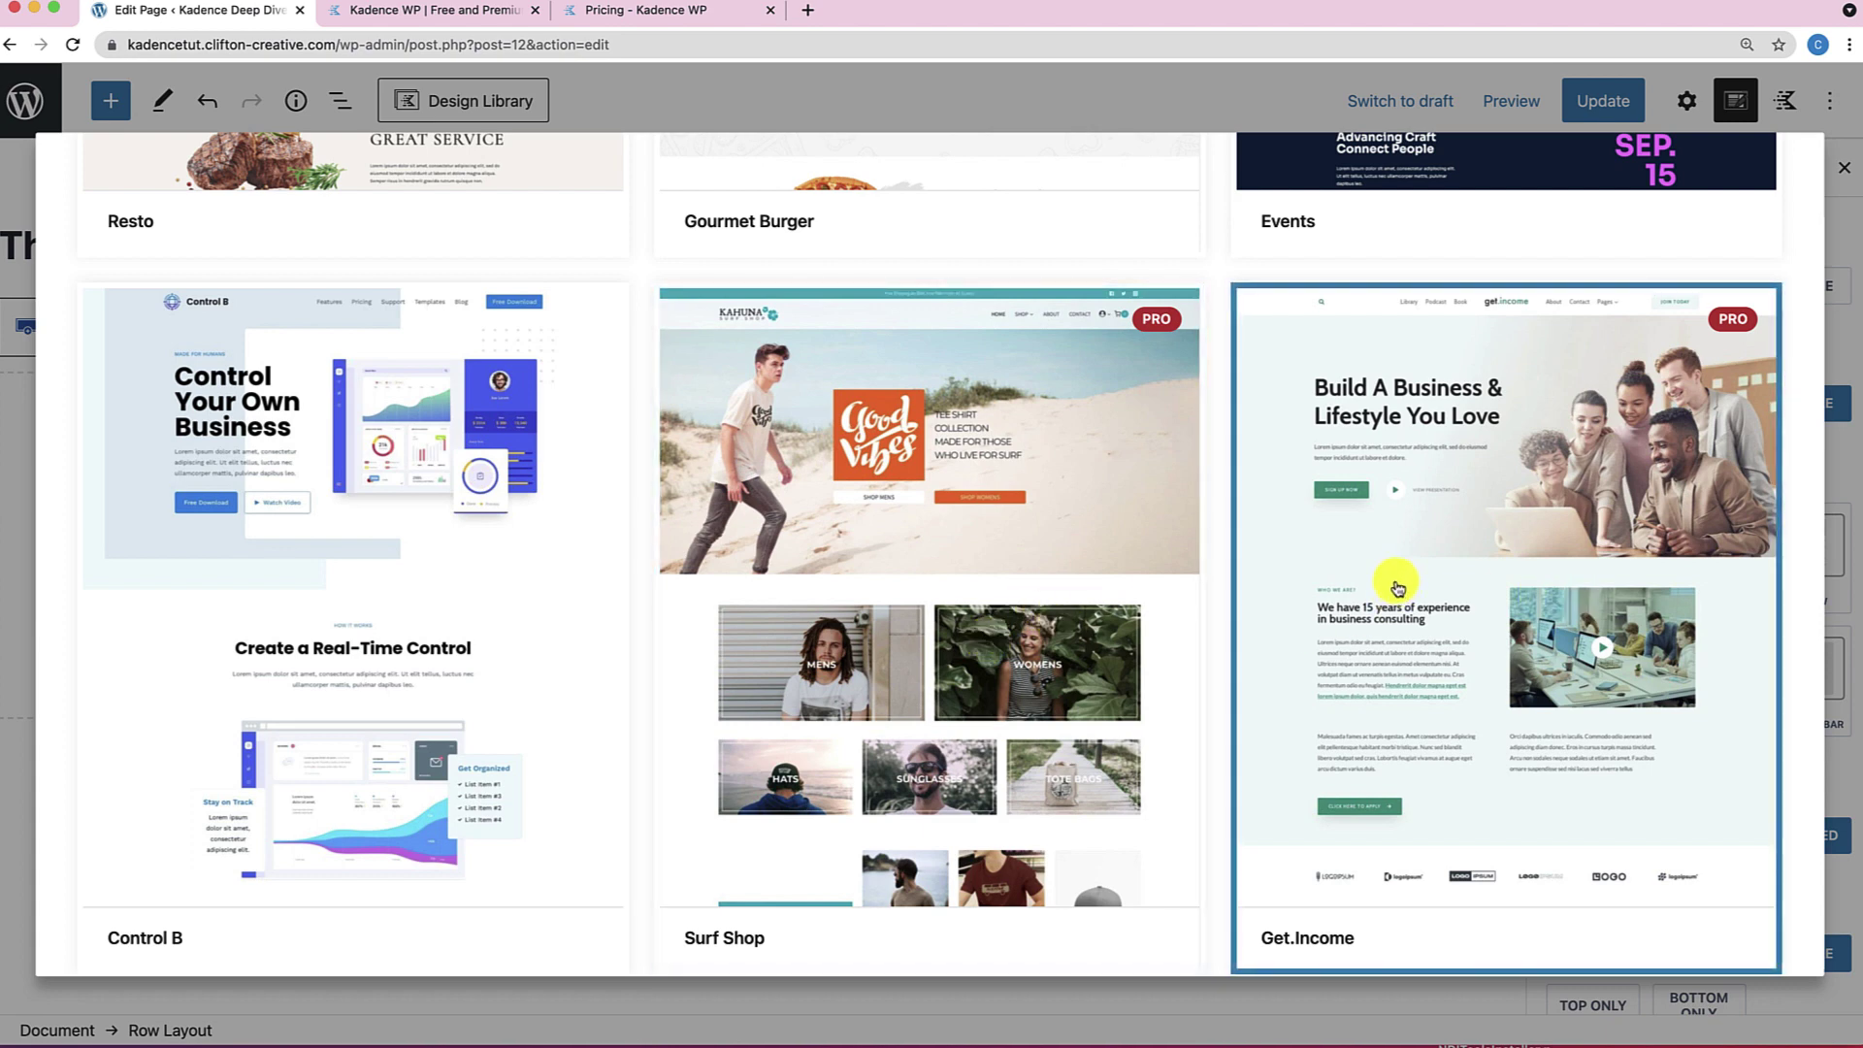
pyautogui.scroll(-4, 1395, 585)
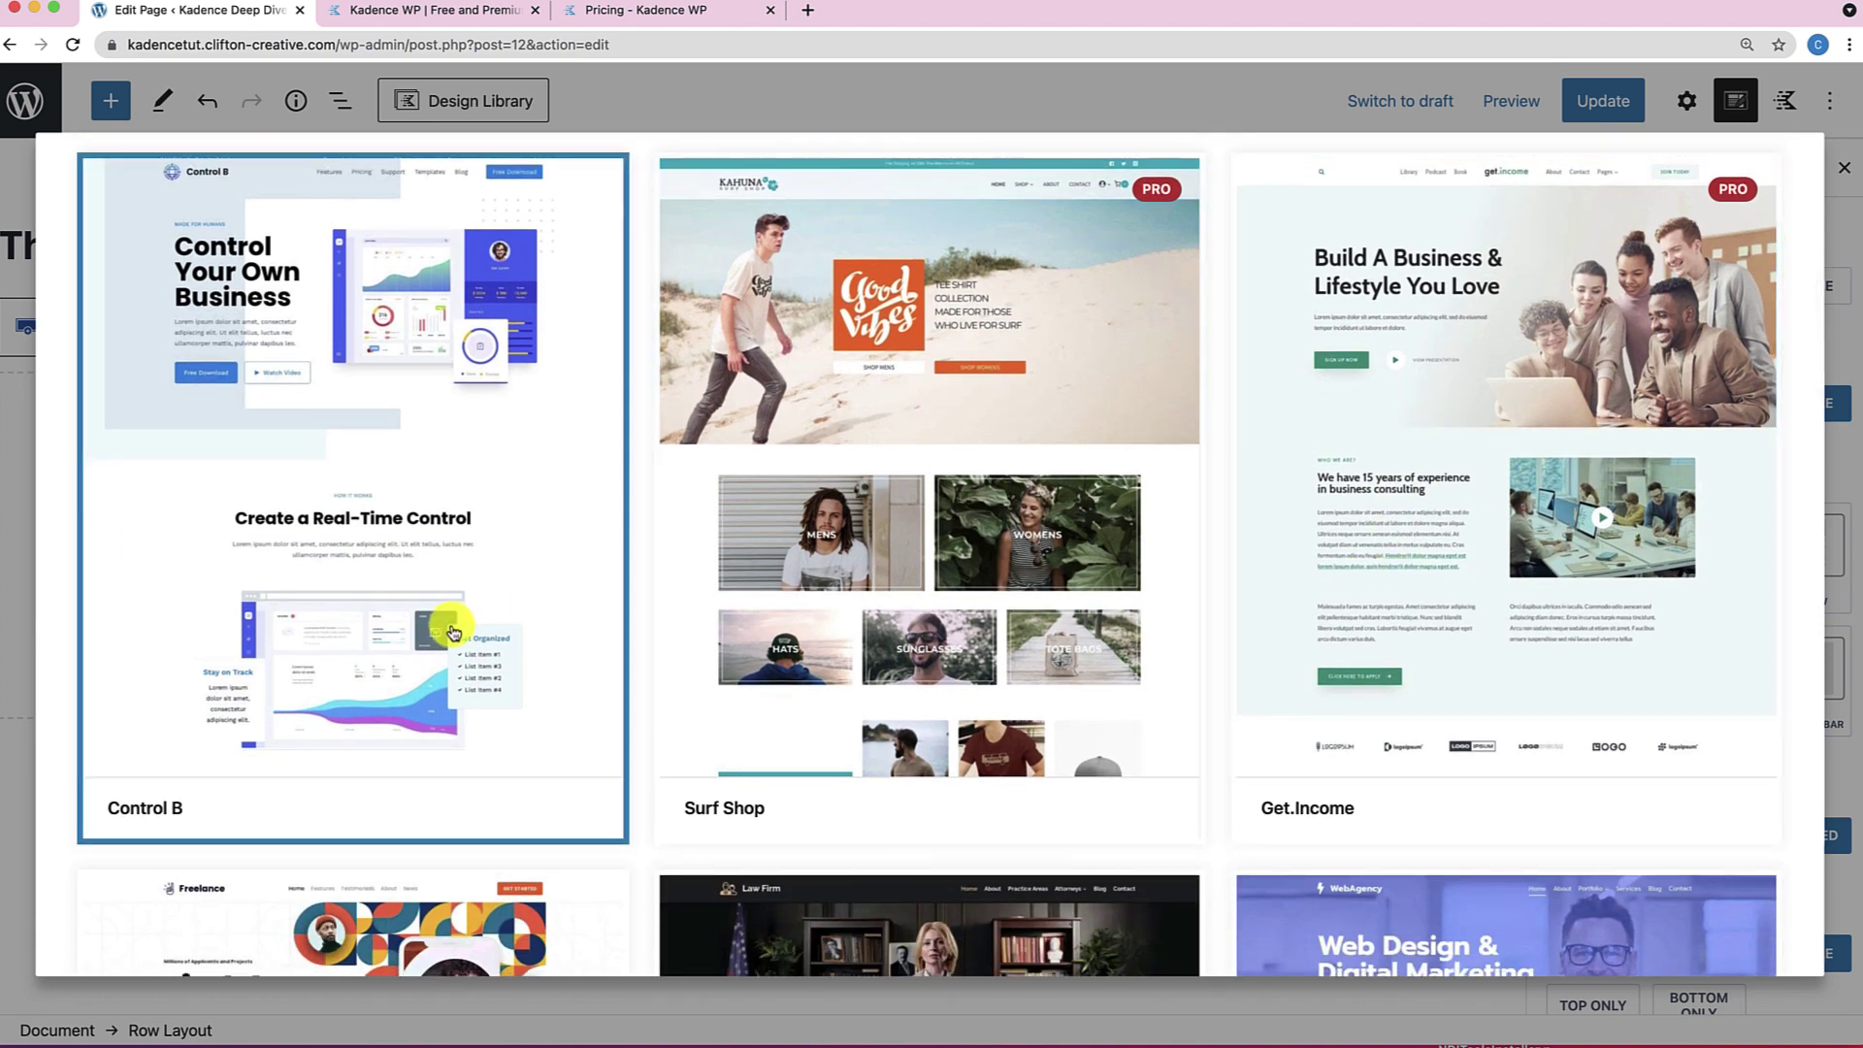
pyautogui.scroll(-10, 453, 631)
pyautogui.scroll(-2, 452, 632)
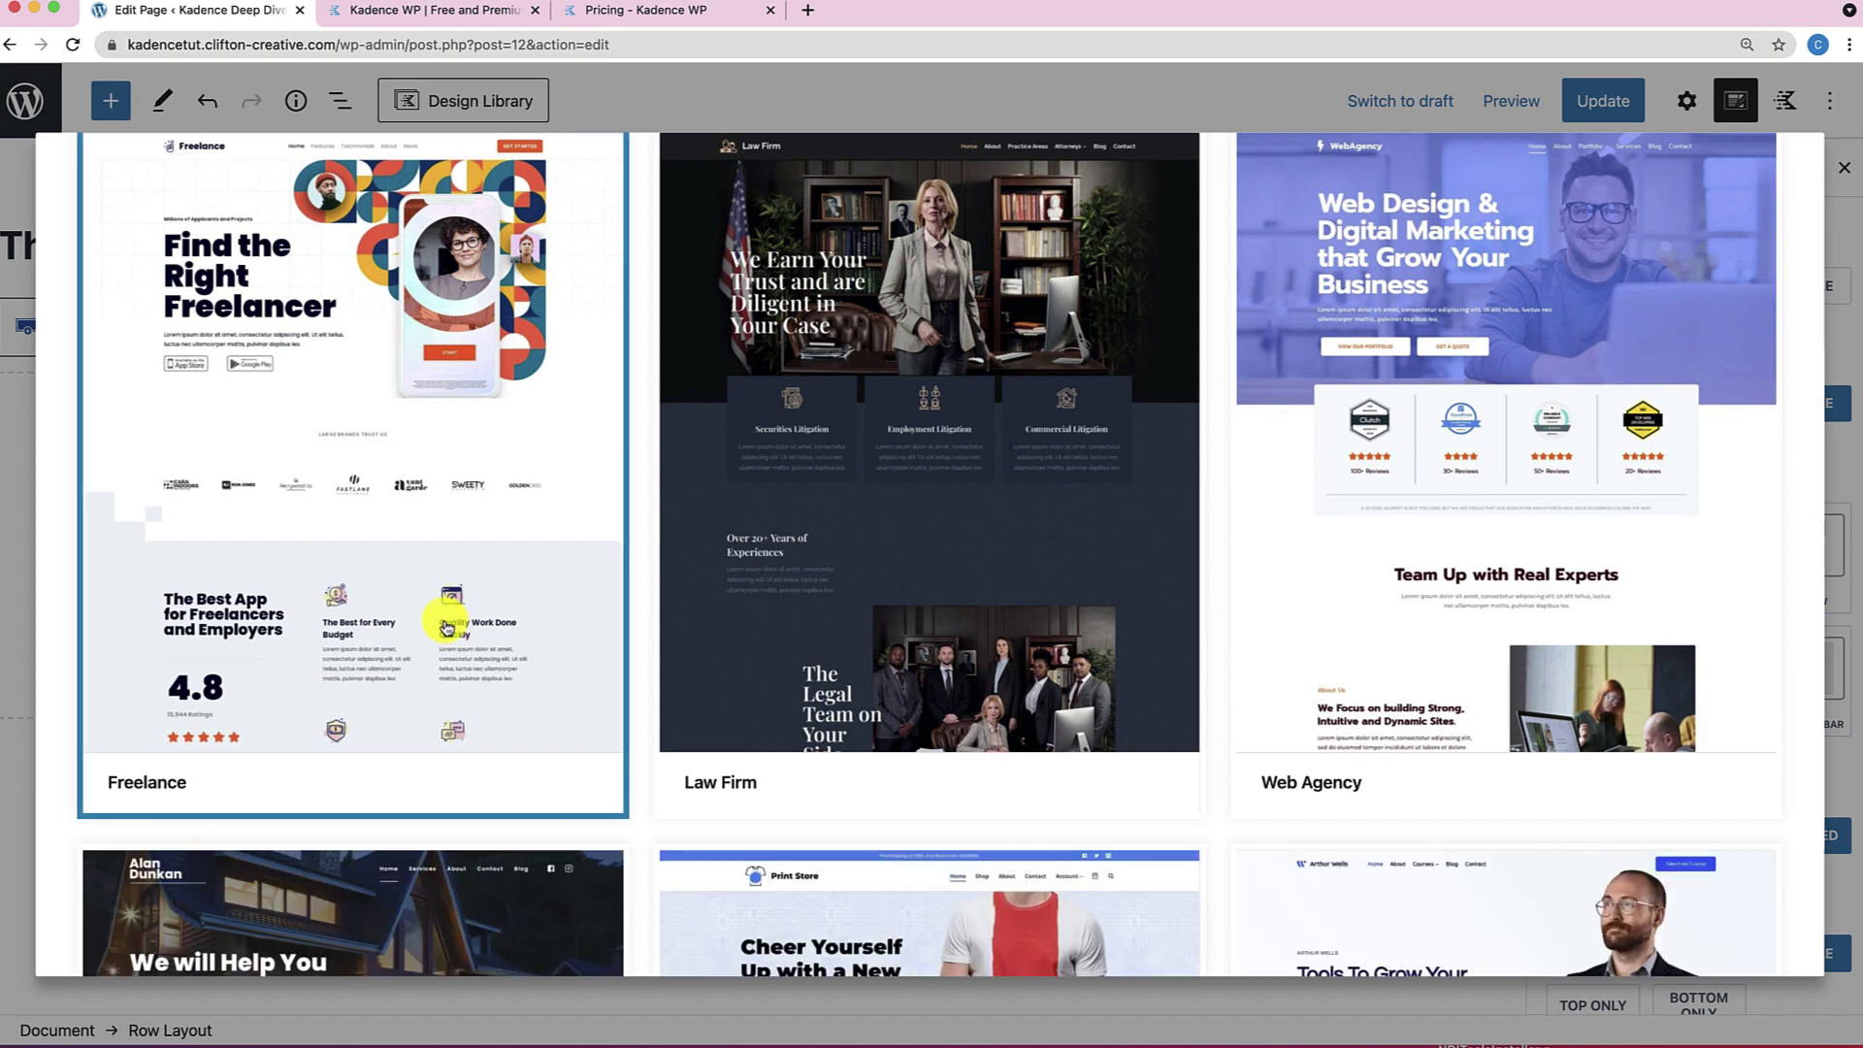
pyautogui.scroll(-8, 1213, 591)
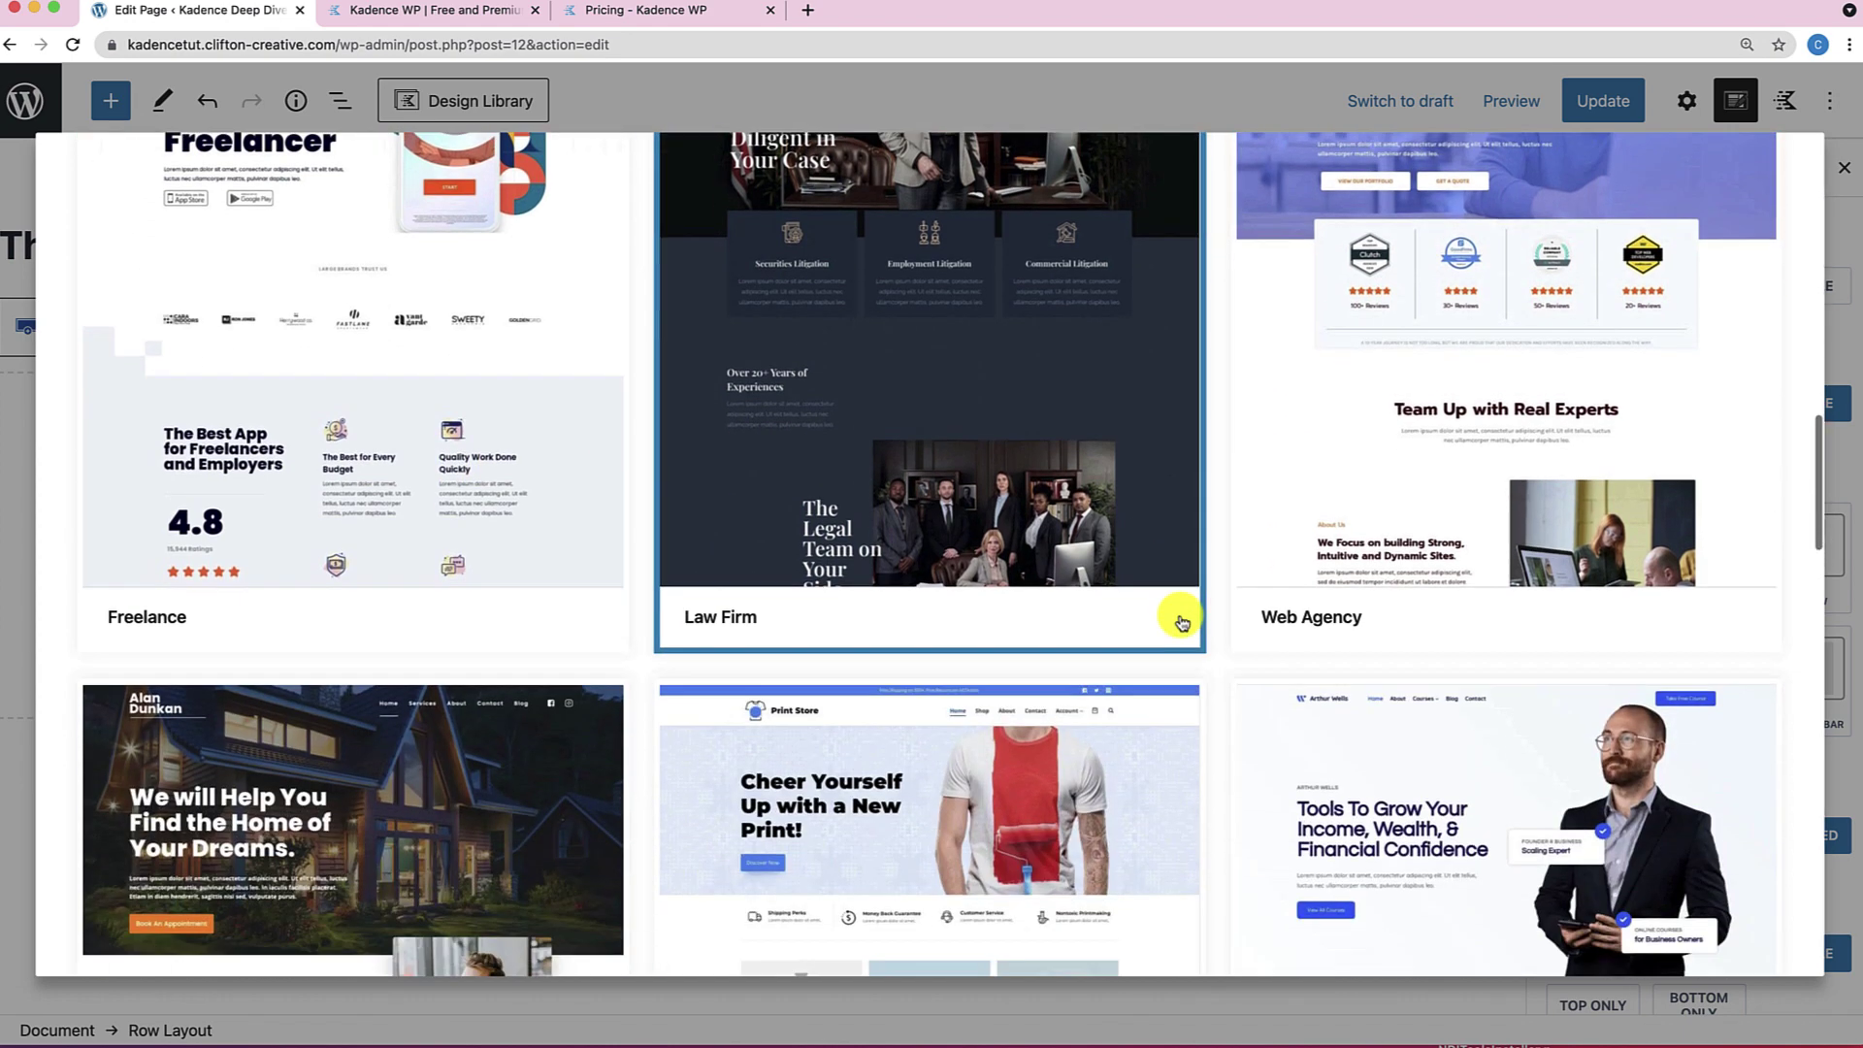
pyautogui.scroll(-20, 687, 767)
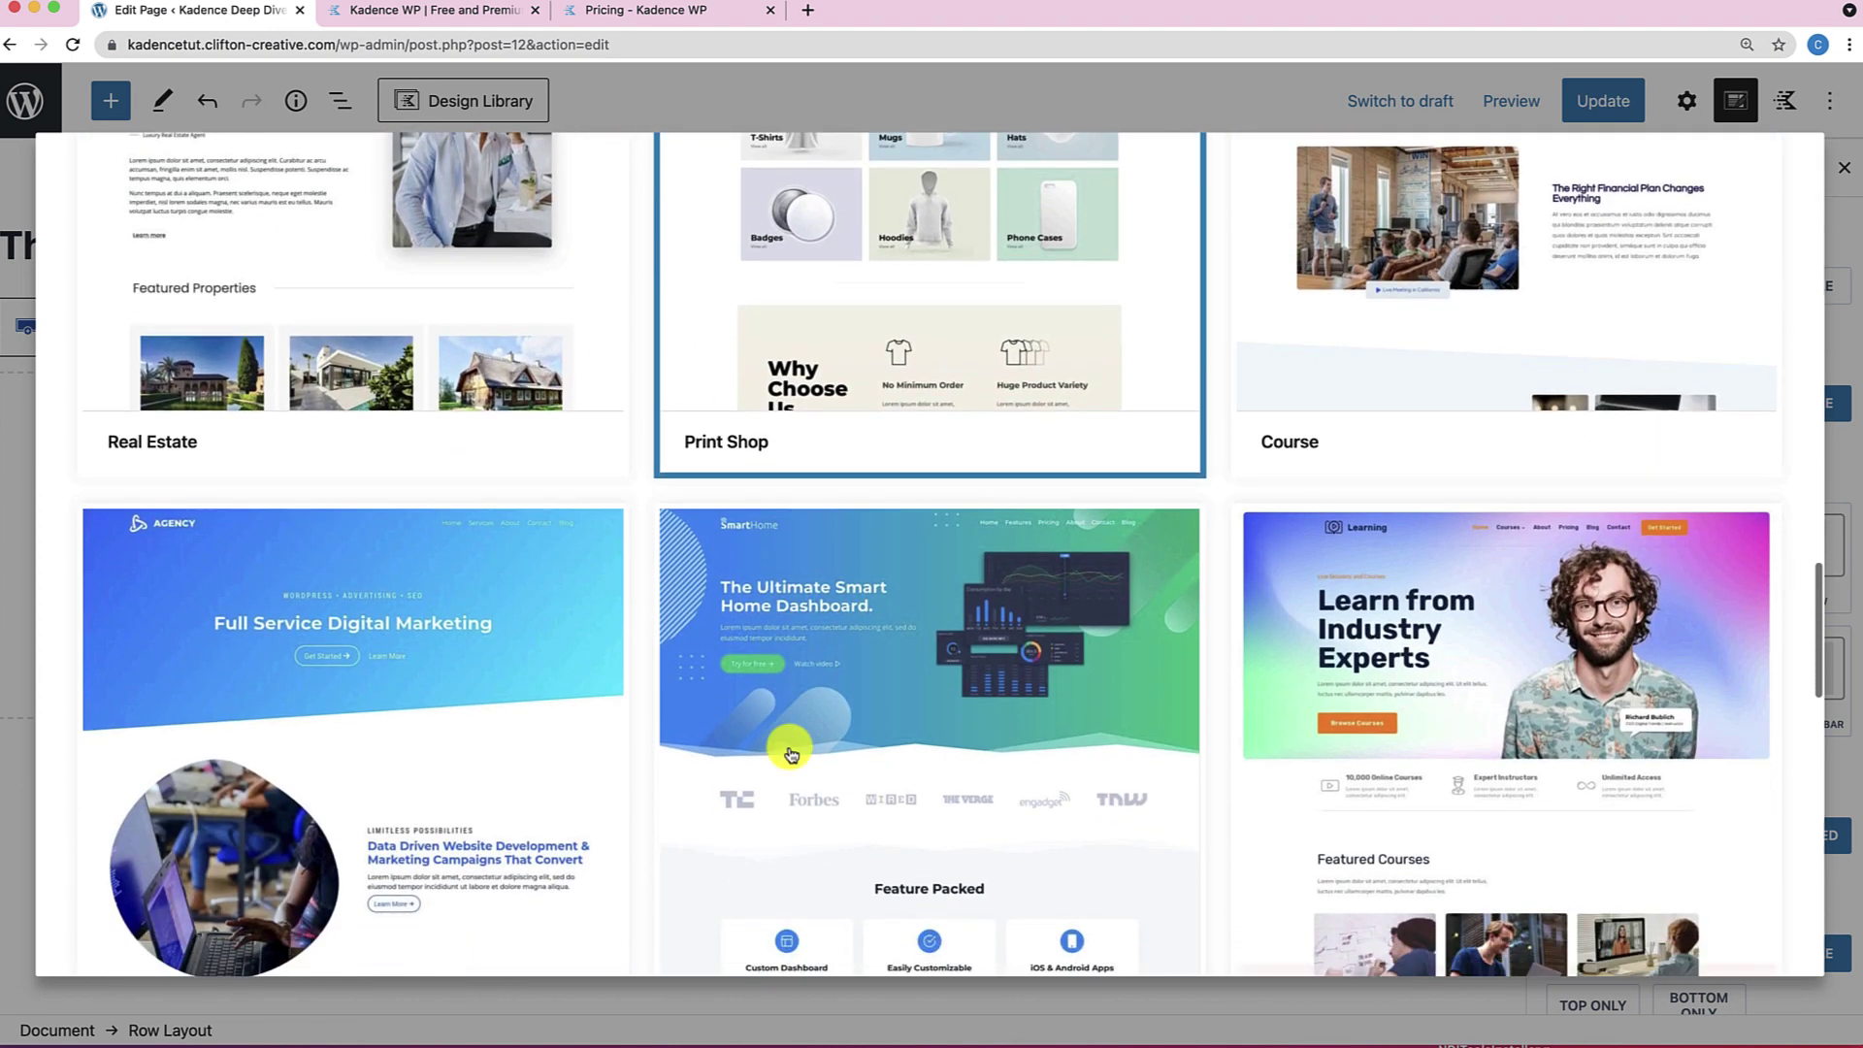
pyautogui.scroll(-12, 791, 755)
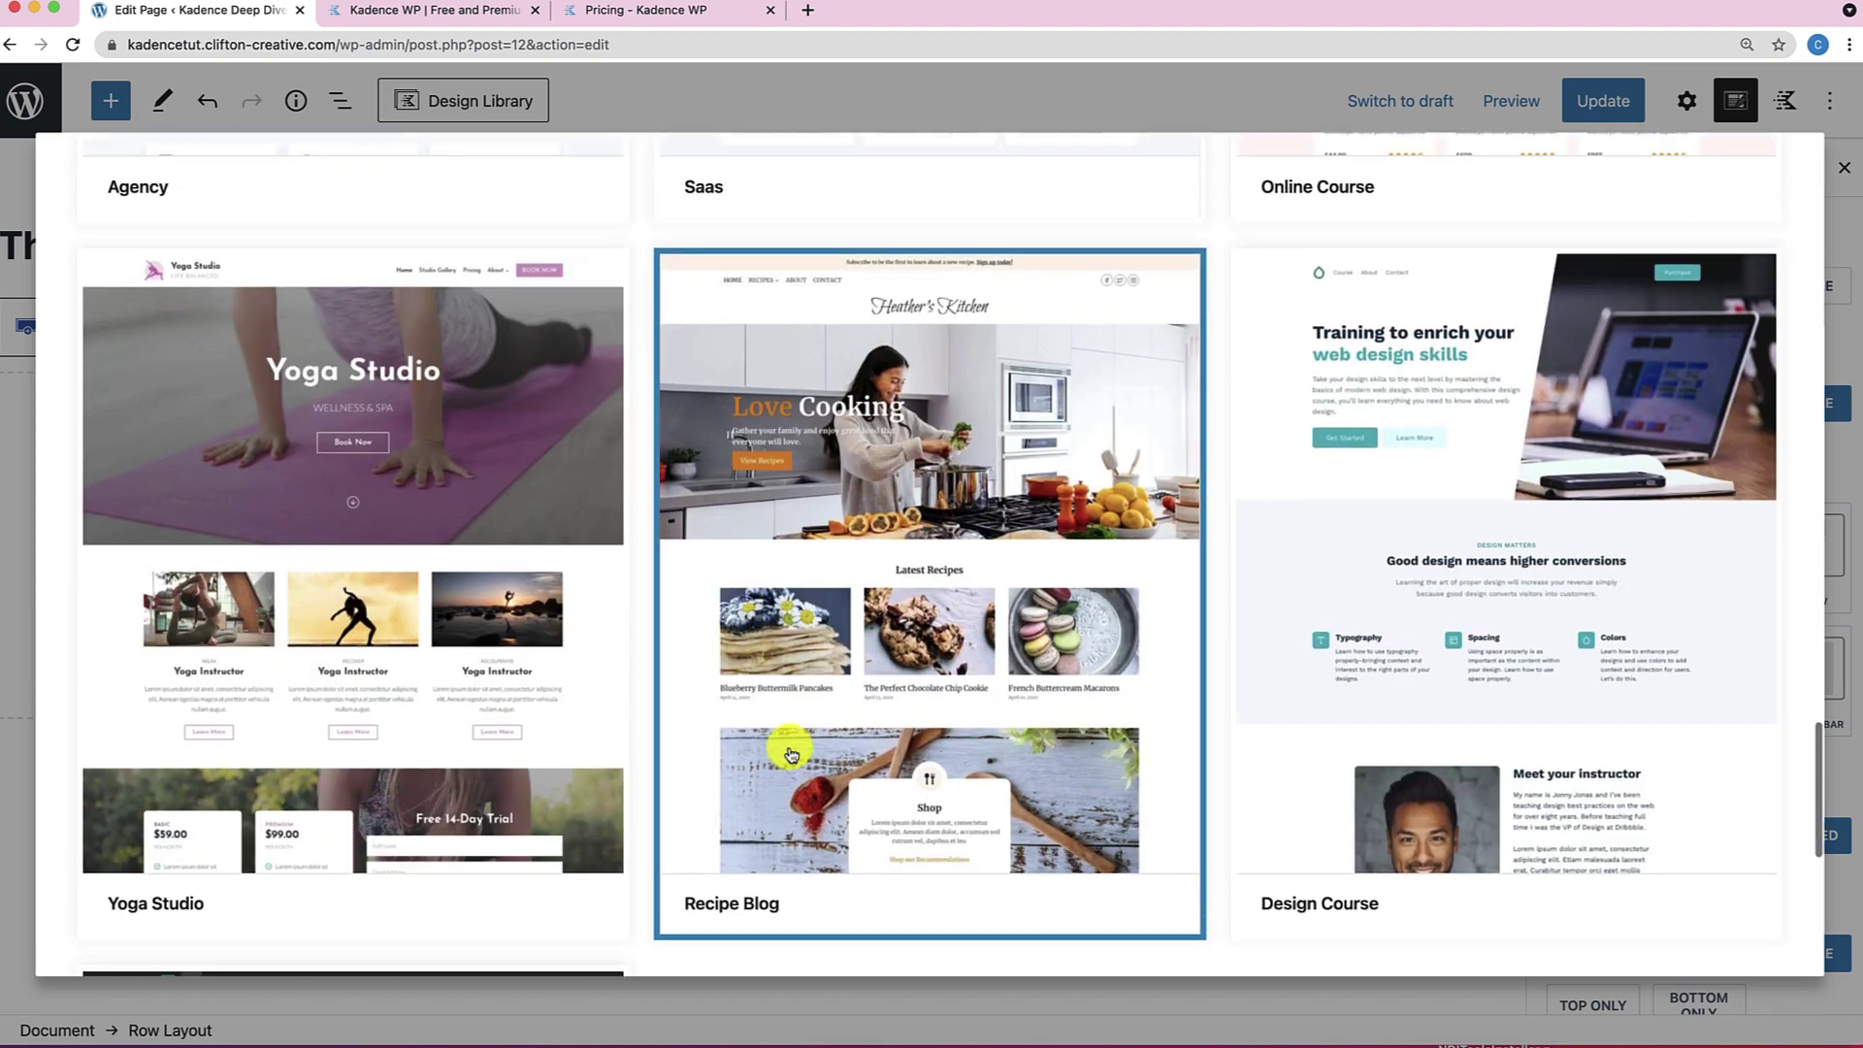
pyautogui.scroll(12, 792, 679)
pyautogui.scroll(-10, 1334, 548)
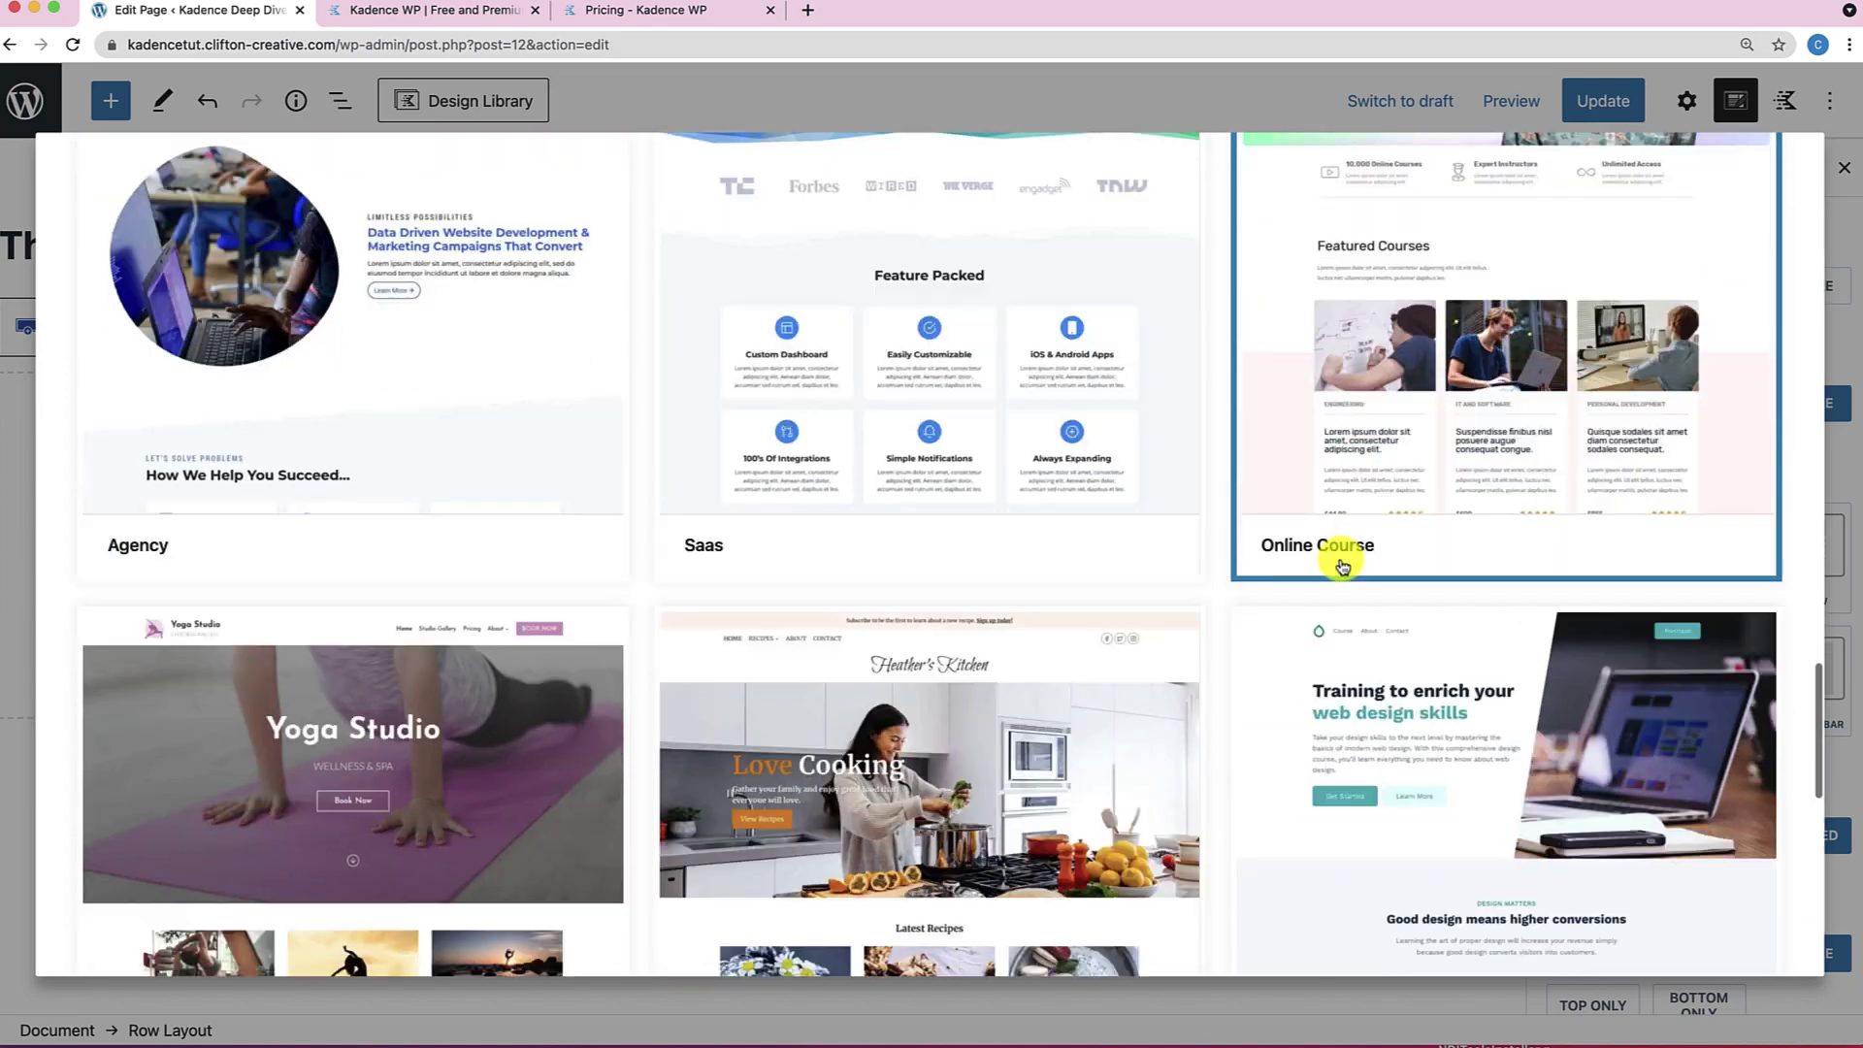
pyautogui.scroll(-15, 1325, 606)
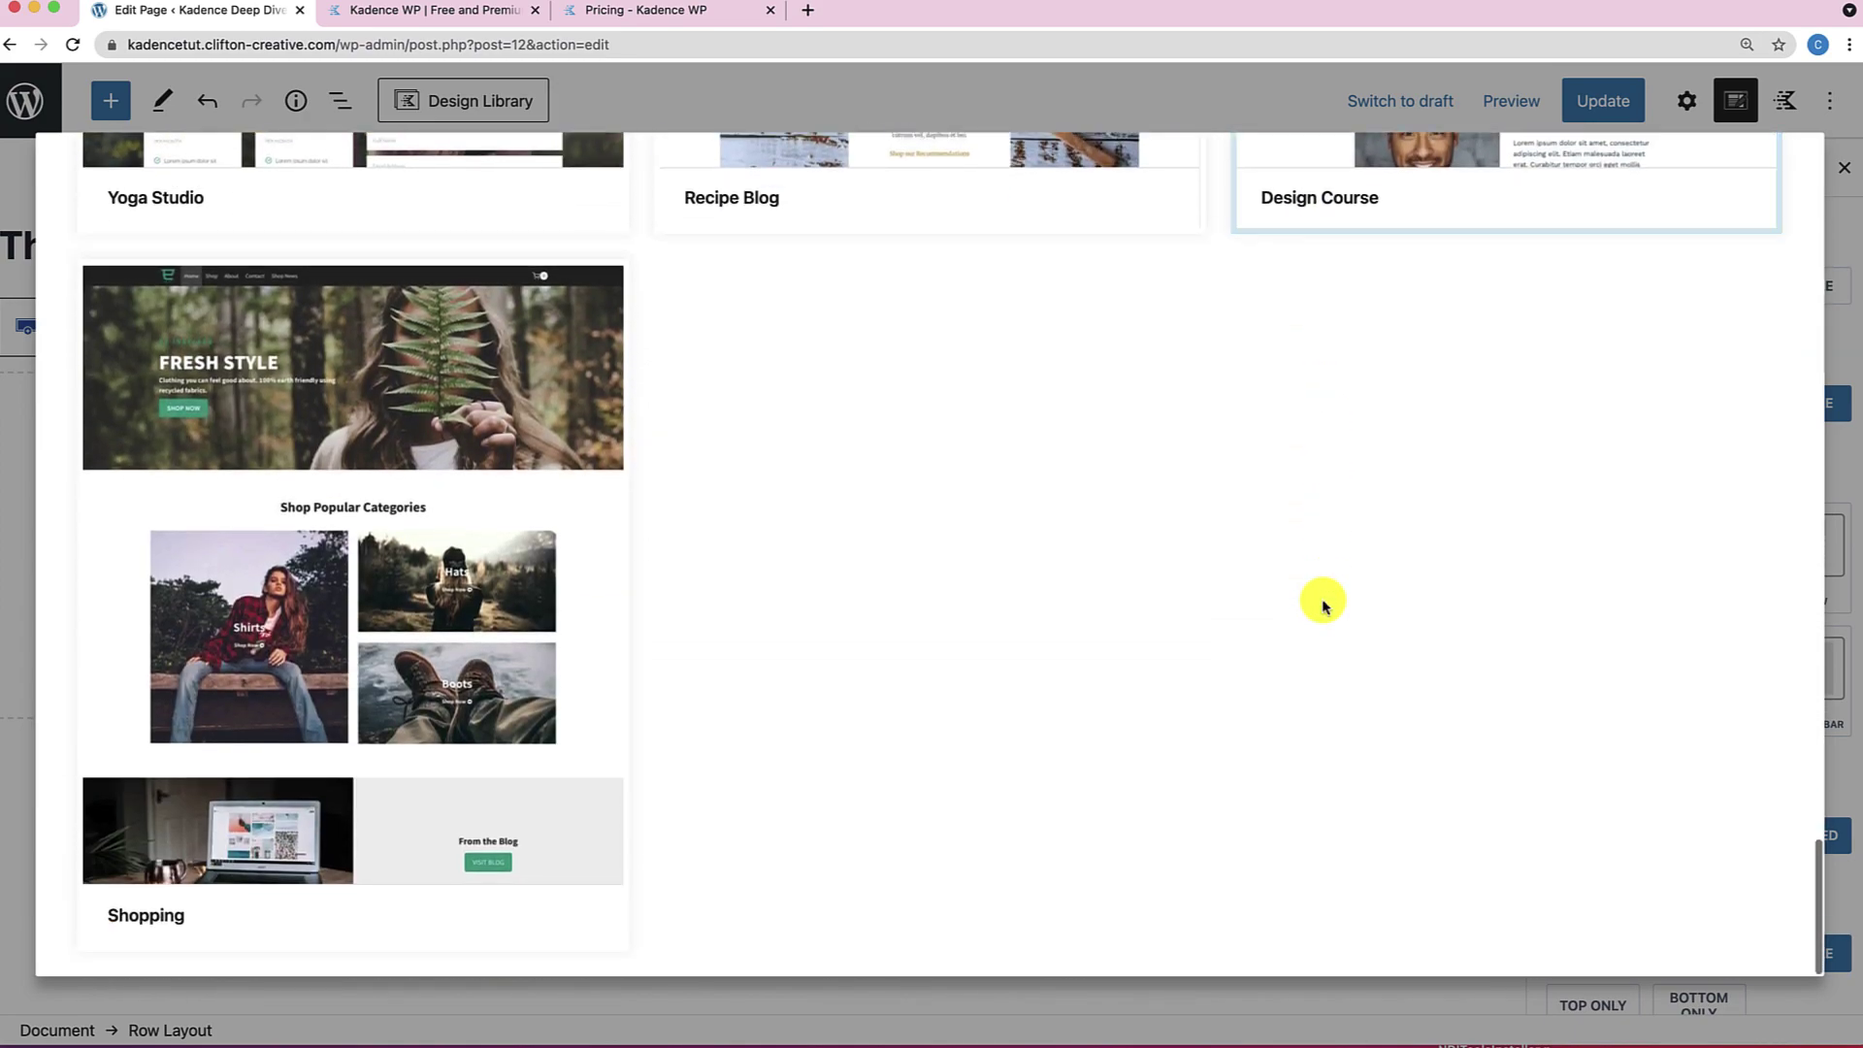
pyautogui.scroll(20, 1324, 606)
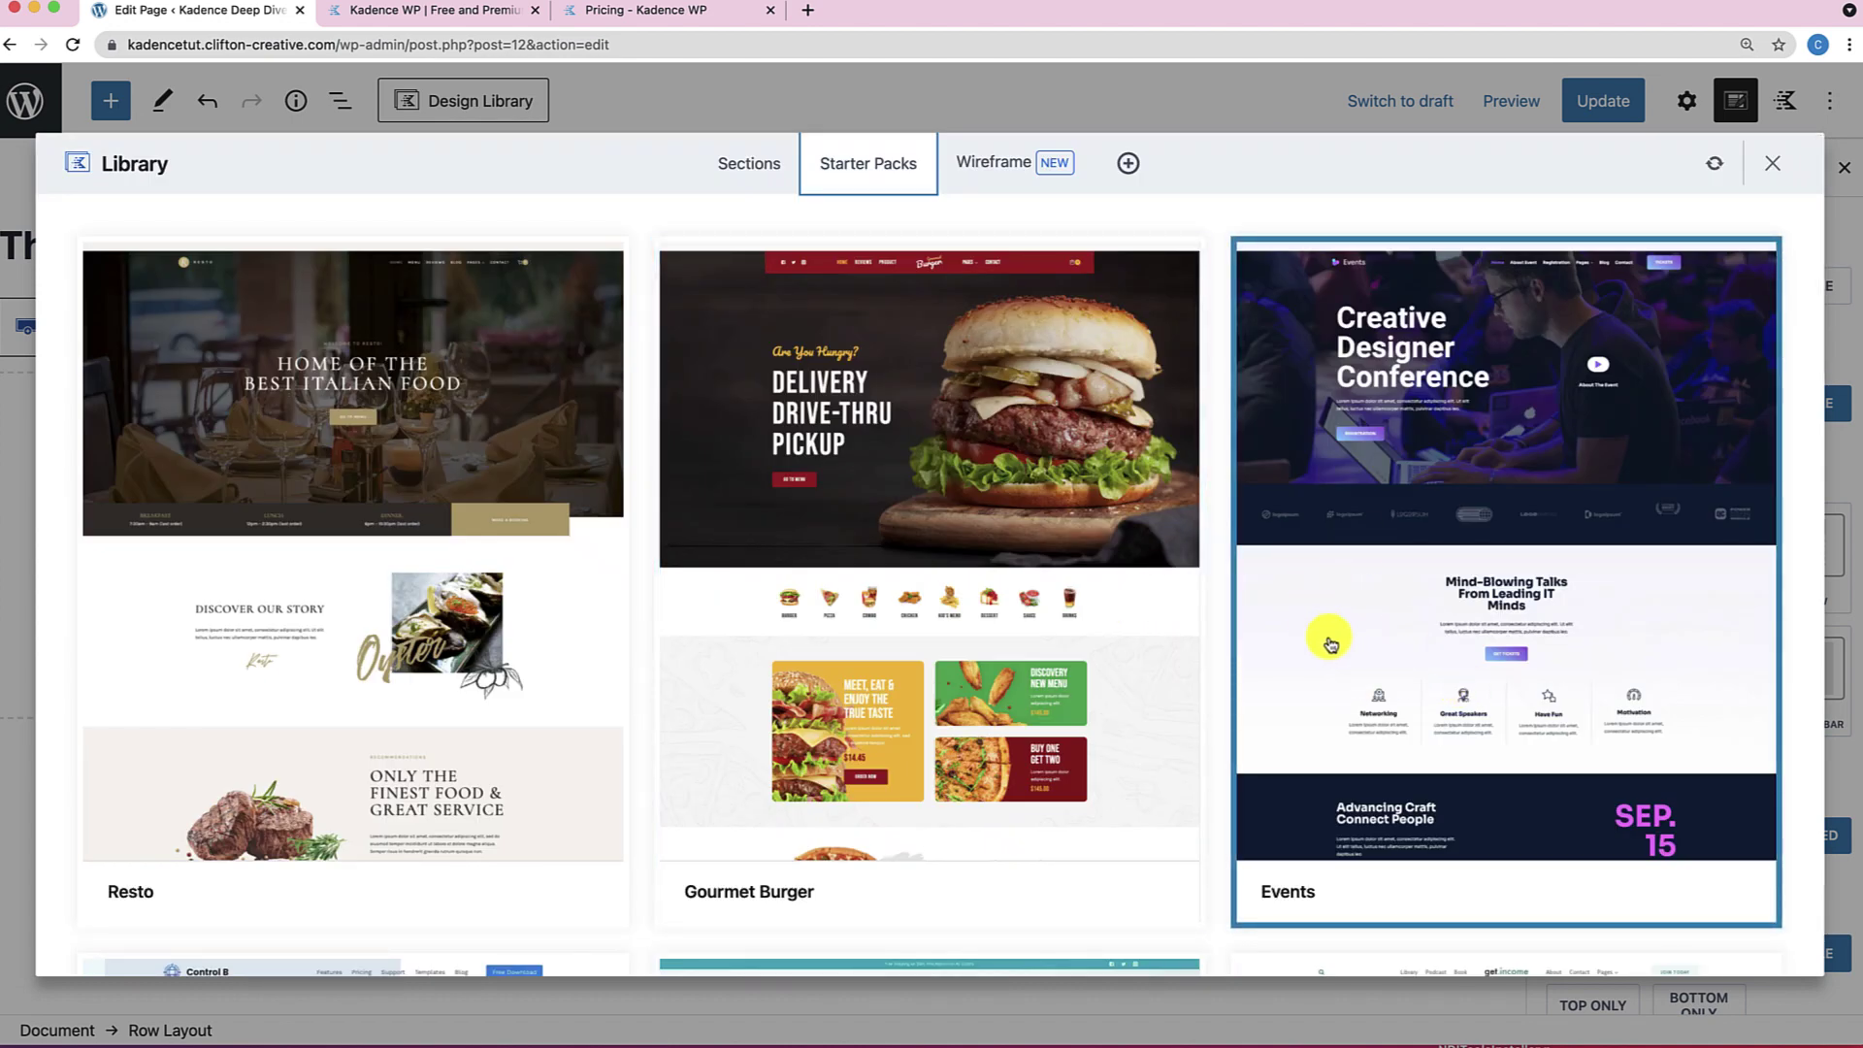
# Look through the page templates of the Events starter pack and insert its Home template into the empty page.
pyautogui.click(1383, 587)
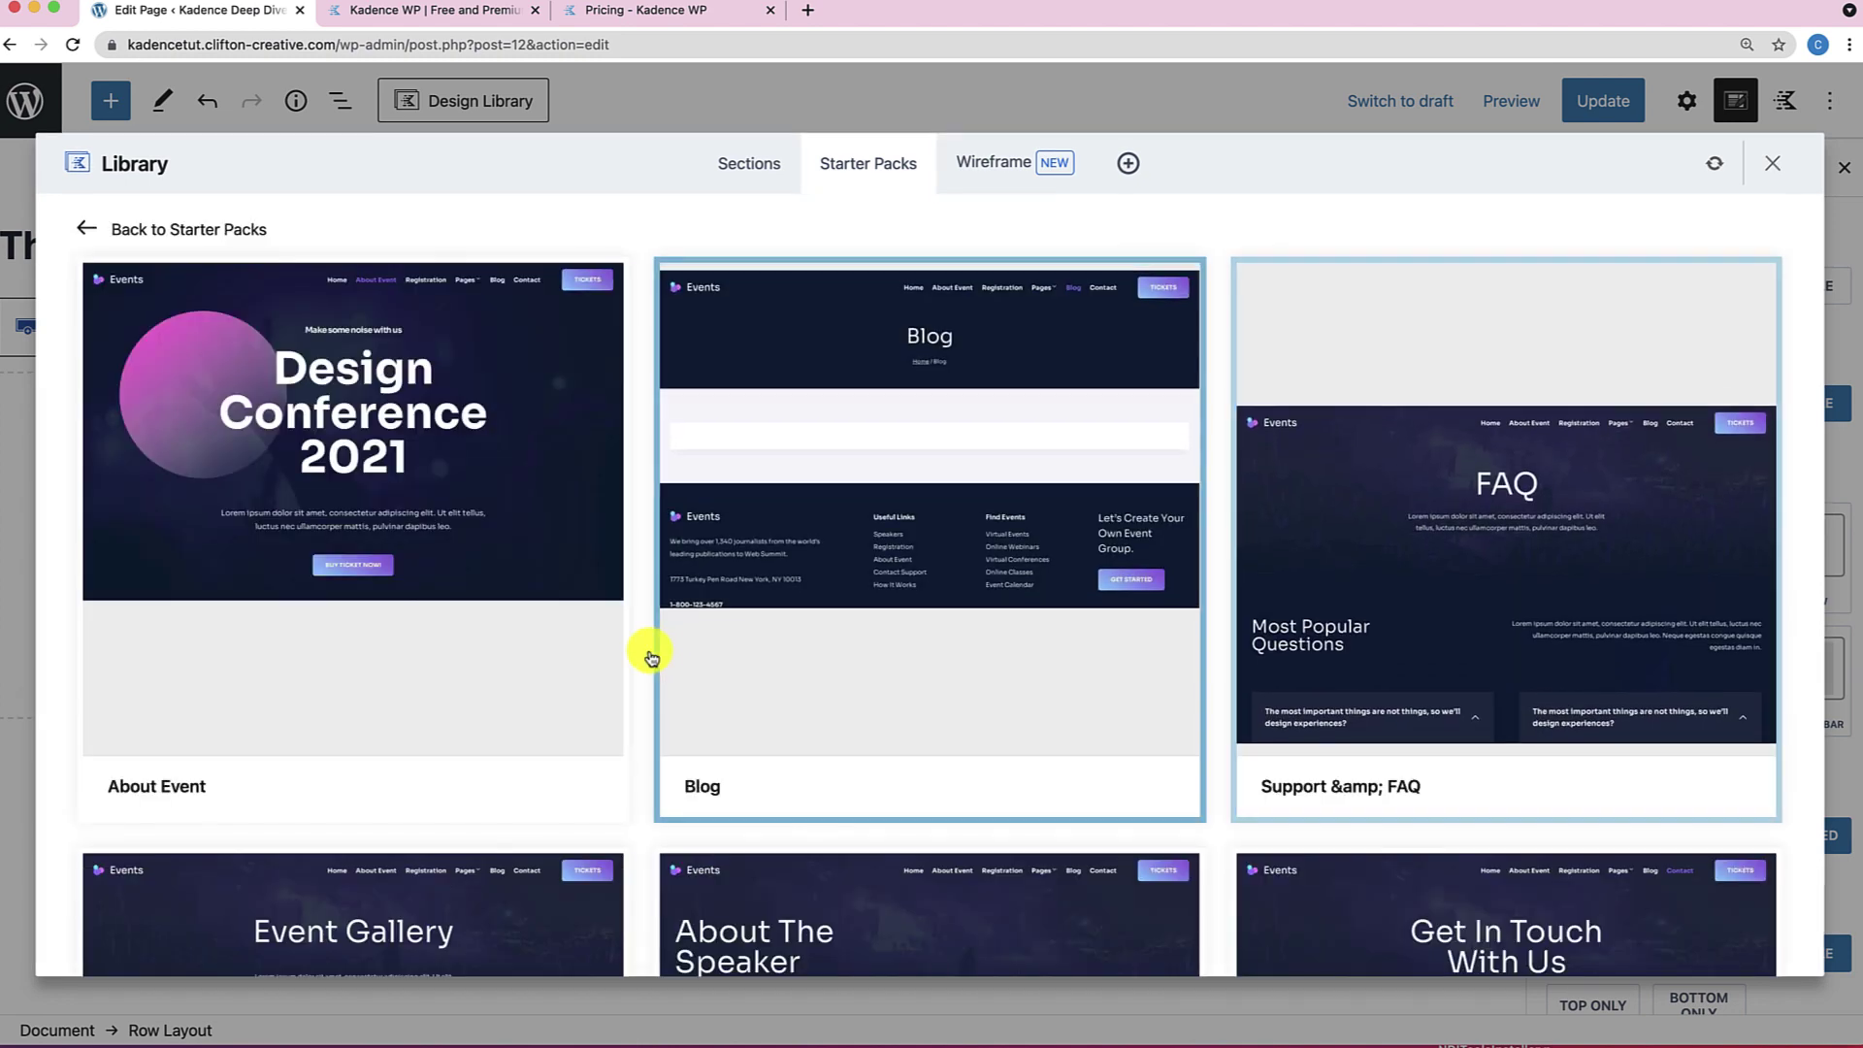
pyautogui.scroll(-10, 911, 653)
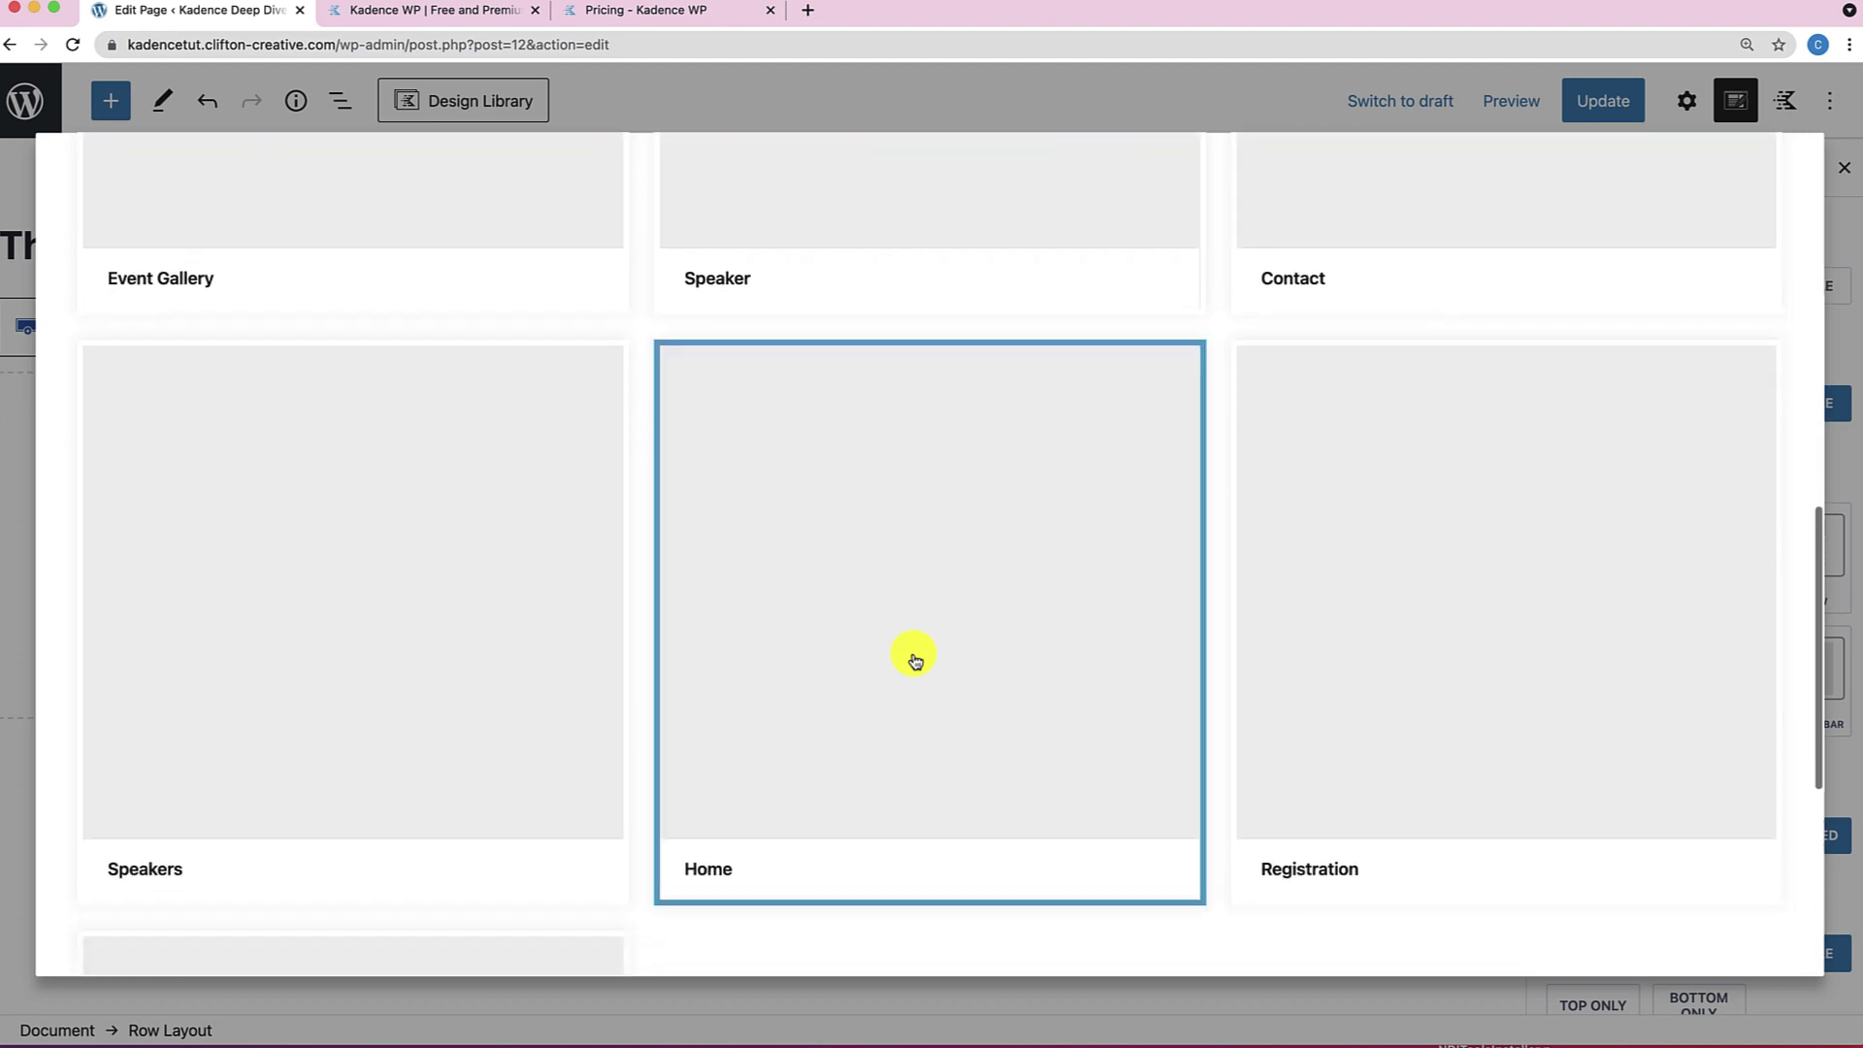
pyautogui.scroll(-5, 913, 658)
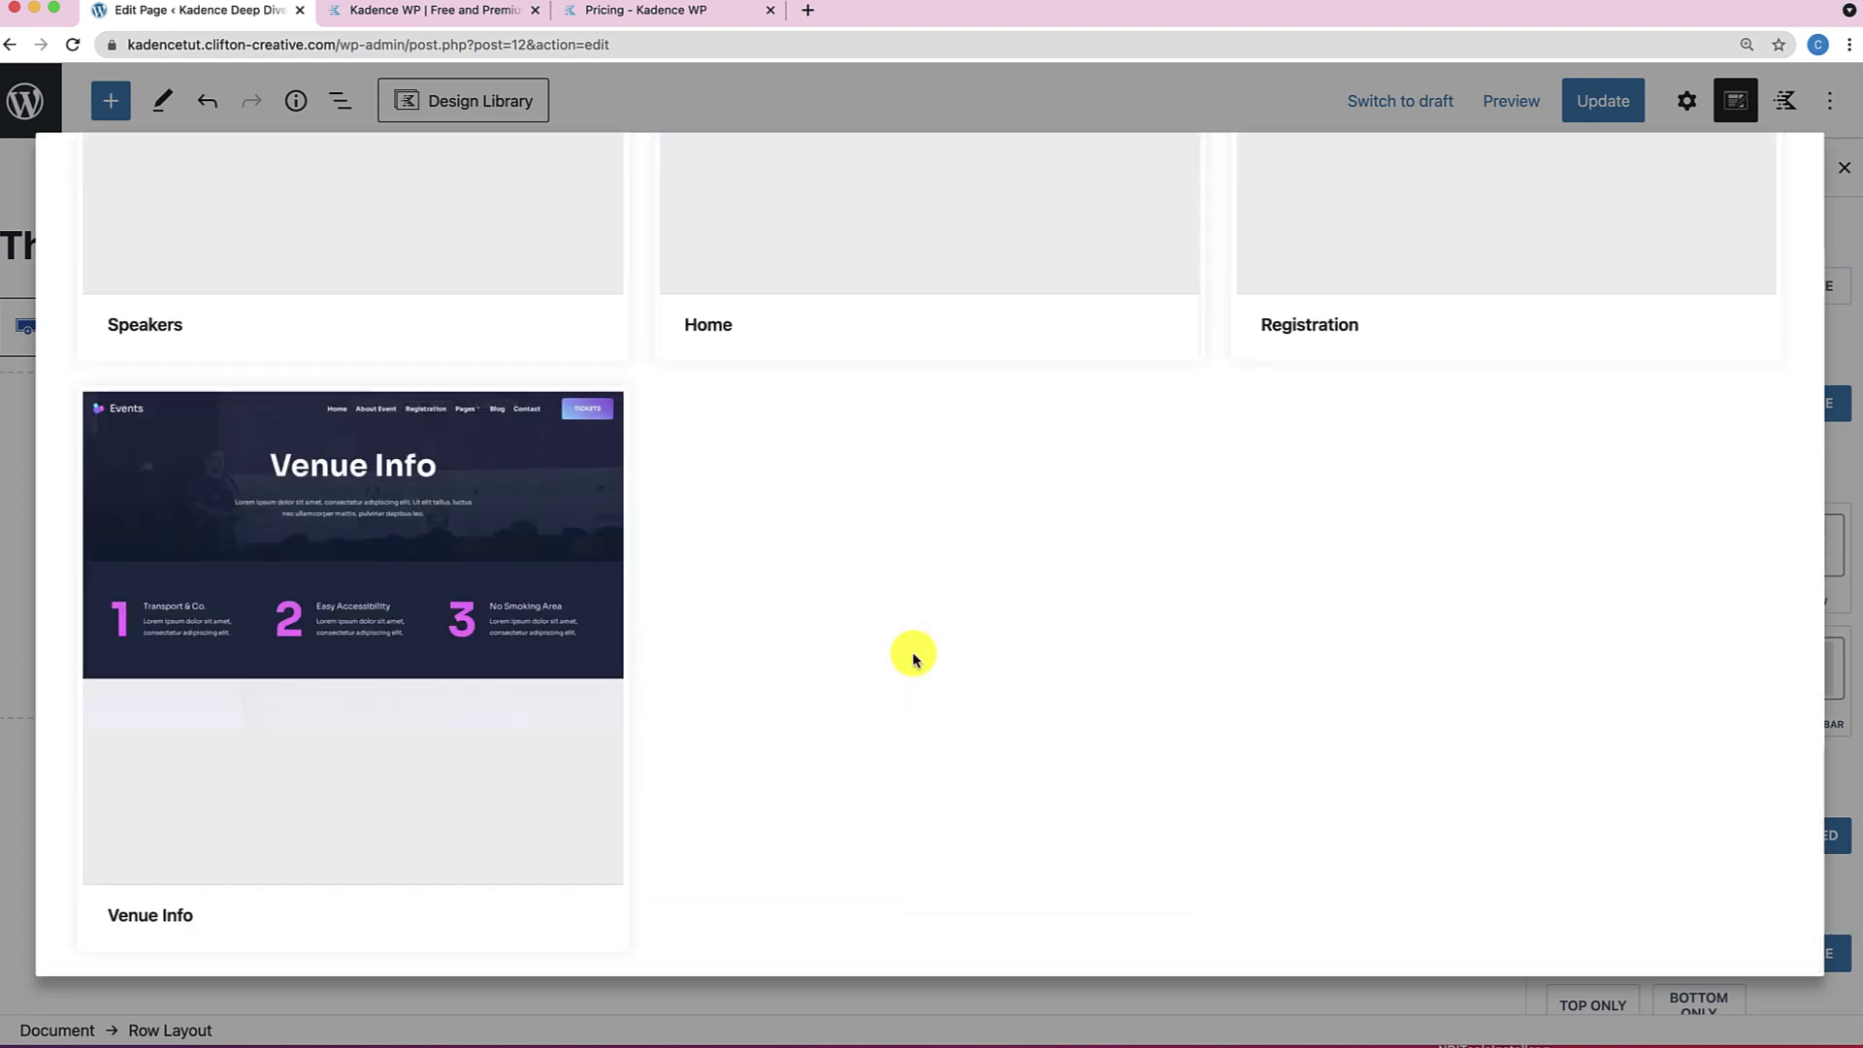
pyautogui.scroll(15, 913, 658)
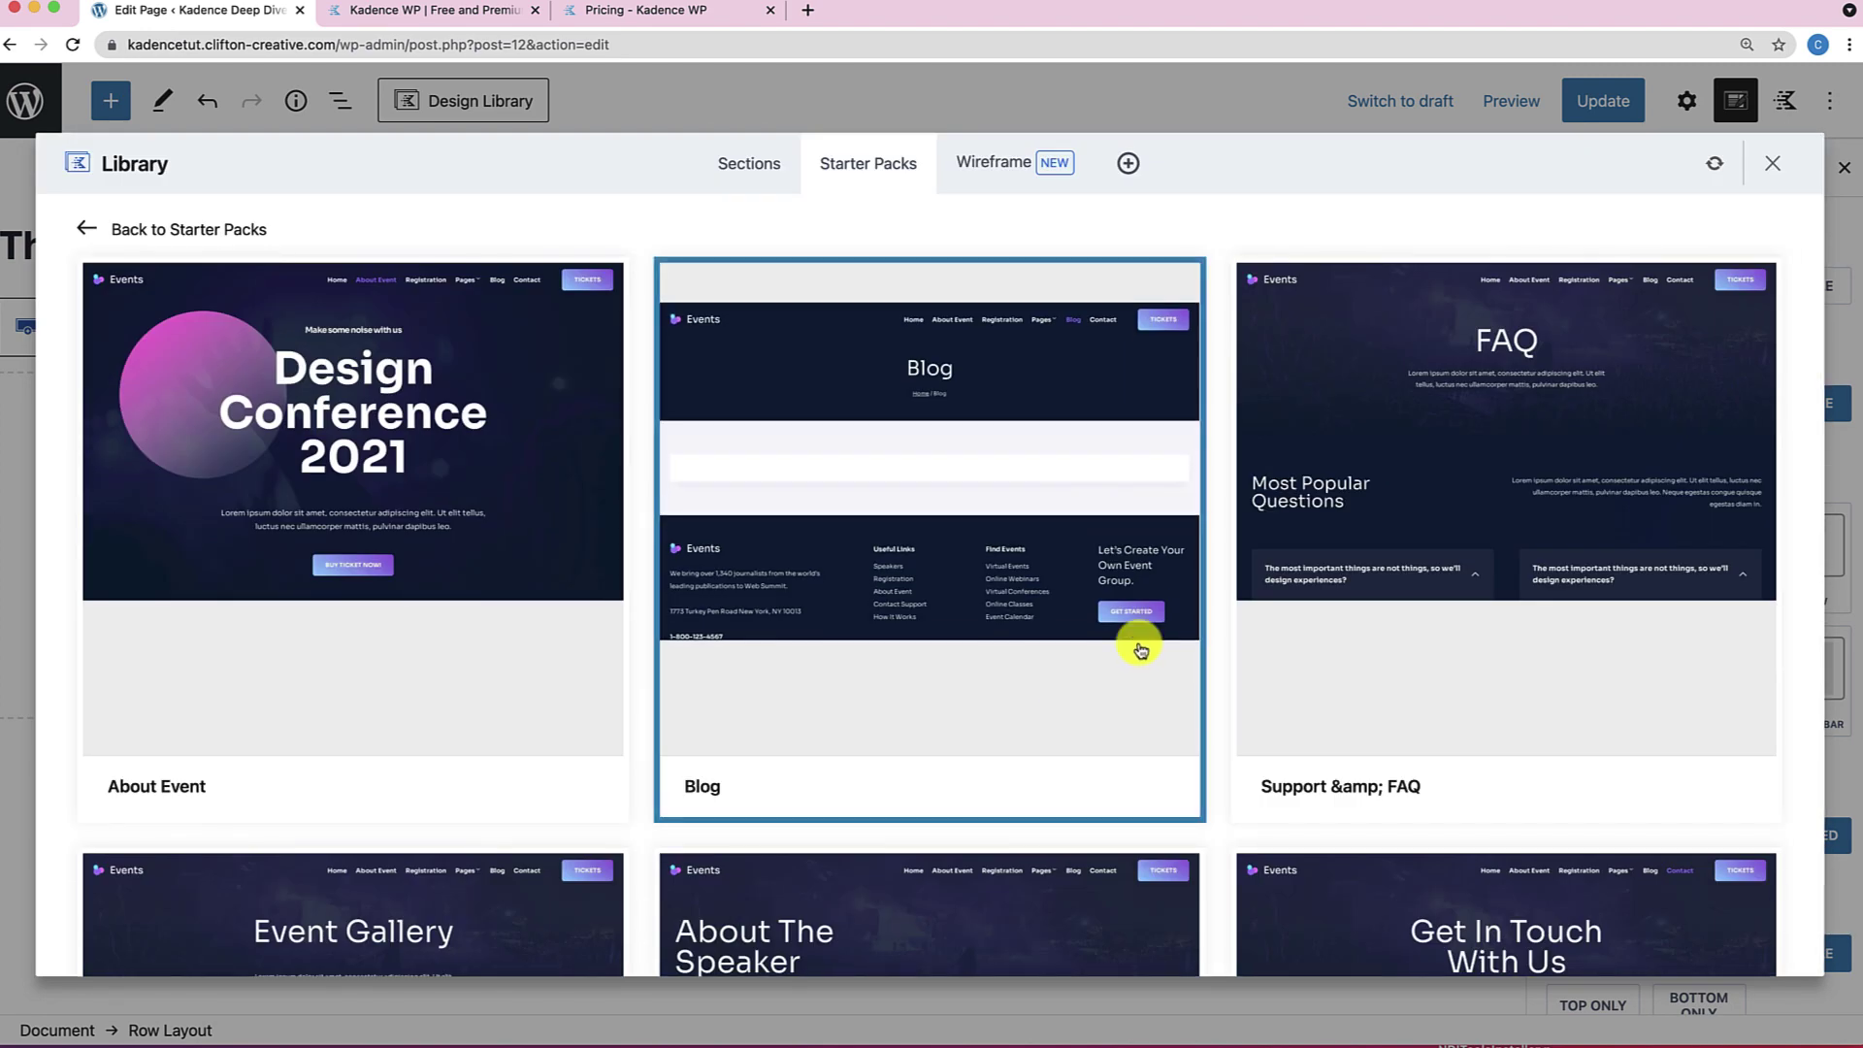
pyautogui.scroll(-10, 1206, 753)
pyautogui.scroll(-1, 1208, 756)
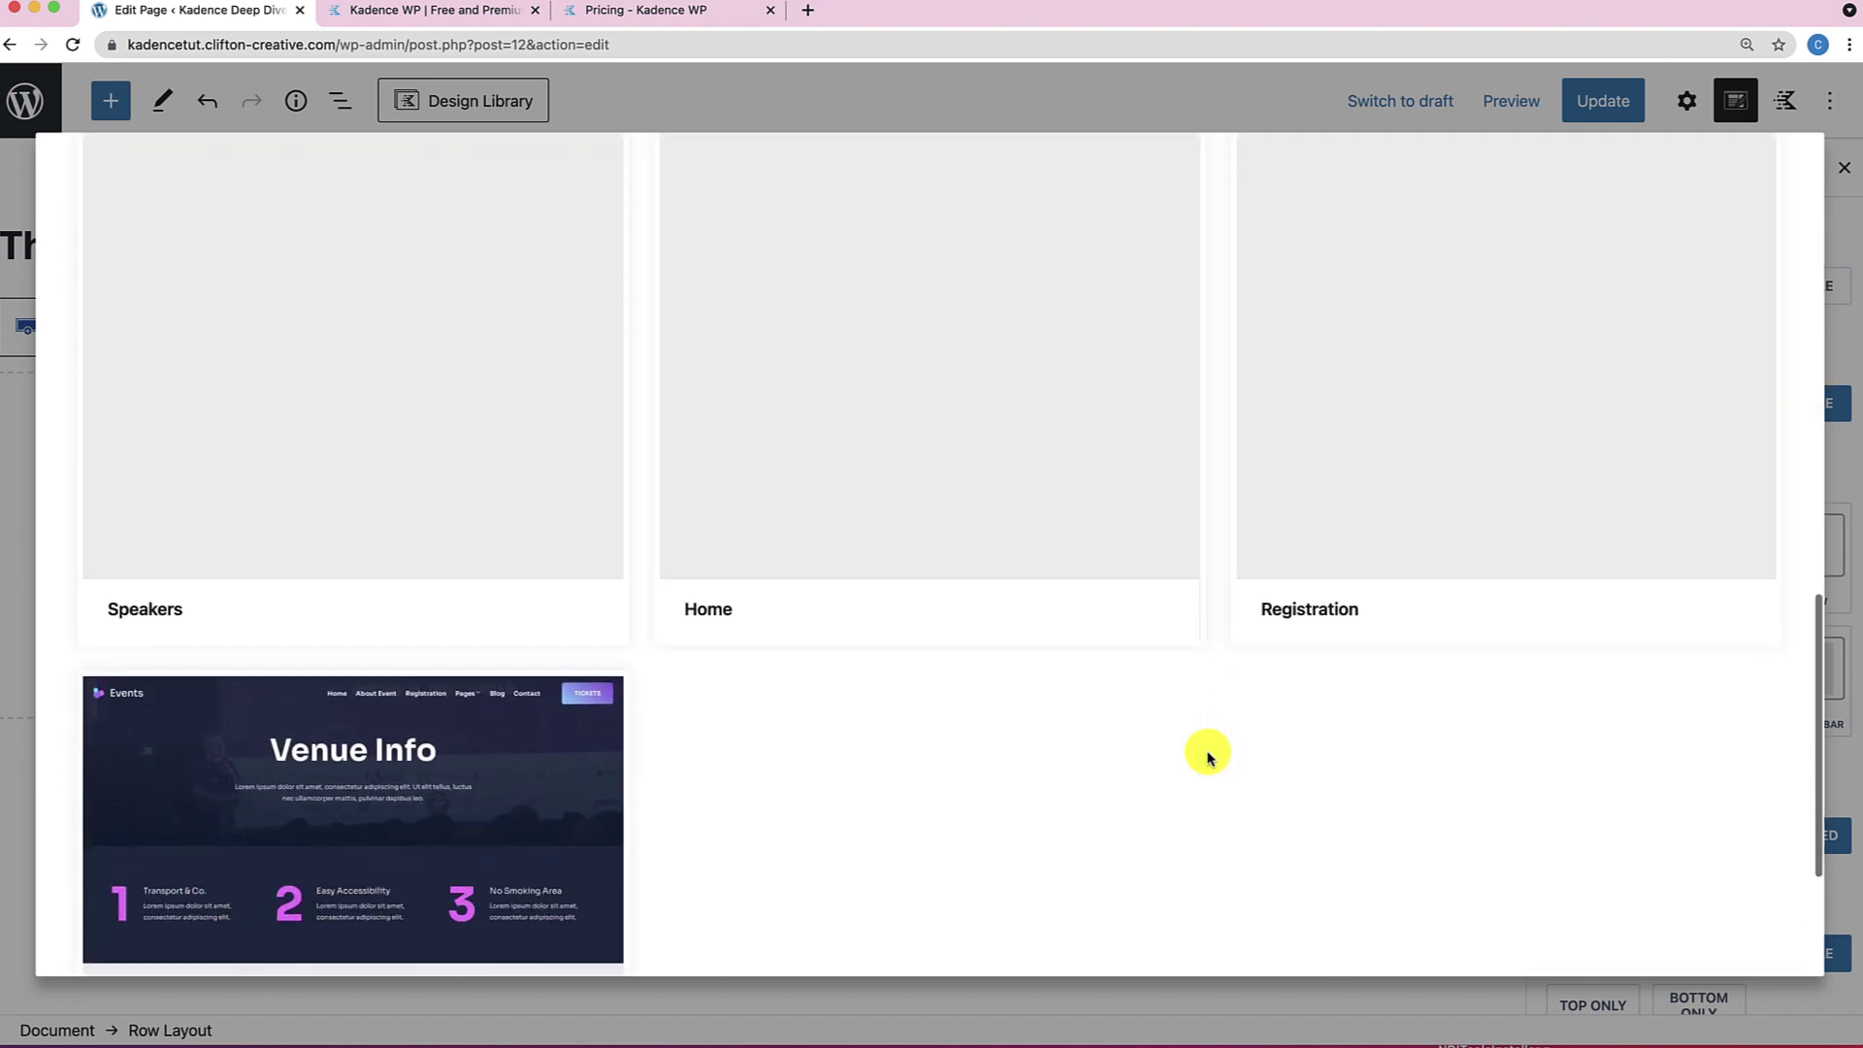
pyautogui.scroll(10, 1208, 755)
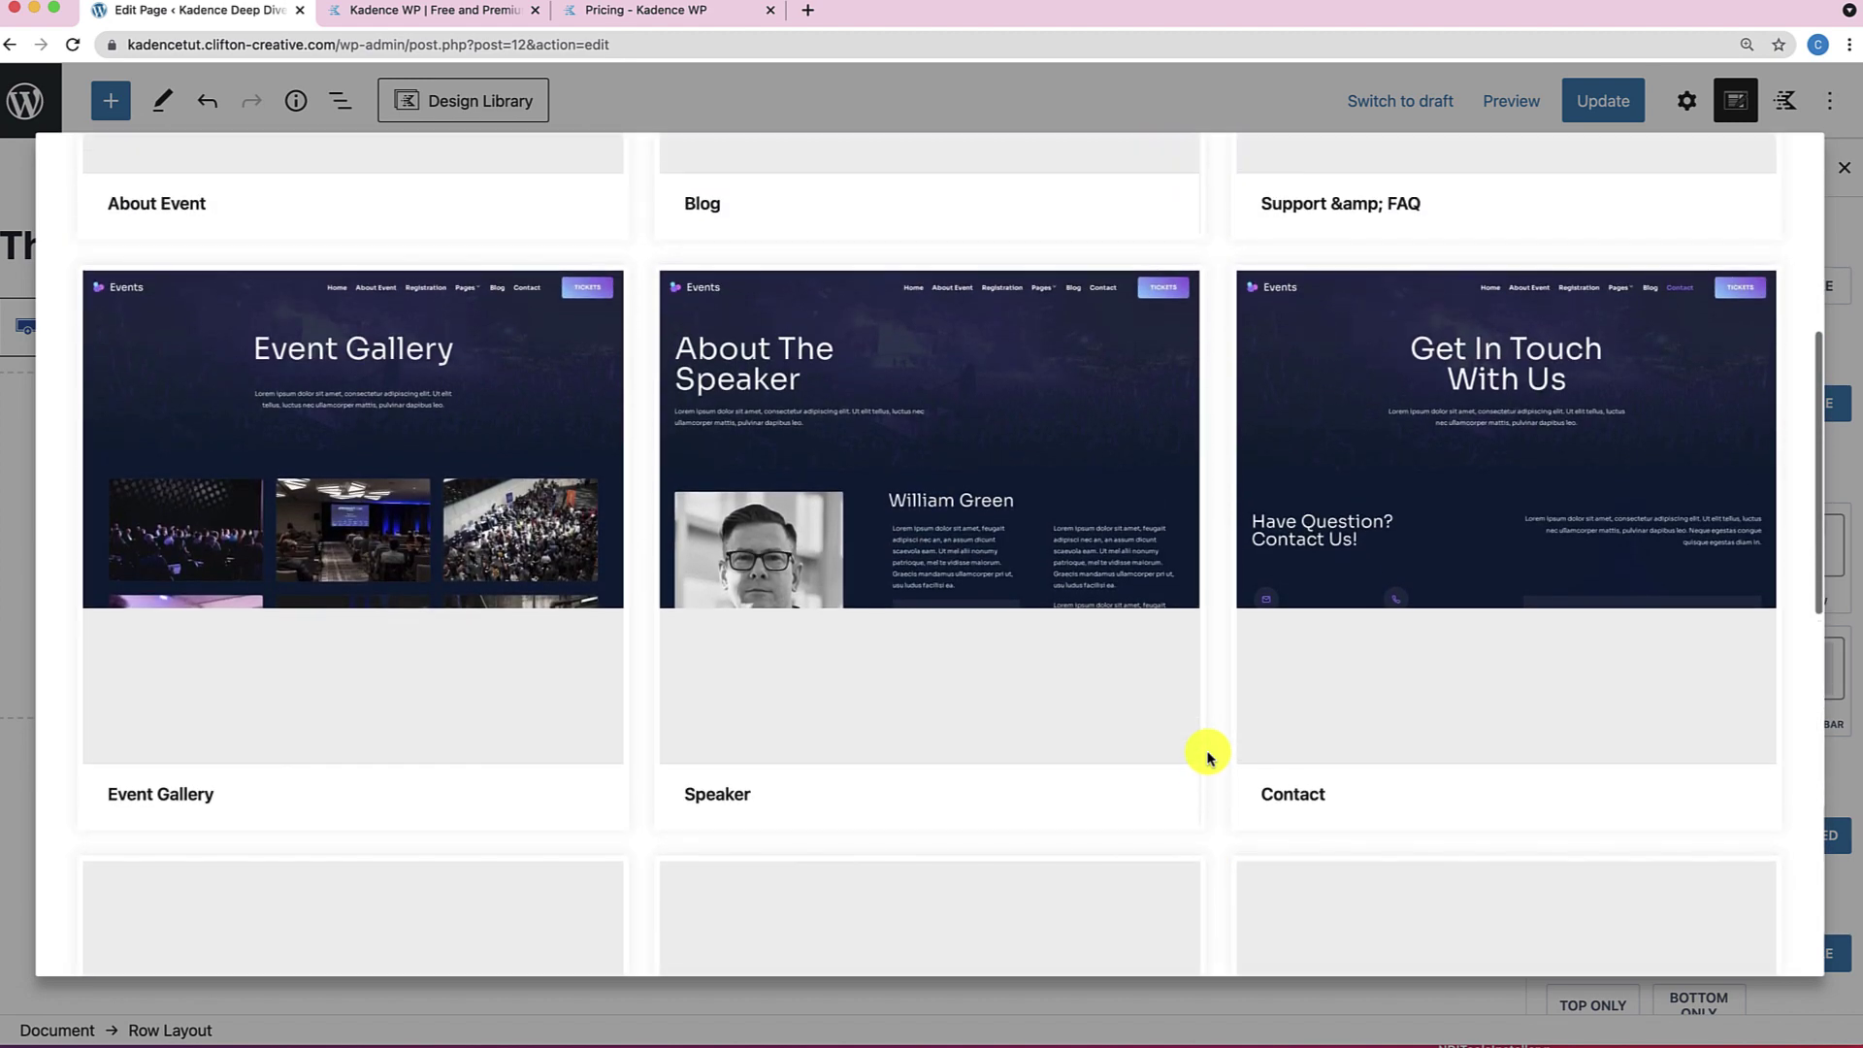
pyautogui.scroll(1, 1208, 755)
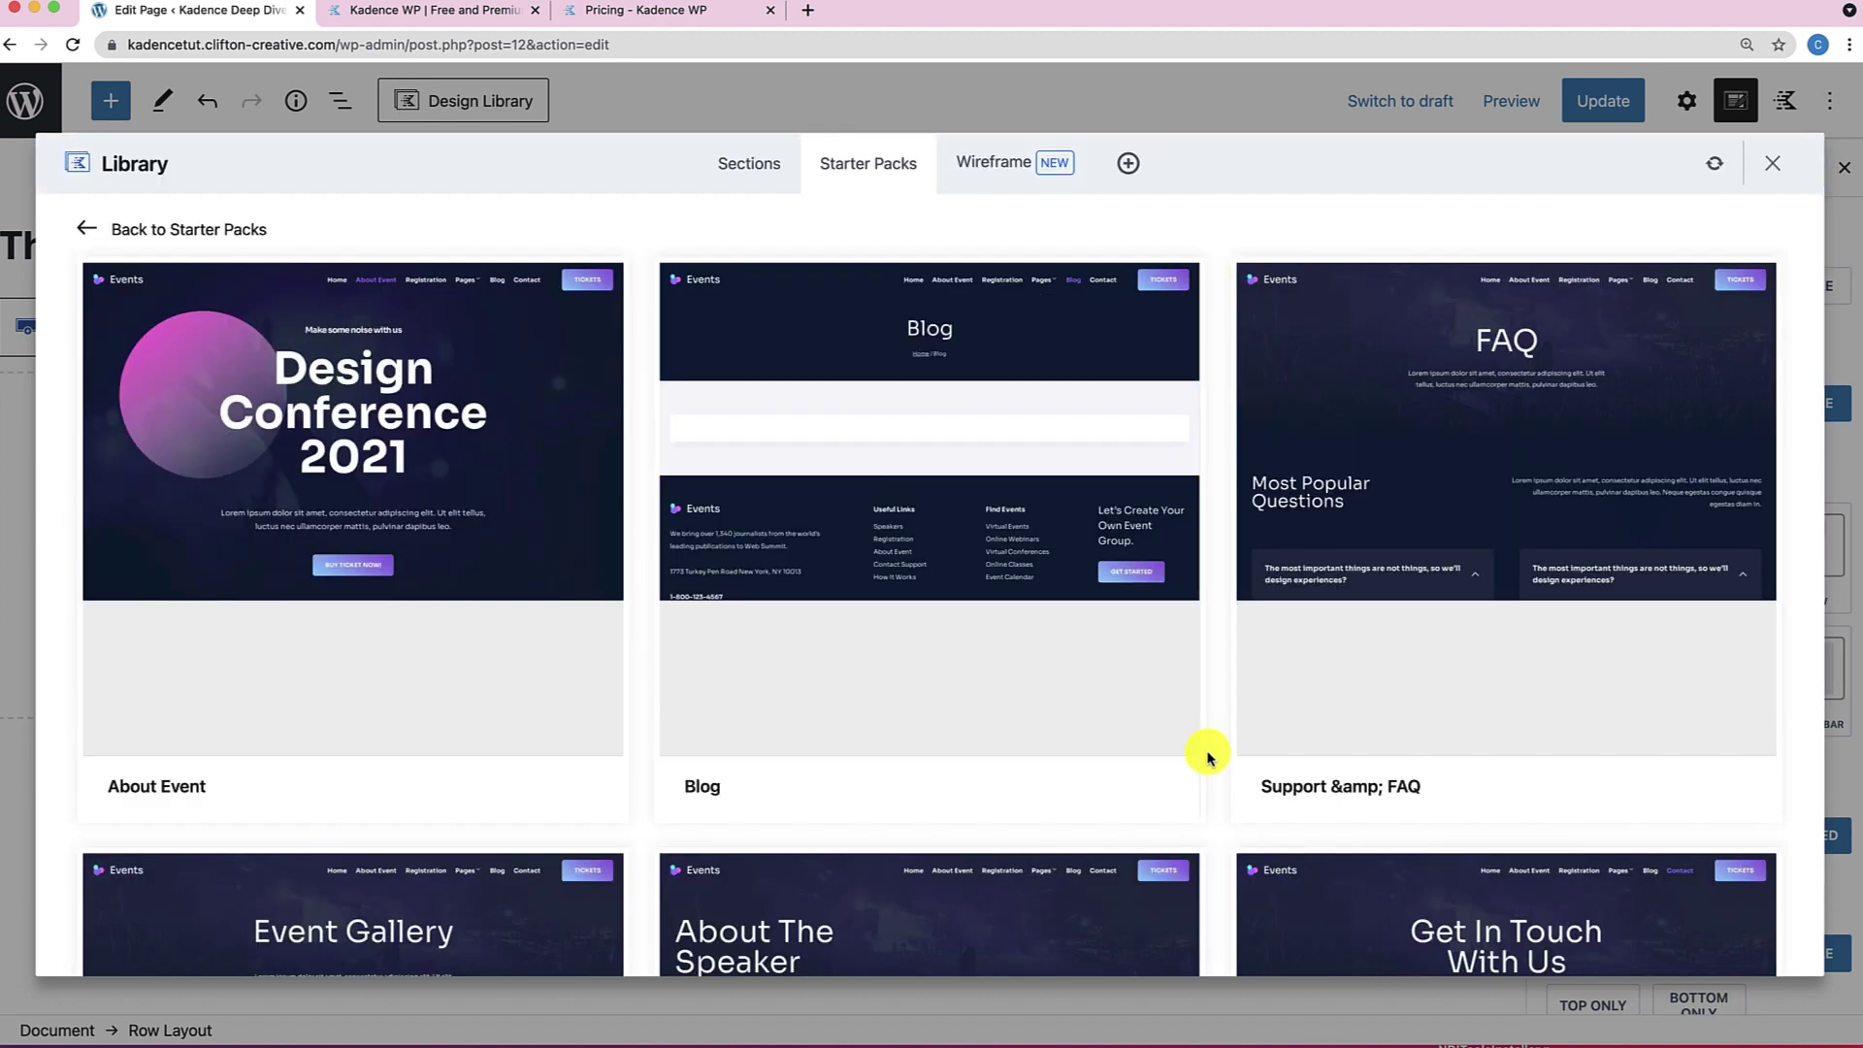
pyautogui.scroll(-10, 1208, 756)
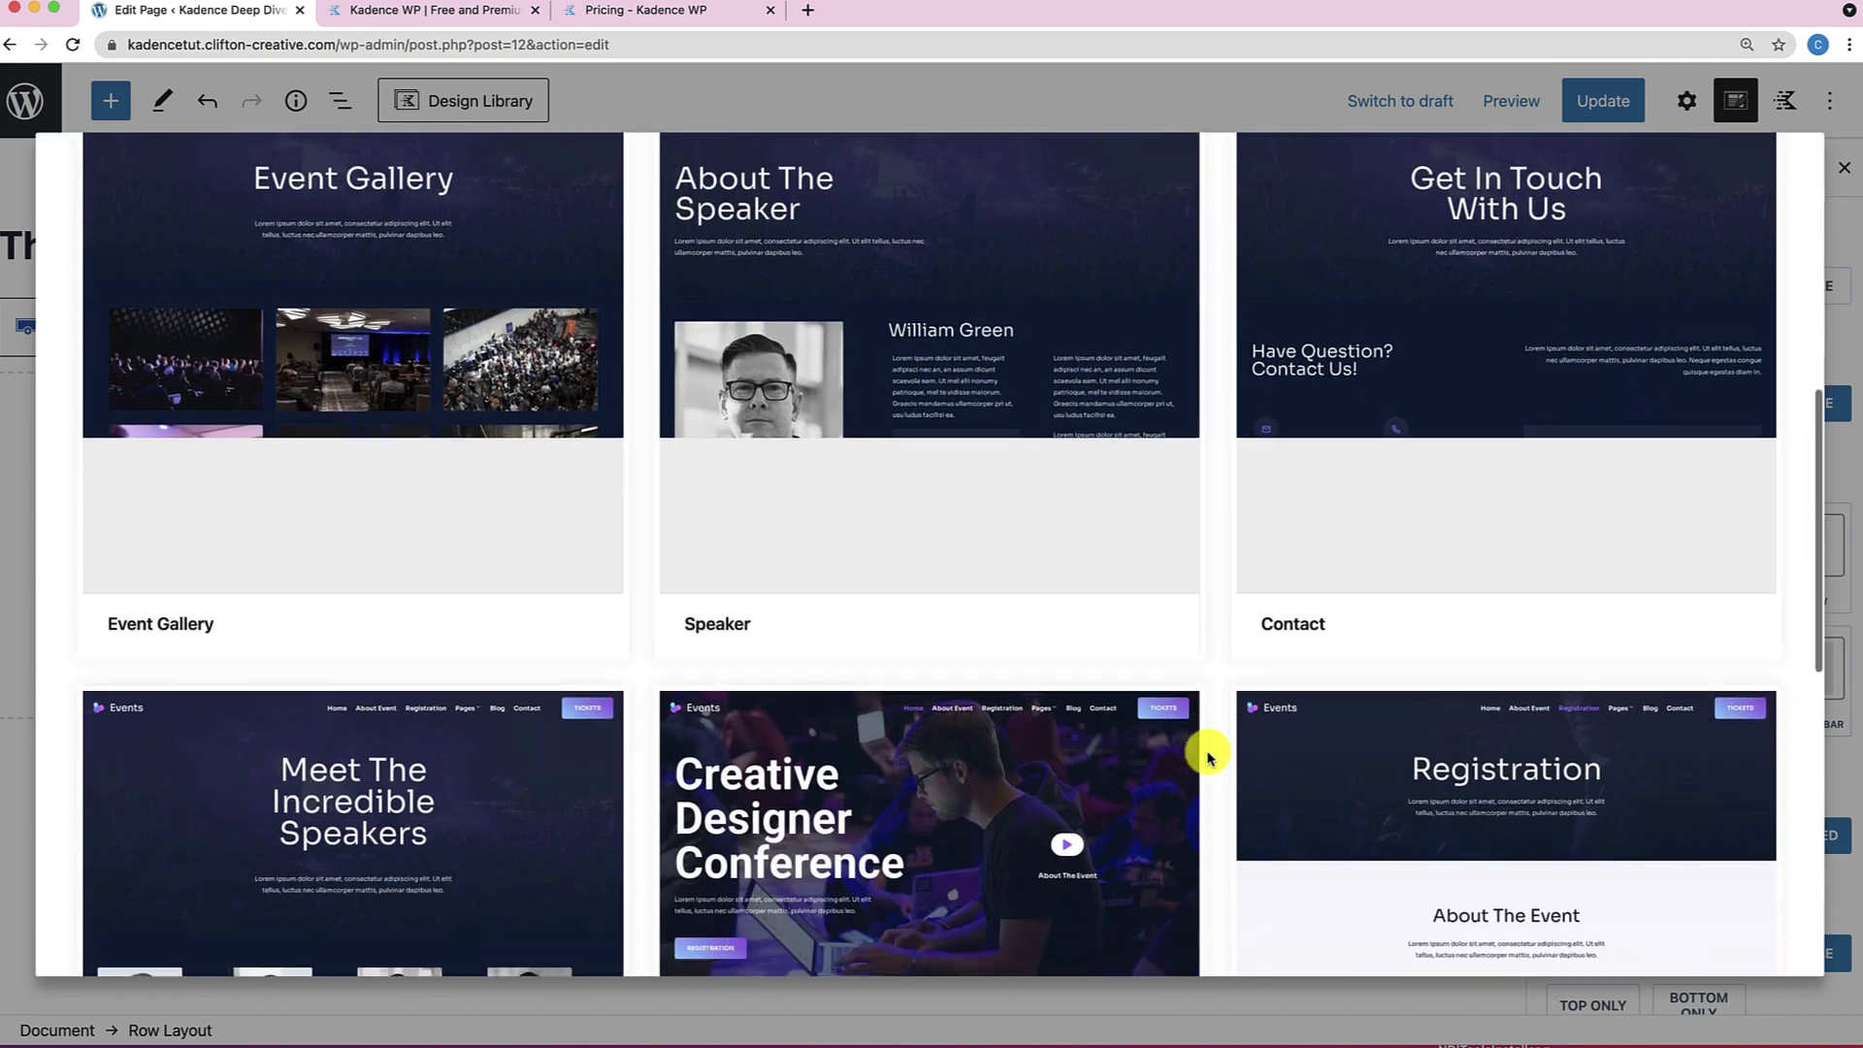
pyautogui.scroll(-2, 1209, 756)
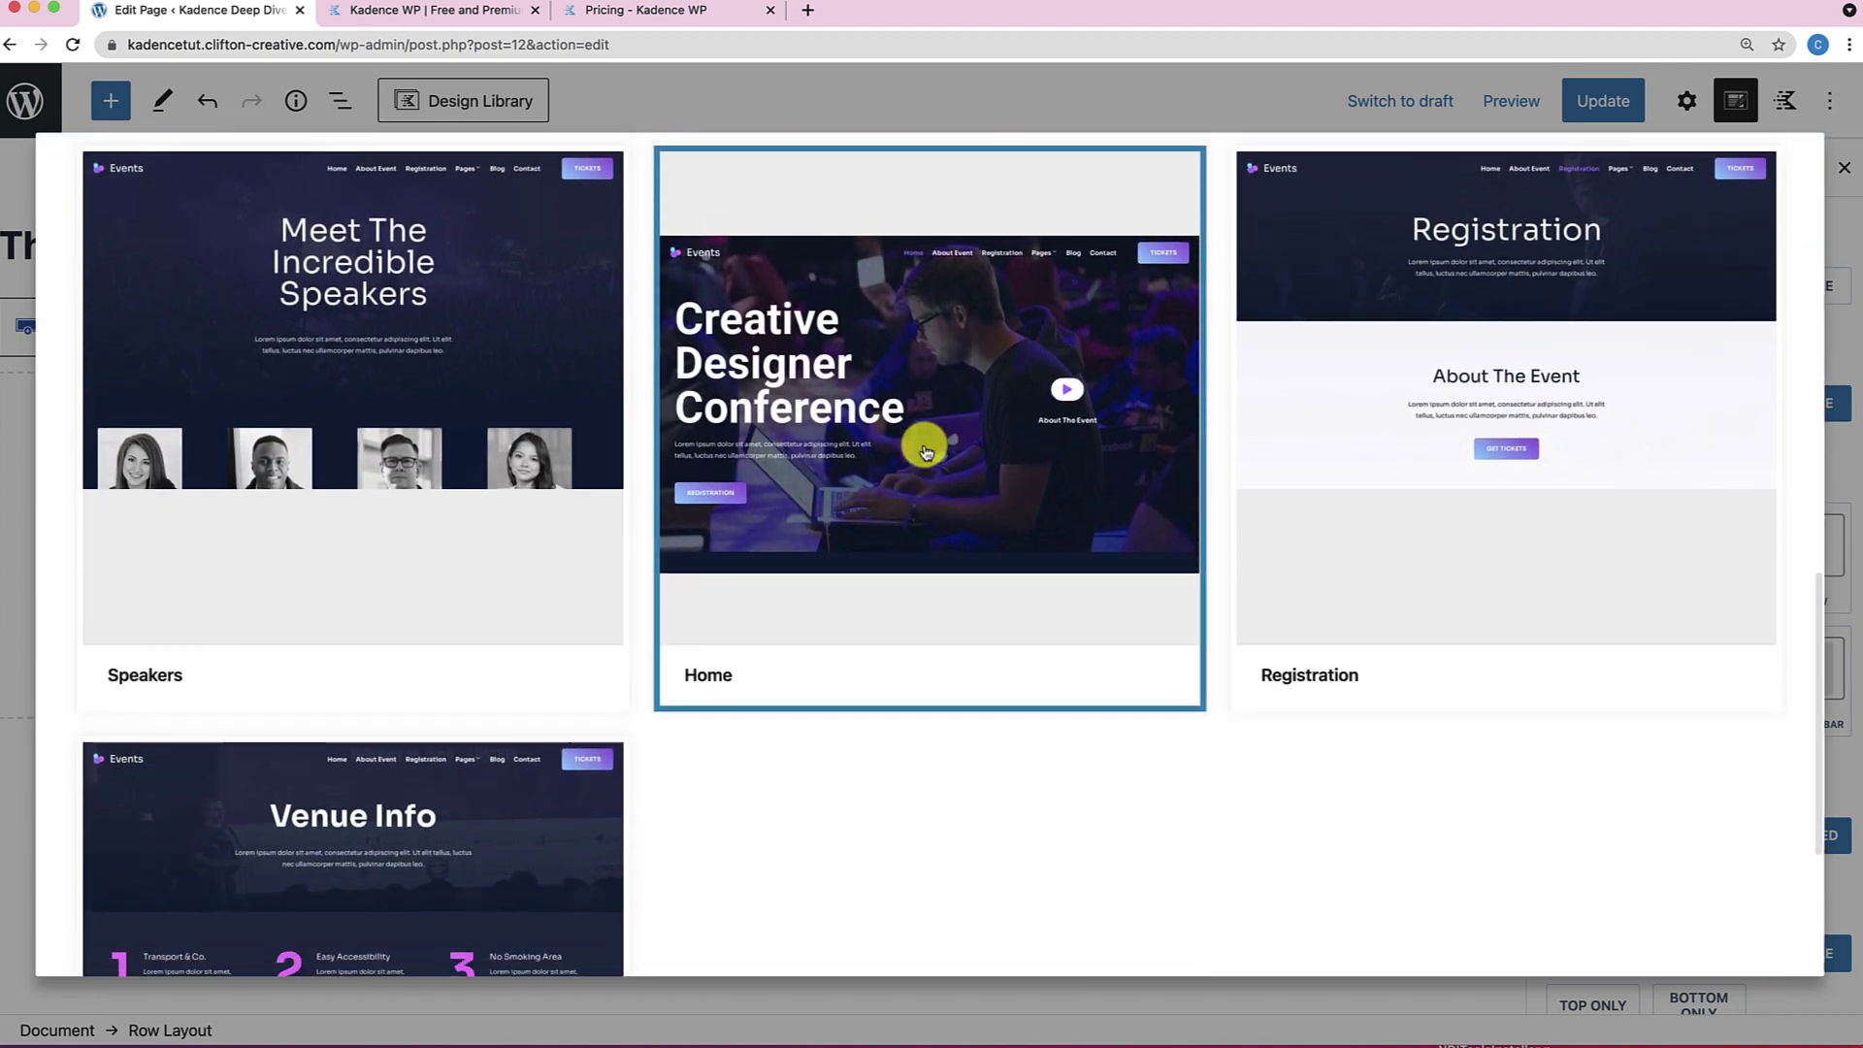
pyautogui.click(925, 448)
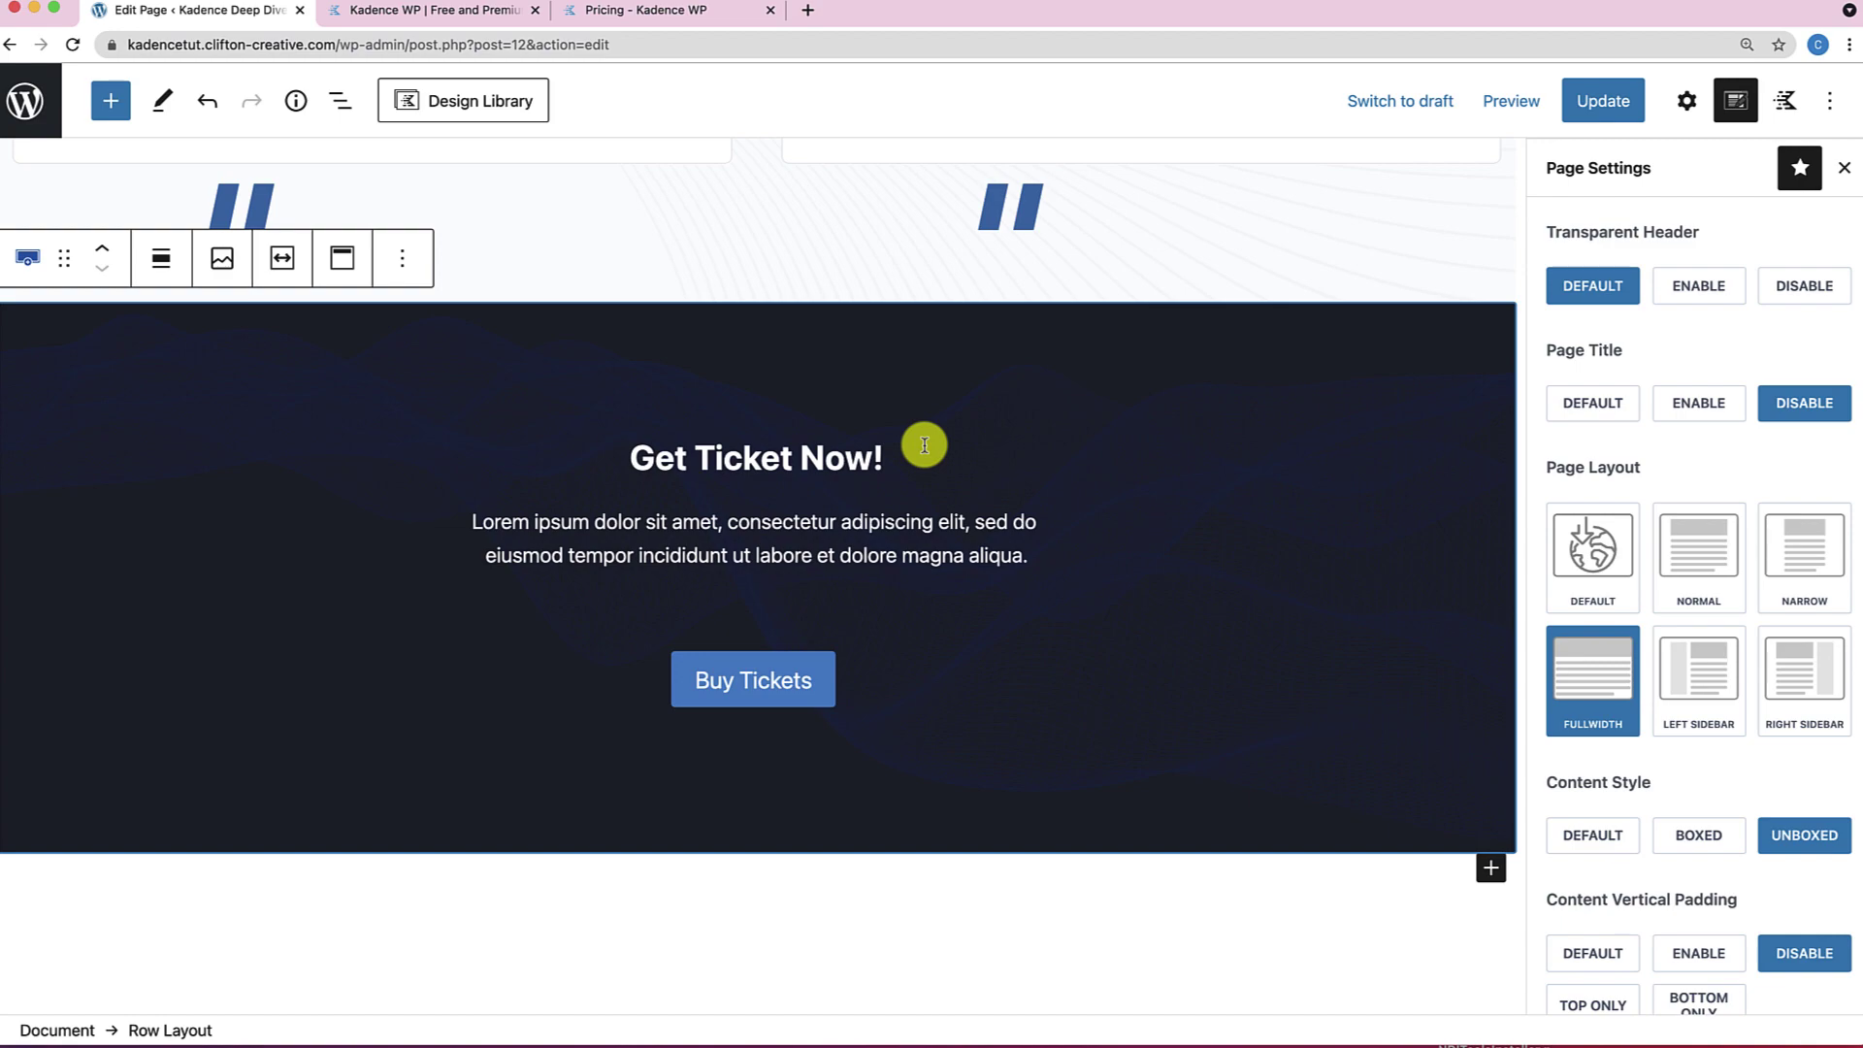
# Review the inserted Home layout in the editor from the Get Ticket Now section up to the hero.
pyautogui.scroll(15, 872, 590)
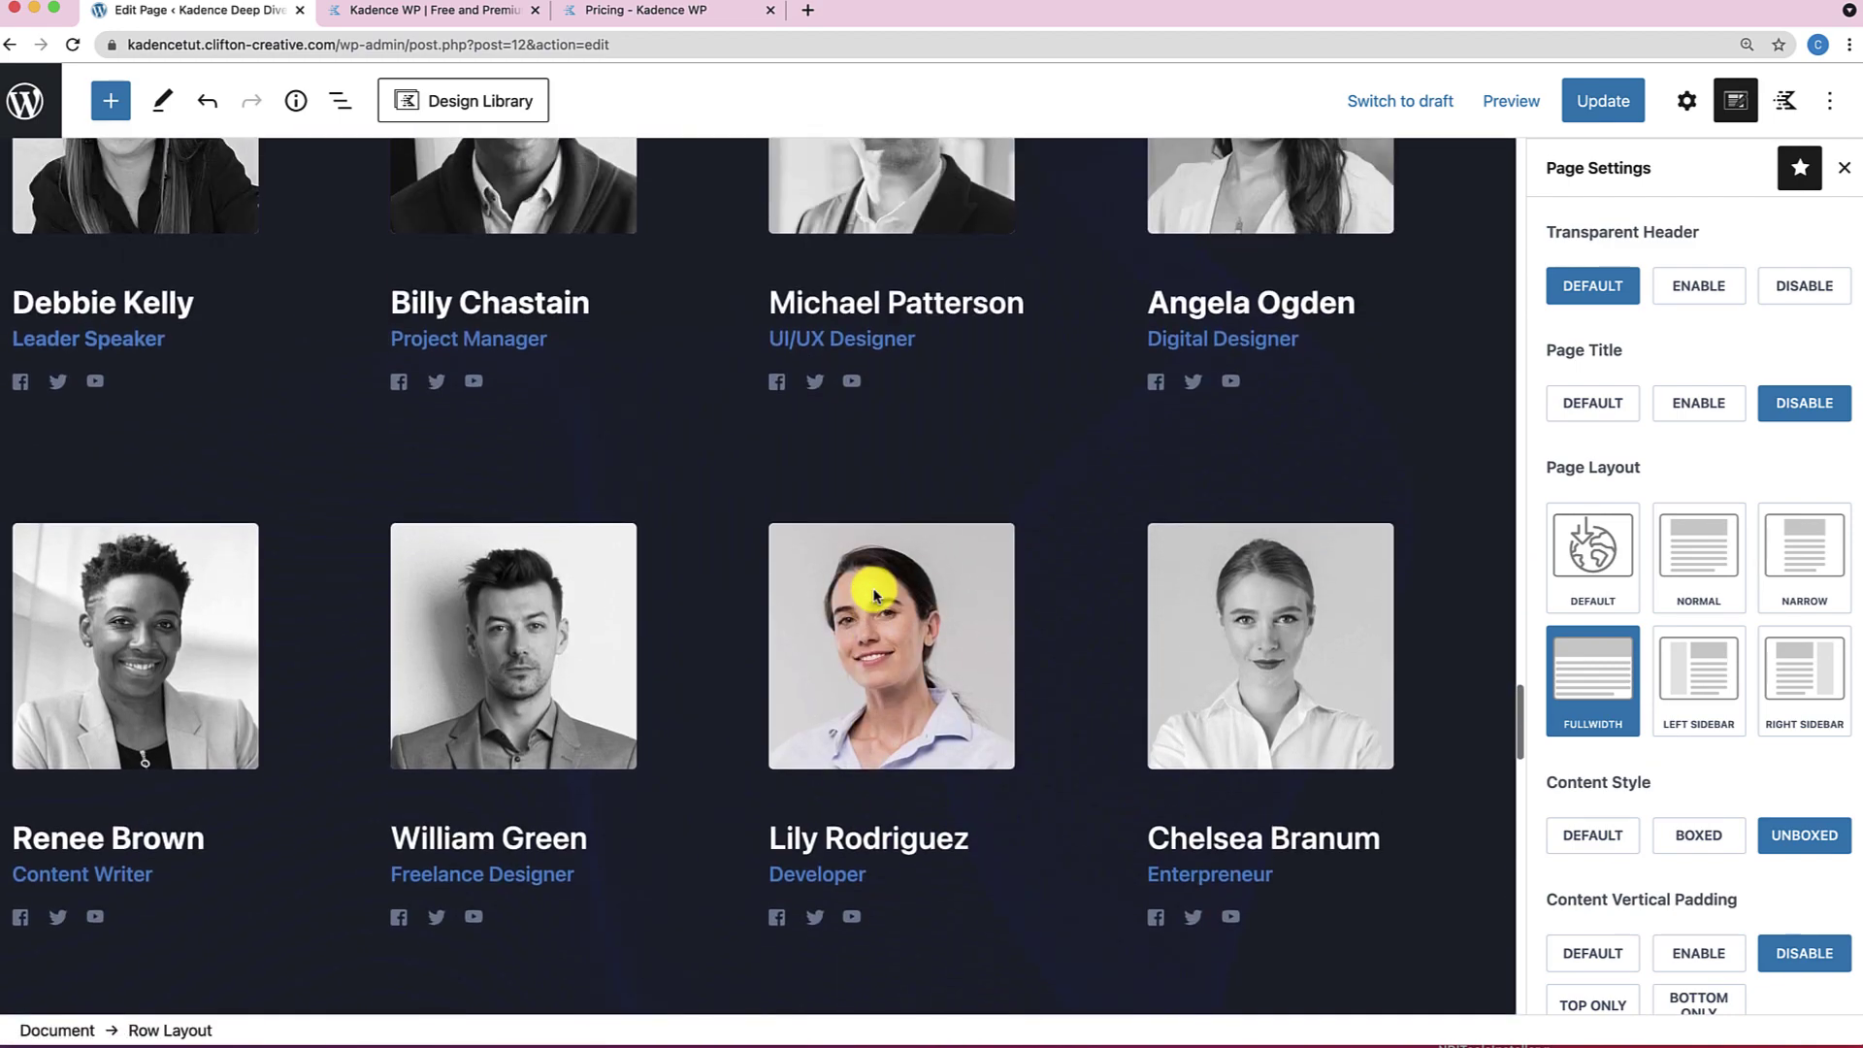
pyautogui.scroll(15, 874, 594)
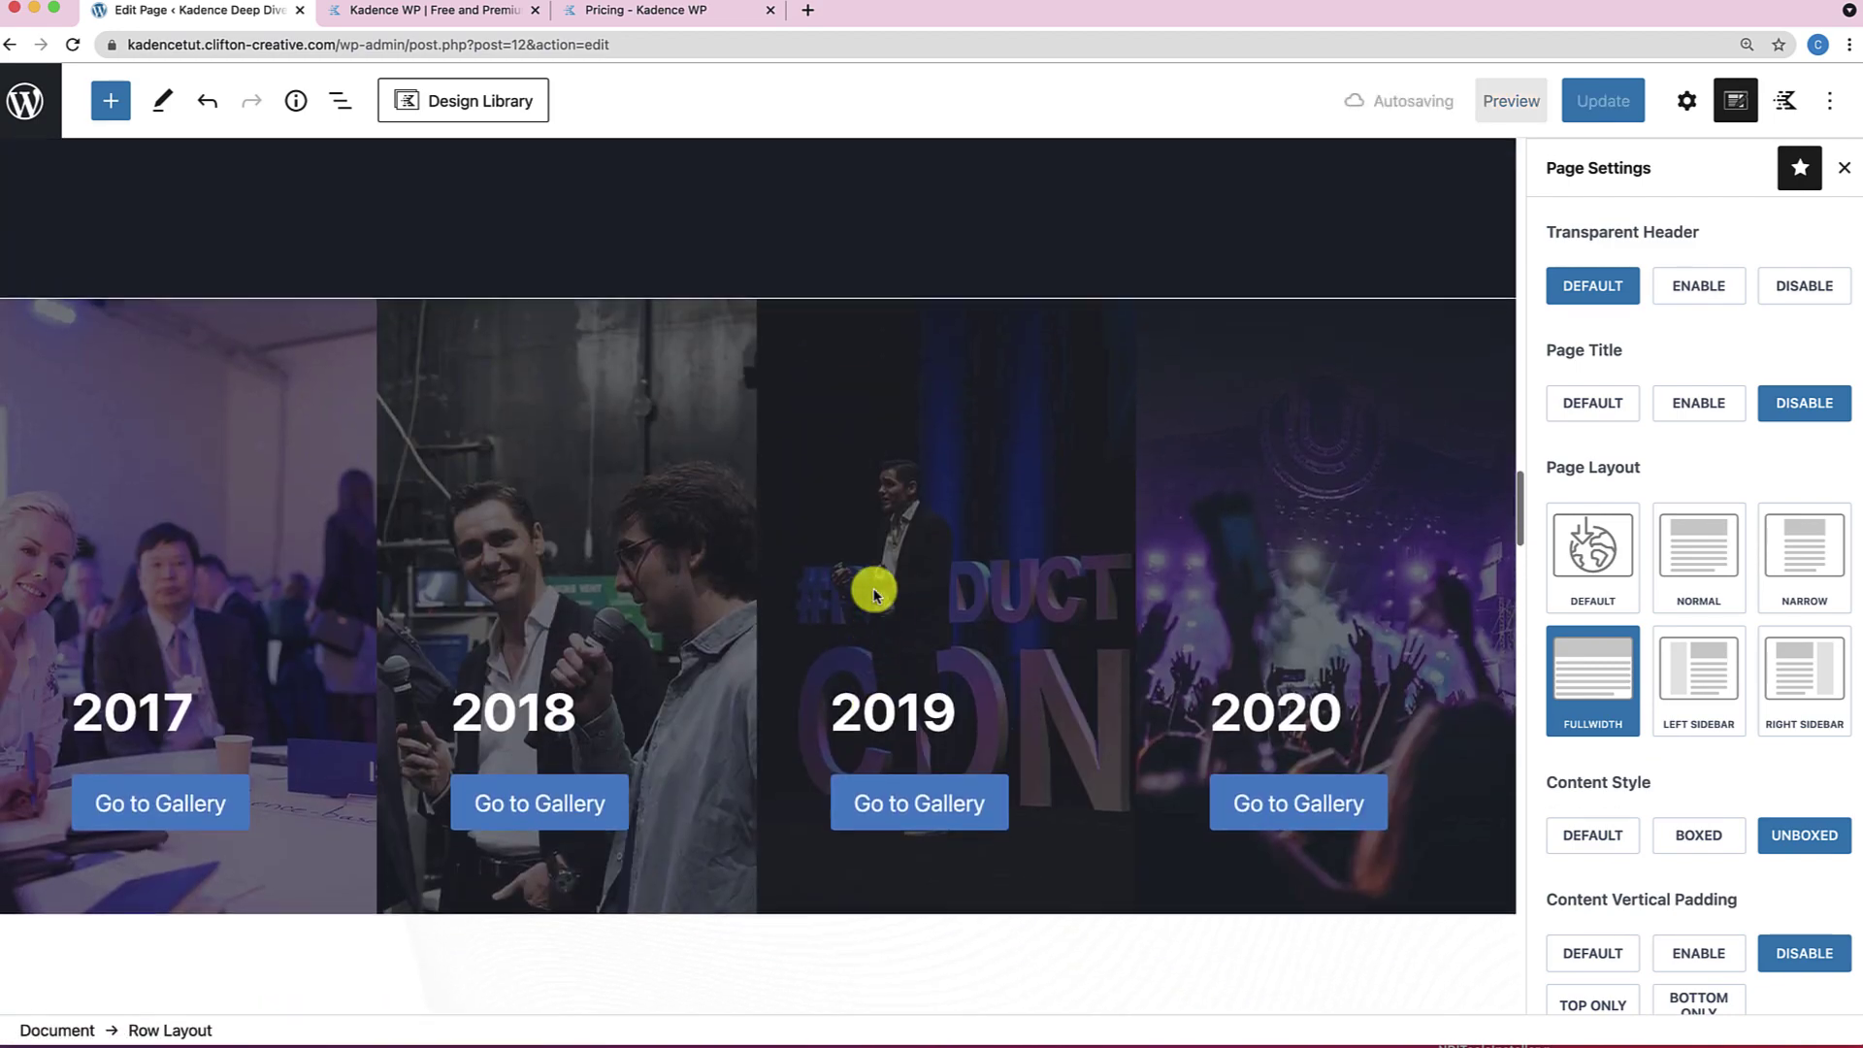
pyautogui.scroll(15, 874, 593)
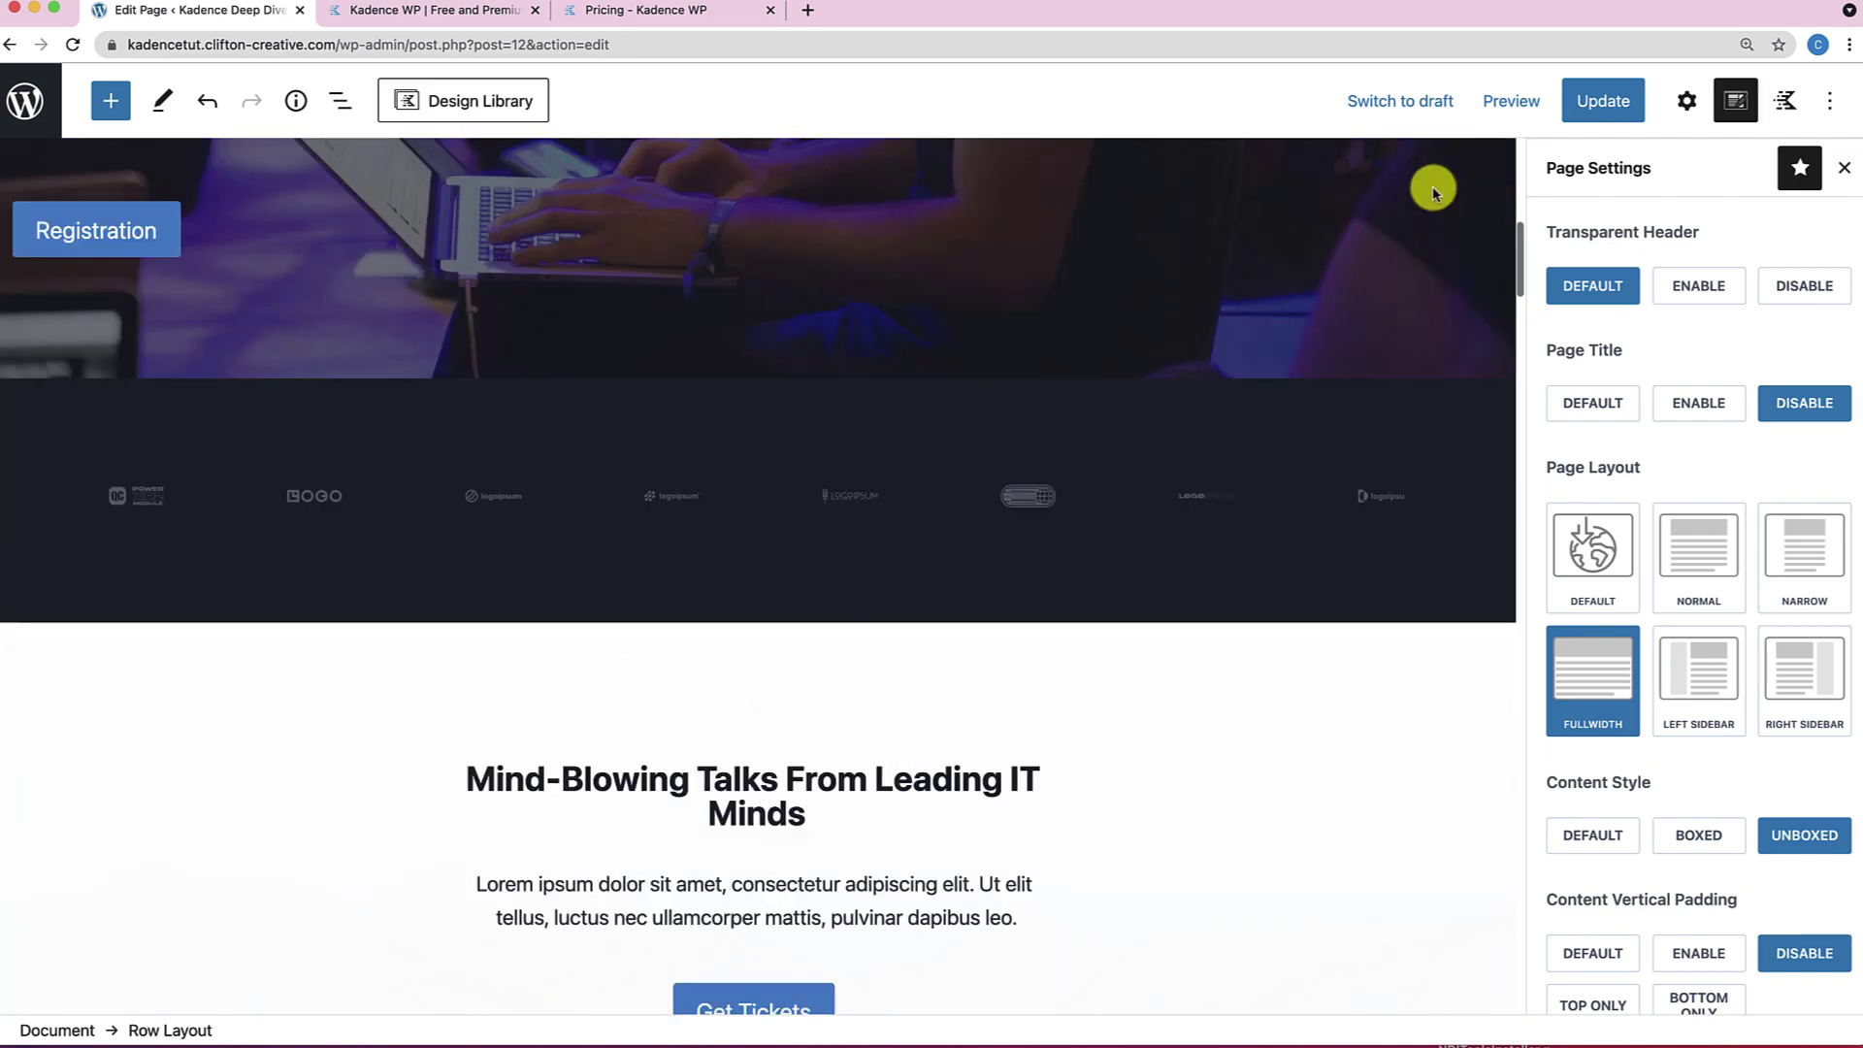
# Update the page with the inserted Home layout and open its published version at the hero section.
pyautogui.click(1591, 110)
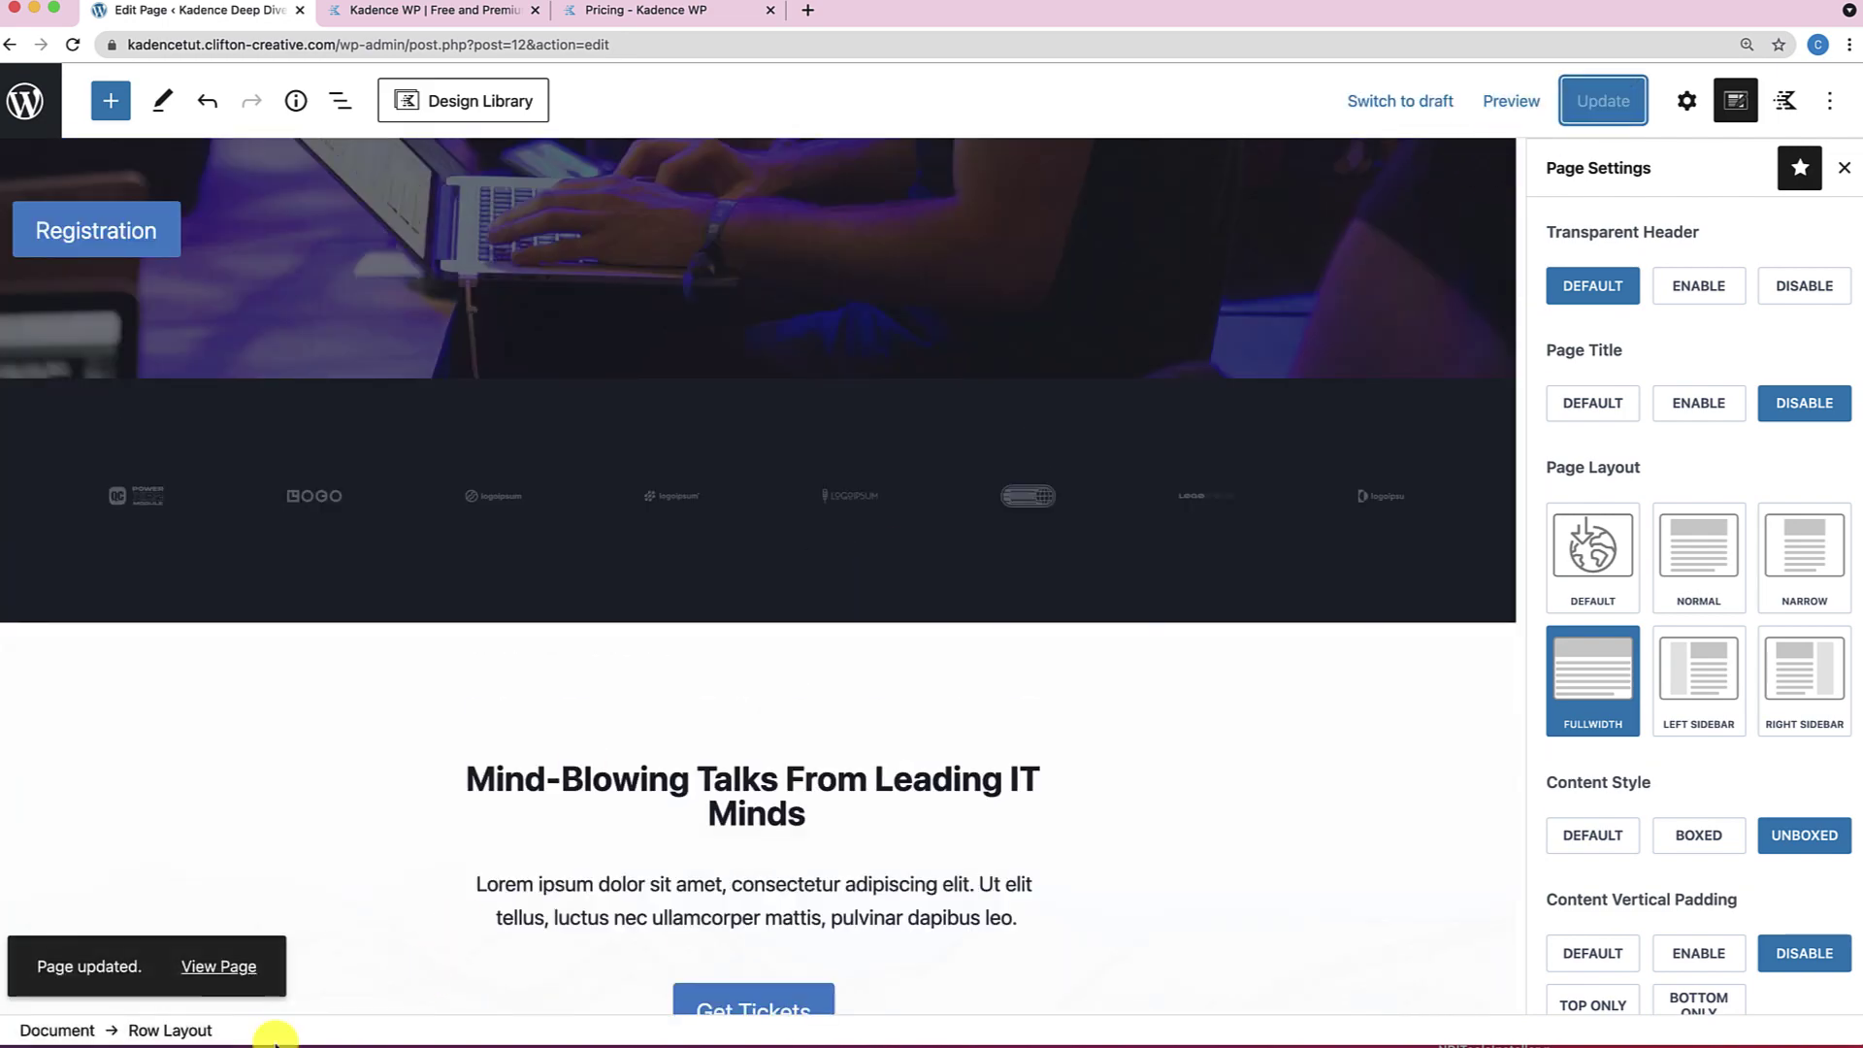
pyautogui.click(243, 971)
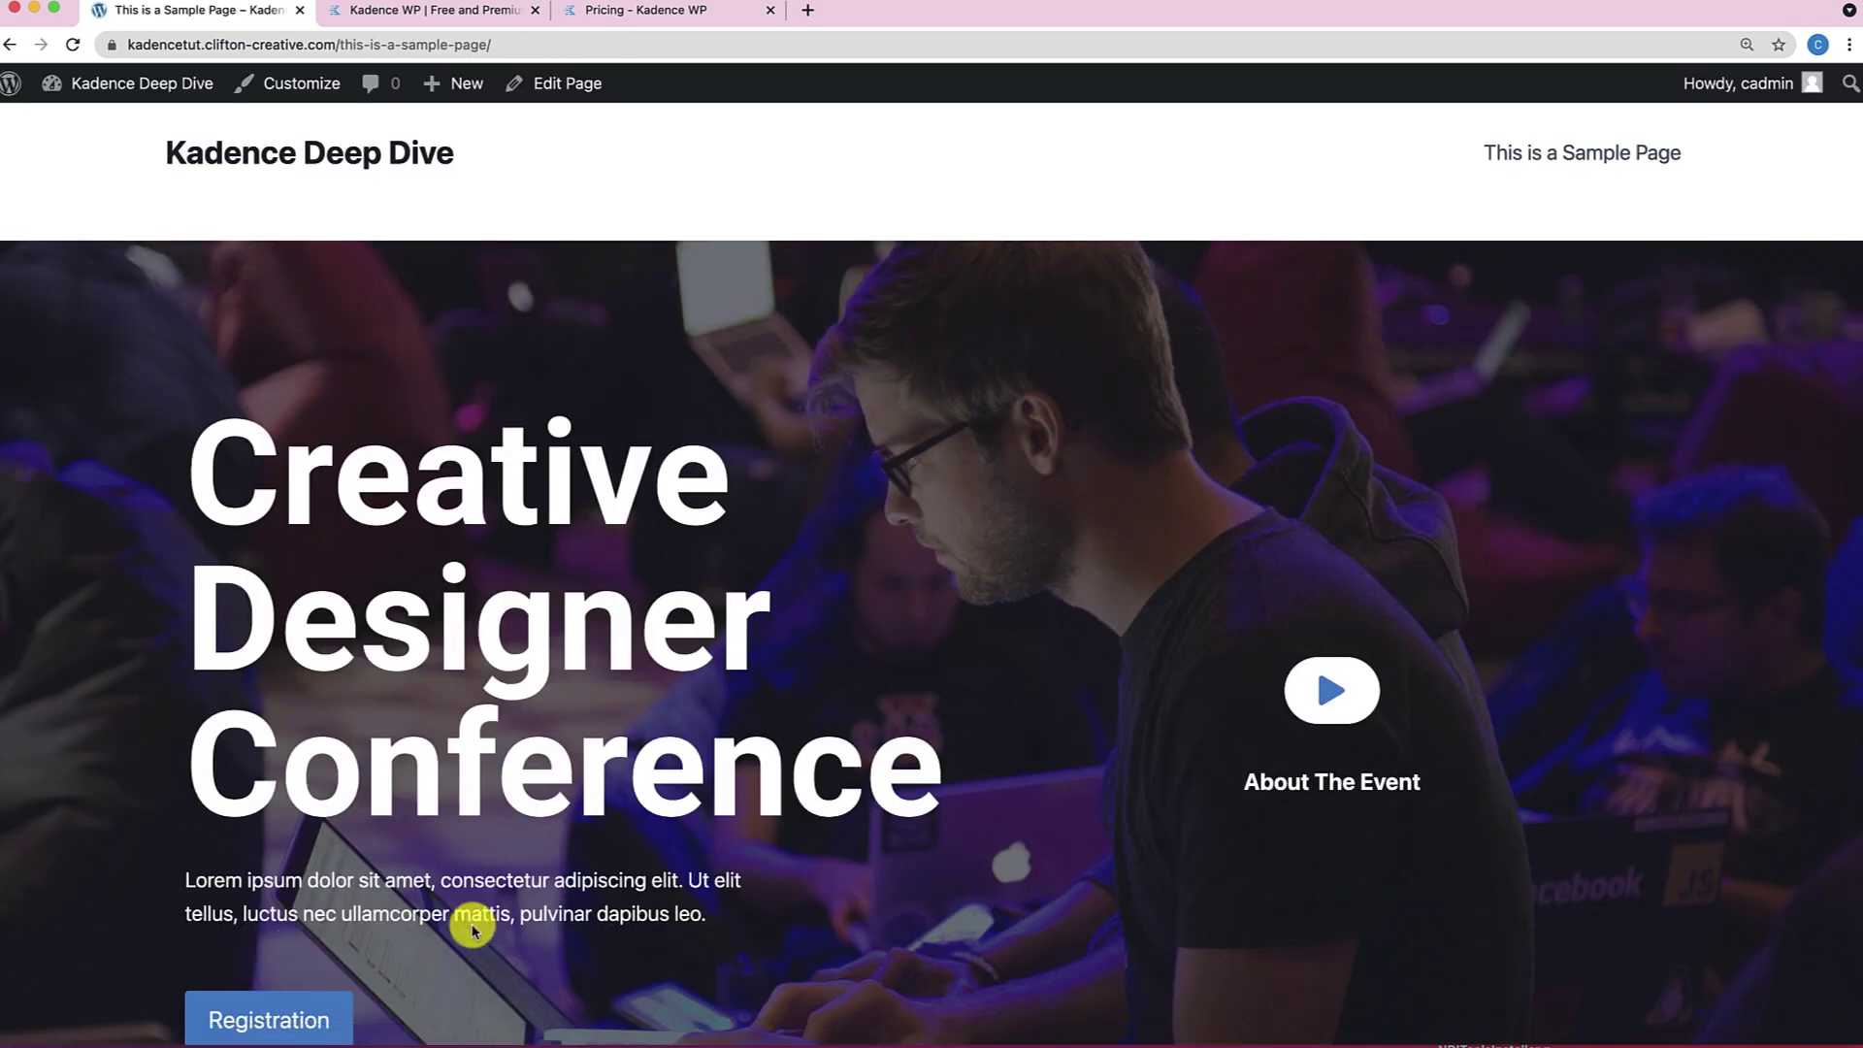
pyautogui.scroll(-3, 475, 931)
pyautogui.scroll(2, 476, 931)
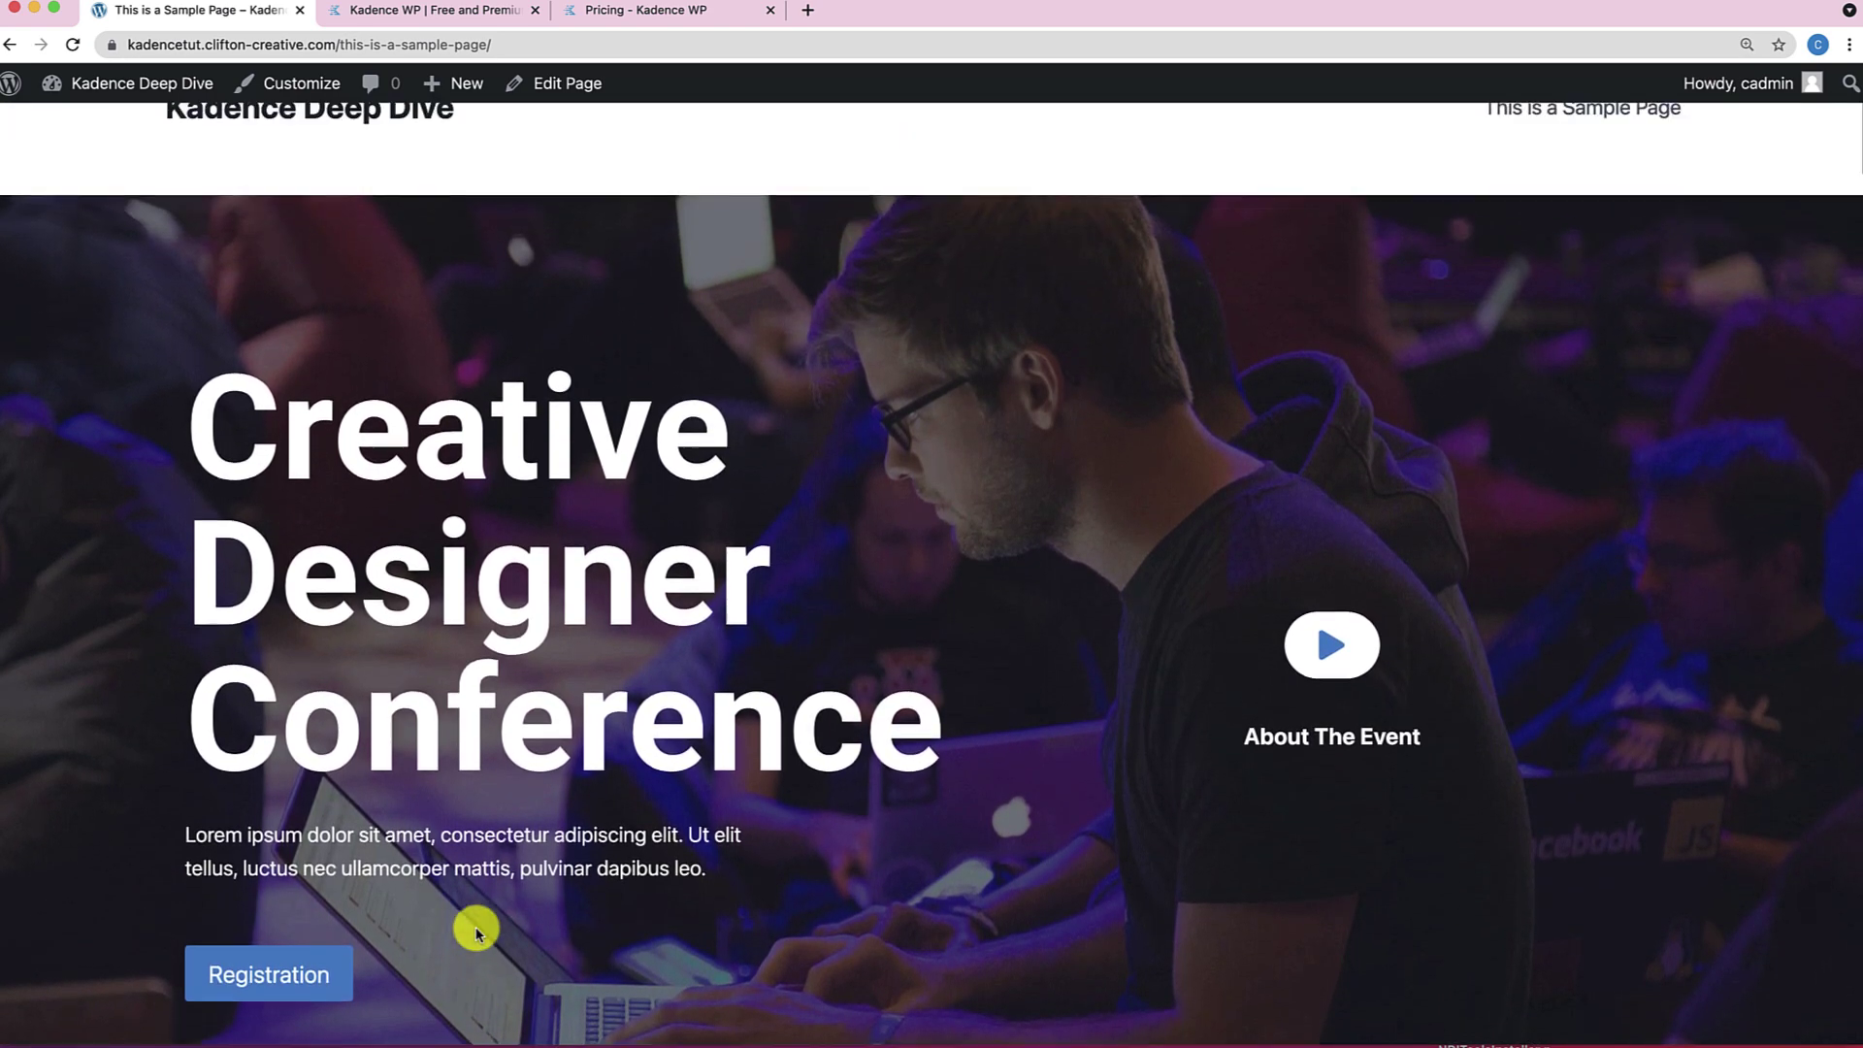
# Review the published Home layout from the hero through the logo strip, galleries, speakers and testimonials to the Get Ticket Now section.
pyautogui.scroll(-1, 476, 931)
pyautogui.scroll(-15, 476, 931)
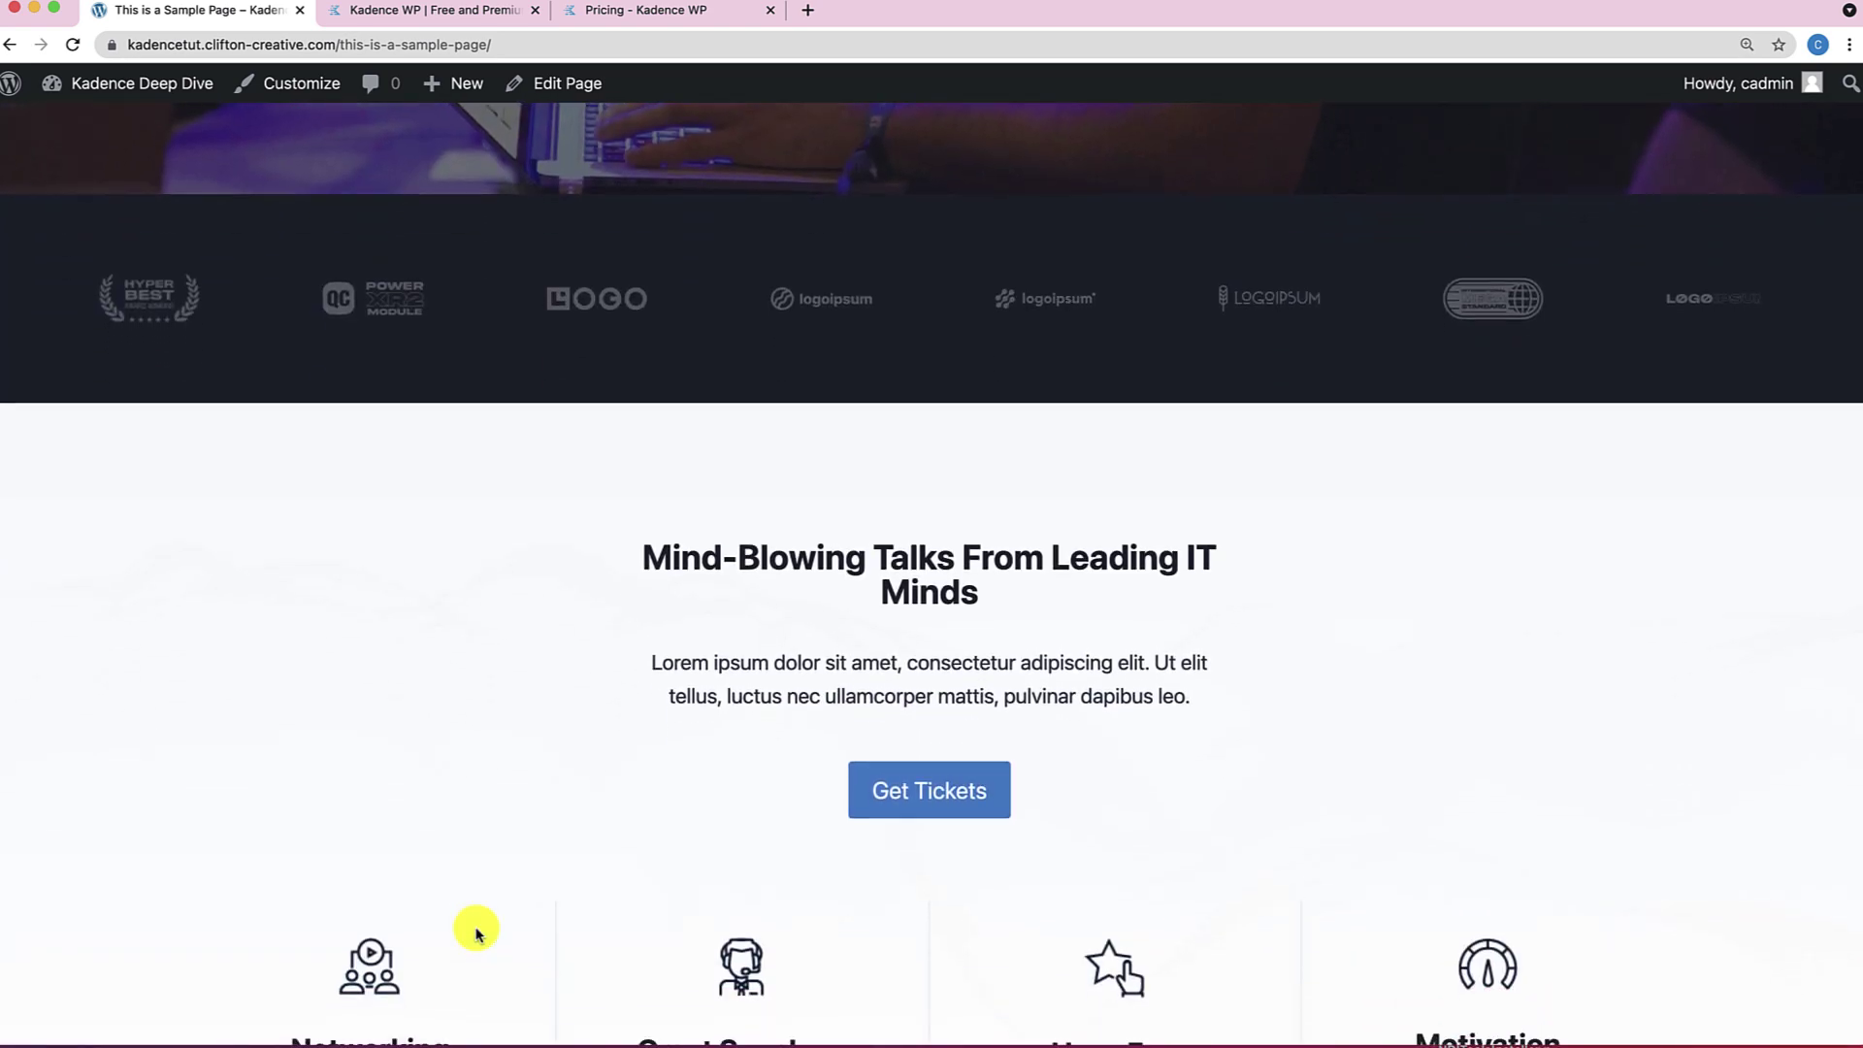
pyautogui.scroll(-15, 476, 931)
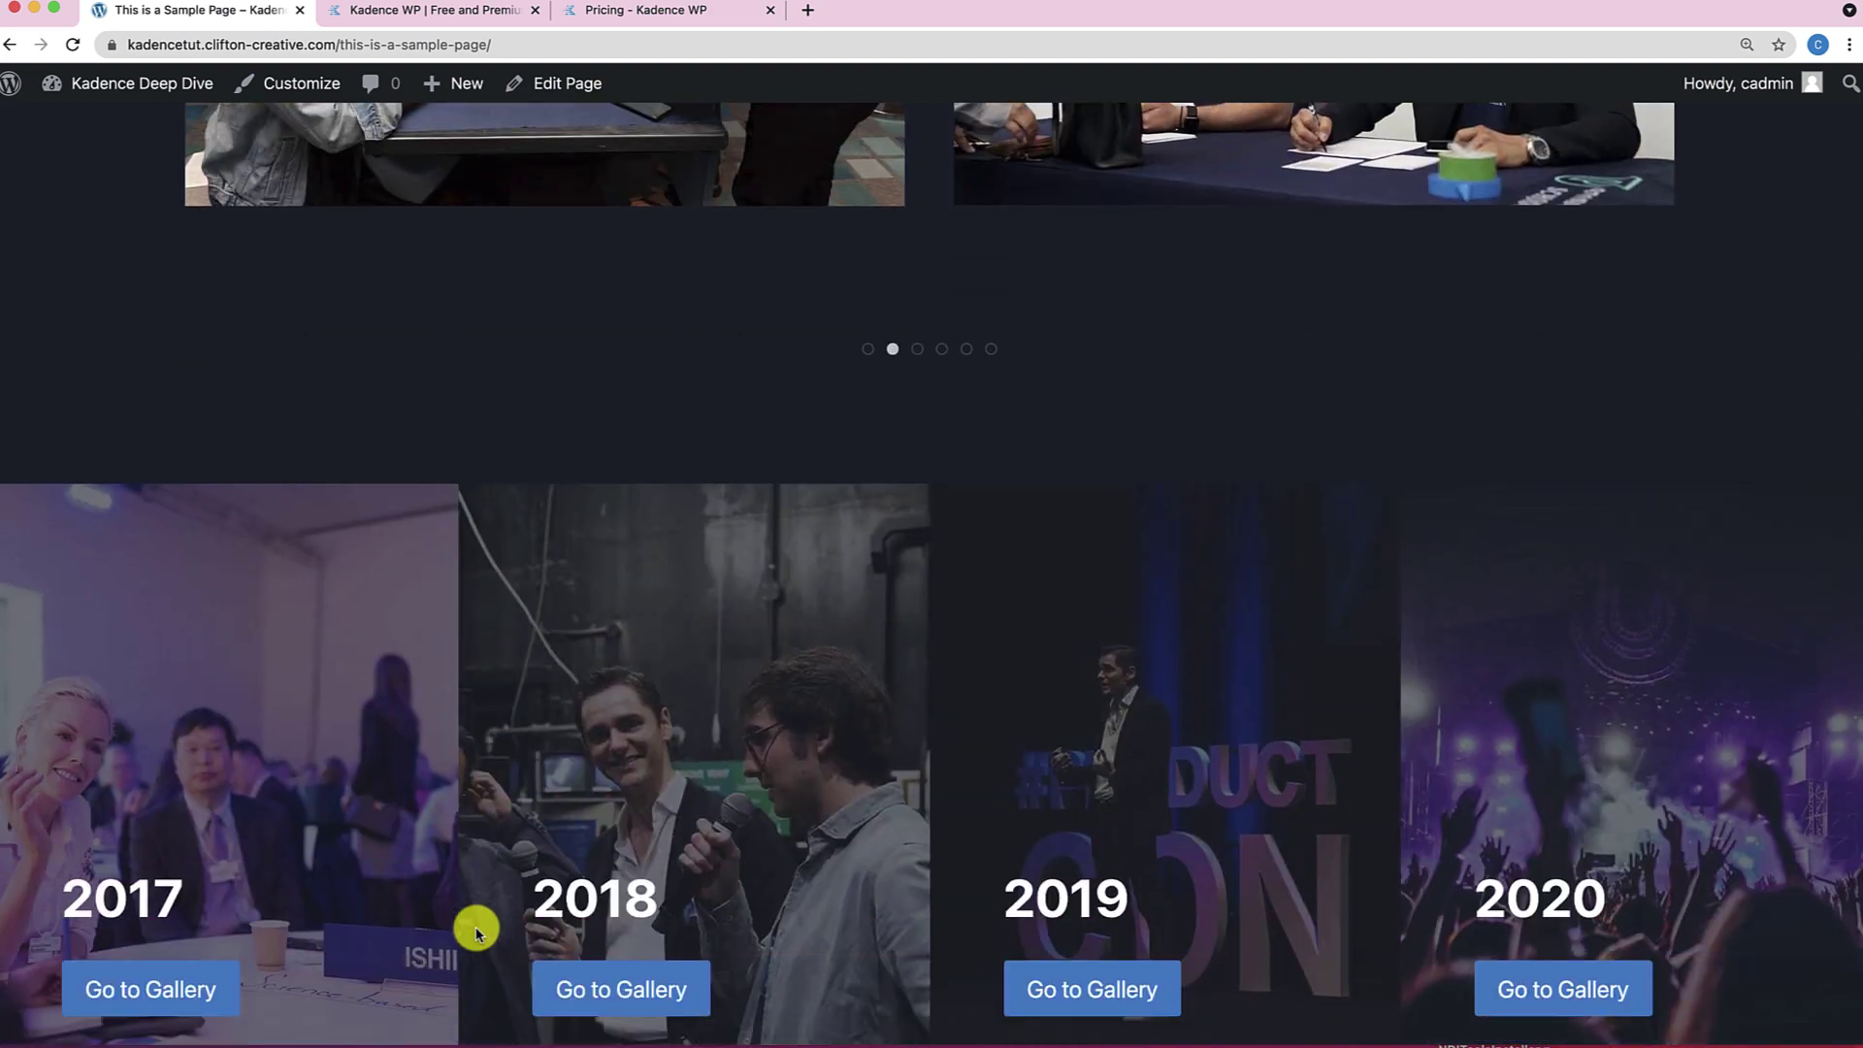
pyautogui.scroll(-15, 475, 931)
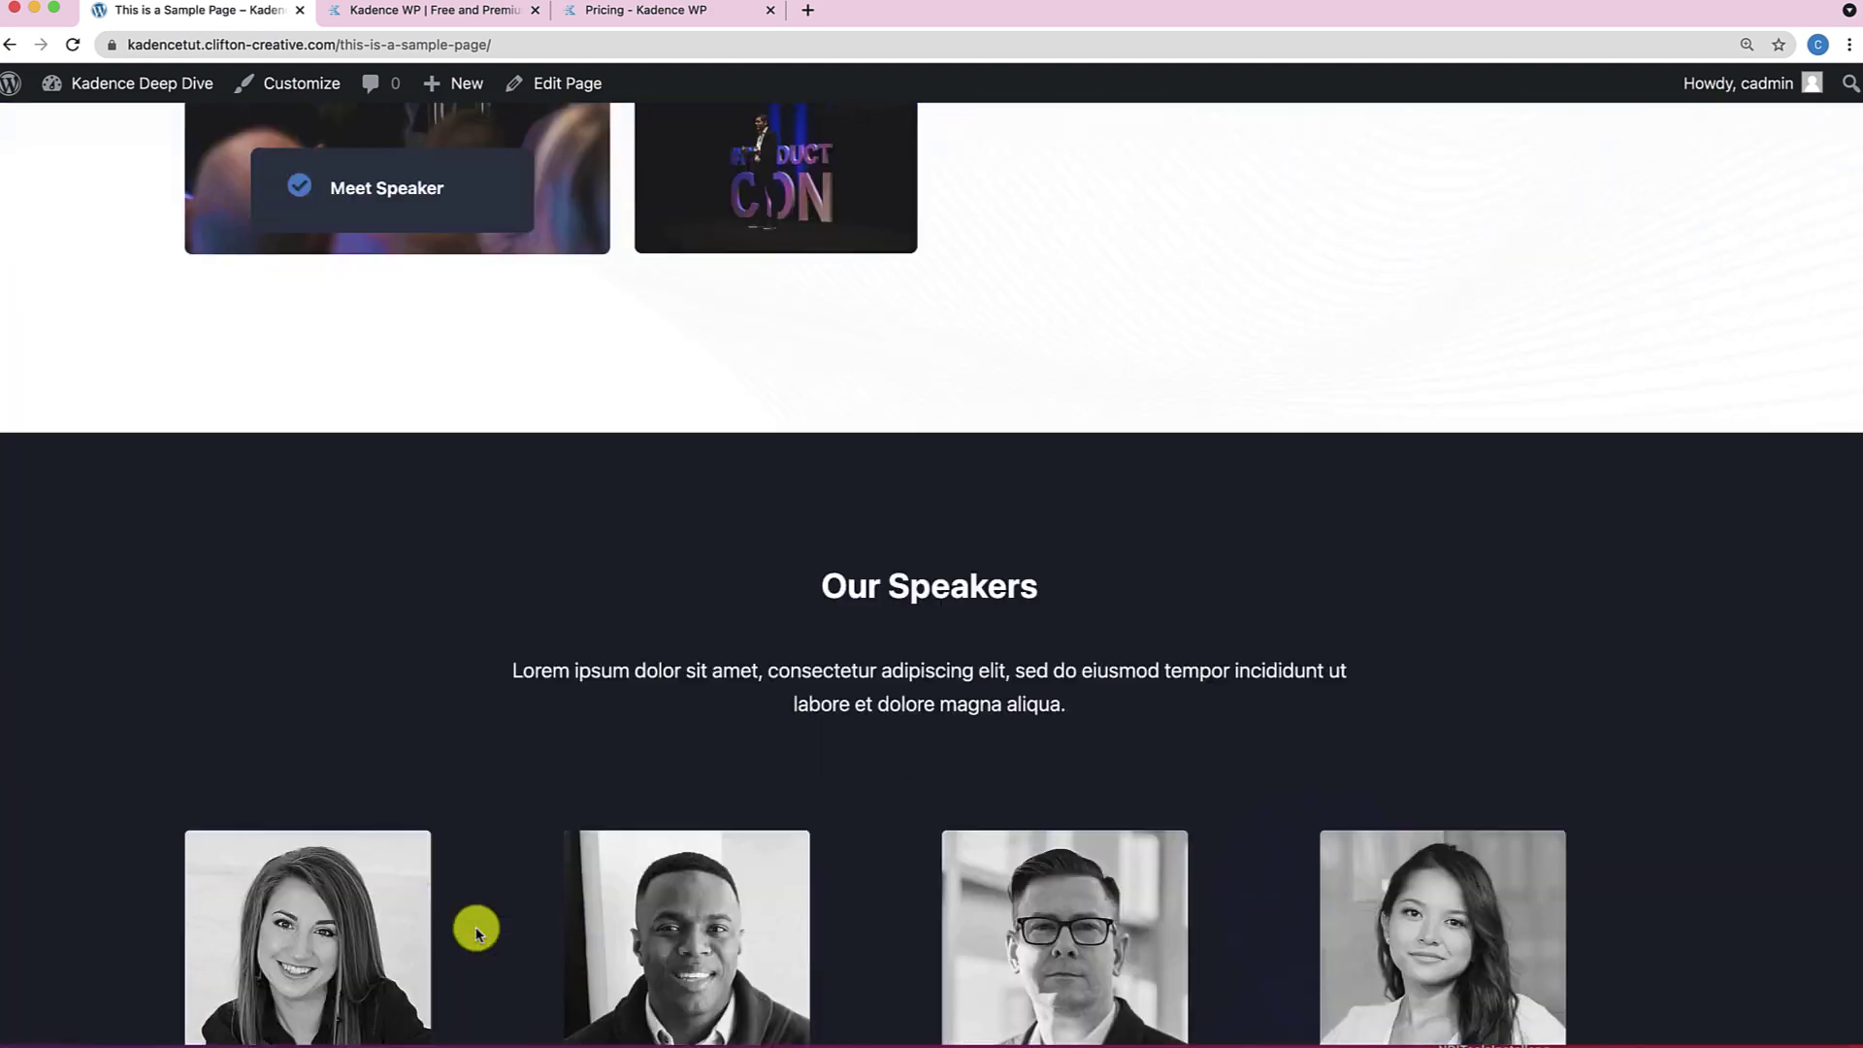
pyautogui.scroll(-15, 476, 931)
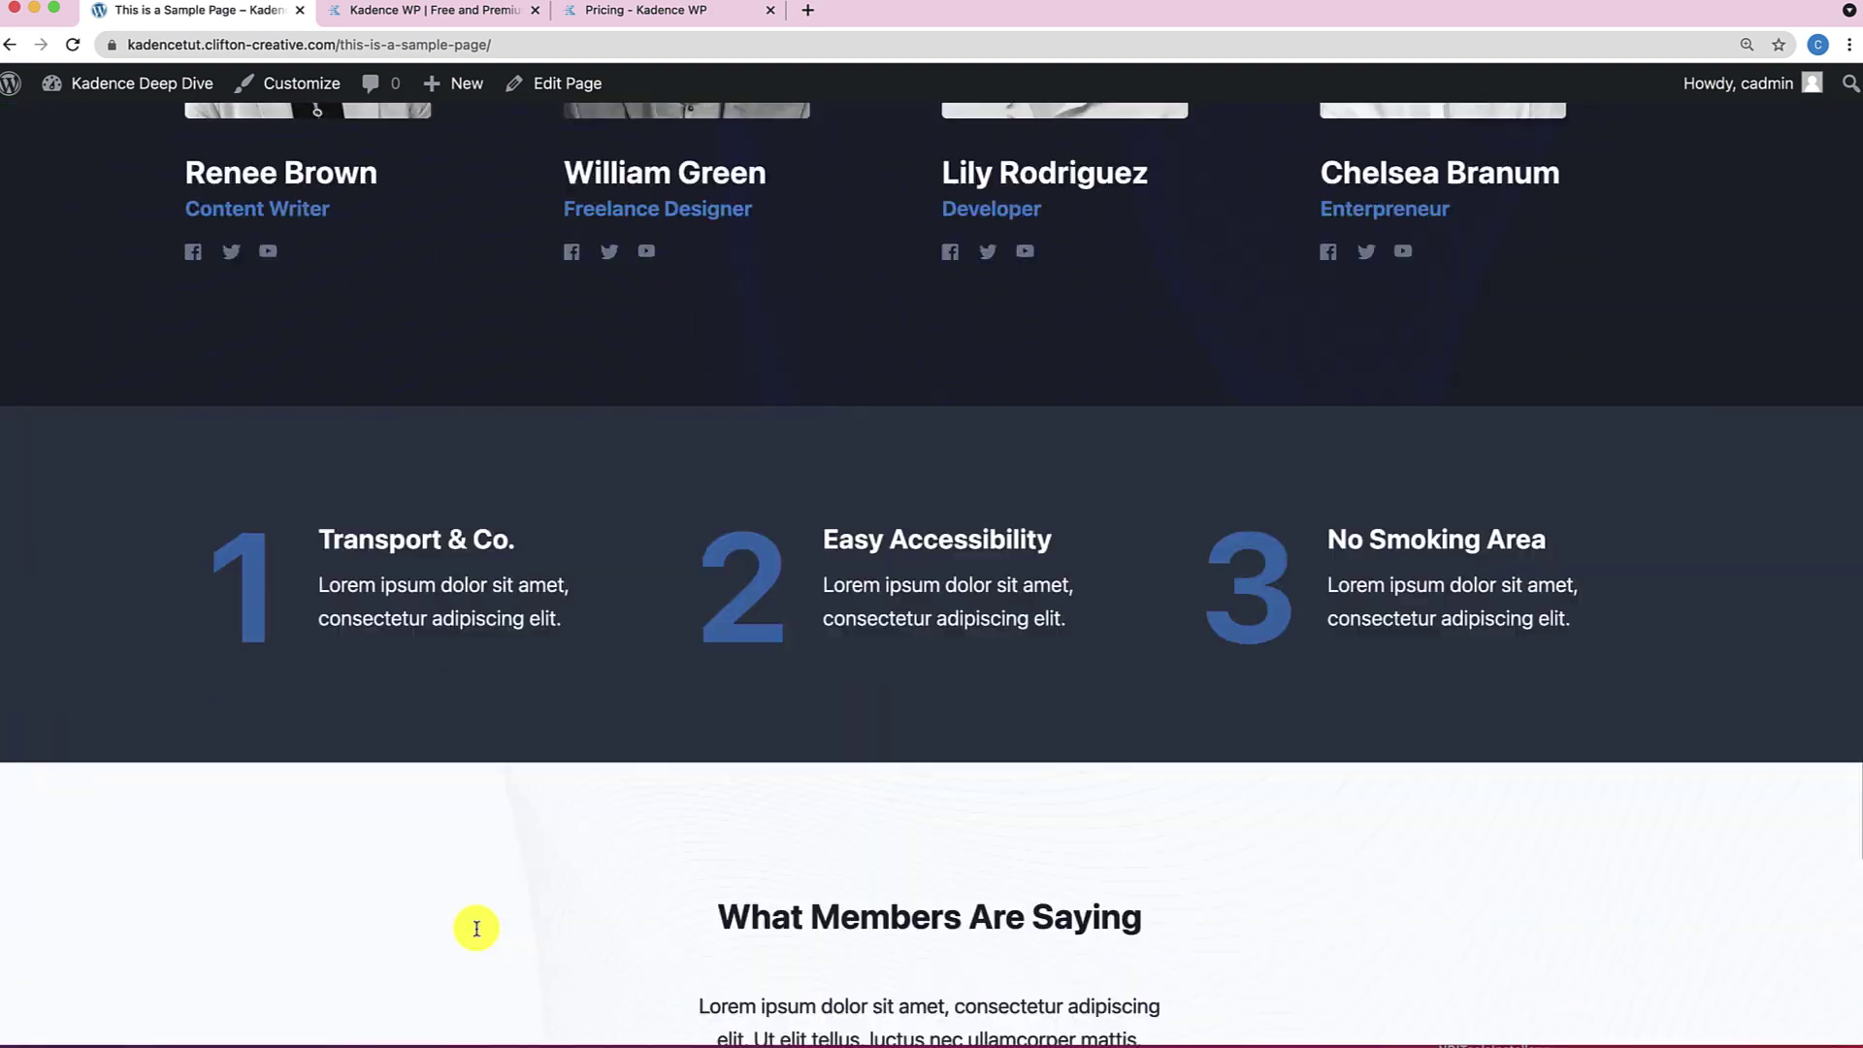
pyautogui.scroll(-5, 477, 928)
pyautogui.scroll(15, 477, 931)
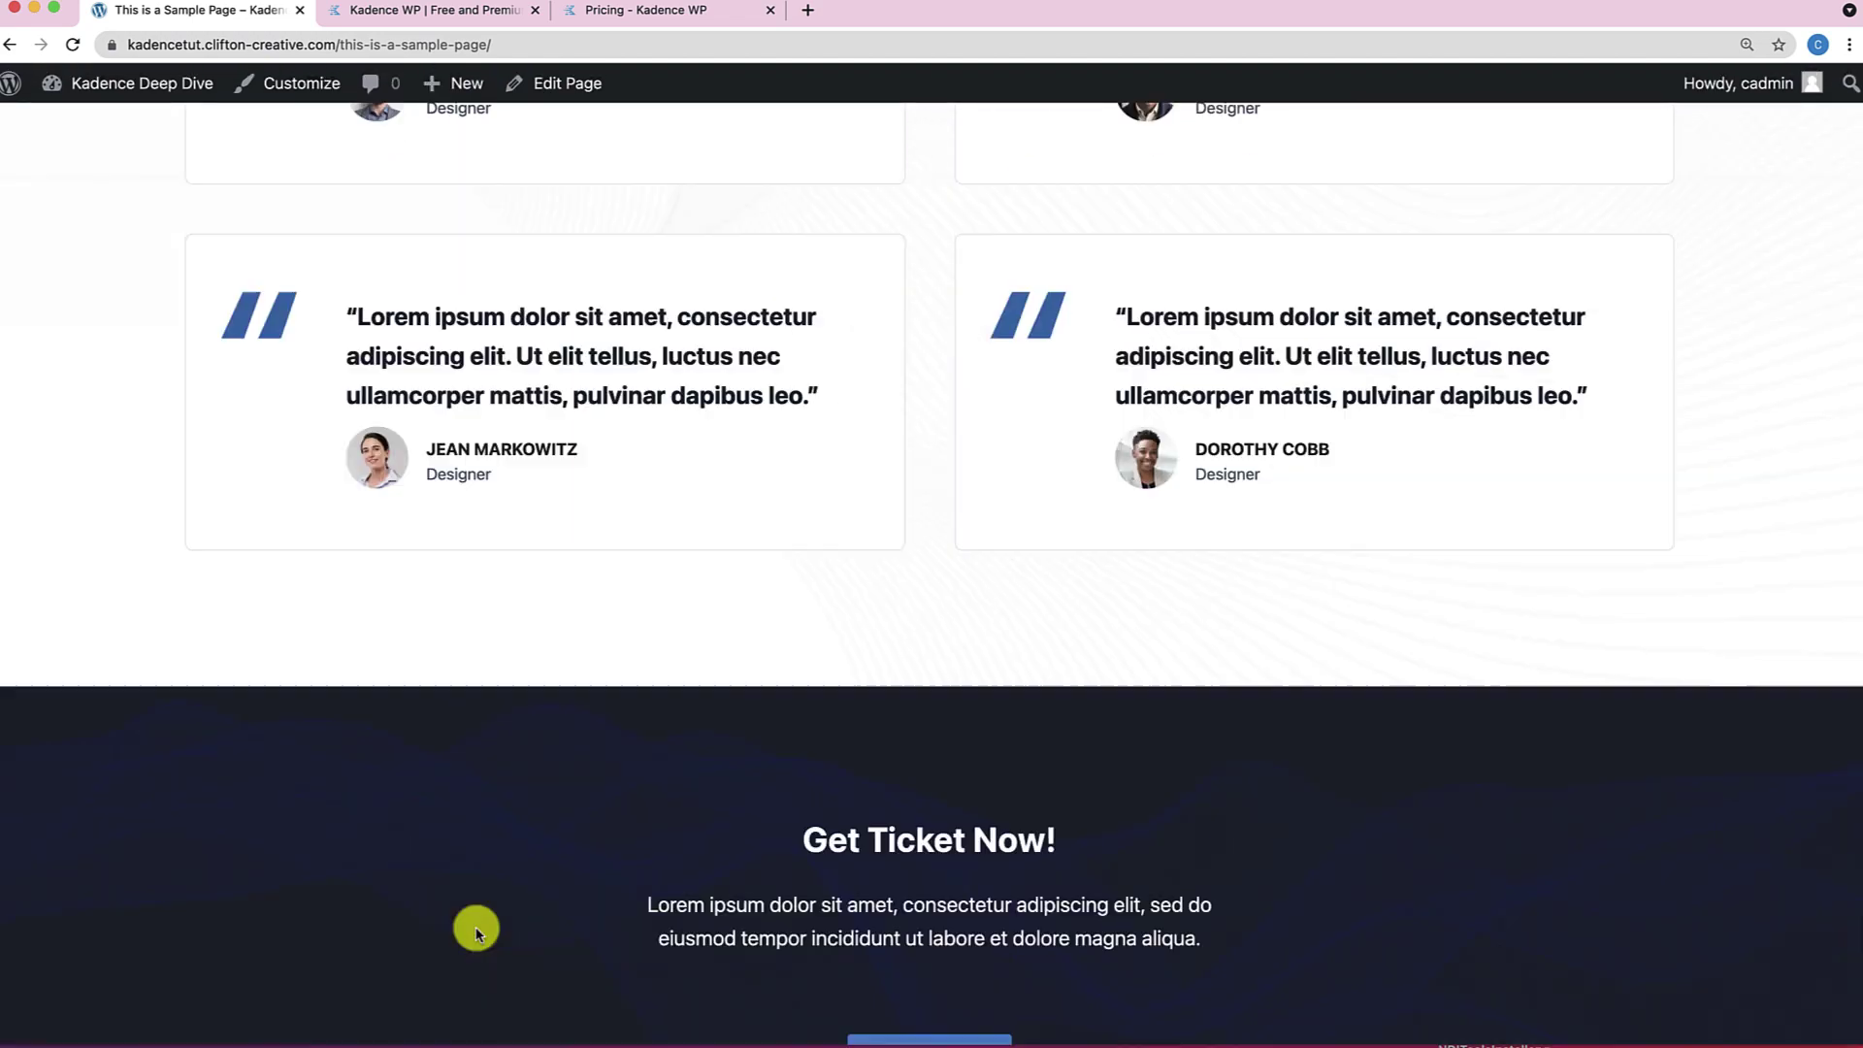
pyautogui.scroll(20, 475, 932)
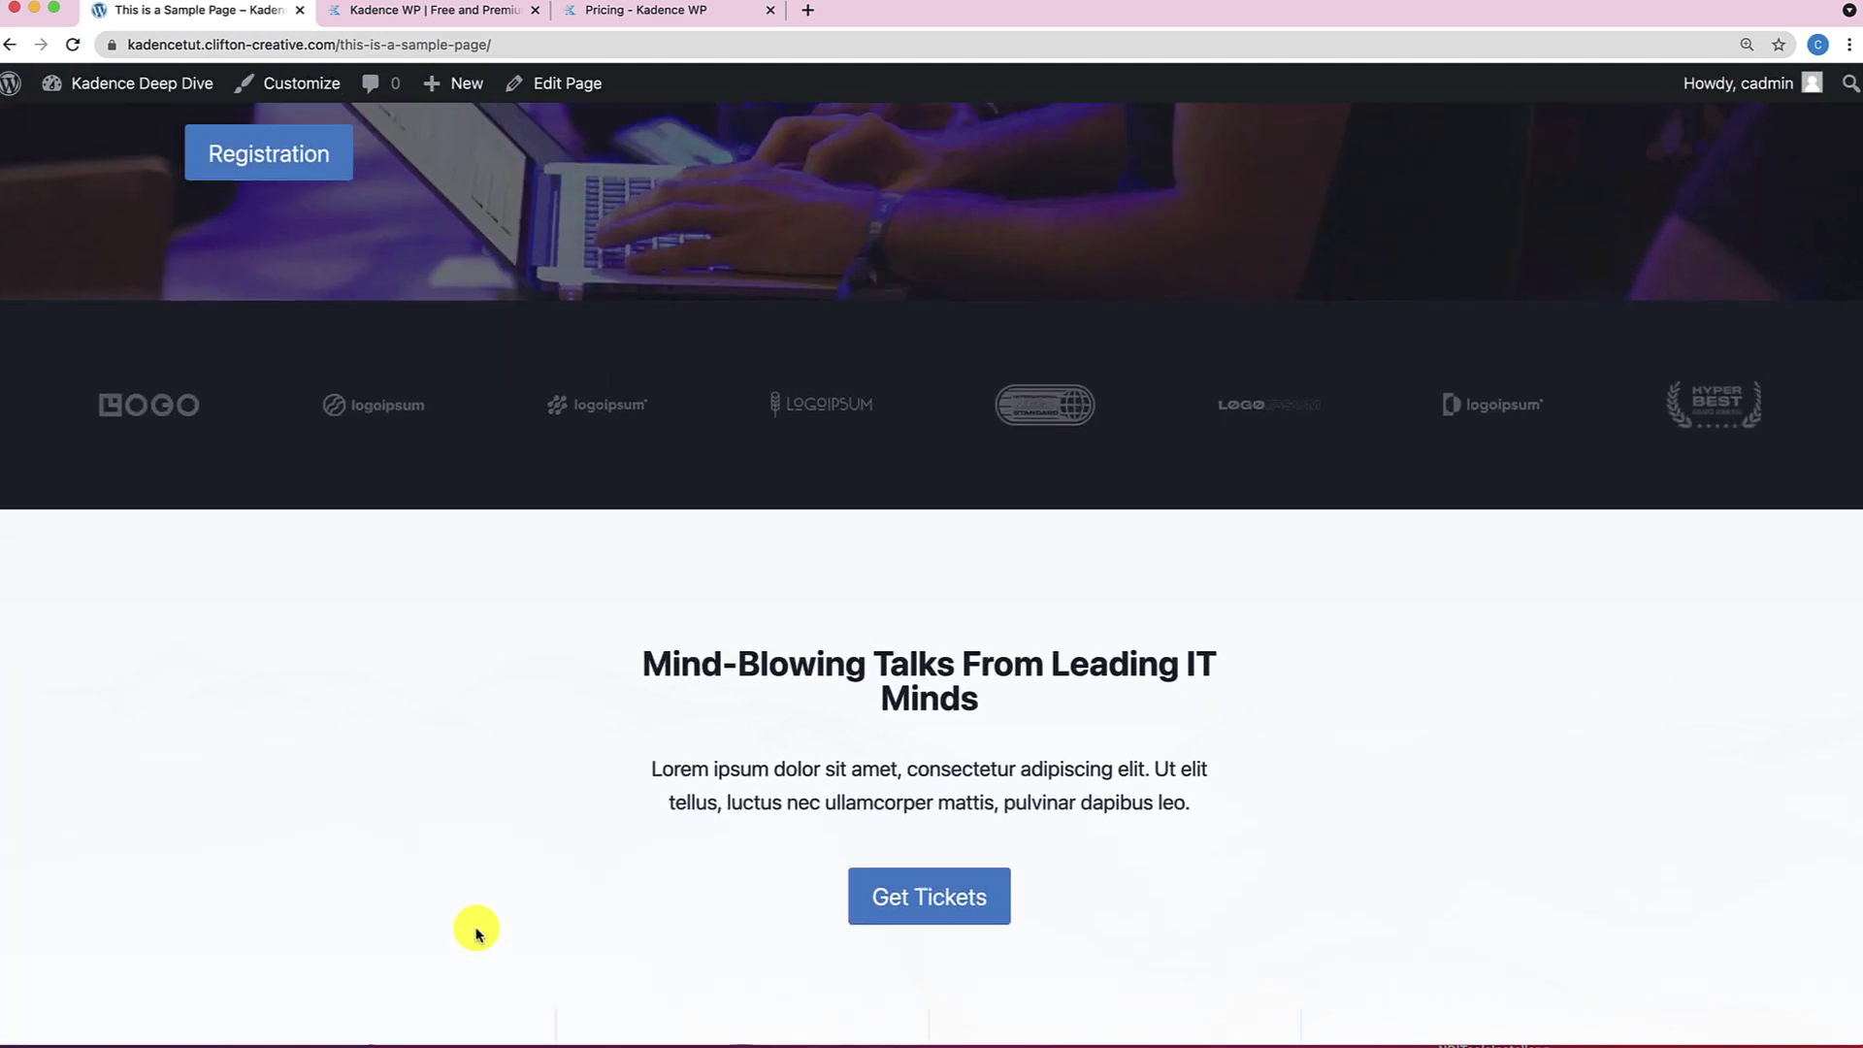
pyautogui.scroll(10, 476, 932)
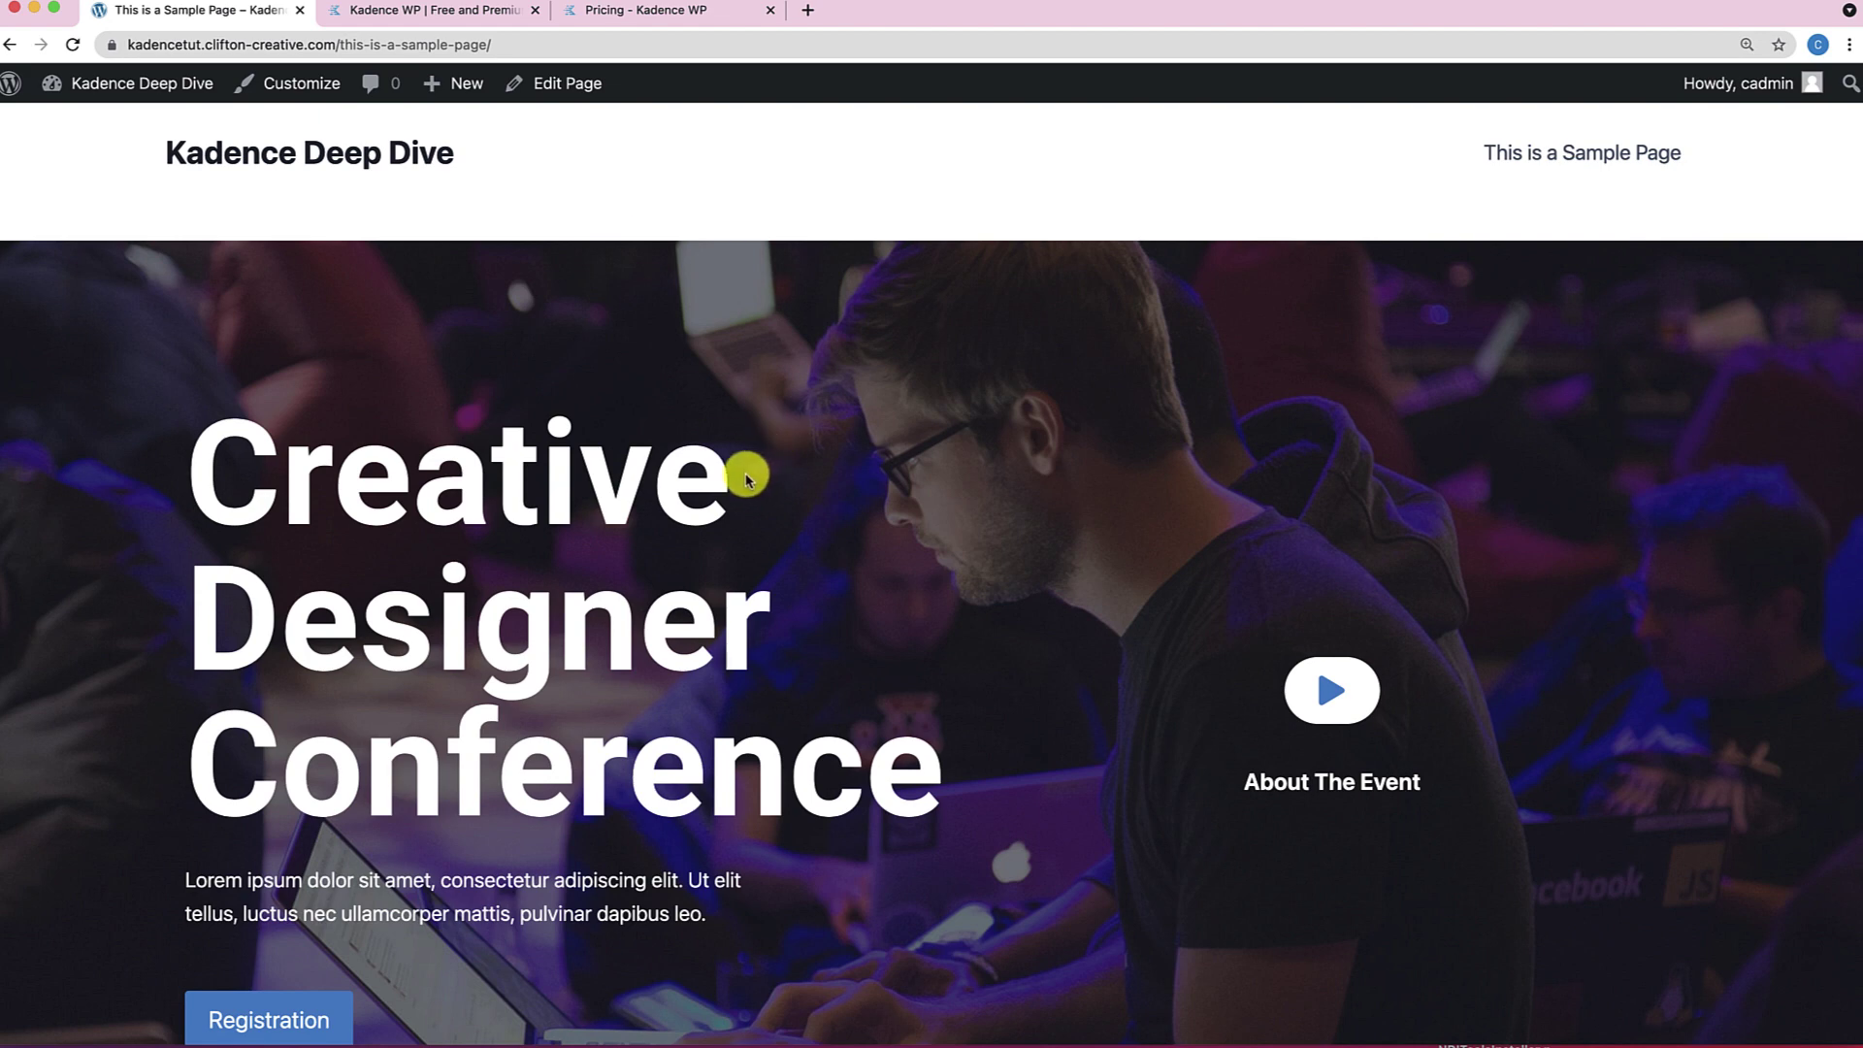
pyautogui.scroll(-3, 748, 480)
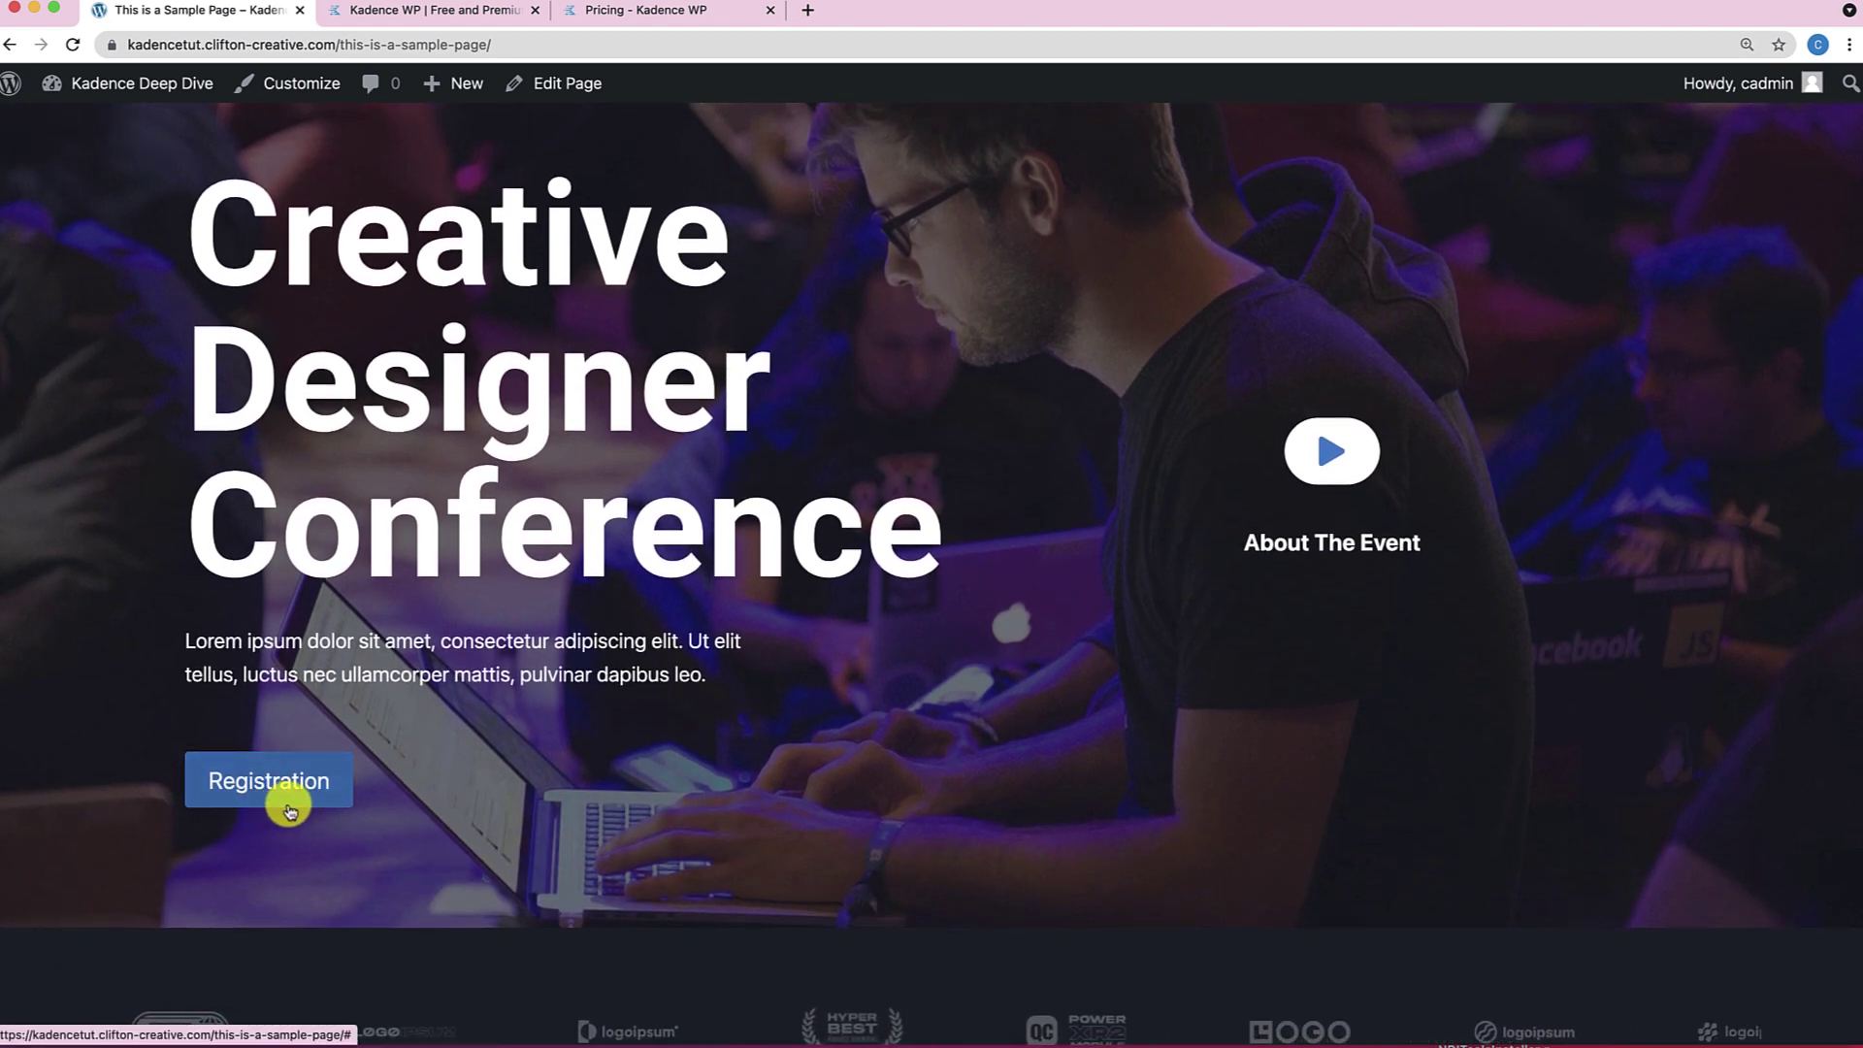
pyautogui.scroll(-2, 291, 805)
pyautogui.scroll(-2, 286, 795)
pyautogui.scroll(-10, 807, 708)
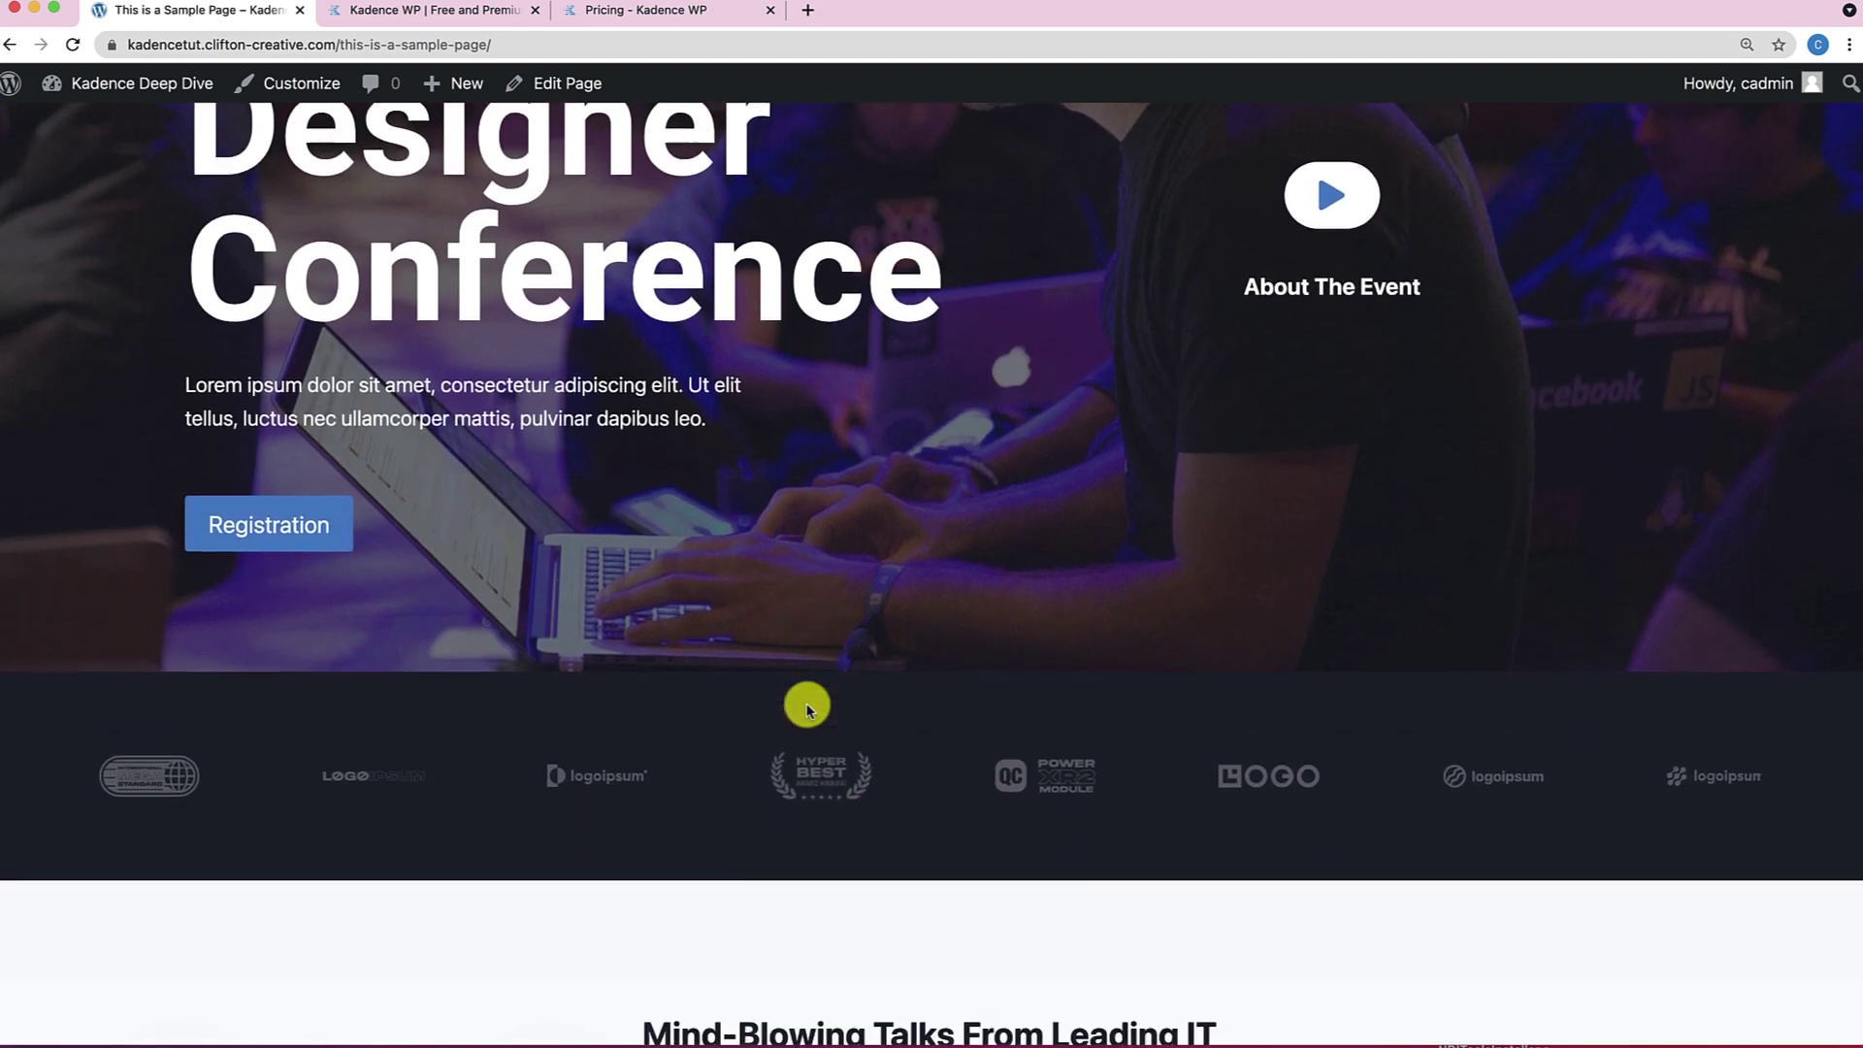
pyautogui.scroll(-20, 807, 707)
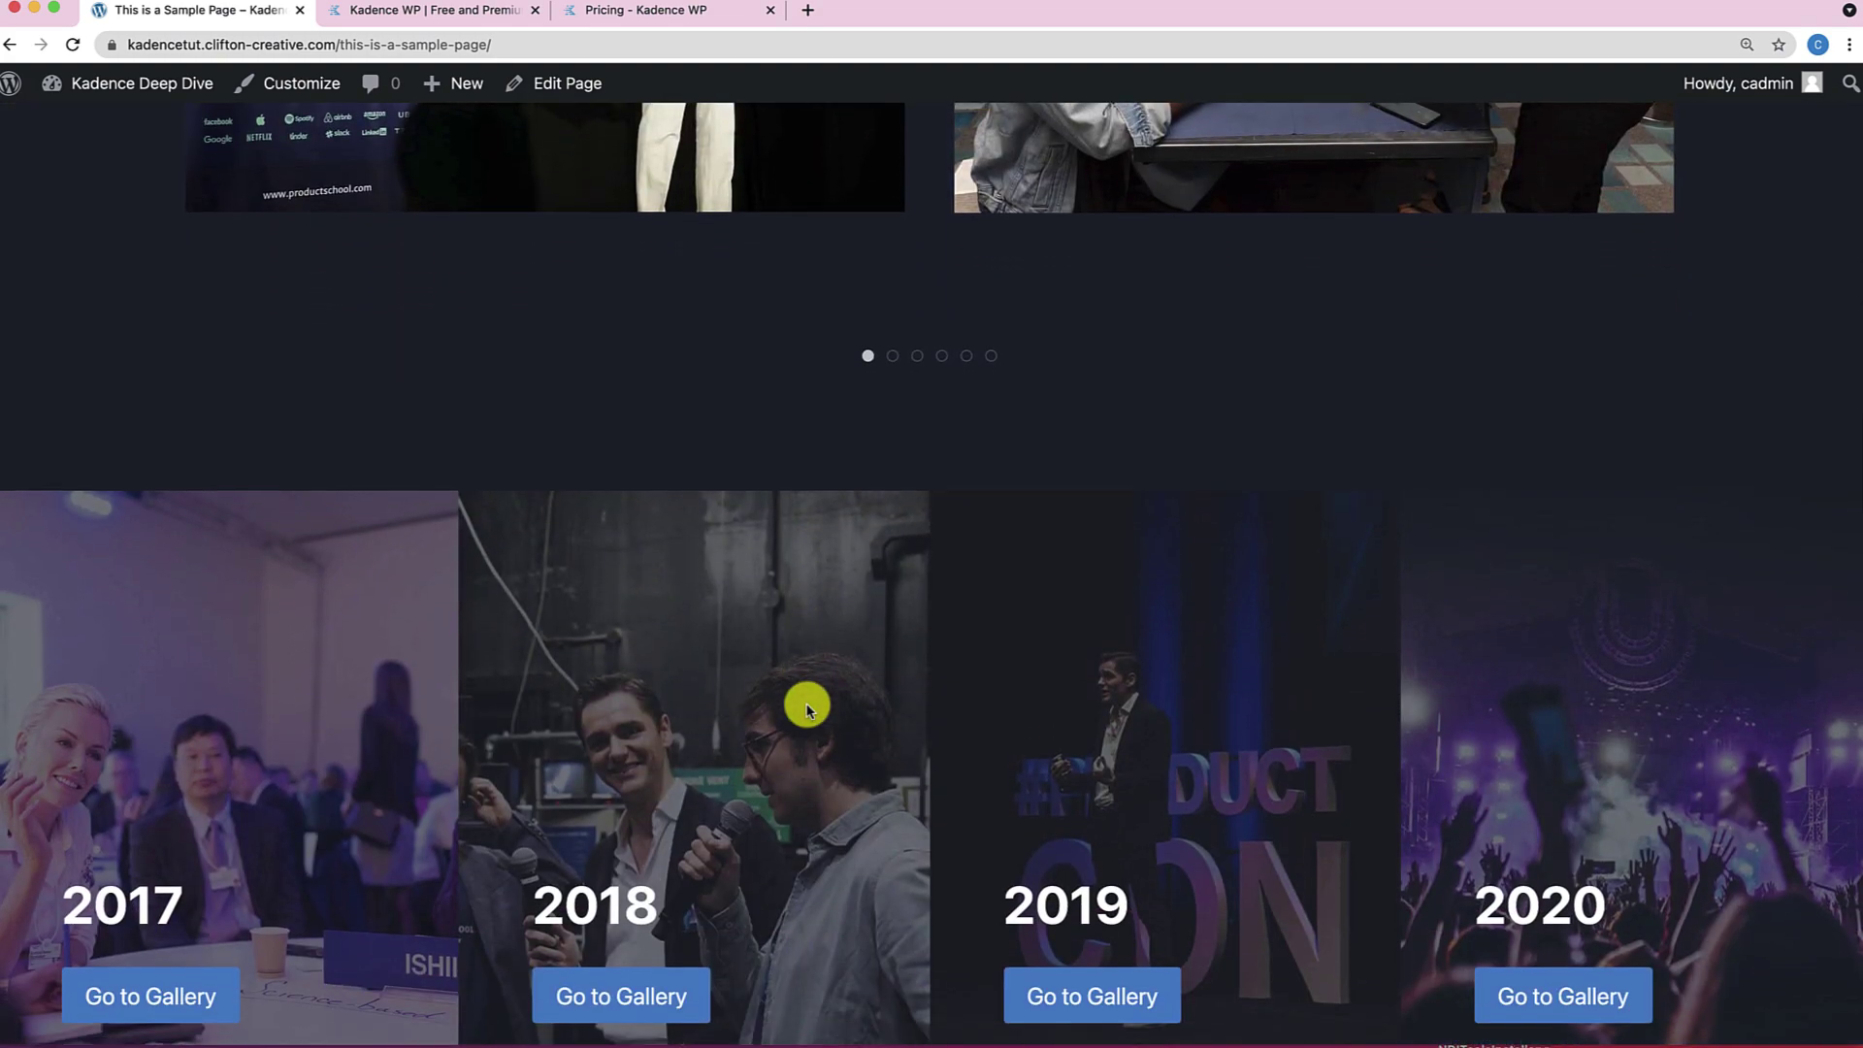
pyautogui.scroll(-8, 807, 707)
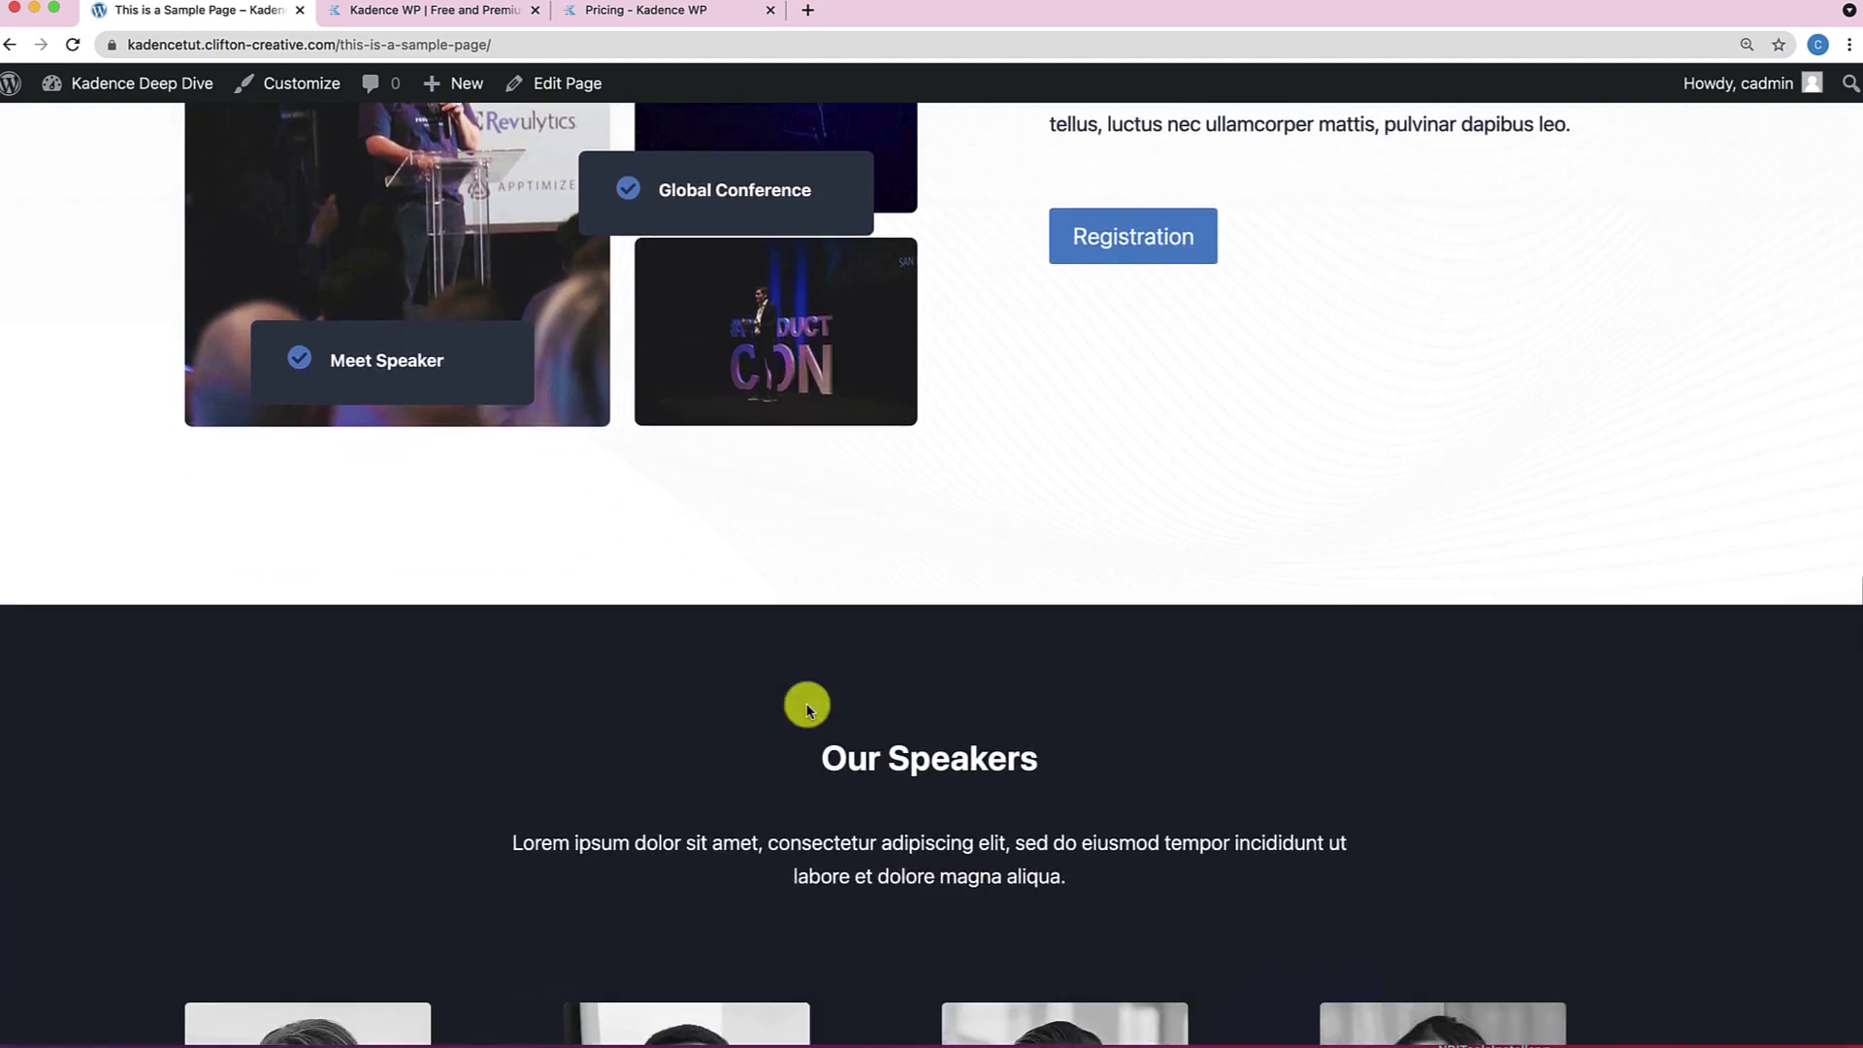
pyautogui.scroll(20, 807, 707)
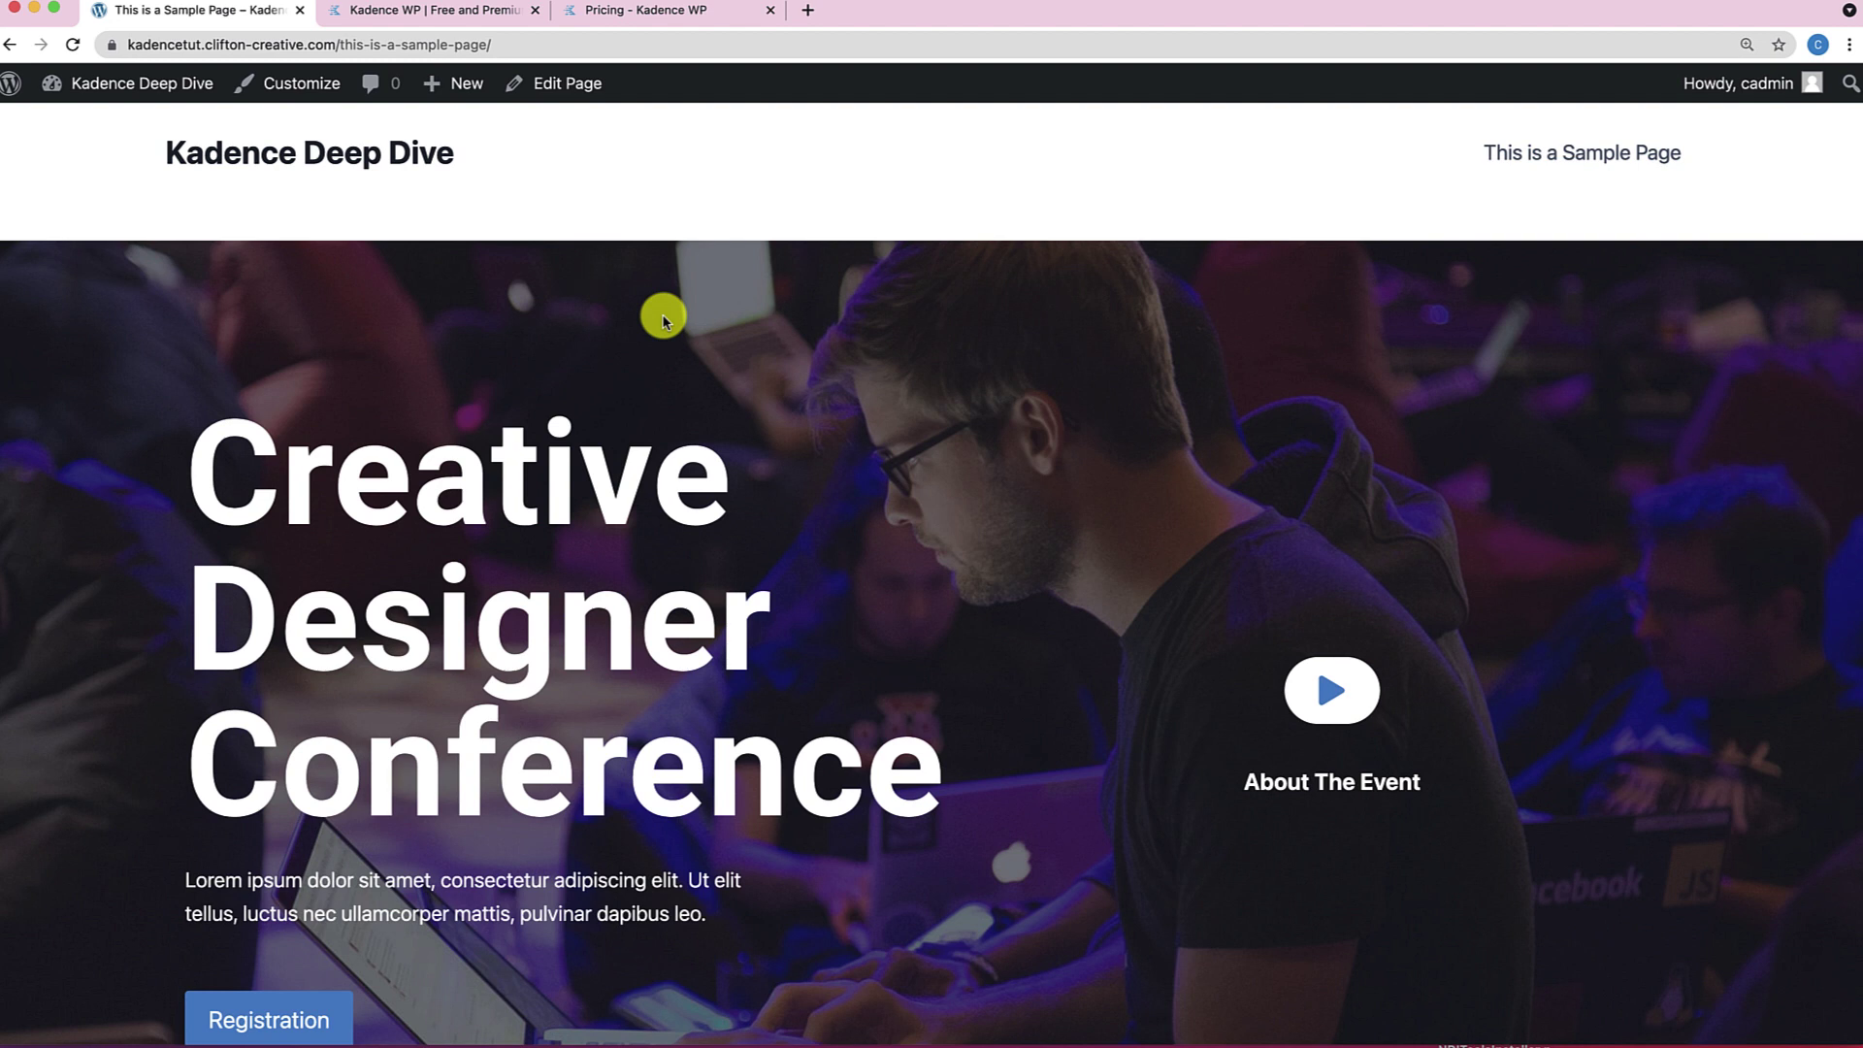
# Reopen the page for editing, delete all of its content in the code editor and update the page.
pyautogui.click(582, 93)
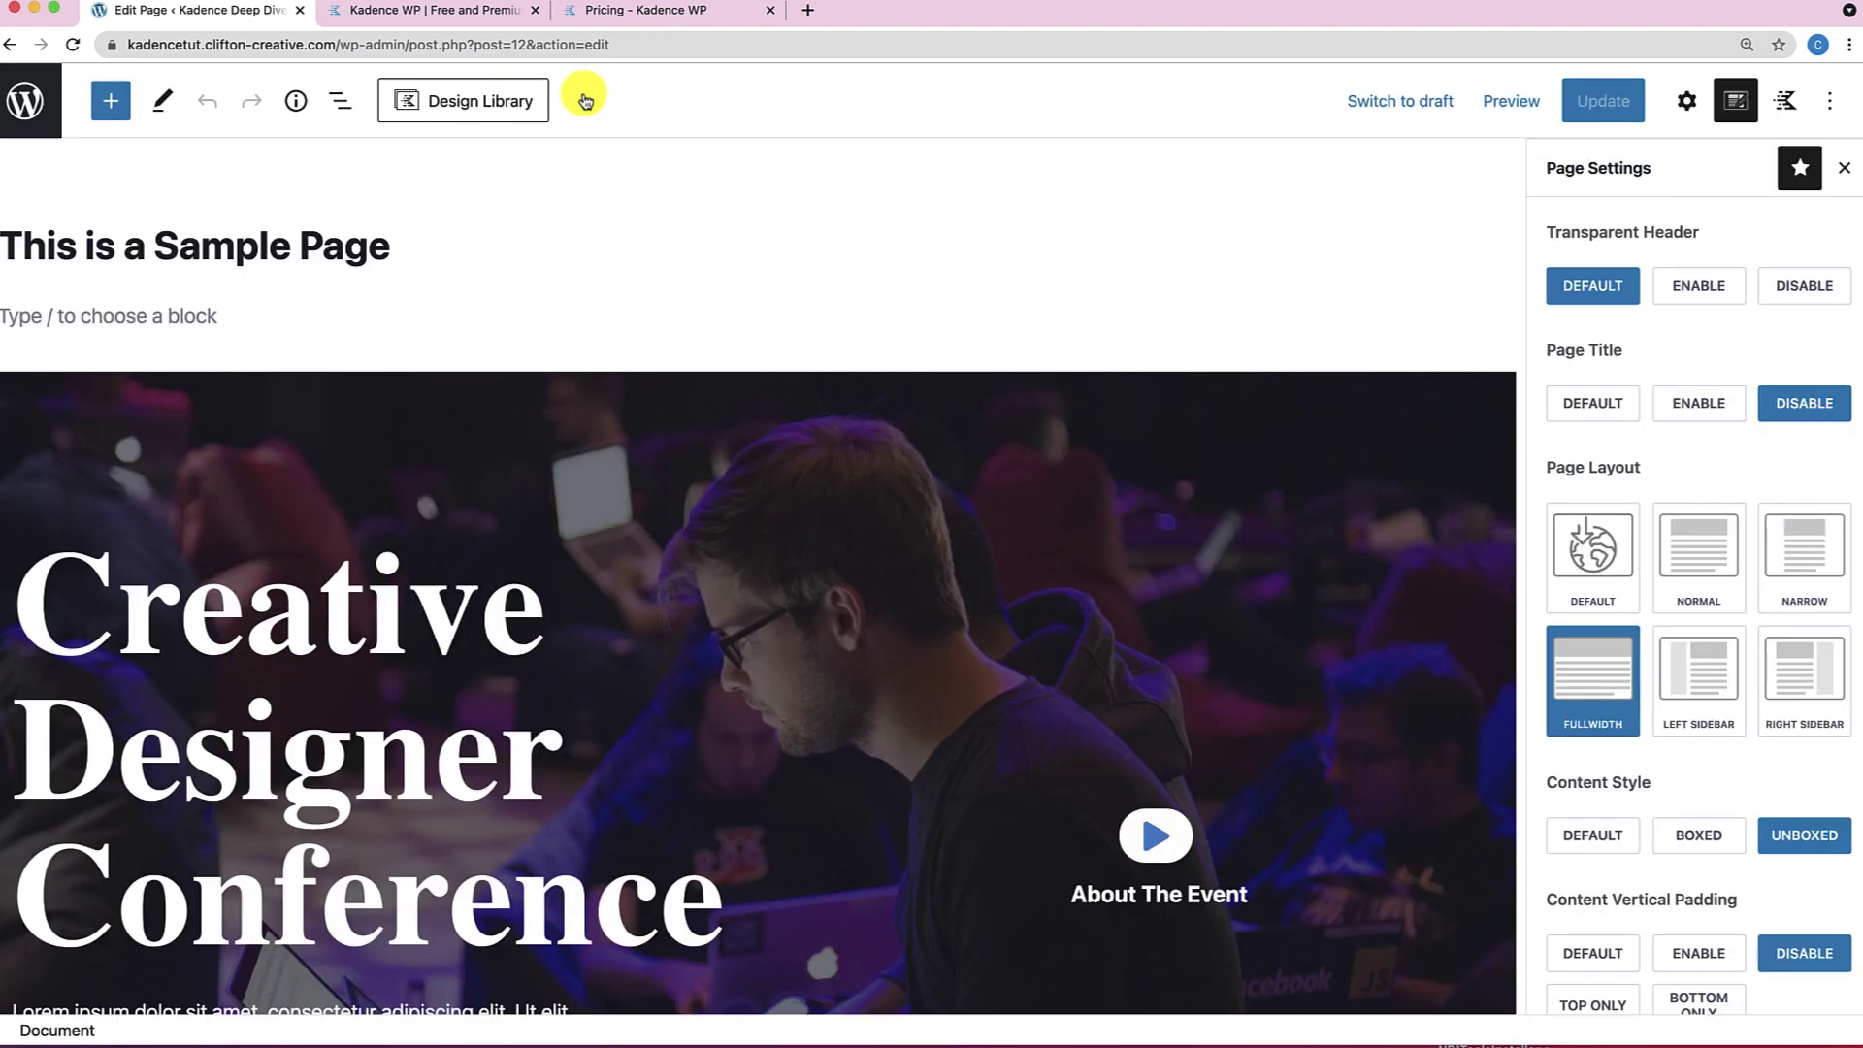
pyautogui.click(1830, 101)
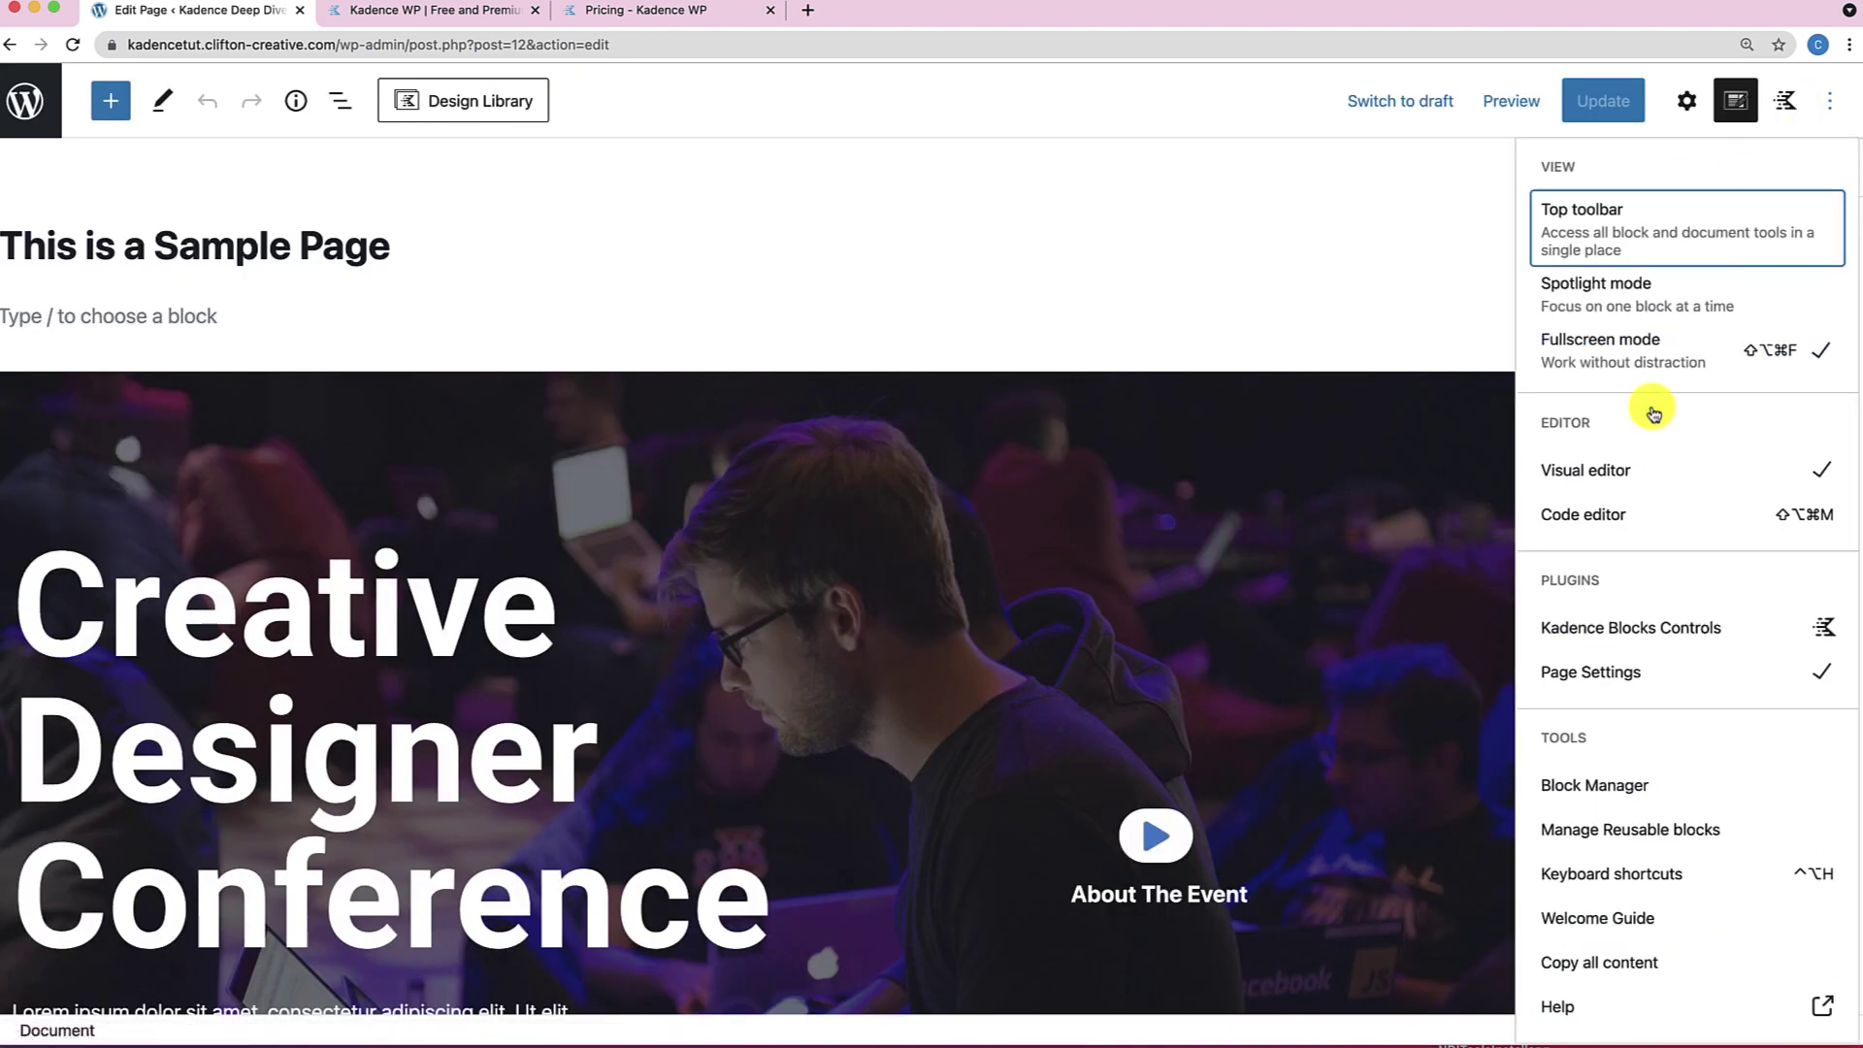
pyautogui.click(1650, 528)
pyautogui.click(950, 675)
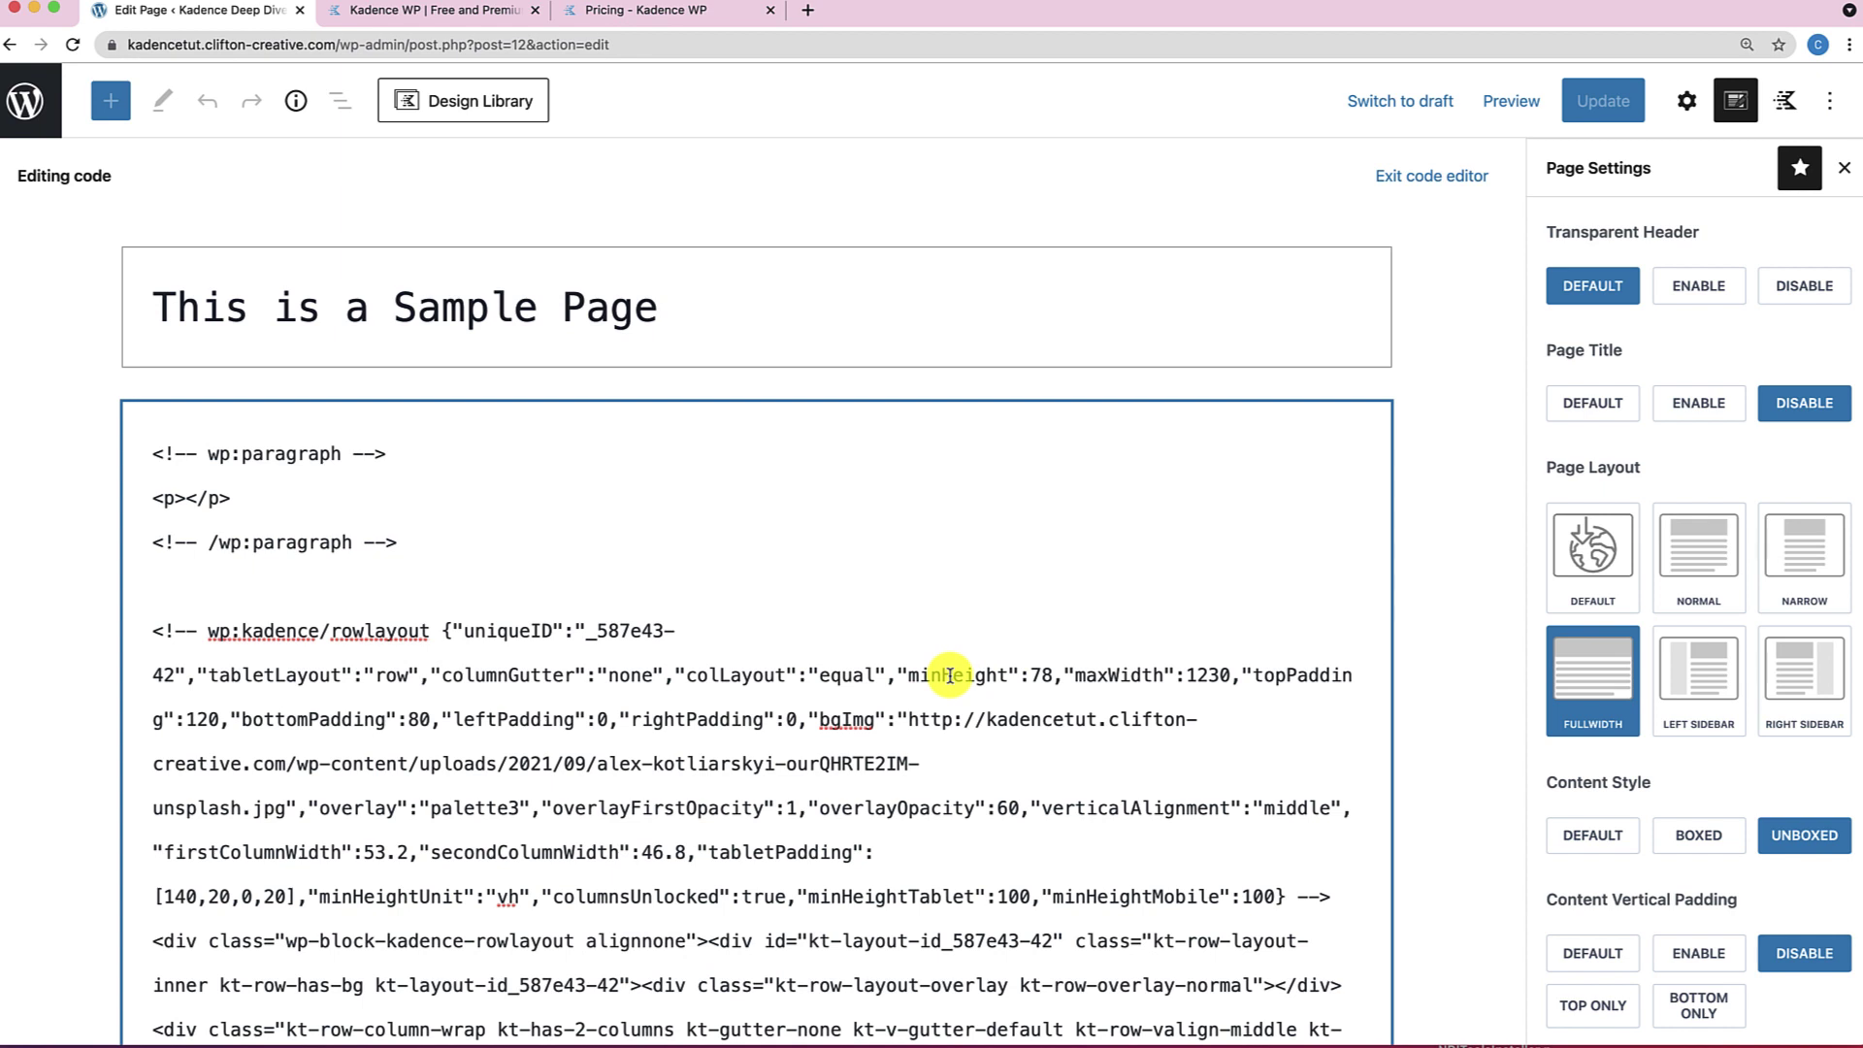
pyautogui.press('super+a')
pyautogui.press('BackSpace')
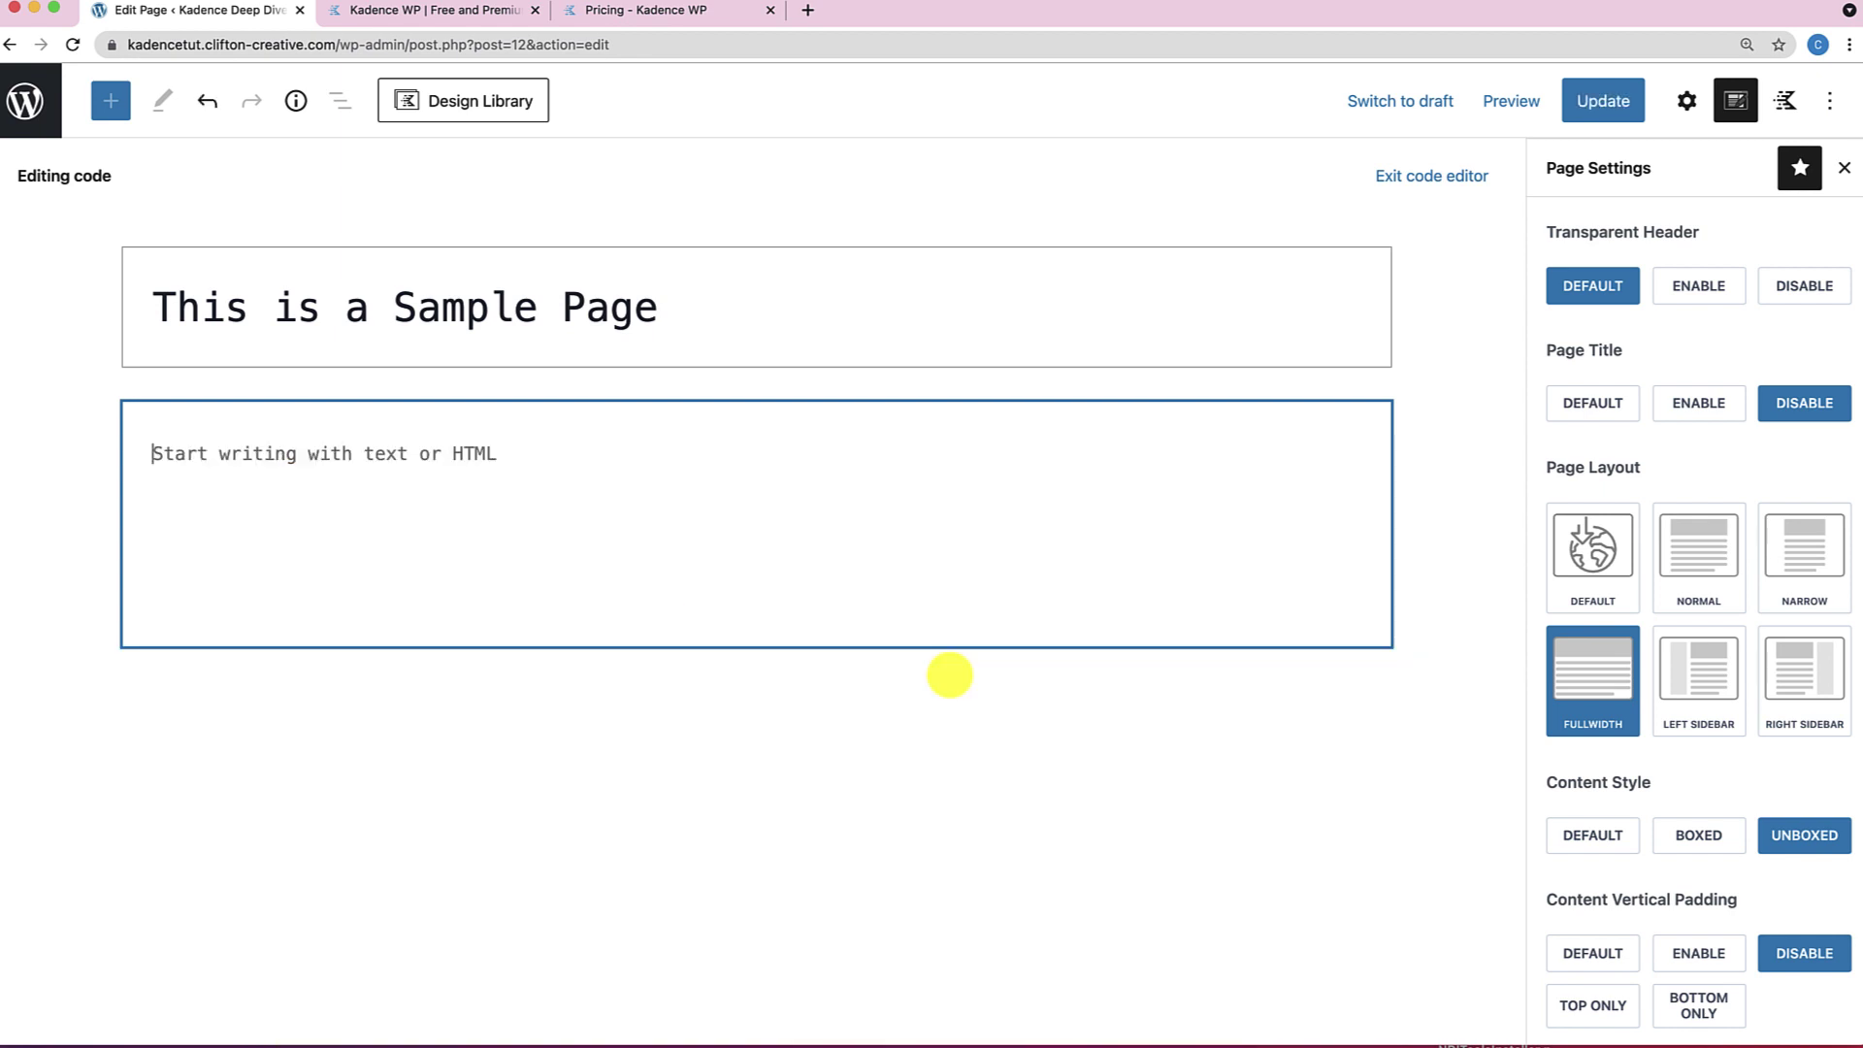
pyautogui.click(1646, 97)
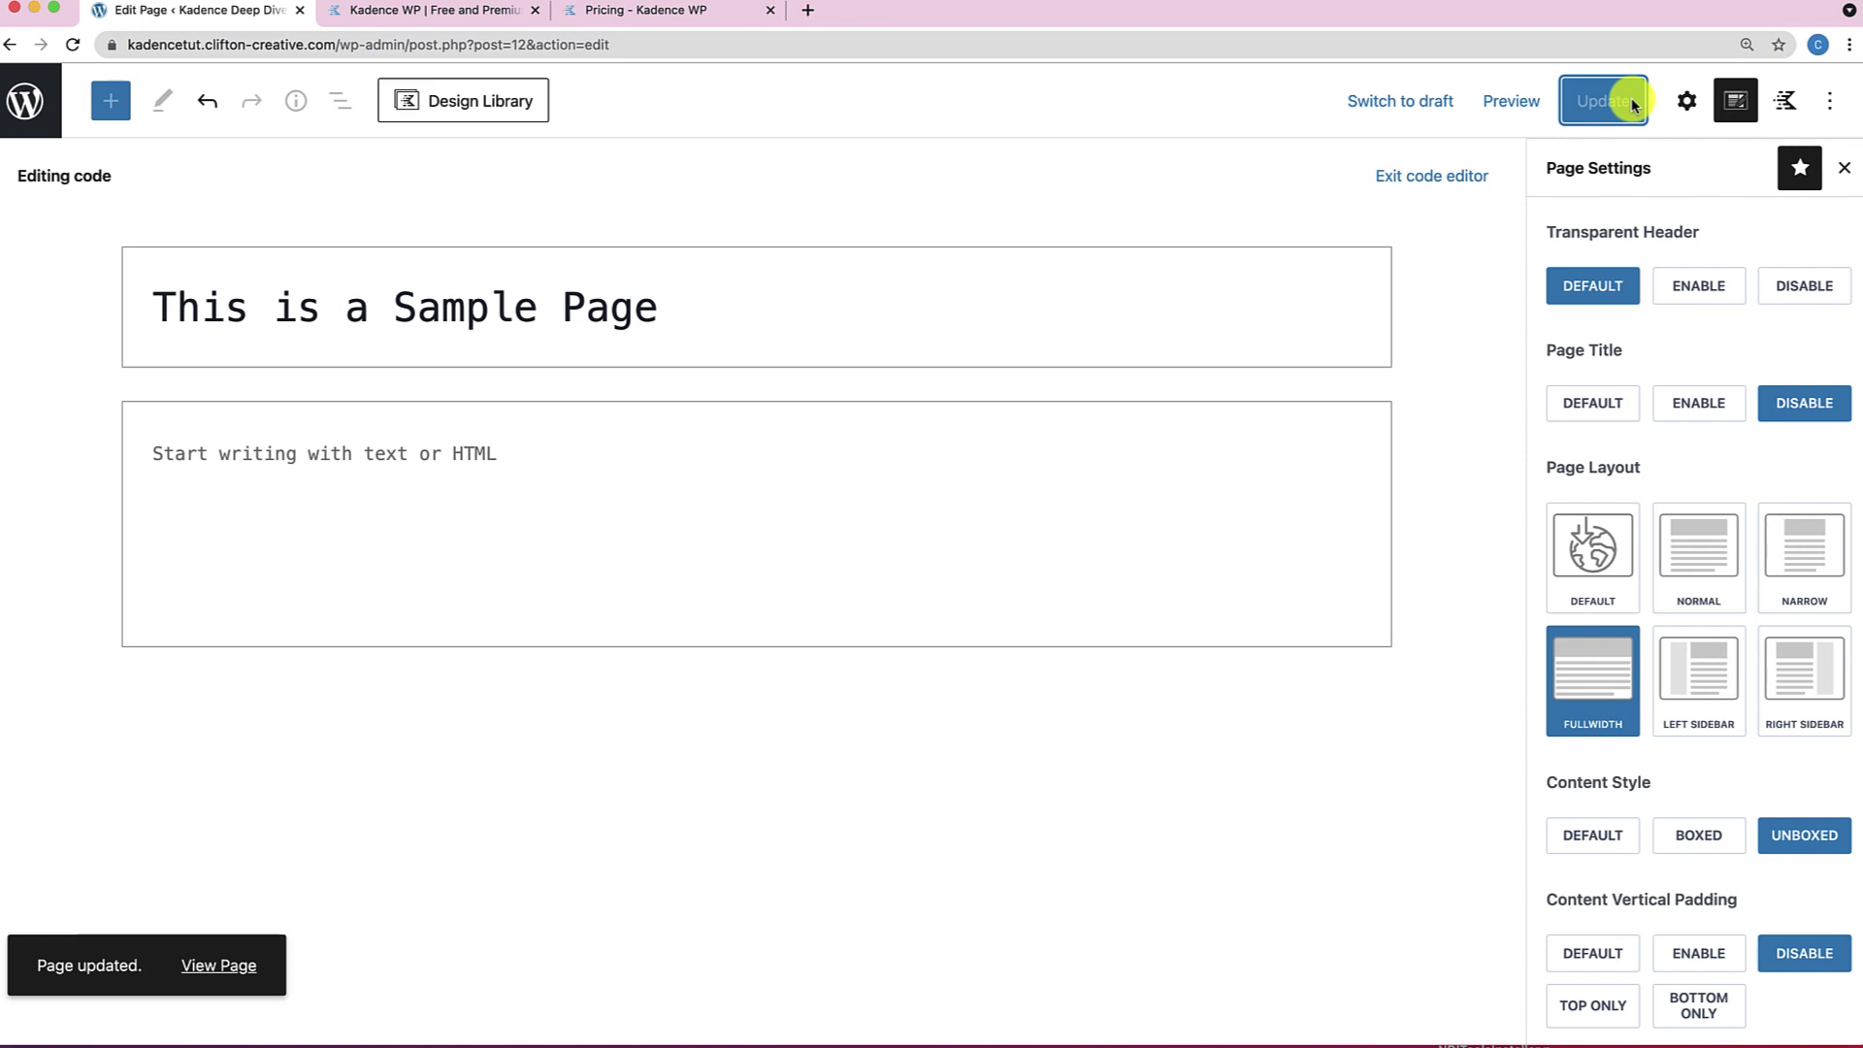
# Switch the emptied page back to the visual editor and update it once more.
pyautogui.click(1834, 102)
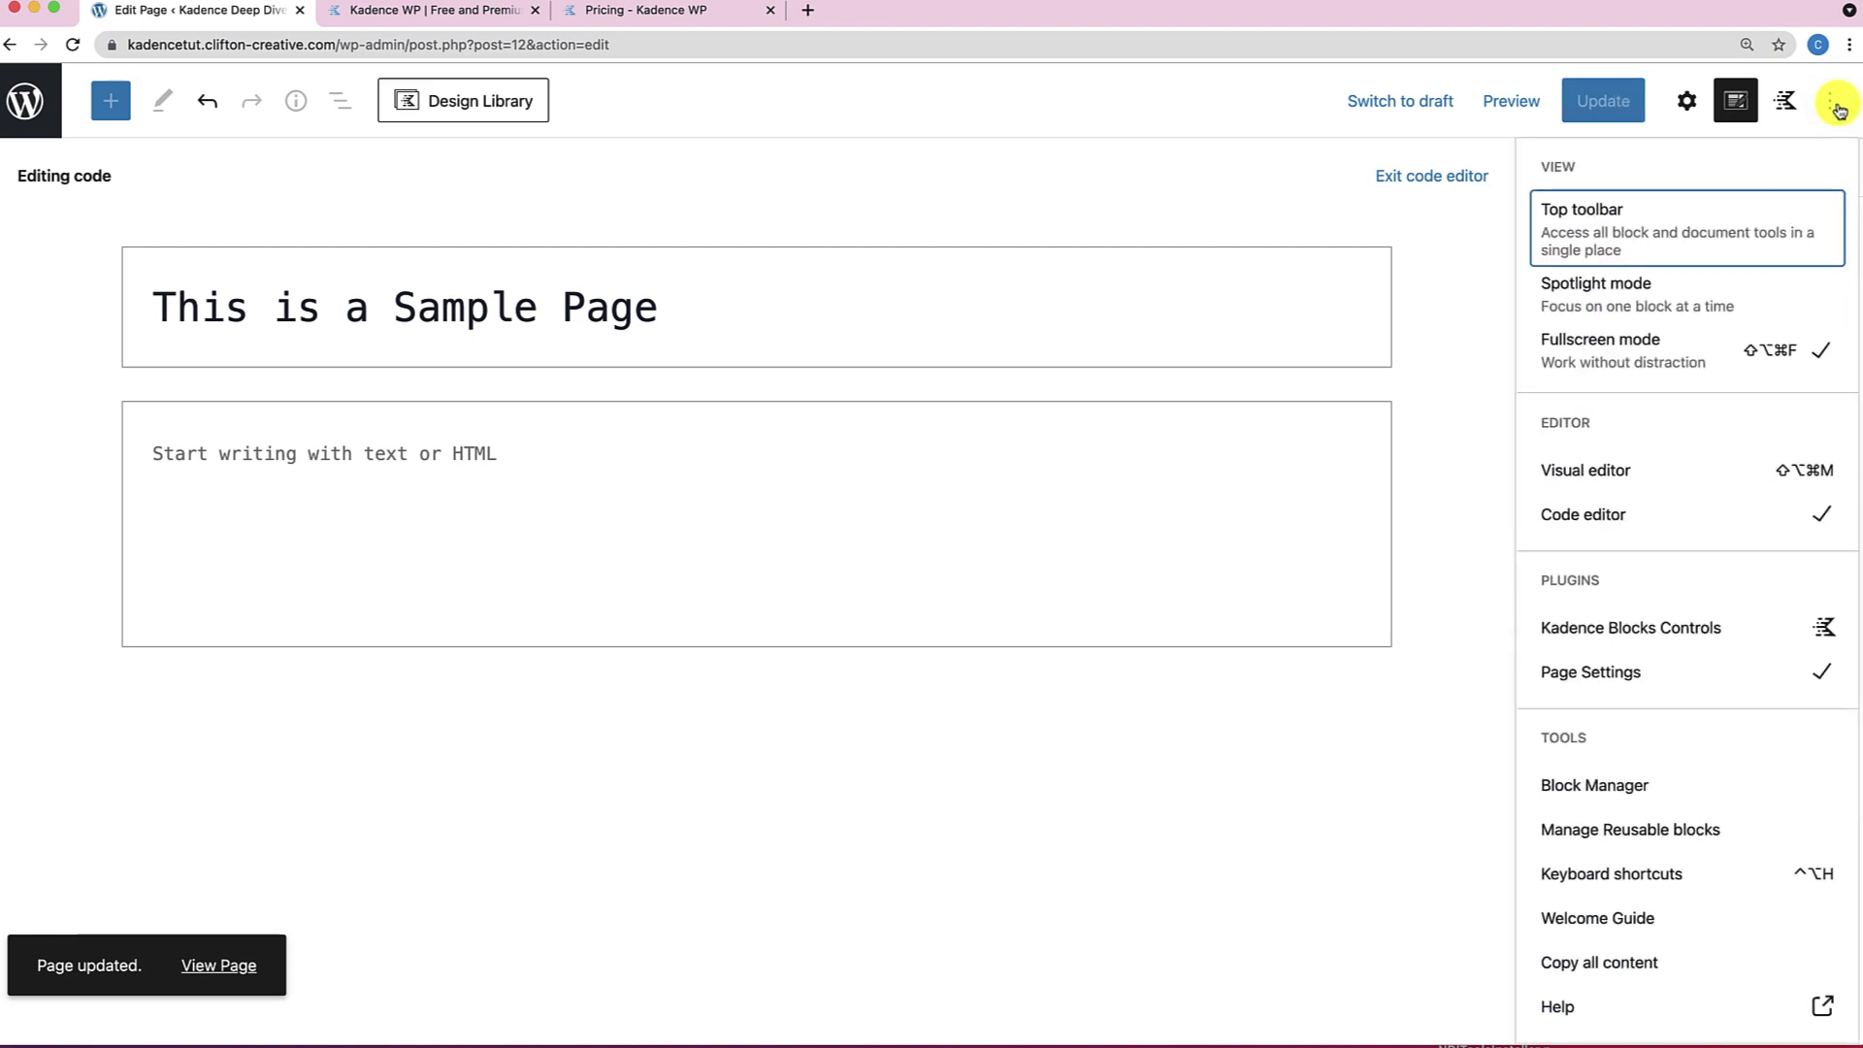
pyautogui.click(1647, 482)
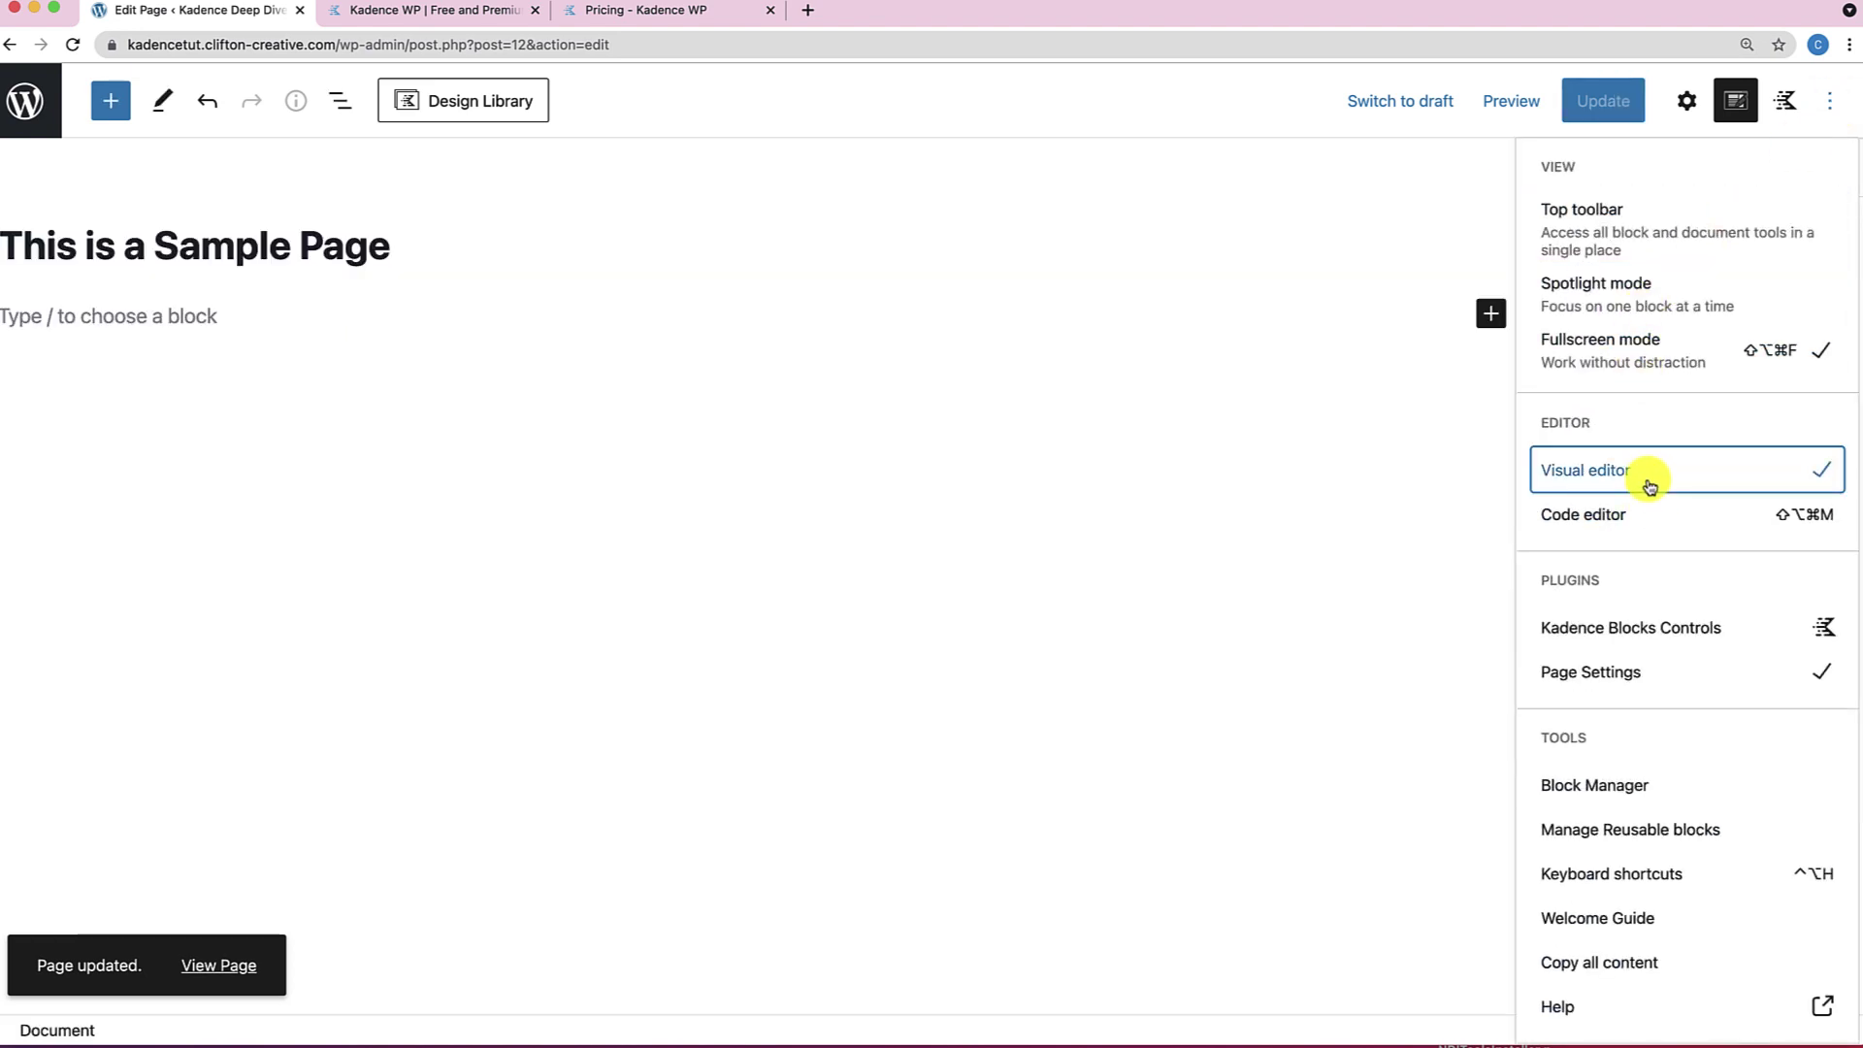
pyautogui.click(1190, 603)
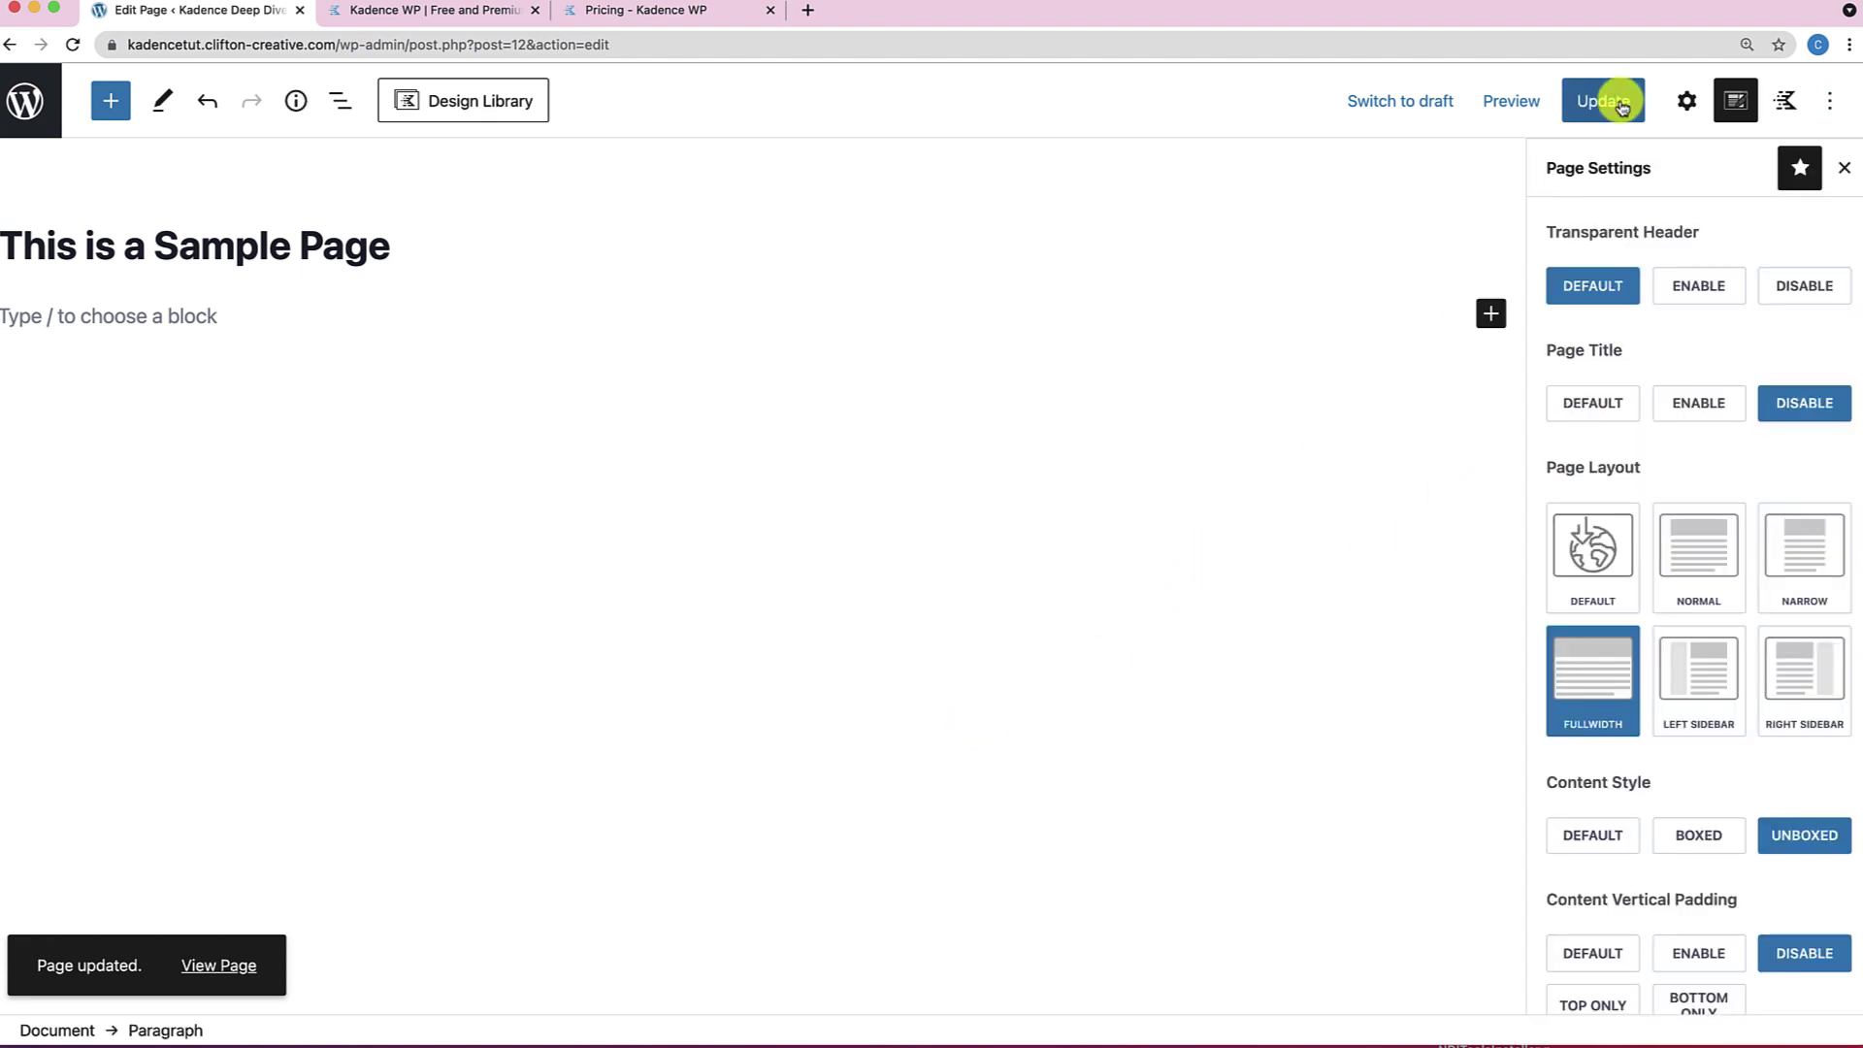
pyautogui.click(1620, 106)
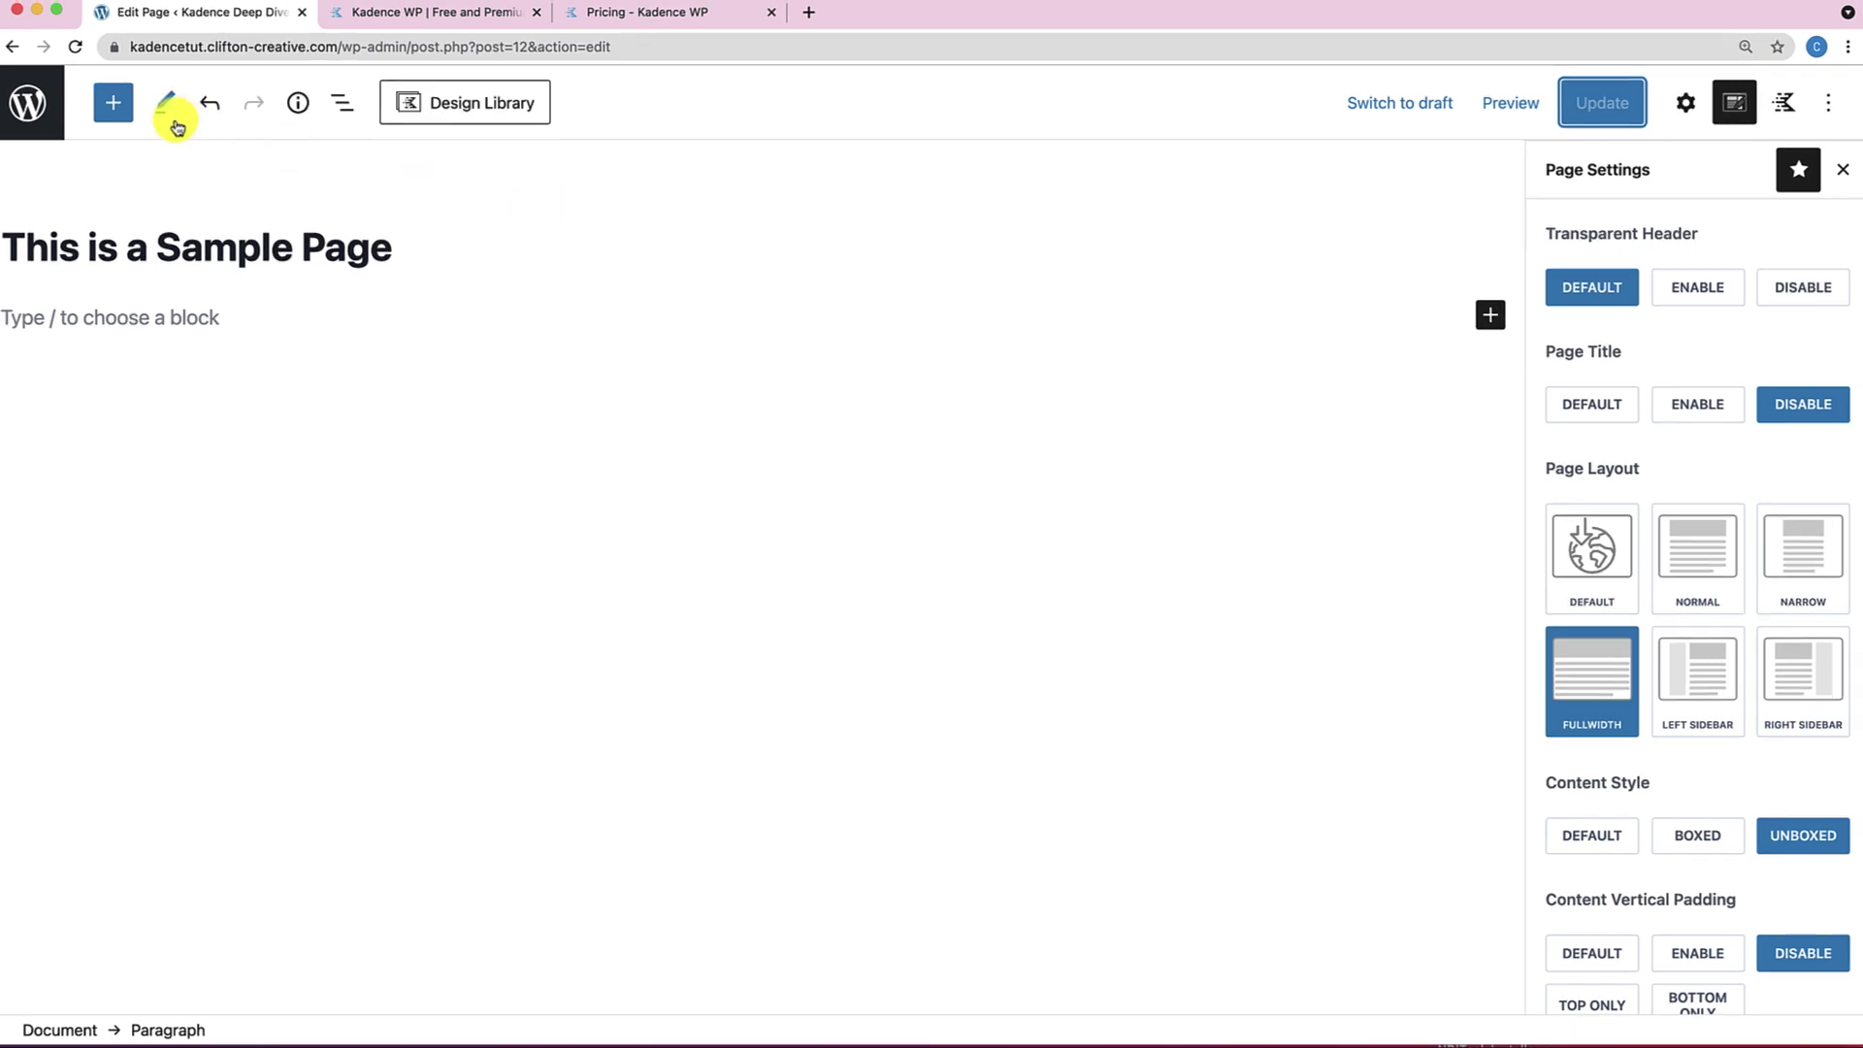
# Leave the page editor and open the WordPress screen for adding new plugins.
pyautogui.click(37, 101)
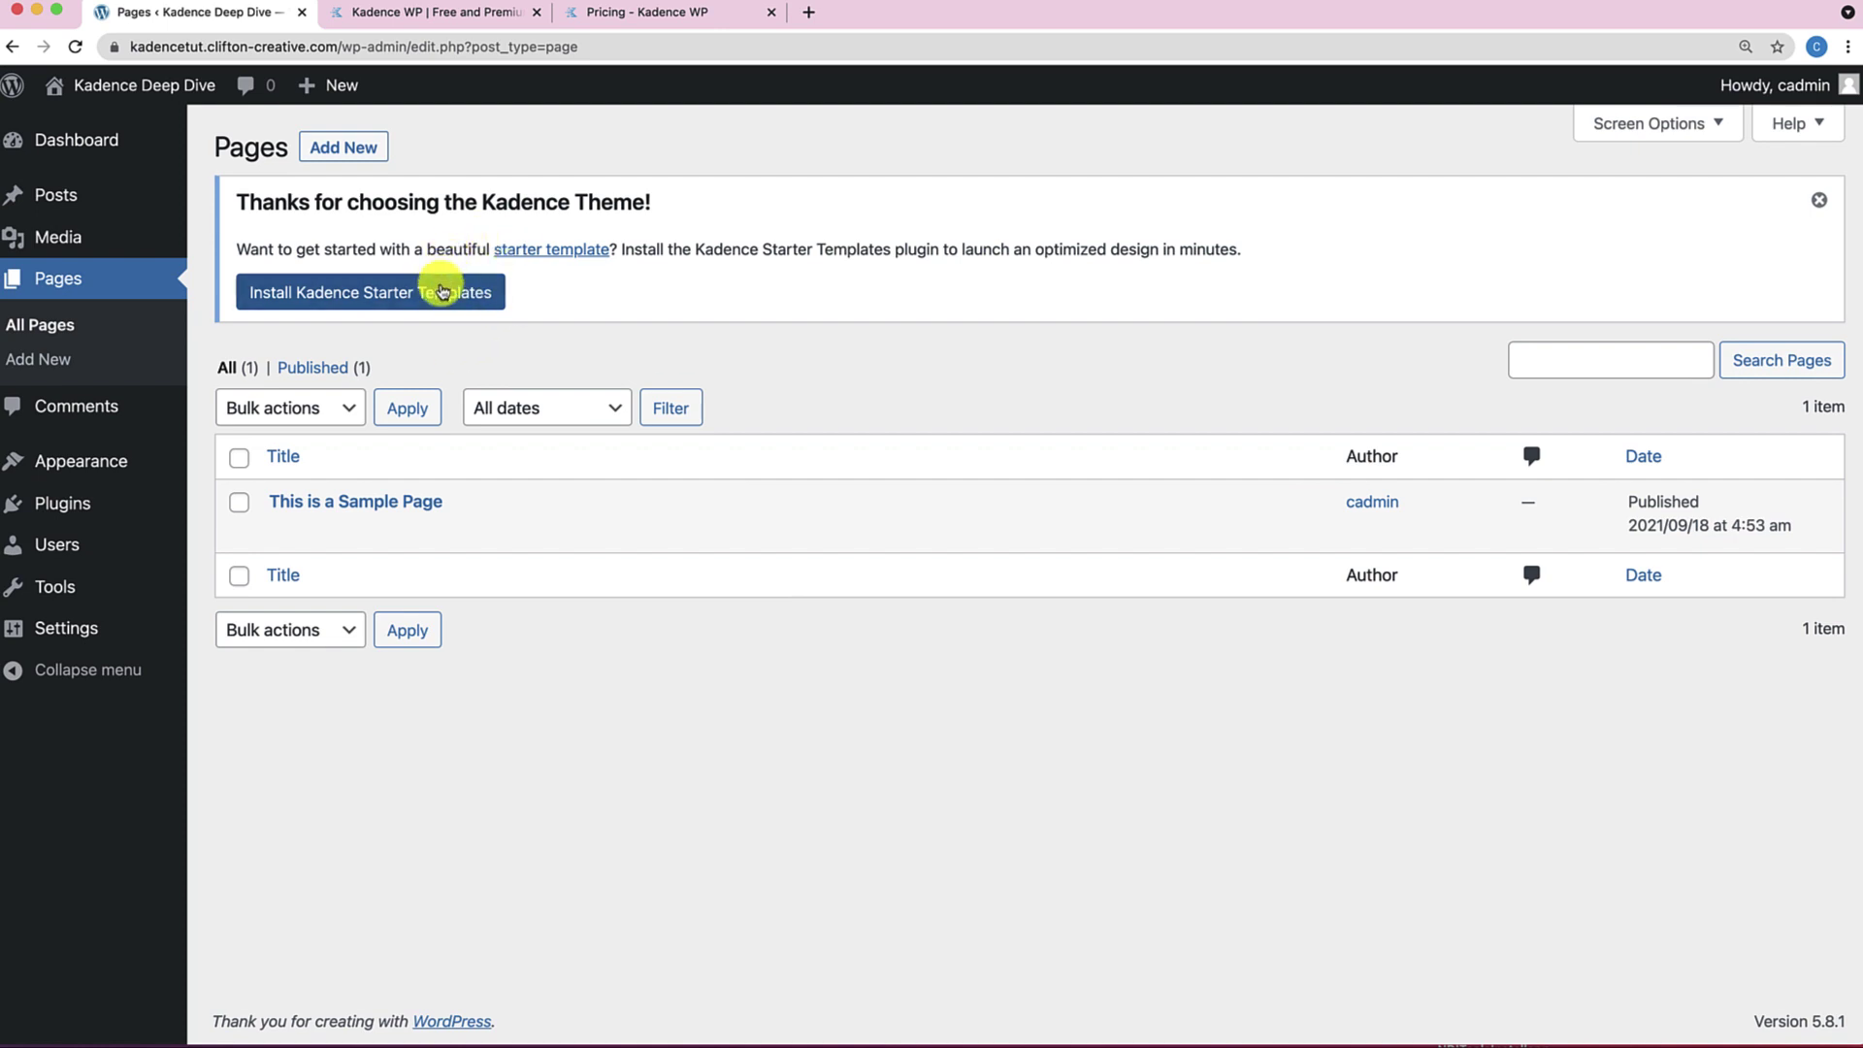
pyautogui.moveTo(92, 514)
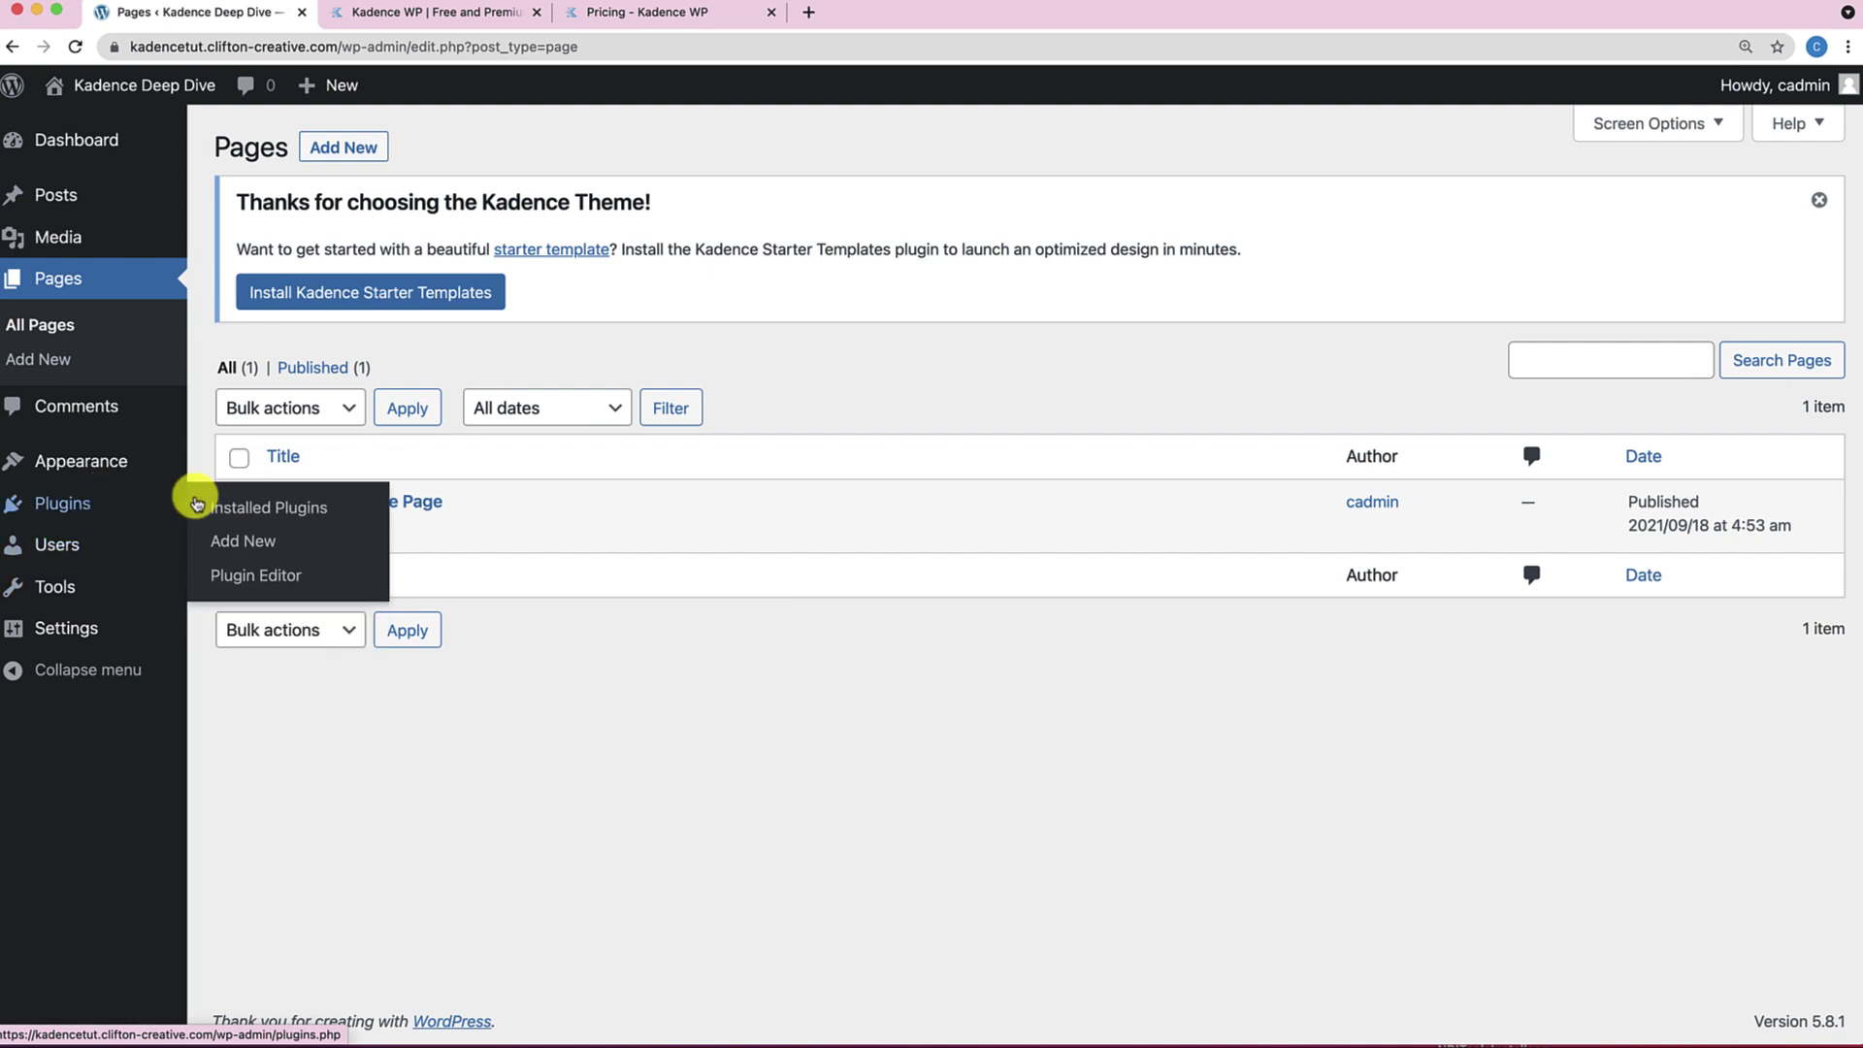
pyautogui.click(245, 540)
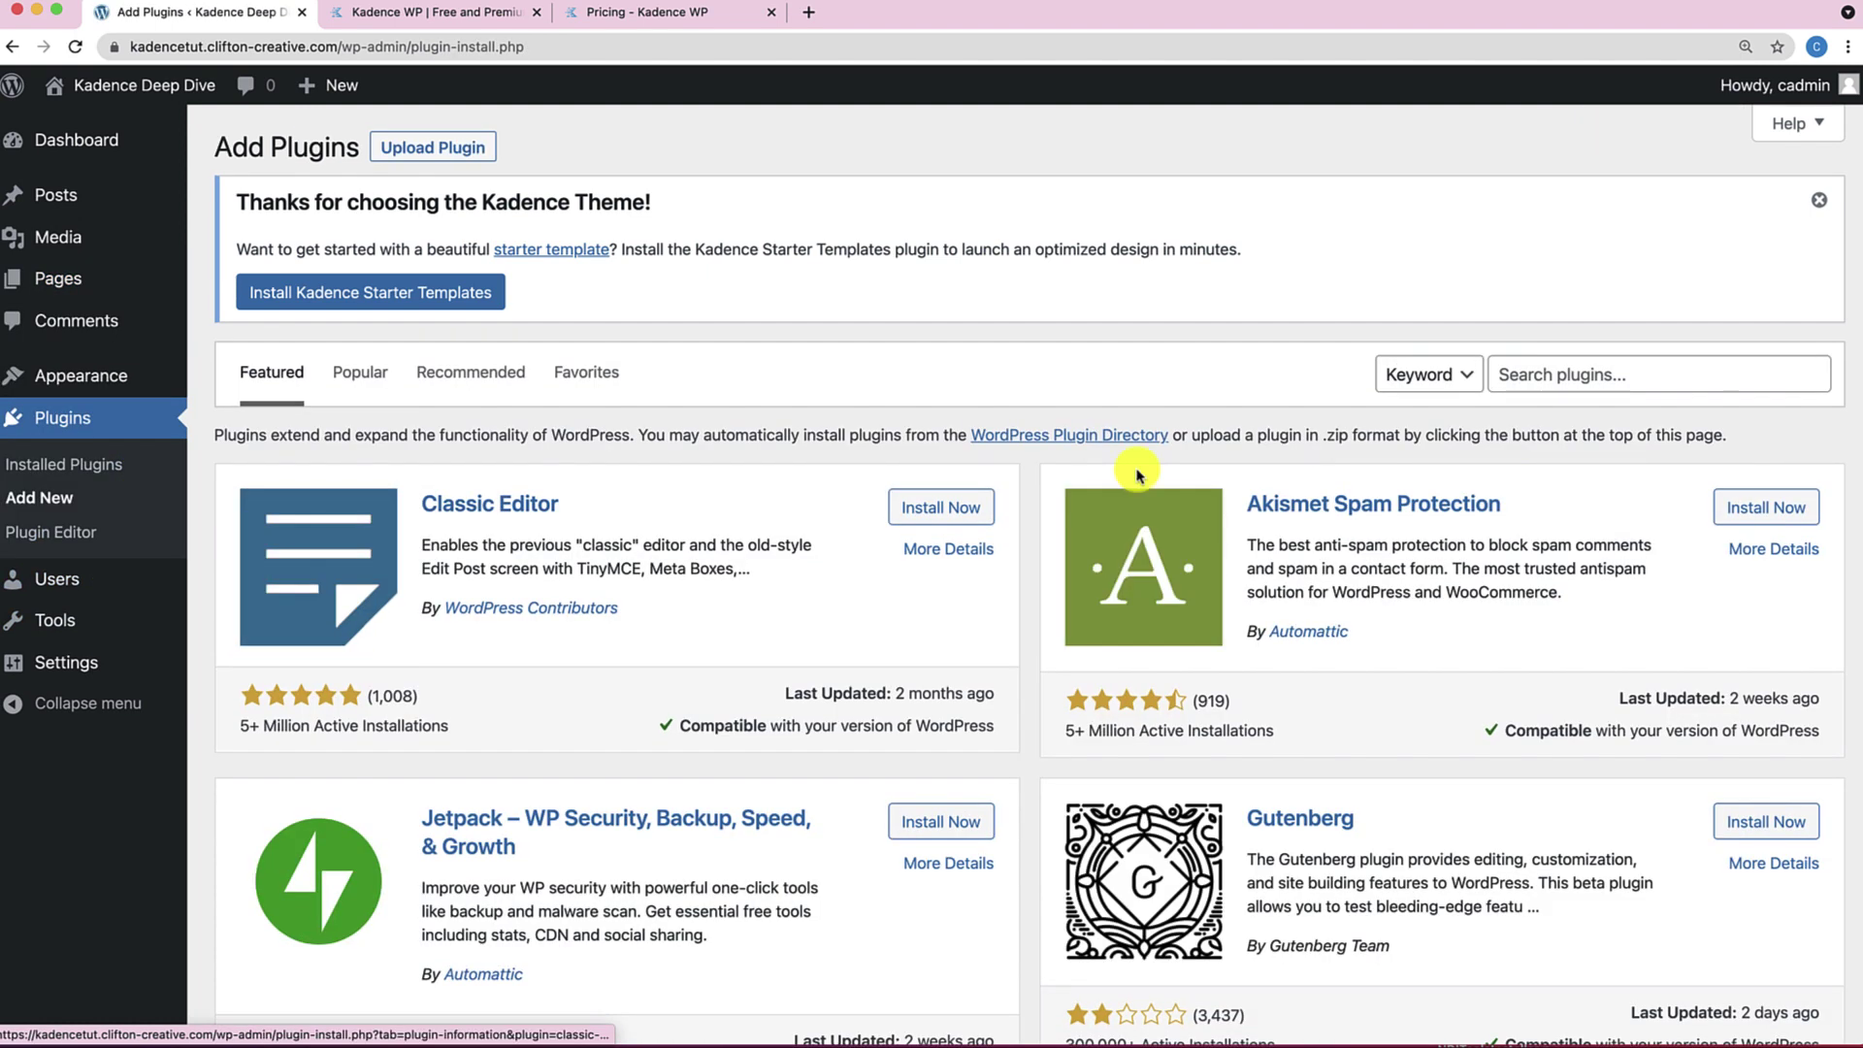
# Search the plugins for "Kadence Starter template", then install and activate Starter Templates by Kadence WP.
pyautogui.click(1620, 386)
pyautogui.write('Kadence ')
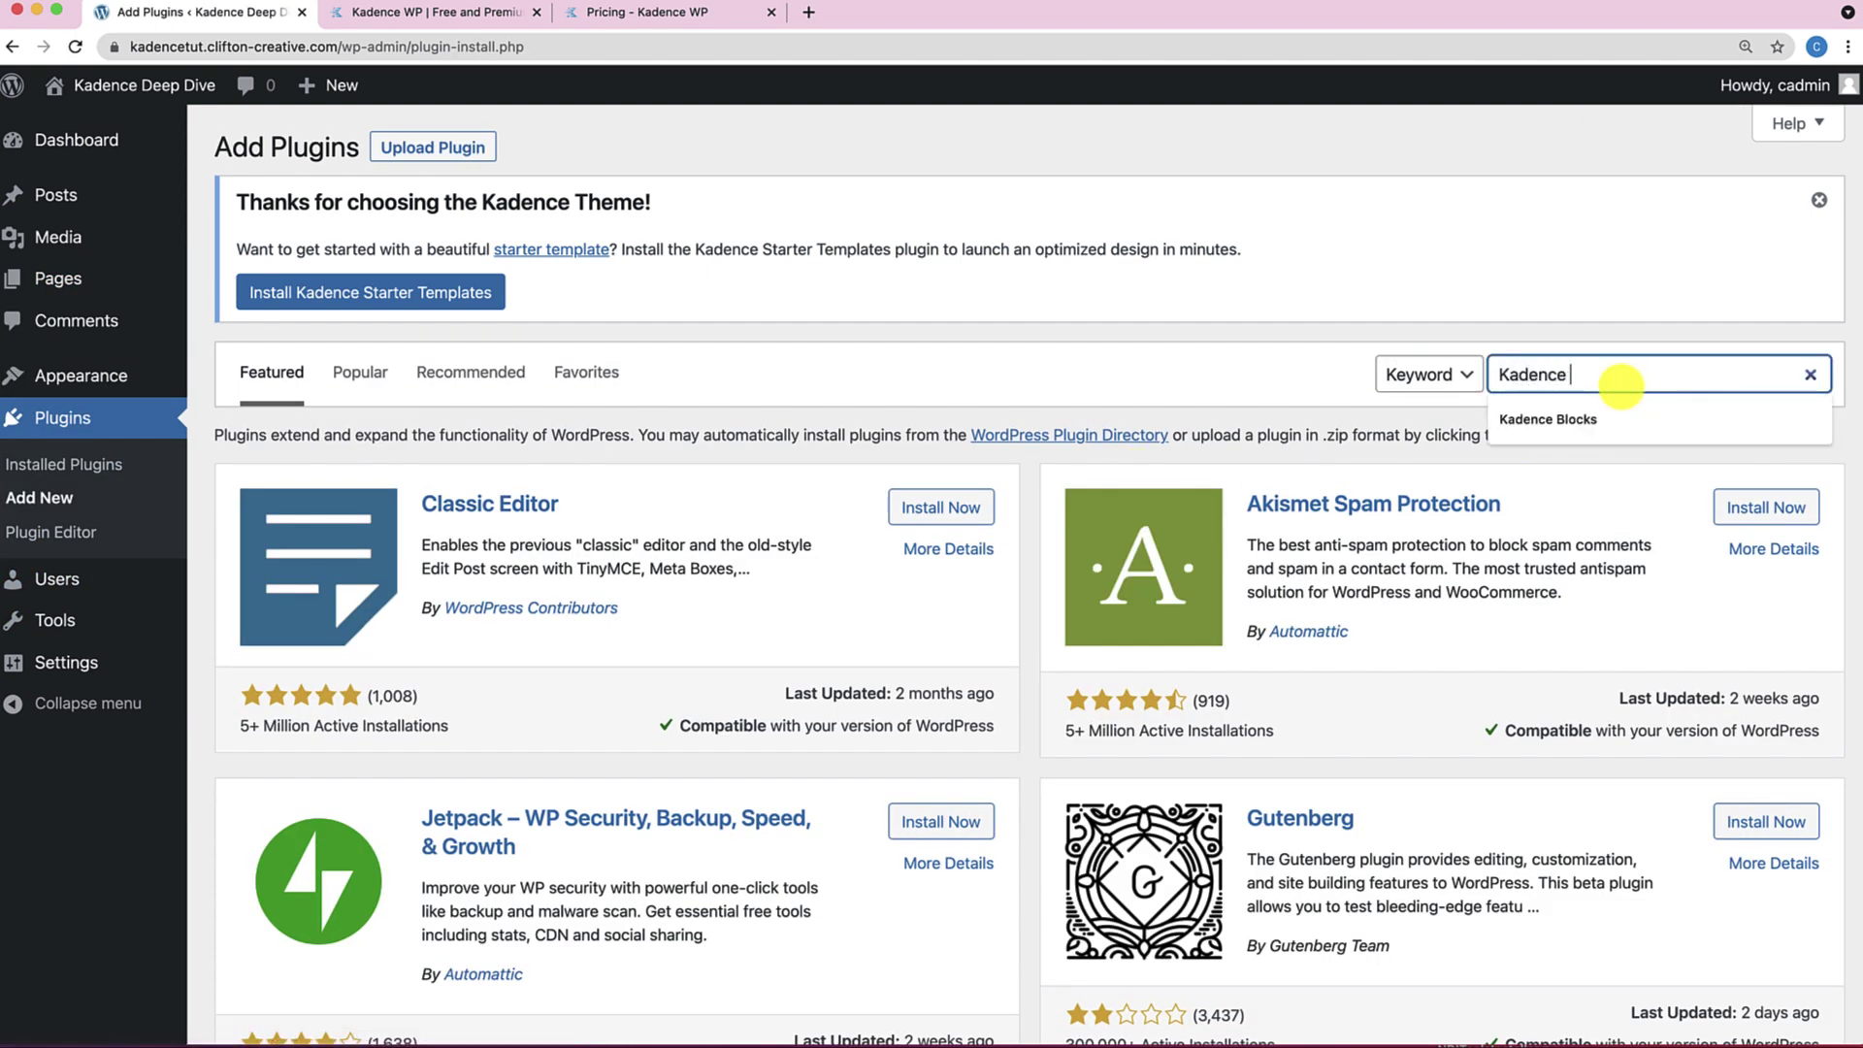
pyautogui.write('Starter template')
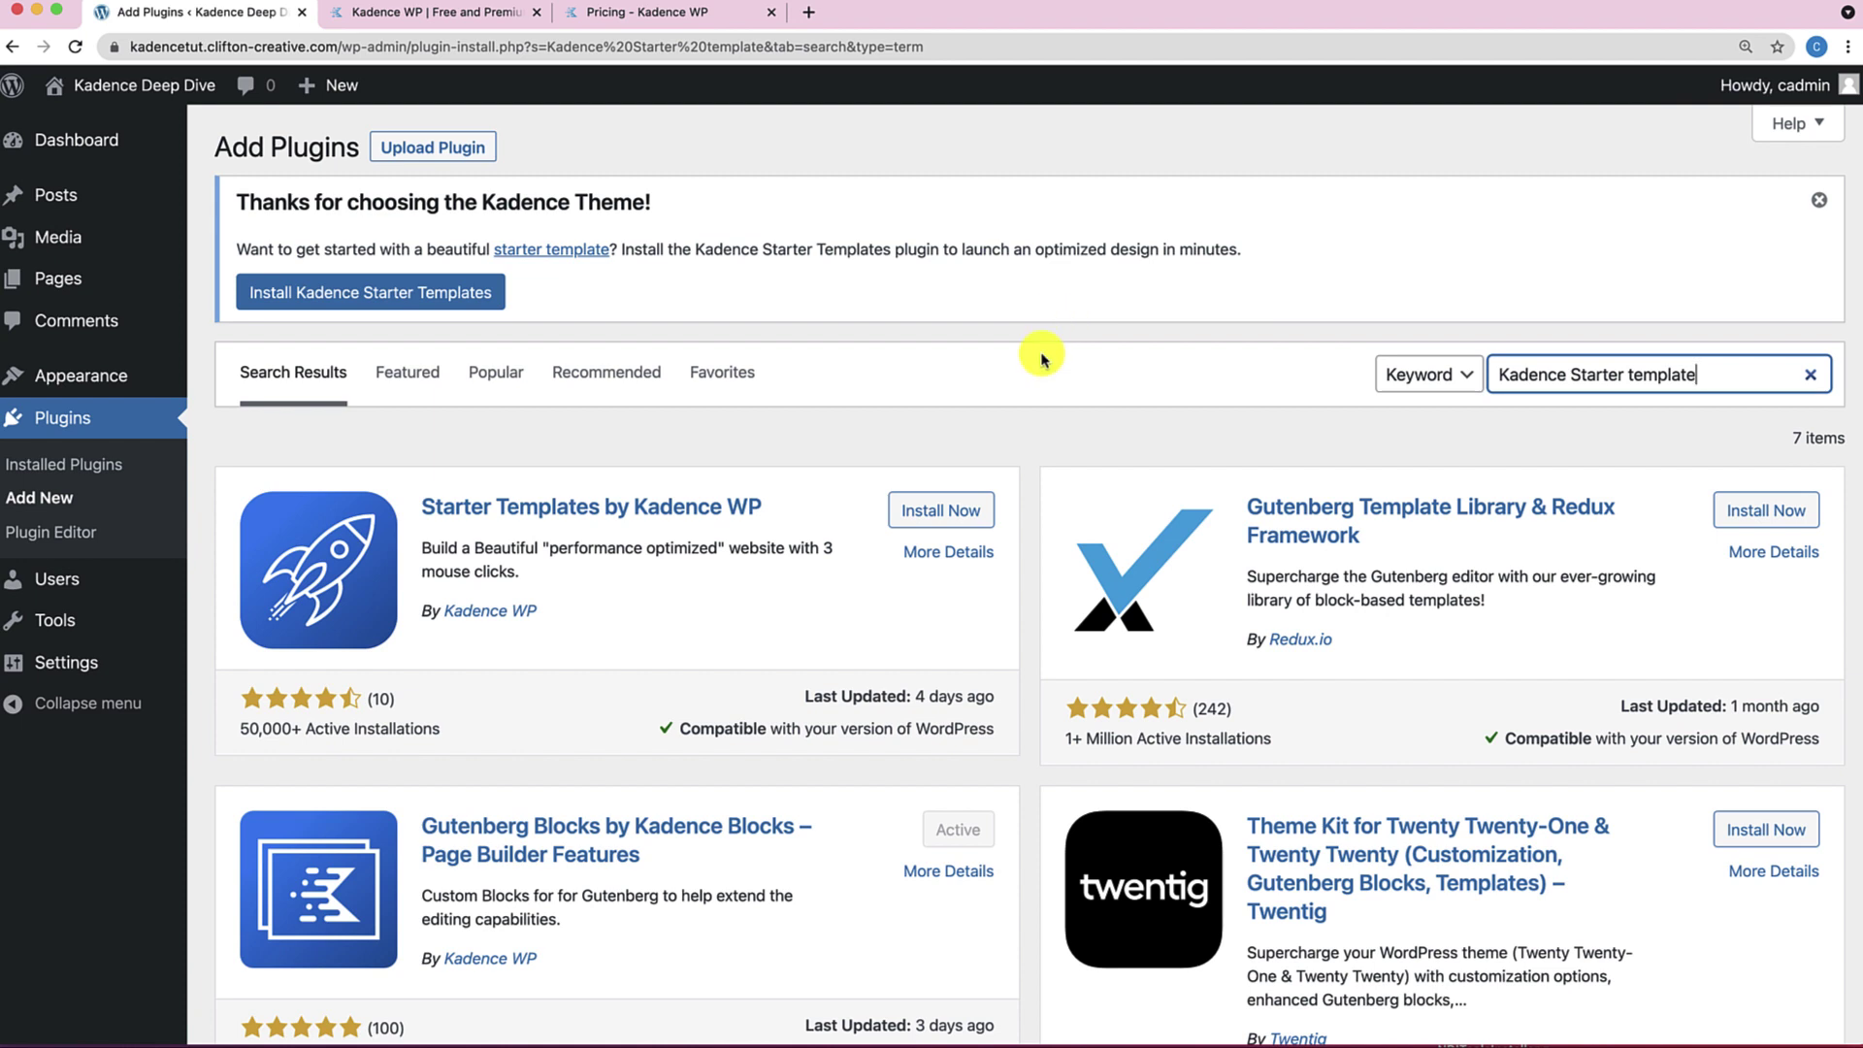
pyautogui.click(909, 523)
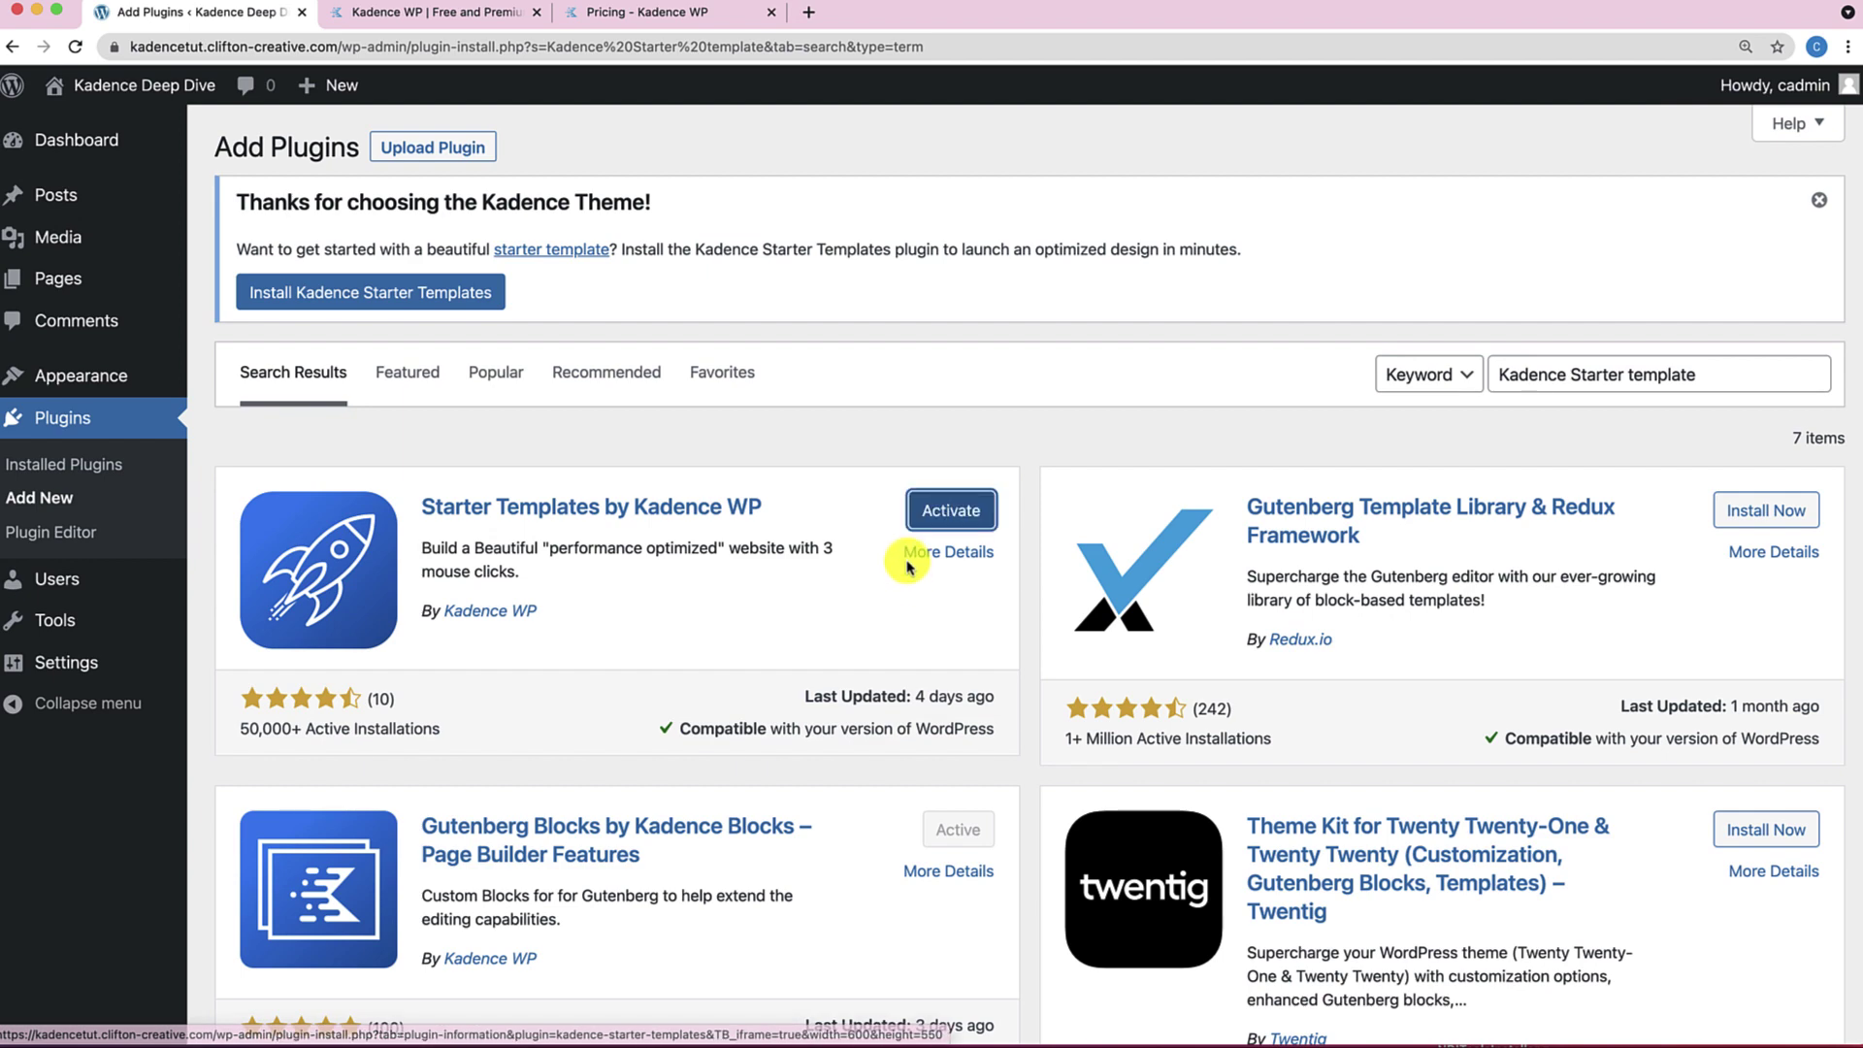
pyautogui.click(939, 509)
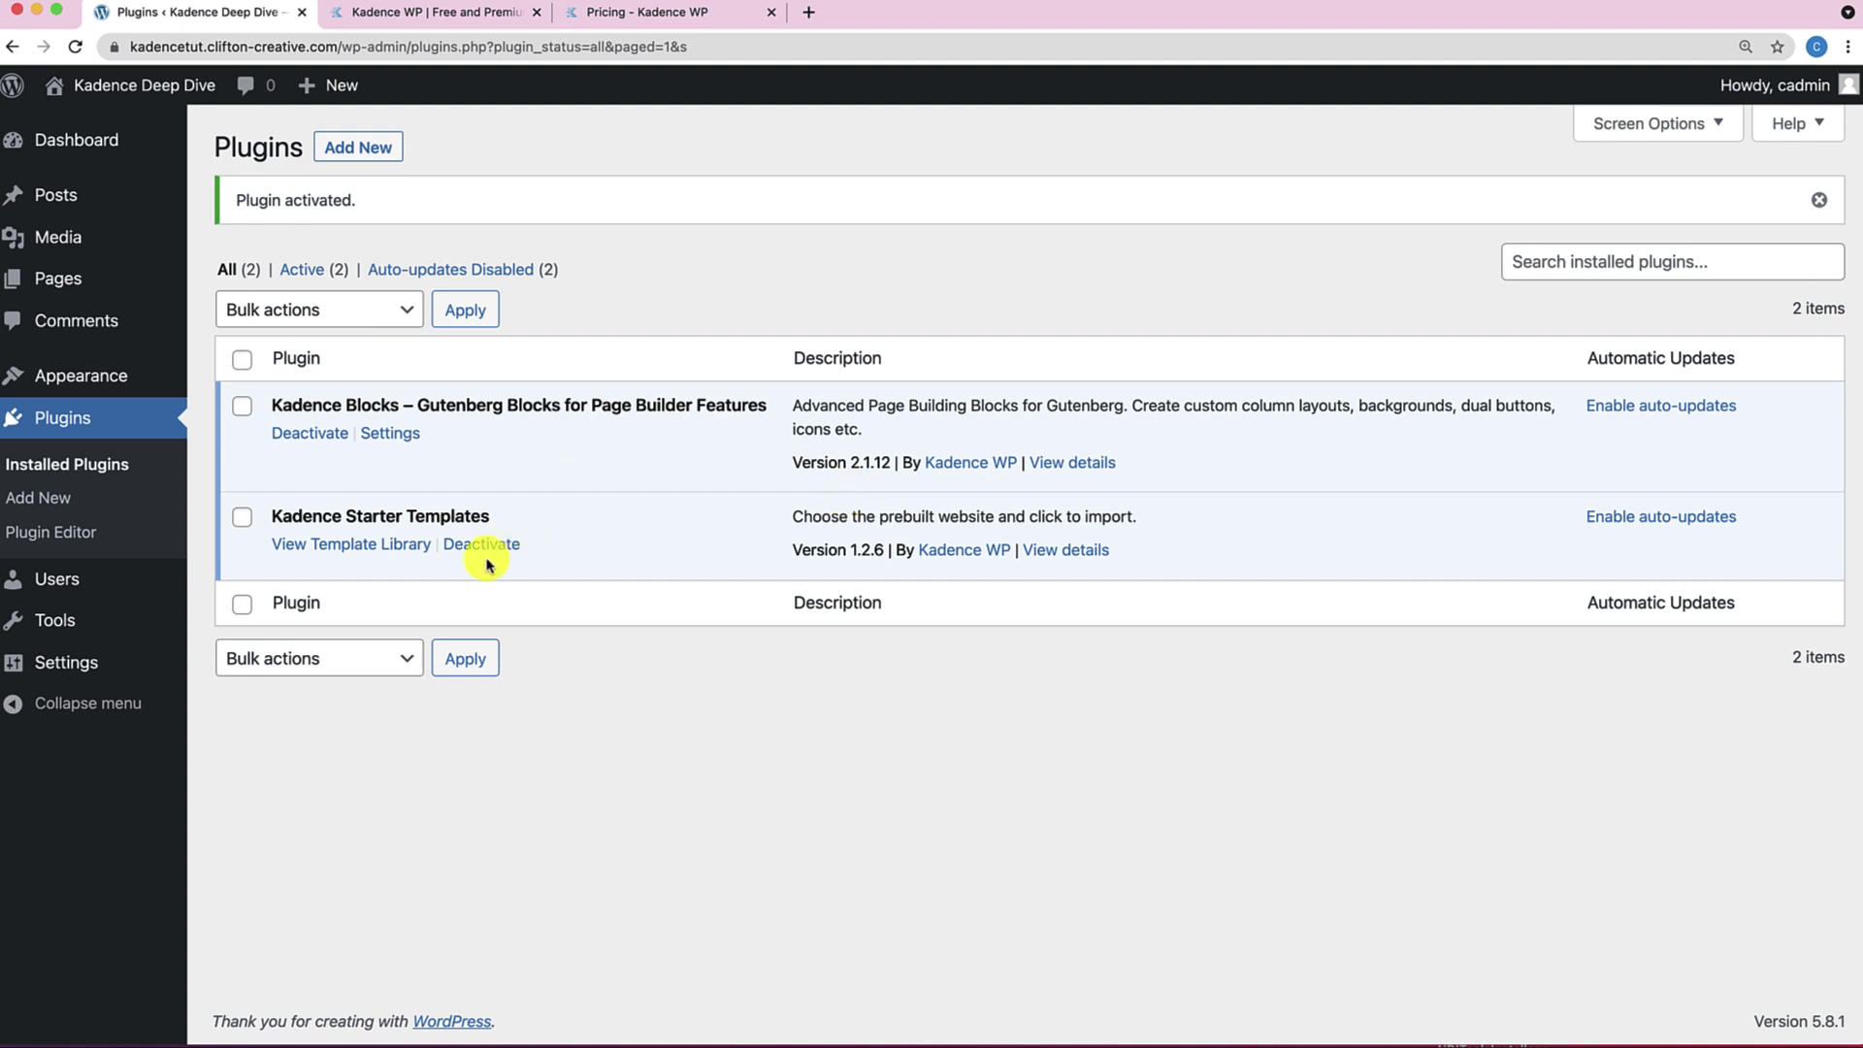
# Open the Kadence template library and choose Gutenberg as the builder.
pyautogui.click(415, 549)
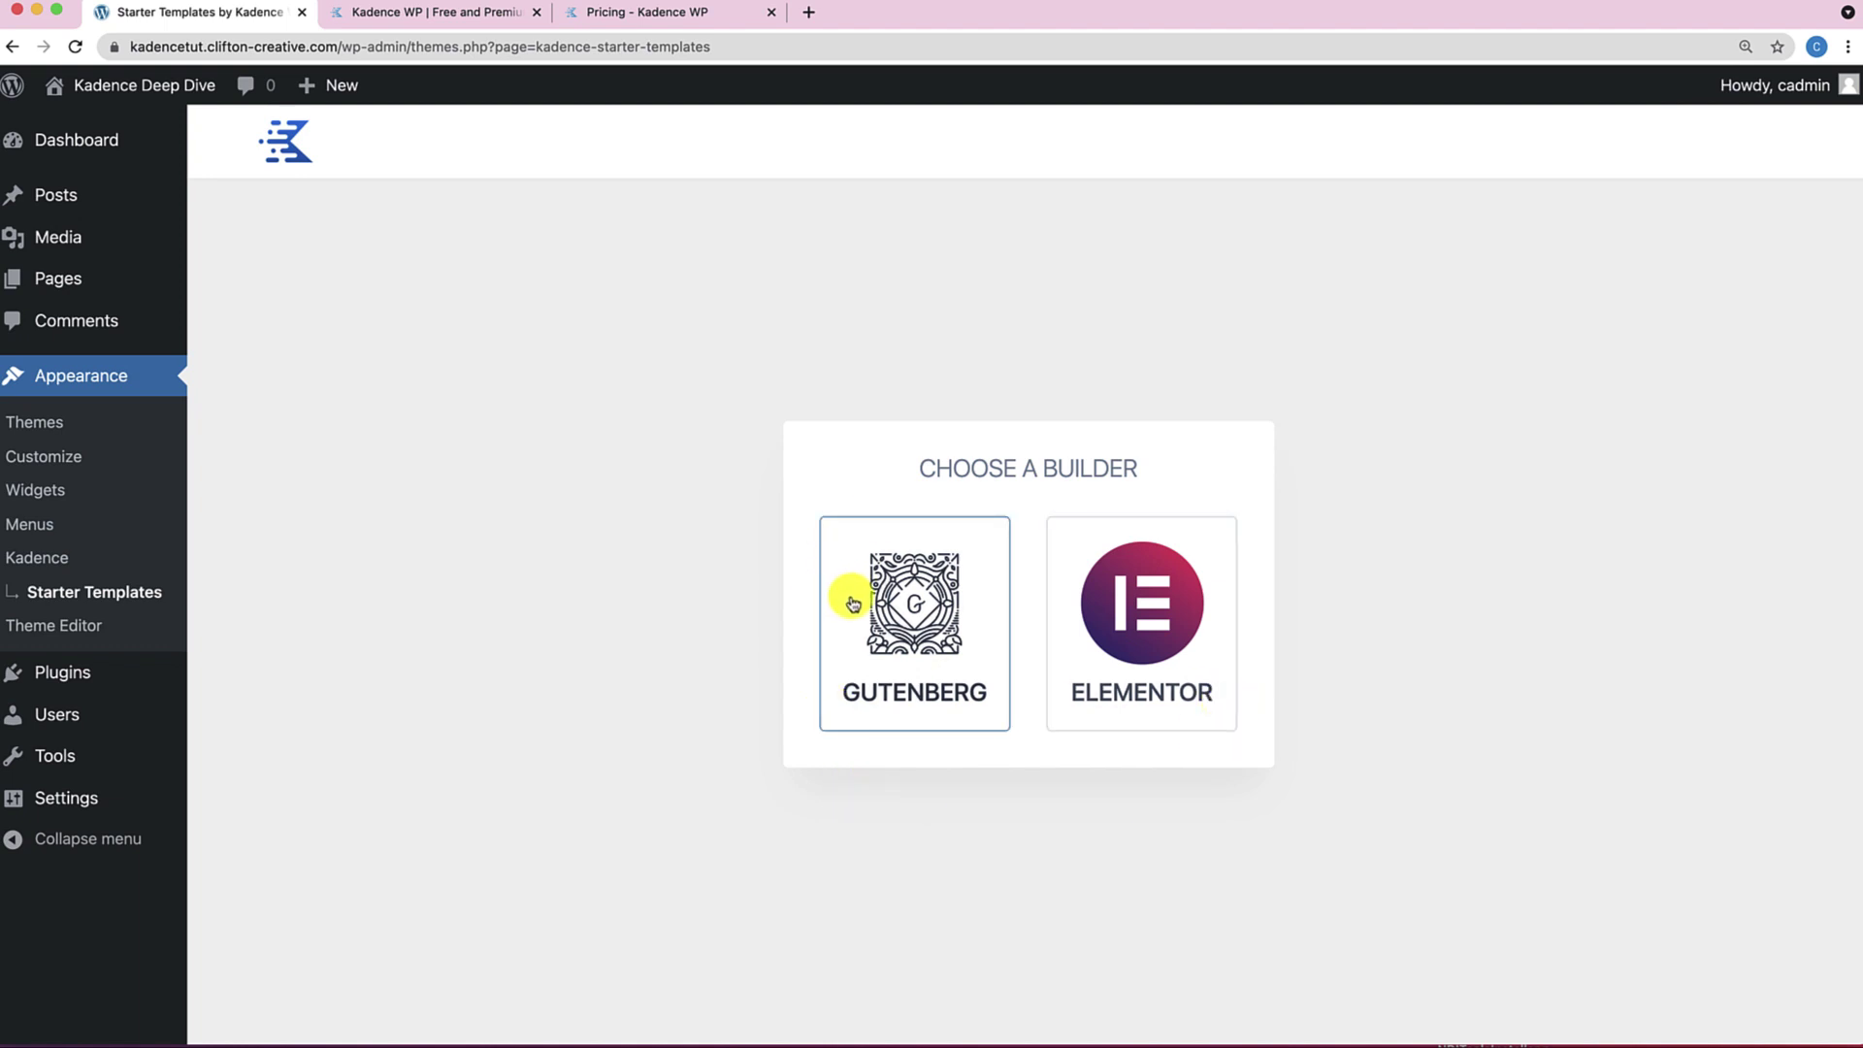
pyautogui.click(897, 633)
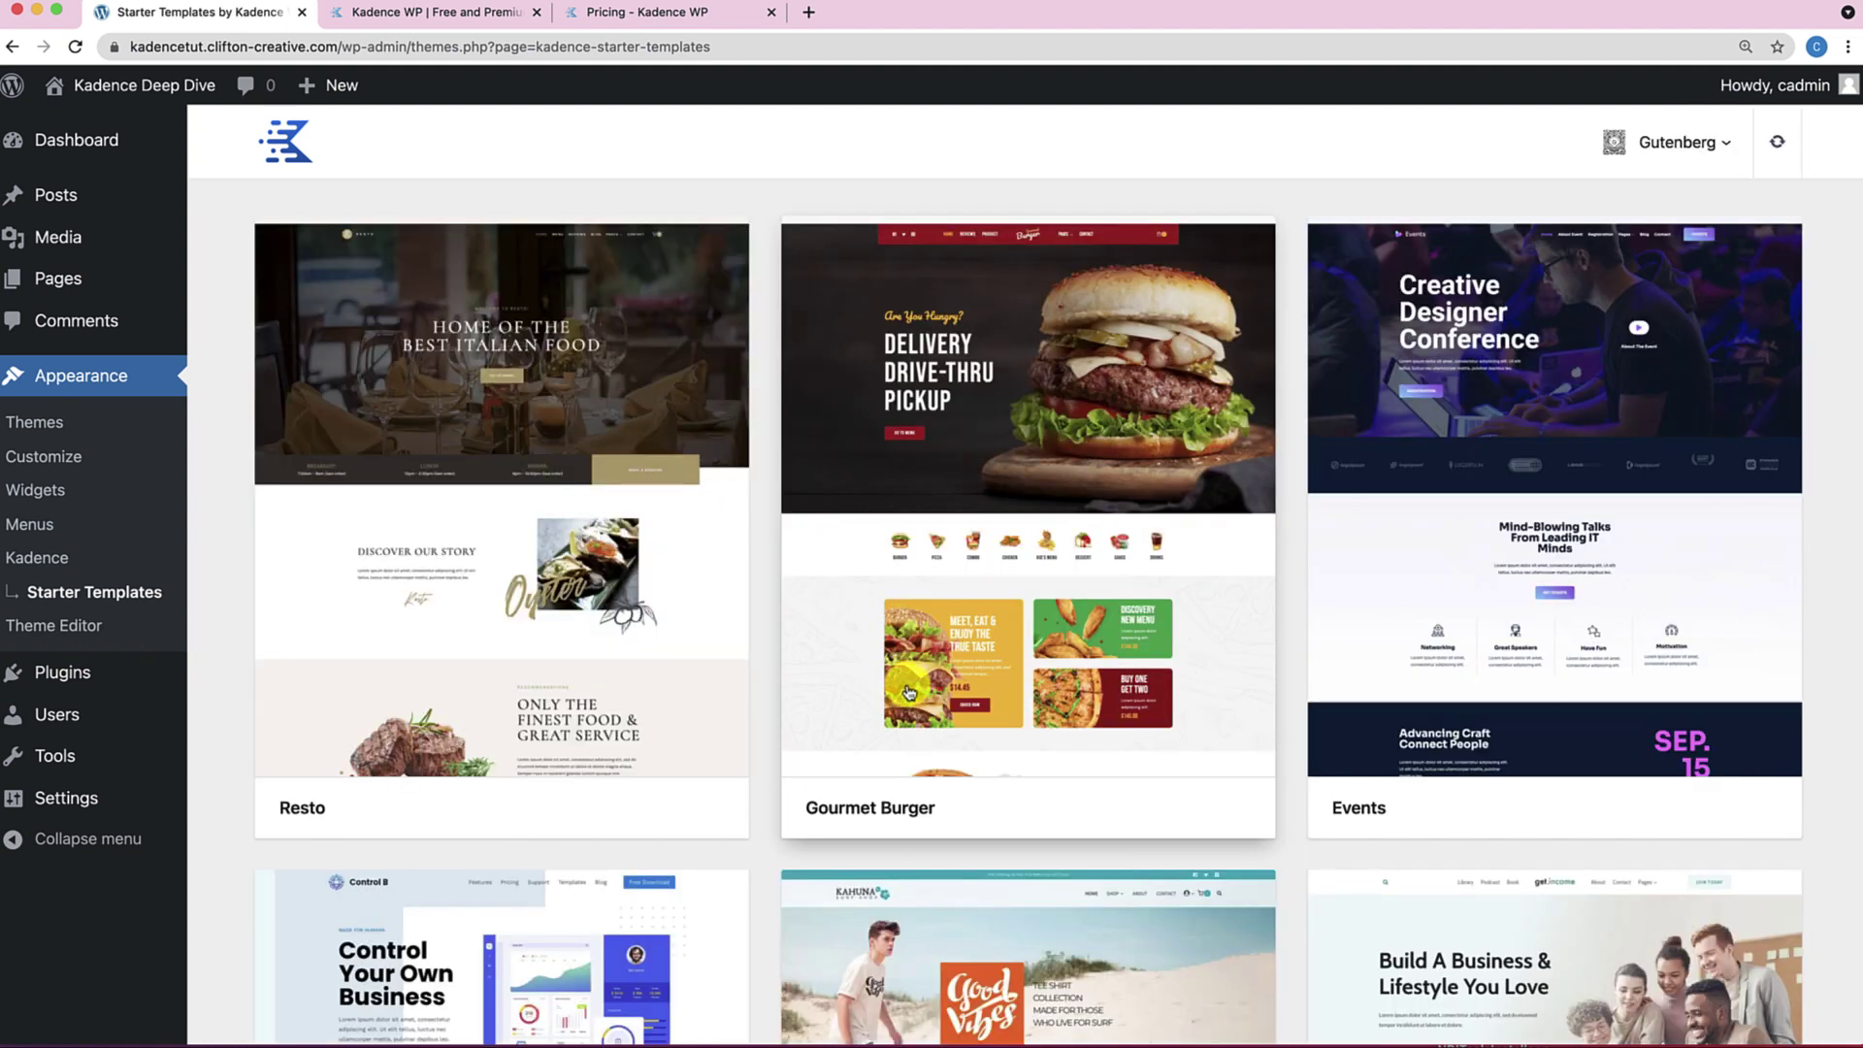
# Browse the Gutenberg starter templates to compare the available site designs and spot which ones are Pro.
pyautogui.scroll(-8, 910, 701)
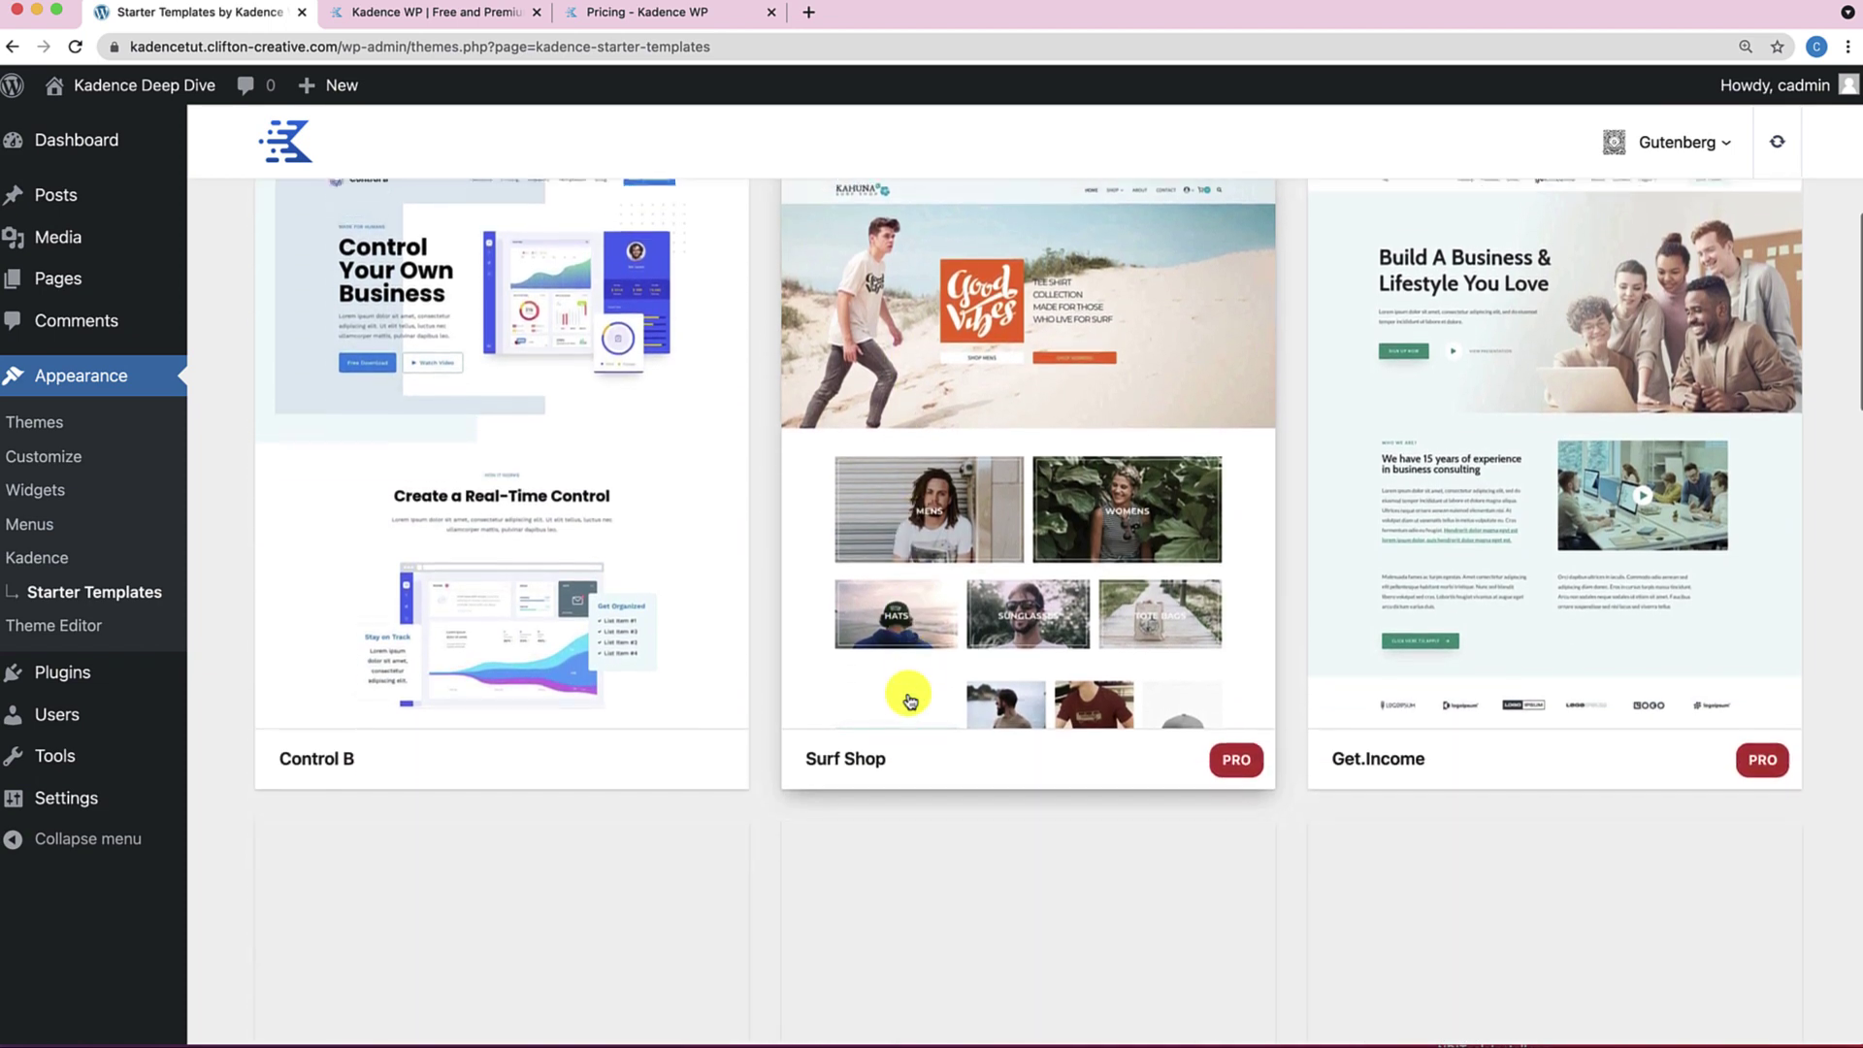
pyautogui.scroll(-4, 910, 700)
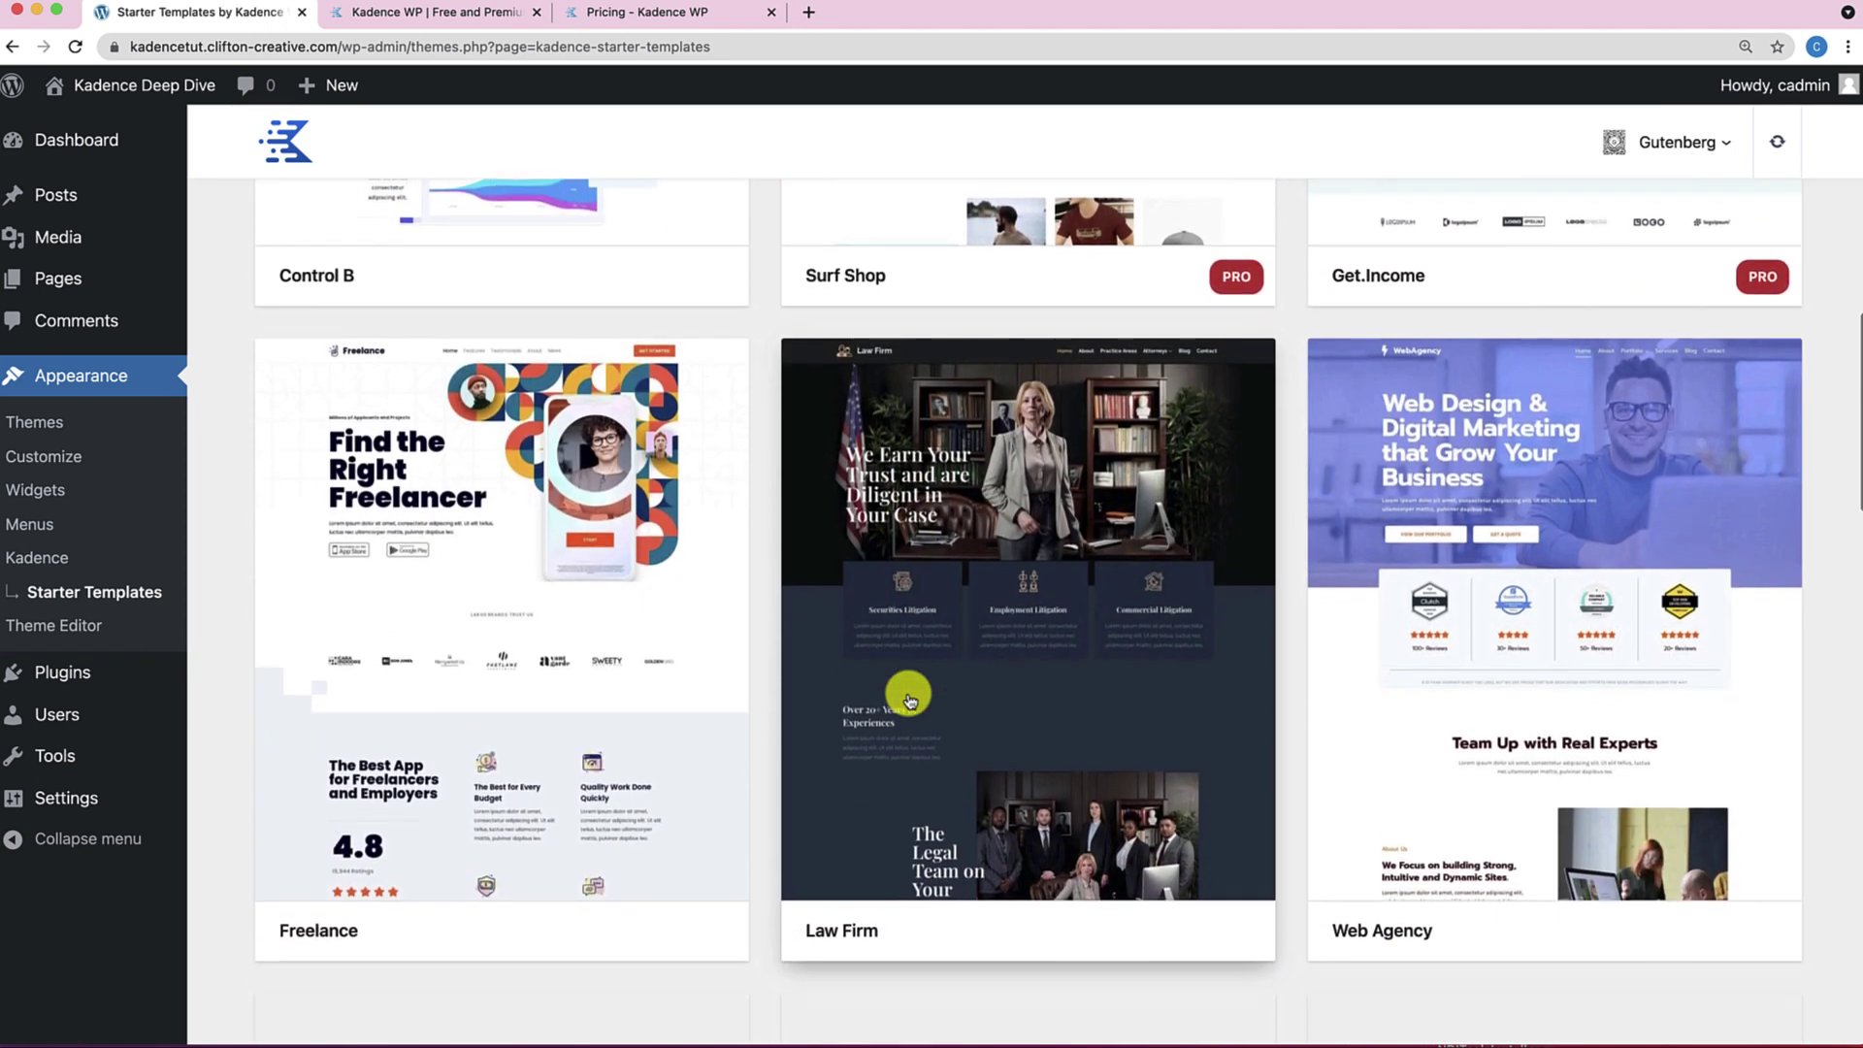
pyautogui.scroll(-3, 910, 701)
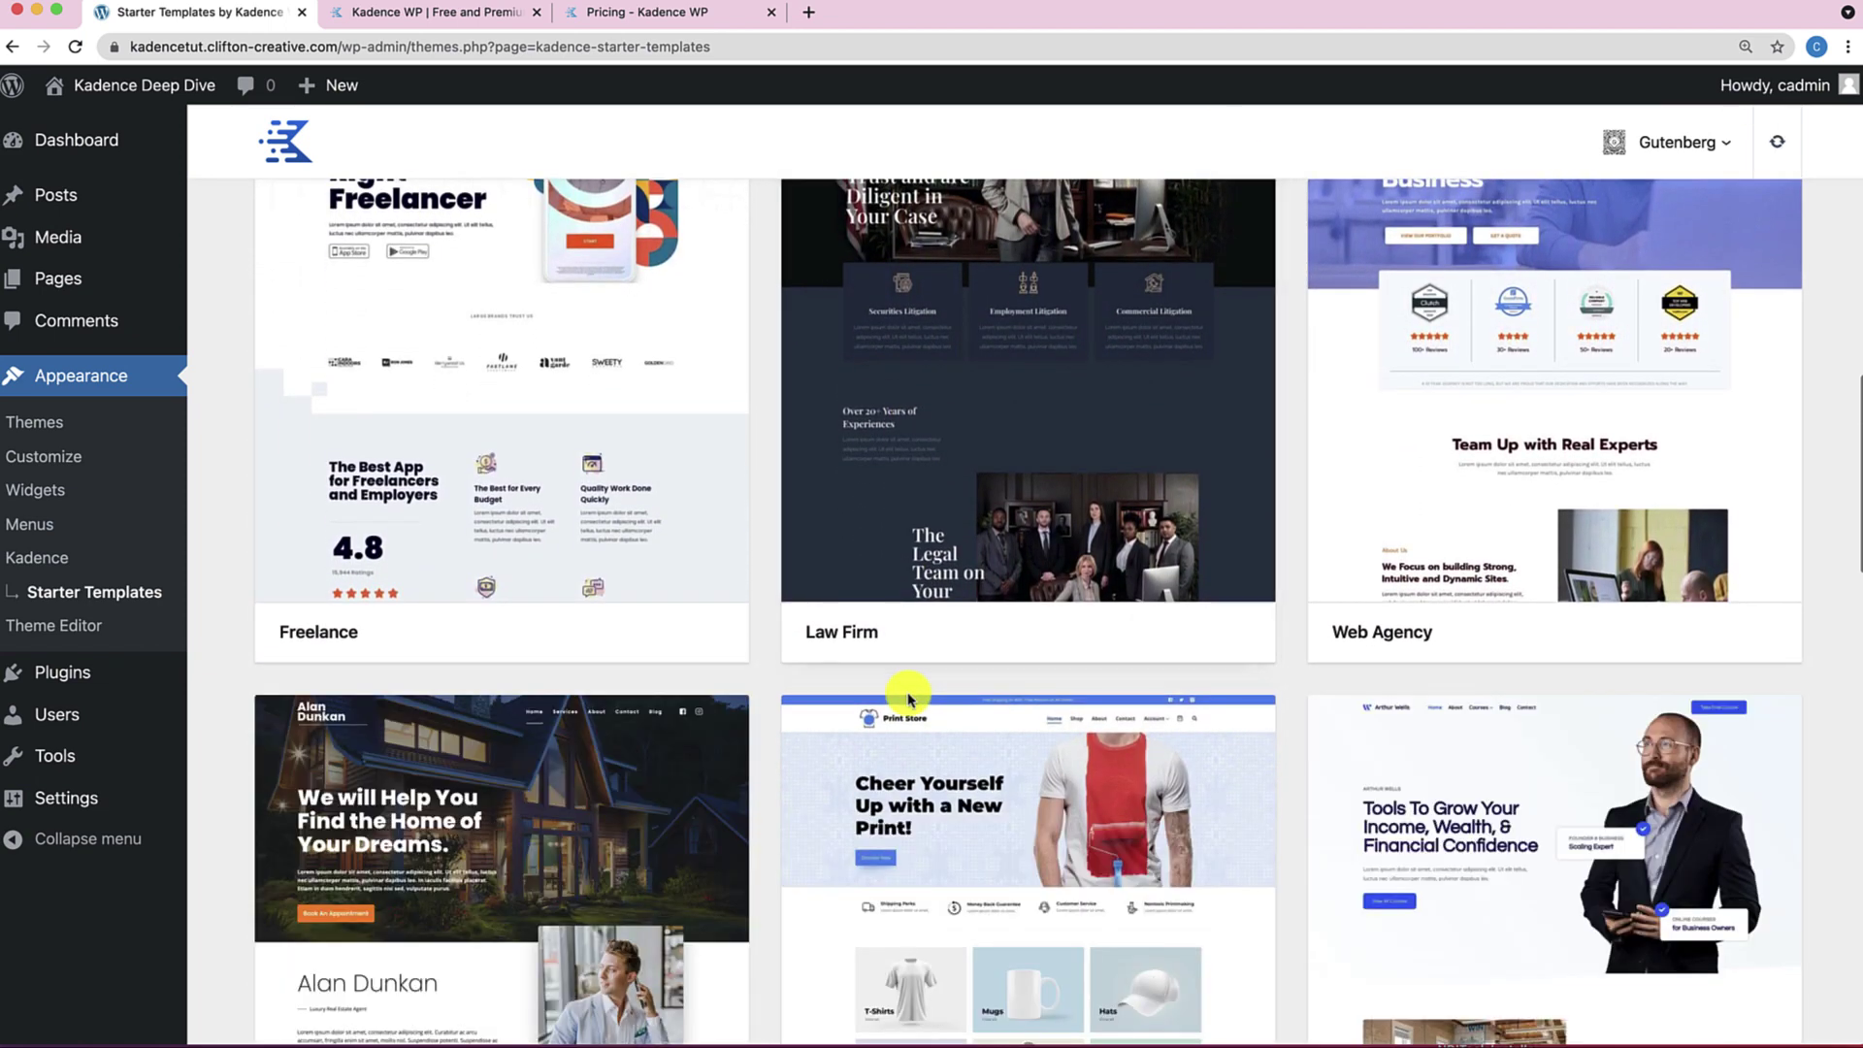
pyautogui.scroll(-7, 910, 699)
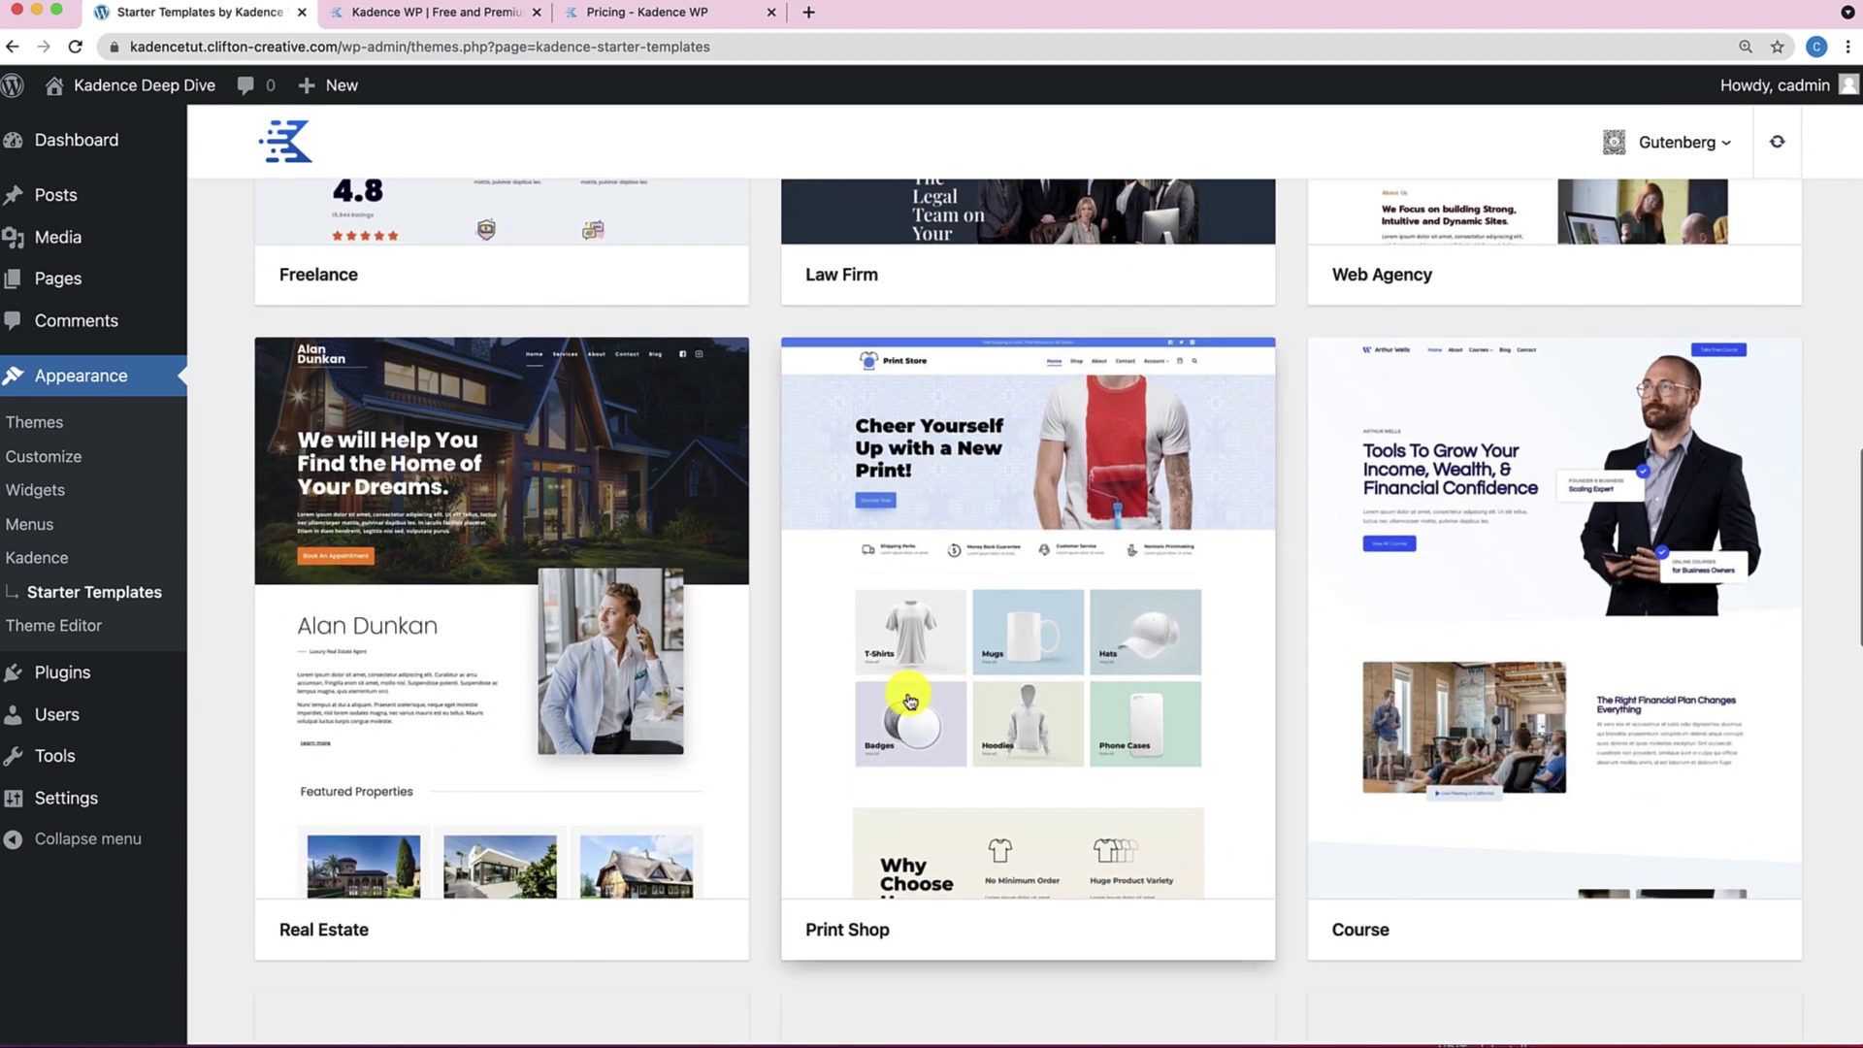
pyautogui.scroll(-3, 910, 701)
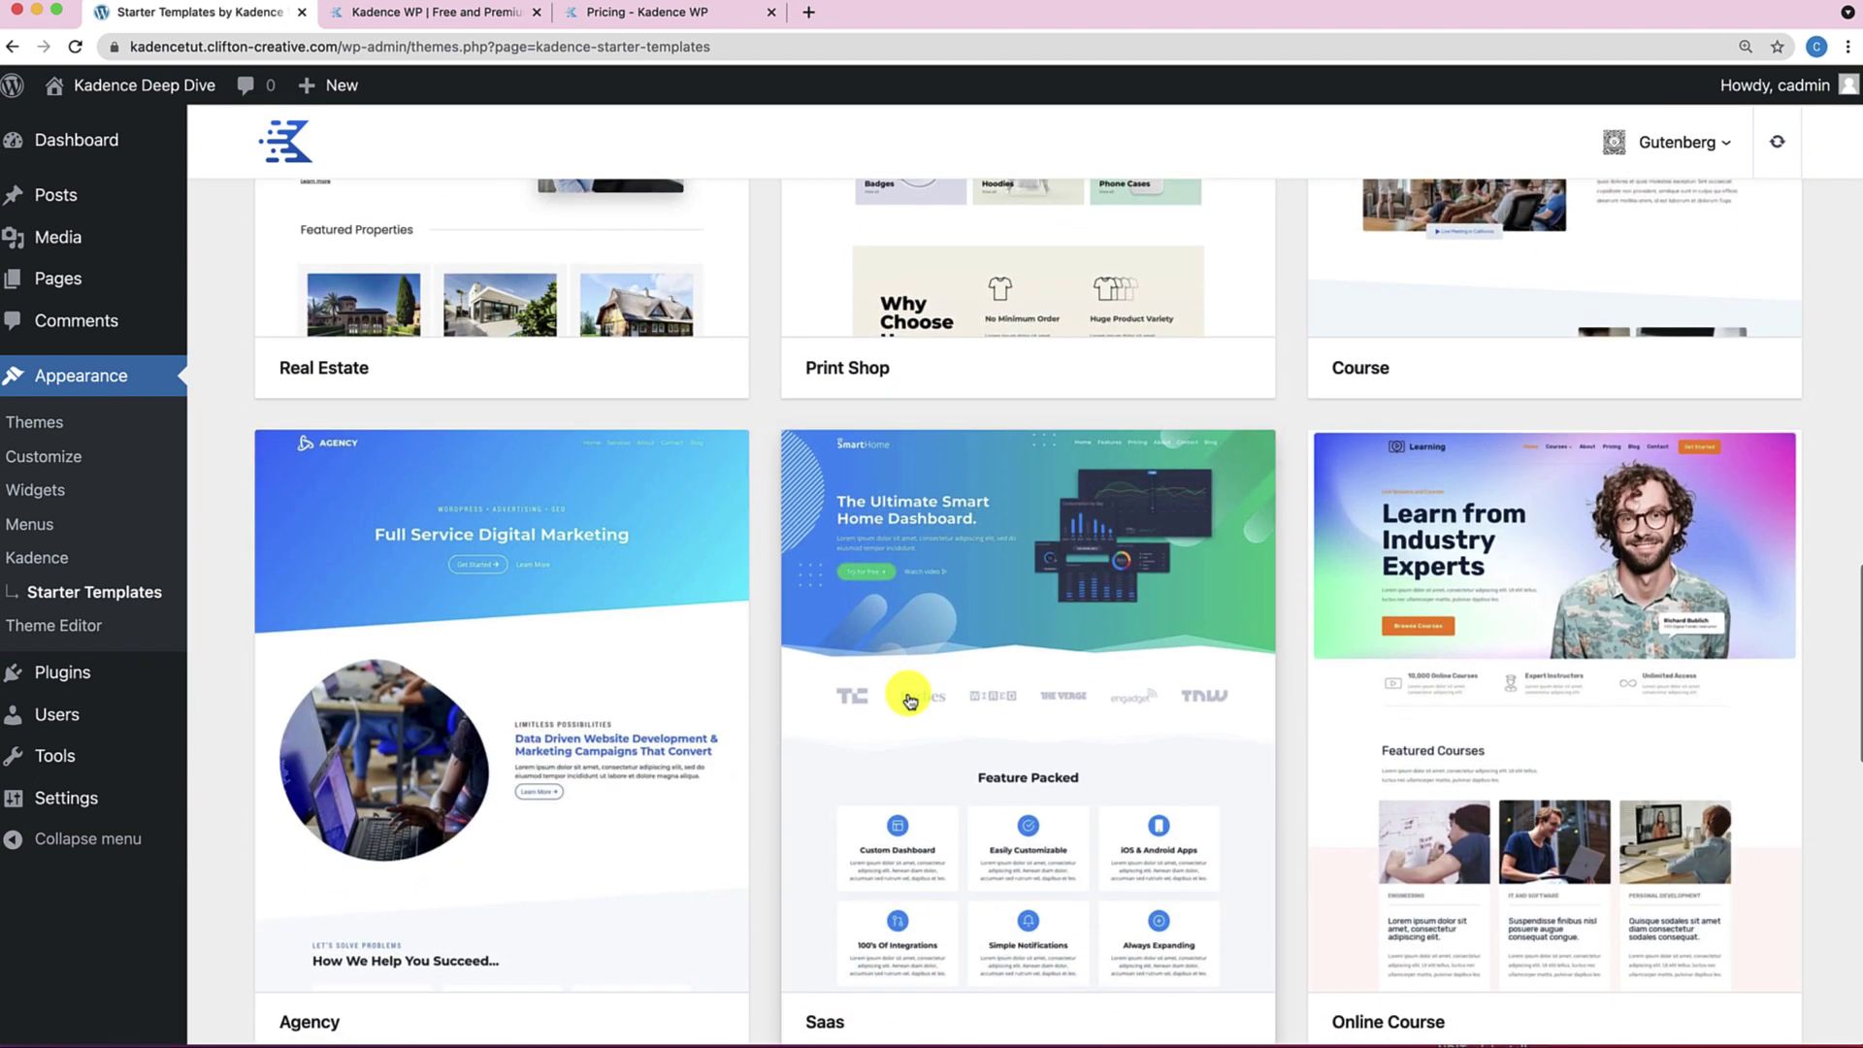
pyautogui.scroll(3, 910, 701)
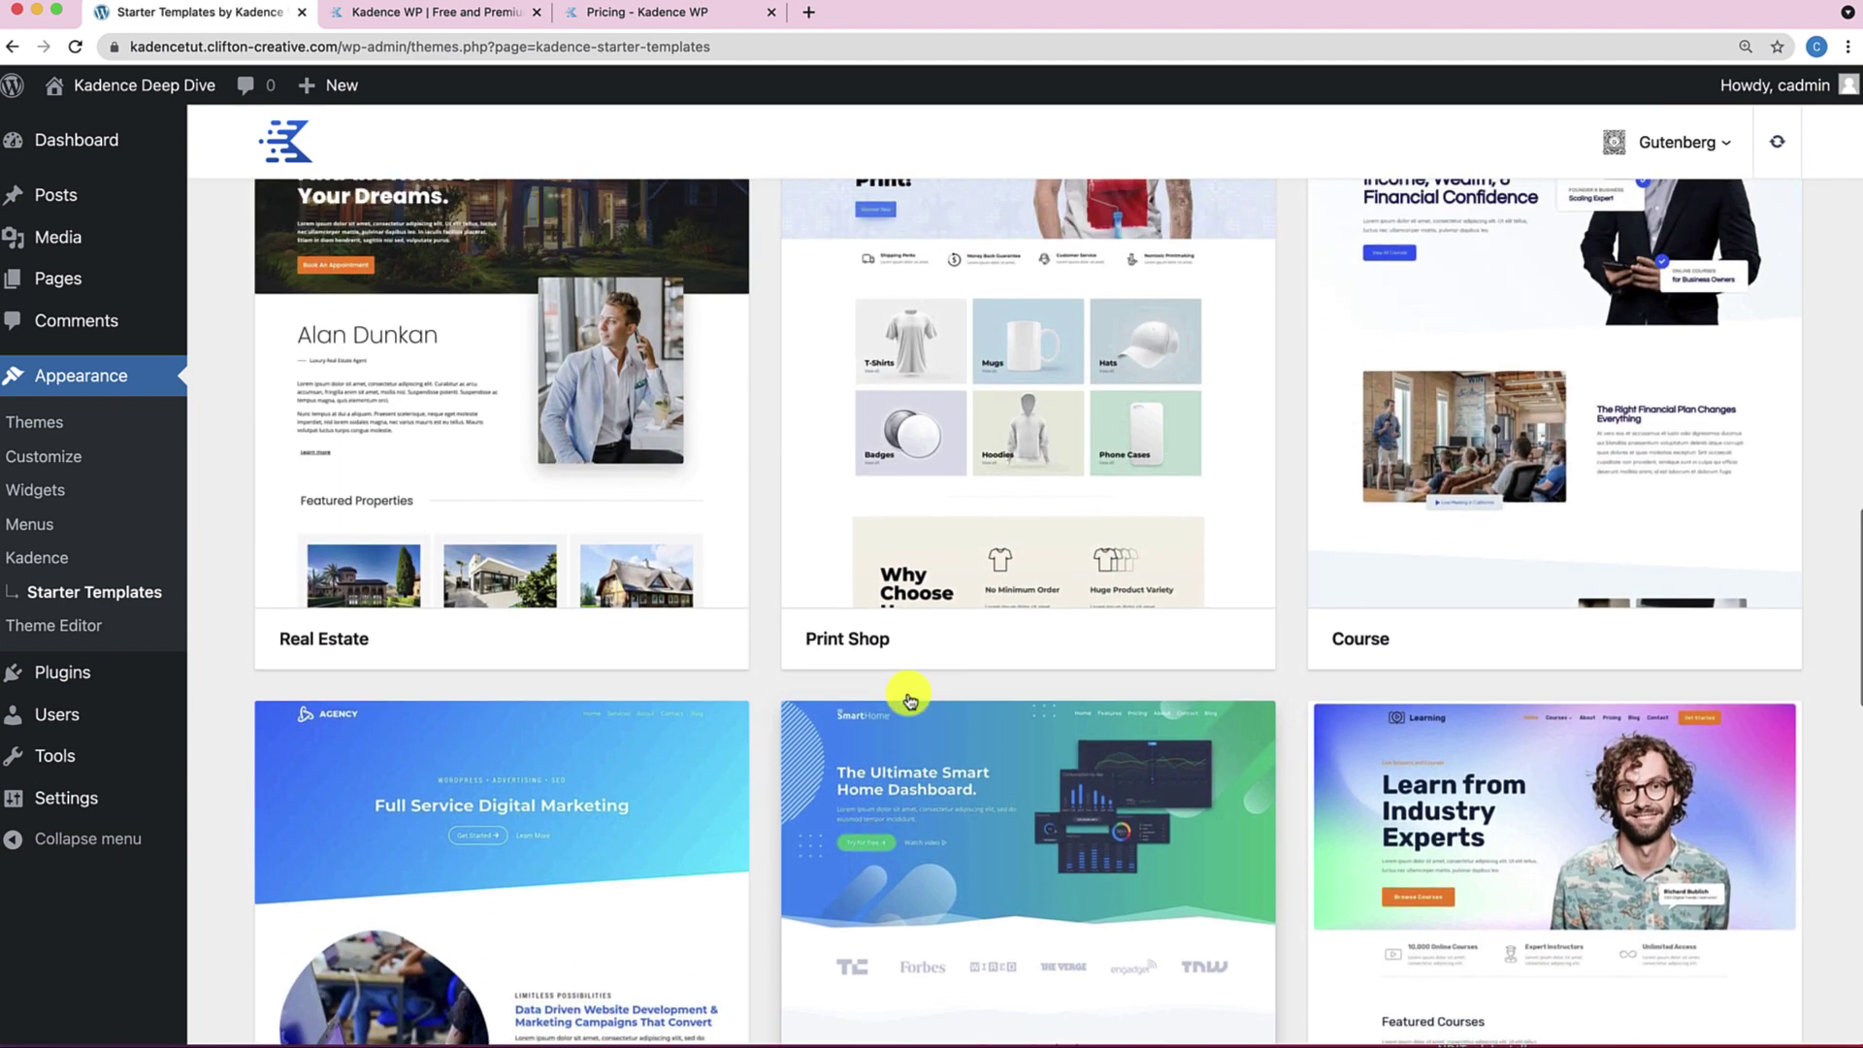
pyautogui.scroll(9, 910, 698)
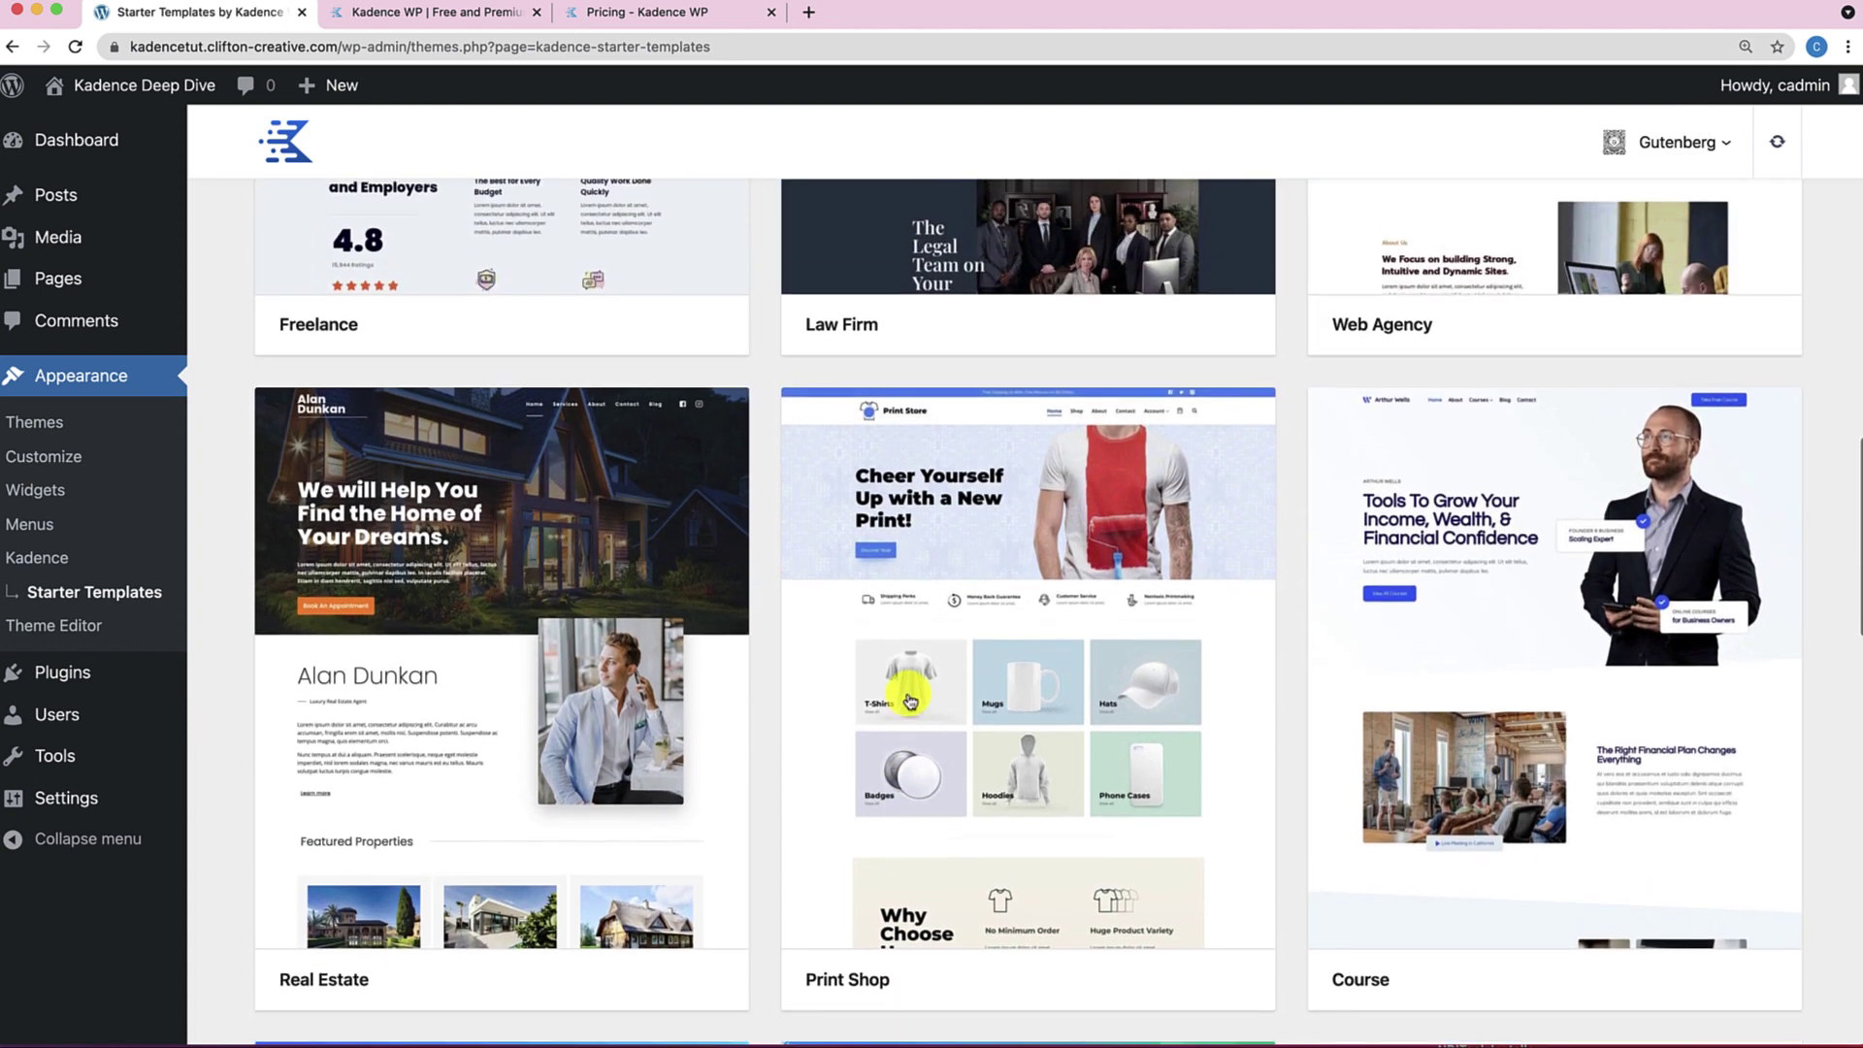
pyautogui.scroll(1, 911, 700)
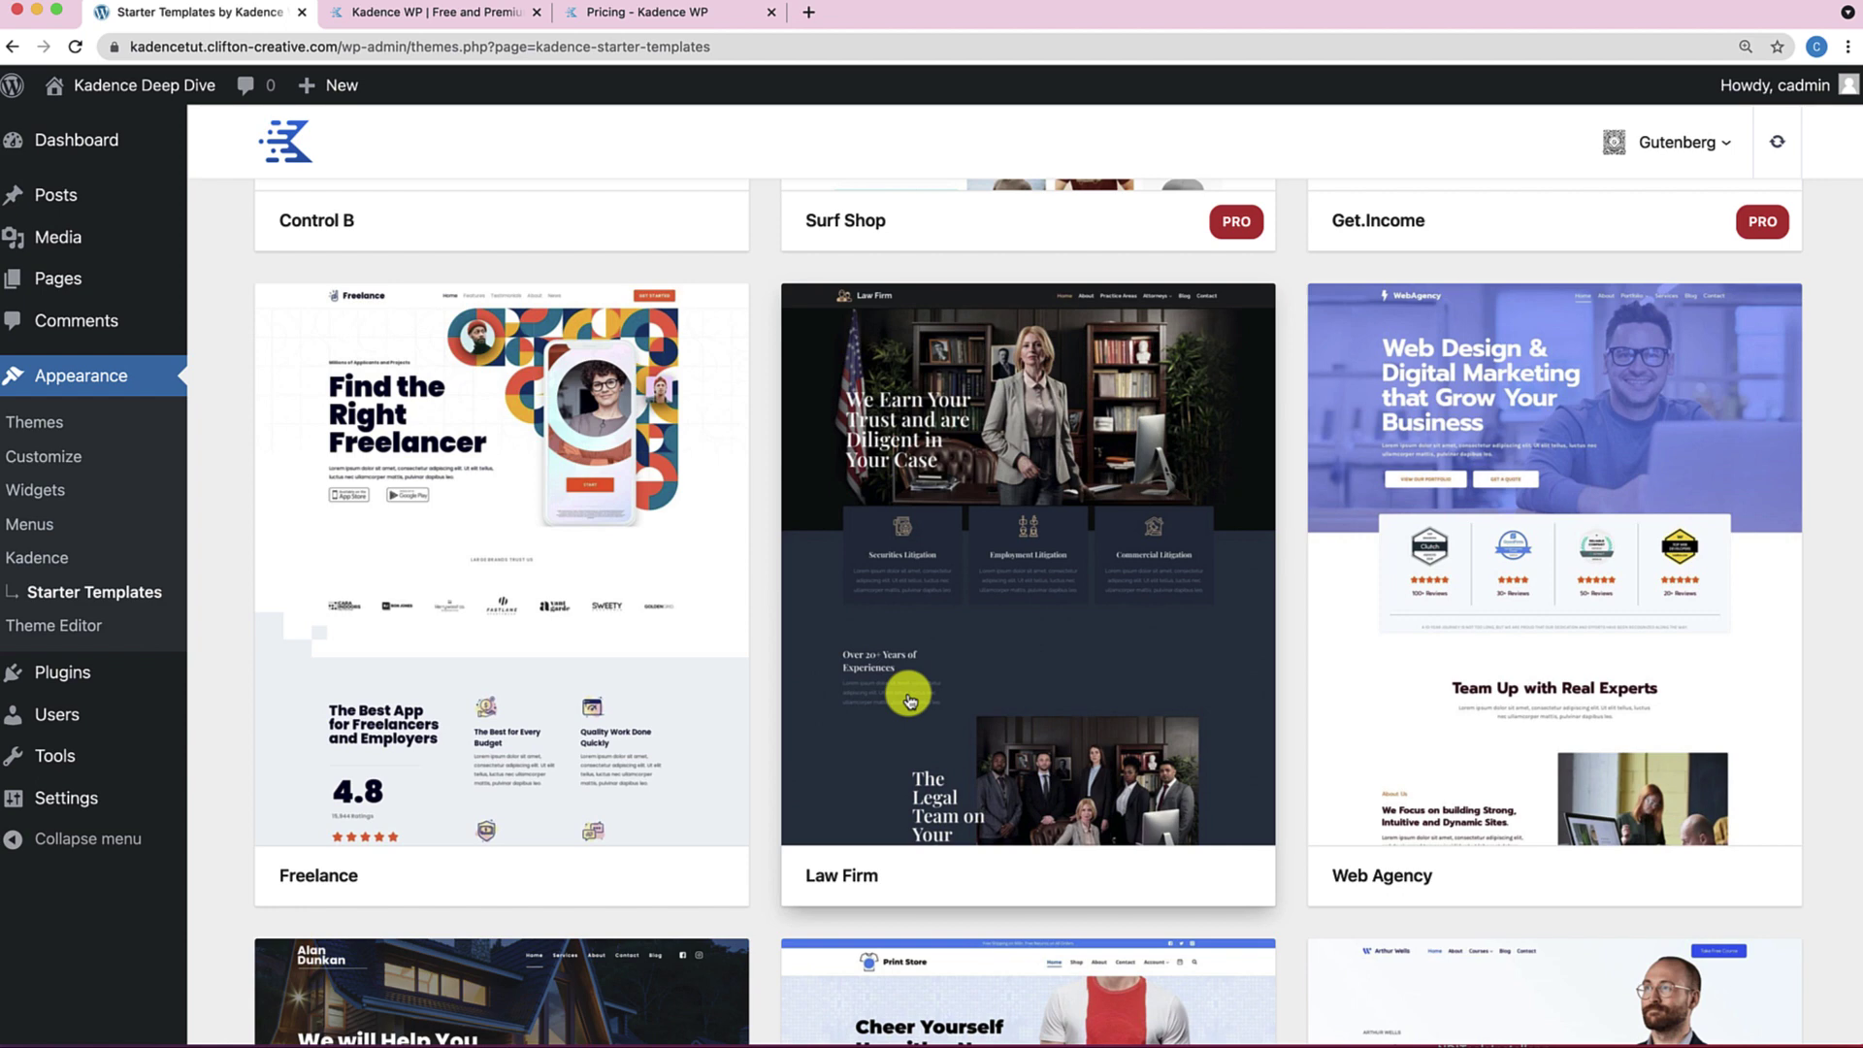
pyautogui.scroll(-4, 910, 701)
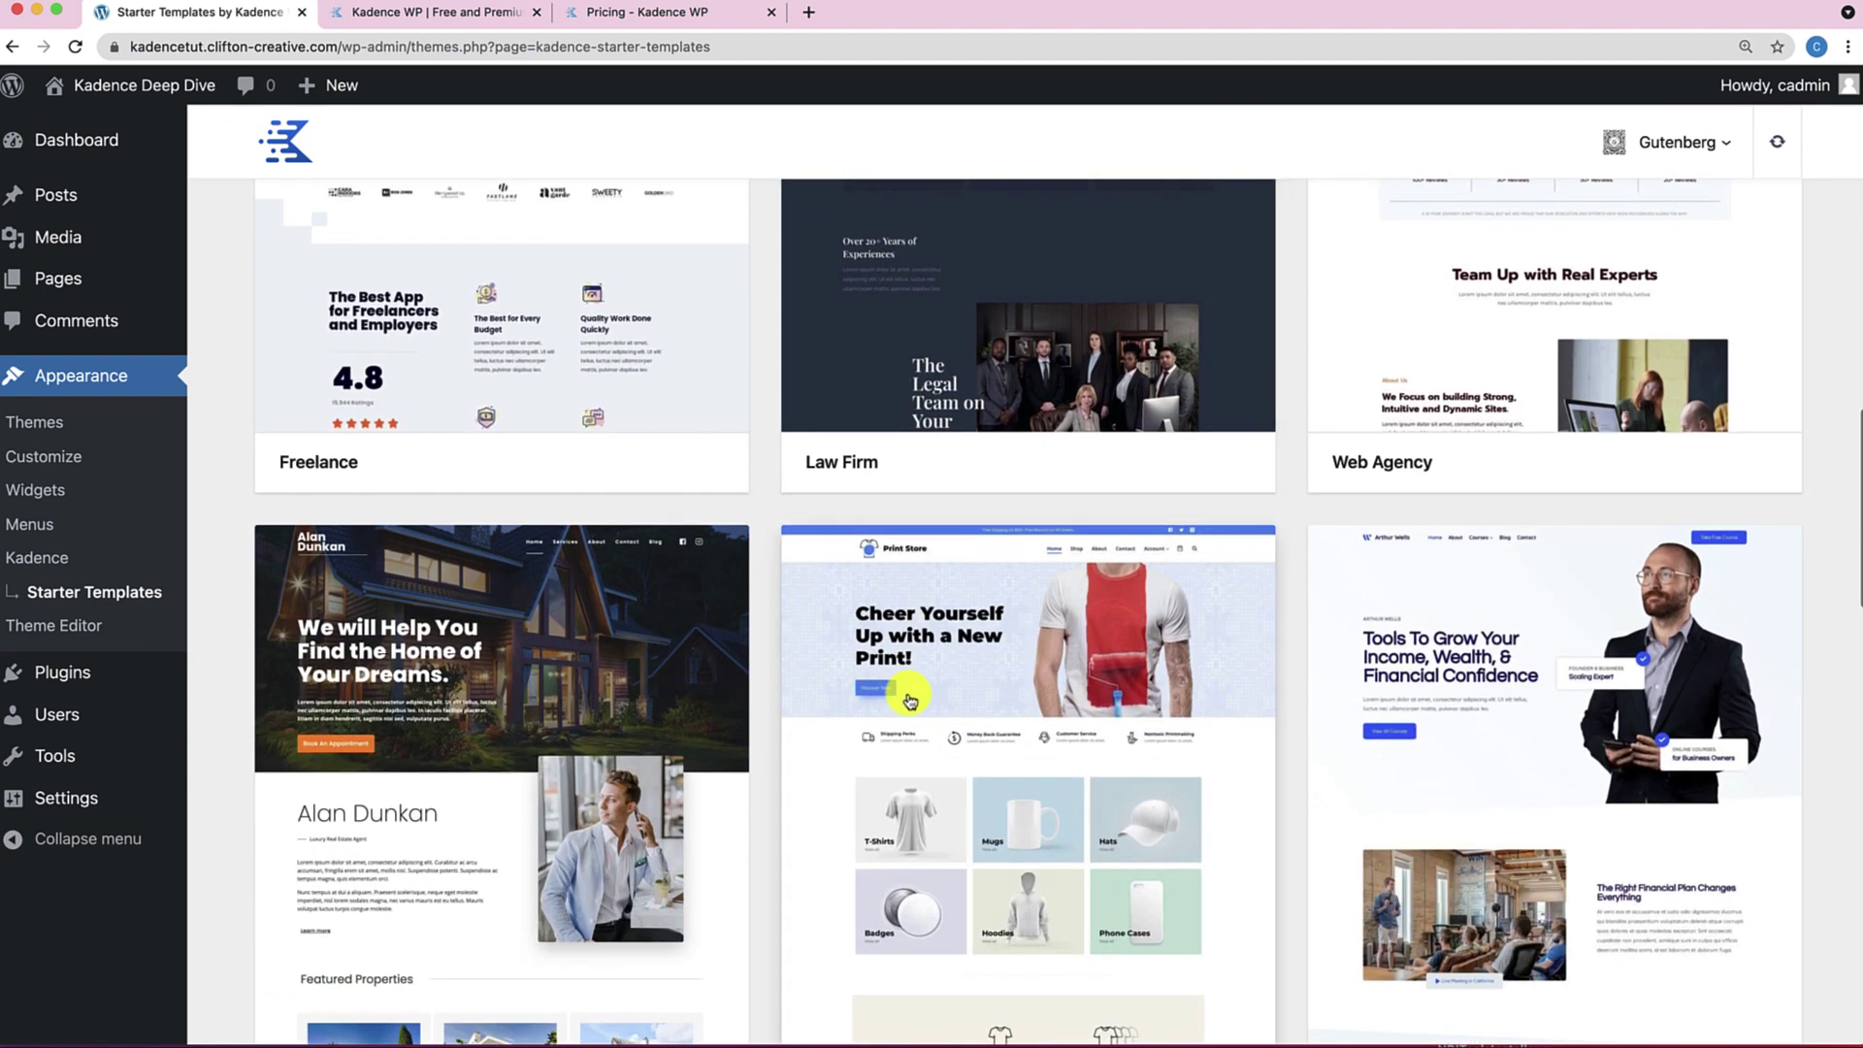
# Preview the Print Shop starter template, look through its whole home page and close the preview.
pyautogui.click(910, 700)
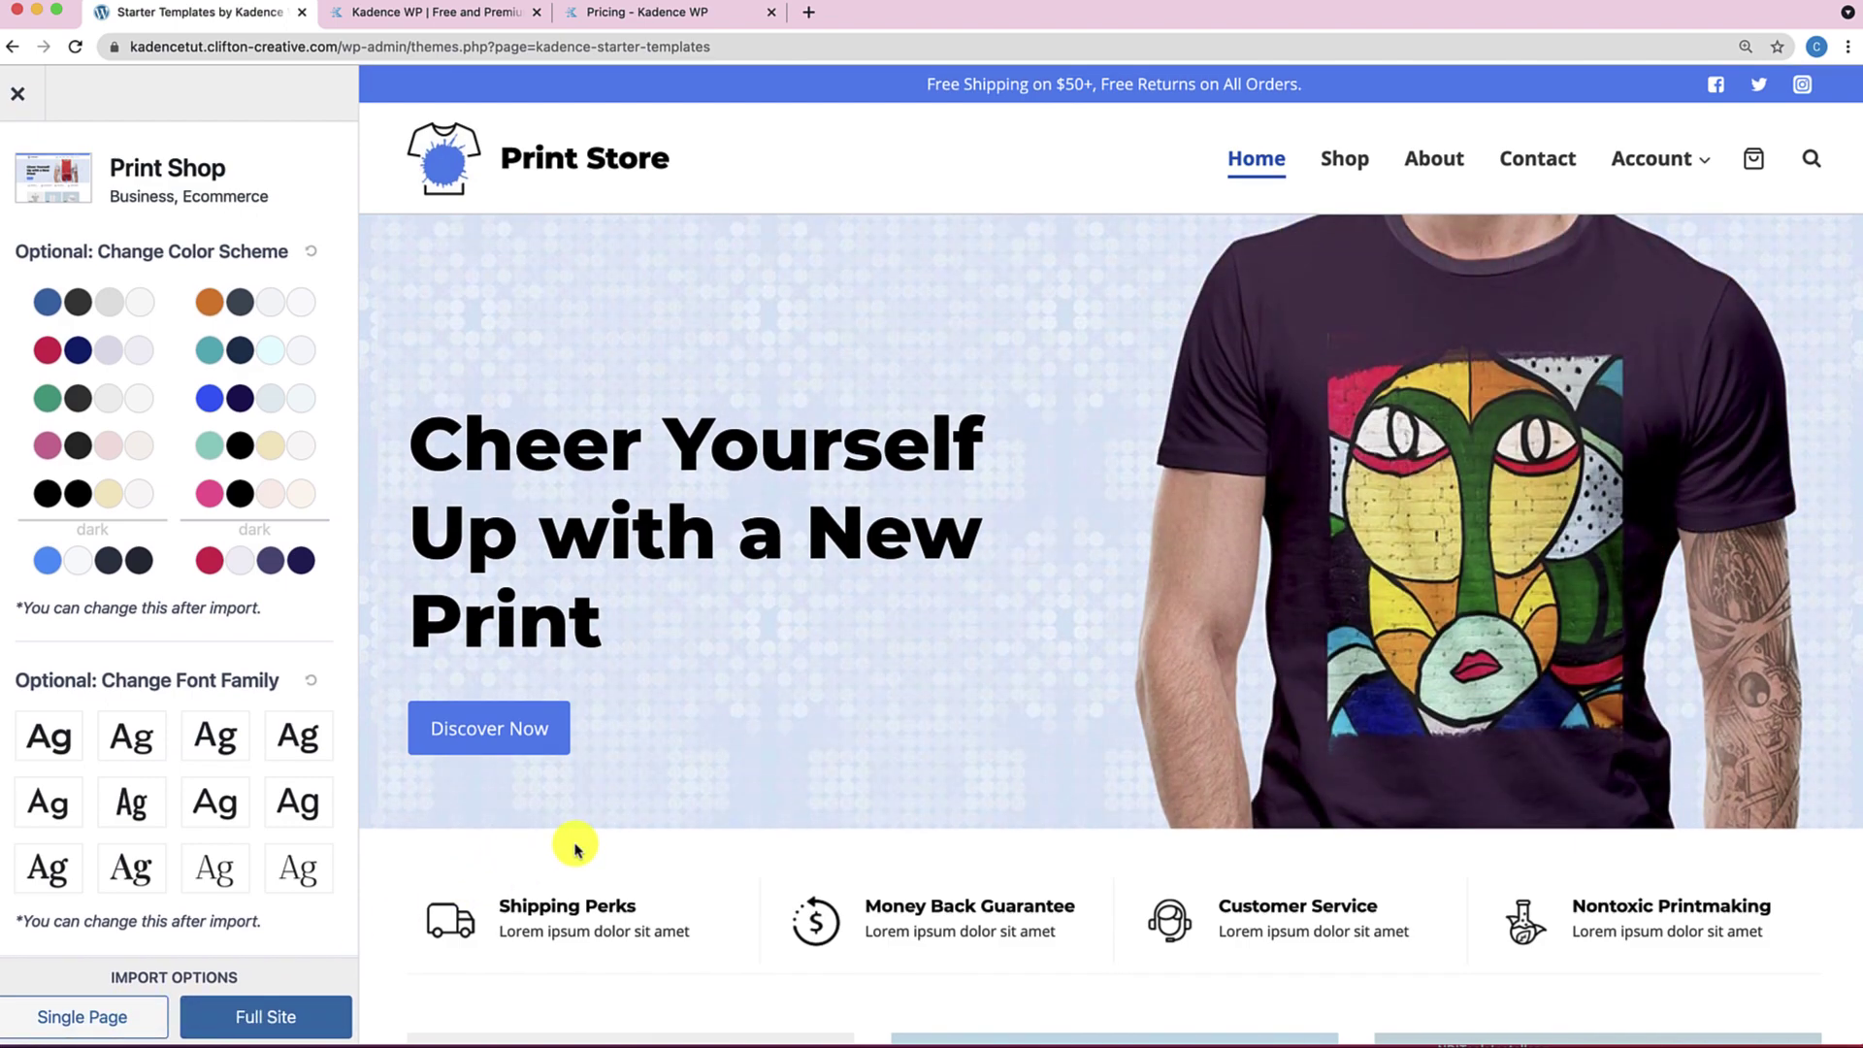
pyautogui.scroll(-20, 699, 730)
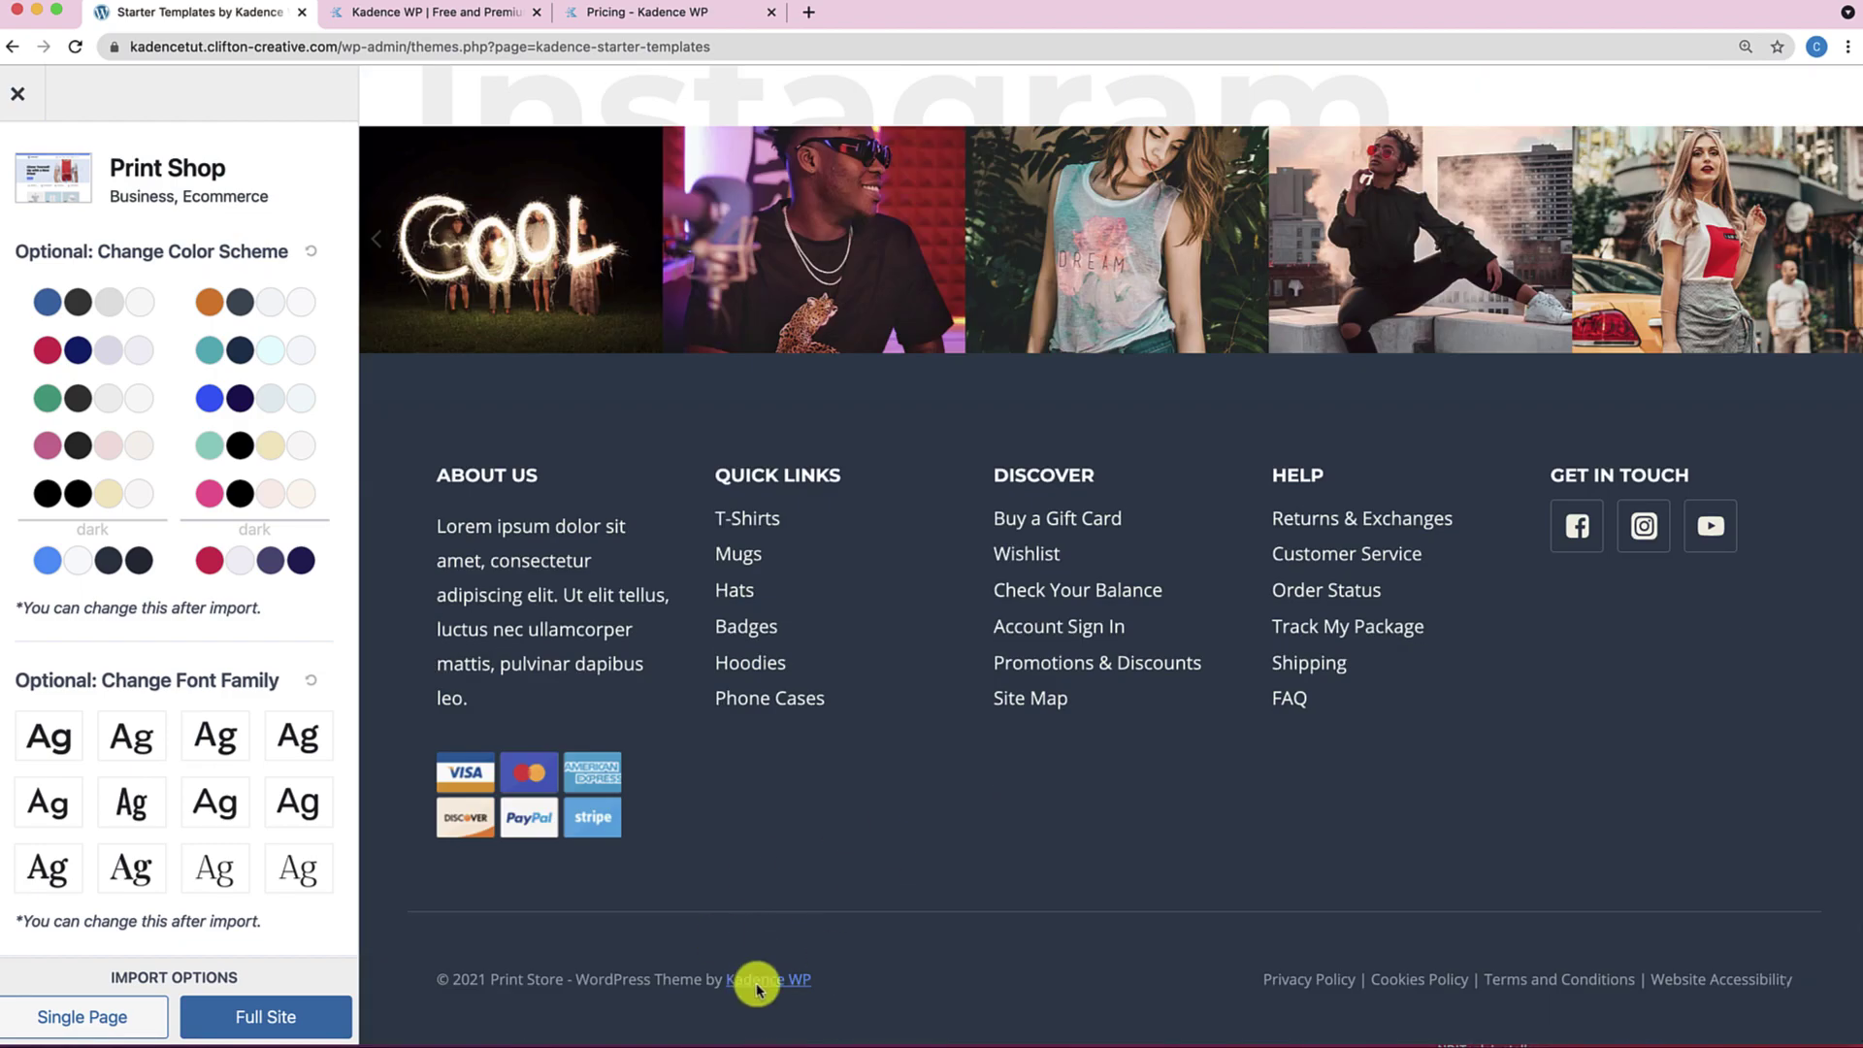
pyautogui.scroll(10, 803, 924)
pyautogui.scroll(10, 805, 927)
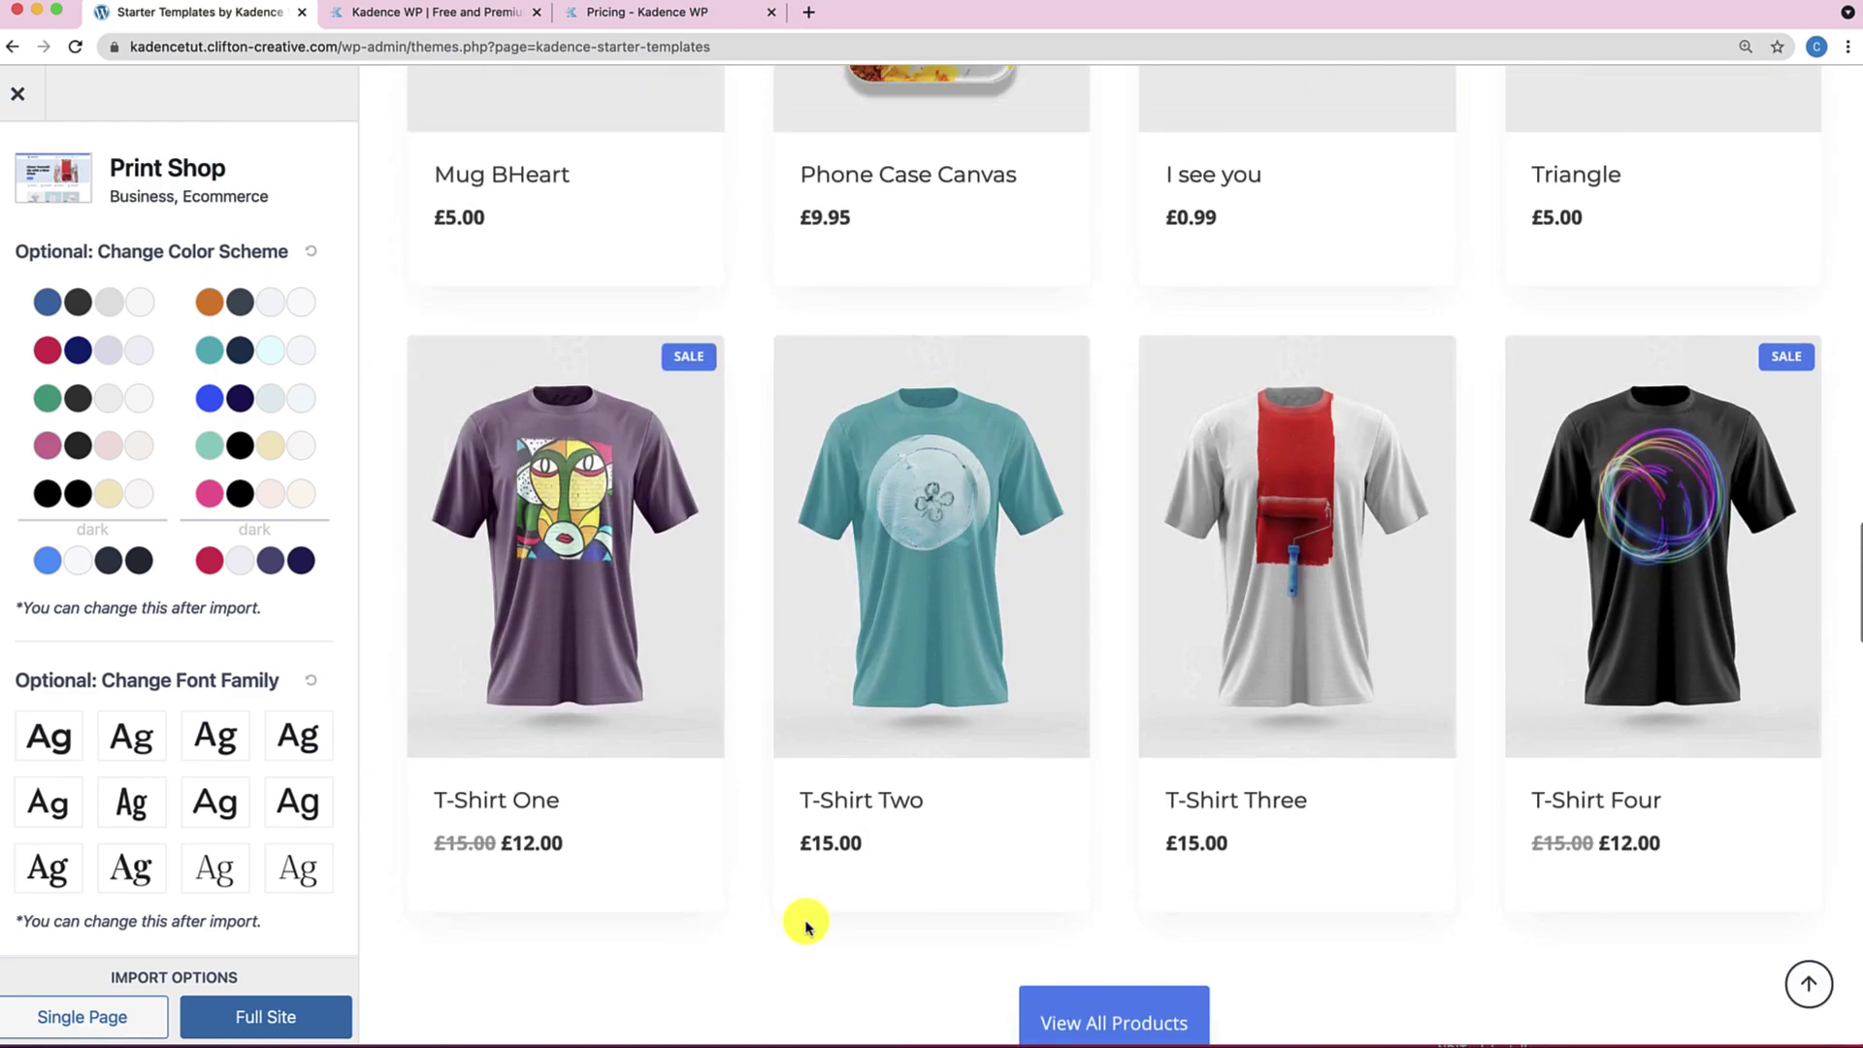
pyautogui.scroll(10, 952, 900)
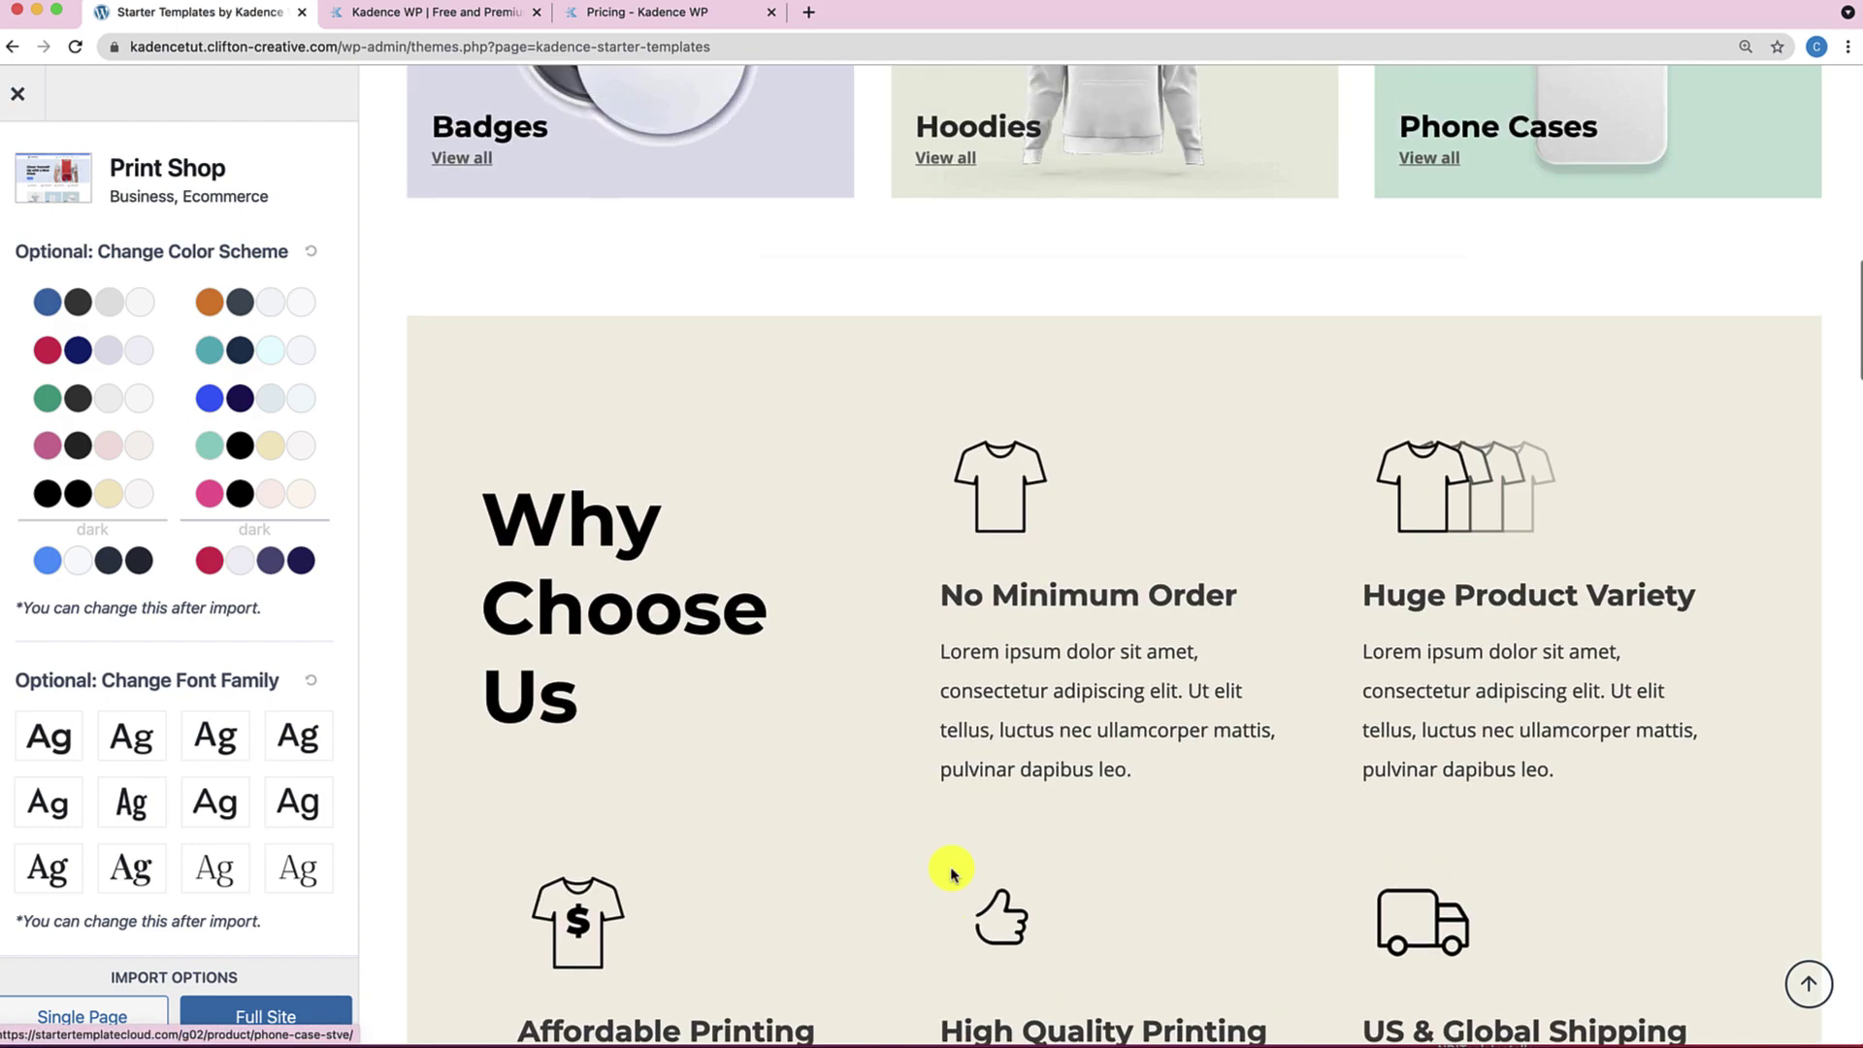
pyautogui.scroll(3, 711, 856)
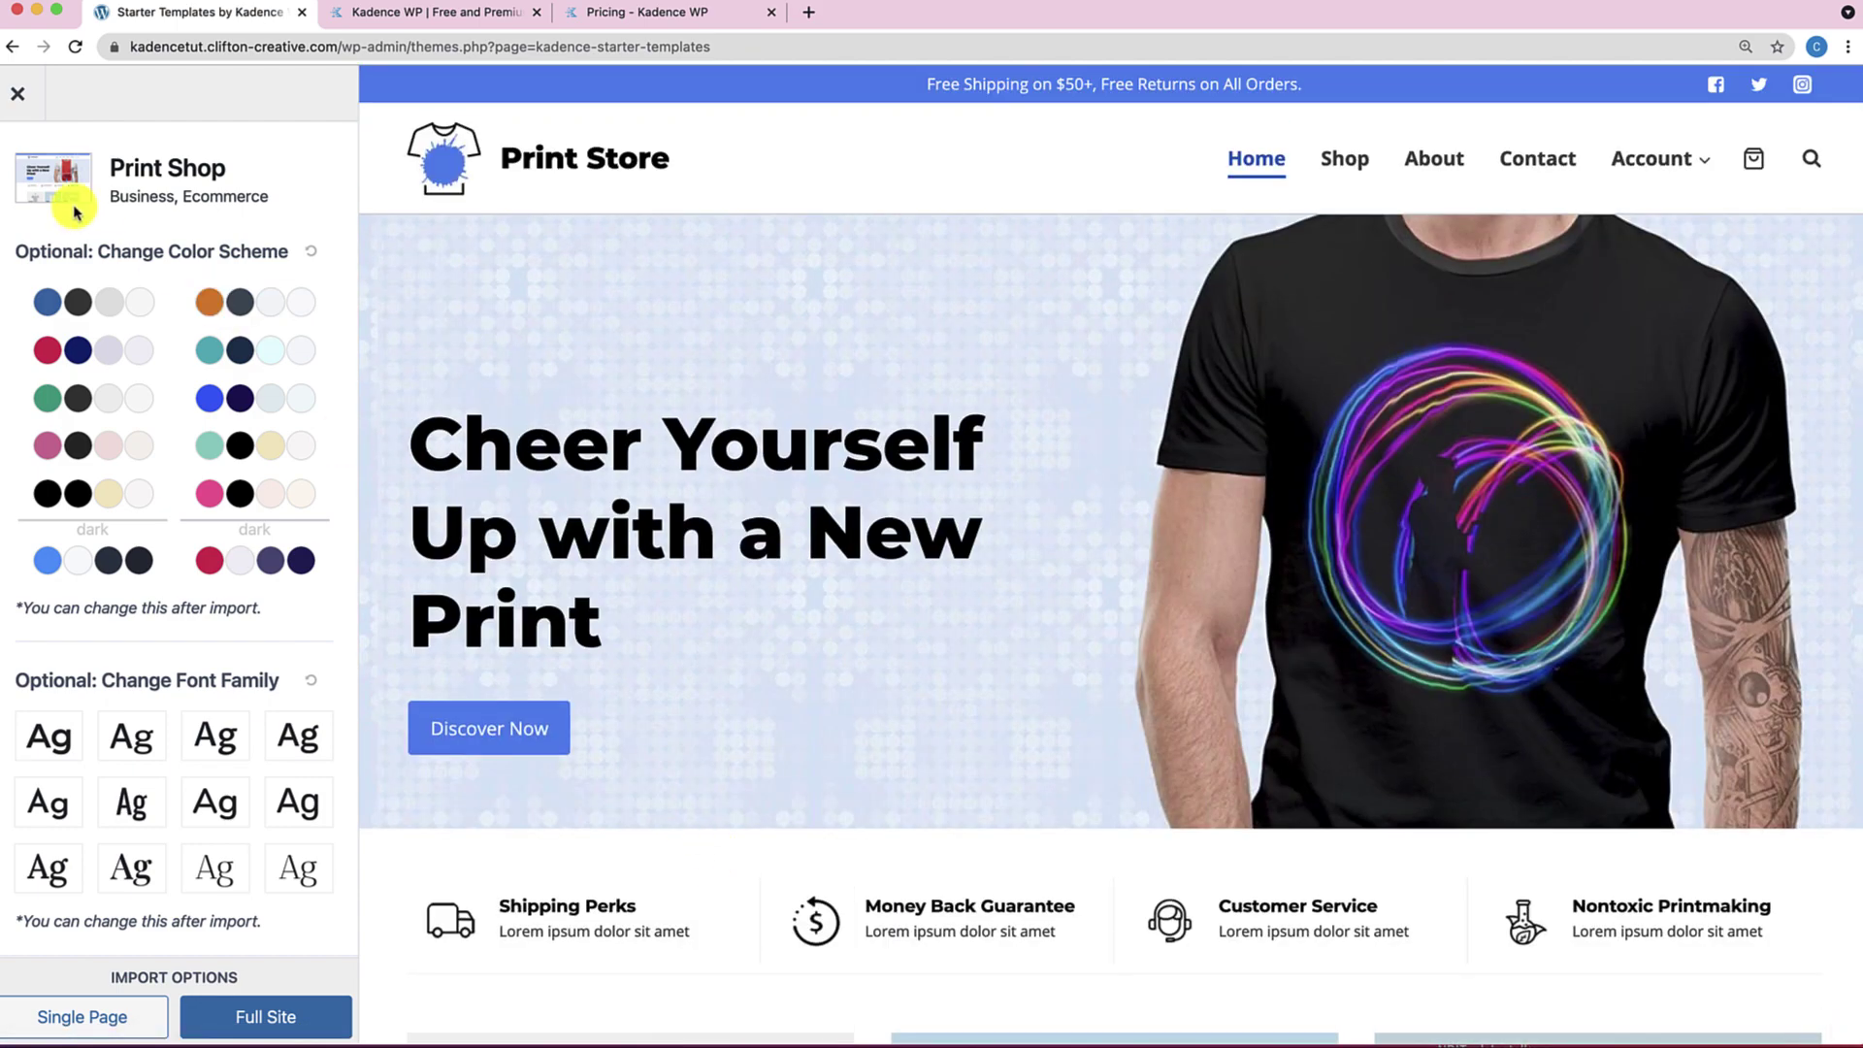
pyautogui.click(20, 93)
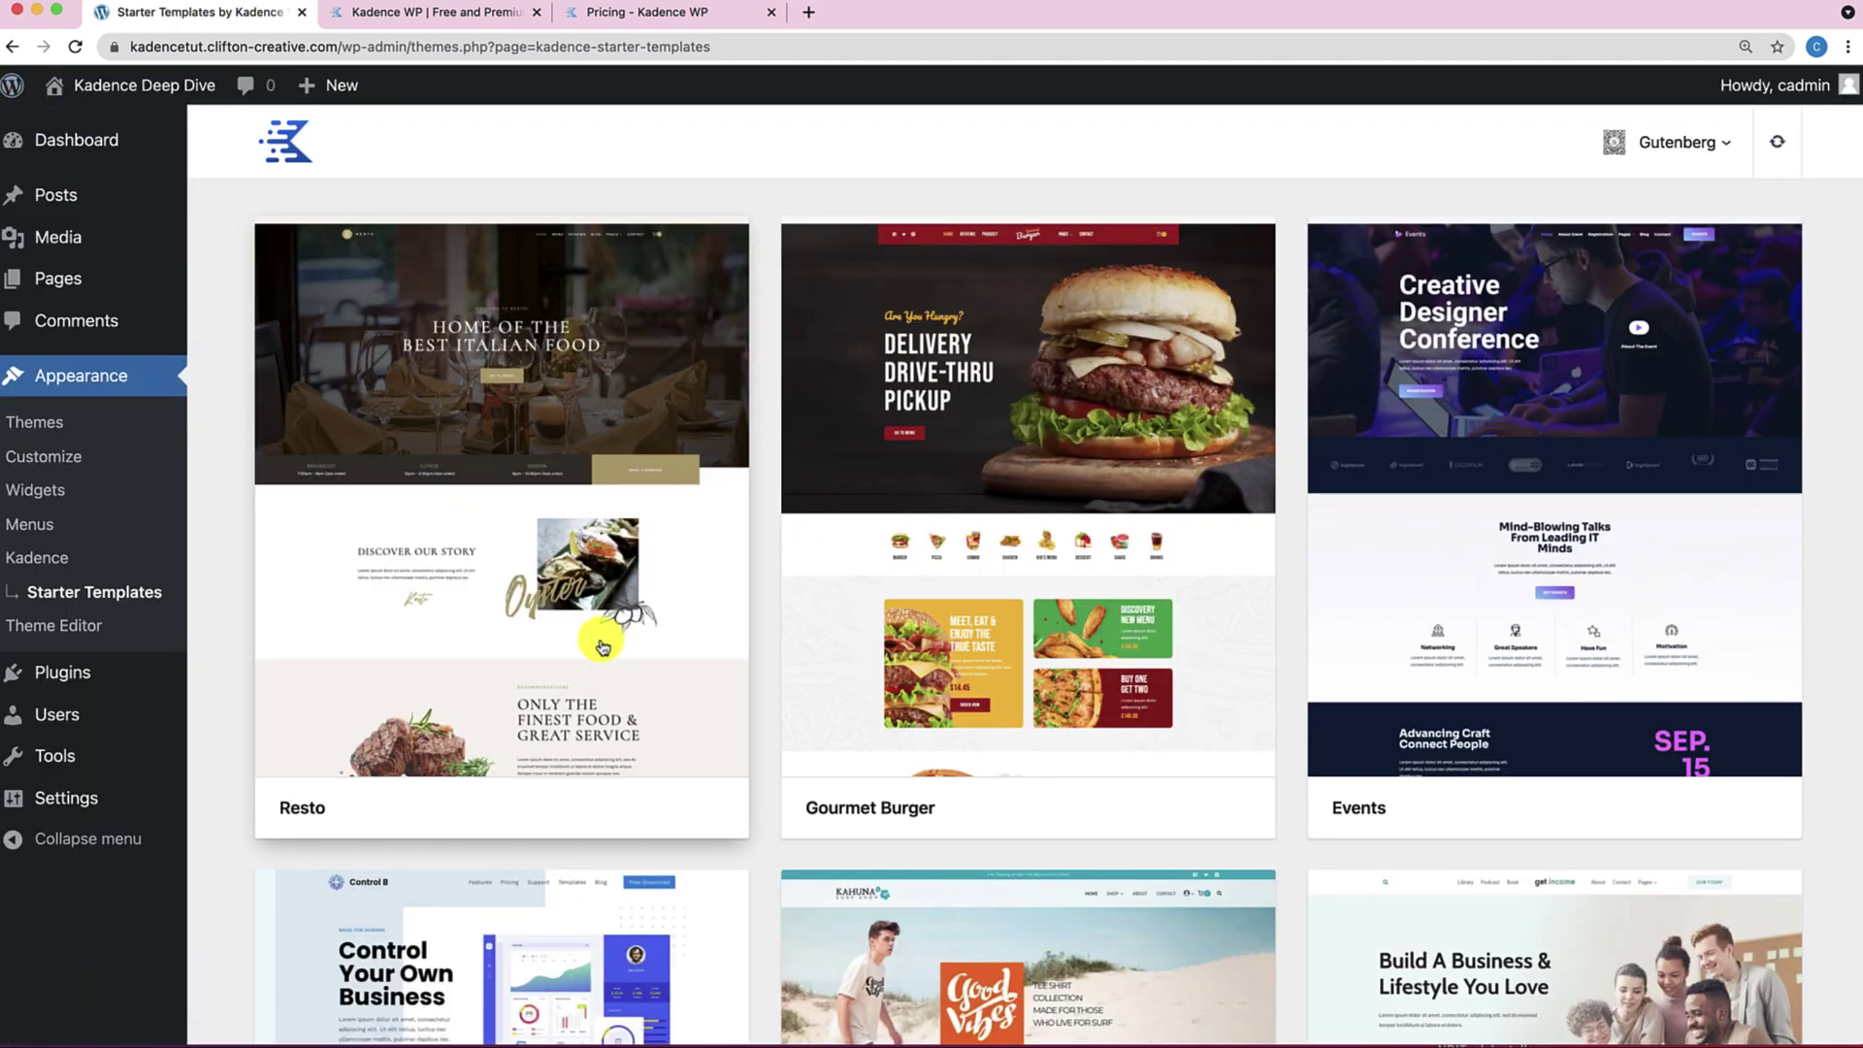
# Find the Design Course template among the starter templates and open its preview.
pyautogui.scroll(-1, 887, 701)
pyautogui.scroll(-5, 892, 706)
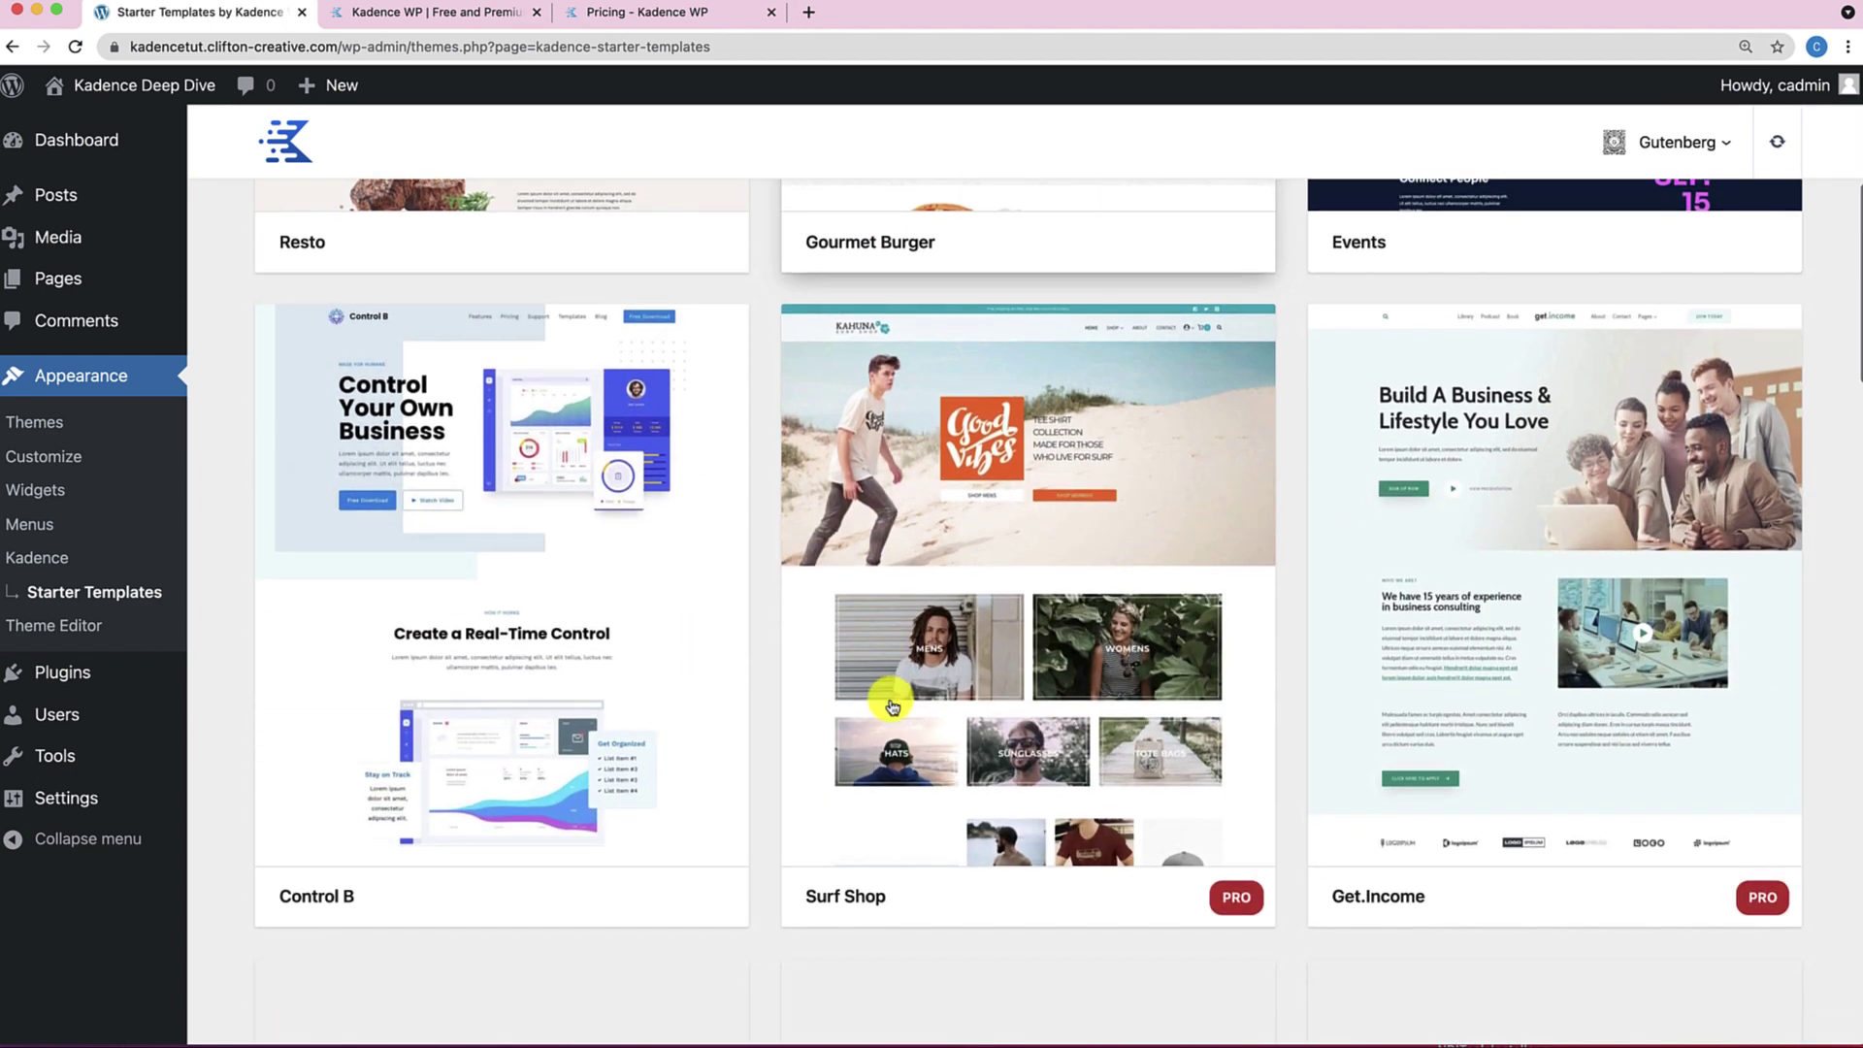
pyautogui.scroll(-5, 893, 707)
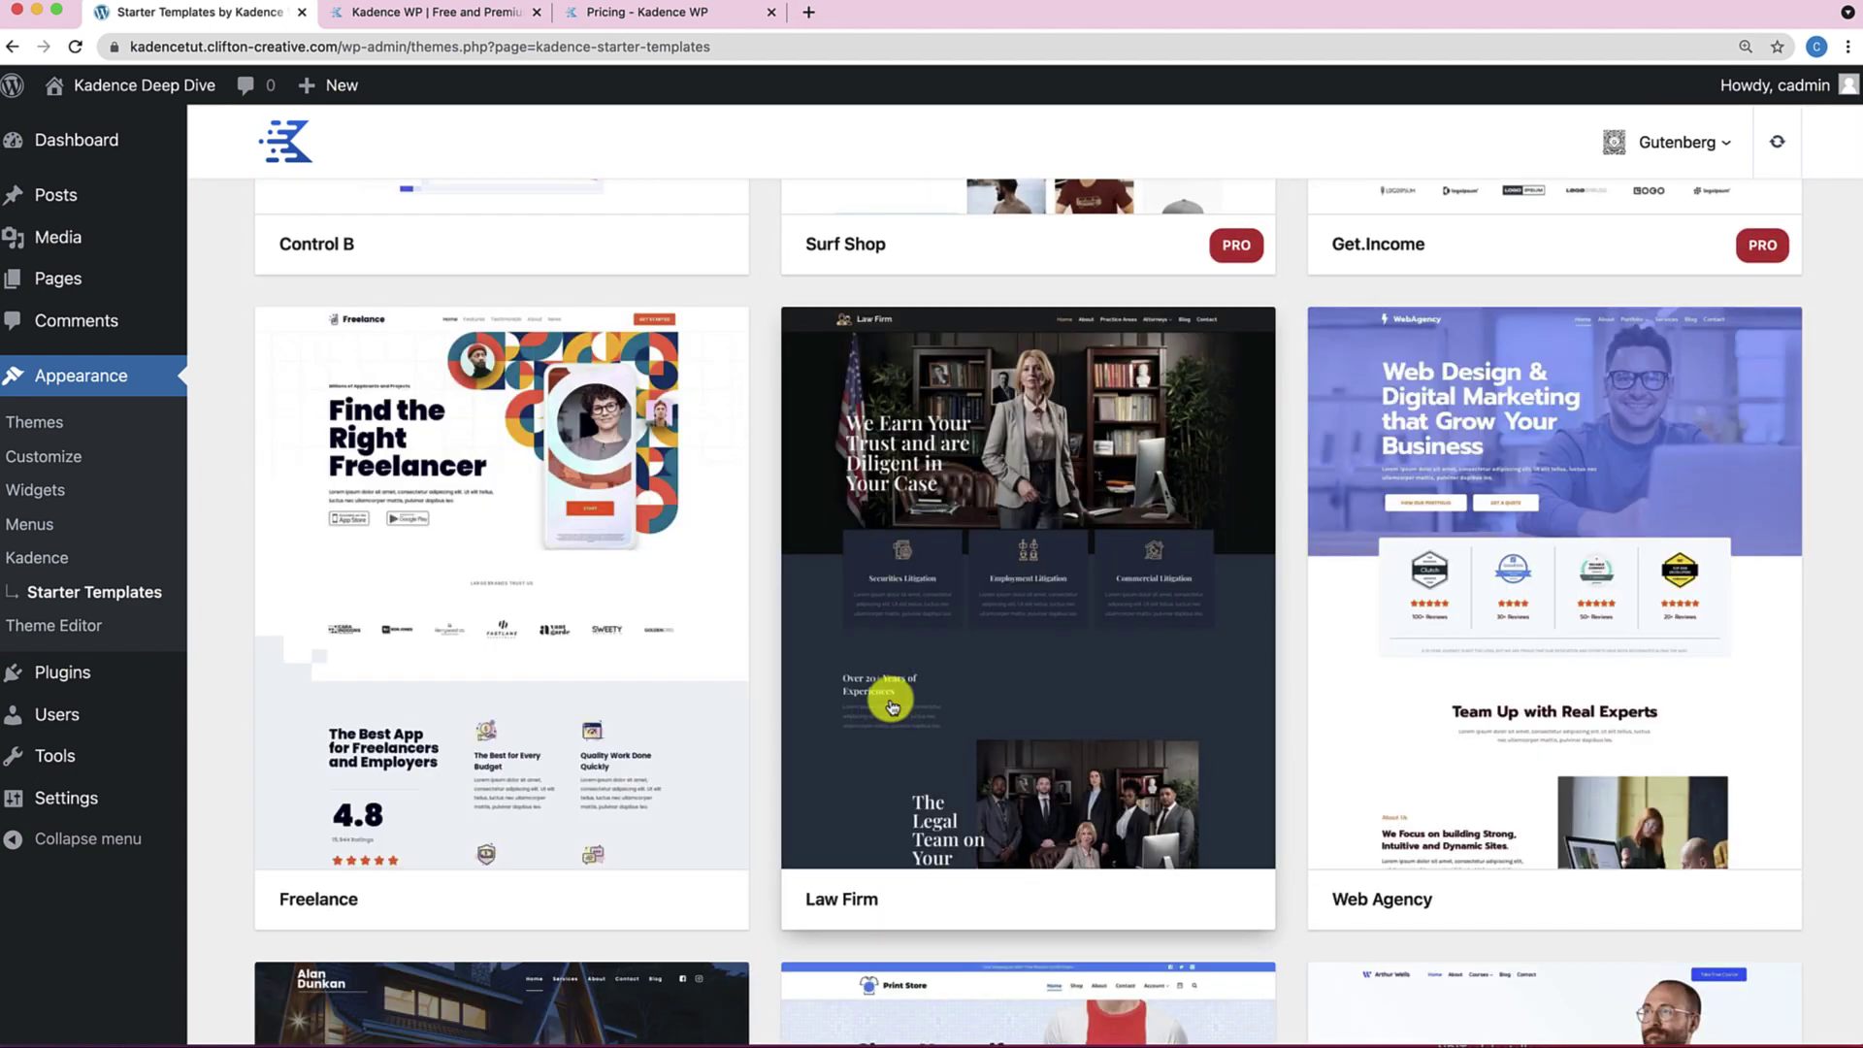
pyautogui.scroll(-5, 890, 707)
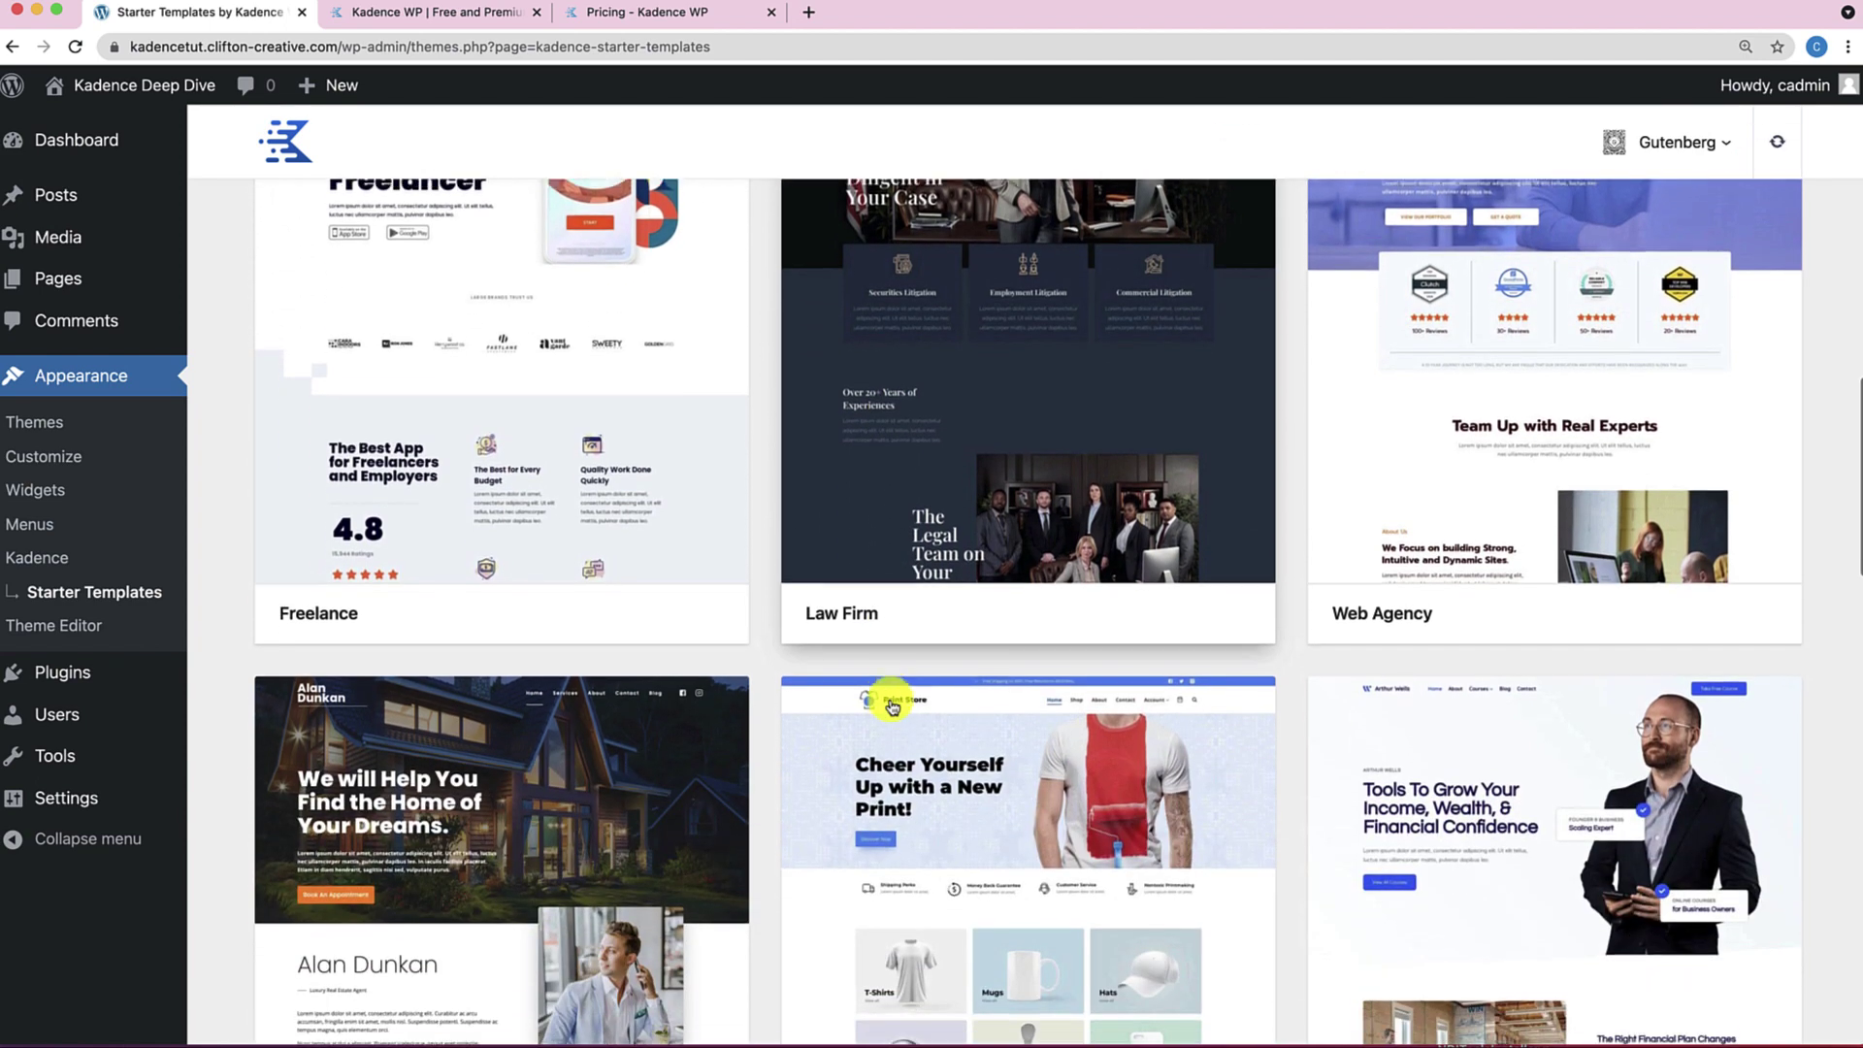
pyautogui.scroll(-4, 891, 706)
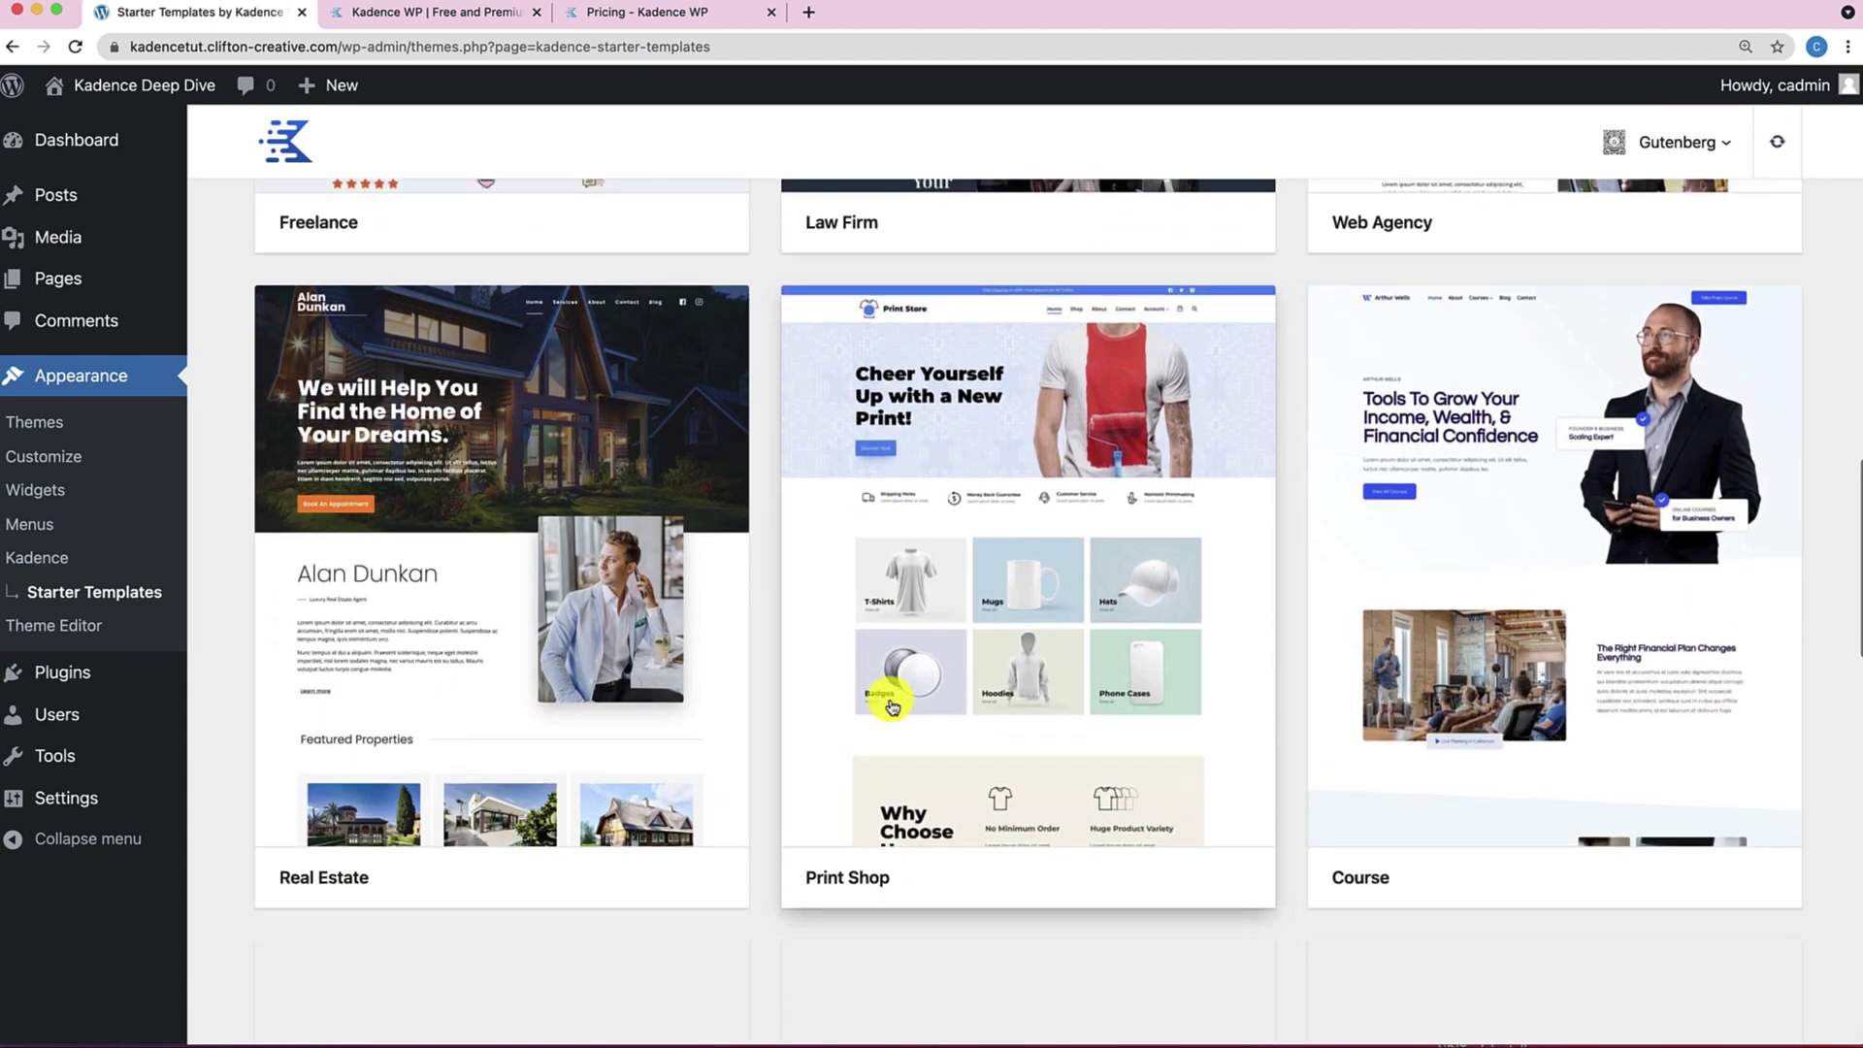
pyautogui.scroll(-3, 890, 707)
pyautogui.scroll(-10, 891, 706)
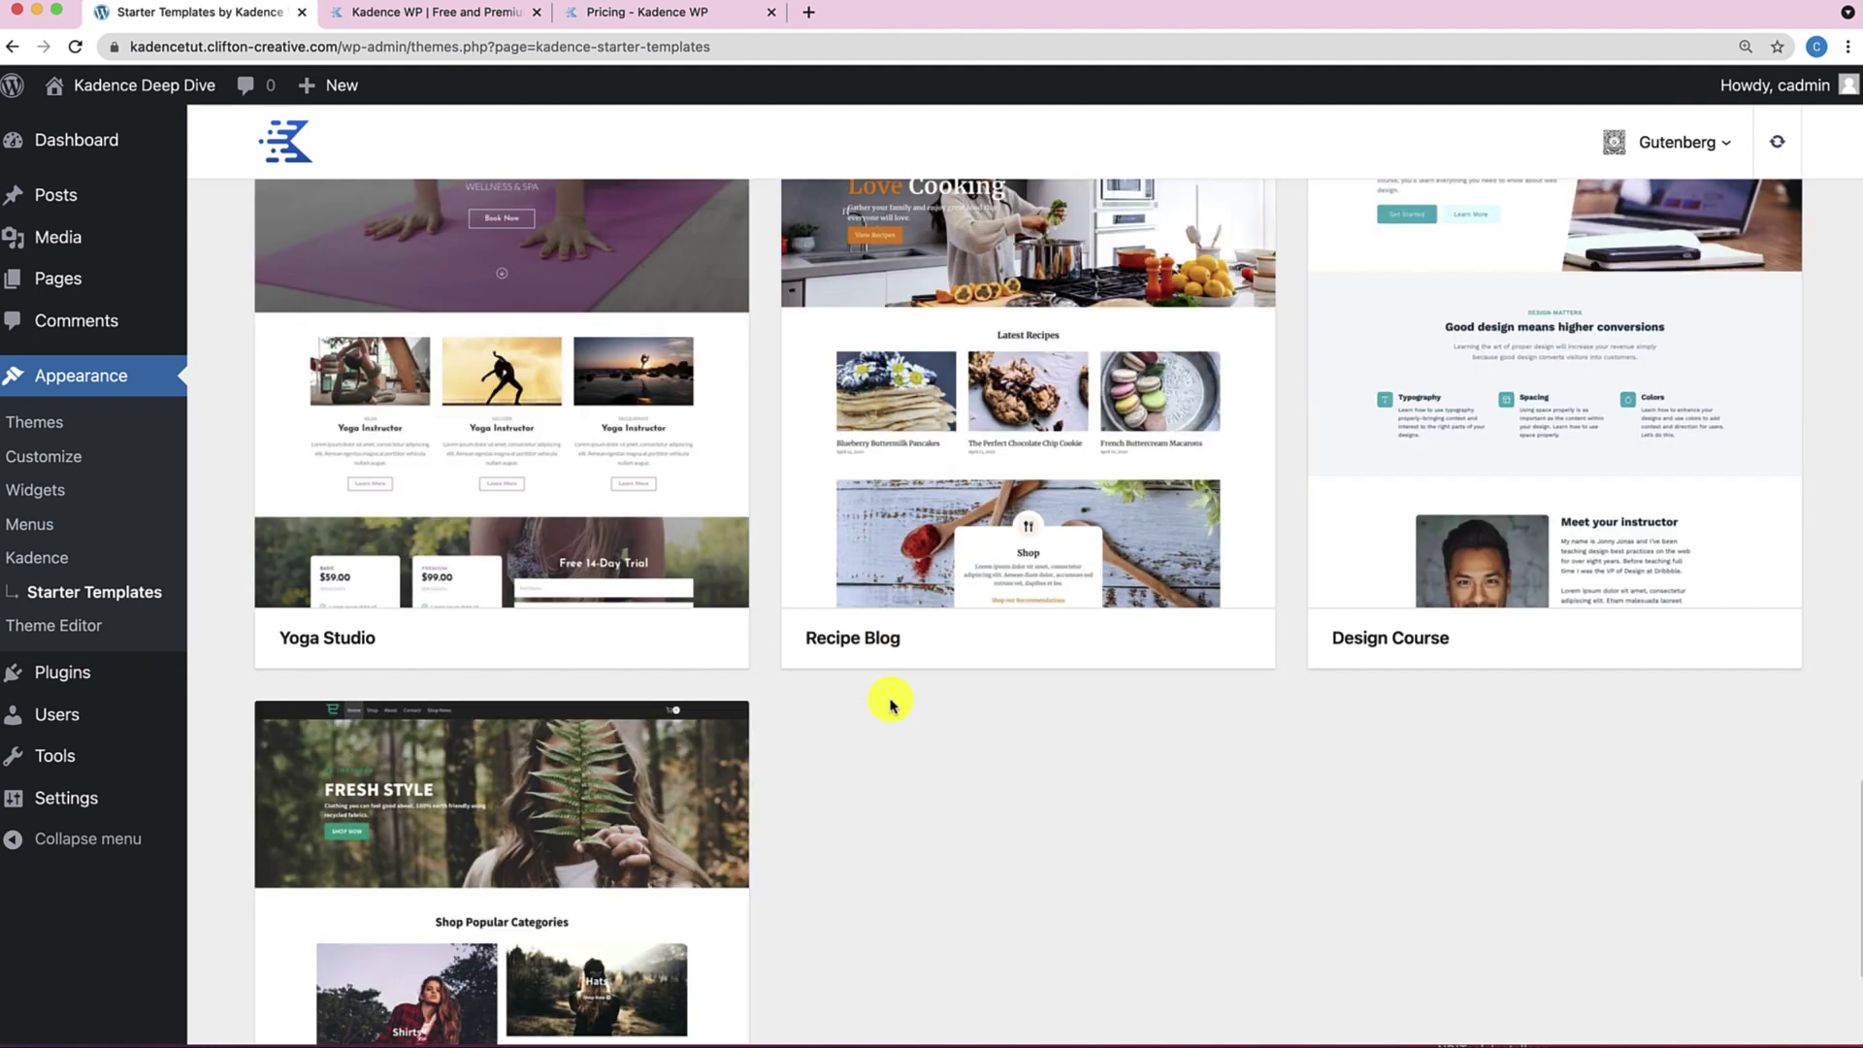
pyautogui.scroll(4, 891, 706)
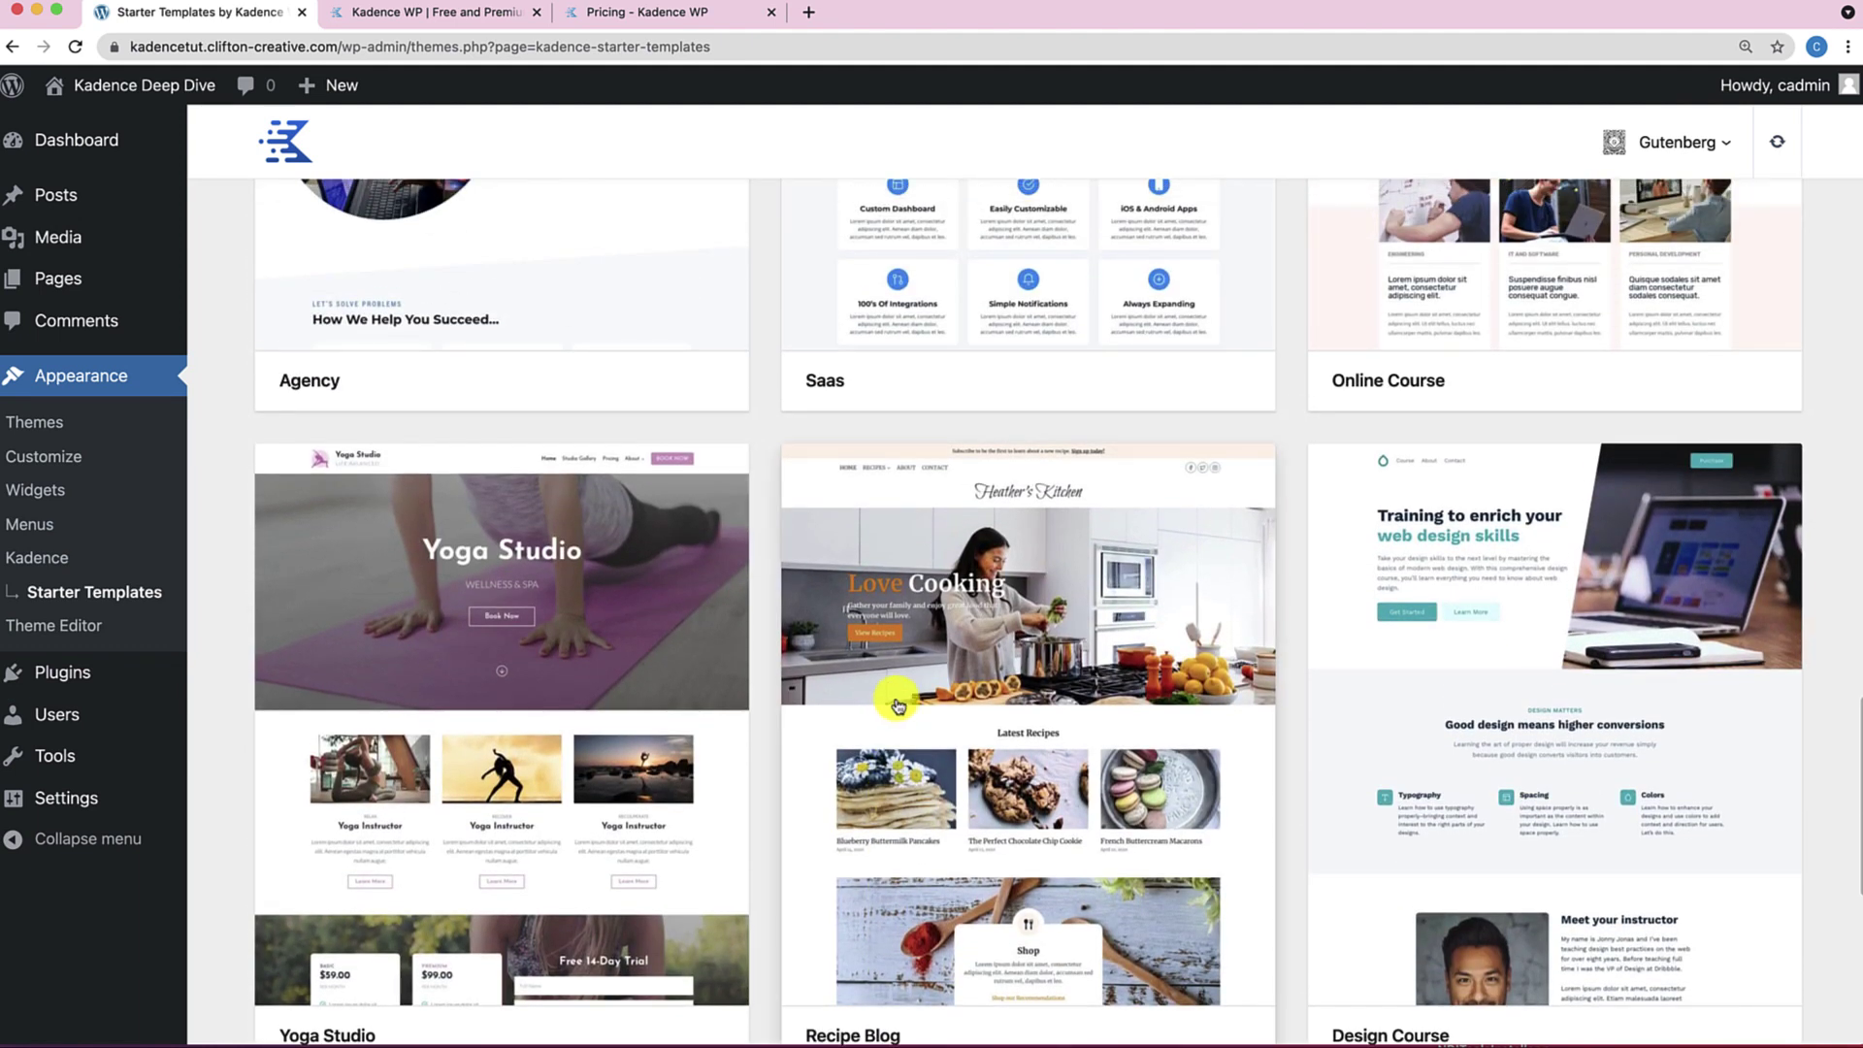
pyautogui.scroll(-1, 898, 705)
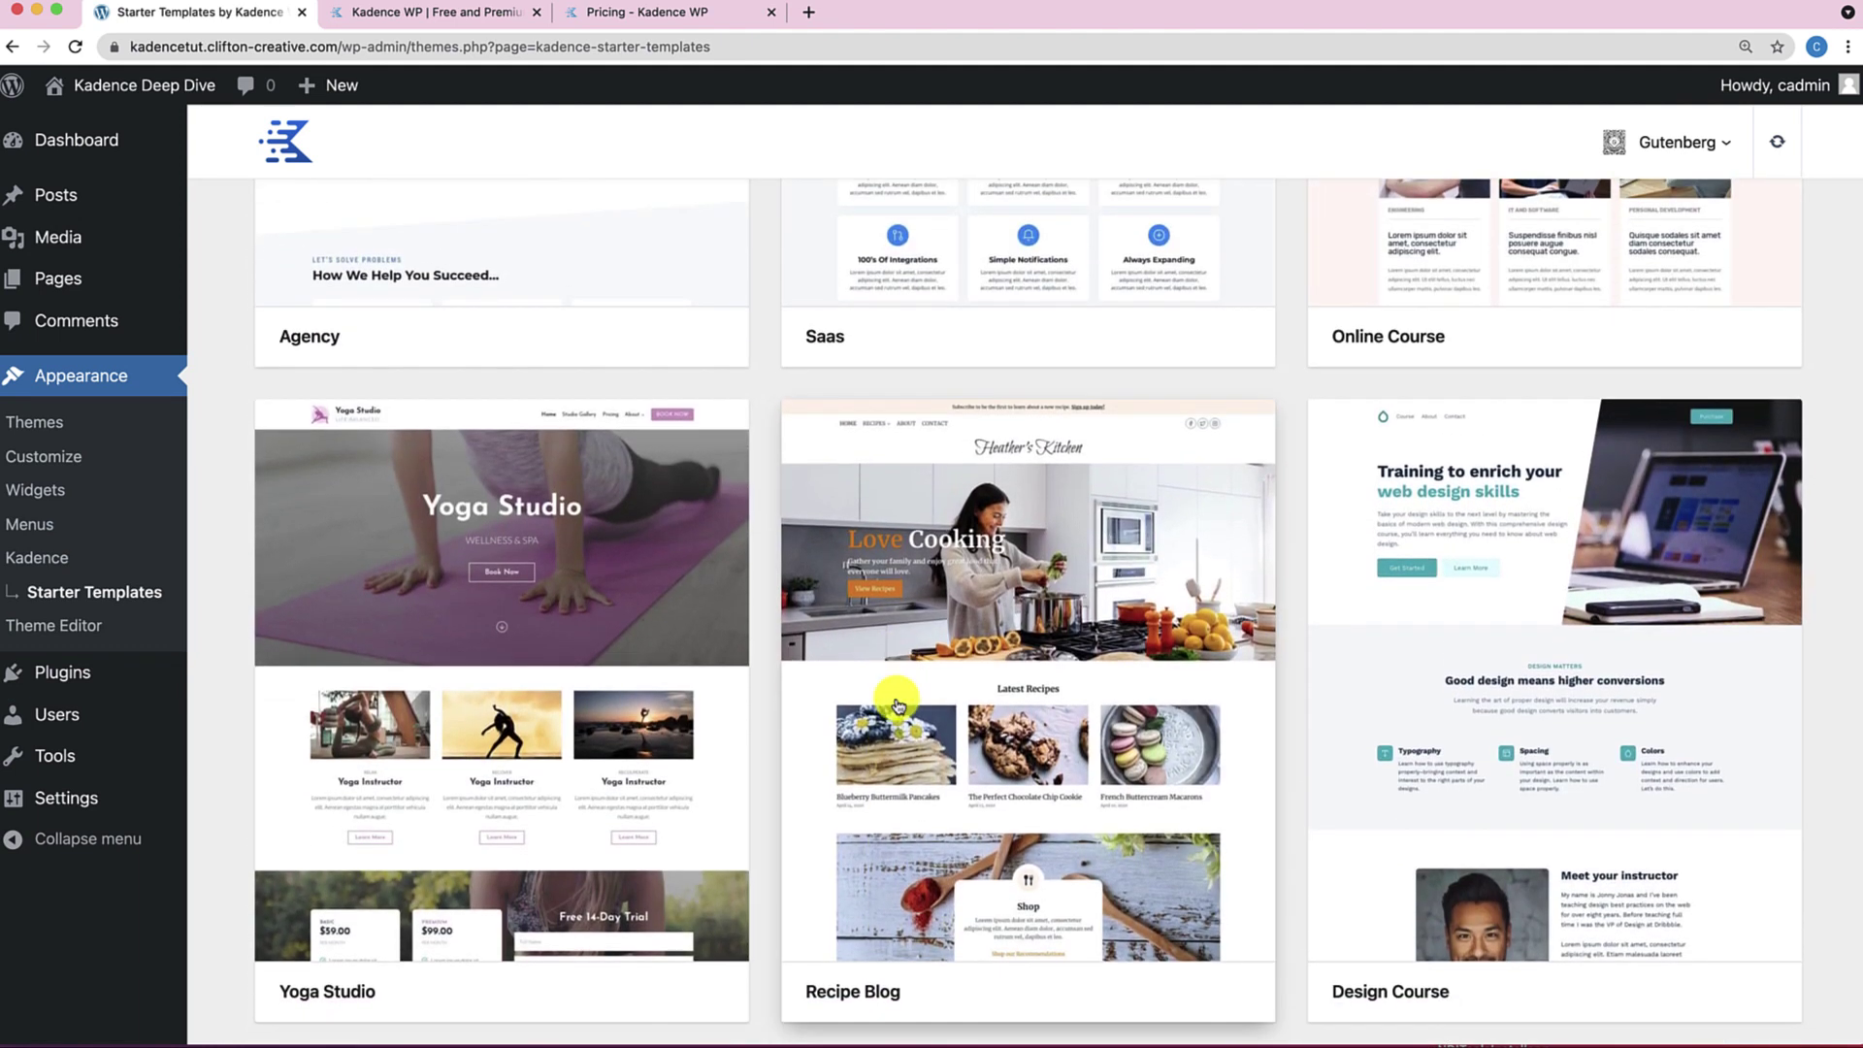
pyautogui.scroll(-2, 898, 705)
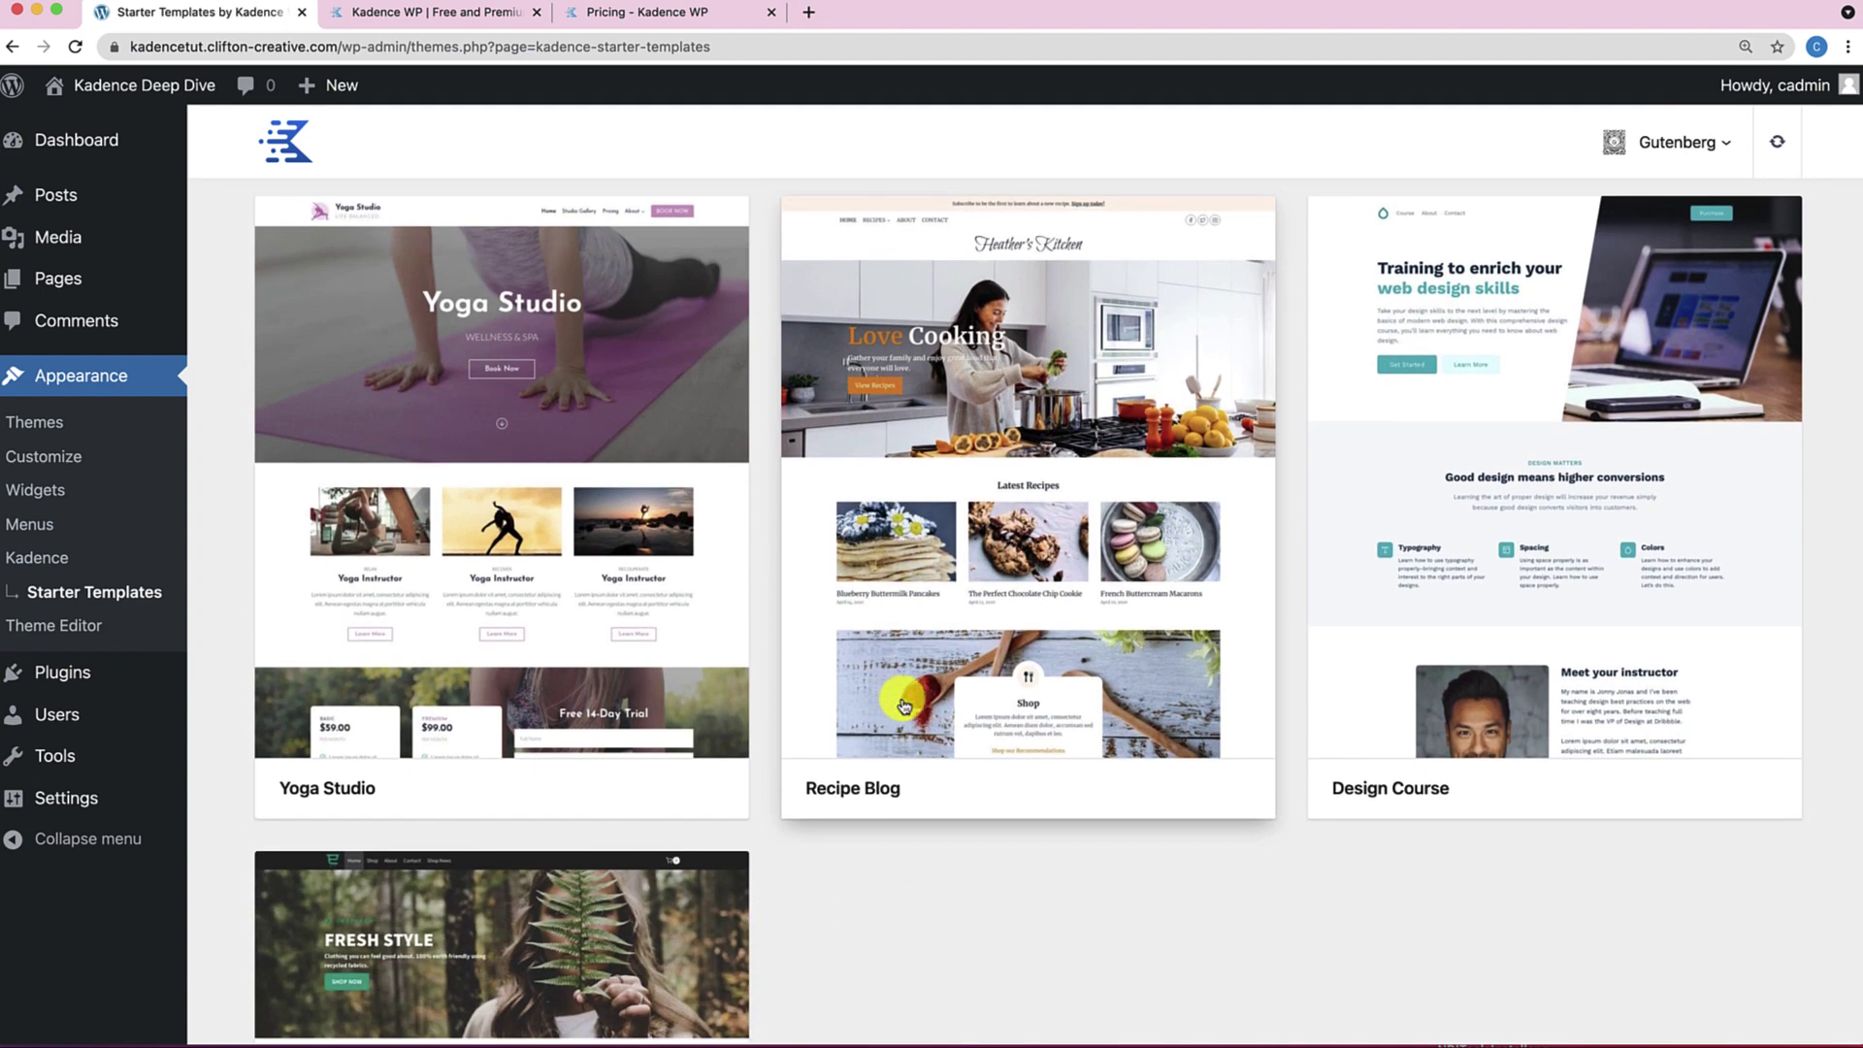
pyautogui.click(1506, 579)
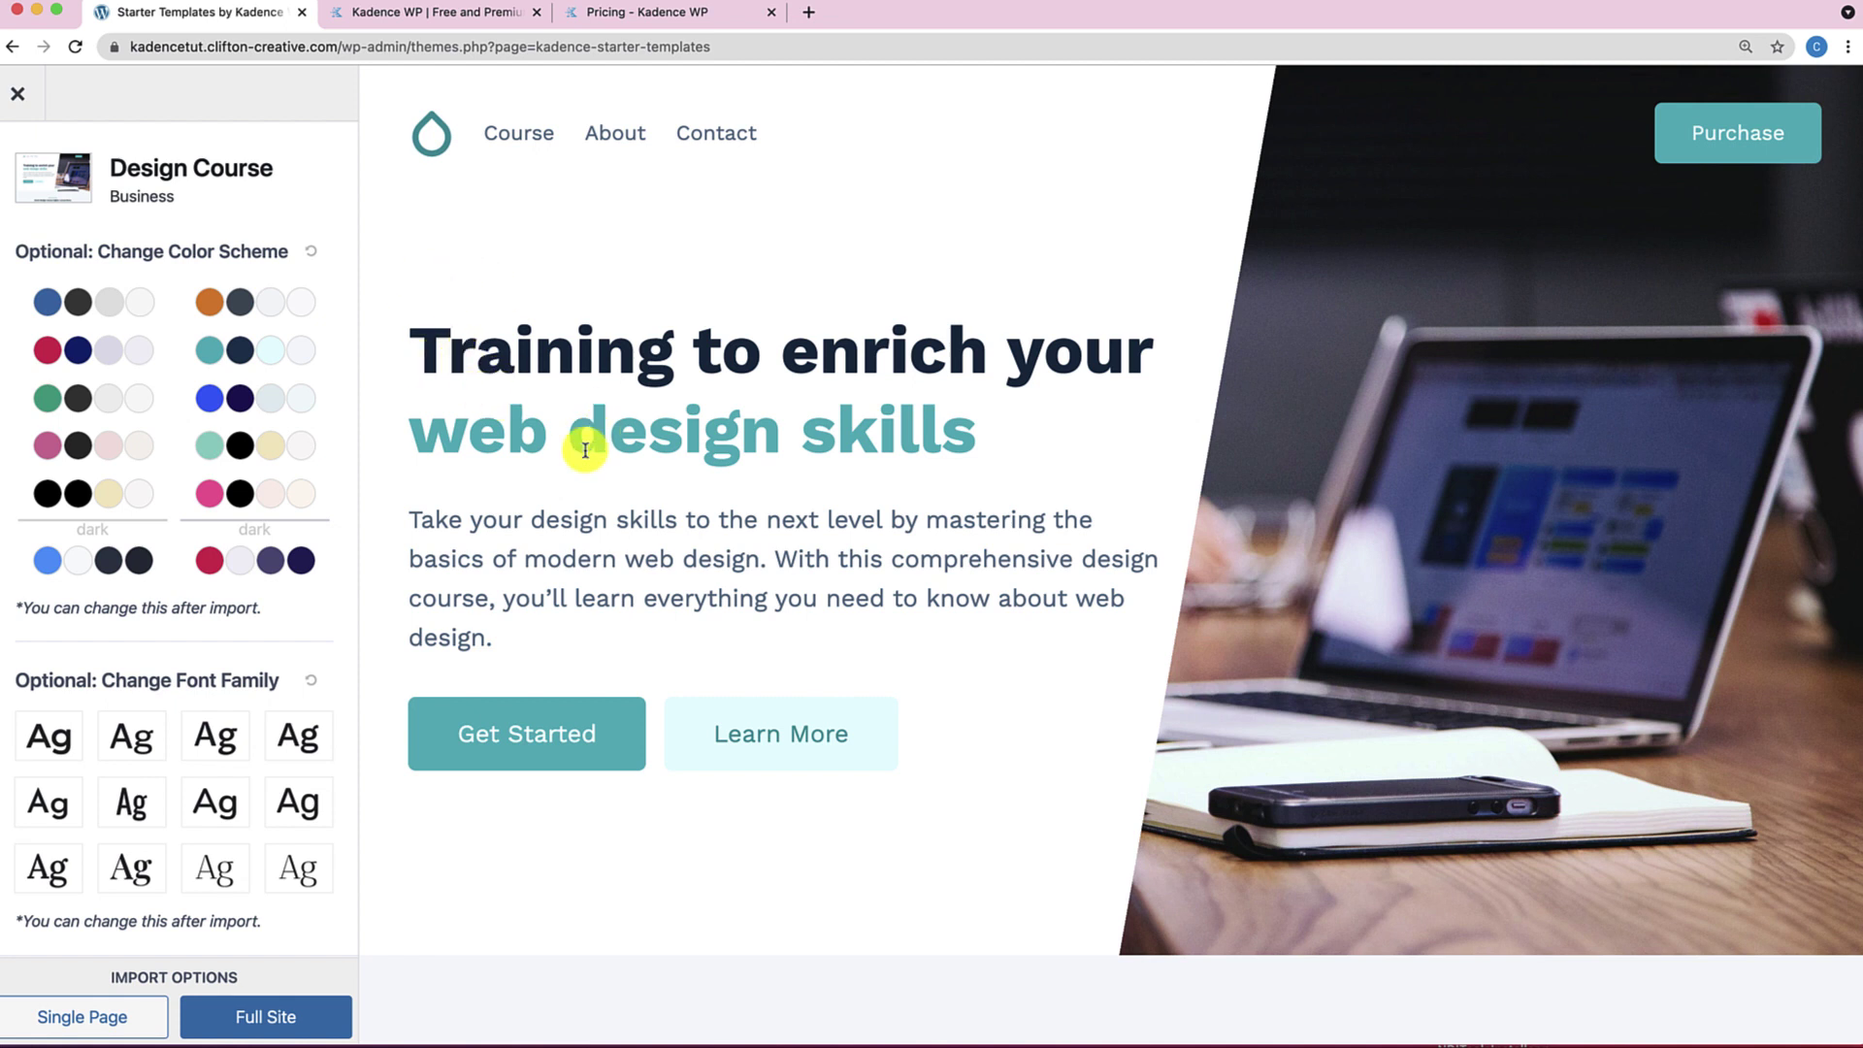
# Try the orange color scheme on the Design Course template and check it further down the page.
pyautogui.click(246, 321)
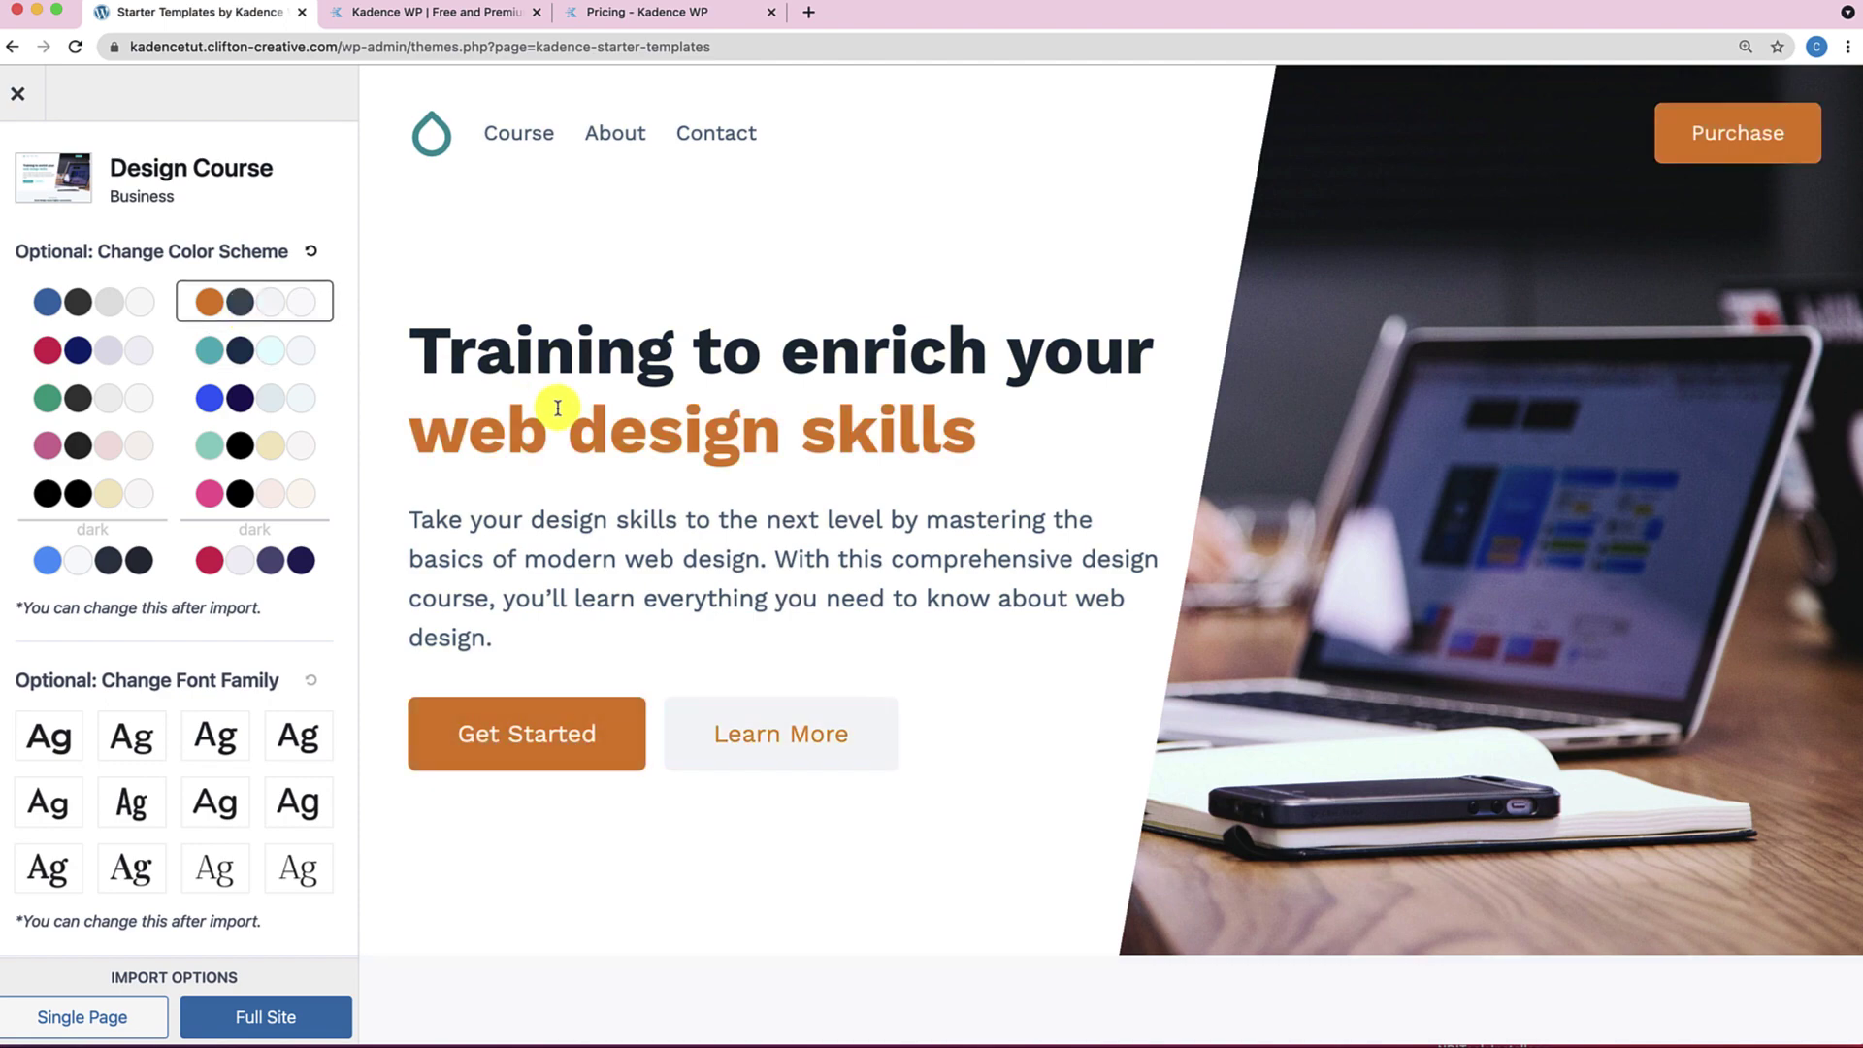
pyautogui.scroll(-12, 558, 408)
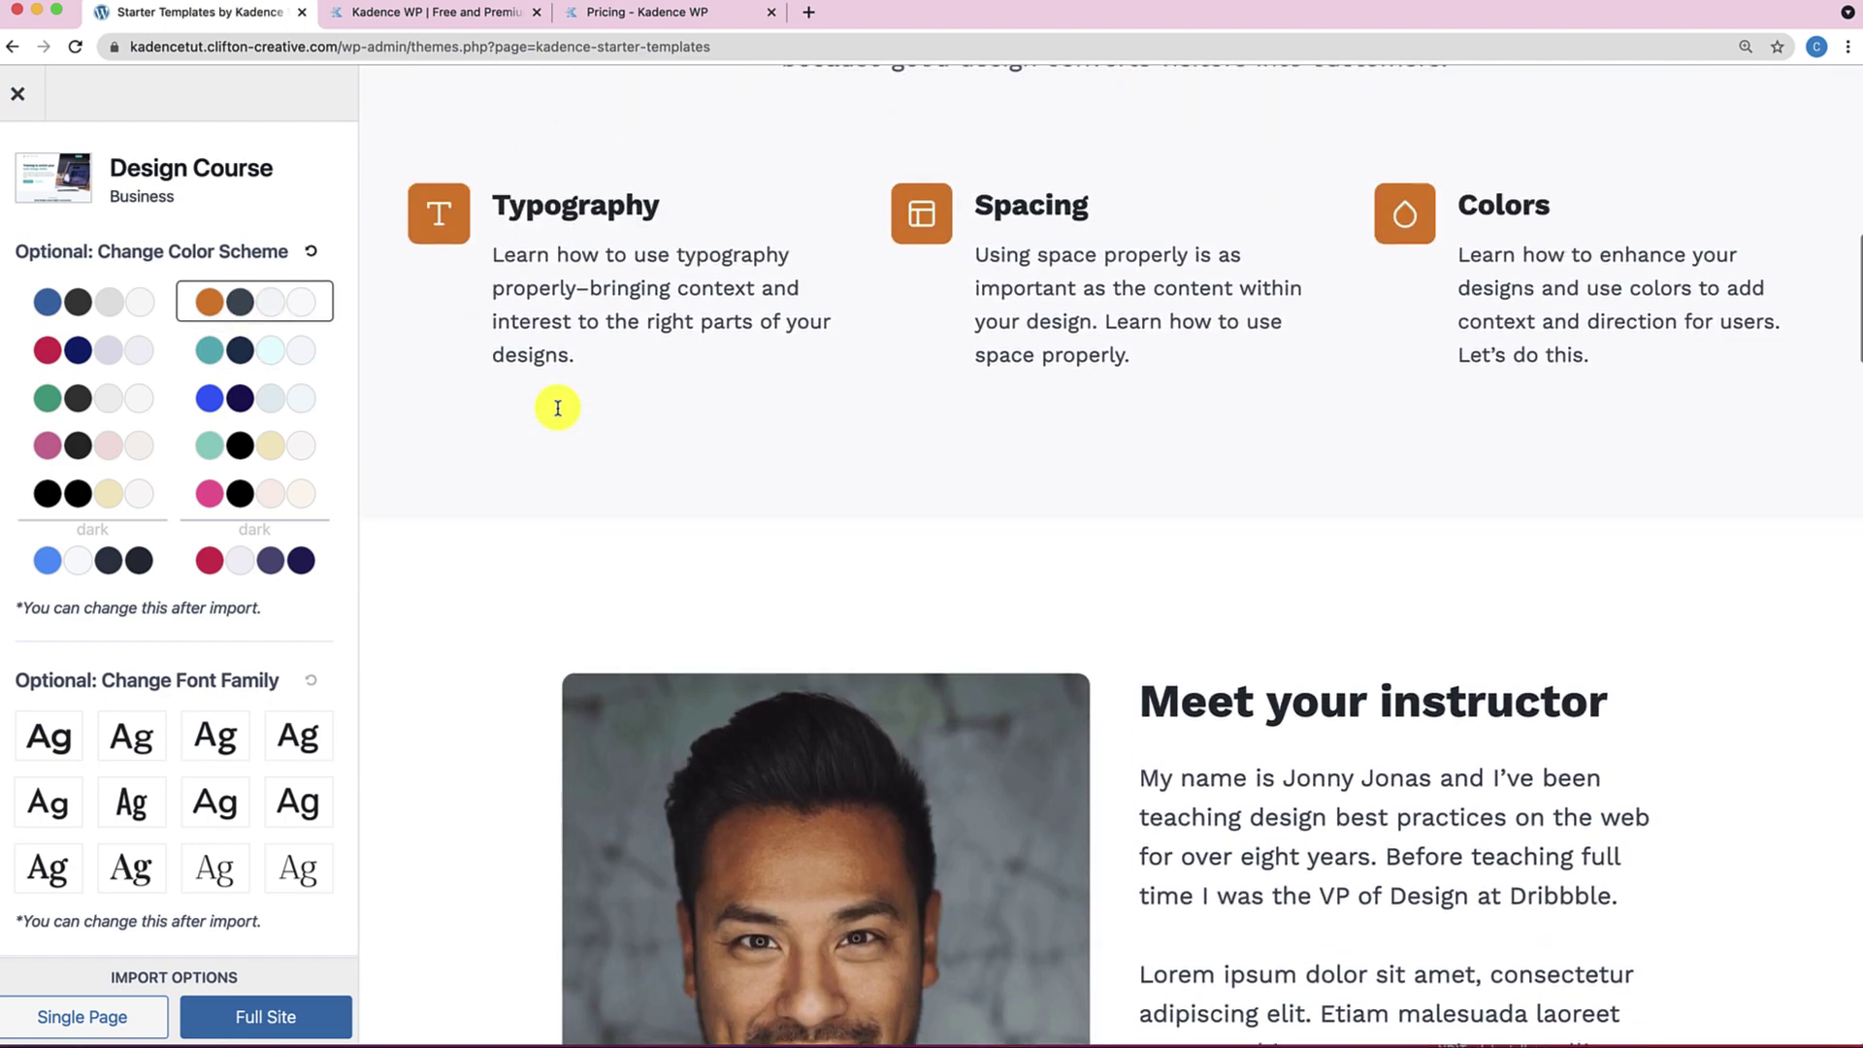
pyautogui.scroll(12, 558, 407)
# Try the red, green, pink, mint, magenta, black and blue light color schemes on the Design Course template one after another.
pyautogui.click(80, 358)
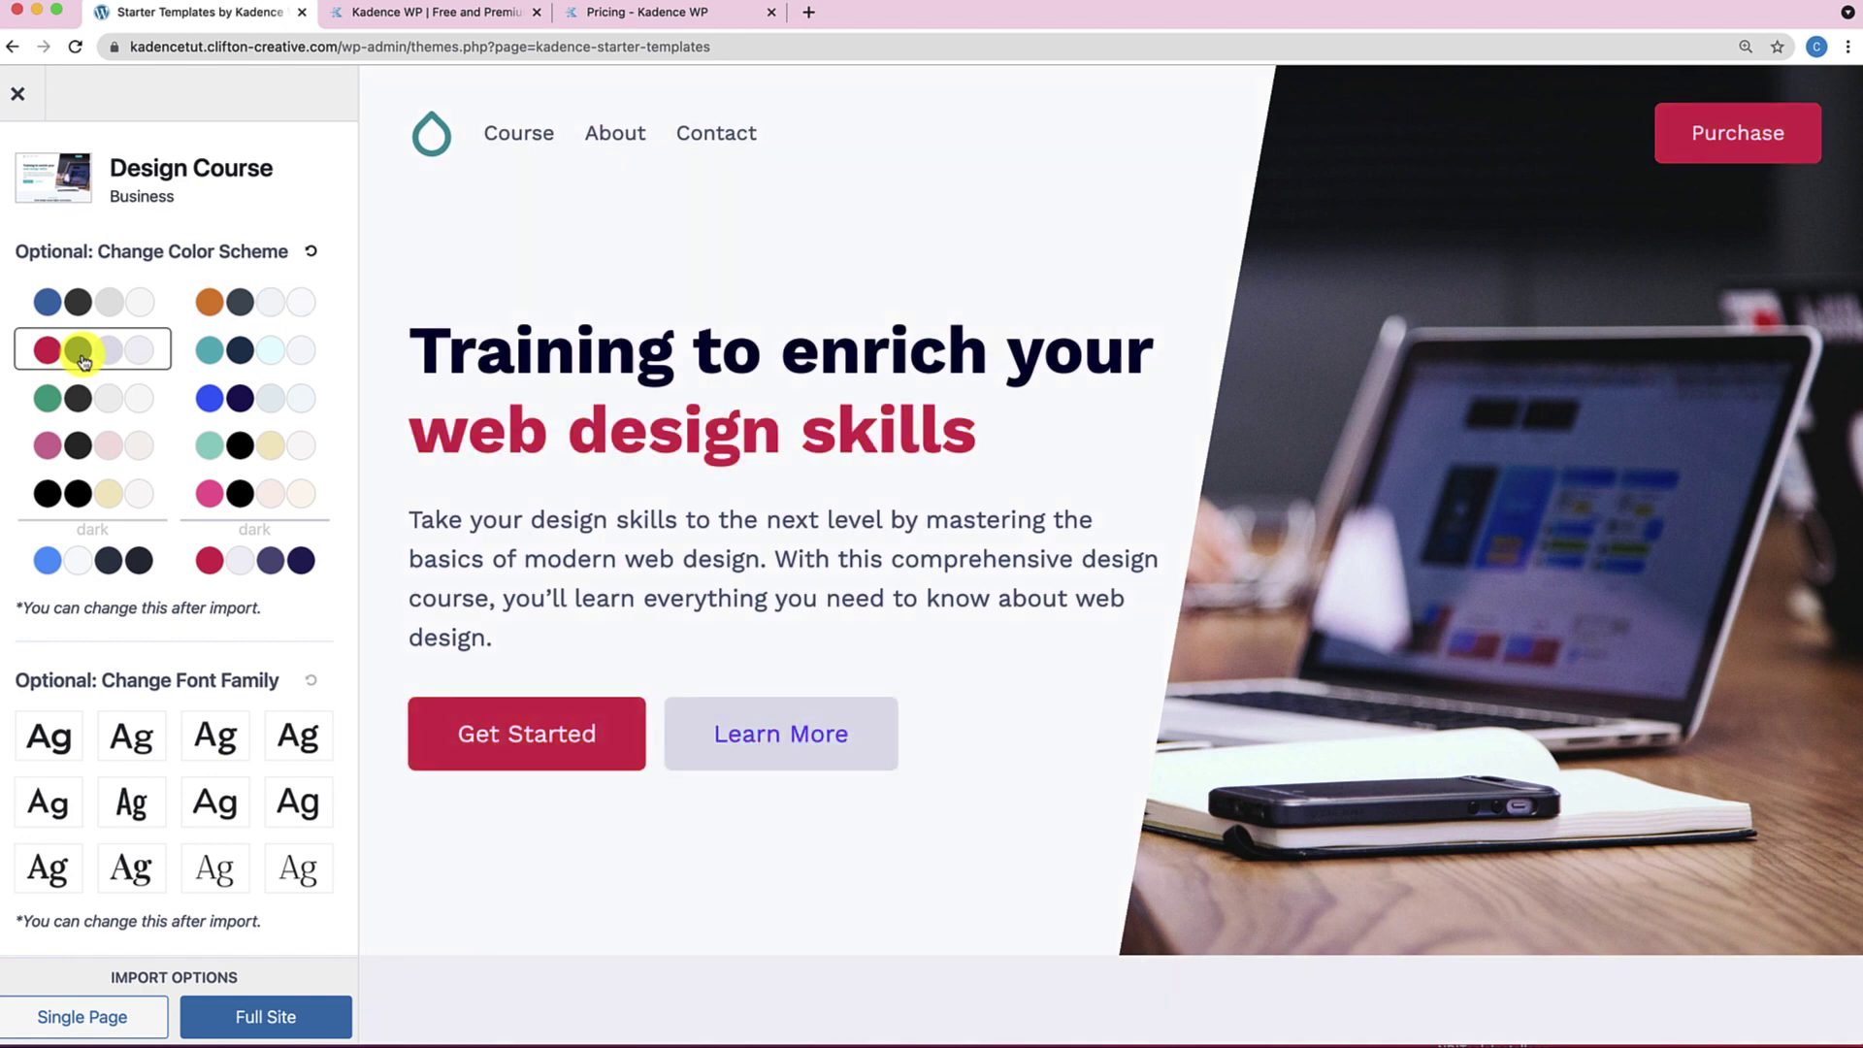
pyautogui.click(80, 398)
pyautogui.click(82, 443)
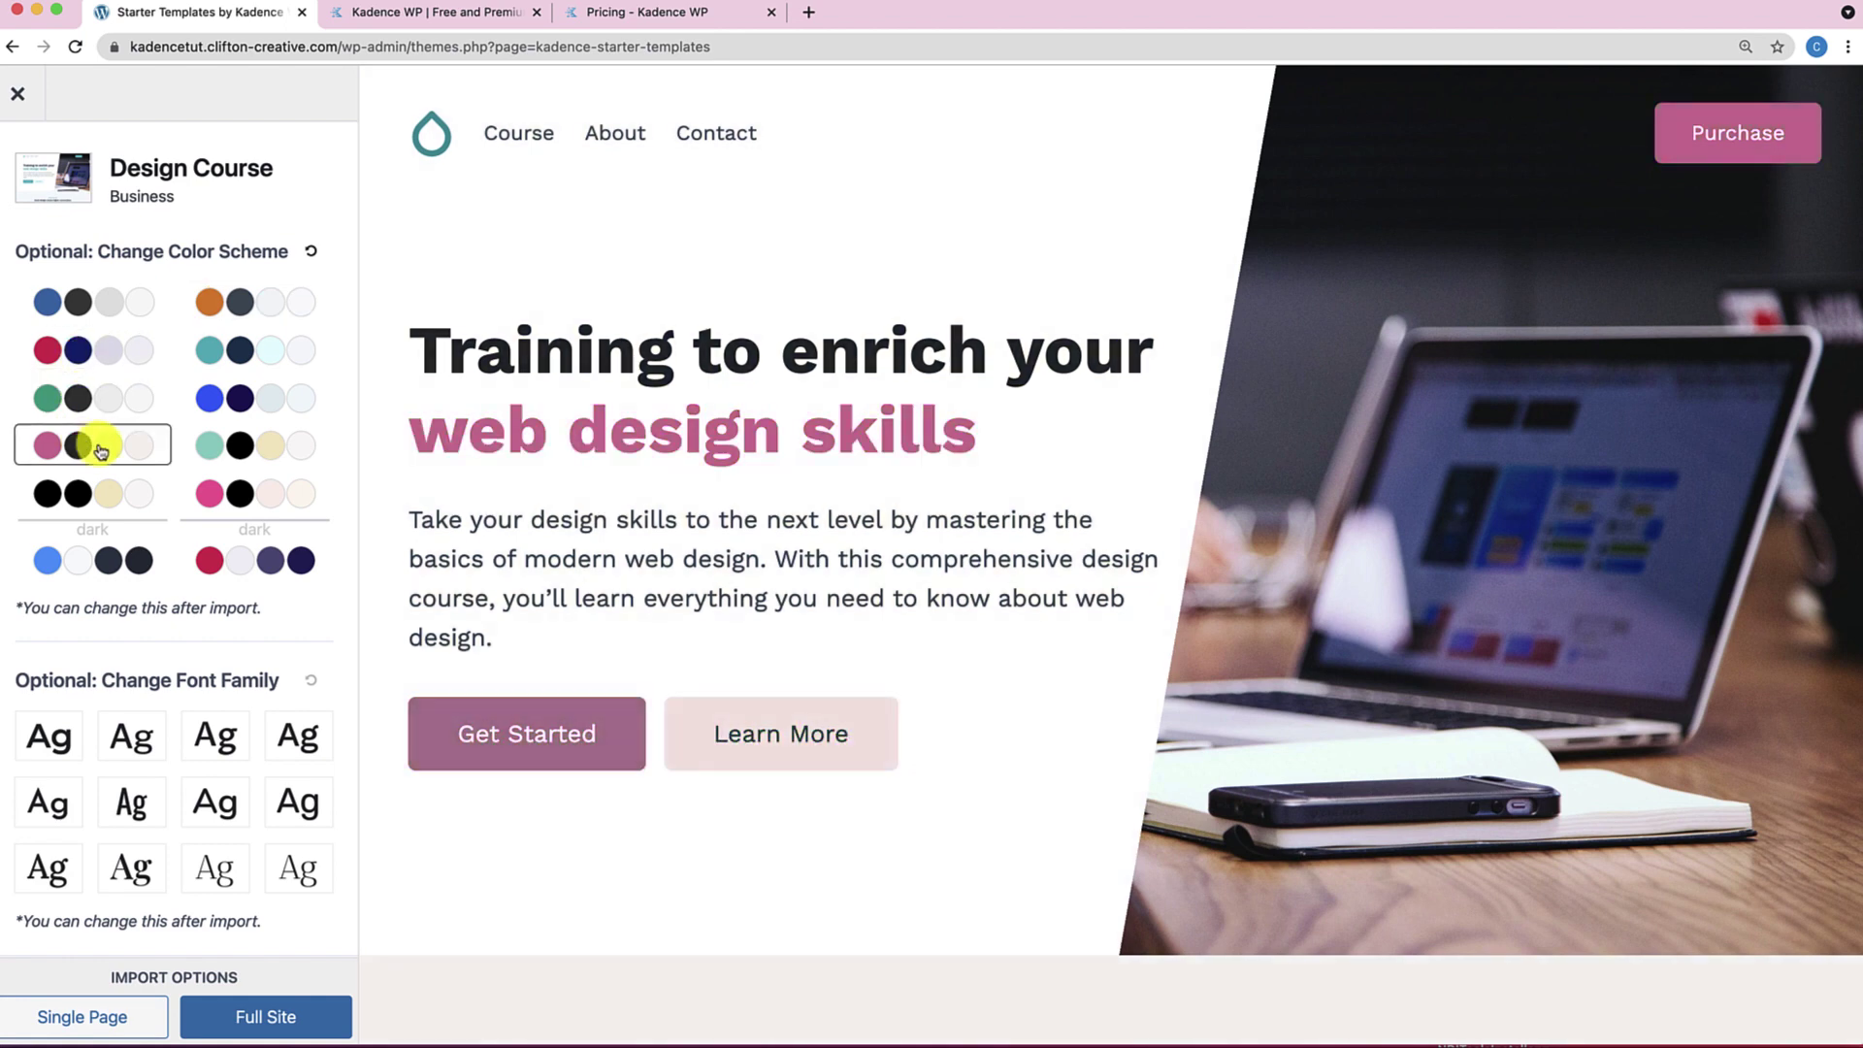
pyautogui.click(239, 443)
pyautogui.click(237, 490)
pyautogui.click(111, 488)
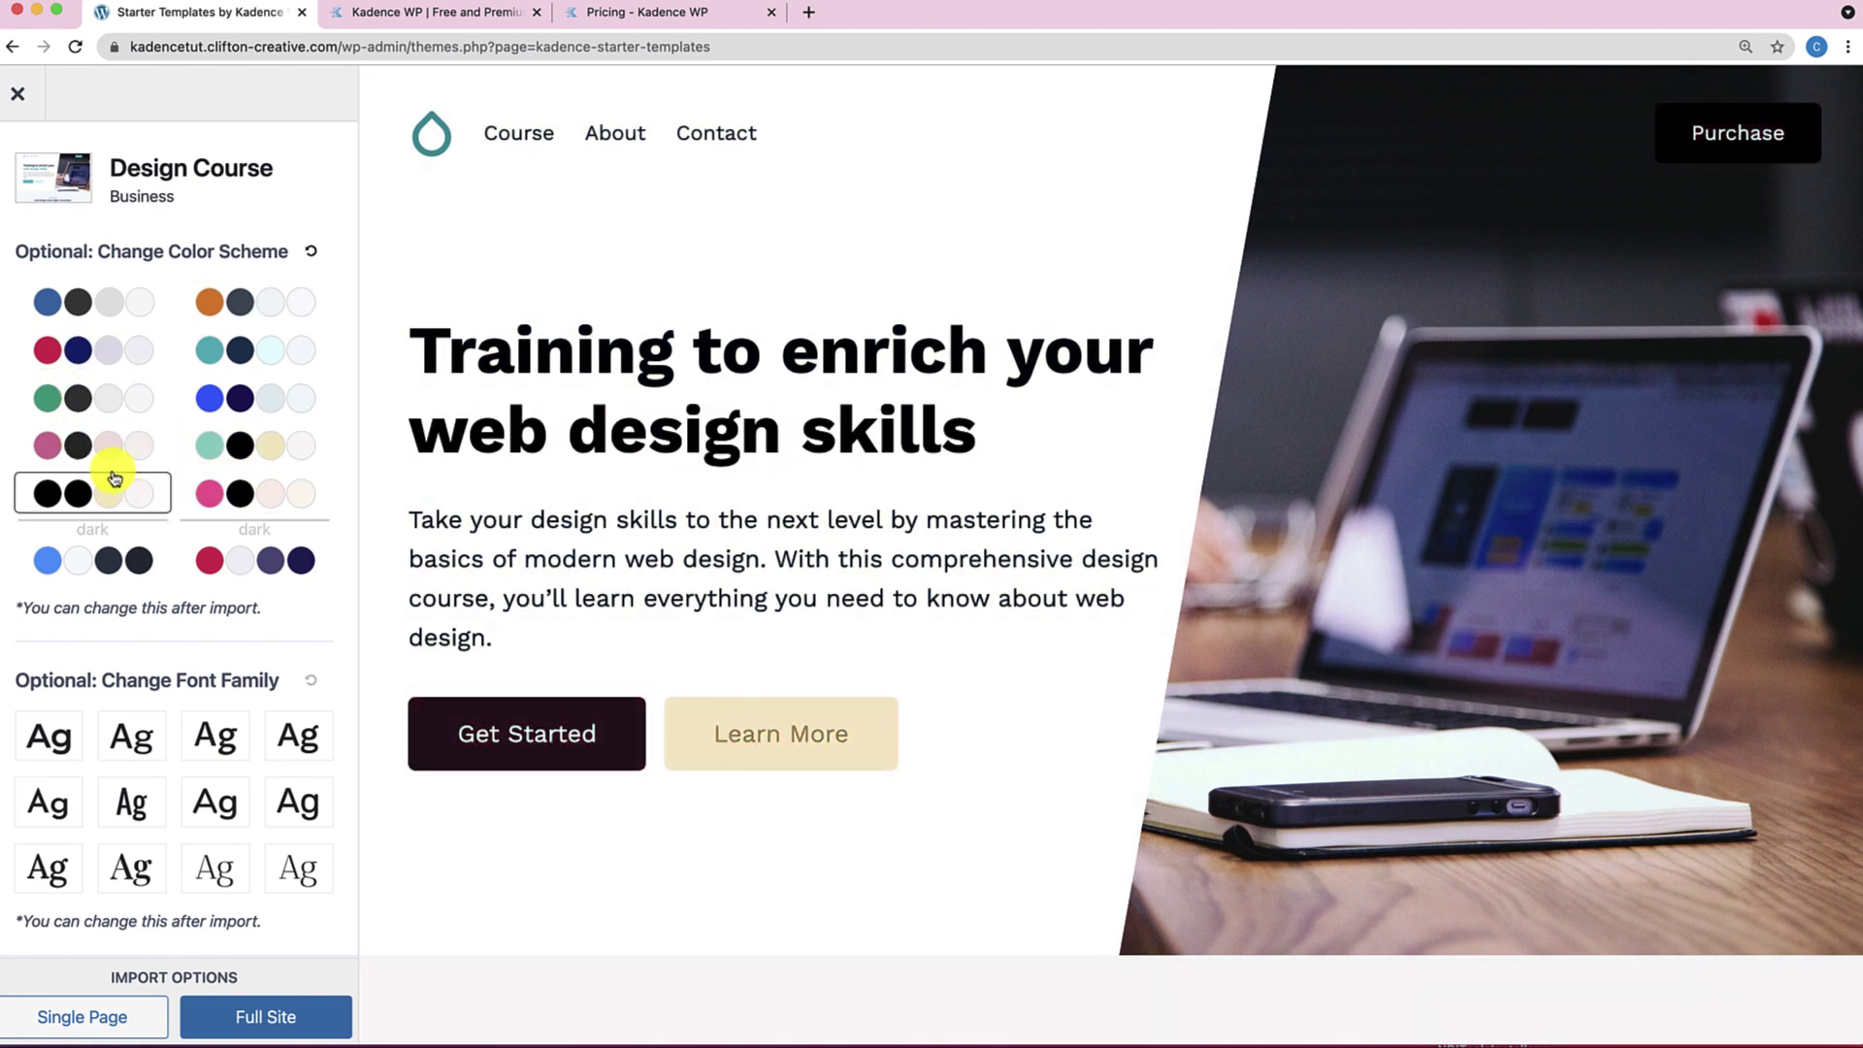
pyautogui.click(93, 303)
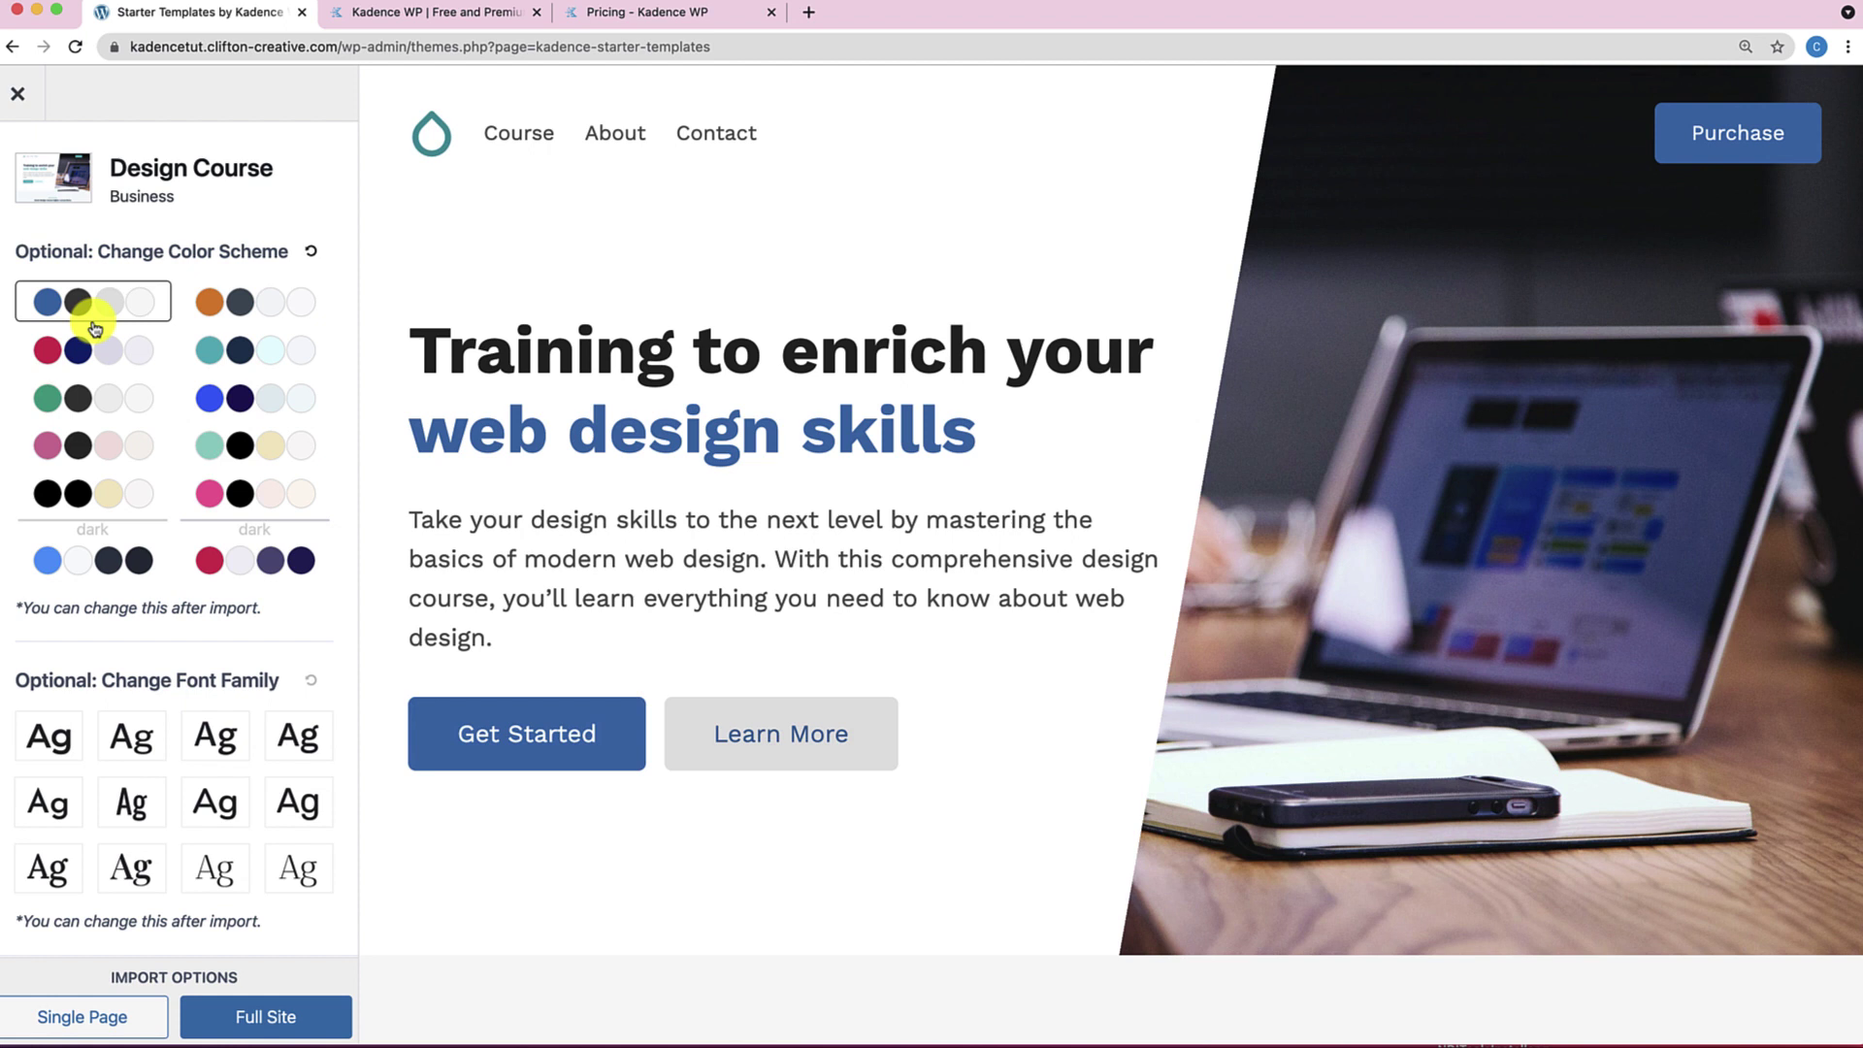
# Apply the dark color scheme with the blue accent to the Design Course template and review the page in it.
pyautogui.click(102, 563)
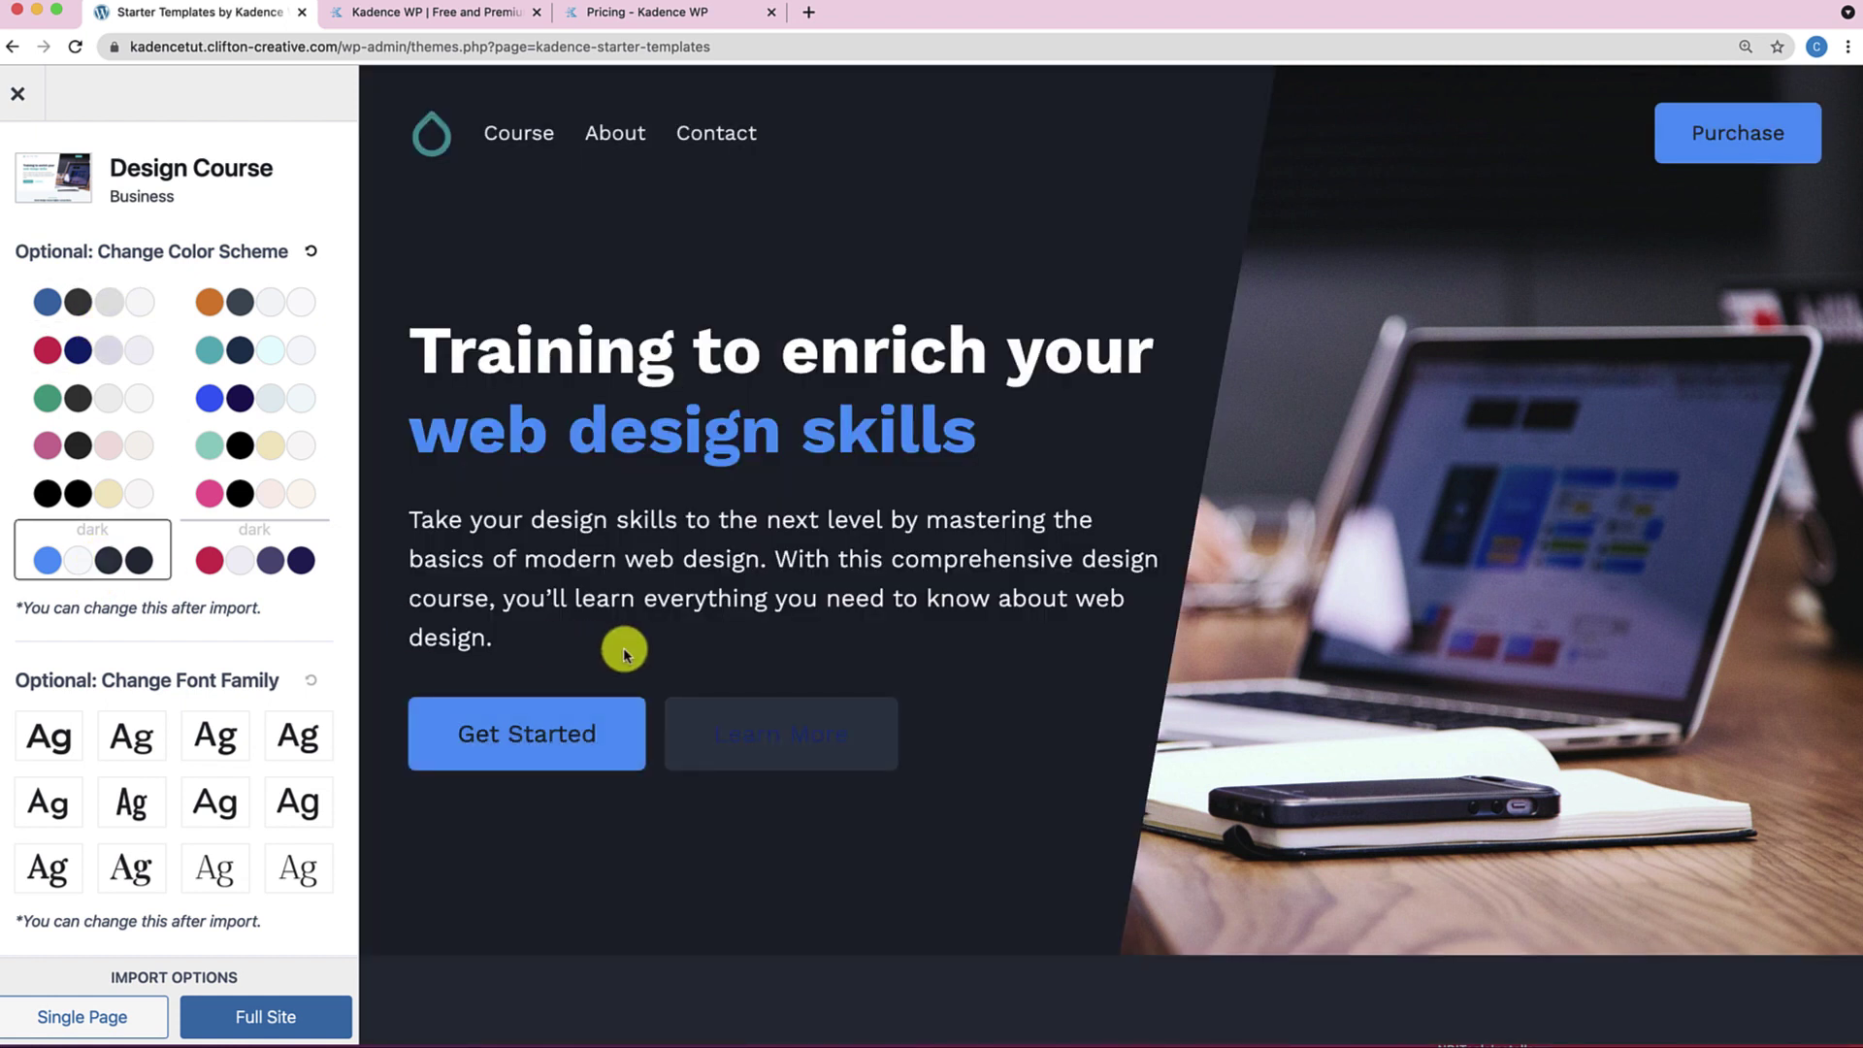
pyautogui.scroll(-20, 623, 648)
pyautogui.scroll(-5, 623, 649)
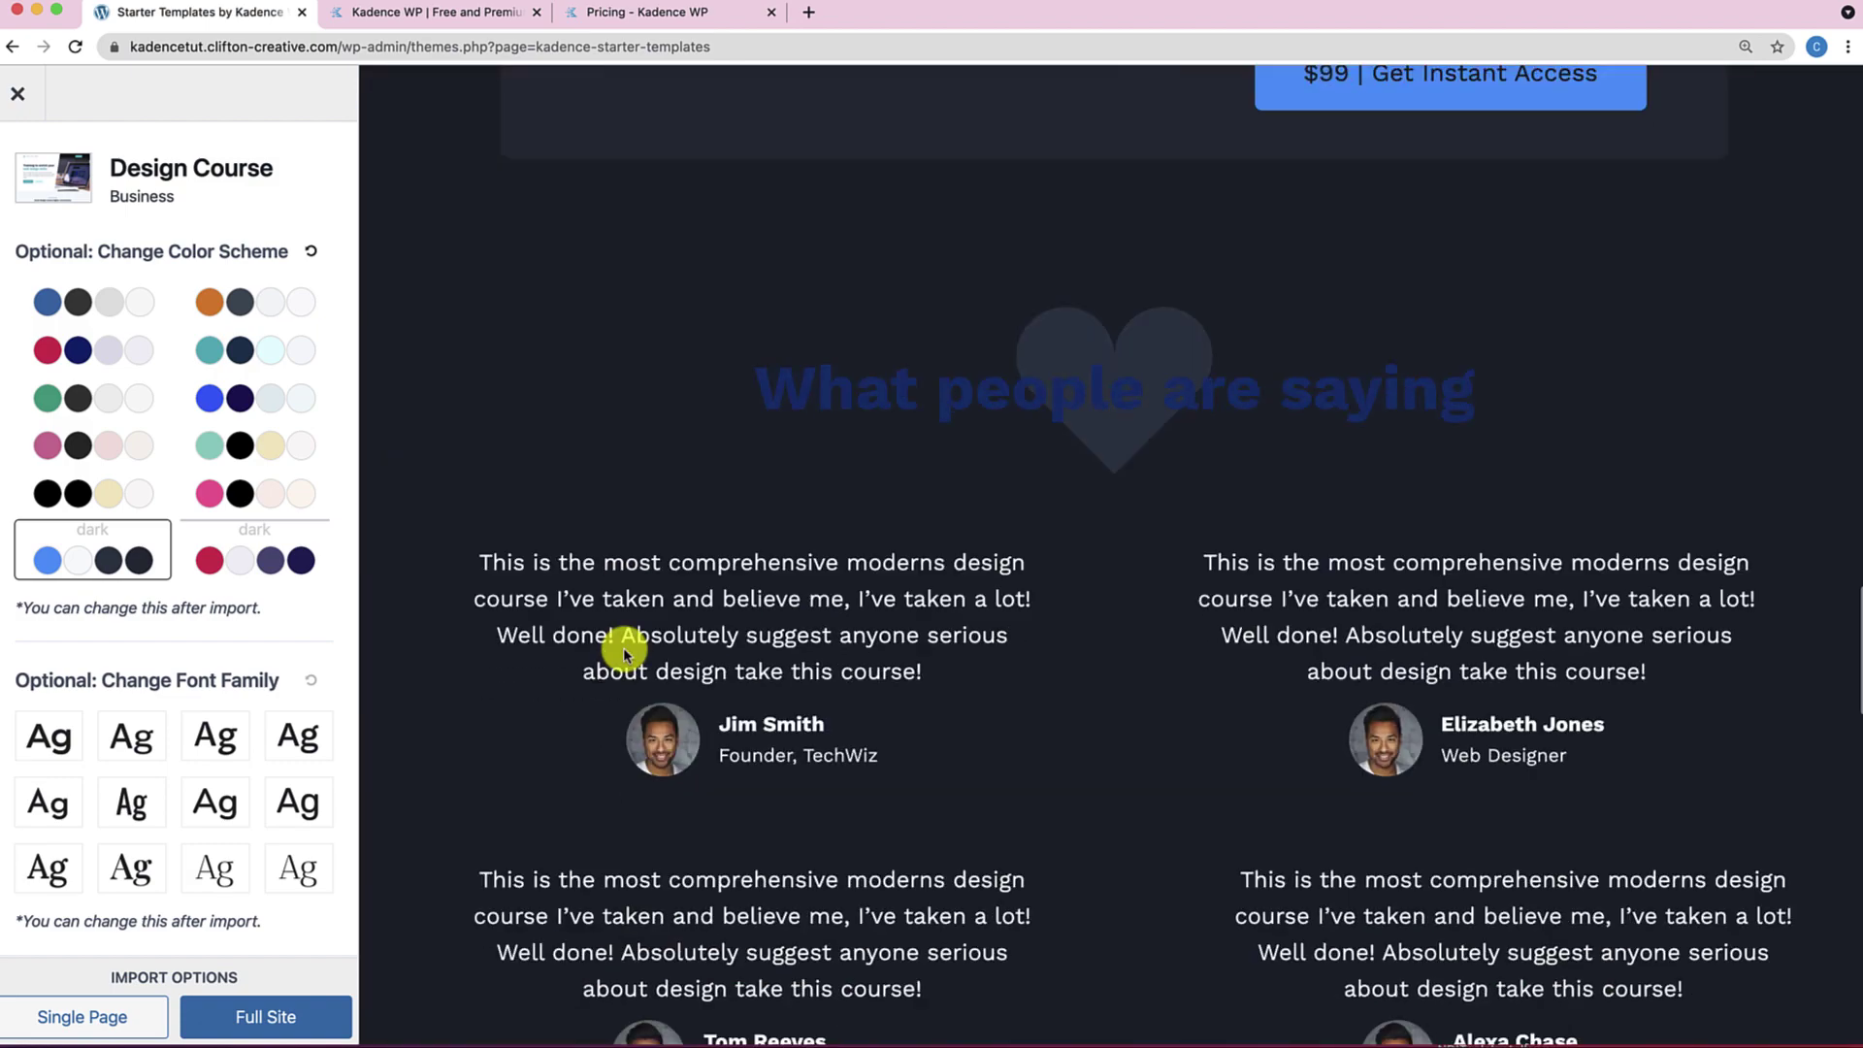
pyautogui.scroll(20, 623, 648)
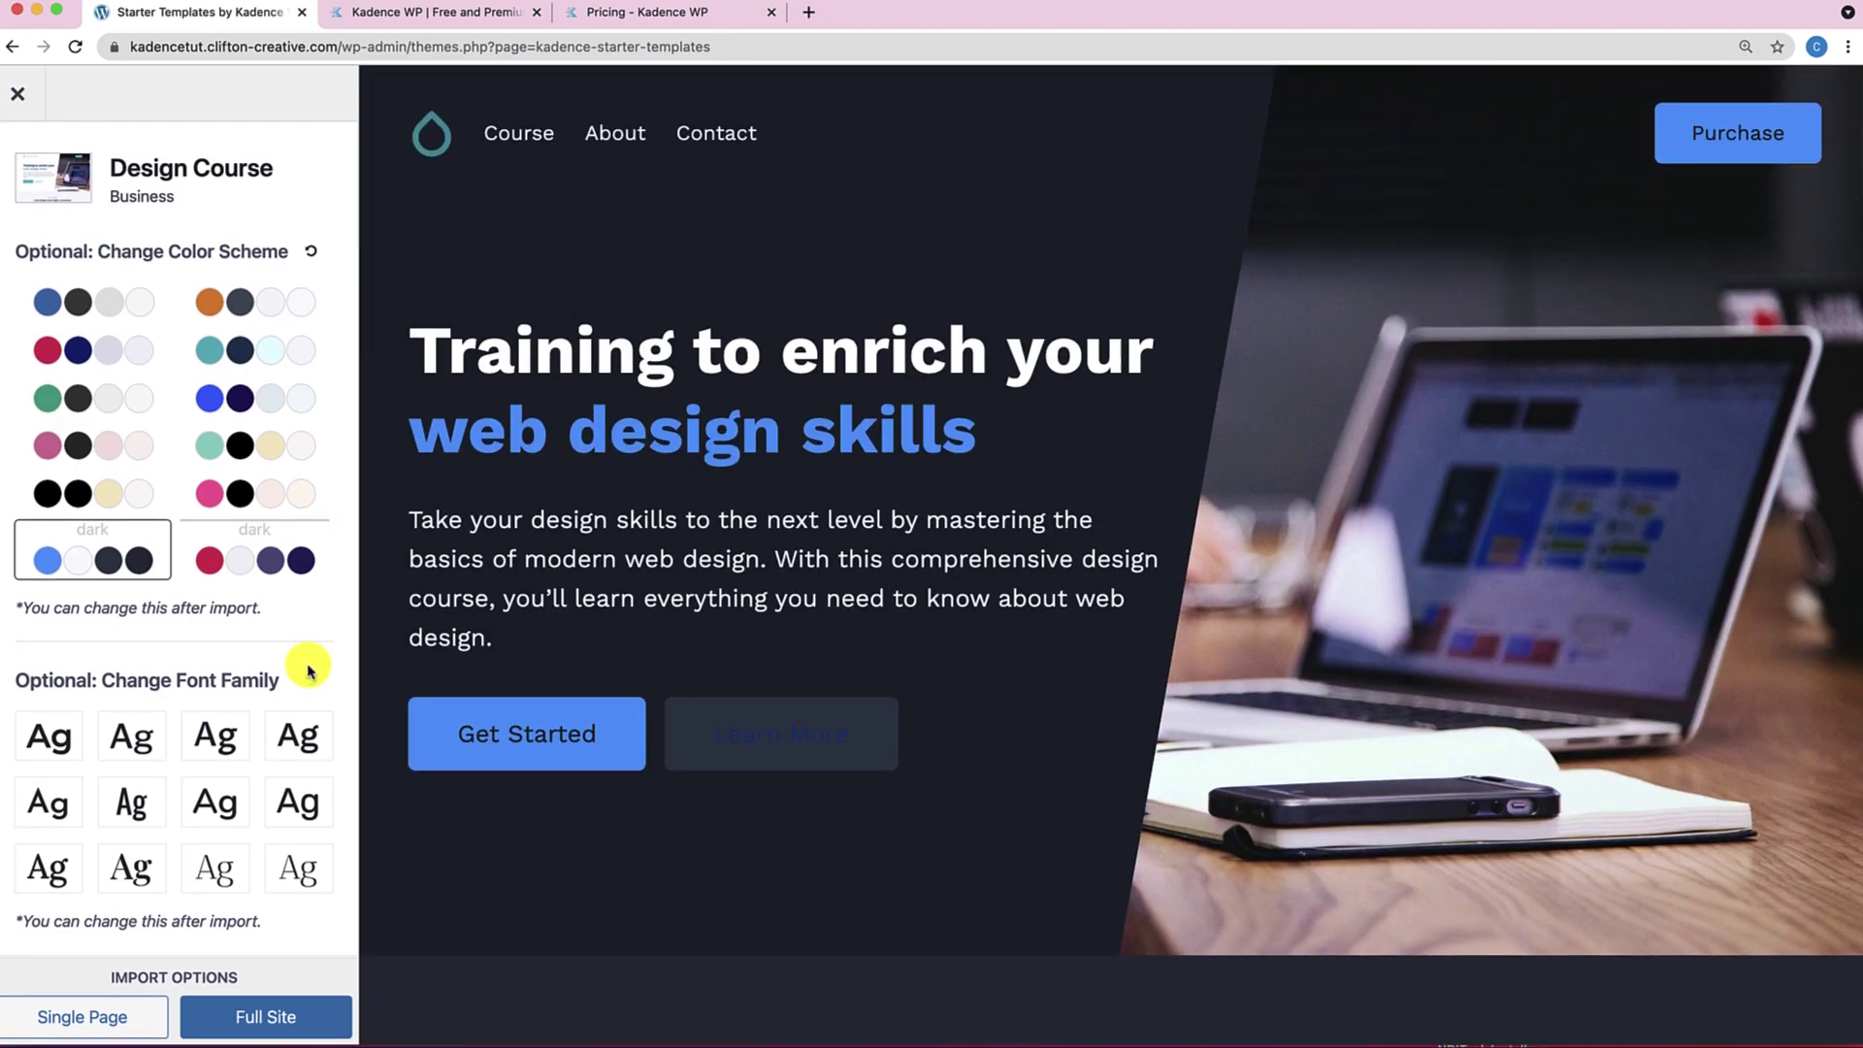
# Try the dark color scheme with the red accent on the Design Course template, review the page, and reset the colors to default.
pyautogui.click(270, 572)
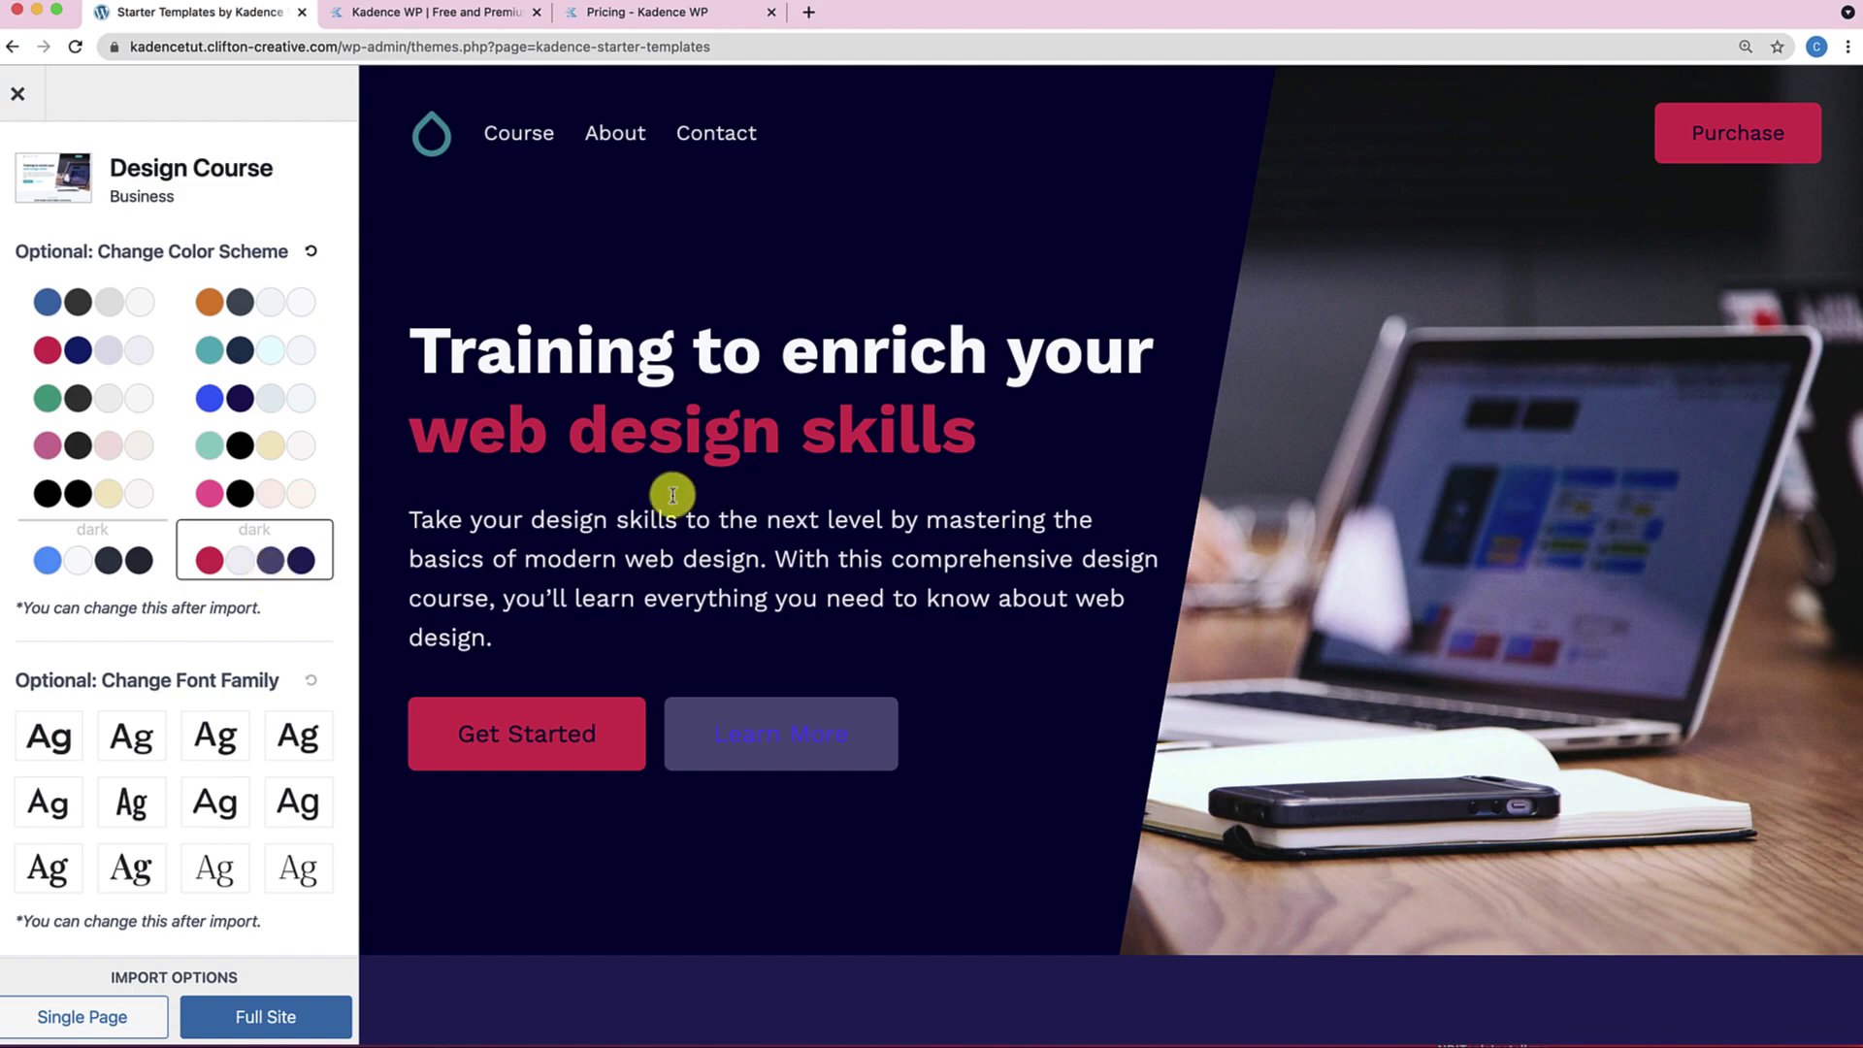
pyautogui.scroll(-12, 753, 679)
pyautogui.scroll(-5, 755, 685)
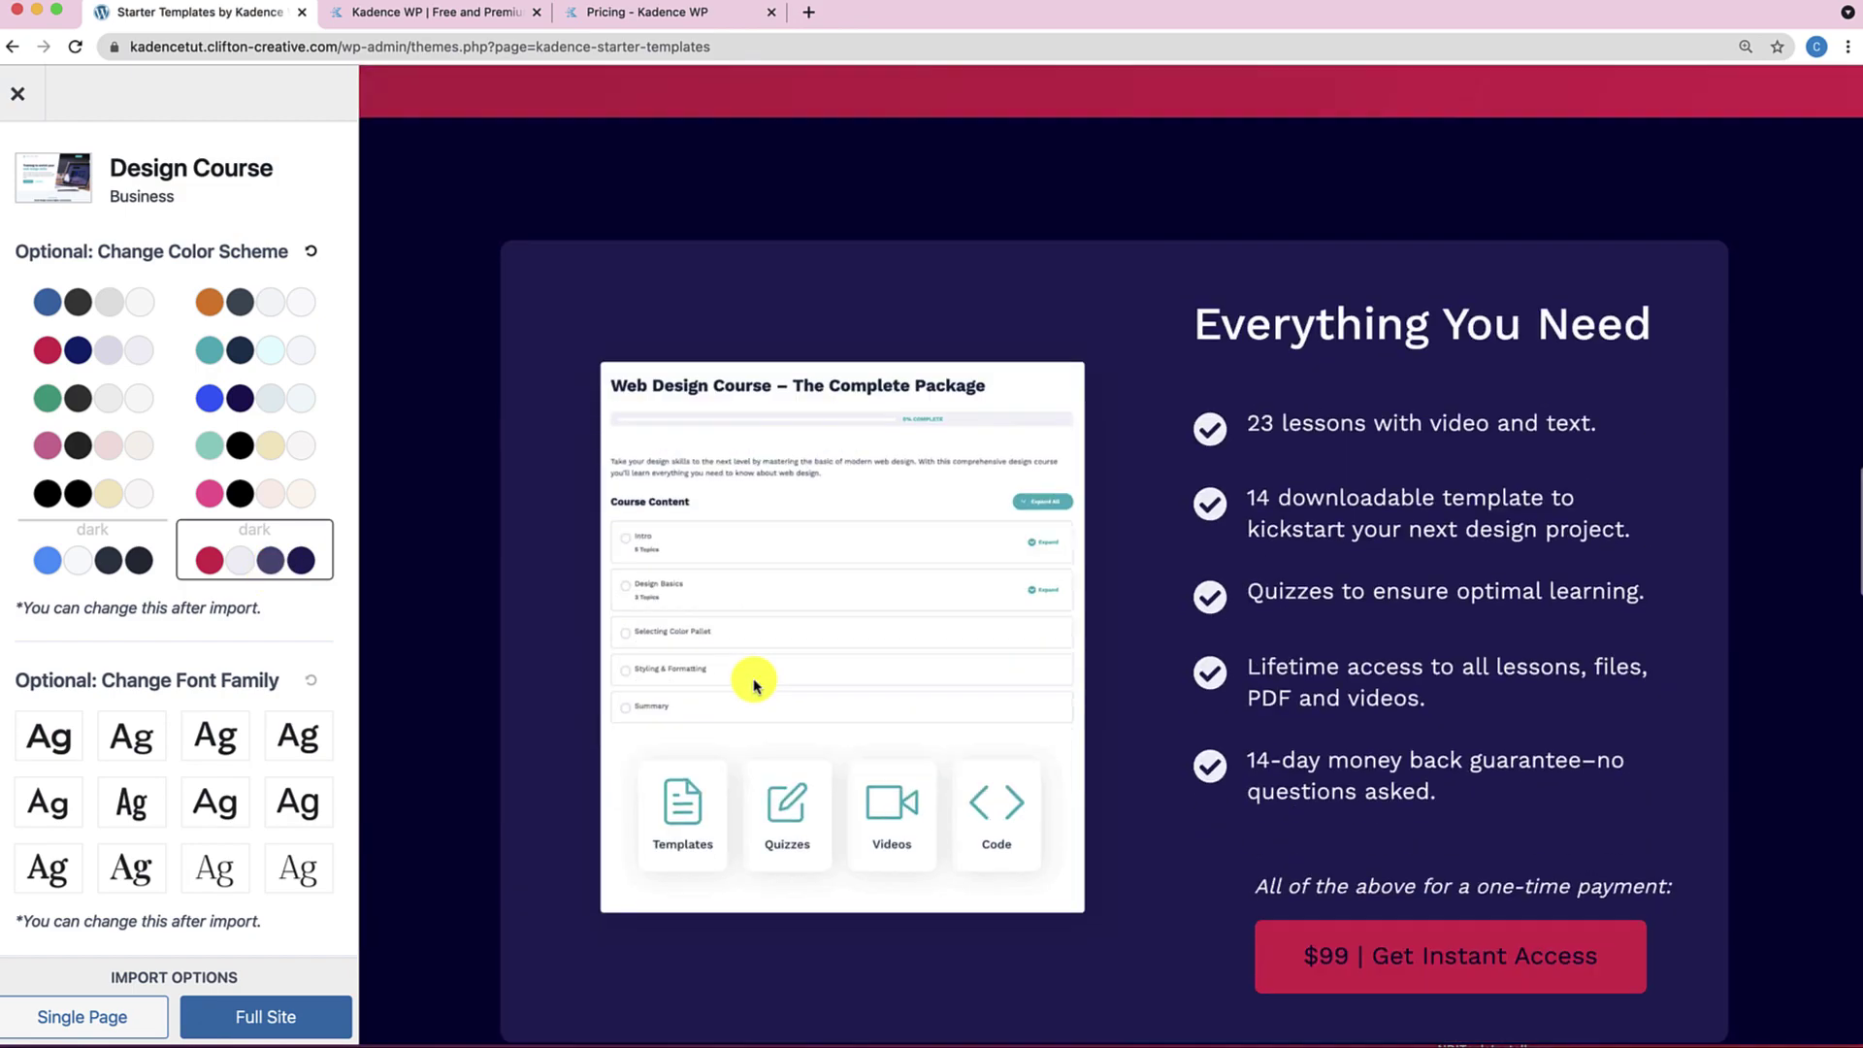
pyautogui.scroll(20, 755, 686)
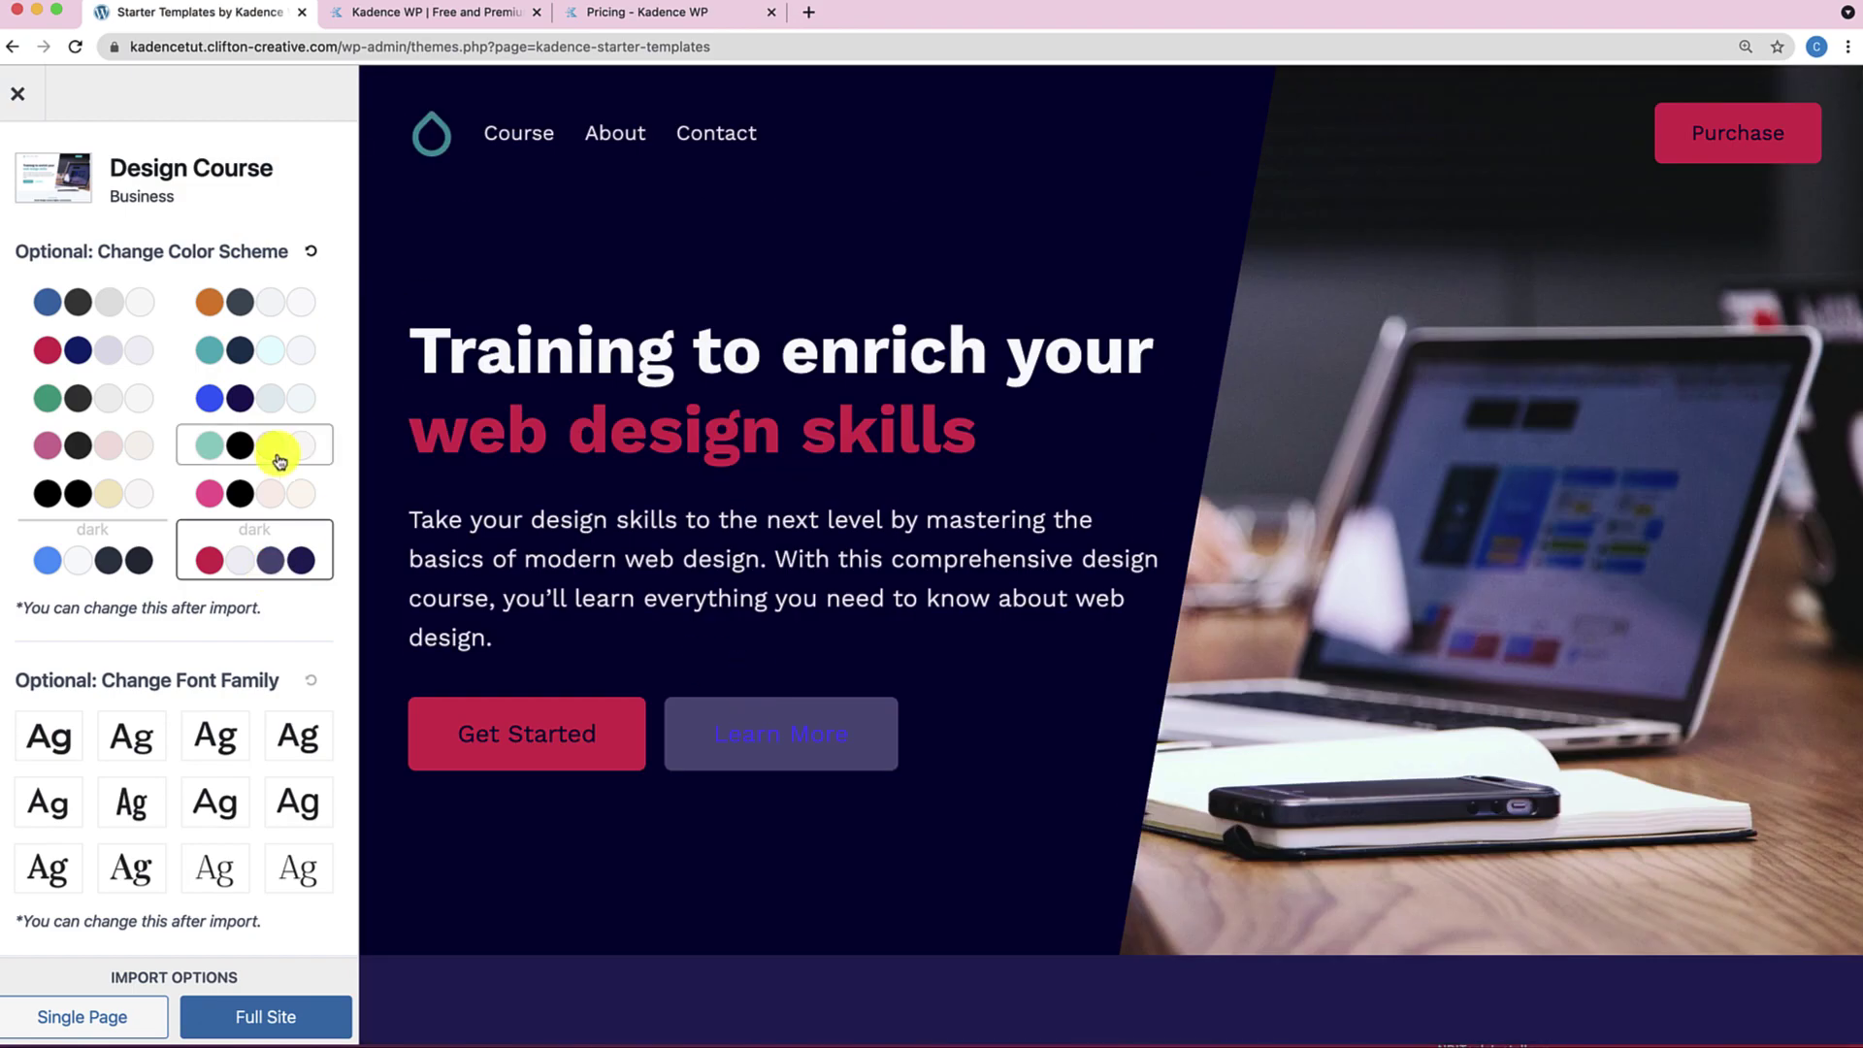
pyautogui.click(311, 254)
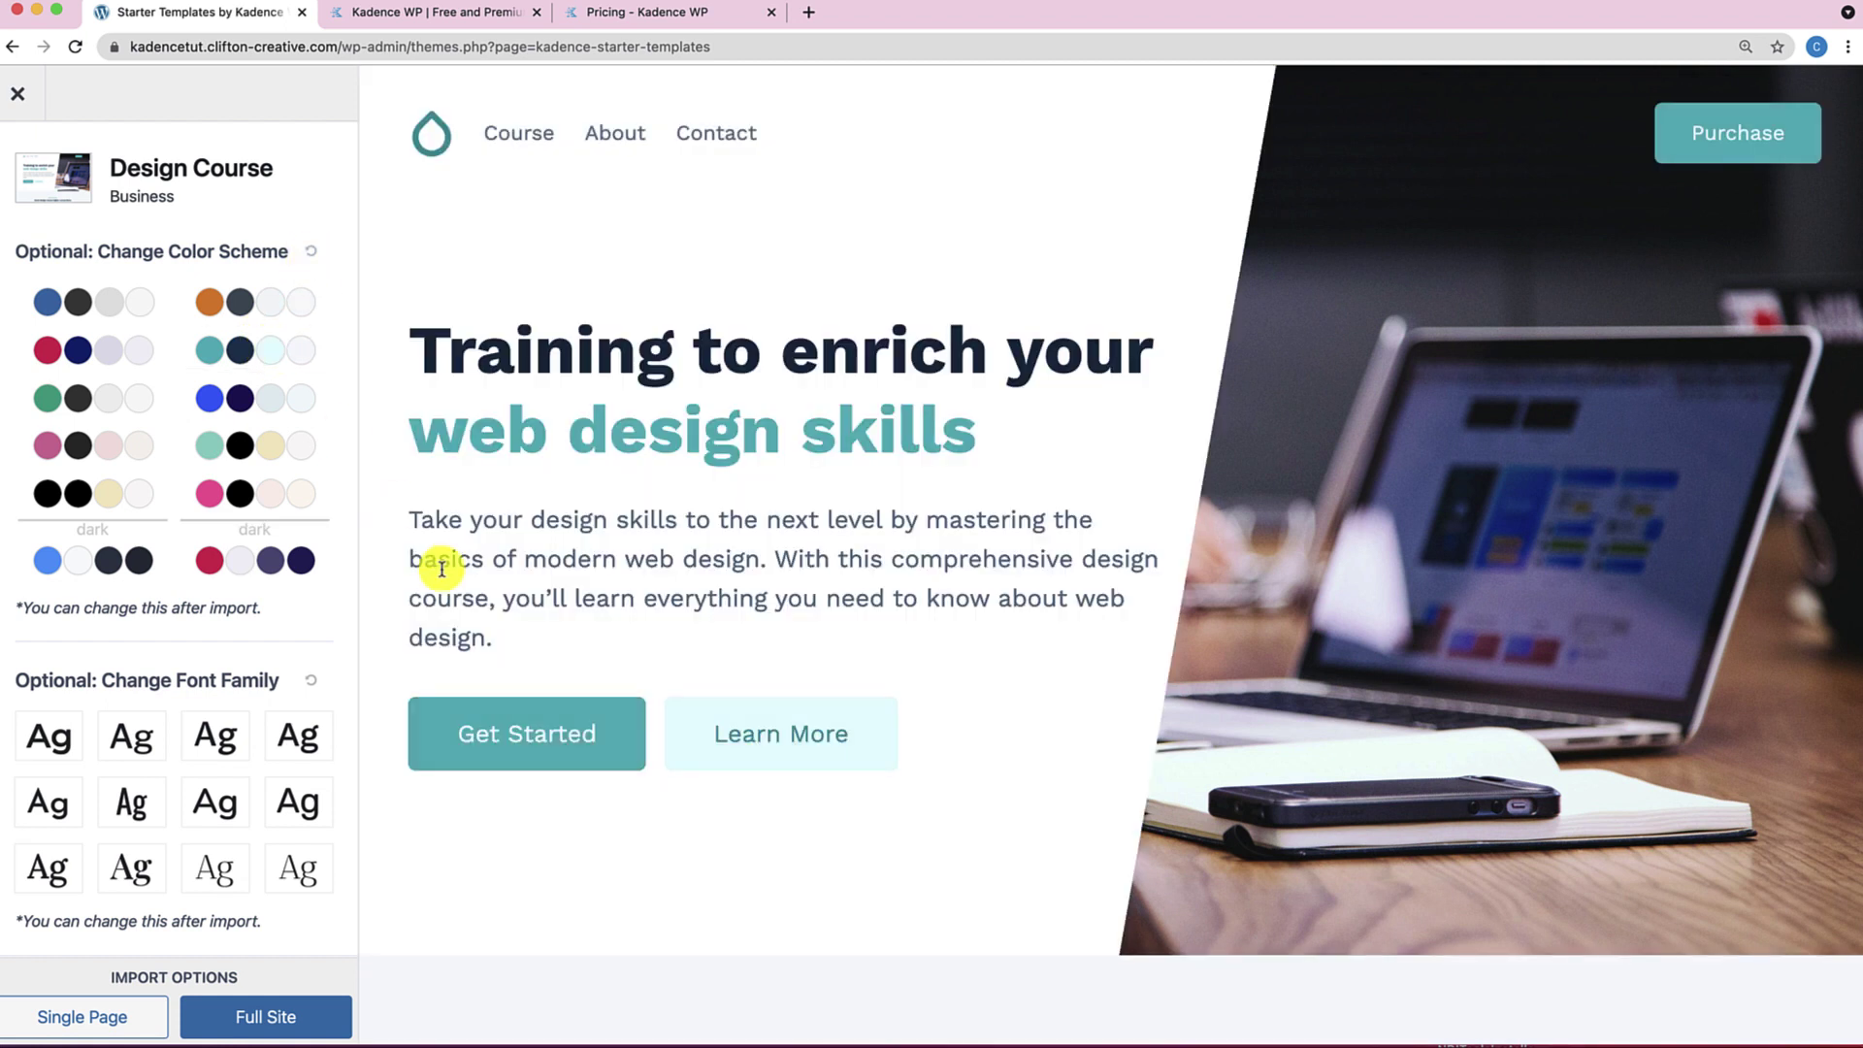
# Try several sans-serif and serif font families on the Design Course template one after another, and reset the fonts to default.
pyautogui.scroll(-1, 405, 669)
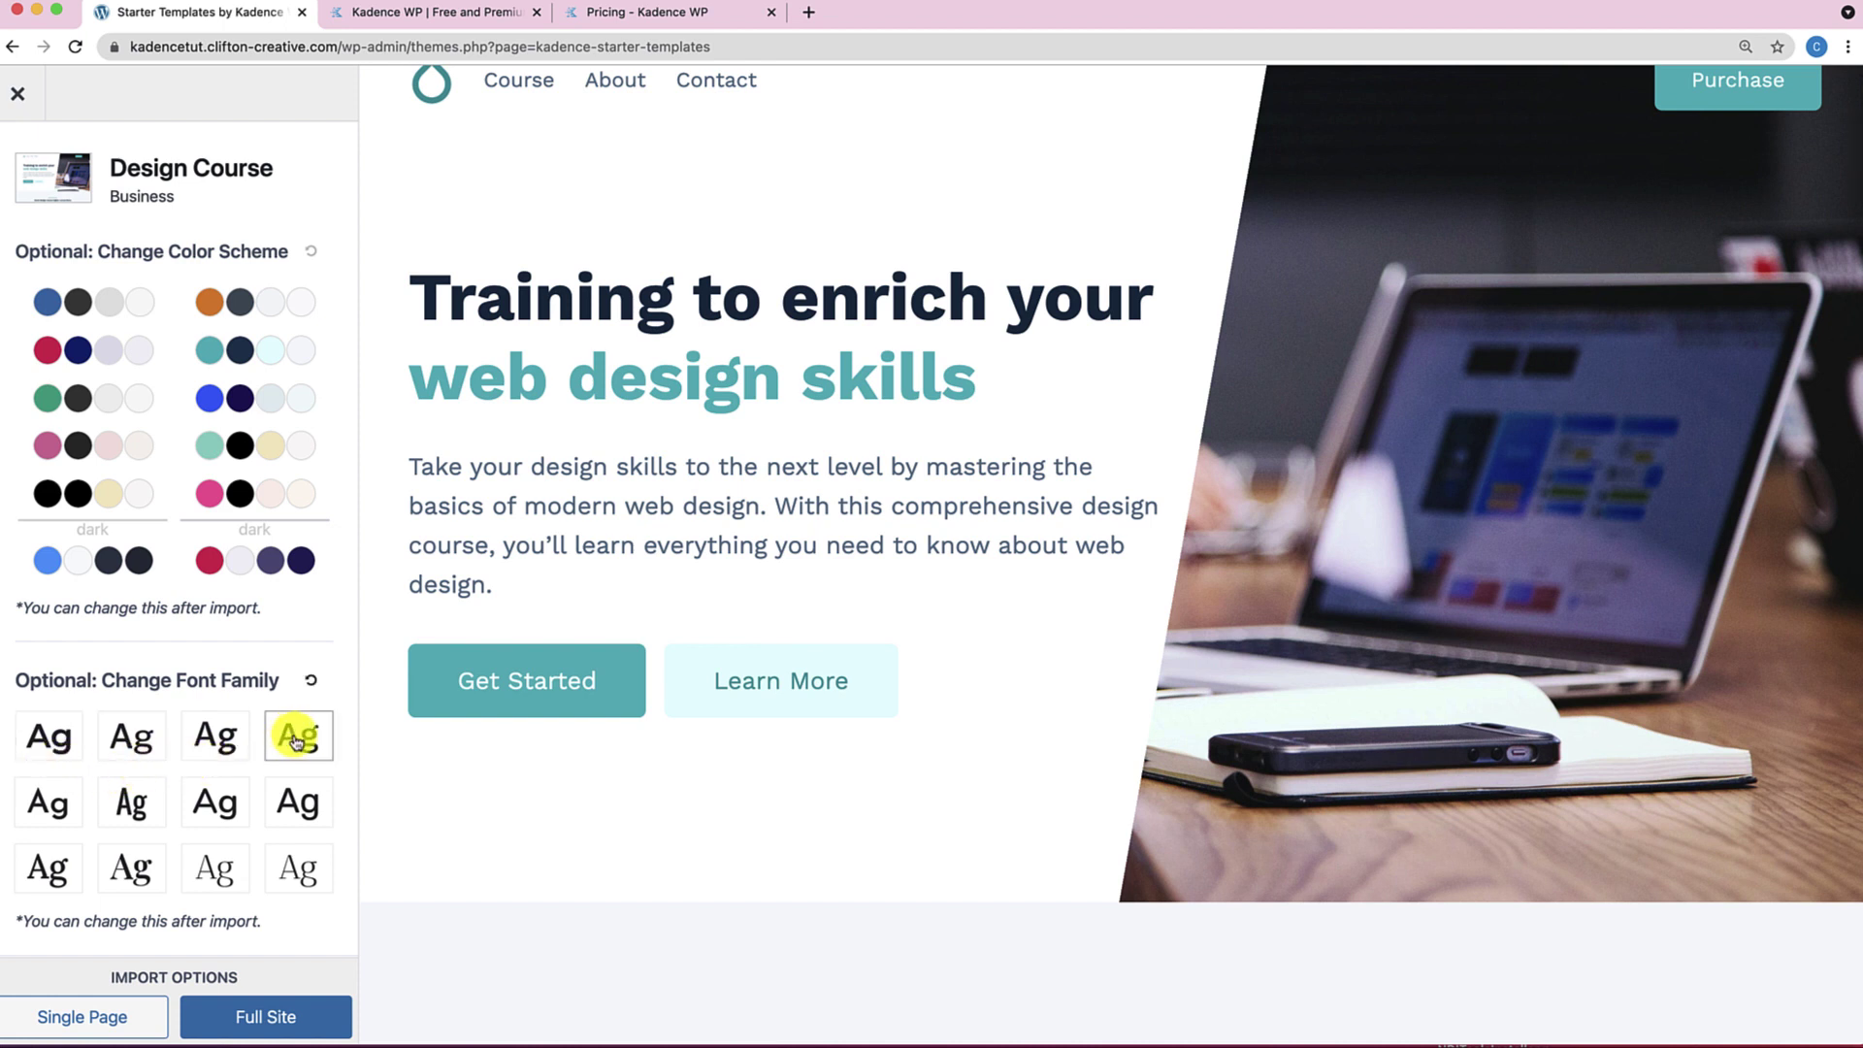
pyautogui.click(232, 808)
pyautogui.click(284, 803)
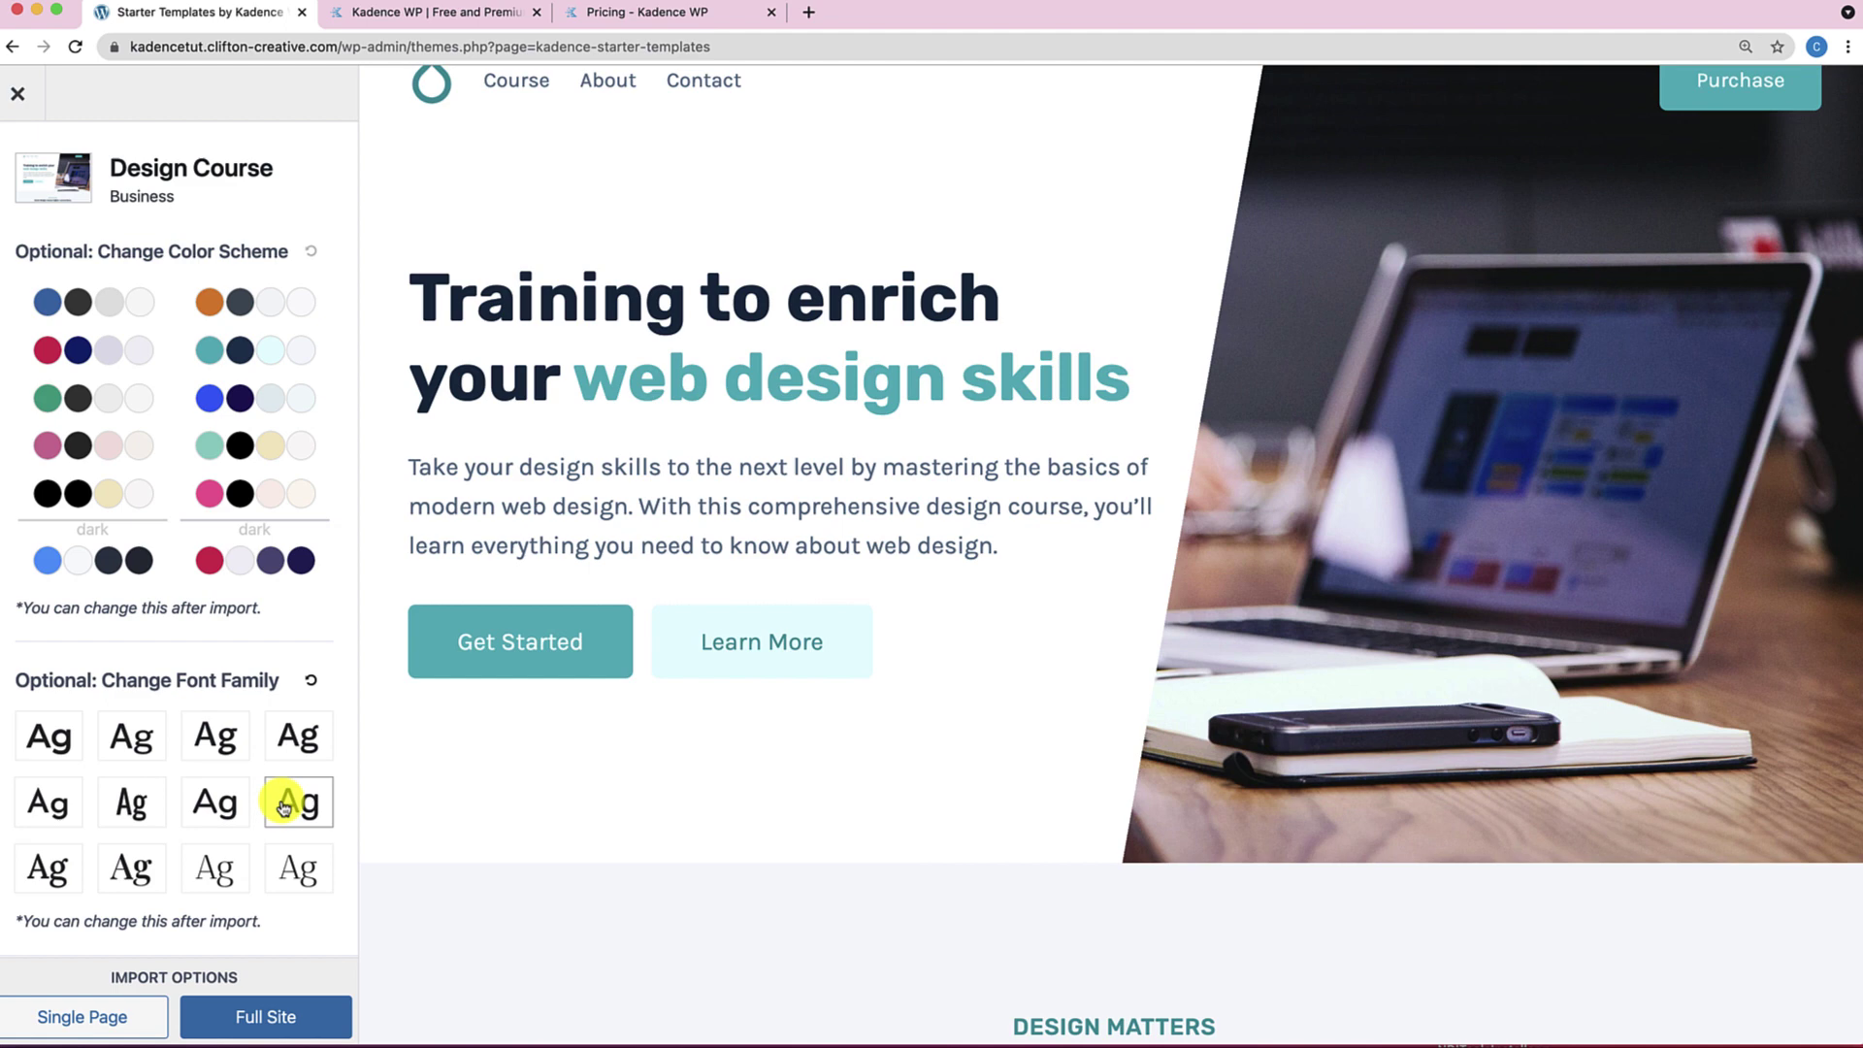
pyautogui.click(281, 866)
pyautogui.click(218, 876)
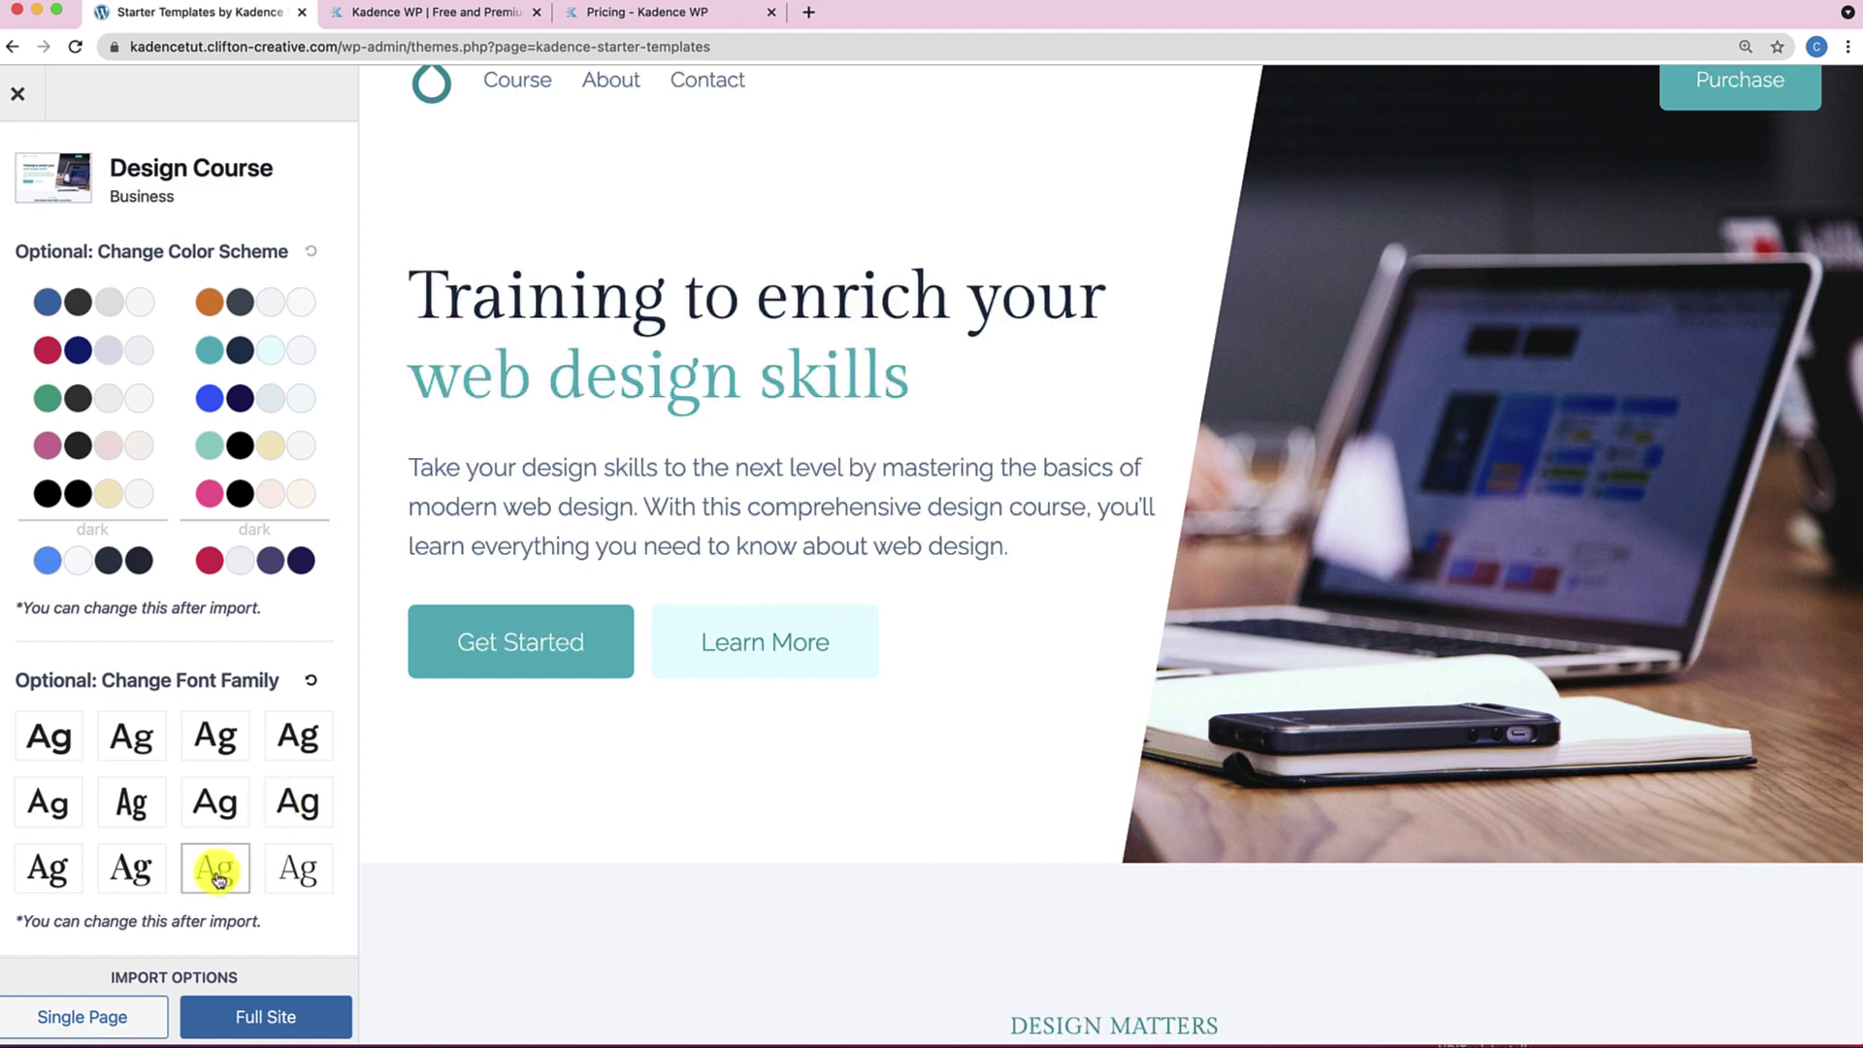
pyautogui.click(133, 870)
pyautogui.click(54, 747)
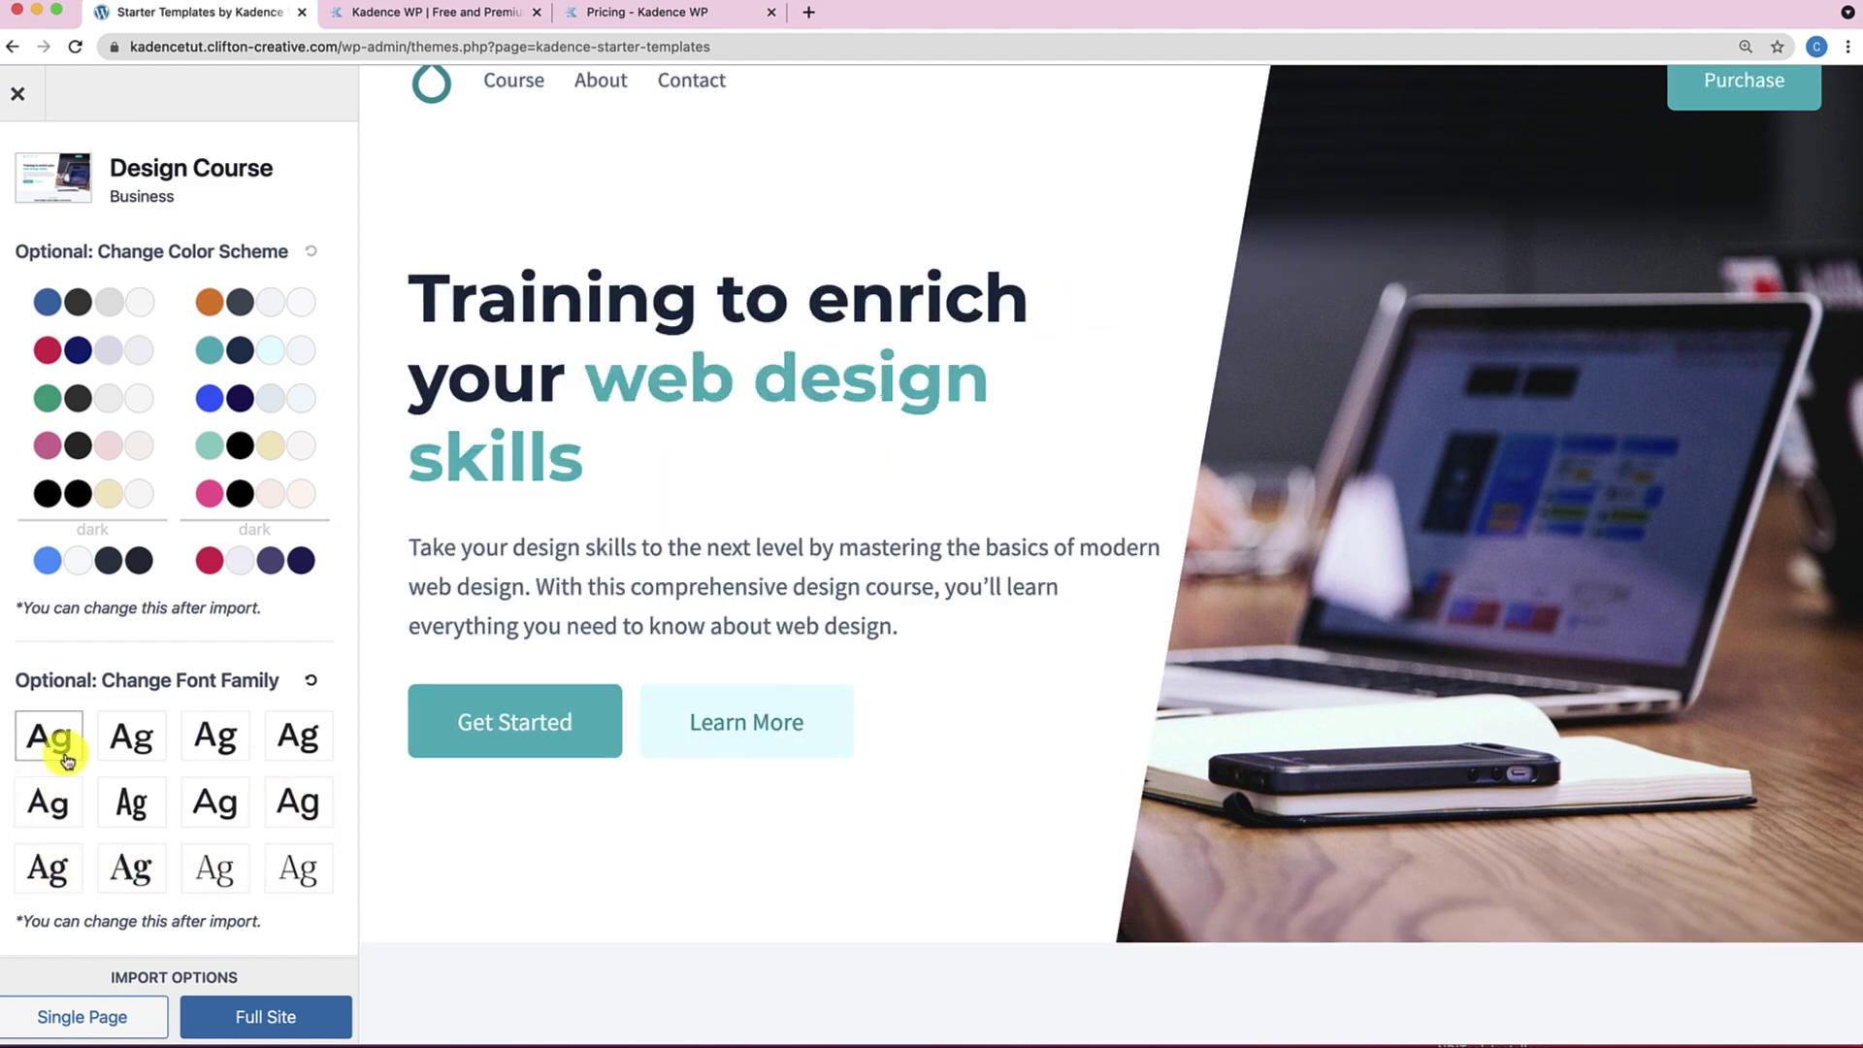
pyautogui.click(59, 794)
pyautogui.click(132, 820)
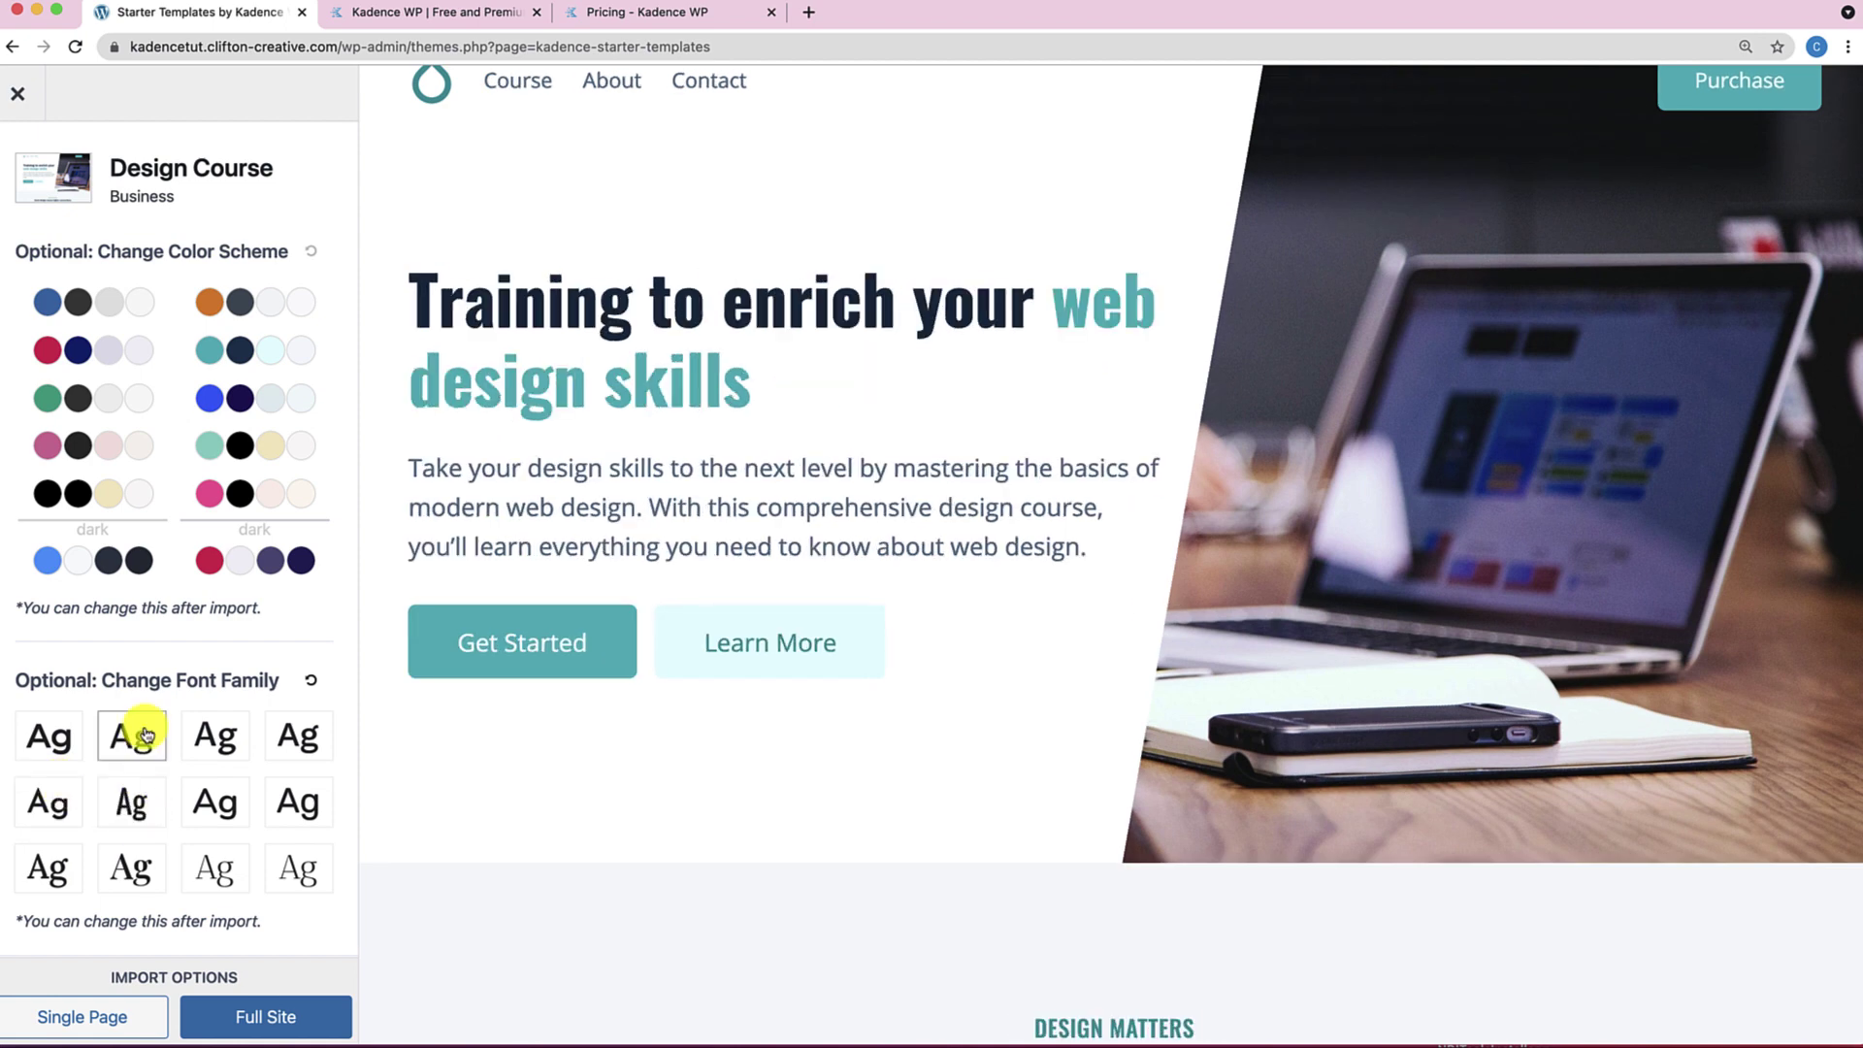
pyautogui.click(308, 679)
# Check which plugins the Design Course template requires and their installation status.
pyautogui.scroll(-2, 239, 773)
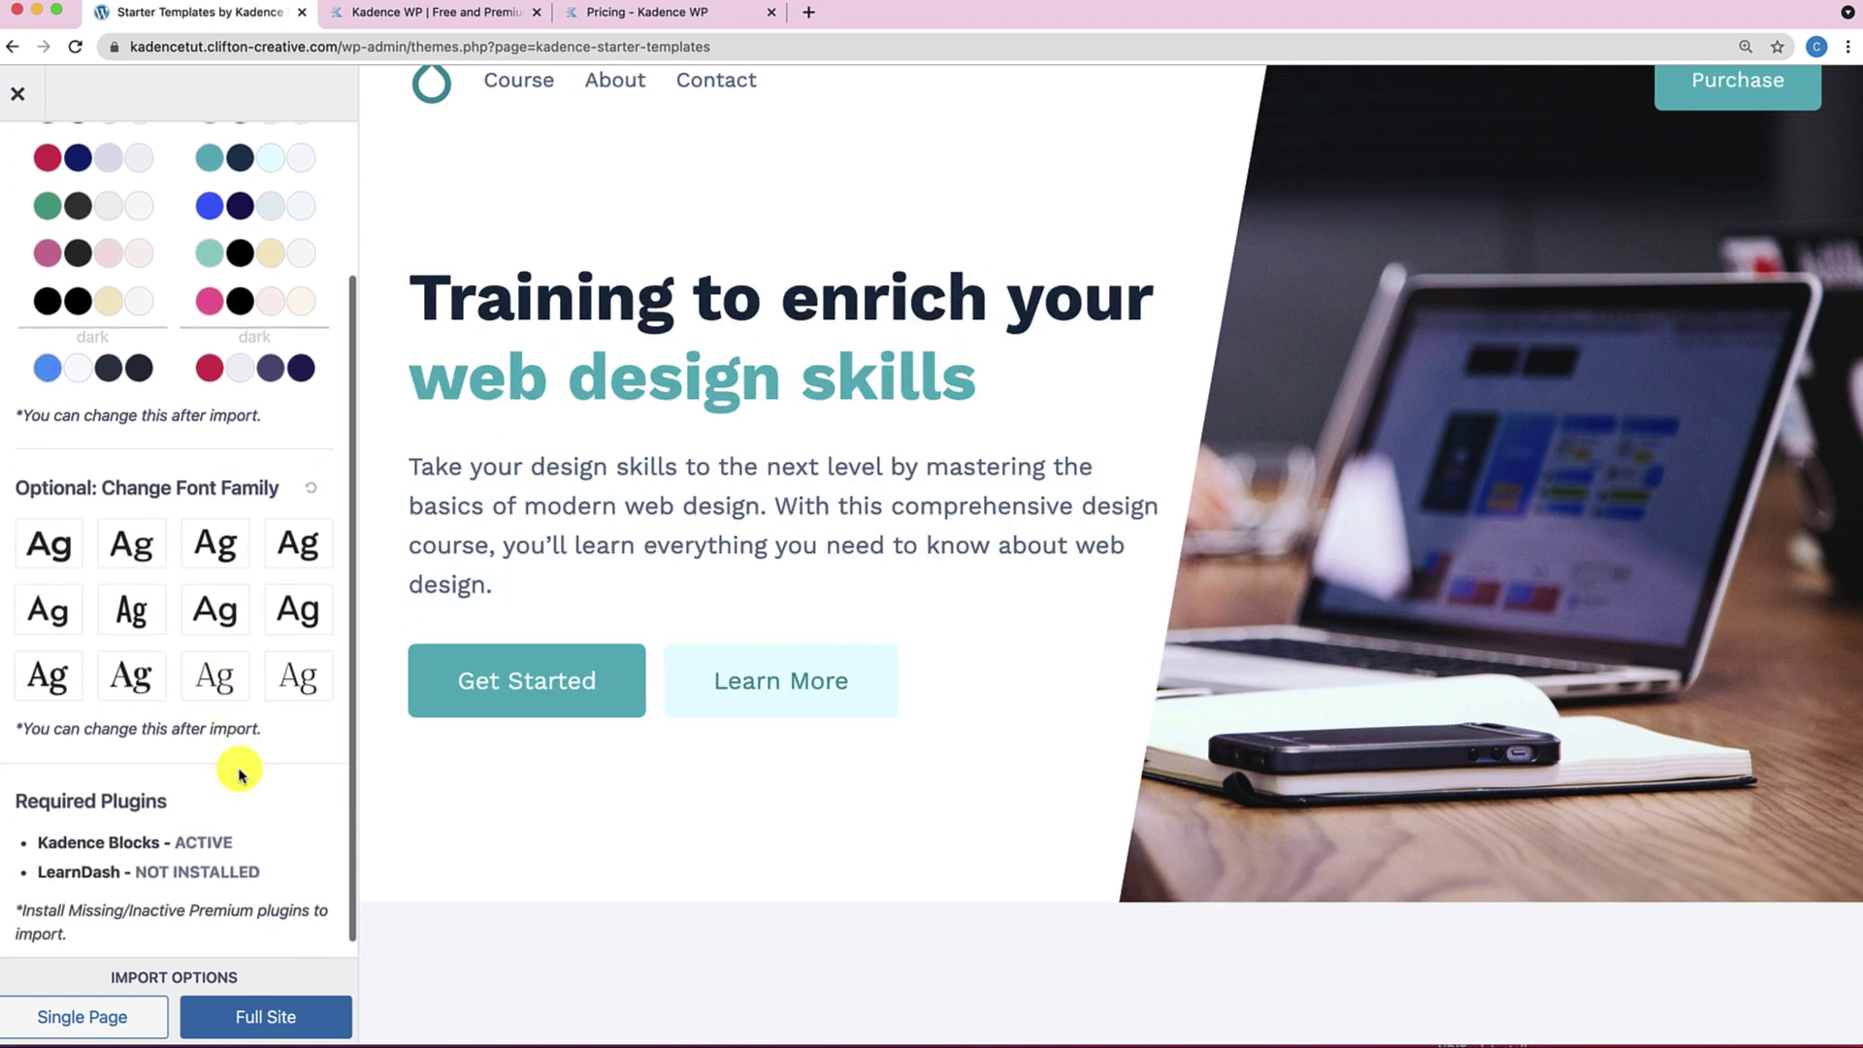
pyautogui.scroll(-1, 239, 773)
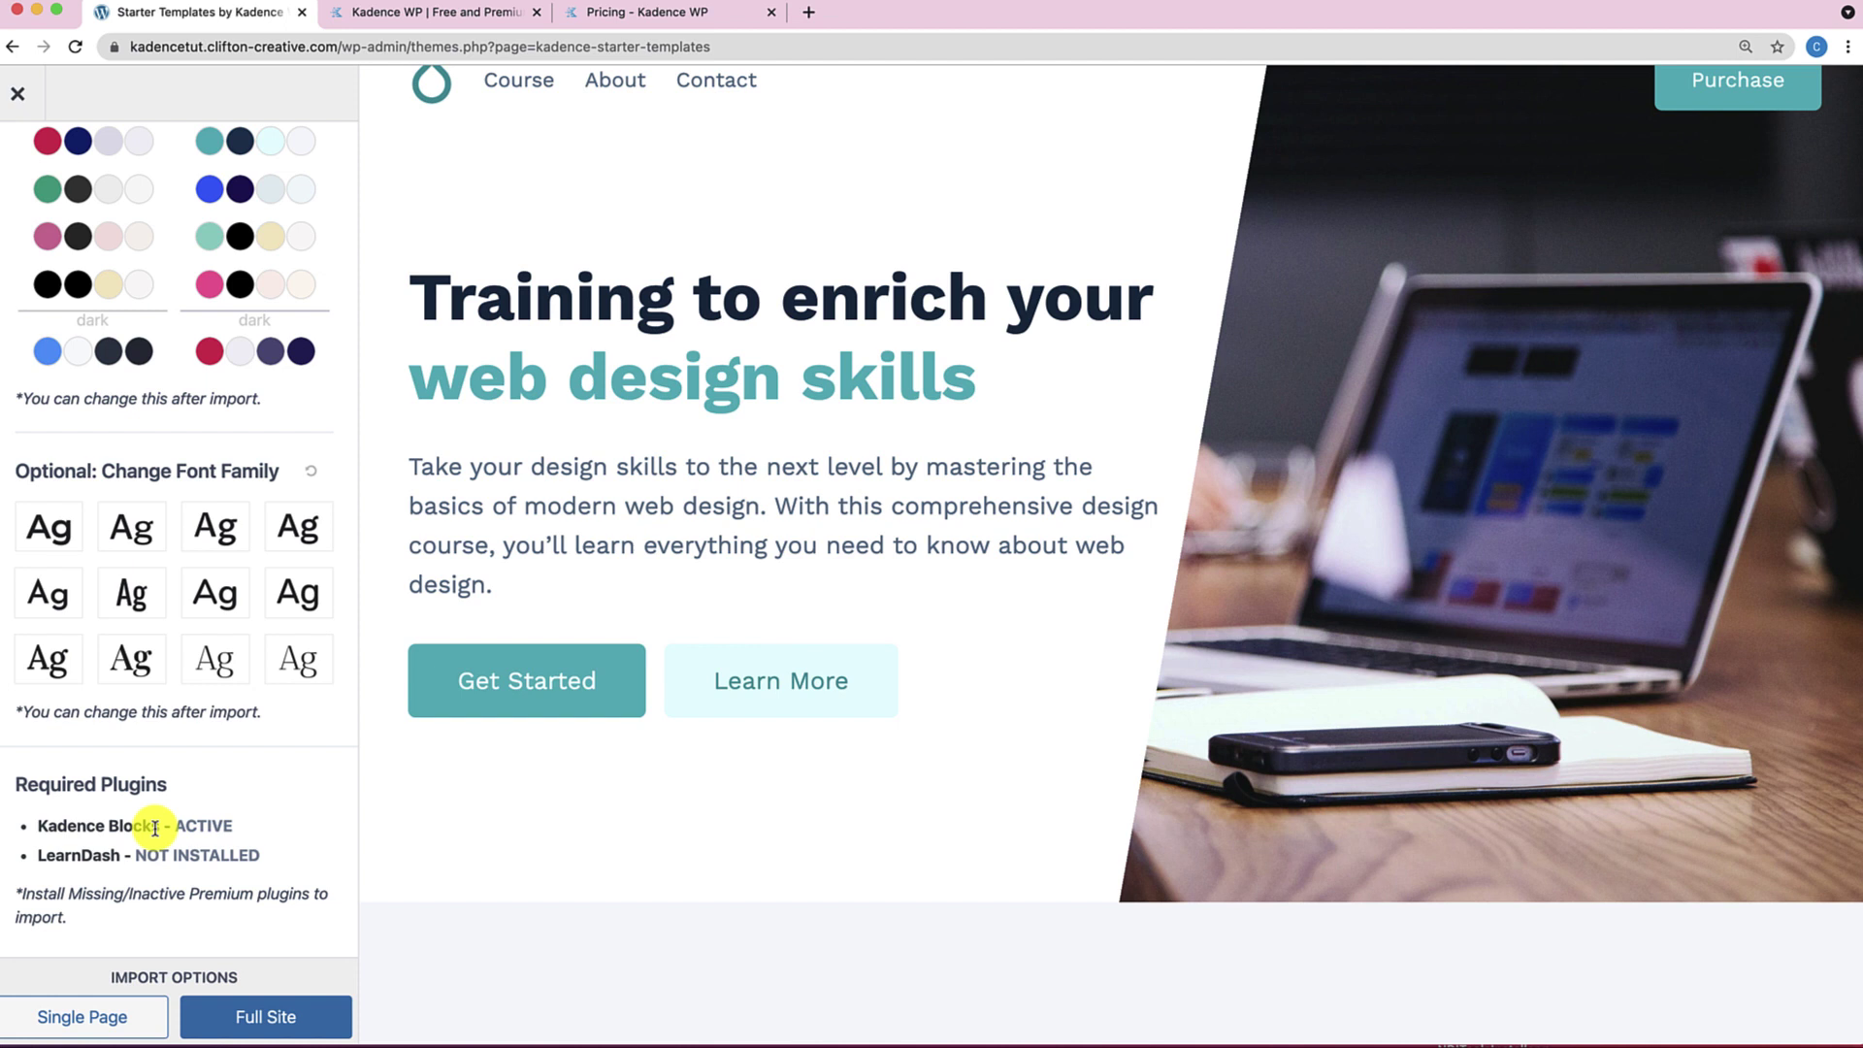
pyautogui.scroll(1, 568, 614)
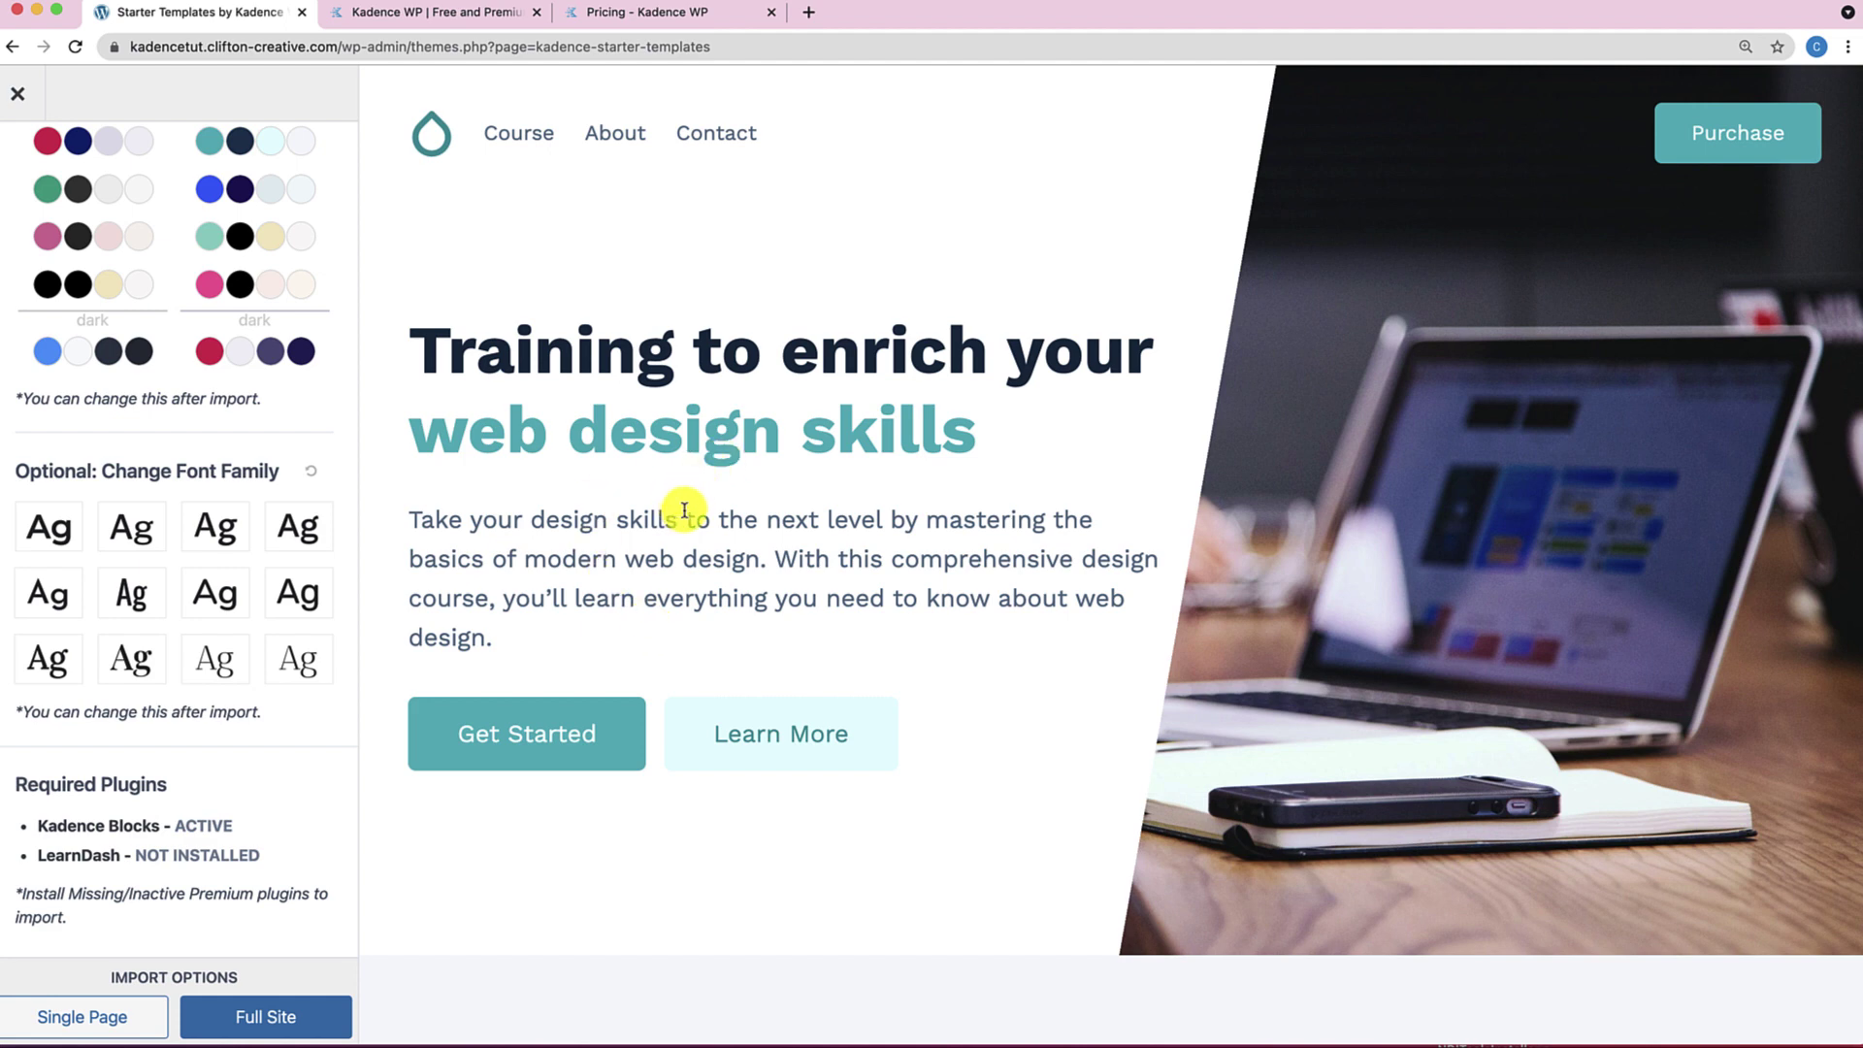
# Open the Course page in the Design Course preview and review it from the hero image through the course content list.
pyautogui.click(543, 131)
pyautogui.scroll(-1, 650, 490)
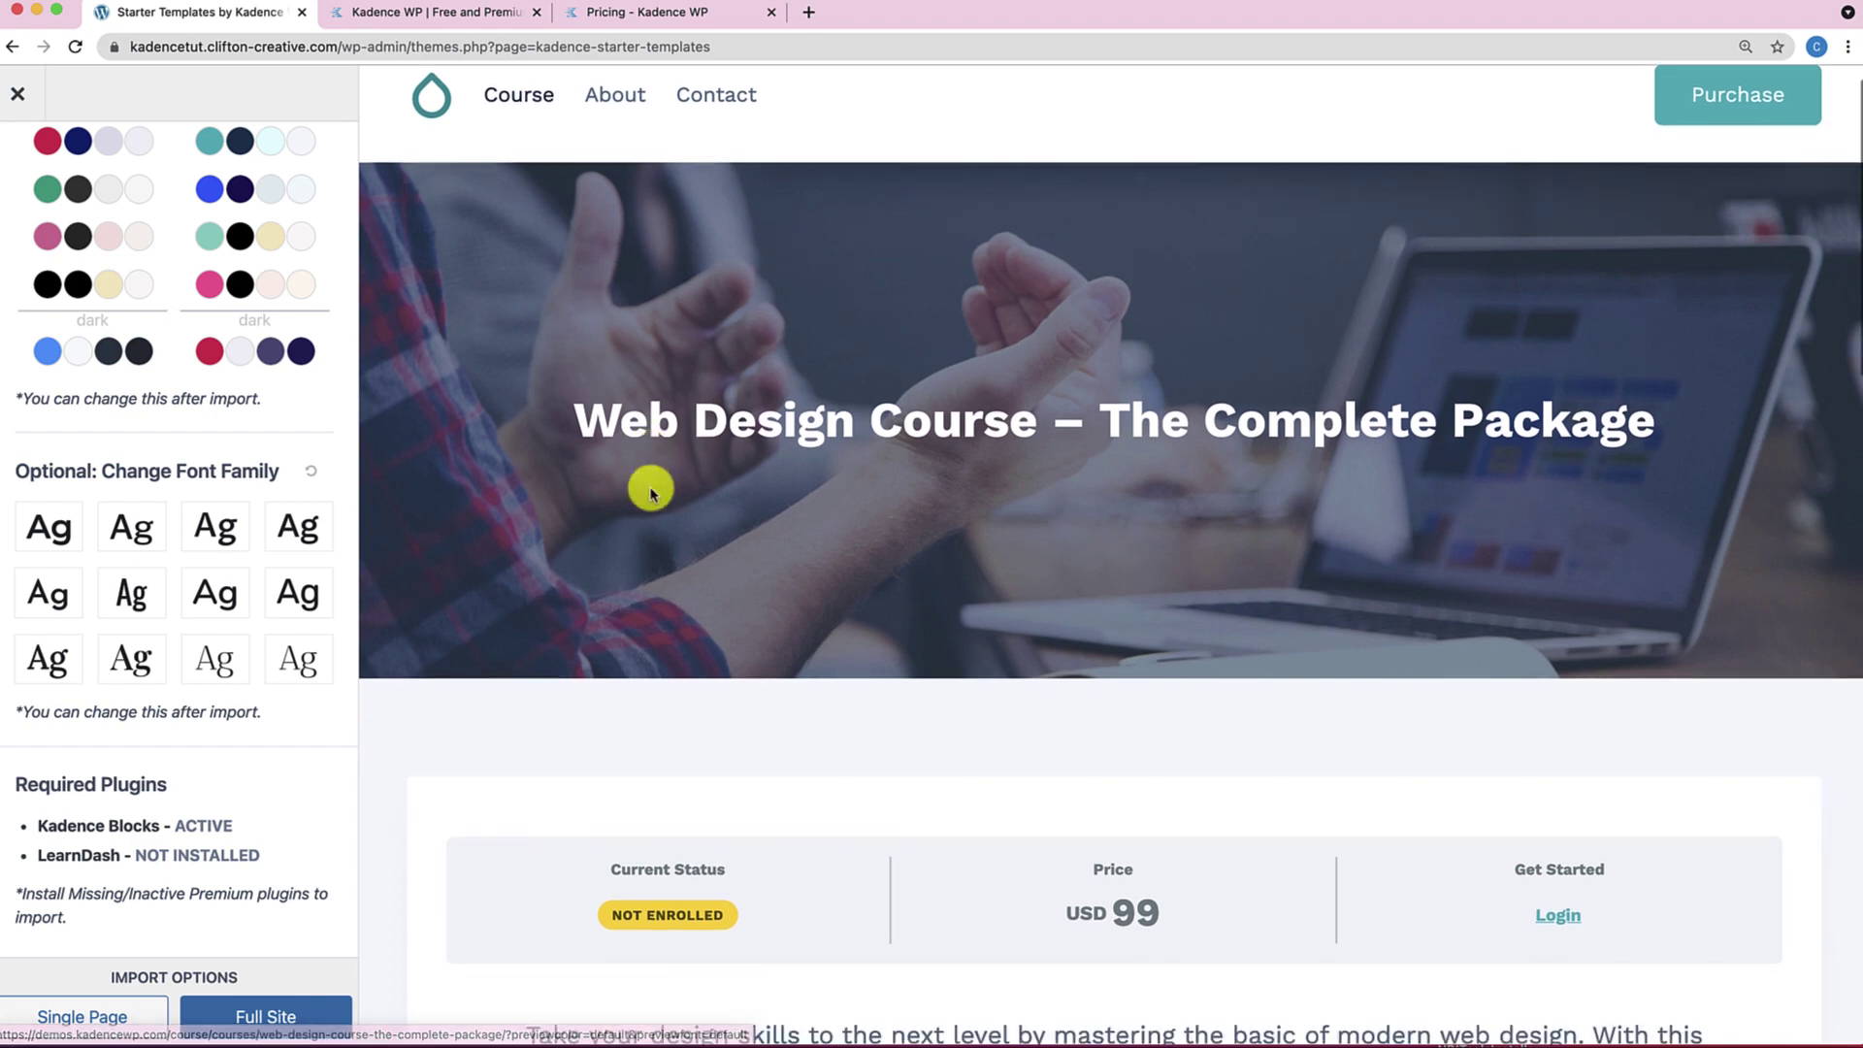
pyautogui.scroll(-15, 650, 493)
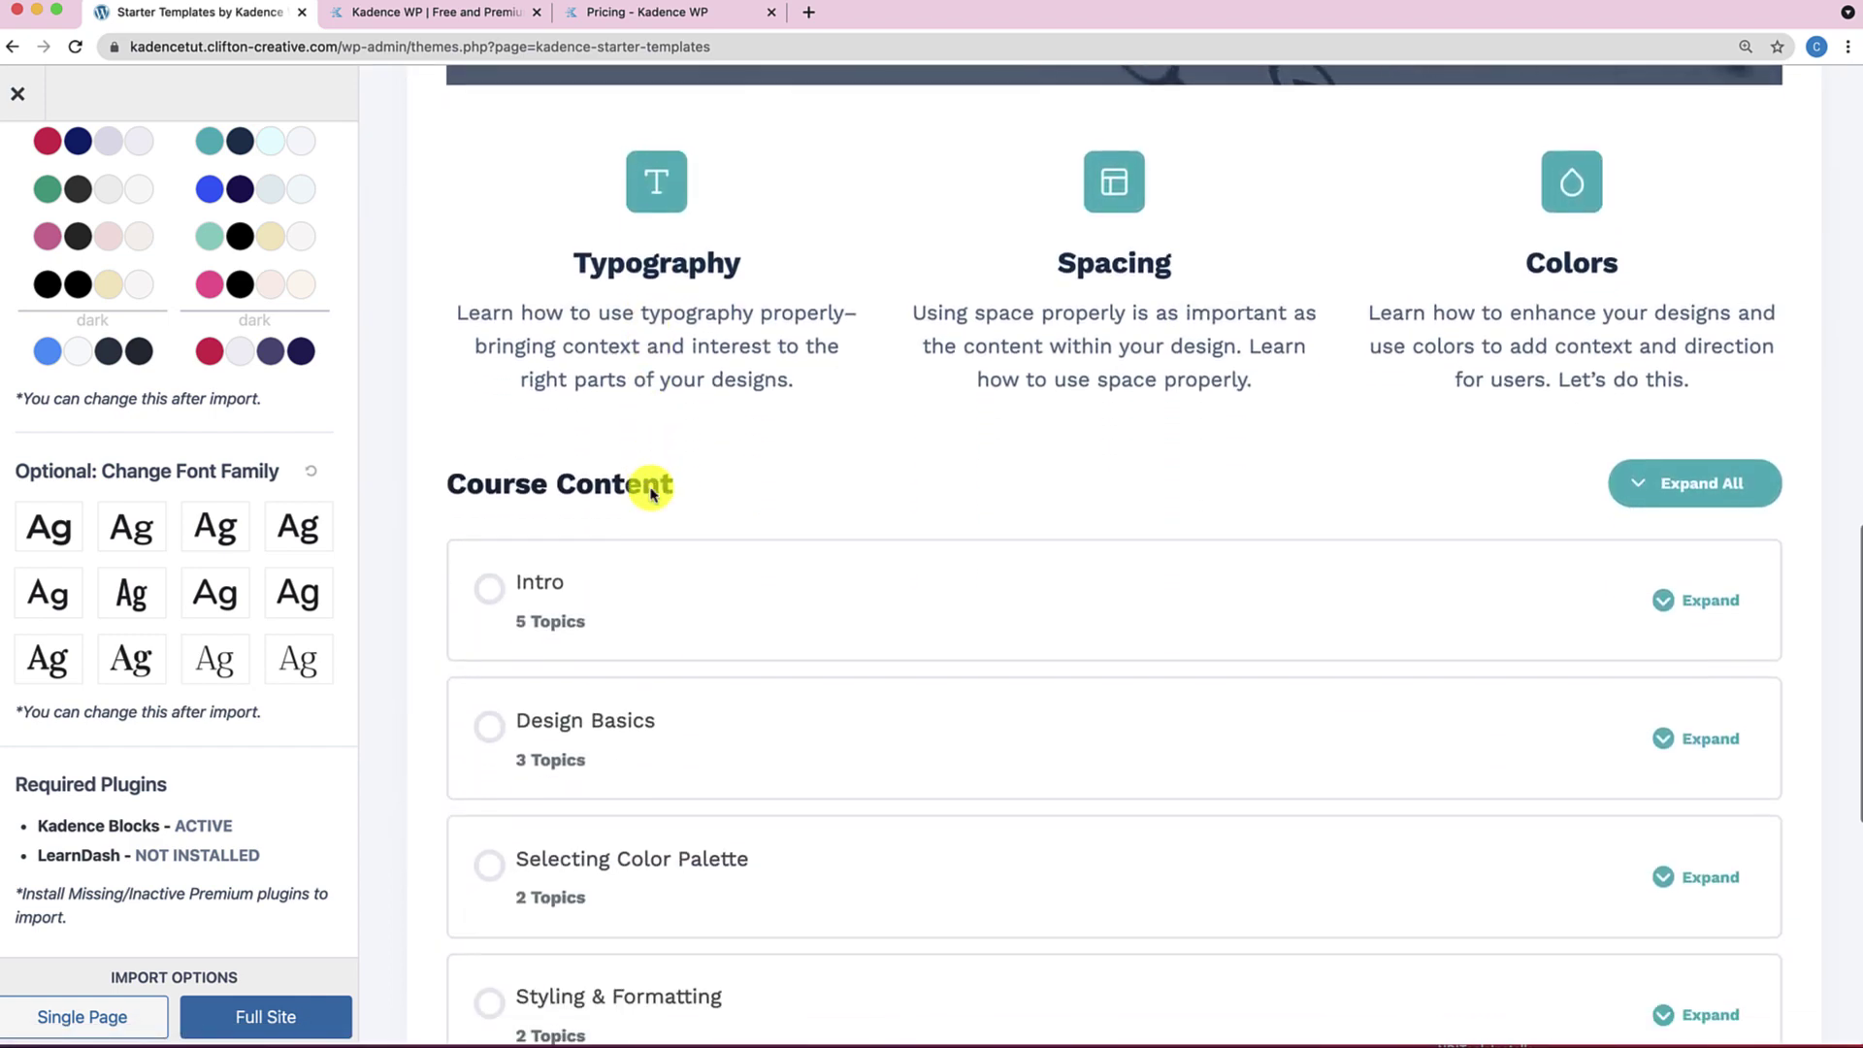
pyautogui.scroll(-7, 650, 493)
pyautogui.scroll(20, 651, 493)
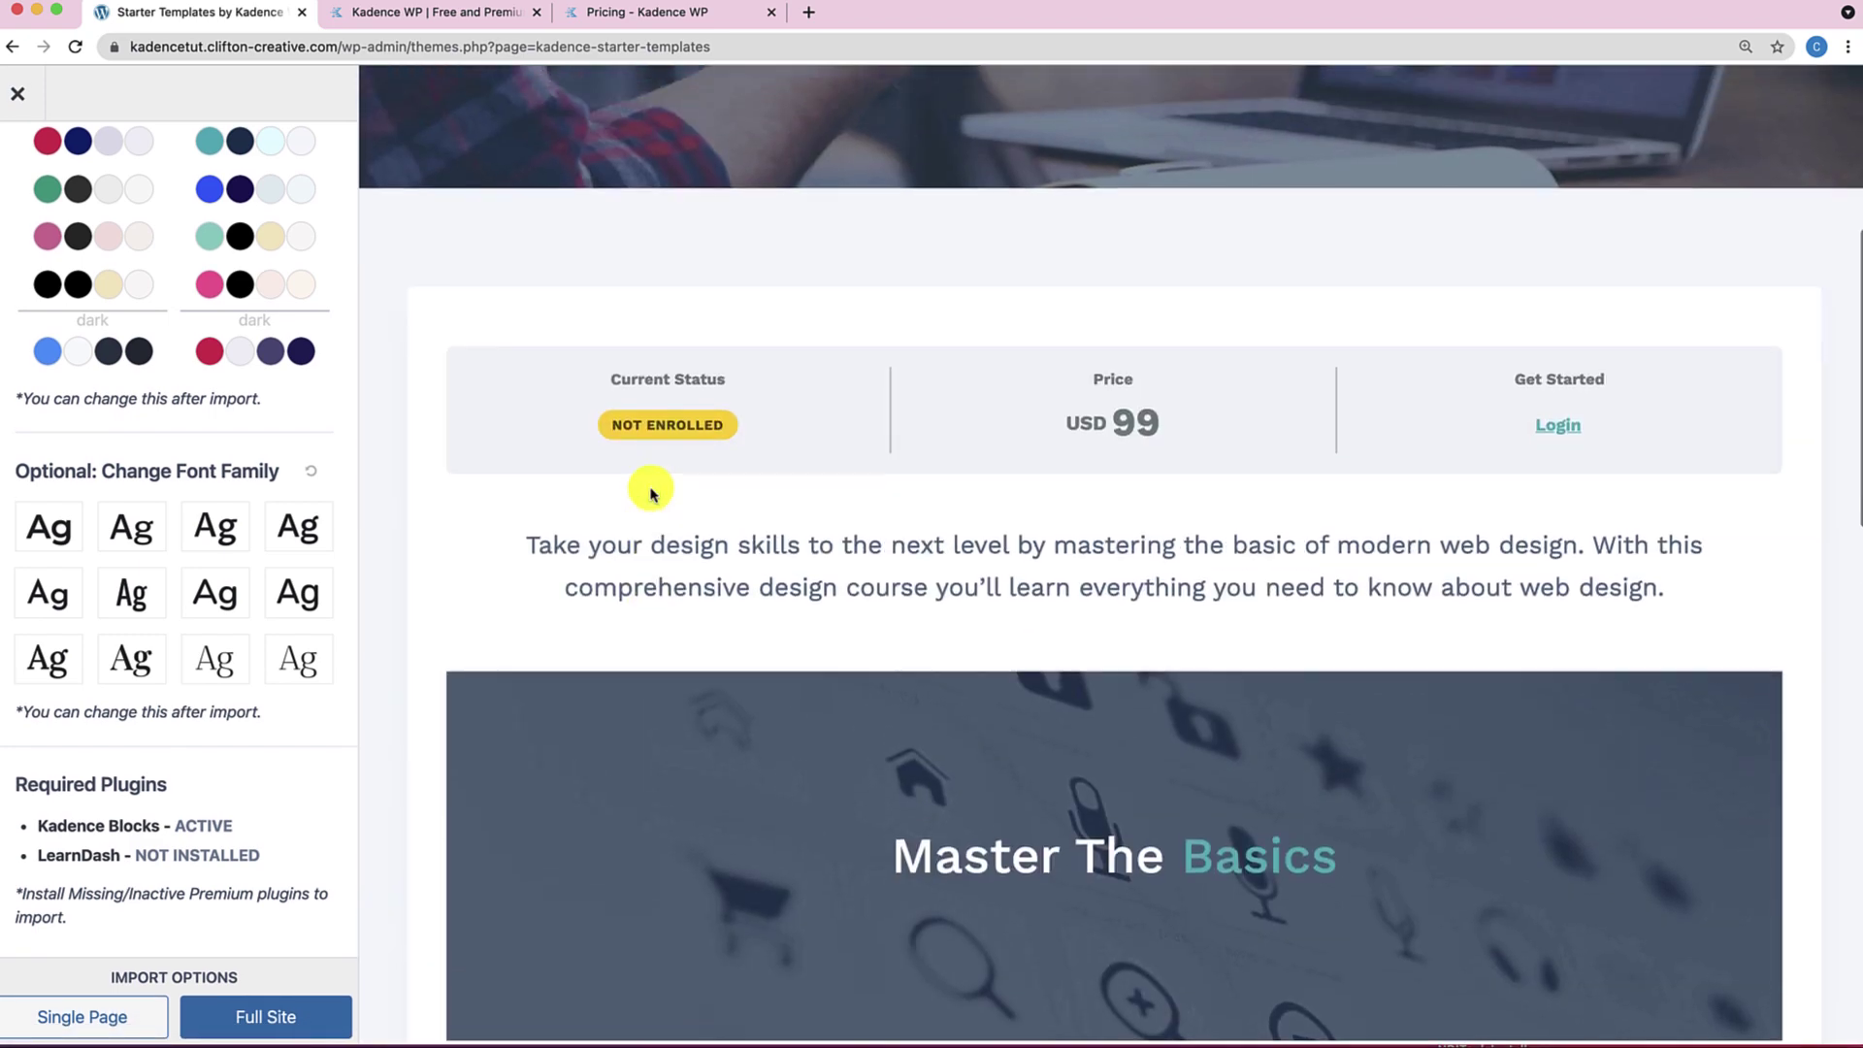
pyautogui.scroll(10, 650, 493)
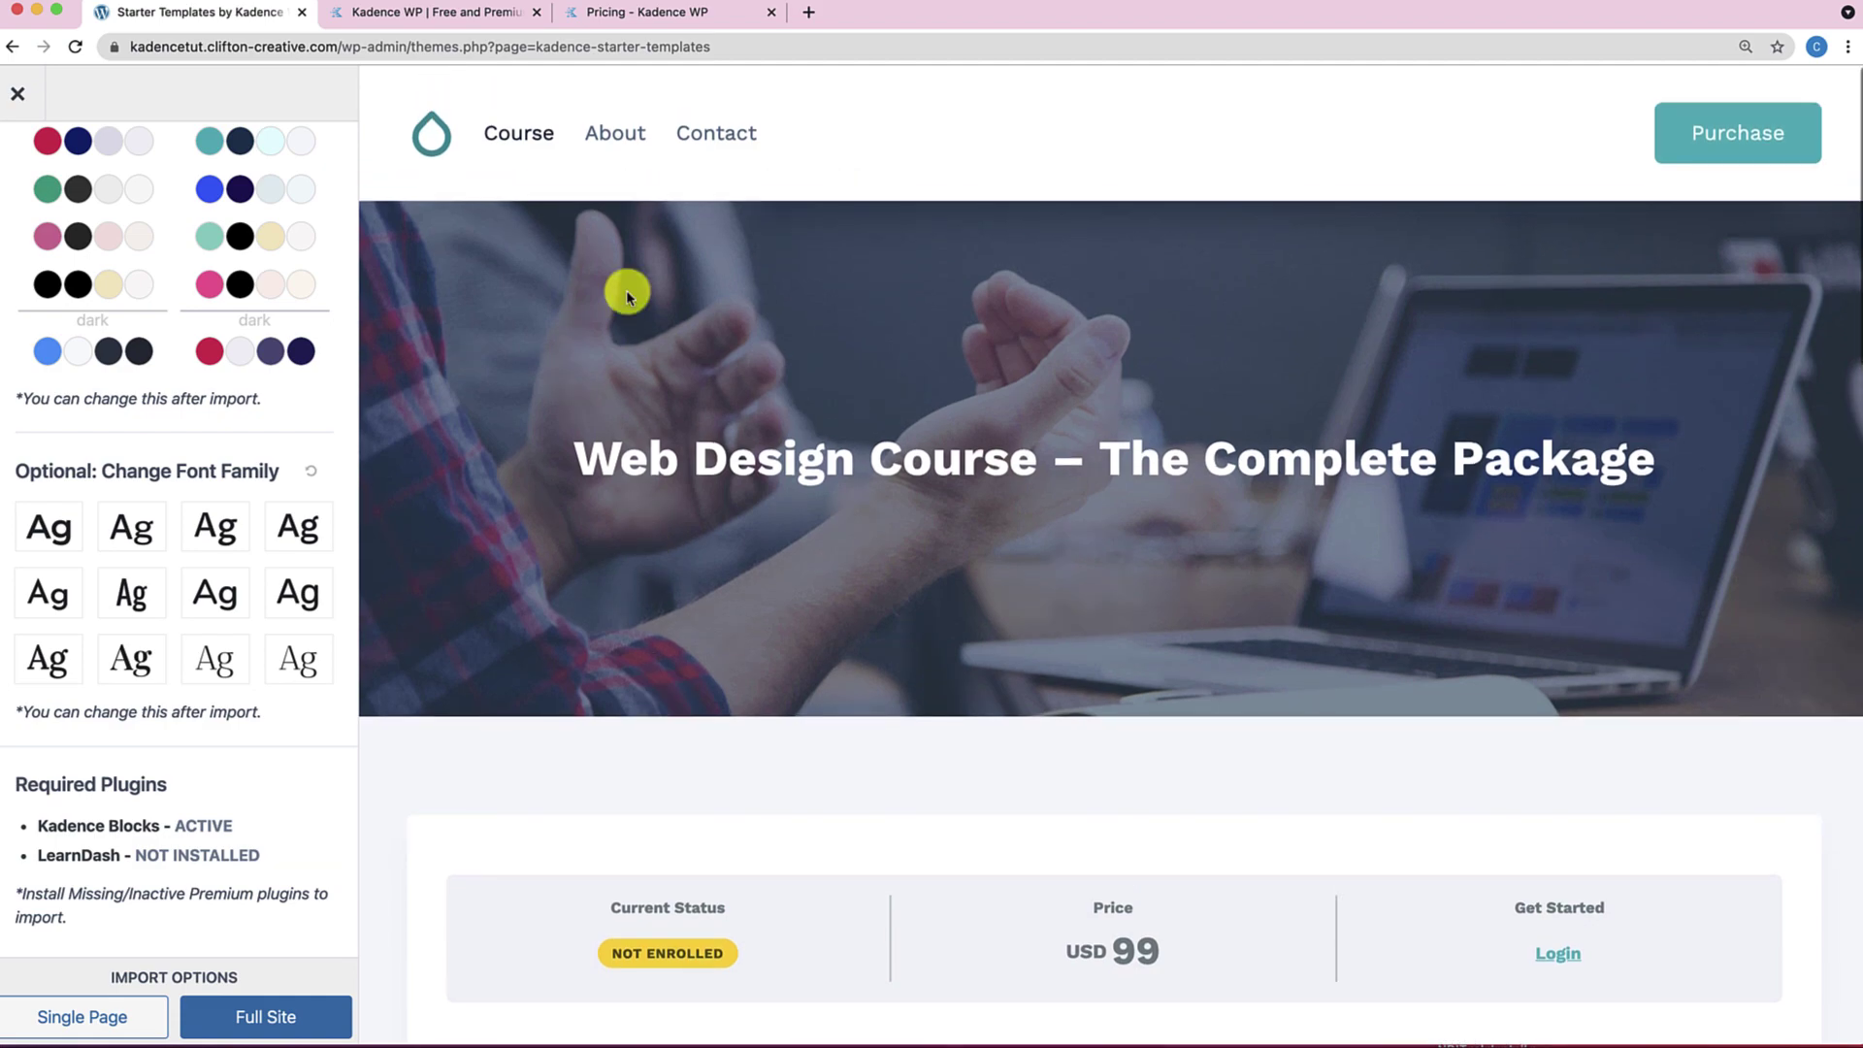
# Review the About and Contact pages in the Design Course preview.
pyautogui.click(630, 140)
pyautogui.scroll(-15, 763, 563)
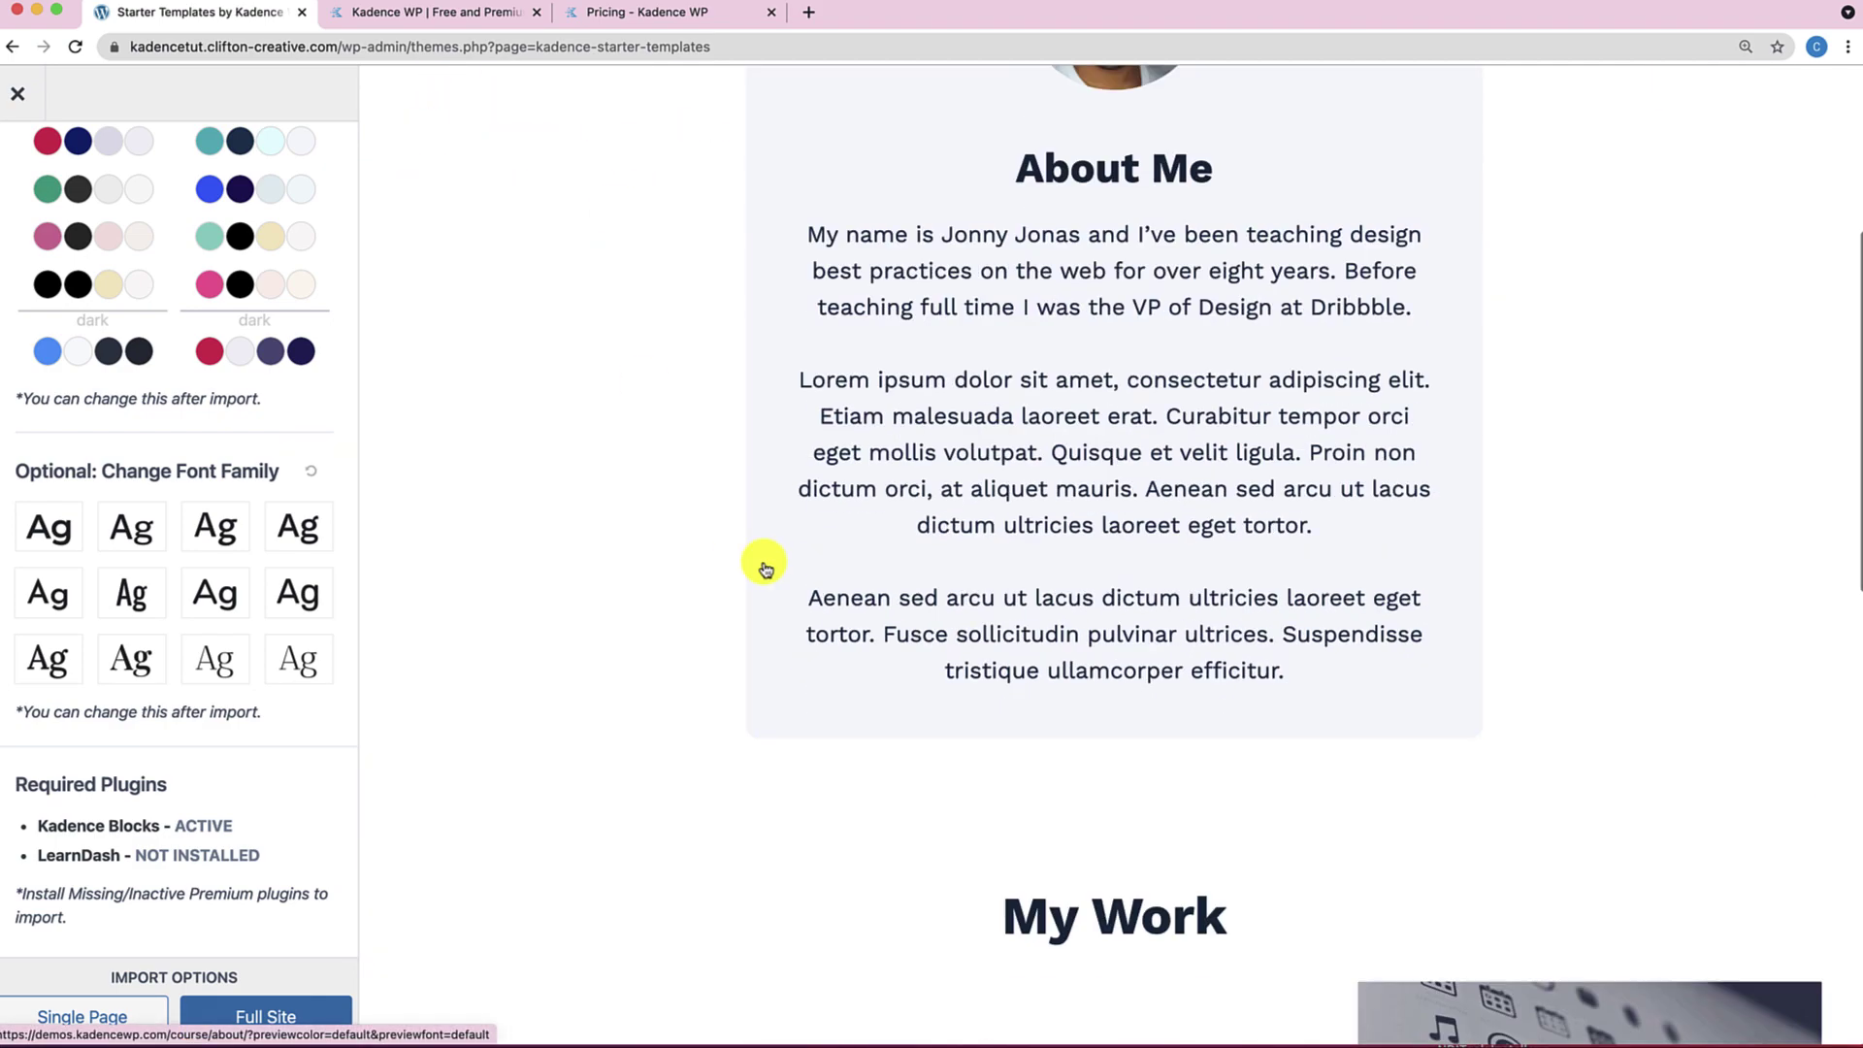
pyautogui.scroll(15, 766, 570)
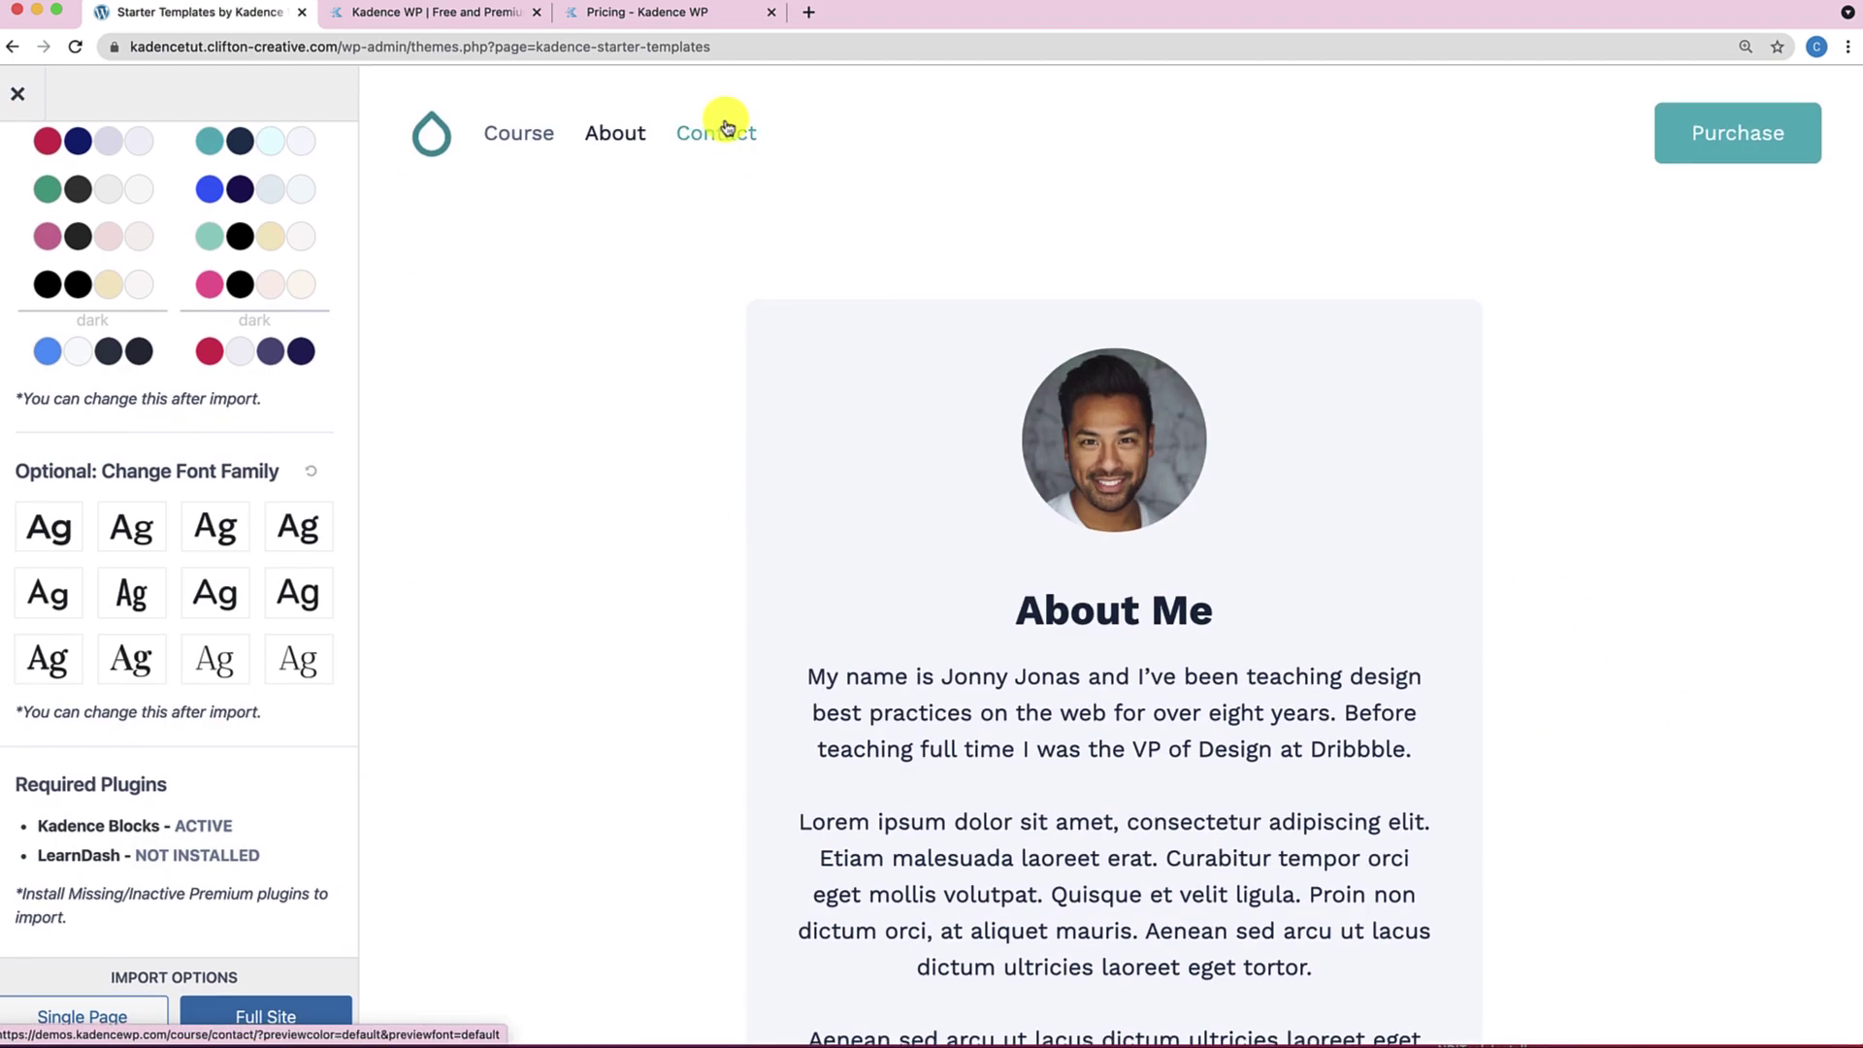
pyautogui.click(724, 130)
pyautogui.scroll(-8, 790, 695)
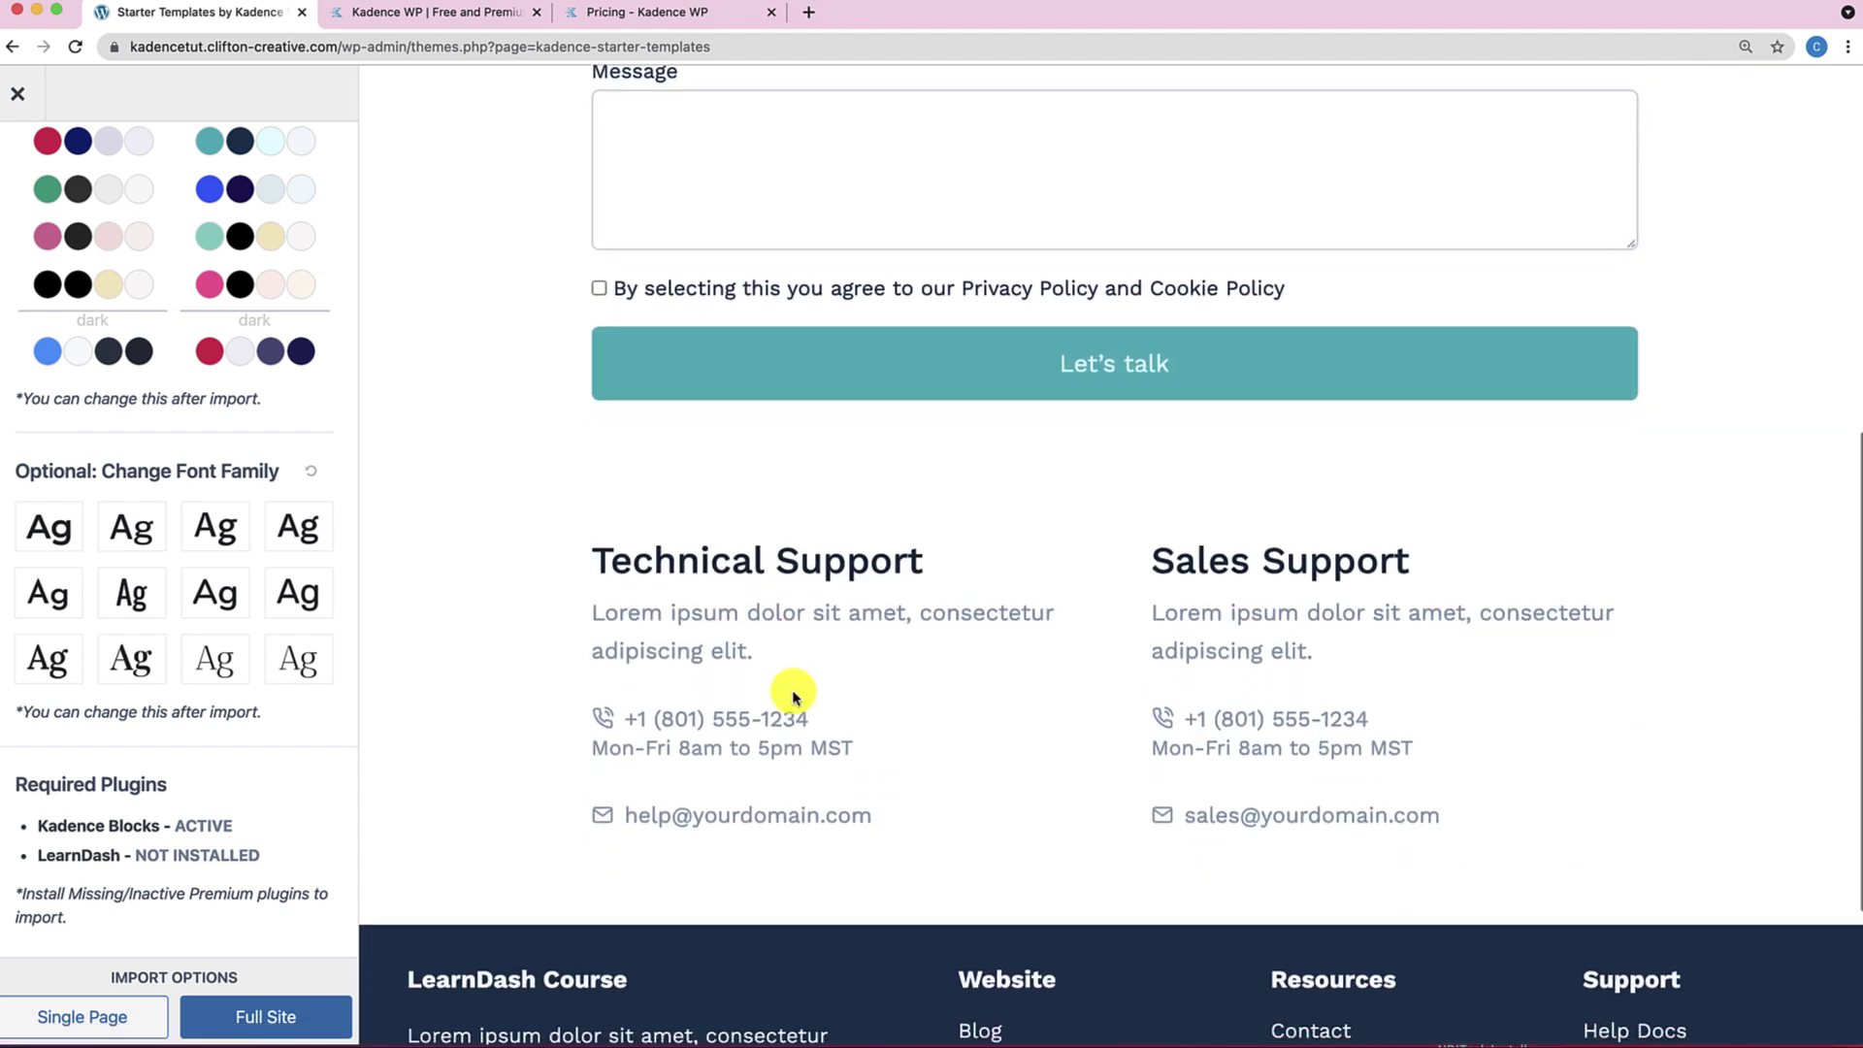
pyautogui.scroll(10, 811, 587)
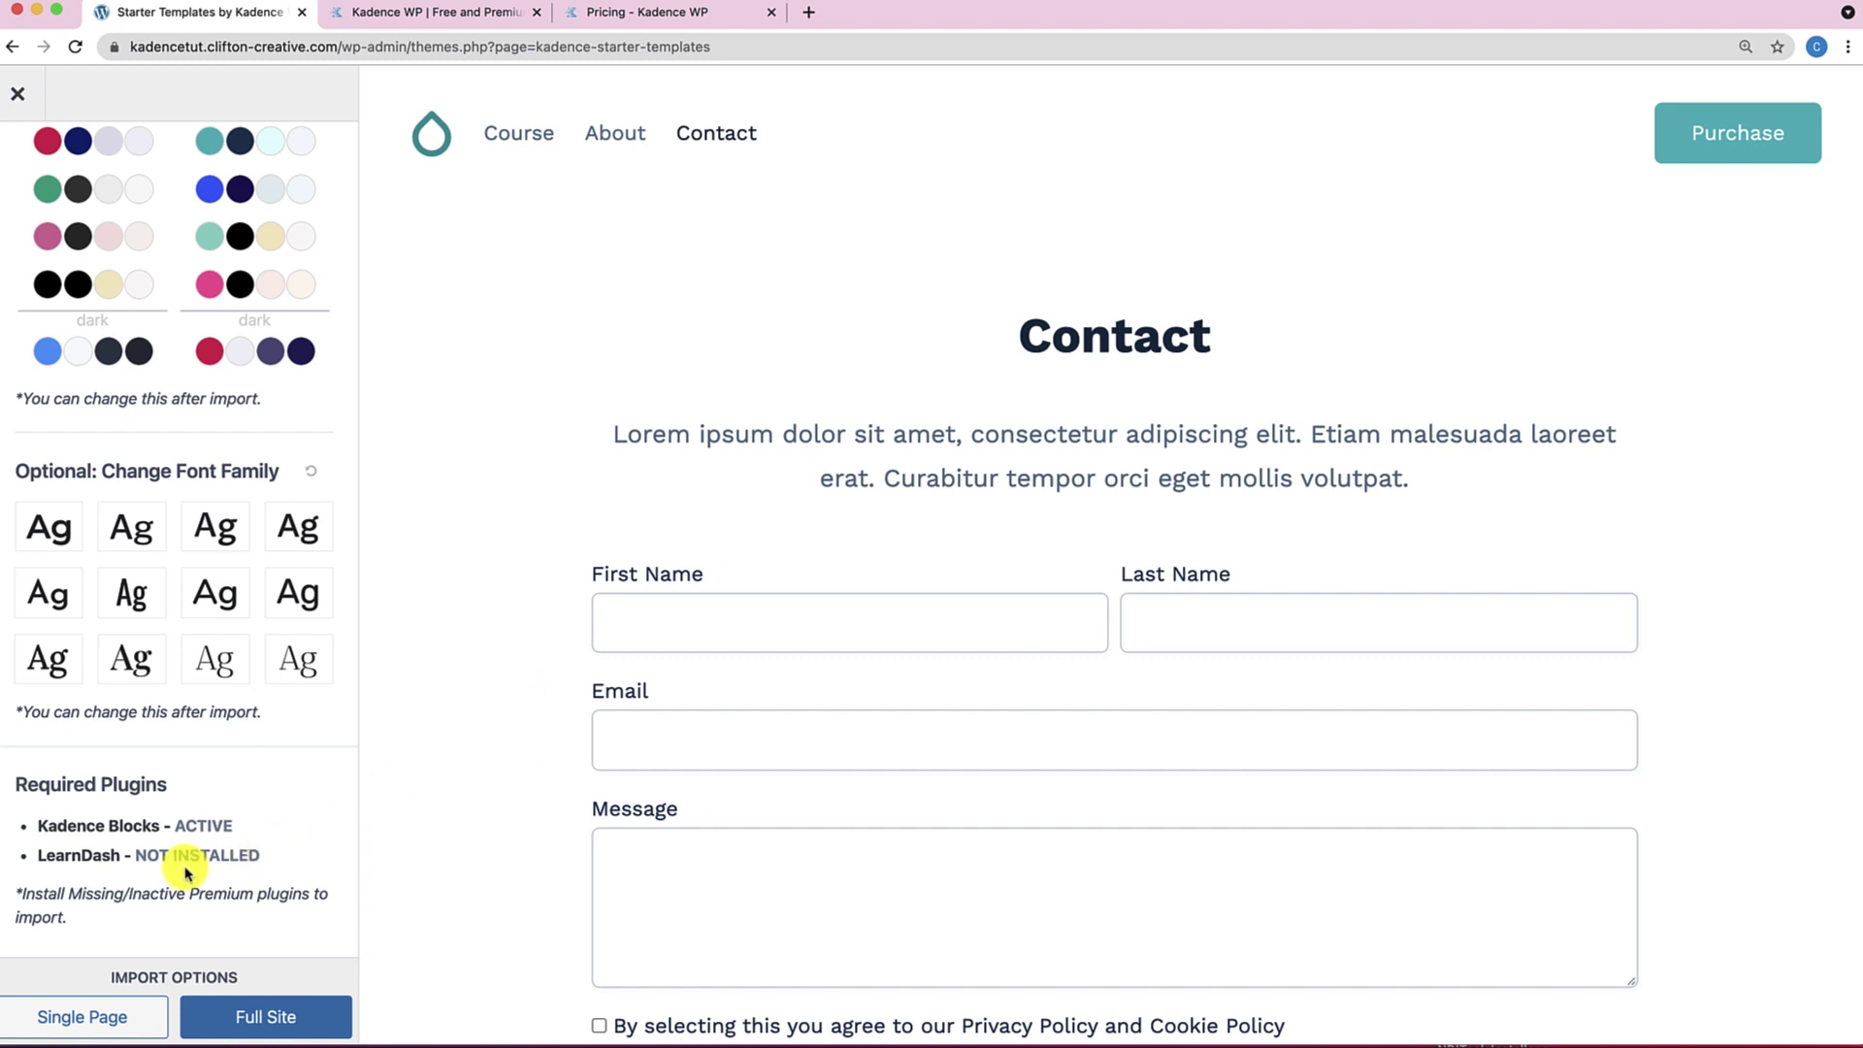
# Close the Design Course preview and open the preview of the Events template.
pyautogui.click(17, 93)
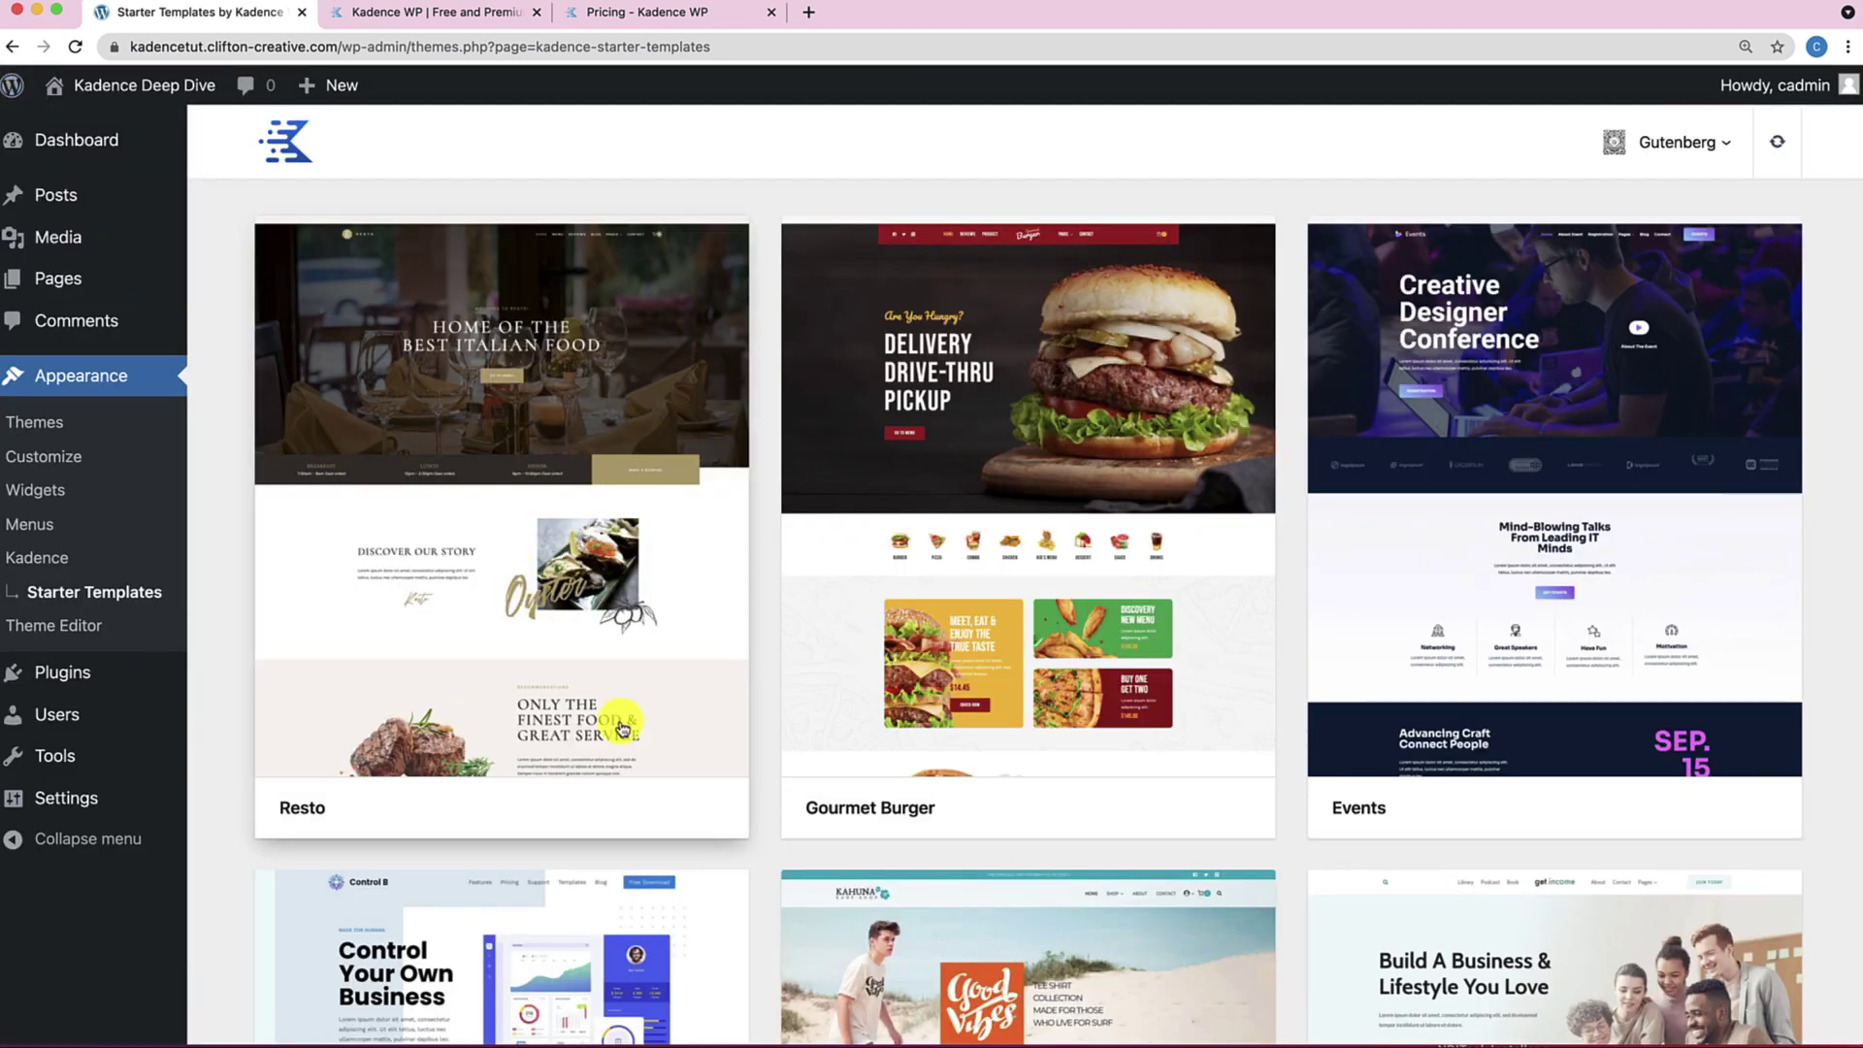
pyautogui.click(1504, 419)
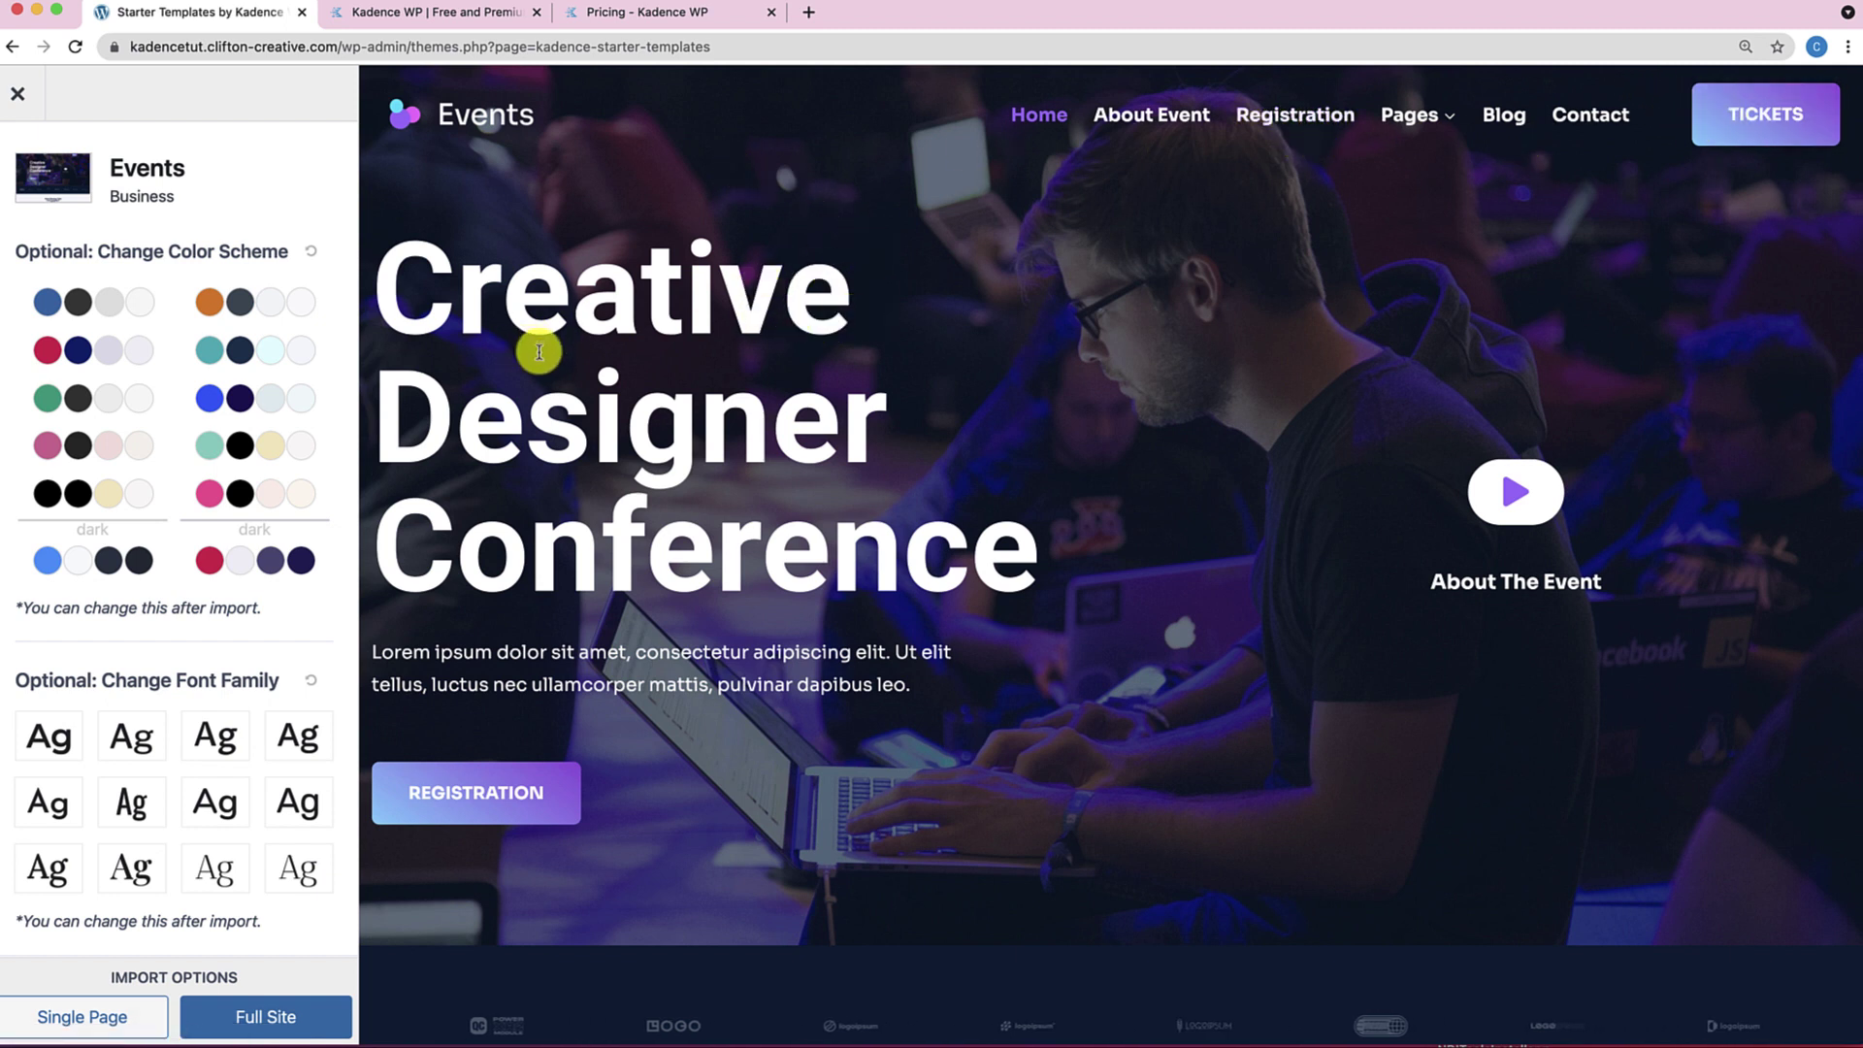
# Try the teal, orange, blue, red, pink, green, bright blue, mint and black light color schemes on the Events template one after another.
pyautogui.click(233, 368)
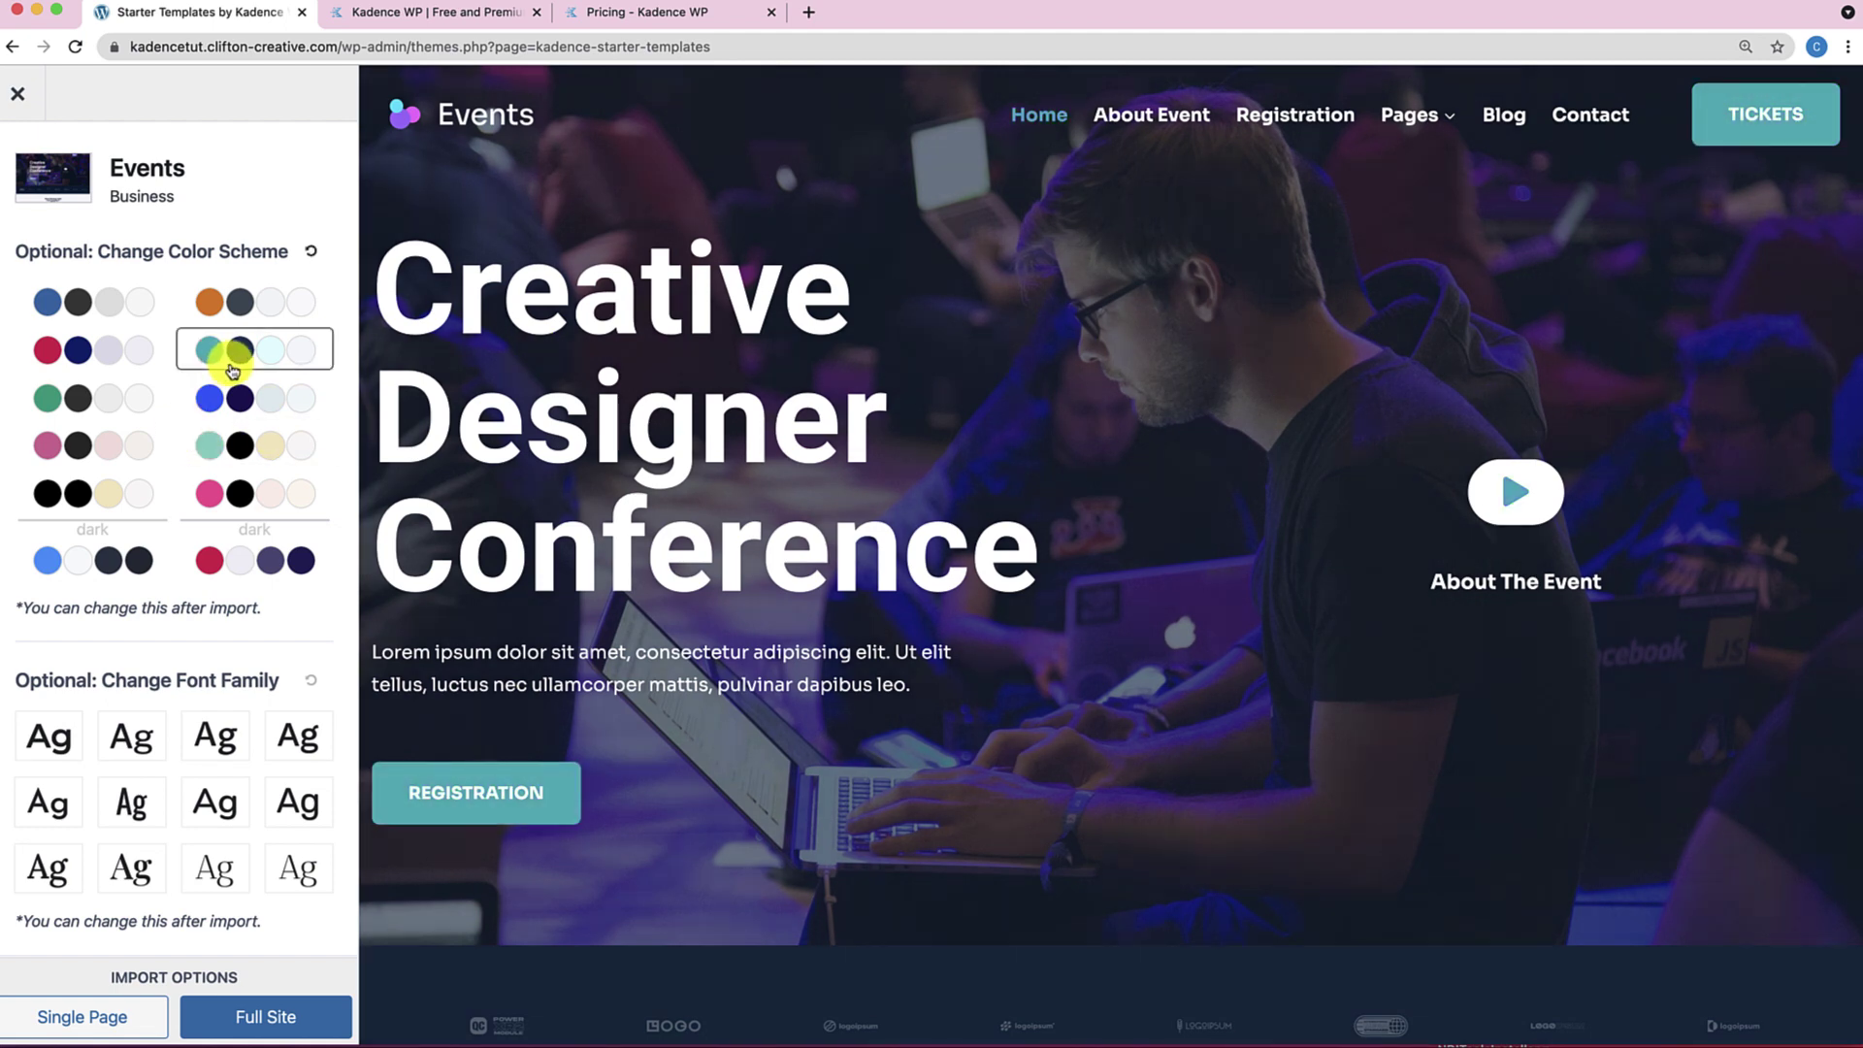
pyautogui.click(231, 303)
pyautogui.click(109, 319)
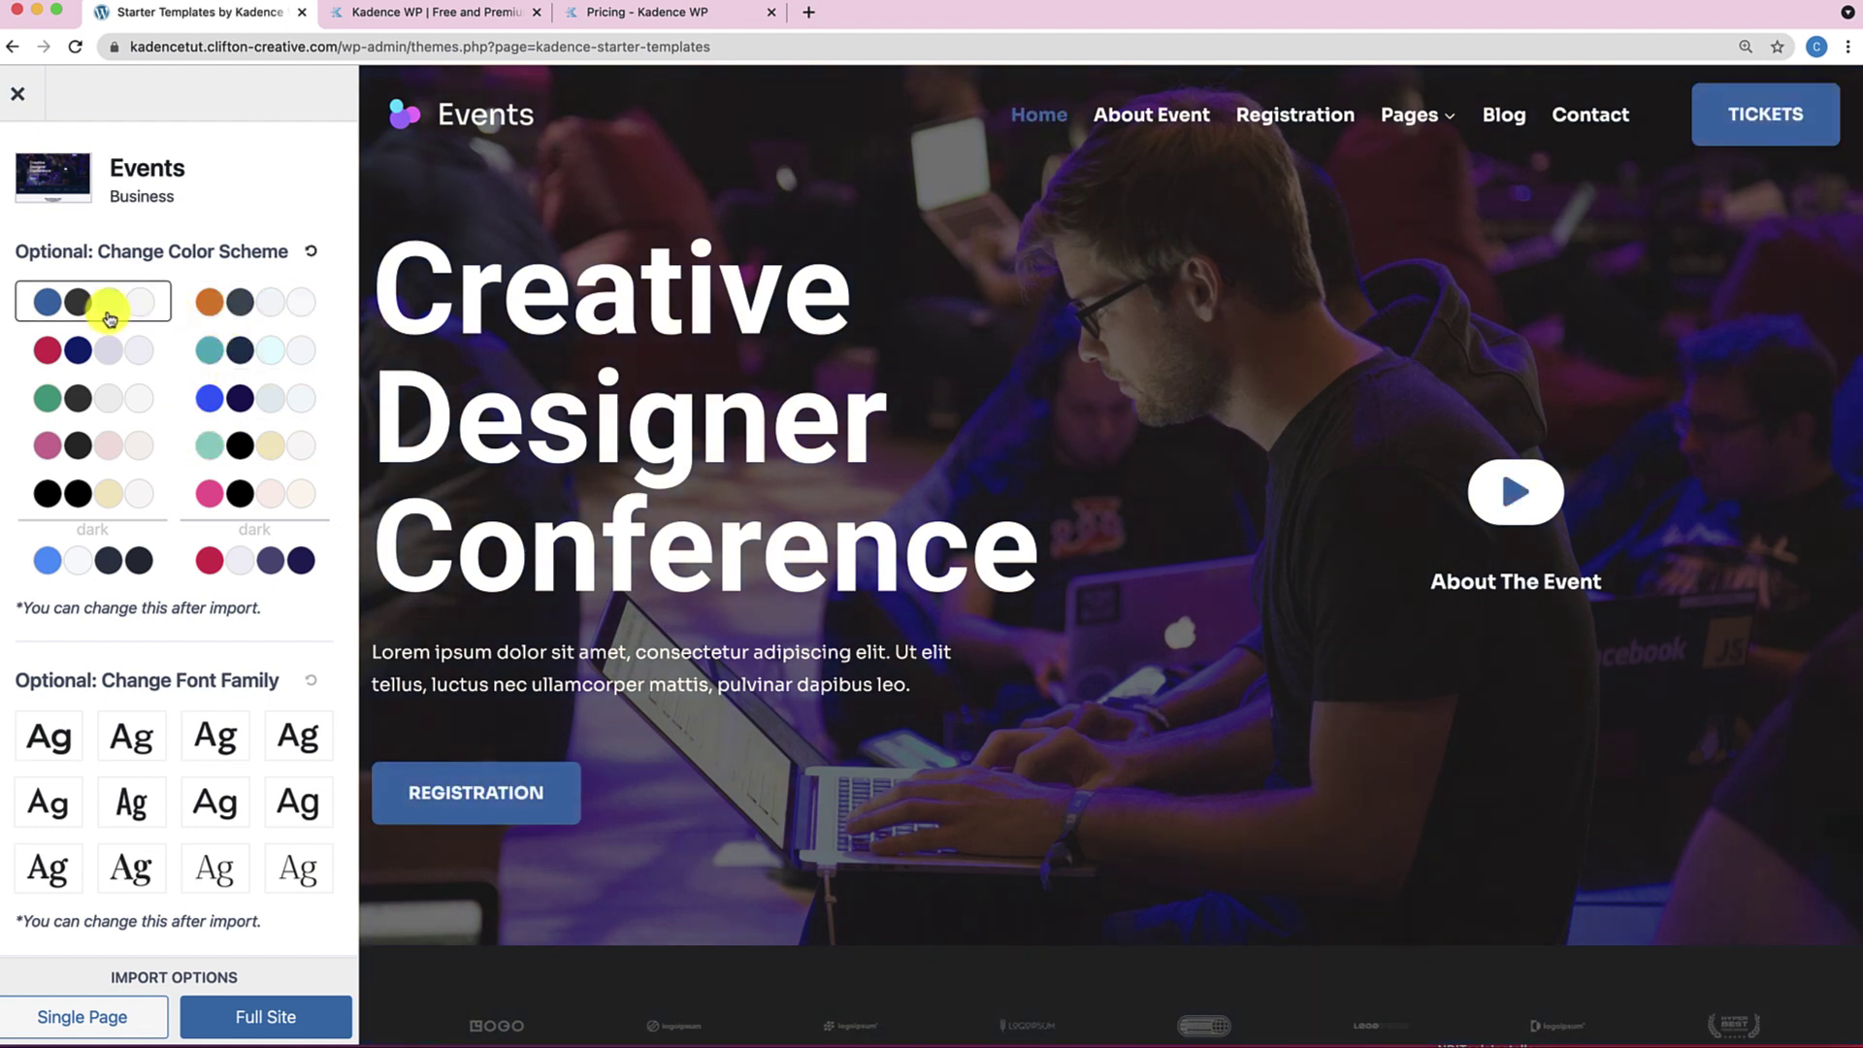
pyautogui.click(78, 347)
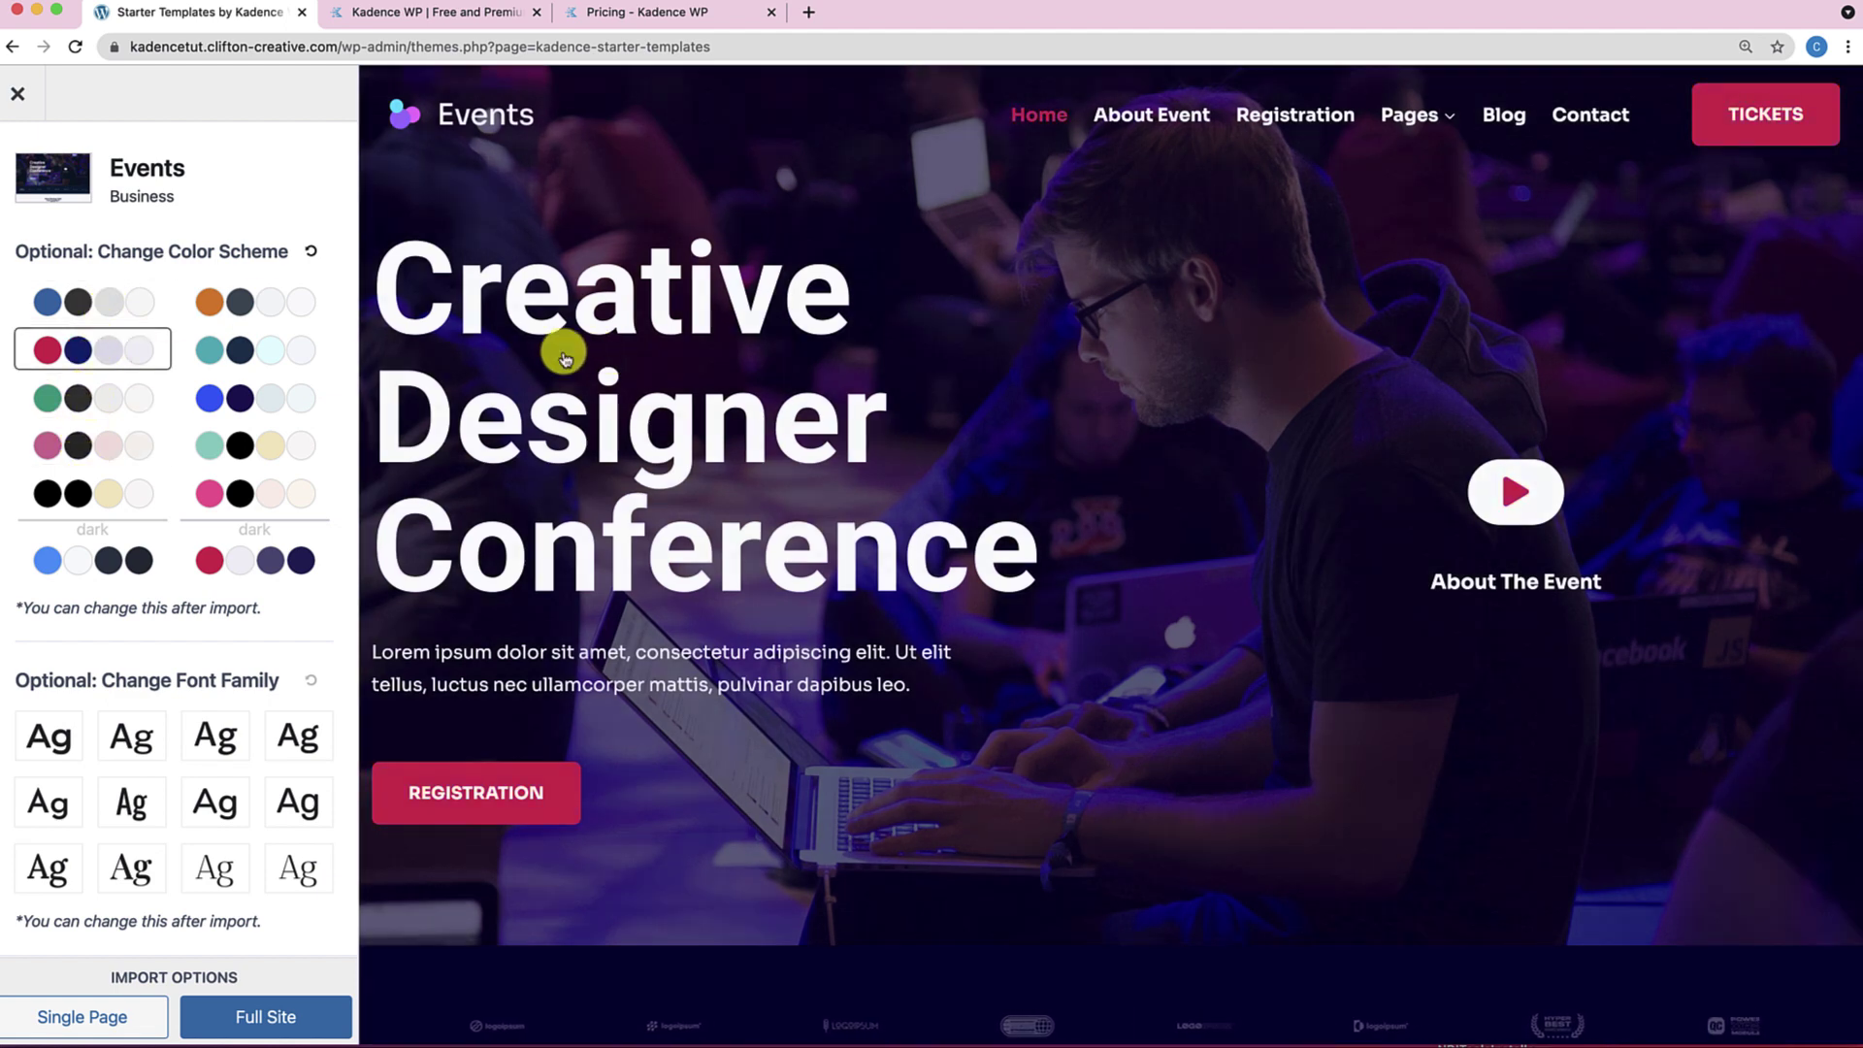
pyautogui.click(48, 454)
pyautogui.click(146, 398)
pyautogui.click(237, 398)
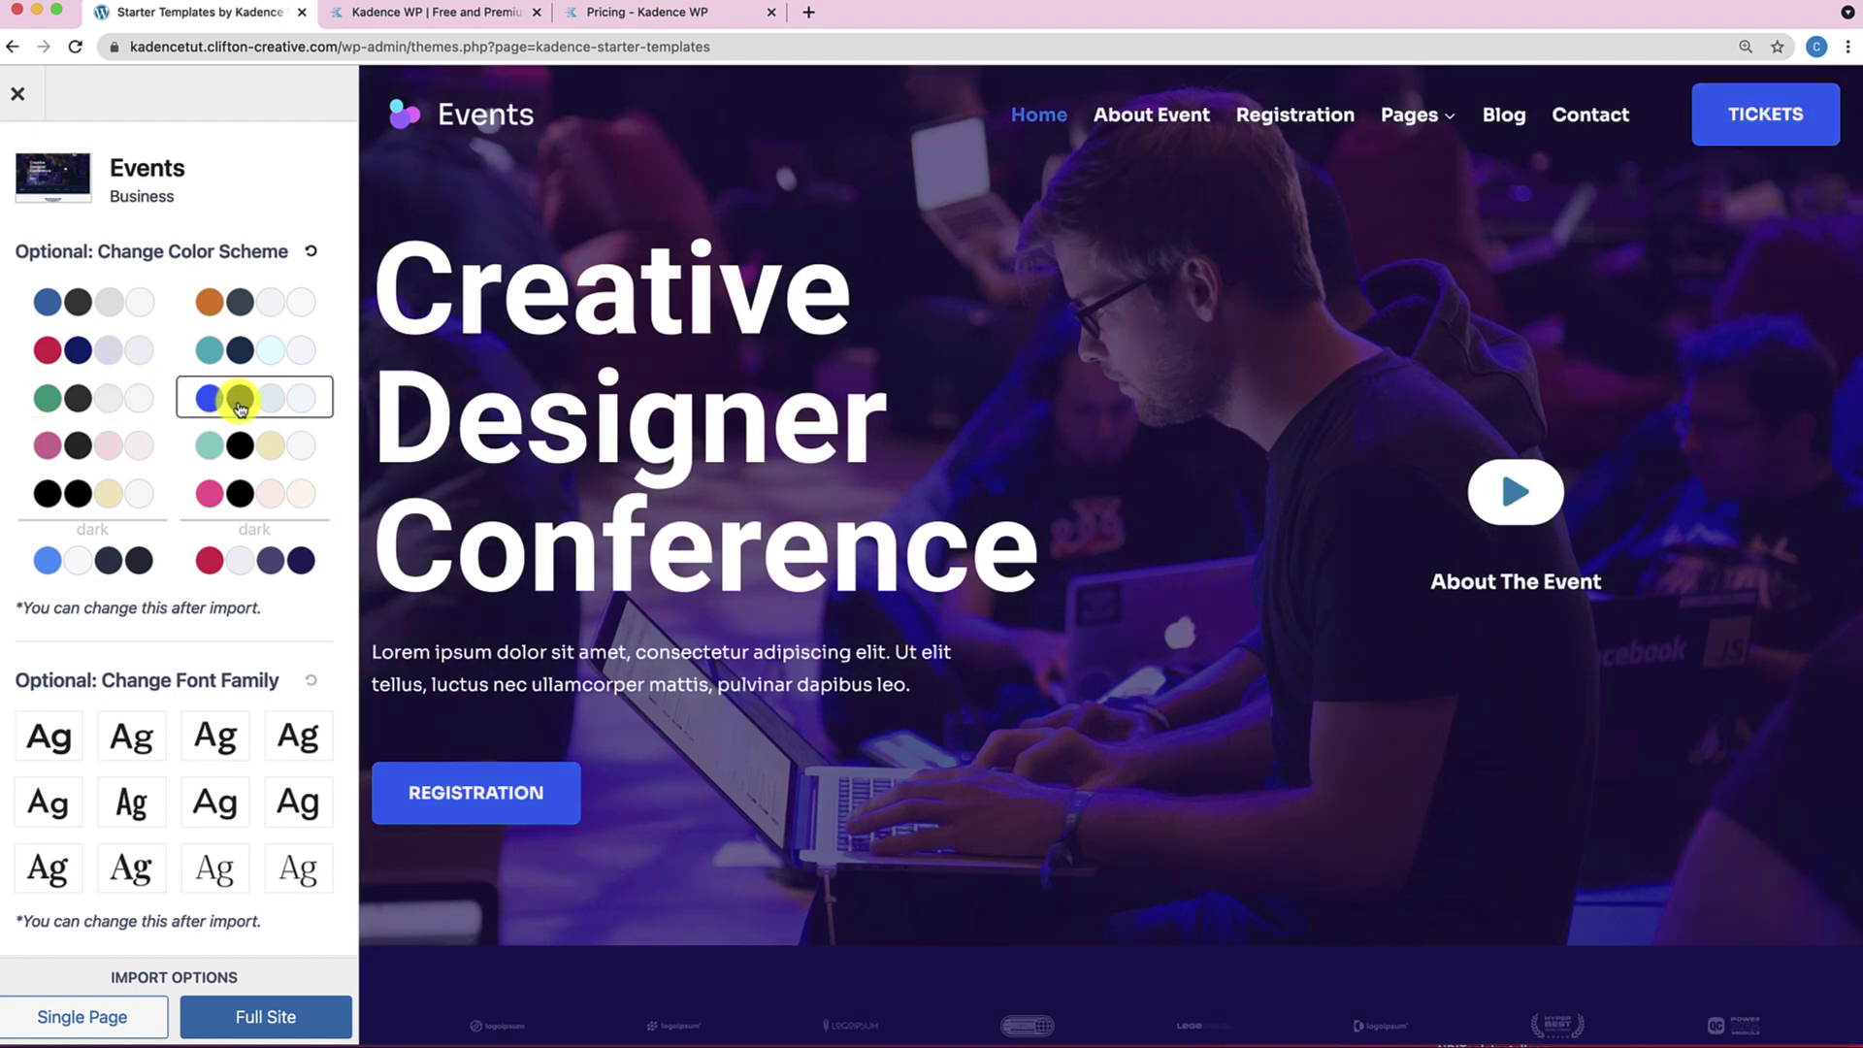
pyautogui.click(236, 442)
pyautogui.click(121, 446)
pyautogui.click(116, 490)
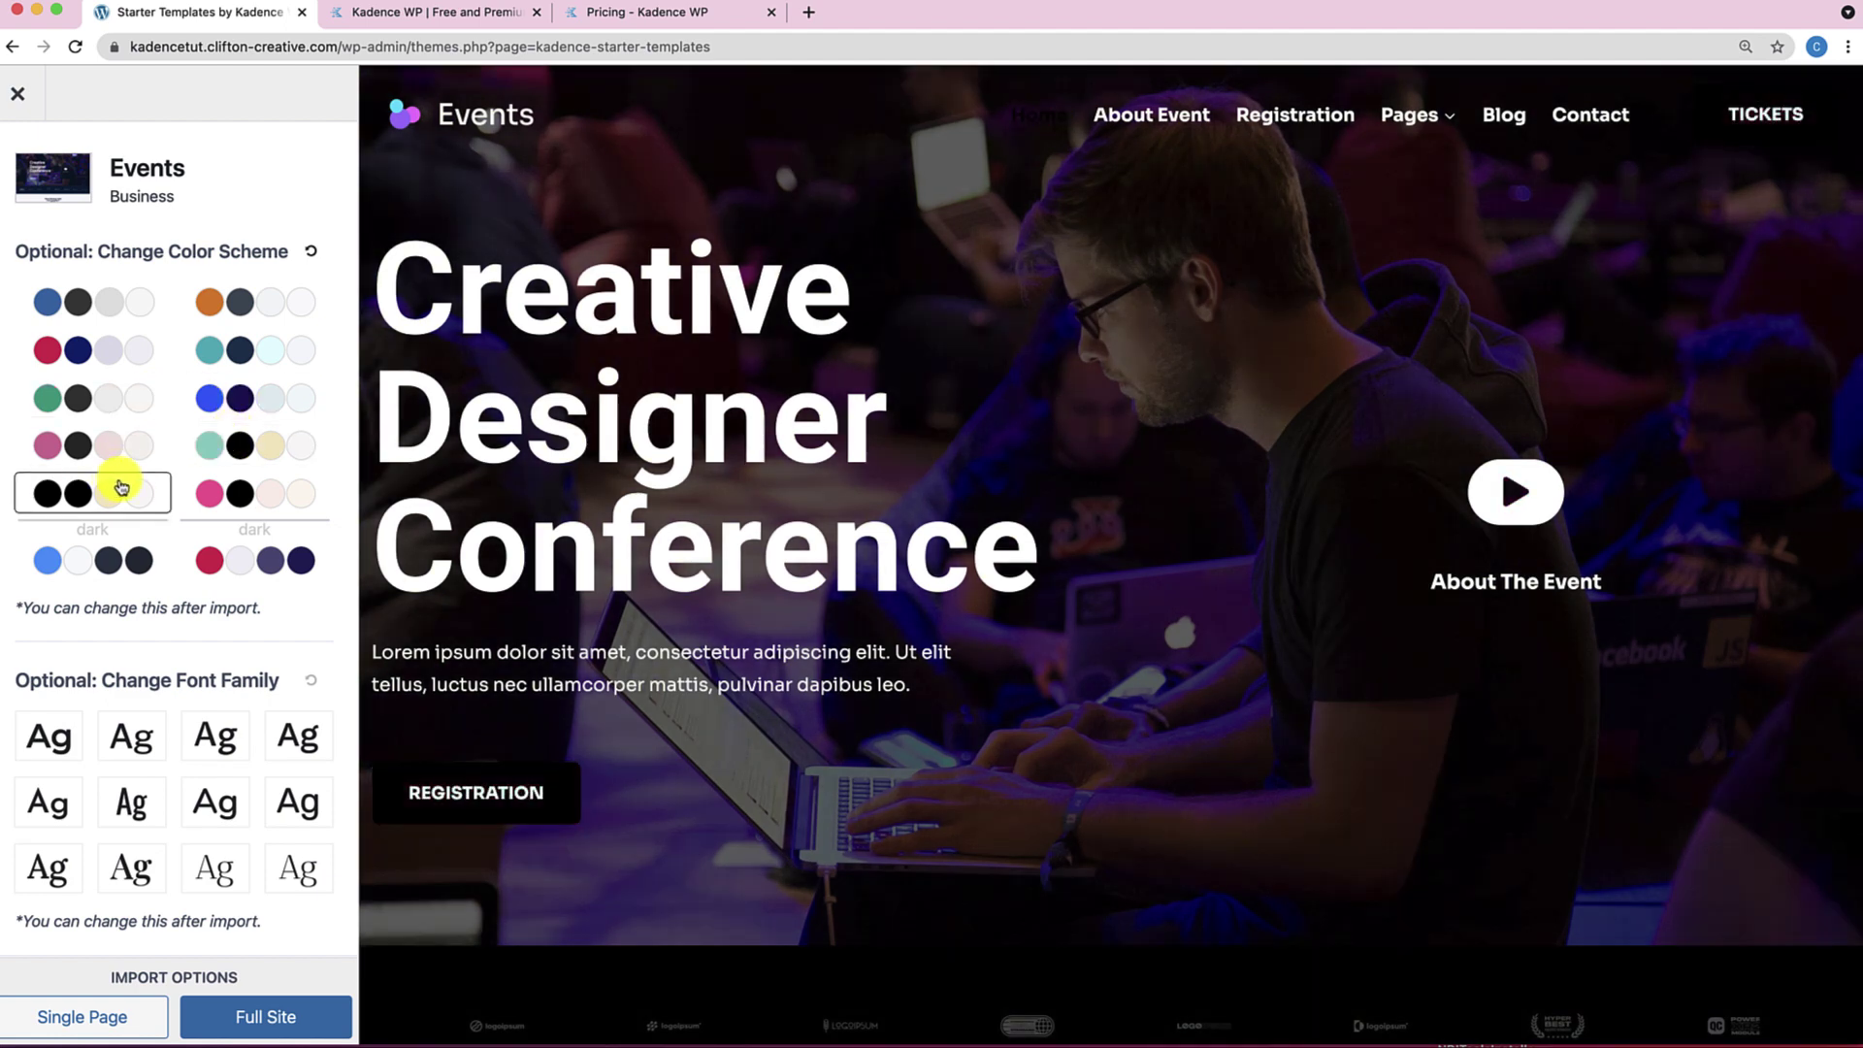
# Try the magenta color scheme on the Events template and check the sections below the hero.
pyautogui.click(216, 498)
pyautogui.scroll(-4, 588, 517)
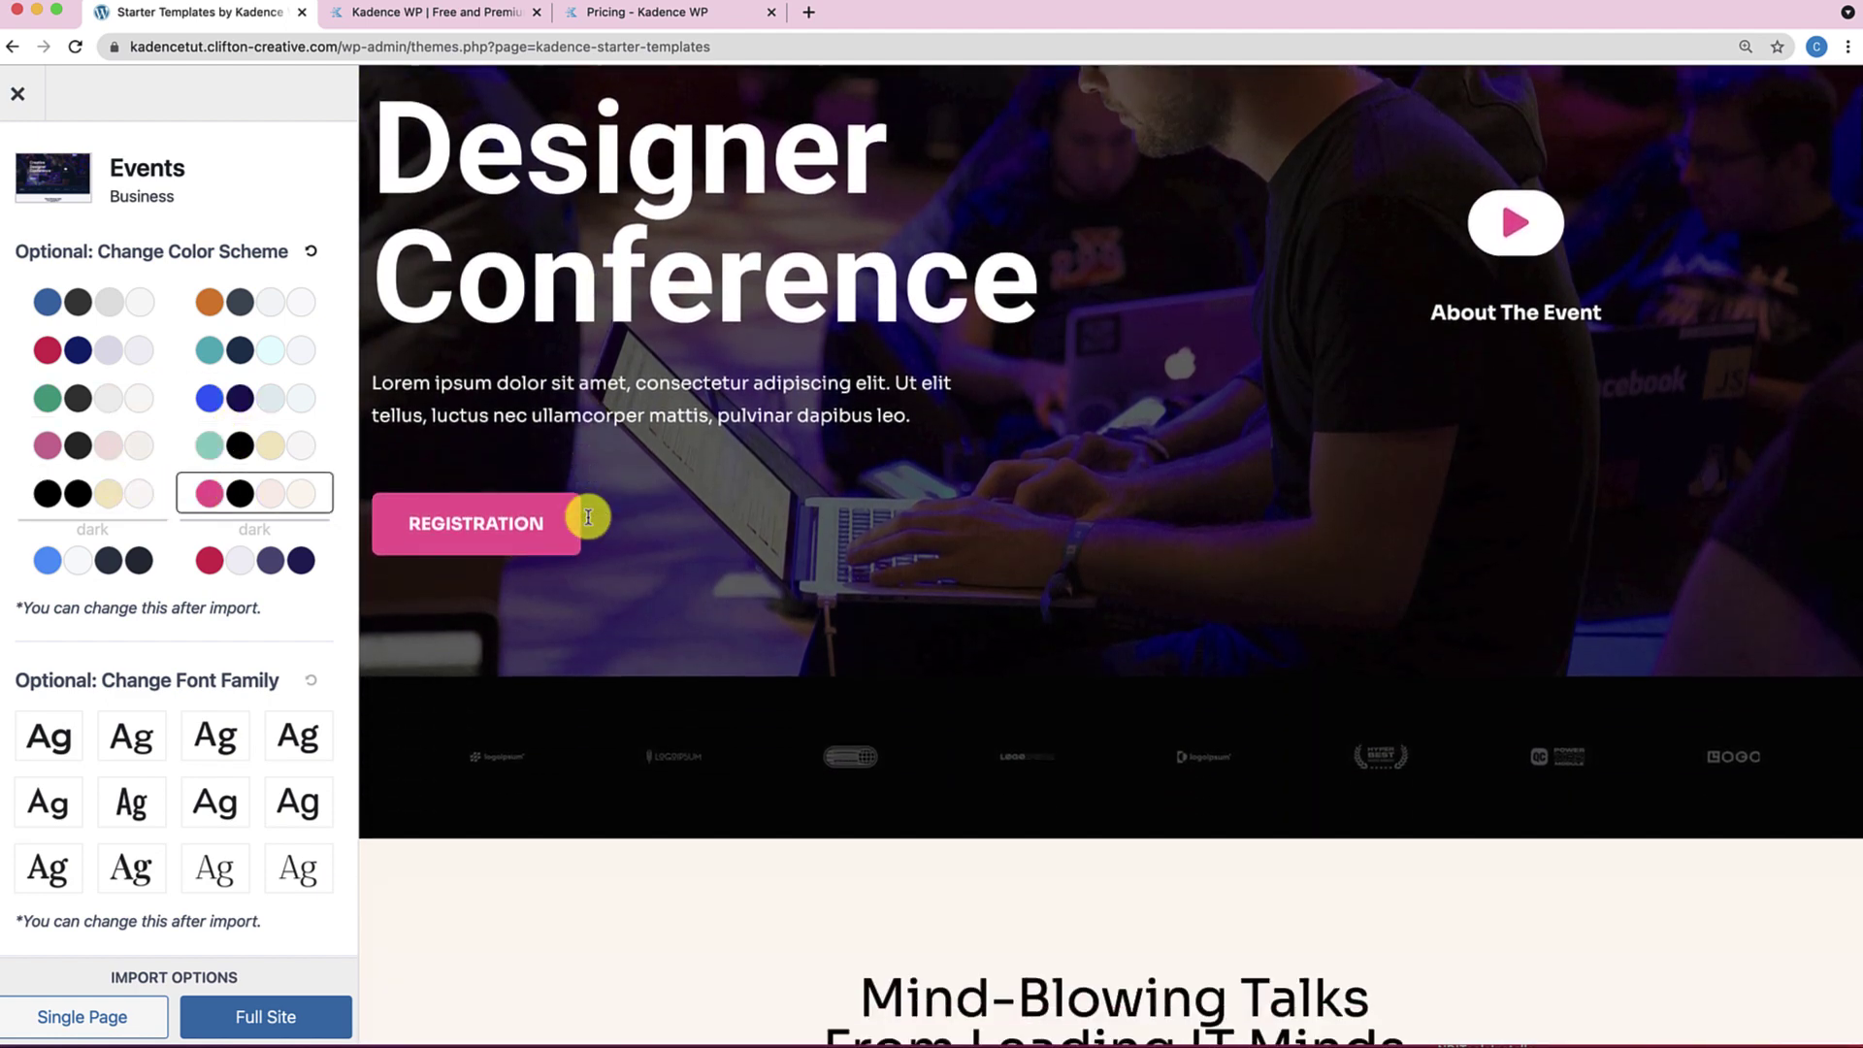
pyautogui.scroll(-8, 588, 517)
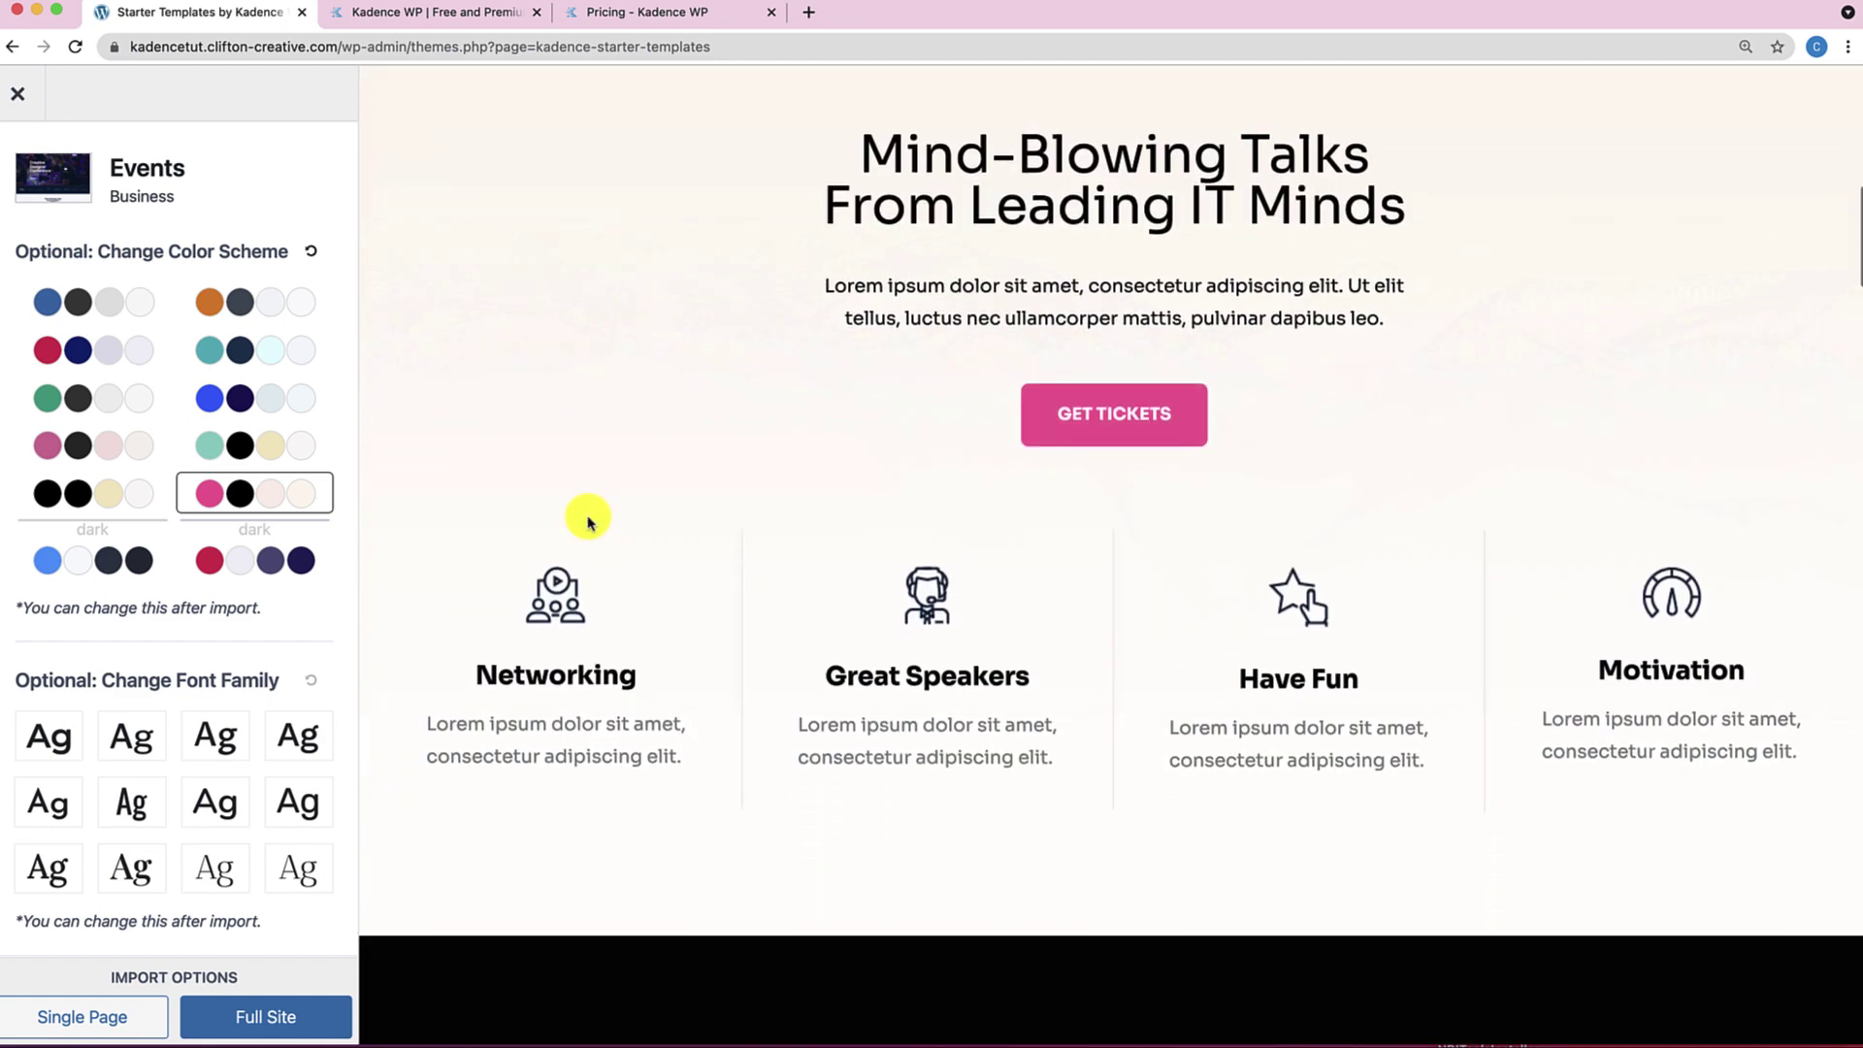
pyautogui.scroll(12, 588, 521)
# Try the red-accent and blue-accent dark color schemes on the Events template, and reset the colors to default.
pyautogui.click(242, 563)
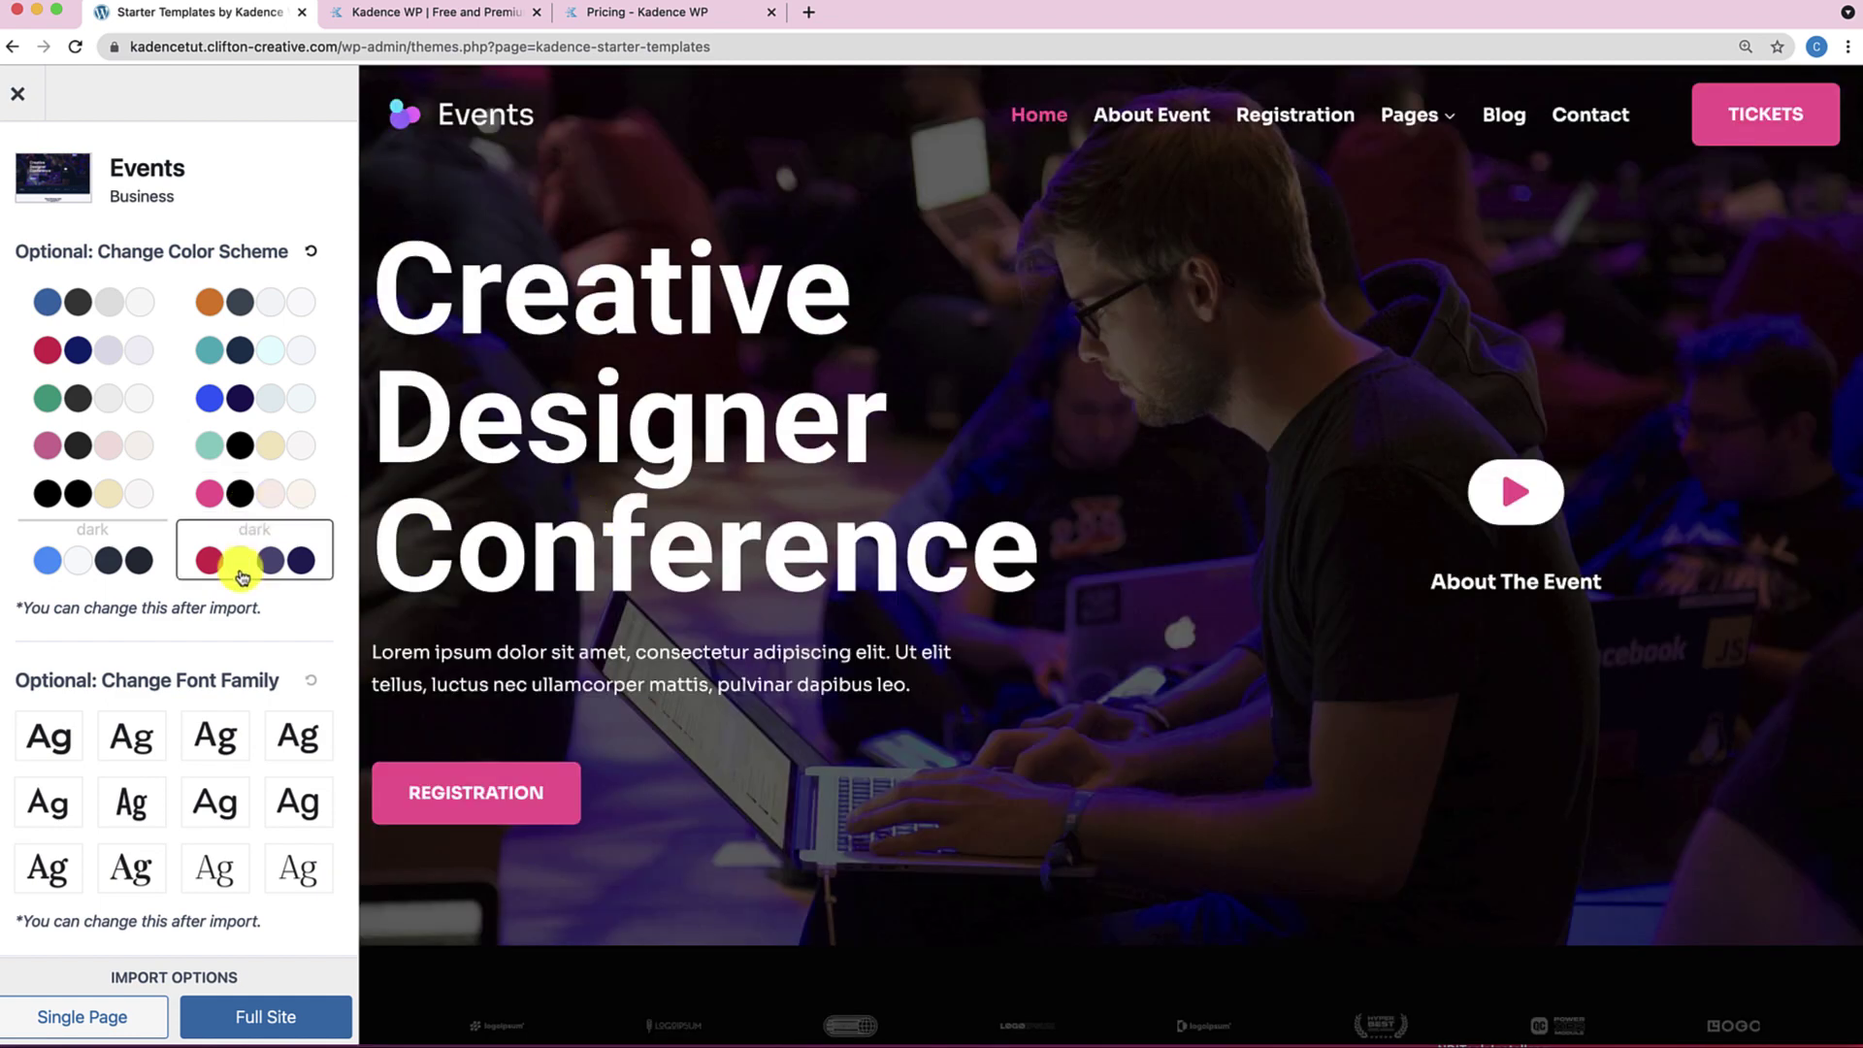
pyautogui.click(114, 567)
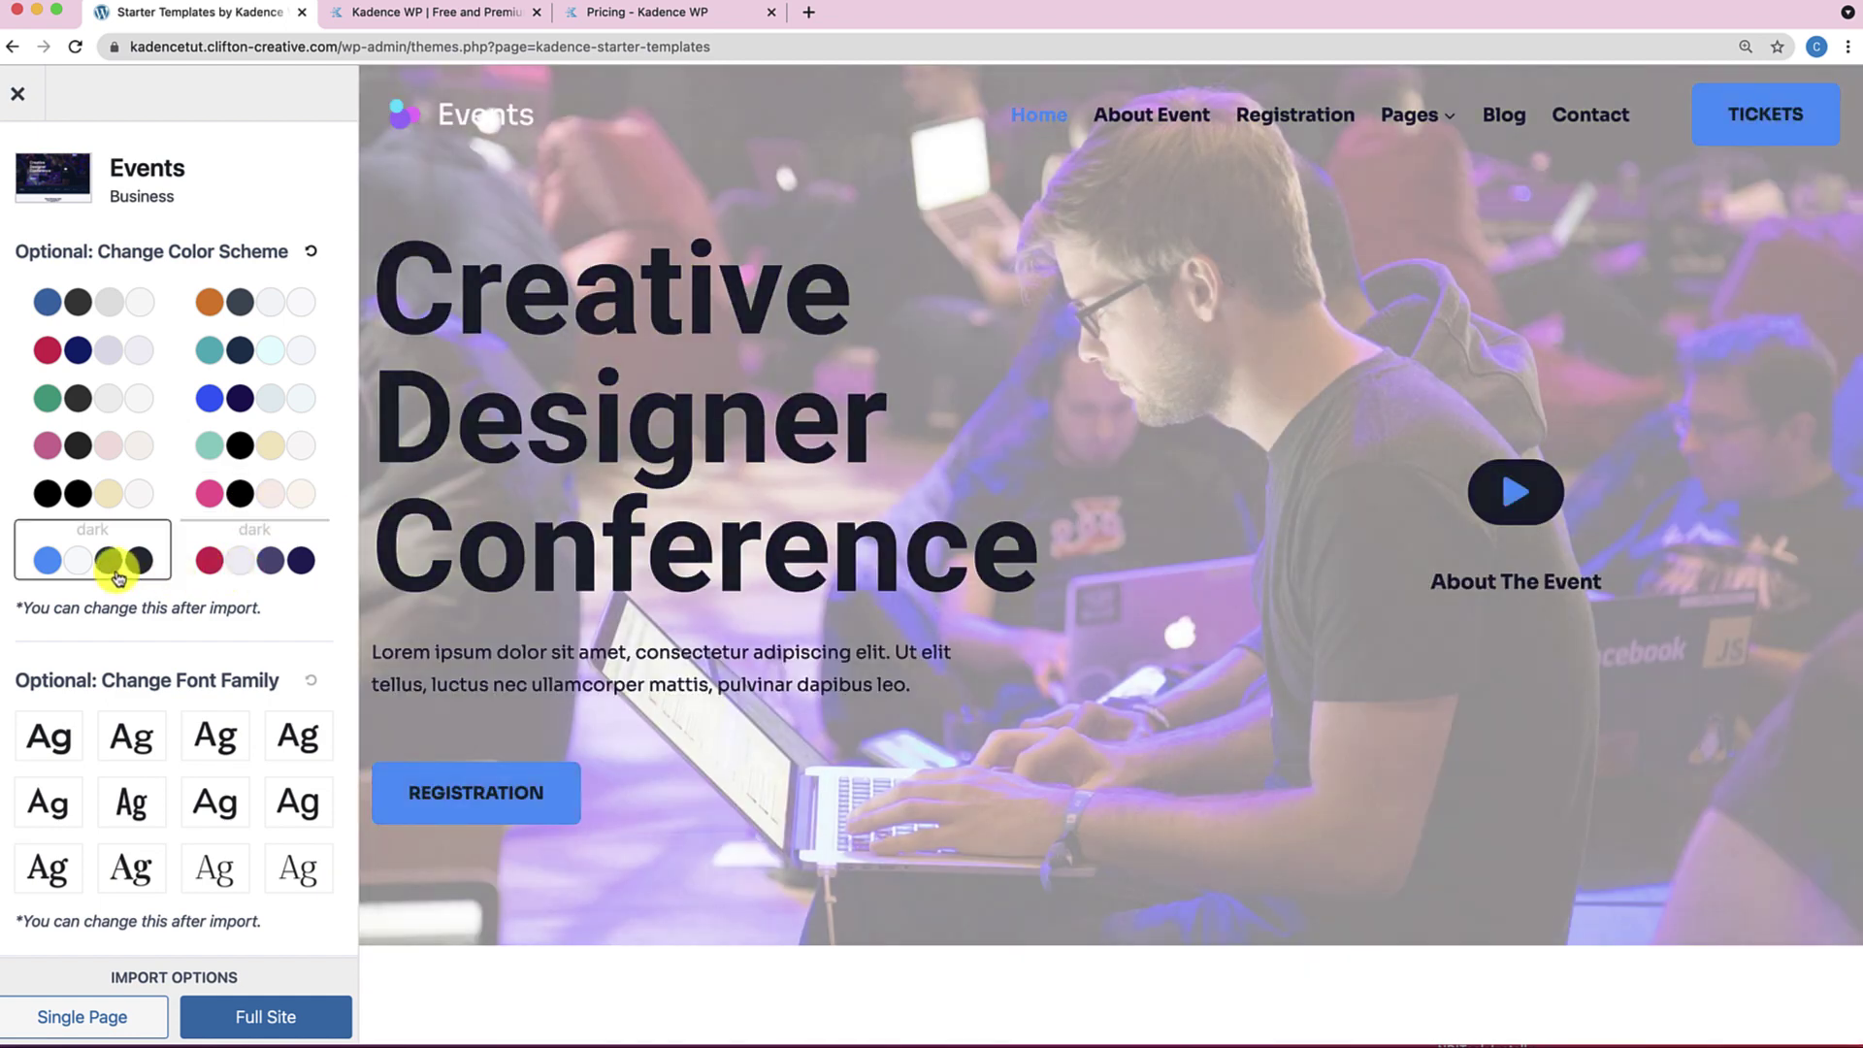
pyautogui.click(310, 255)
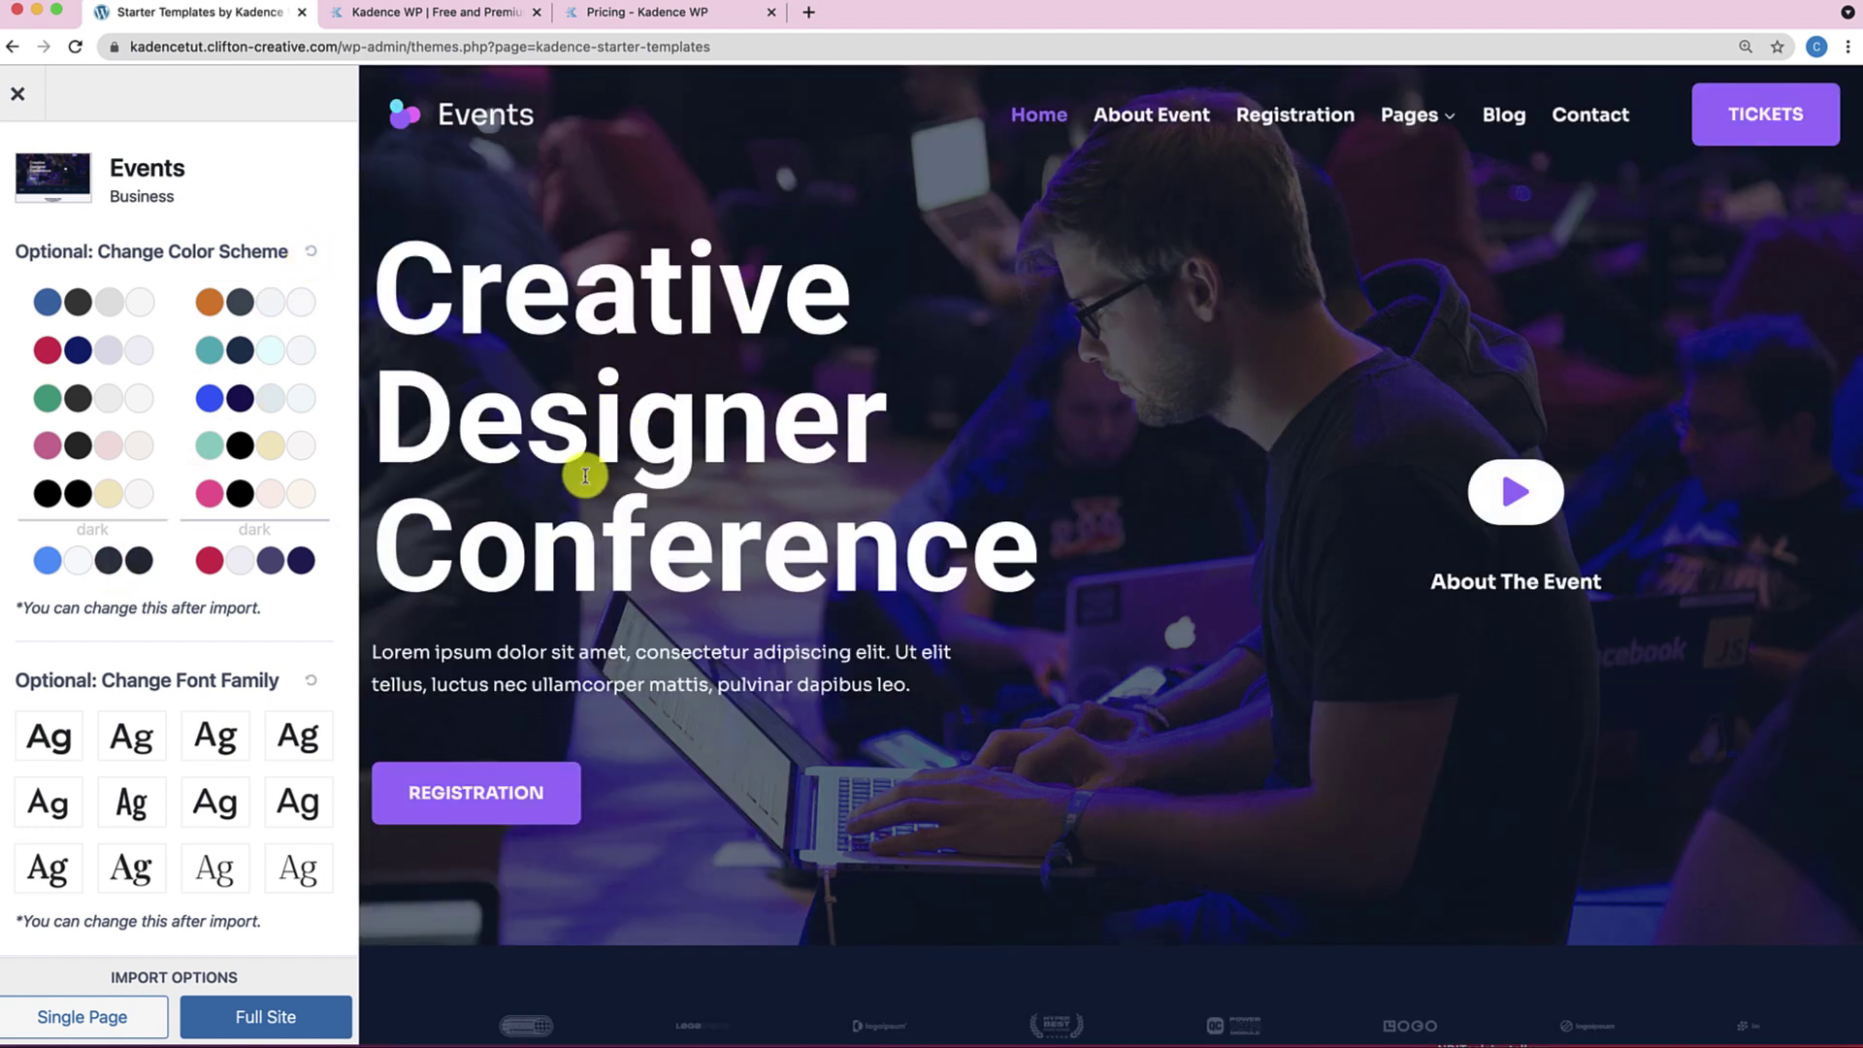
# Try several font families on the Events template one after another, ending with the thin serif option.
pyautogui.click(301, 756)
pyautogui.click(297, 788)
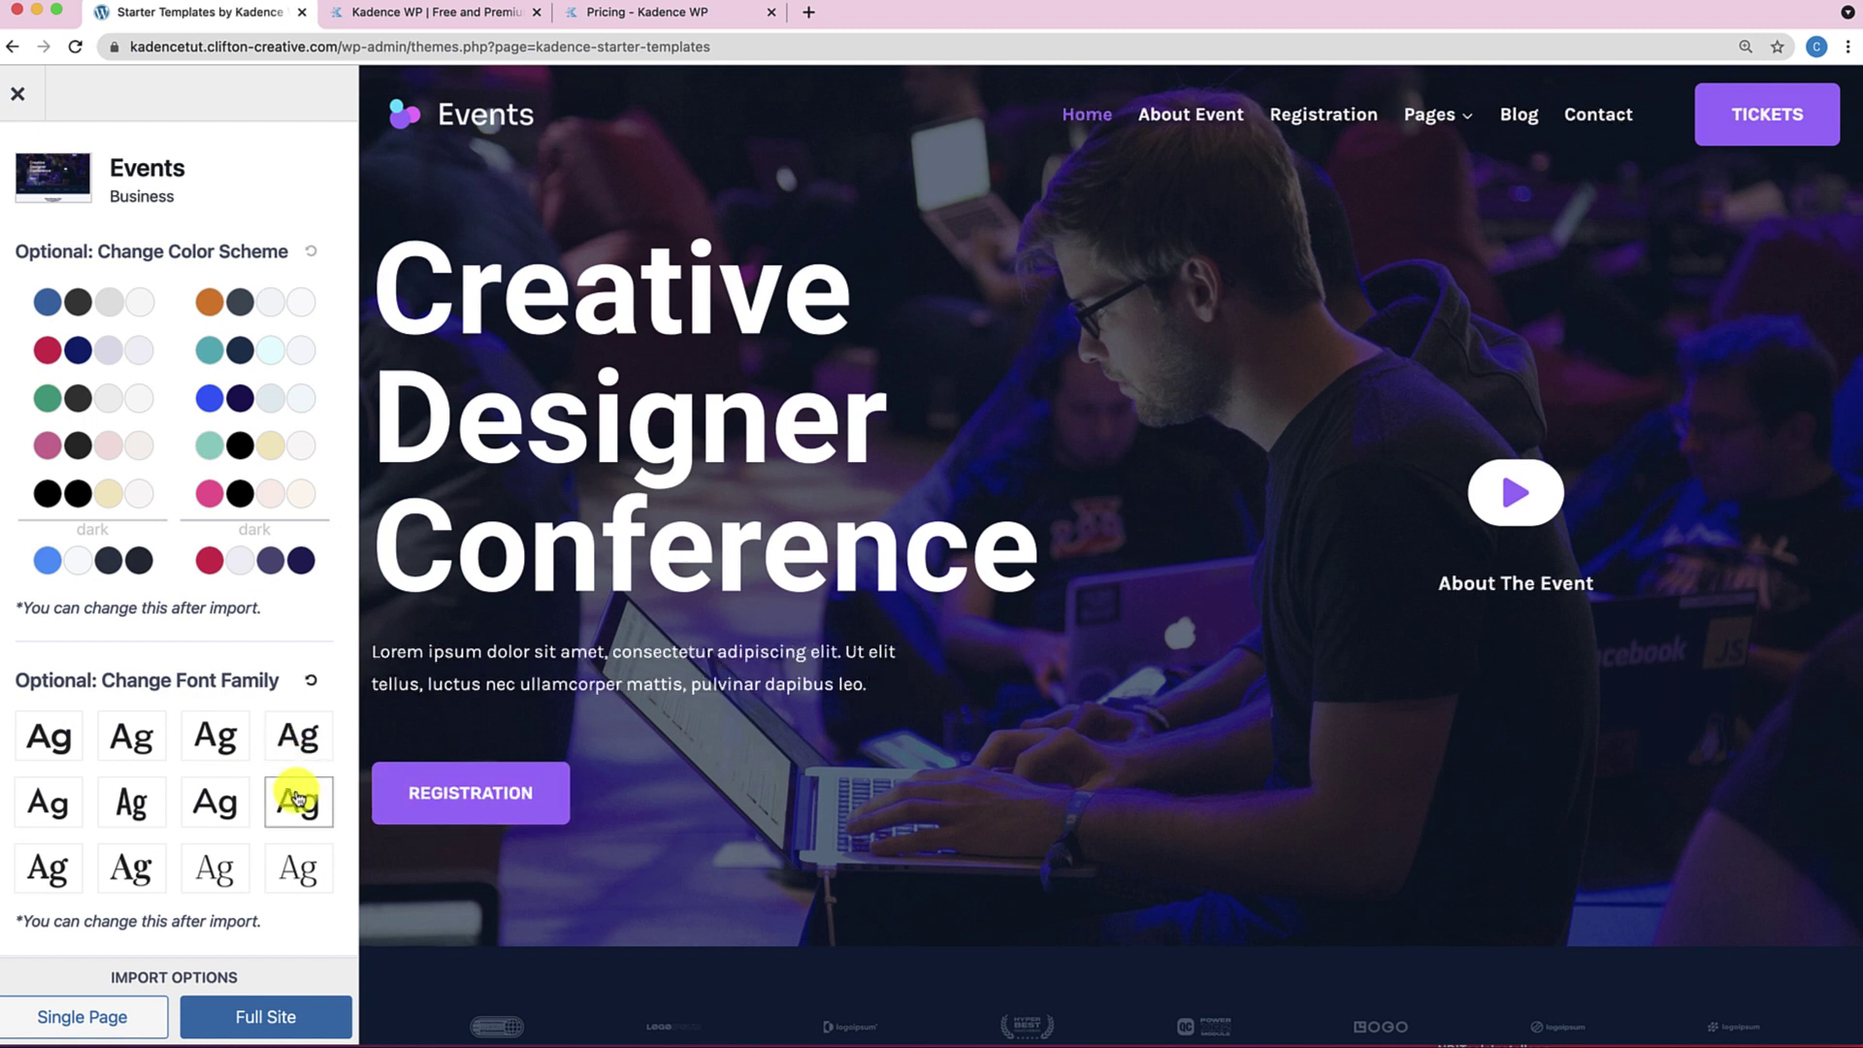
pyautogui.click(236, 790)
pyautogui.click(126, 802)
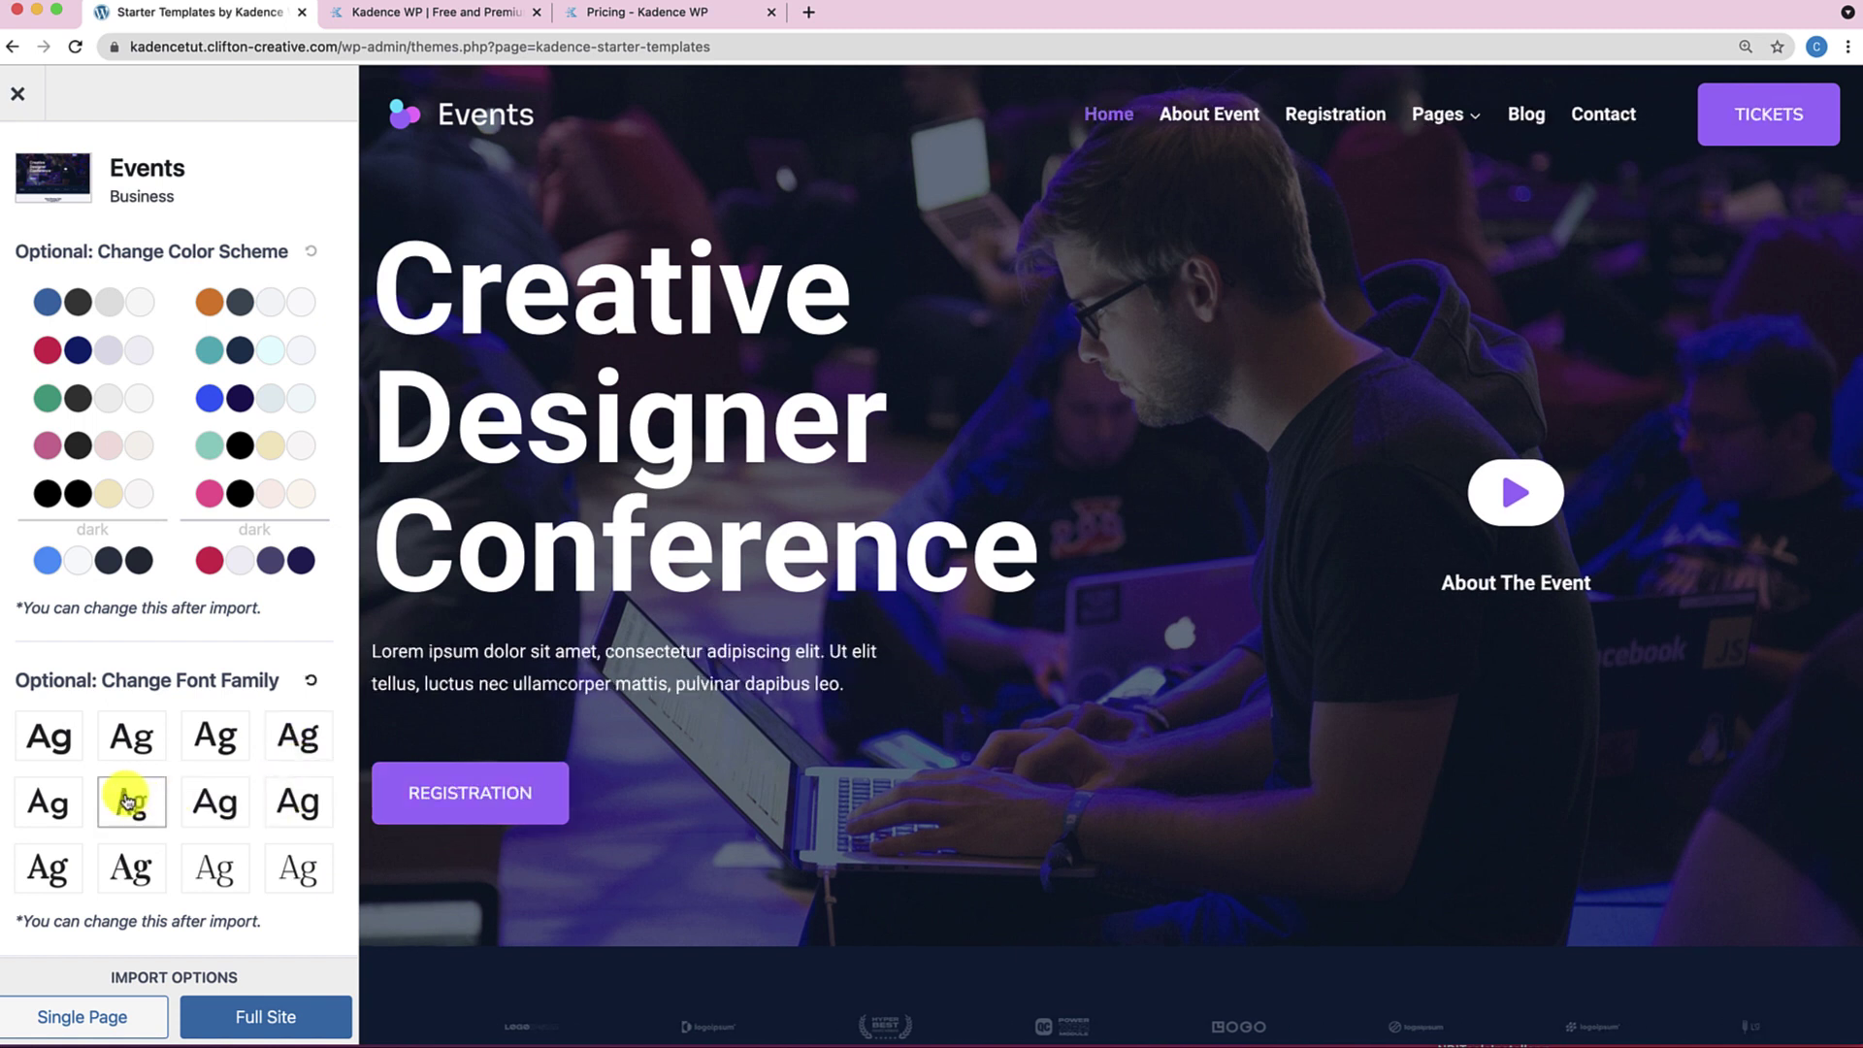
pyautogui.click(129, 864)
pyautogui.click(208, 867)
pyautogui.click(301, 878)
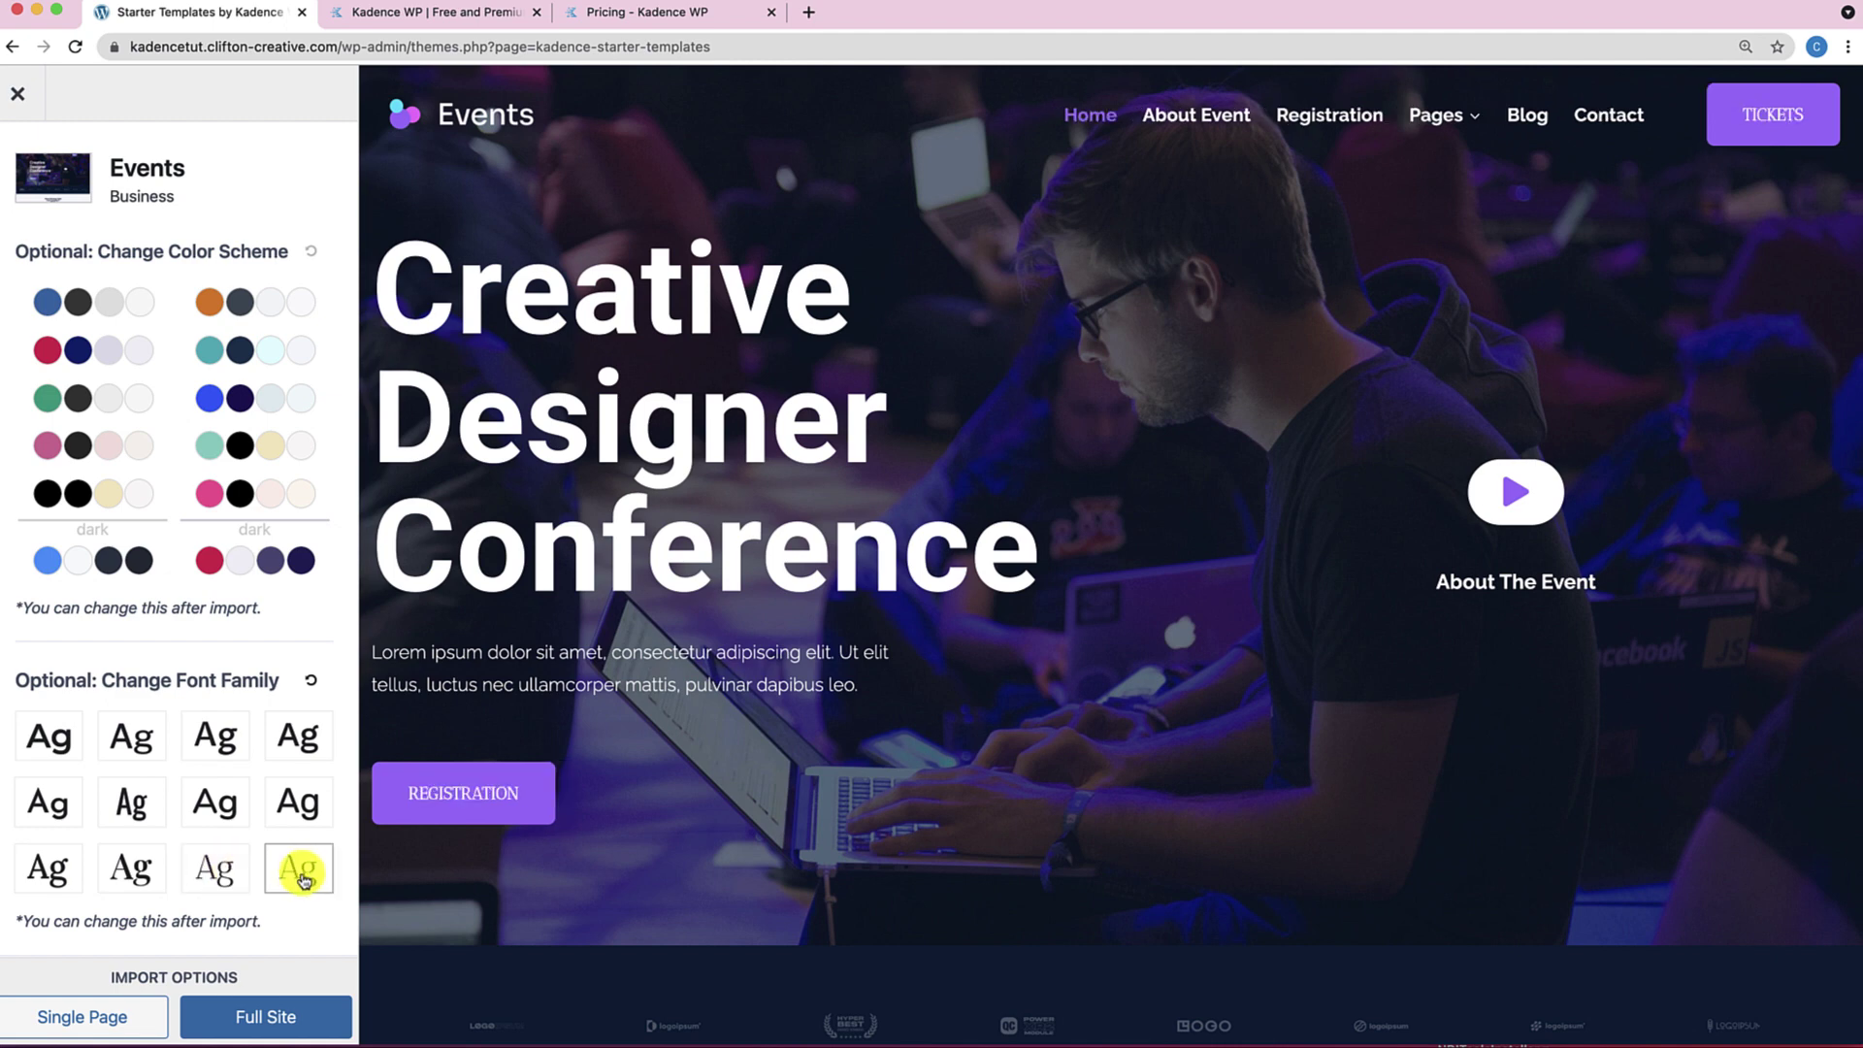
# Reset the Events template's font family to default and review its page sections and required plugins.
pyautogui.click(84, 876)
pyautogui.click(303, 674)
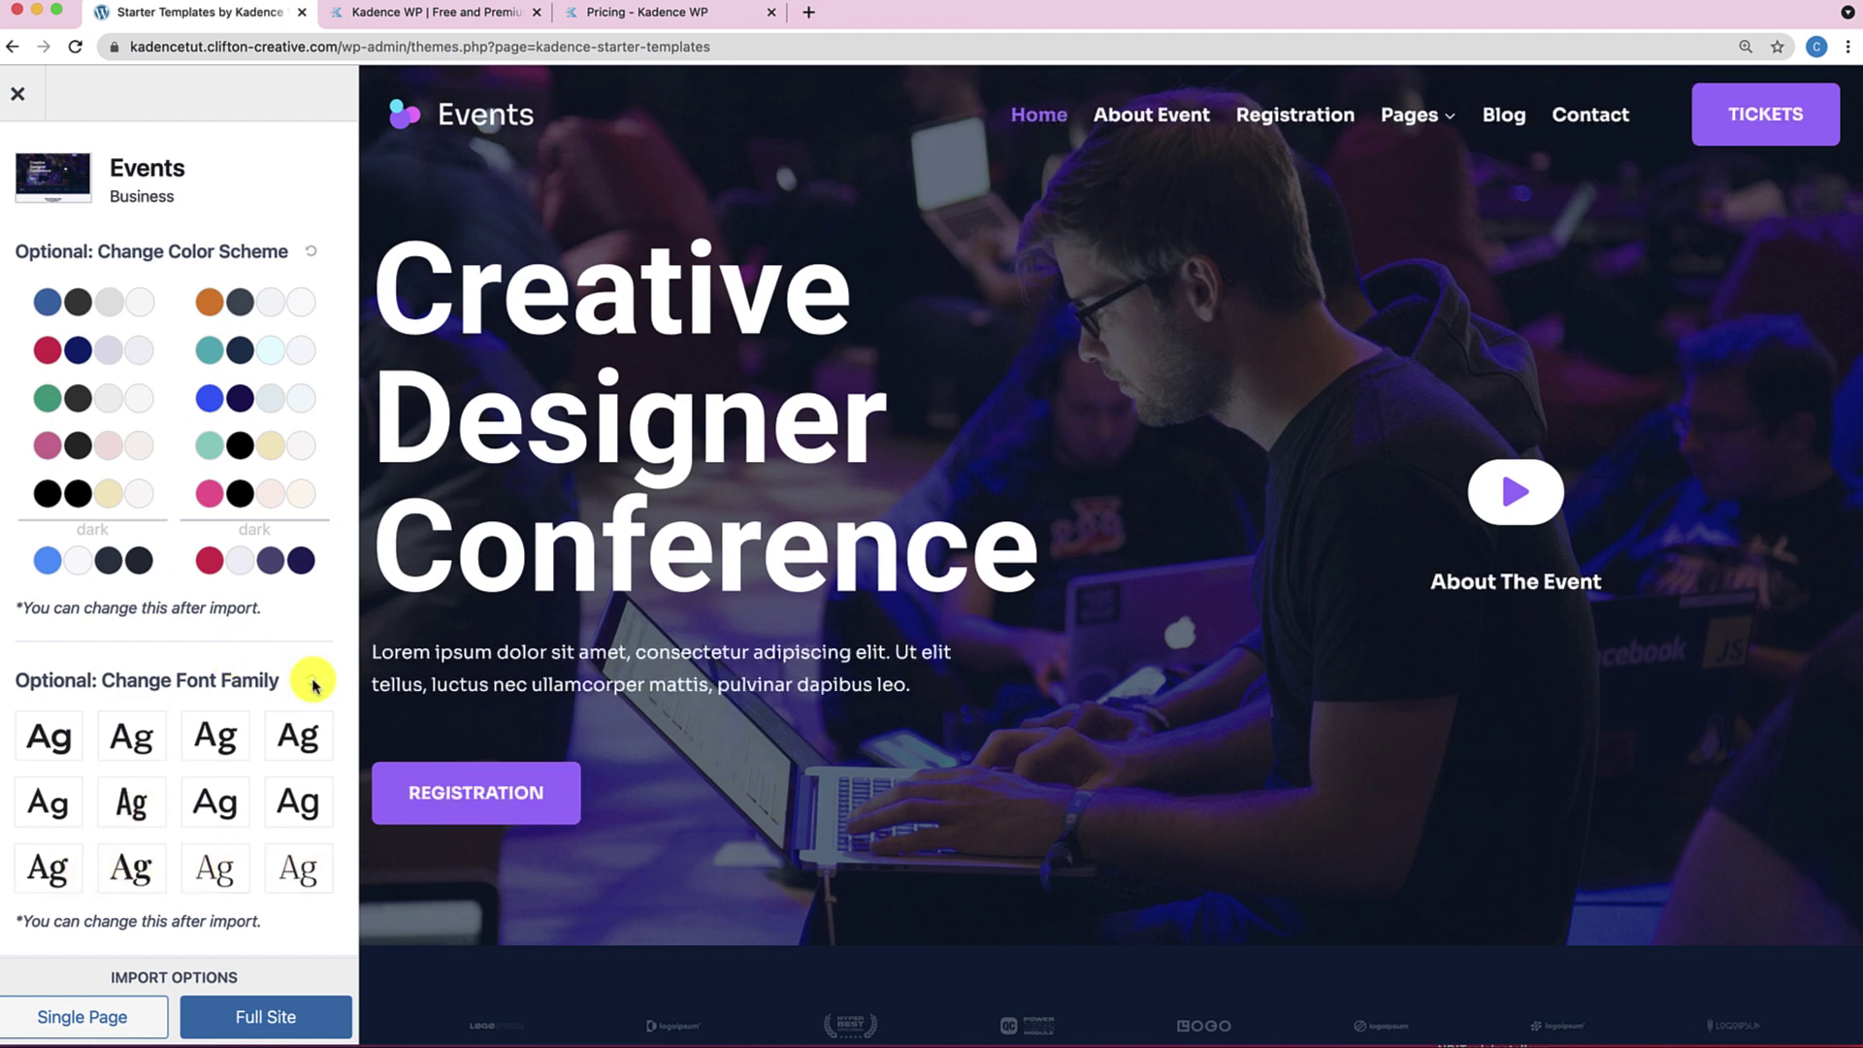
pyautogui.scroll(-10, 538, 699)
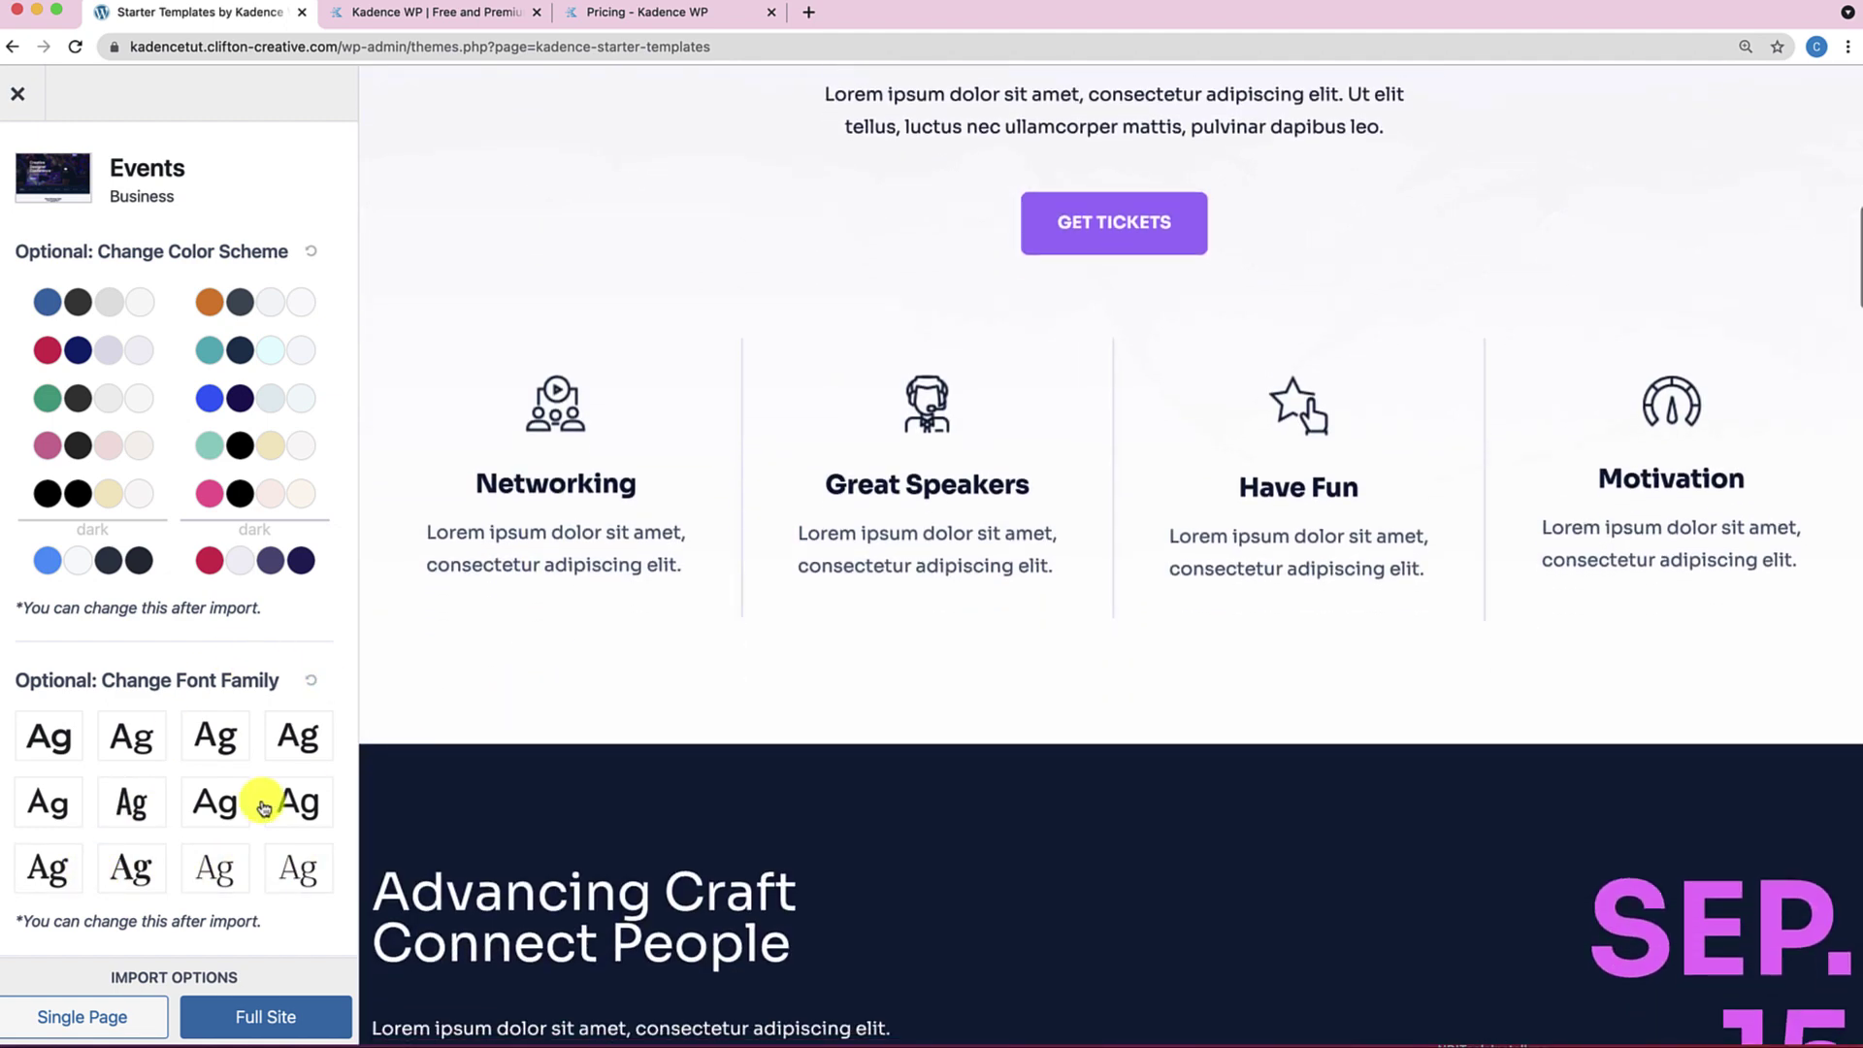
pyautogui.scroll(-3, 220, 815)
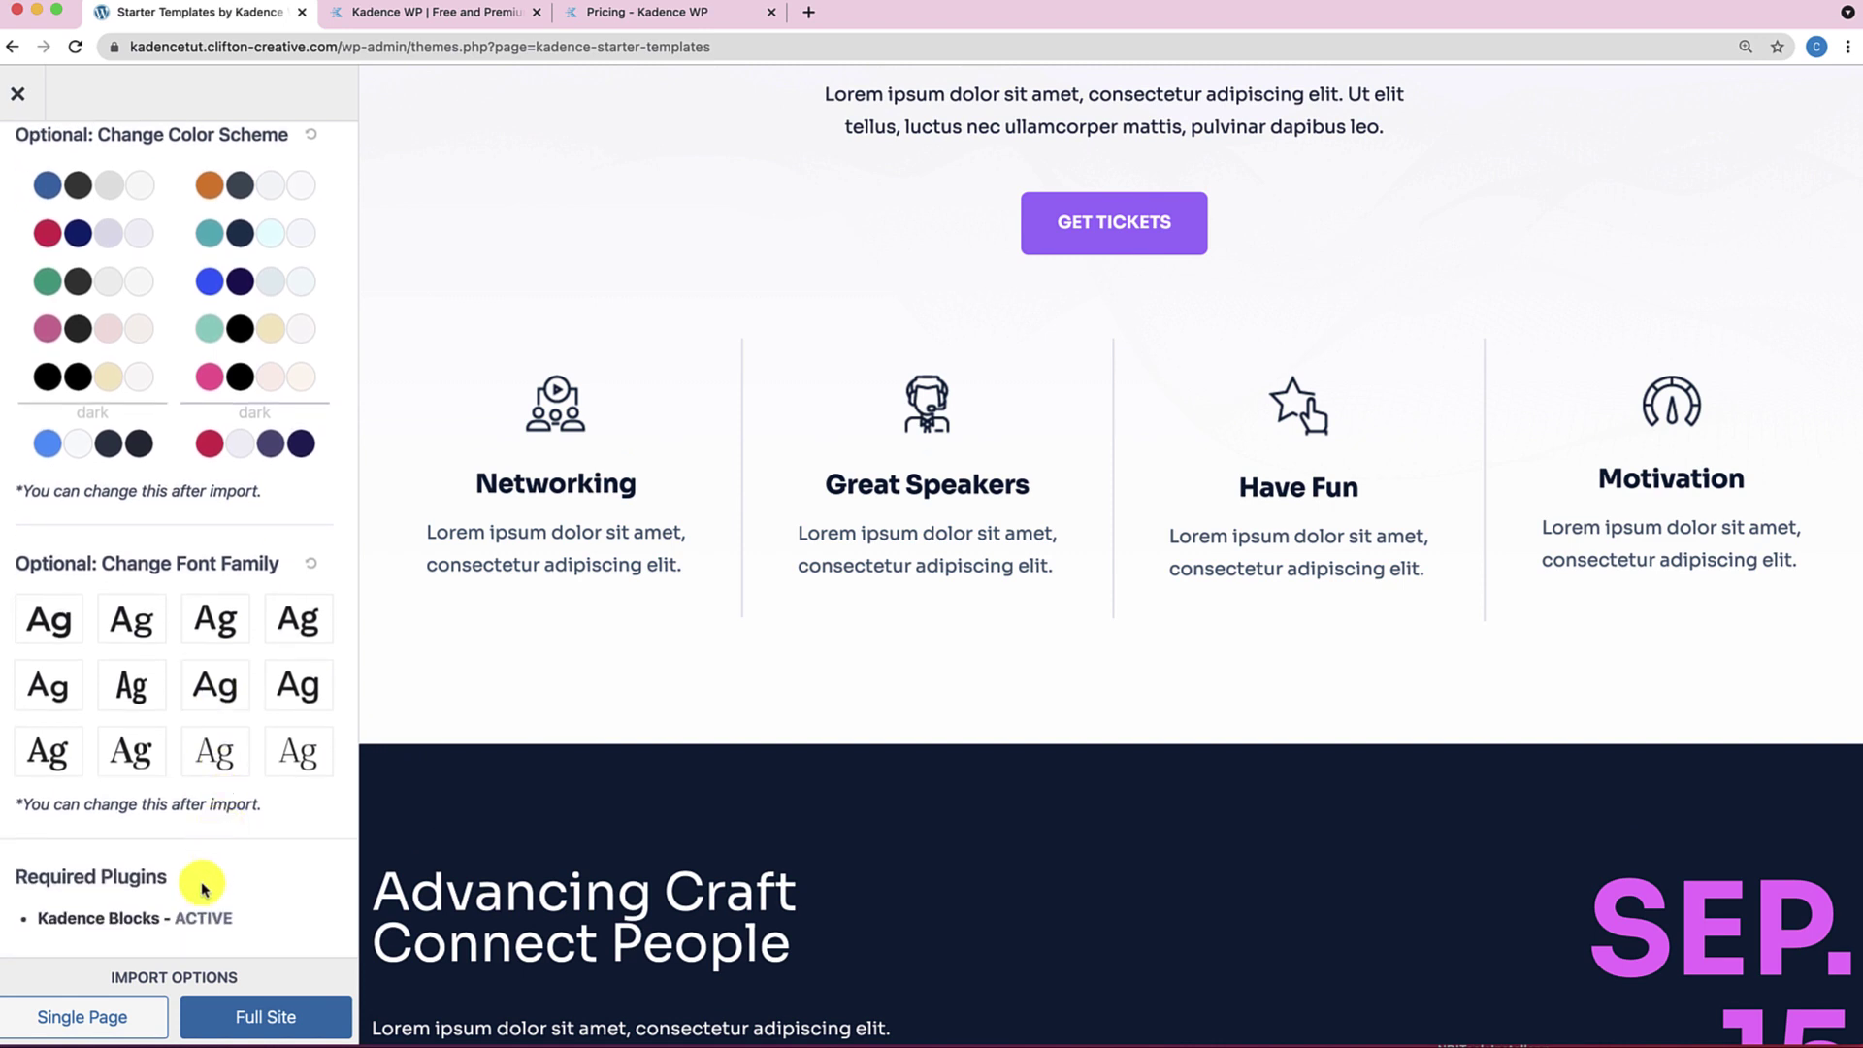
pyautogui.scroll(-1, 530, 791)
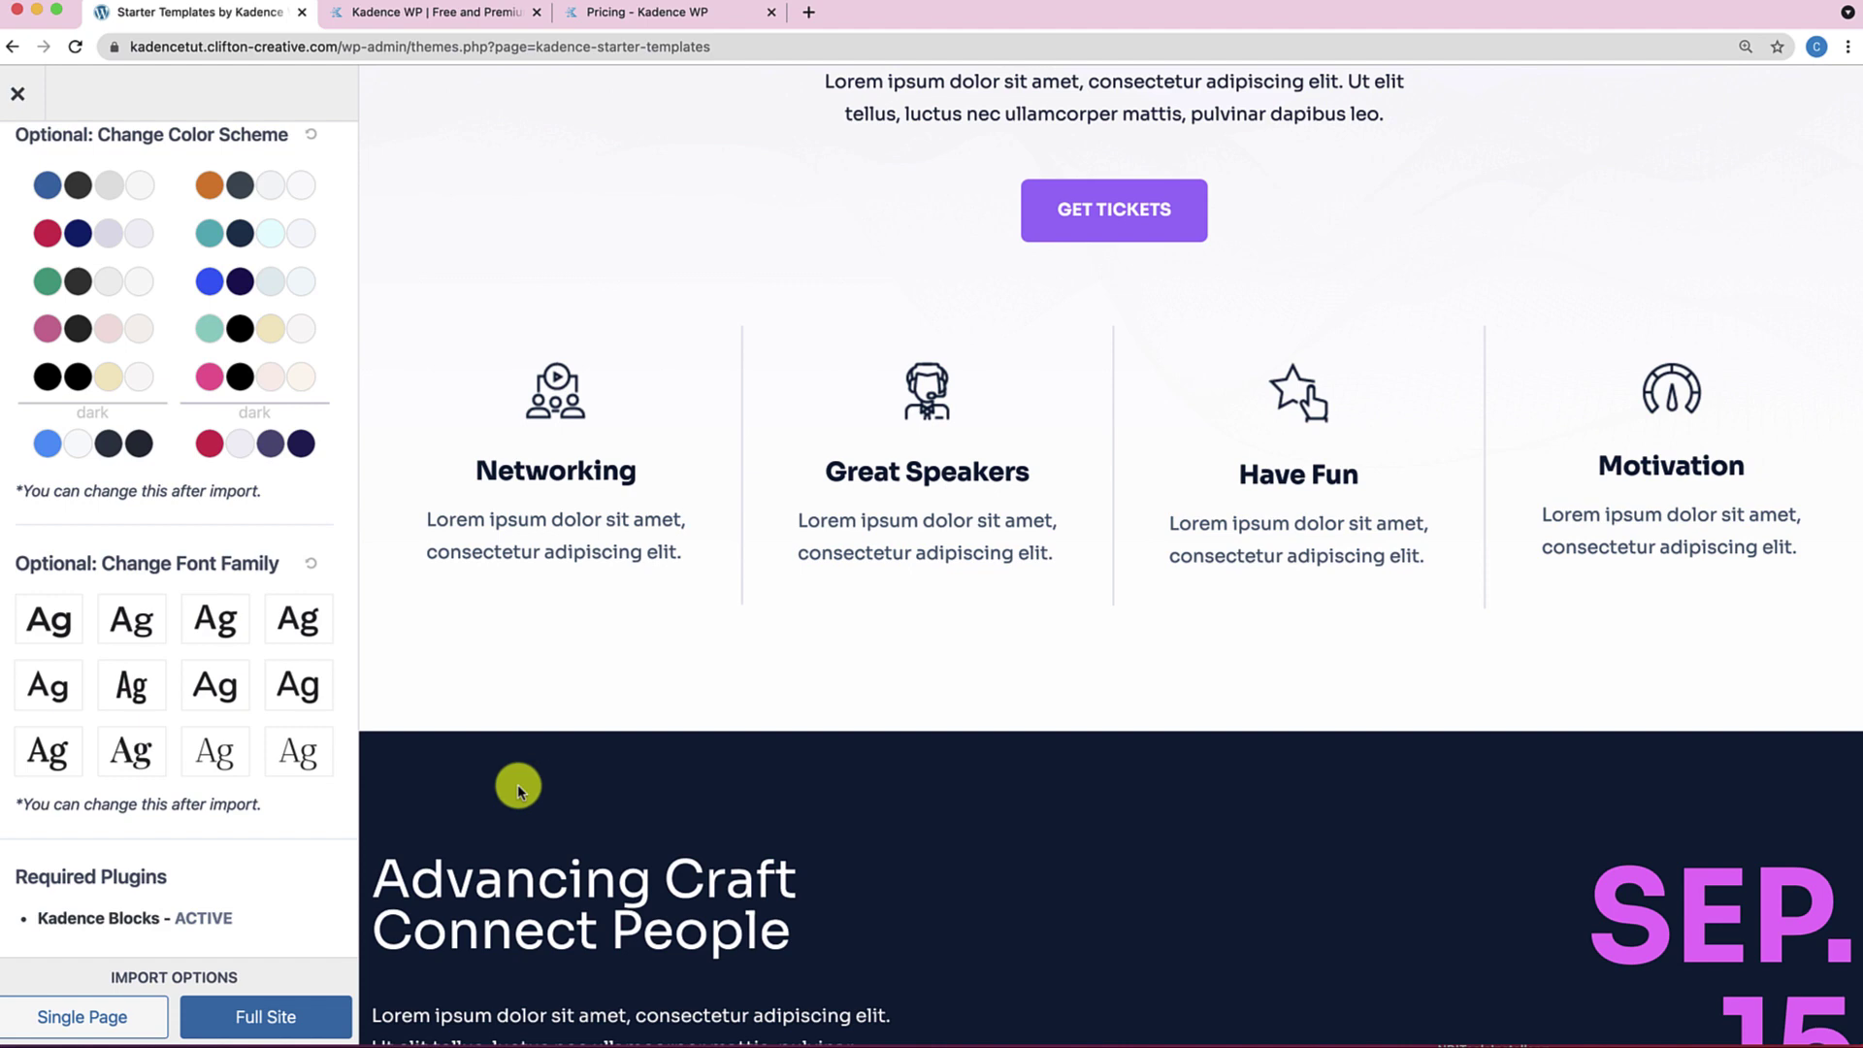
pyautogui.scroll(10, 544, 840)
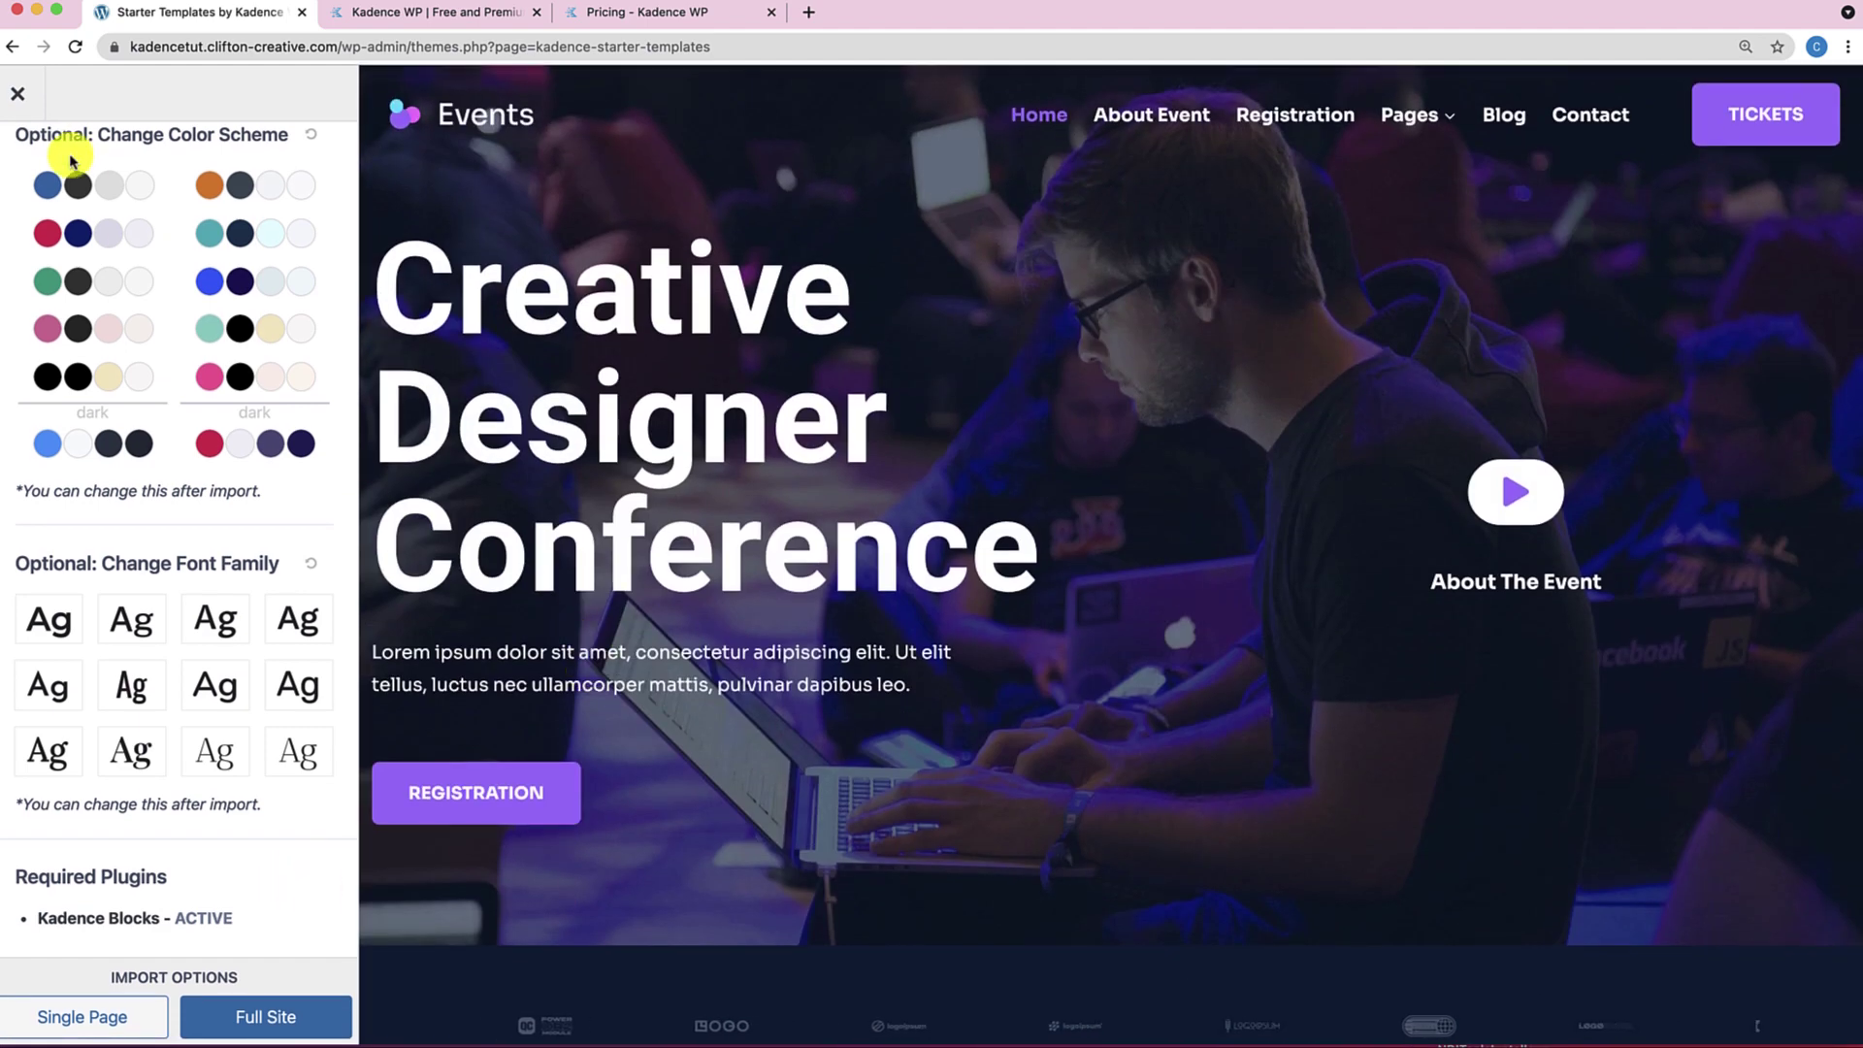
# Close the Events preview, browse the Gutenberg starter templates and open the Freelance template.
pyautogui.click(19, 94)
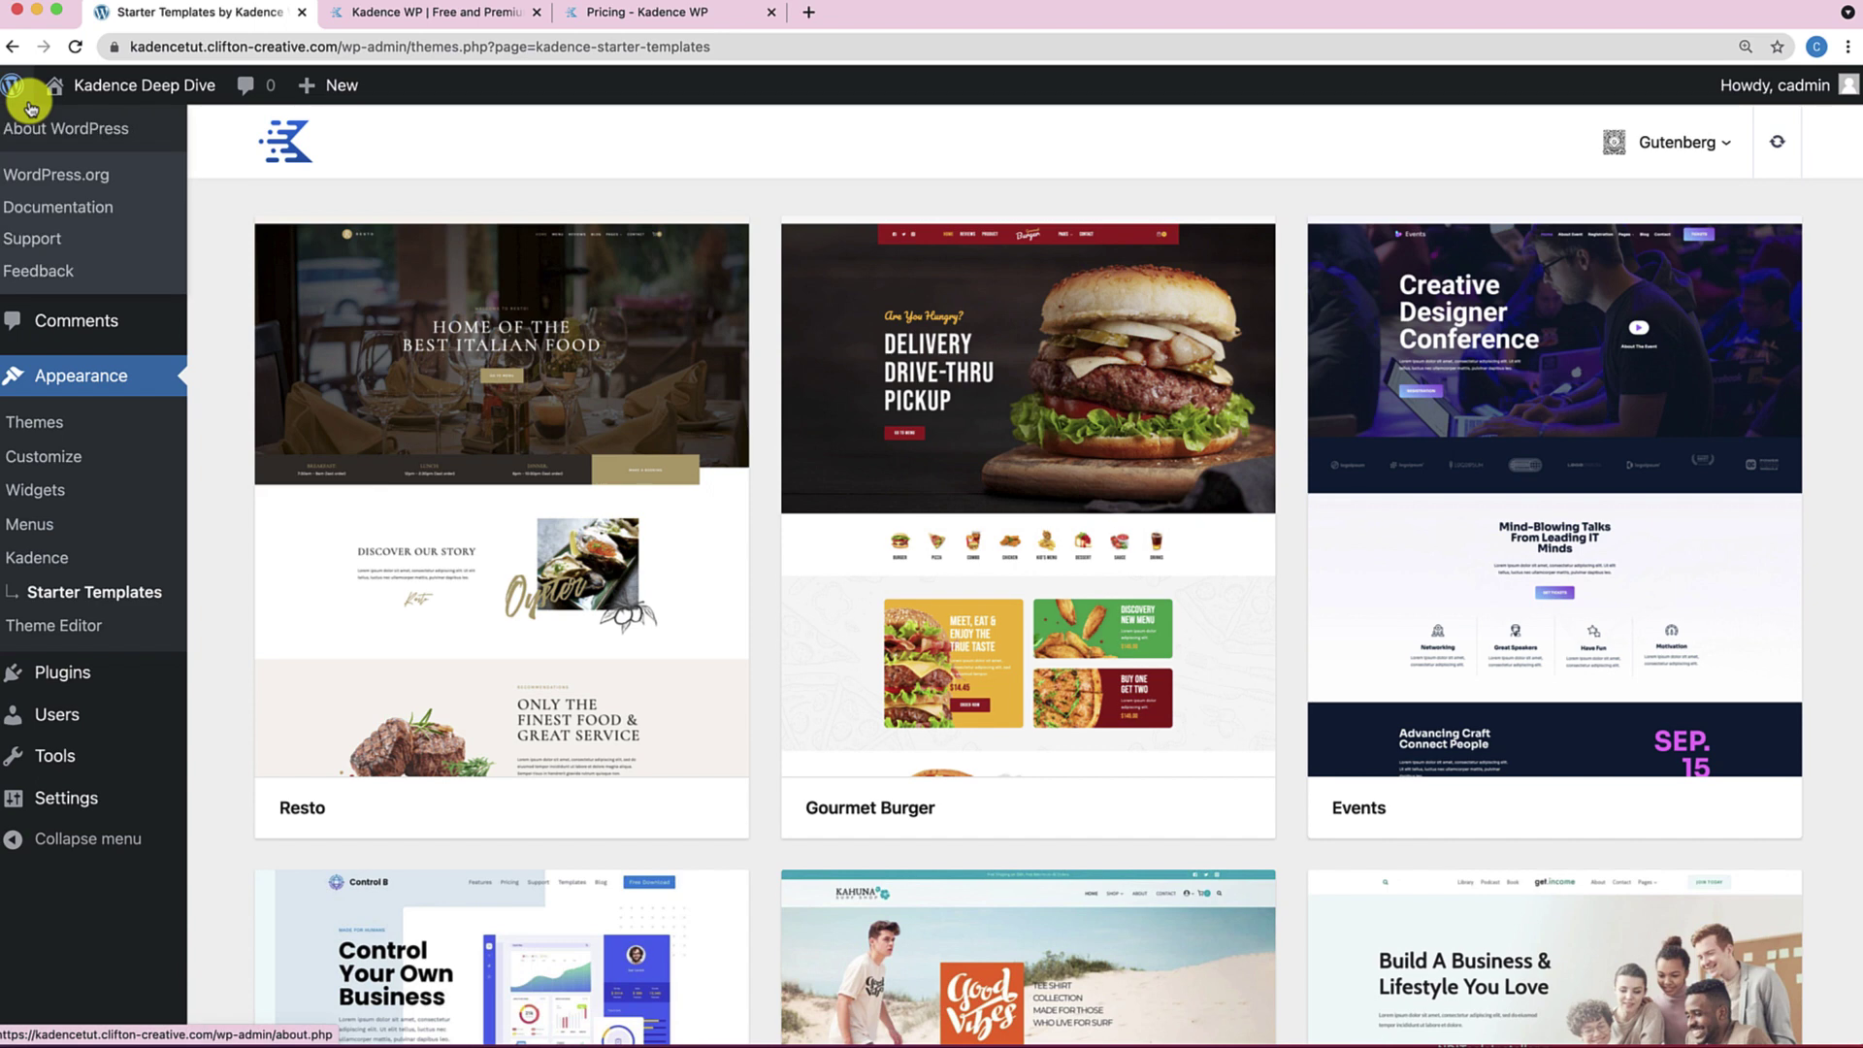
pyautogui.scroll(-3, 644, 607)
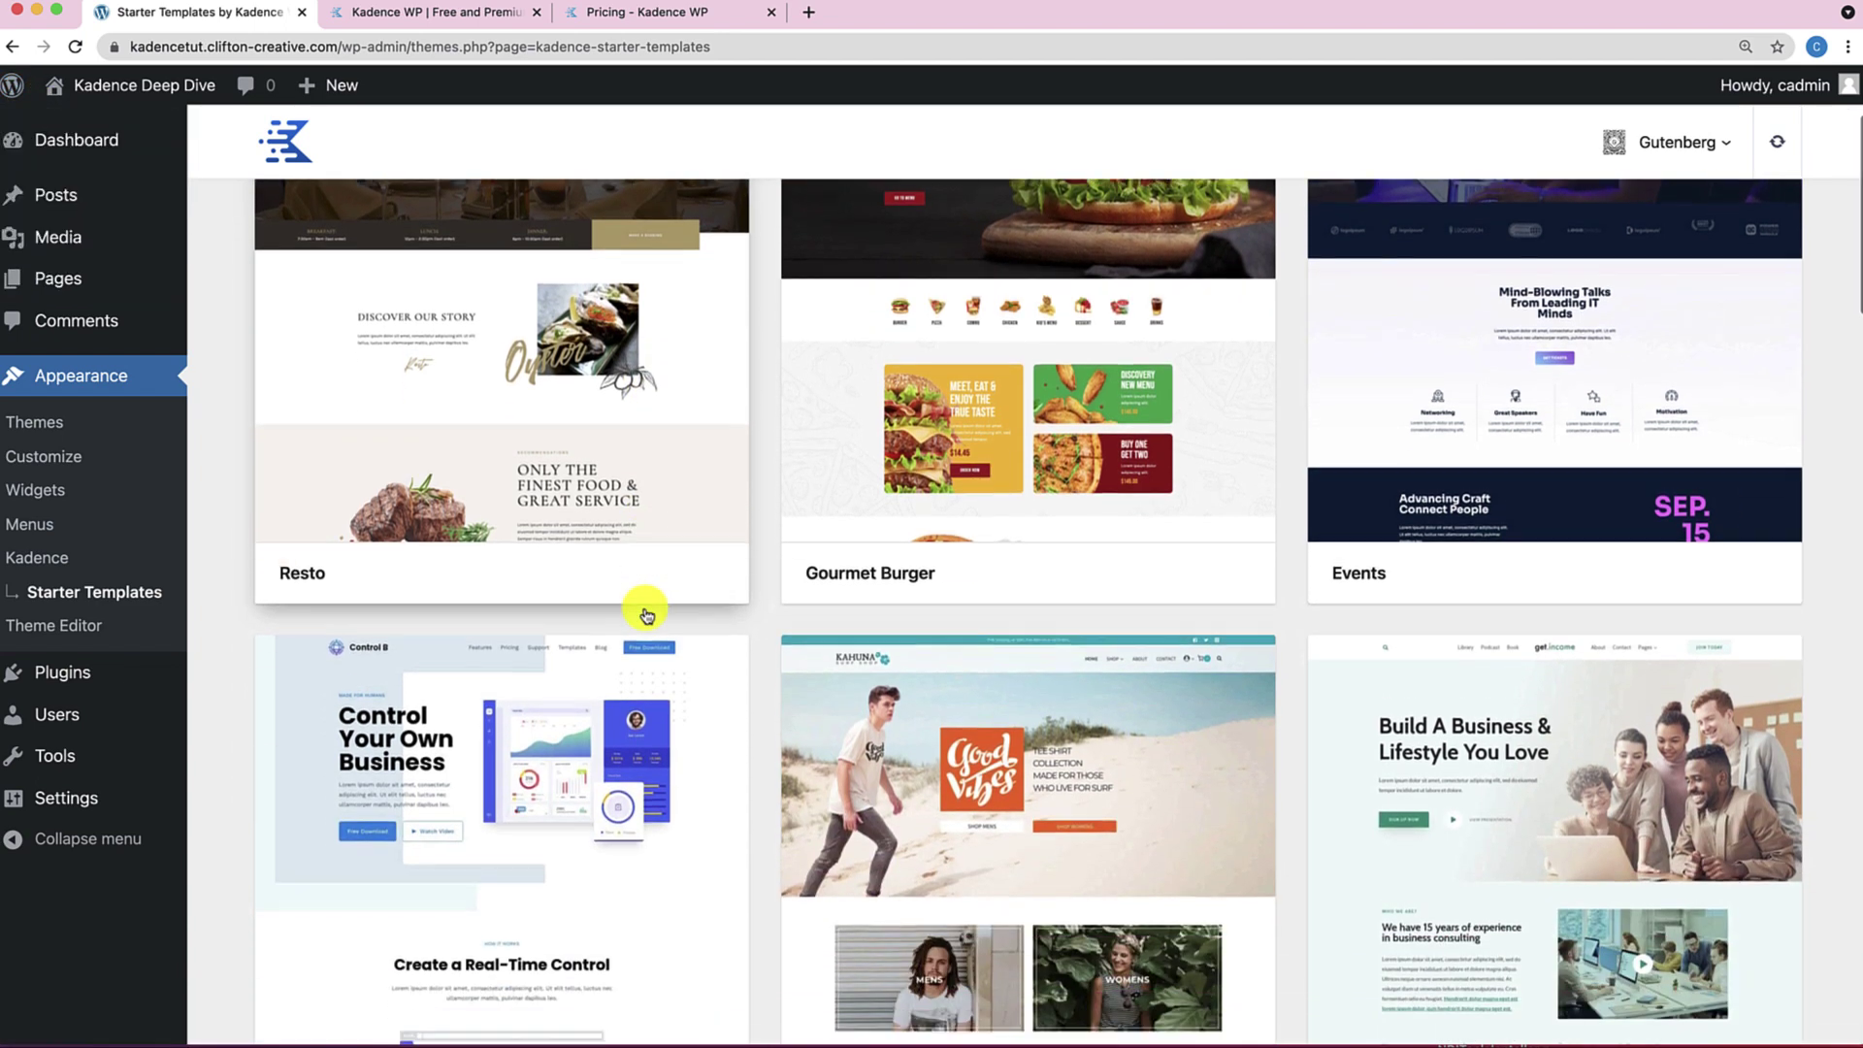
pyautogui.scroll(-15, 644, 612)
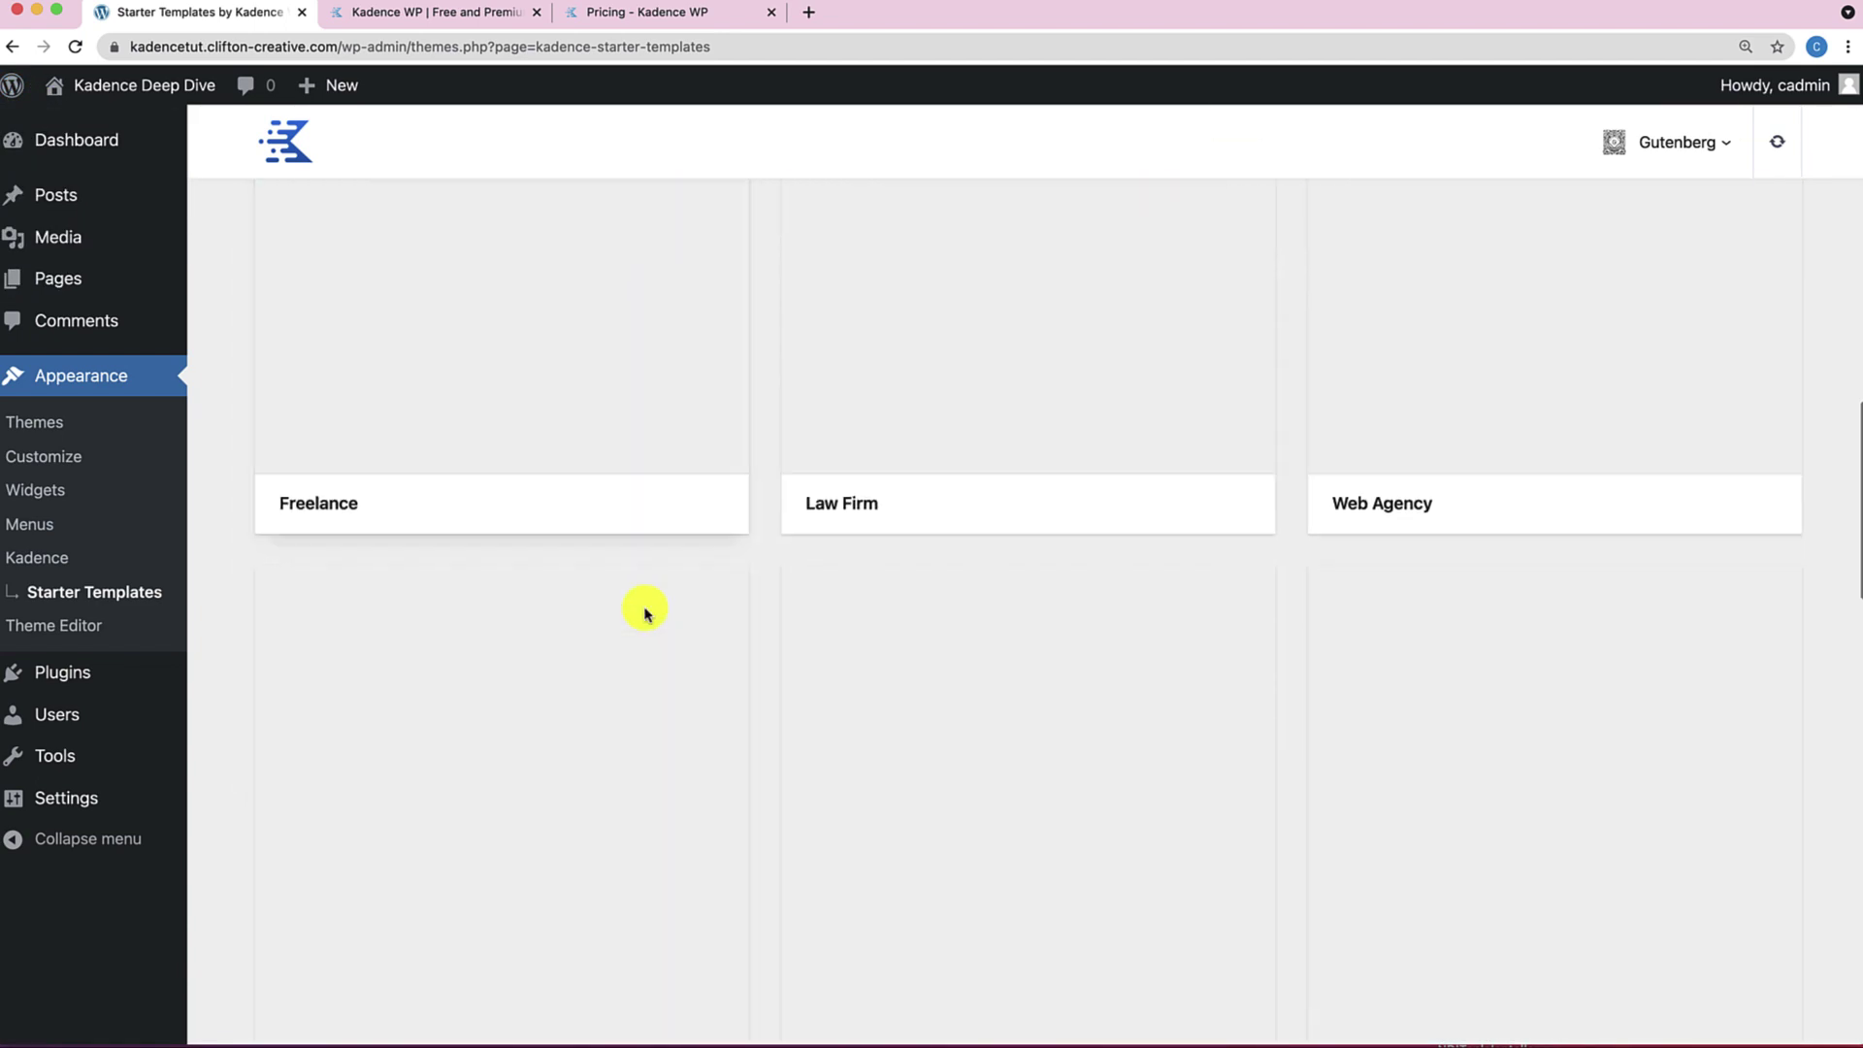
pyautogui.scroll(-5, 645, 612)
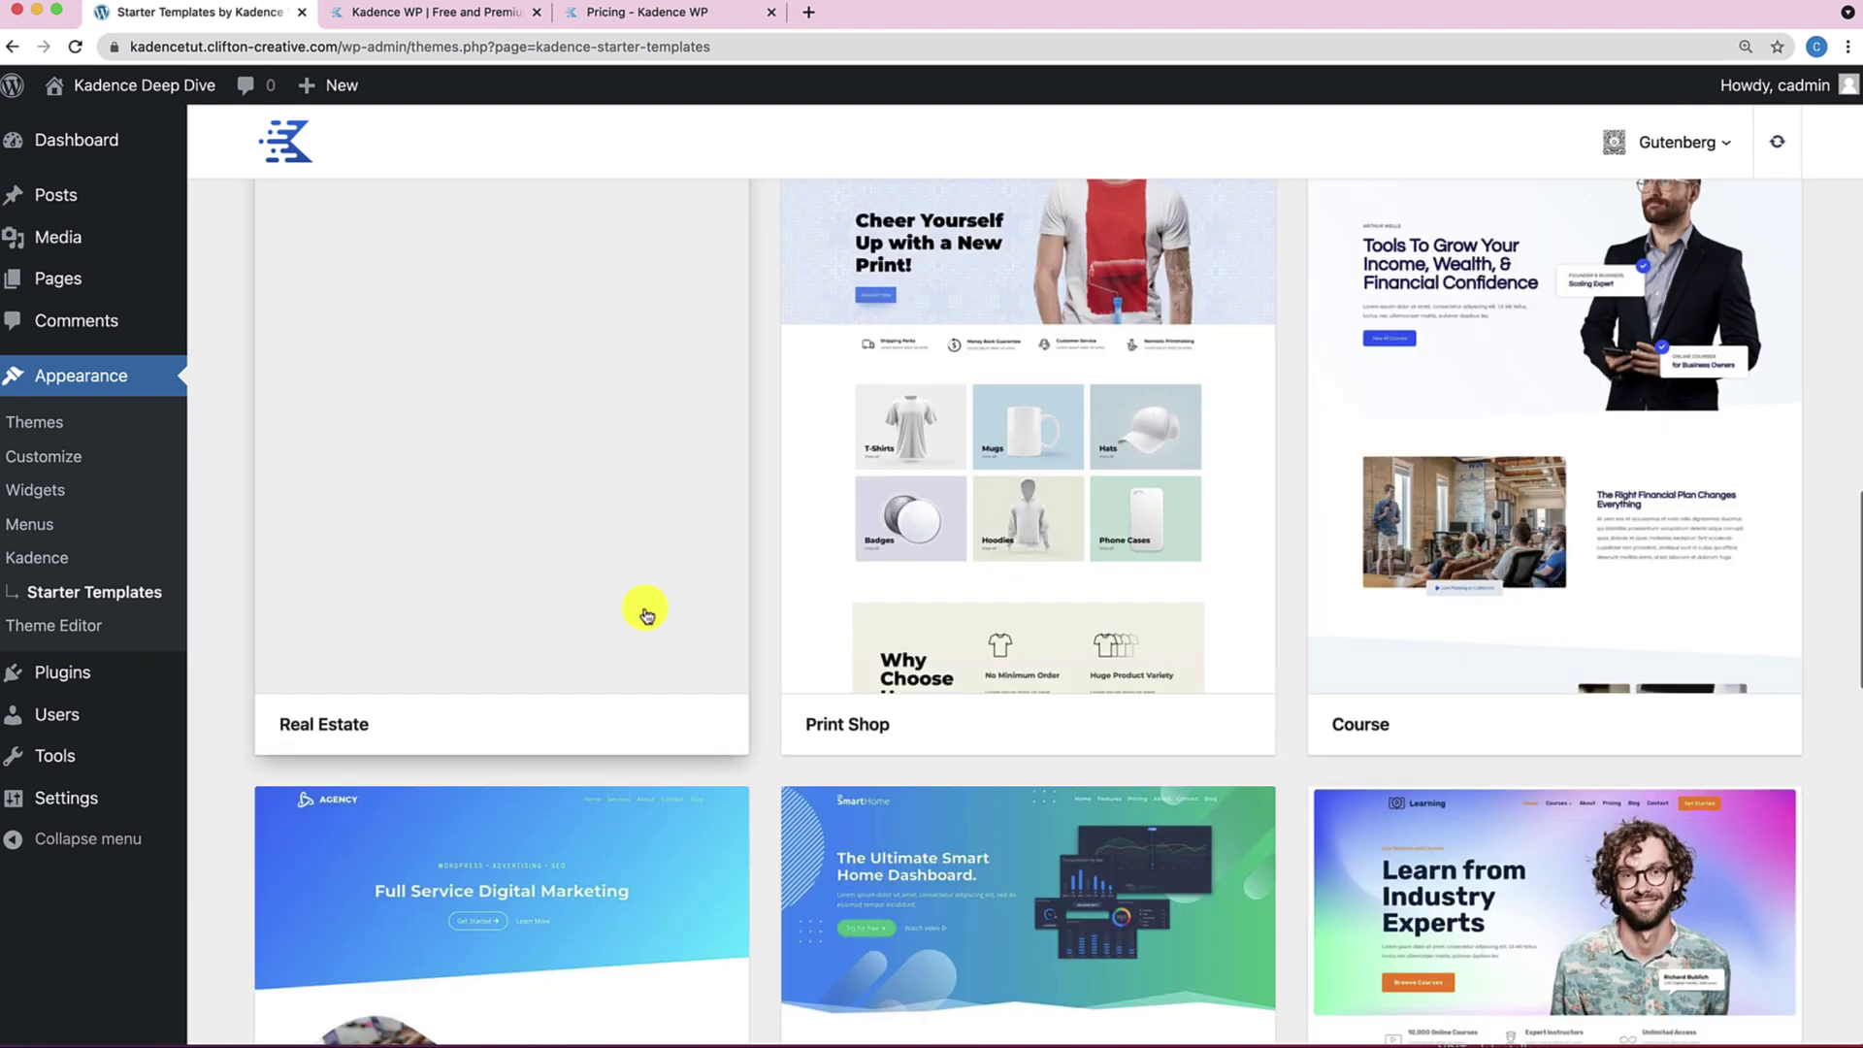
pyautogui.scroll(-14, 646, 614)
pyautogui.scroll(9, 646, 614)
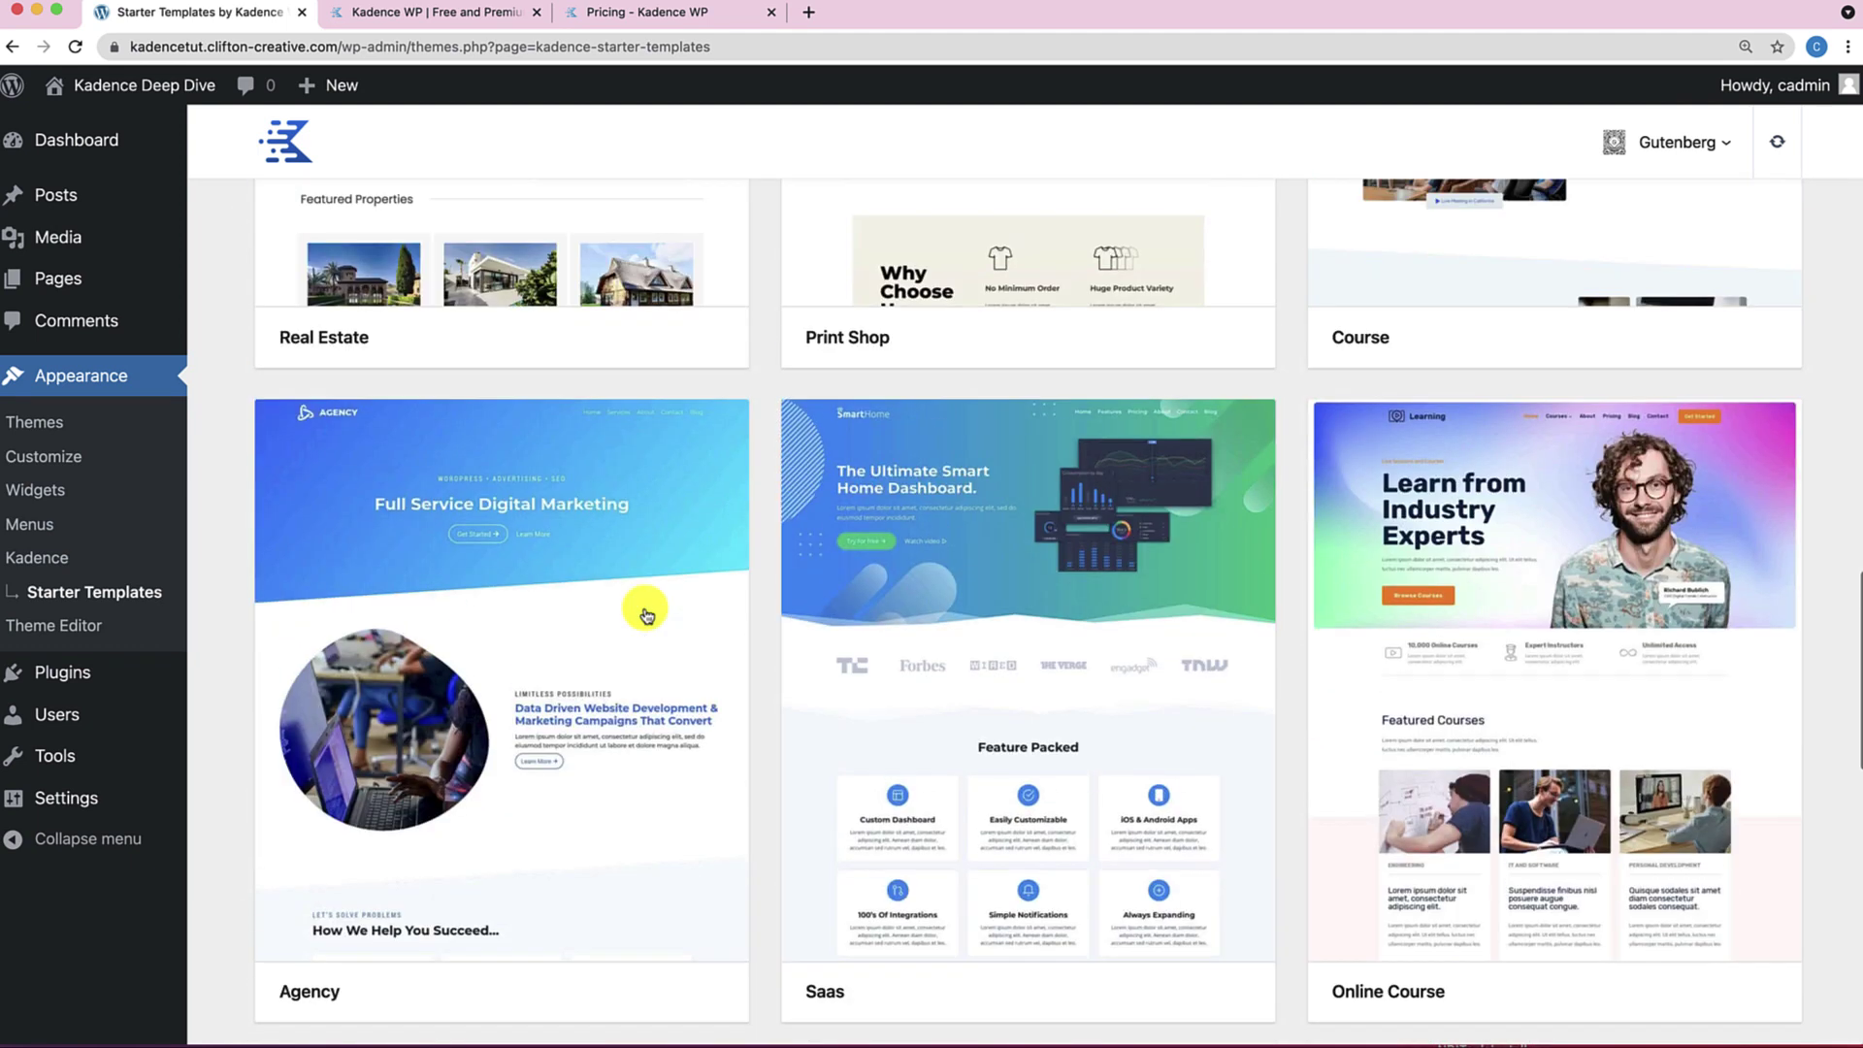
pyautogui.scroll(2, 646, 614)
pyautogui.scroll(-10, 646, 615)
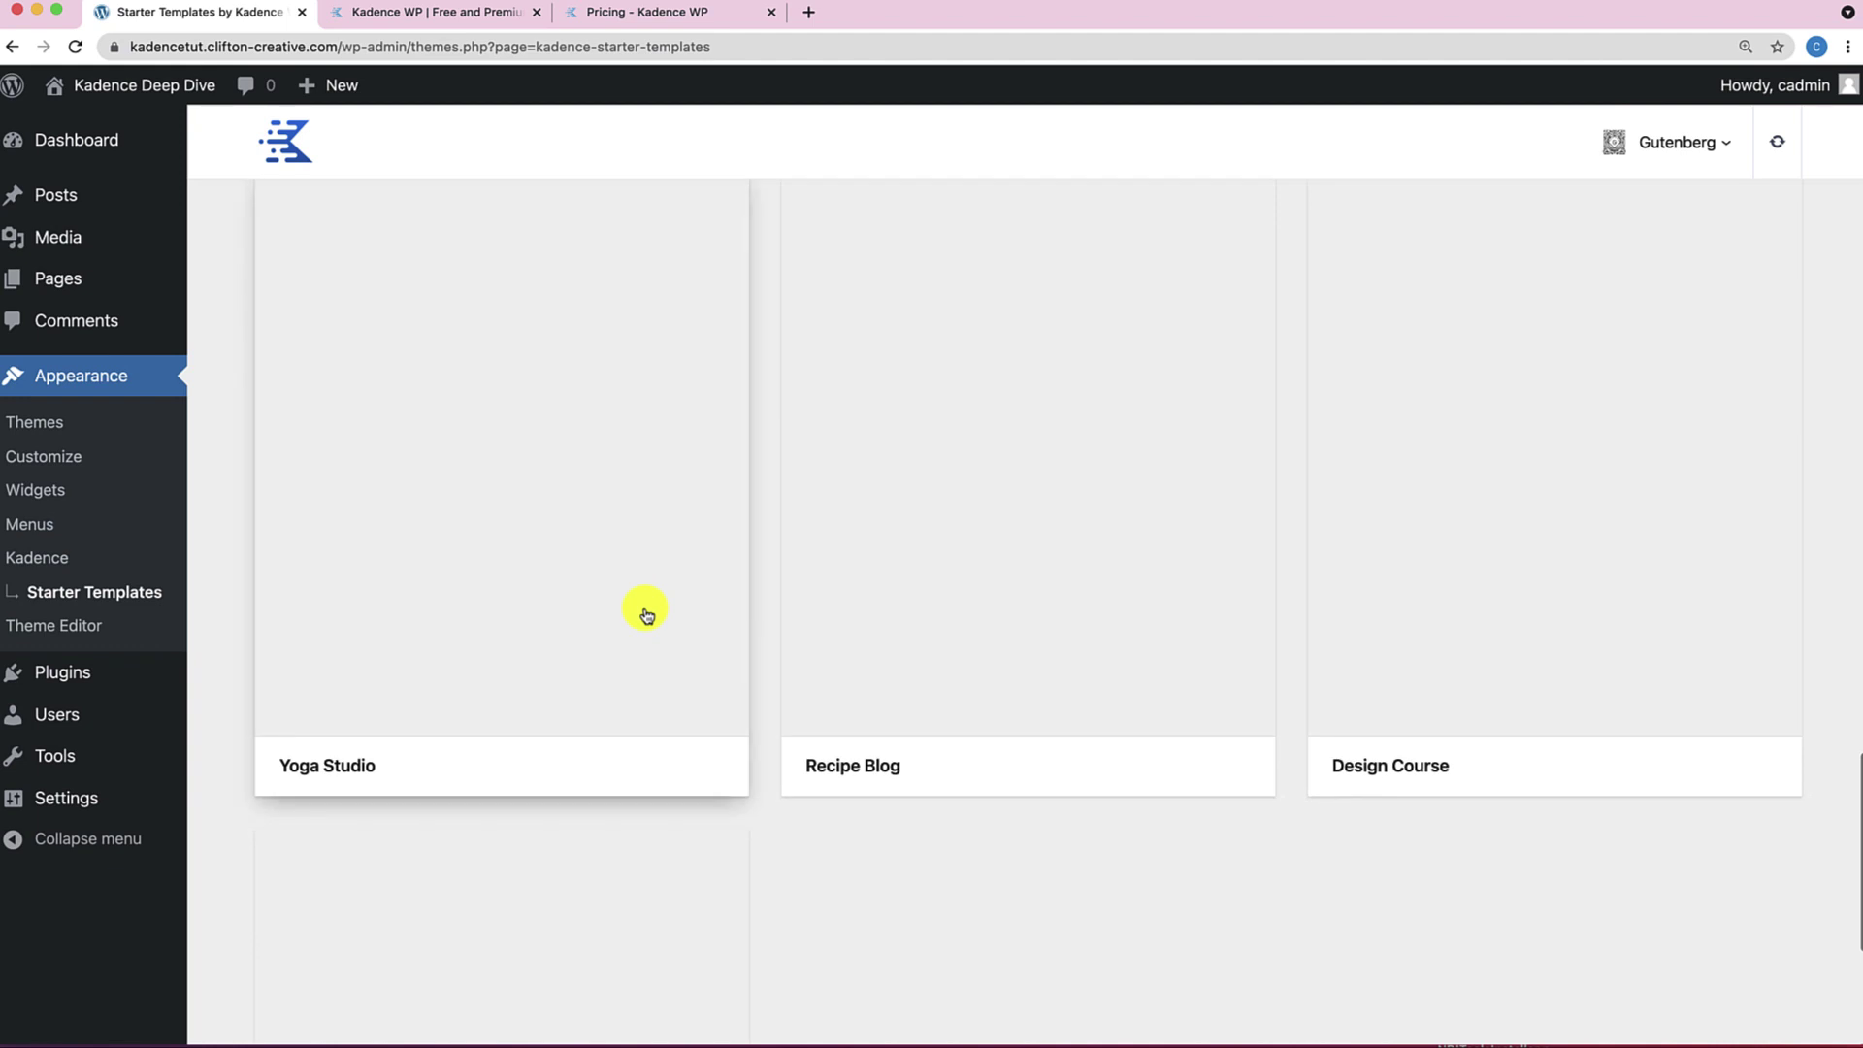
pyautogui.scroll(15, 630, 854)
pyautogui.scroll(-1, 626, 883)
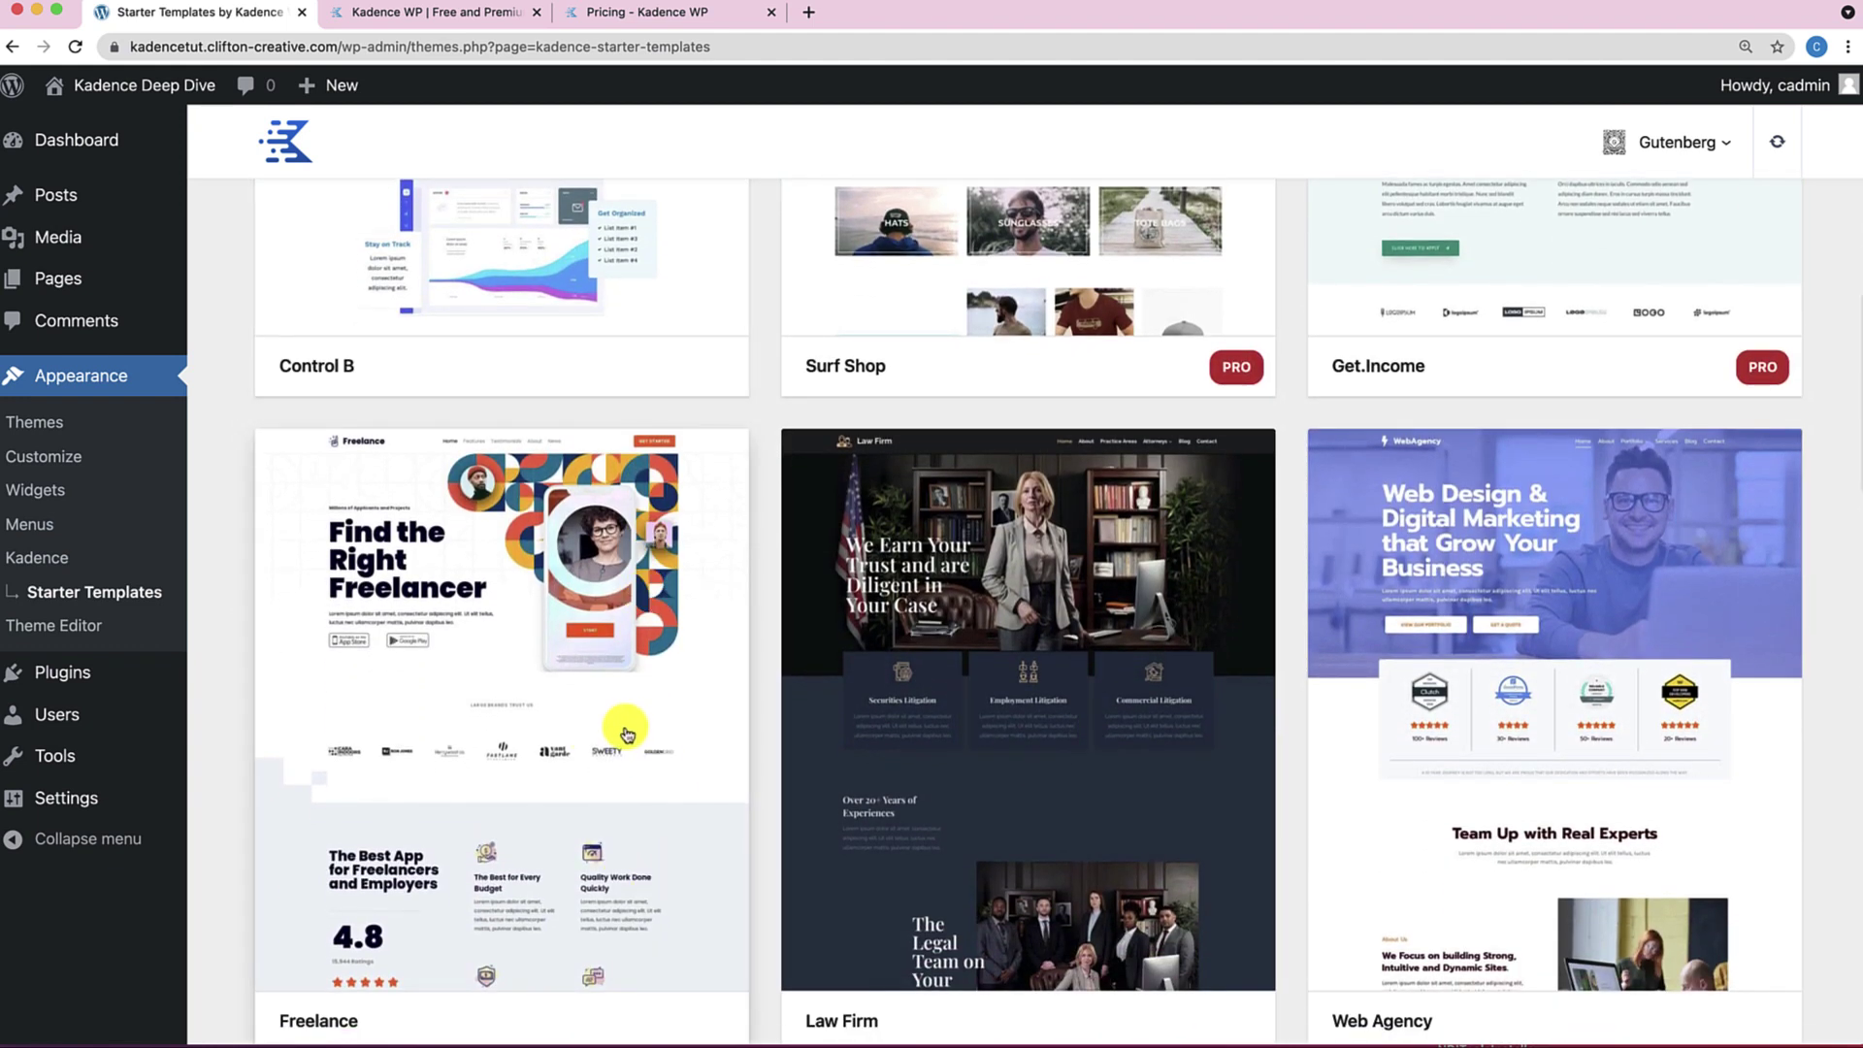
pyautogui.click(650, 795)
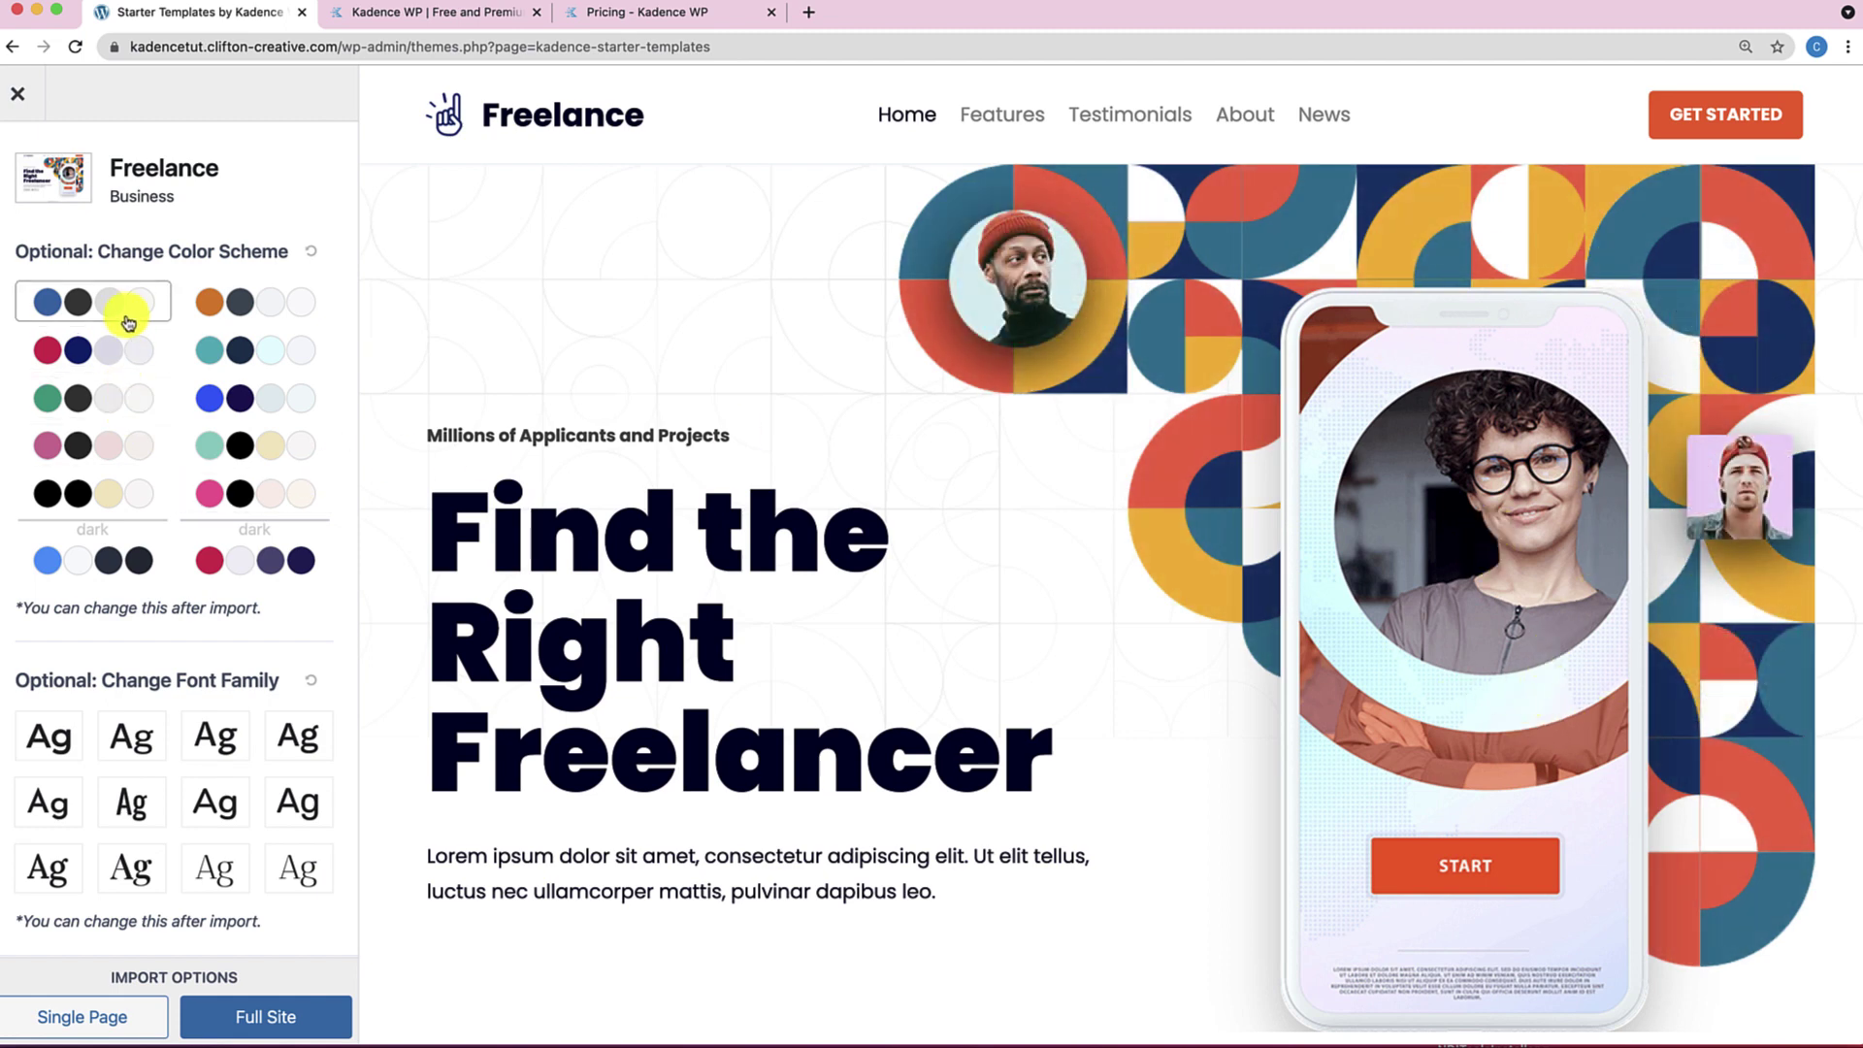
# Try the teal, red, green, pink, mint and bright blue color schemes on the Freelance template, ending with teal.
pyautogui.click(254, 351)
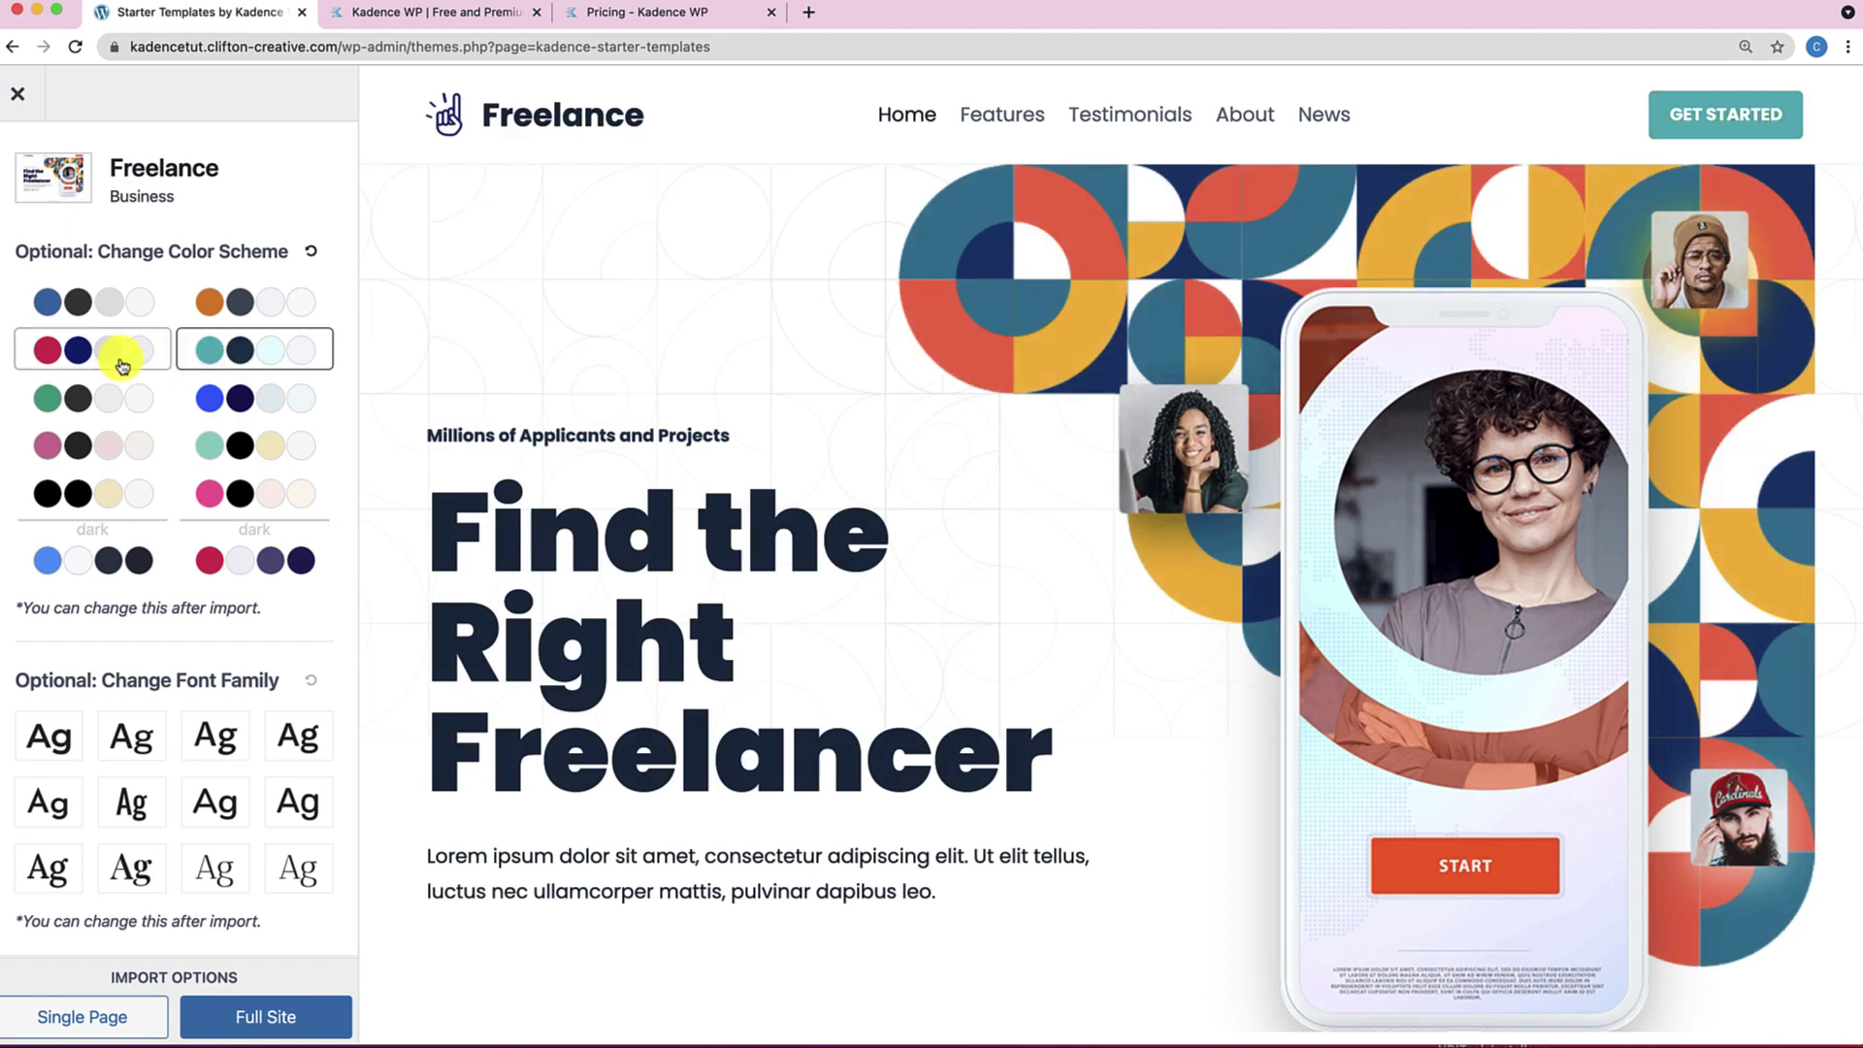
pyautogui.click(121, 361)
pyautogui.click(114, 399)
pyautogui.click(125, 443)
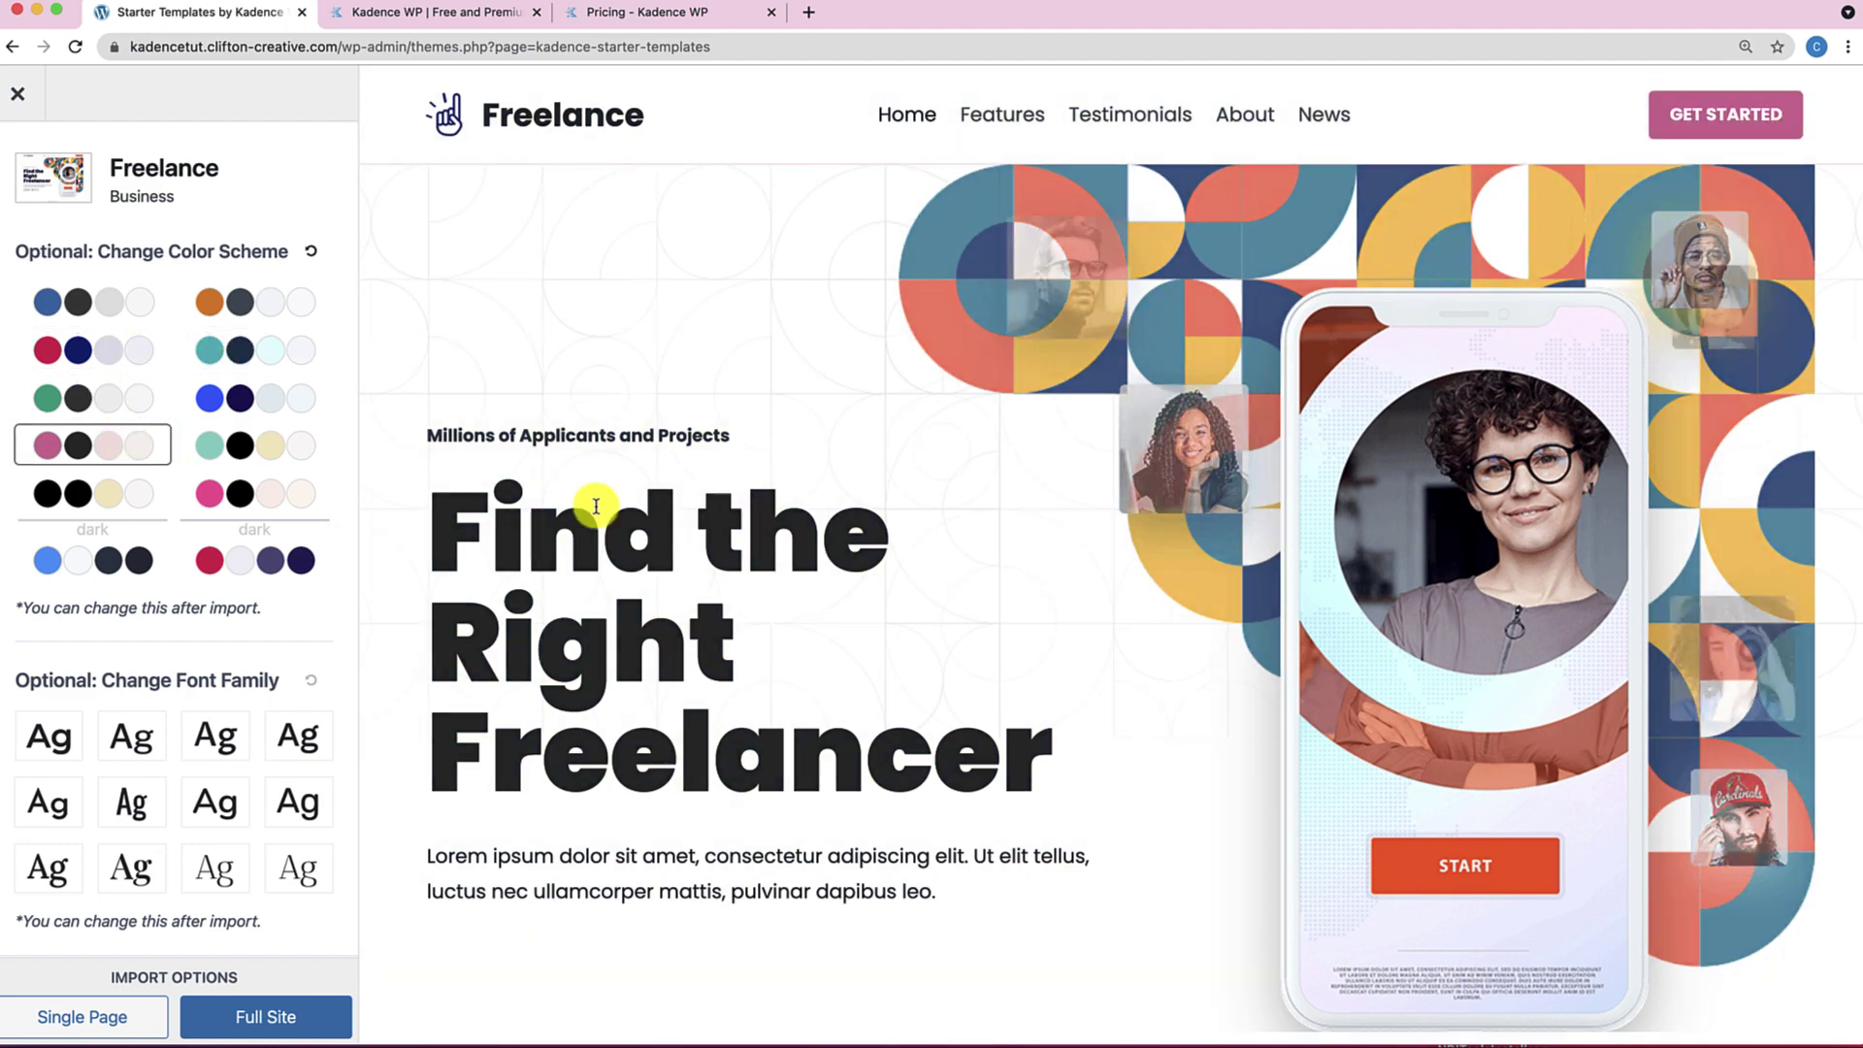
pyautogui.scroll(-10, 594, 511)
pyautogui.scroll(1, 595, 504)
pyautogui.click(251, 442)
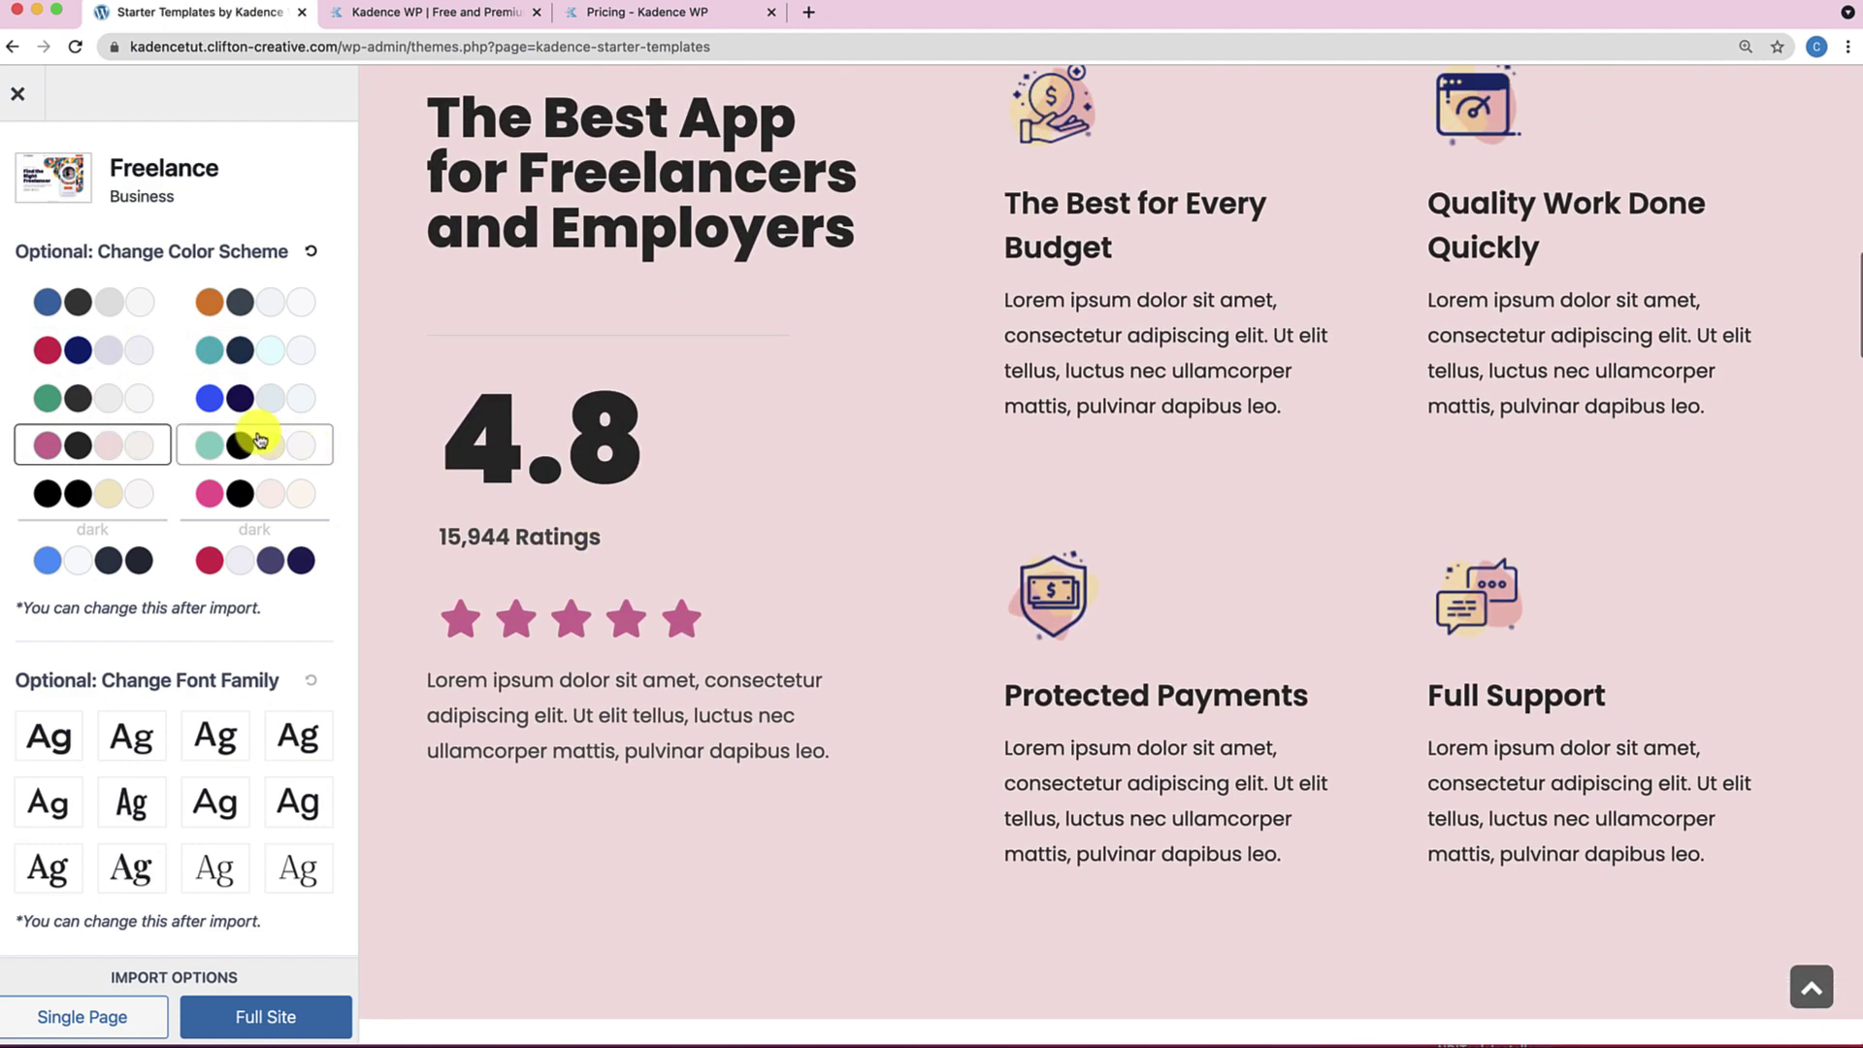
pyautogui.click(258, 397)
pyautogui.click(260, 341)
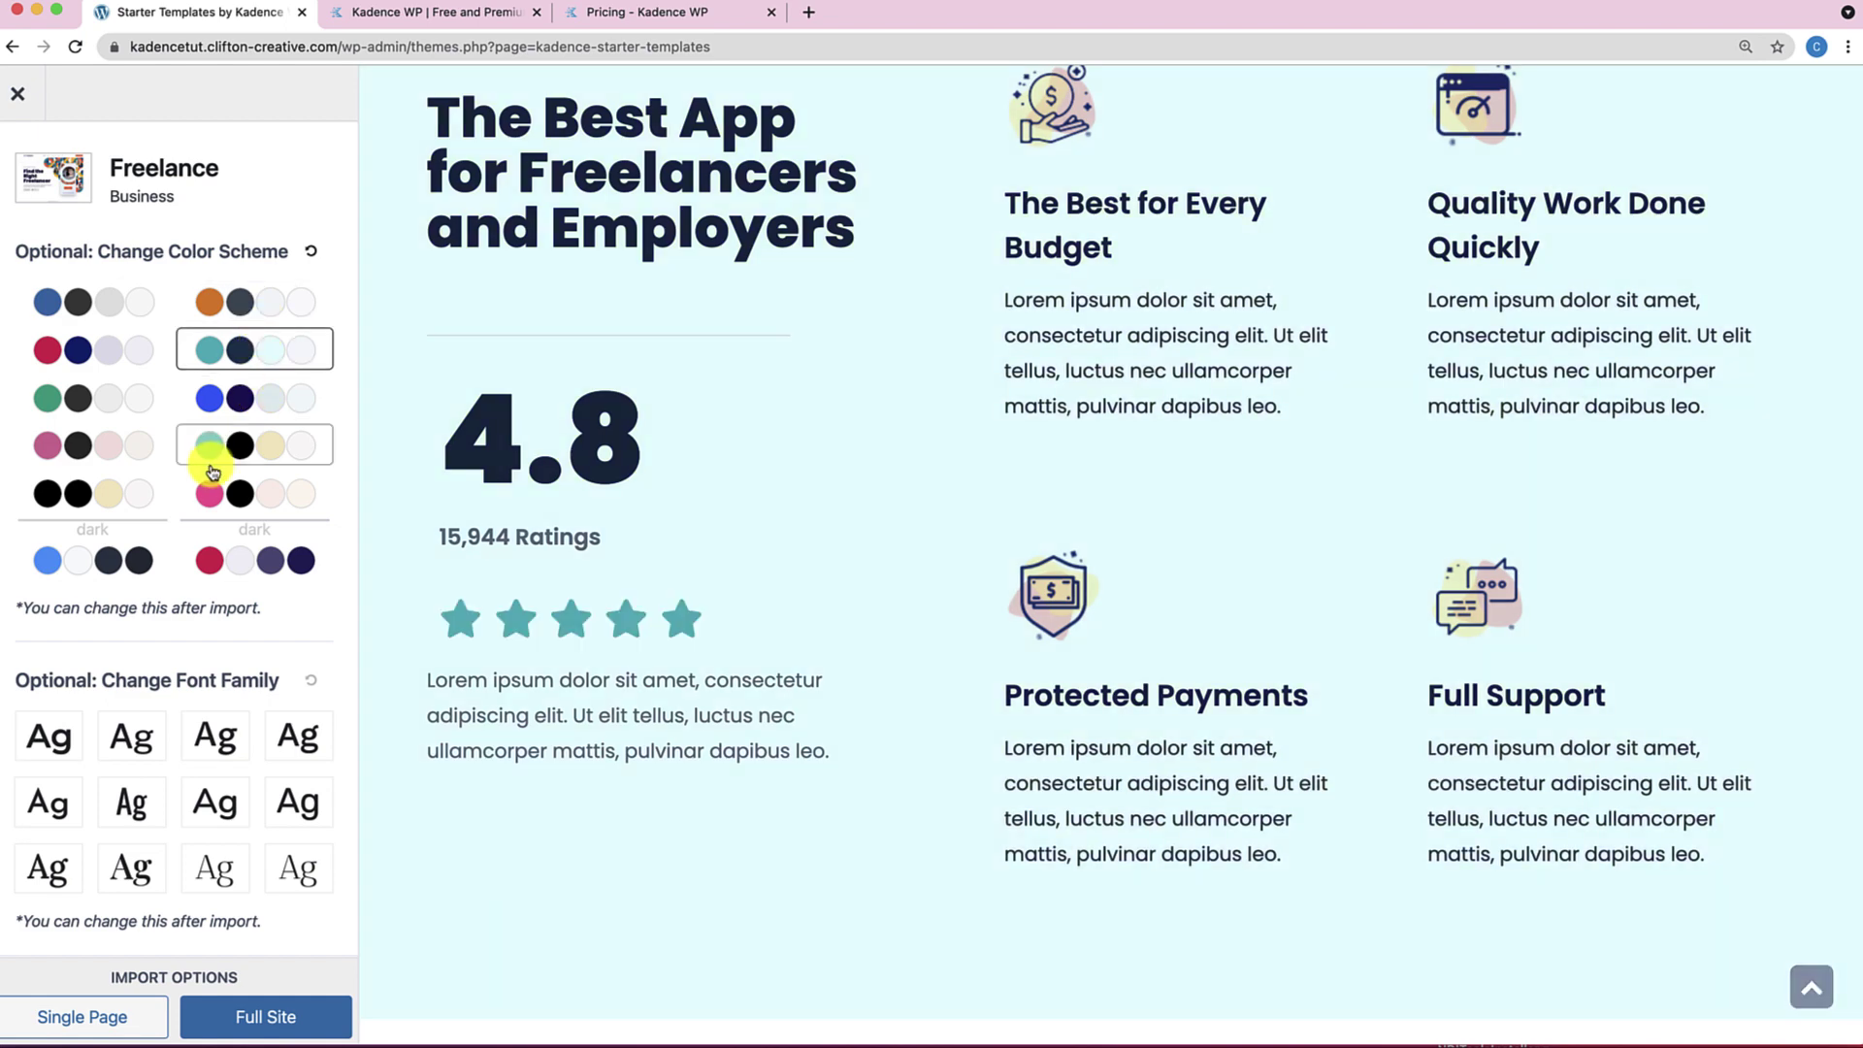
# Try the four first-row font families on the Freelance template, reset its fonts and colors to default, and check the required plugins.
pyautogui.click(293, 741)
pyautogui.click(225, 742)
pyautogui.click(130, 737)
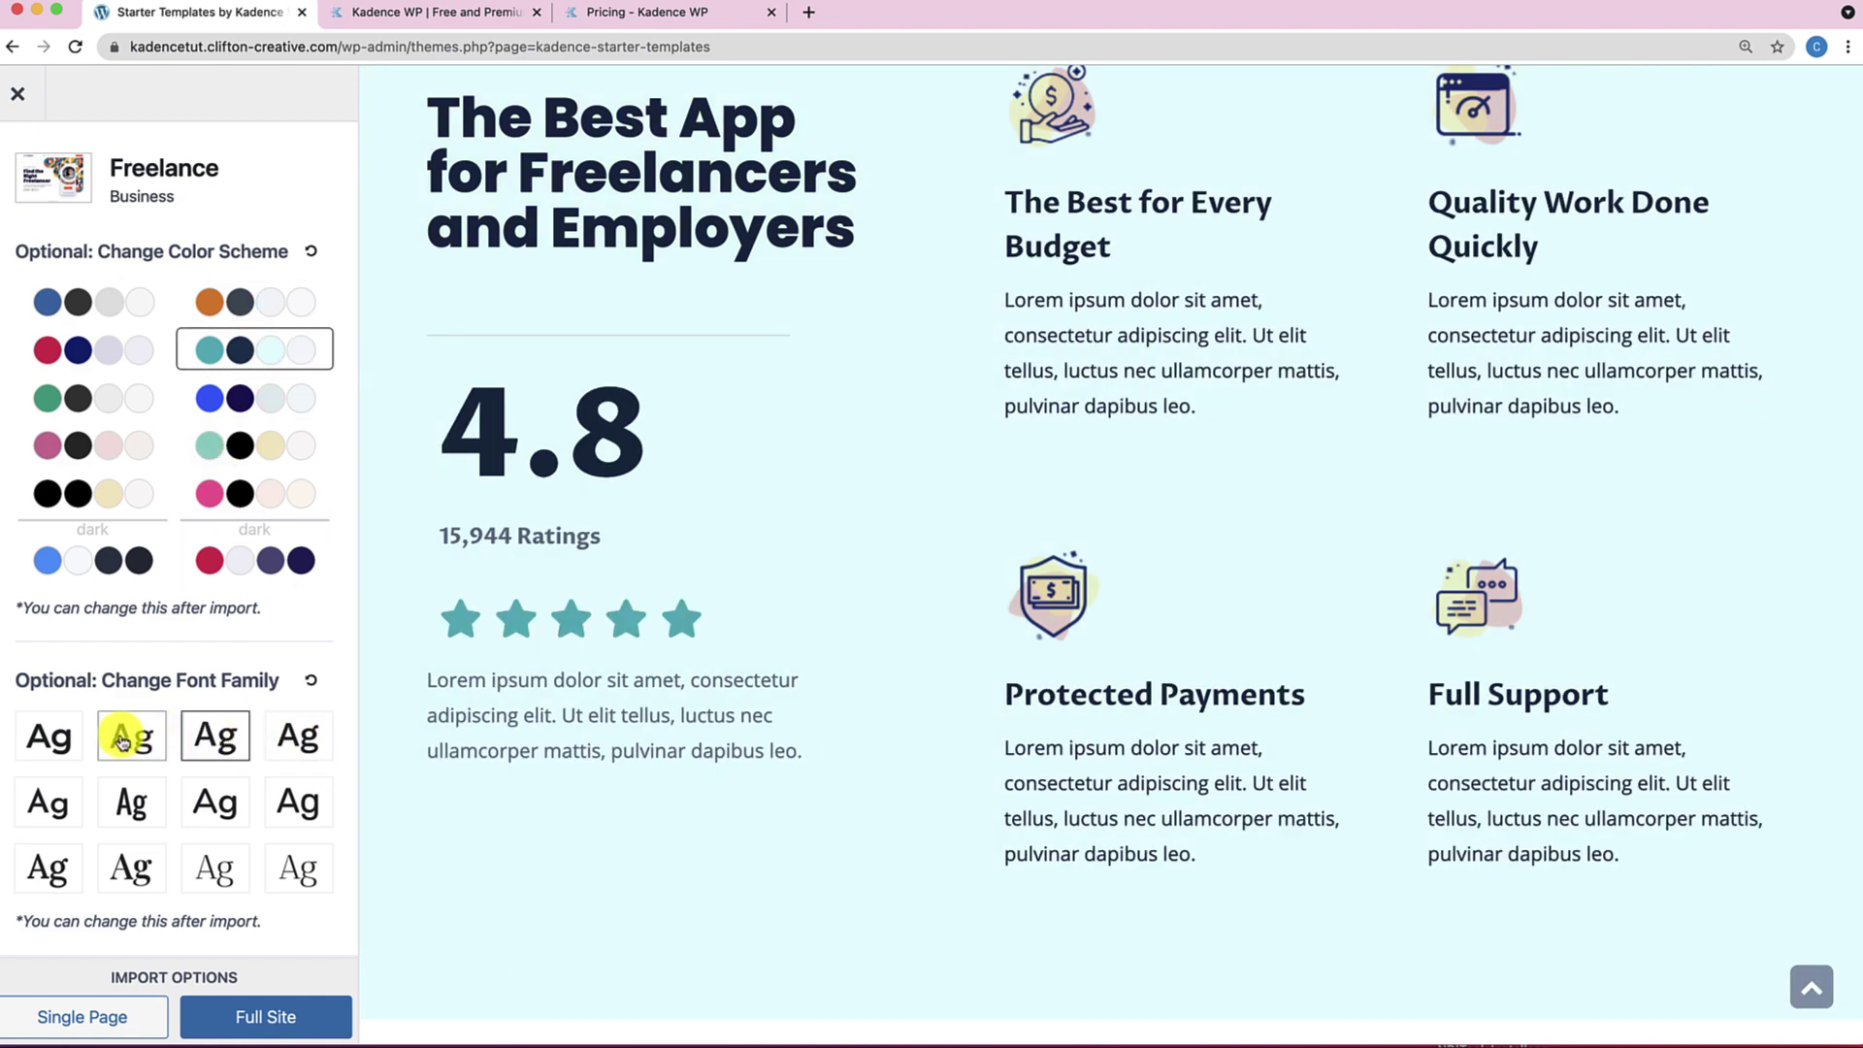
pyautogui.click(44, 738)
pyautogui.click(314, 684)
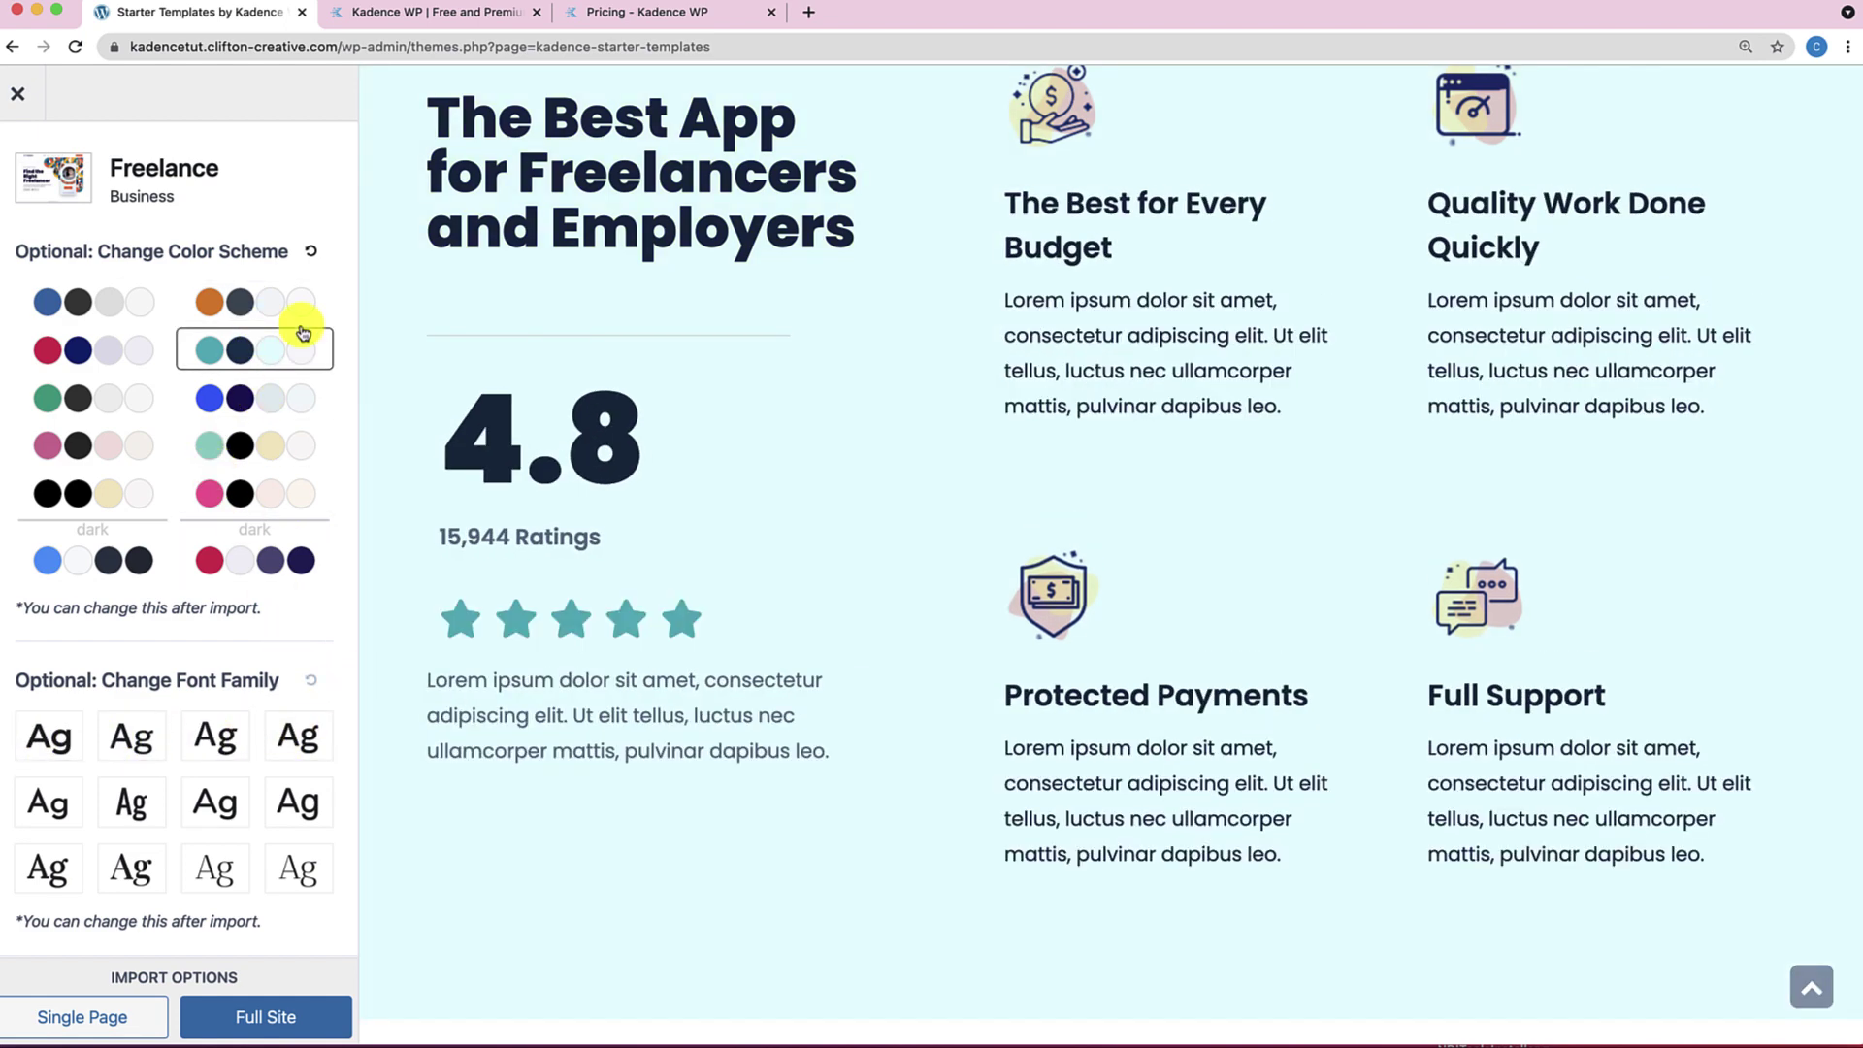
pyautogui.click(310, 251)
pyautogui.scroll(-2, 277, 790)
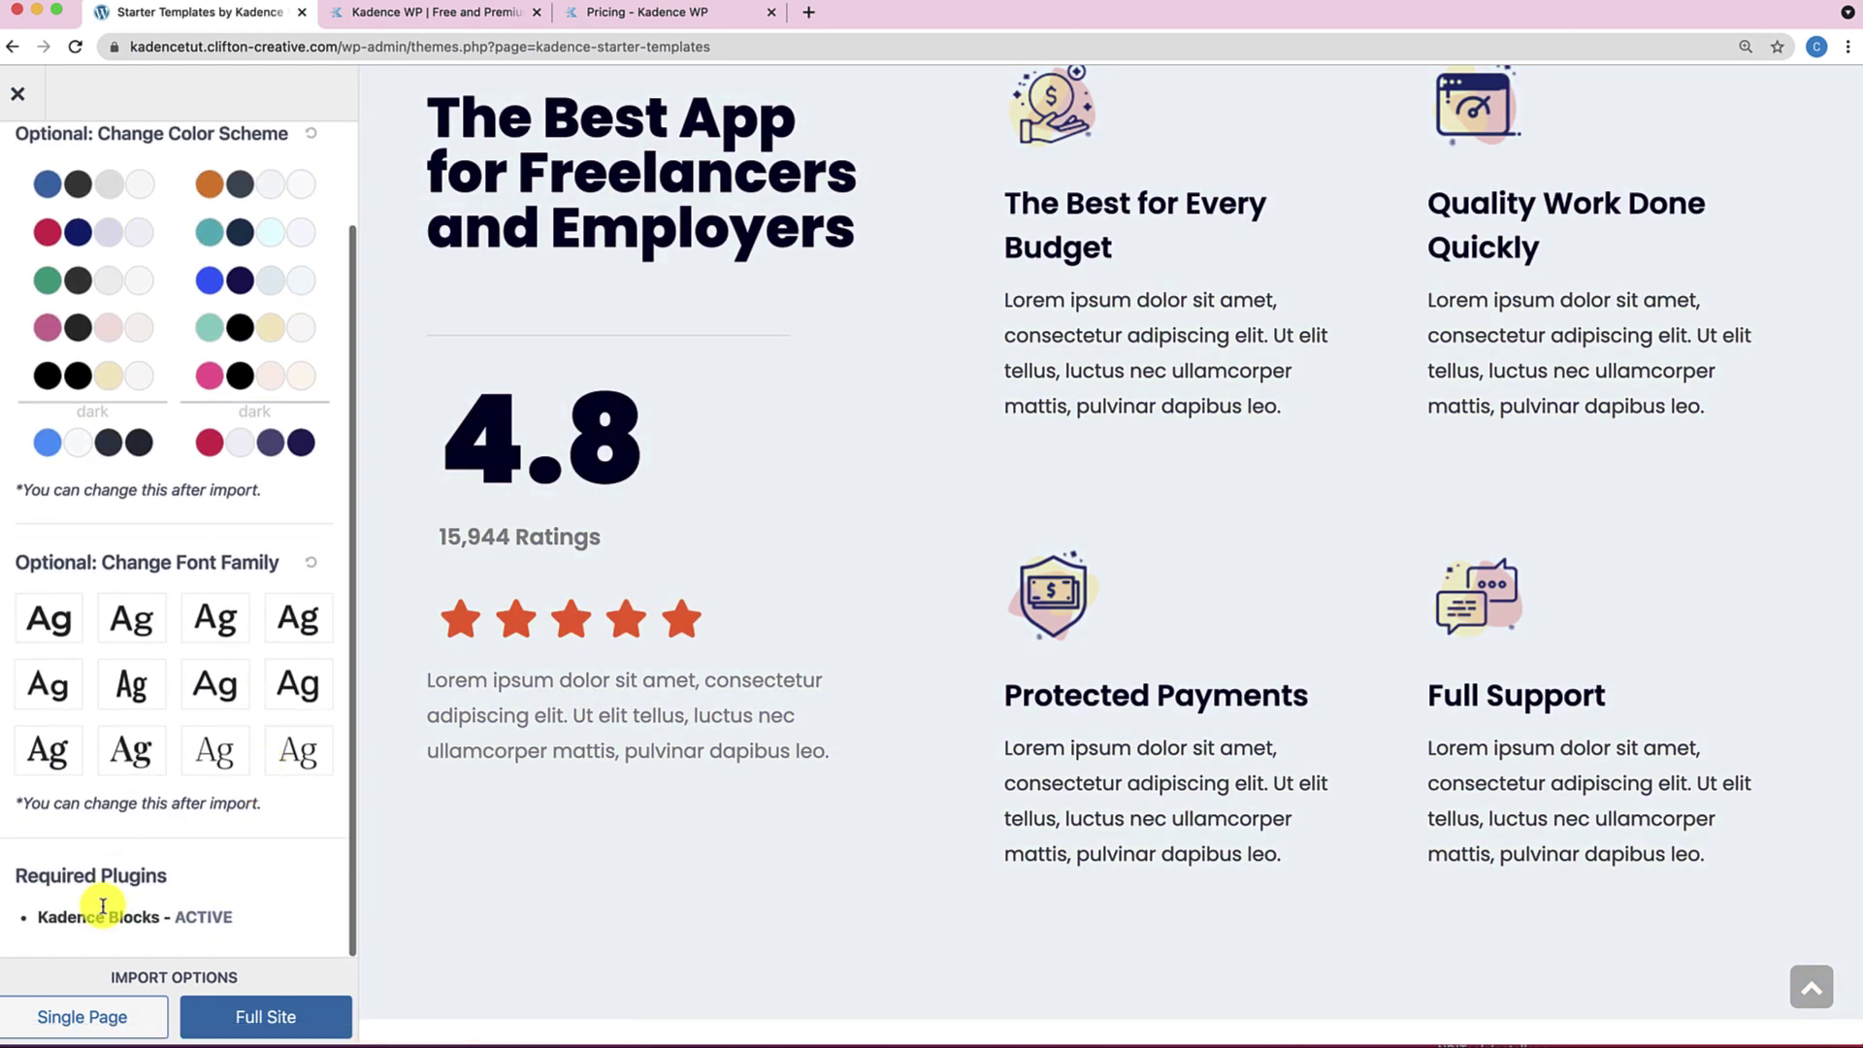
pyautogui.scroll(15, 553, 669)
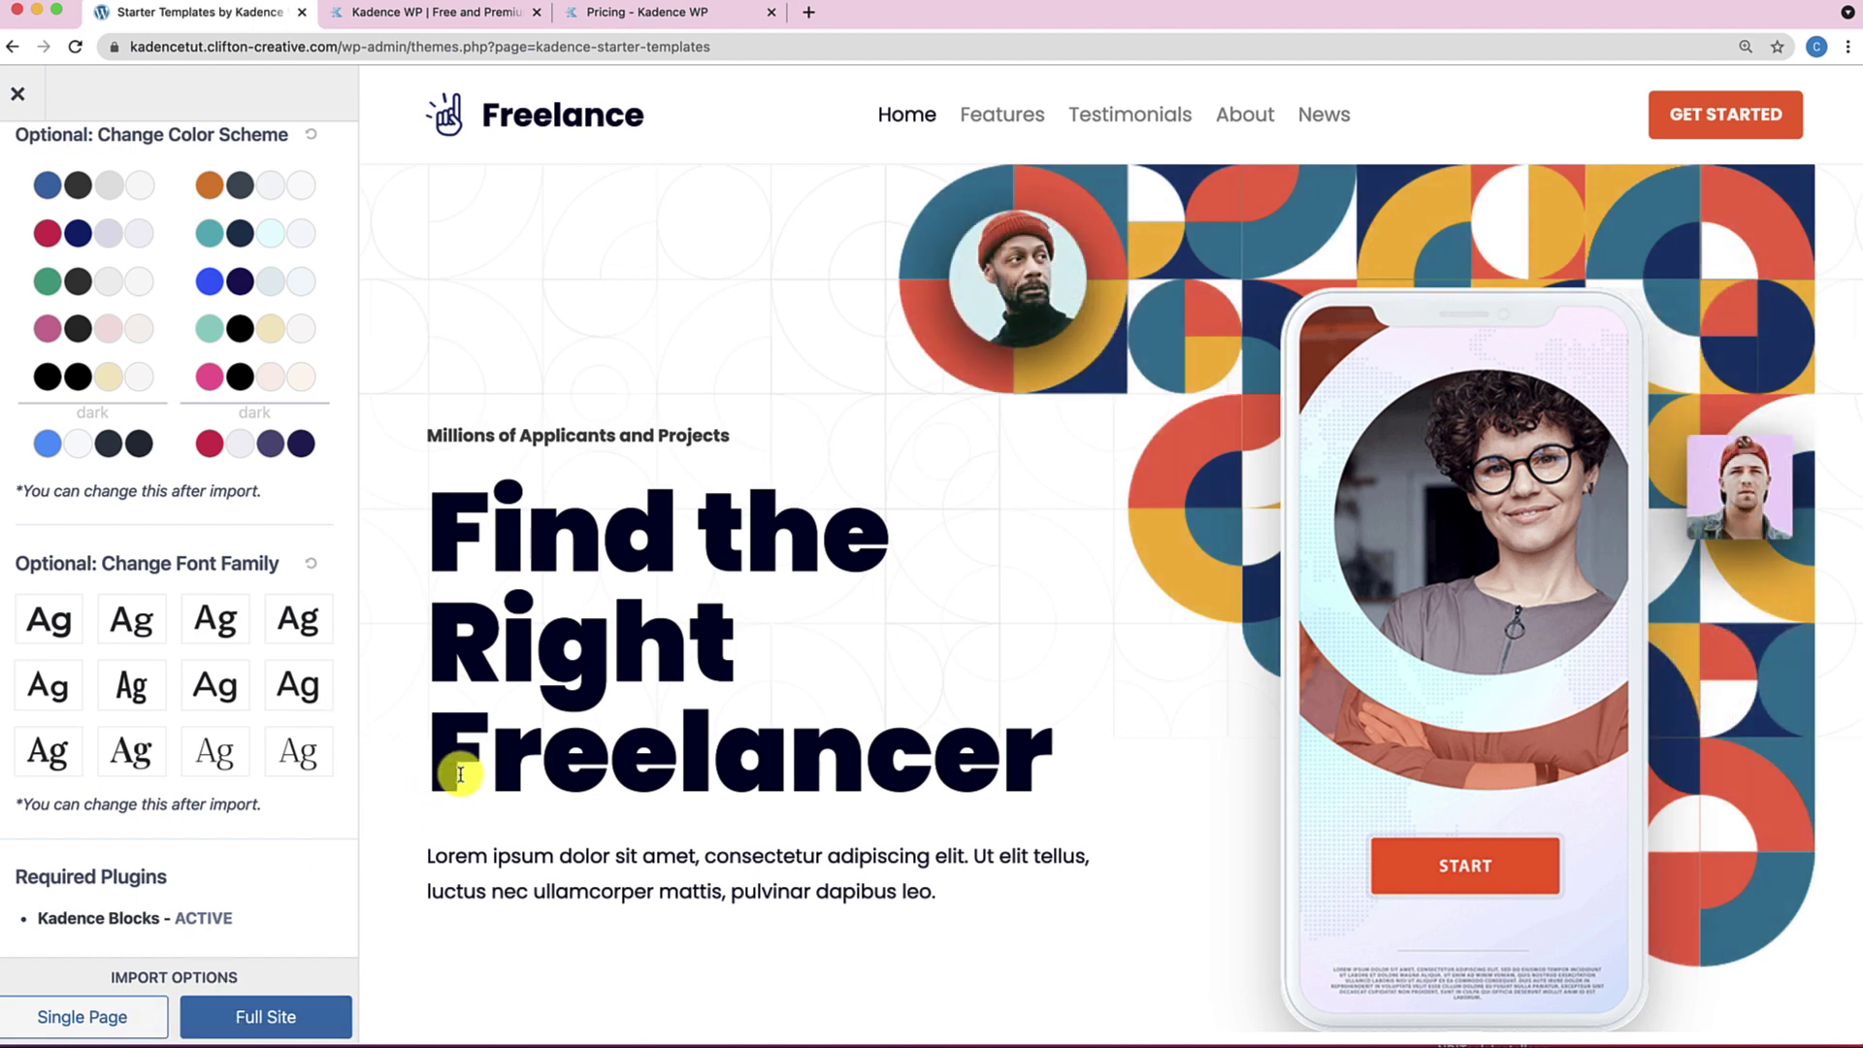
# Import Freelance as a full site with customizer settings and content, accepting the privacy policy and subscribing.
pyautogui.click(287, 1017)
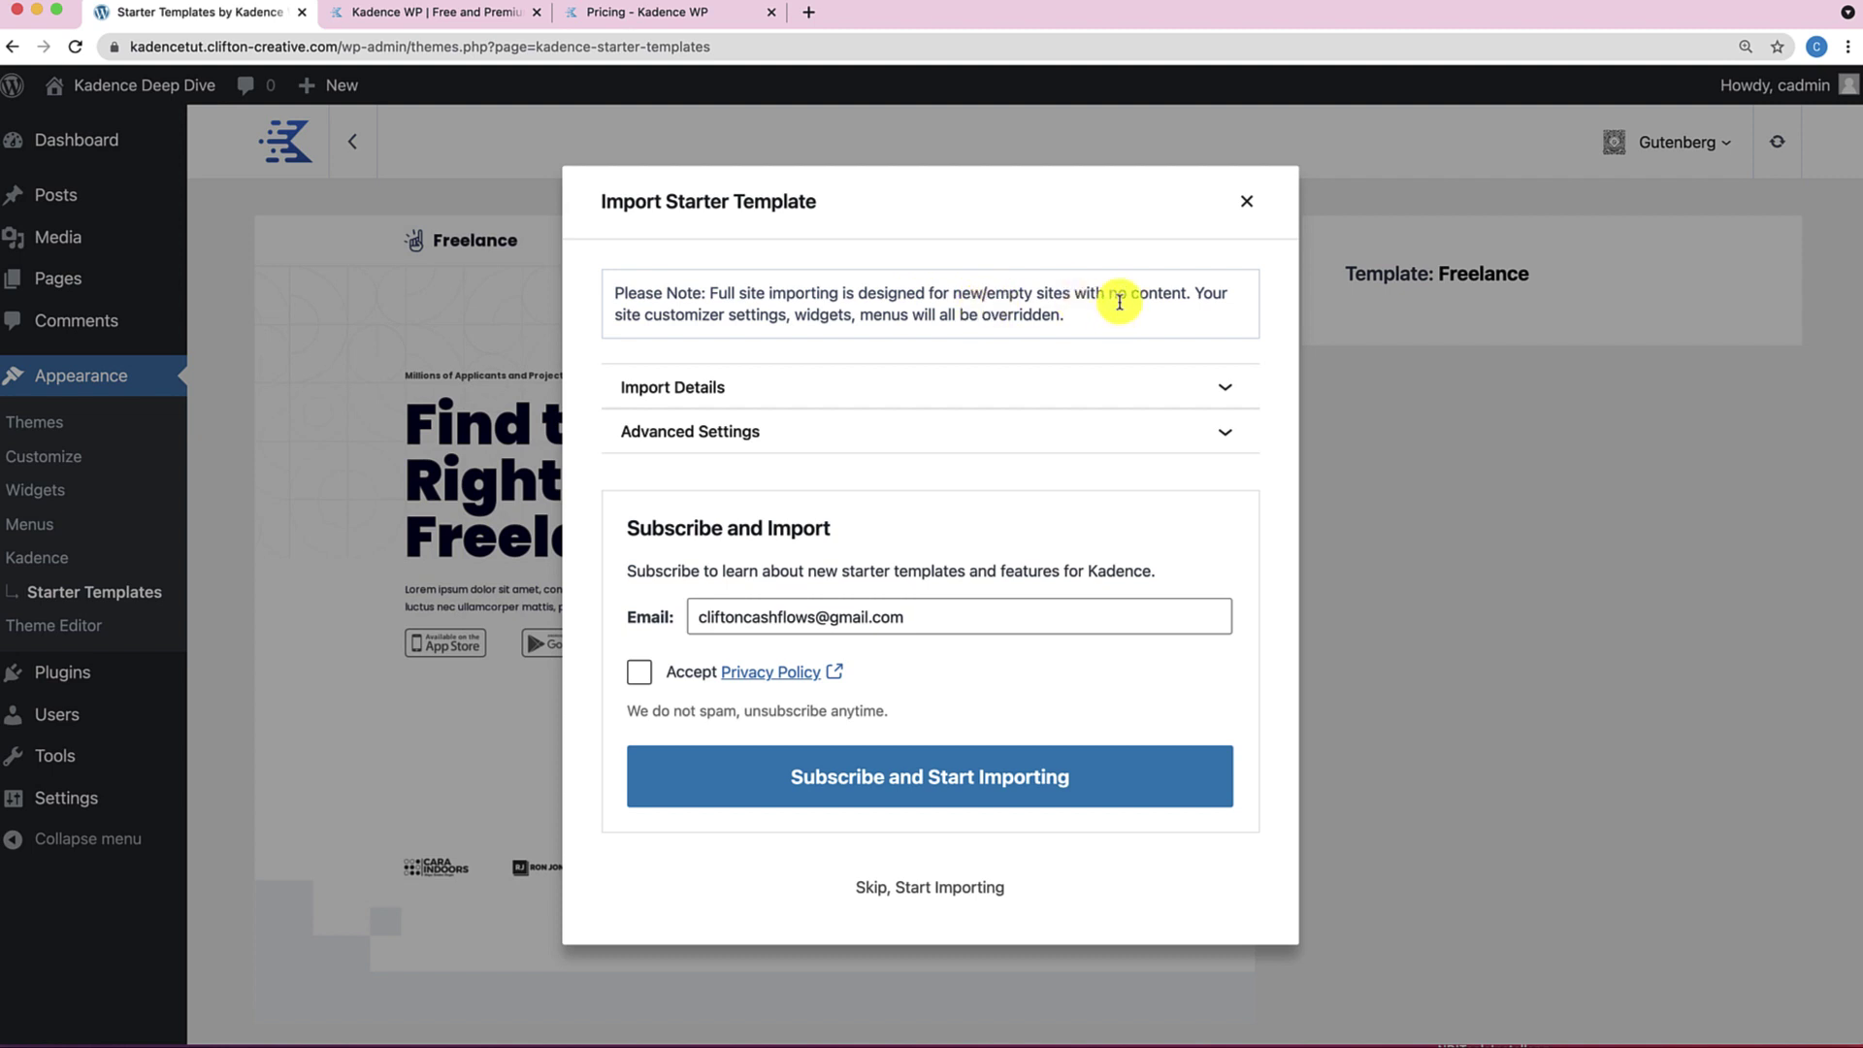
pyautogui.click(1195, 396)
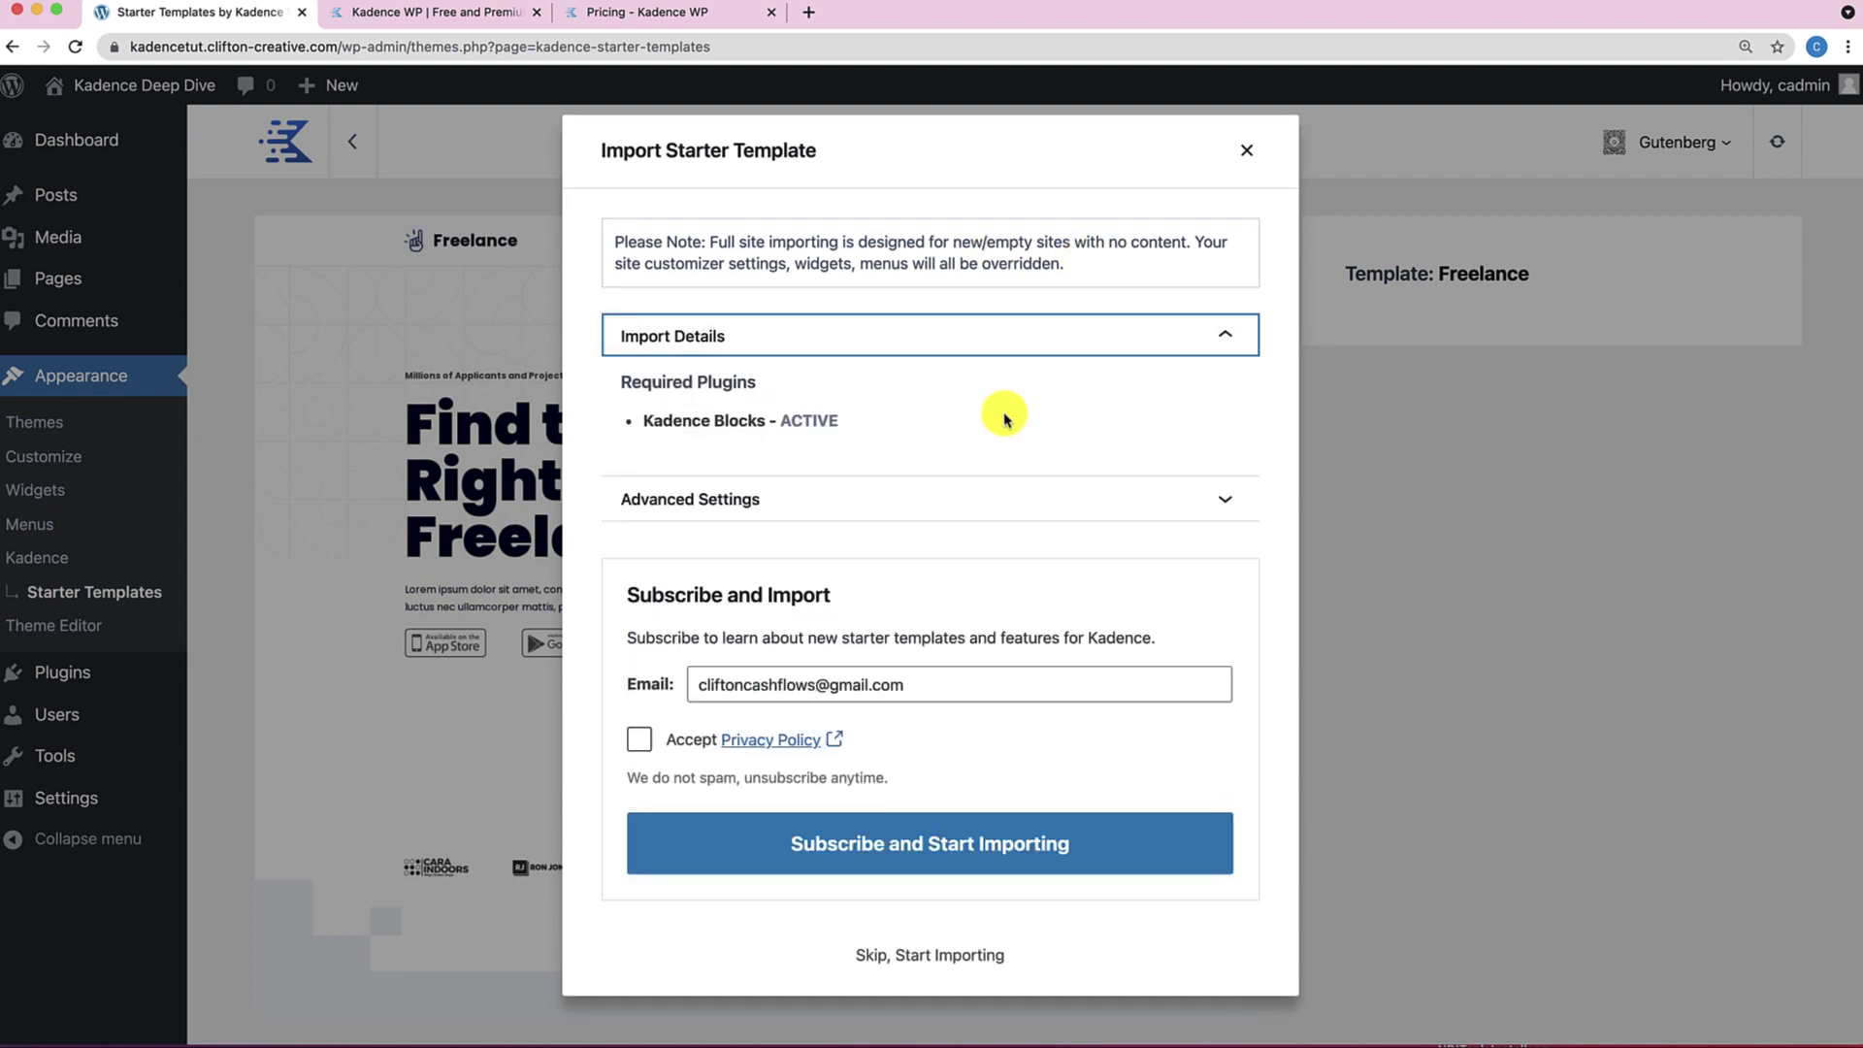
pyautogui.click(904, 500)
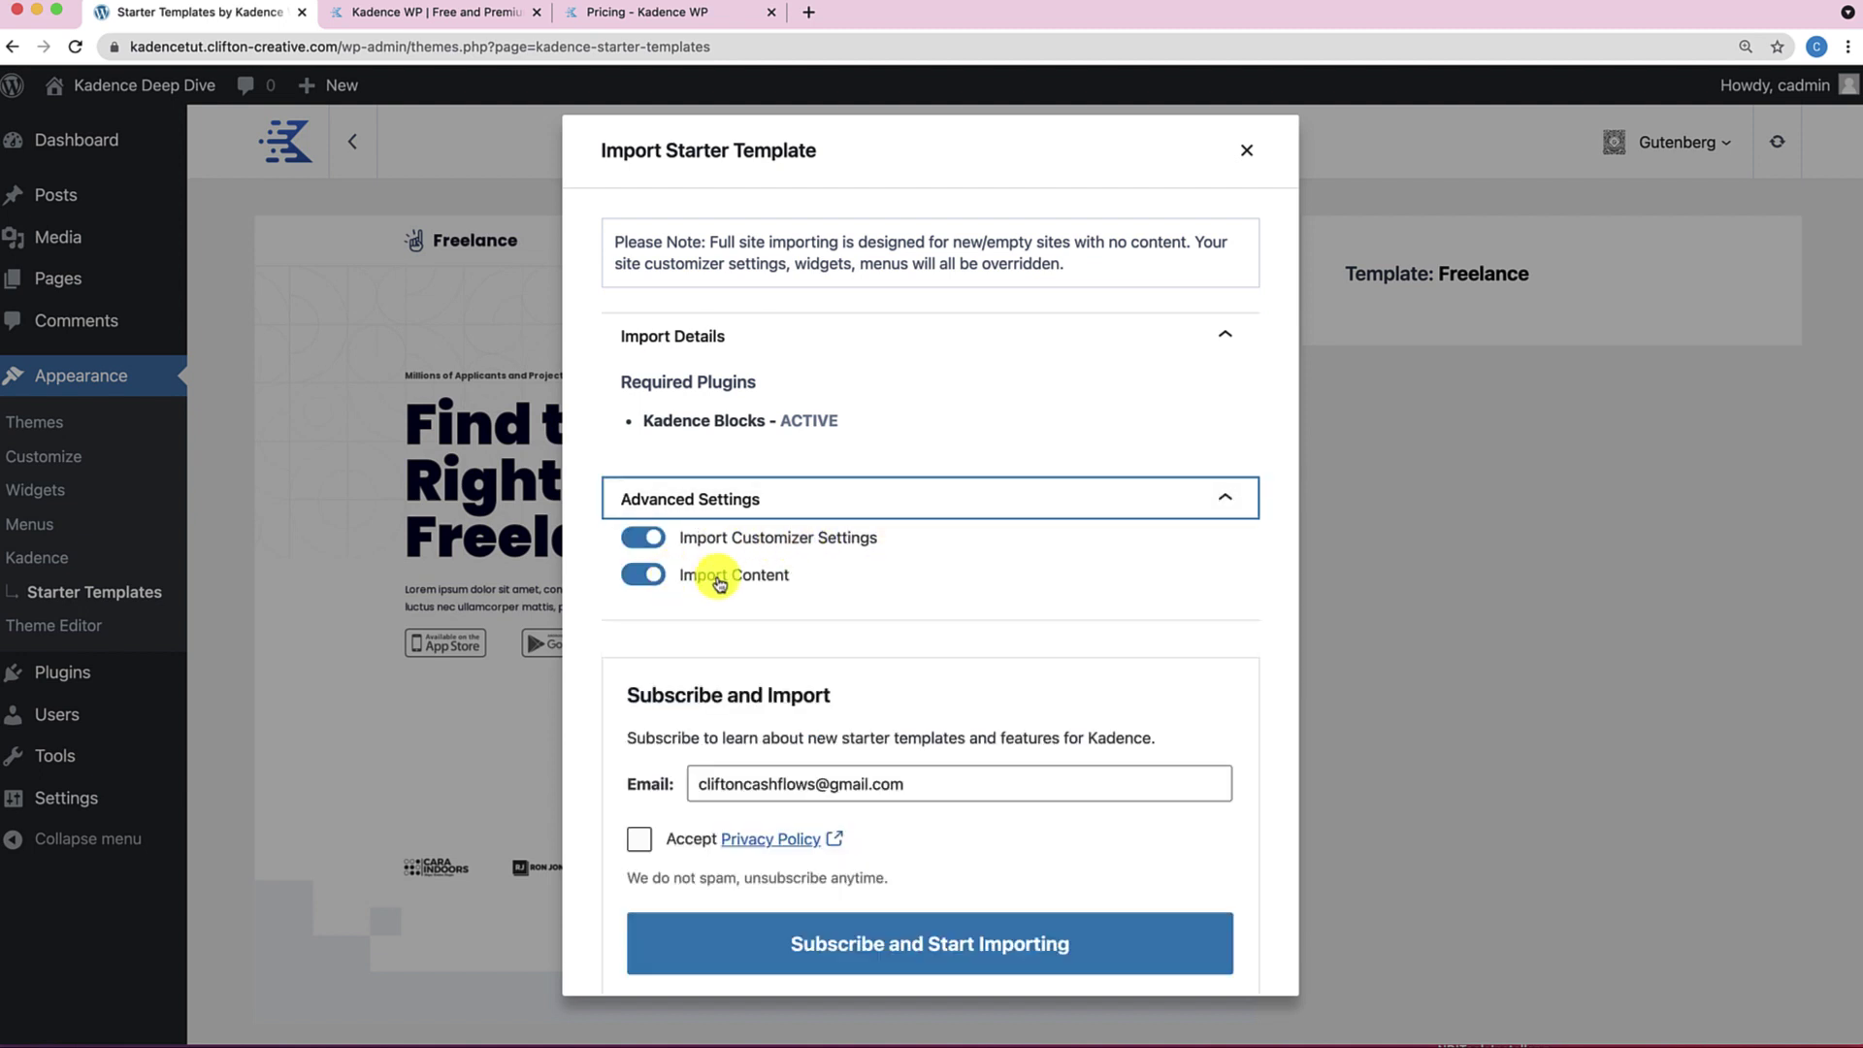
pyautogui.scroll(-2, 685, 608)
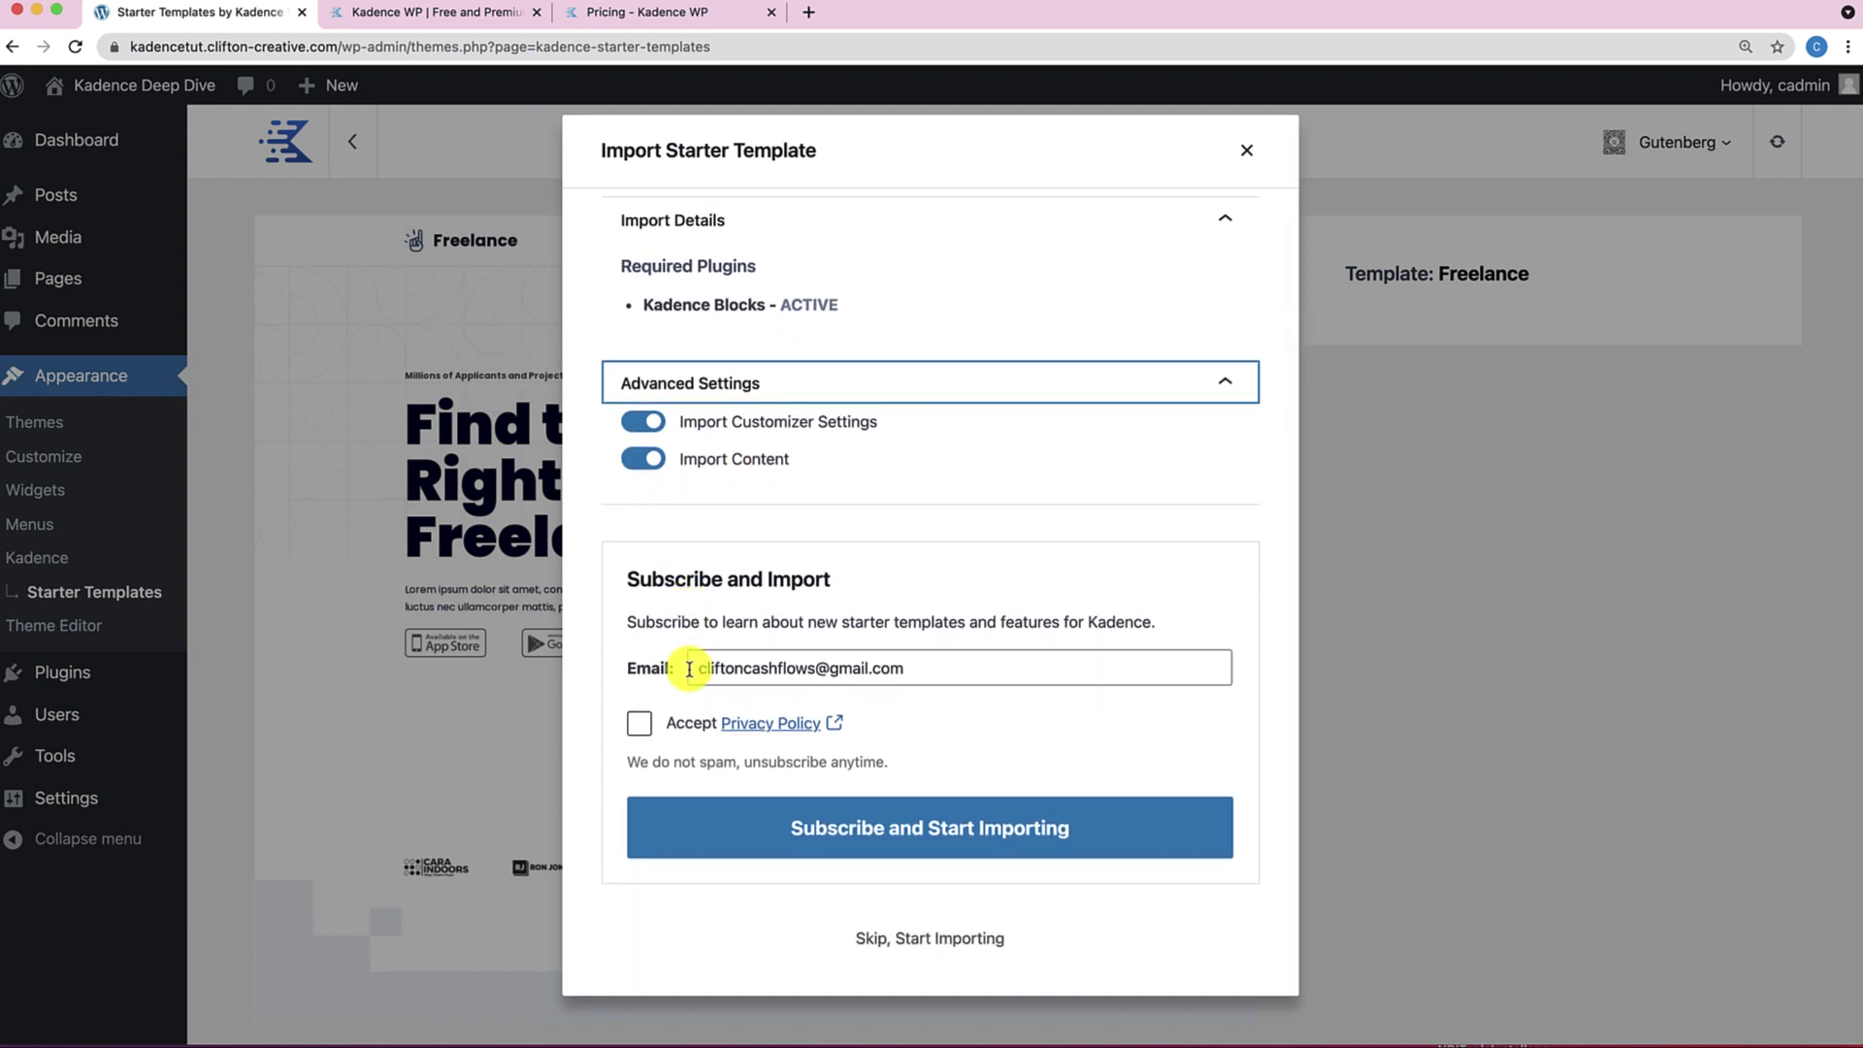
pyautogui.click(639, 723)
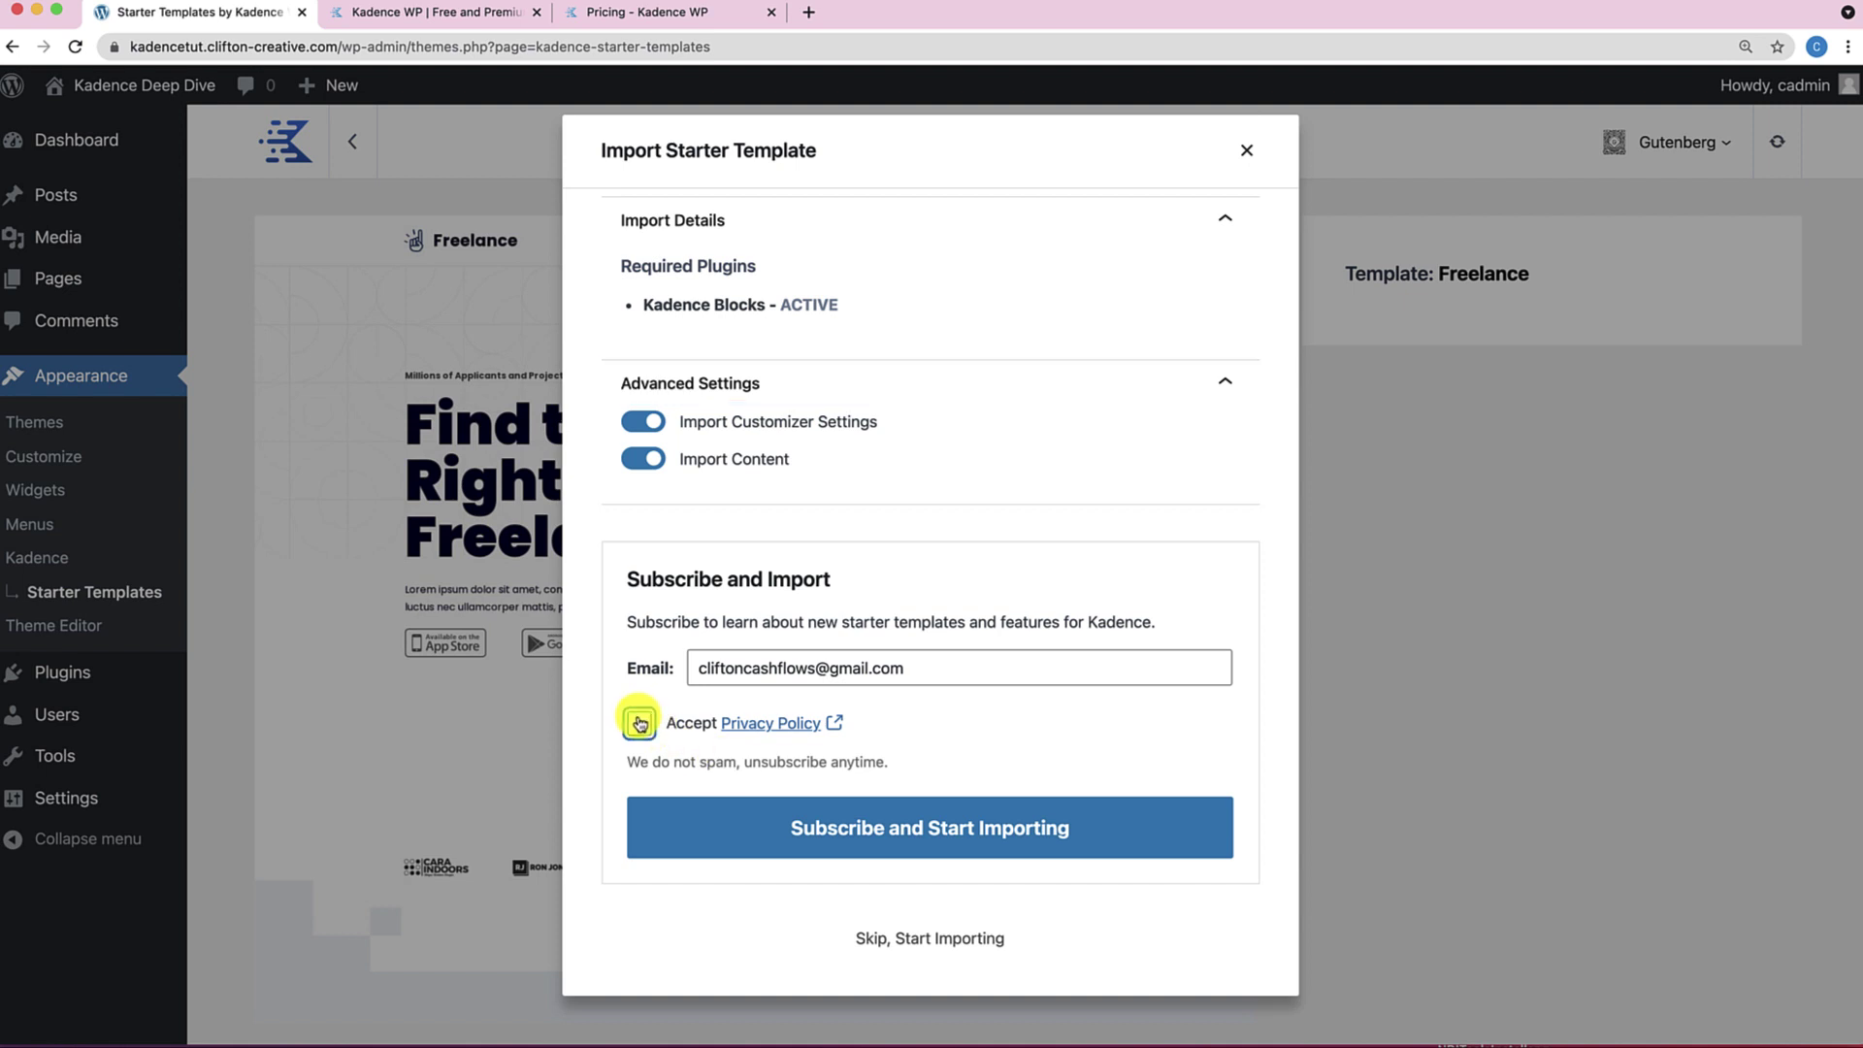
pyautogui.click(976, 833)
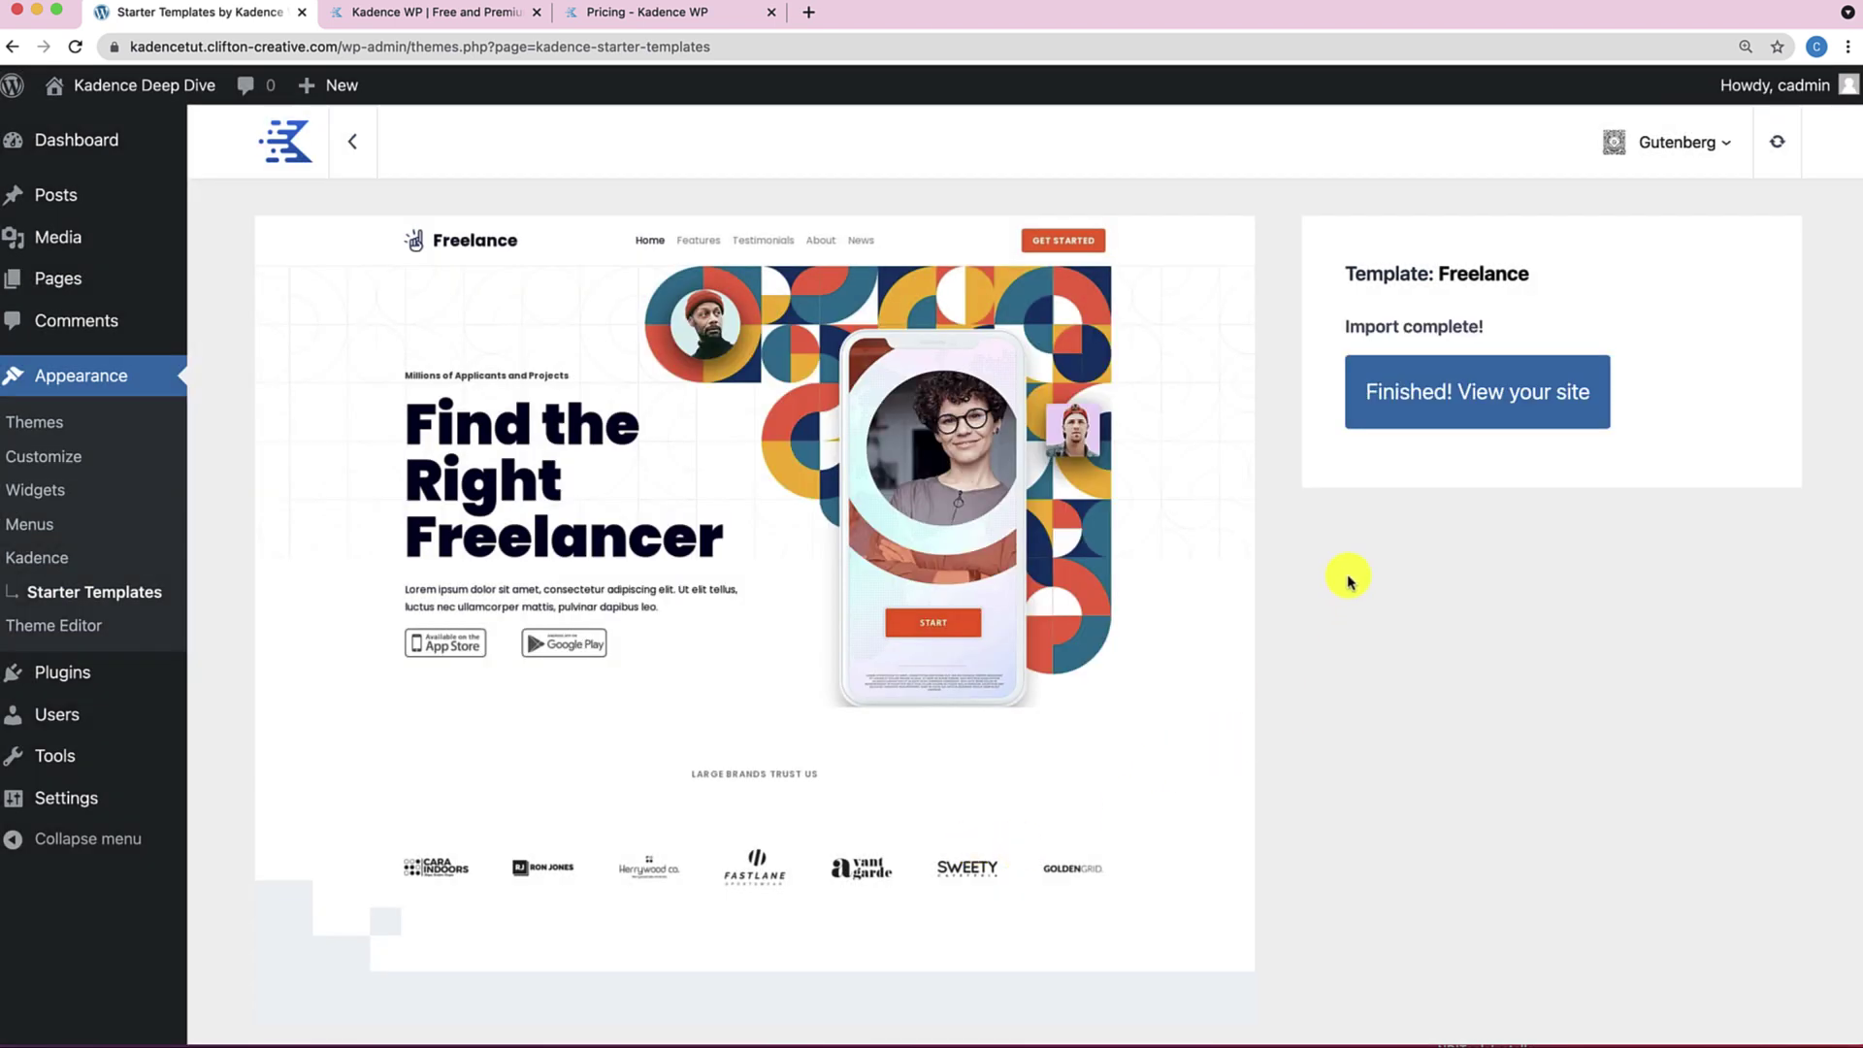
# View the imported site's home page, look through its sections and reload it.
pyautogui.click(1425, 420)
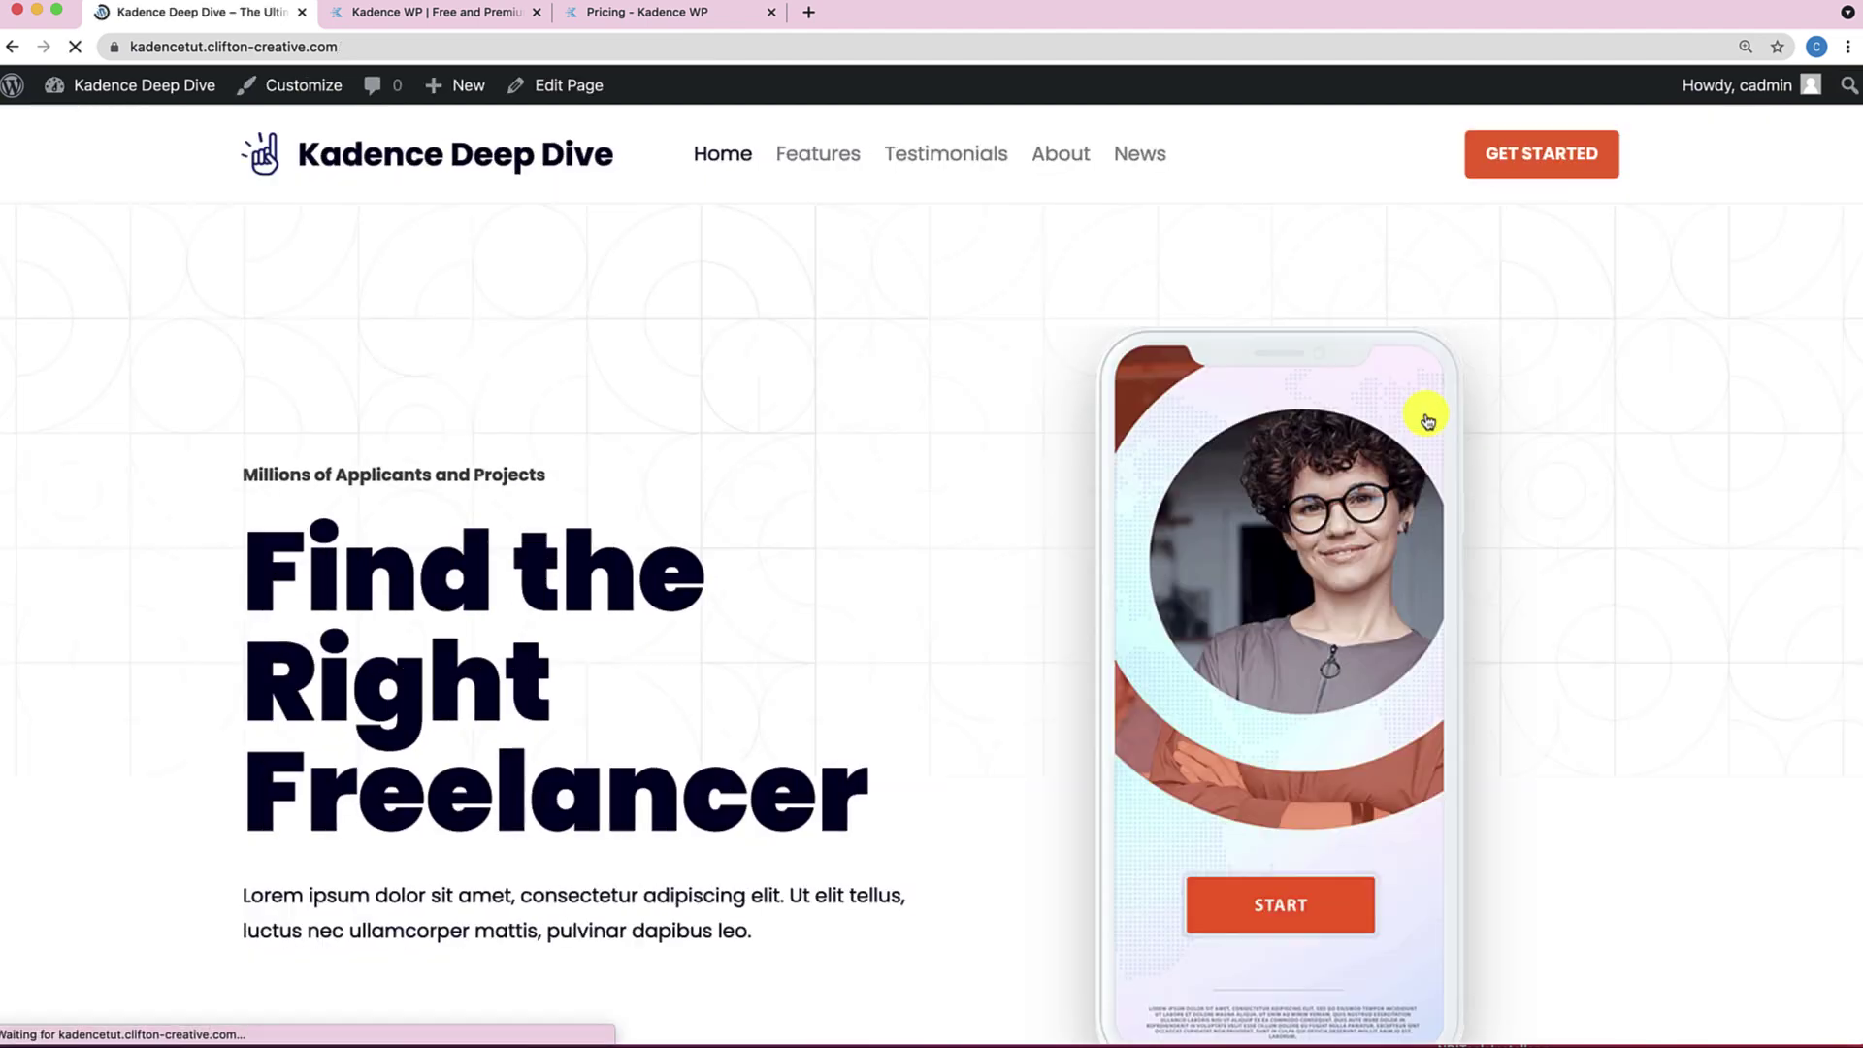
pyautogui.scroll(-7, 1398, 679)
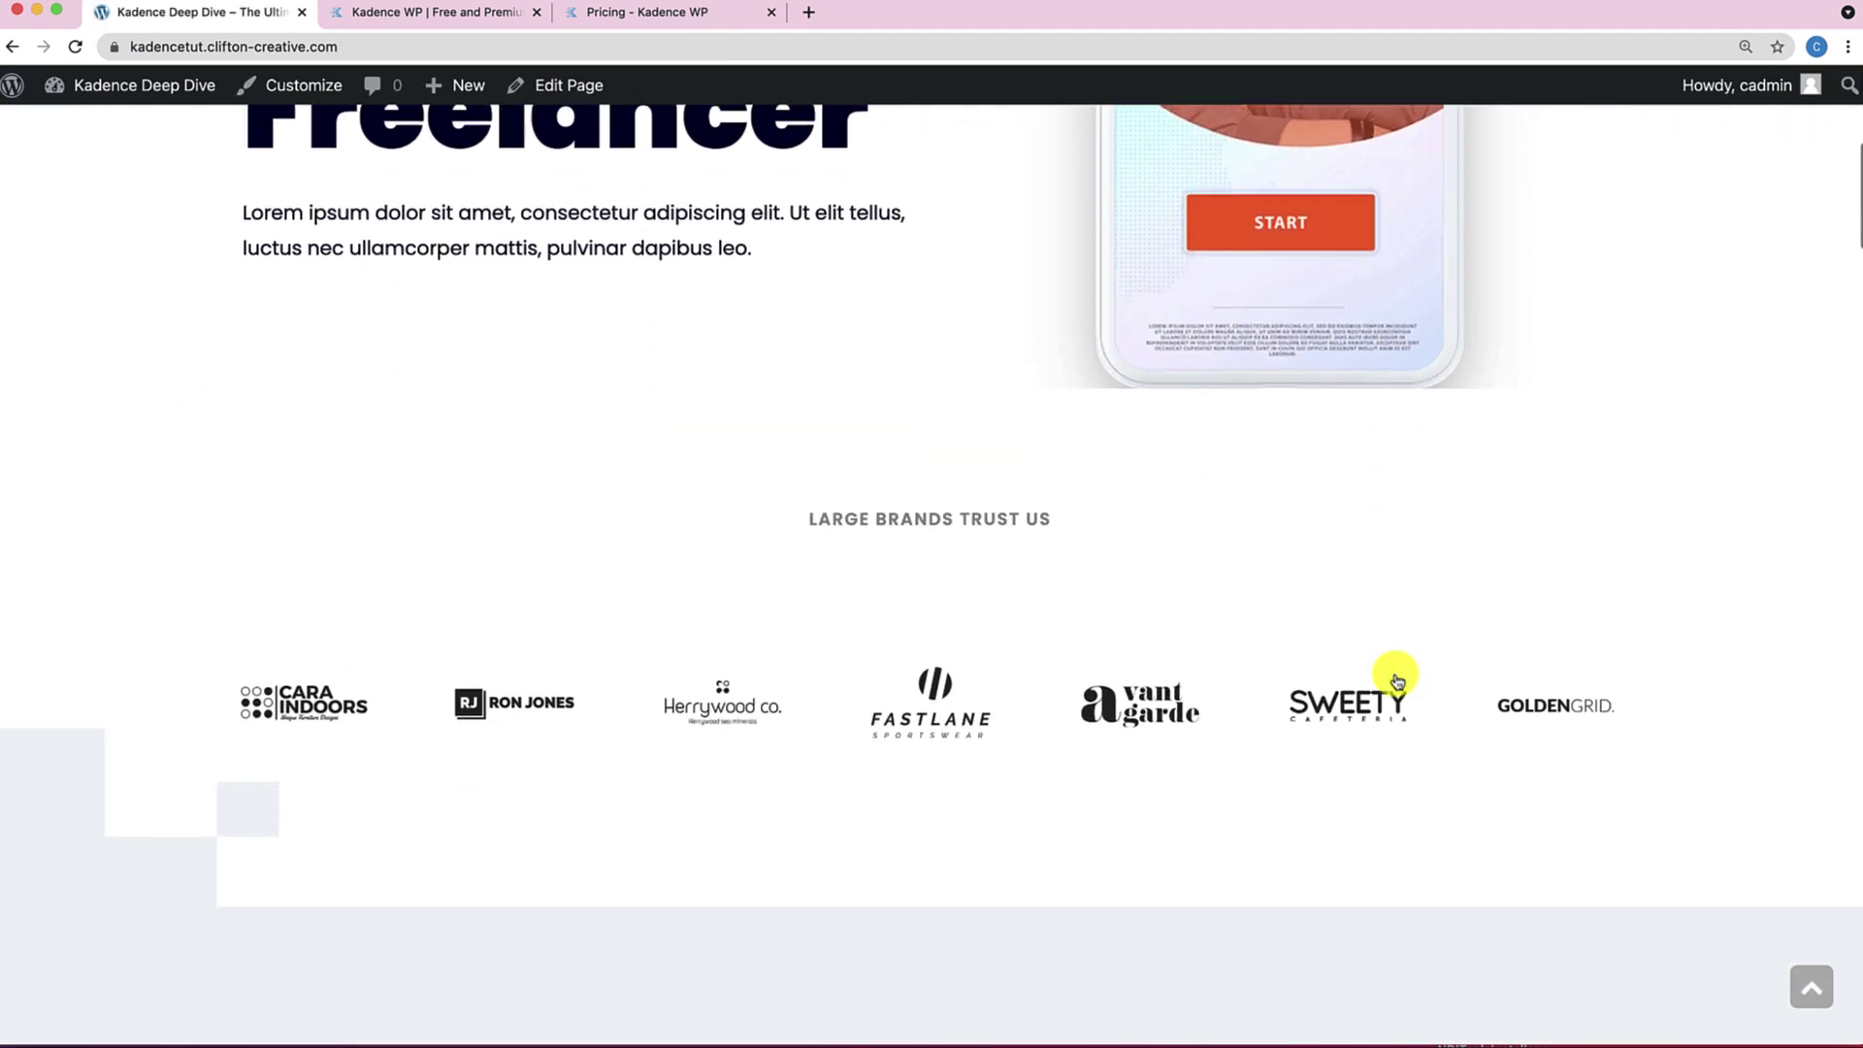
pyautogui.scroll(-15, 1397, 681)
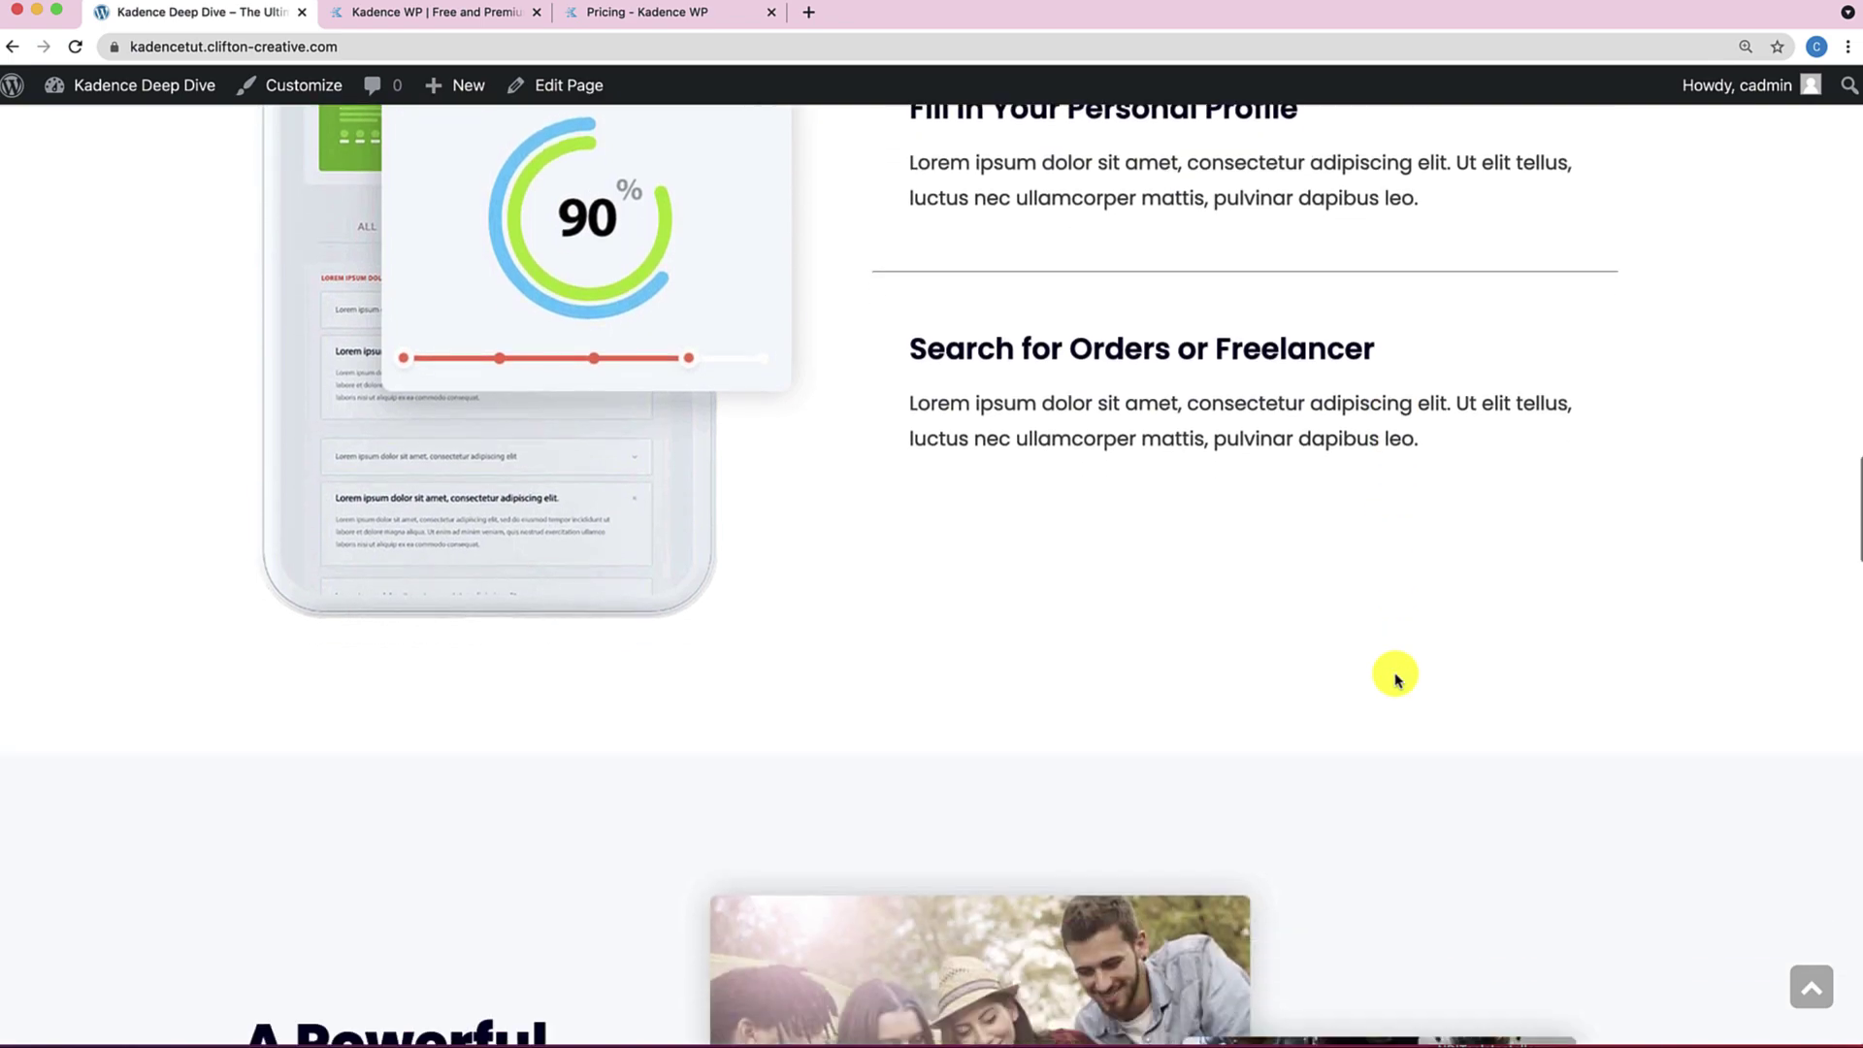
pyautogui.scroll(20, 1395, 679)
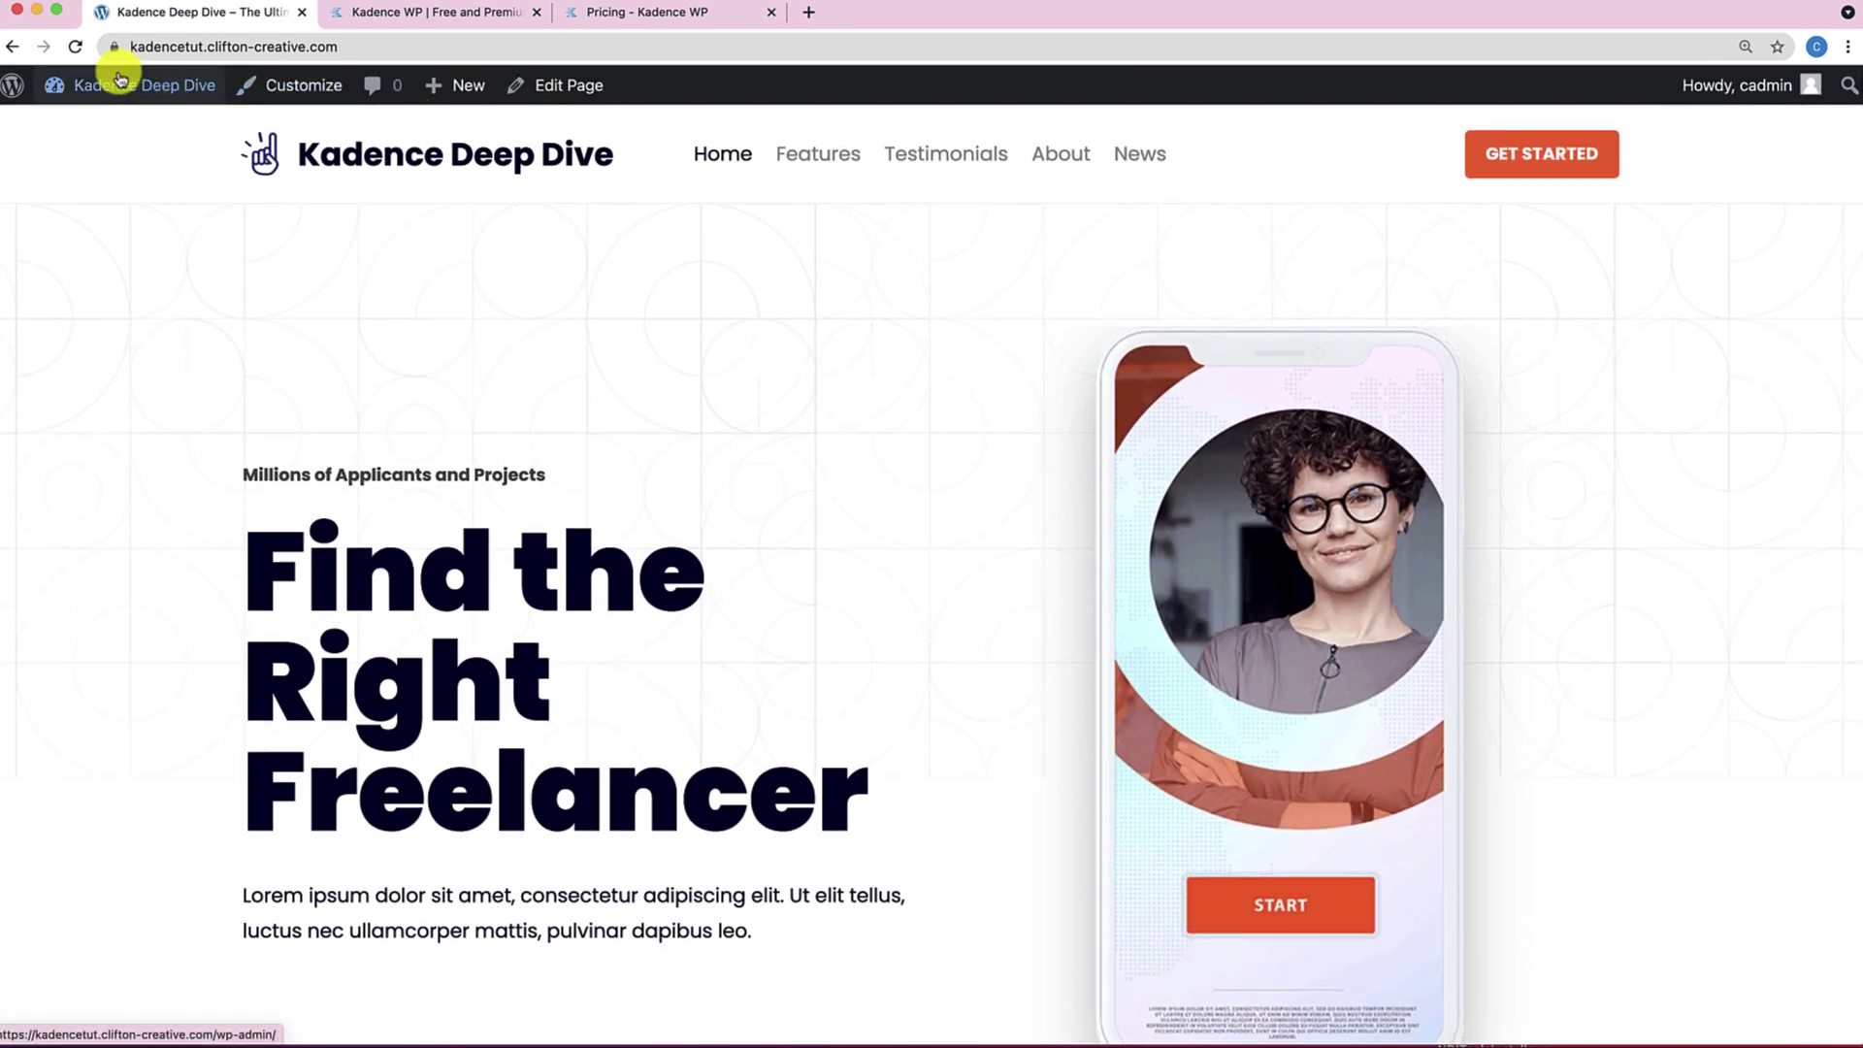
pyautogui.click(75, 47)
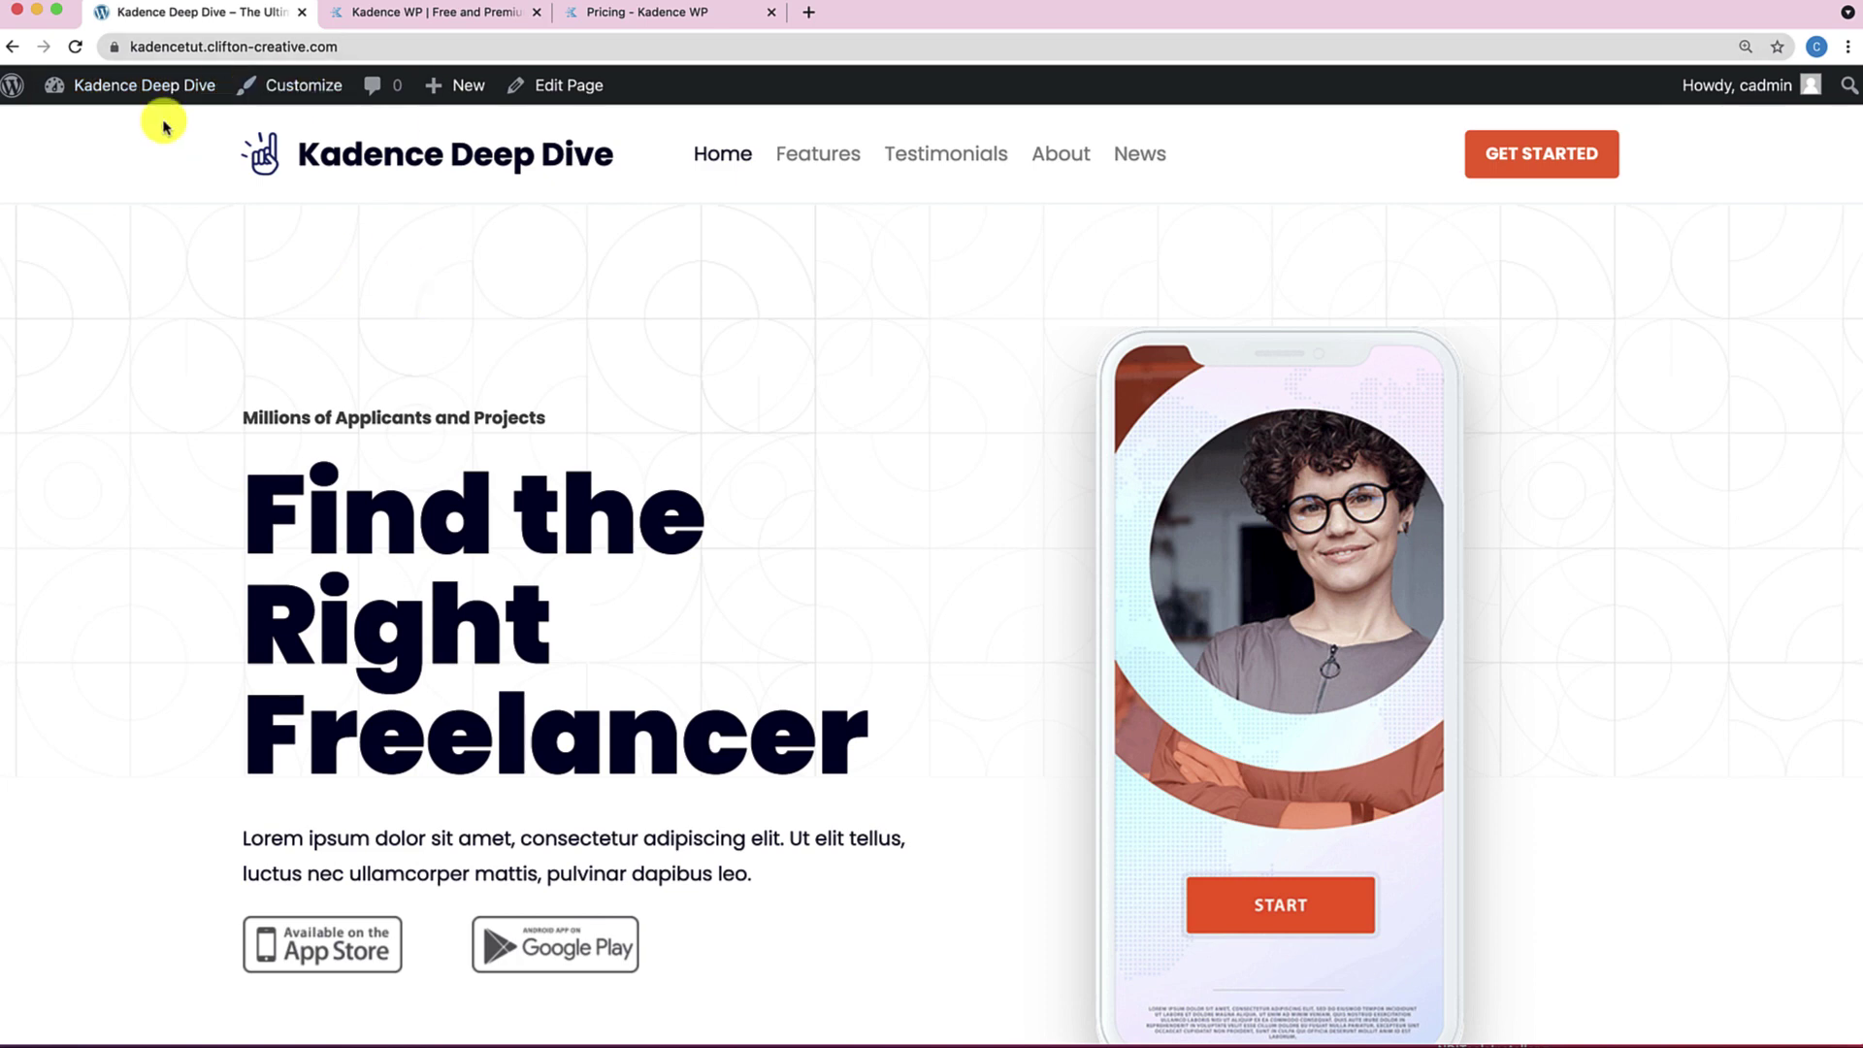
pyautogui.scroll(-8, 375, 428)
pyautogui.scroll(9, 374, 428)
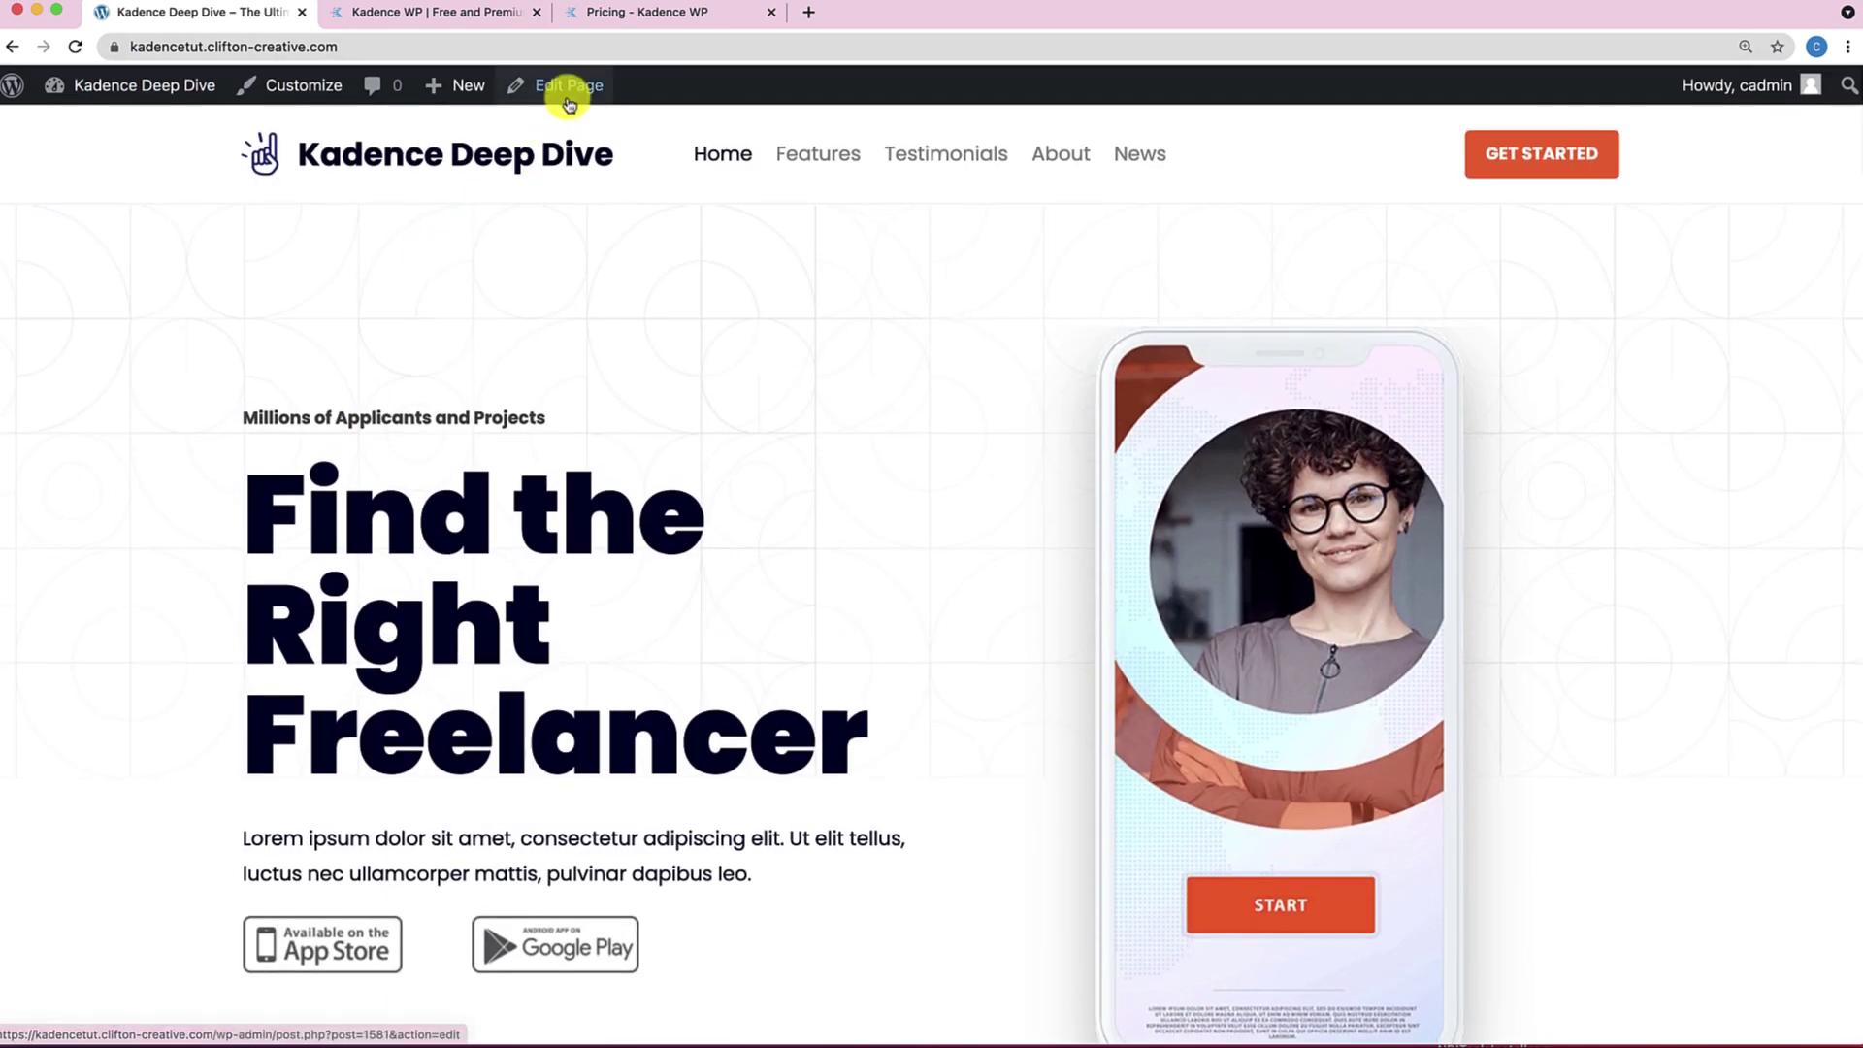
# Open the home page in the block editor and recover the invalid block above the brand logos.
pyautogui.click(571, 89)
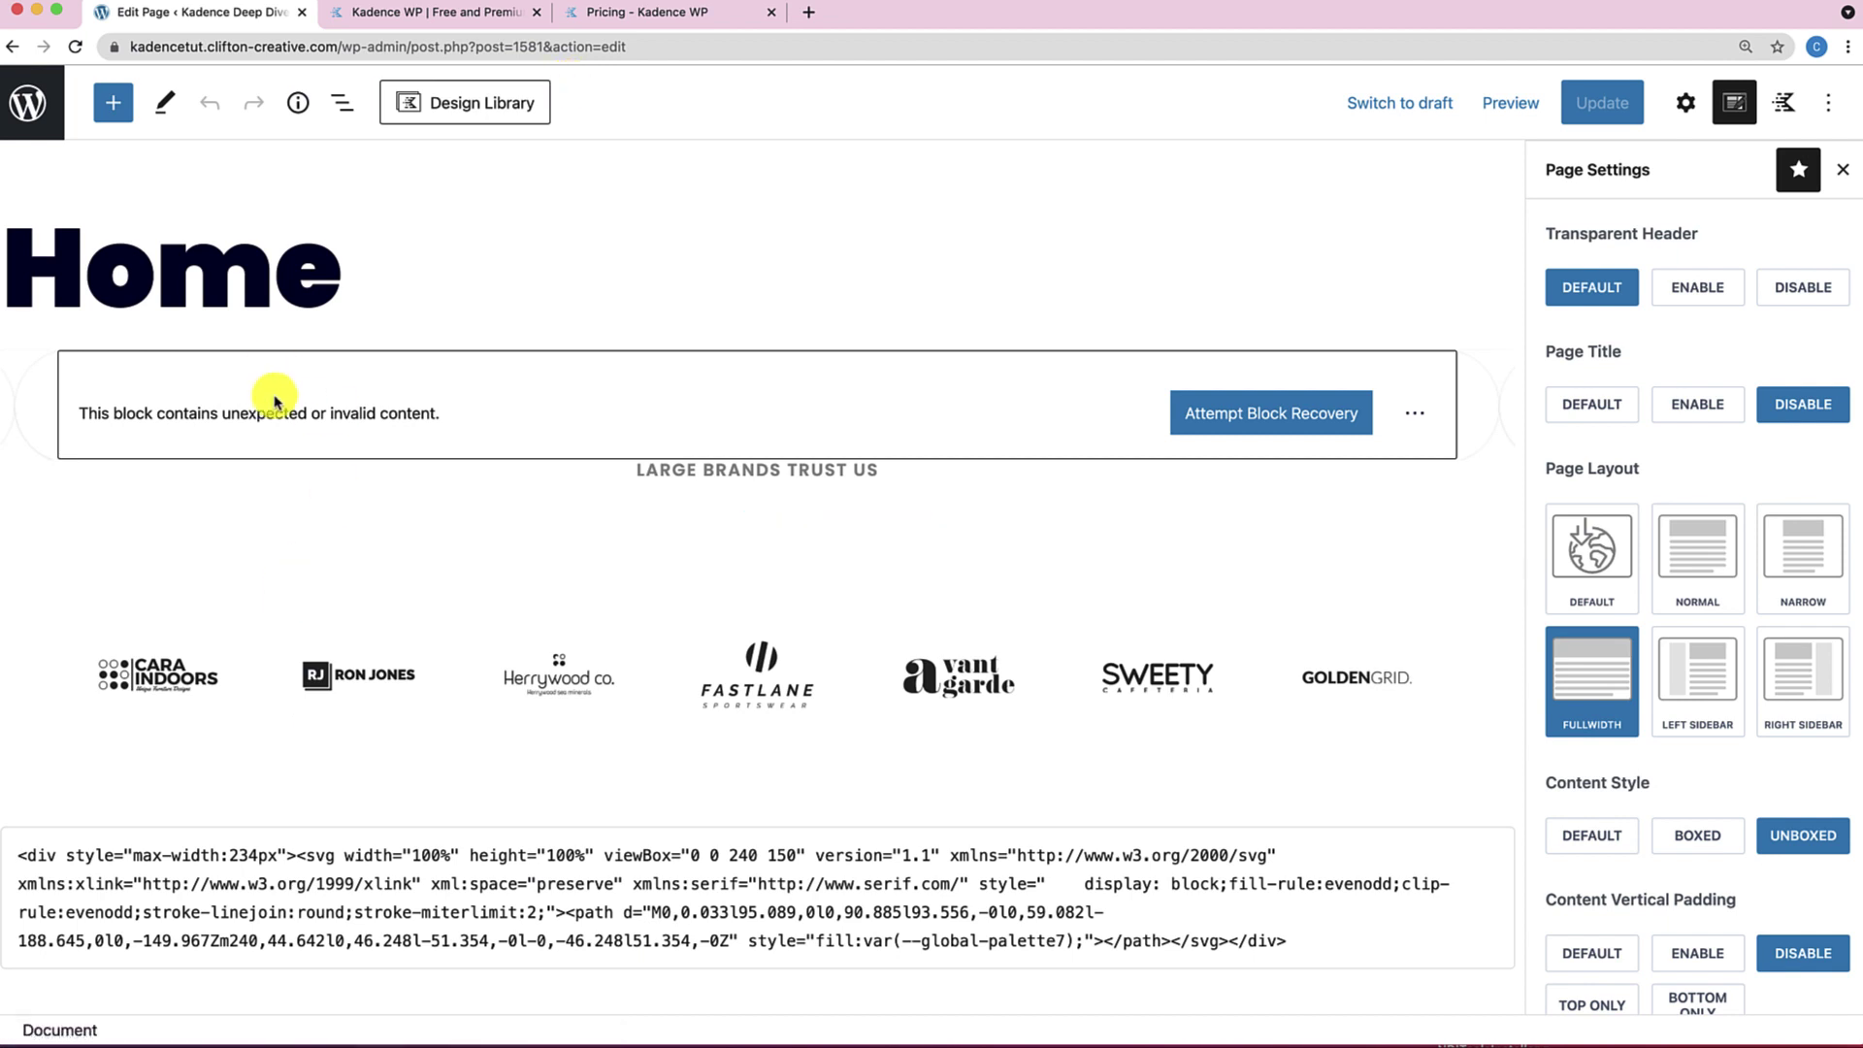
pyautogui.click(1262, 417)
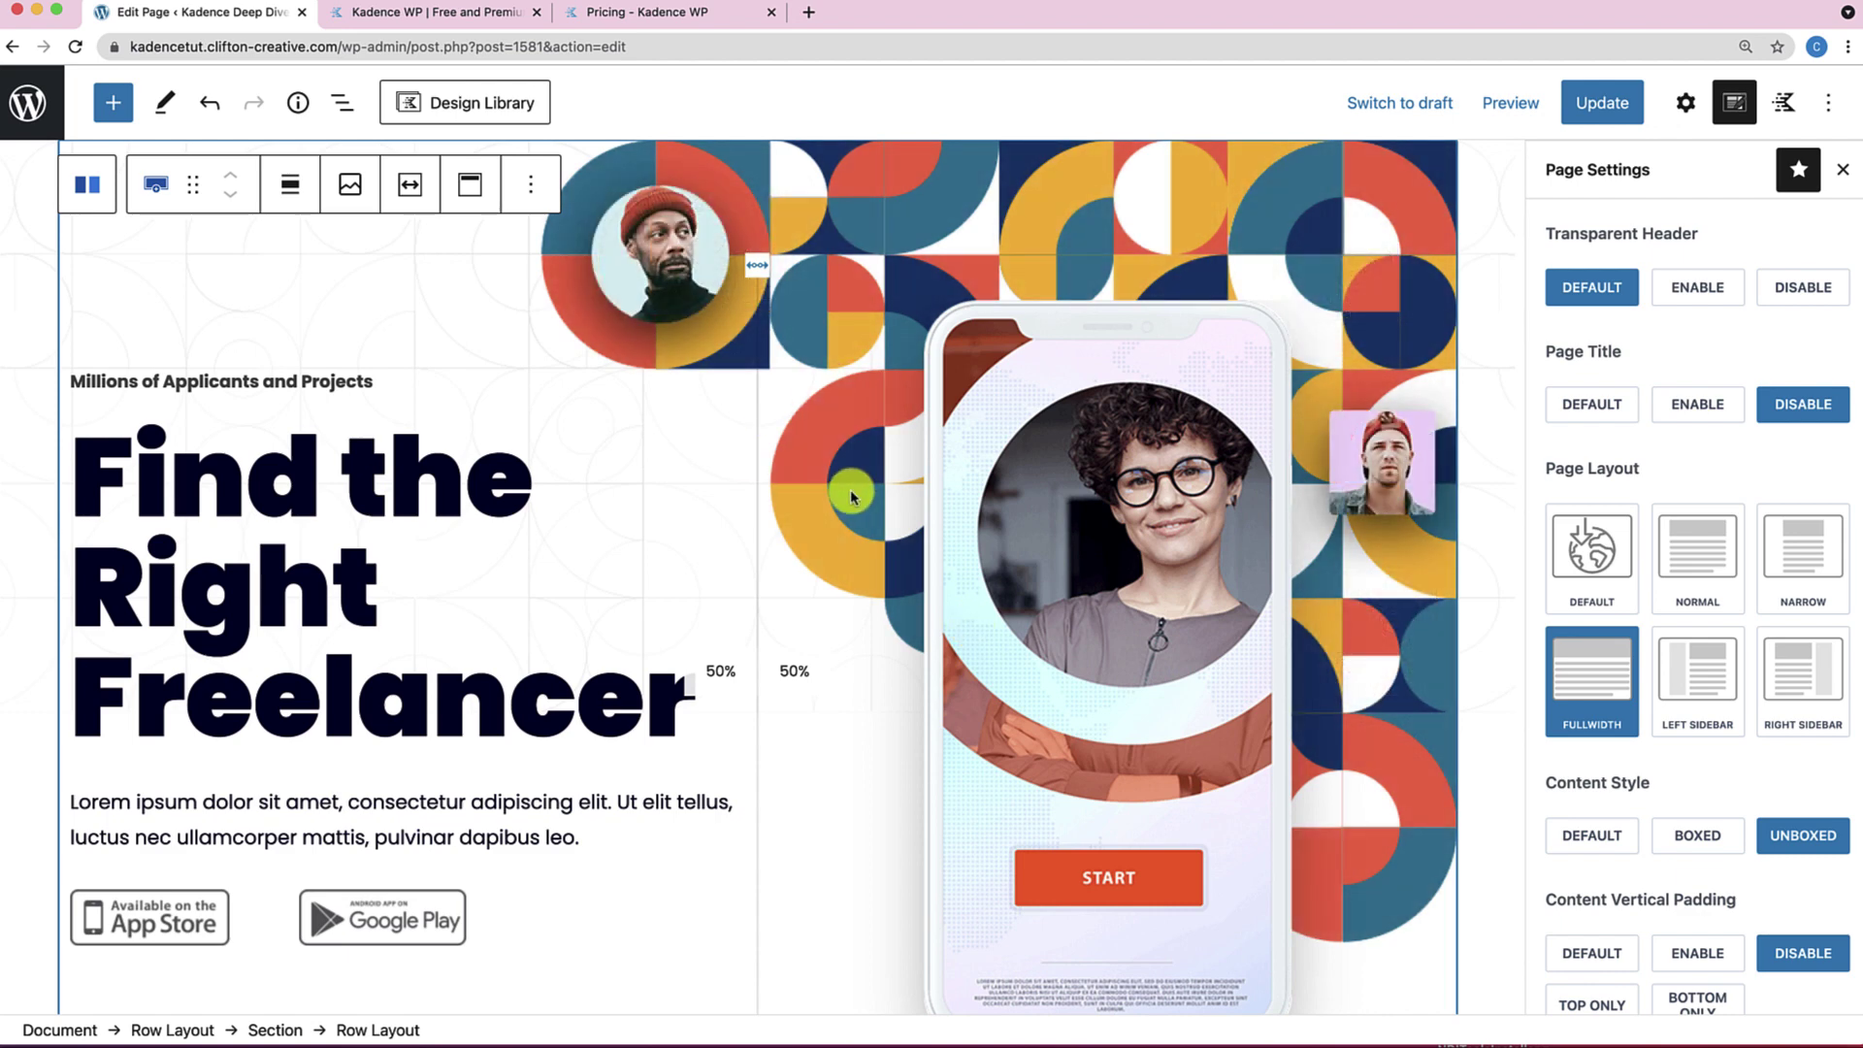
# Review the home page's block structure in the list view and compare it with the sections on the page.
pyautogui.scroll(-1, 850, 495)
pyautogui.scroll(5, 850, 489)
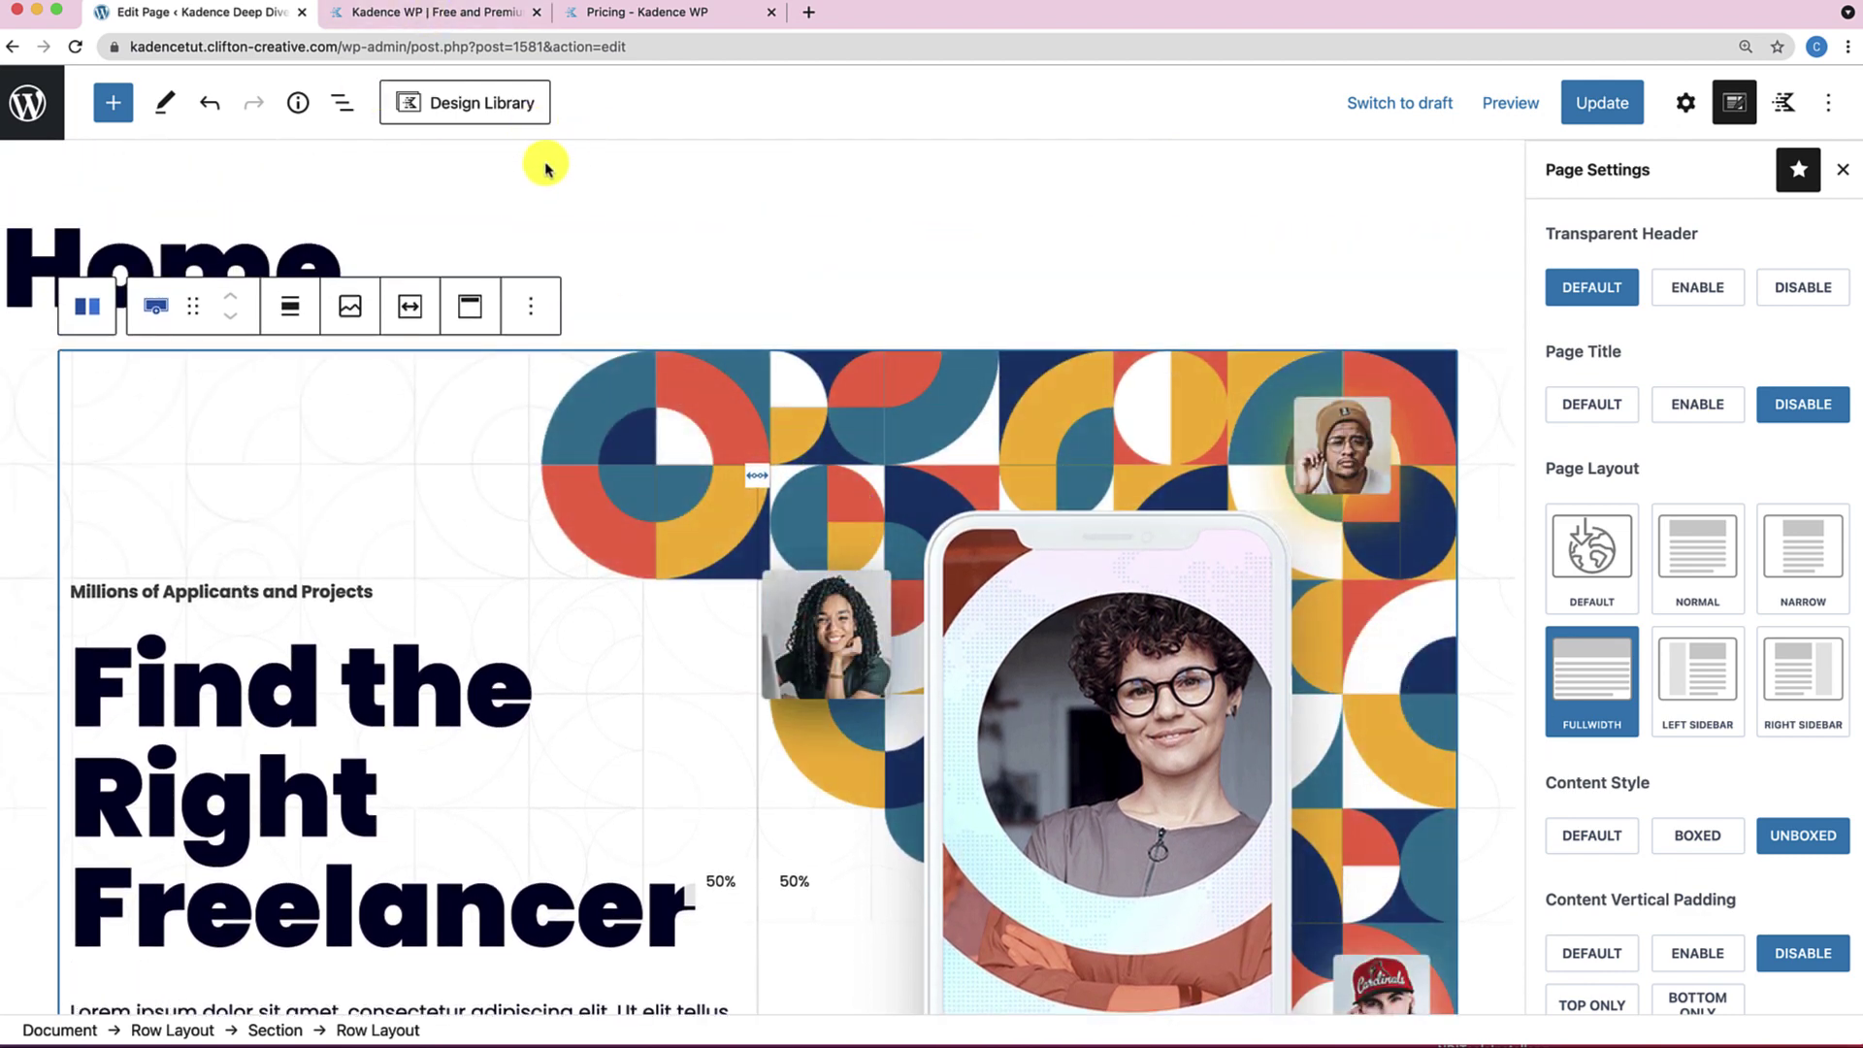
pyautogui.click(347, 105)
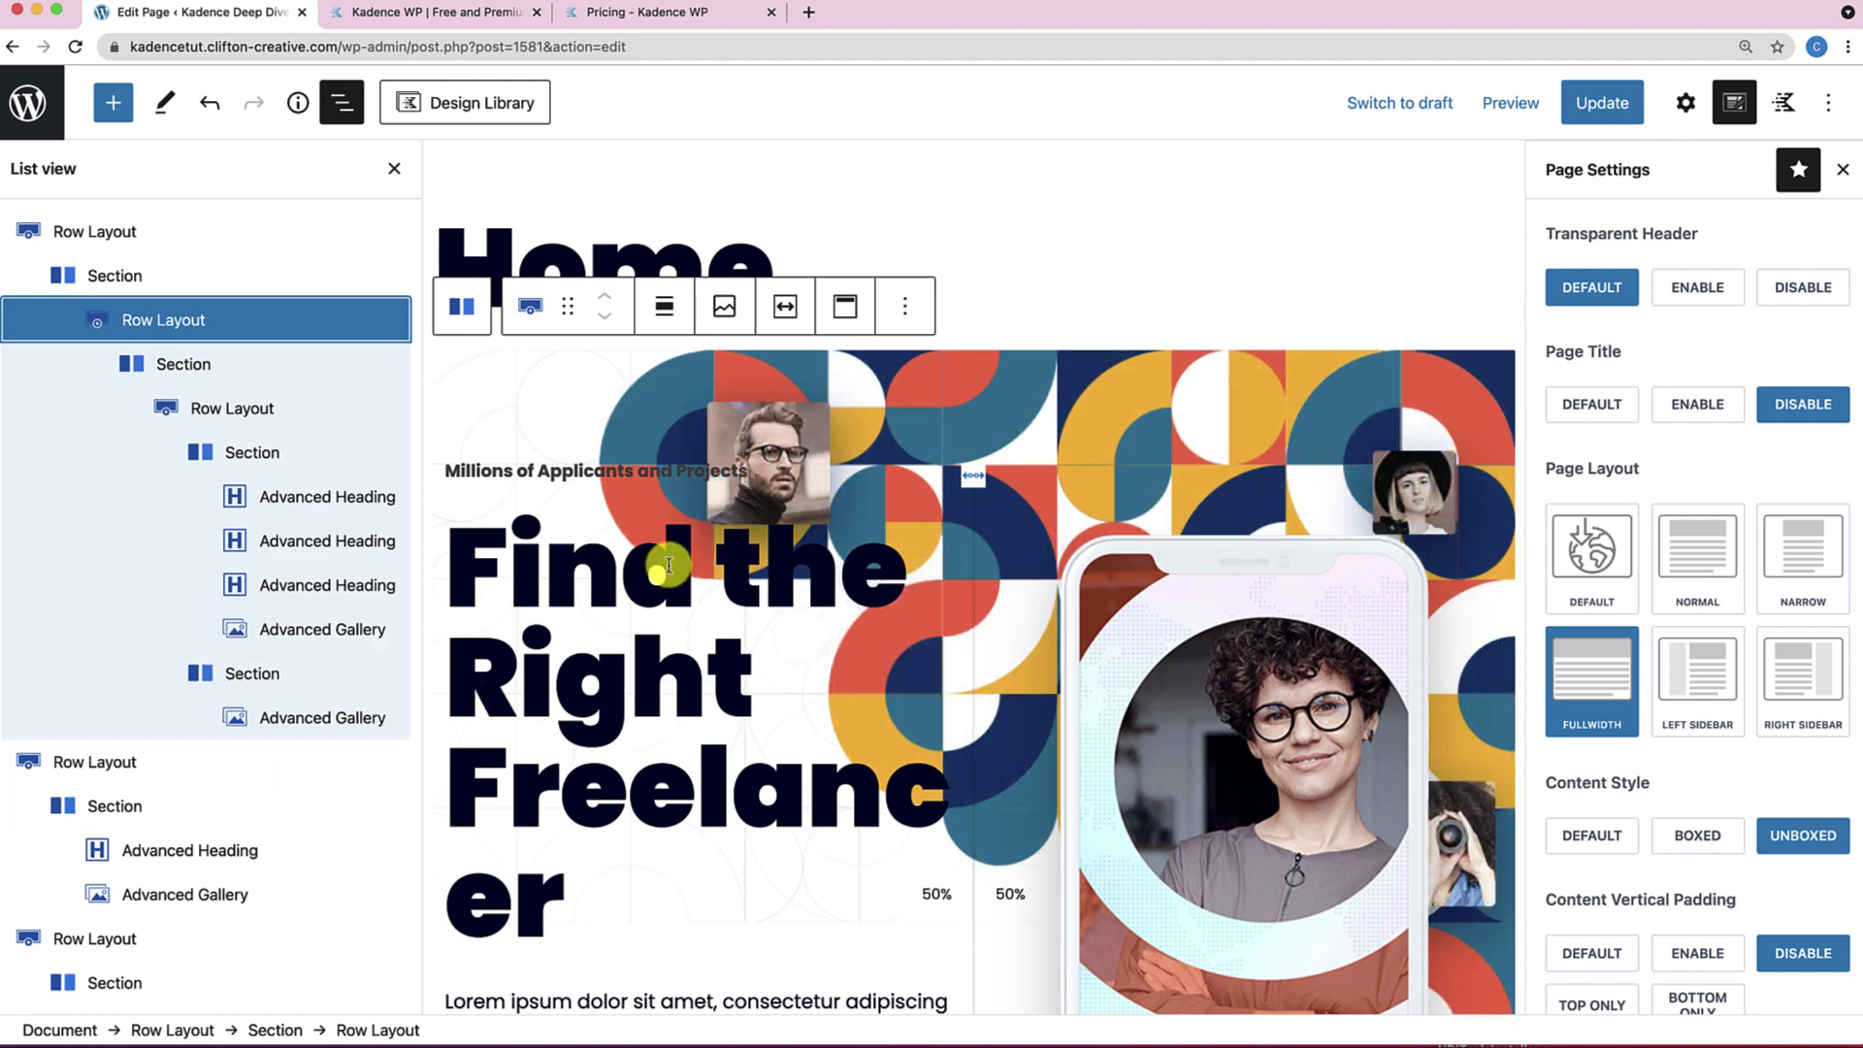
pyautogui.scroll(-4, 669, 565)
pyautogui.scroll(-5, 227, 679)
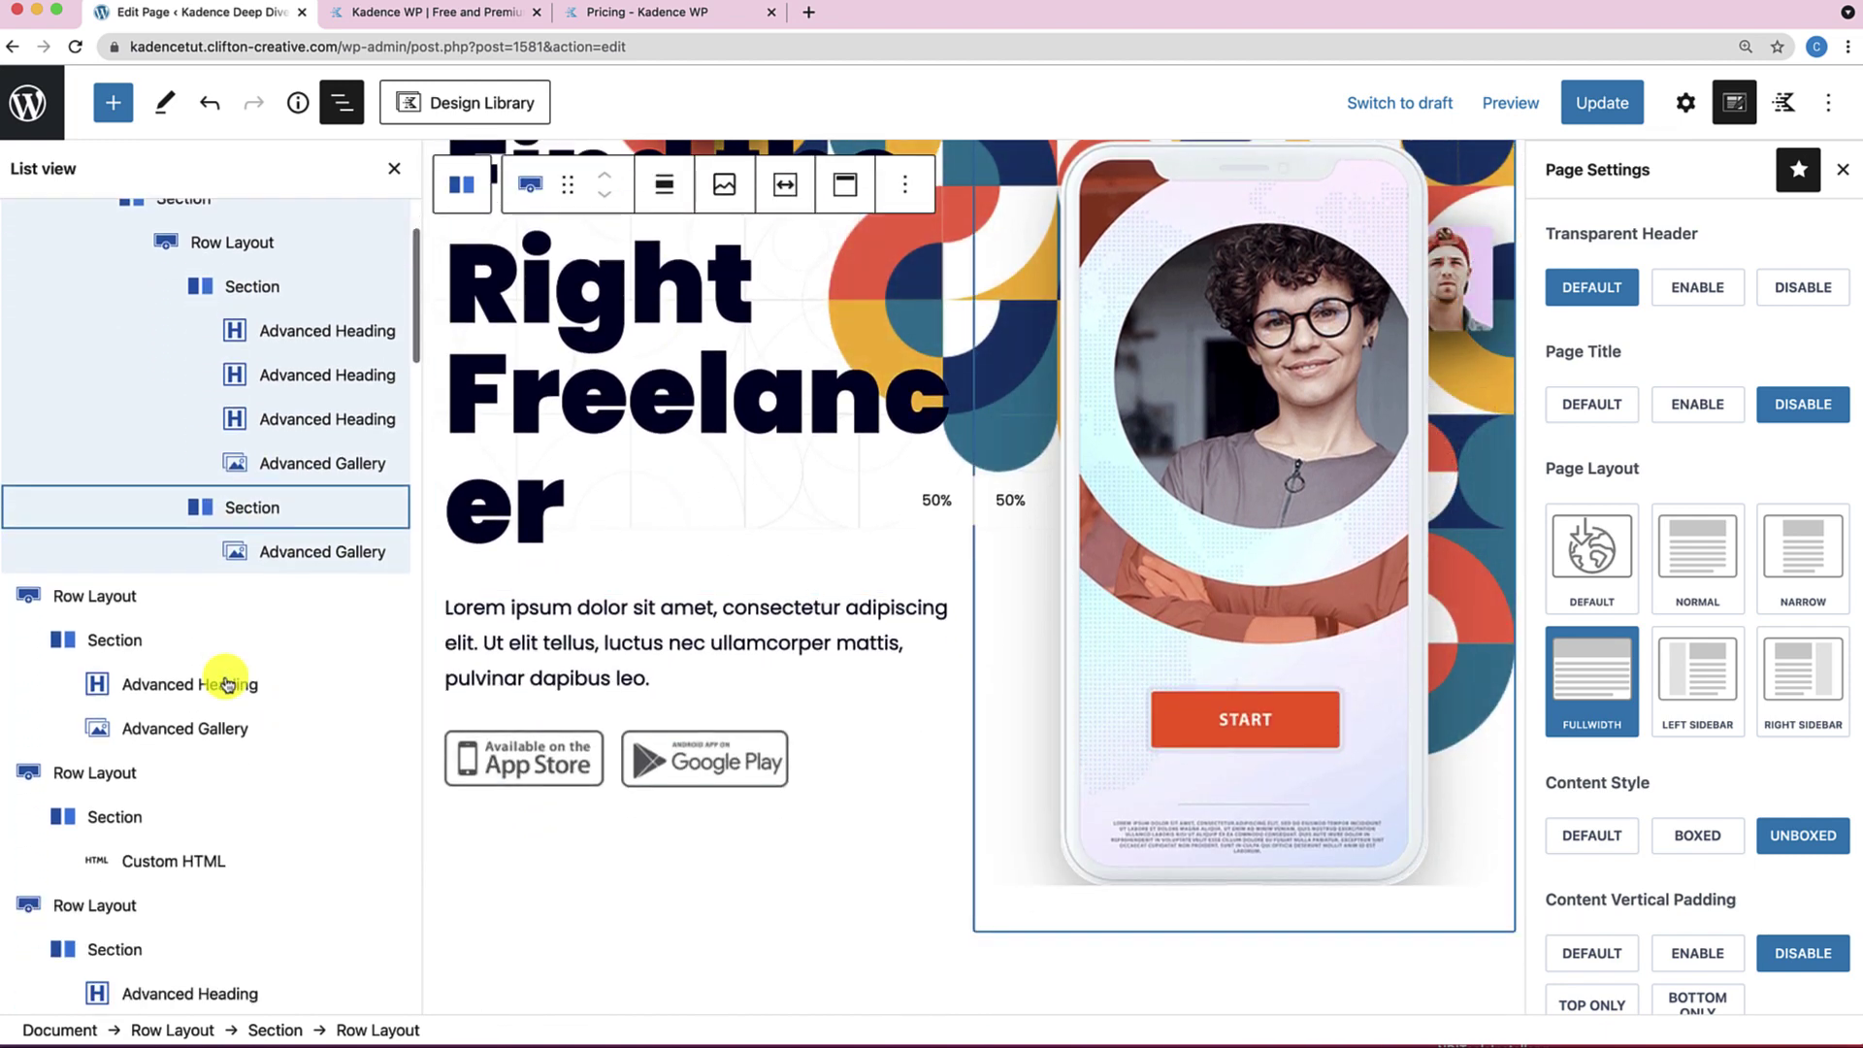
pyautogui.scroll(-10, 227, 682)
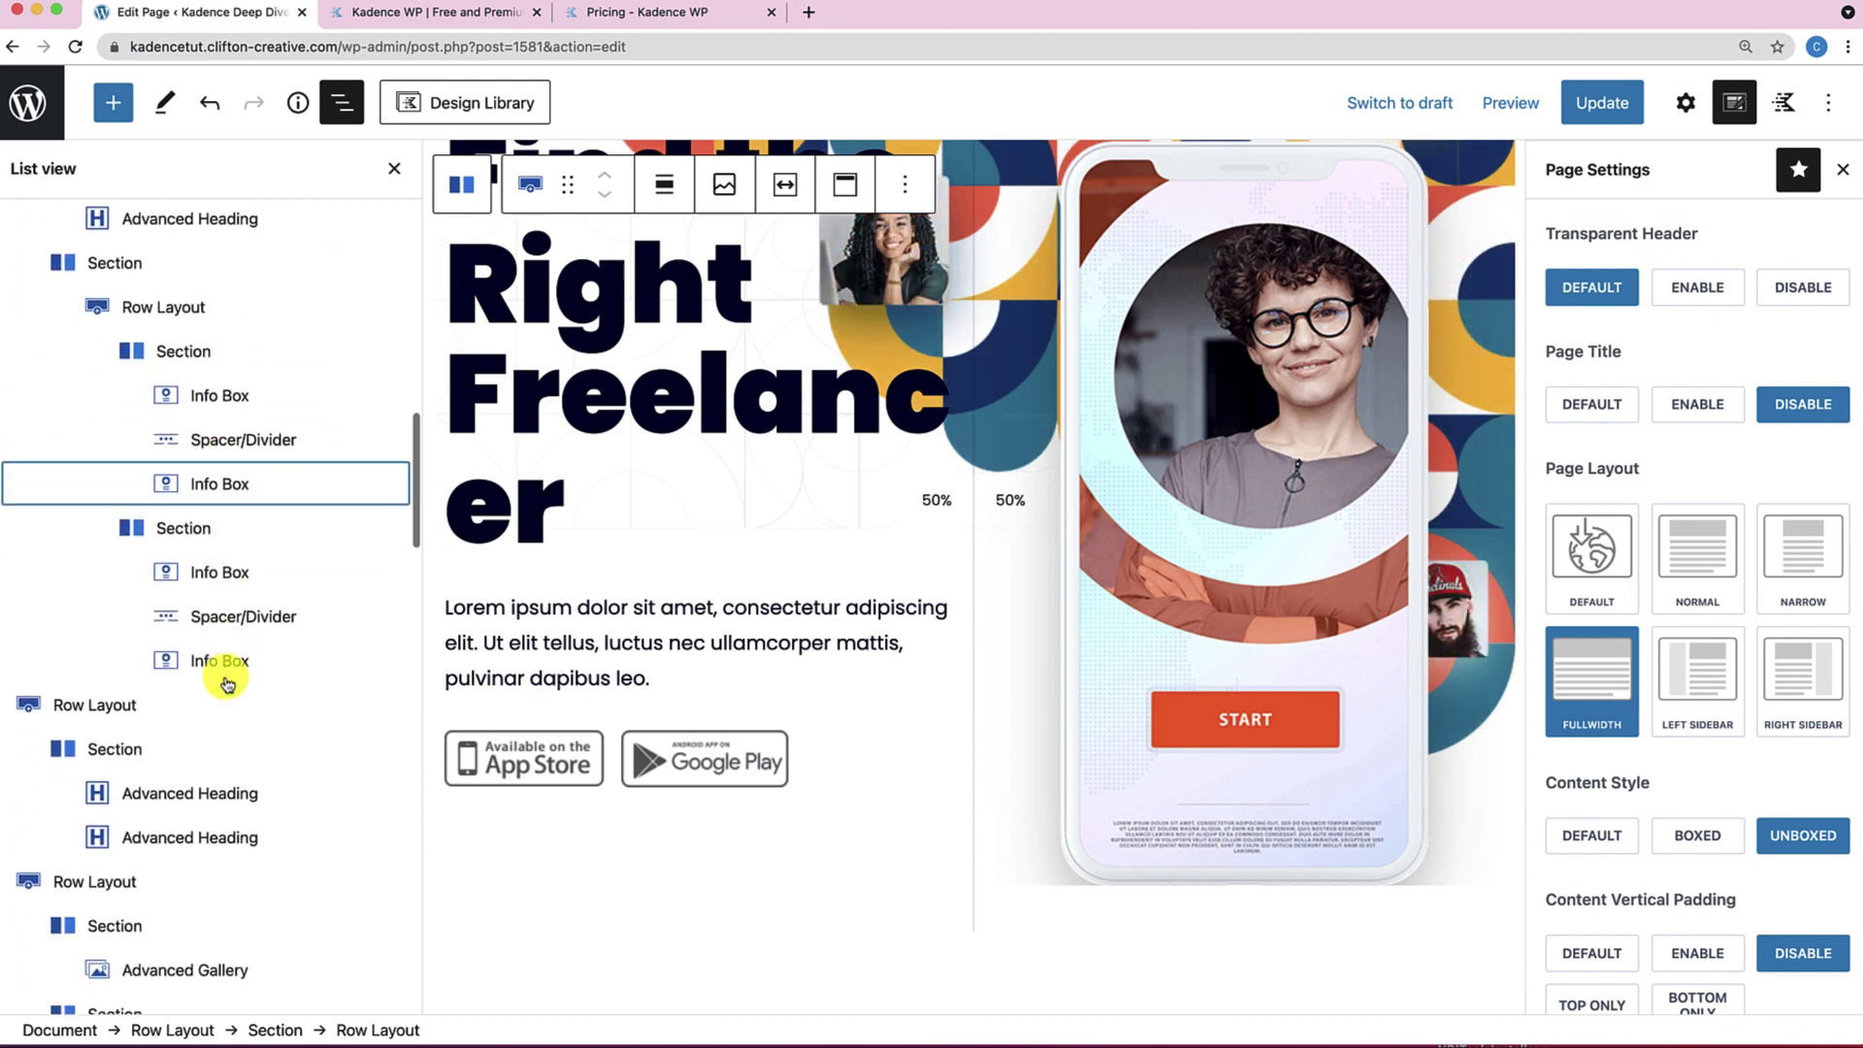
pyautogui.scroll(-2, 227, 682)
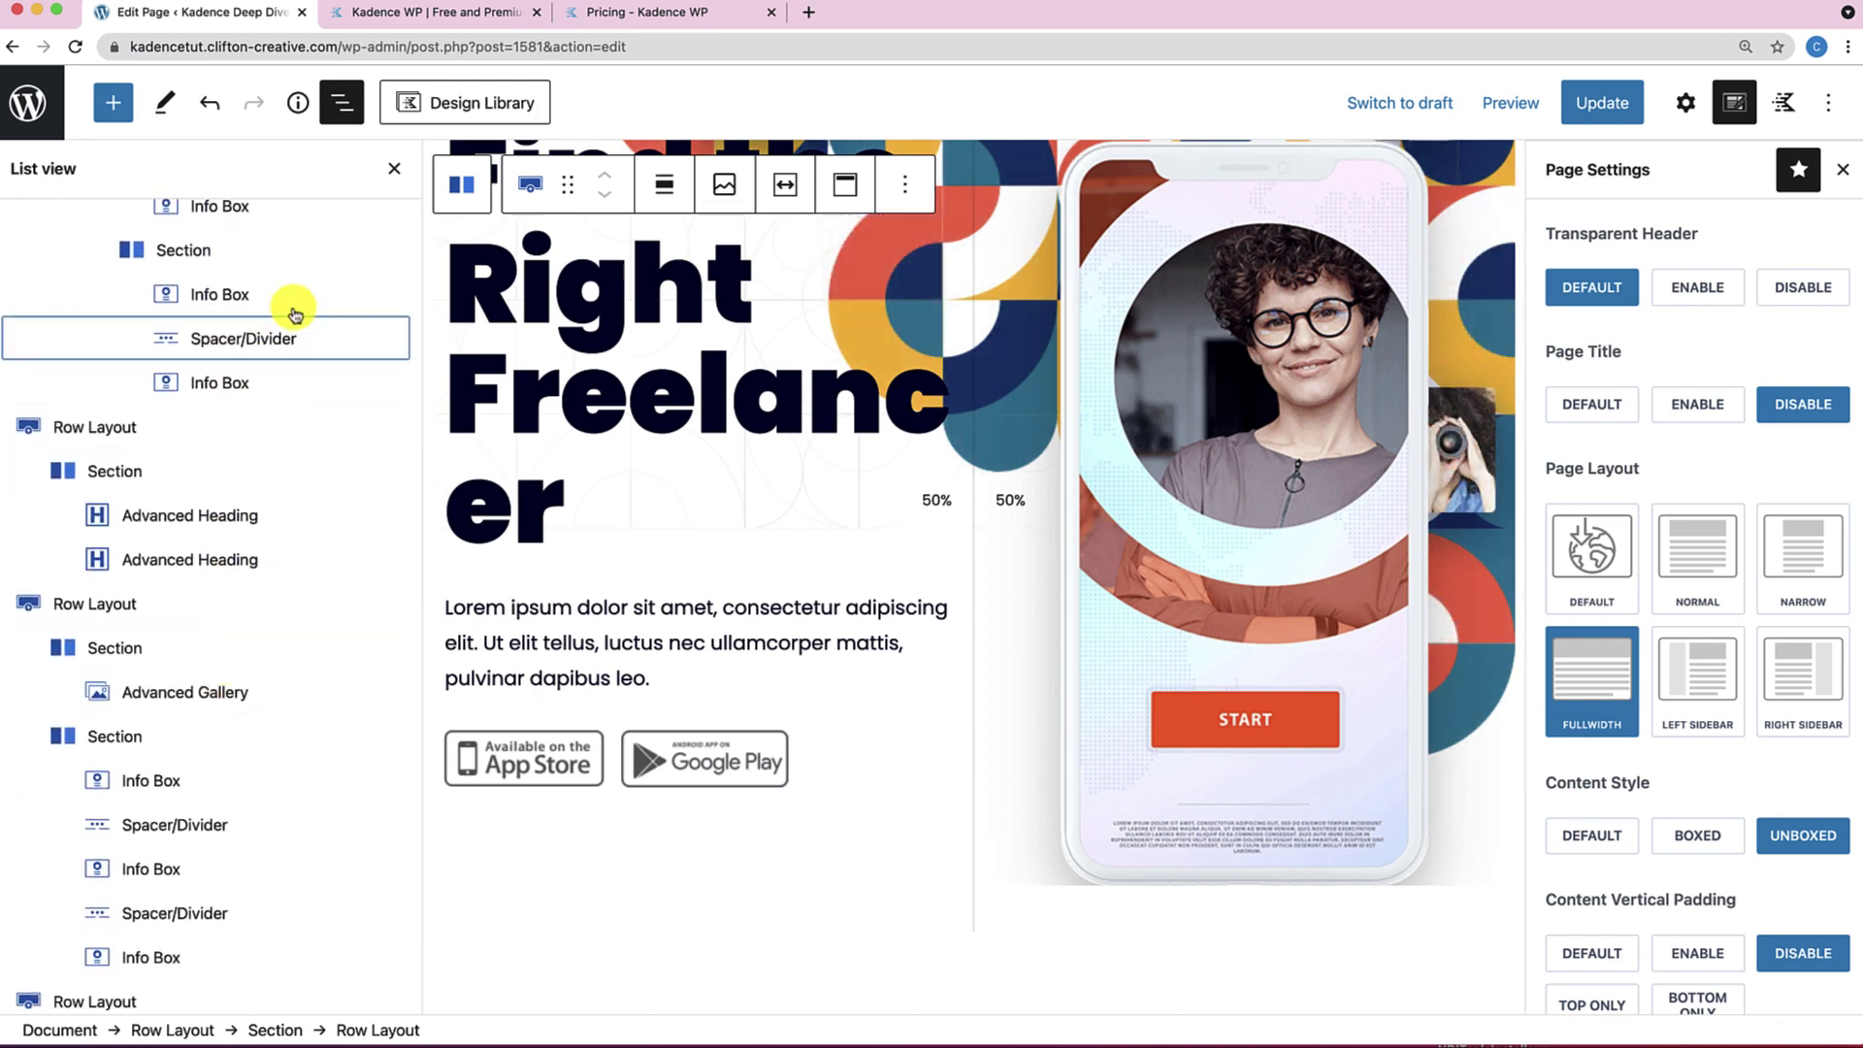
pyautogui.click(396, 166)
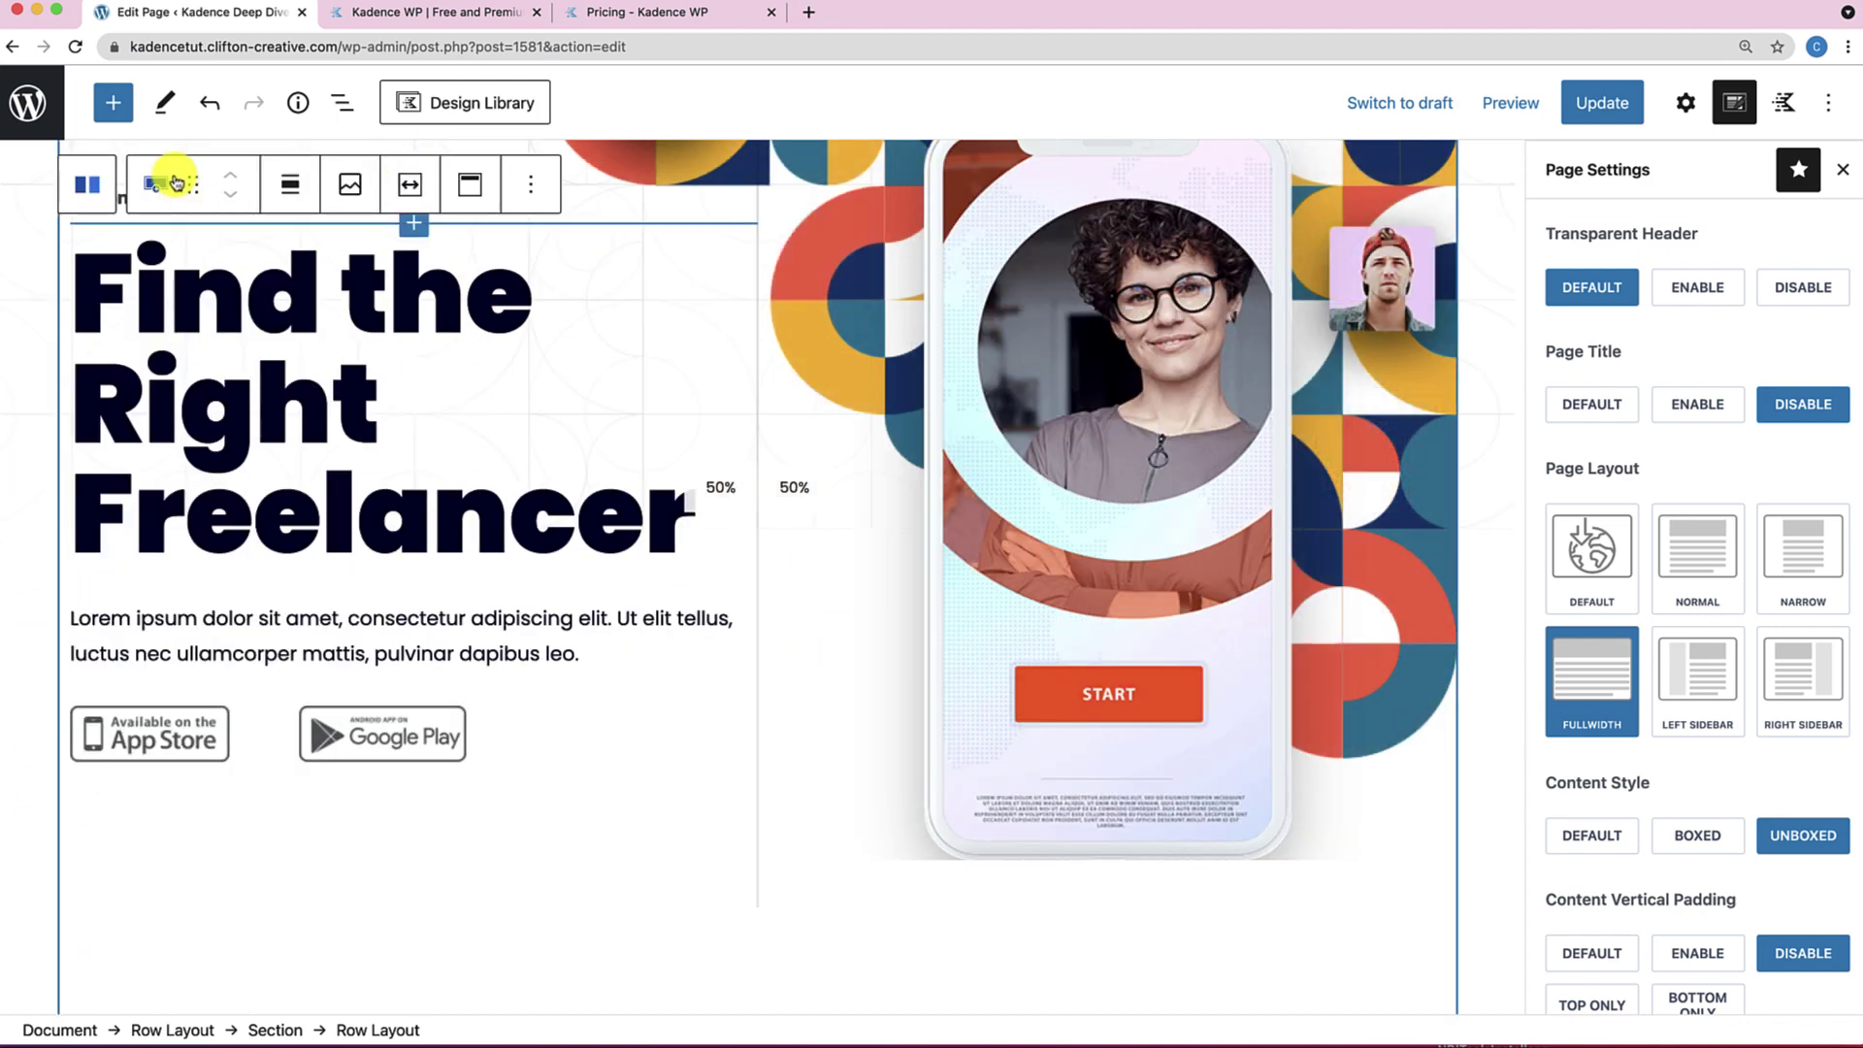
pyautogui.click(338, 102)
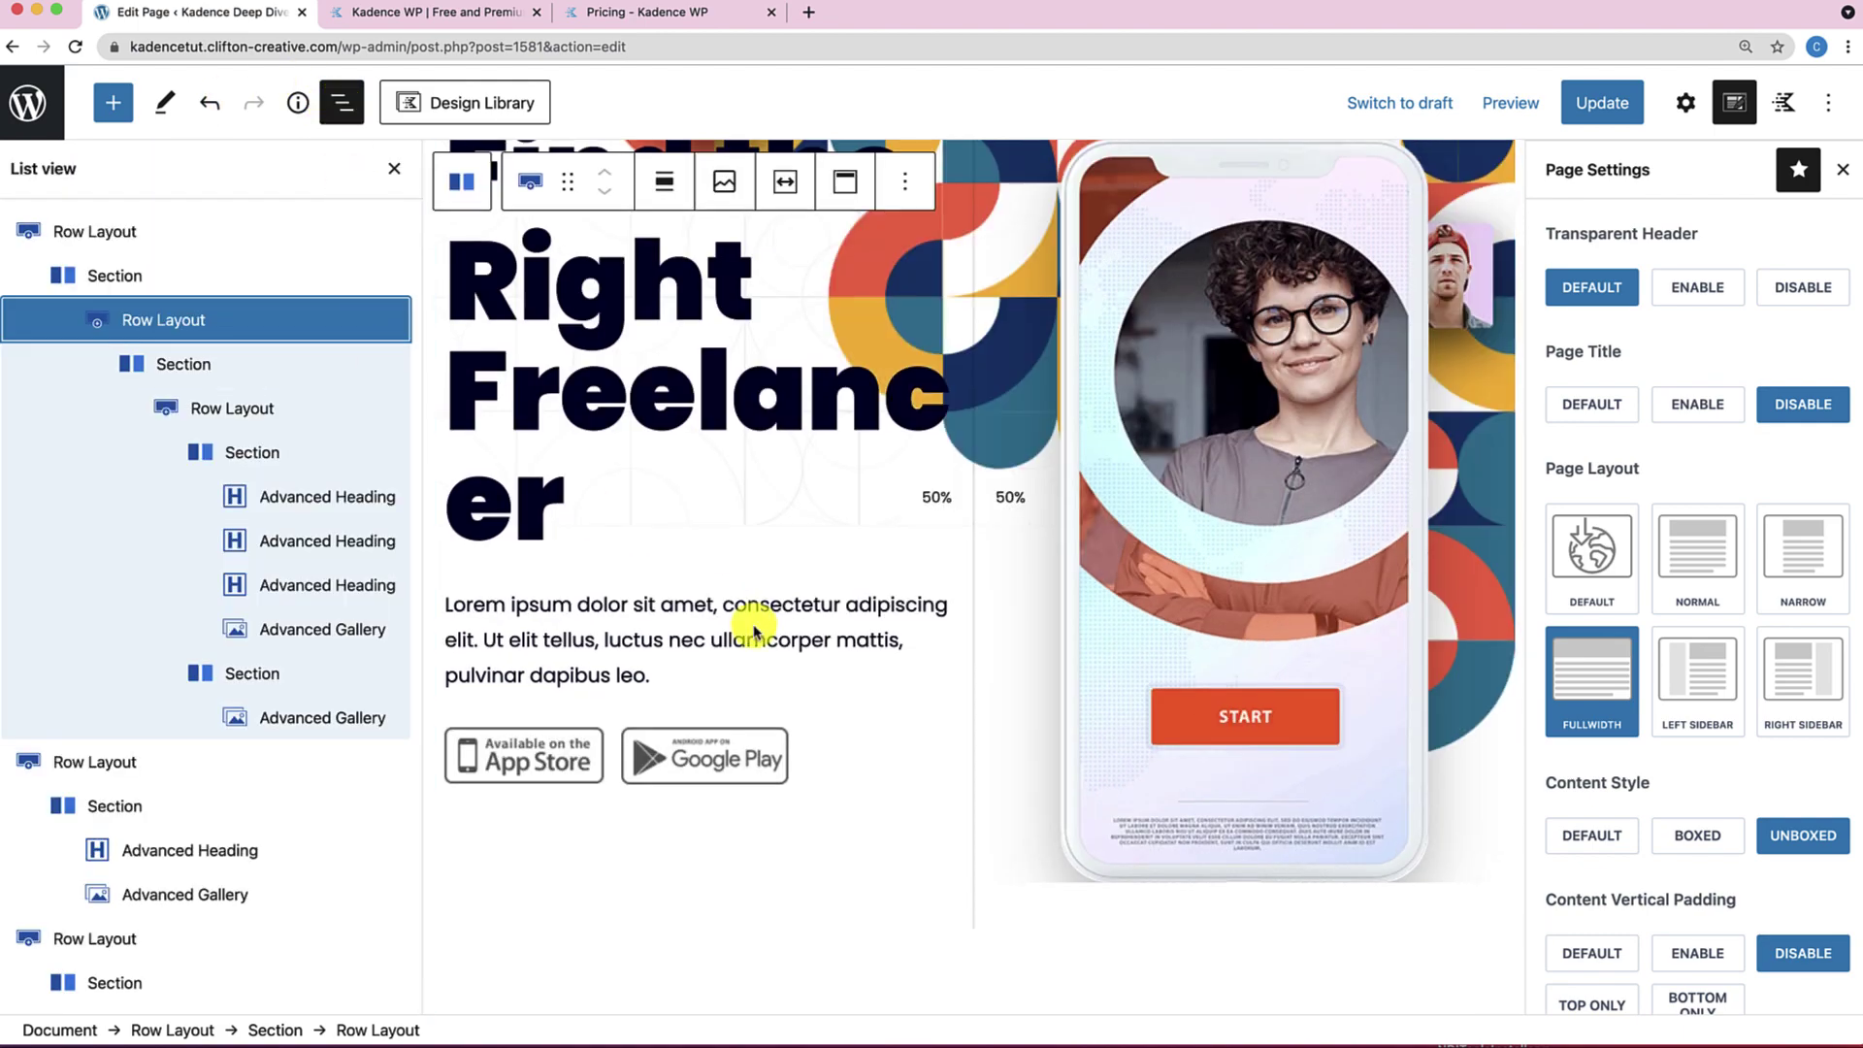
pyautogui.scroll(-10, 752, 624)
pyautogui.scroll(-10, 753, 626)
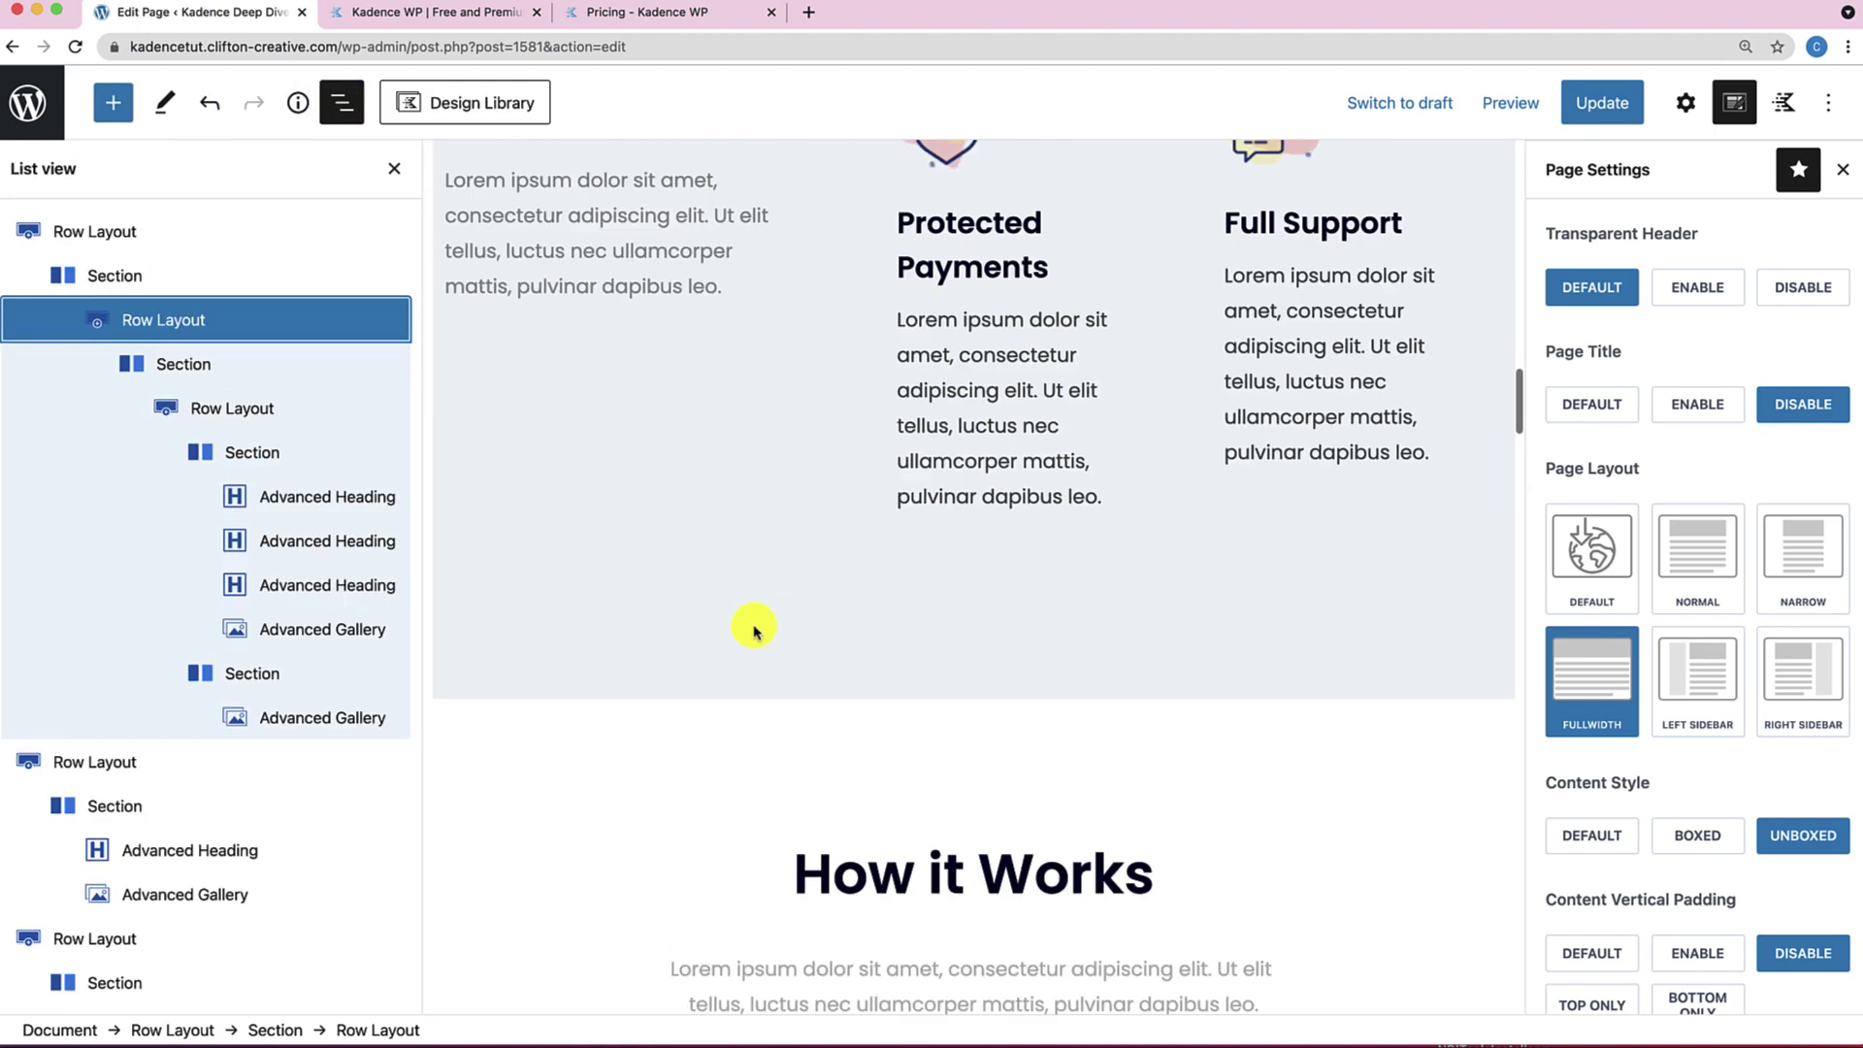
pyautogui.scroll(20, 754, 629)
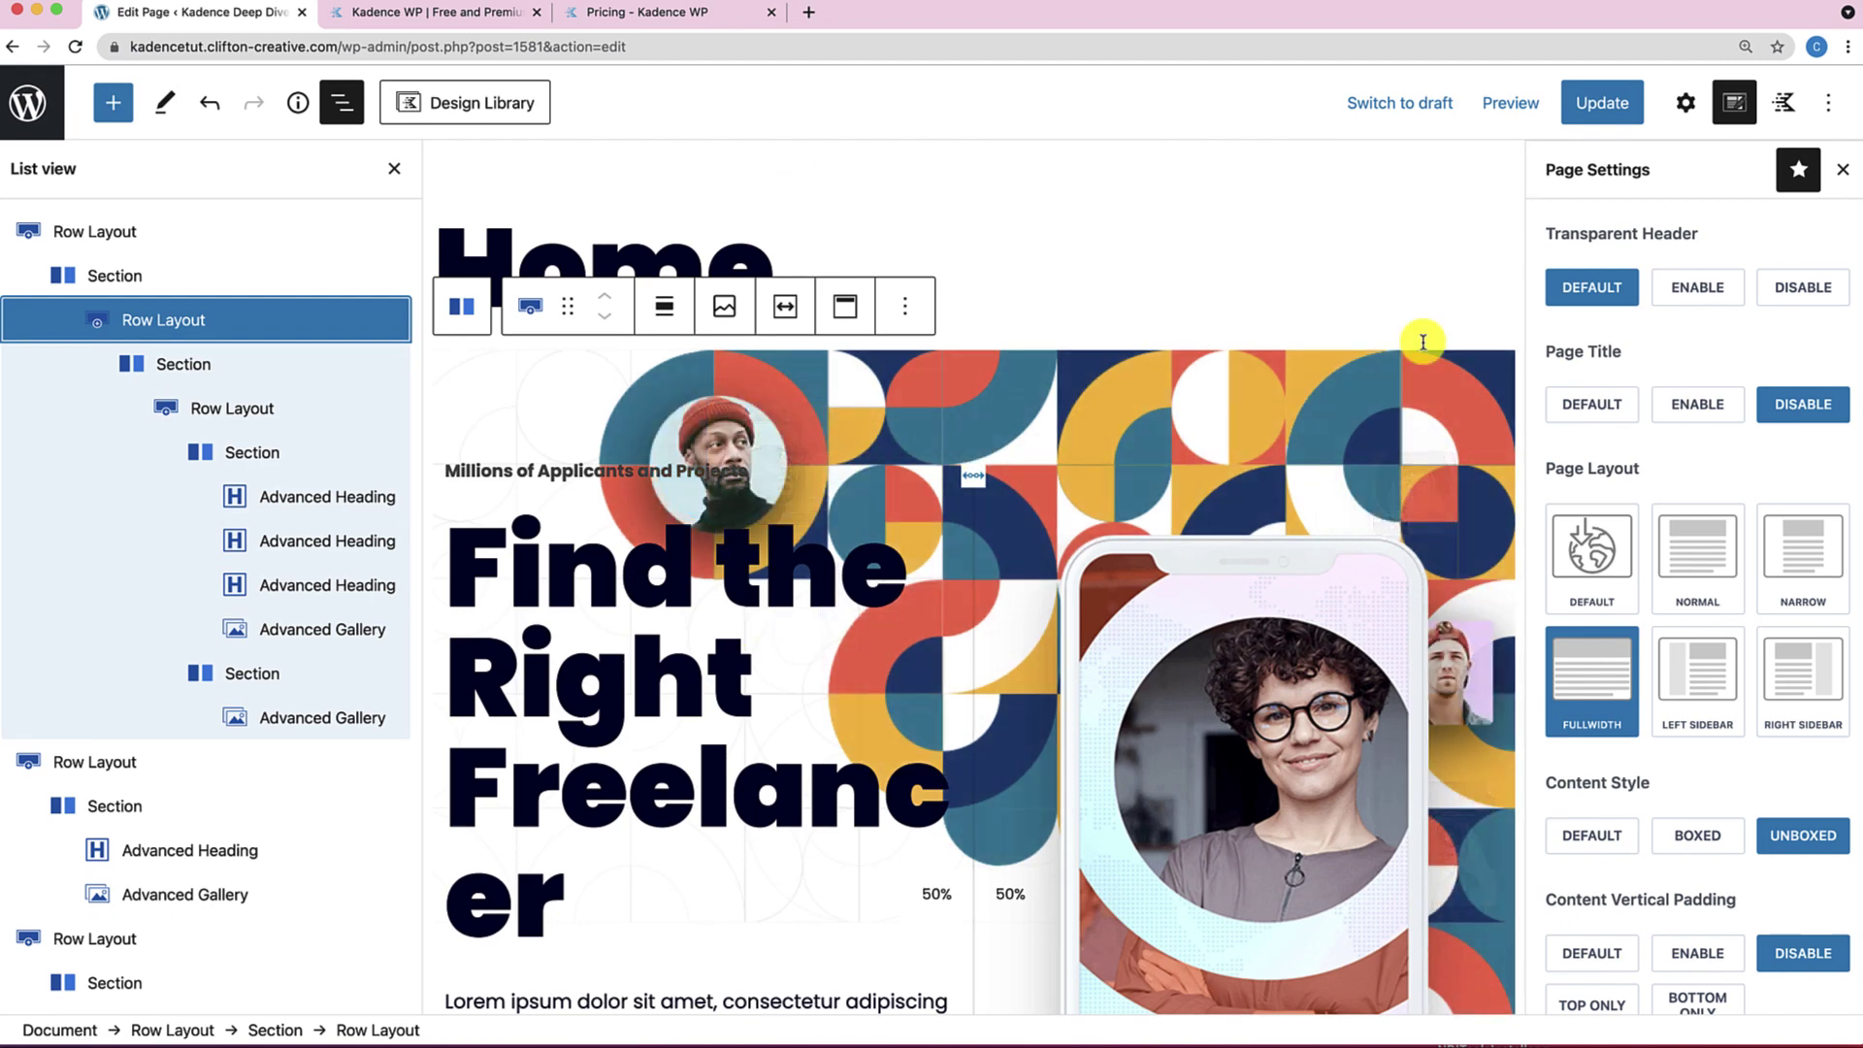
# Select the hero's nested Row Layout block that holds the heading and phone image, and open its background settings.
pyautogui.click(1842, 170)
pyautogui.scroll(-2, 1341, 495)
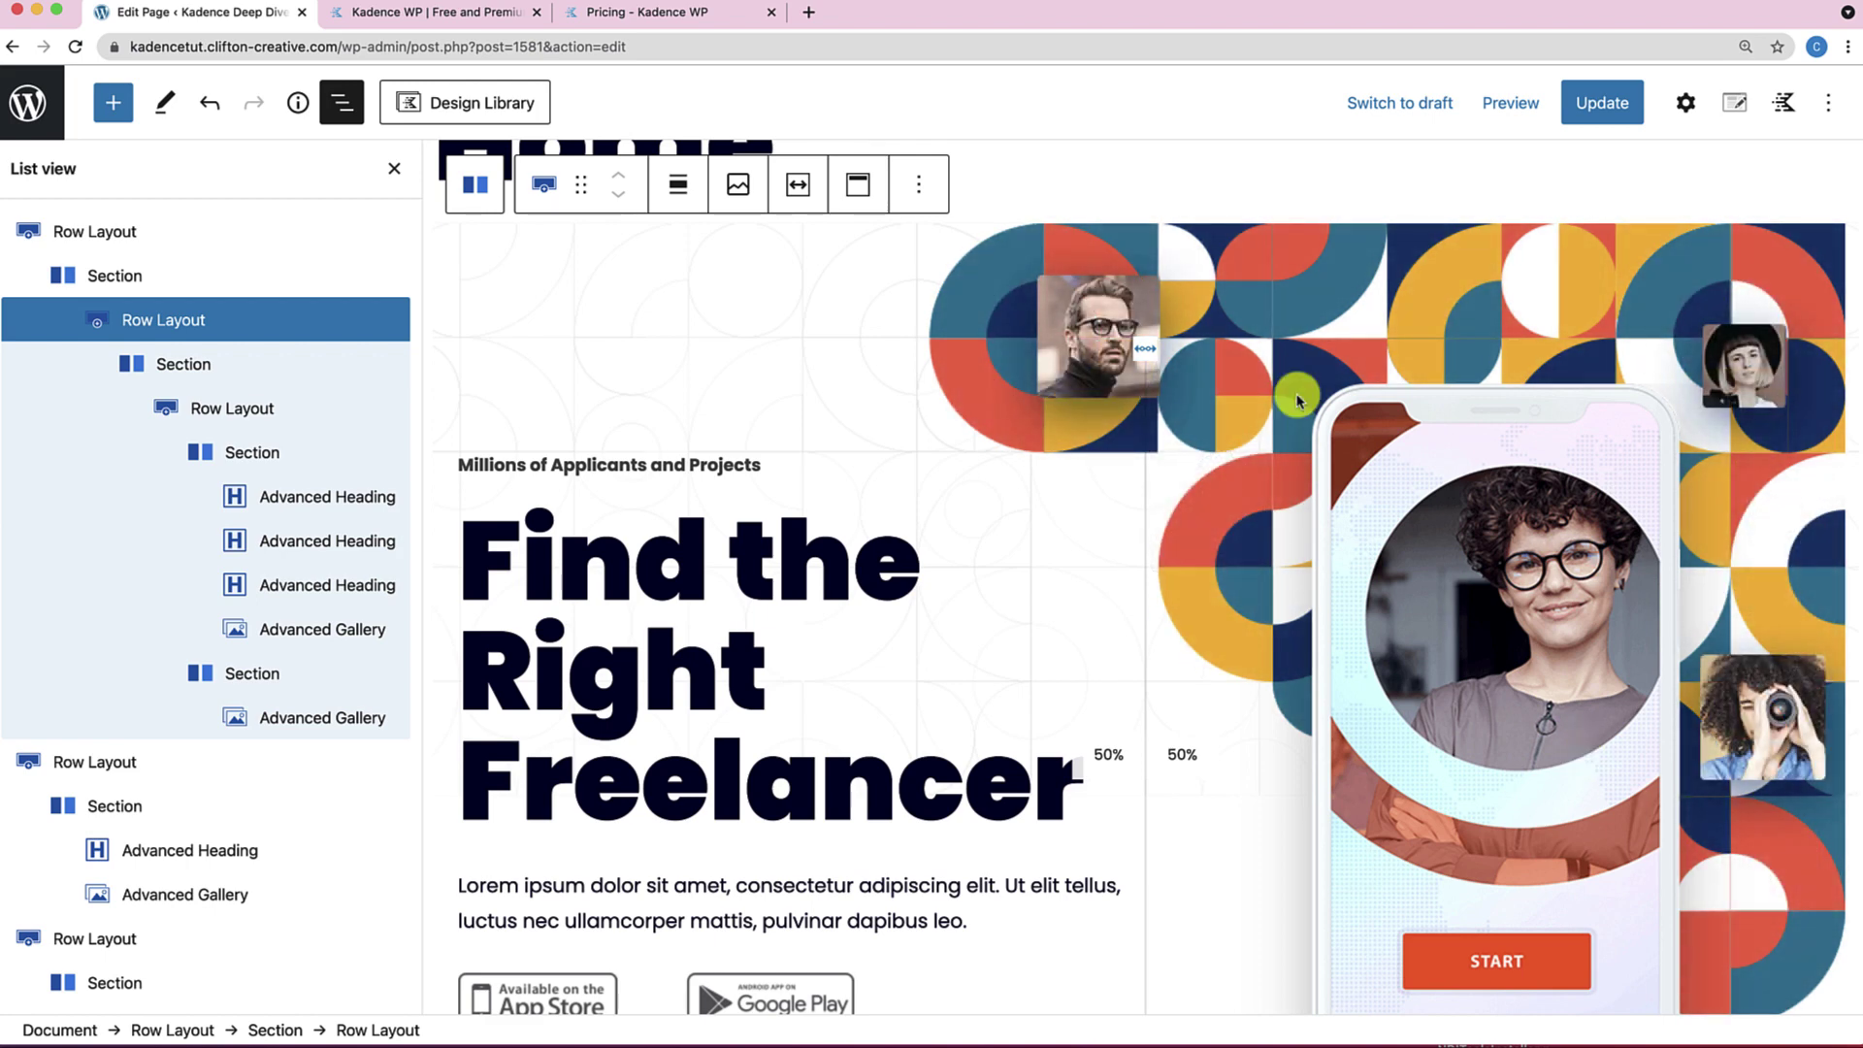
pyautogui.click(1172, 278)
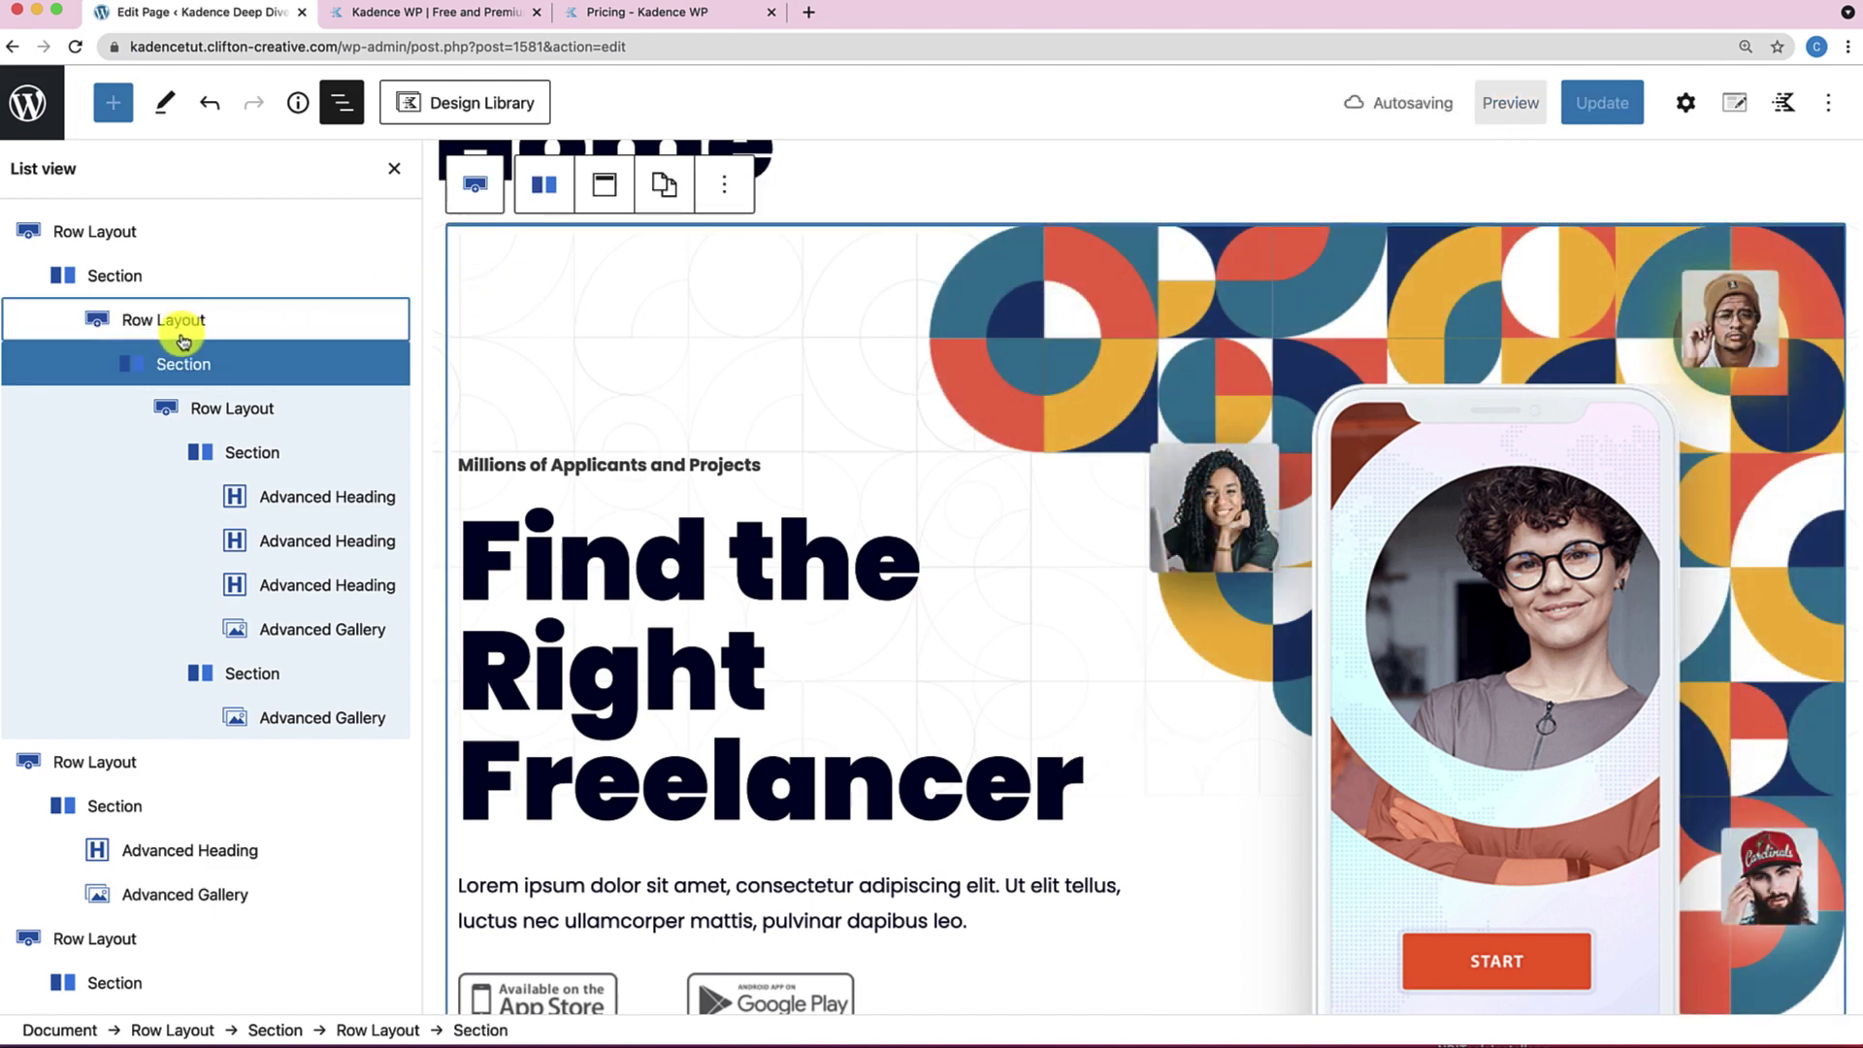
pyautogui.click(180, 325)
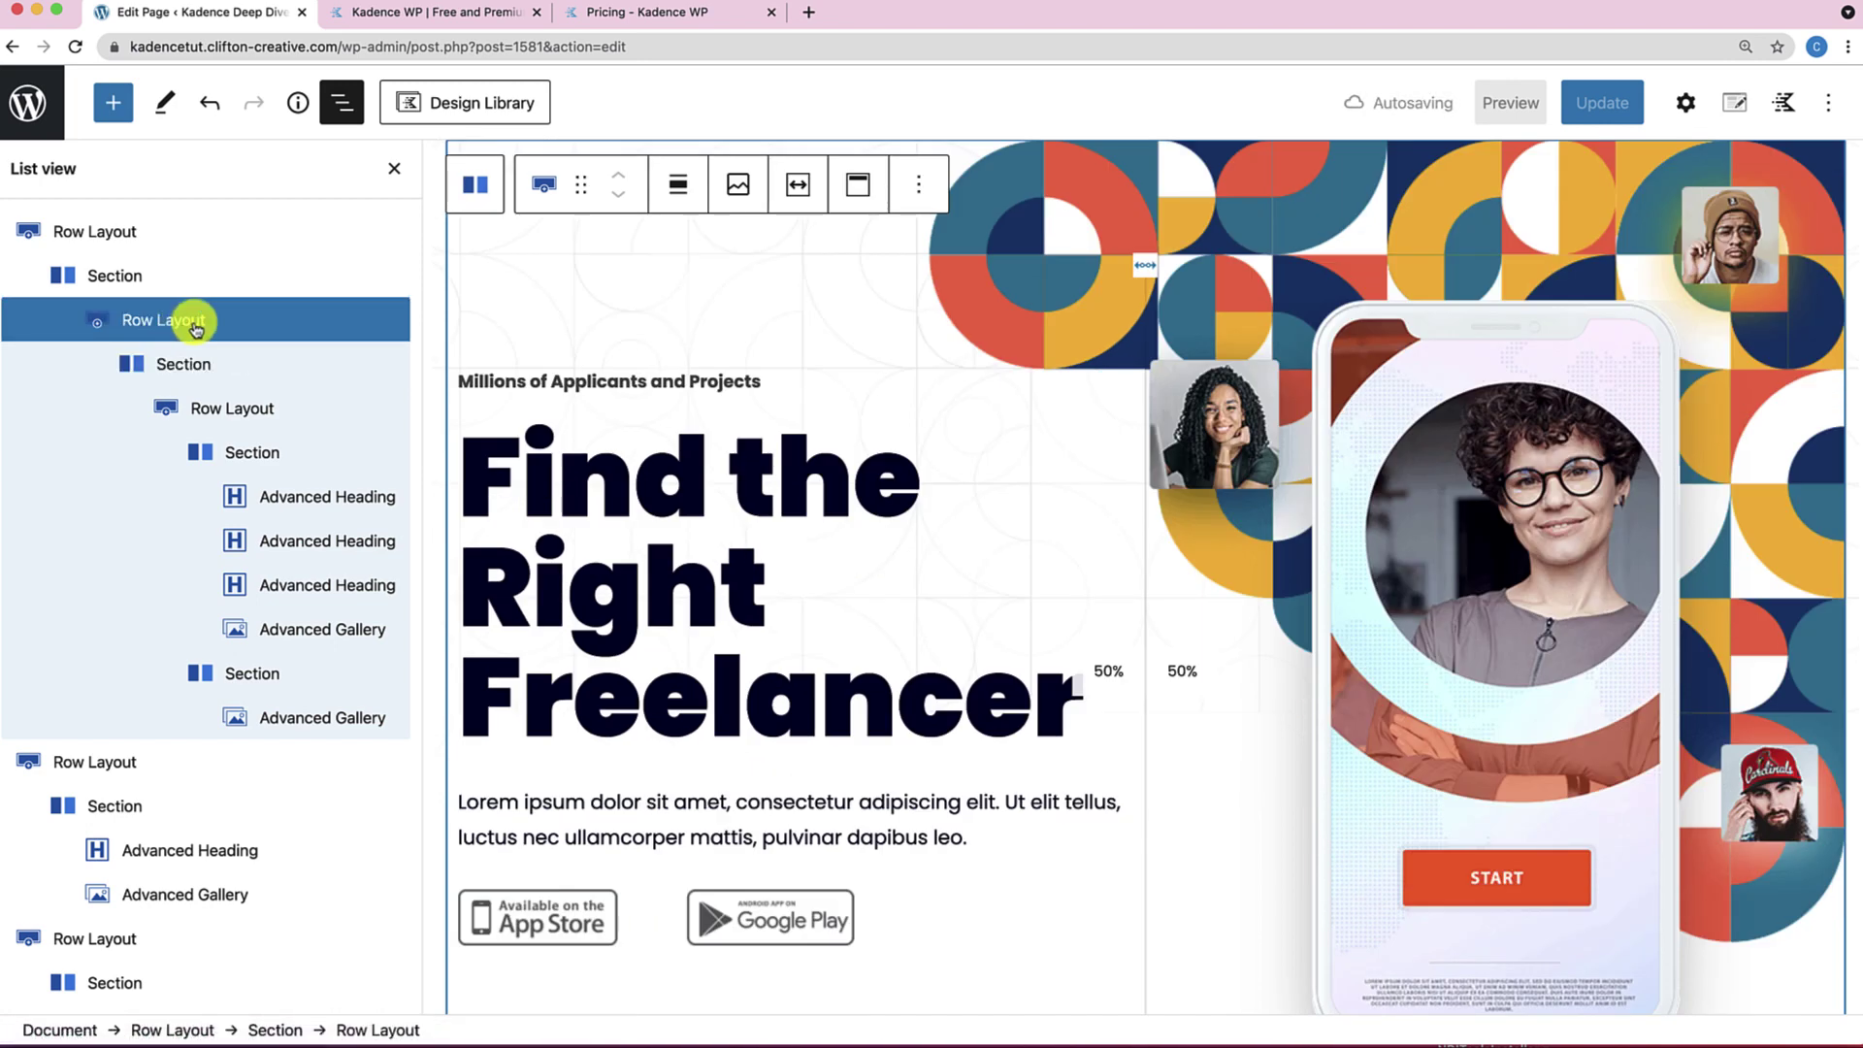
pyautogui.click(394, 171)
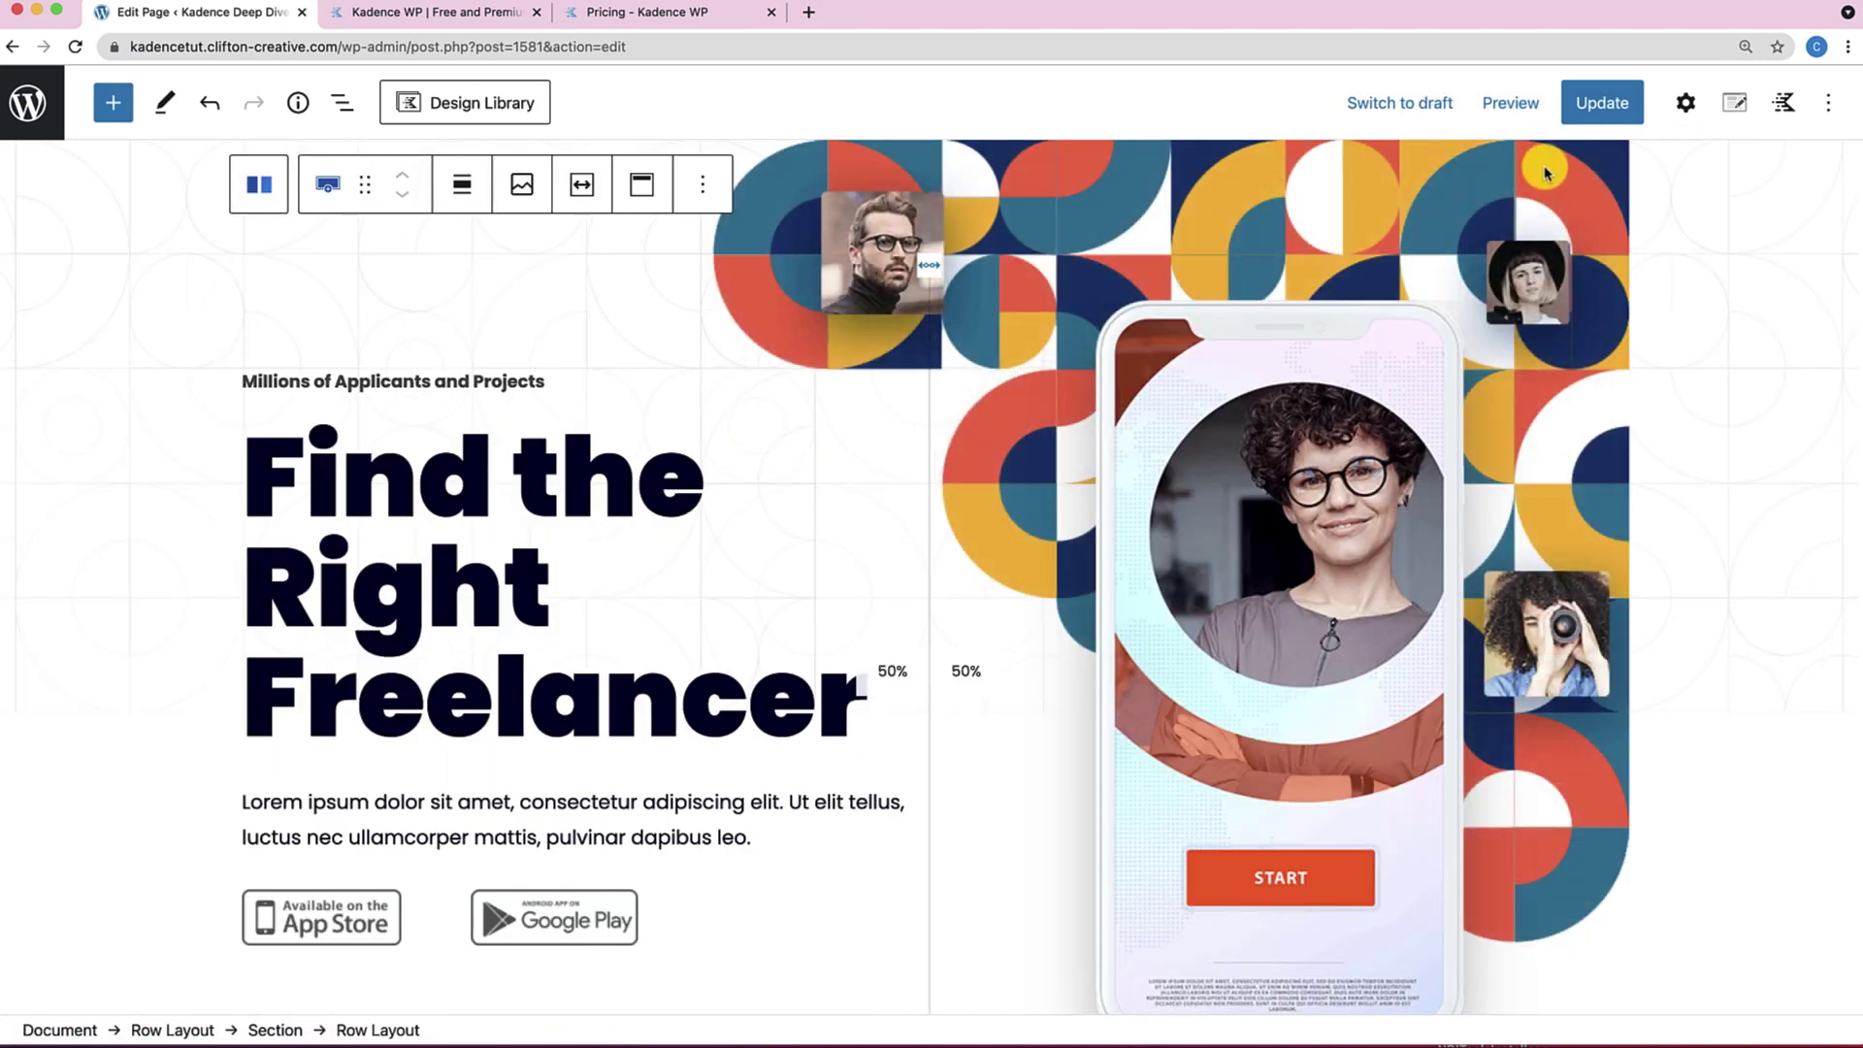
pyautogui.click(1691, 107)
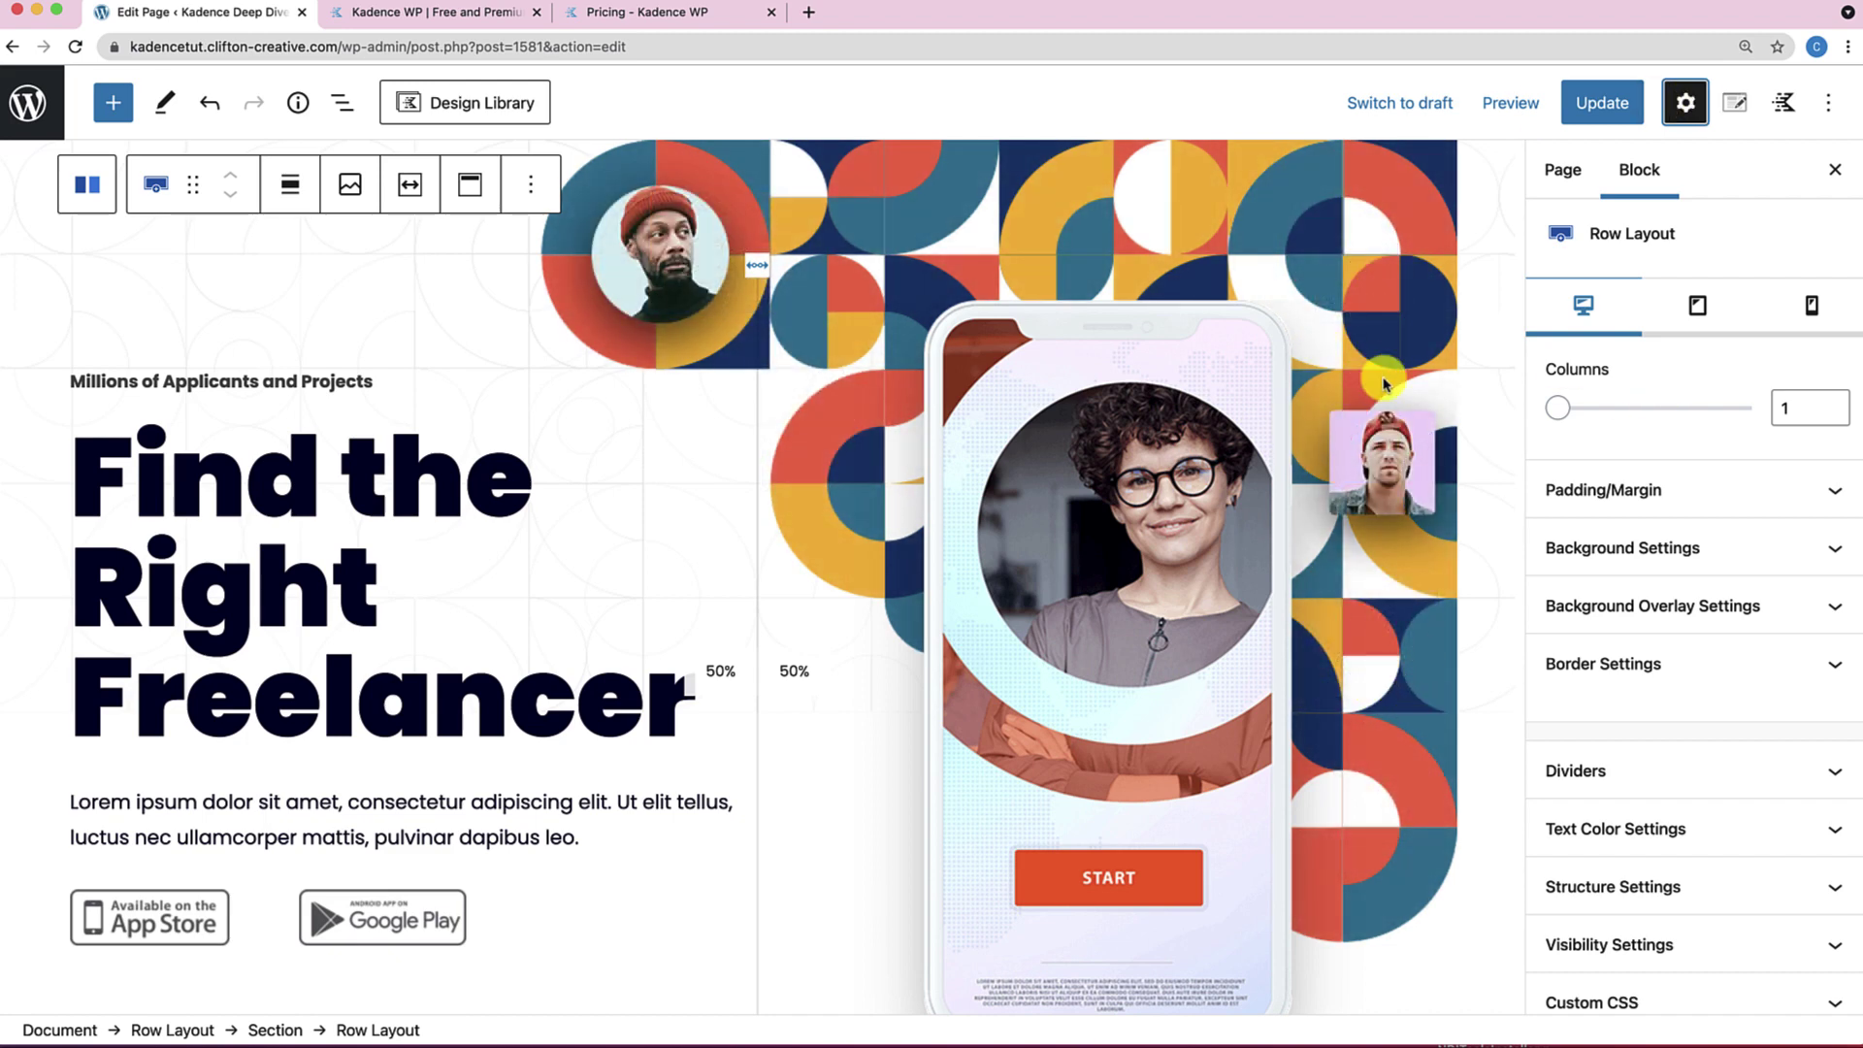
pyautogui.click(1742, 551)
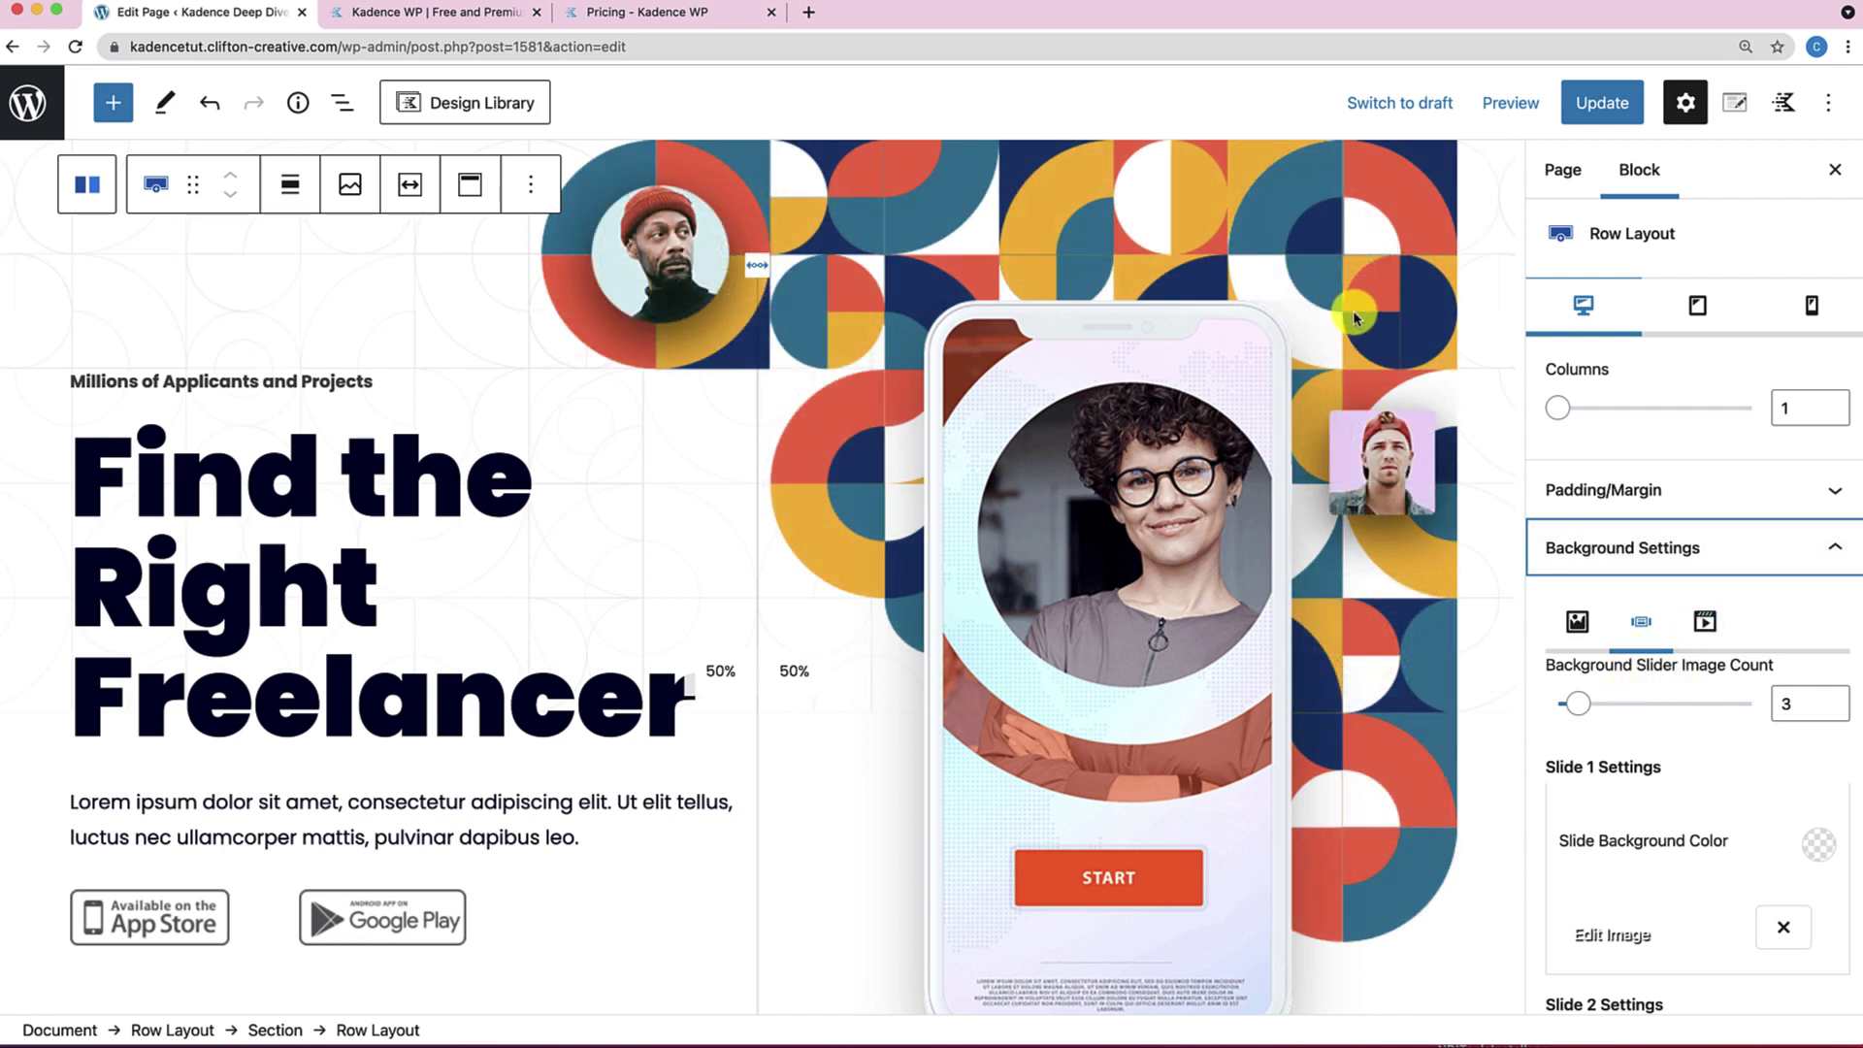
# Open Slide 1's background image in the media library, check page_head_bg.png and the home-design images, and leave without replacing it.
pyautogui.scroll(-1, 1647, 726)
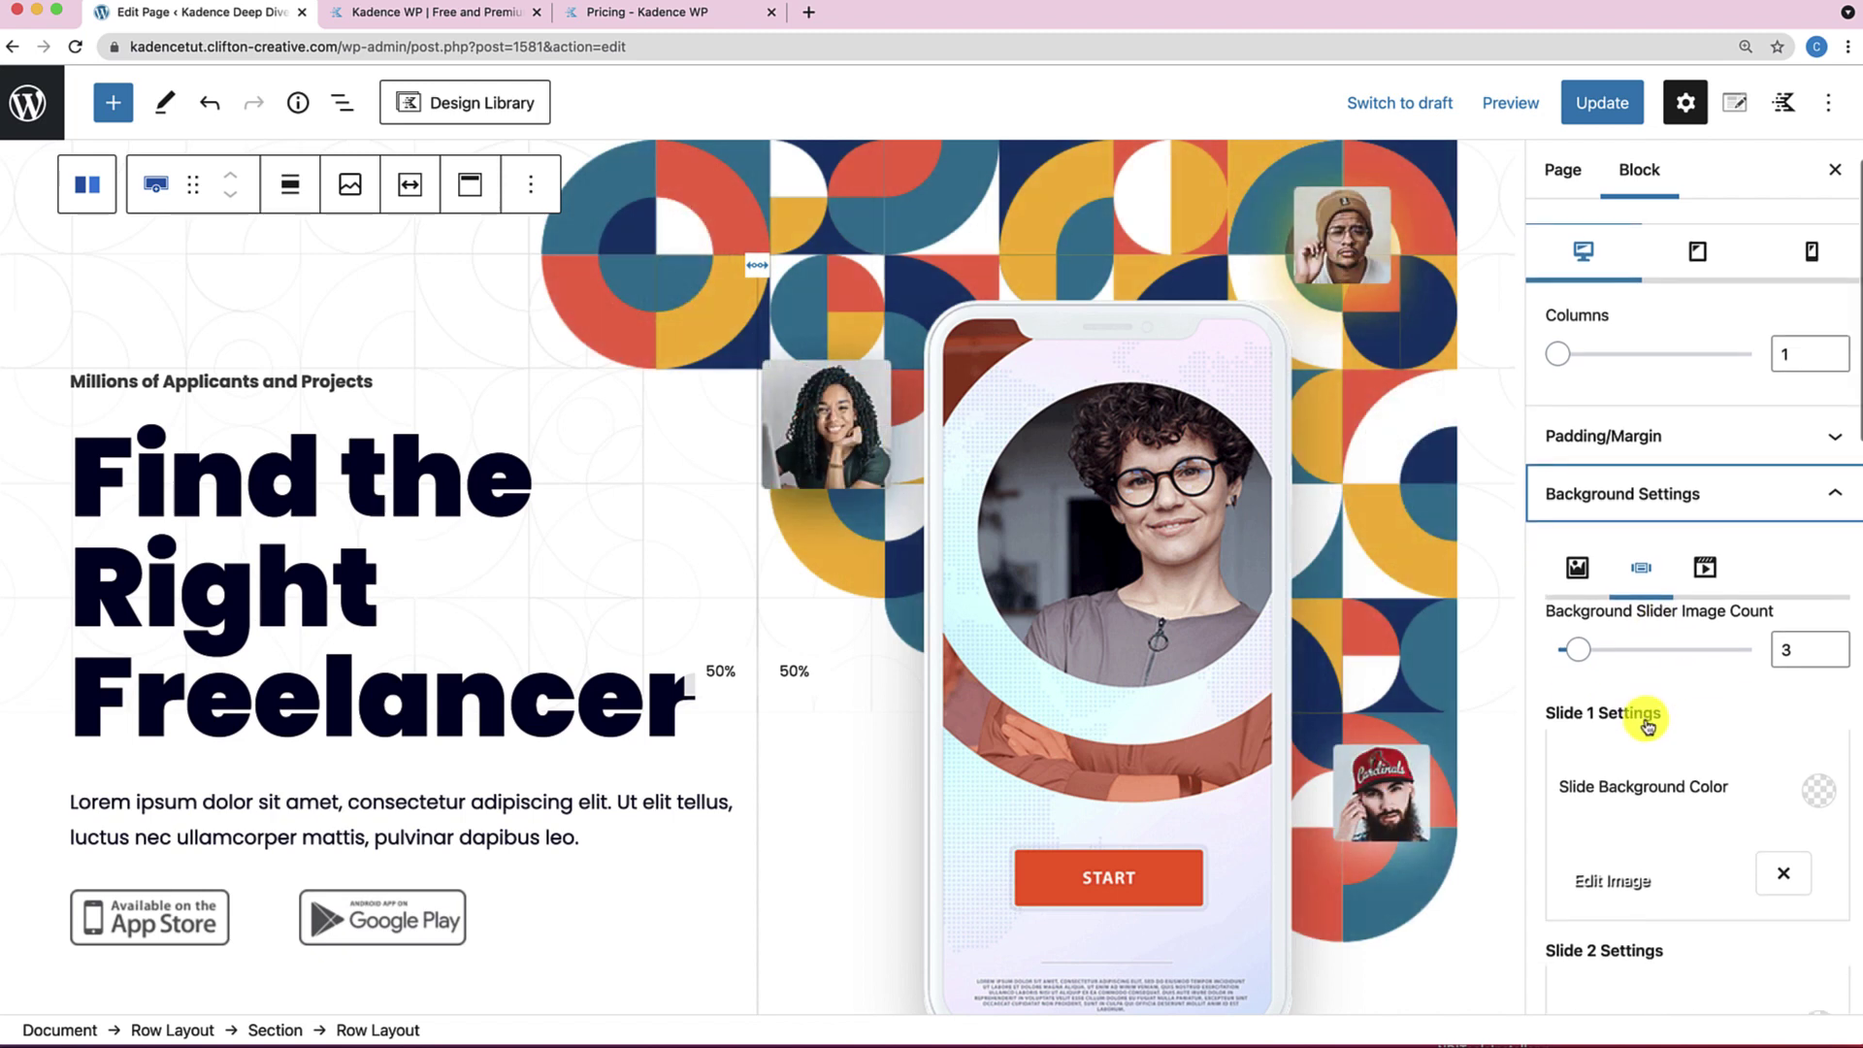
pyautogui.scroll(-1, 1647, 726)
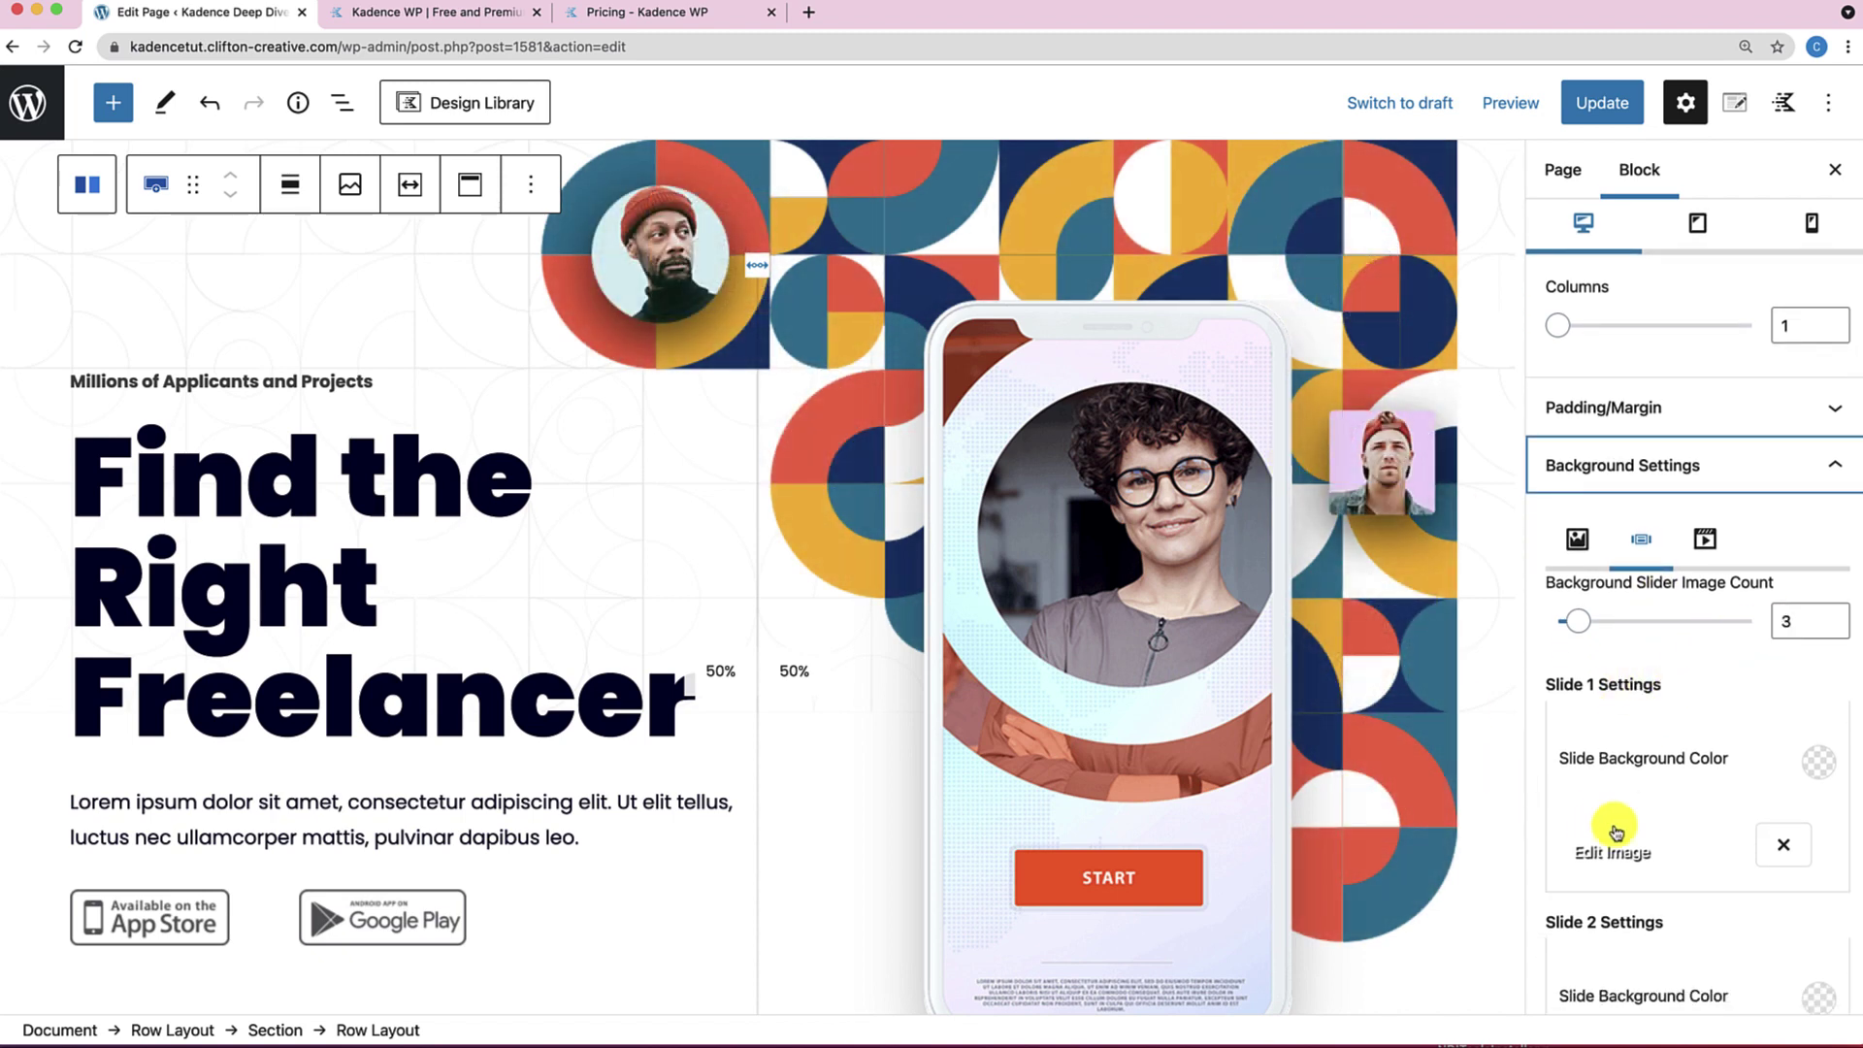
pyautogui.click(1637, 861)
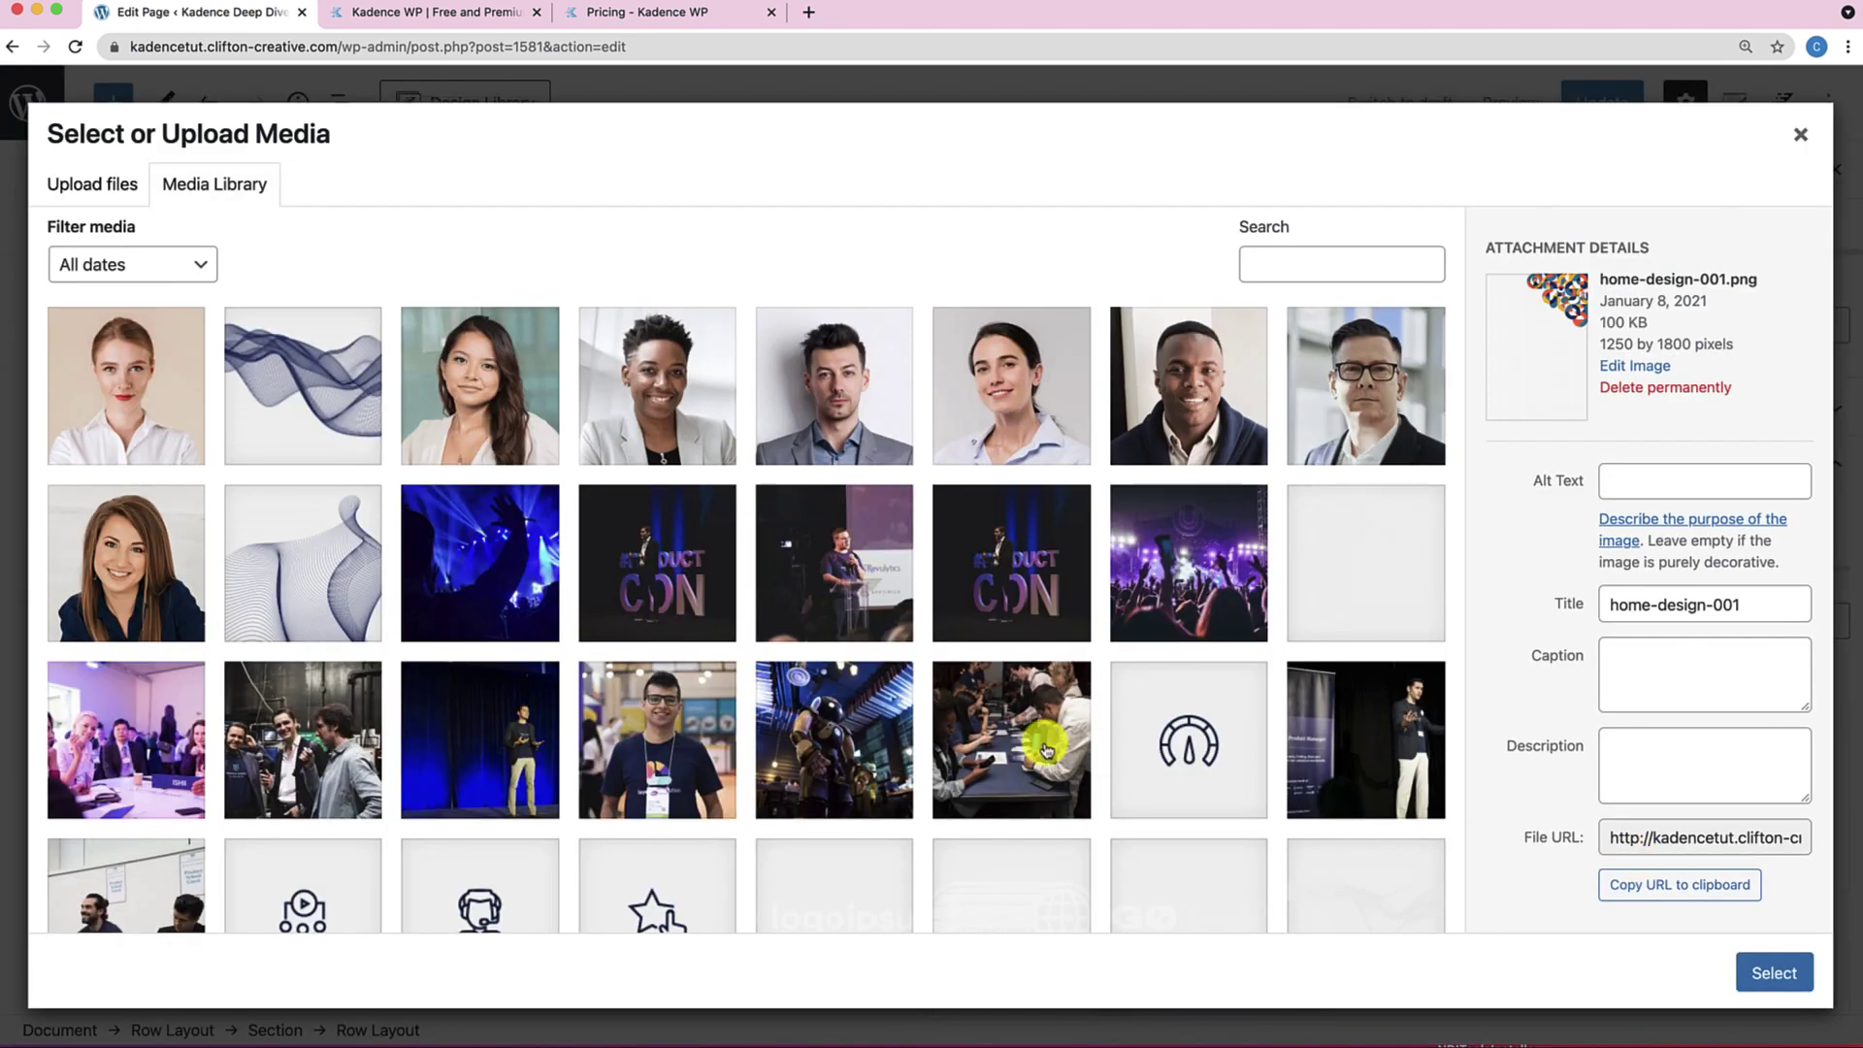
pyautogui.scroll(-15, 1046, 749)
pyautogui.scroll(10, 1046, 749)
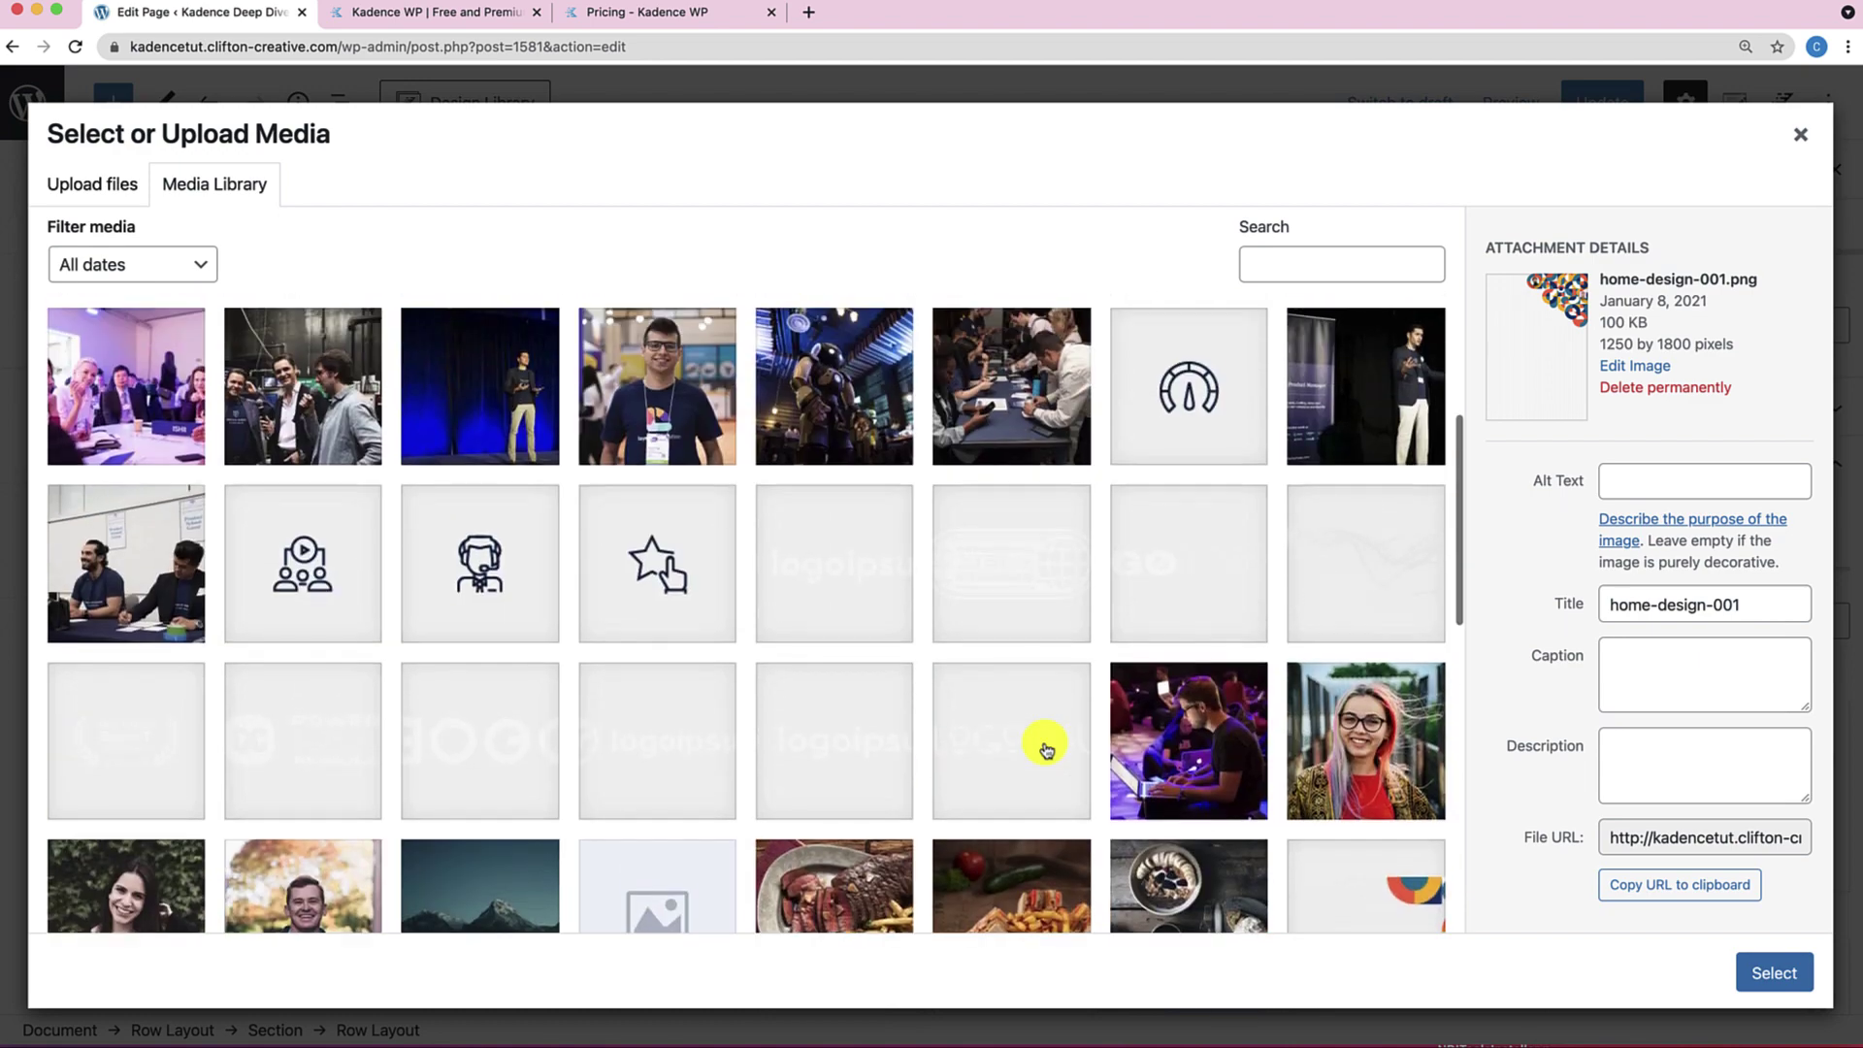
pyautogui.scroll(2, 1046, 749)
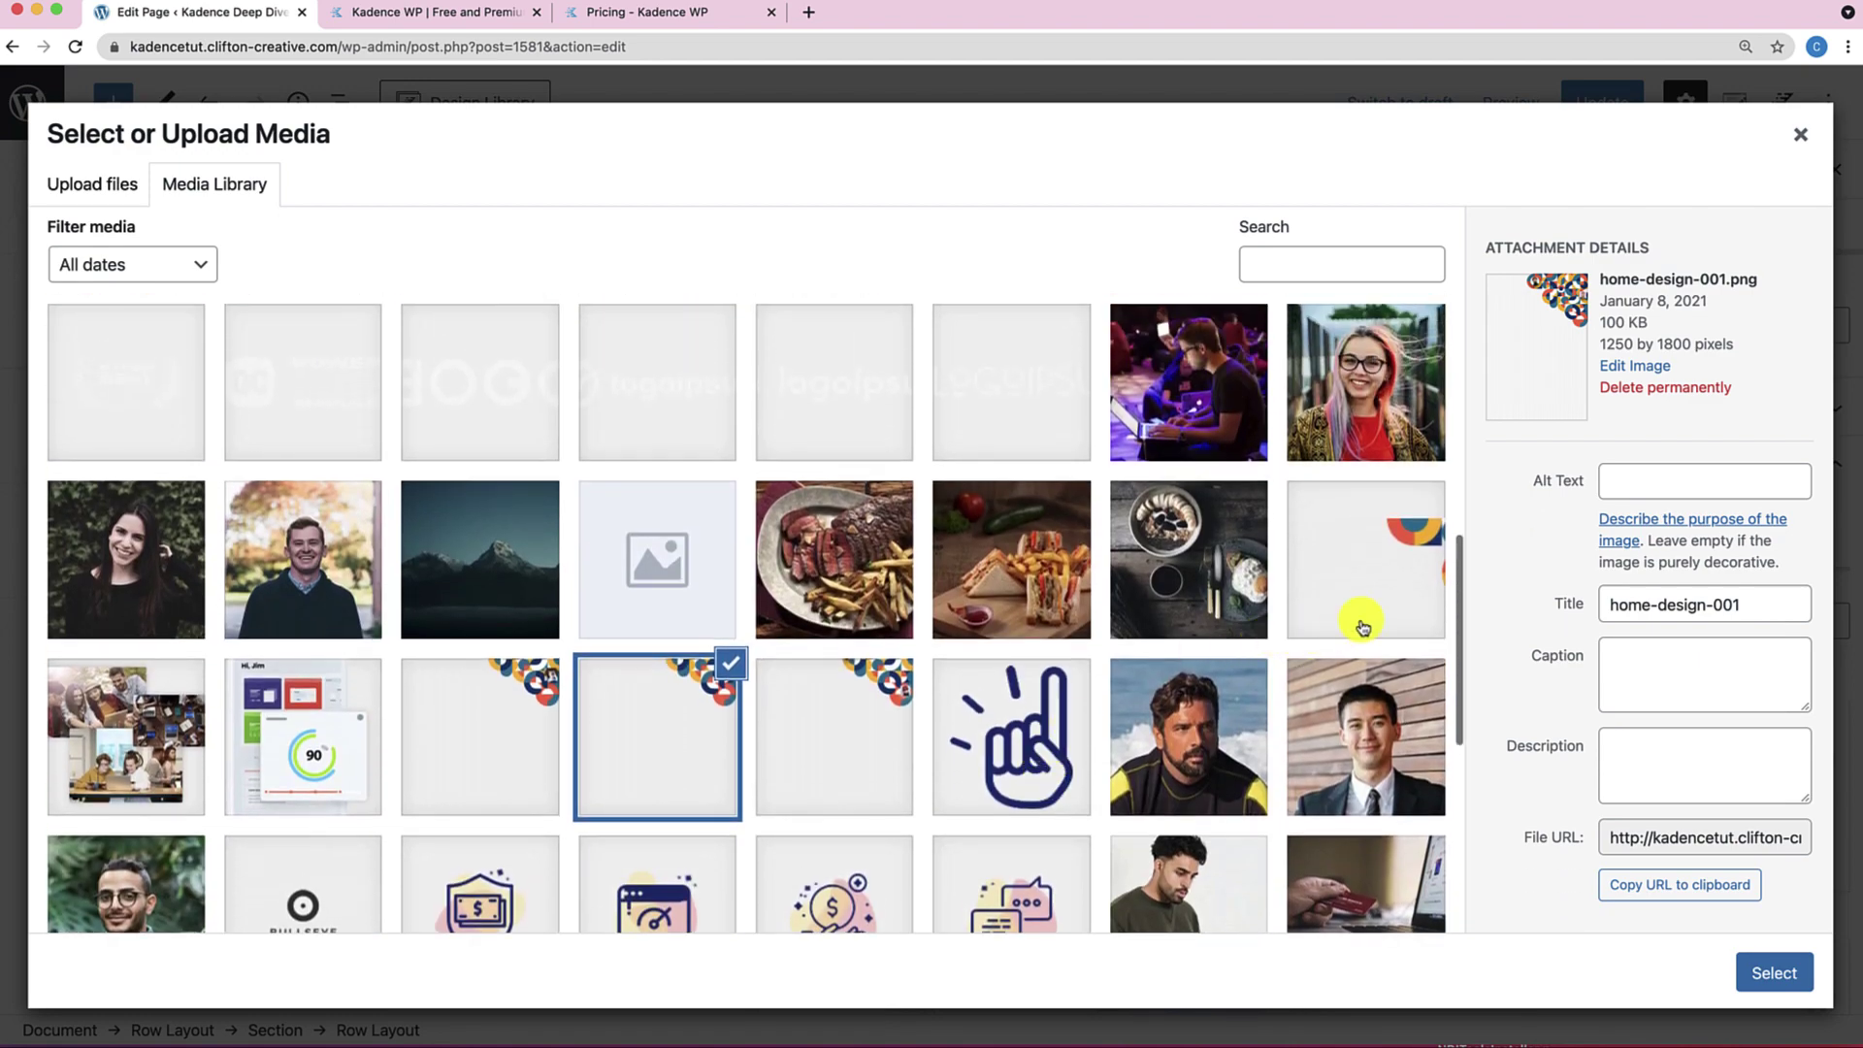
pyautogui.click(1379, 602)
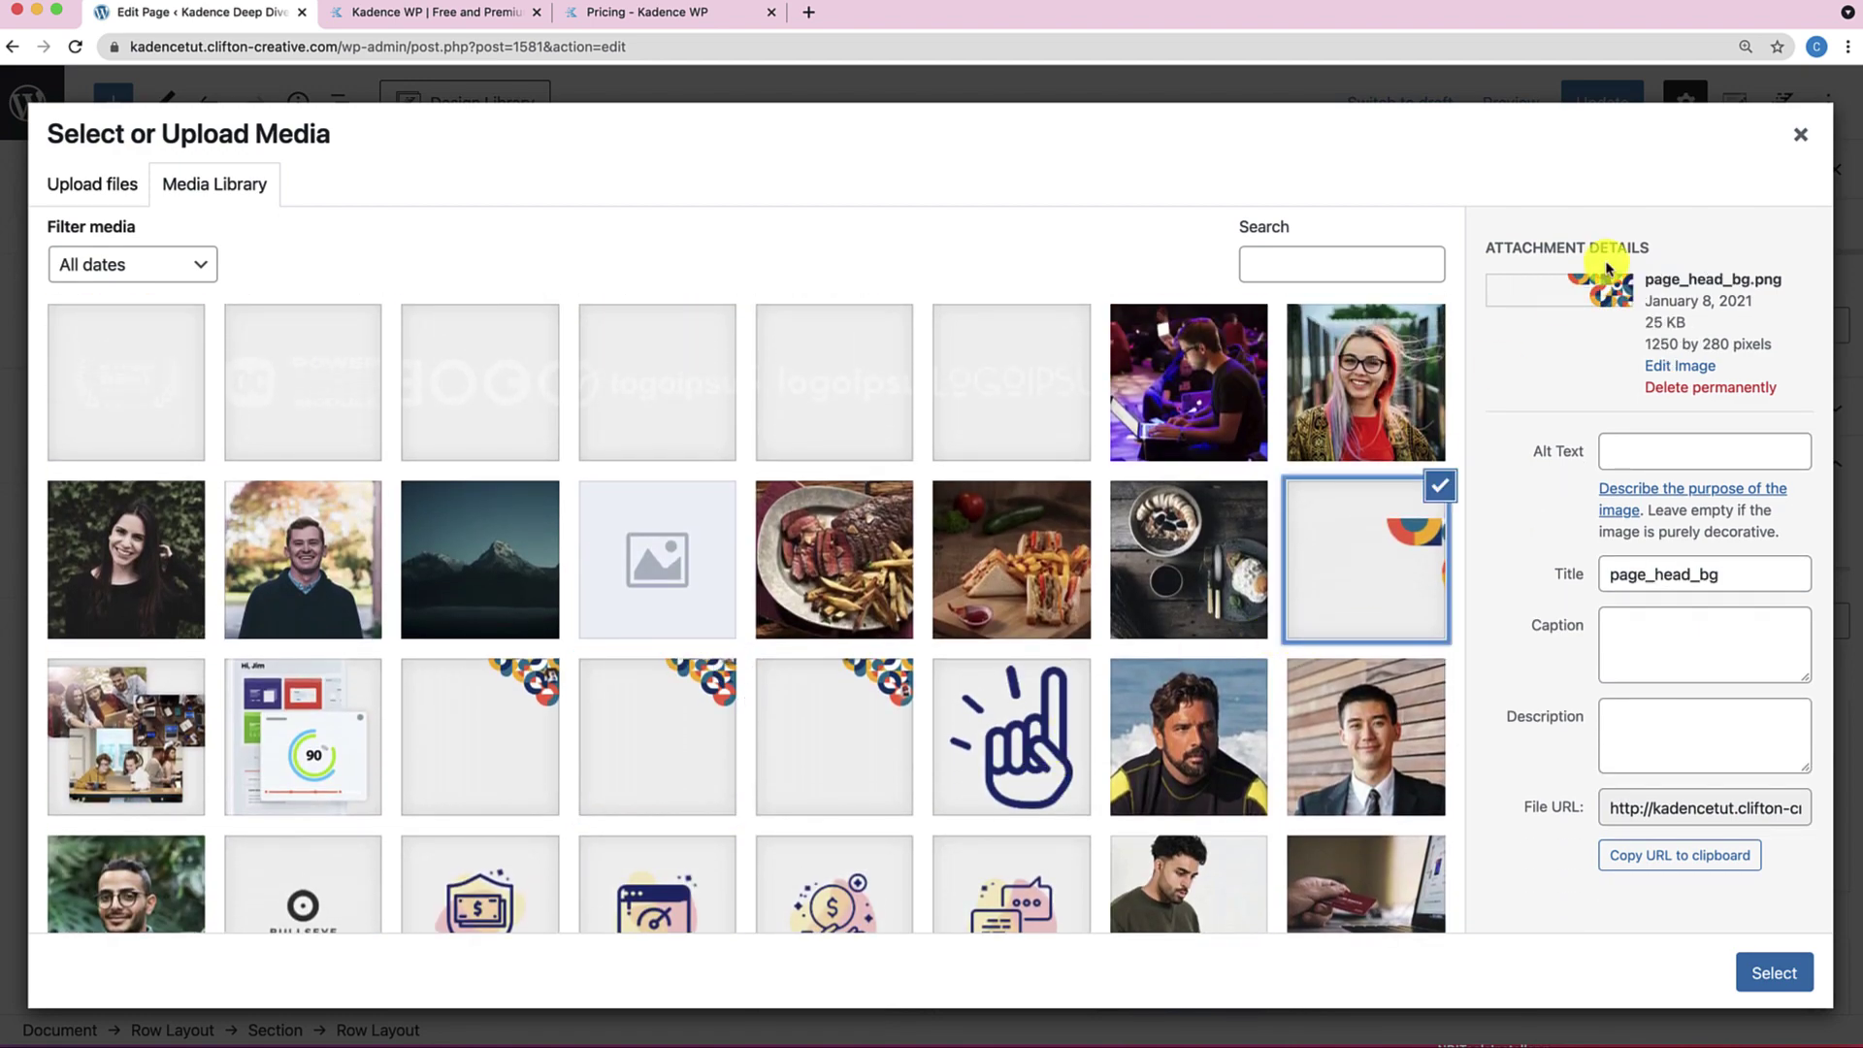
pyautogui.click(807, 728)
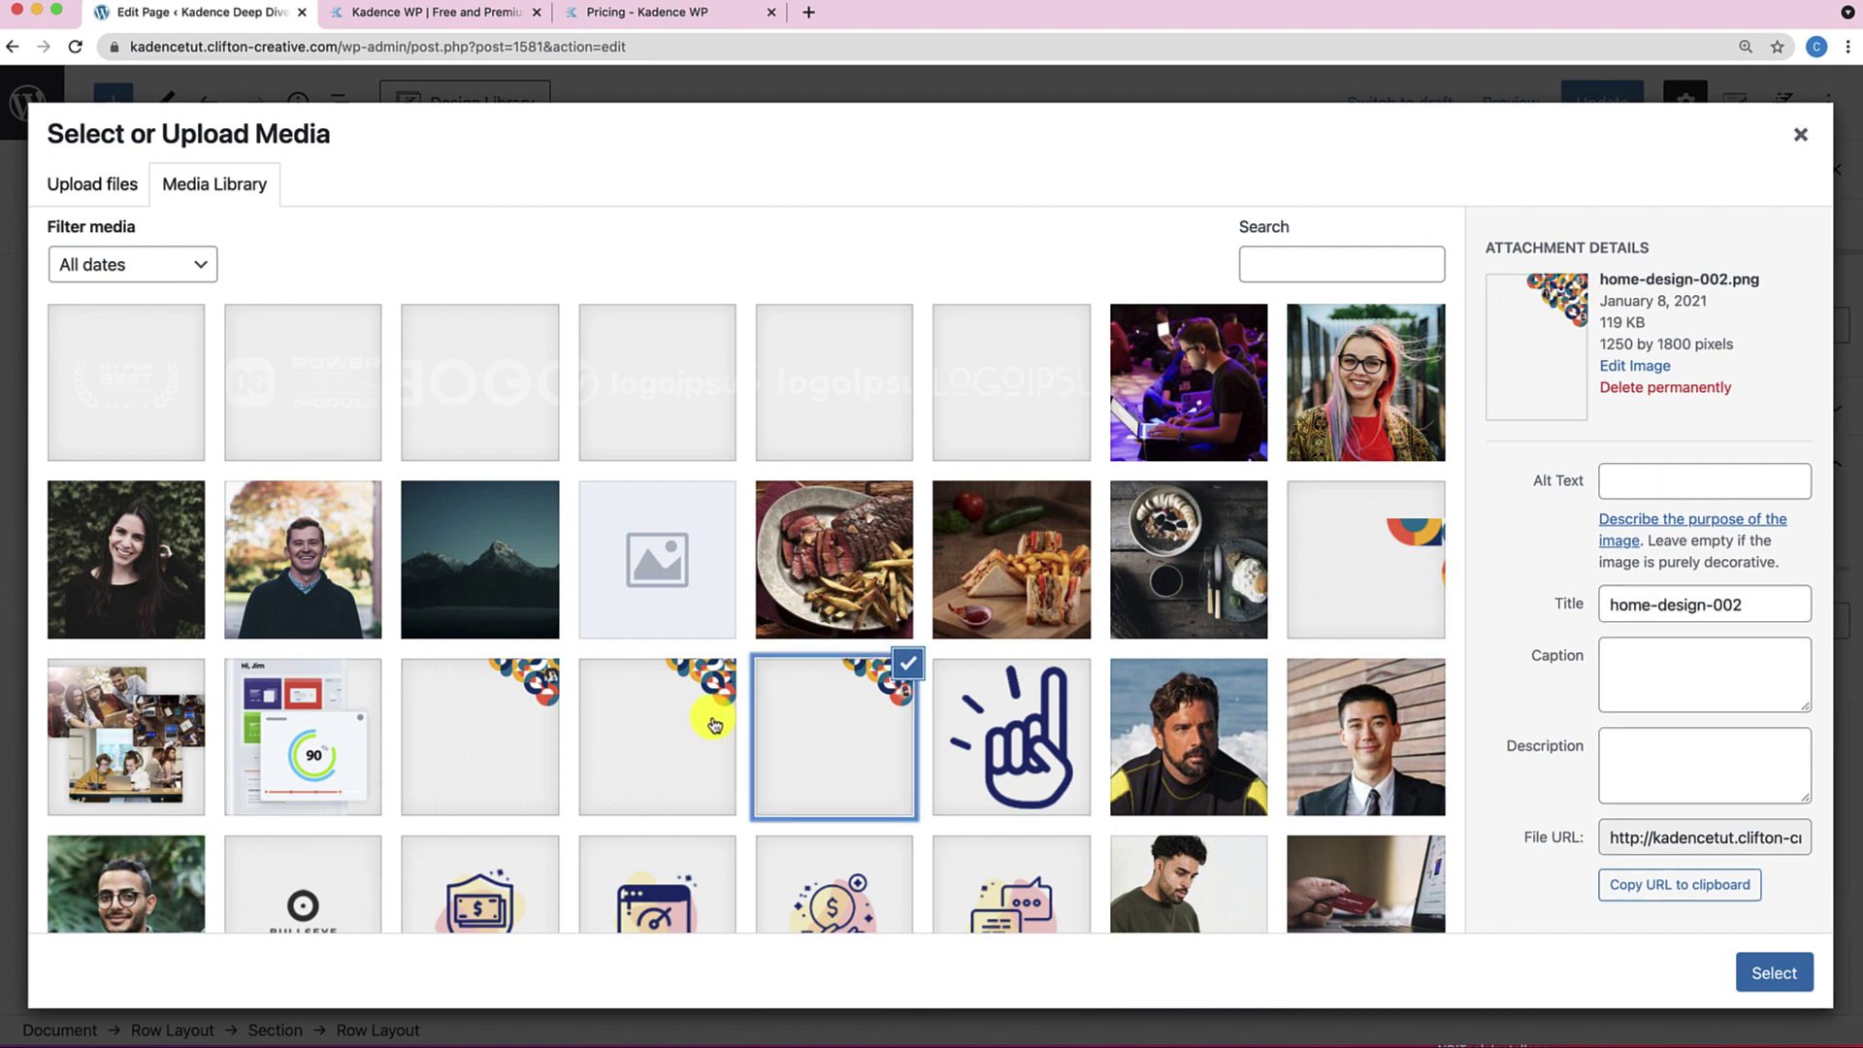
pyautogui.click(699, 720)
pyautogui.click(533, 732)
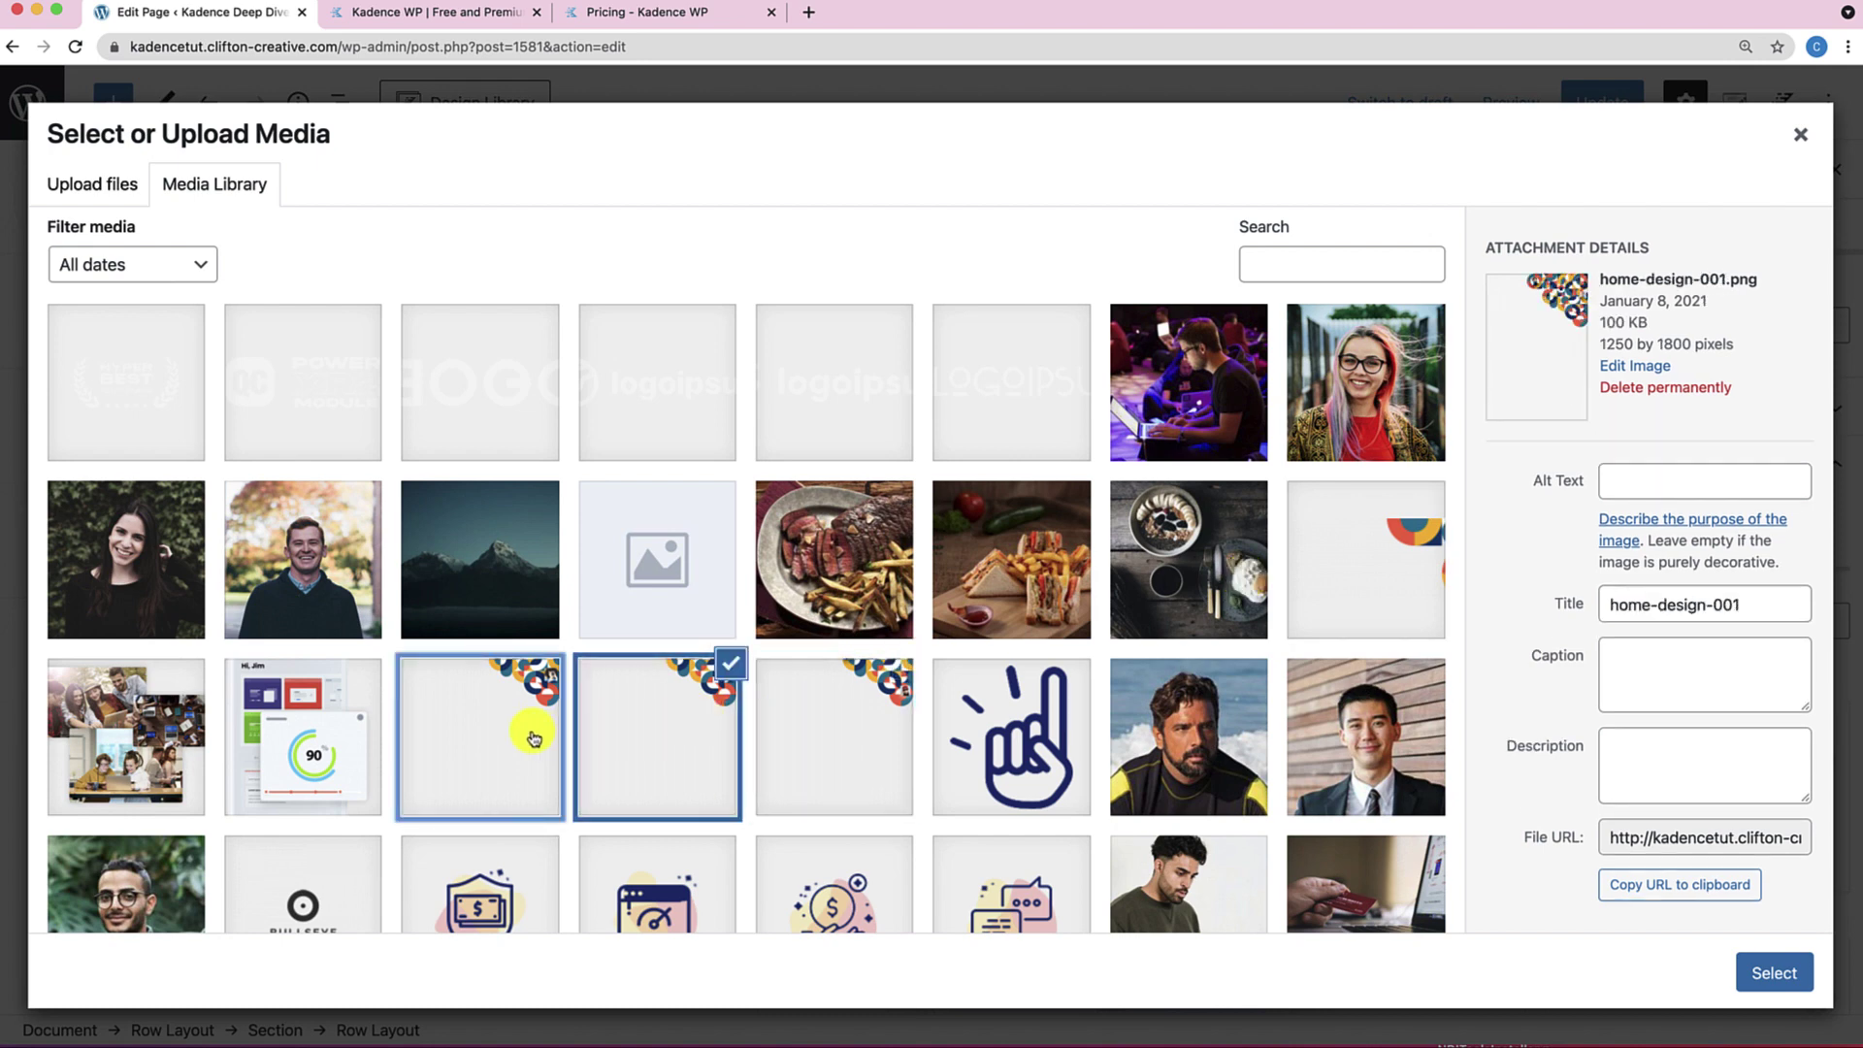
pyautogui.click(1802, 136)
# Look through the Slide 1 to Slide 3 background settings and the page sections down to How it Works.
pyautogui.scroll(-3, 1726, 632)
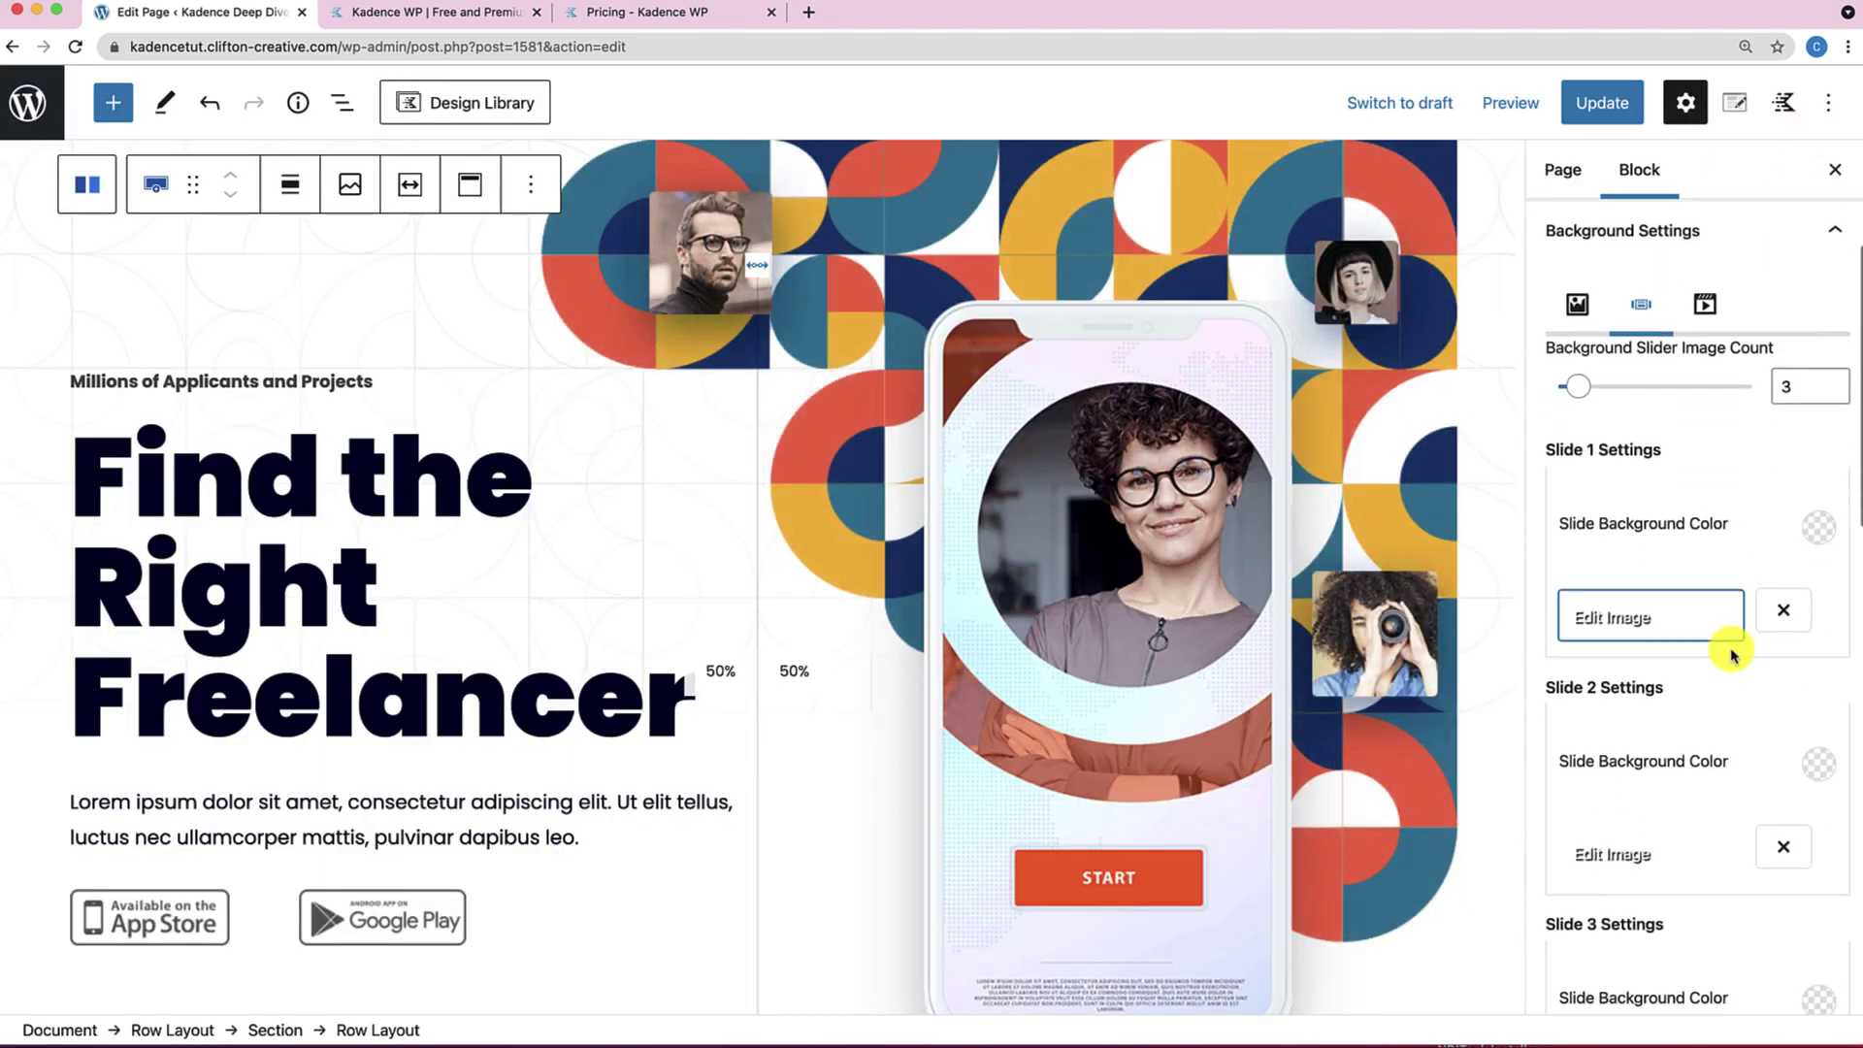
pyautogui.scroll(-2, 1700, 709)
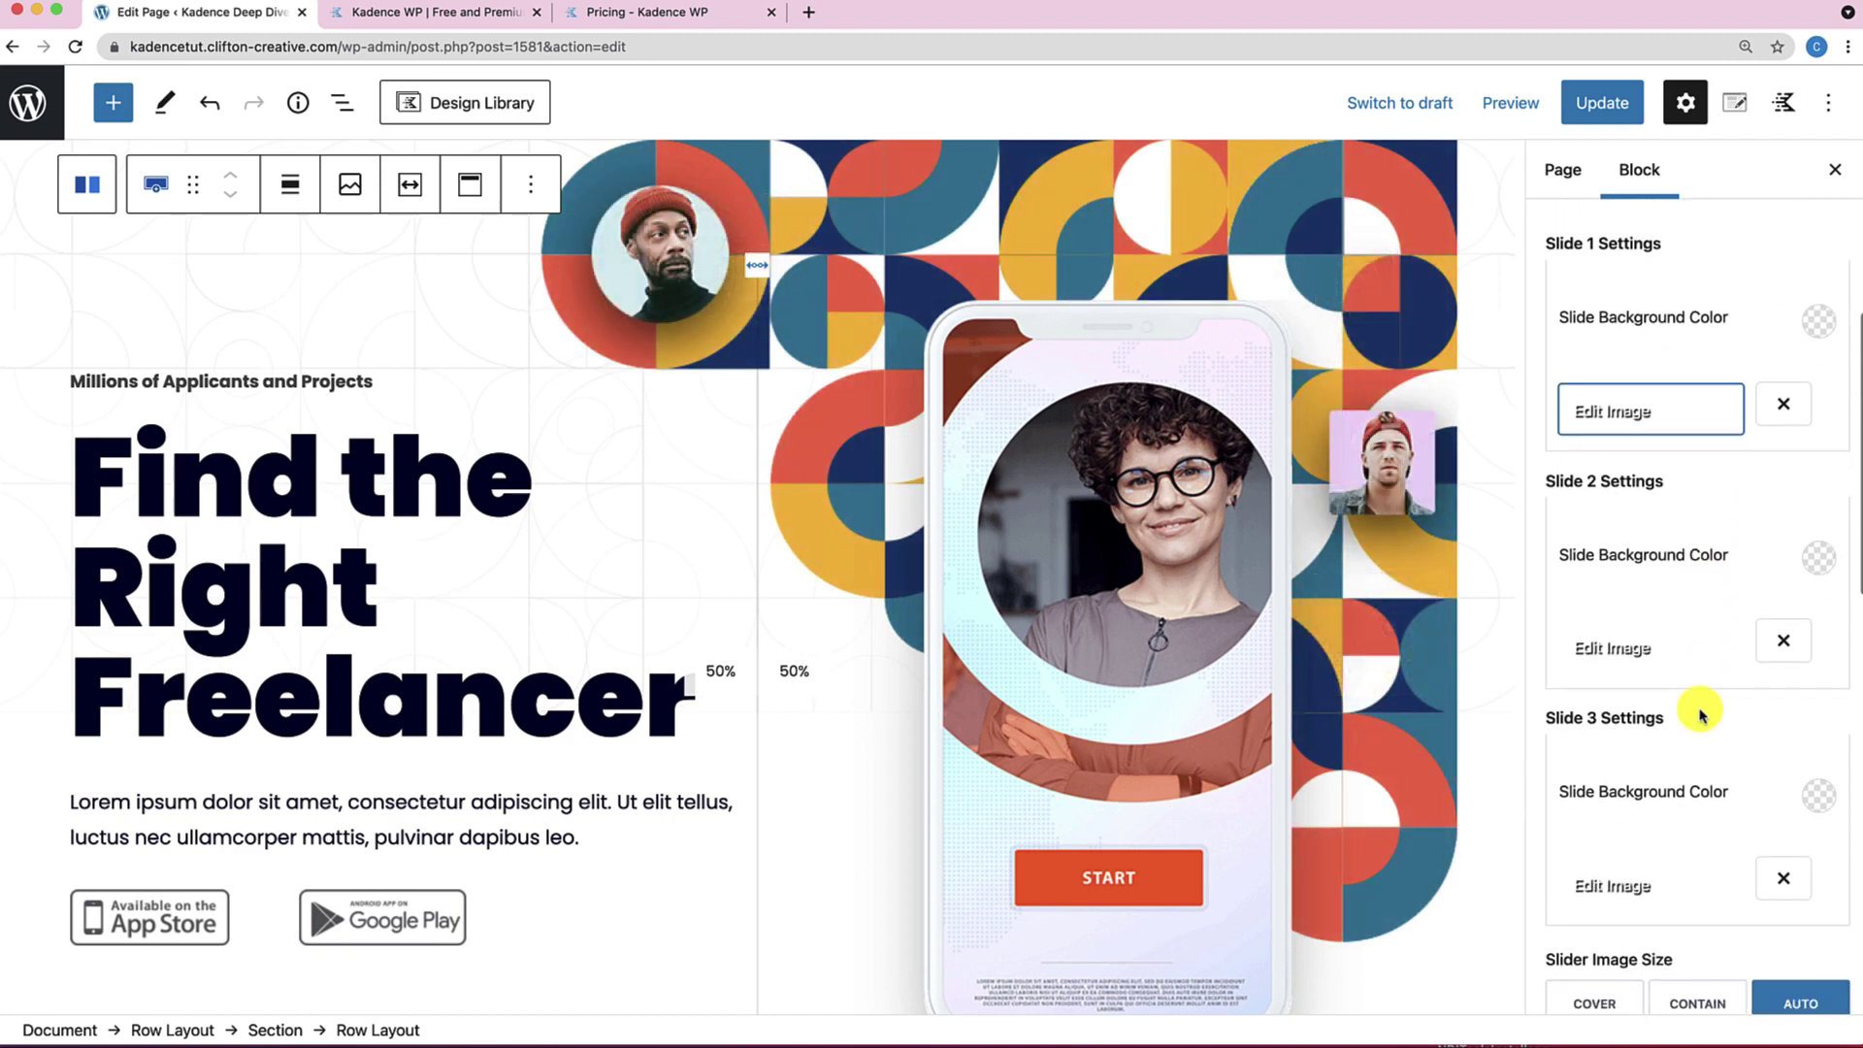
pyautogui.scroll(-1, 1645, 573)
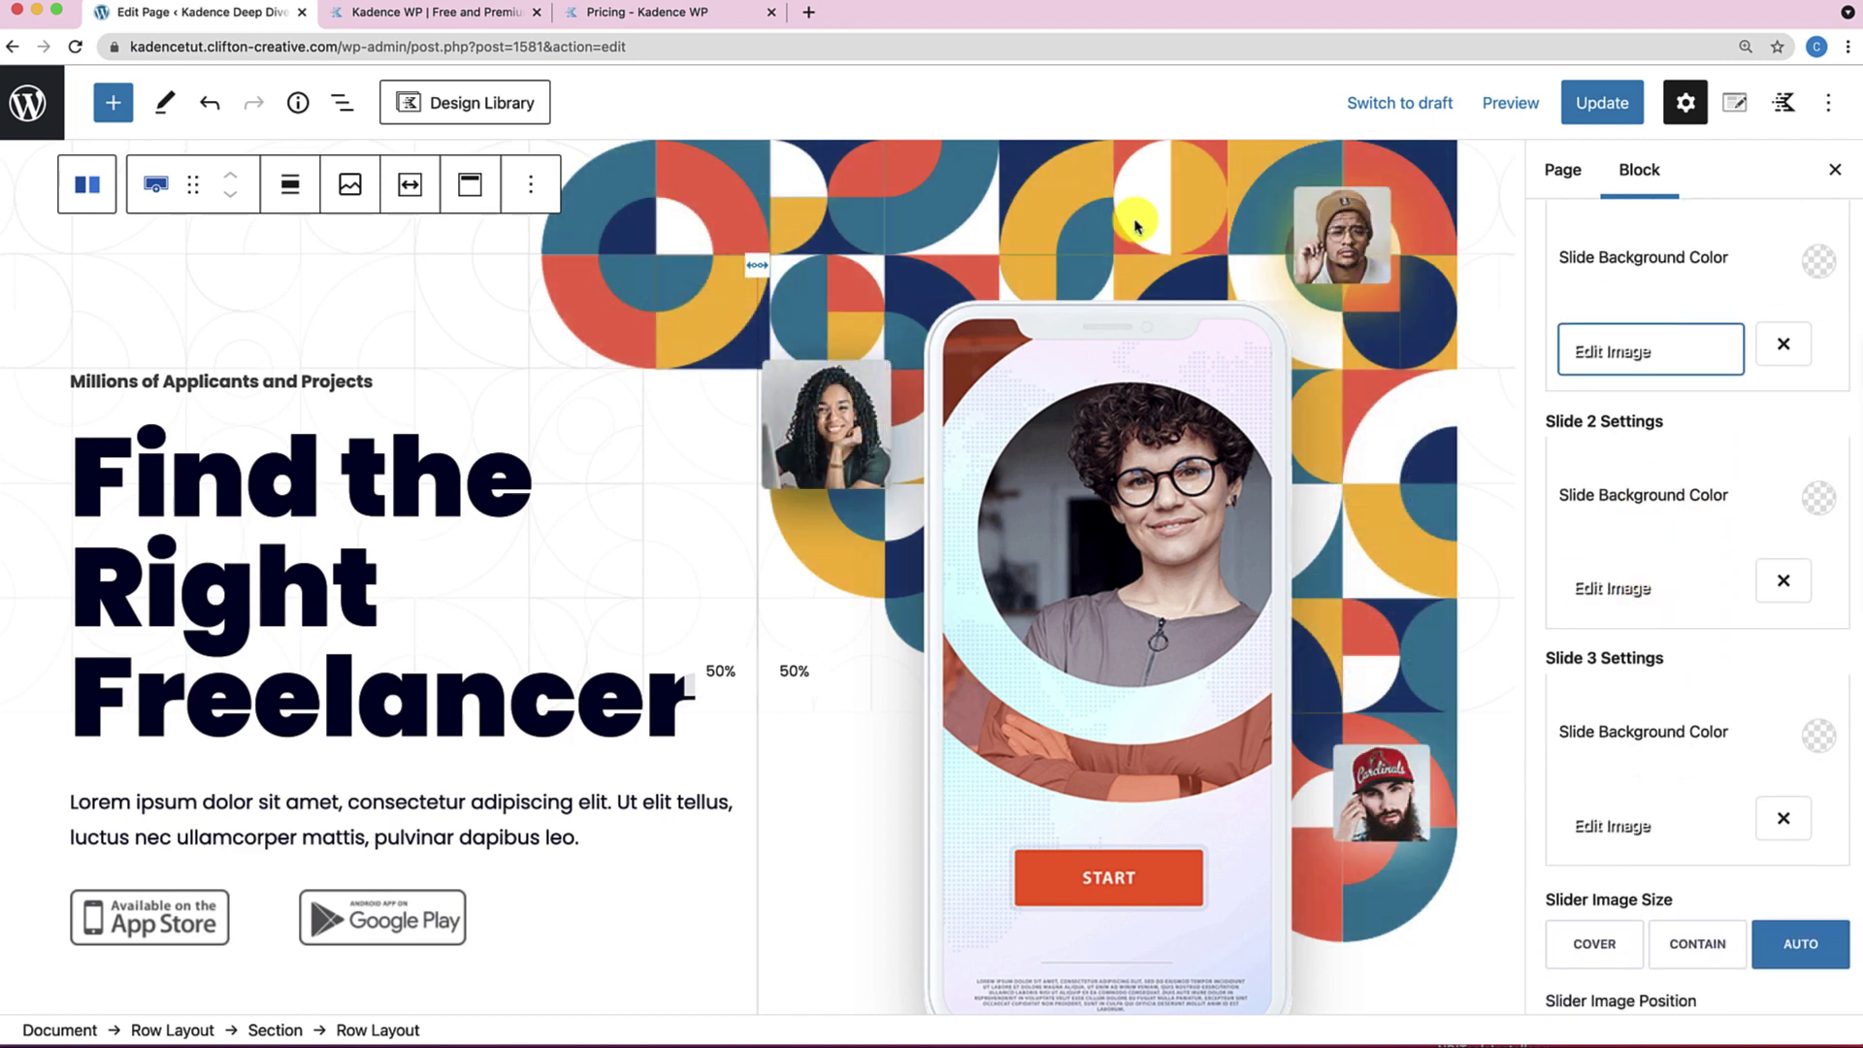
pyautogui.scroll(4, 1608, 588)
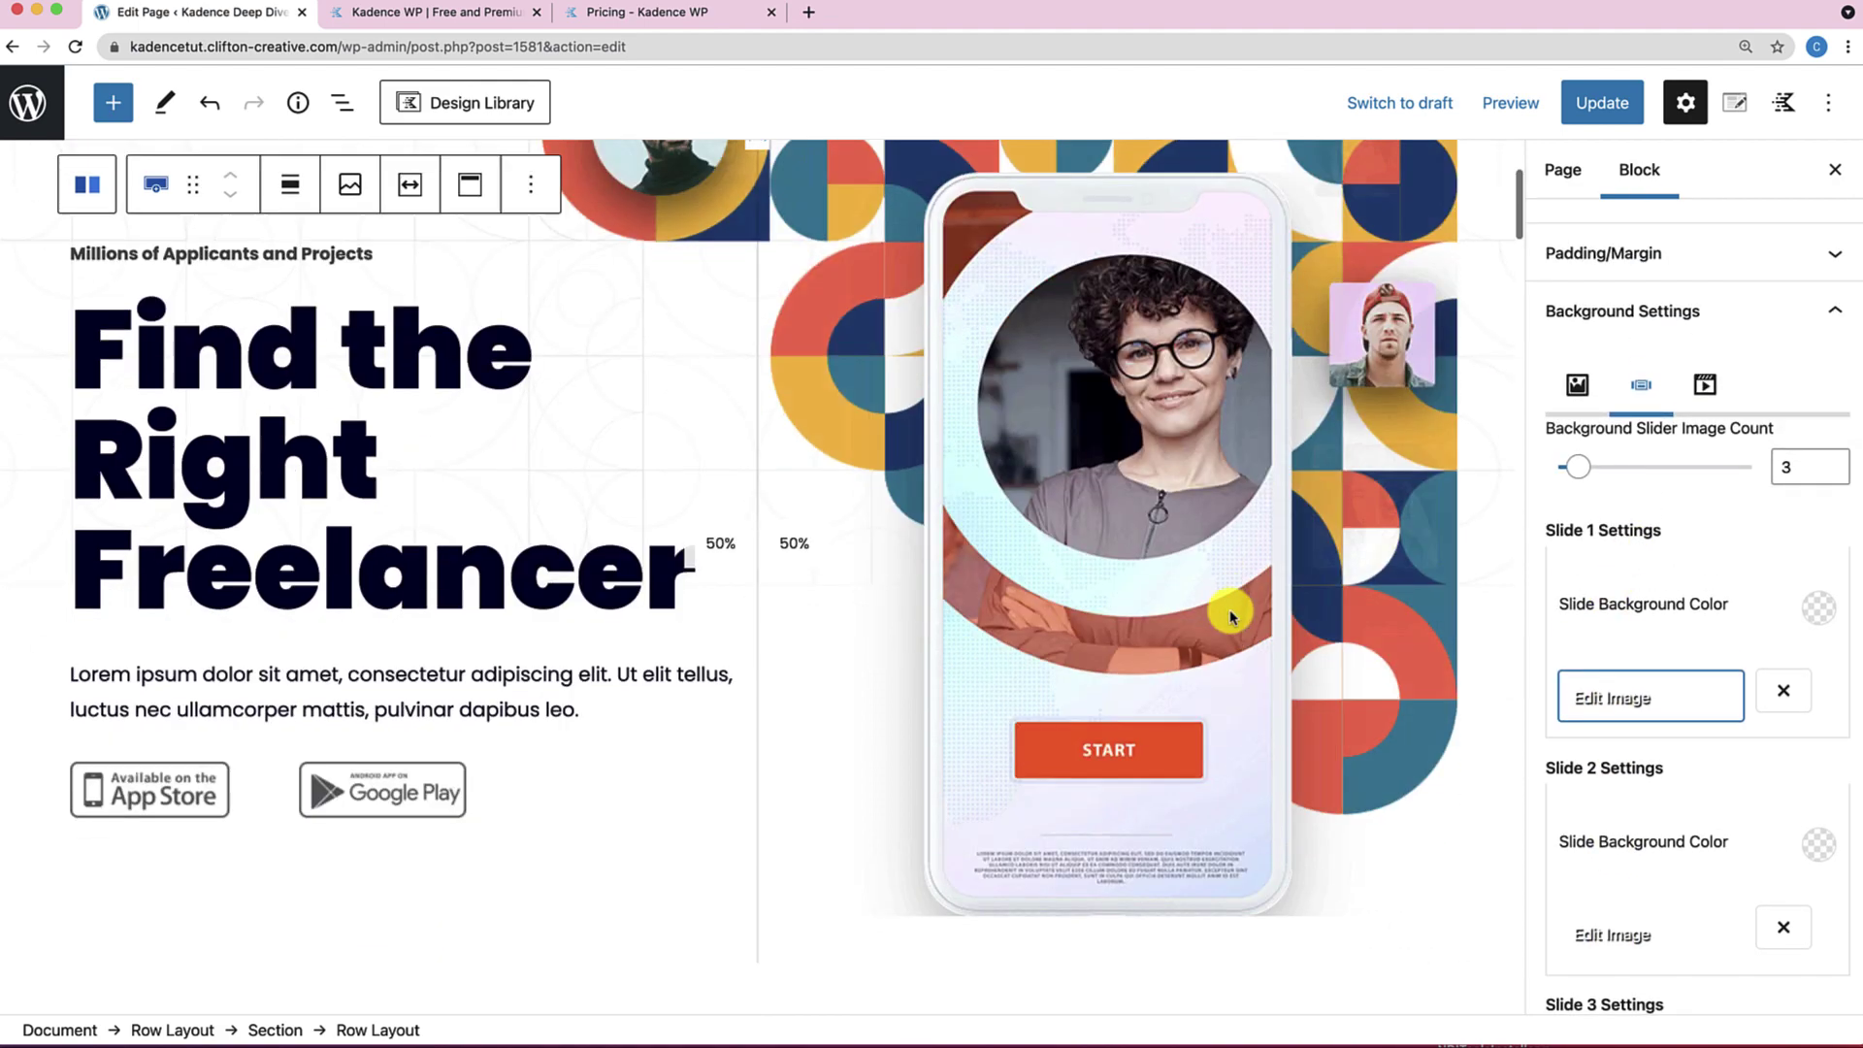
pyautogui.scroll(-10, 1227, 606)
pyautogui.scroll(-12, 1230, 616)
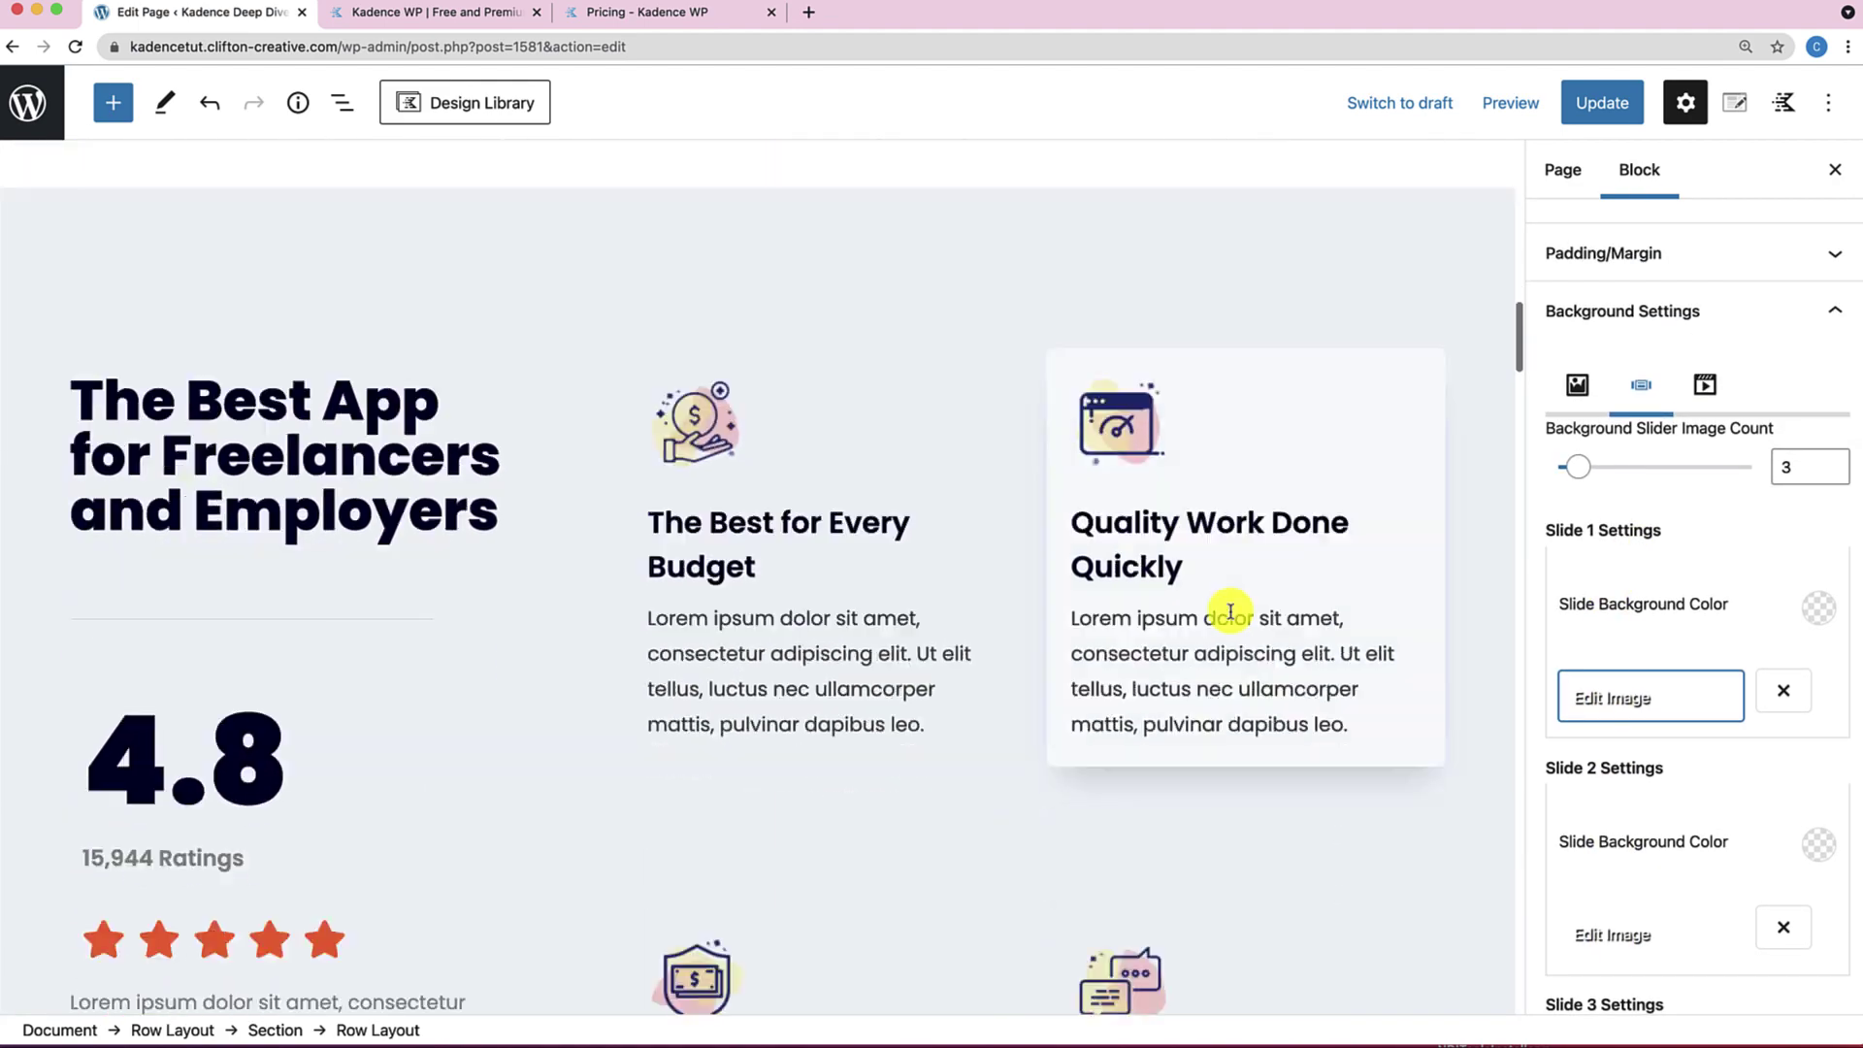
pyautogui.scroll(-5, 1230, 616)
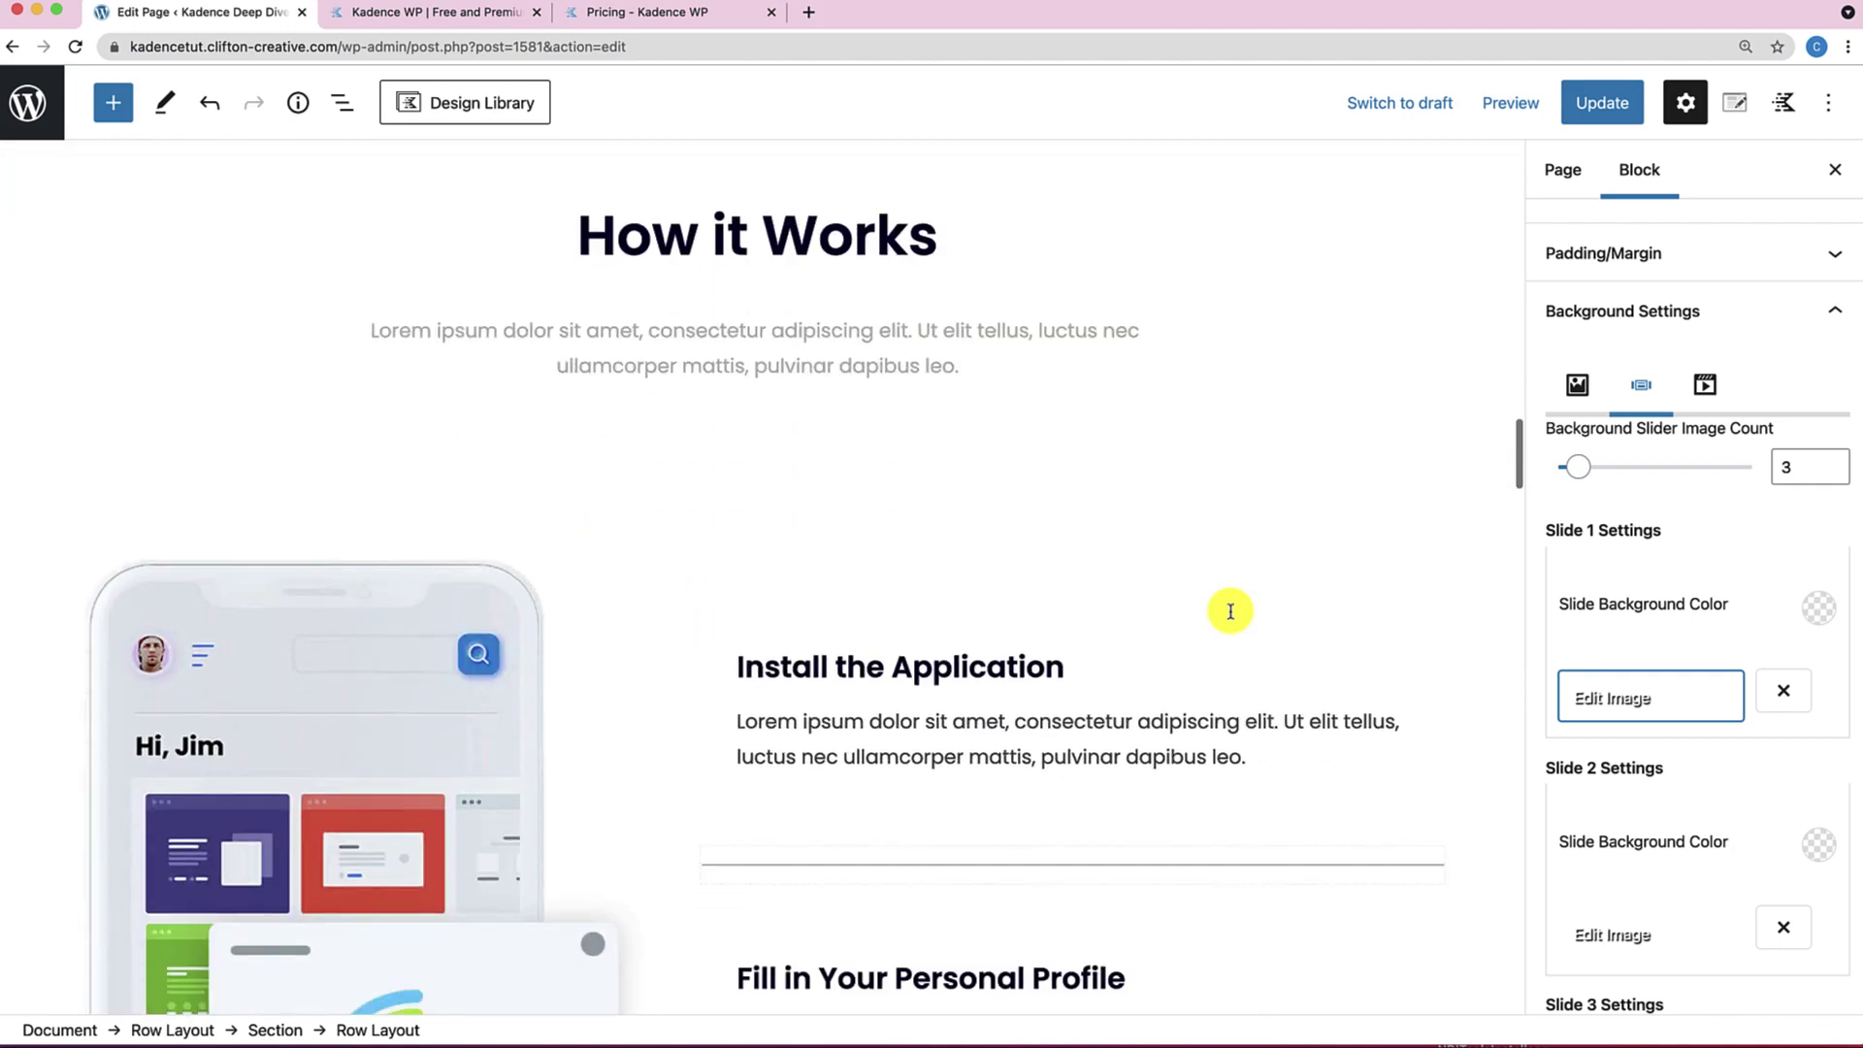
# Update the home page and view it on the live site.
pyautogui.scroll(20, 1230, 617)
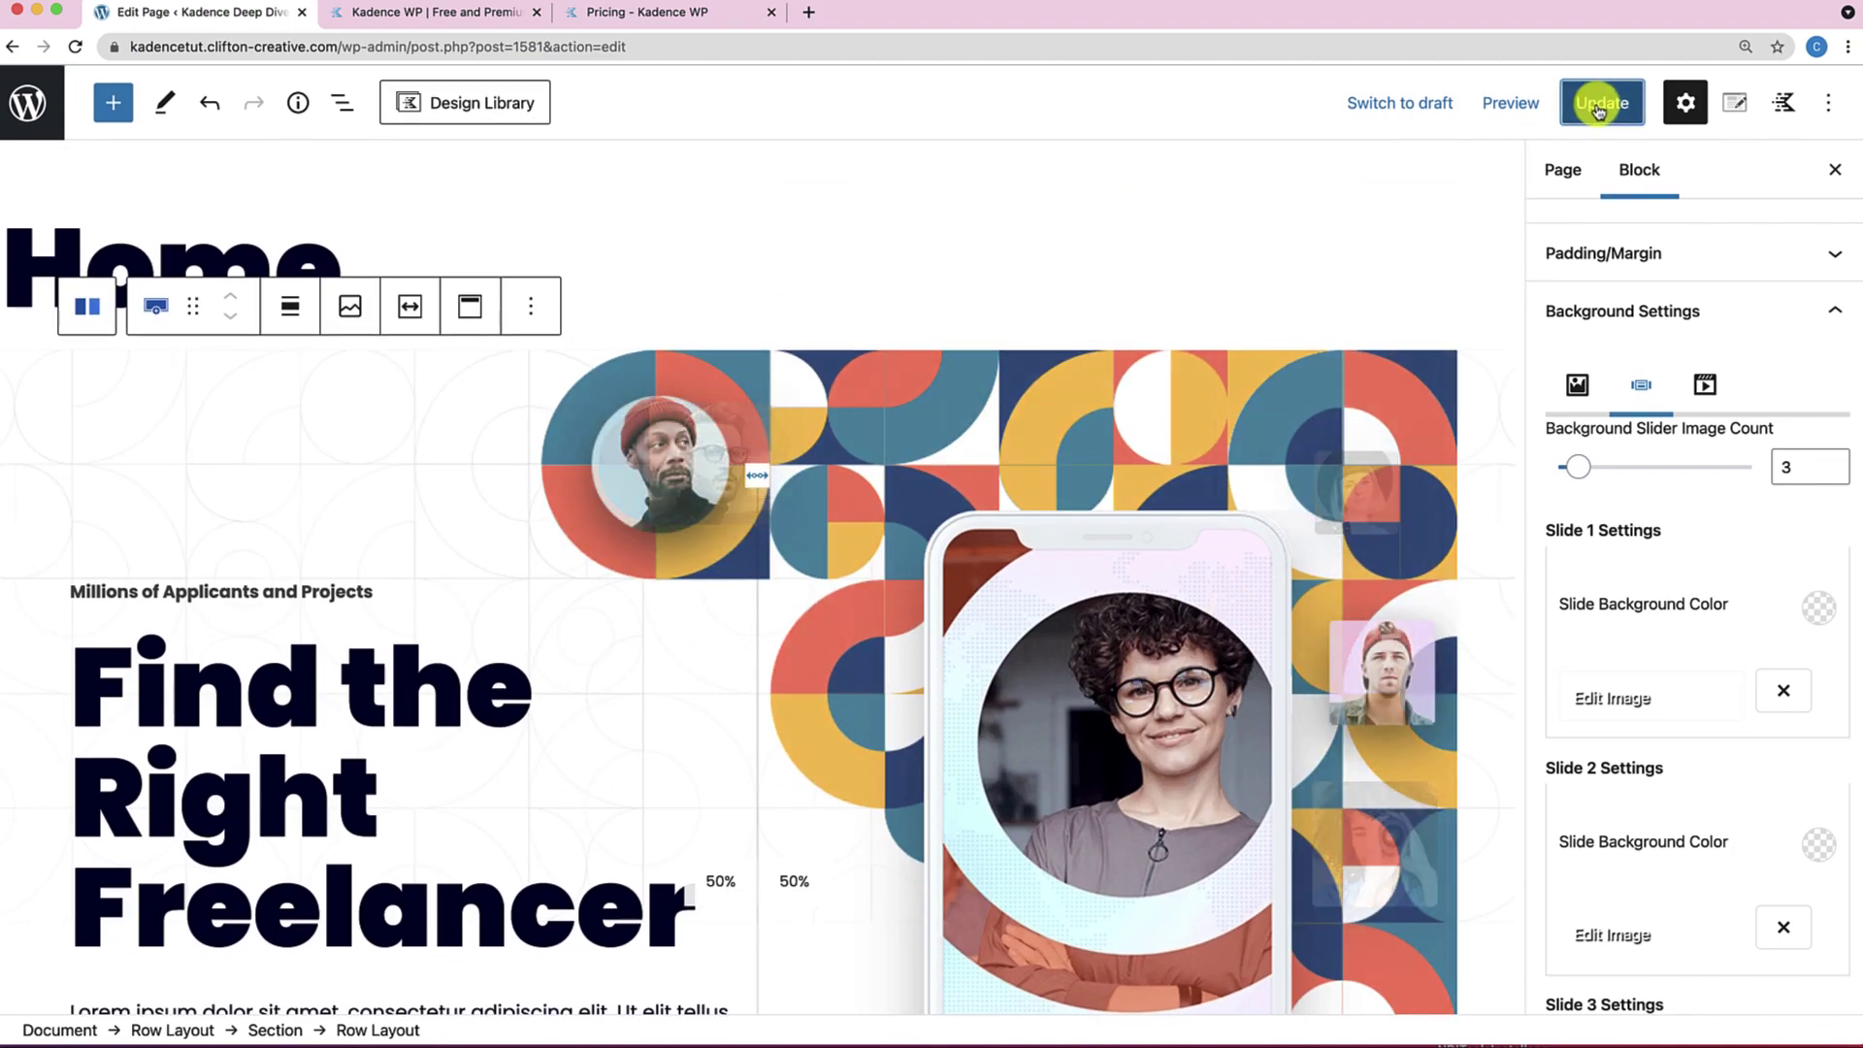
pyautogui.click(1596, 107)
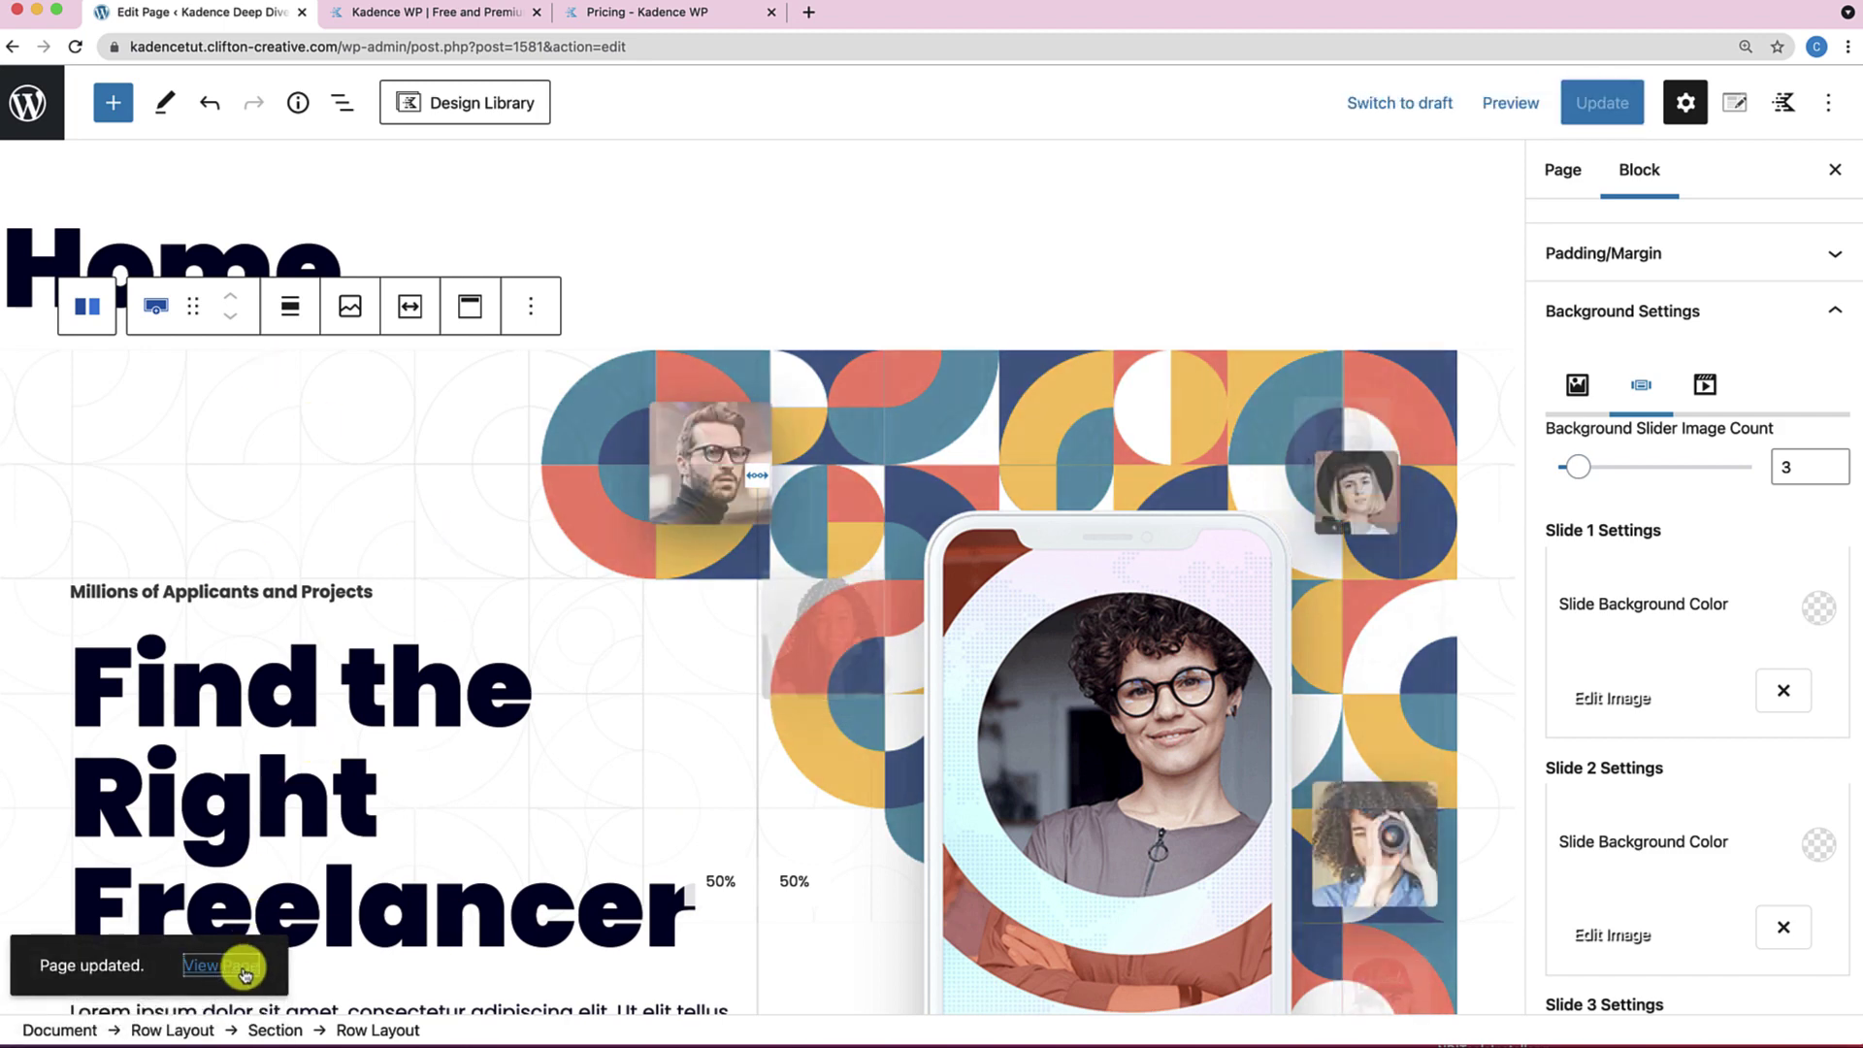
pyautogui.click(250, 949)
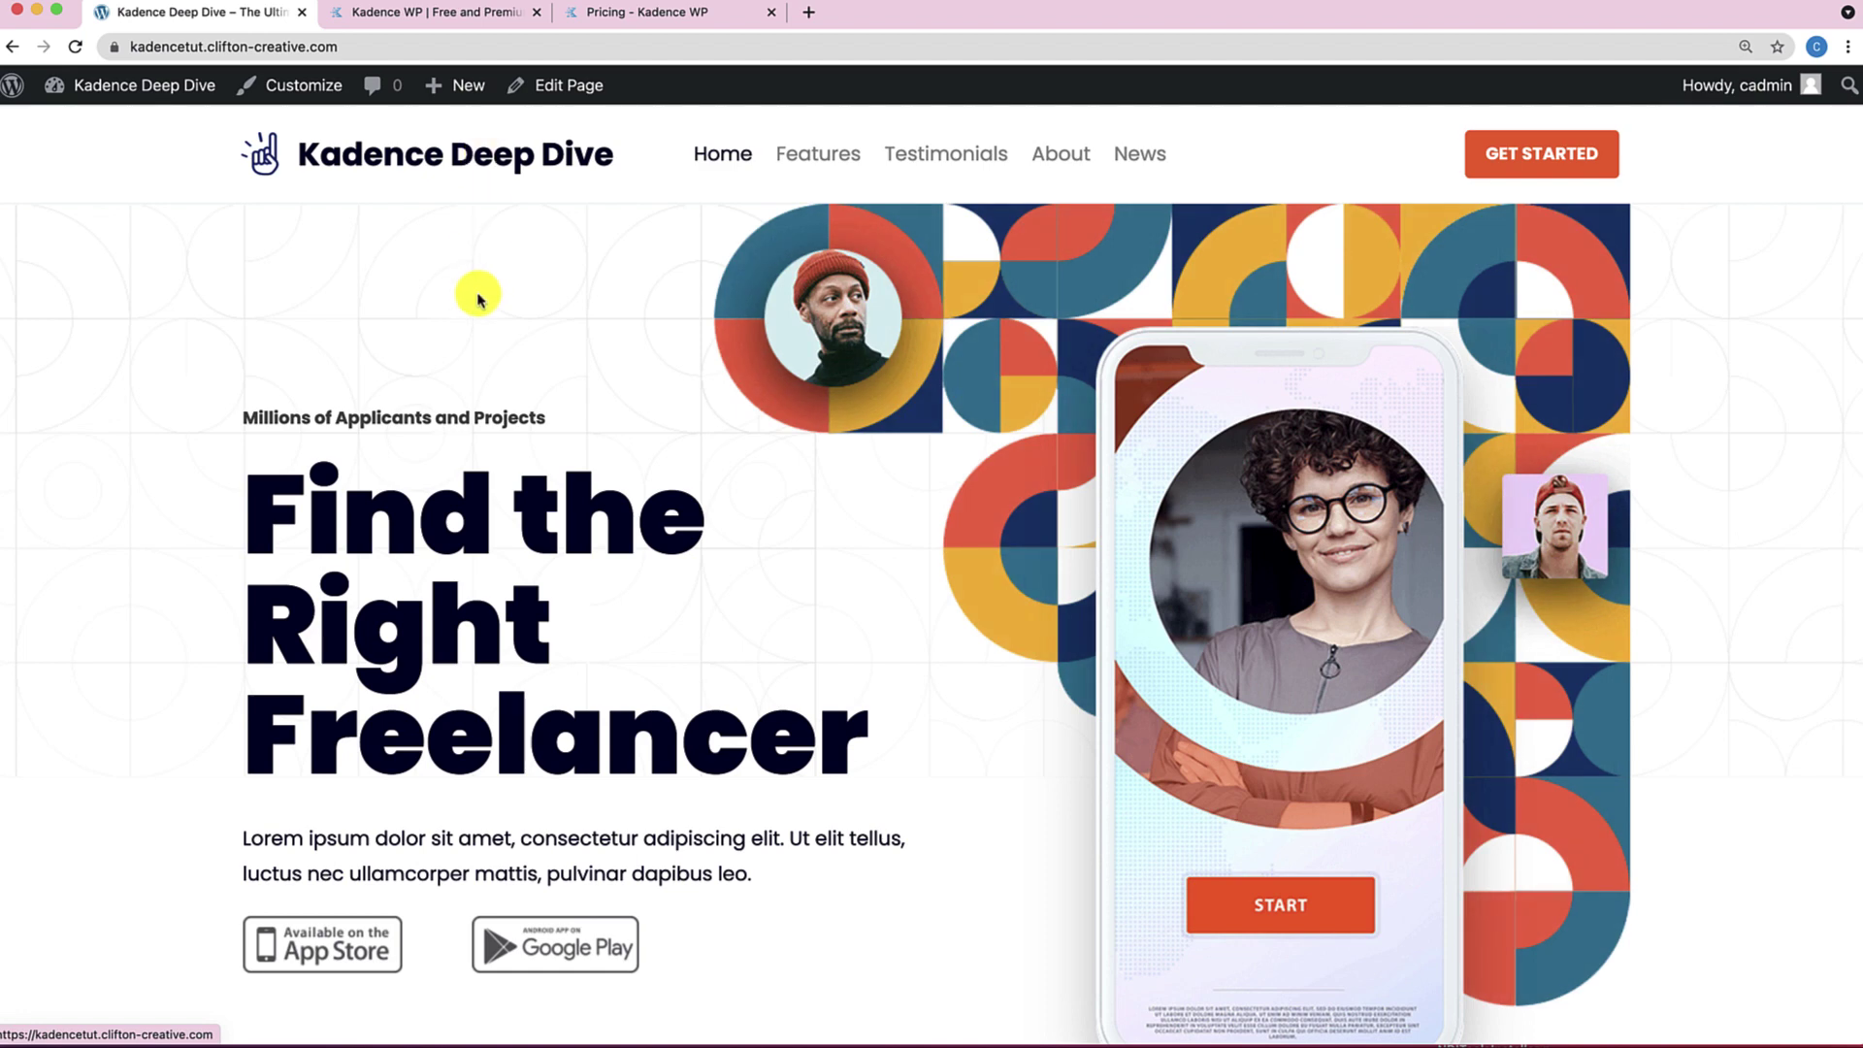
# Customize the site's header and open the settings of its Logo item.
pyautogui.click(326, 87)
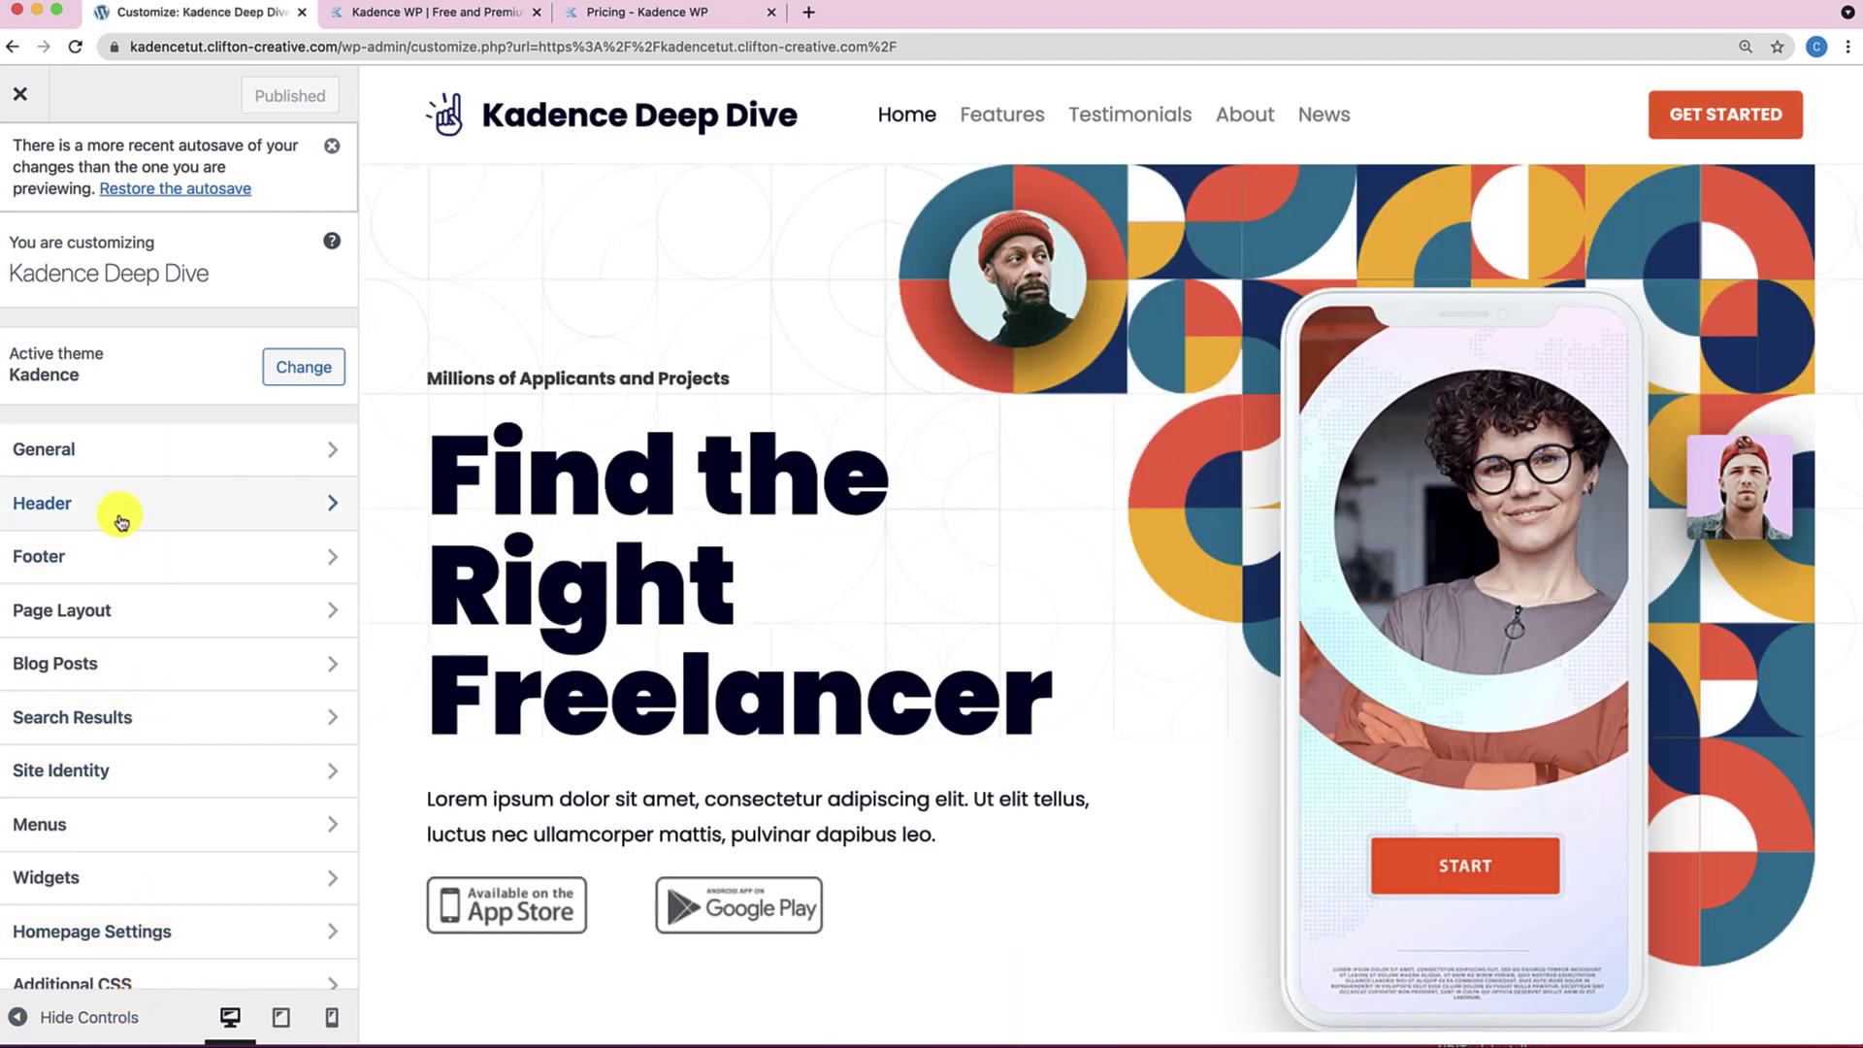
pyautogui.click(118, 519)
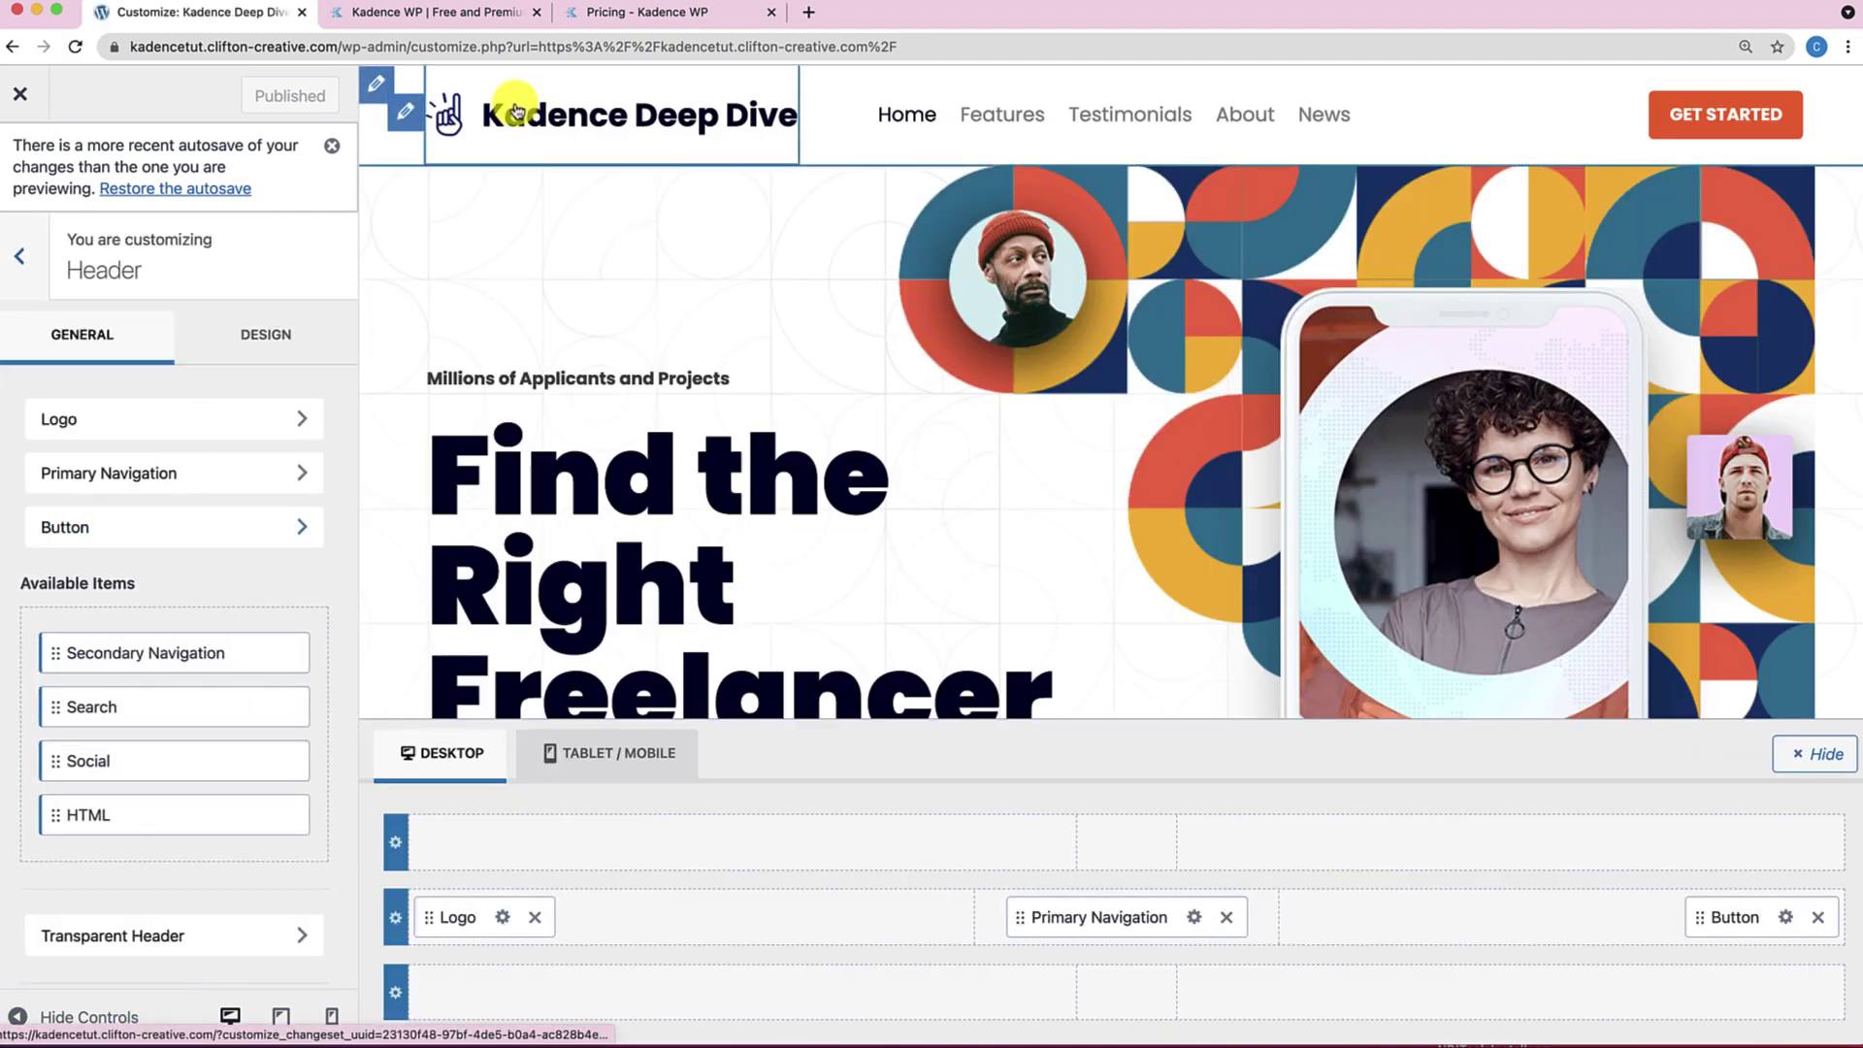
pyautogui.click(502, 917)
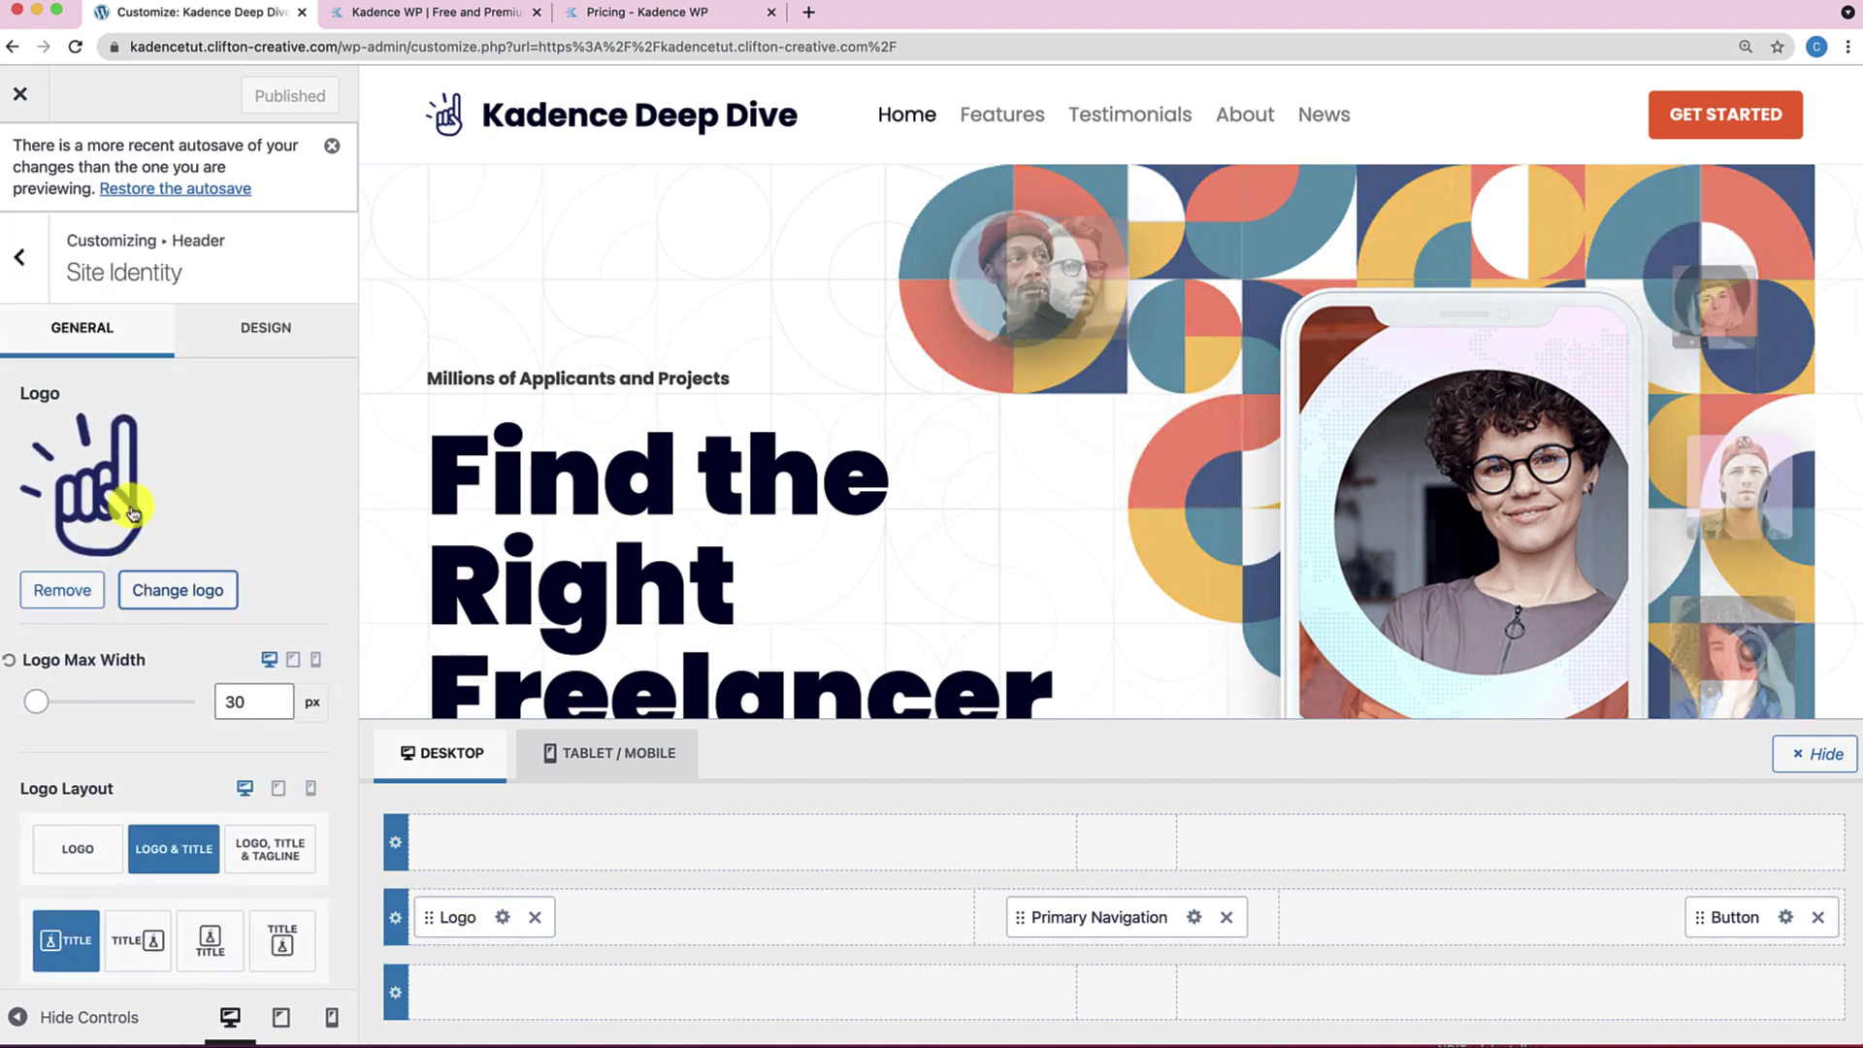
# Set the header's logo layout to show only the logo, without the site title.
pyautogui.scroll(-1, 129, 702)
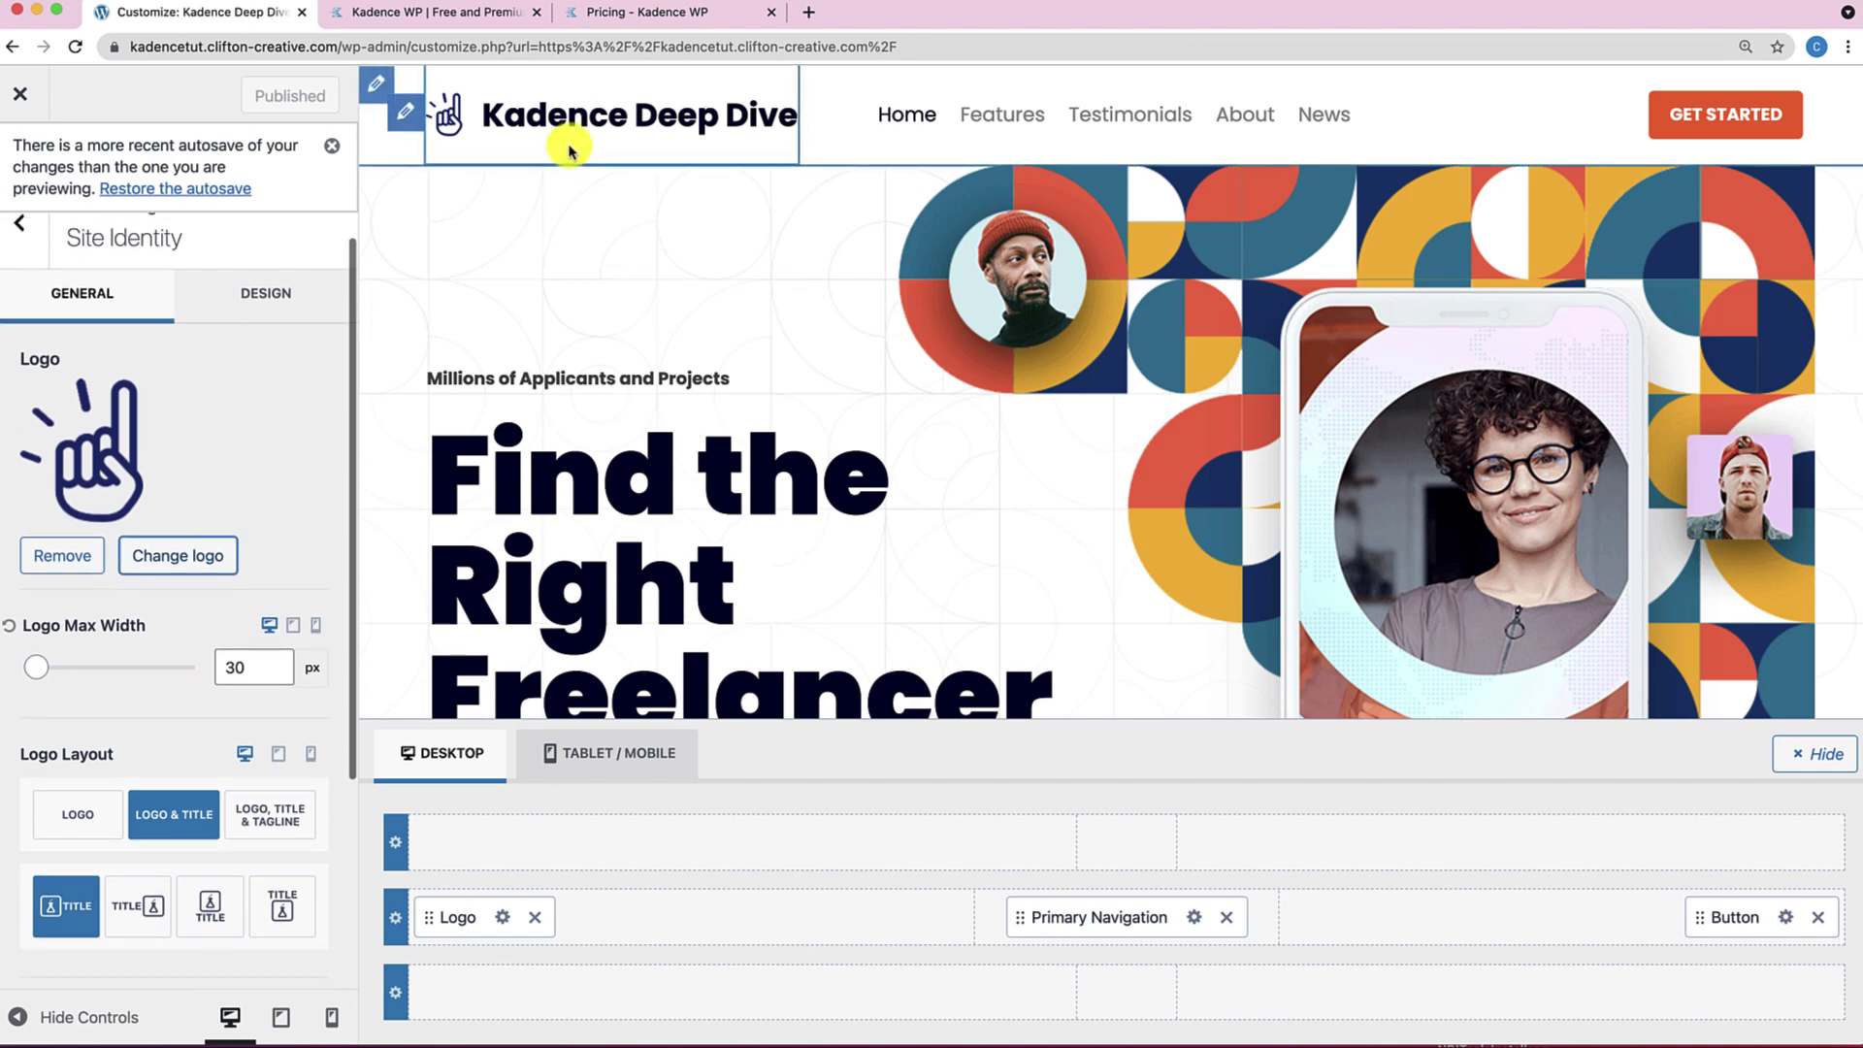
pyautogui.click(90, 832)
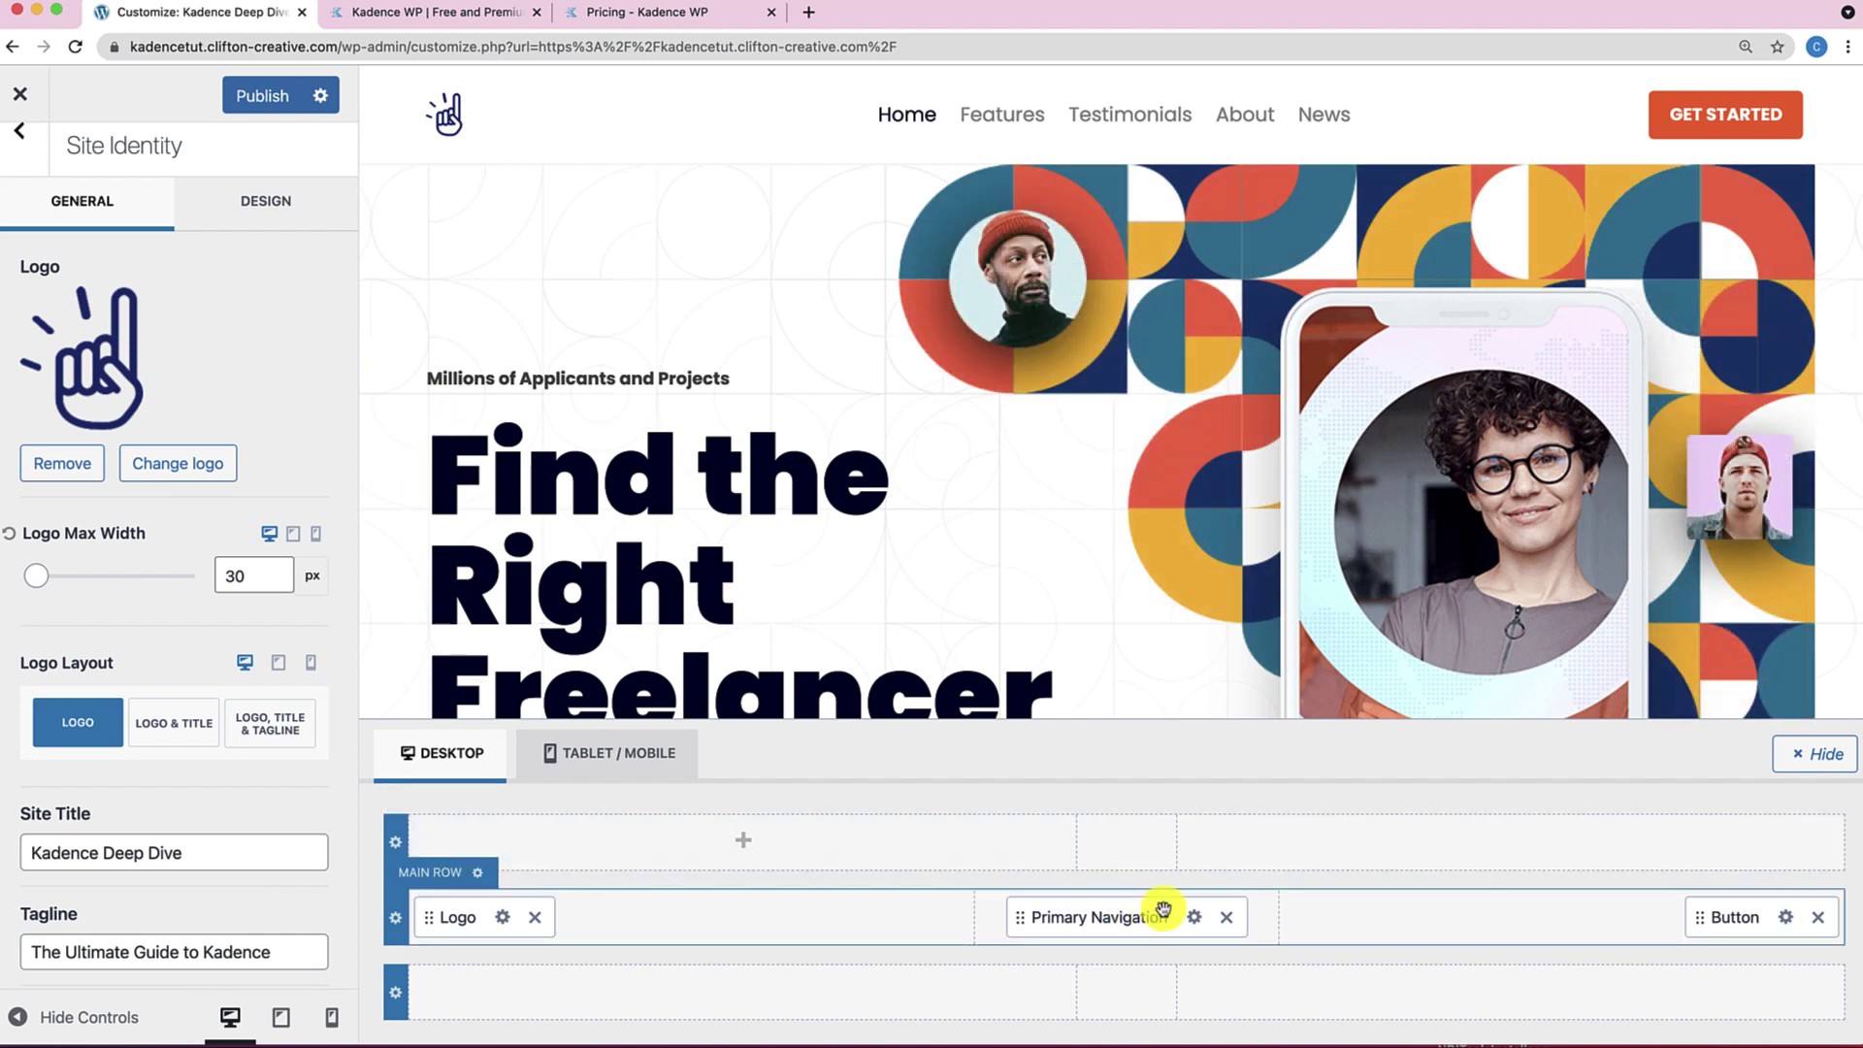
# Set the primary navigation's initial color to FC5E1F and its hover color to 000027, and publish the changes.
pyautogui.click(1192, 920)
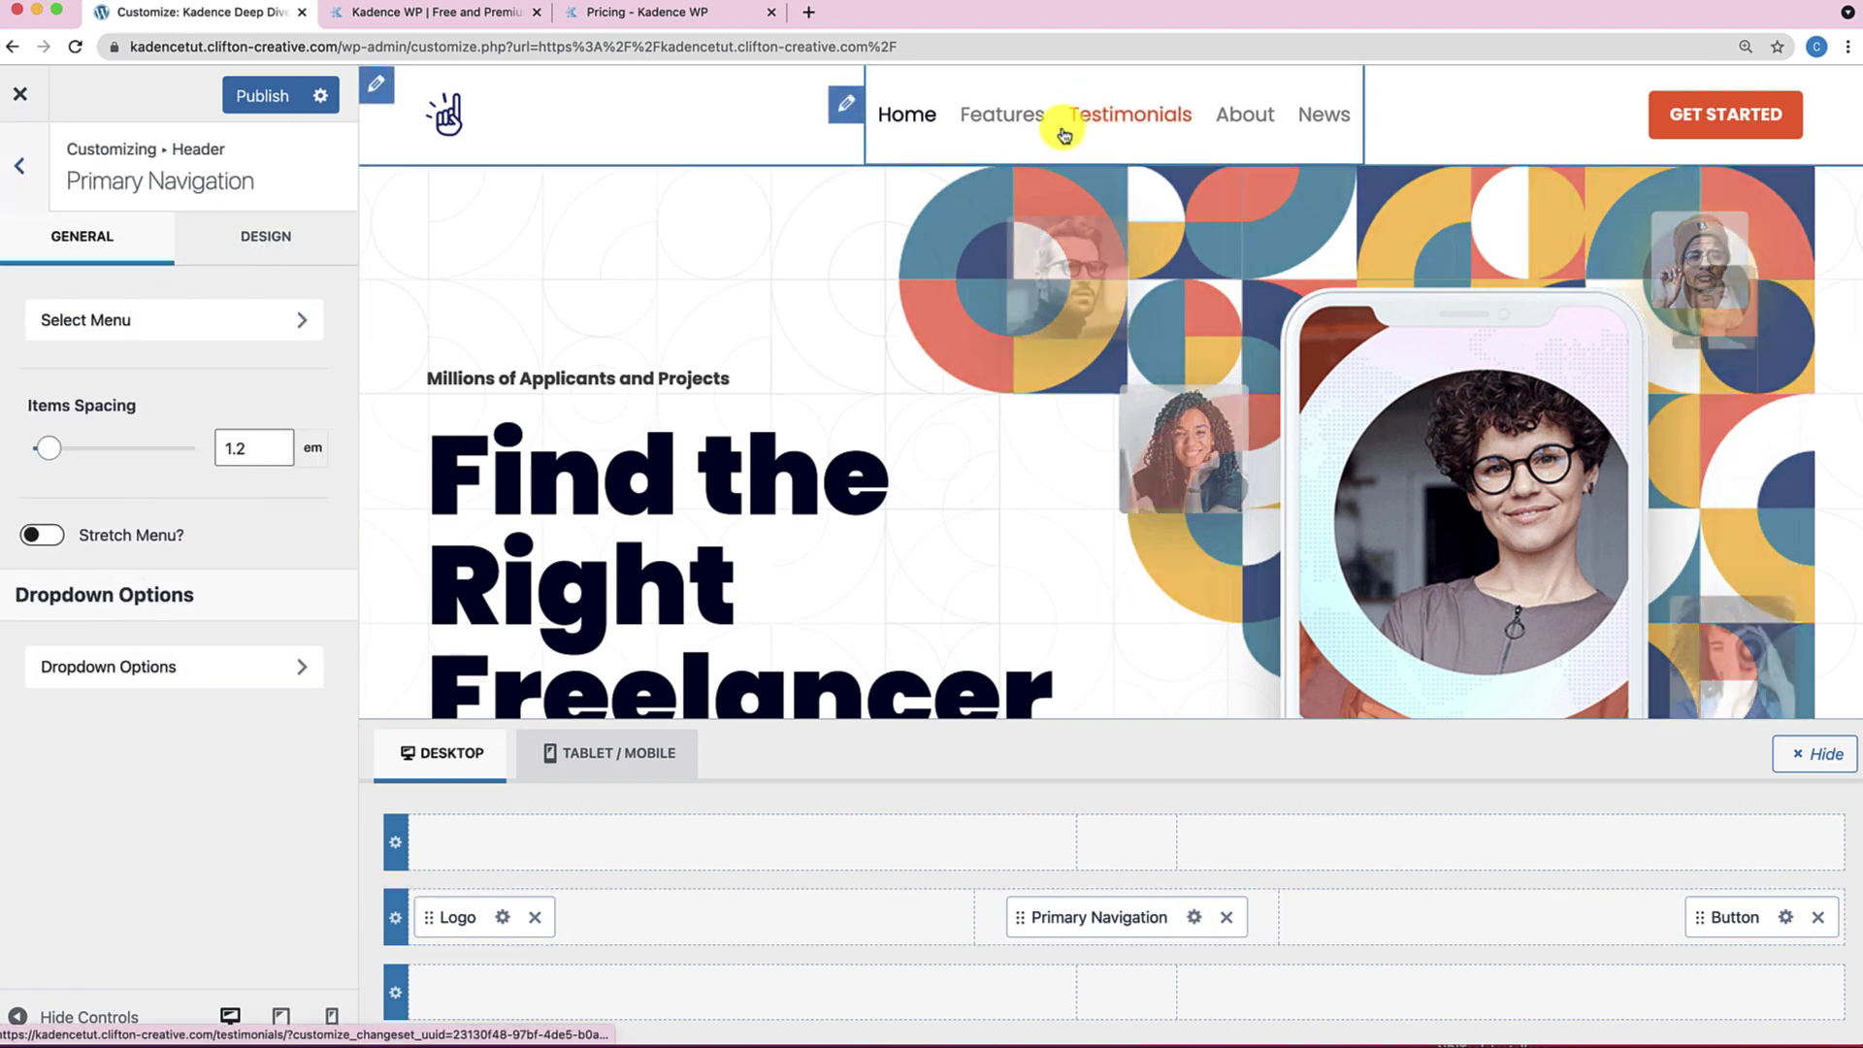
pyautogui.click(305, 253)
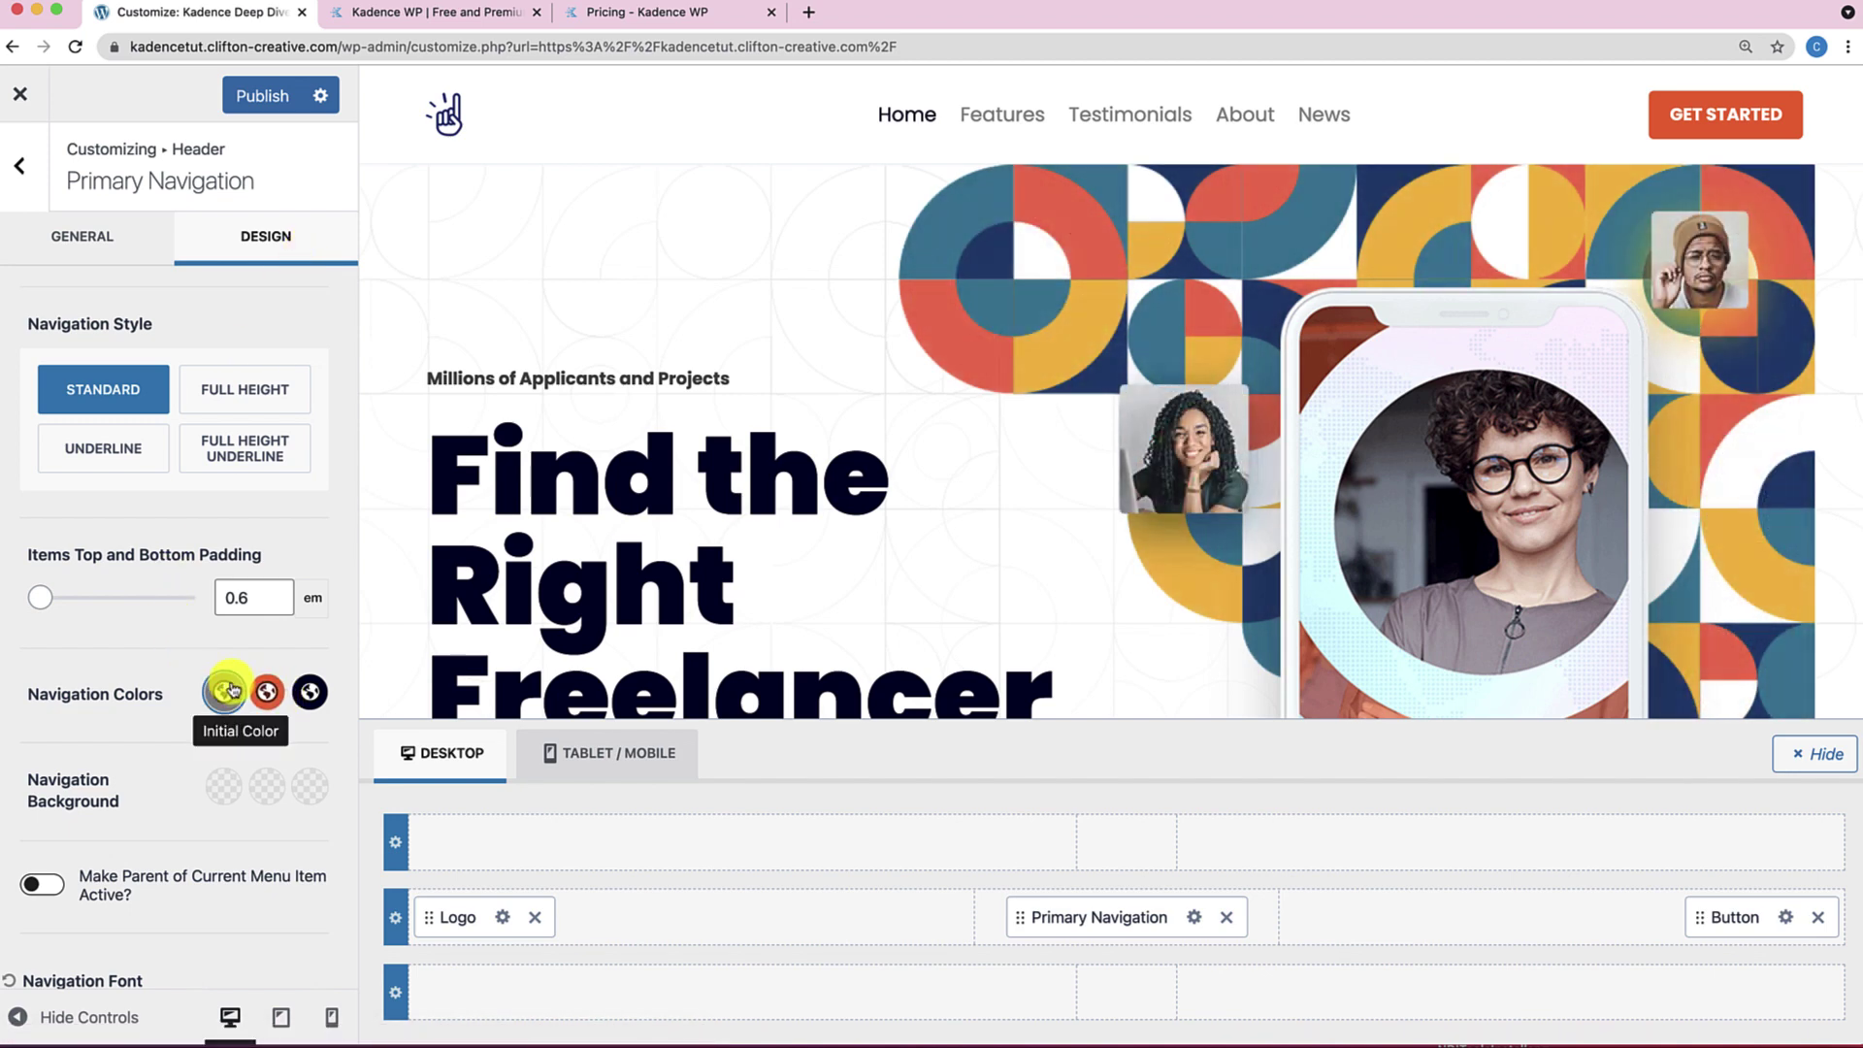
pyautogui.click(228, 689)
pyautogui.click(46, 619)
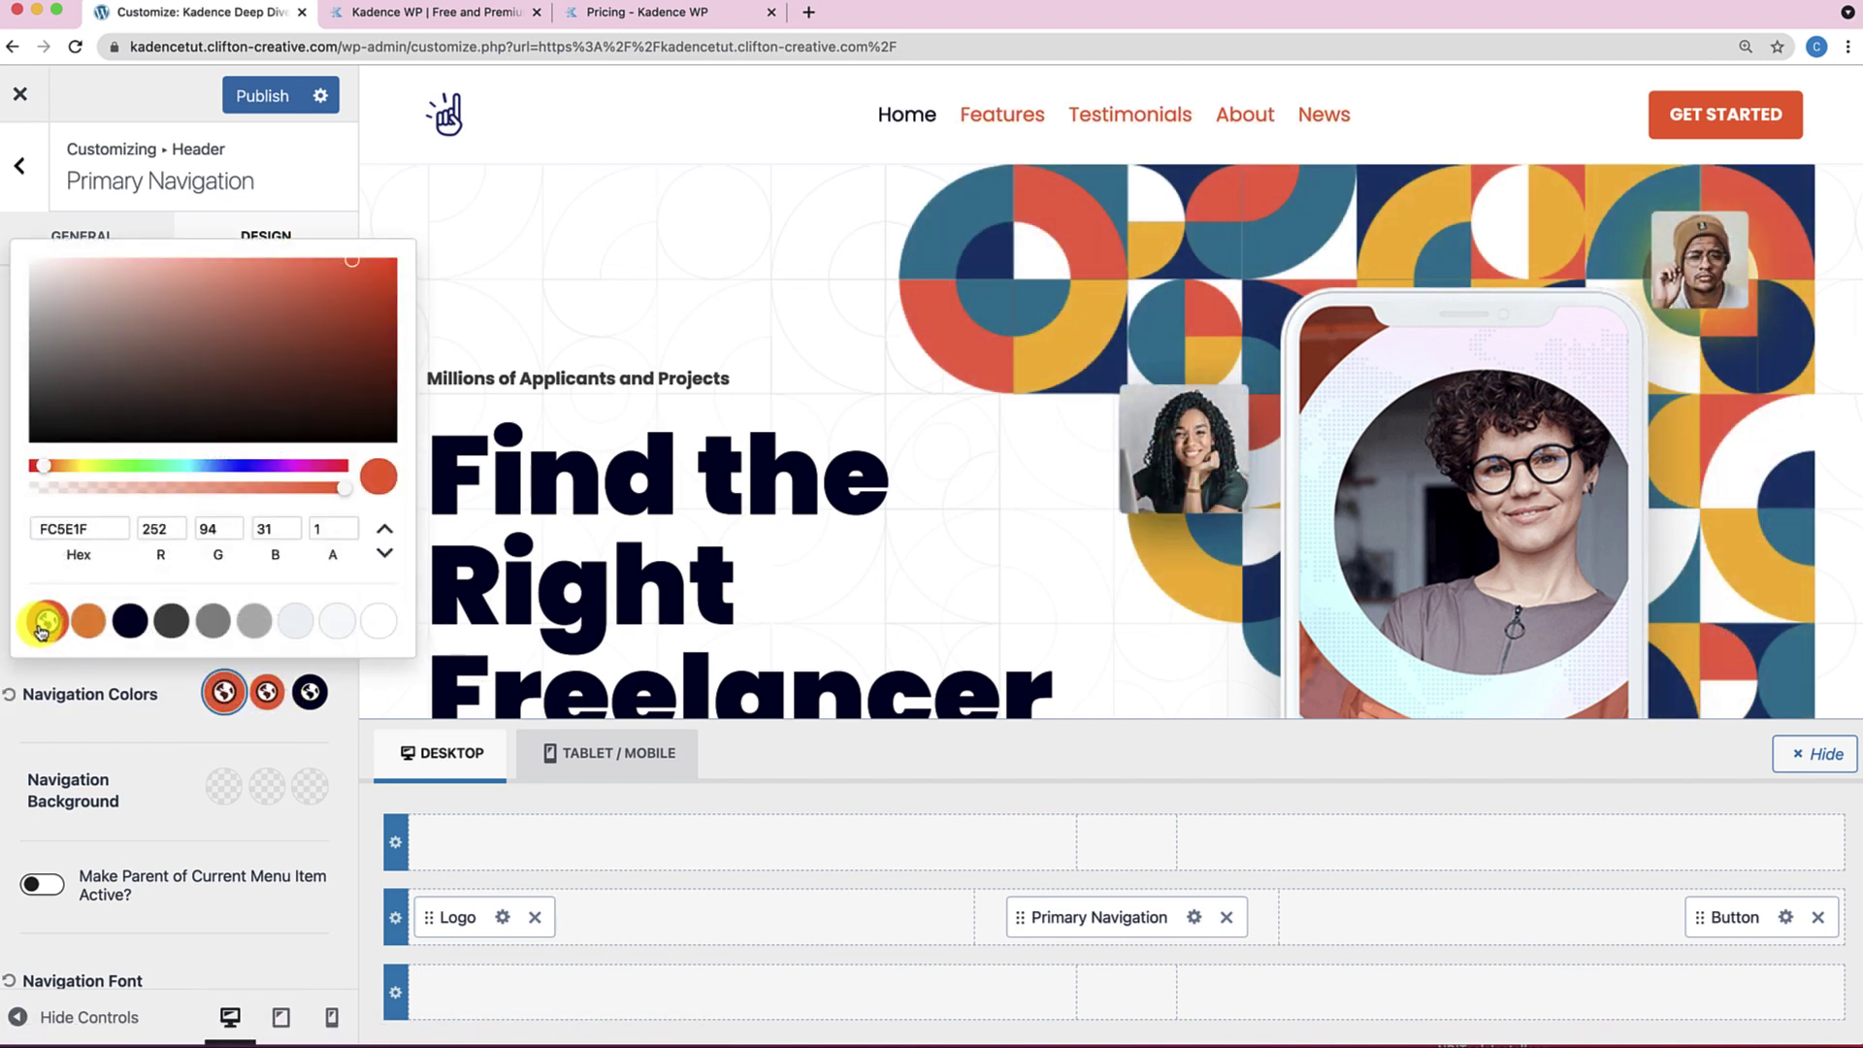
pyautogui.click(267, 706)
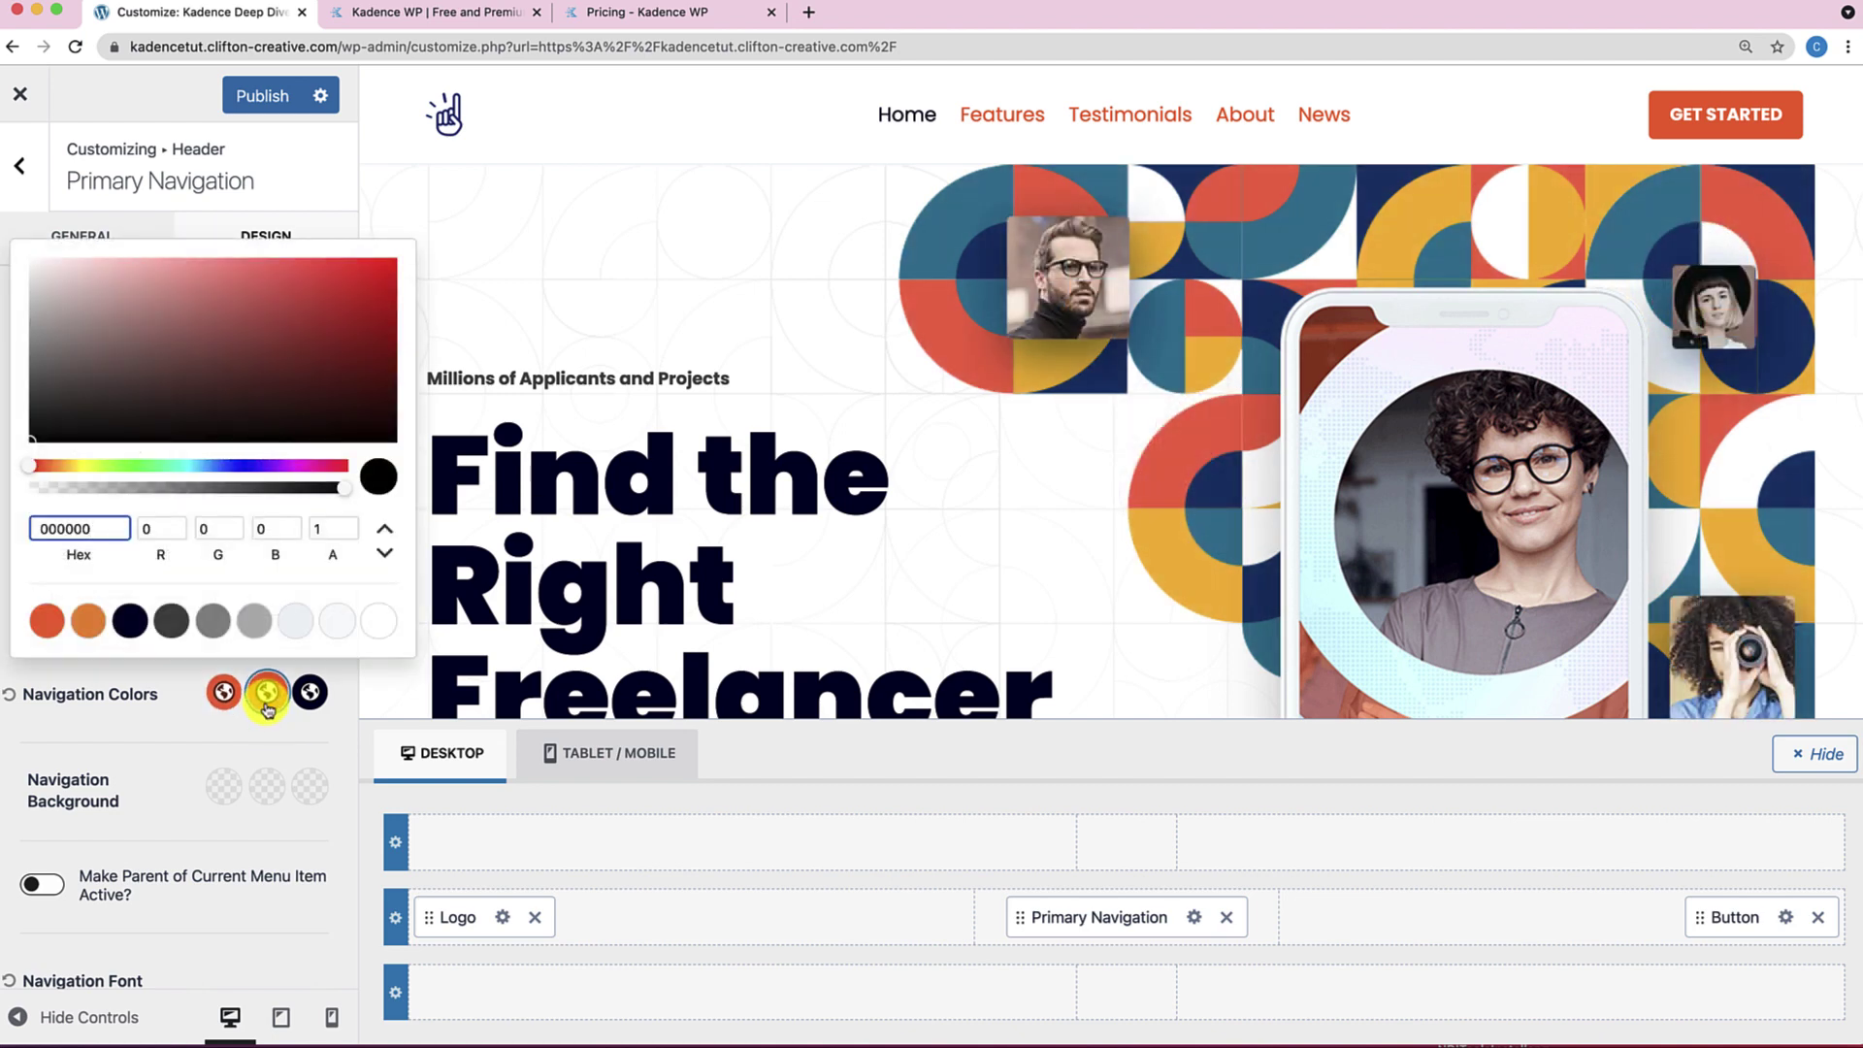
pyautogui.click(127, 626)
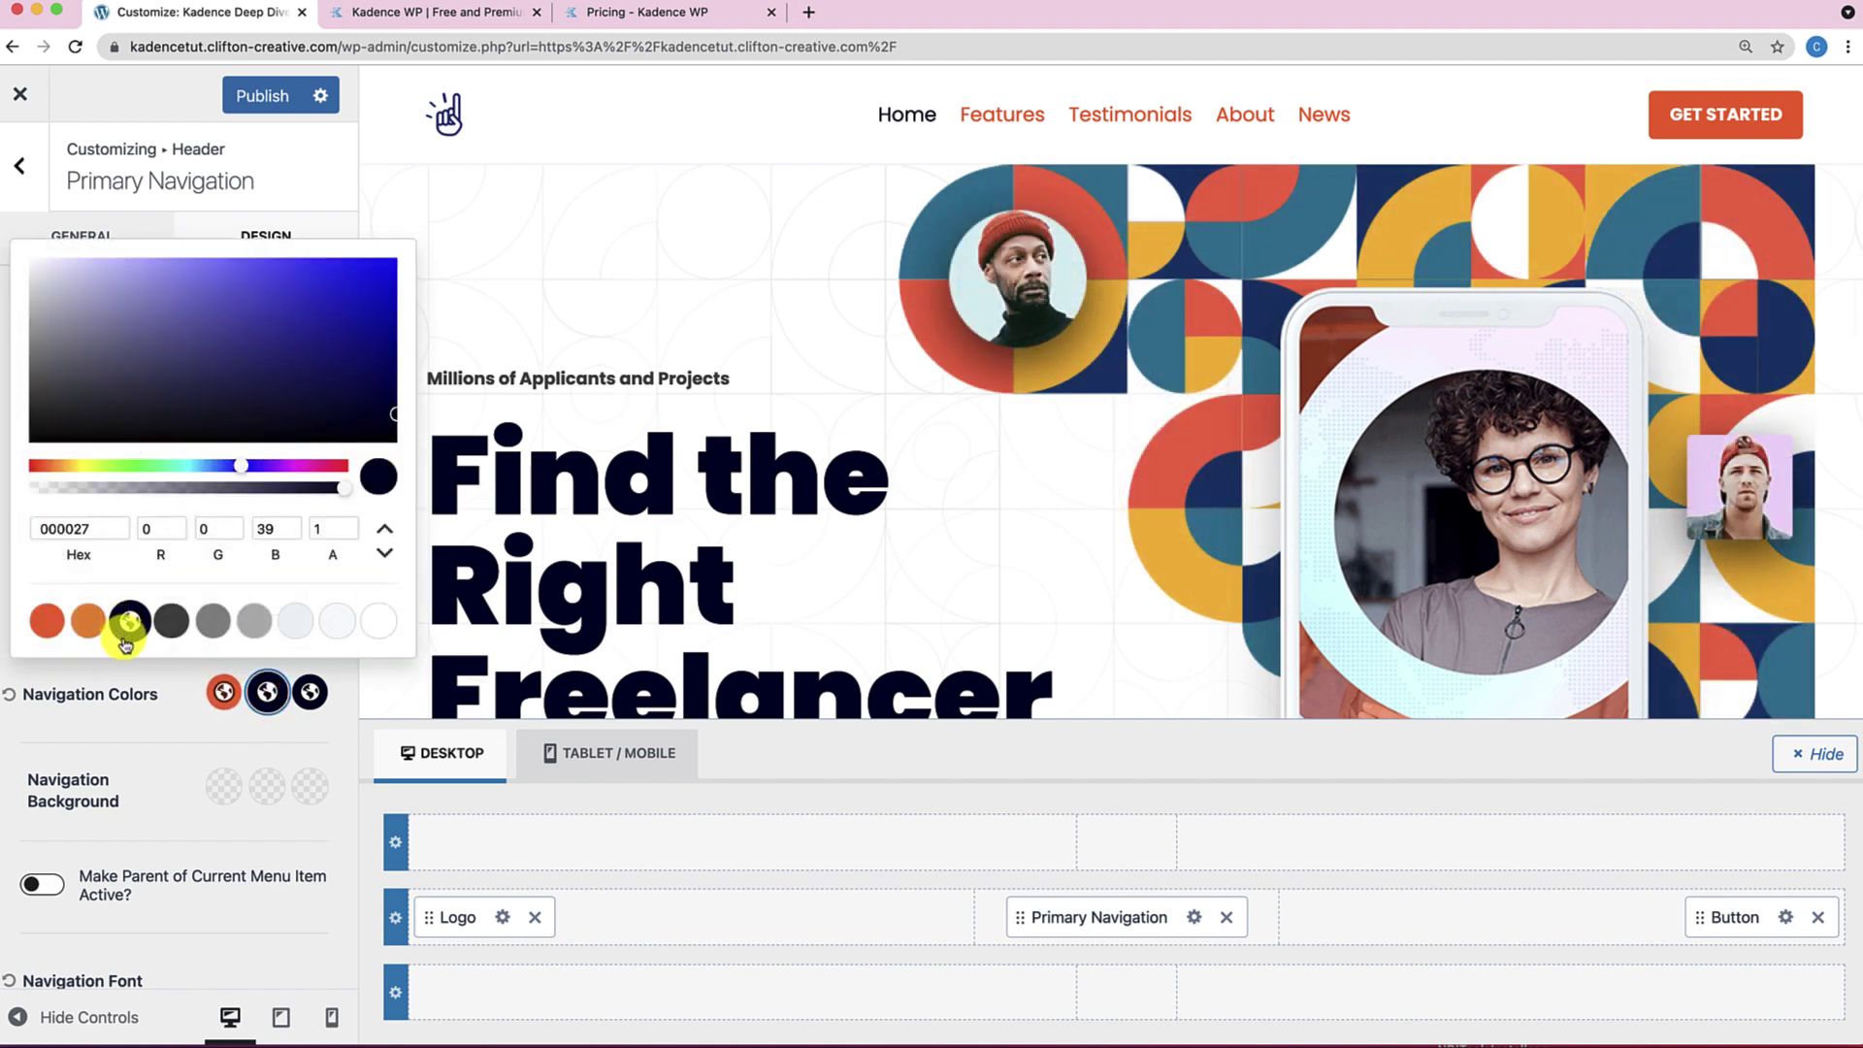
pyautogui.click(310, 691)
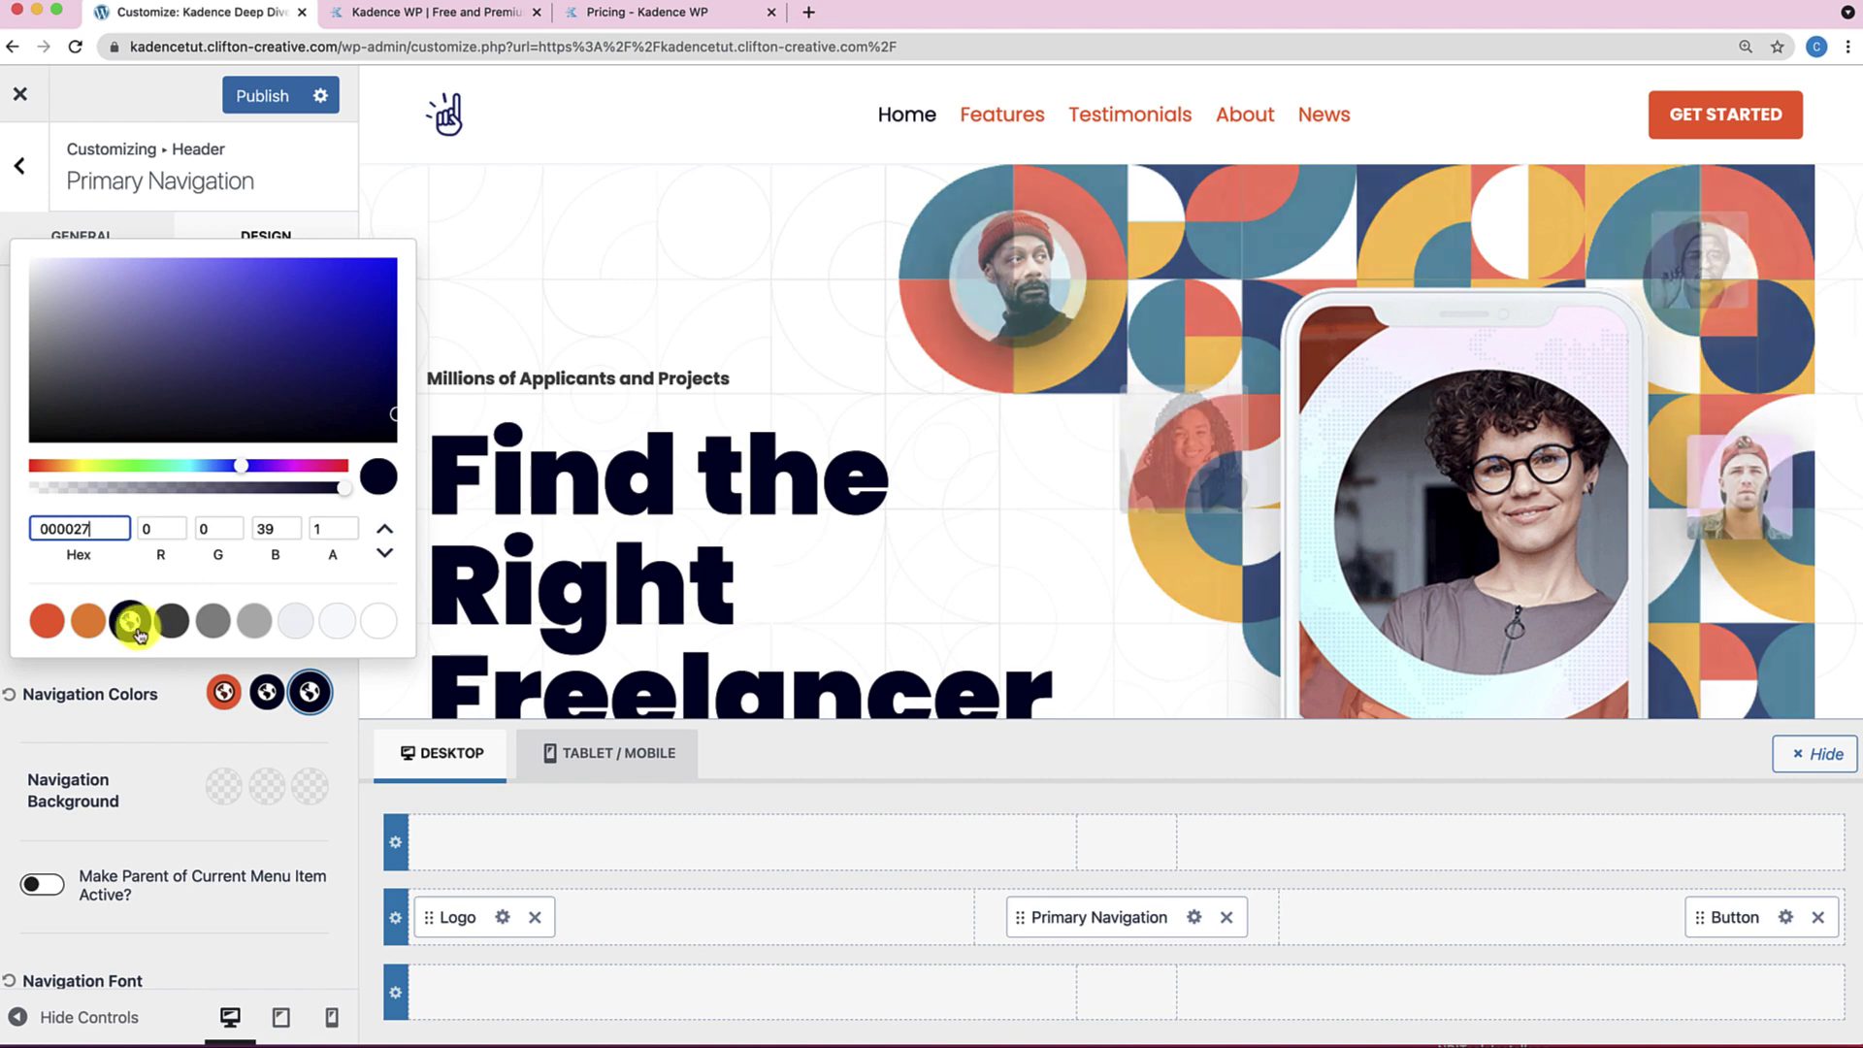
pyautogui.click(167, 747)
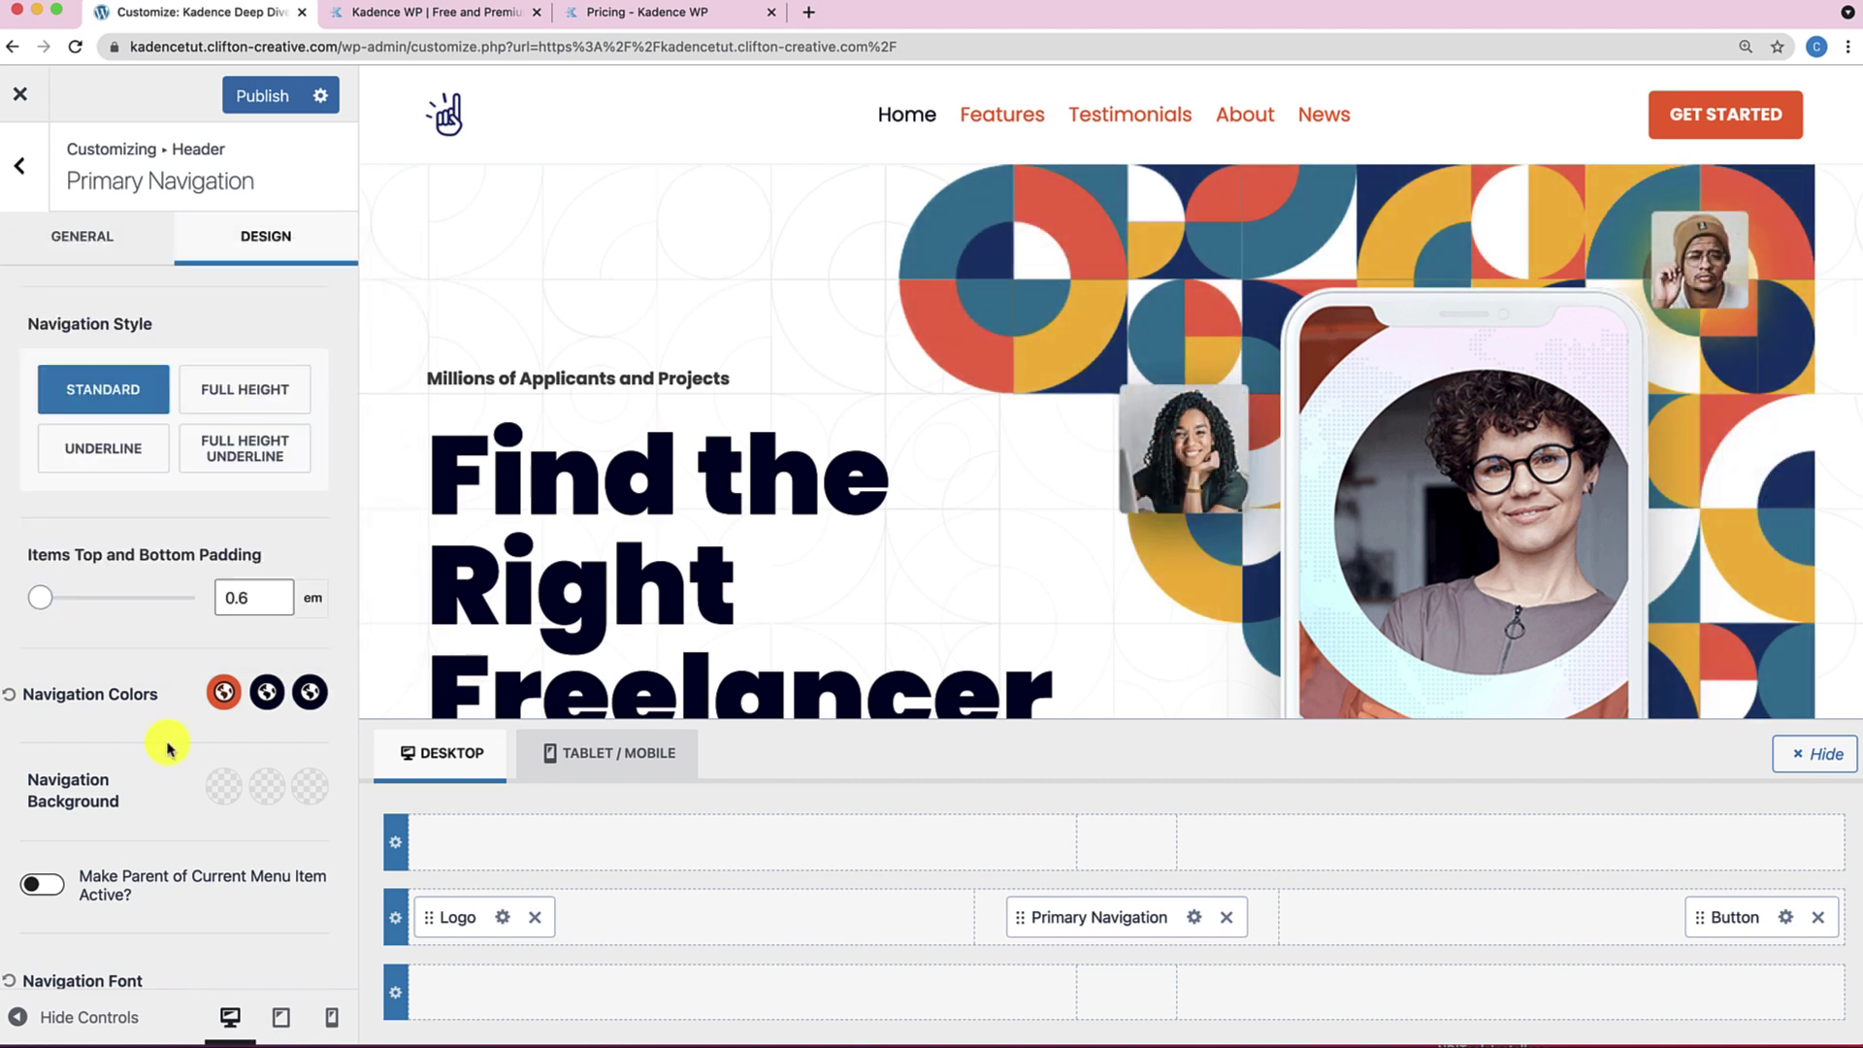
pyautogui.click(257, 97)
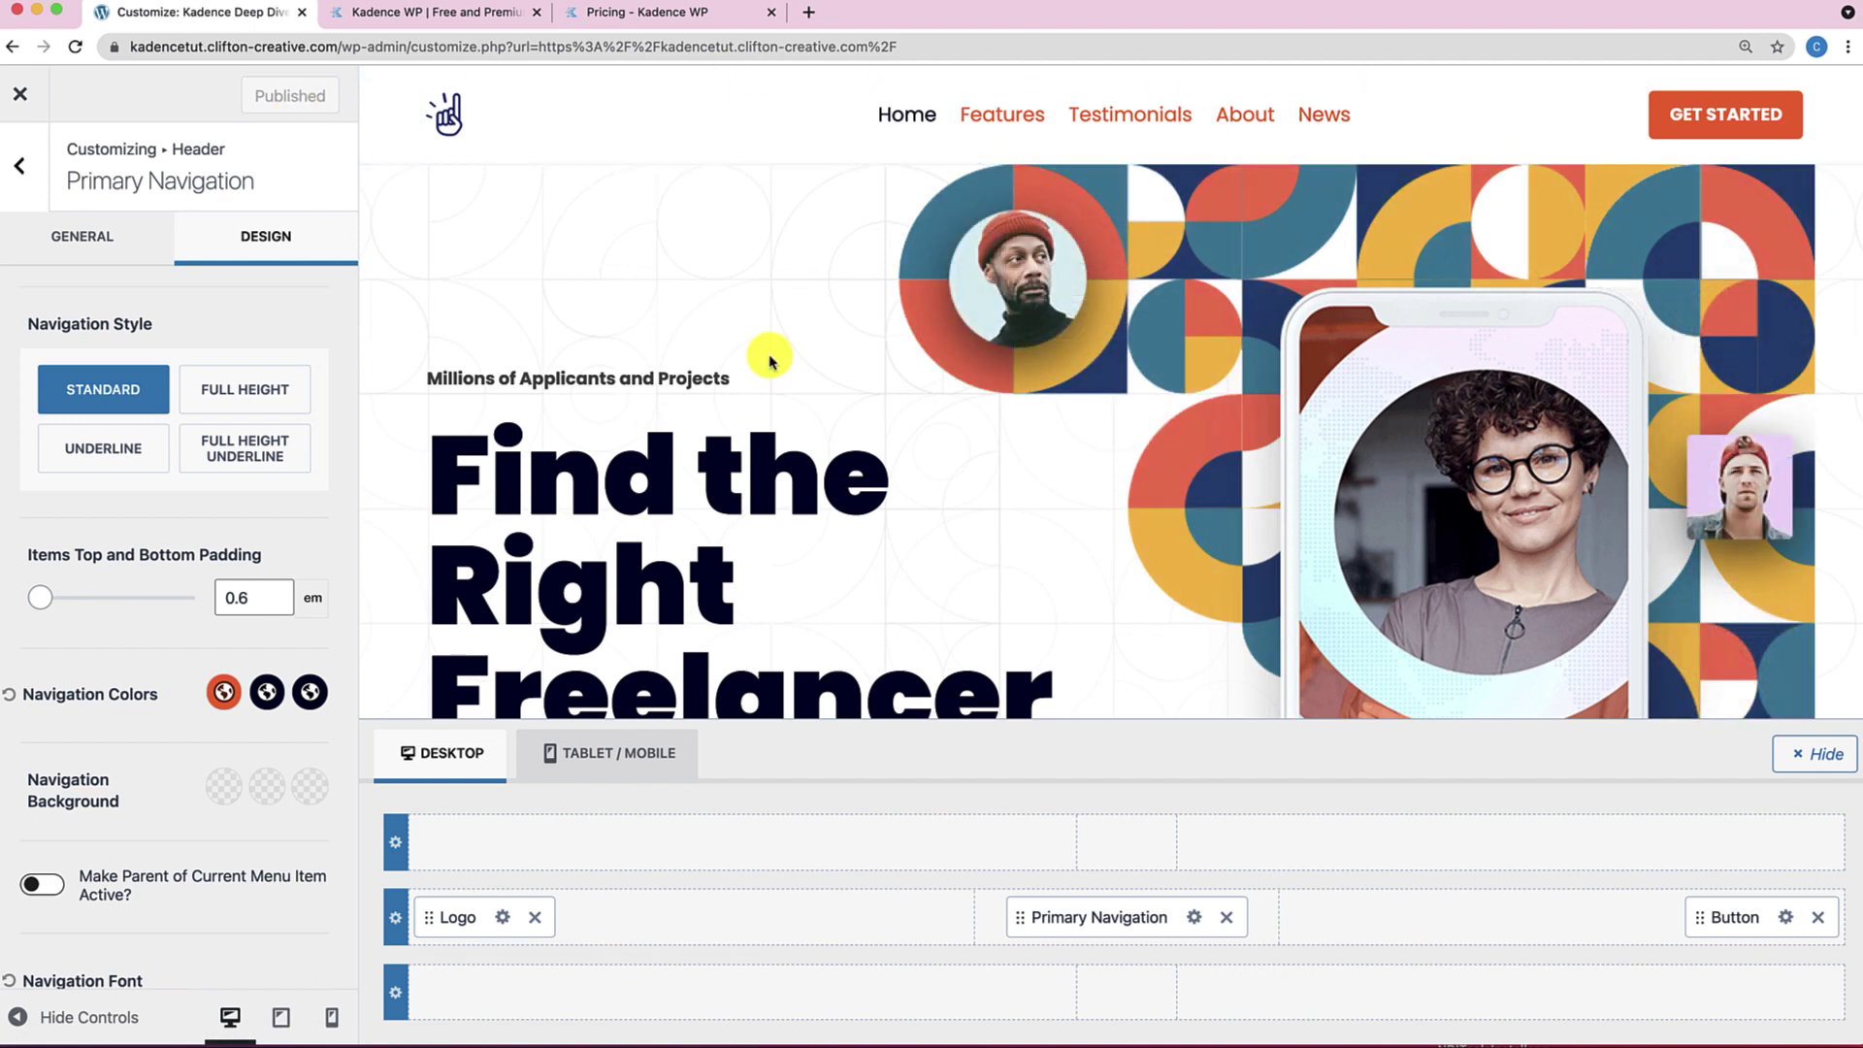
# Reset the primary navigation colors to their defaults and look over the previewed page down to the footer.
pyautogui.click(8, 697)
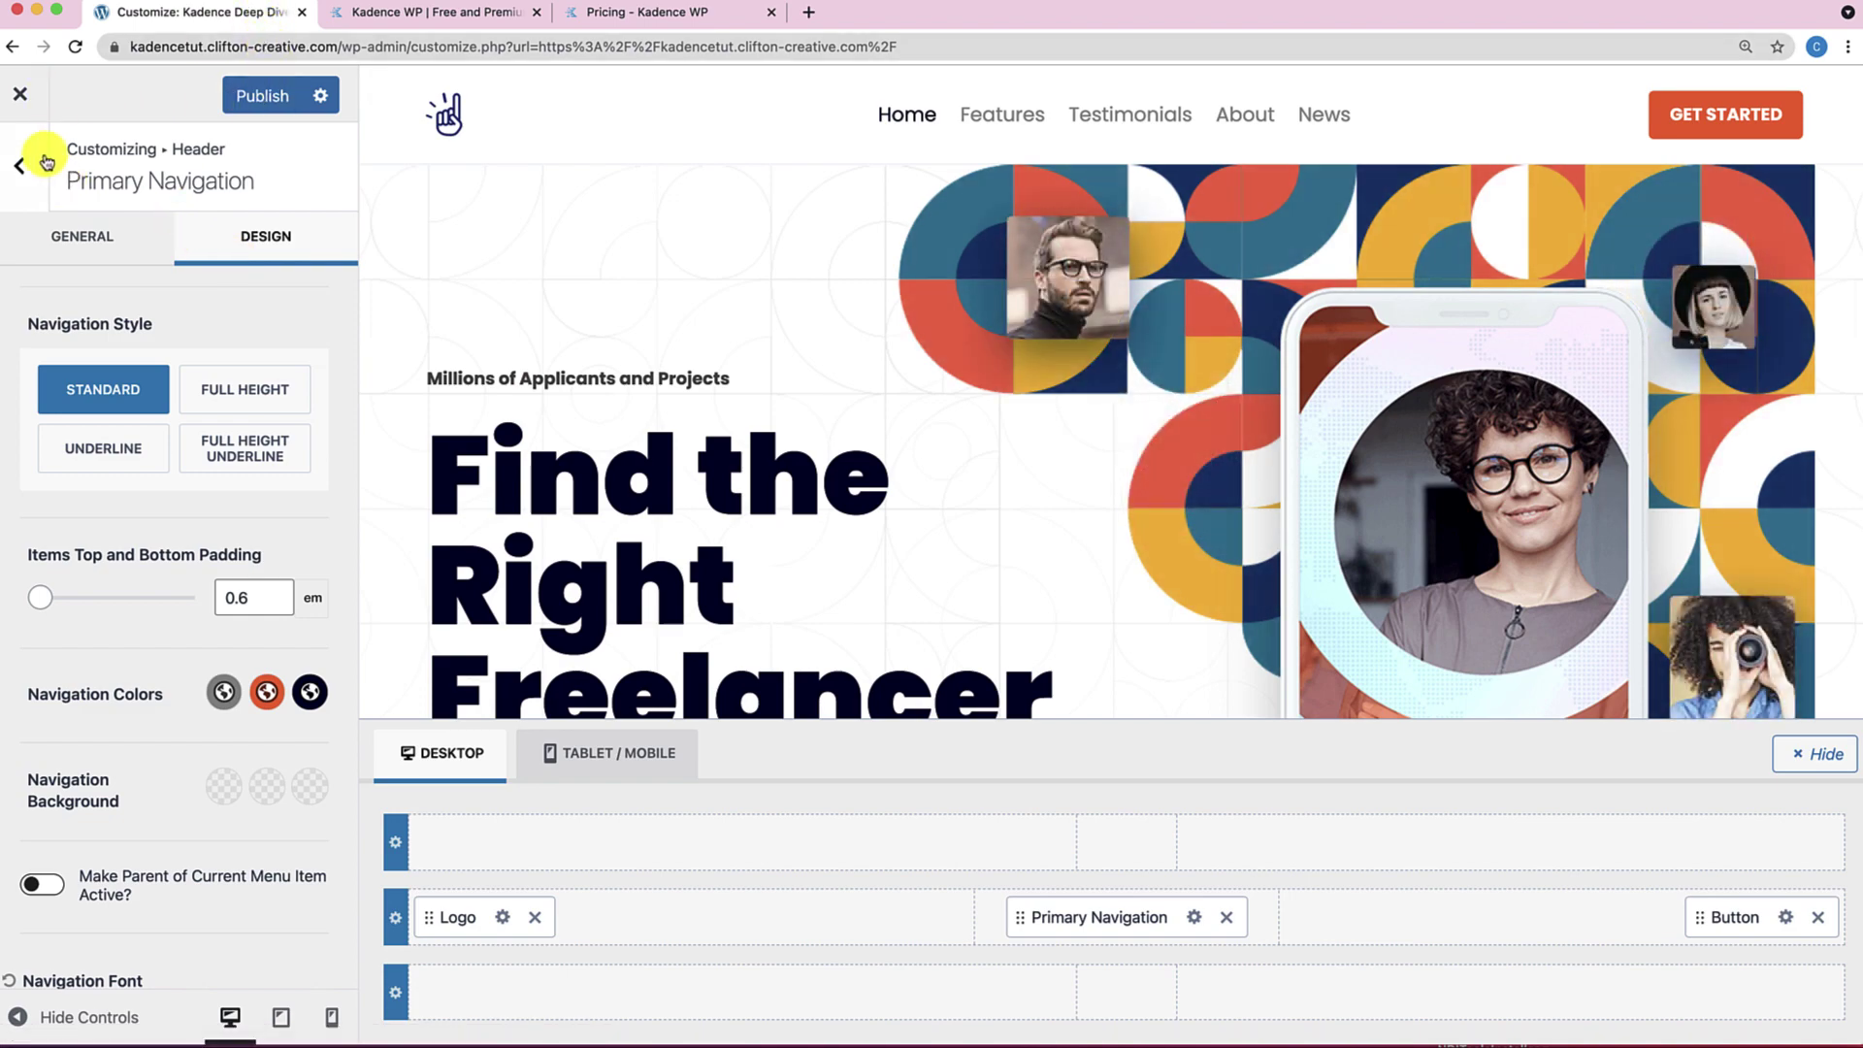
pyautogui.scroll(-15, 706, 320)
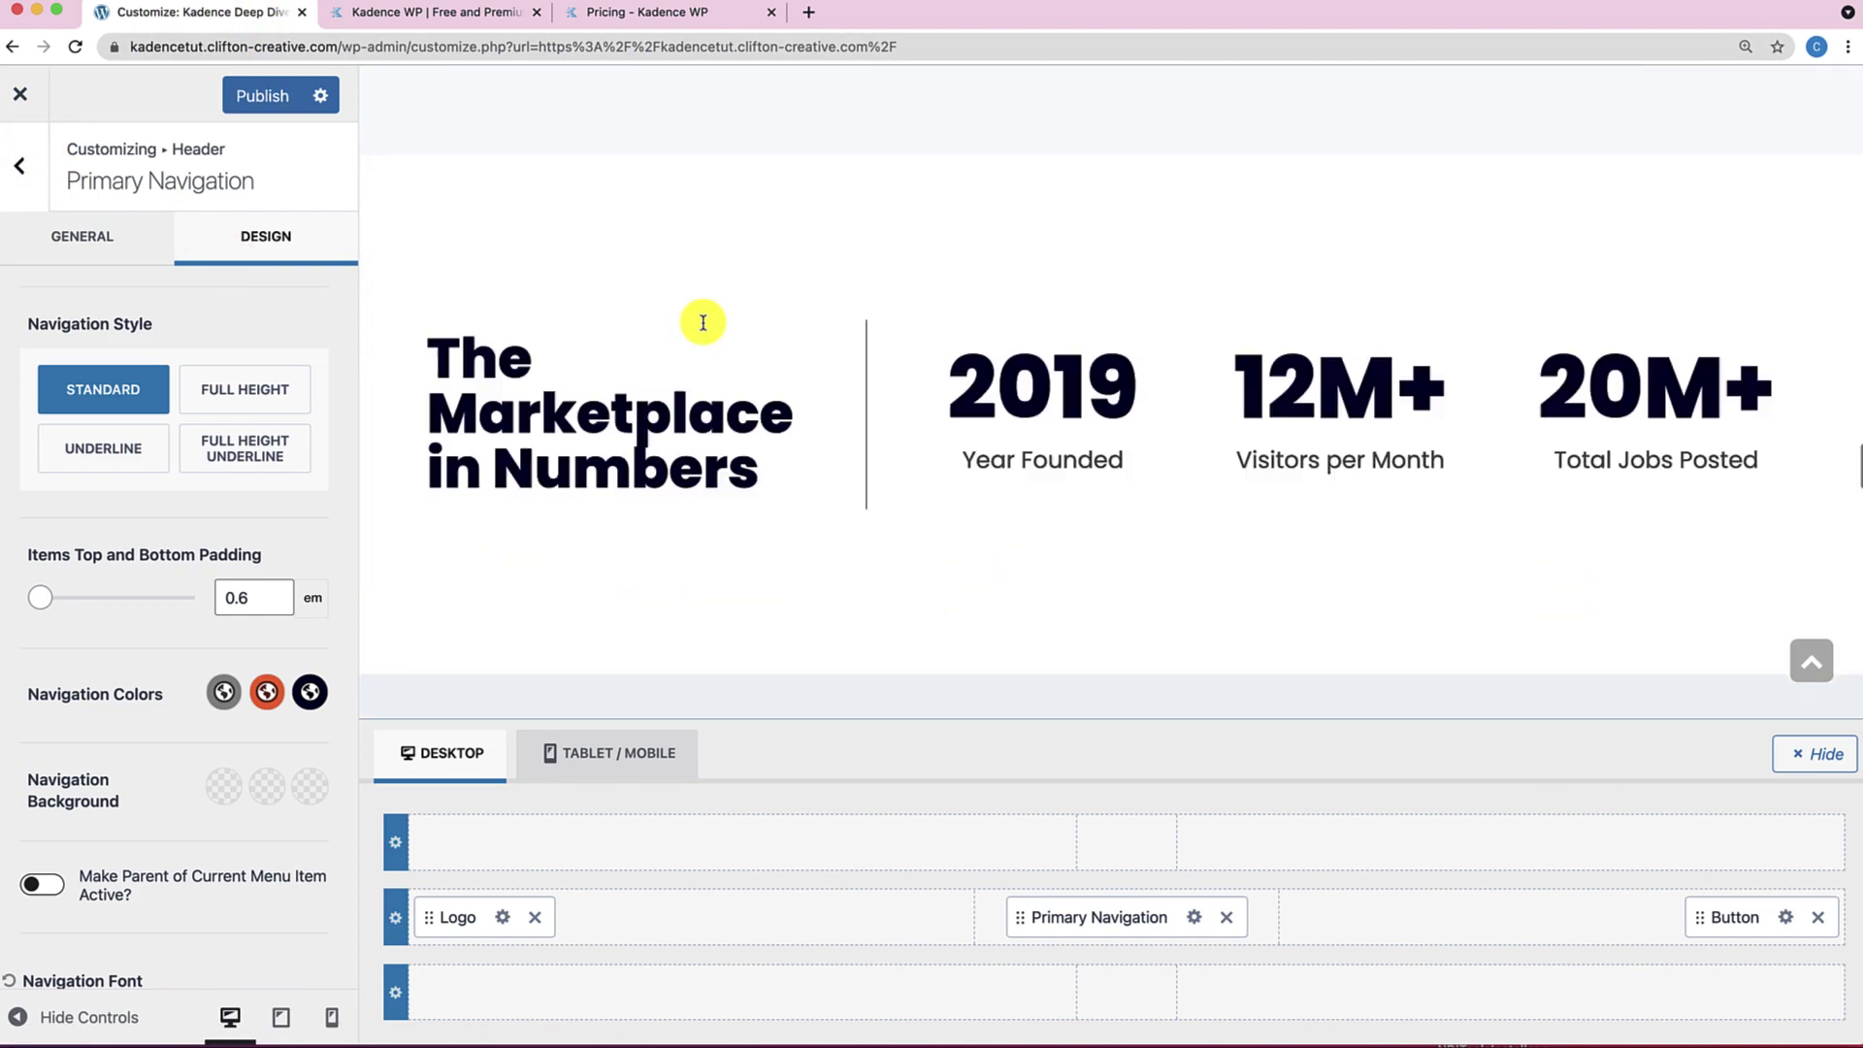
pyautogui.scroll(-15, 704, 282)
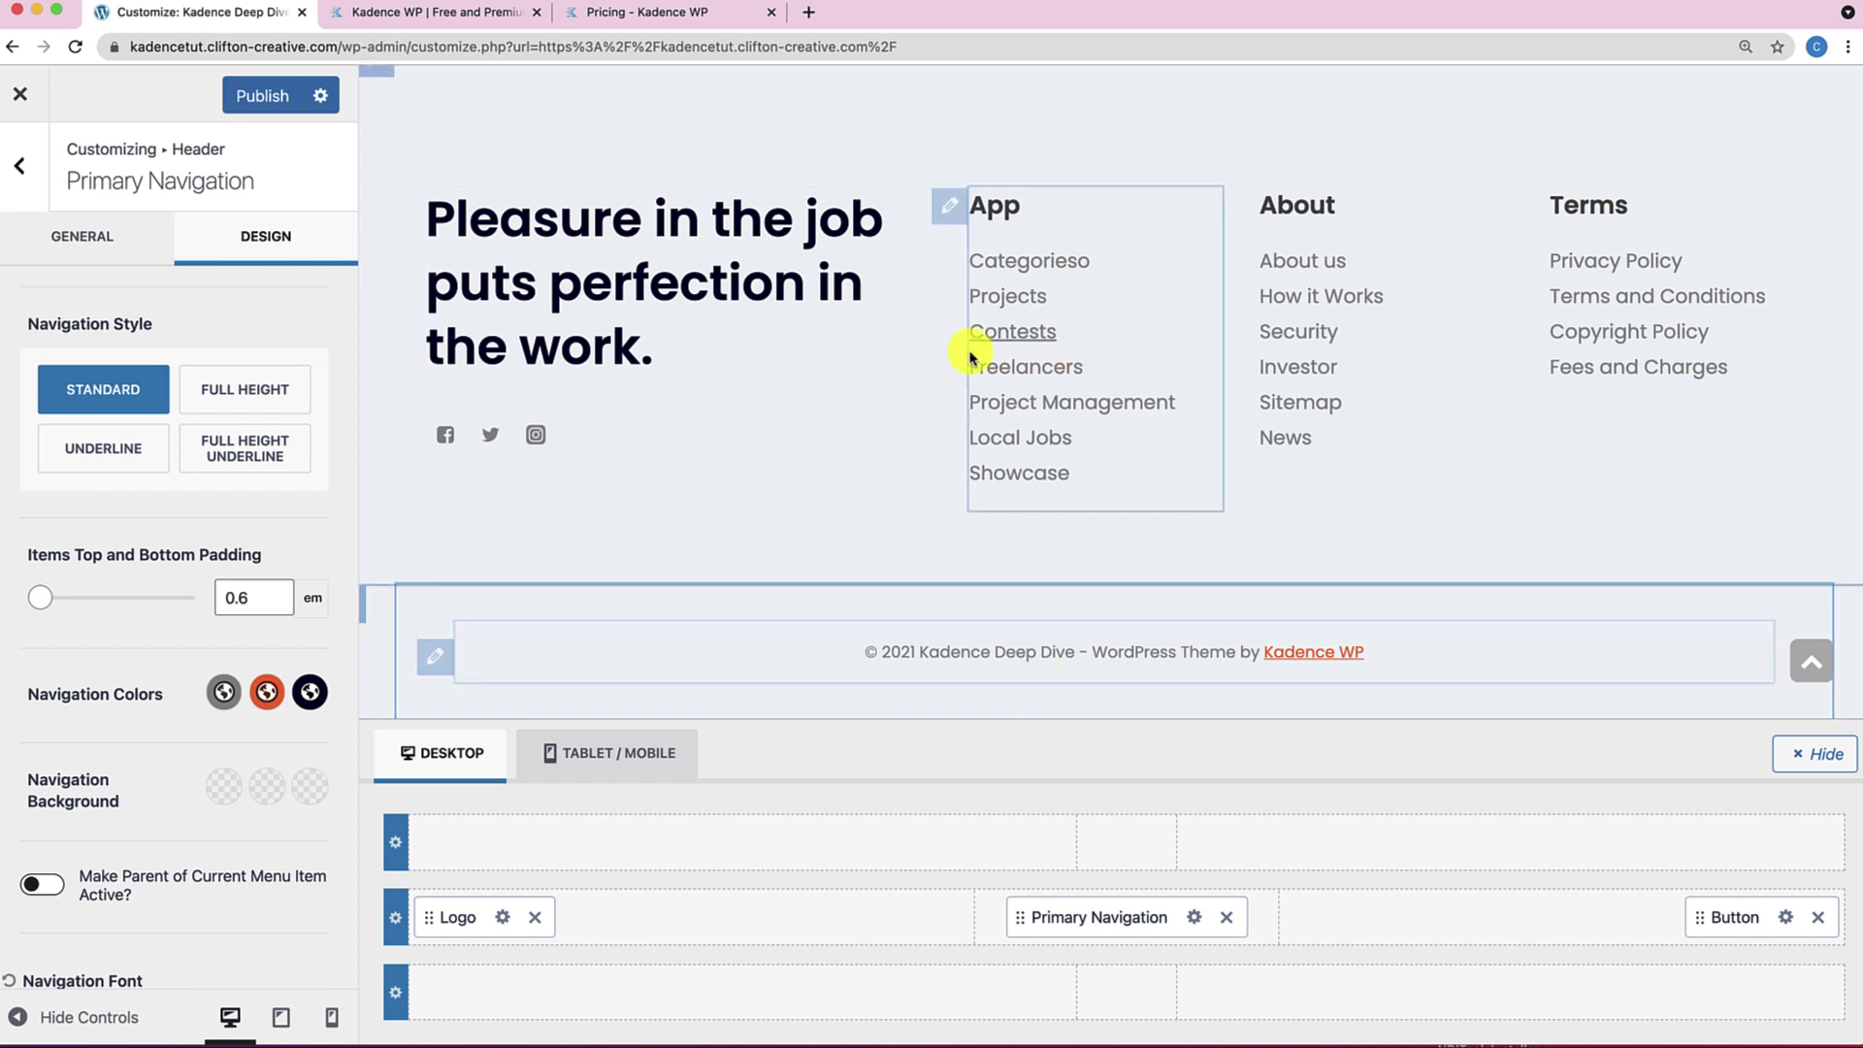
# Open the site's footer customization and examine the general items and widget layout against the previewed footer.
pyautogui.click(21, 172)
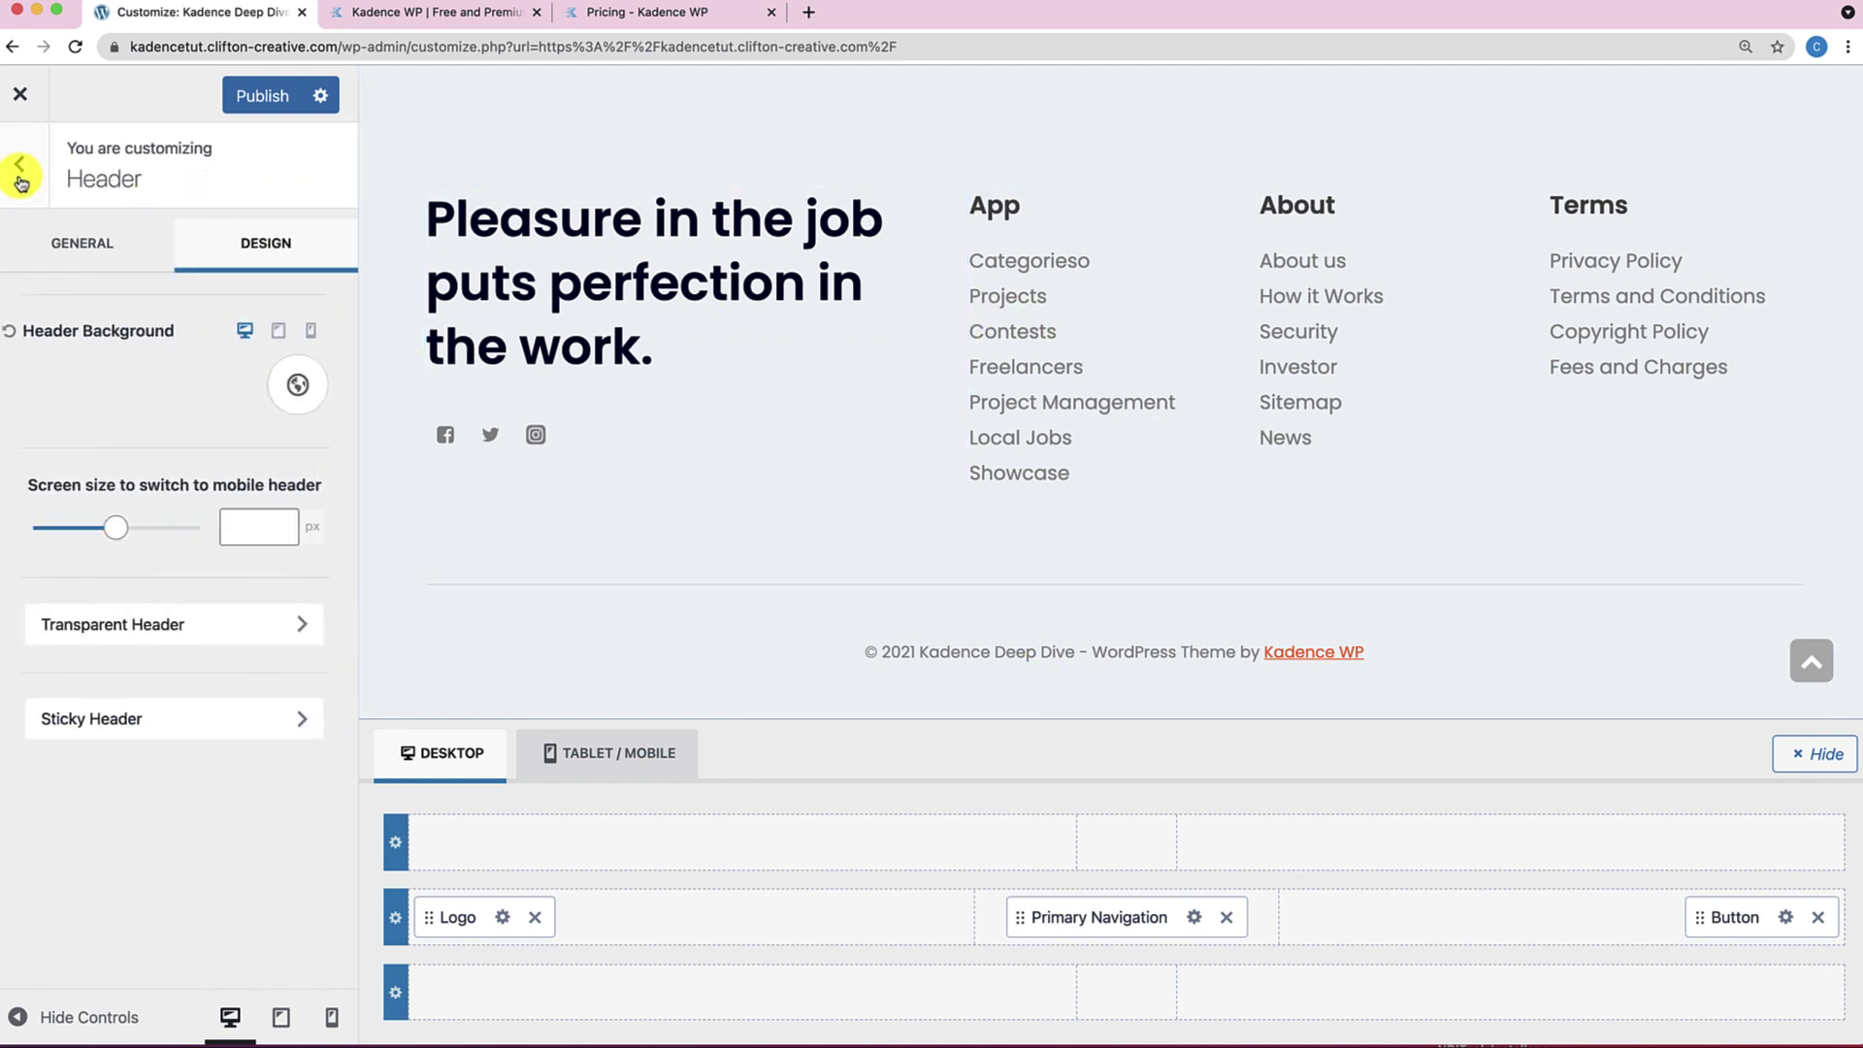
pyautogui.click(19, 165)
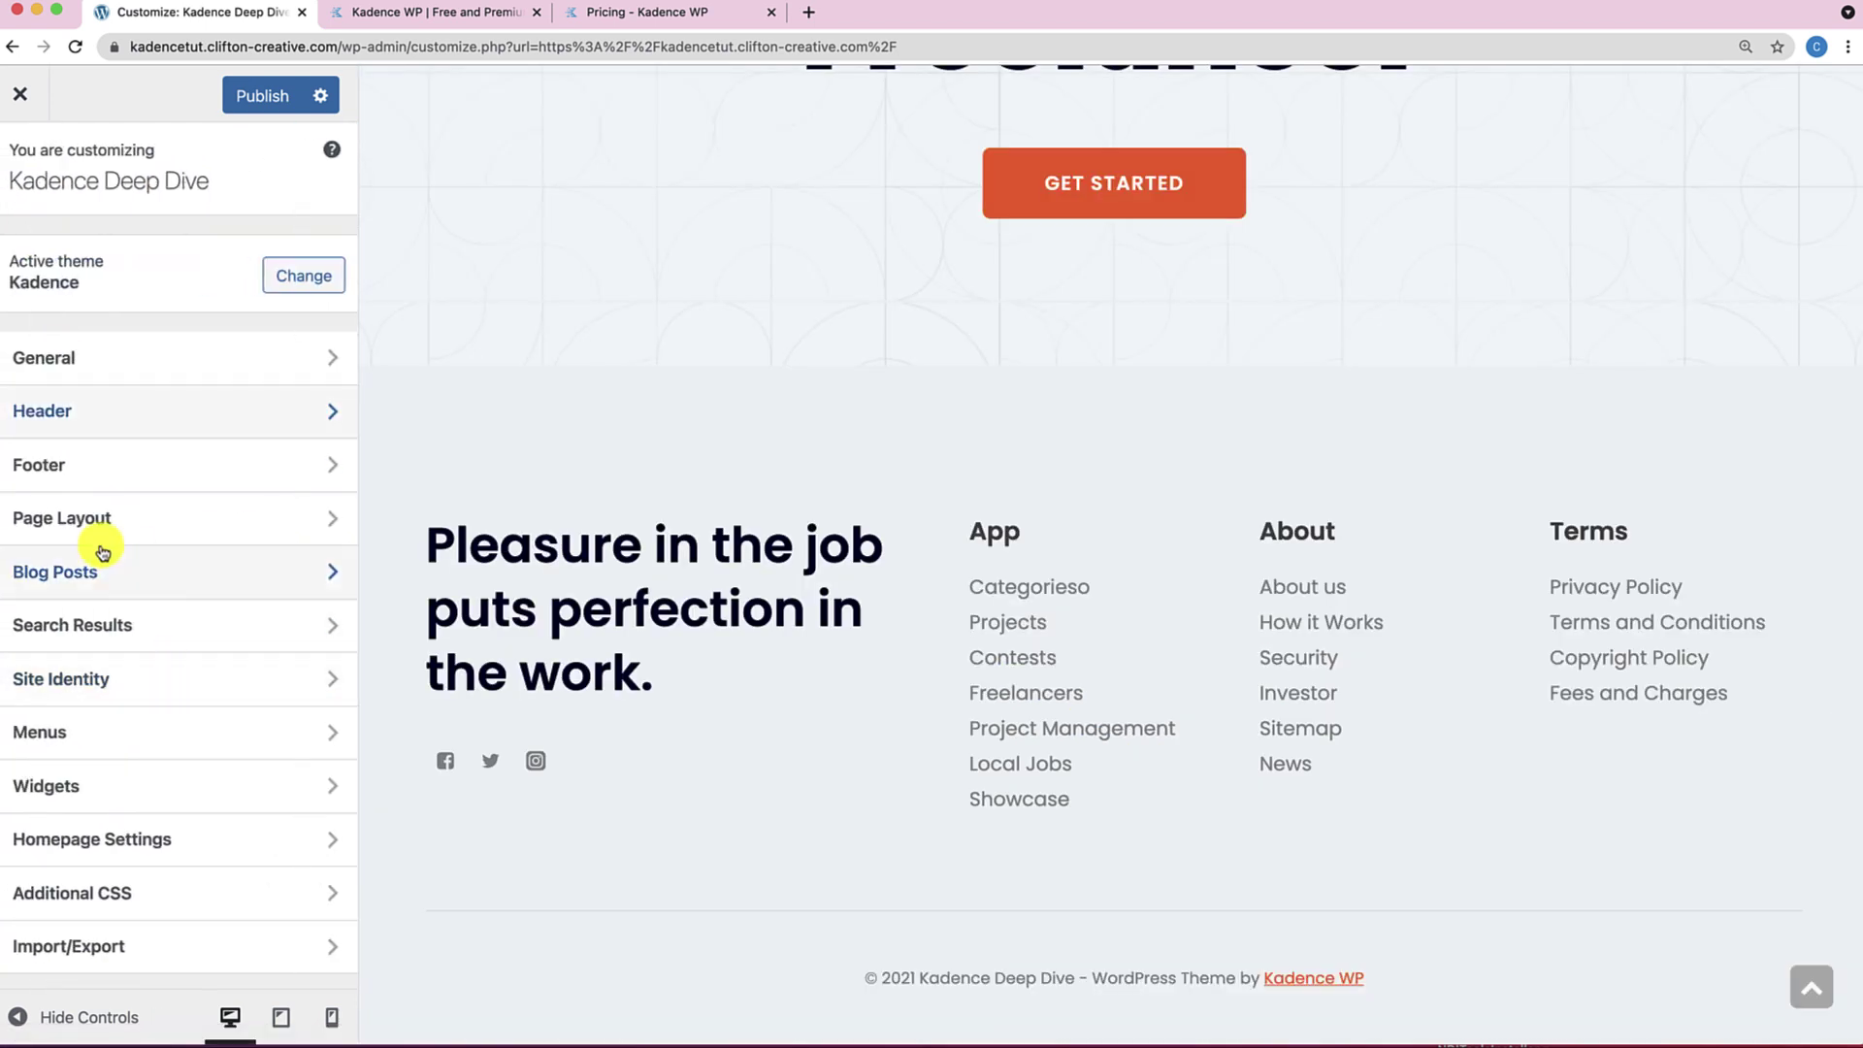
pyautogui.click(85, 468)
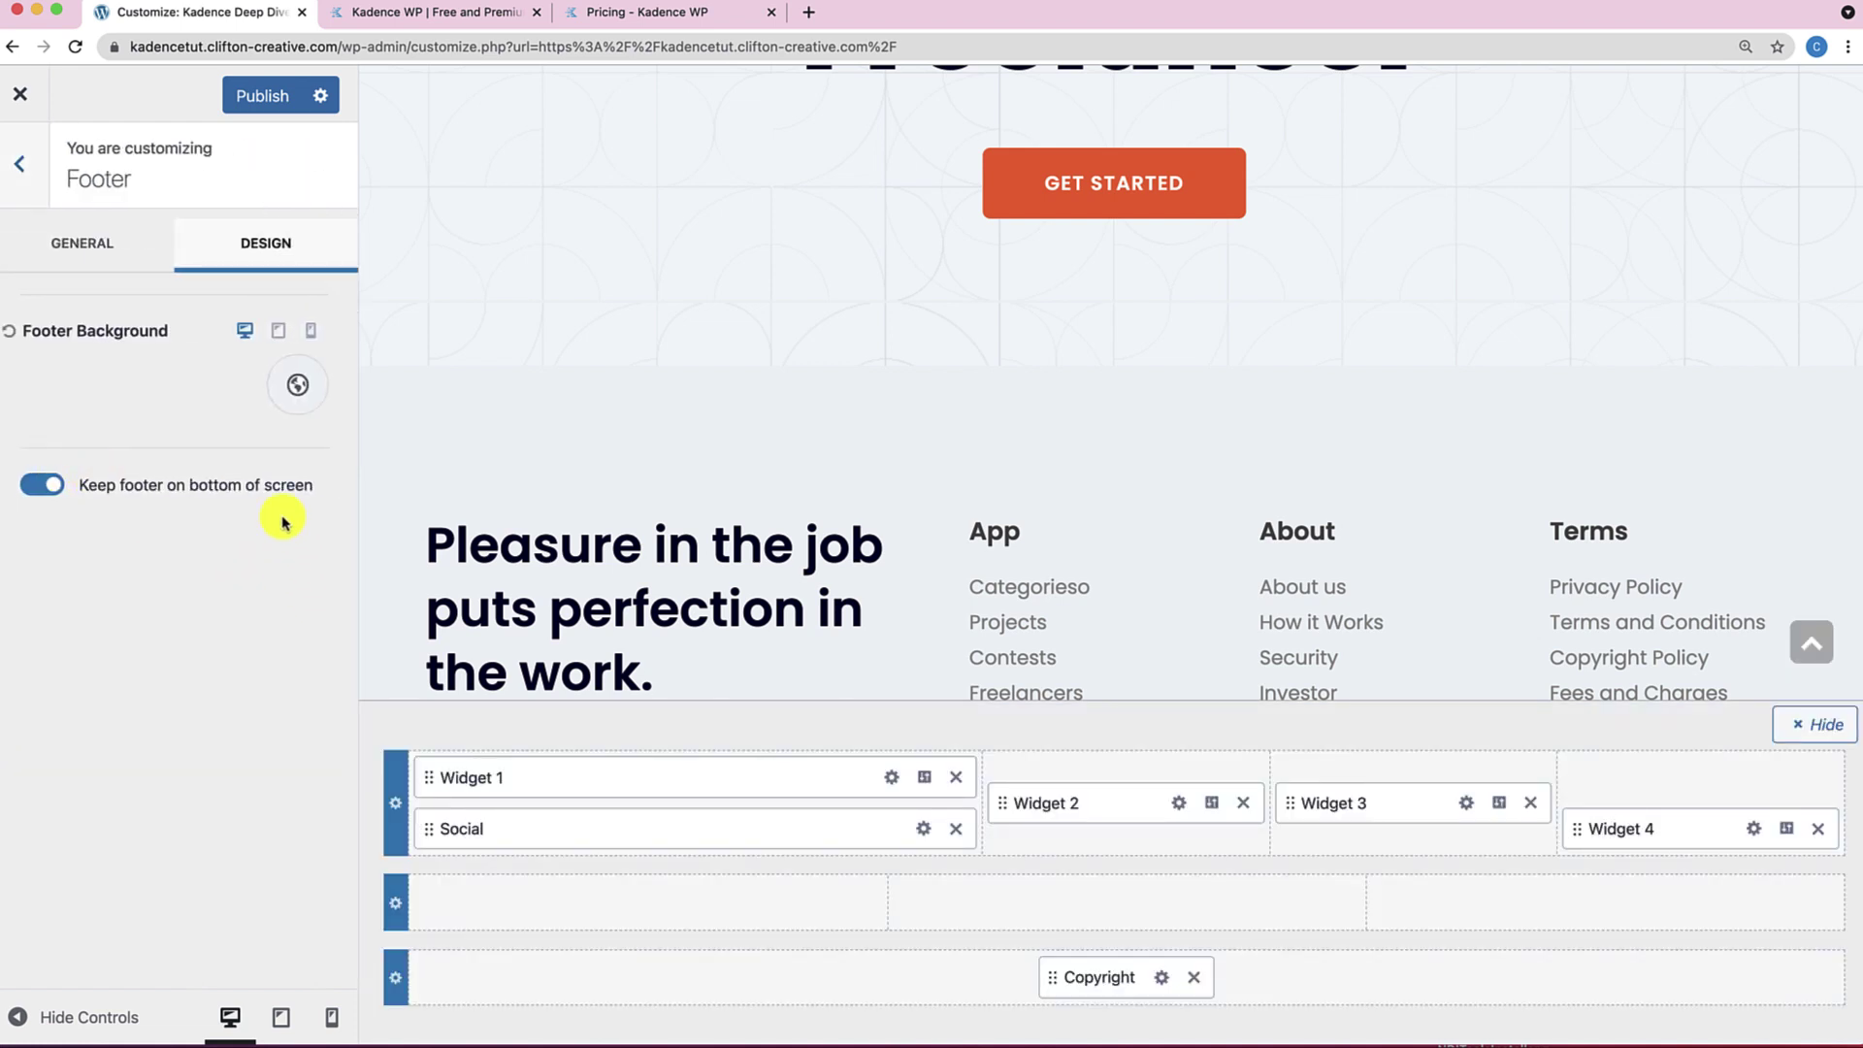
pyautogui.click(135, 264)
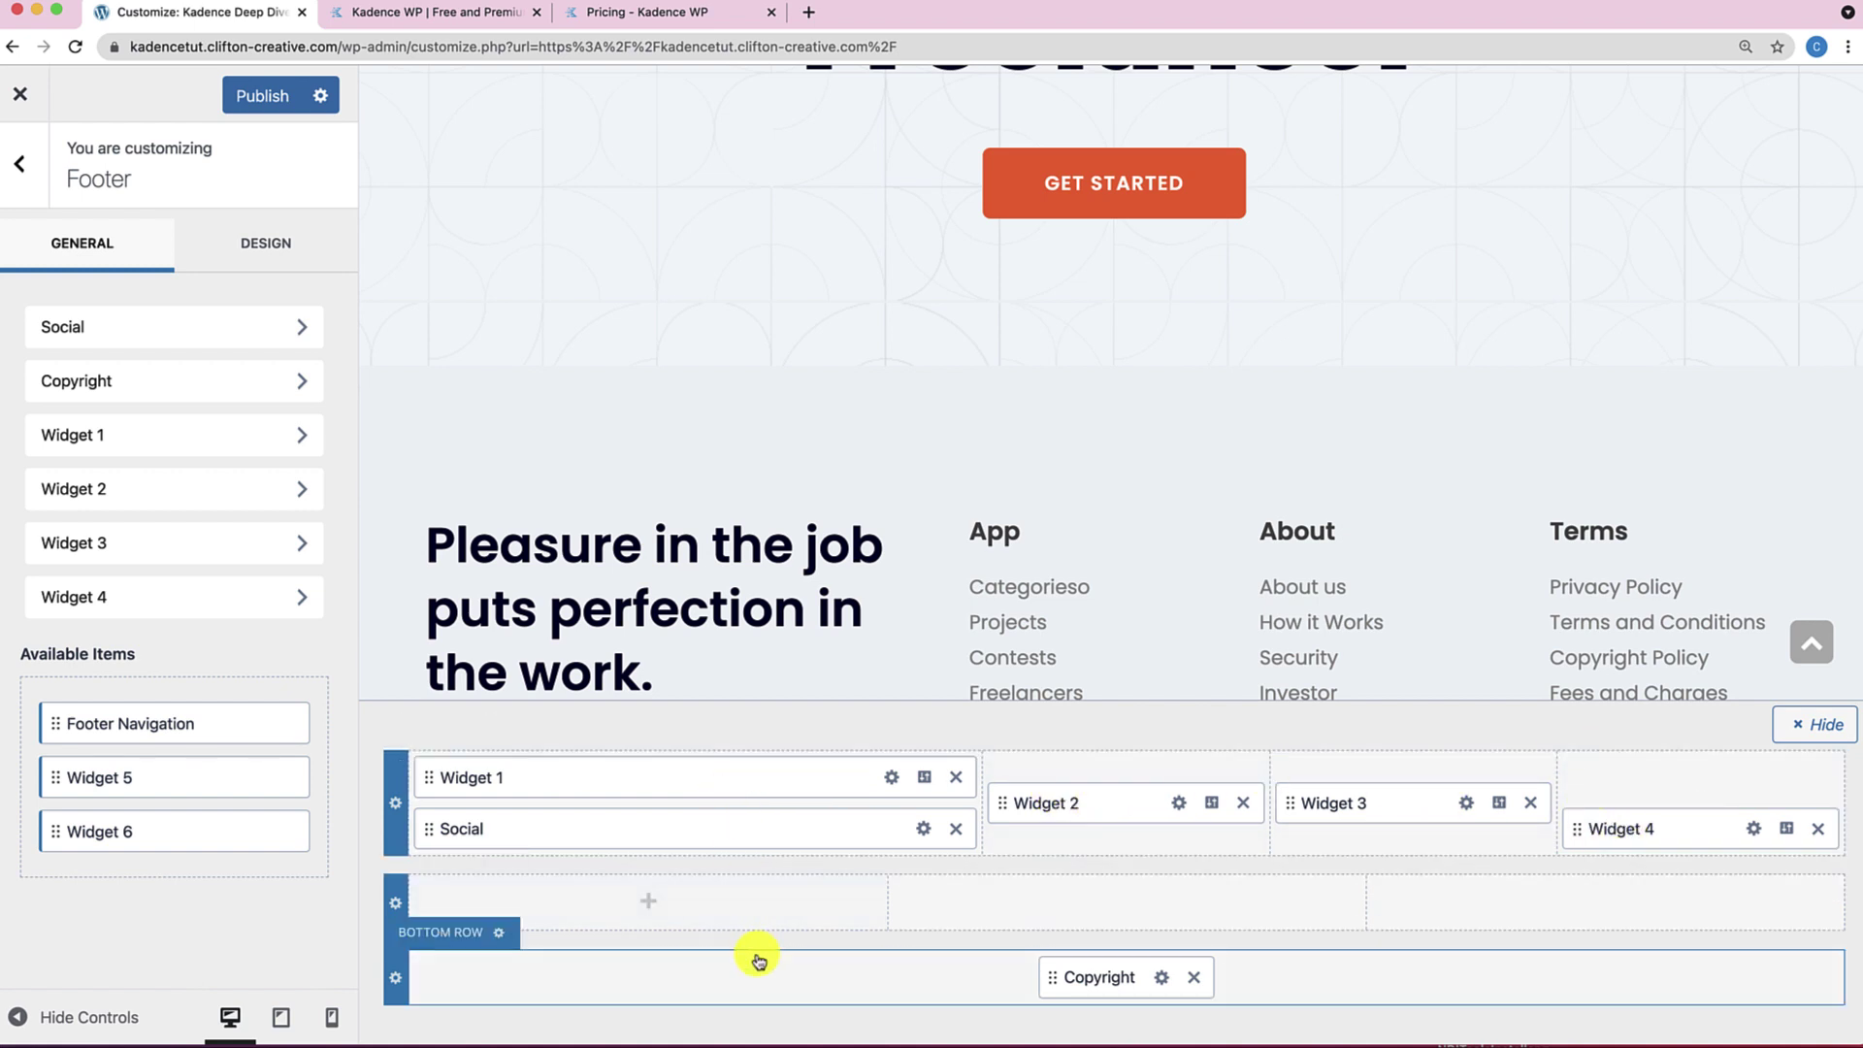
pyautogui.scroll(-4, 782, 533)
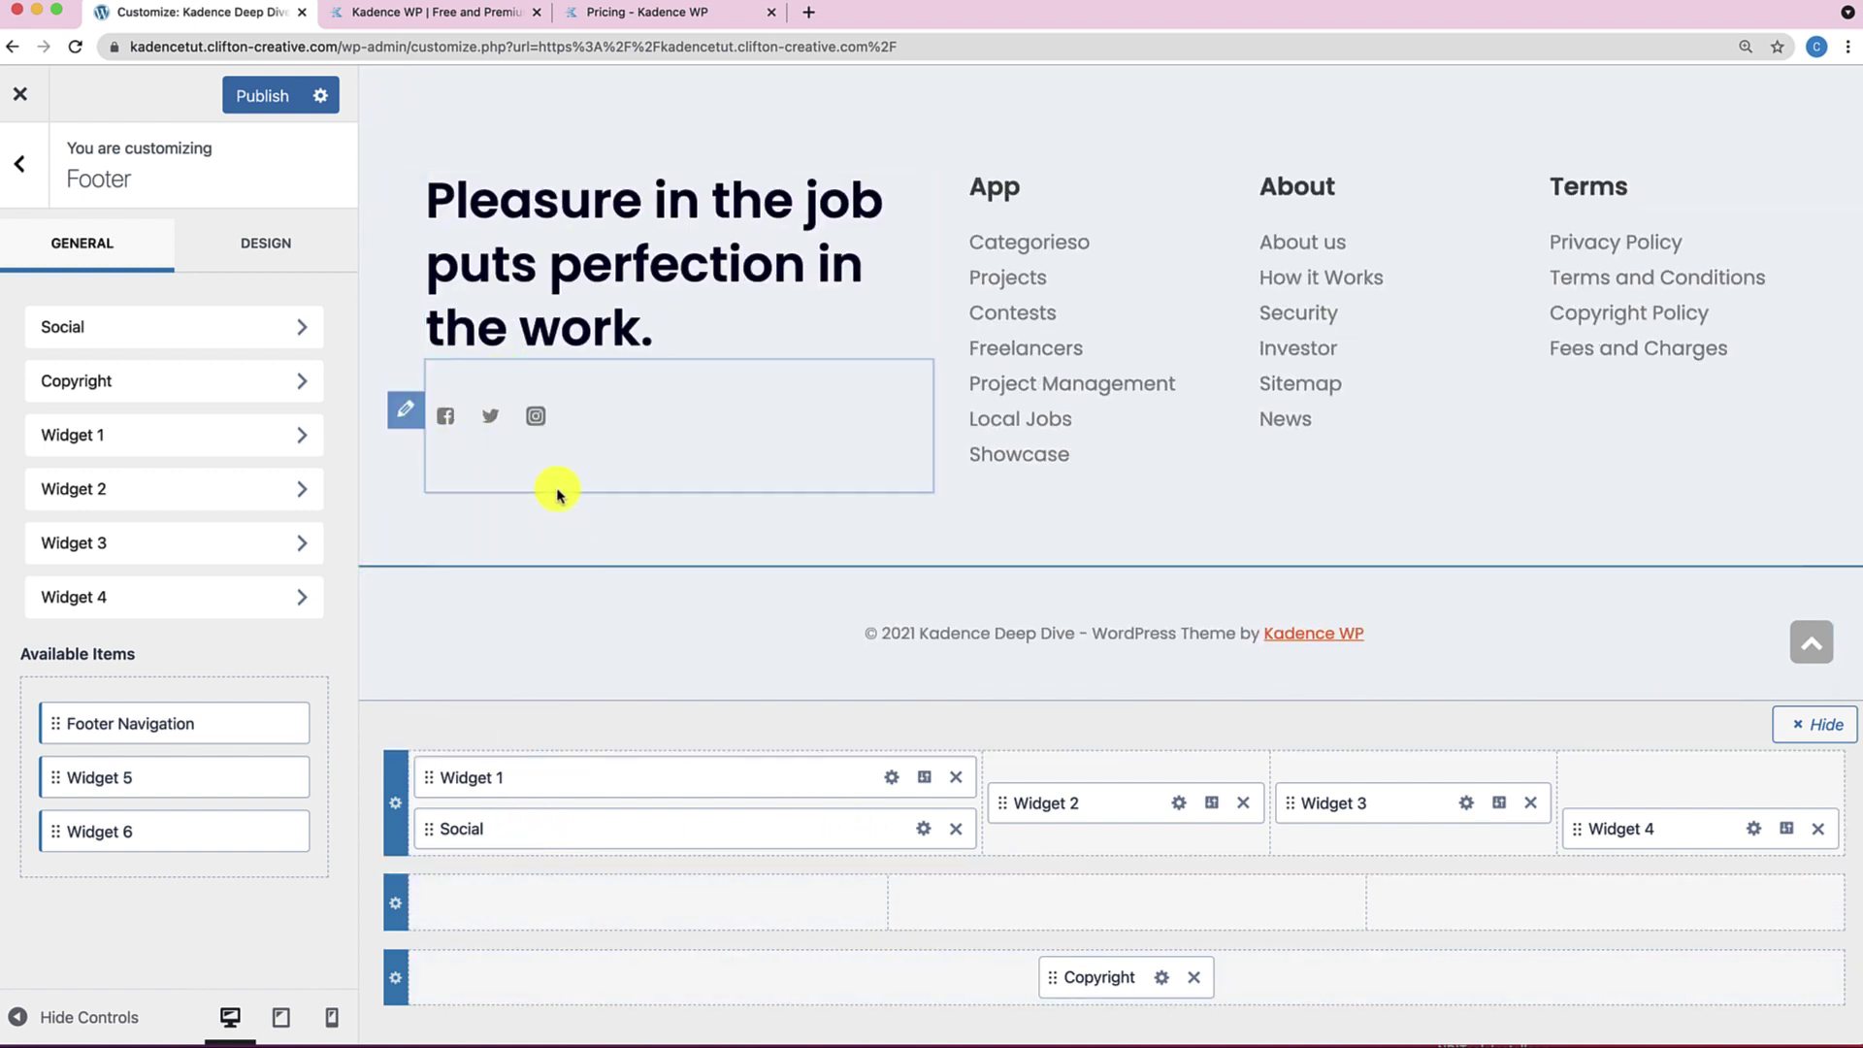
pyautogui.scroll(1, 597, 686)
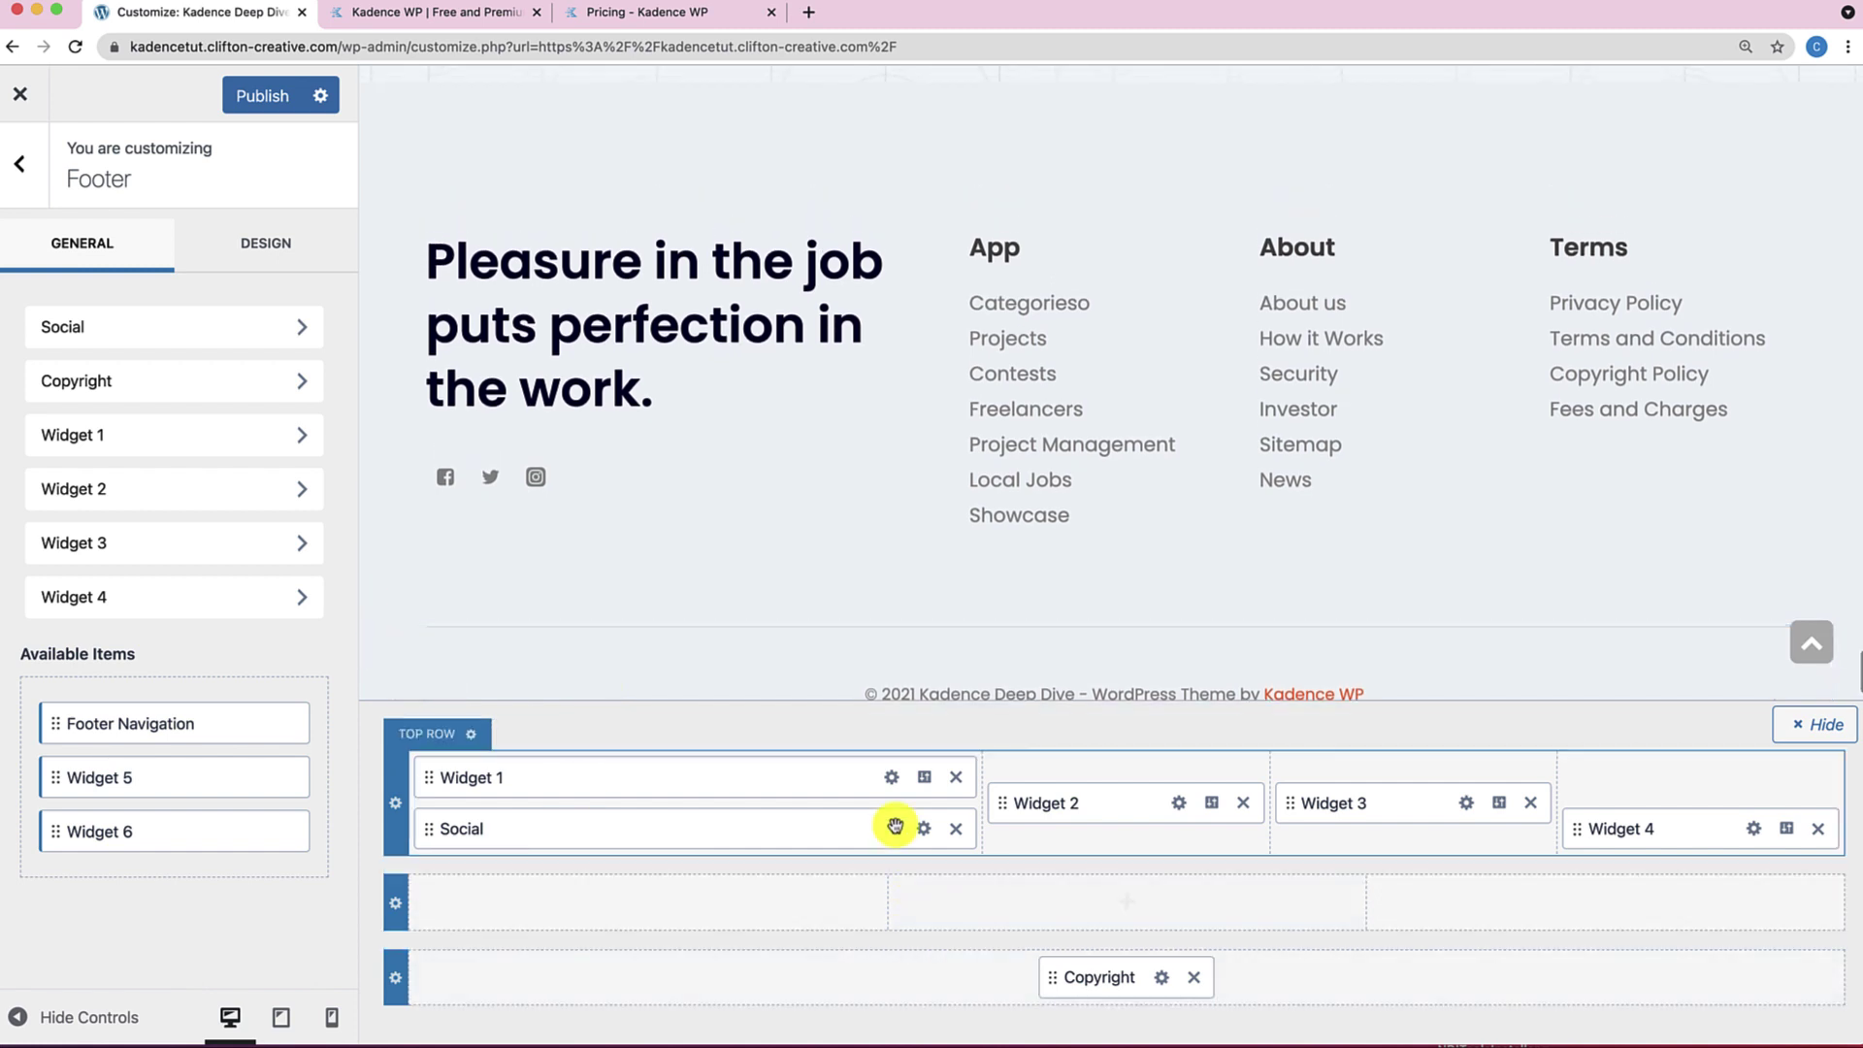
# Check the App links text in the footer's Widget 2 and leave the customizer, discarding the unpublished changes.
pyautogui.click(1179, 805)
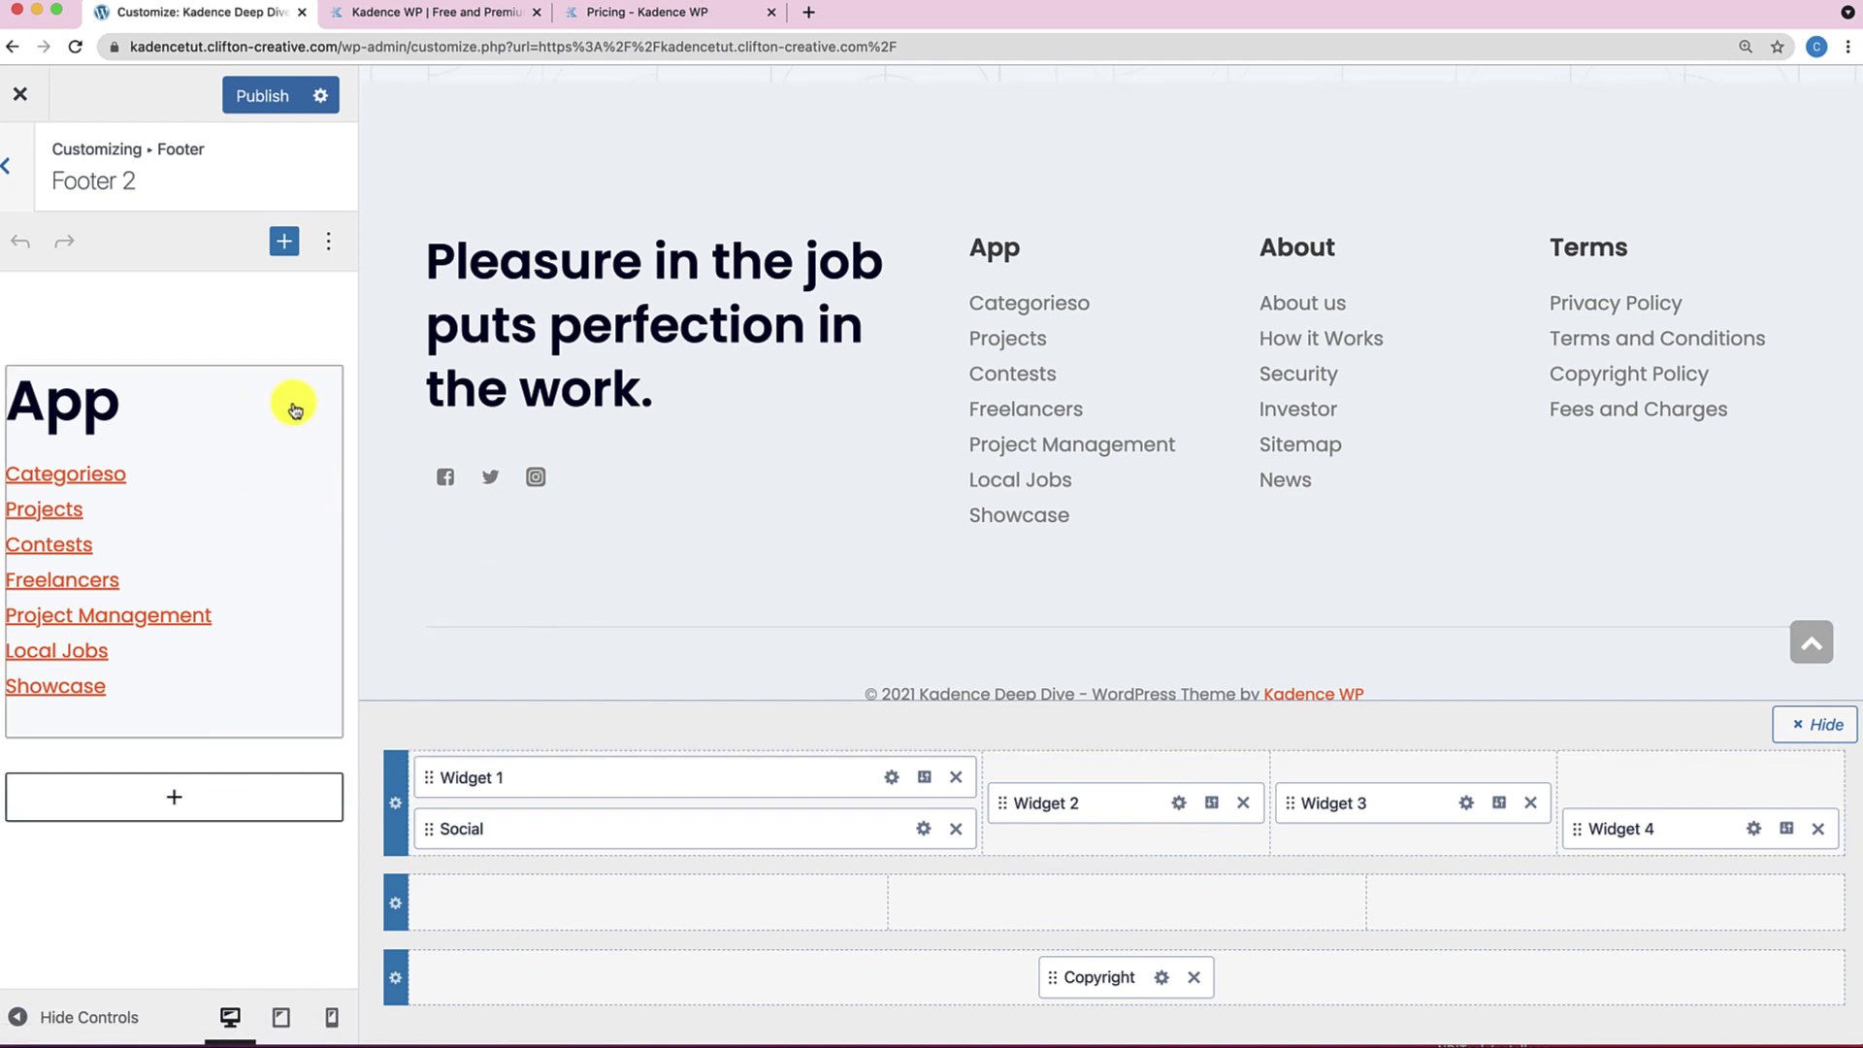
pyautogui.click(242, 701)
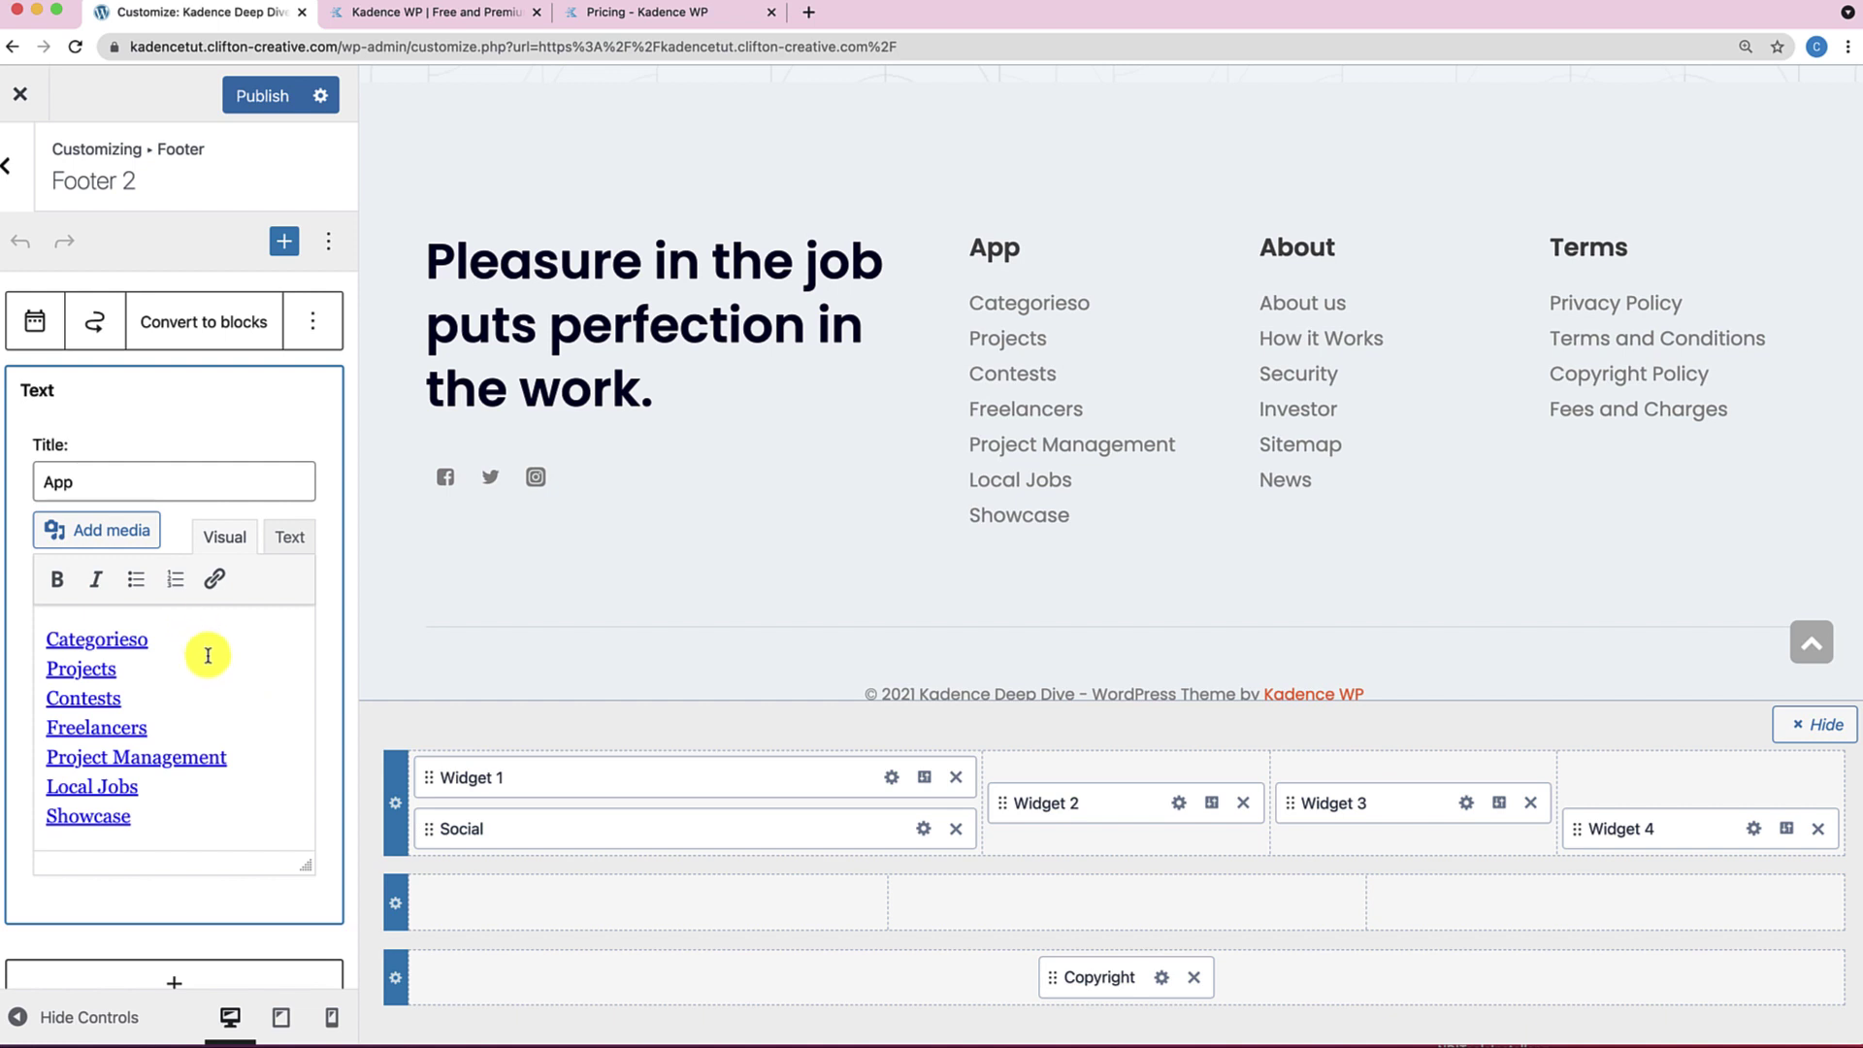
pyautogui.click(14, 170)
pyautogui.click(20, 93)
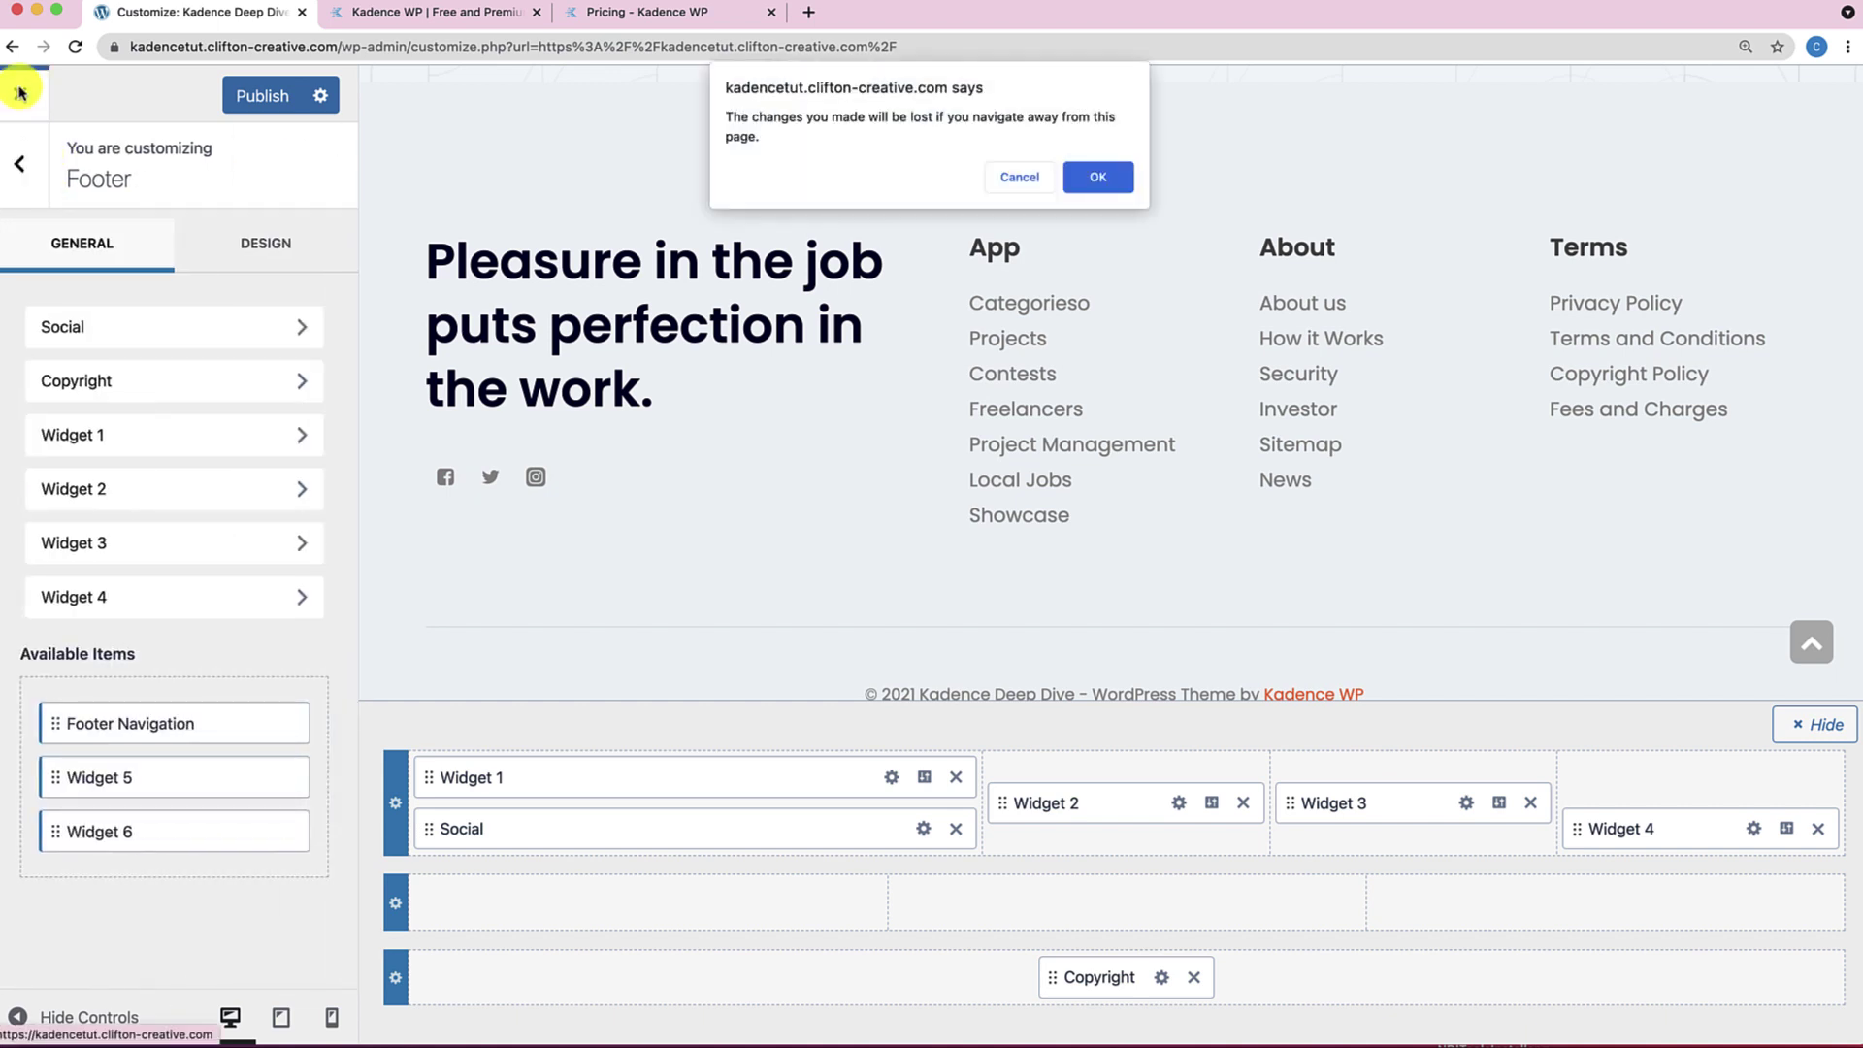
pyautogui.click(1099, 179)
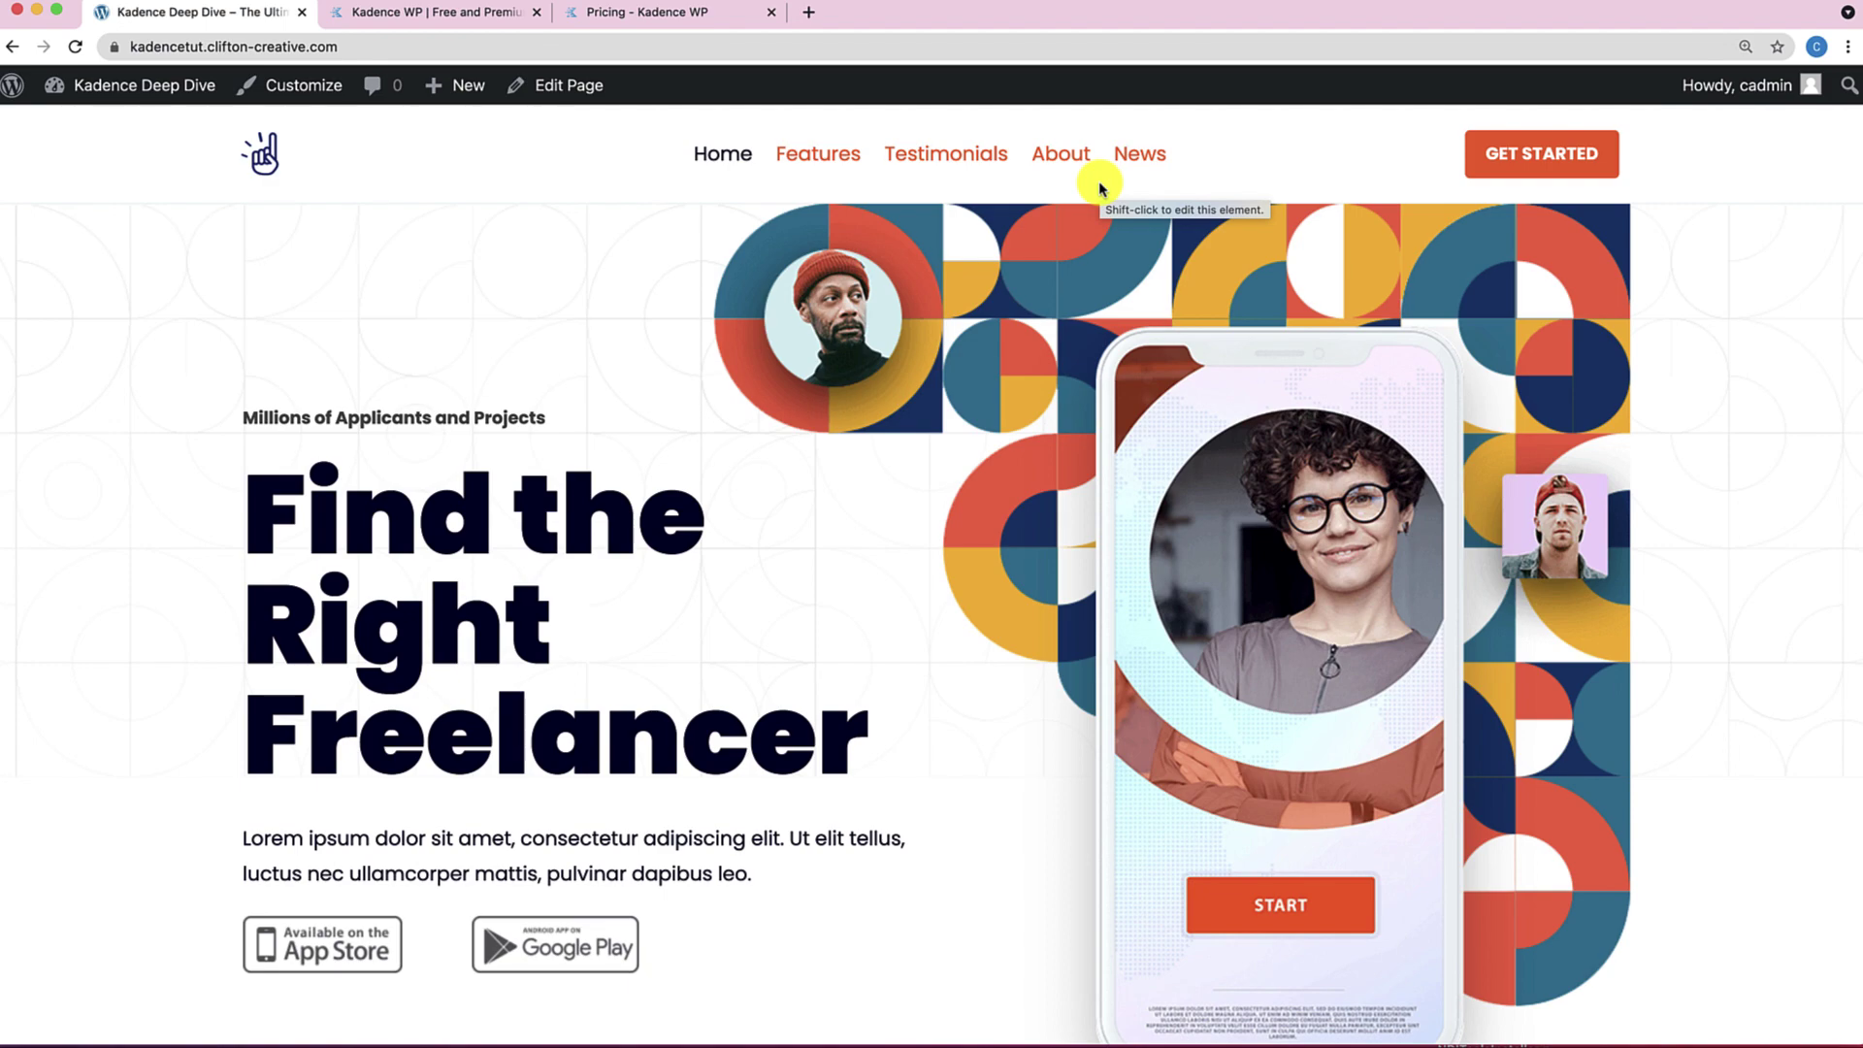
# View the live site's Features page from its header down through the feature sections.
pyautogui.click(847, 163)
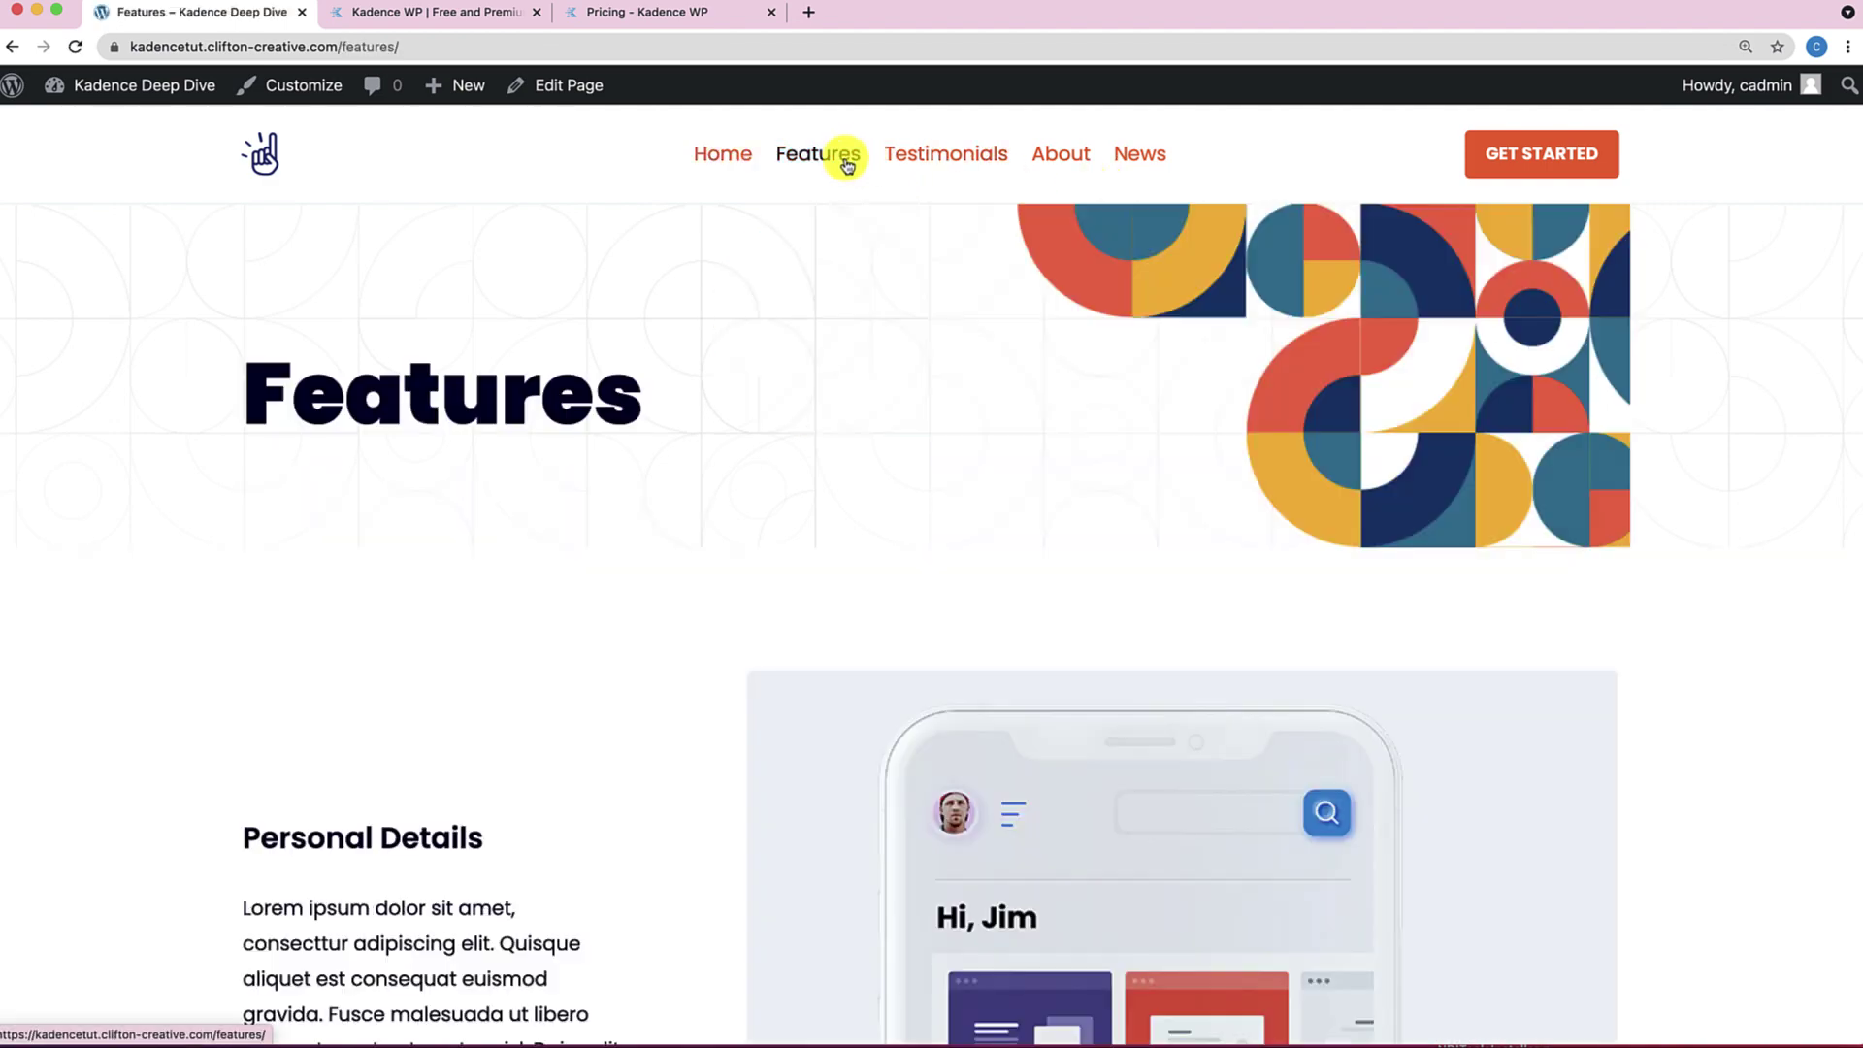
pyautogui.scroll(-15, 811, 553)
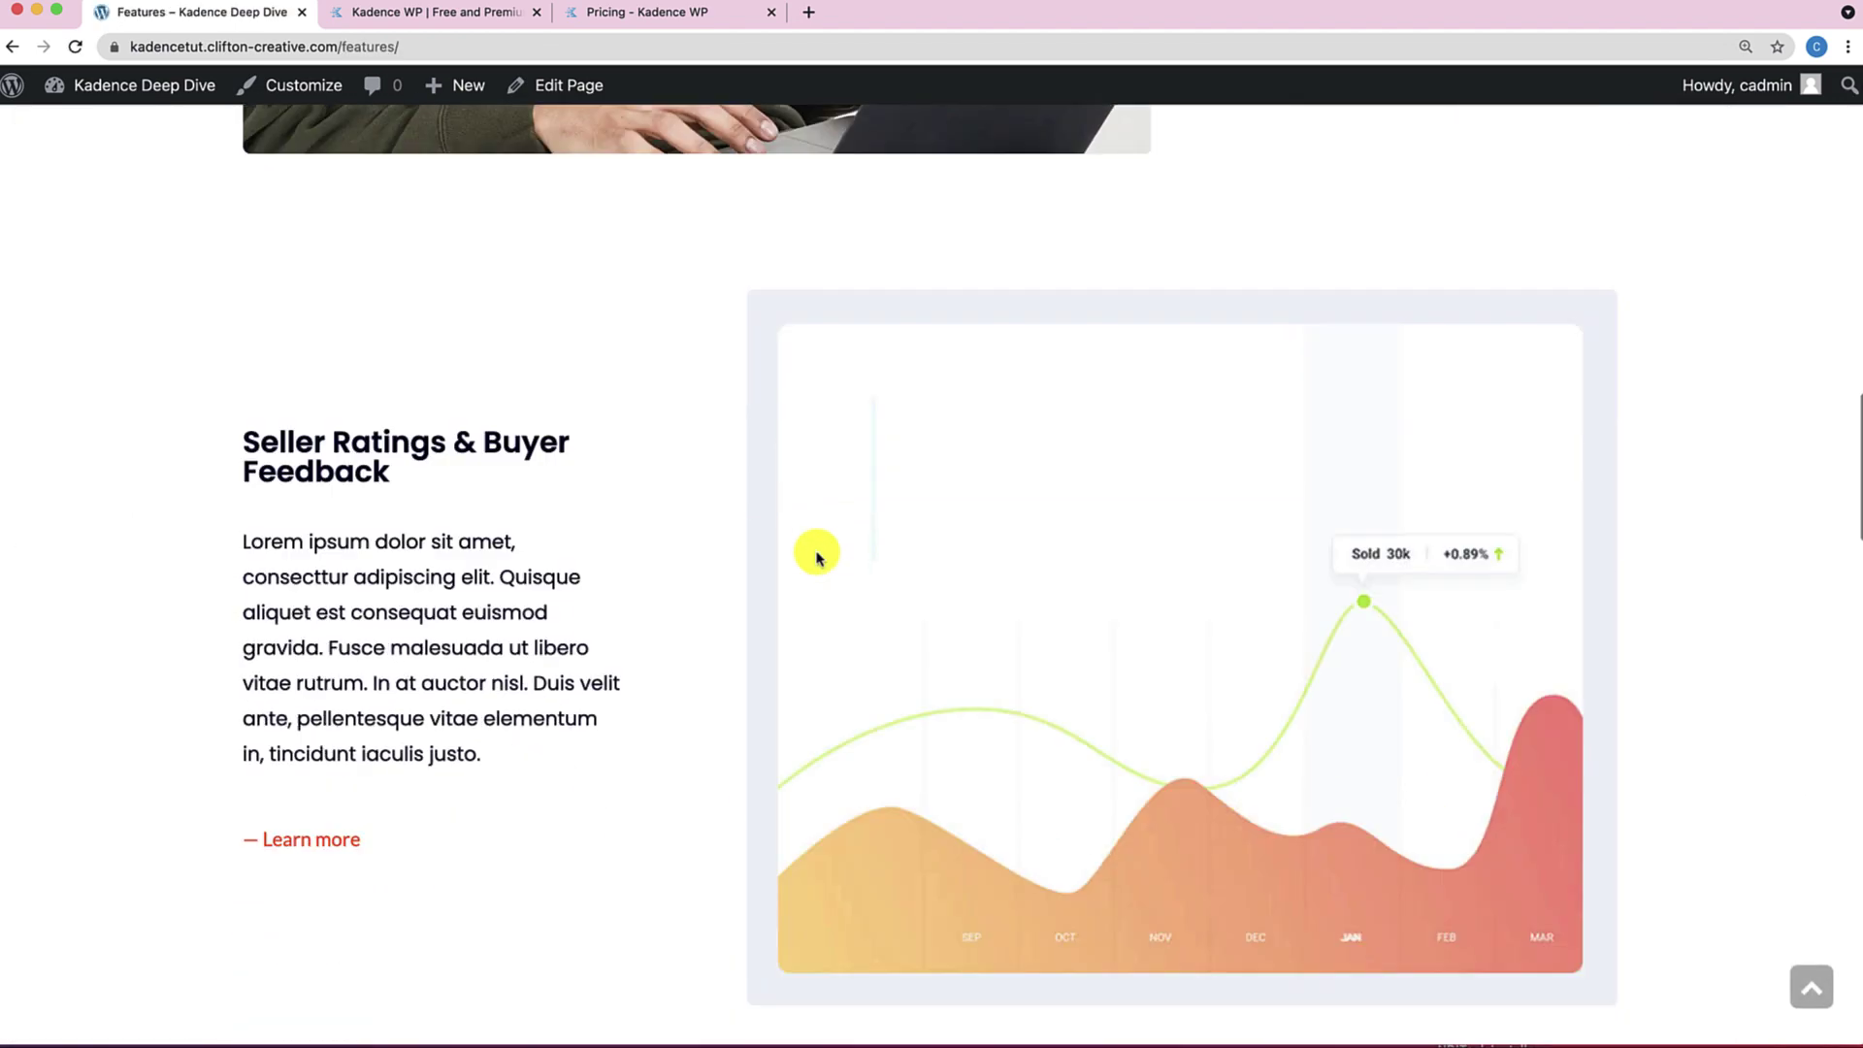
pyautogui.scroll(-10, 816, 556)
pyautogui.scroll(20, 816, 556)
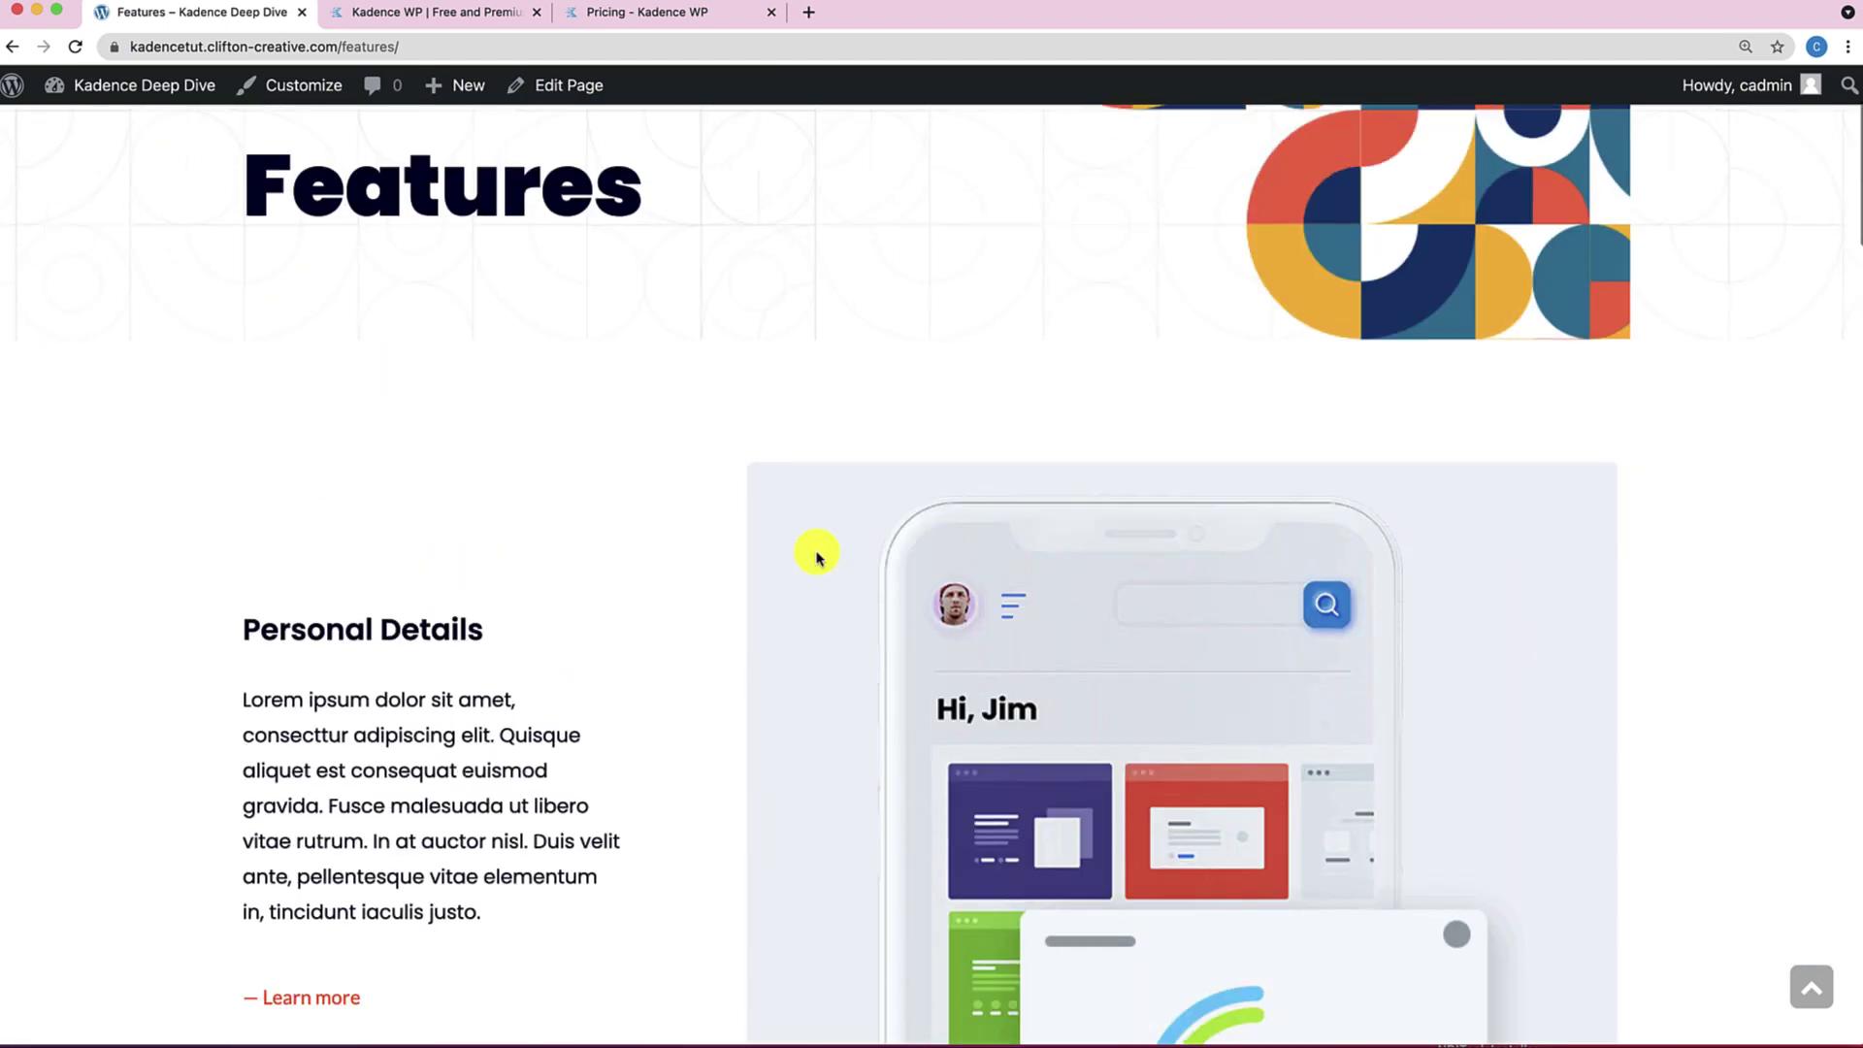
pyautogui.scroll(3, 816, 556)
# View the Testimonials page, including the customer quotes and the Frequently Asked Questions section.
pyautogui.click(932, 158)
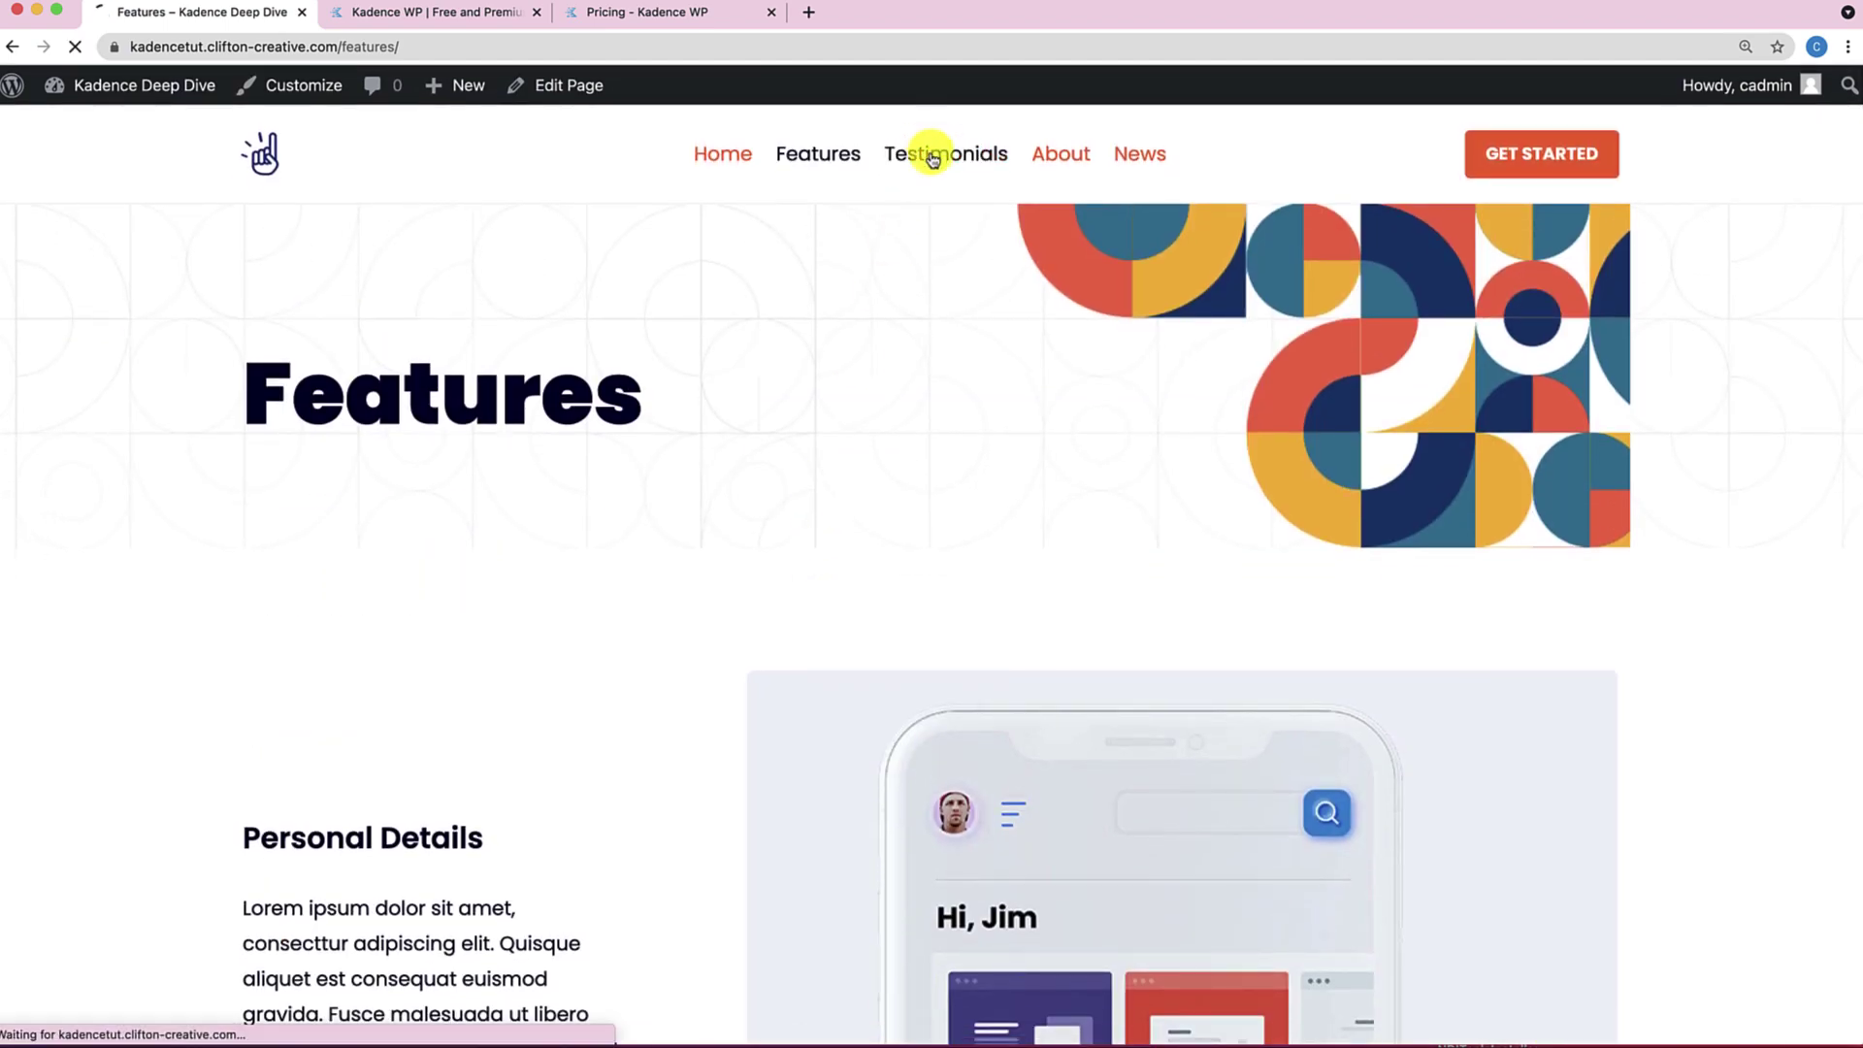
pyautogui.scroll(-5, 854, 706)
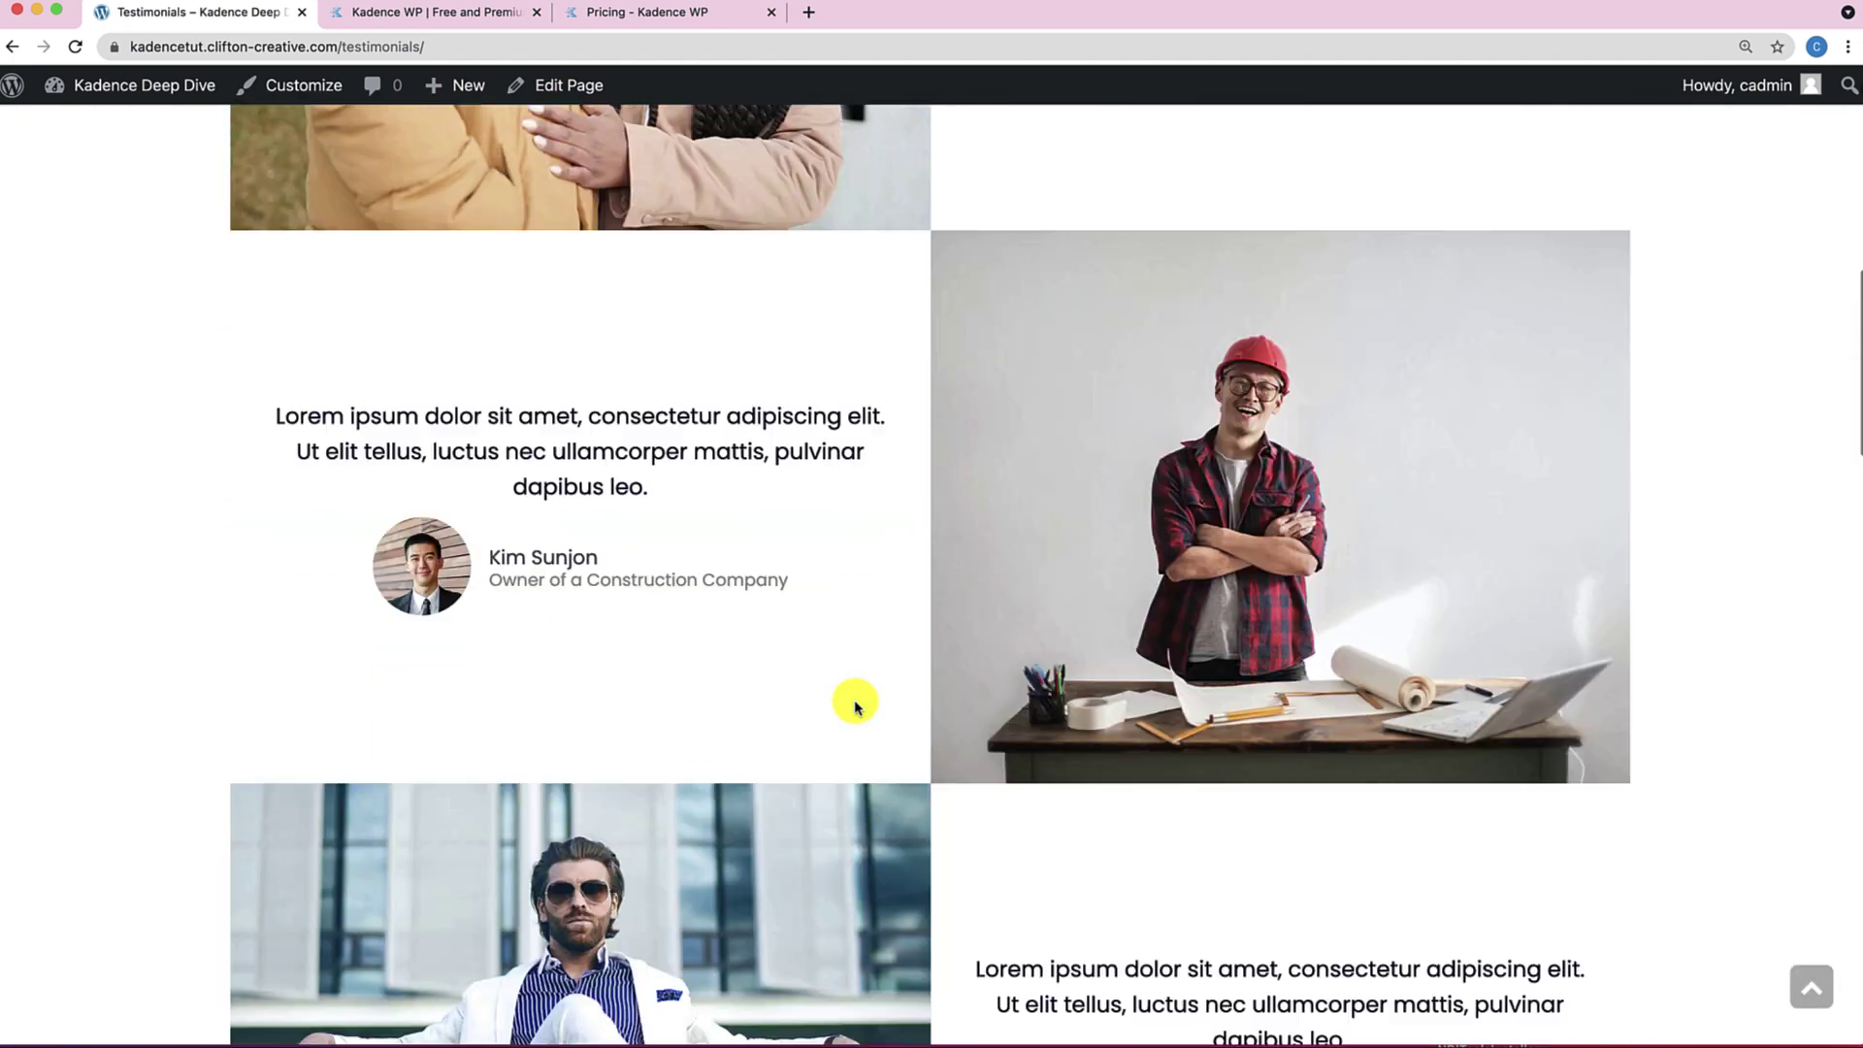
pyautogui.scroll(-10, 853, 704)
pyautogui.scroll(7, 853, 706)
pyautogui.scroll(-15, 970, 543)
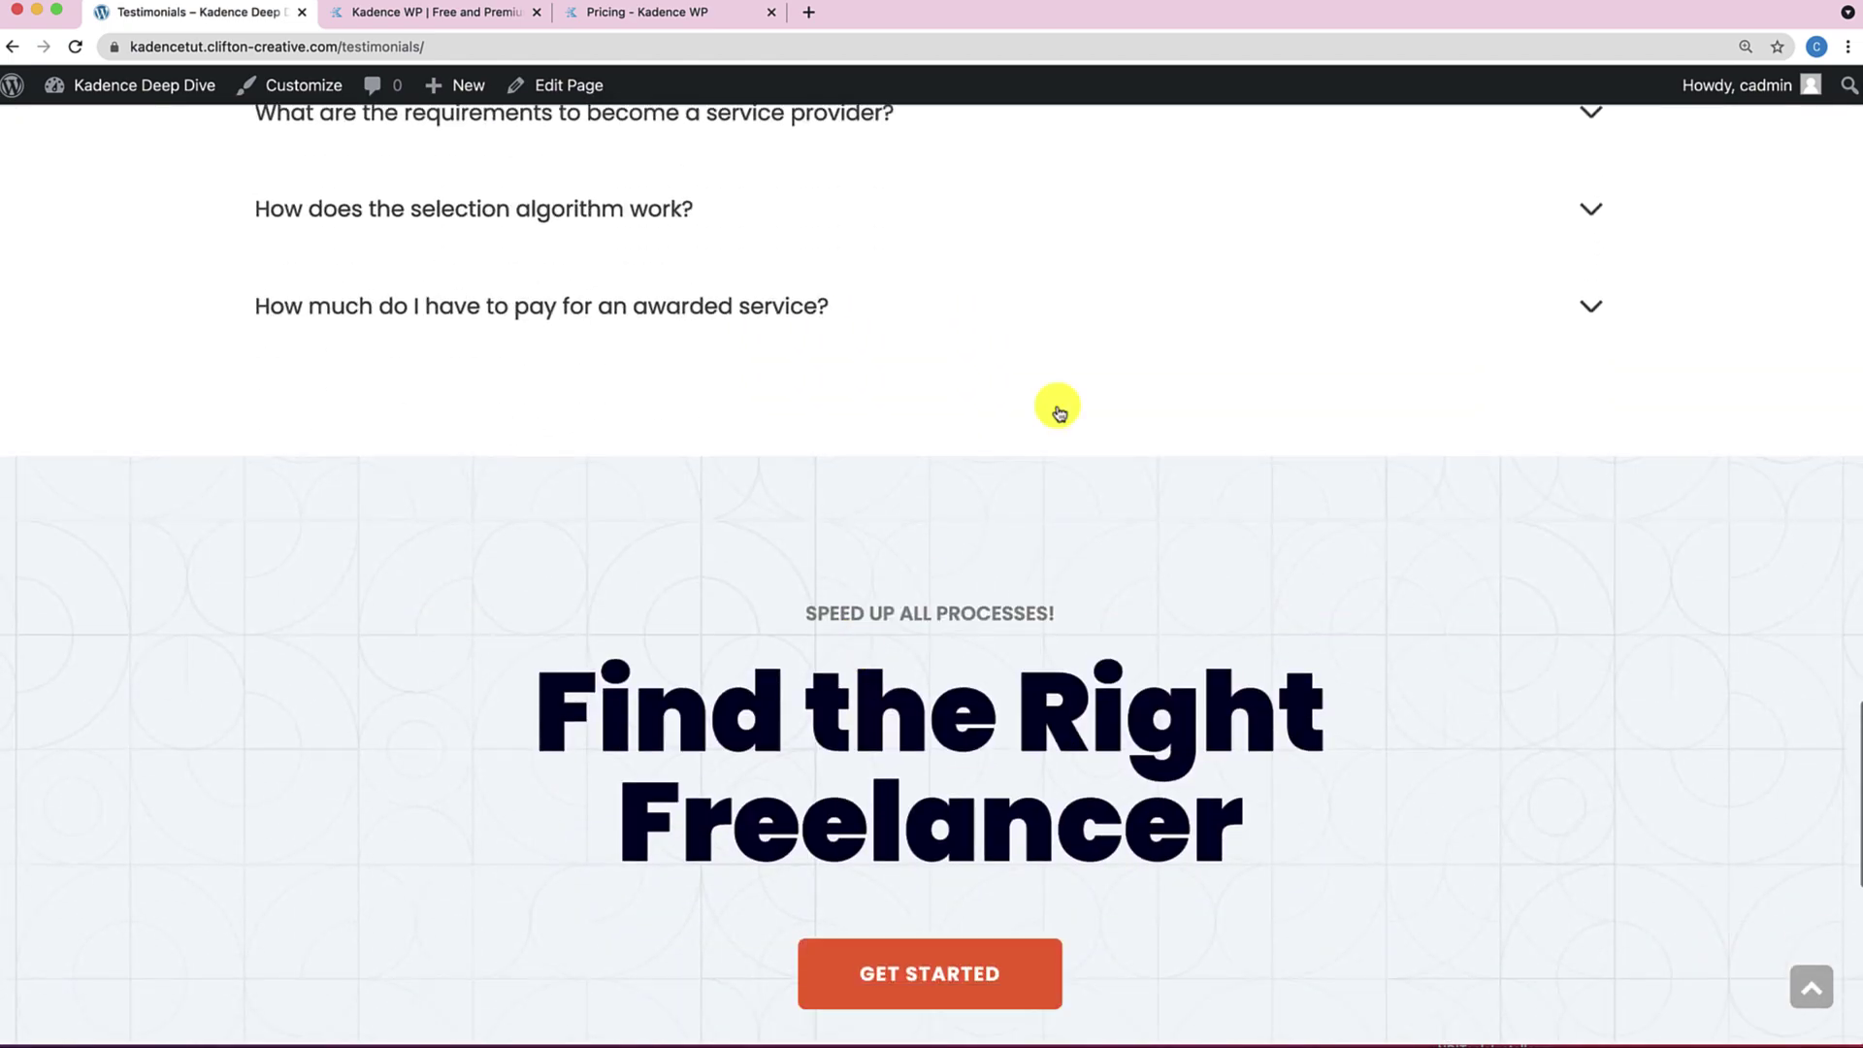
pyautogui.click(1185, 291)
pyautogui.click(1185, 209)
pyautogui.scroll(8, 1188, 207)
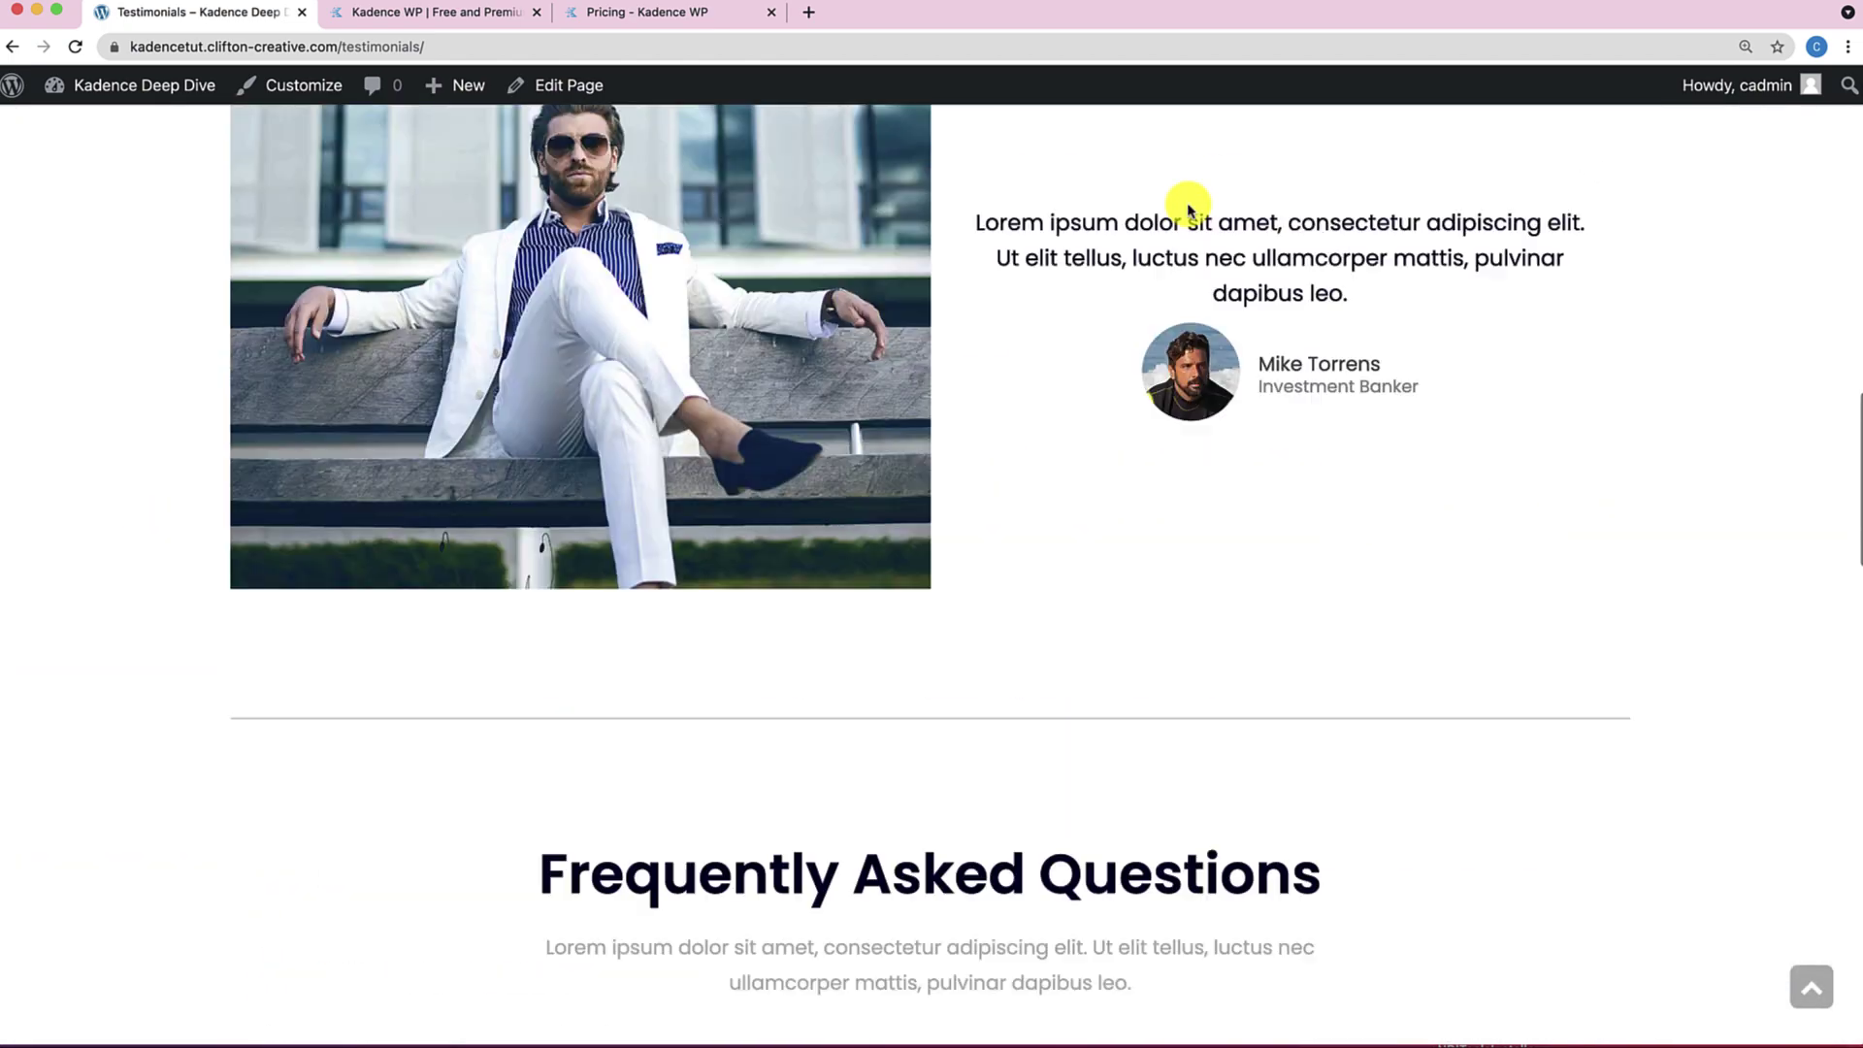
pyautogui.scroll(10, 1190, 204)
# Visit the About and News pages and return to the home page.
pyautogui.click(1062, 154)
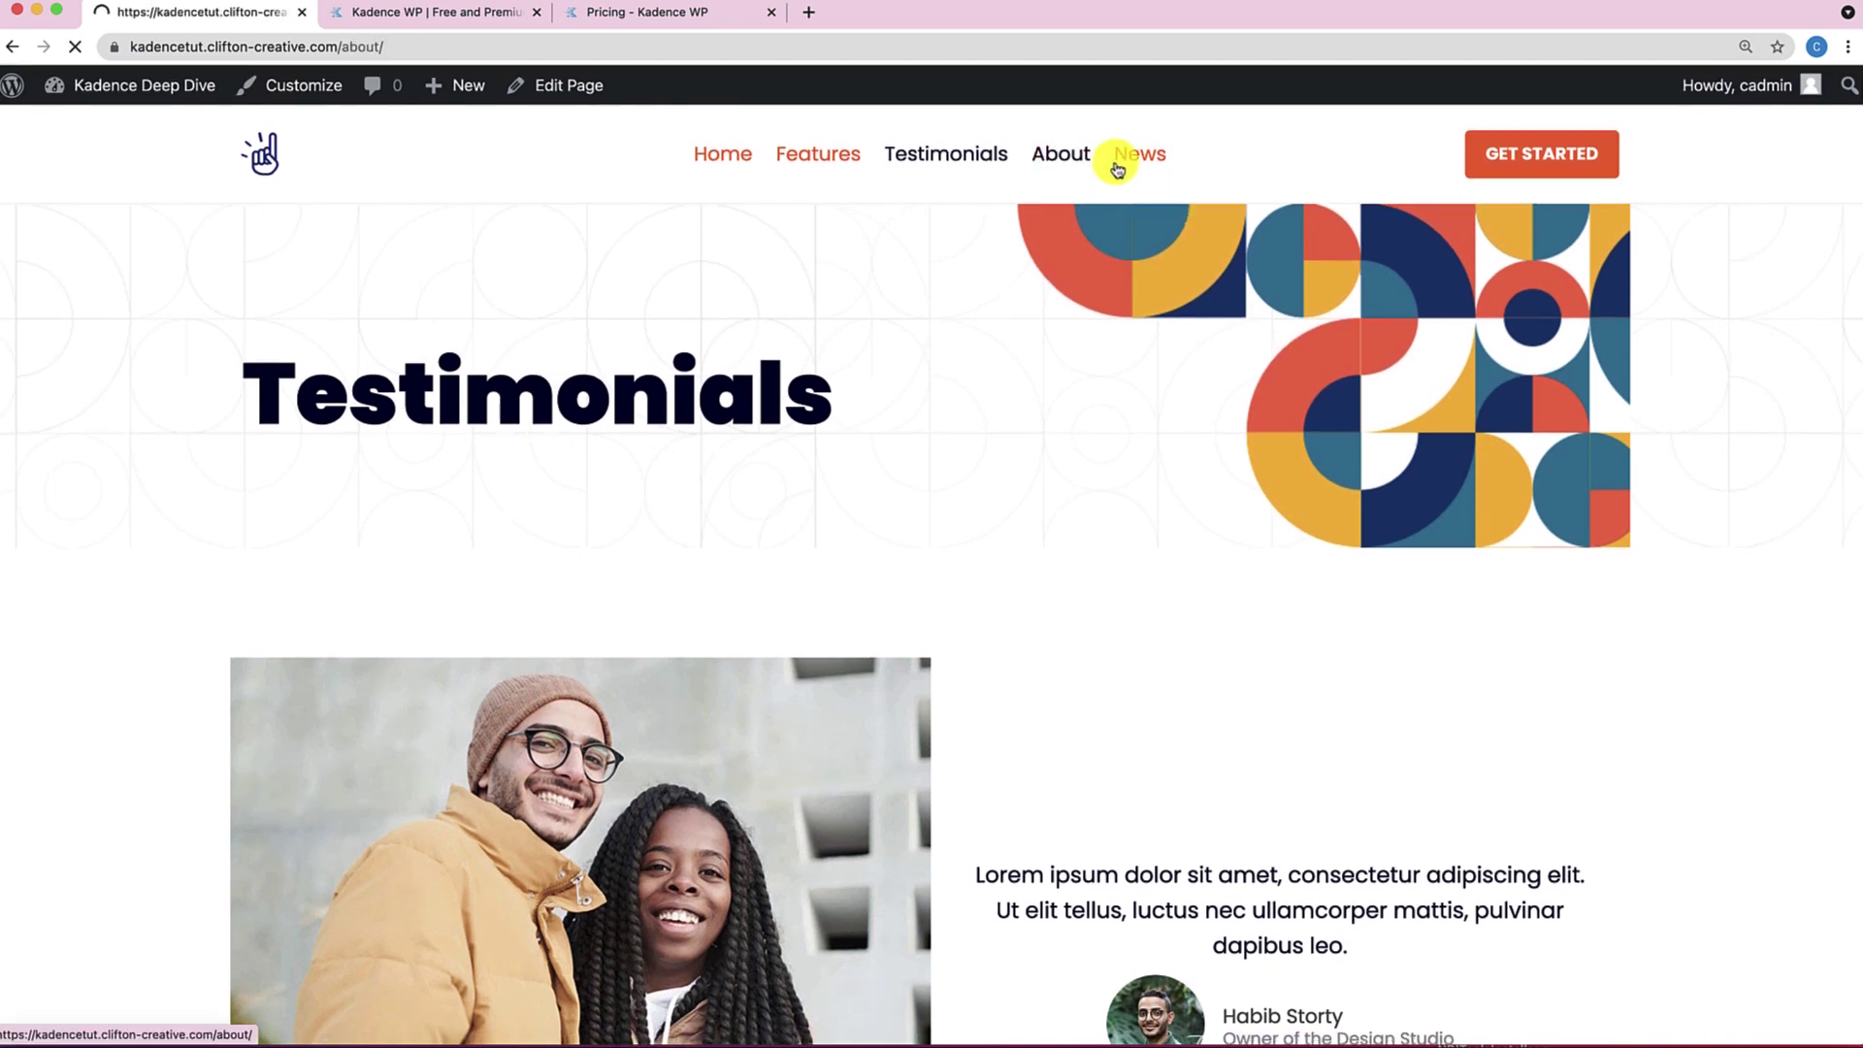
pyautogui.click(1132, 169)
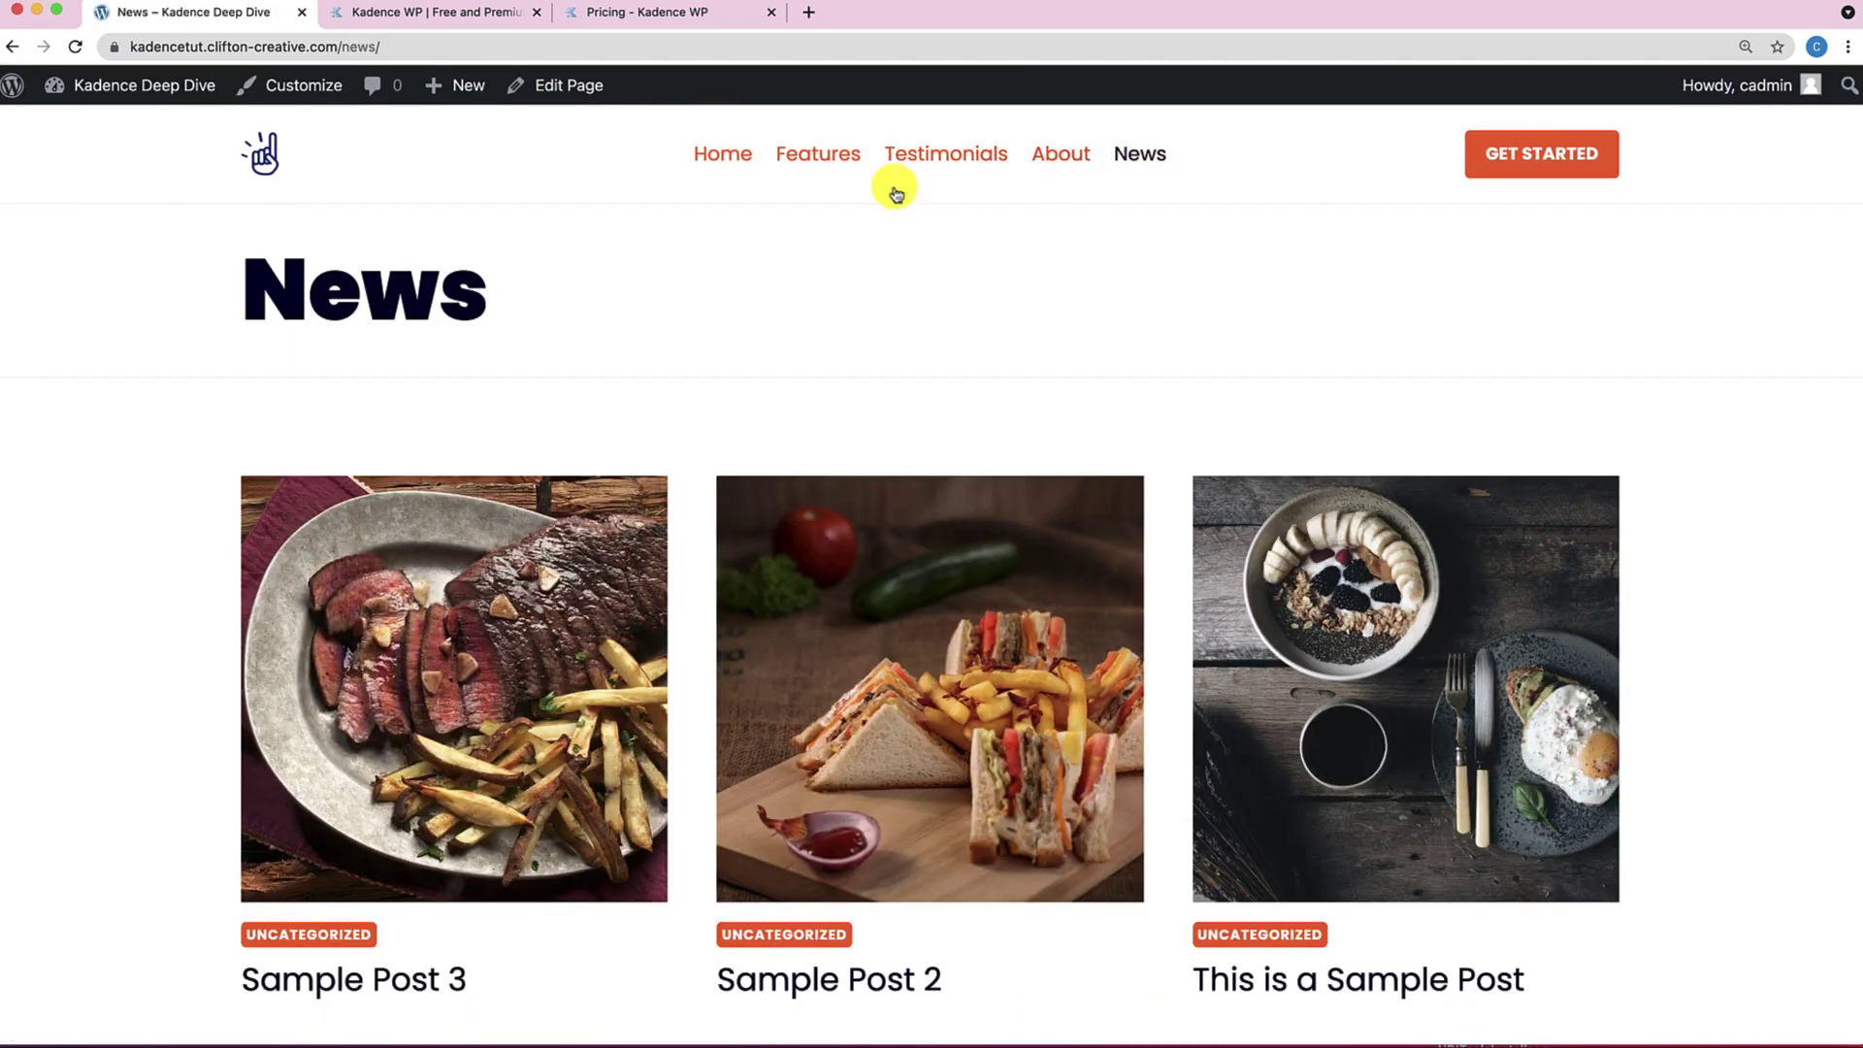
pyautogui.click(742, 154)
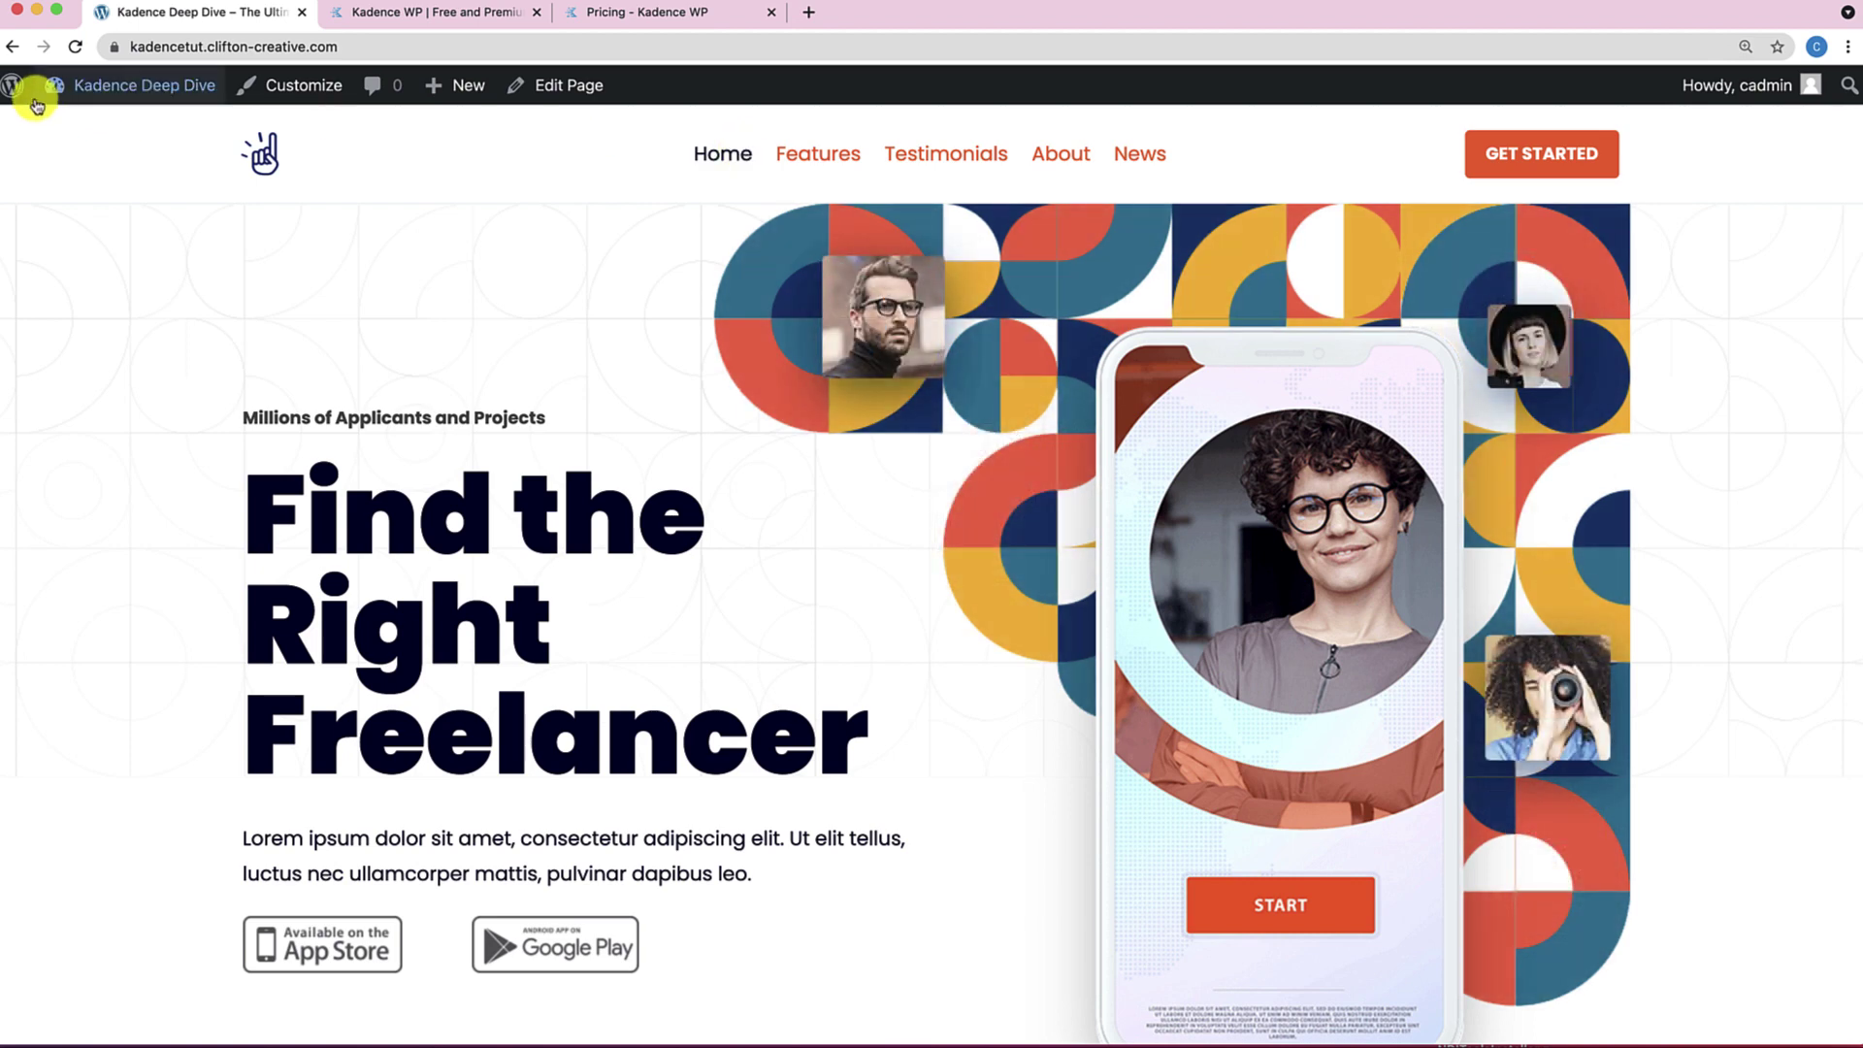
# Go to the Kadence Starter Templates library in the site's admin area and preview the Gourmet Burger template, including its required plugins.
pyautogui.click(91, 121)
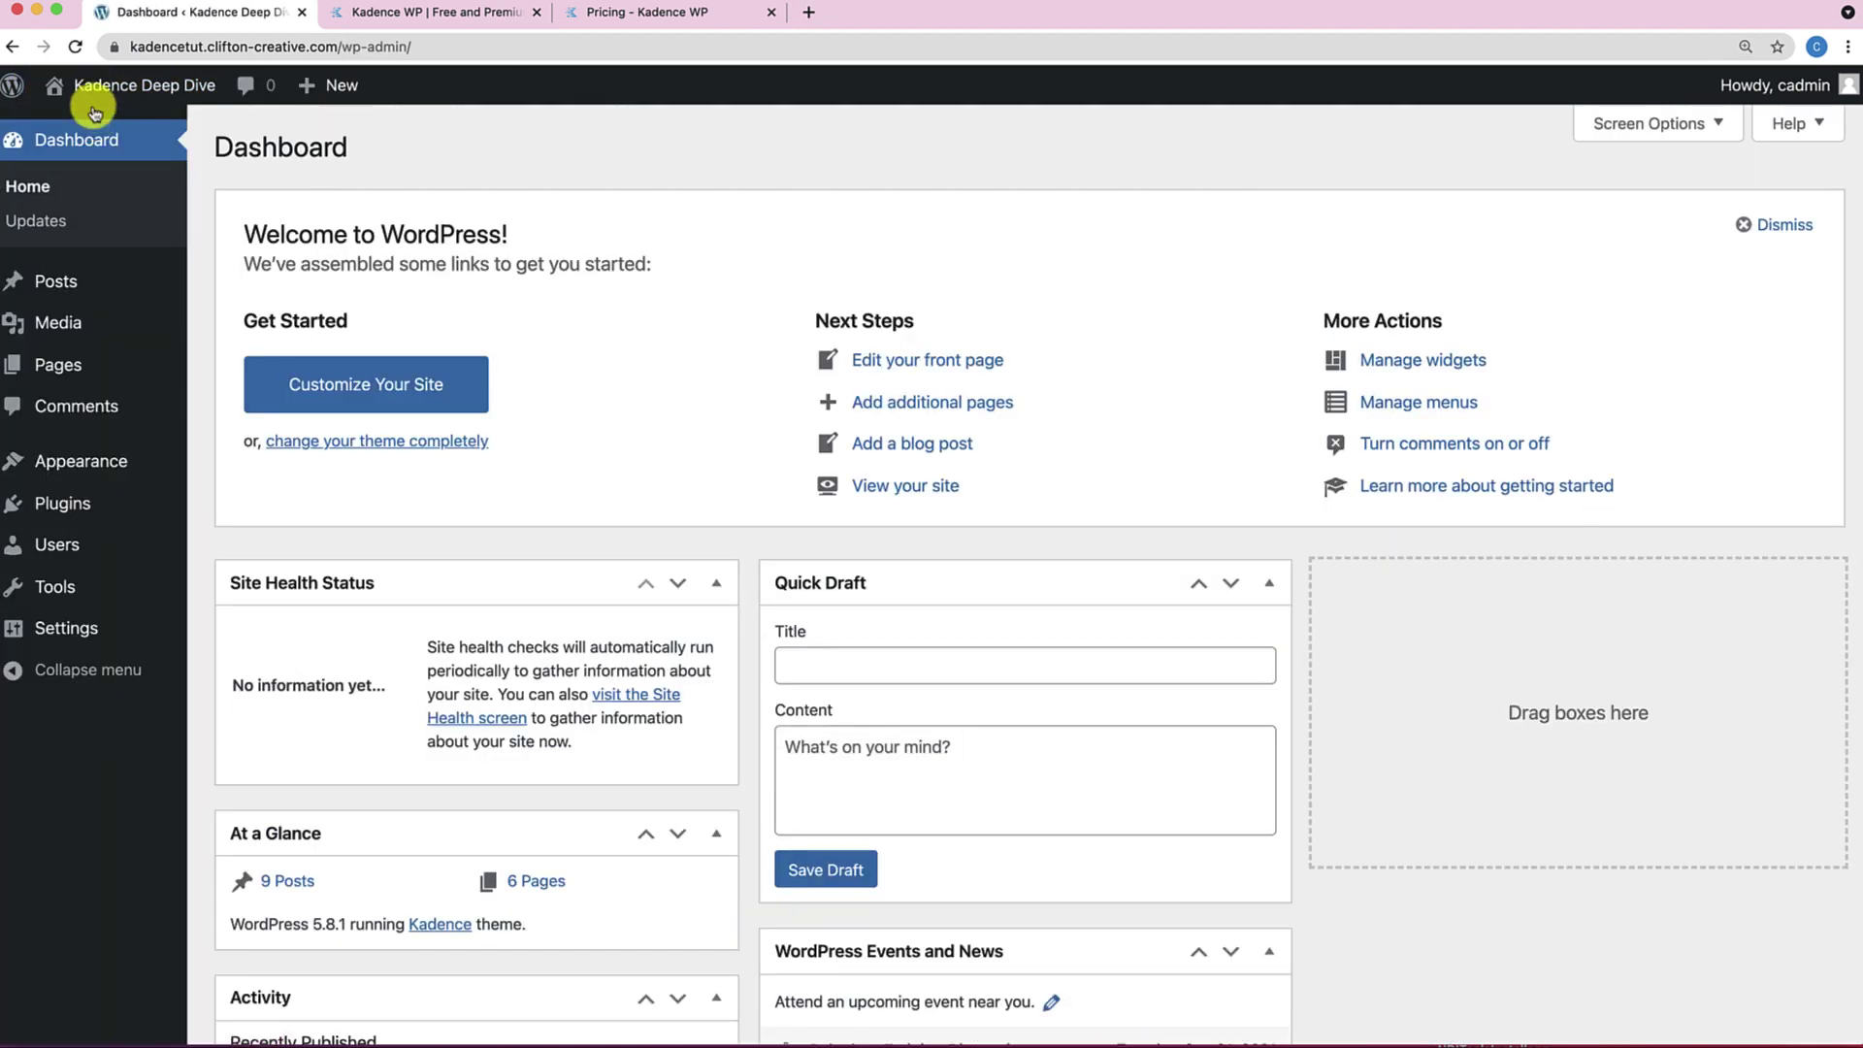
pyautogui.moveTo(83, 457)
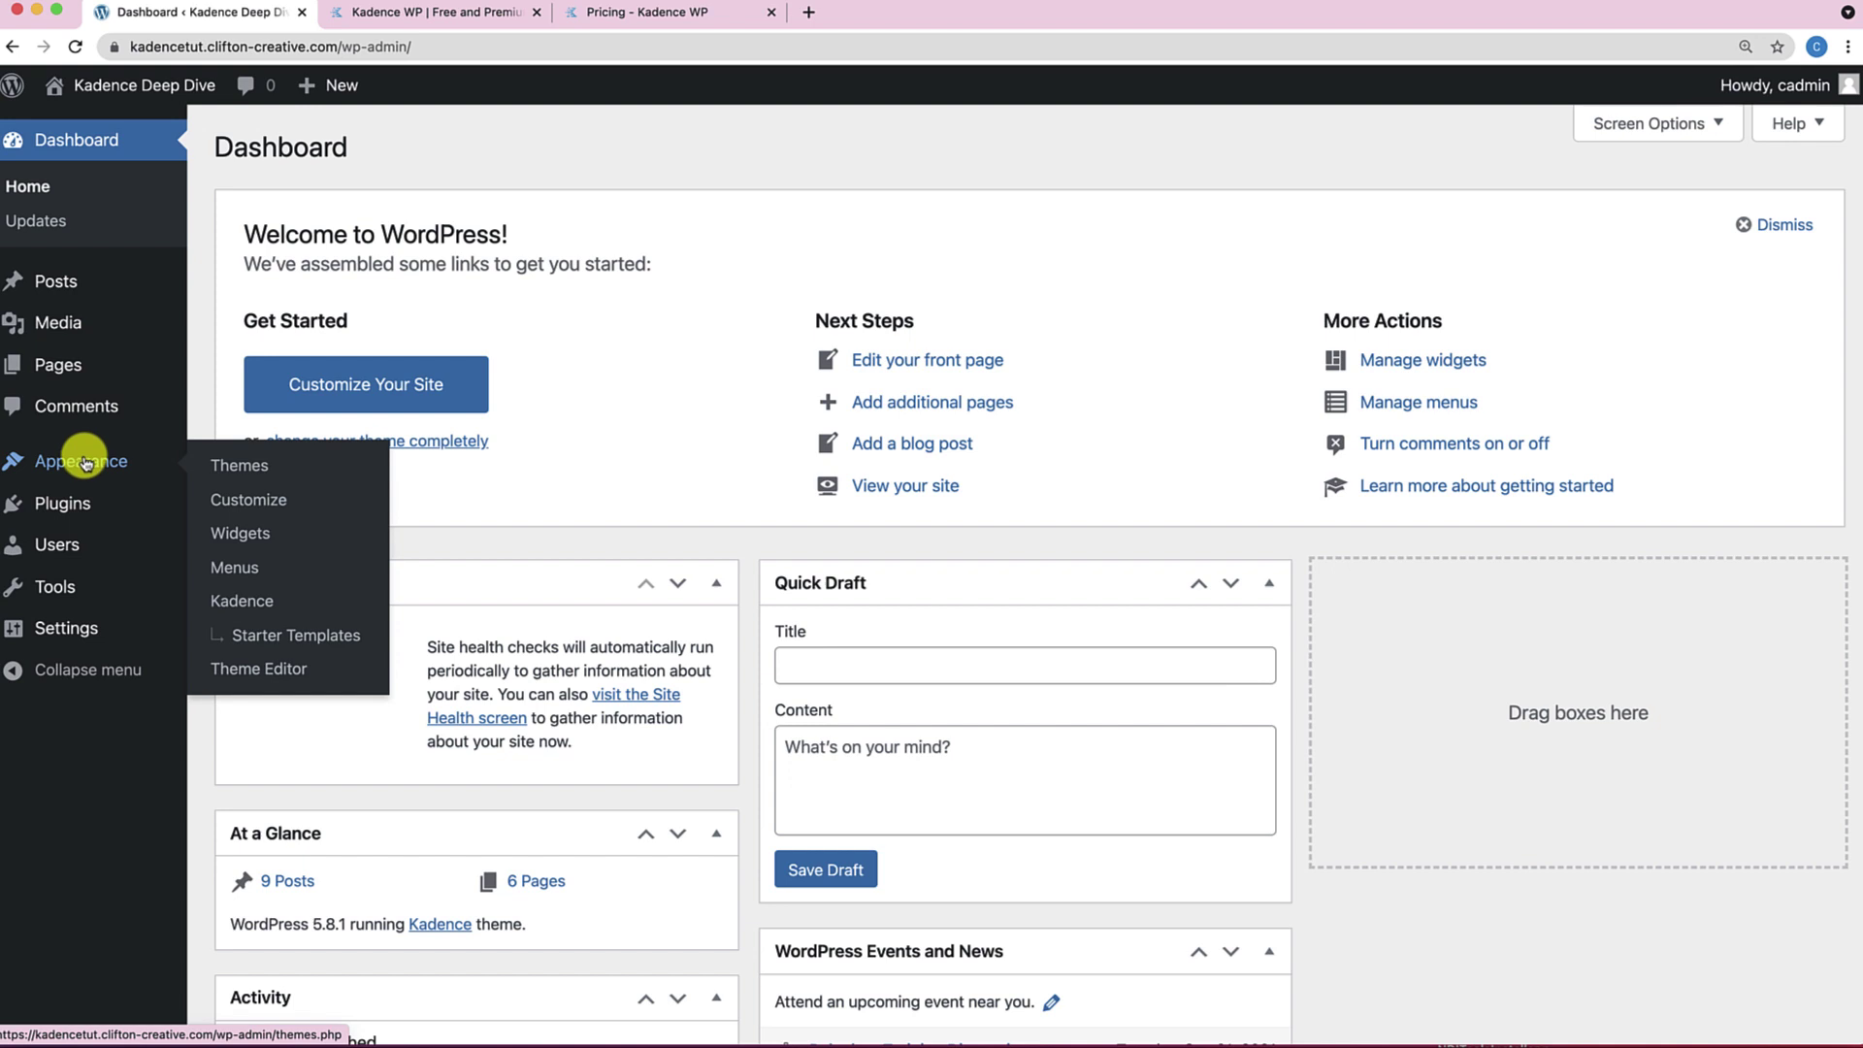
pyautogui.click(255, 632)
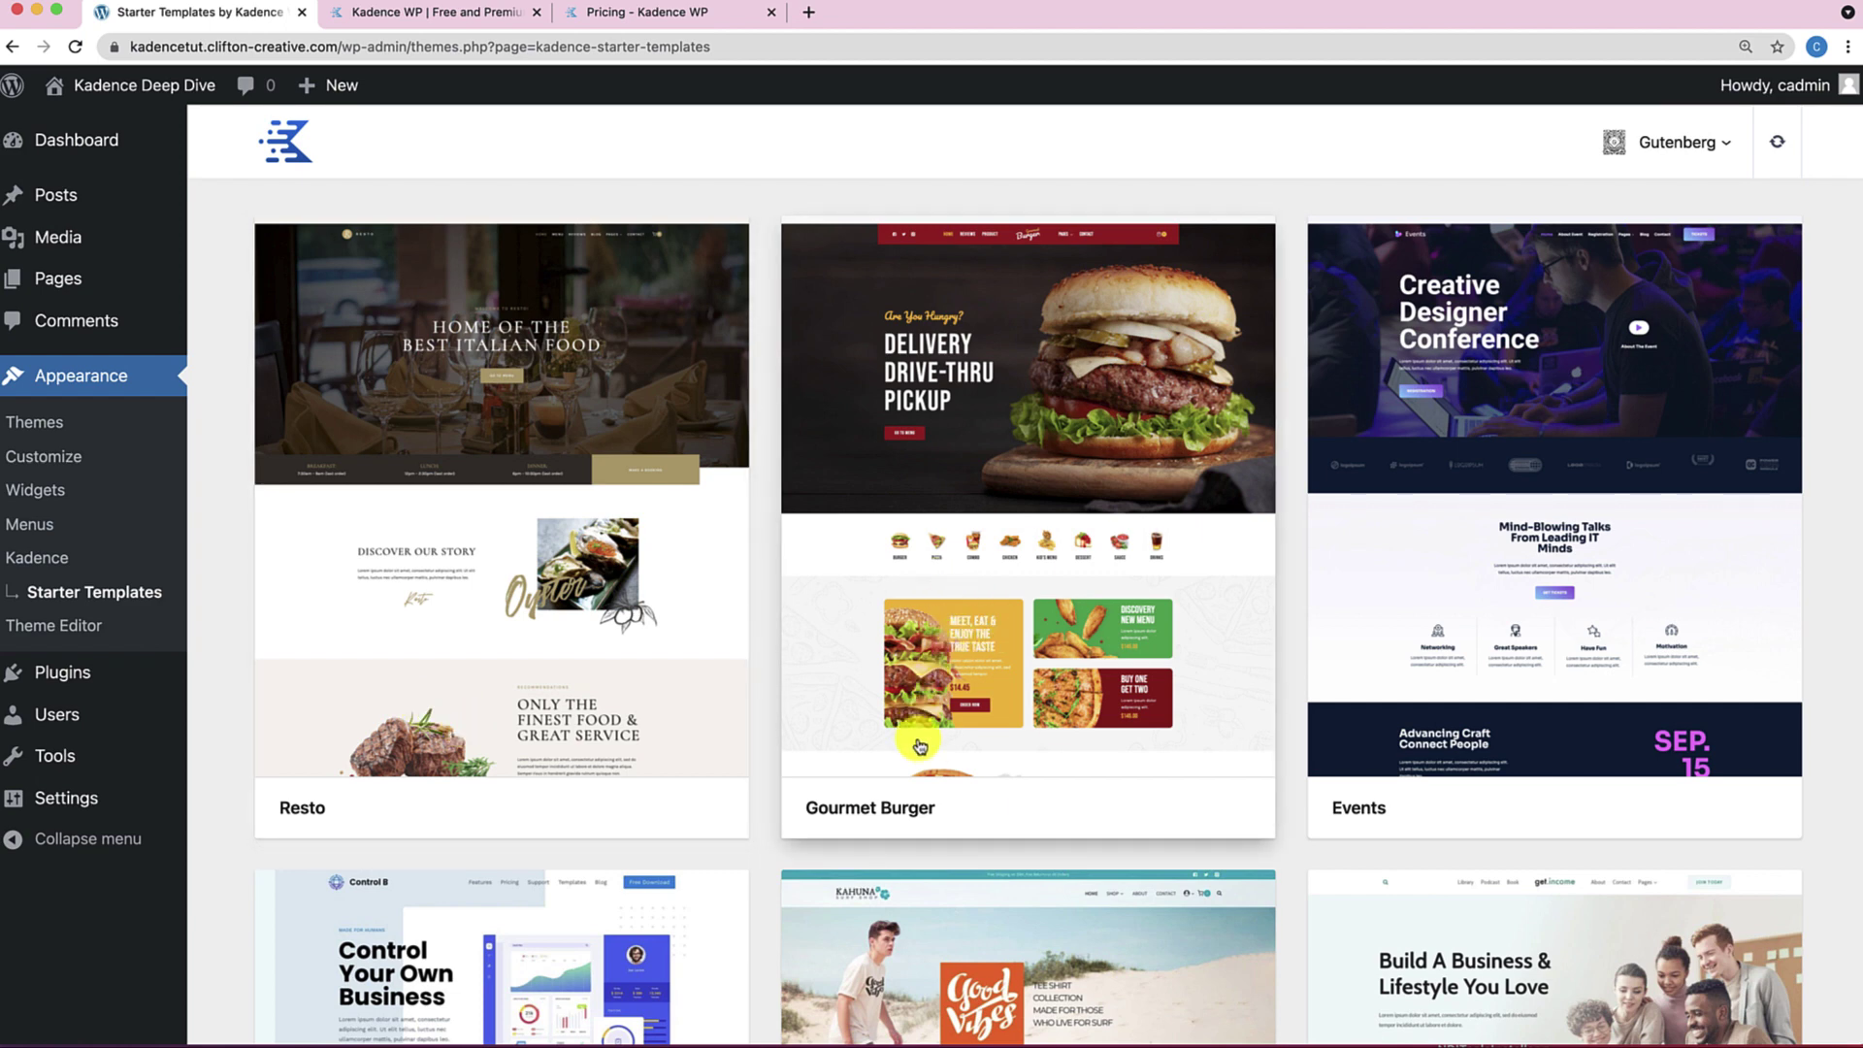
pyautogui.click(977, 626)
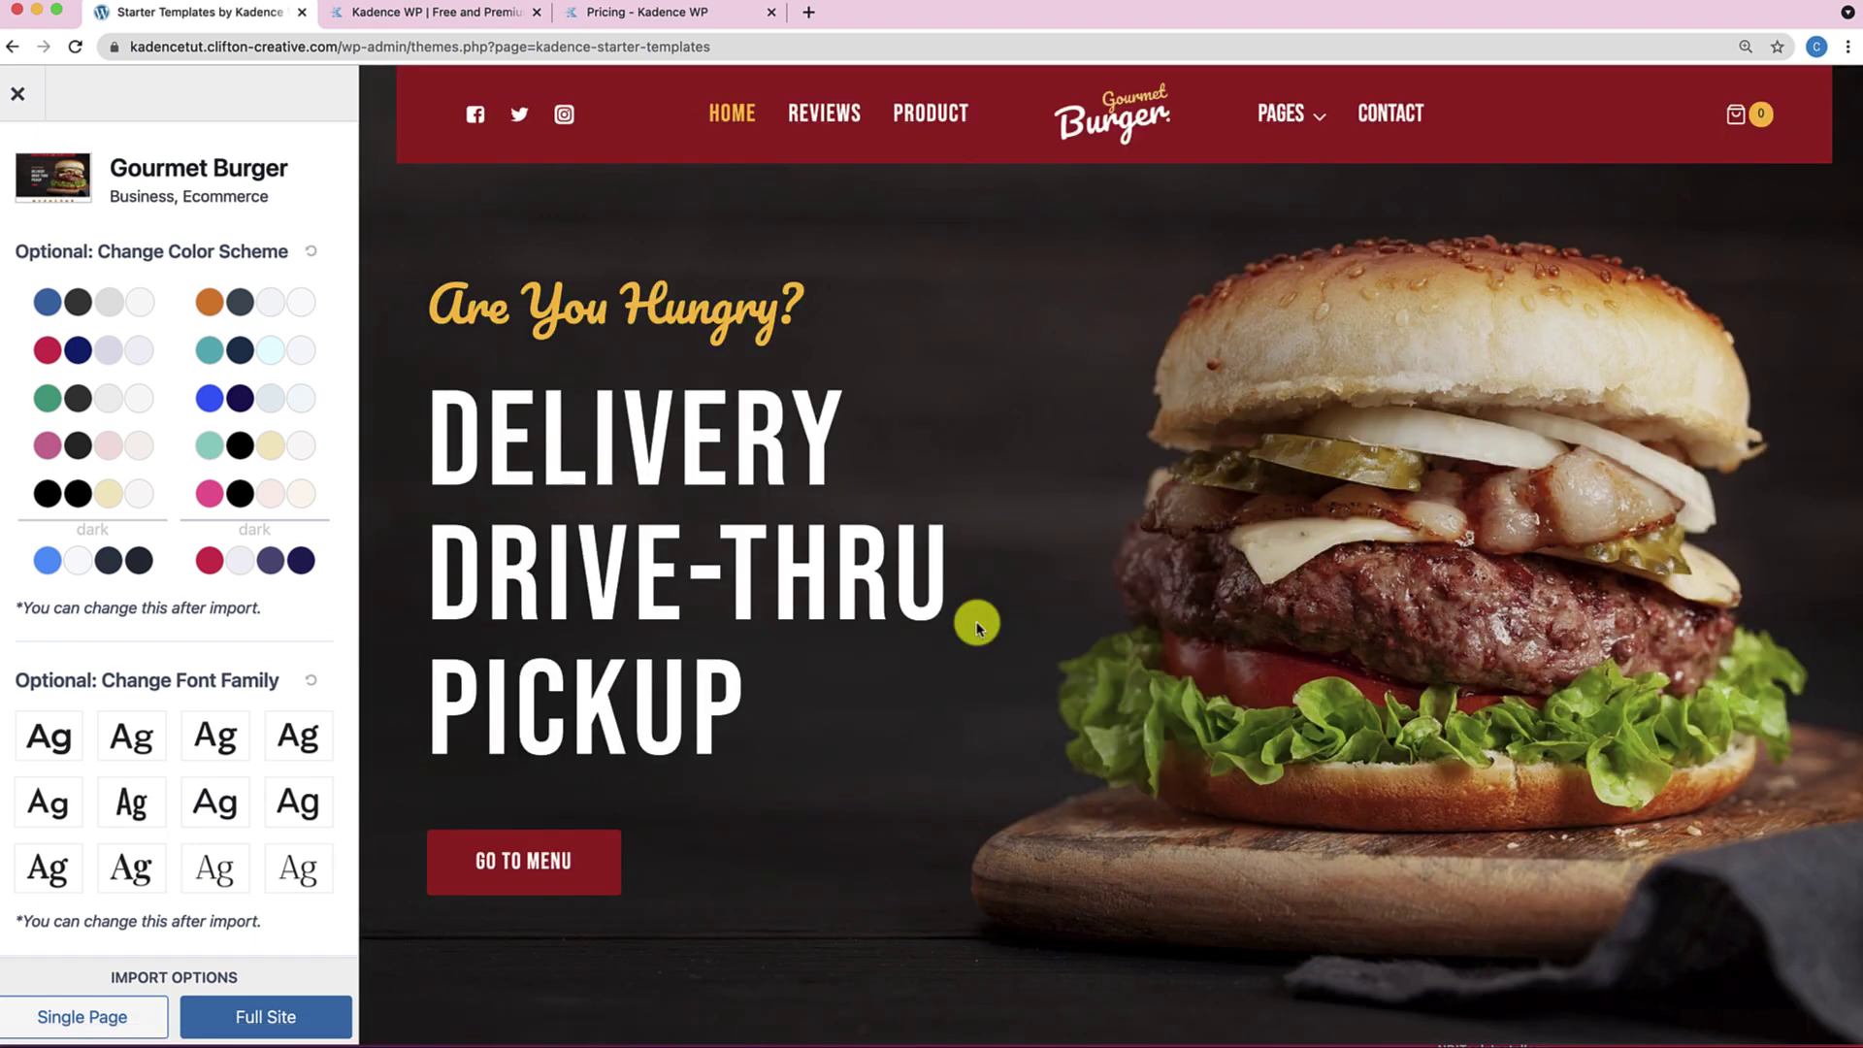
pyautogui.scroll(-6, 975, 625)
pyautogui.scroll(3, 960, 617)
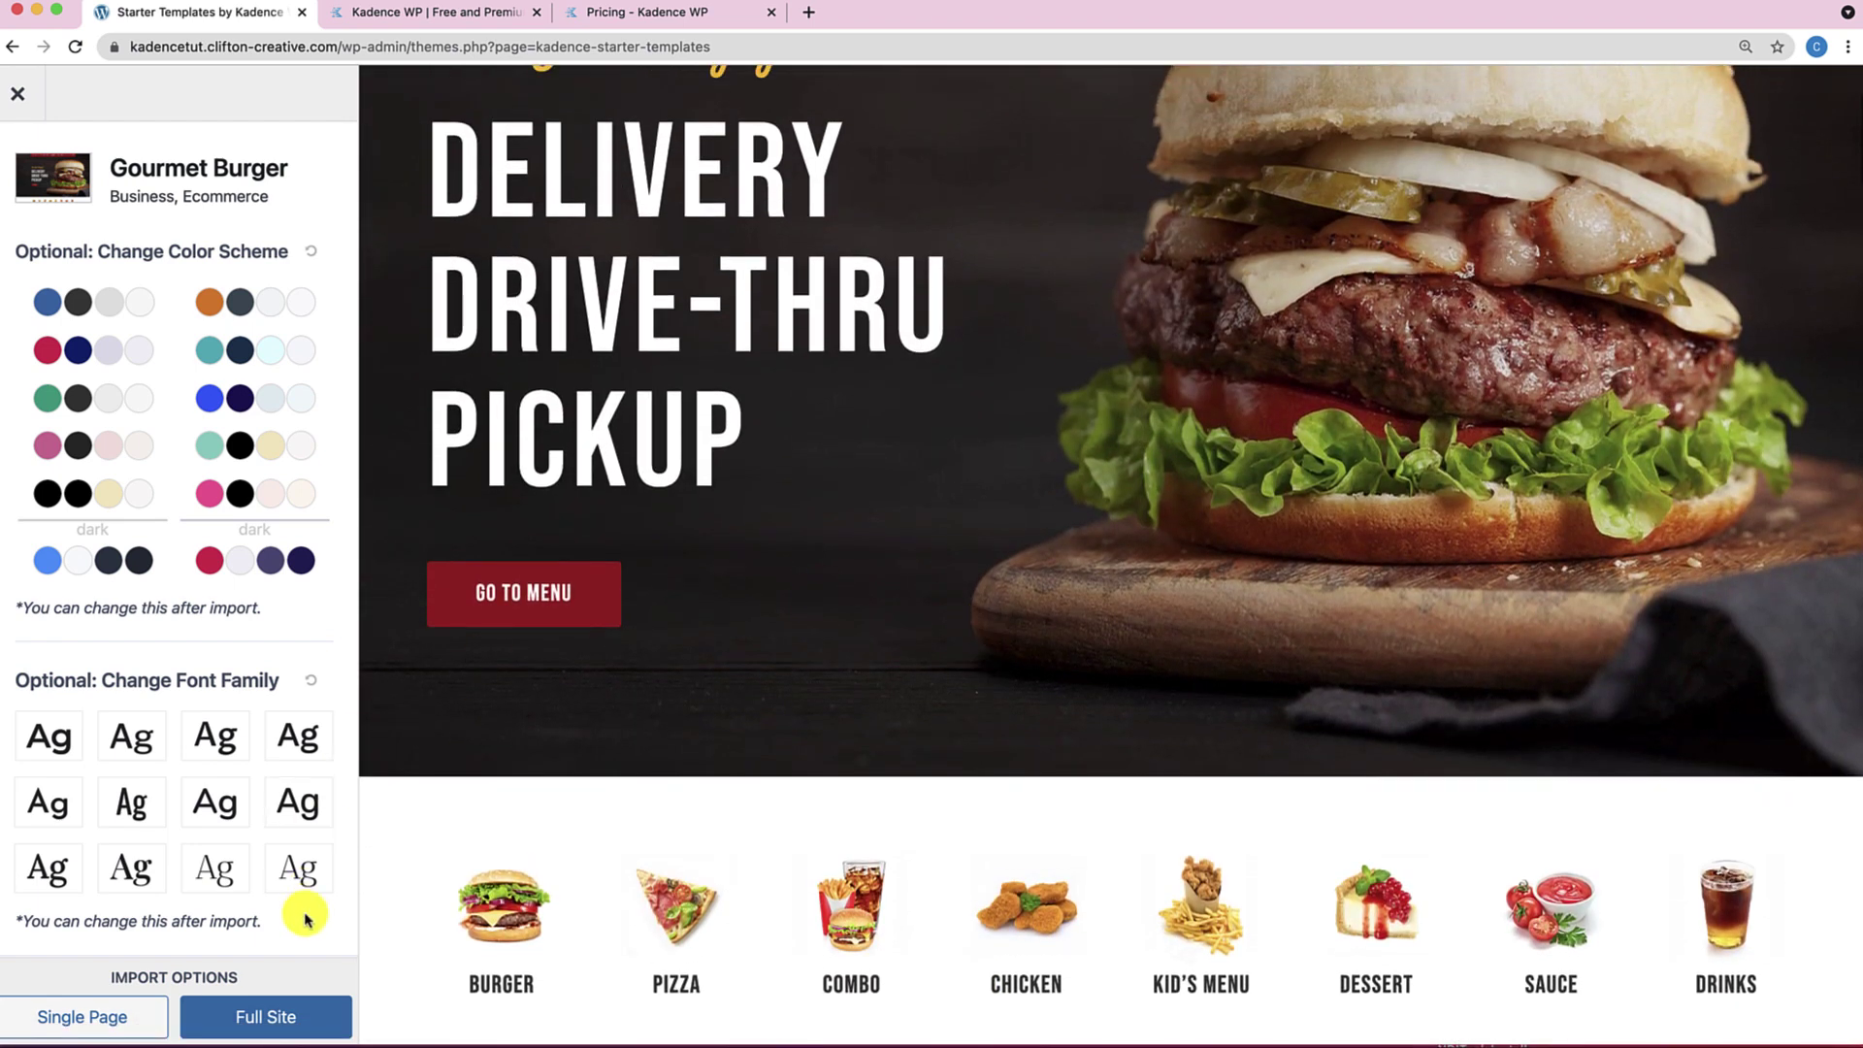
pyautogui.scroll(-3, 280, 888)
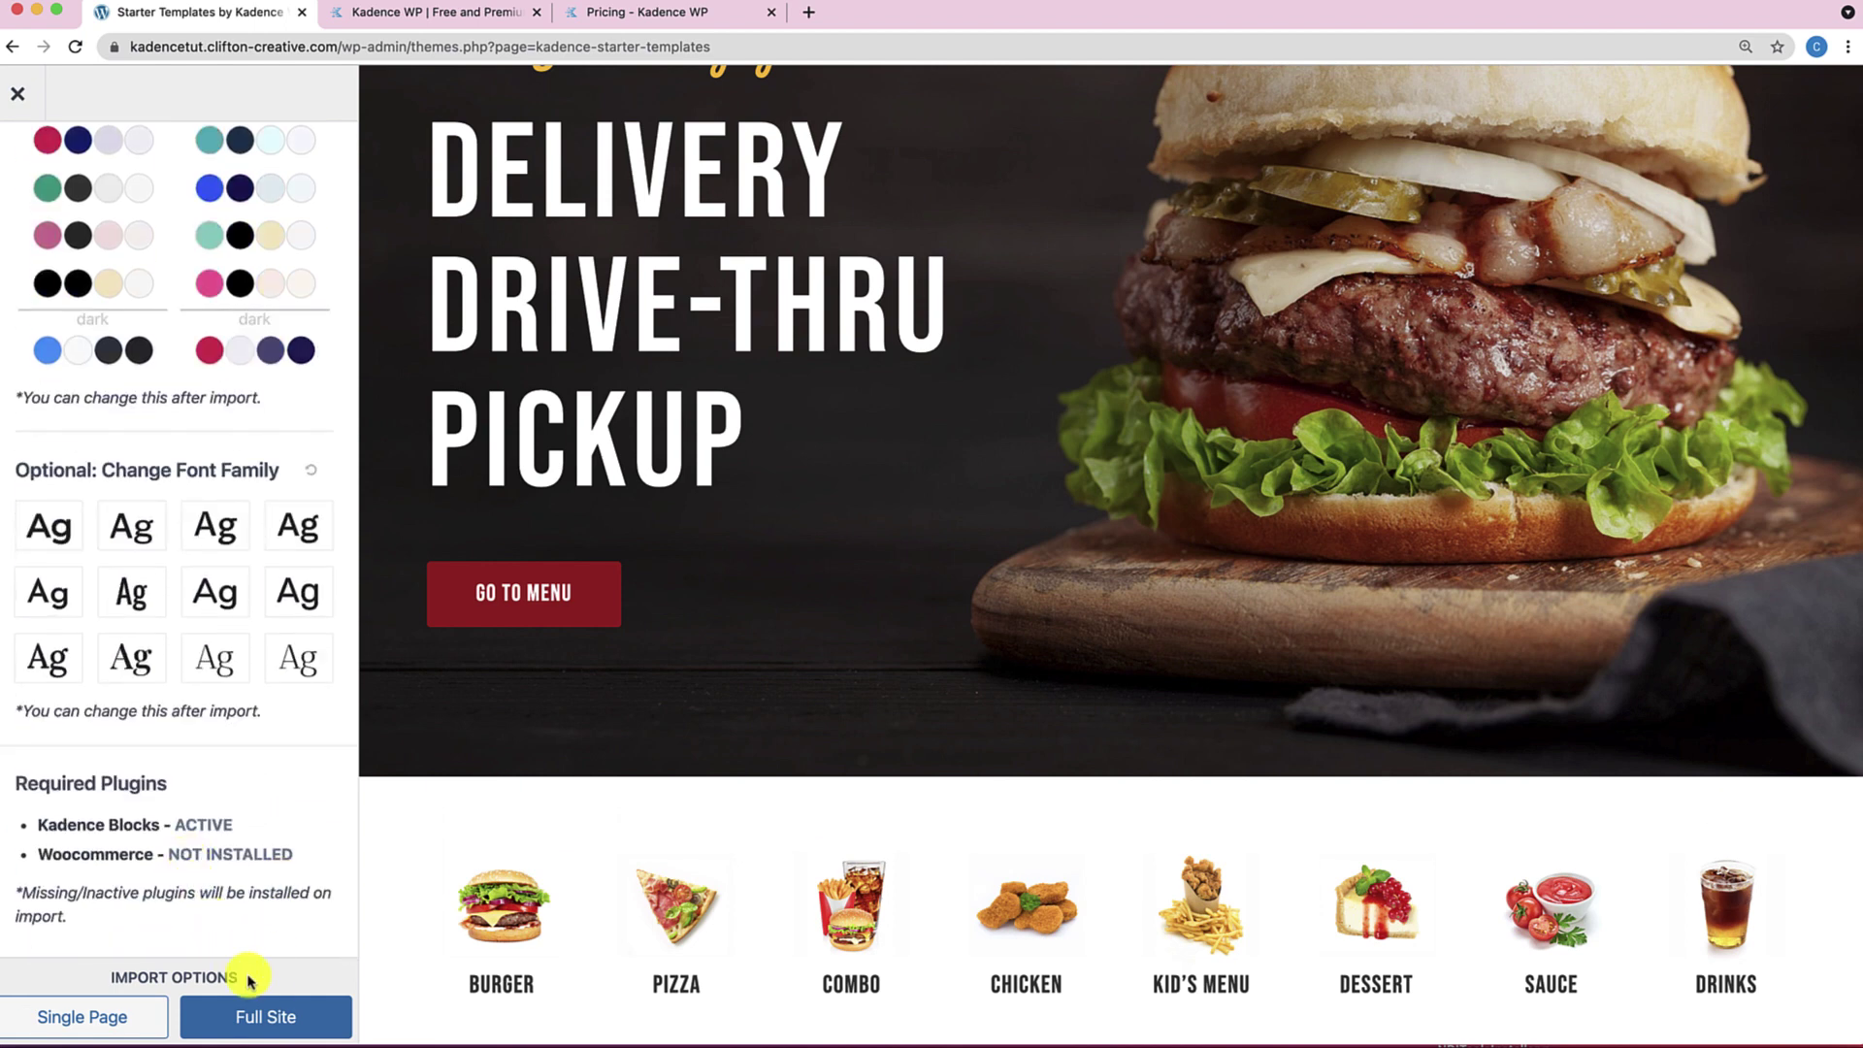
# Import Gourmet Burger as a full site, deleting previously imported posts and images, accepting the privacy policy and subscribing.
pyautogui.click(264, 1022)
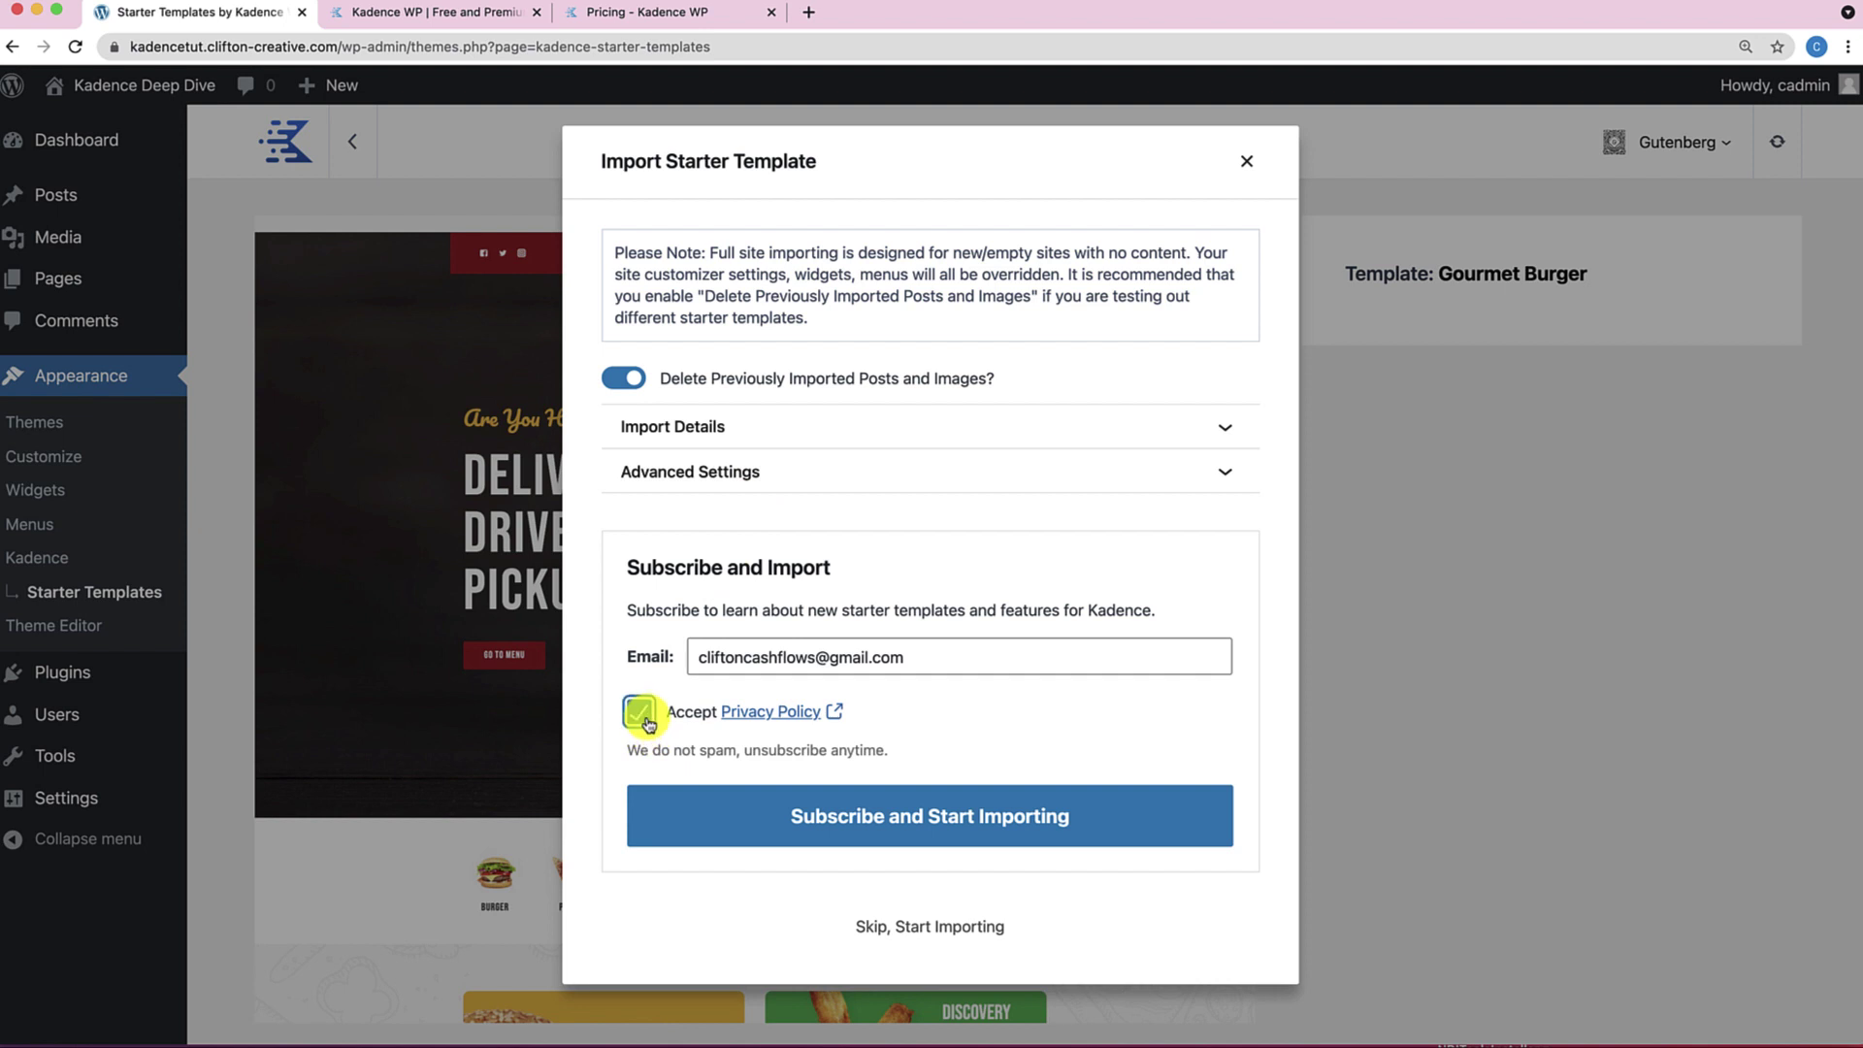
pyautogui.click(942, 846)
pyautogui.click(927, 821)
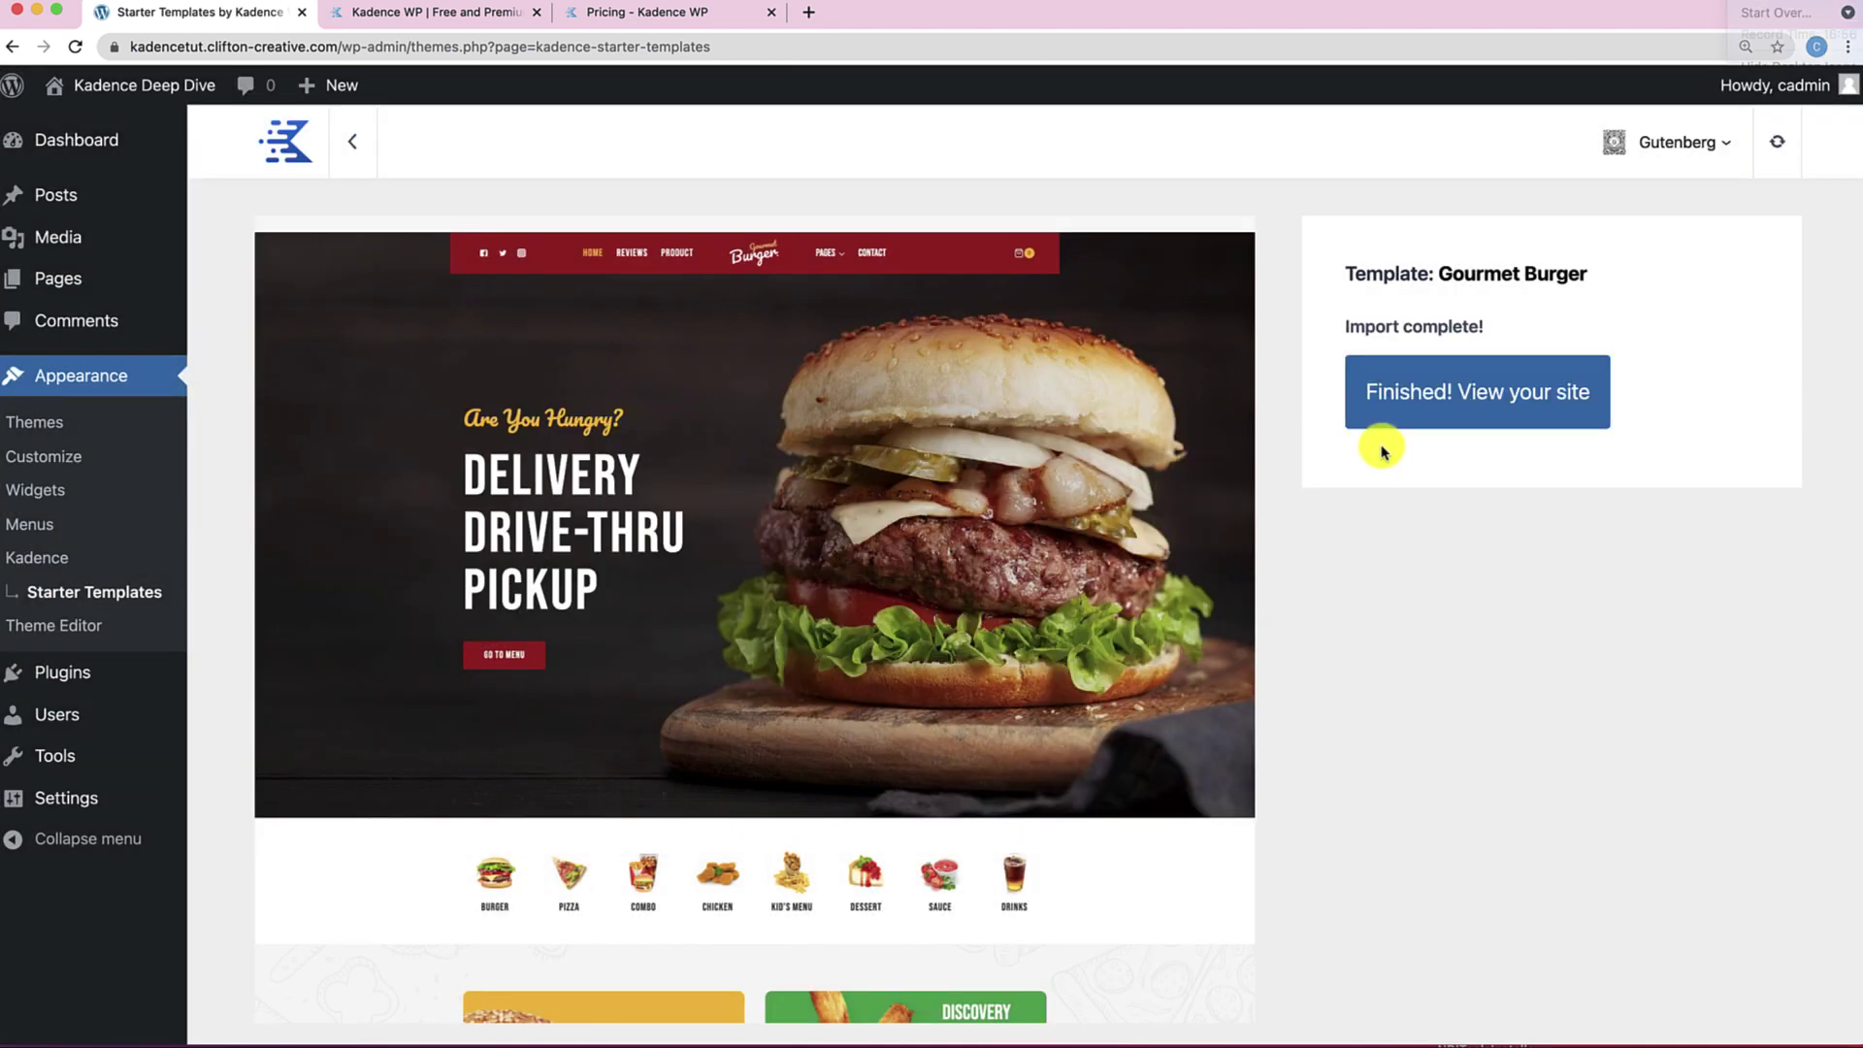
# Open the finished site and look through its home page from the burger hero to the food categories and beyond.
pyautogui.click(1470, 402)
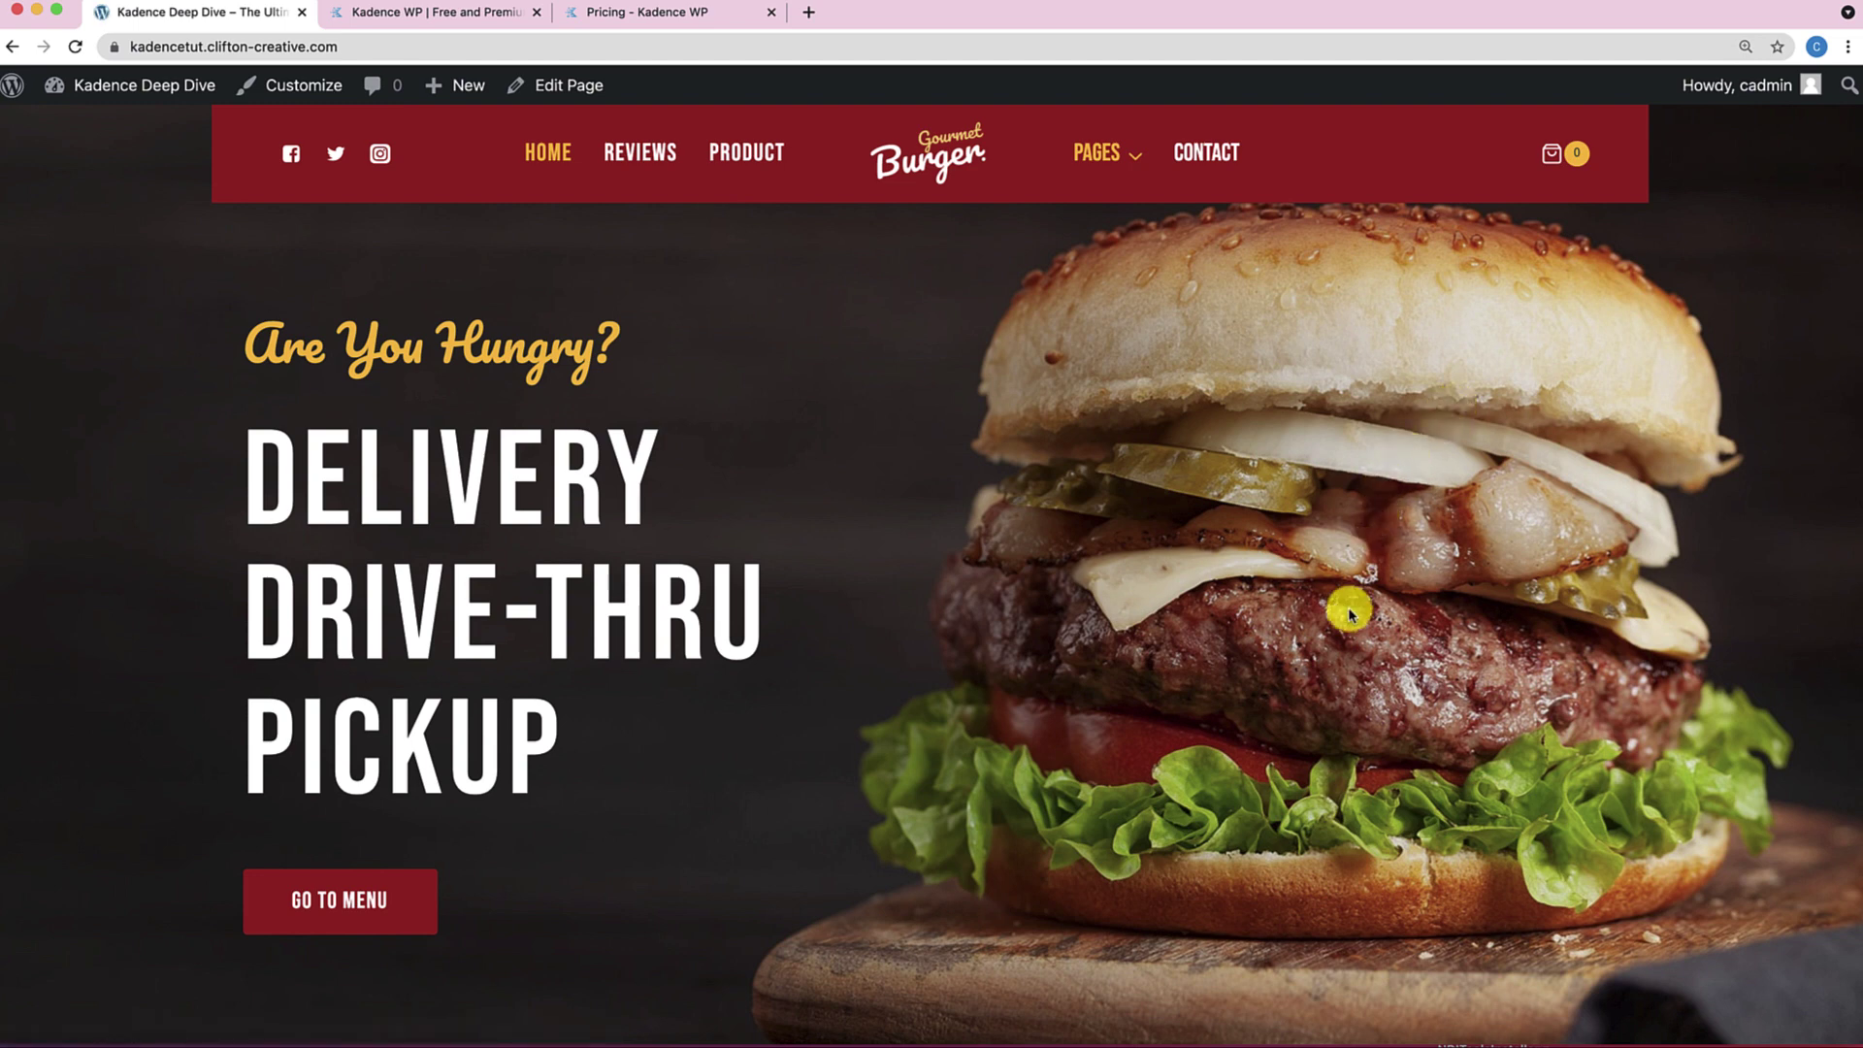
pyautogui.scroll(-5, 1348, 607)
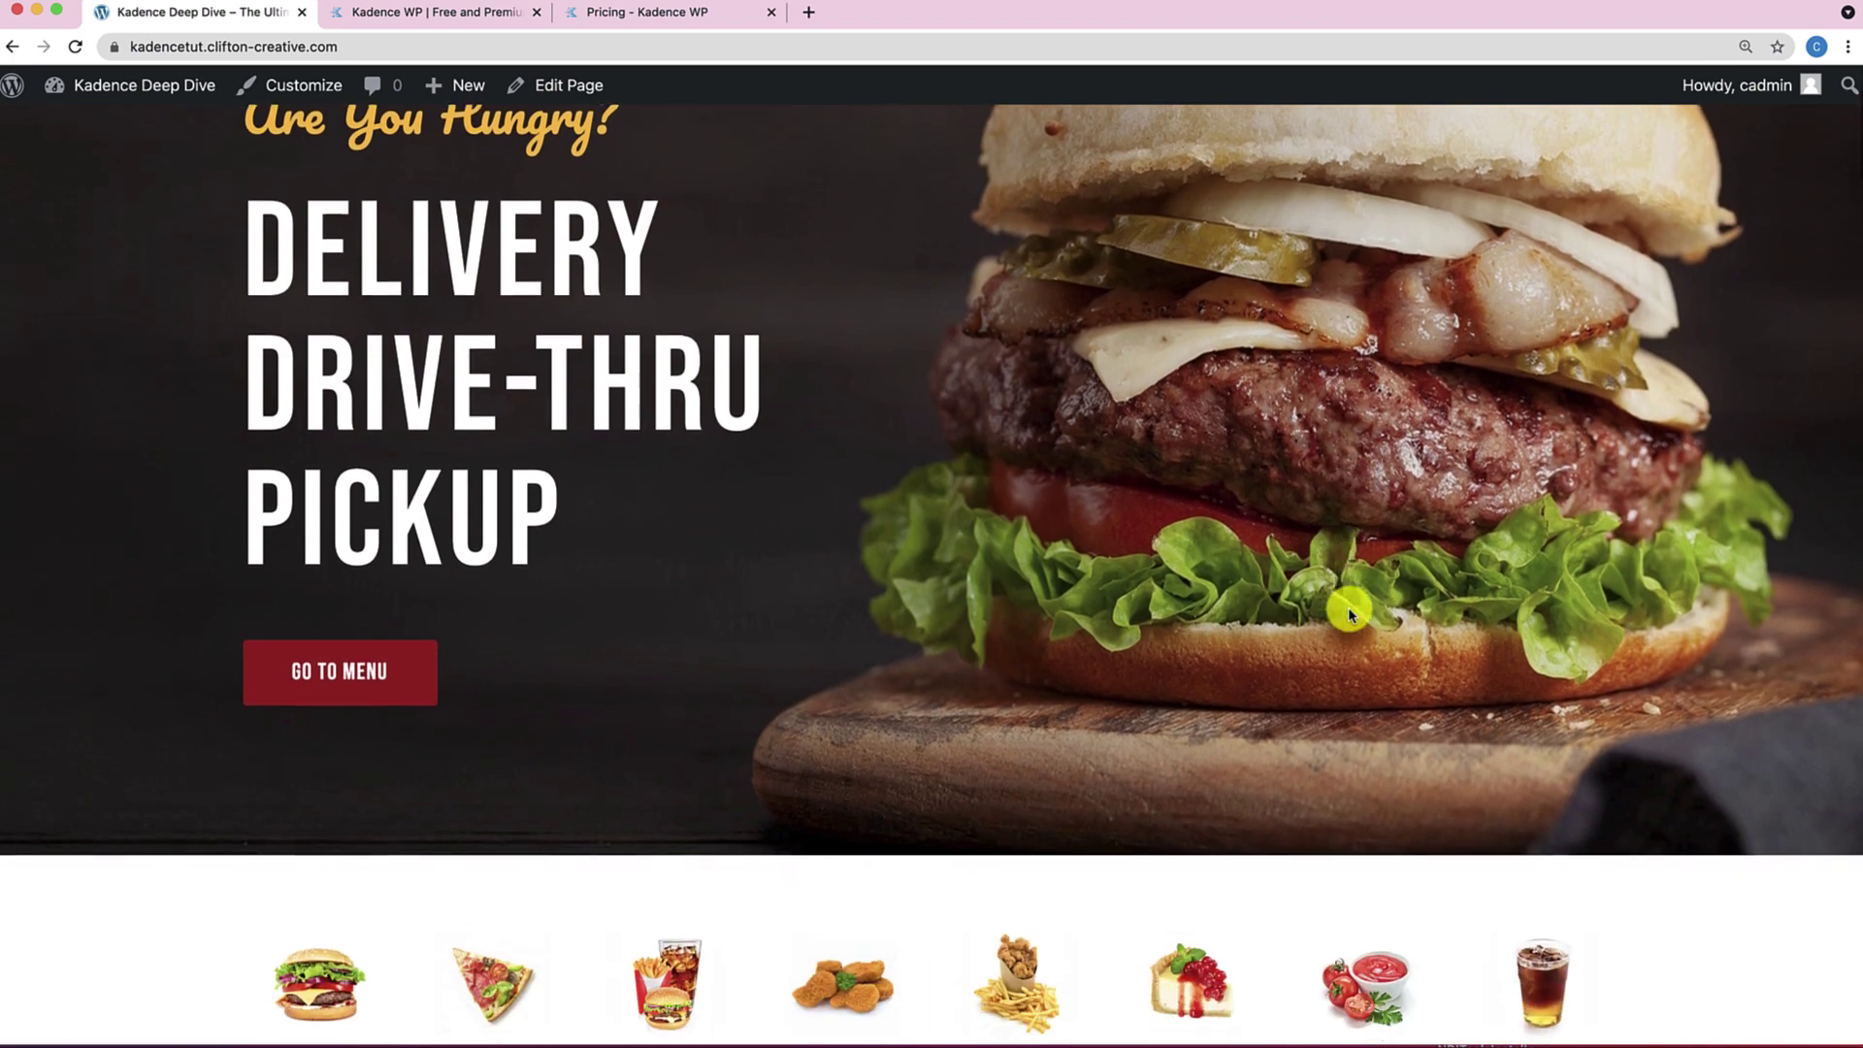
pyautogui.scroll(-12, 1348, 608)
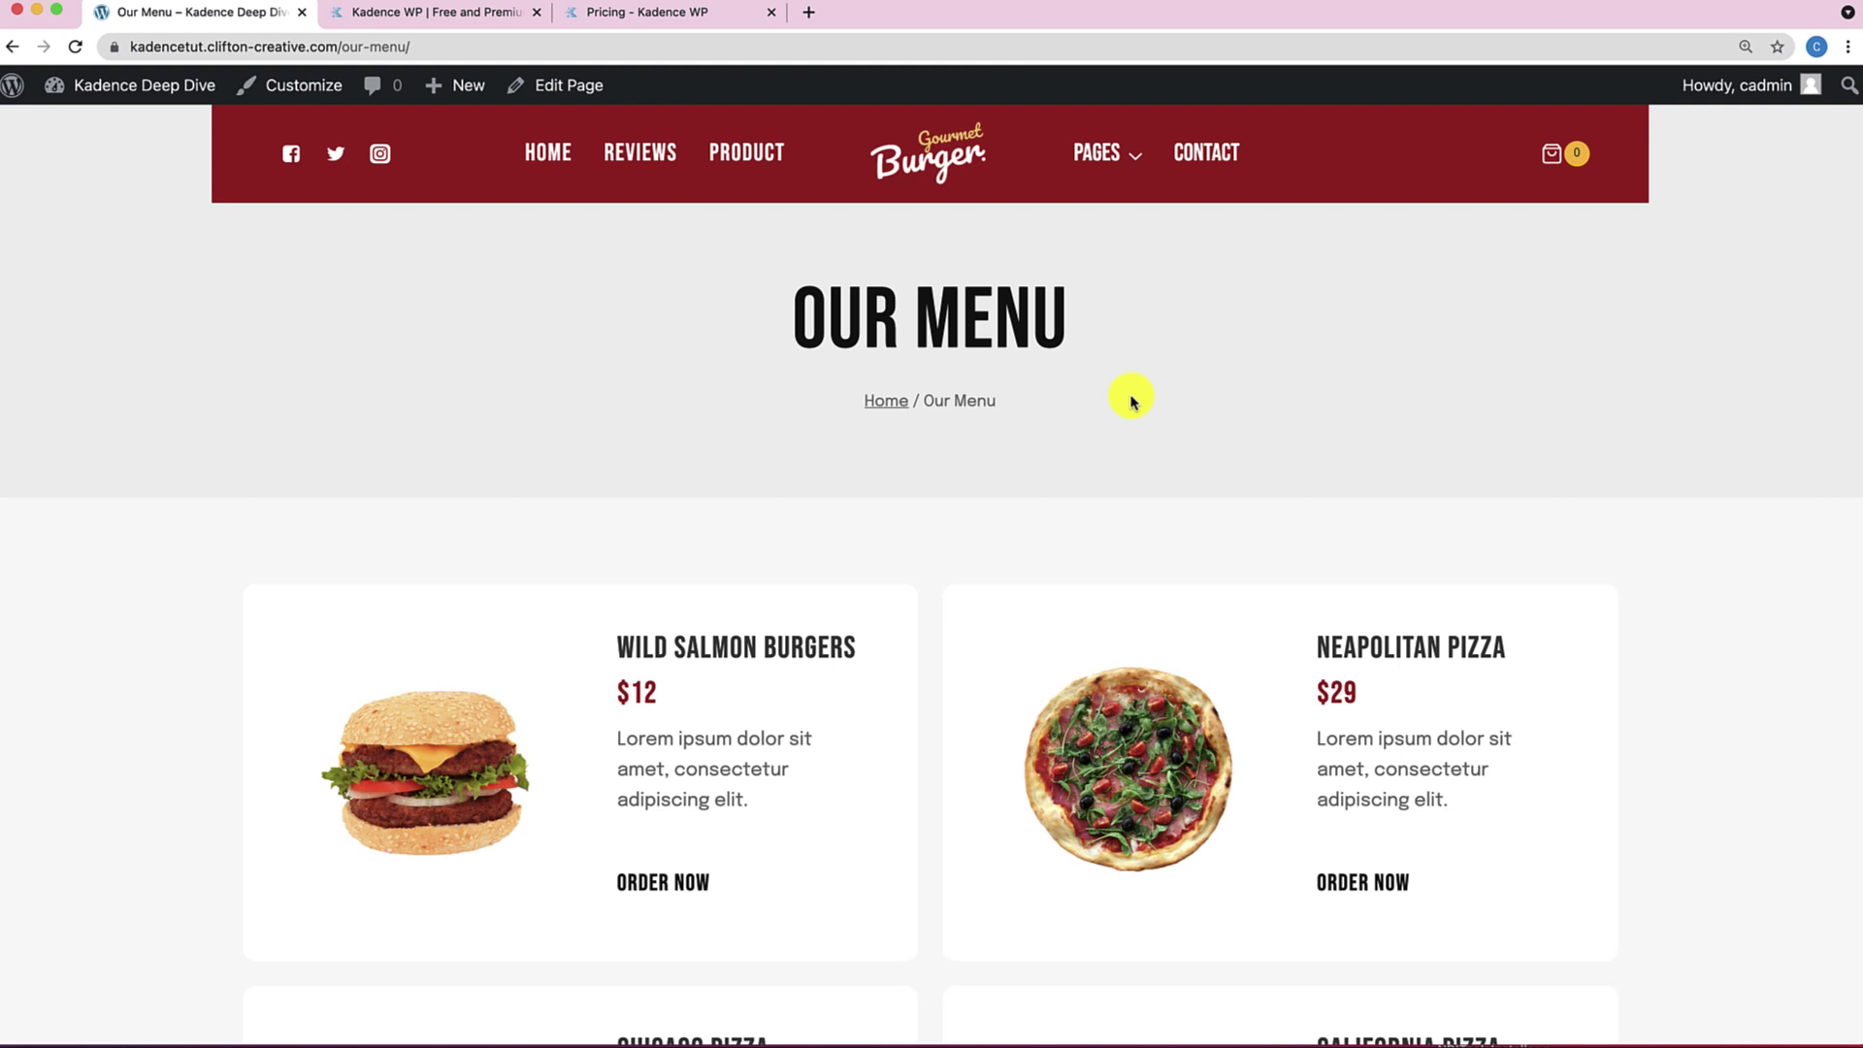
# View the Our Menu page's food items, Free Delivery section and footer, and return to the home page.
pyautogui.scroll(-3, 1131, 400)
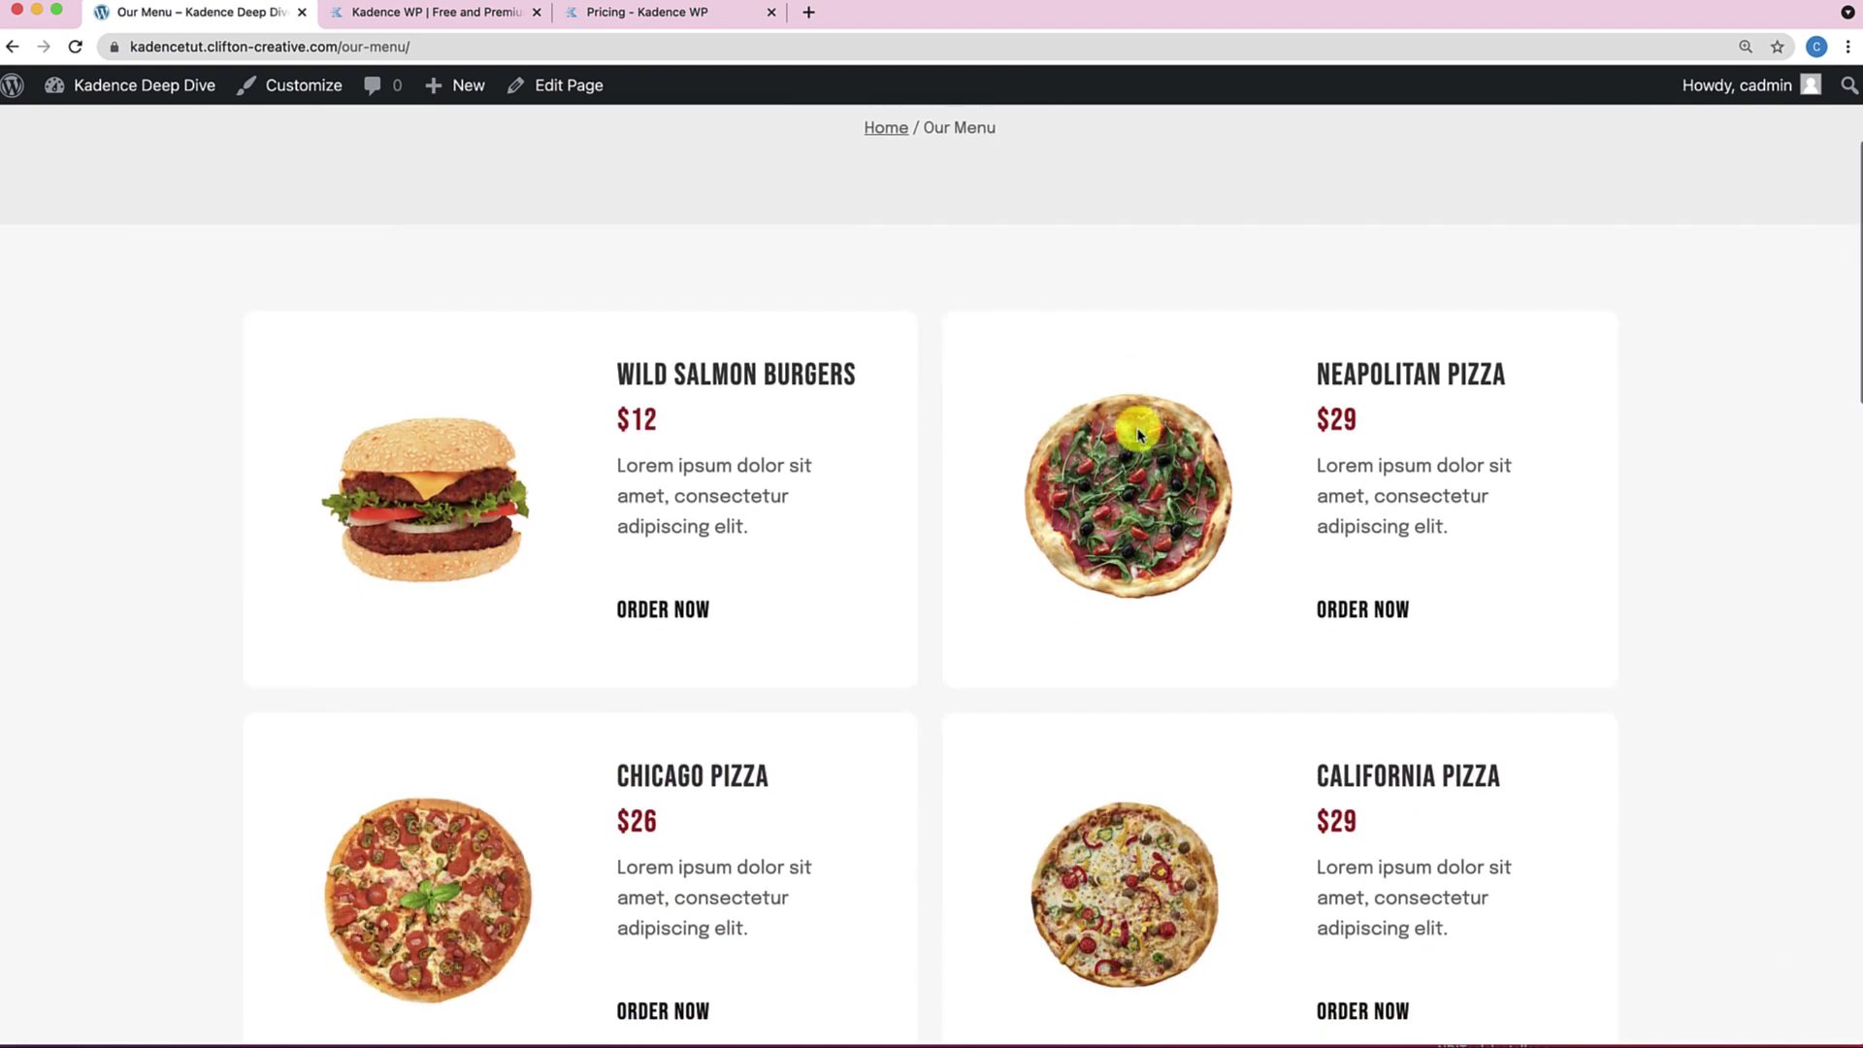
pyautogui.scroll(-19, 1139, 443)
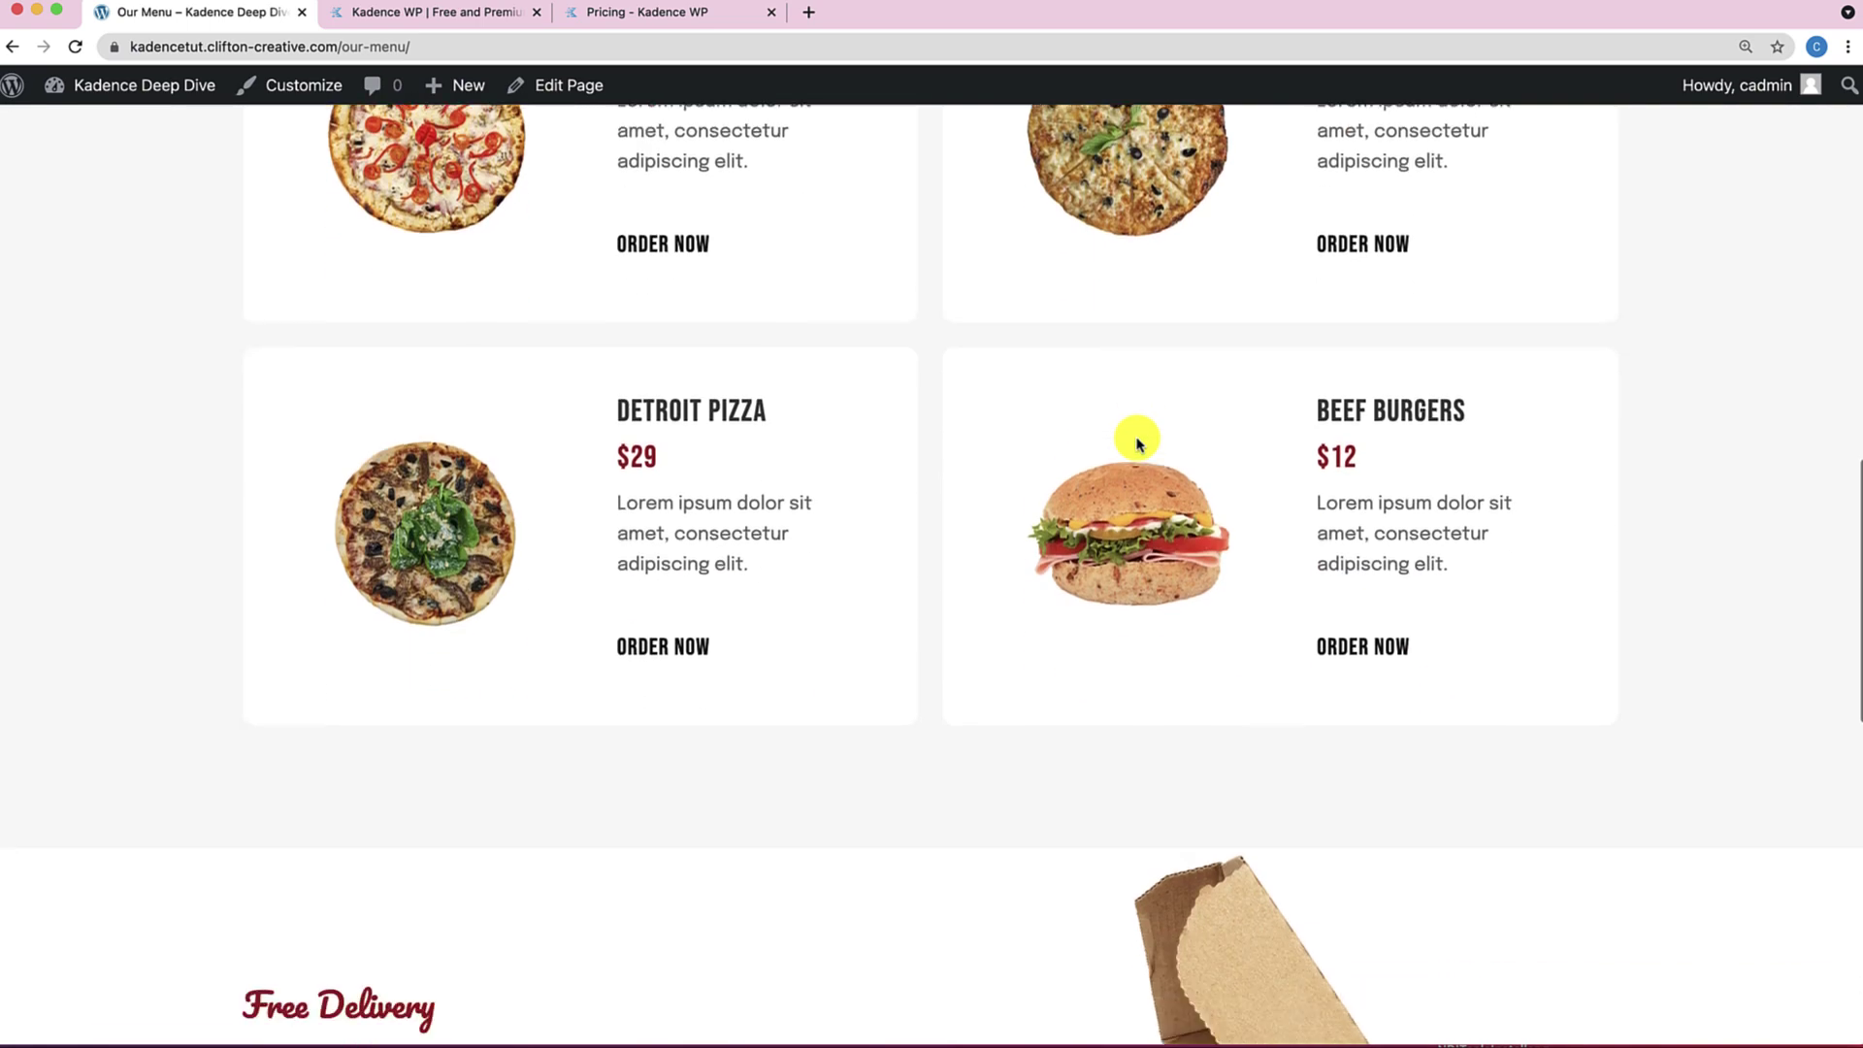
pyautogui.scroll(-1, 1138, 443)
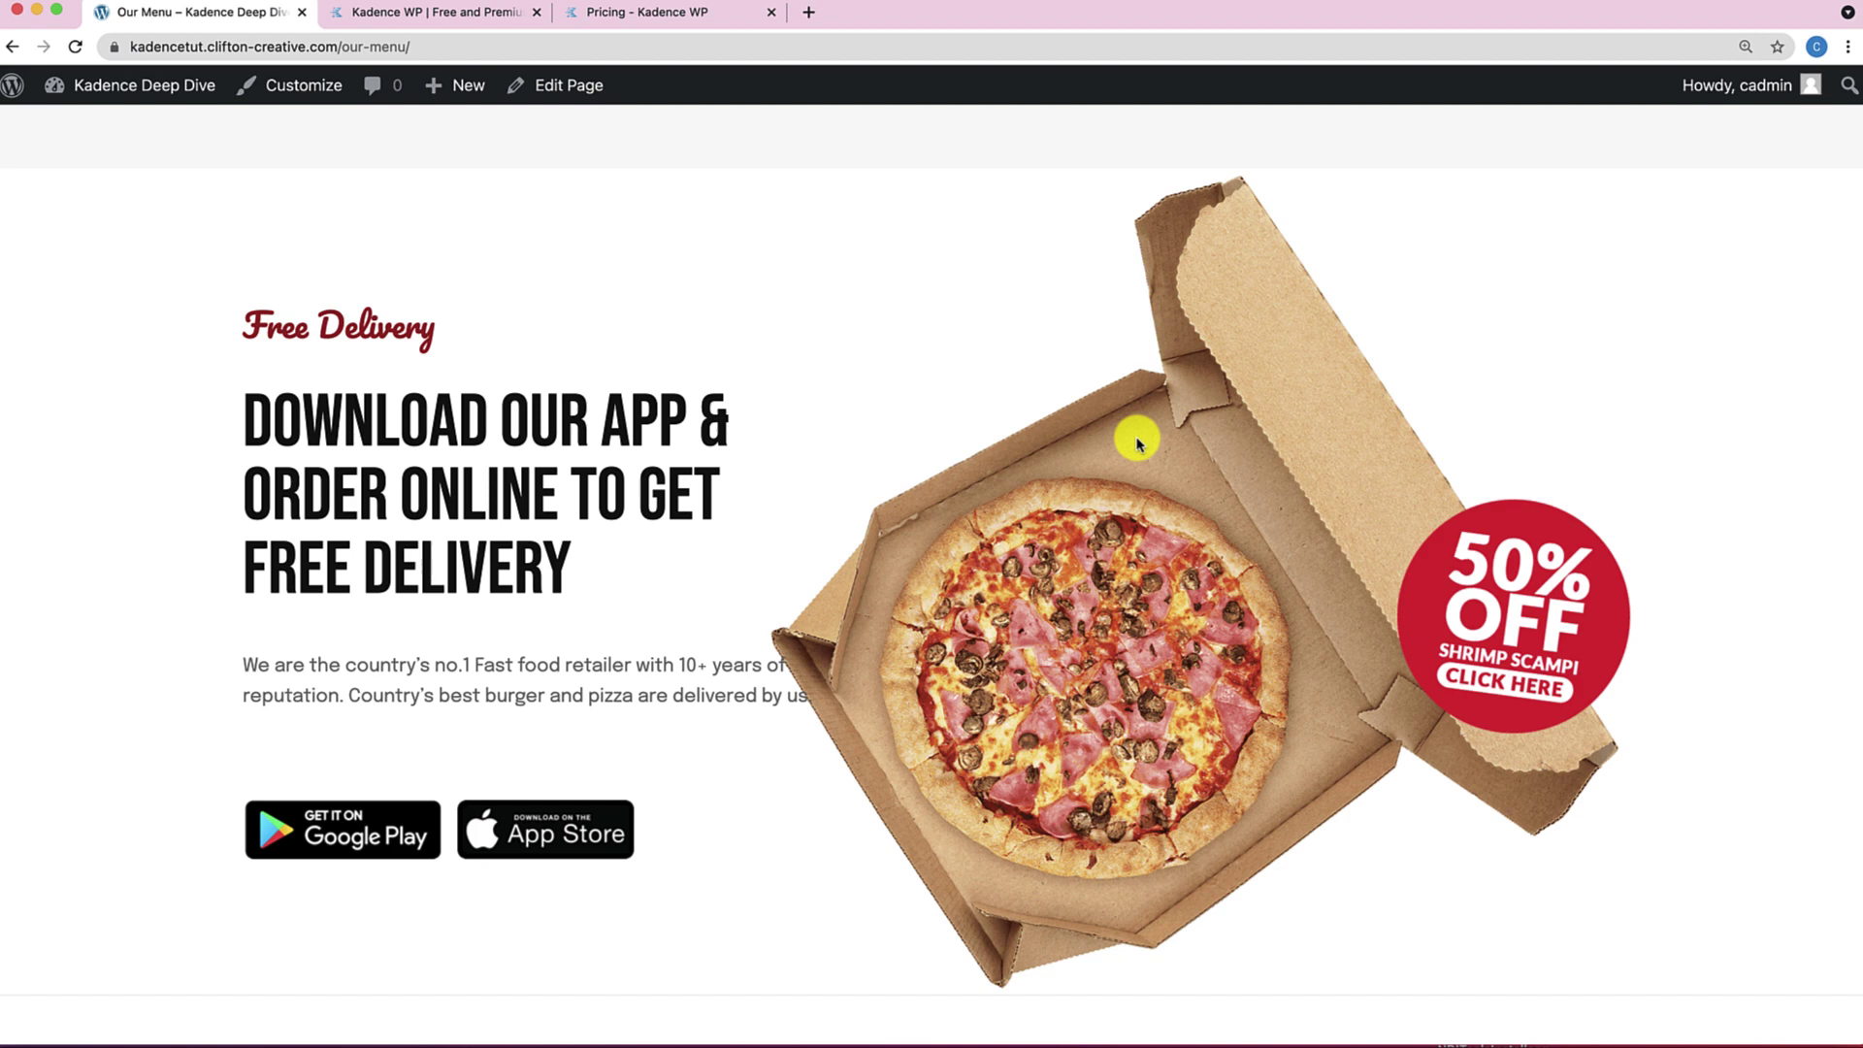
pyautogui.moveTo(157, 90)
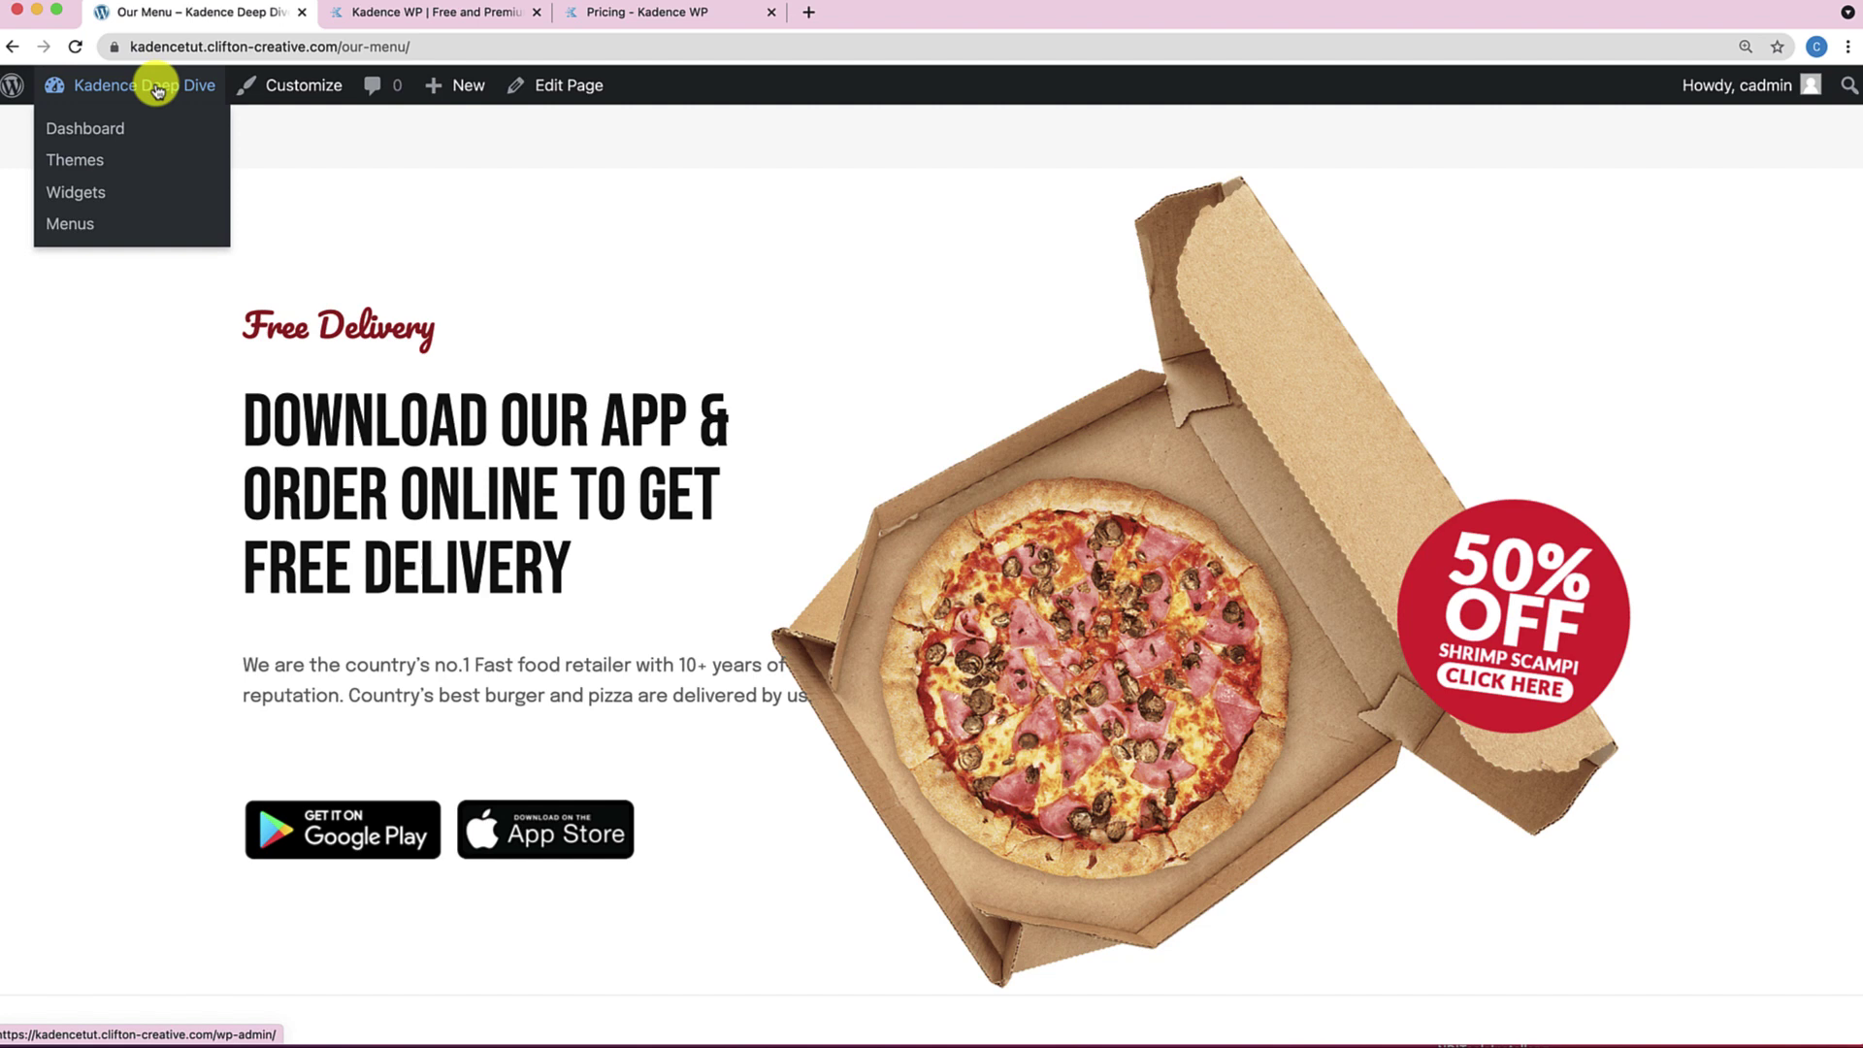
pyautogui.scroll(-3, 385, 252)
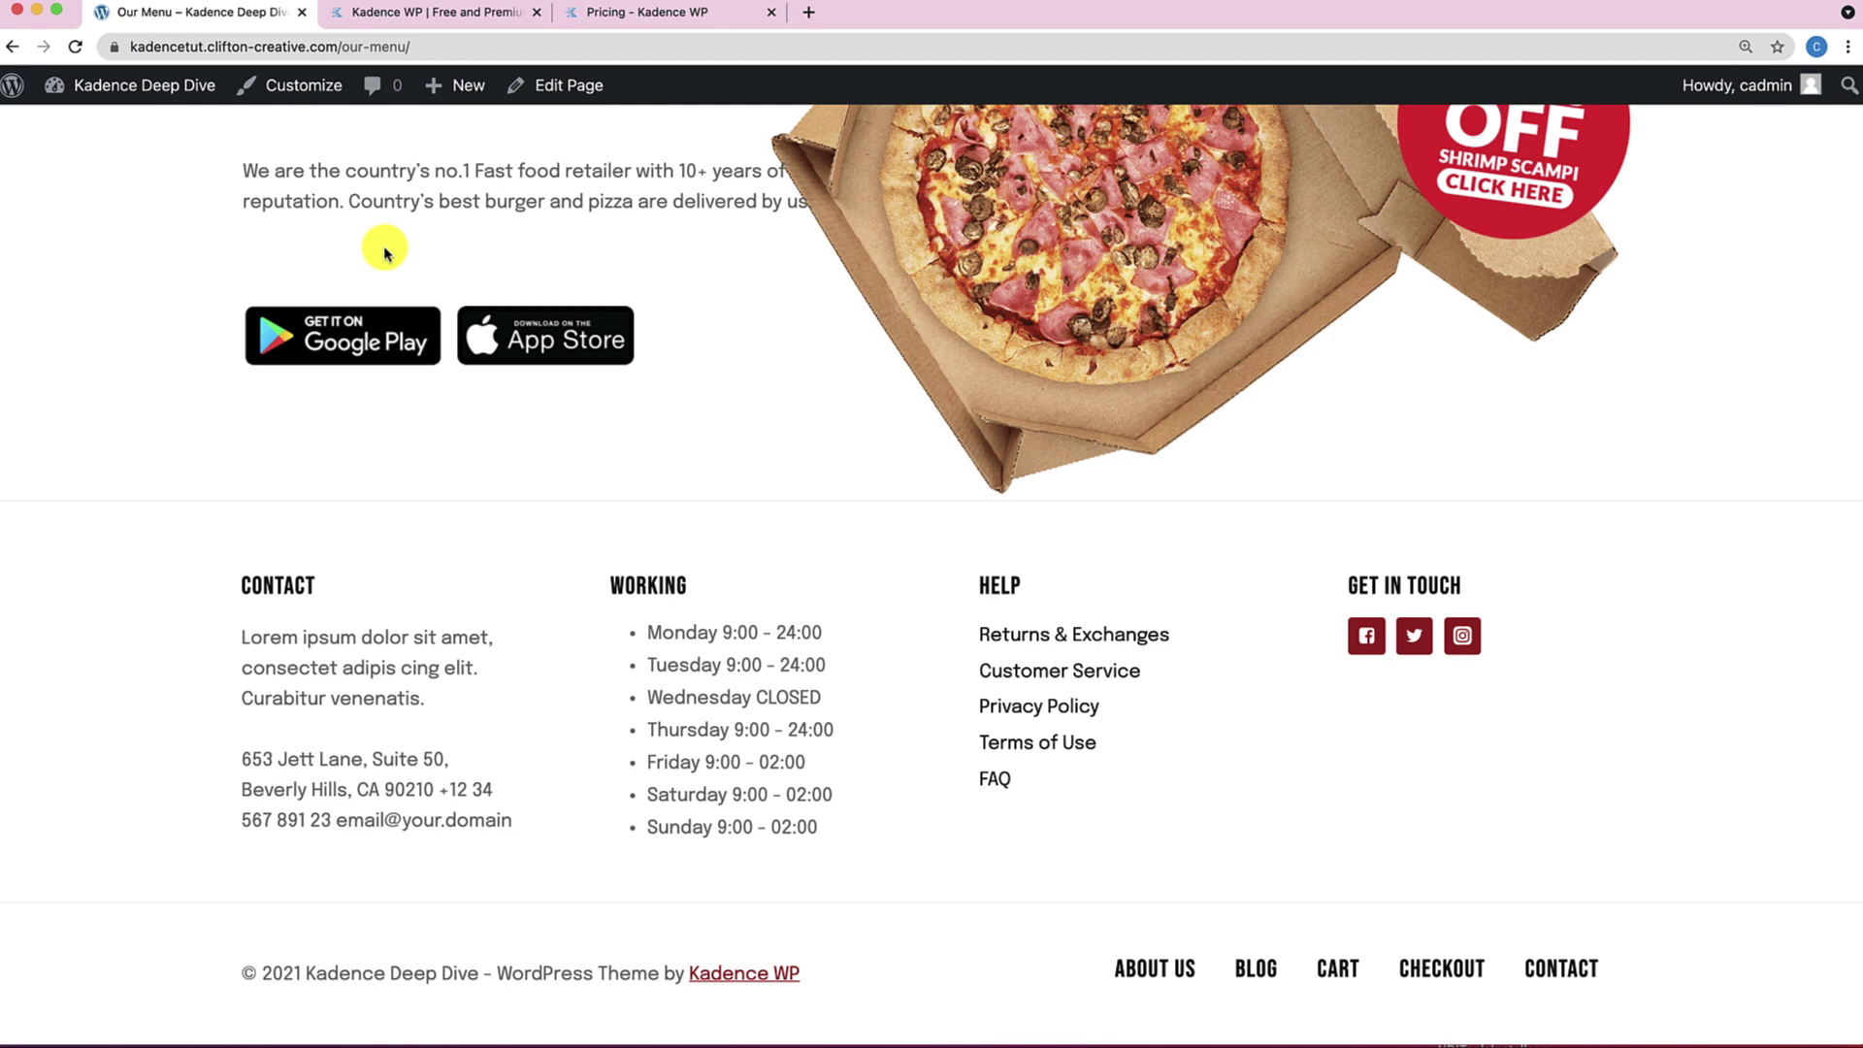
pyautogui.scroll(10, 385, 253)
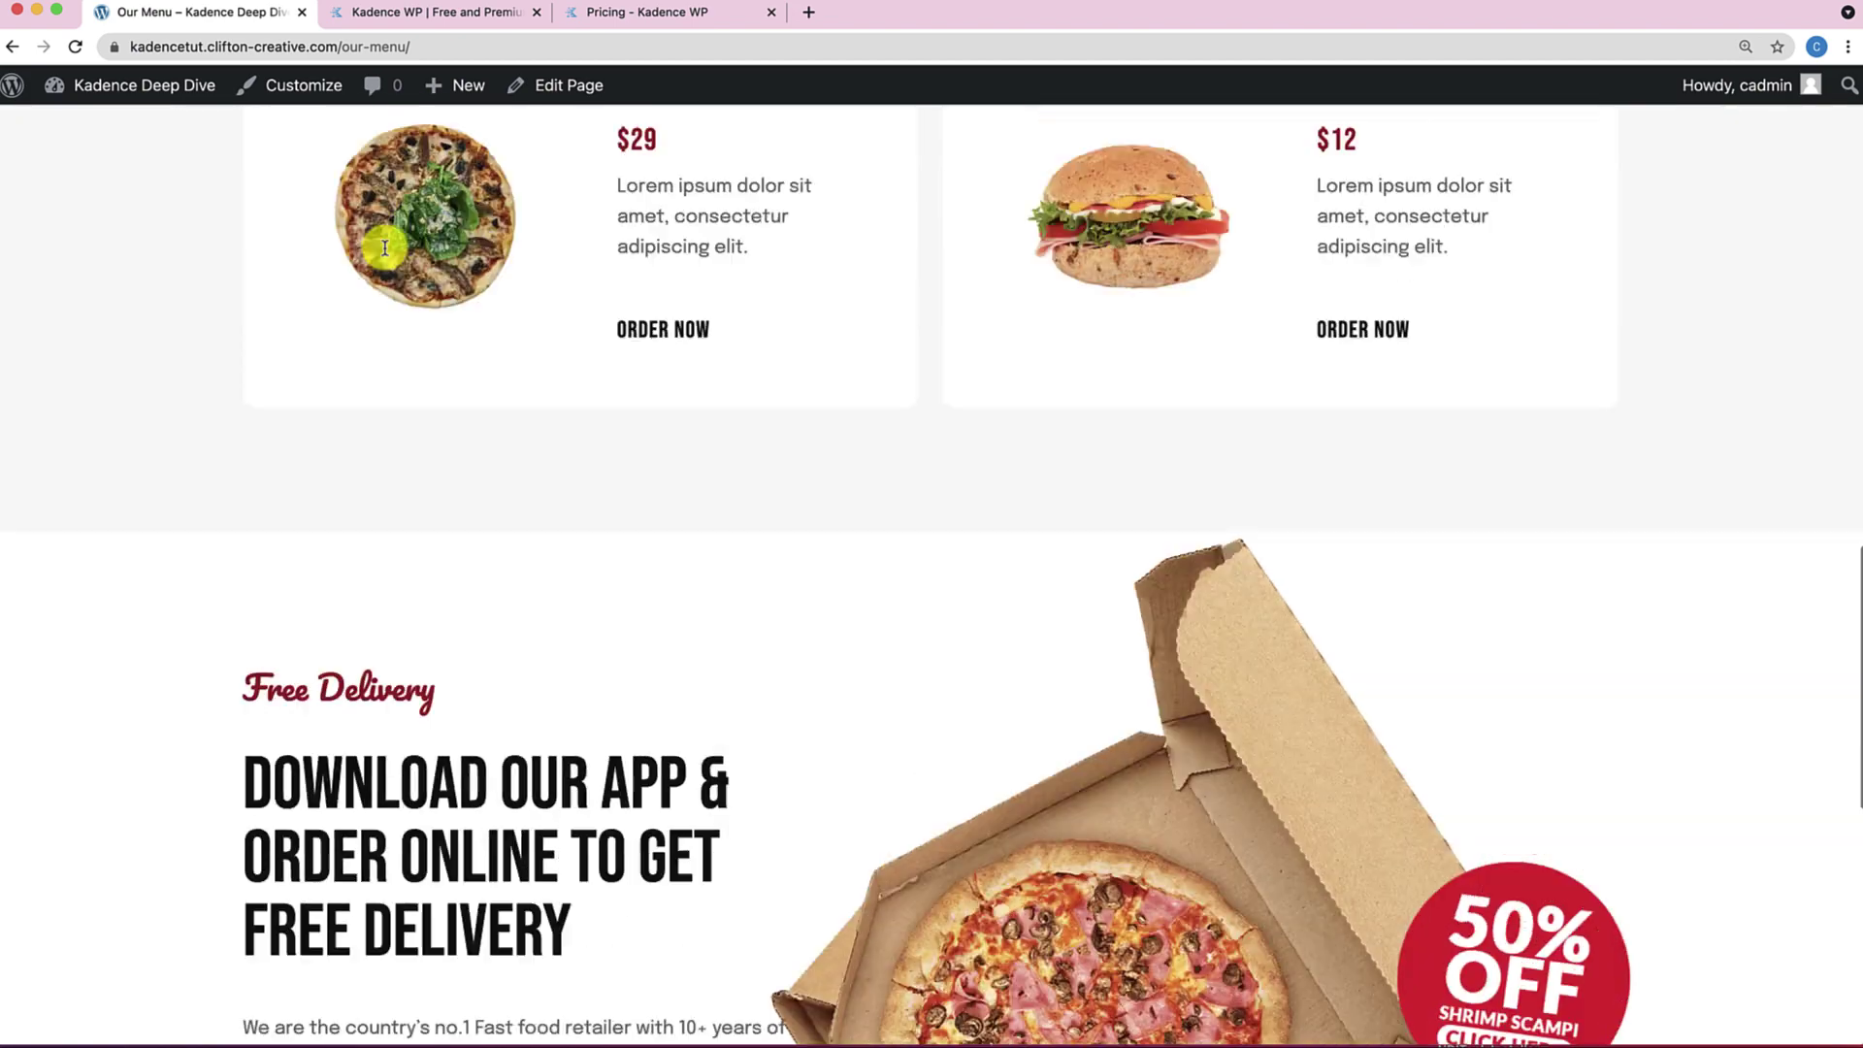
pyautogui.scroll(15, 385, 249)
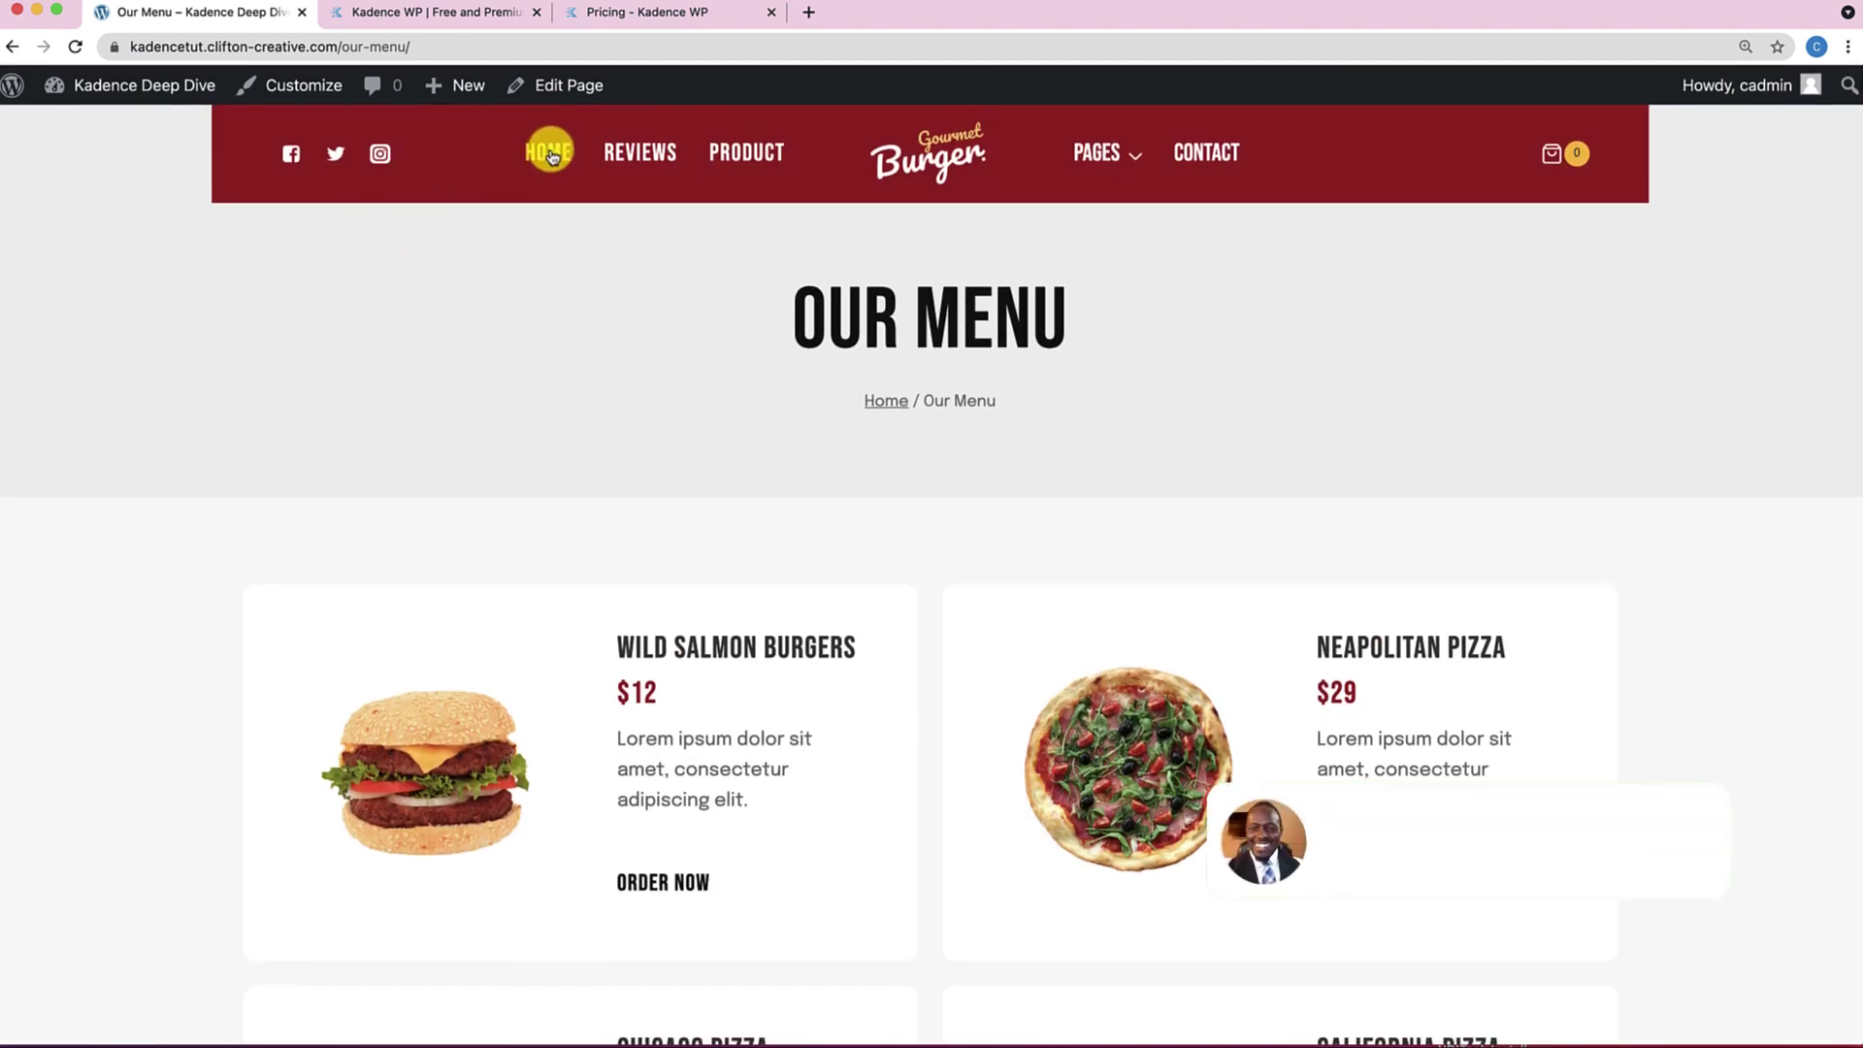
pyautogui.click(554, 155)
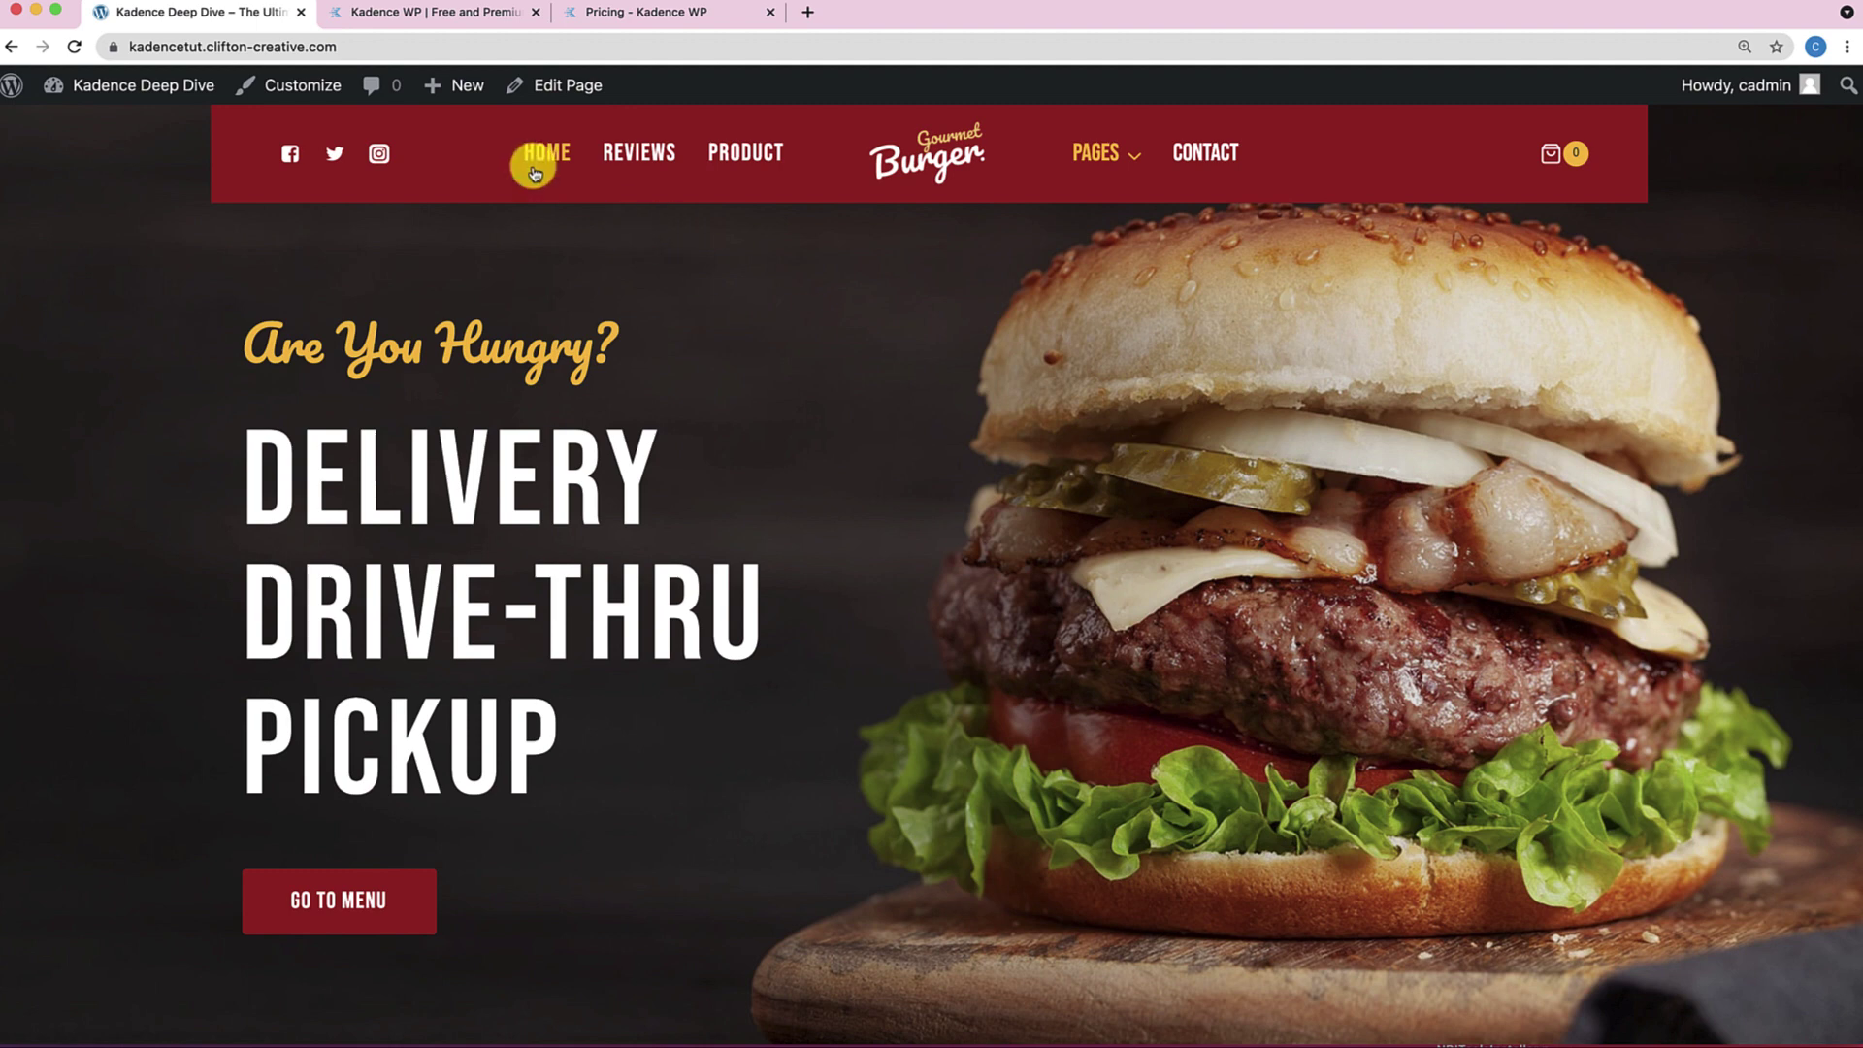
# Switch to the Kadence WP website and show its list of products.
pyautogui.click(428, 16)
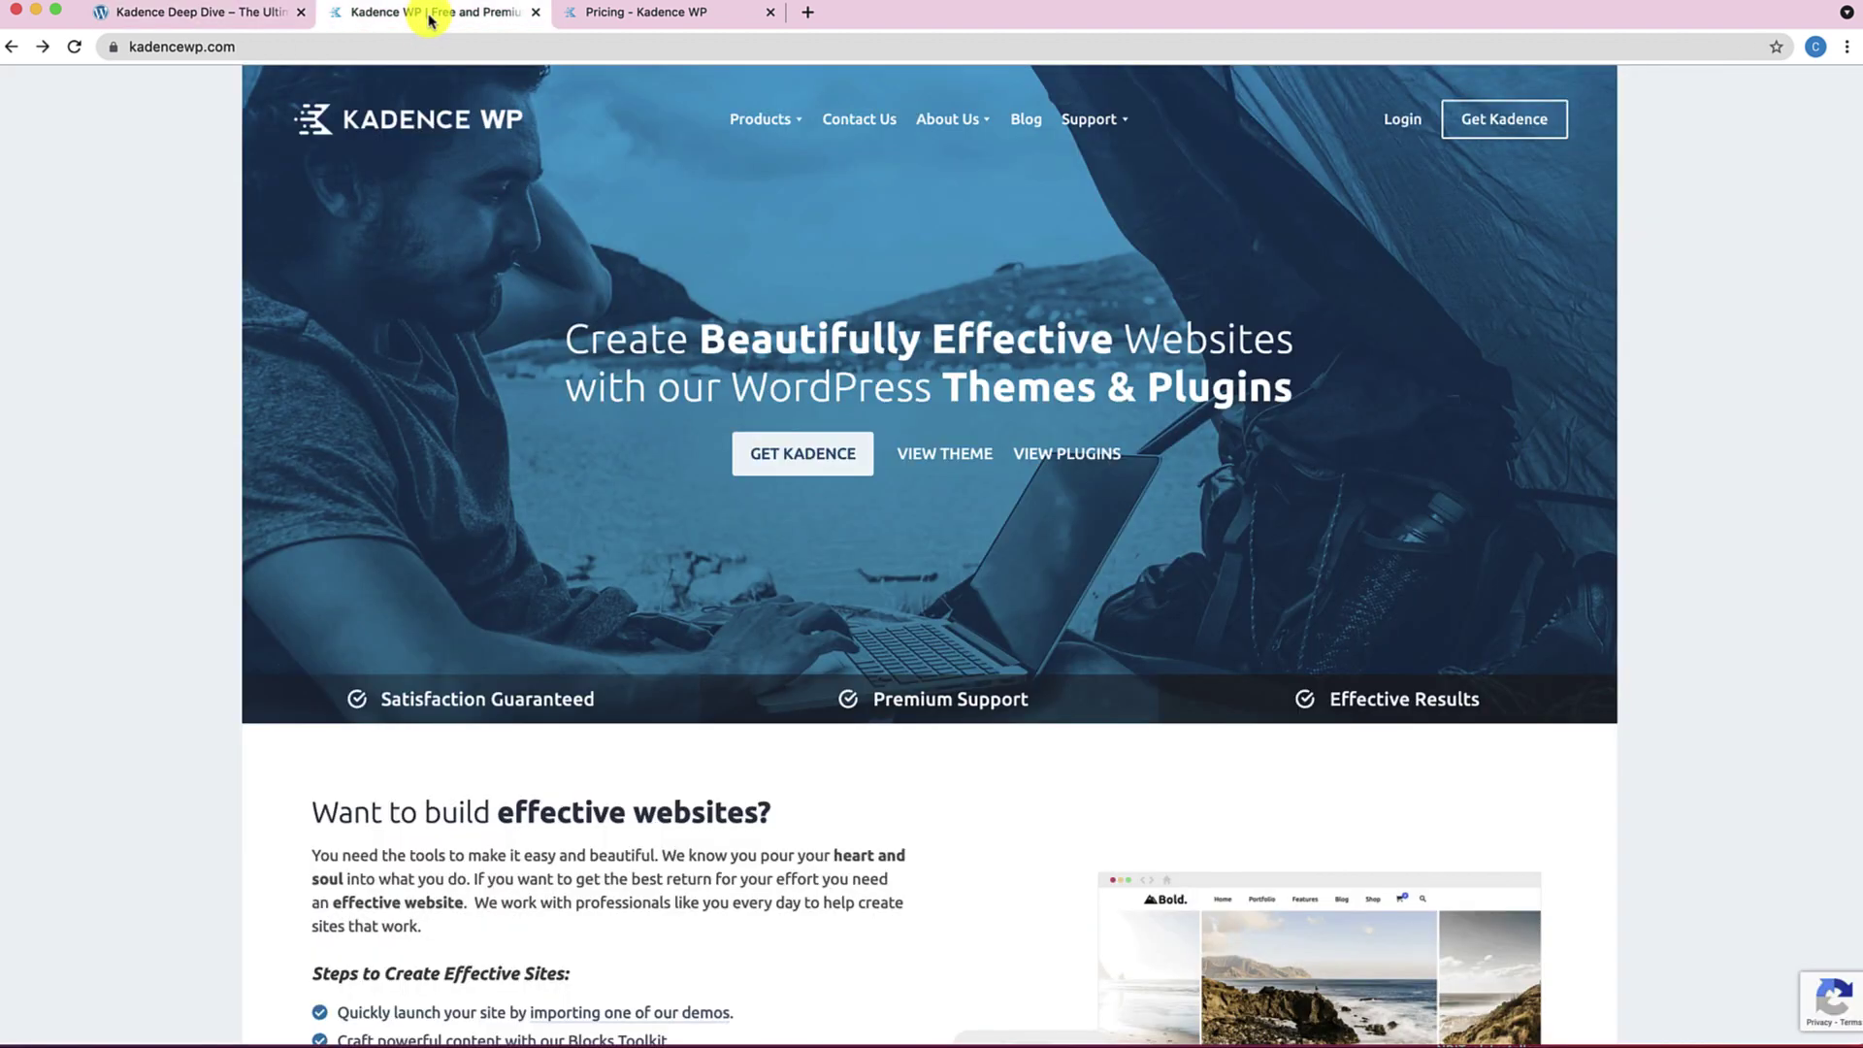
pyautogui.moveTo(784, 121)
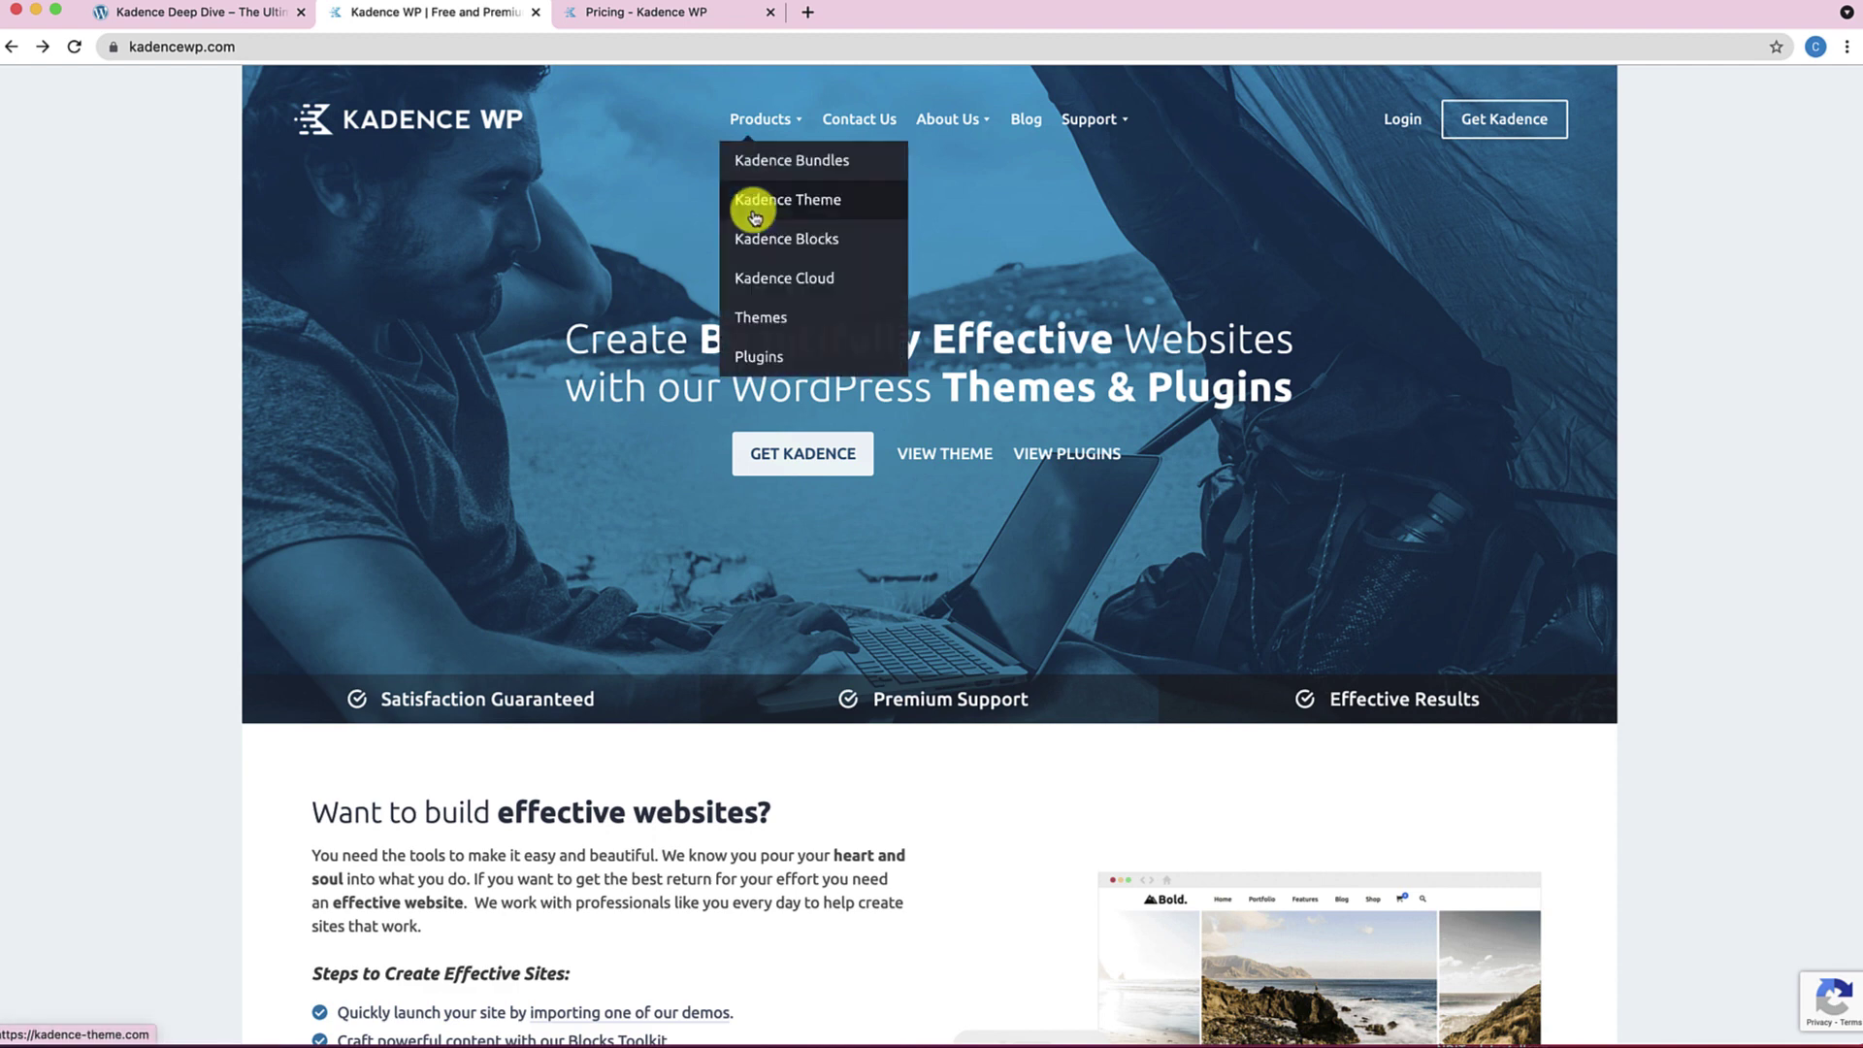
# Open the Kadence Theme product page and look through its introduction, customer reviews, plugin integrations and getting-started sections.
pyautogui.click(750, 217)
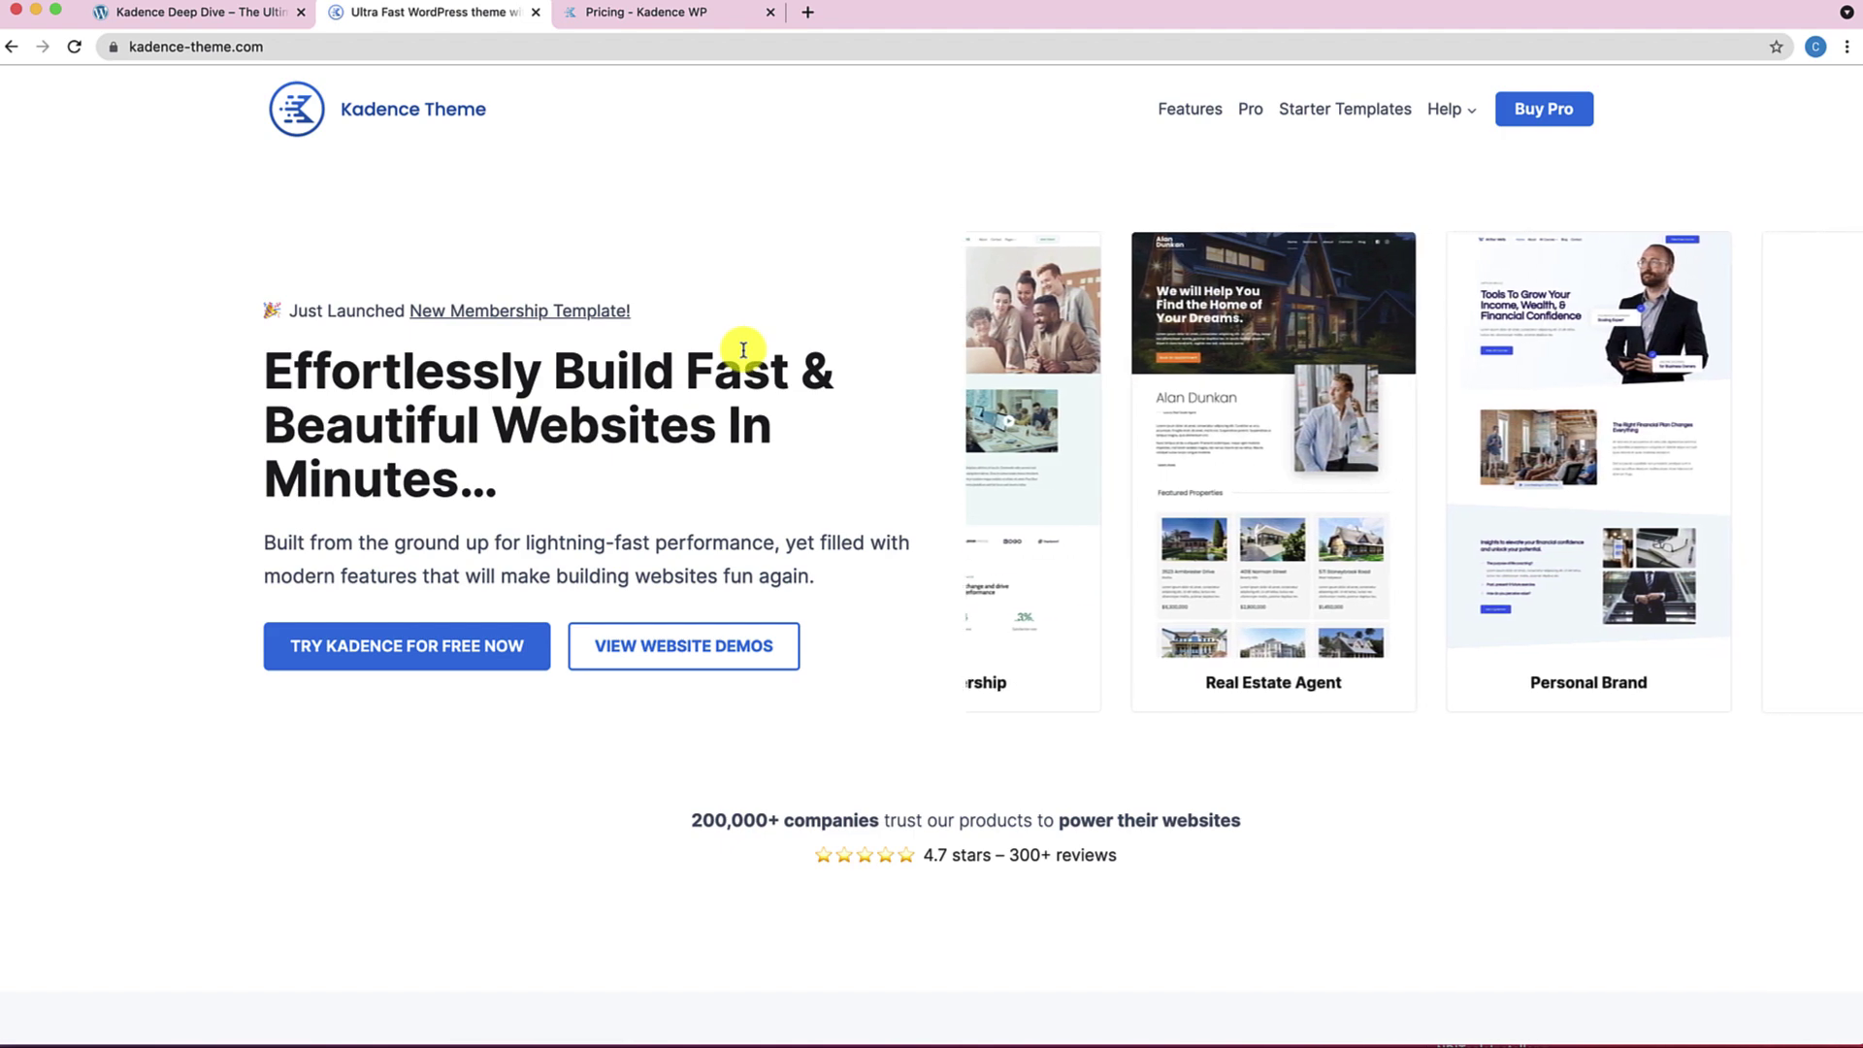
pyautogui.scroll(-4, 743, 349)
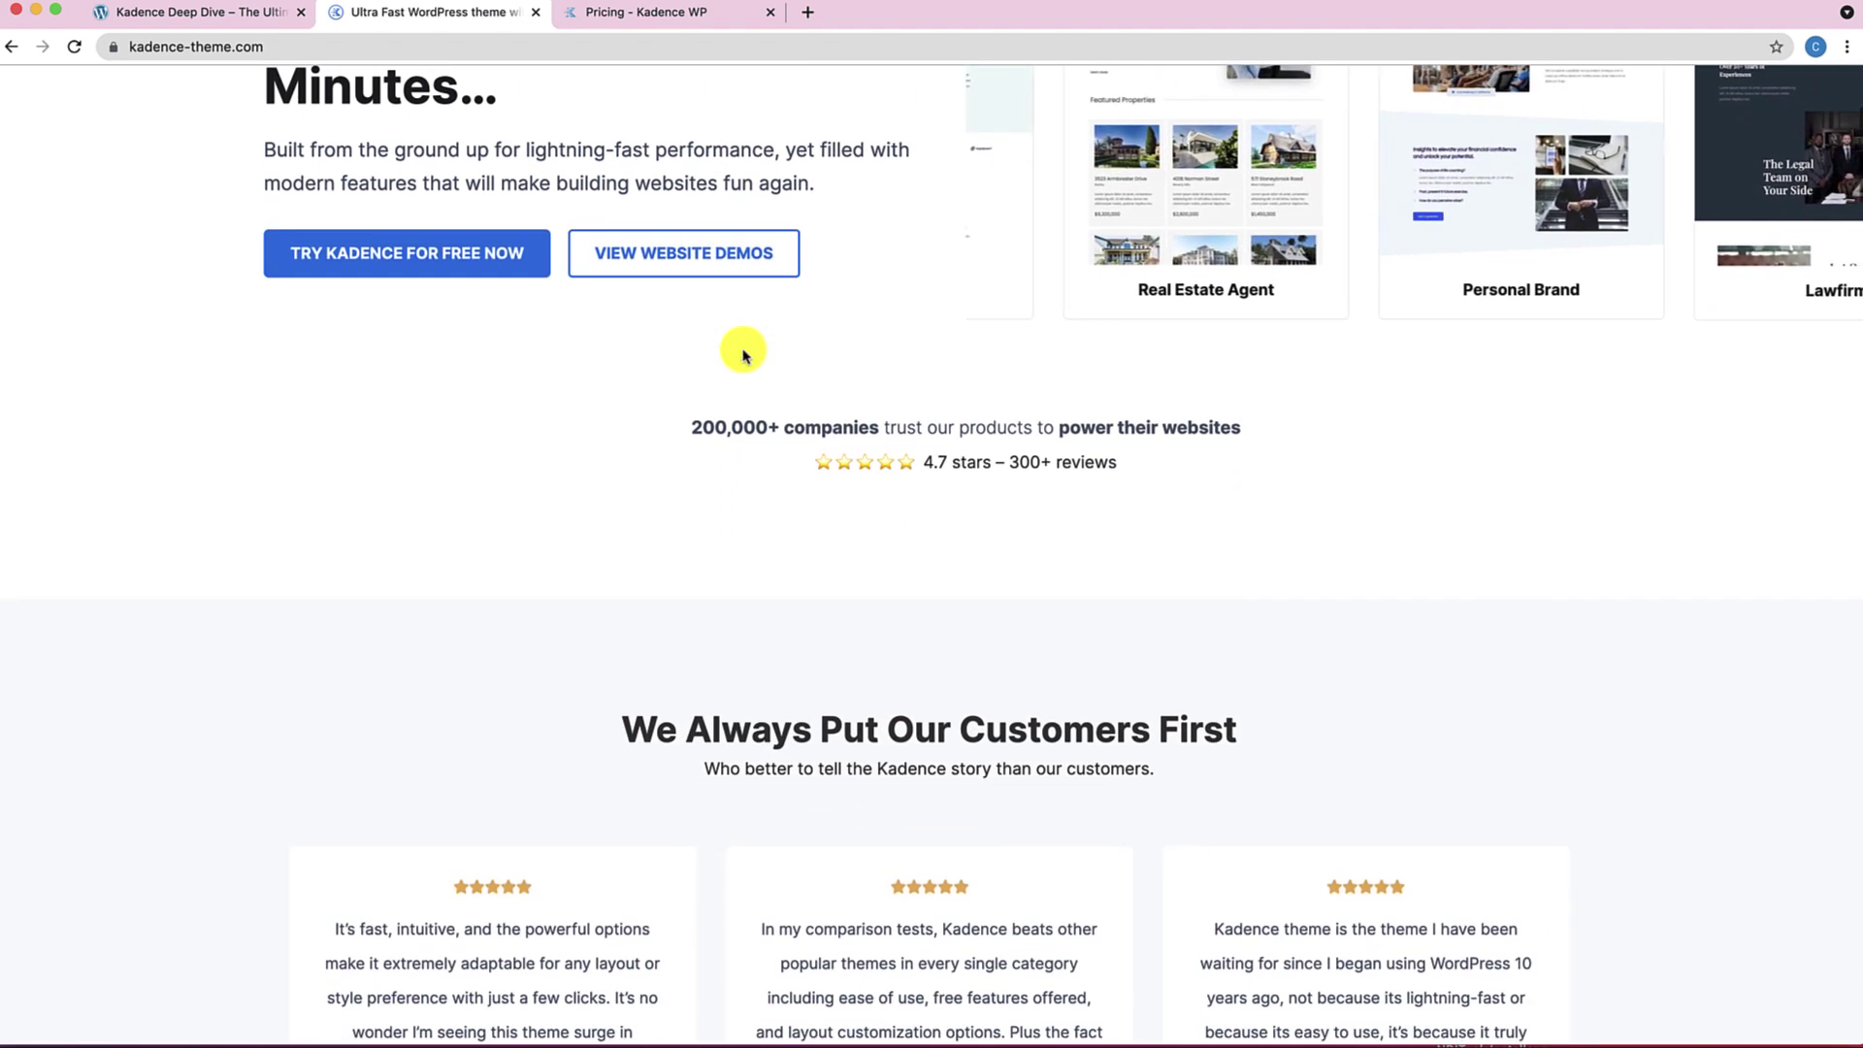
pyautogui.scroll(-7, 743, 349)
pyautogui.scroll(-7, 744, 351)
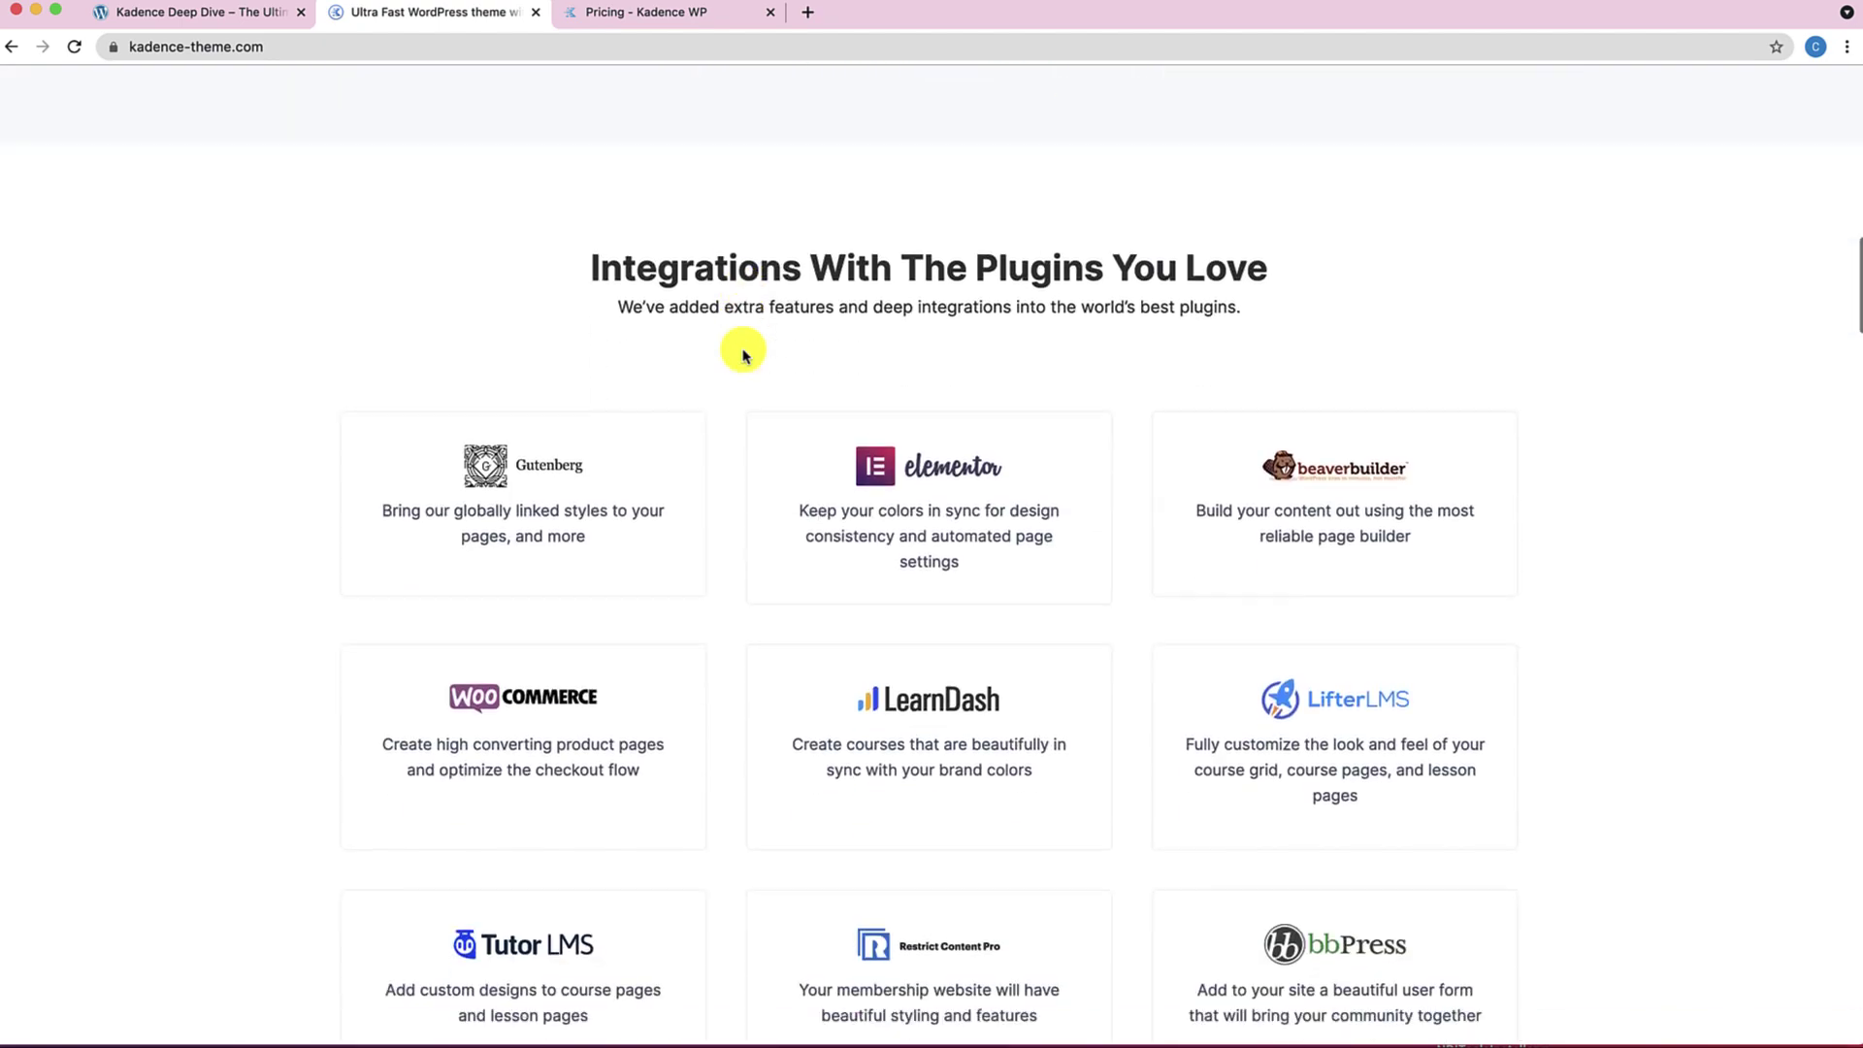
pyautogui.scroll(-7, 743, 352)
pyautogui.scroll(-3, 743, 352)
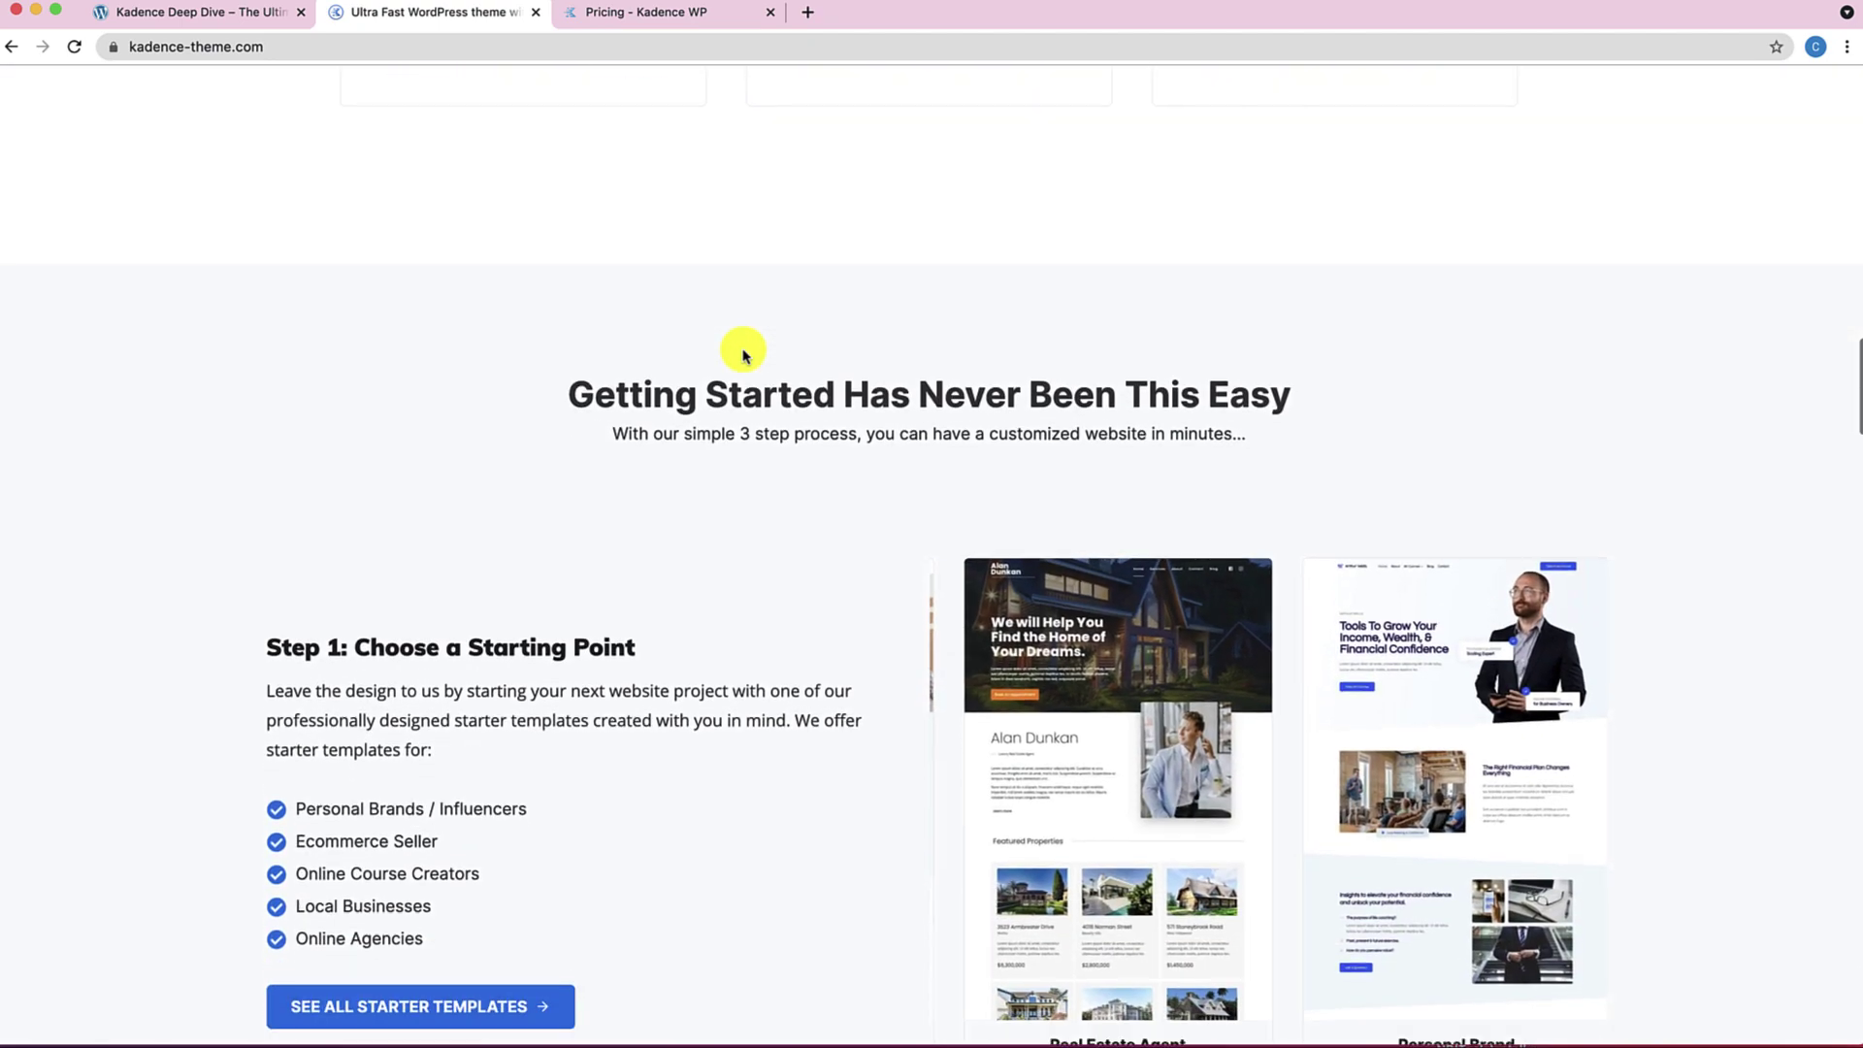
pyautogui.scroll(20, 743, 351)
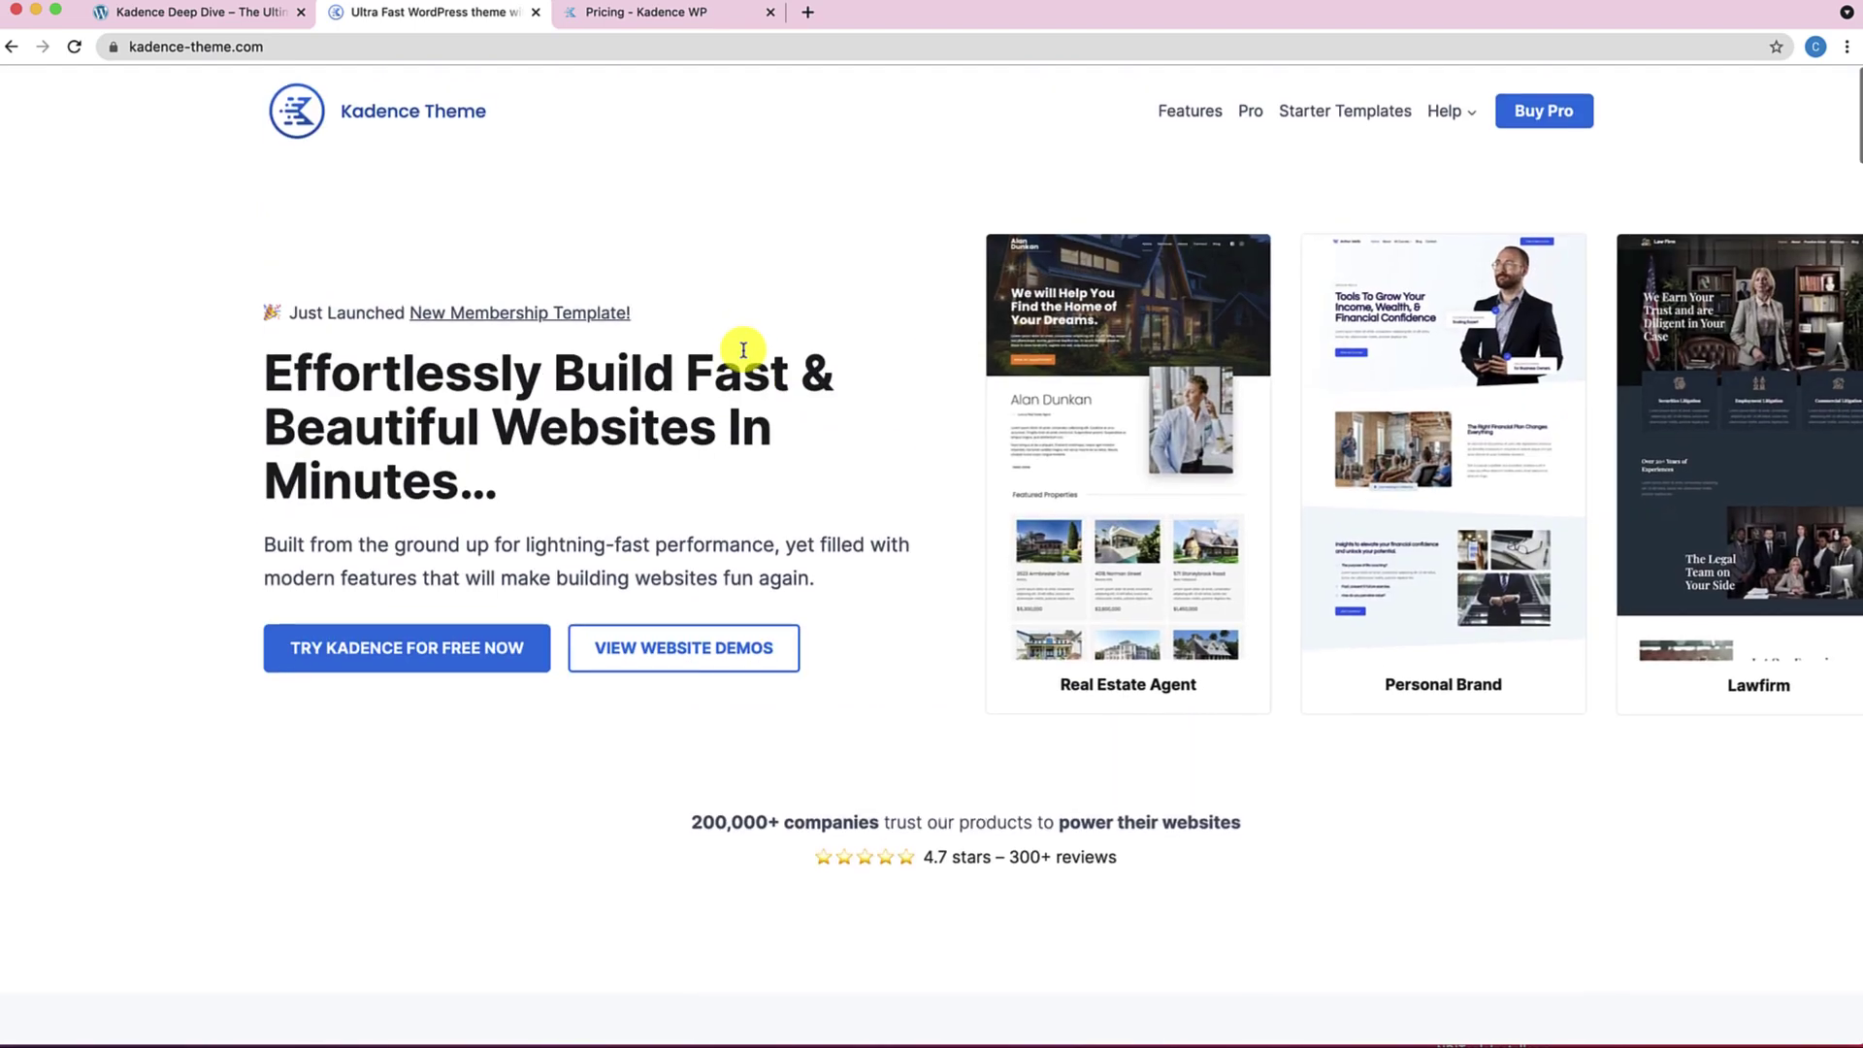
pyautogui.scroll(-17, 743, 351)
pyautogui.scroll(-15, 743, 353)
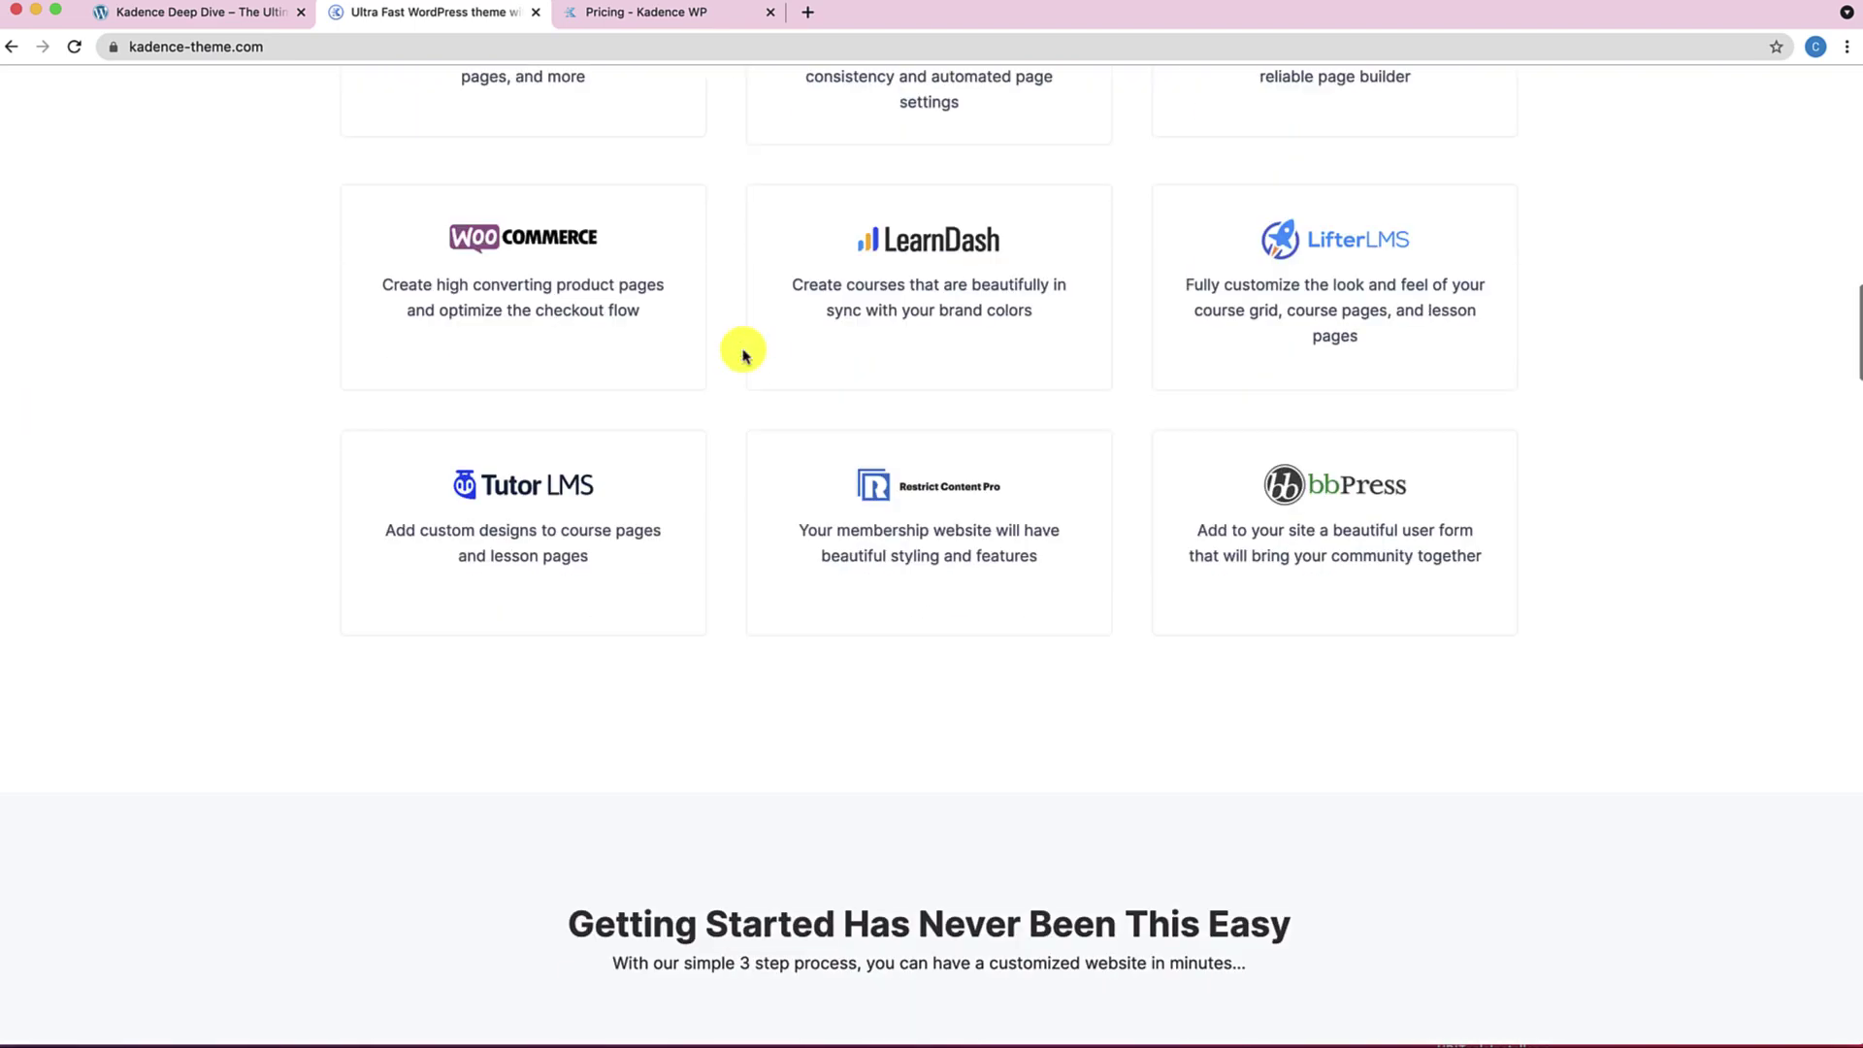
pyautogui.scroll(20, 743, 353)
pyautogui.scroll(5, 744, 356)
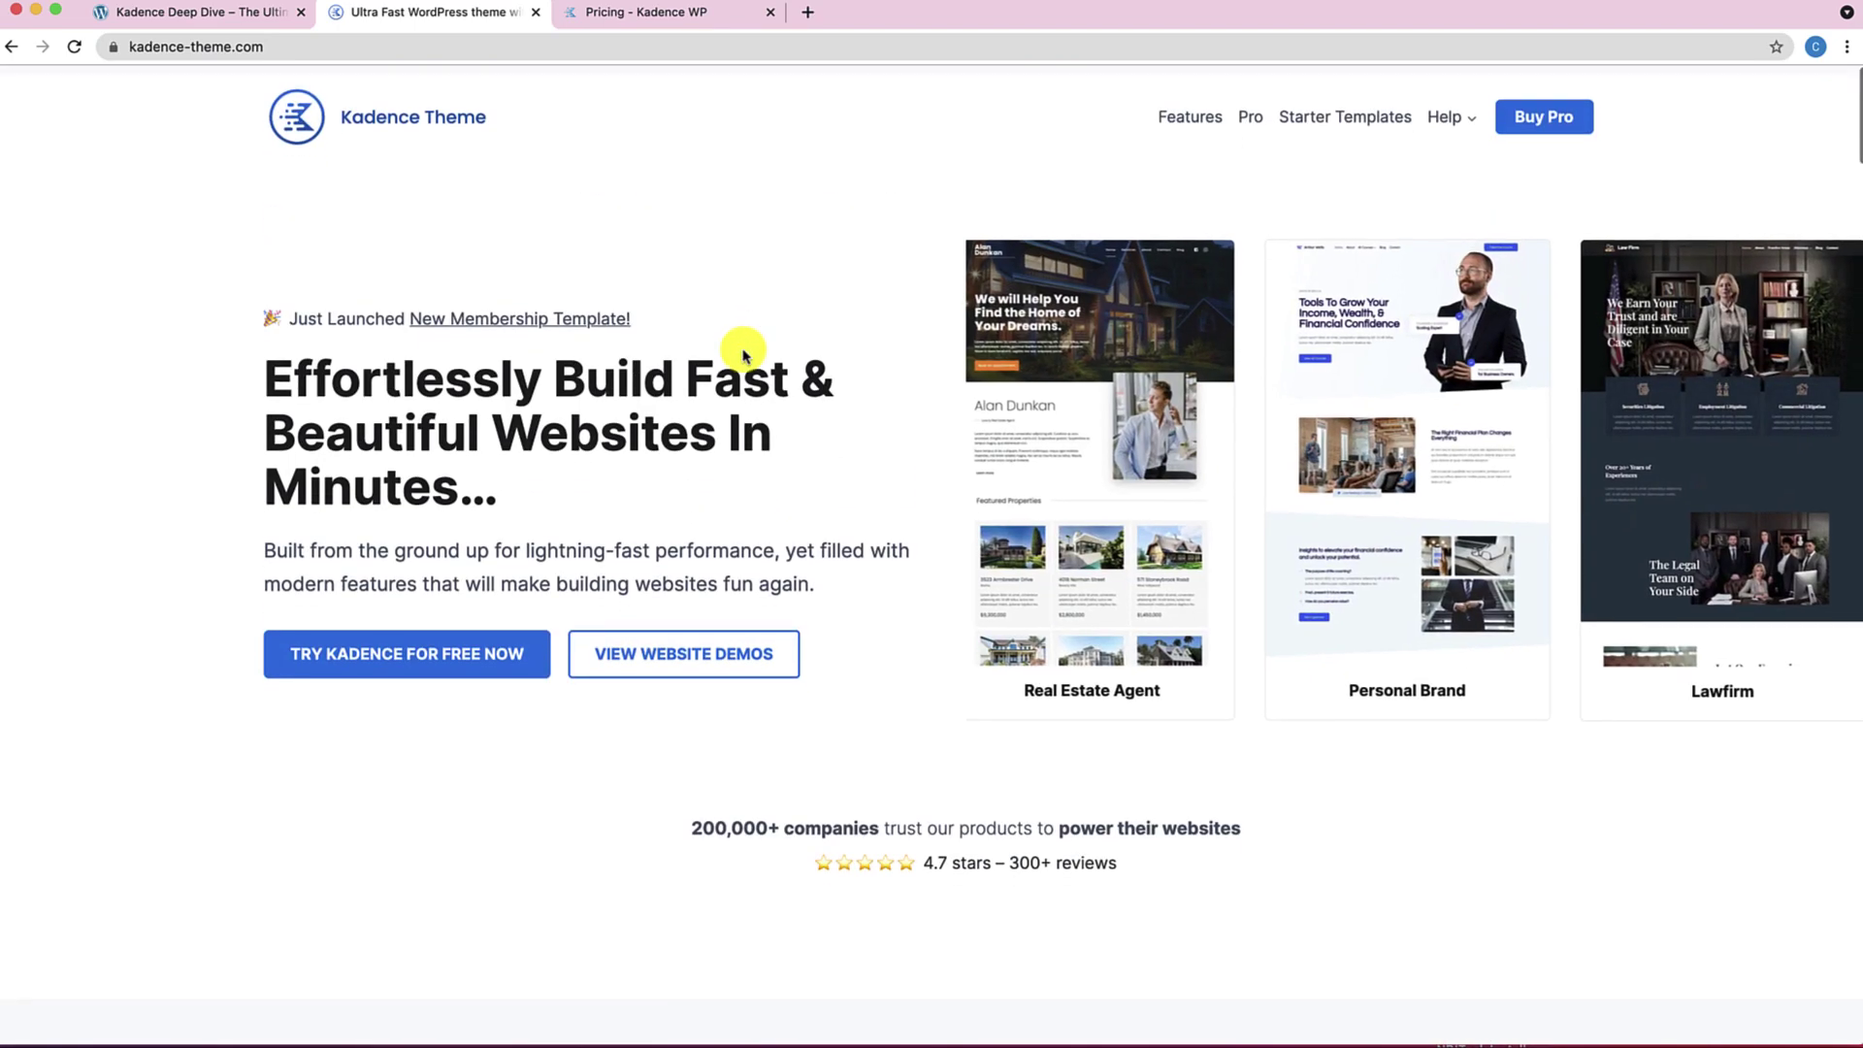
# Open the Kadence Theme Pro page and examine its premium features, from Header Addons and Hooked Elements to the Woocommerce Addon.
pyautogui.click(1250, 111)
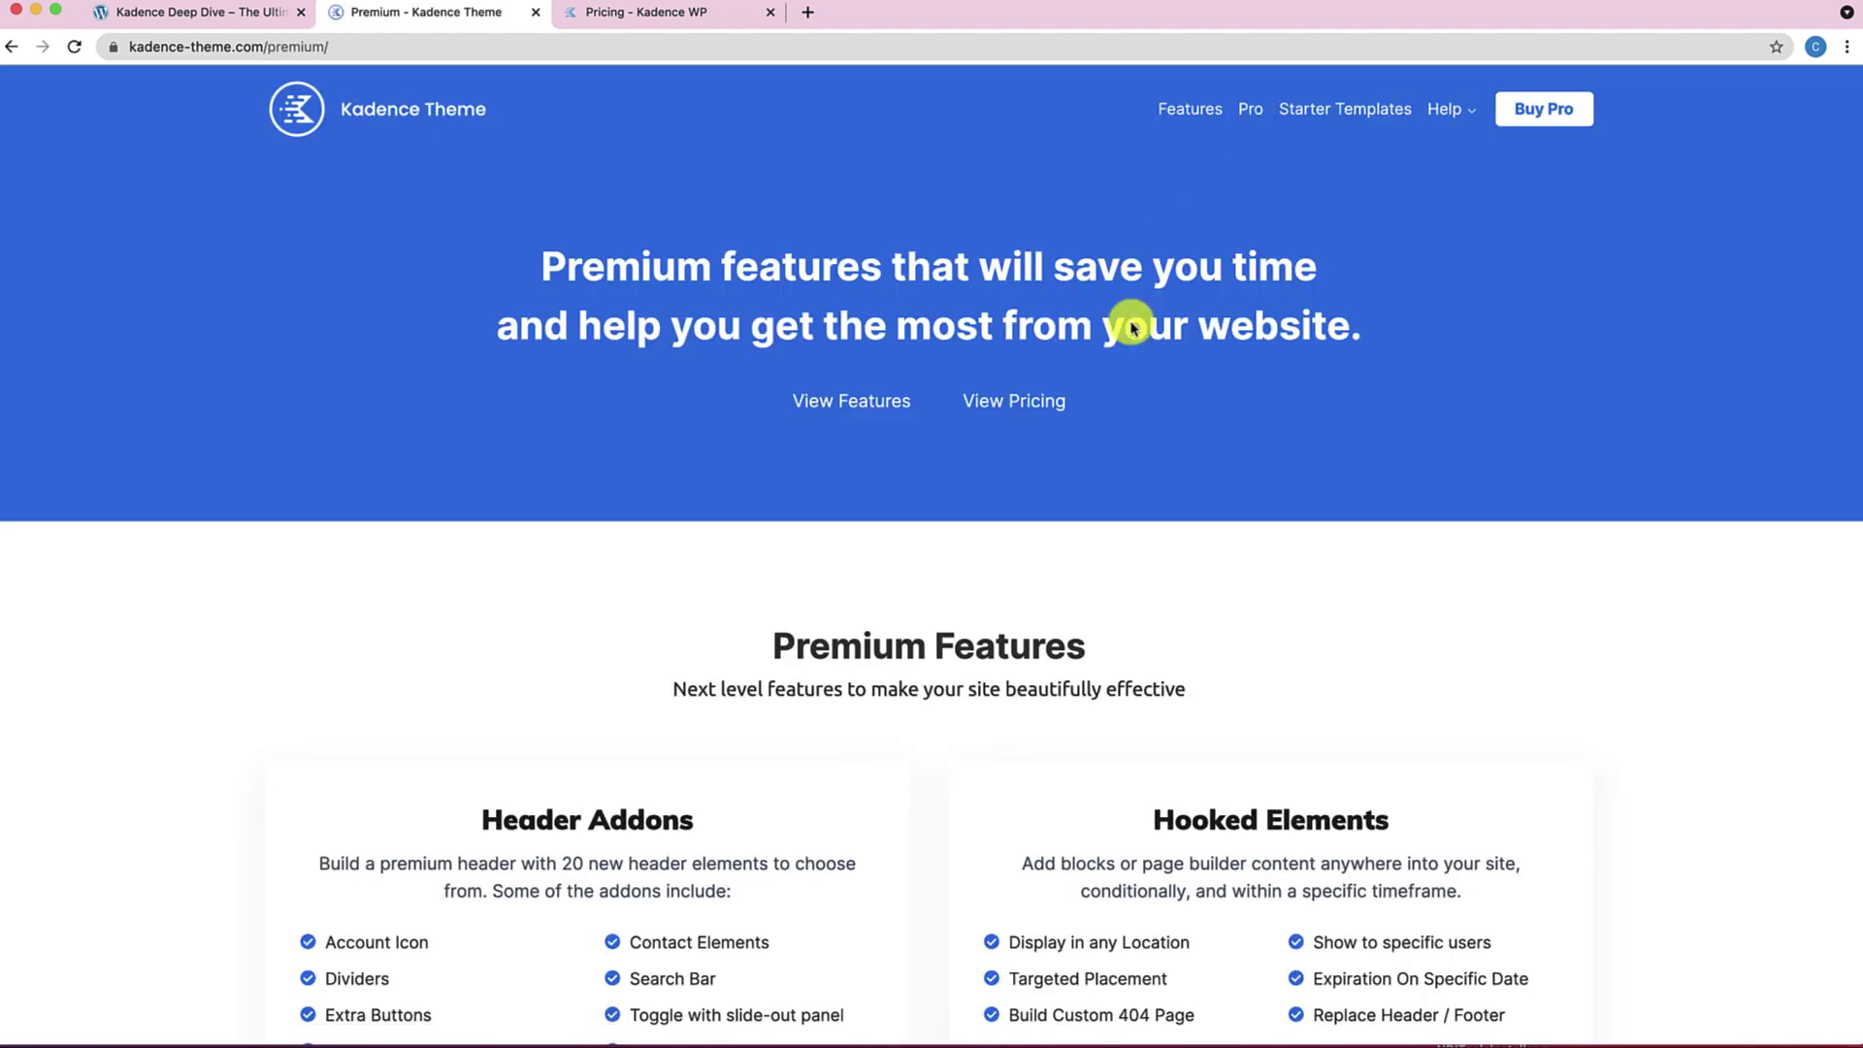
pyautogui.scroll(-2, 1101, 427)
pyautogui.scroll(-3, 1101, 434)
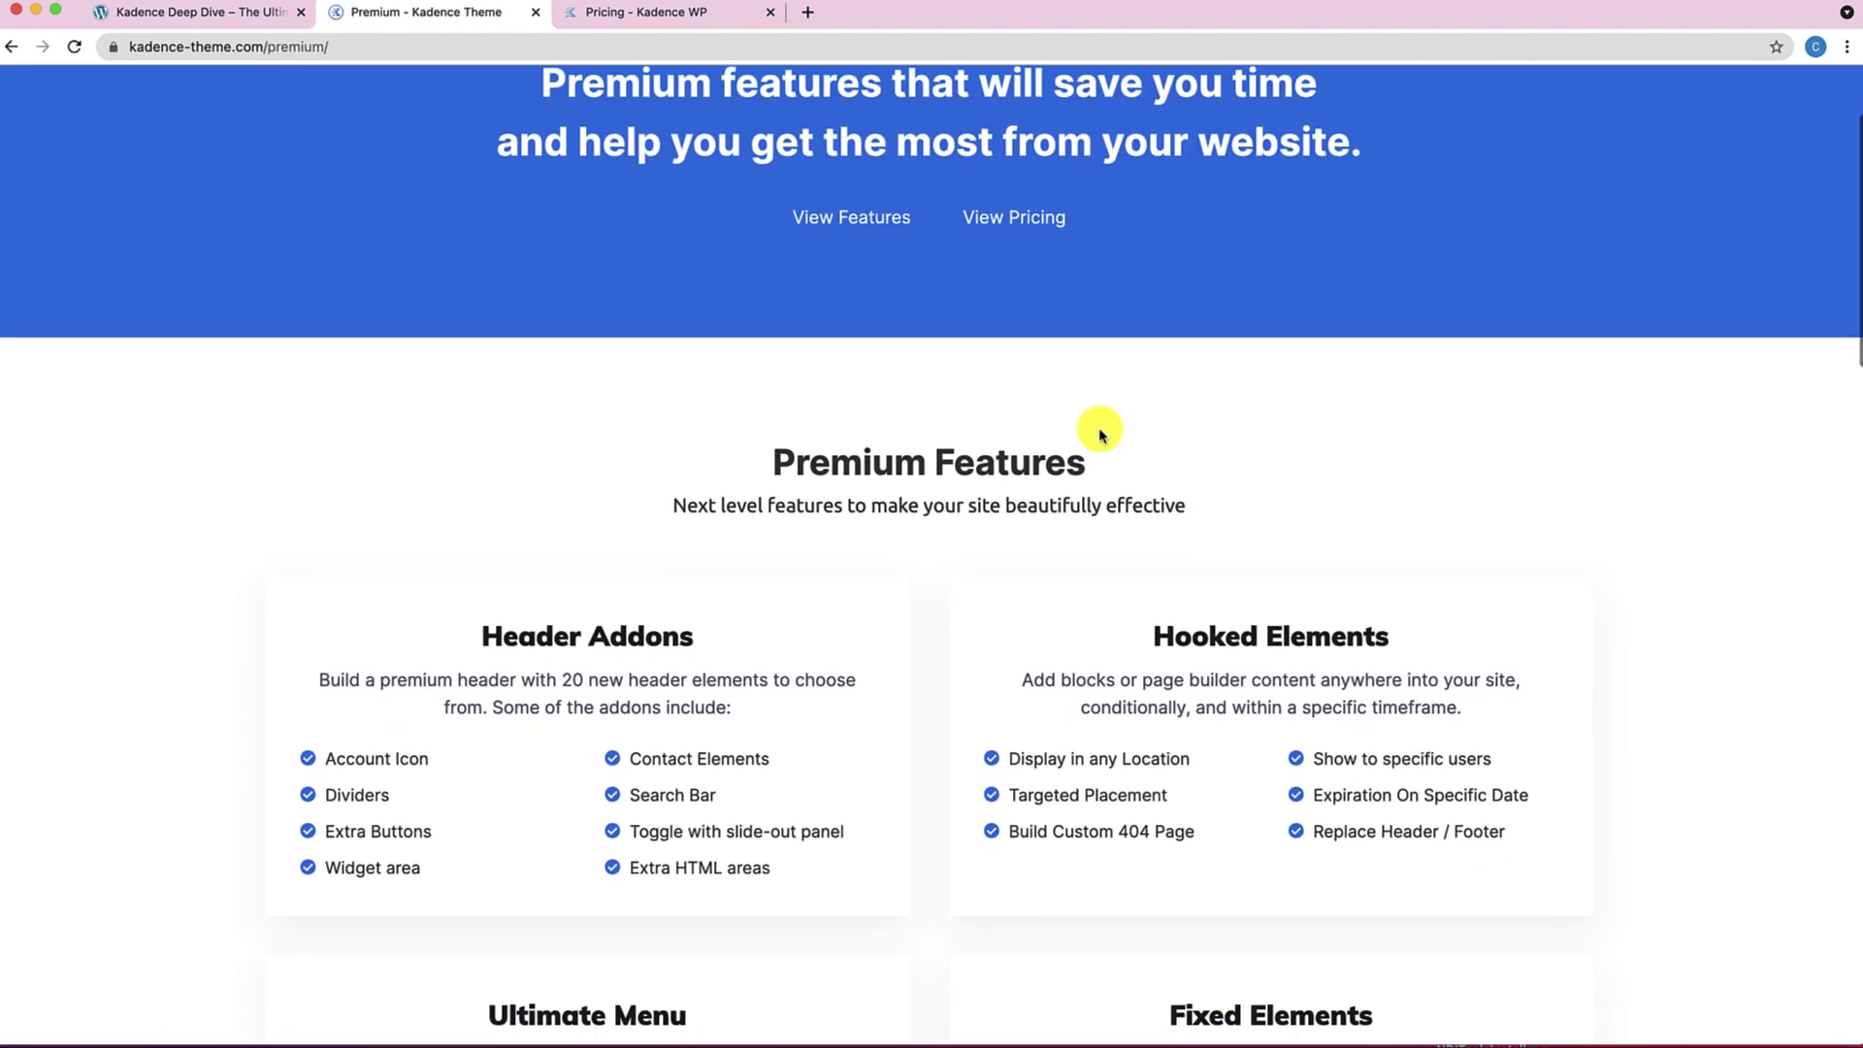
pyautogui.scroll(-1, 1099, 430)
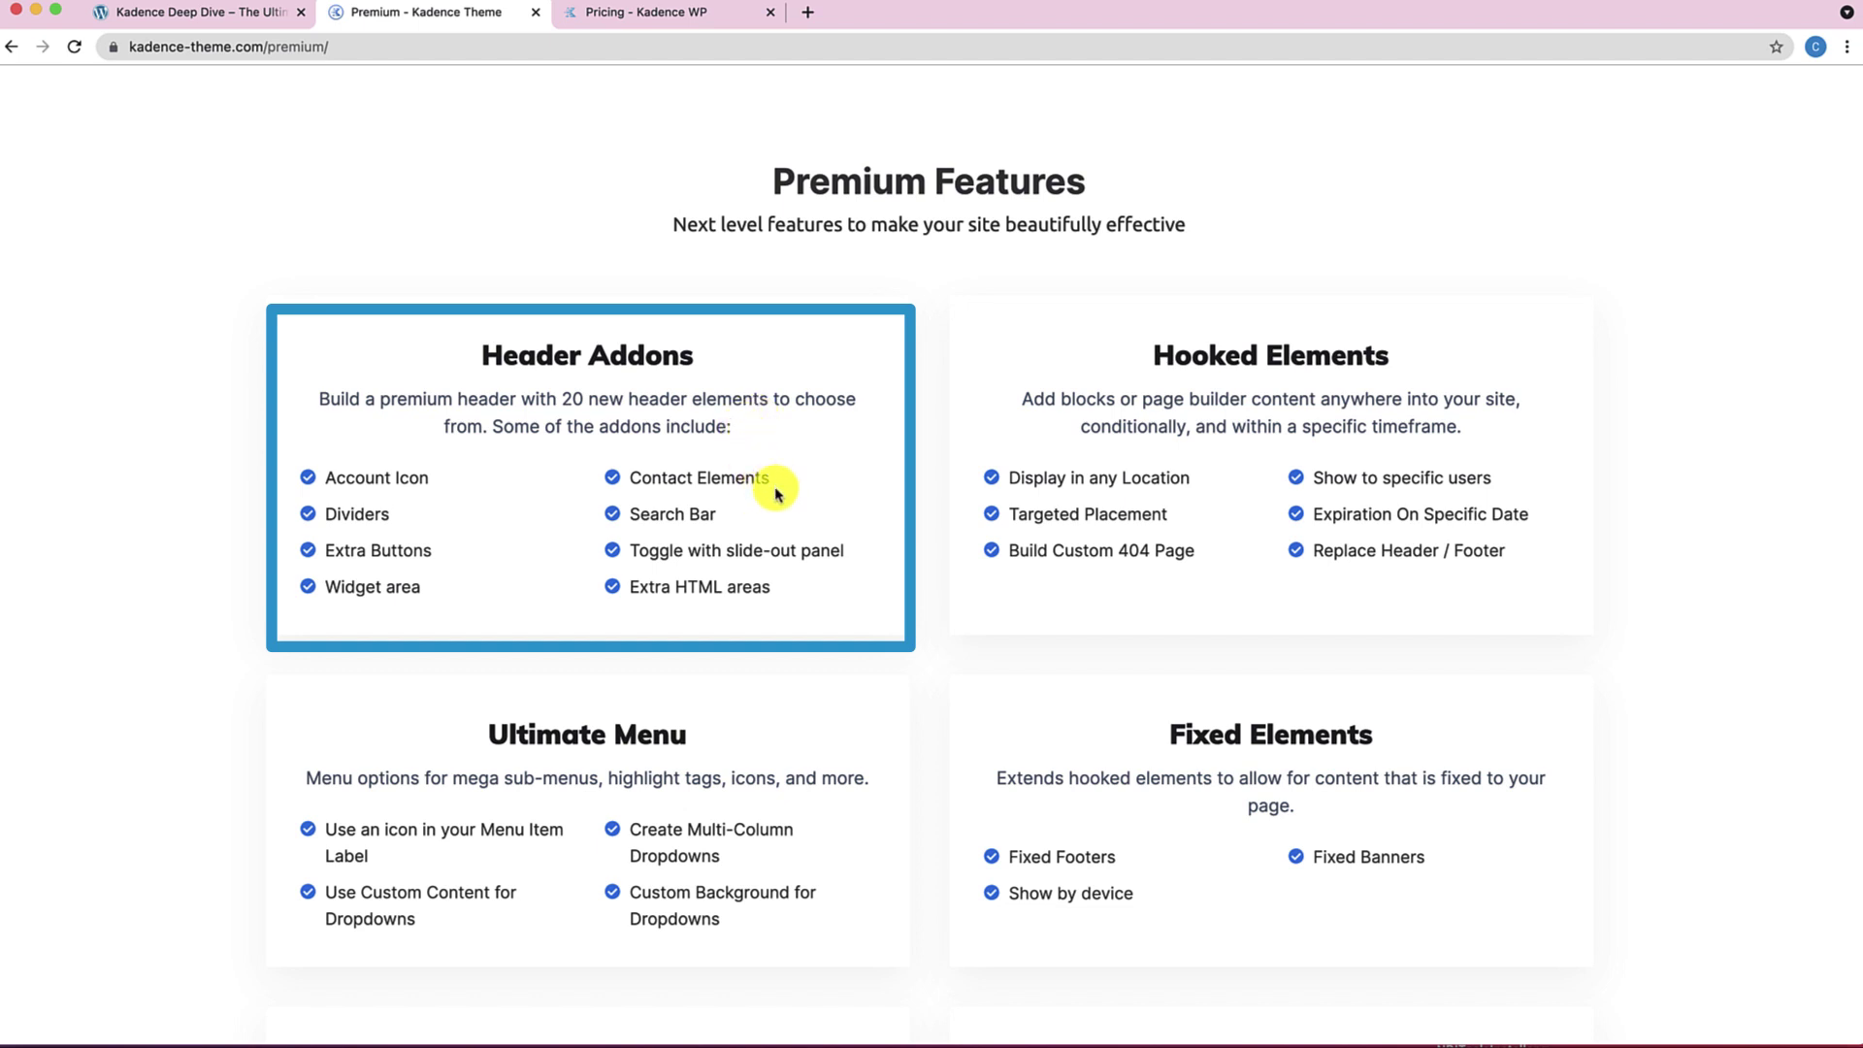
pyautogui.scroll(-1, 796, 510)
pyautogui.scroll(-1, 796, 510)
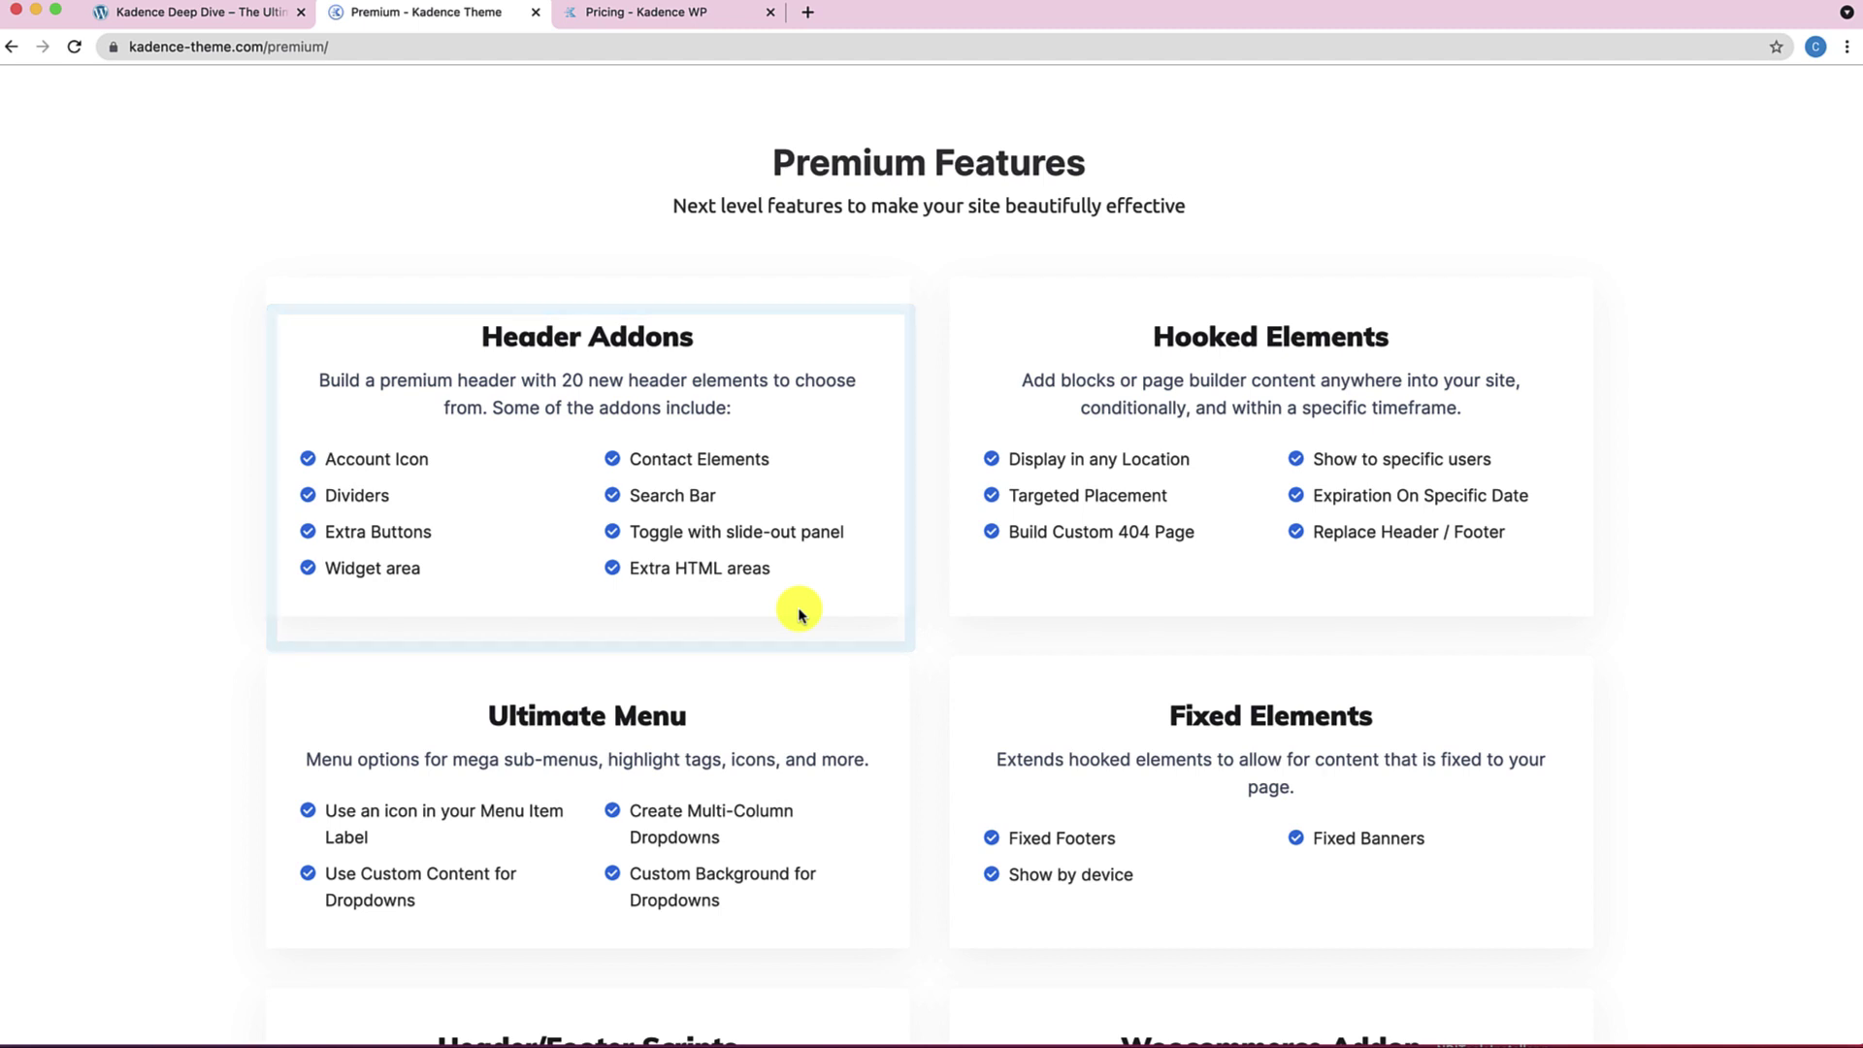
pyautogui.scroll(-3, 798, 613)
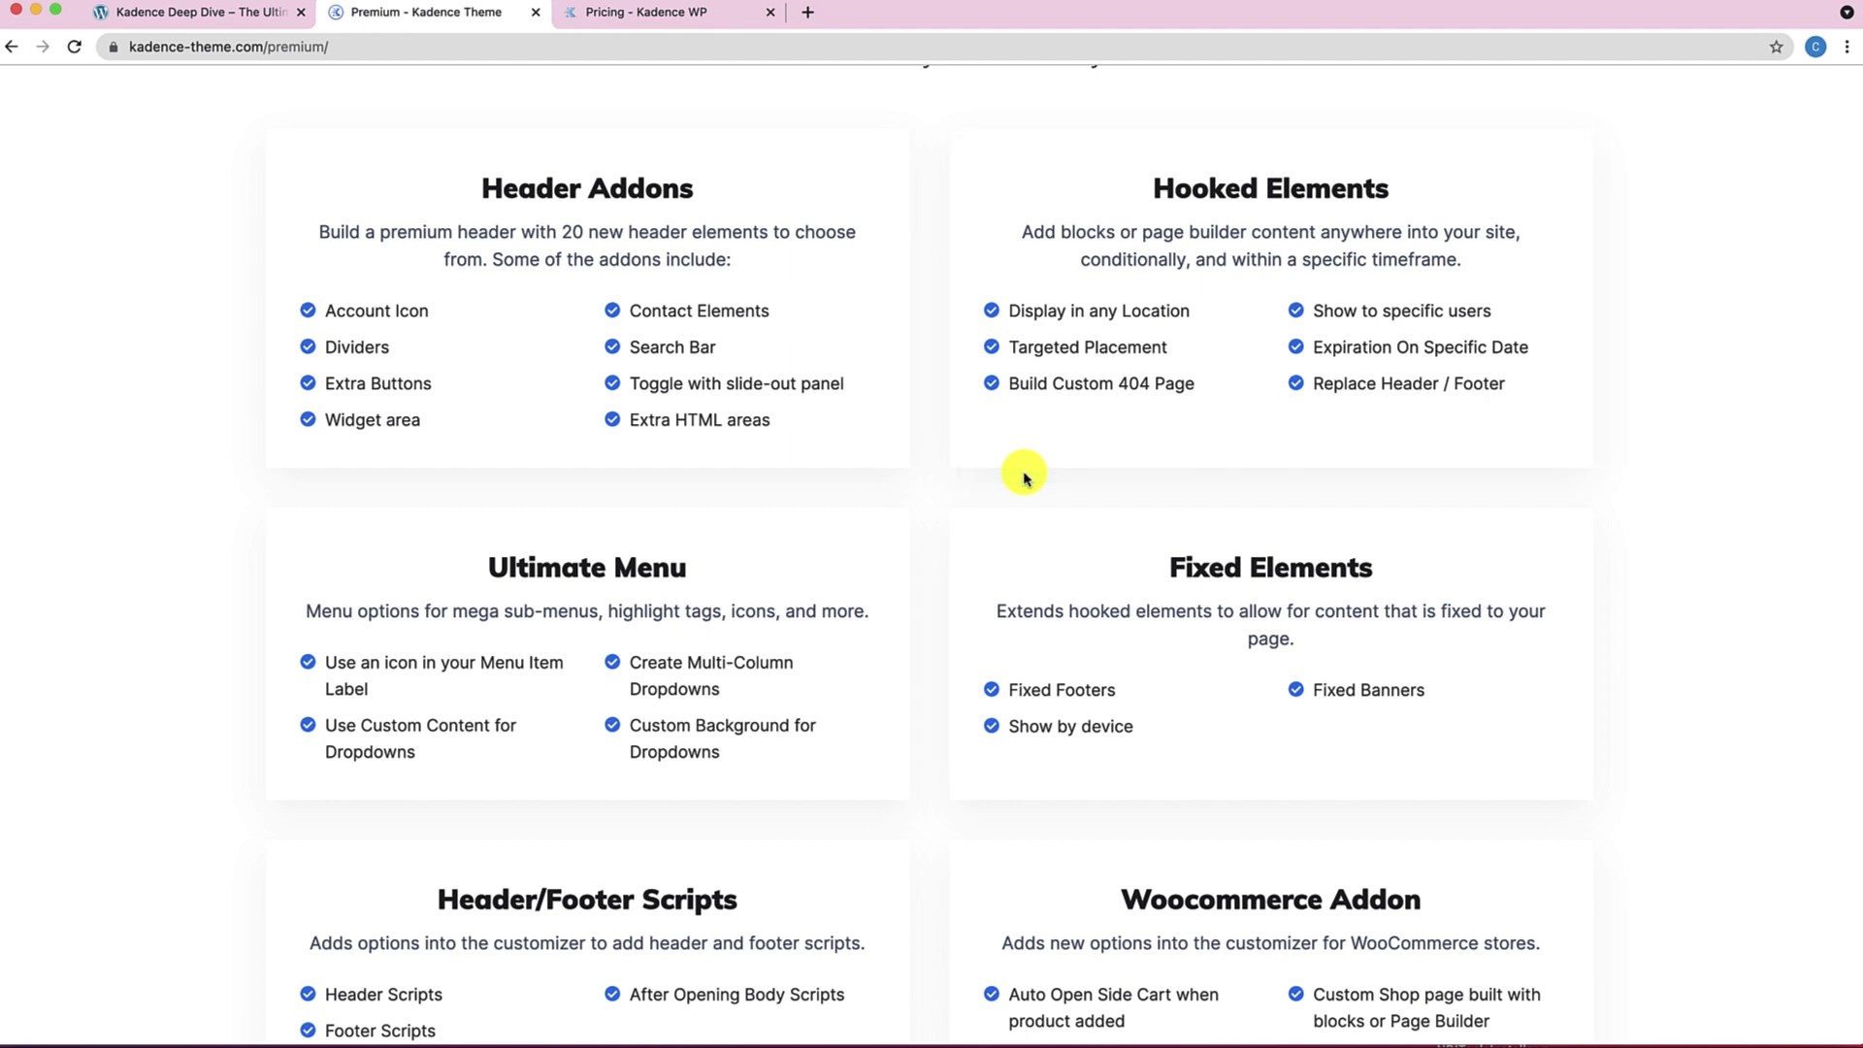
pyautogui.scroll(-4, 1024, 476)
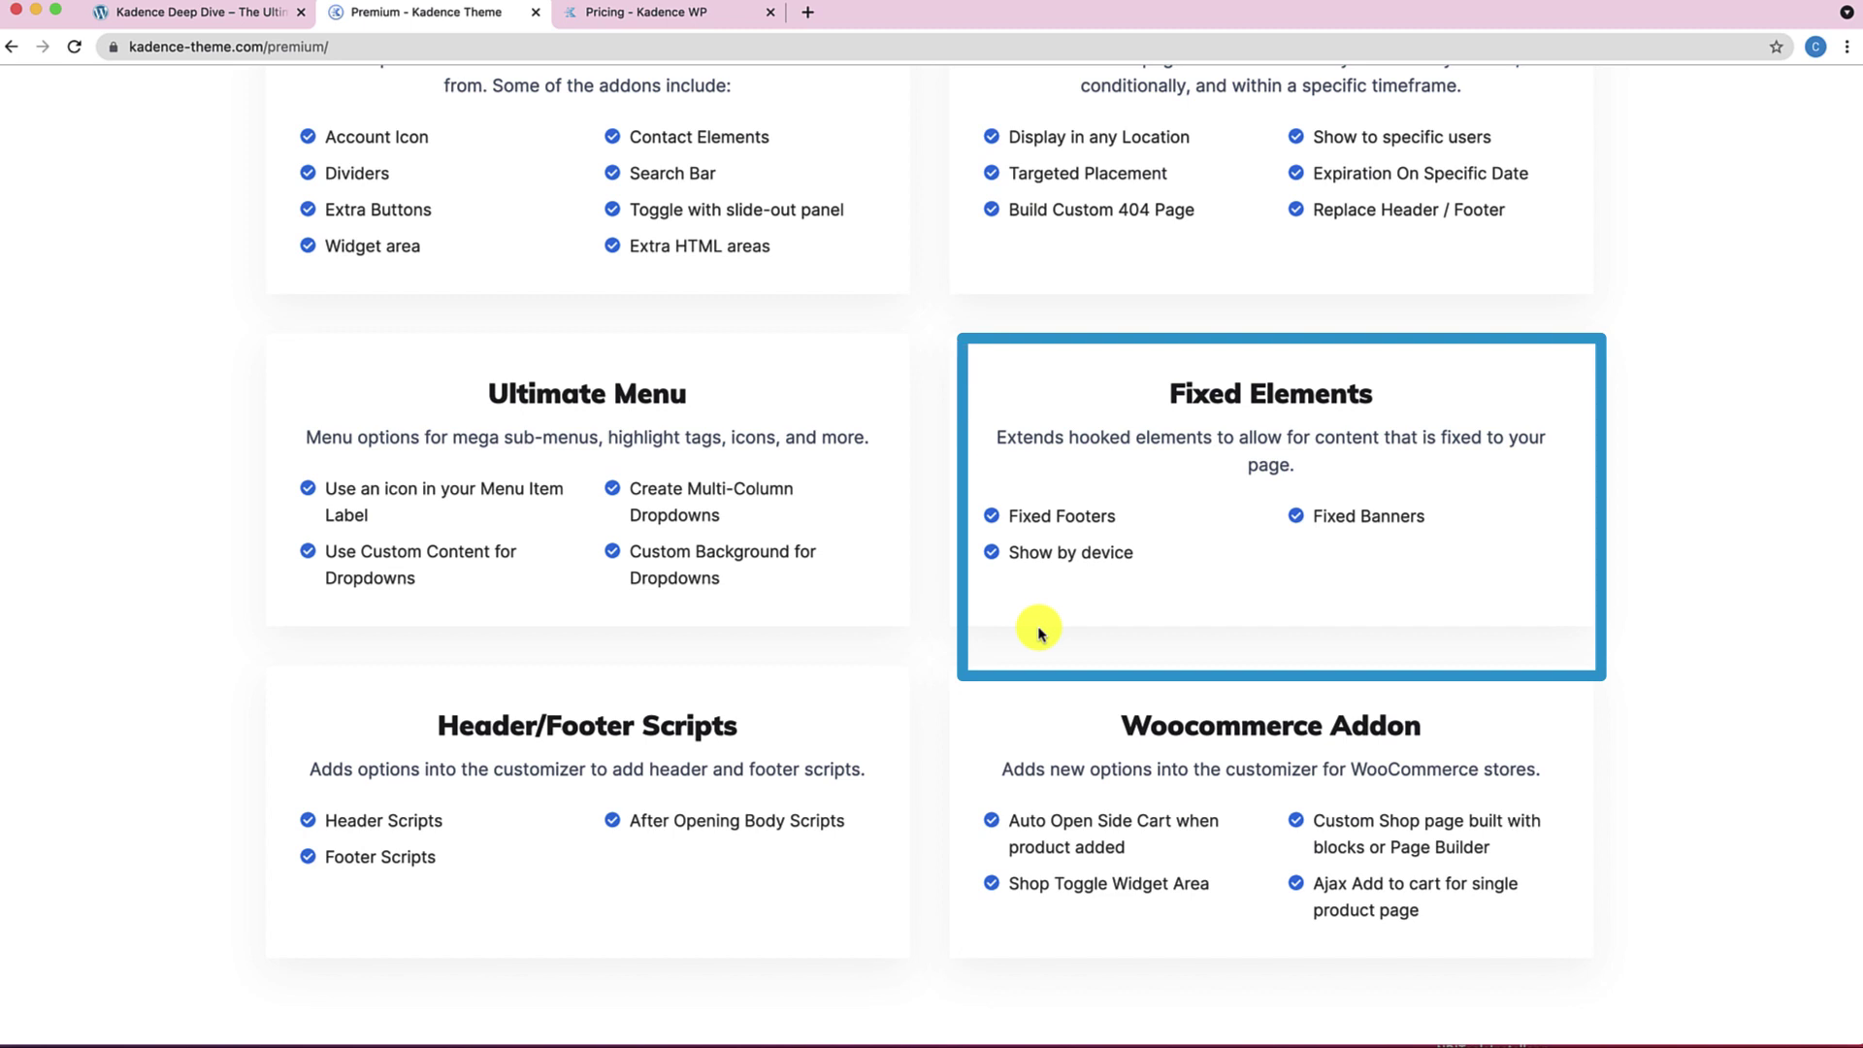
pyautogui.scroll(-3, 1039, 633)
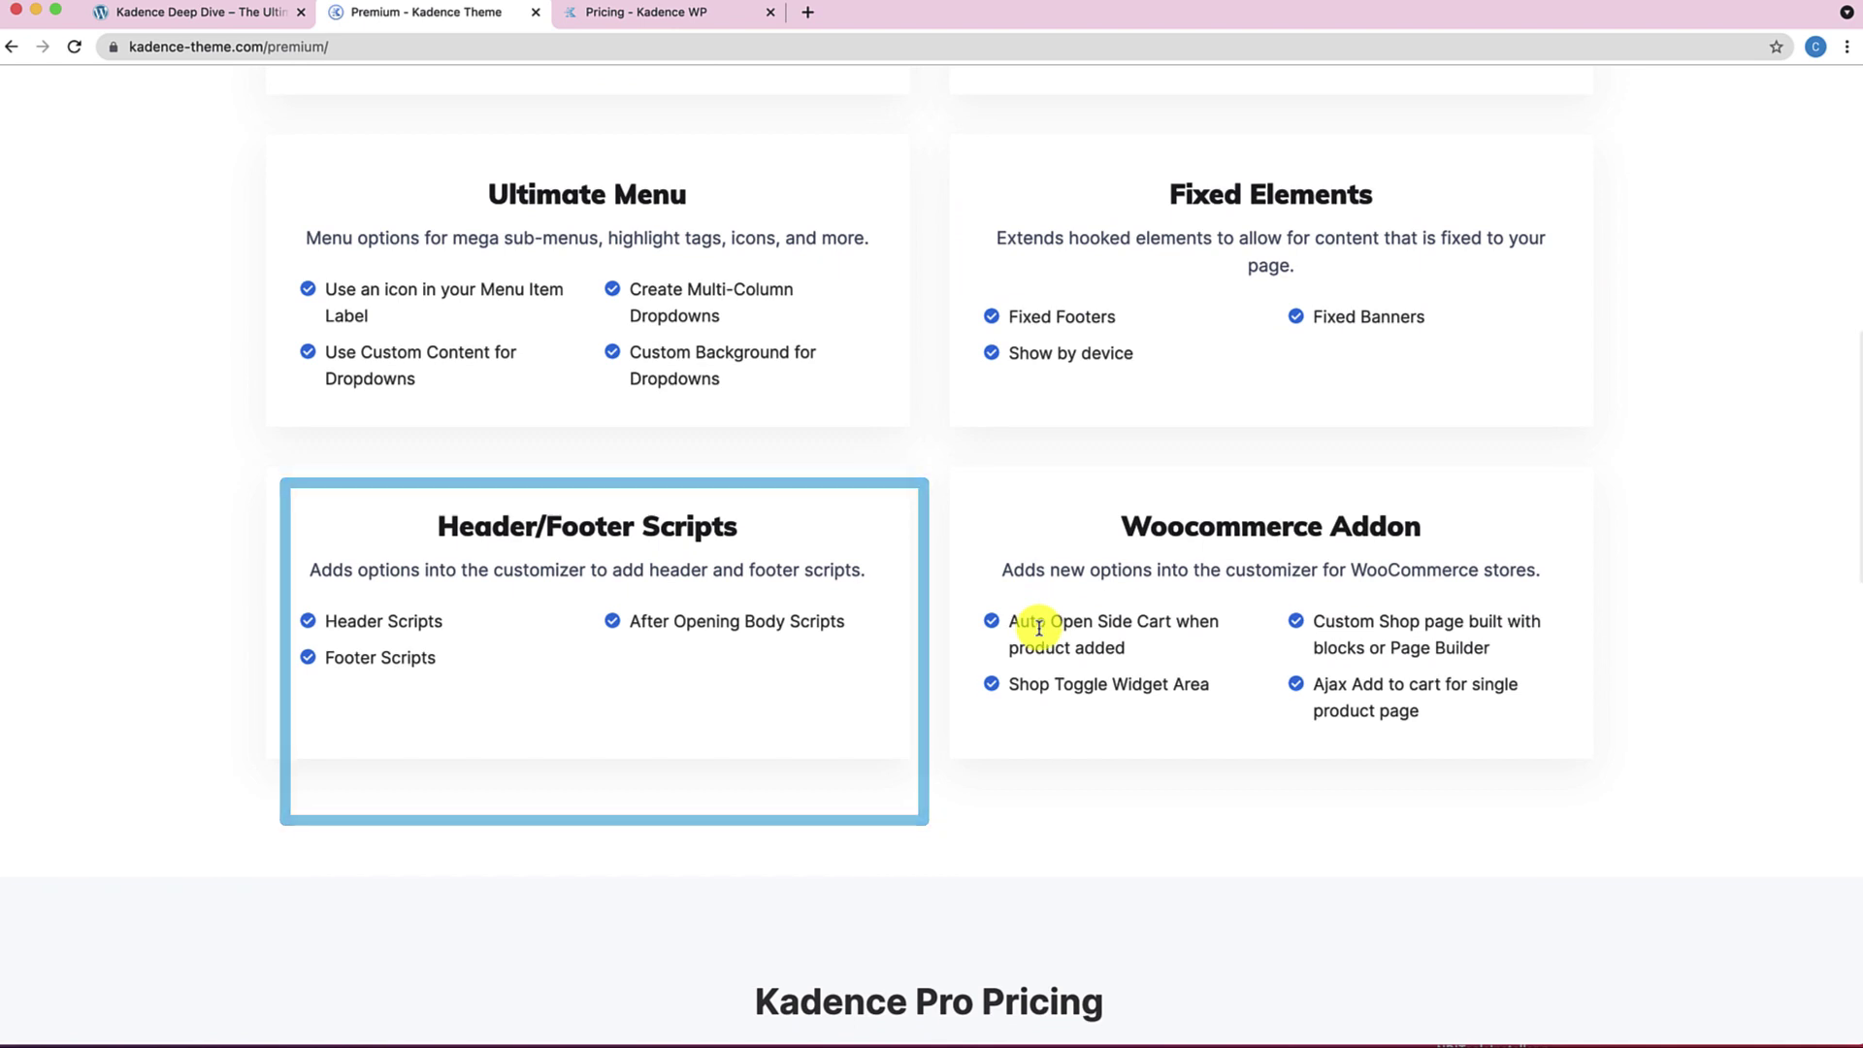
pyautogui.scroll(-3, 1038, 631)
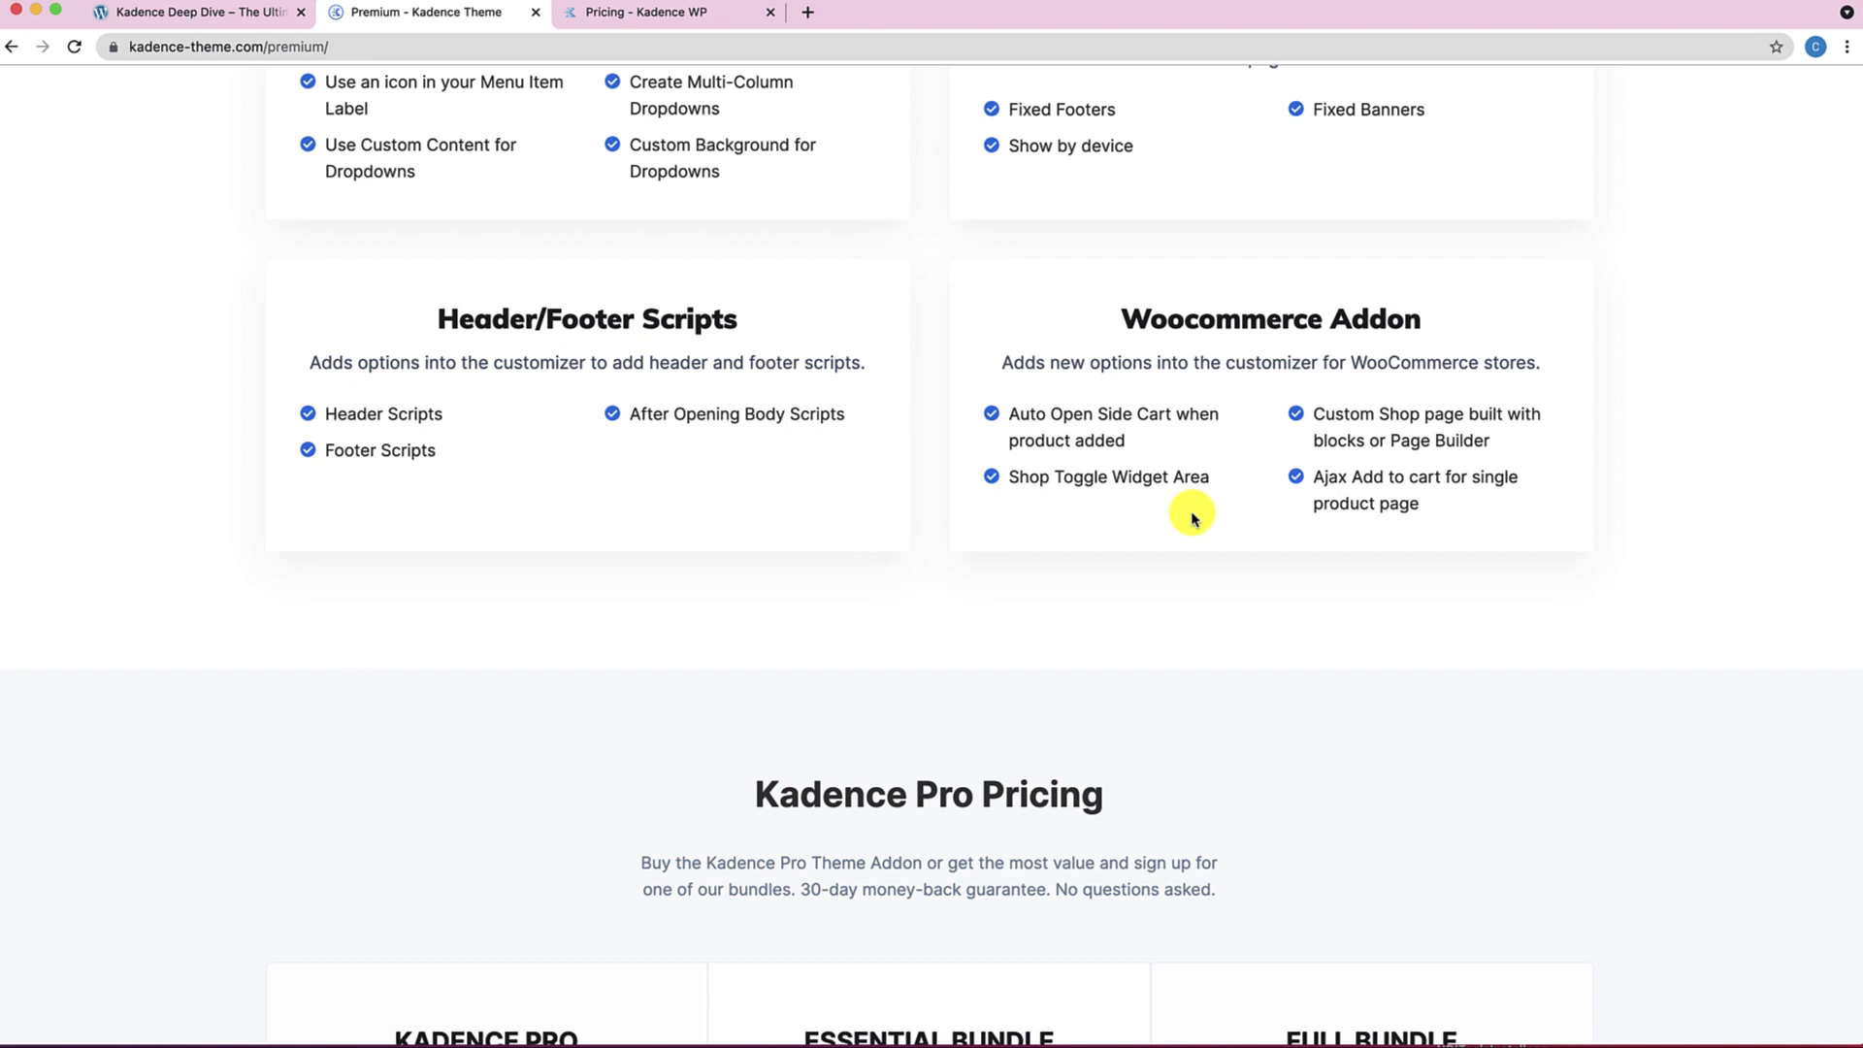
pyautogui.scroll(5, 1193, 514)
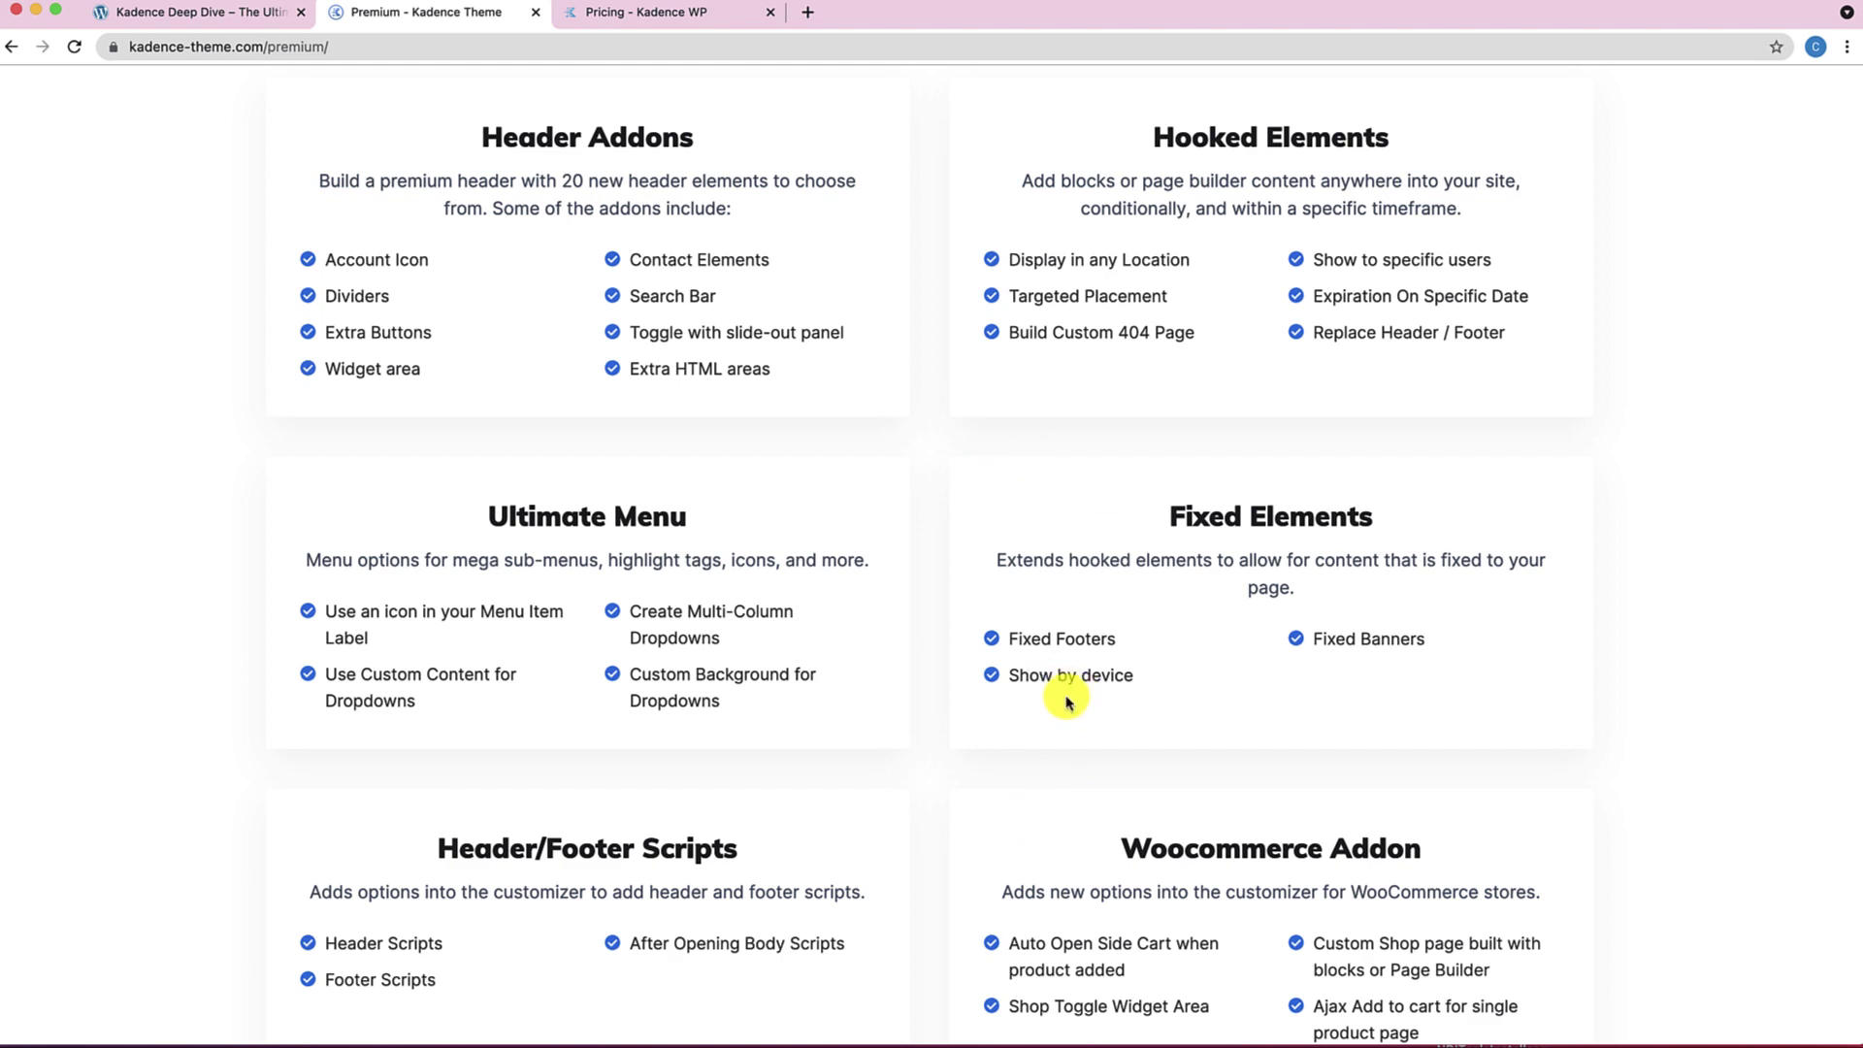
# Compare the Kadence Pro, Essential Bundle and Full Bundle plans in the Kadence Pro Pricing section, including what each bundle includes.
pyautogui.scroll(-10, 1067, 700)
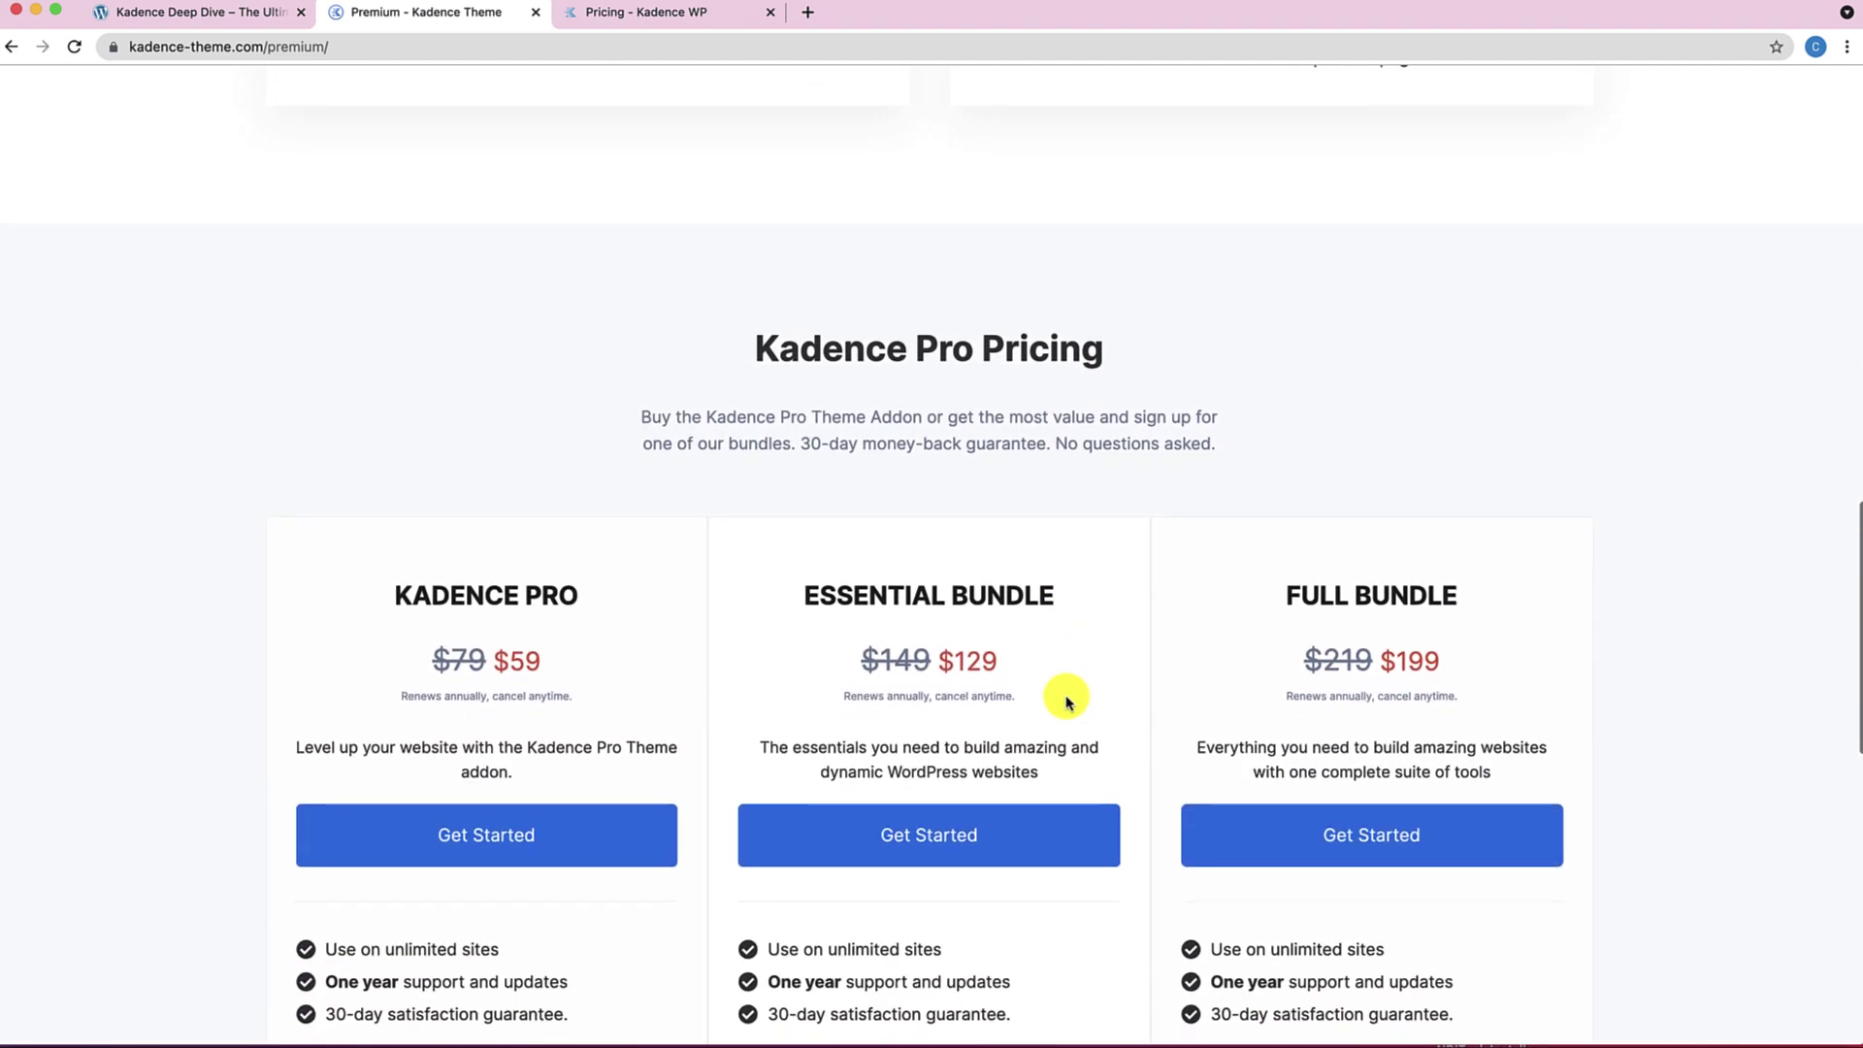
pyautogui.scroll(-4, 1067, 700)
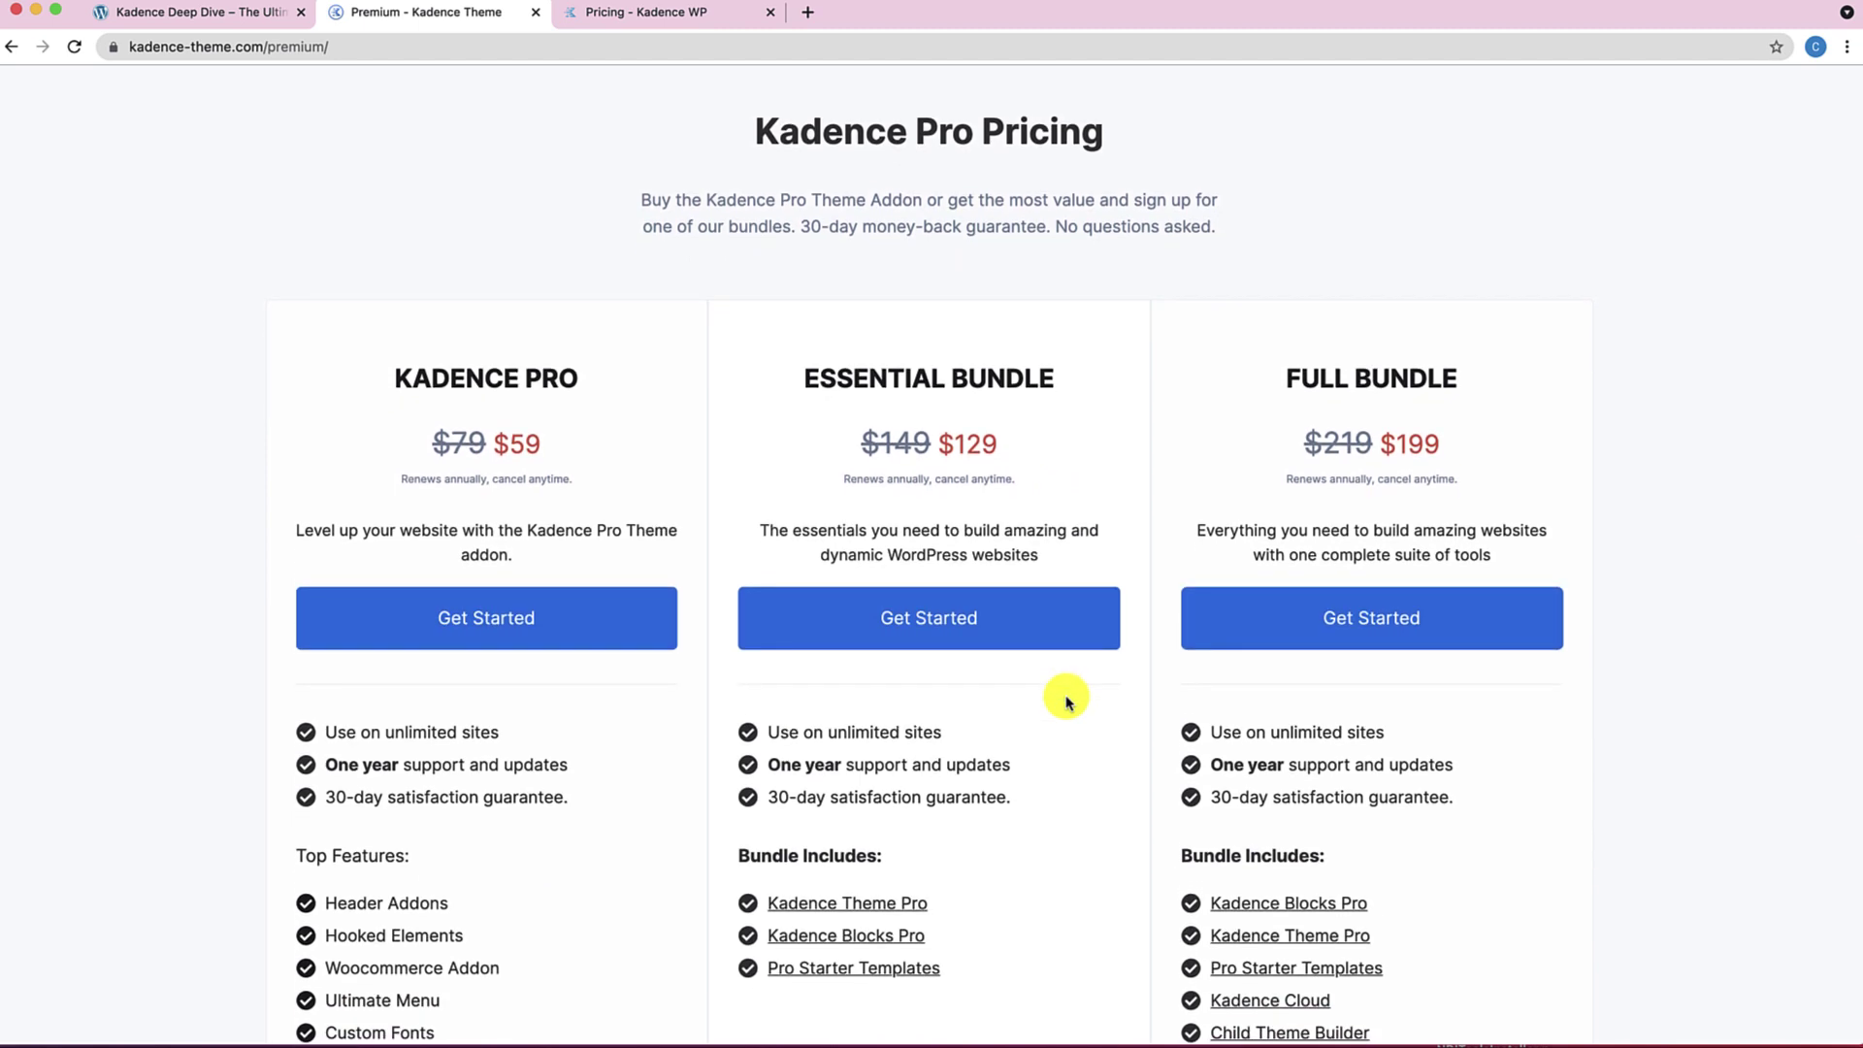
pyautogui.scroll(-1, 1067, 701)
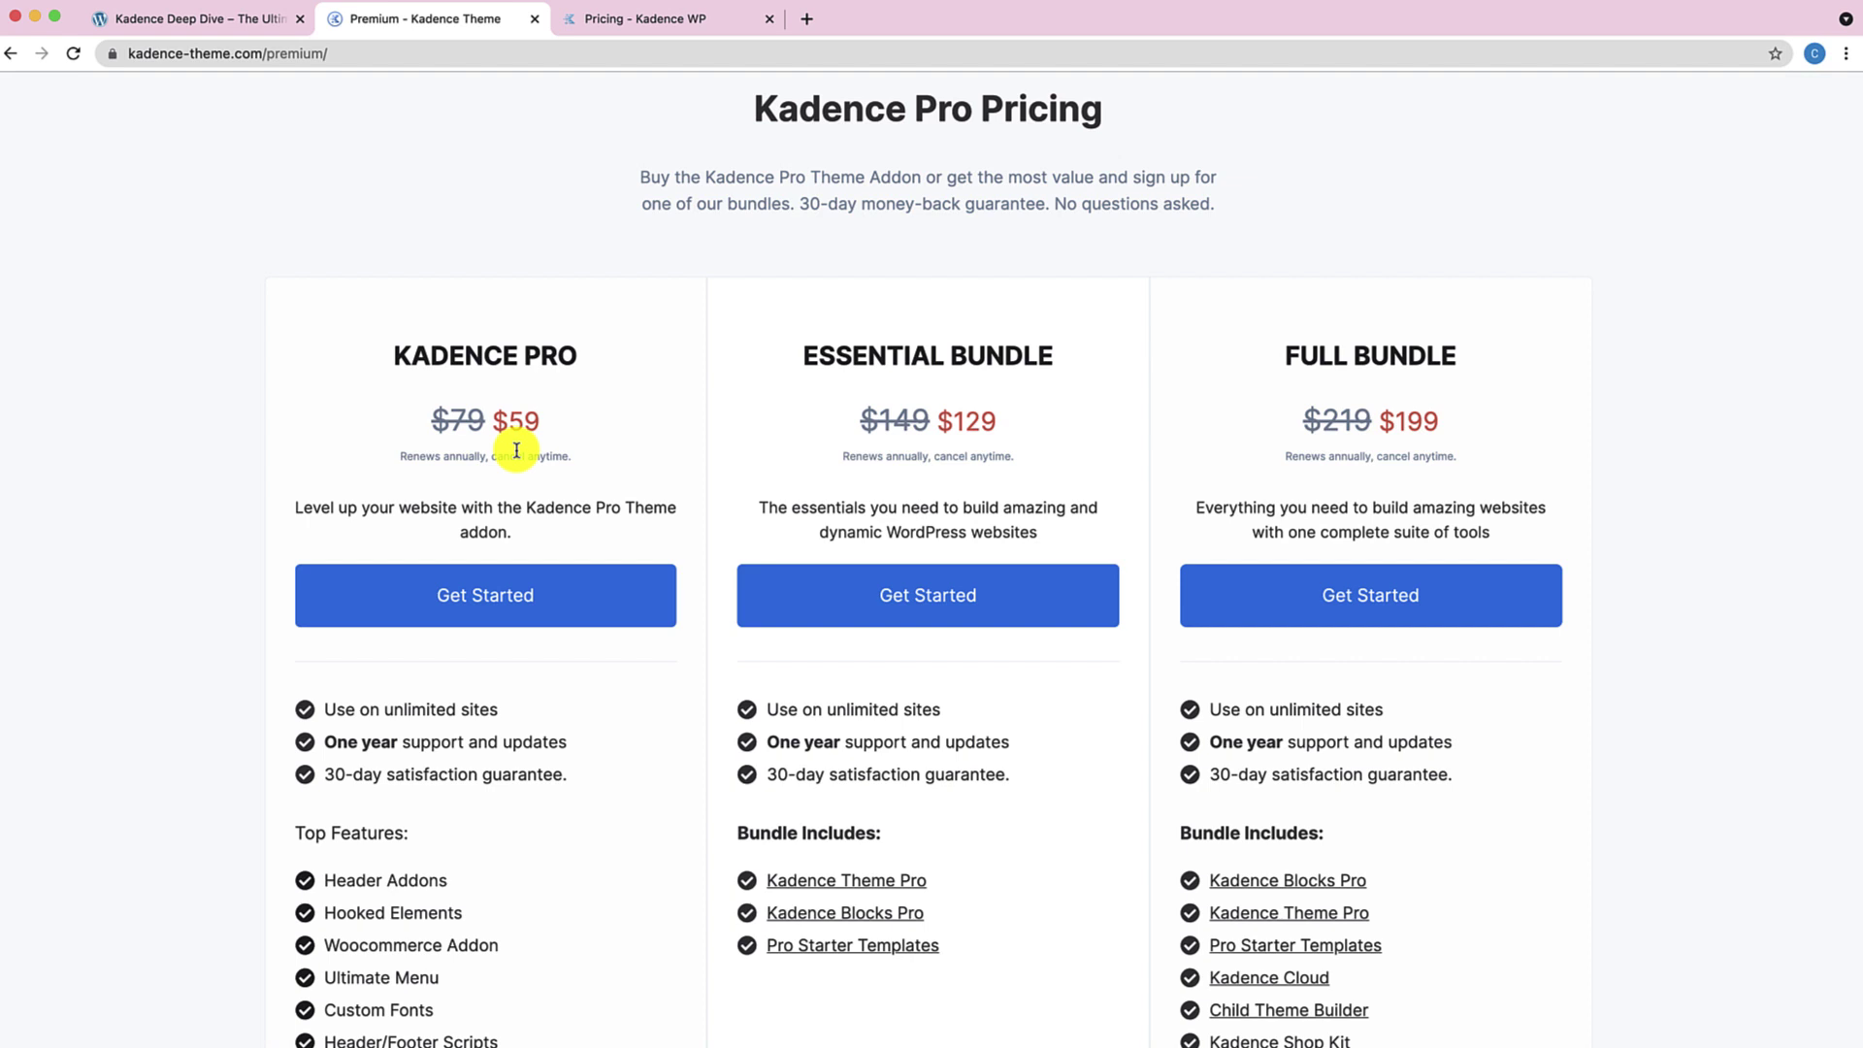
pyautogui.scroll(-1, 516, 450)
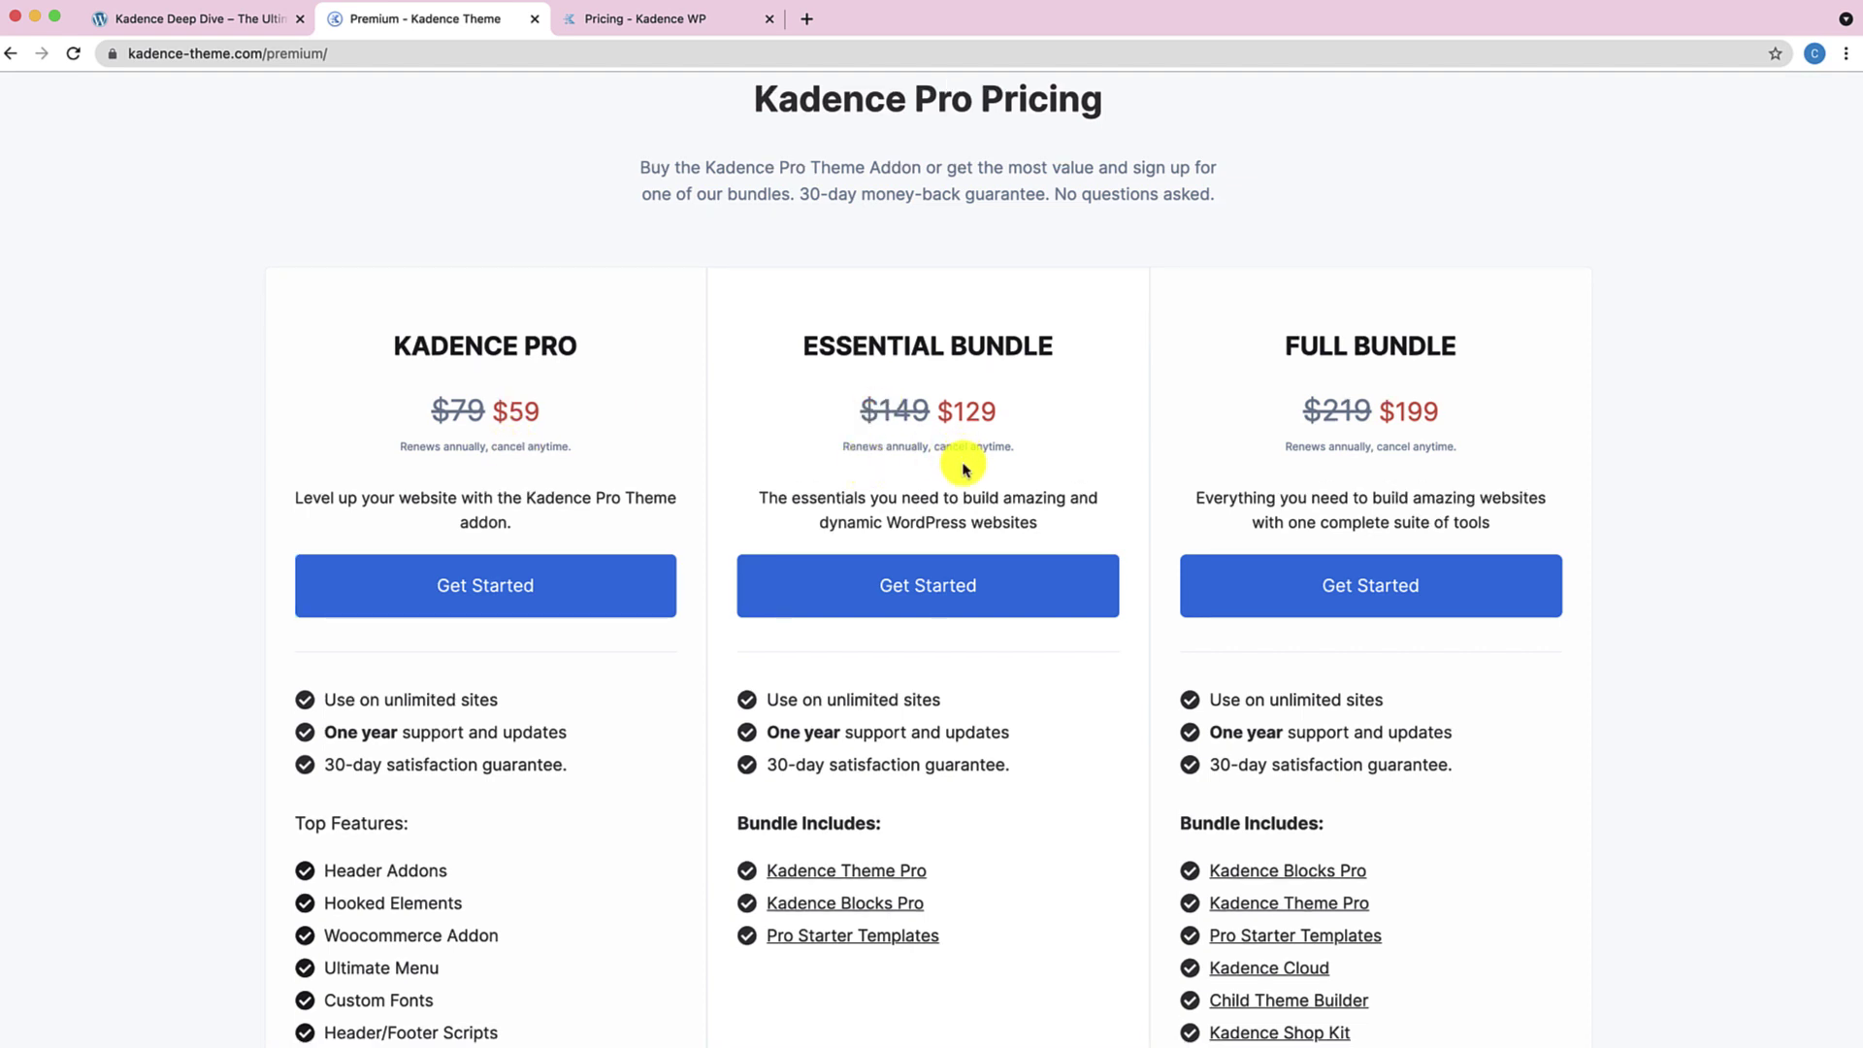
pyautogui.scroll(-3, 965, 469)
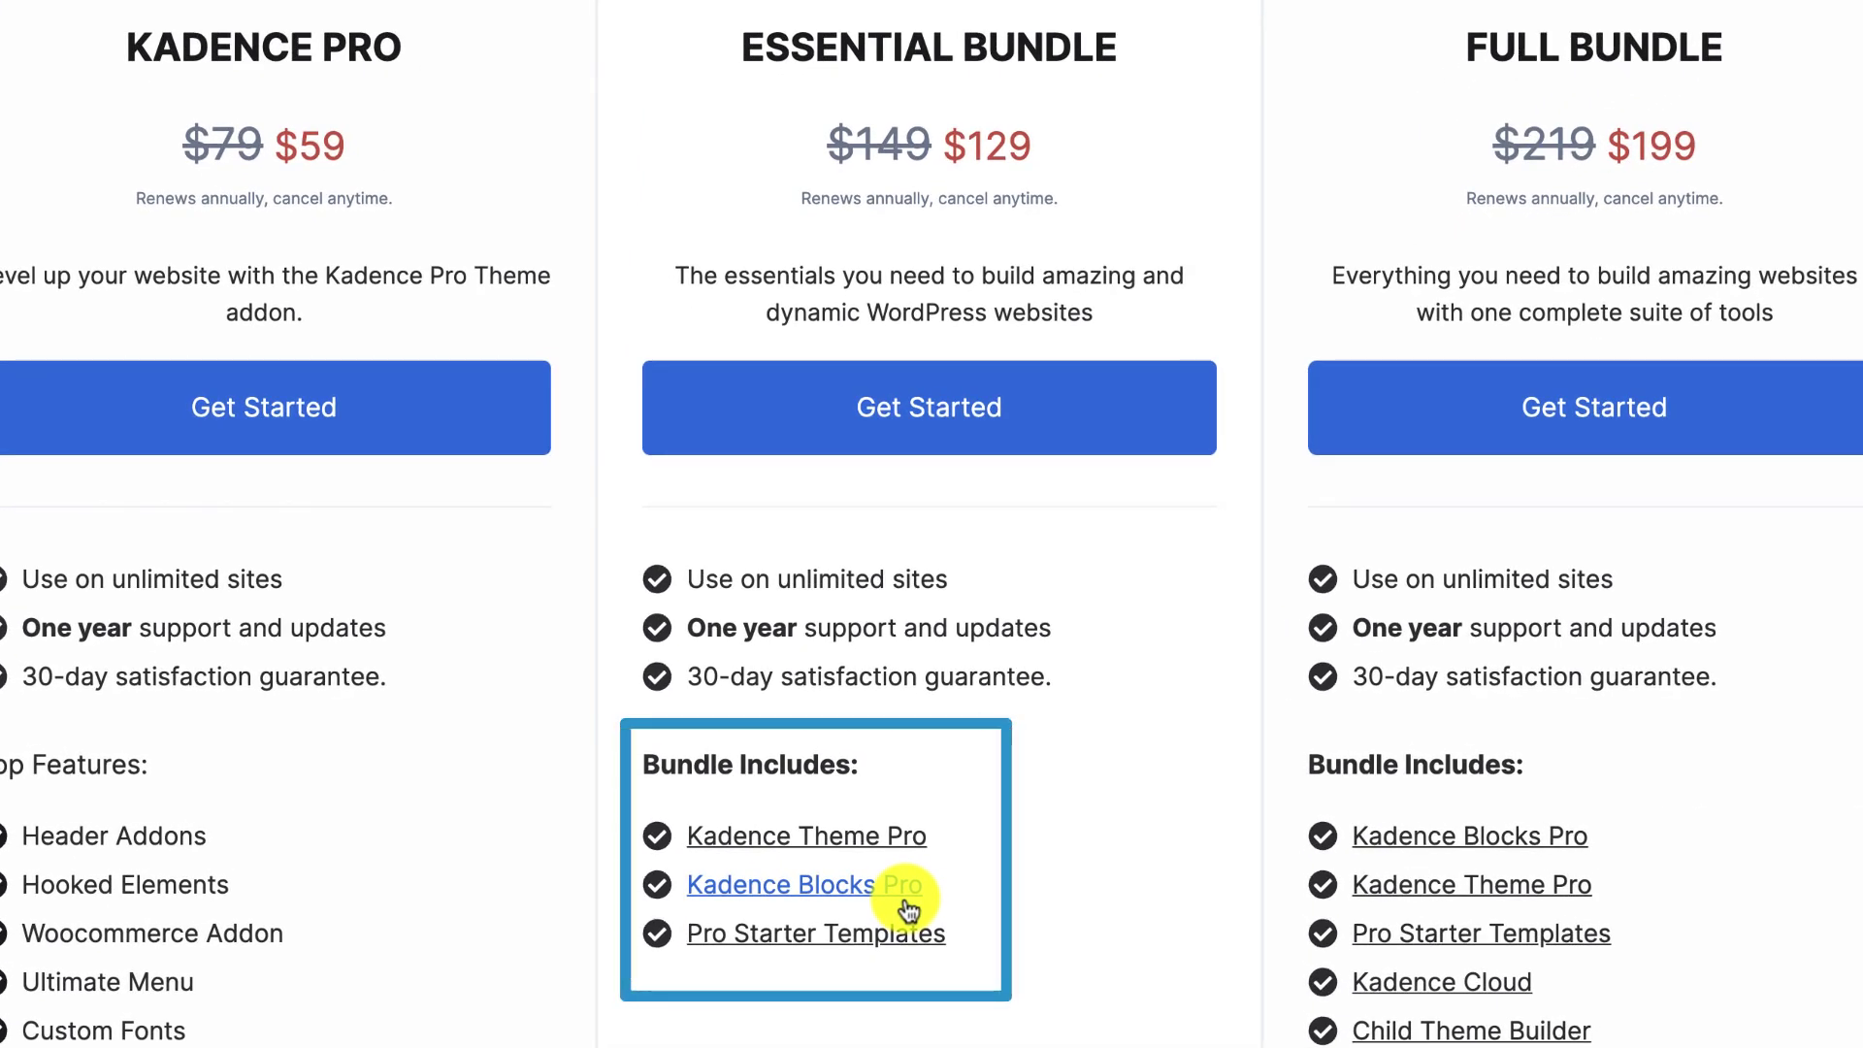
# Open the Kadence Blocks Pro page from the Essential Bundle's inclusions and examine its premium blocks, through to the Pro Form Addons.
pyautogui.click(834, 888)
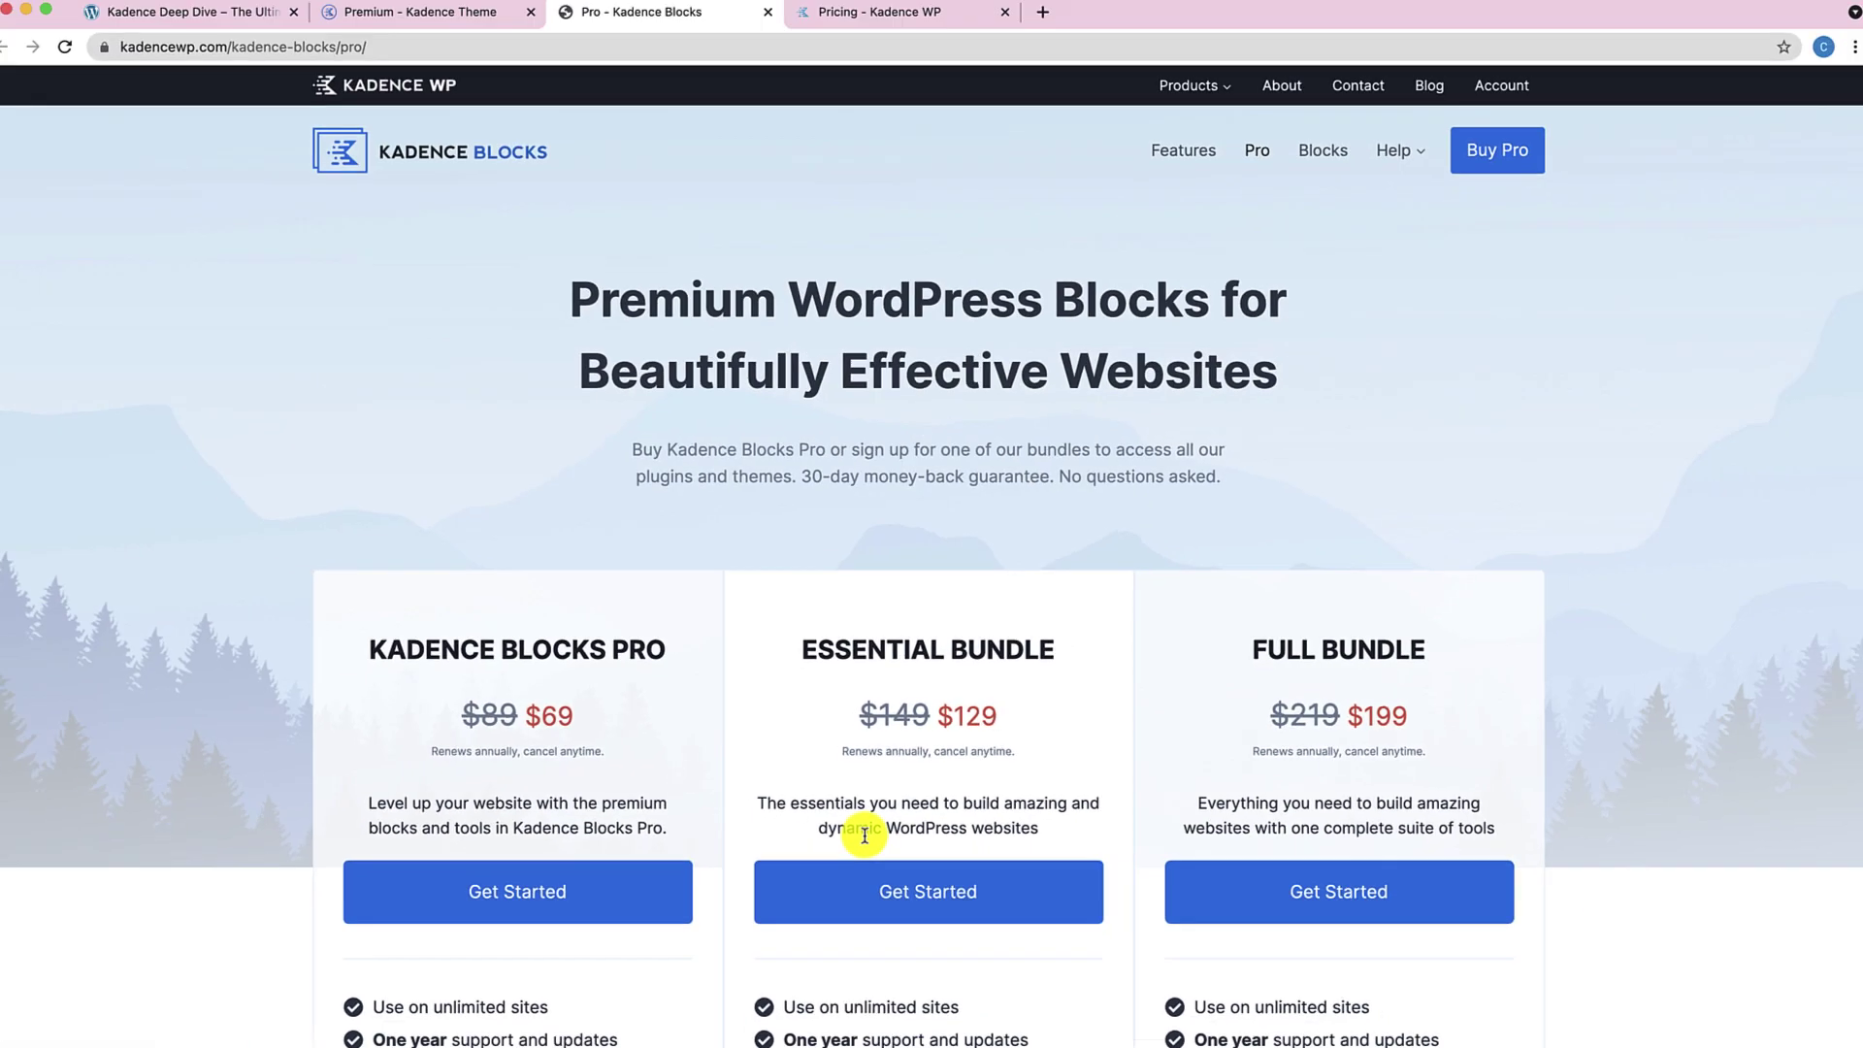
pyautogui.scroll(-12, 865, 835)
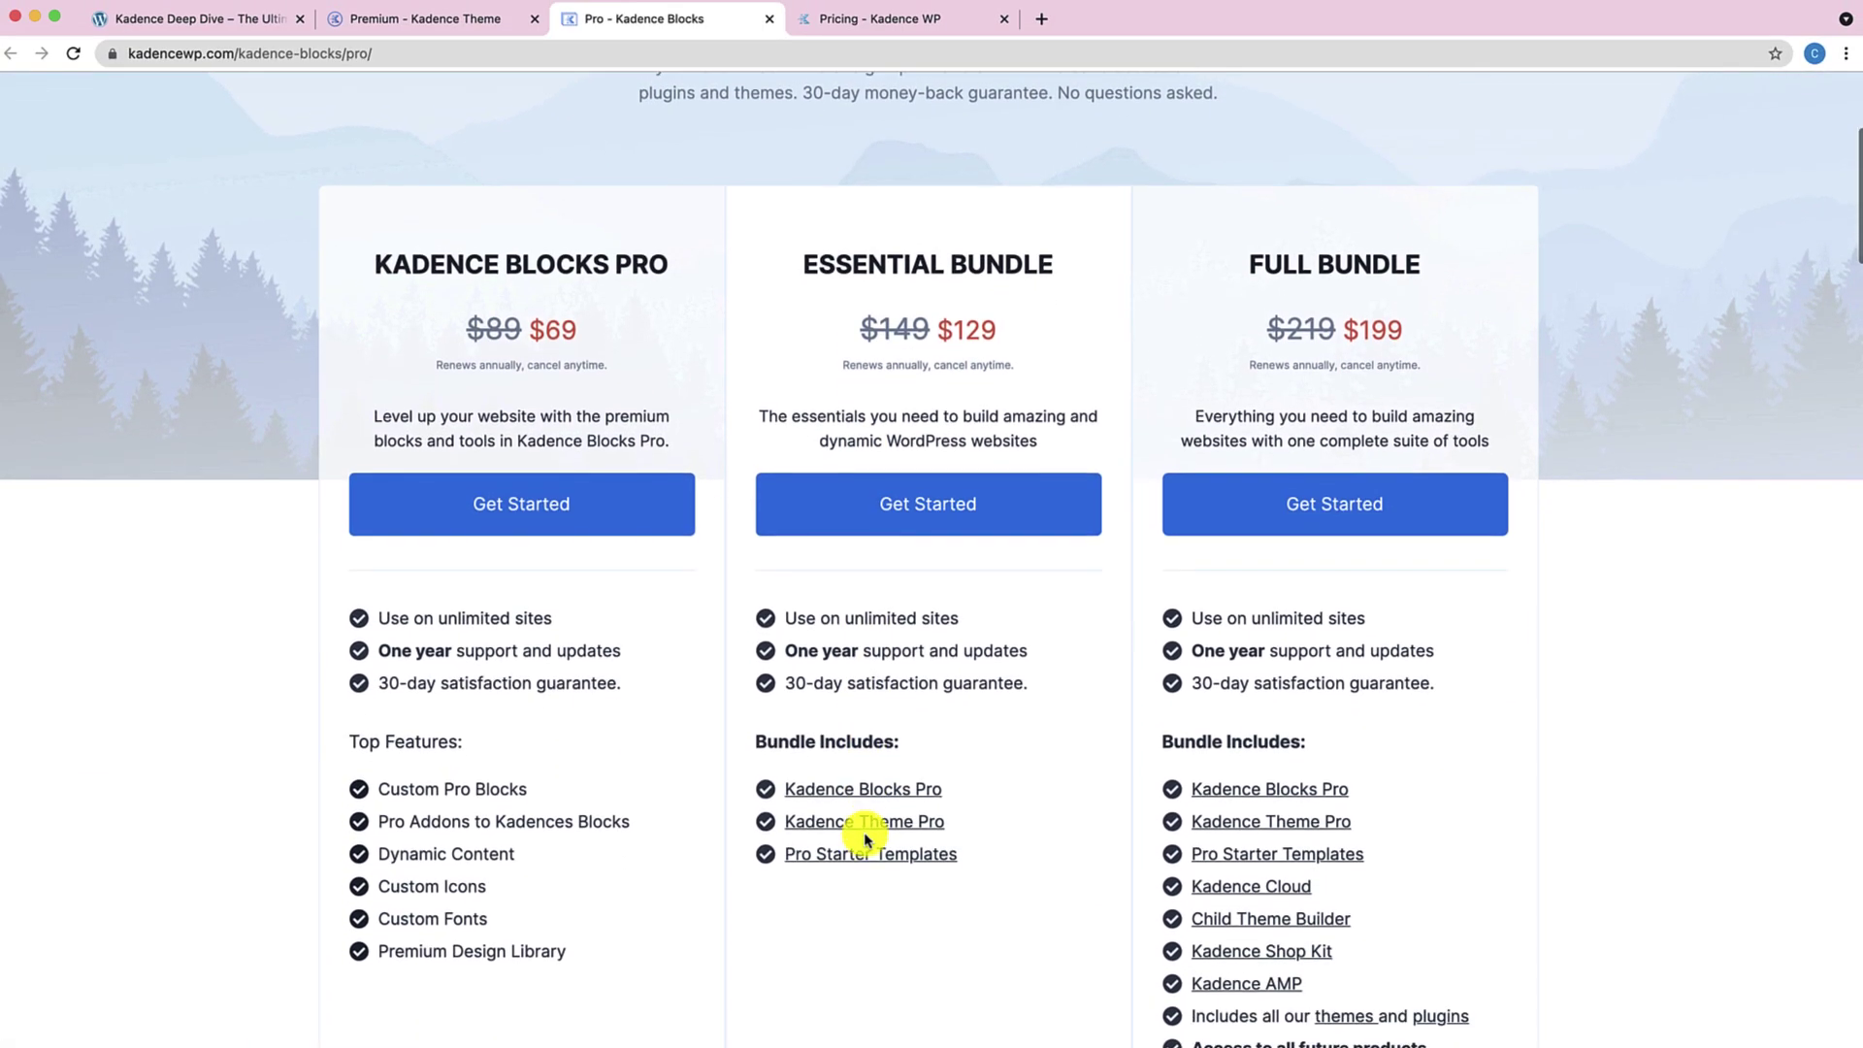
pyautogui.scroll(-5, 866, 840)
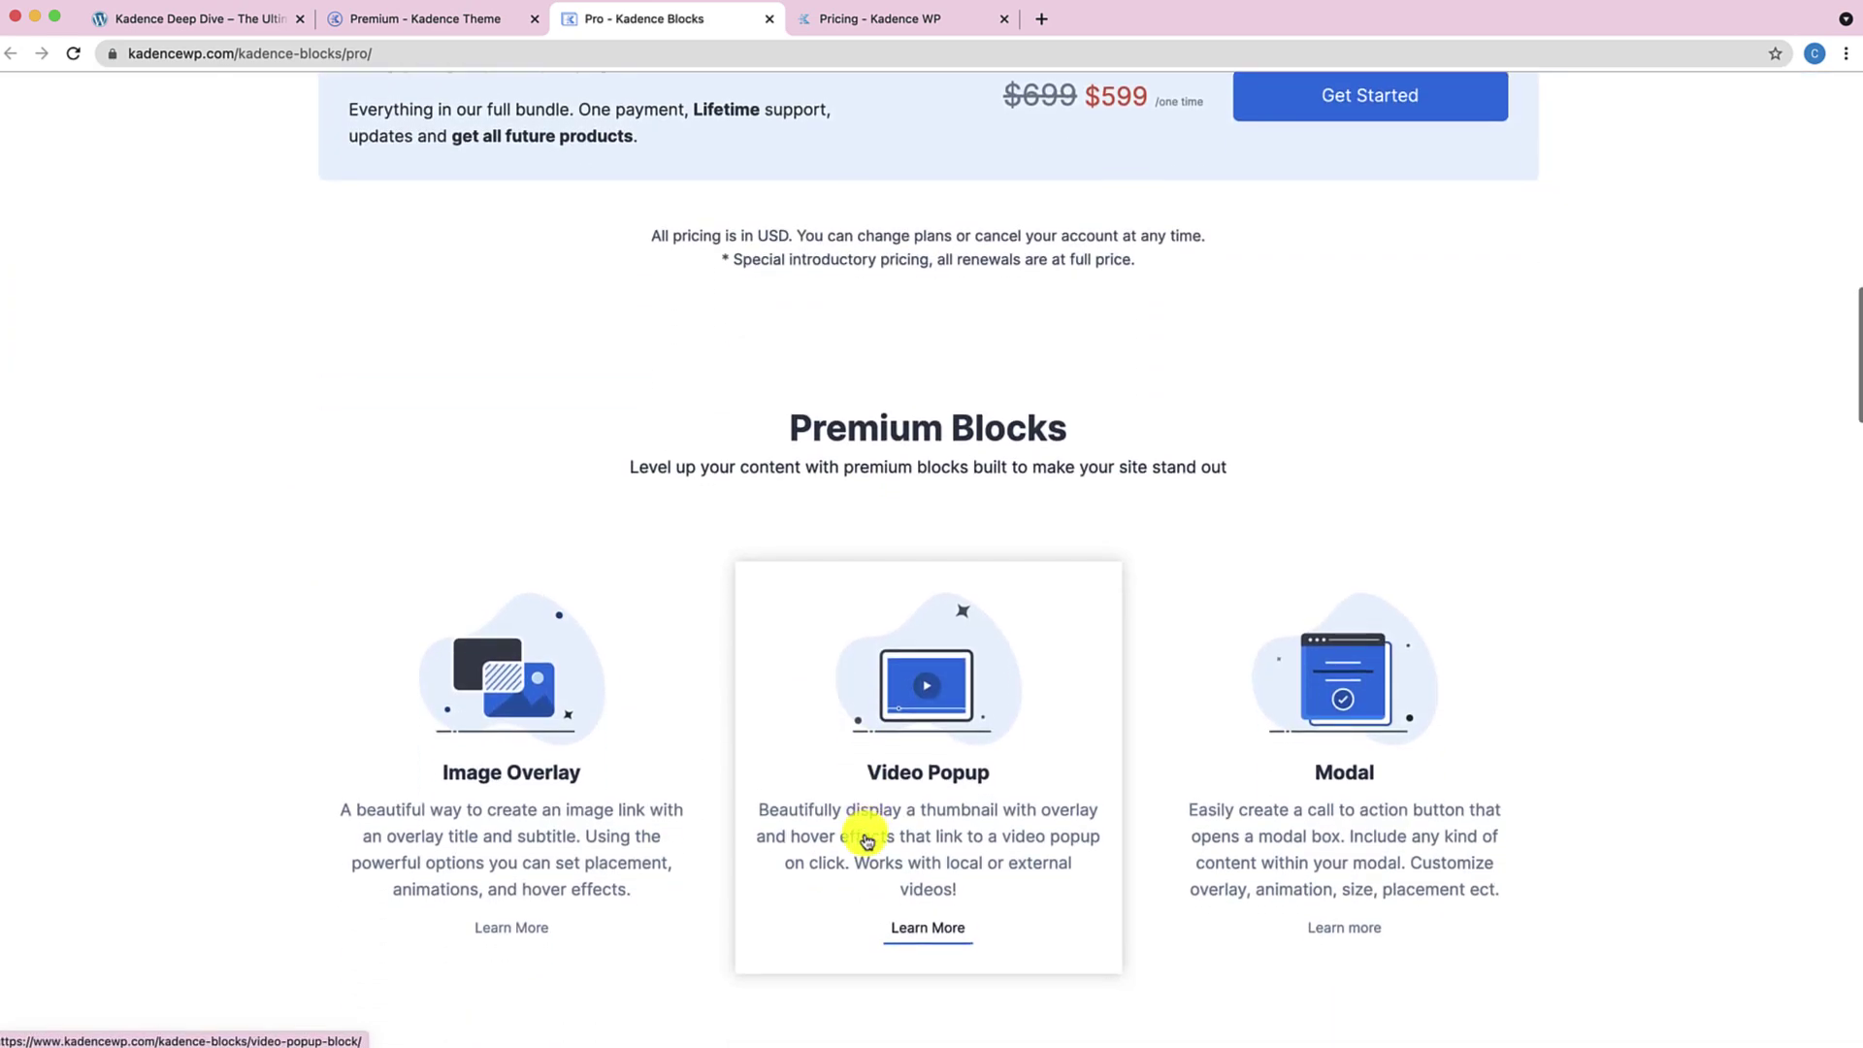
pyautogui.scroll(-1, 866, 841)
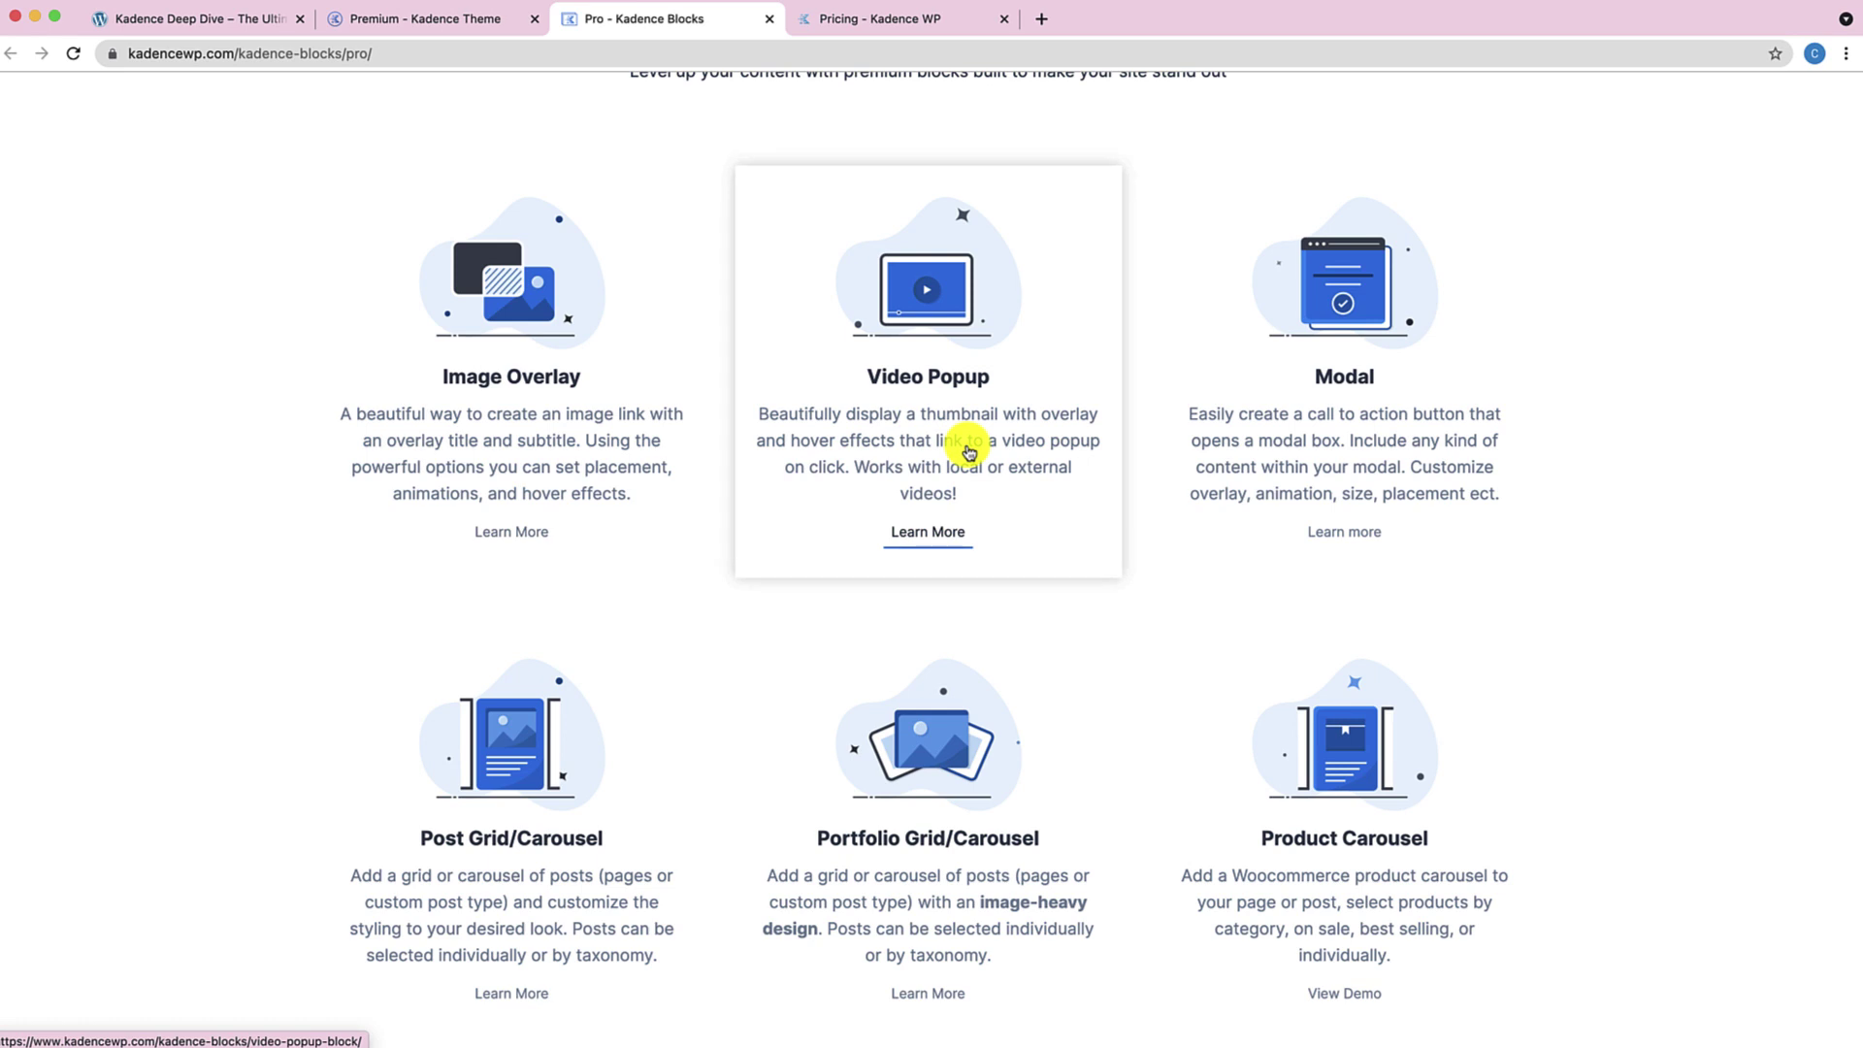
pyautogui.scroll(-3, 1115, 591)
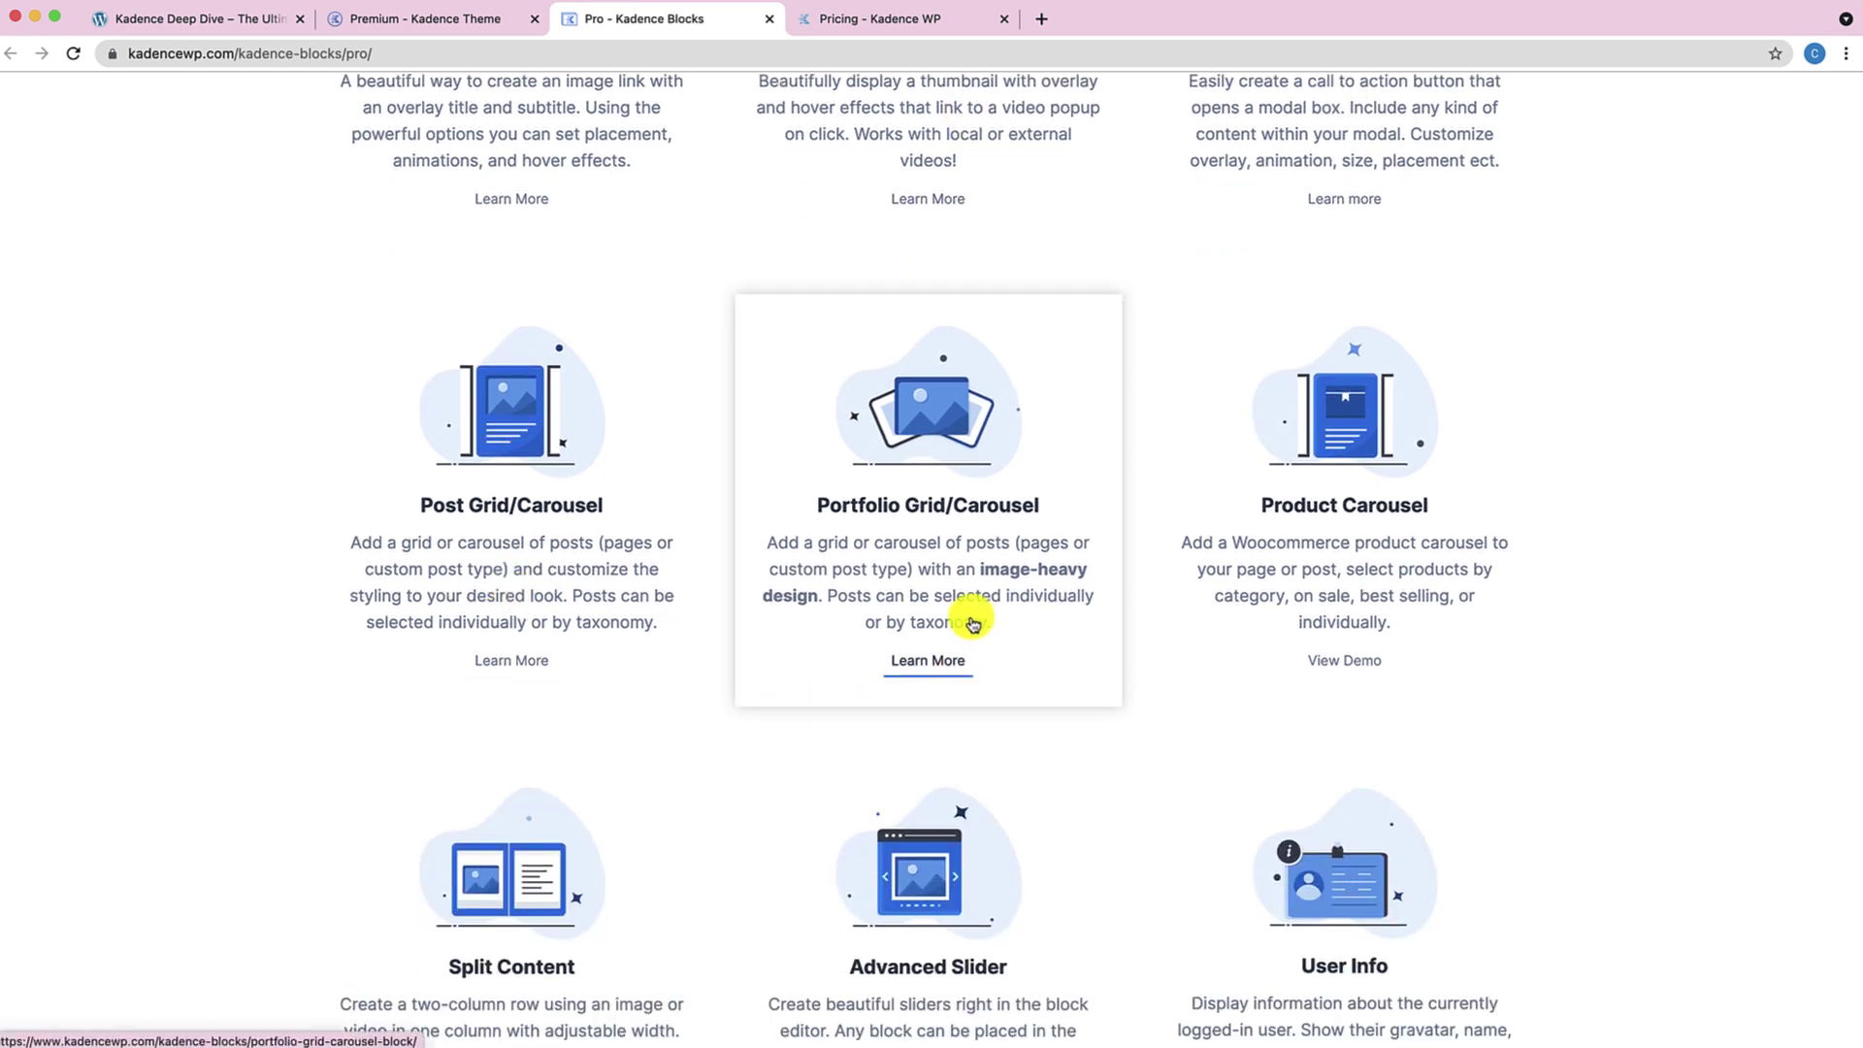
pyautogui.scroll(-1, 1067, 543)
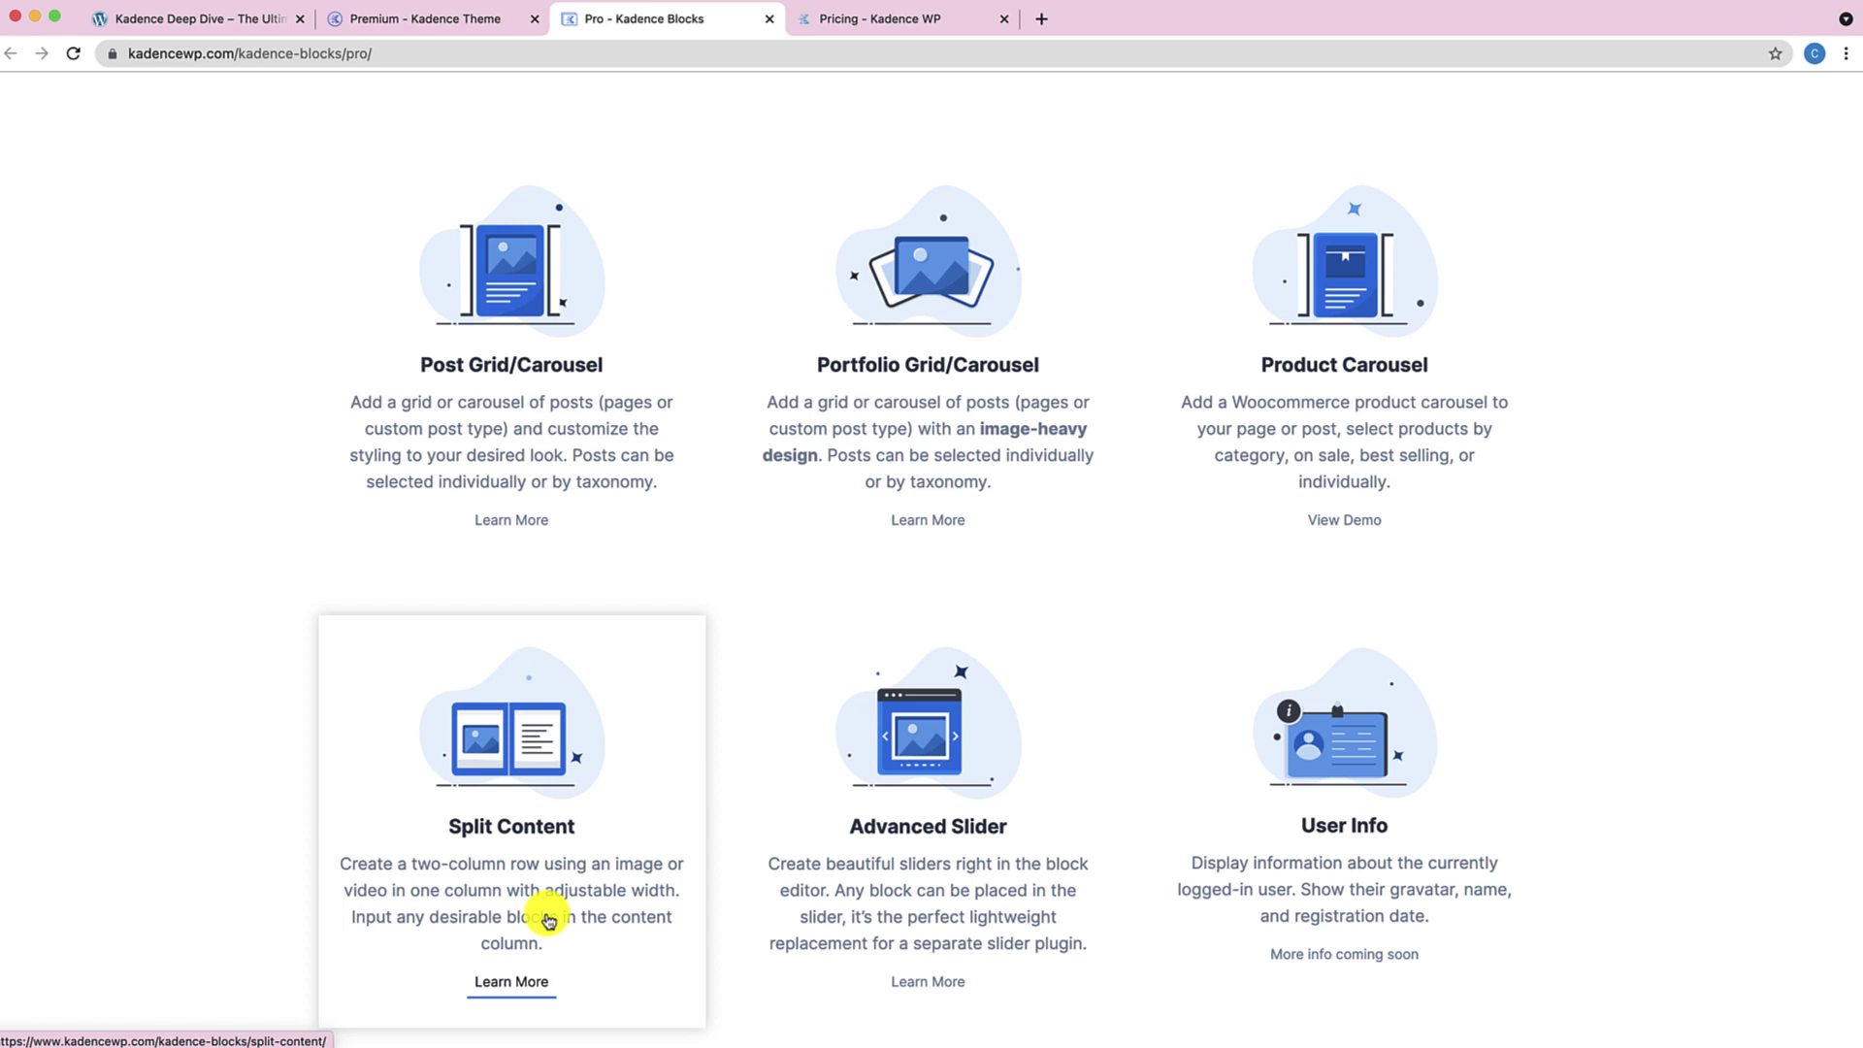
pyautogui.scroll(-2, 548, 920)
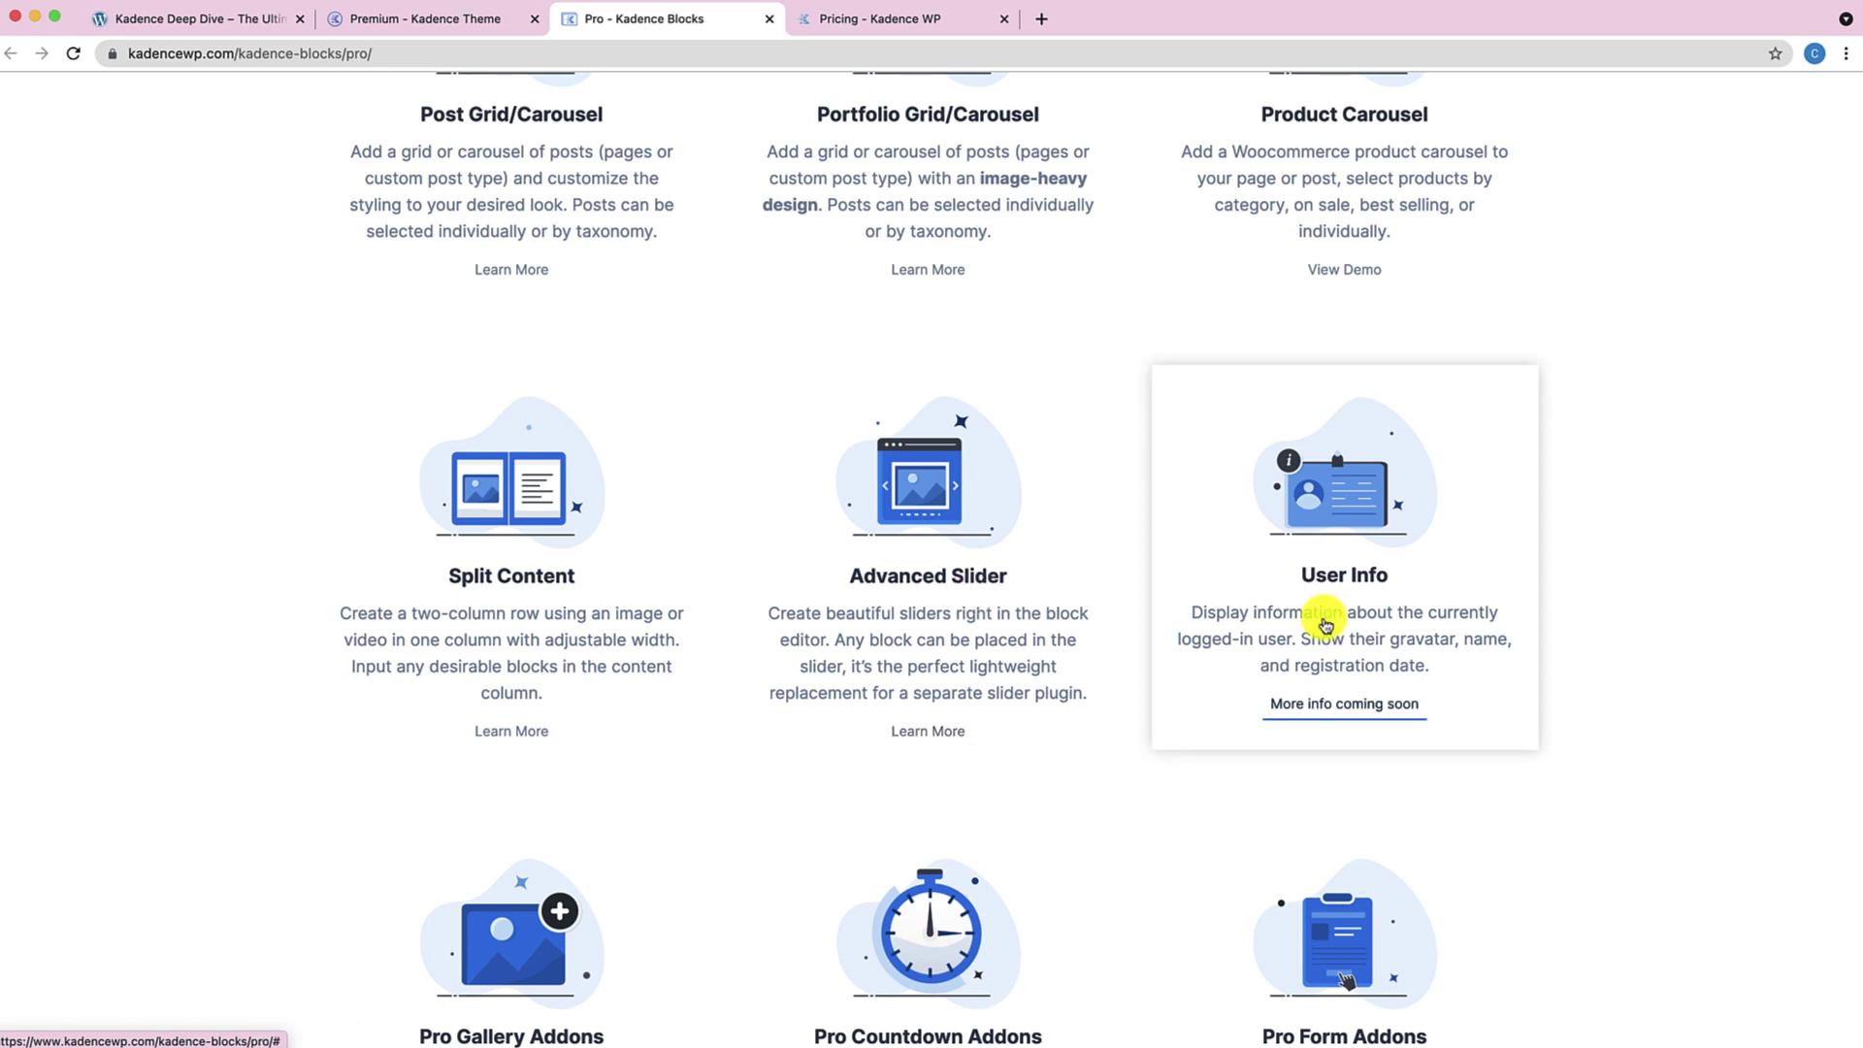
pyautogui.scroll(-5, 1323, 624)
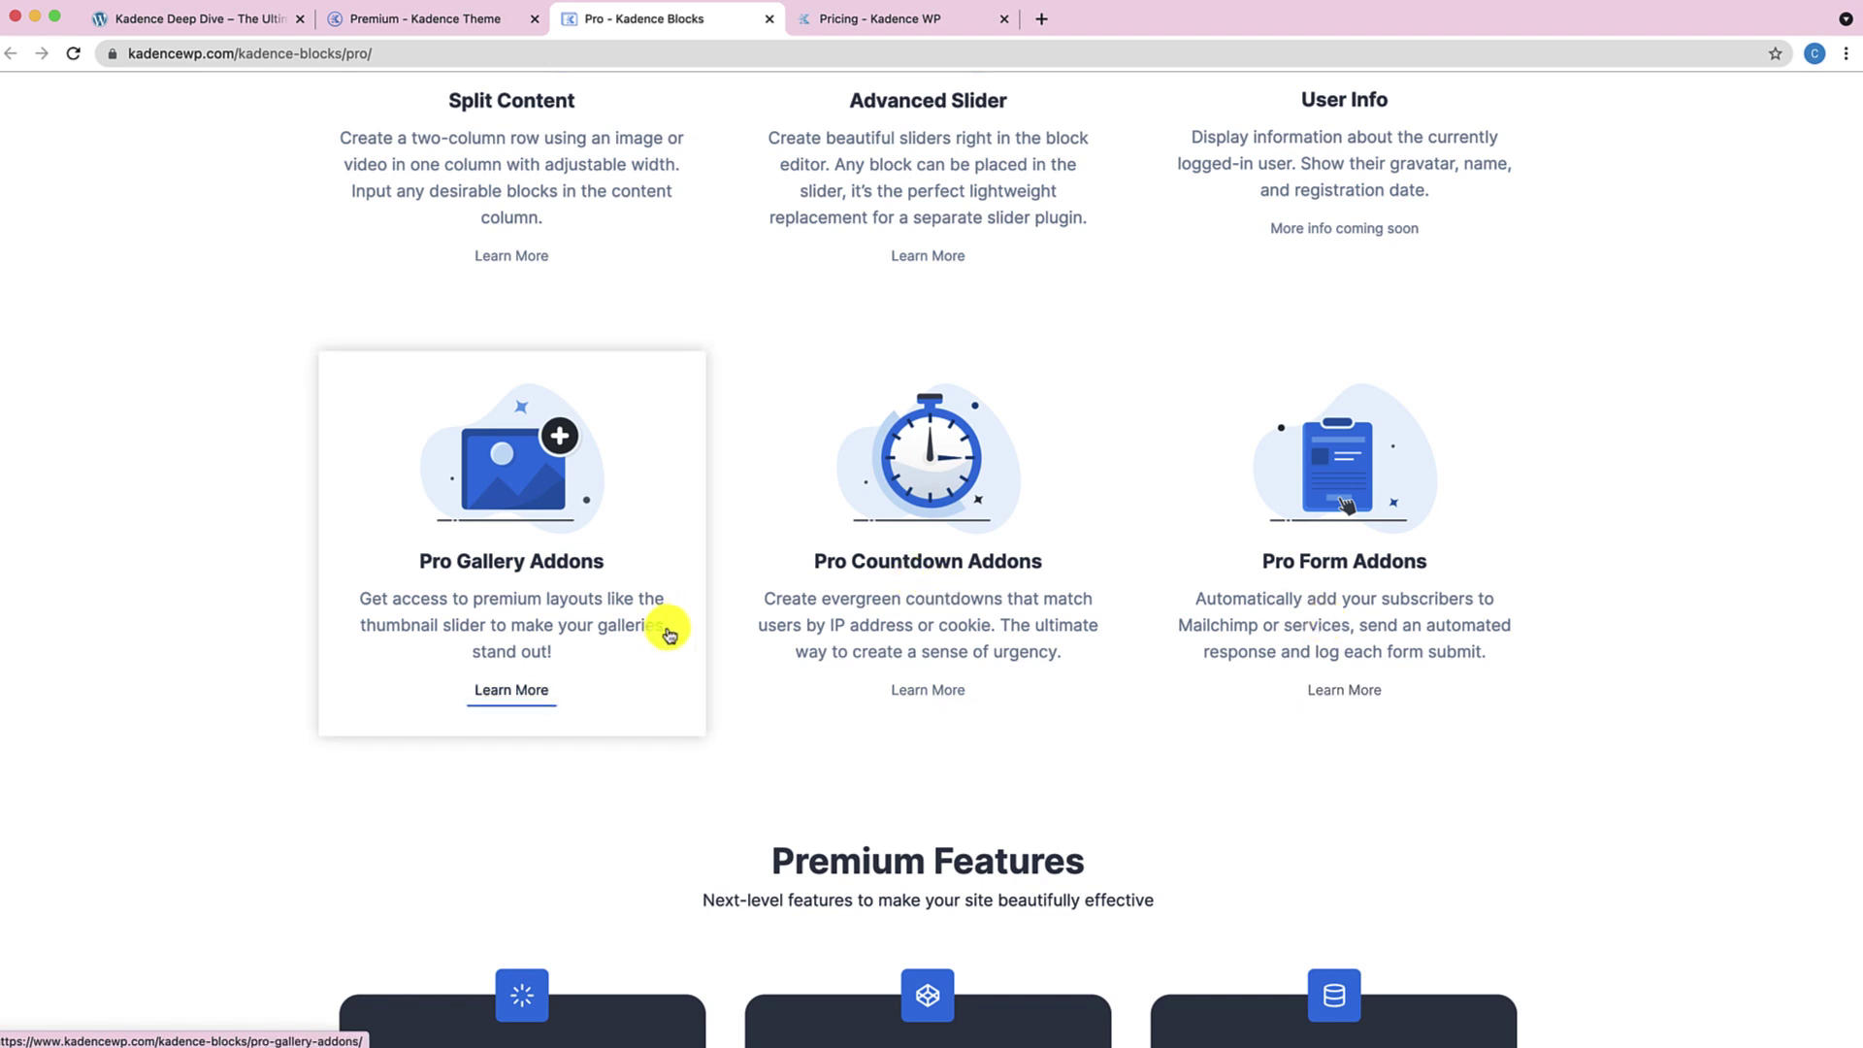
pyautogui.scroll(-2, 1213, 582)
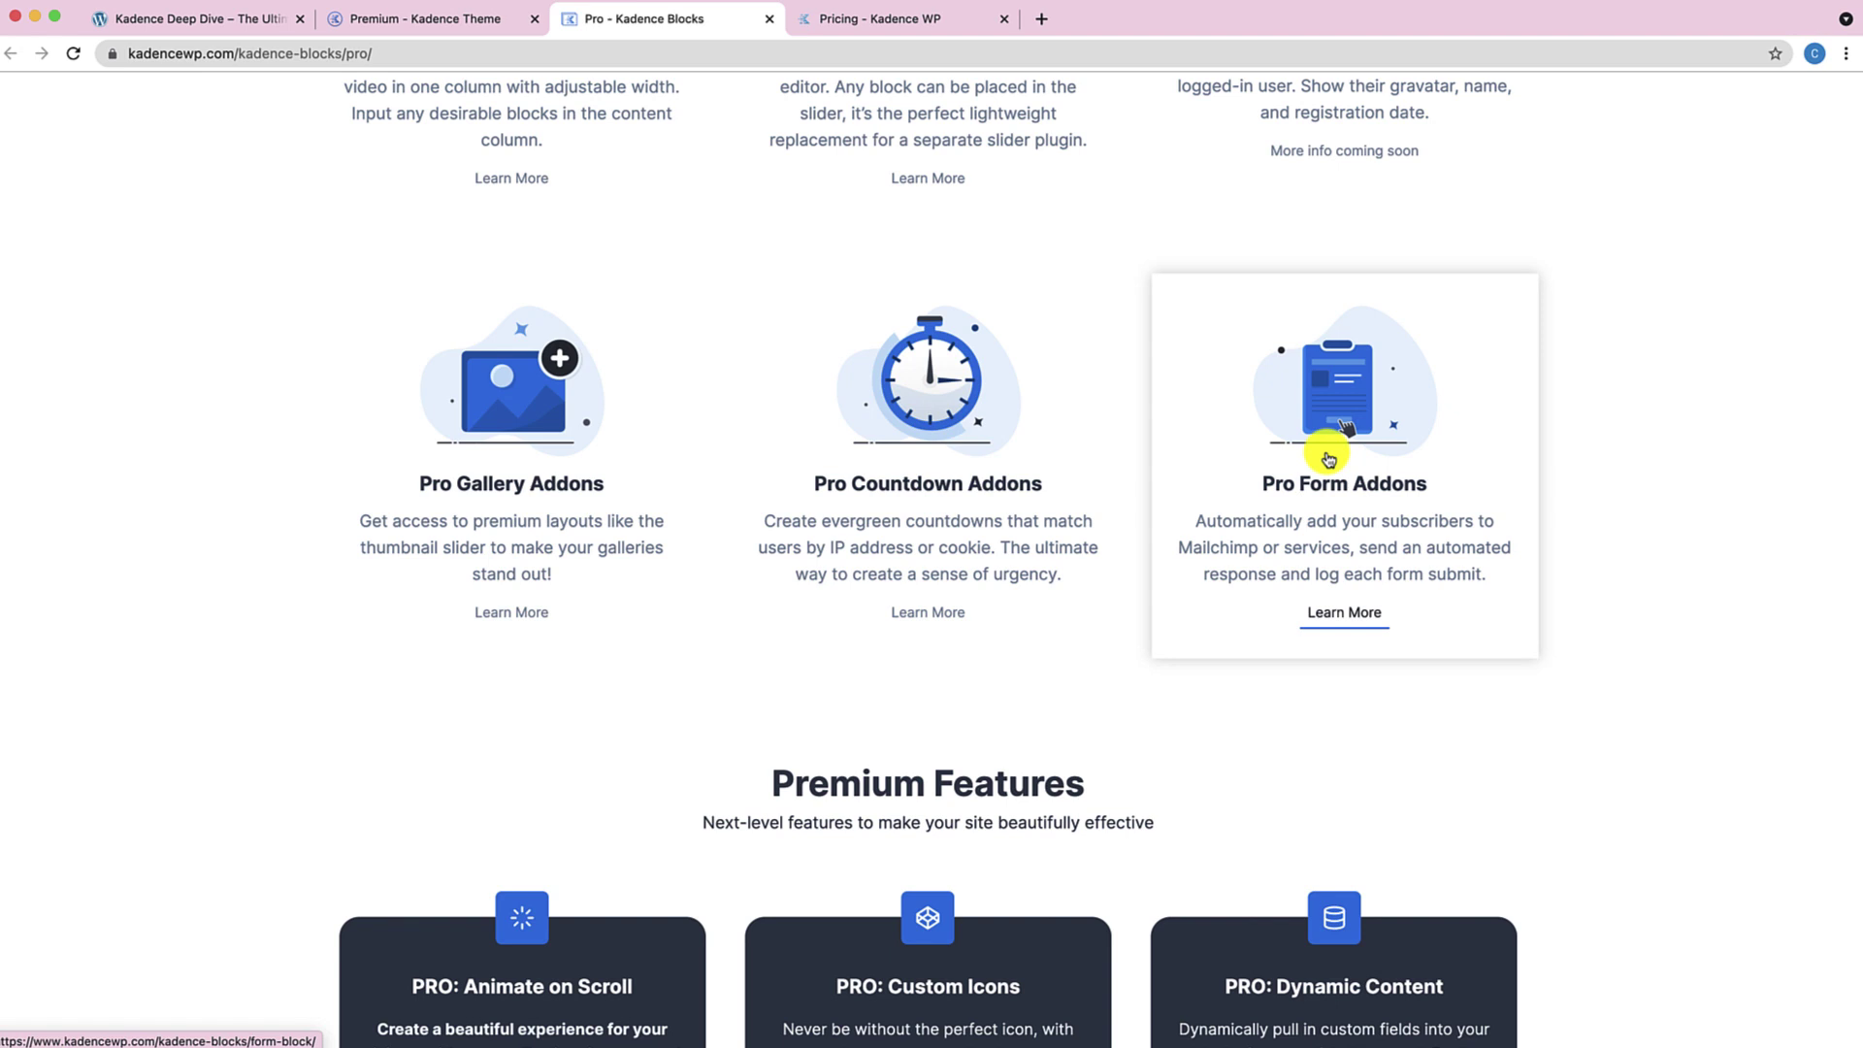
# Review the Premium Features of Kadence Blocks Pro, then return to the page's pricing plans.
pyautogui.scroll(-5, 1329, 458)
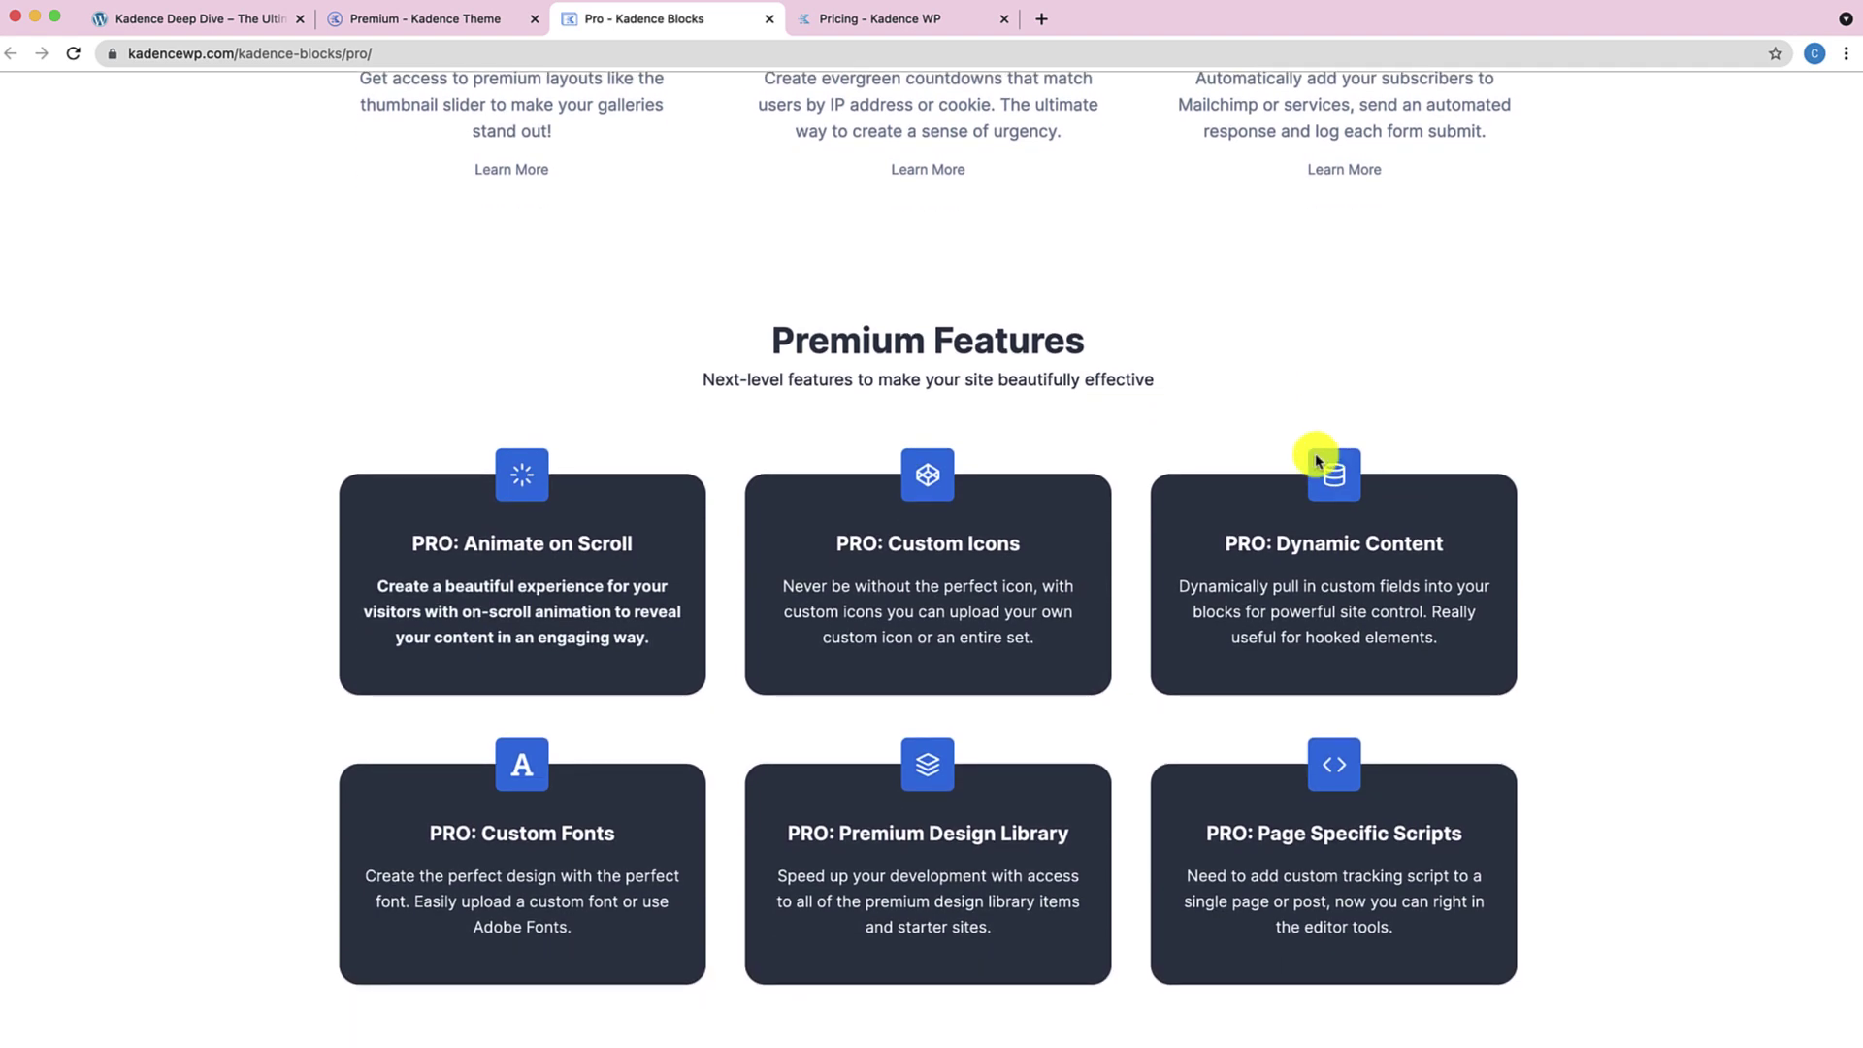
pyautogui.scroll(-2, 1326, 456)
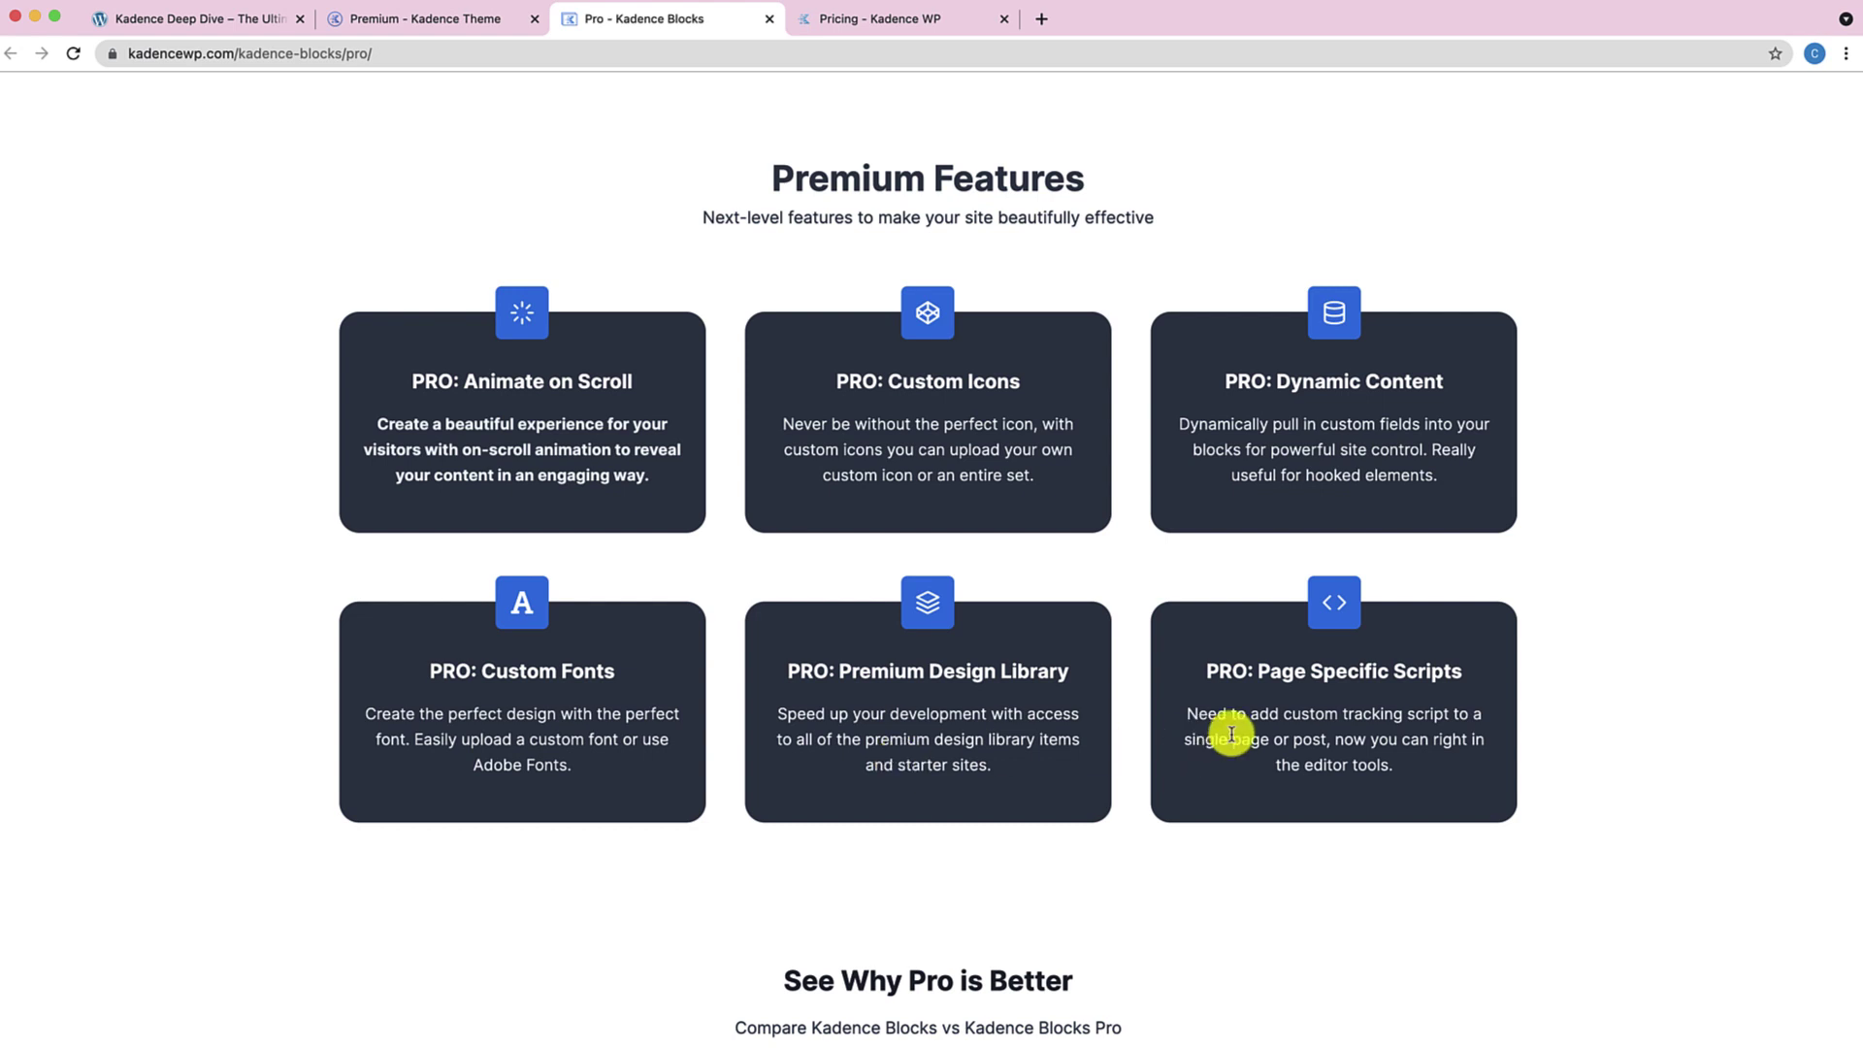
pyautogui.scroll(-1, 1232, 737)
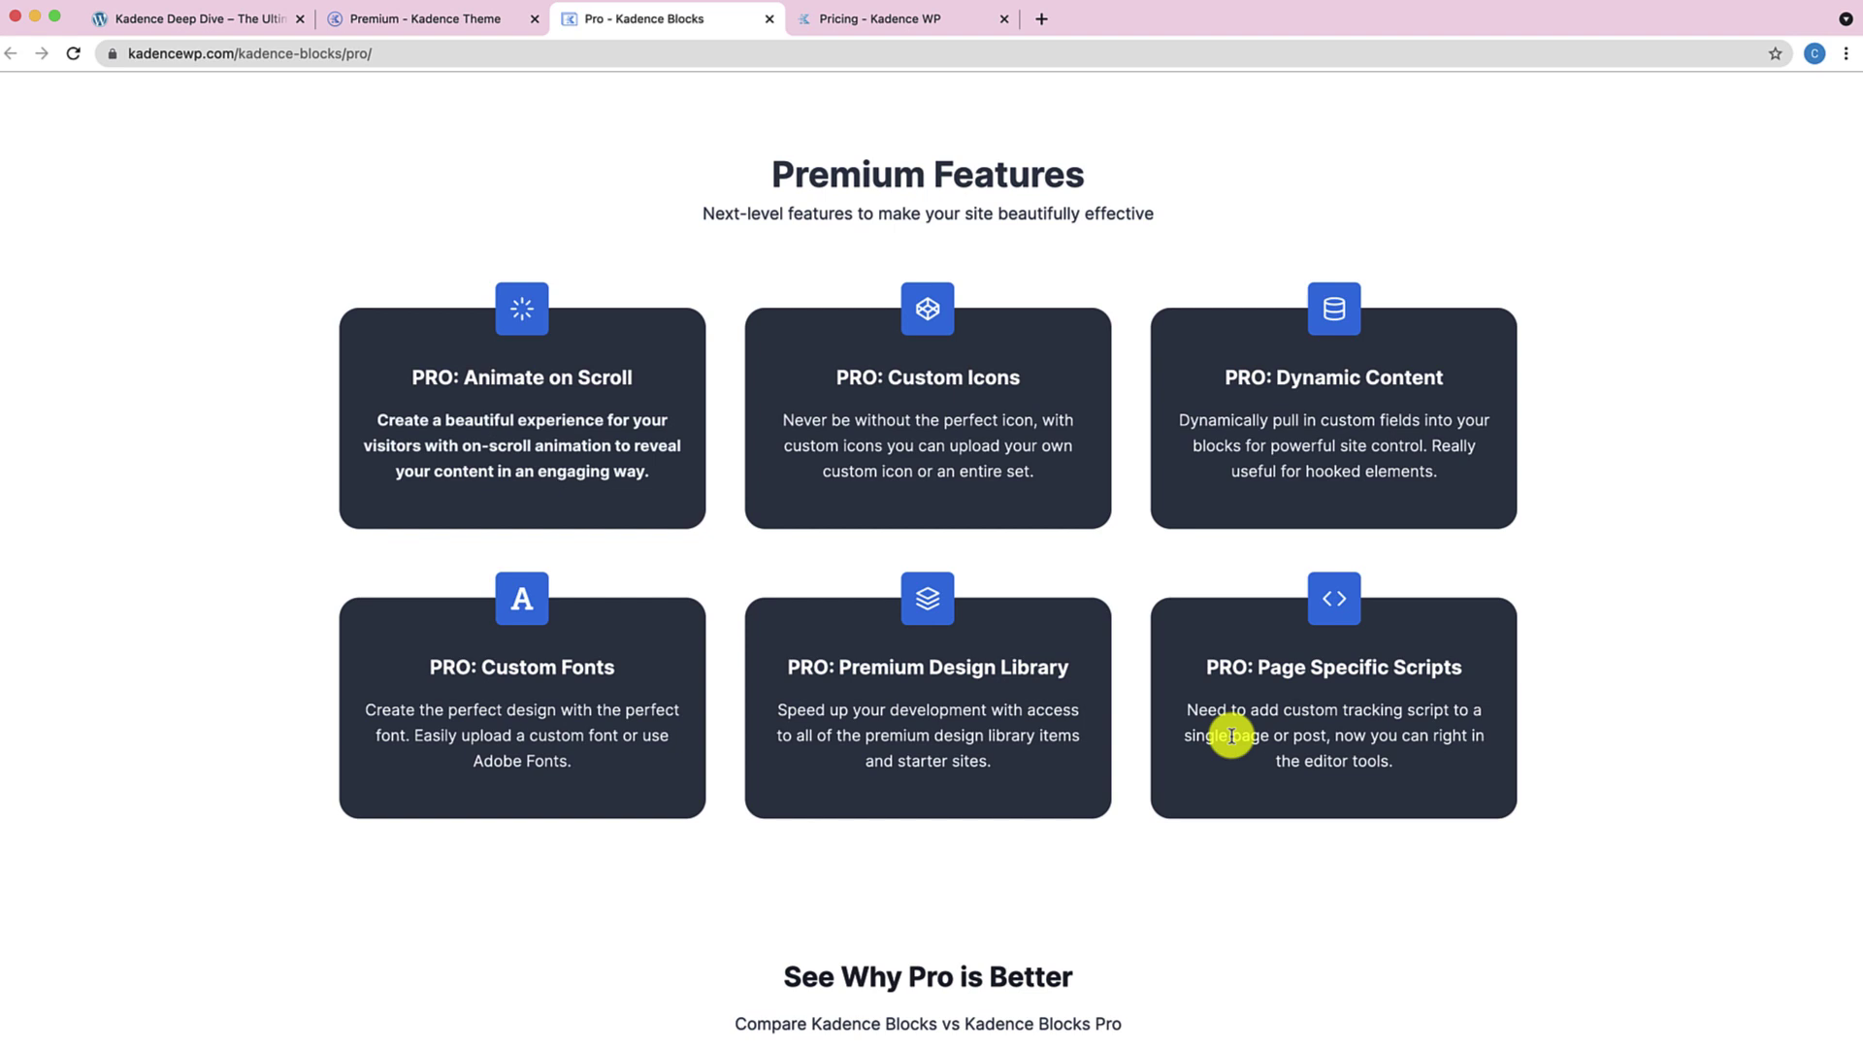
pyautogui.scroll(10, 1231, 737)
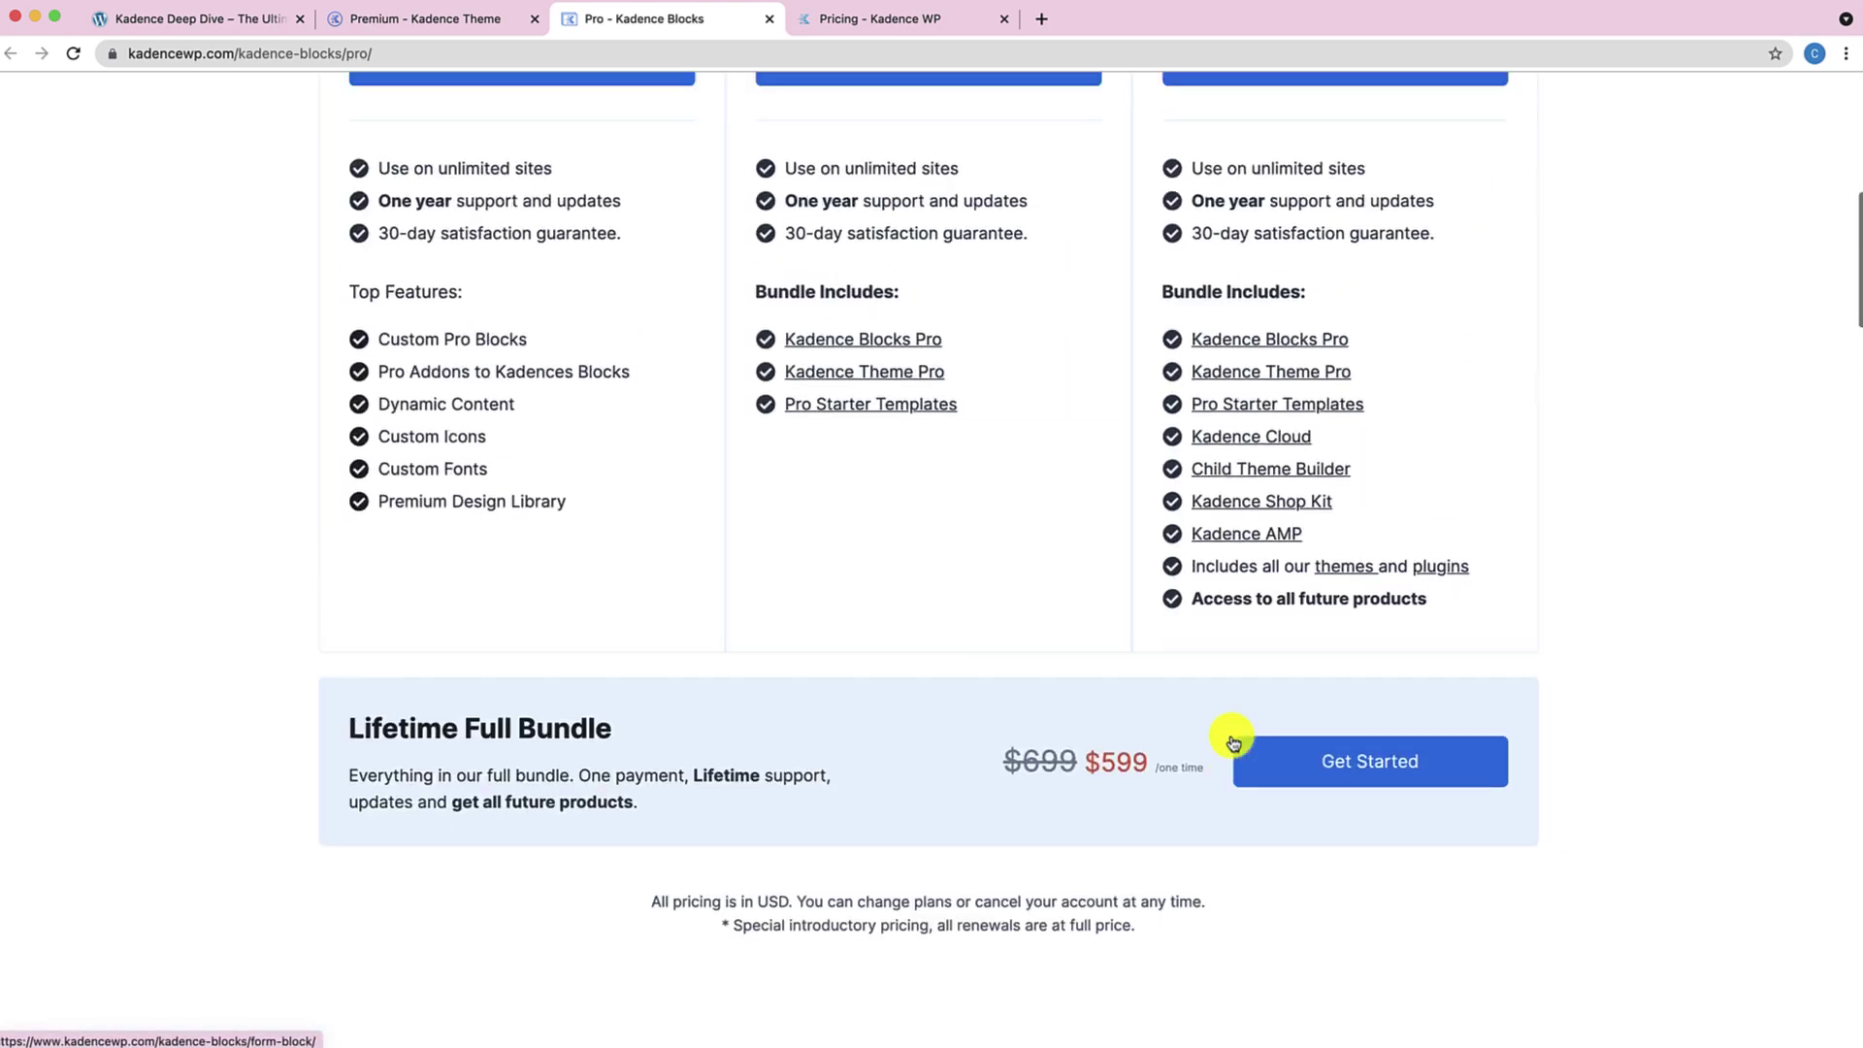
pyautogui.scroll(10, 1231, 742)
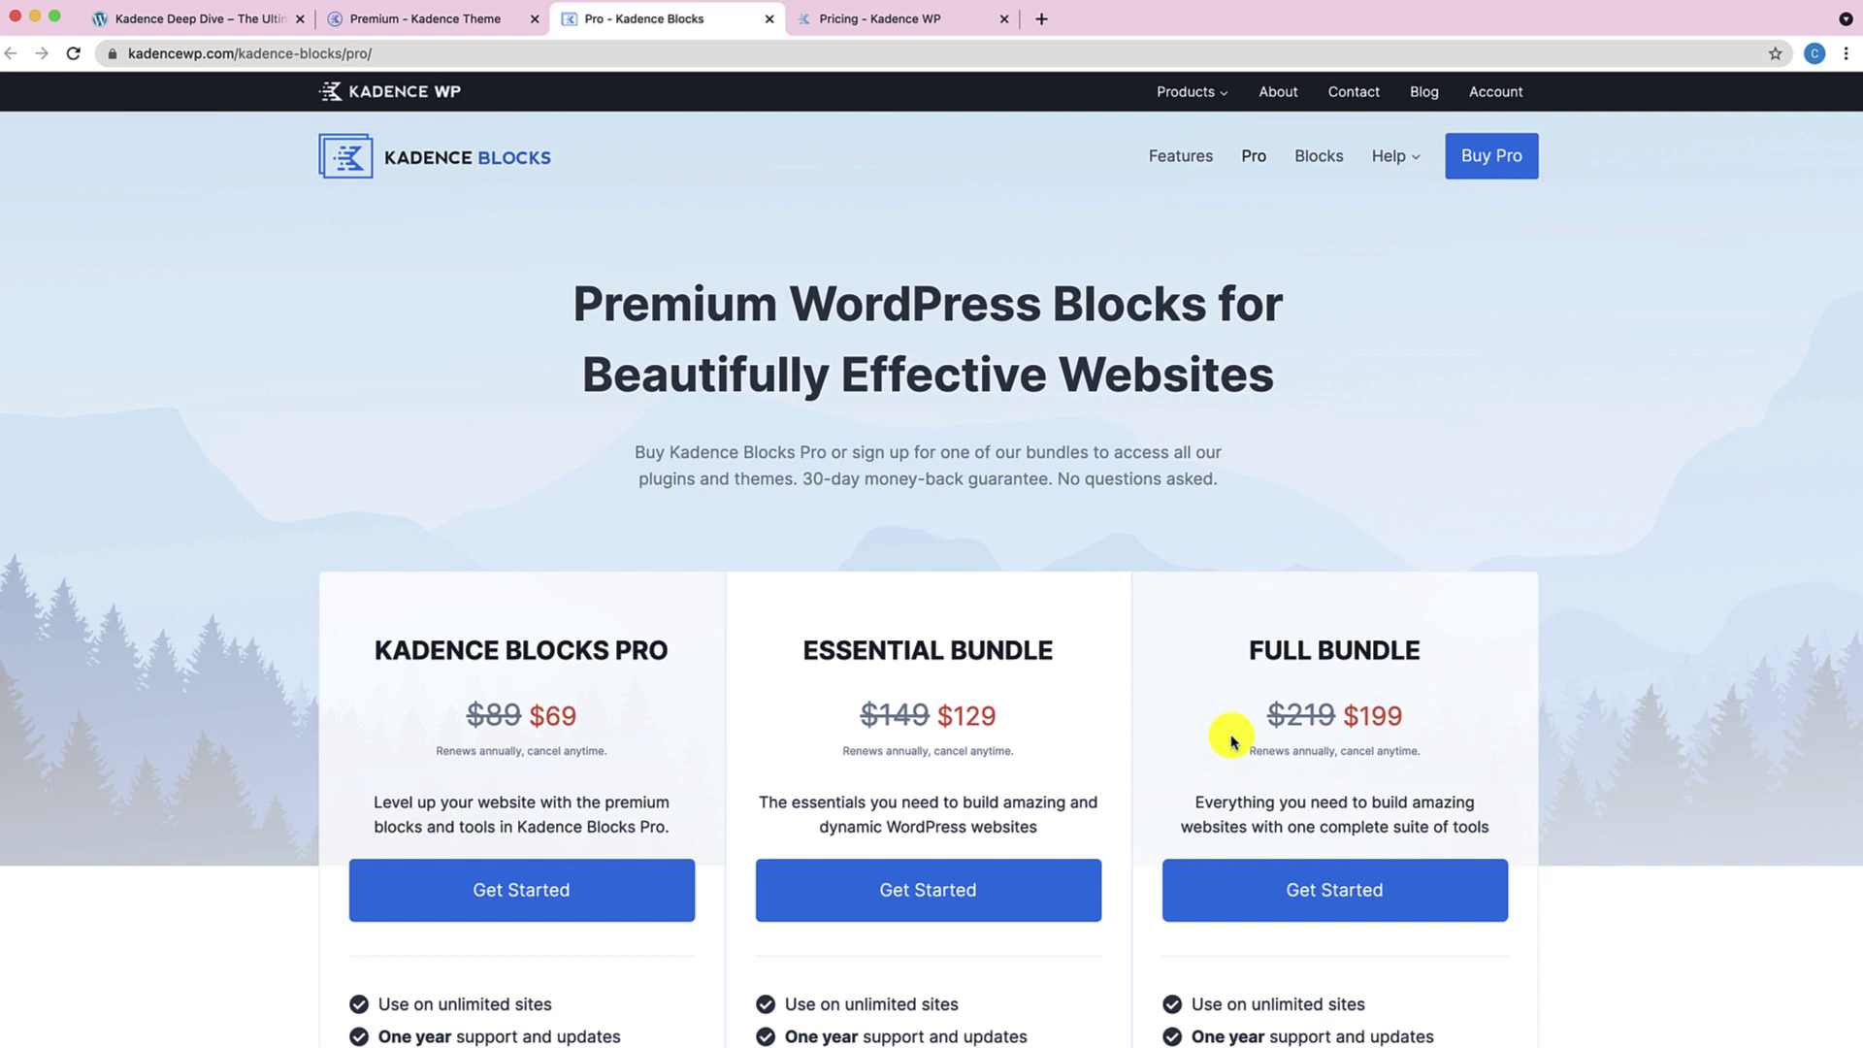
# Compare what the Kadence Blocks Pro, Essential Bundle and Full Bundle plans include, down to the Lifetime Full Bundle offer.
pyautogui.scroll(-2, 1192, 752)
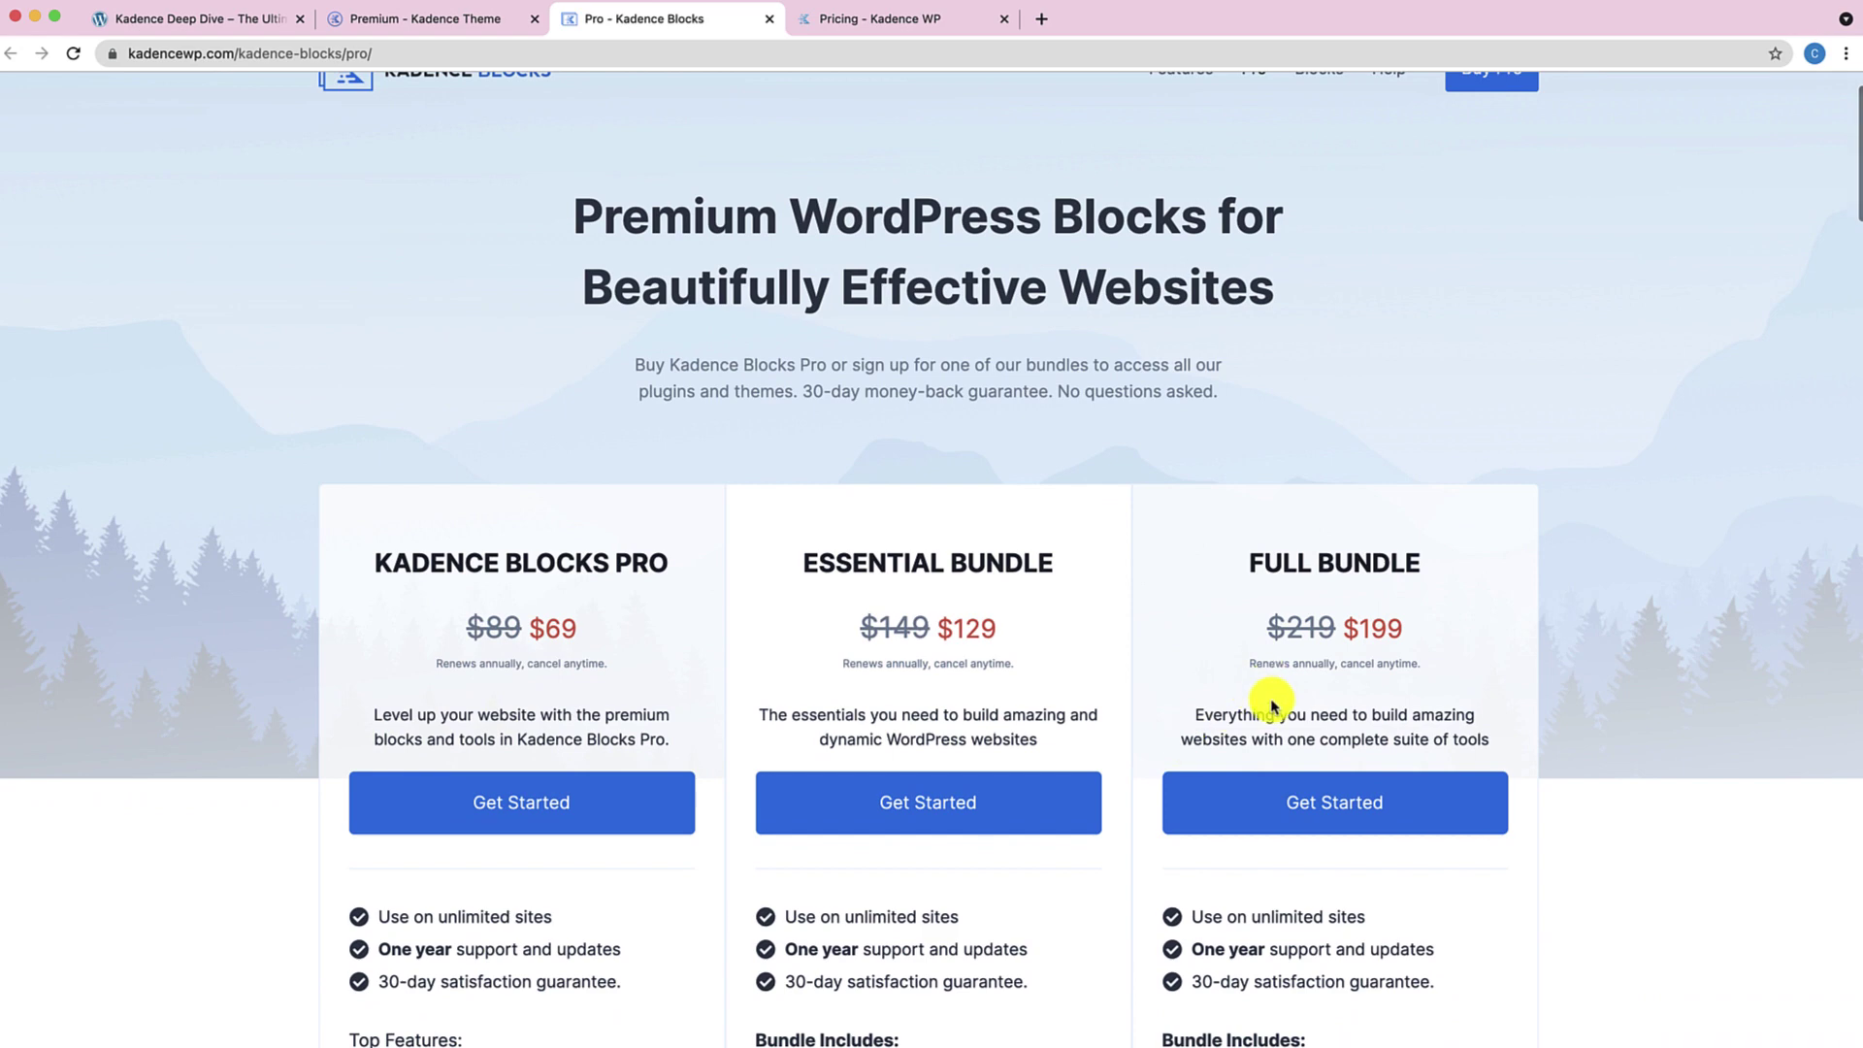
pyautogui.scroll(-1, 1295, 699)
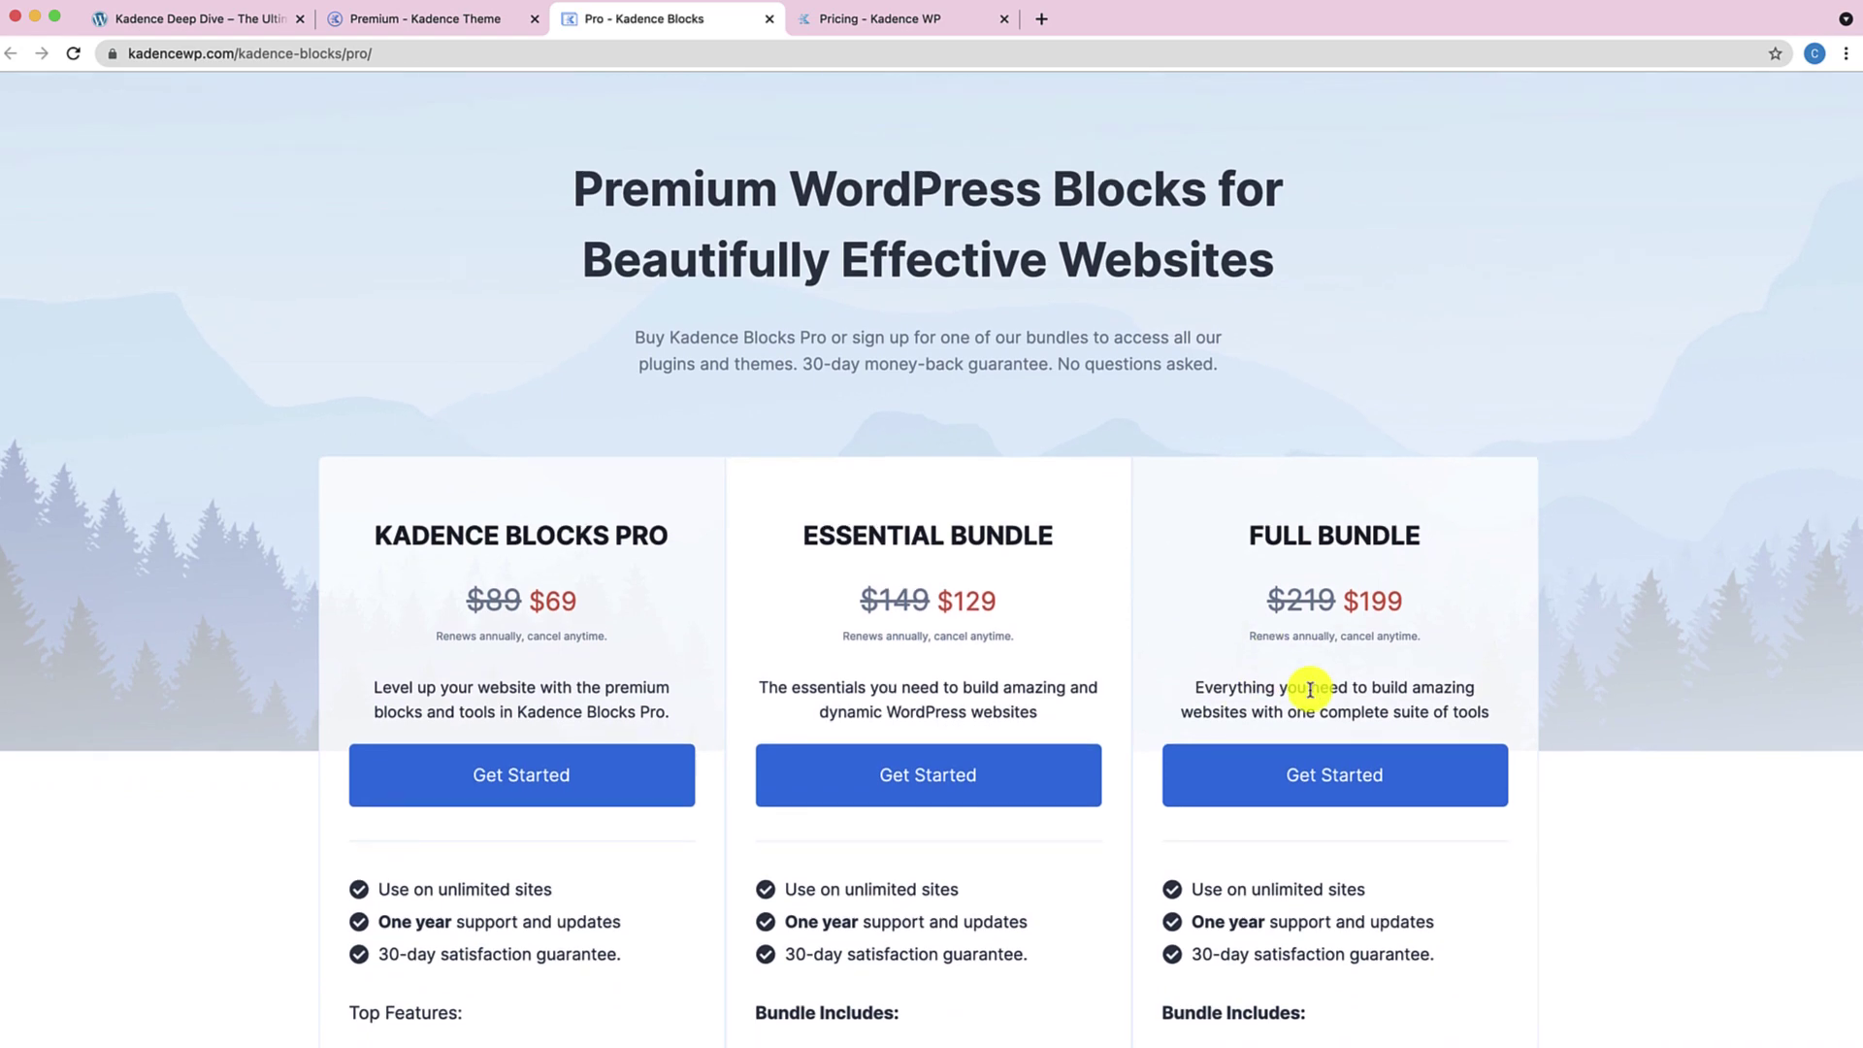
pyautogui.scroll(-4, 1342, 680)
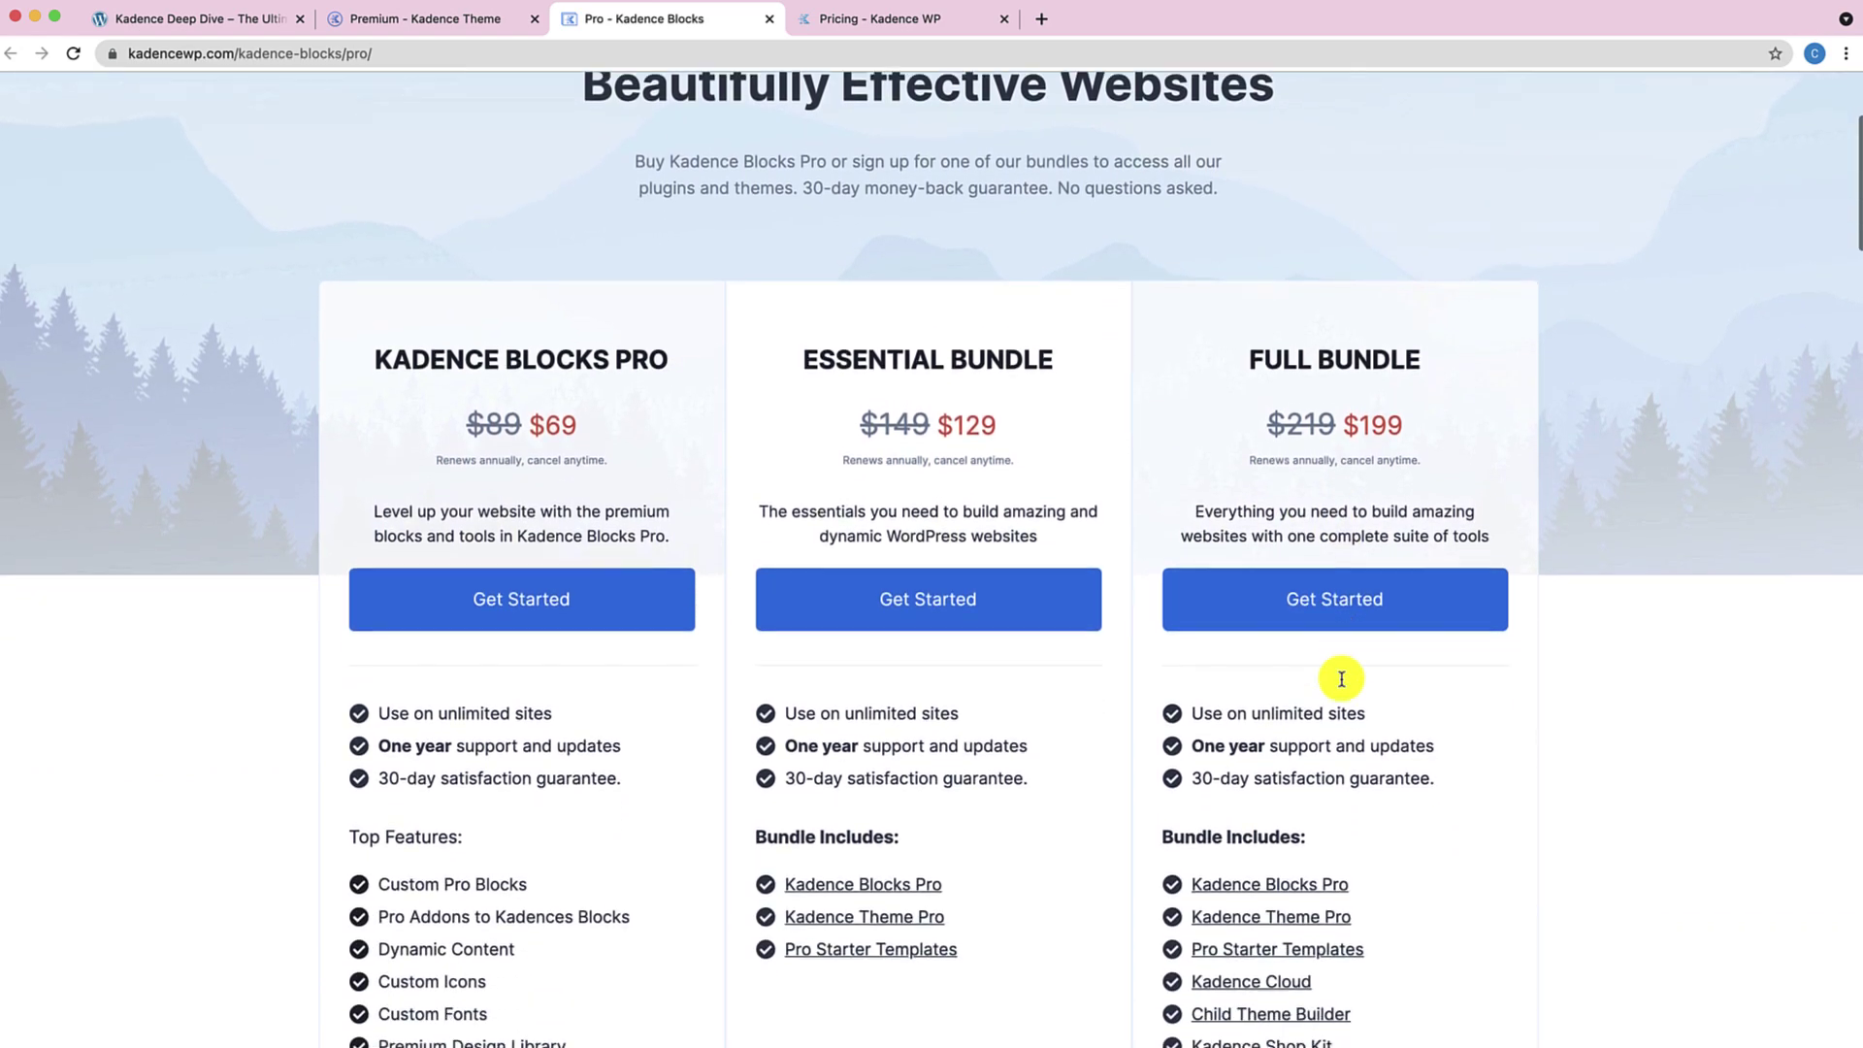
pyautogui.scroll(-4, 1342, 684)
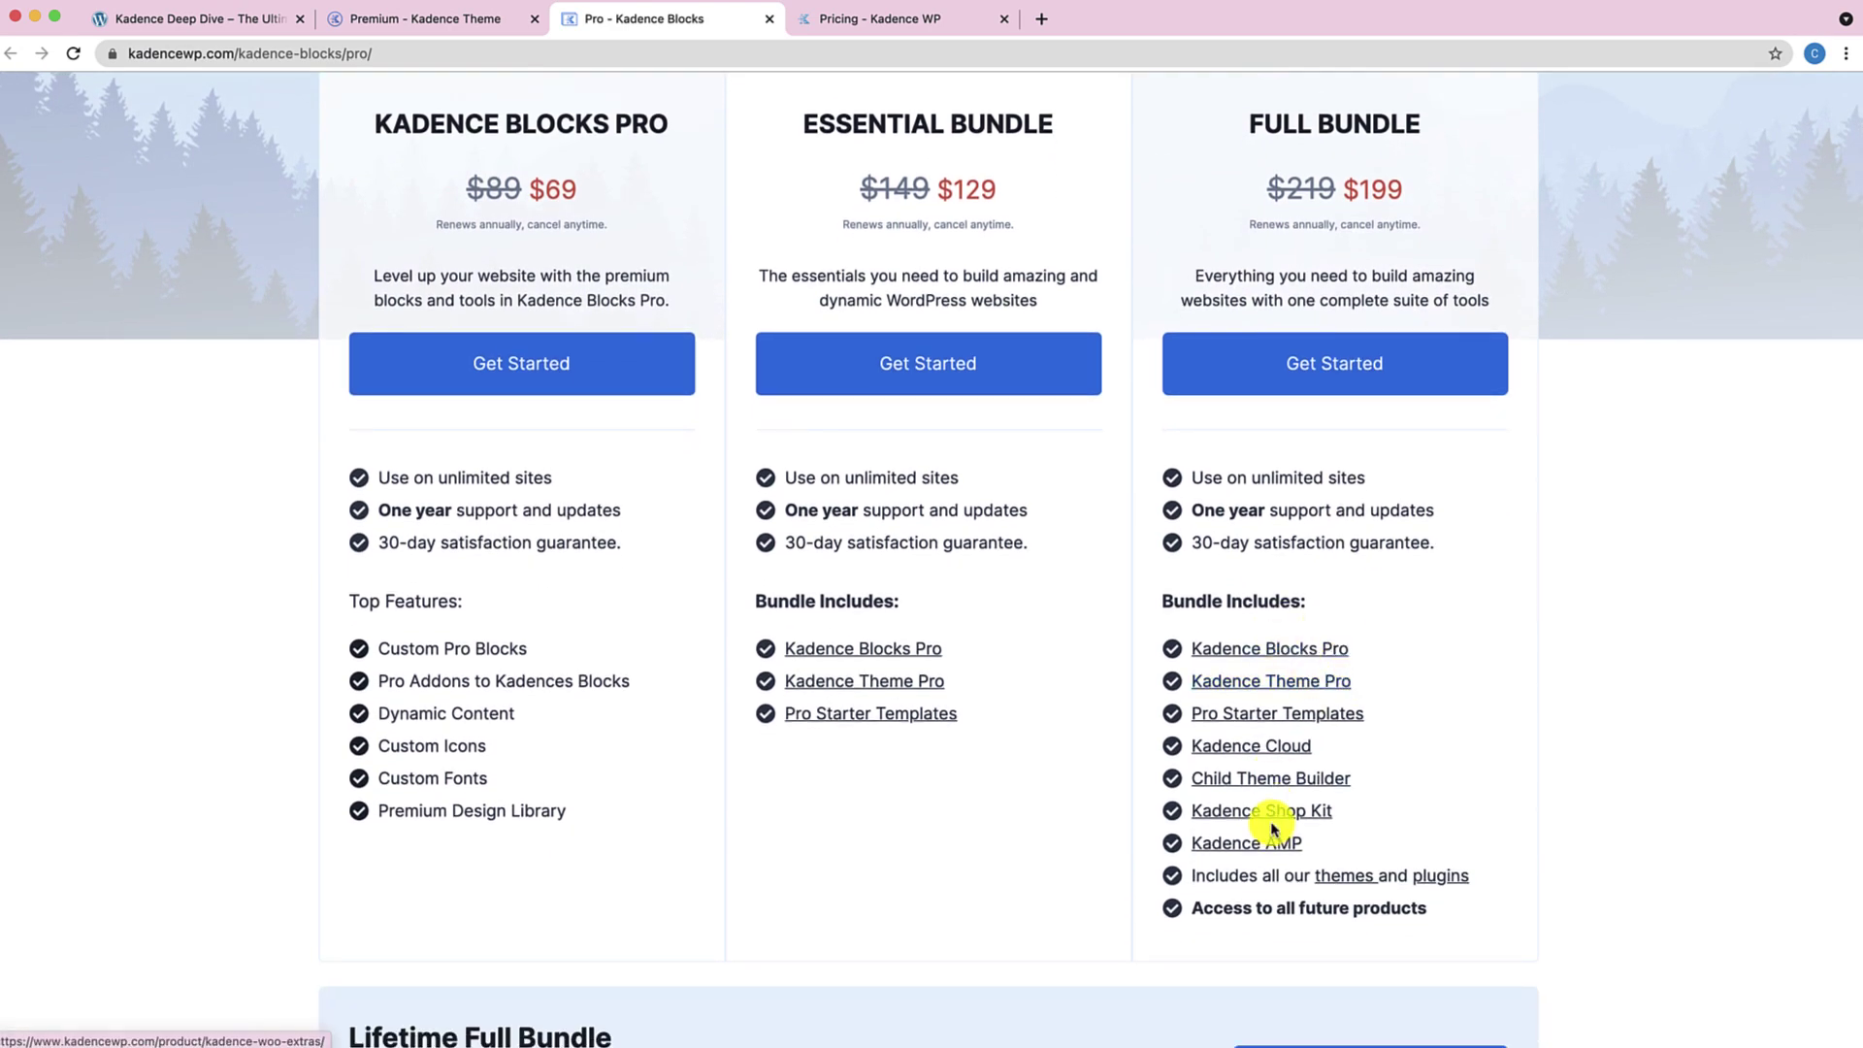
pyautogui.scroll(-6, 1274, 828)
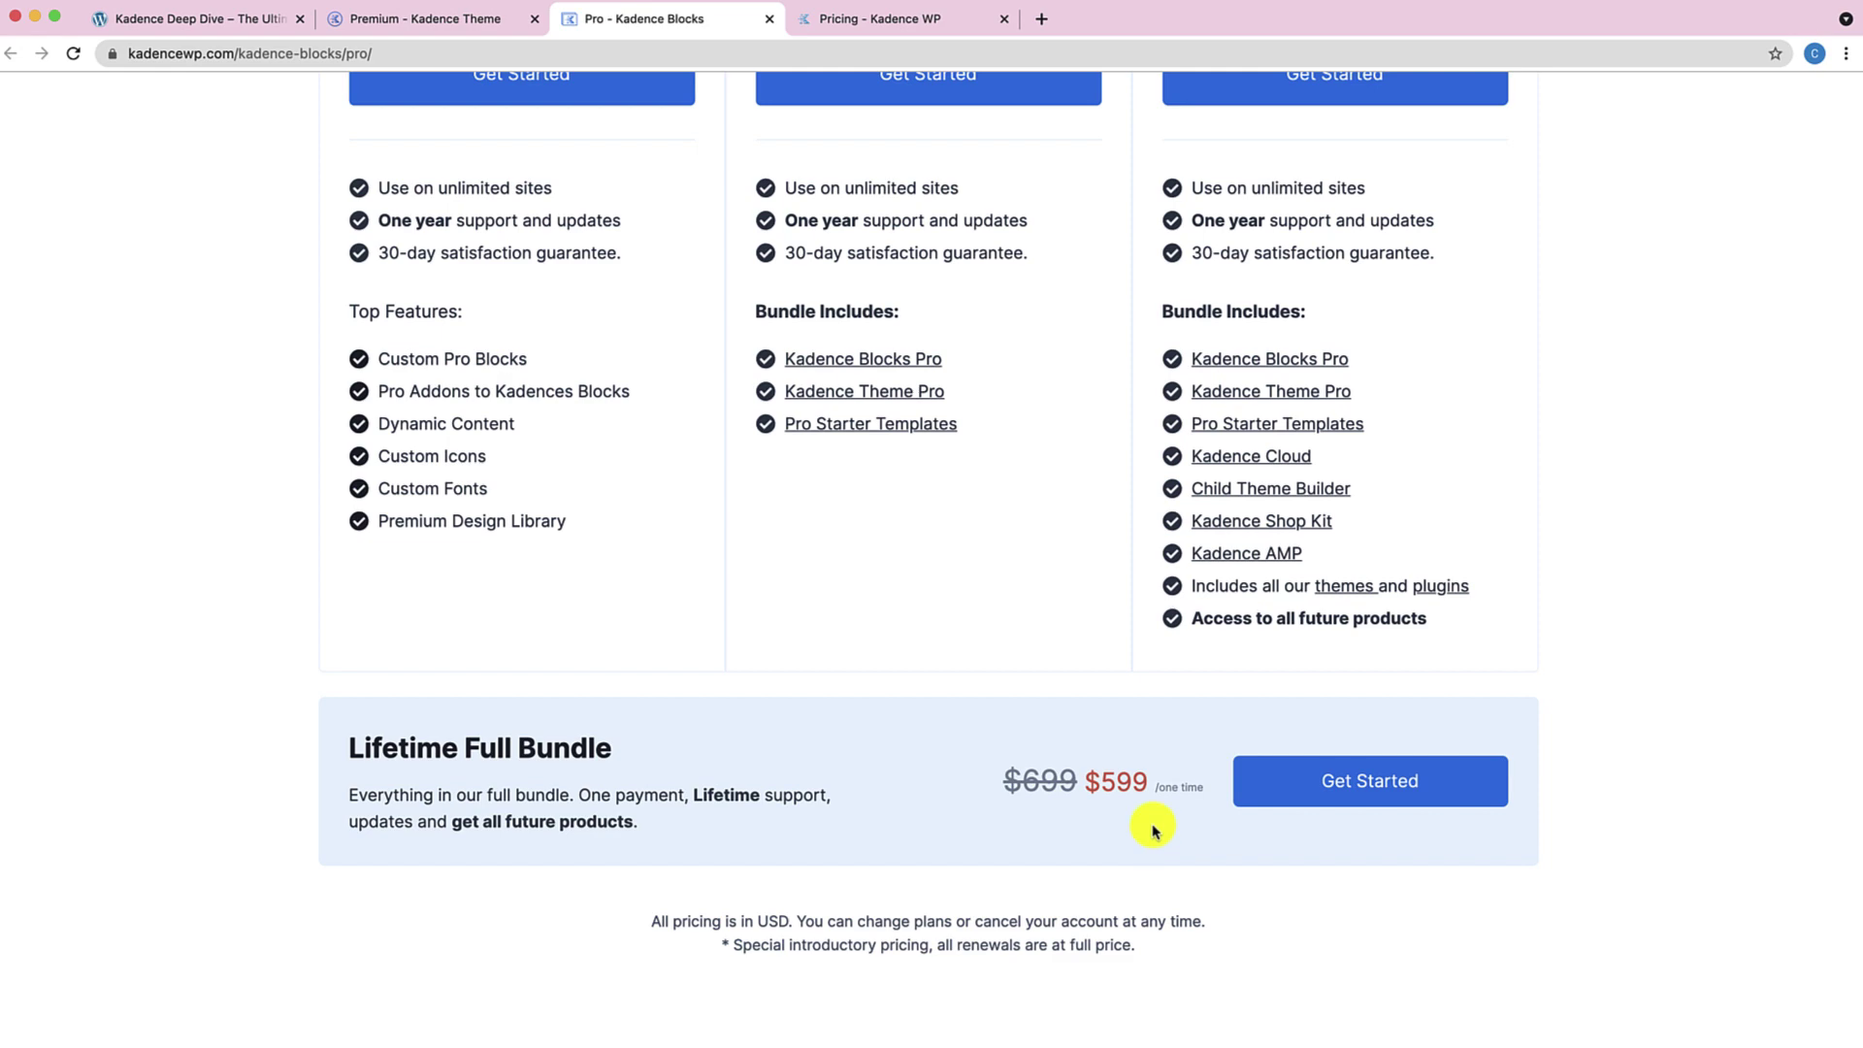
pyautogui.scroll(10, 1154, 830)
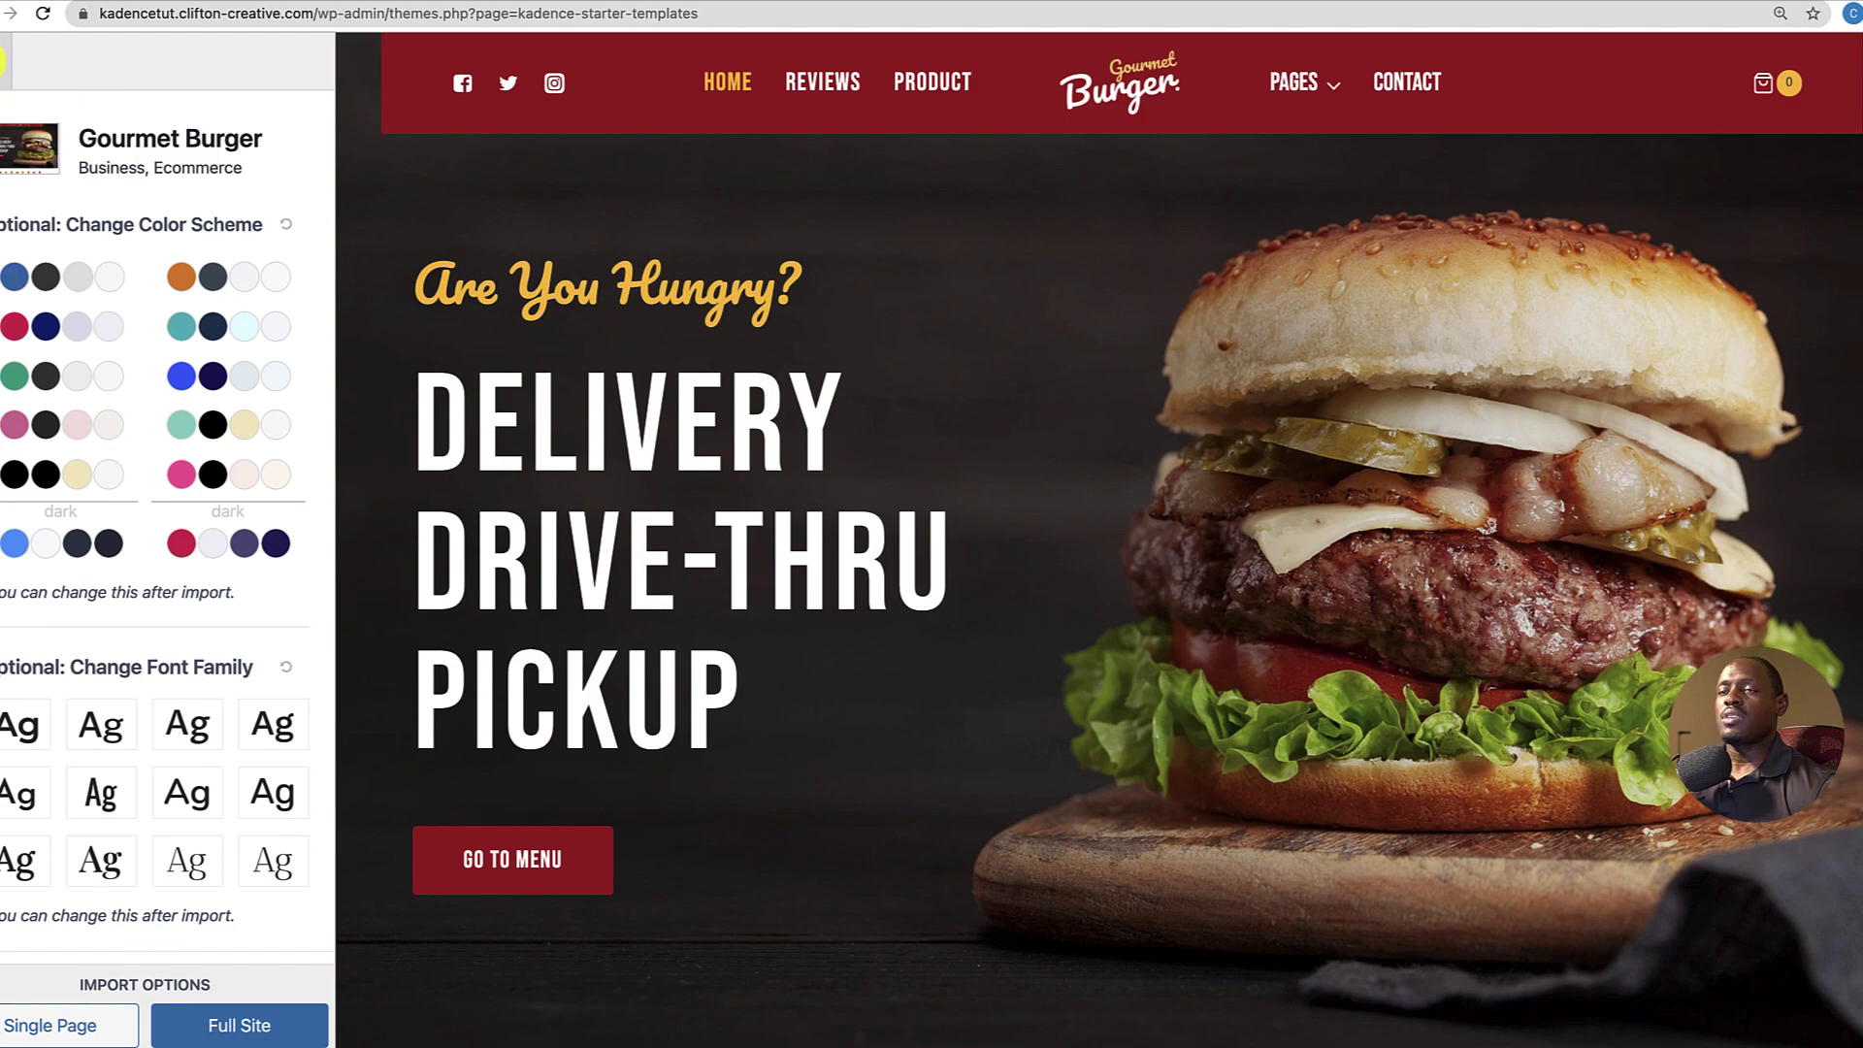
# Leave the Gourmet Burger template preview and select the Get.Income pro template from the starter templates.
pyautogui.click(4, 60)
pyautogui.scroll(-5, 378, 396)
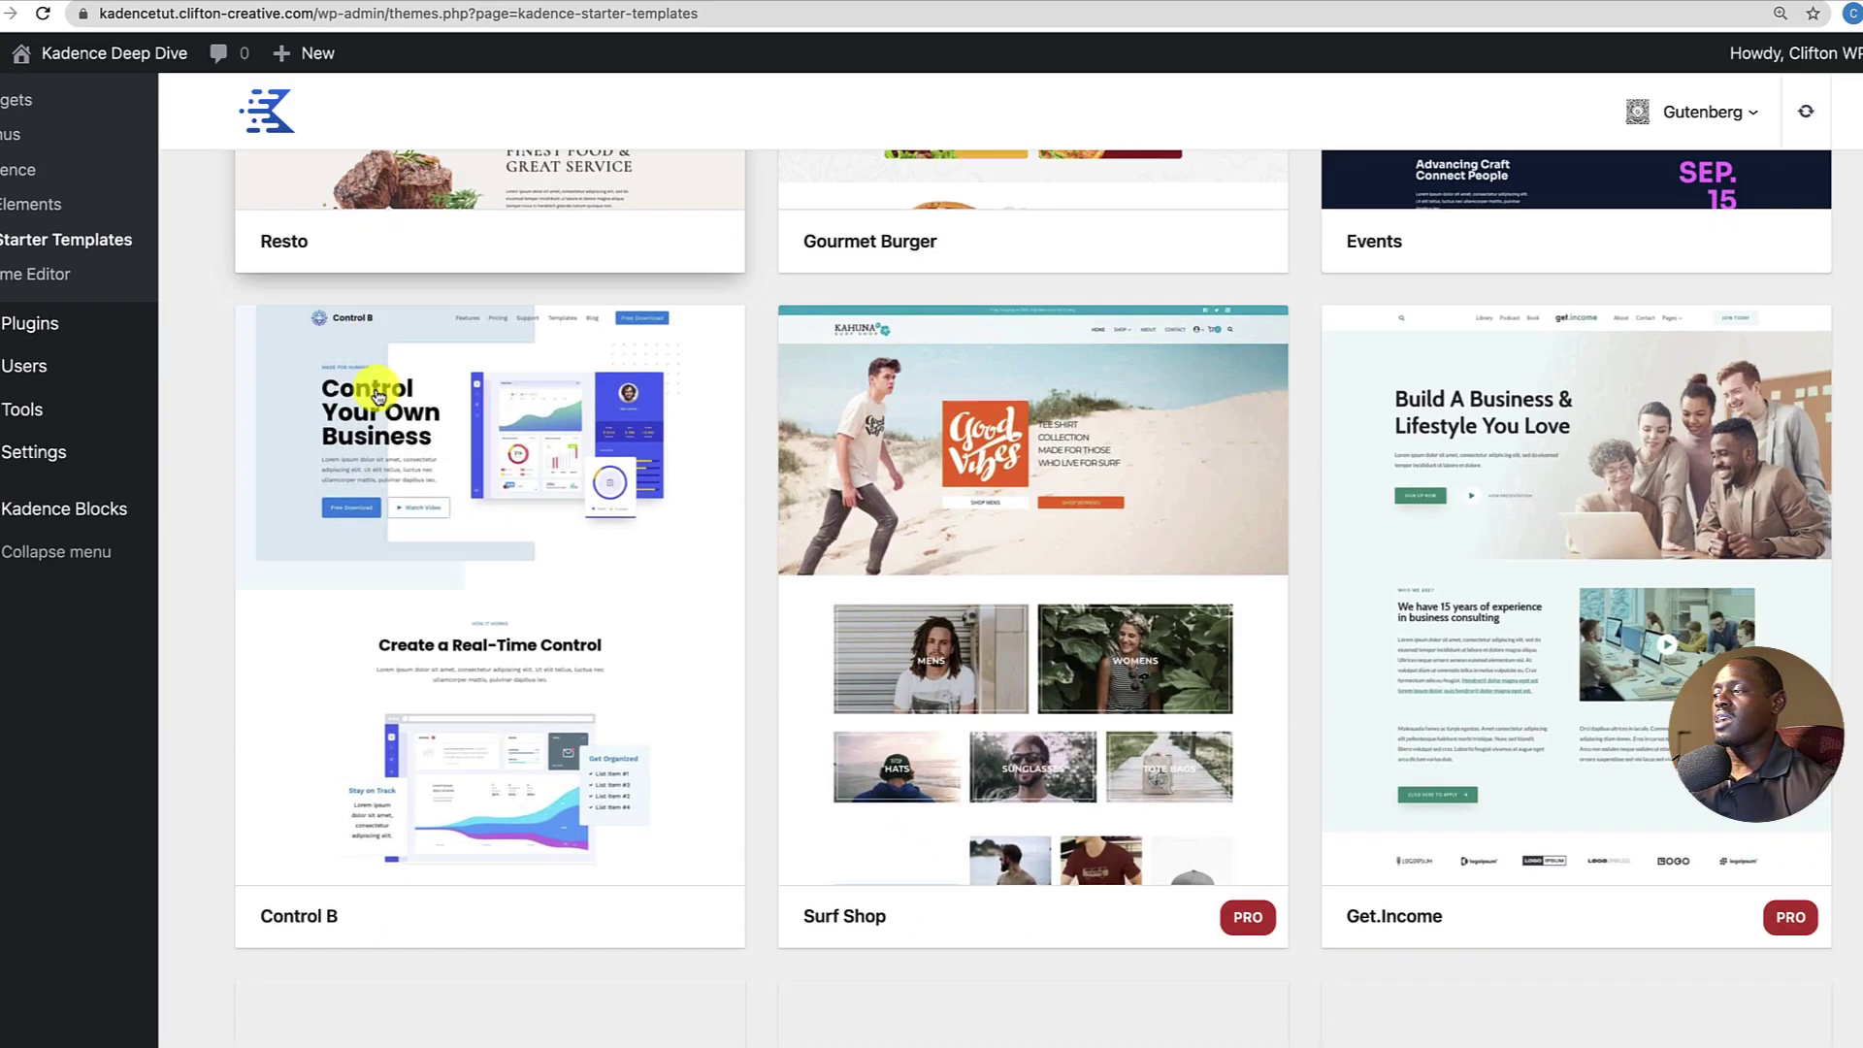
pyautogui.click(1509, 404)
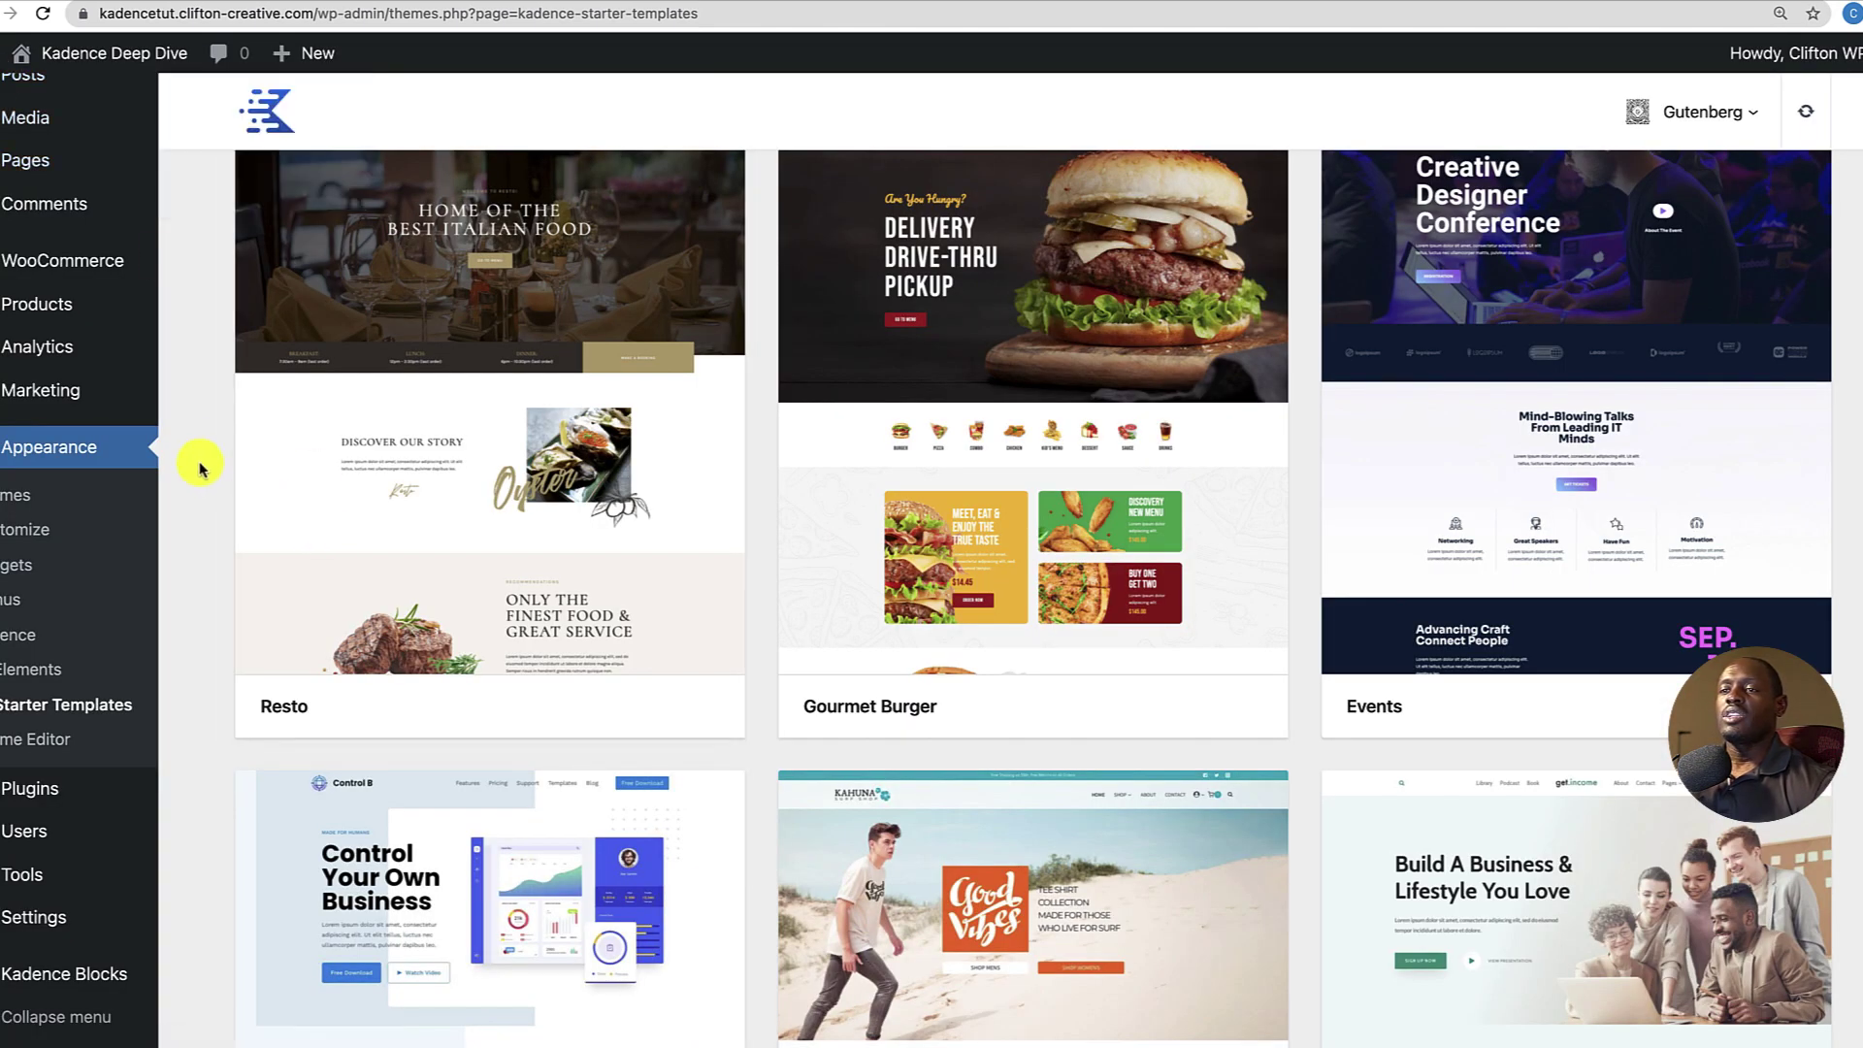
# Visit the site's front end and look through the imported Get.Income home page, from the hero to the member testimonials.
pyautogui.click(151, 53)
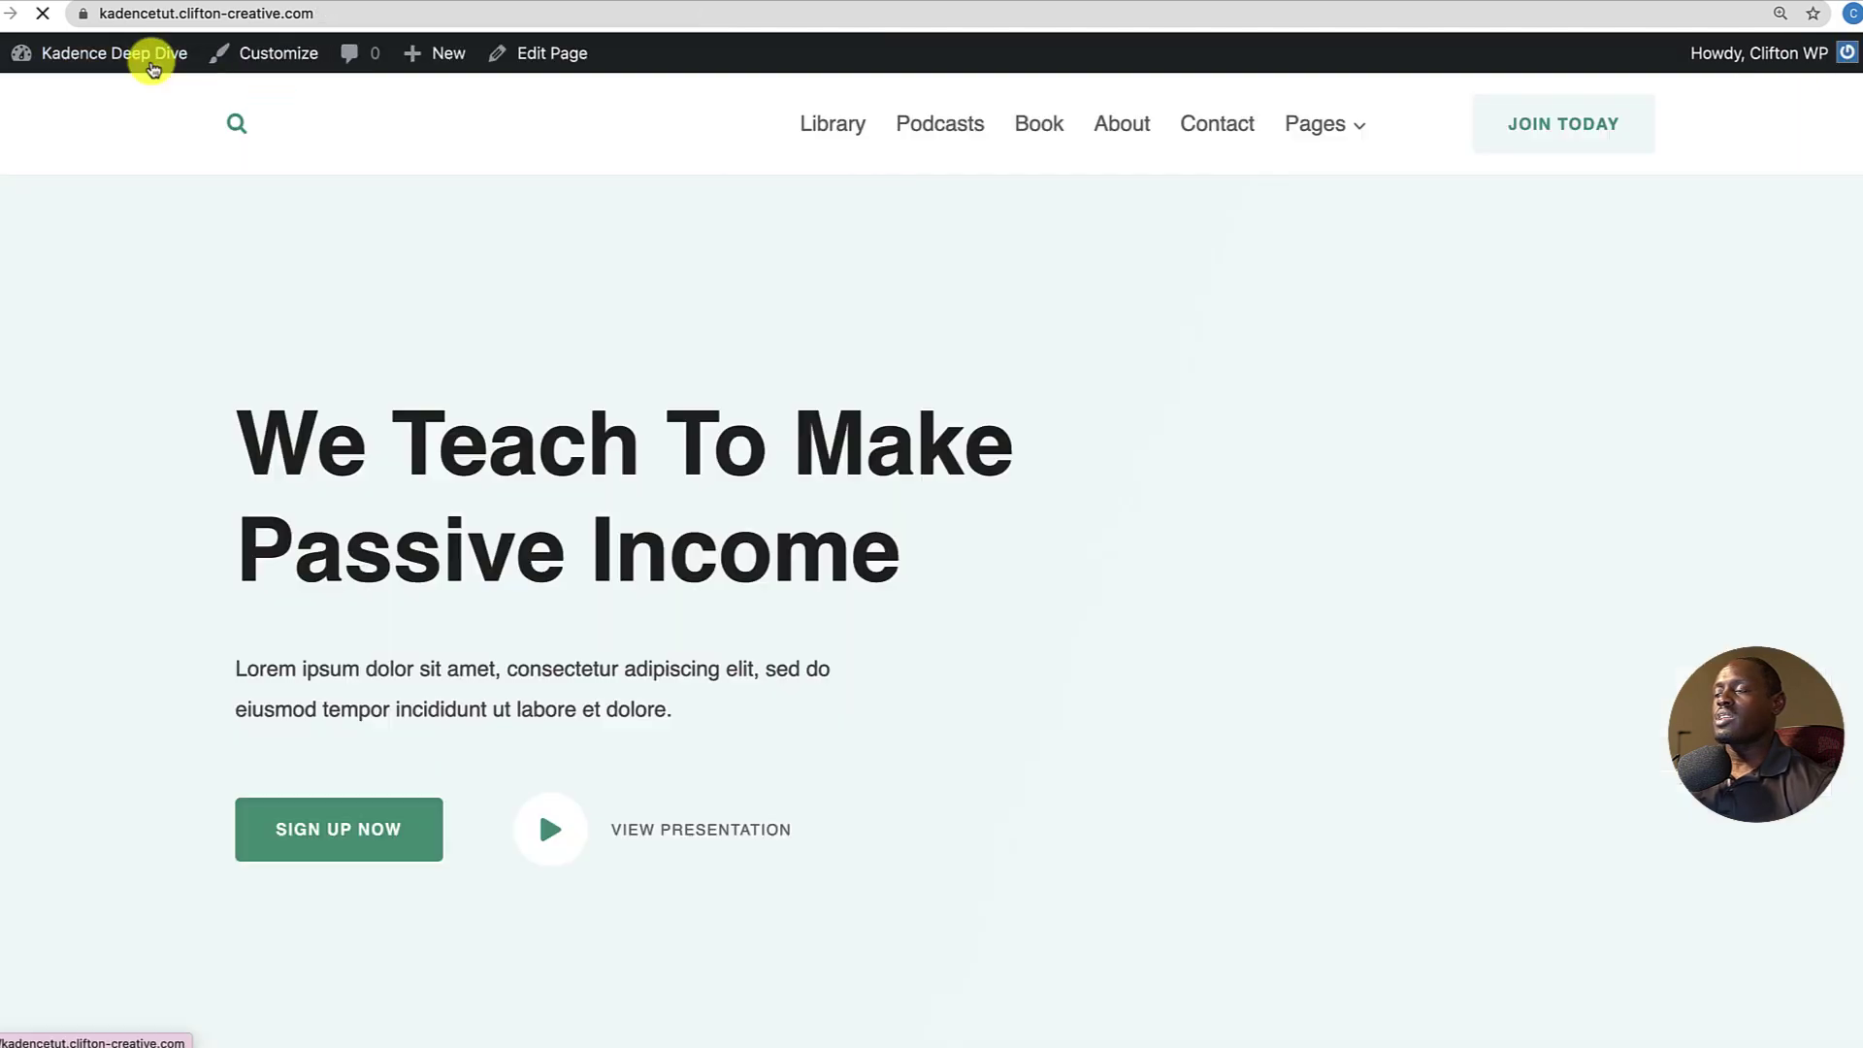
pyautogui.scroll(-4, 349, 611)
pyautogui.scroll(-20, 349, 611)
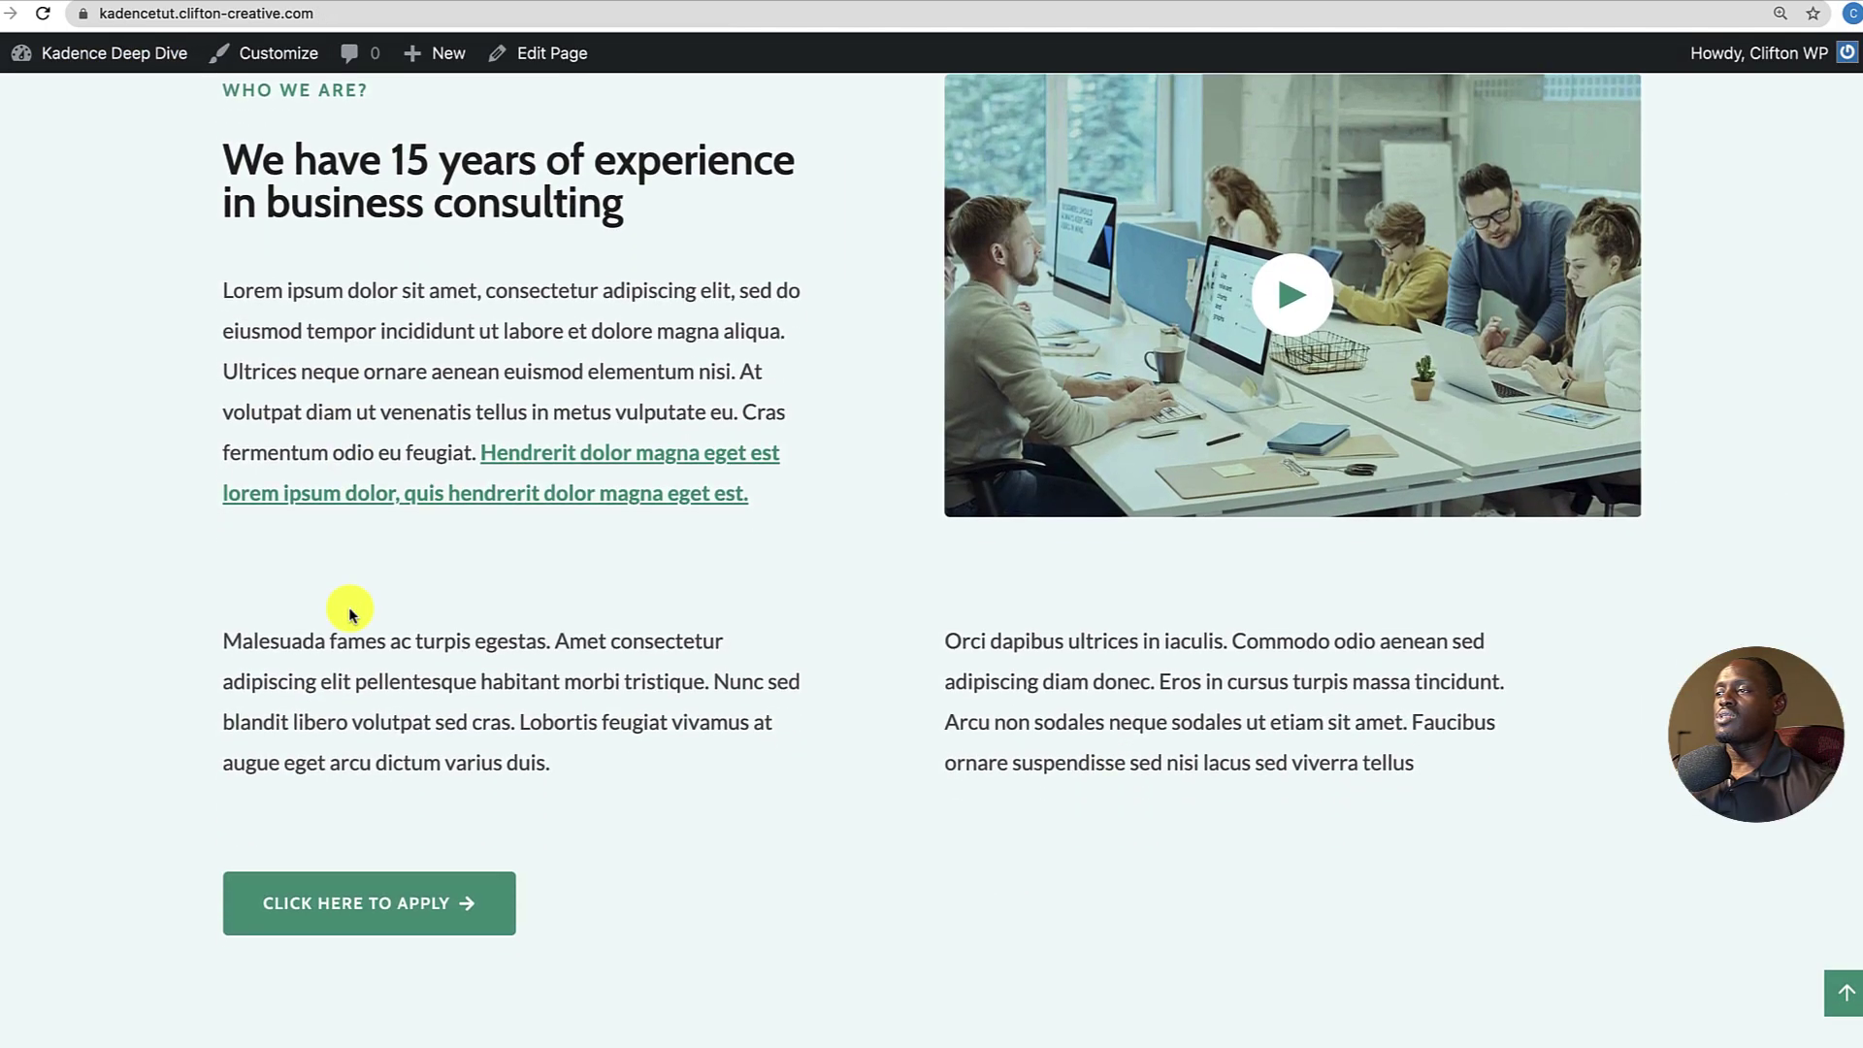
pyautogui.scroll(-20, 350, 613)
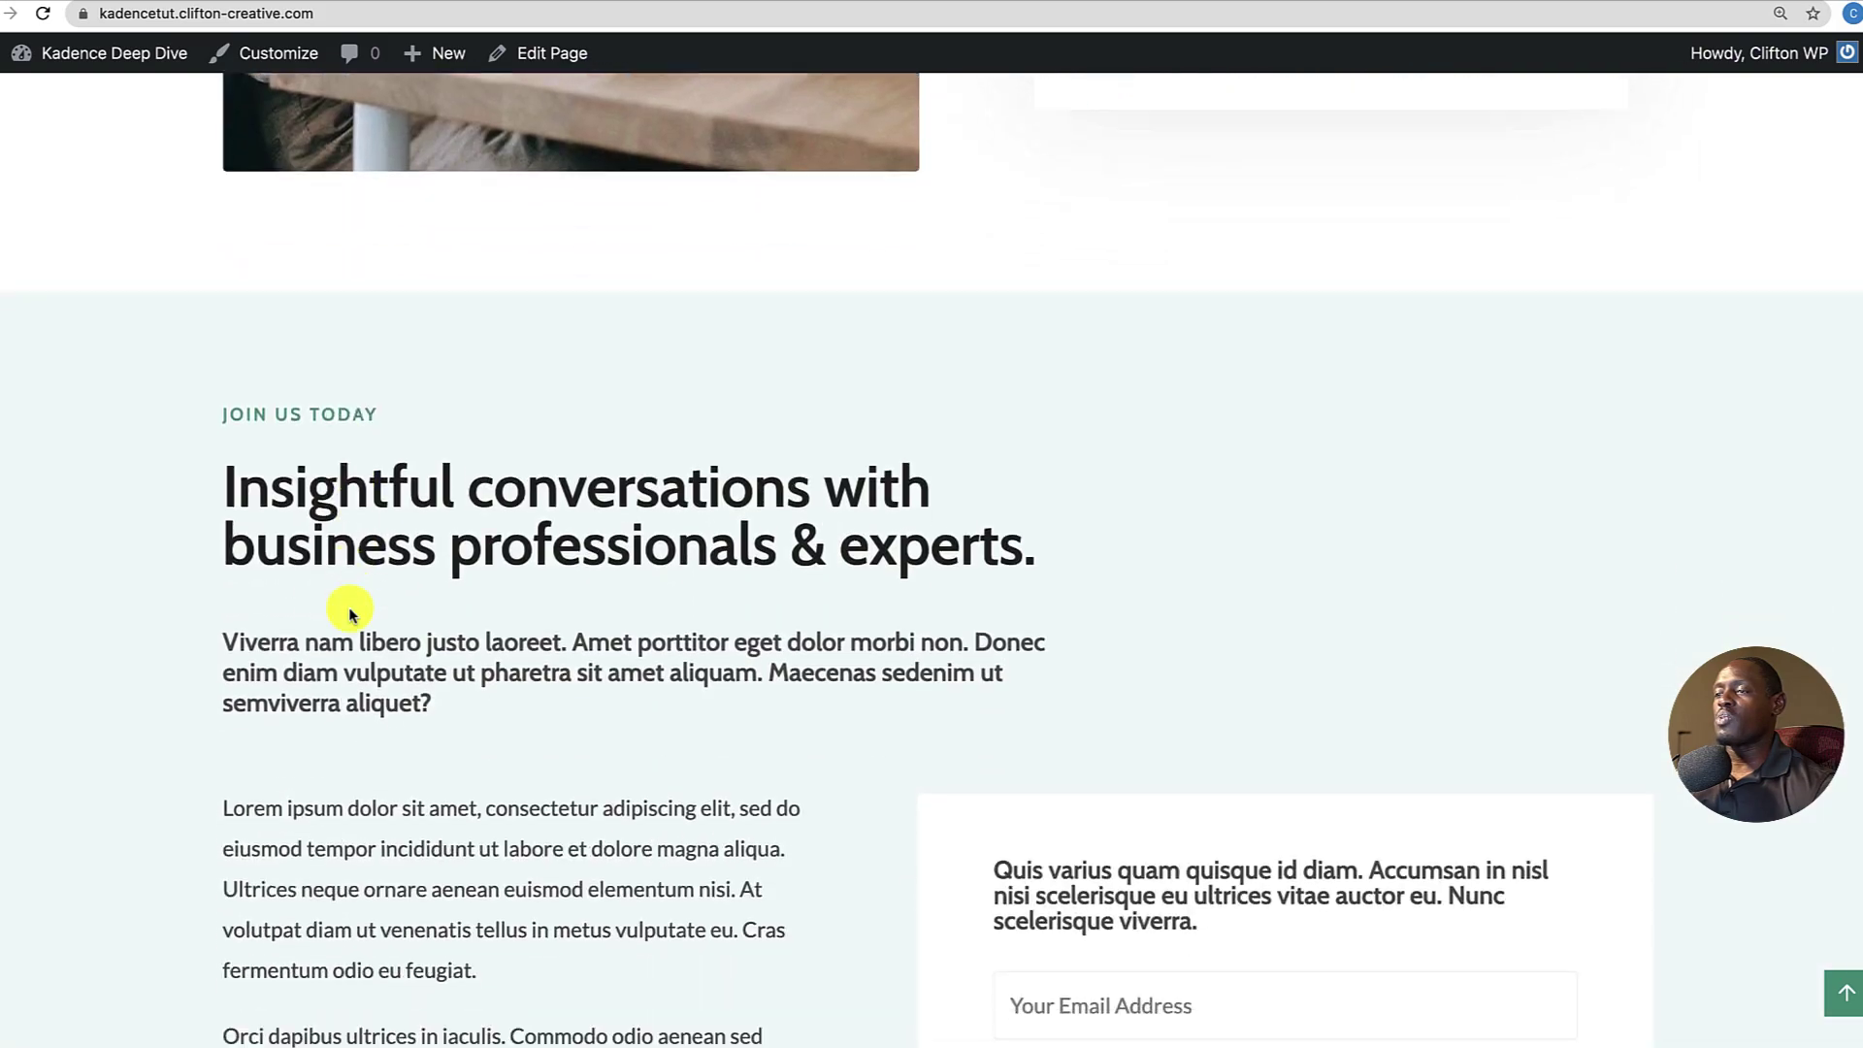
pyautogui.scroll(-10, 350, 614)
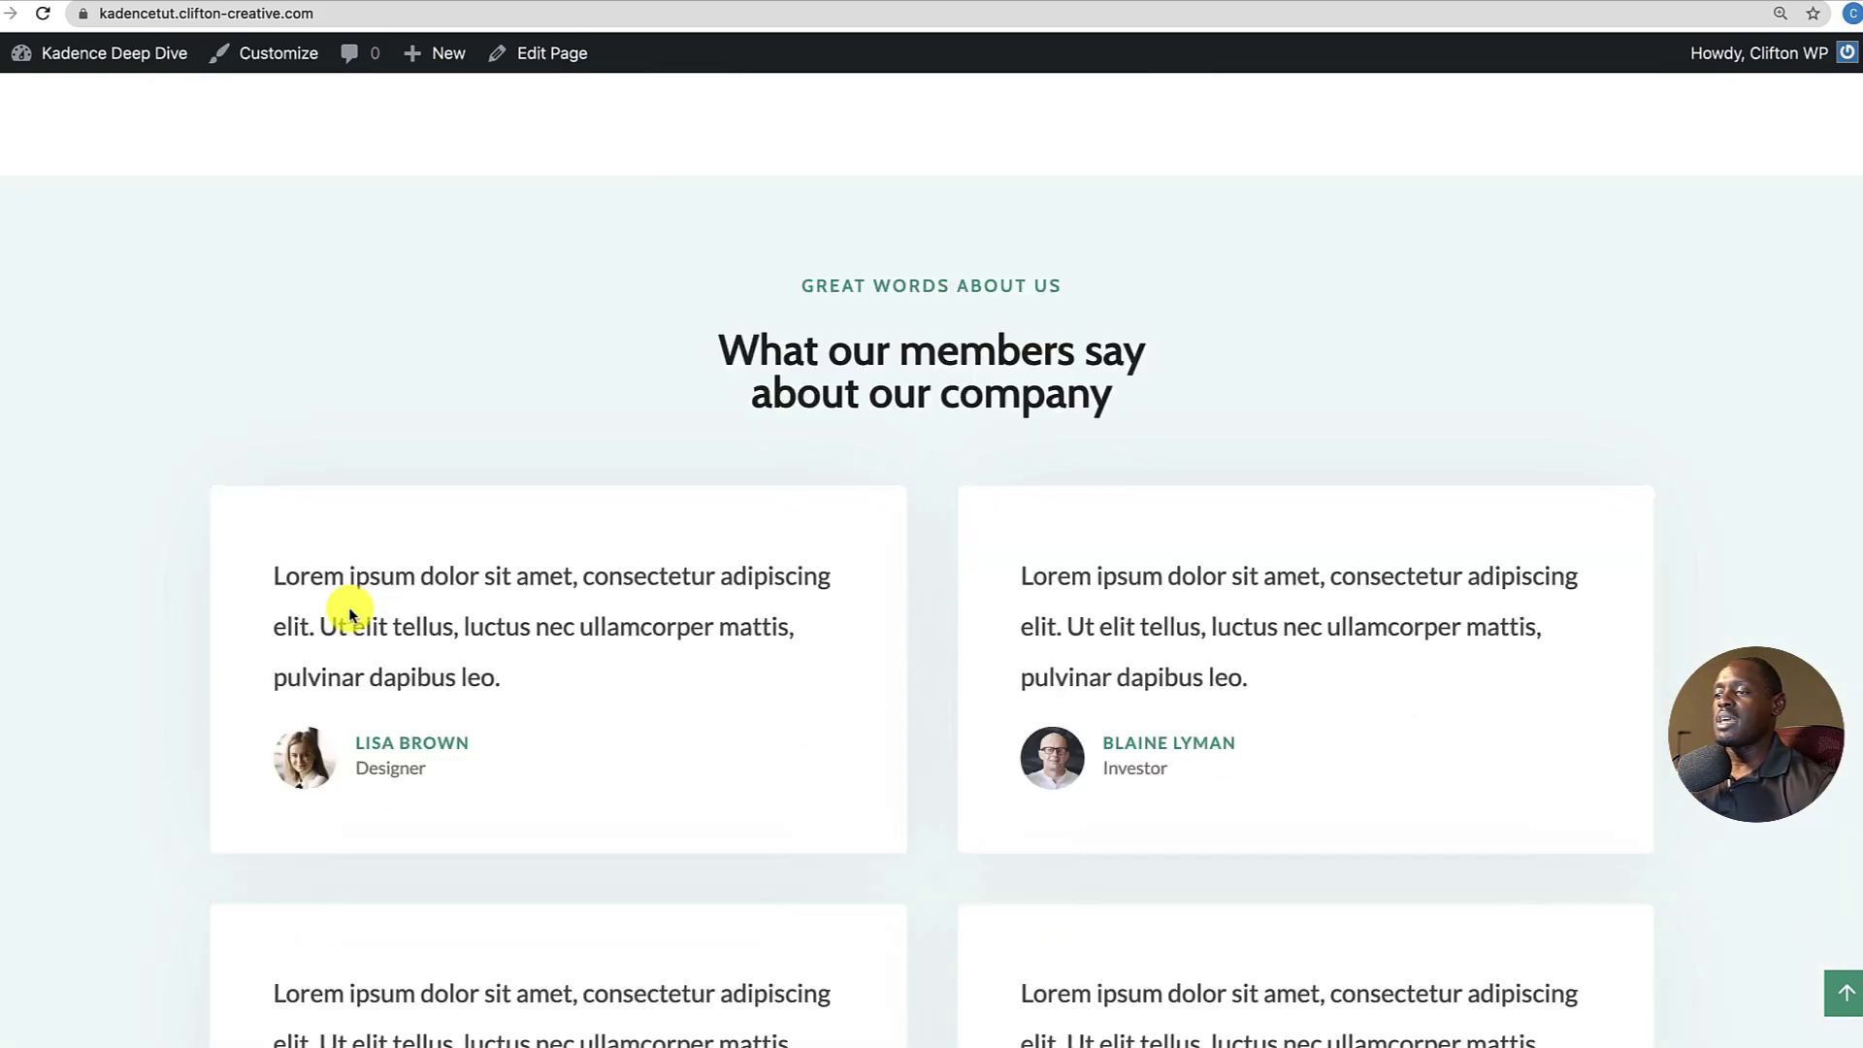
pyautogui.scroll(20, 351, 613)
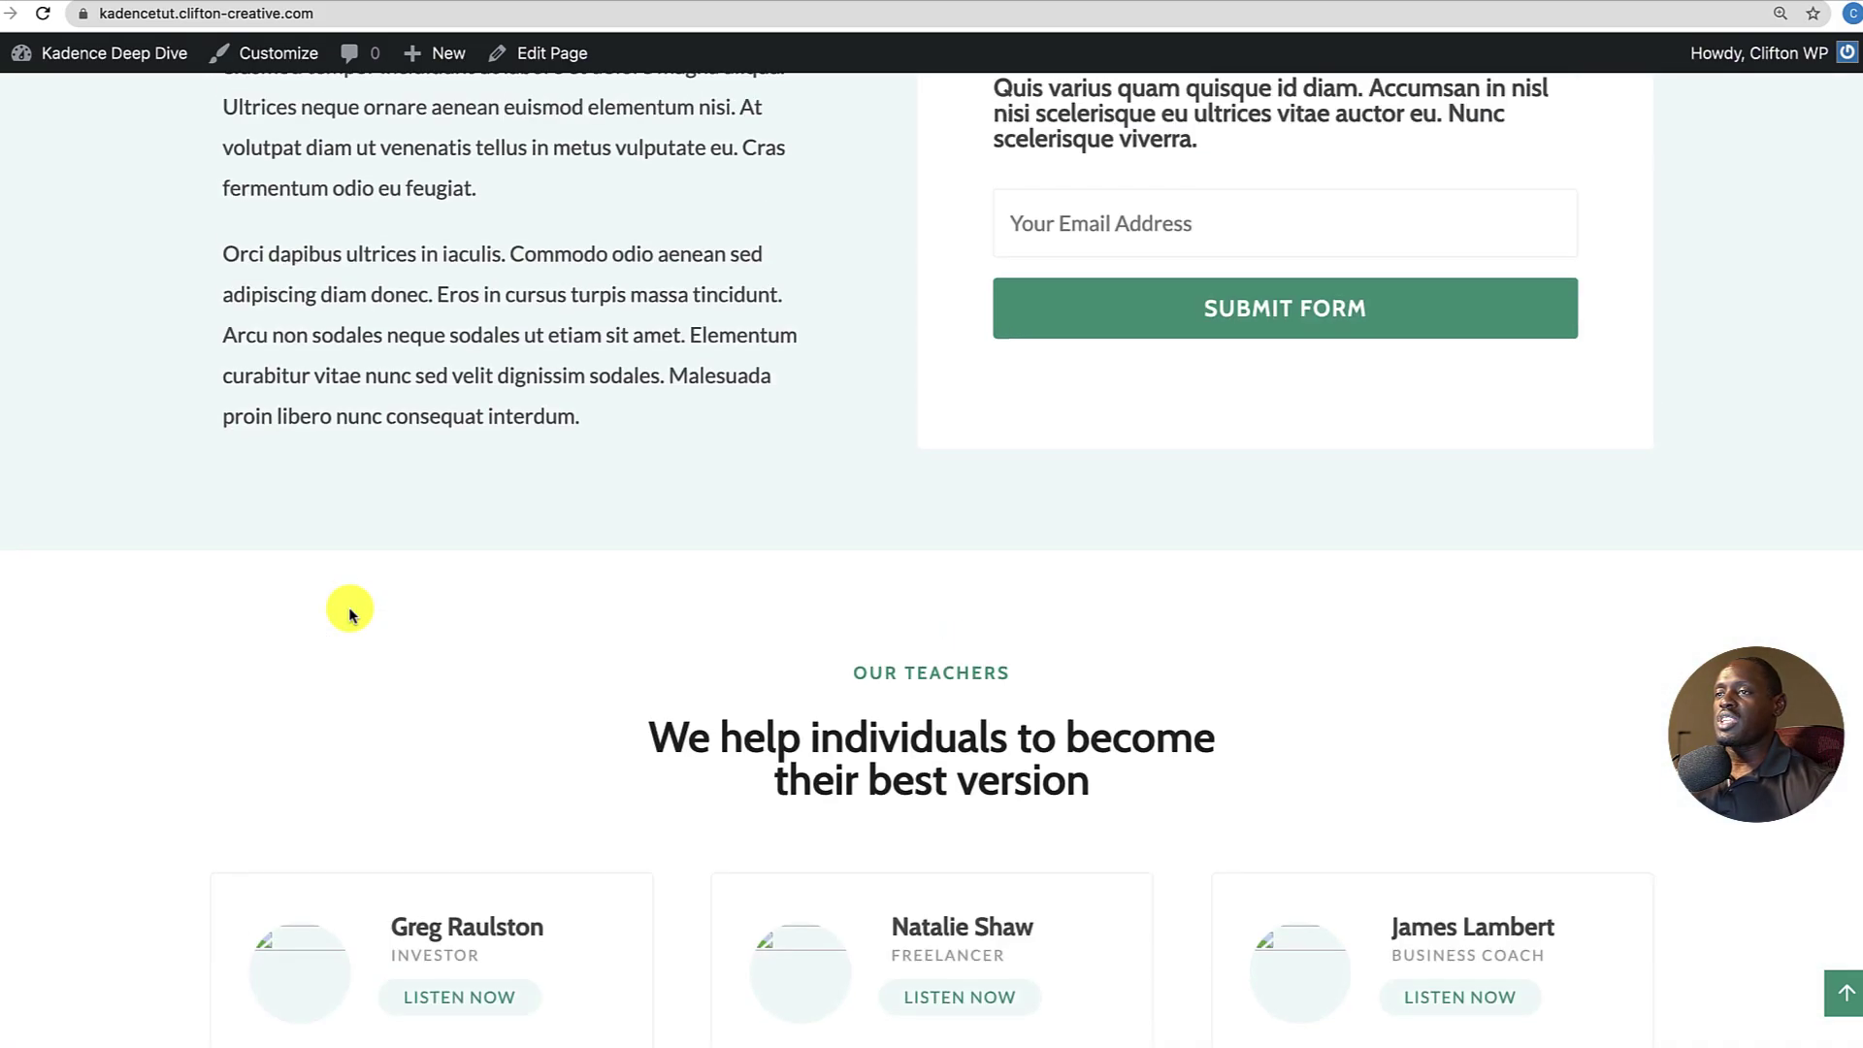
pyautogui.scroll(15, 351, 613)
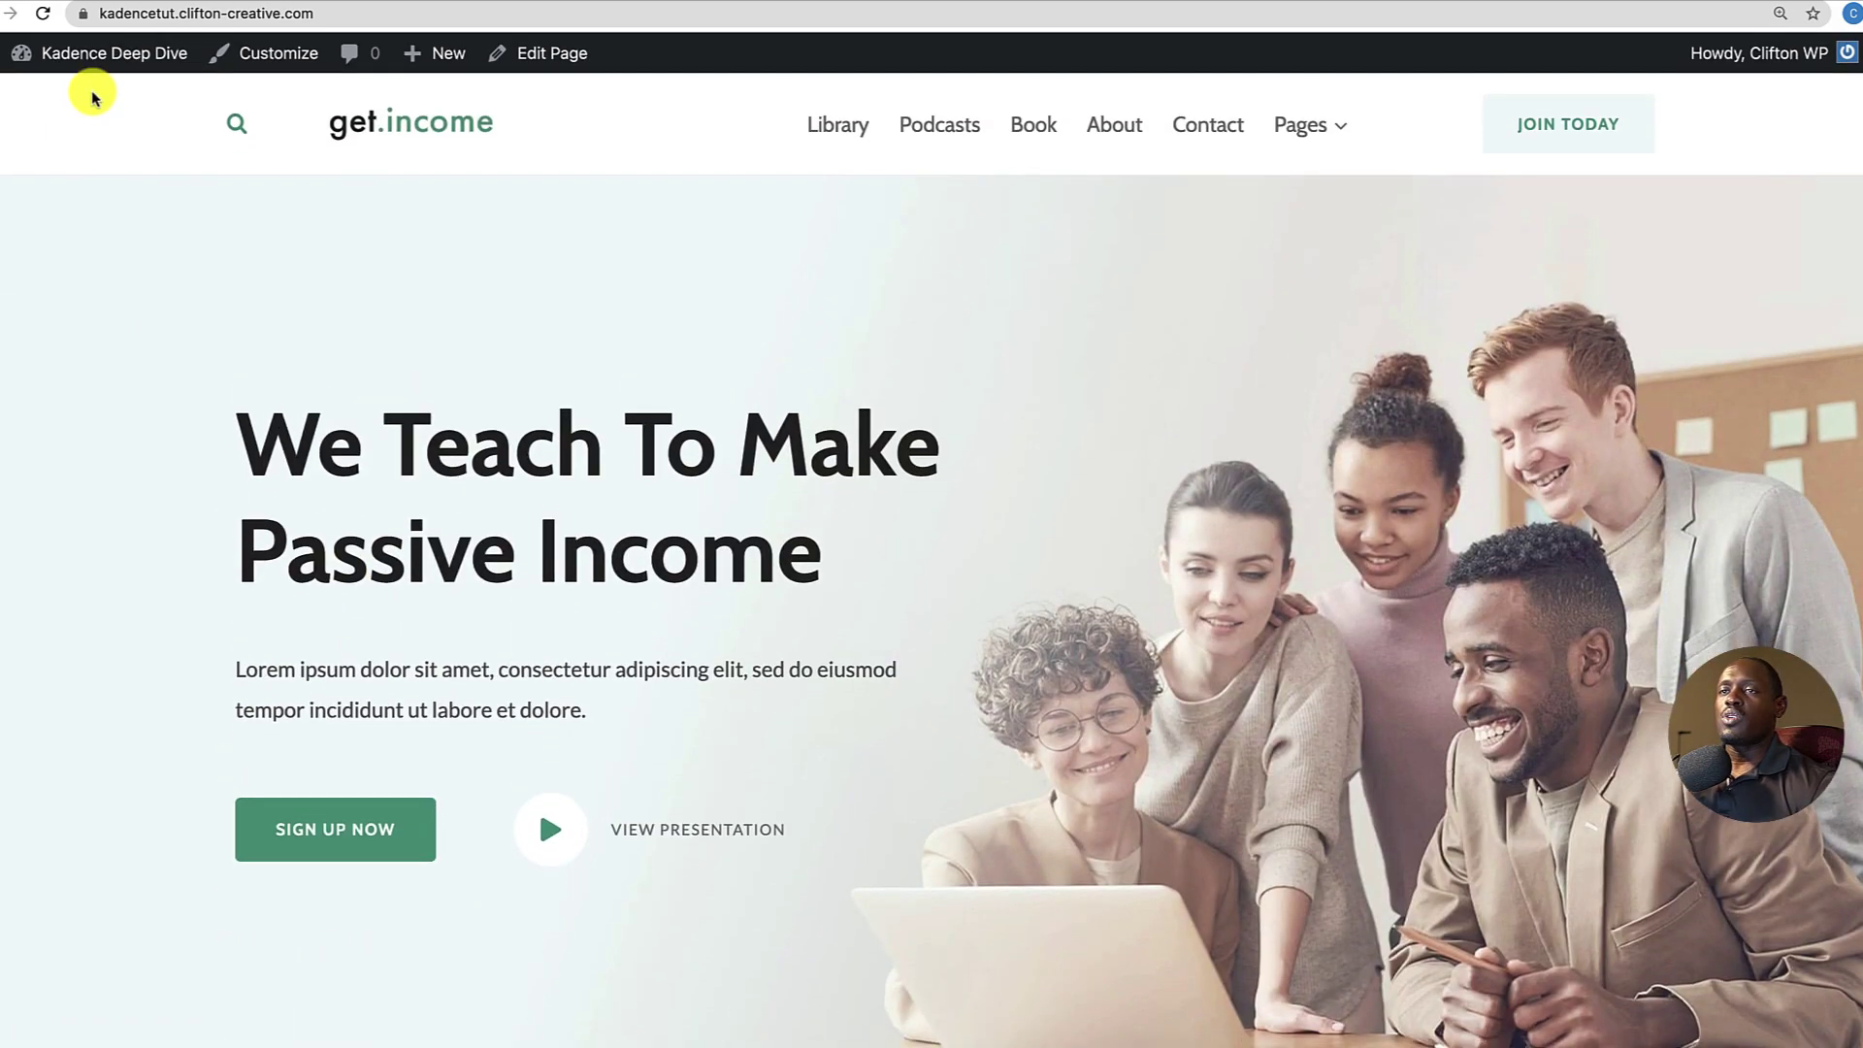
# Return to the WordPress dashboard and open the list of installed plugins.
pyautogui.moveTo(91, 60)
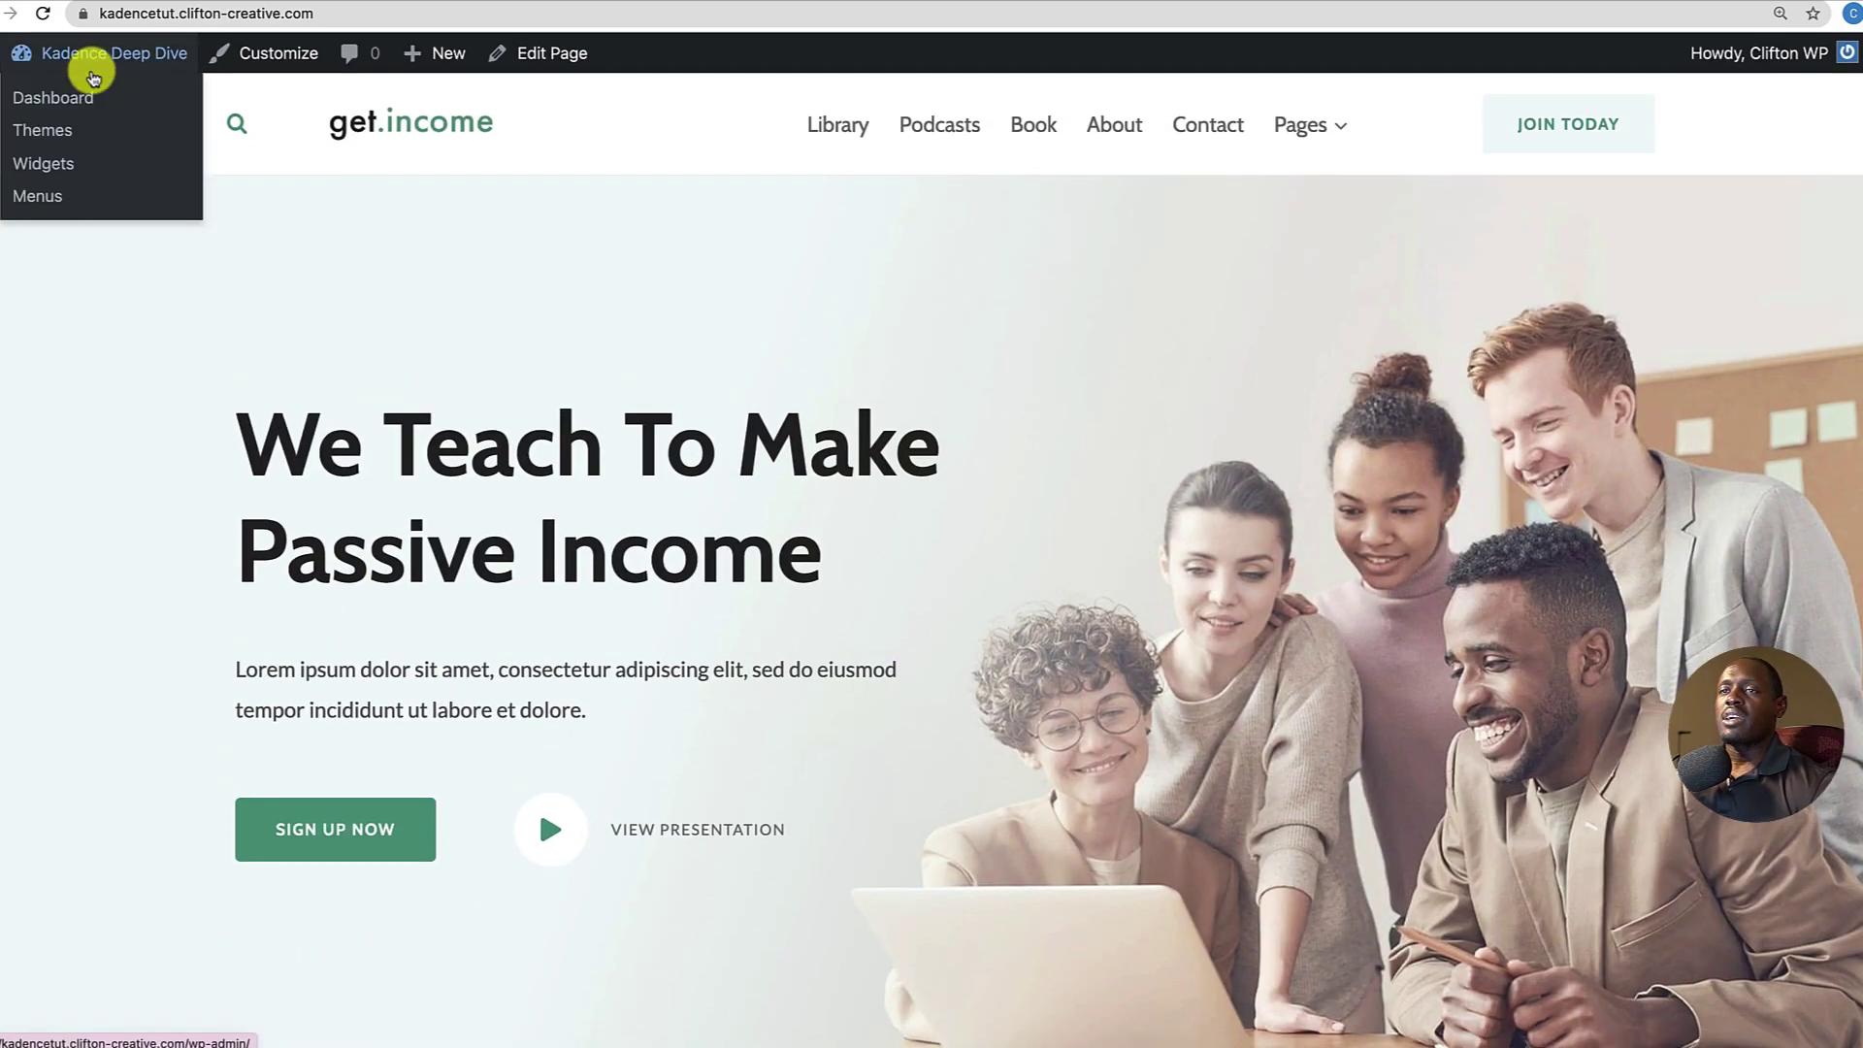
pyautogui.click(61, 105)
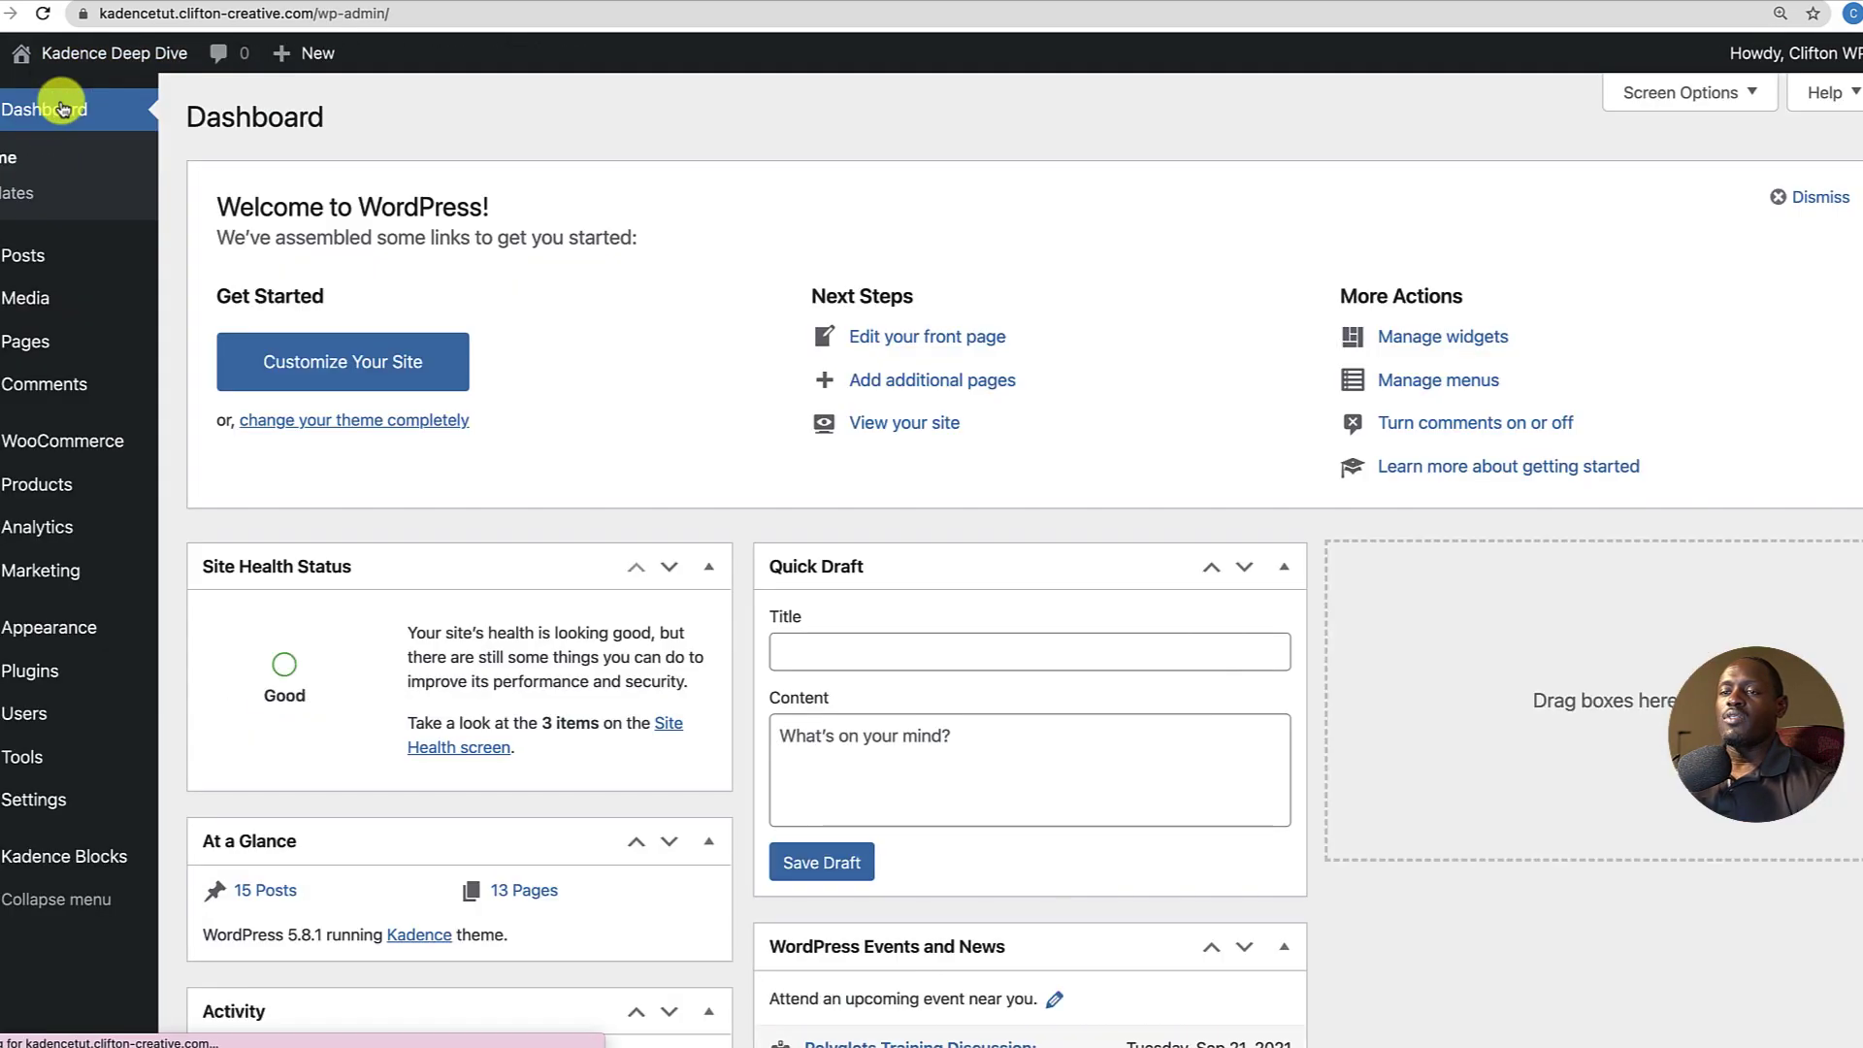
pyautogui.moveTo(19, 670)
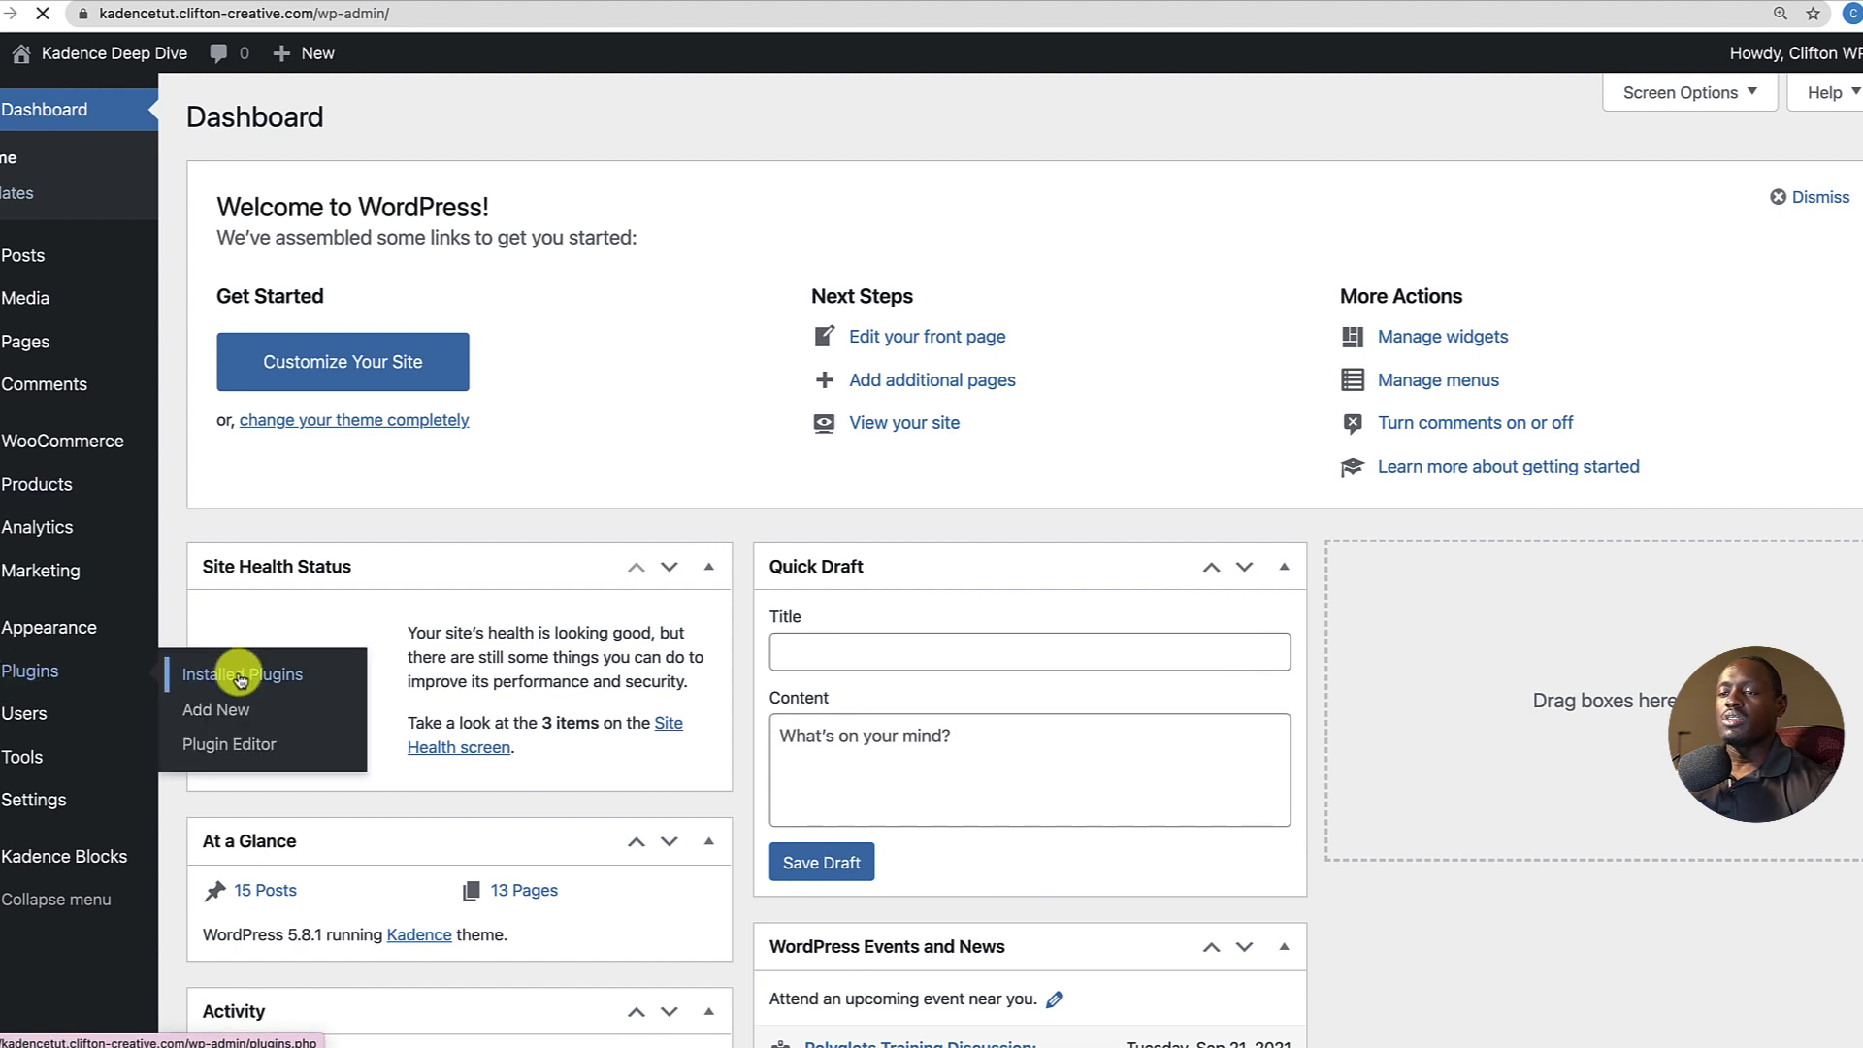
pyautogui.click(240, 676)
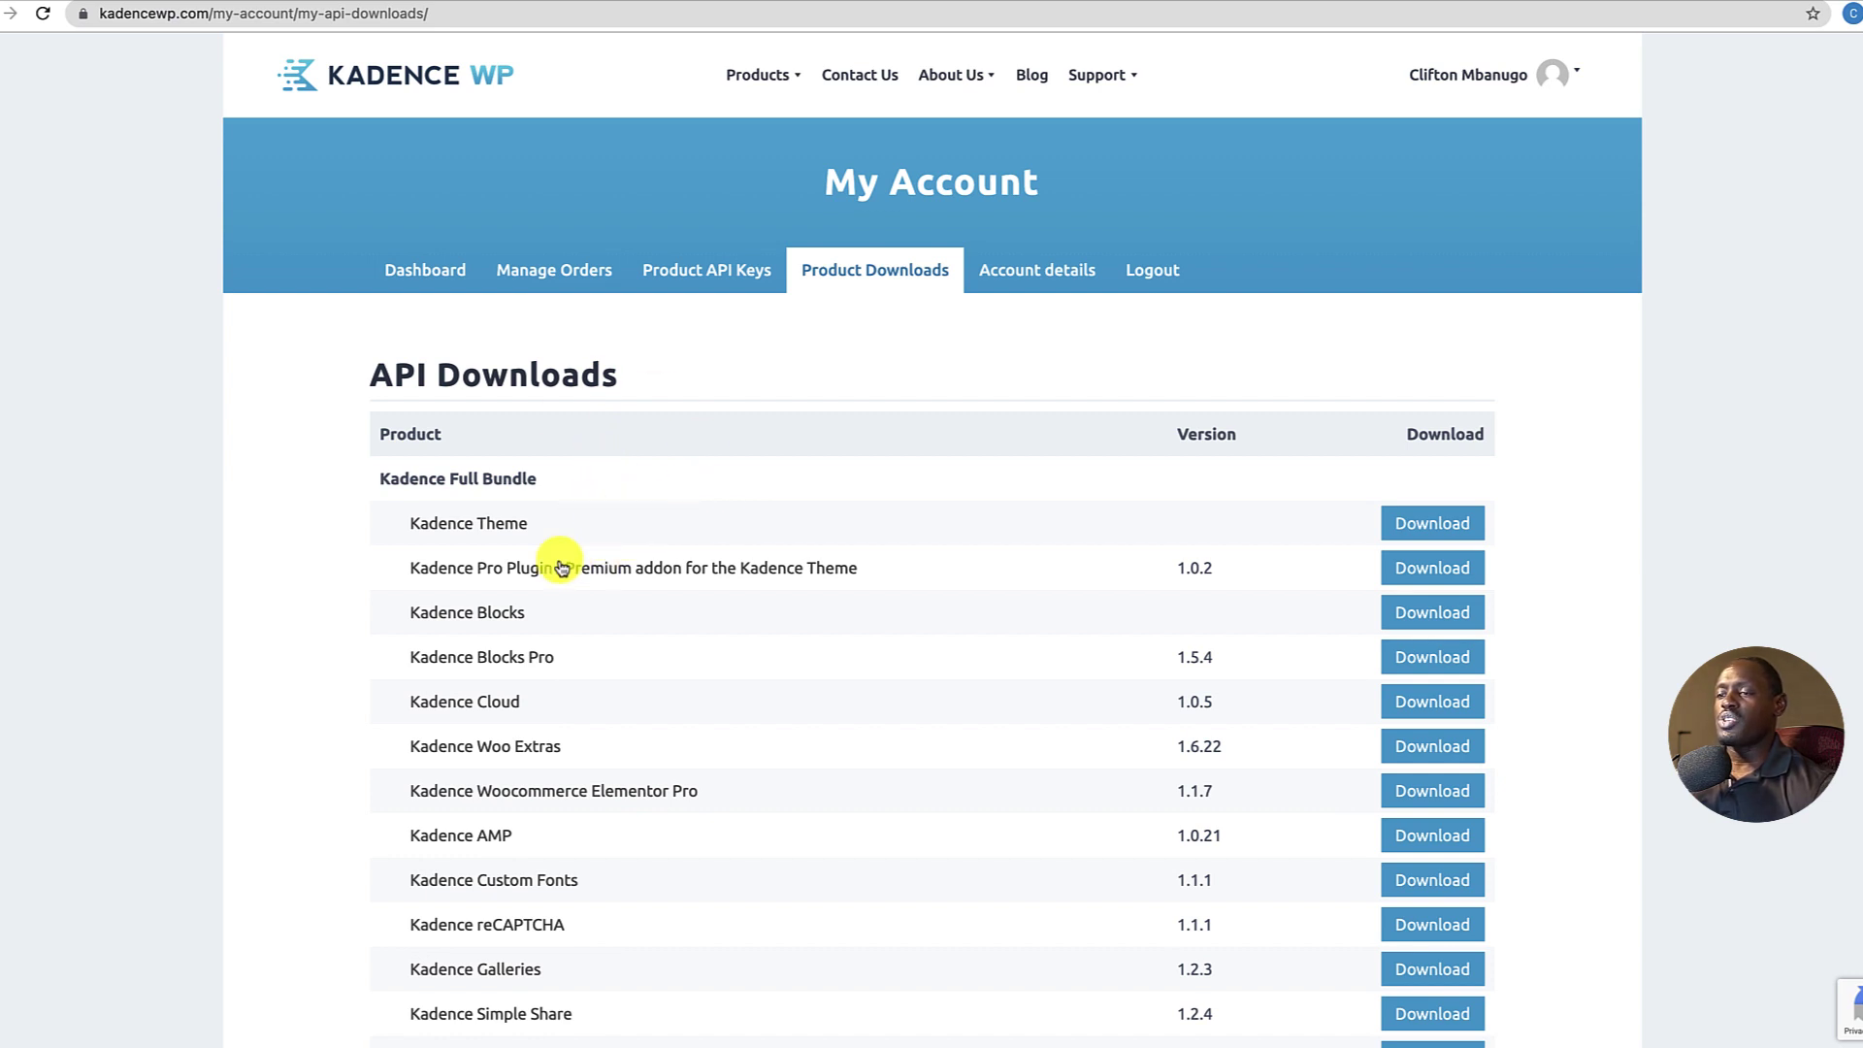
# Check the Kadence account's product downloads, then review the Essential Bundle's inclusions on the Kadence Blocks Pro pricing page.
pyautogui.click(523, 659)
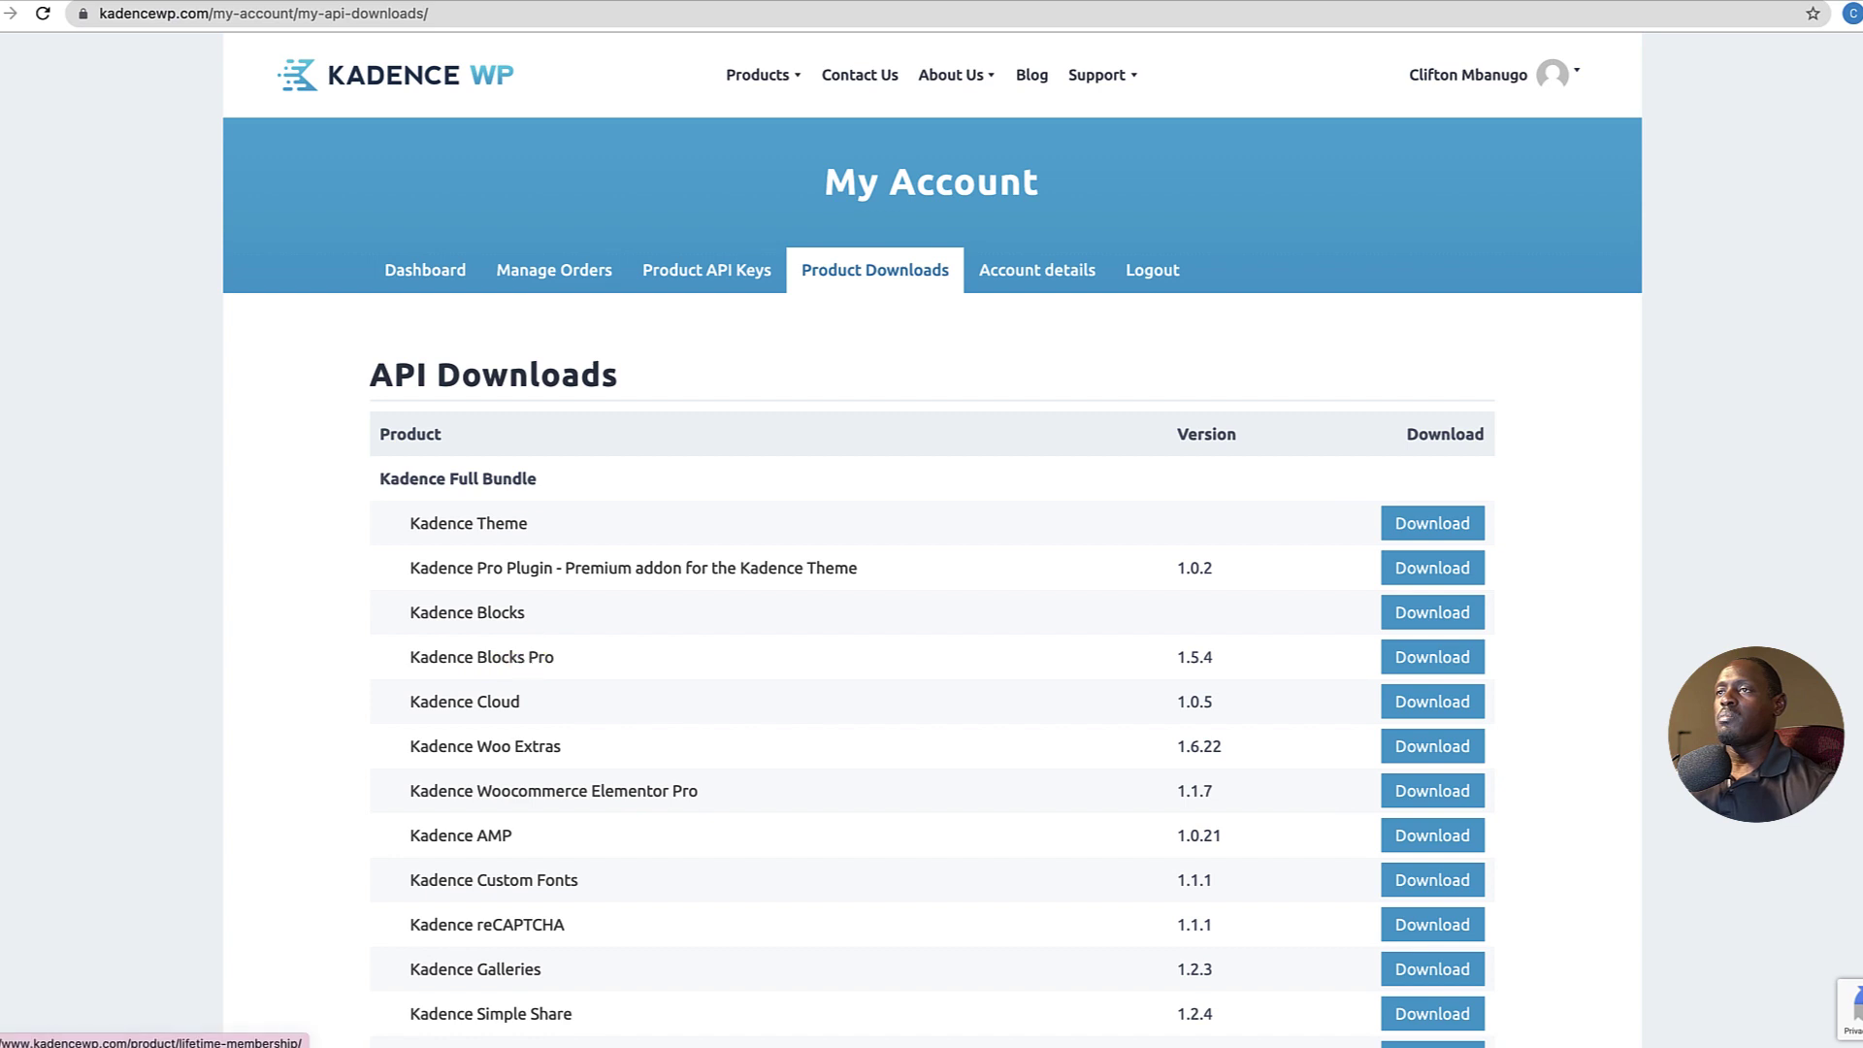
pyautogui.scroll(-5, 574, 532)
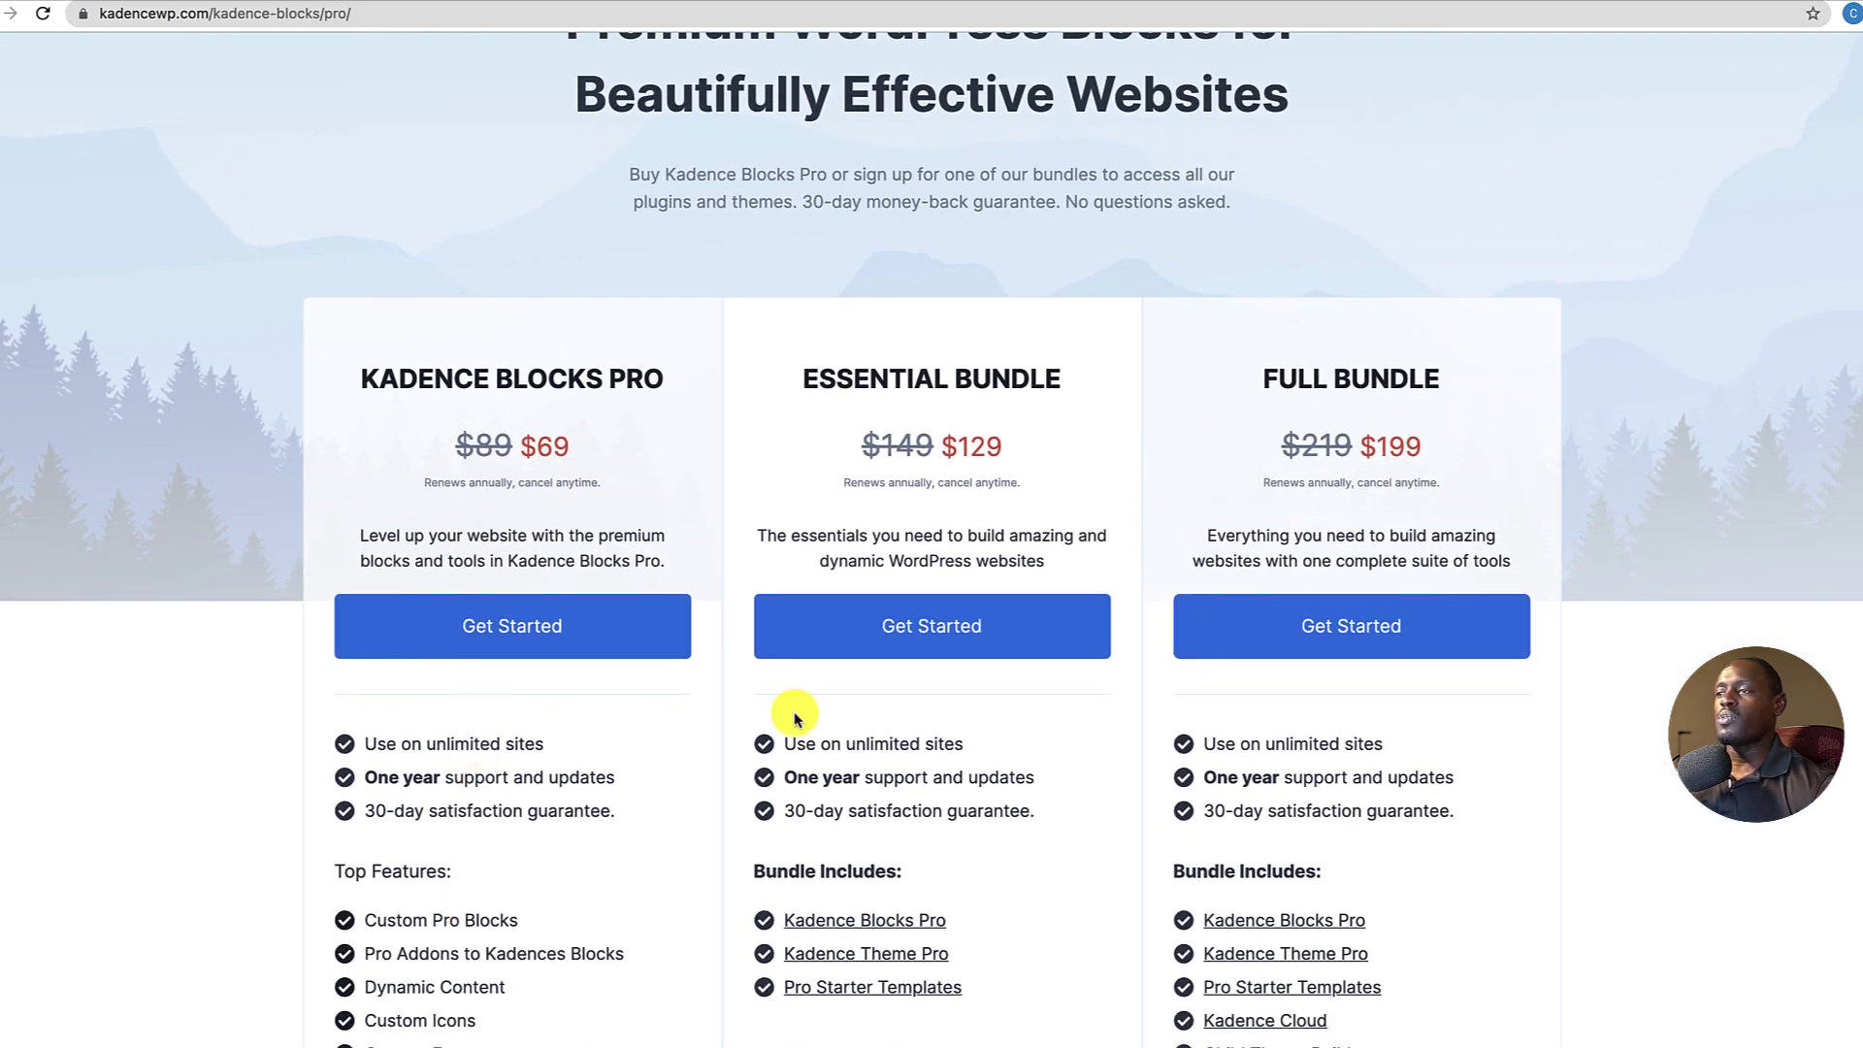
pyautogui.scroll(-1, 858, 695)
pyautogui.scroll(-3, 859, 695)
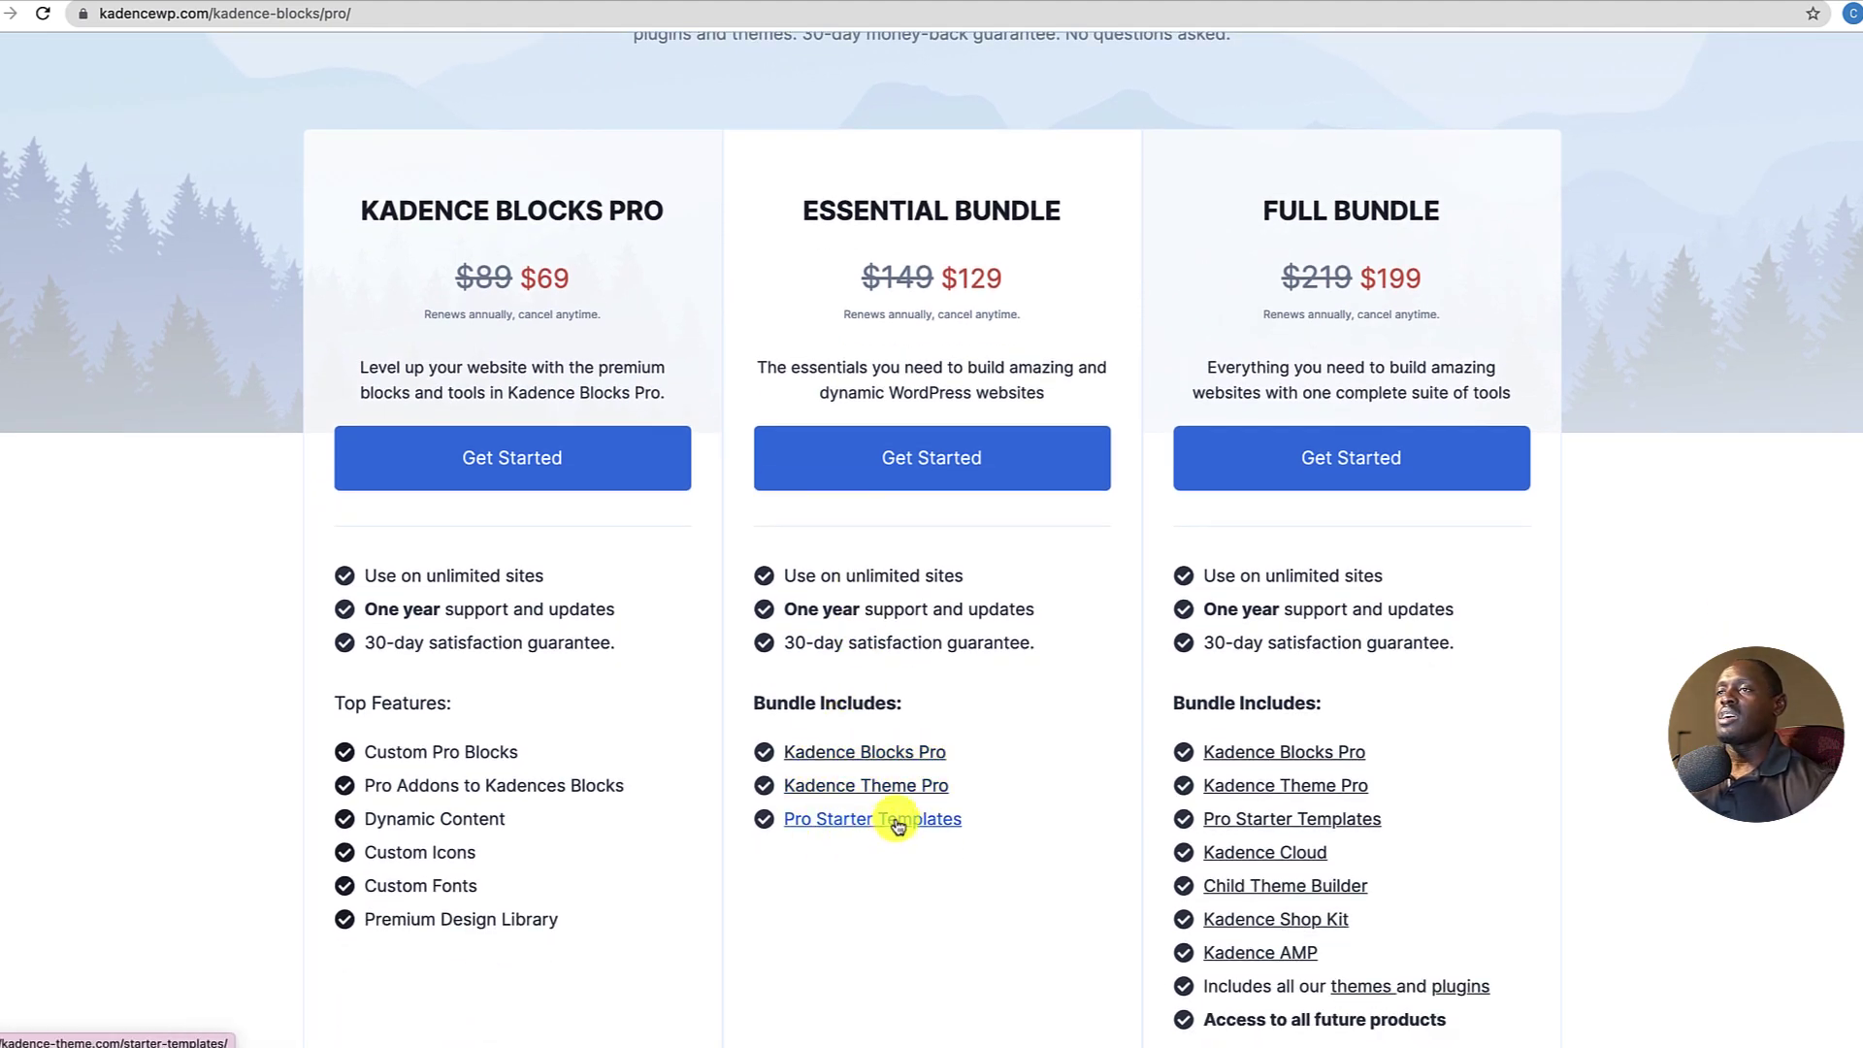
pyautogui.scroll(4, 813, 613)
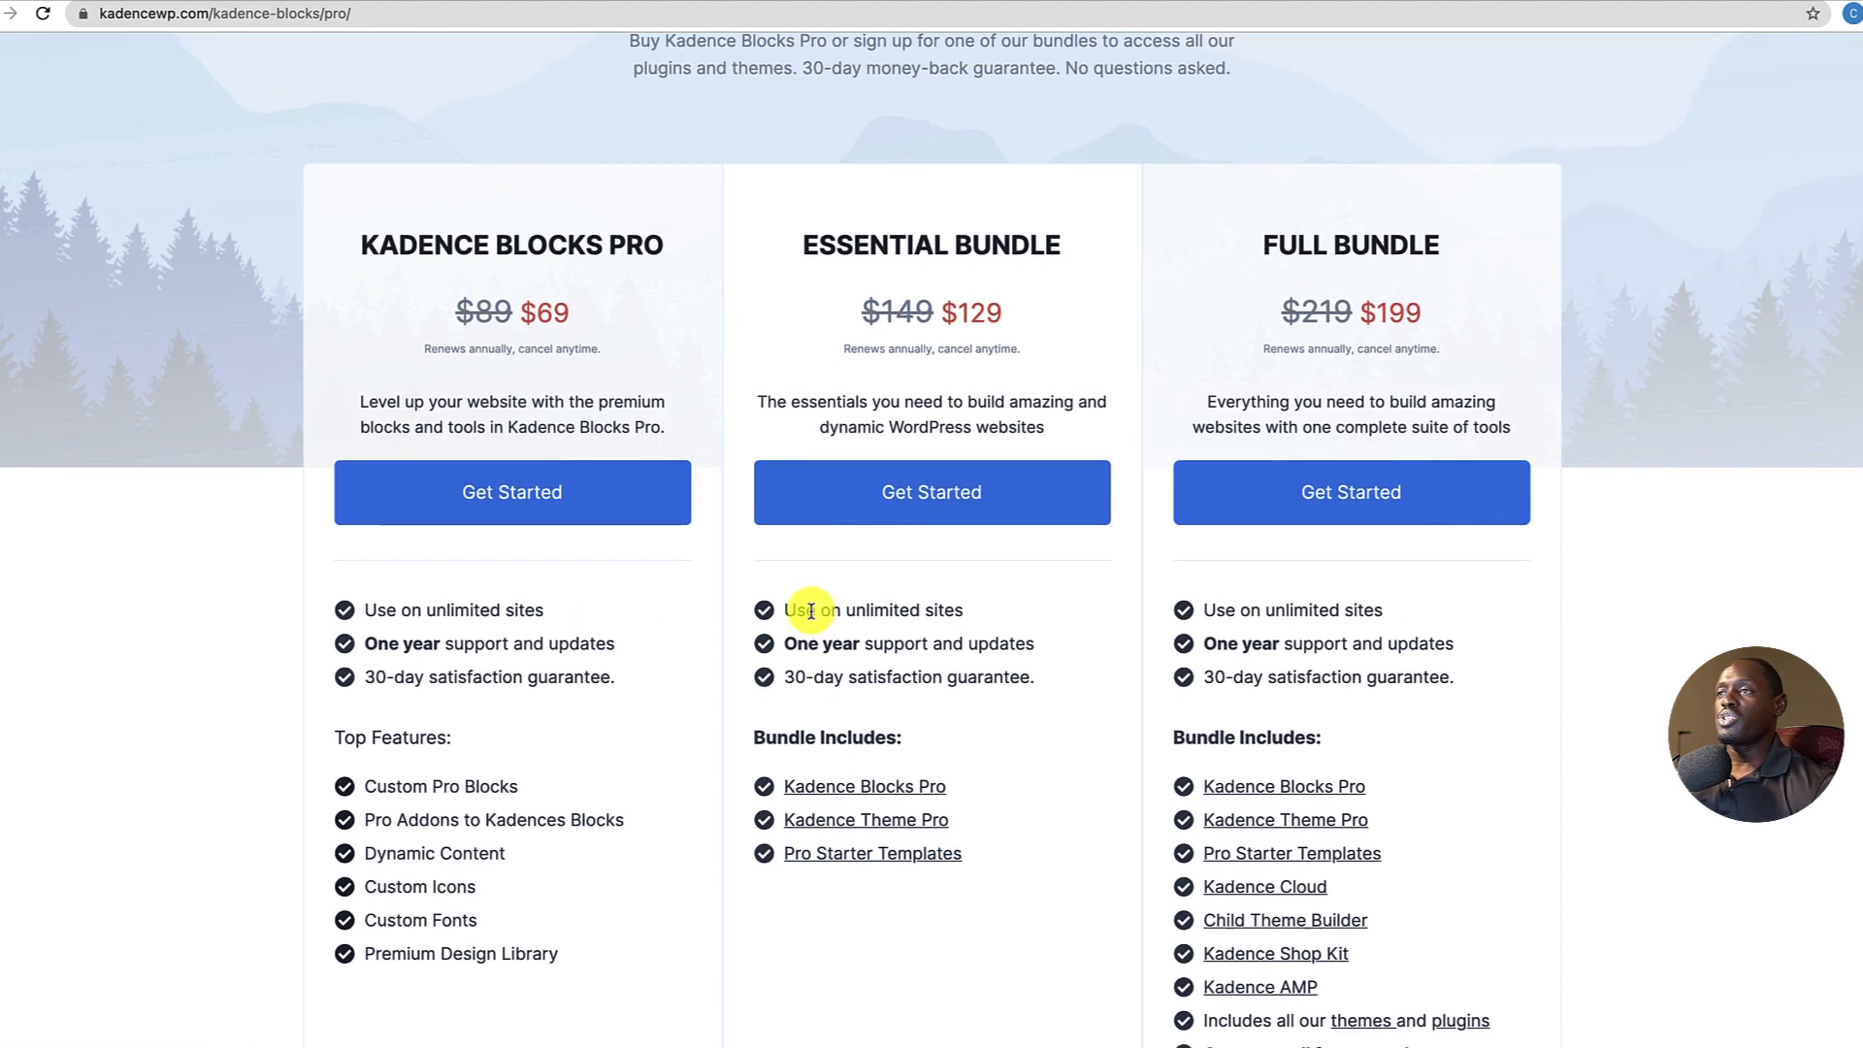
# Check the Kadence Pro plan on the Kadence Theme premium page, then return to the Kadence Blocks Pro pricing plans.
pyautogui.click(419, 2)
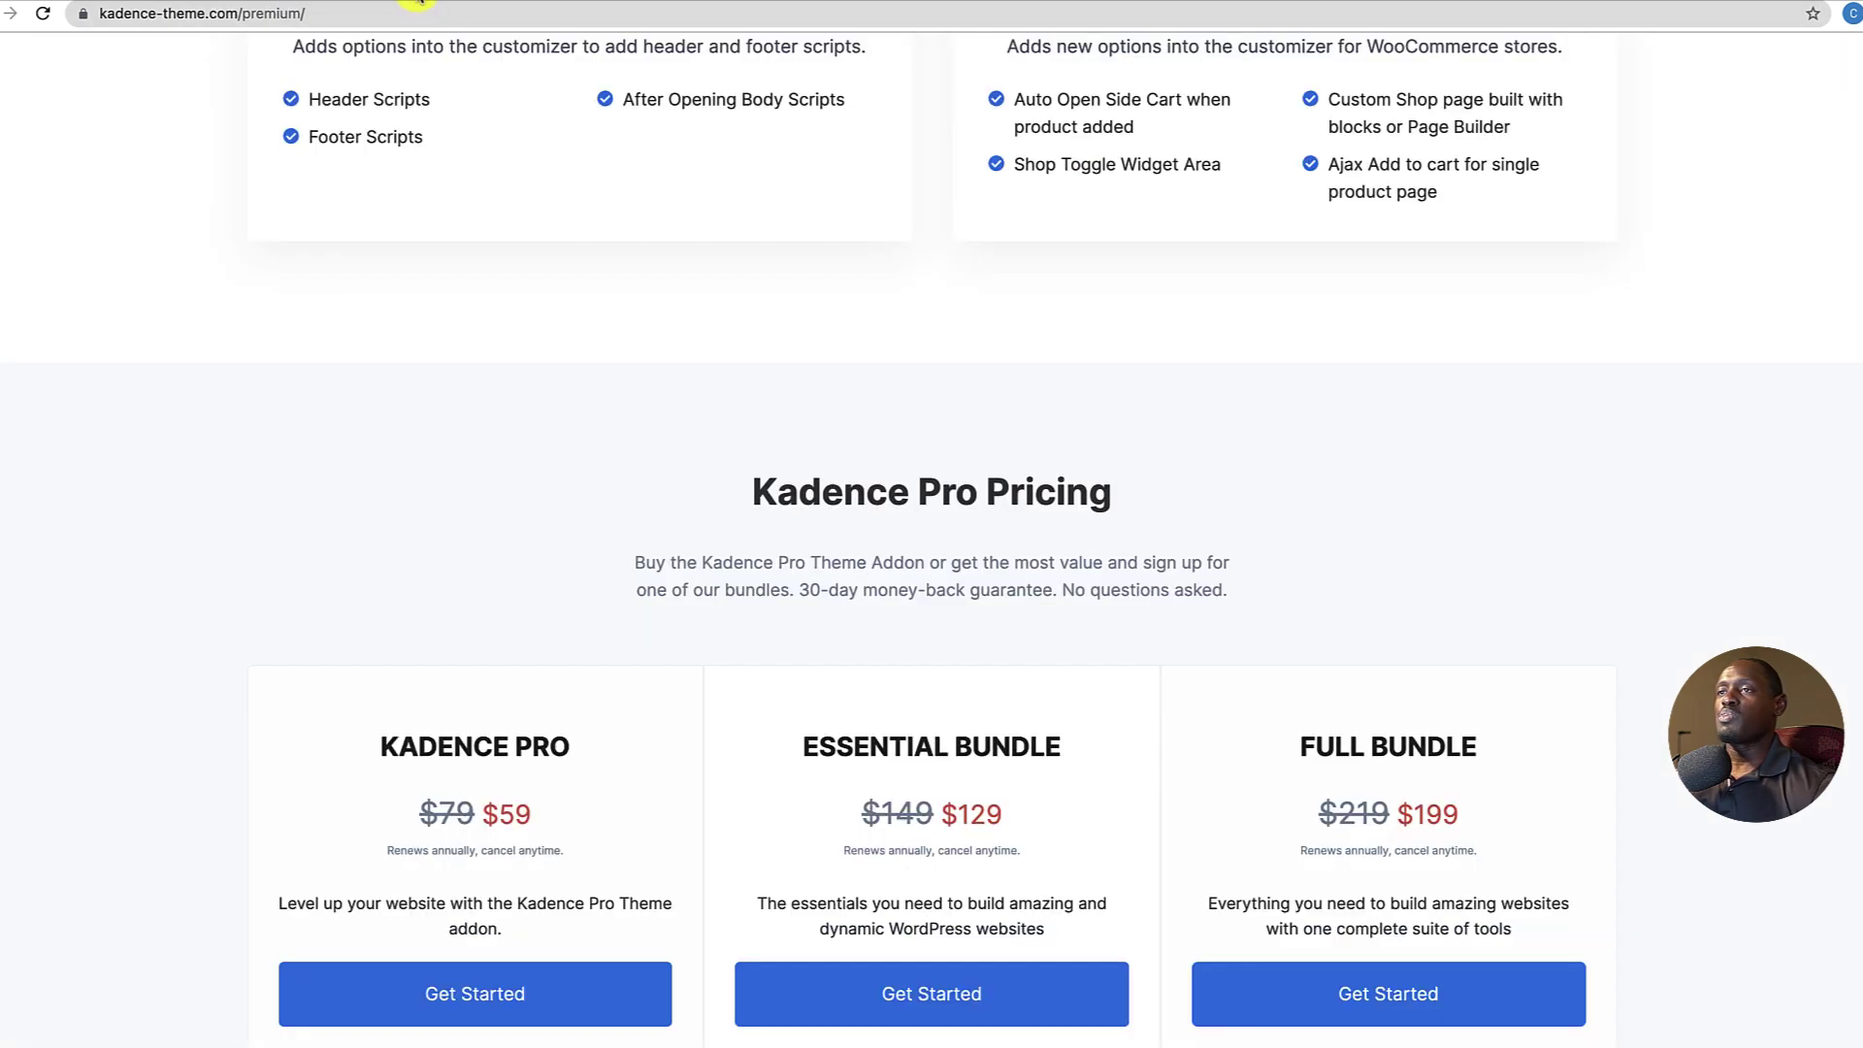
pyautogui.scroll(-3, 566, 515)
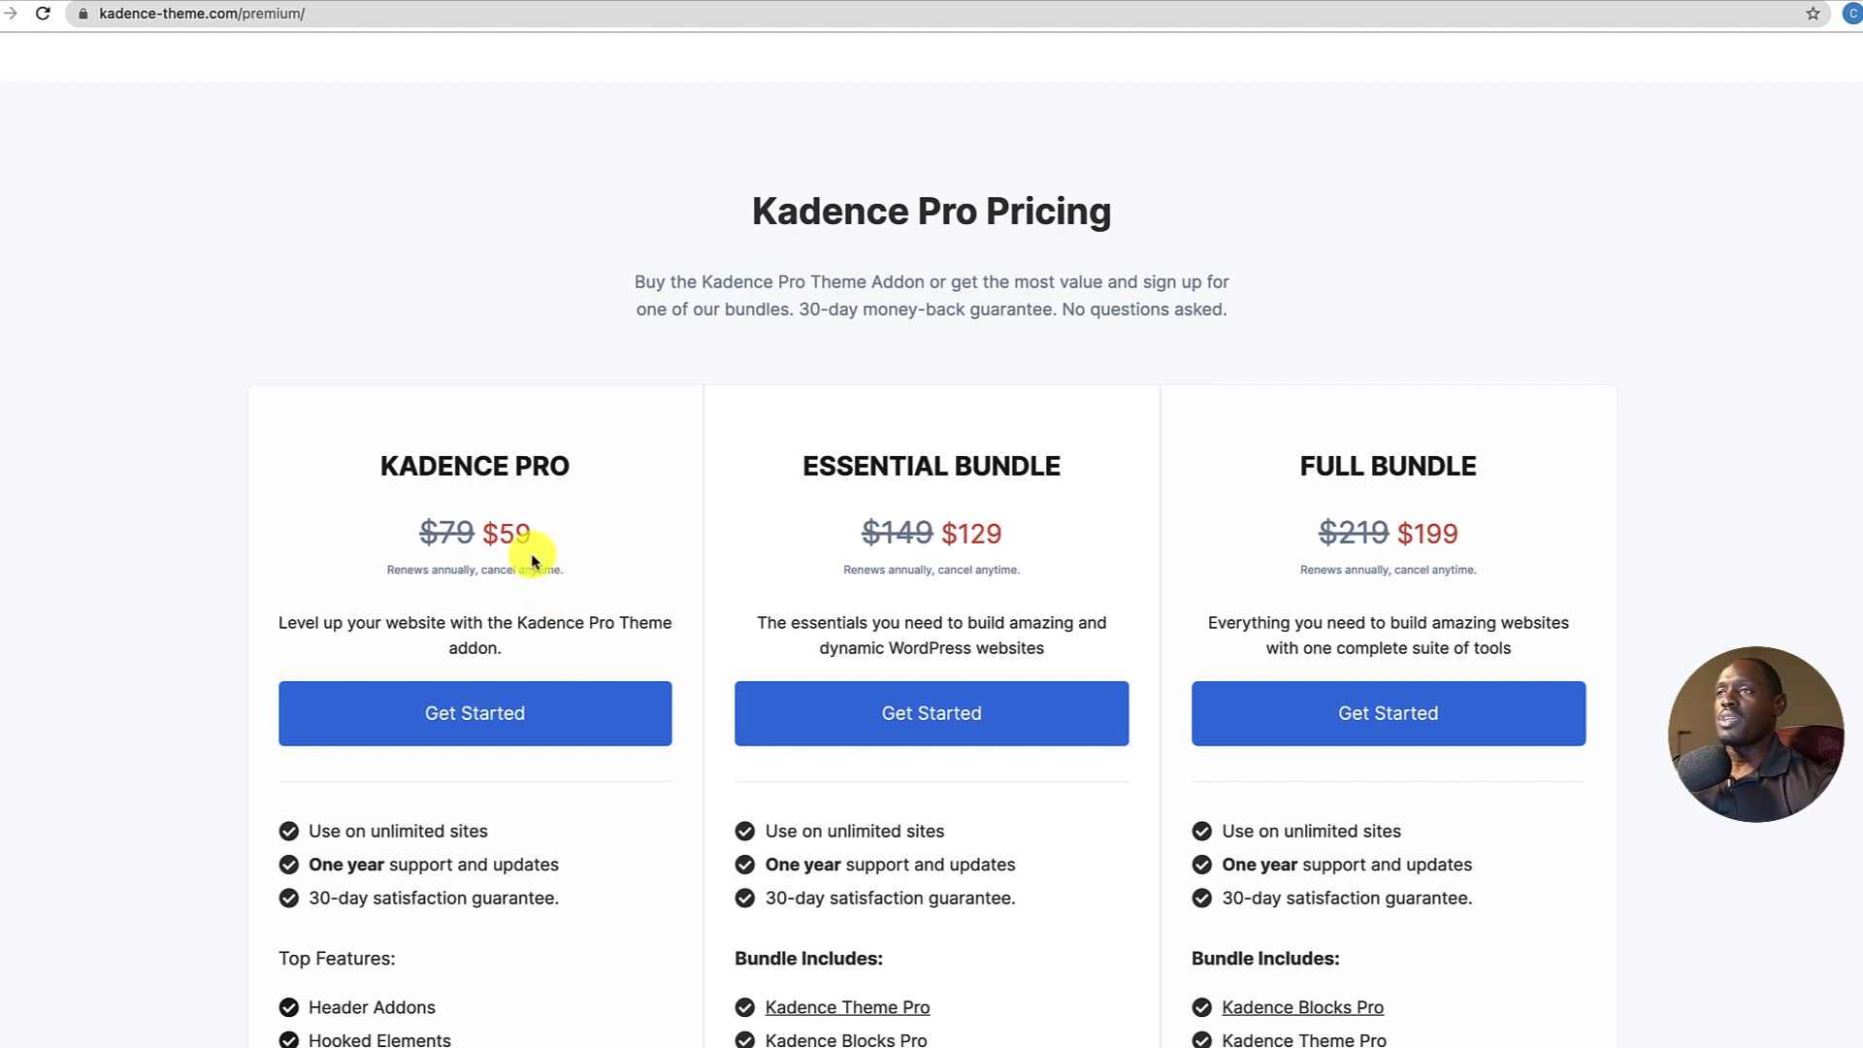
pyautogui.click(617, 22)
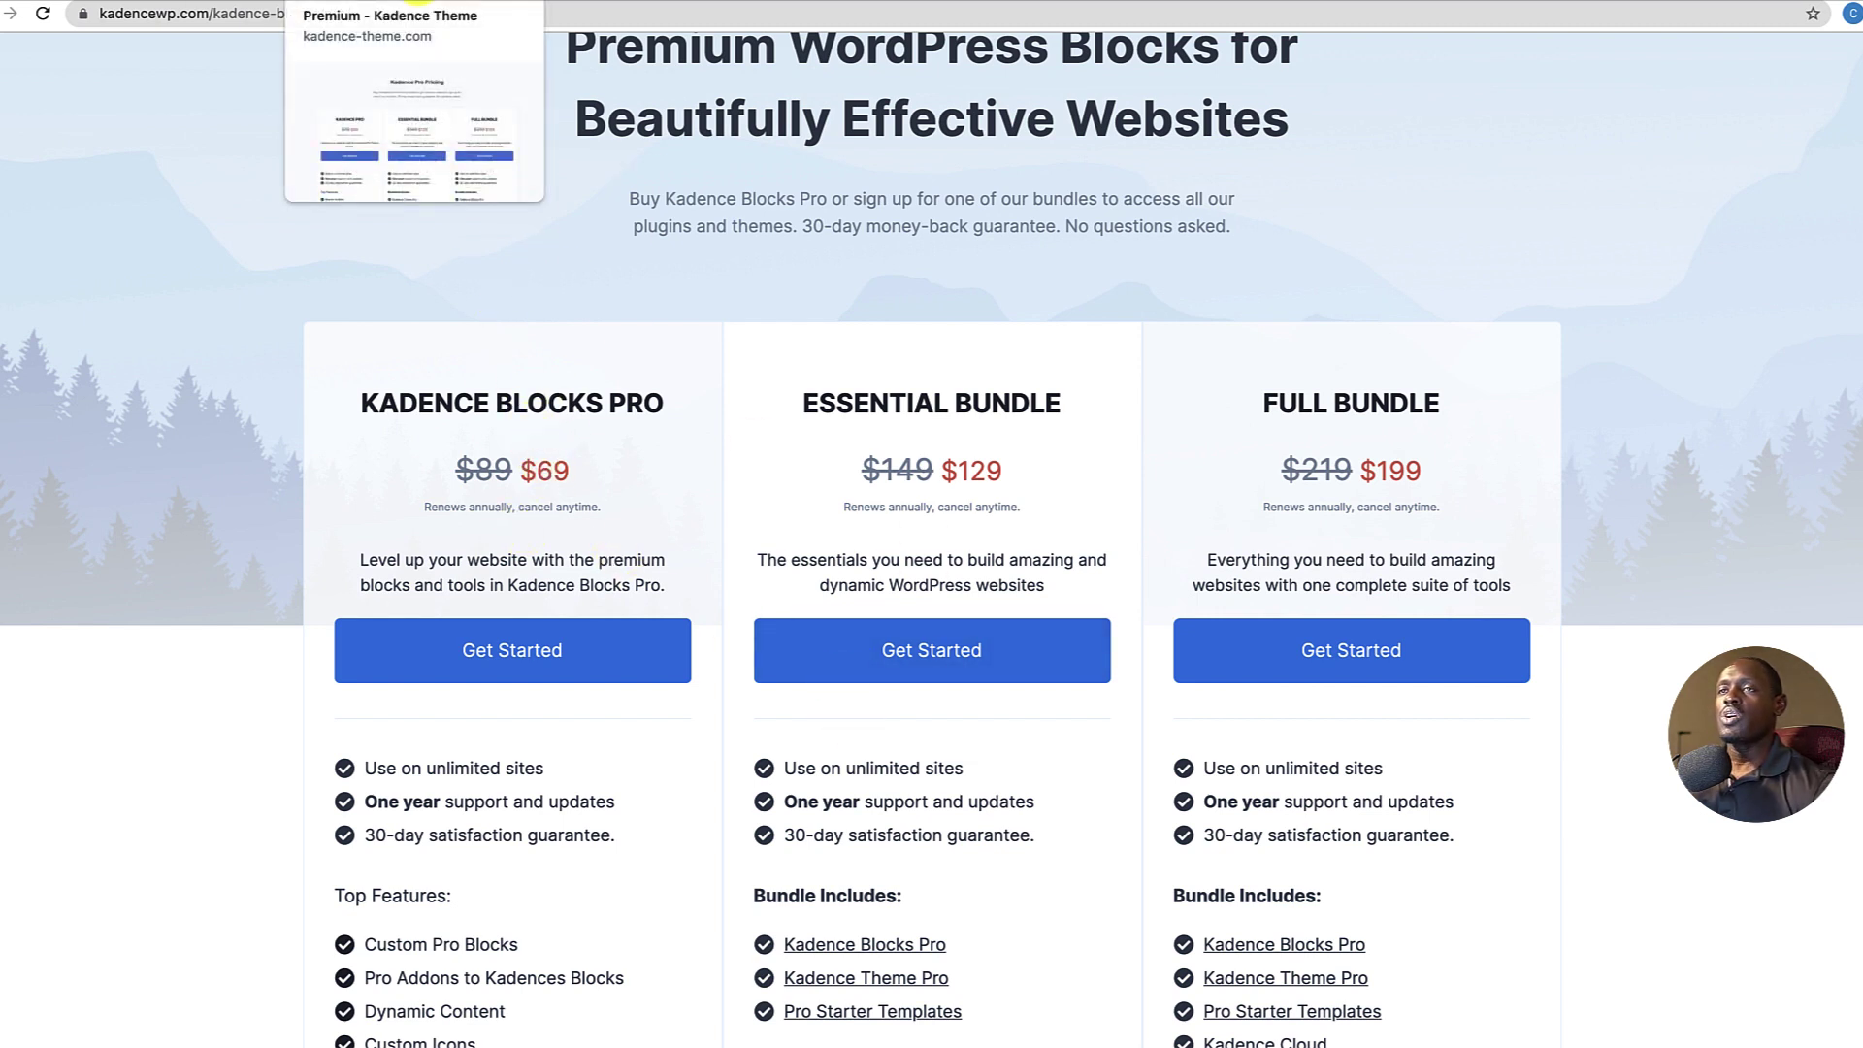
# Examine the Kadence Full Bundle's list of API downloads in the Kadence account's Product Downloads.
pyautogui.click(415, 2)
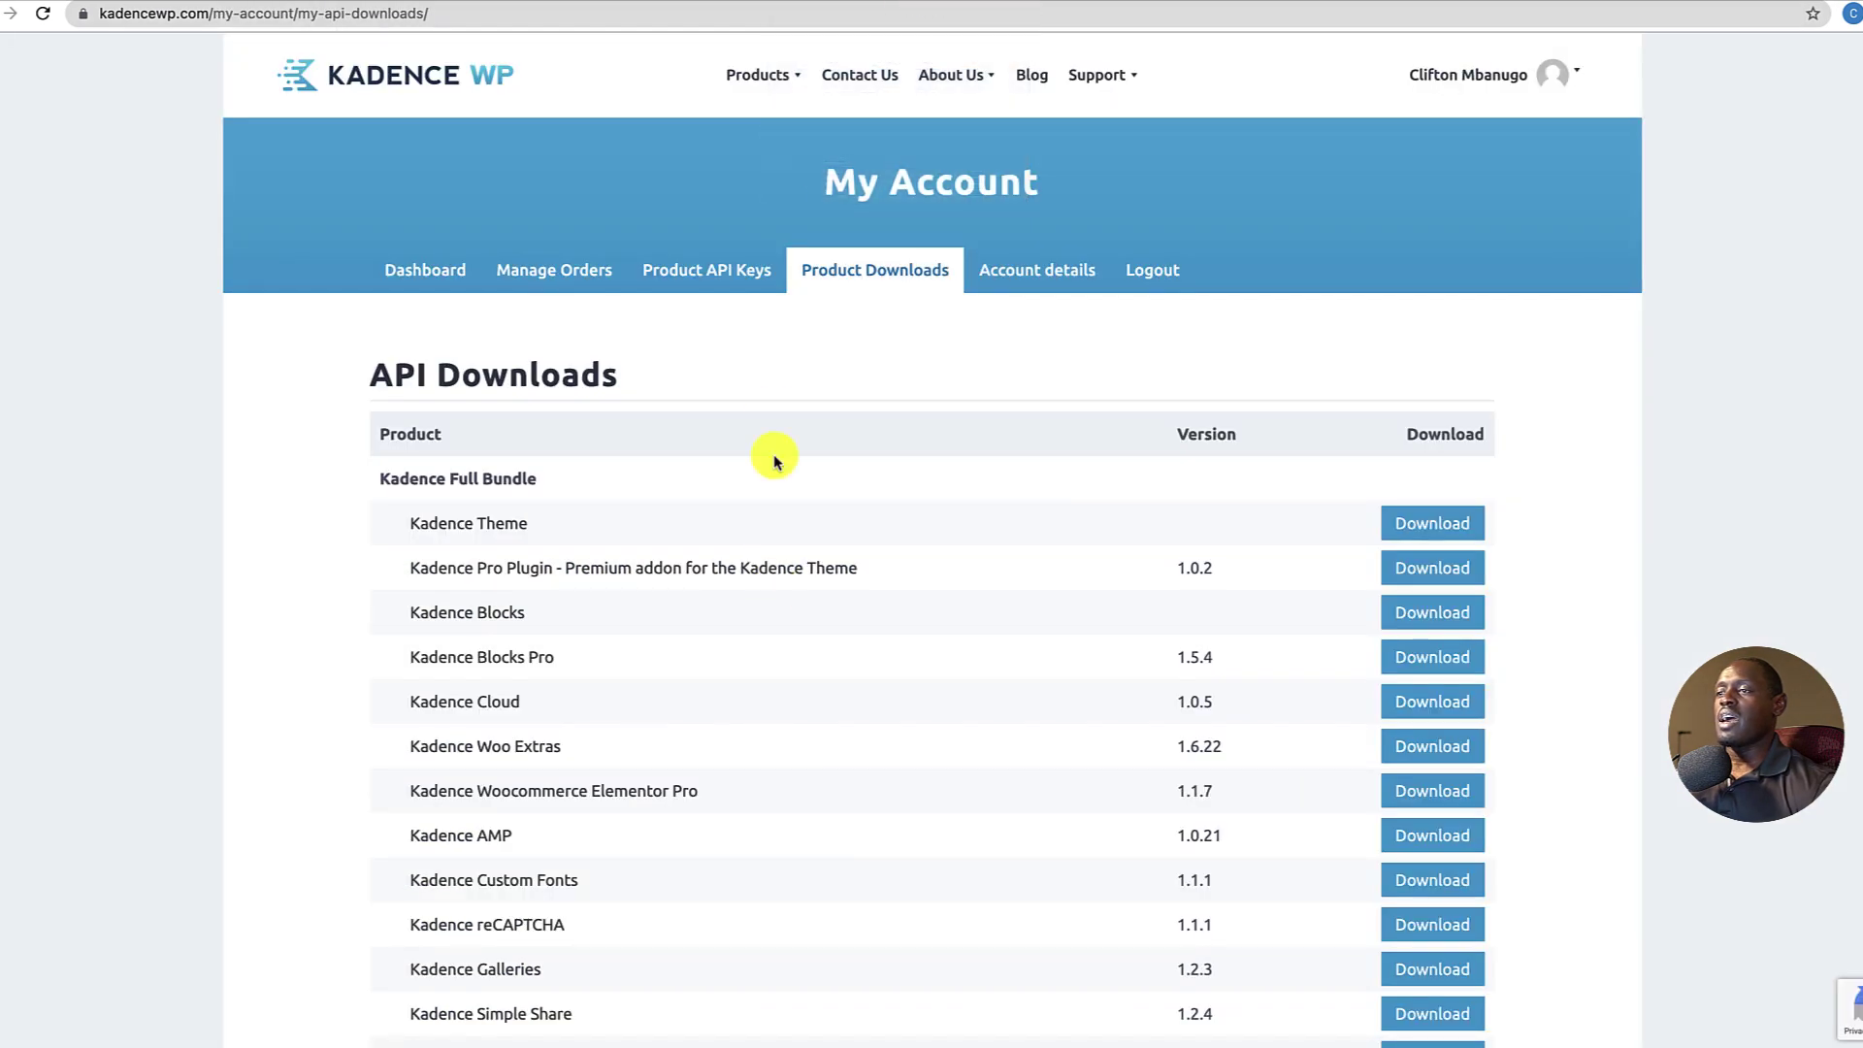
pyautogui.scroll(-3, 752, 476)
pyautogui.scroll(3, 753, 472)
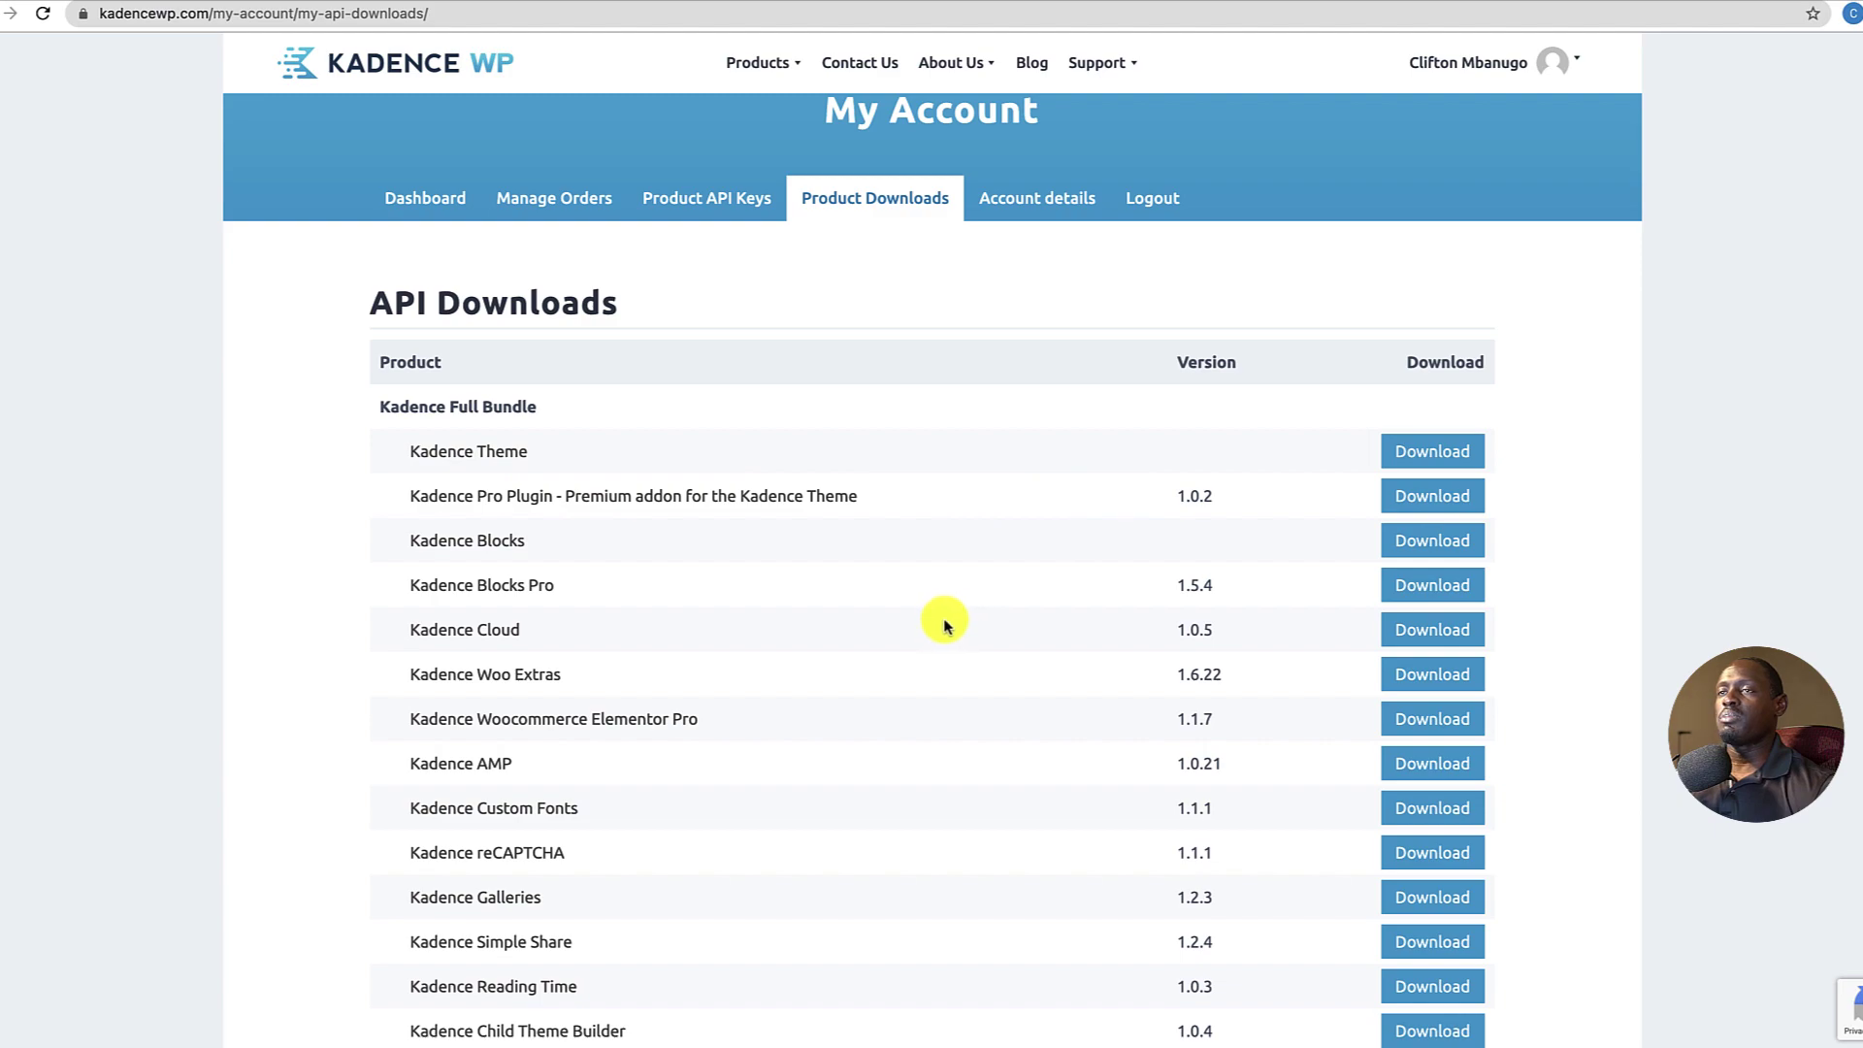
# Go back to the WordPress admin, open the Kadence theme settings and review the Pro Addons.
pyautogui.click(170, 3)
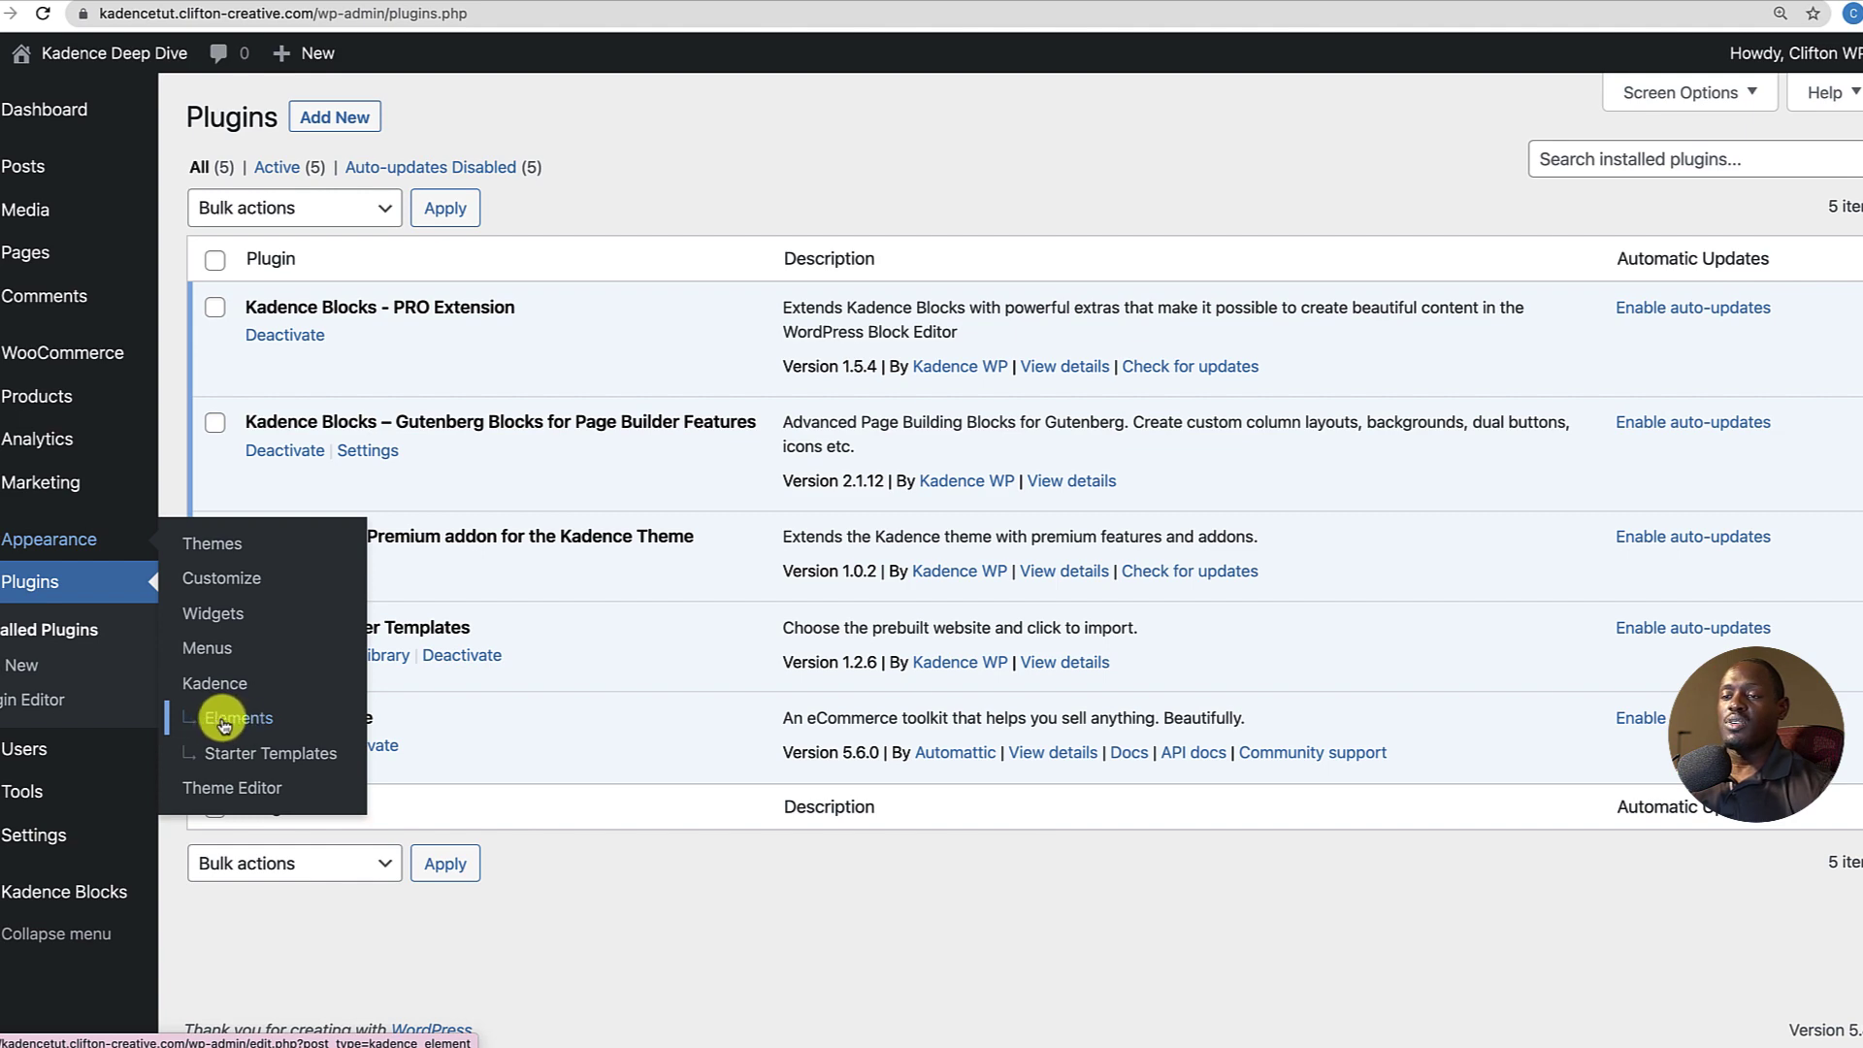
pyautogui.click(218, 684)
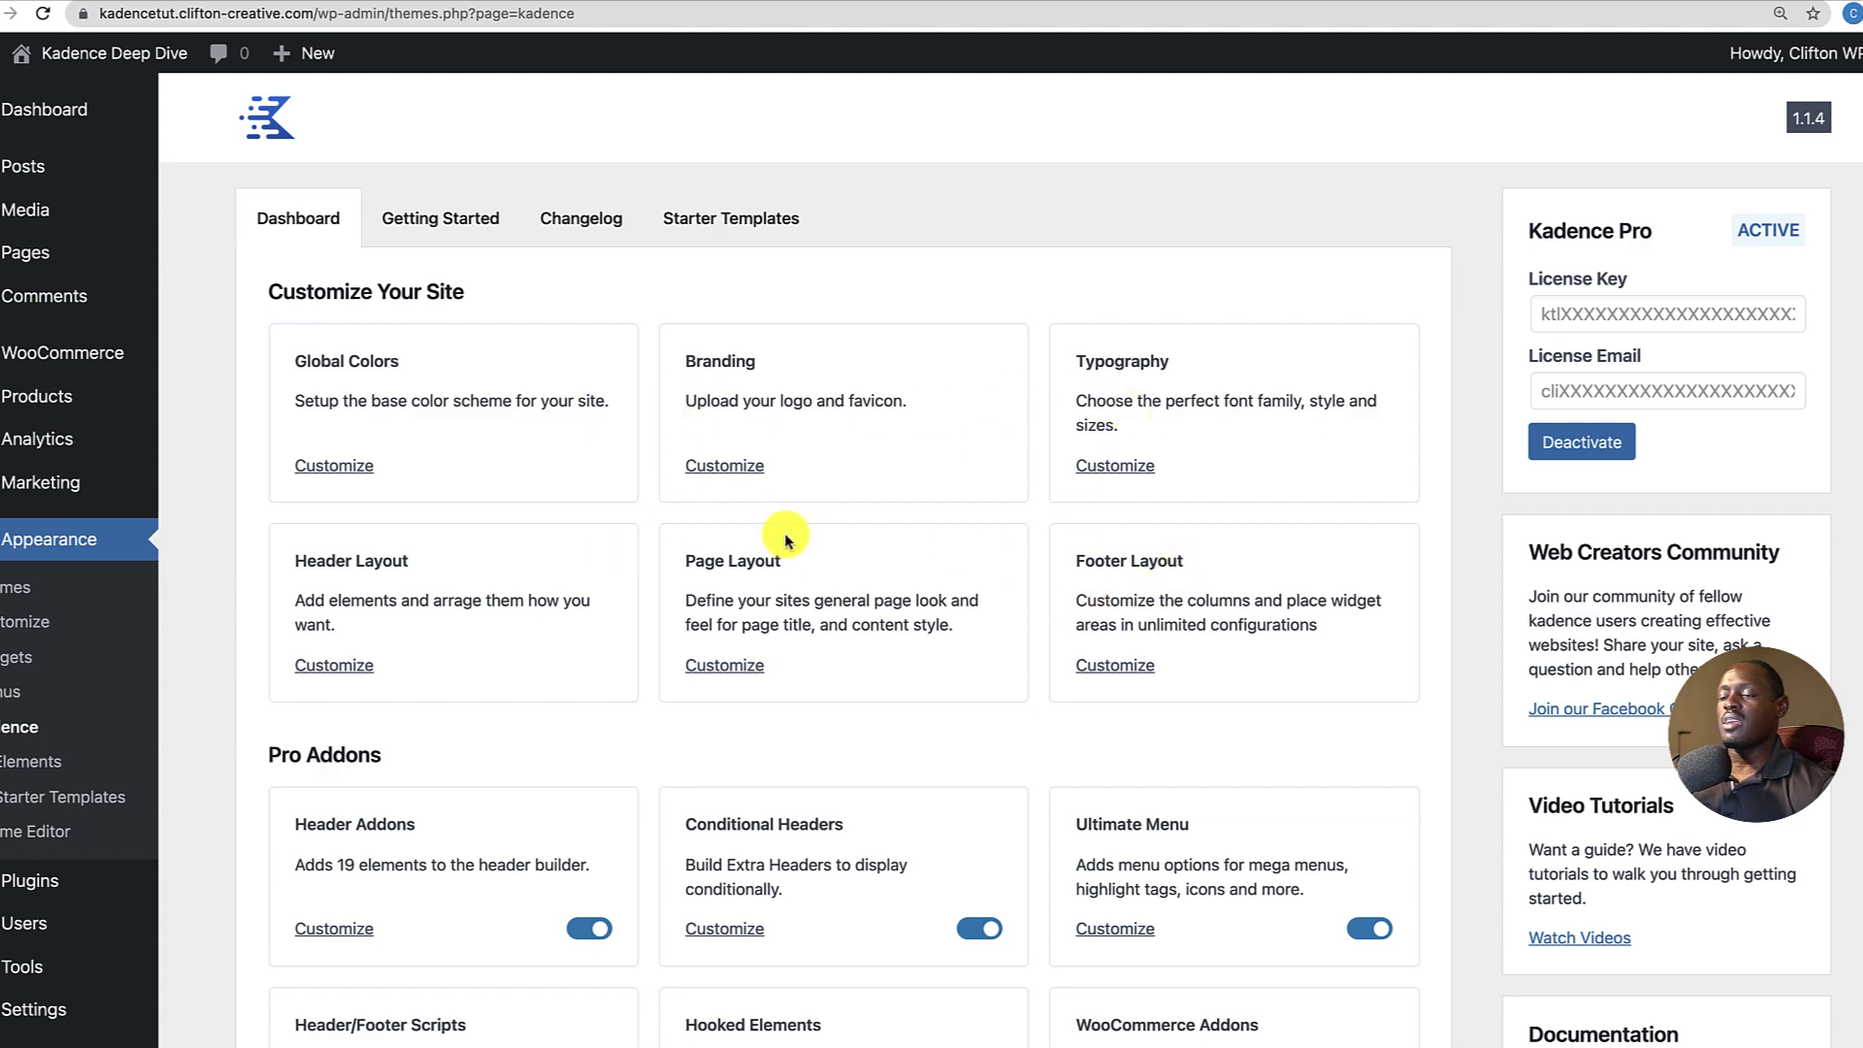
pyautogui.scroll(-5, 784, 543)
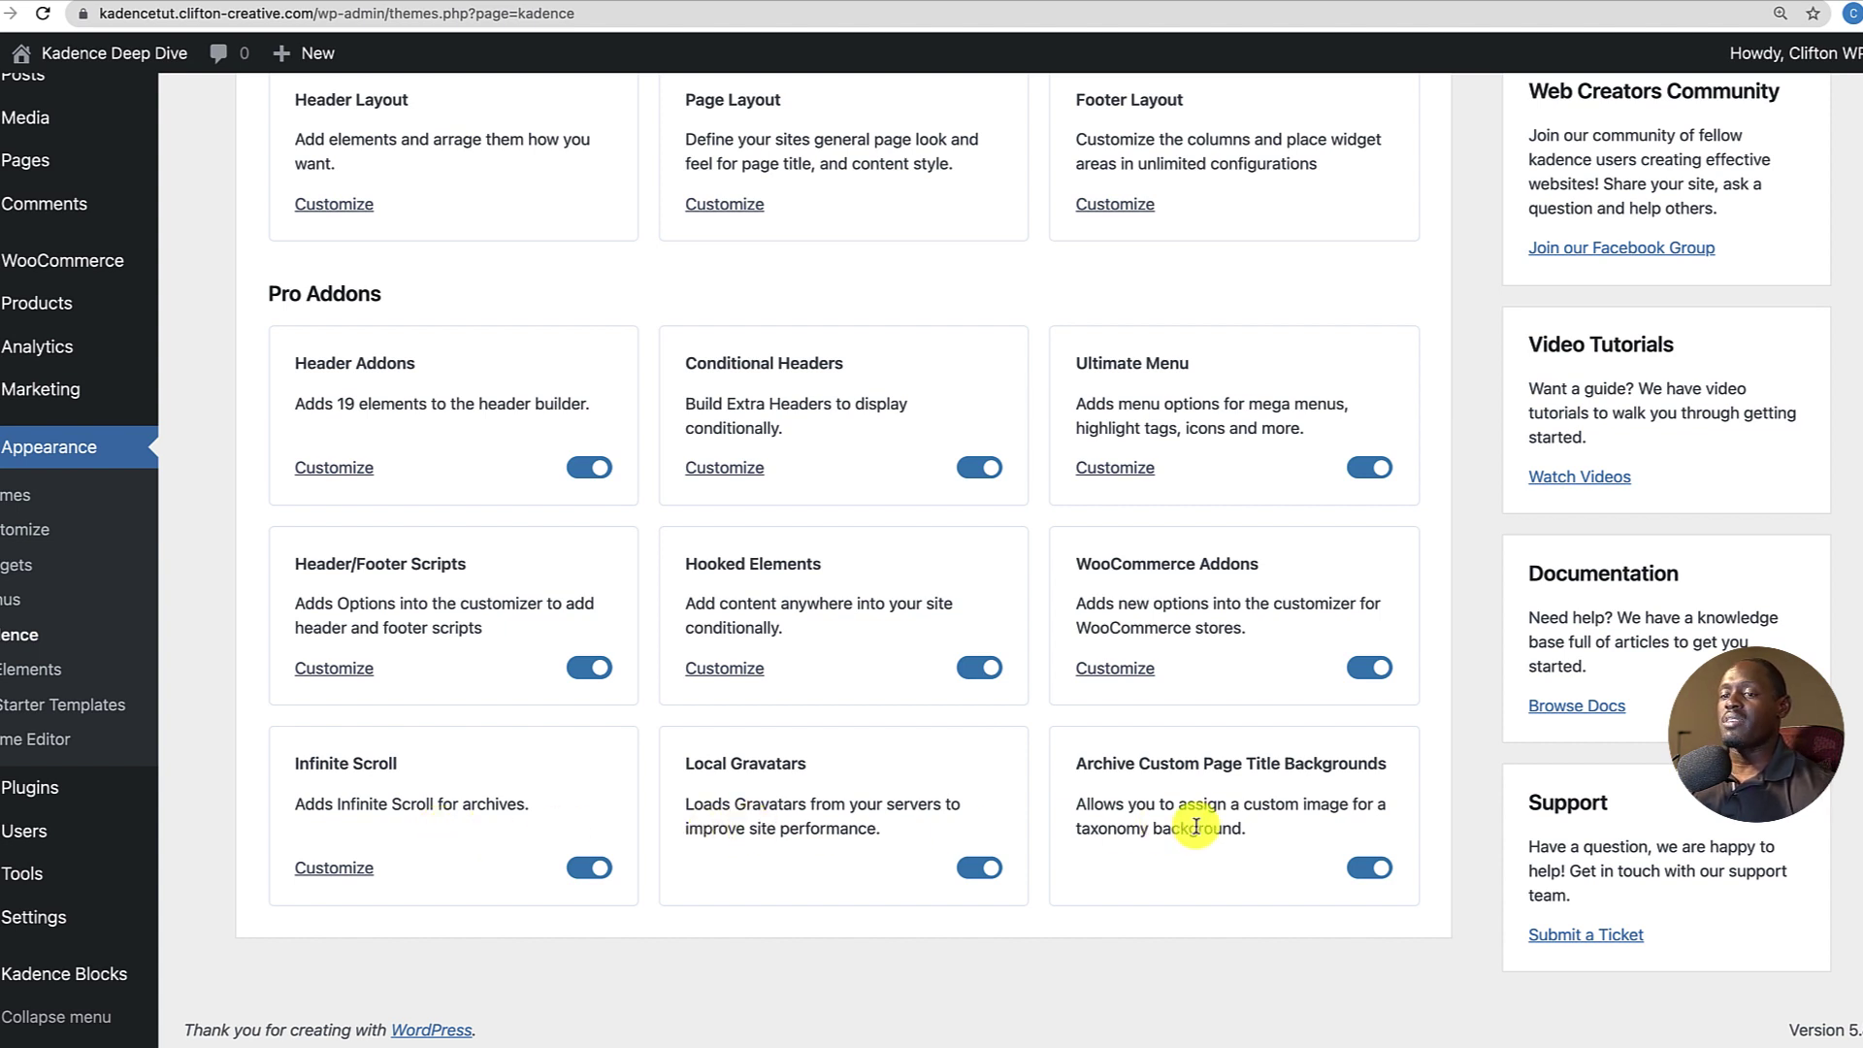
# Open the Kadence Blocks settings and look through the available blocks, from Row Layout to Testimonials and beyond.
pyautogui.moveTo(61, 980)
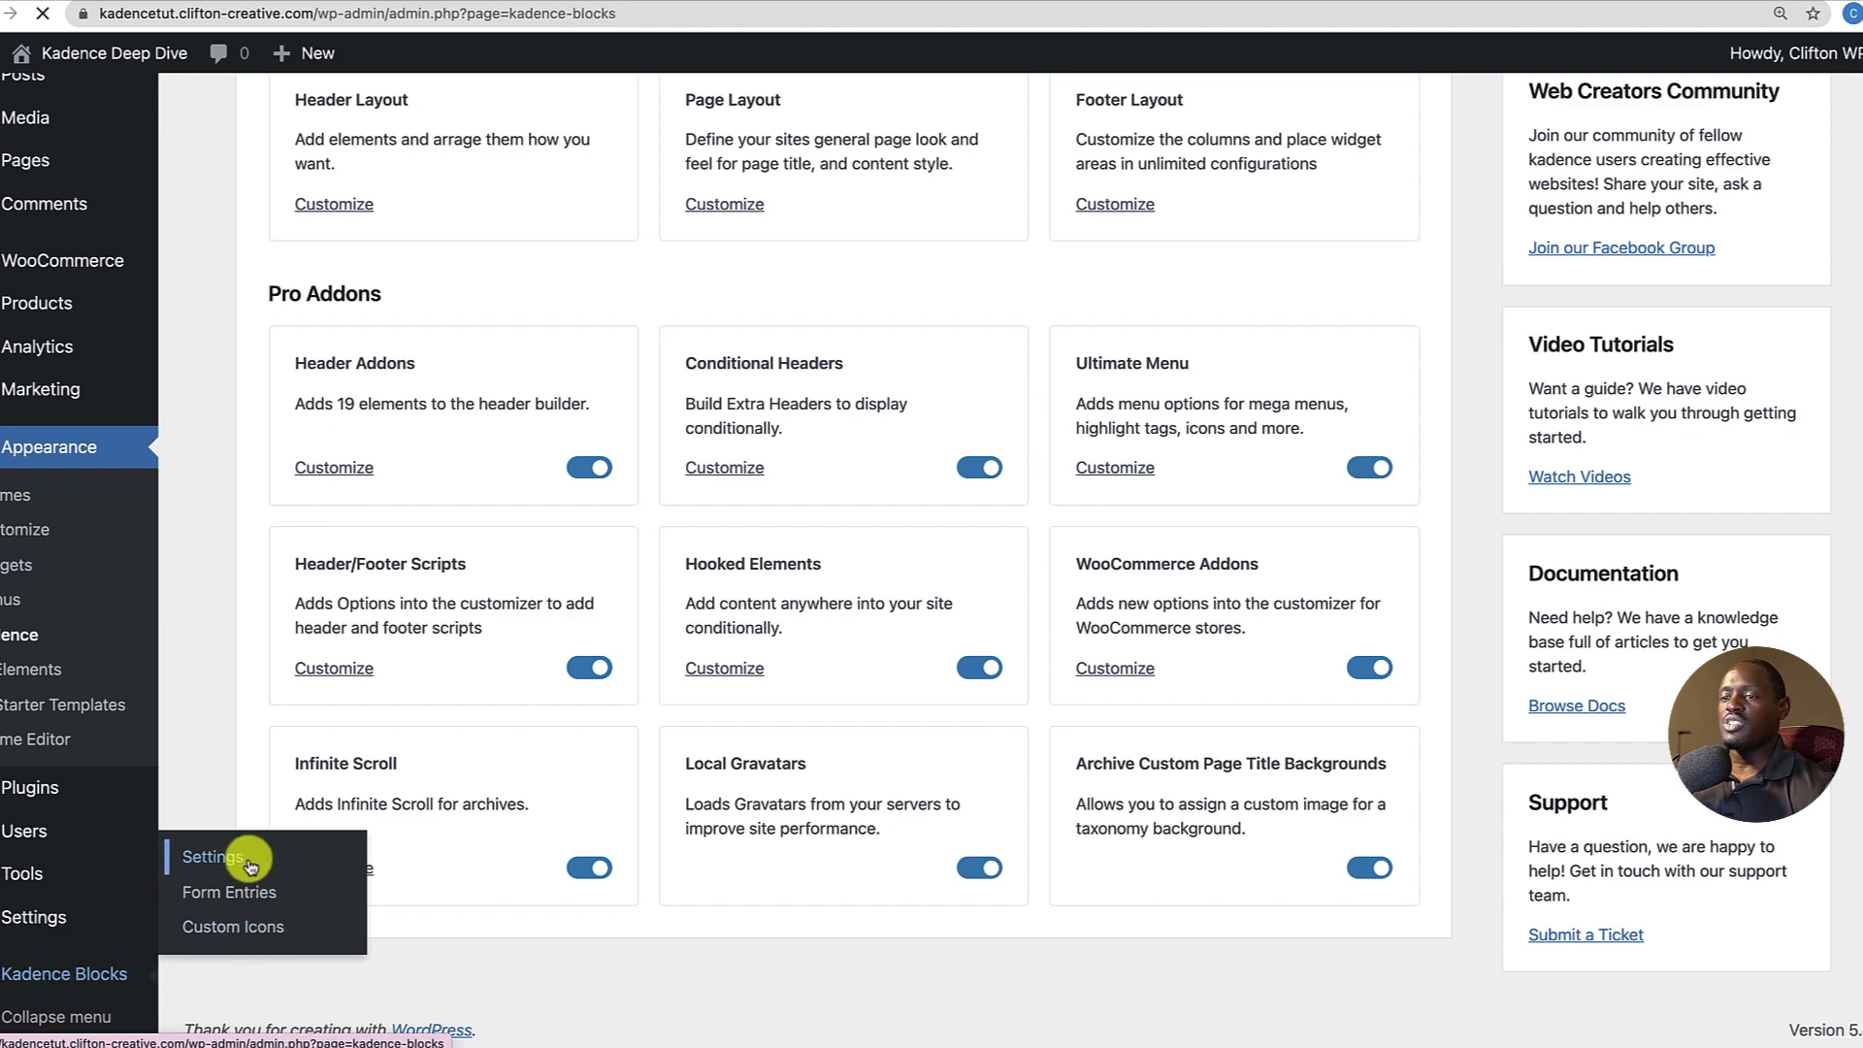
pyautogui.scroll(-2, 379, 777)
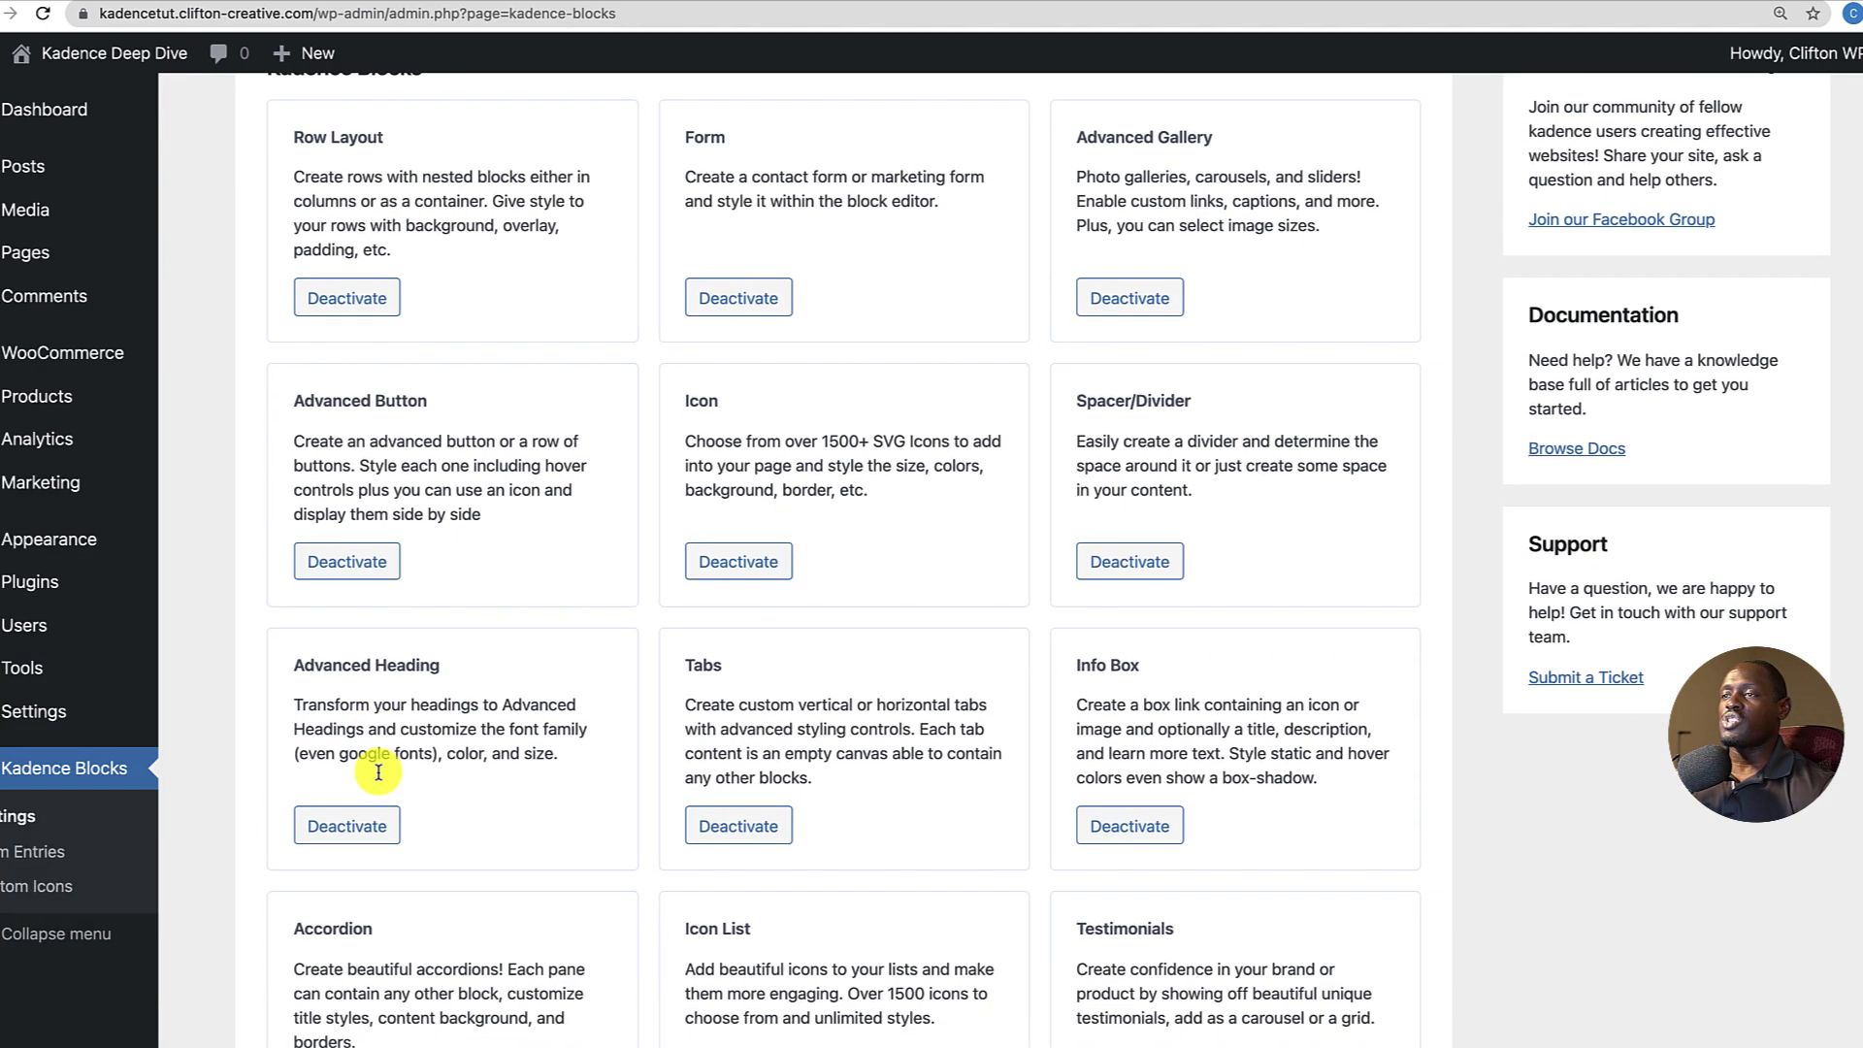
pyautogui.scroll(-1, 880, 684)
pyautogui.scroll(1, 880, 684)
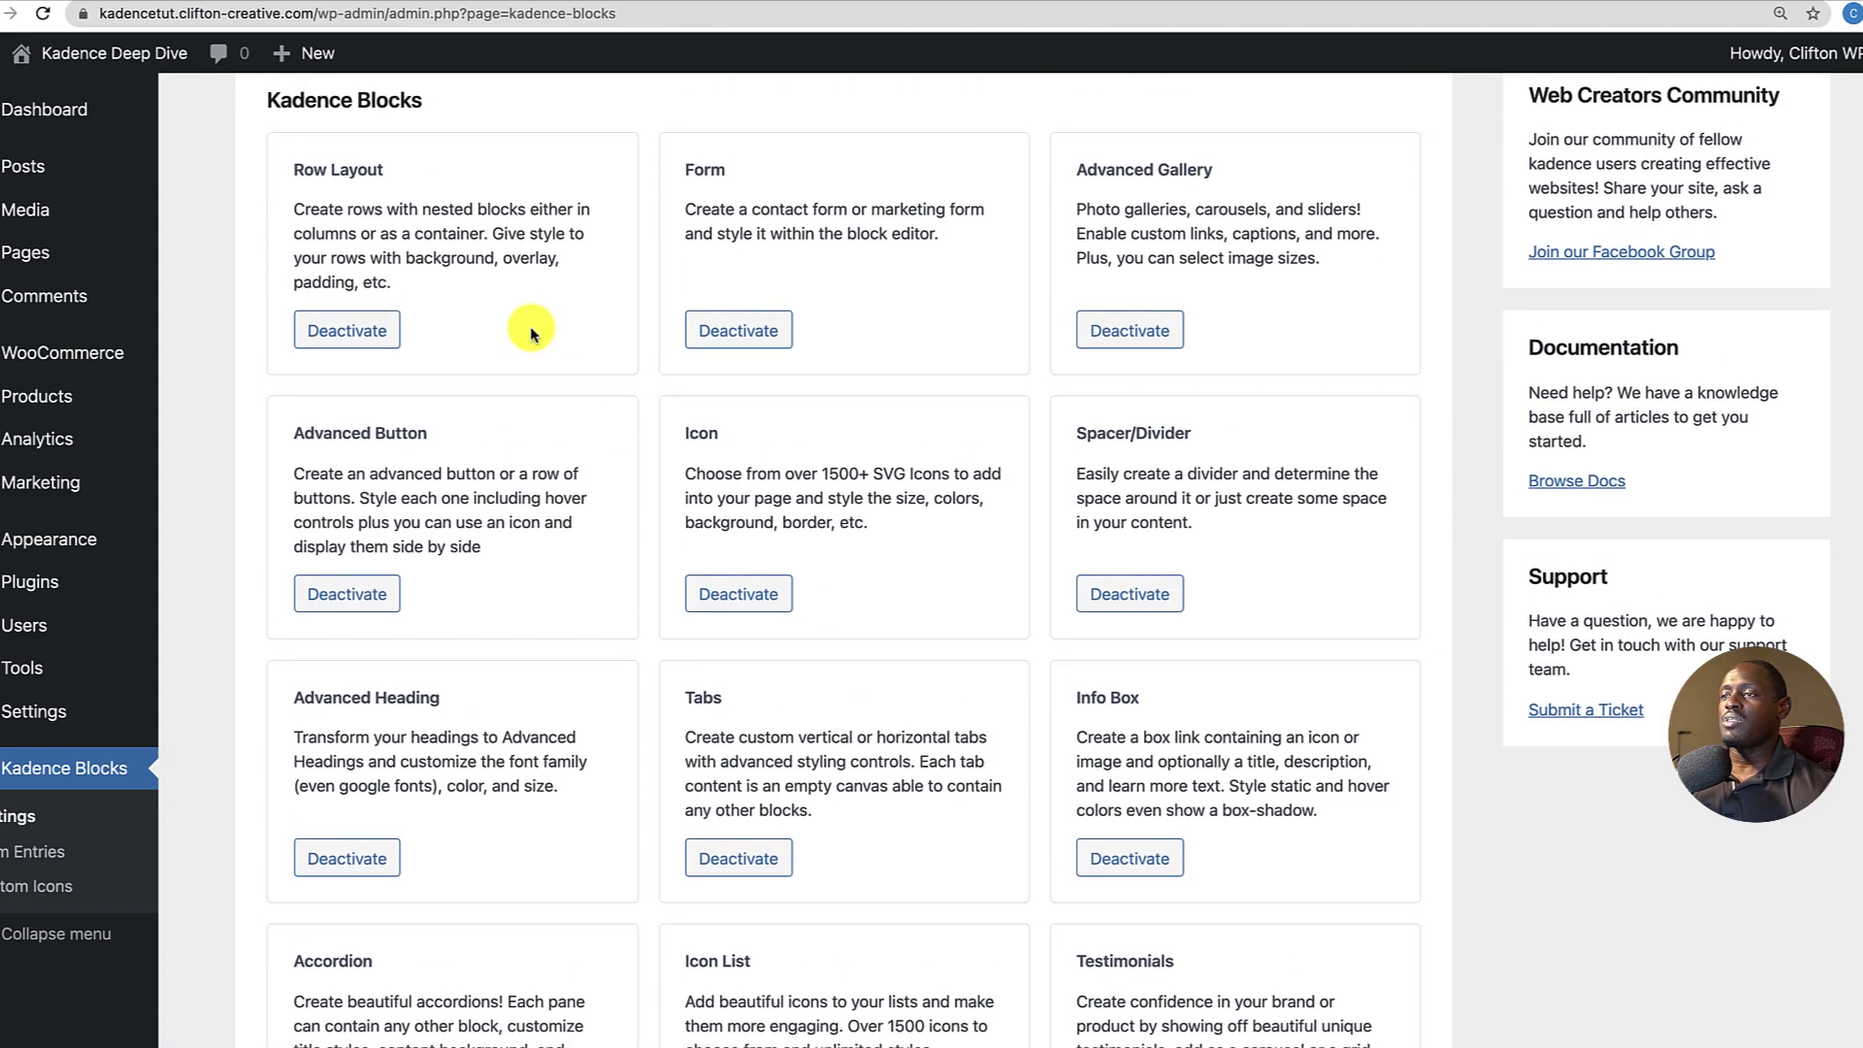
pyautogui.scroll(-2, 1124, 861)
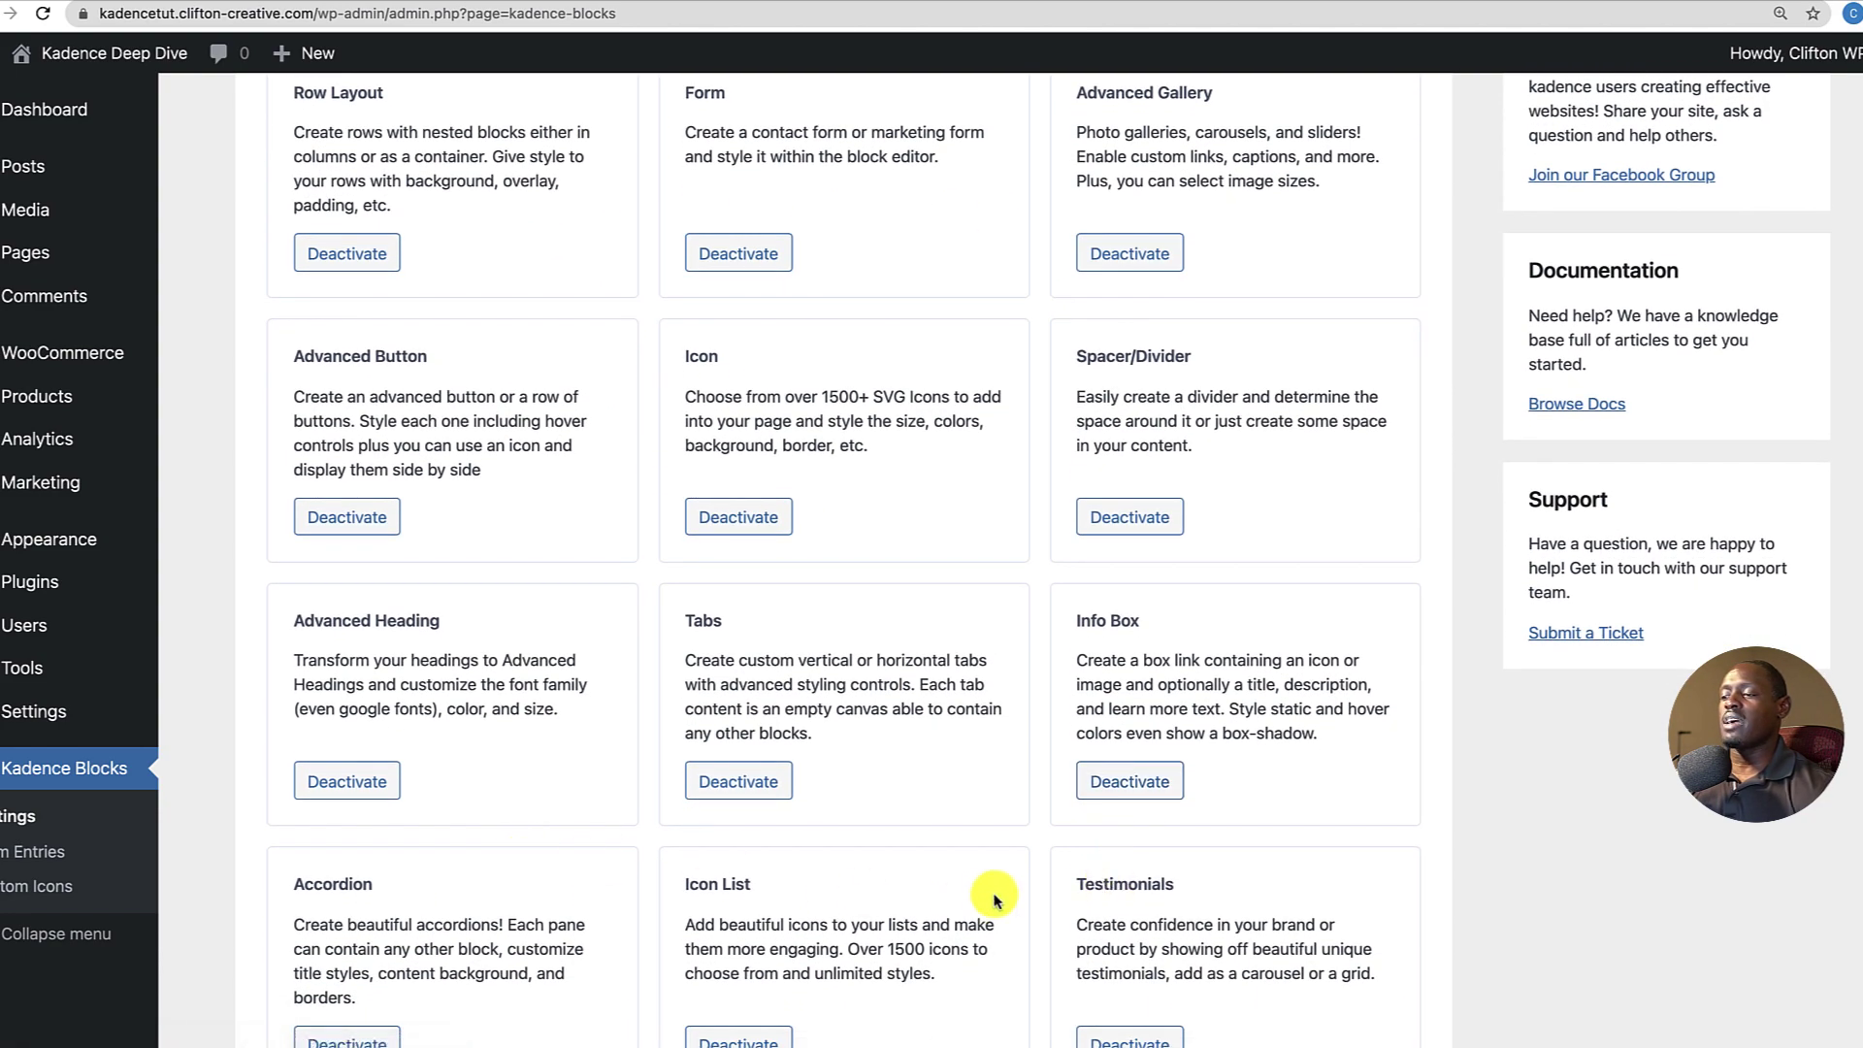
pyautogui.scroll(-1, 1135, 888)
pyautogui.scroll(-10, 1143, 916)
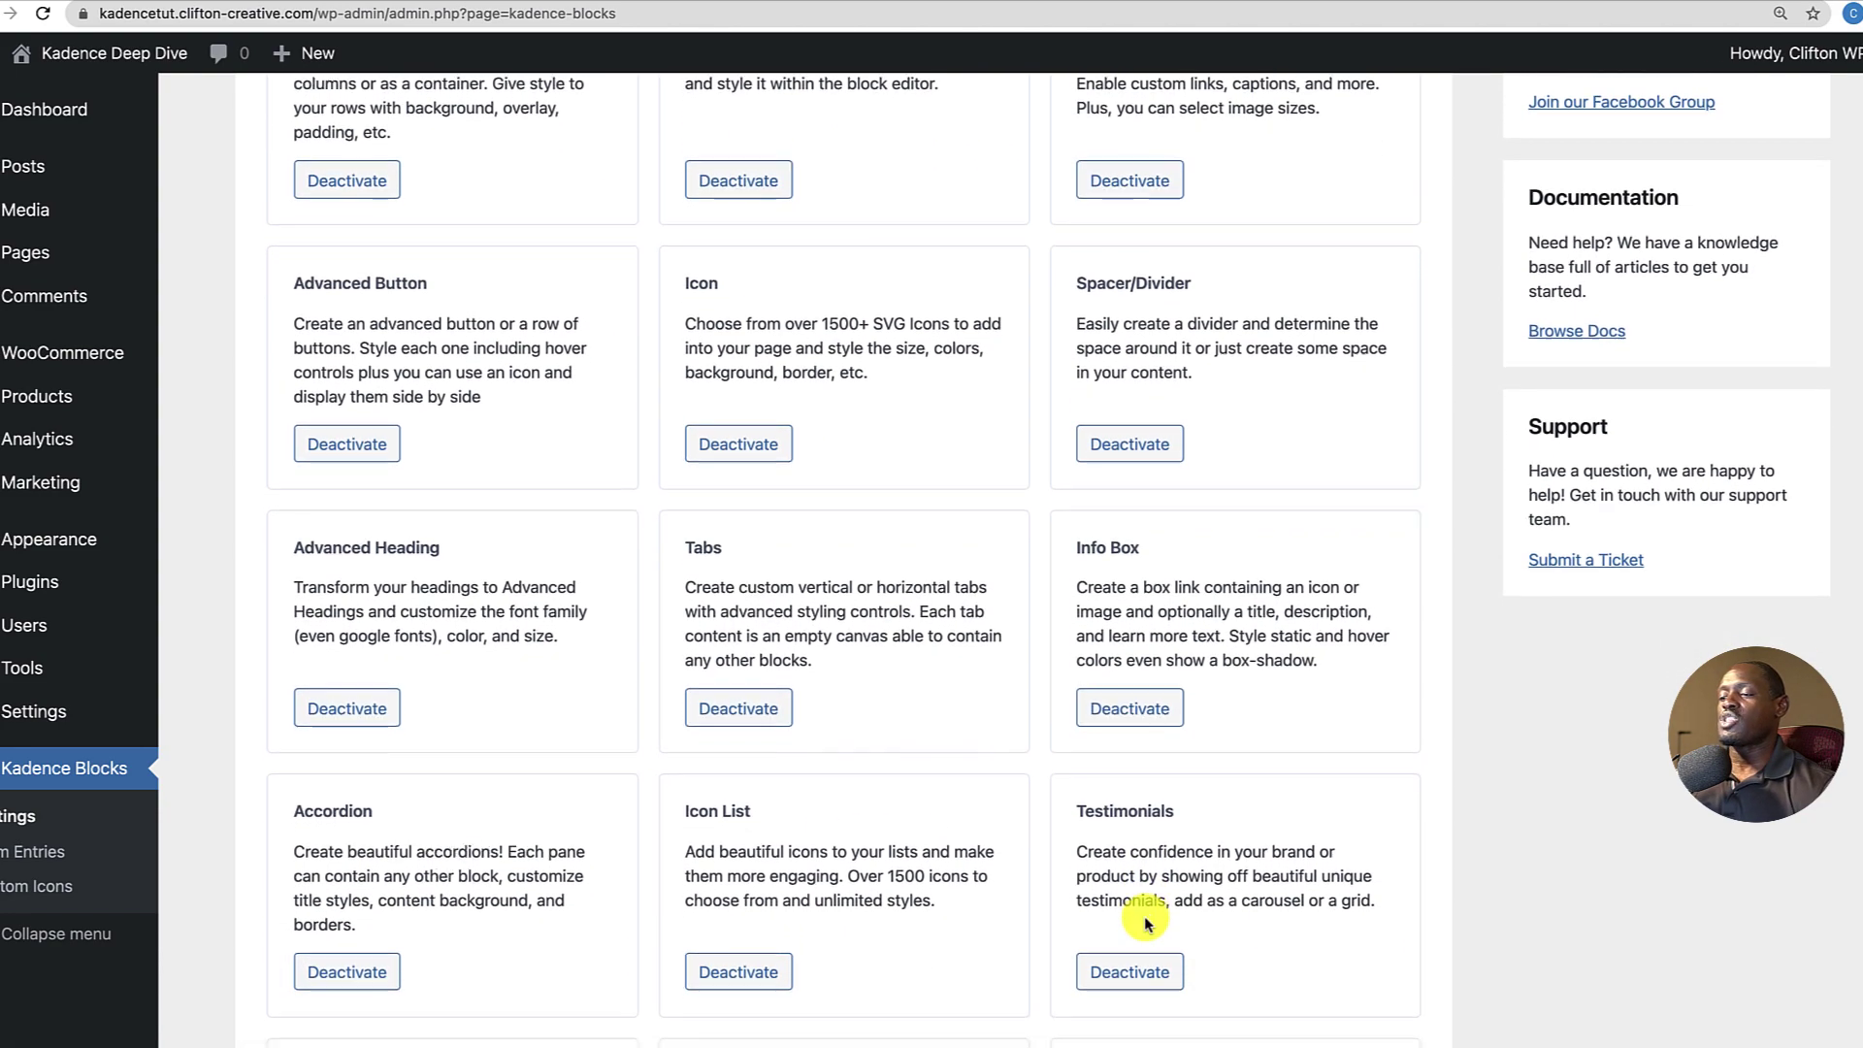
# Finish looking through the Kadence block list, visit the site's front end and open the Header settings in the Customizer.
pyautogui.scroll(-2, 1144, 916)
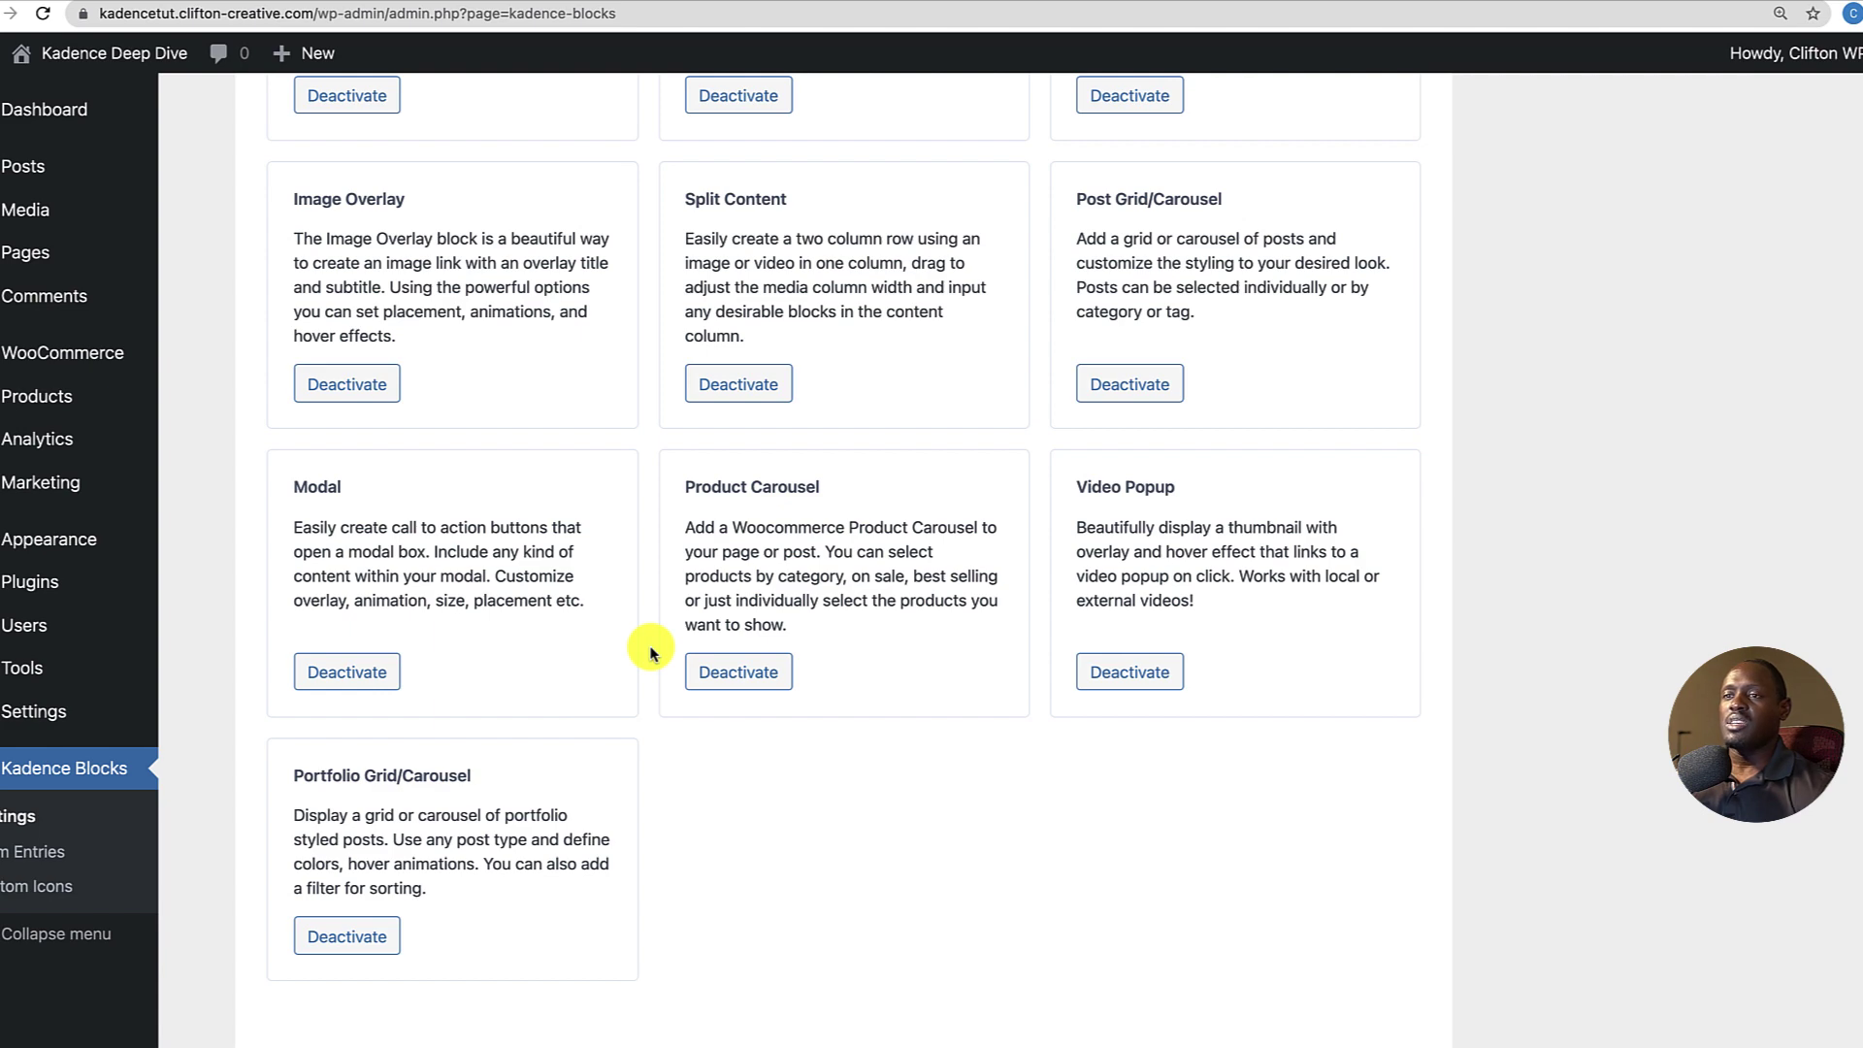
pyautogui.click(100, 66)
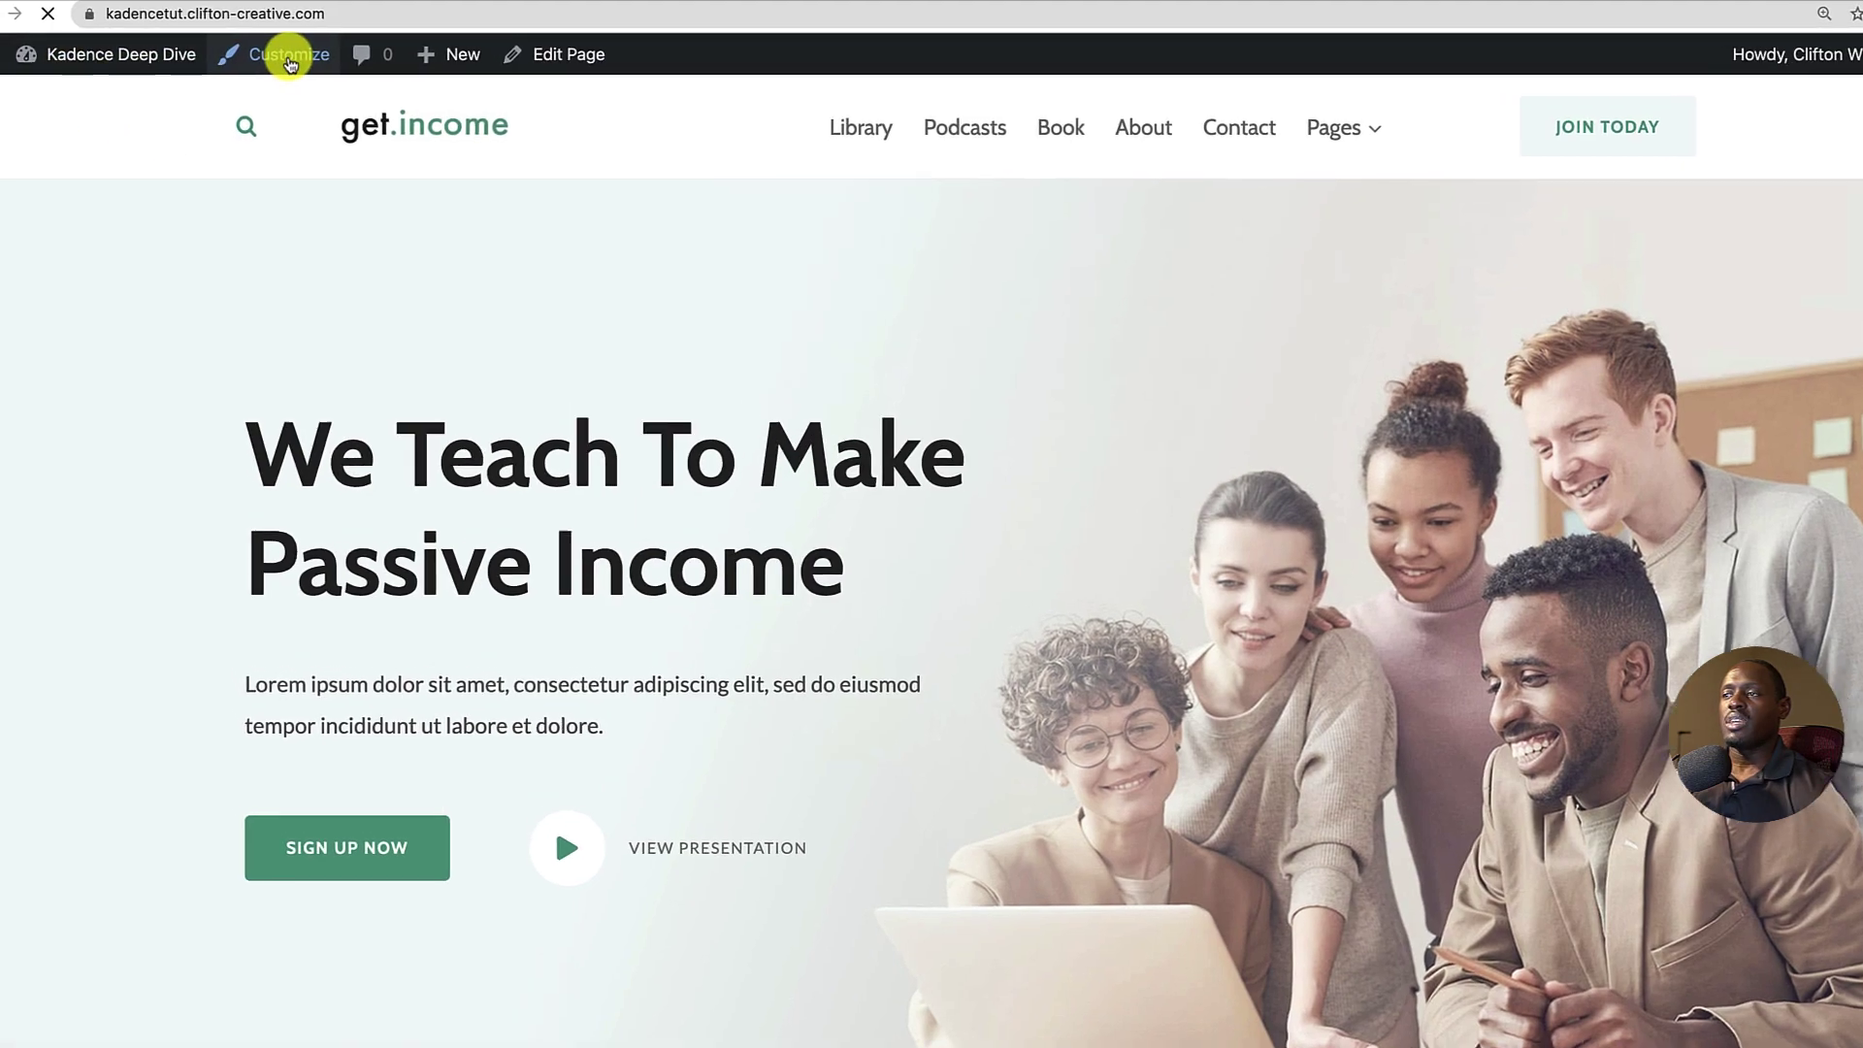
pyautogui.click(289, 56)
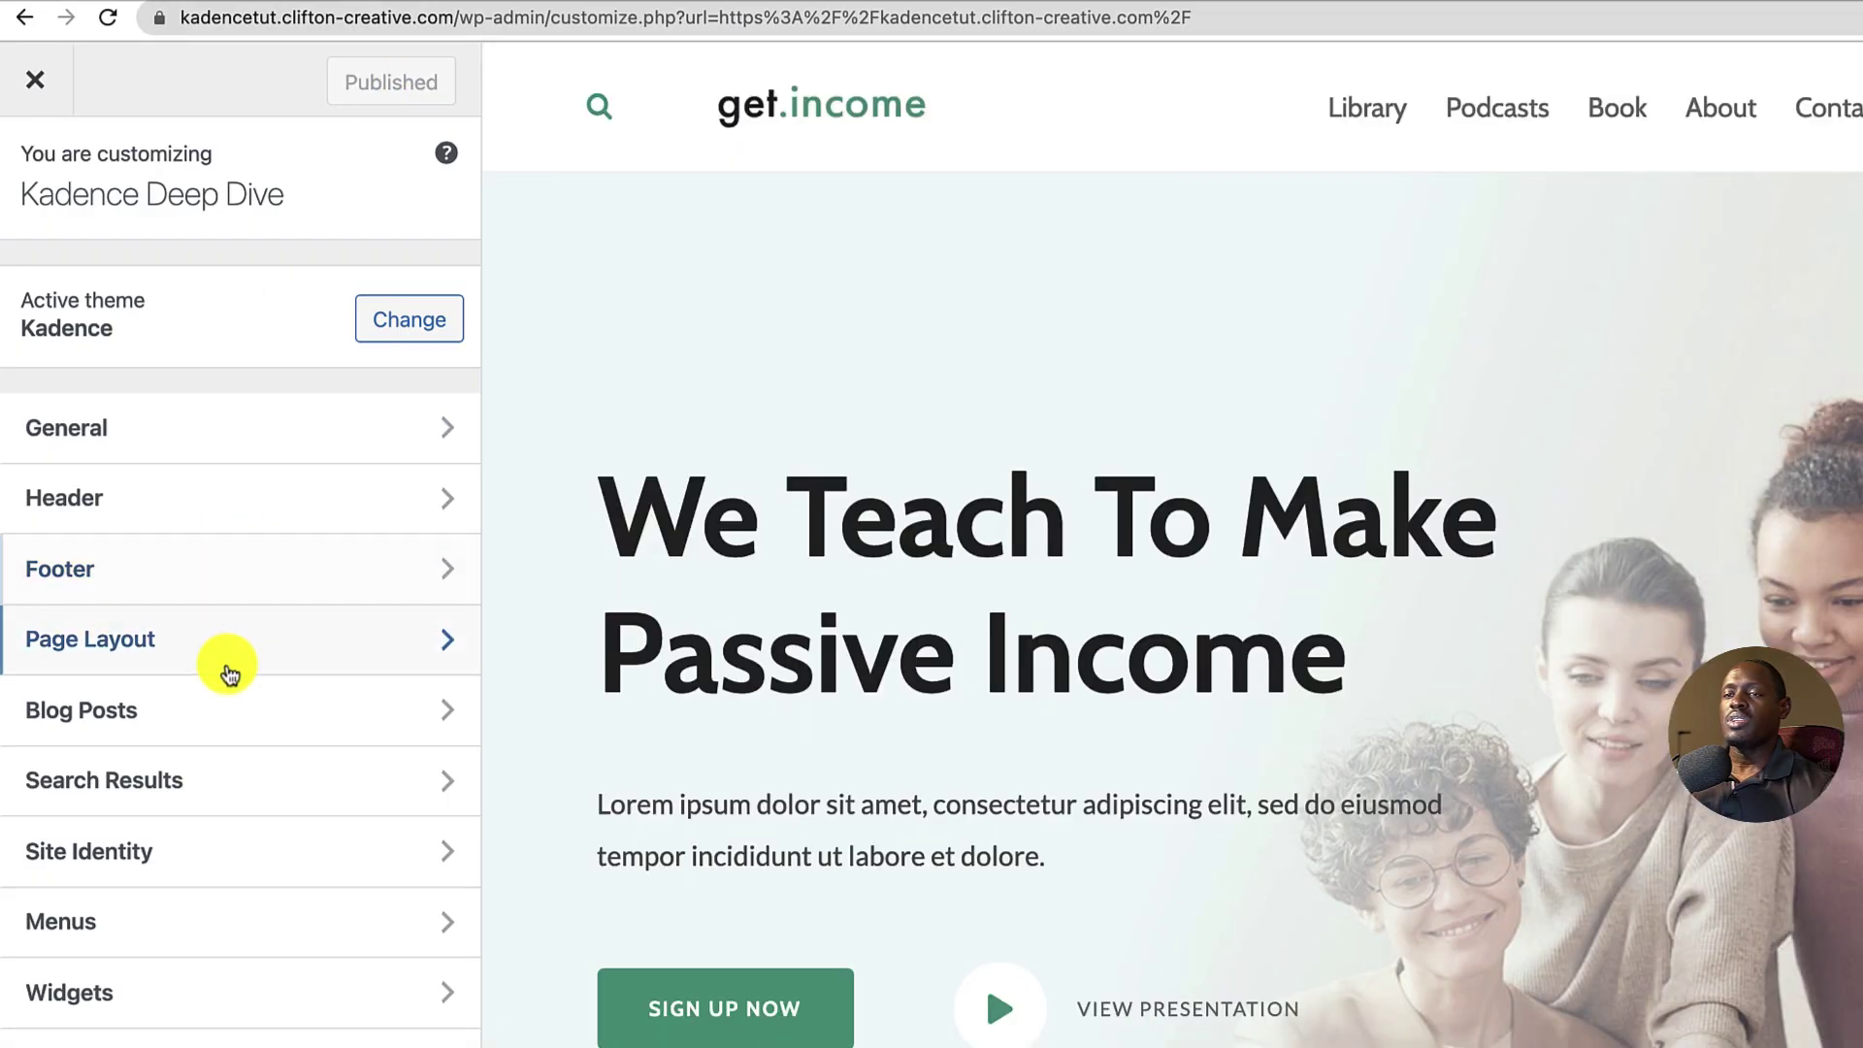
pyautogui.click(155, 524)
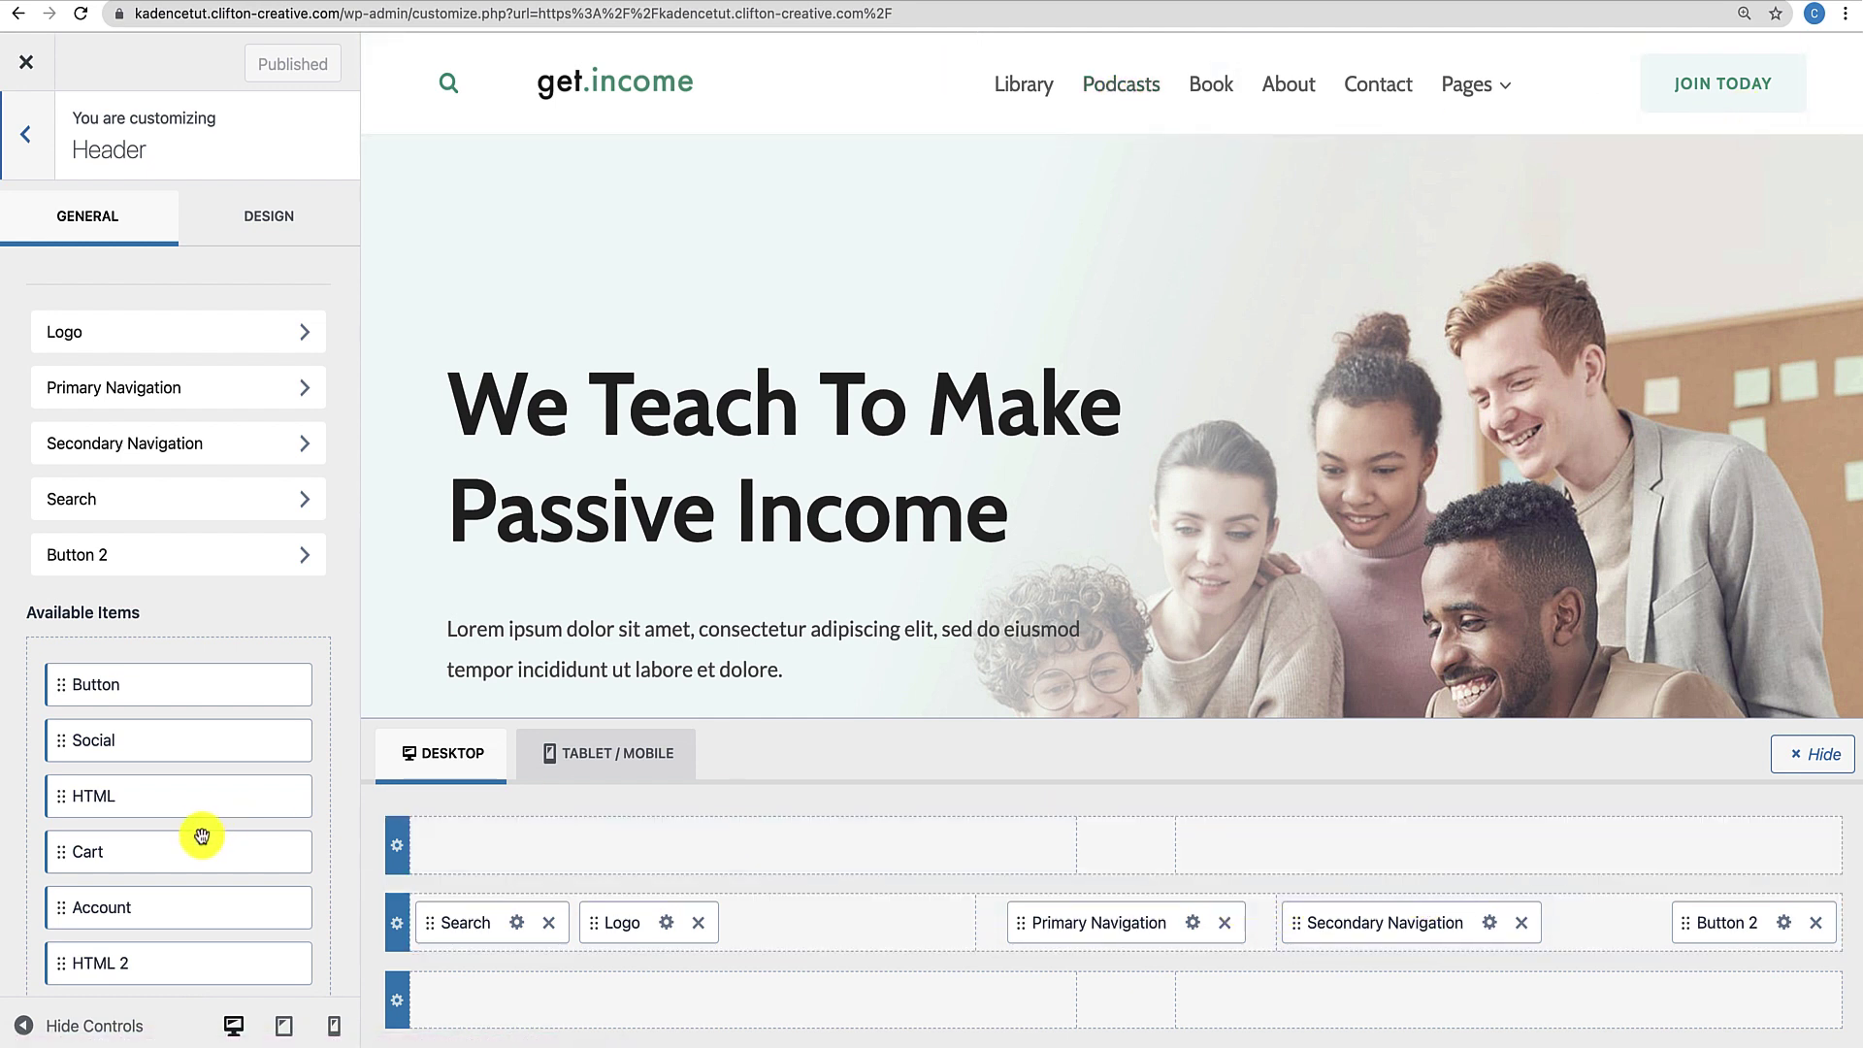
# Examine the header builder's list of available items, from Button and Social to Contact and Toggle Widget Area.
pyautogui.scroll(-3, 199, 832)
pyautogui.scroll(-3, 198, 832)
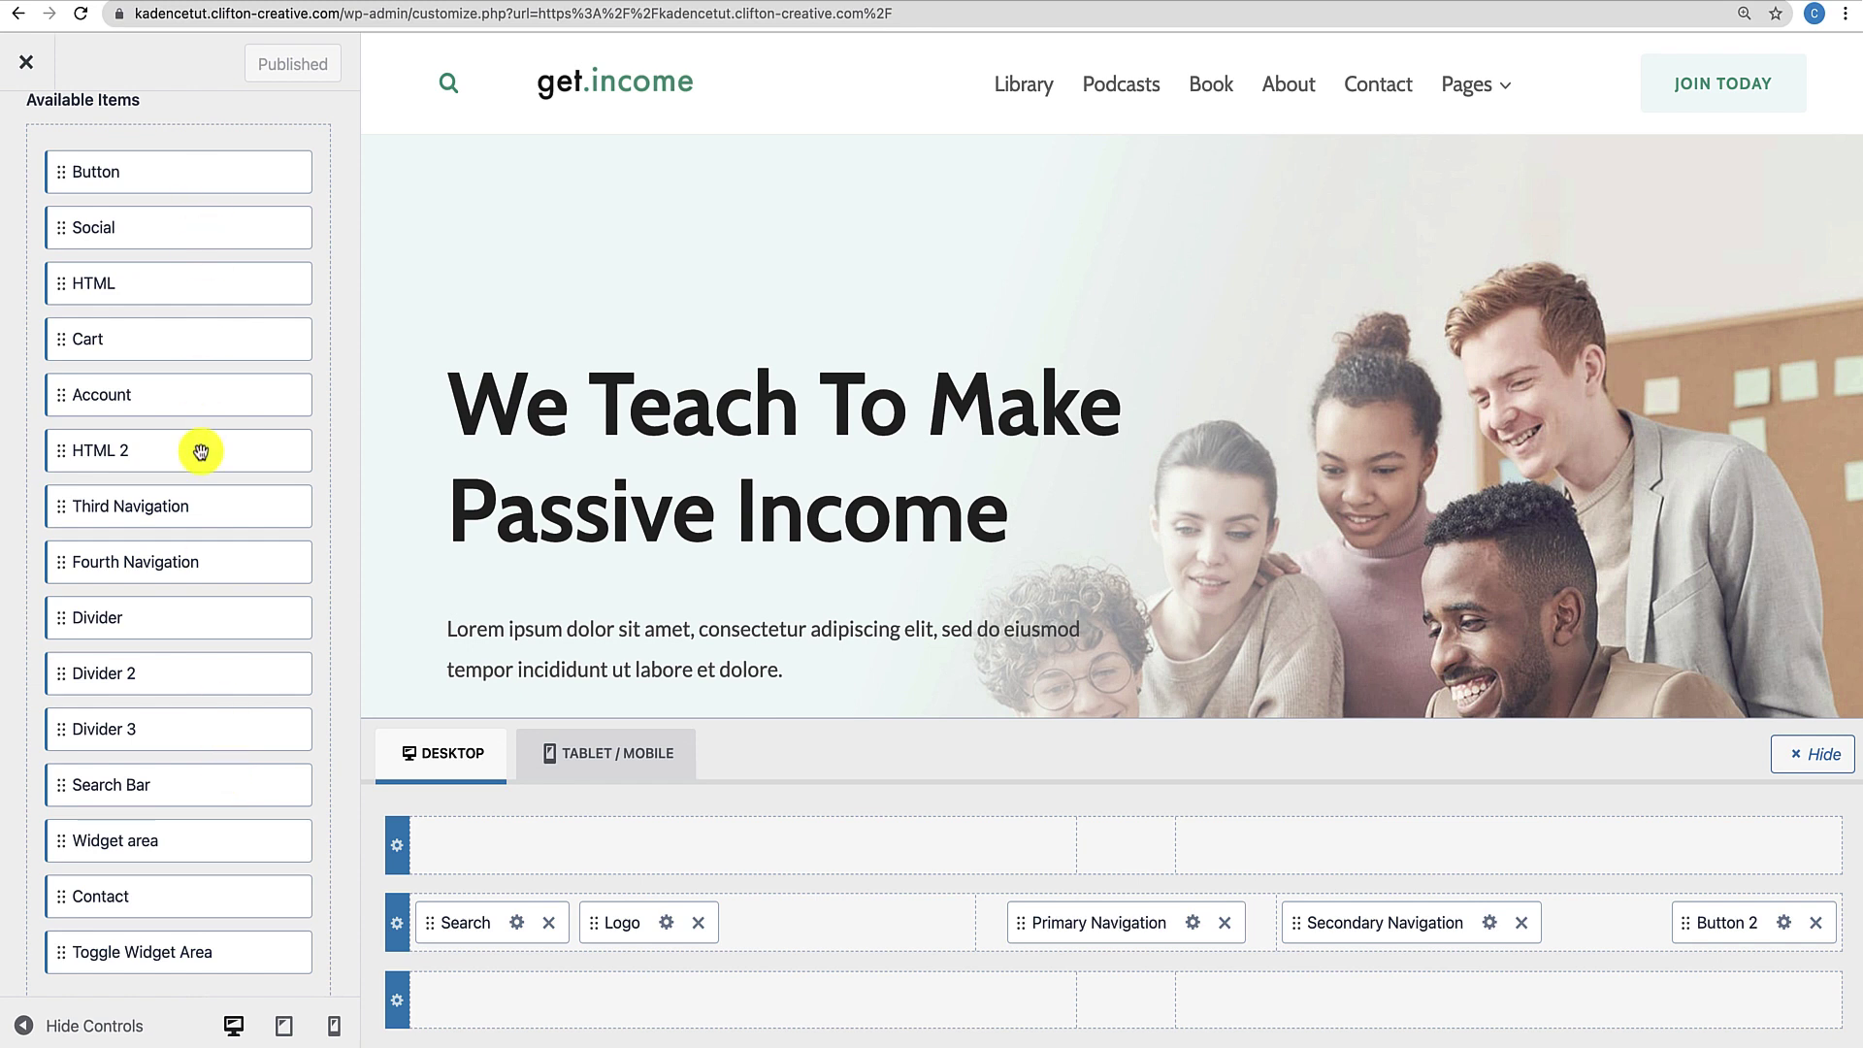
pyautogui.scroll(-2, 201, 451)
pyautogui.scroll(3, 201, 451)
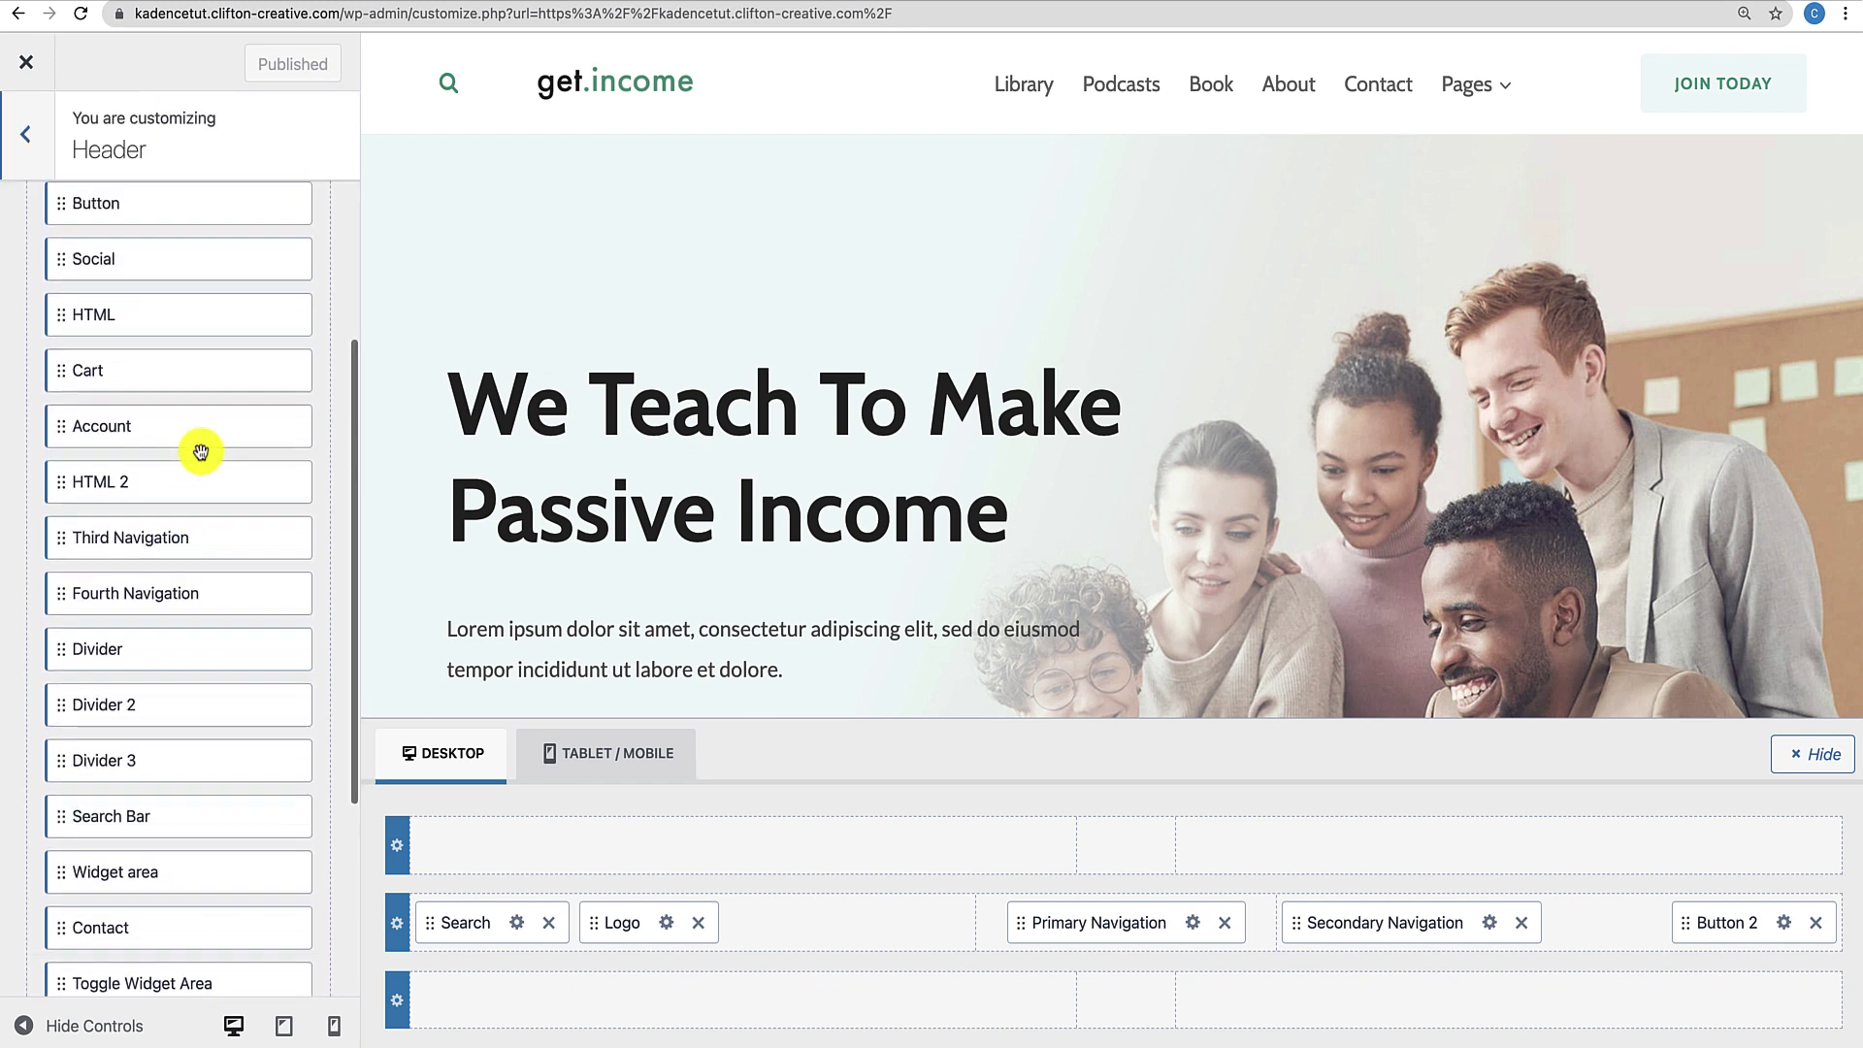
pyautogui.scroll(-2, 201, 456)
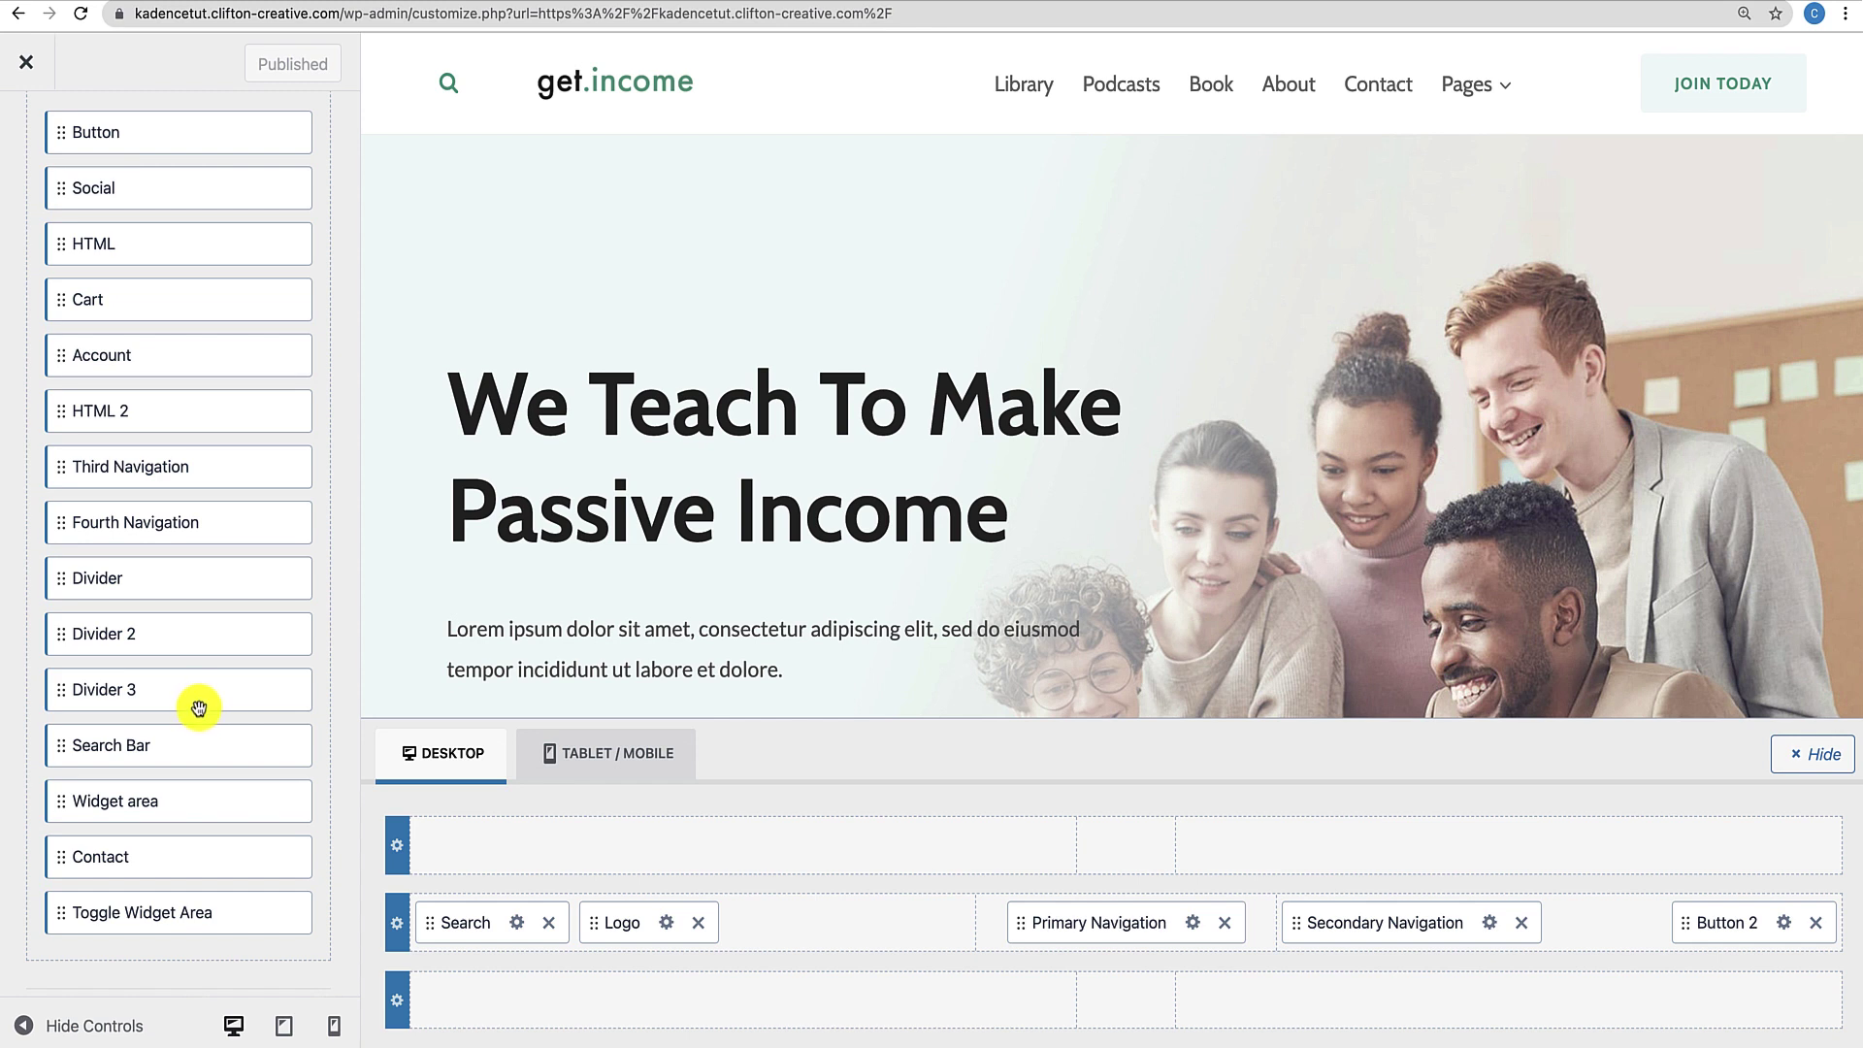
pyautogui.scroll(3, 198, 709)
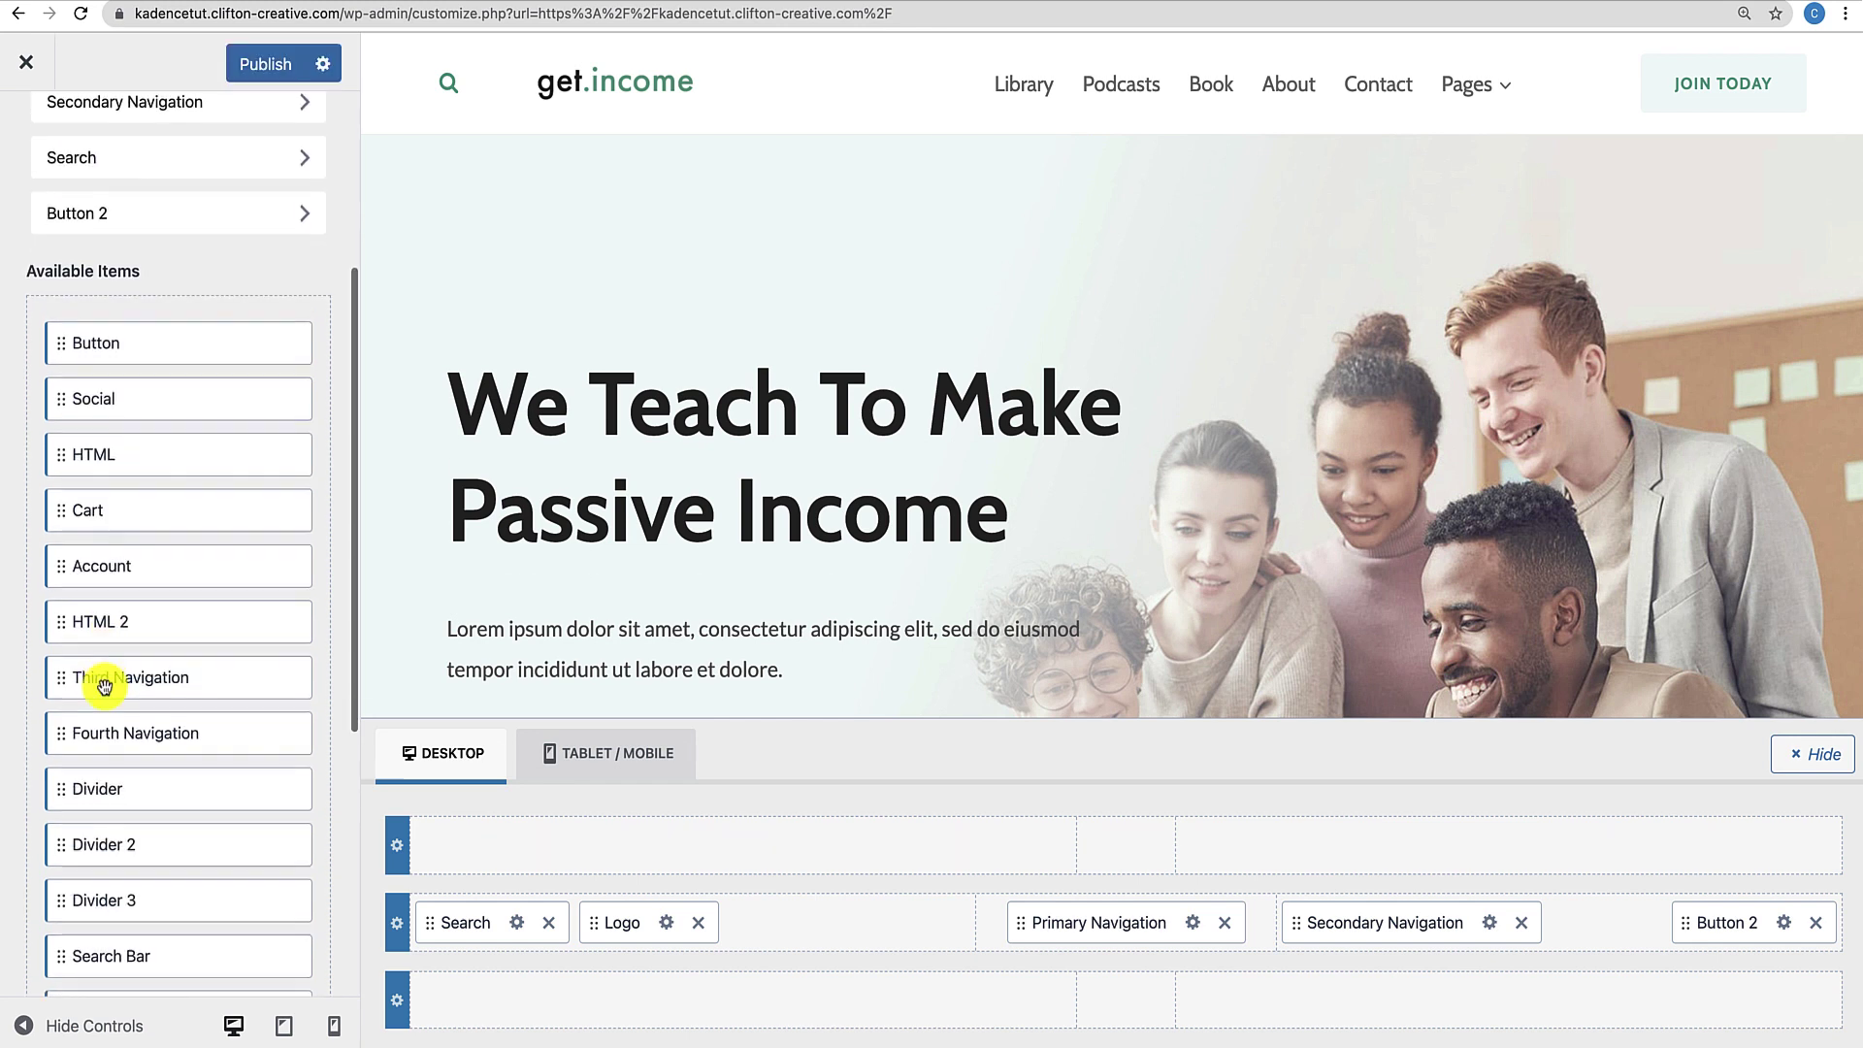
pyautogui.scroll(-2, 111, 509)
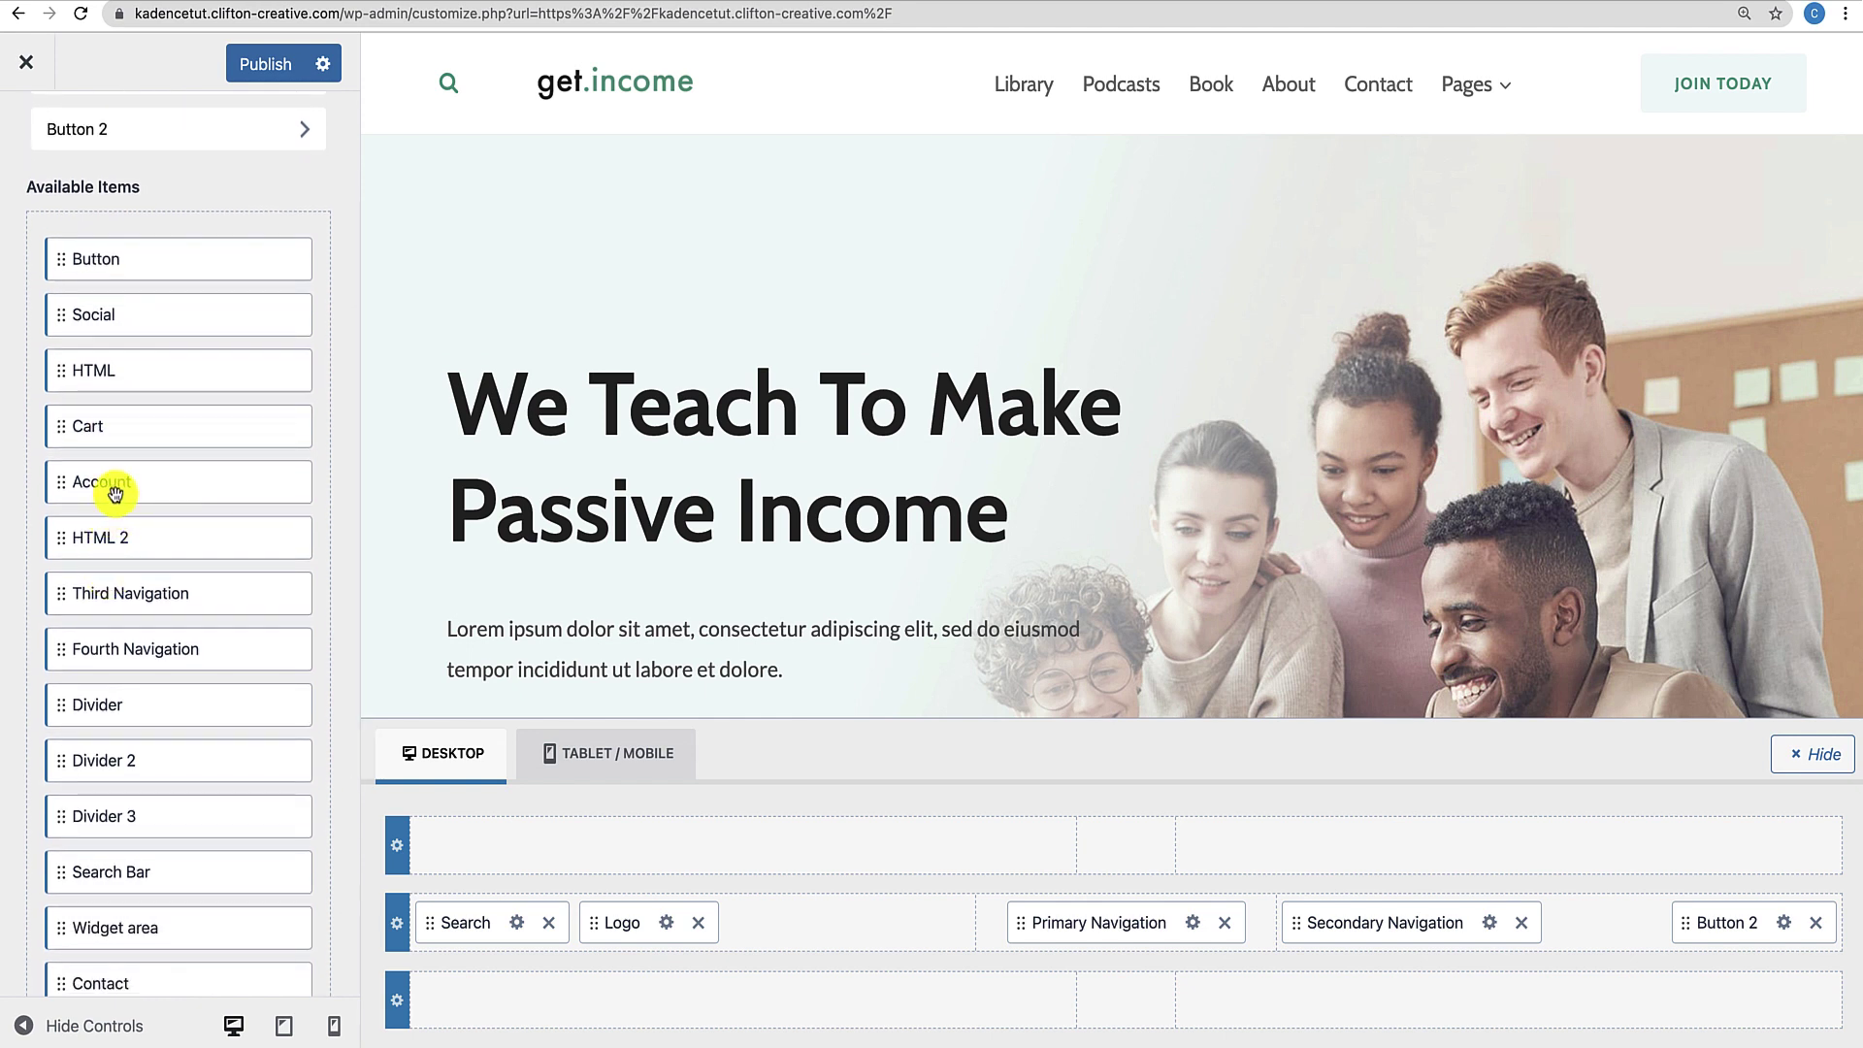
pyautogui.scroll(-5, 165, 889)
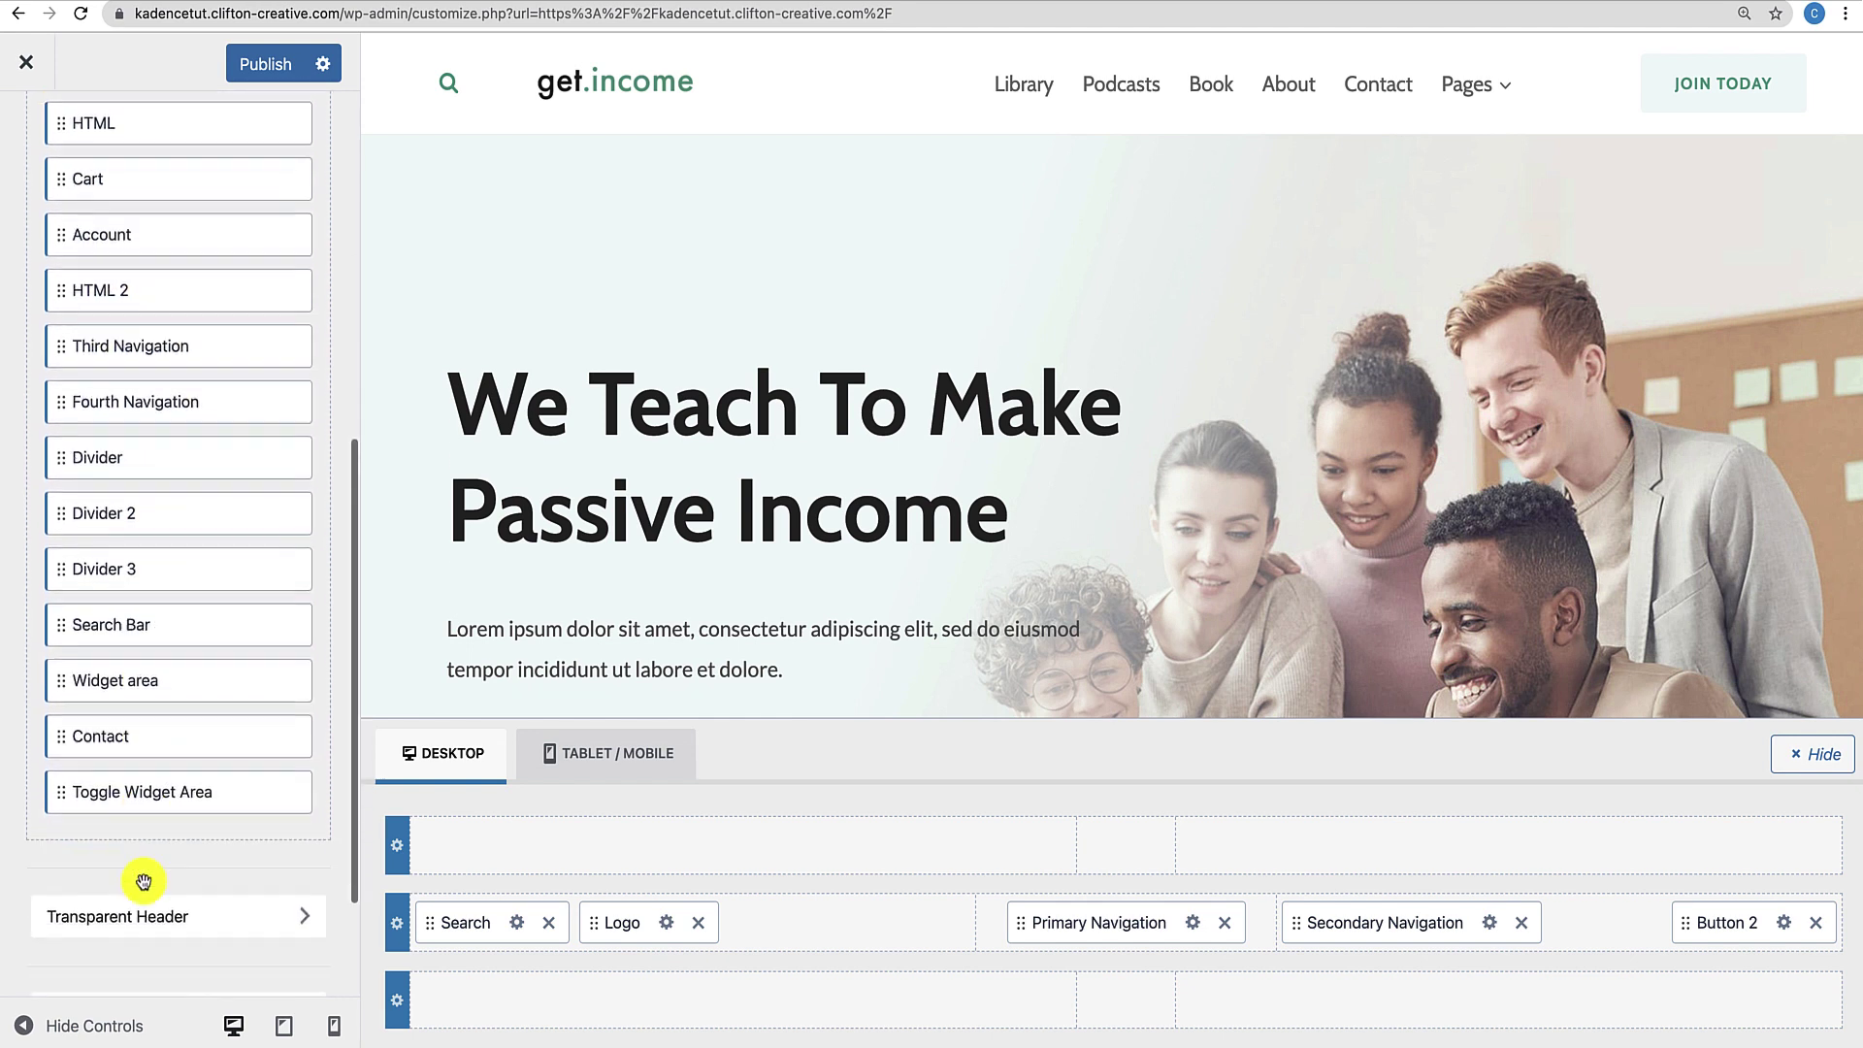
pyautogui.scroll(4, 183, 436)
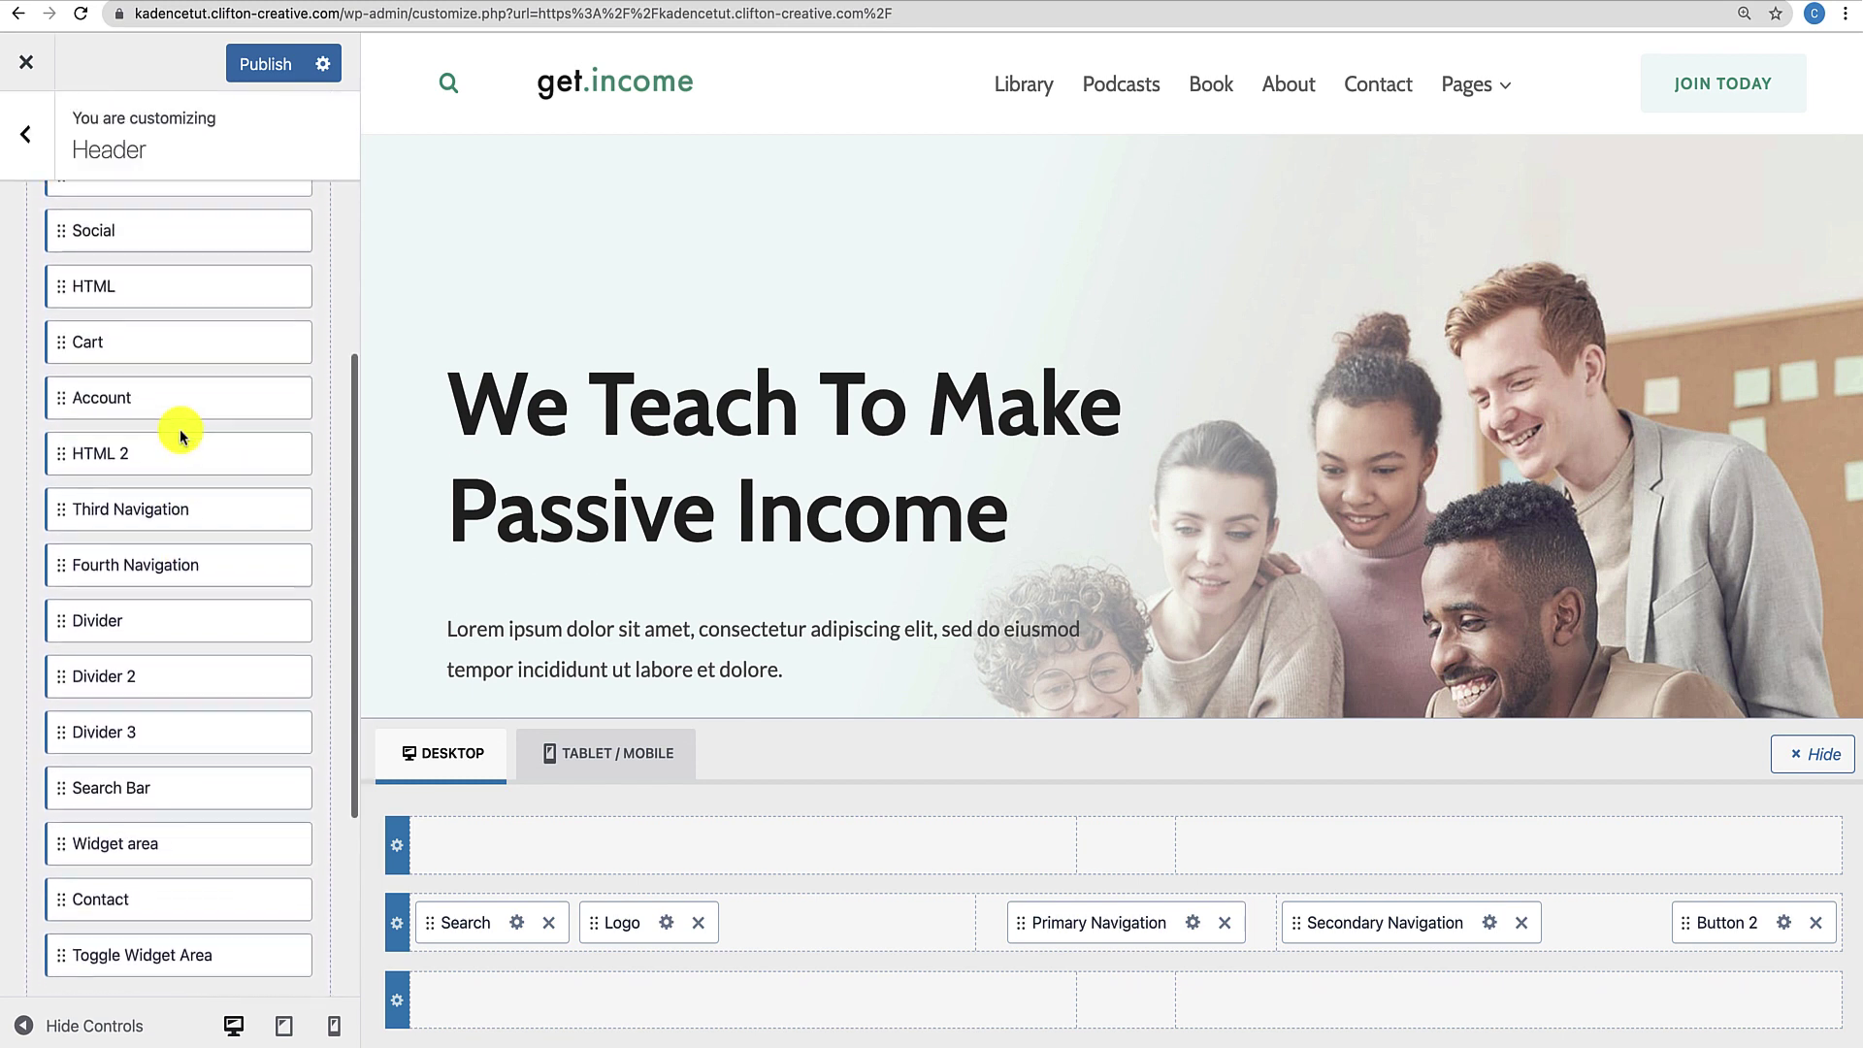
pyautogui.scroll(5, 182, 433)
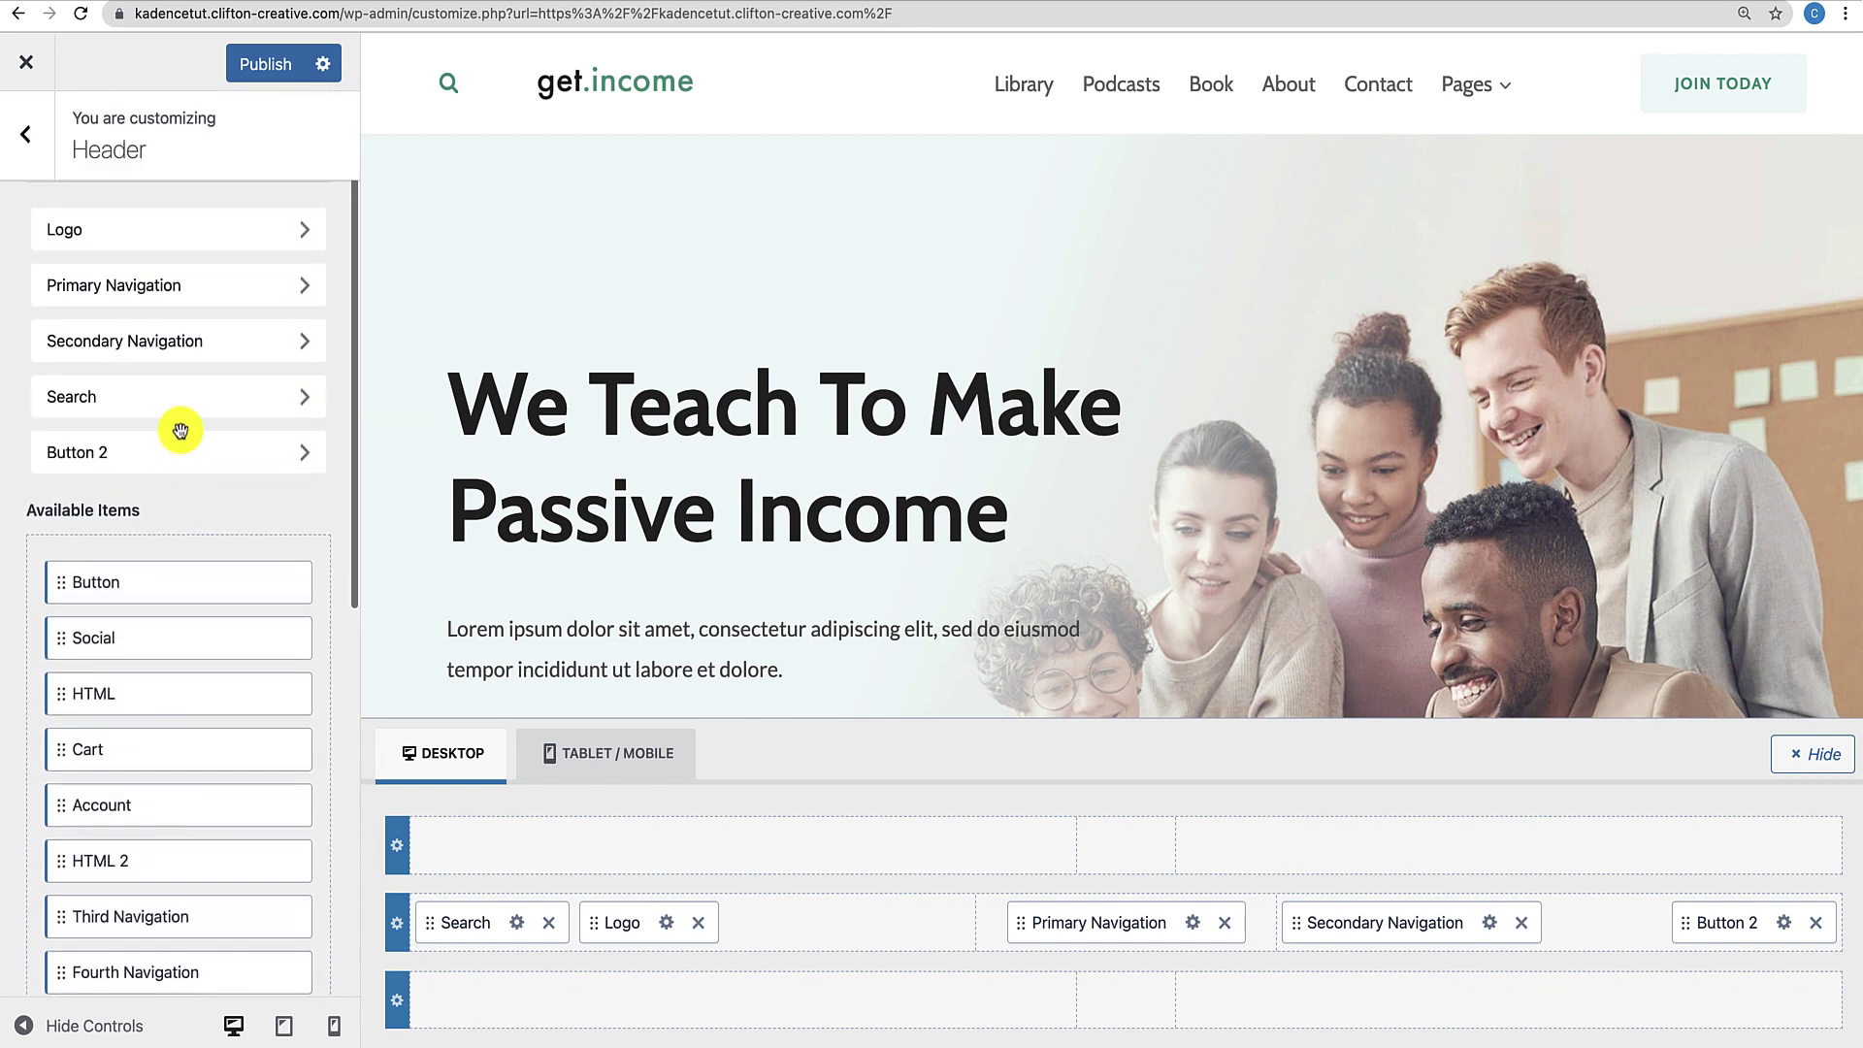
pyautogui.scroll(1, 181, 435)
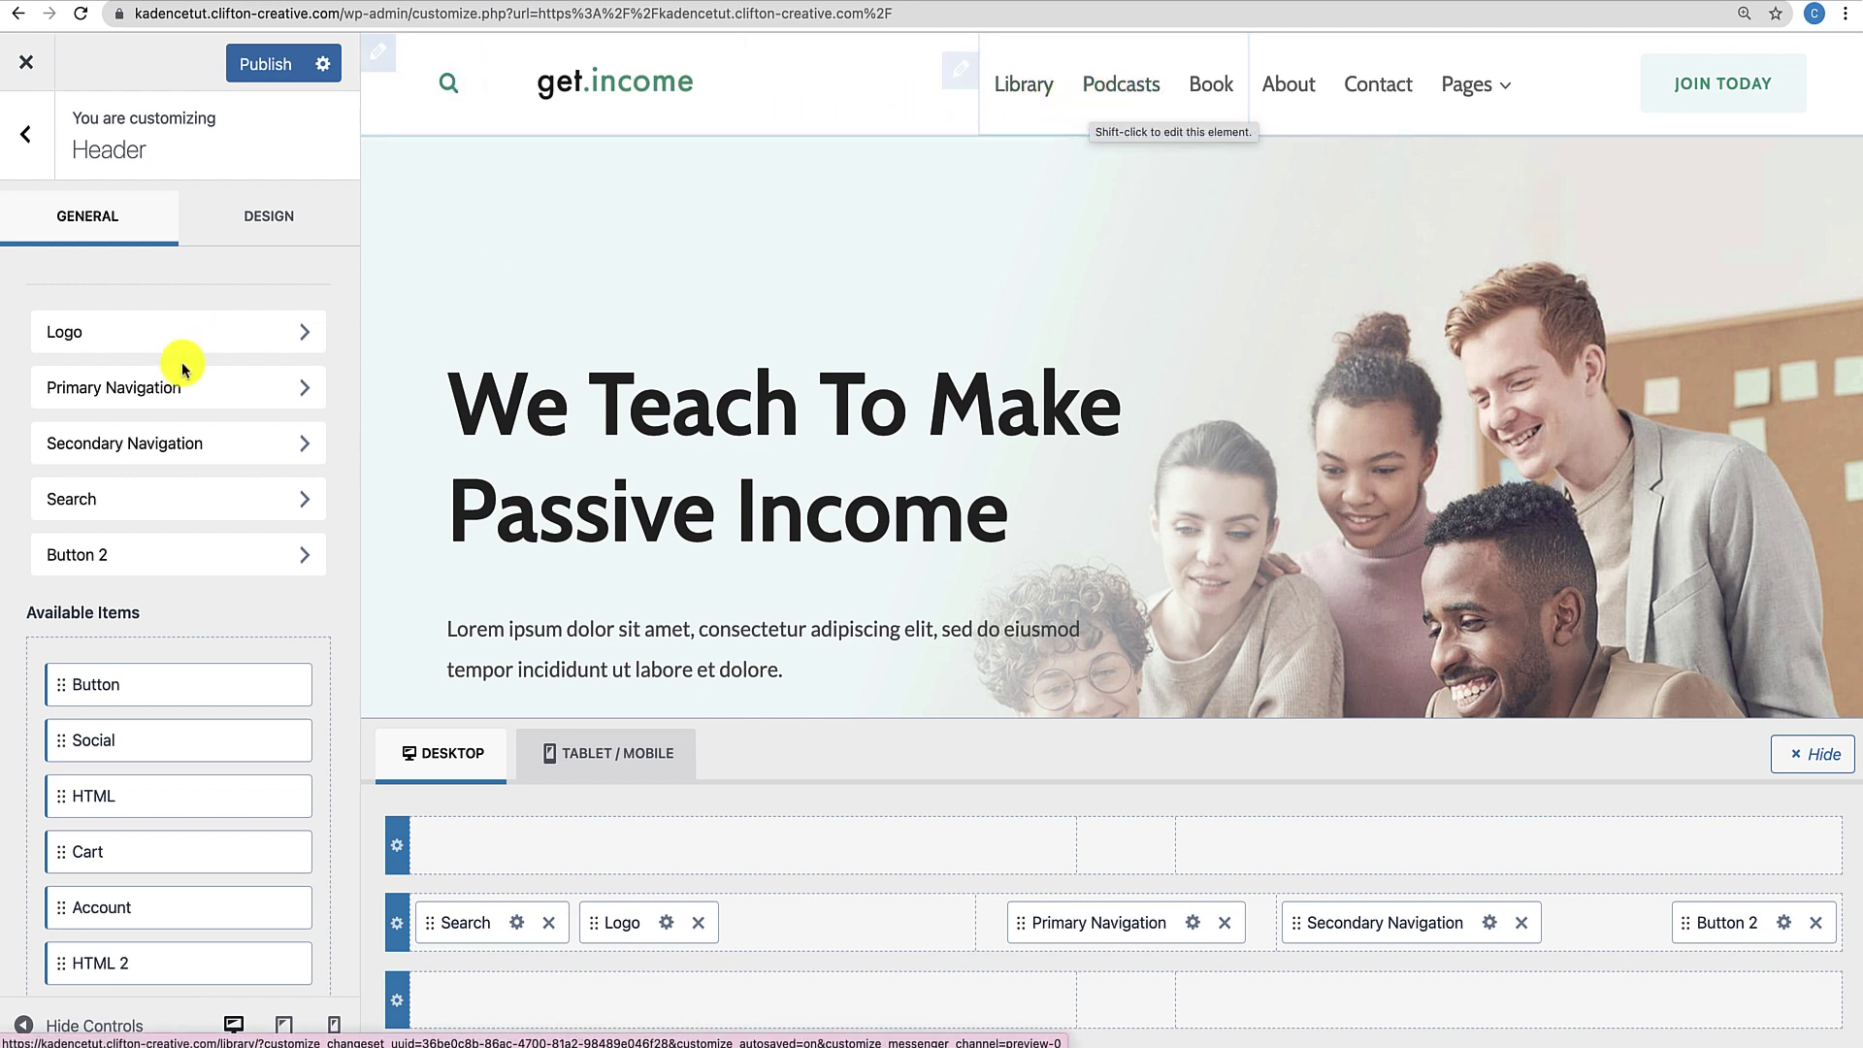
# Add another conditional header using the Start Basic option in the Conditional Header settings, and enable it.
pyautogui.click(29, 135)
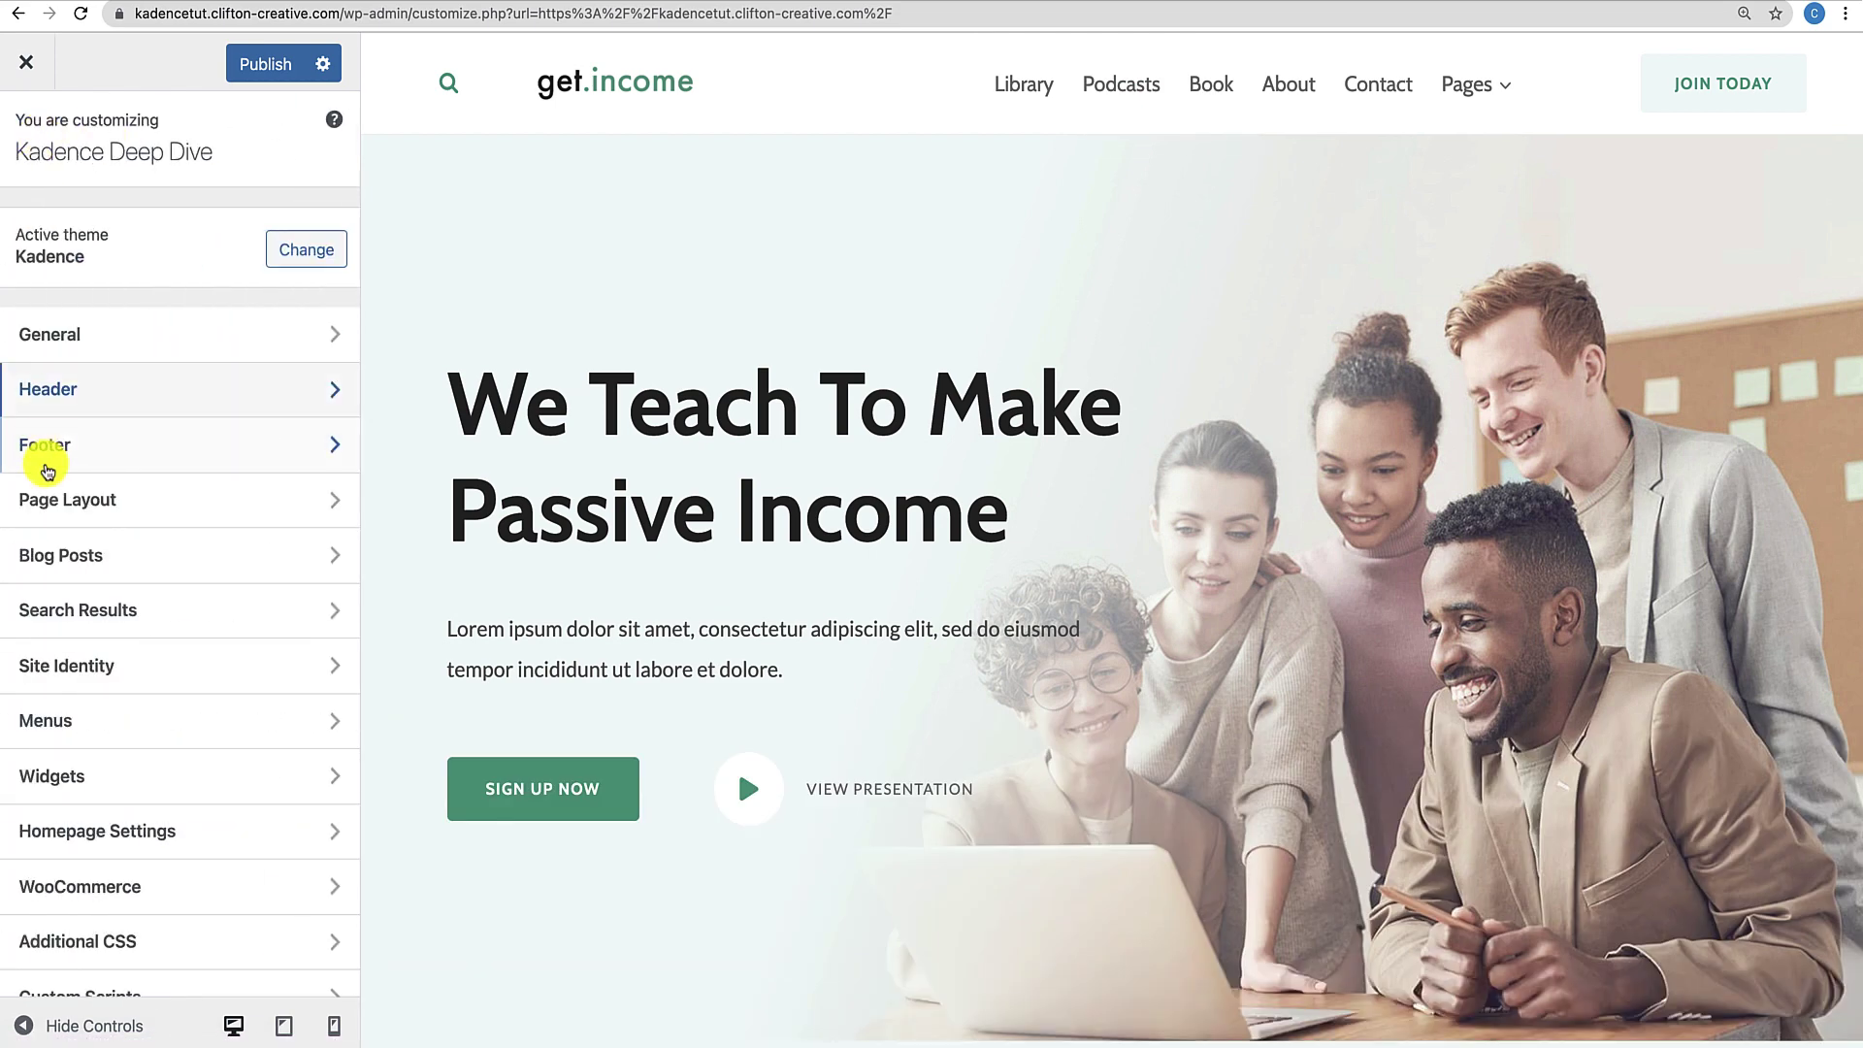
pyautogui.click(53, 398)
pyautogui.scroll(-8, 73, 616)
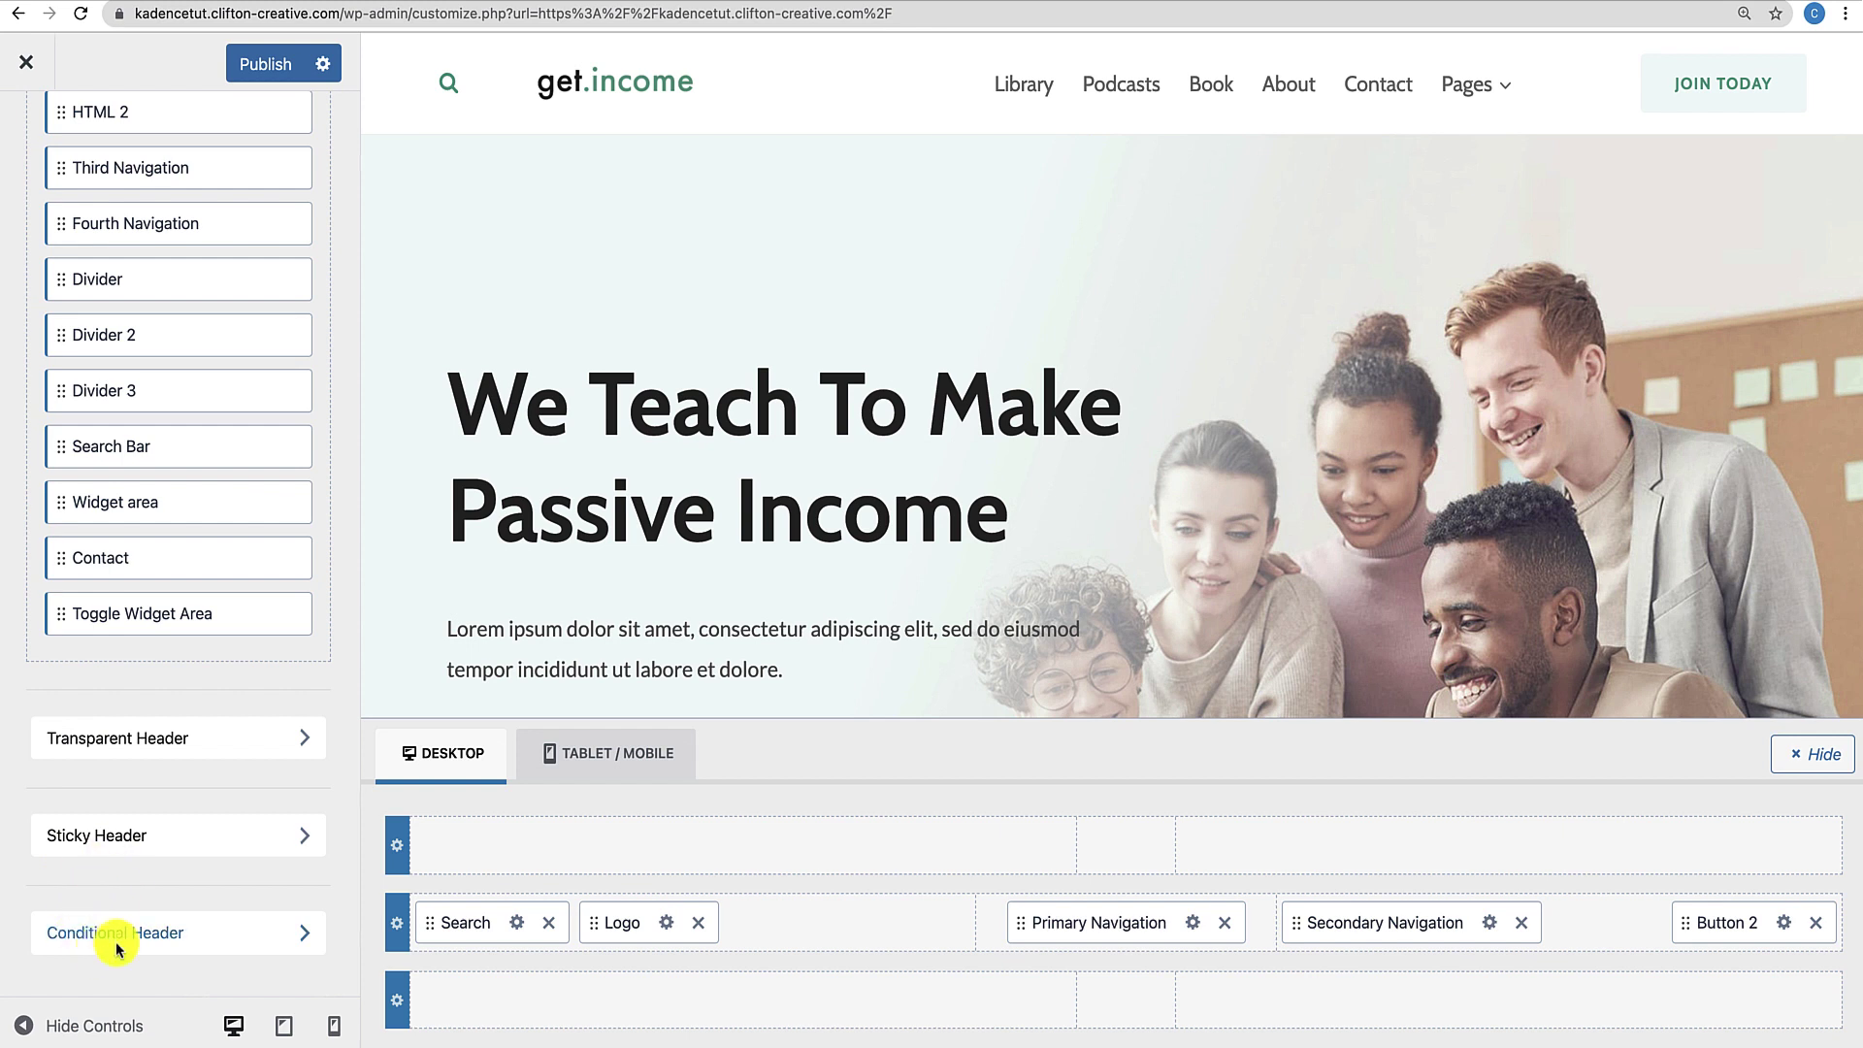
pyautogui.click(187, 948)
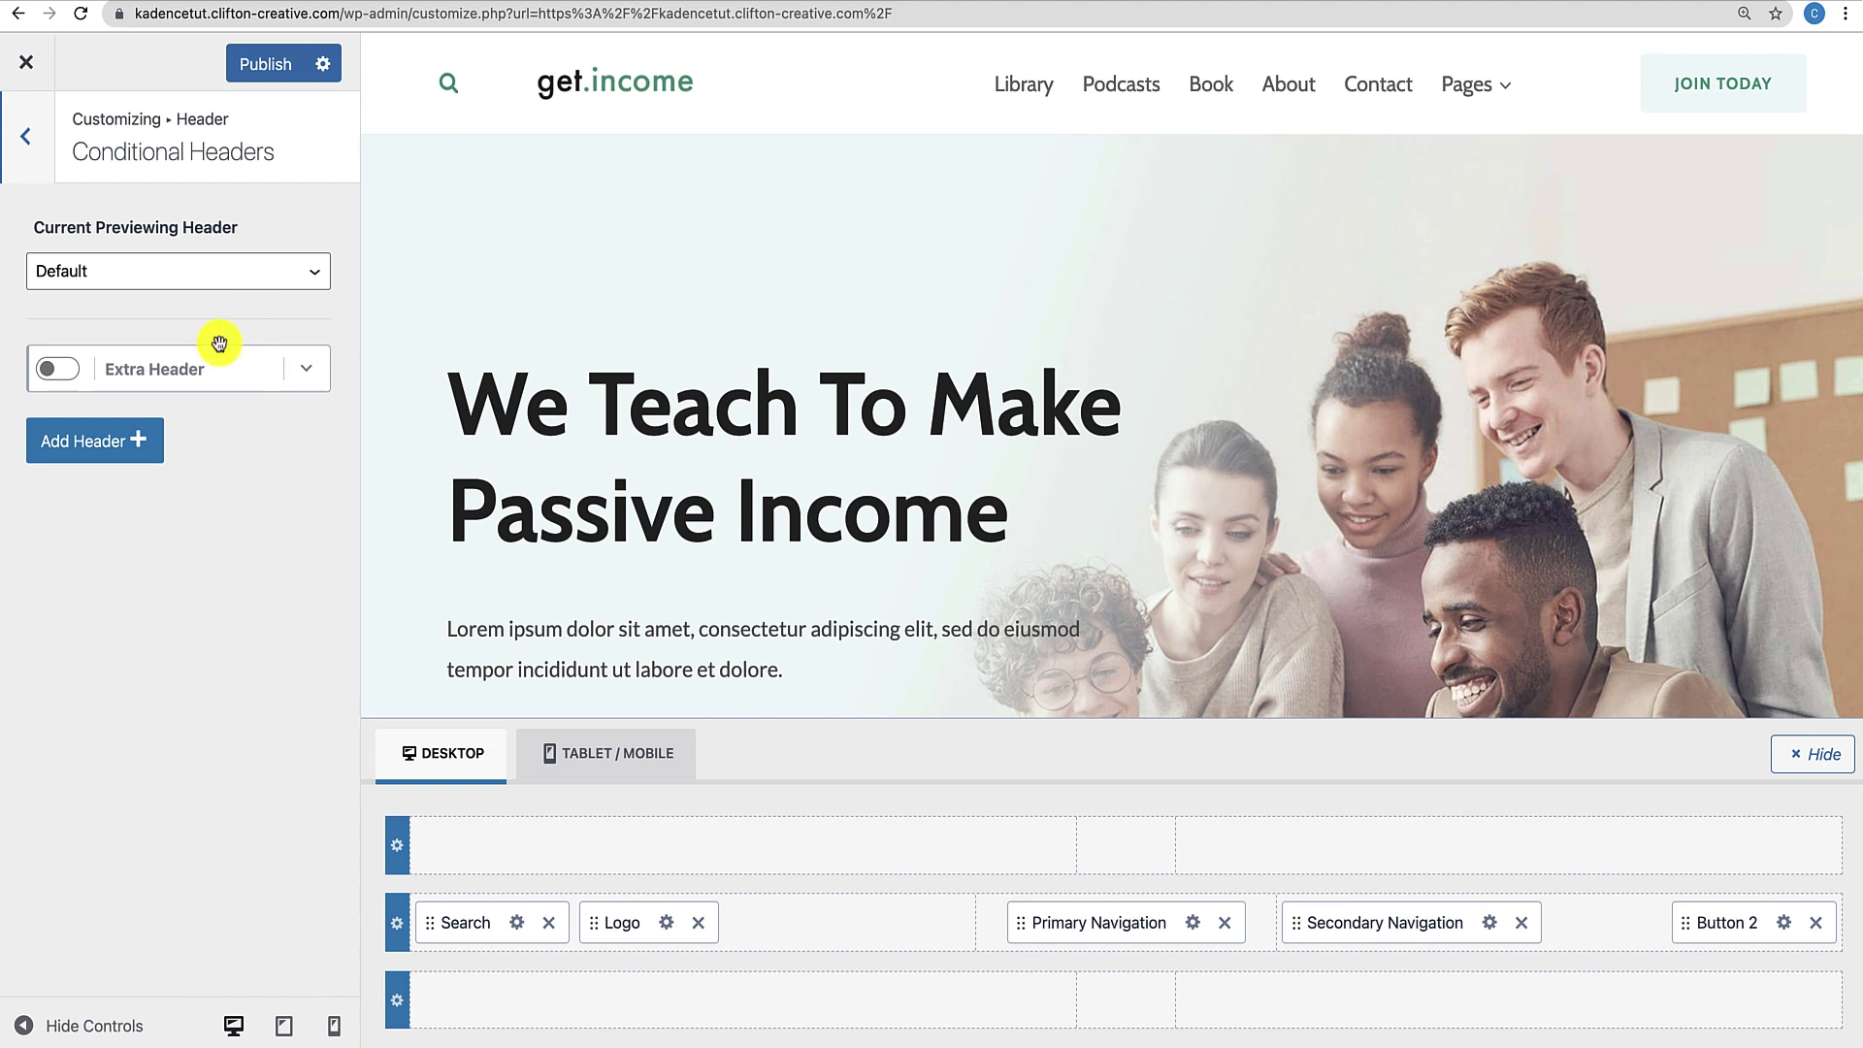
pyautogui.click(126, 449)
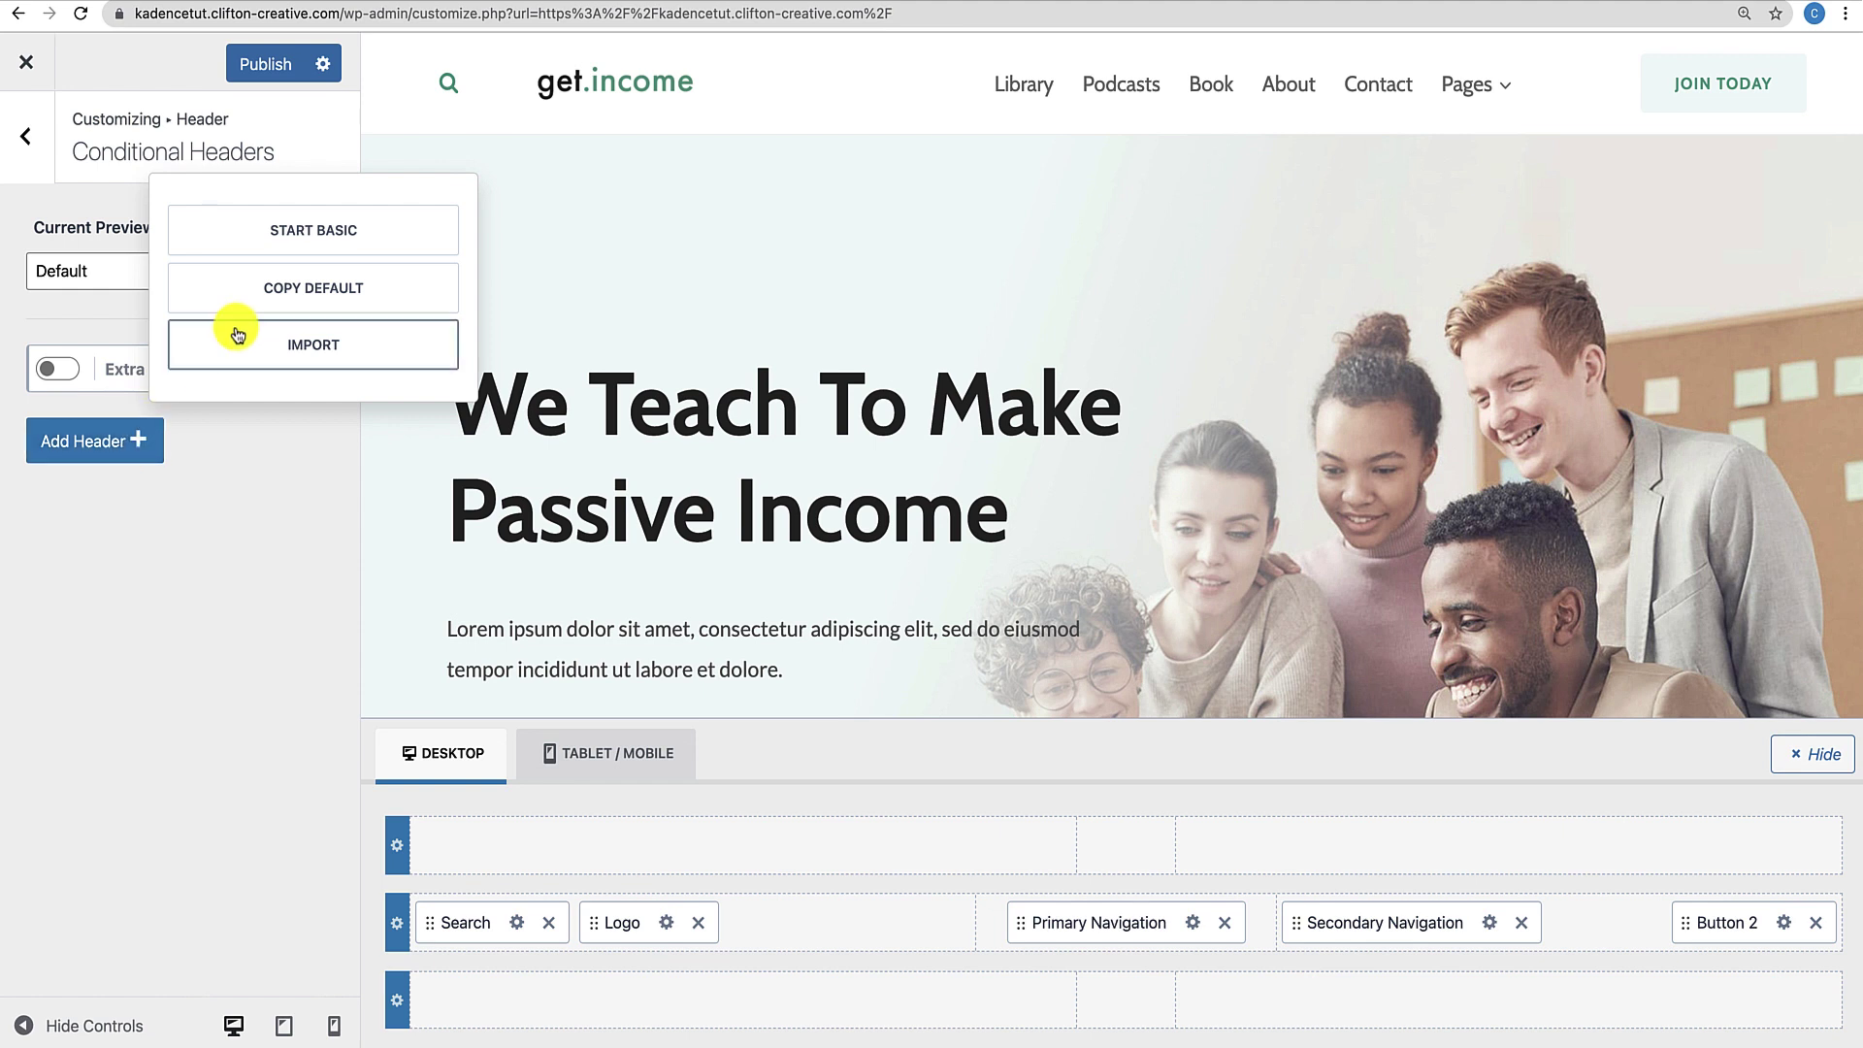
pyautogui.click(280, 242)
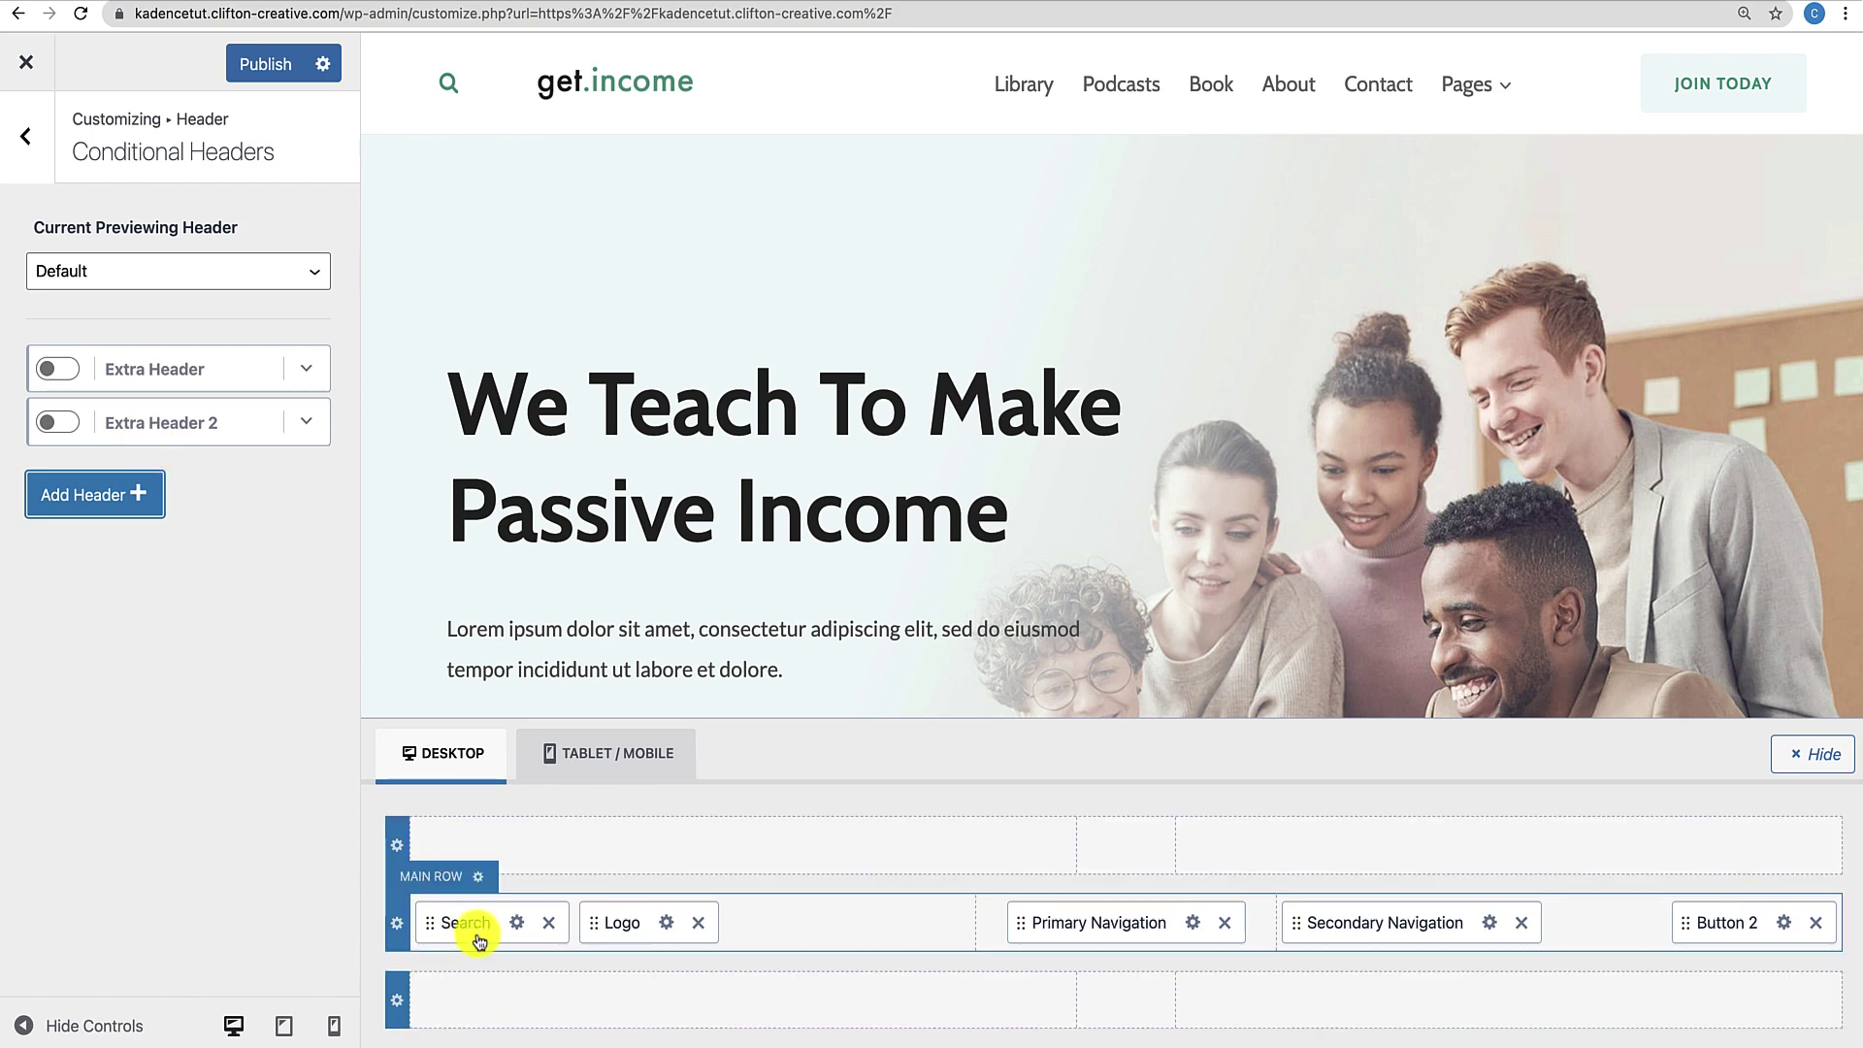
pyautogui.click(58, 422)
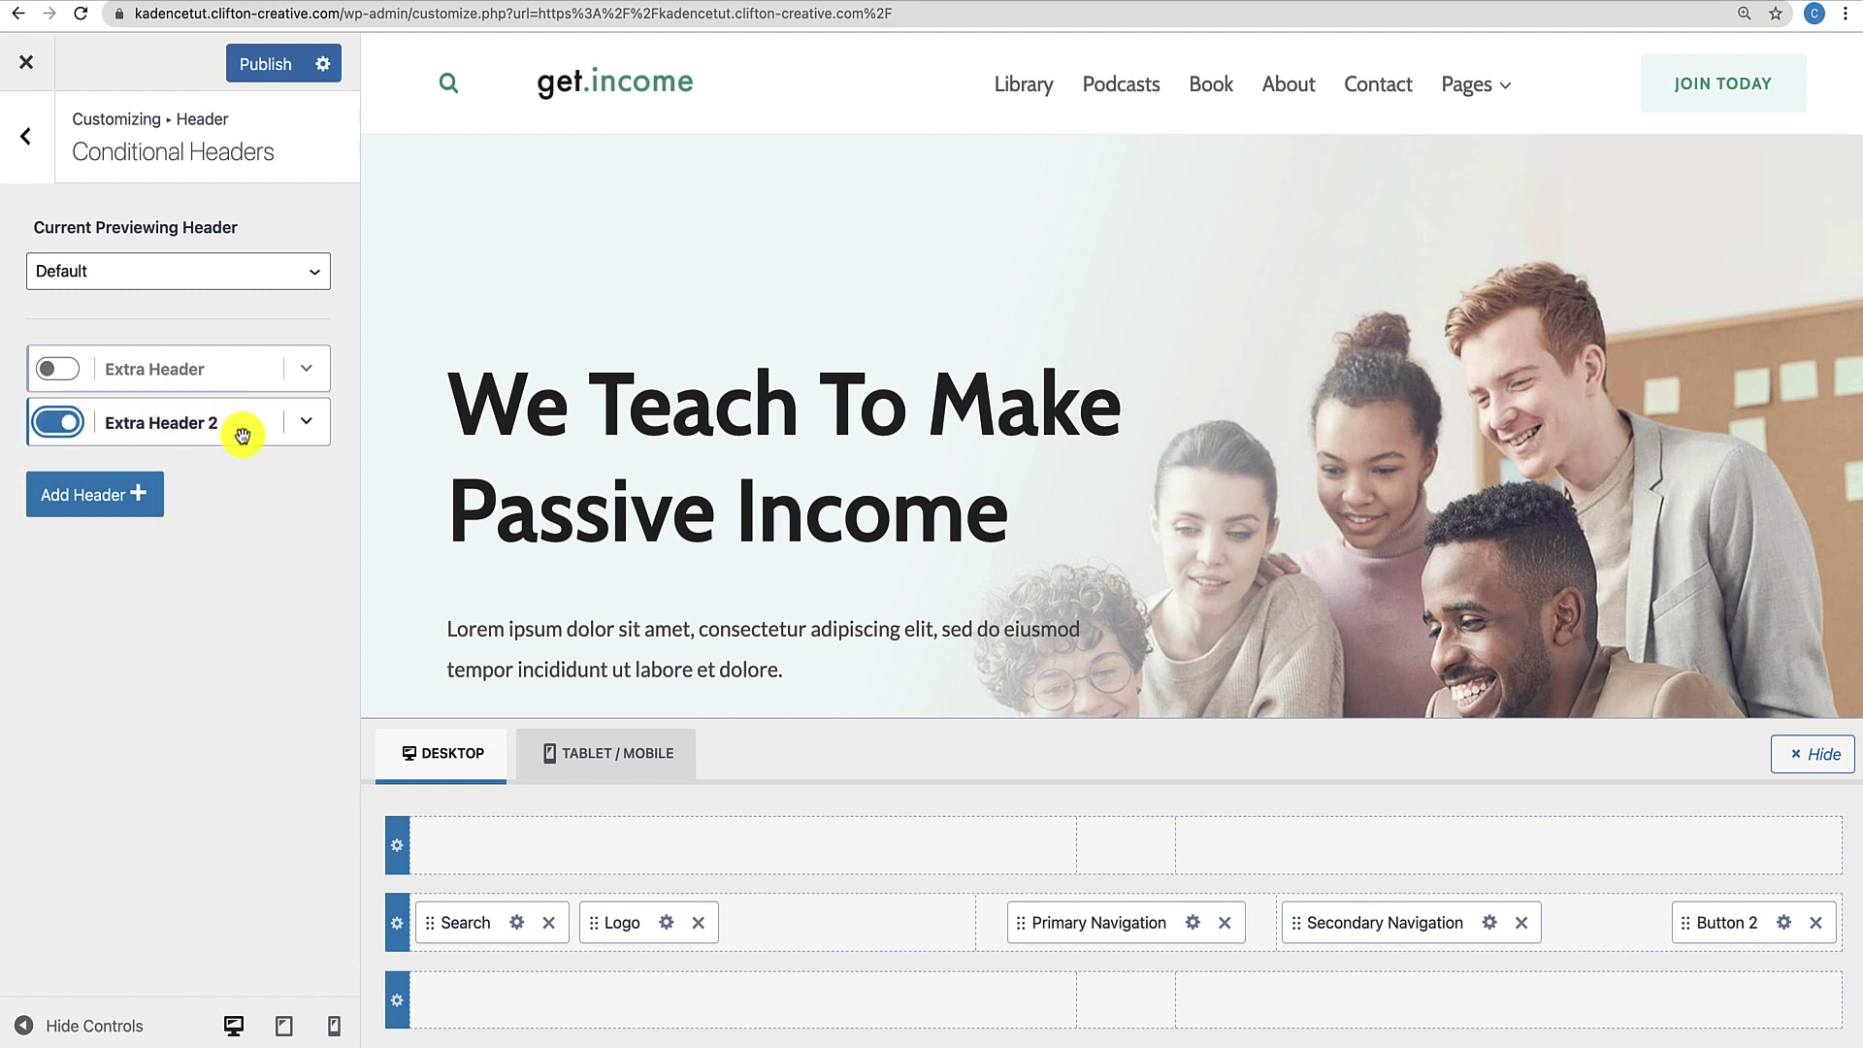
# Set the currently previewed header to Extra Header 2 and confirm saving the settings.
pyautogui.click(310, 276)
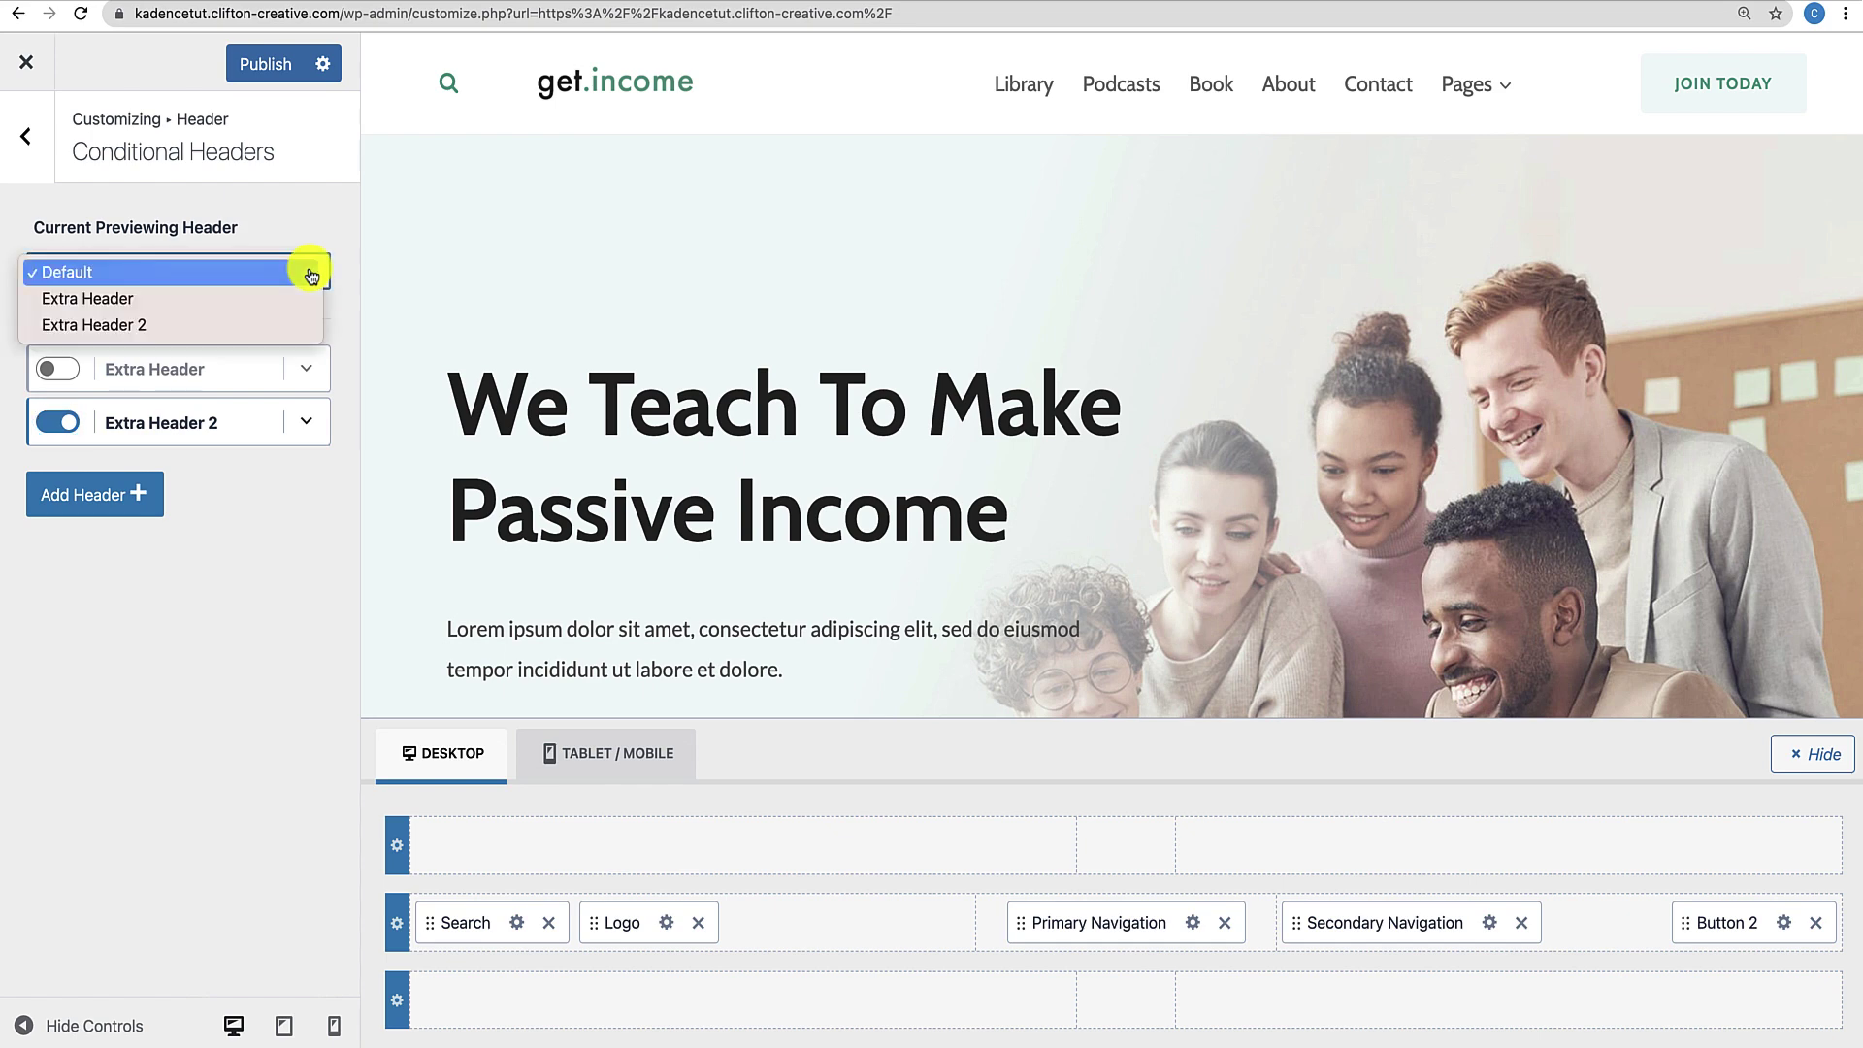
pyautogui.click(129, 321)
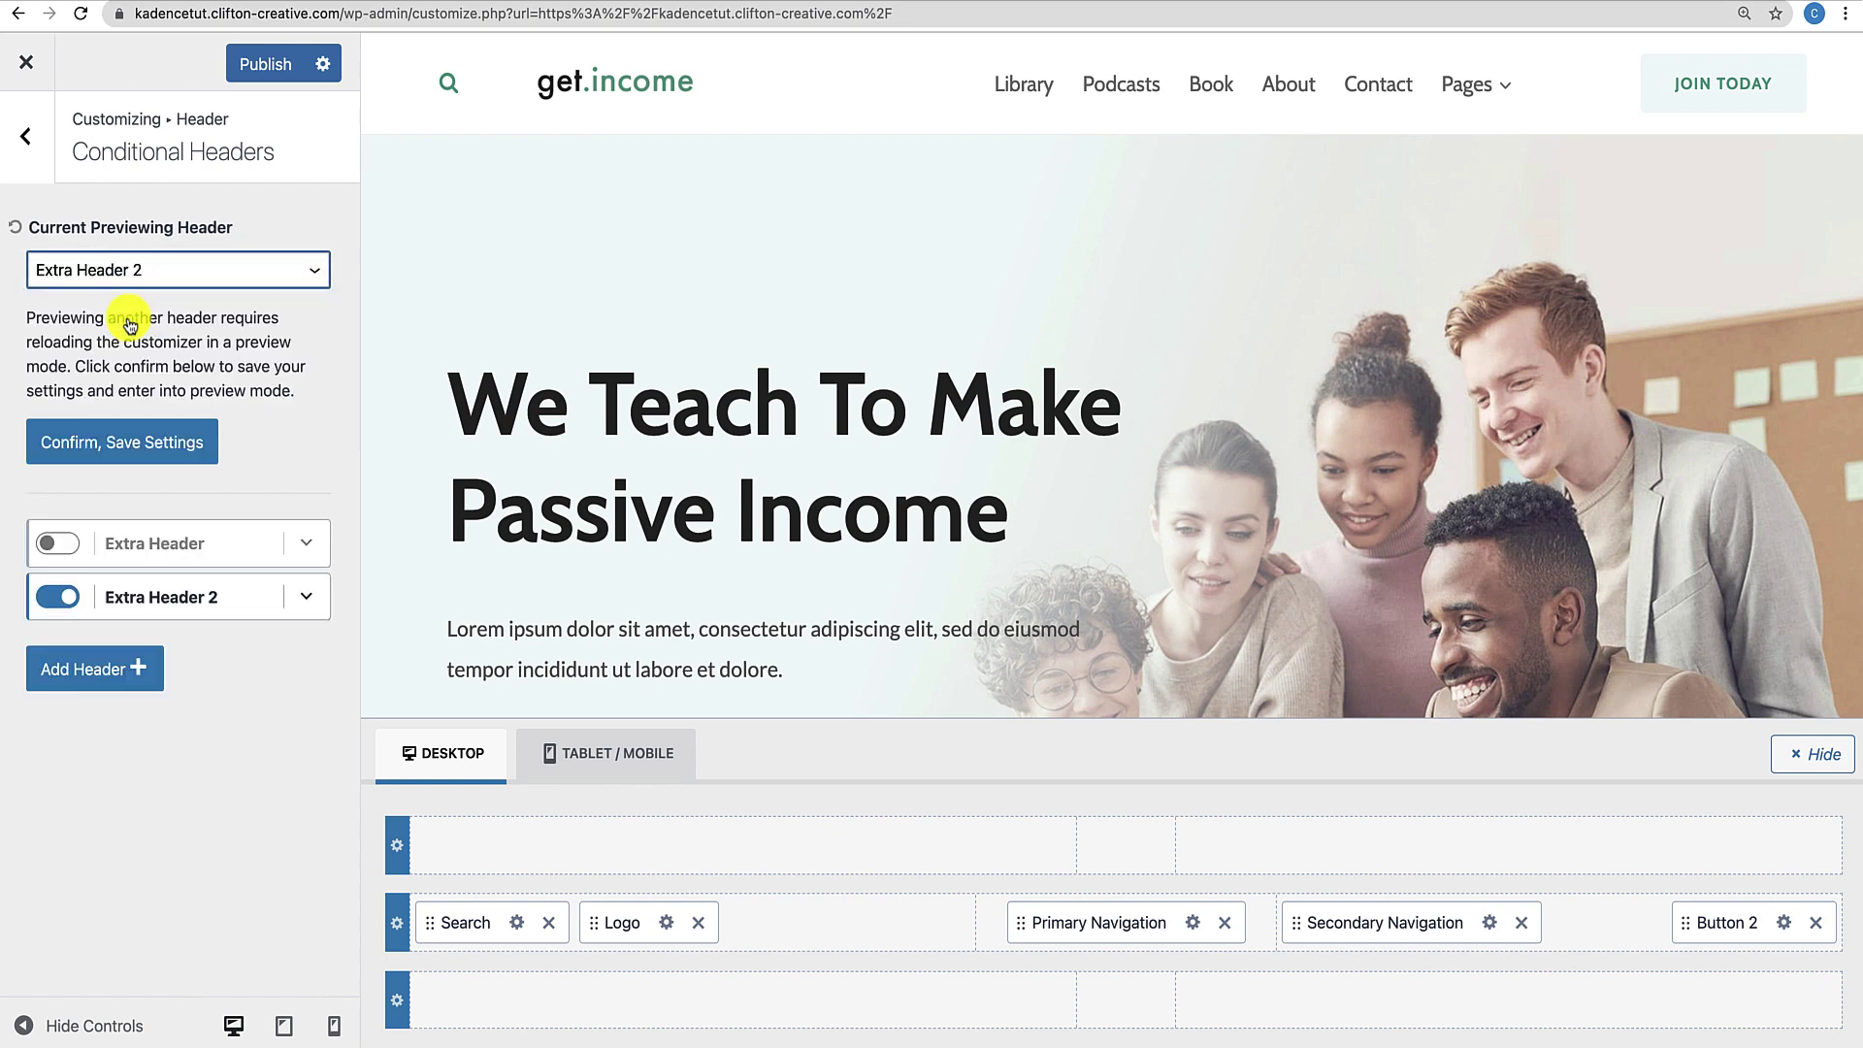
pyautogui.click(109, 444)
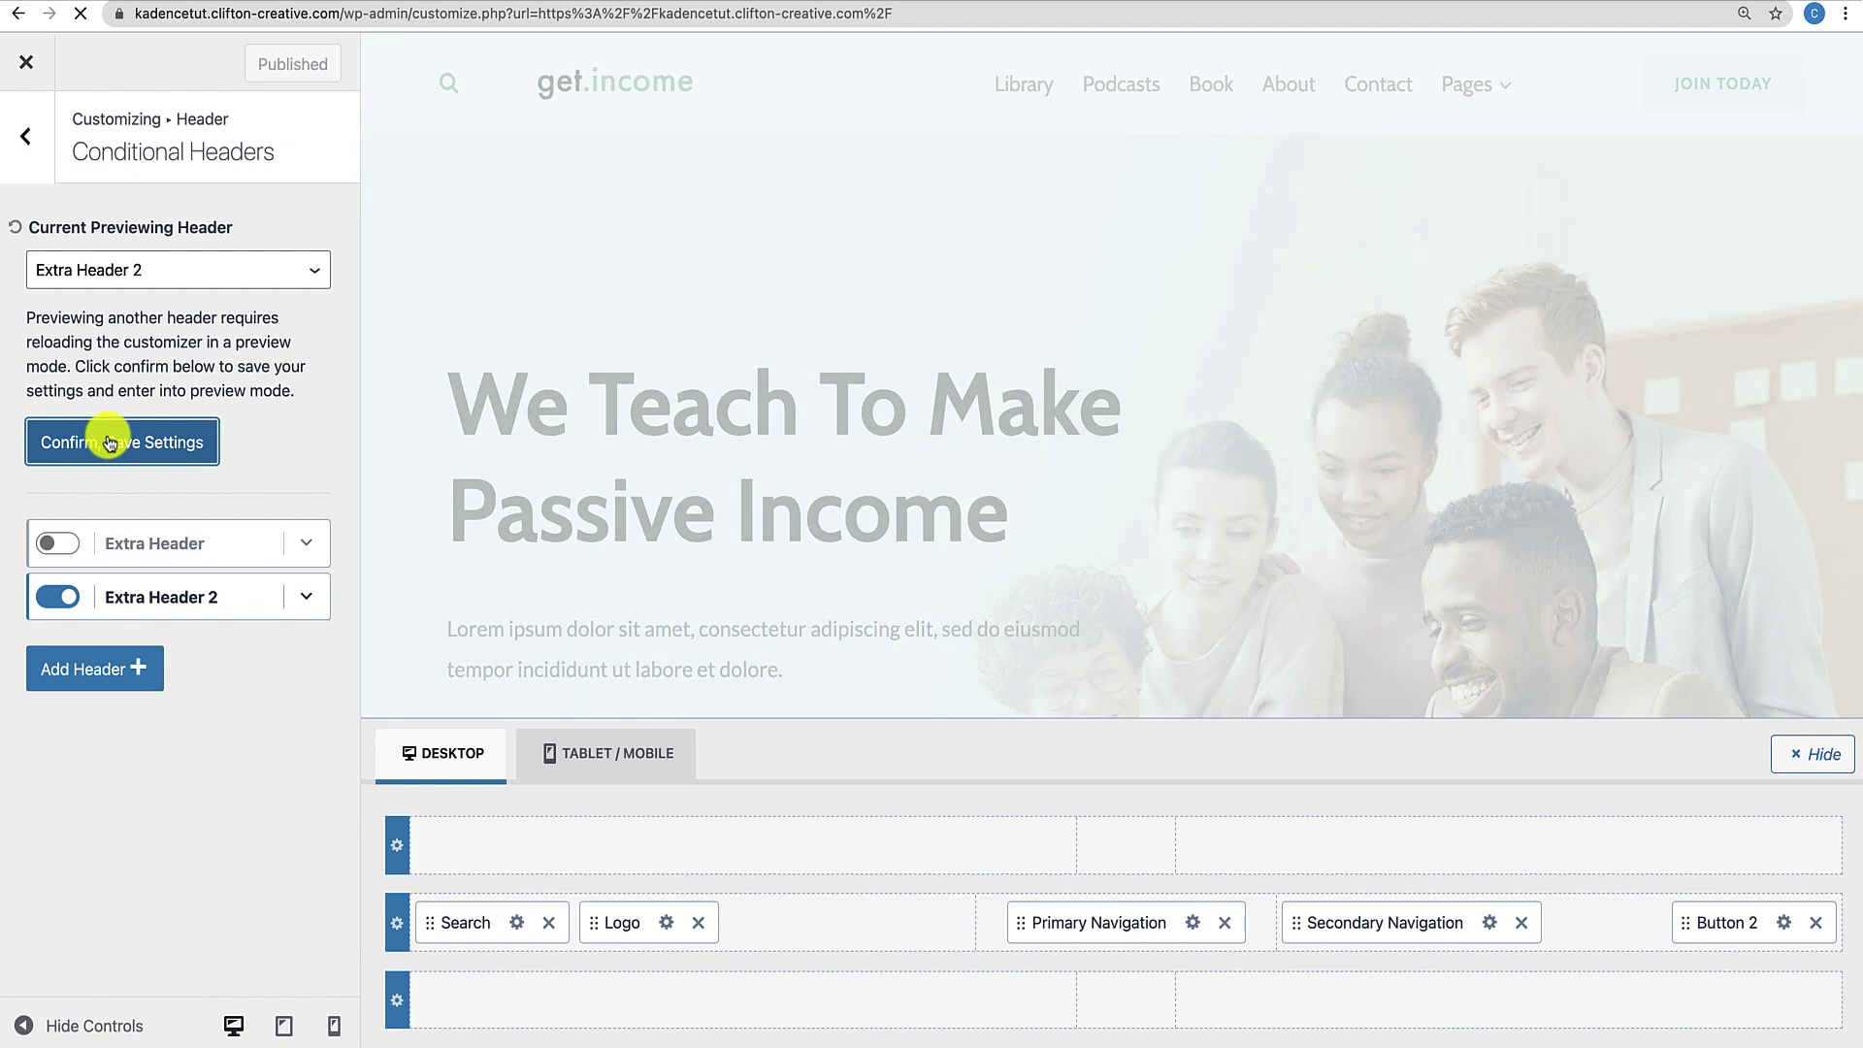
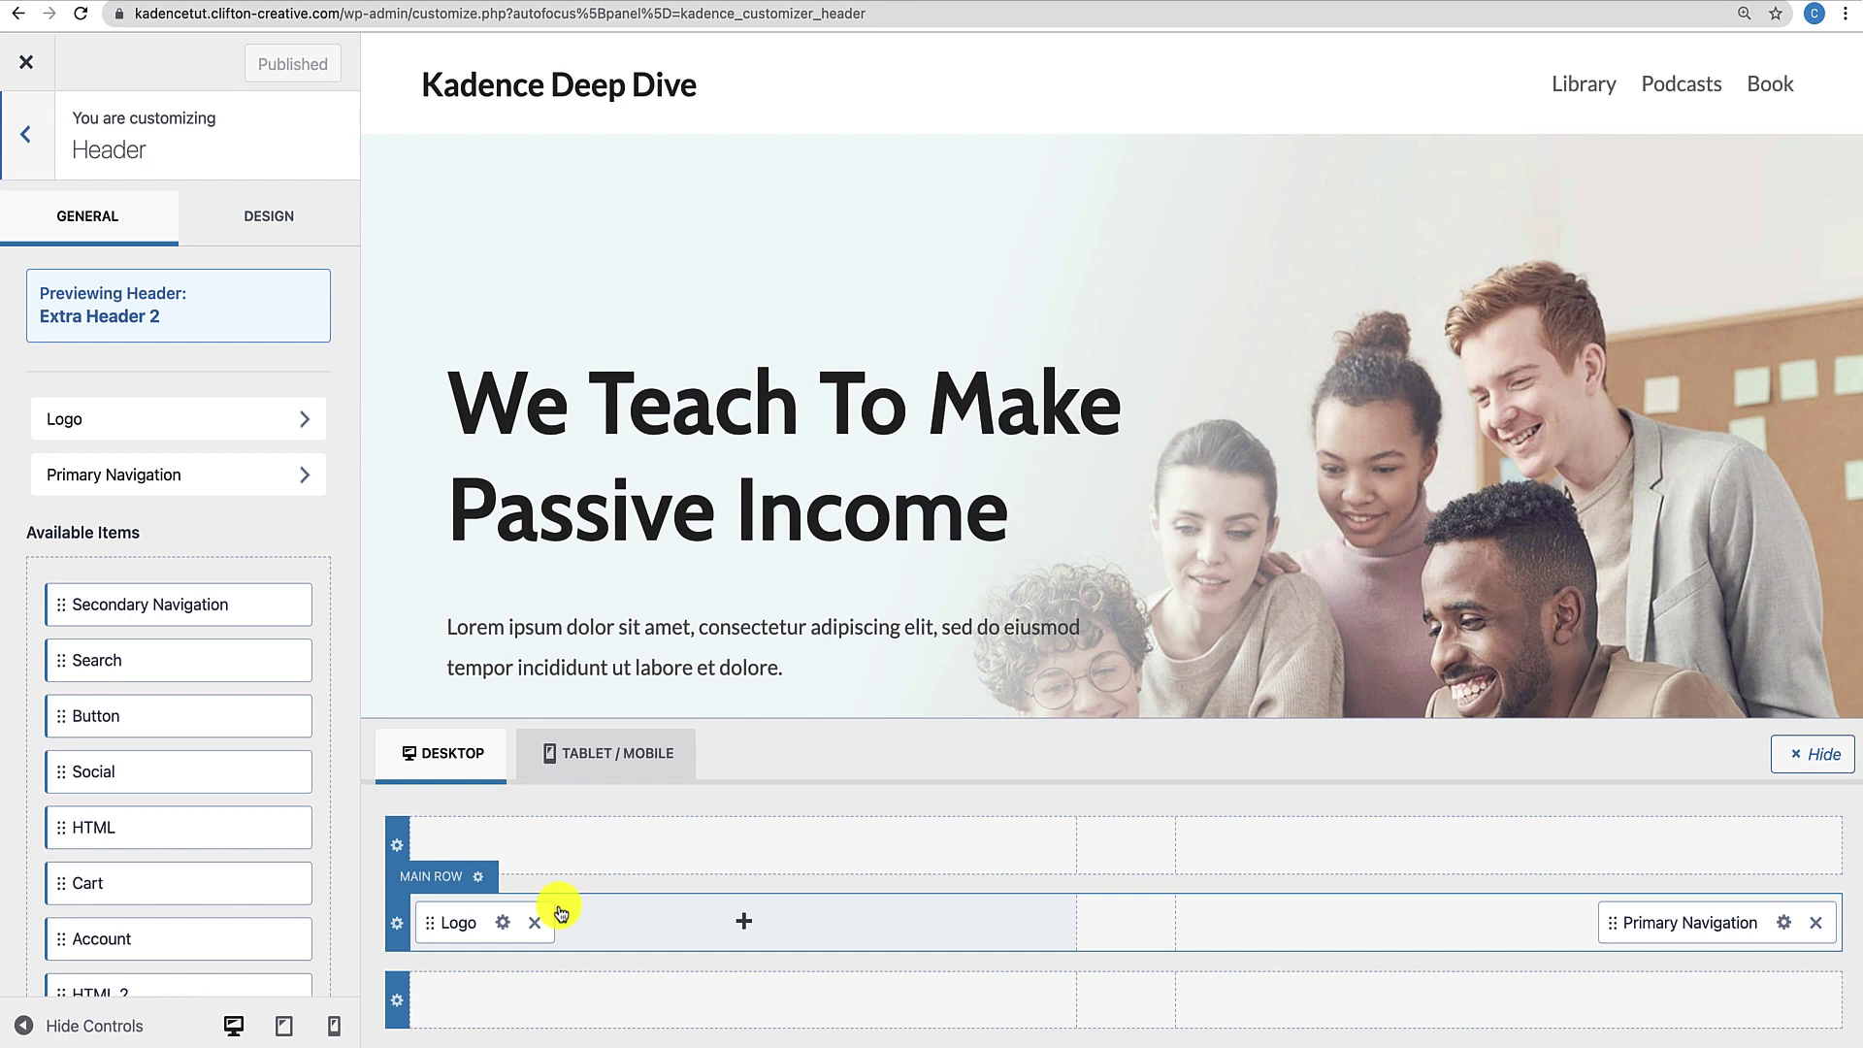
# Use the get.income image from the media library as the header logo, with the logo-only layout and a max width of 125 px.
pyautogui.click(504, 923)
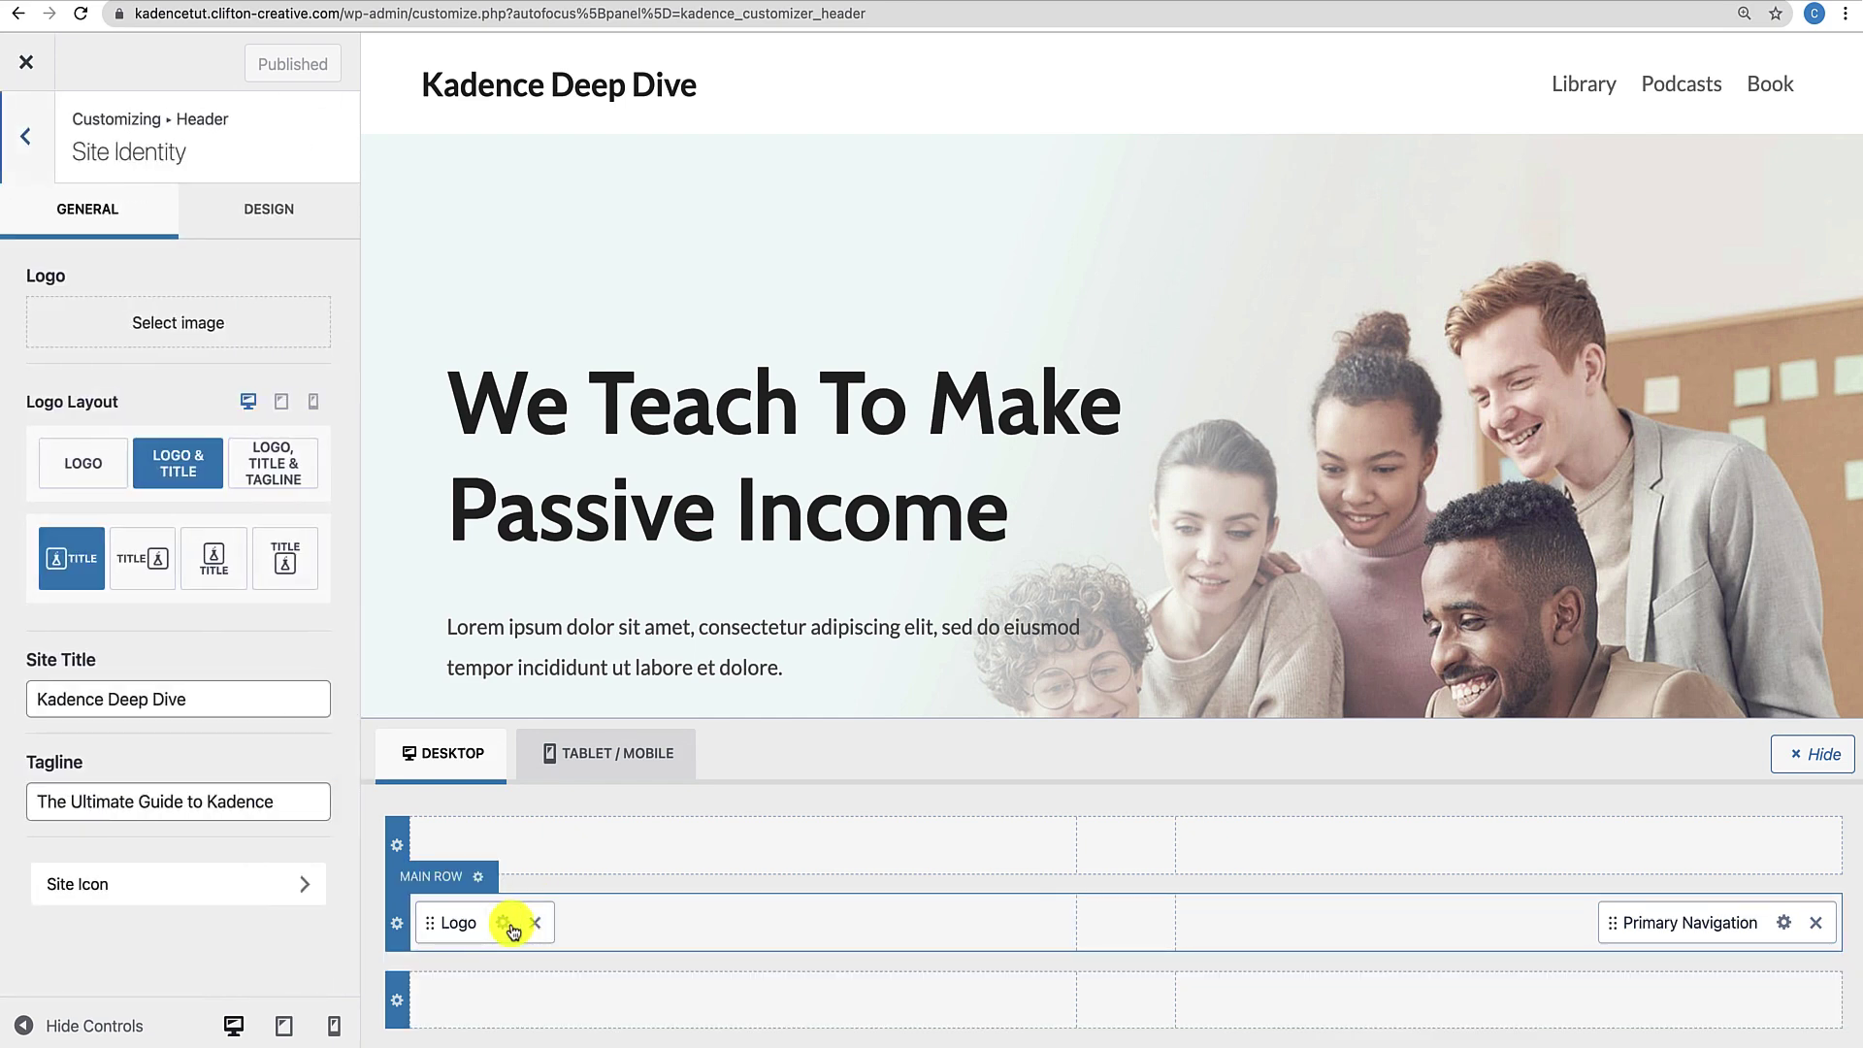
pyautogui.click(155, 324)
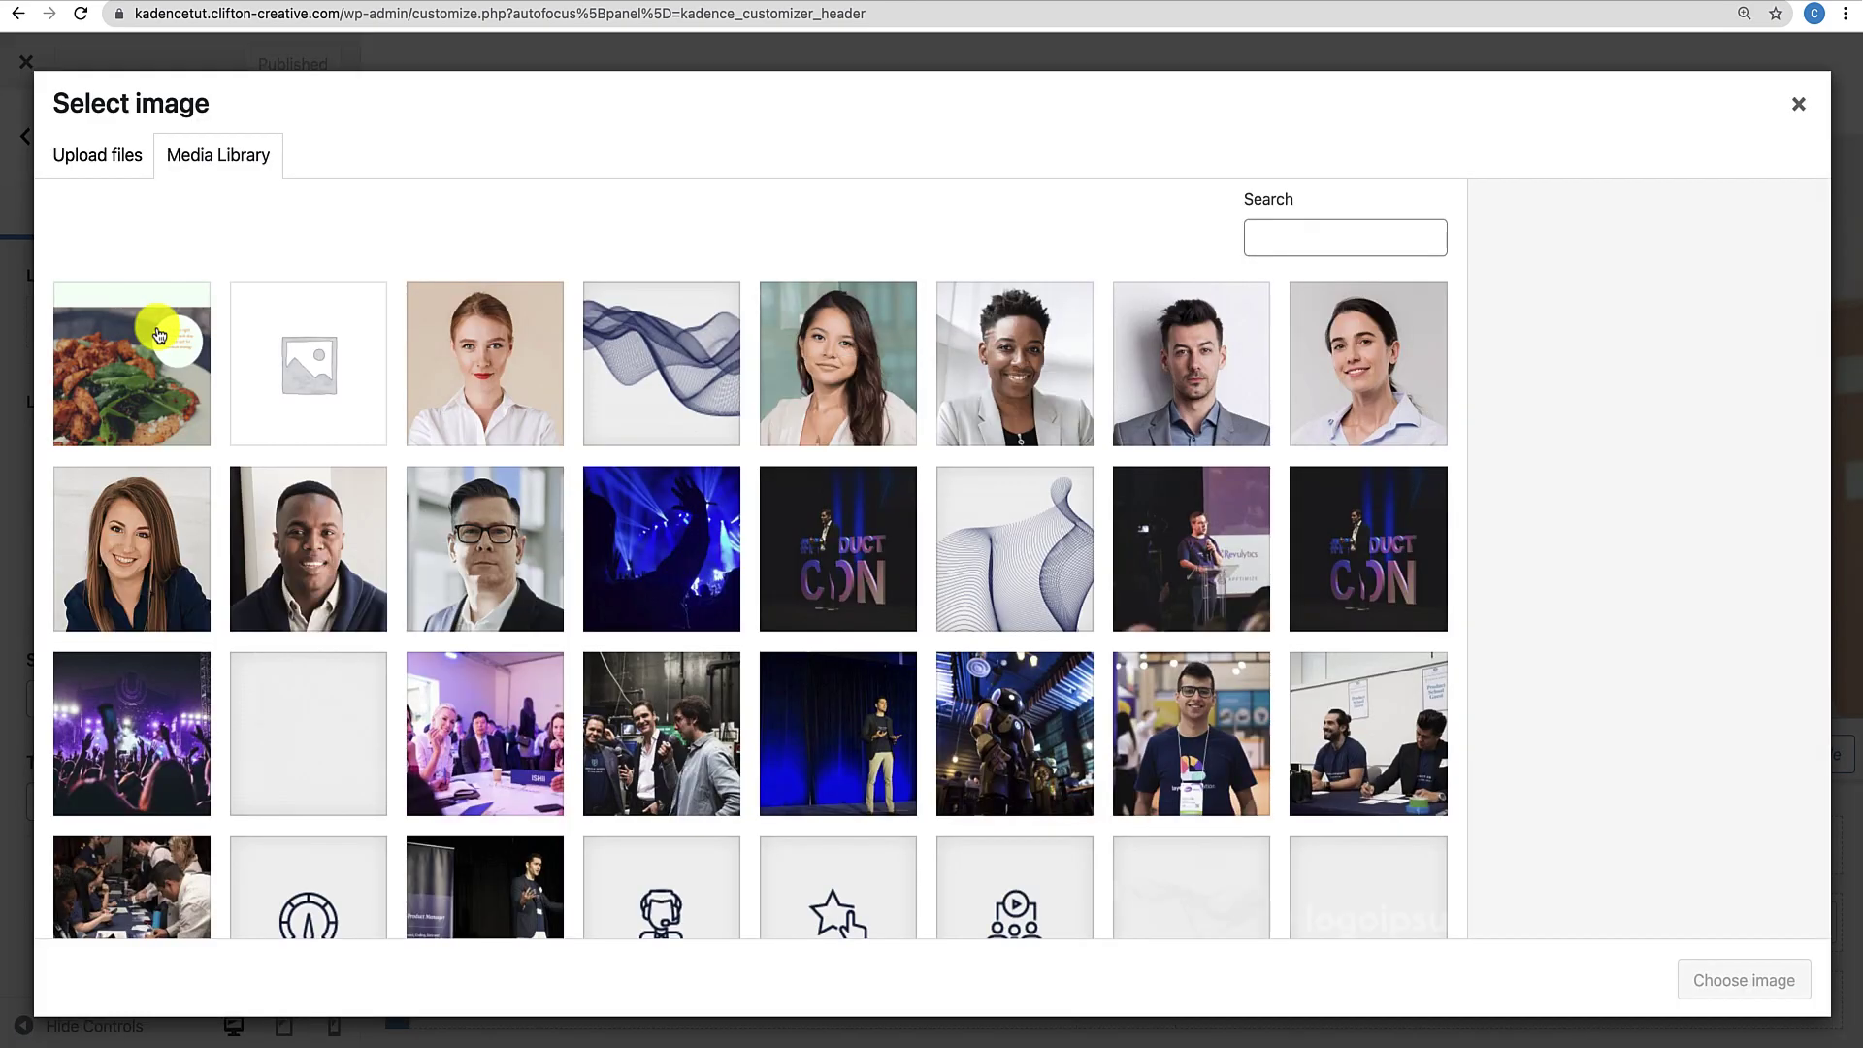
pyautogui.scroll(-15, 335, 631)
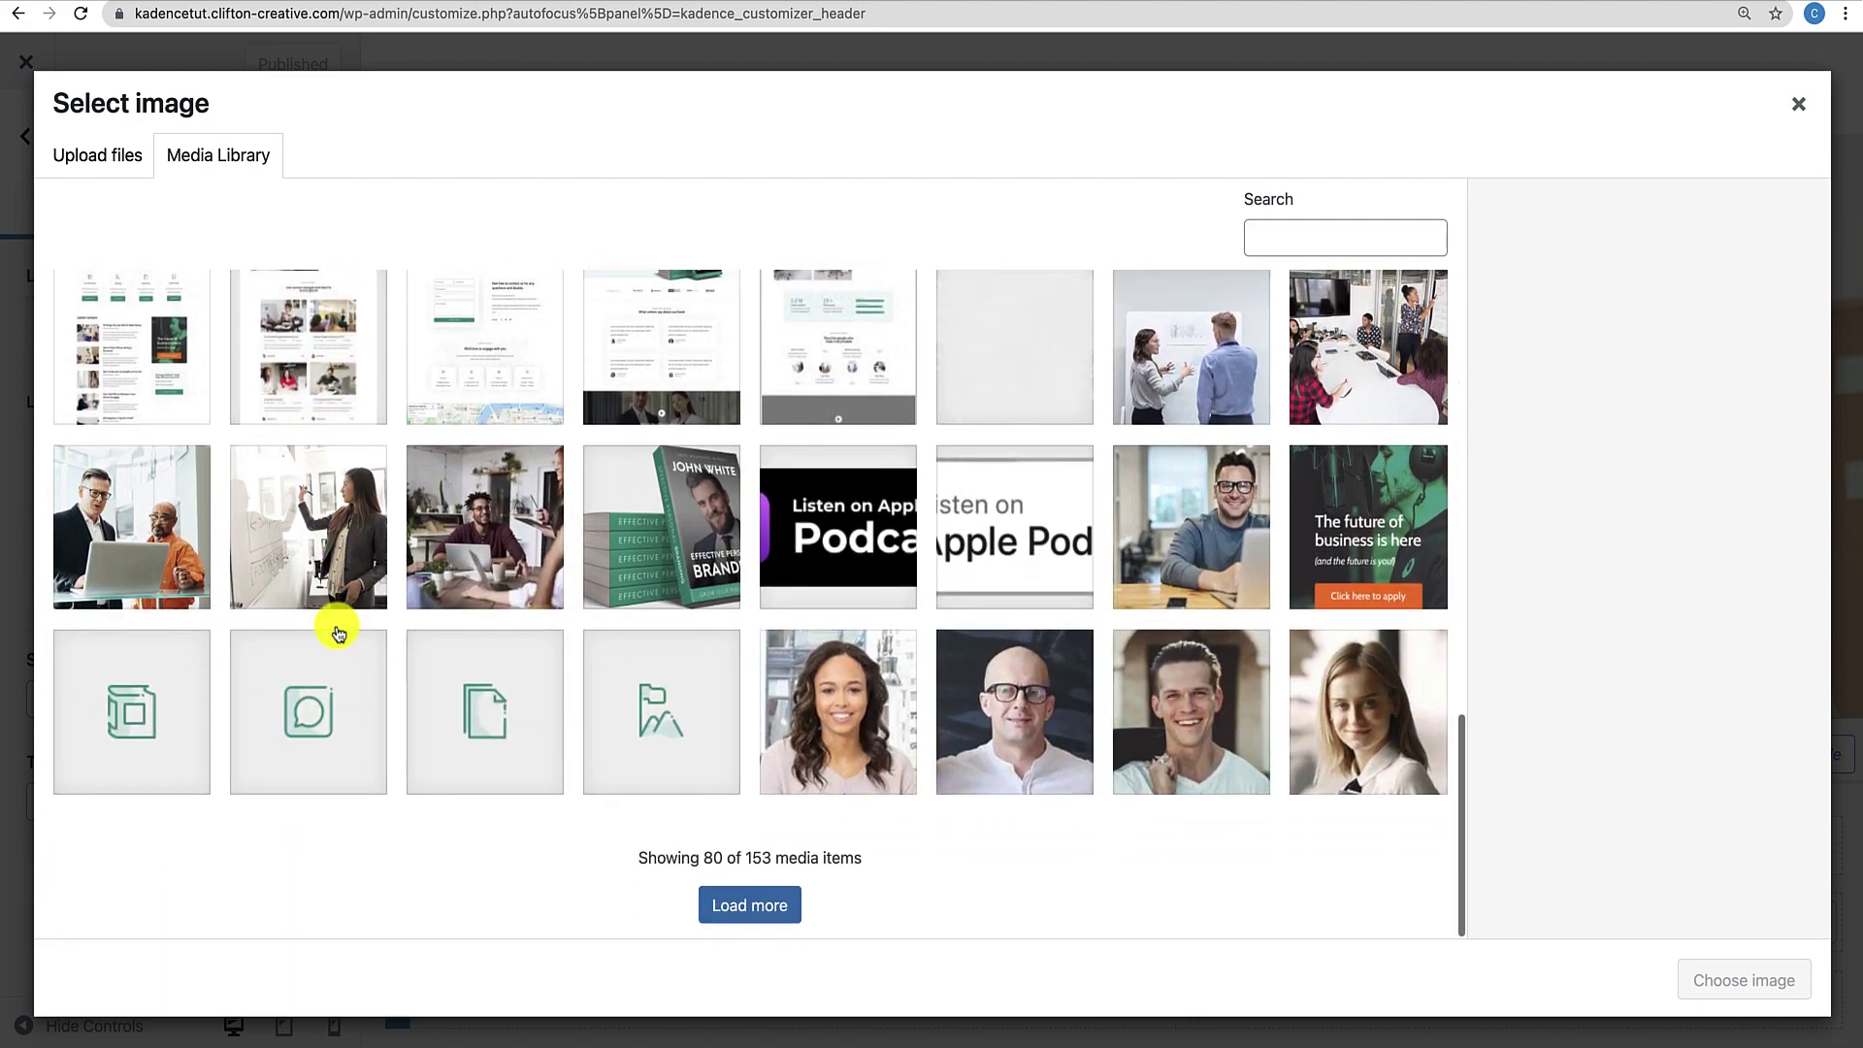
pyautogui.scroll(10, 335, 631)
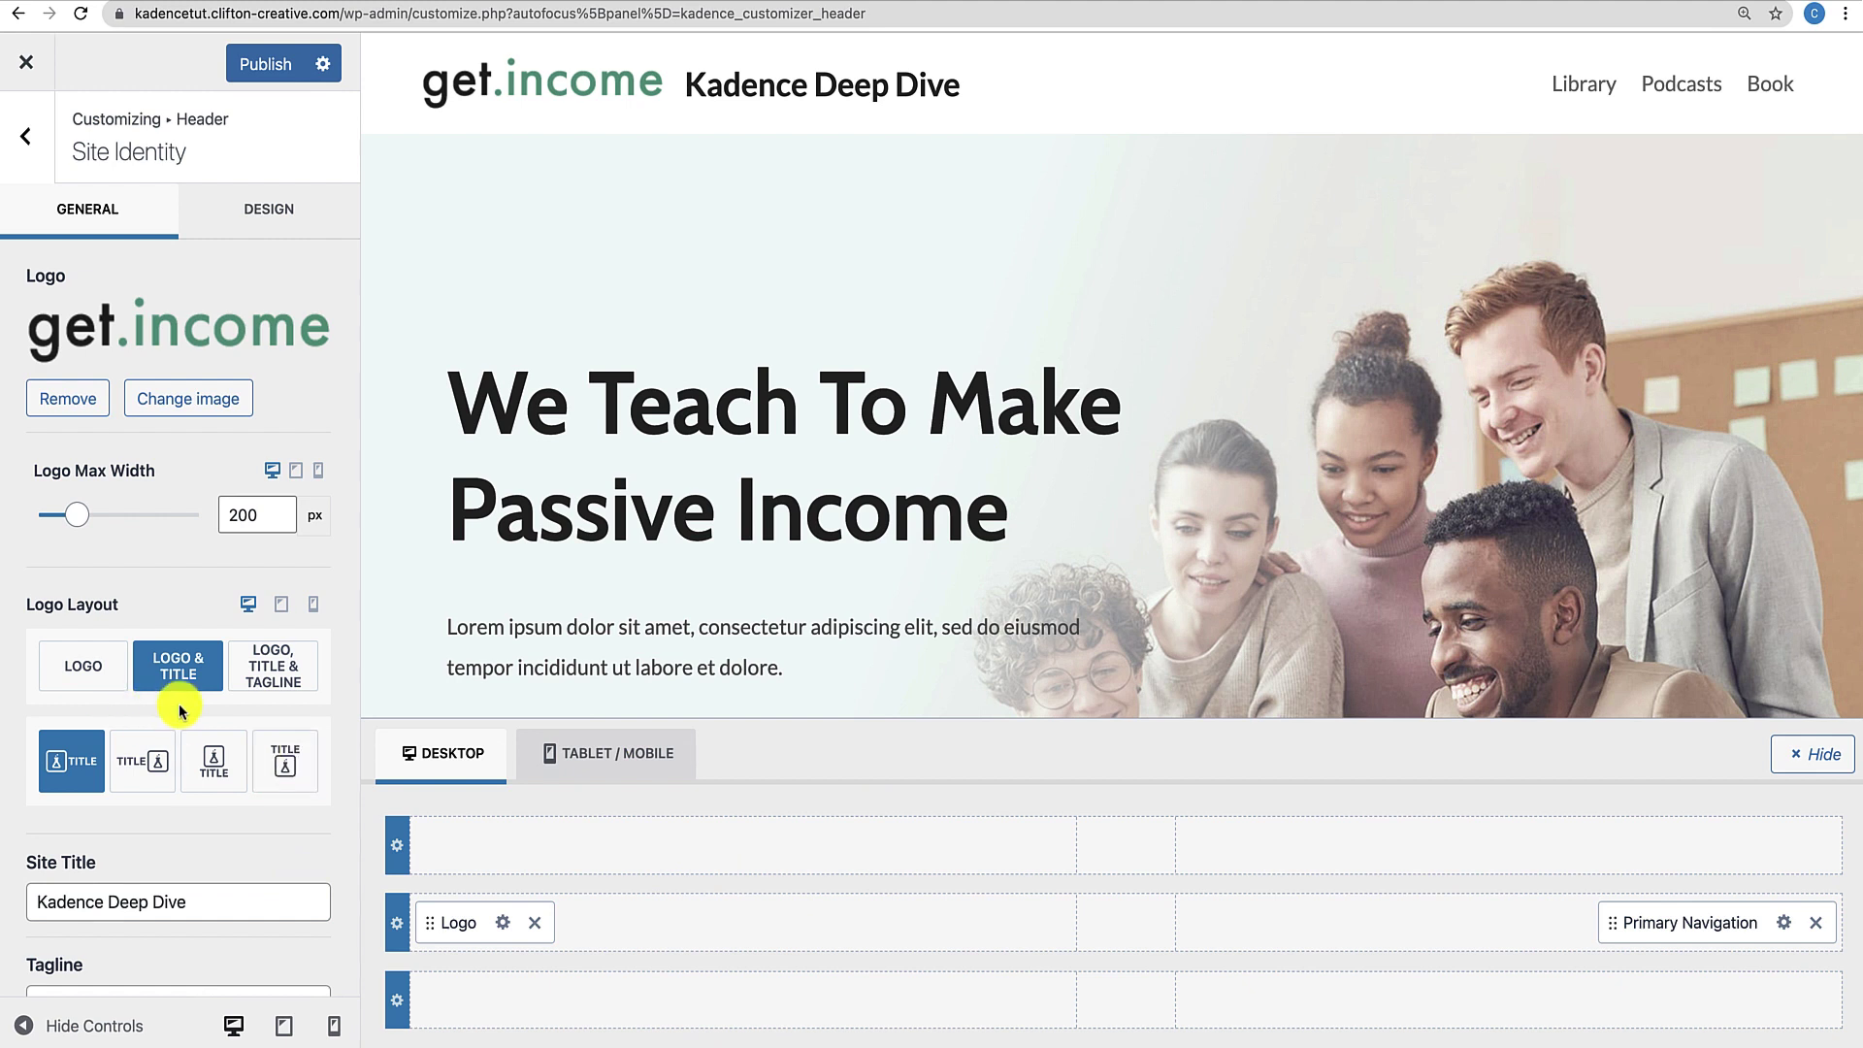
pyautogui.click(117, 676)
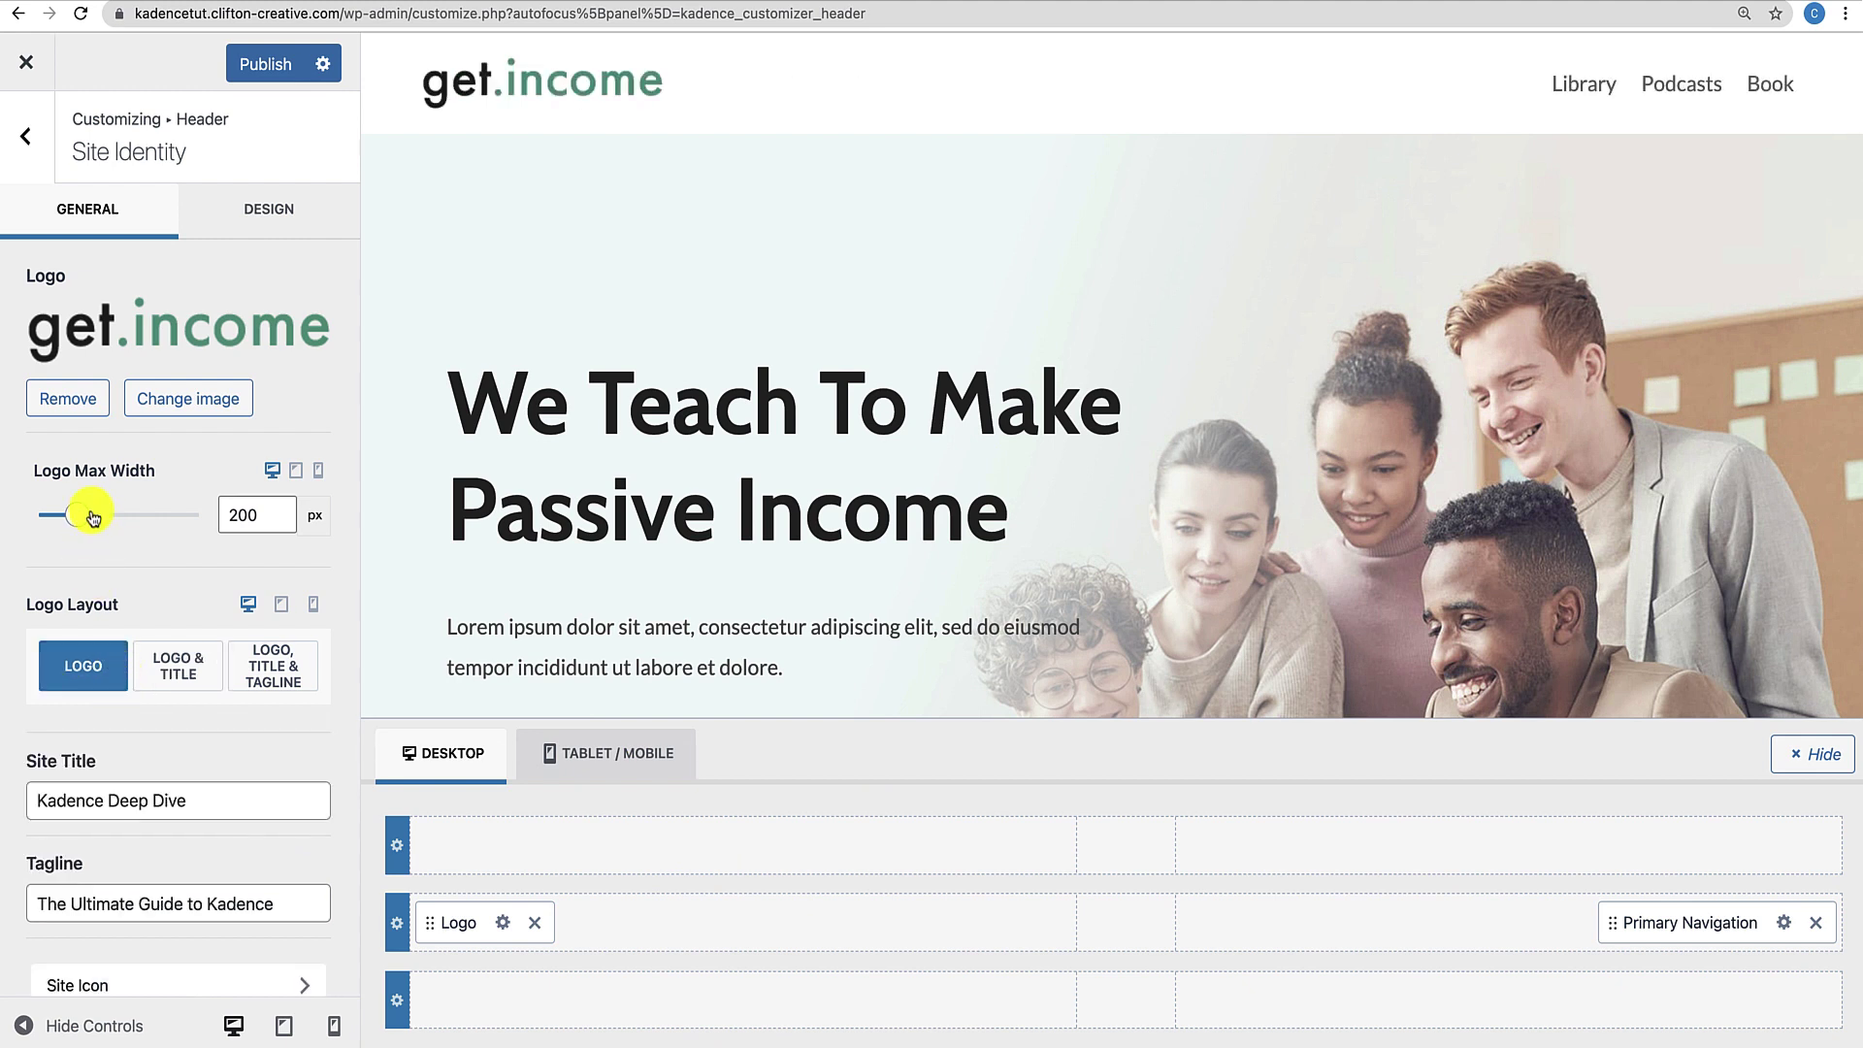
pyautogui.moveTo(78, 513); pyautogui.dragTo(61, 513)
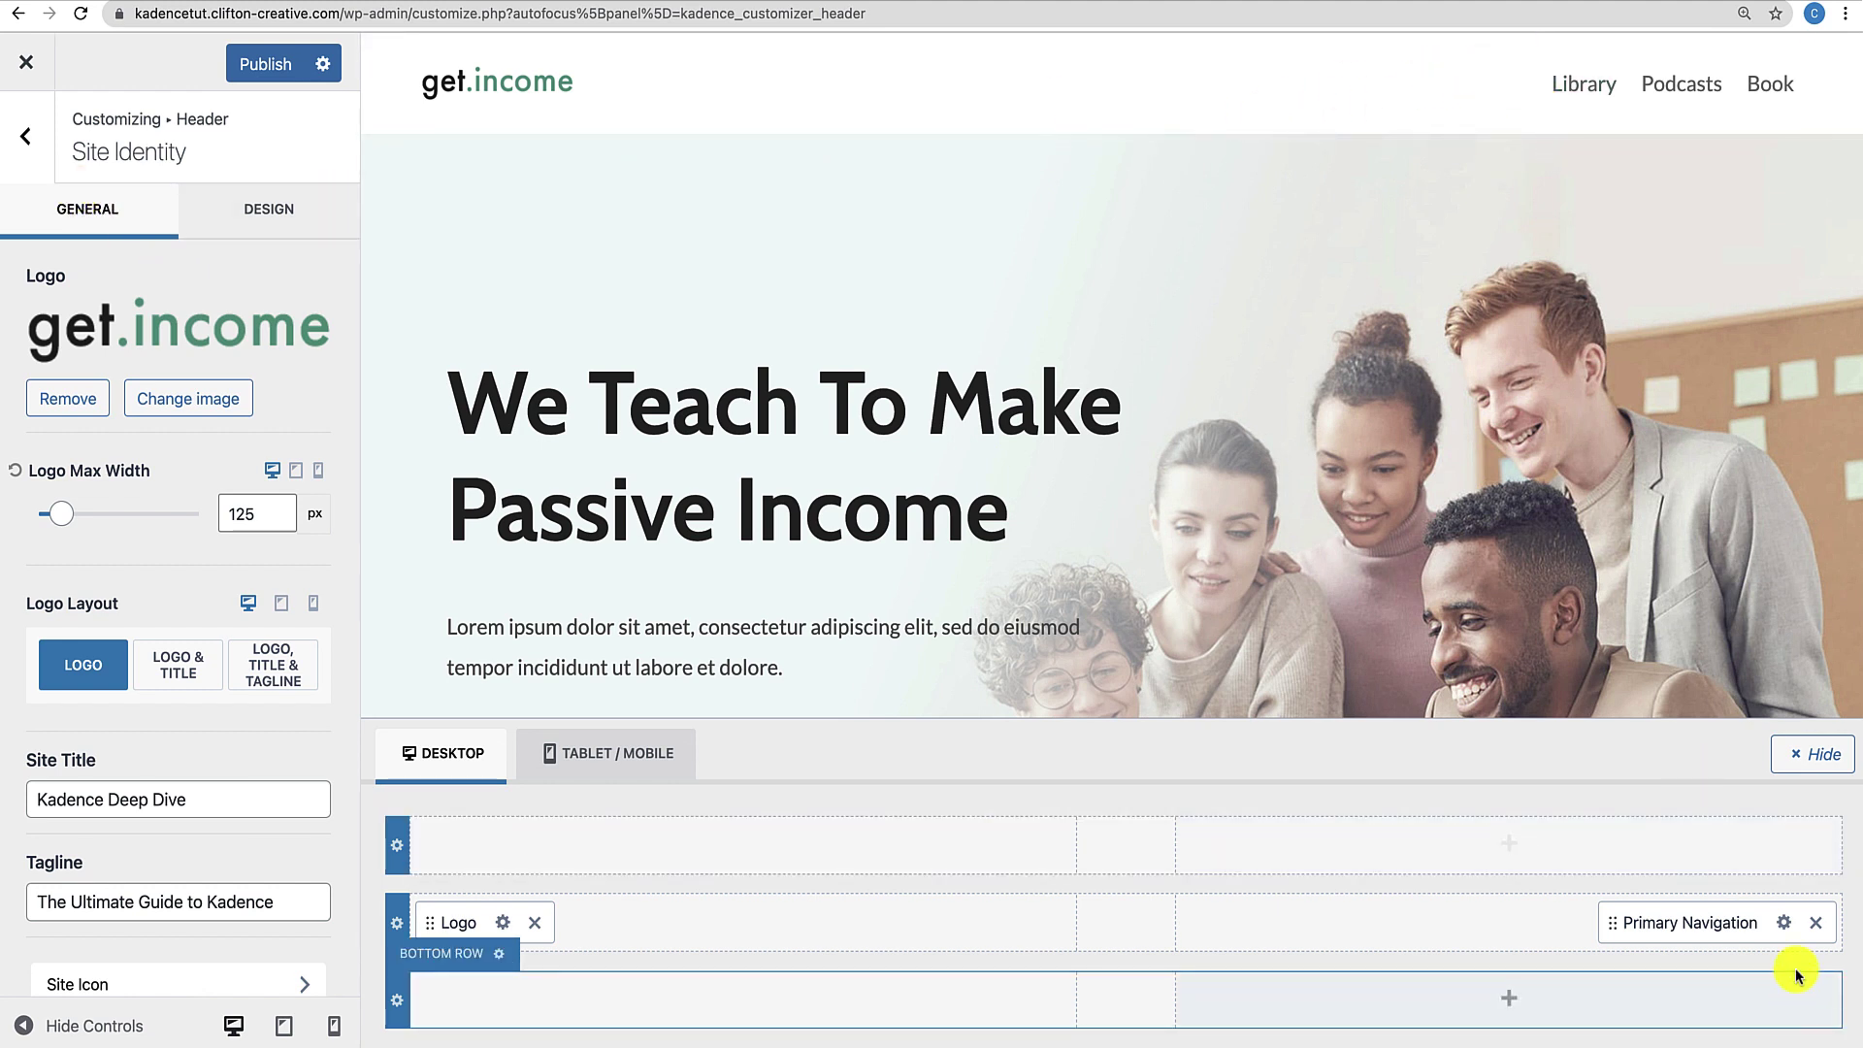
# Remove the Primary Navigation from the header's main row and look through the available header items.
pyautogui.click(1815, 923)
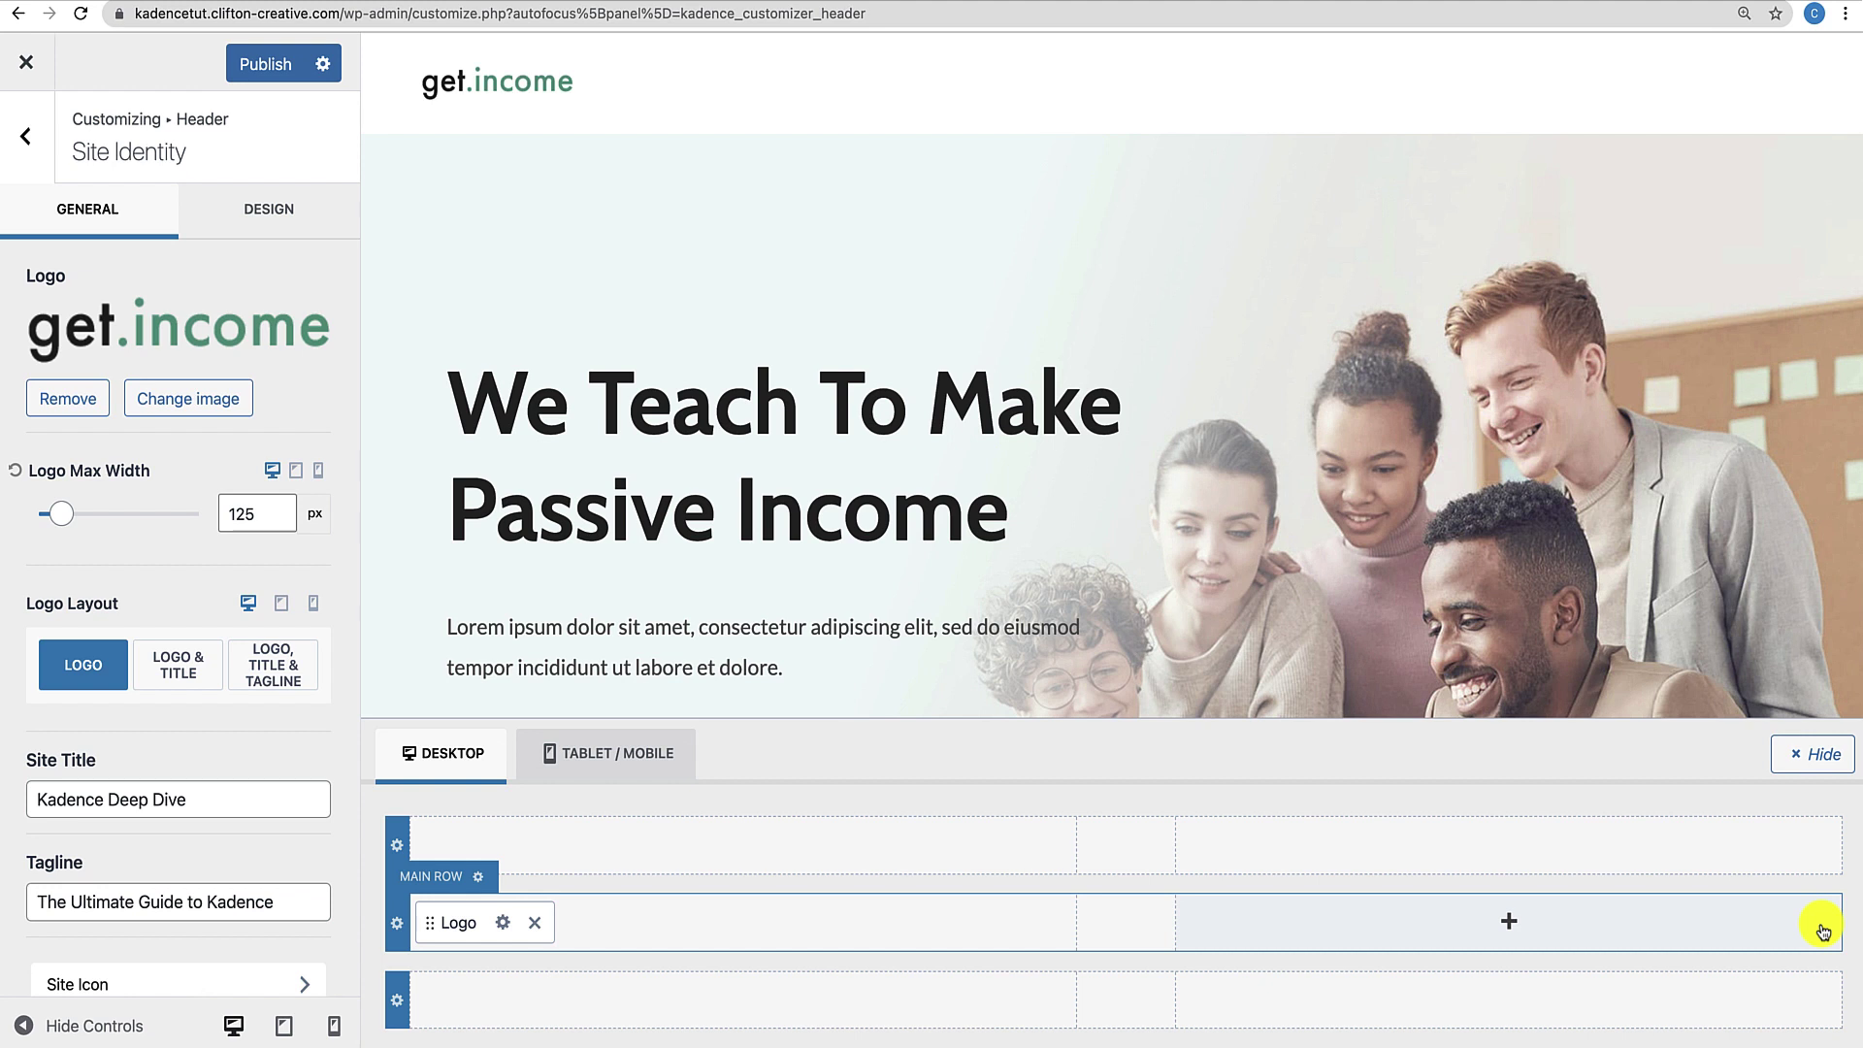
pyautogui.click(26, 142)
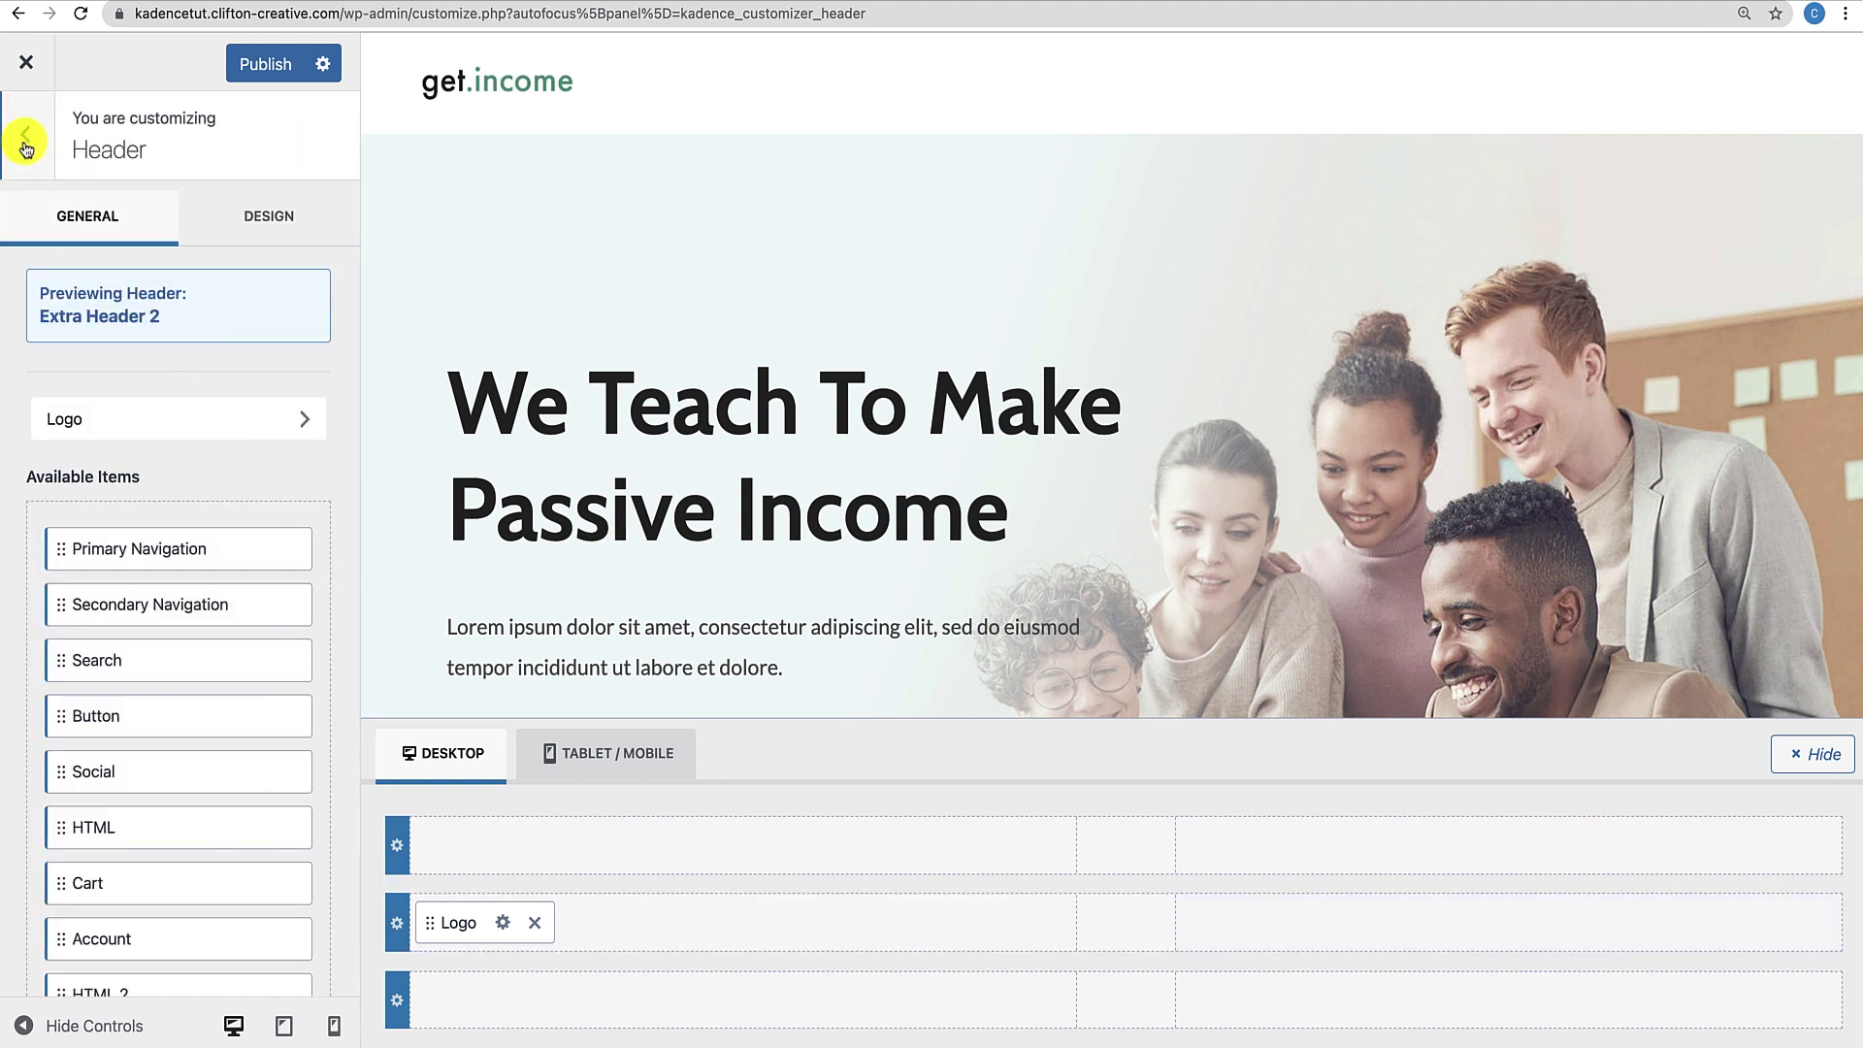
pyautogui.scroll(-5, 116, 674)
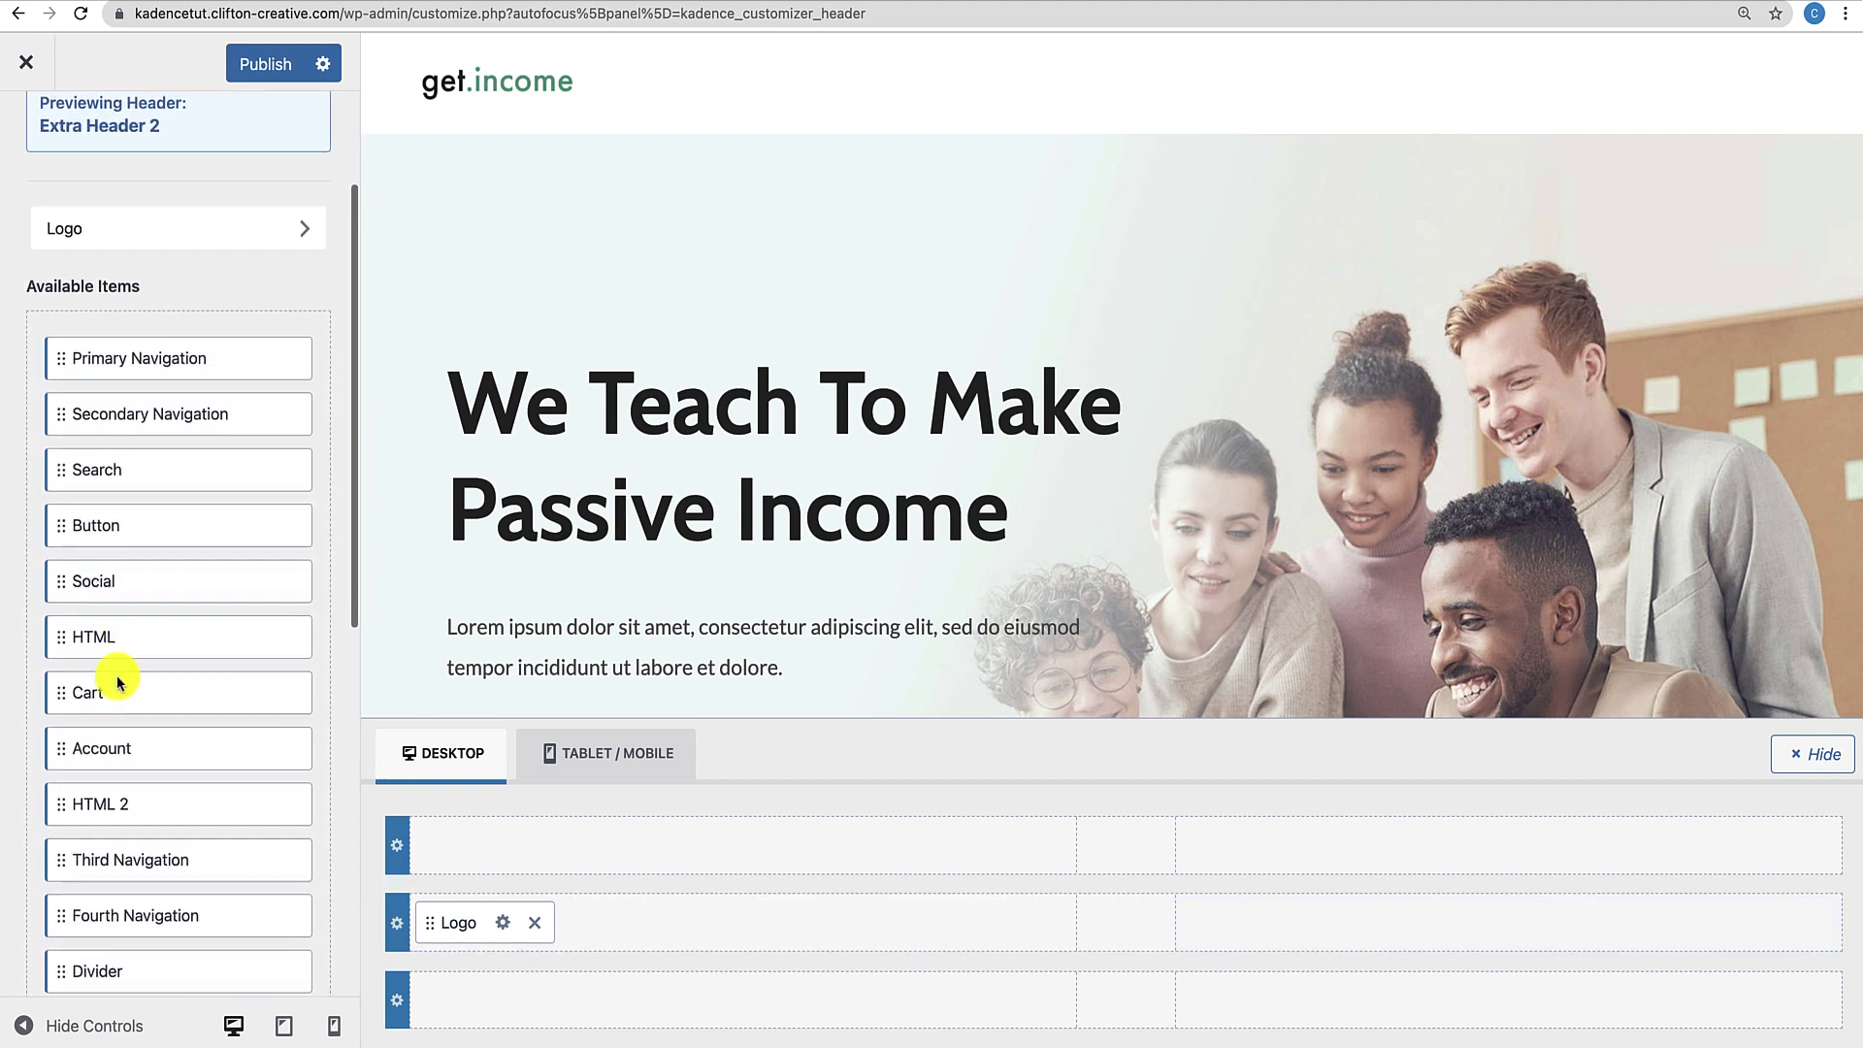
pyautogui.scroll(-1, 116, 676)
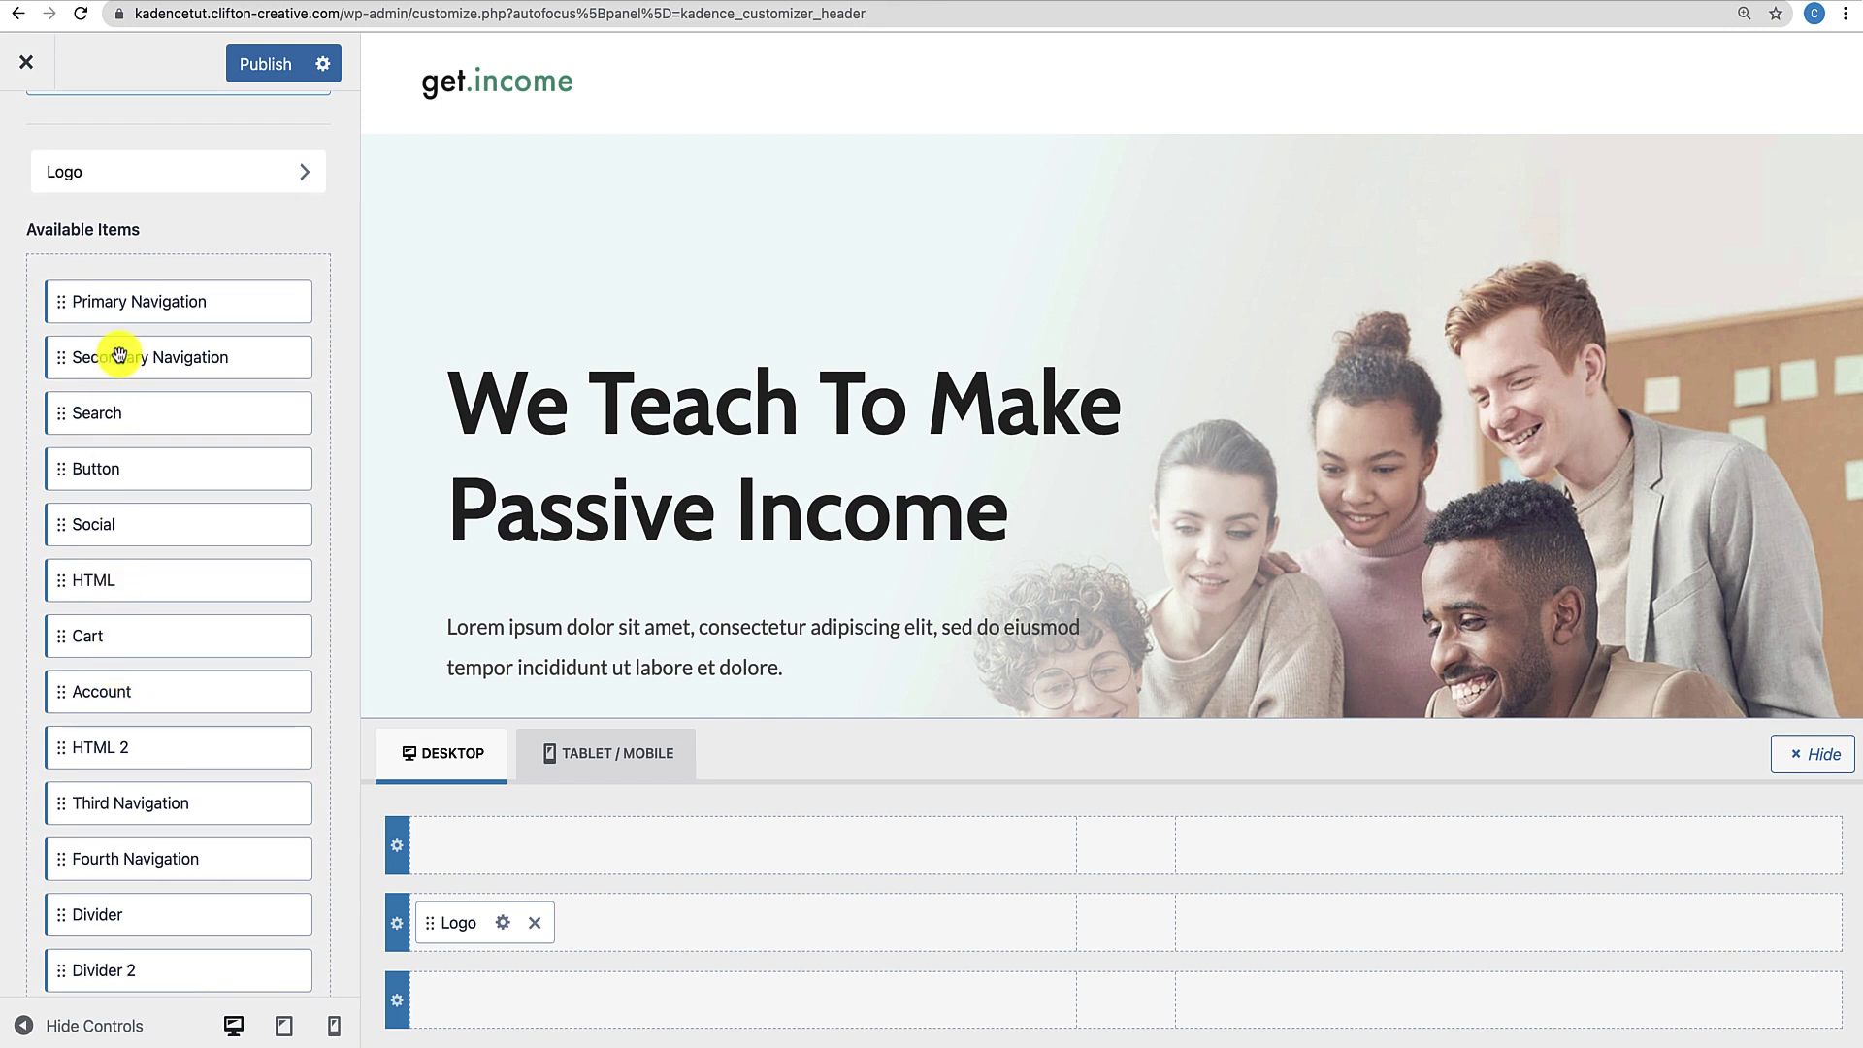
pyautogui.scroll(1, 120, 635)
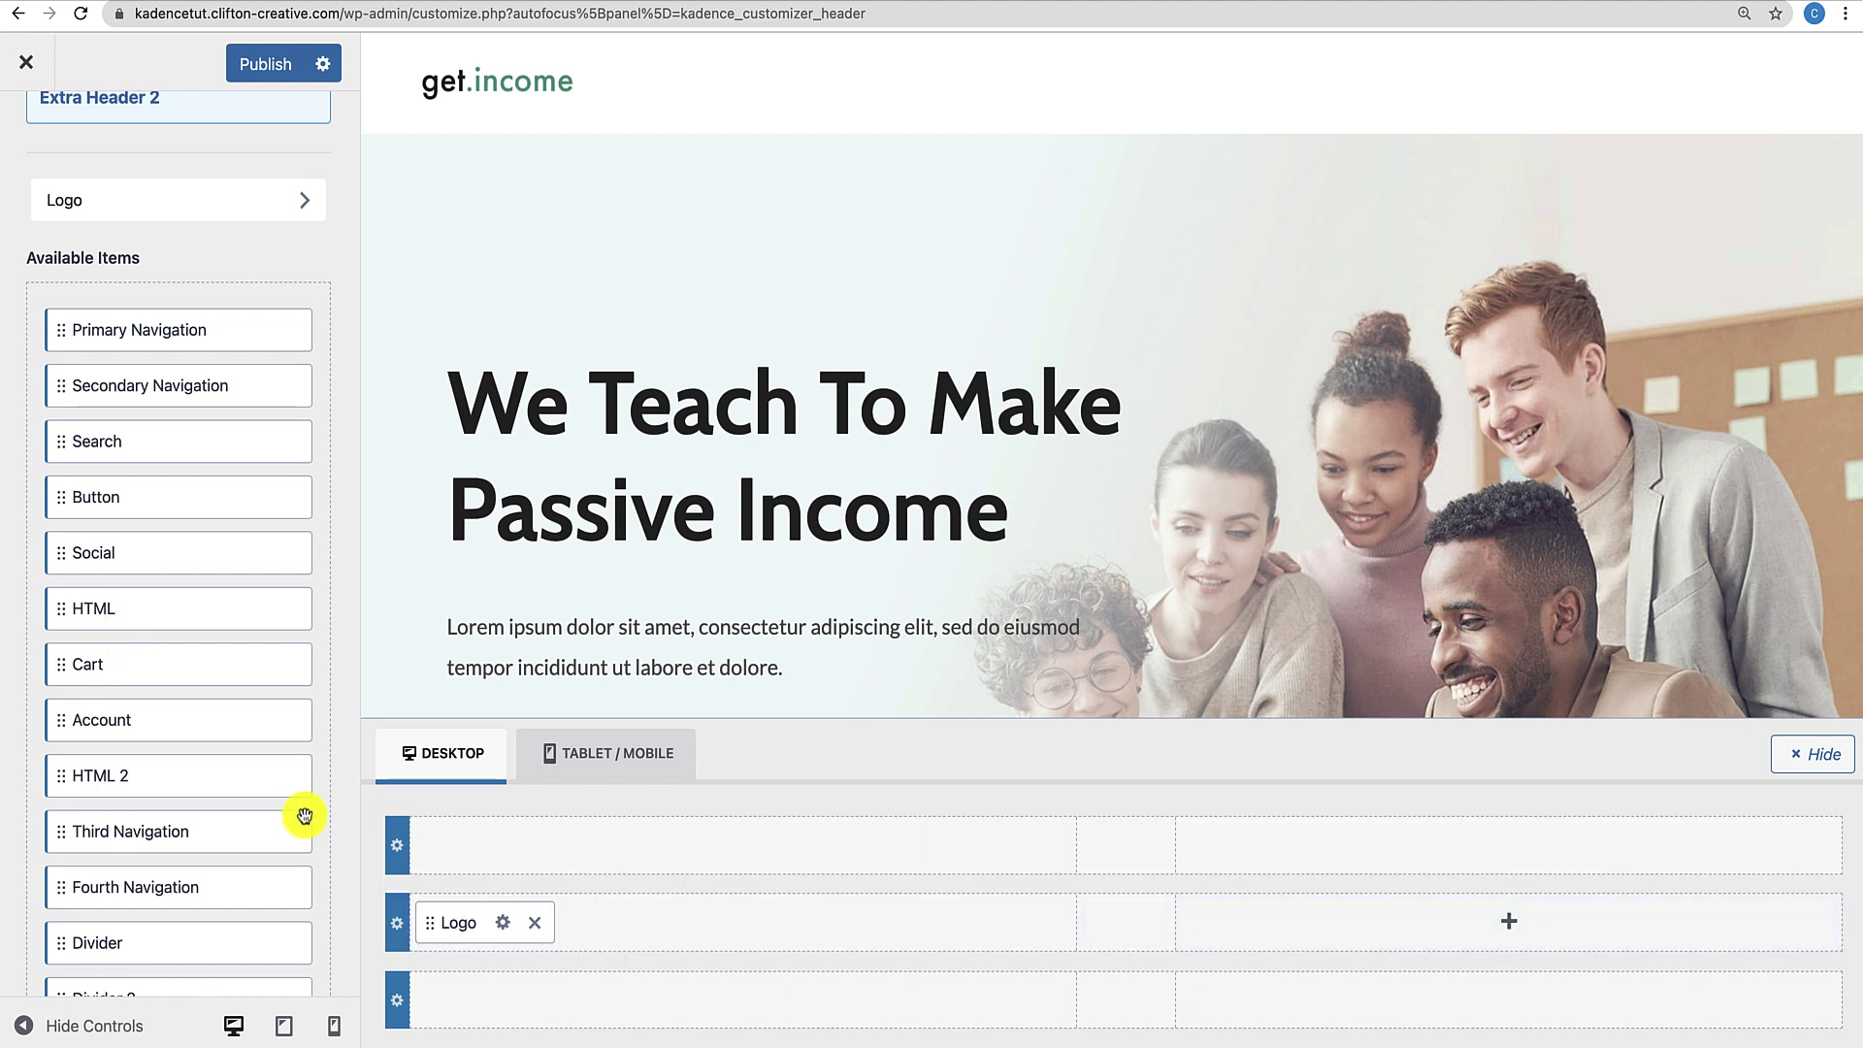
pyautogui.scroll(-1, 142, 847)
pyautogui.scroll(-4, 142, 850)
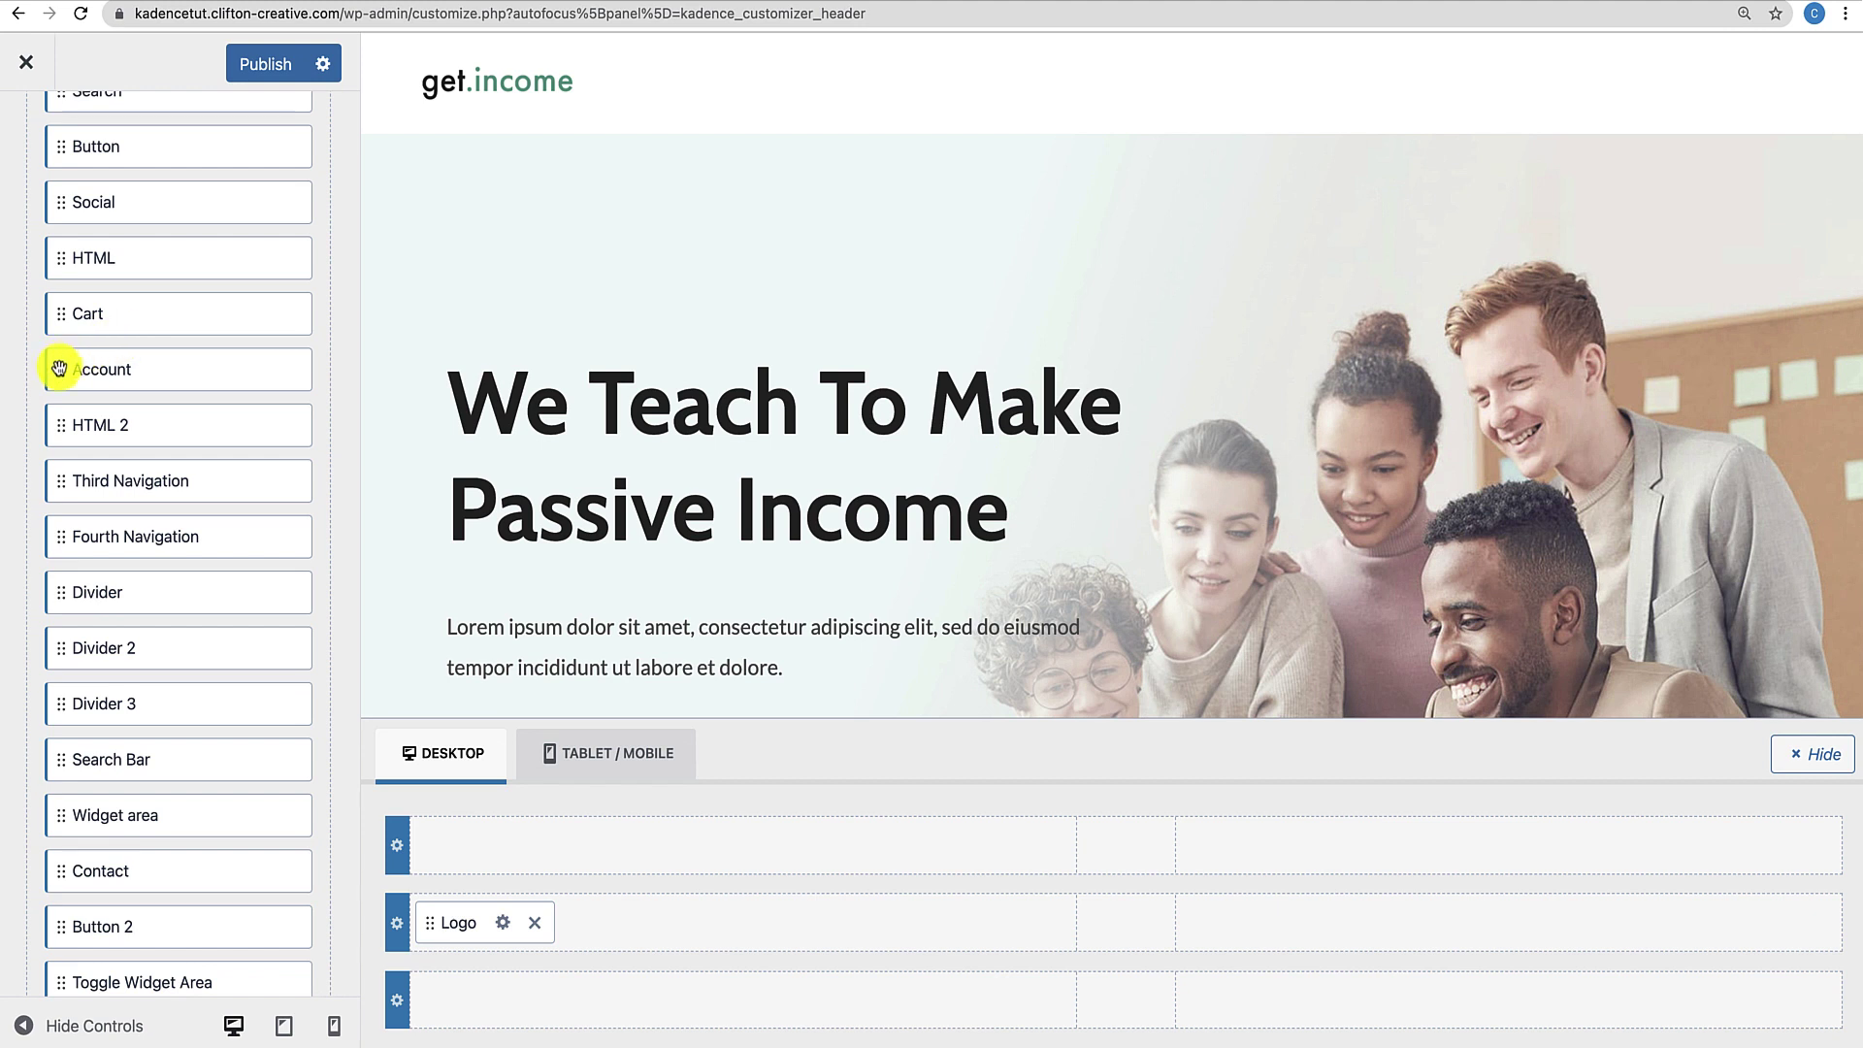
# Add the Account, Divider and Button items to the right end of the header's main row, ordered Button, Divider, Account.
pyautogui.moveTo(58, 369); pyautogui.dragTo(1644, 921)
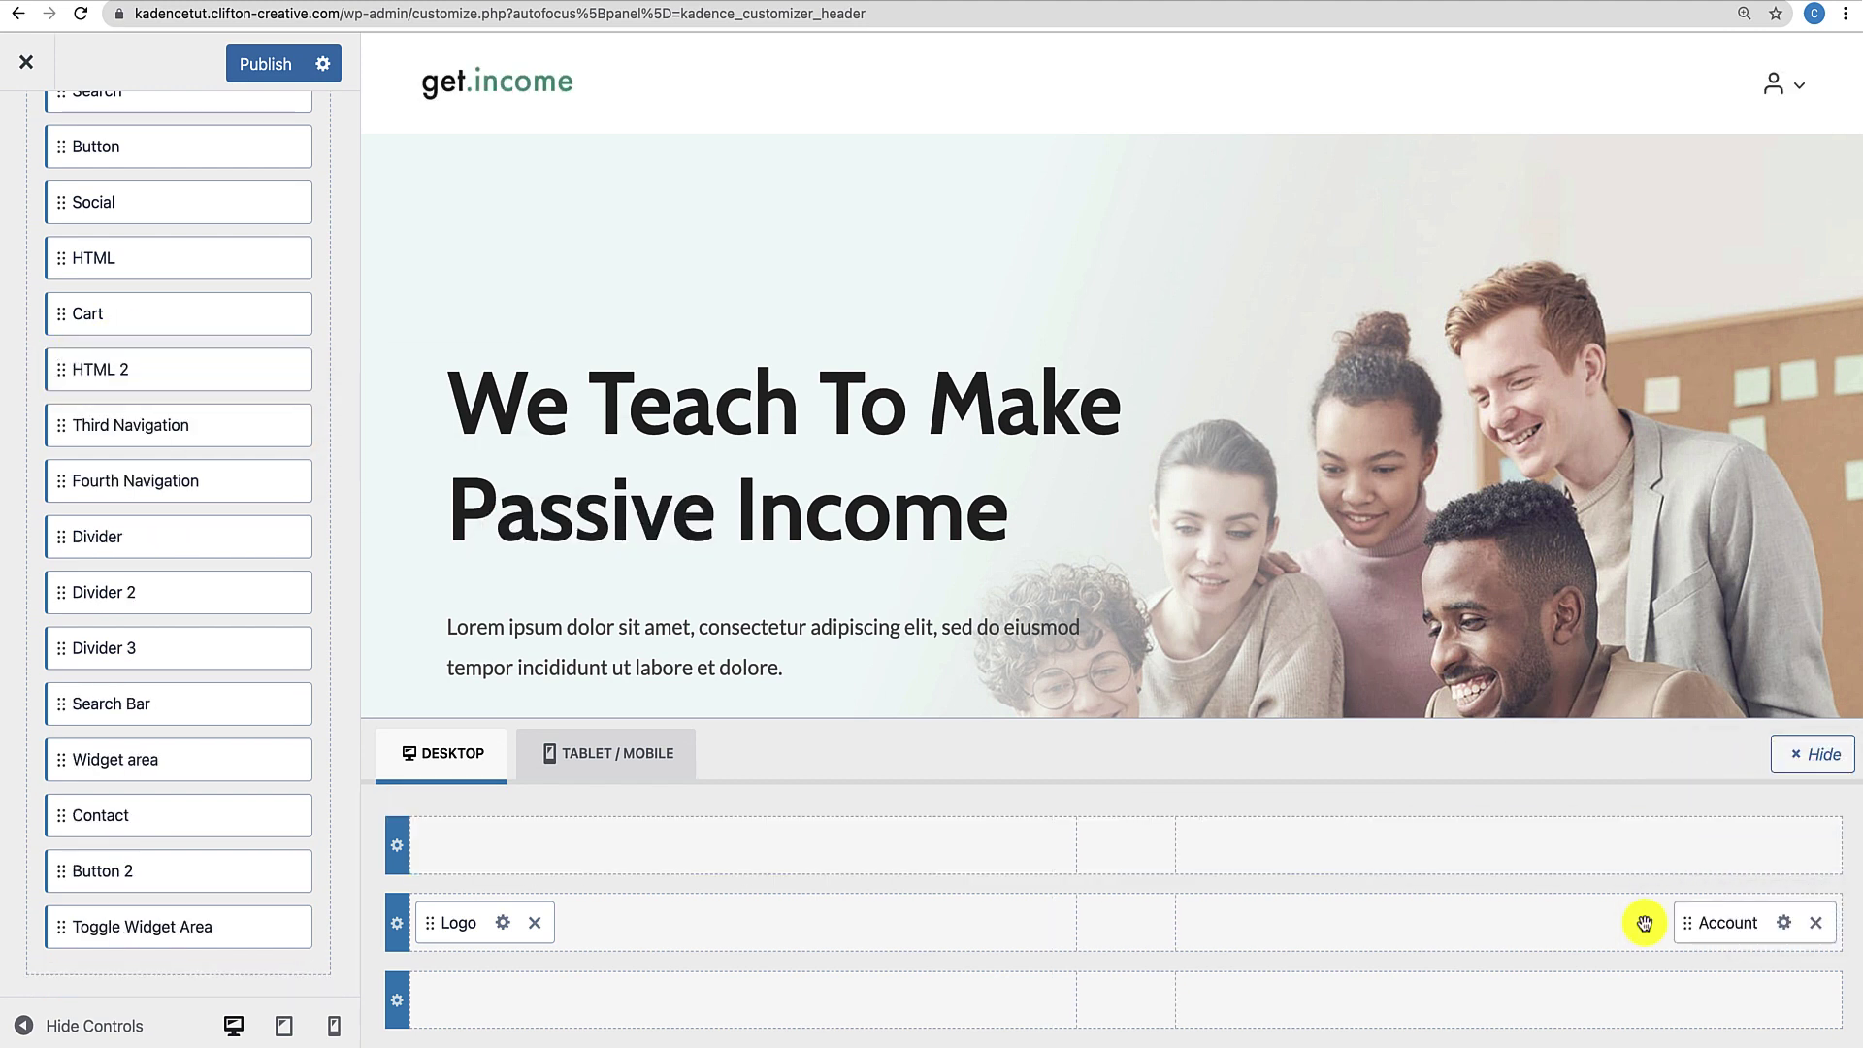
pyautogui.moveTo(61, 536); pyautogui.dragTo(1713, 935)
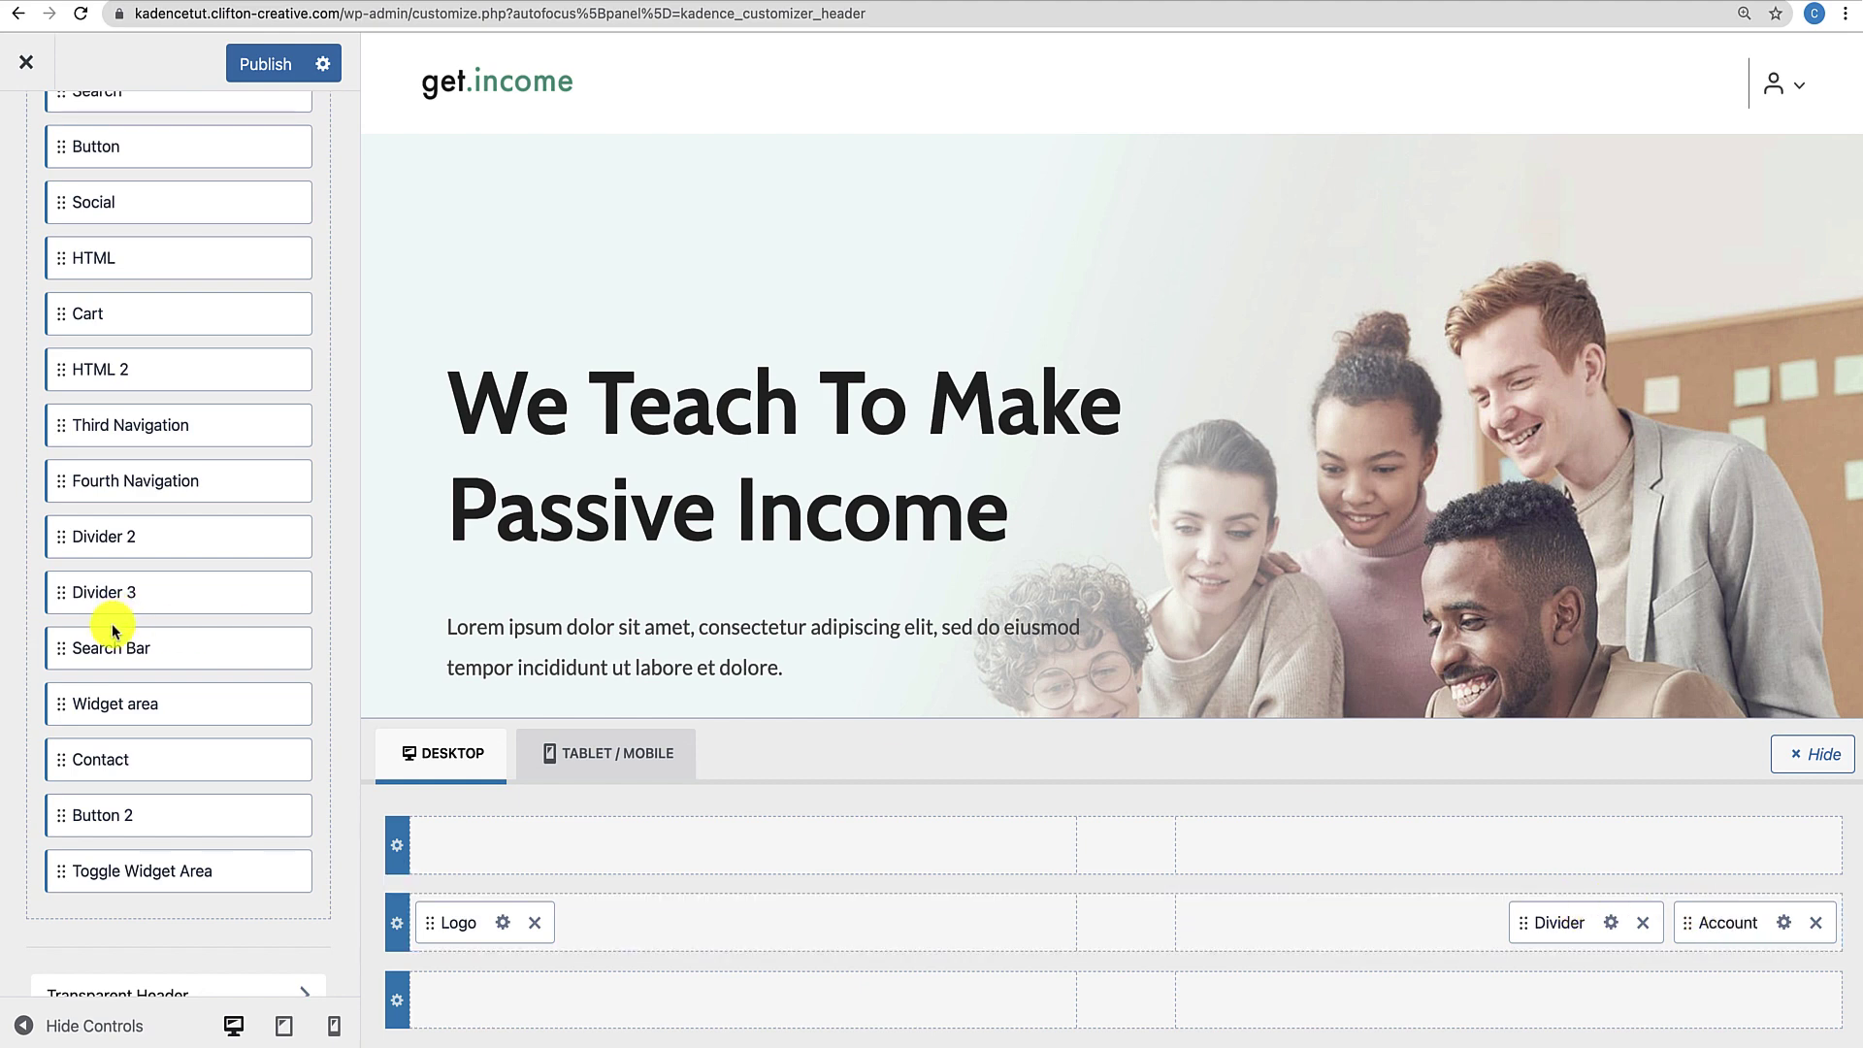
pyautogui.scroll(2, 112, 631)
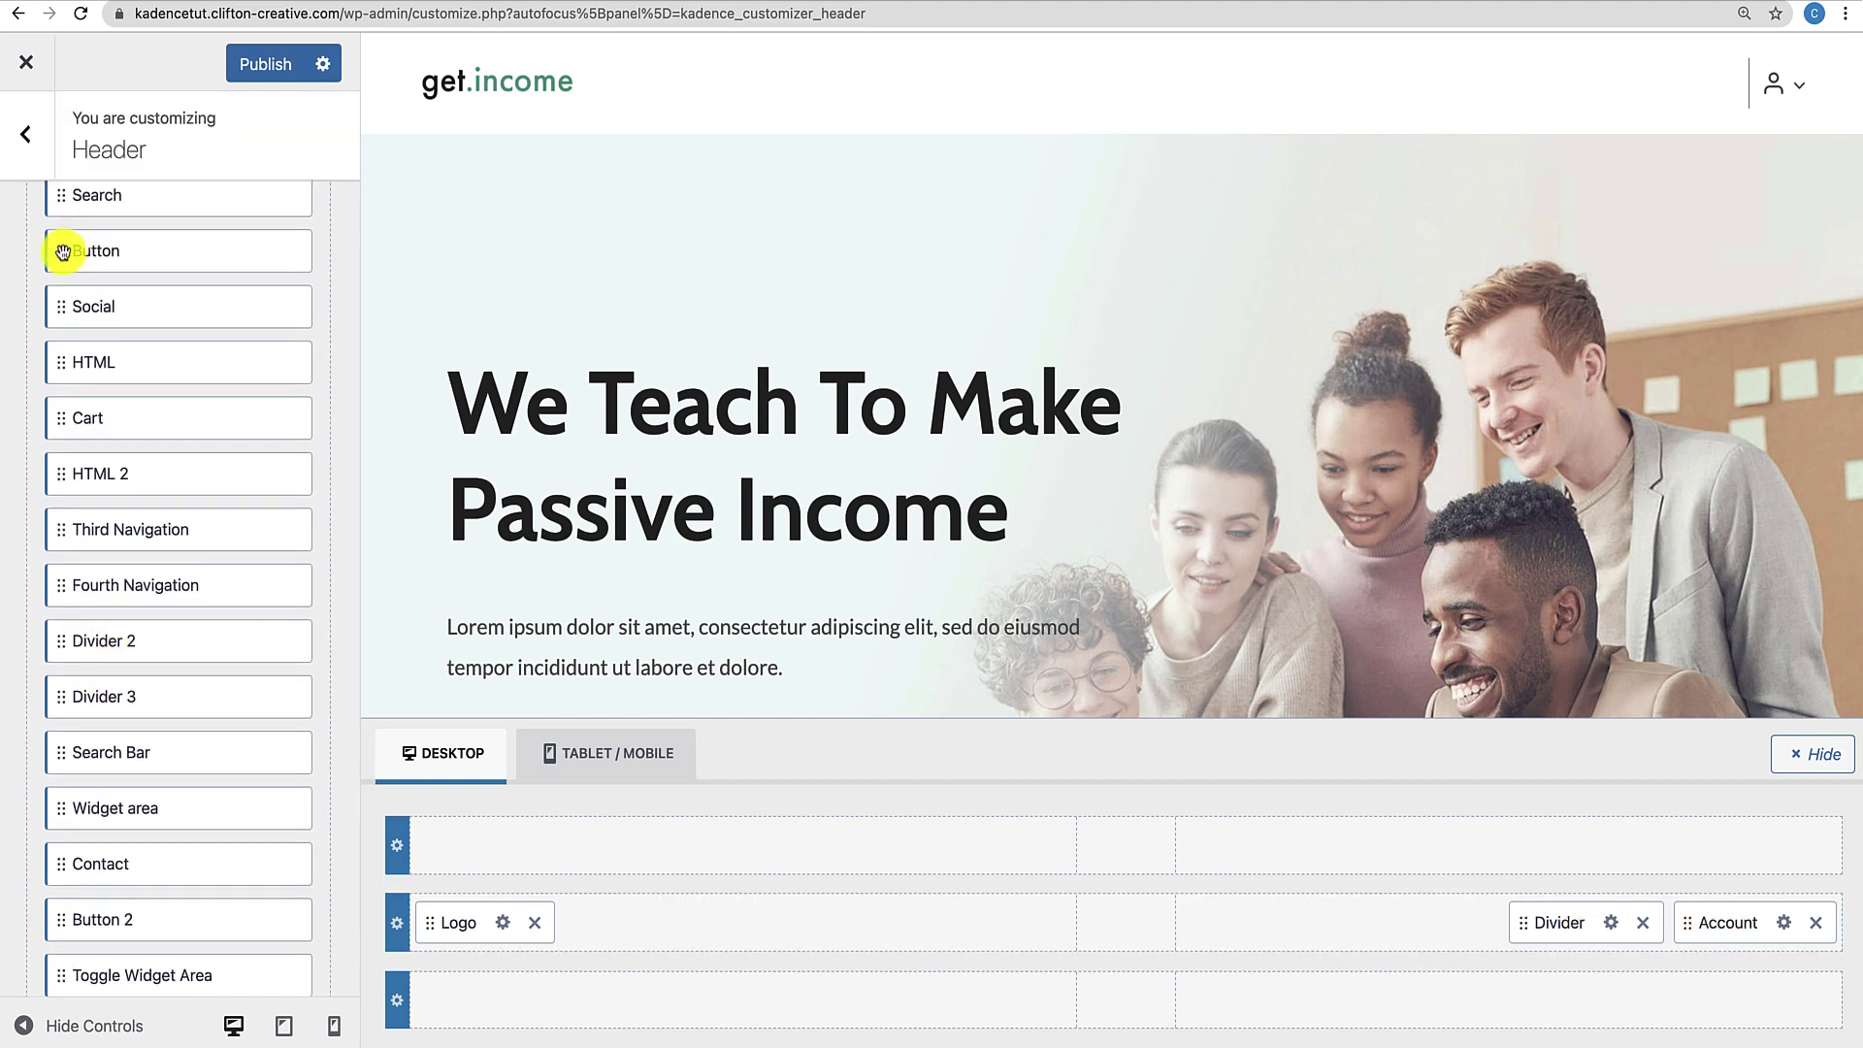
pyautogui.moveTo(63, 252); pyautogui.dragTo(1581, 924)
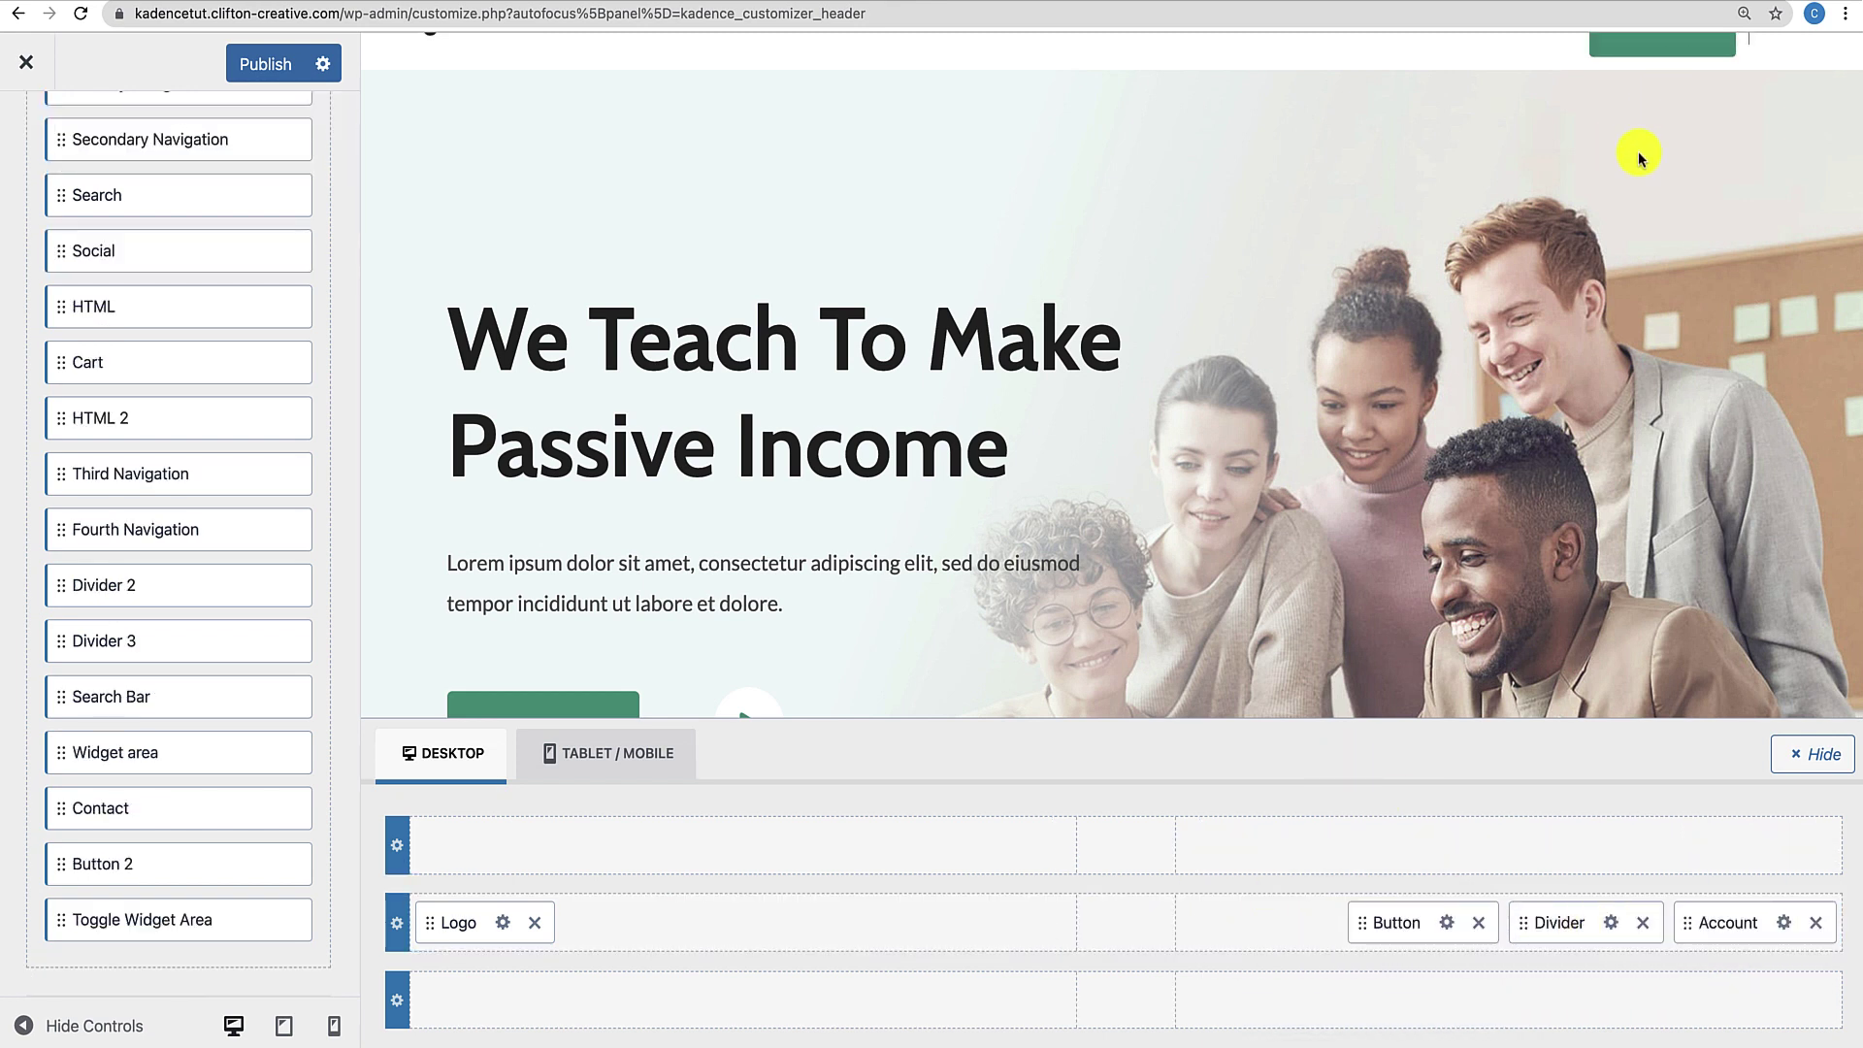
pyautogui.scroll(1, 1638, 151)
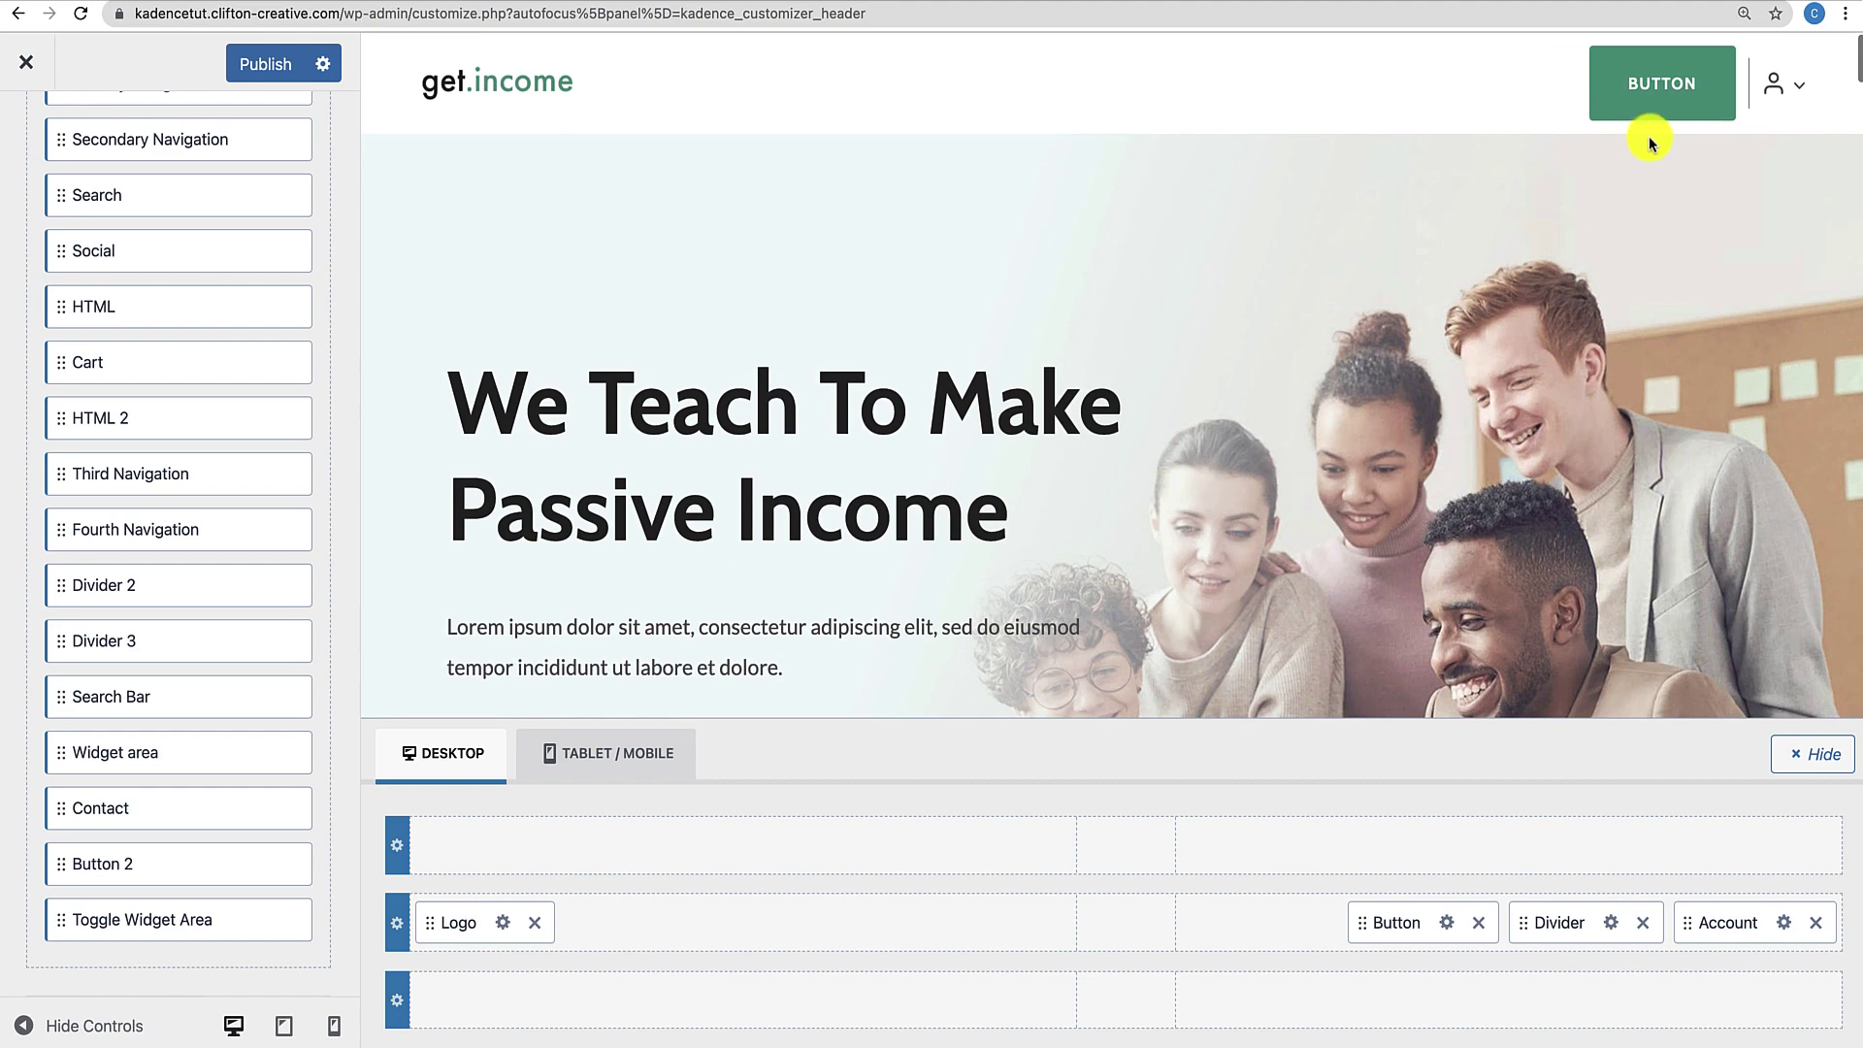
# Set the header button's border radius to 4 px in its design settings.
pyautogui.click(1446, 923)
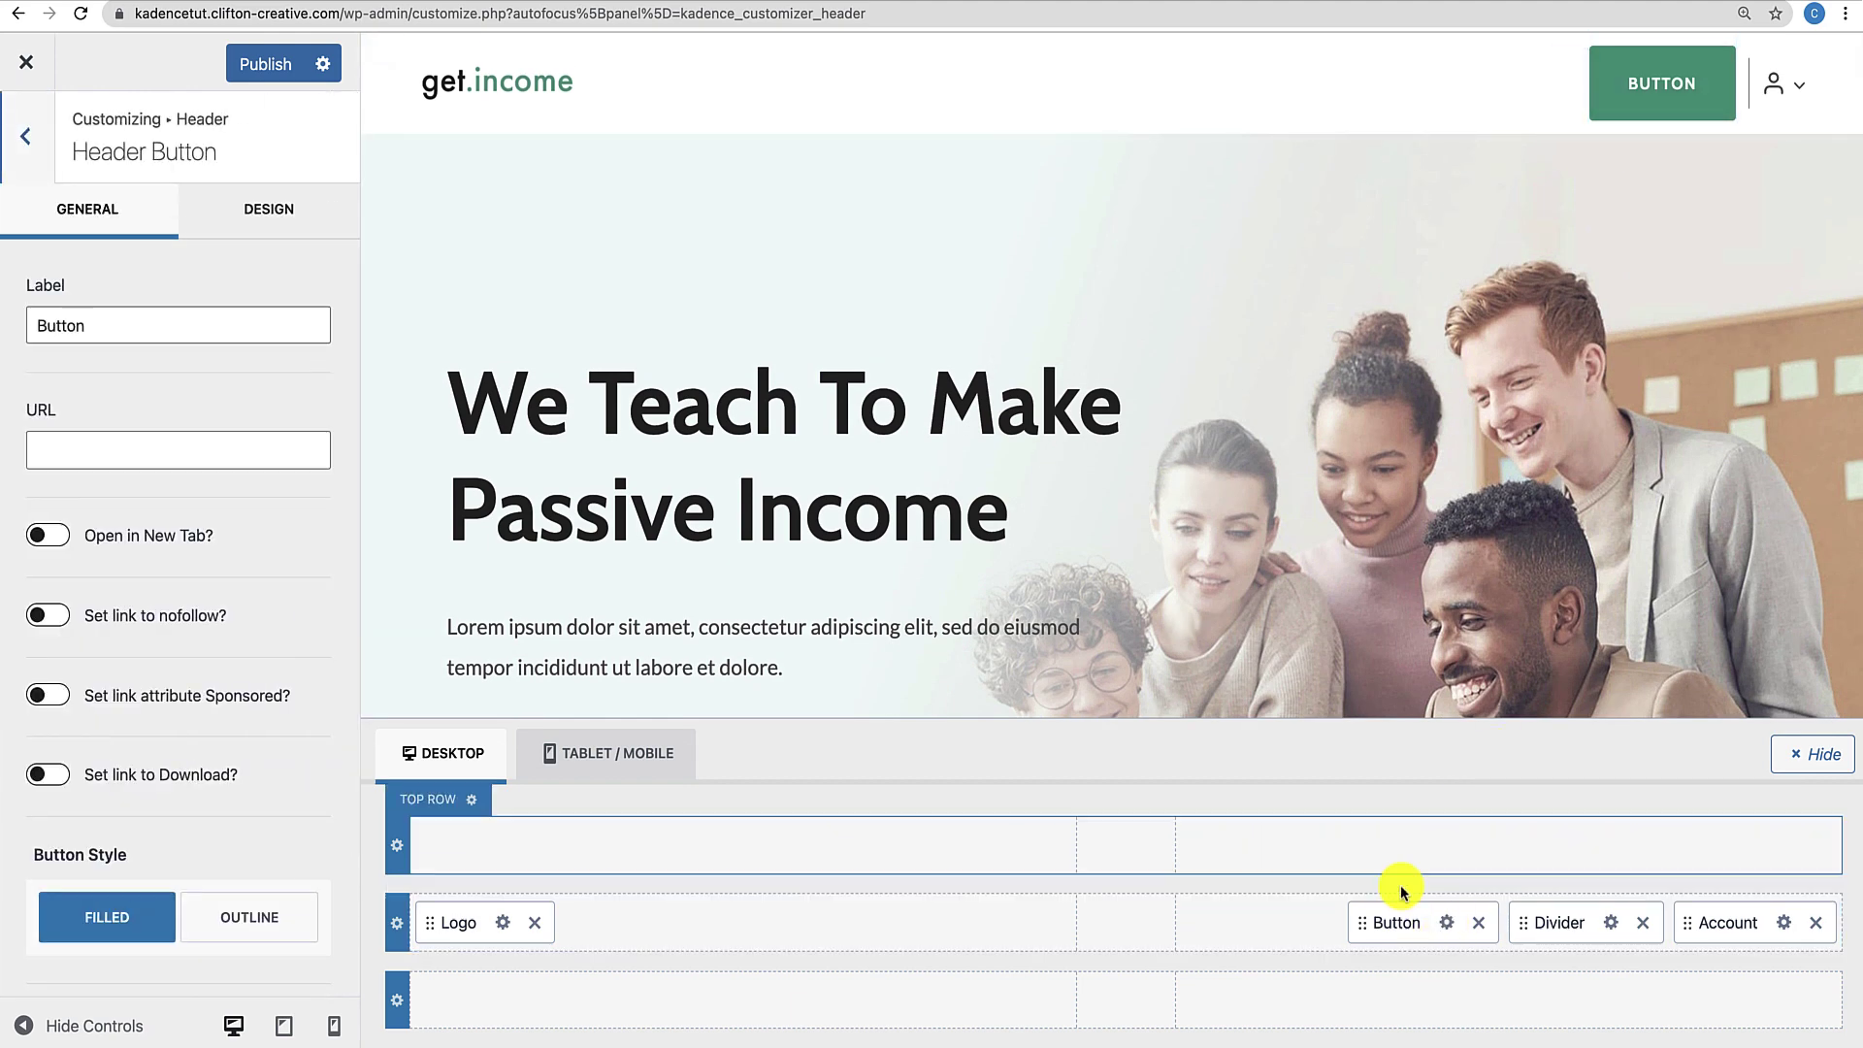
pyautogui.click(268, 227)
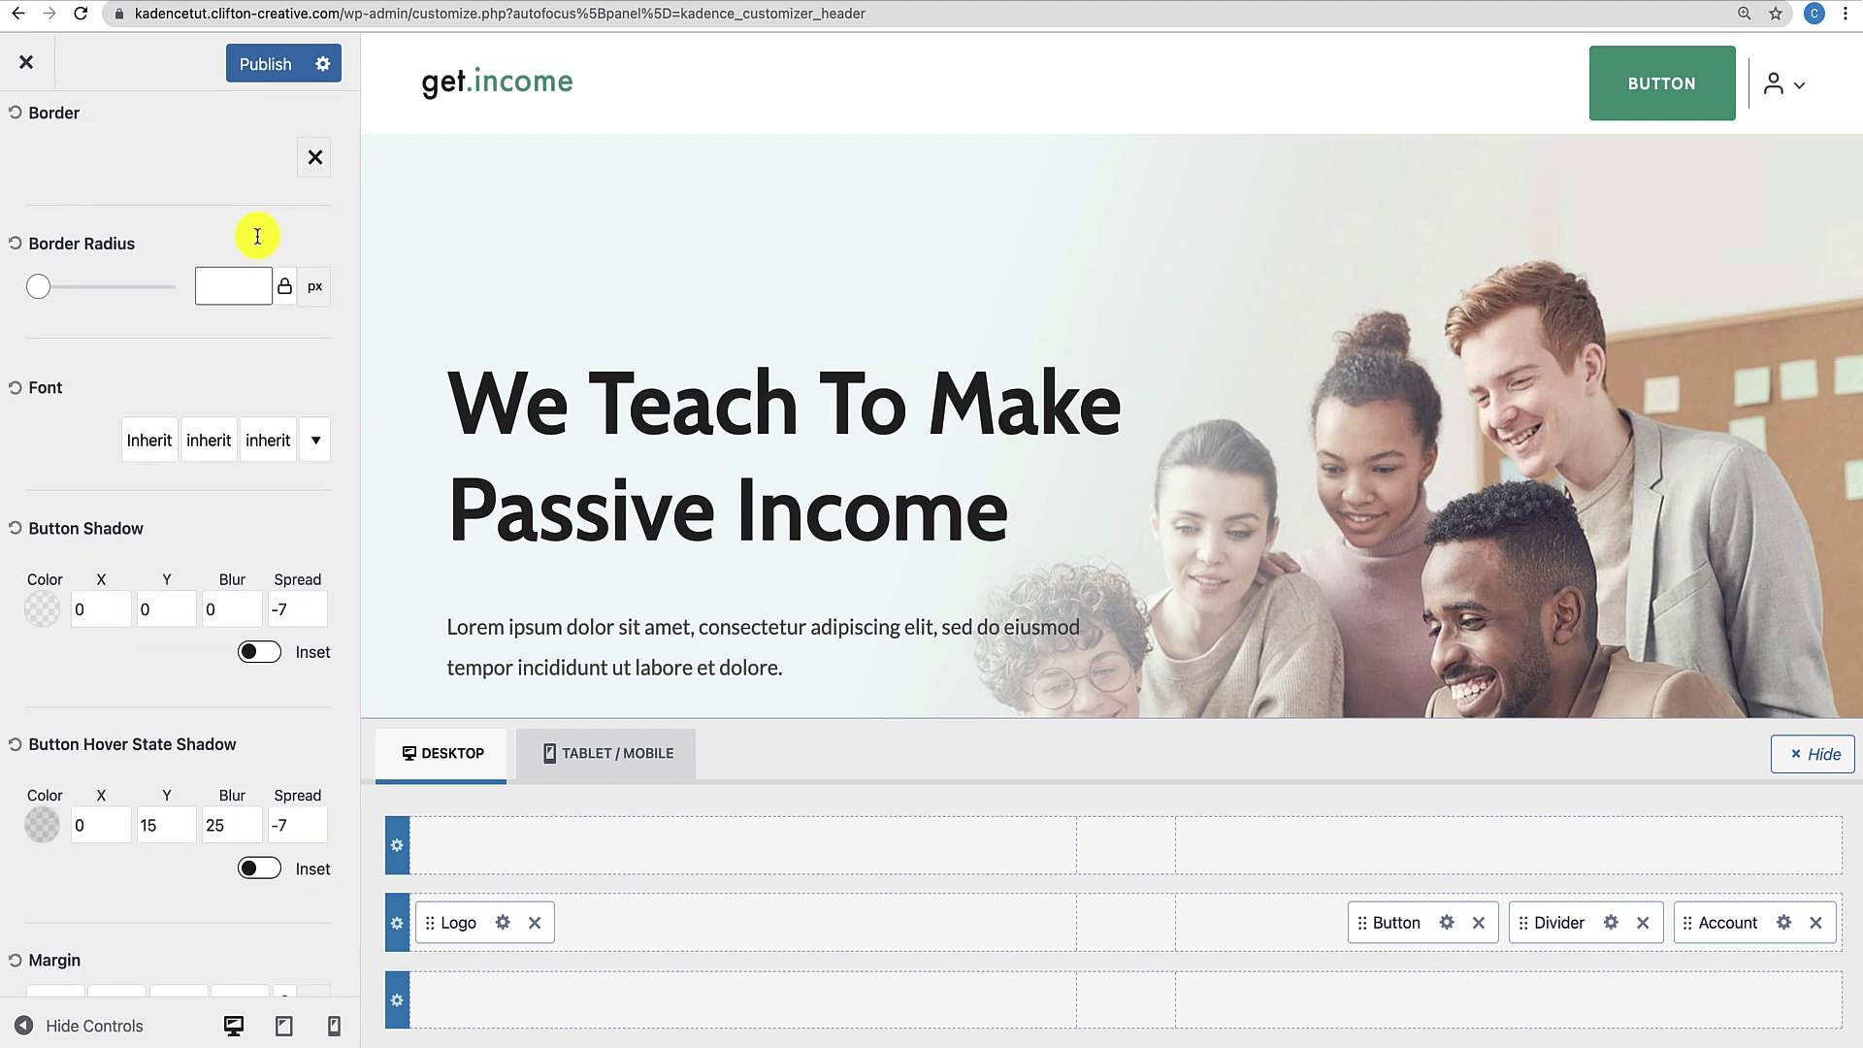
pyautogui.scroll(1, 187, 333)
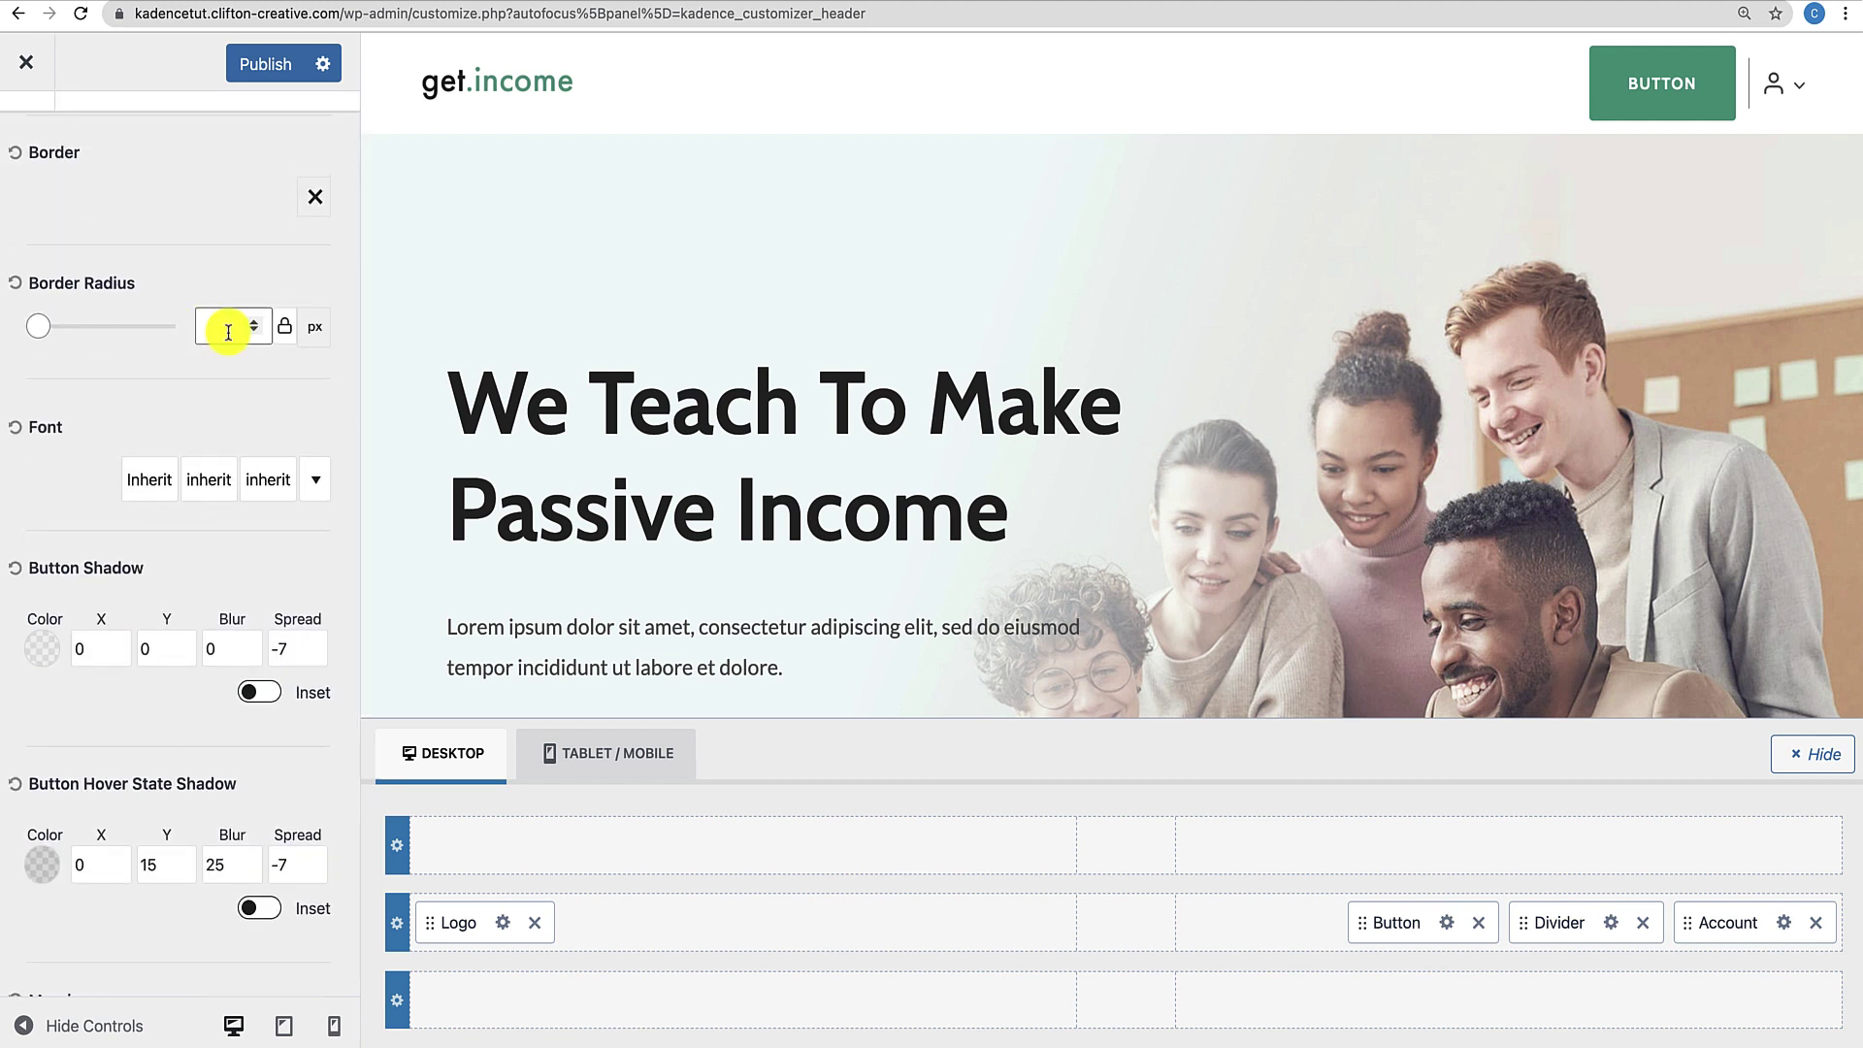
pyautogui.click(222, 328)
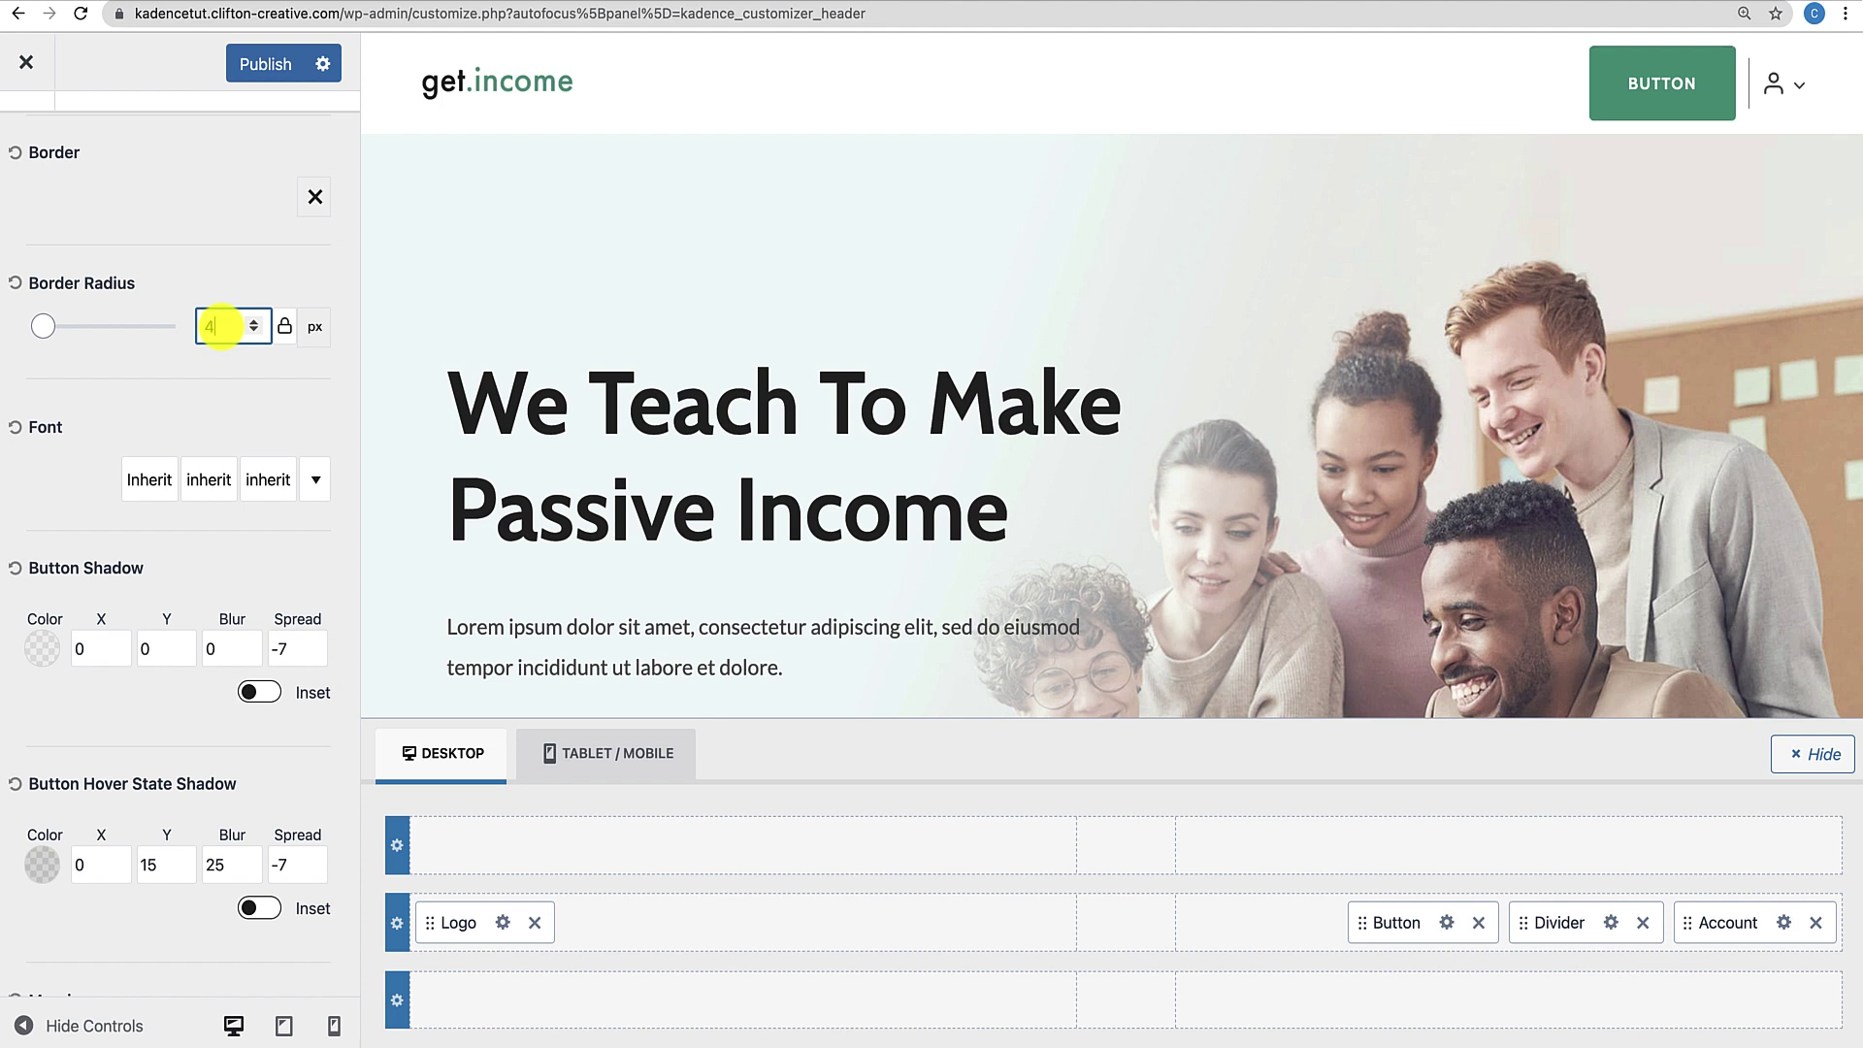
pyautogui.scroll(6, 146, 393)
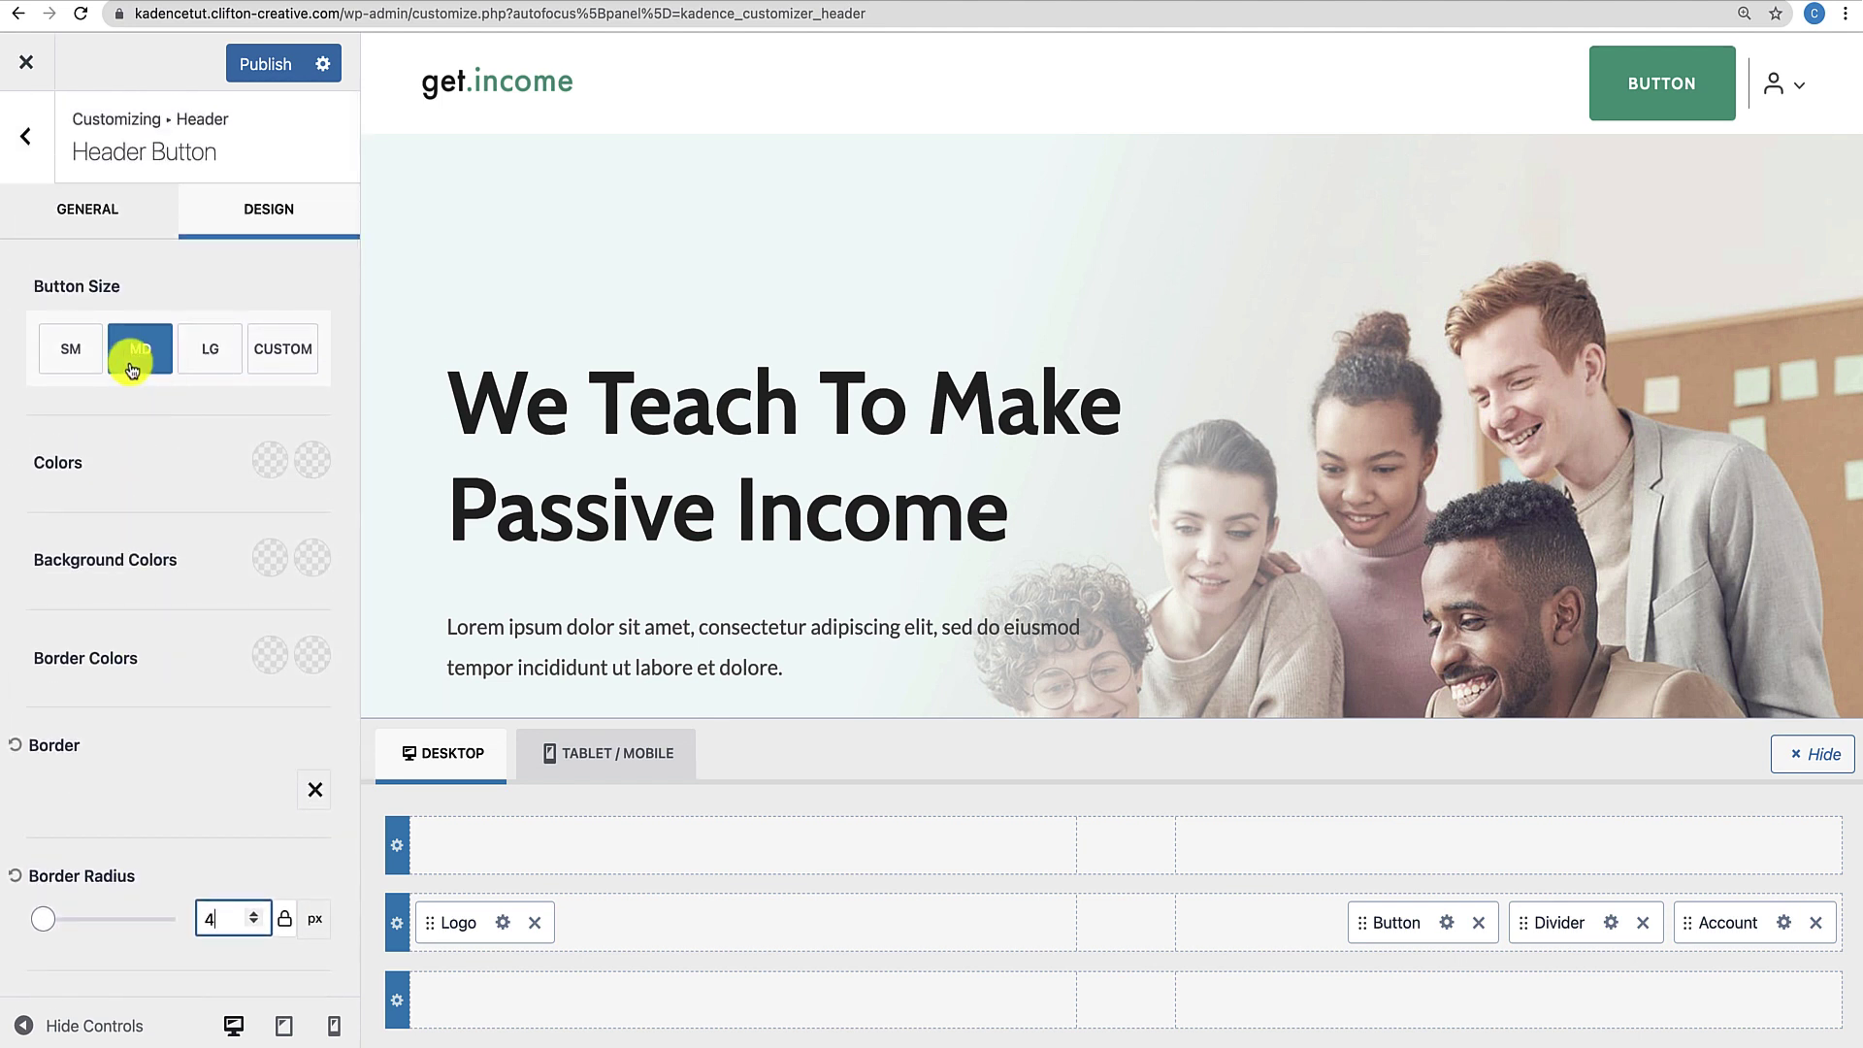
# Give the header button a custom size with 24 px side padding, trying 12 px top and bottom before settling on 10 px.
pyautogui.click(84, 365)
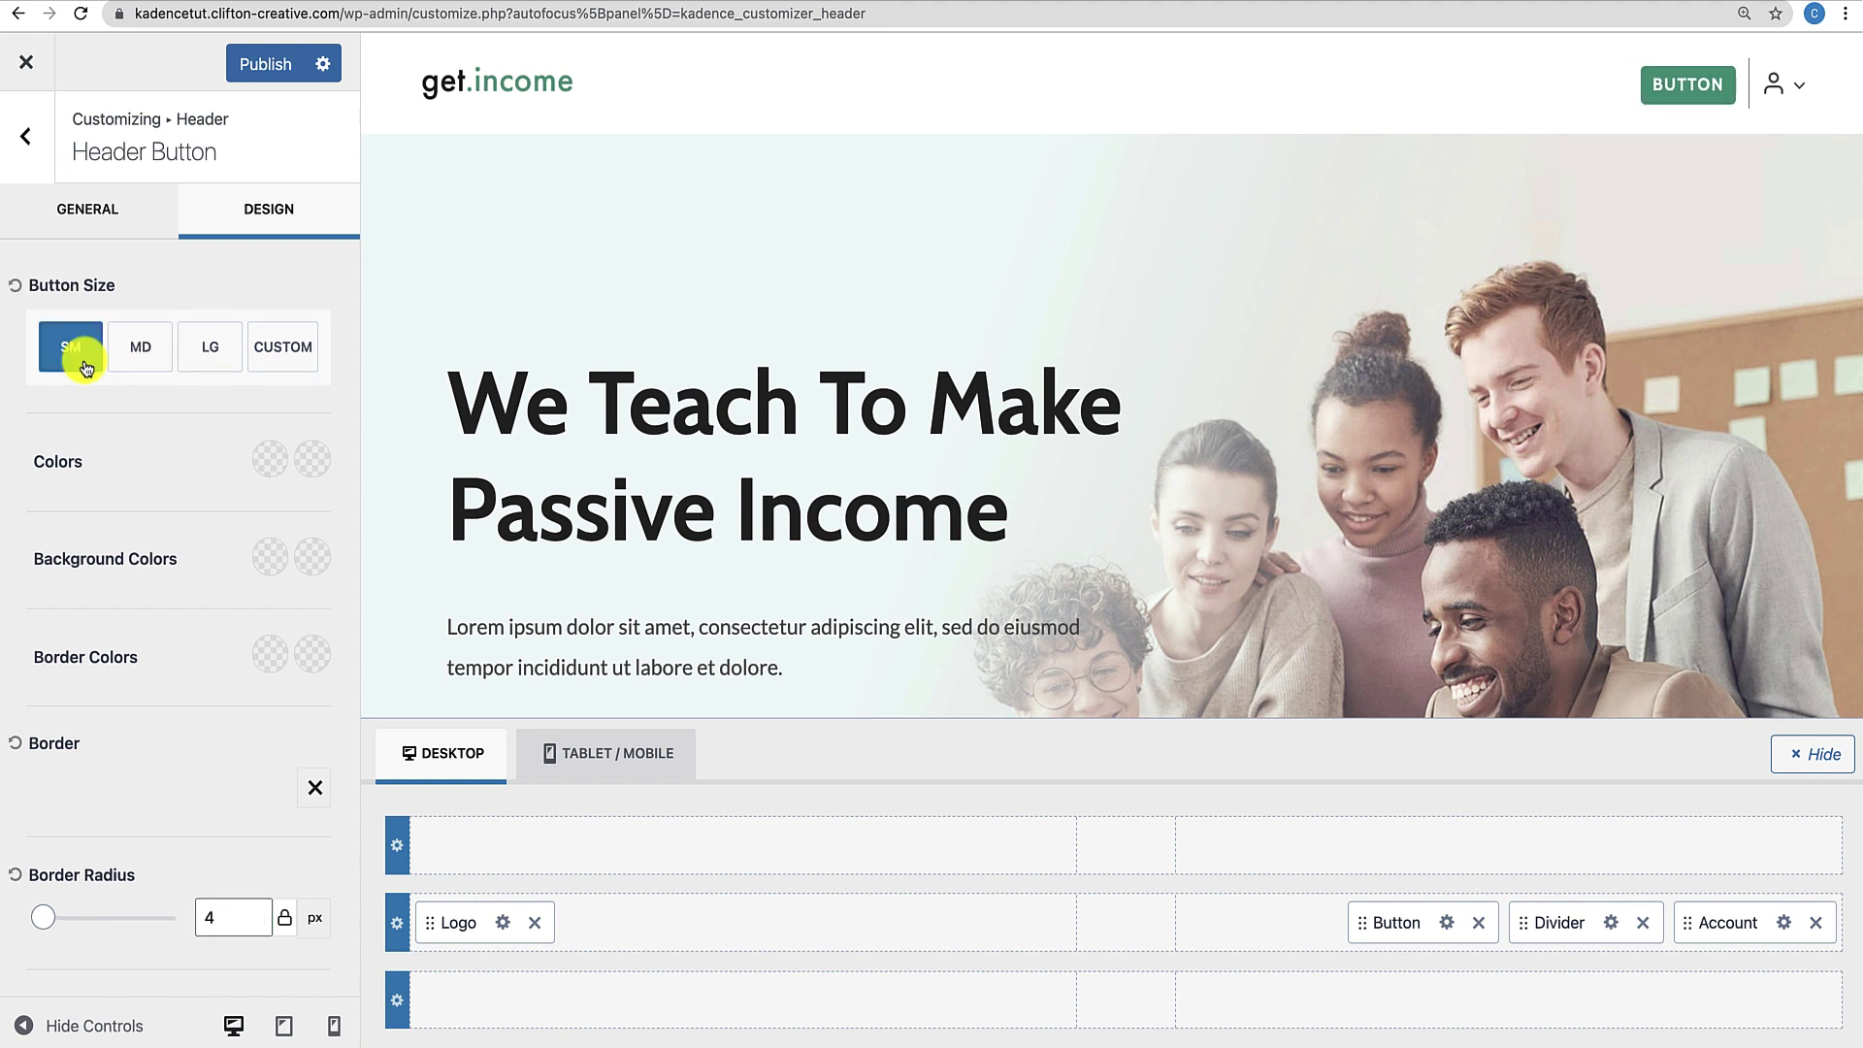
pyautogui.click(284, 359)
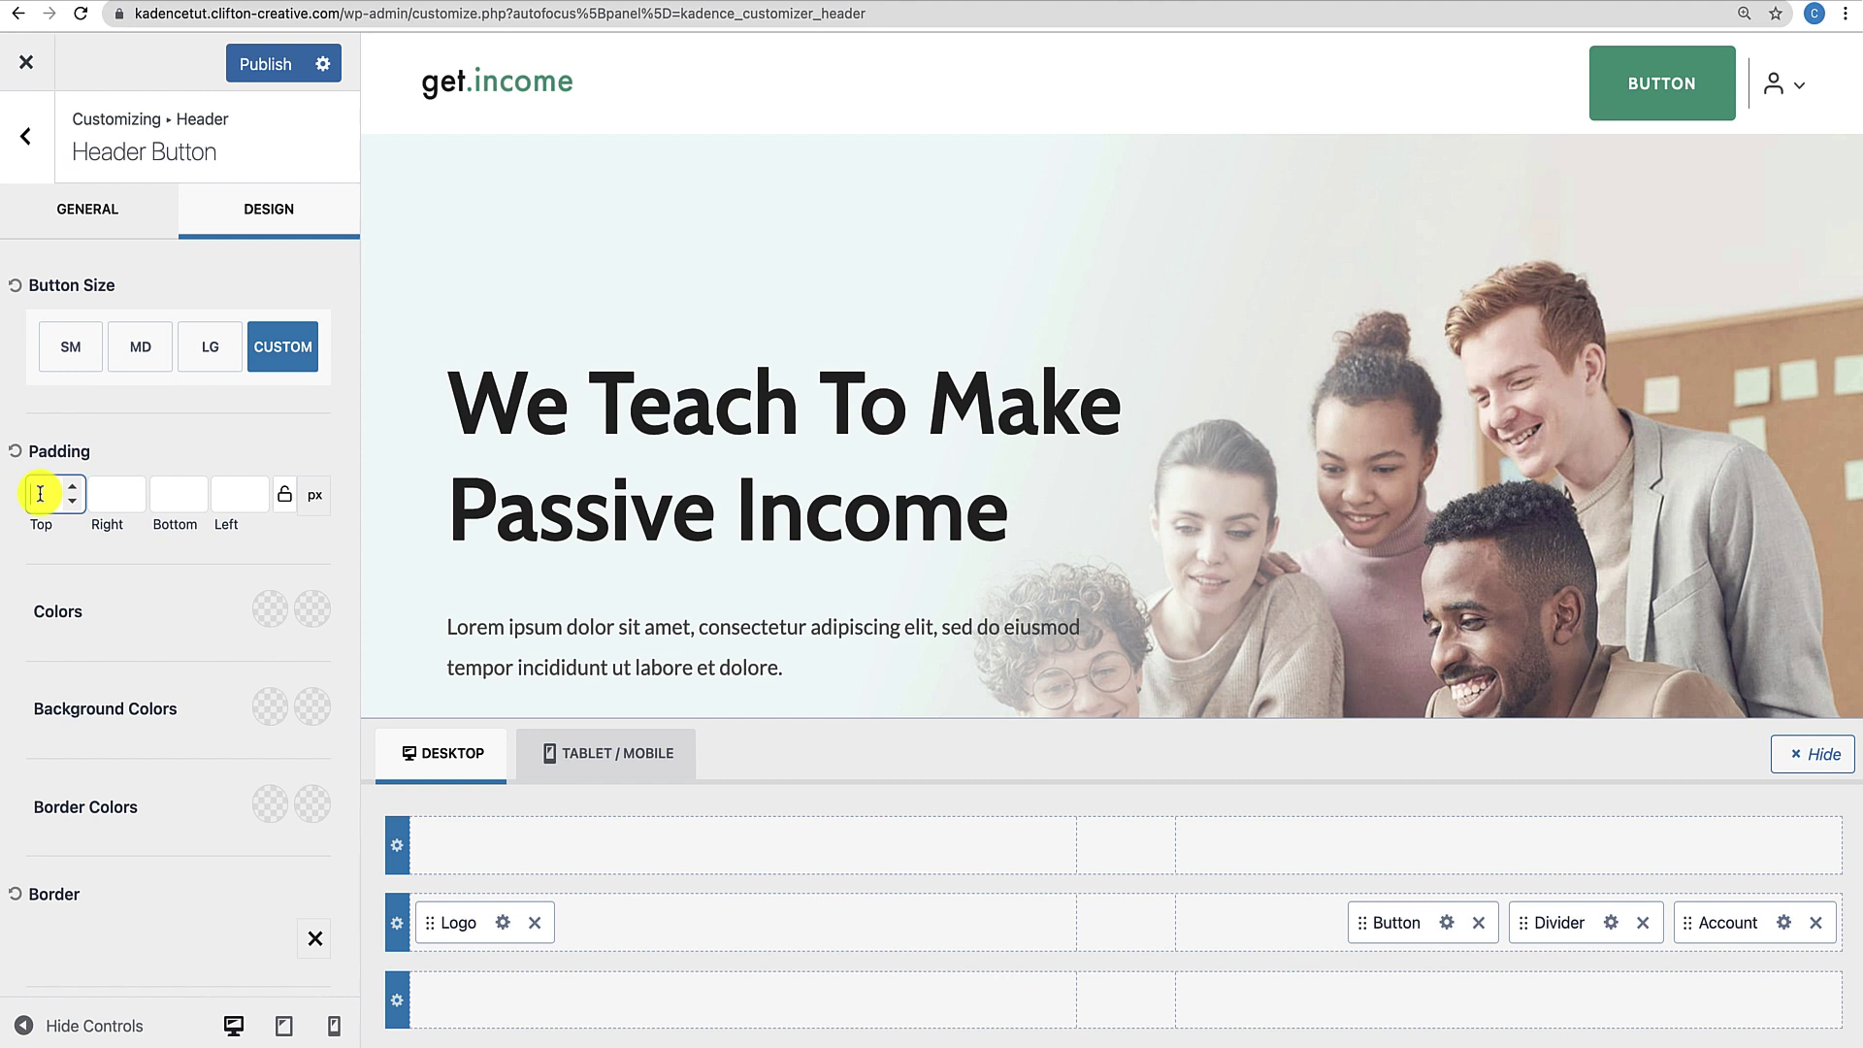
pyautogui.write('12')
pyautogui.click(107, 497)
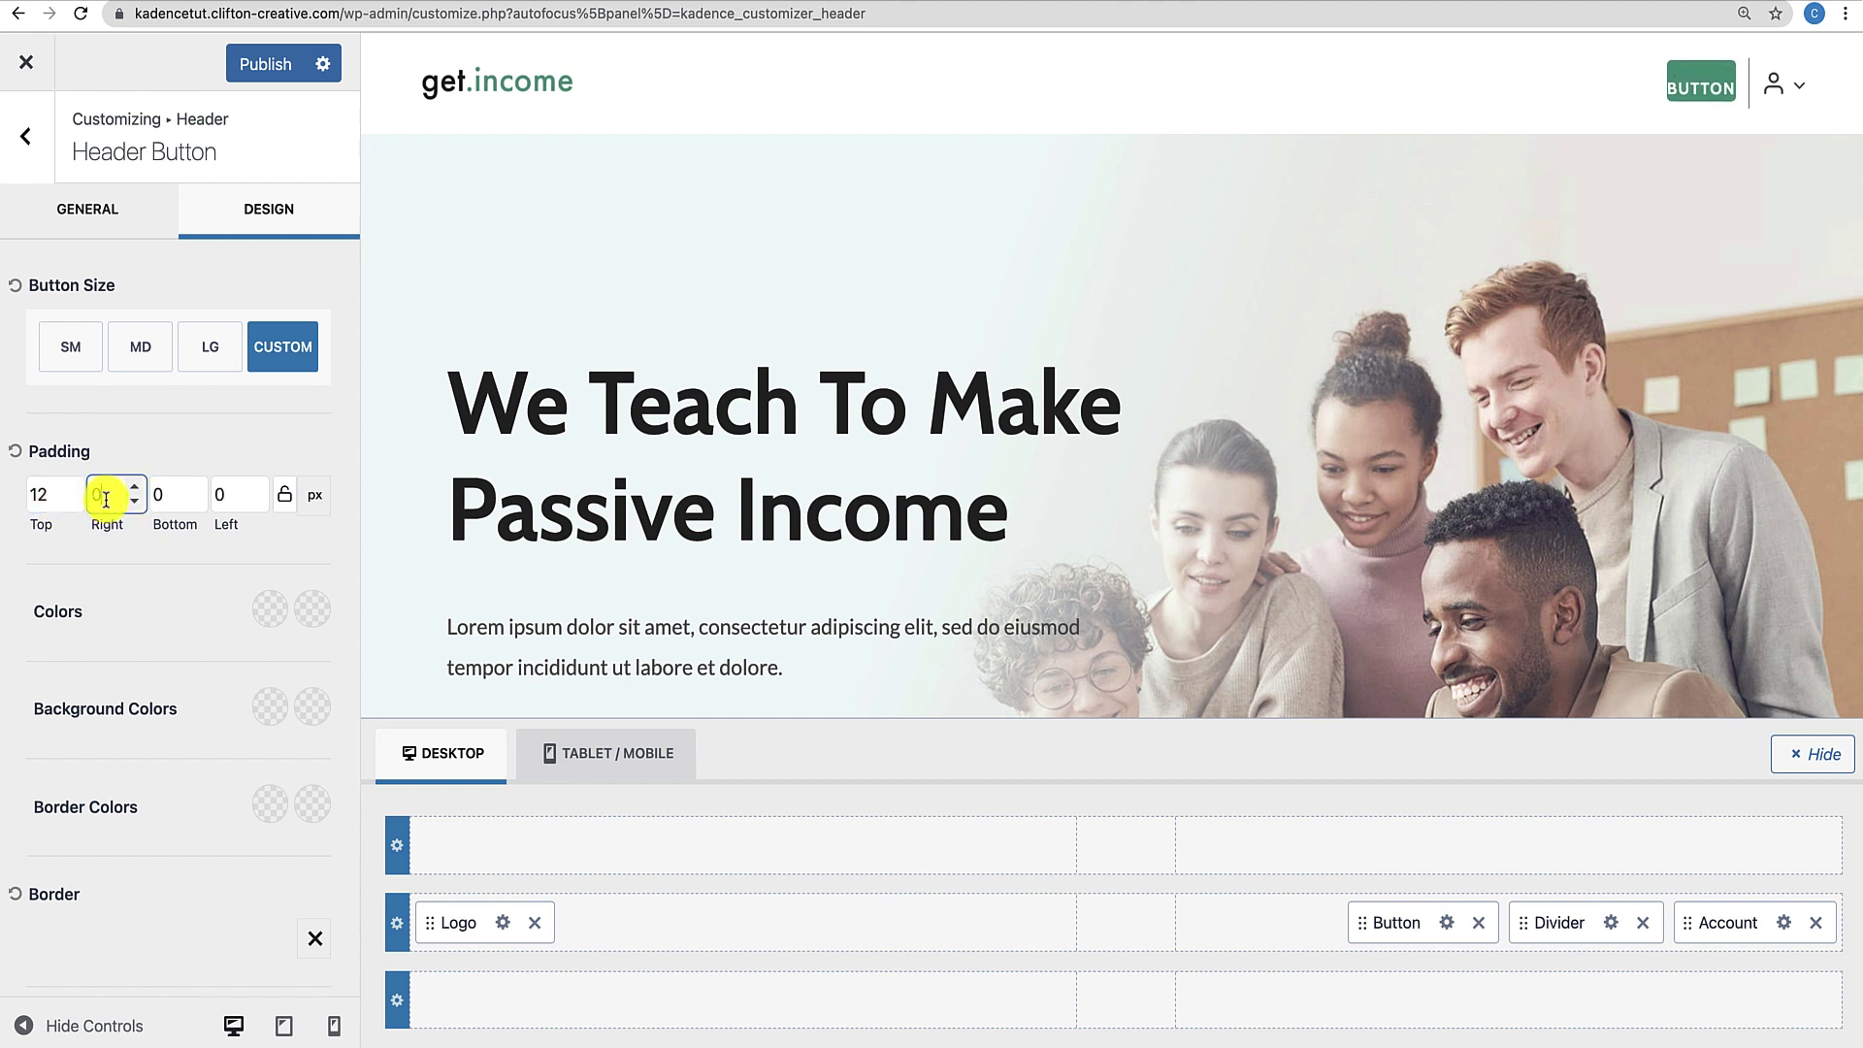
pyautogui.write('2')
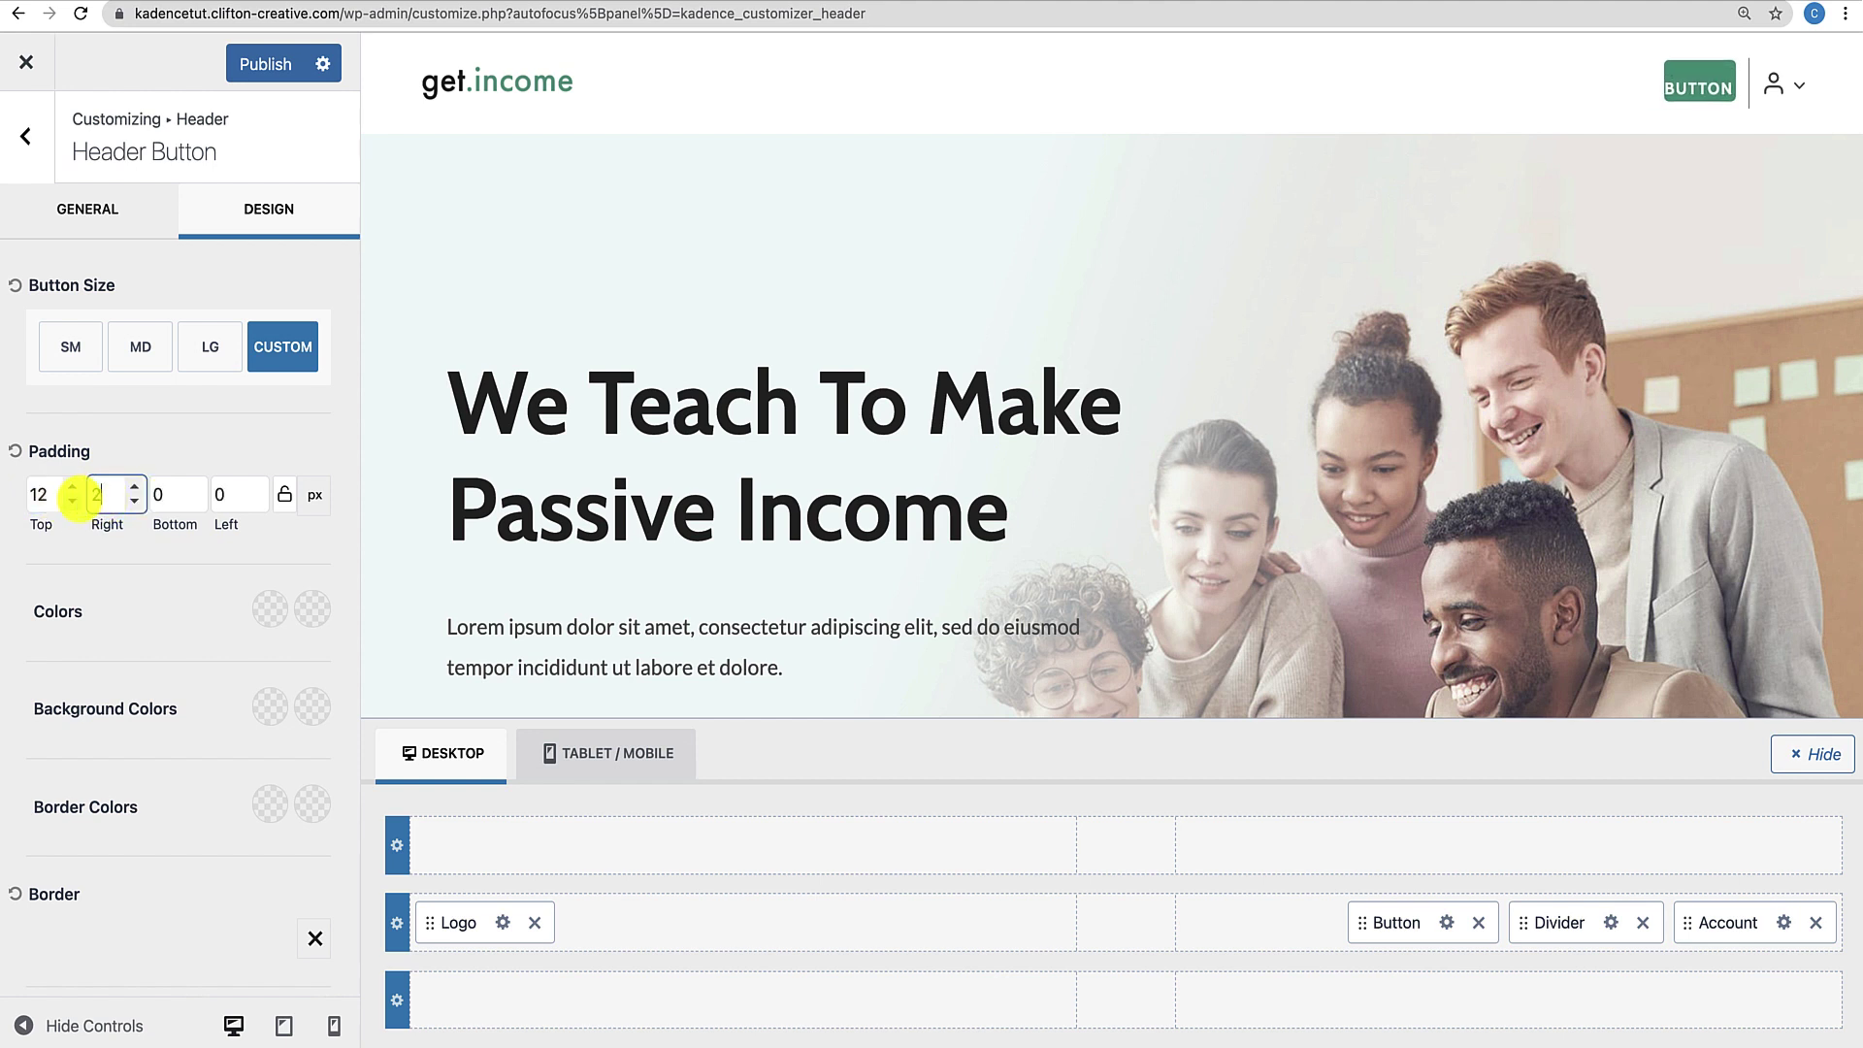
pyautogui.write('4')
pyautogui.click(155, 497)
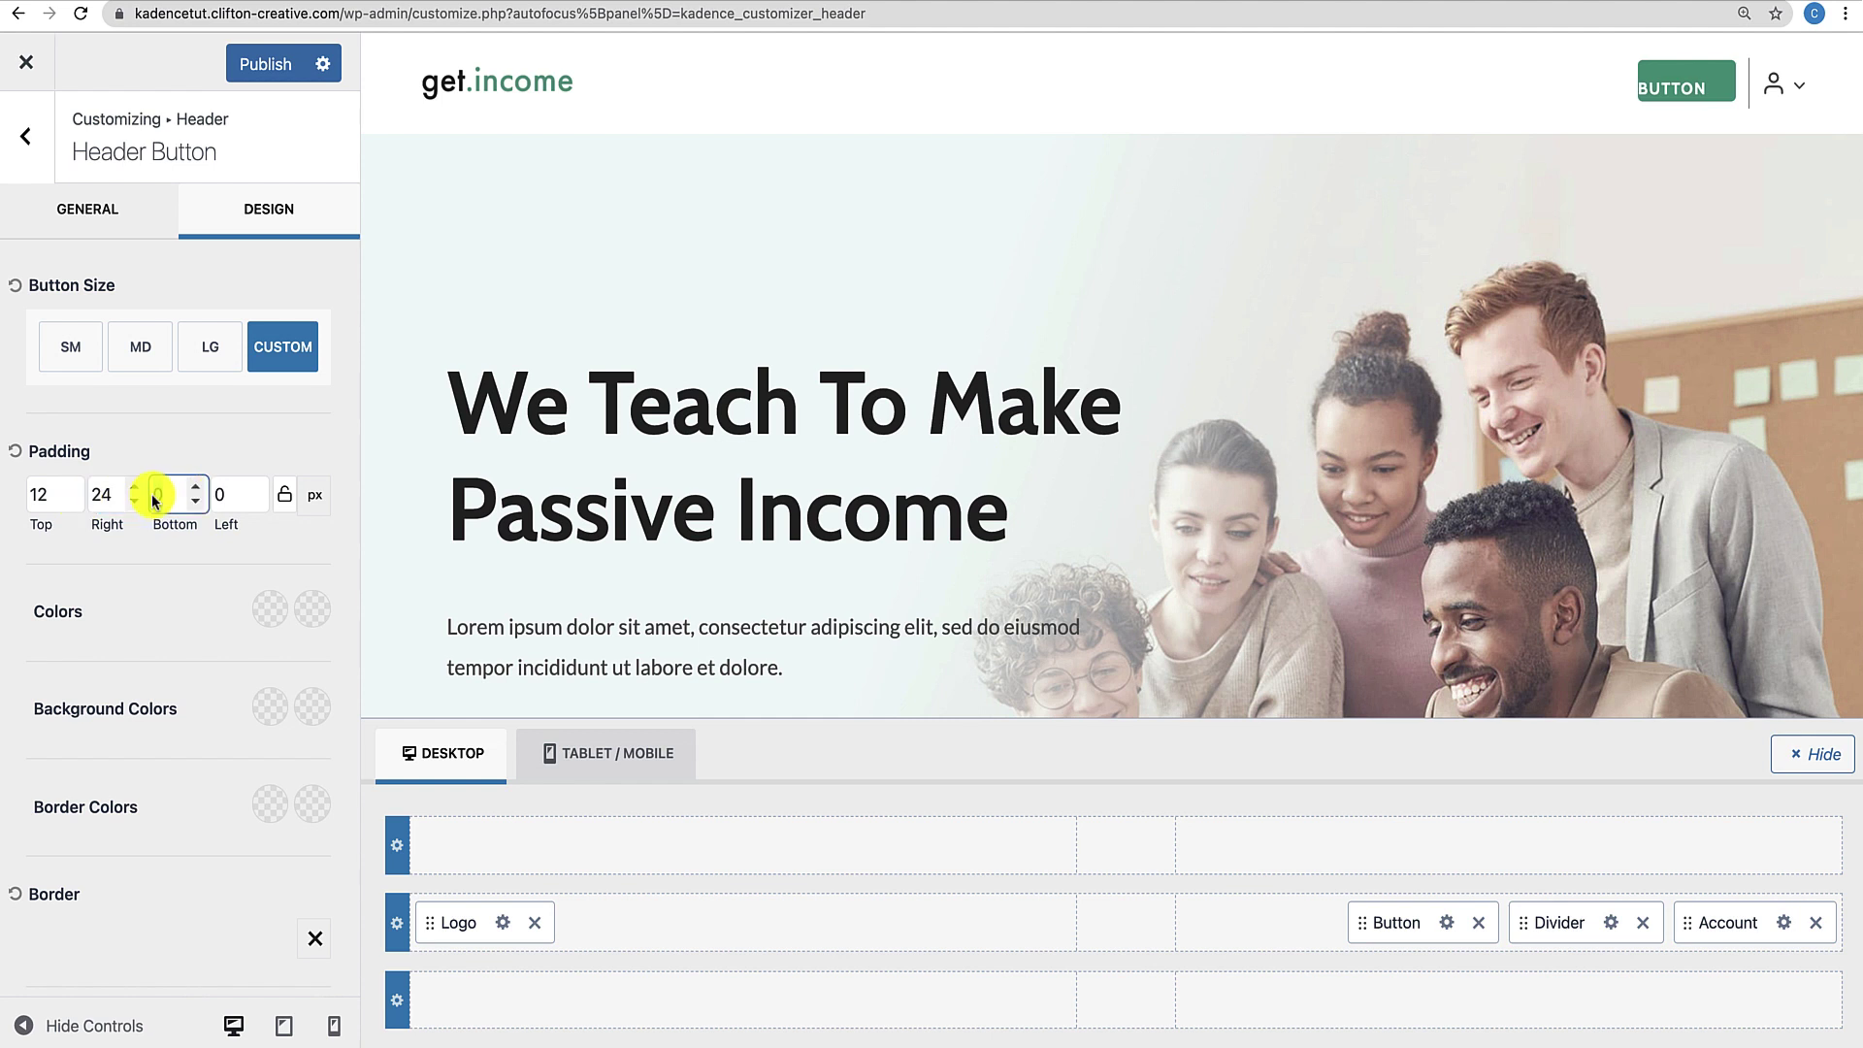
pyautogui.write('12')
pyautogui.press('Tab')
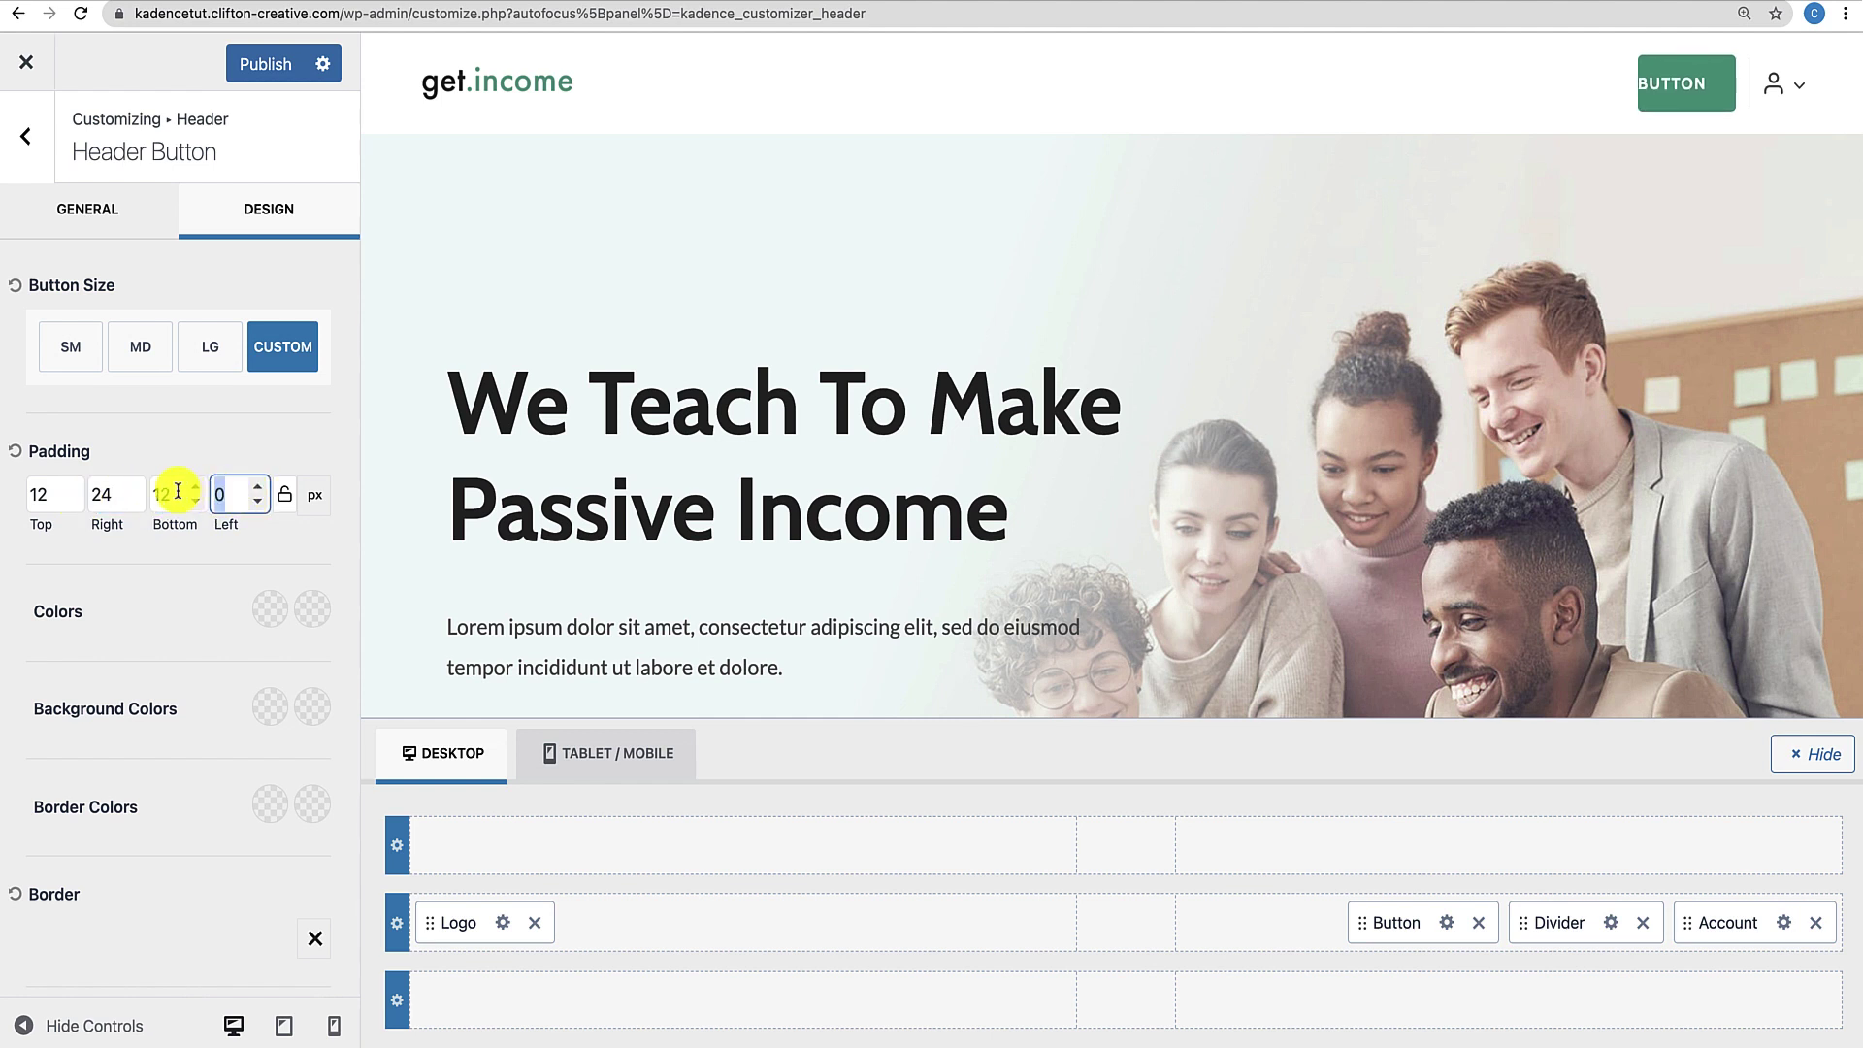
pyautogui.write('24')
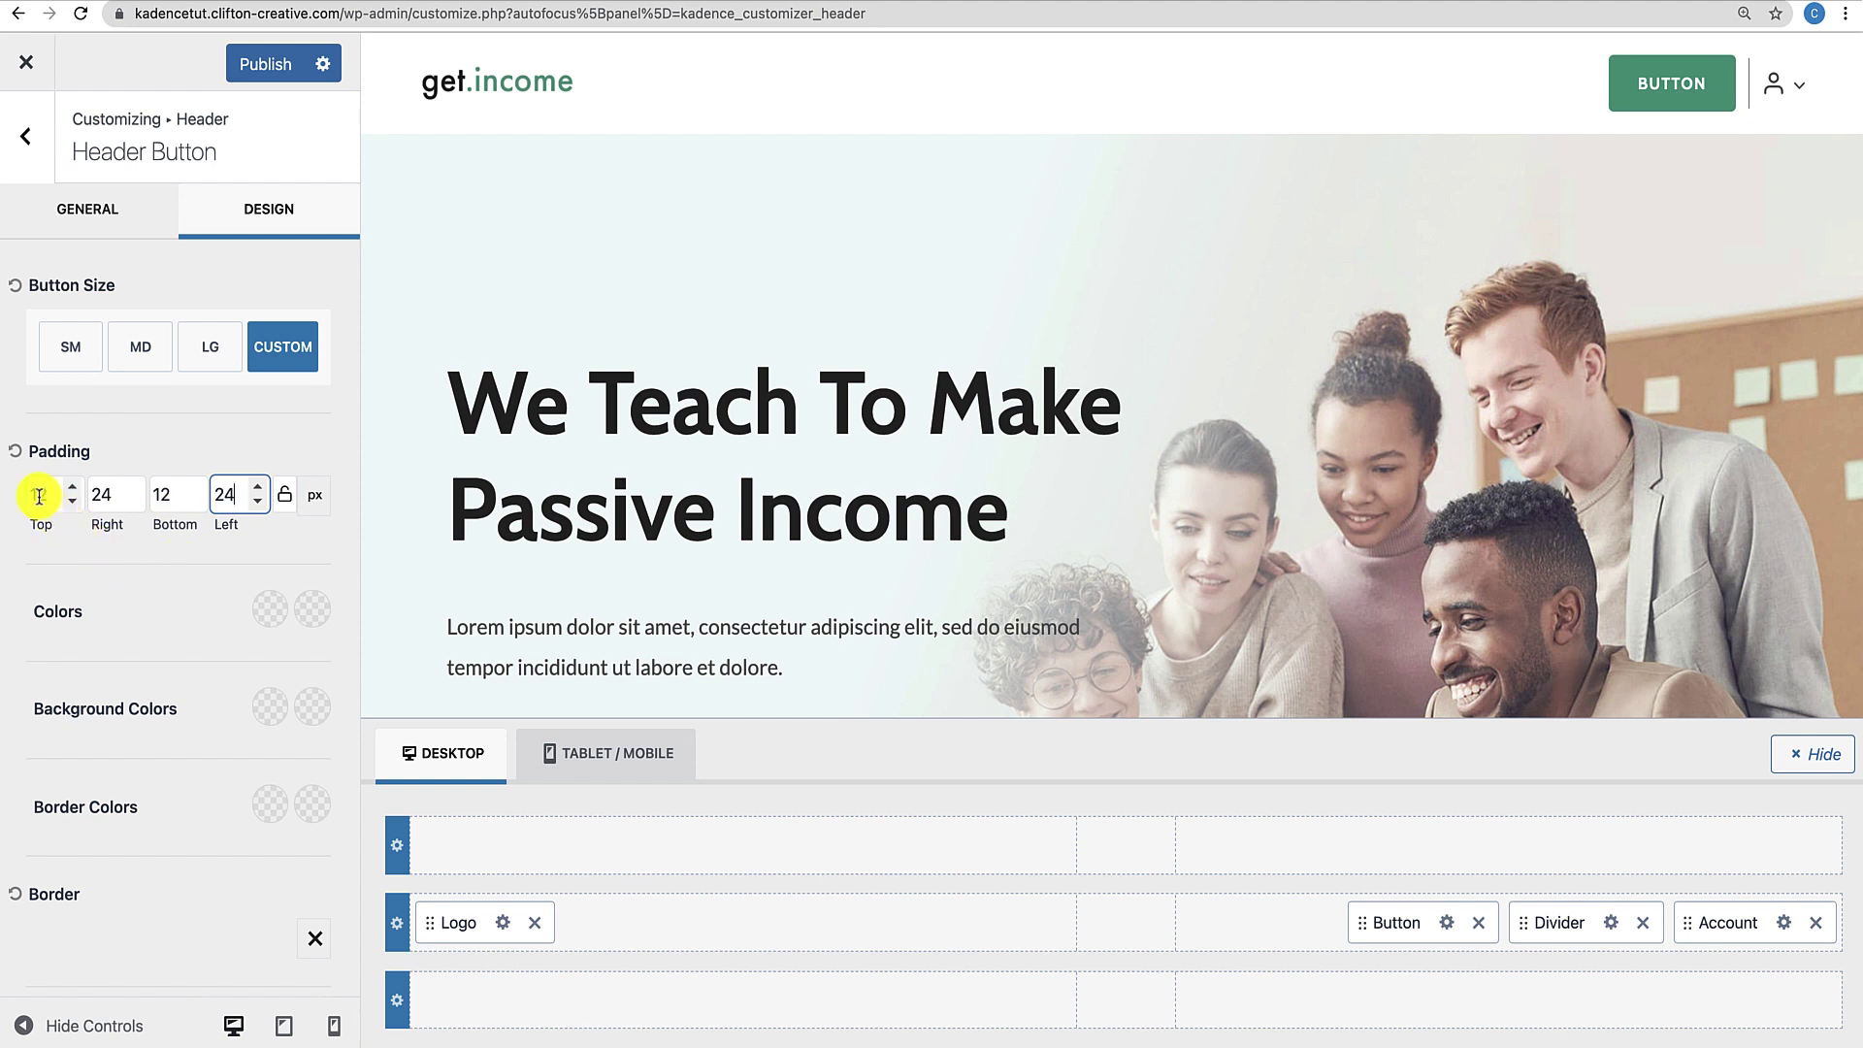
pyautogui.moveTo(39, 495); pyautogui.dragTo(189, 503)
pyautogui.write('00')
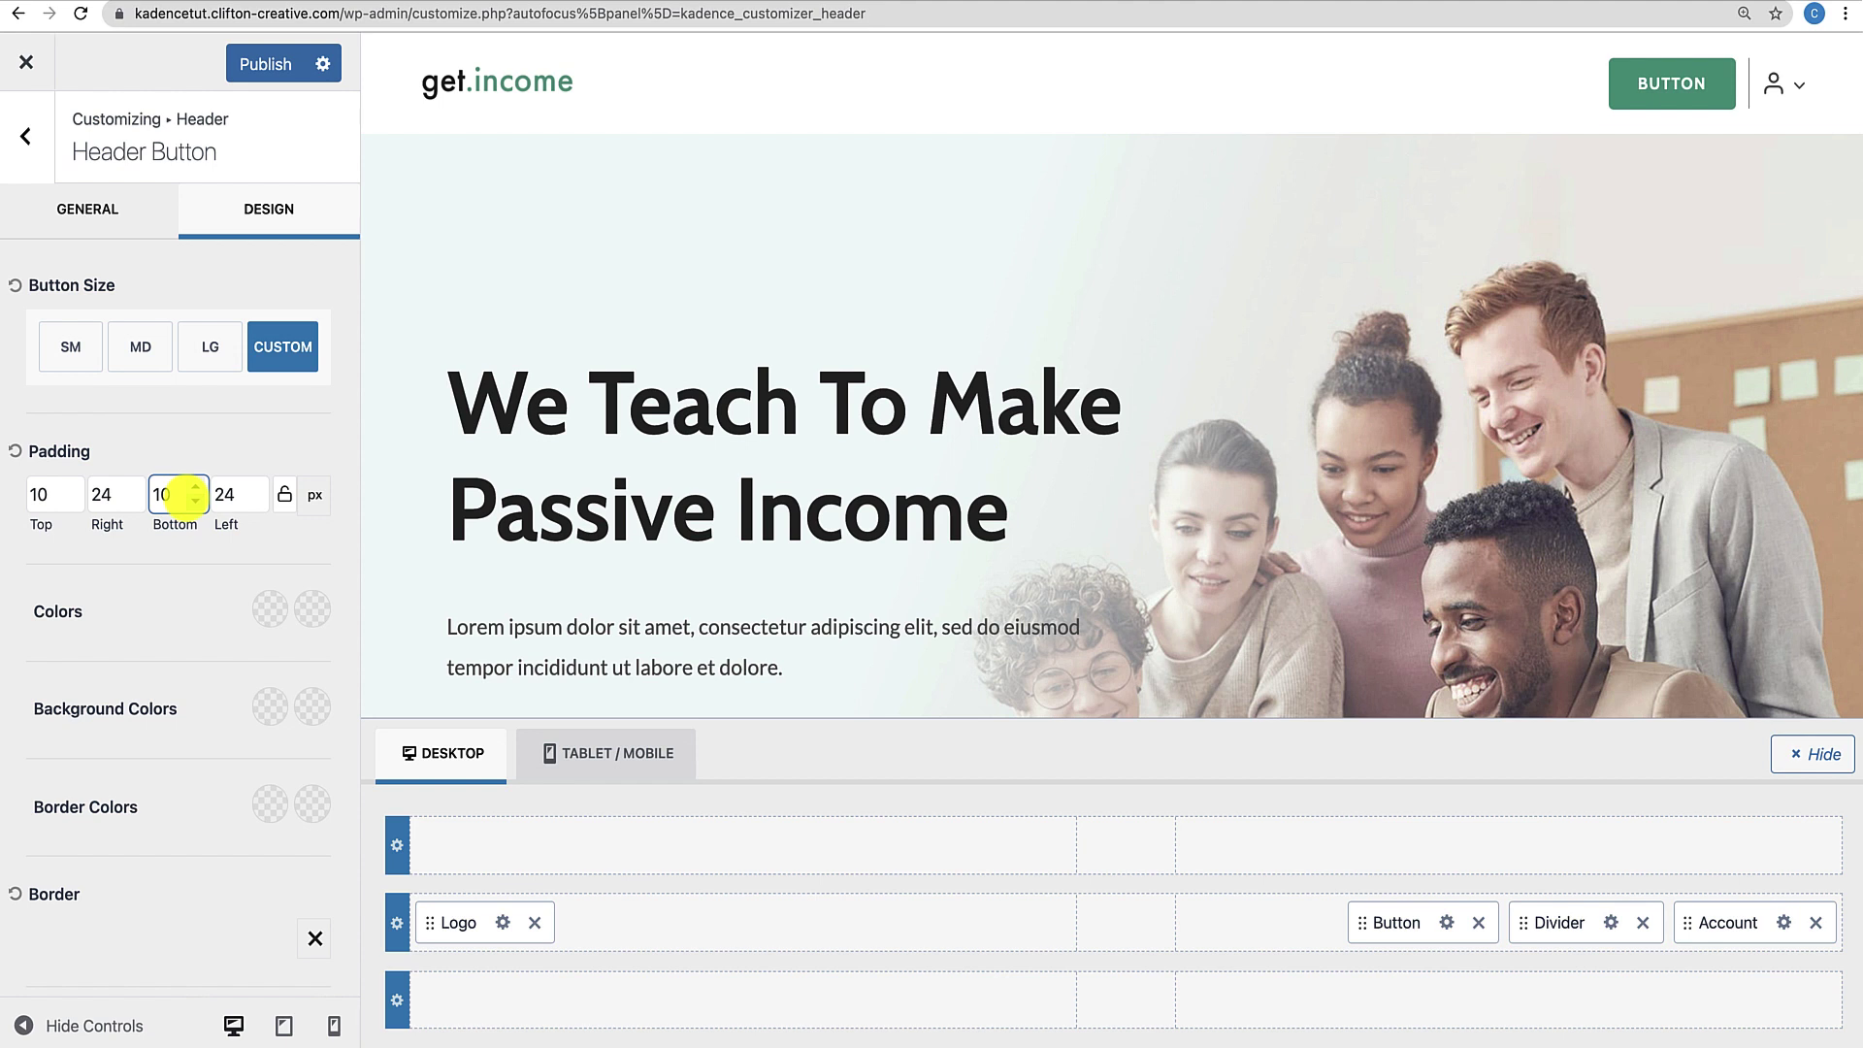
# Set both the normal and hover text colors of the header button to the dark green palette color (1F7765).
pyautogui.scroll(-1, 140, 582)
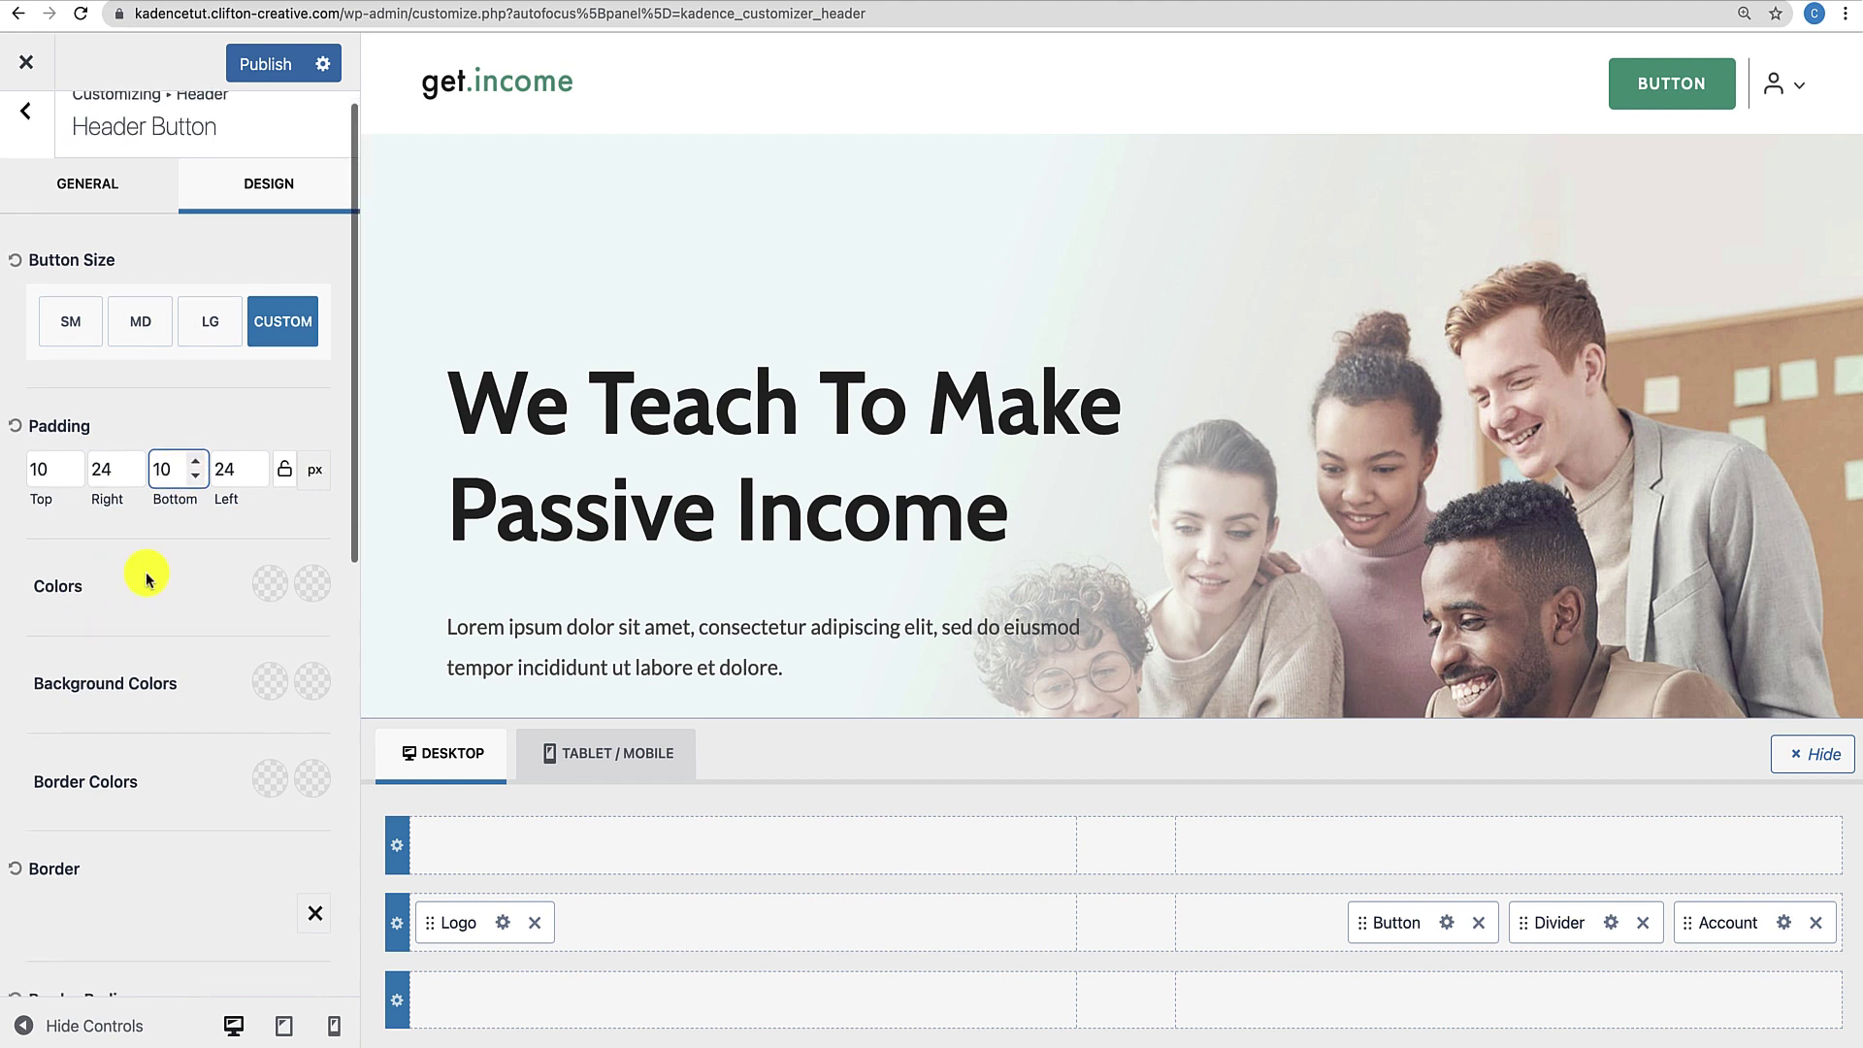
pyautogui.click(275, 598)
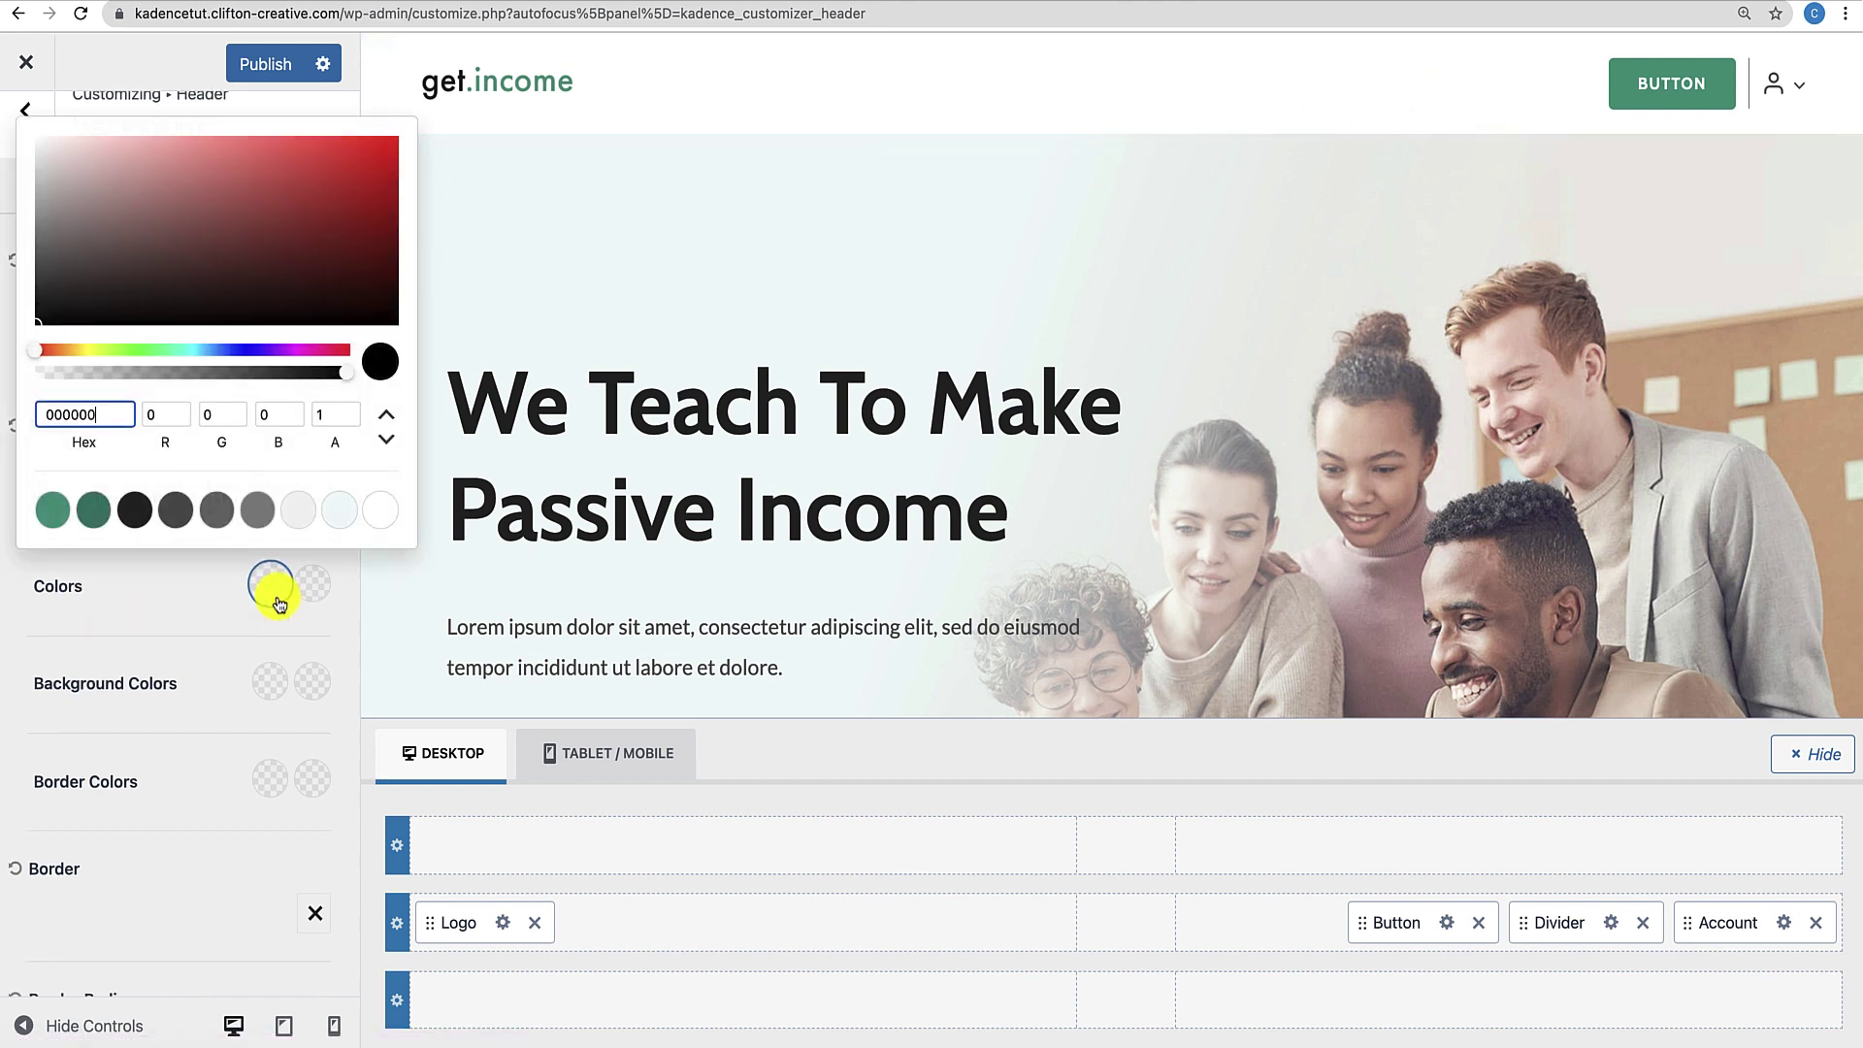
pyautogui.click(89, 526)
pyautogui.click(117, 607)
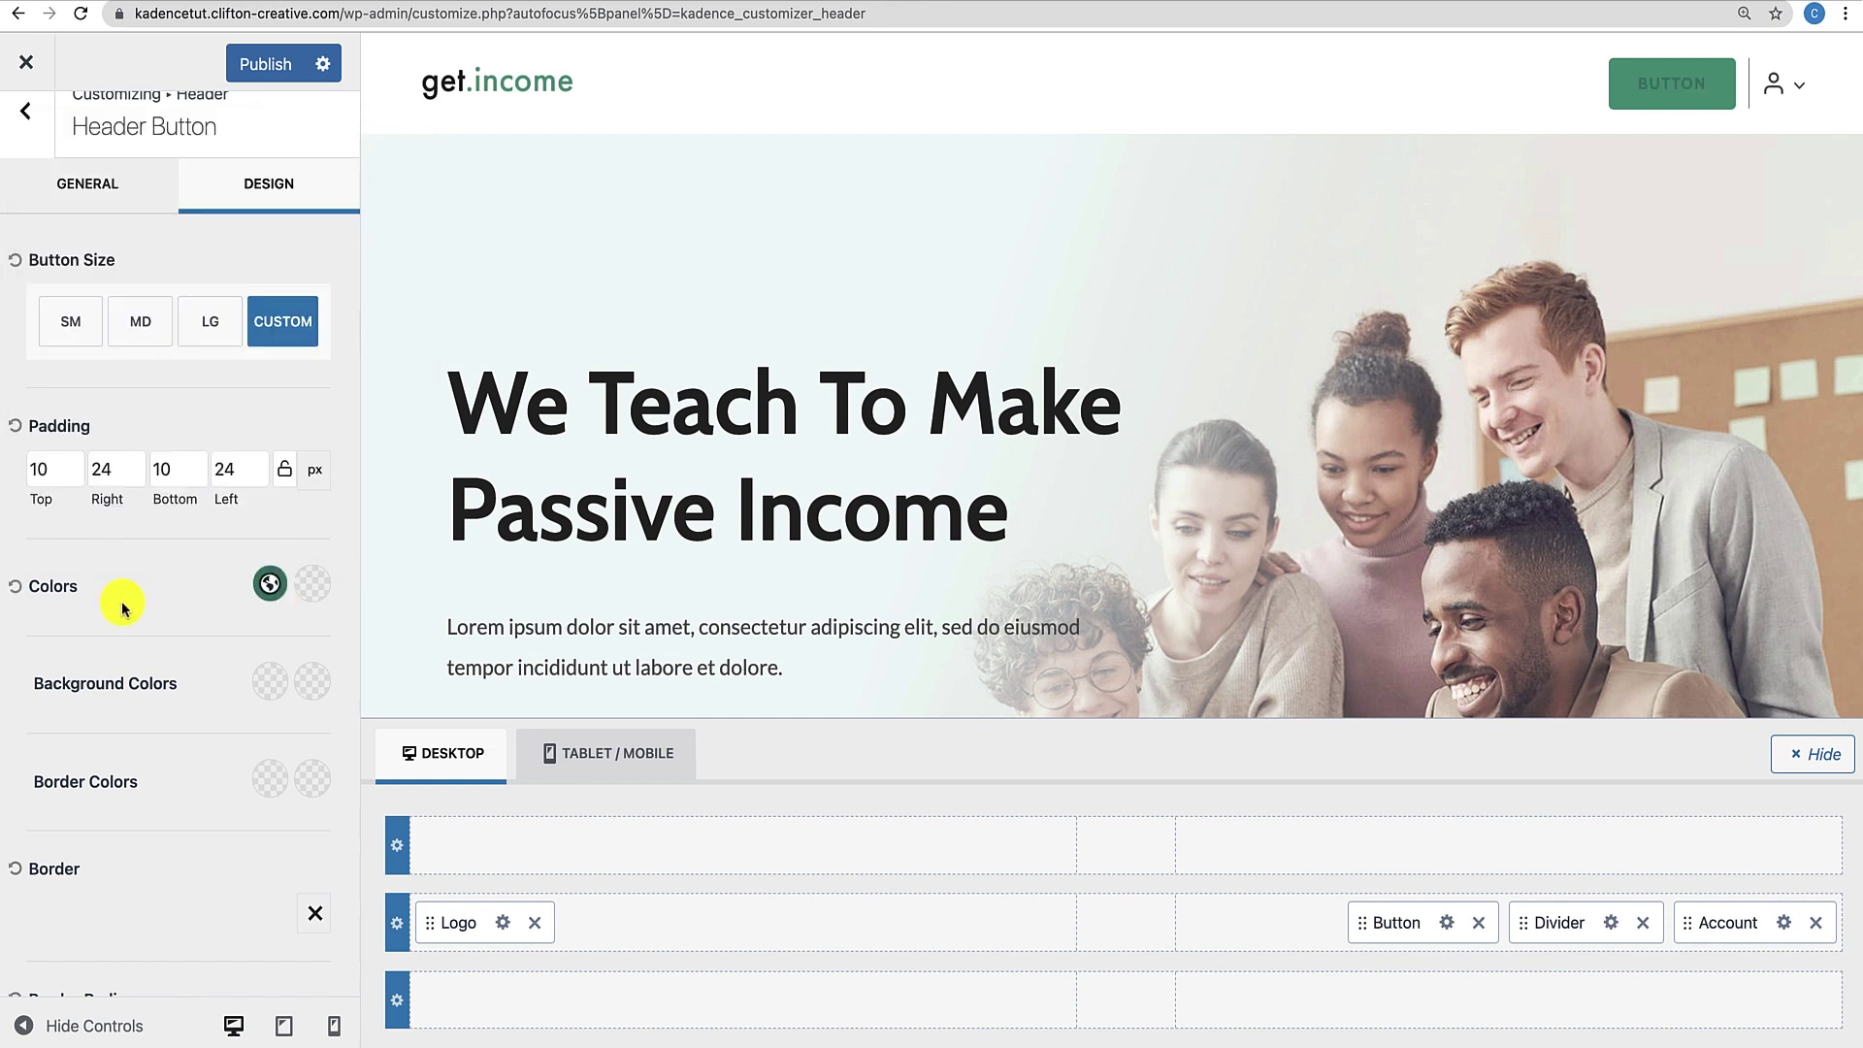
pyautogui.click(308, 586)
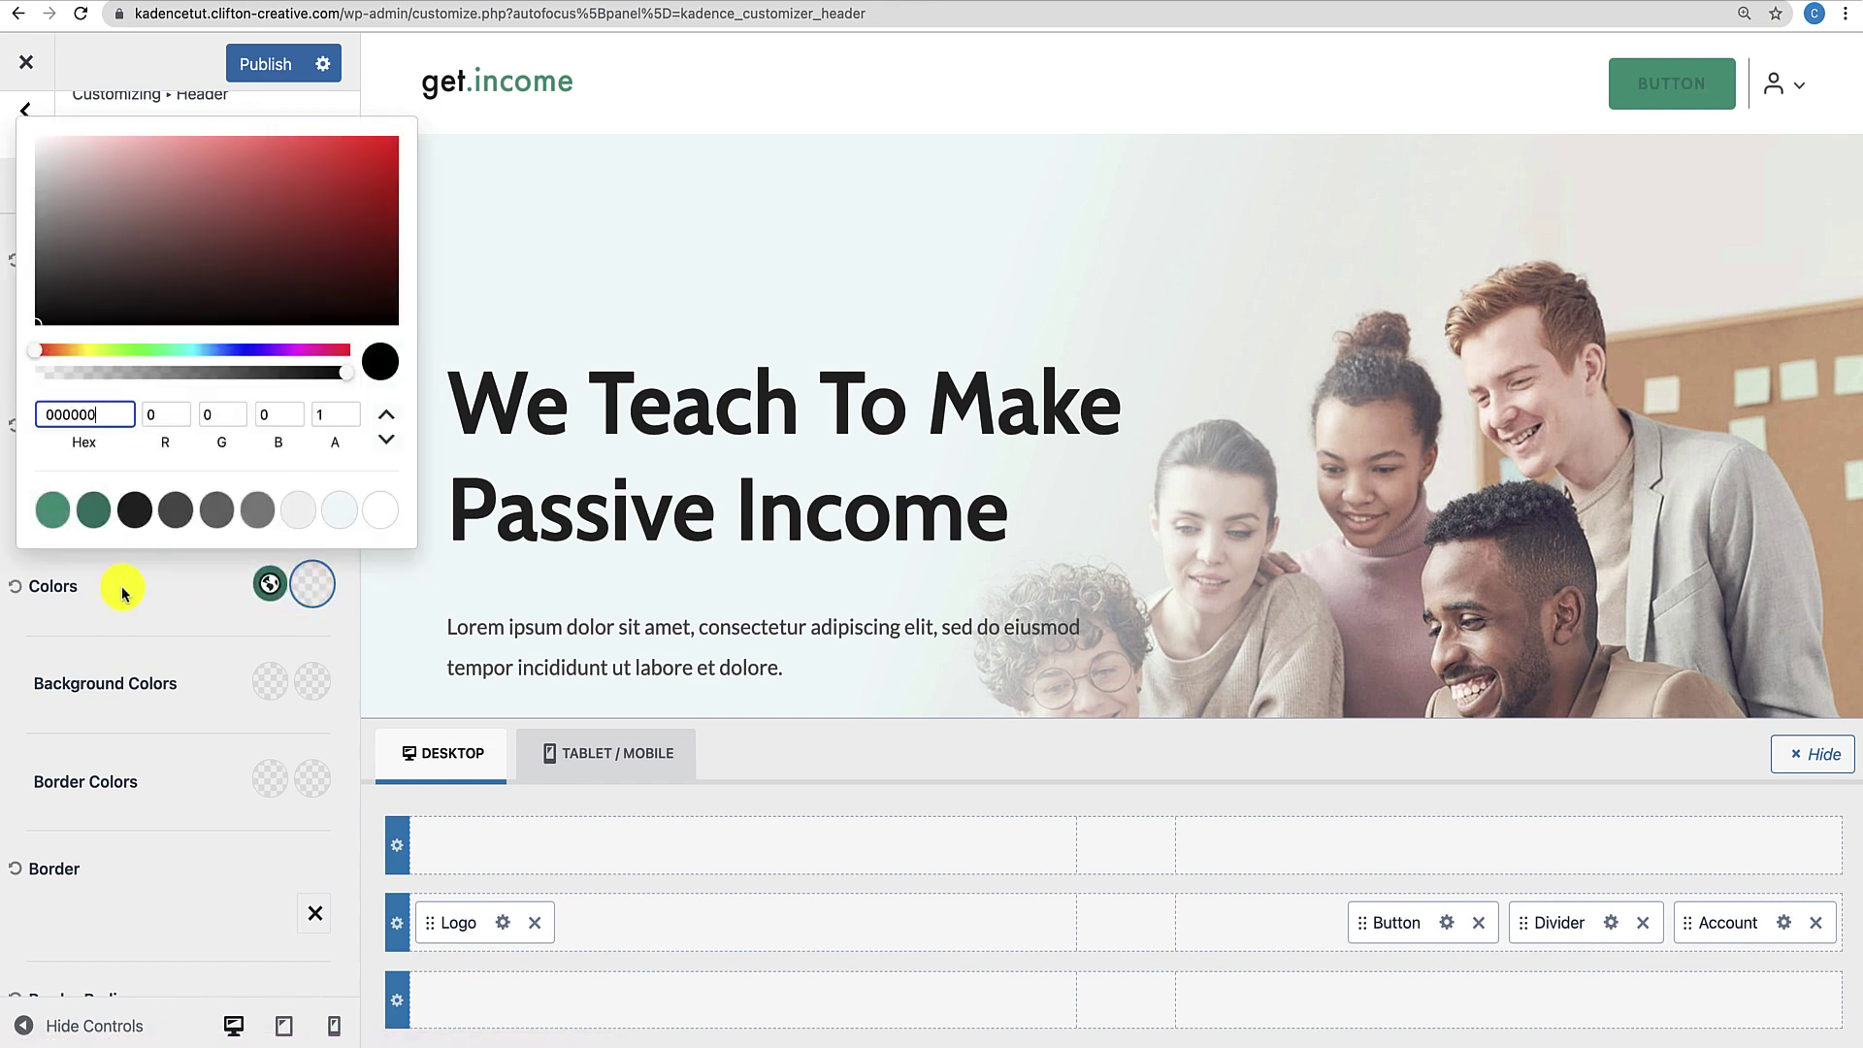
pyautogui.click(92, 514)
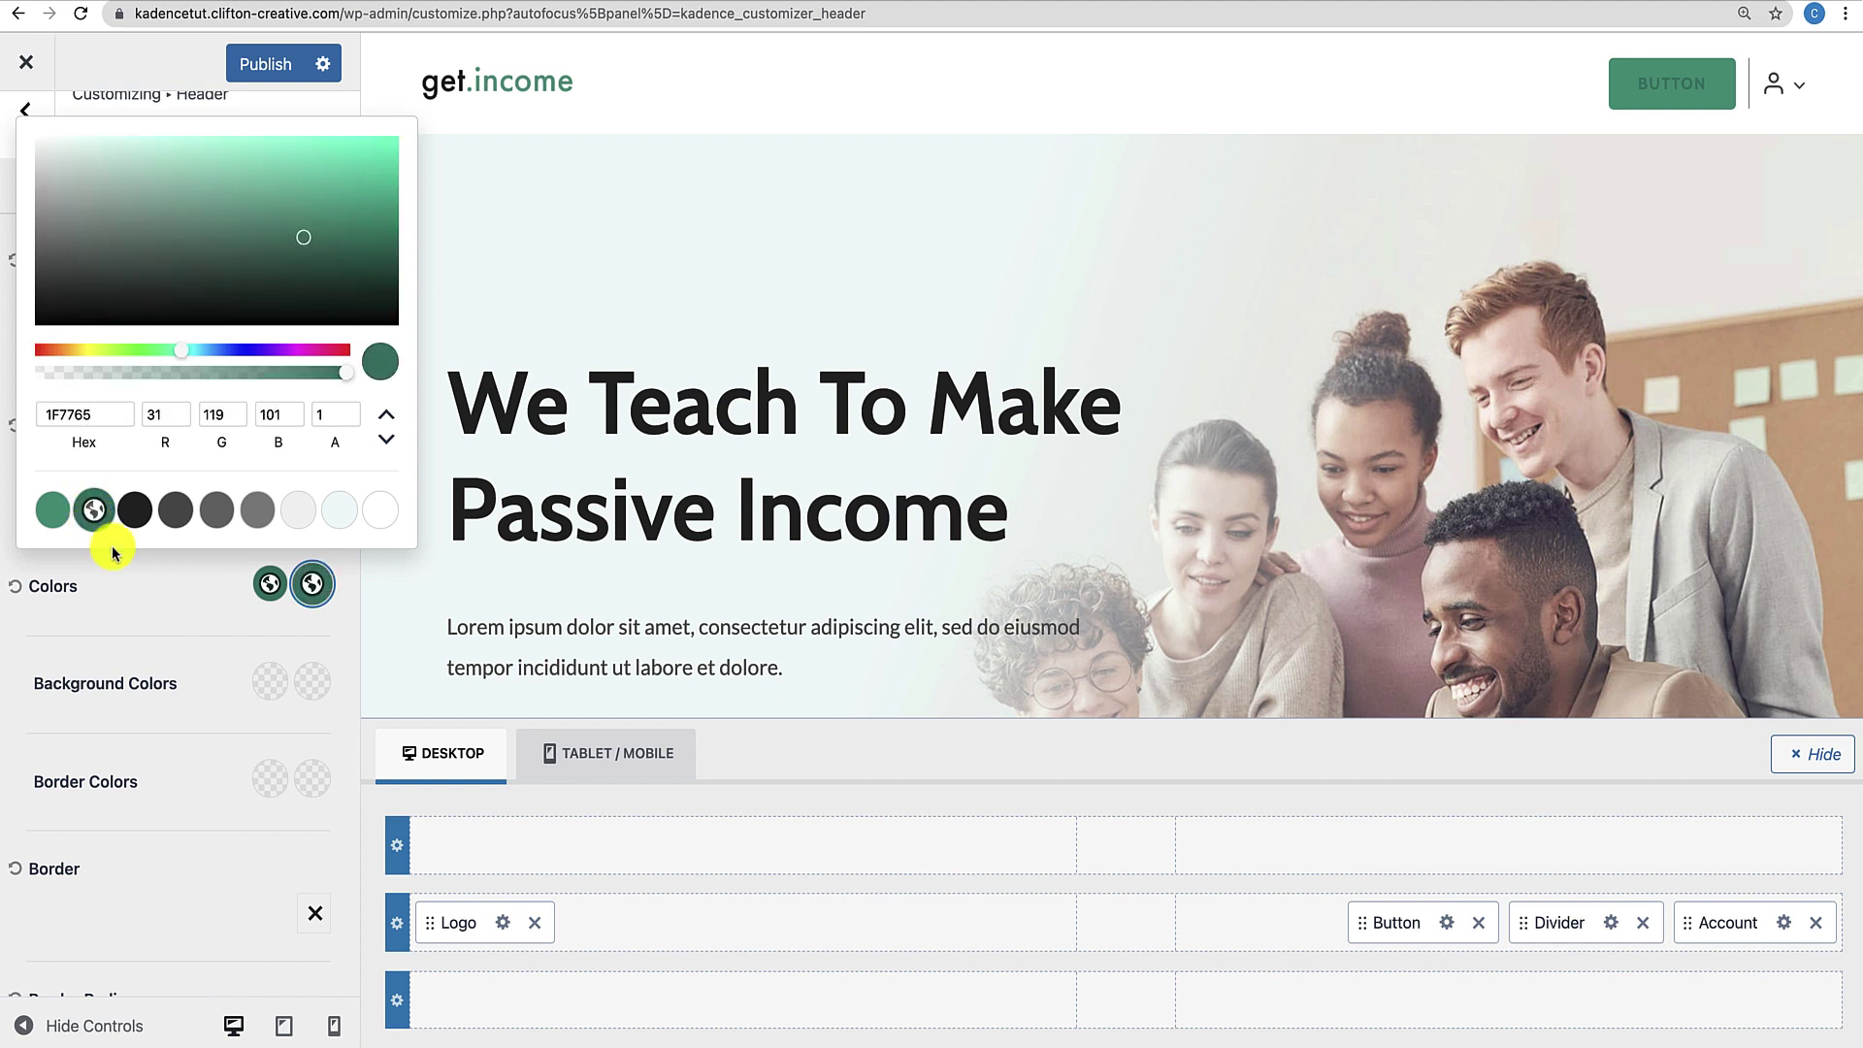
pyautogui.click(151, 589)
# Set the header button's normal background to the pale mint palette color (EEF8F7) and its hover background to a custom, more saturated light cyan.
pyautogui.click(280, 690)
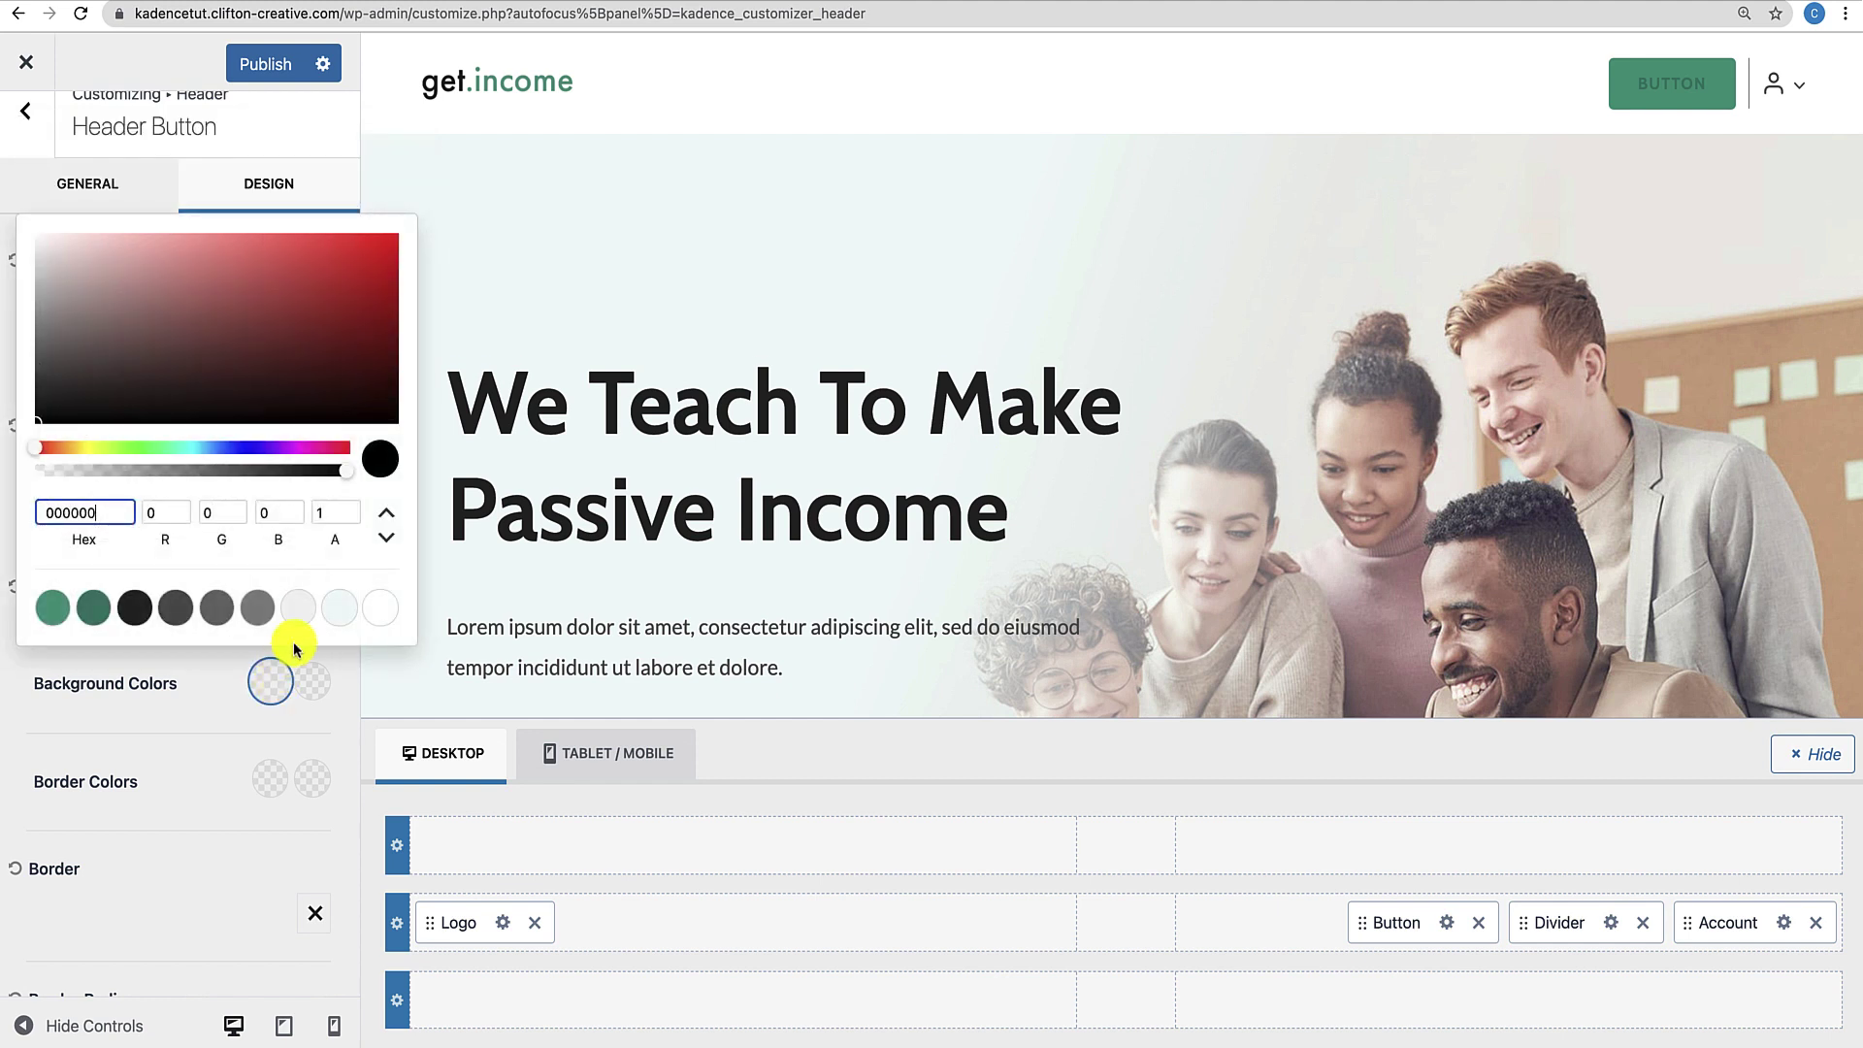
pyautogui.click(342, 608)
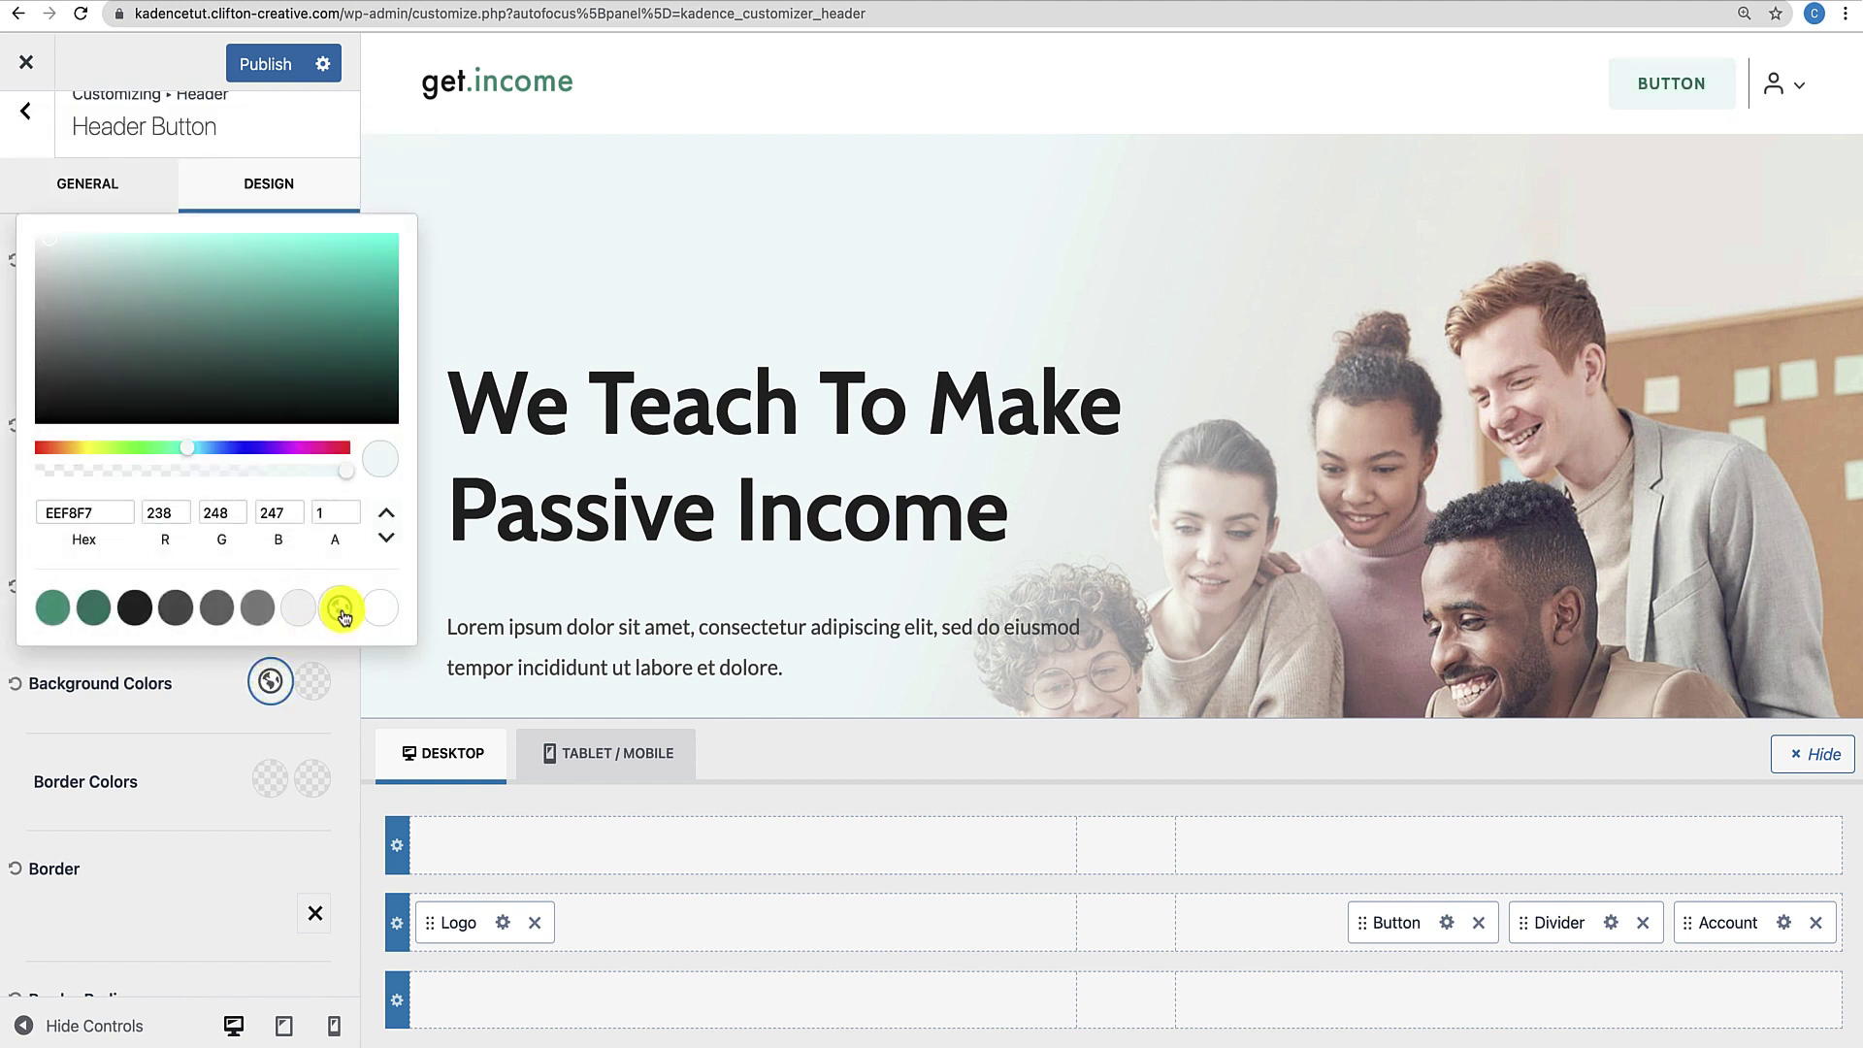
pyautogui.click(181, 705)
pyautogui.click(316, 687)
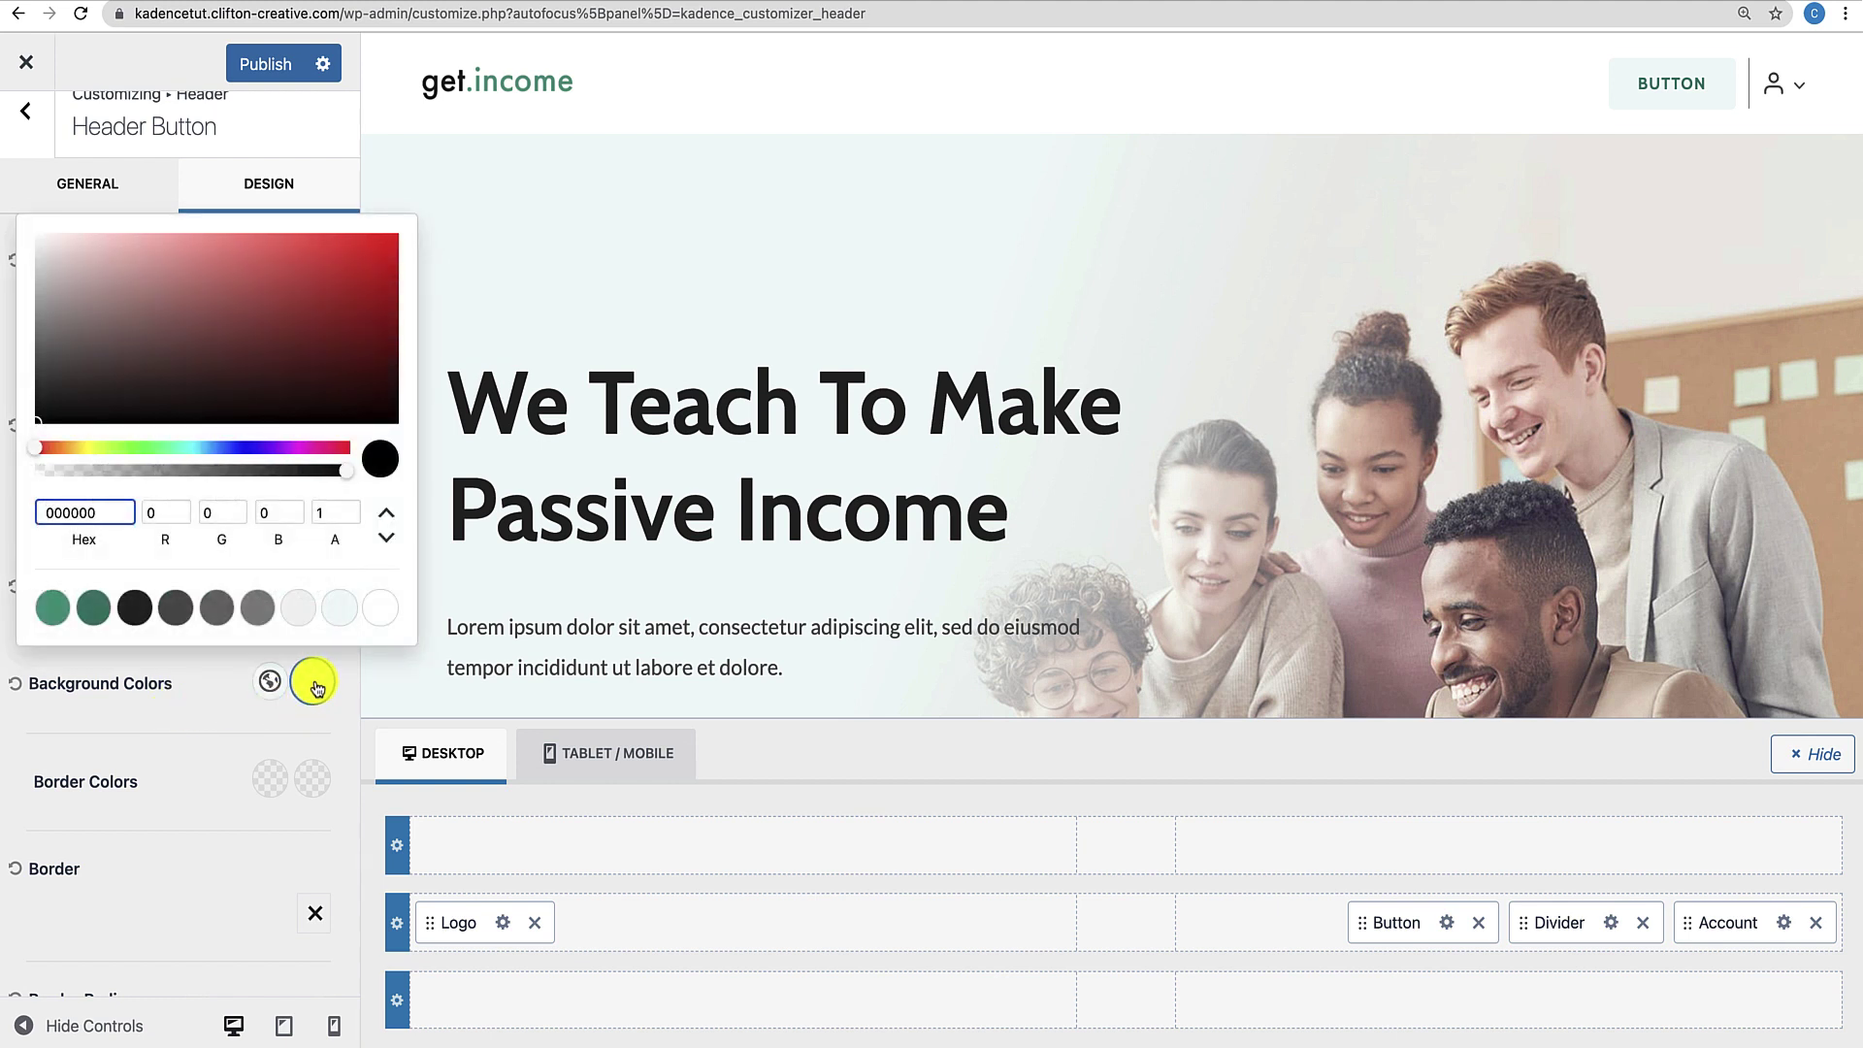
pyautogui.click(381, 608)
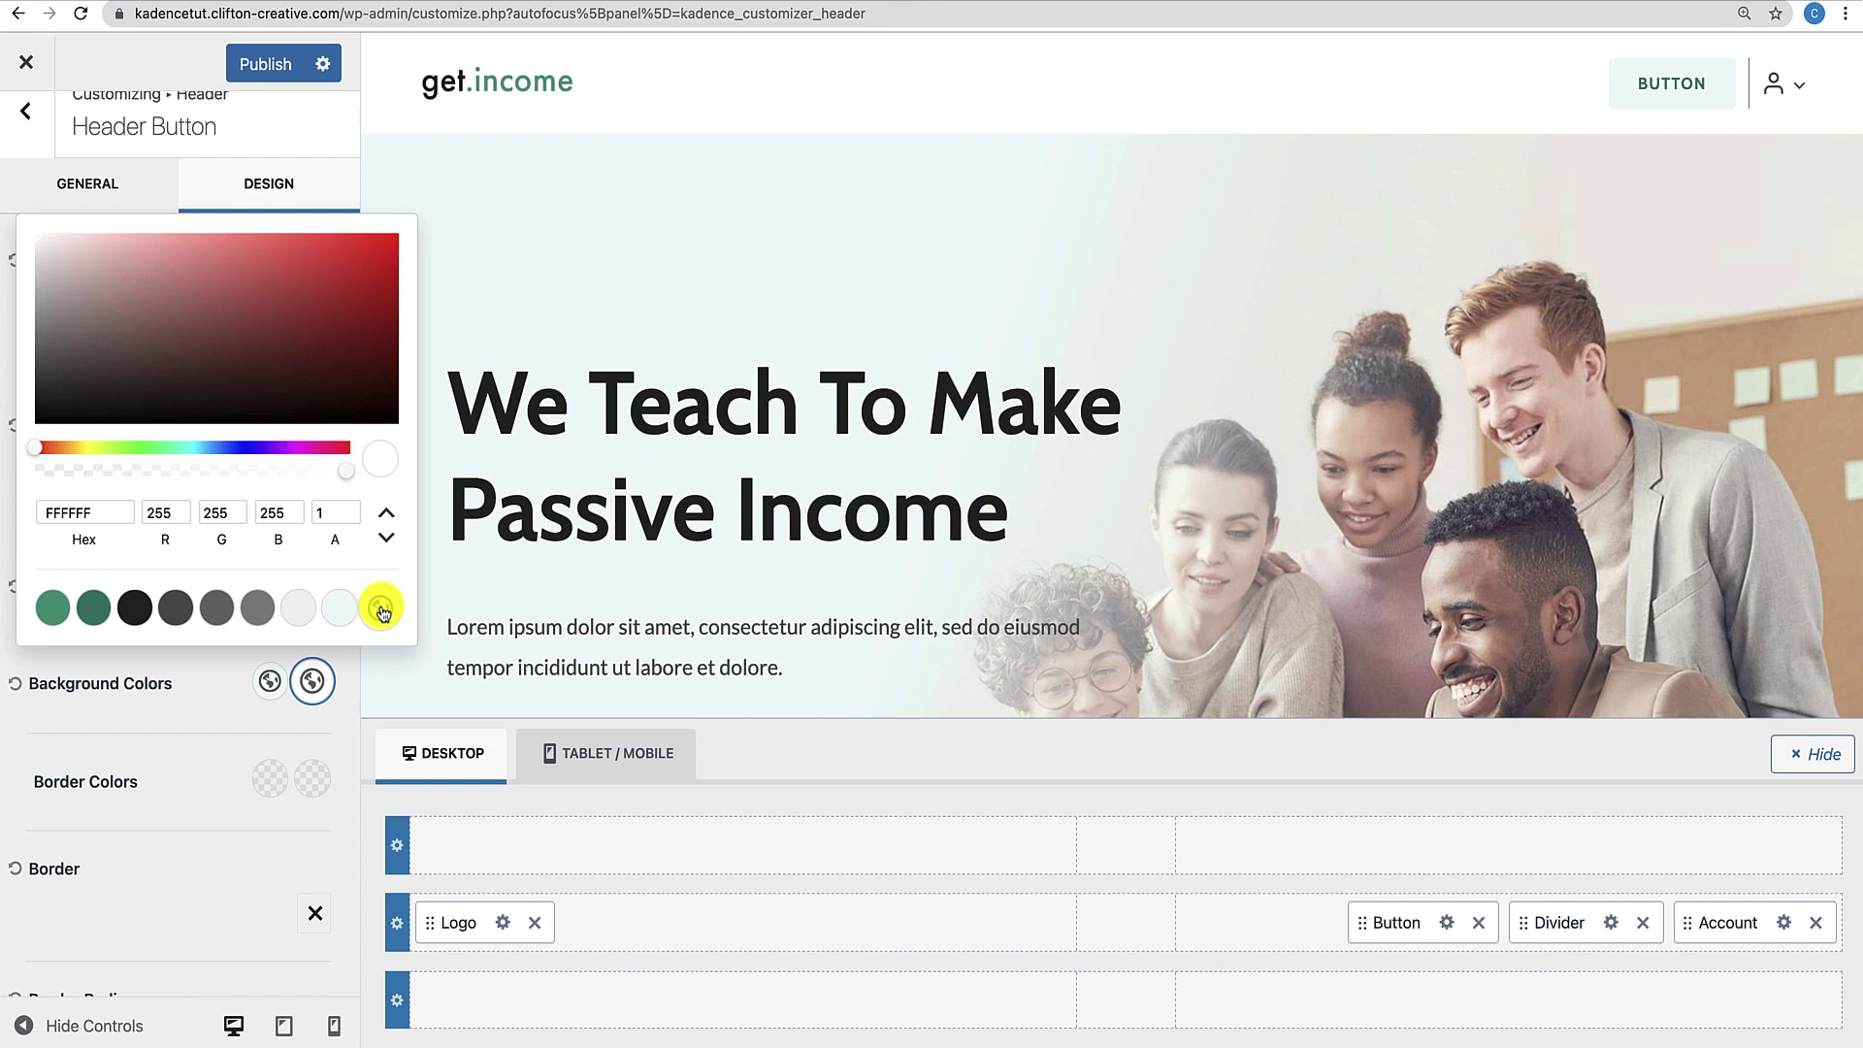
pyautogui.click(338, 608)
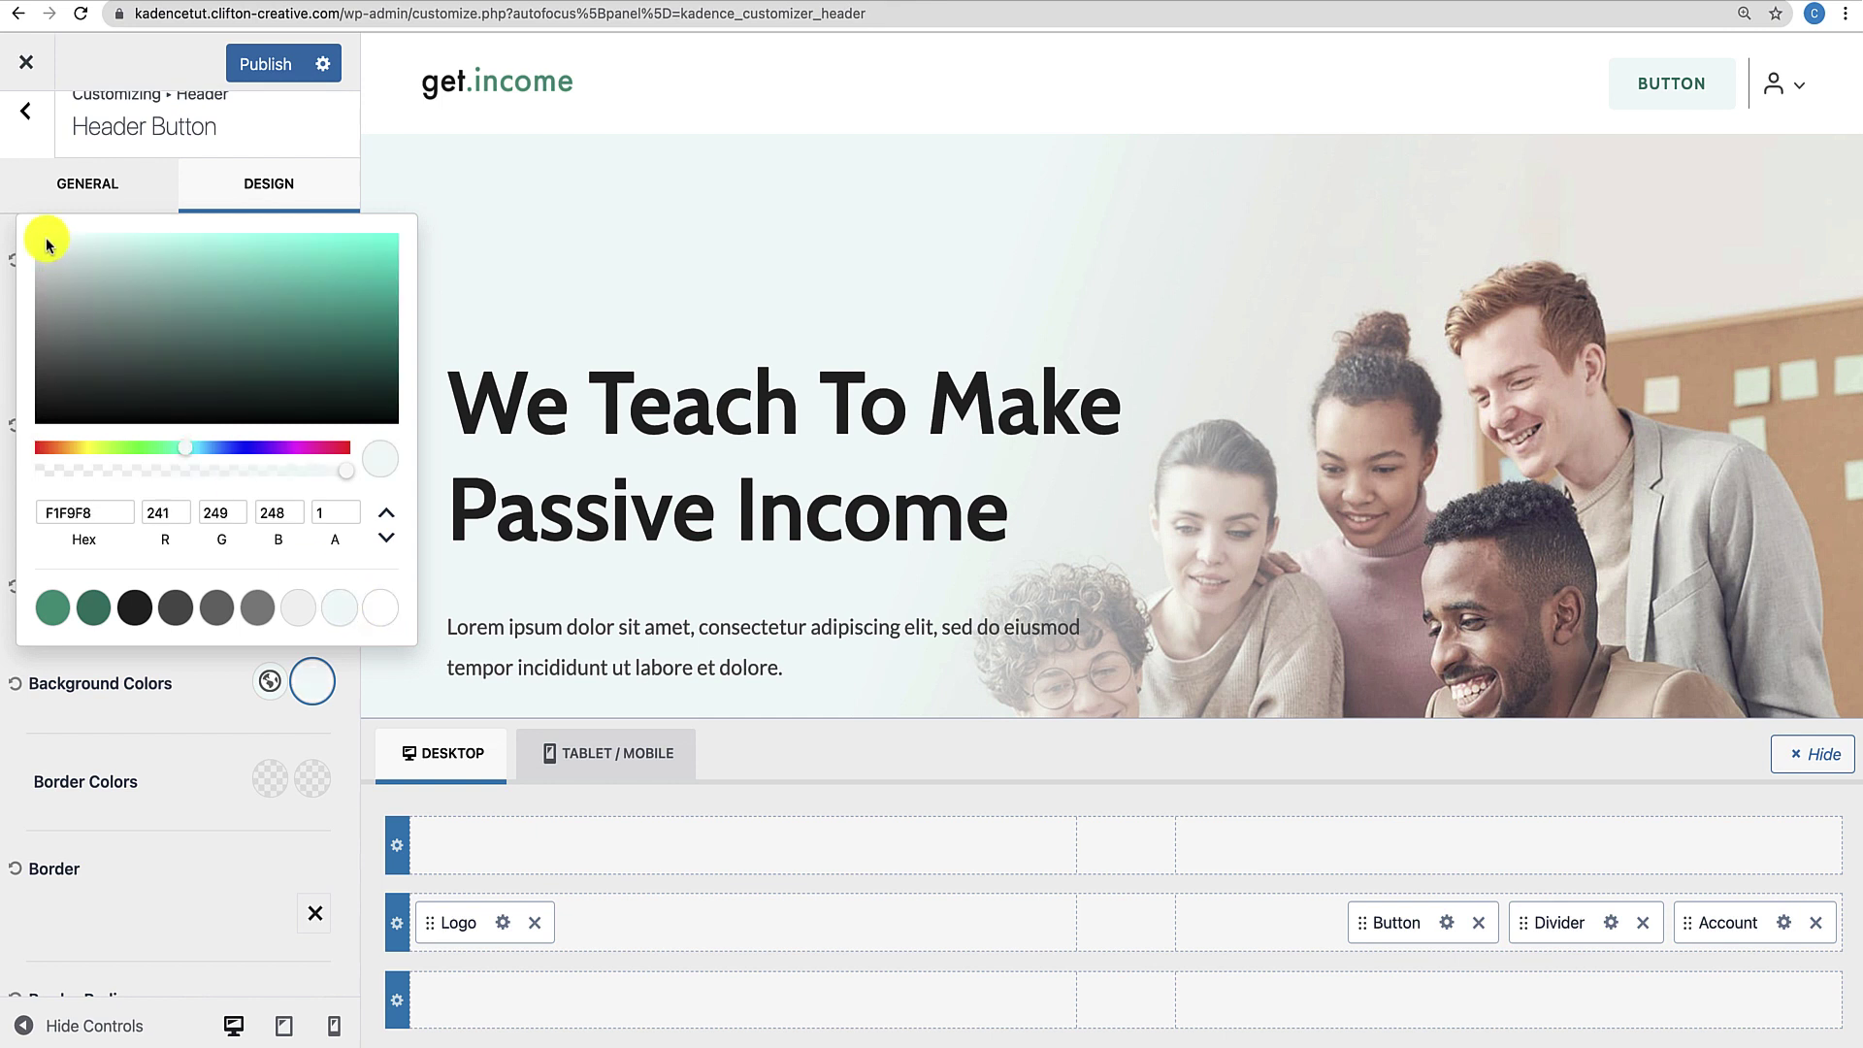
pyautogui.moveTo(47, 243); pyautogui.dragTo(113, 238)
pyautogui.click(146, 724)
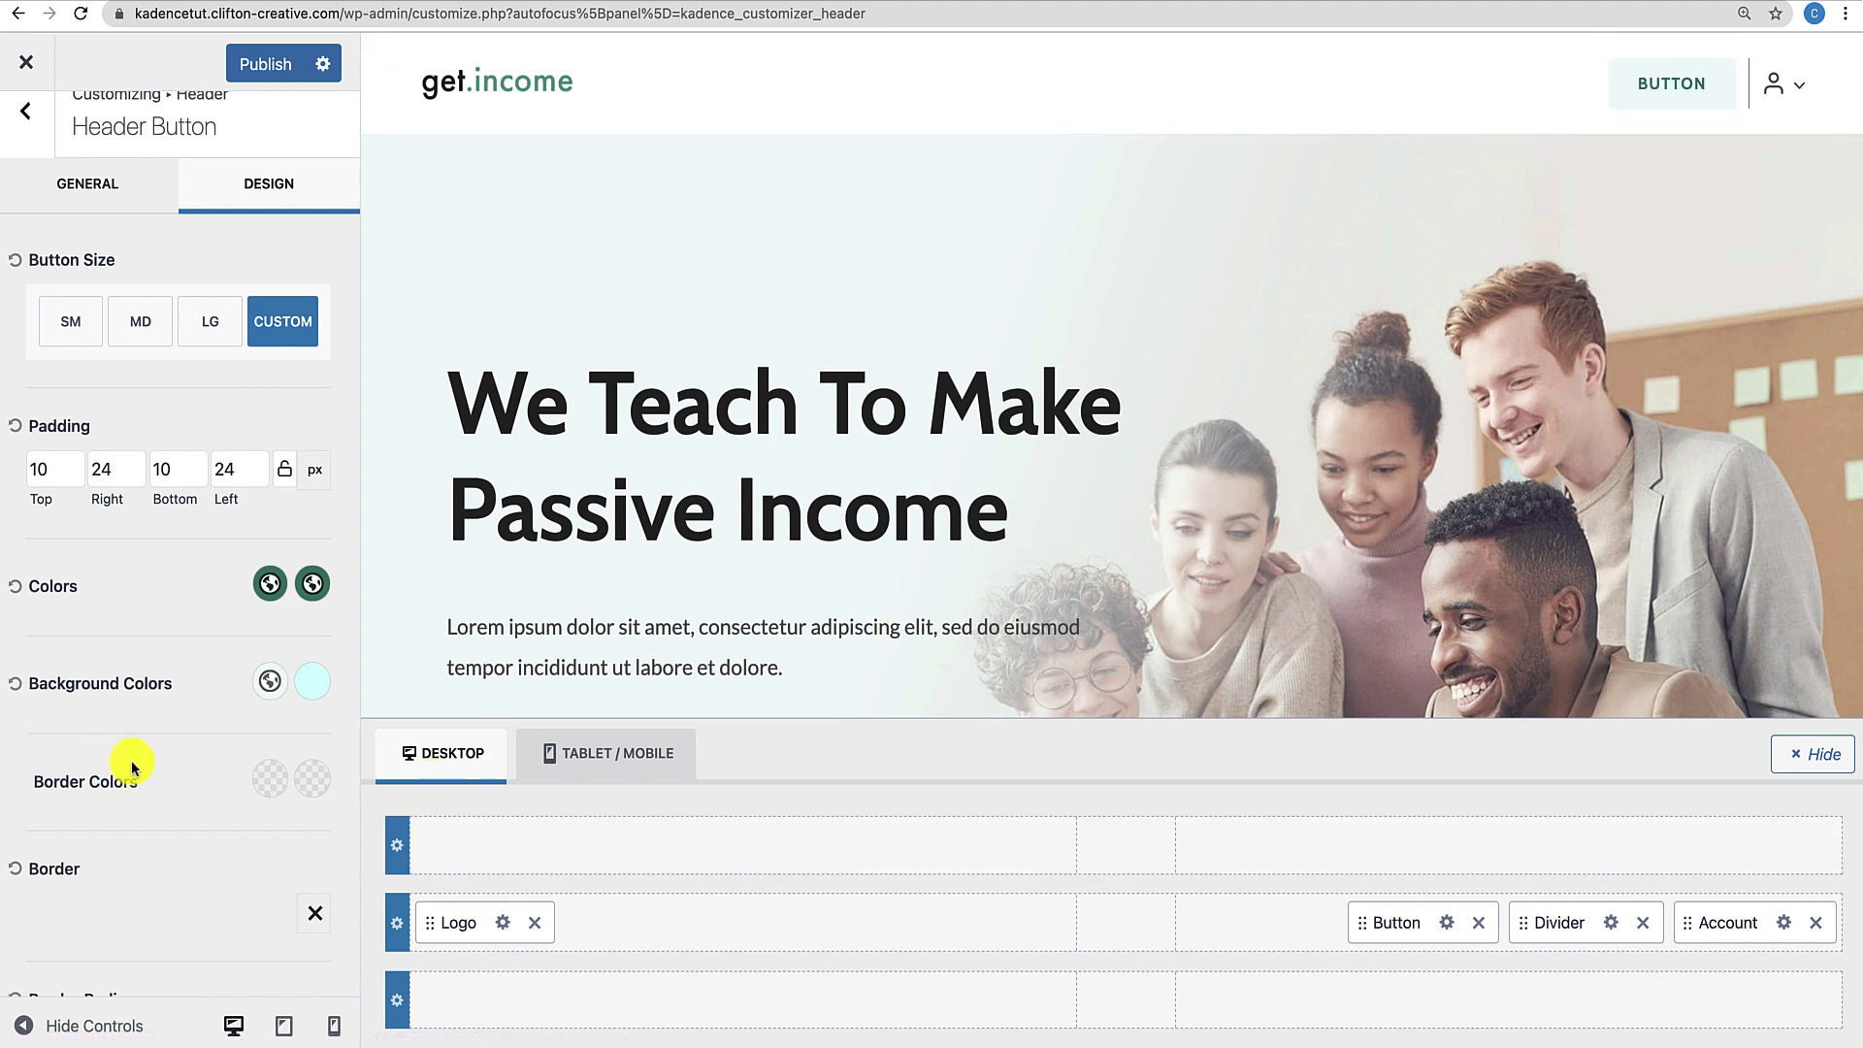
pyautogui.scroll(1, 131, 760)
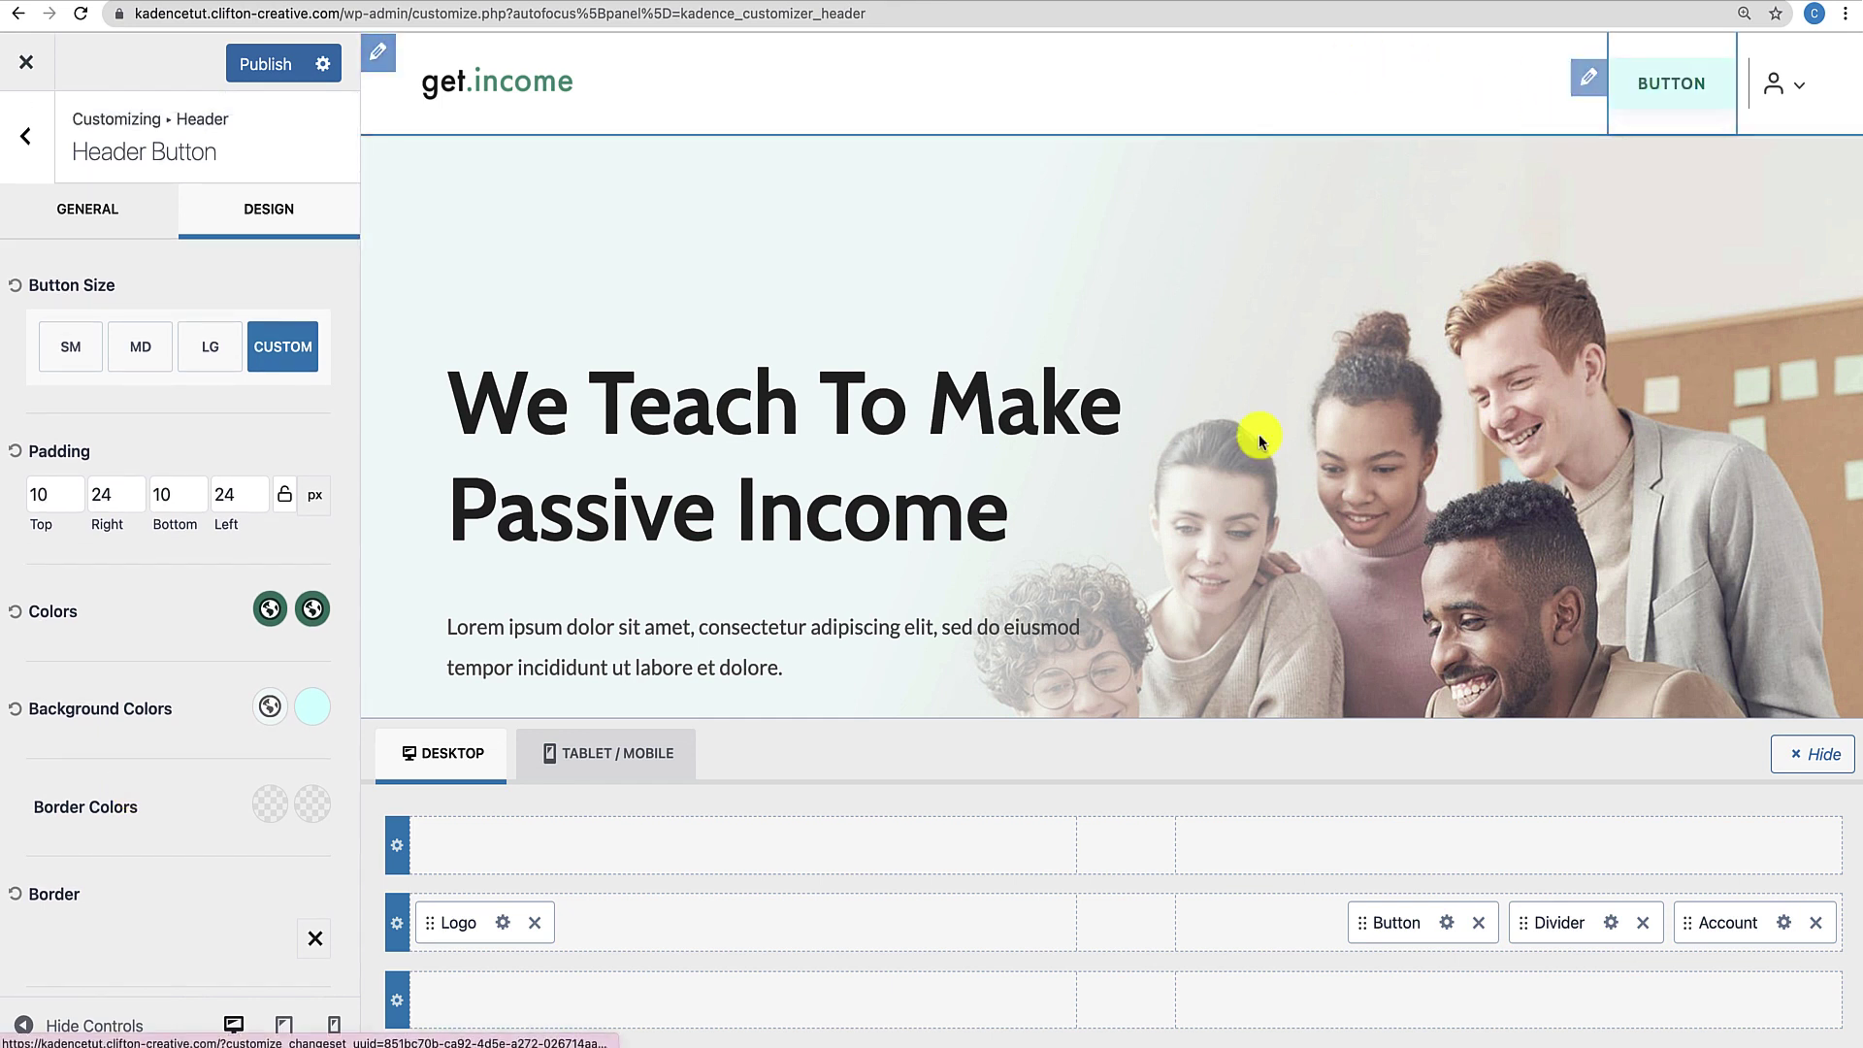
# Change the header button's label to "My Courses".
pyautogui.click(1443, 922)
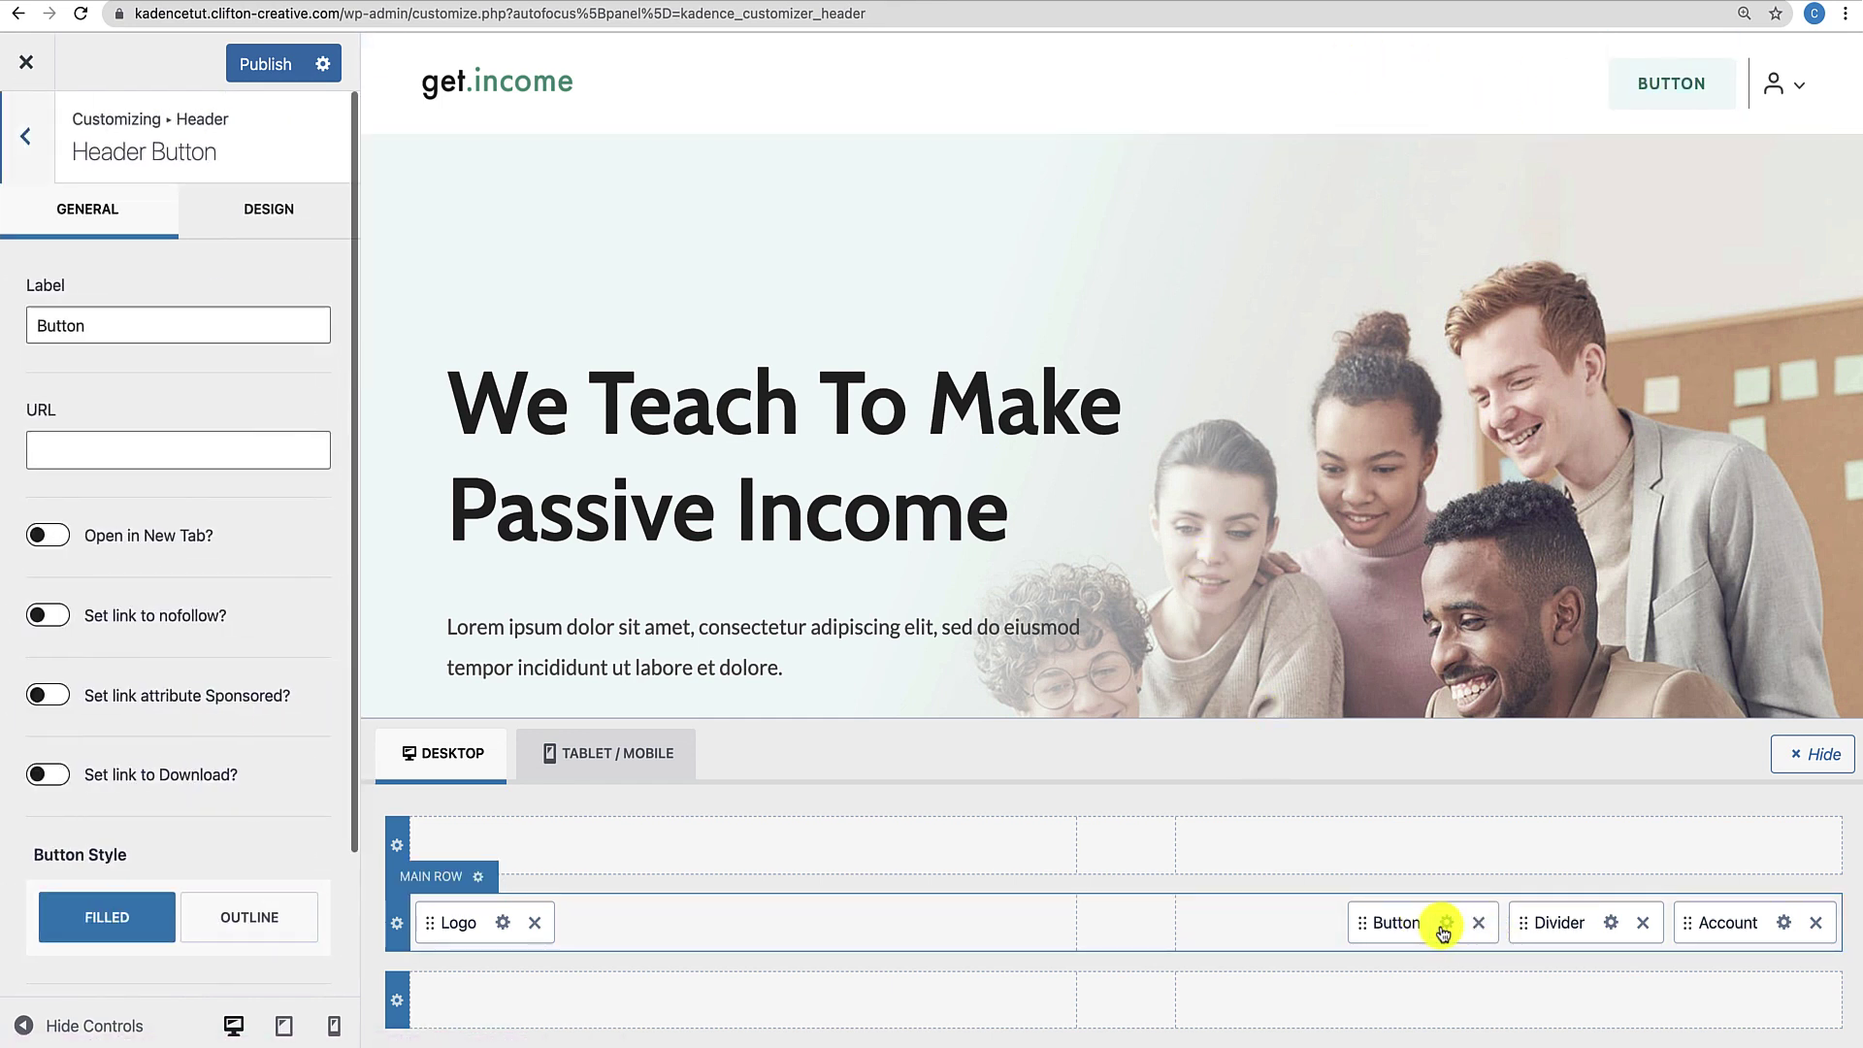
pyautogui.doubleClick(95, 323)
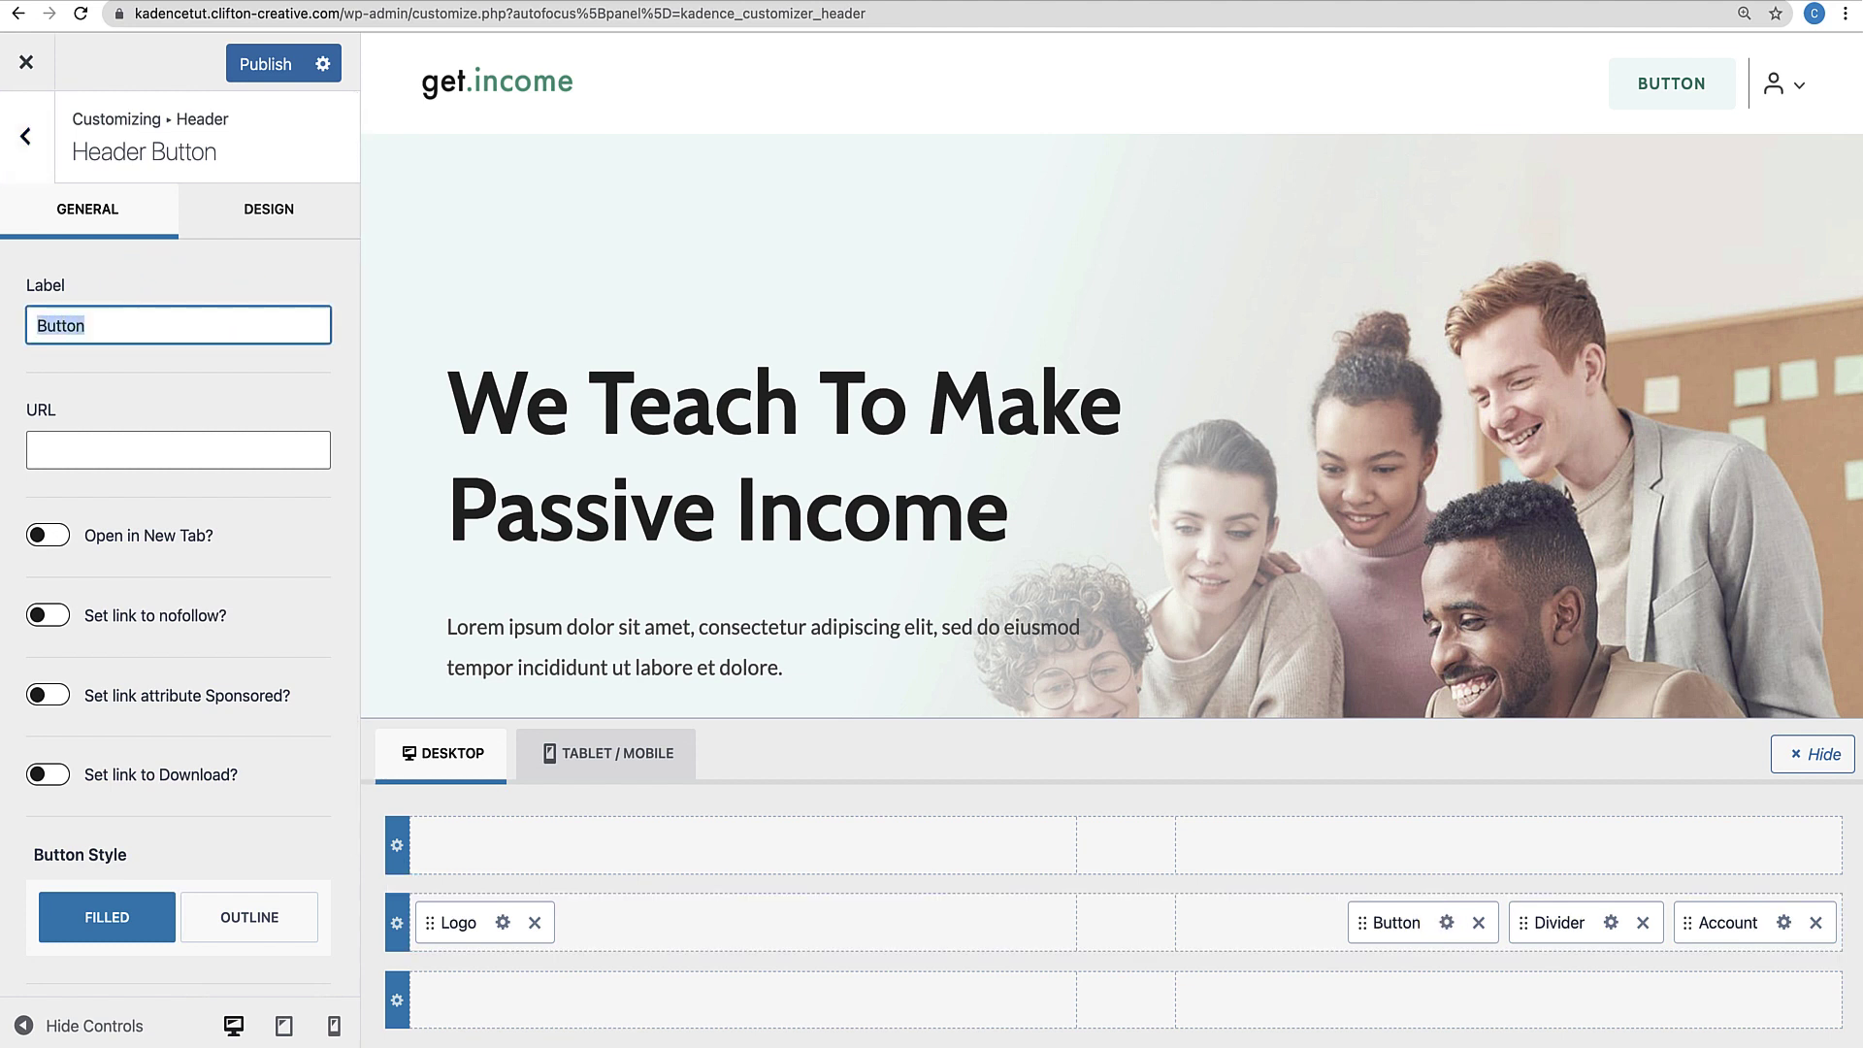
pyautogui.write('My Courses')
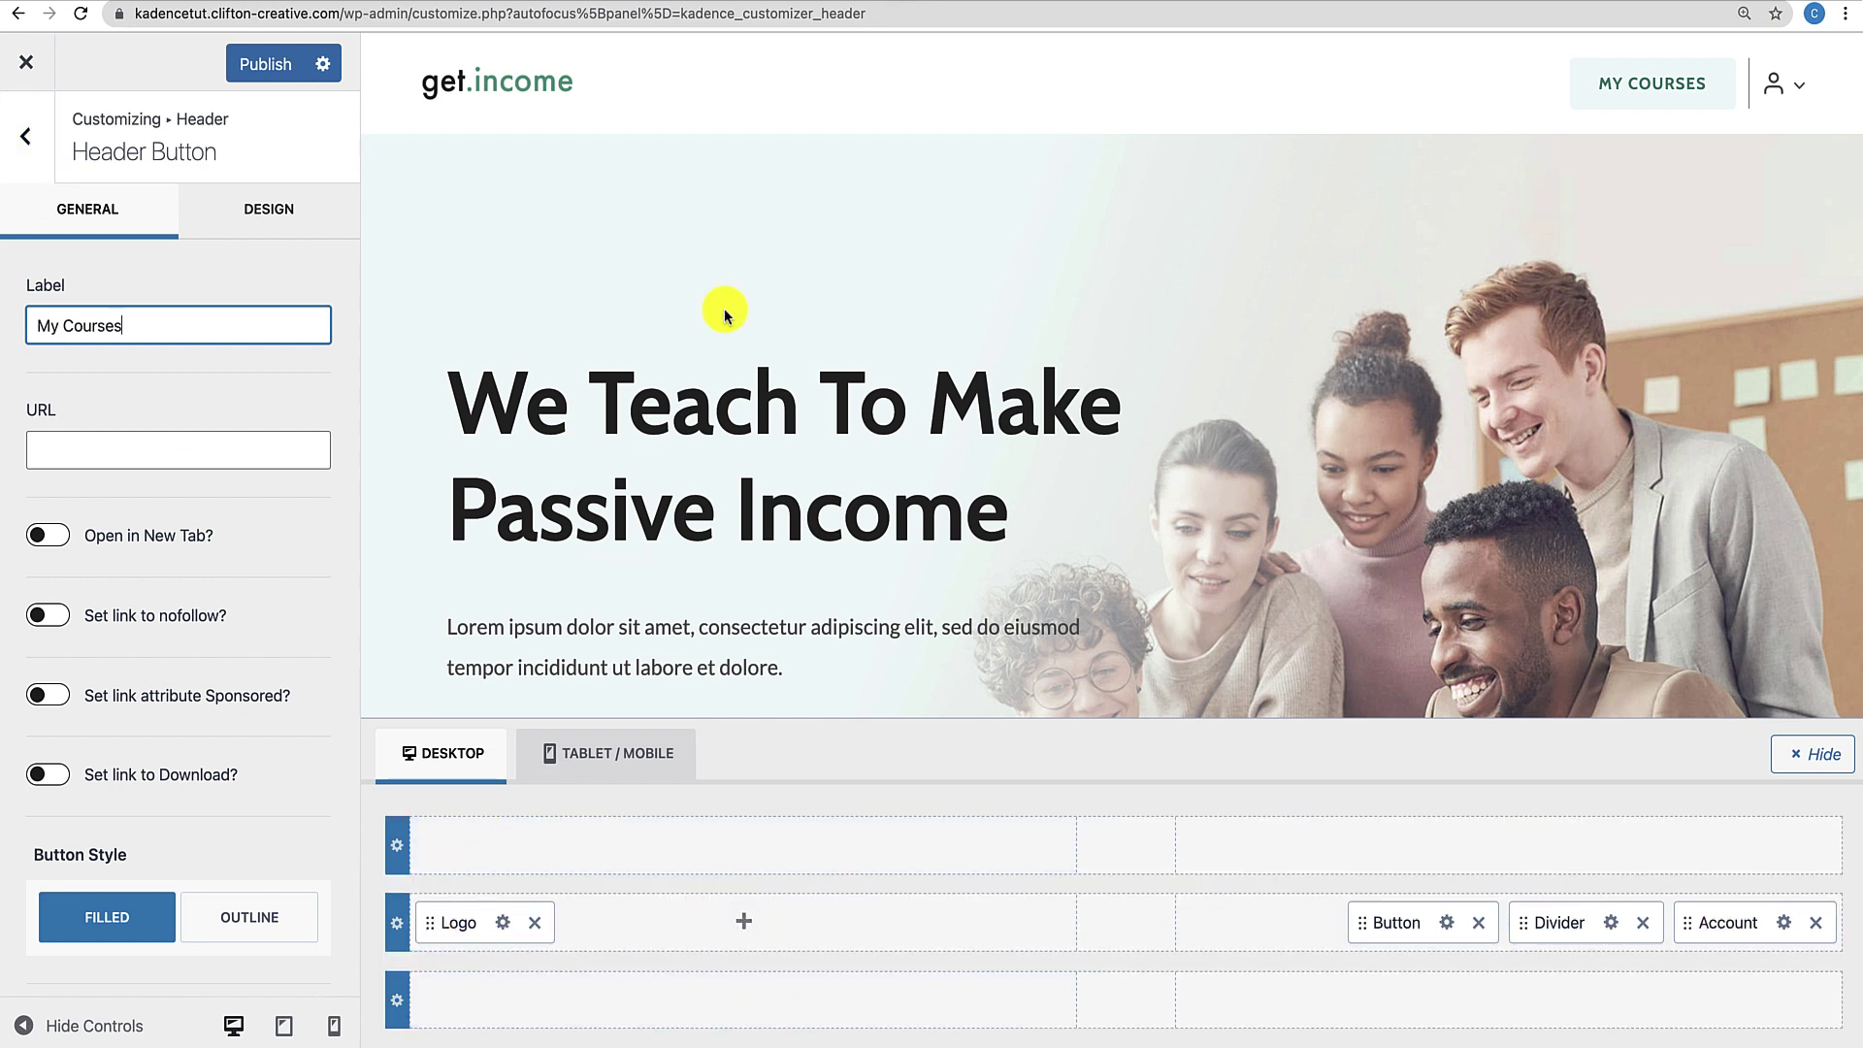
# Reduce the header main row's minimum height to 10 px for desktop.
pyautogui.click(397, 923)
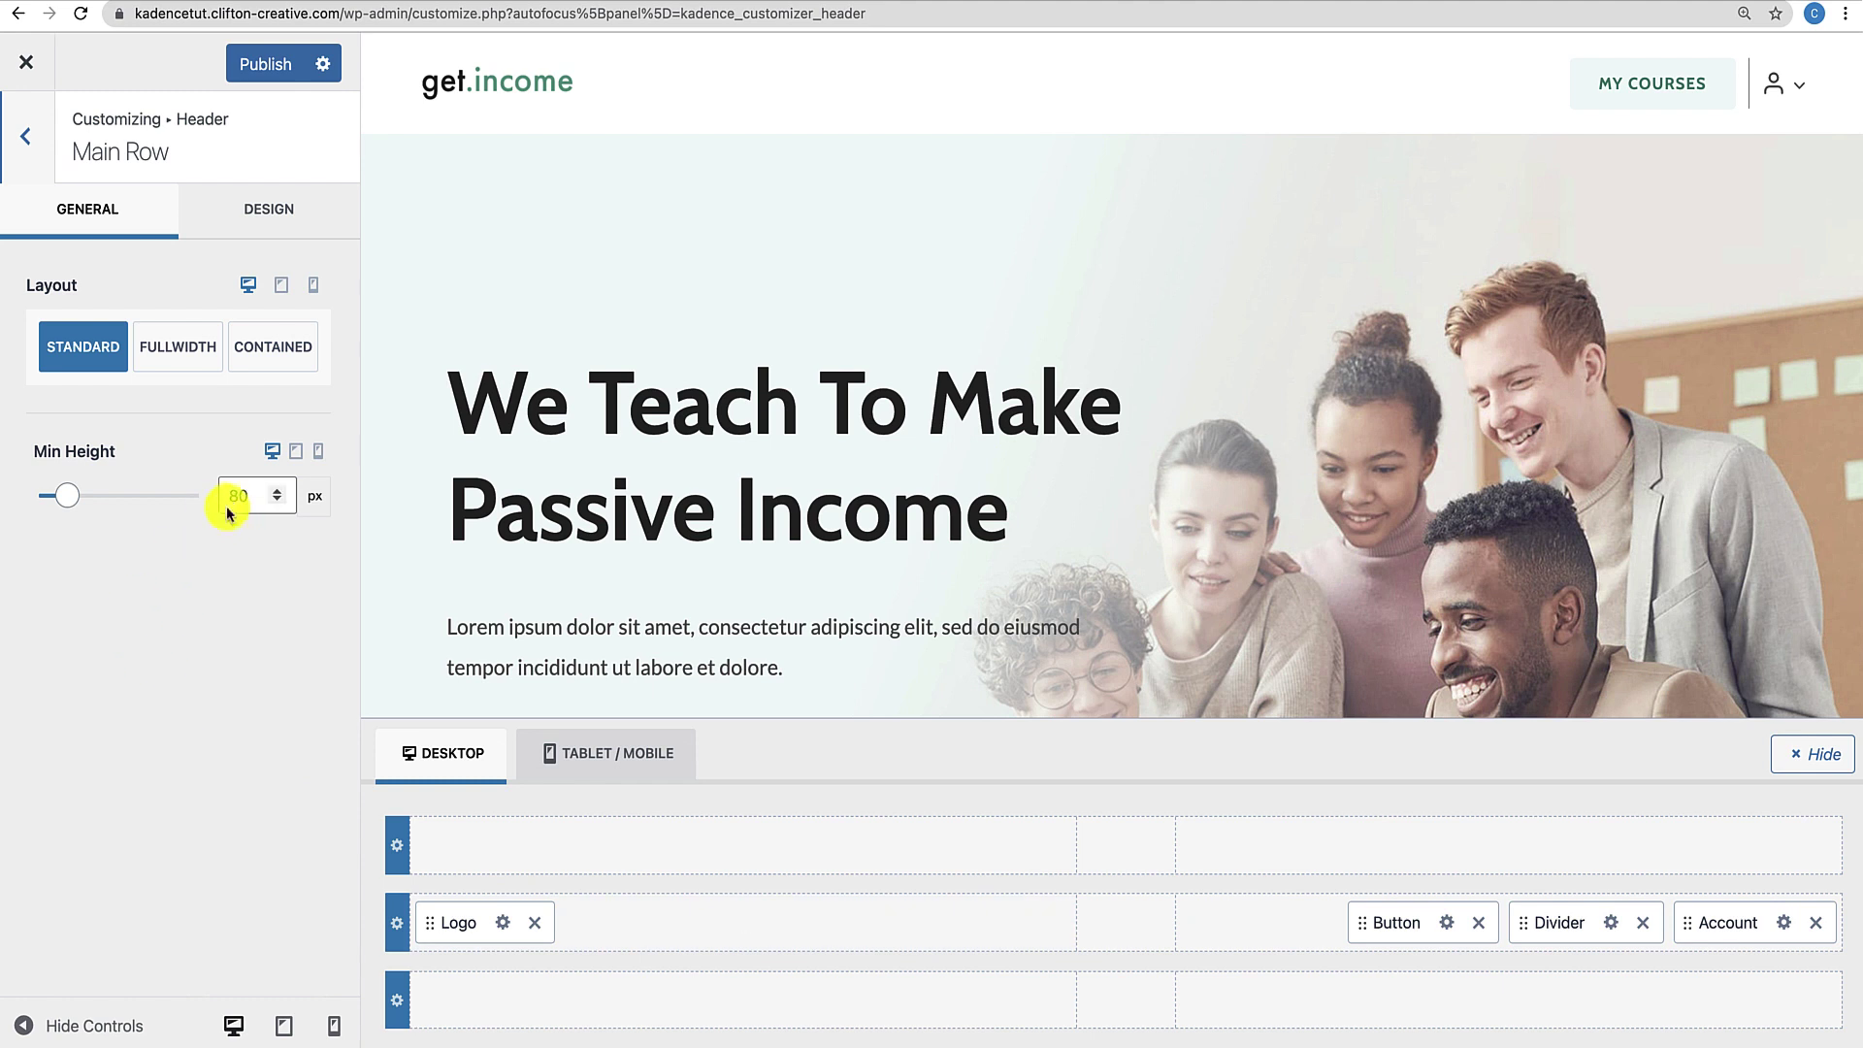
pyautogui.moveTo(60, 500); pyautogui.dragTo(36, 503)
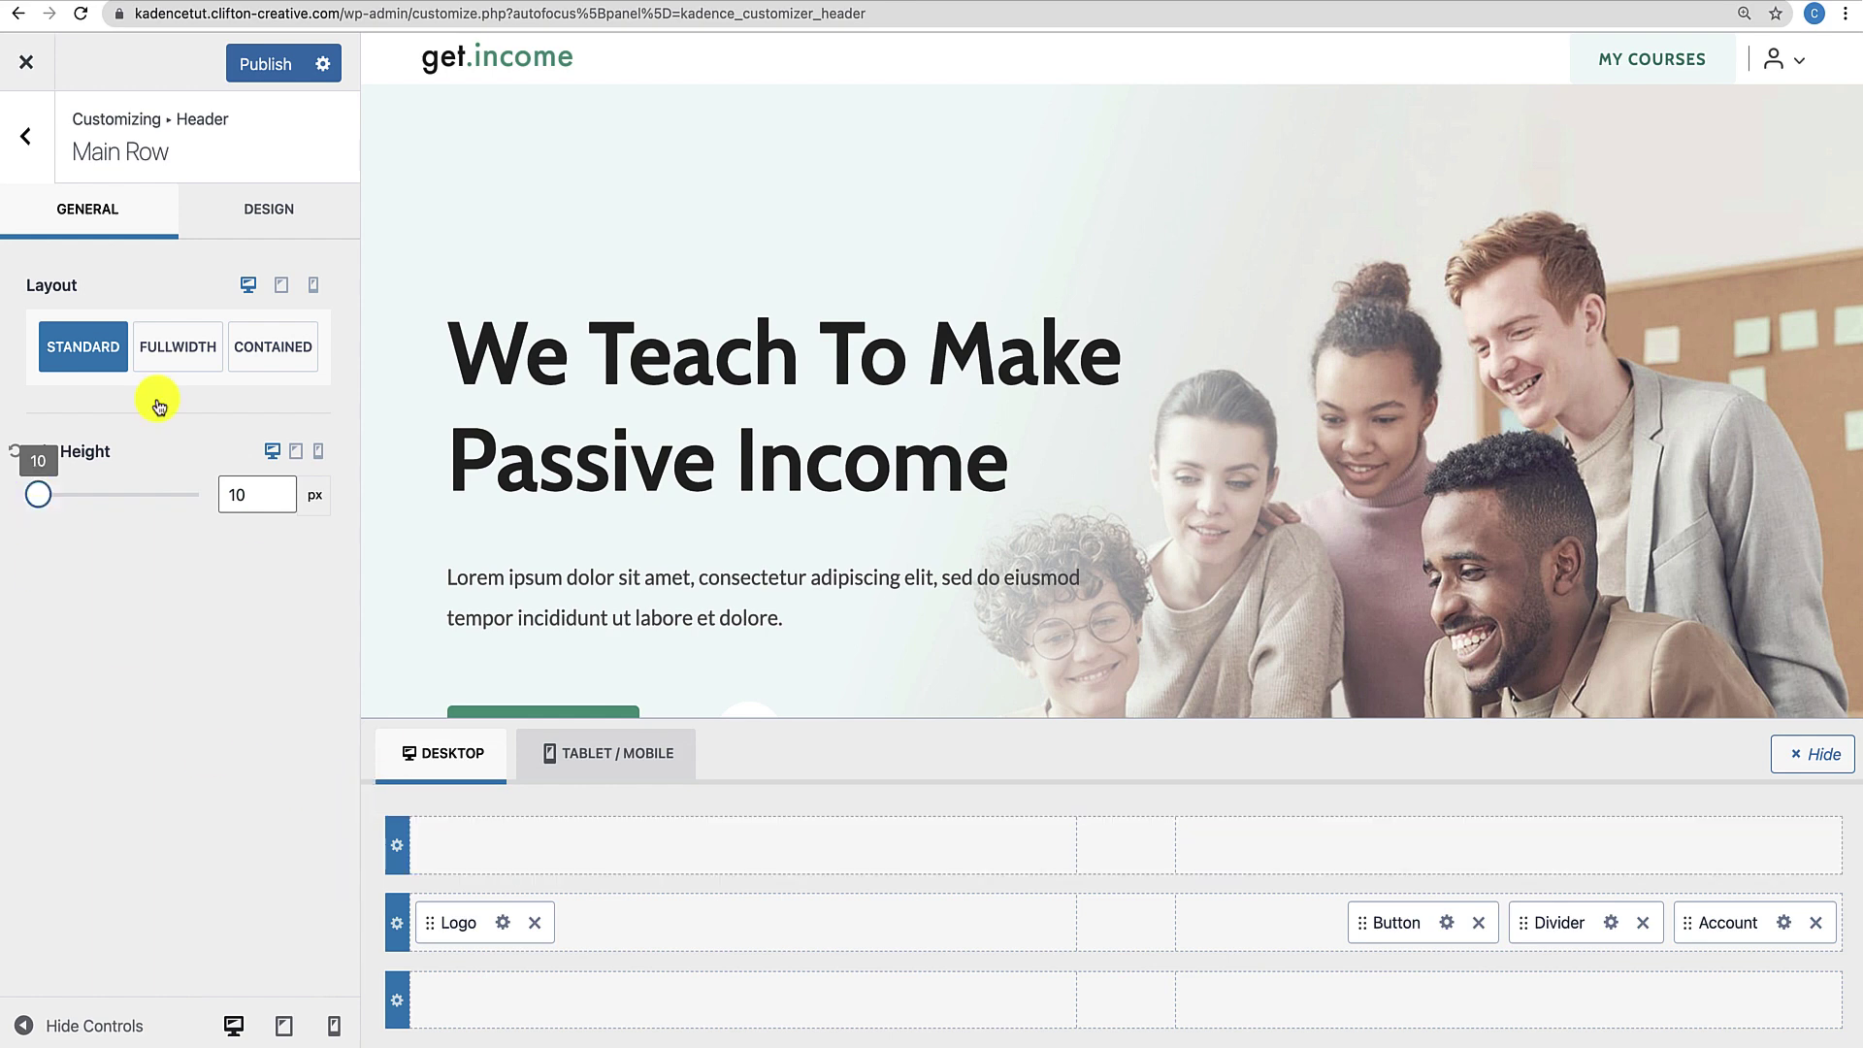
# Enable the sticky header for only the main row and check its behavior in the page preview.
pyautogui.click(27, 135)
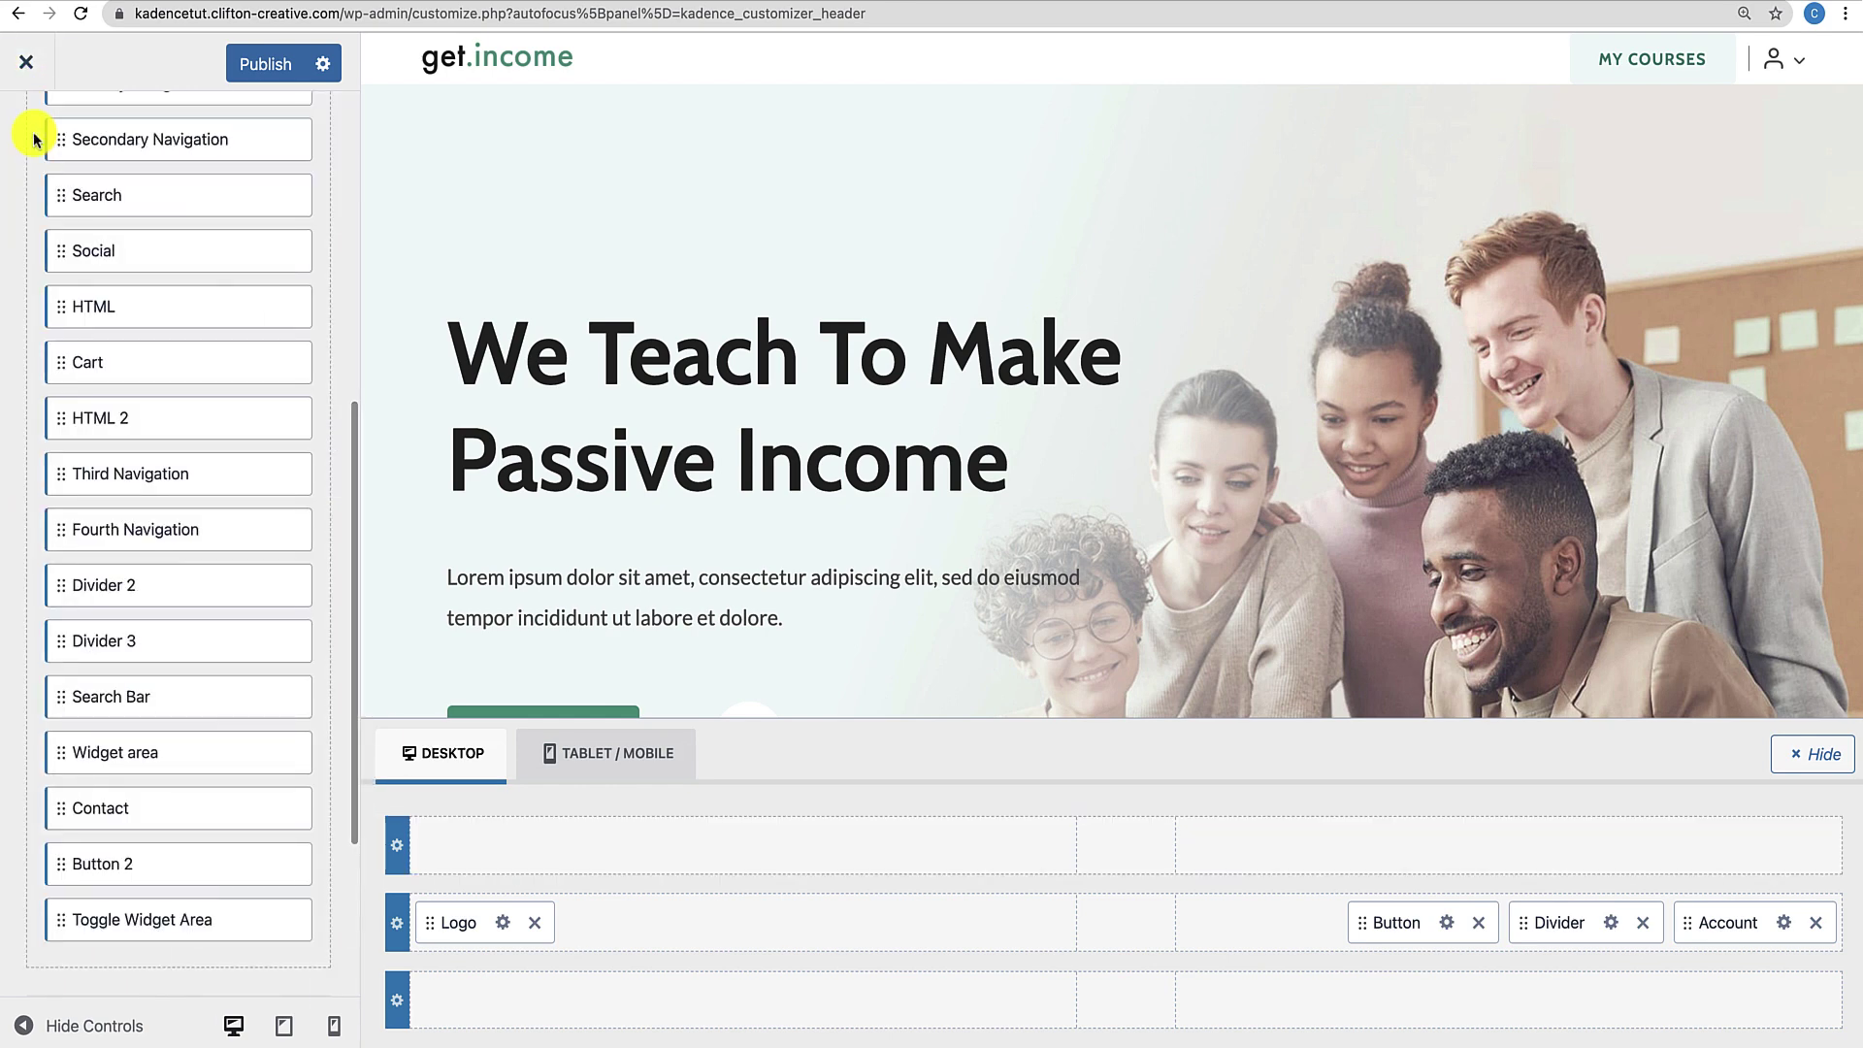
pyautogui.scroll(-3, 100, 301)
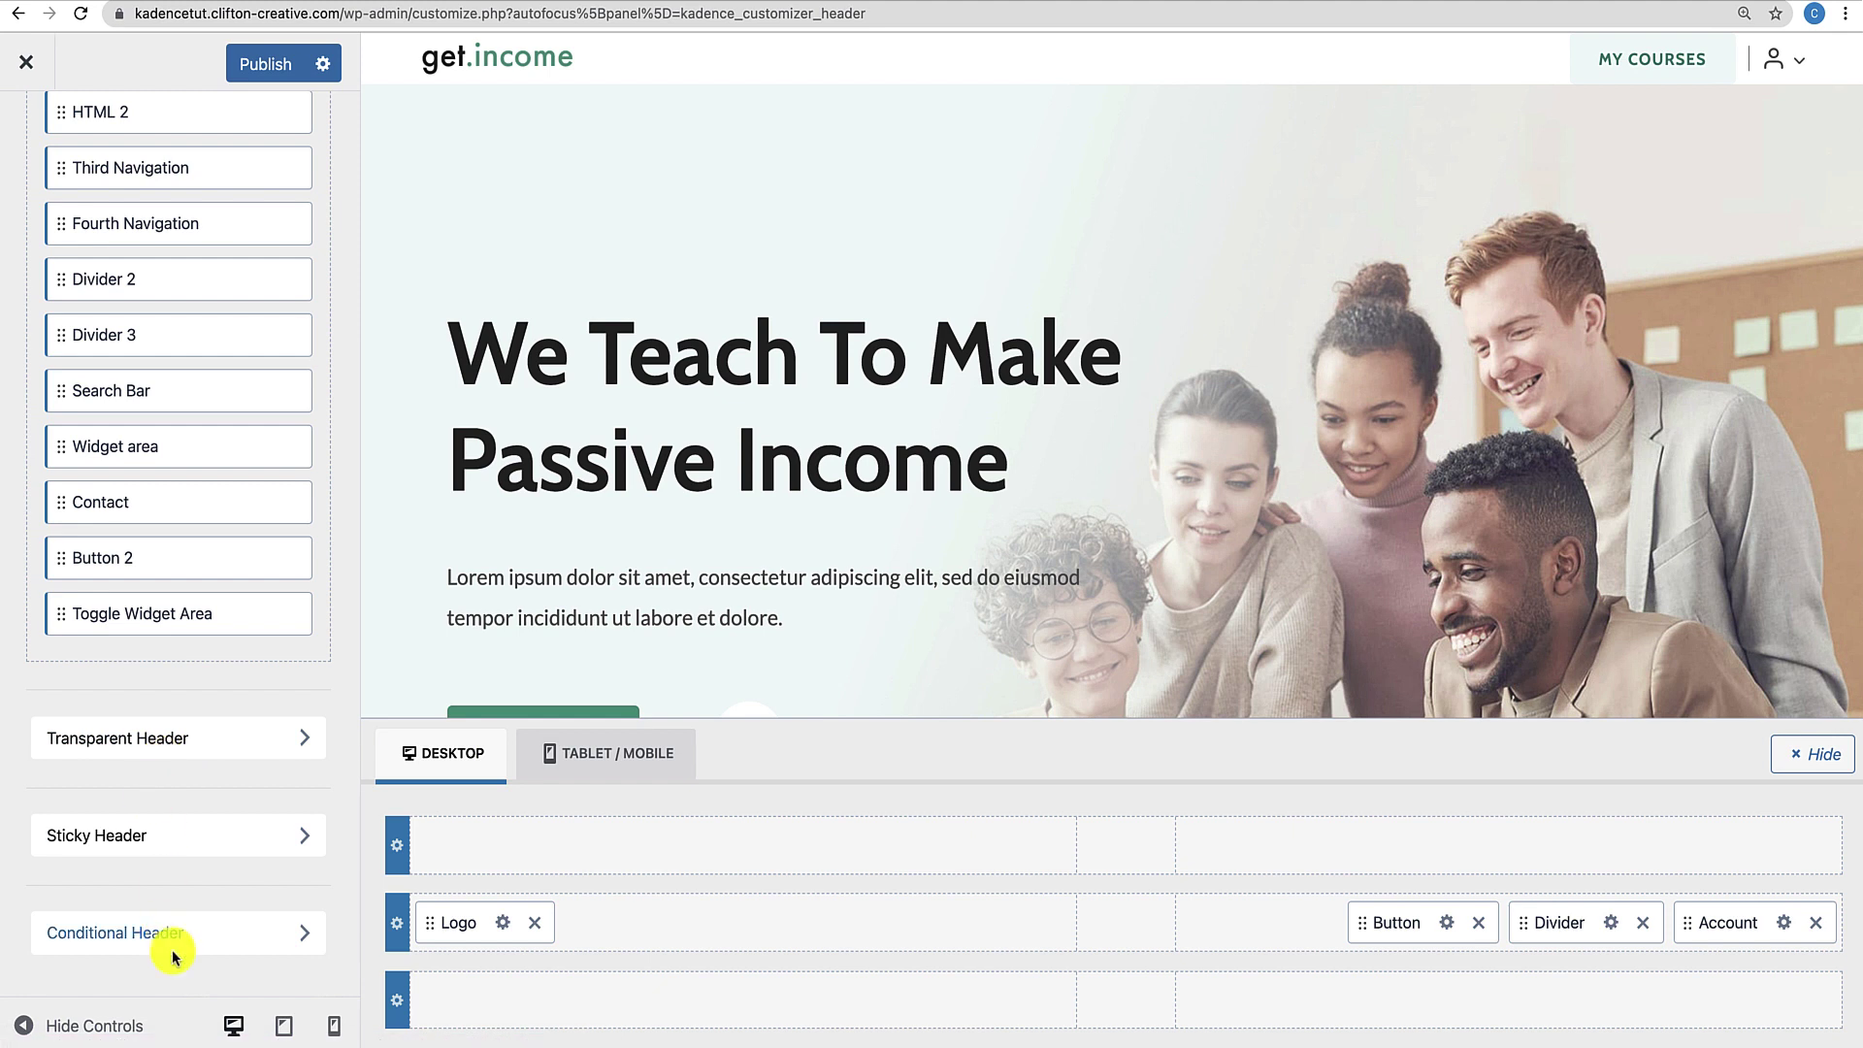
pyautogui.click(194, 840)
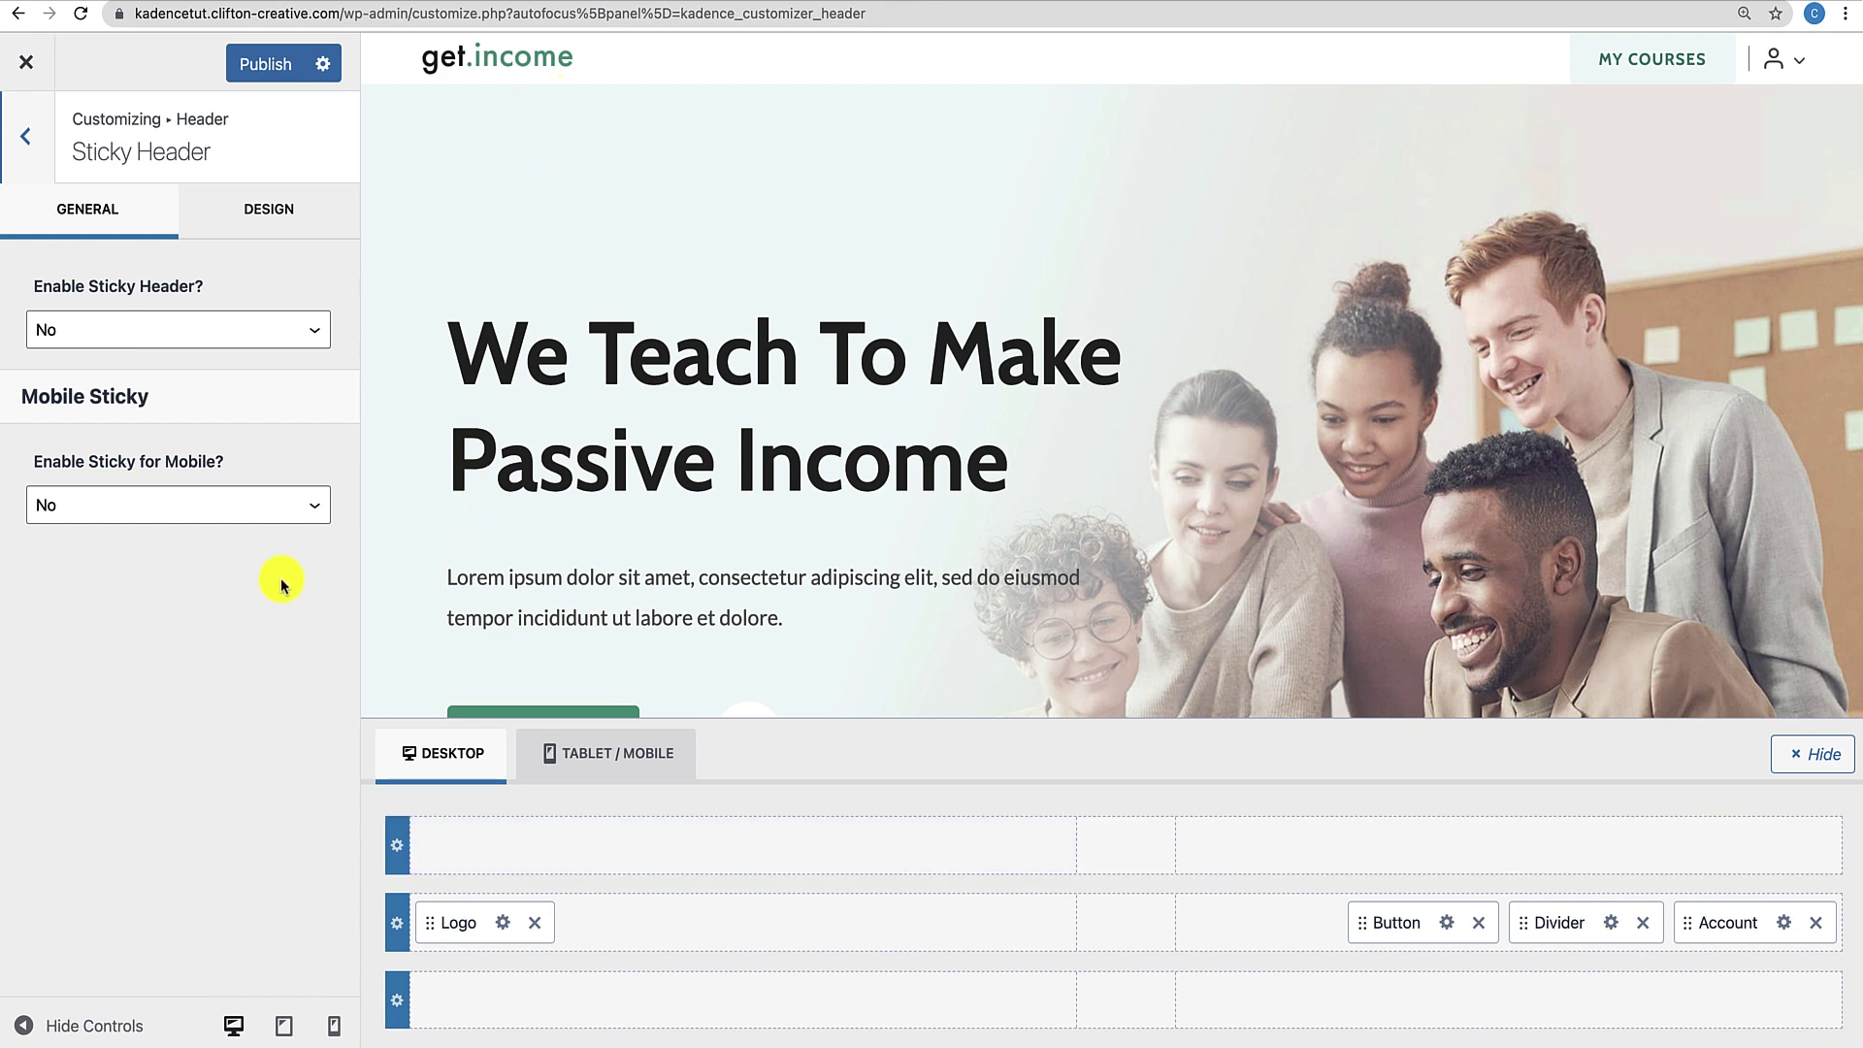
pyautogui.click(246, 329)
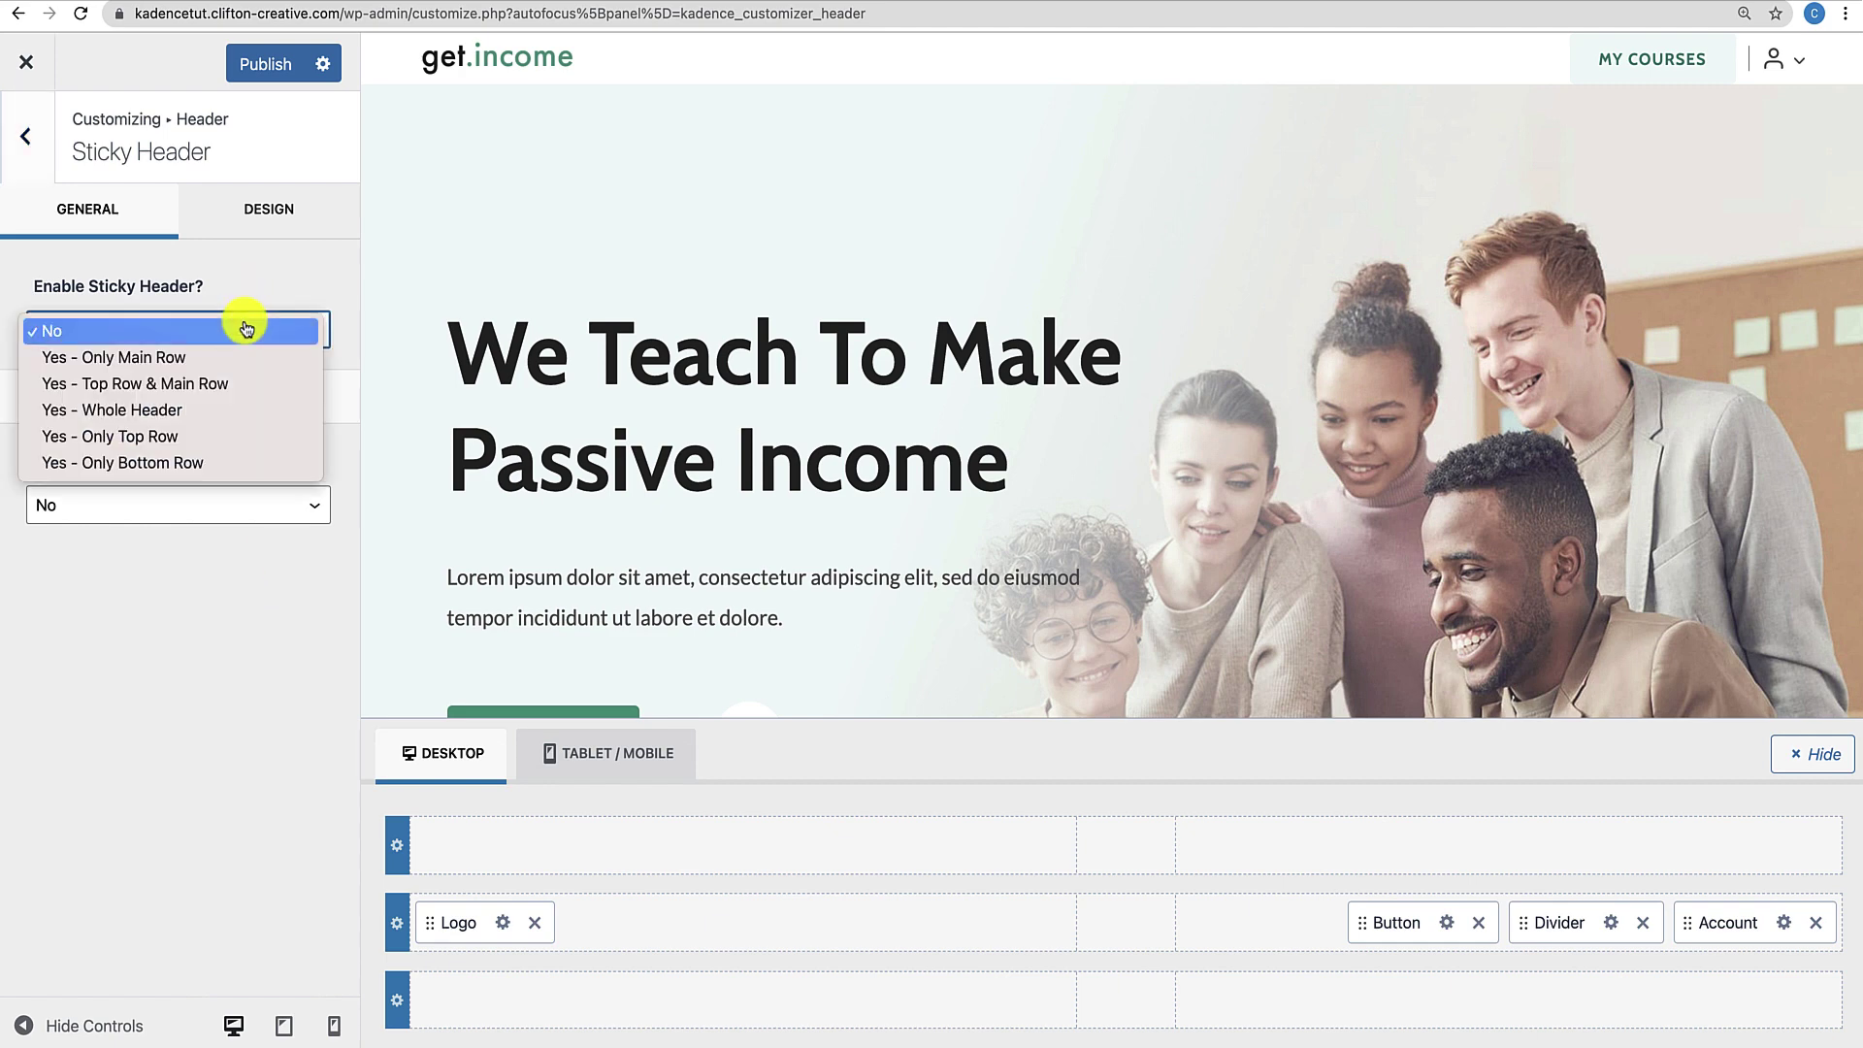
pyautogui.click(217, 357)
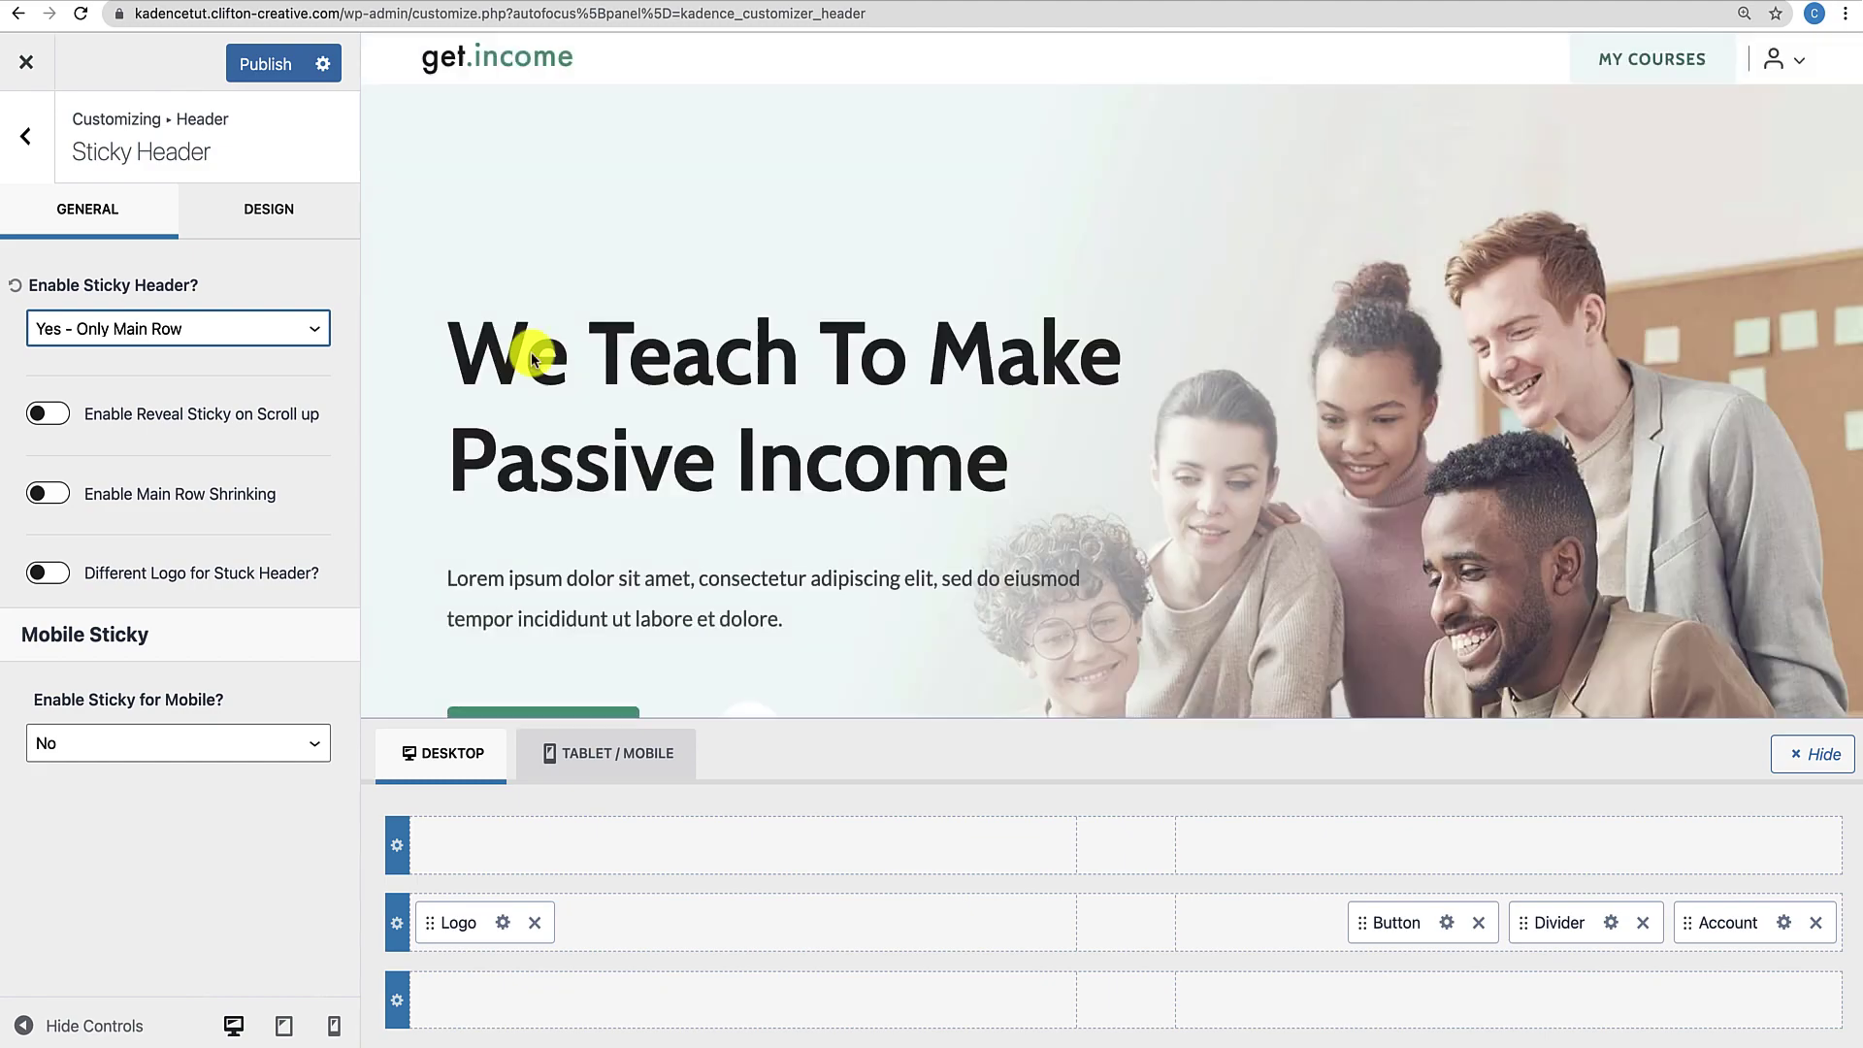
pyautogui.scroll(-3, 574, 491)
pyautogui.scroll(3, 573, 500)
pyautogui.scroll(-10, 574, 501)
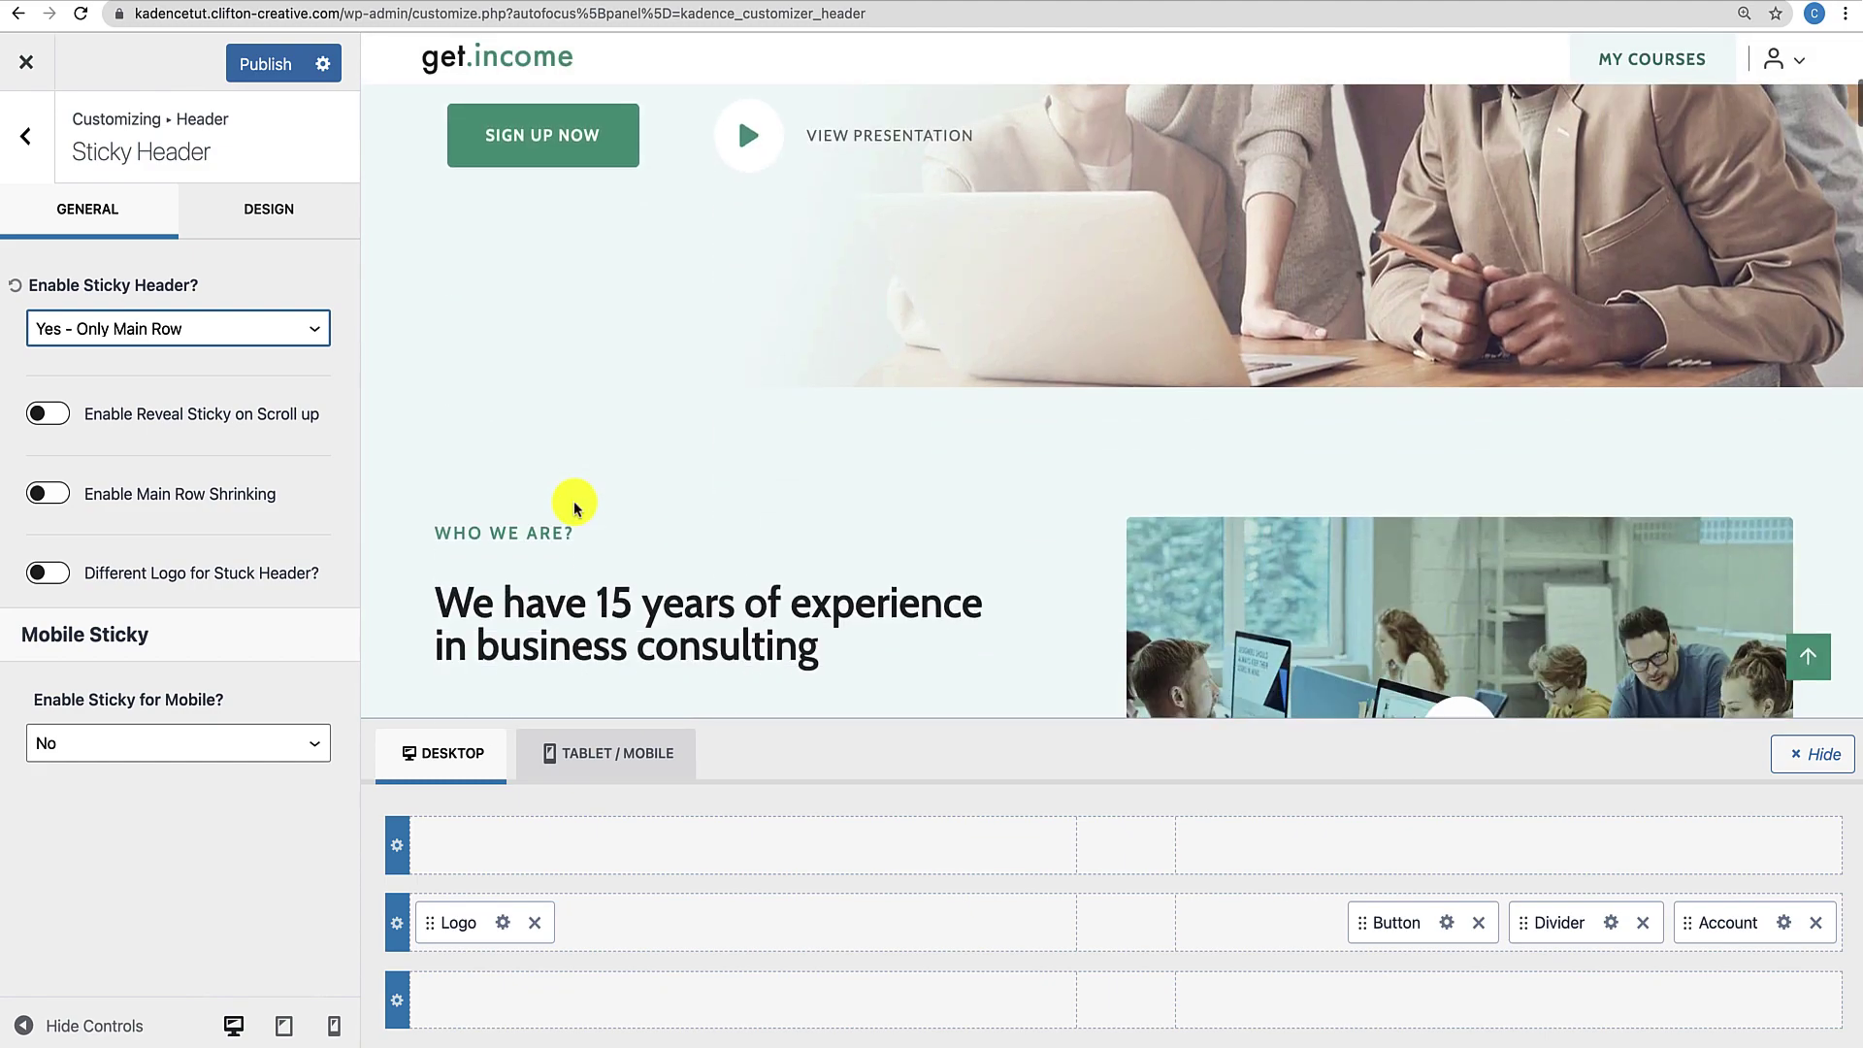
pyautogui.scroll(10, 574, 503)
pyautogui.scroll(-4, 573, 494)
pyautogui.scroll(4, 578, 490)
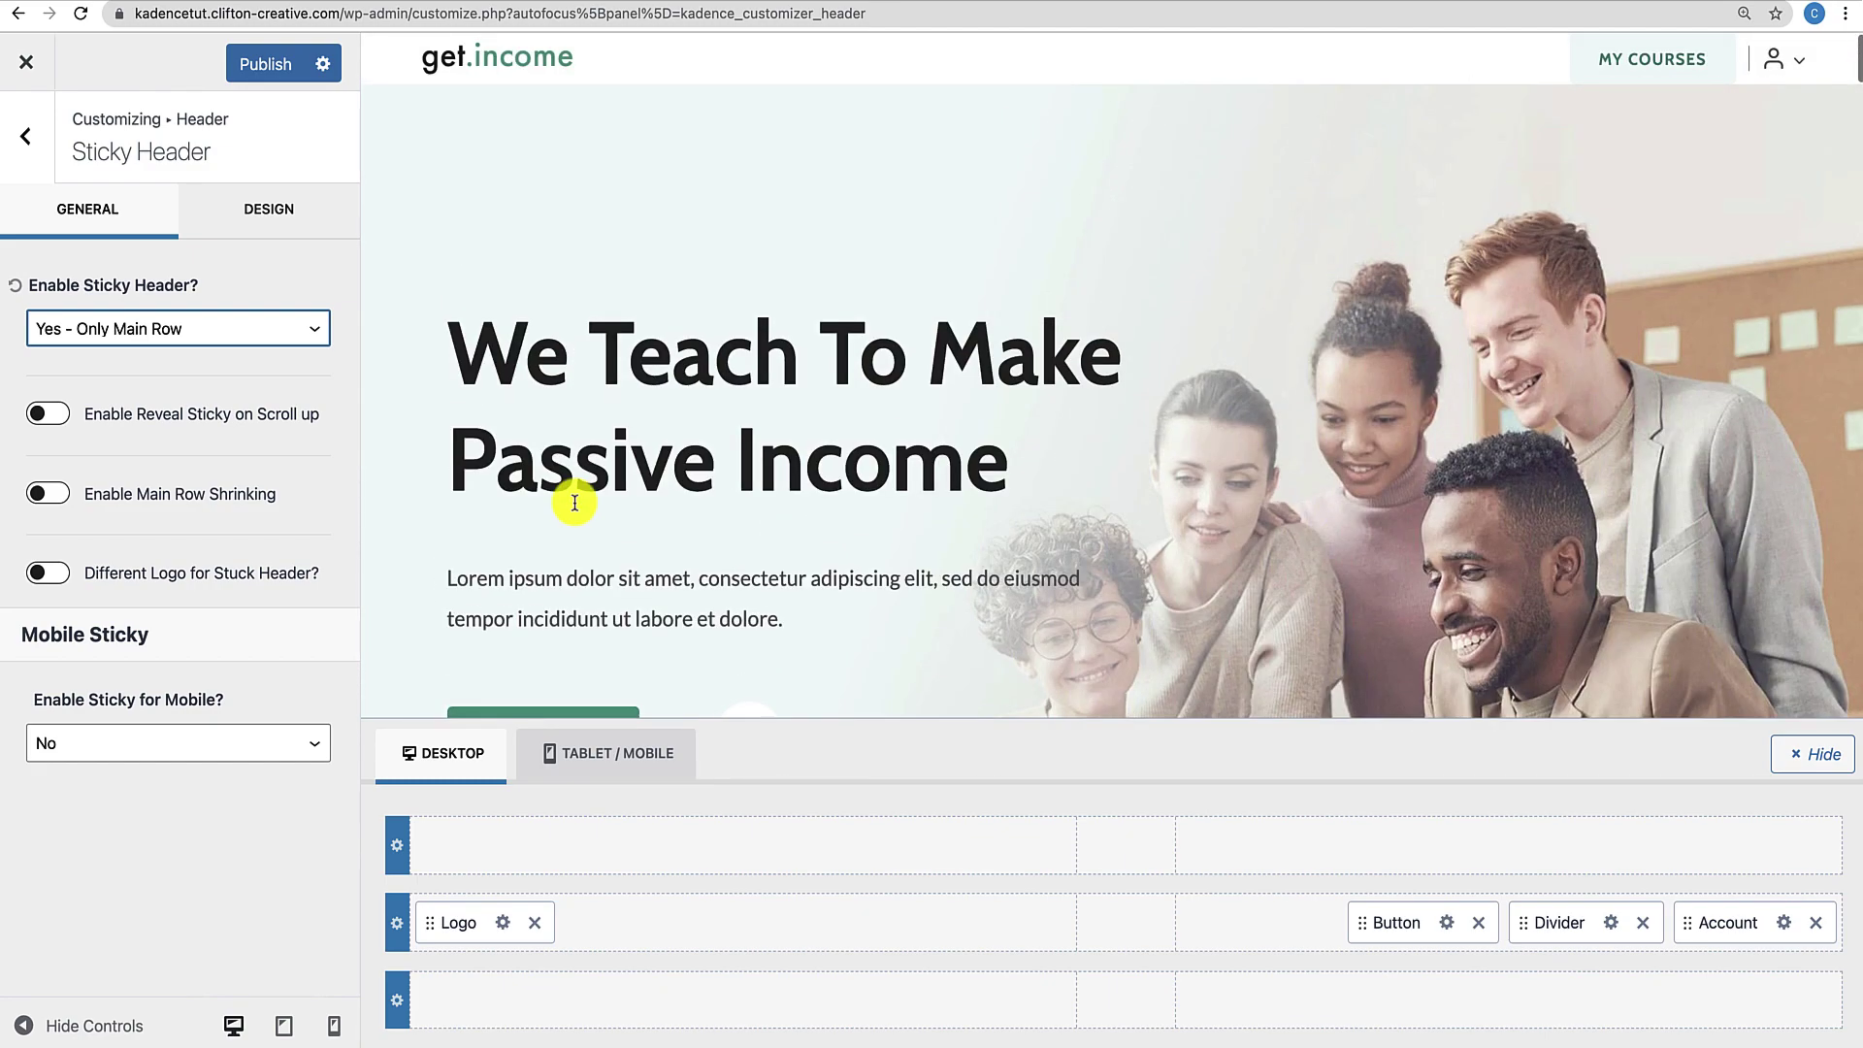
# Set the sticky header's desktop background to a custom pale beige (F0EAE4).
pyautogui.click(240, 226)
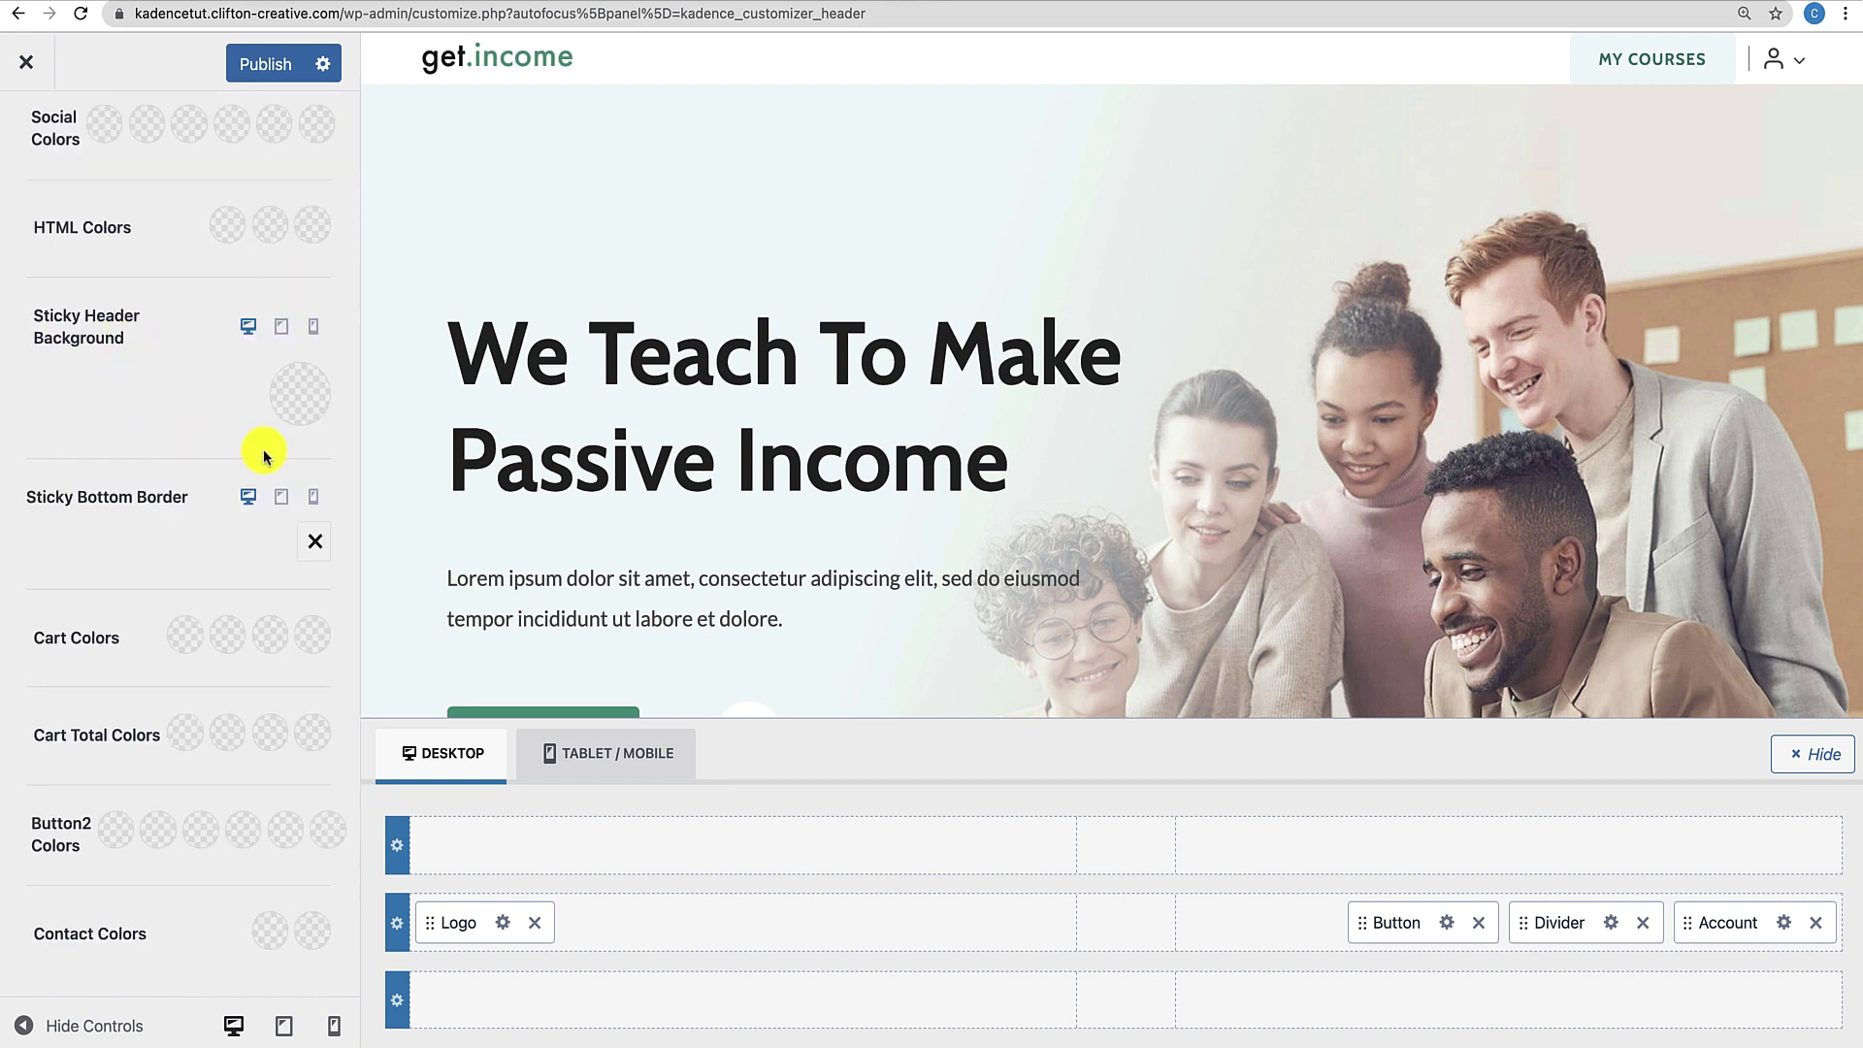
pyautogui.click(294, 400)
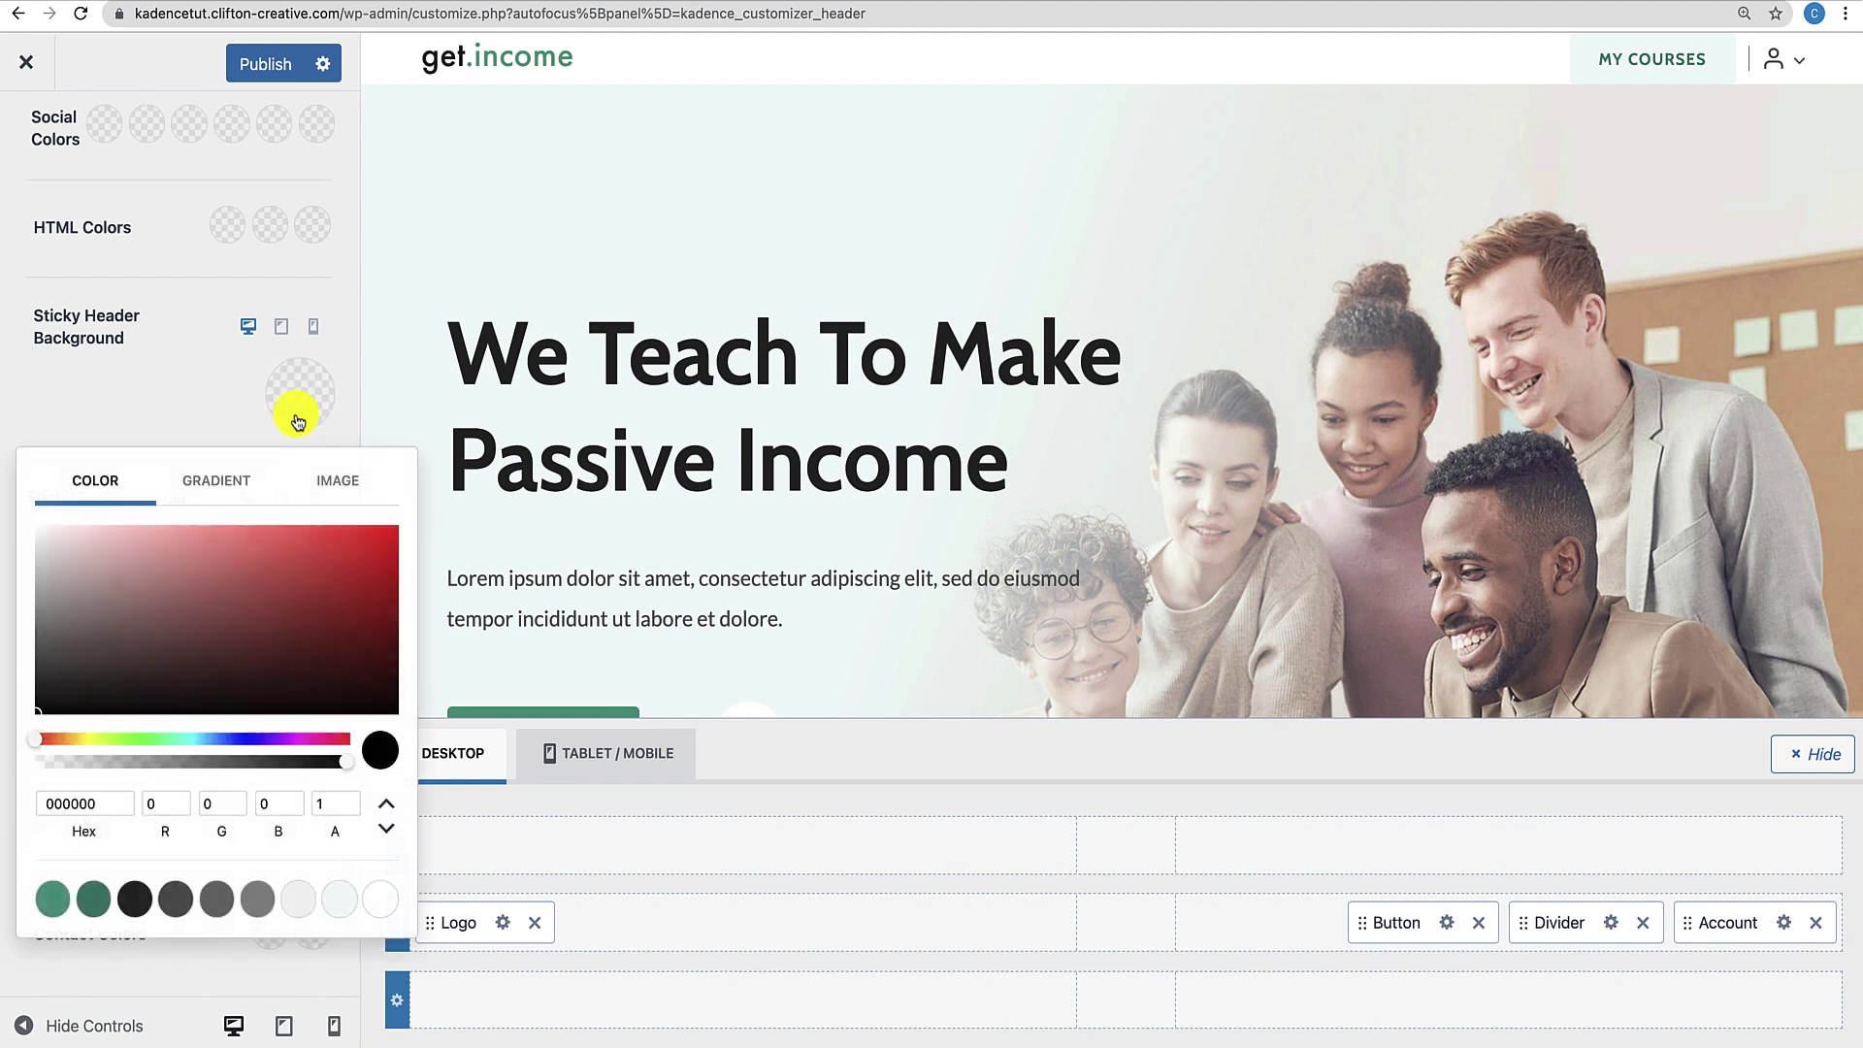
pyautogui.click(302, 902)
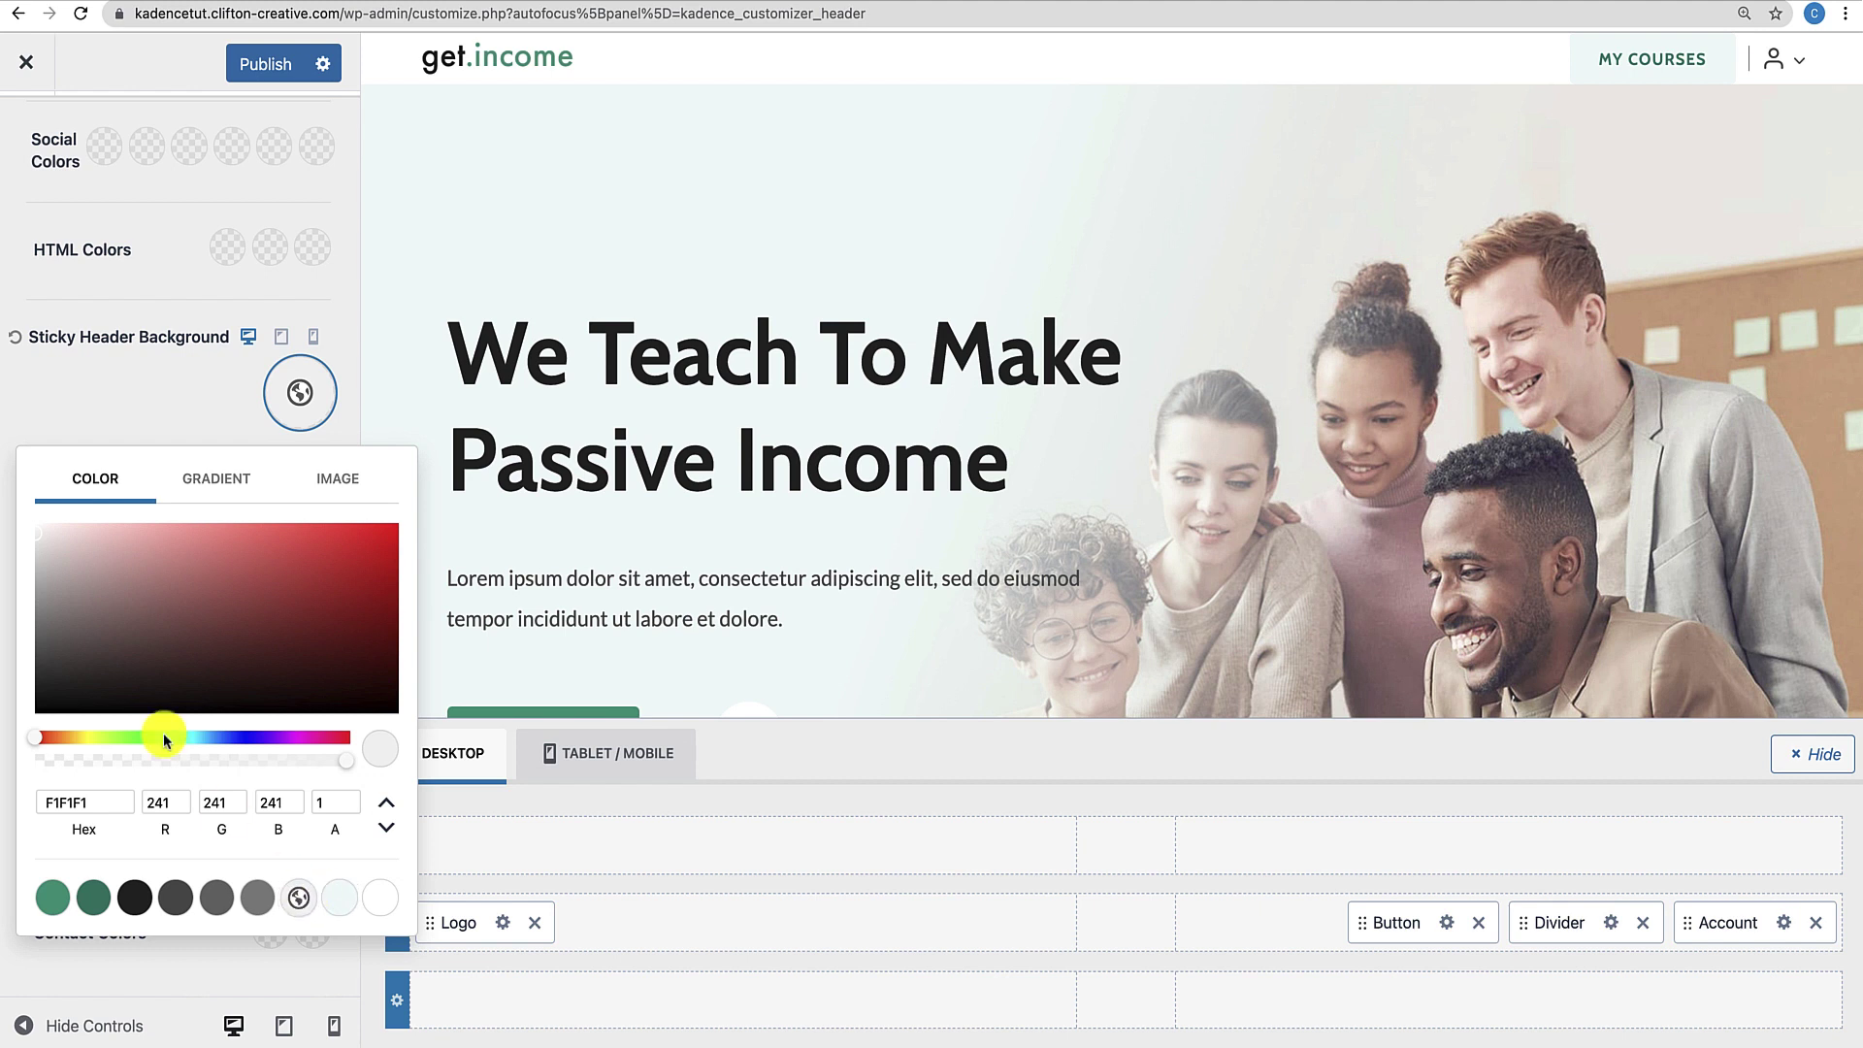
pyautogui.click(43, 541)
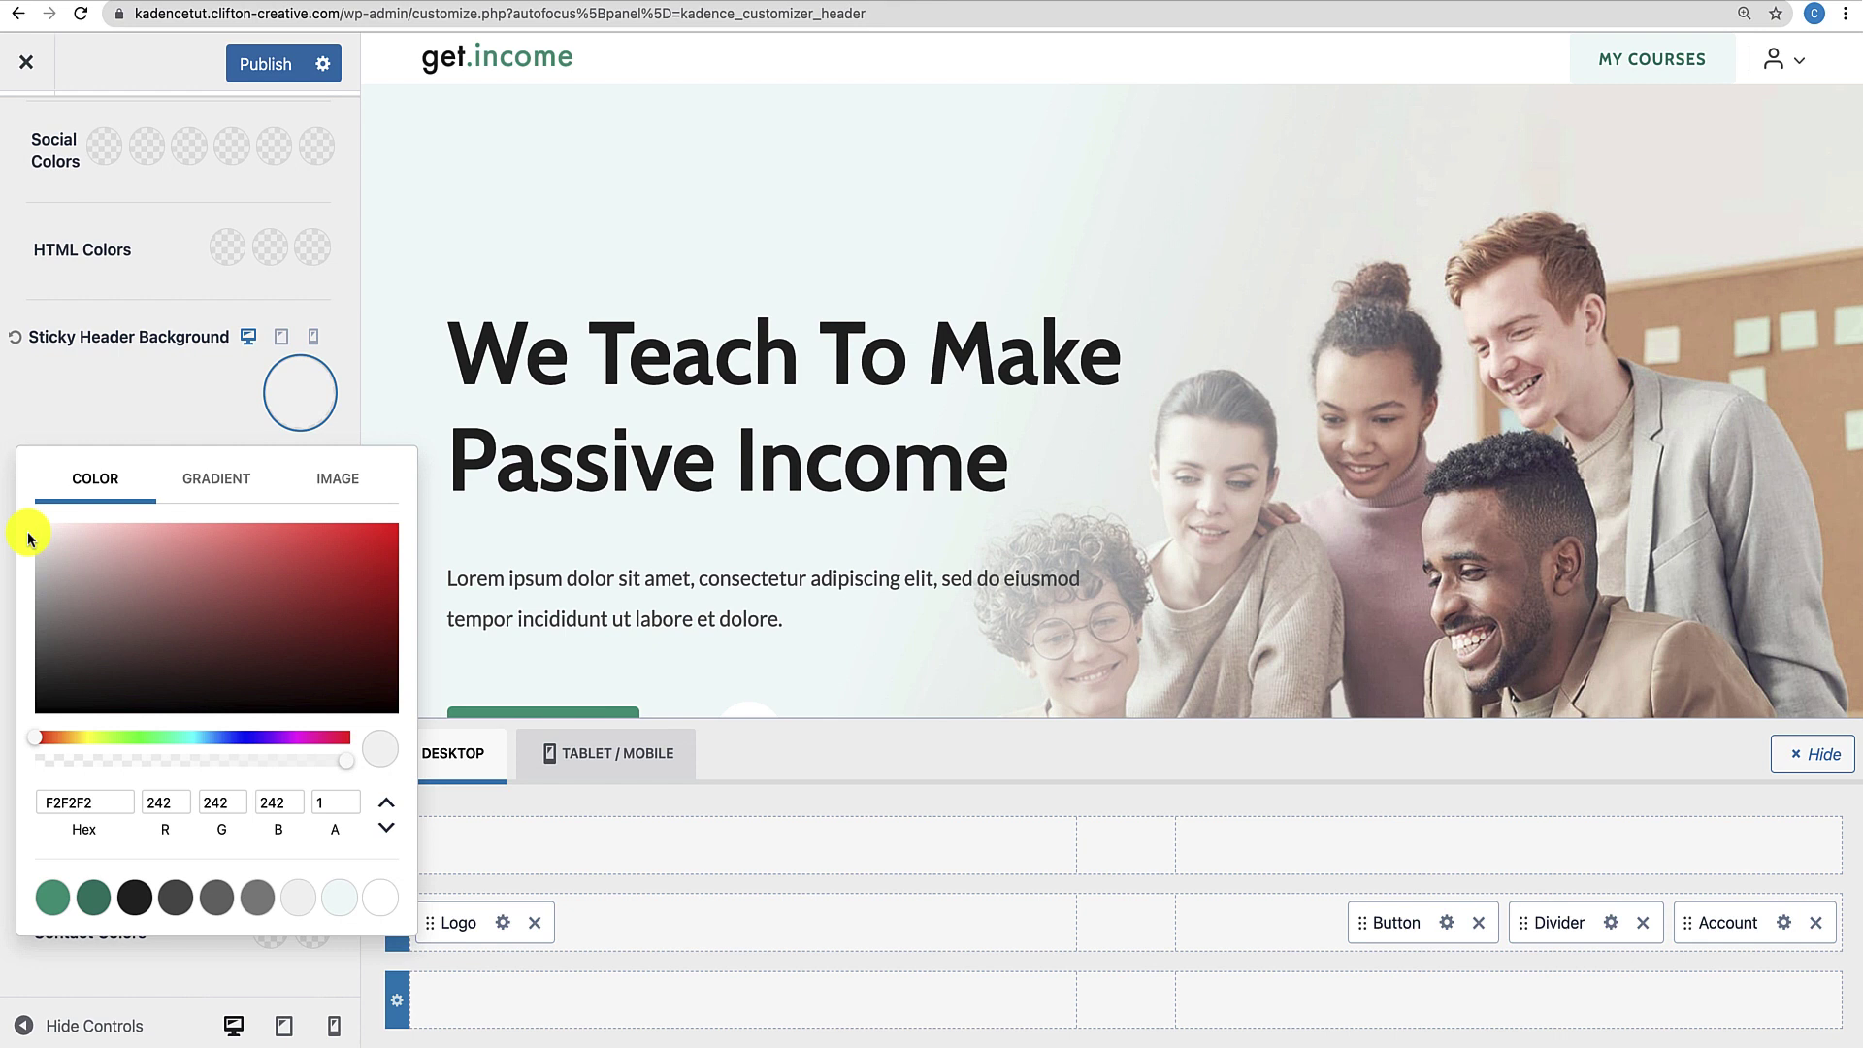
pyautogui.click(61, 736)
pyautogui.click(64, 538)
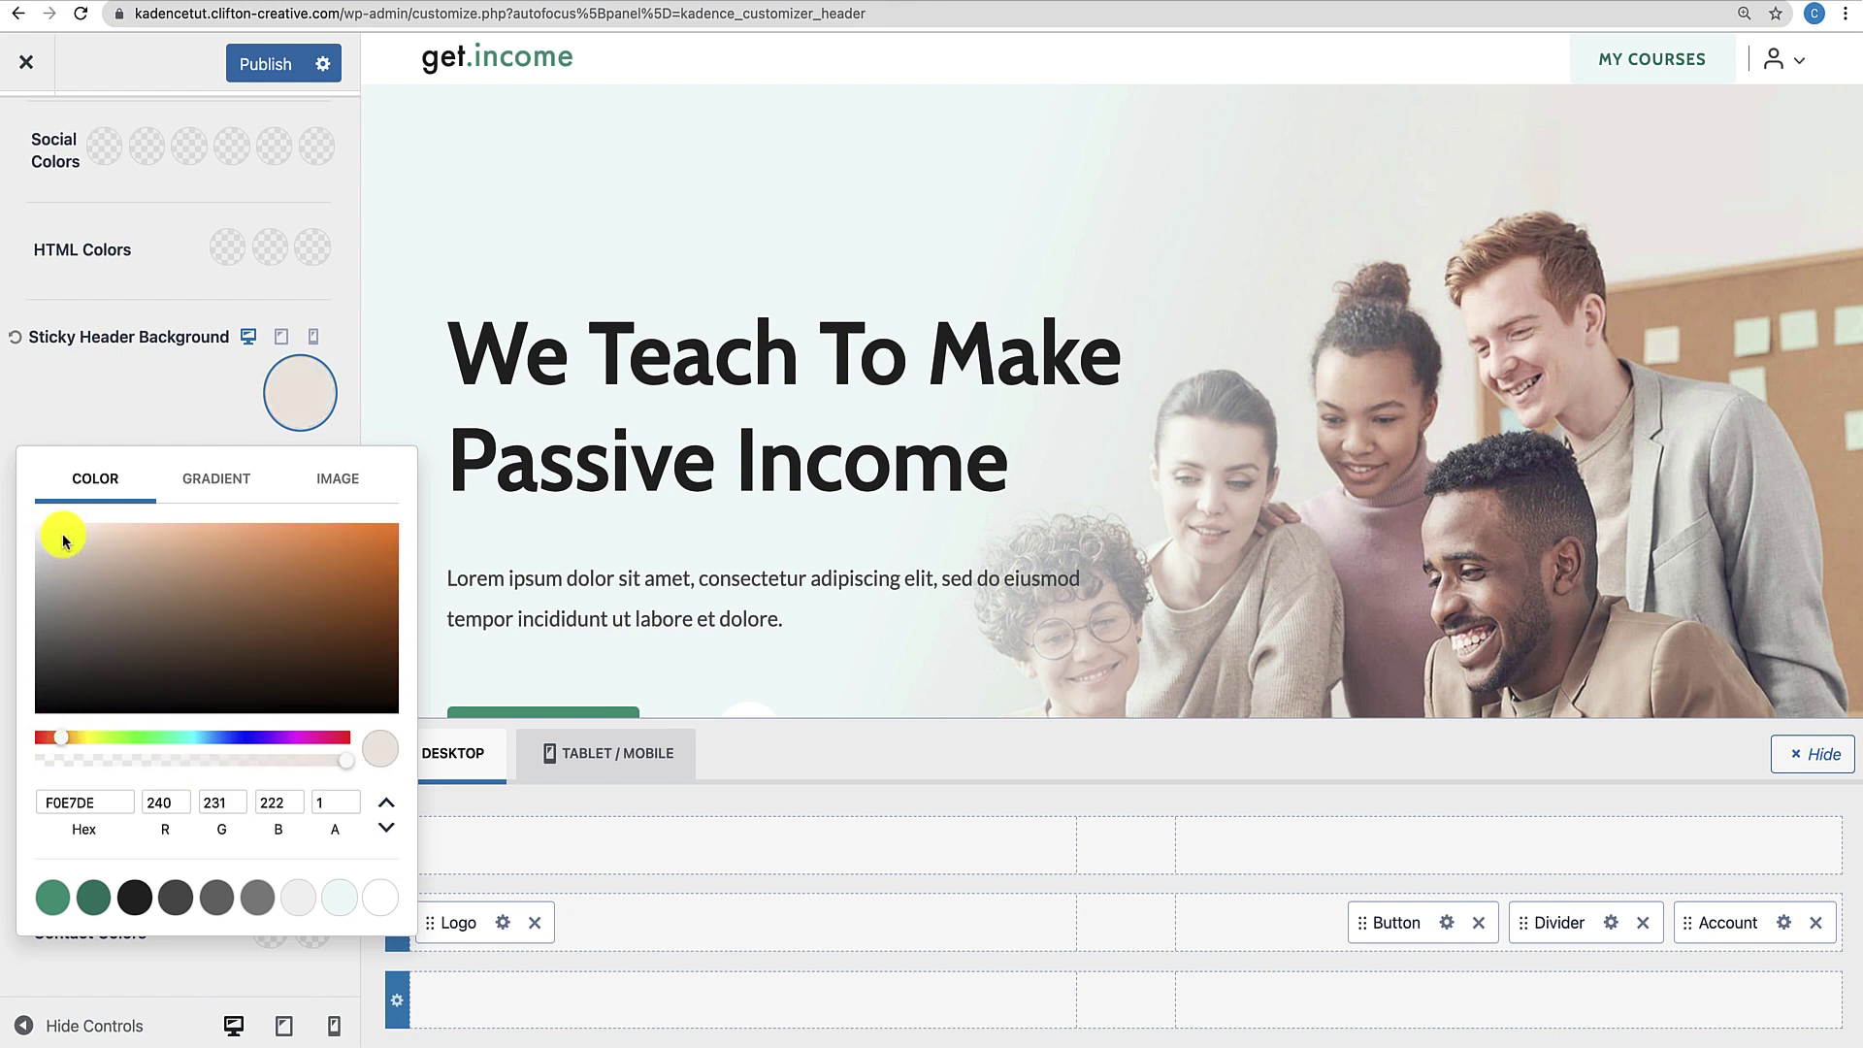
pyautogui.moveTo(64, 540); pyautogui.dragTo(56, 521)
pyautogui.click(54, 541)
pyautogui.click(149, 442)
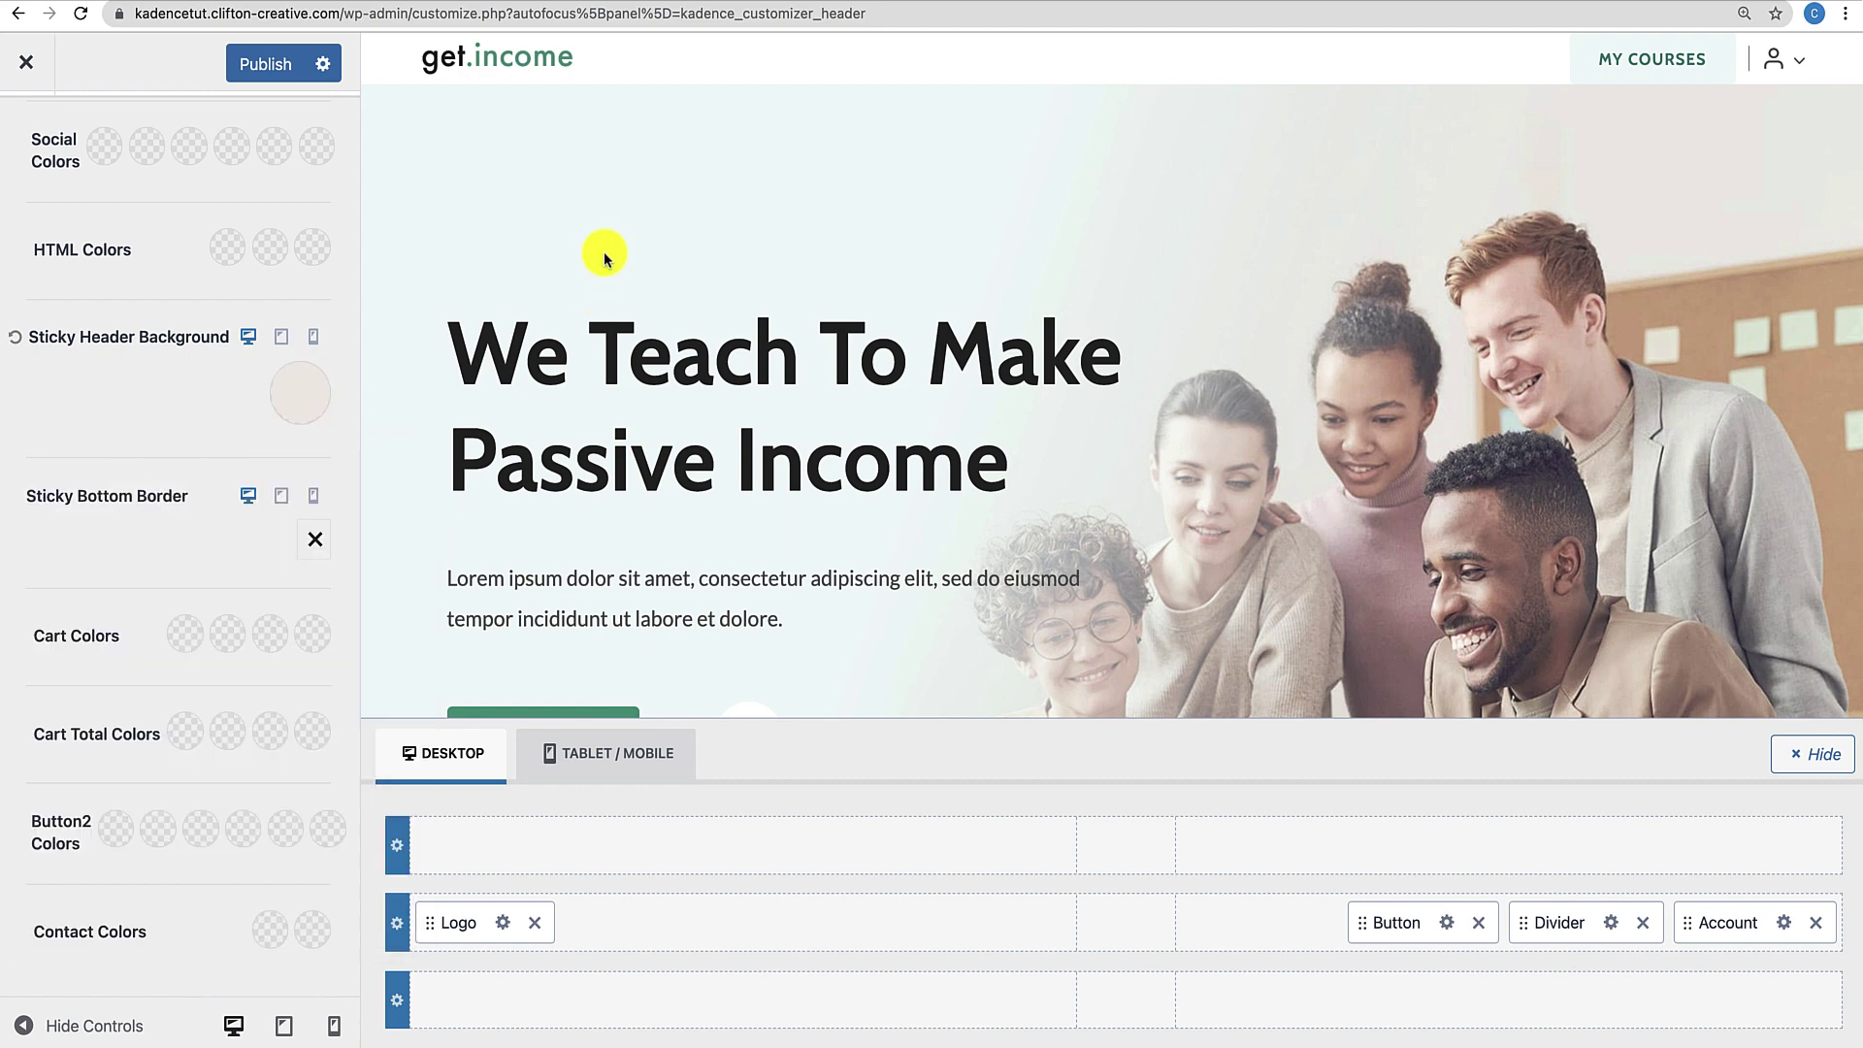
# Examine how the sticky header's background changes as the preview page moves away from and back to its start.
pyautogui.scroll(-6, 604, 249)
pyautogui.scroll(6, 604, 242)
pyautogui.scroll(-5, 603, 242)
pyautogui.scroll(-1, 603, 243)
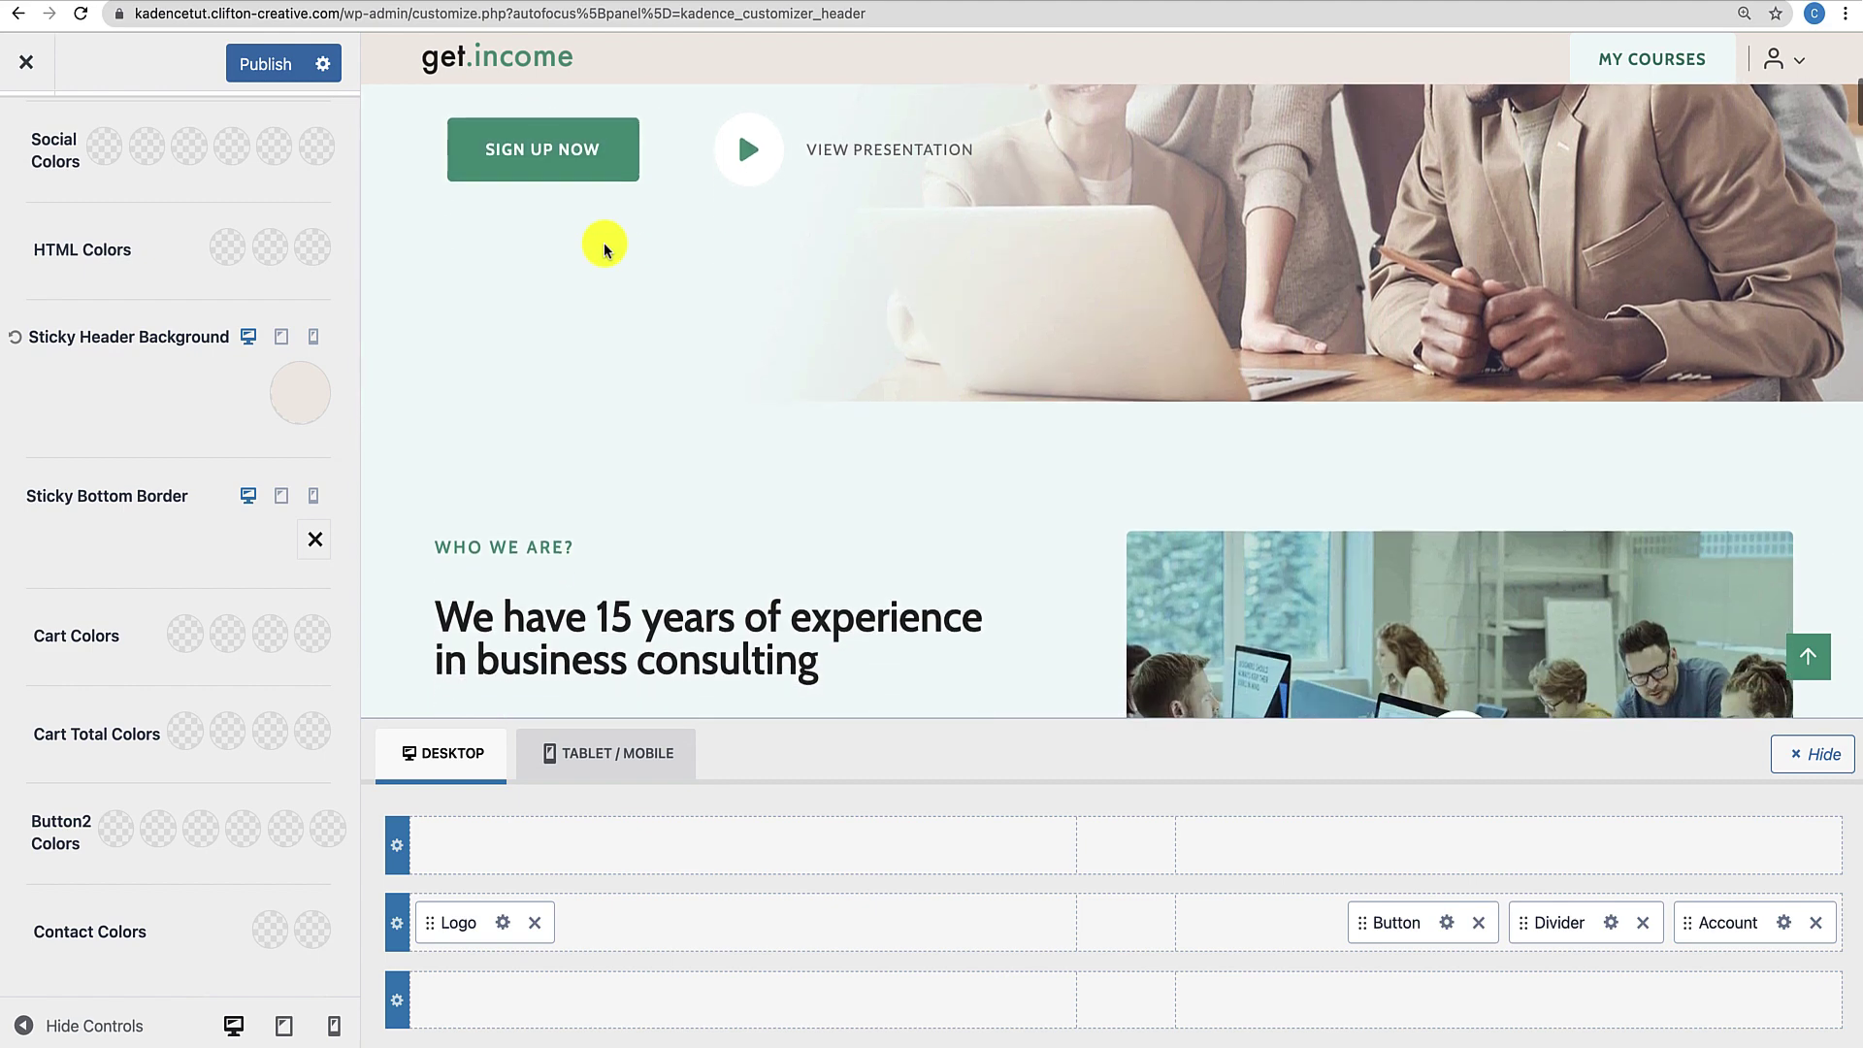
pyautogui.scroll(6, 603, 243)
pyautogui.scroll(-2, 604, 242)
pyautogui.scroll(-2, 604, 243)
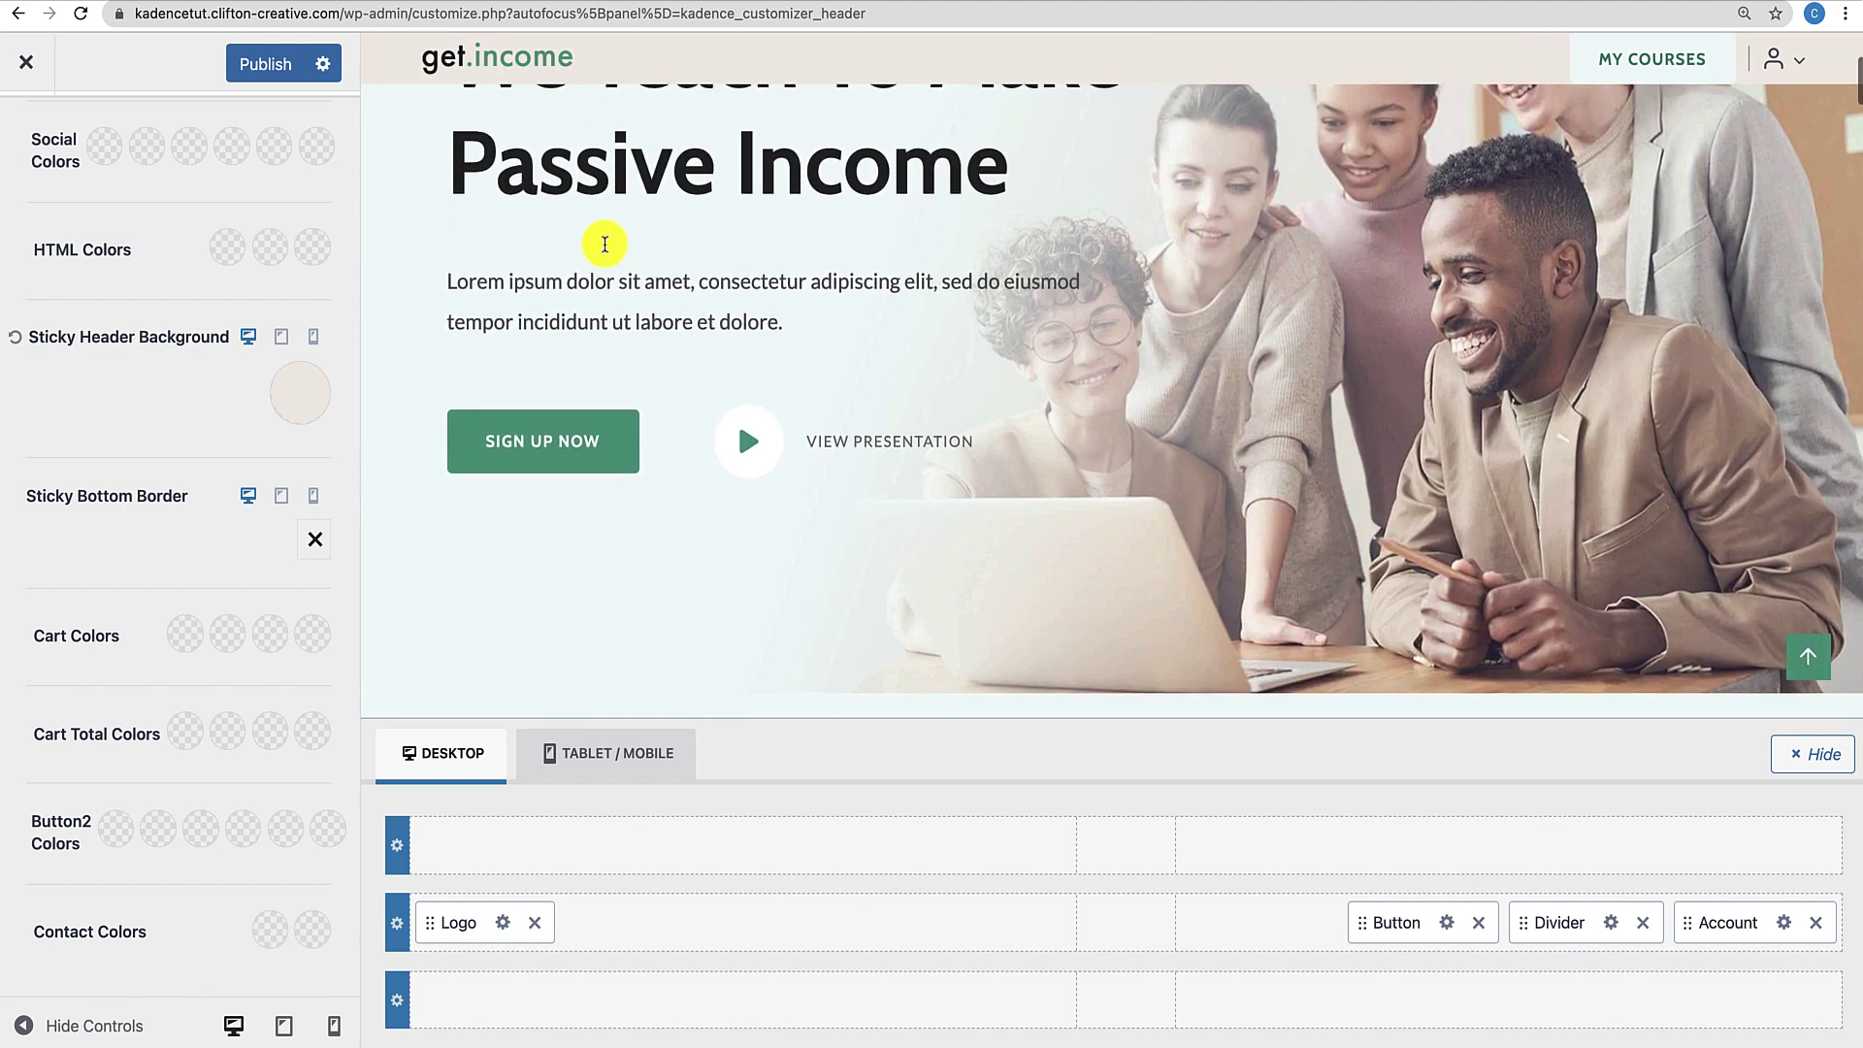
pyautogui.scroll(3, 603, 241)
pyautogui.scroll(-2, 541, 250)
pyautogui.scroll(3, 541, 250)
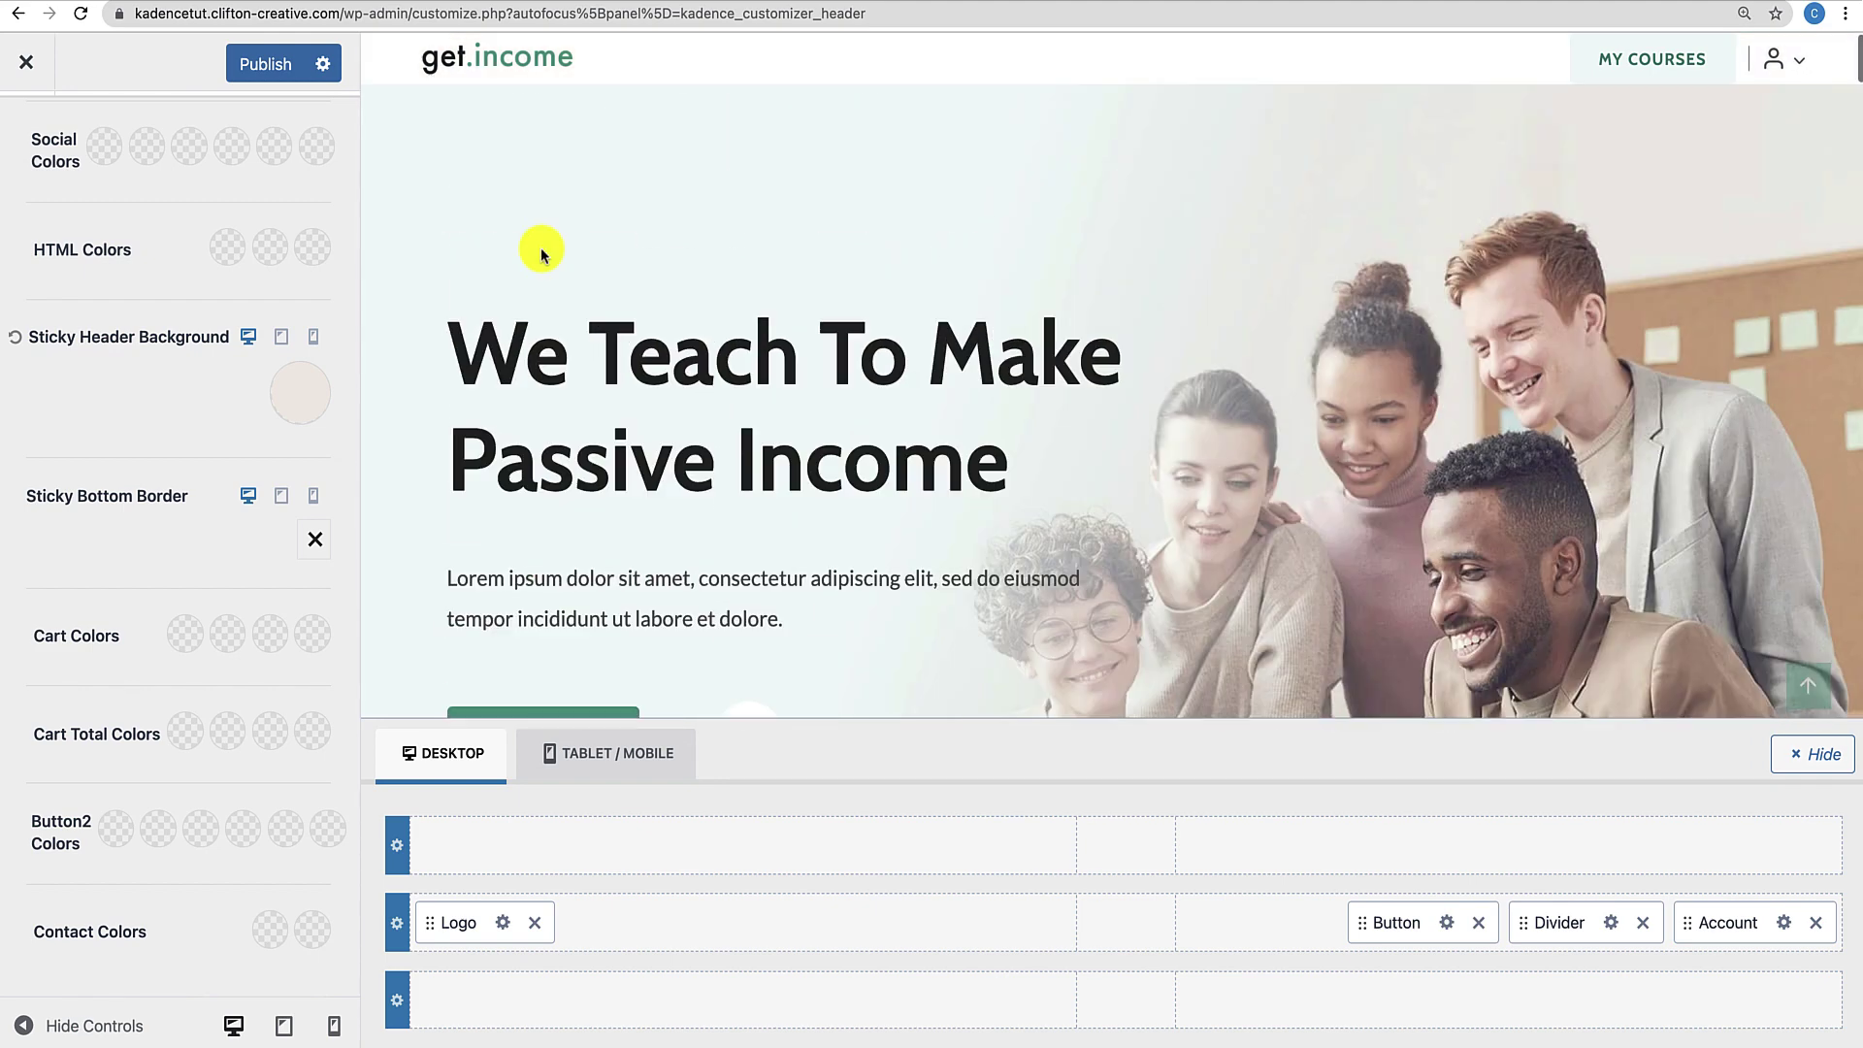
# Change the sticky header's desktop background to the light gray palette color (F1F1F1).
pyautogui.click(287, 394)
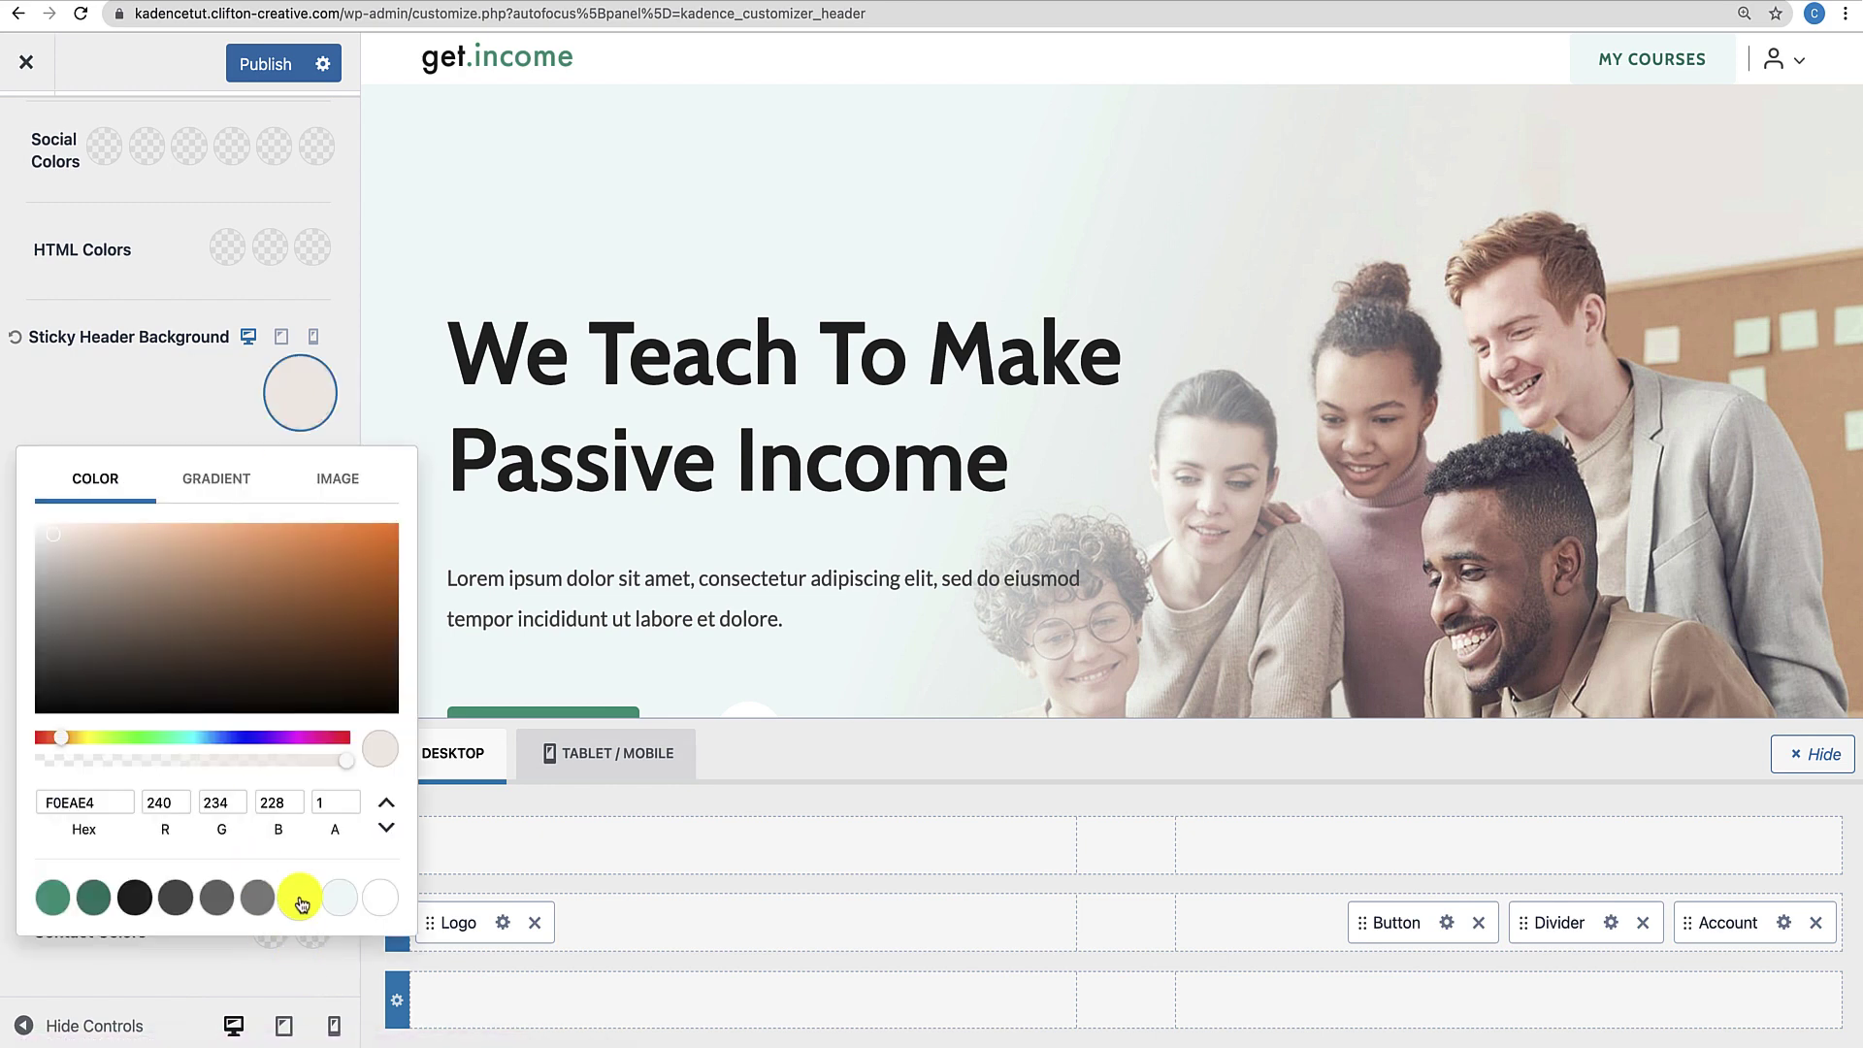
pyautogui.click(297, 897)
pyautogui.scroll(-5, 549, 574)
pyautogui.scroll(4, 554, 576)
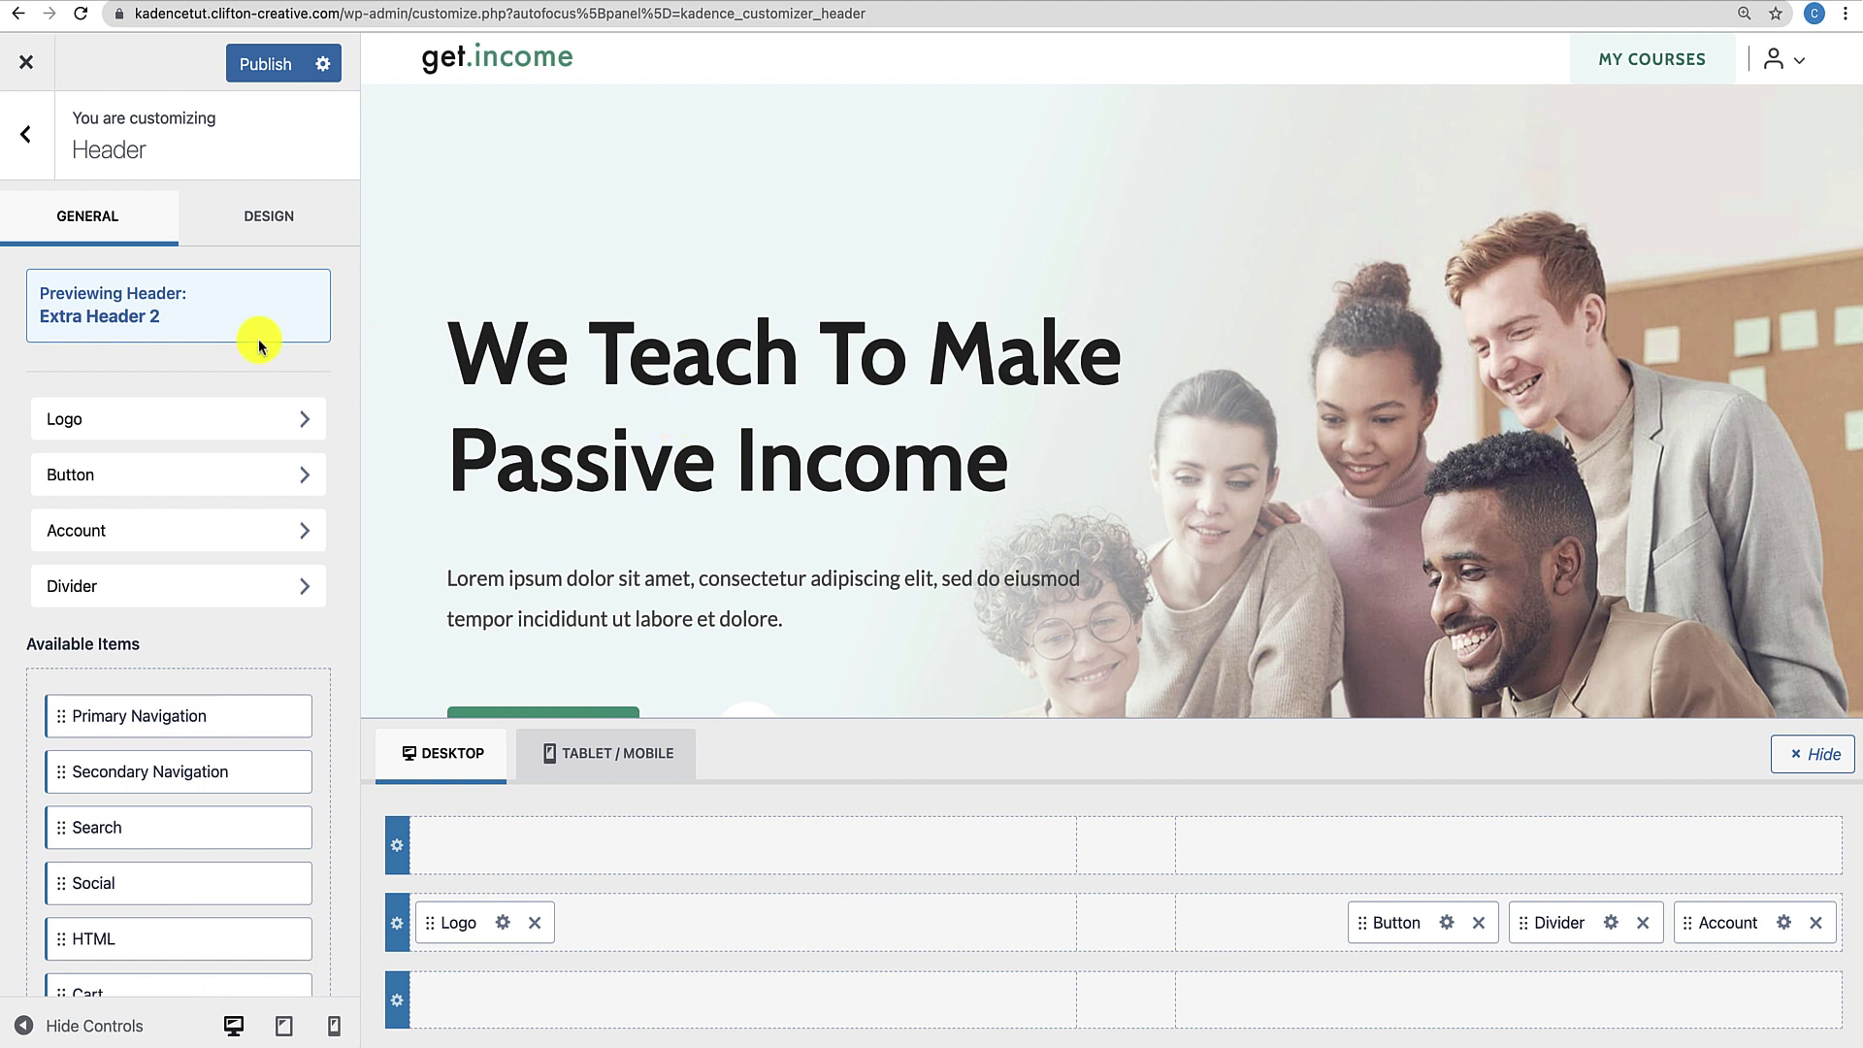
# In the conditional header Extra Header 2, set the display rule to show on Single Pages.
pyautogui.scroll(-10, 212, 643)
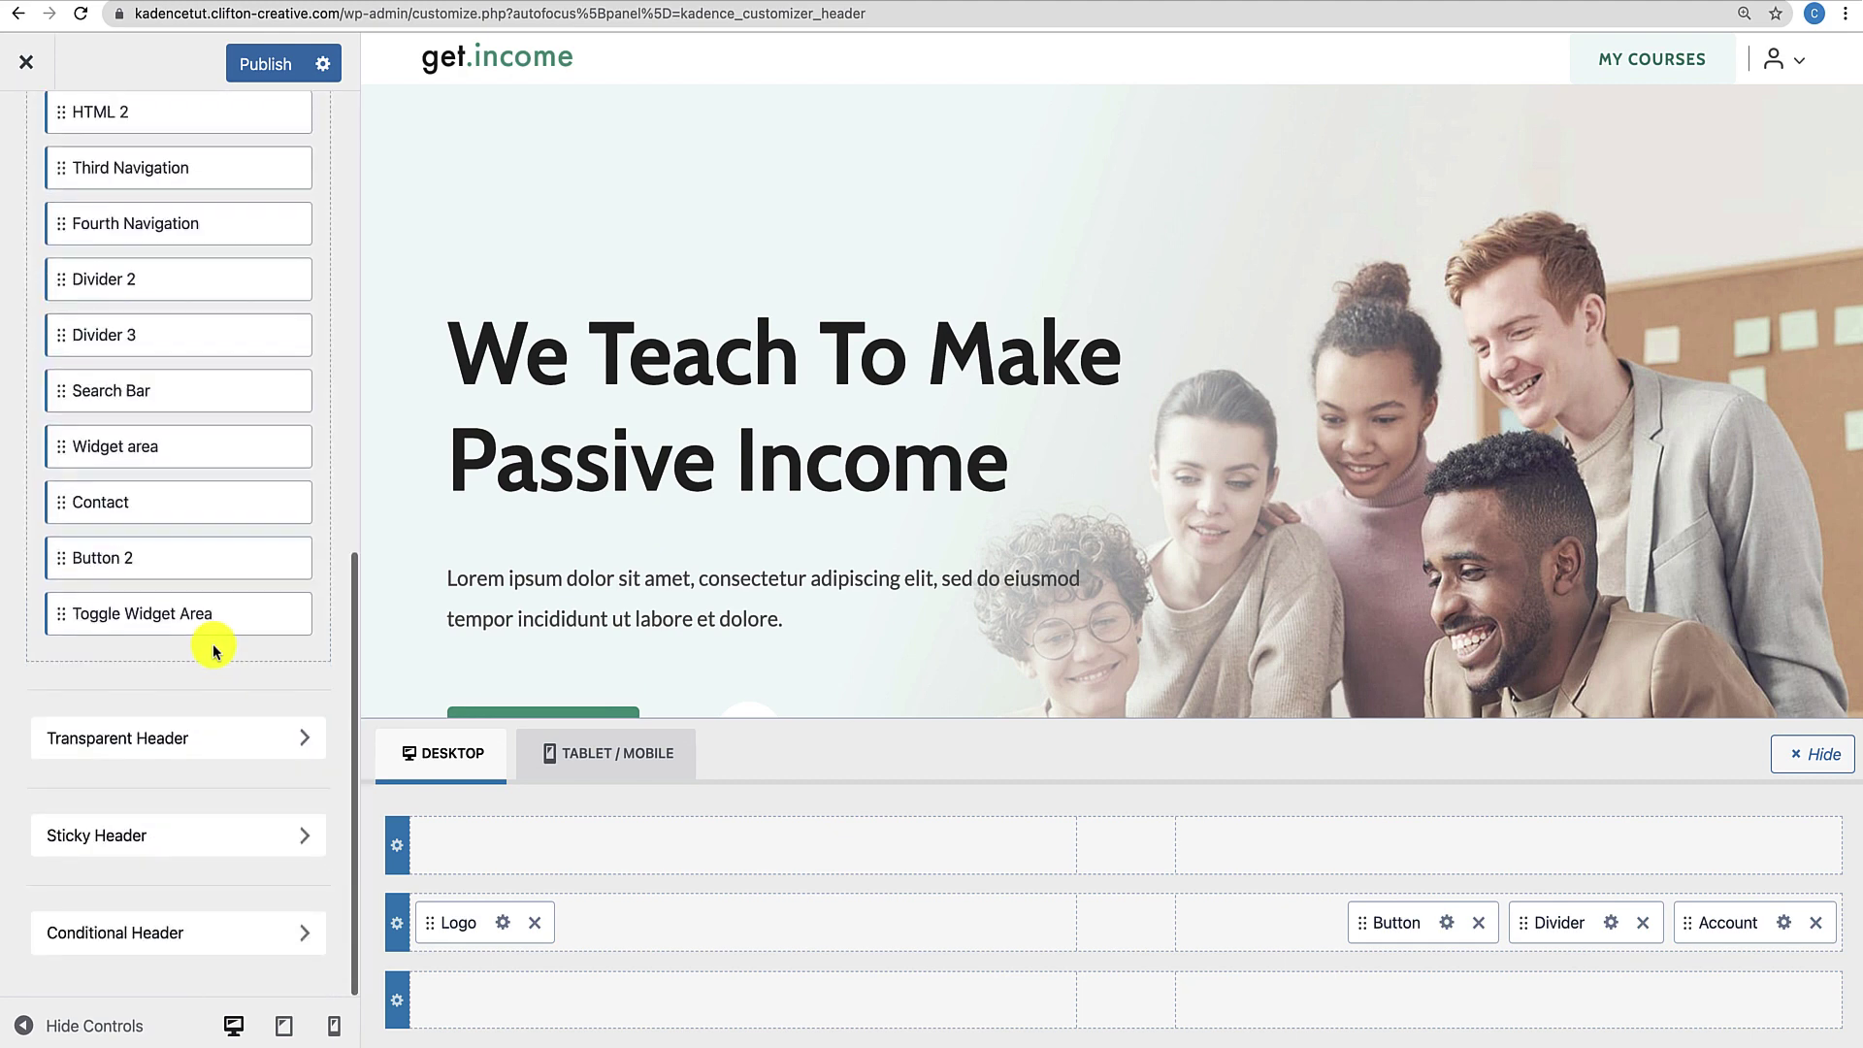
pyautogui.click(142, 941)
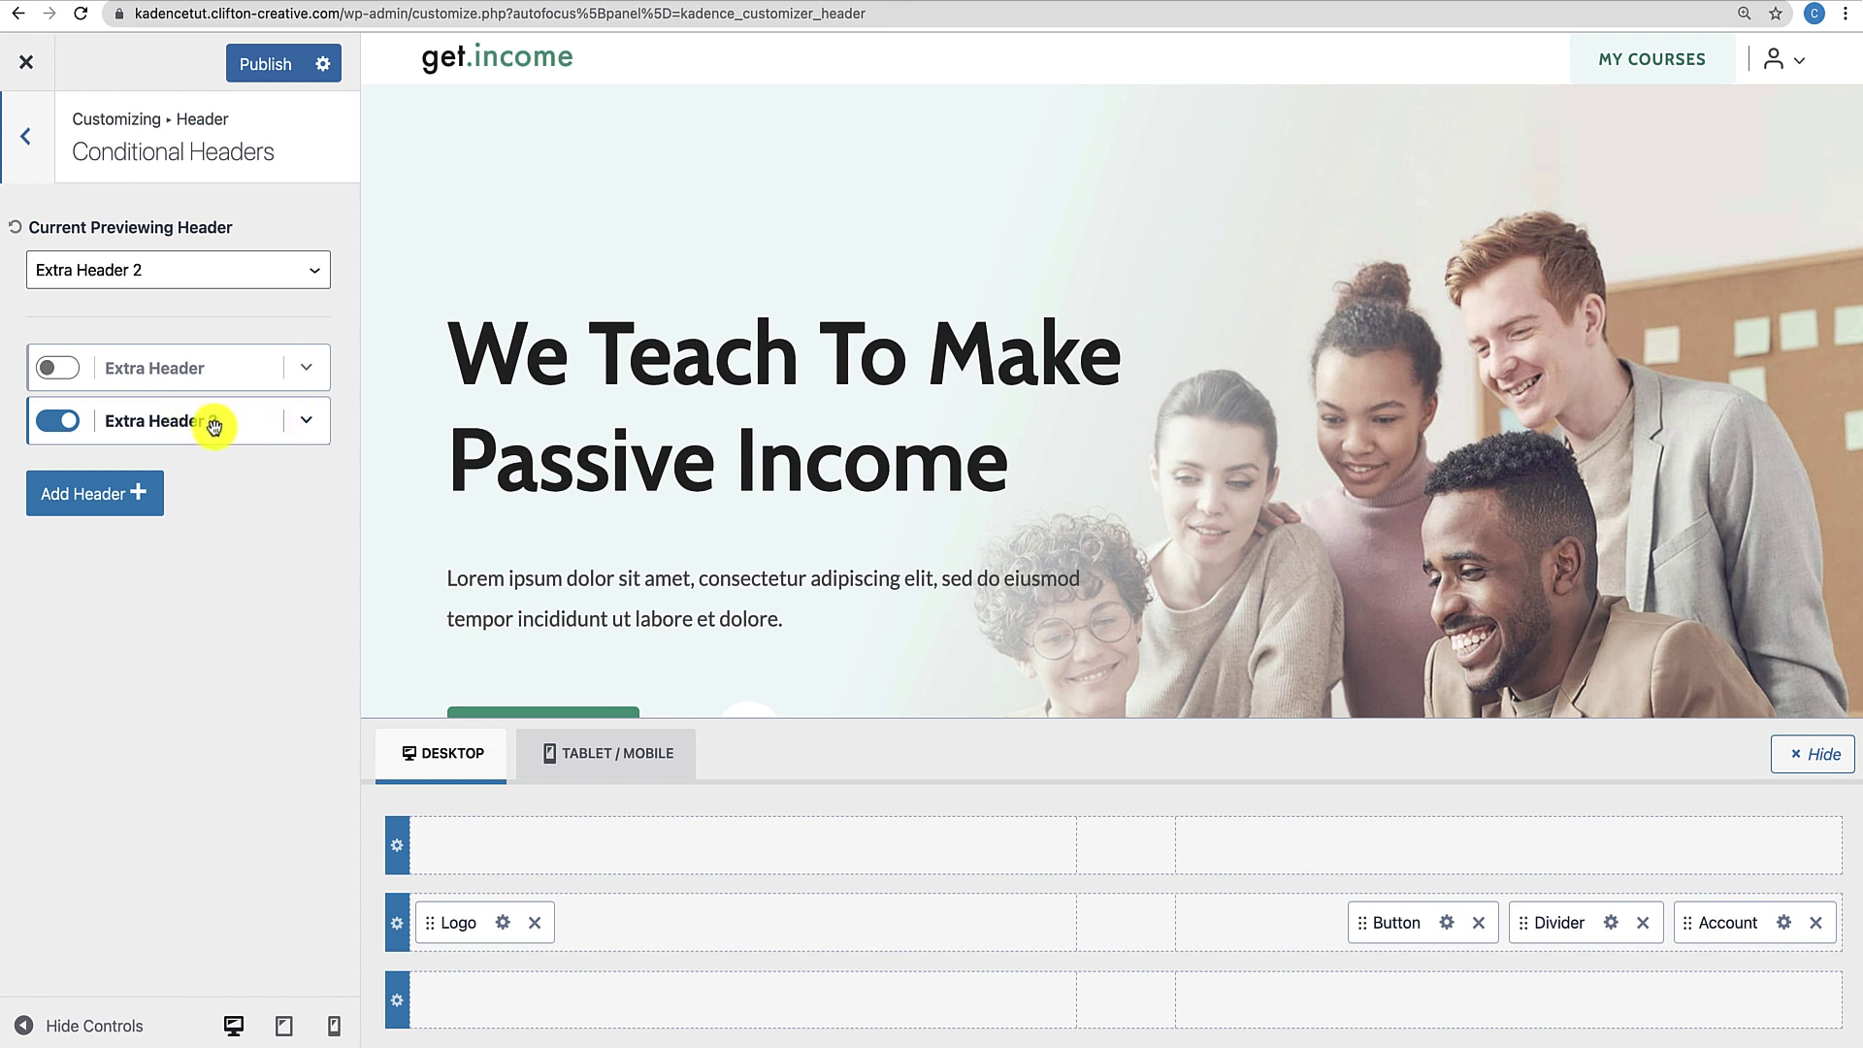
pyautogui.click(309, 424)
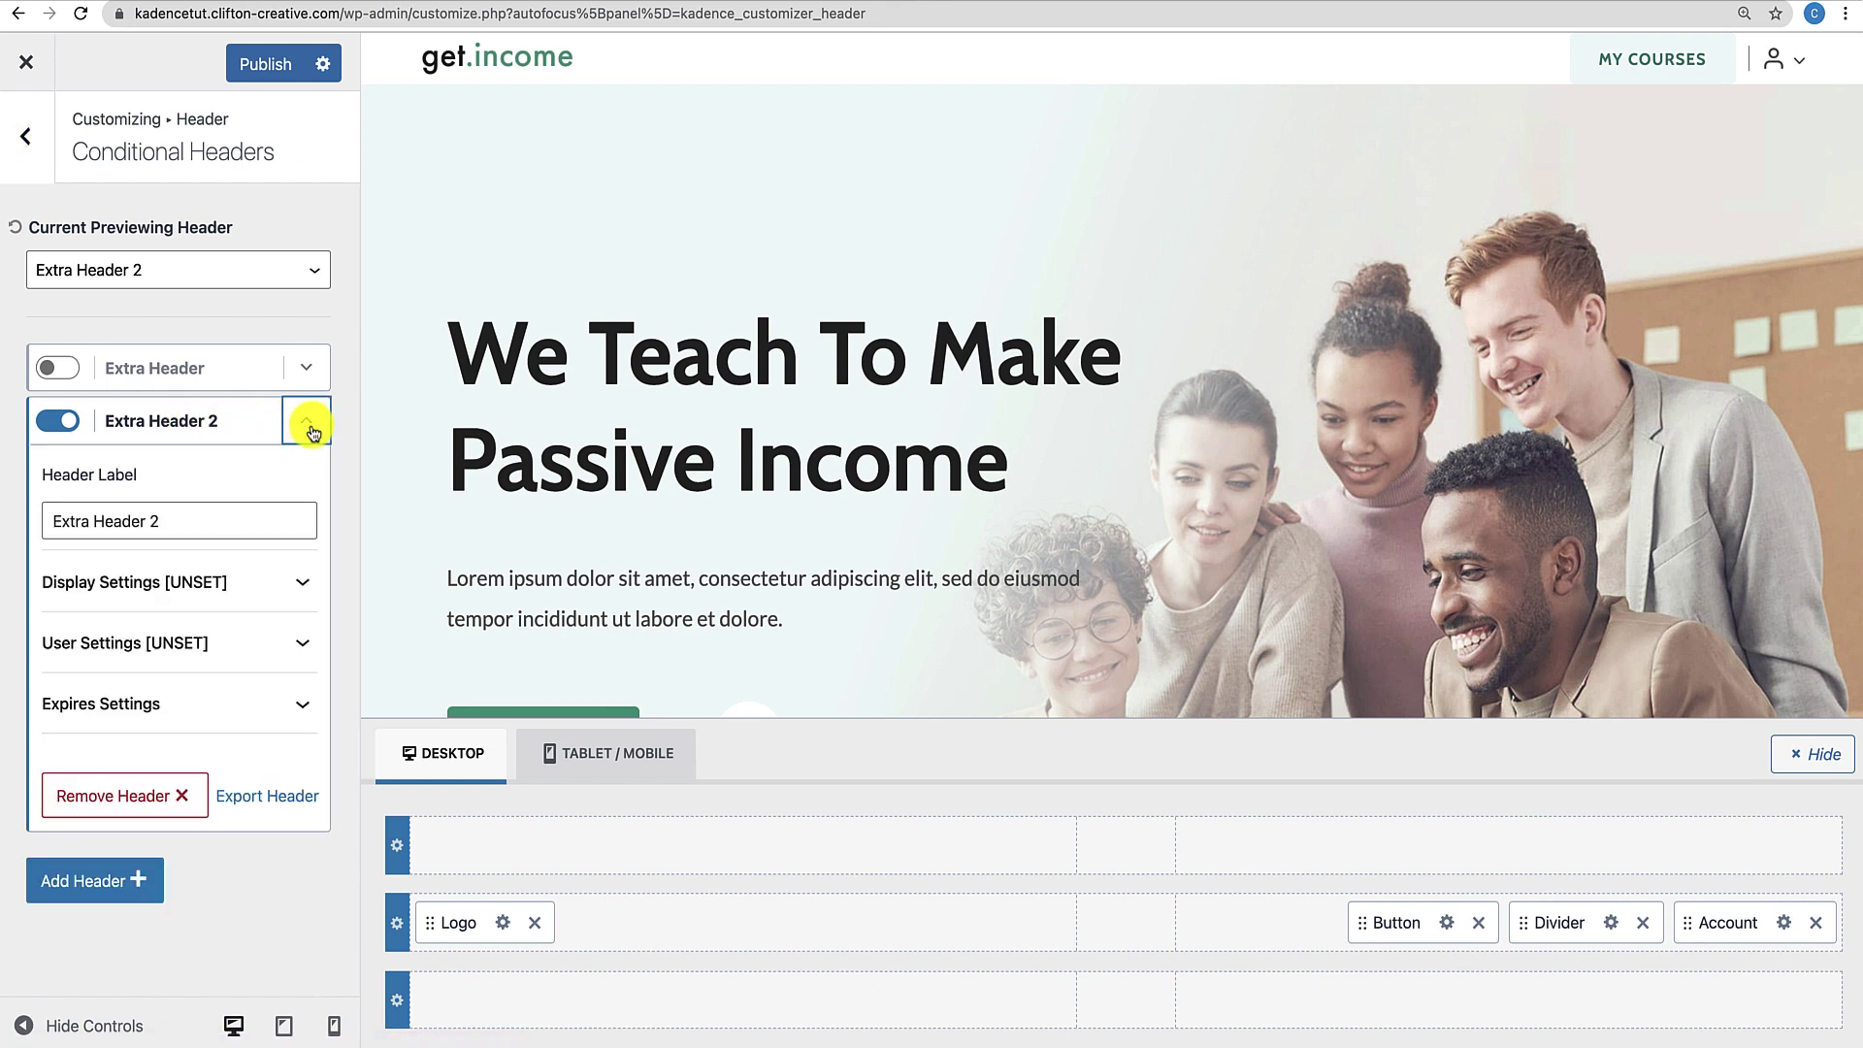
pyautogui.click(303, 586)
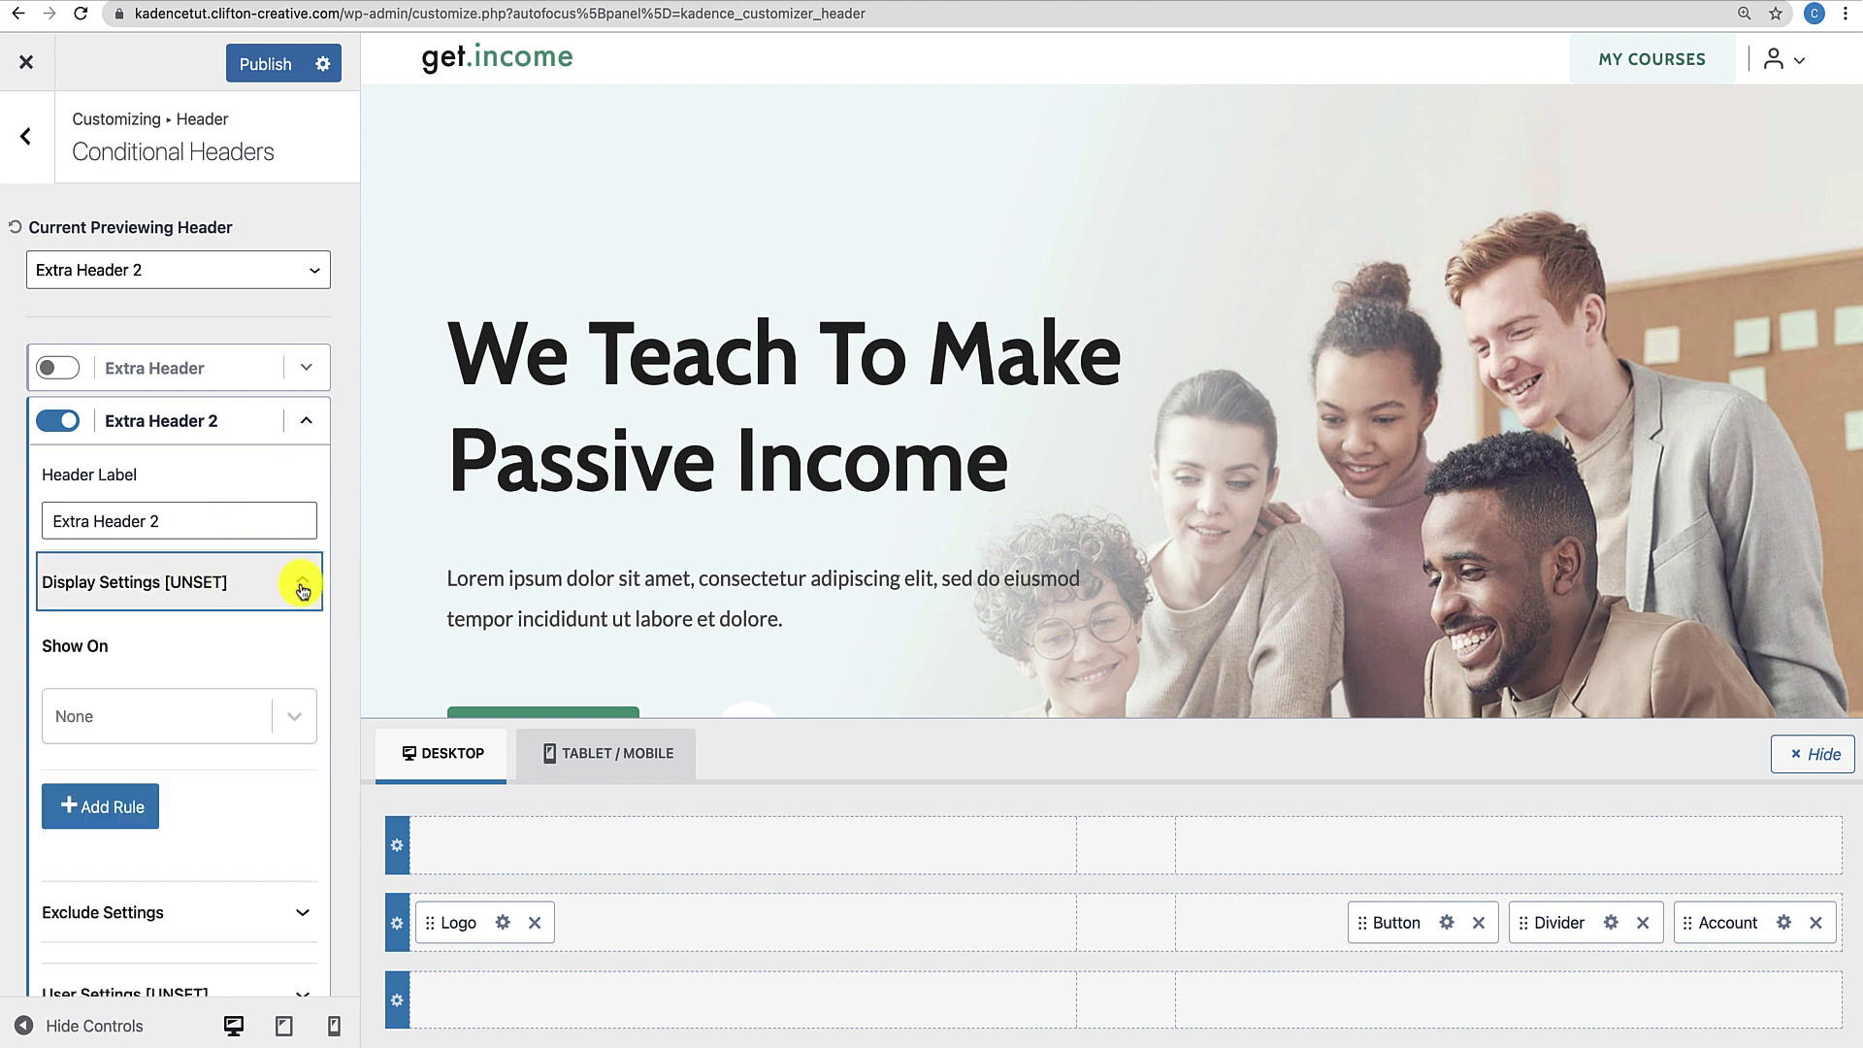
pyautogui.click(135, 722)
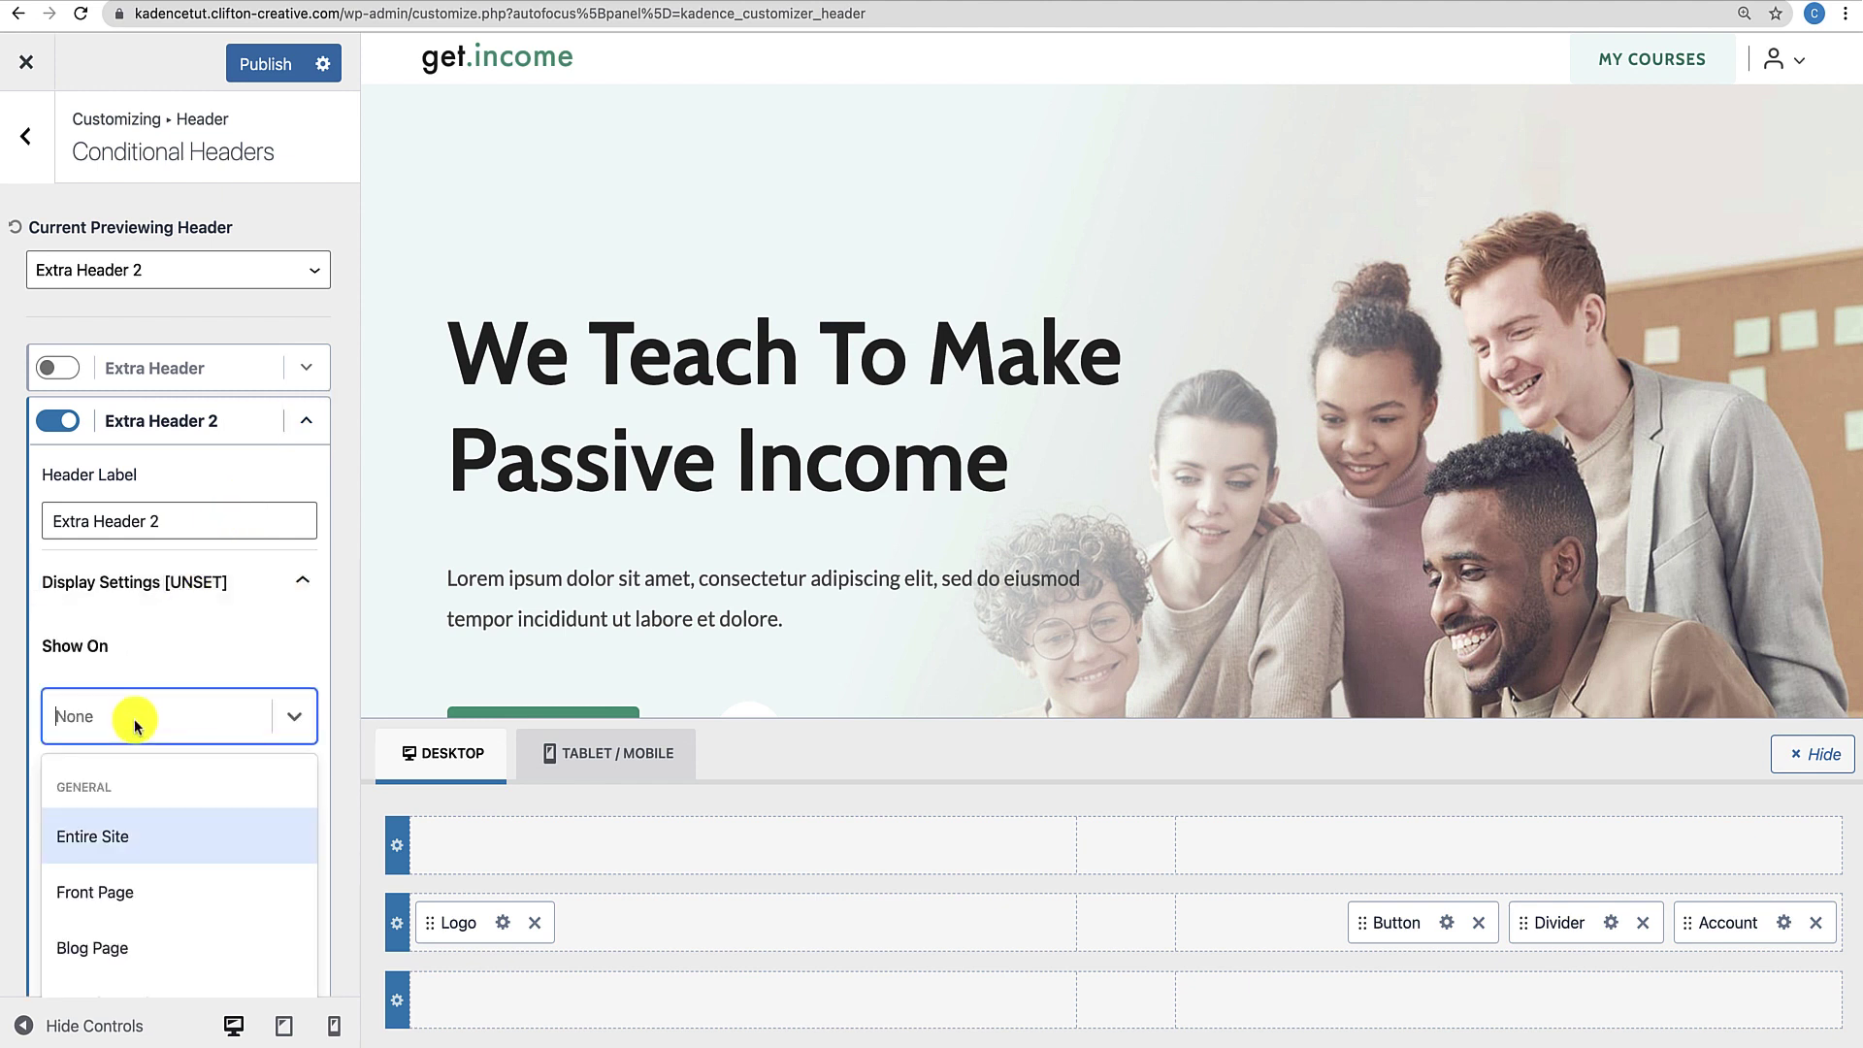
pyautogui.scroll(-2, 107, 903)
pyautogui.scroll(-5, 109, 905)
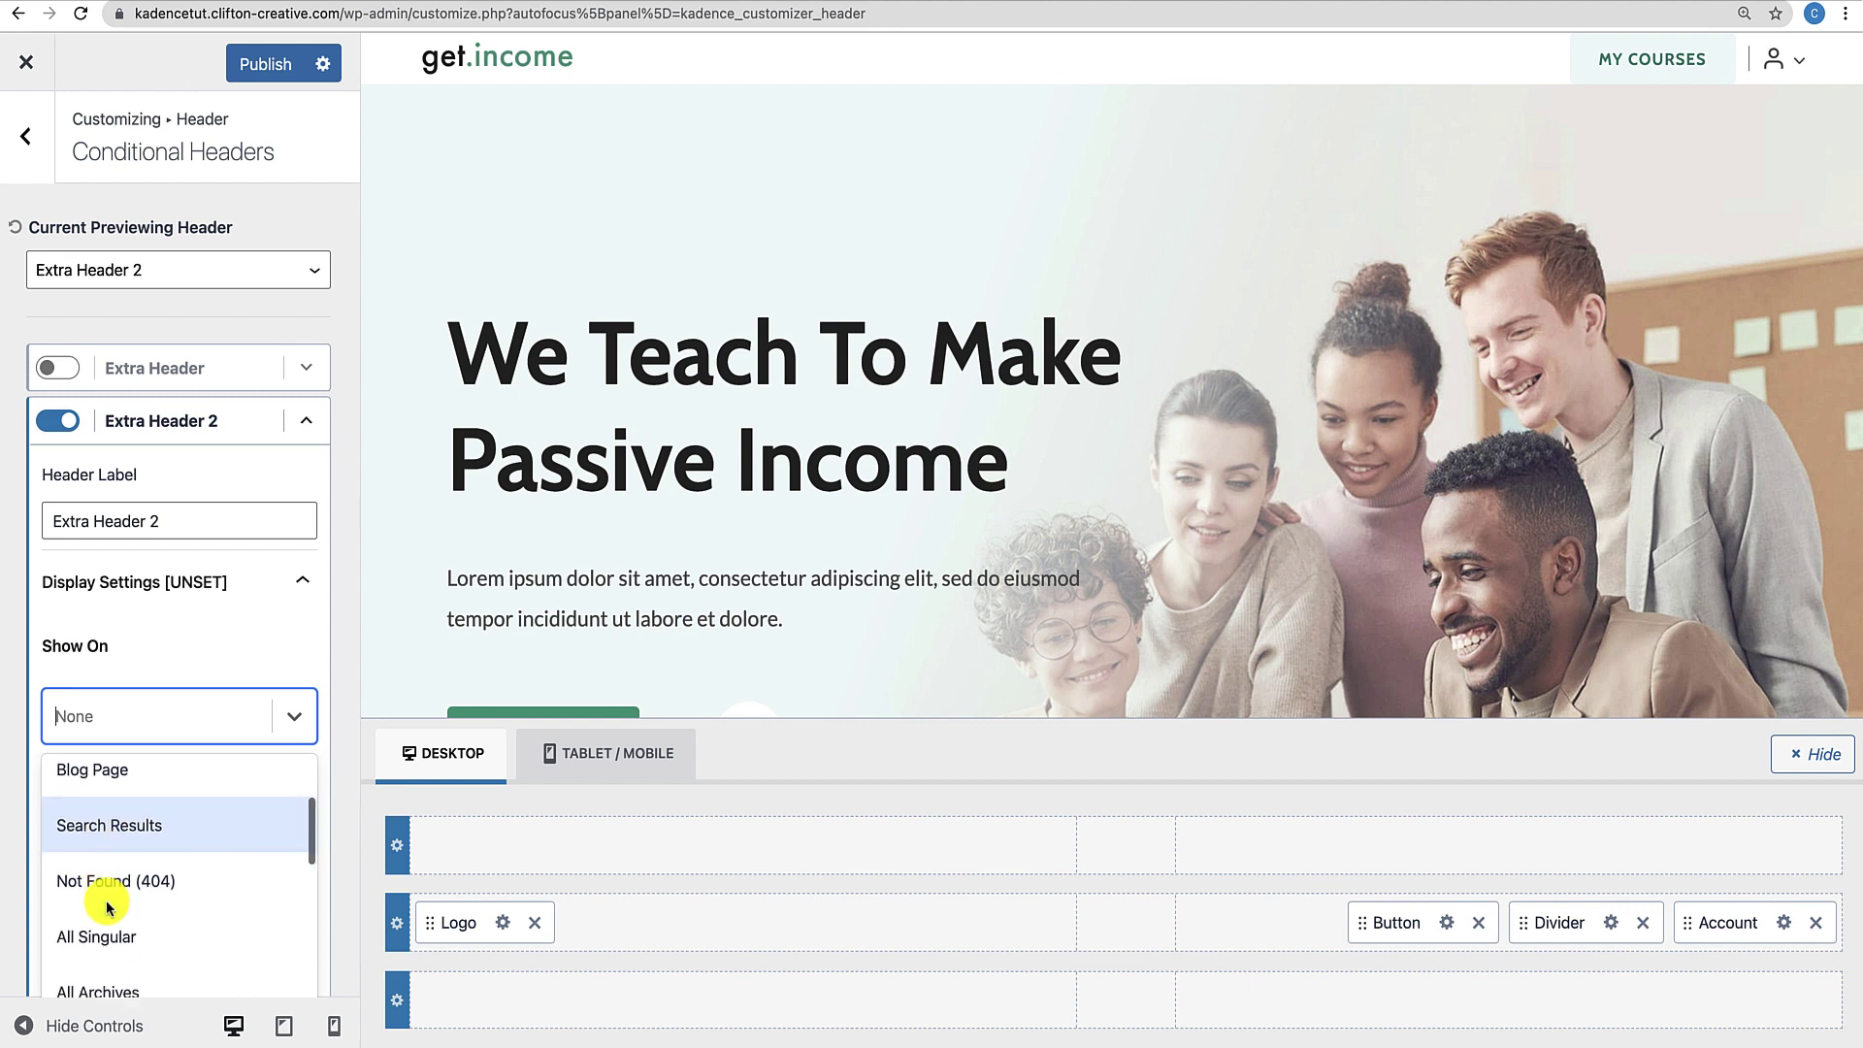
pyautogui.scroll(-5, 107, 907)
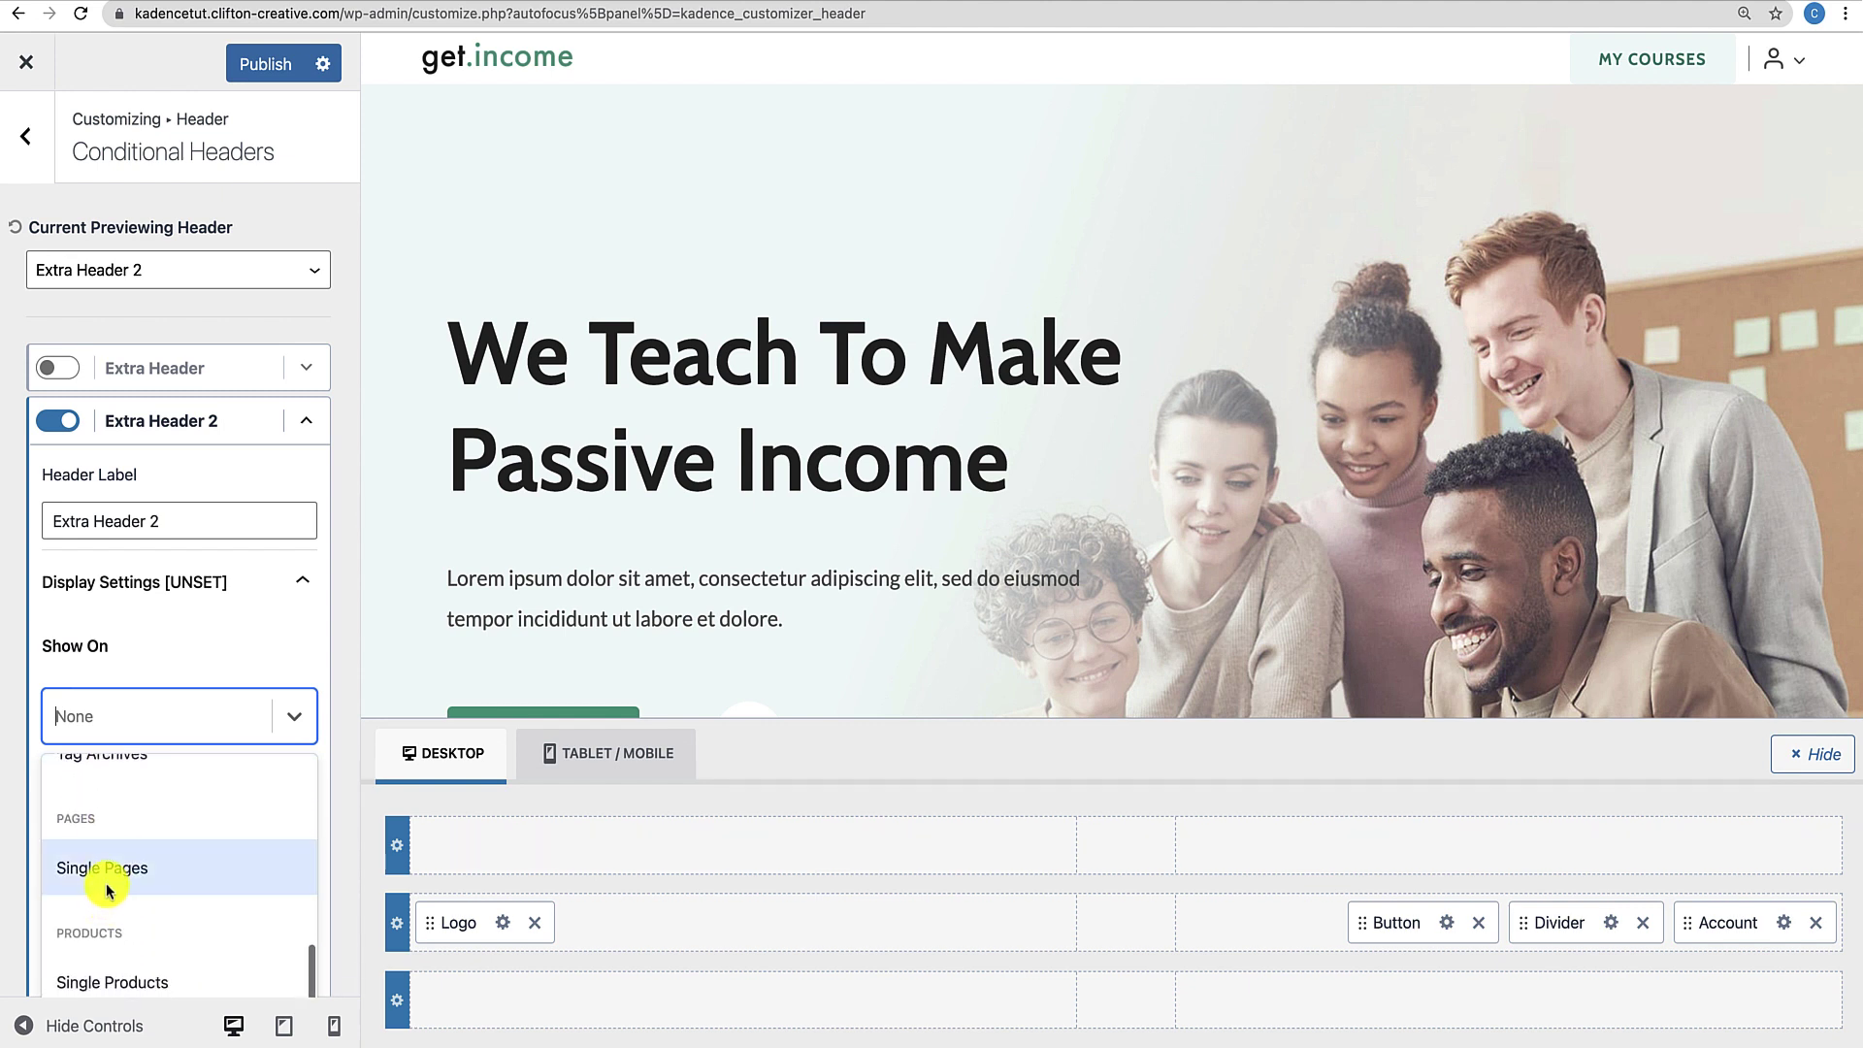
pyautogui.click(108, 889)
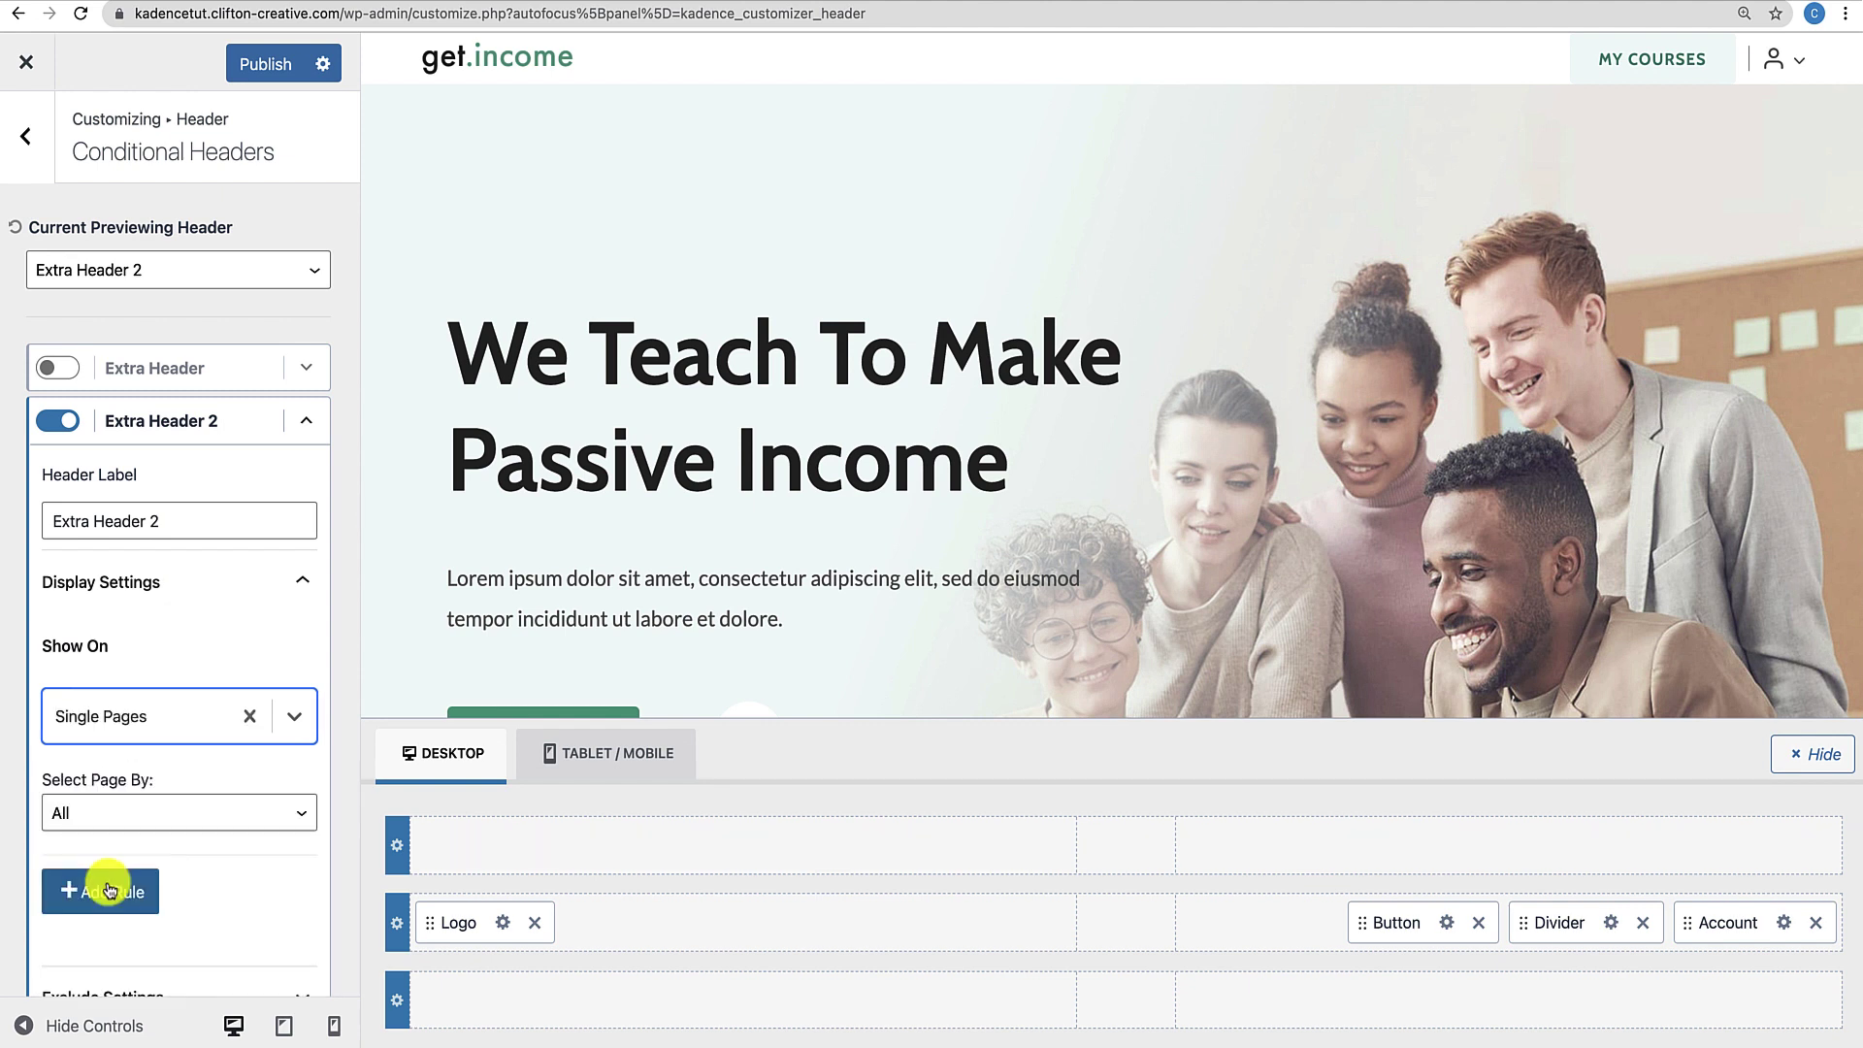
# Choose the pages for Extra Header 2's display rule individually and select only the Dashboard page.
pyautogui.click(115, 810)
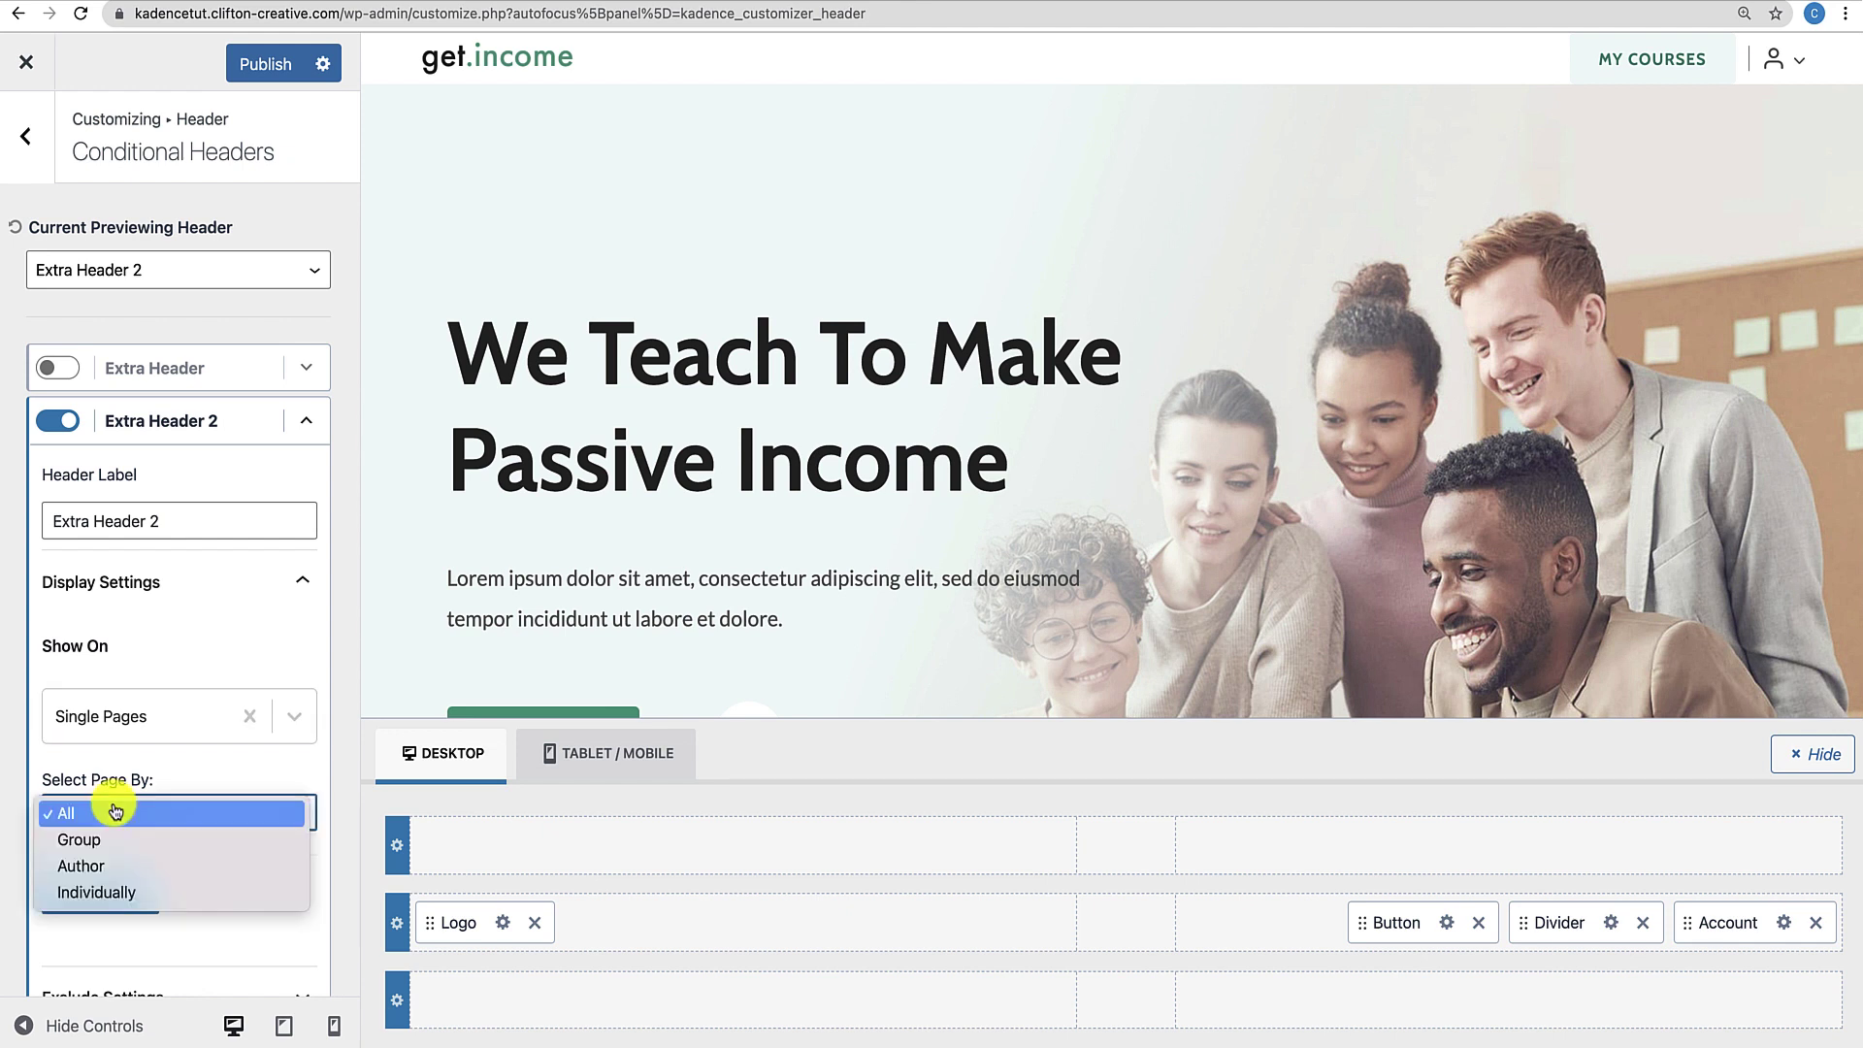
pyautogui.click(94, 891)
pyautogui.click(121, 868)
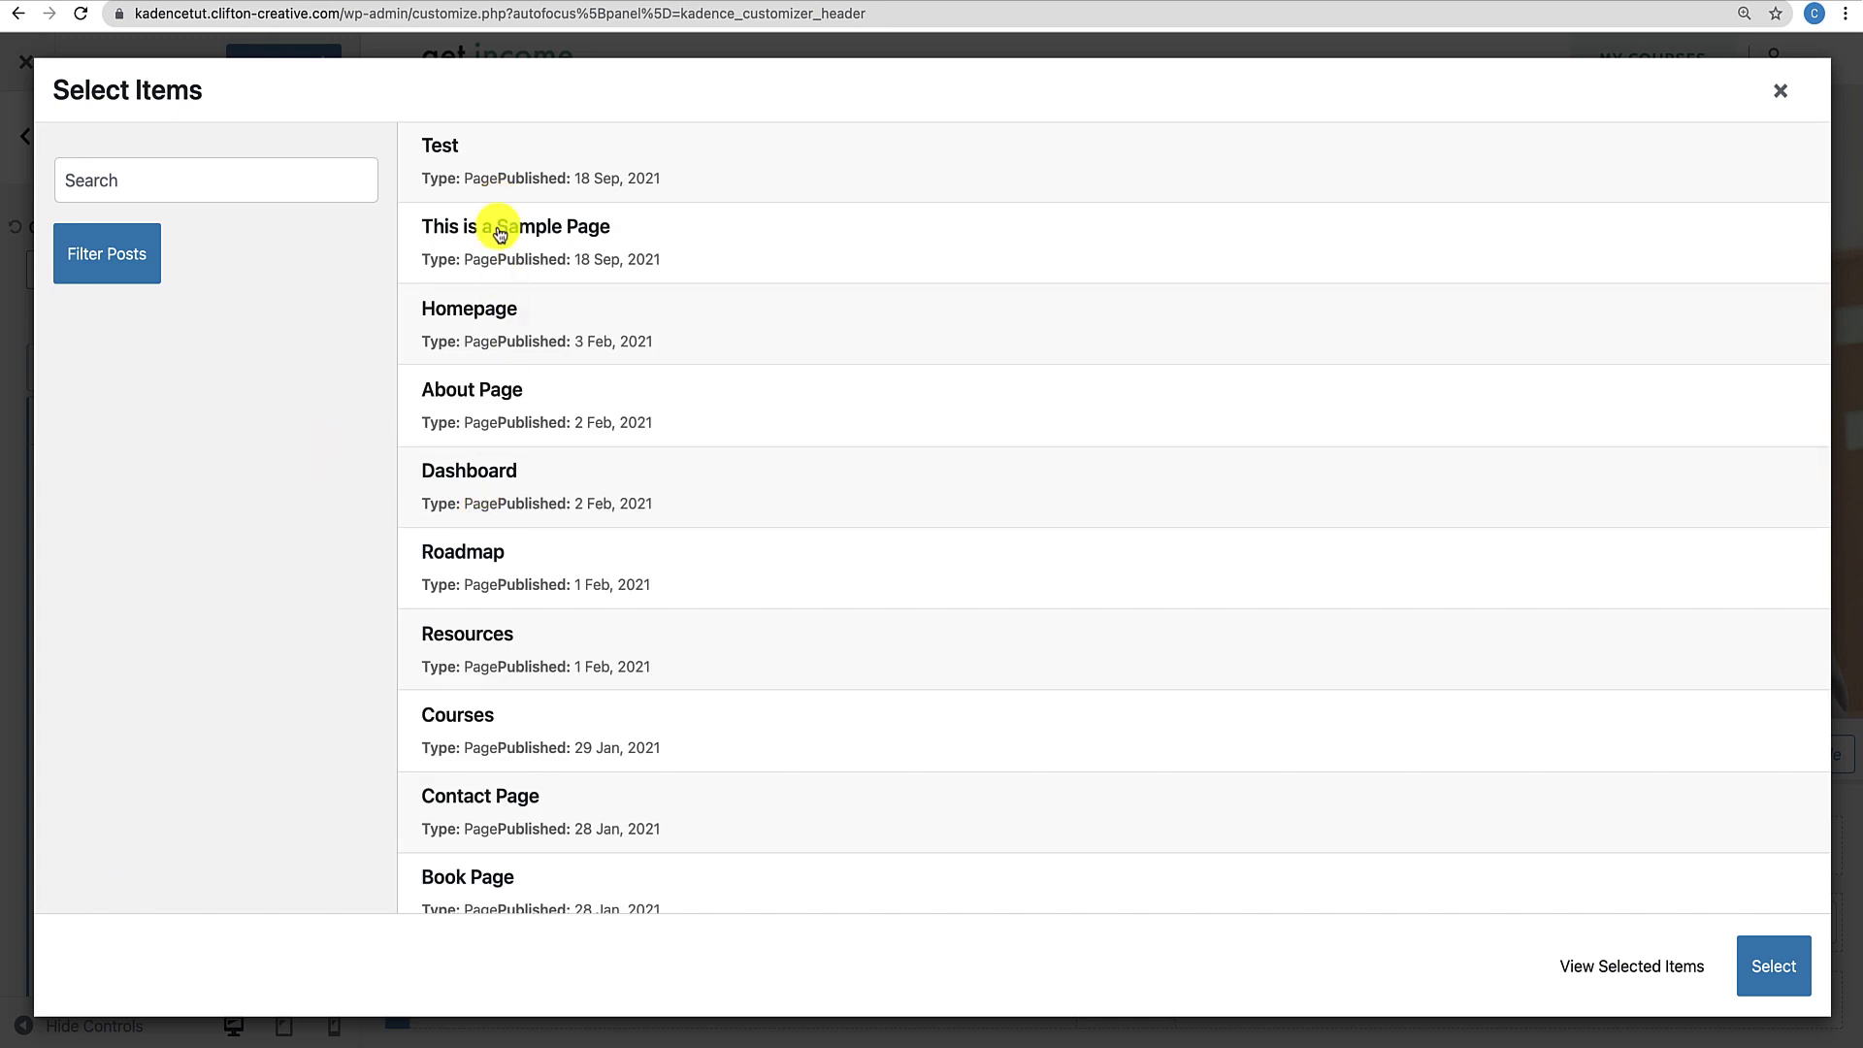
pyautogui.scroll(-1, 474, 579)
pyautogui.click(482, 436)
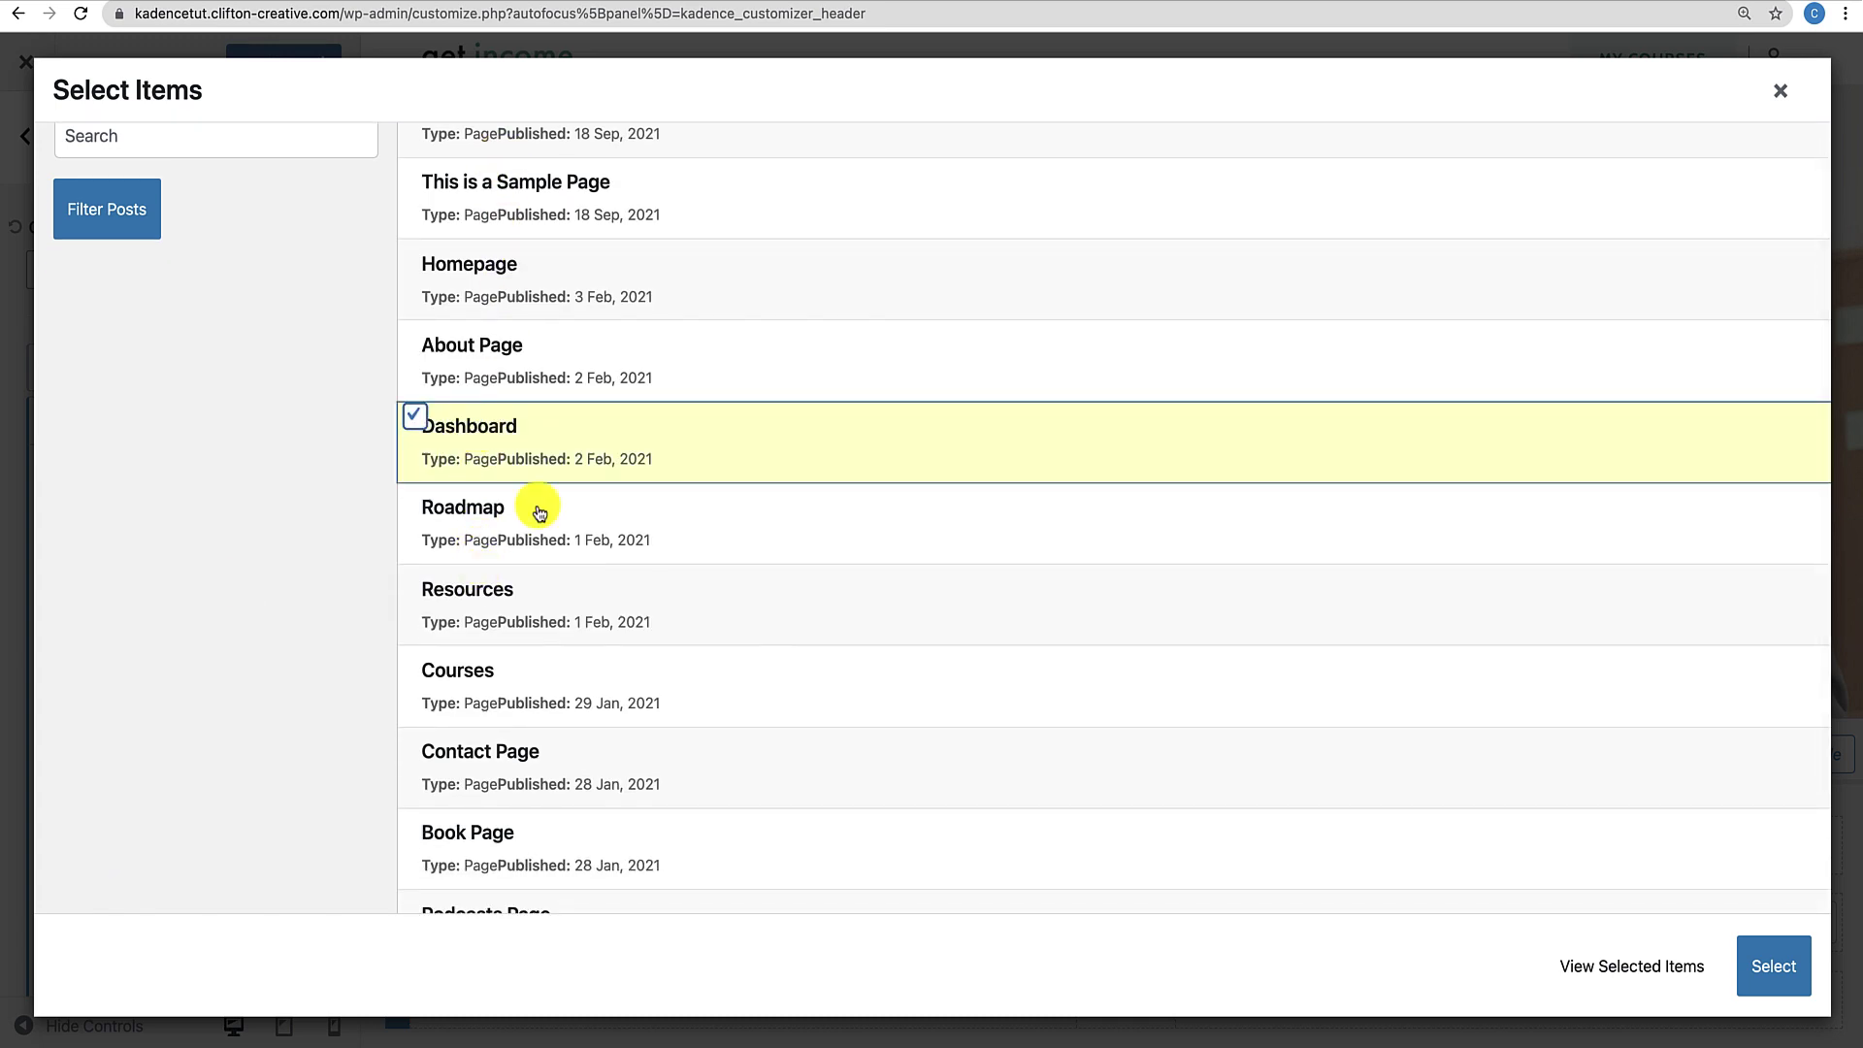
pyautogui.click(1774, 965)
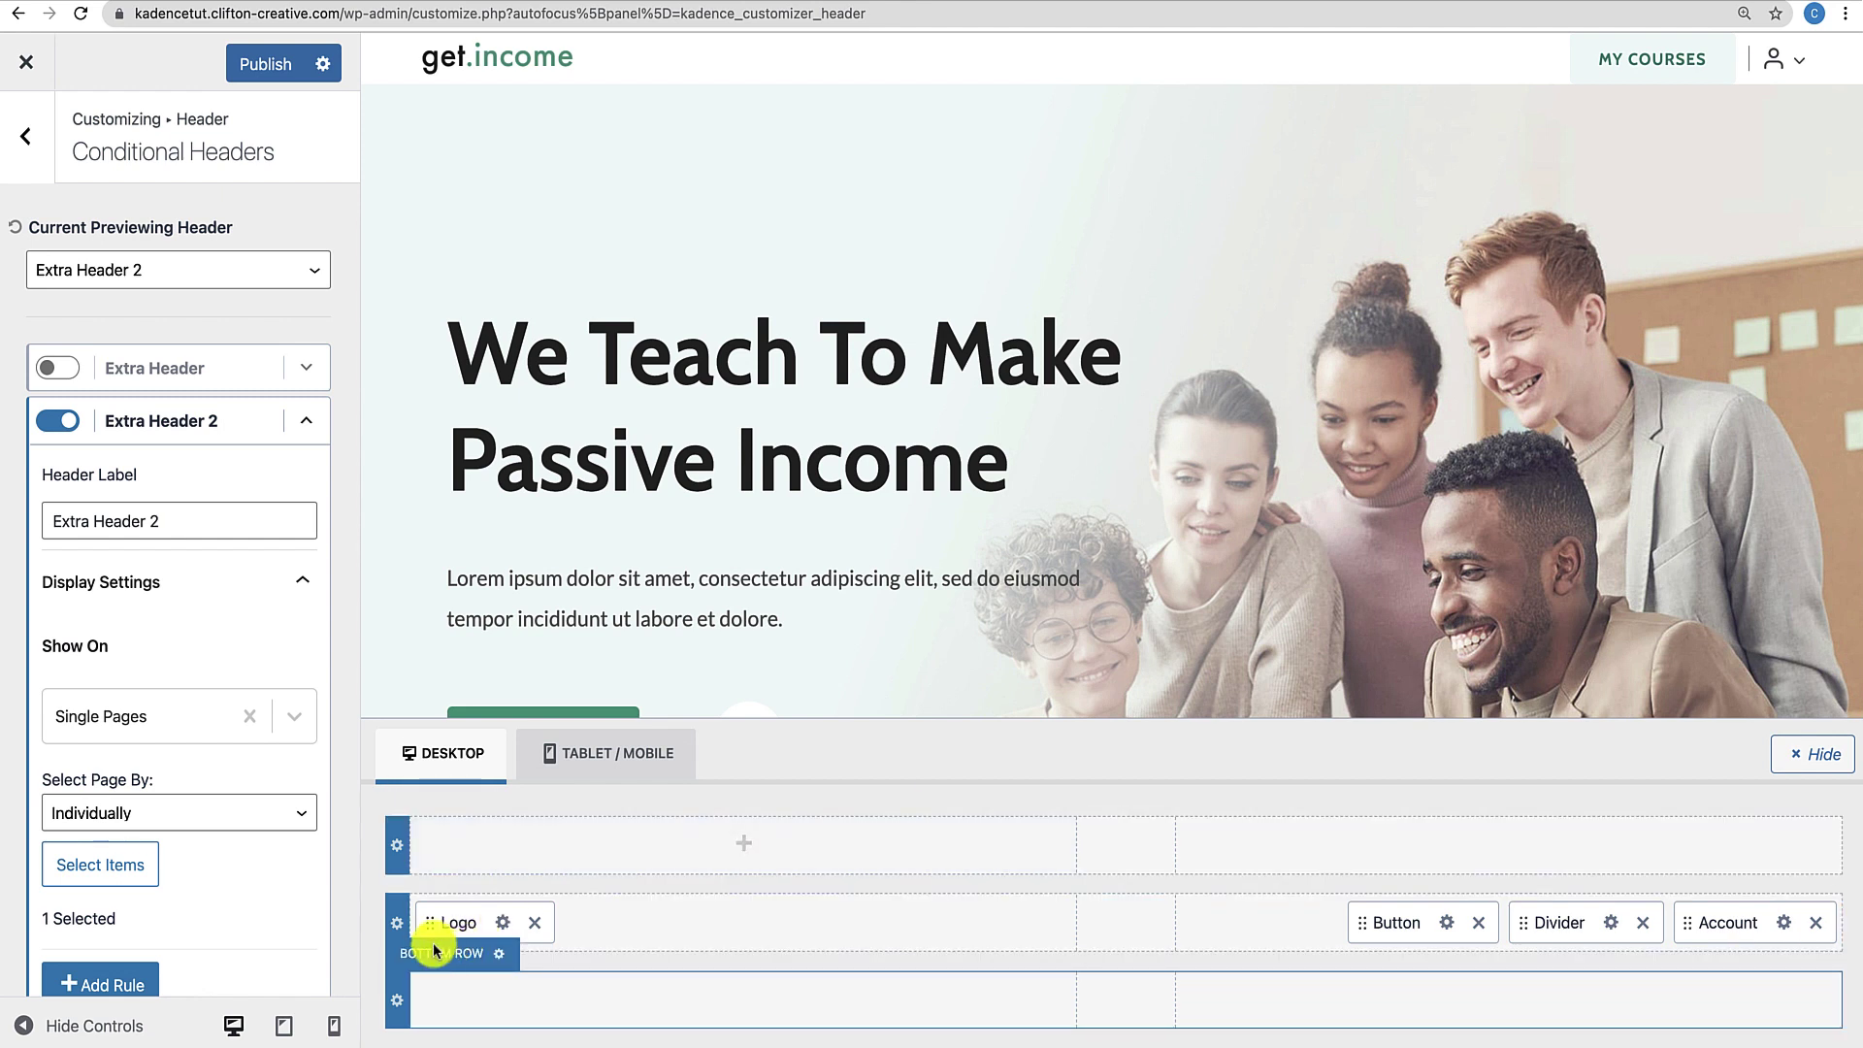
# Examine which user groups Extra Header 2 can be made visible to in its User Settings.
pyautogui.scroll(-3, 229, 906)
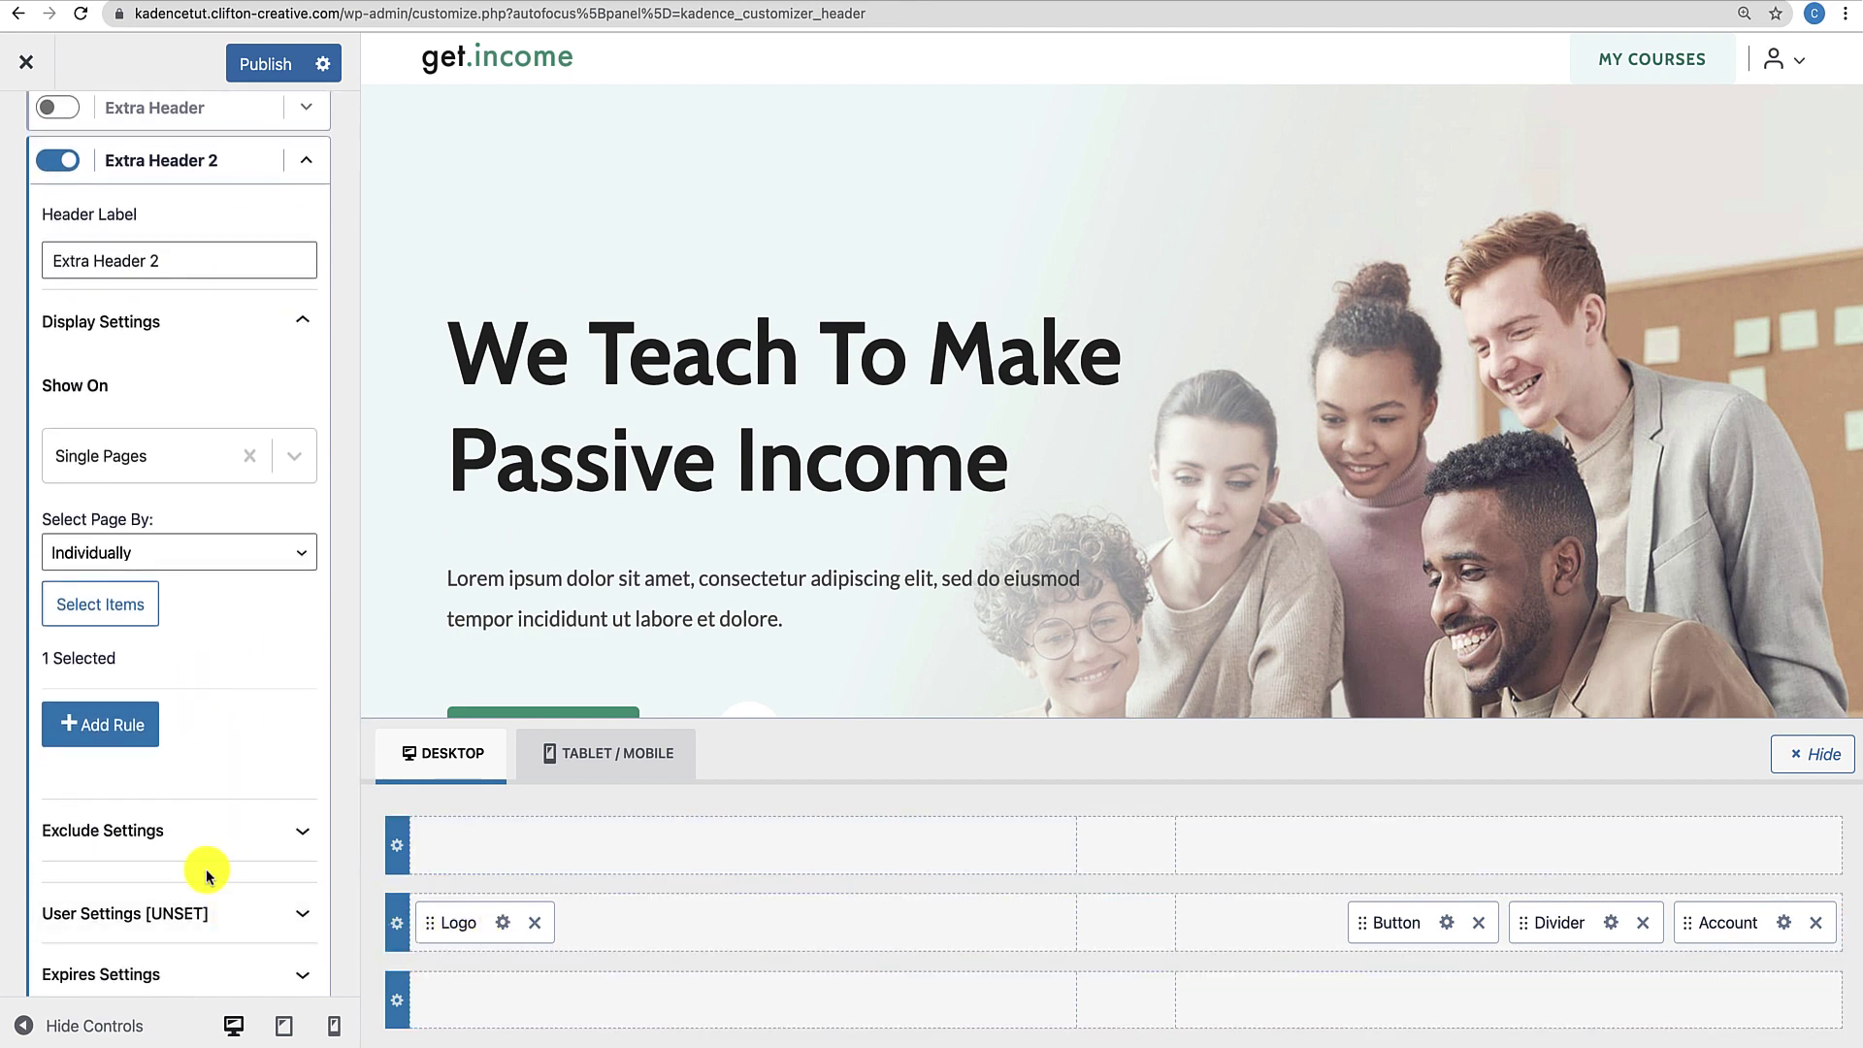
pyautogui.scroll(-2, 206, 869)
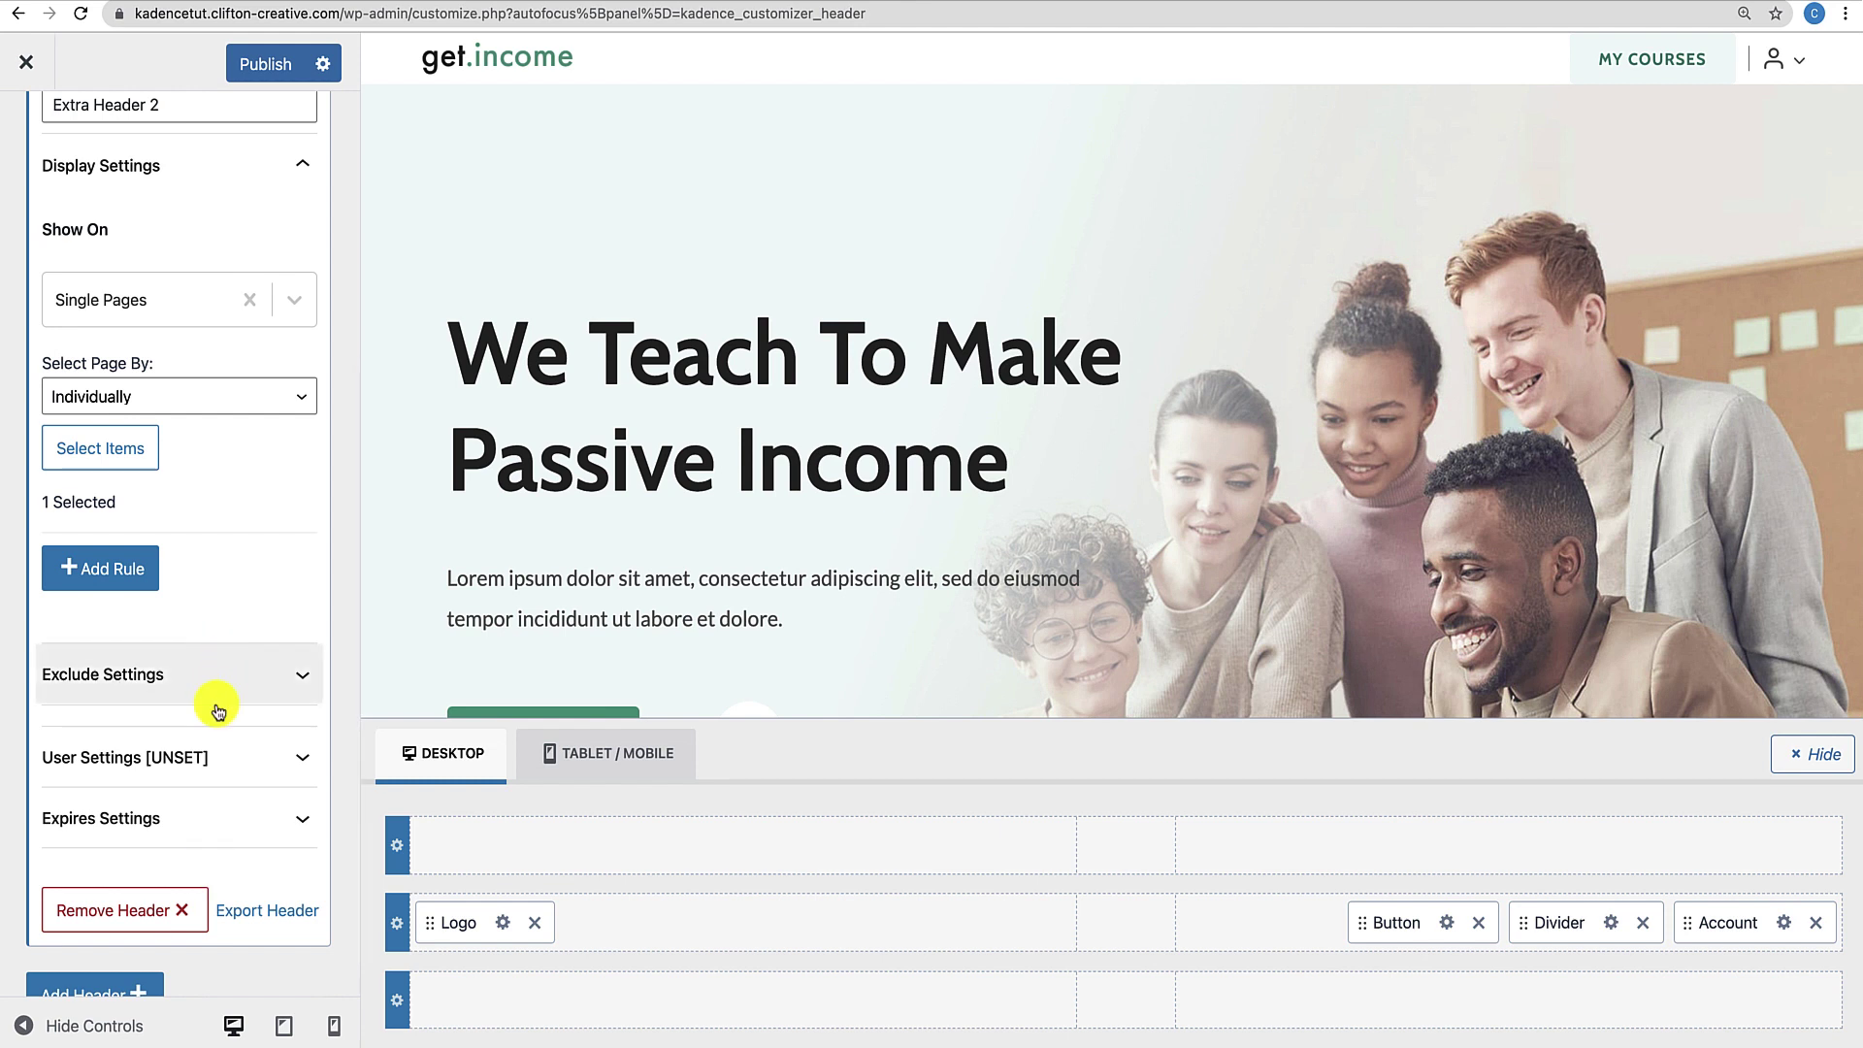
pyautogui.click(229, 758)
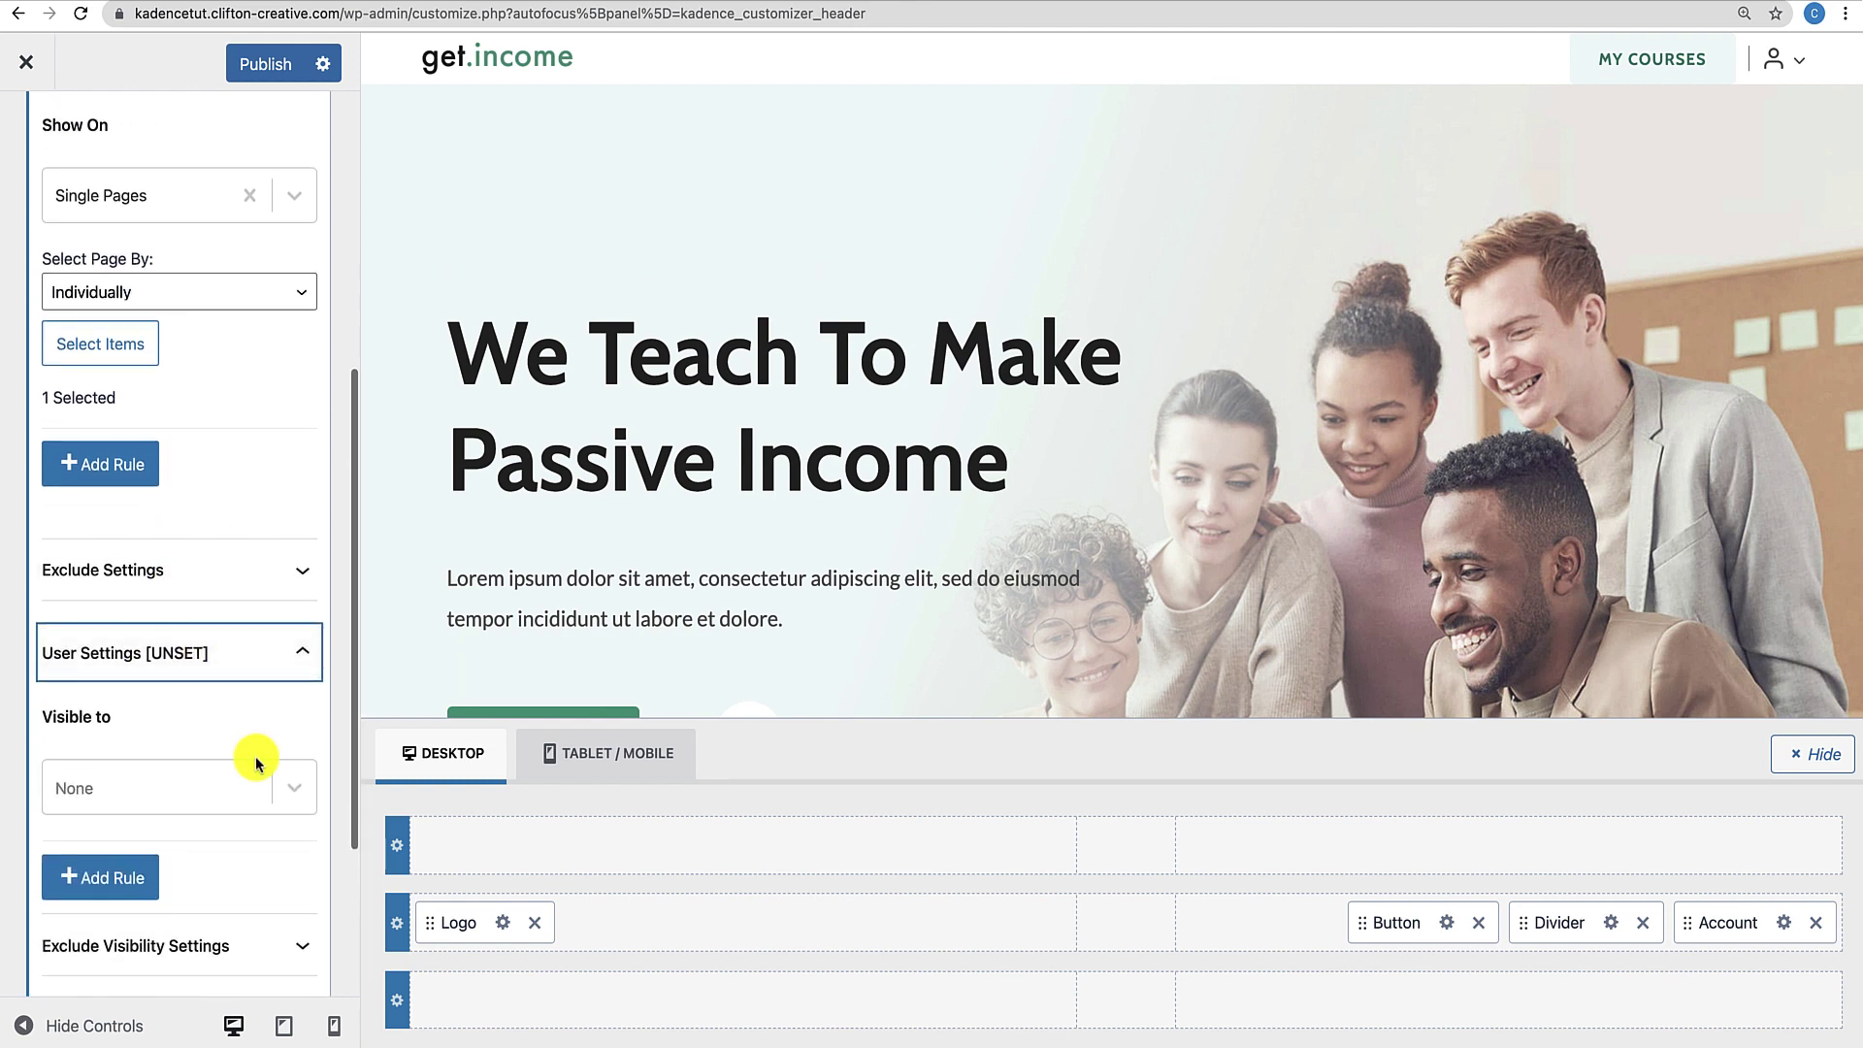
pyautogui.click(293, 791)
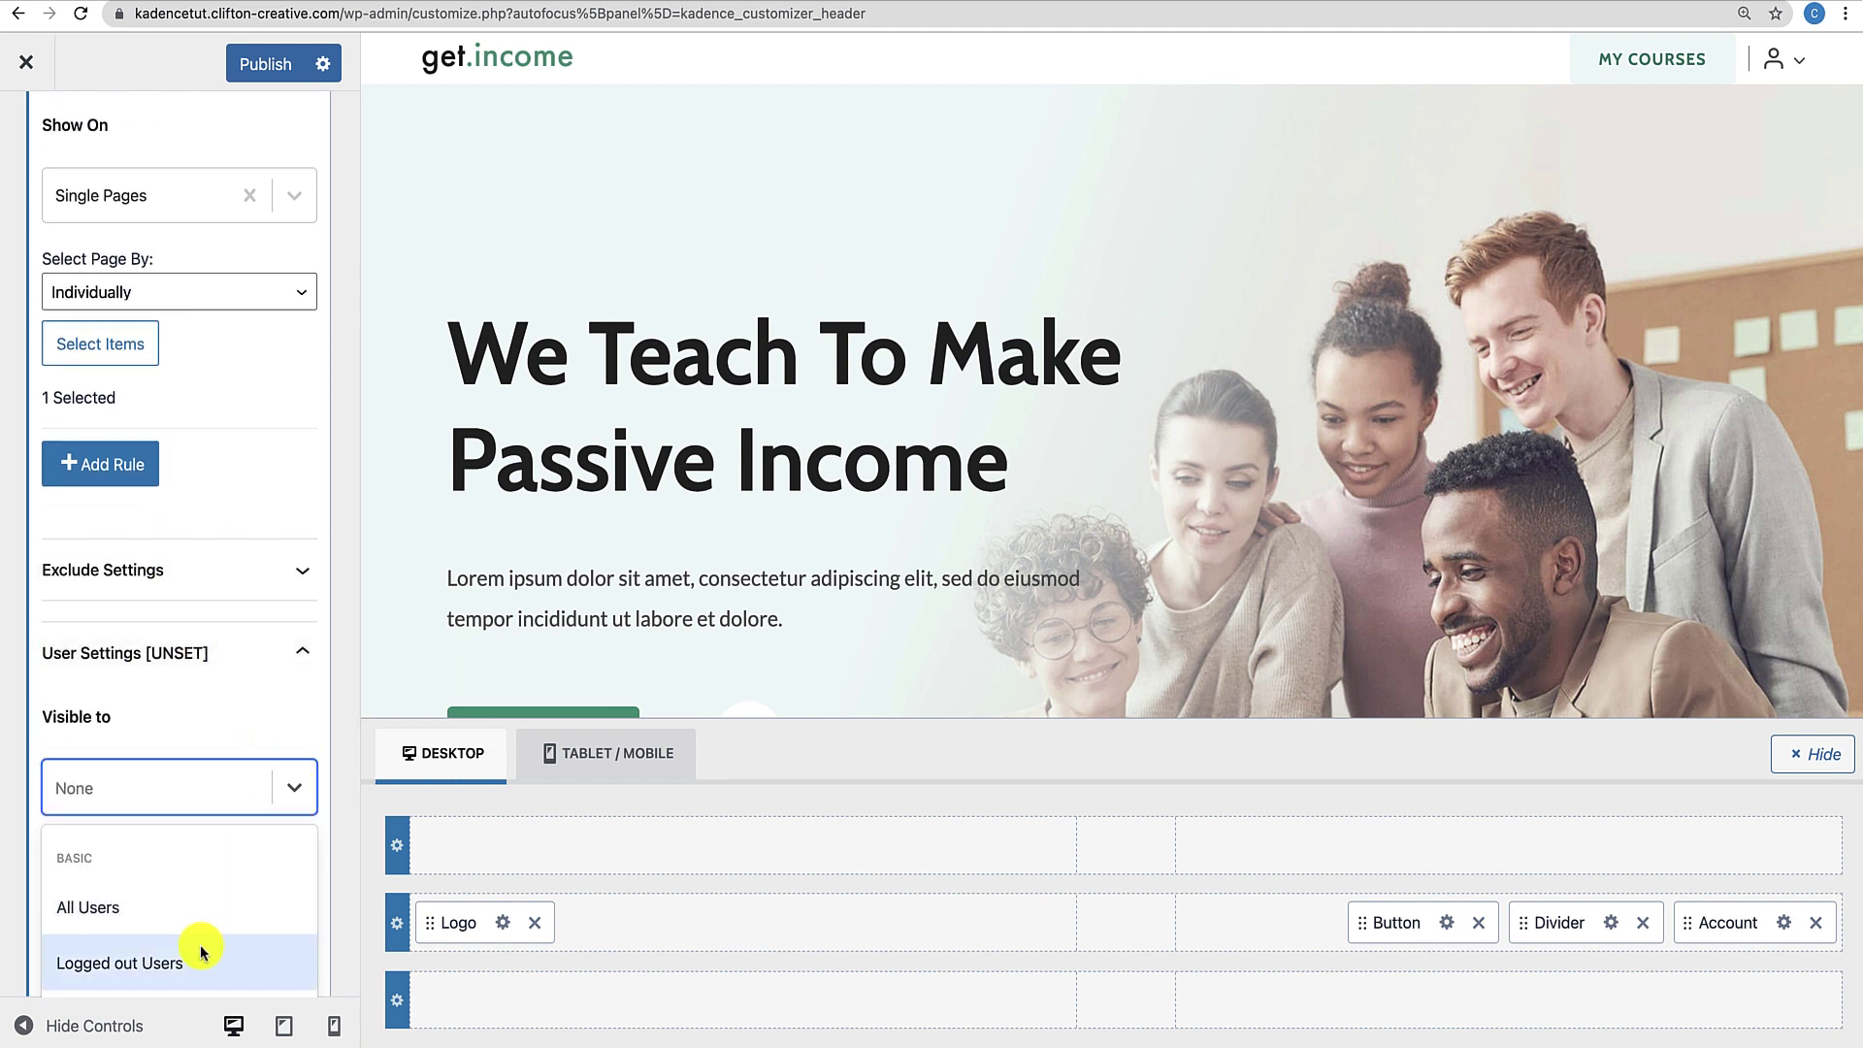
pyautogui.scroll(-3, 200, 945)
pyautogui.scroll(-5, 200, 945)
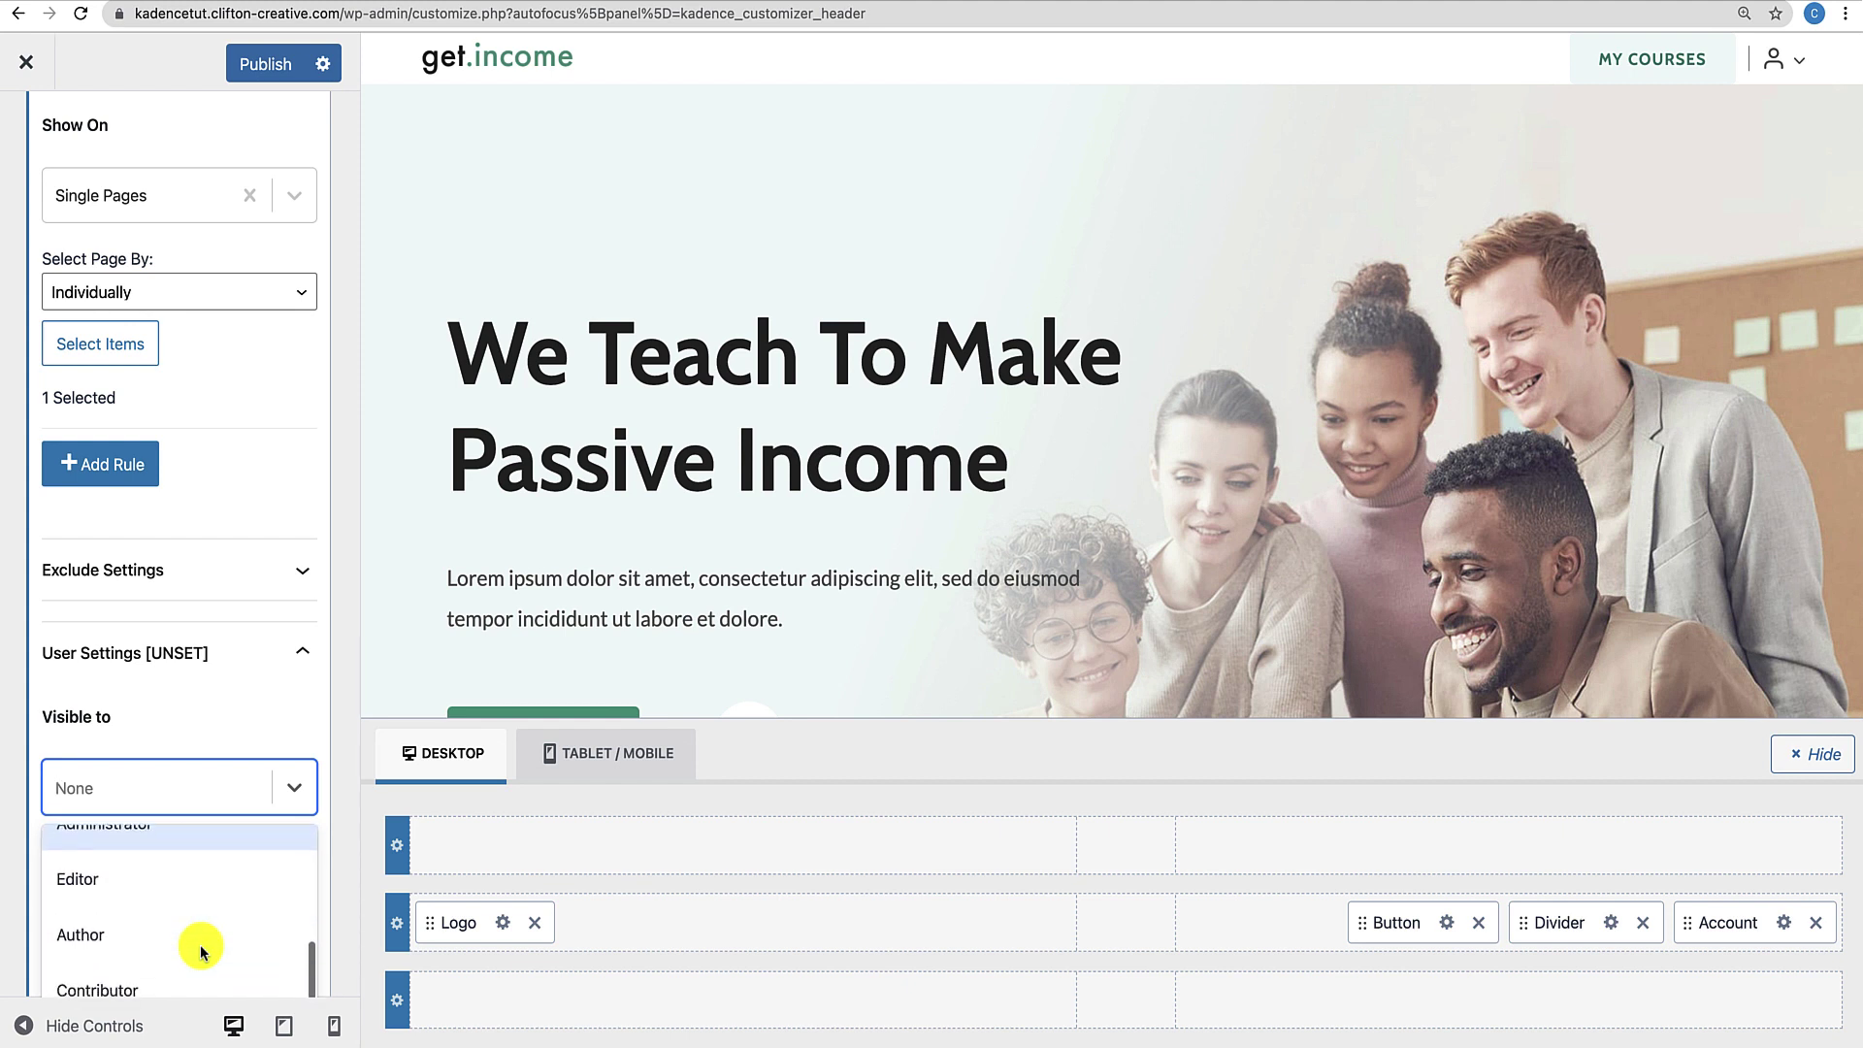
pyautogui.click(287, 790)
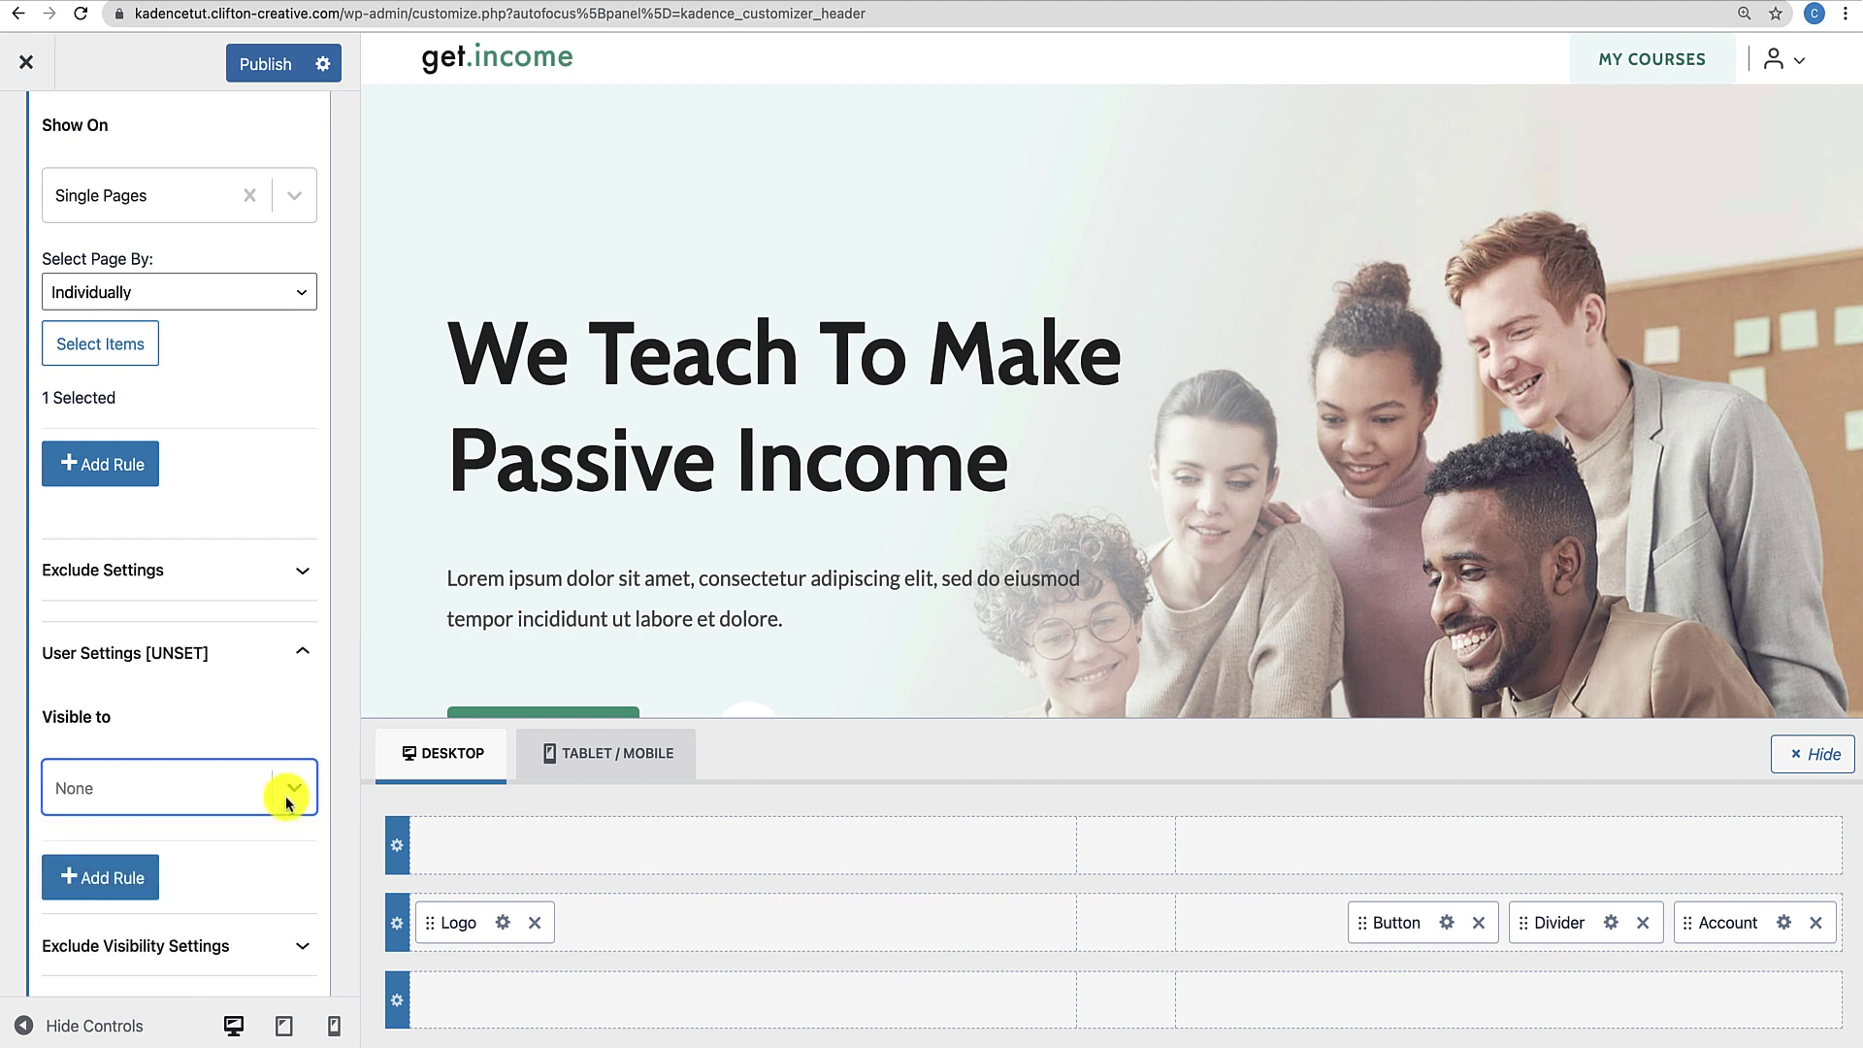
pyautogui.scroll(-3, 185, 924)
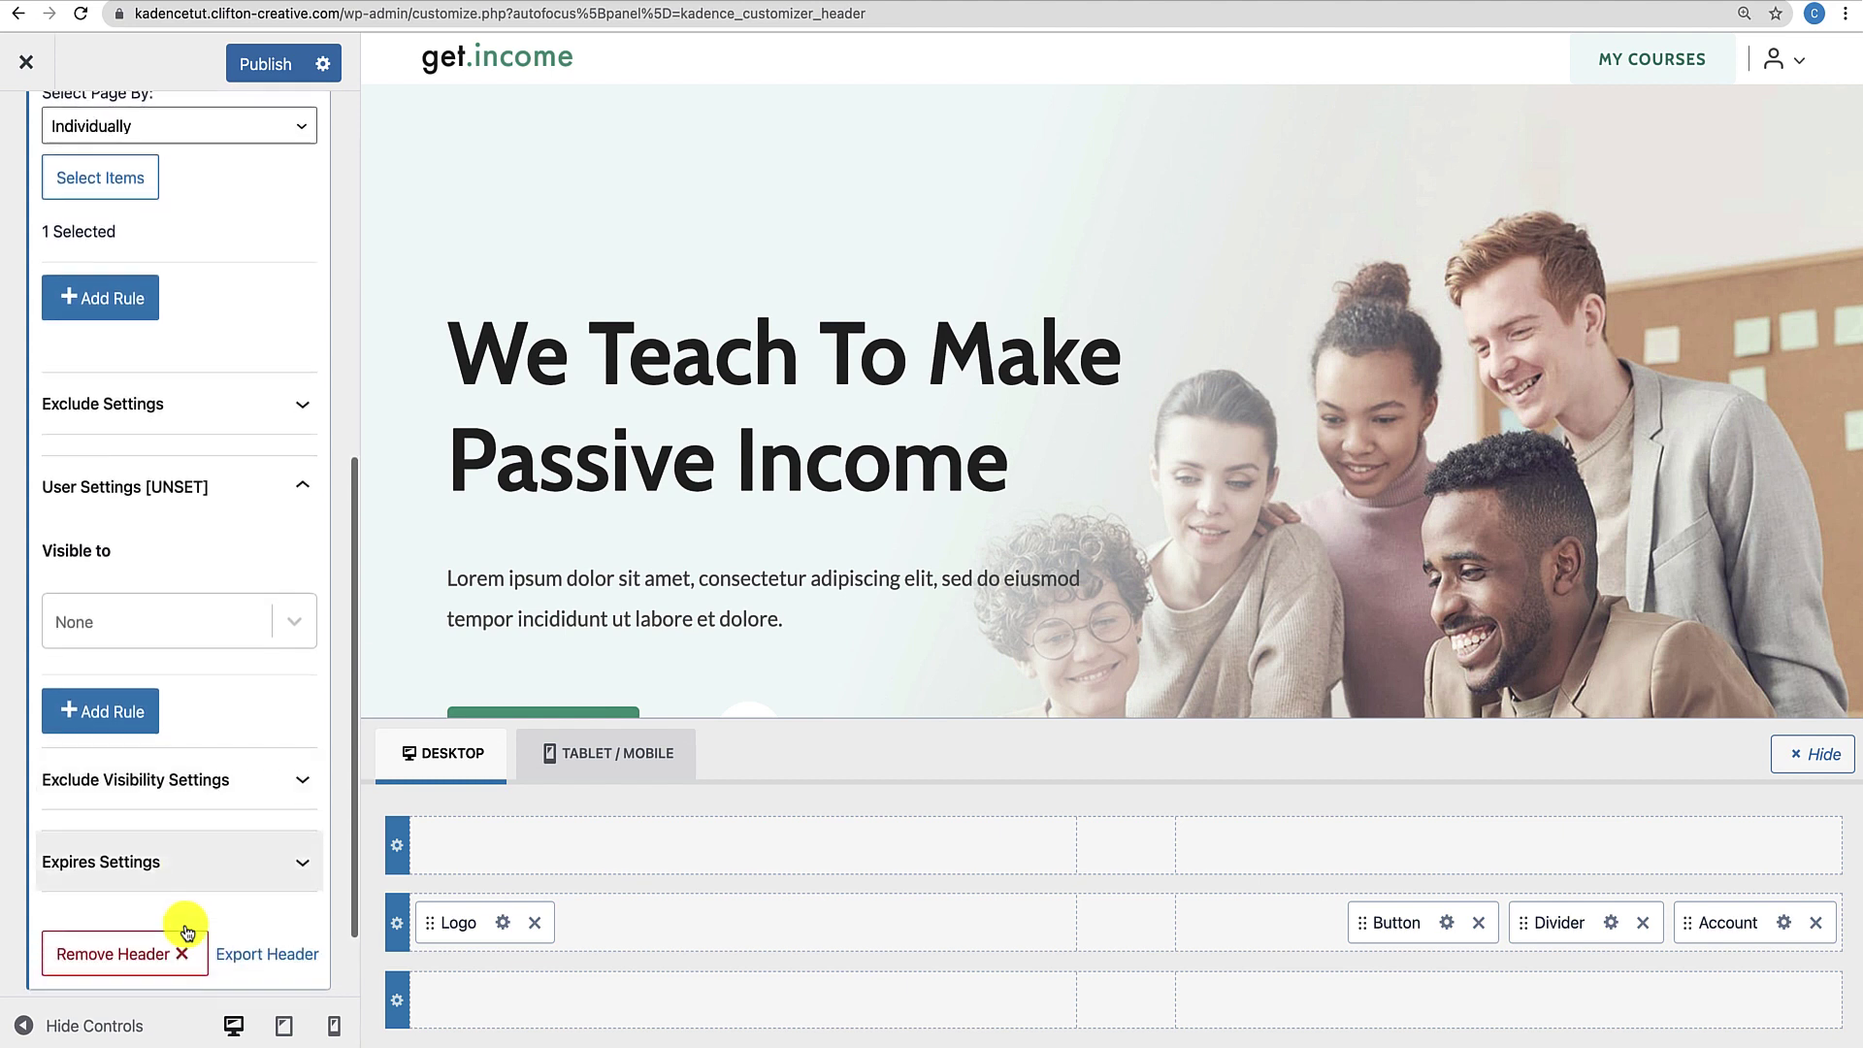
# Publish the changes made to the conditional header.
pyautogui.scroll(5, 185, 926)
pyautogui.scroll(1, 187, 929)
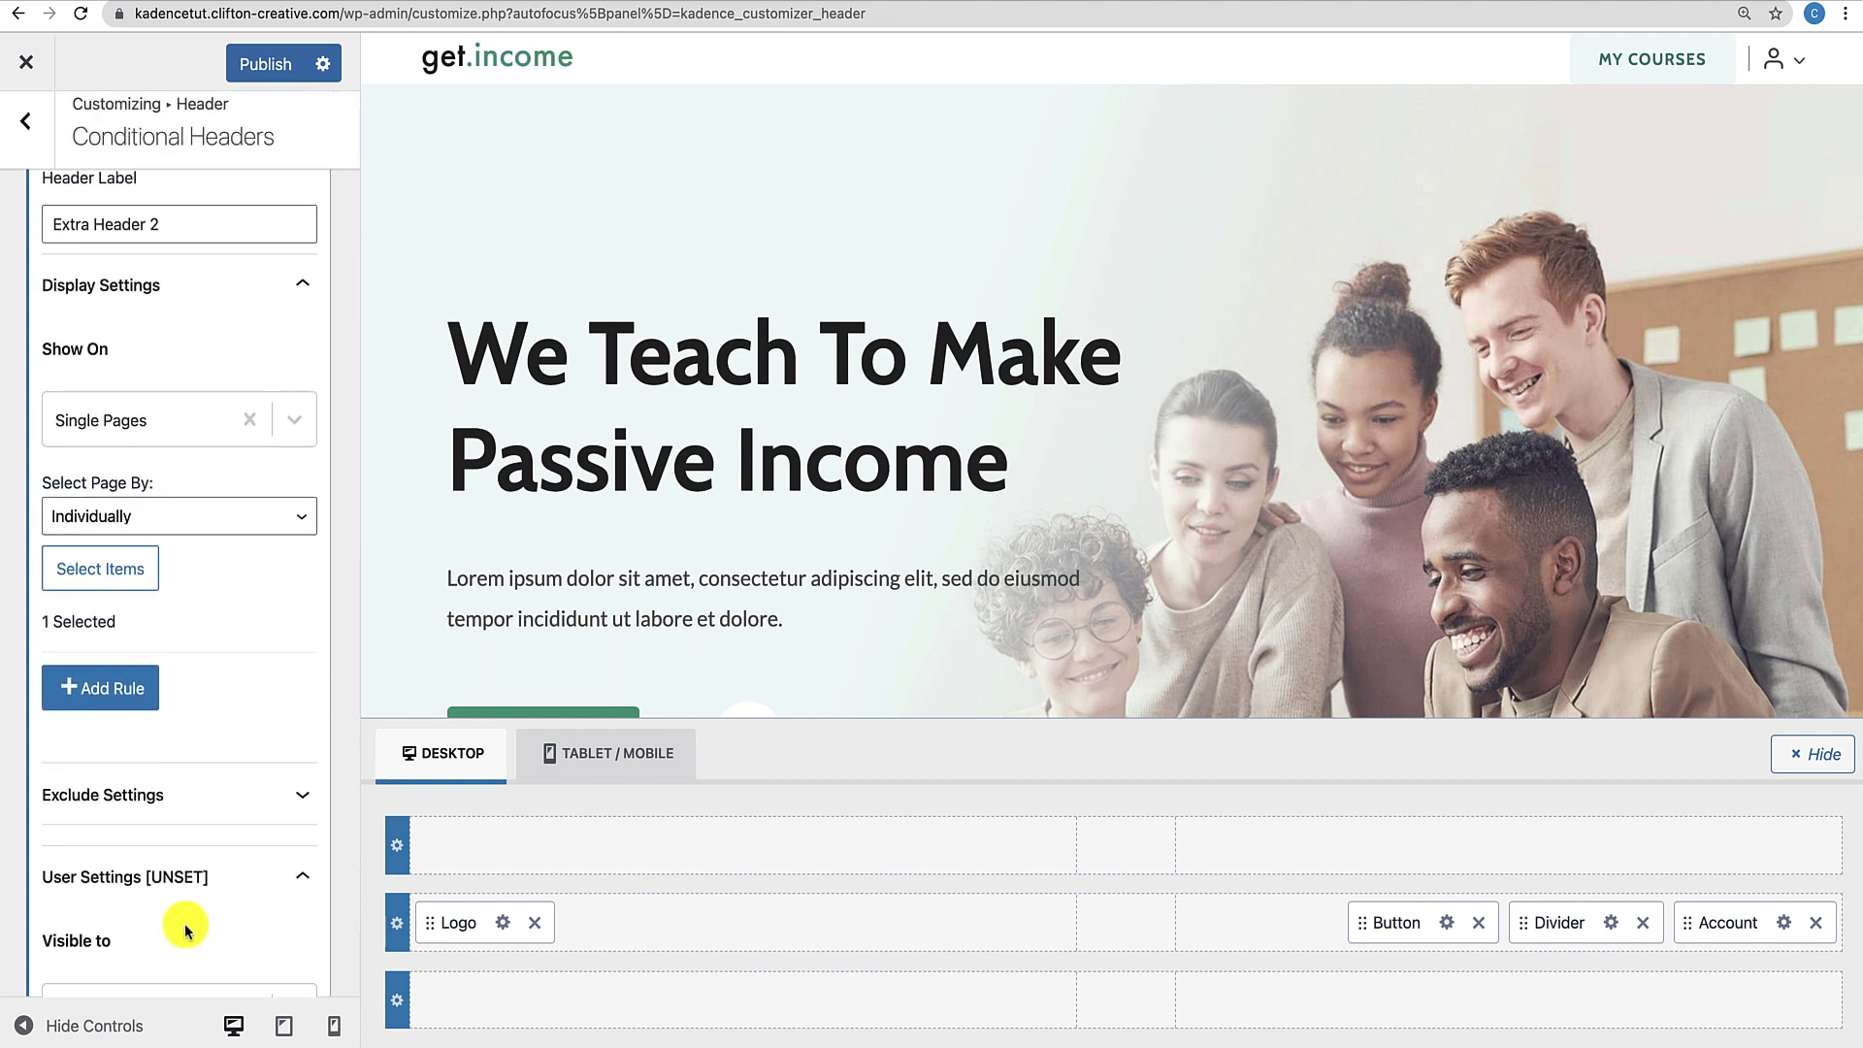
pyautogui.scroll(4, 196, 655)
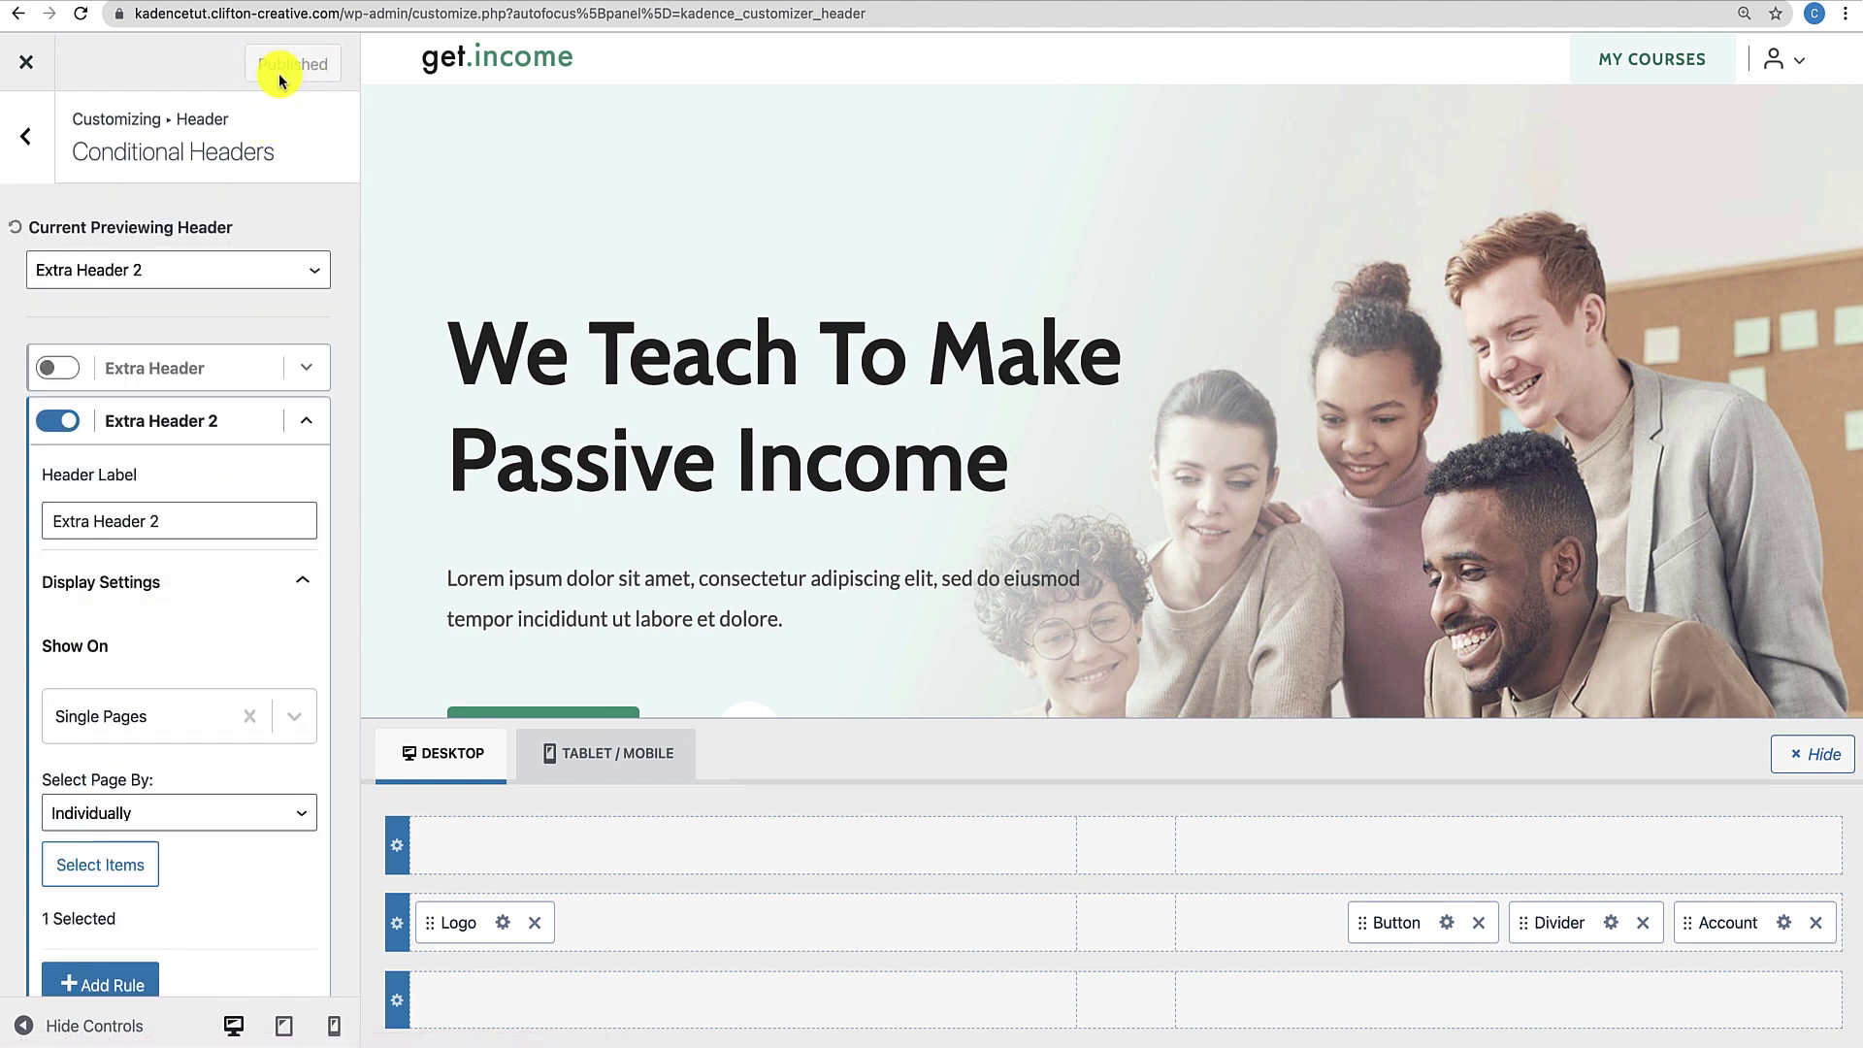
pyautogui.click(36, 142)
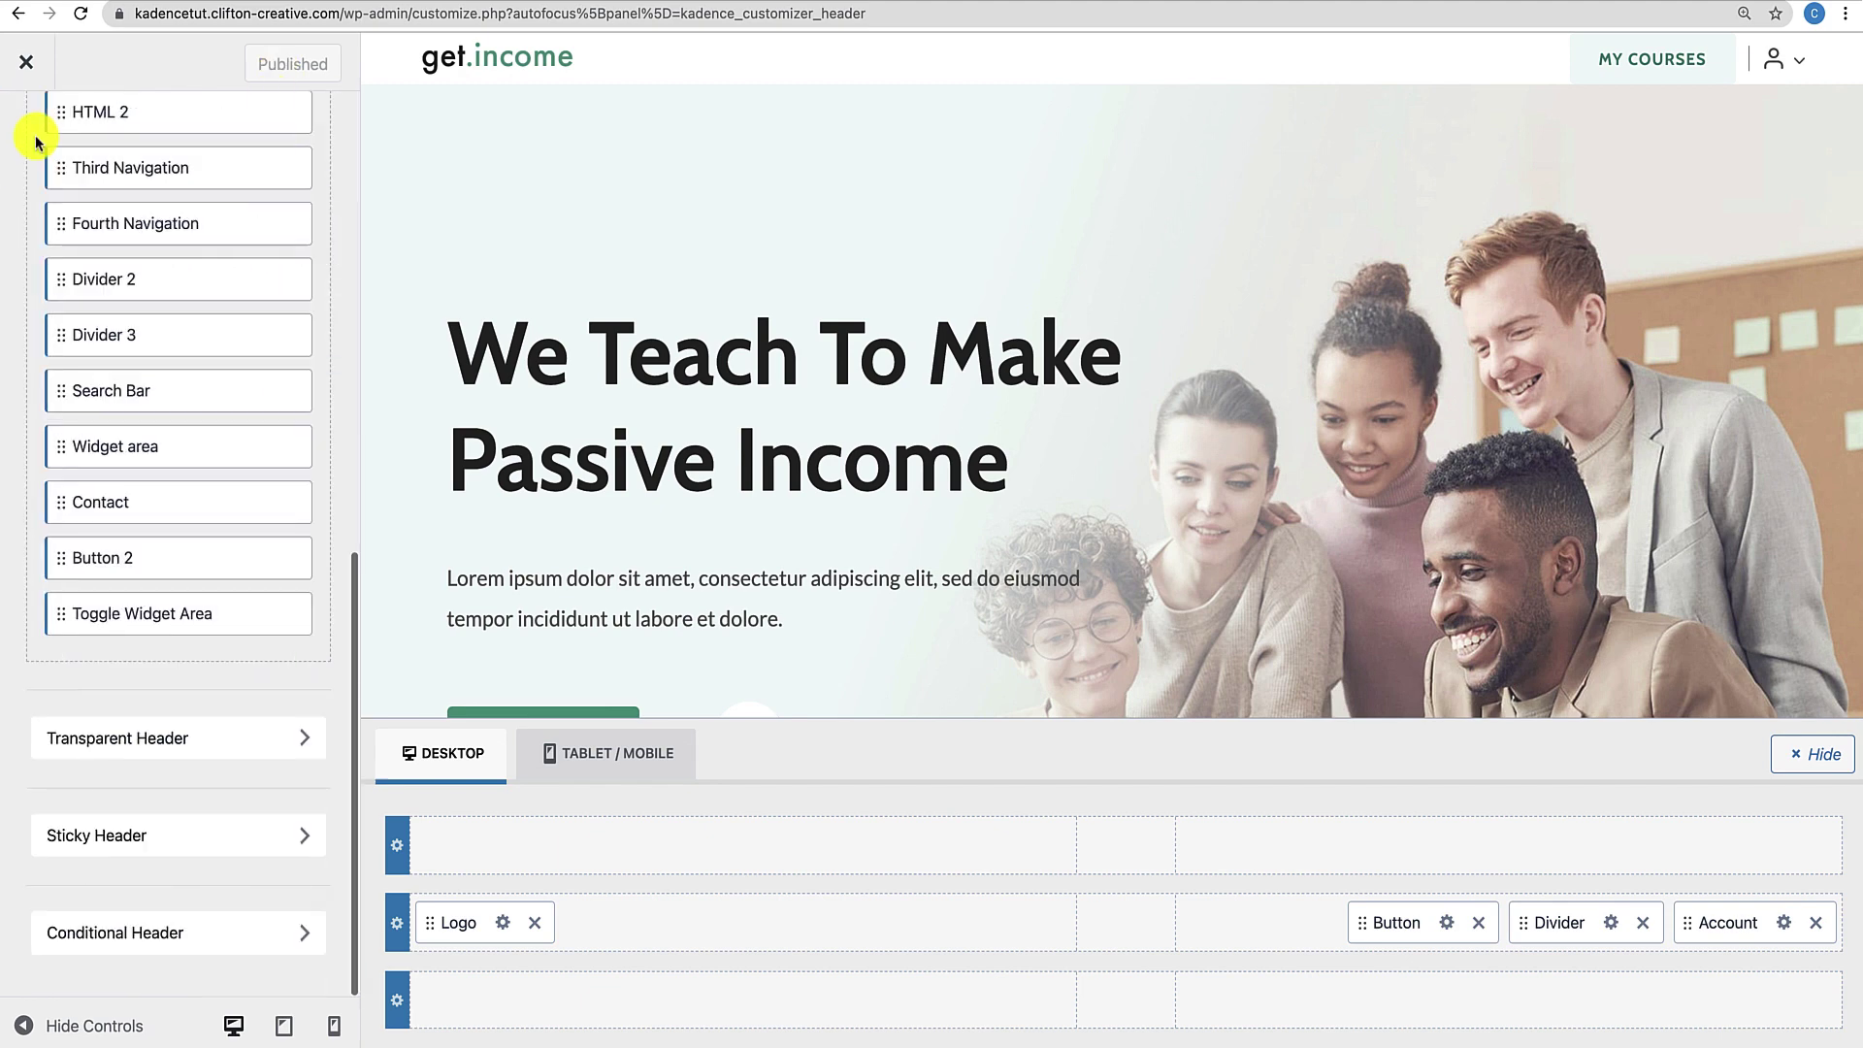
pyautogui.scroll(10, 92, 377)
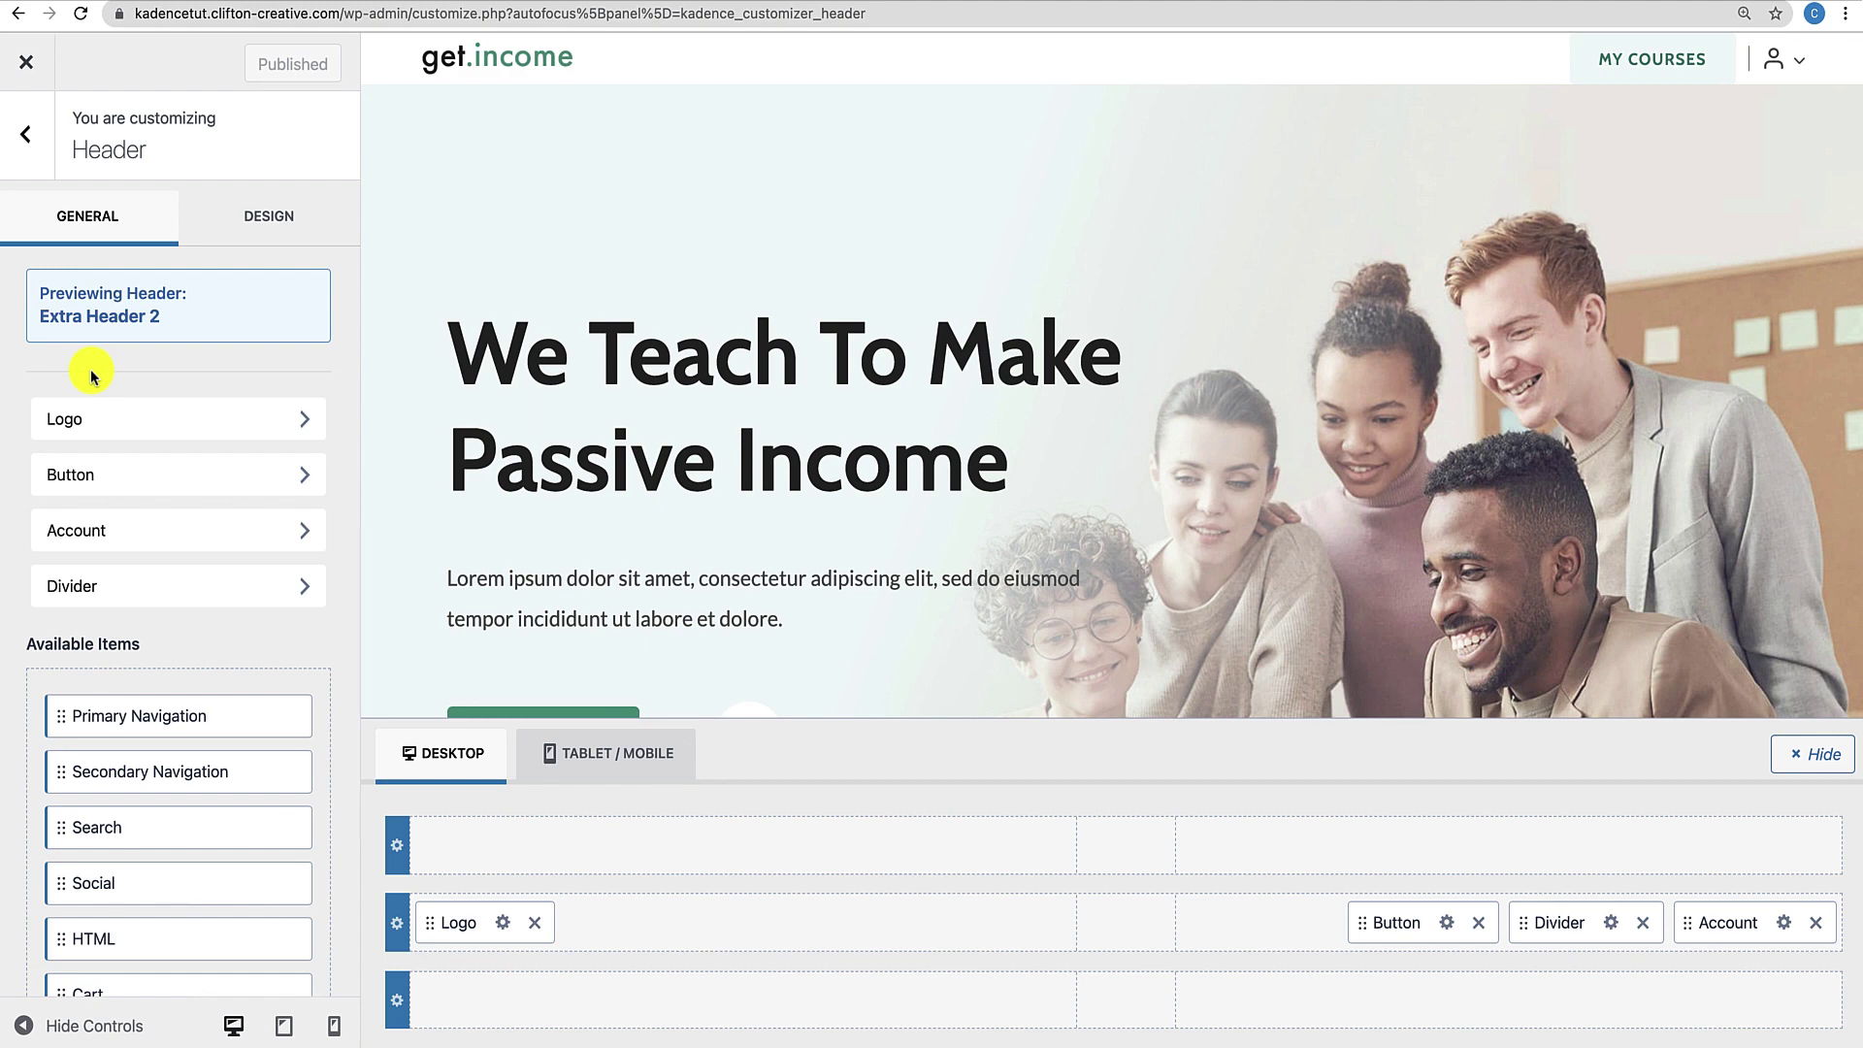
pyautogui.click(35, 155)
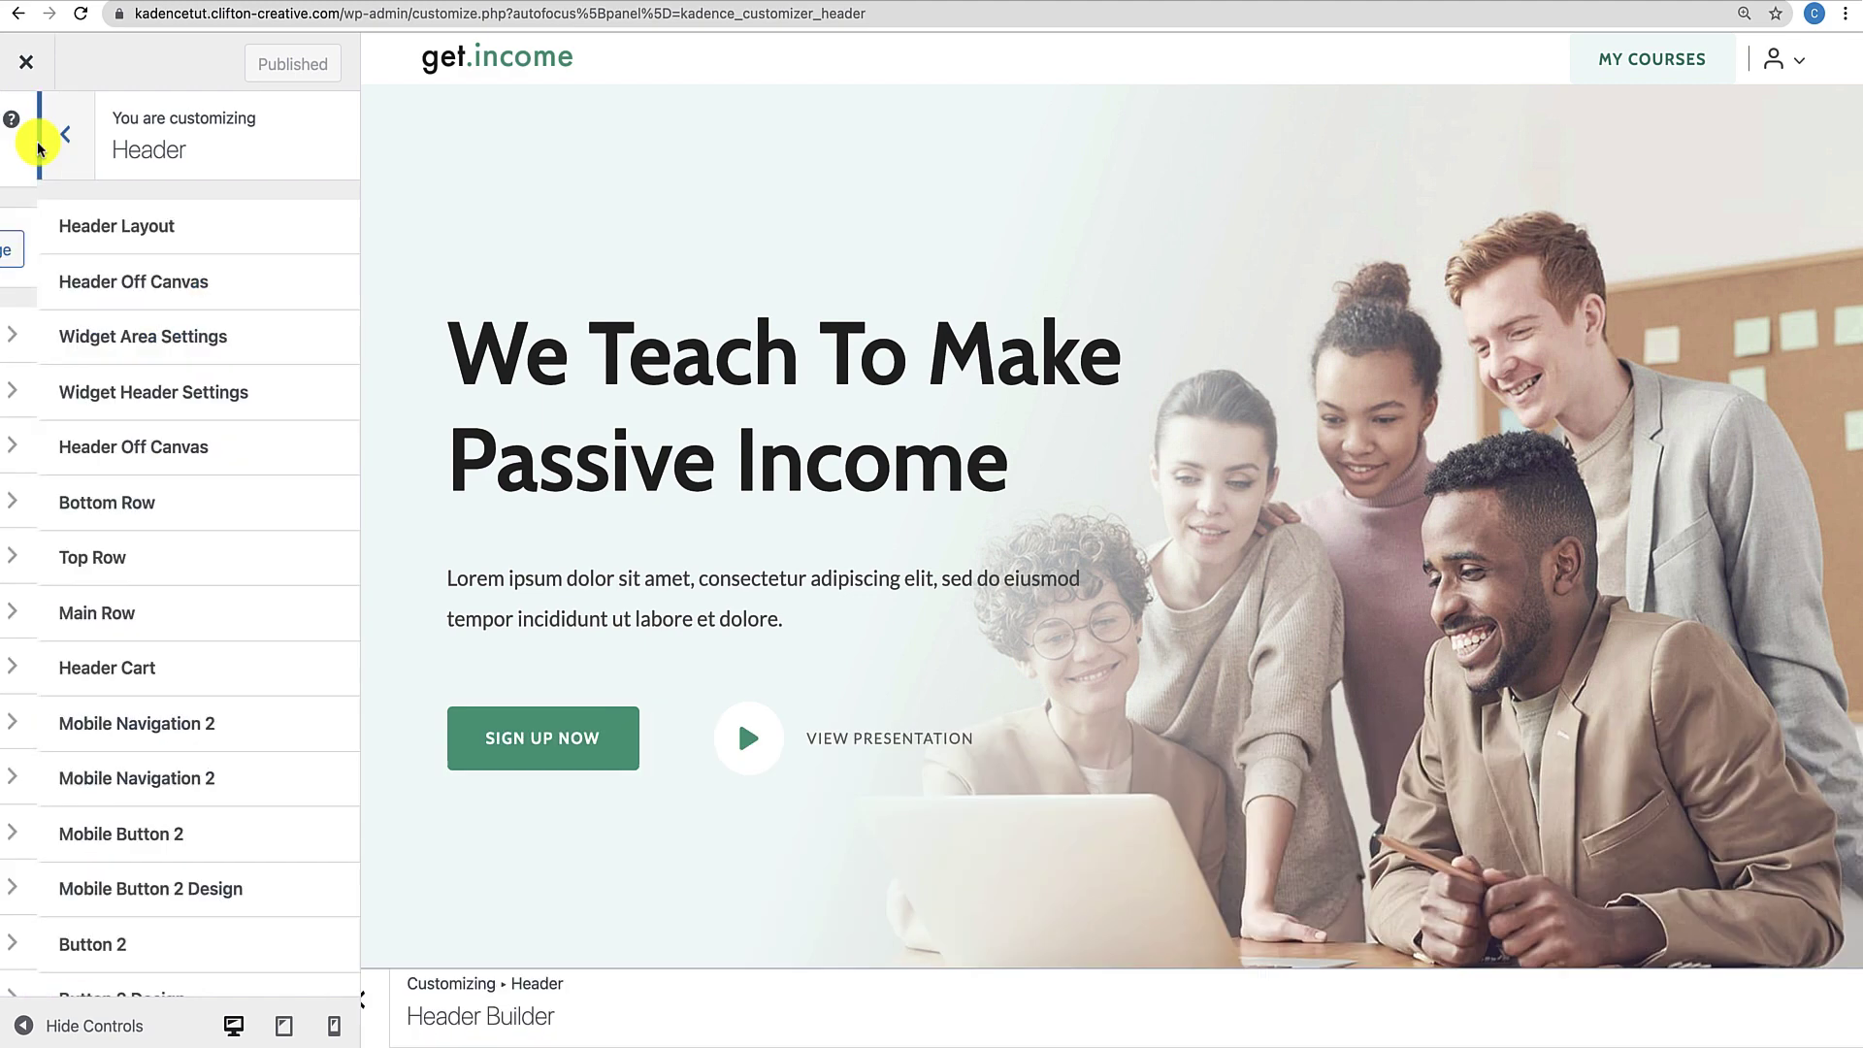
pyautogui.click(35, 140)
pyautogui.click(83, 390)
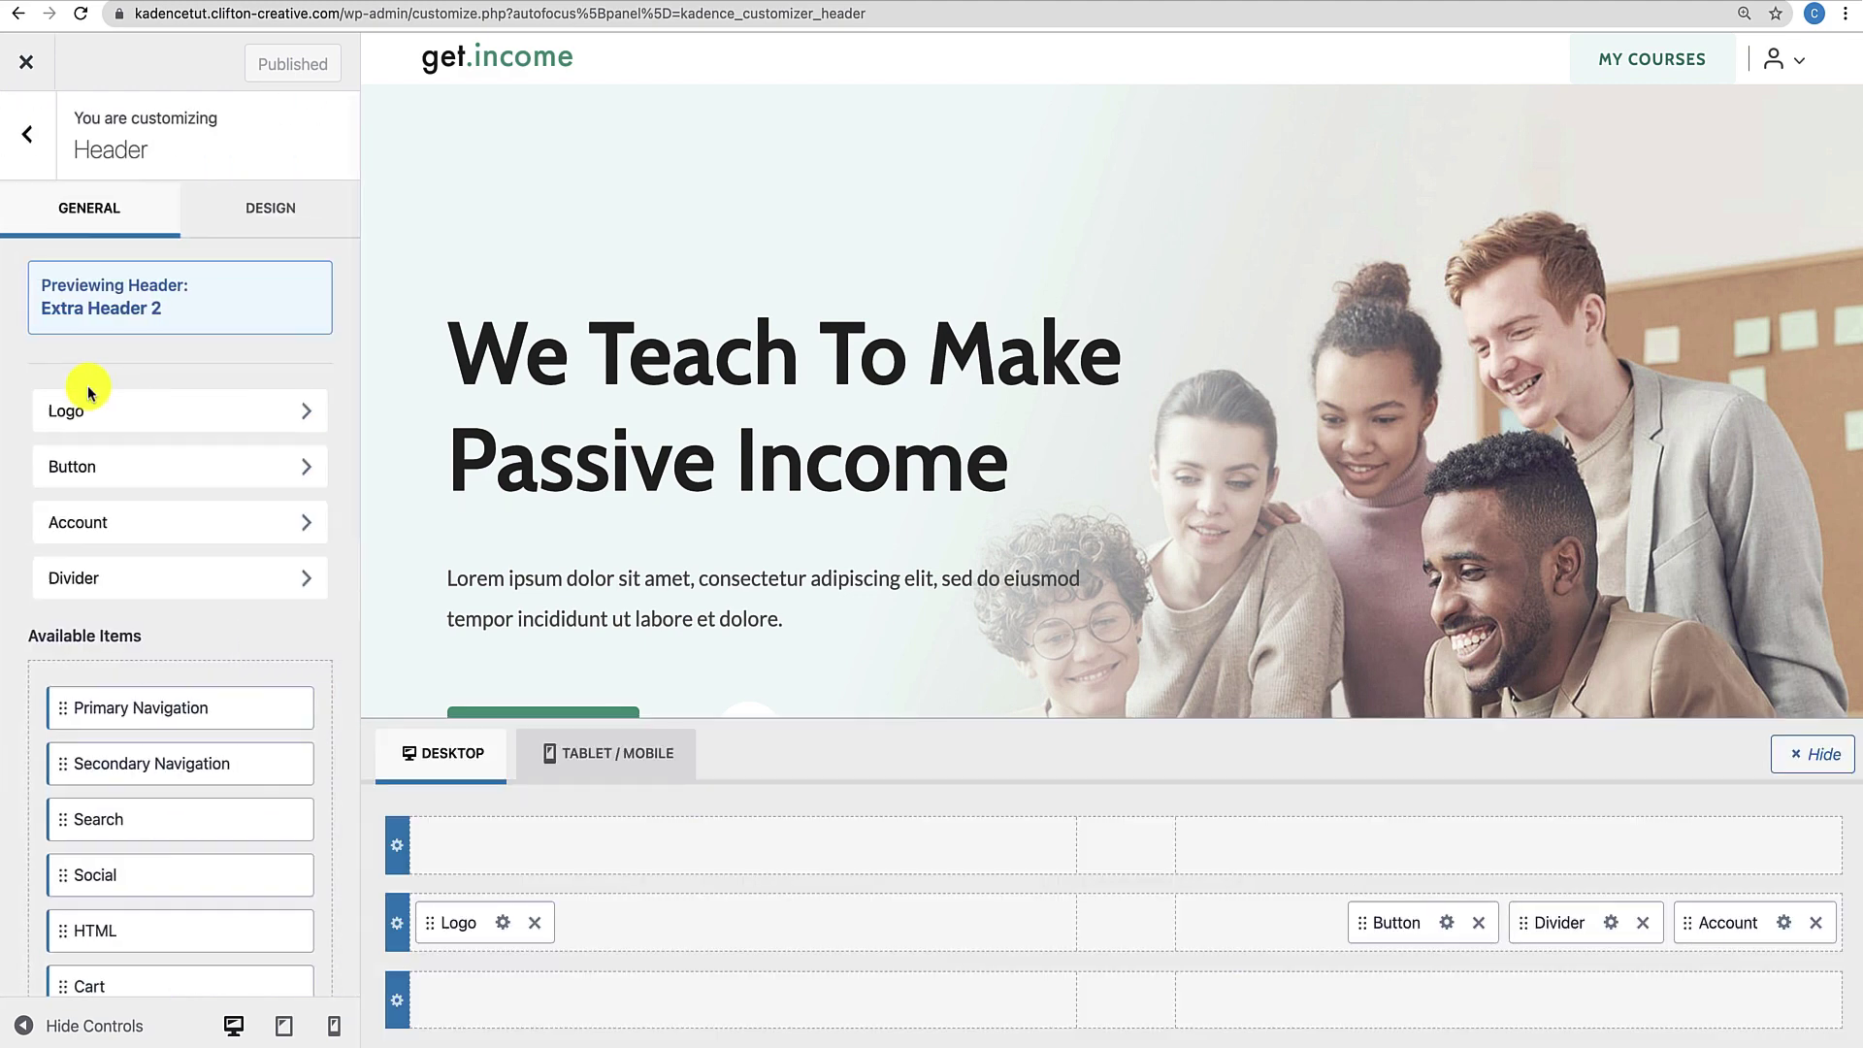
pyautogui.scroll(-10, 83, 495)
pyautogui.click(155, 933)
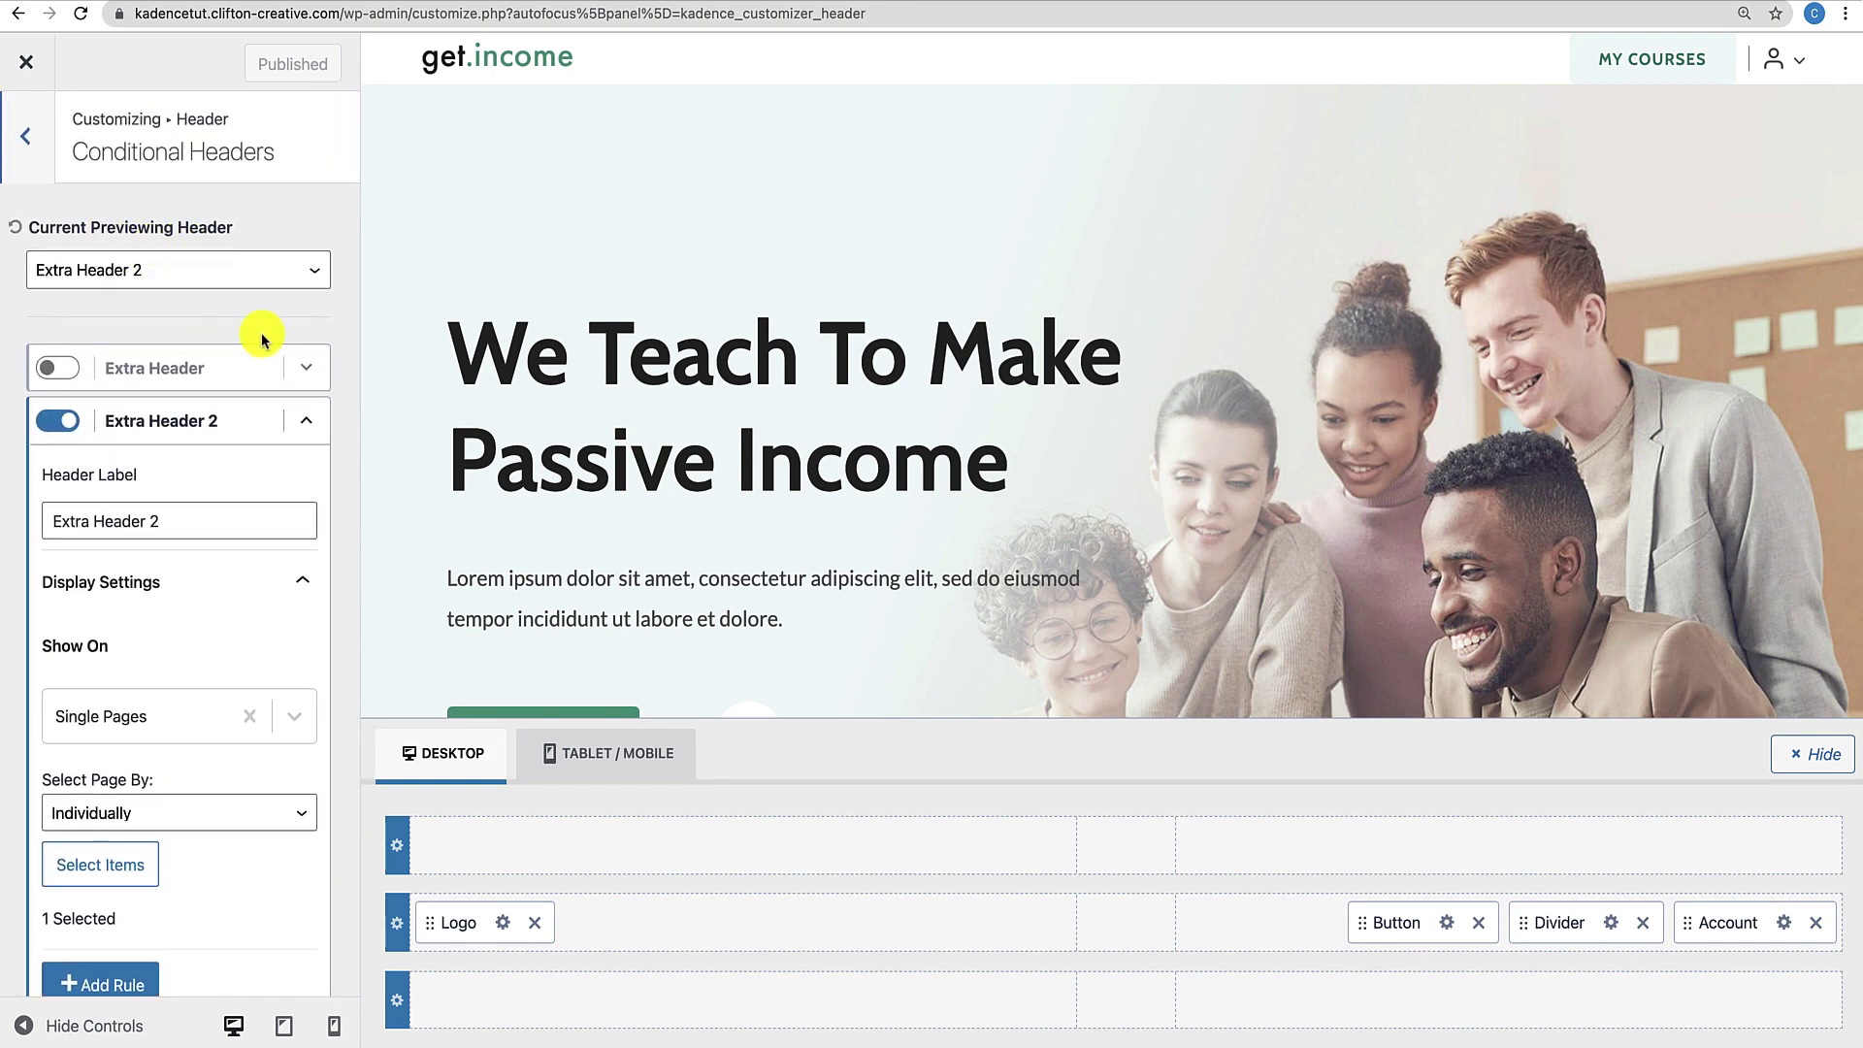
# Set the currently previewed header to Default, exit the preview mode and close the customizer.
pyautogui.click(311, 272)
pyautogui.click(260, 222)
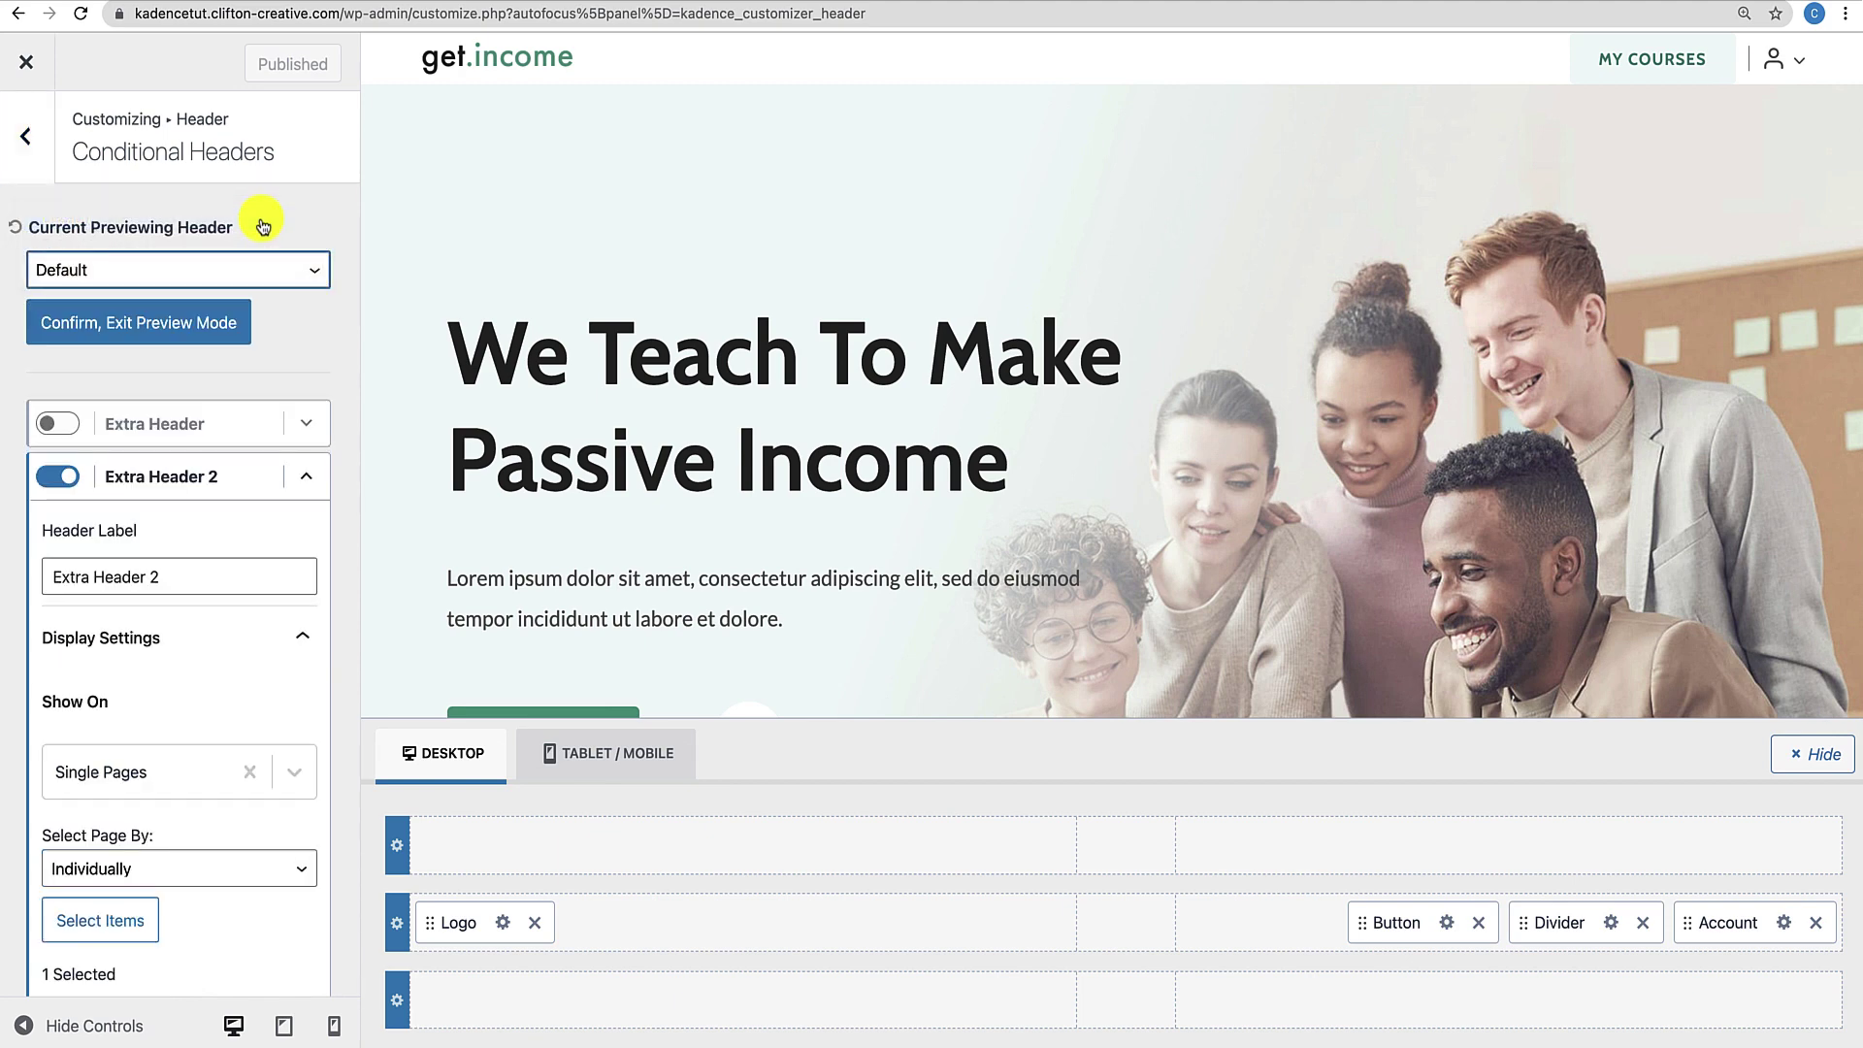
pyautogui.click(143, 326)
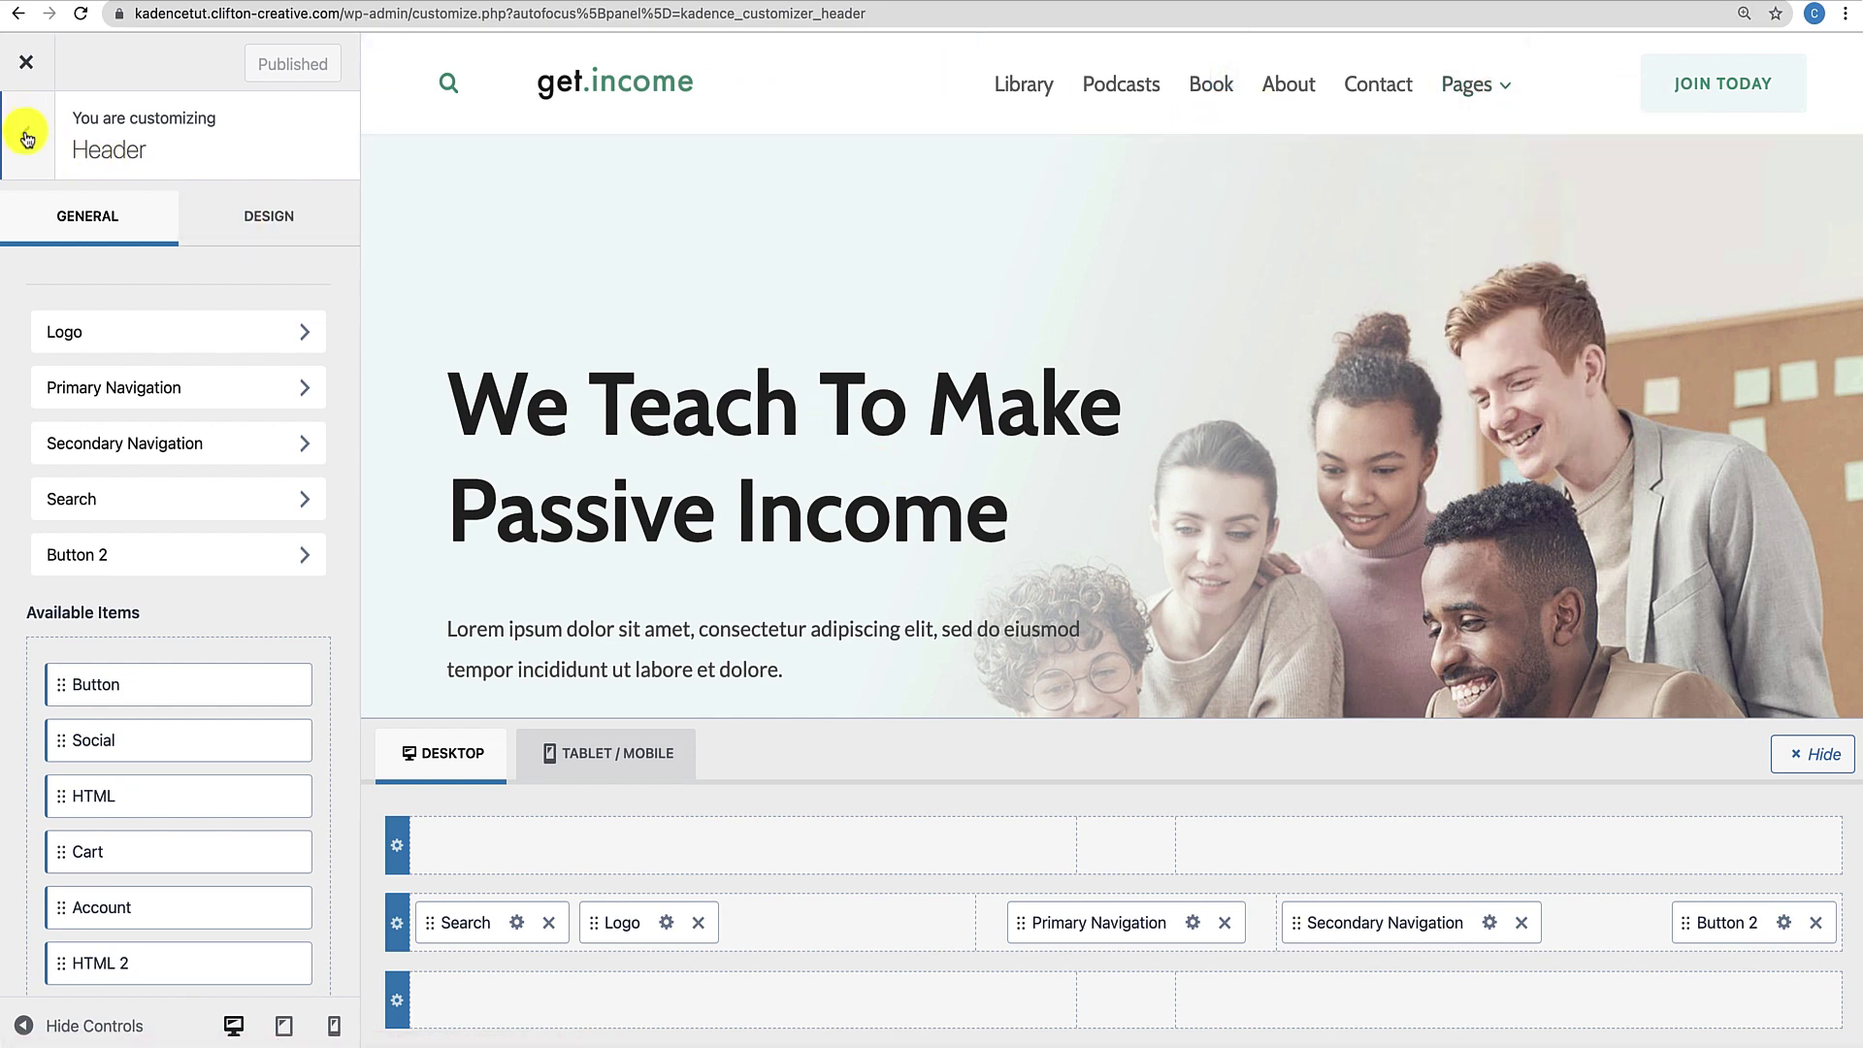
pyautogui.click(27, 62)
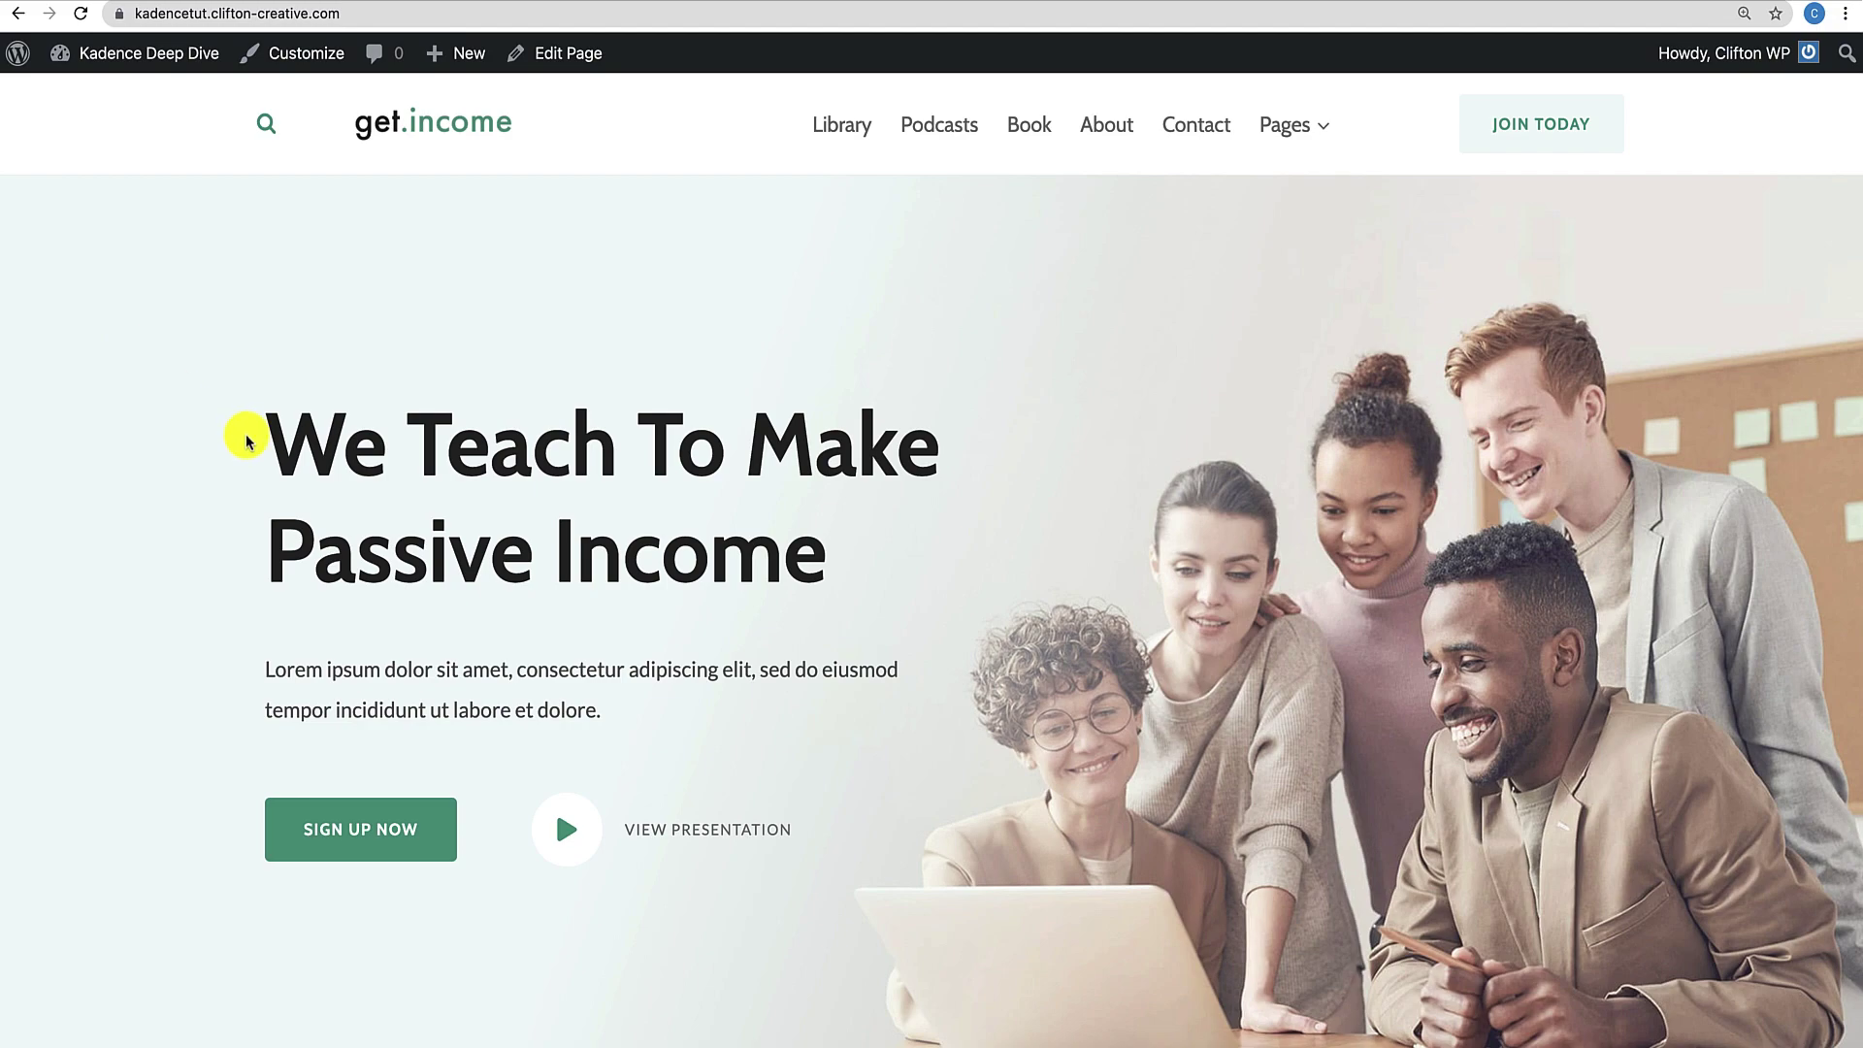
# Check on the live home page which header is used and how it behaves as the page moves.
pyautogui.scroll(-20, 254, 482)
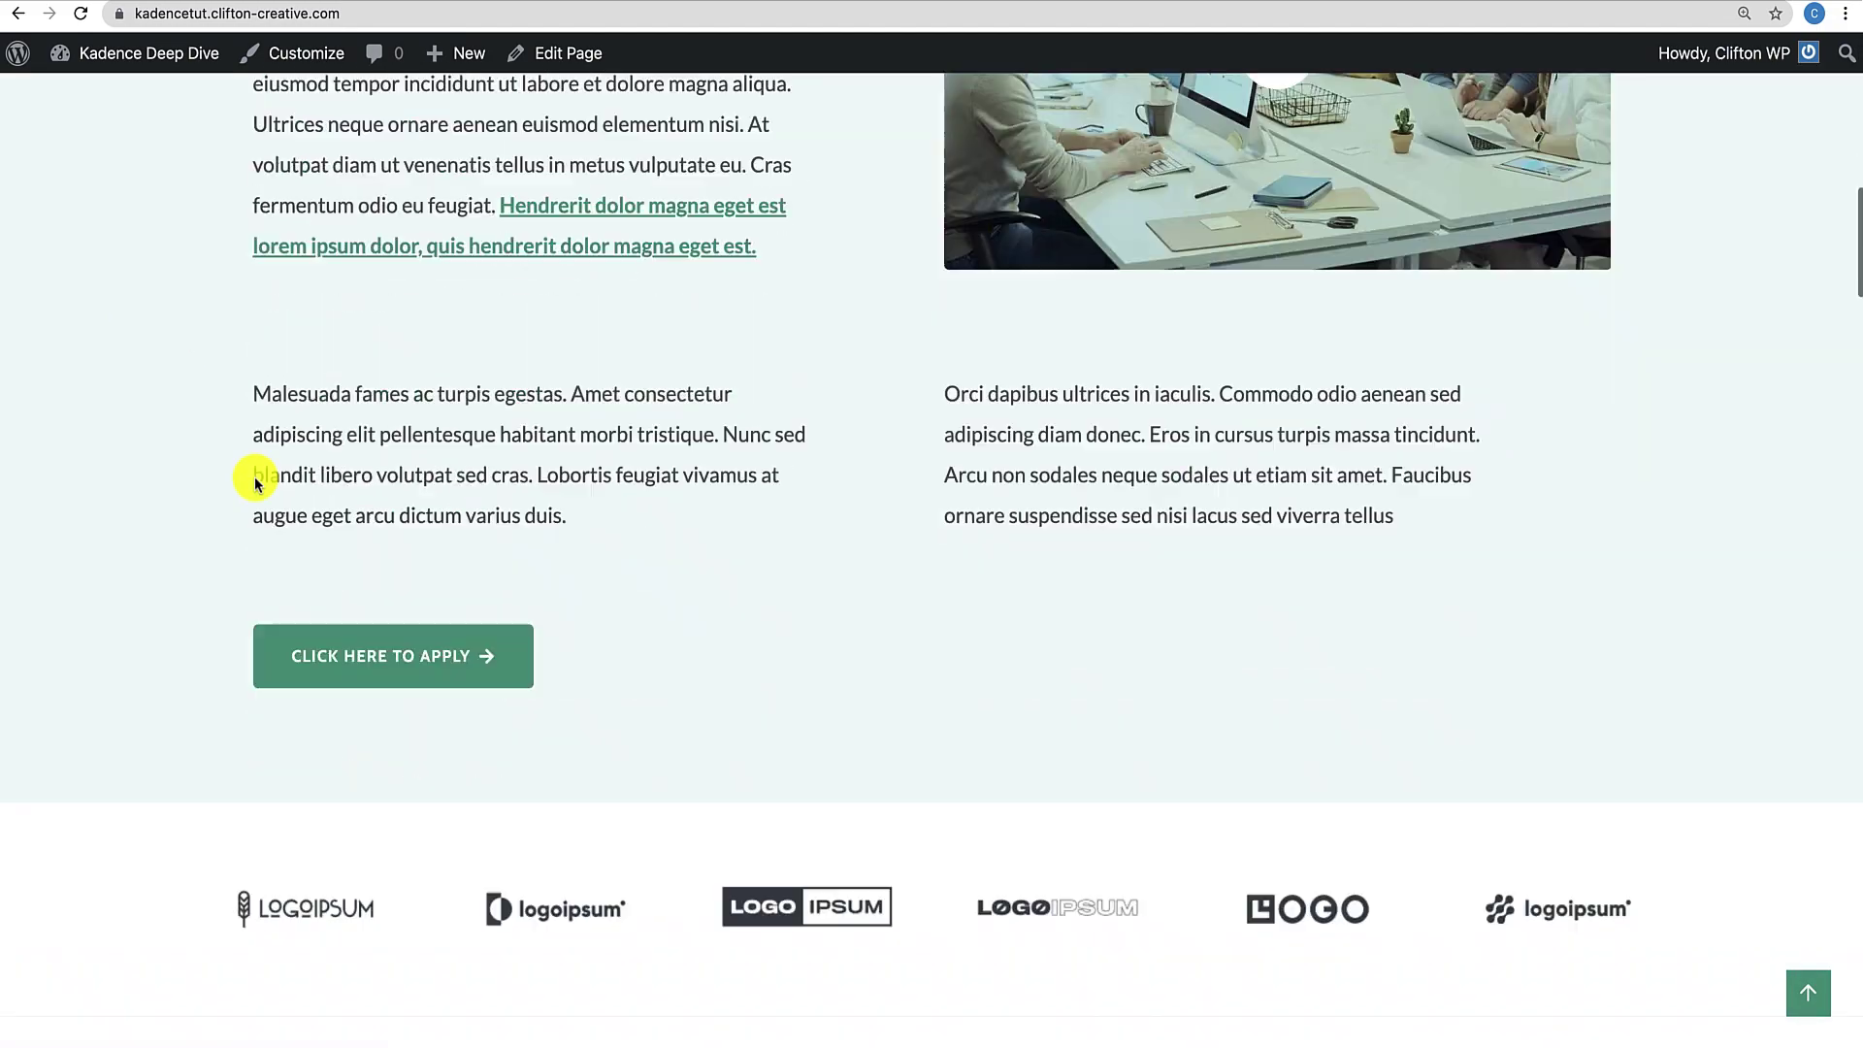
pyautogui.scroll(20, 254, 475)
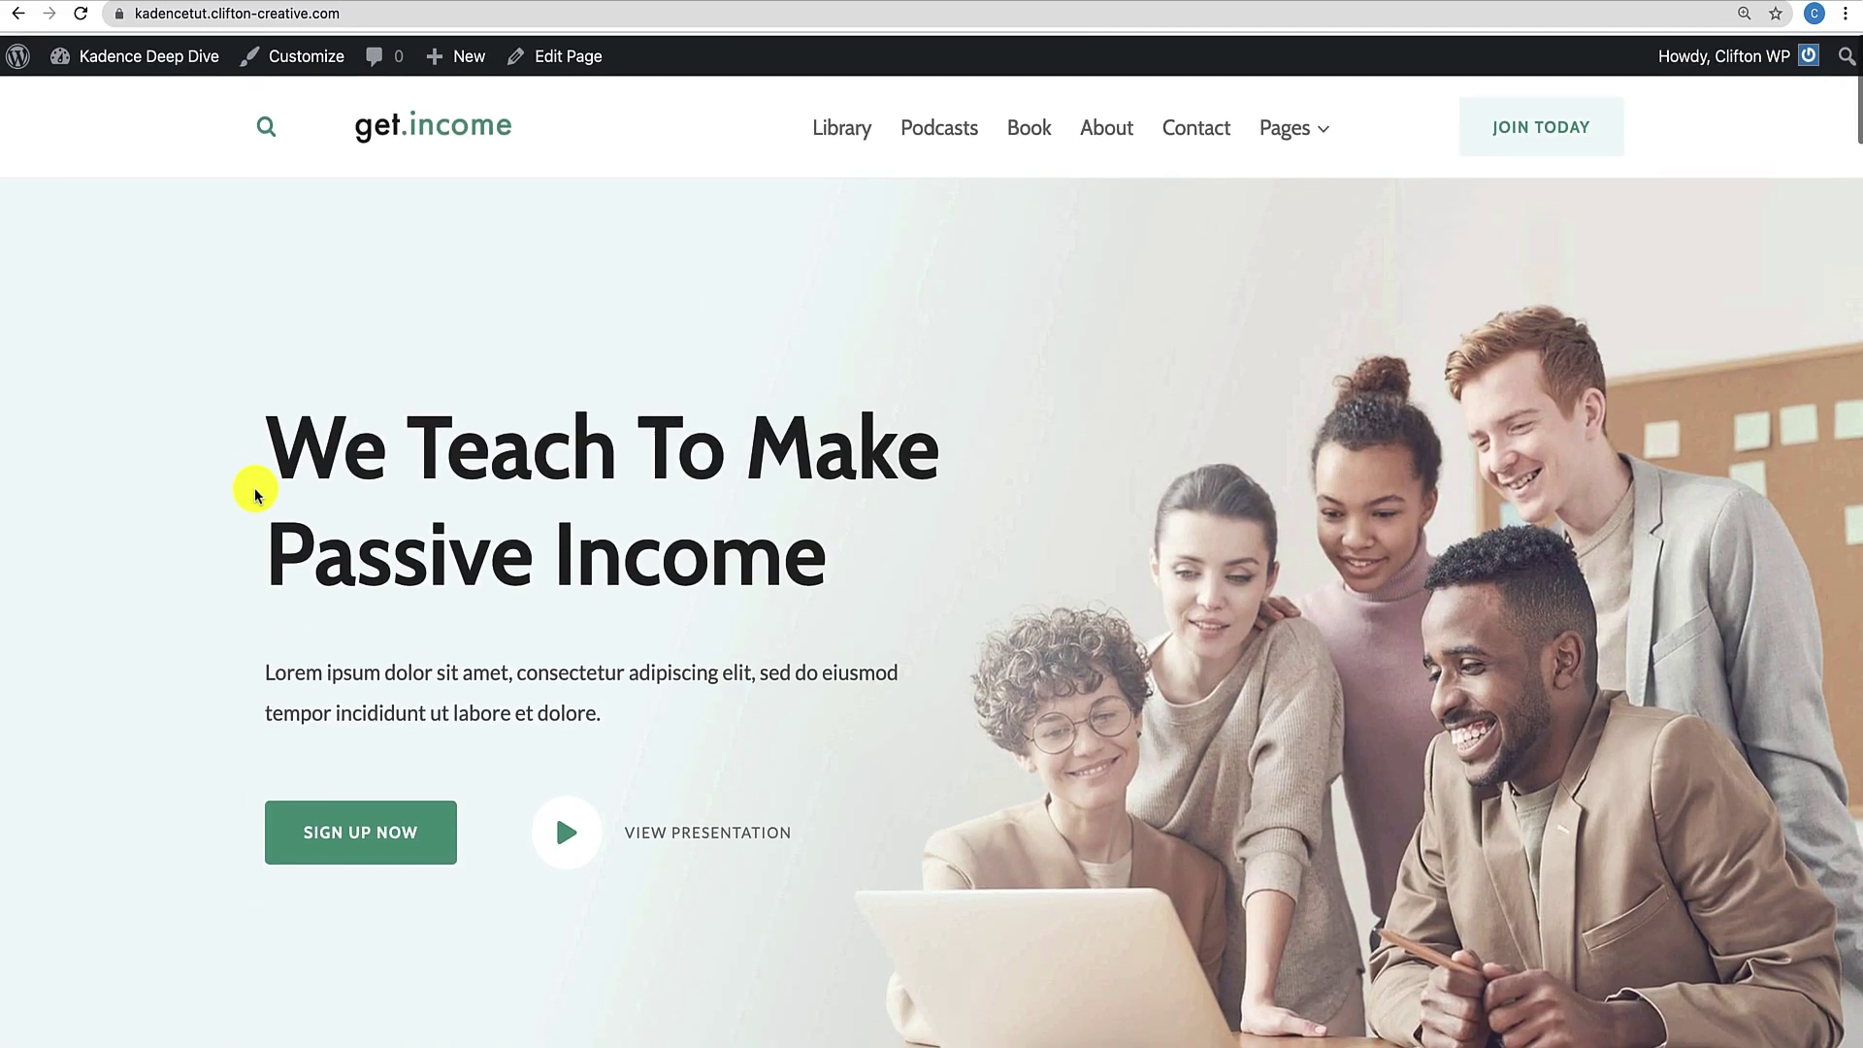
pyautogui.scroll(-5, 482, 366)
pyautogui.scroll(5, 482, 365)
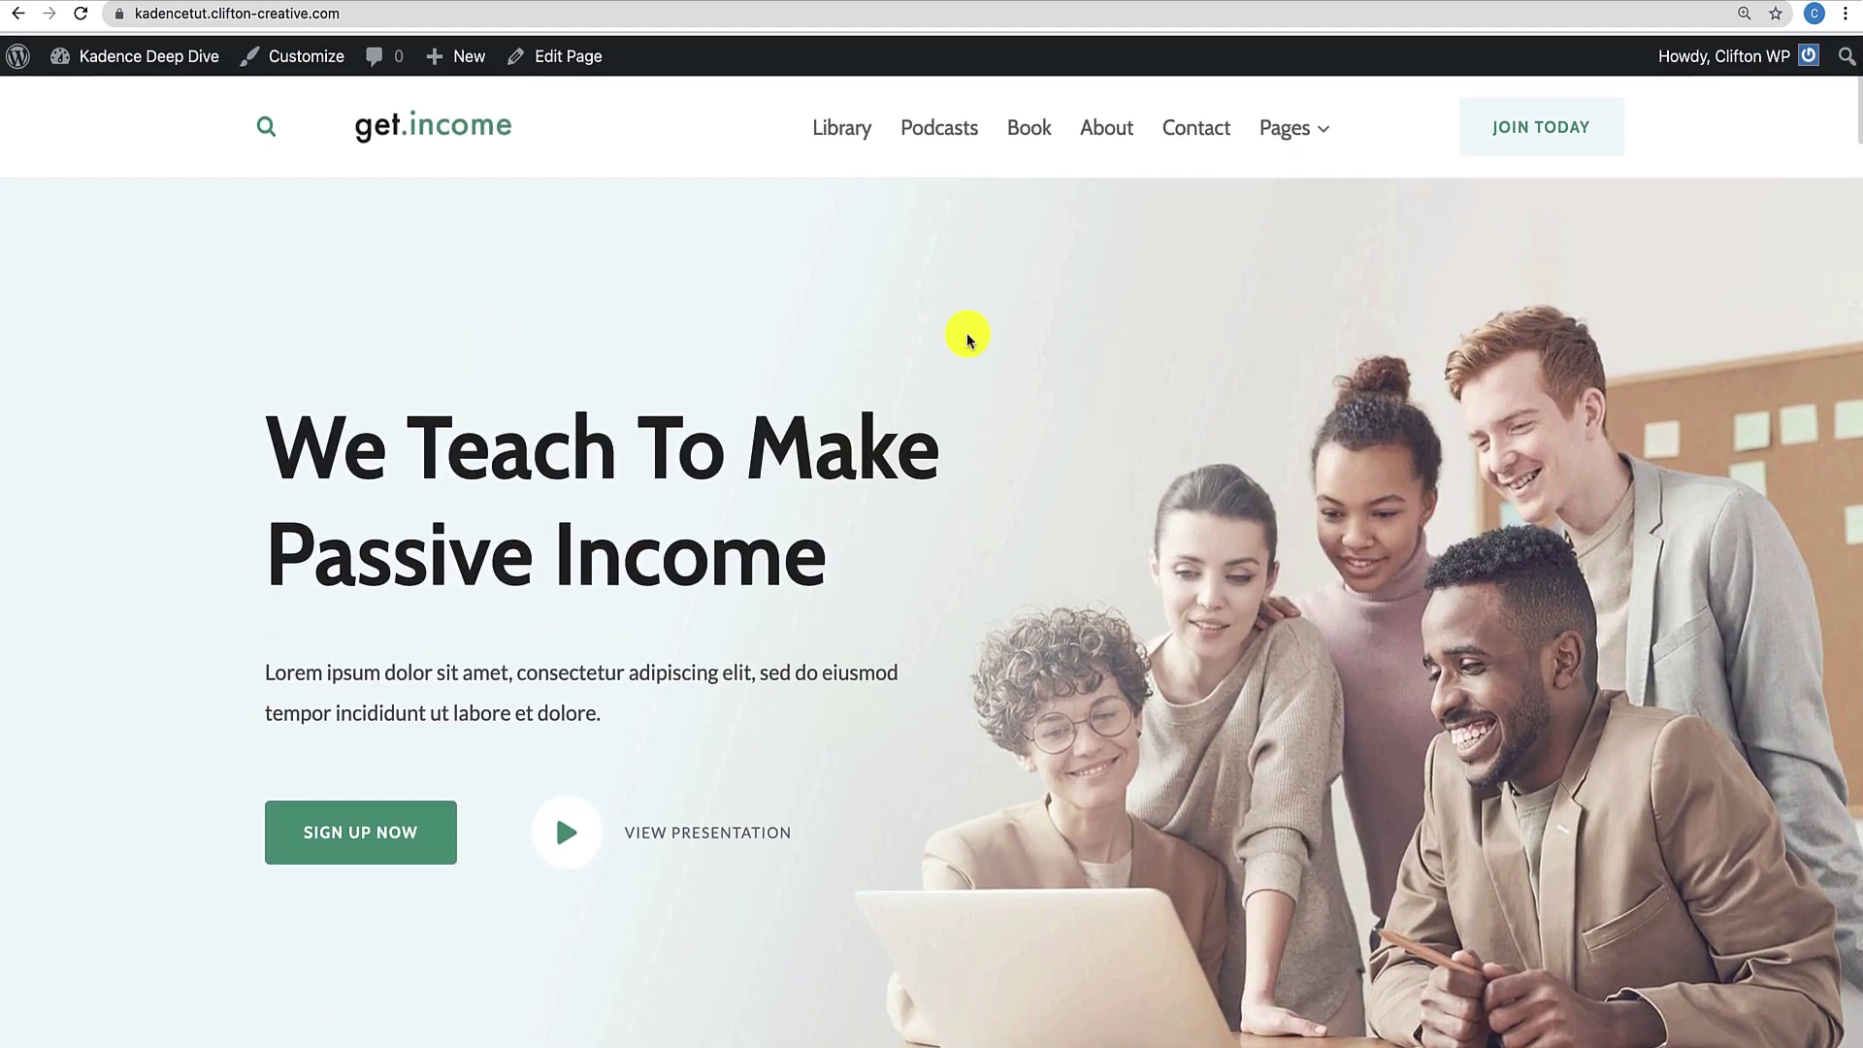
# Visit the live Dashboard page and examine its conditional header and sticky background along the whole page.
pyautogui.moveTo(1312, 131)
pyautogui.click(1315, 373)
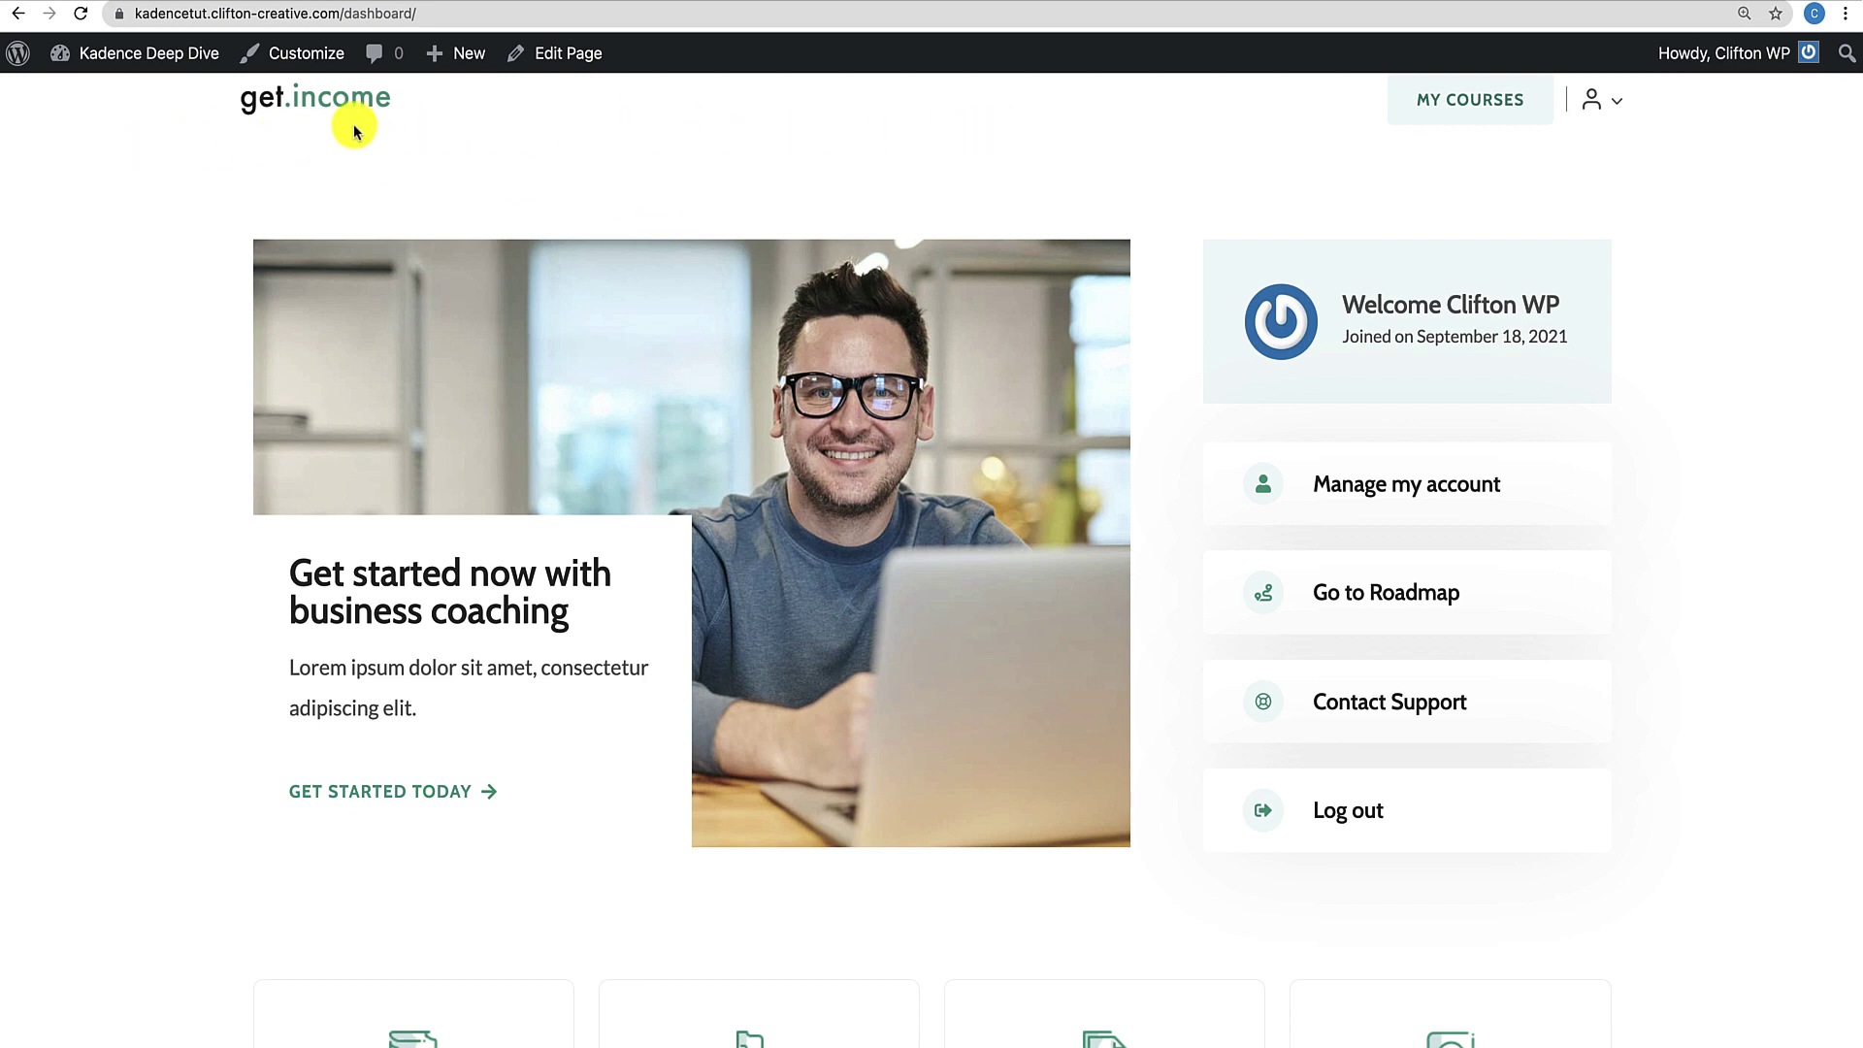
pyautogui.scroll(-5, 352, 681)
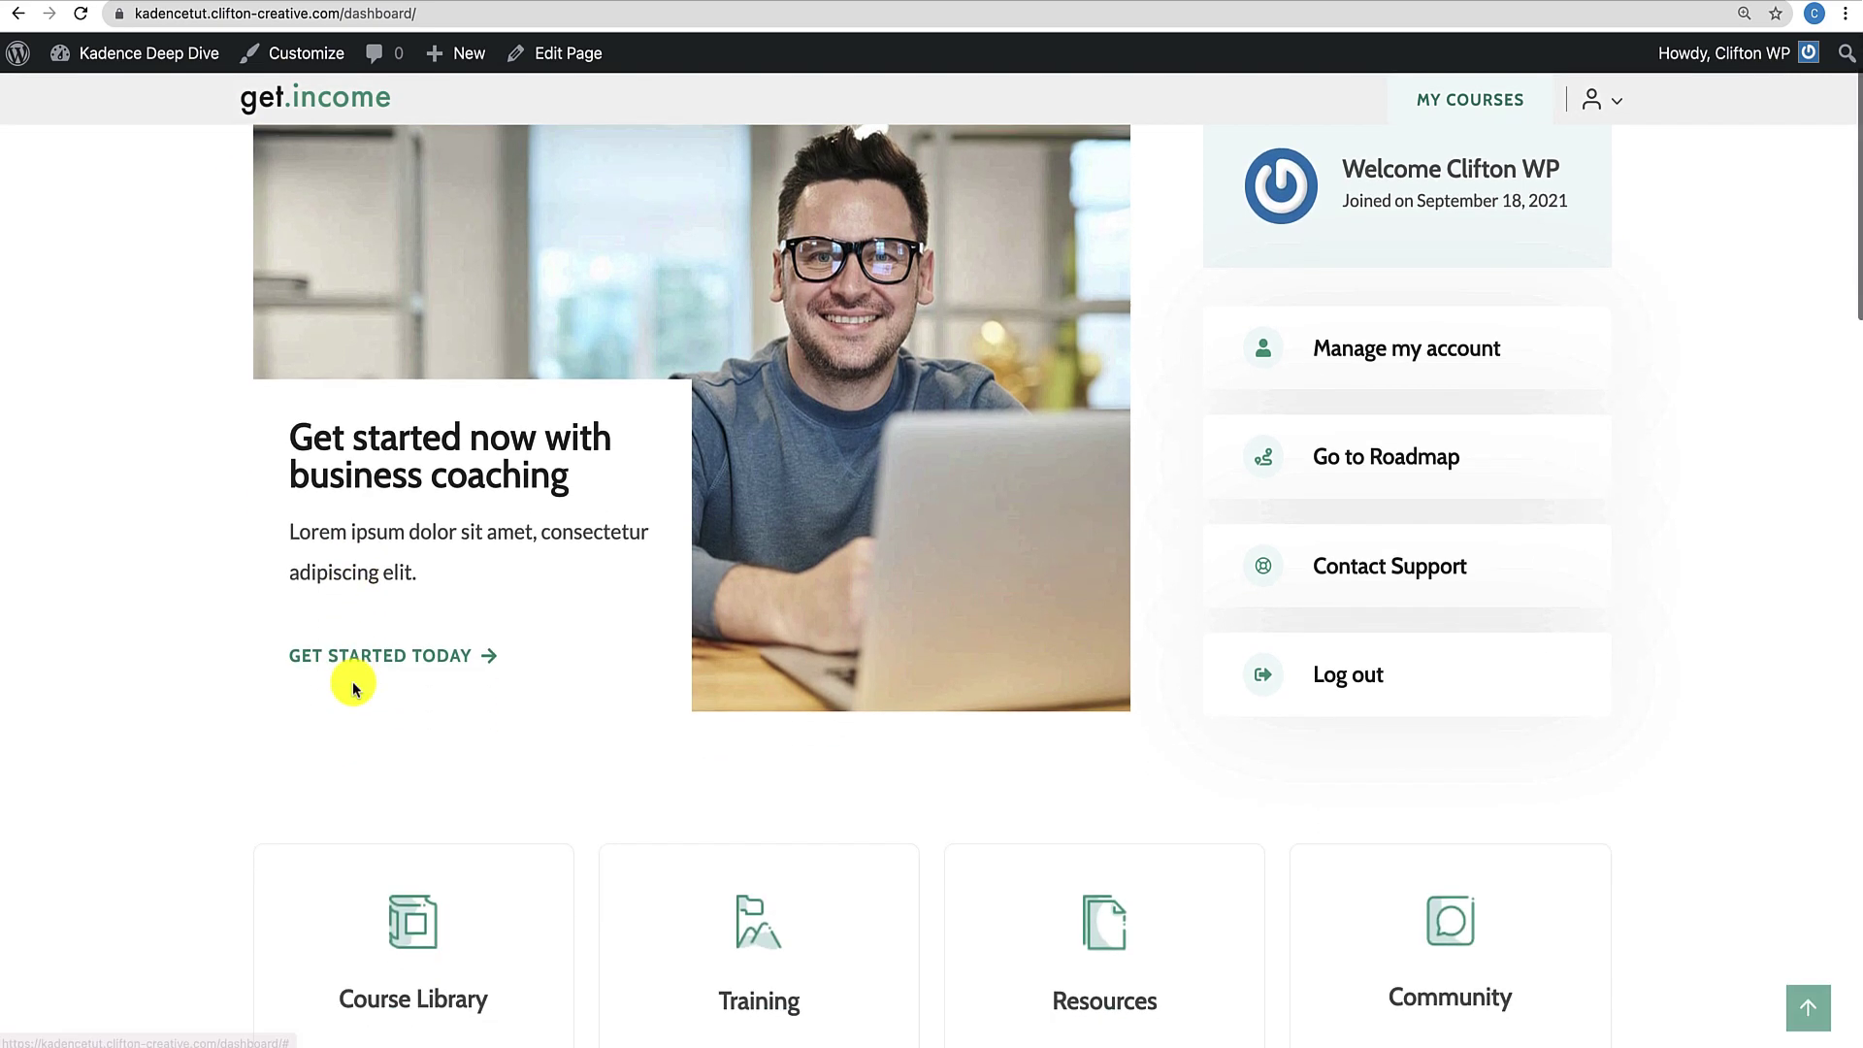
pyautogui.scroll(-10, 353, 687)
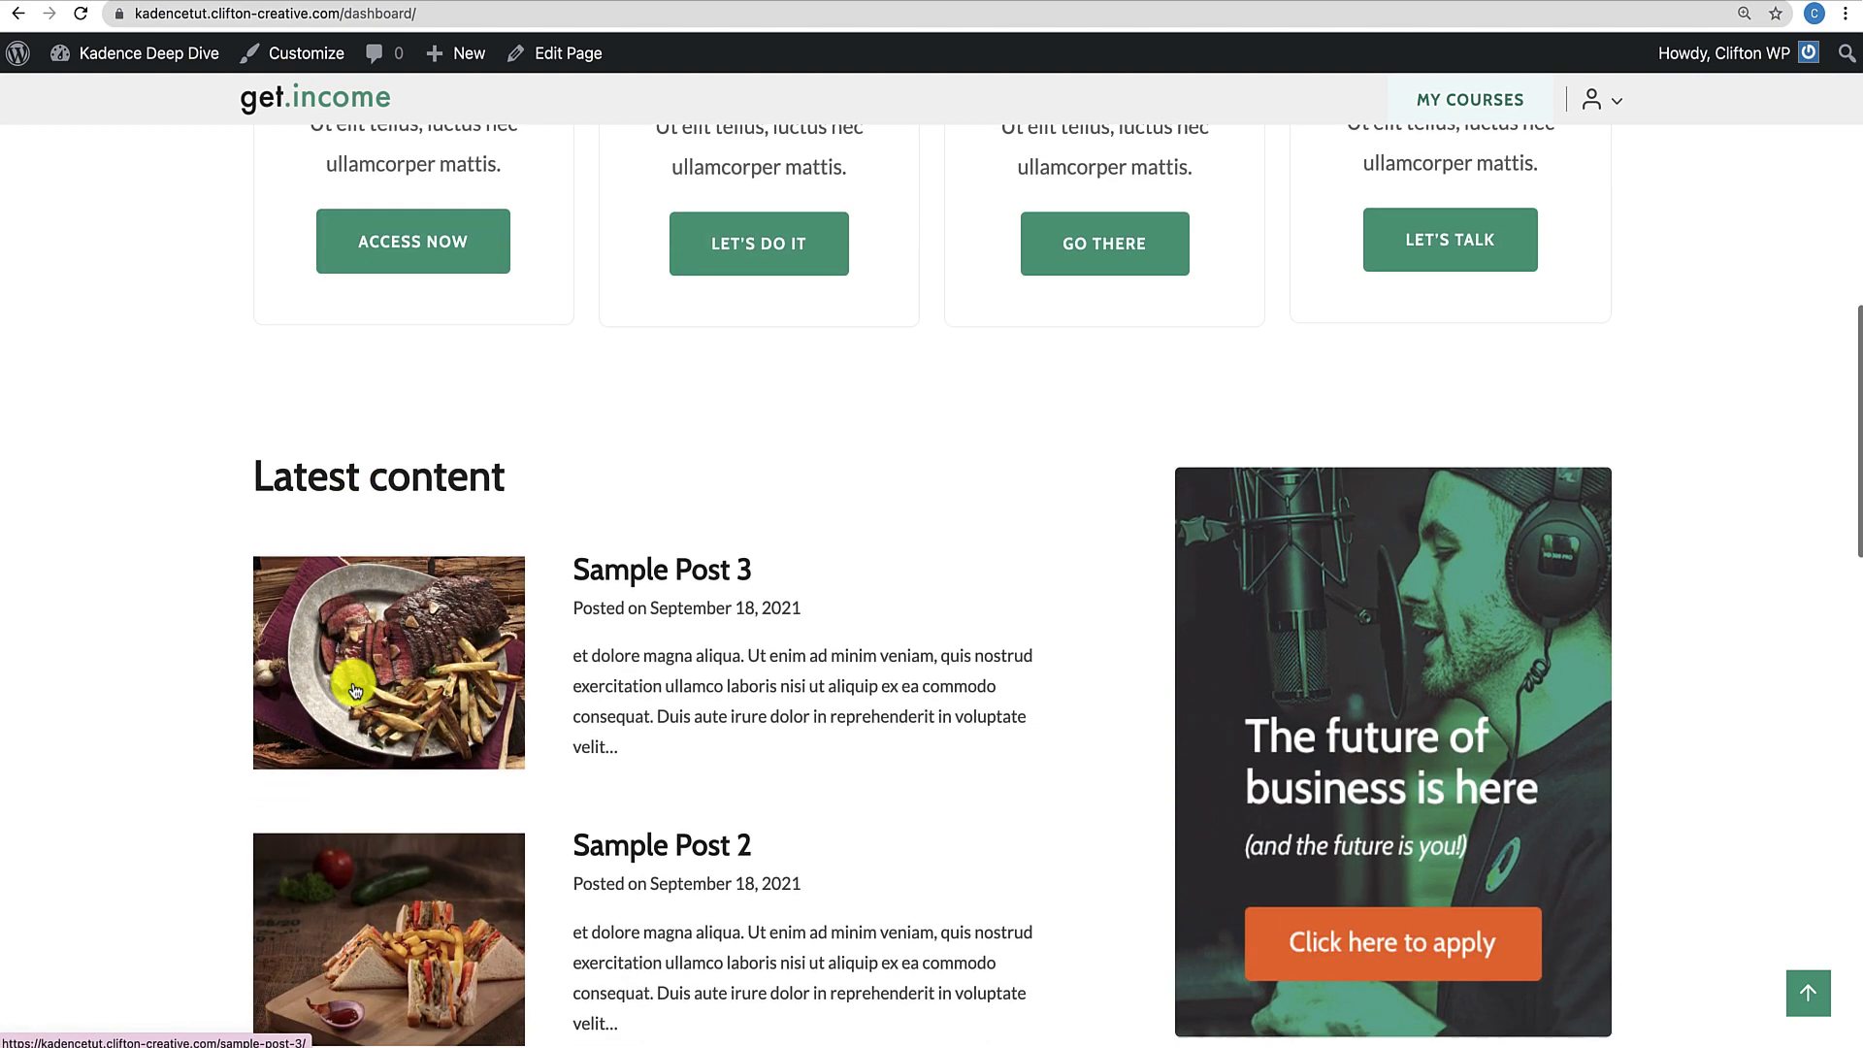
pyautogui.scroll(-11, 356, 689)
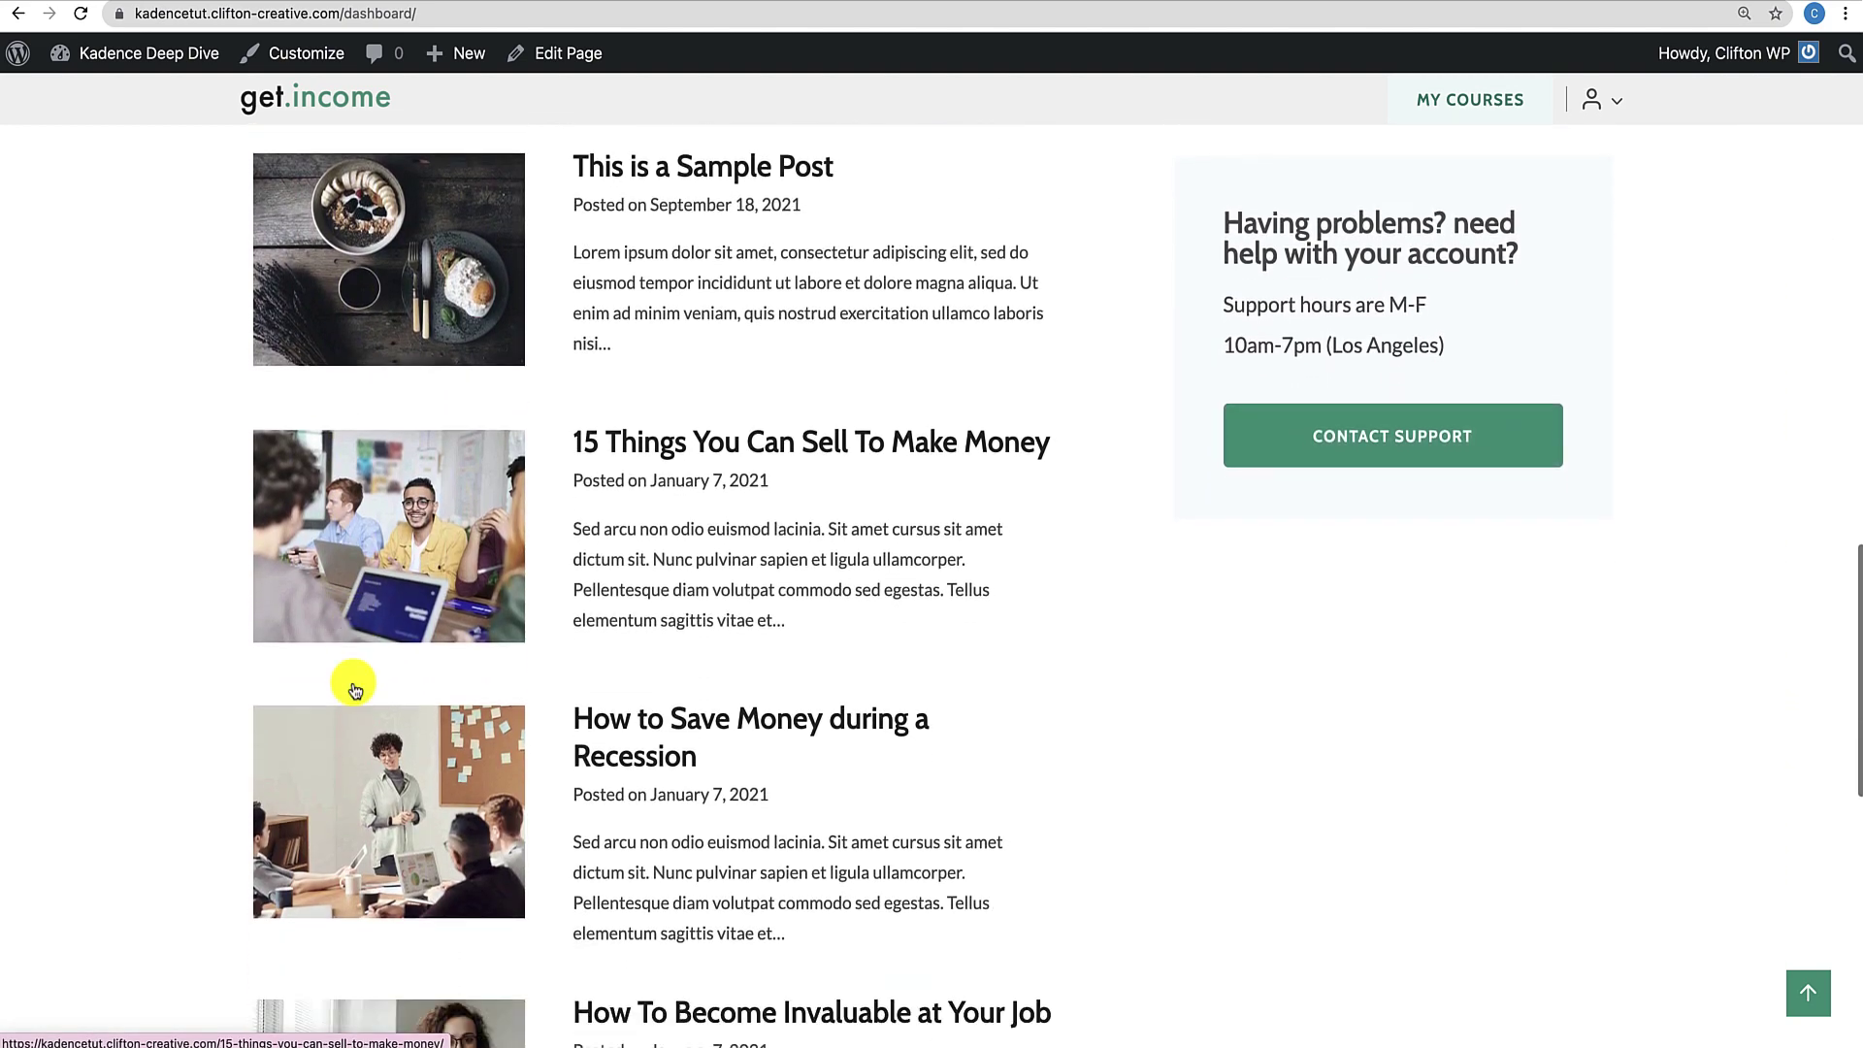
pyautogui.scroll(-4, 351, 684)
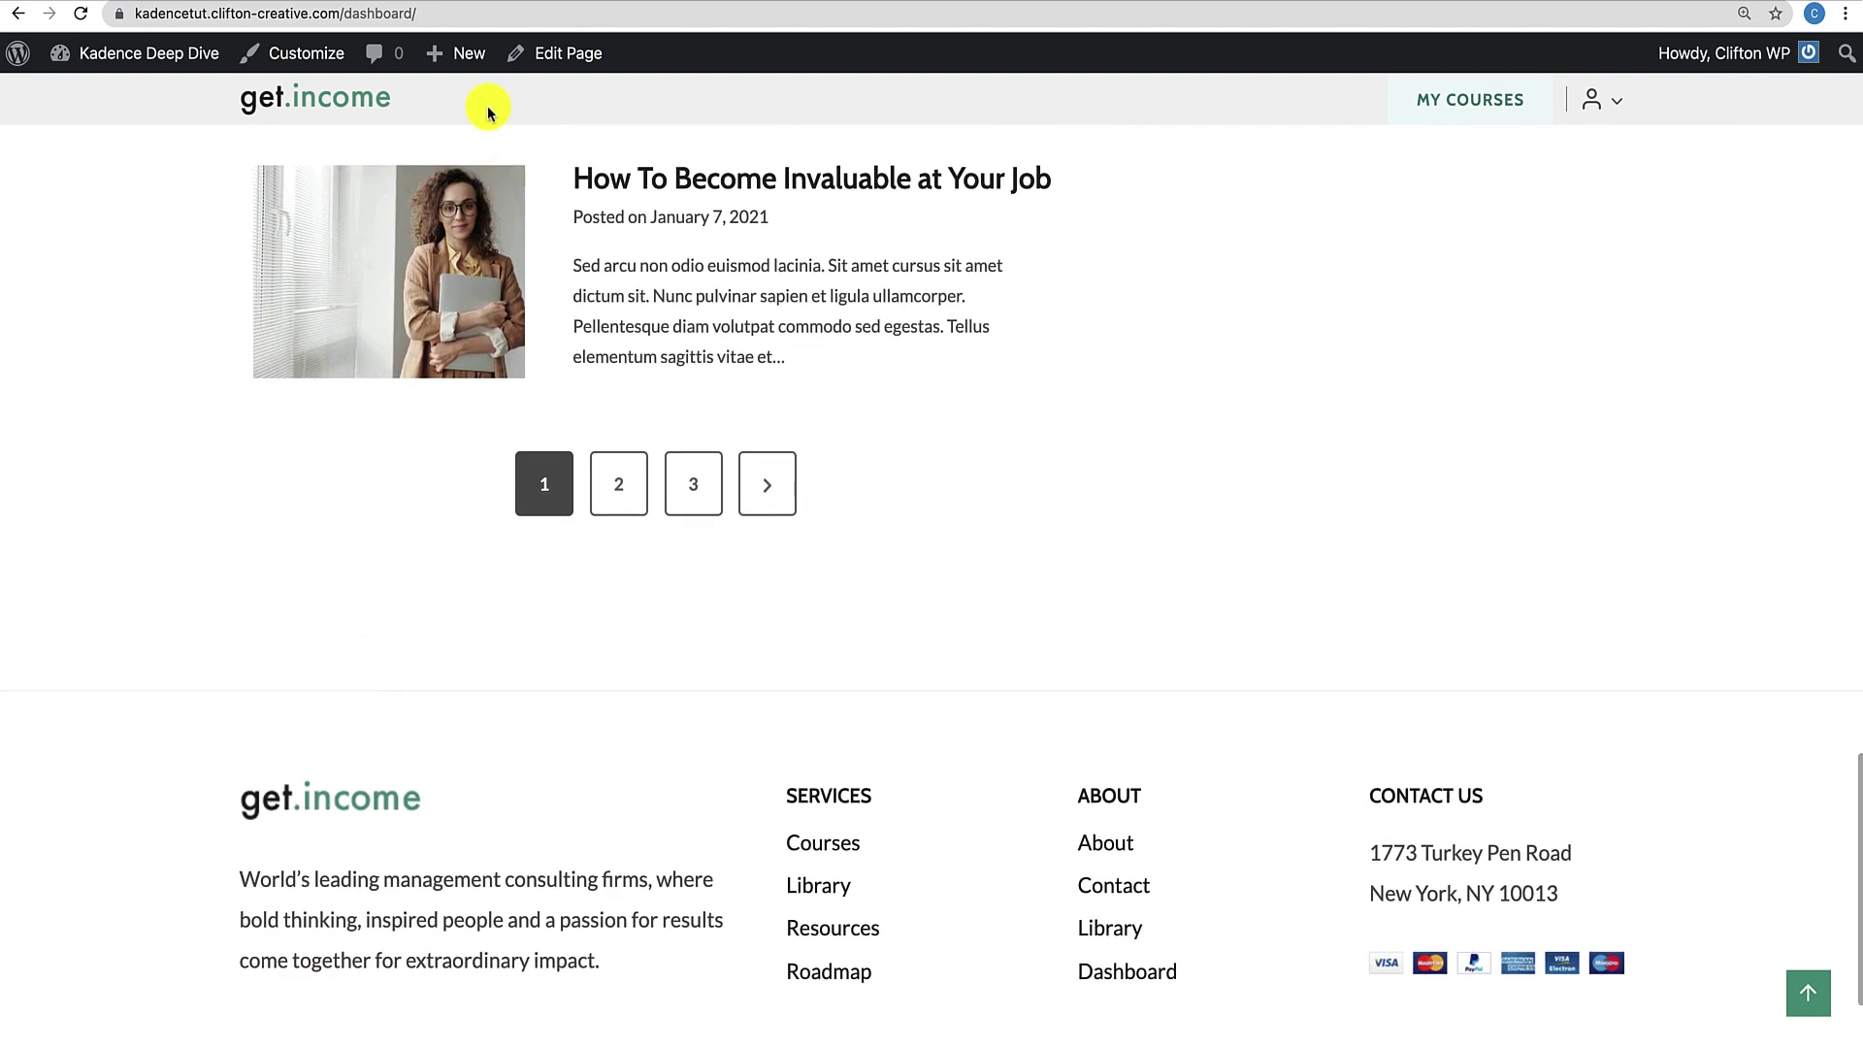
pyautogui.scroll(-2, 456, 769)
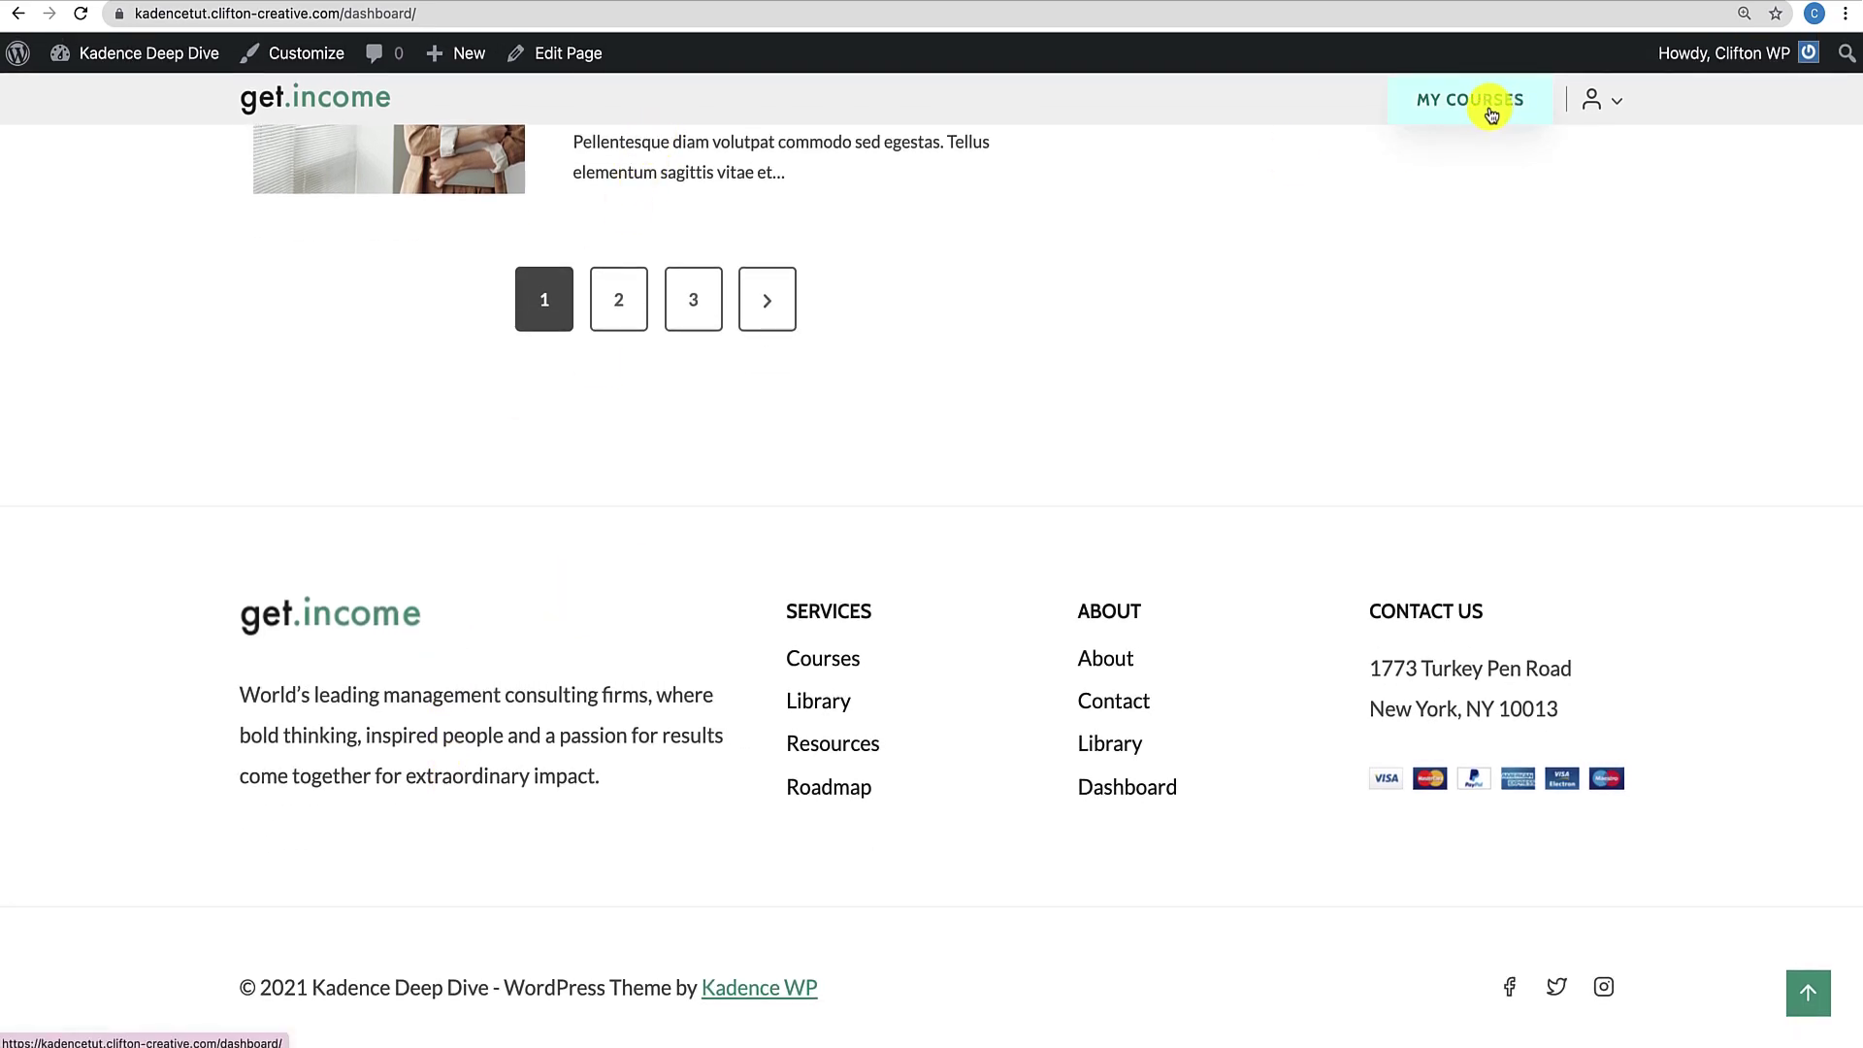
pyautogui.scroll(20, 1132, 359)
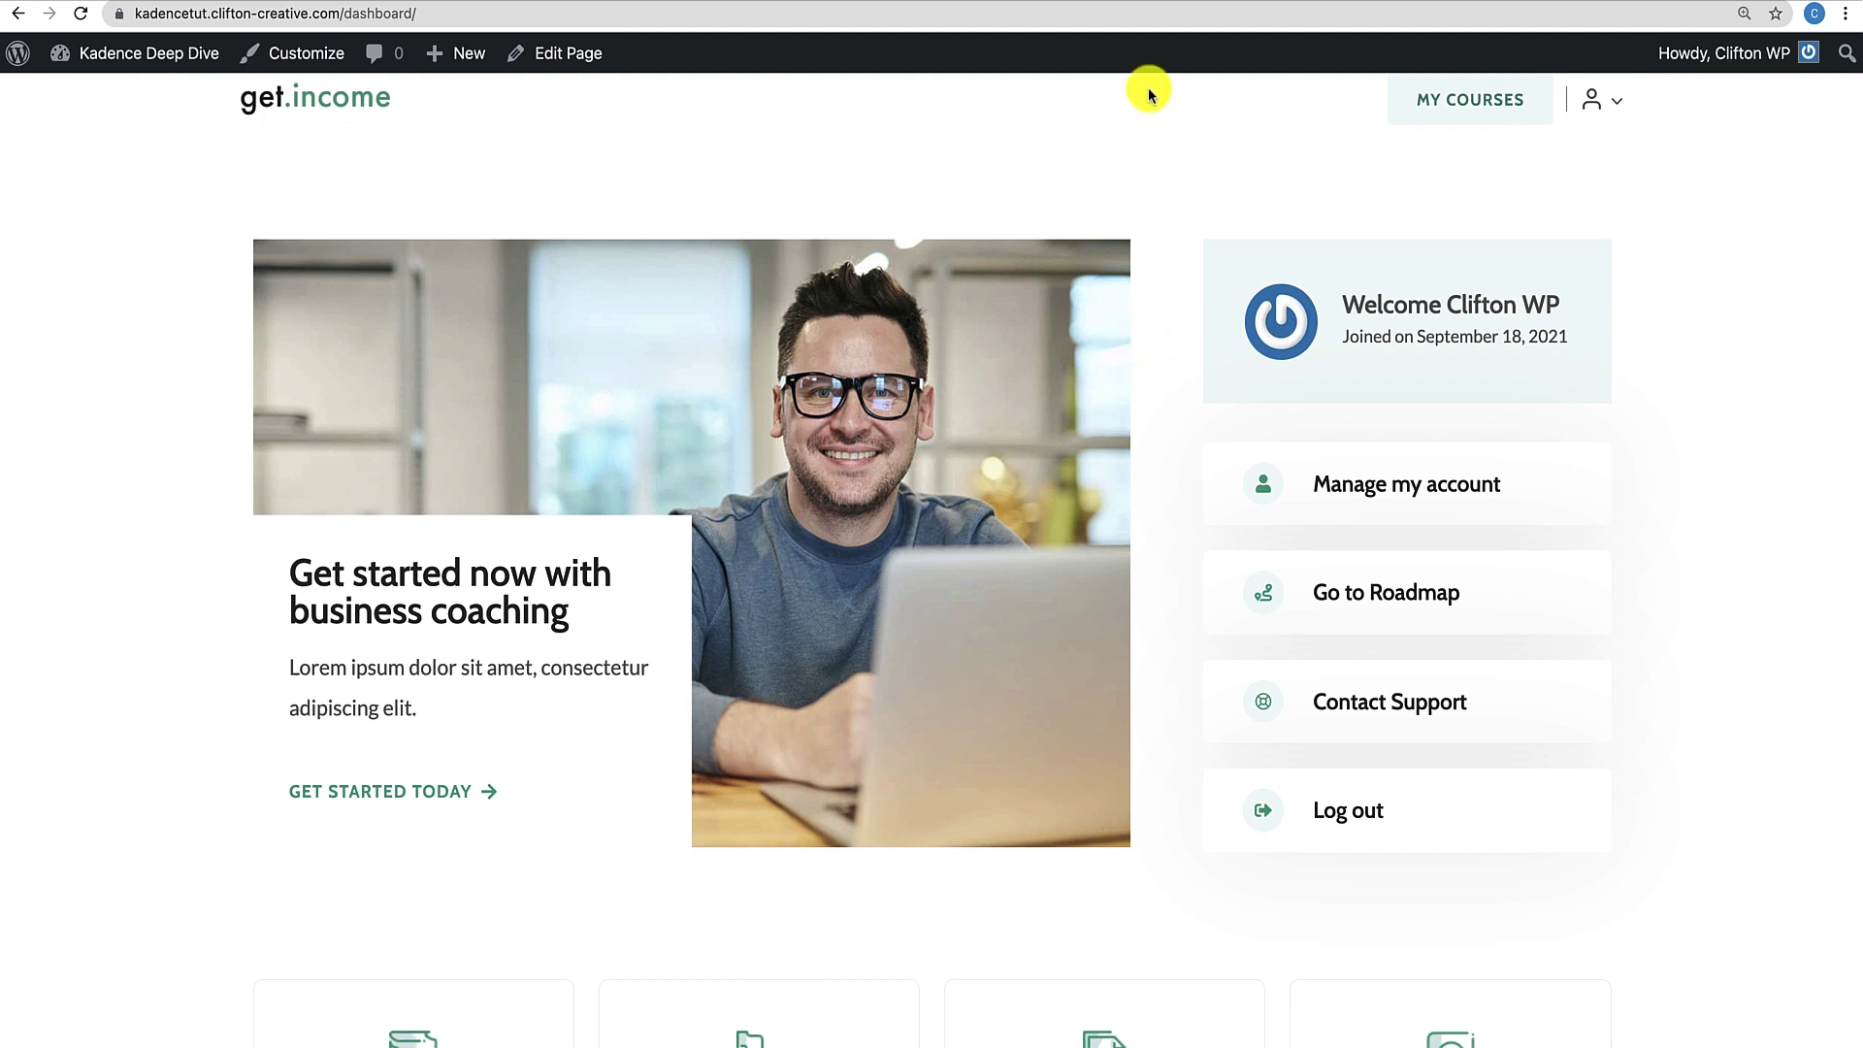
pyautogui.scroll(-2, 973, 312)
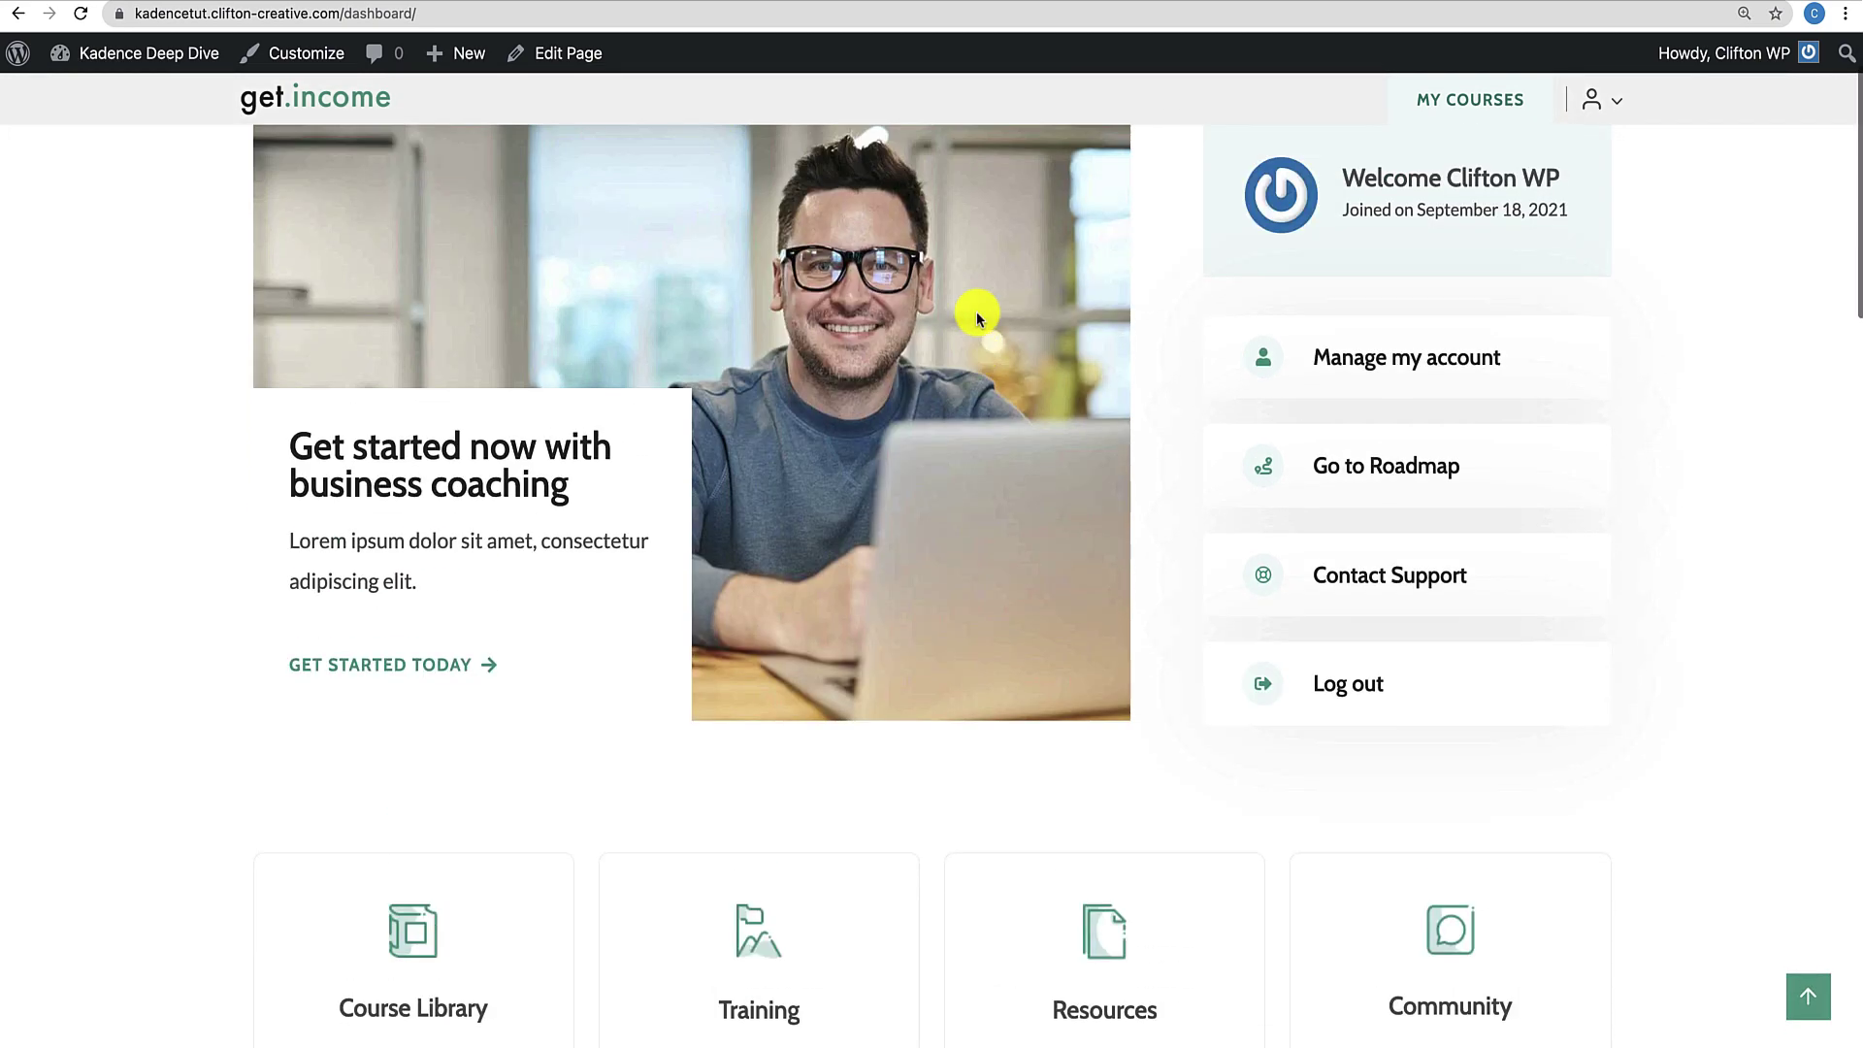
pyautogui.scroll(2, 973, 311)
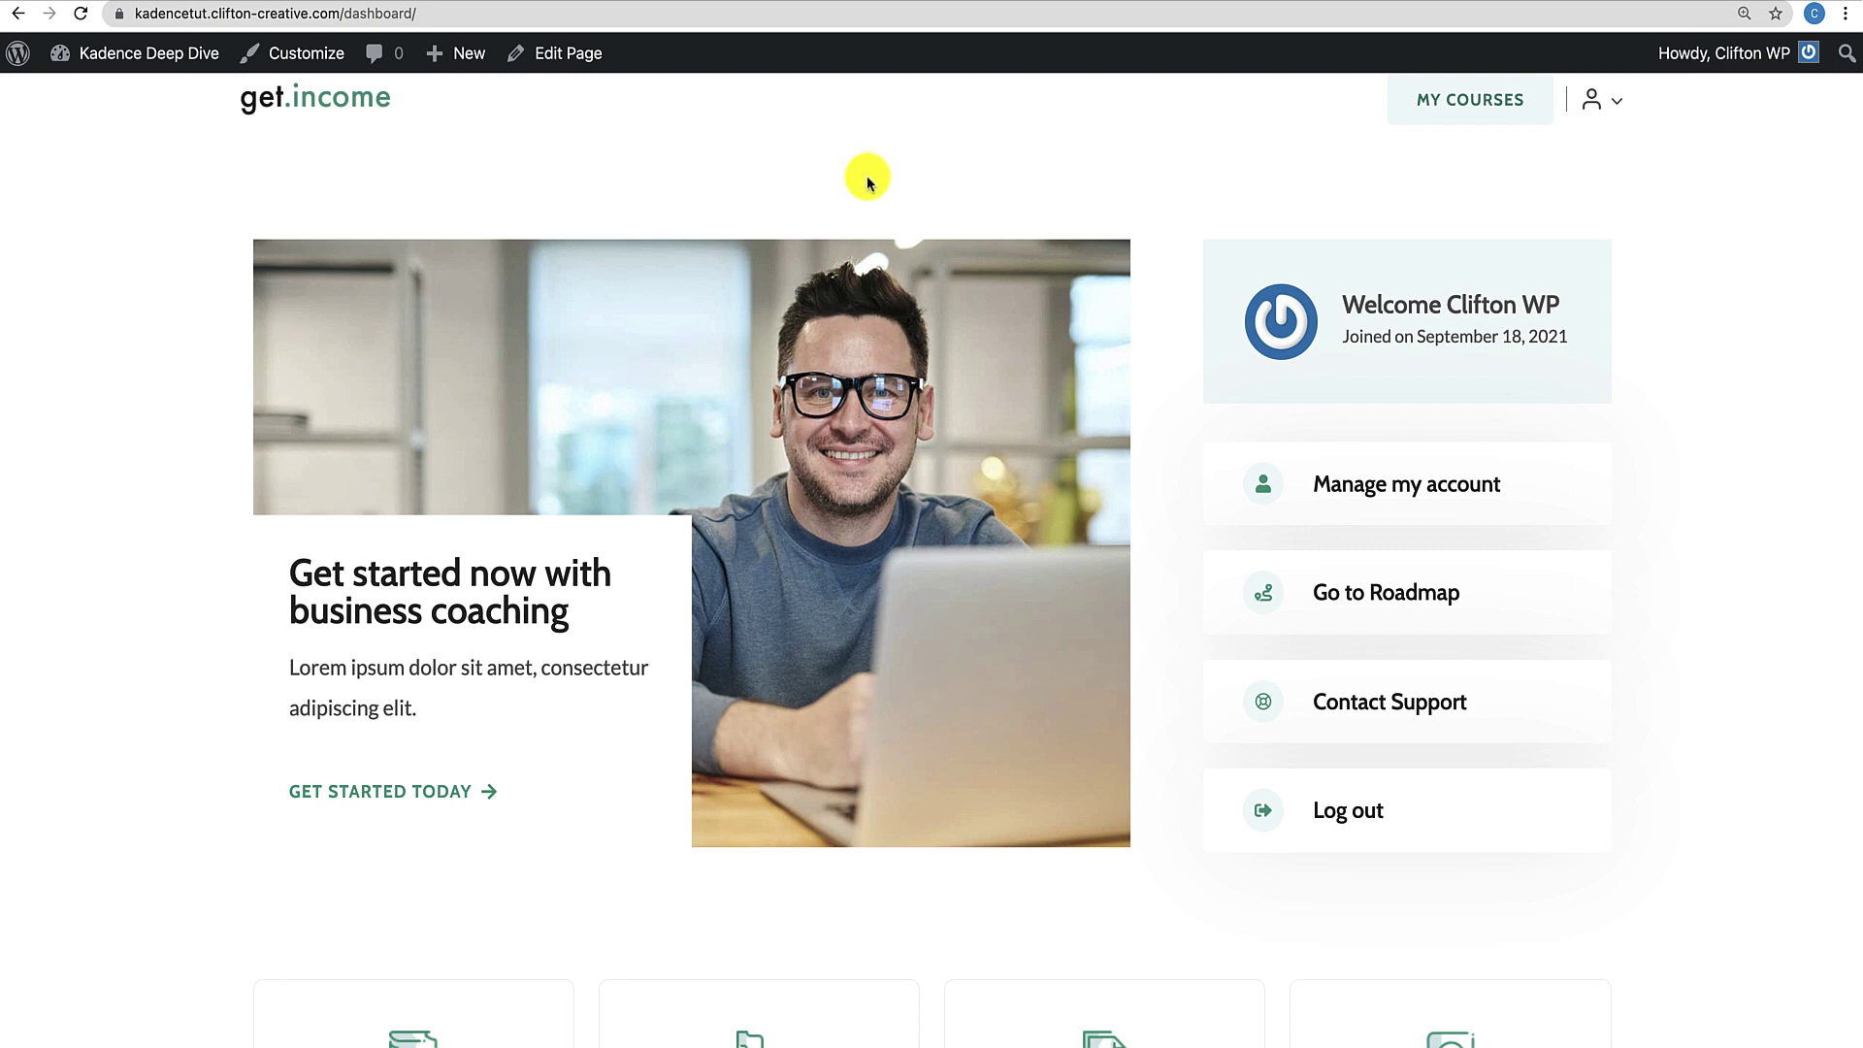
# Customize the site's header from the Dashboard page and switch the conditional header preview to Extra Header 2.
pyautogui.click(291, 58)
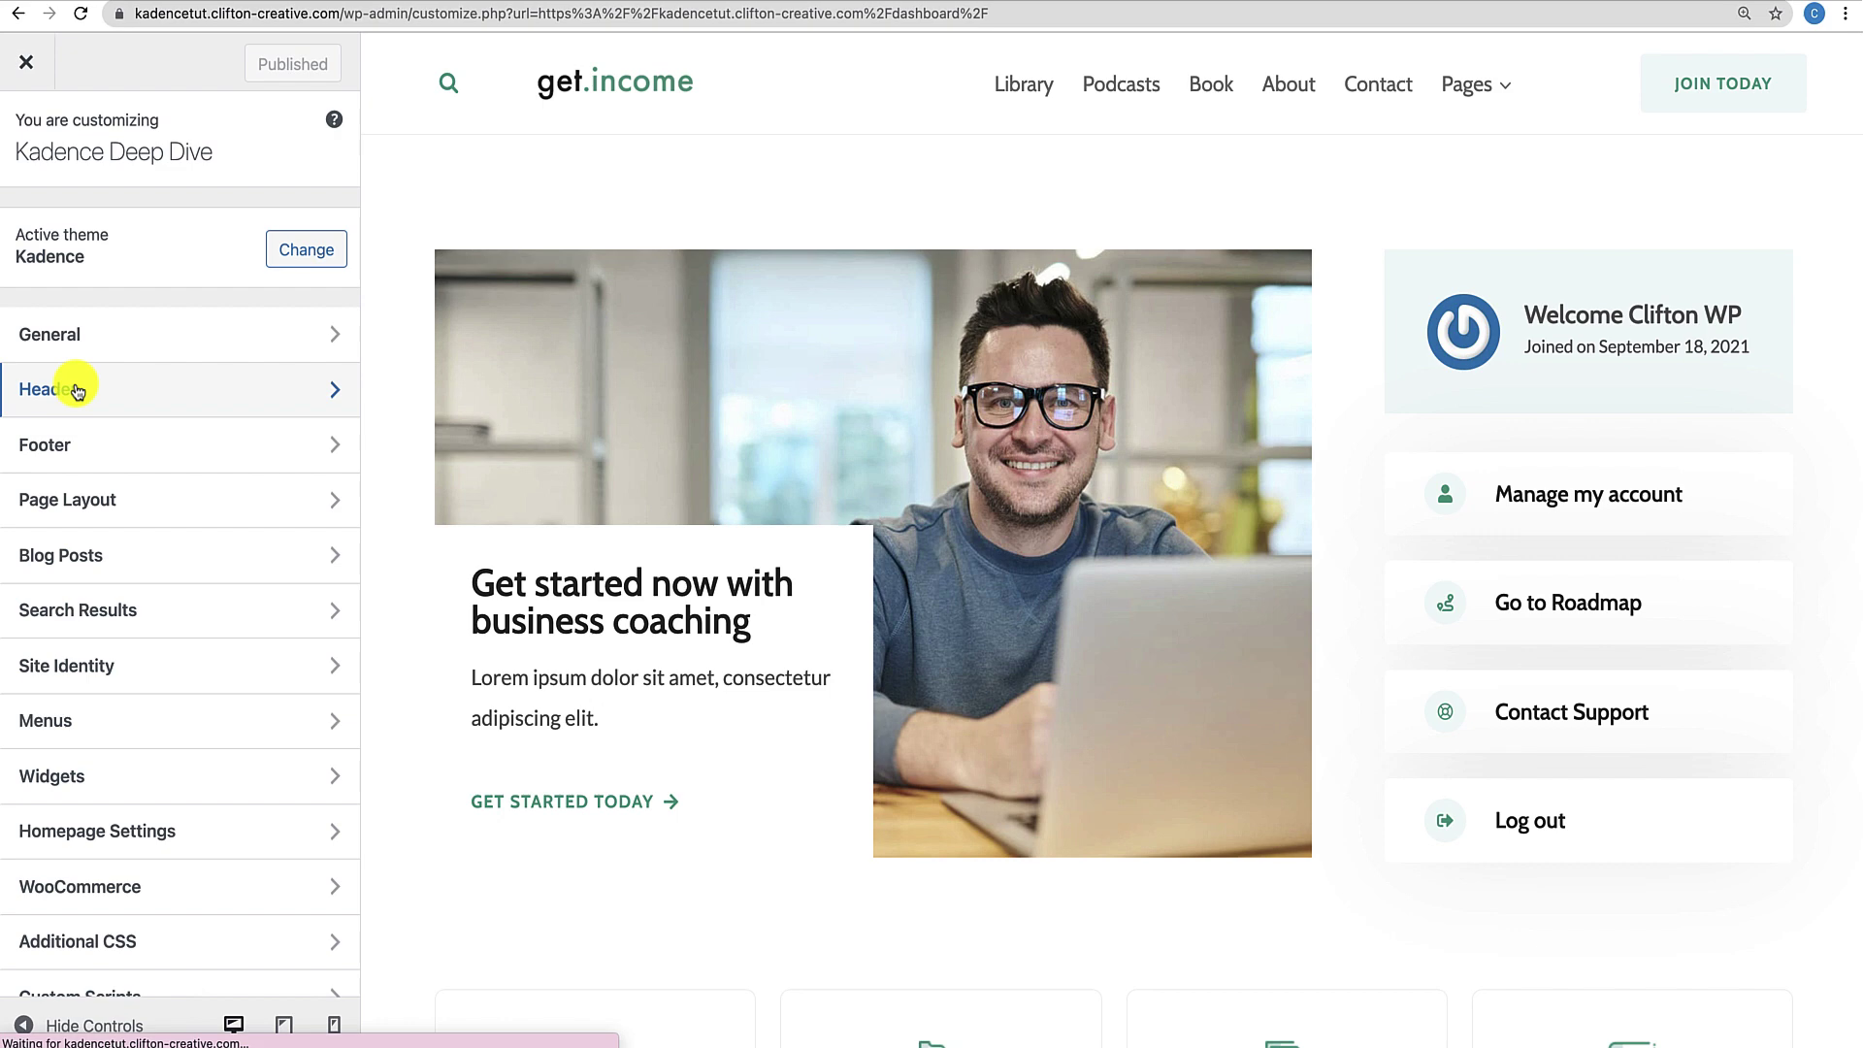
pyautogui.click(78, 383)
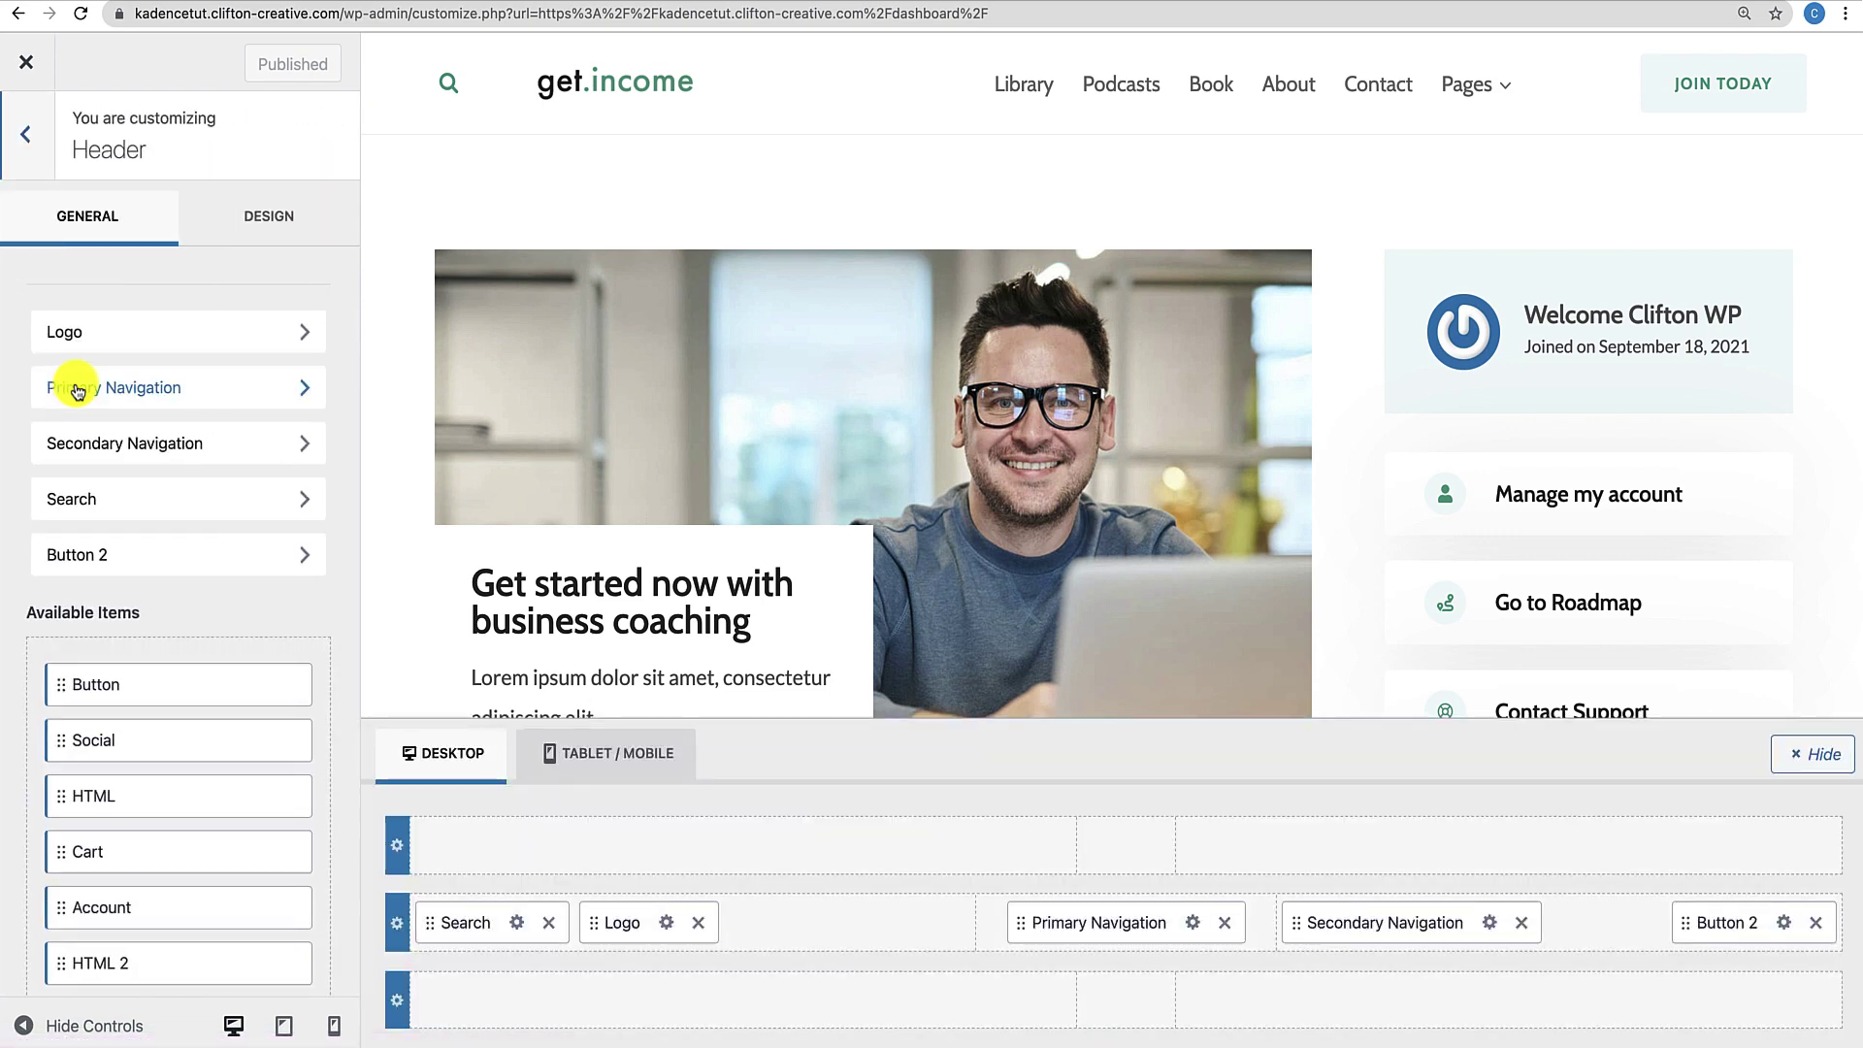
pyautogui.scroll(-9, 78, 388)
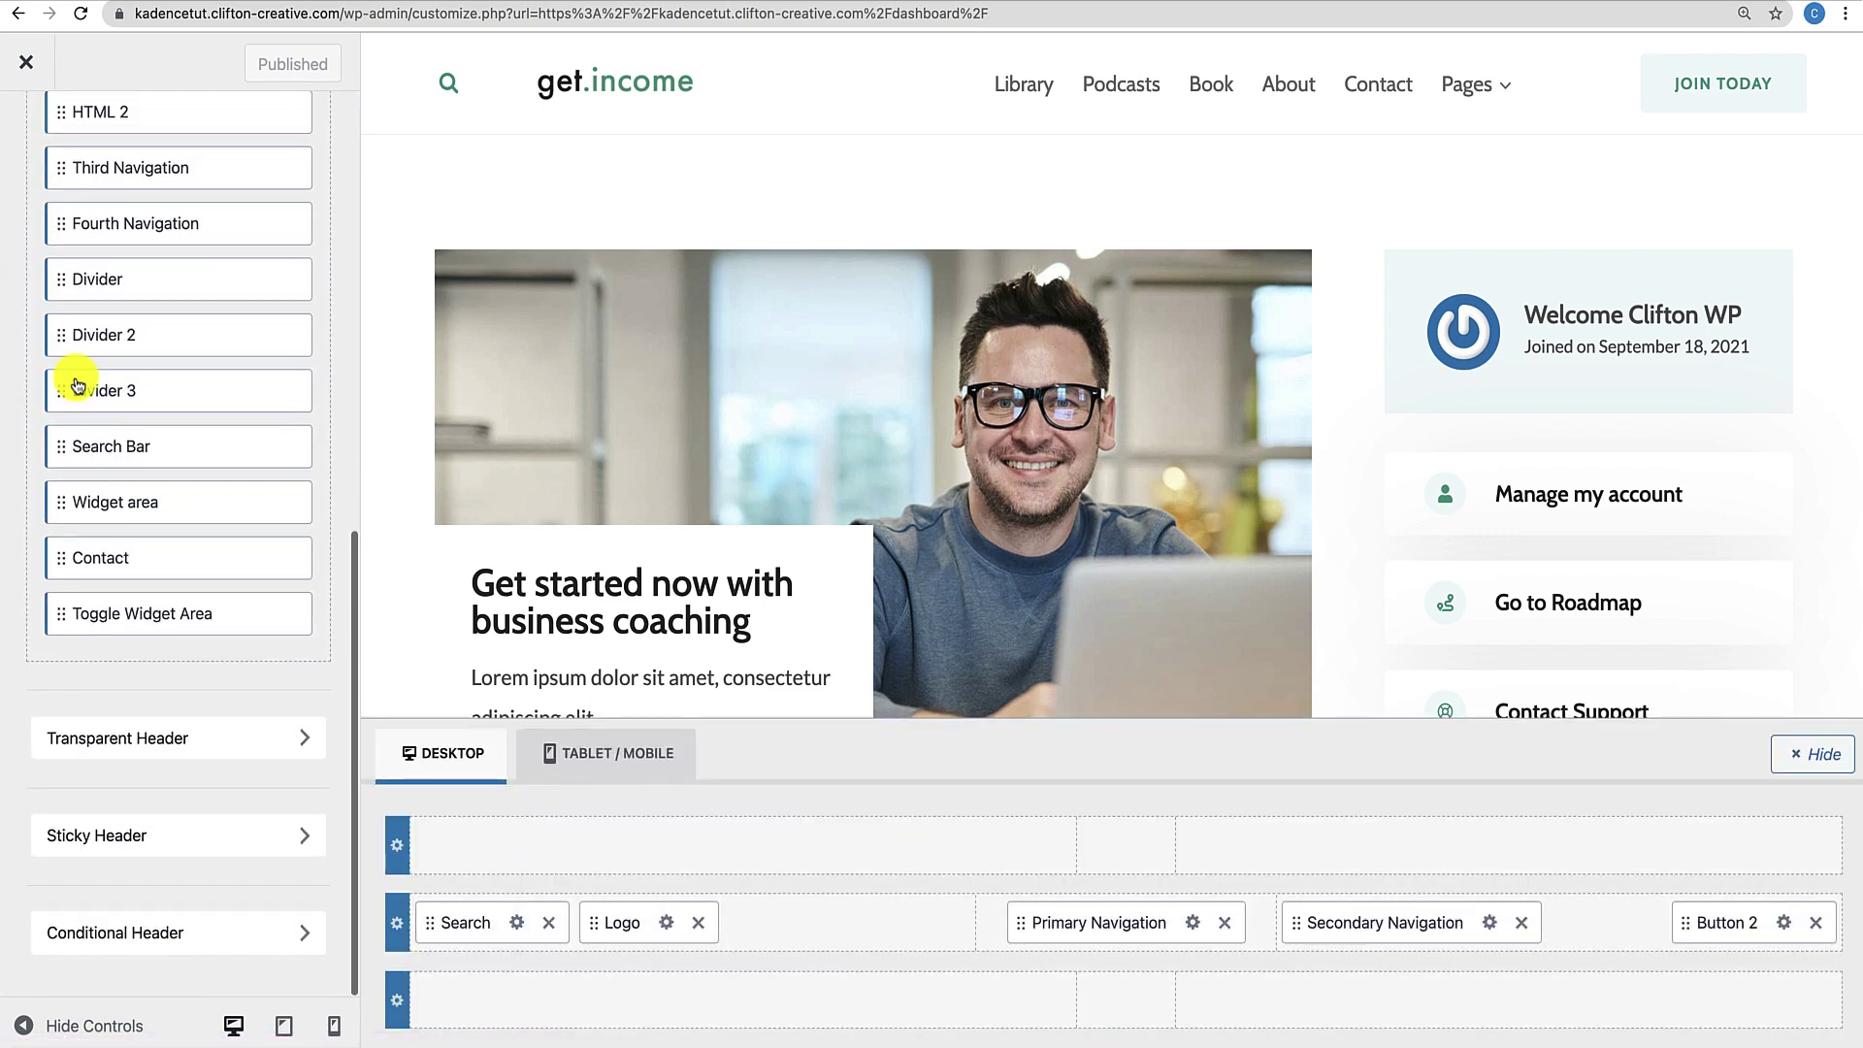
pyautogui.click(102, 933)
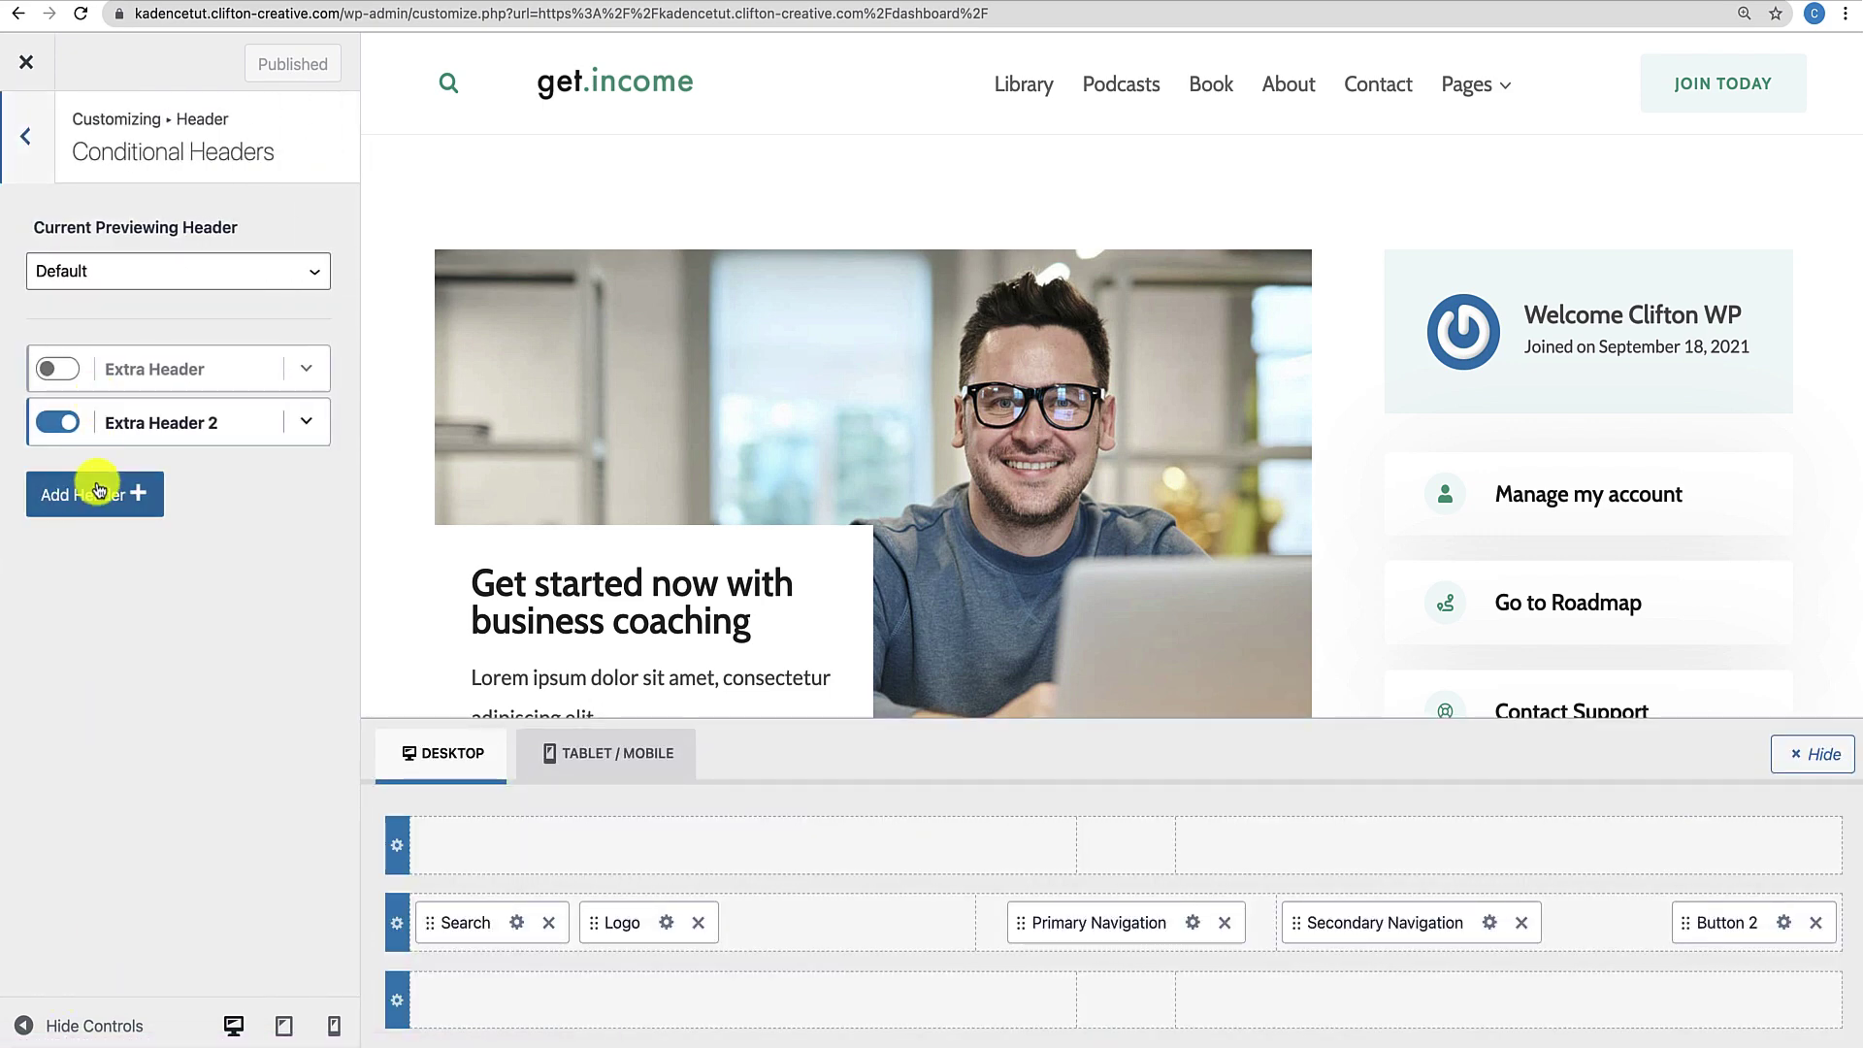
pyautogui.click(191, 273)
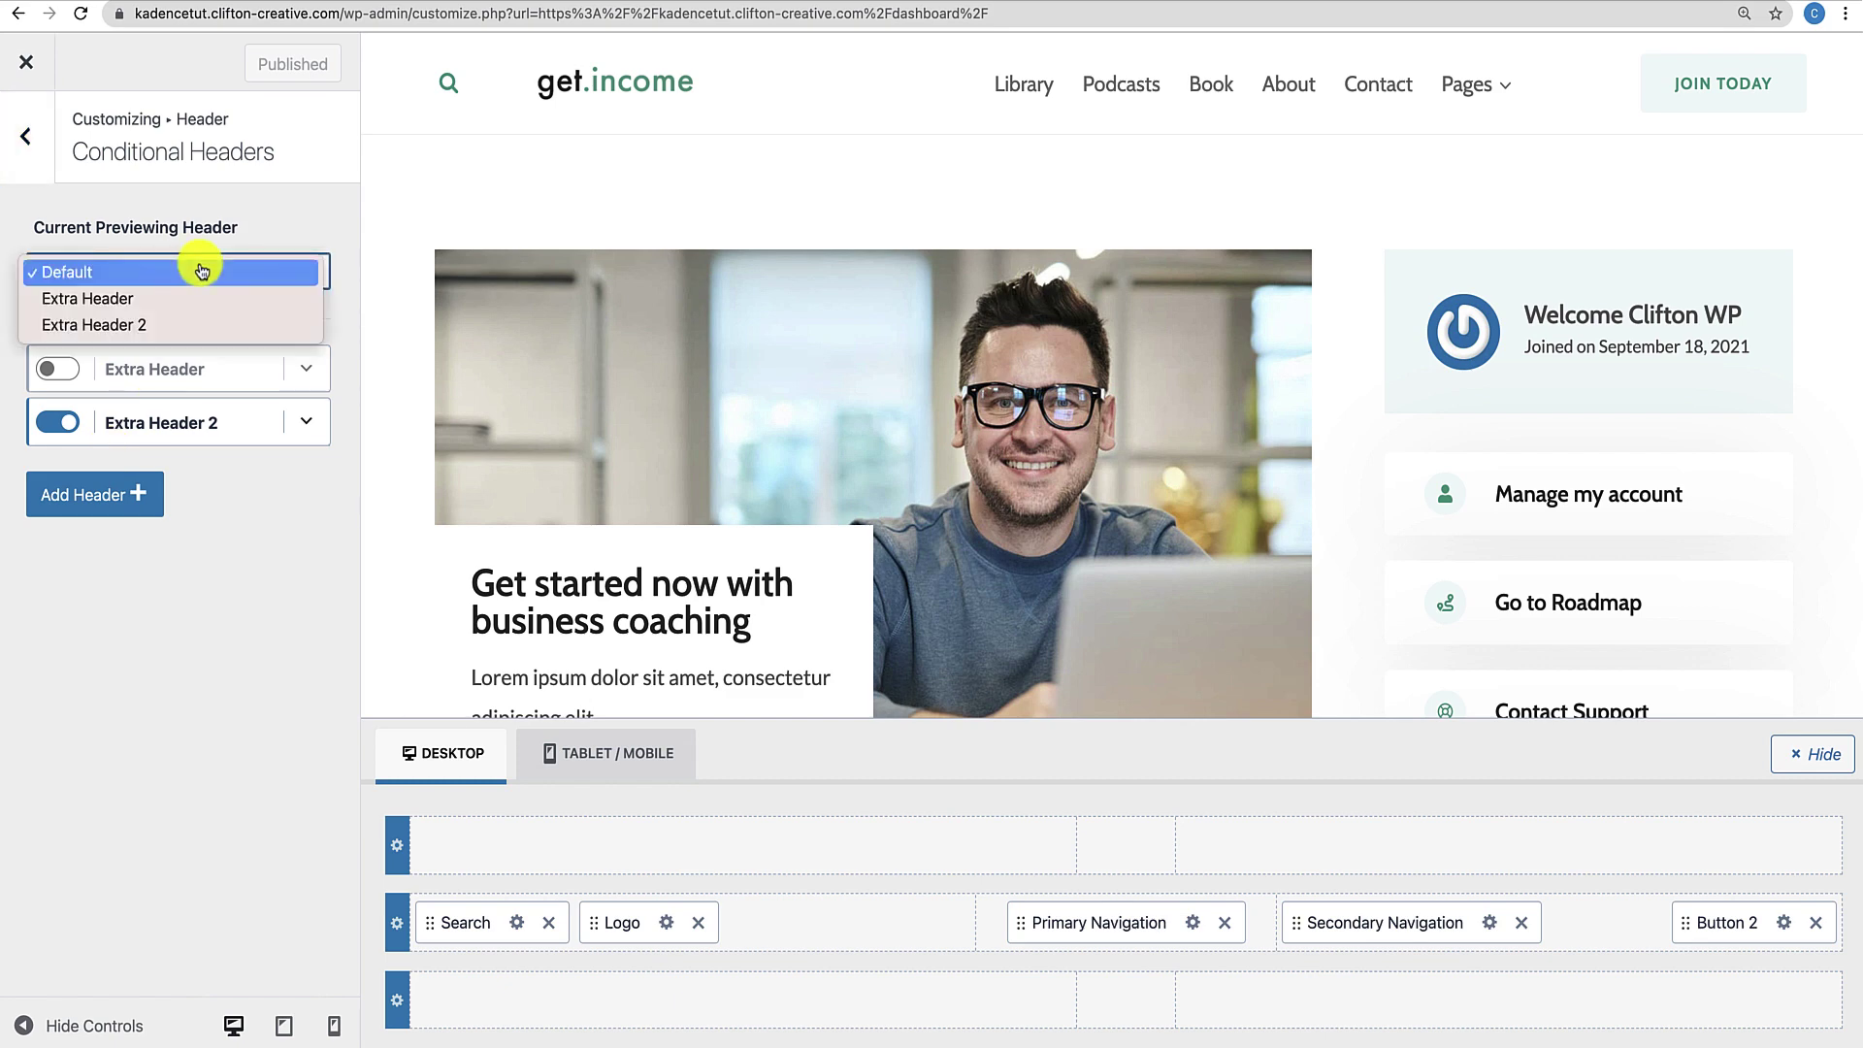
pyautogui.click(166, 324)
pyautogui.click(124, 446)
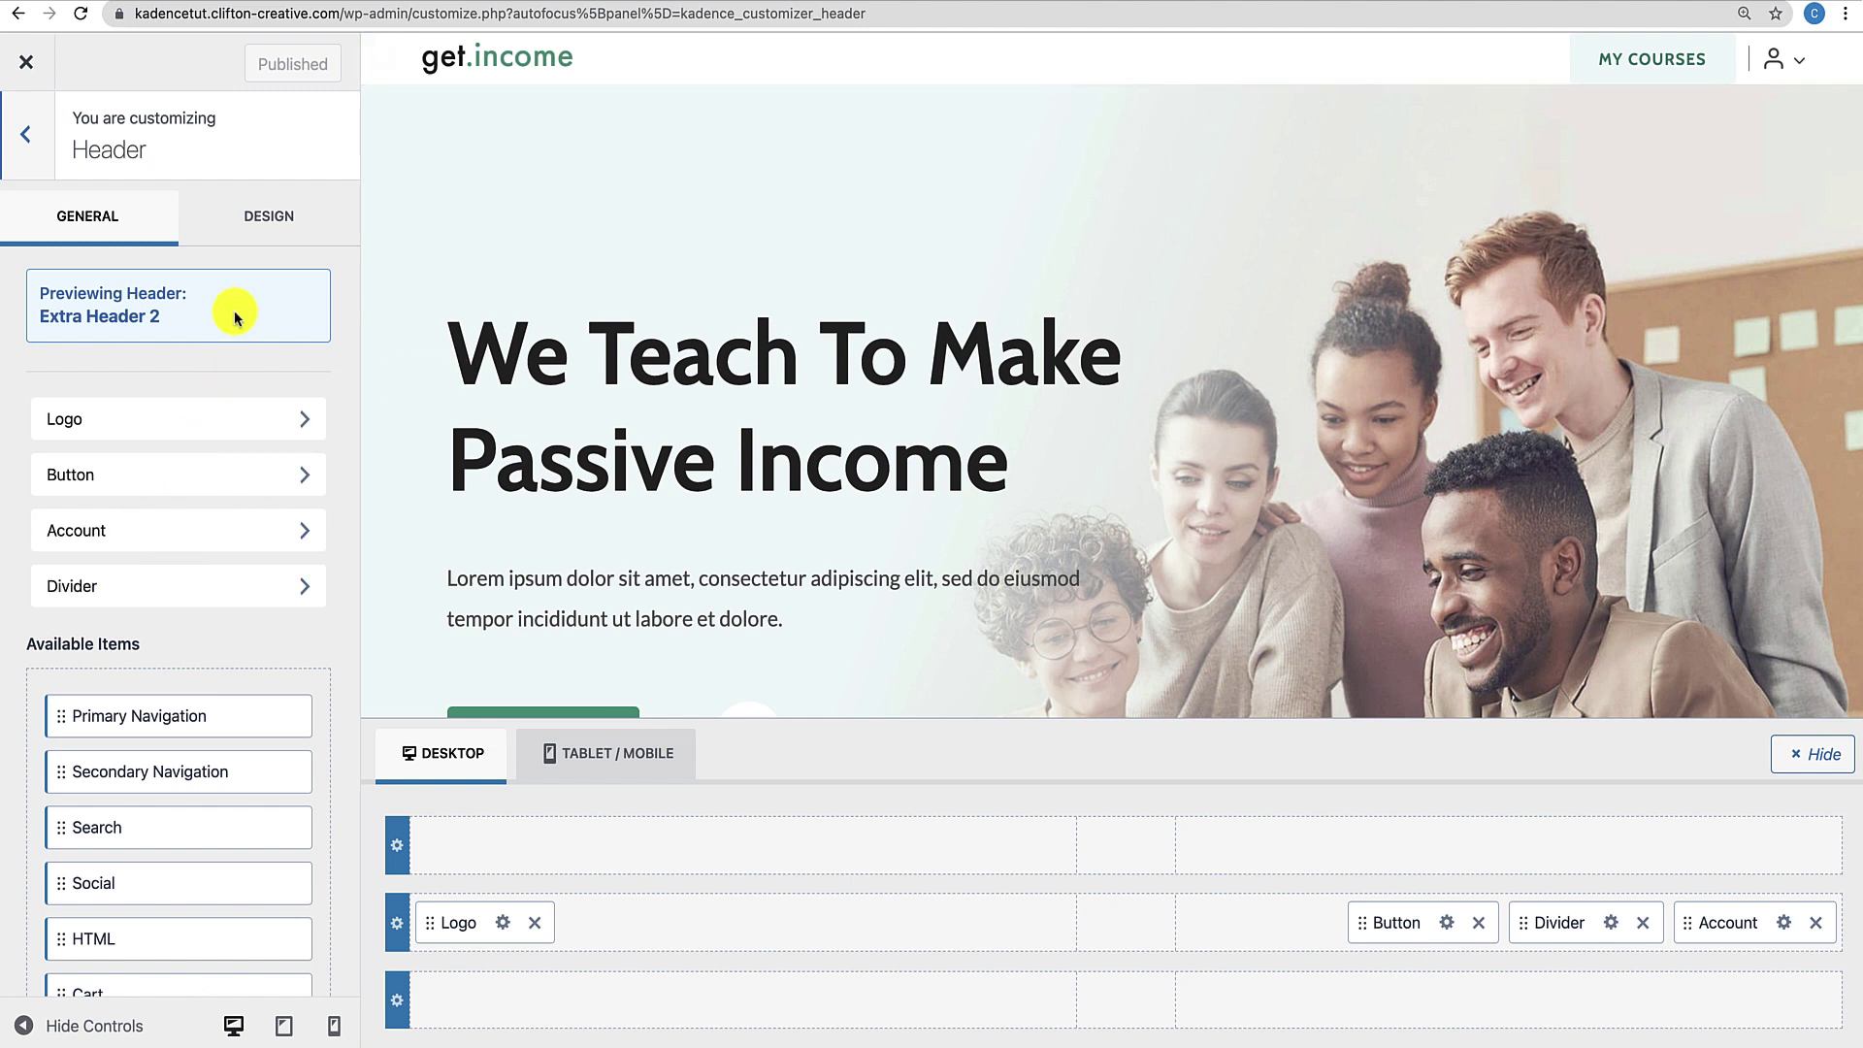
# Set the background colour of the Extra Header 2 header to the light grey palette colour F1F1F1.
pyautogui.click(271, 236)
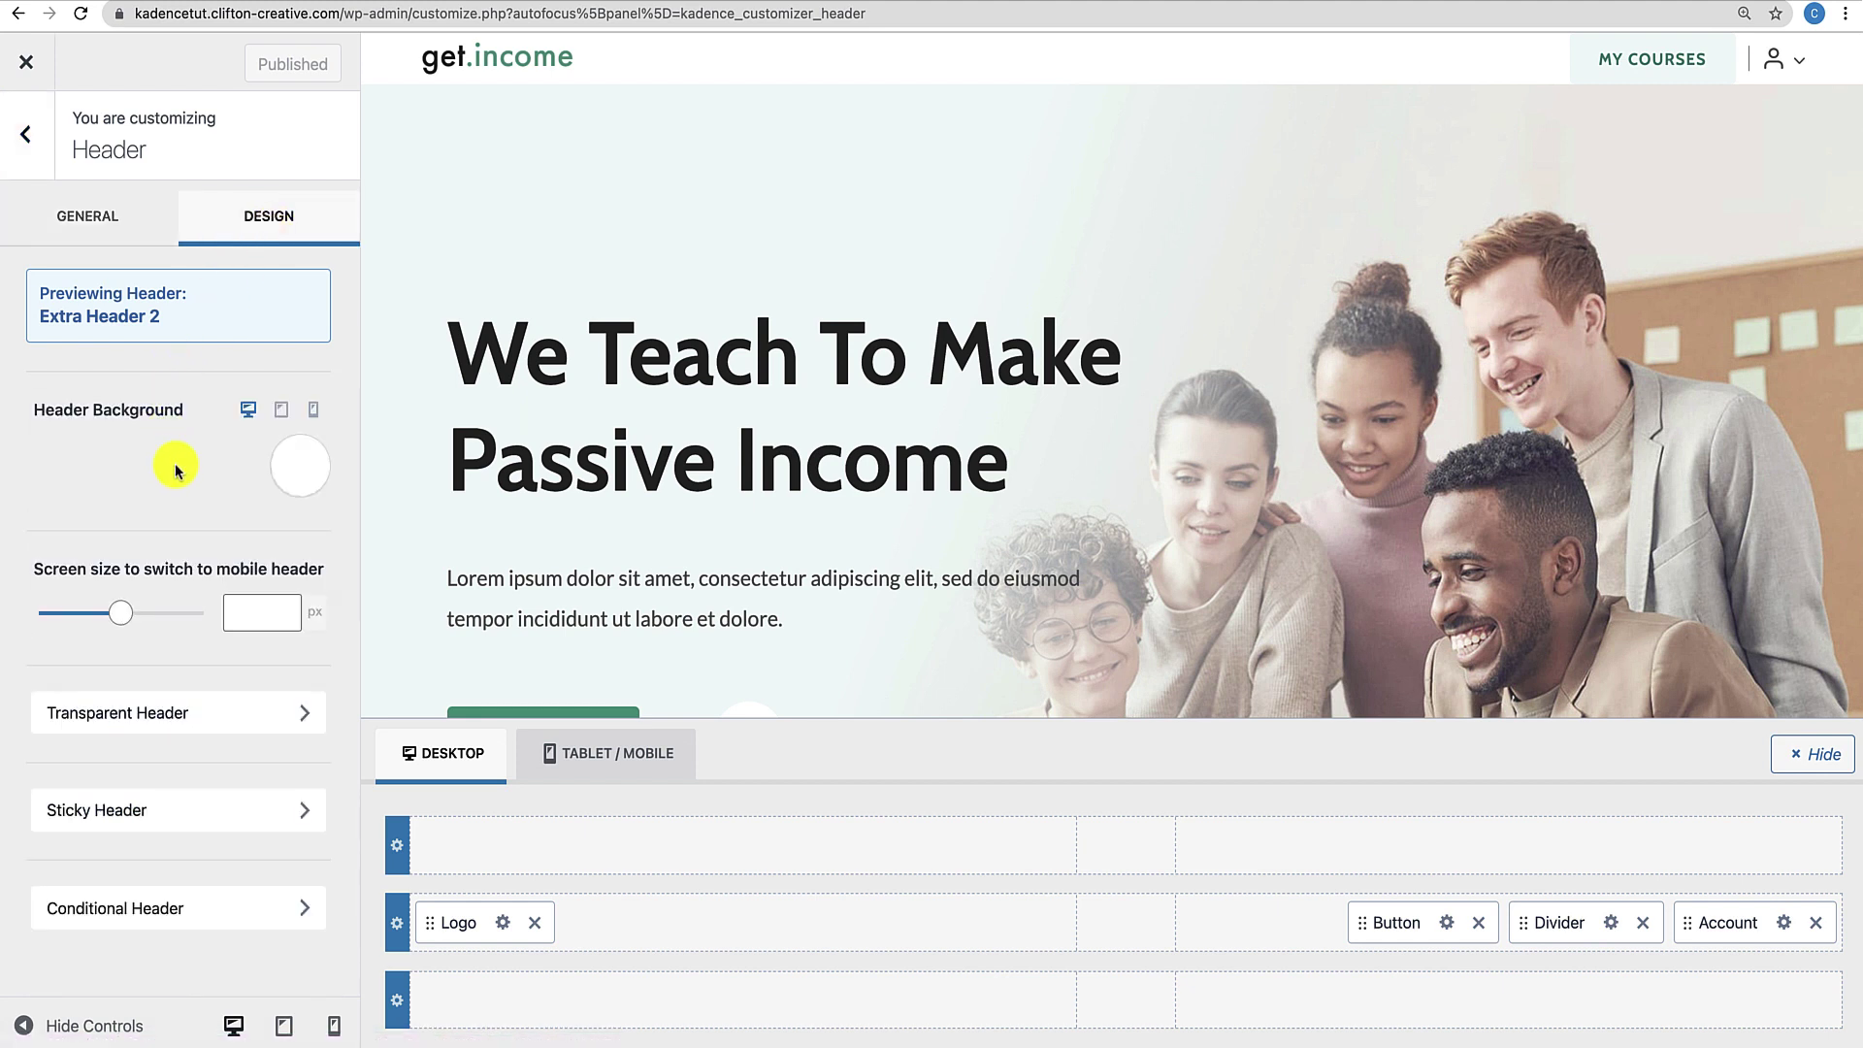
pyautogui.click(290, 477)
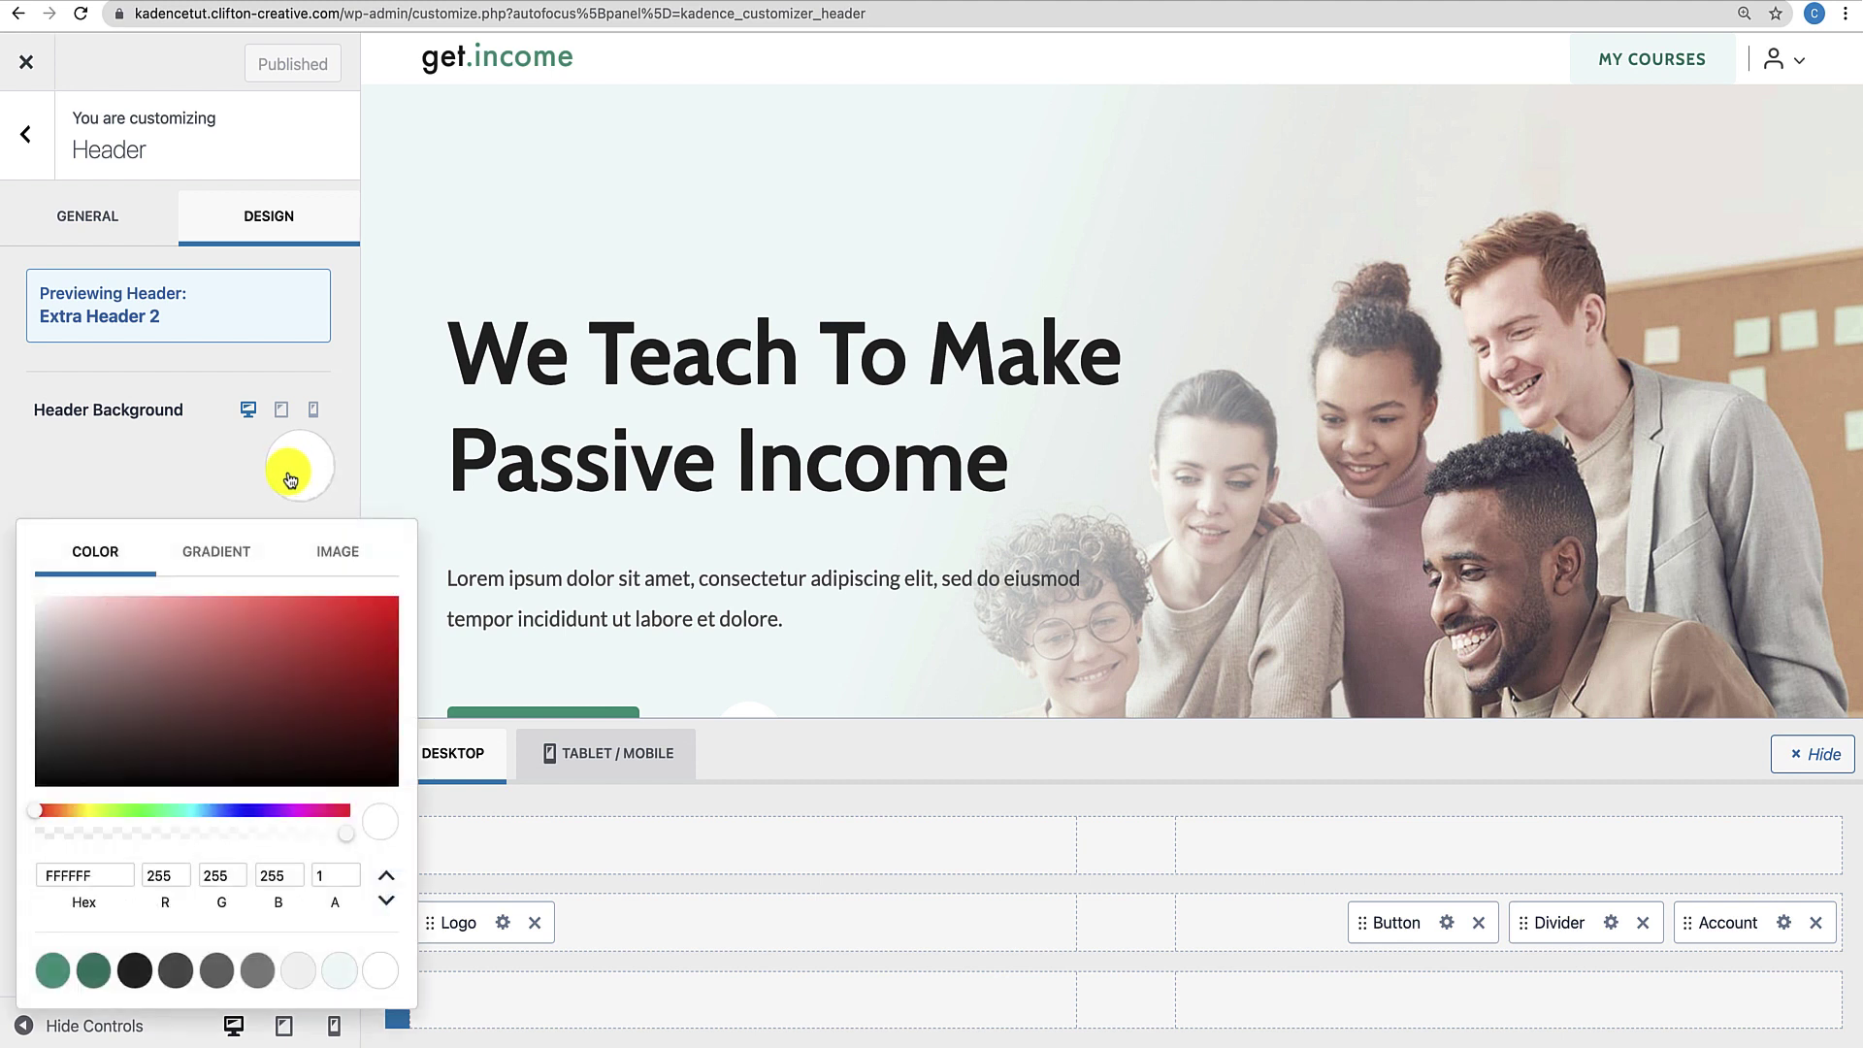
pyautogui.click(296, 969)
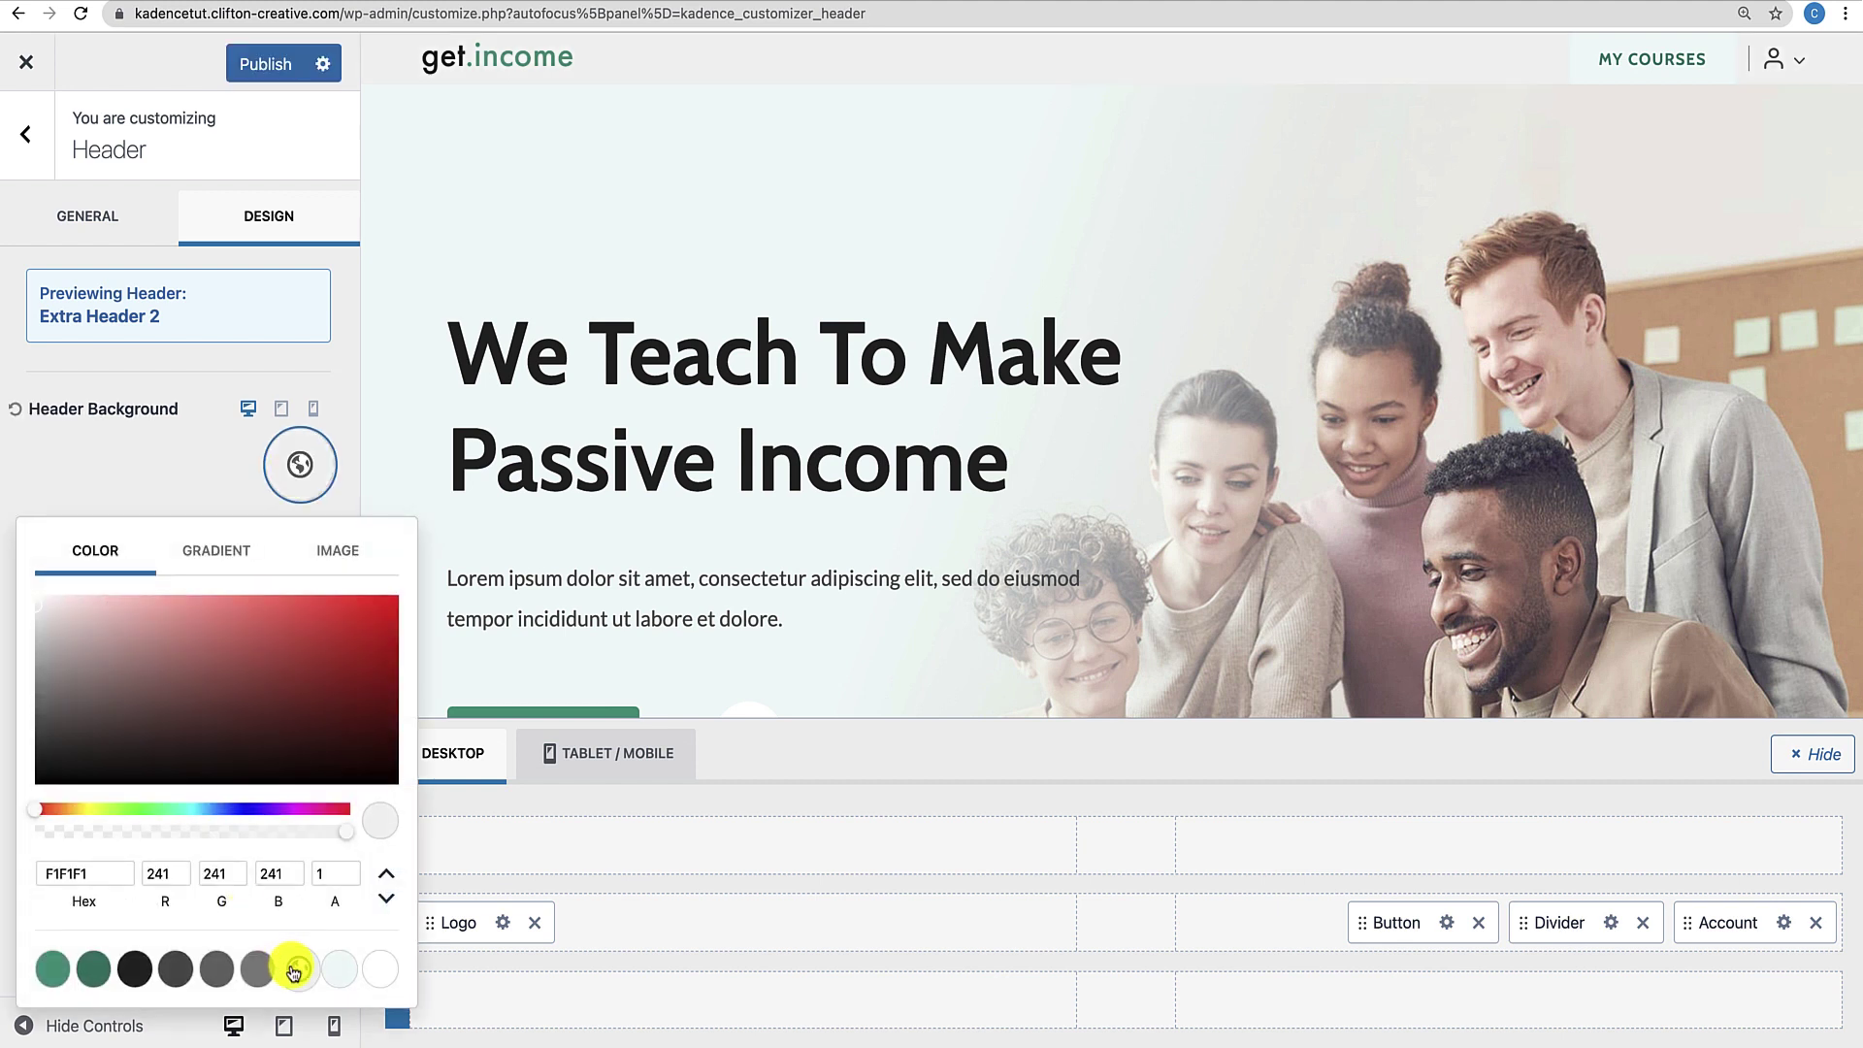
pyautogui.click(155, 477)
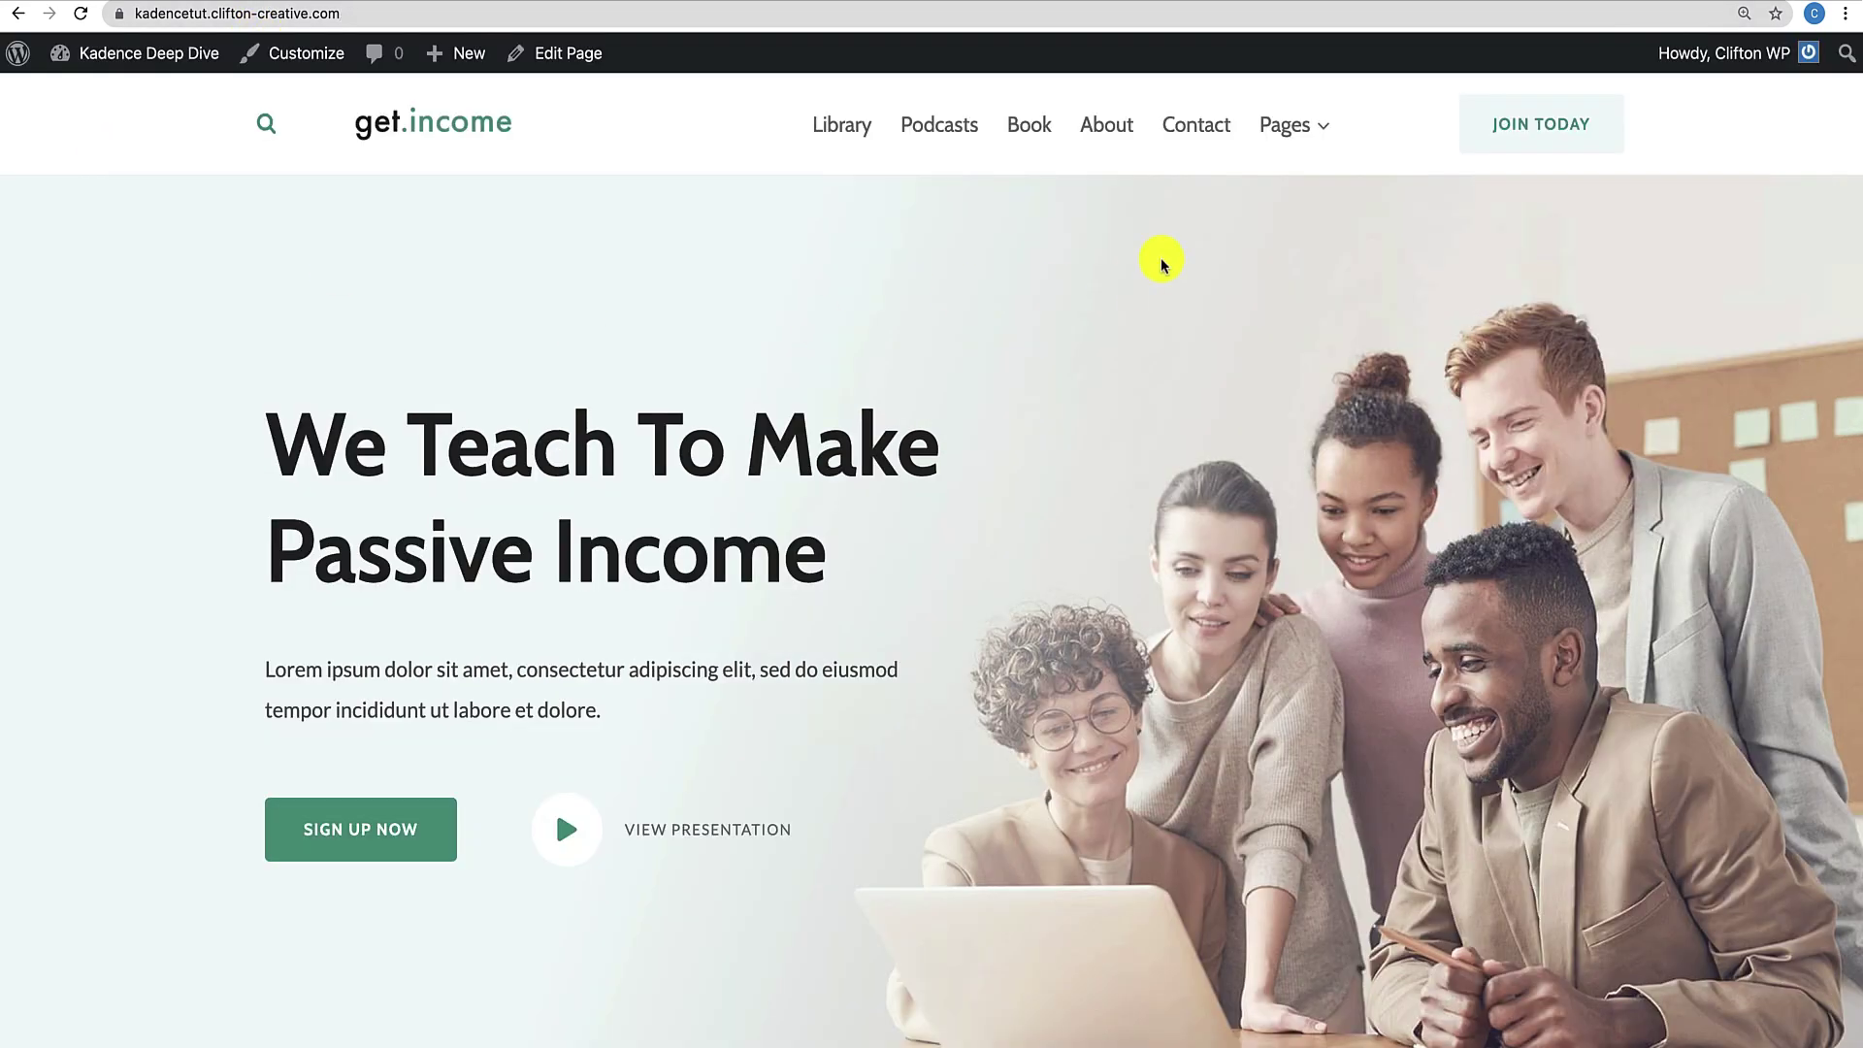
# Visit the live Dashboard page and examine its conditional header's background along the whole page.
pyautogui.moveTo(1289, 136)
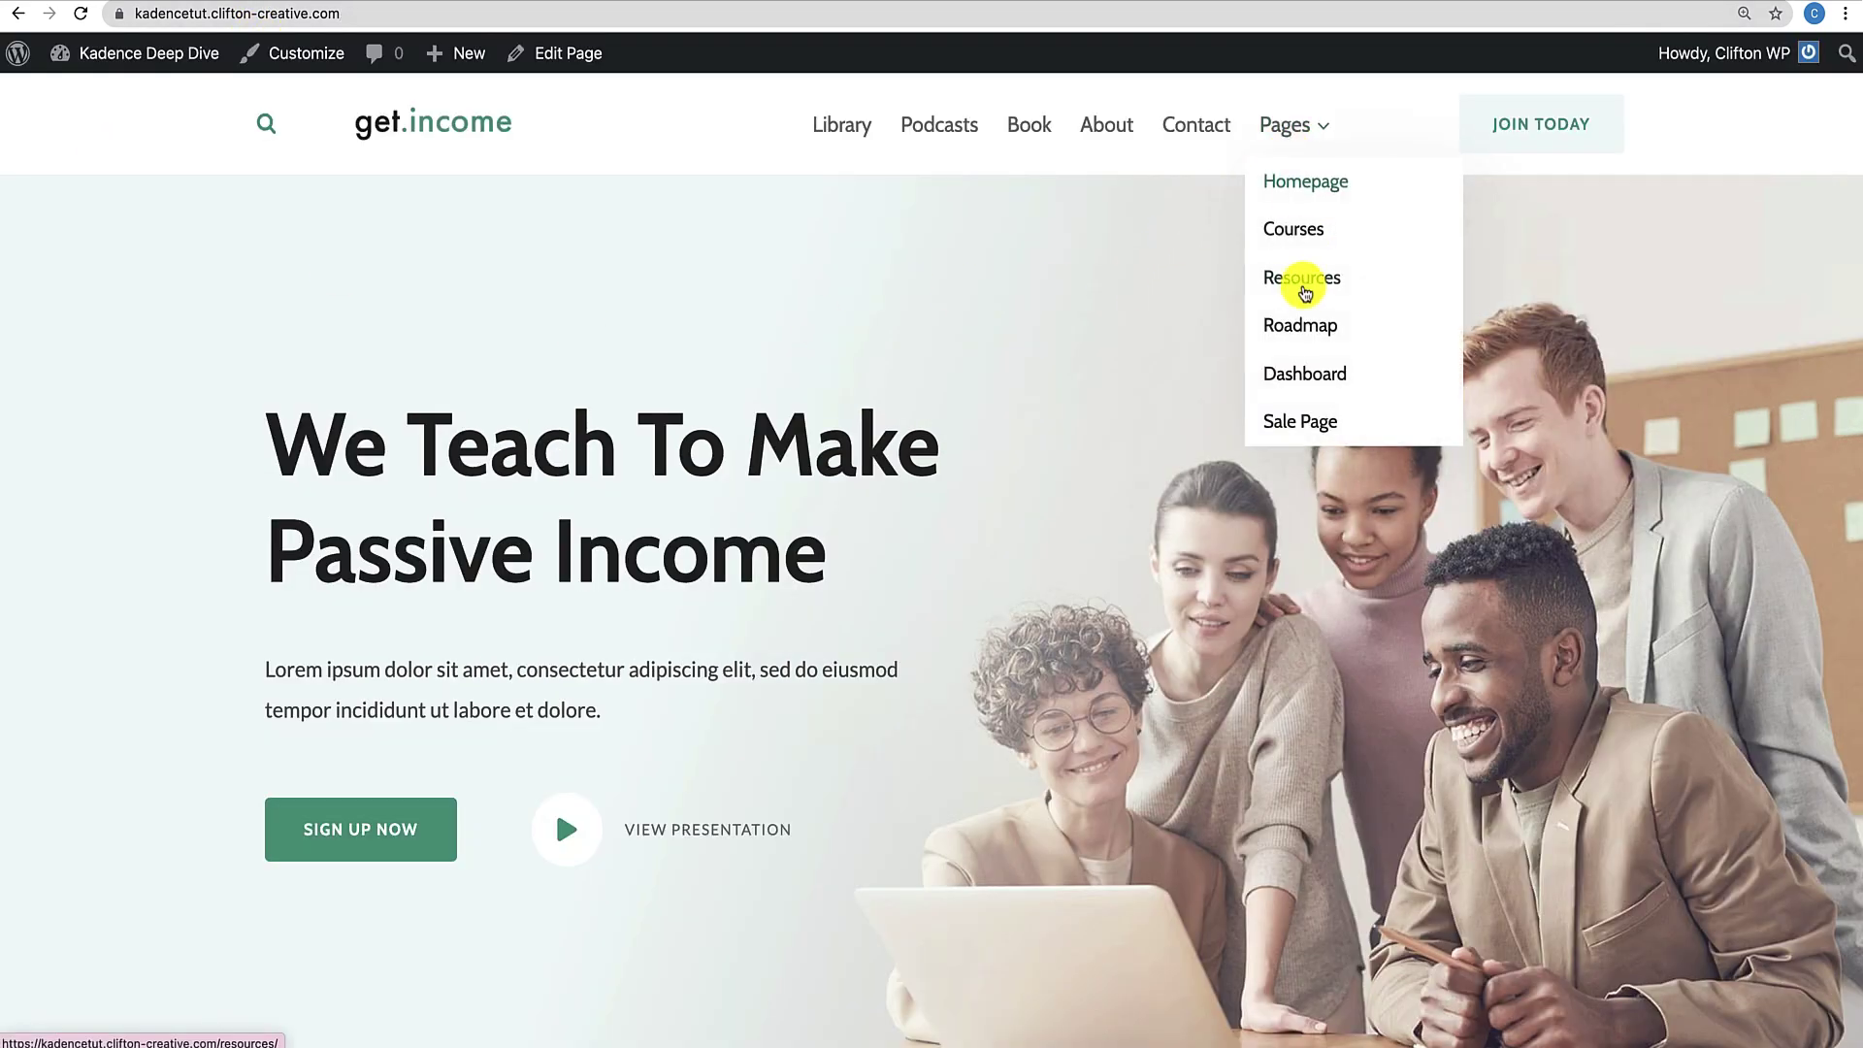
pyautogui.click(1303, 369)
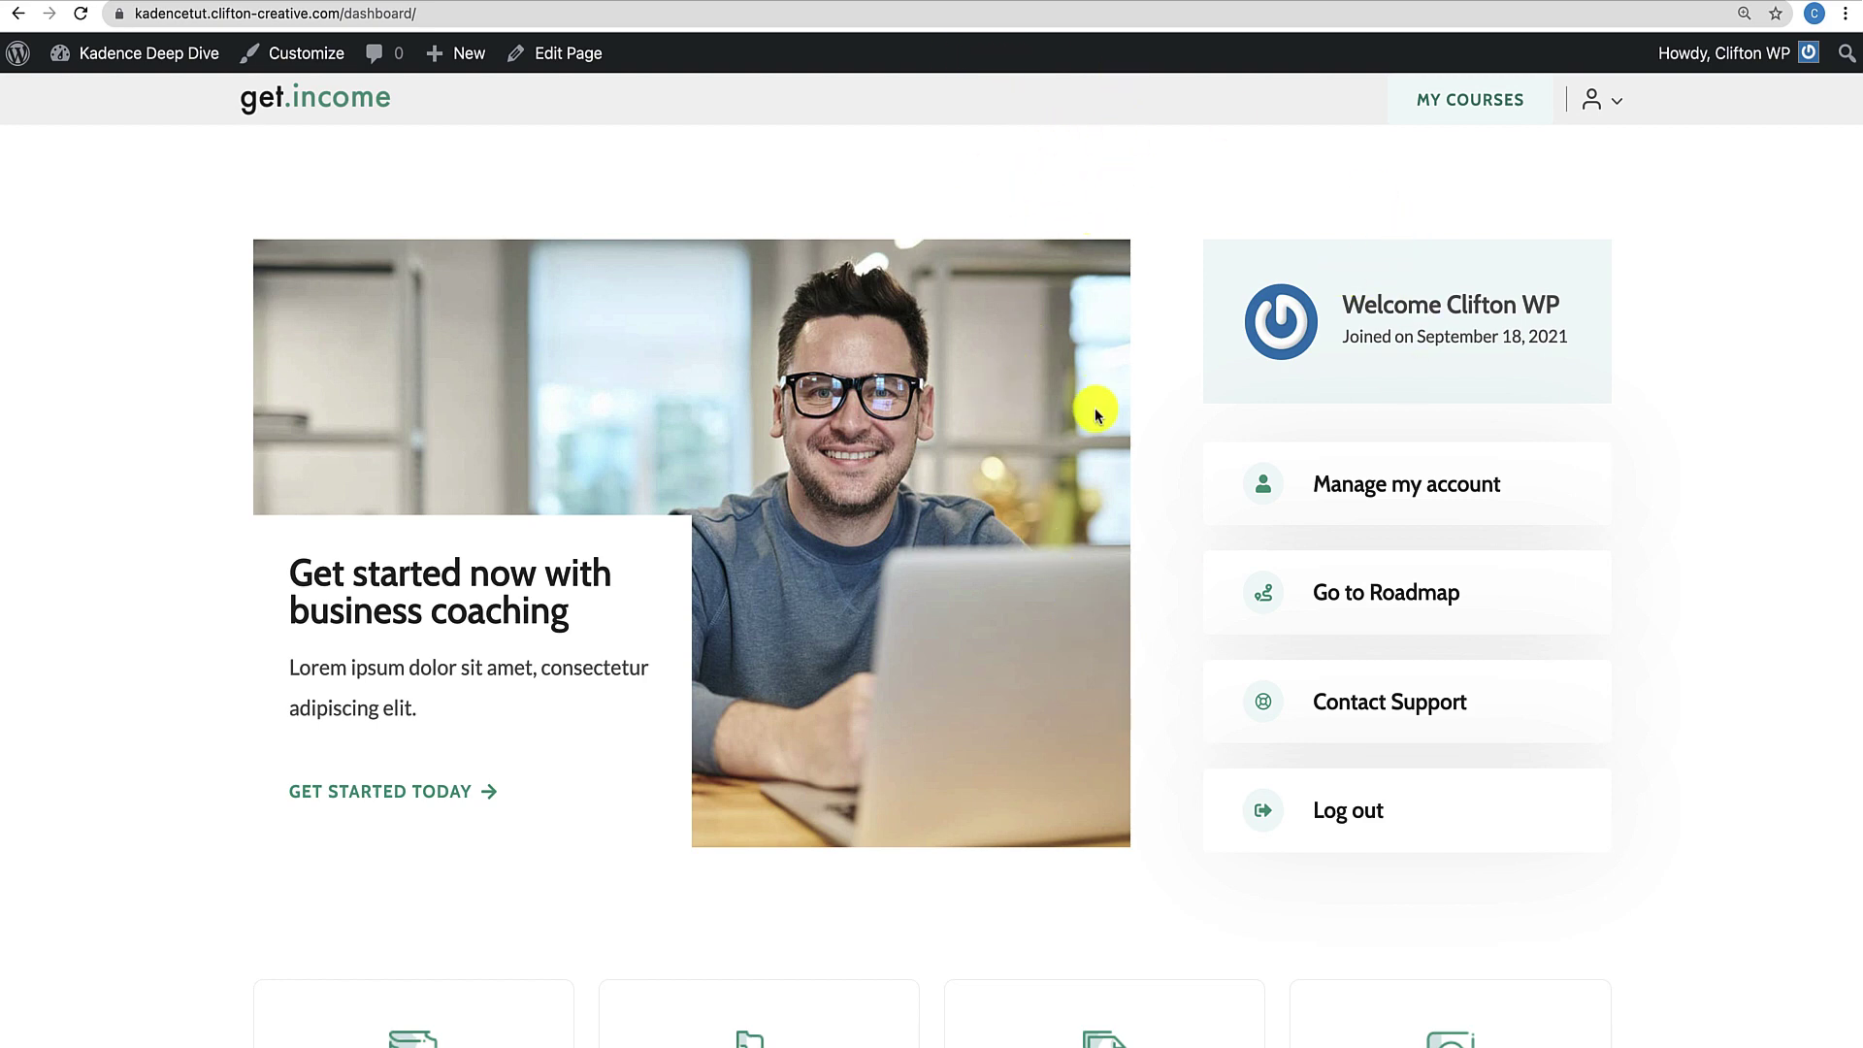
pyautogui.scroll(-15, 1097, 415)
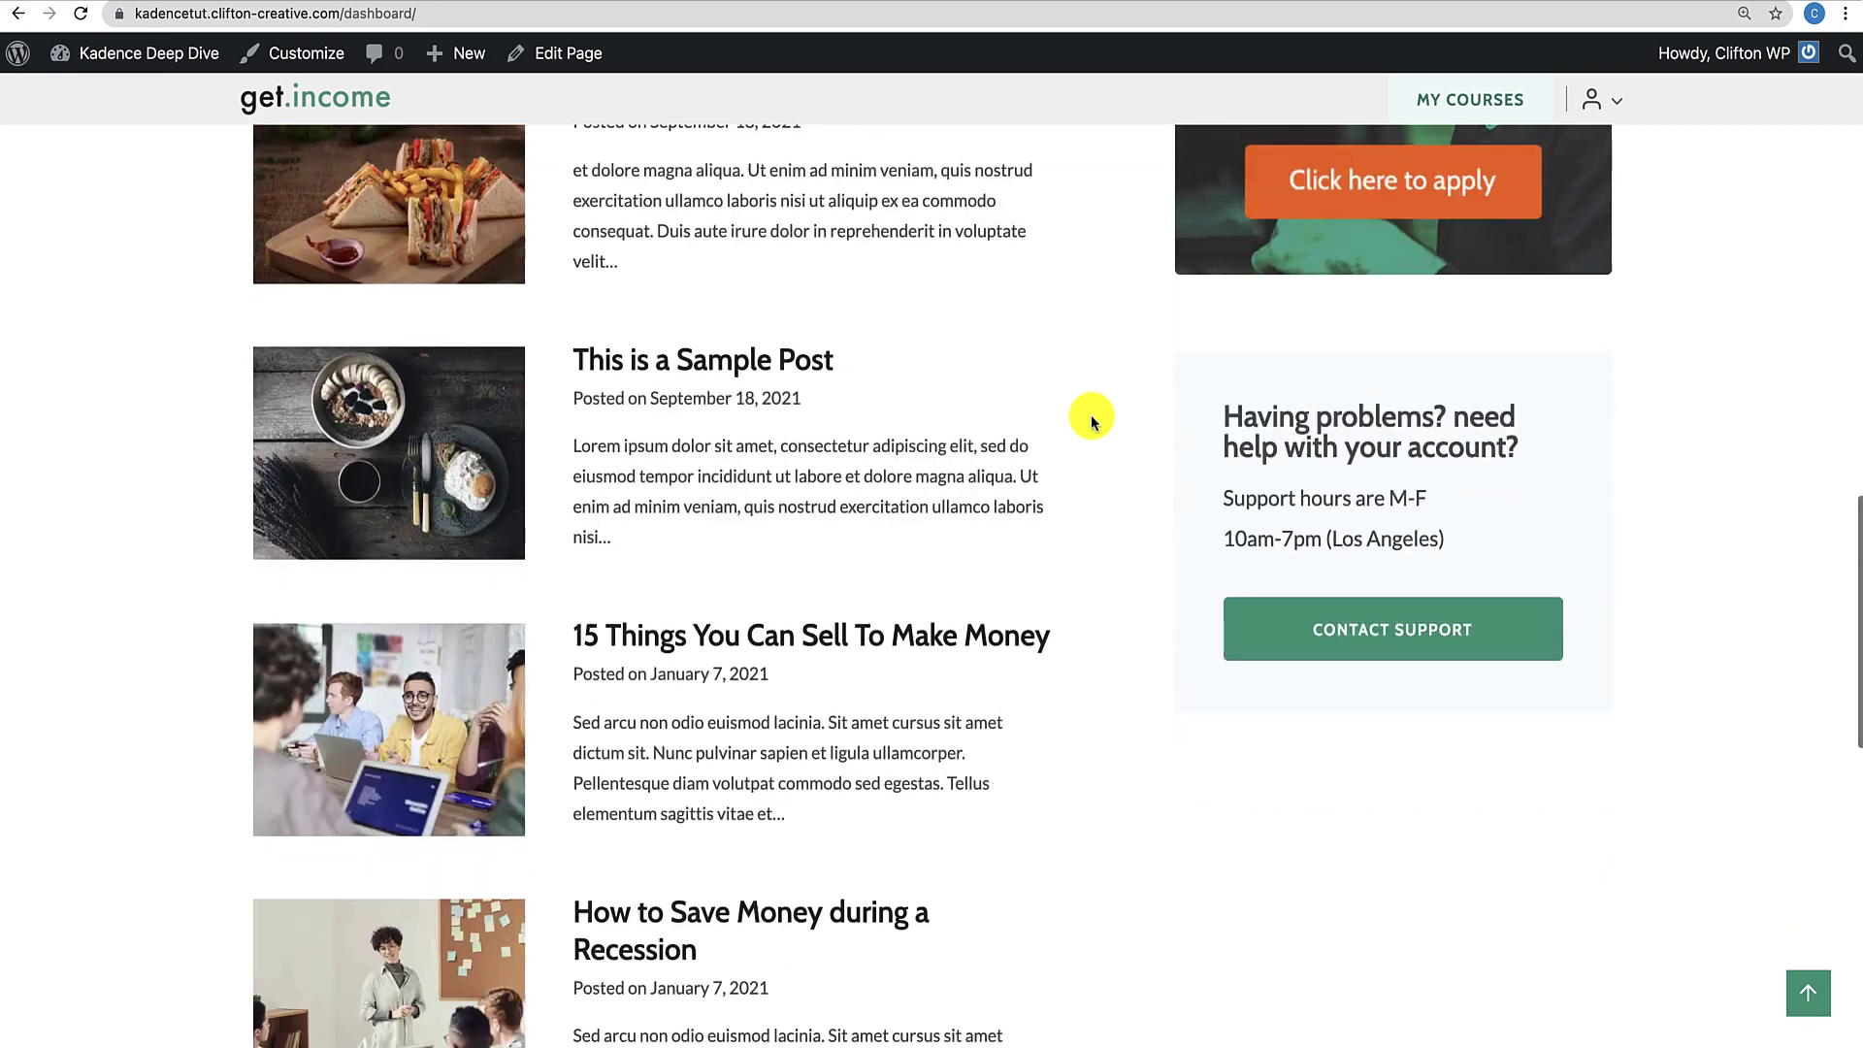
pyautogui.scroll(-11, 1091, 416)
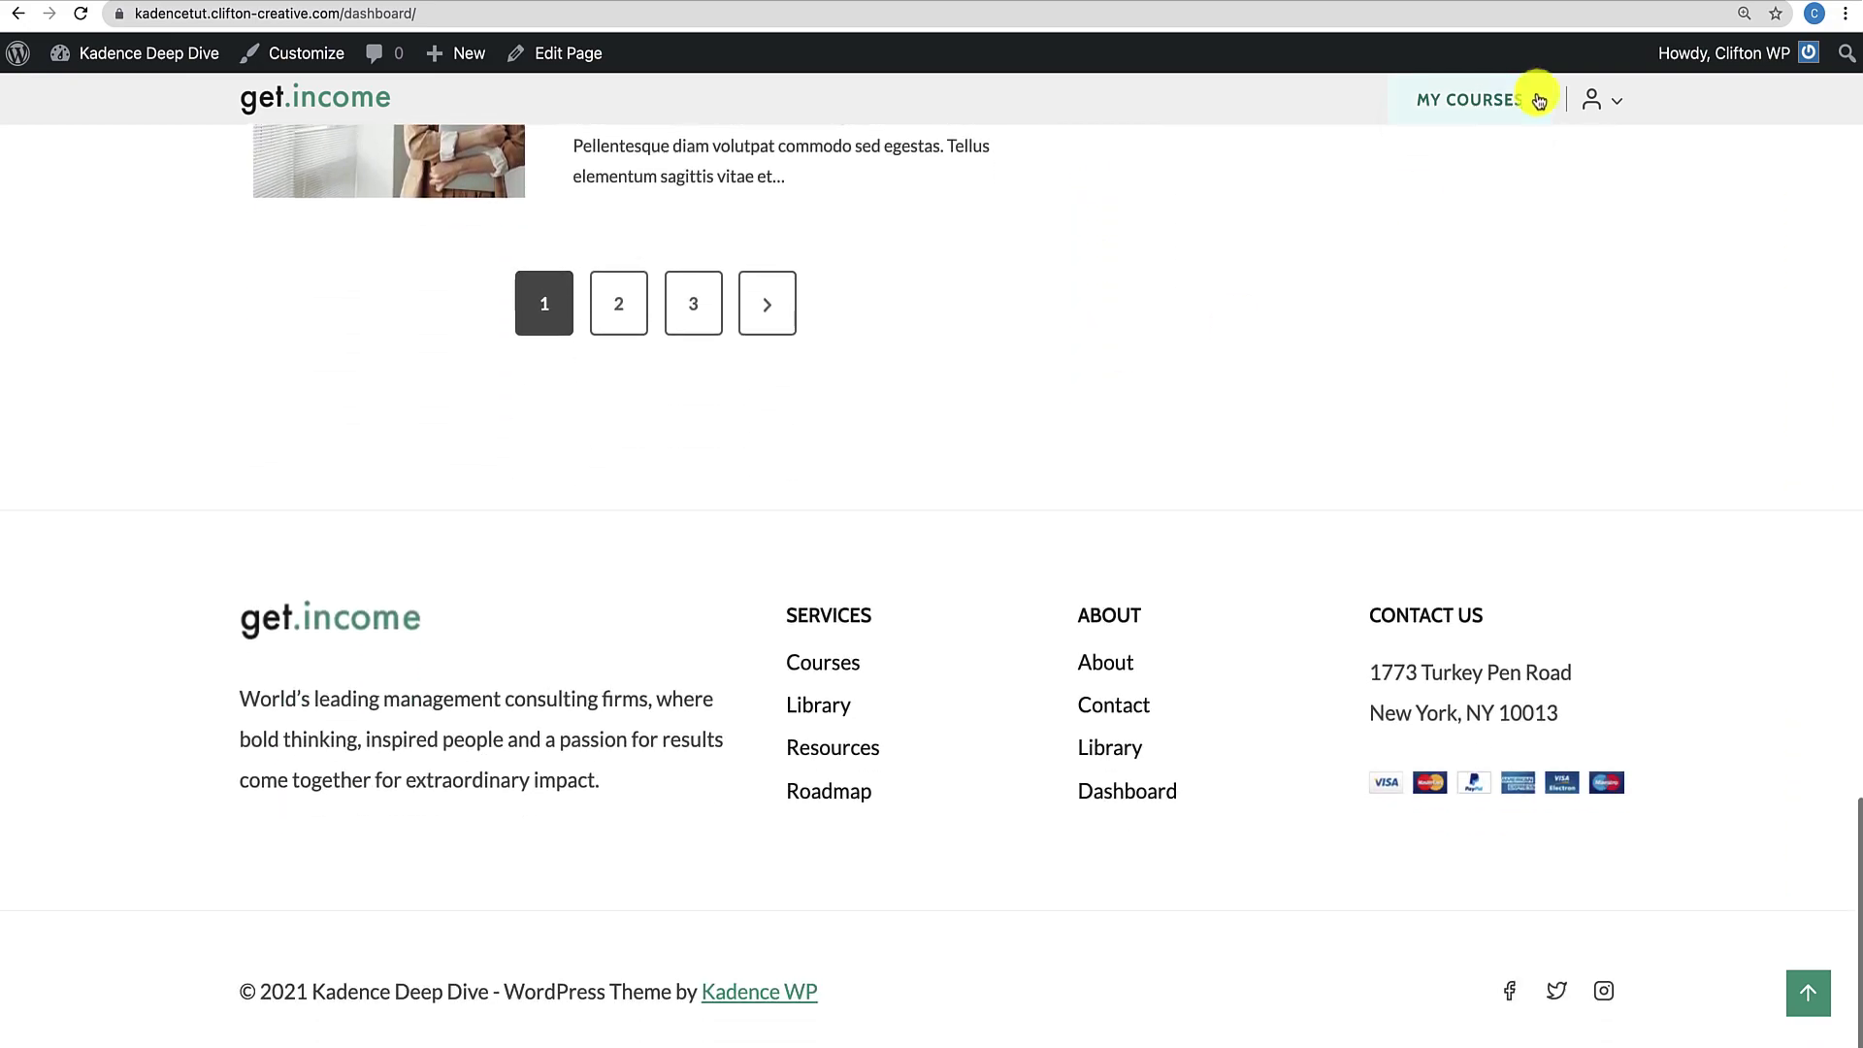
pyautogui.scroll(1, 1174, 551)
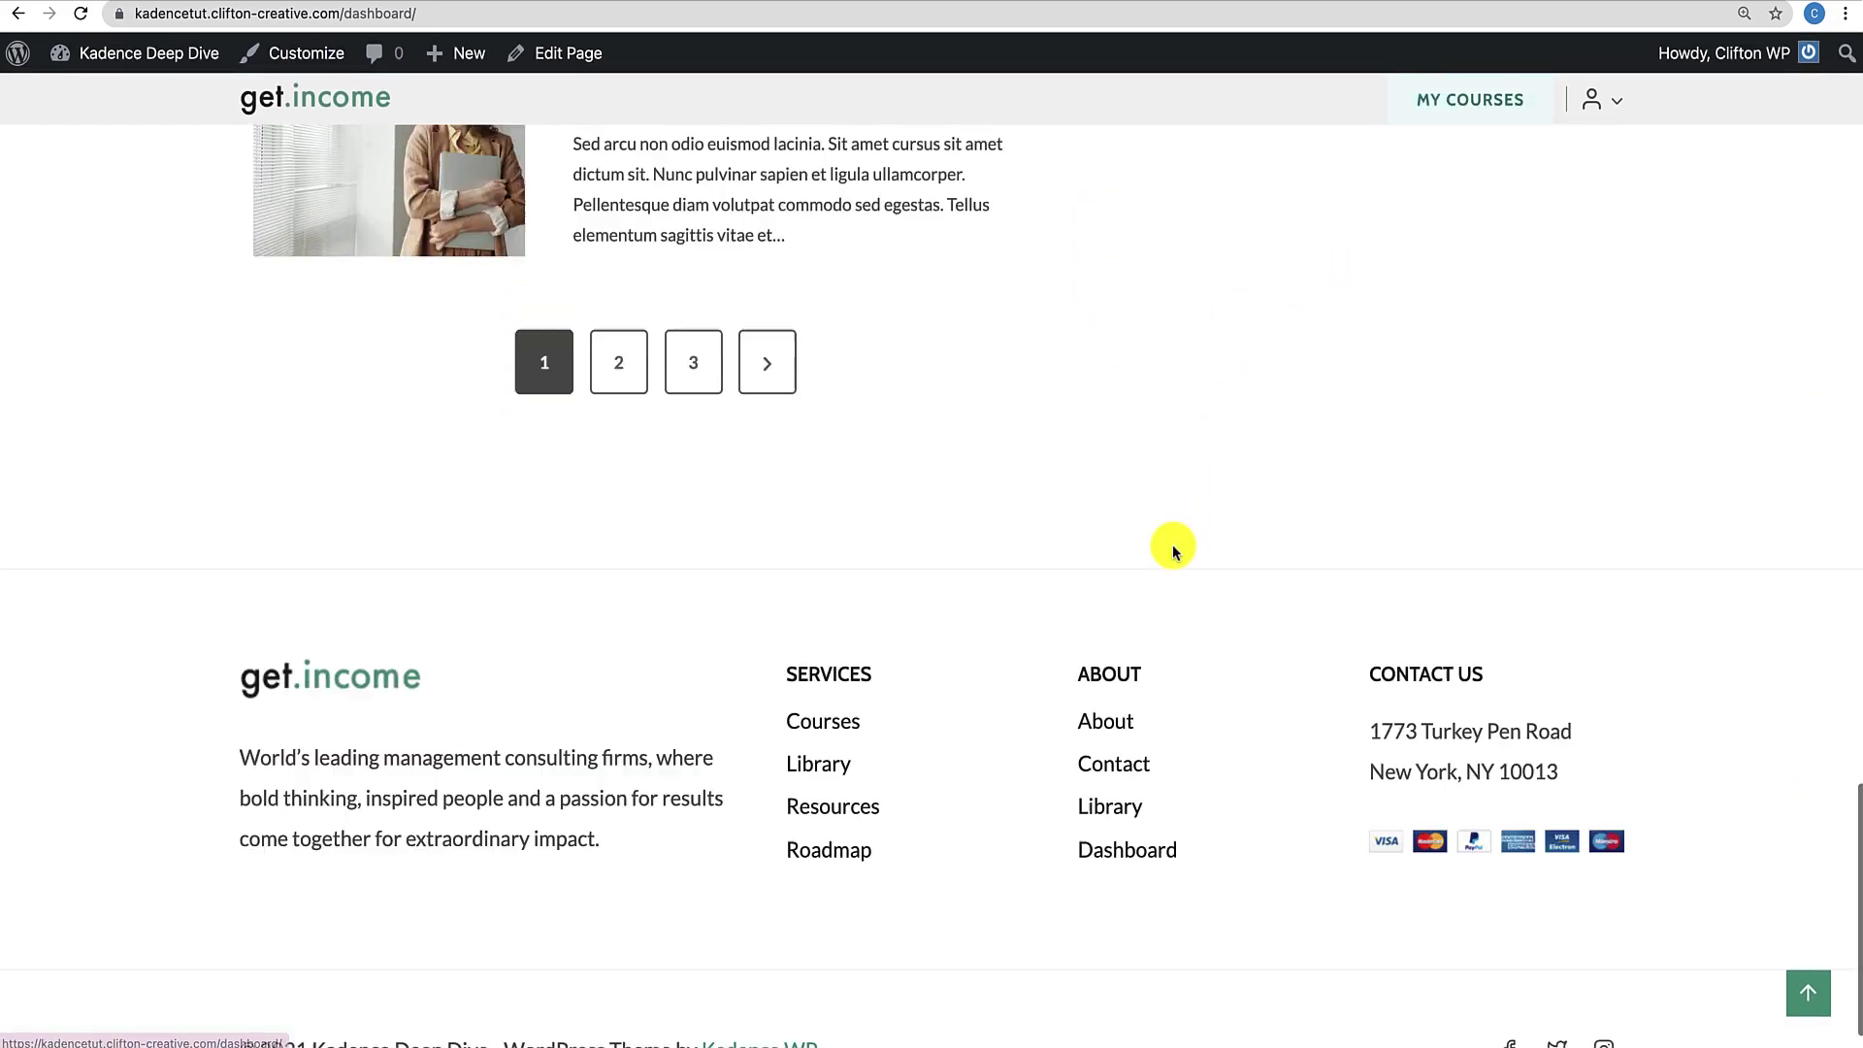
pyautogui.scroll(20, 1172, 551)
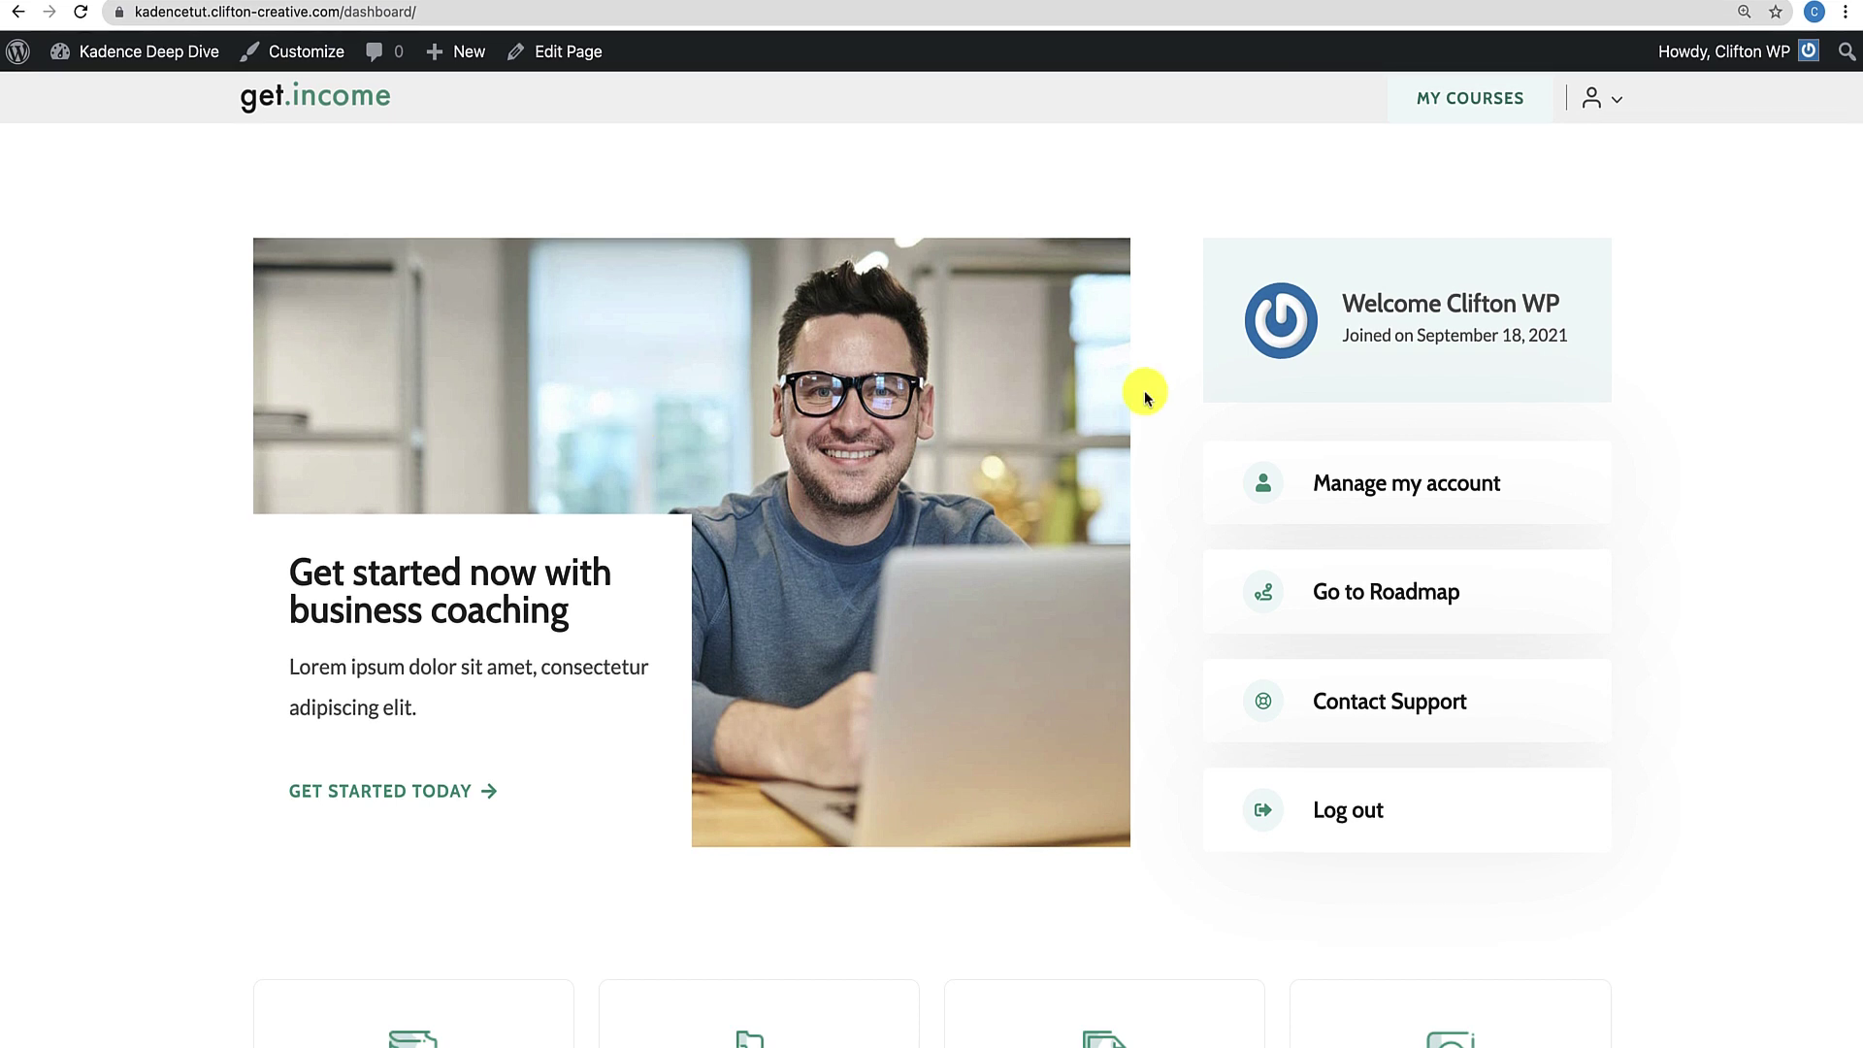
# Go to the Kadence Elements in the site admin and add a new element of the Fixed type.
pyautogui.moveTo(136, 50)
pyautogui.click(90, 97)
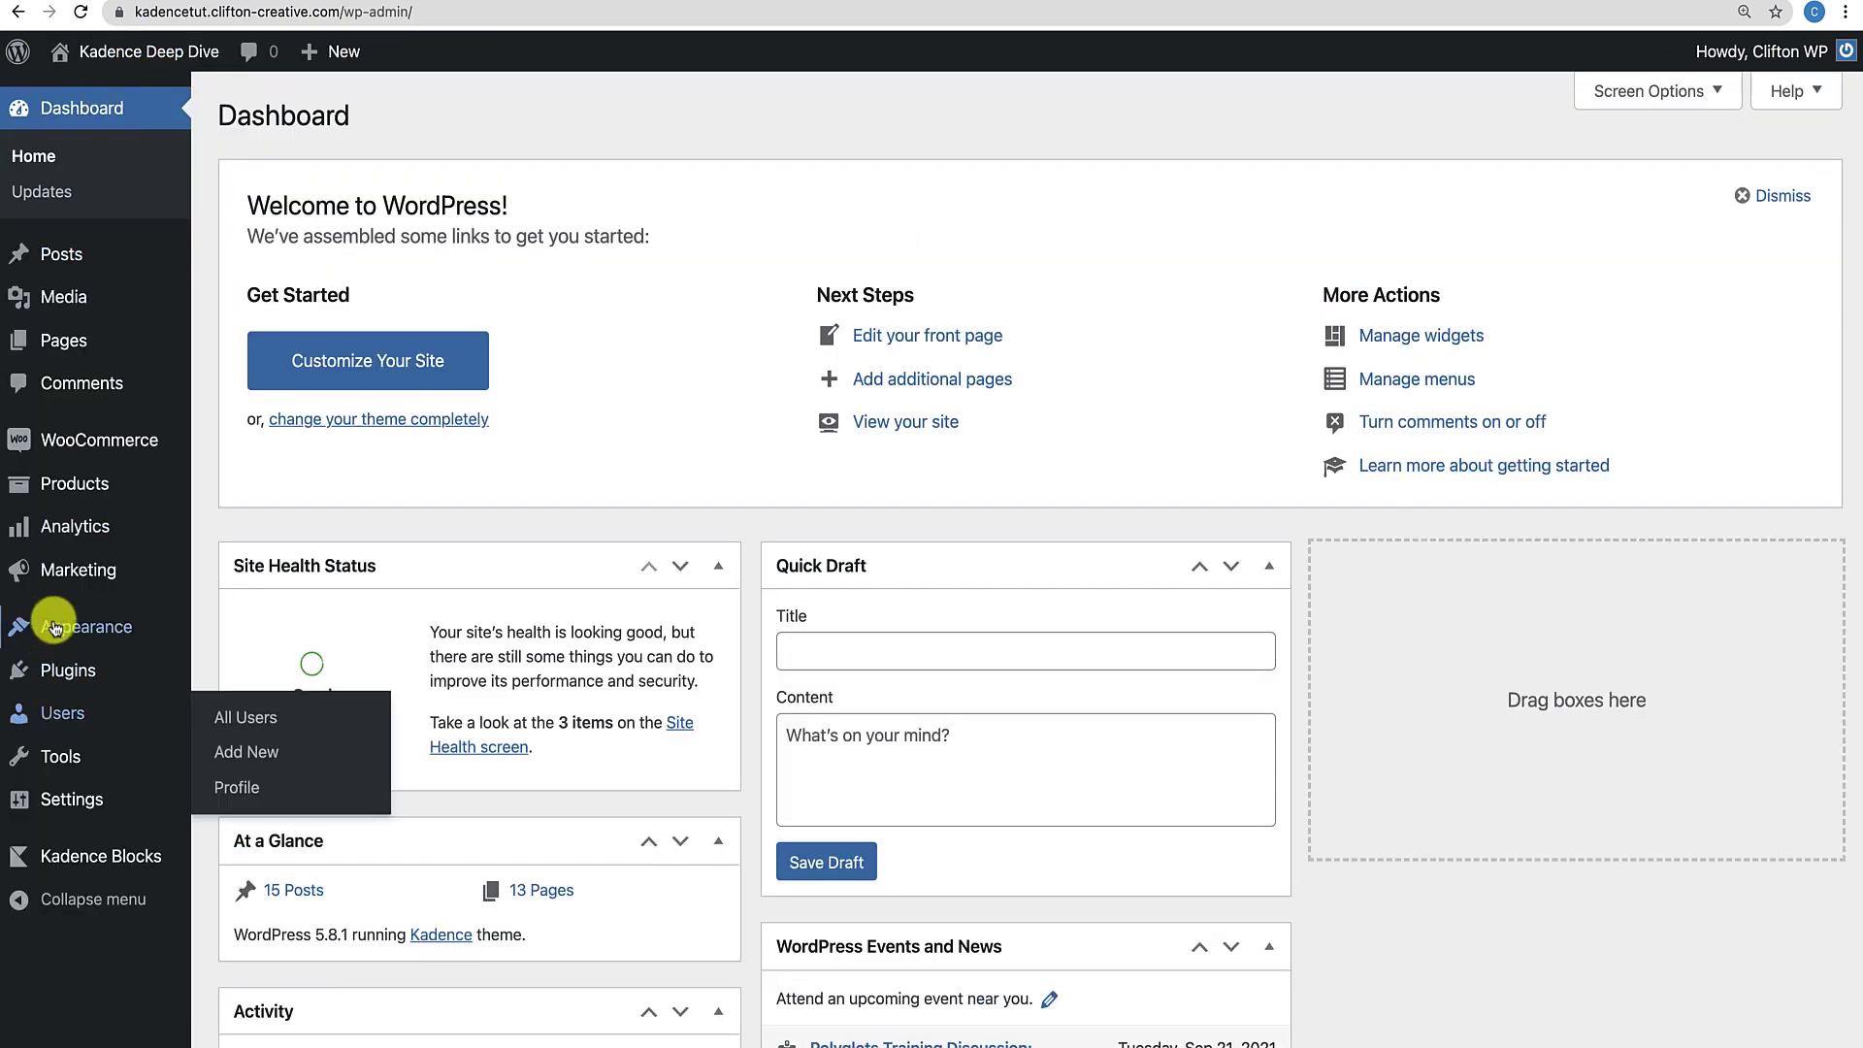
pyautogui.moveTo(53, 626)
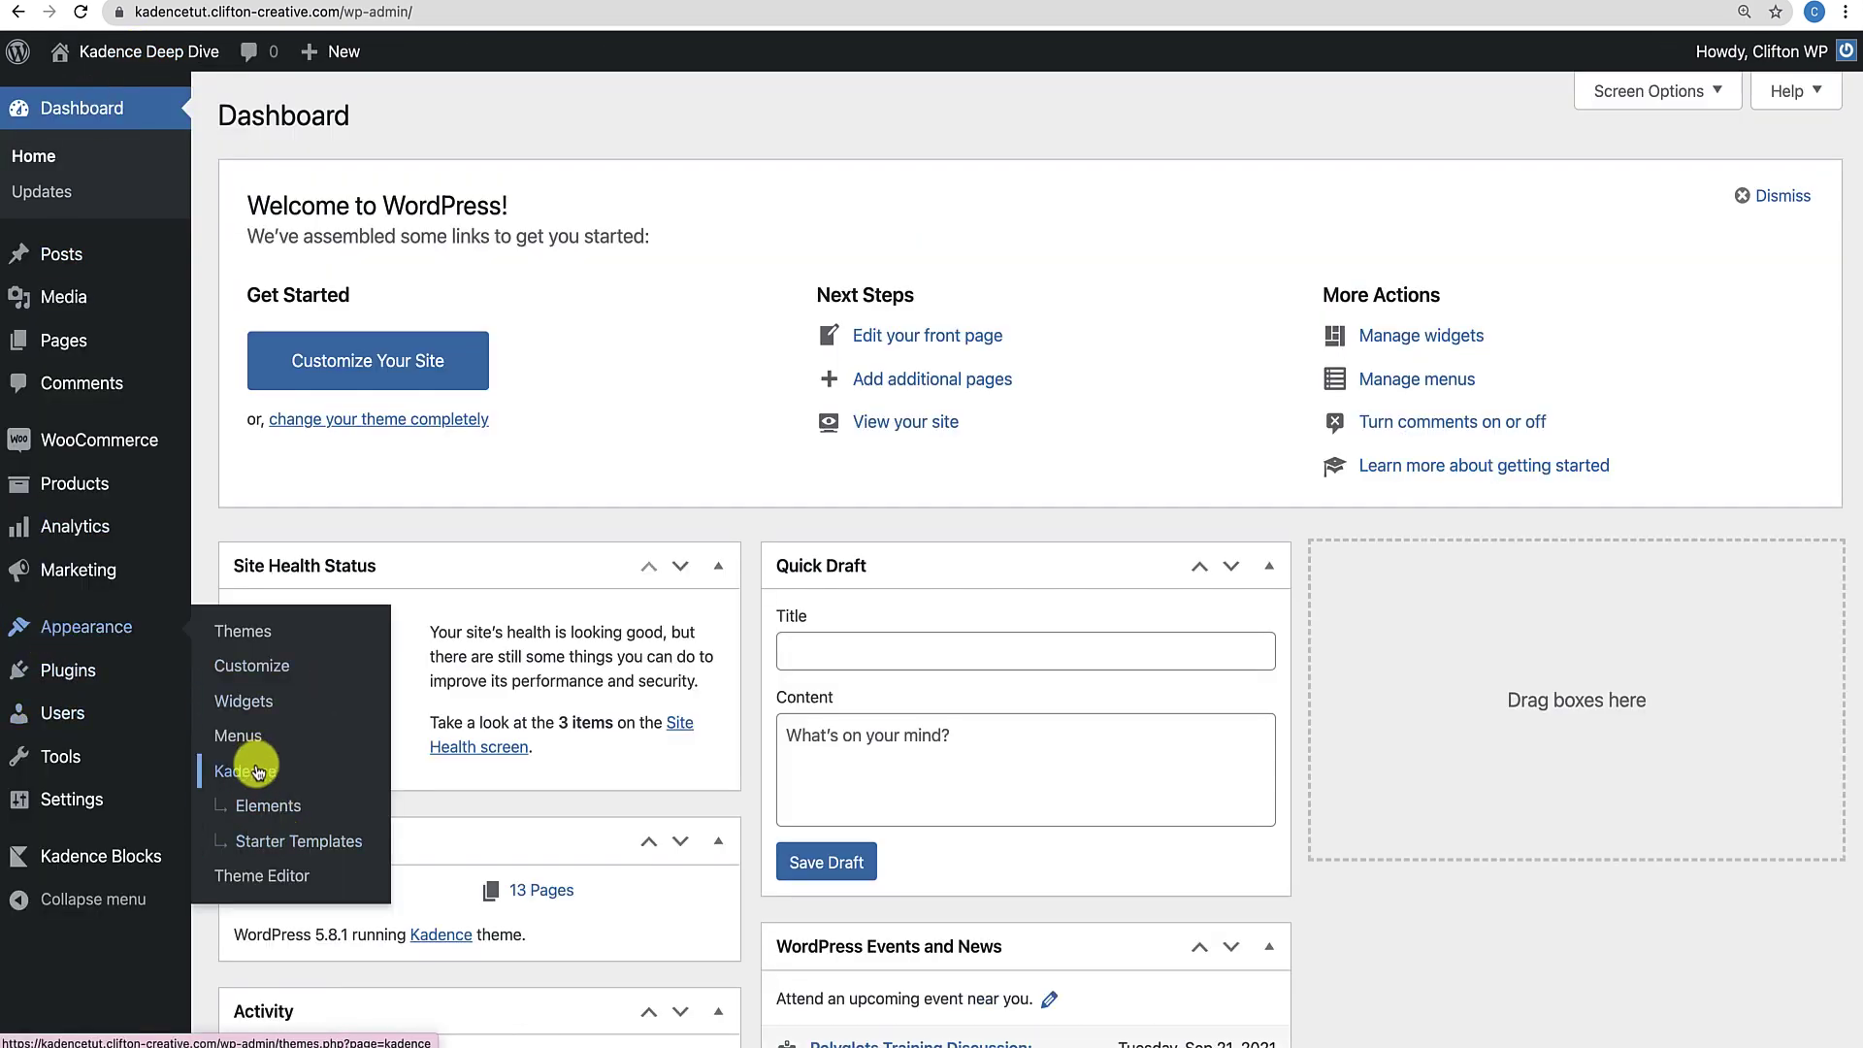
pyautogui.click(257, 815)
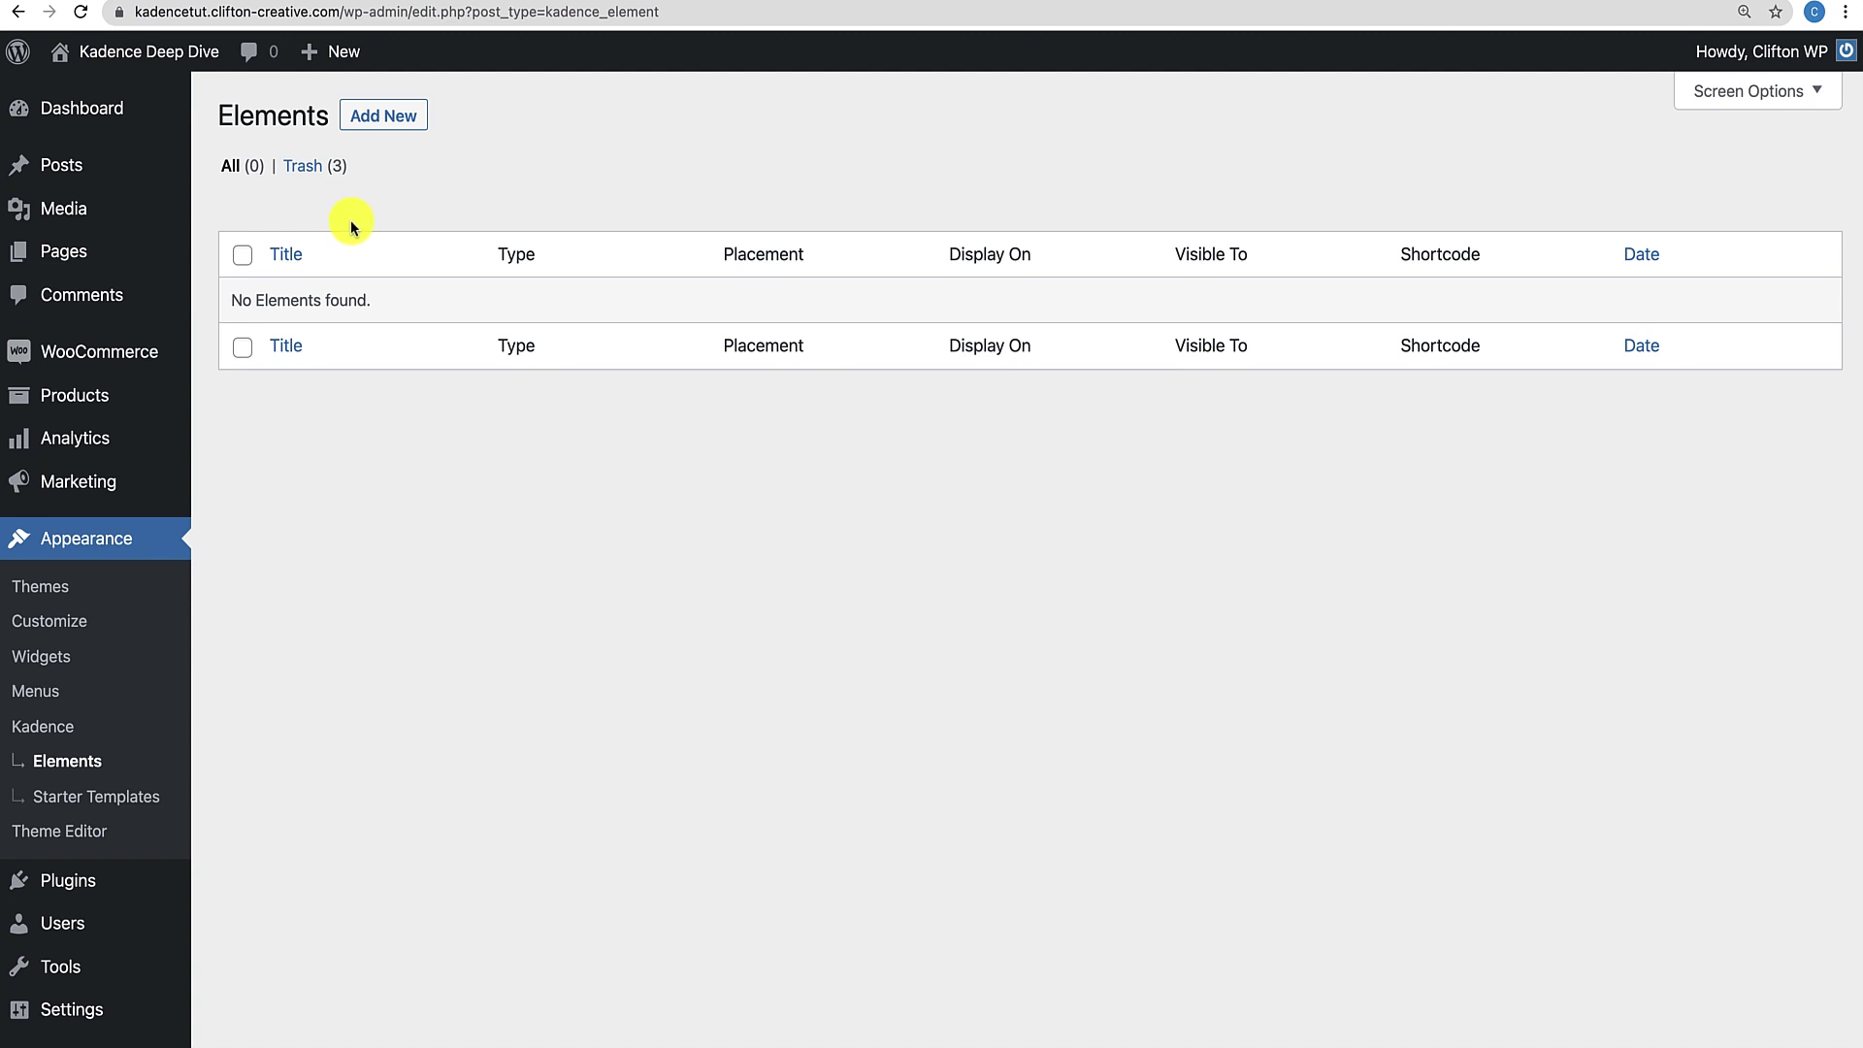
pyautogui.click(388, 118)
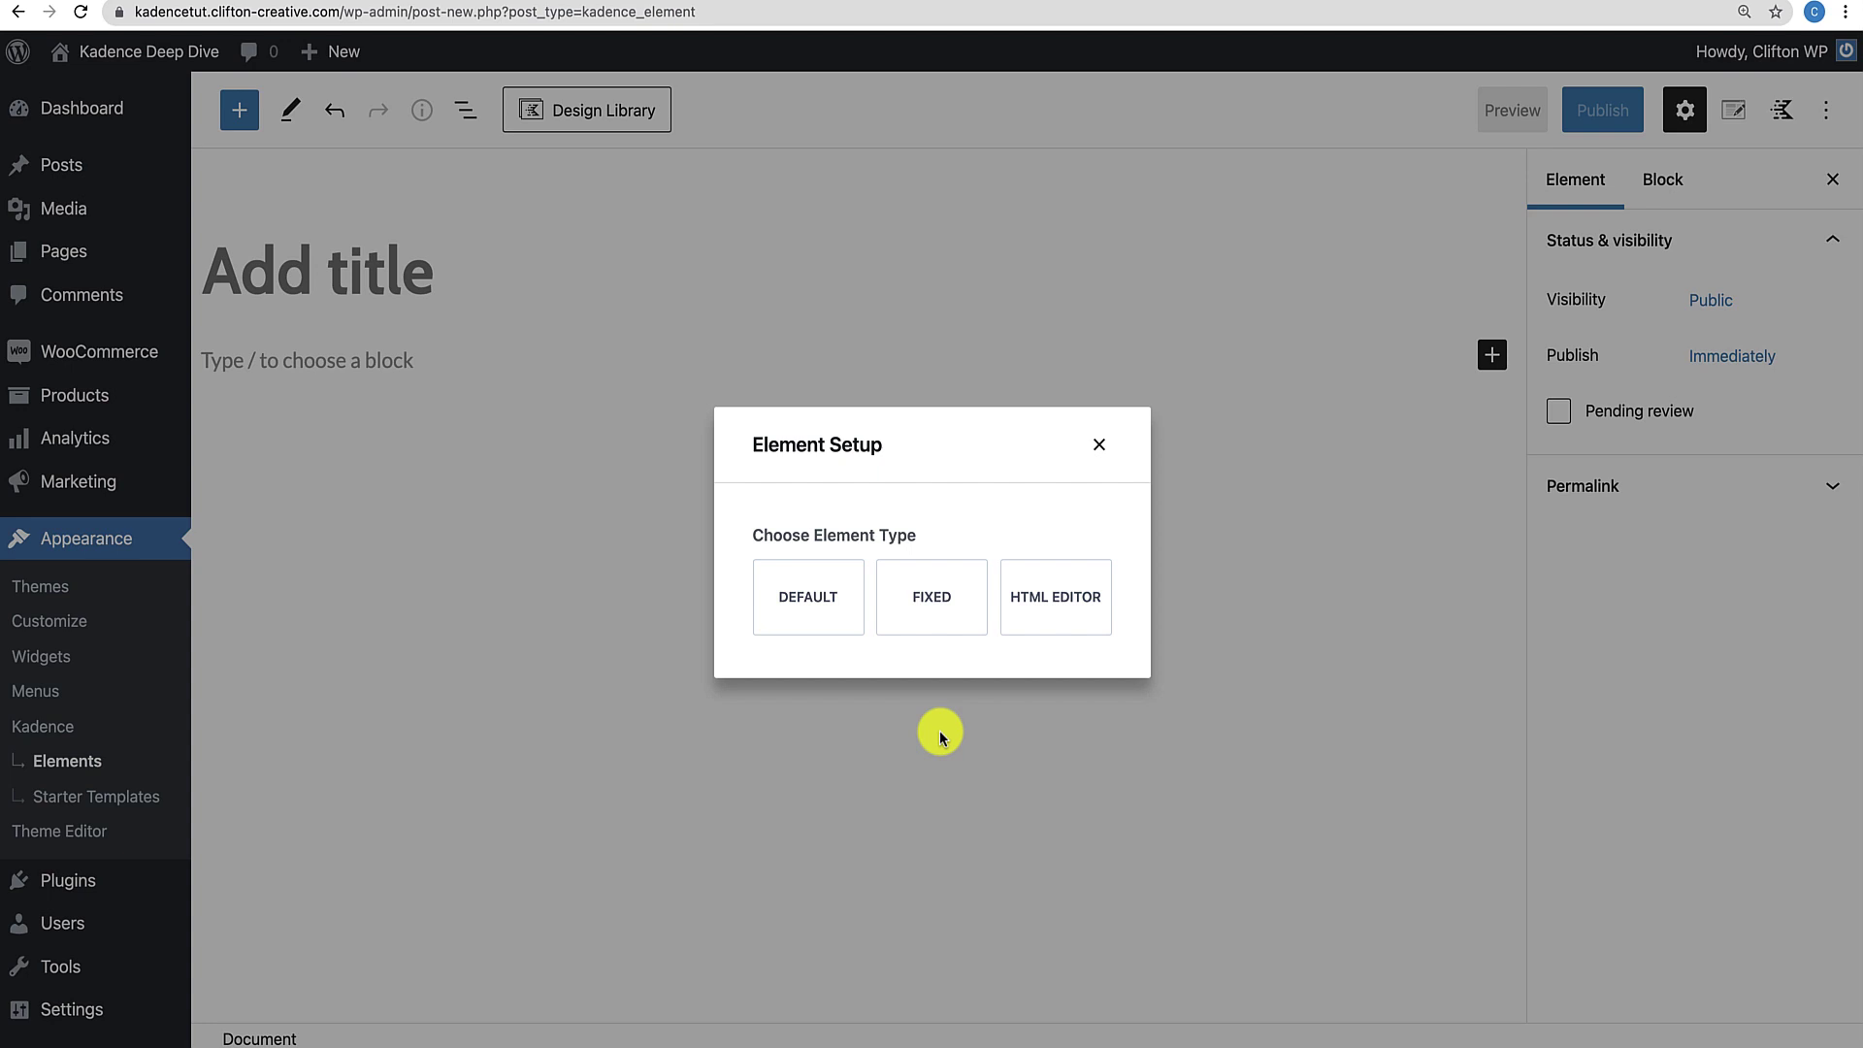
pyautogui.click(943, 597)
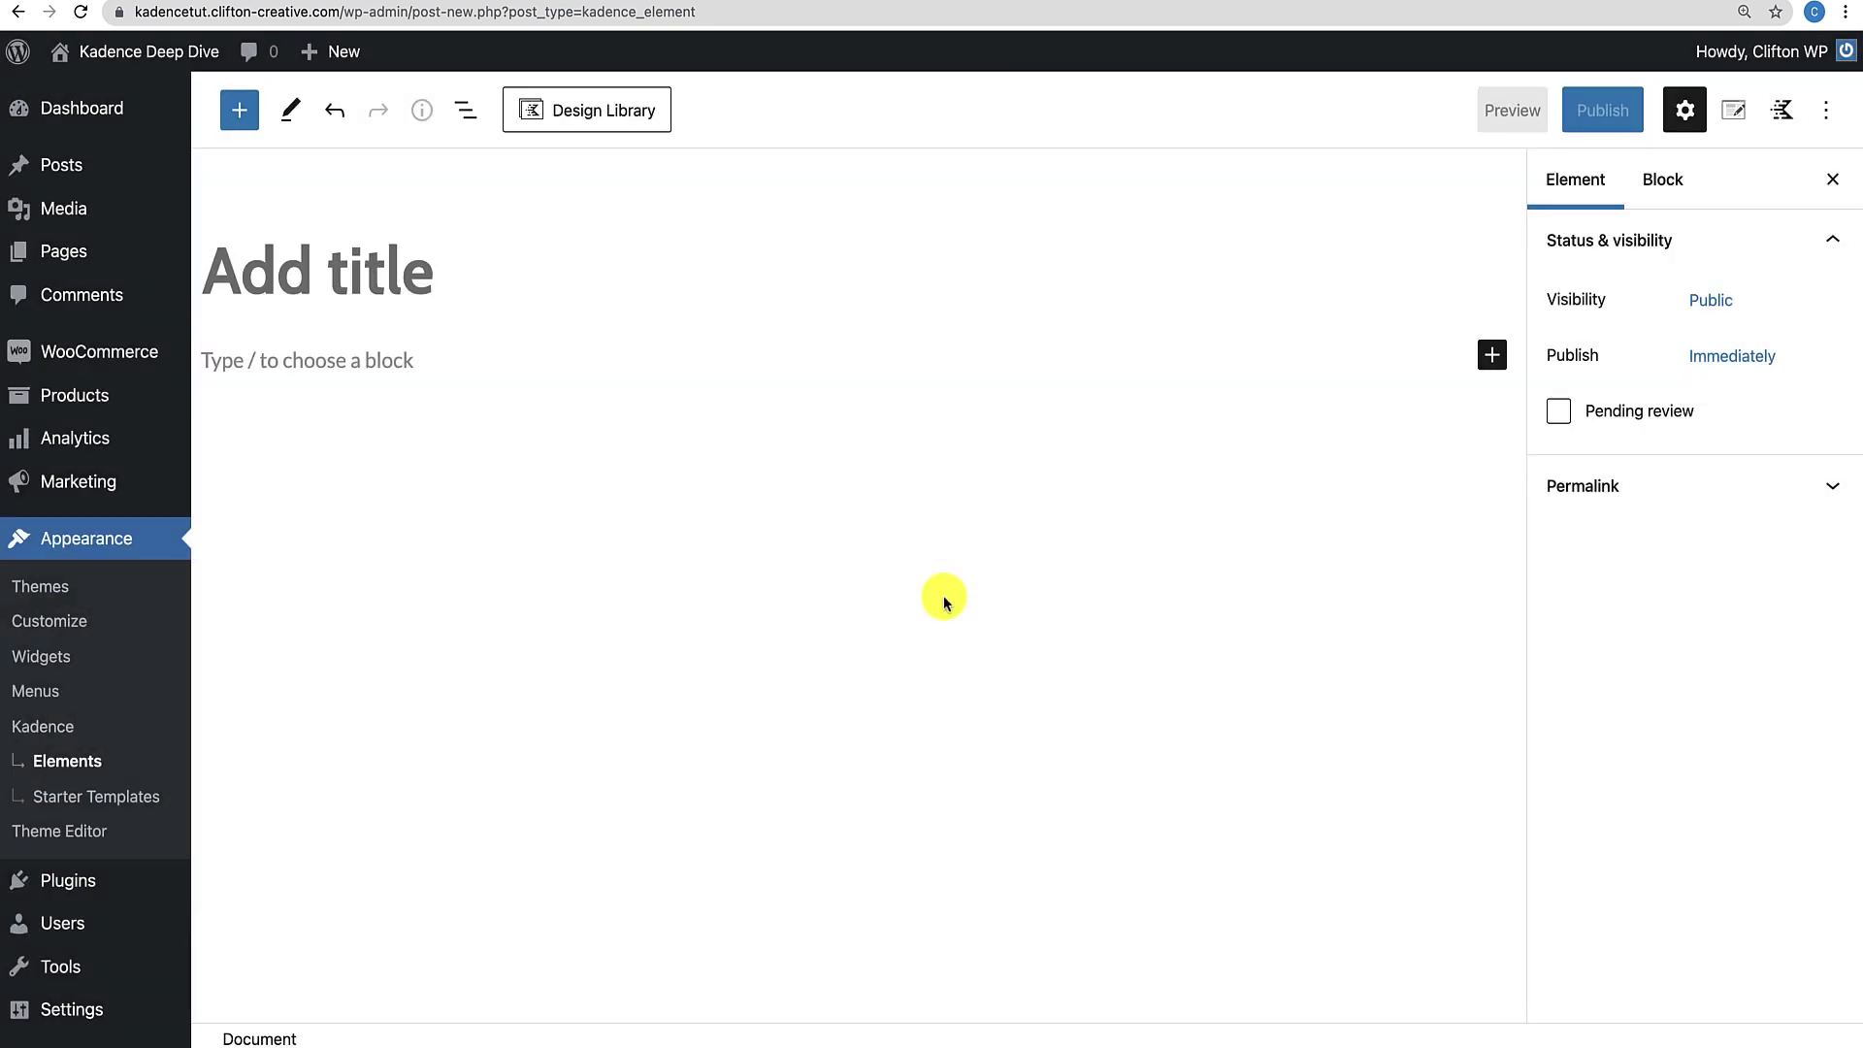
# Title the new element "Recipe Popup" and place the cursor in its empty content area.
pyautogui.click(432, 285)
pyautogui.write('Foo')
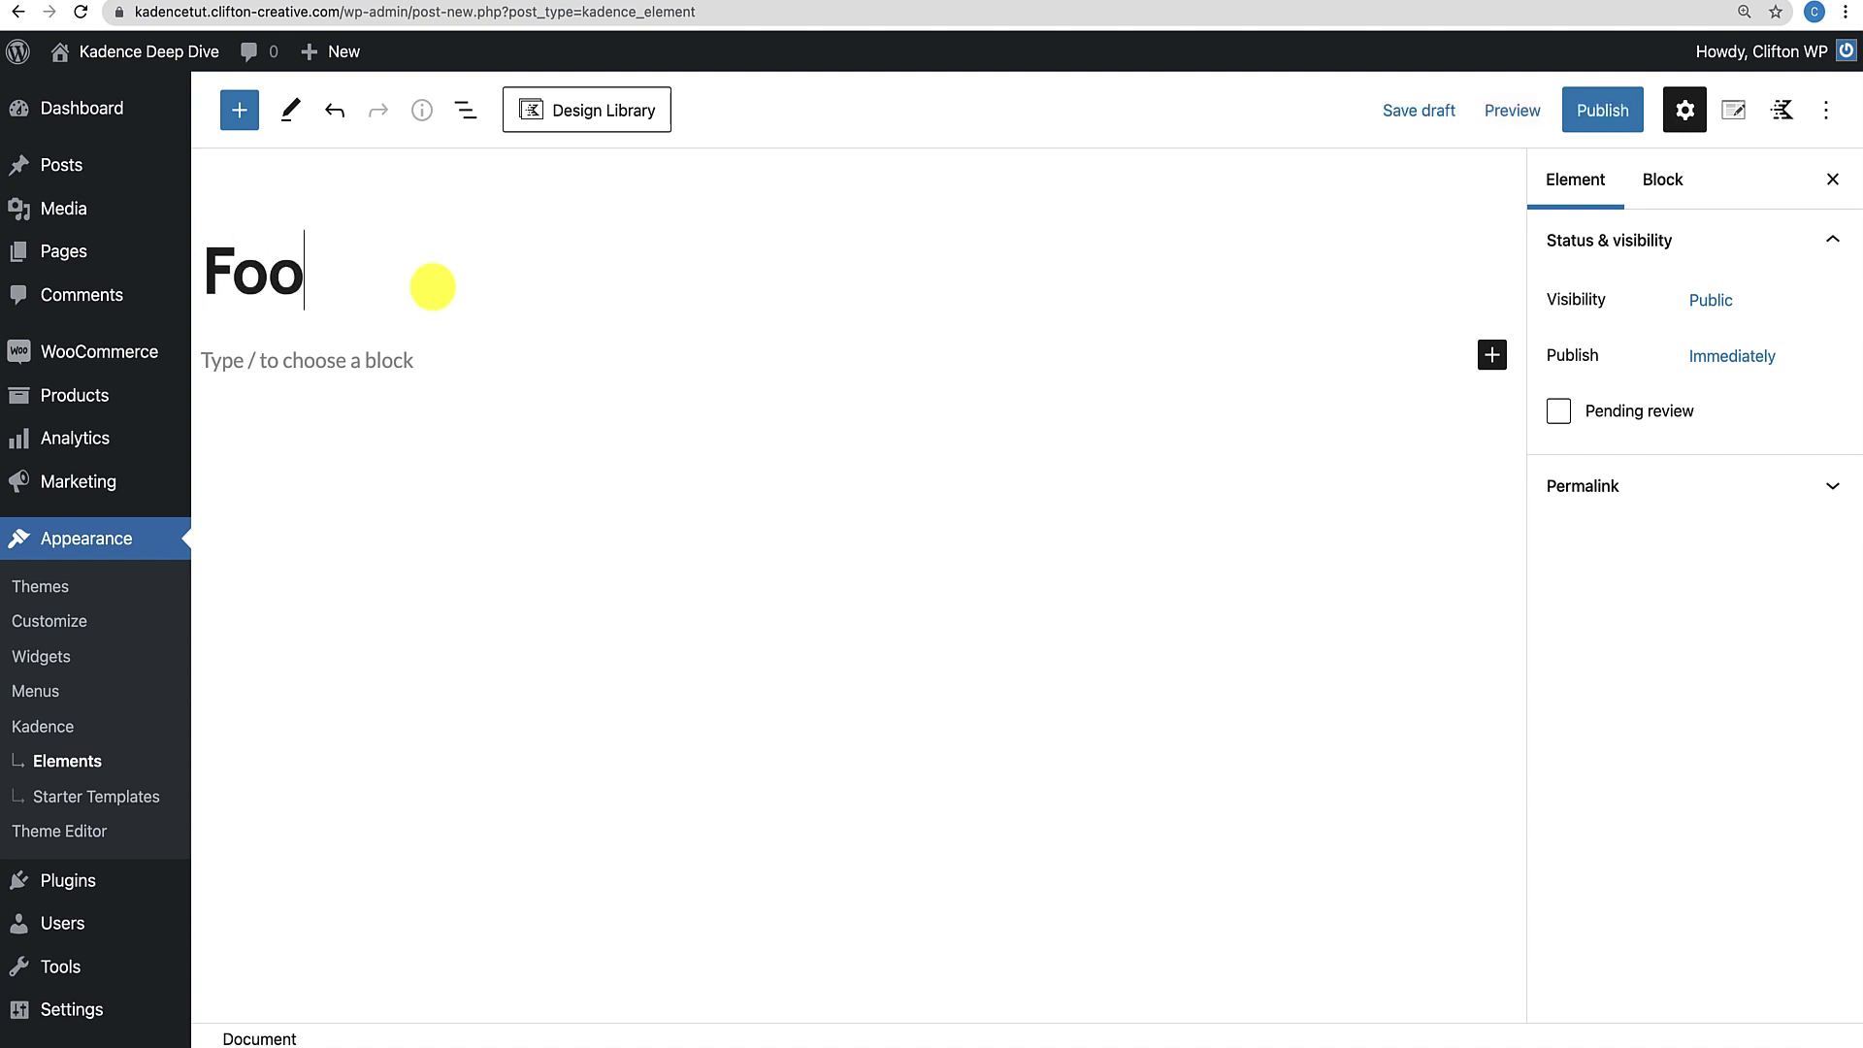
pyautogui.write('d Popu')
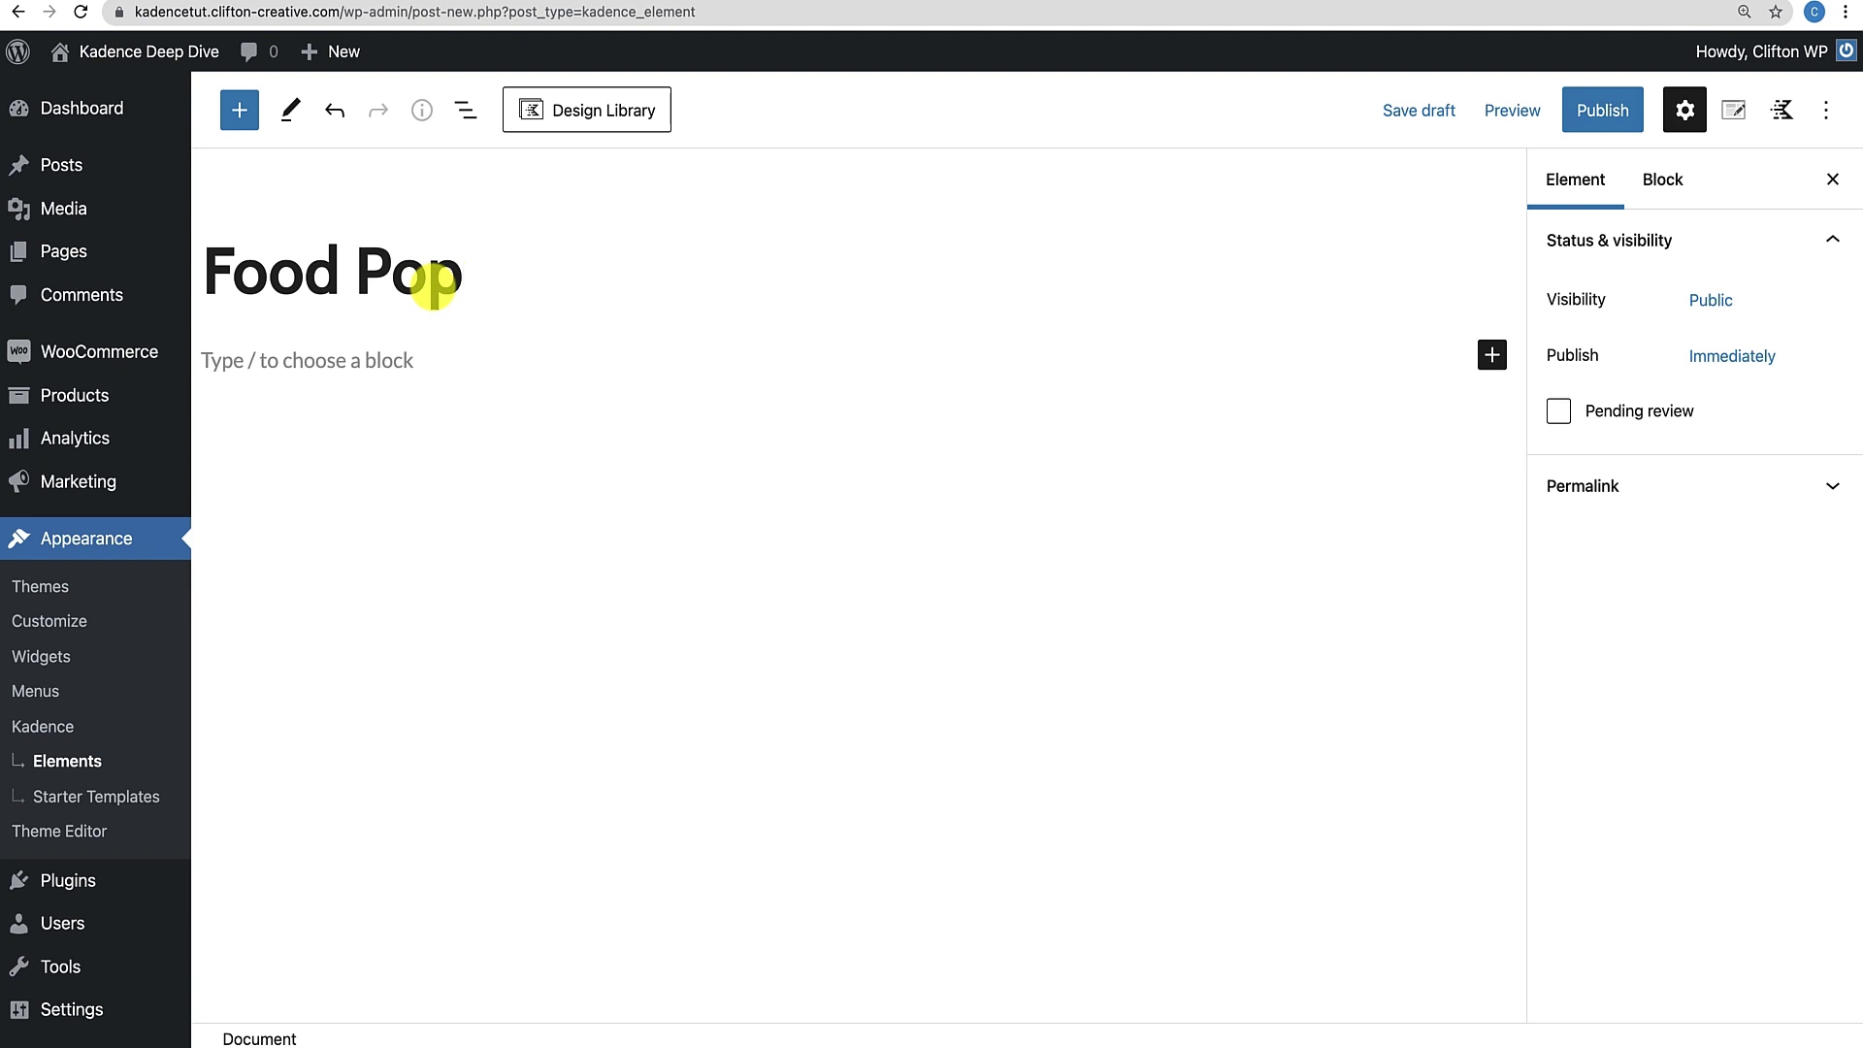
pyautogui.write('p')
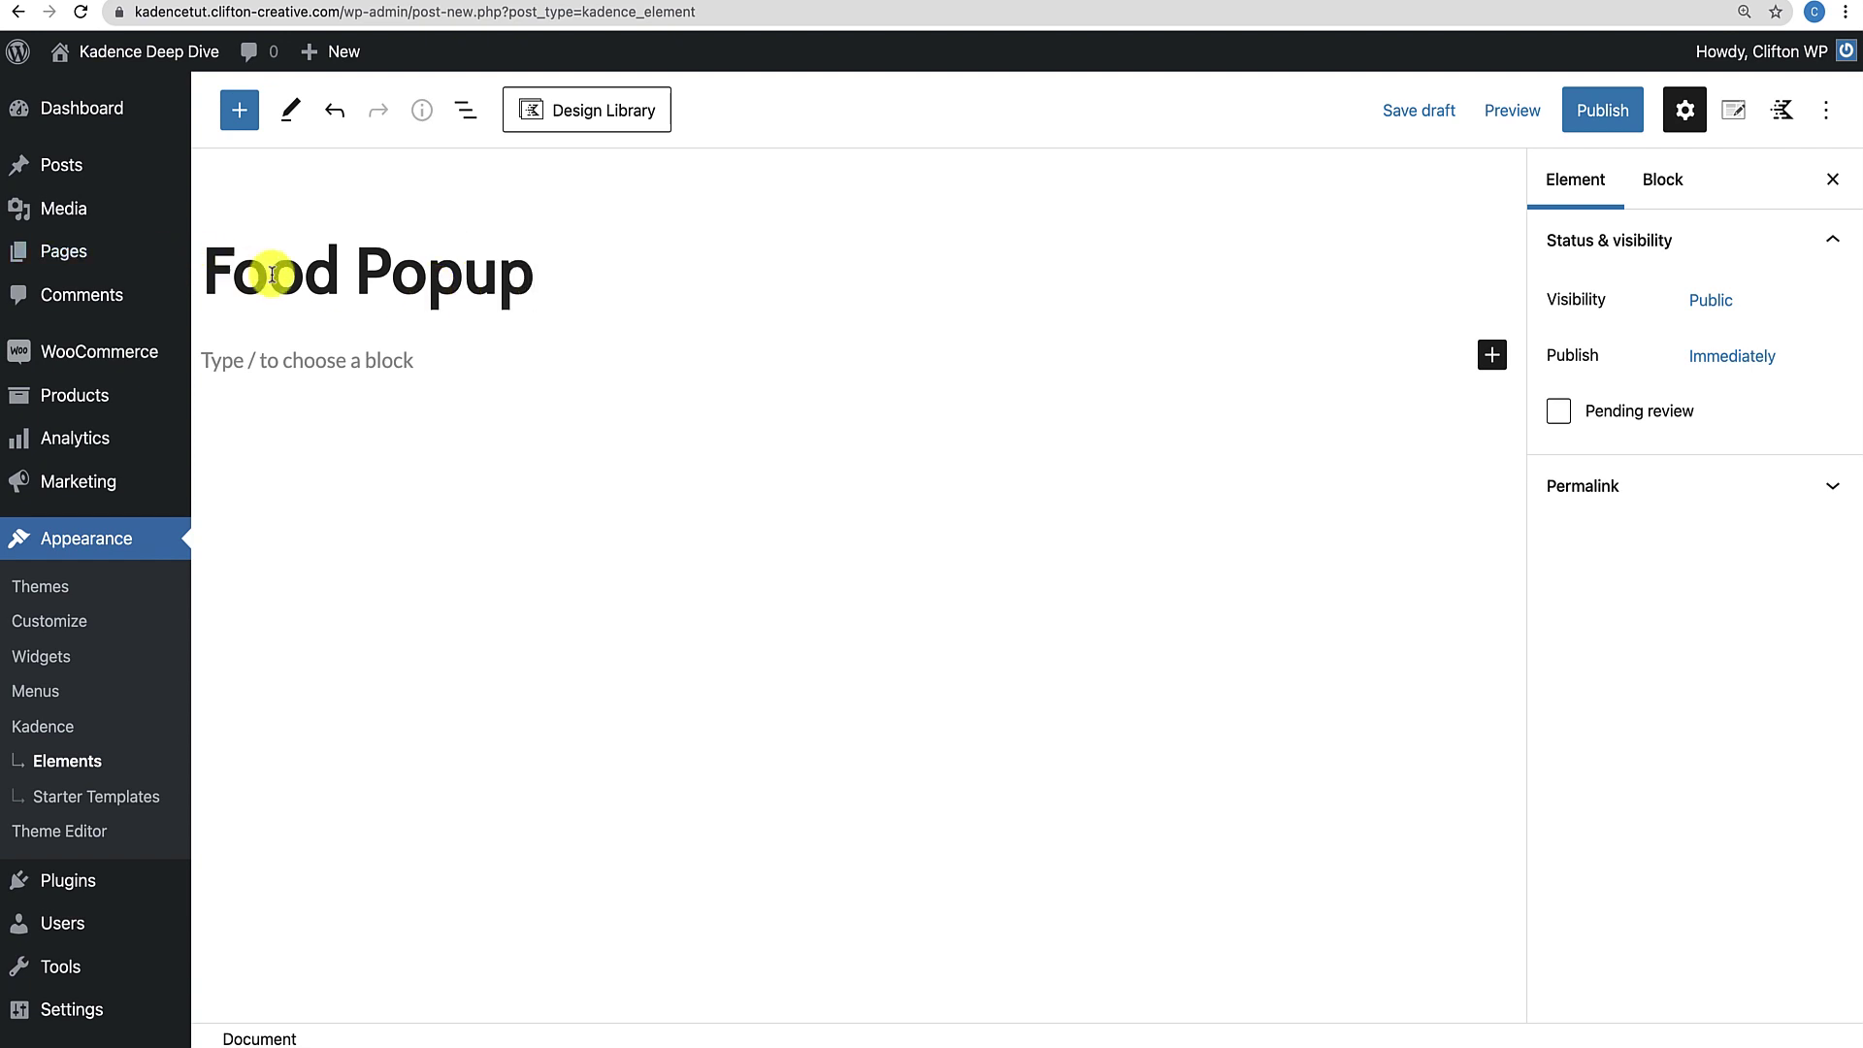
pyautogui.click(458, 360)
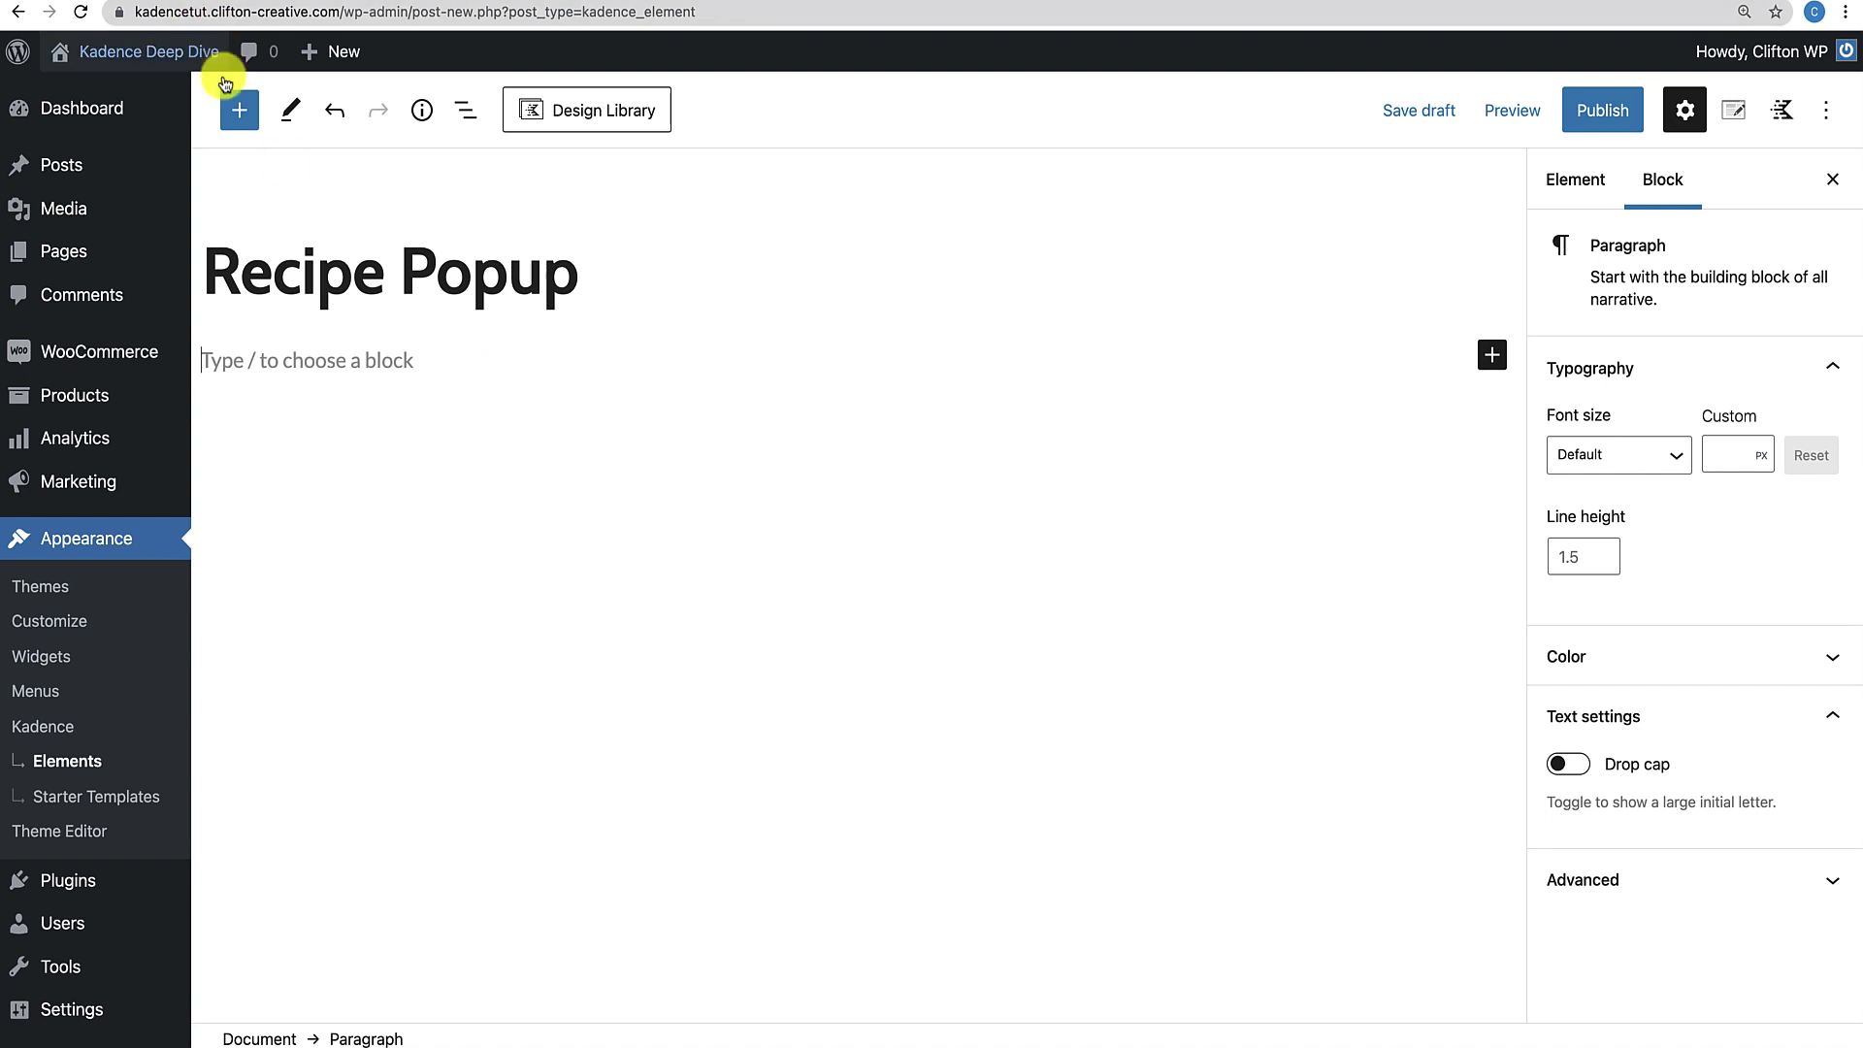
# Insert a Kadence Modal block into the Recipe Popup element and close the block inserter.
pyautogui.click(235, 110)
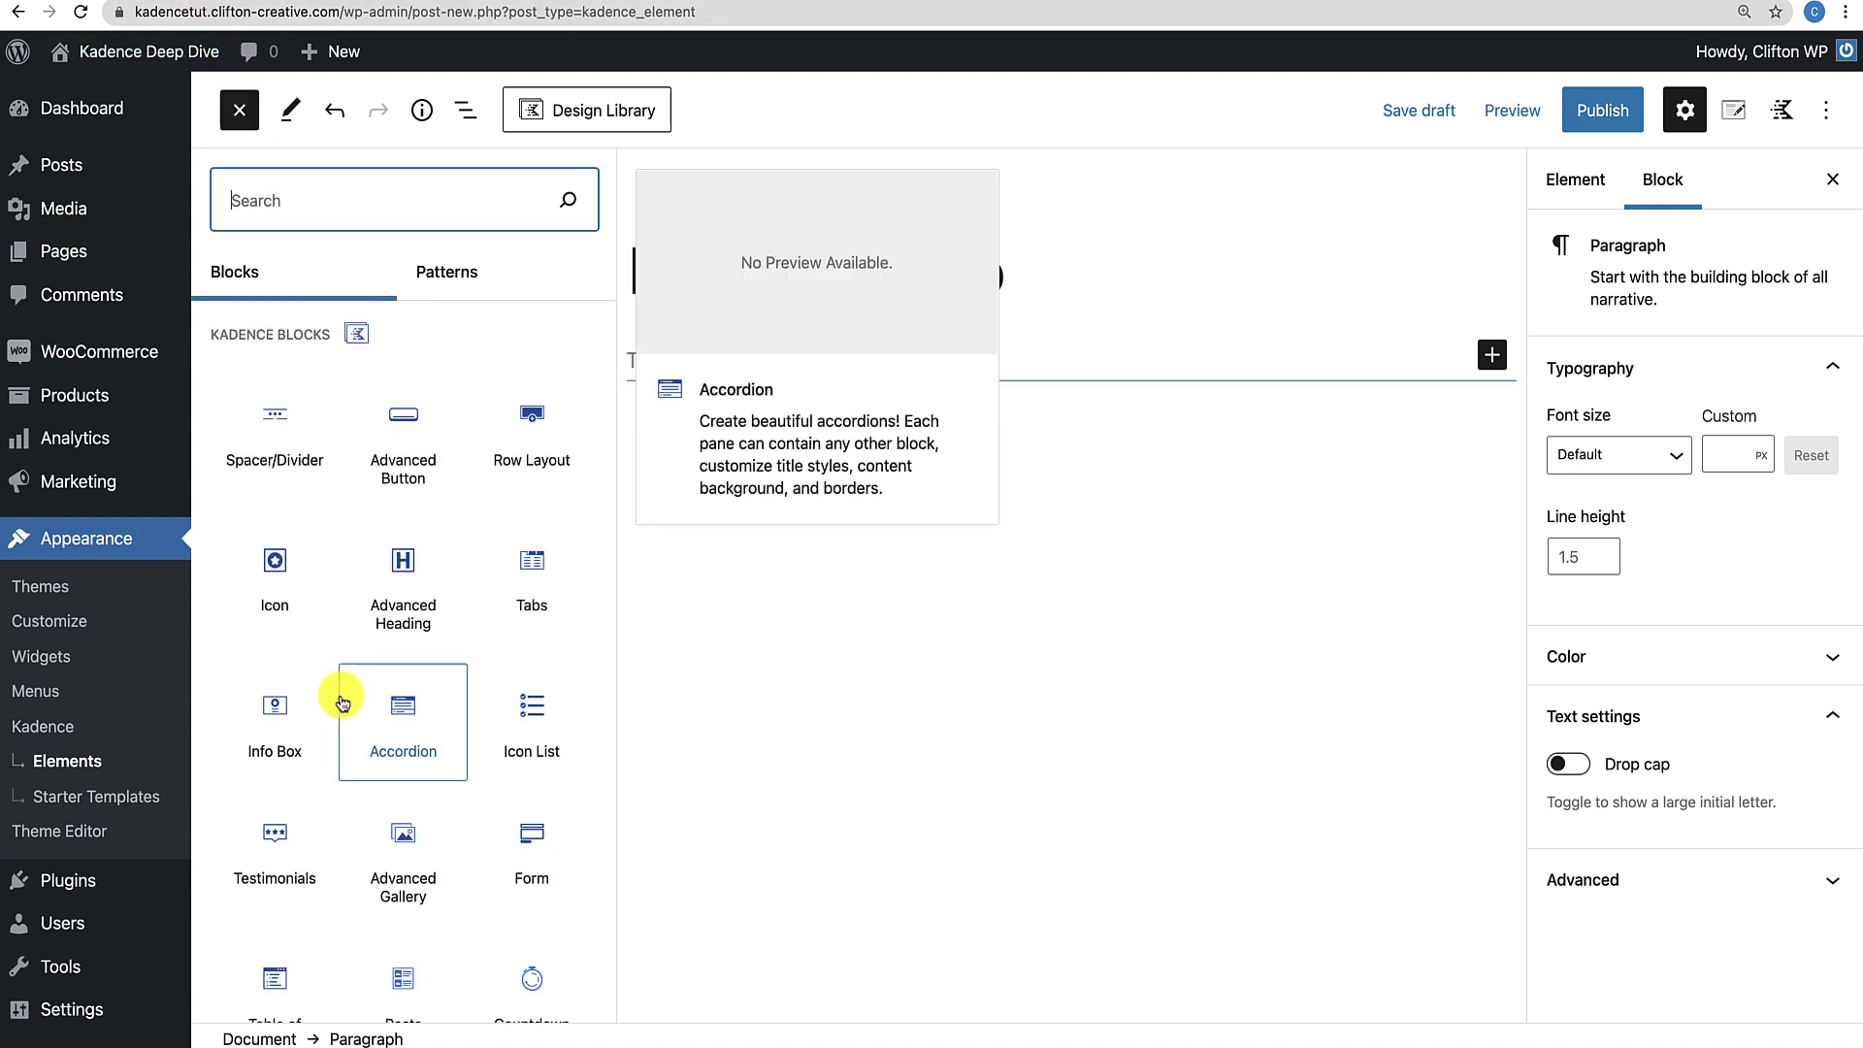
pyautogui.scroll(-5, 346, 697)
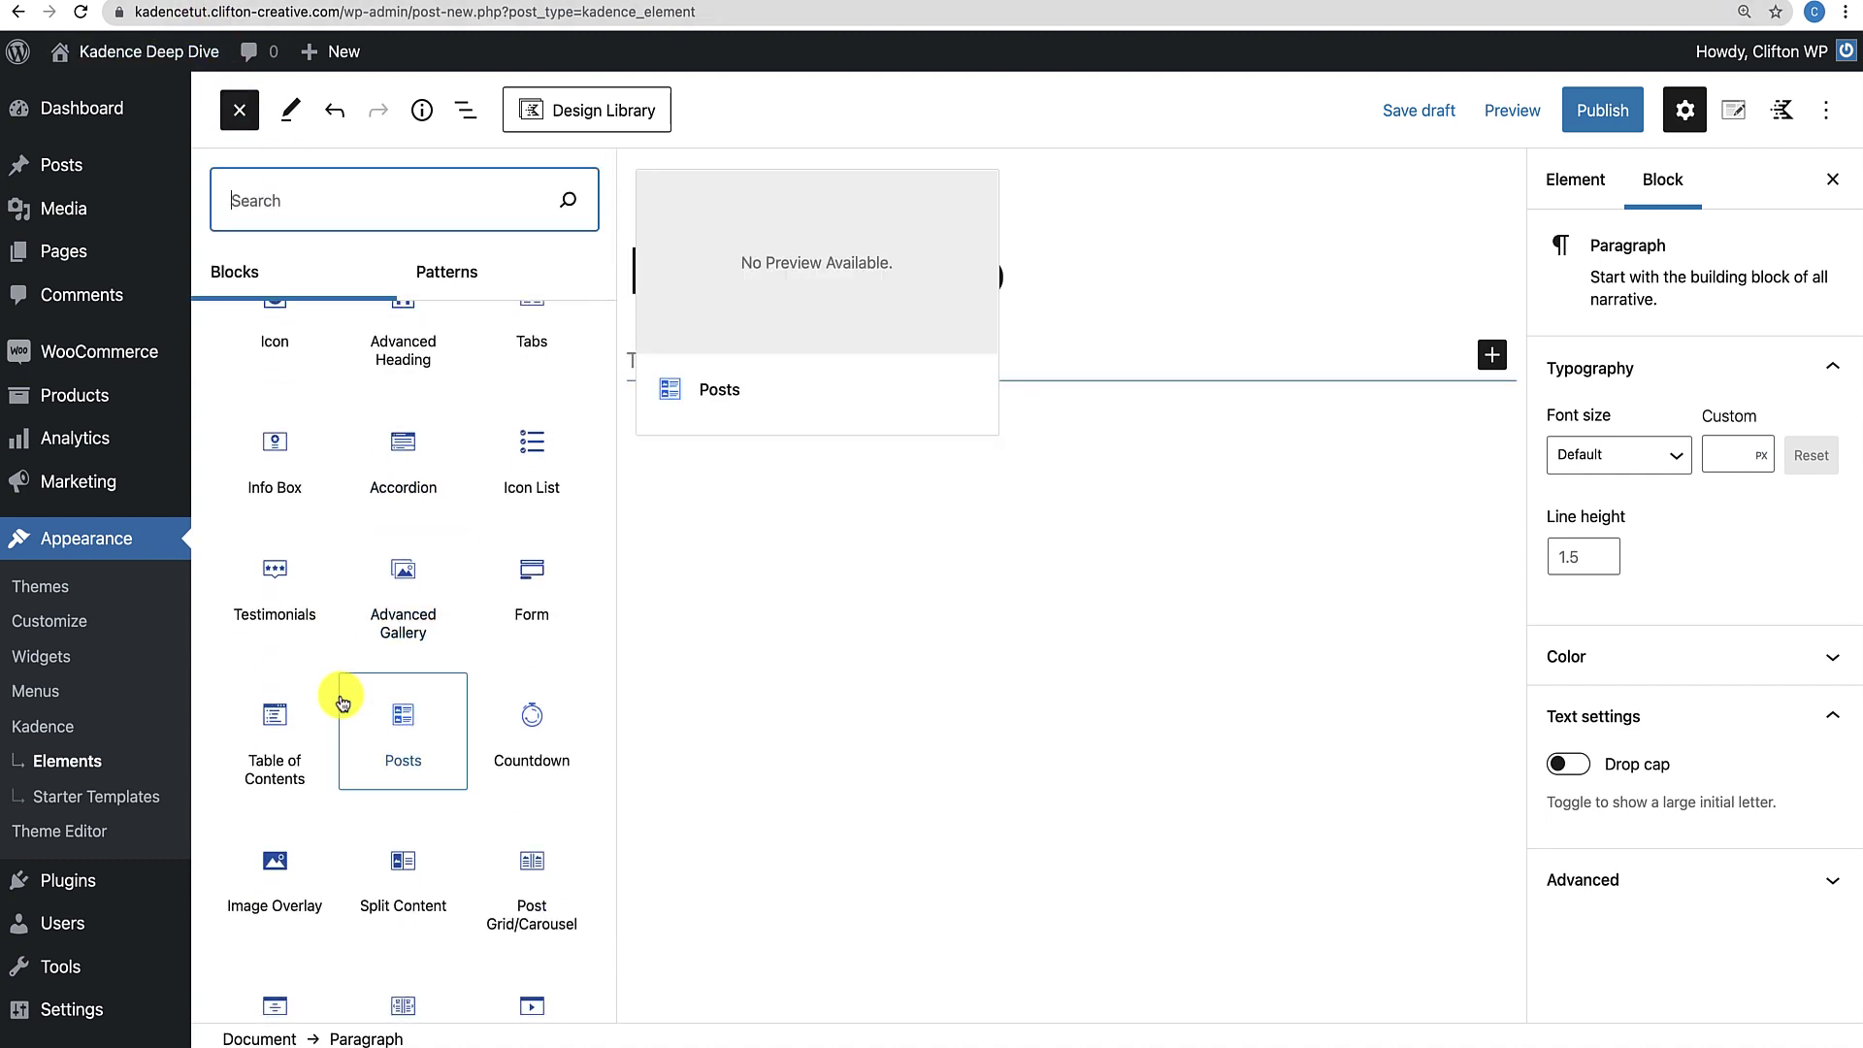
pyautogui.scroll(-5, 342, 699)
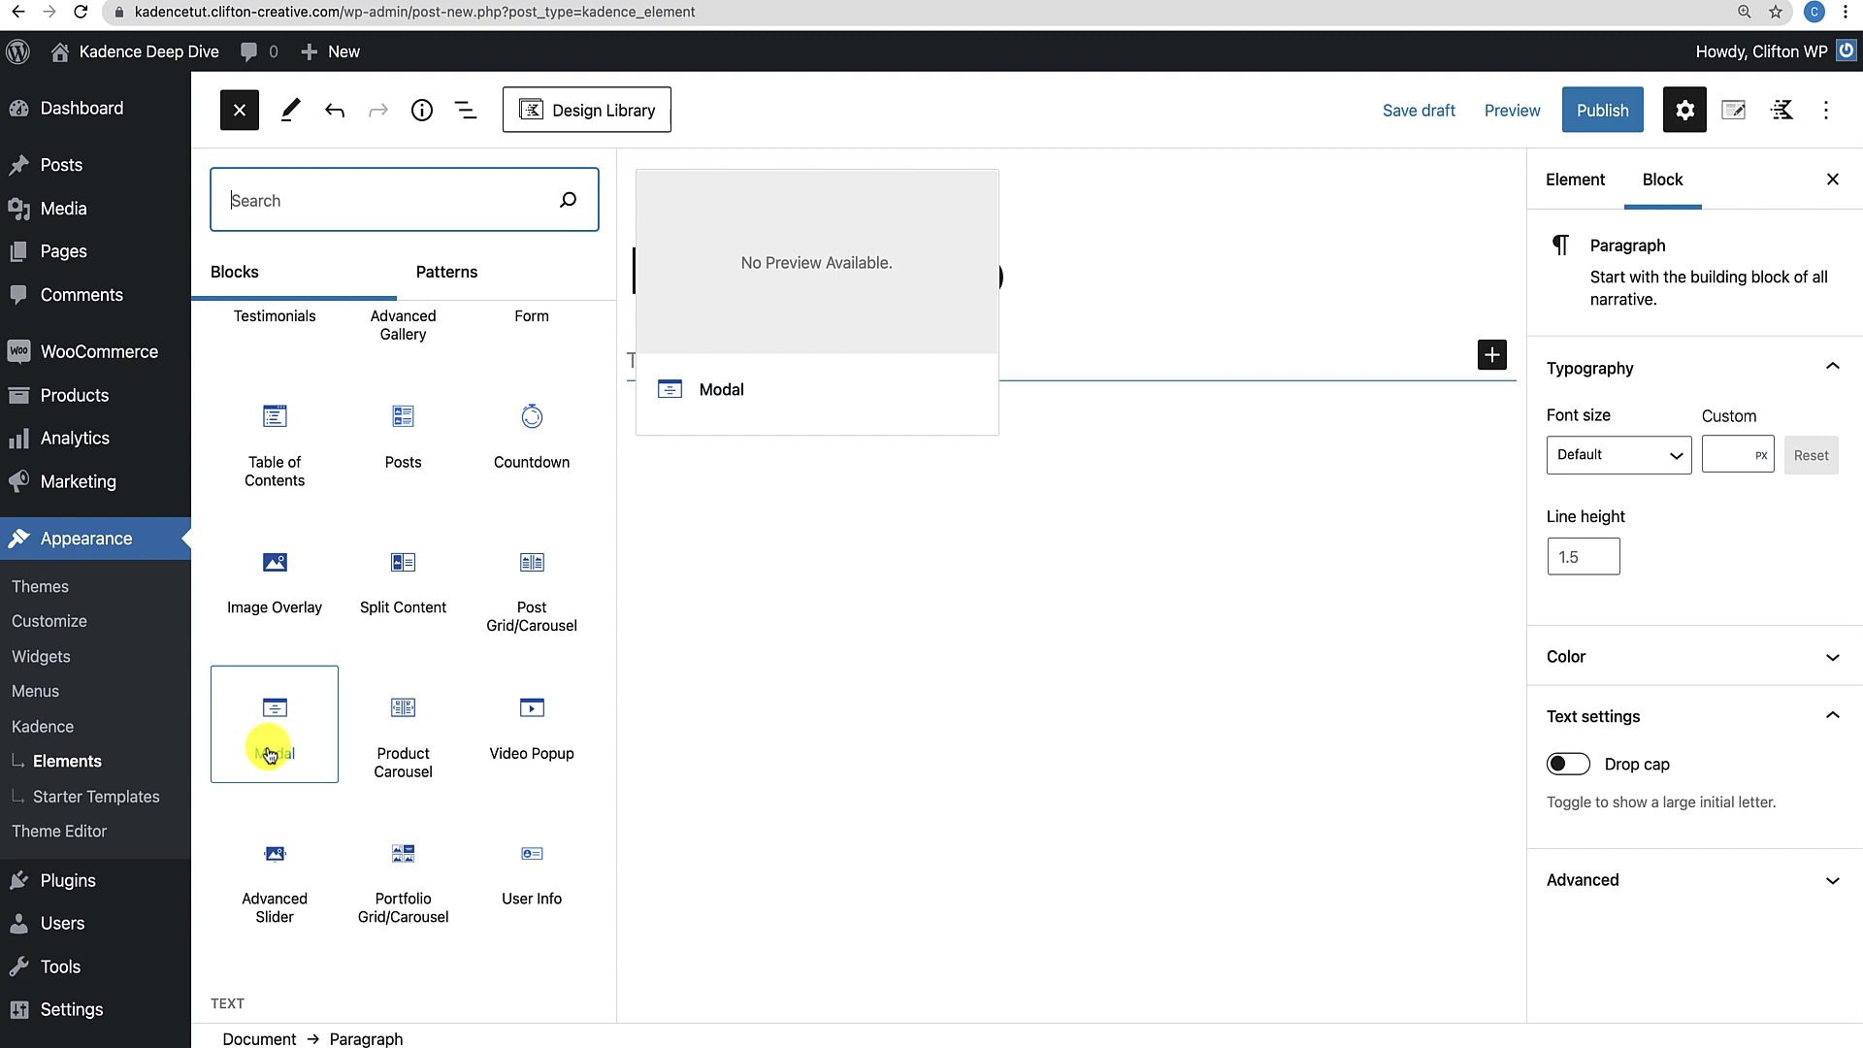
pyautogui.click(271, 755)
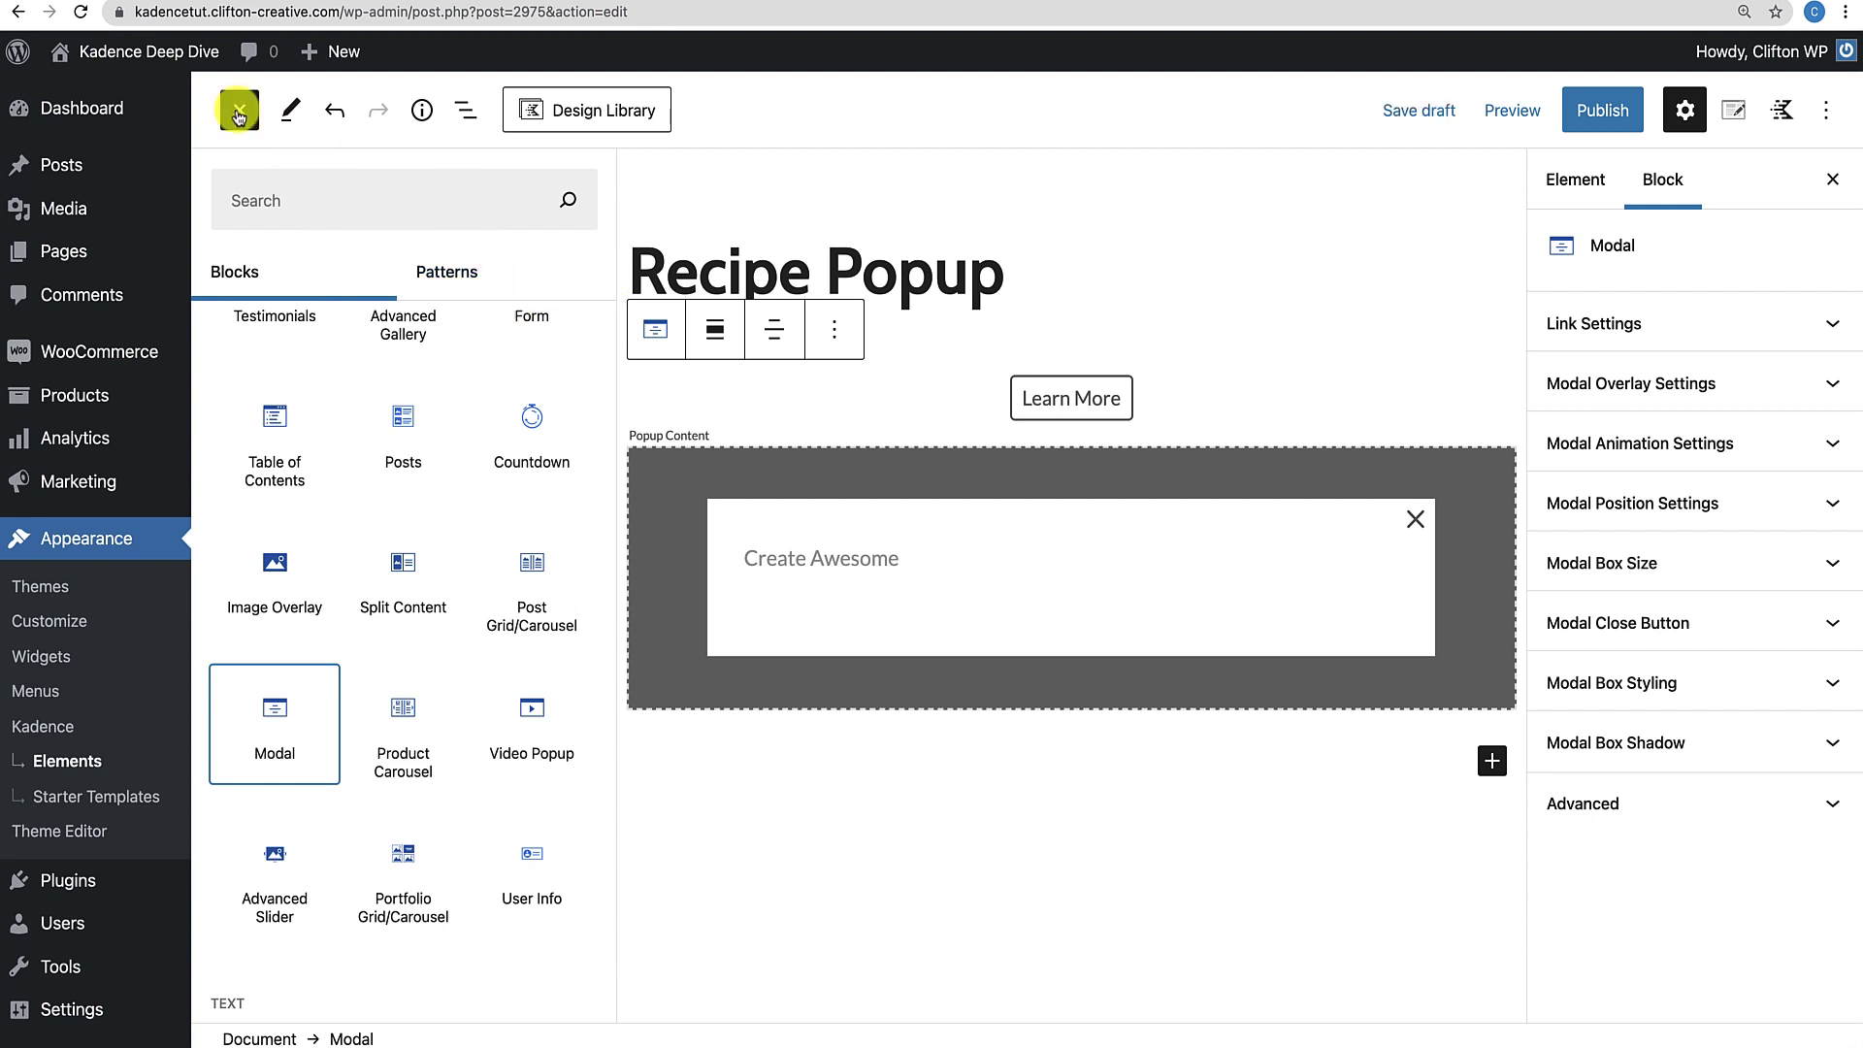
pyautogui.click(238, 111)
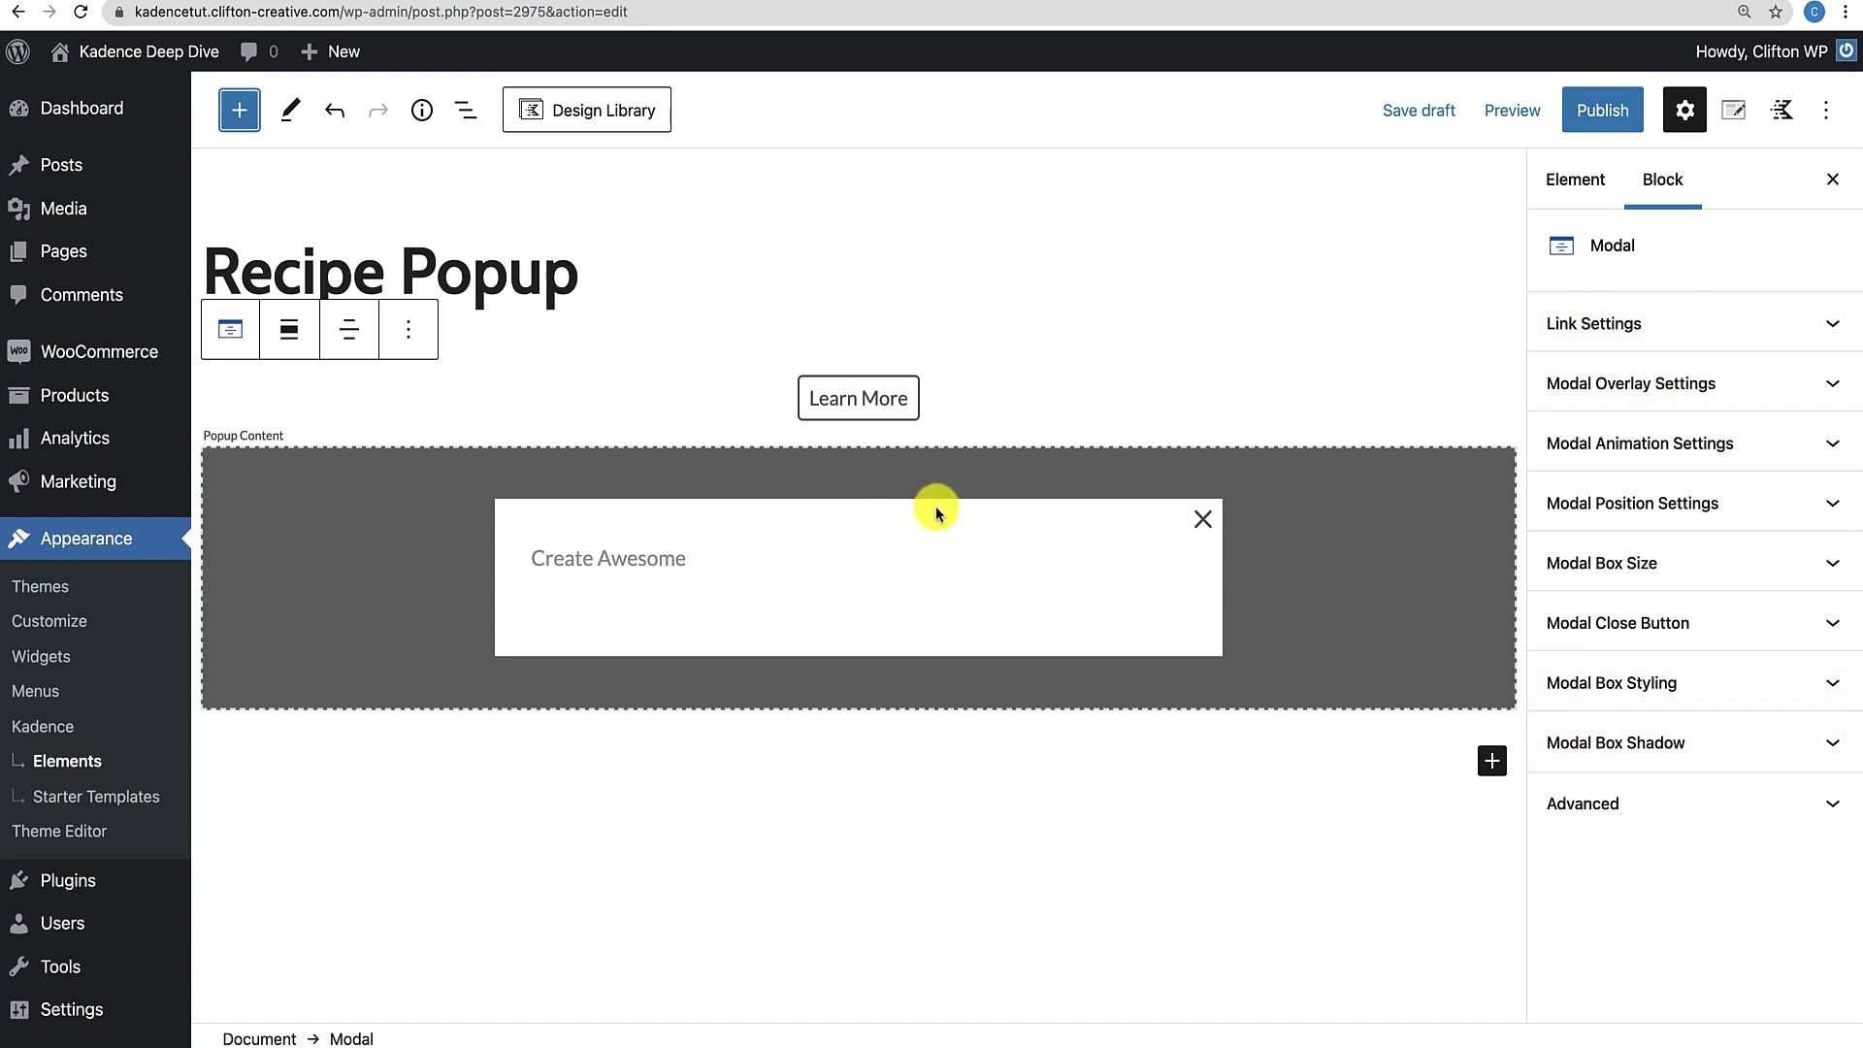
# Expand the modal's link settings and change its link button text to "Get This Now!".
pyautogui.click(1623, 341)
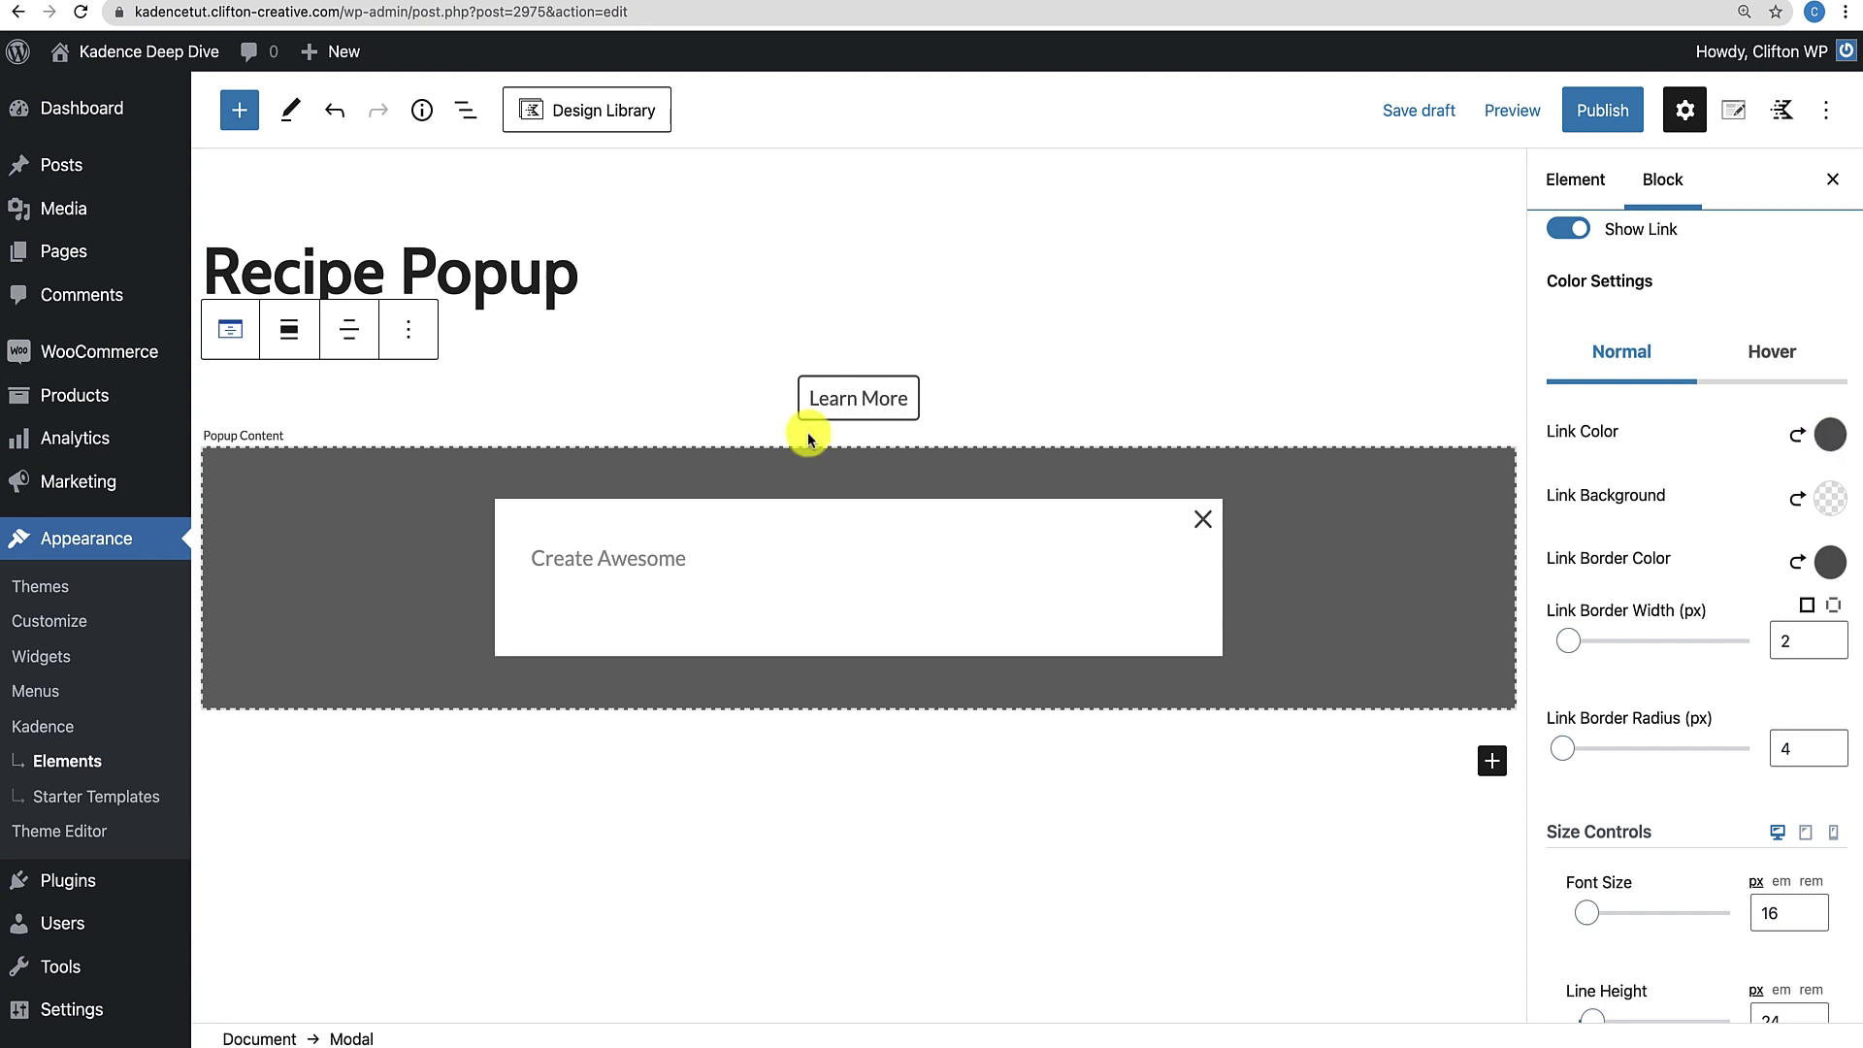
pyautogui.moveTo(811, 399); pyautogui.dragTo(840, 401)
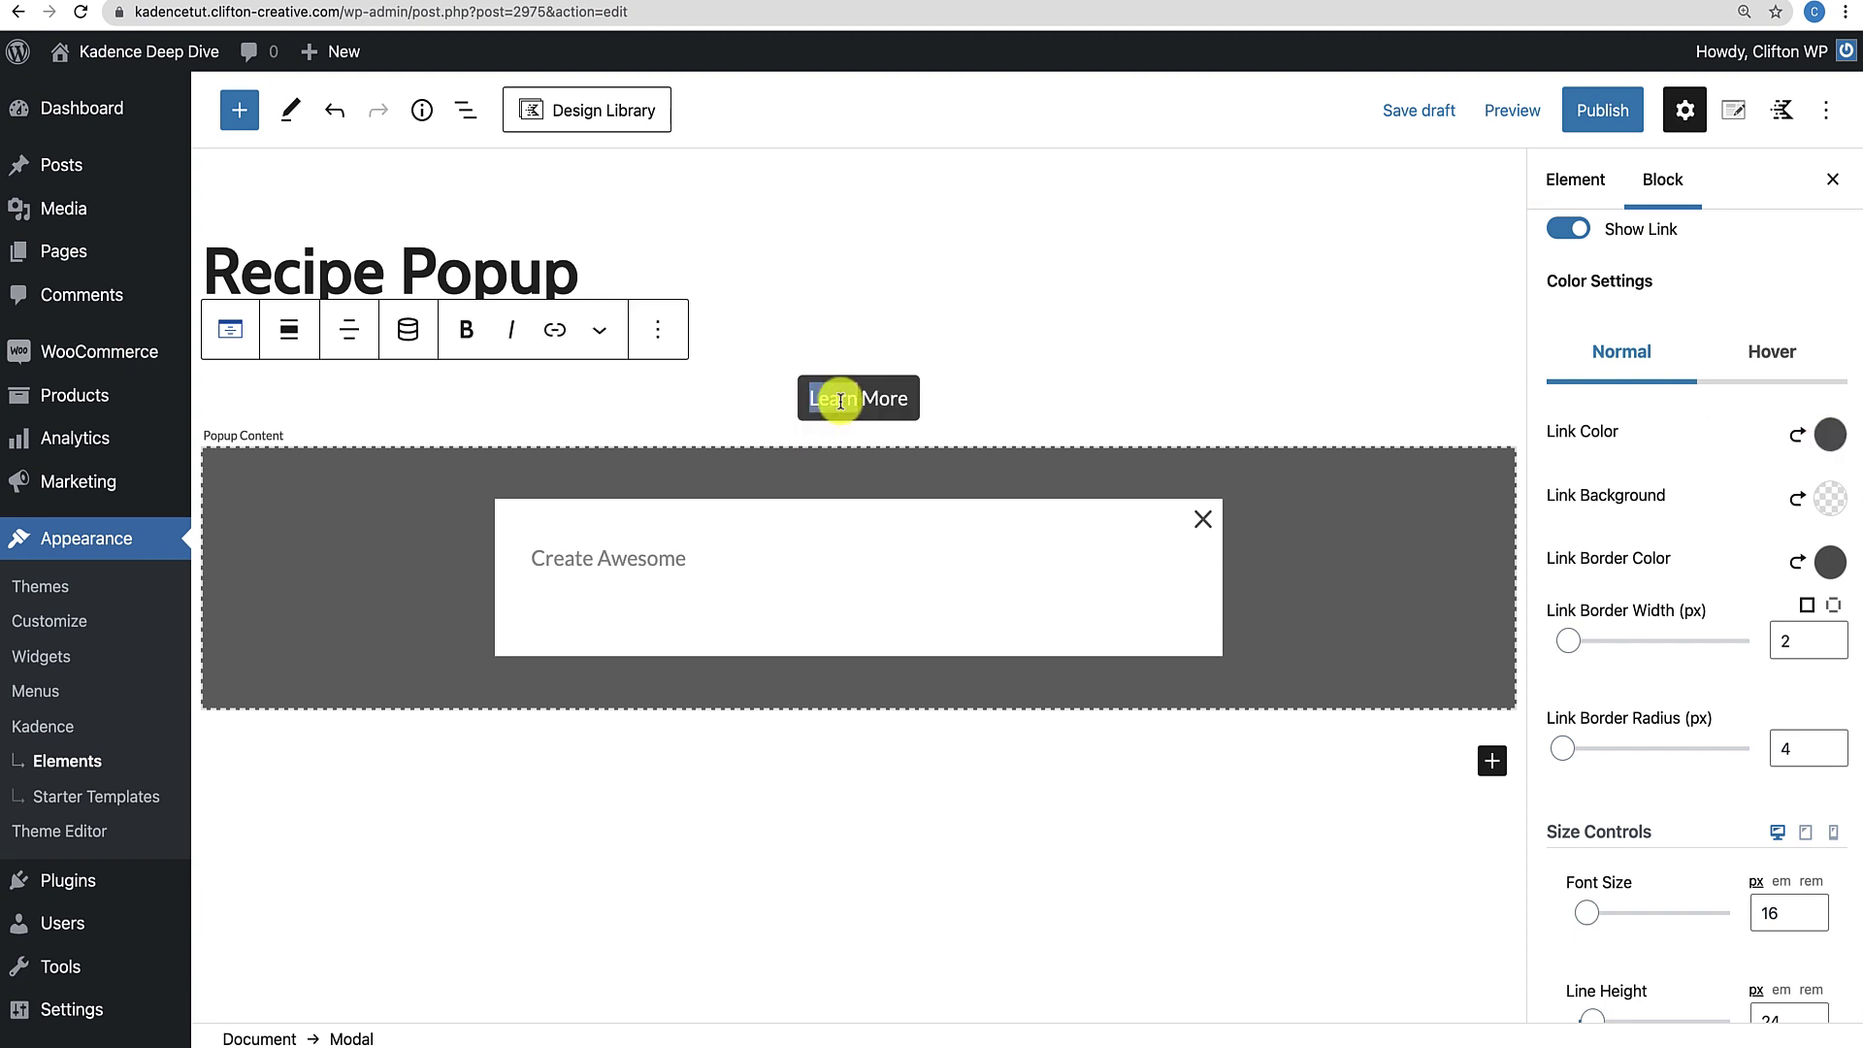
pyautogui.tripleClick(840, 401)
pyautogui.write('G')
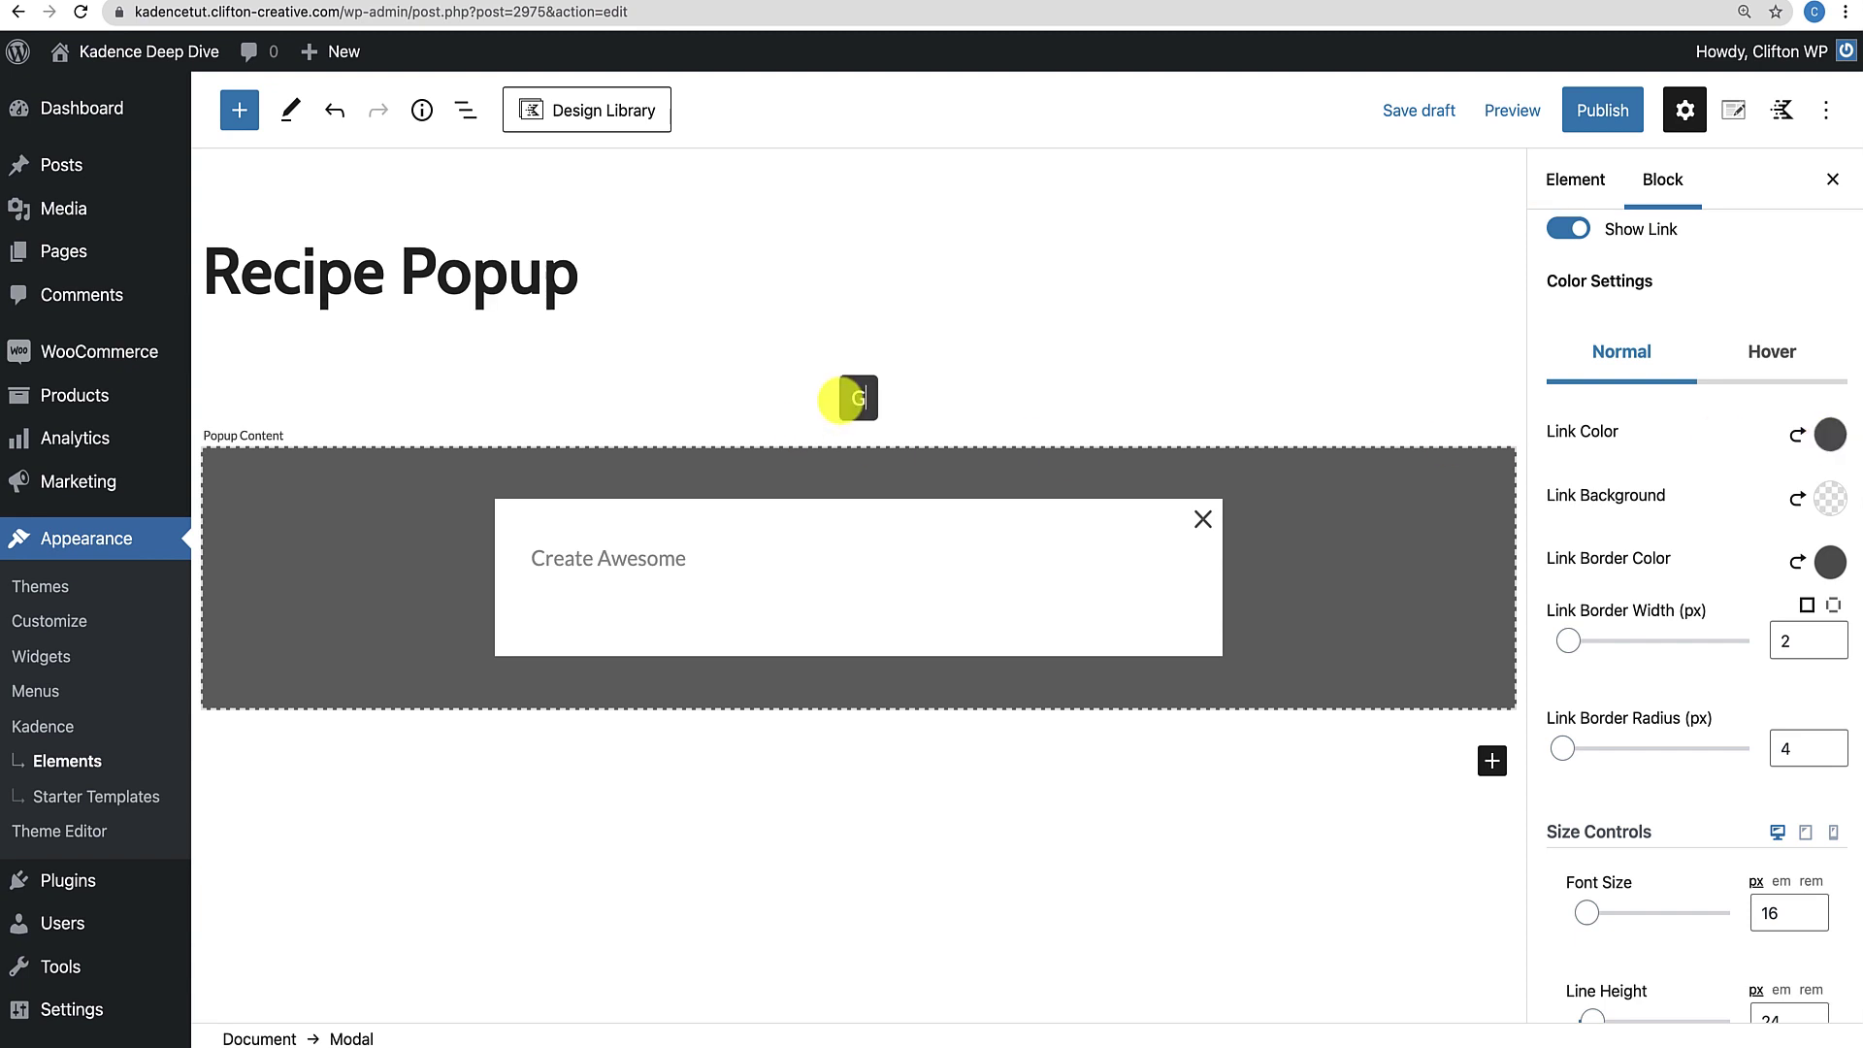
pyautogui.write('et This Now!')
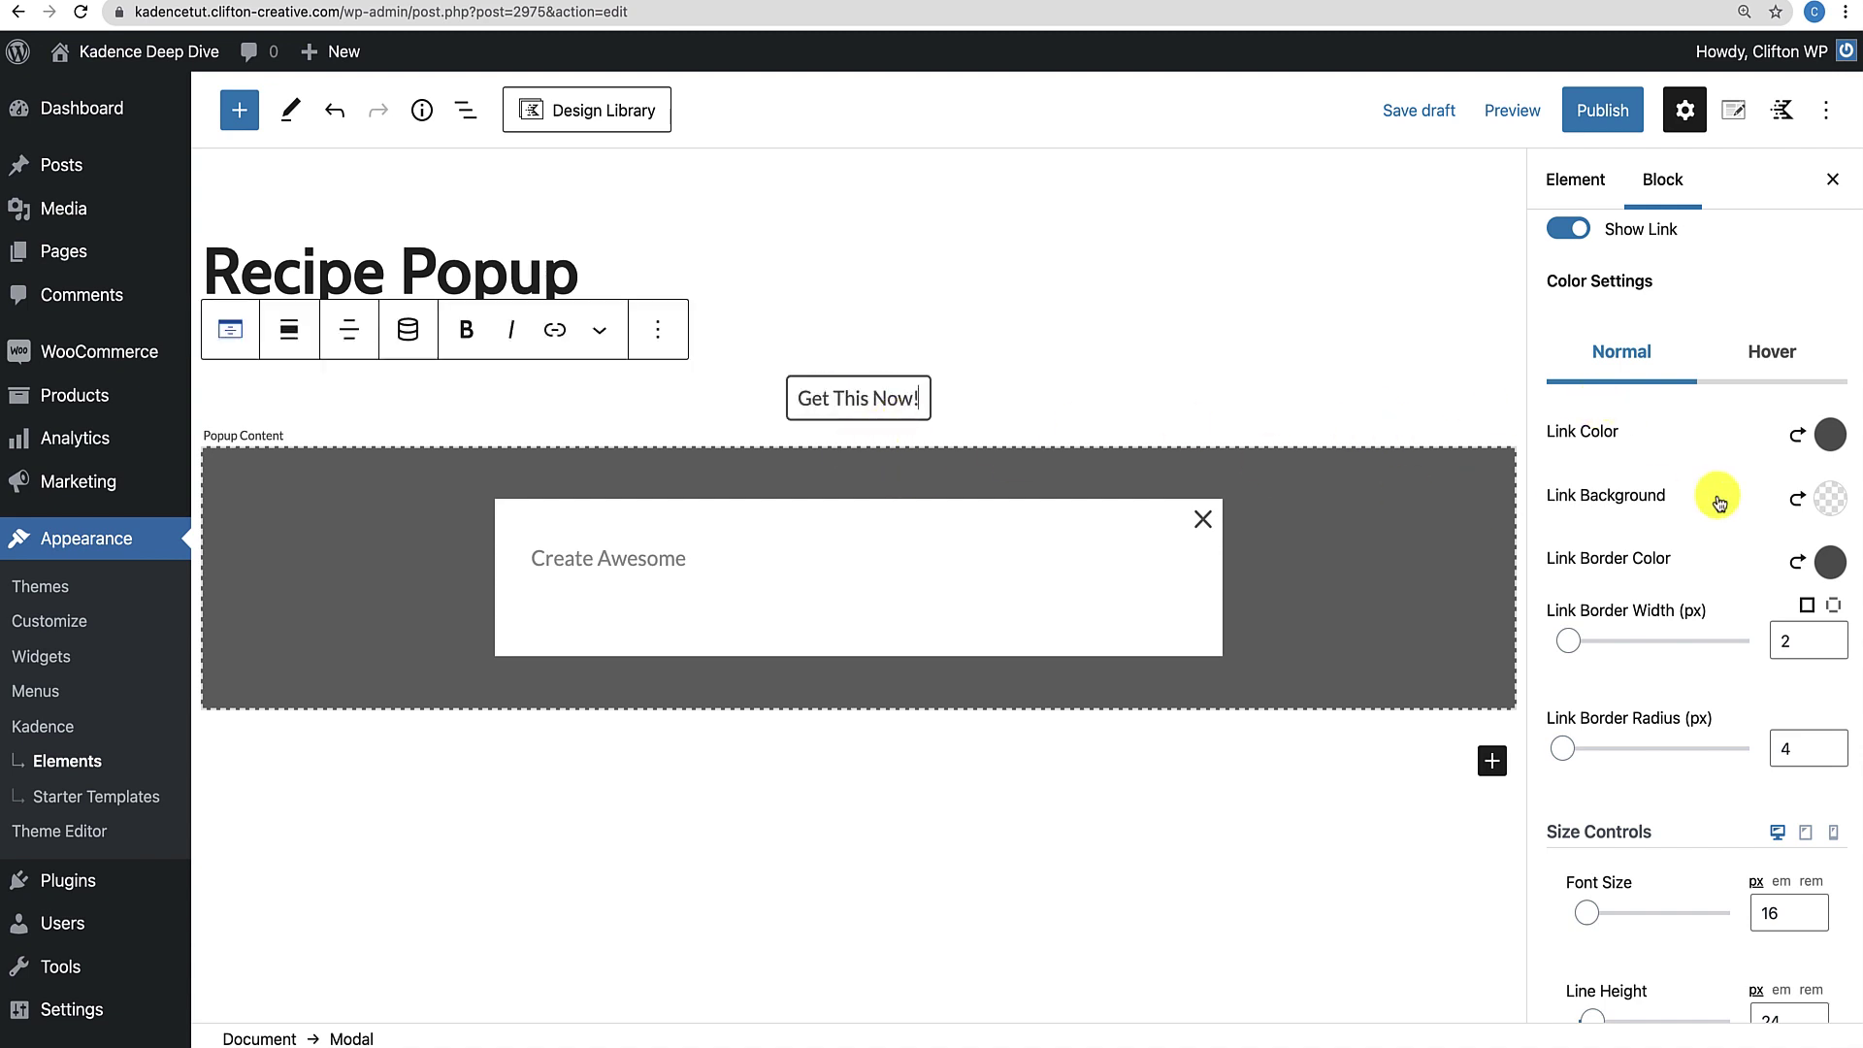
# Set the modal link's normal text and border colours to dark green 1F7765 and its background to the pale mint palette colour.
pyautogui.click(1830, 435)
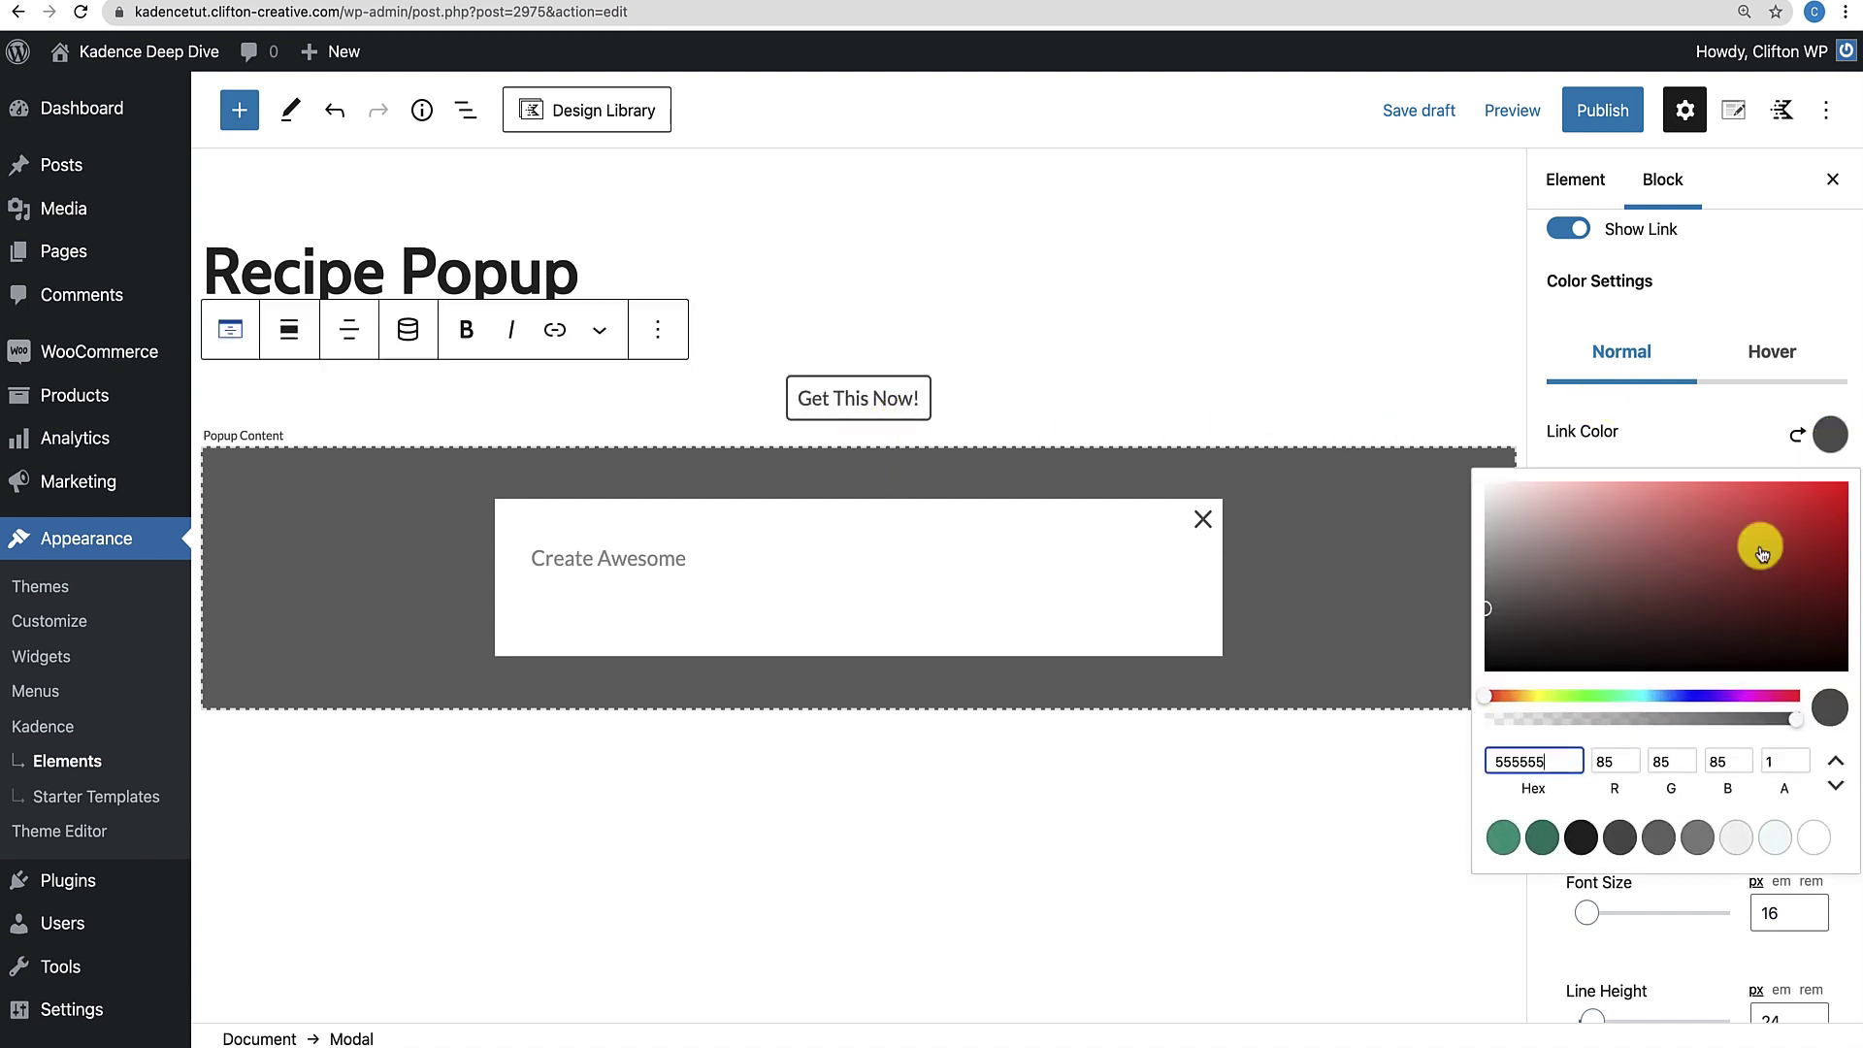
pyautogui.click(1545, 834)
pyautogui.click(1726, 407)
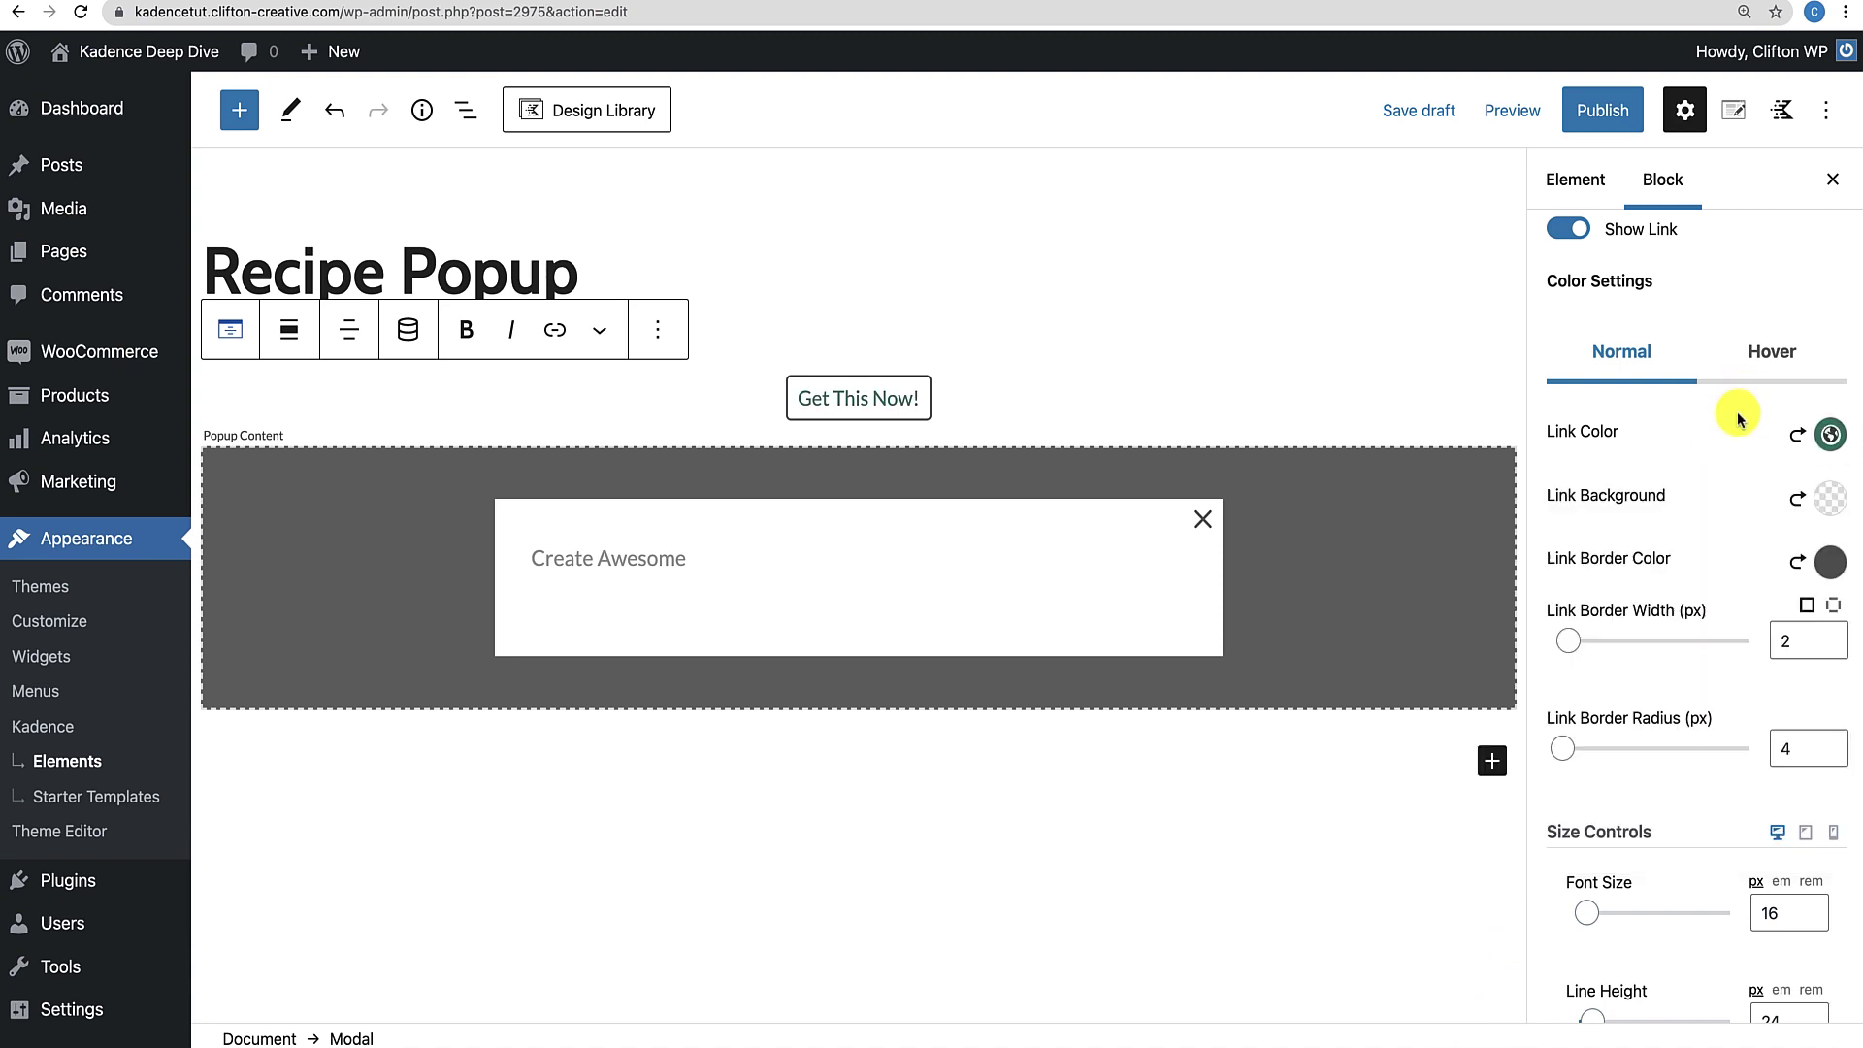
pyautogui.click(1830, 500)
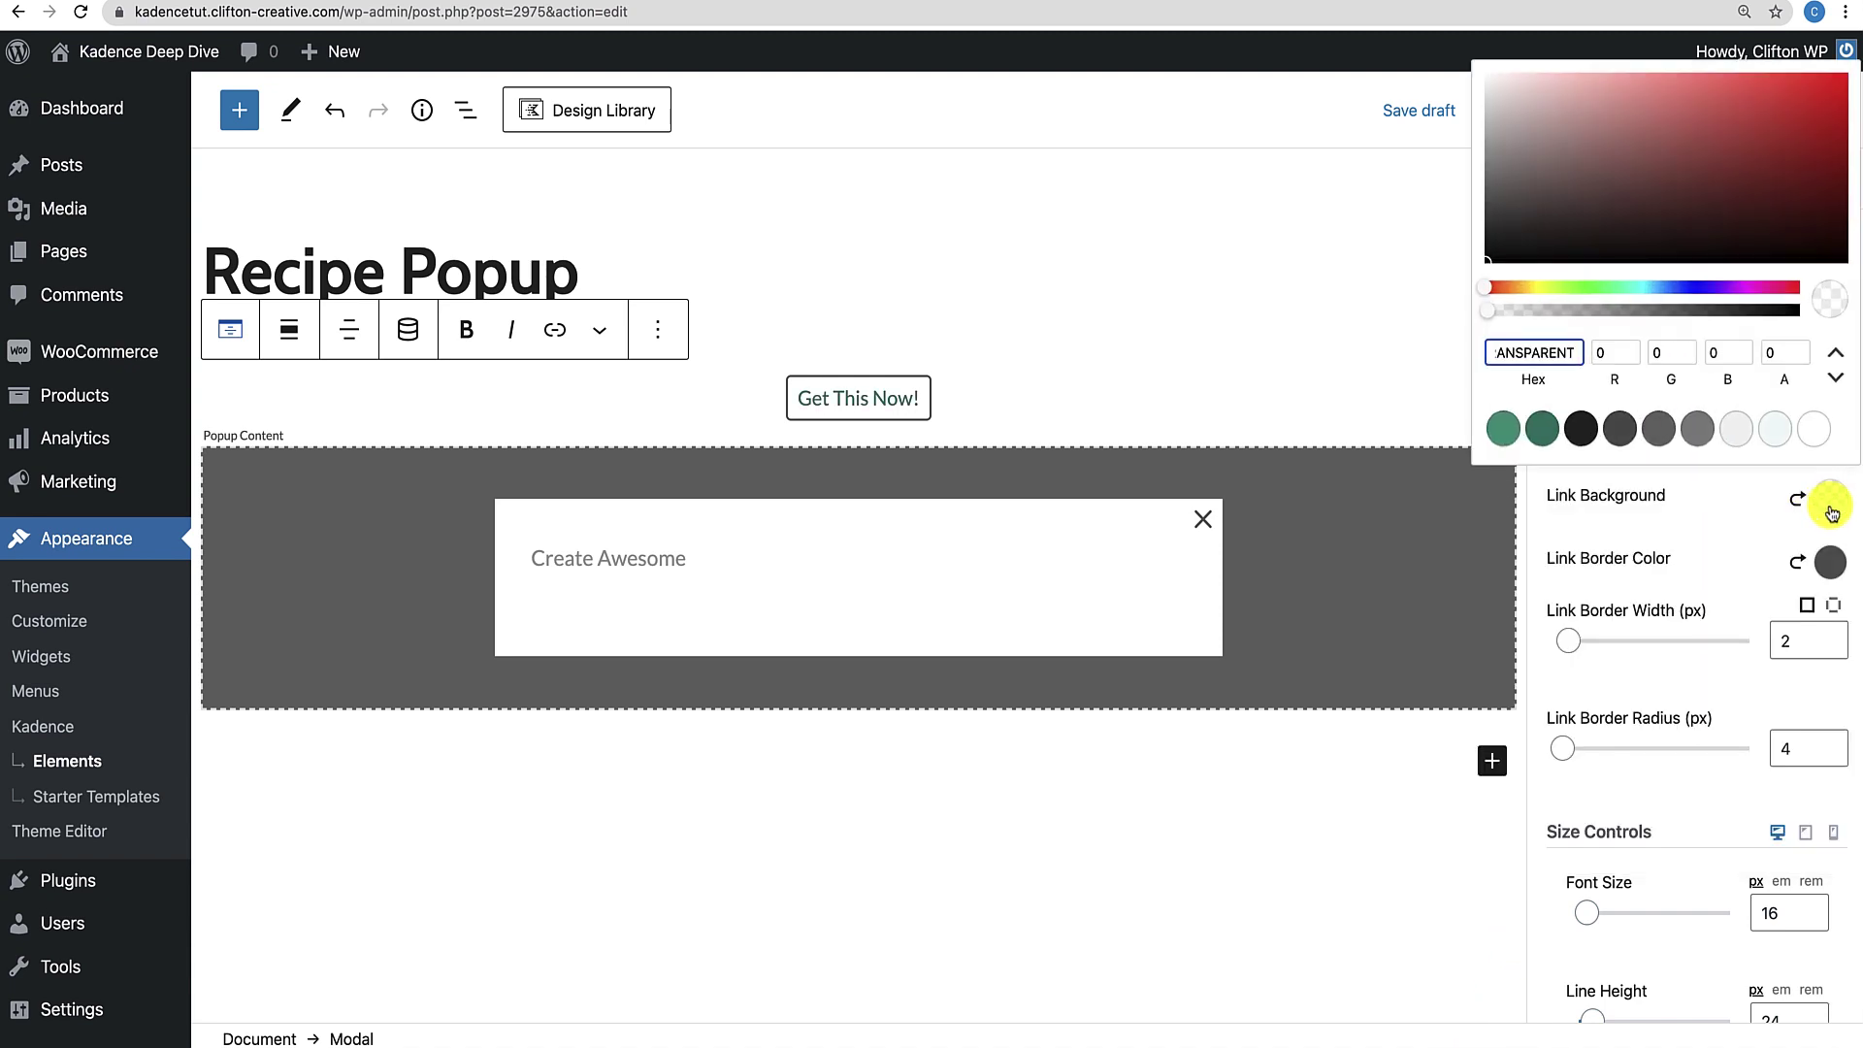
pyautogui.click(1775, 428)
pyautogui.click(1719, 517)
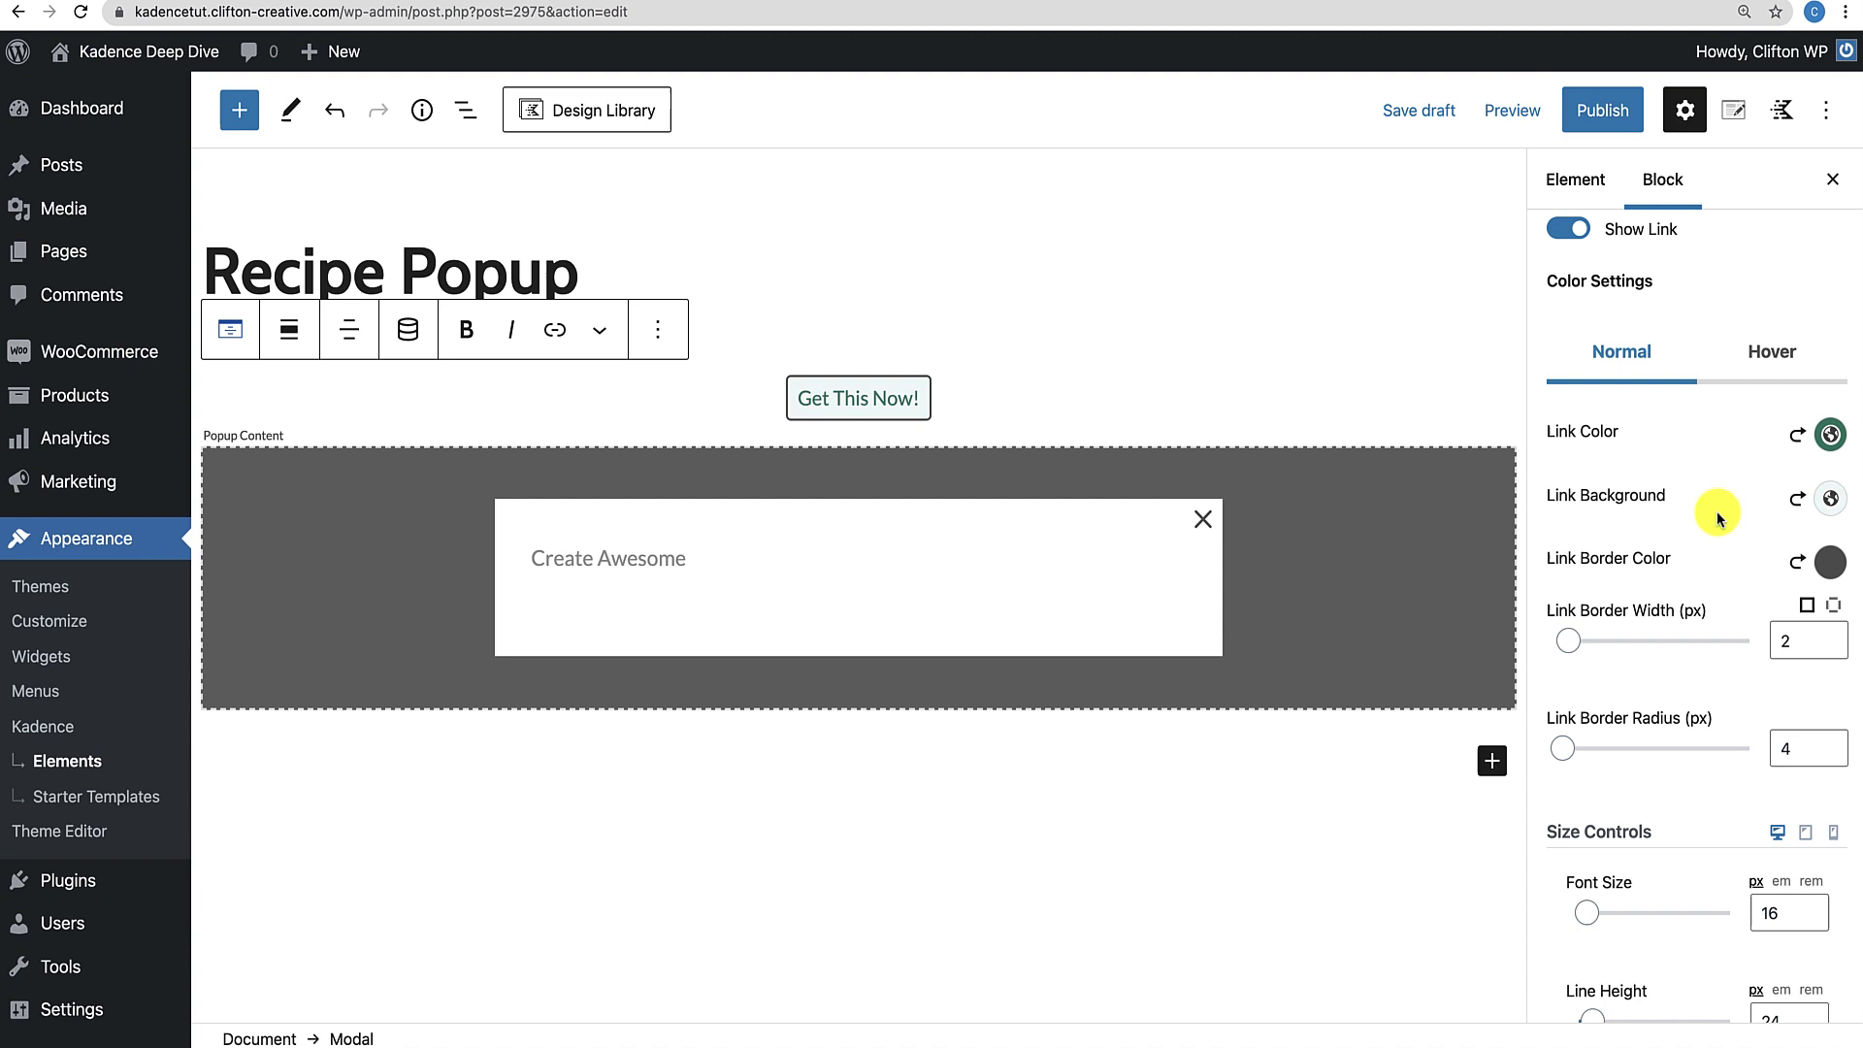
pyautogui.click(1833, 574)
pyautogui.click(1545, 495)
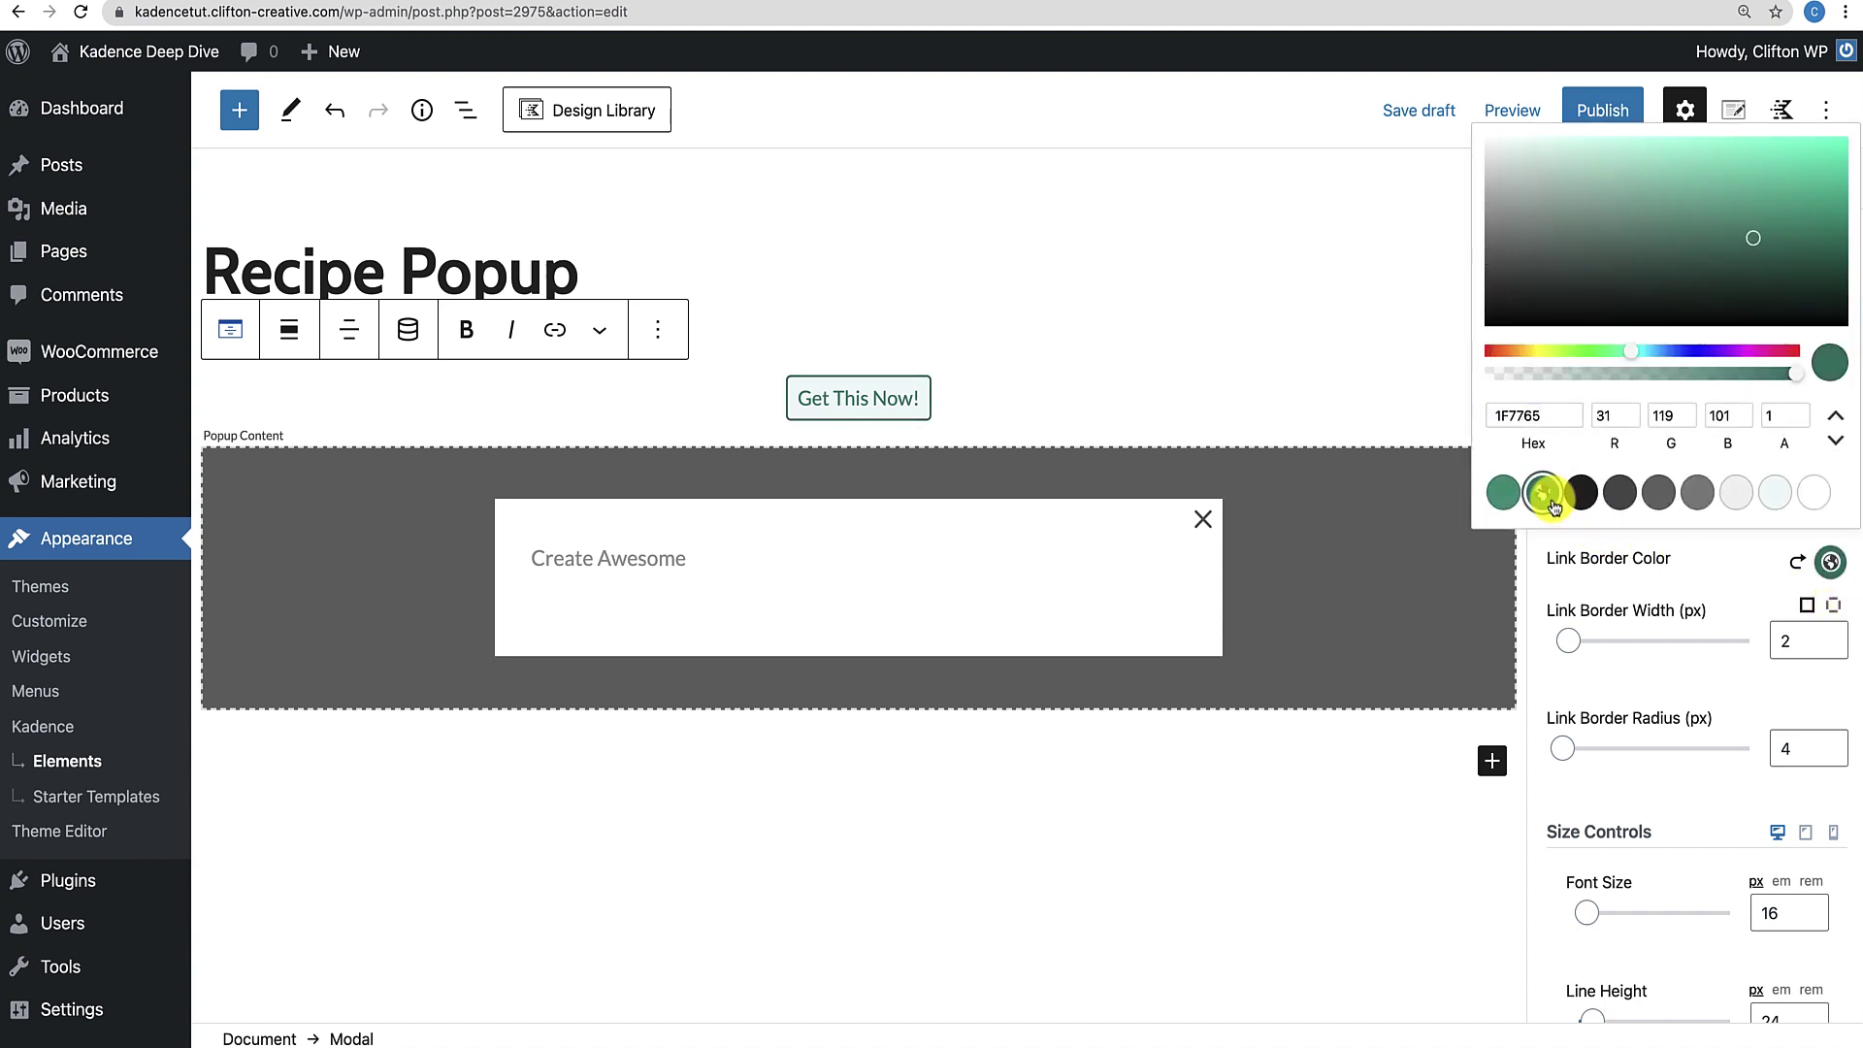
pyautogui.click(1732, 587)
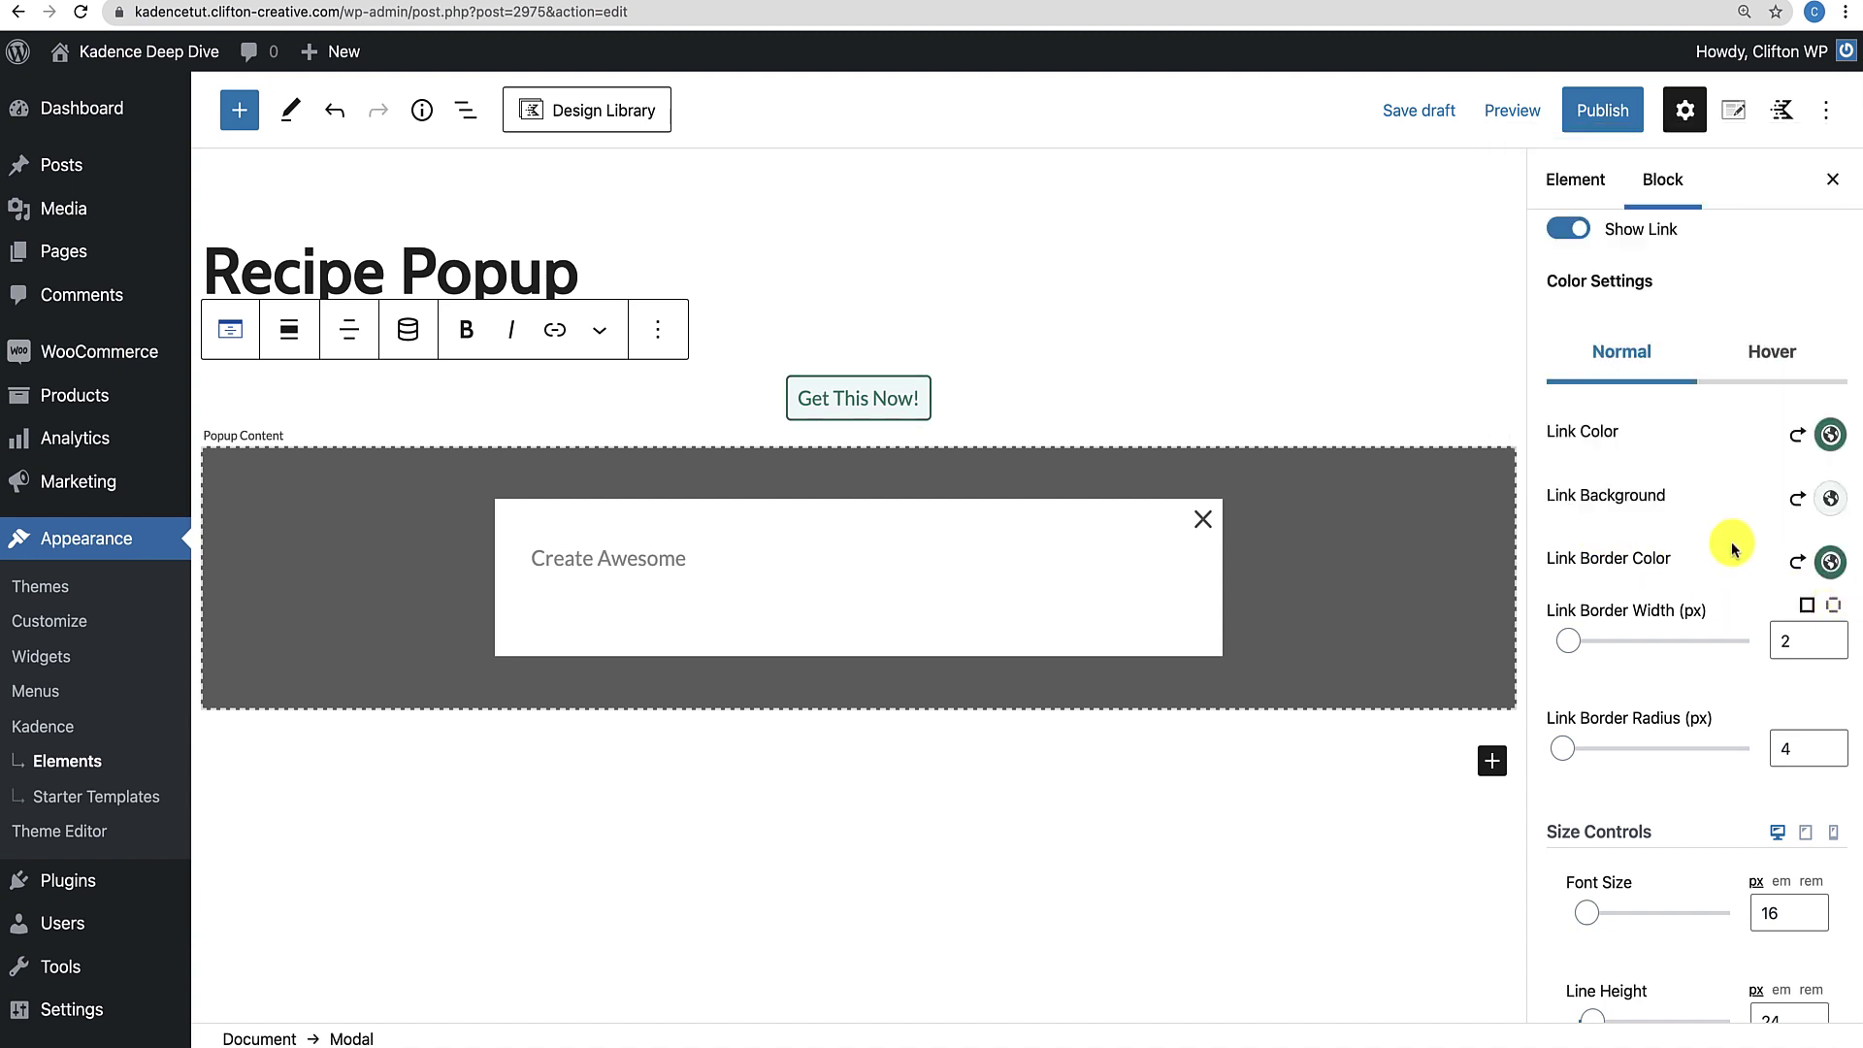
# Check the modal link's hover colours, then add the outlined gift icon with its icon side set to Left.
pyautogui.click(1776, 351)
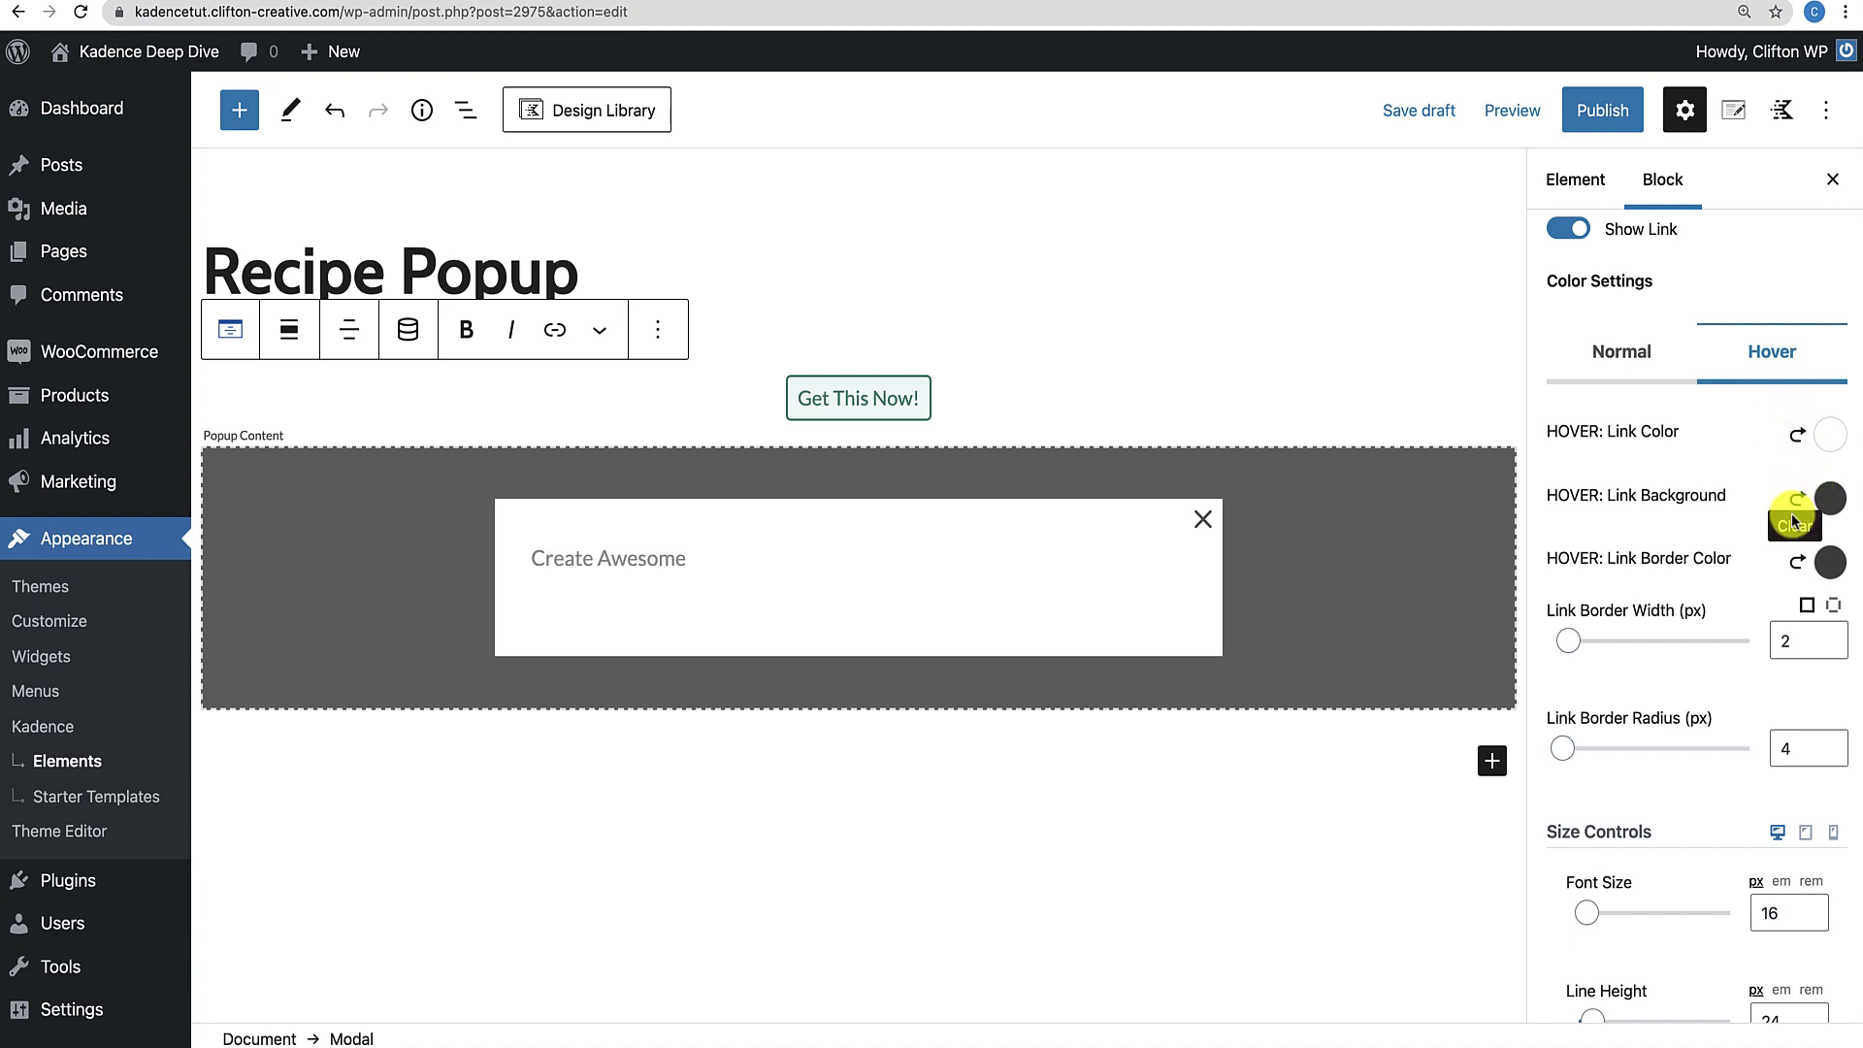
pyautogui.click(1636, 357)
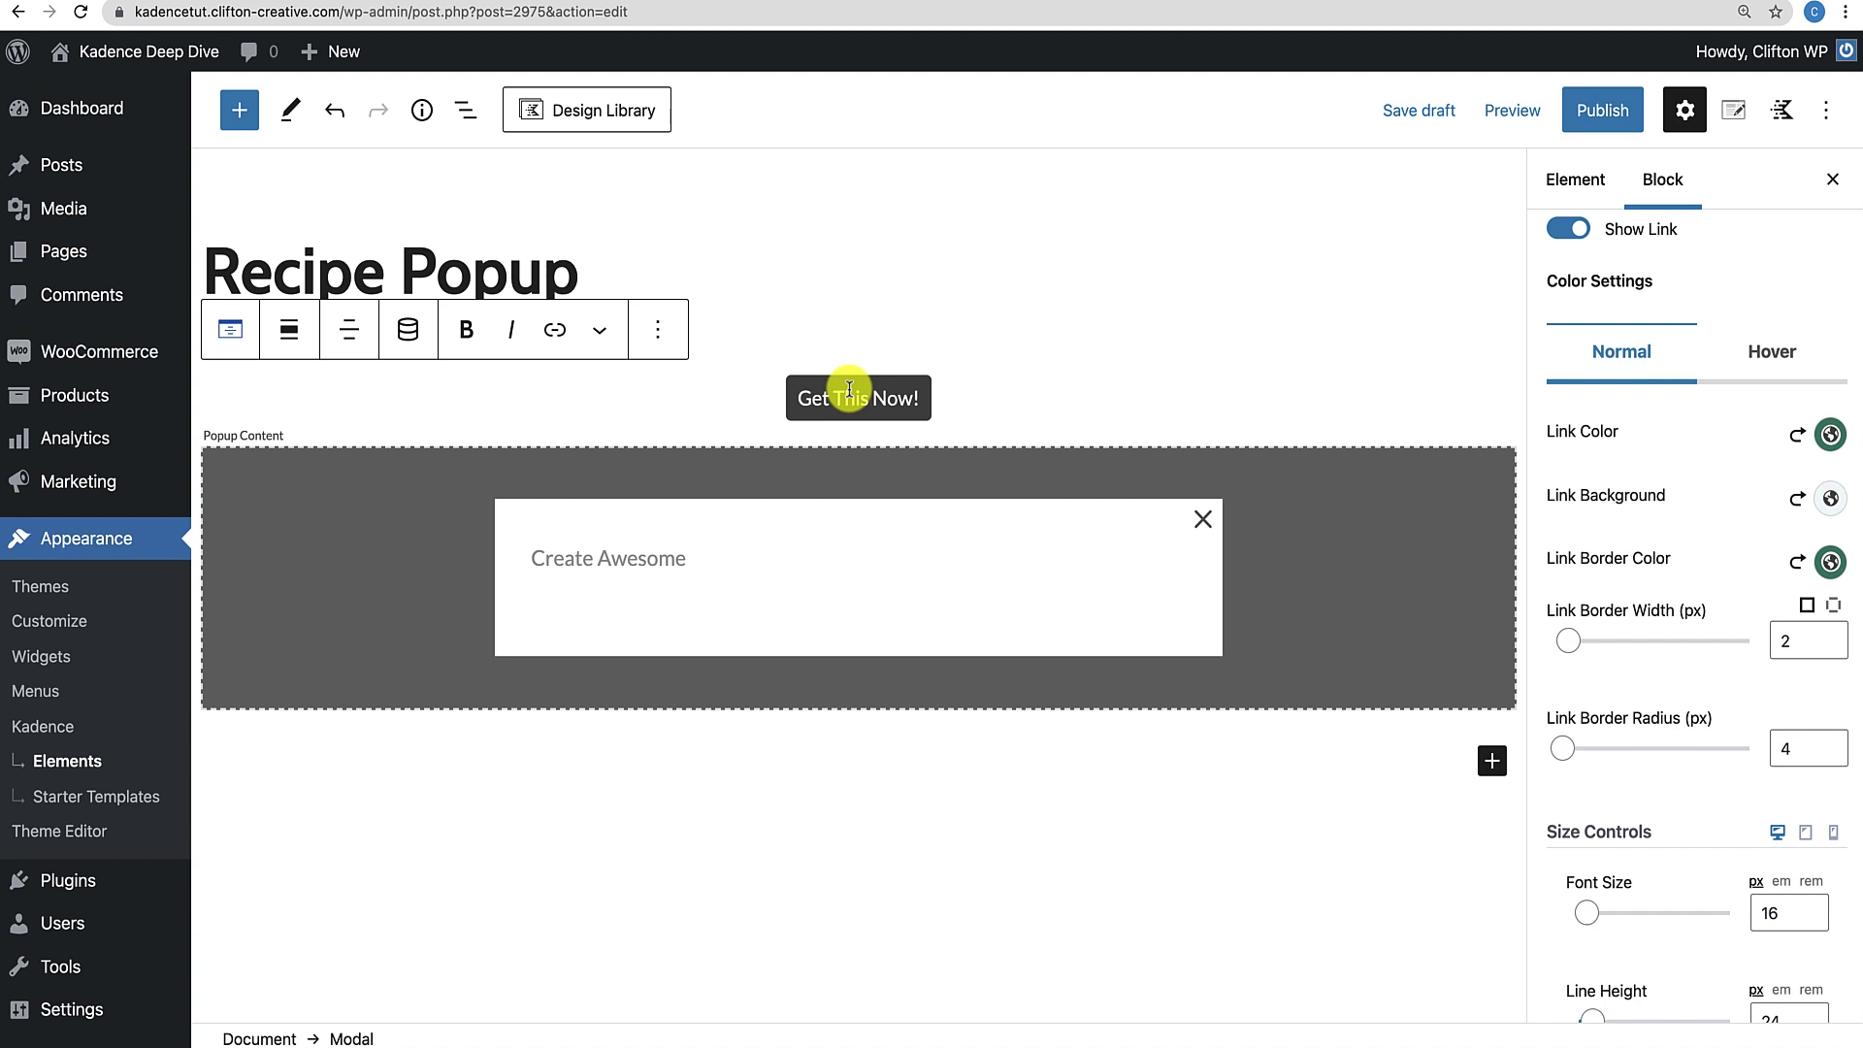
pyautogui.scroll(-9, 1632, 684)
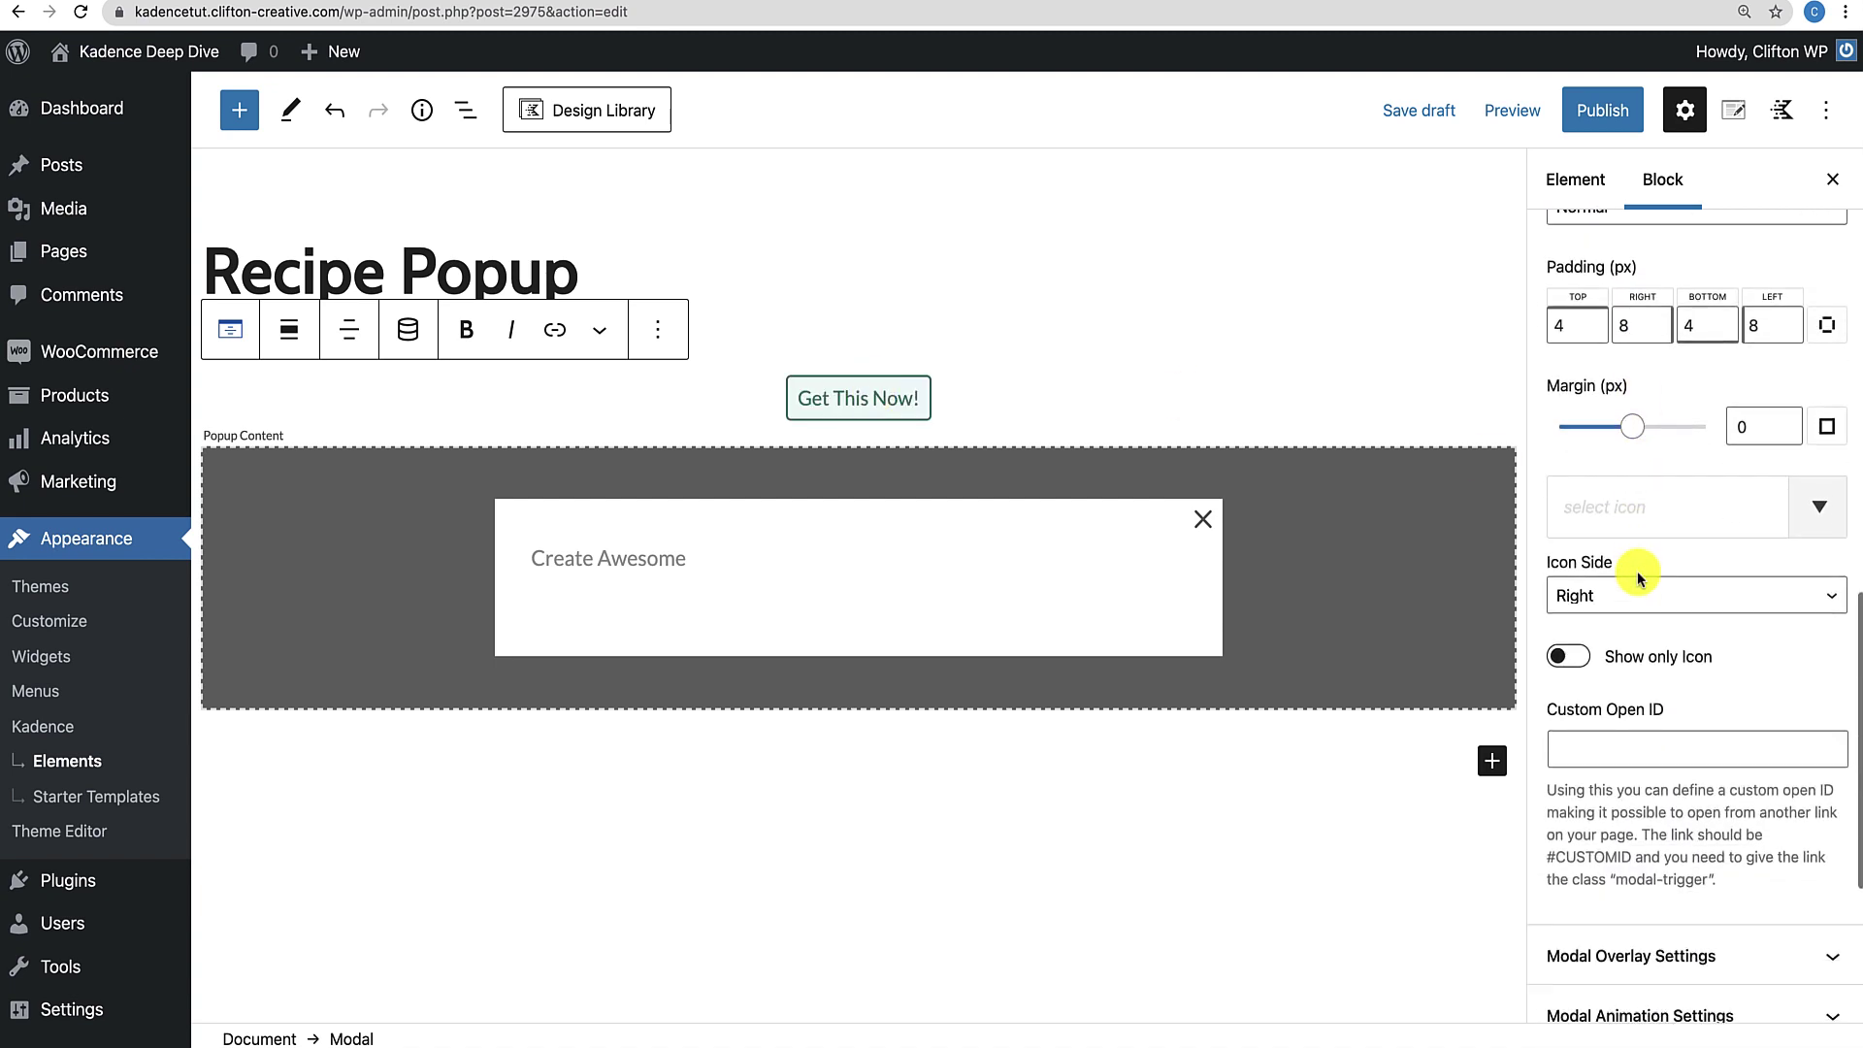
pyautogui.scroll(-1, 1638, 570)
pyautogui.click(1616, 502)
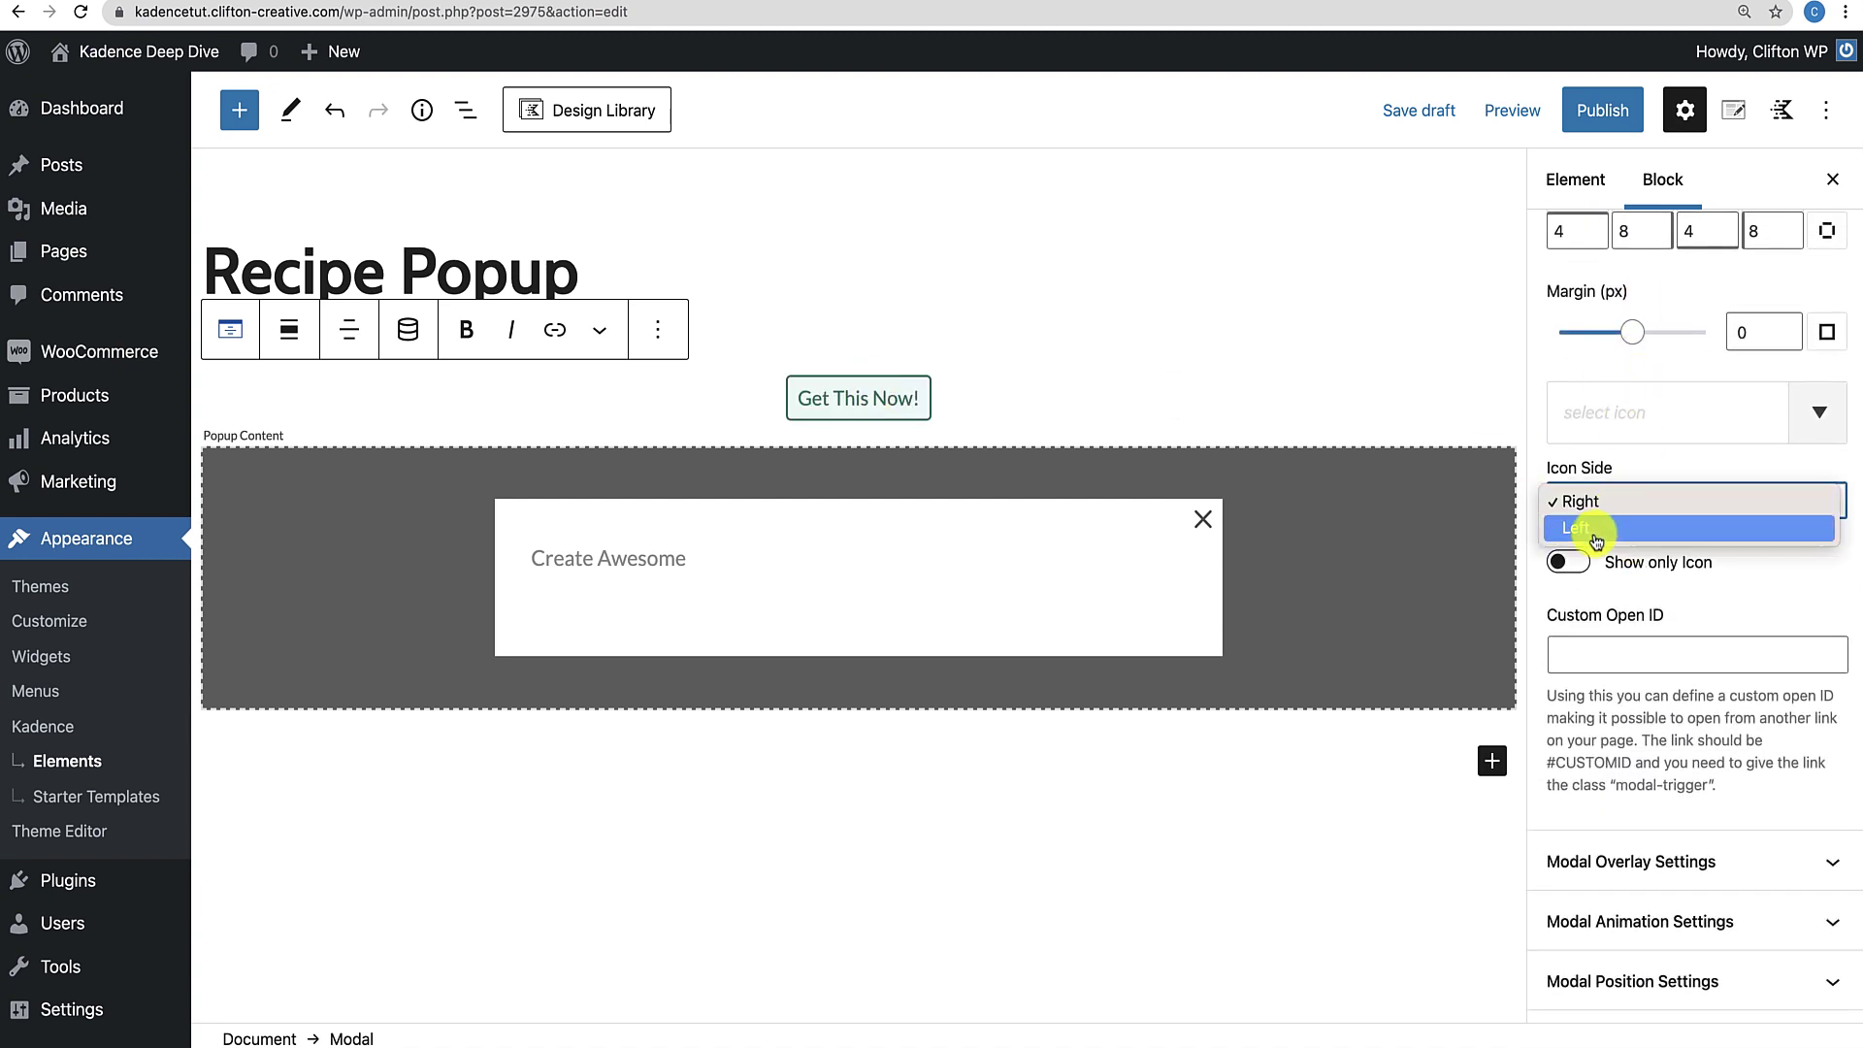
pyautogui.click(1596, 530)
pyautogui.click(1627, 435)
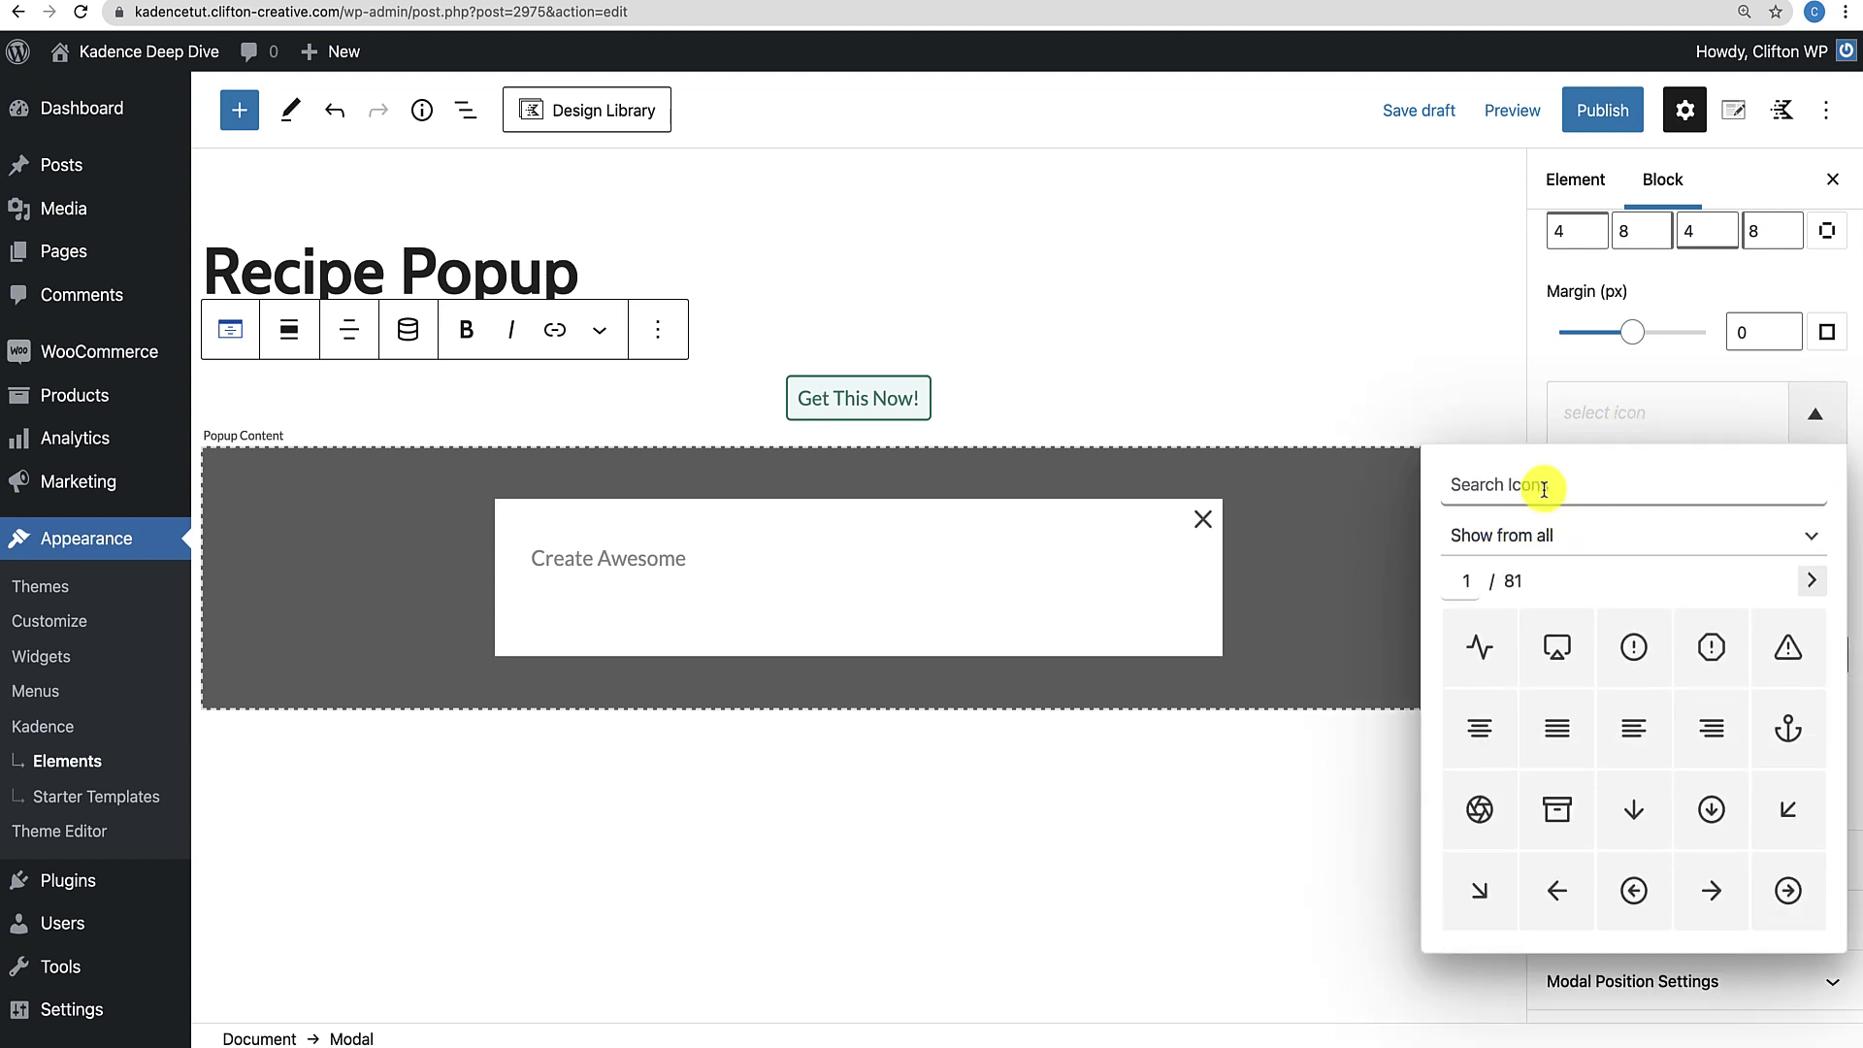
pyautogui.write('gift')
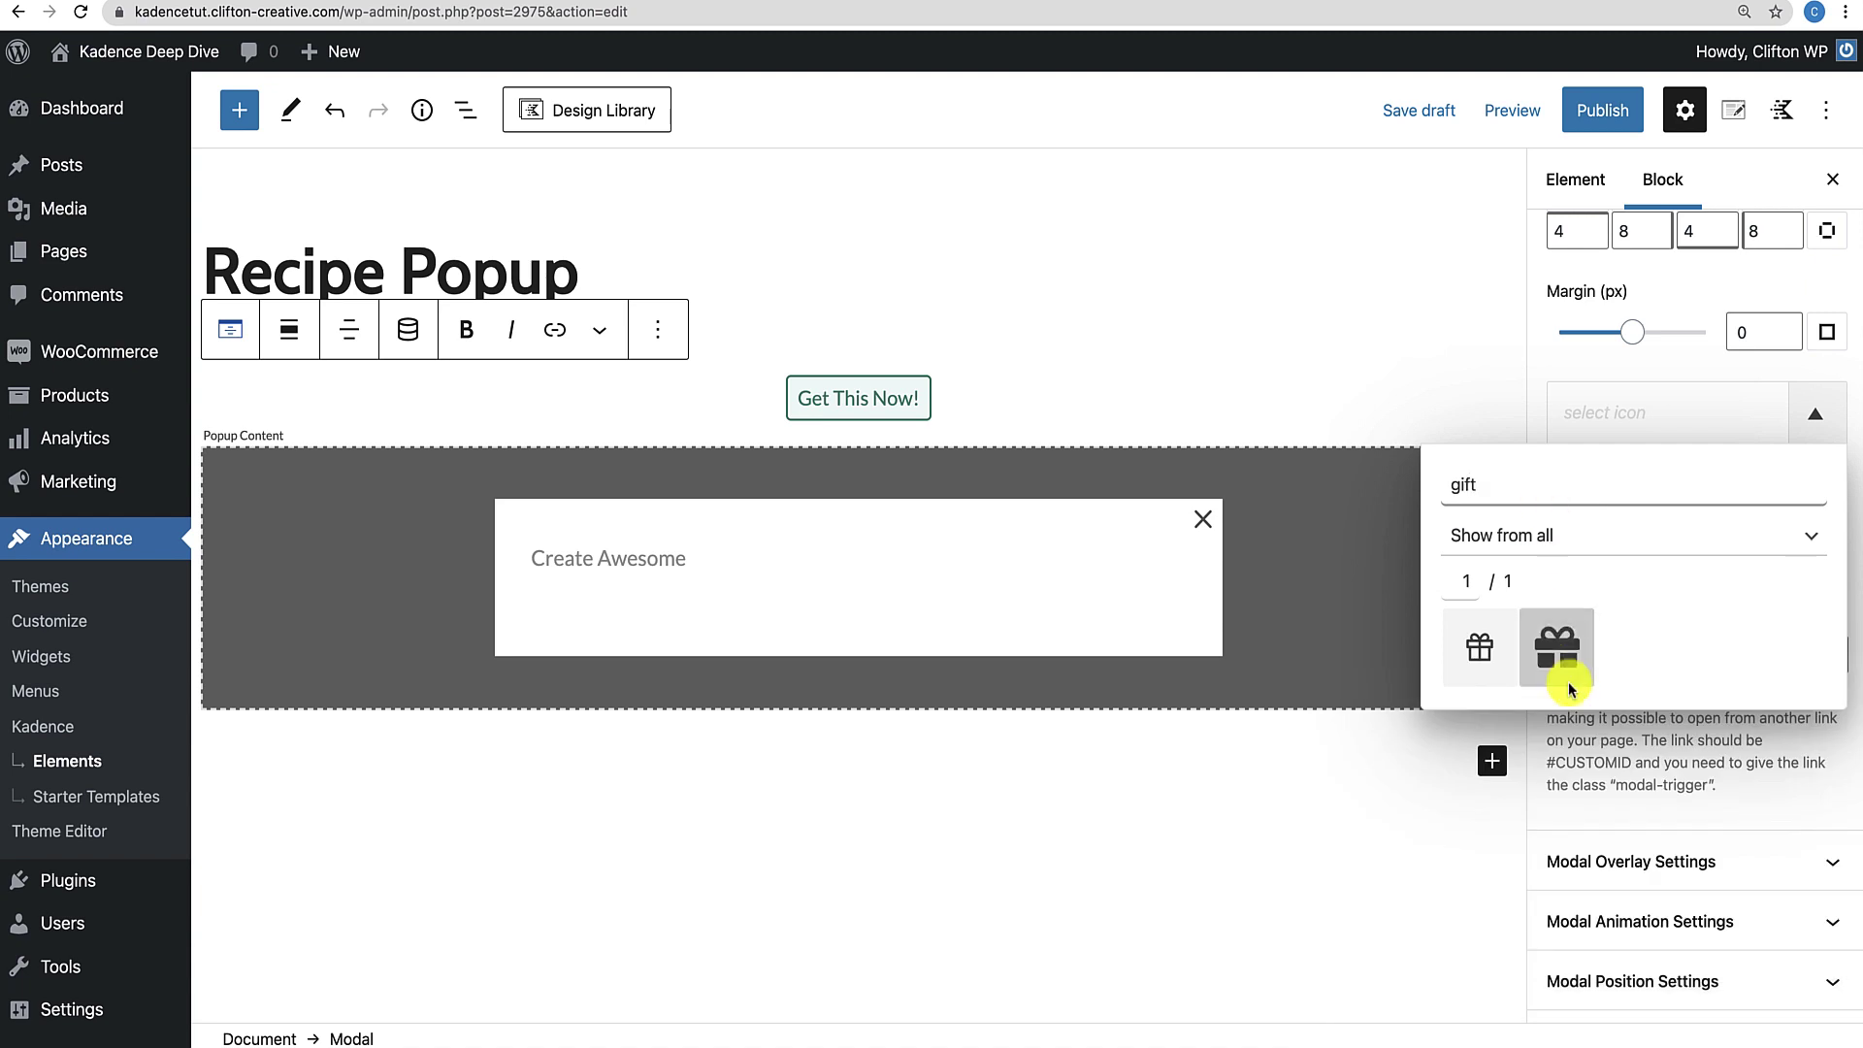
pyautogui.click(1570, 689)
pyautogui.click(1443, 401)
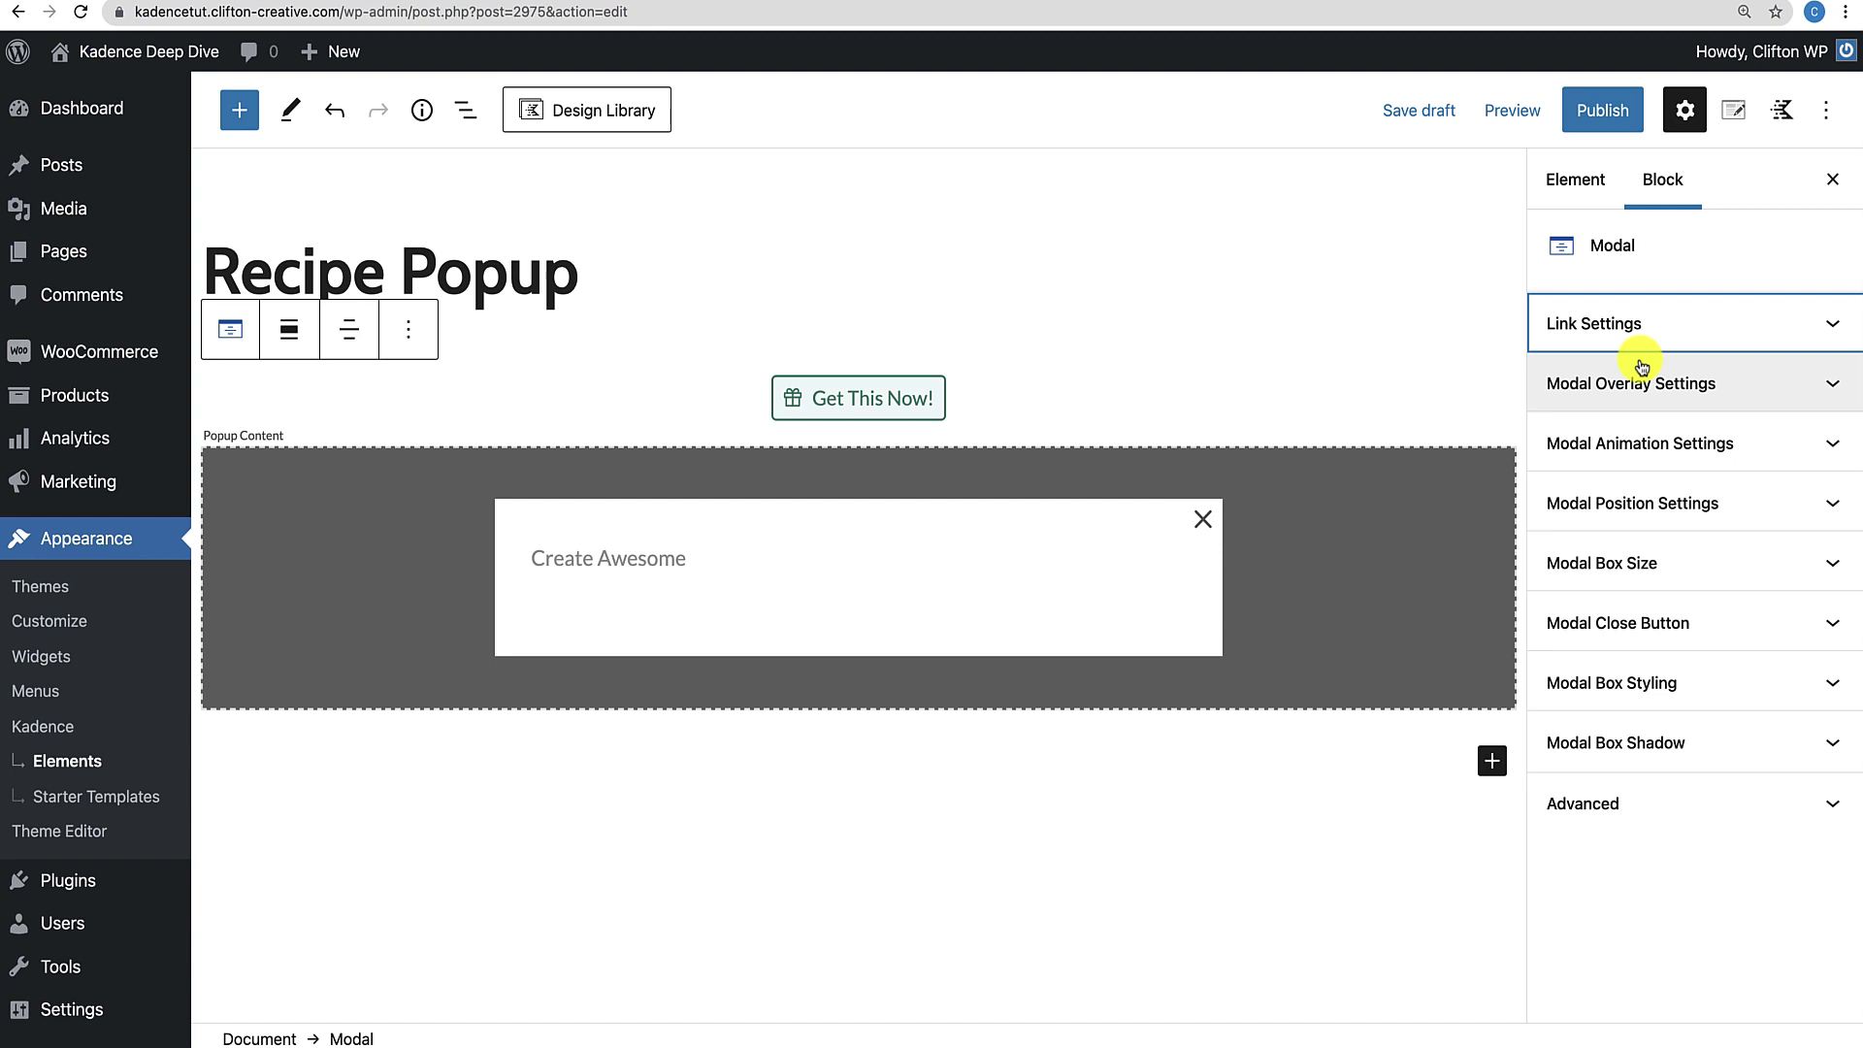
# Insert a two-column Row Layout into the modal's content, split the columns 40%/60%, and set the column gutter to No Gutter.
pyautogui.click(660, 549)
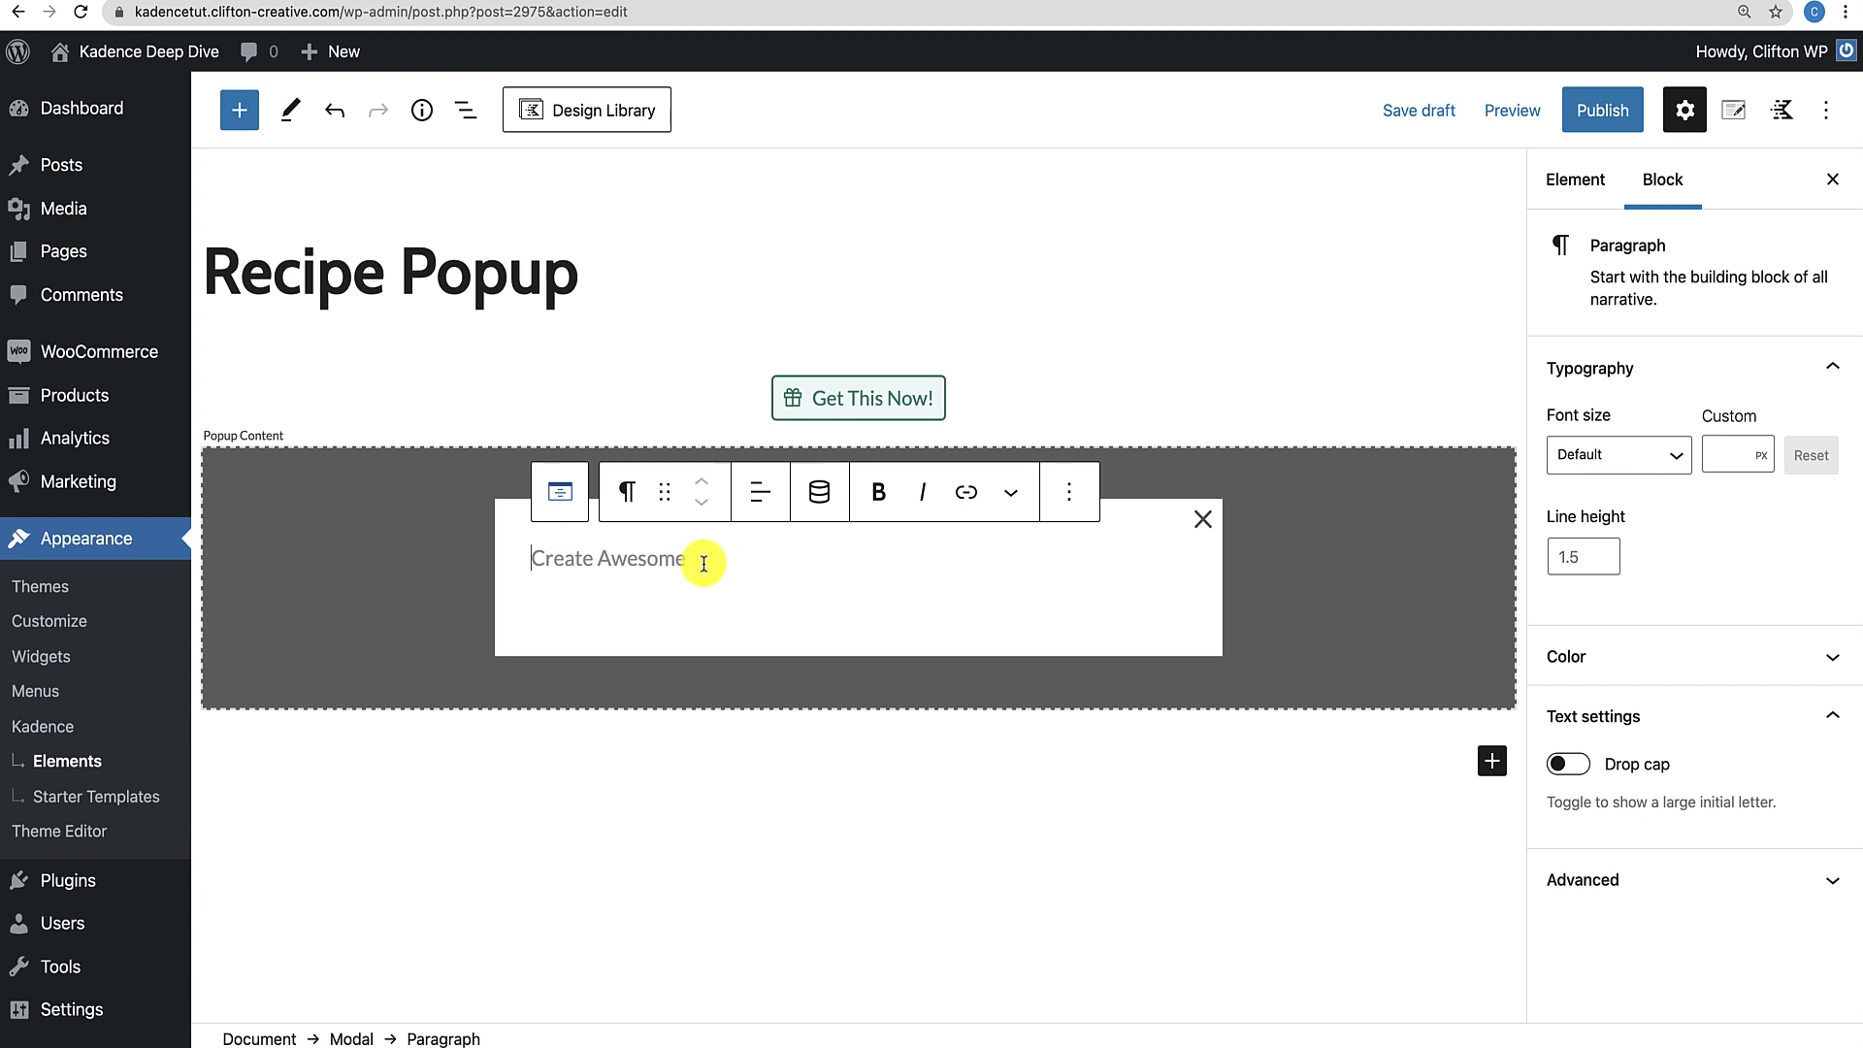
pyautogui.write('/r')
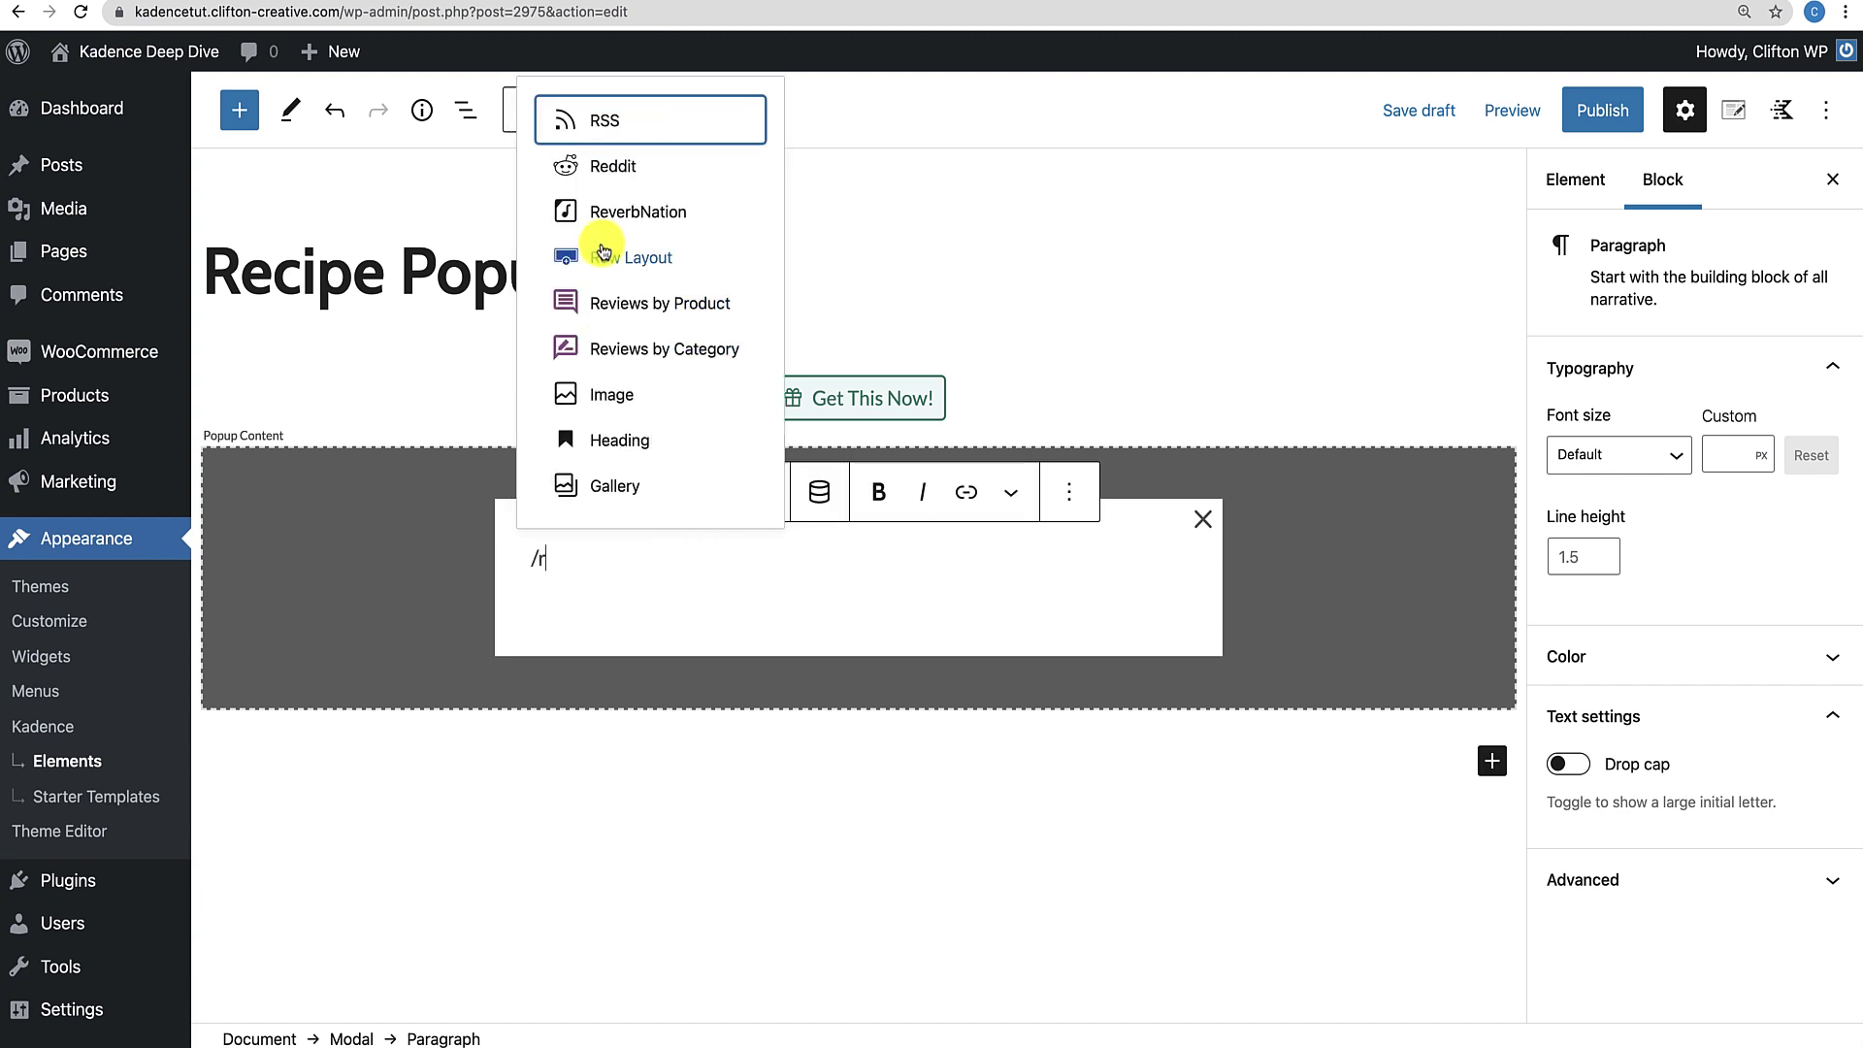
pyautogui.click(601, 260)
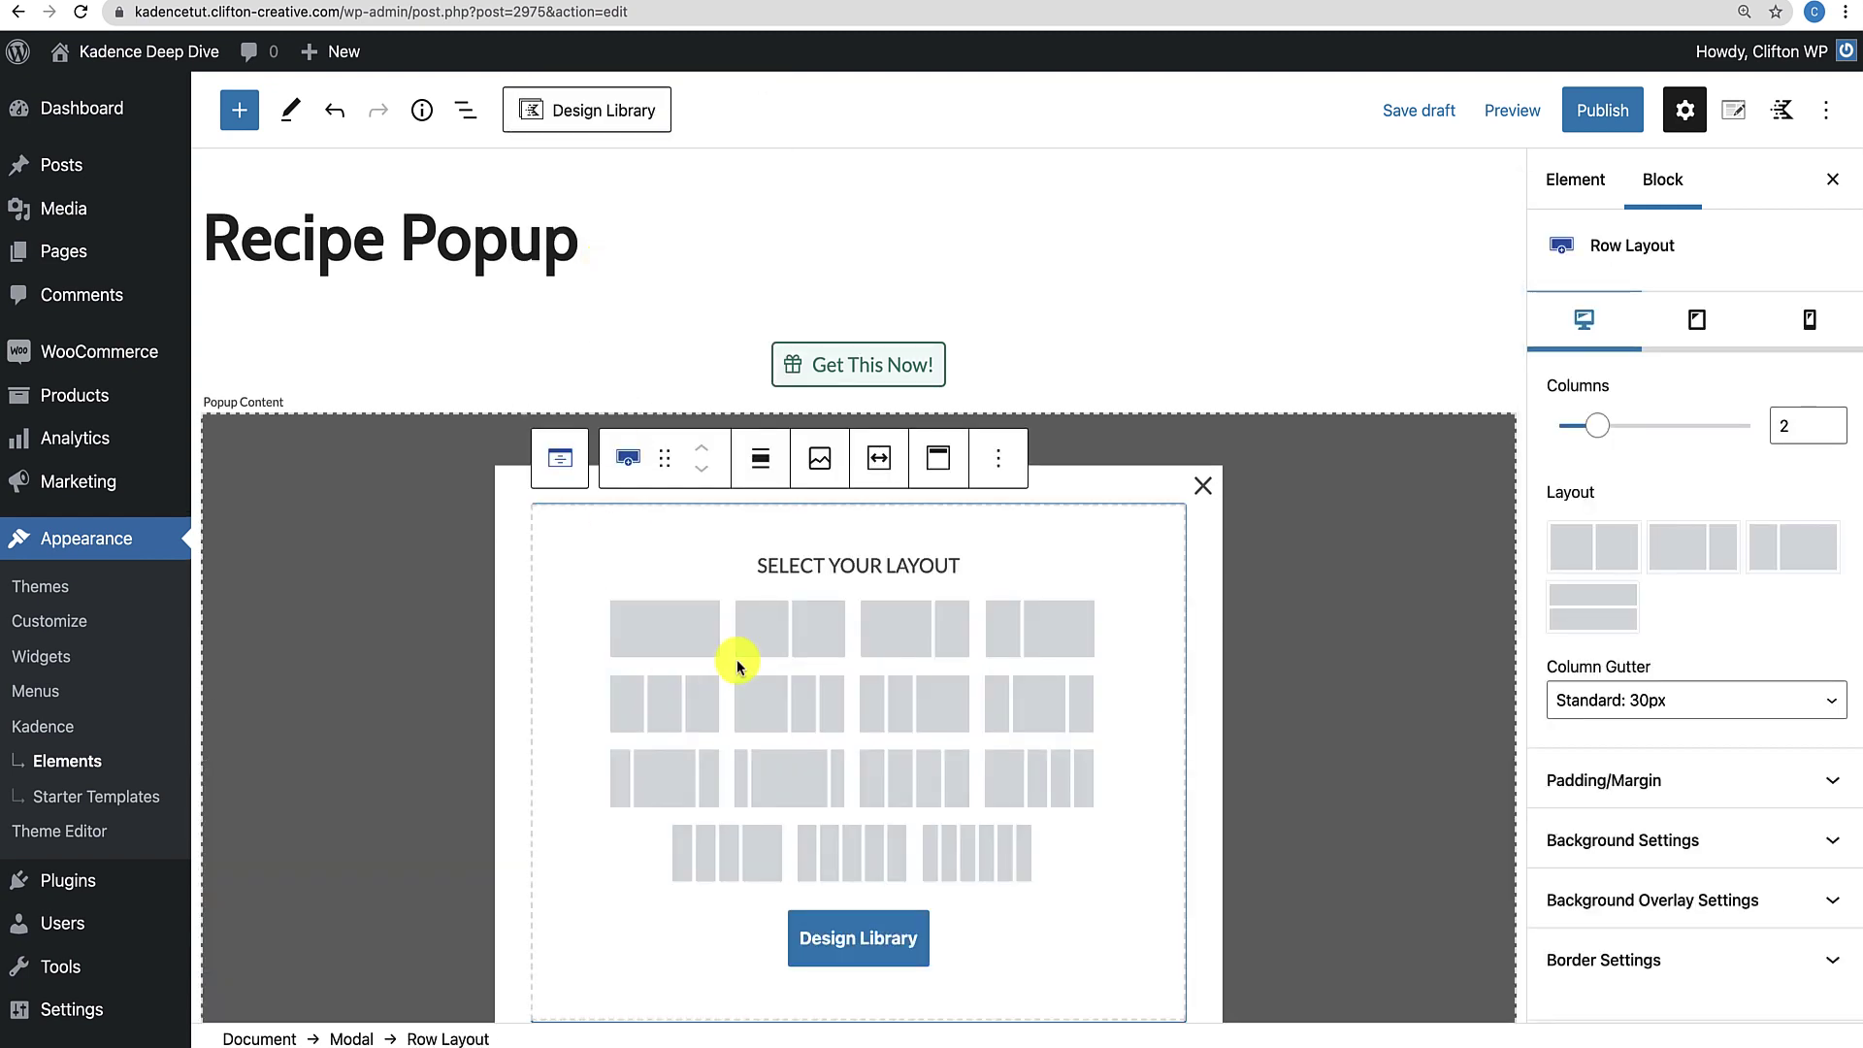
pyautogui.click(786, 658)
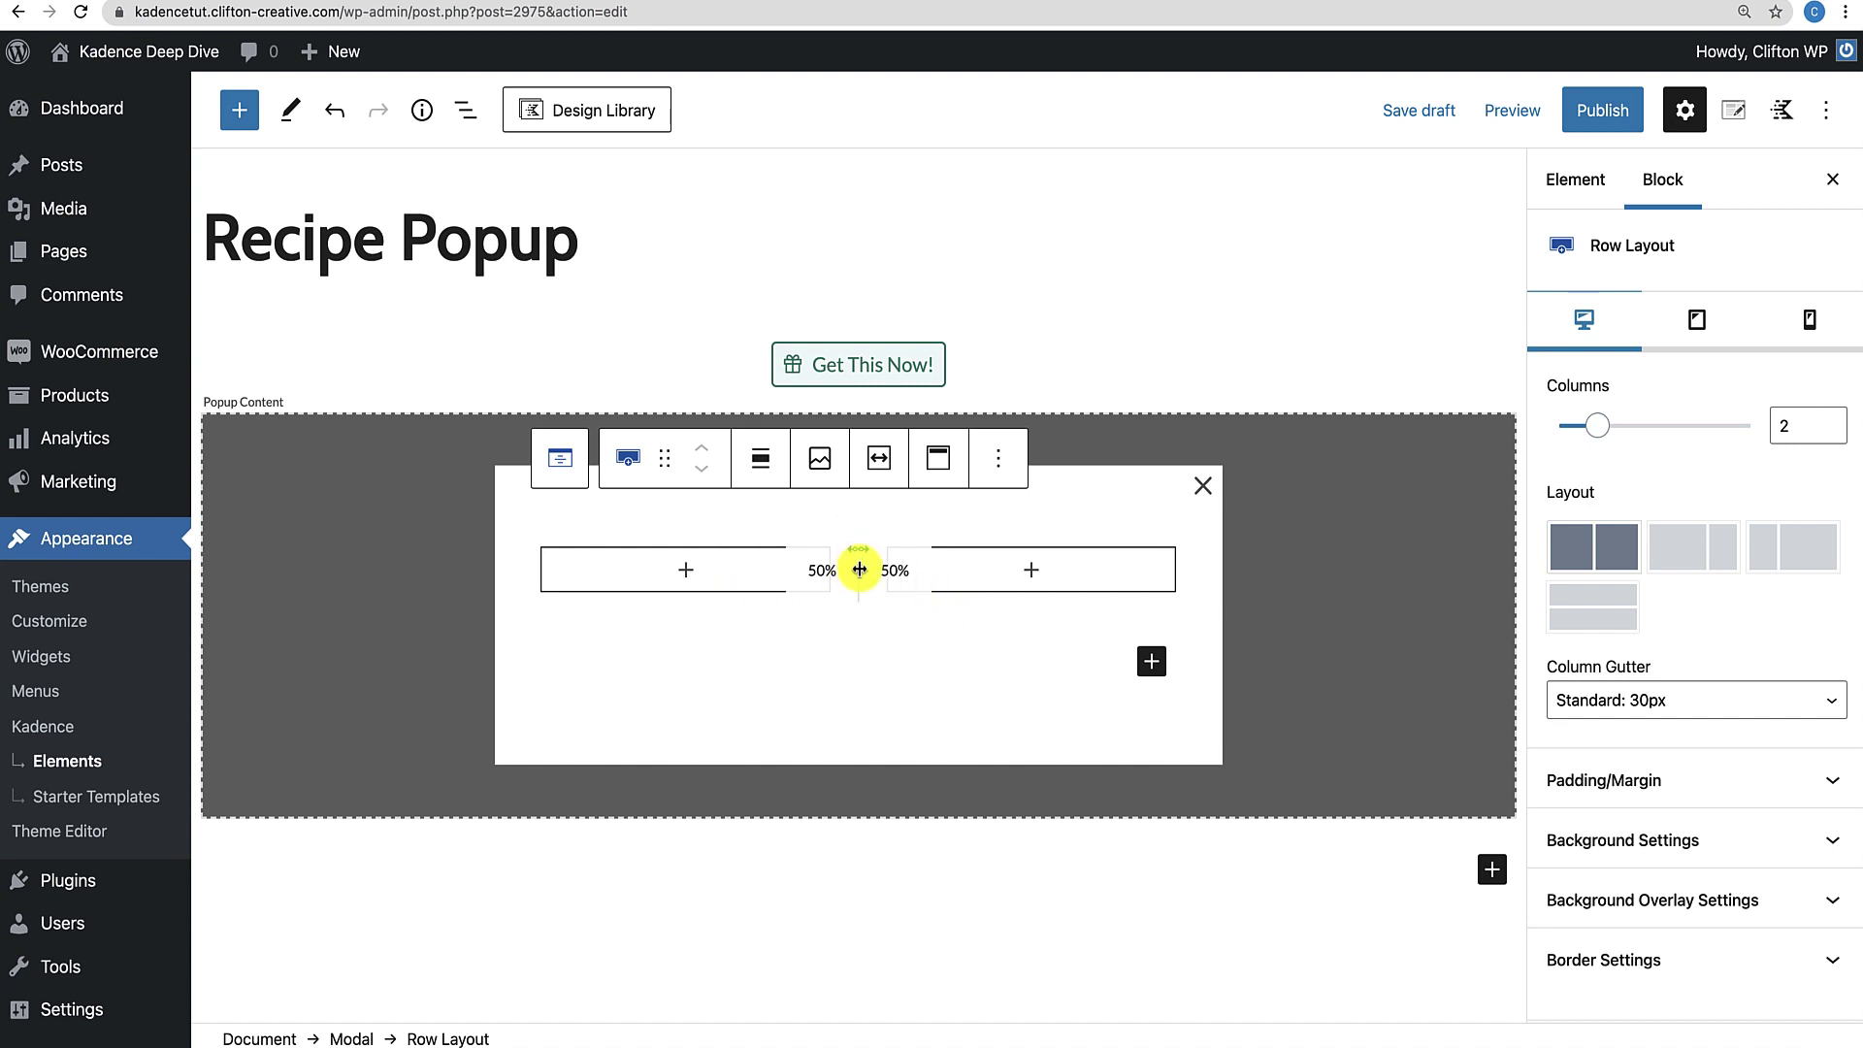
pyautogui.moveTo(859, 569); pyautogui.dragTo(805, 570)
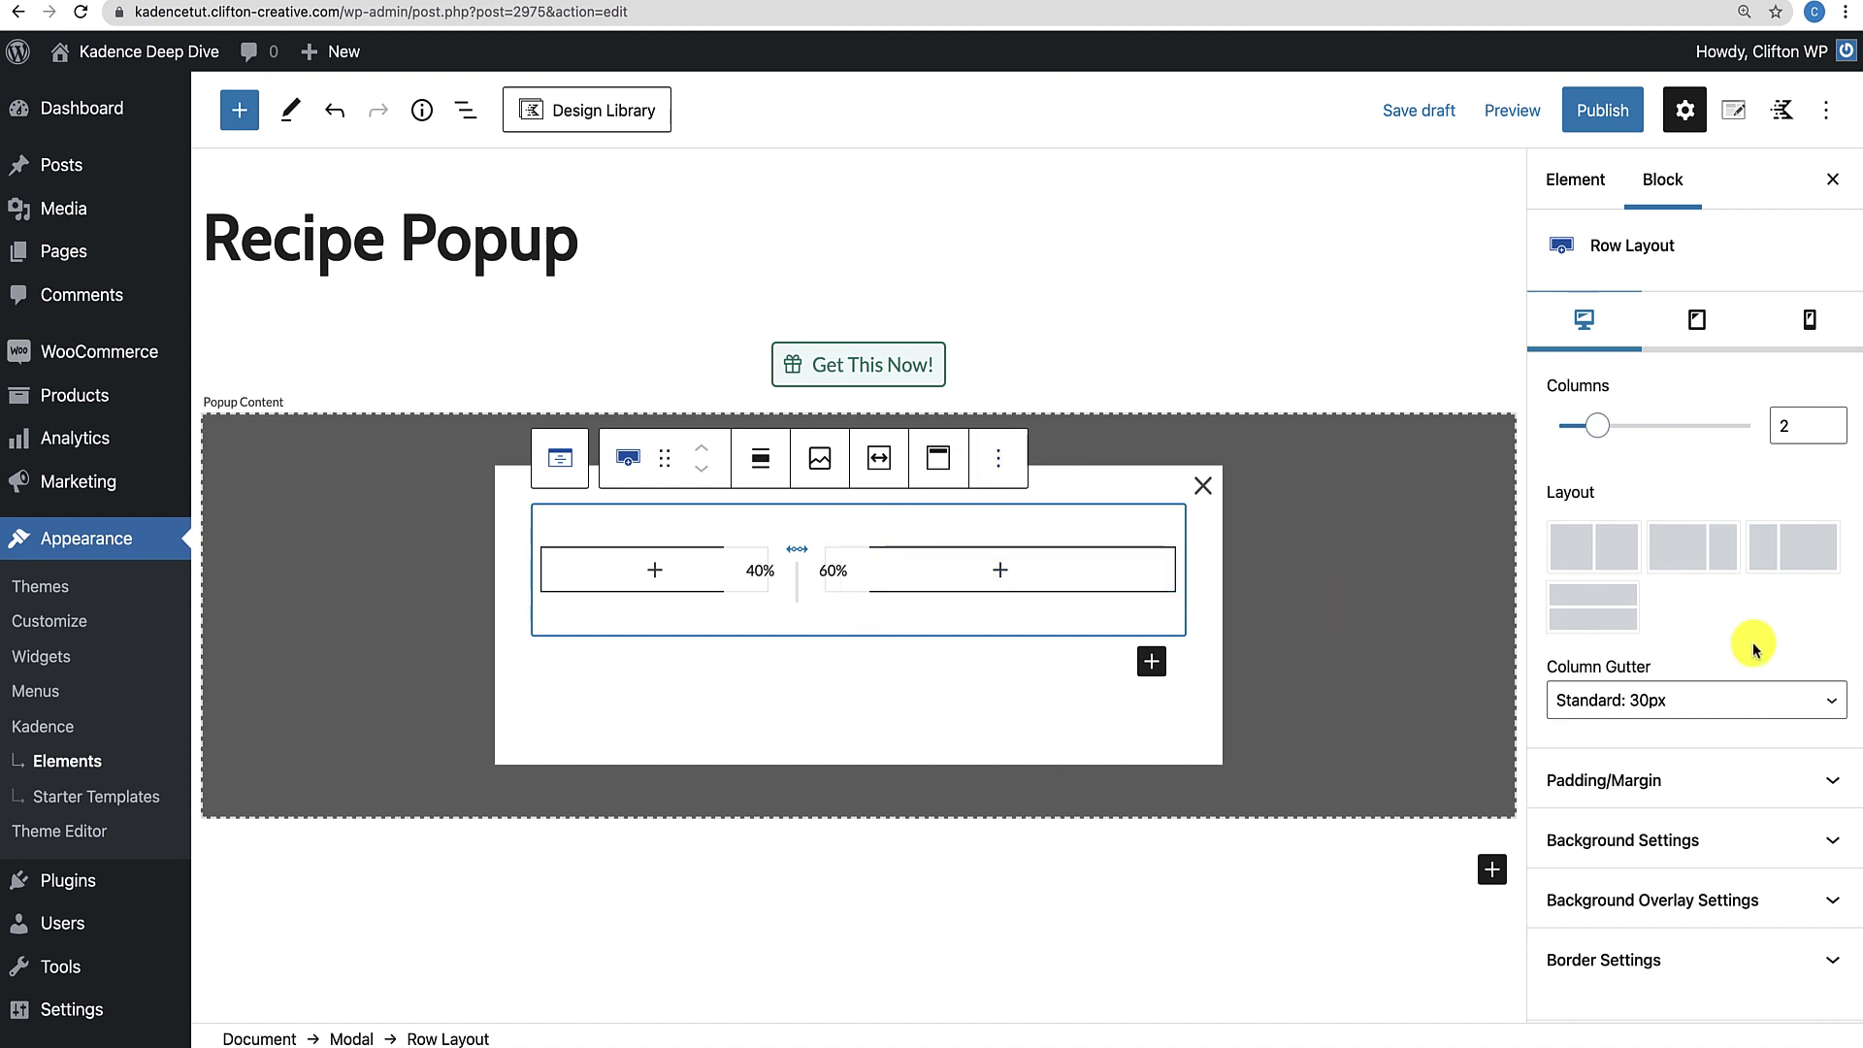
pyautogui.click(1754, 700)
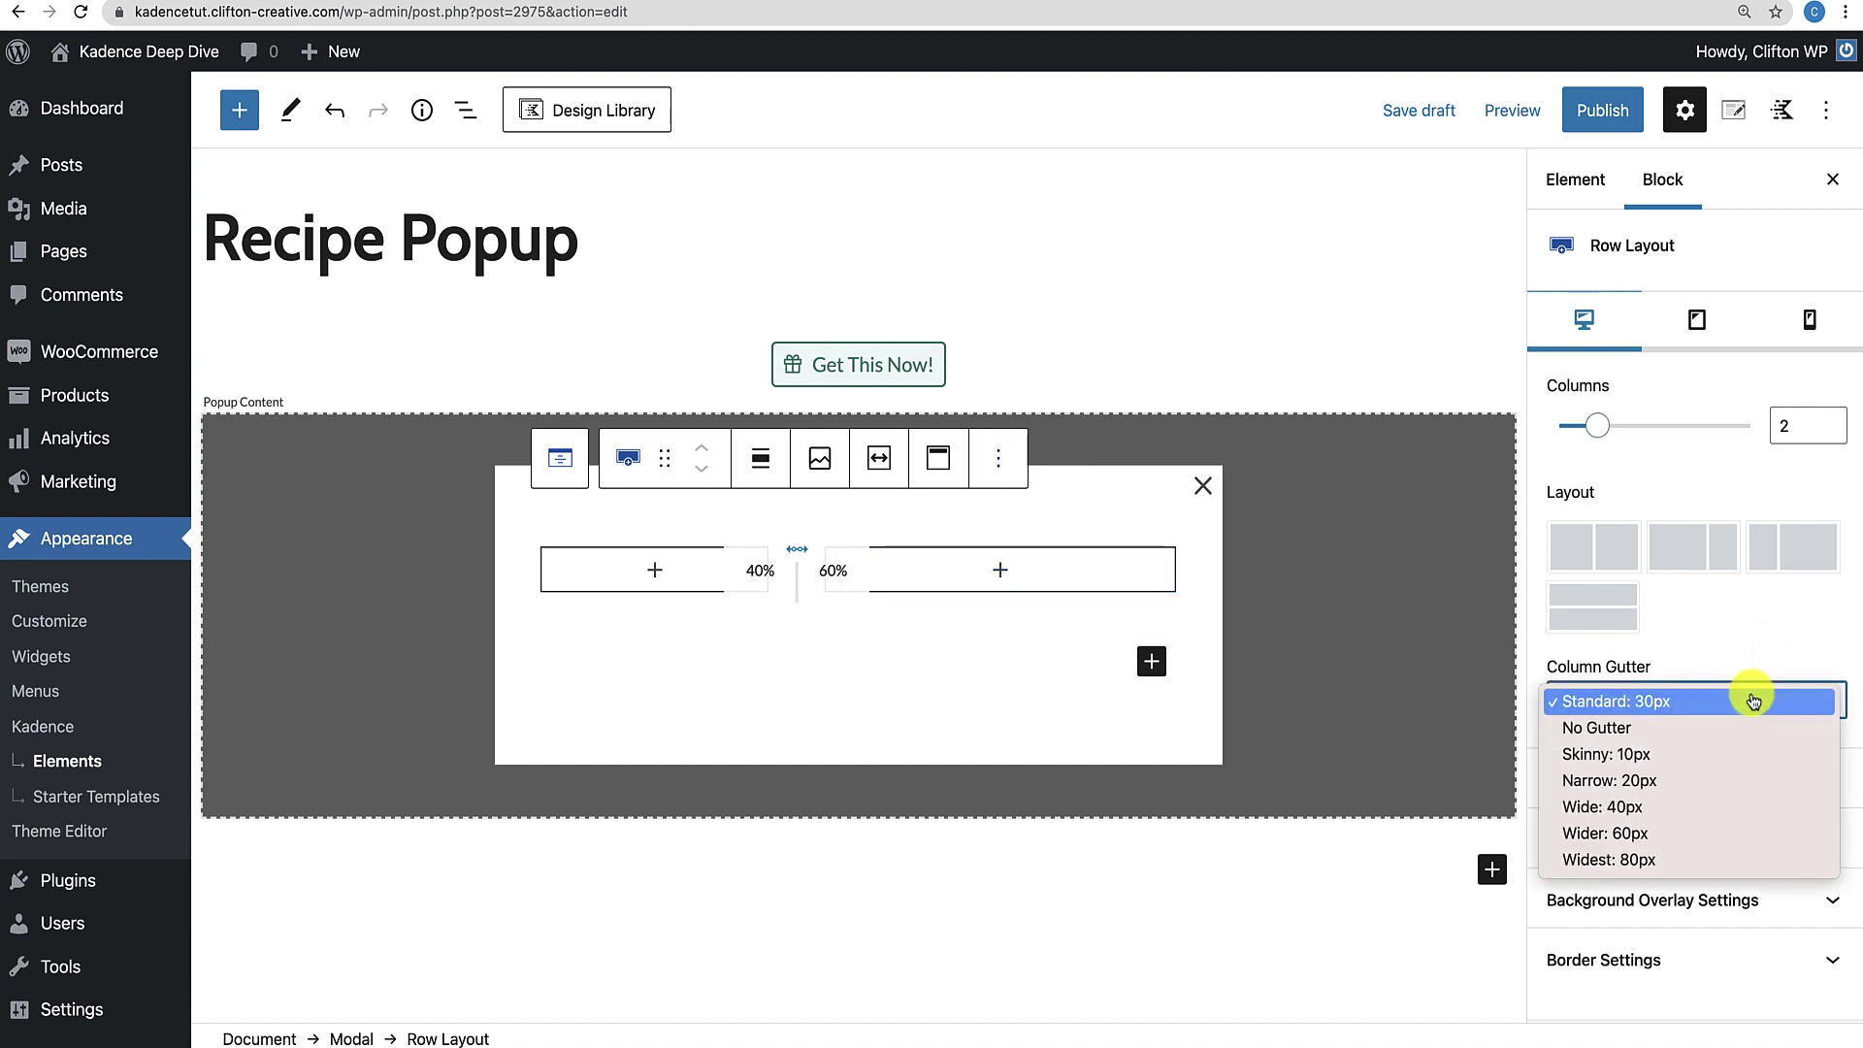
pyautogui.click(1649, 728)
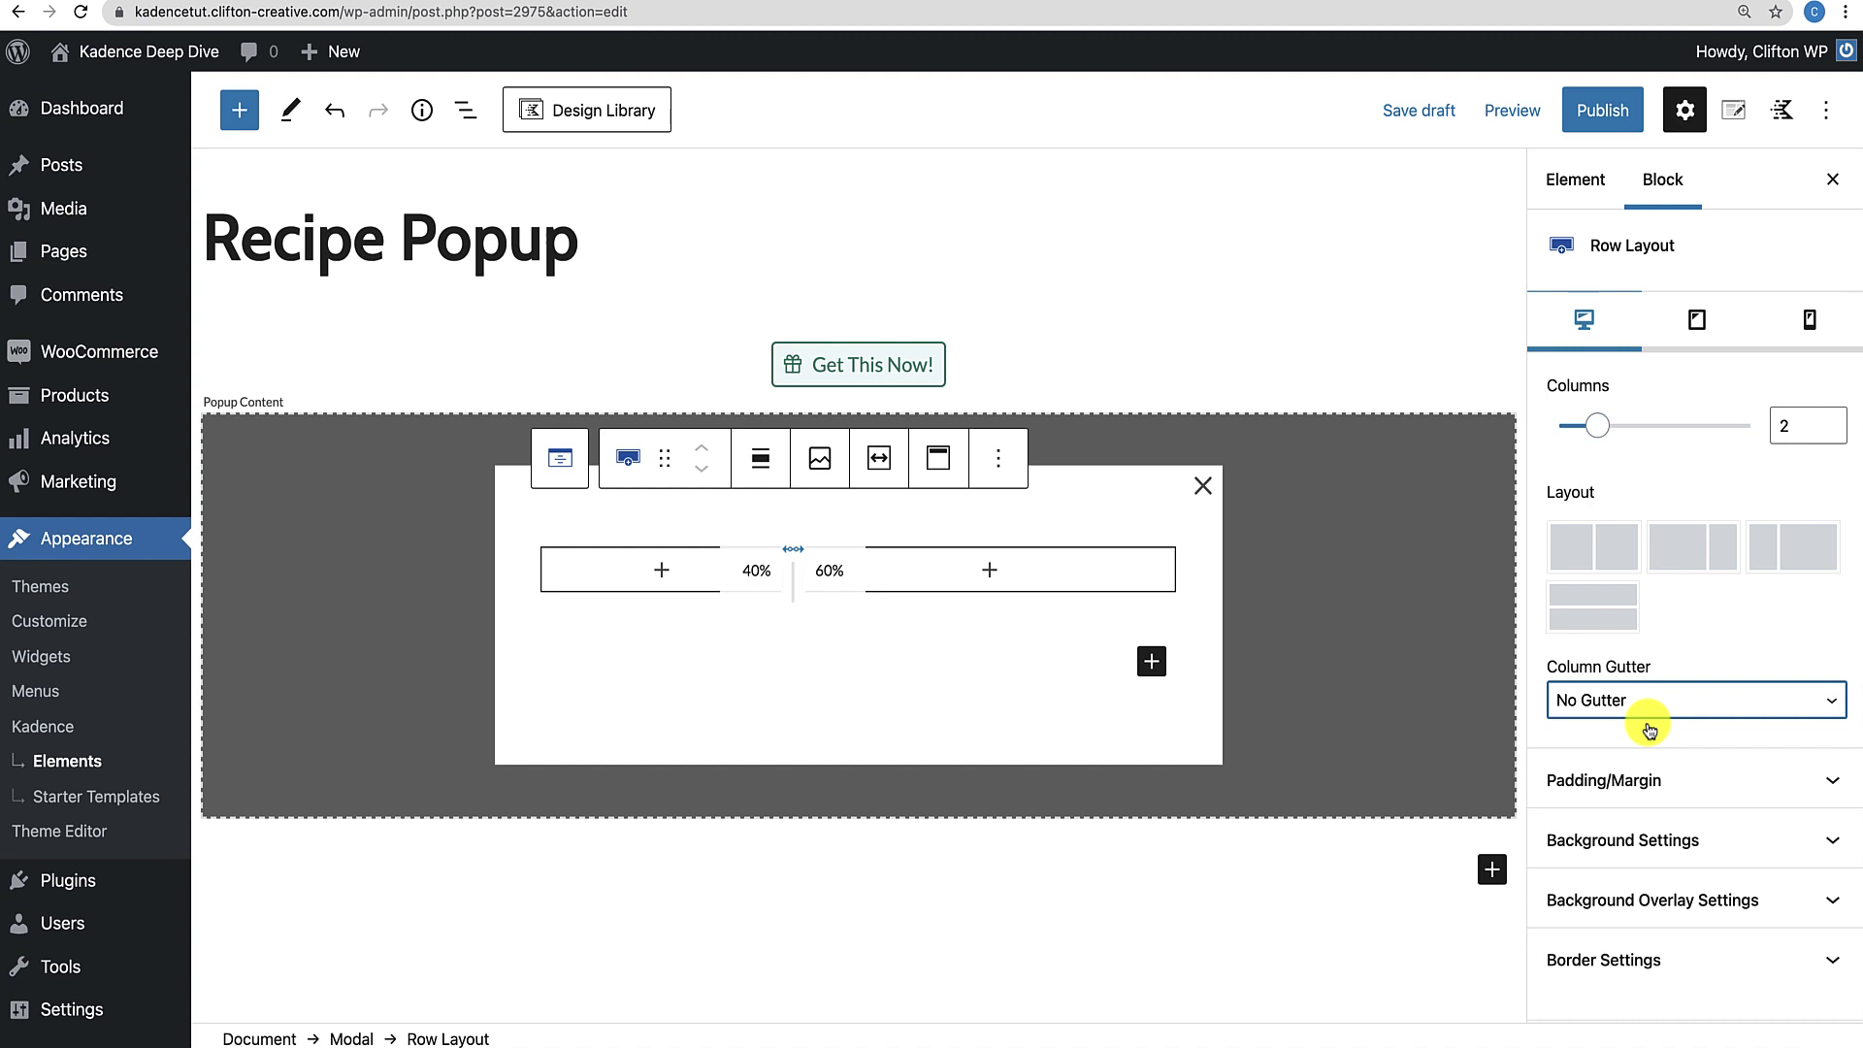
# Give the row layout inside the modal a pale cream background colour.
pyautogui.scroll(-3, 1649, 730)
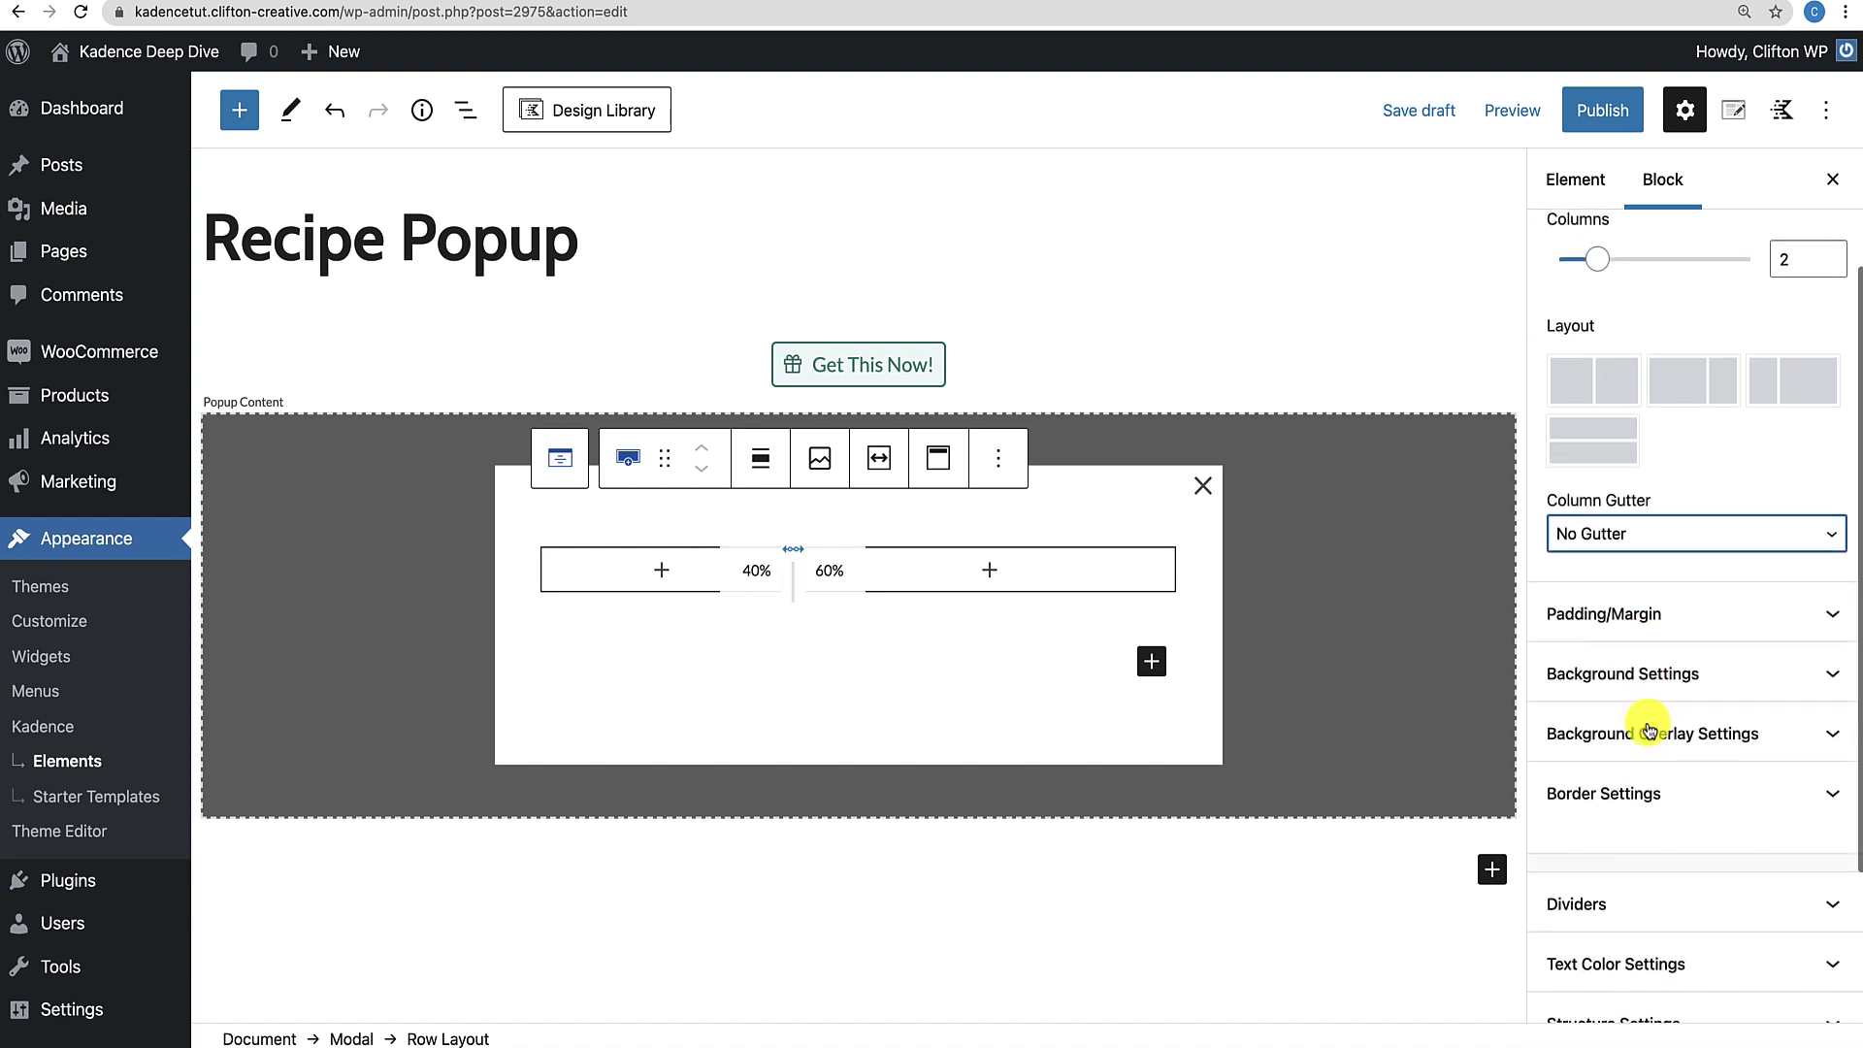
pyautogui.click(1676, 680)
pyautogui.scroll(-2, 1708, 718)
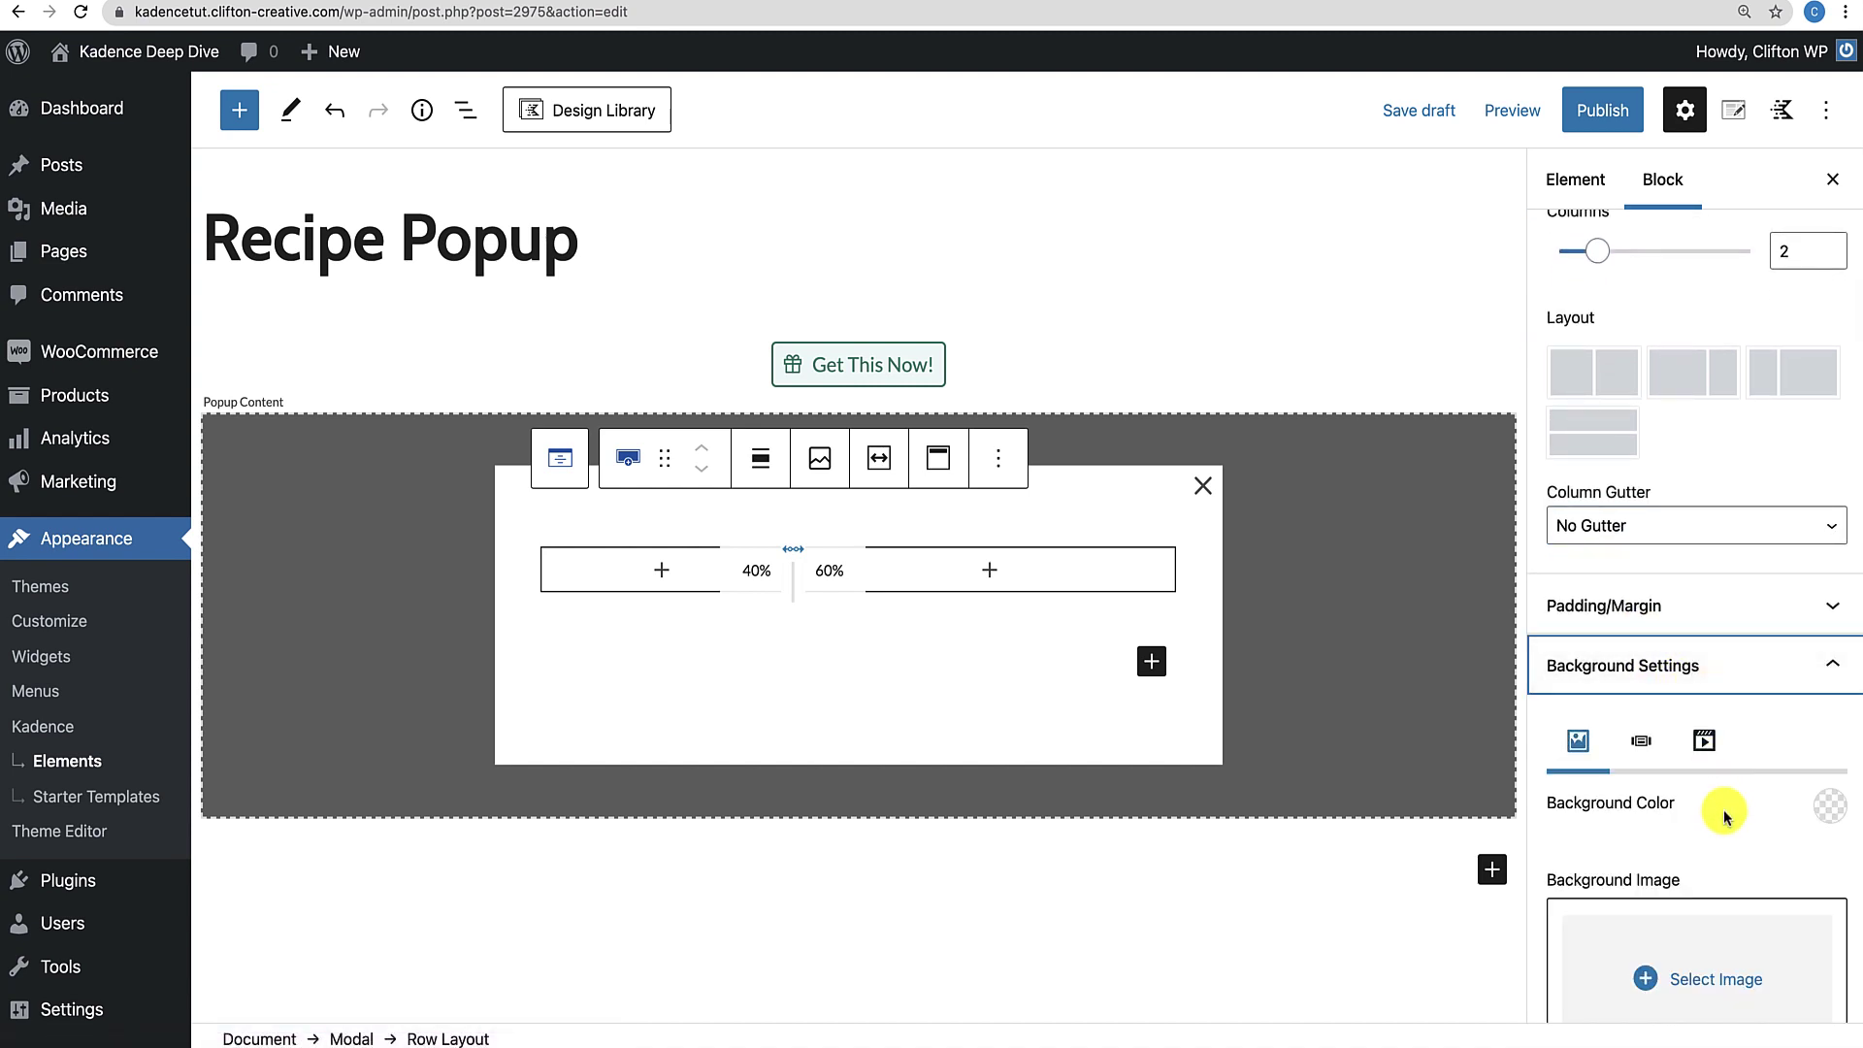
pyautogui.click(1828, 649)
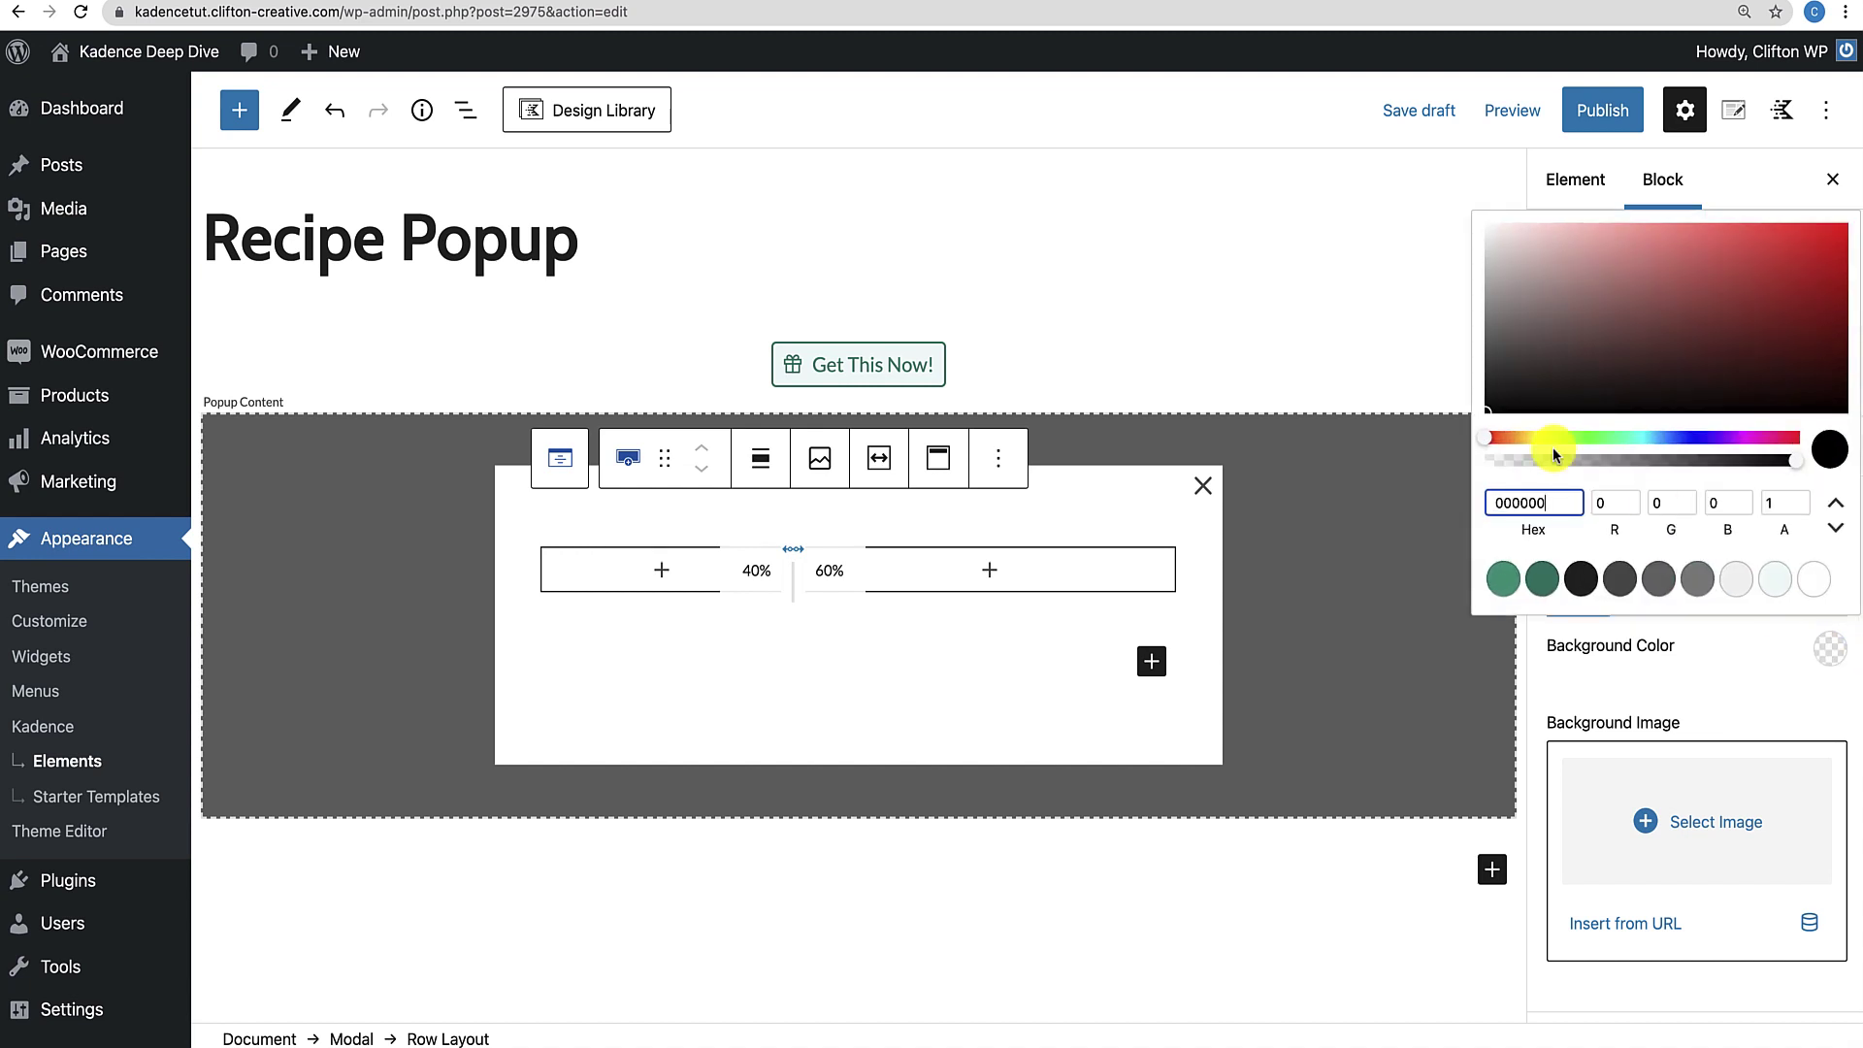
pyautogui.click(1511, 434)
pyautogui.click(1521, 233)
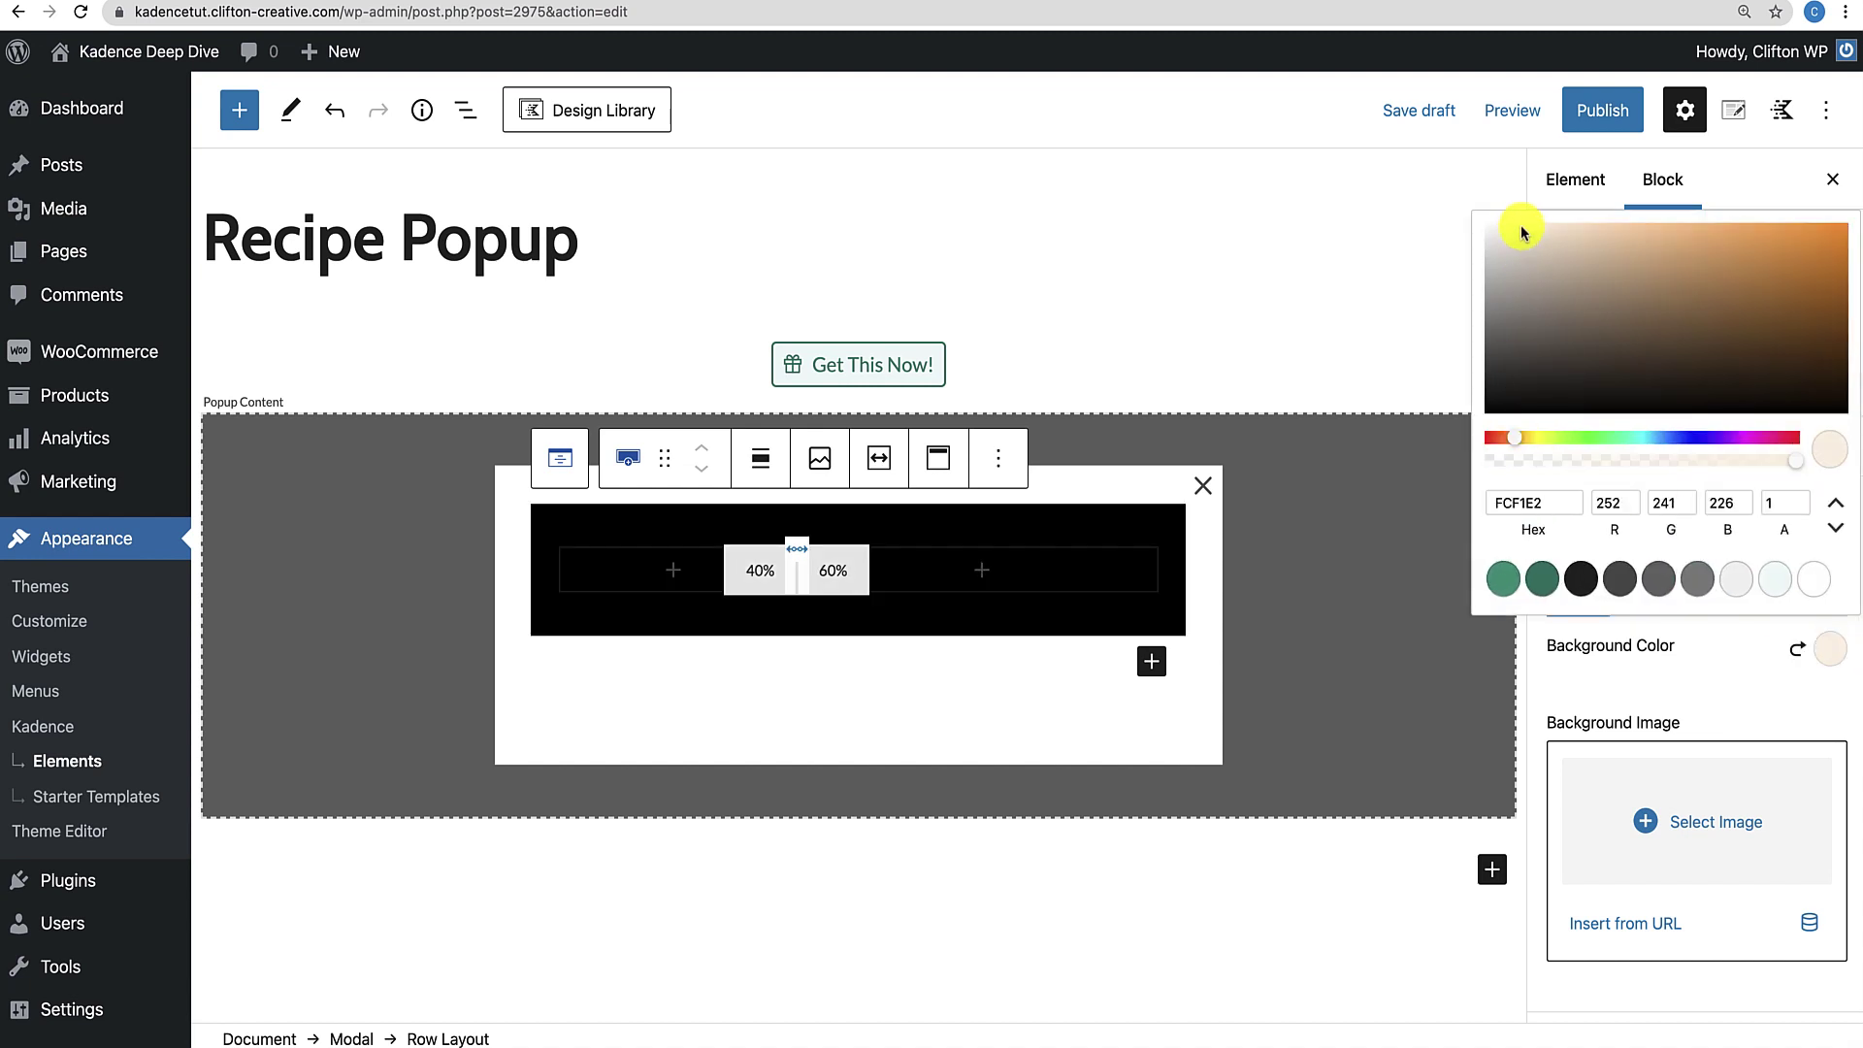
pyautogui.click(1552, 711)
# Set the row layout's top, right, bottom and left padding to 0 px.
pyautogui.scroll(-1, 1739, 439)
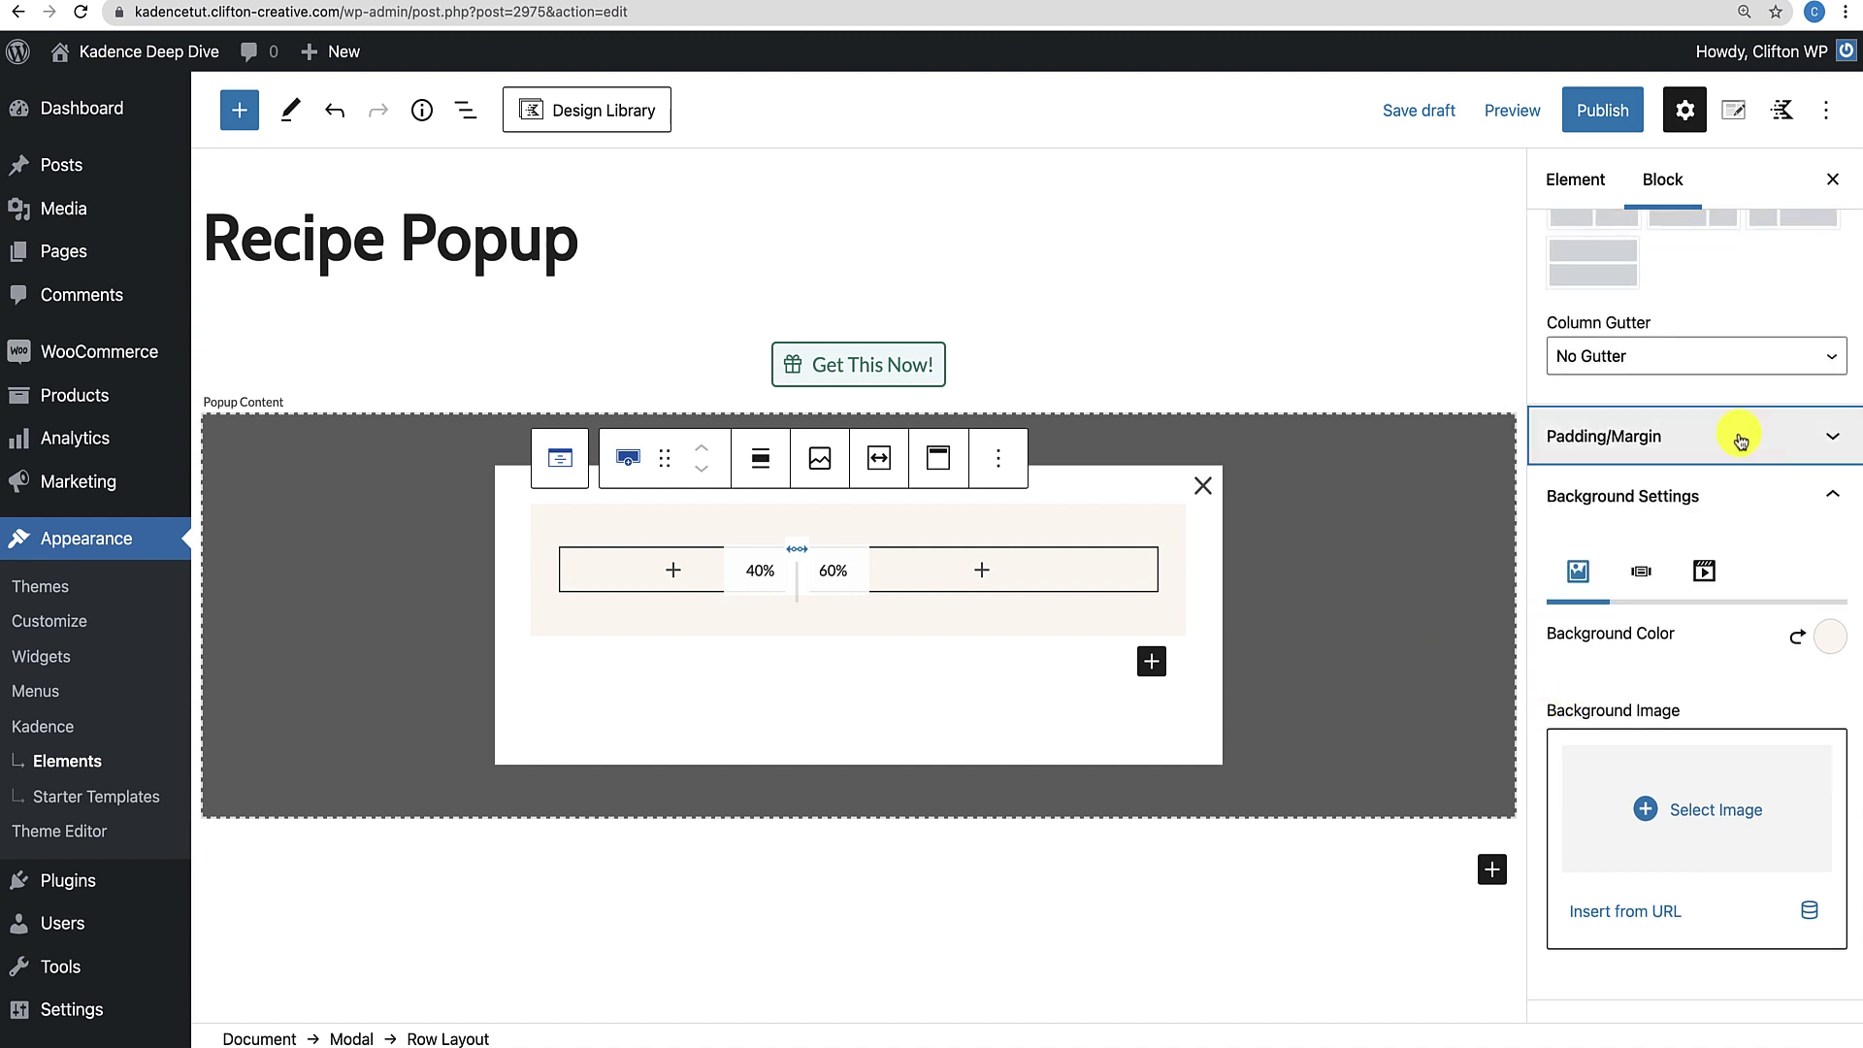
pyautogui.click(1740, 438)
pyautogui.click(1573, 529)
pyautogui.moveTo(1574, 529); pyautogui.dragTo(1530, 534)
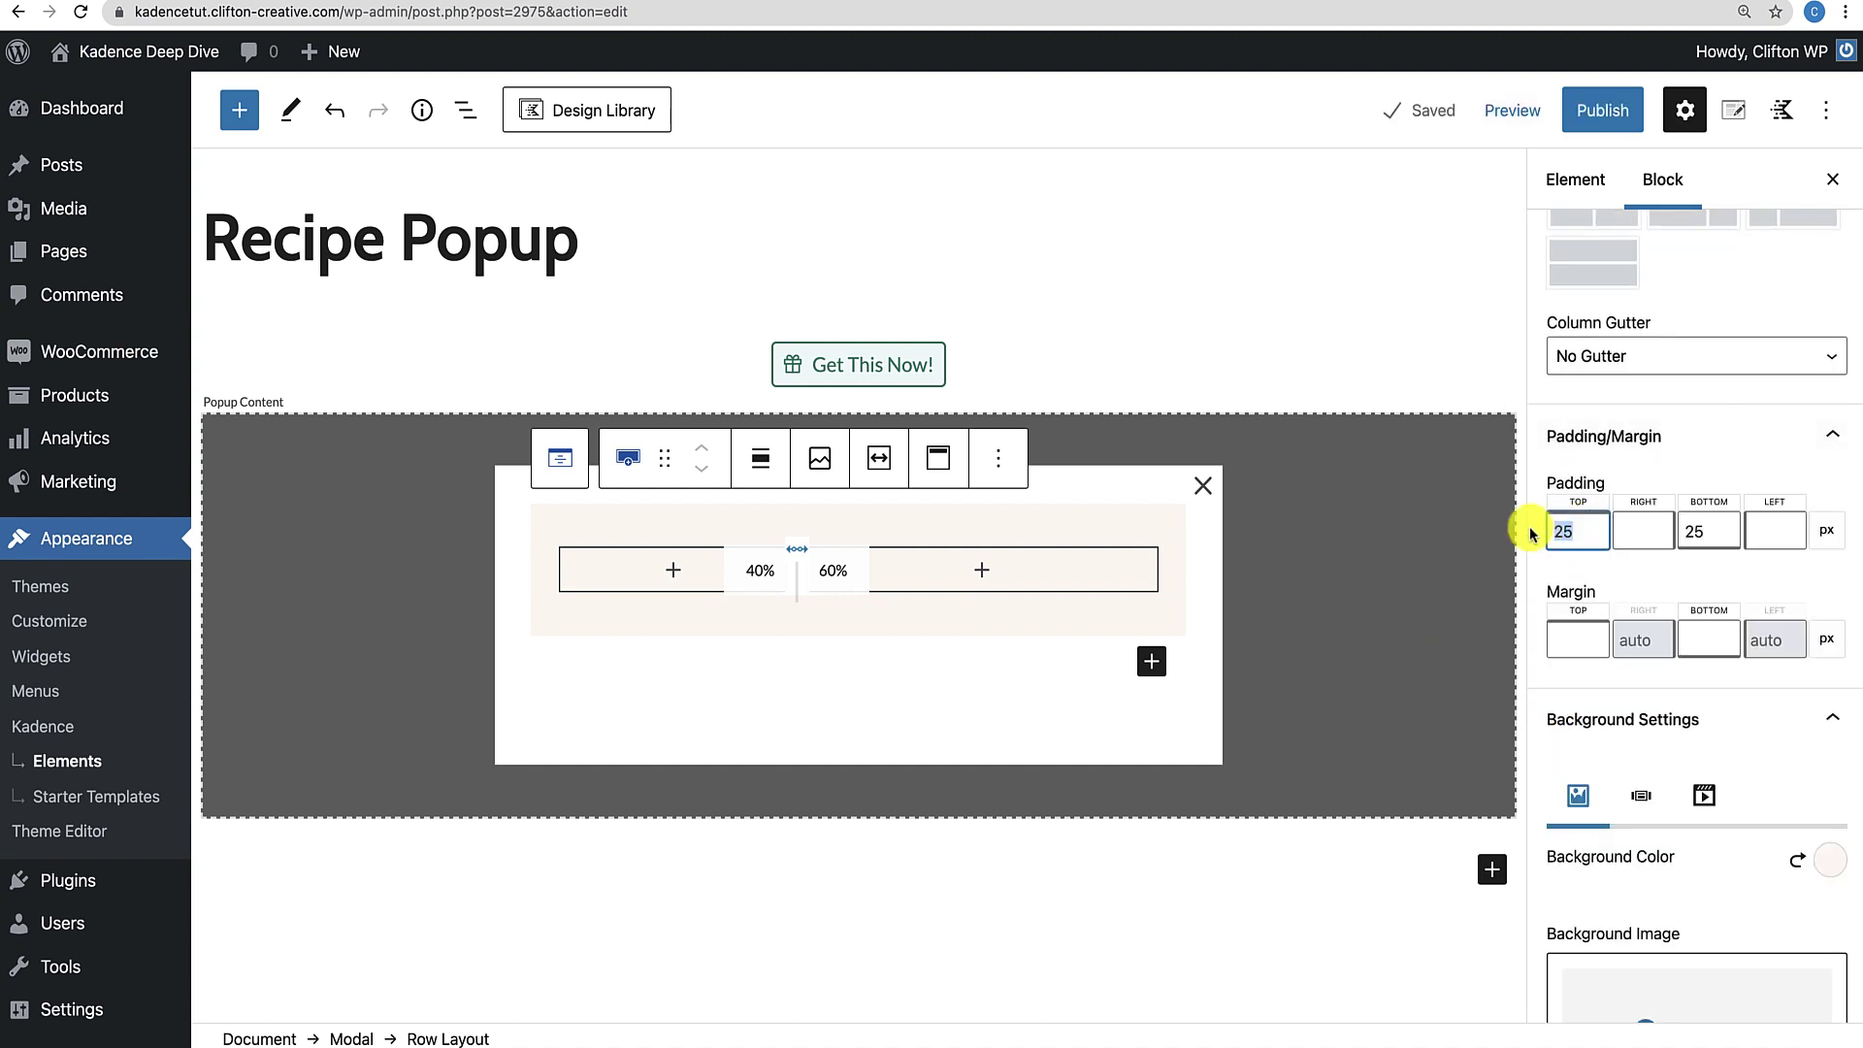
pyautogui.write('0')
pyautogui.click(1643, 530)
pyautogui.write('0')
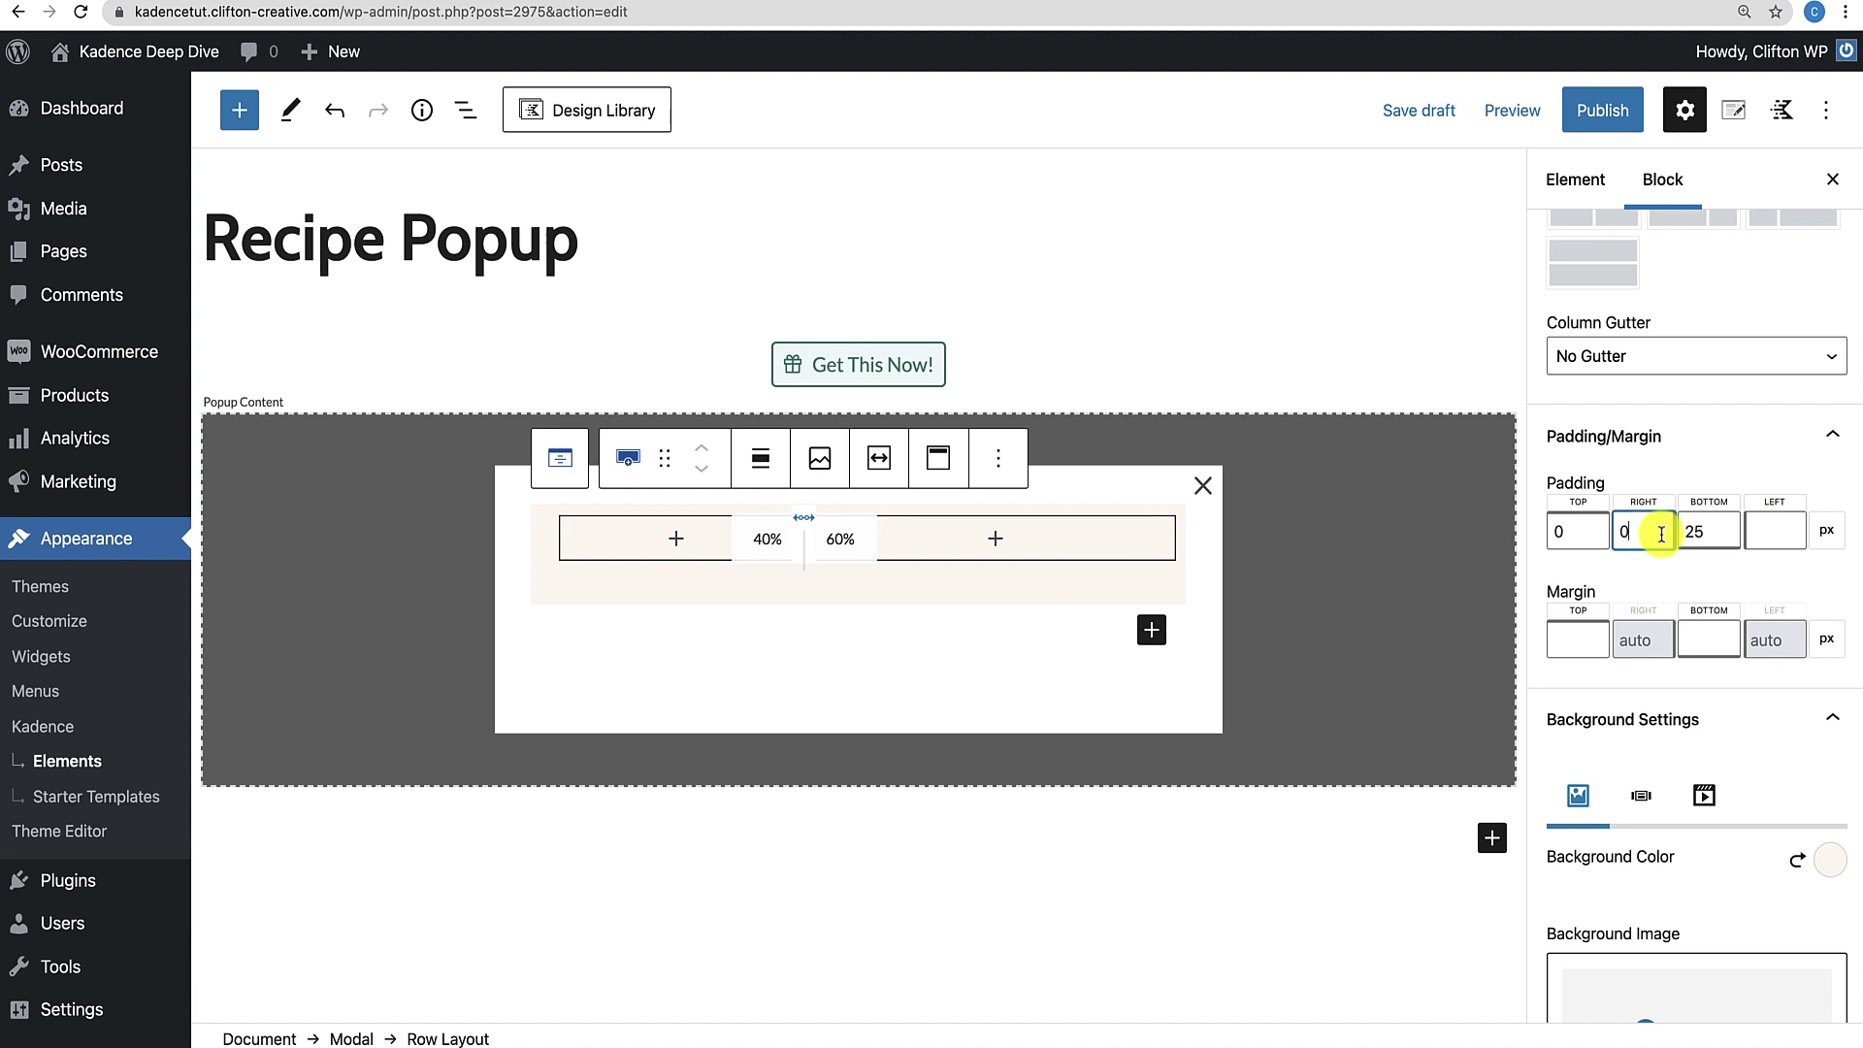
pyautogui.doubleClick(1706, 531)
pyautogui.write('9')
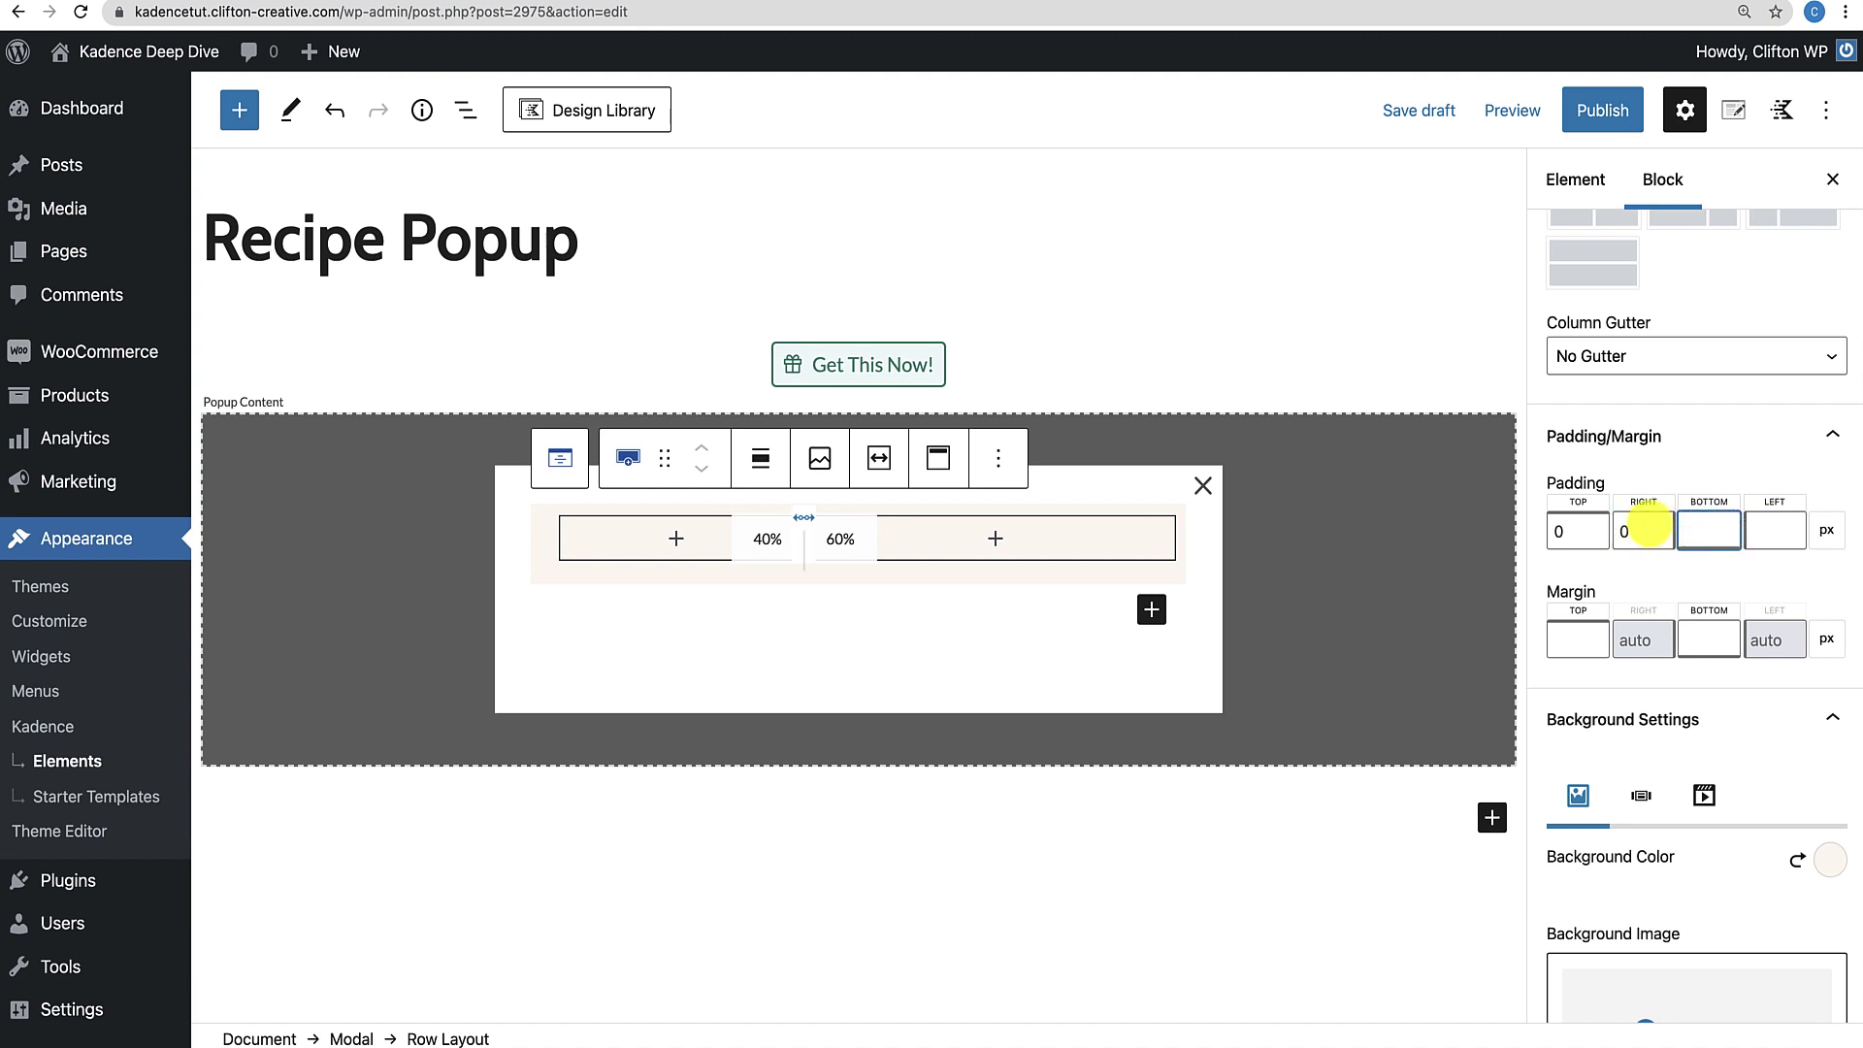
pyautogui.write('0')
pyautogui.click(1768, 527)
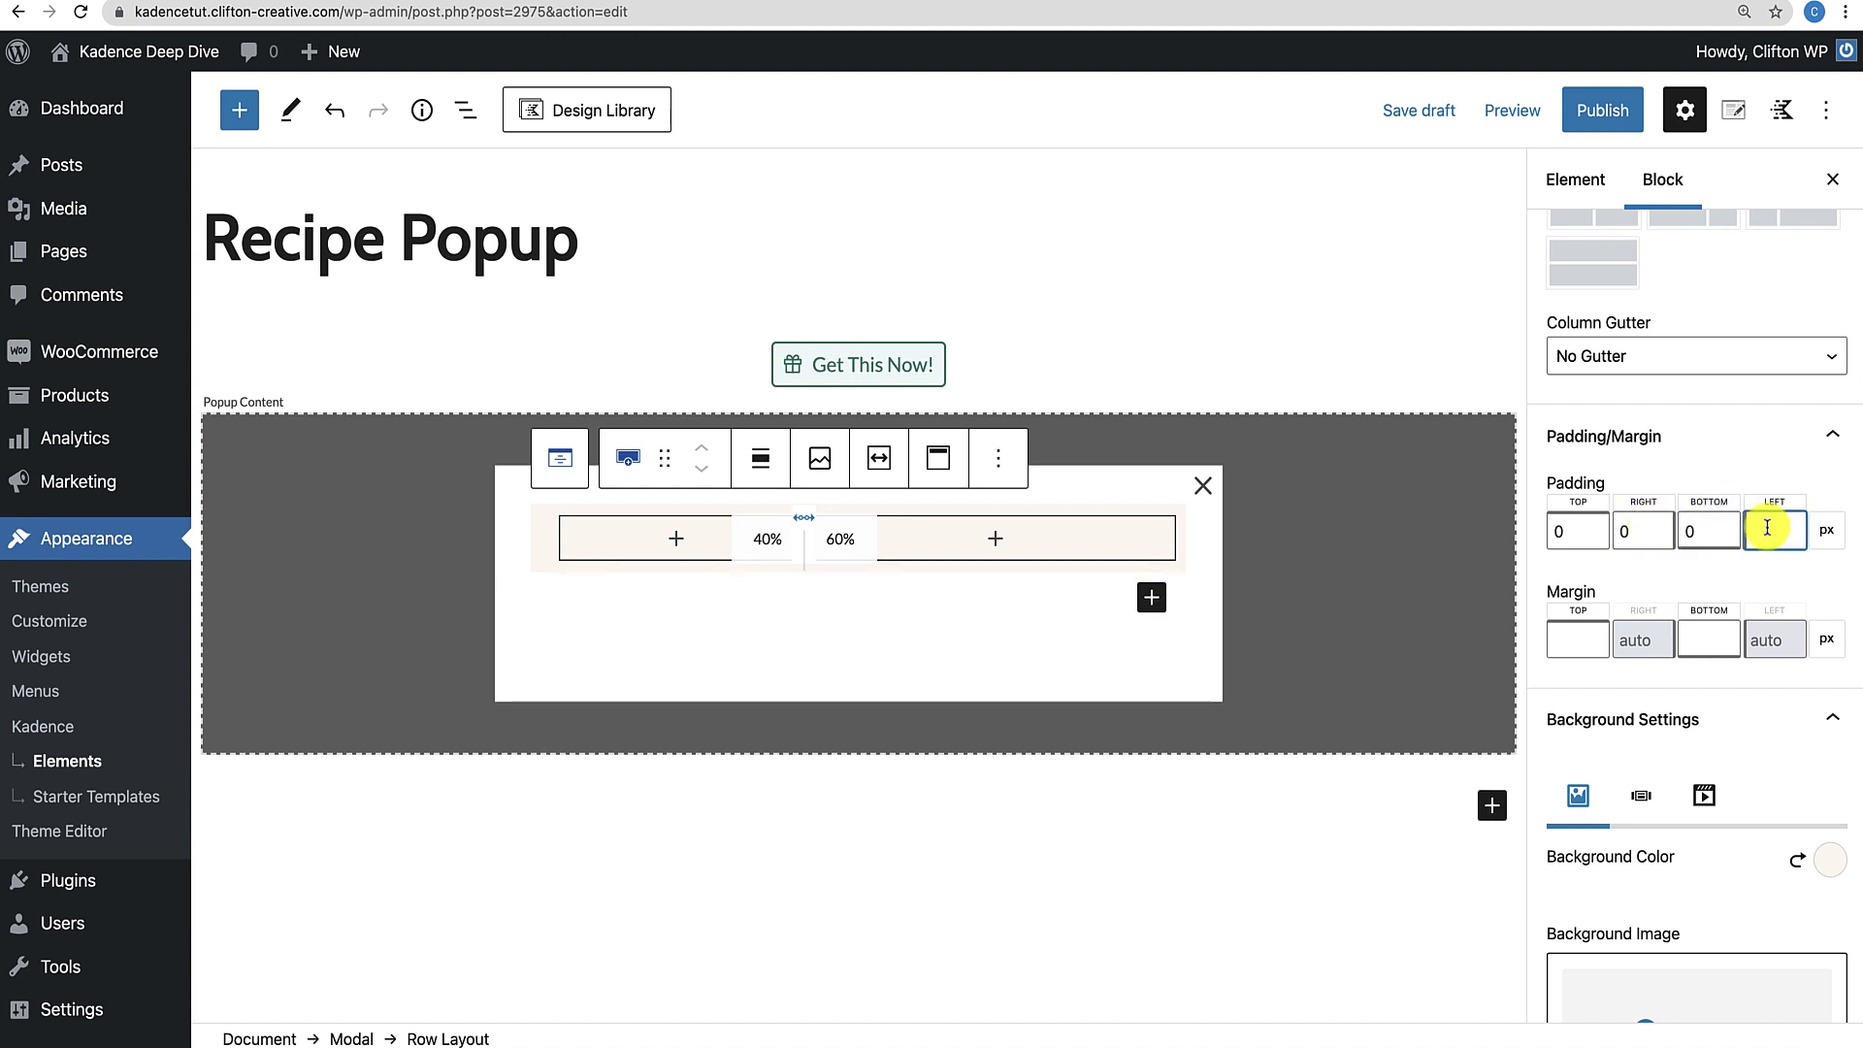
pyautogui.write('0')
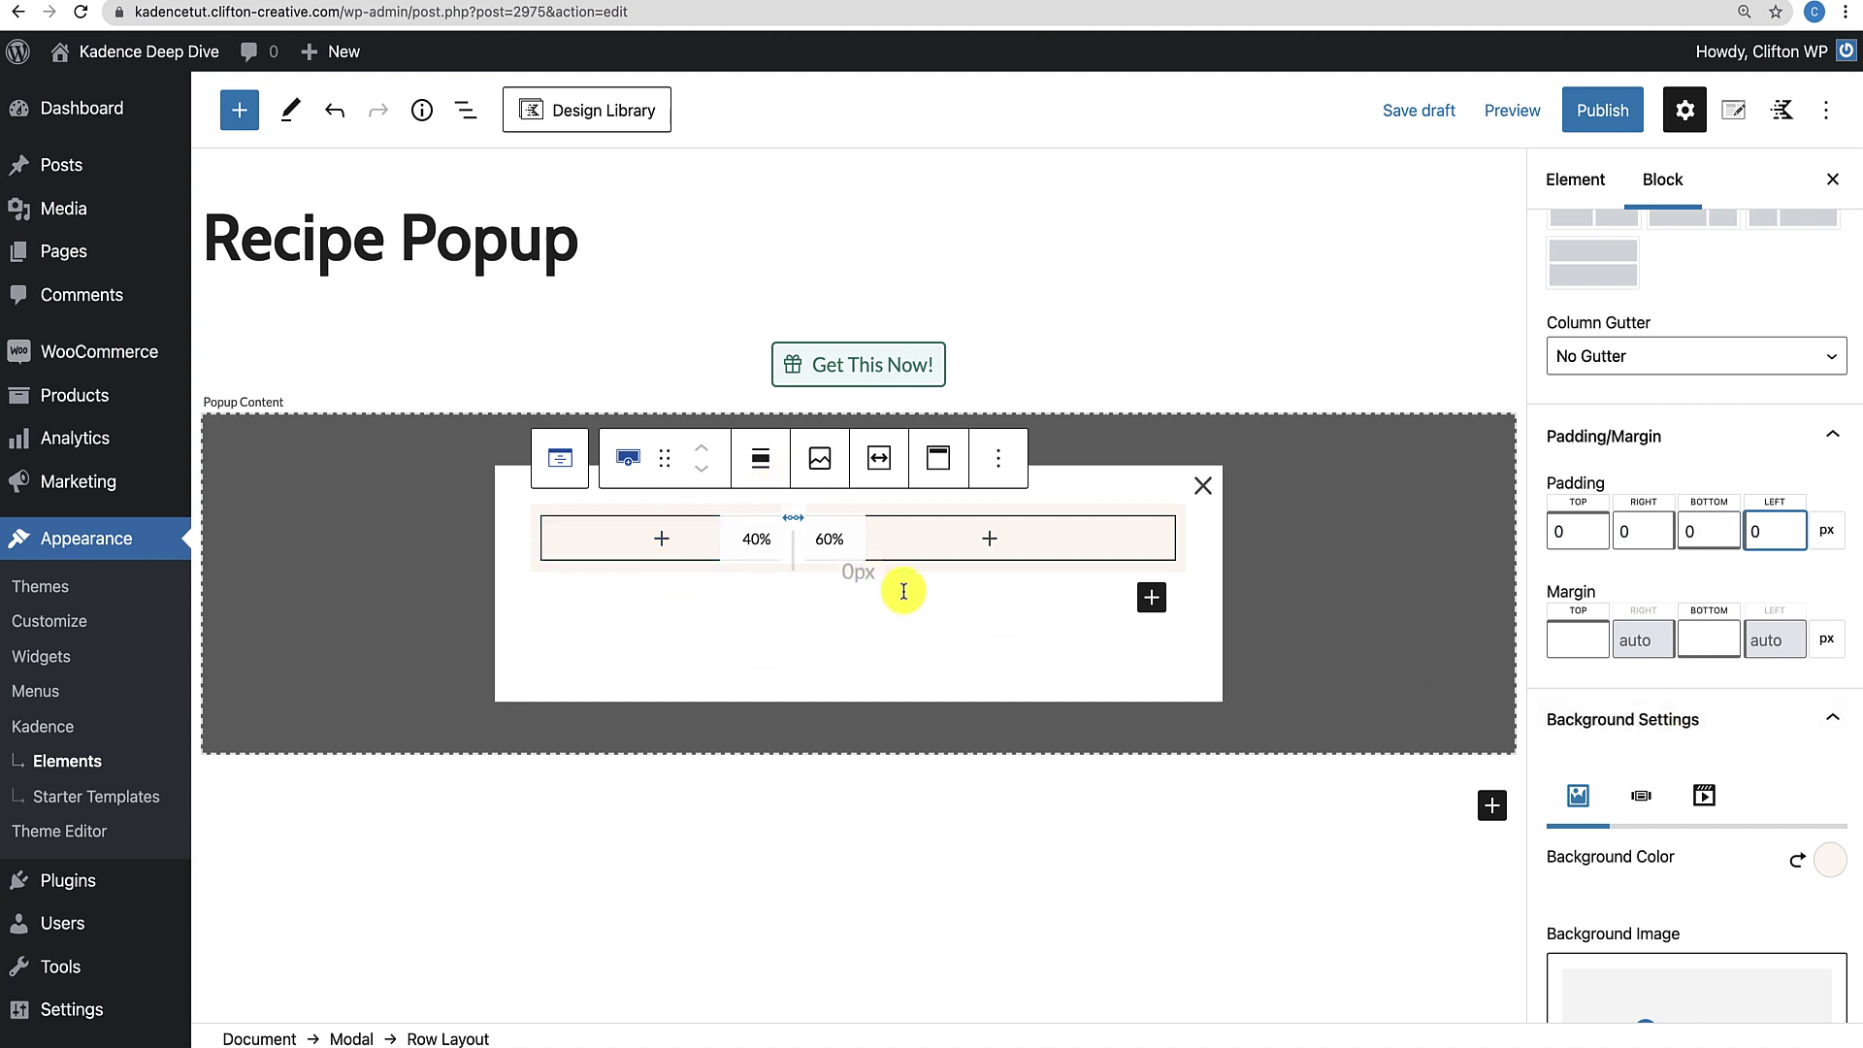
# Insert an Advanced Gallery block into the row's 40% column.
pyautogui.click(667, 539)
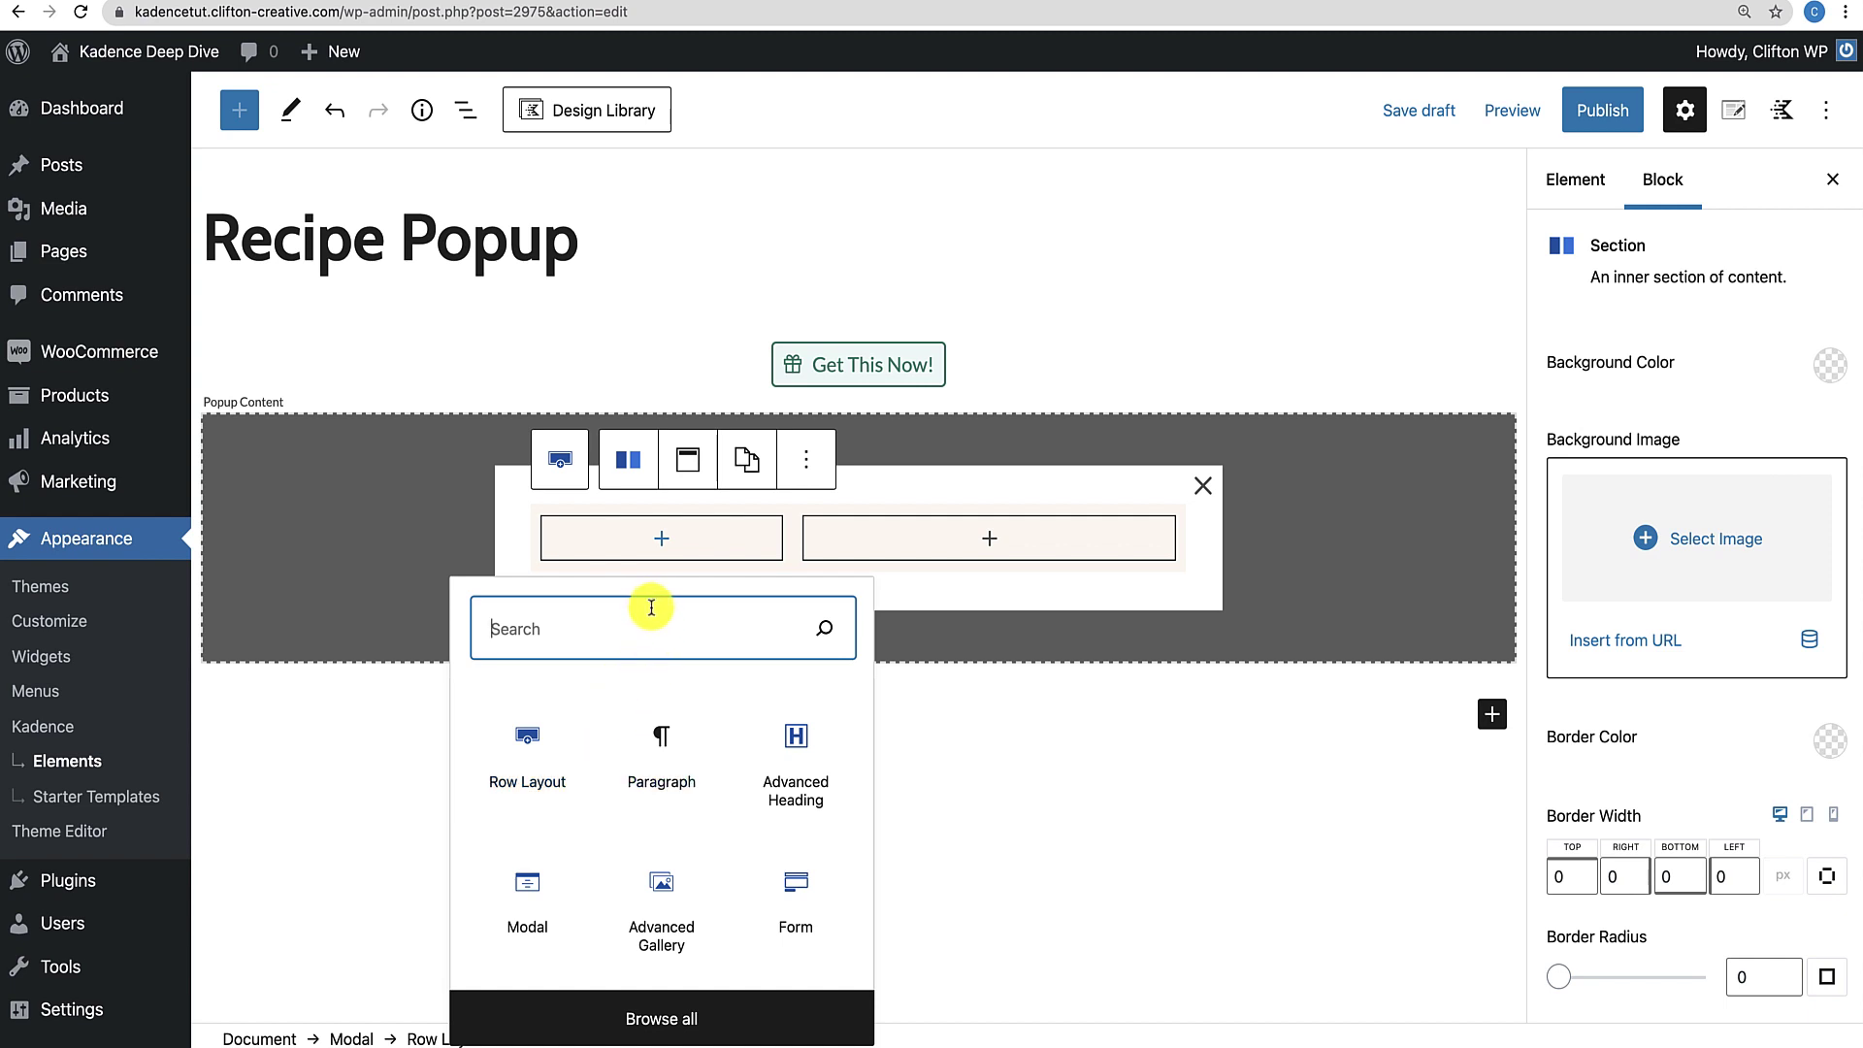
pyautogui.write('image')
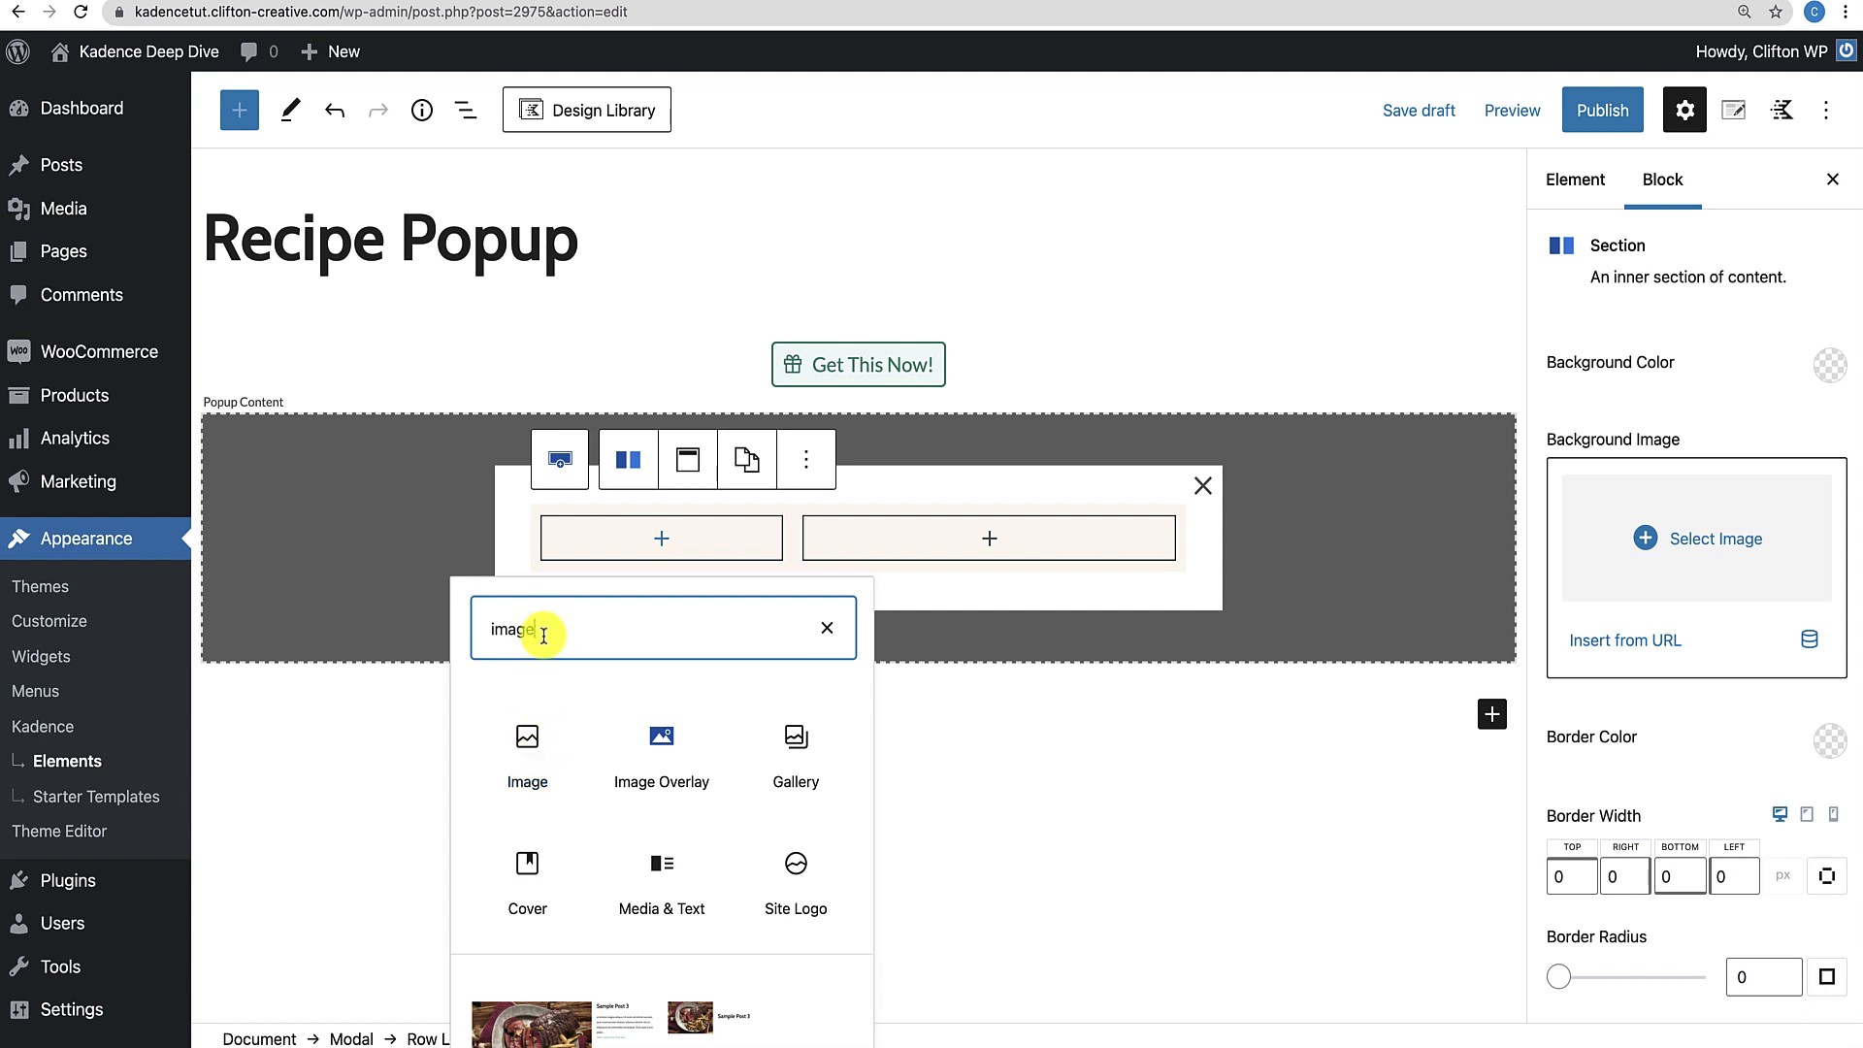
pyautogui.moveTo(541, 631); pyautogui.dragTo(472, 636)
pyautogui.write('adva')
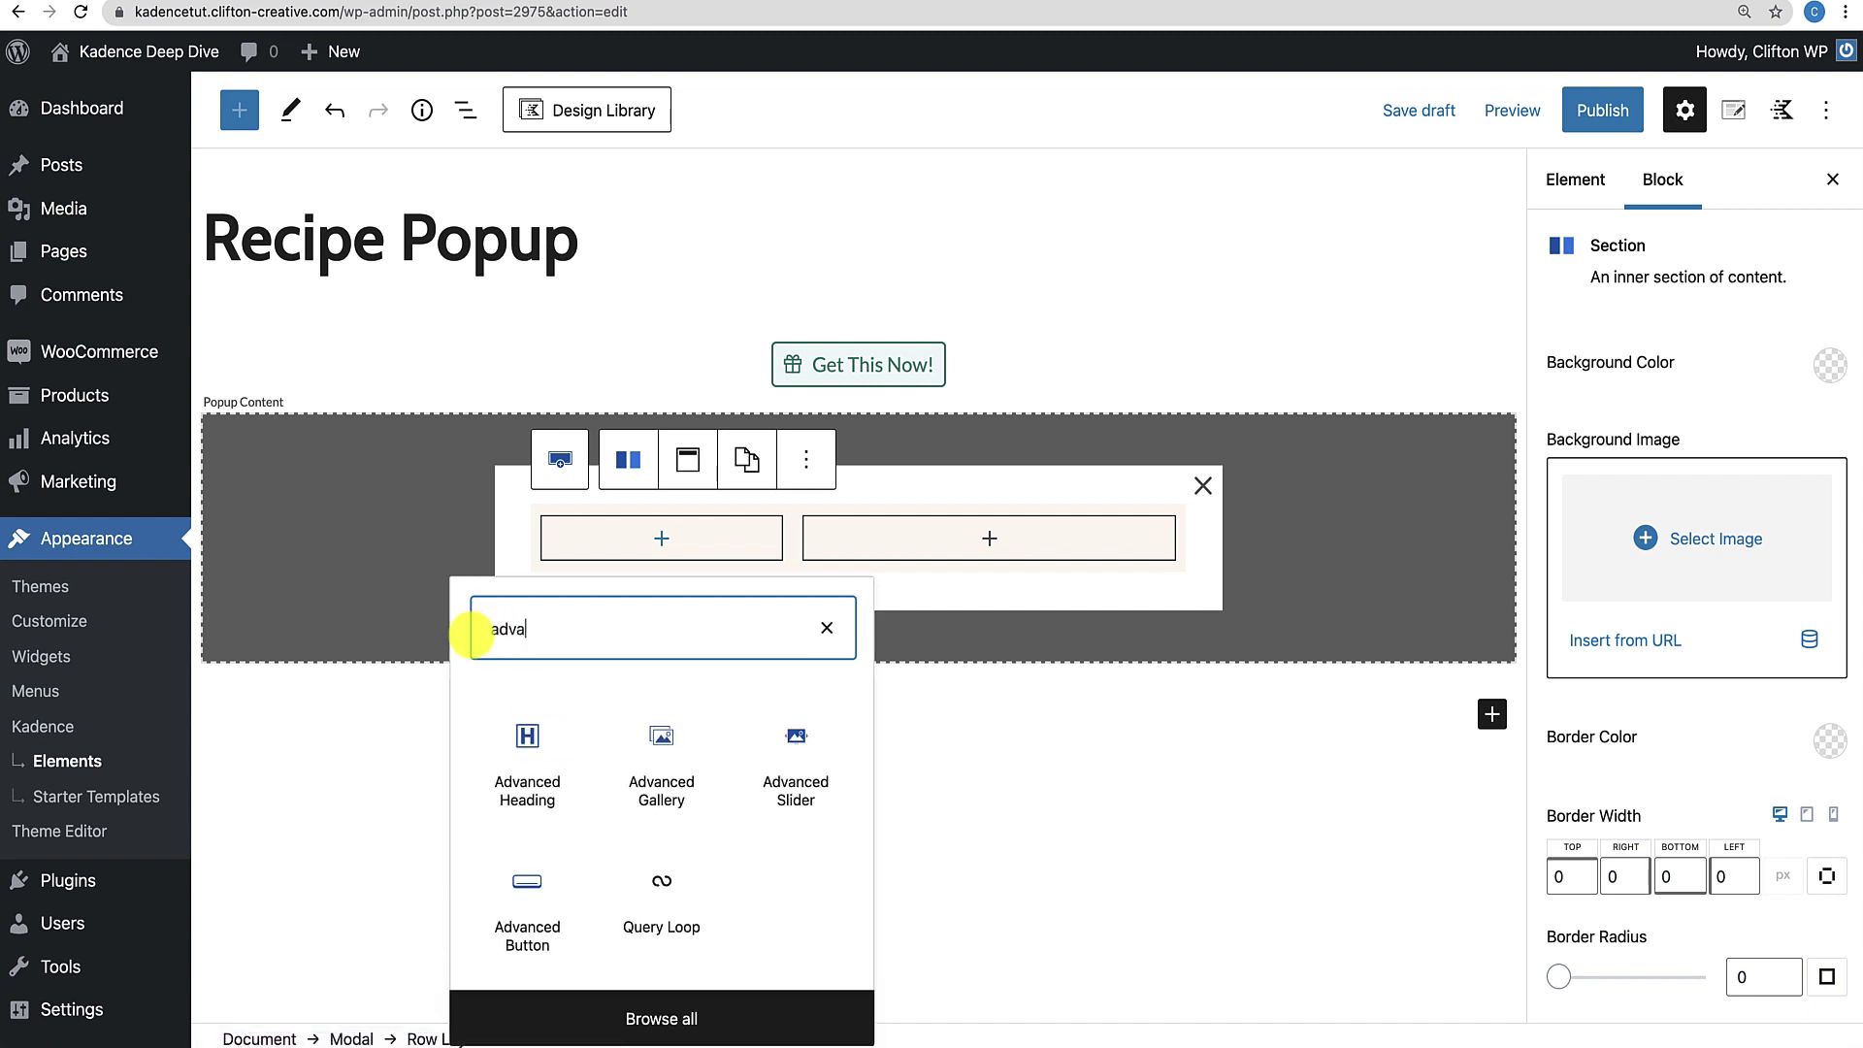
pyautogui.click(648, 781)
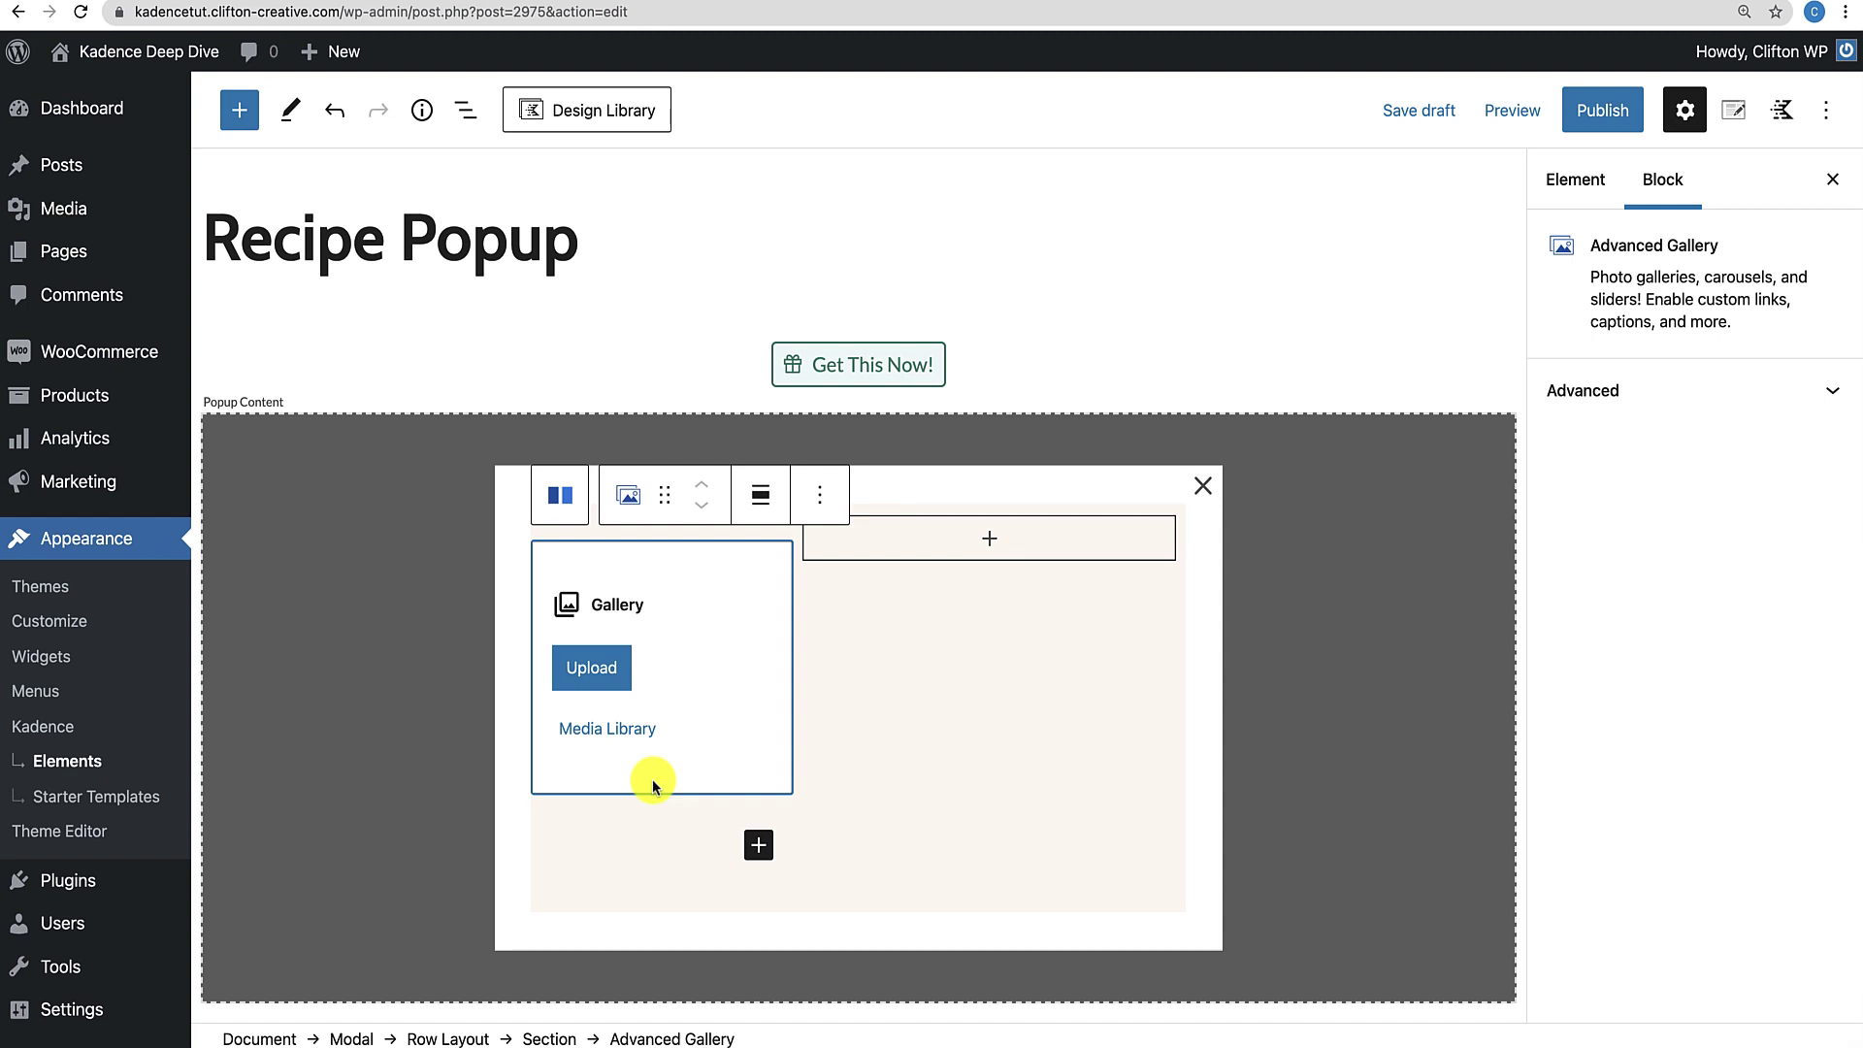
# Create the gallery from the media library image White-Food-Photography-Book-Cover-1.png.
pyautogui.click(612, 730)
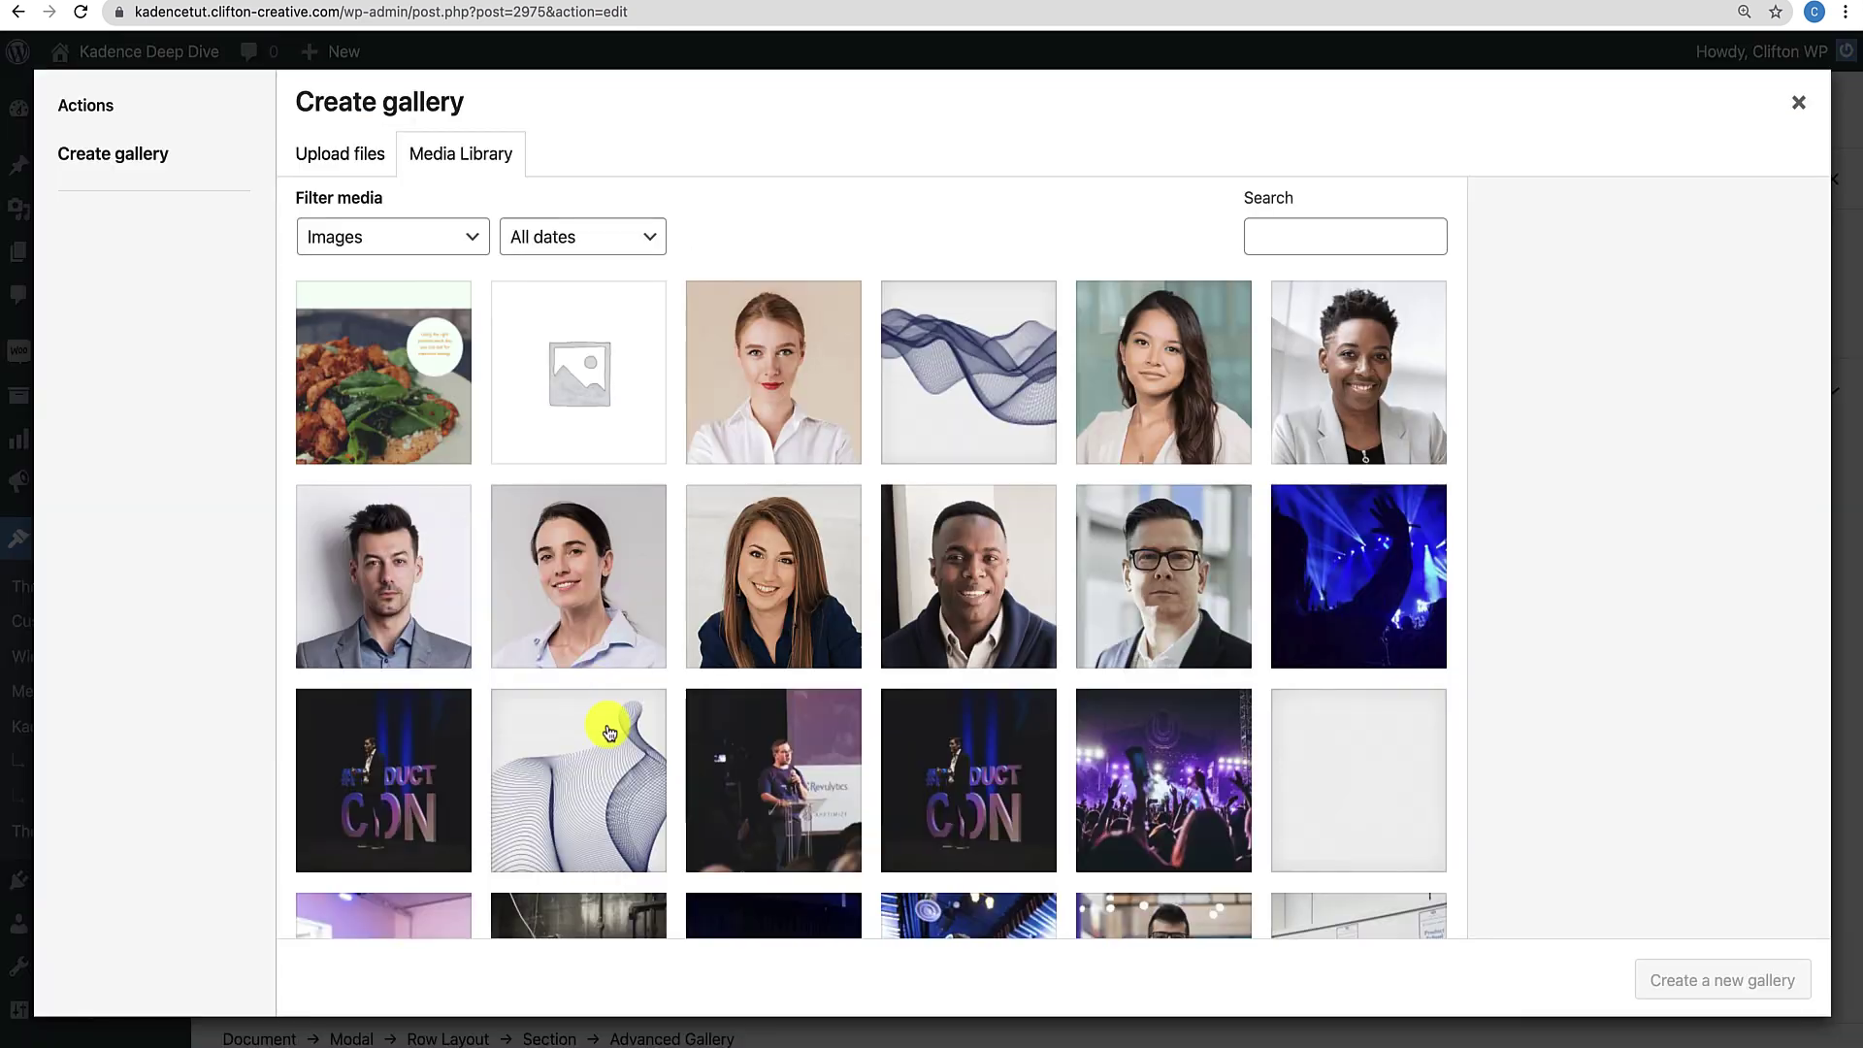
pyautogui.click(365, 328)
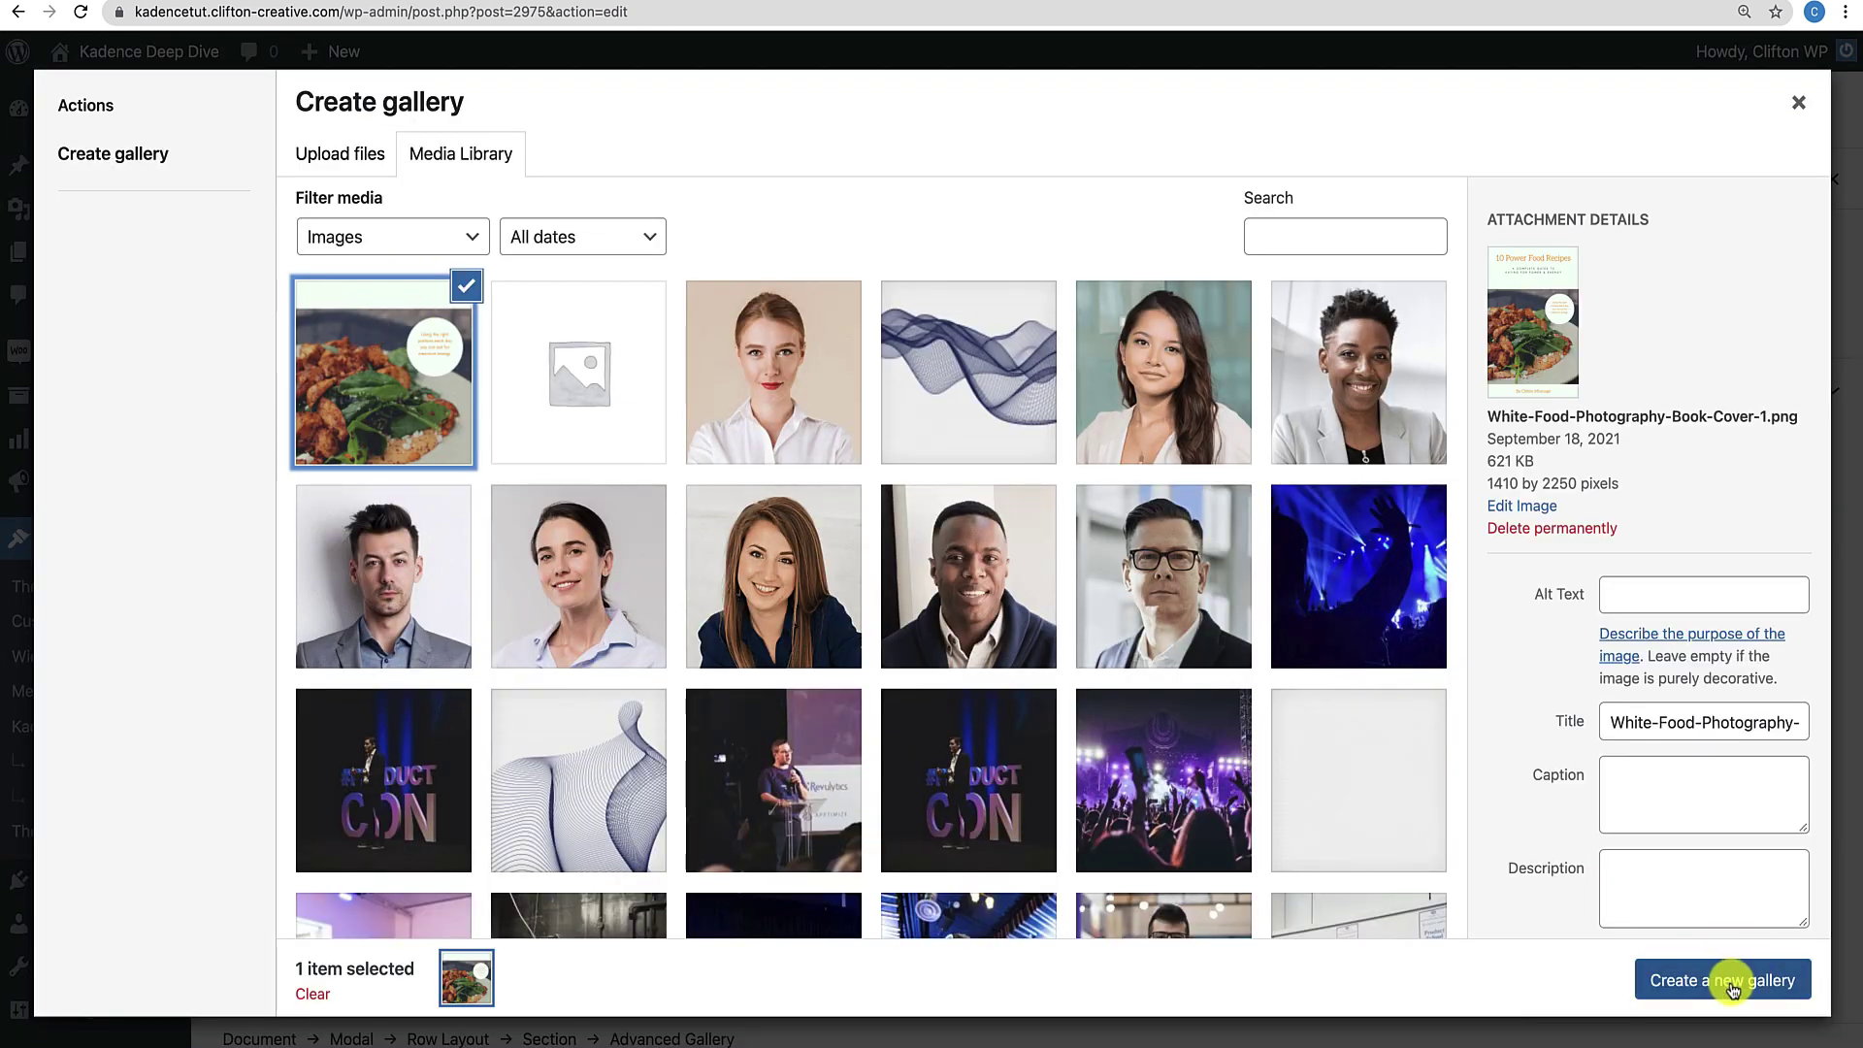
pyautogui.click(1732, 988)
pyautogui.click(1732, 988)
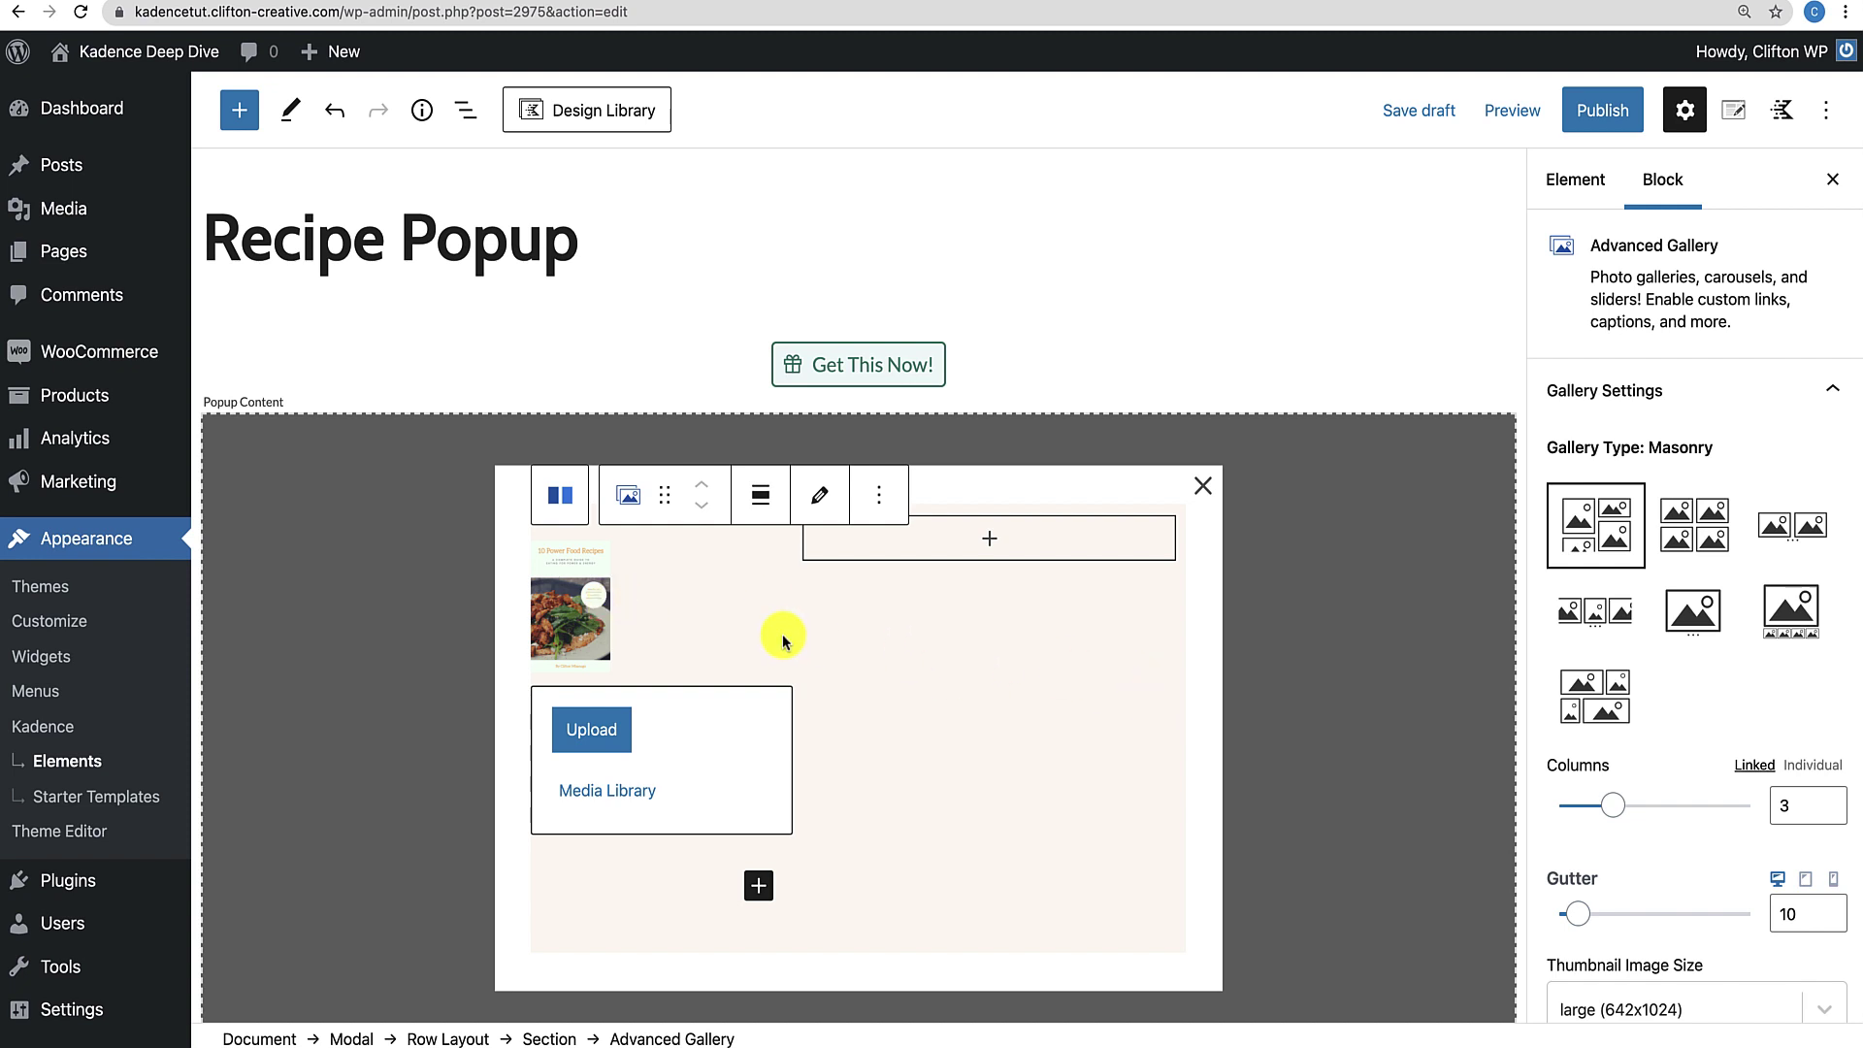
# Set the gallery to 1 column with a gutter of 0.
pyautogui.doubleClick(1777, 803)
pyautogui.write('1')
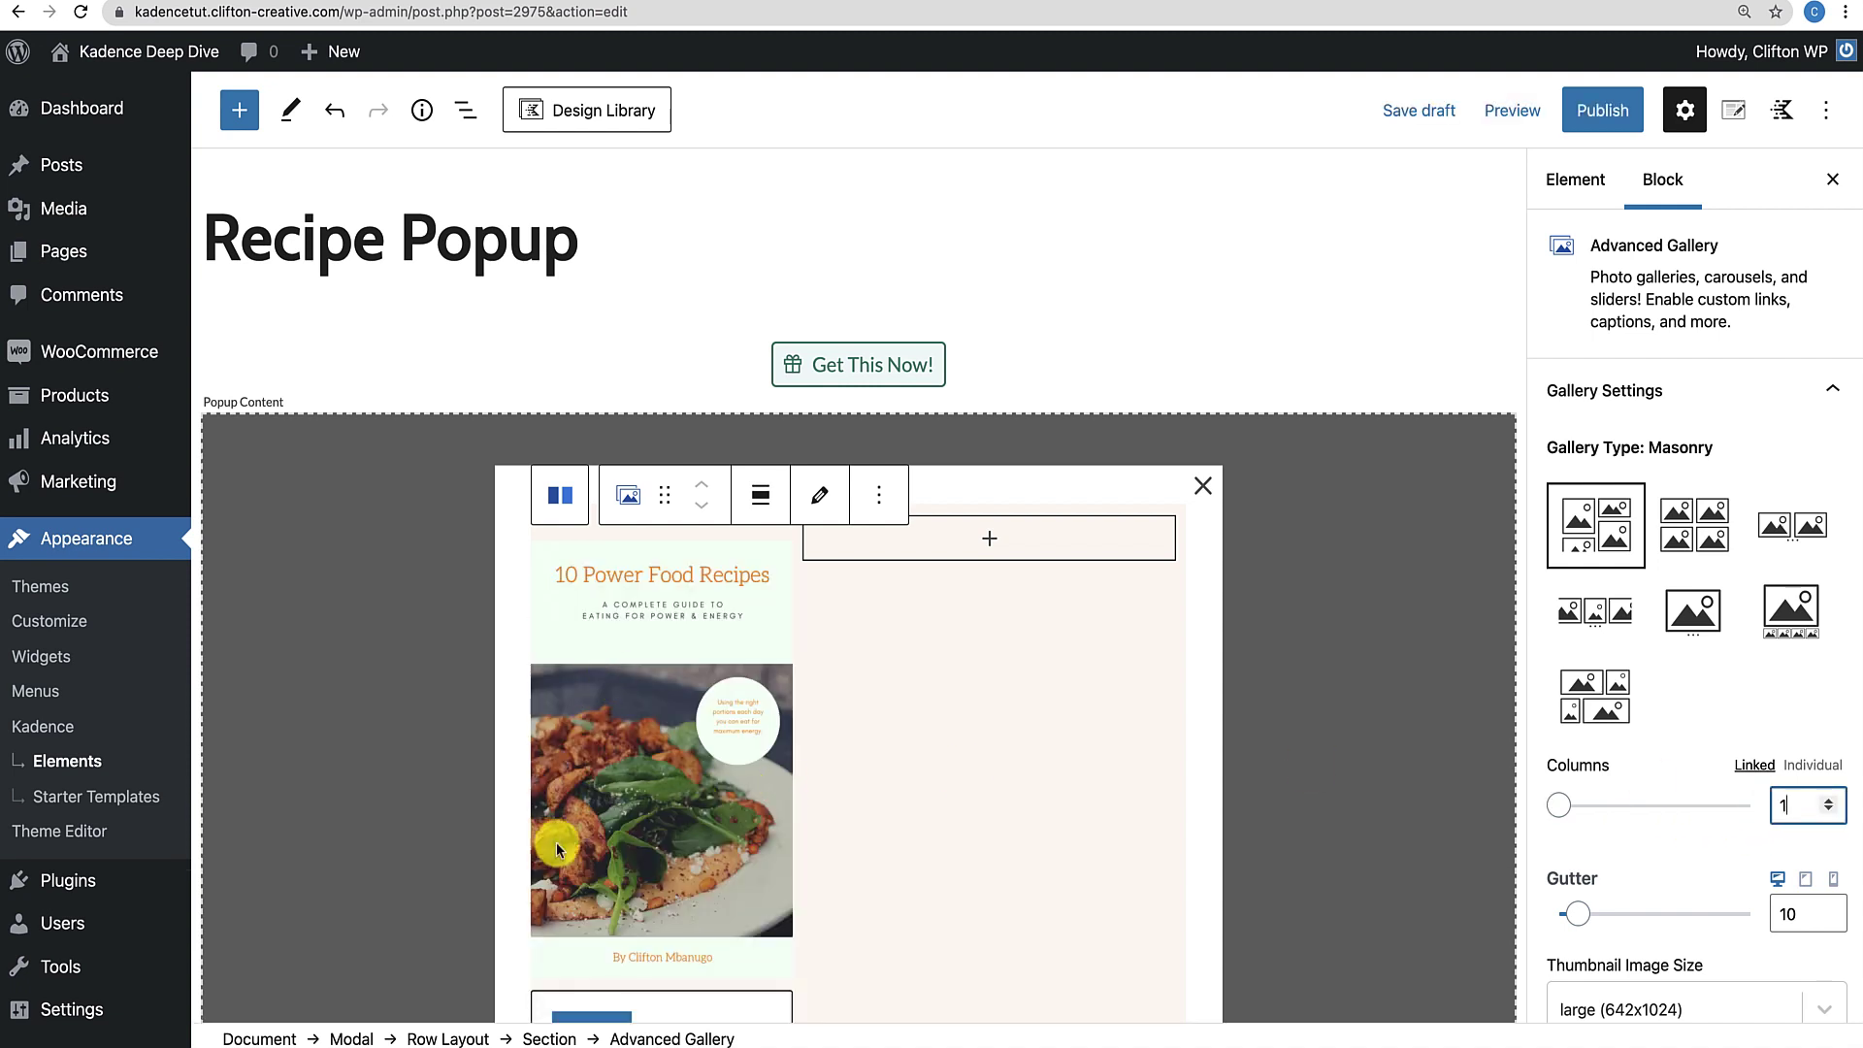
pyautogui.scroll(-3, 734, 766)
pyautogui.scroll(3, 736, 776)
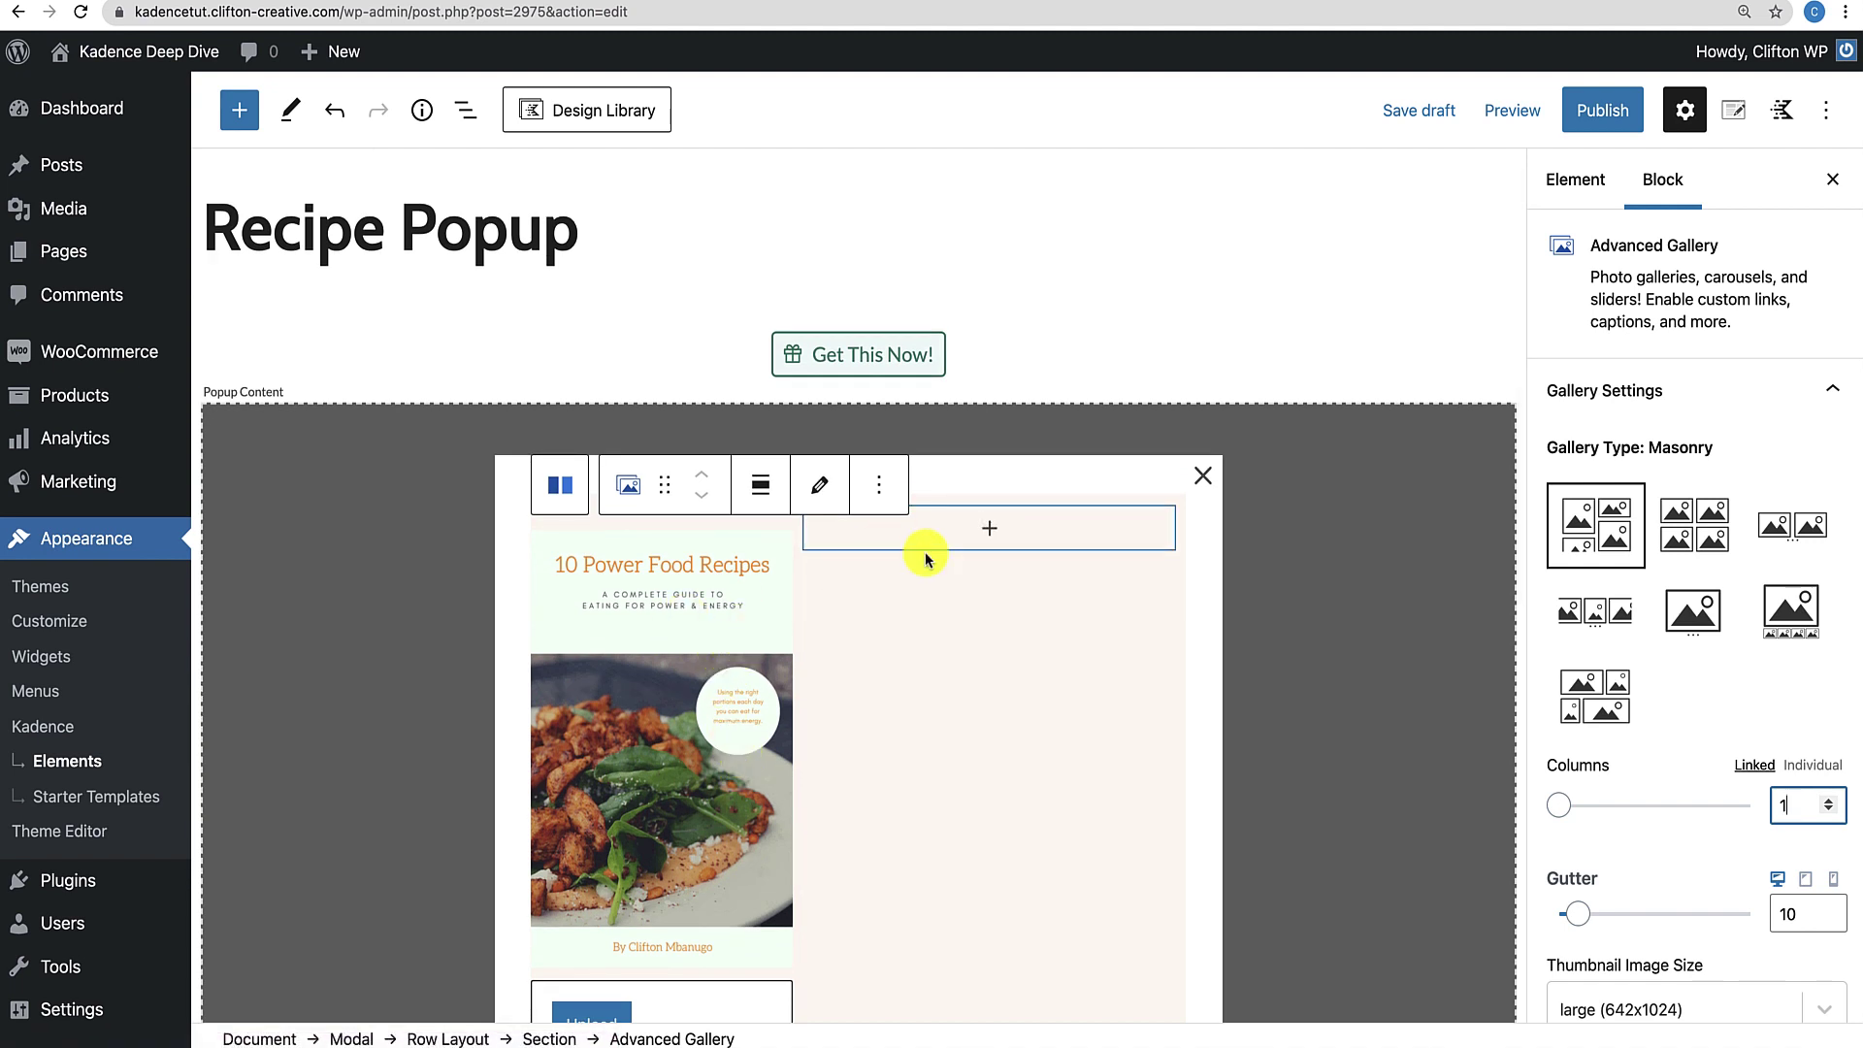
pyautogui.scroll(-1, 1686, 869)
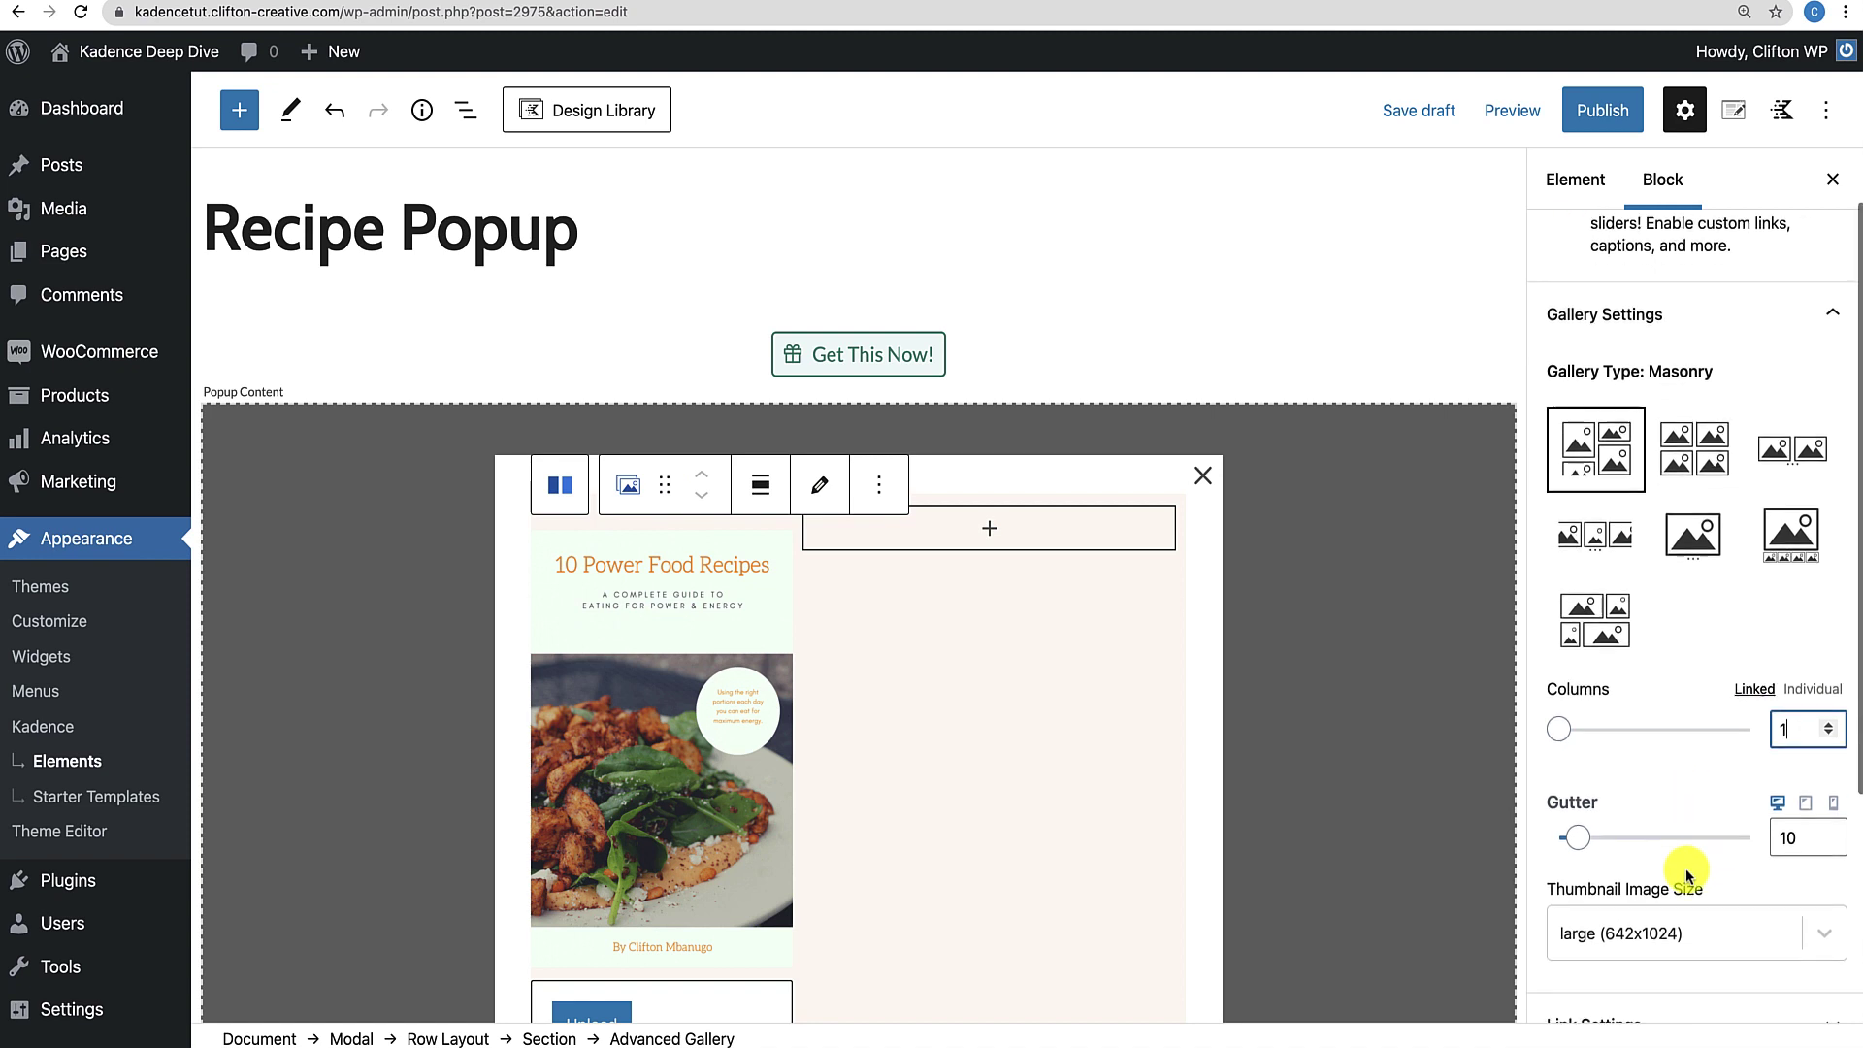
pyautogui.moveTo(1804, 844); pyautogui.dragTo(1751, 844)
pyautogui.write('0')
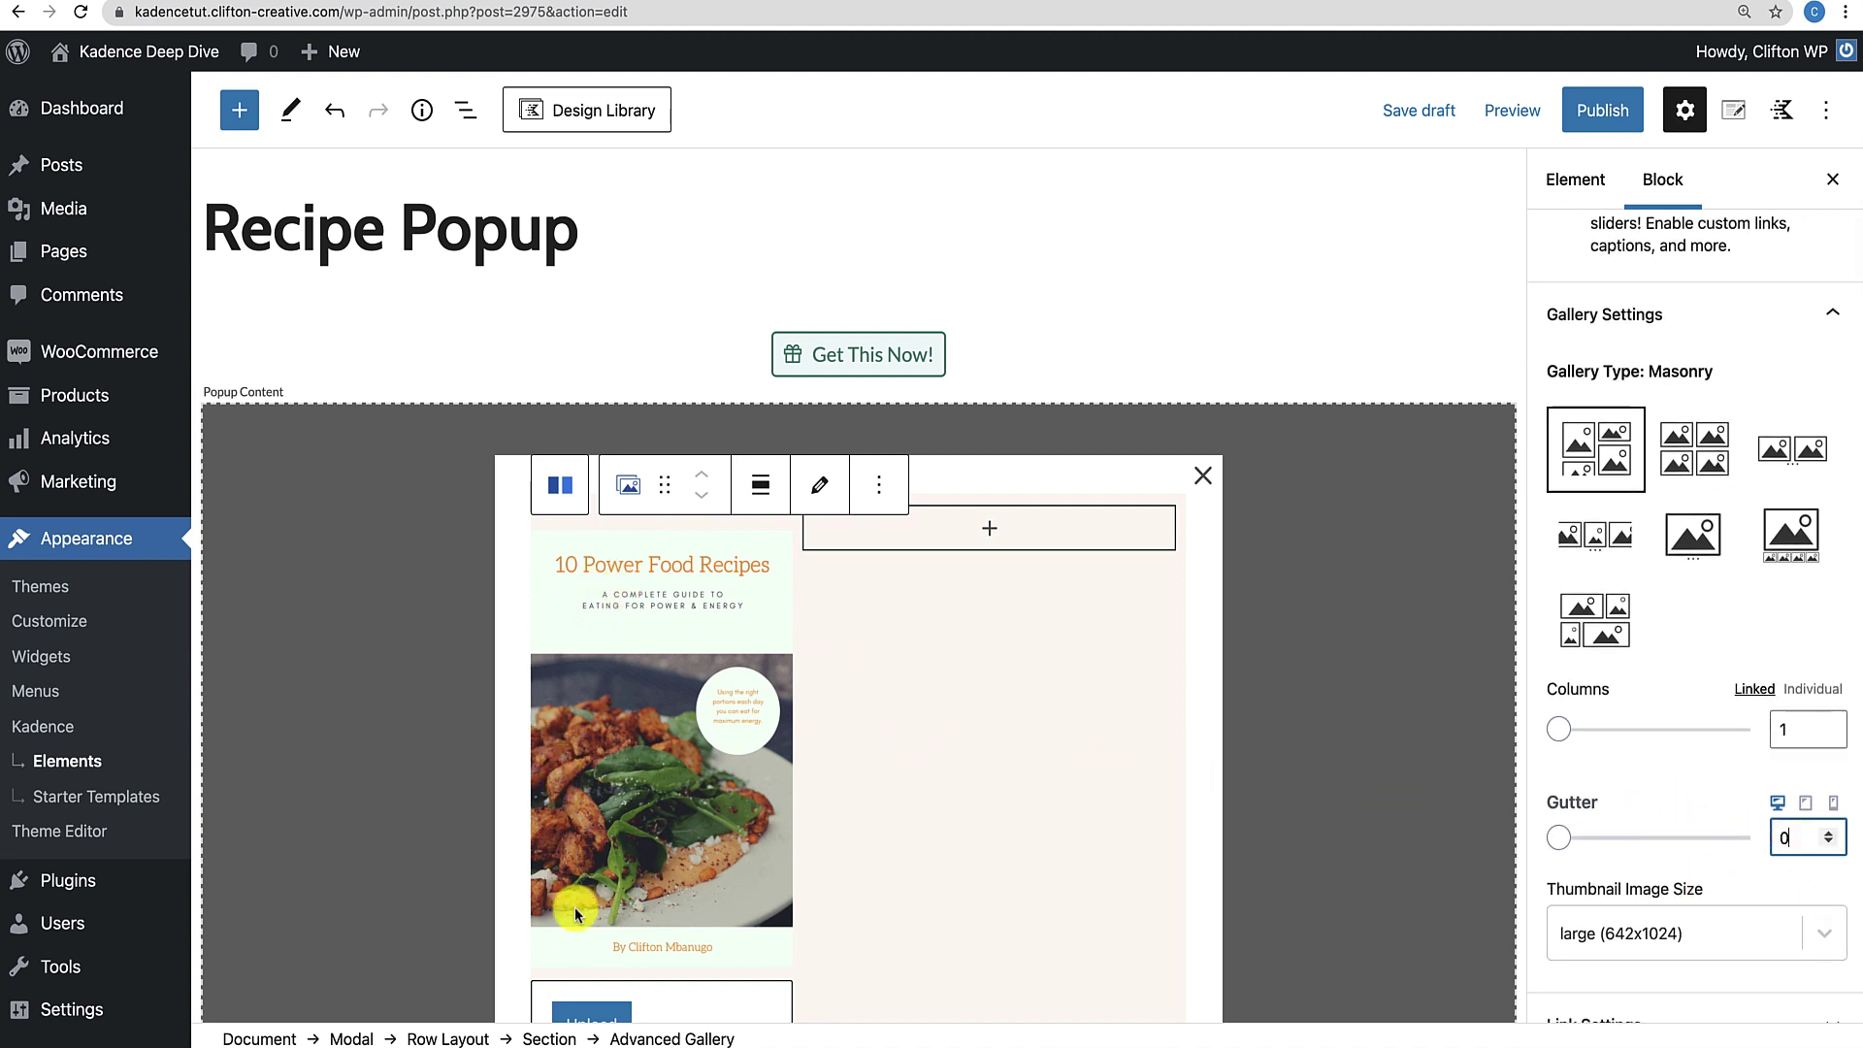
# Insert a Form block into the row's empty column beside the book cover and delete its Message field.
pyautogui.scroll(-2, 582, 802)
pyautogui.scroll(1, 764, 566)
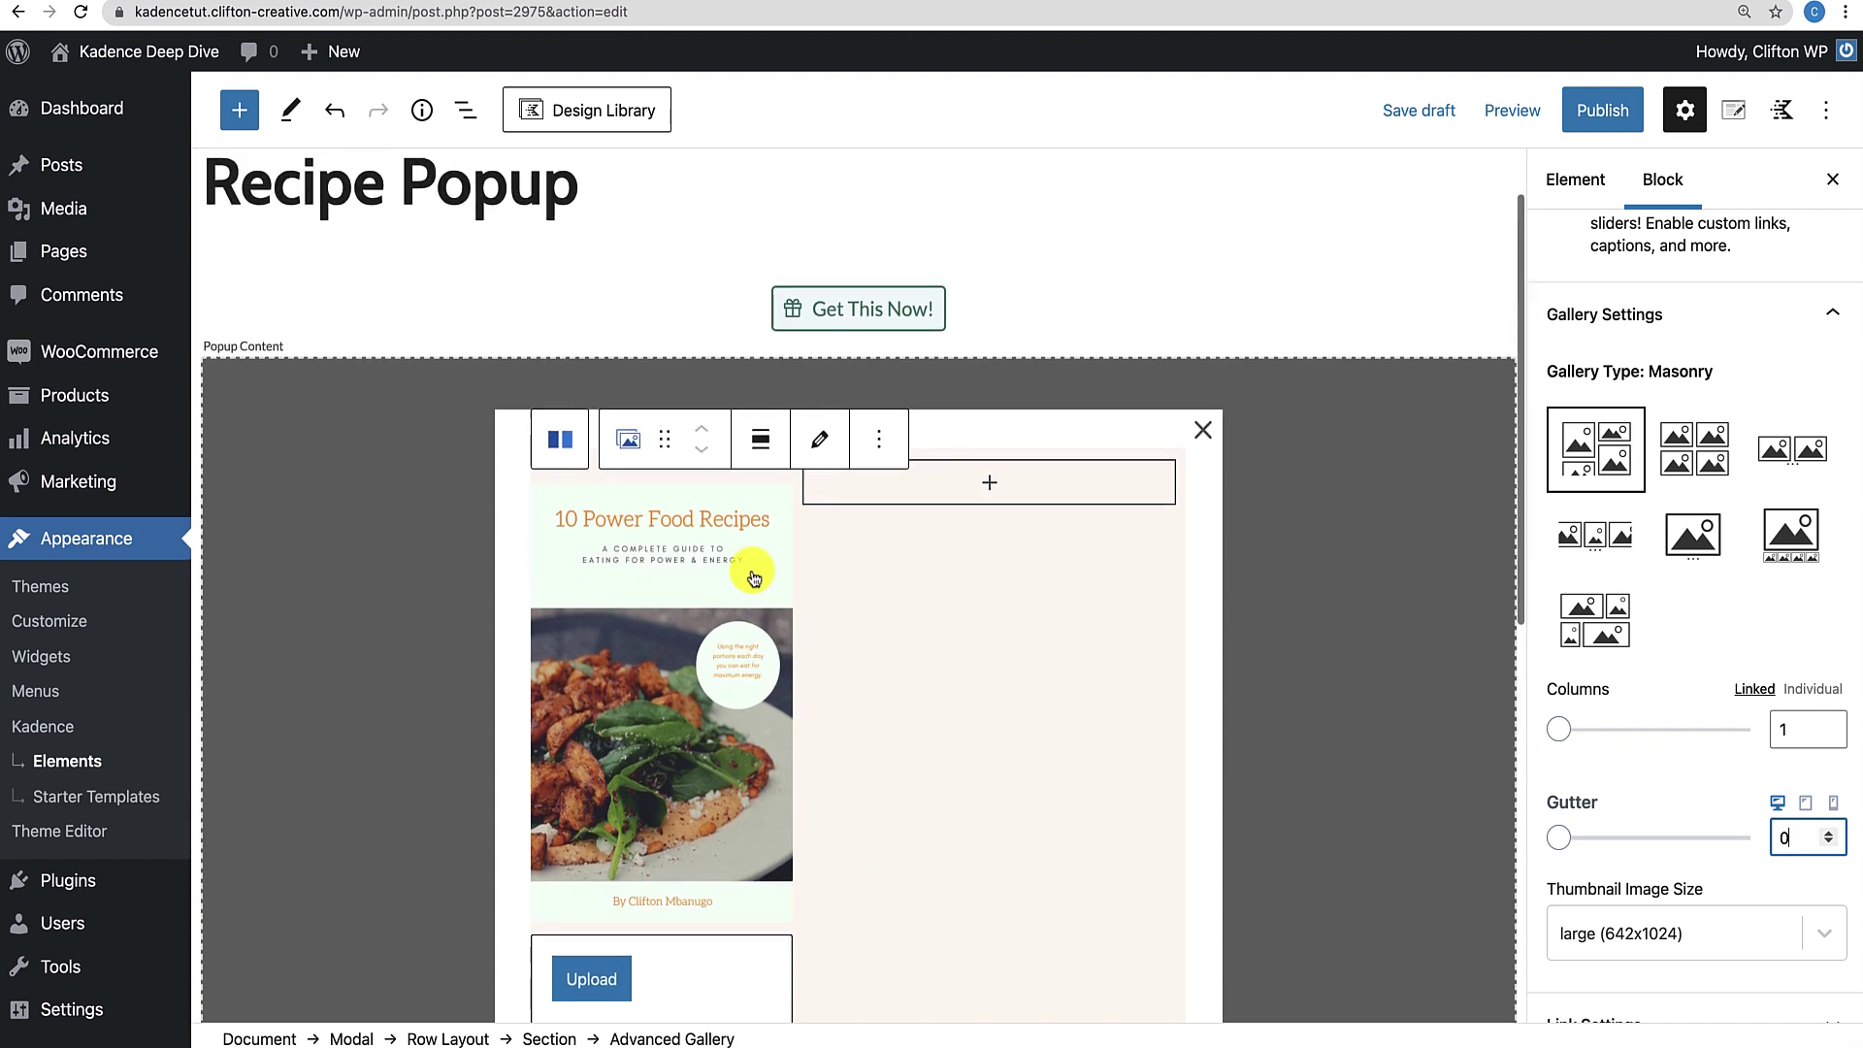
pyautogui.click(990, 501)
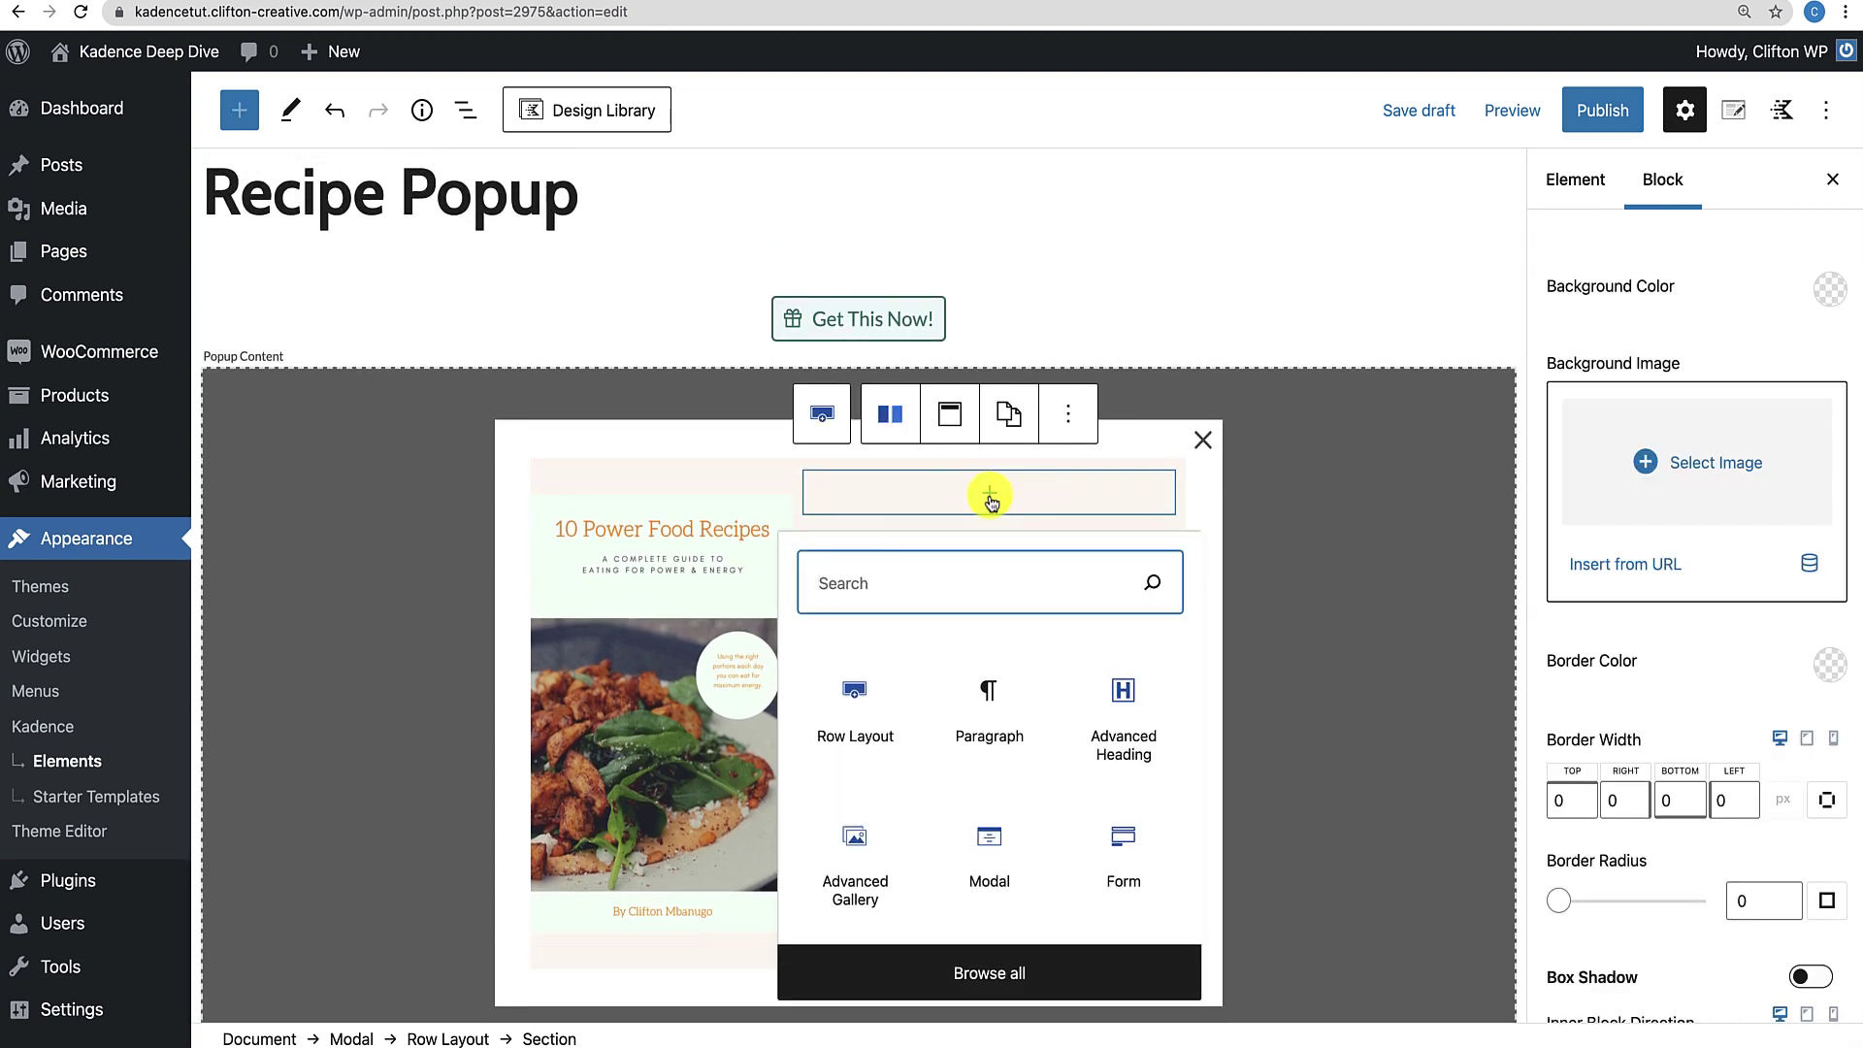
pyautogui.click(1118, 858)
pyautogui.click(1000, 808)
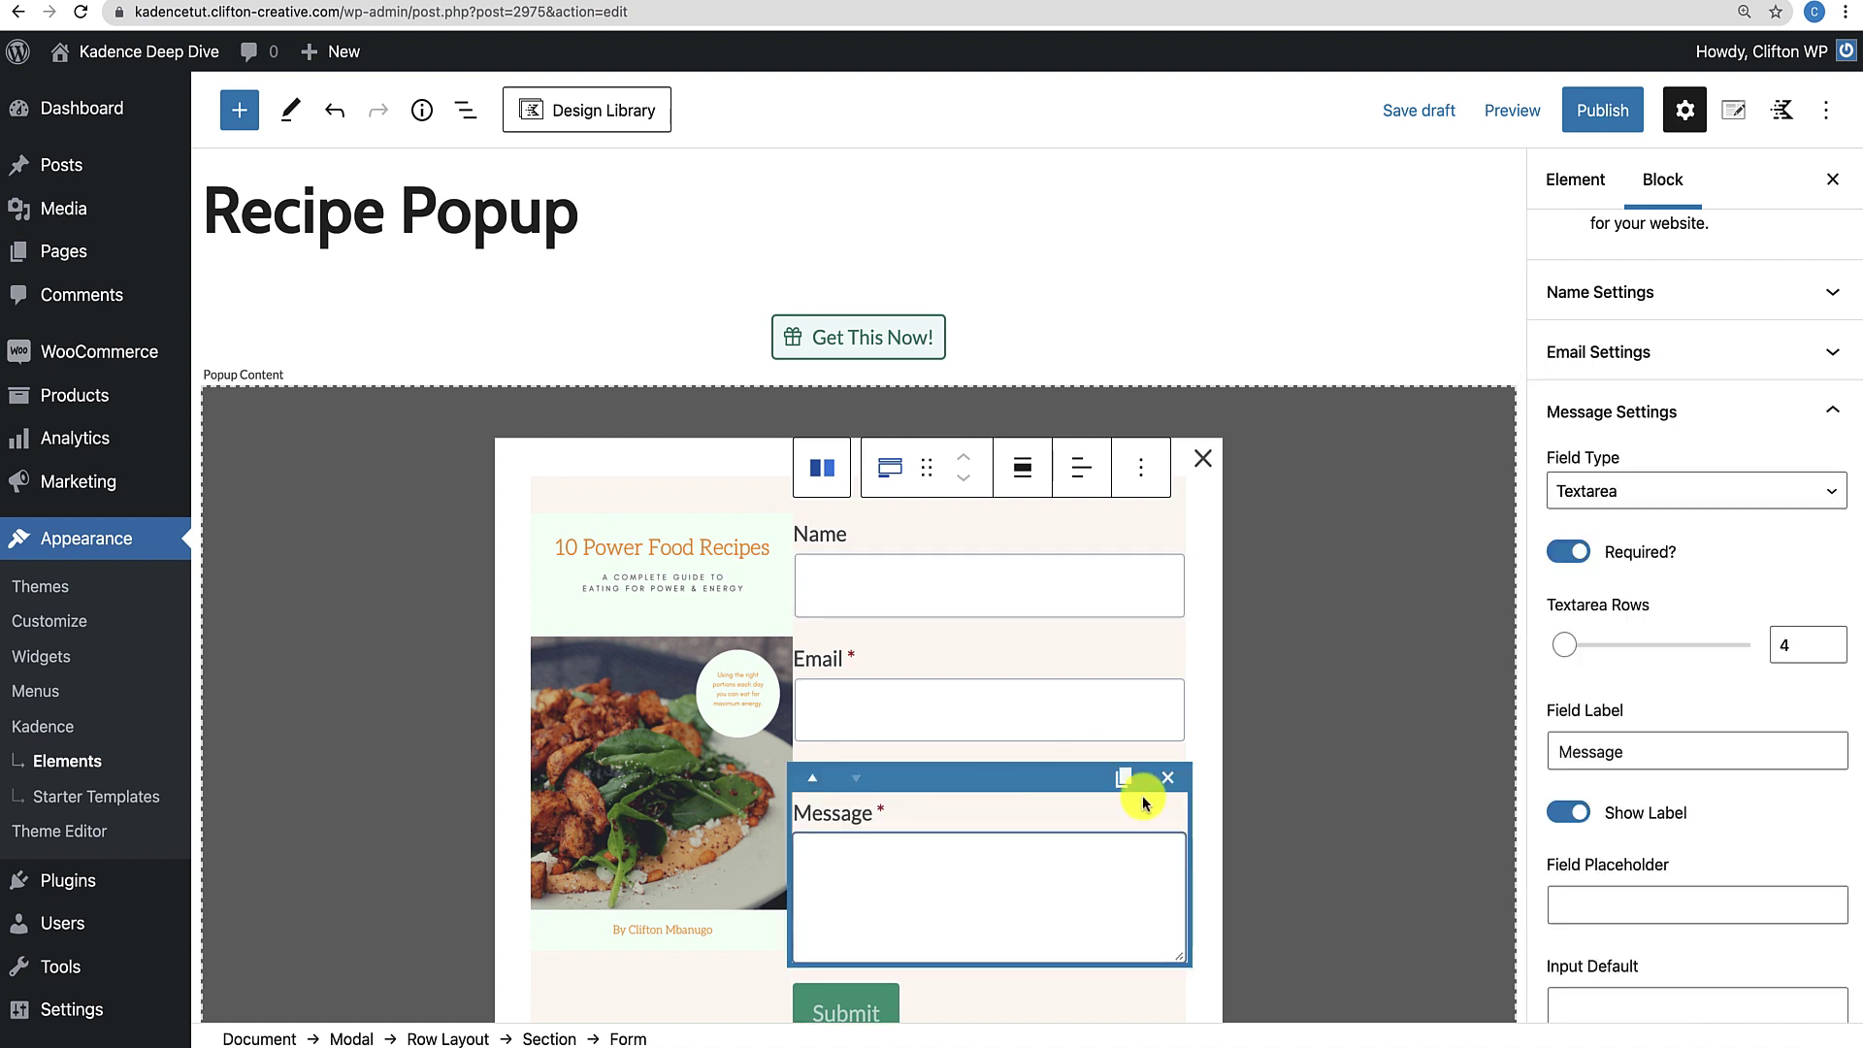
pyautogui.click(1169, 779)
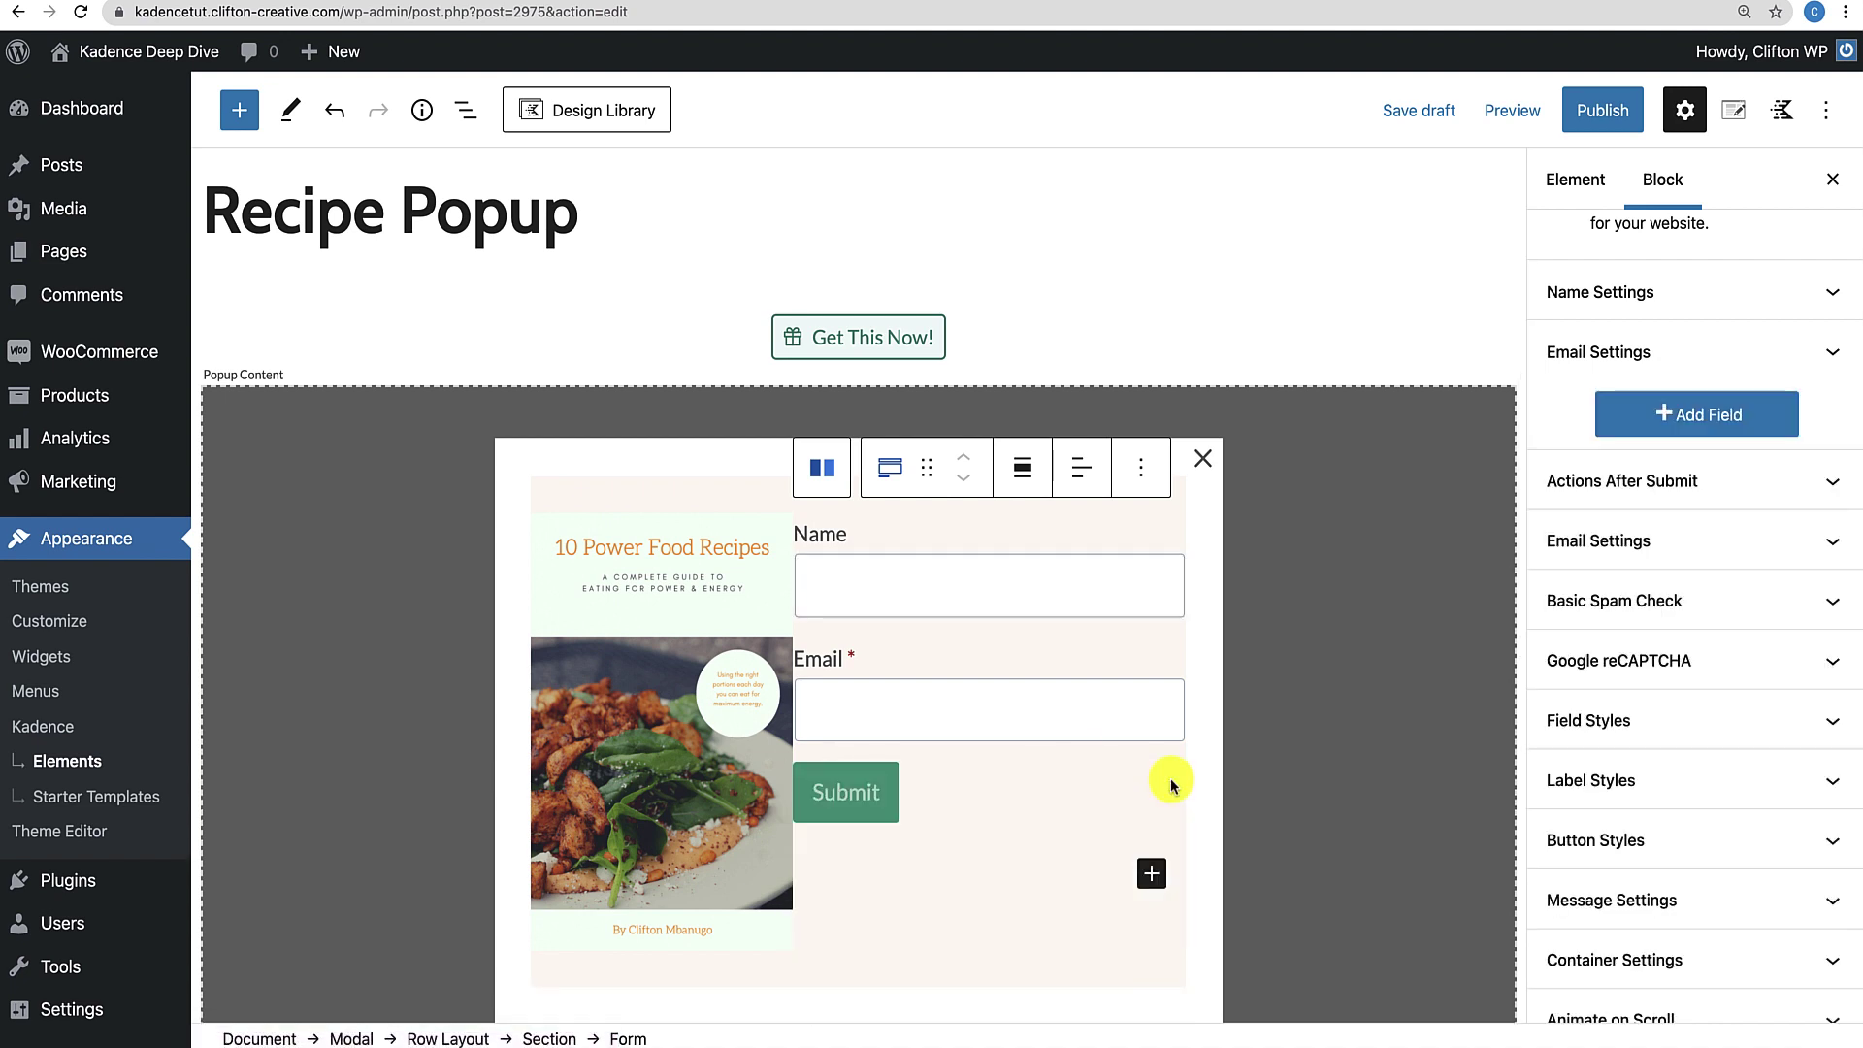
# Hide the Name and Email field labels and set their placeholders to "Enter you name" and "Enter your email".
pyautogui.scroll(-1, 1171, 786)
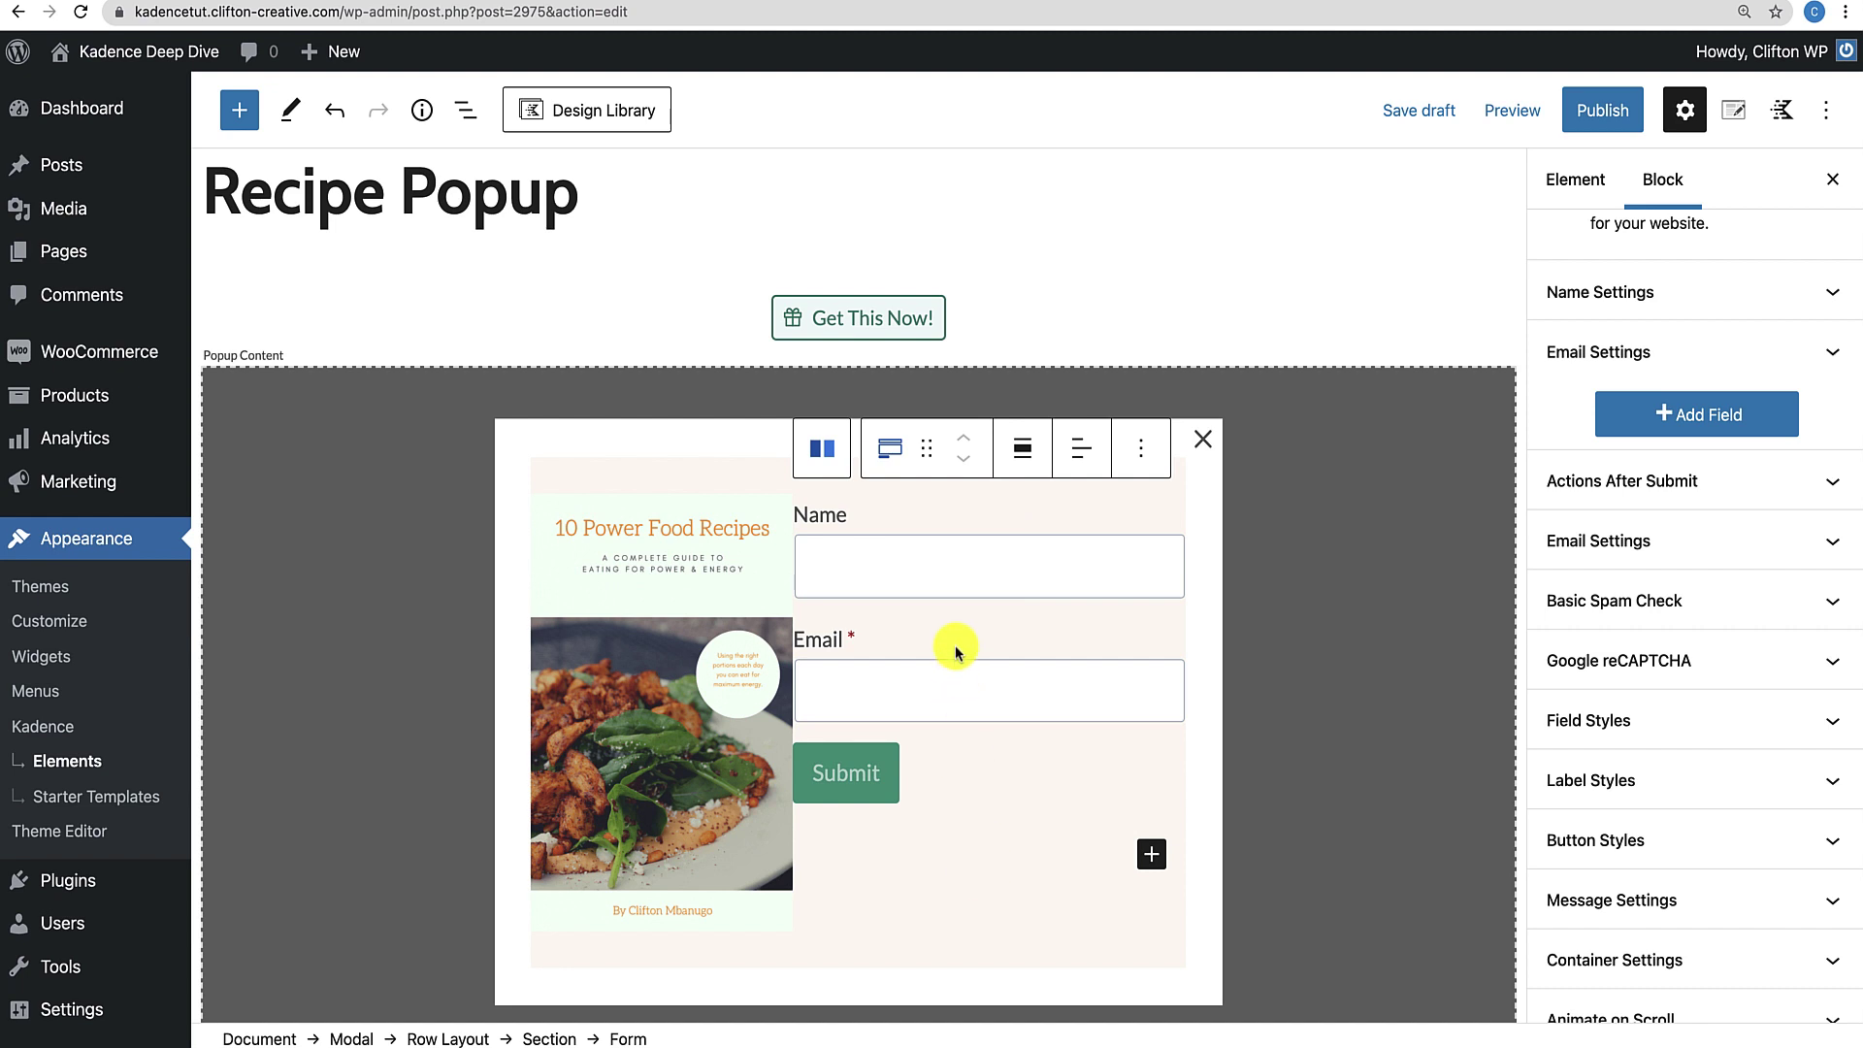
pyautogui.click(887, 550)
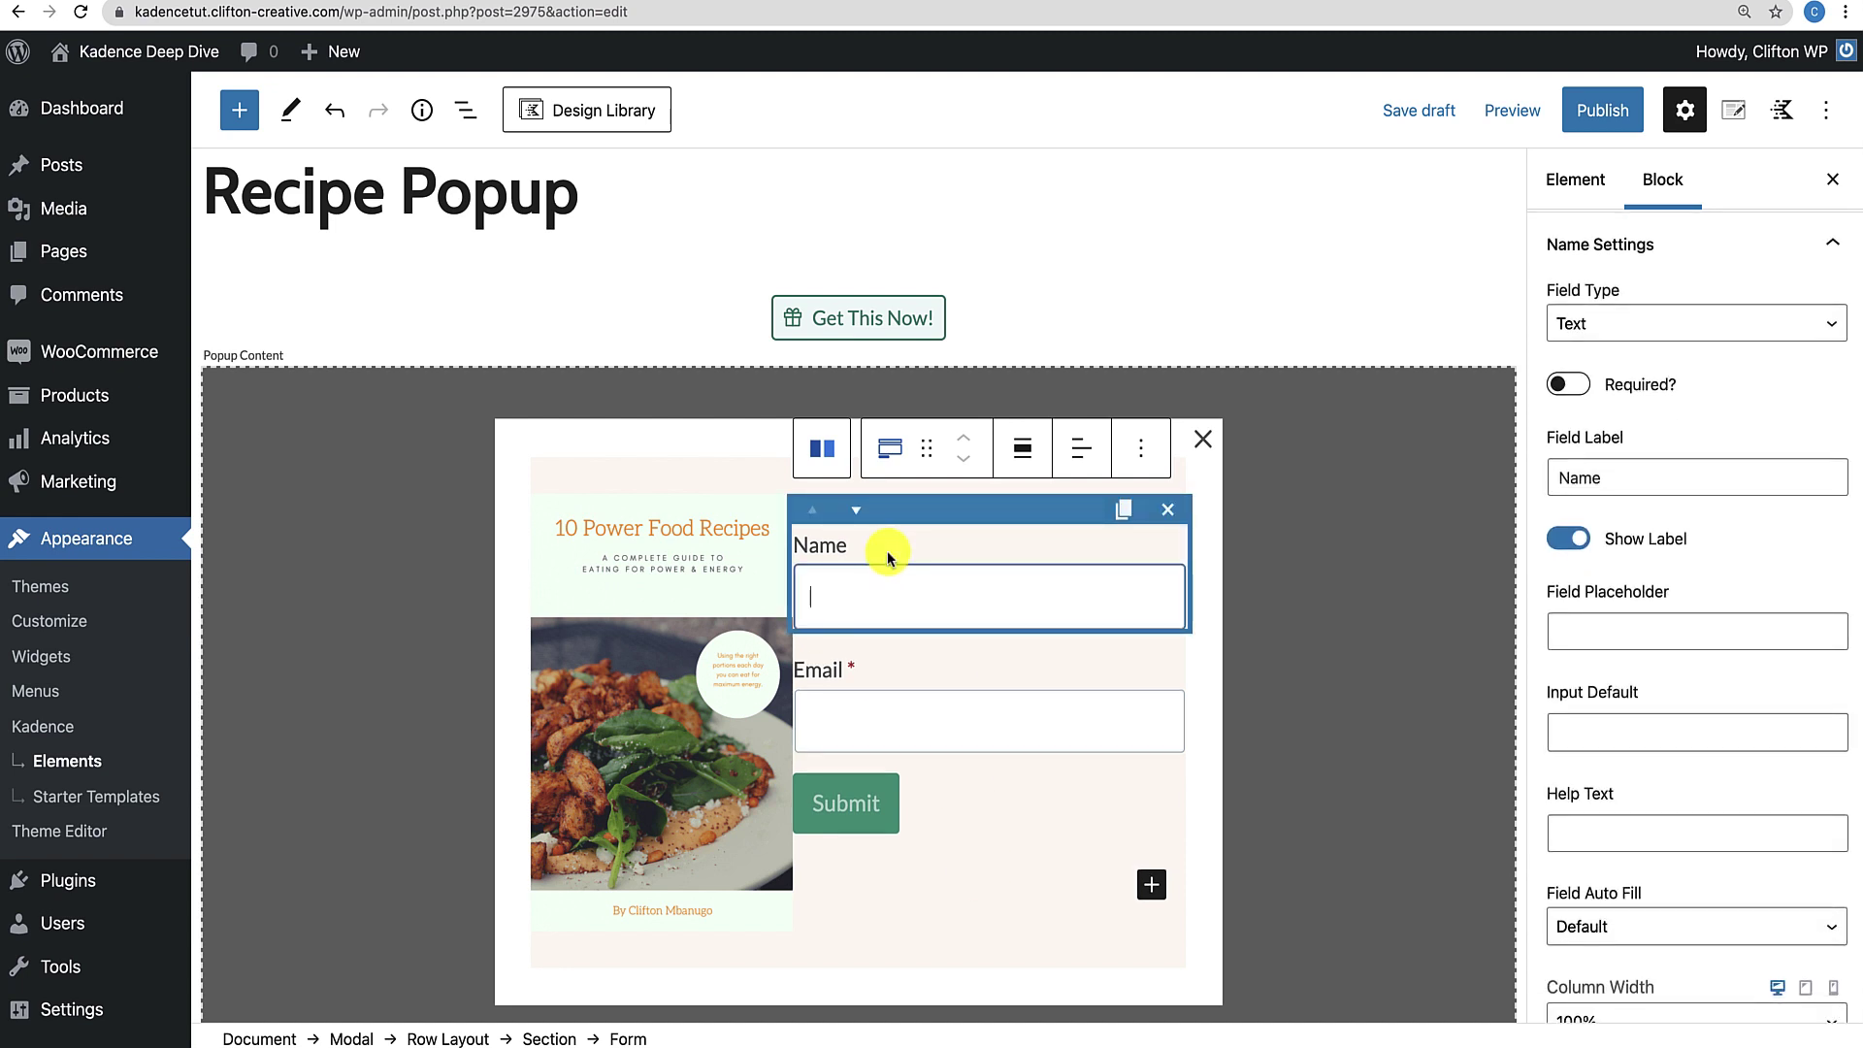
pyautogui.click(1569, 540)
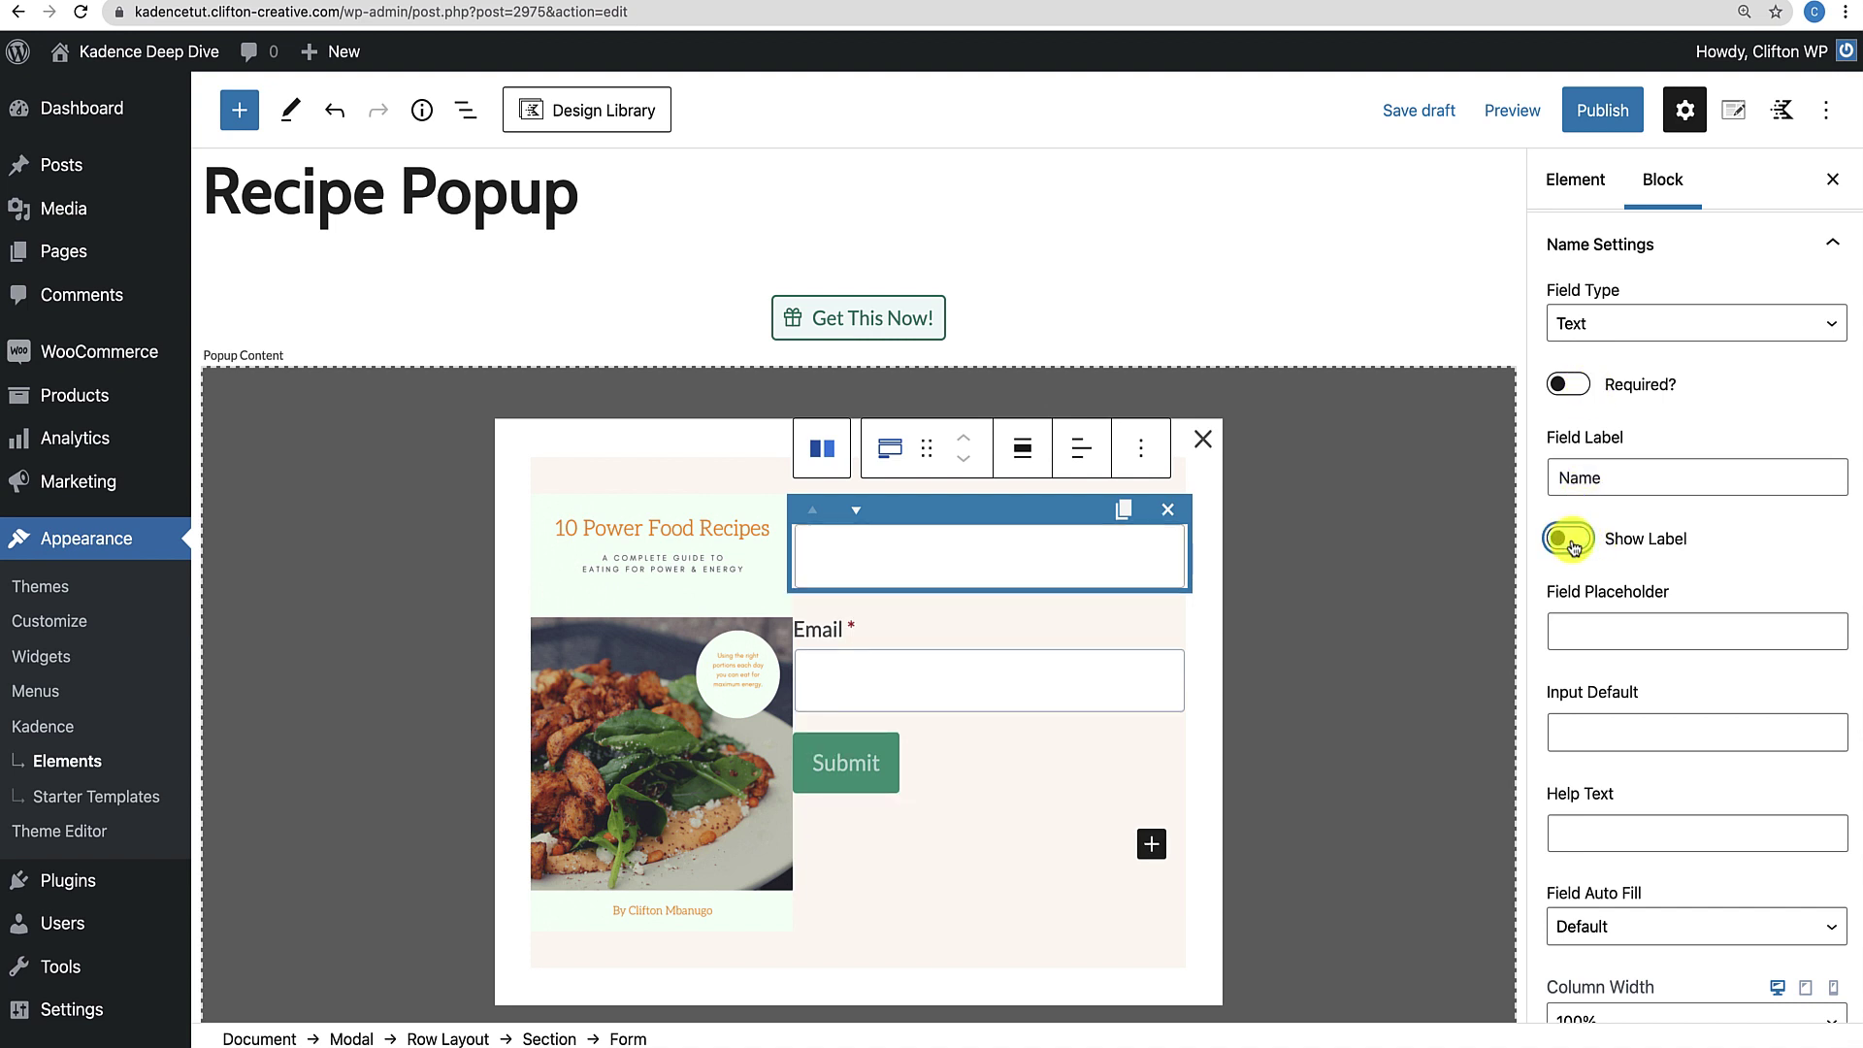
pyautogui.click(1588, 637)
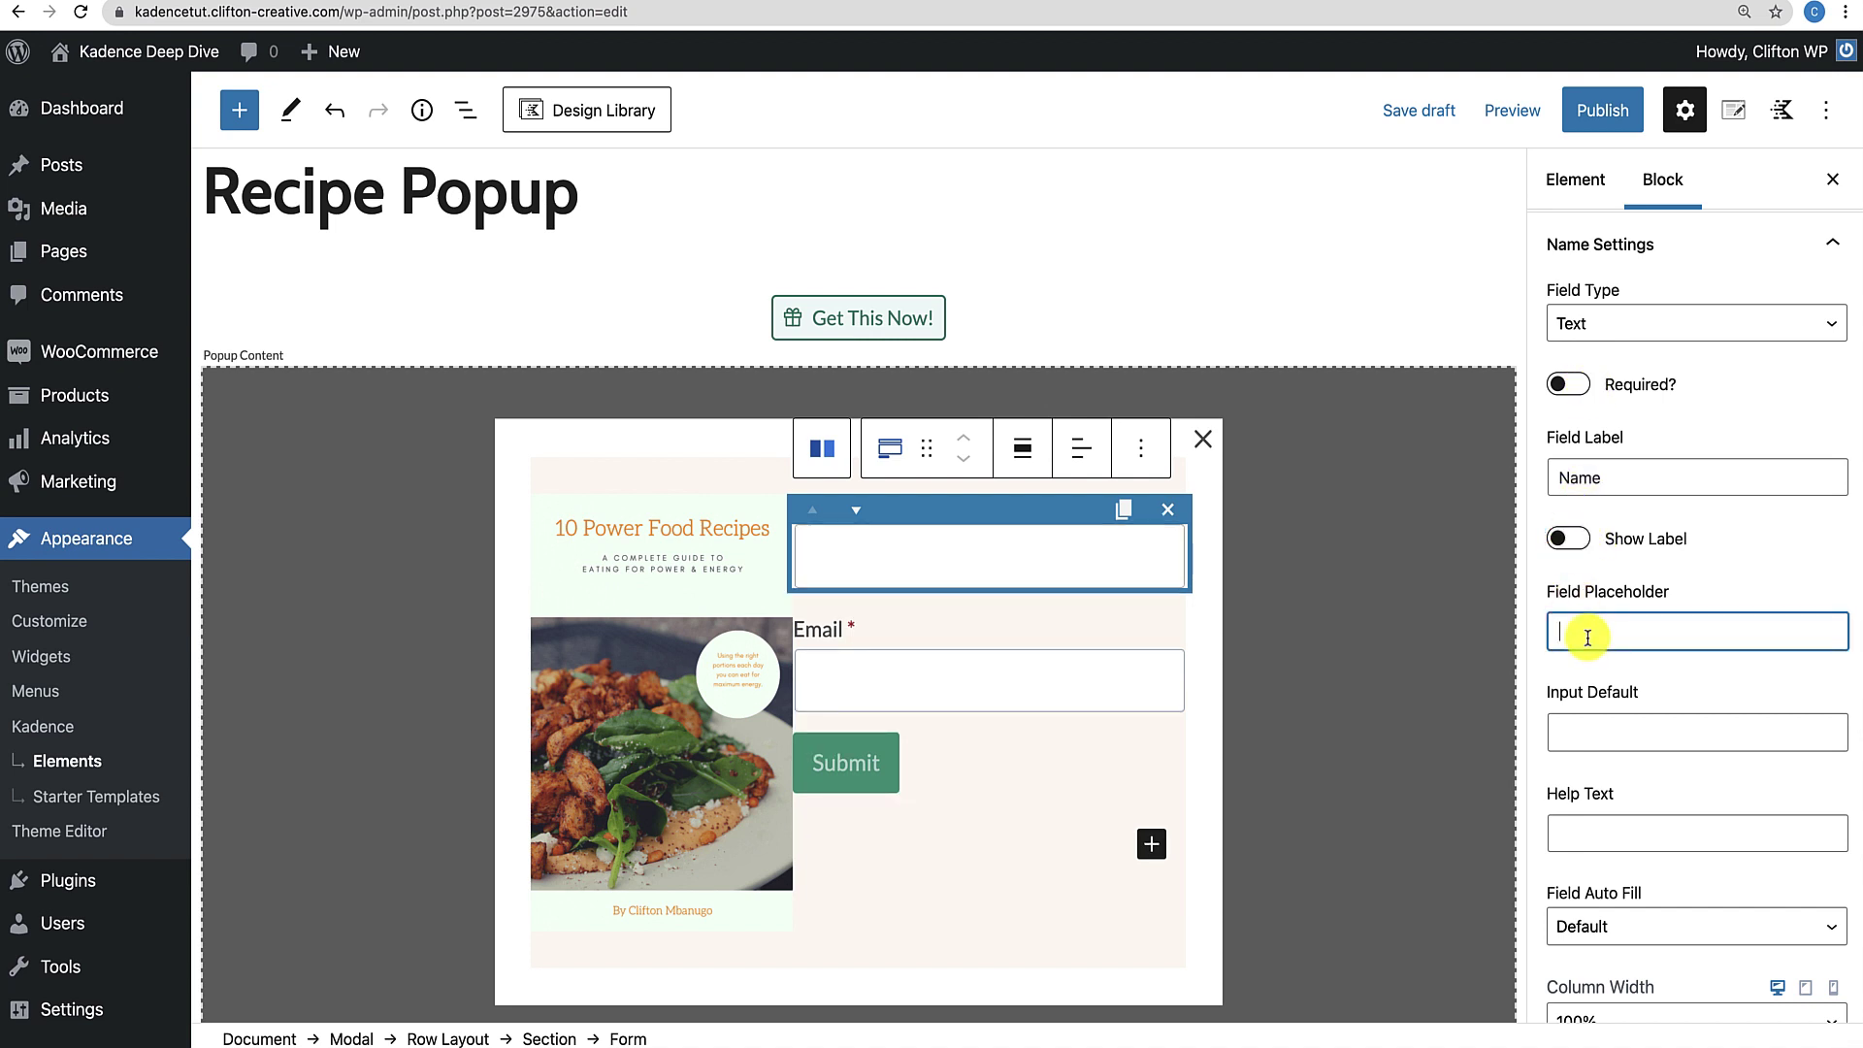
pyautogui.write('Enter you name')
pyautogui.click(971, 648)
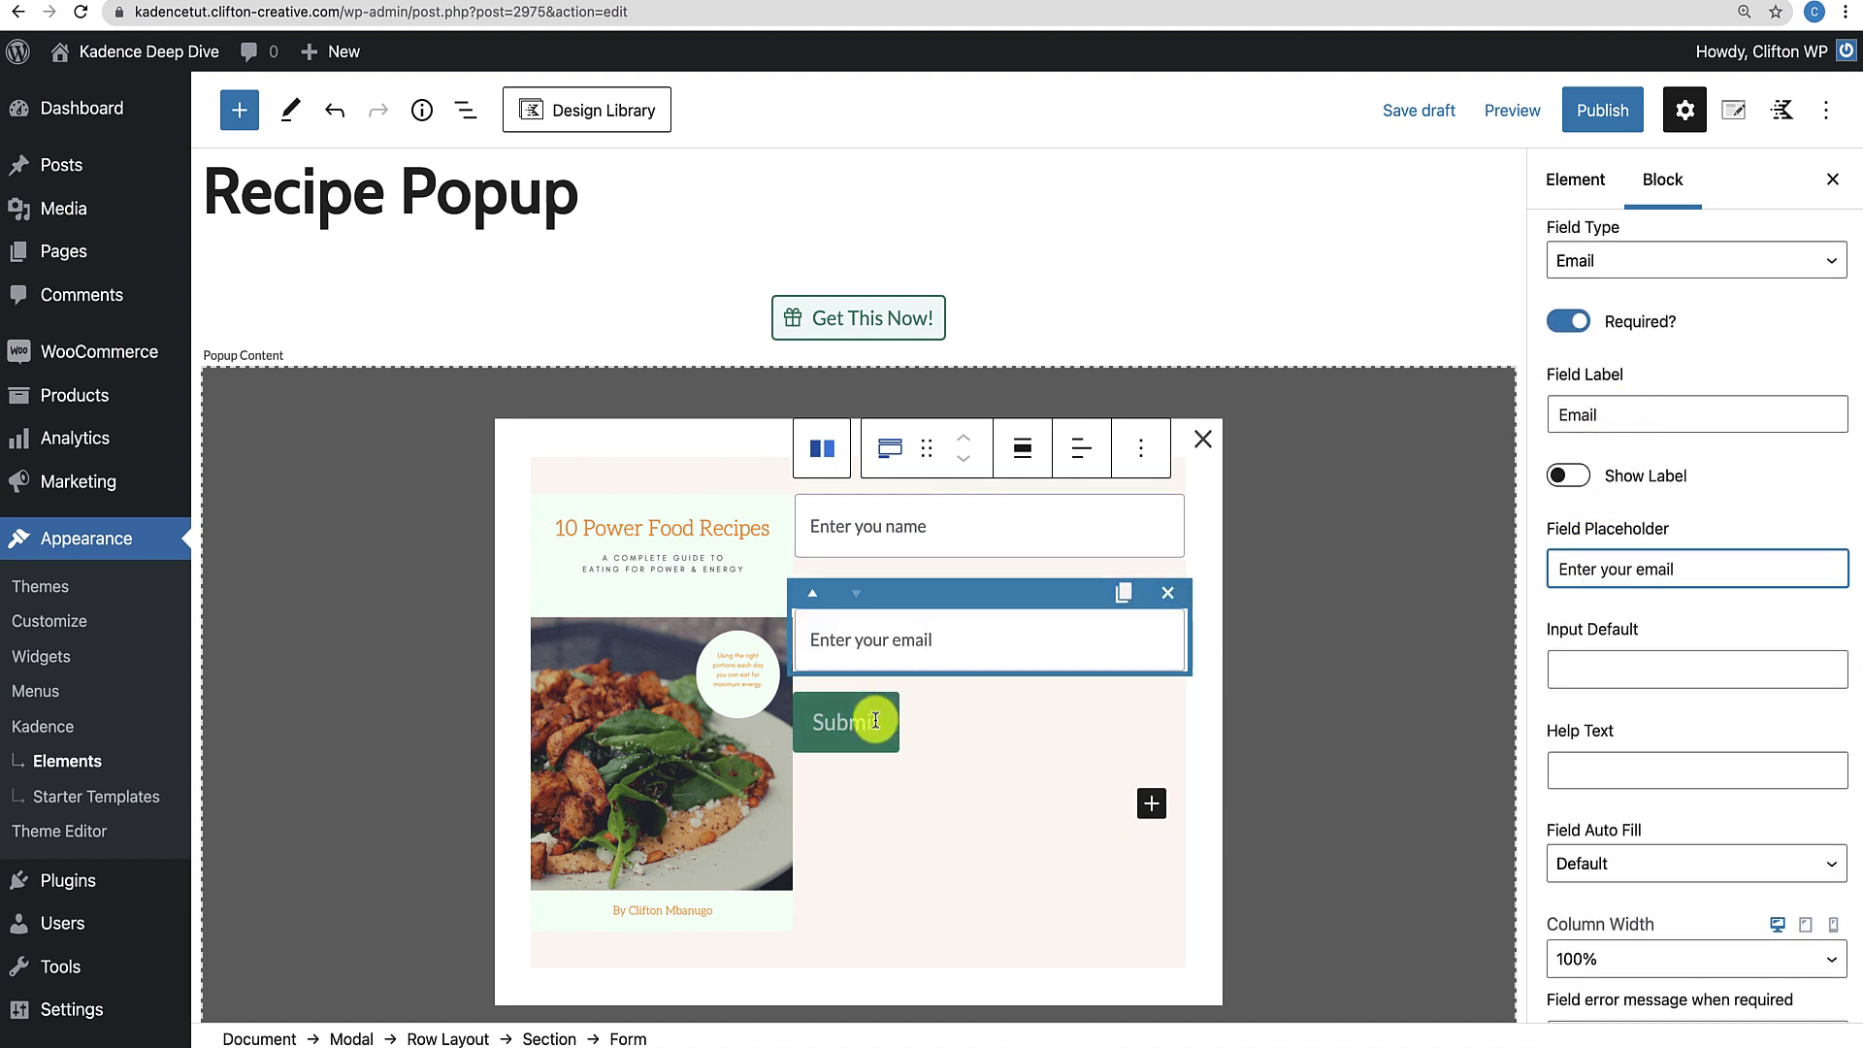
# Change the form's submit button text to "Get Access Now!".
pyautogui.click(875, 720)
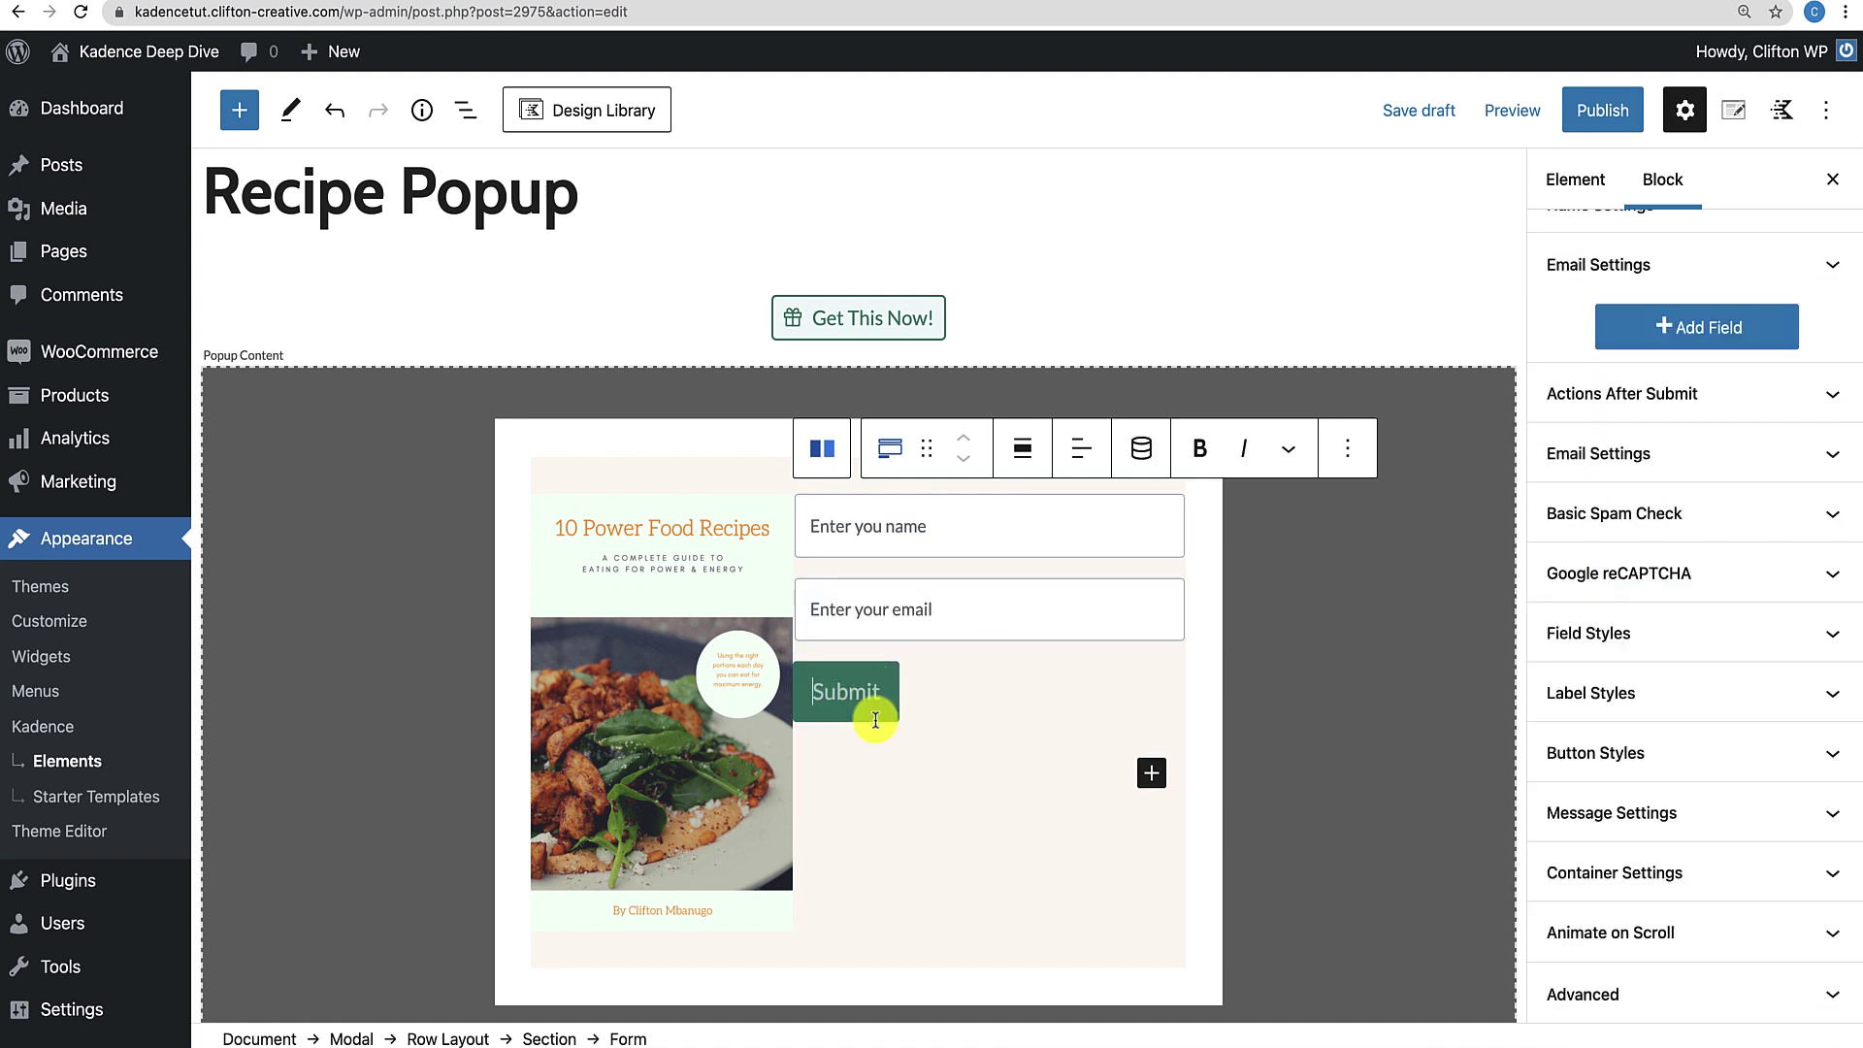
pyautogui.doubleClick(875, 720)
pyautogui.write('Get Access Now!')
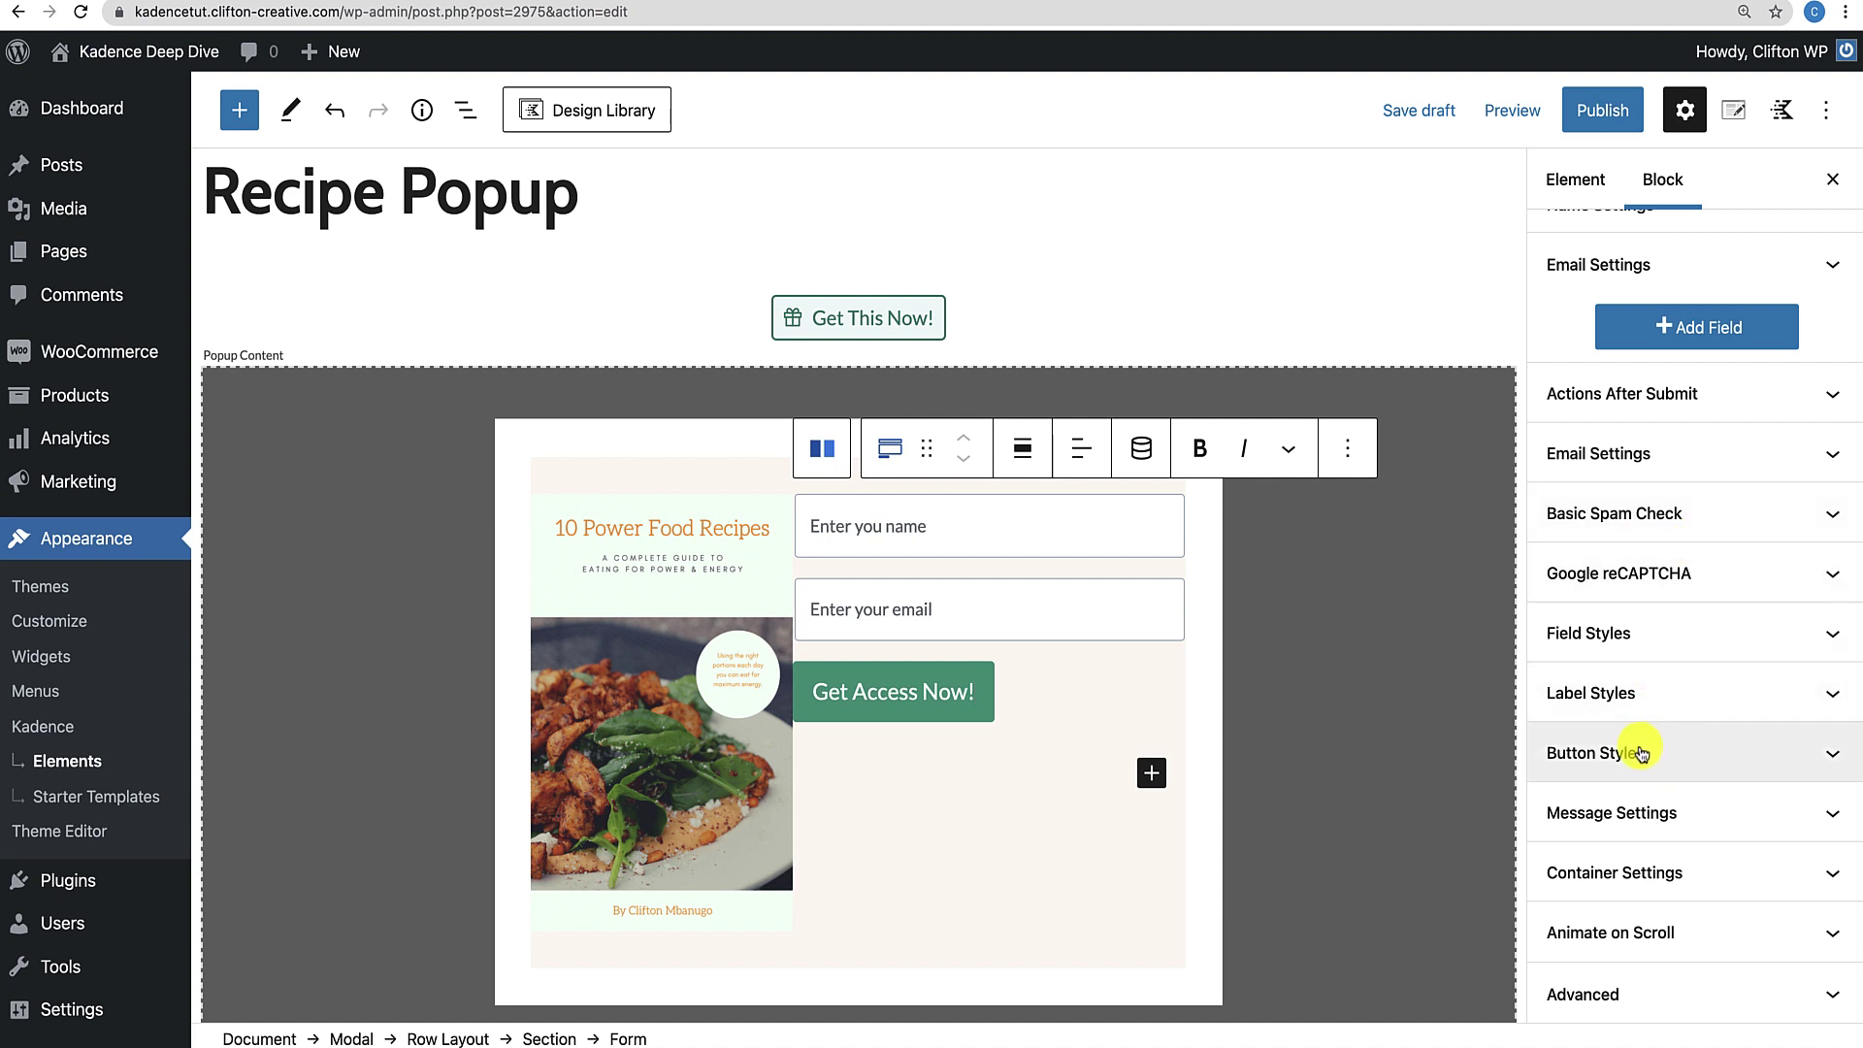
# Set the form button's size to S and its width to Full.
pyautogui.click(1639, 753)
pyautogui.scroll(-2, 1654, 679)
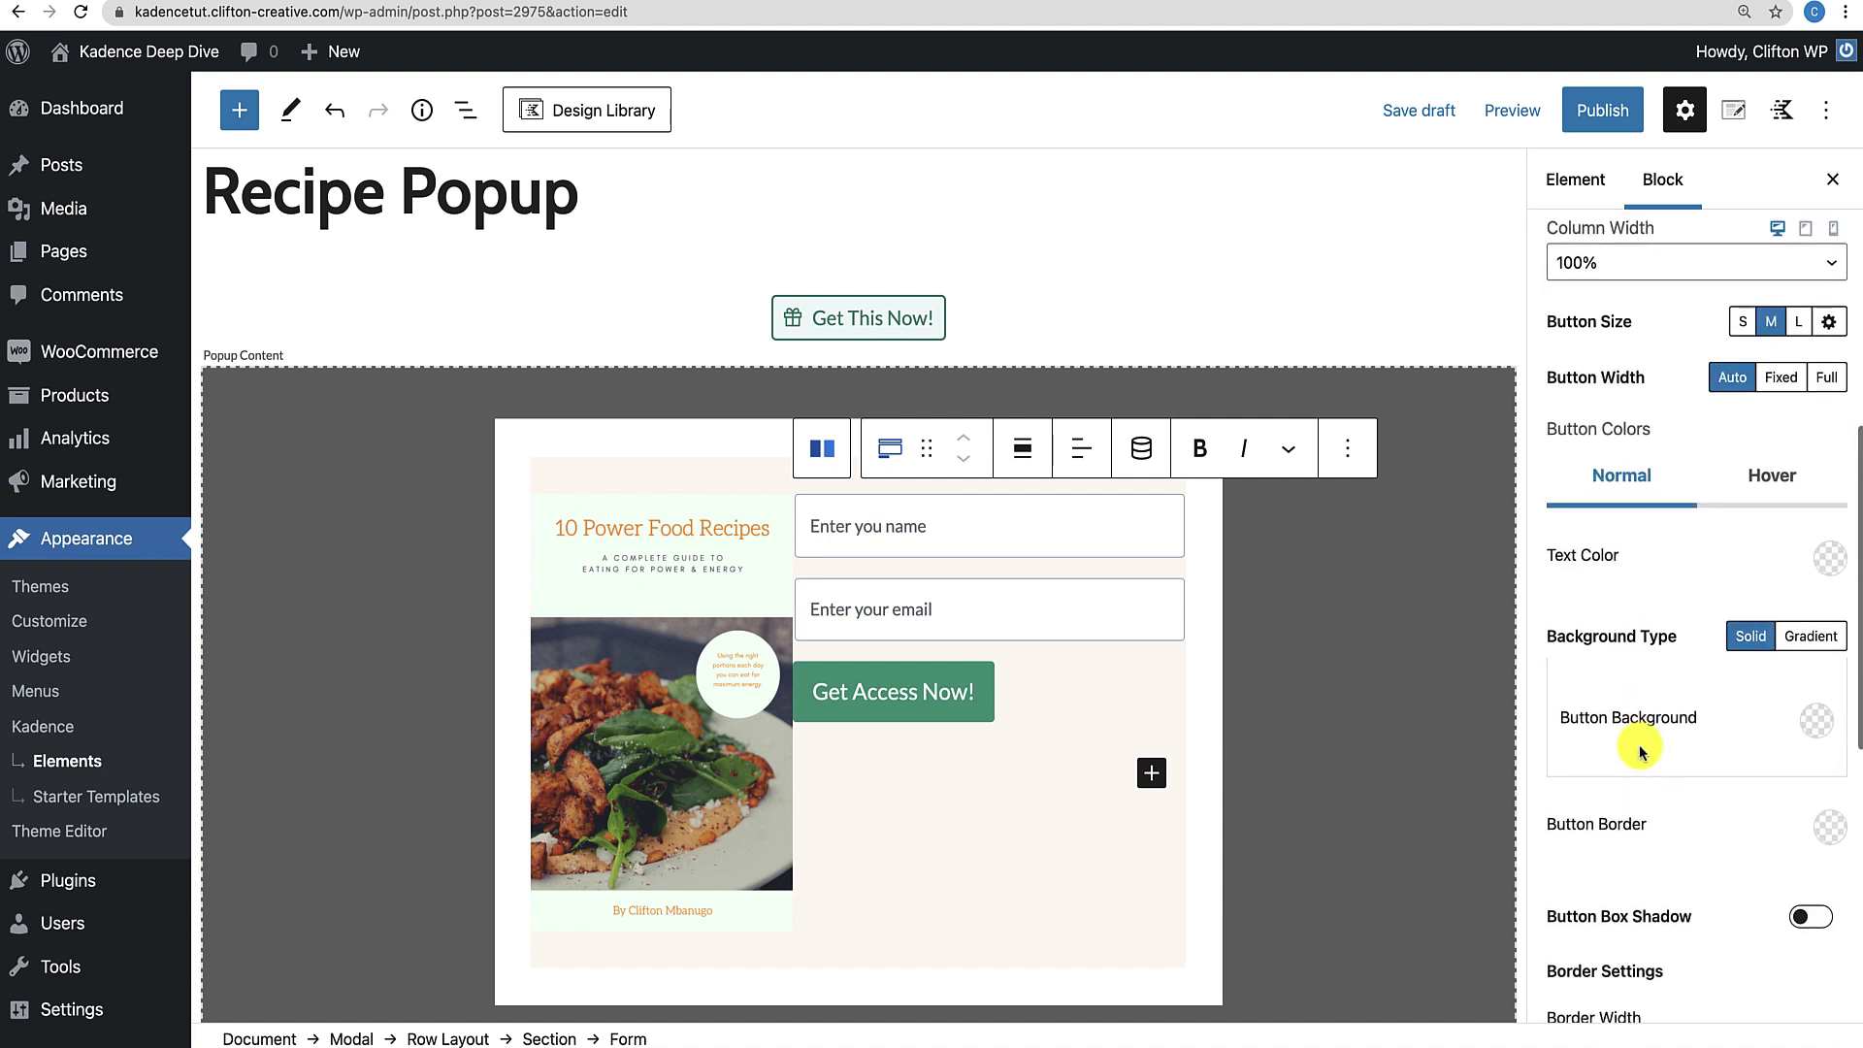
pyautogui.click(1746, 326)
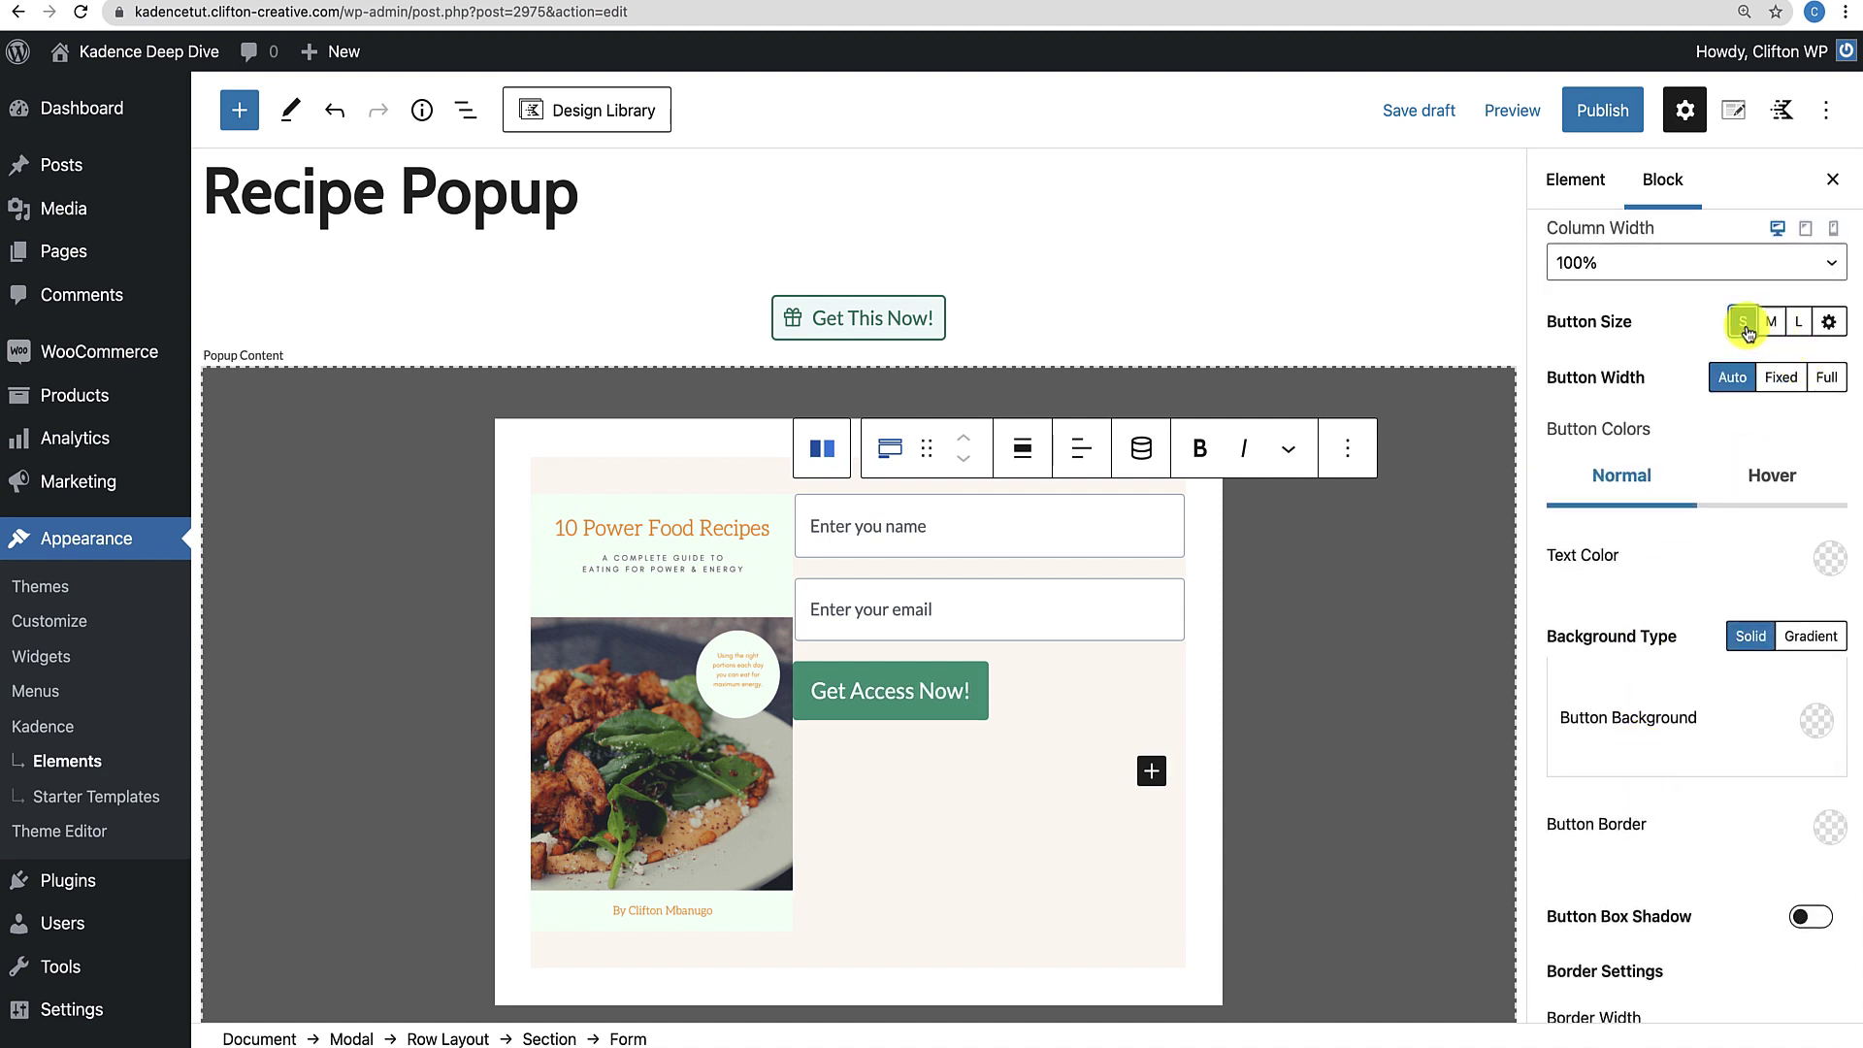
pyautogui.click(1829, 378)
# Set the input size of the form's fields to S in the field styles.
pyautogui.click(930, 629)
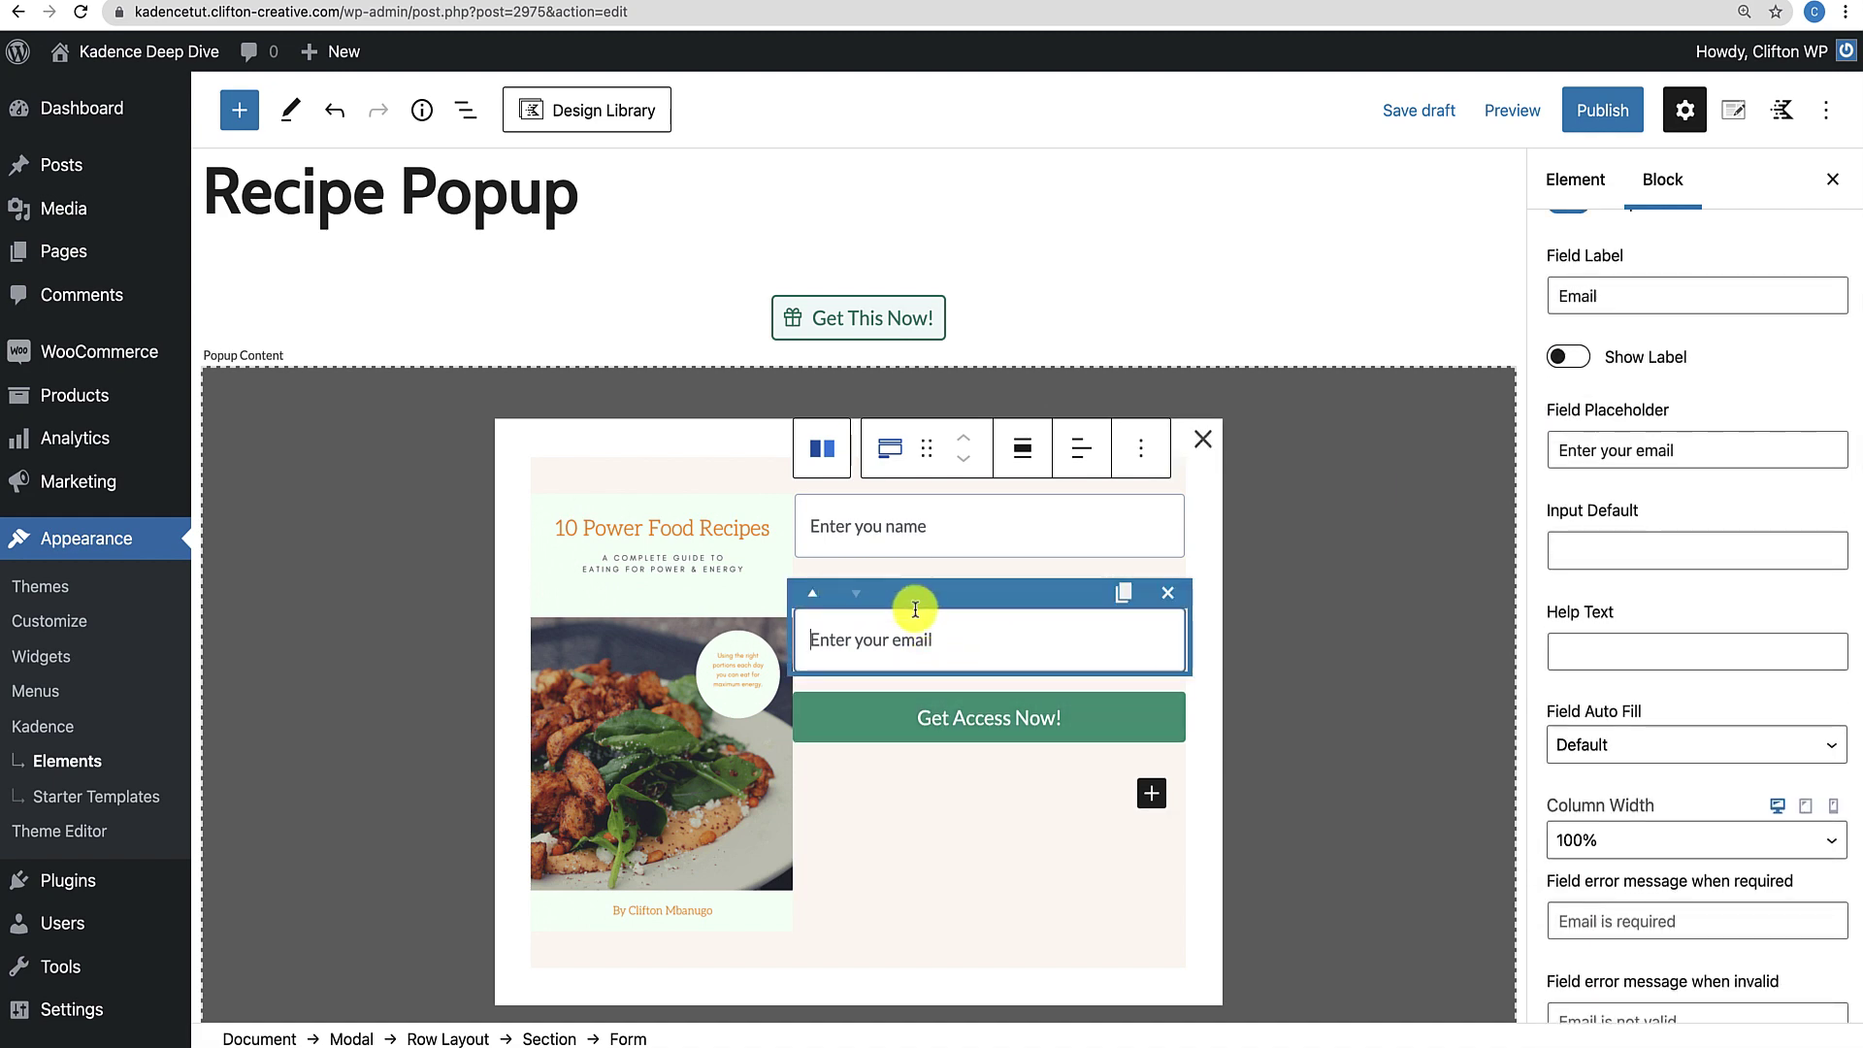
pyautogui.scroll(-8, 1713, 769)
pyautogui.scroll(-3, 1712, 762)
pyautogui.scroll(2, 1709, 769)
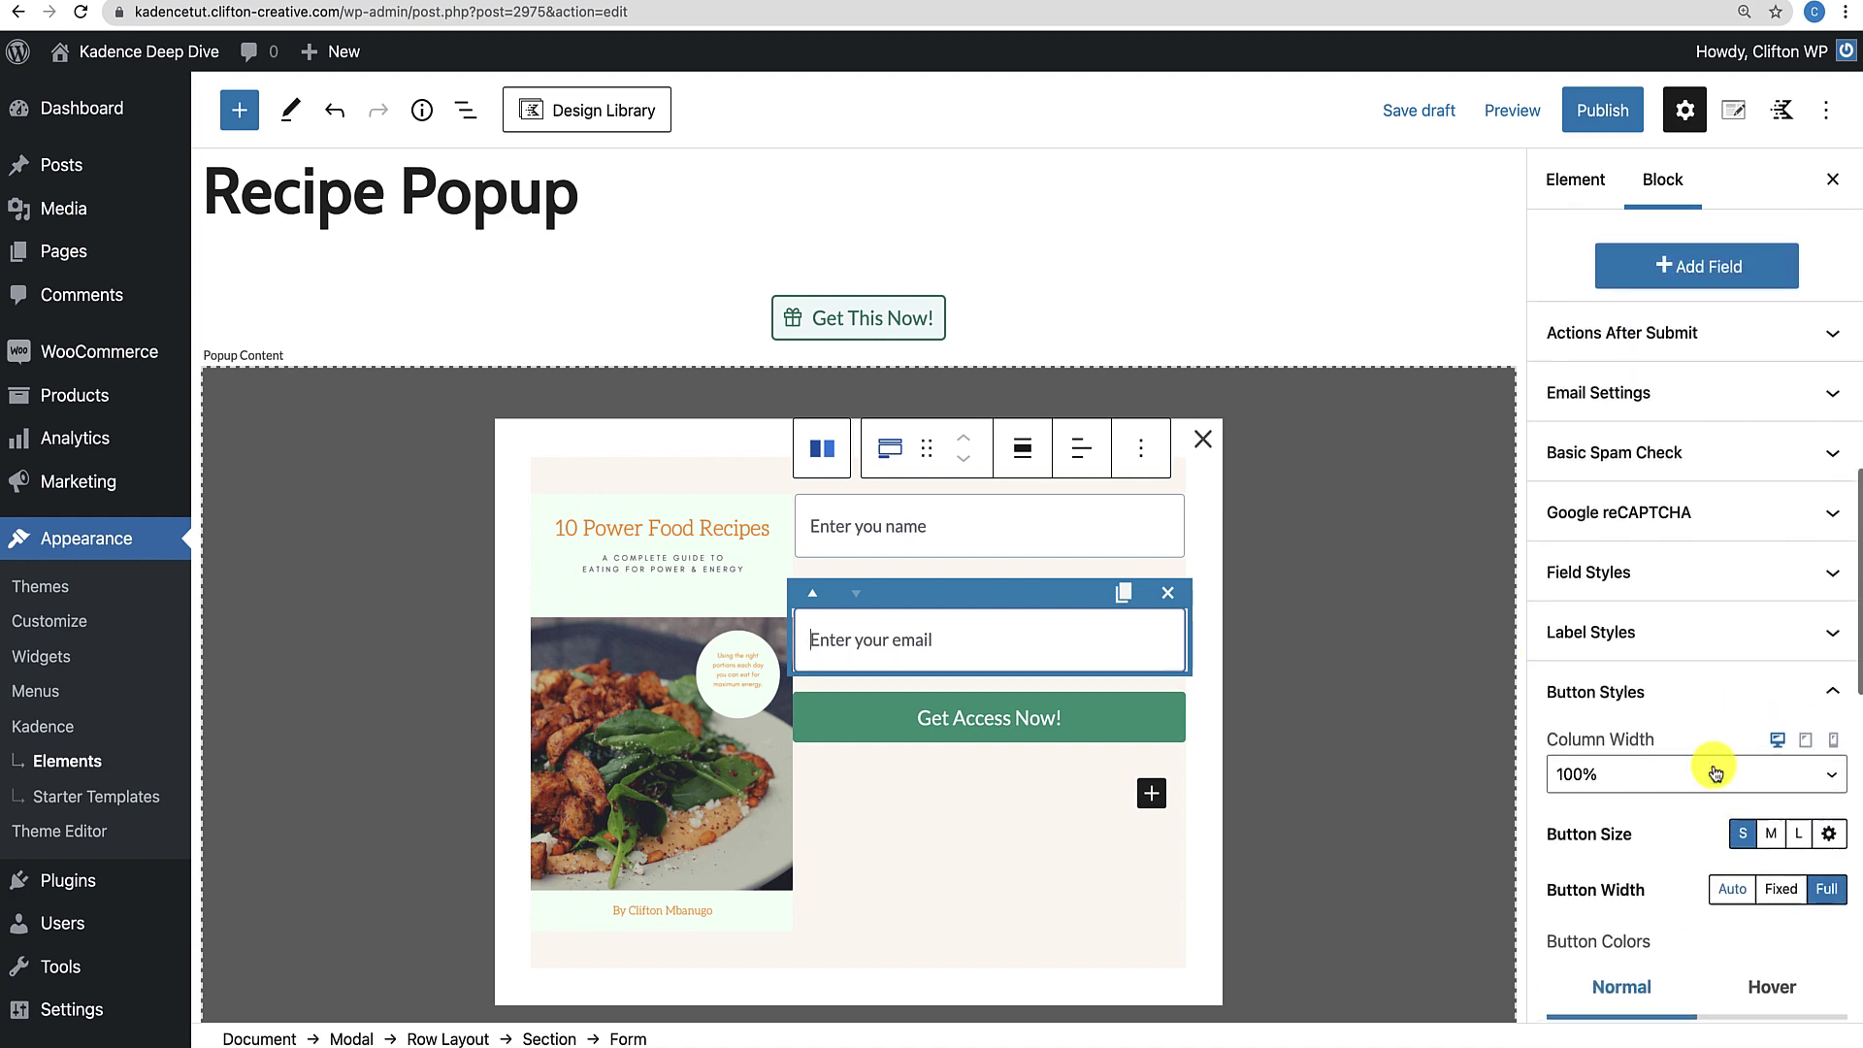
pyautogui.click(1603, 564)
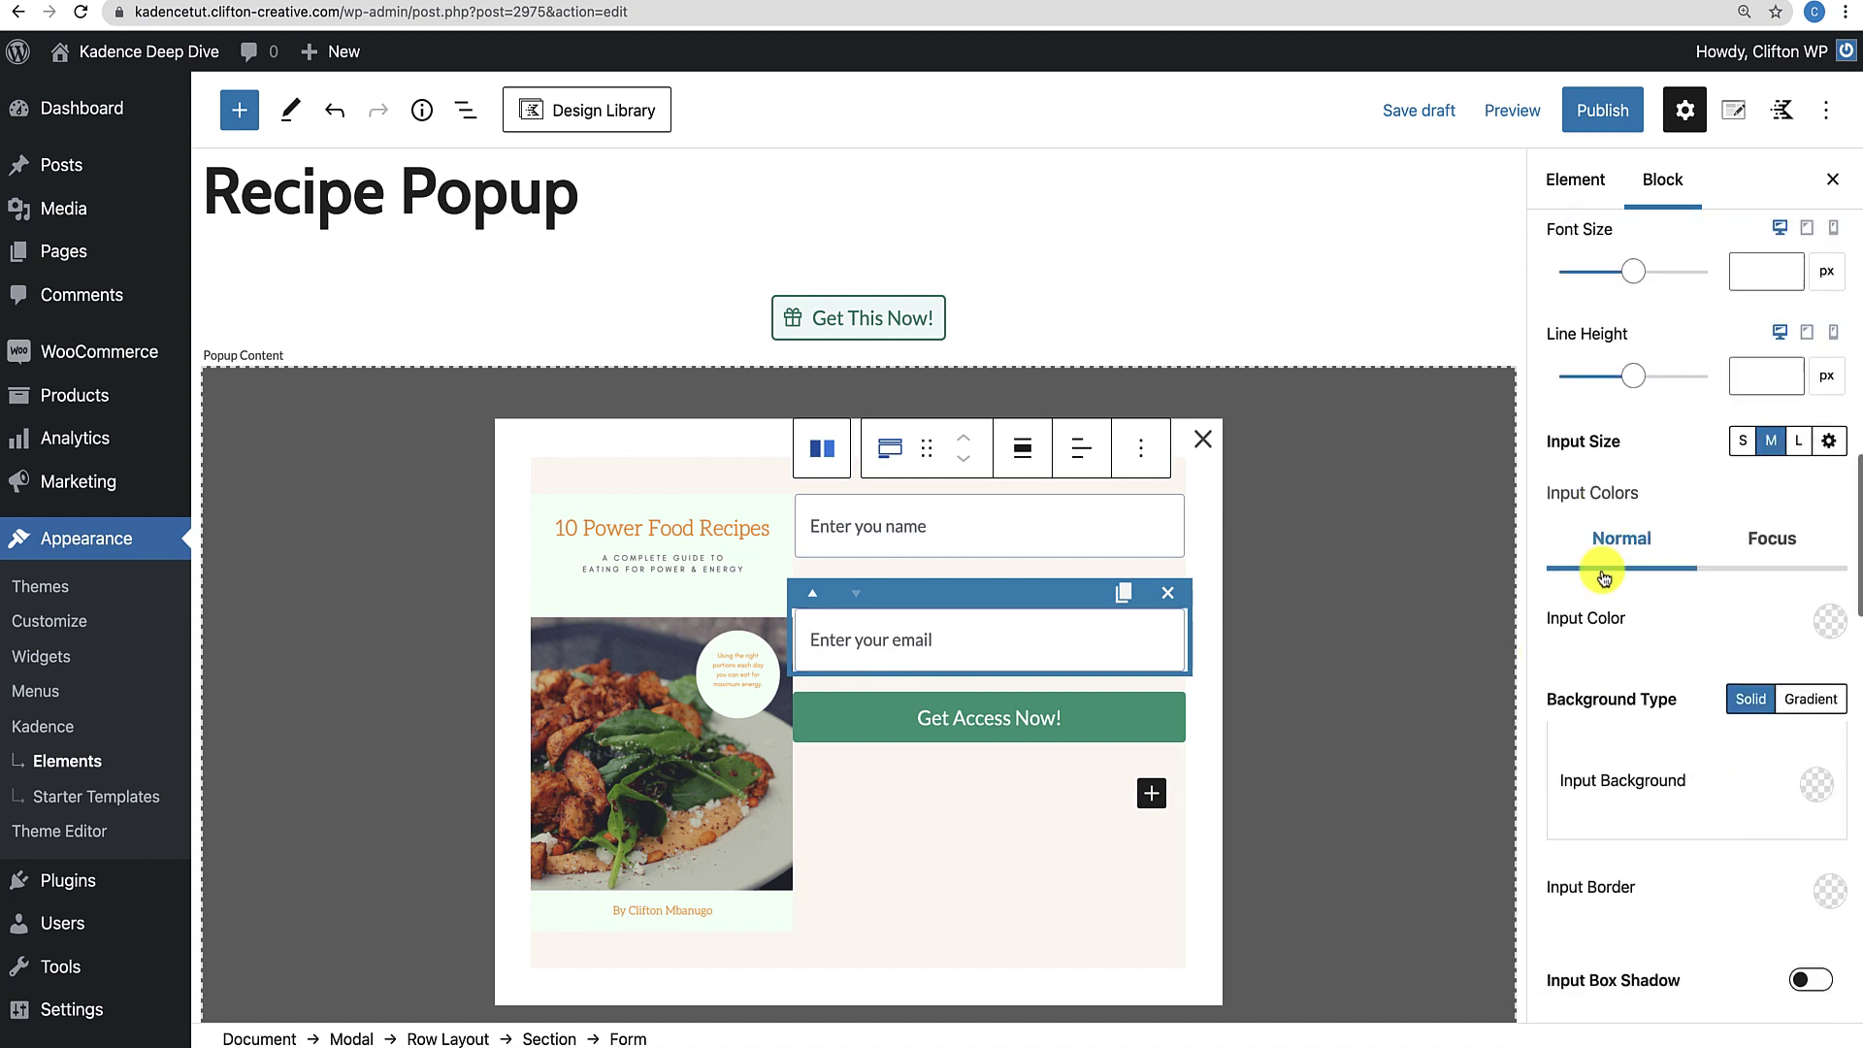
pyautogui.click(1744, 443)
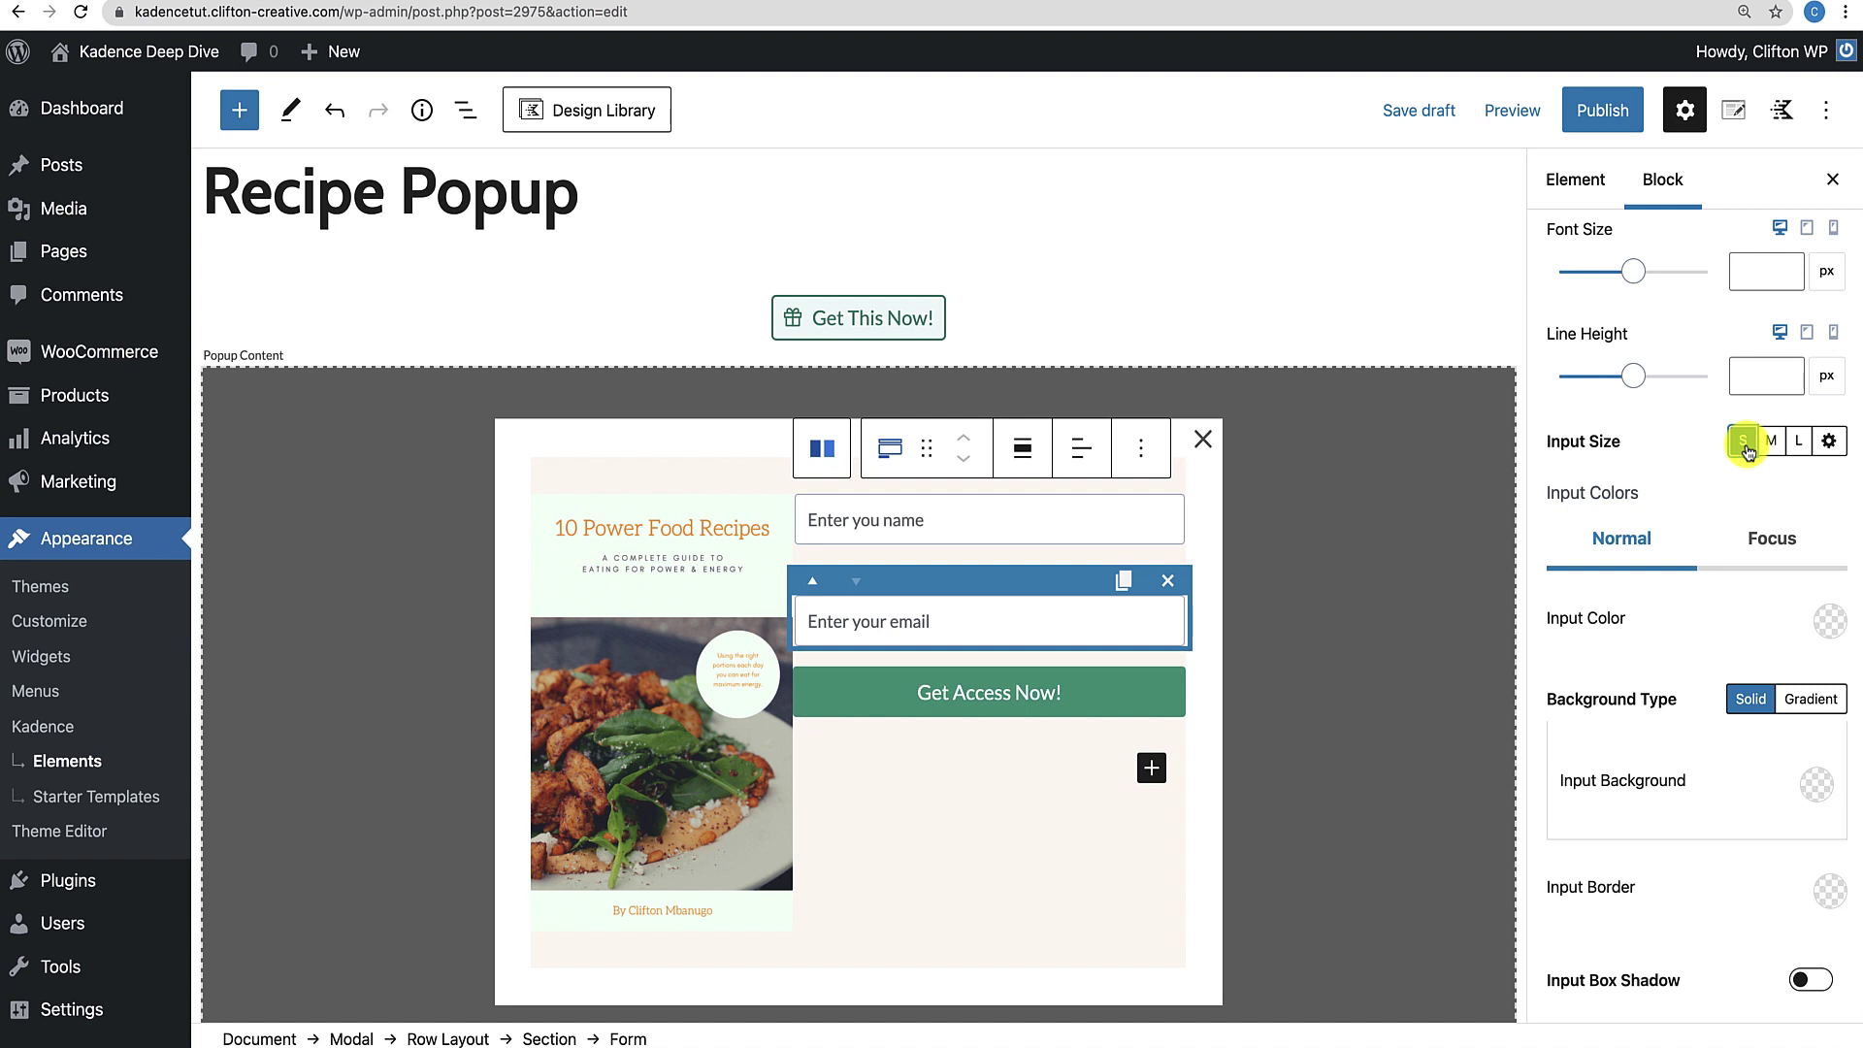
# Insert an Advanced Heading block below the form in the same column and make it a Paragraph.
pyautogui.click(1047, 820)
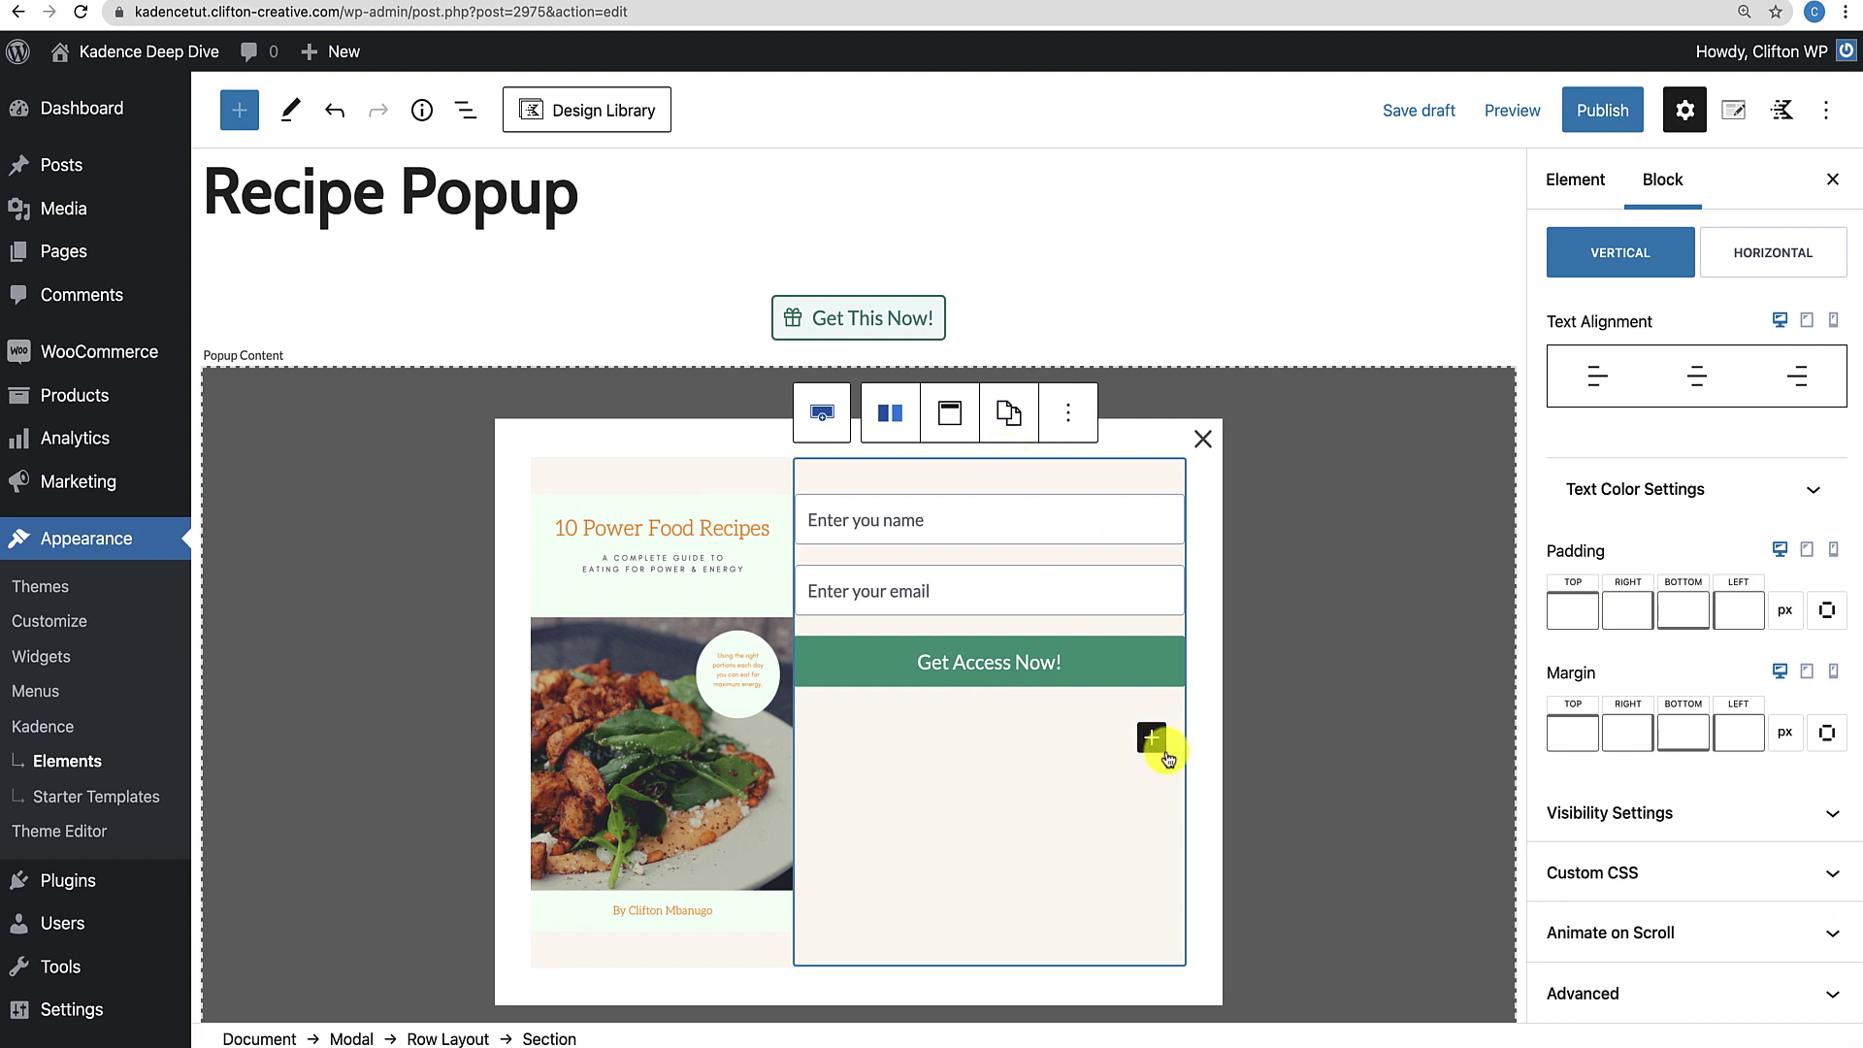
pyautogui.click(1153, 739)
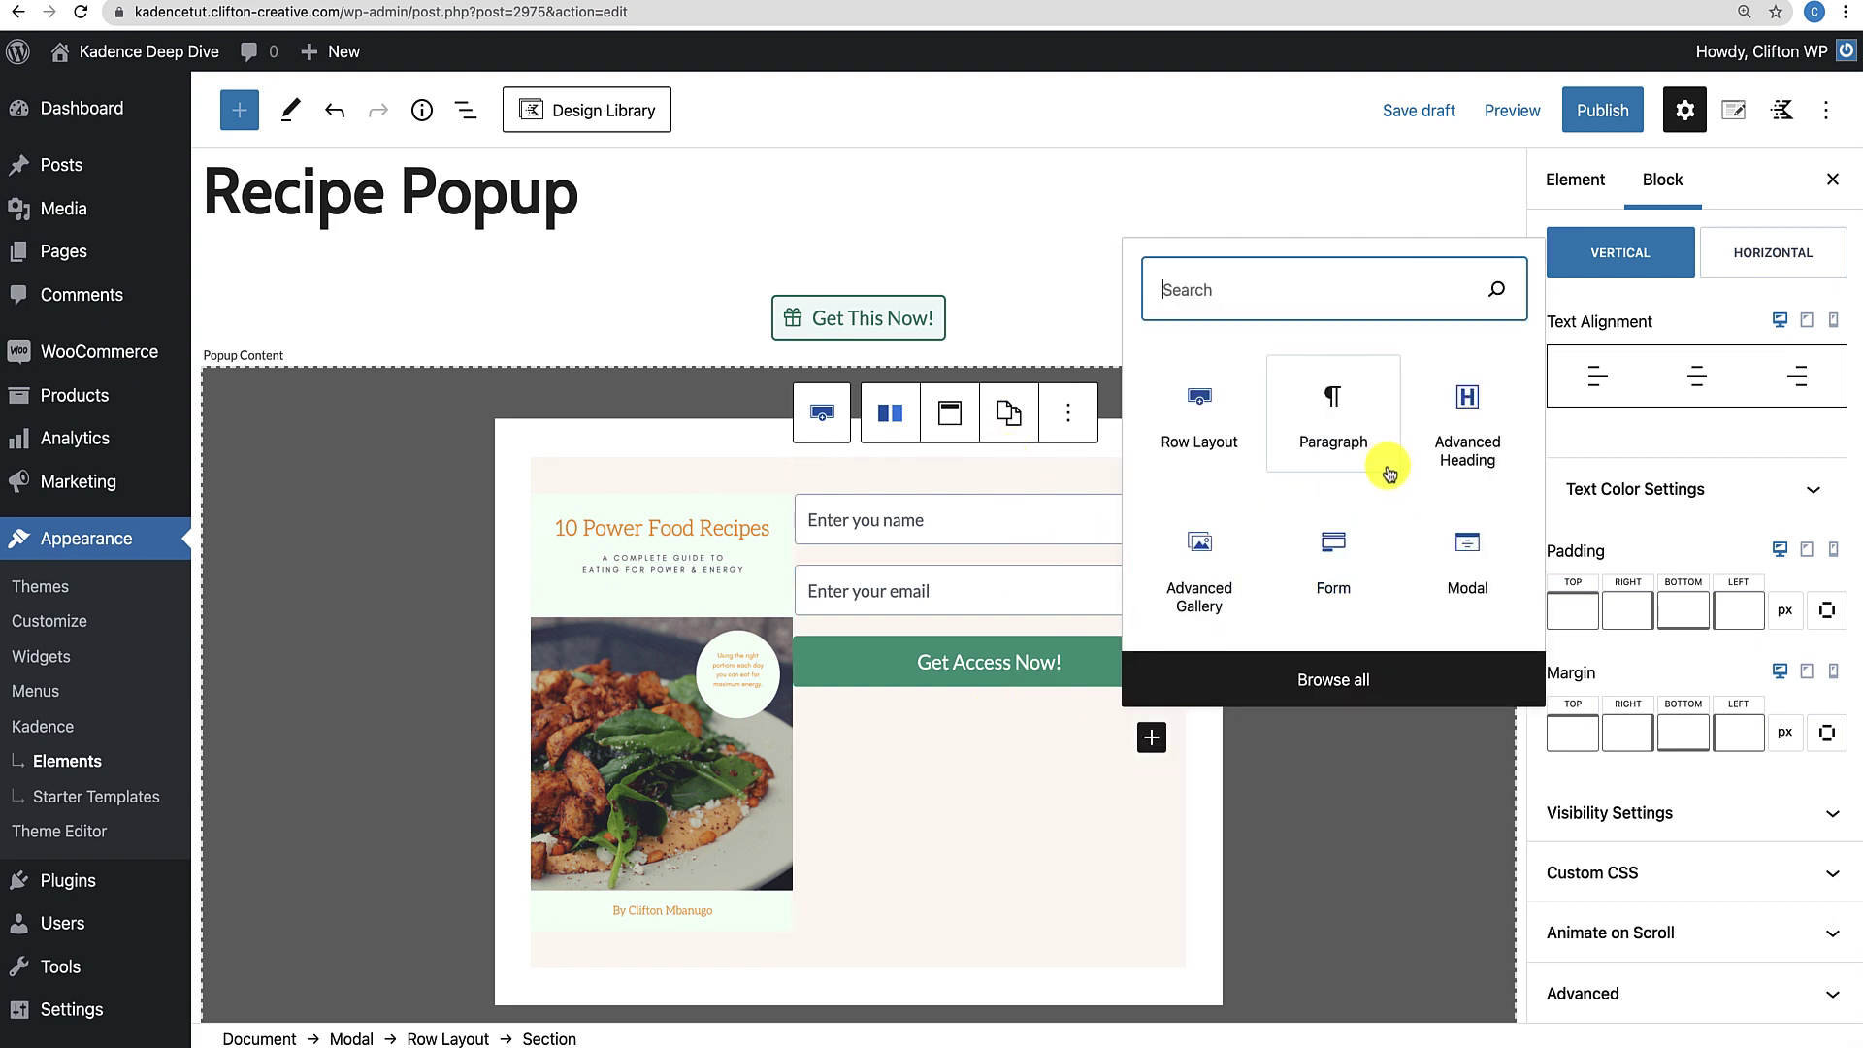
pyautogui.click(1455, 442)
pyautogui.click(1019, 708)
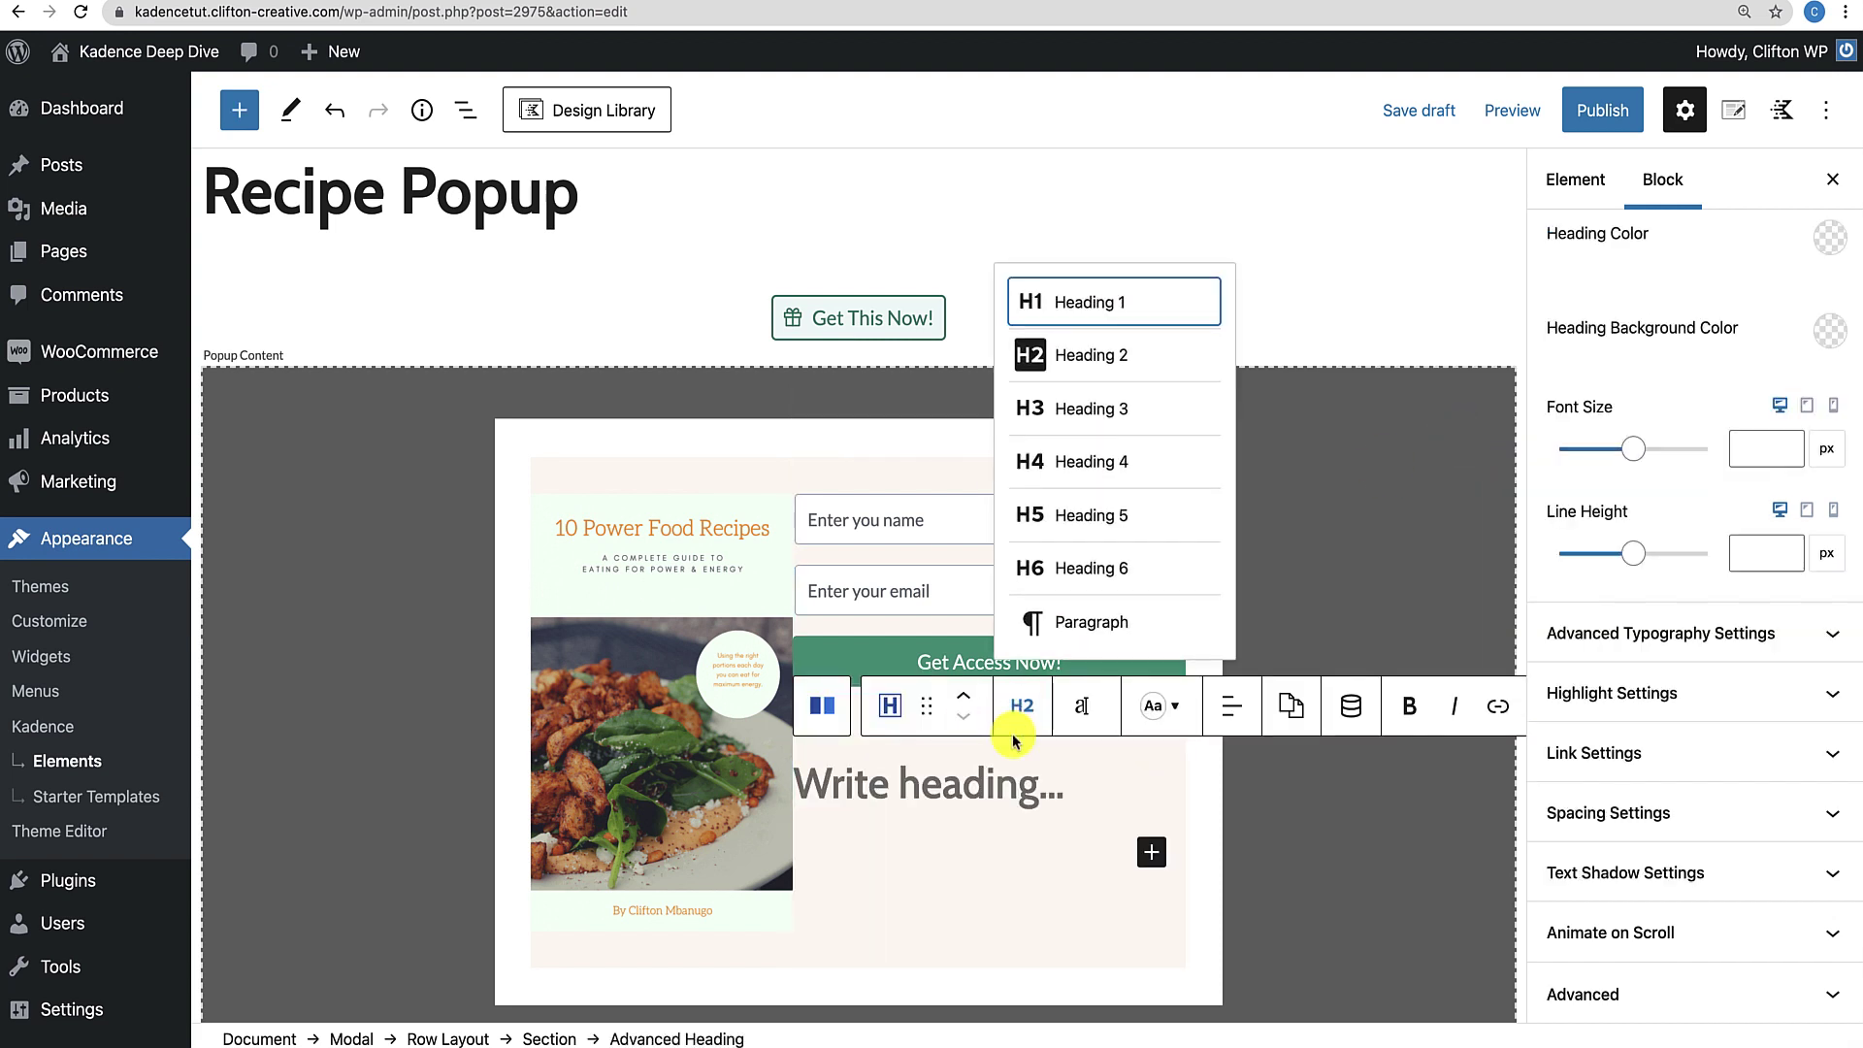
pyautogui.click(1060, 640)
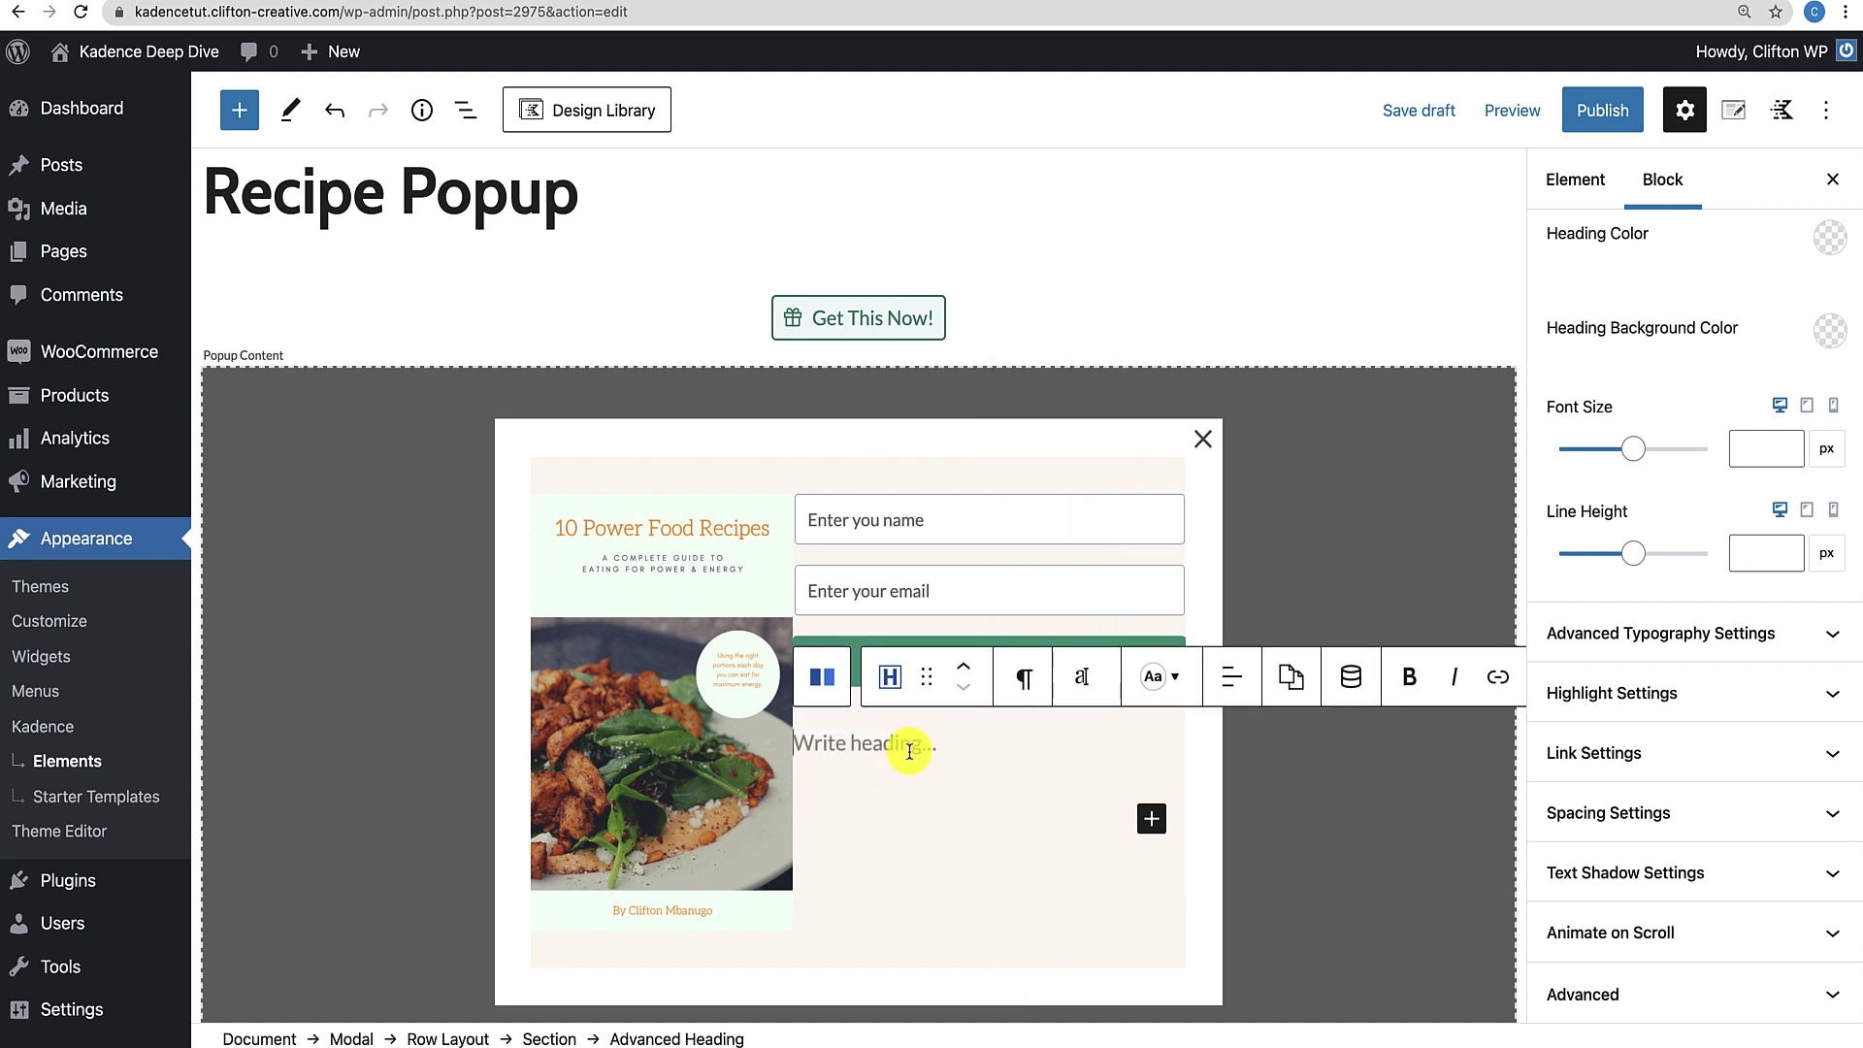
# Write "Get instant access to 10 power food recipes." in the new text block and move it above the form.
pyautogui.write('Get')
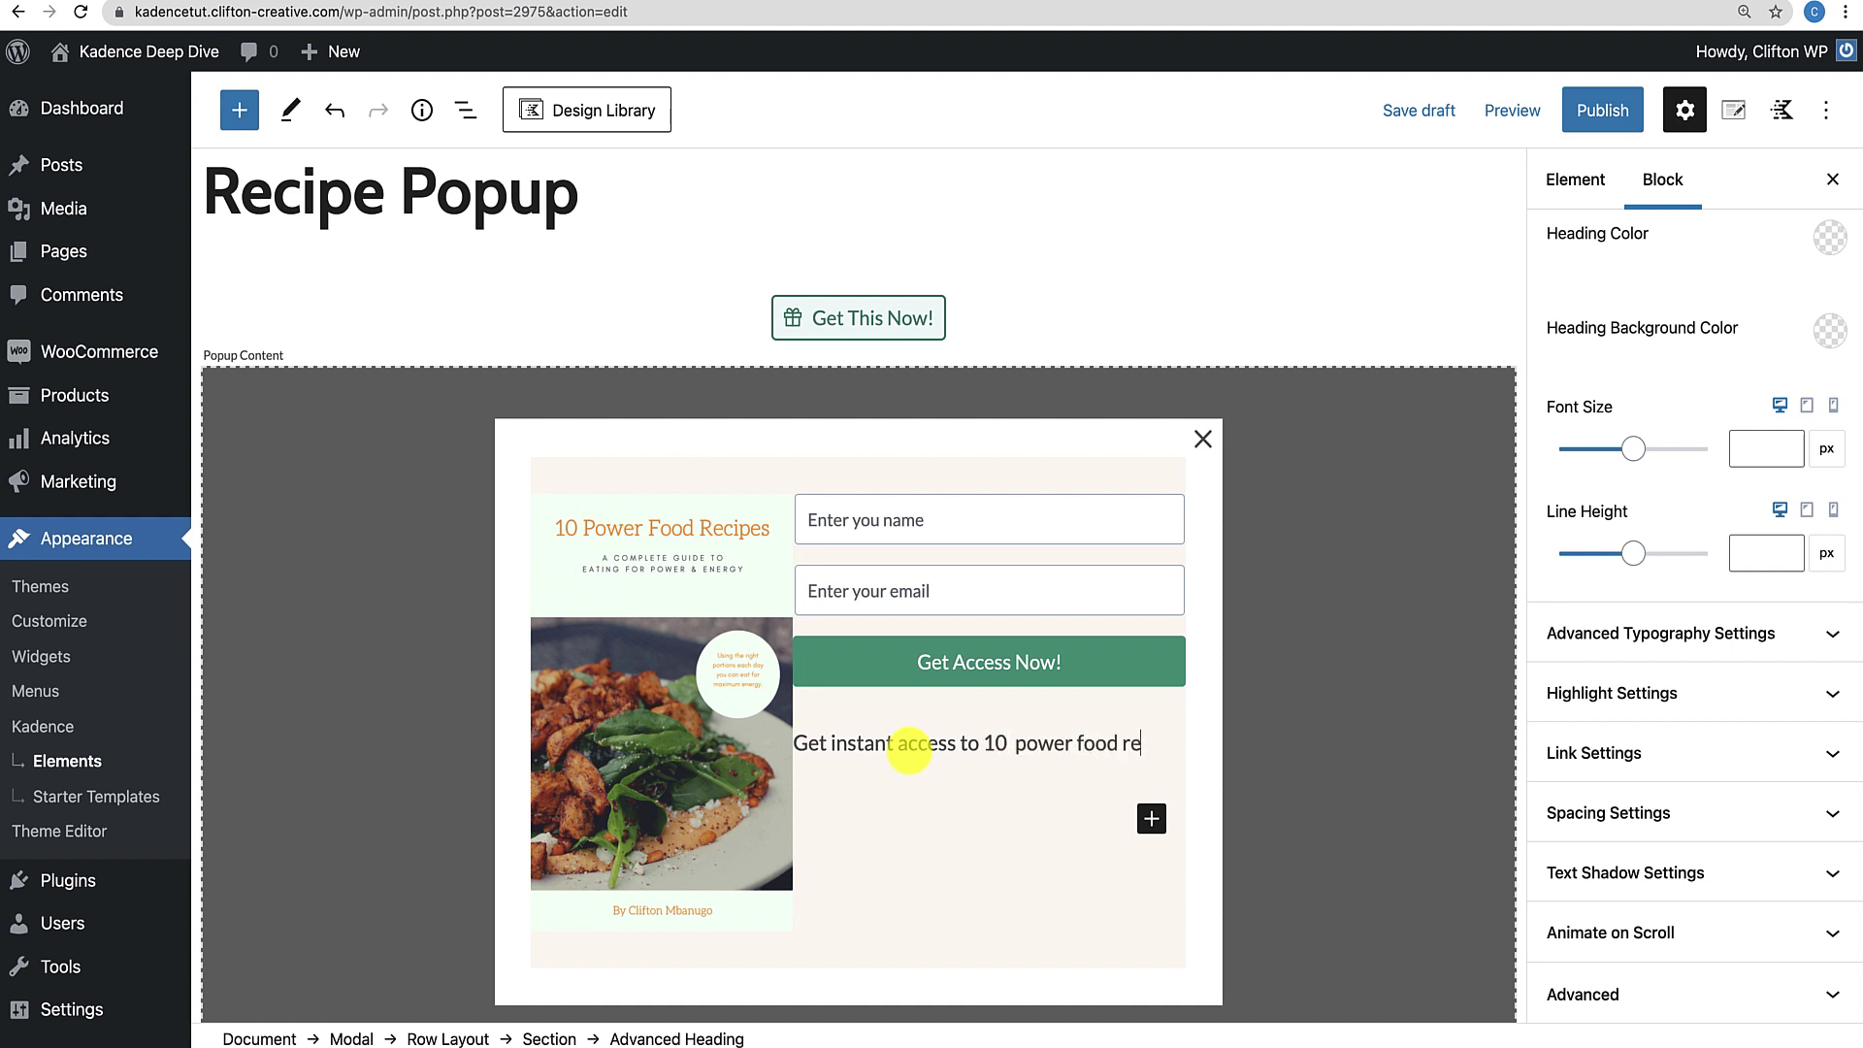
pyautogui.write('instant access to 10  power food recipes.')
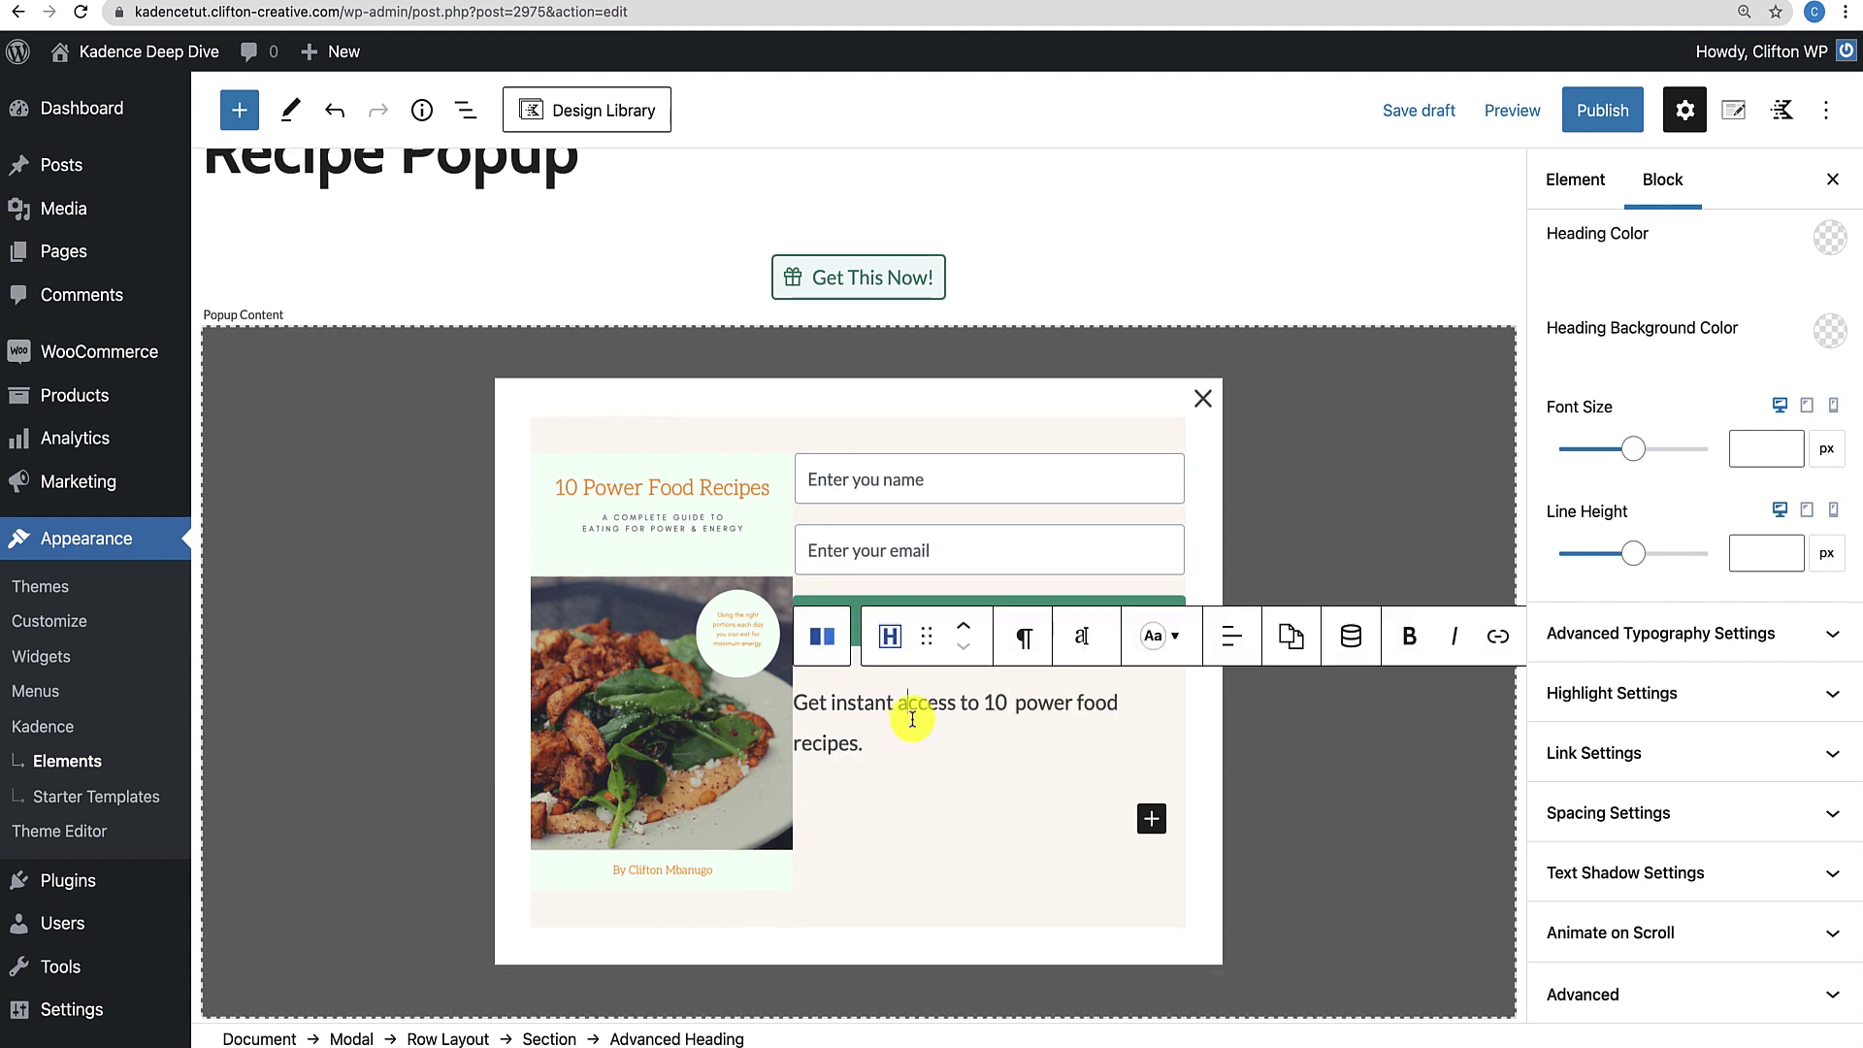
pyautogui.click(965, 628)
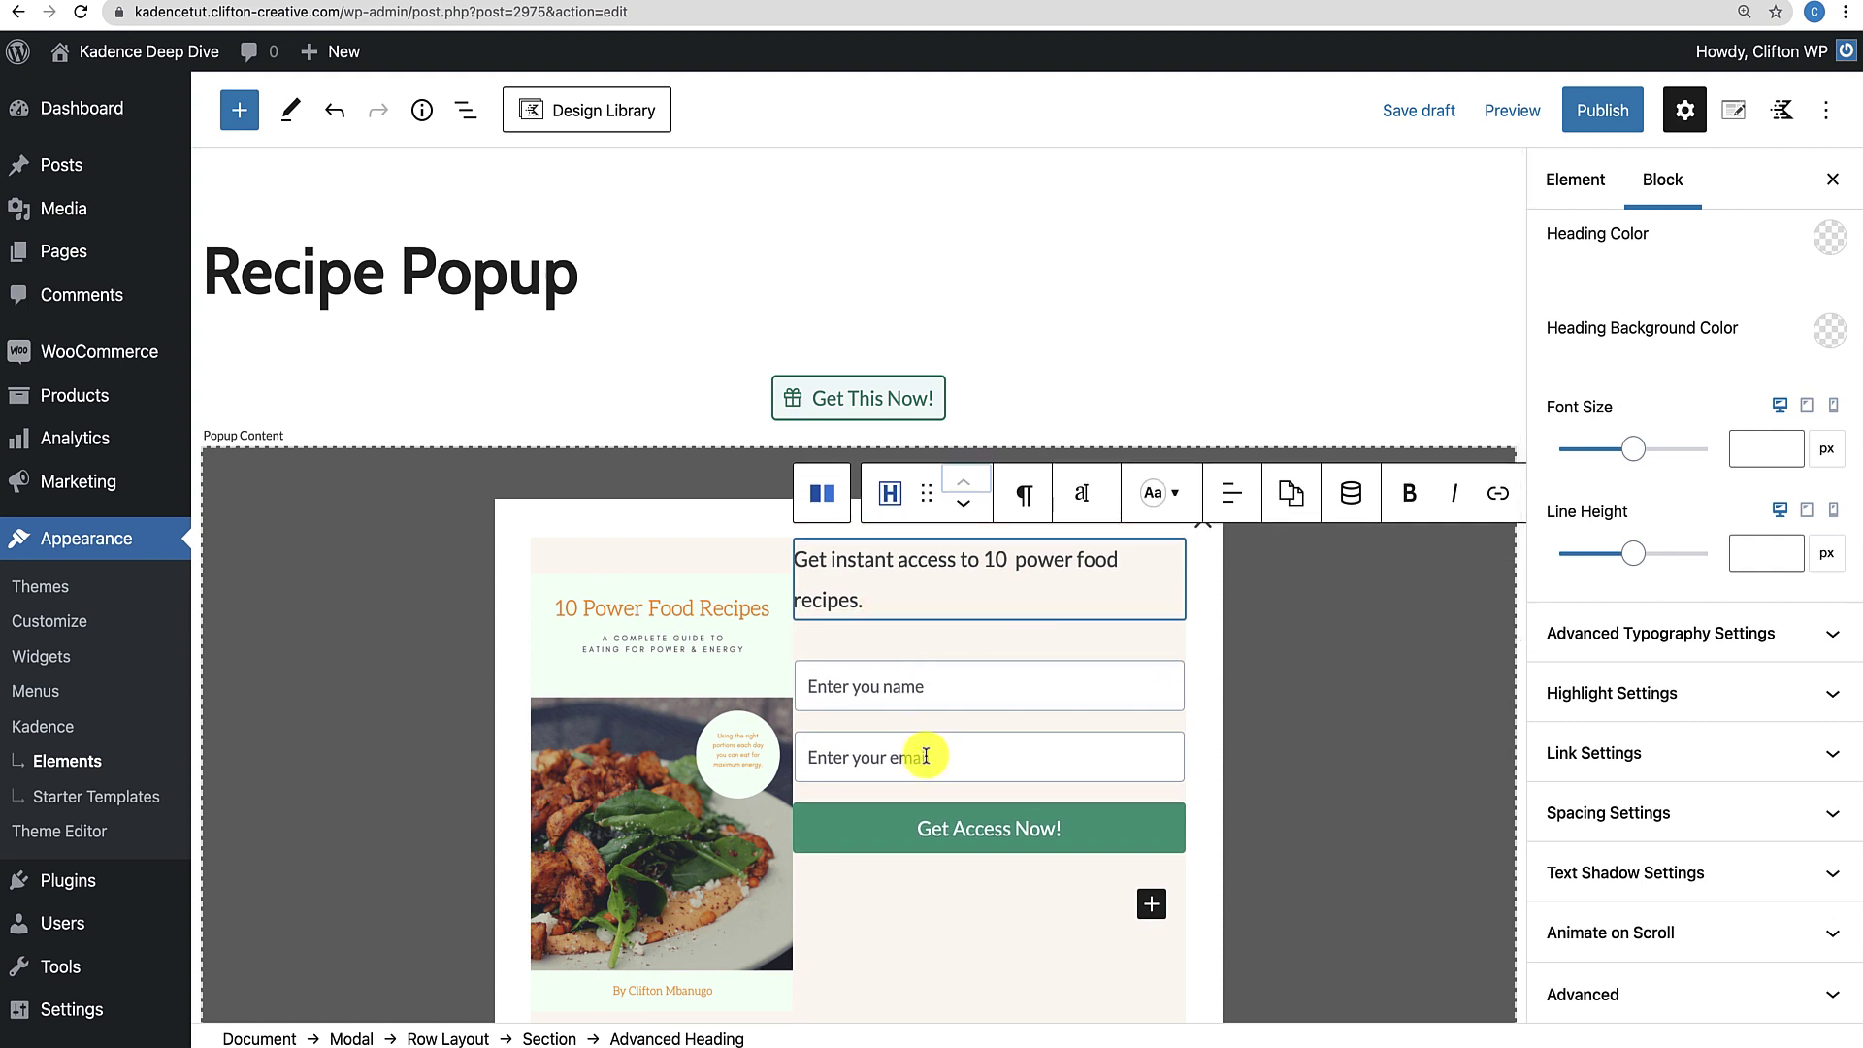
# Set the text block above the form to a font size of 18 px and a line height of 24 px.
pyautogui.click(863, 570)
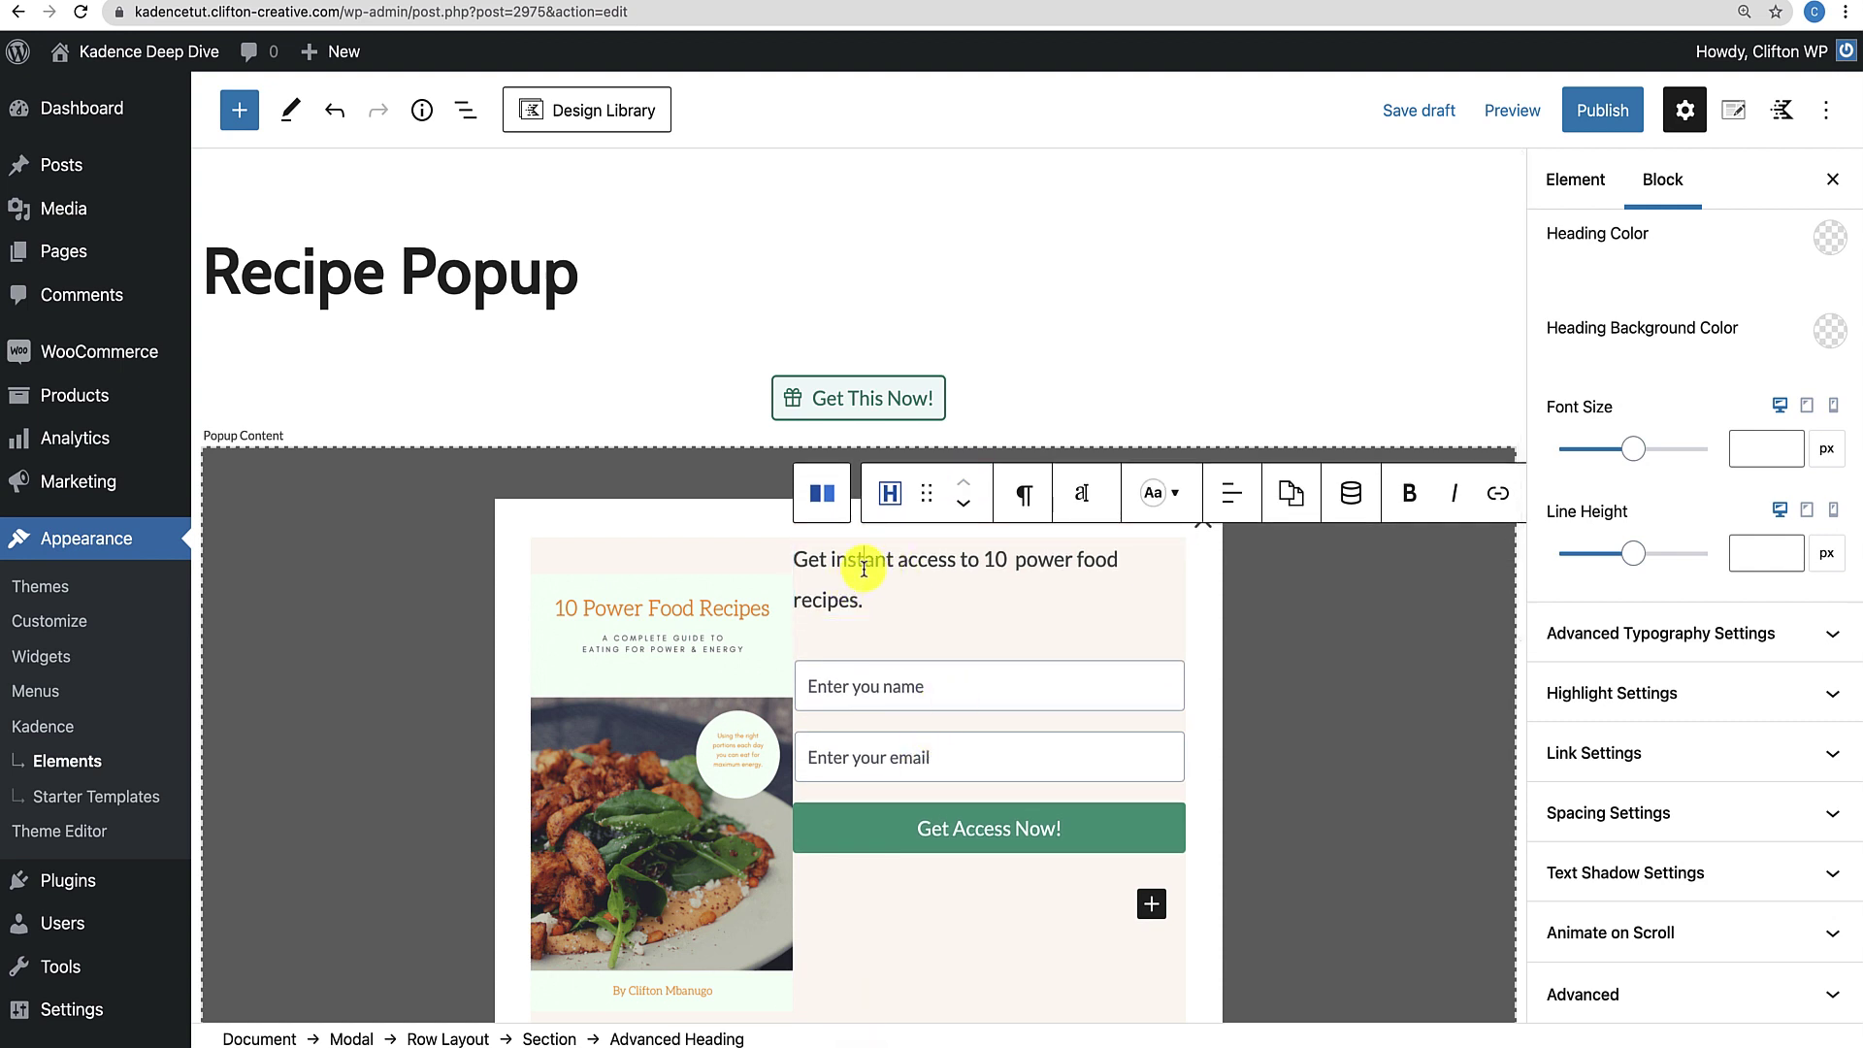
pyautogui.click(1088, 497)
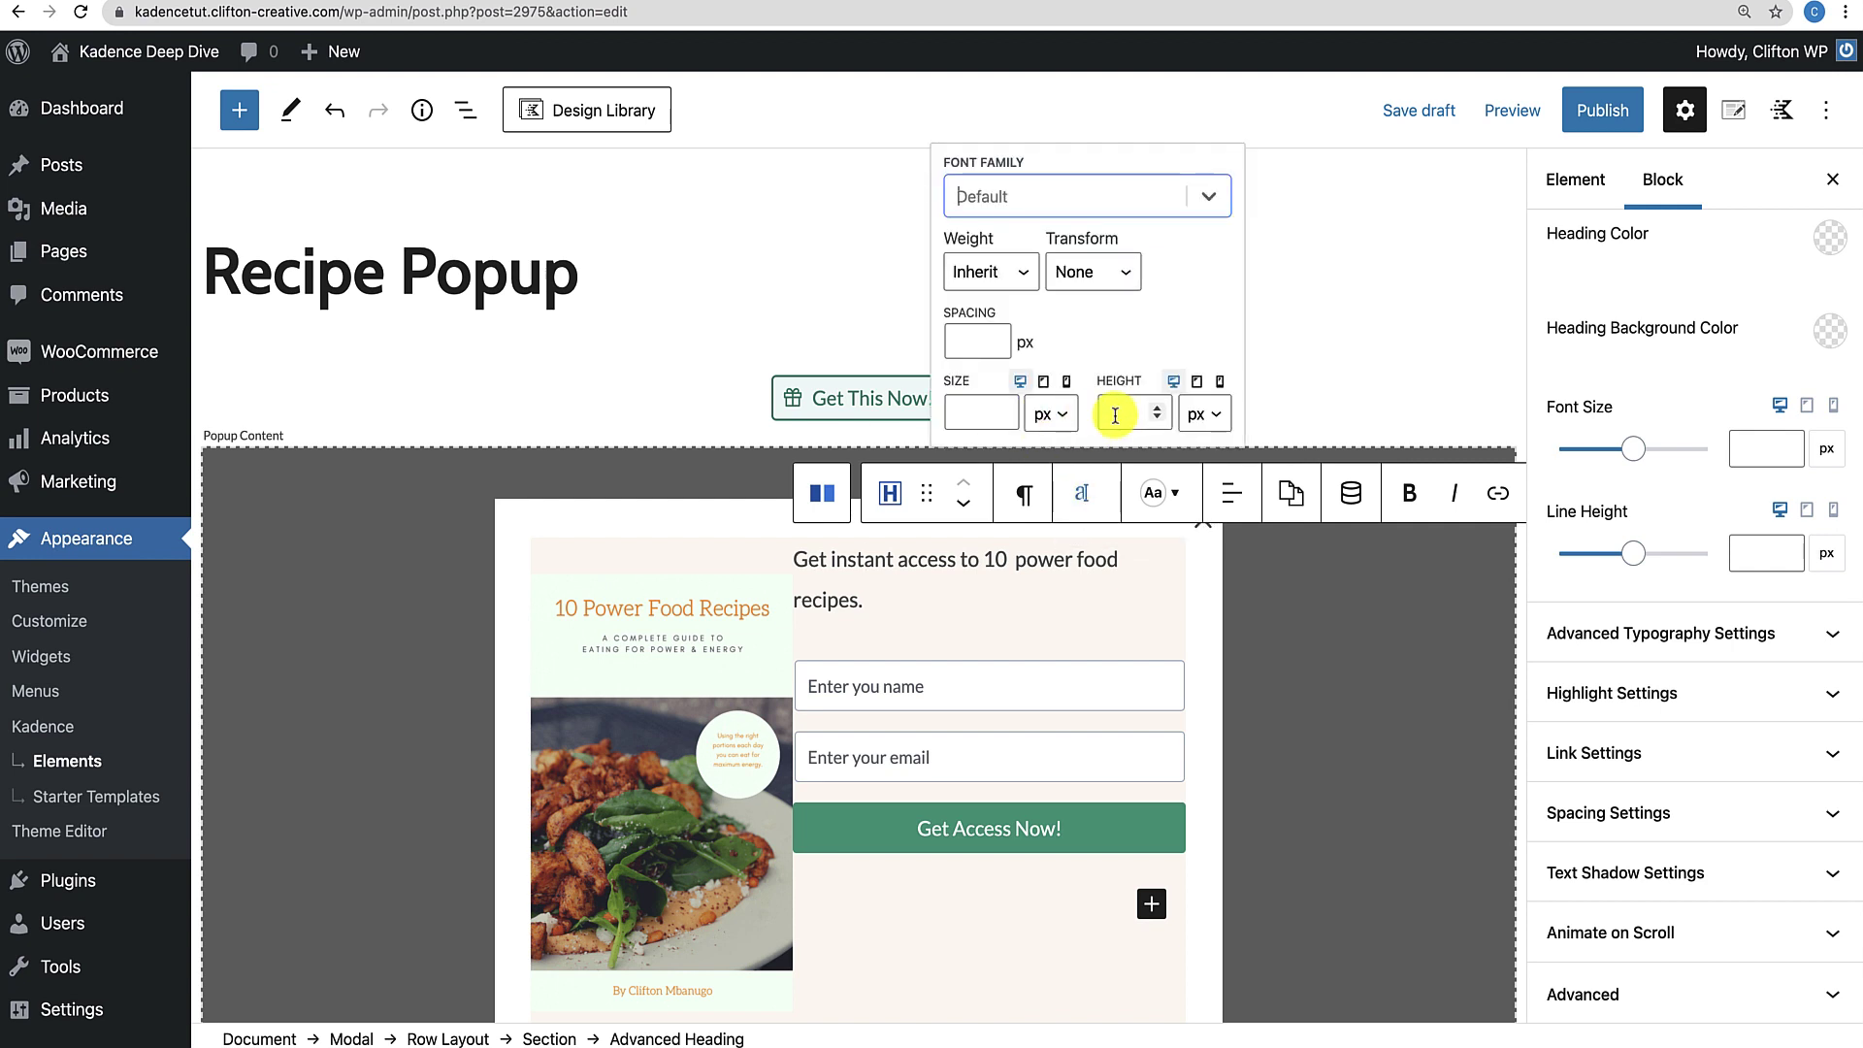
pyautogui.write('18')
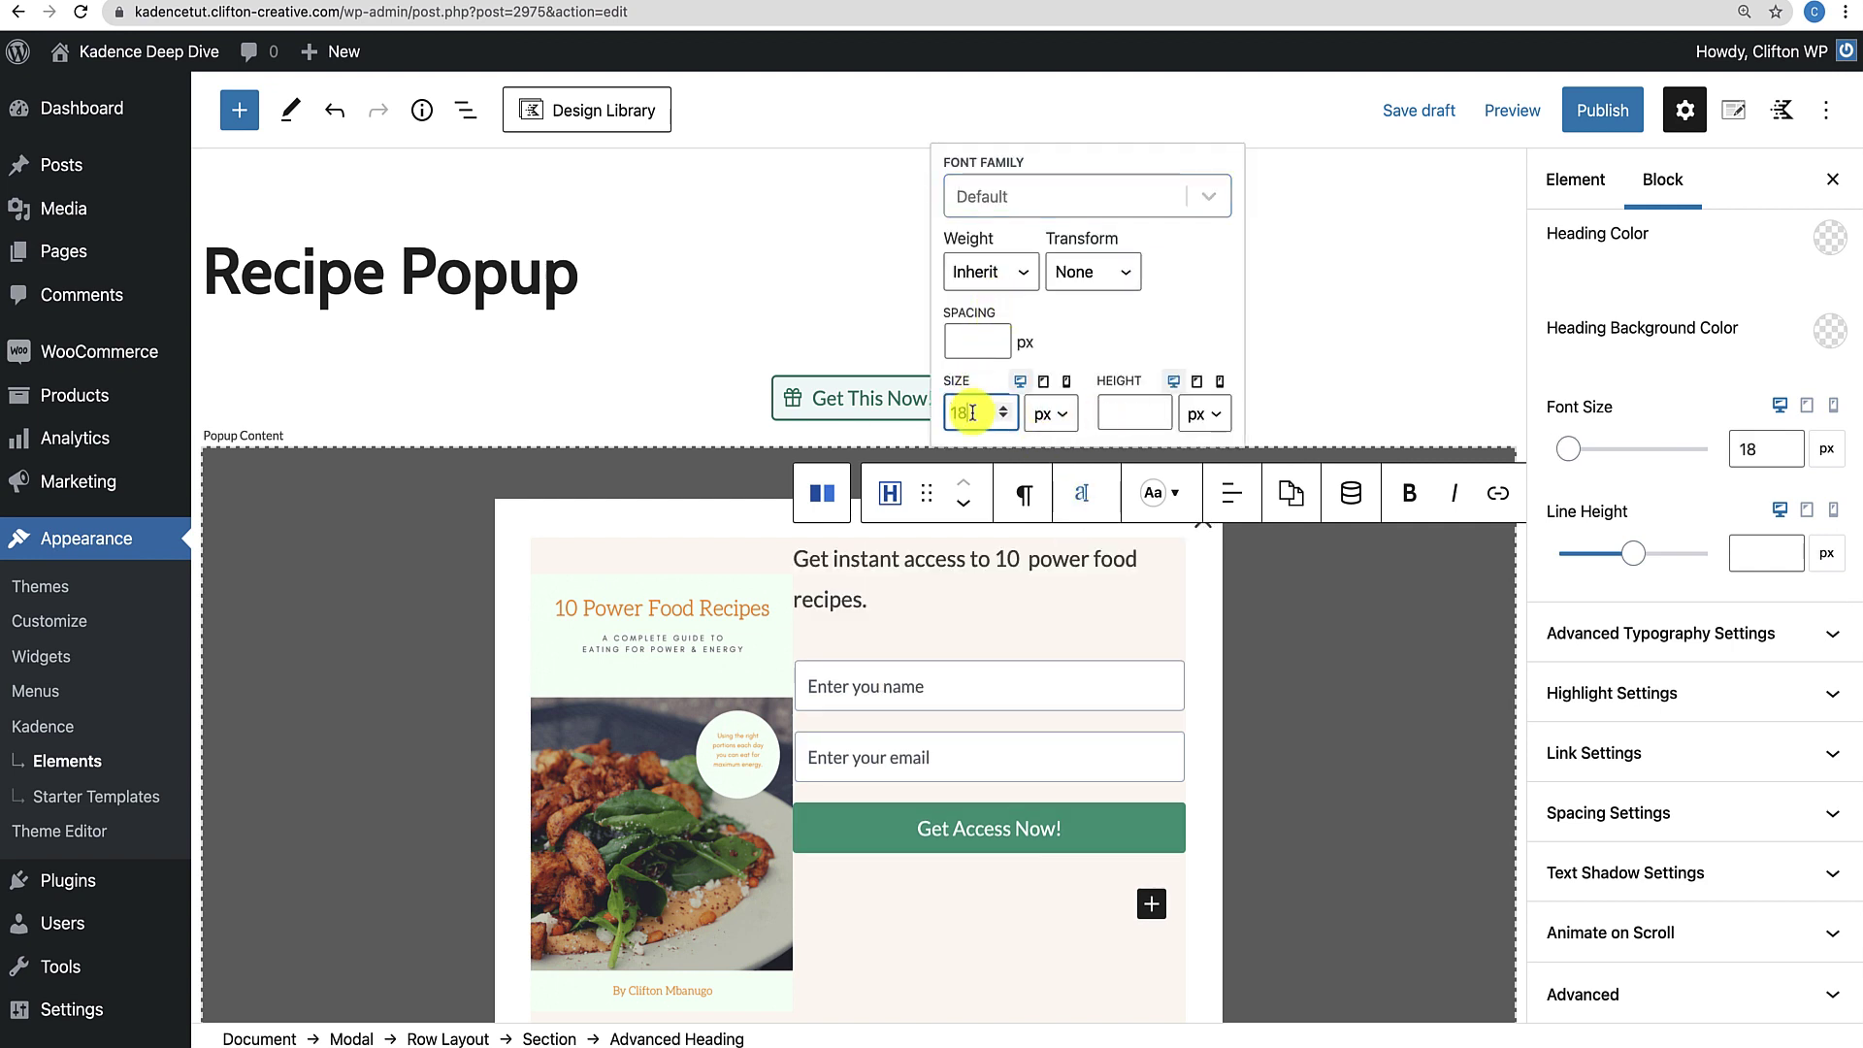
pyautogui.click(1107, 415)
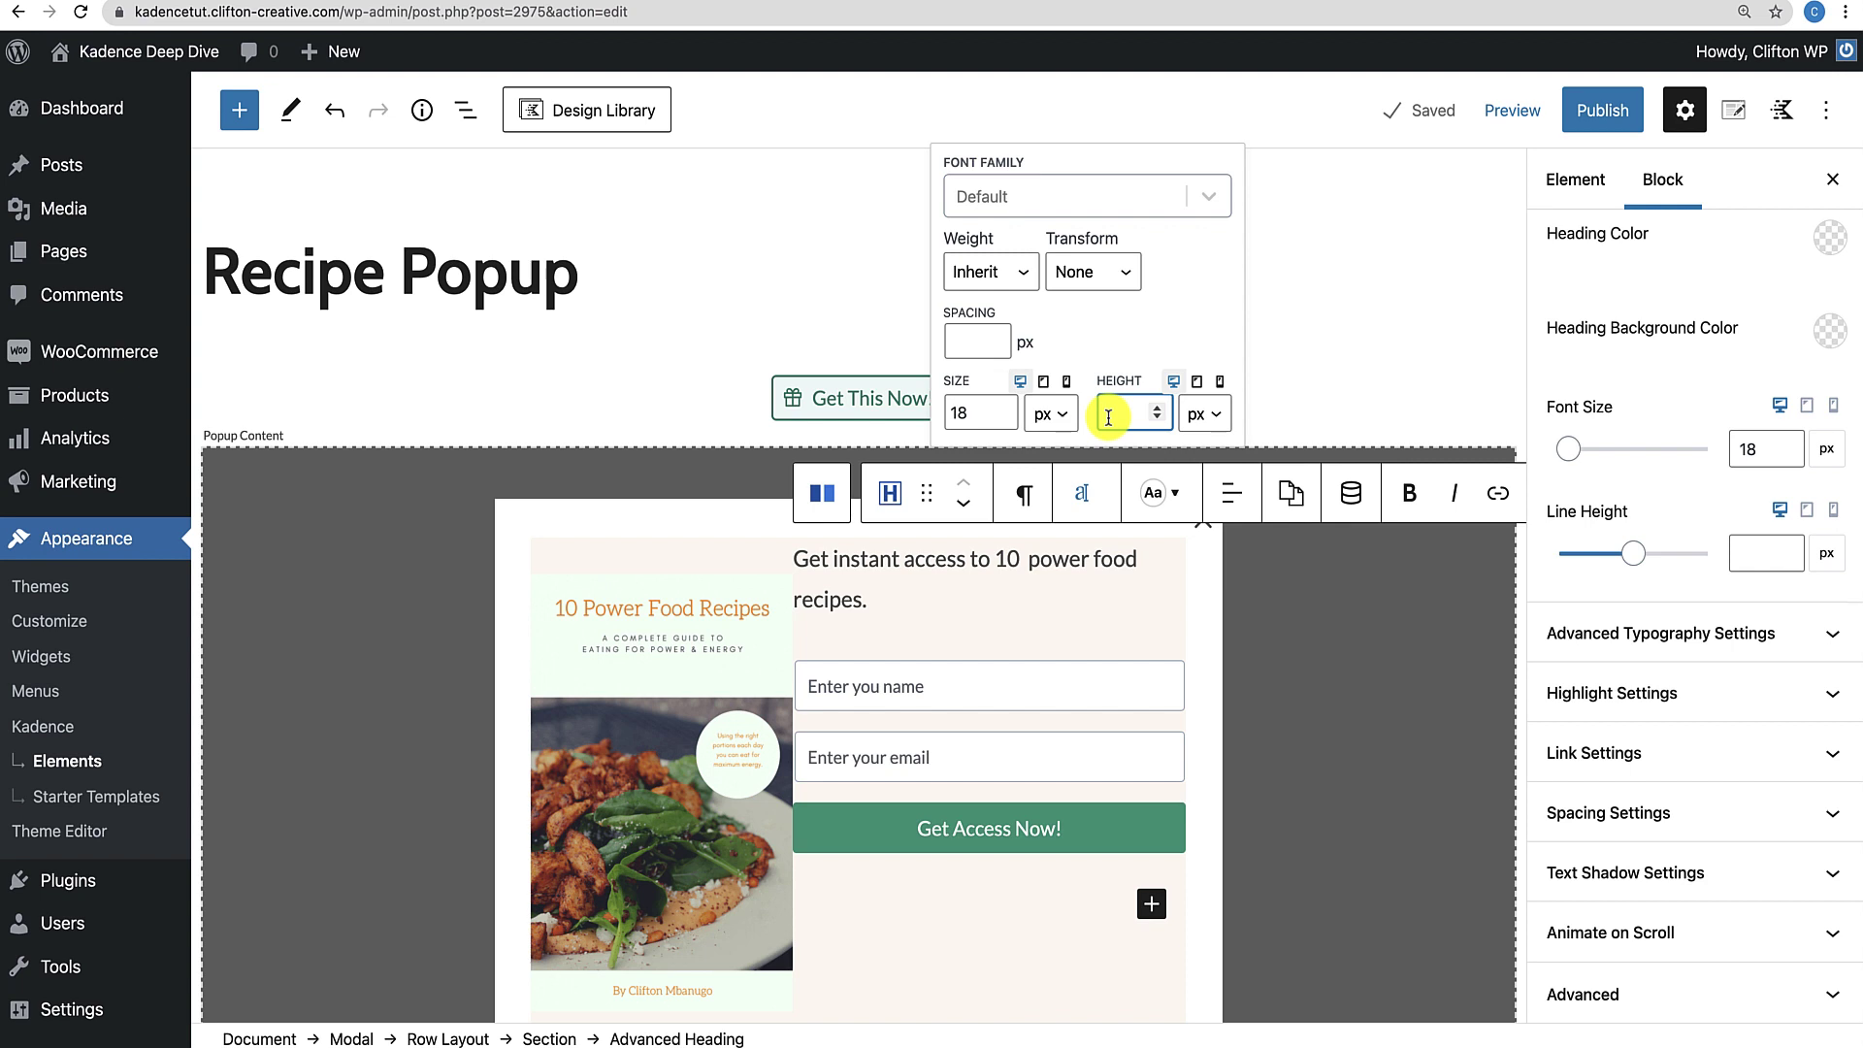
pyautogui.write('26')
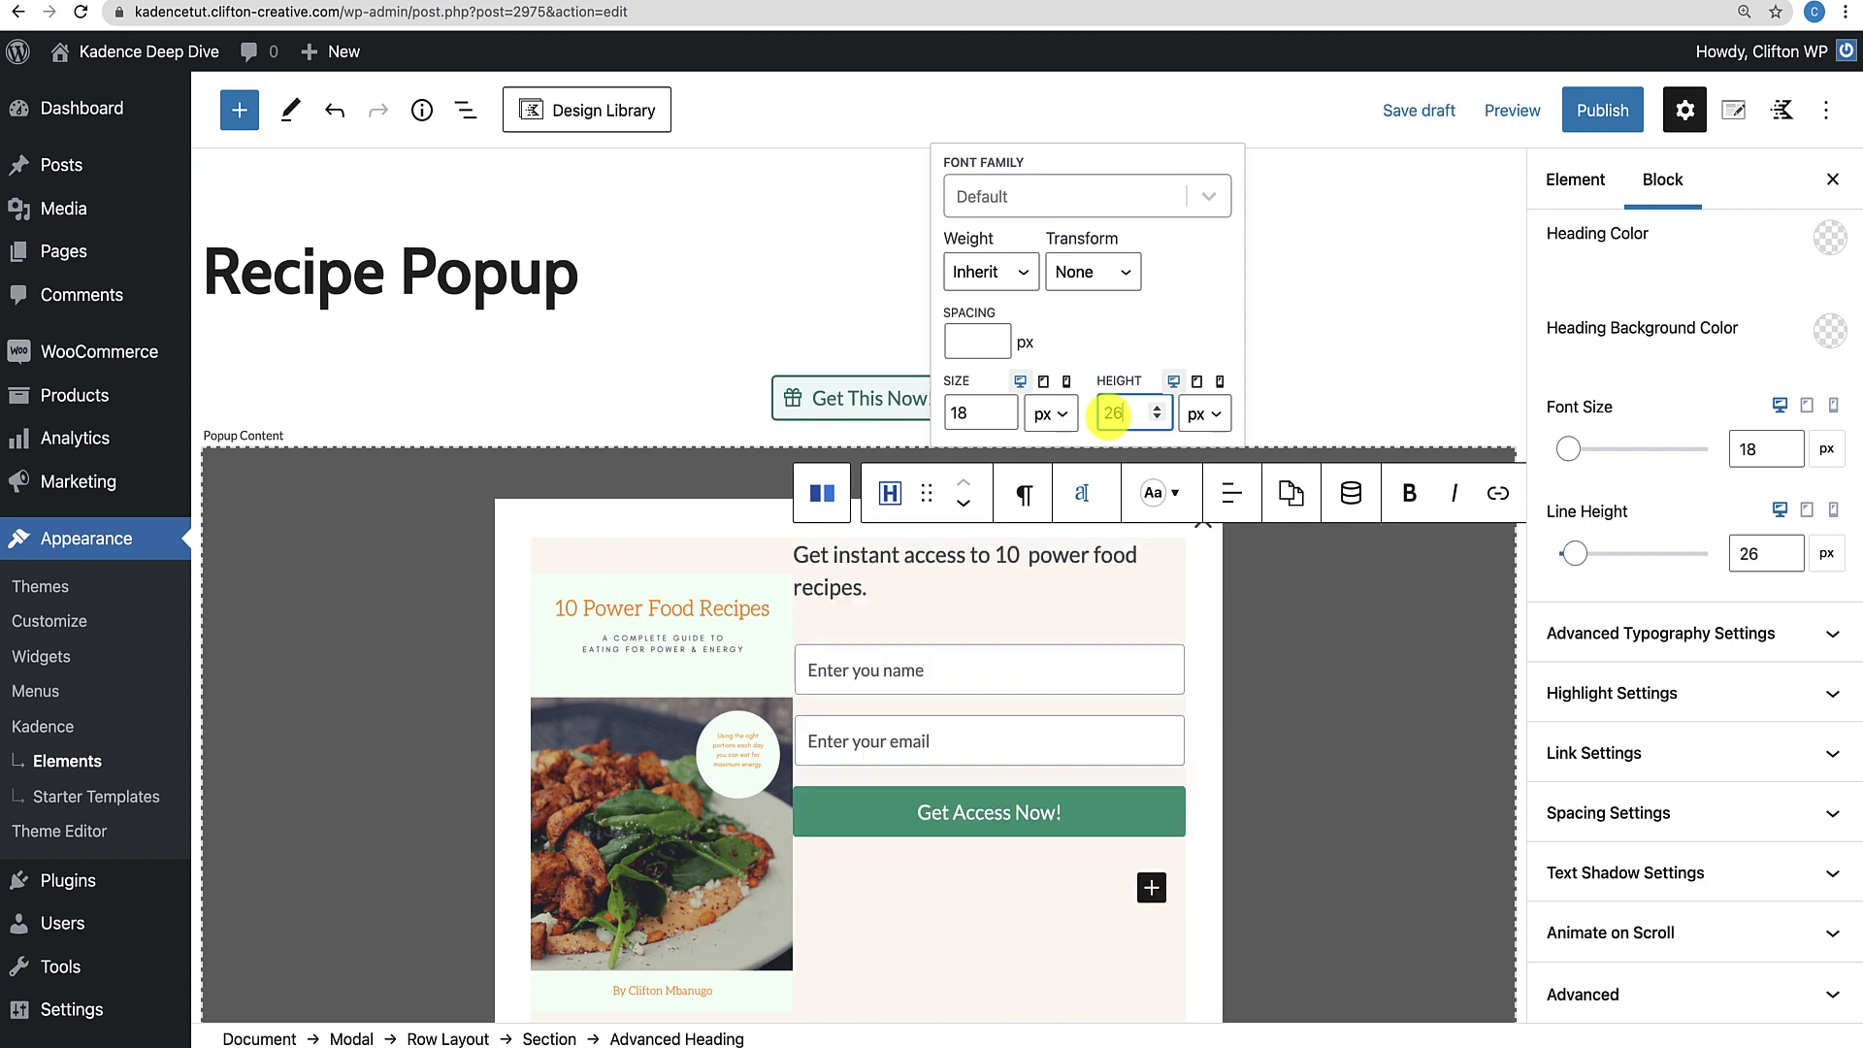
pyautogui.press('BackSpace')
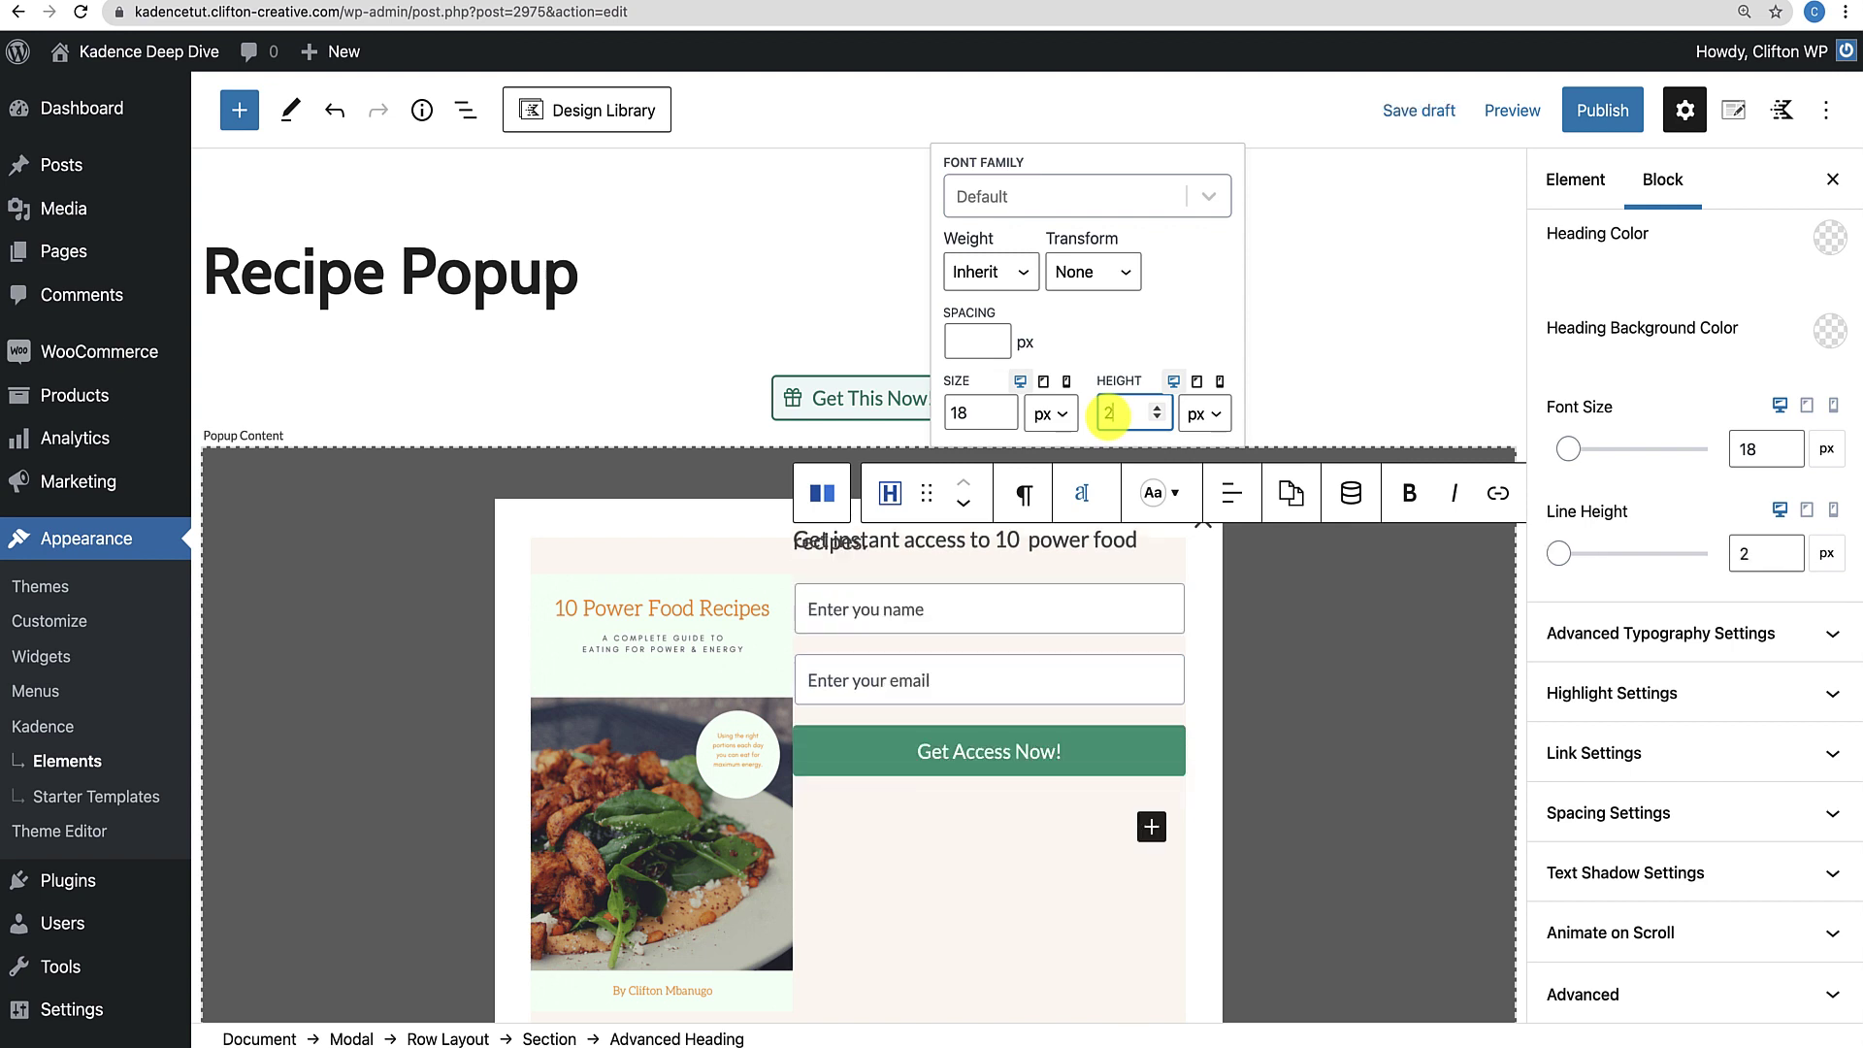
pyautogui.write('4')
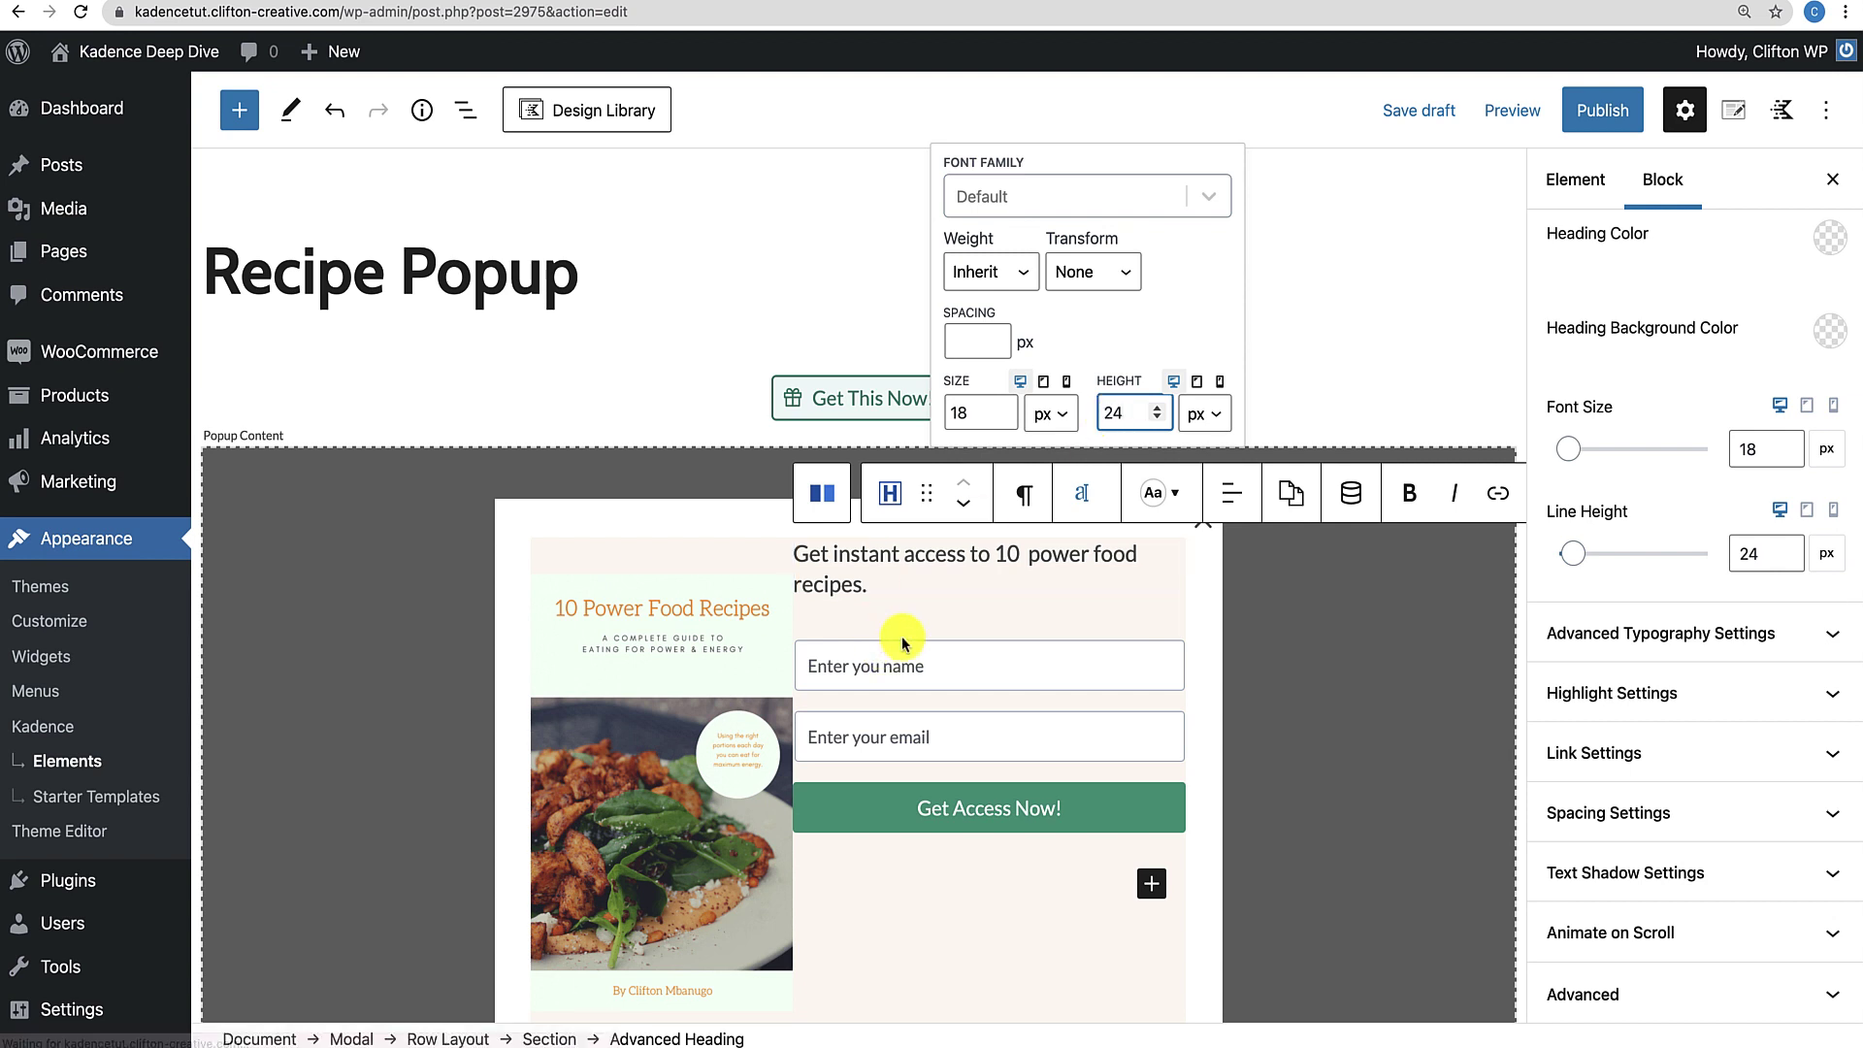
pyautogui.click(886, 970)
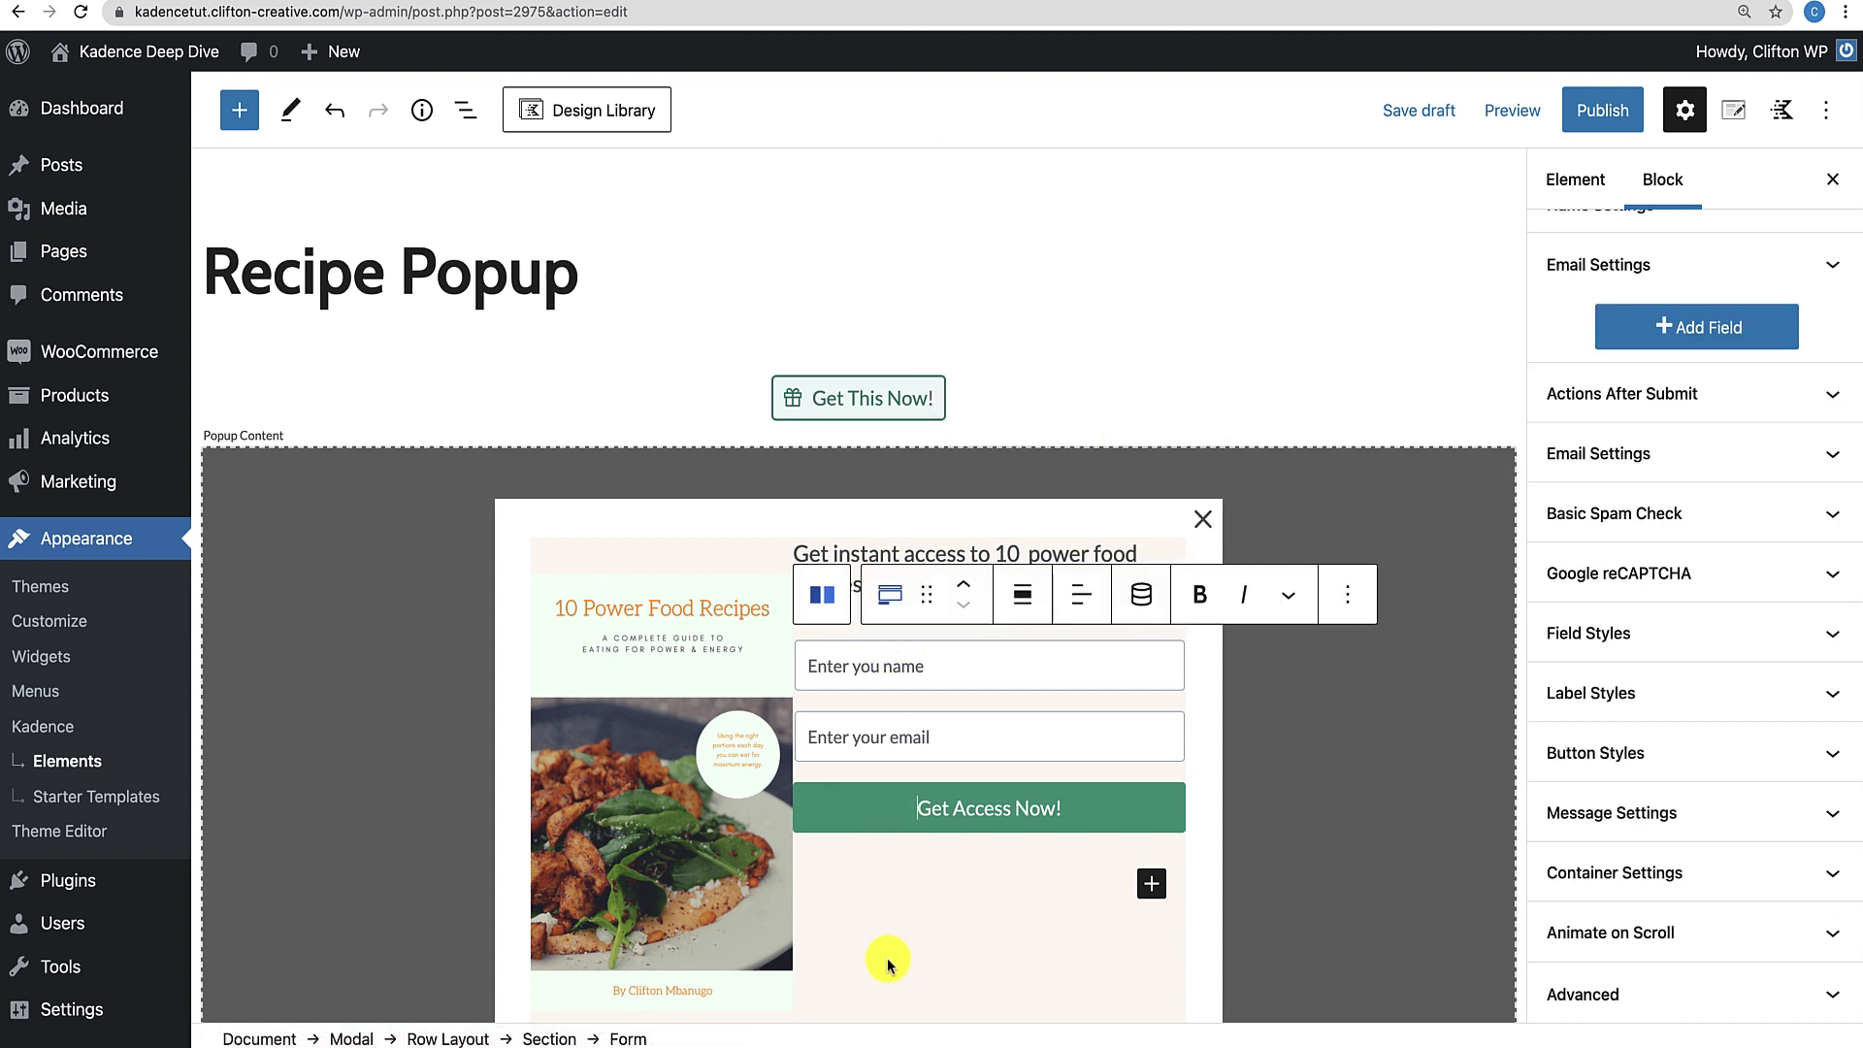
# Set the bottom margin of the text block above the form to 8 px.
pyautogui.click(880, 550)
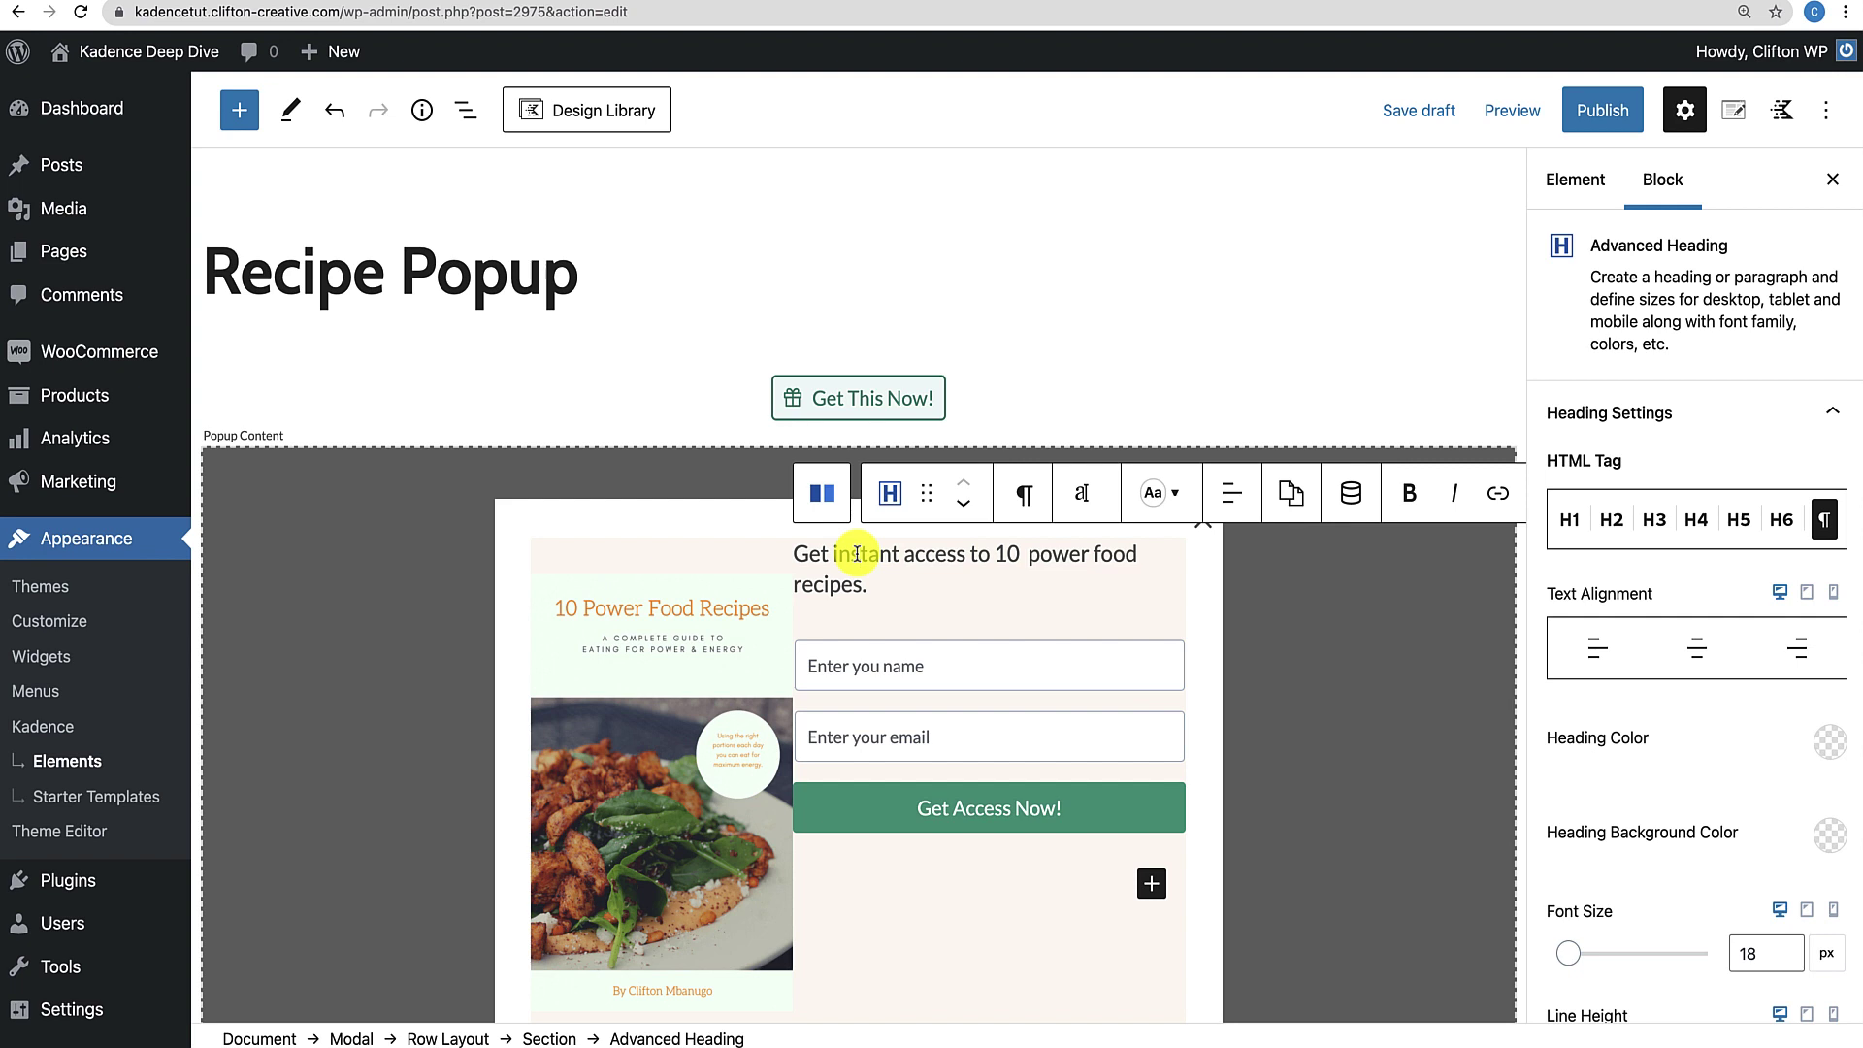
pyautogui.scroll(-5, 1737, 788)
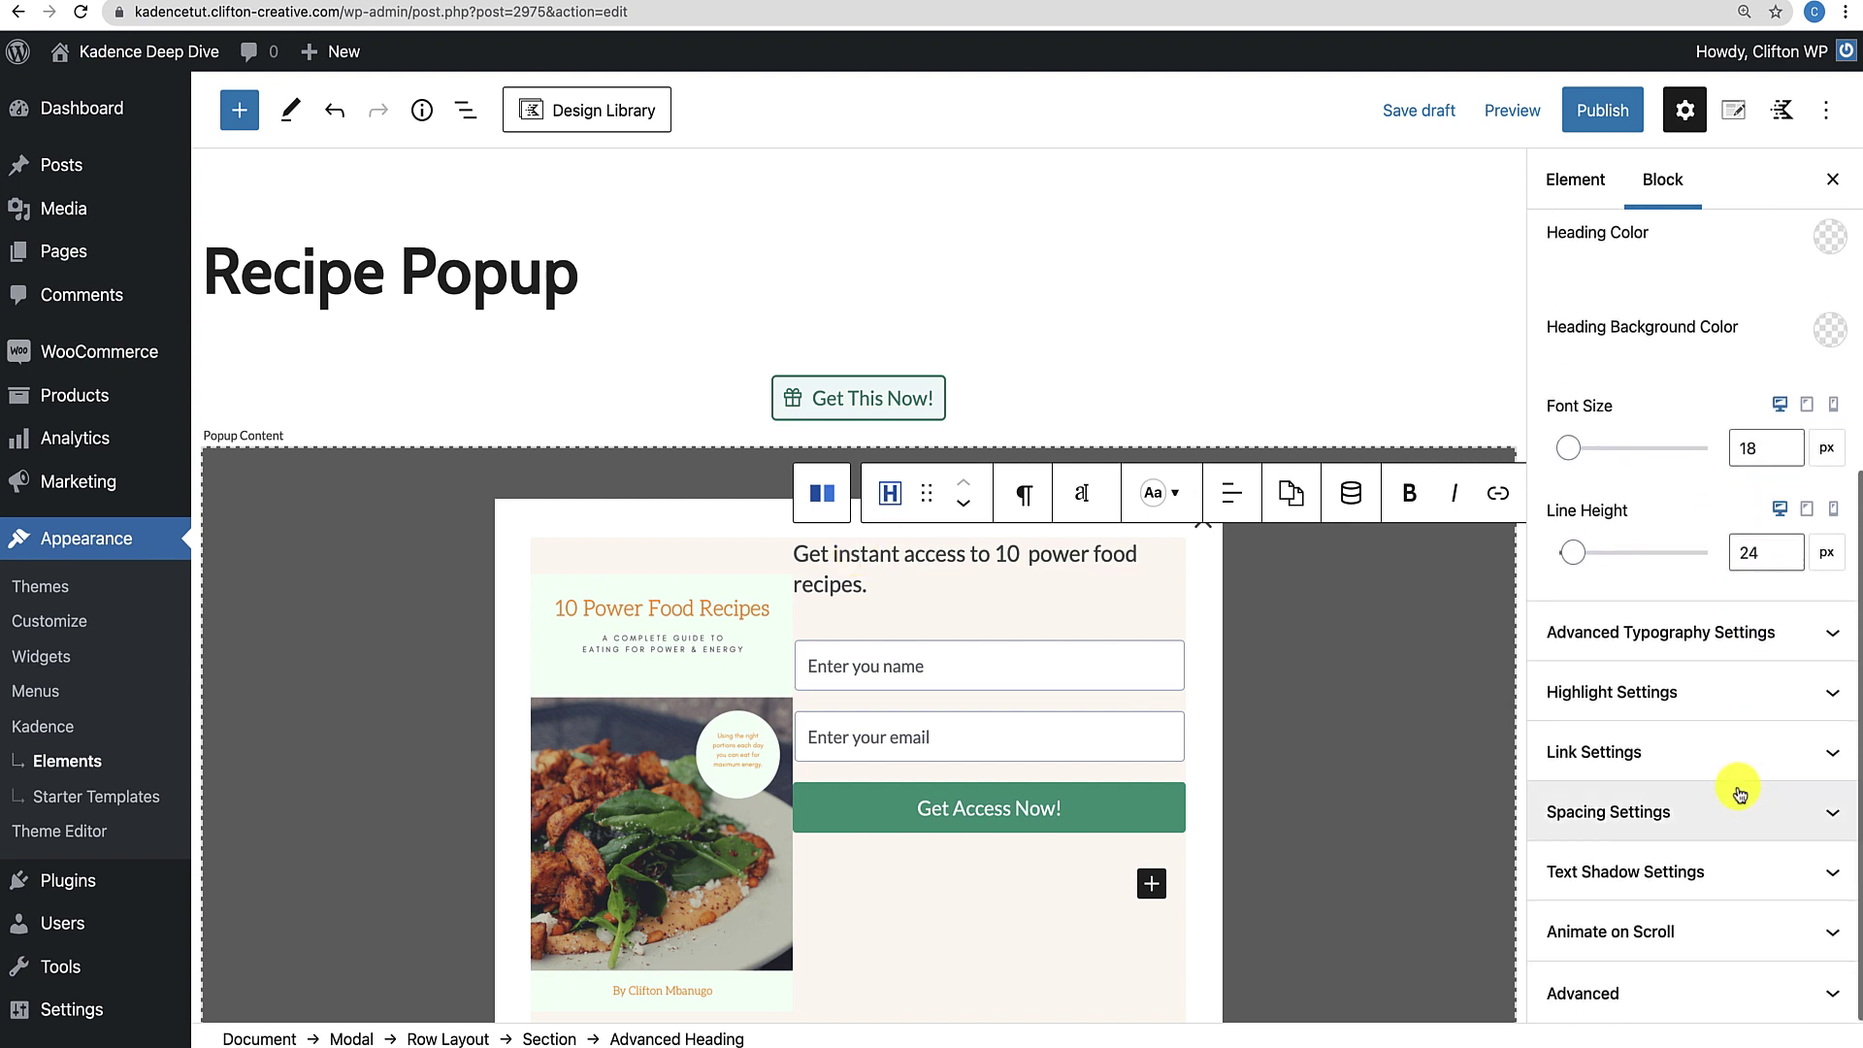
pyautogui.click(1689, 815)
pyautogui.scroll(-3, 1685, 695)
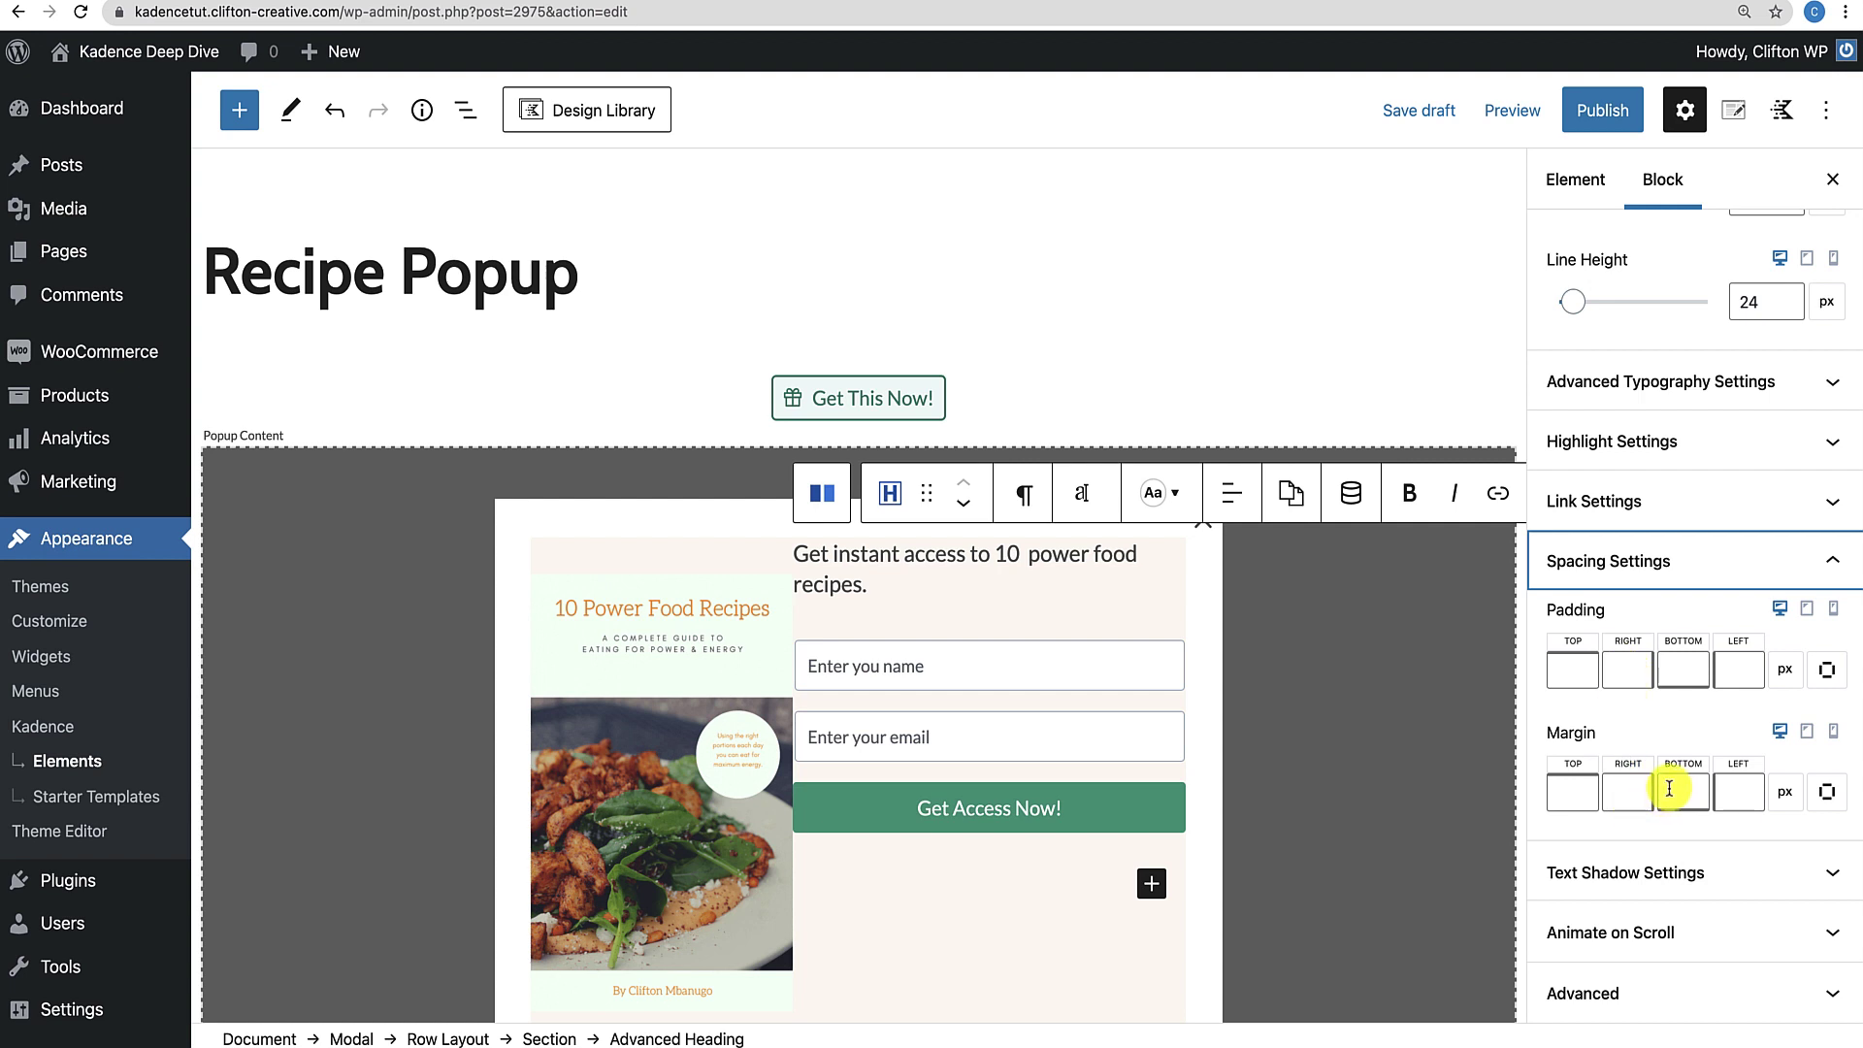
pyautogui.click(1669, 788)
pyautogui.write('8')
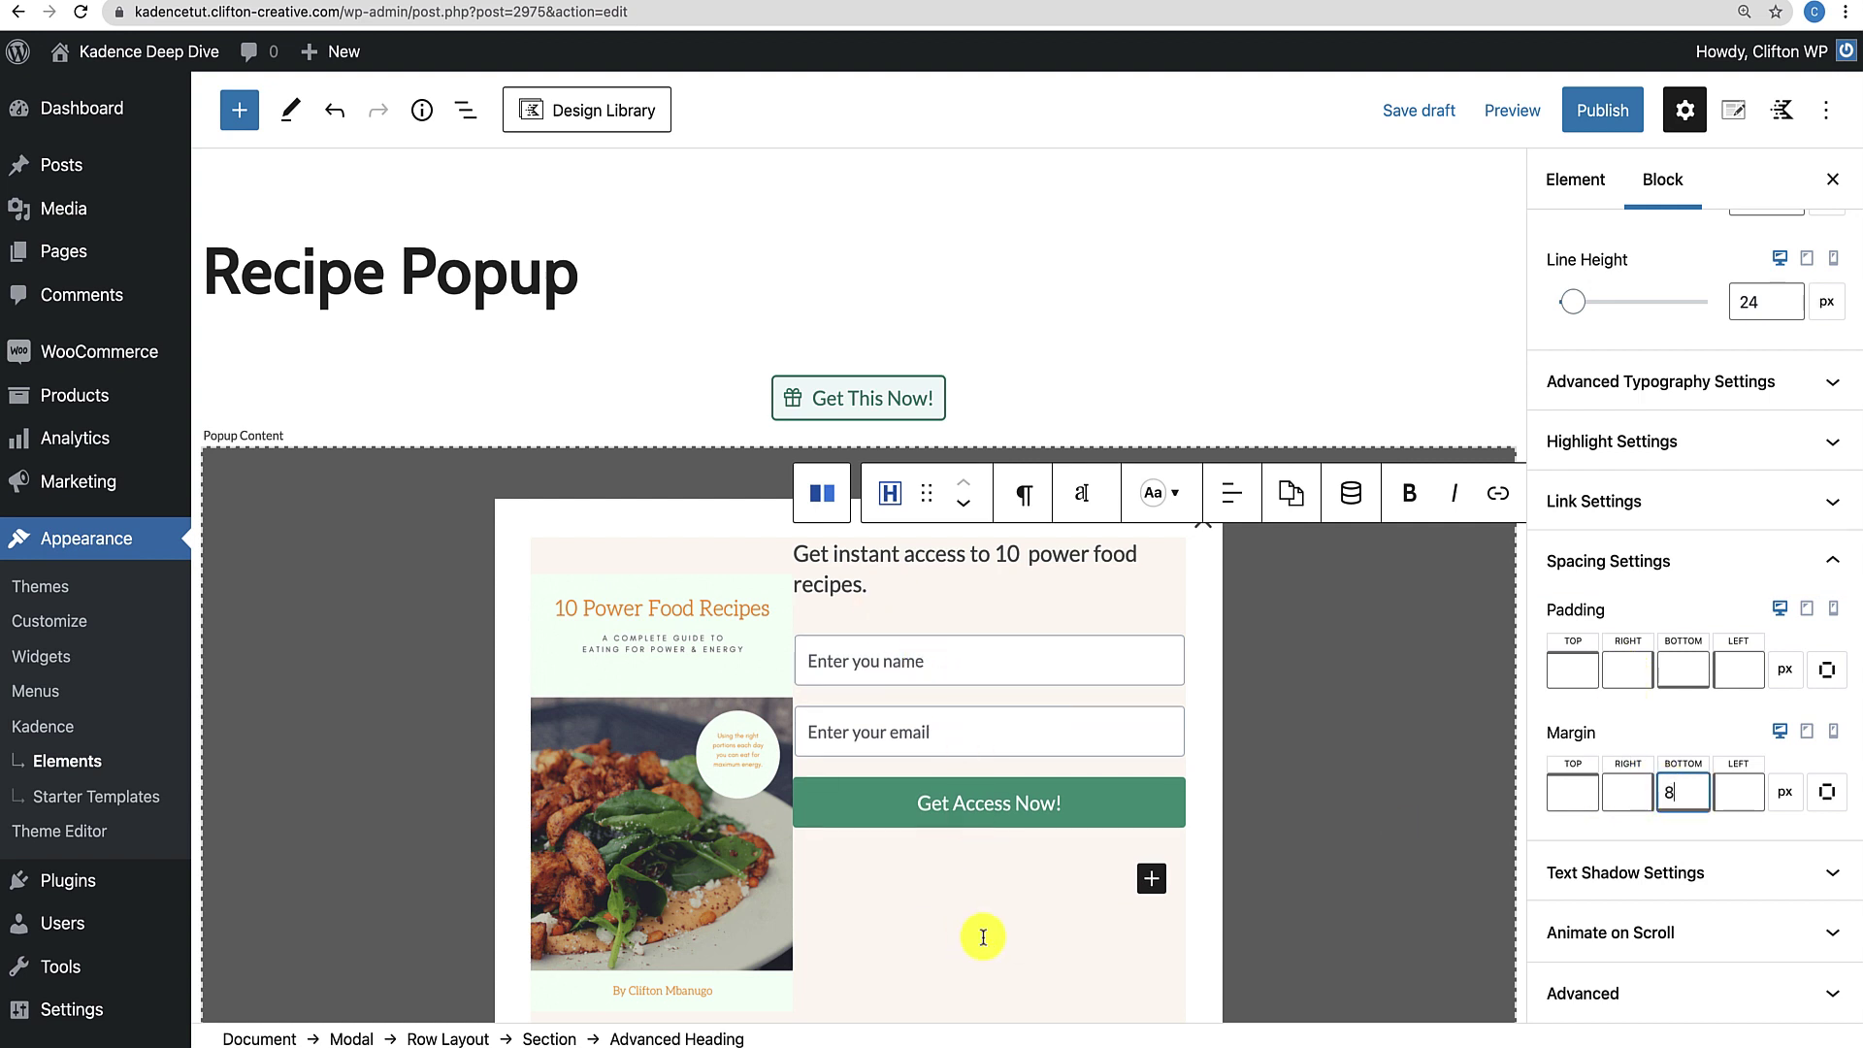
pyautogui.click(1058, 878)
pyautogui.scroll(-4, 1055, 888)
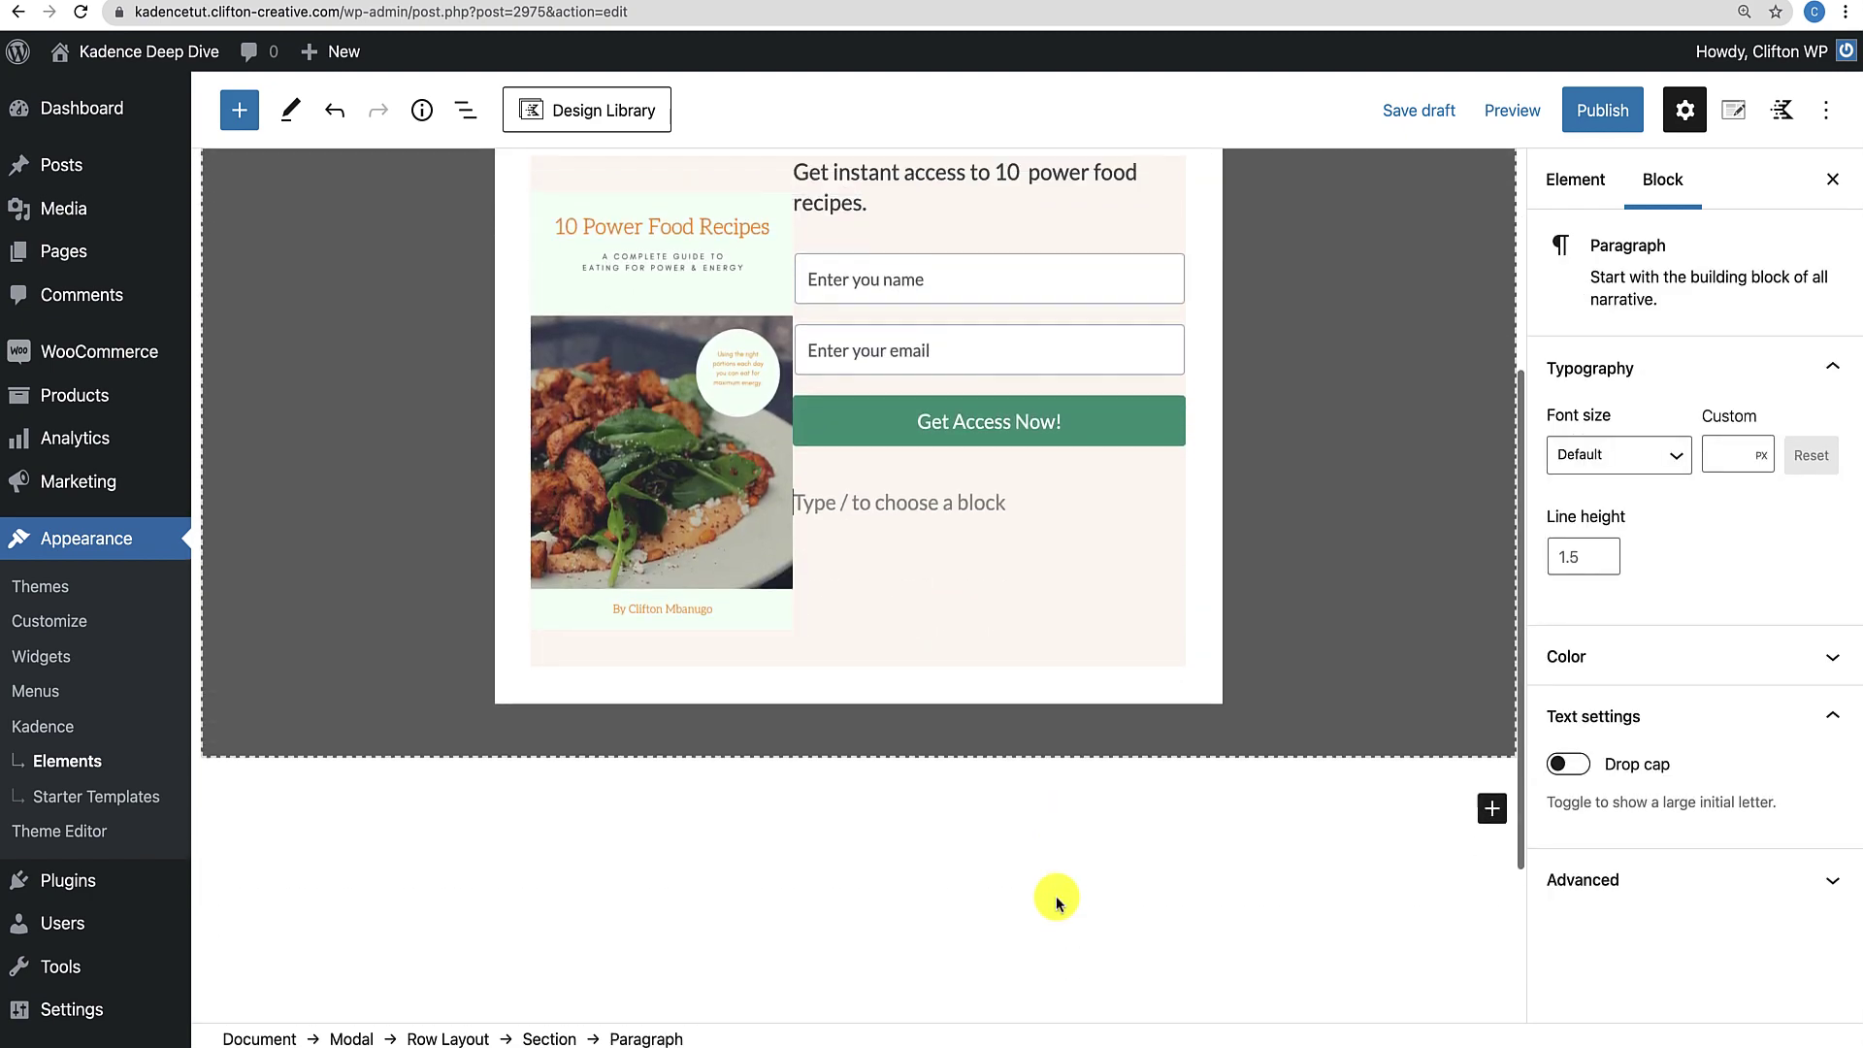
pyautogui.scroll(1, 1055, 894)
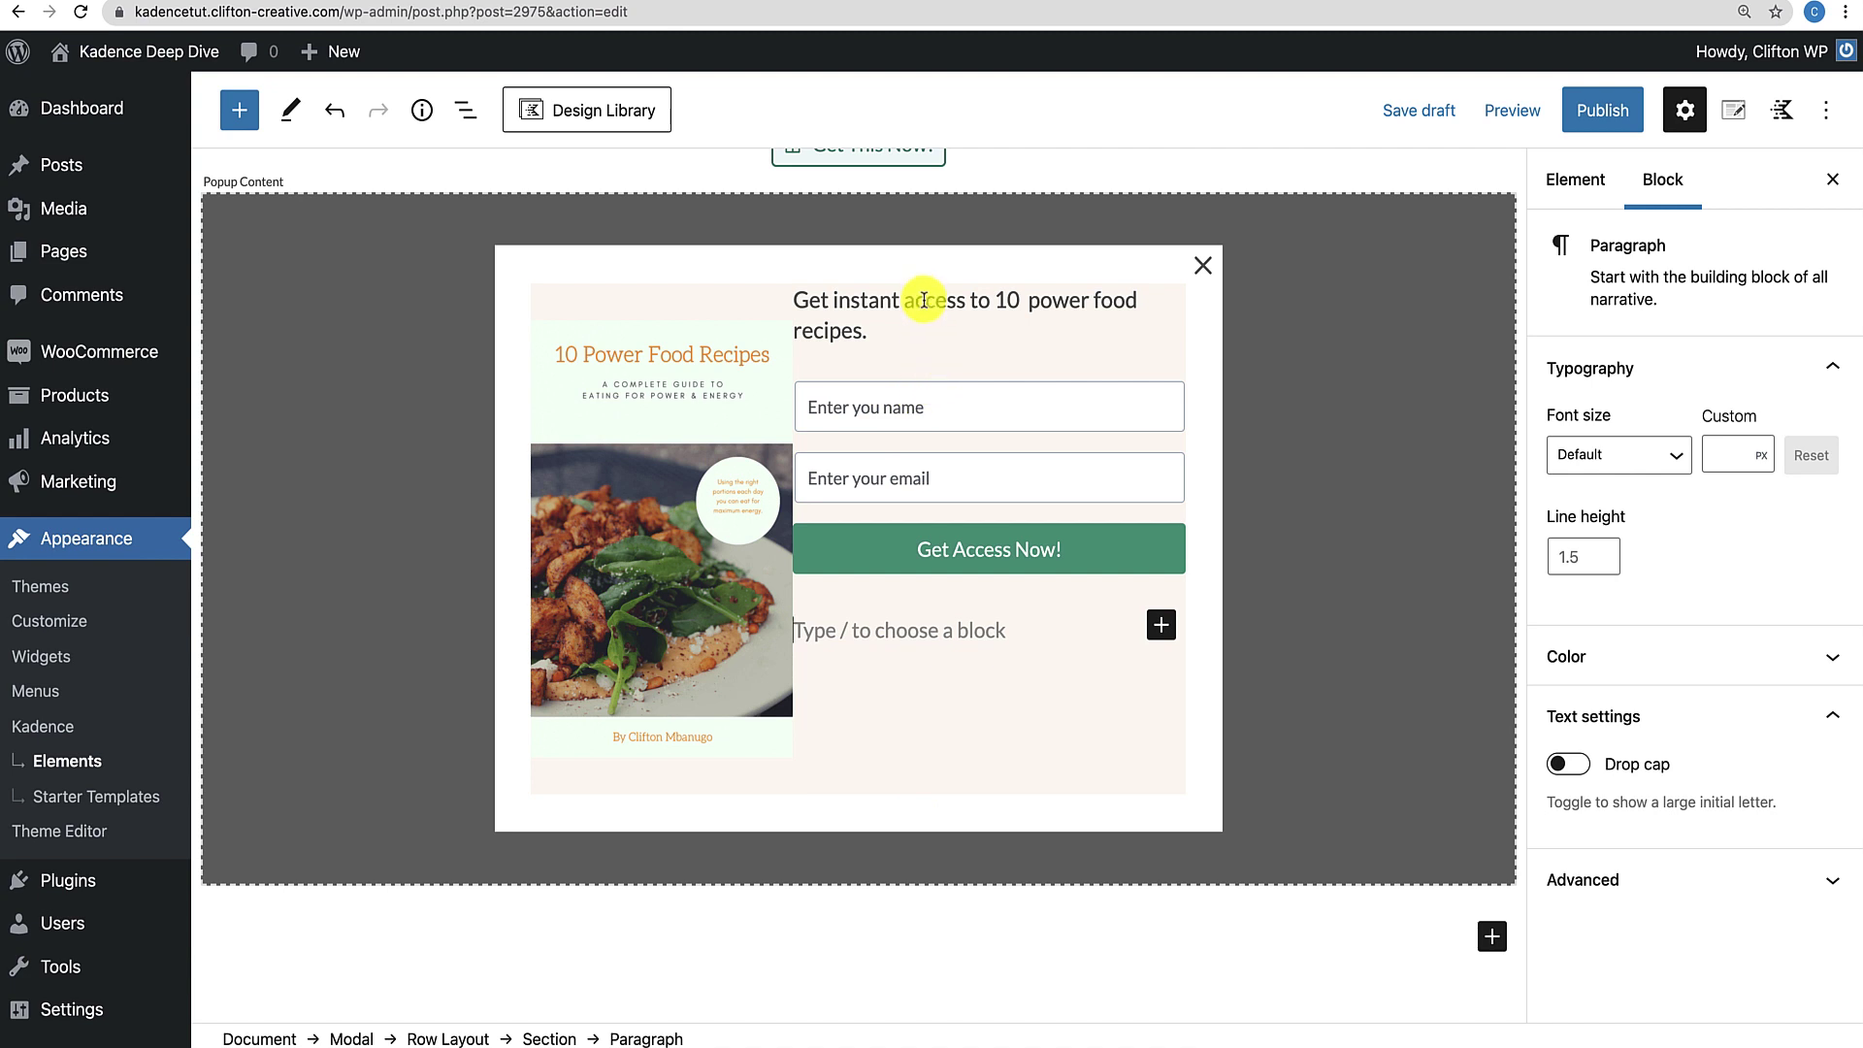
# Set the padding of the section holding the text and form to 20 px on all four sides.
pyautogui.click(760, 300)
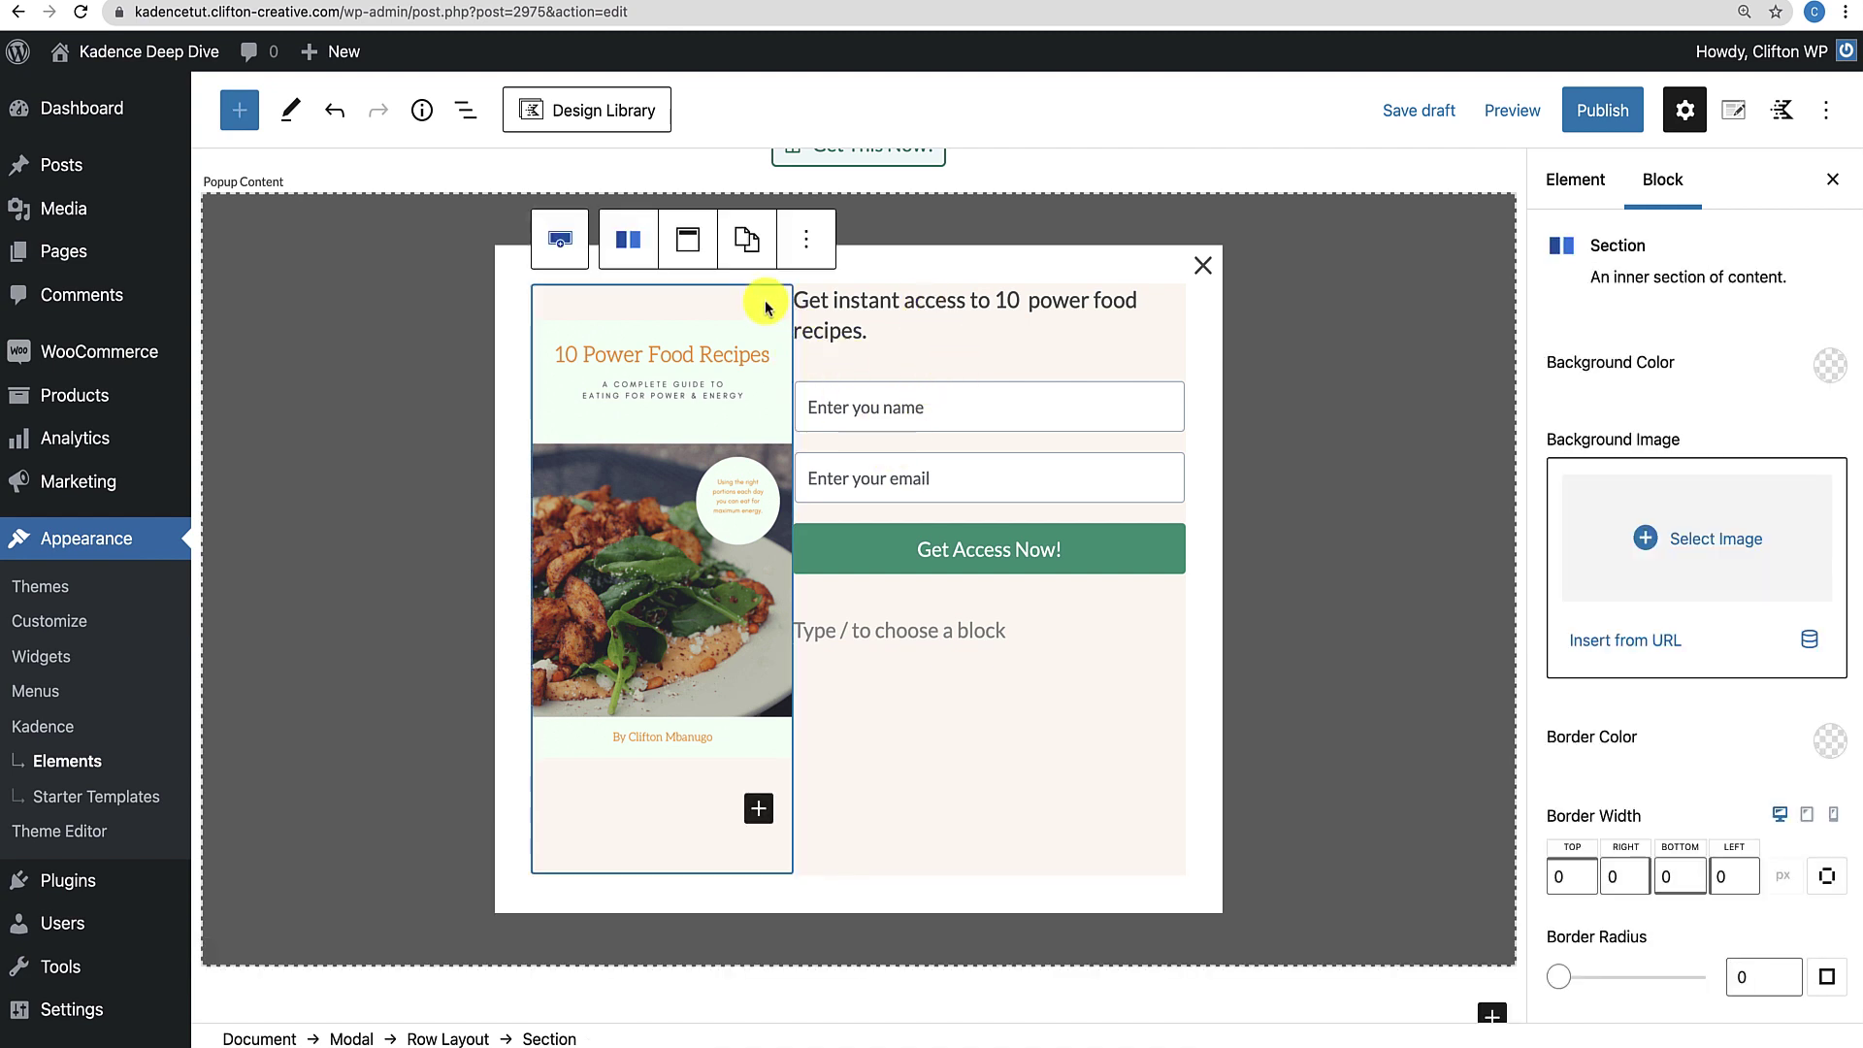
pyautogui.click(465, 112)
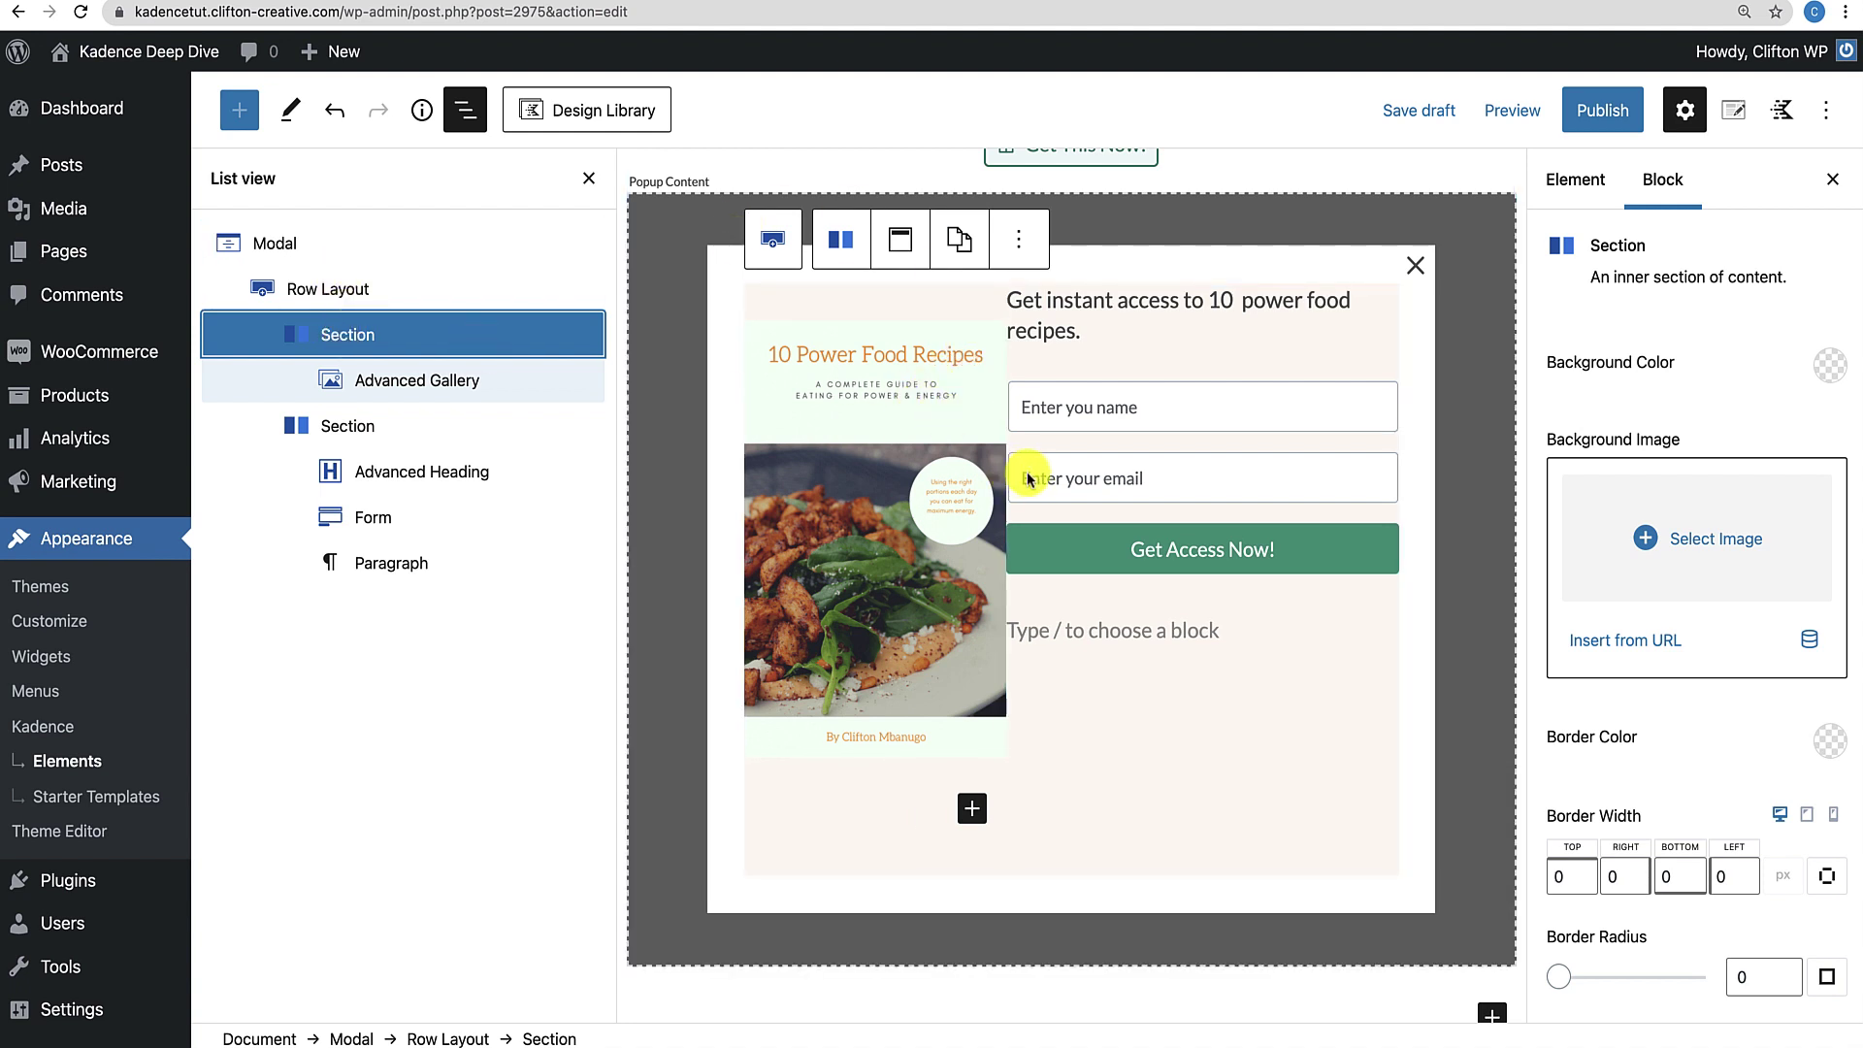
pyautogui.click(369, 435)
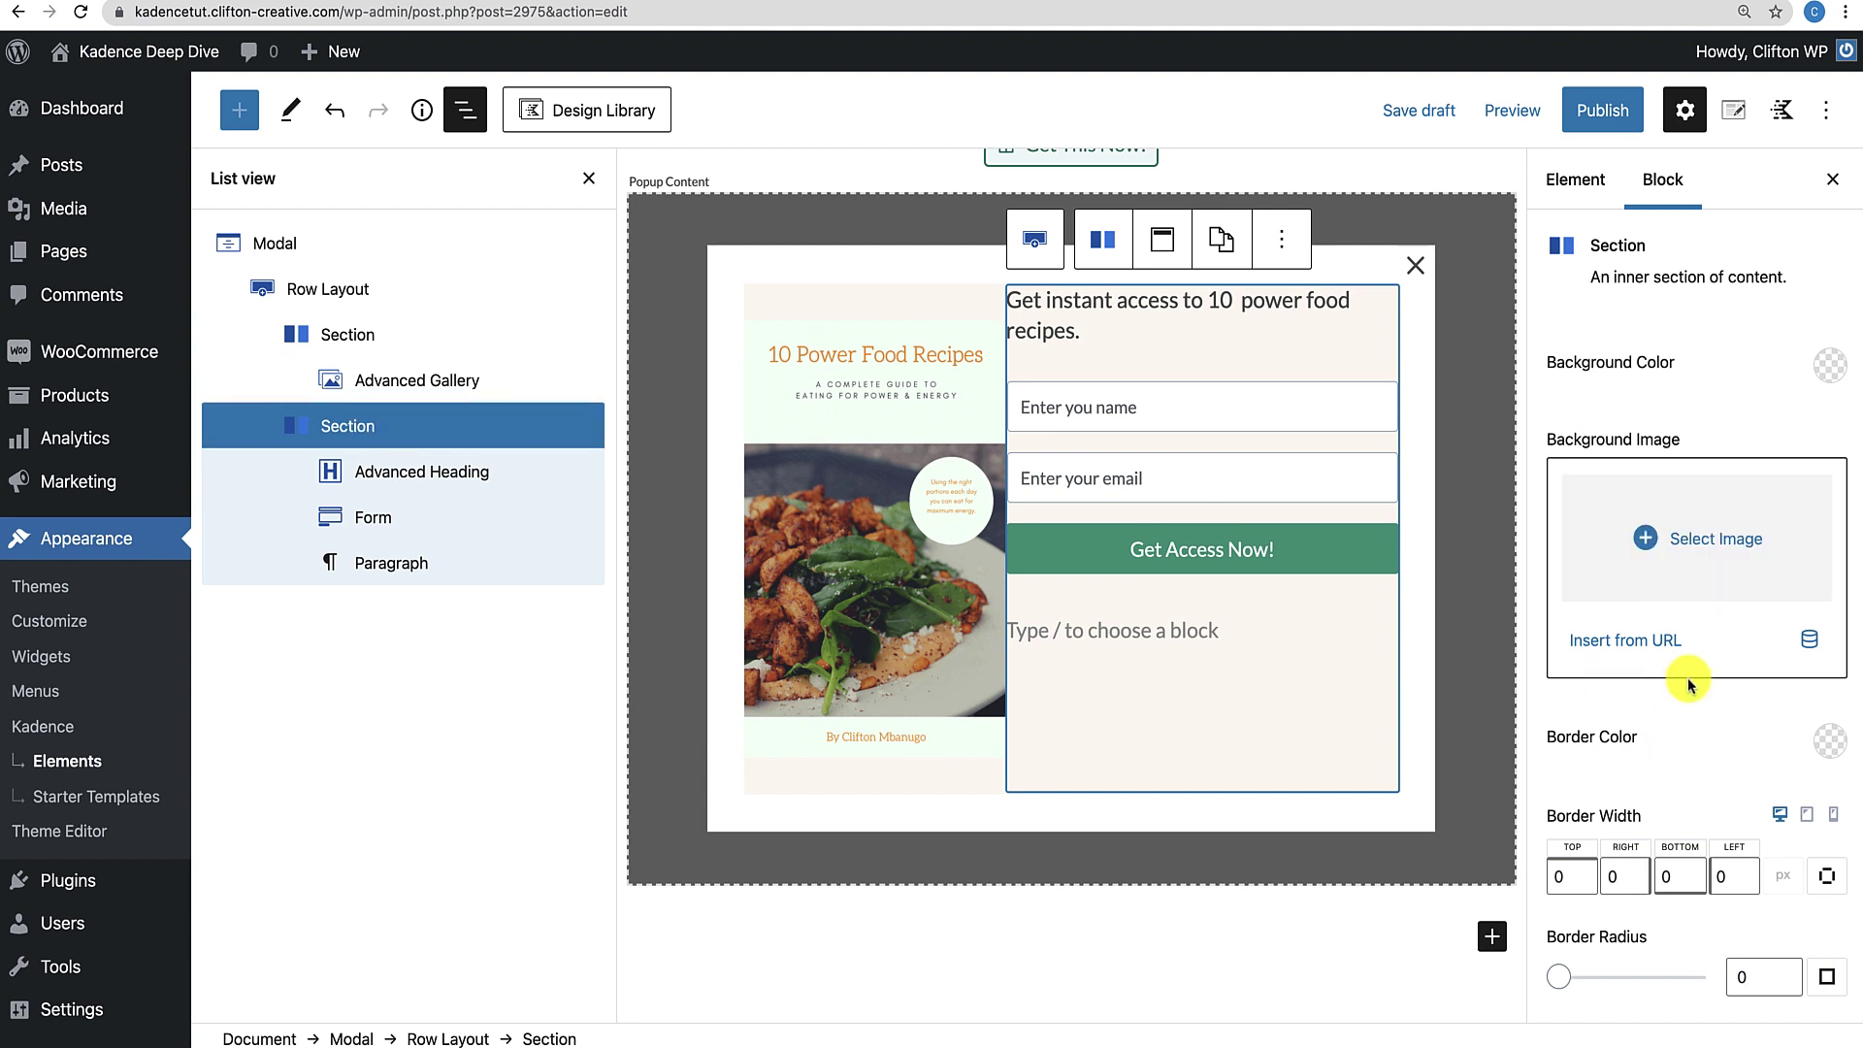
pyautogui.scroll(-5, 1738, 728)
pyautogui.scroll(-4, 1738, 730)
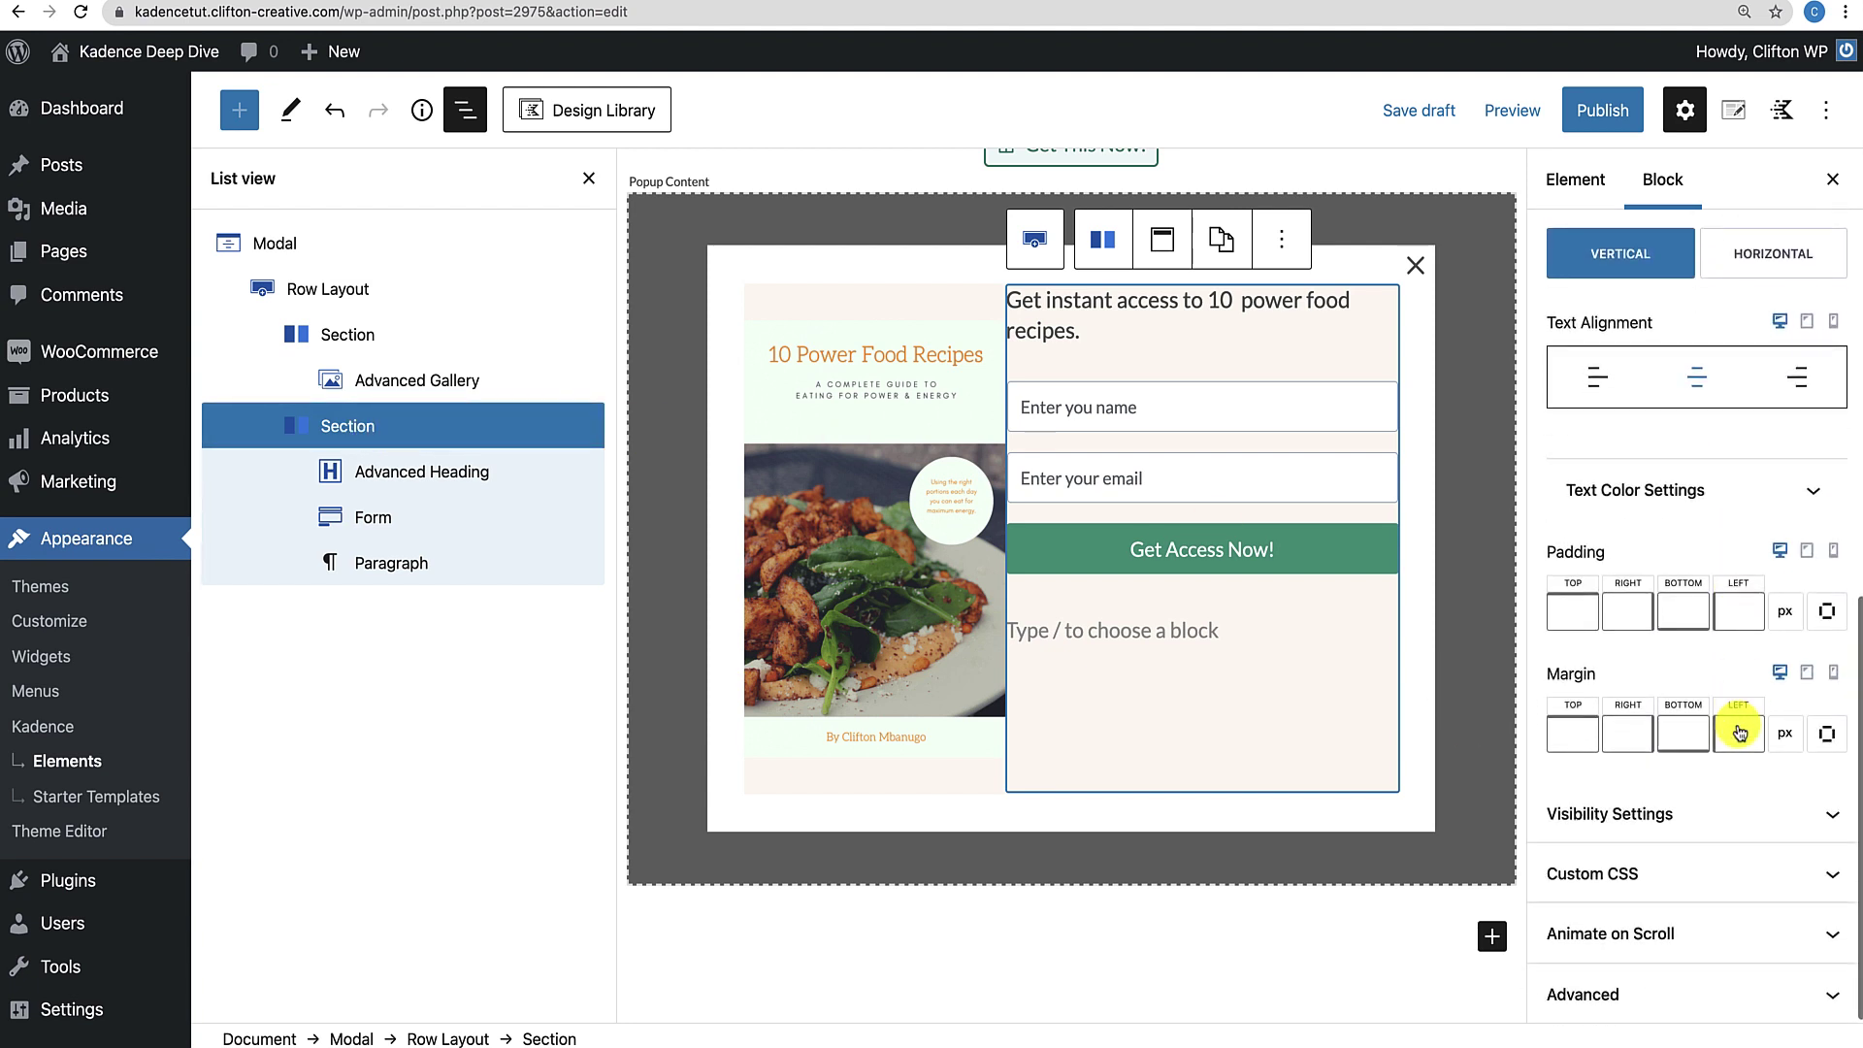
pyautogui.click(1578, 609)
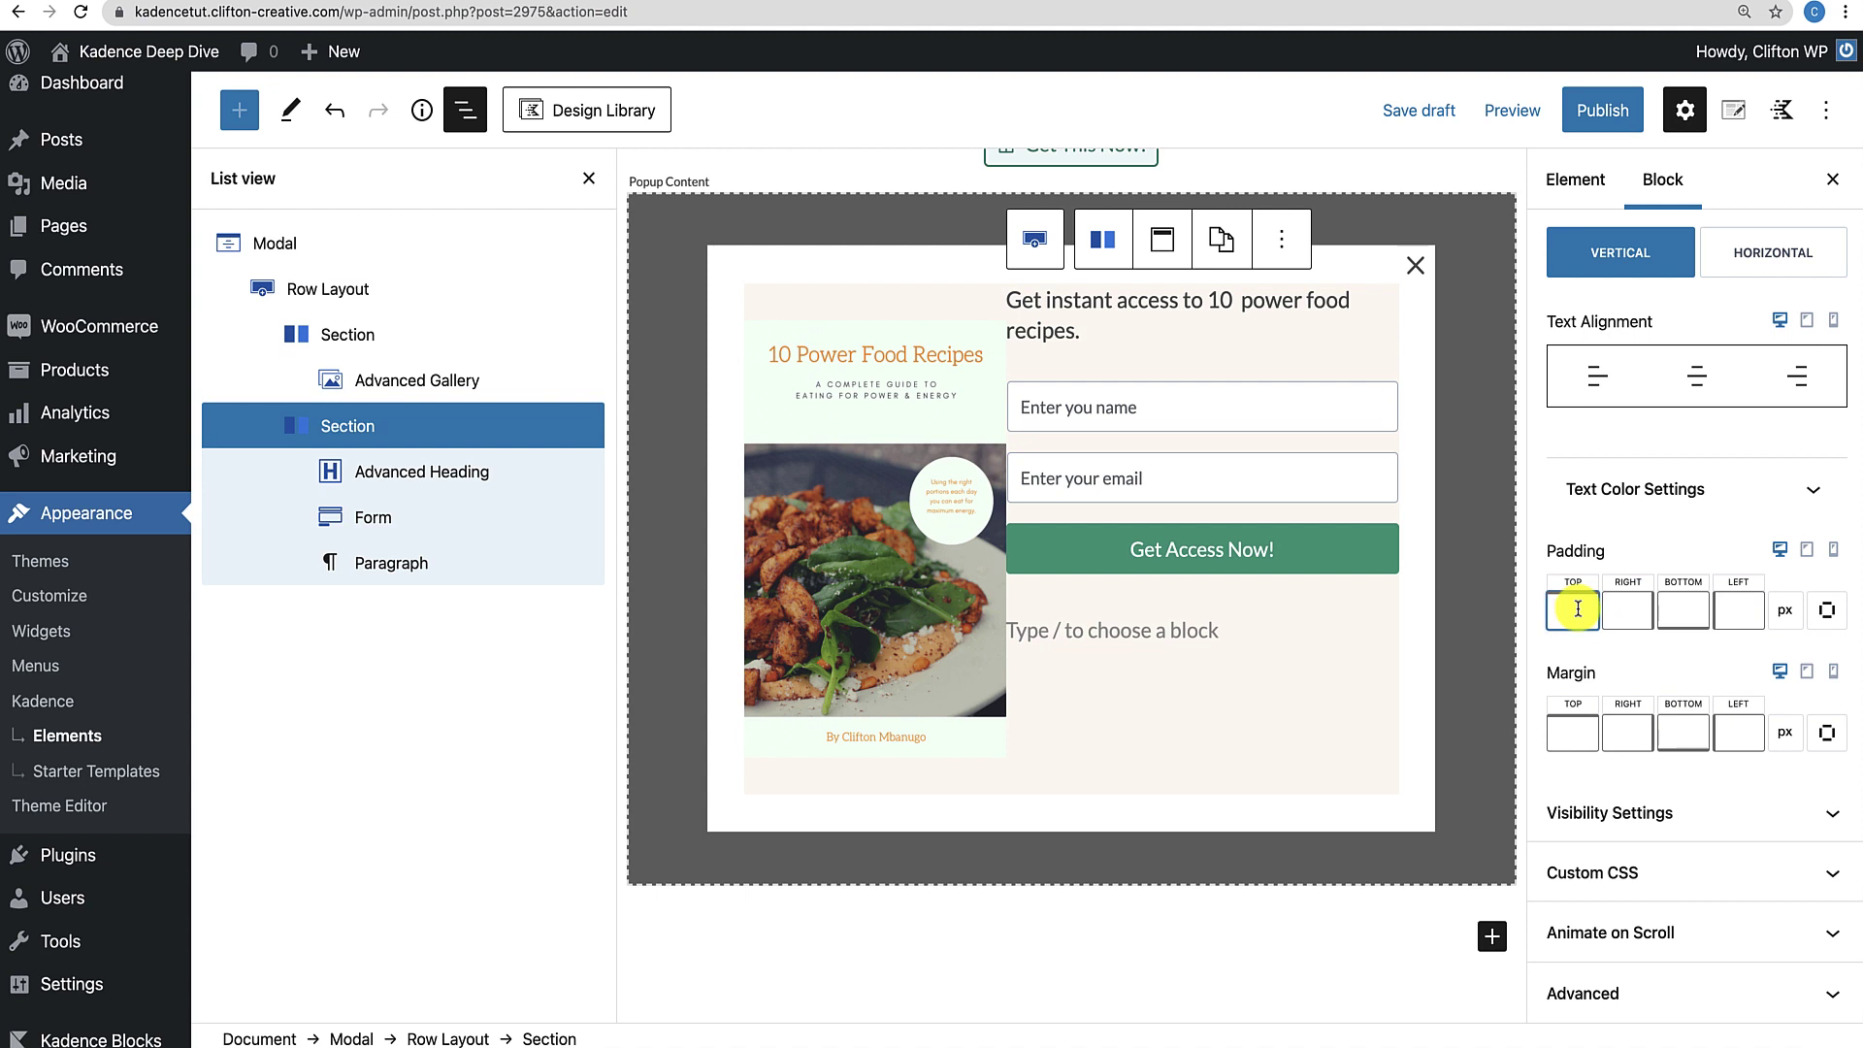
pyautogui.write('20')
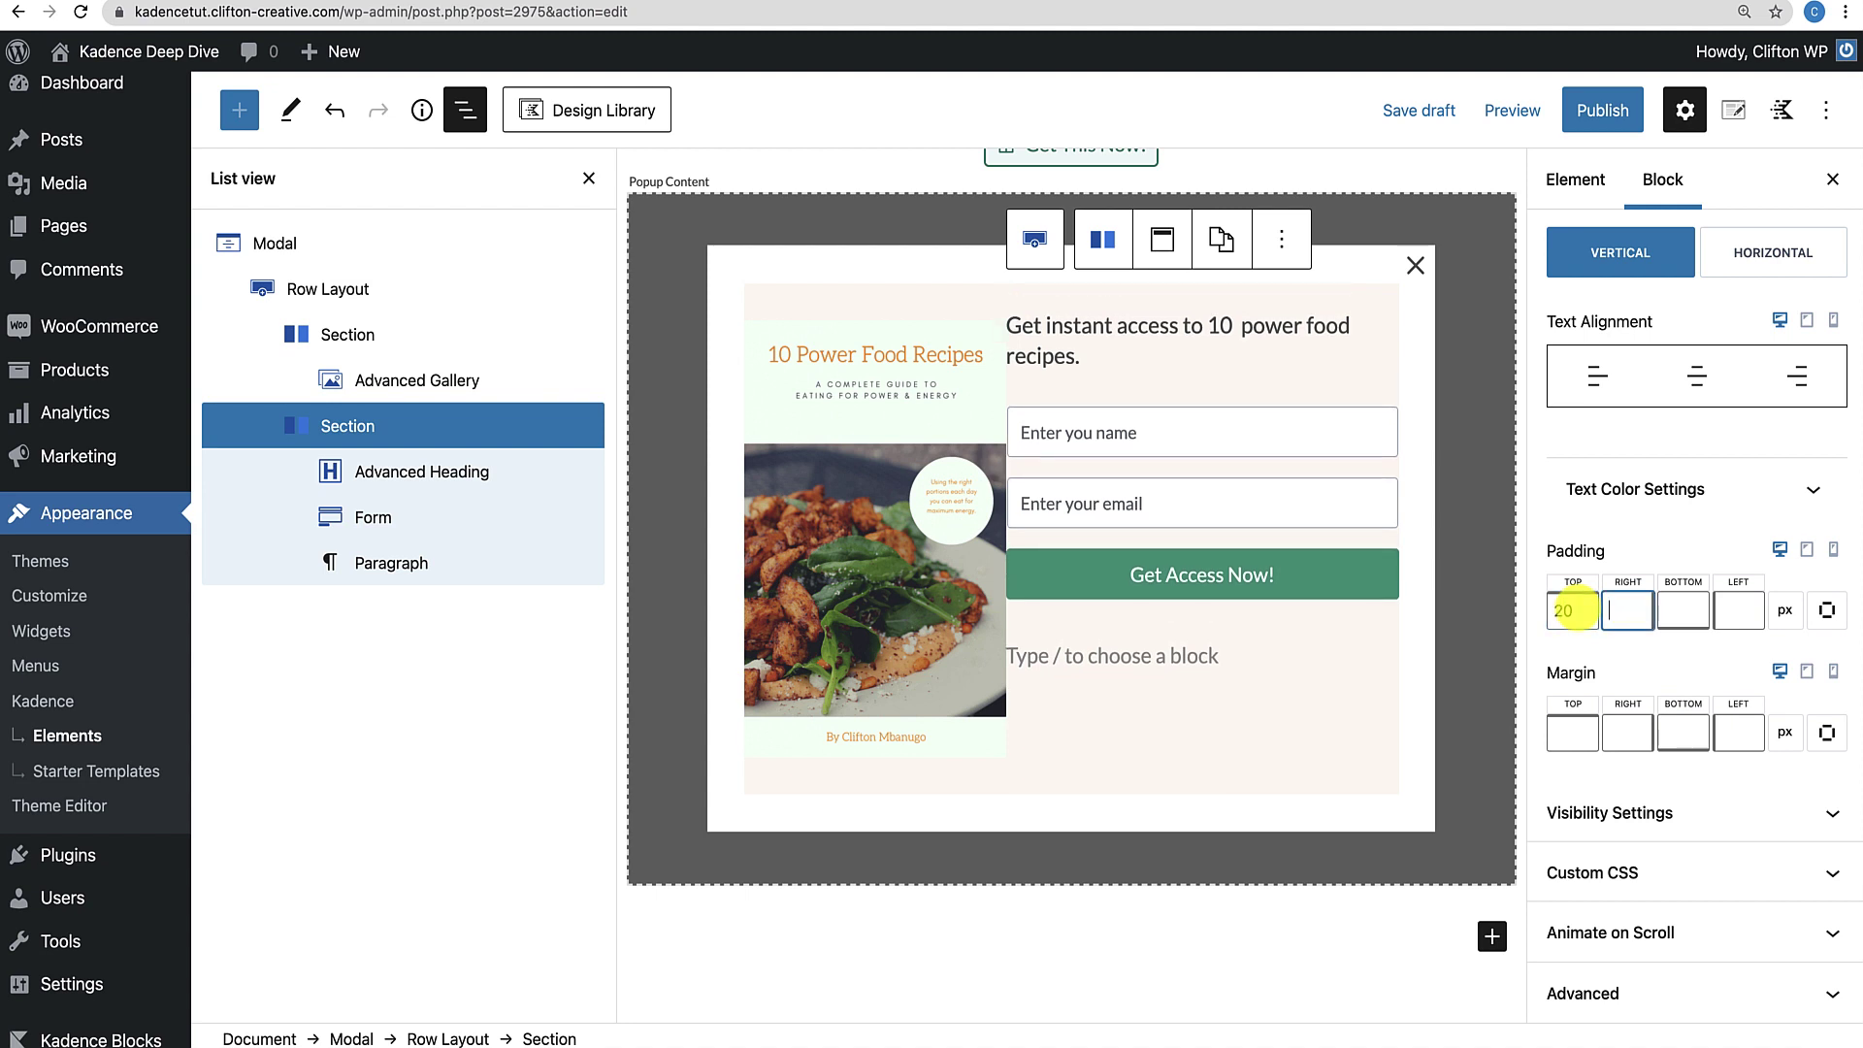
pyautogui.write('20')
pyautogui.press('Tab')
pyautogui.write('20')
pyautogui.press('Tab')
pyautogui.write('20')
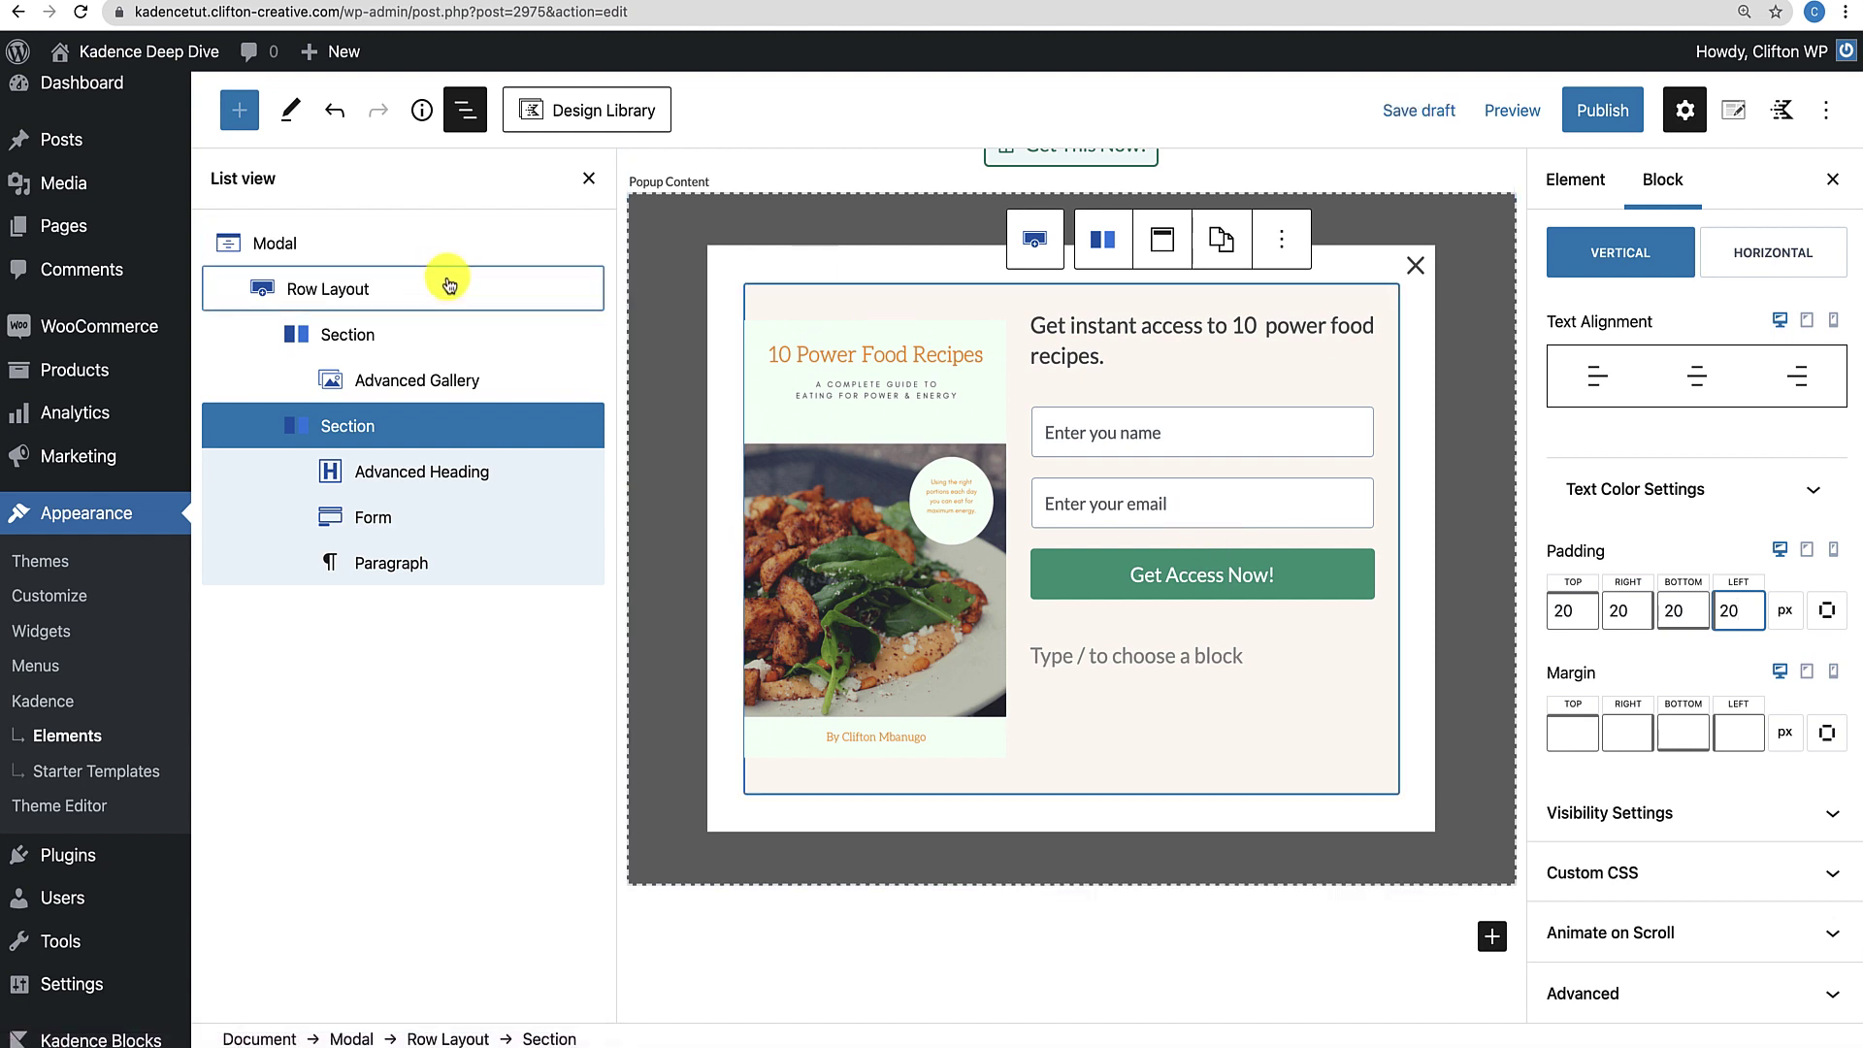
# Vertically align the row layout's content to the middle.
pyautogui.click(374, 283)
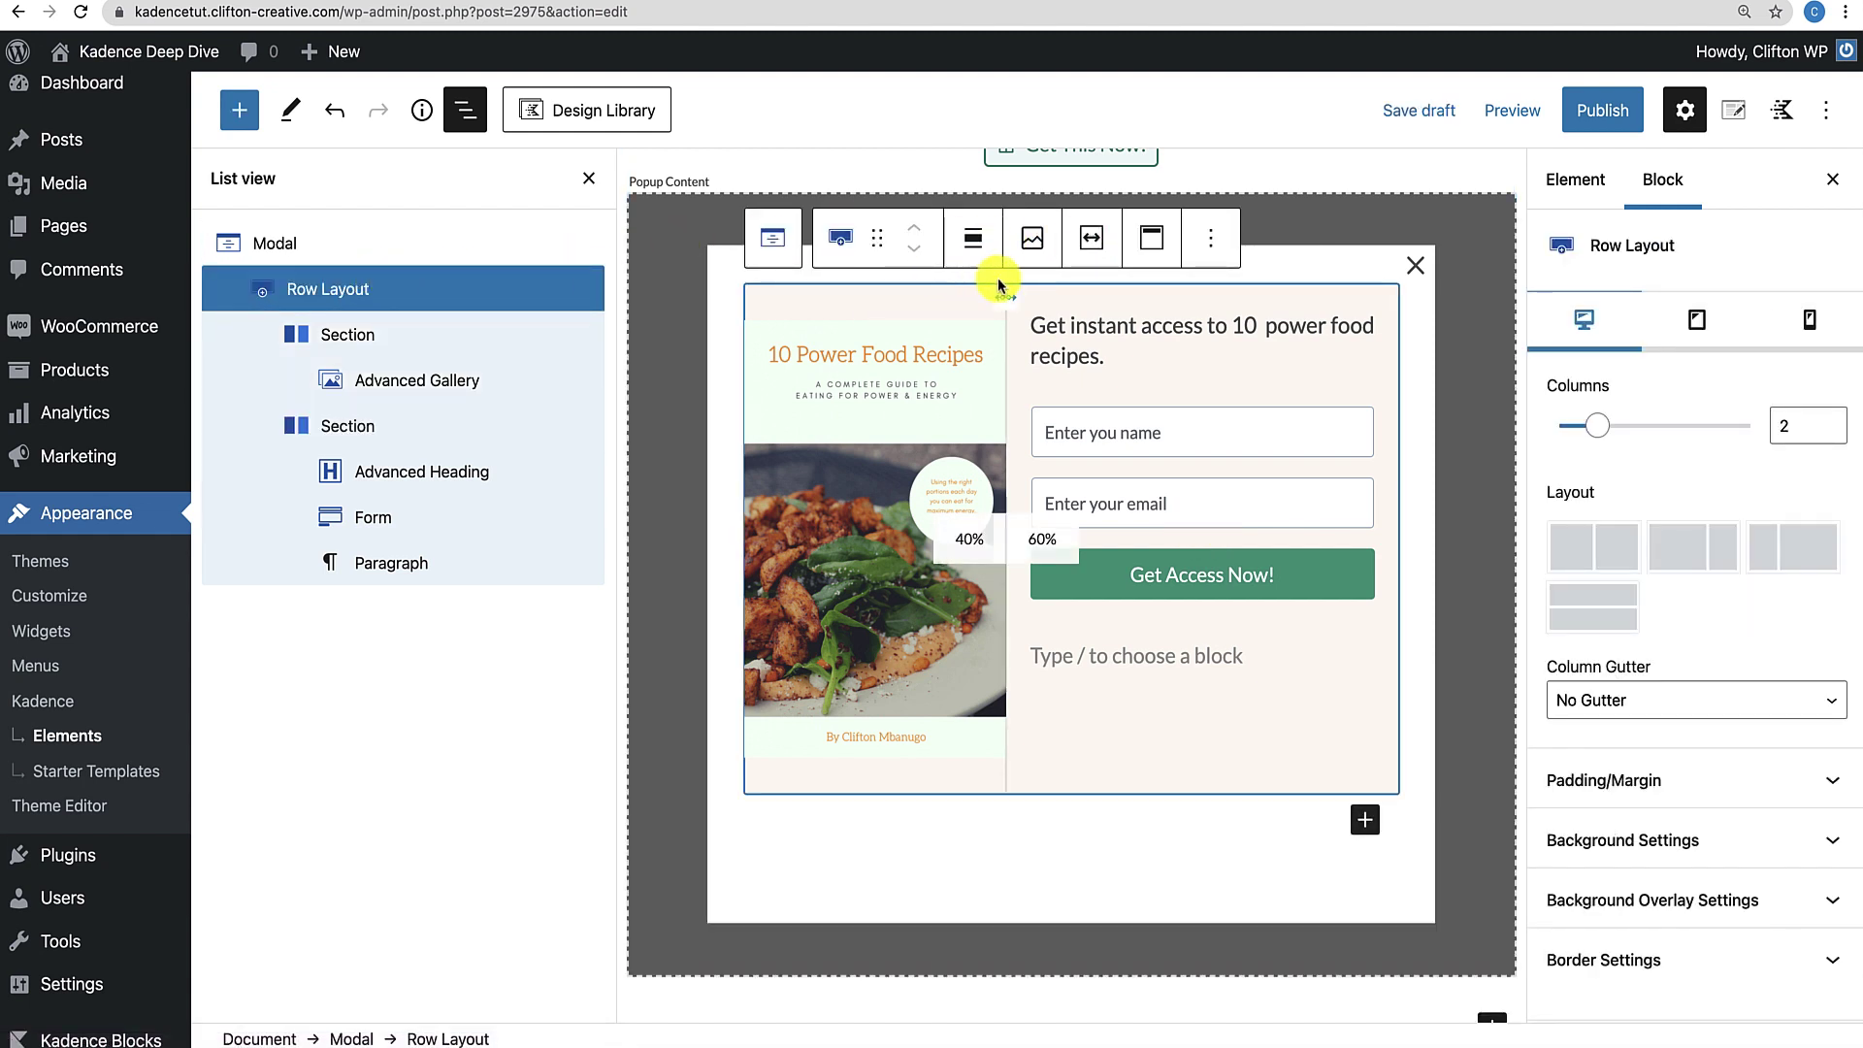
pyautogui.click(1147, 238)
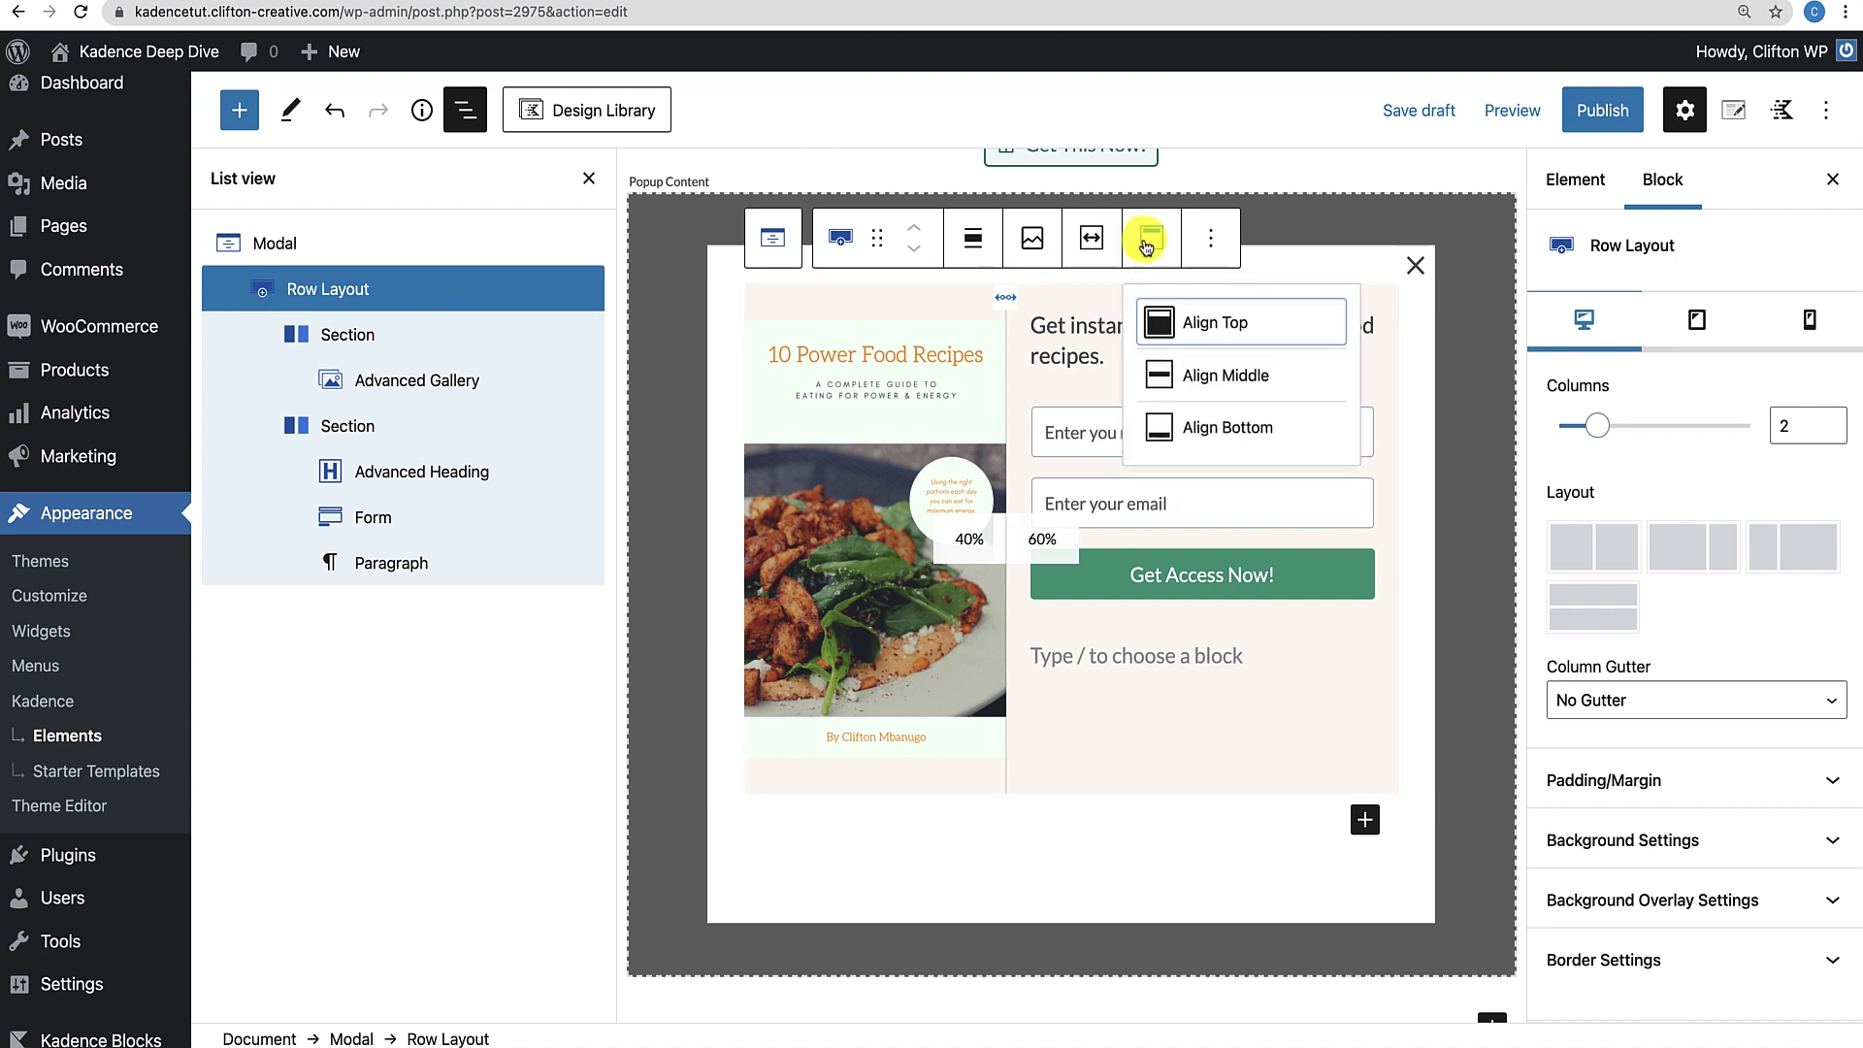
pyautogui.click(1199, 388)
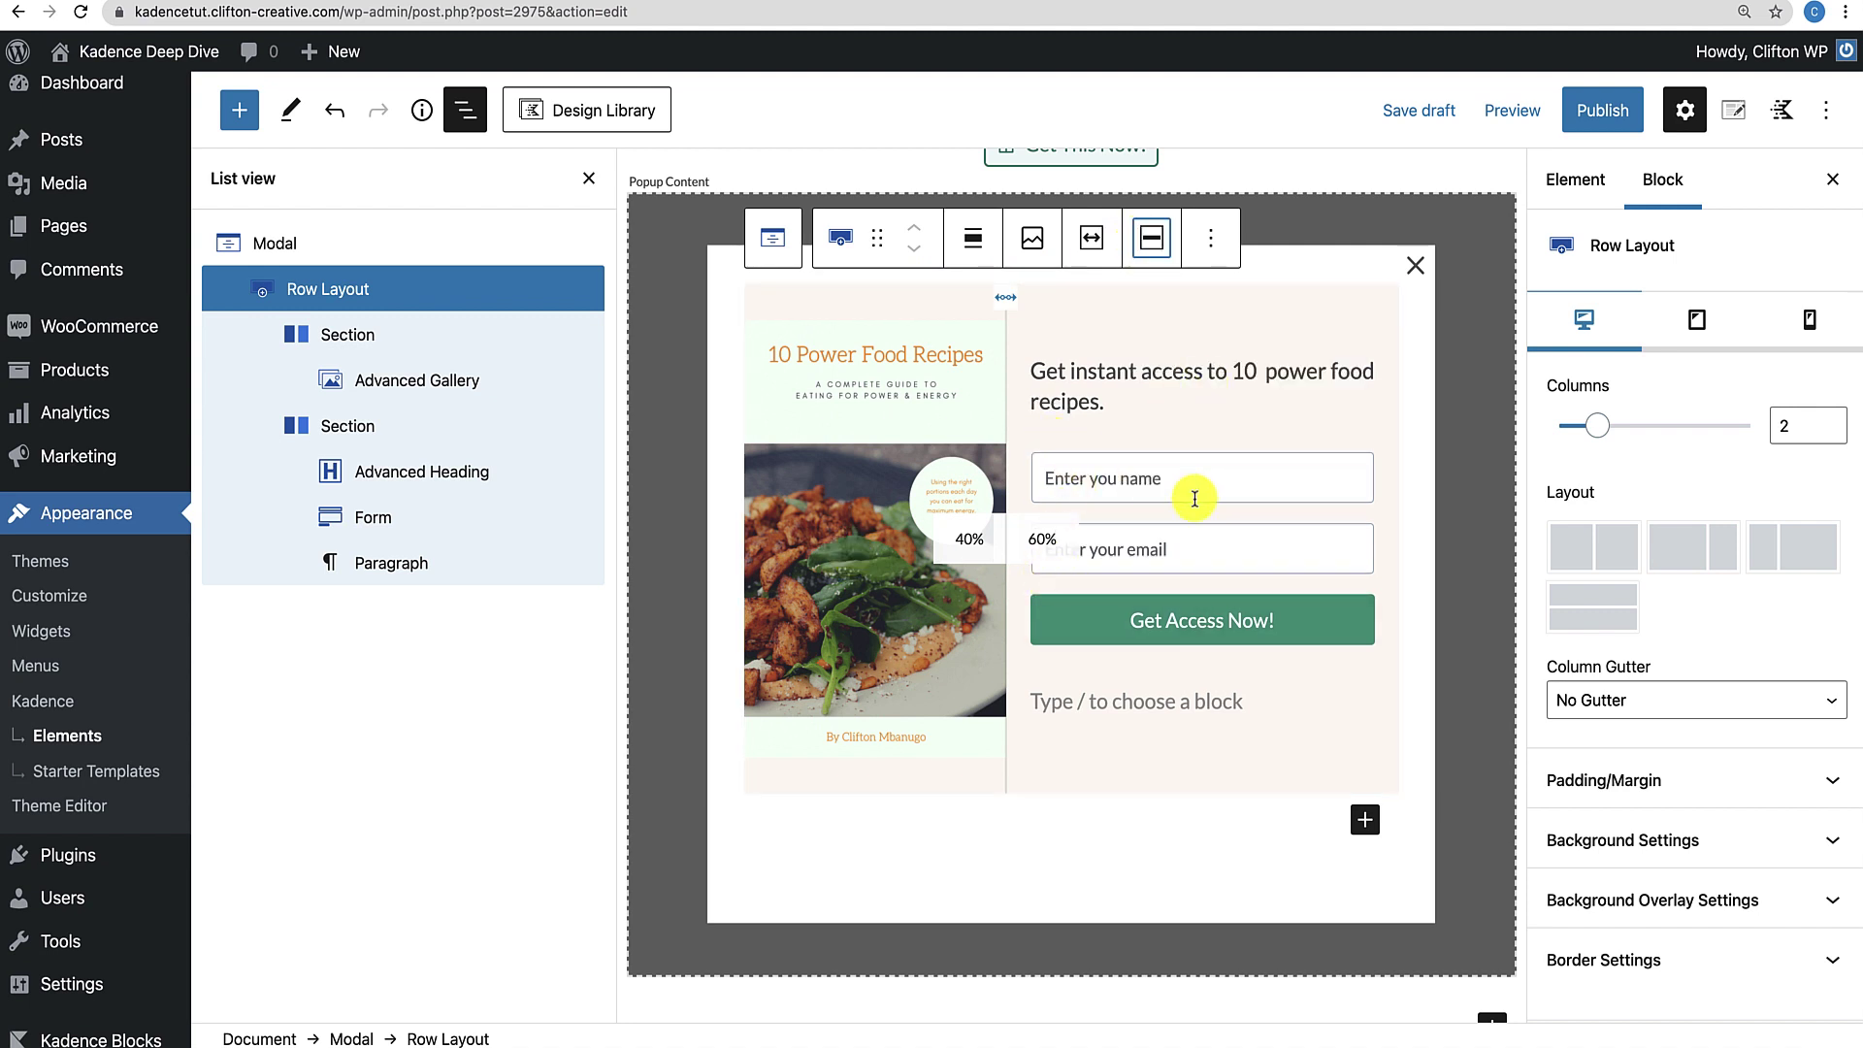
# Make the modal's background color fully transparent by setting its alpha to 0 in the box styling.
pyautogui.click(1016, 871)
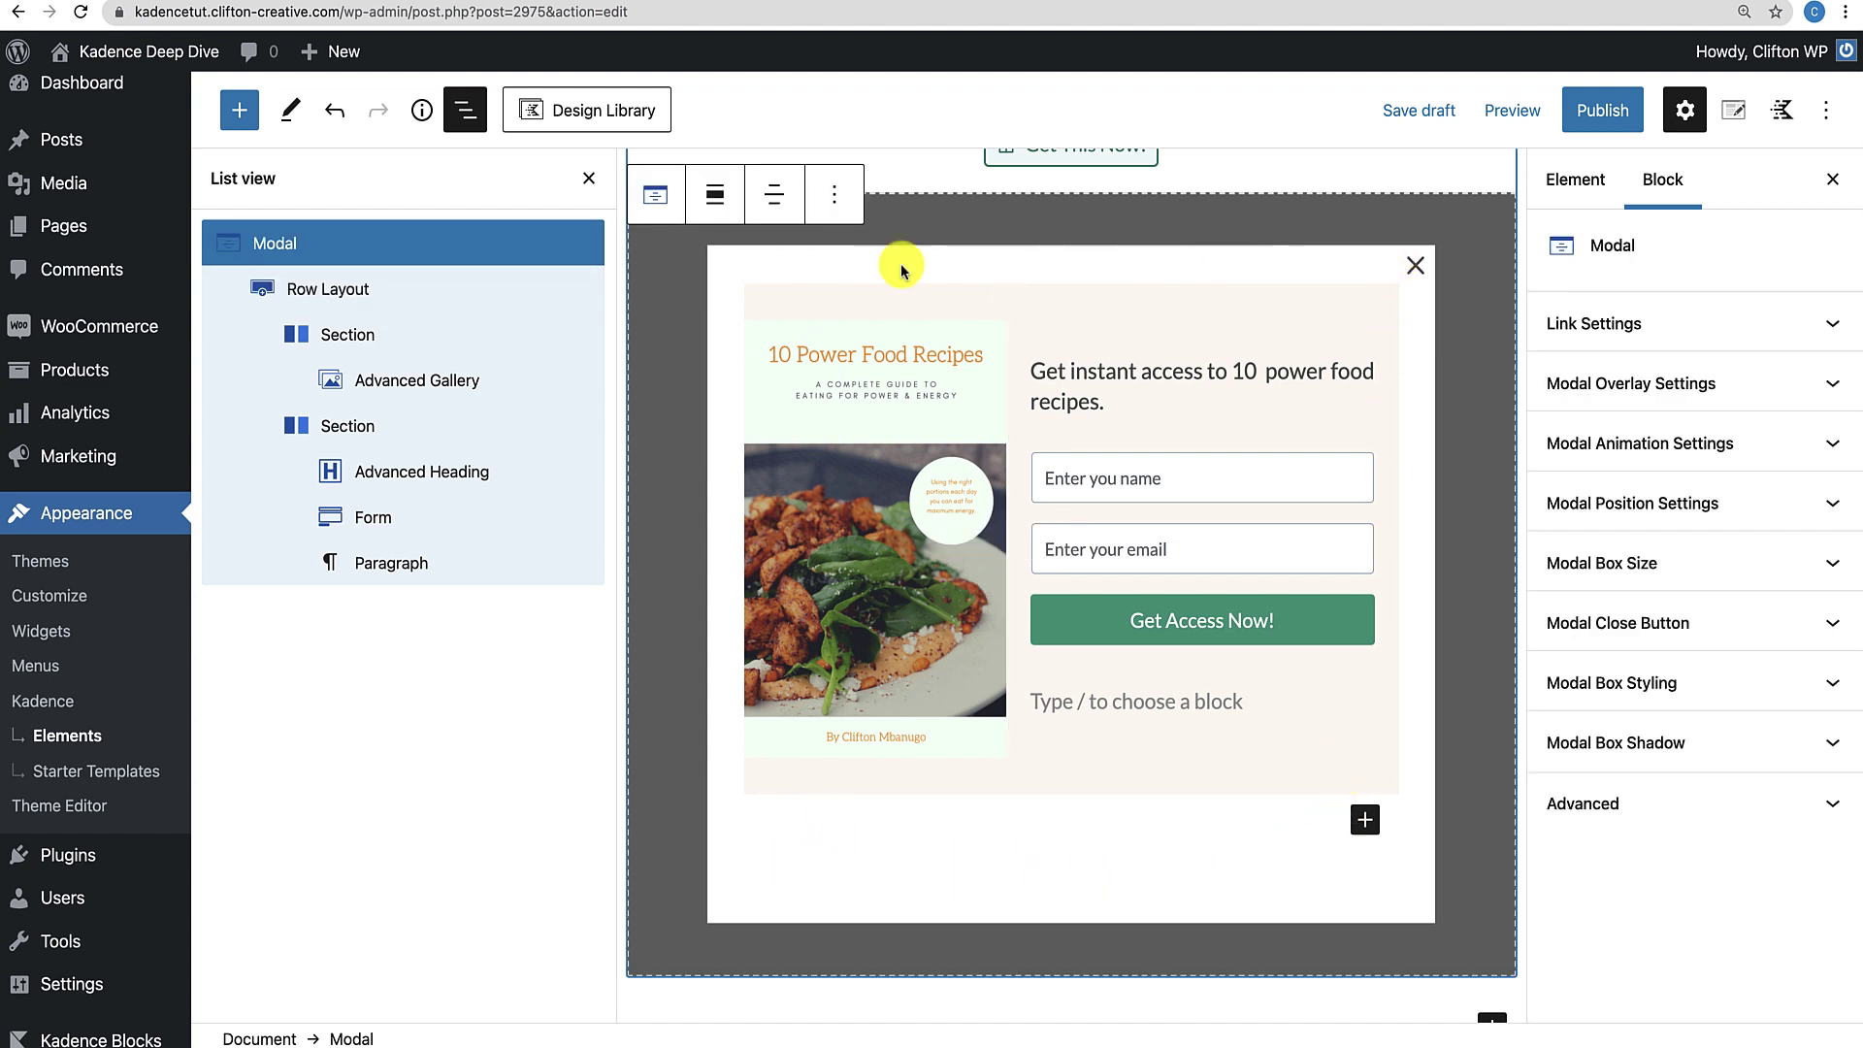
pyautogui.click(589, 178)
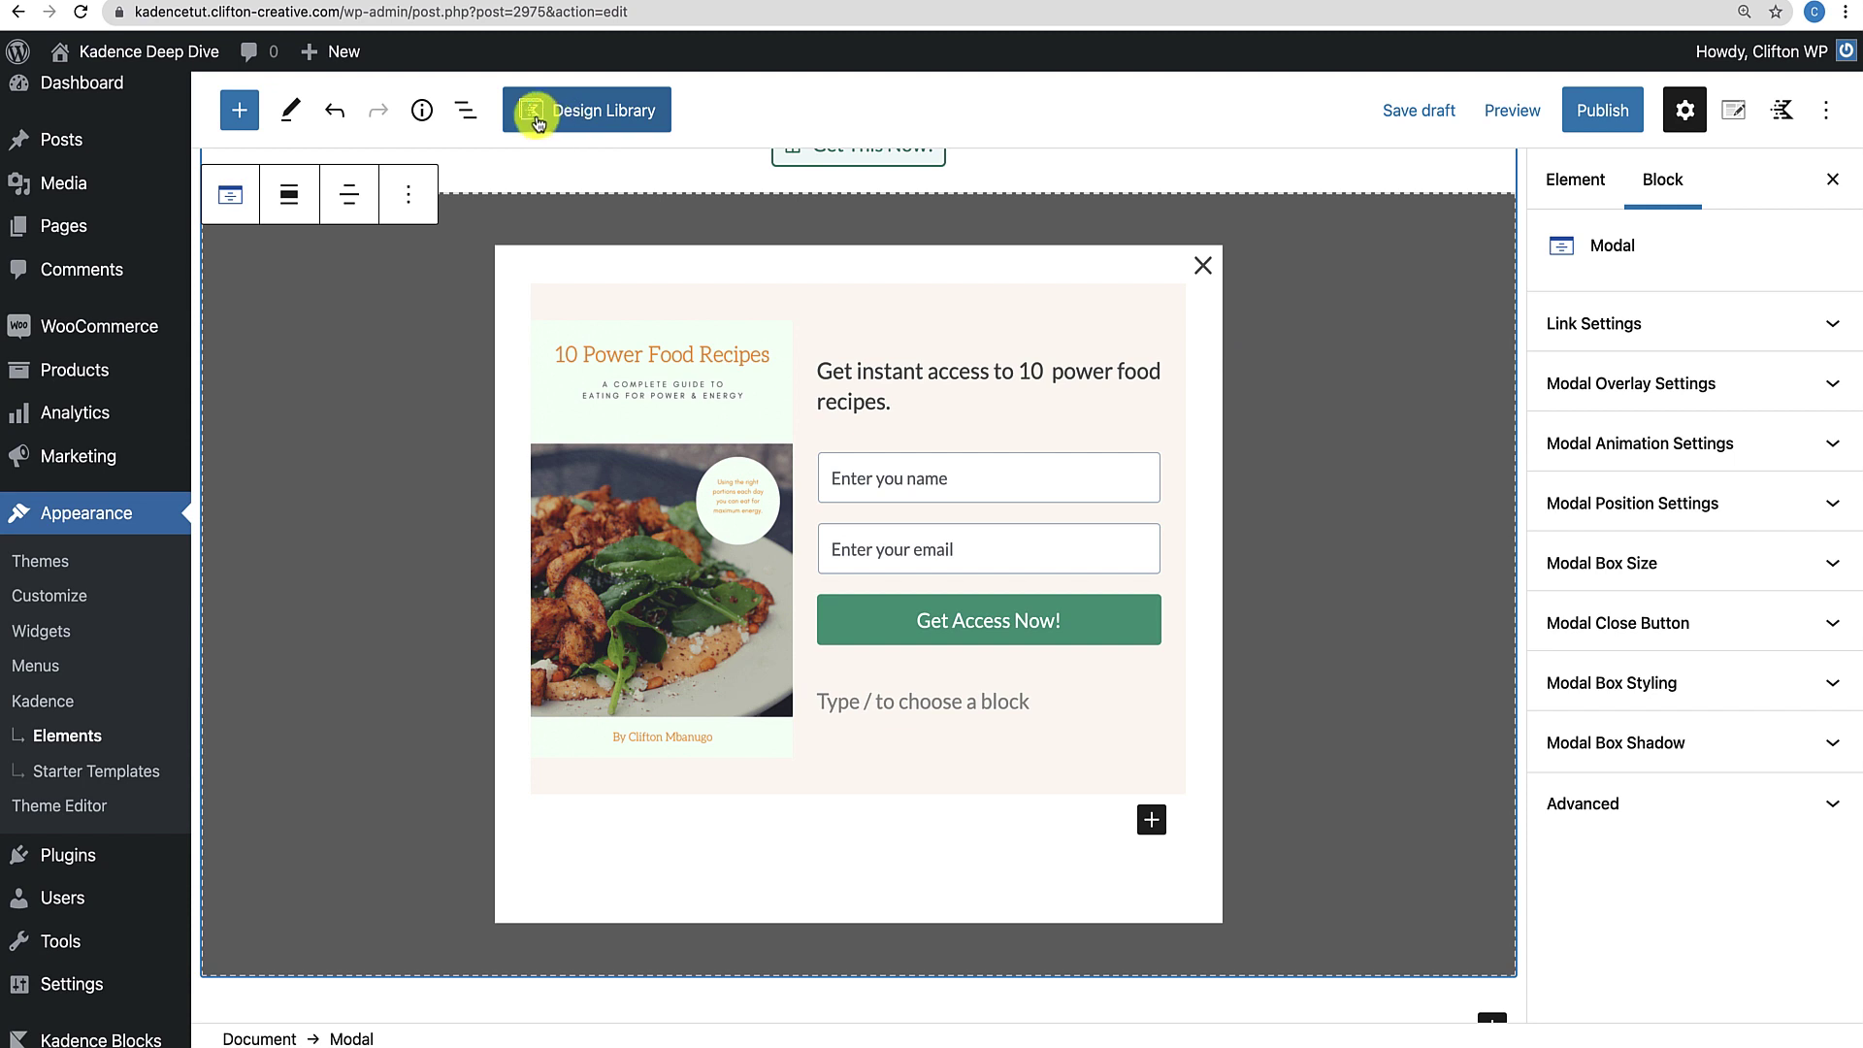
pyautogui.click(466, 111)
pyautogui.click(294, 246)
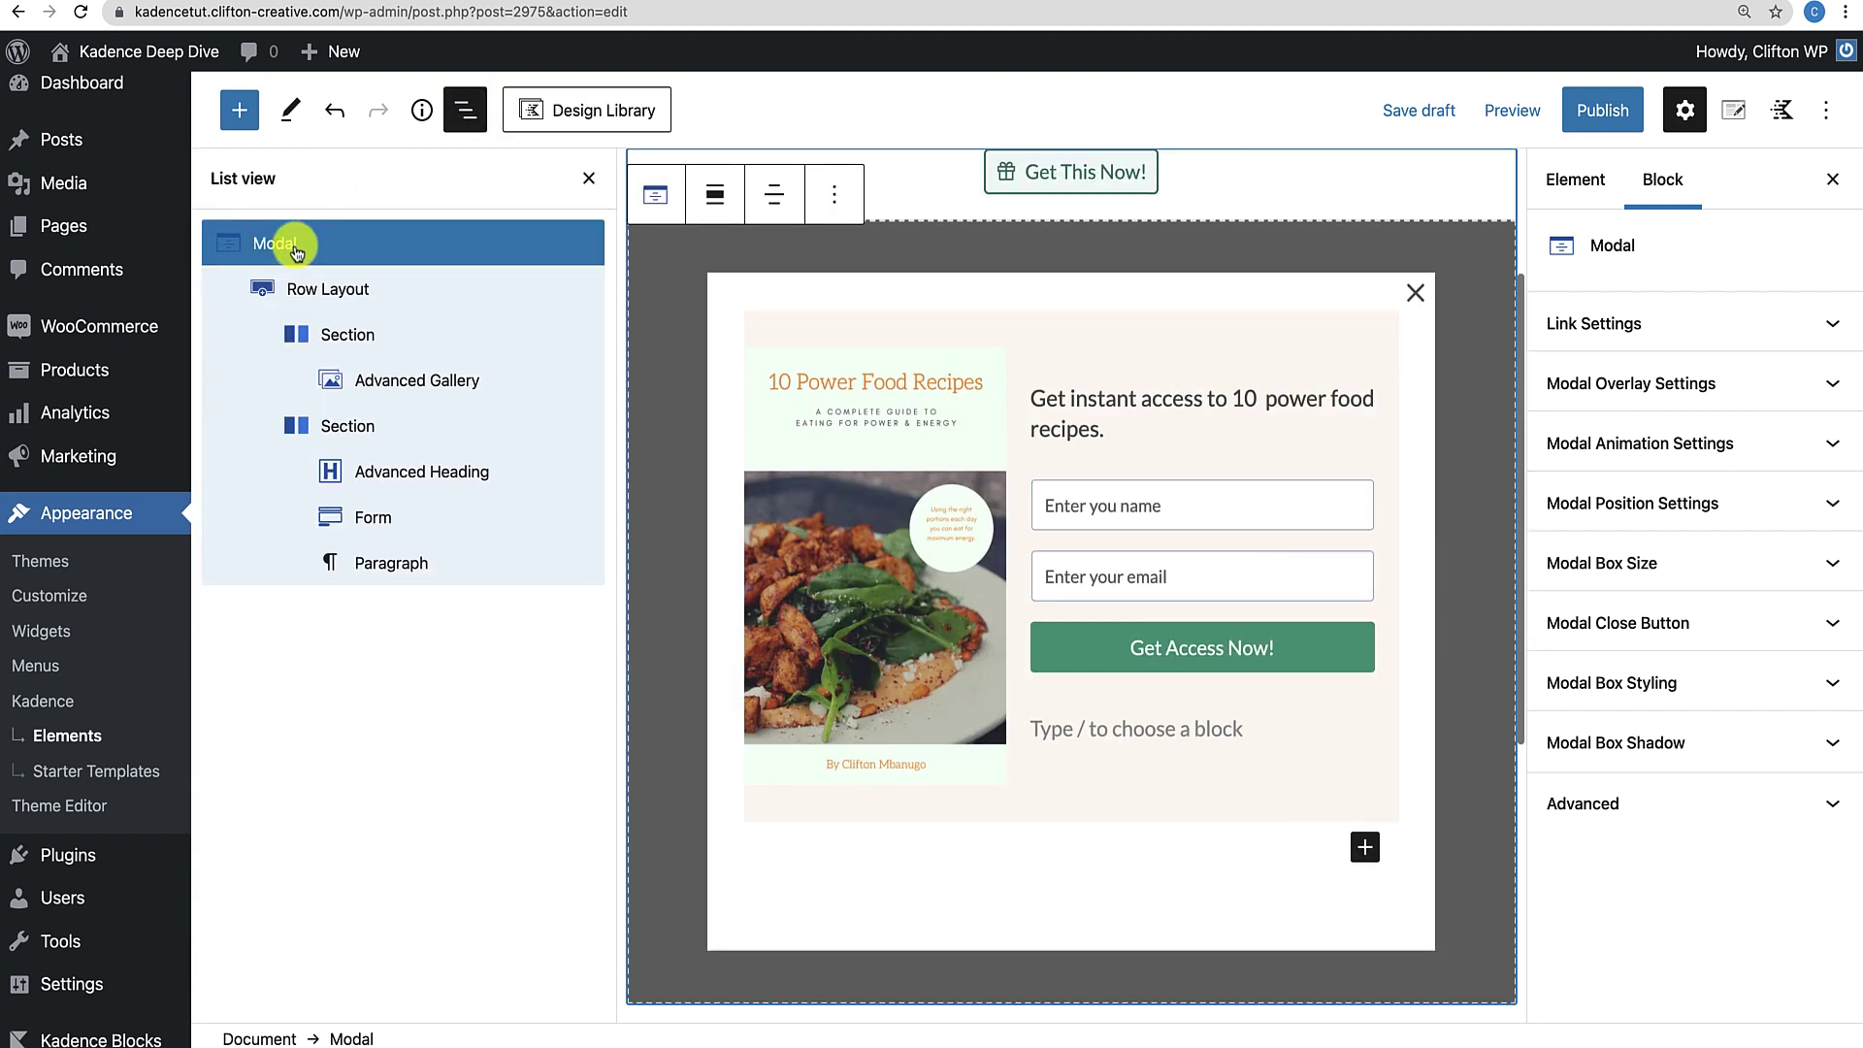
pyautogui.click(589, 178)
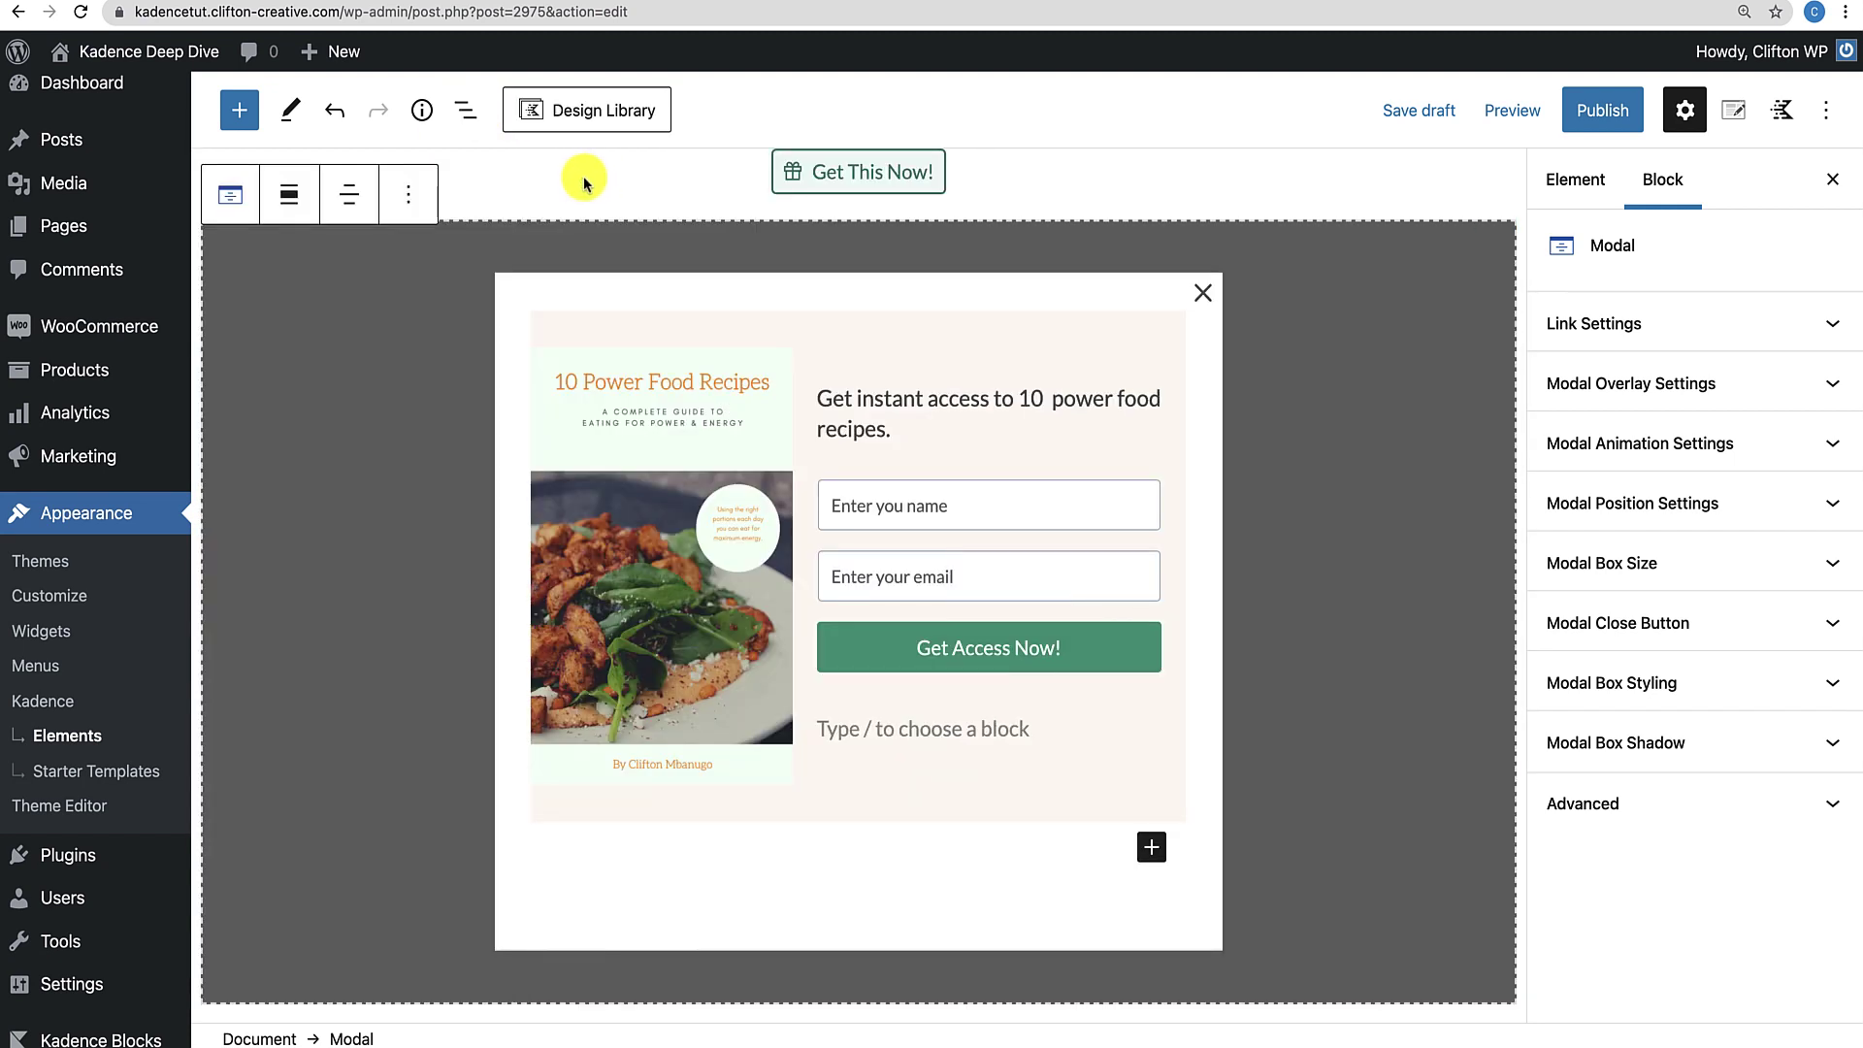
pyautogui.click(1584, 697)
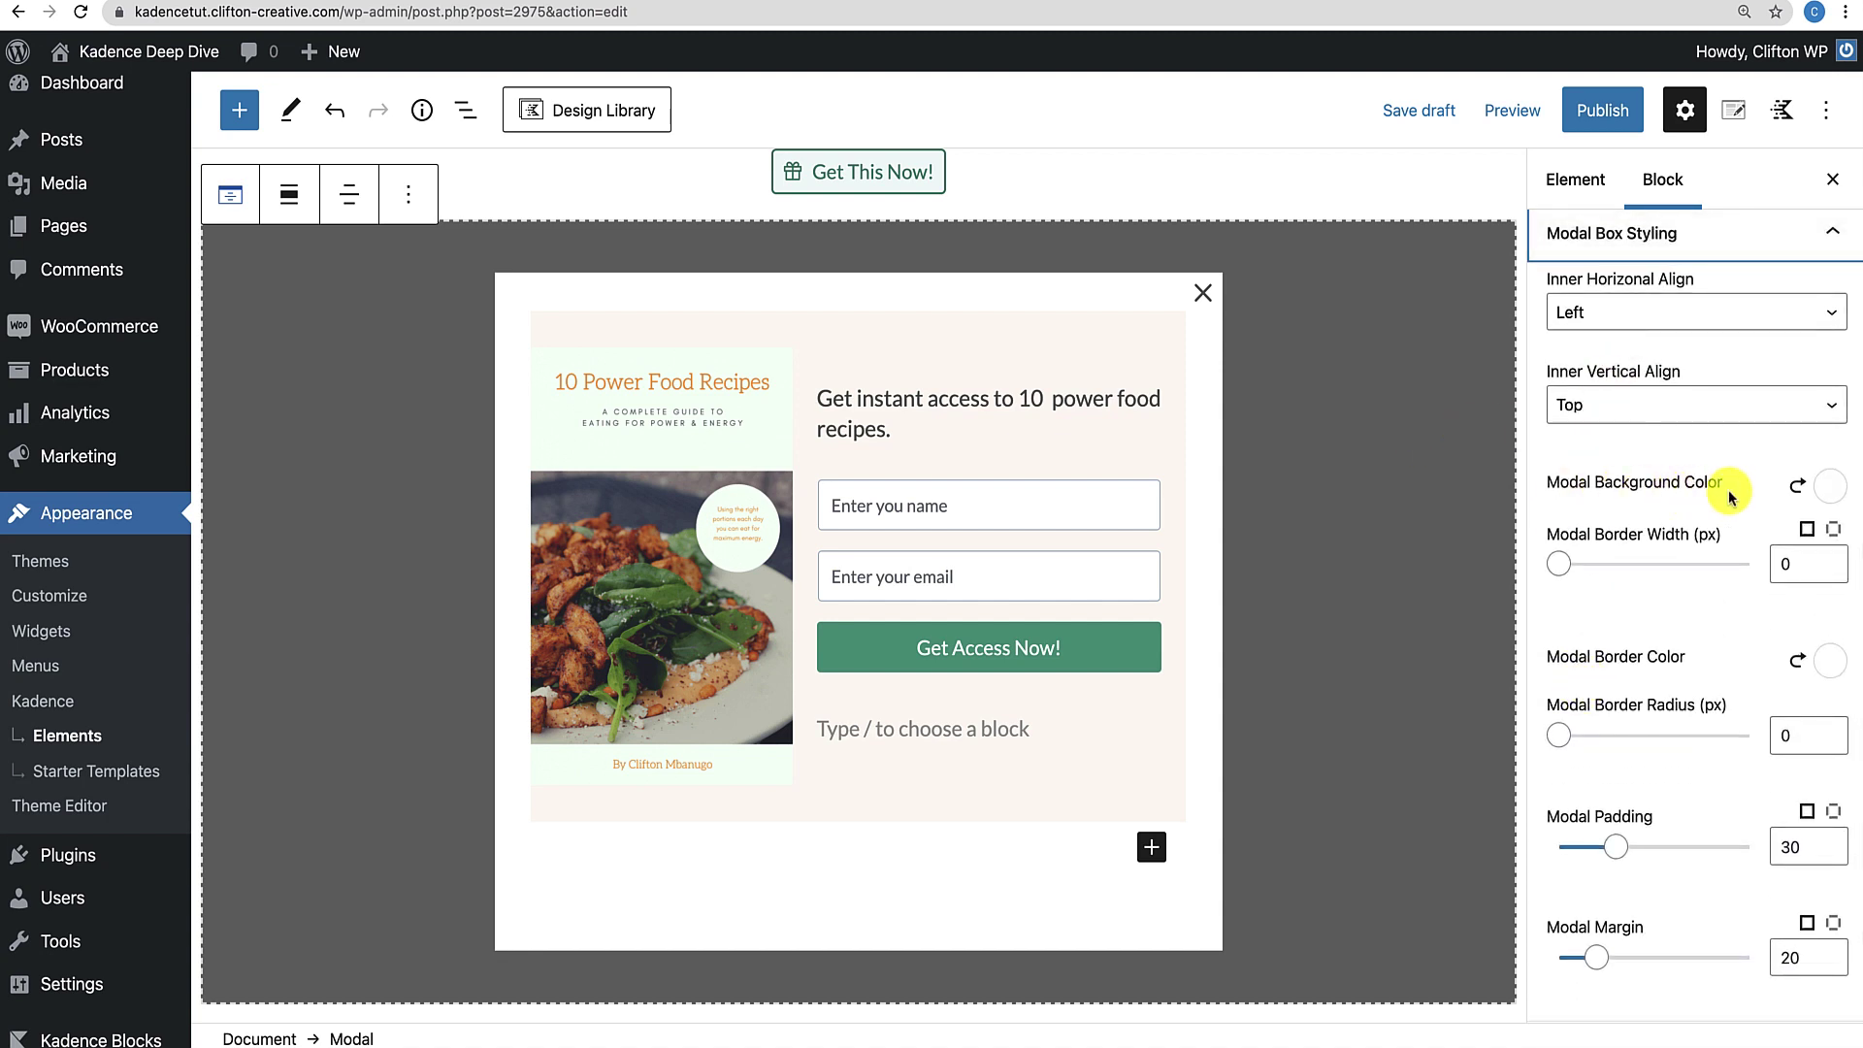
pyautogui.click(1833, 493)
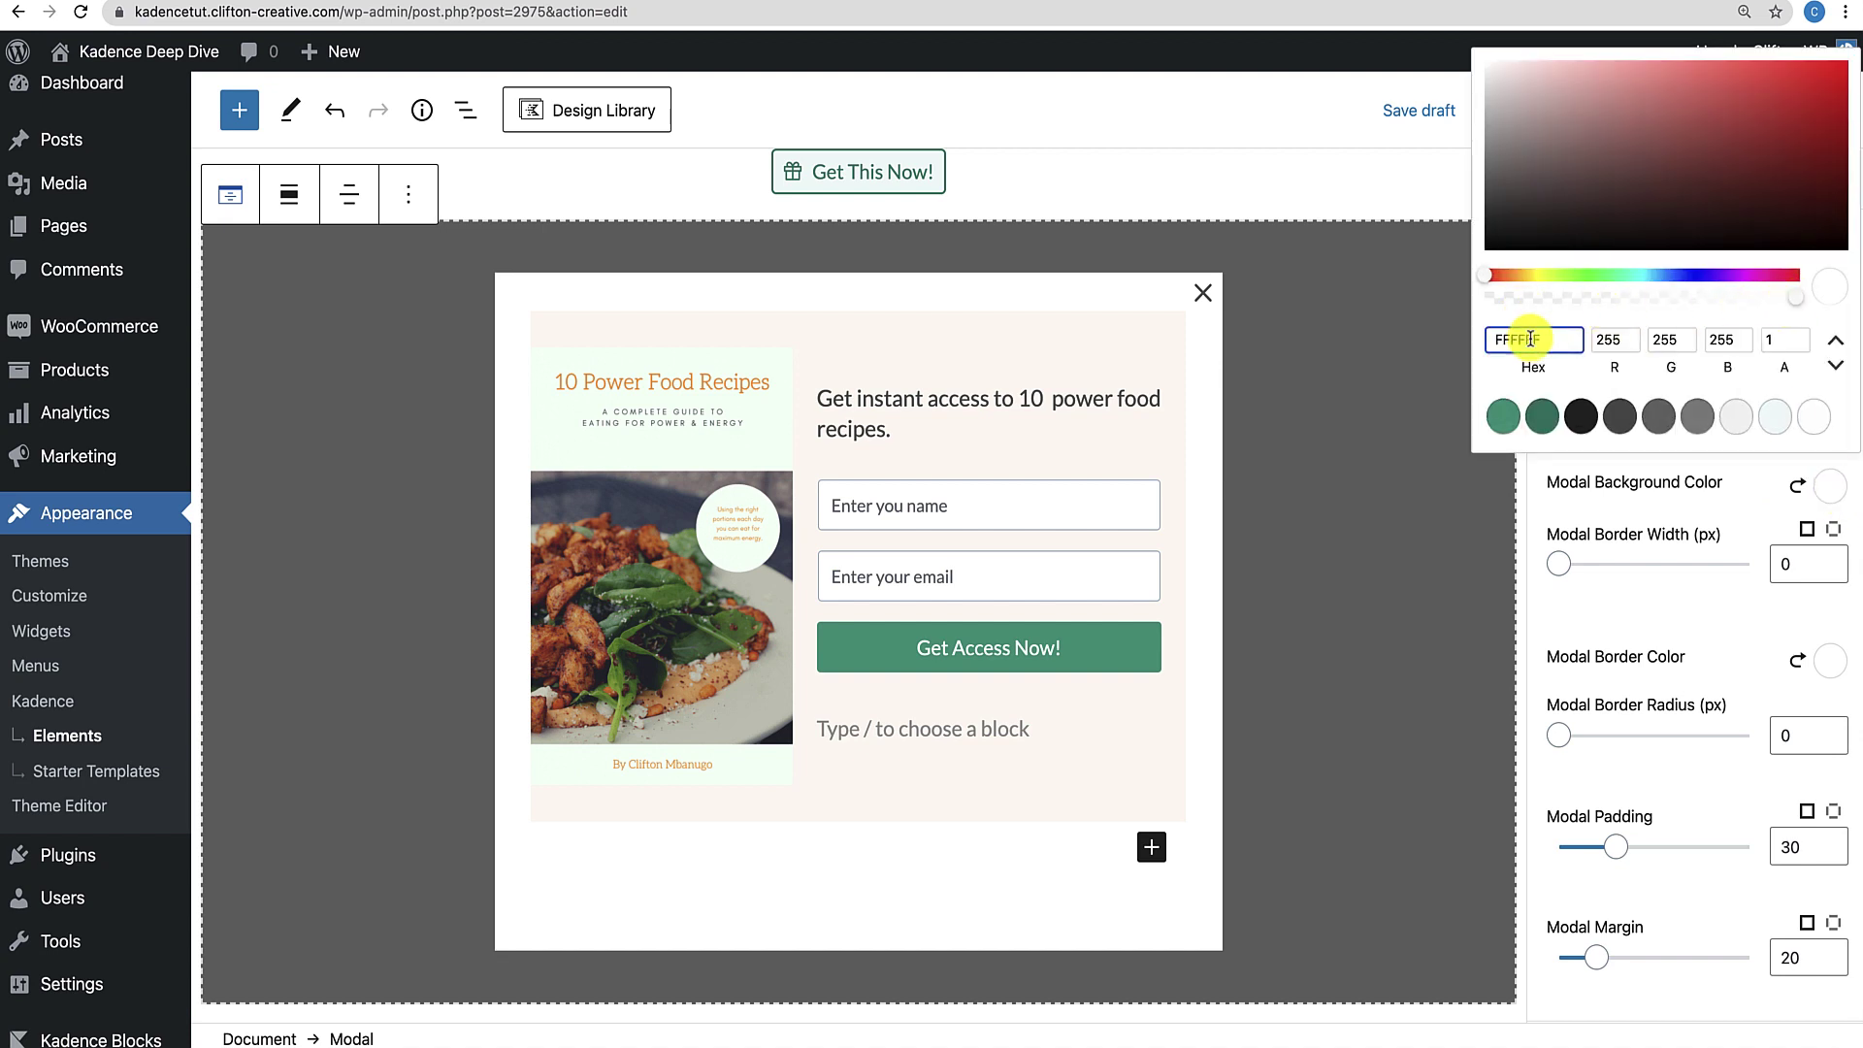
pyautogui.moveTo(1790, 304); pyautogui.dragTo(1690, 299)
pyautogui.click(1494, 303)
pyautogui.click(1768, 340)
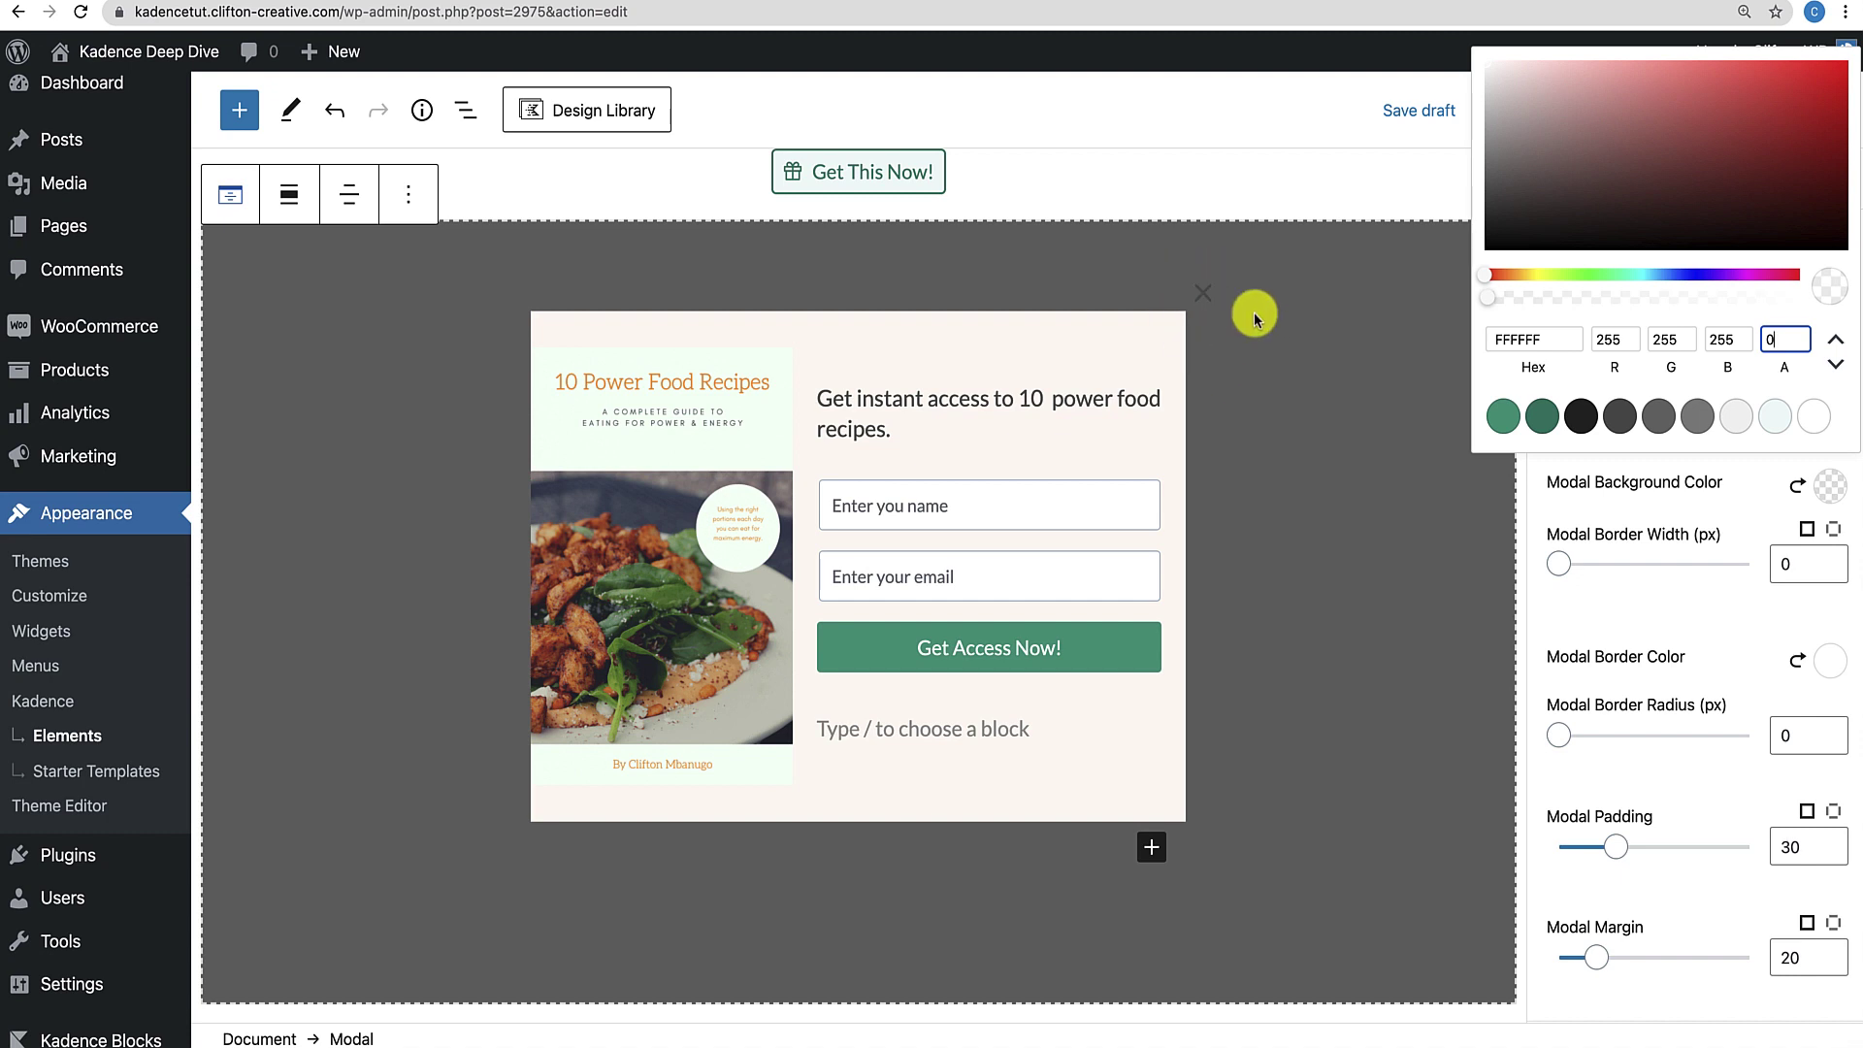
pyautogui.click(1344, 340)
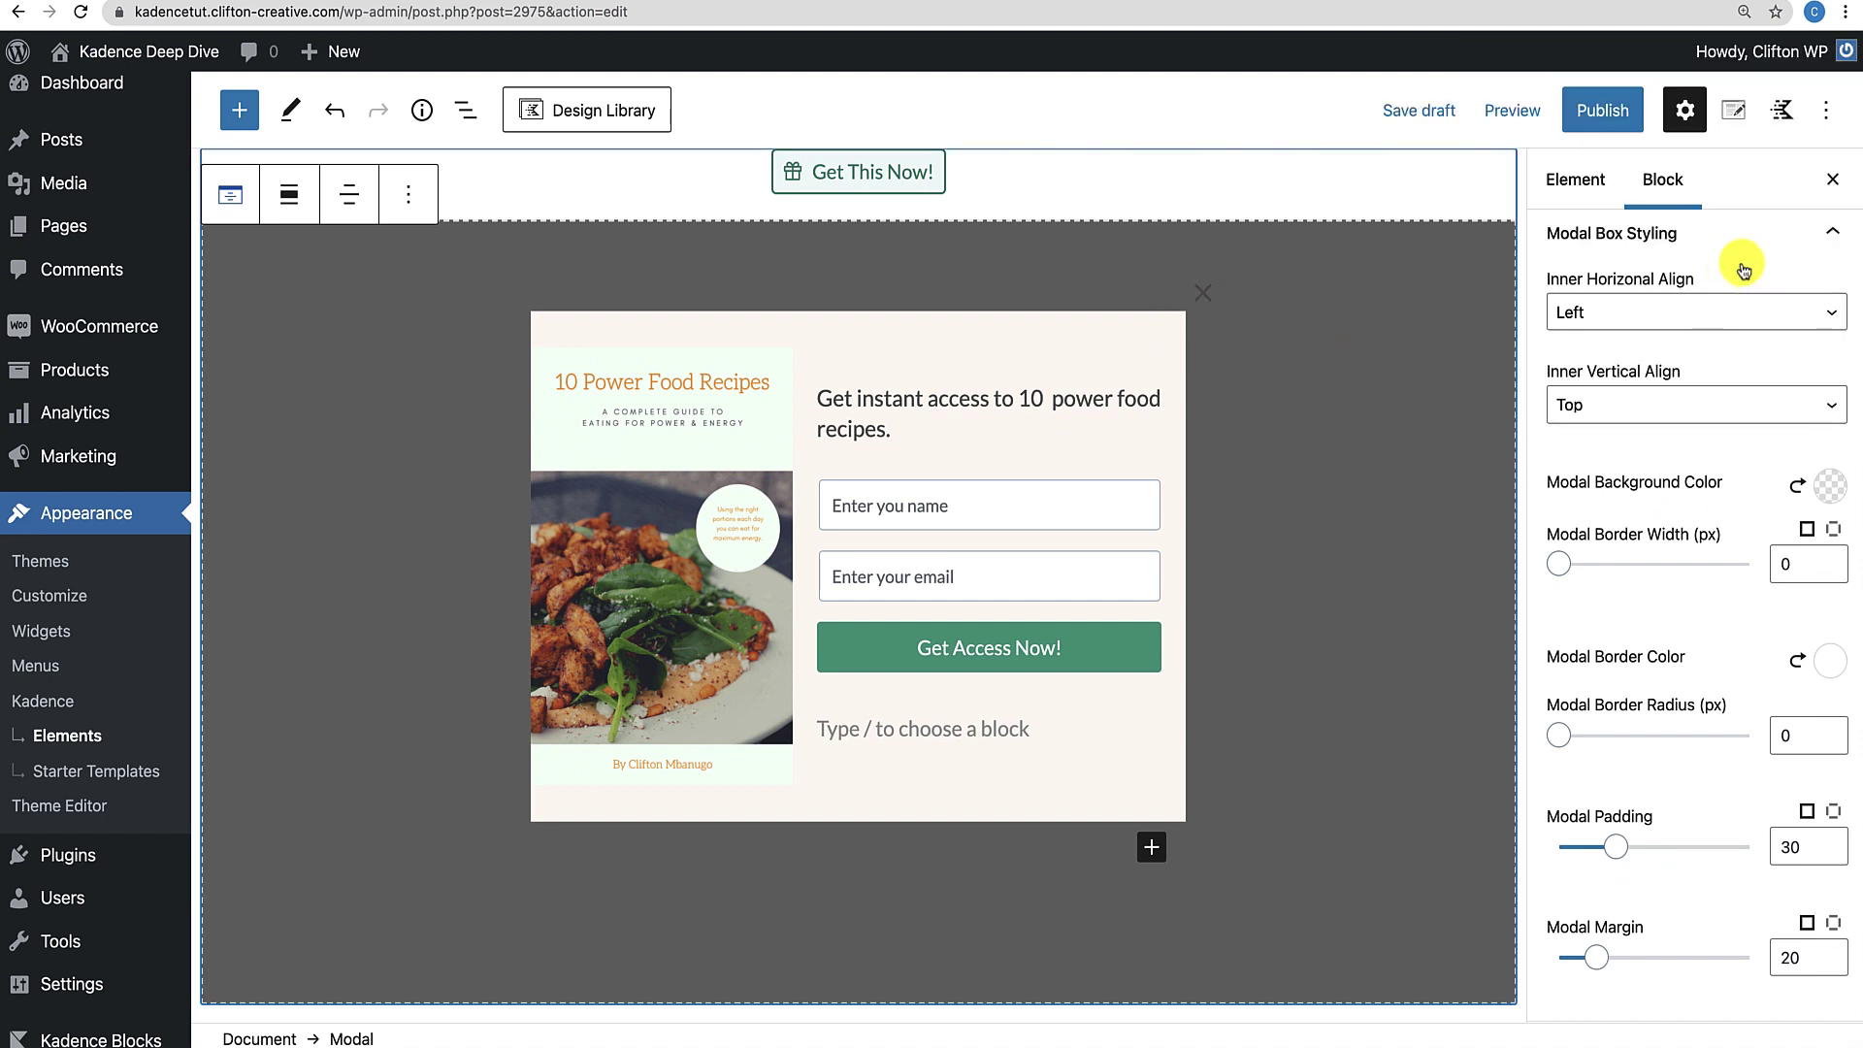
pyautogui.click(1800, 235)
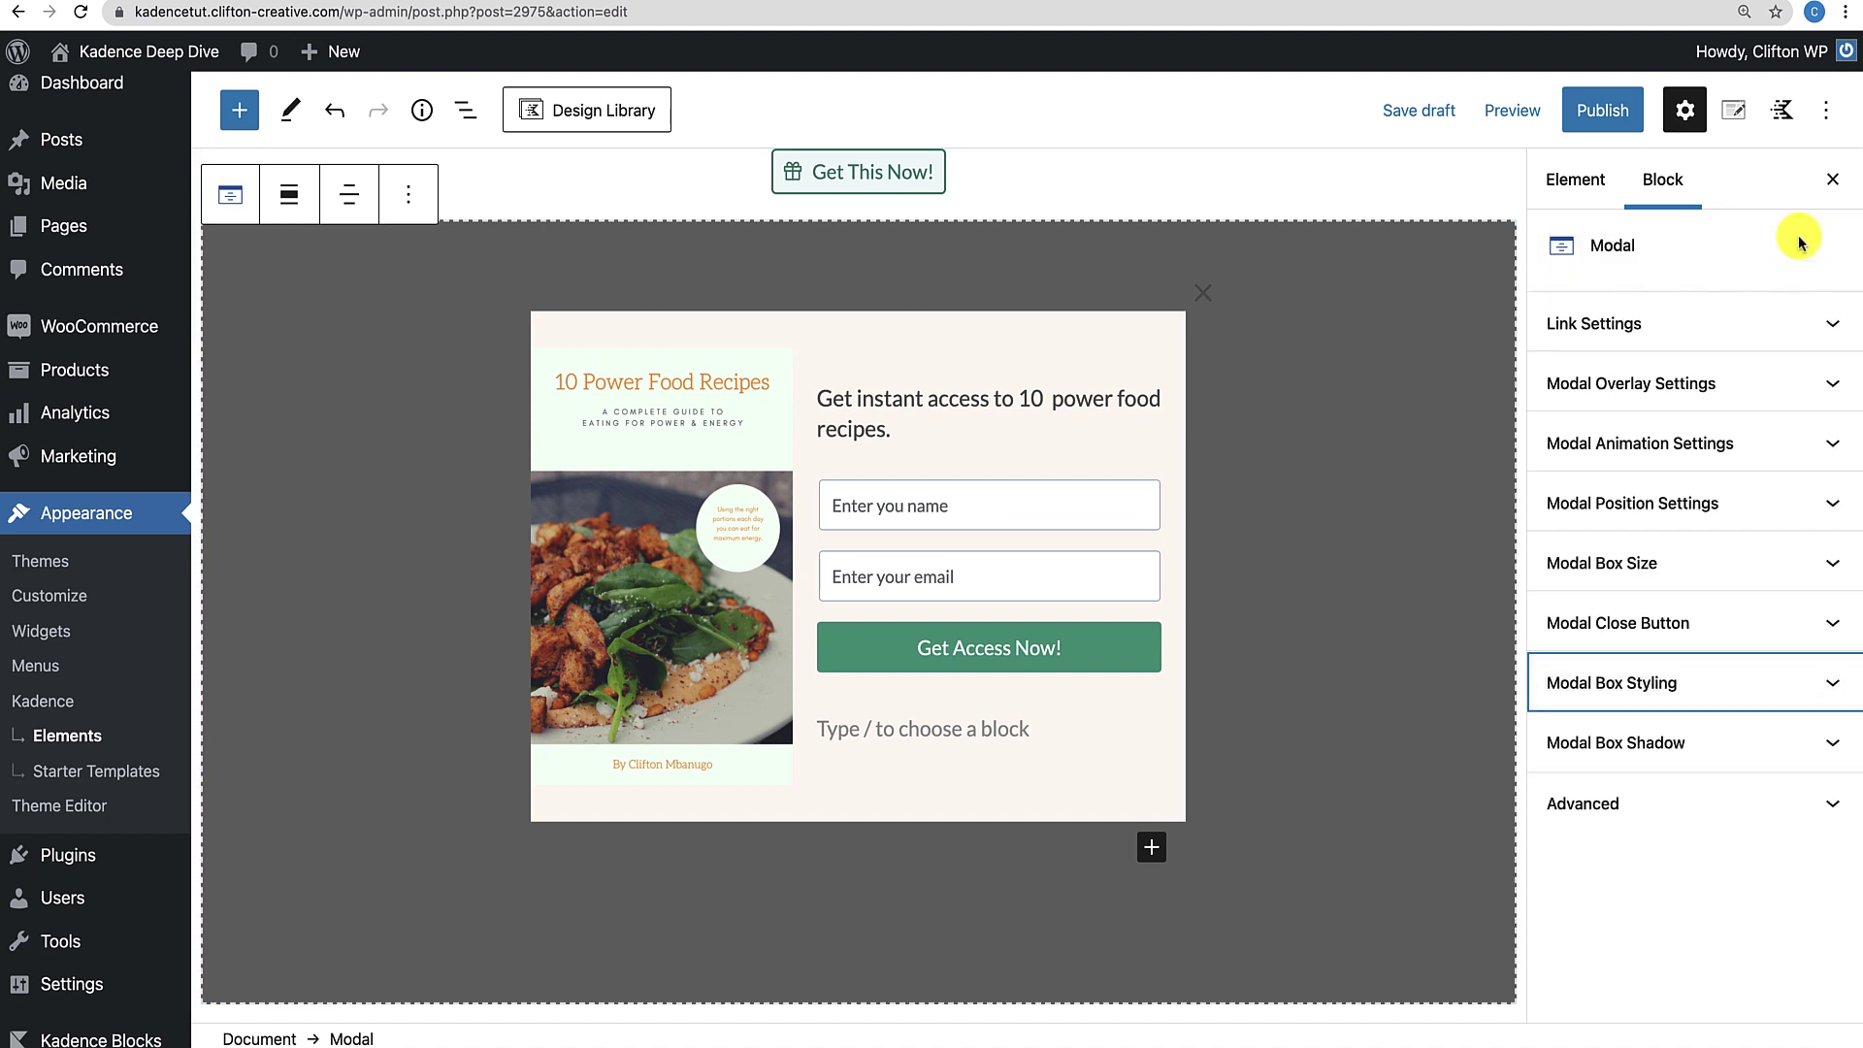
# Set the modal close button's normal X color to white and its X background to the palette's dark green.
pyautogui.click(1676, 623)
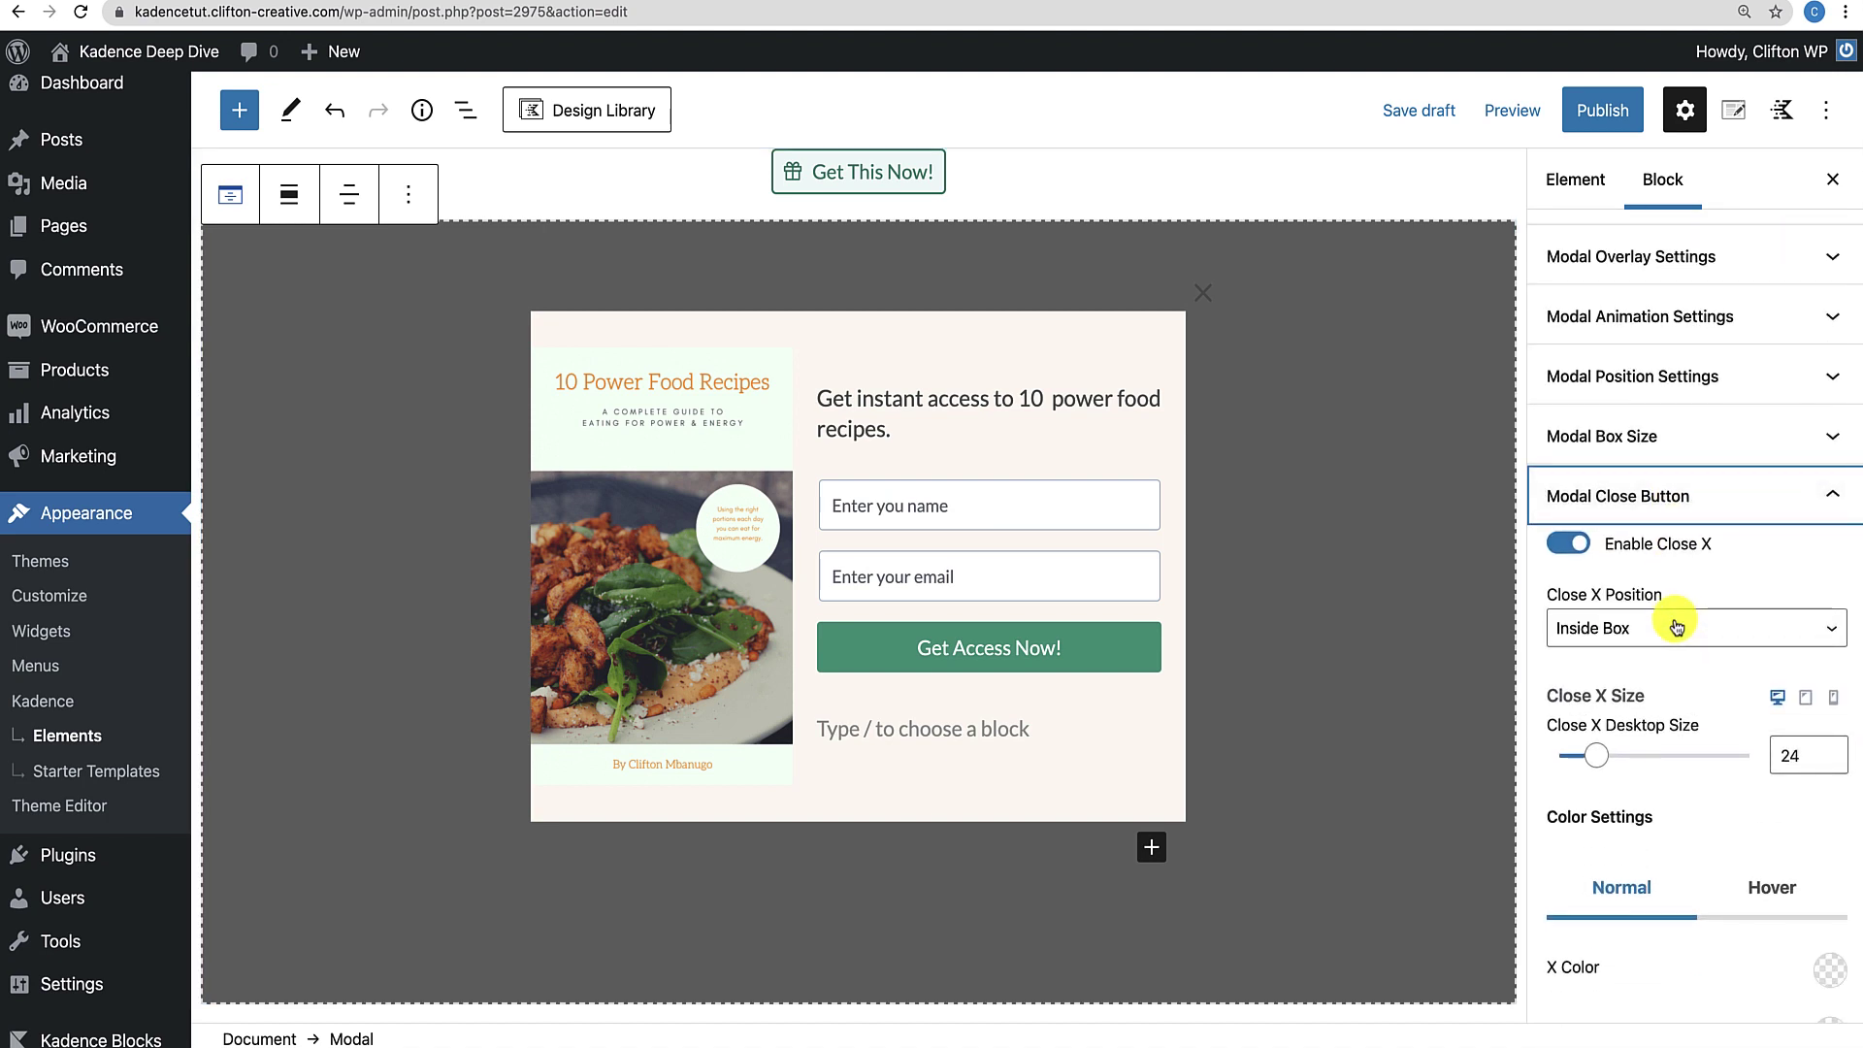
pyautogui.scroll(-5, 1679, 765)
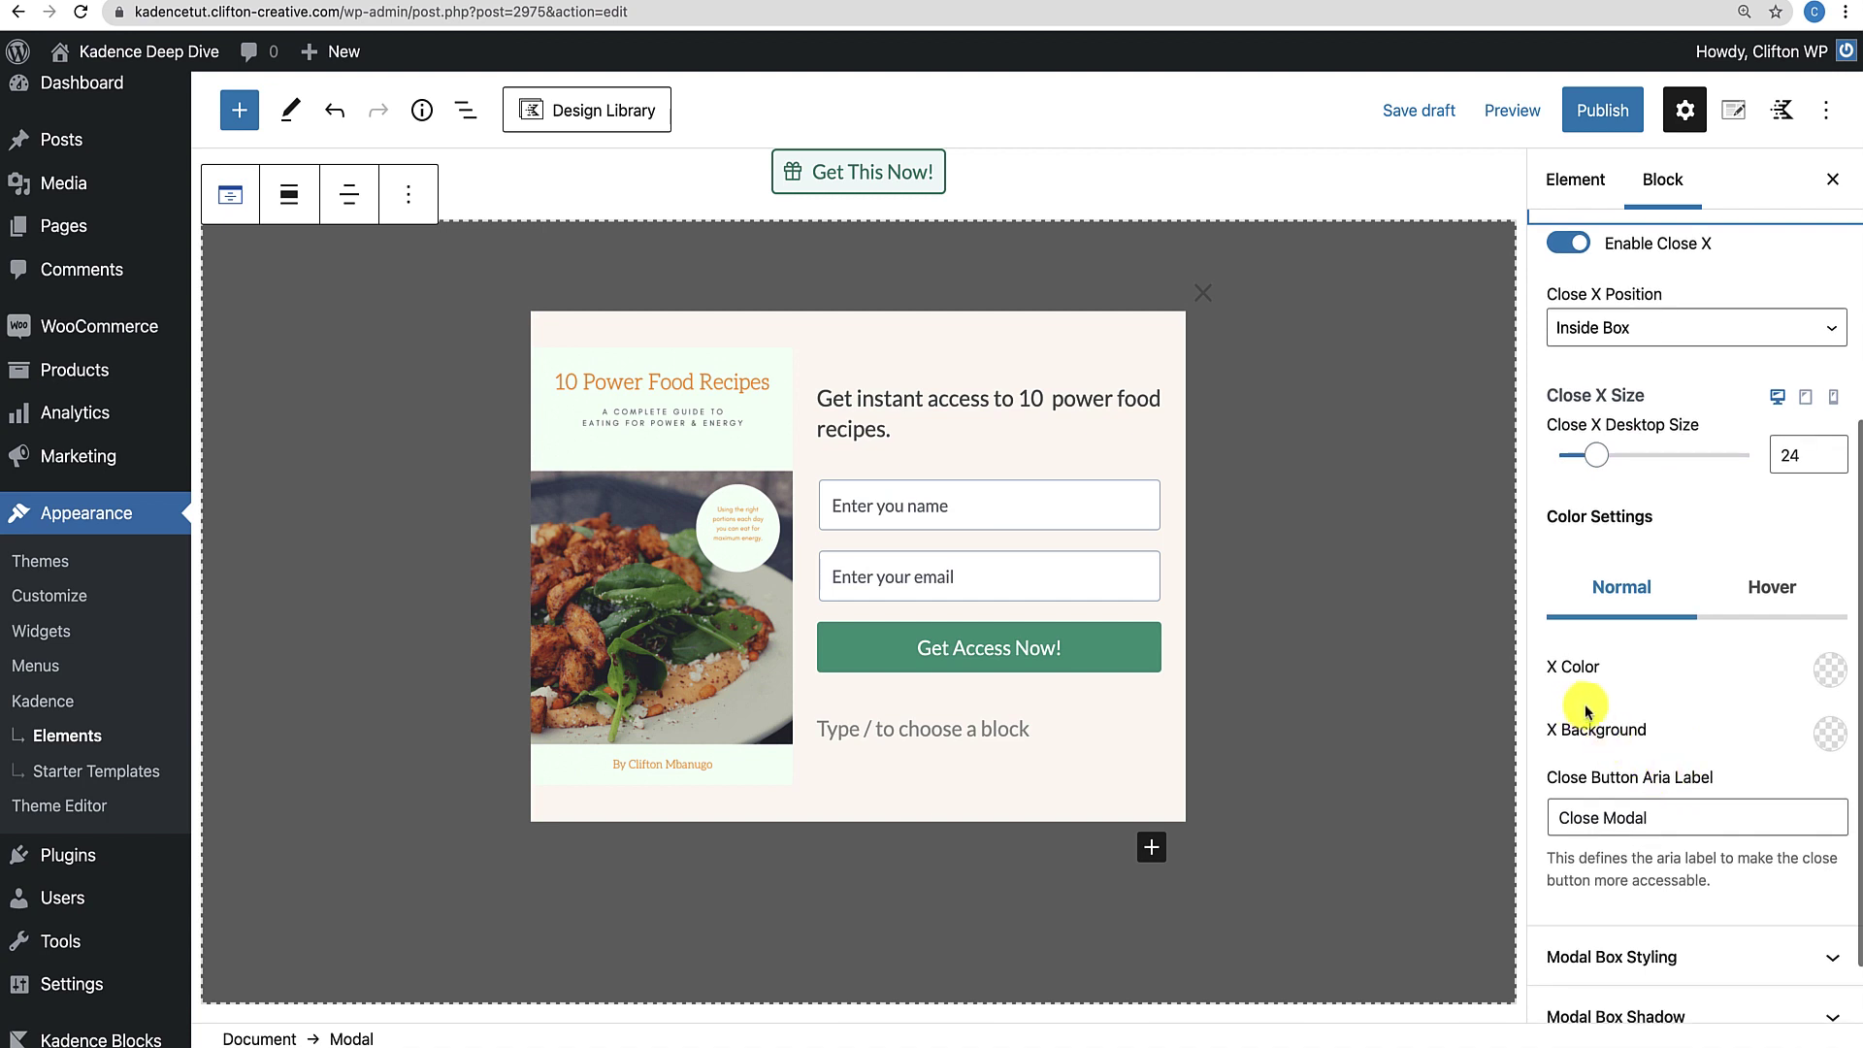
pyautogui.click(1830, 670)
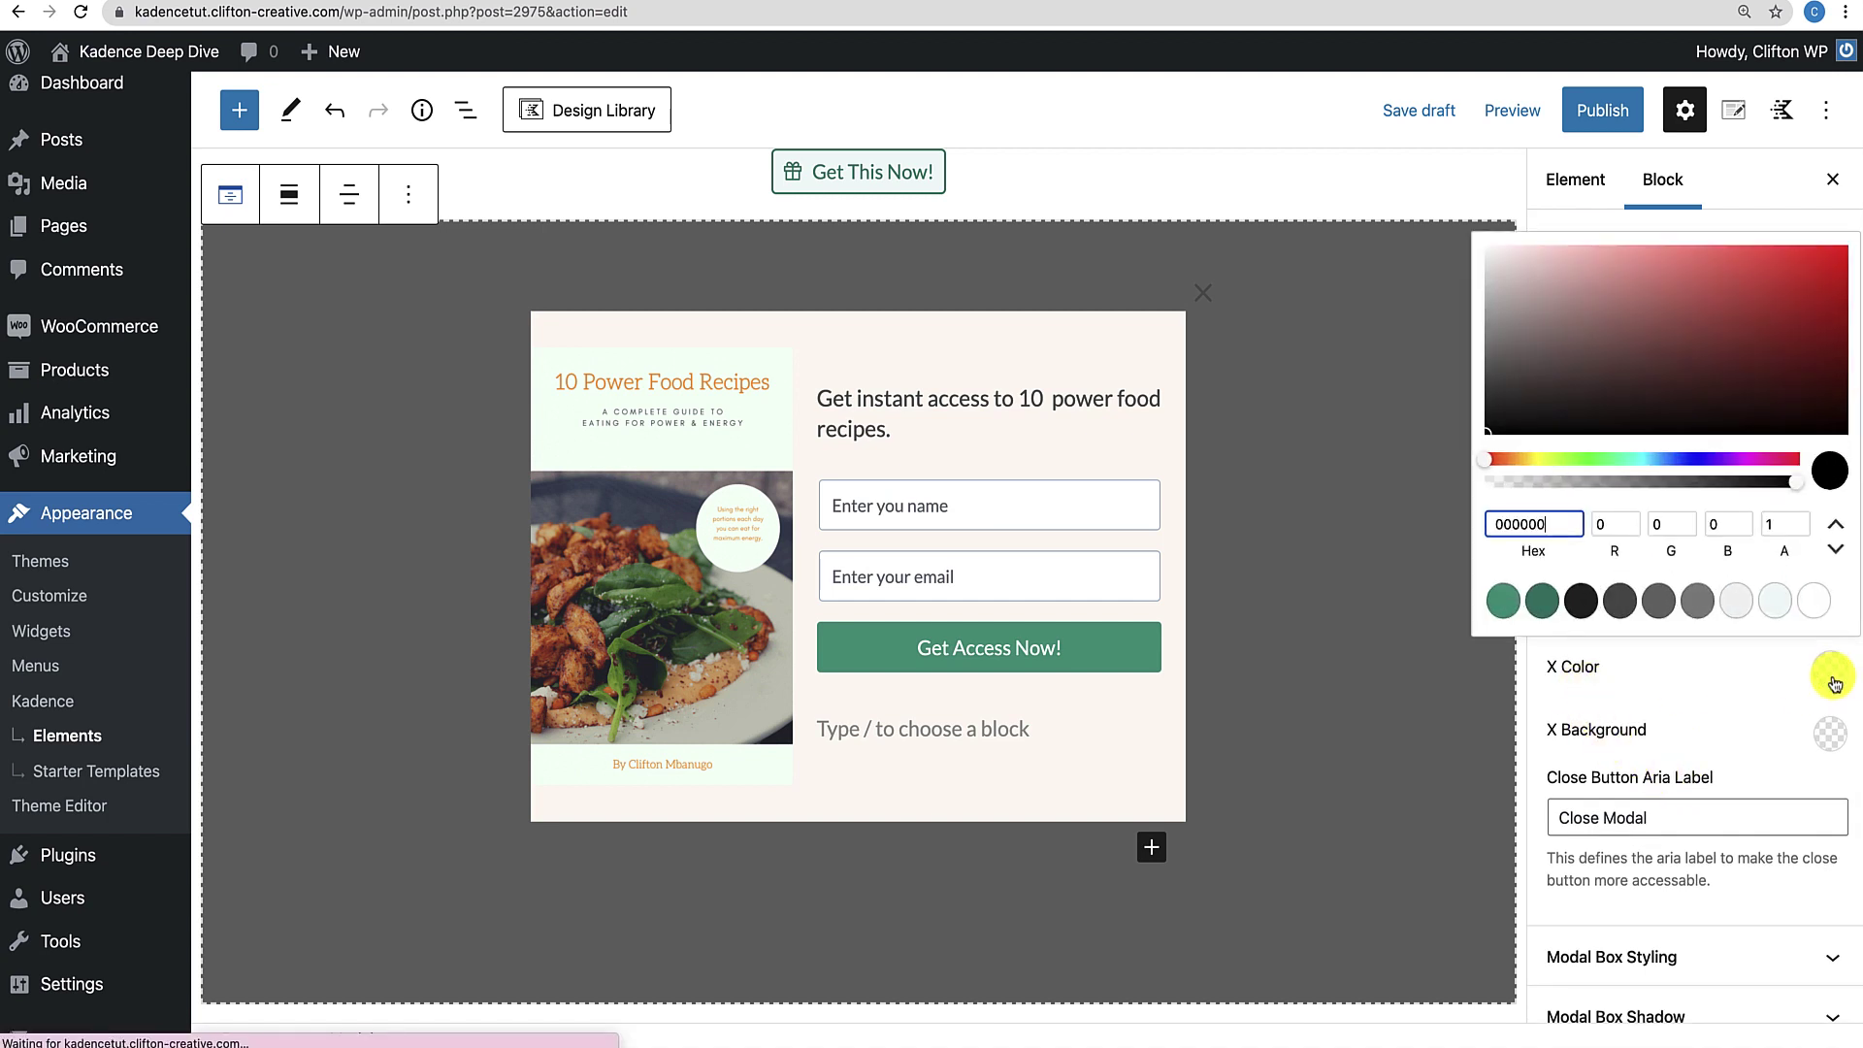
pyautogui.click(1817, 599)
pyautogui.click(1708, 728)
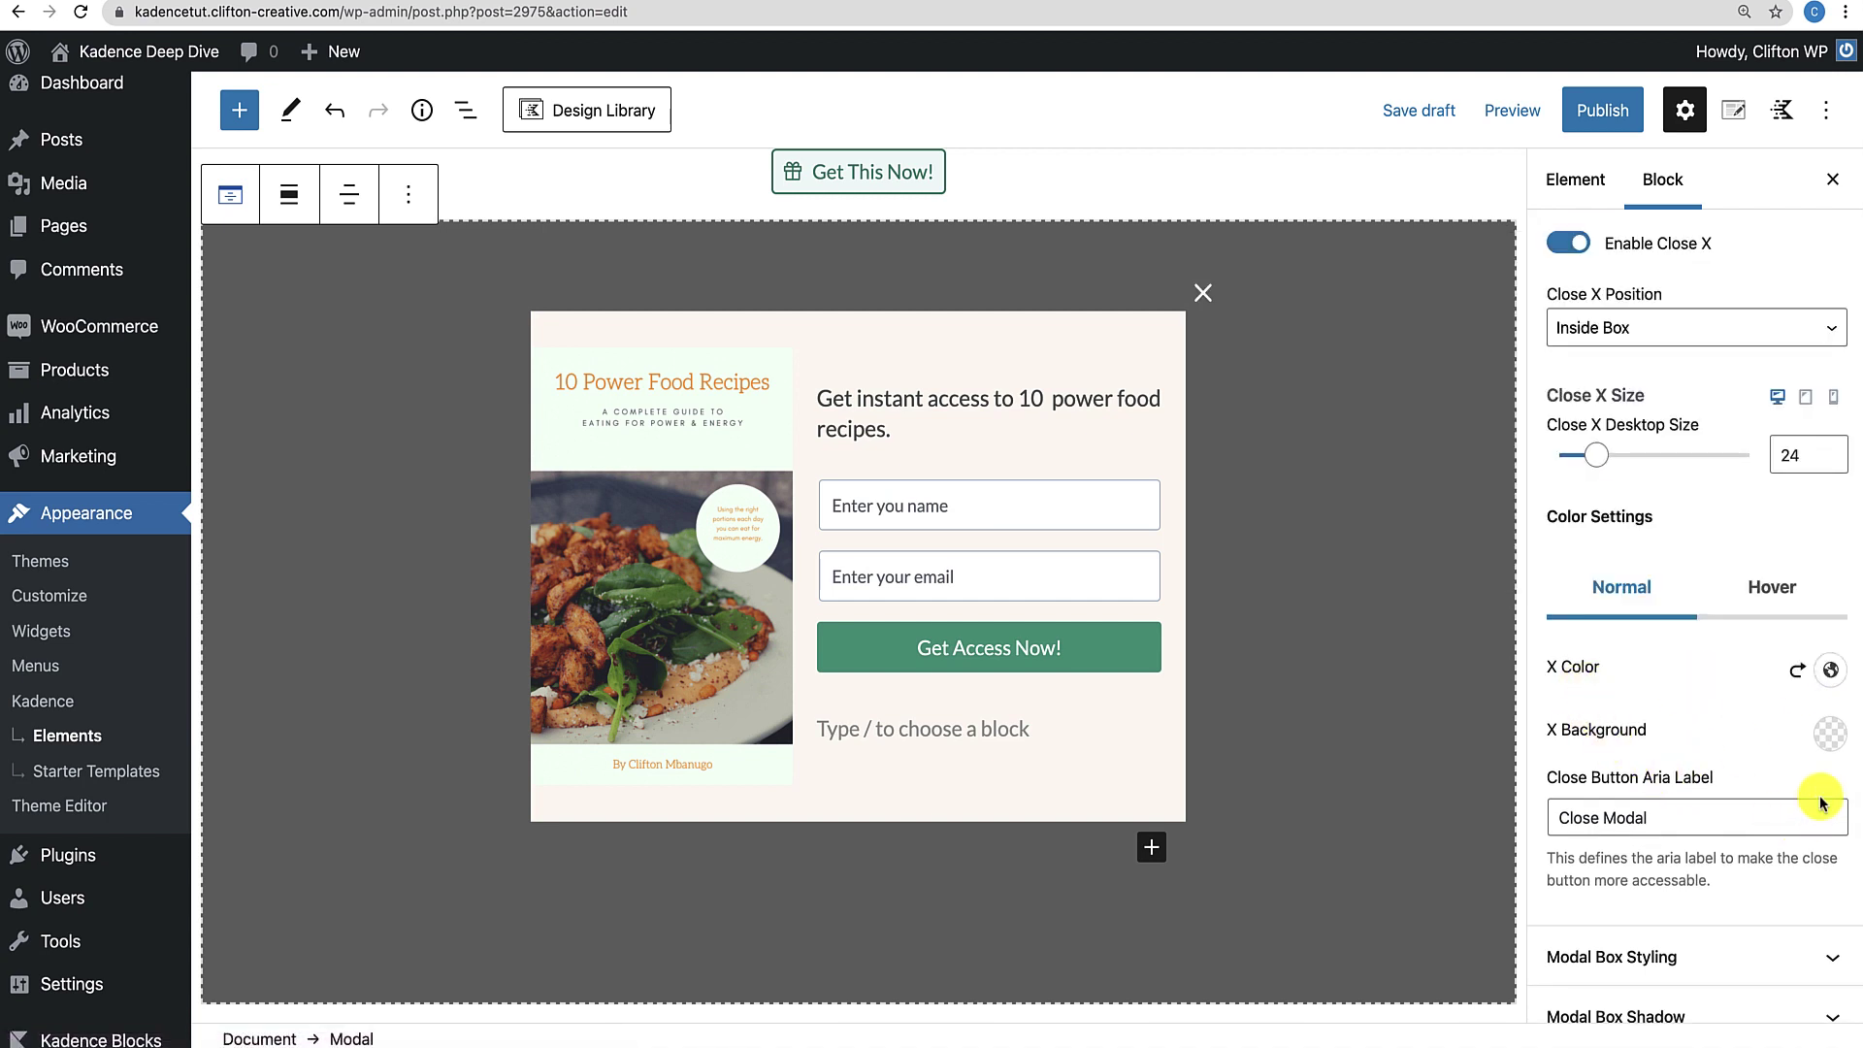
pyautogui.click(1830, 733)
pyautogui.click(1552, 657)
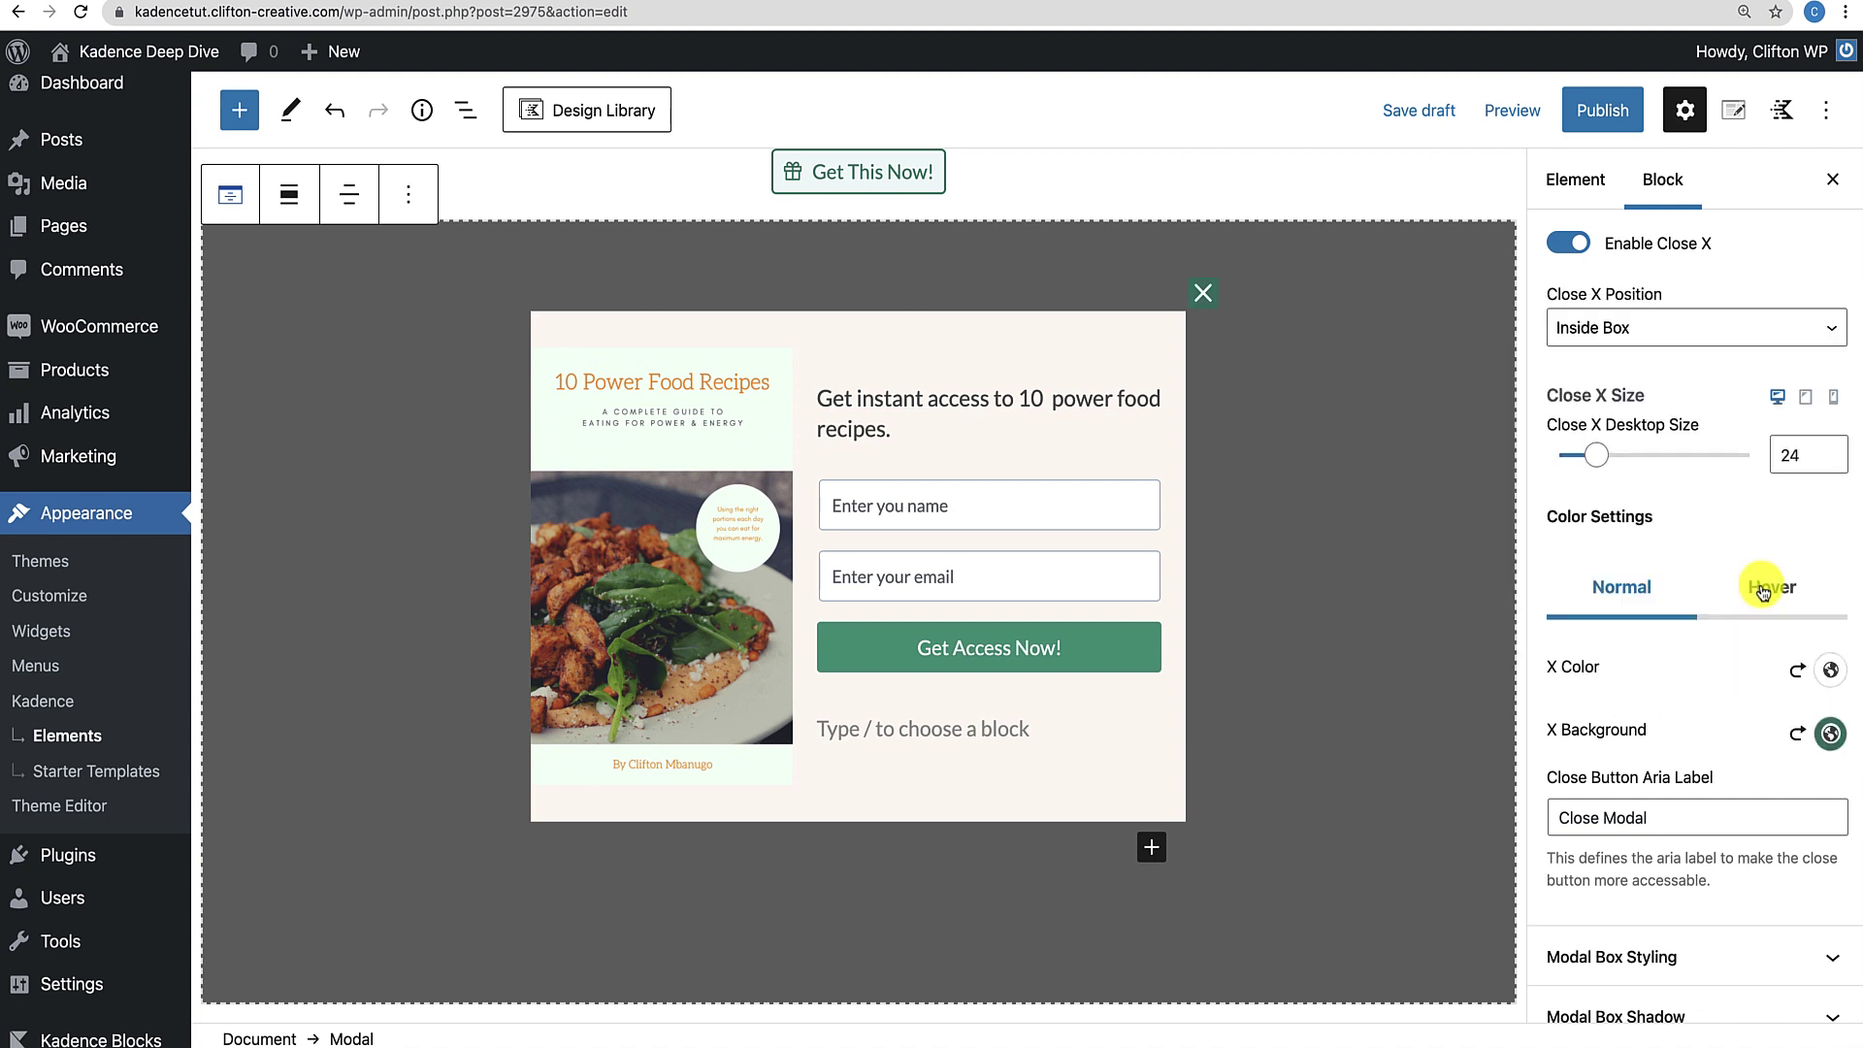
# Set the close button's hover X color to dark green 1F7765 and its hover background to the palette's pale tint.
pyautogui.click(1763, 588)
pyautogui.click(1830, 670)
pyautogui.click(1543, 601)
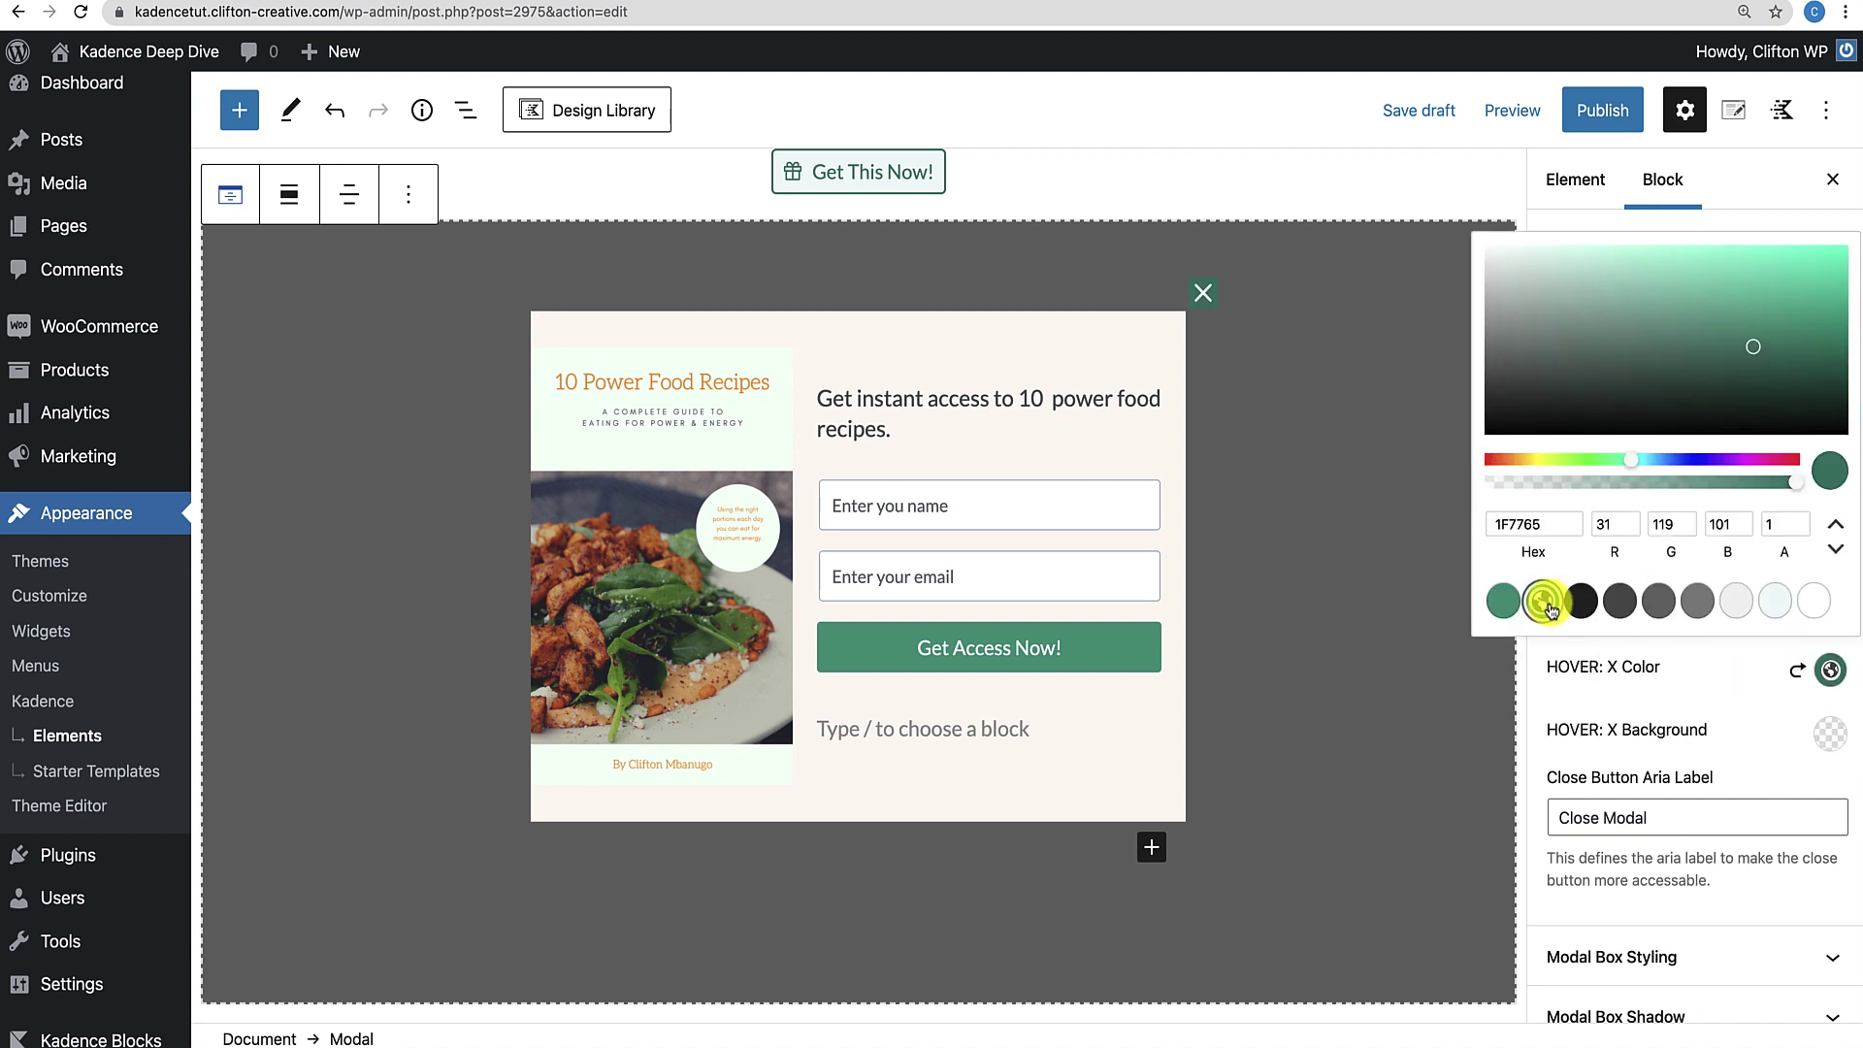
pyautogui.click(1830, 735)
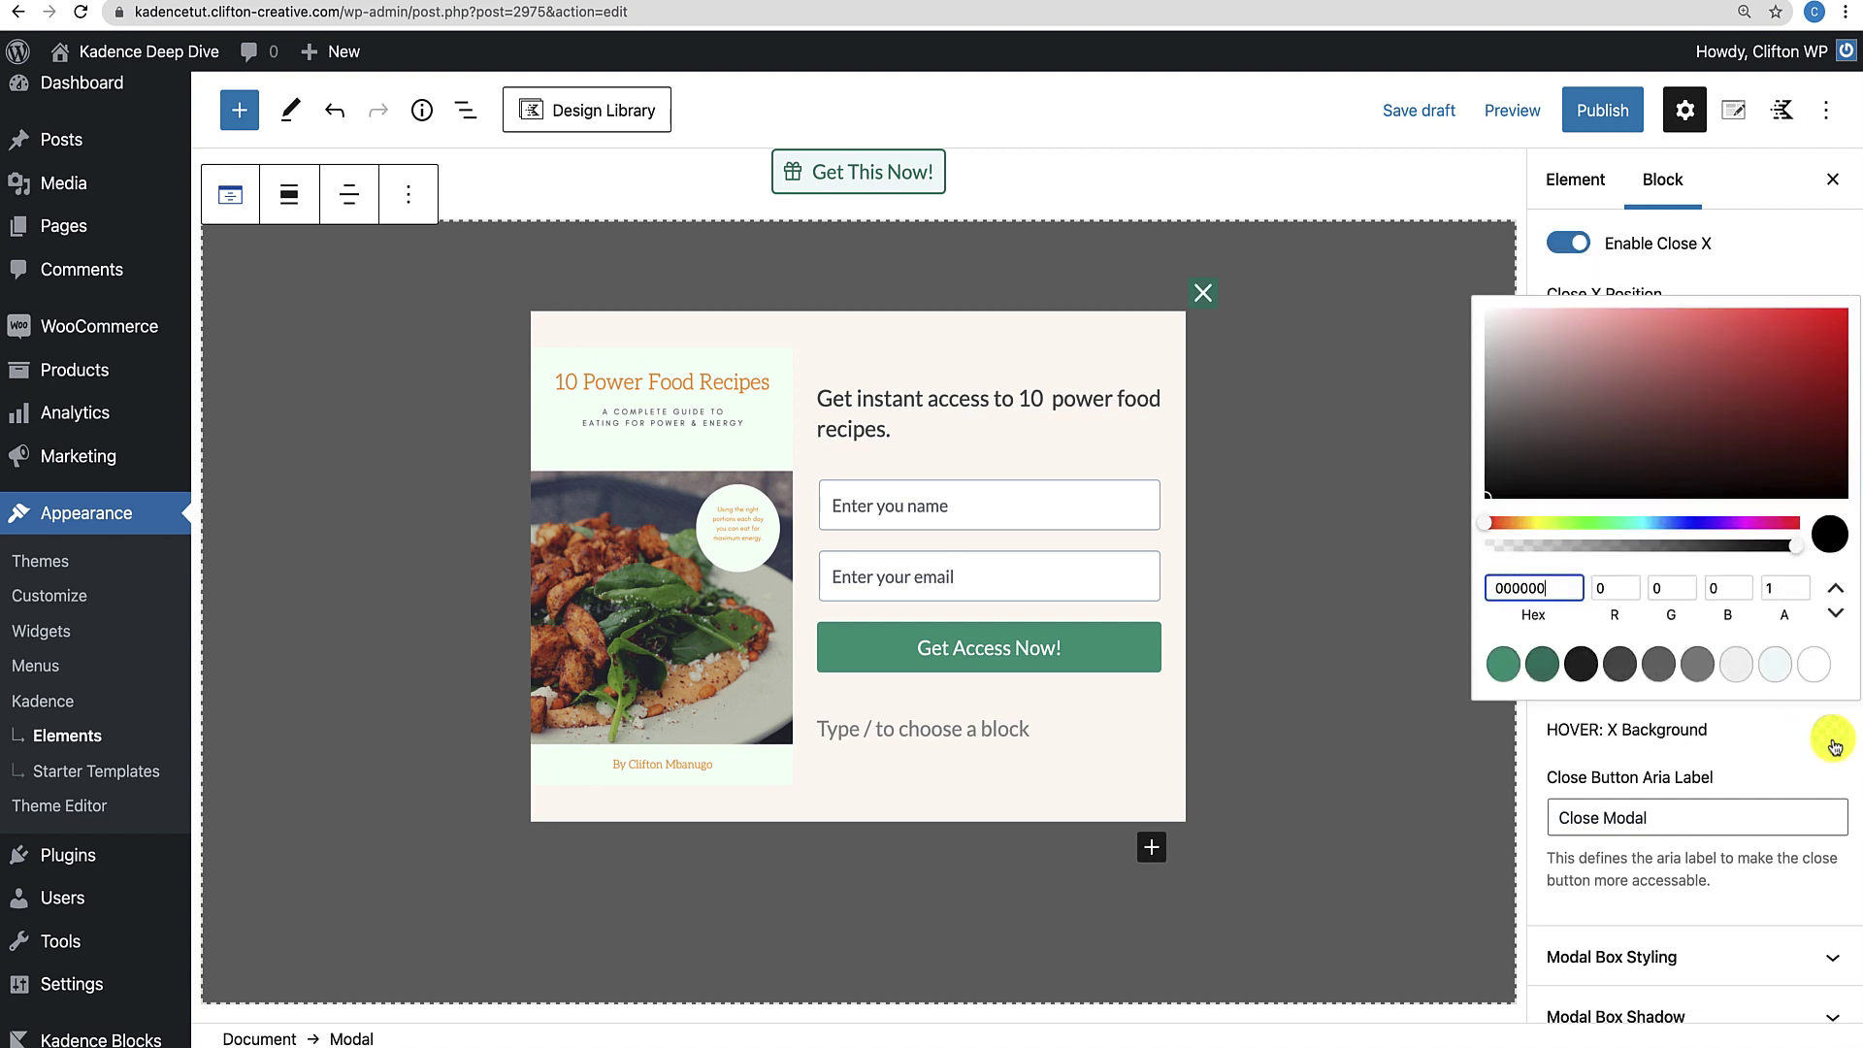
pyautogui.click(1782, 673)
pyautogui.click(1729, 748)
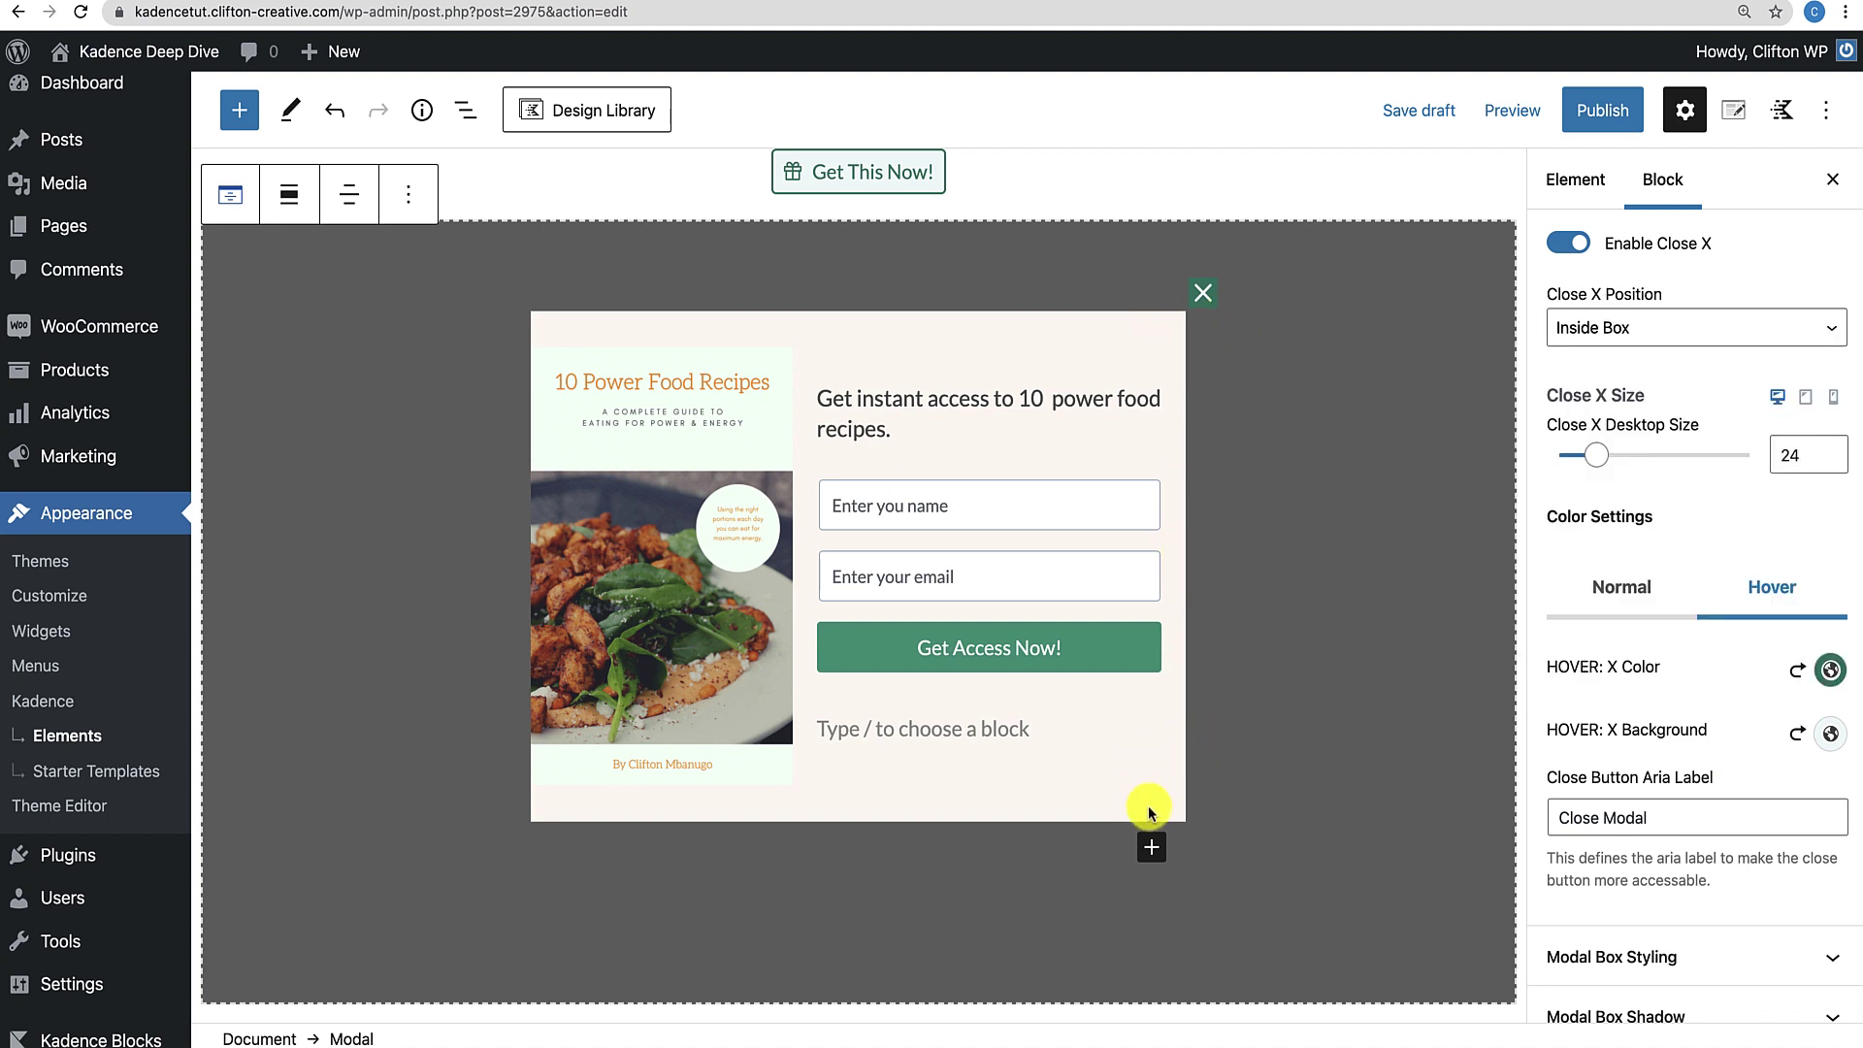
# Set the modal's padding to 0 in its box styling.
pyautogui.click(1112, 322)
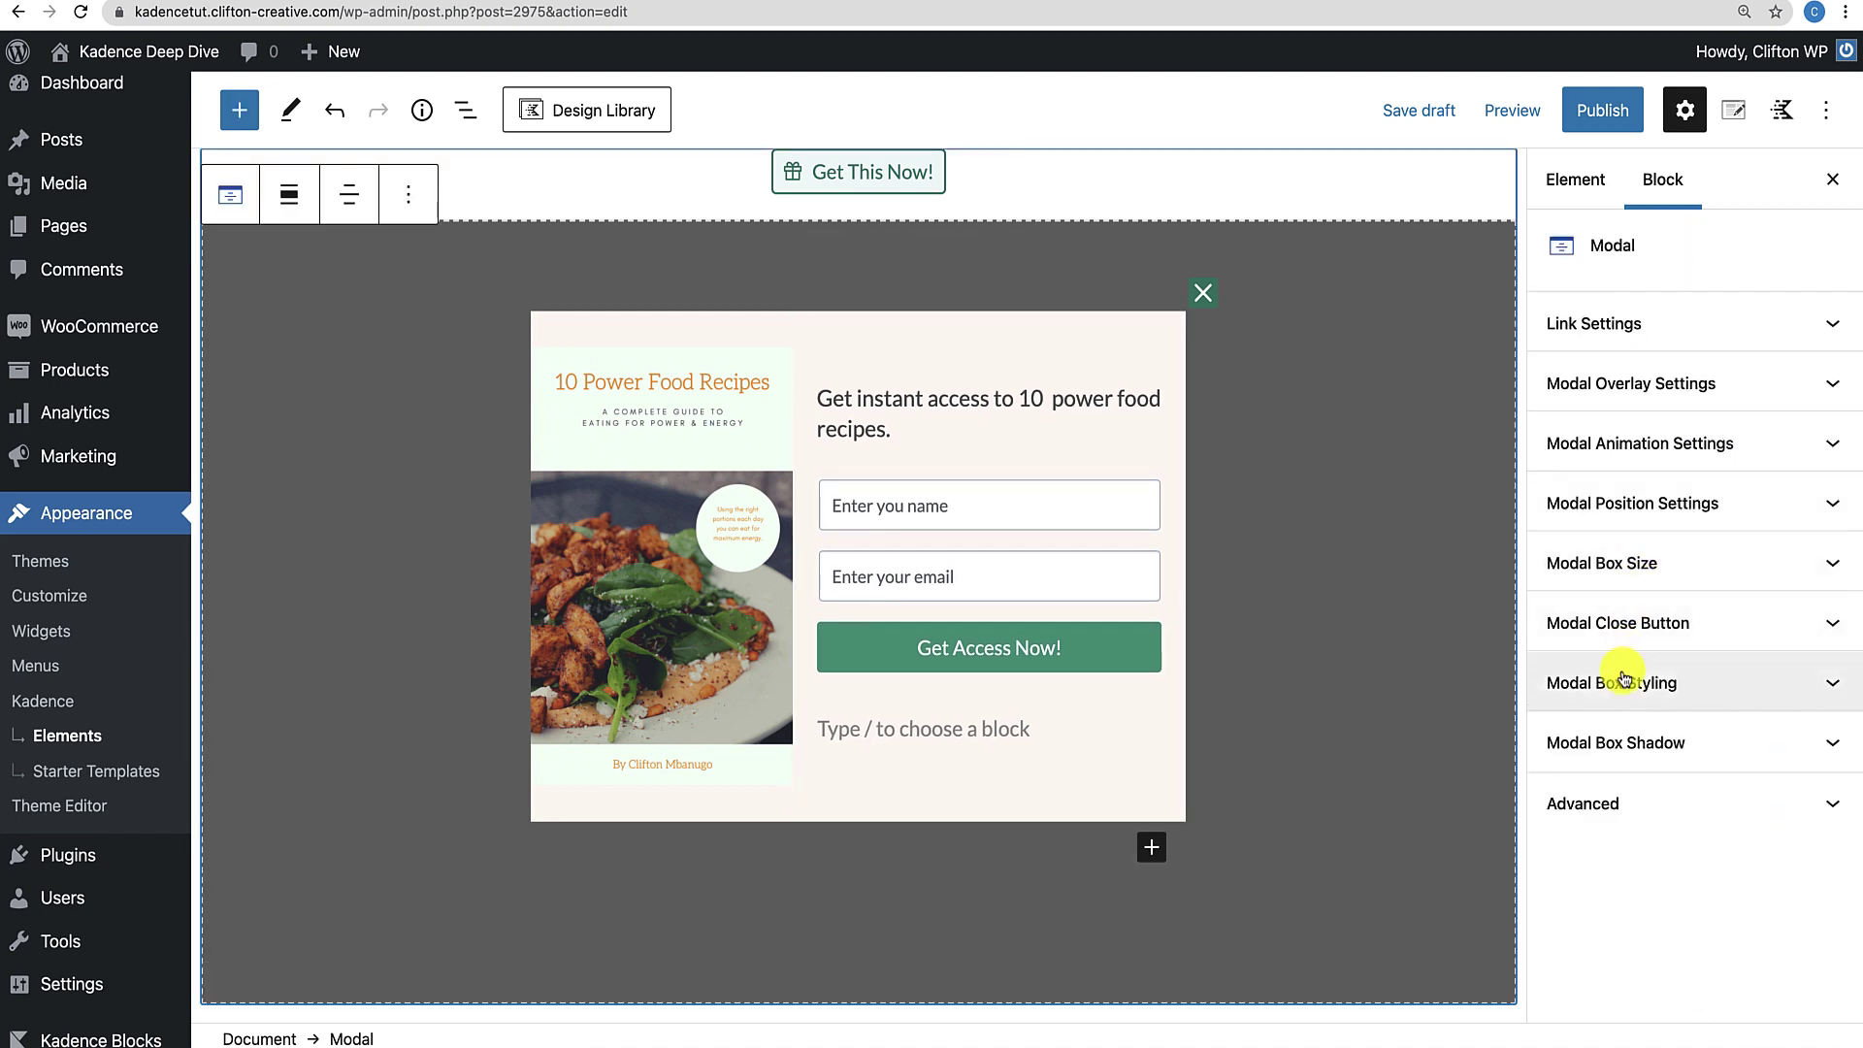
pyautogui.click(1625, 677)
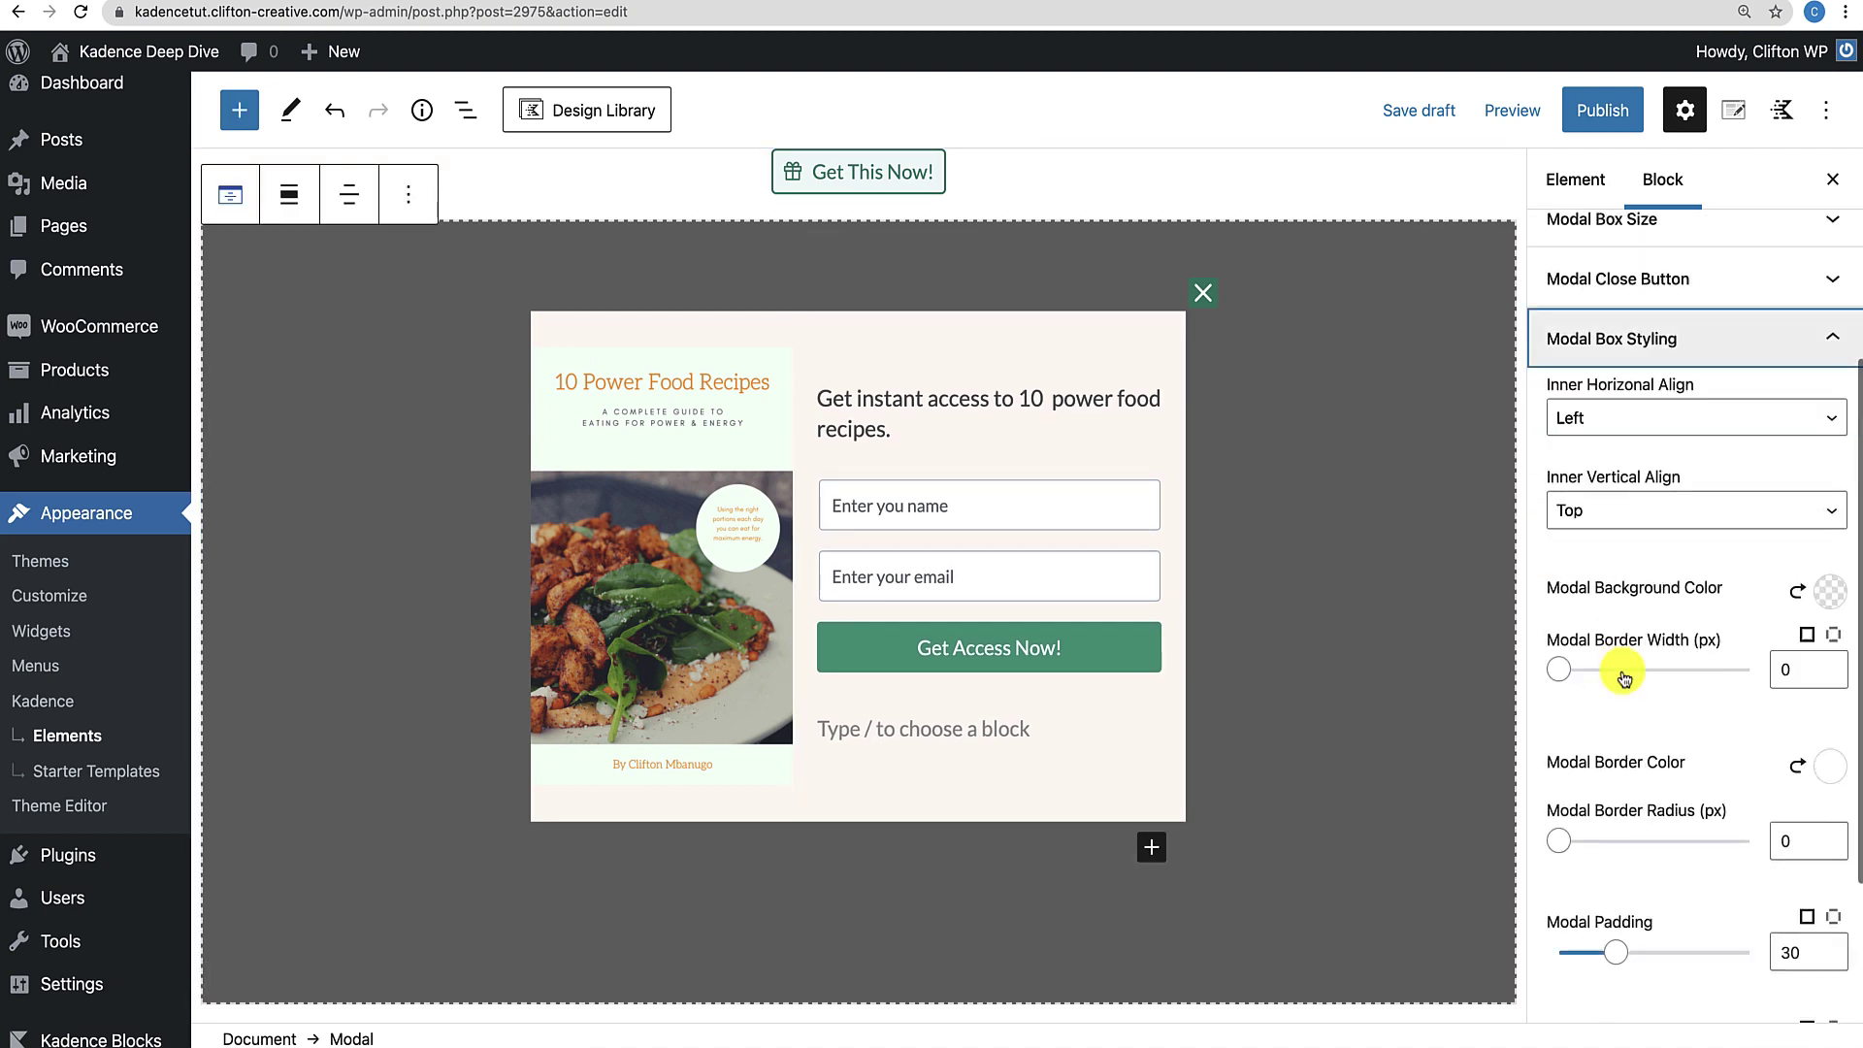
pyautogui.scroll(-3, 1626, 669)
pyautogui.scroll(-2, 1625, 676)
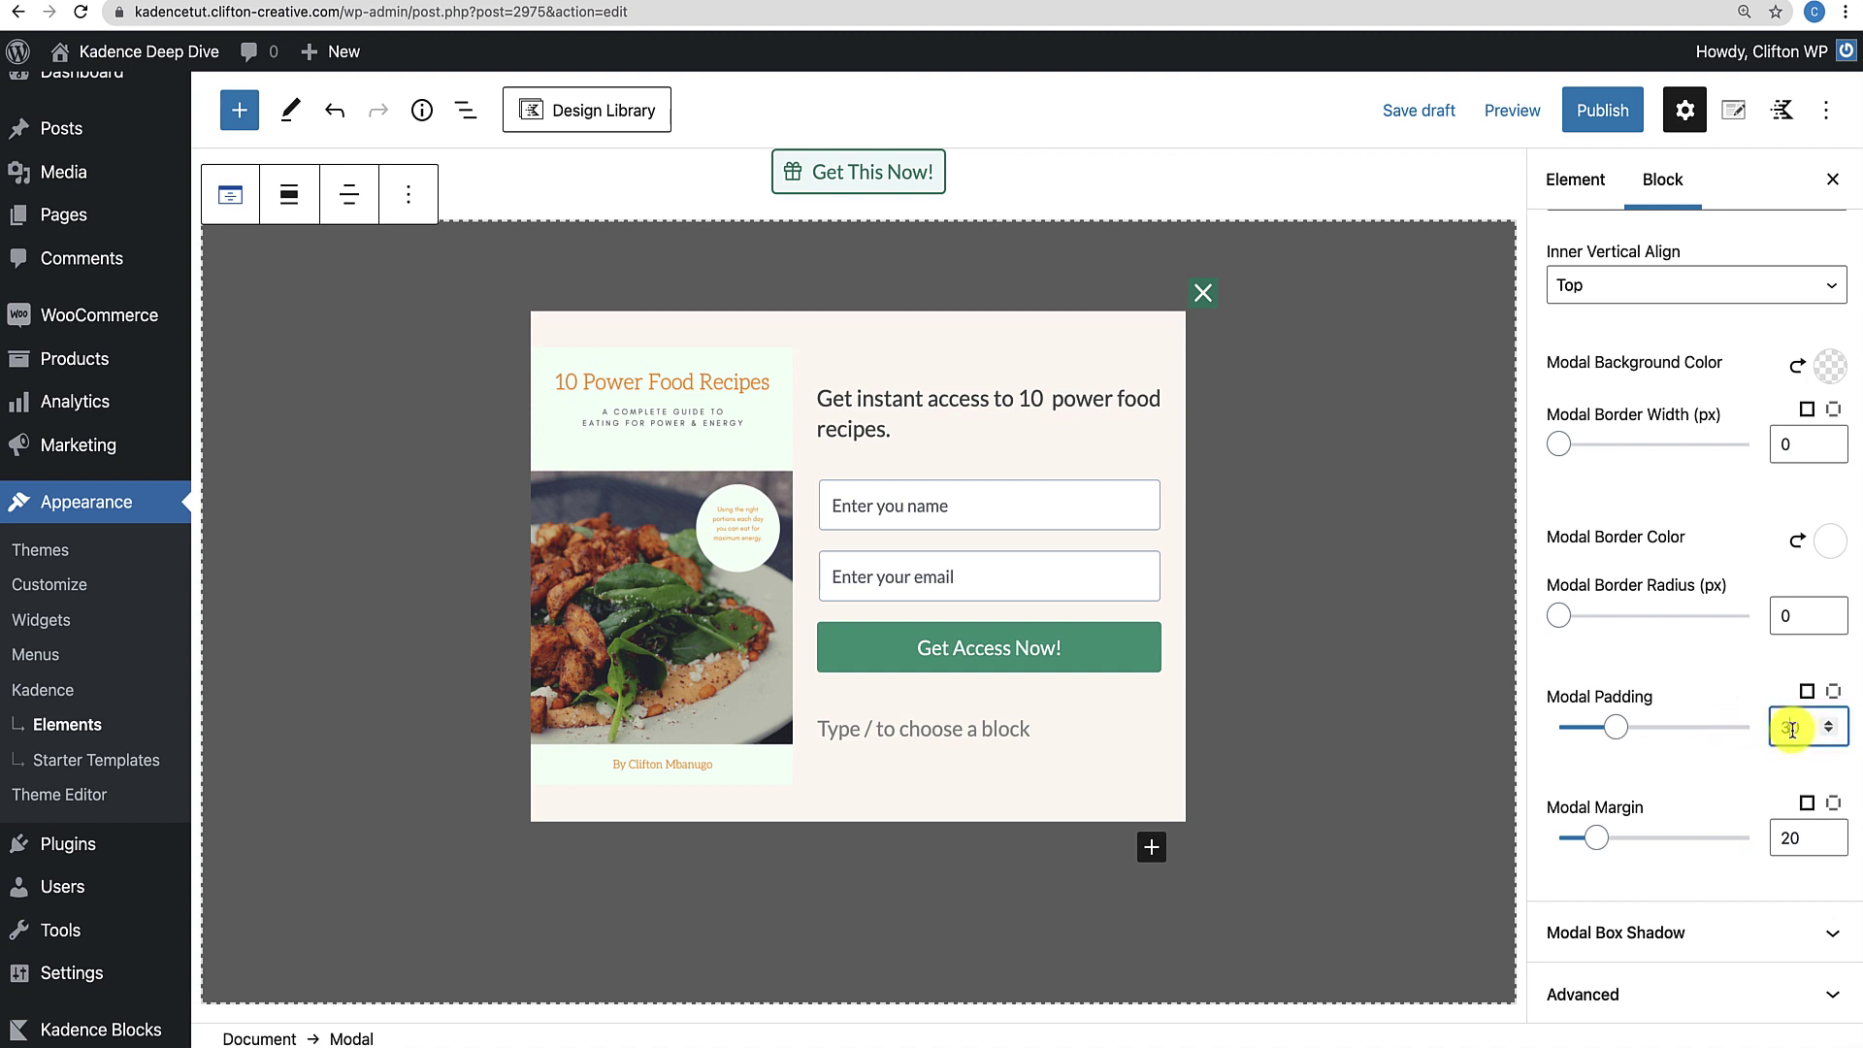
pyautogui.write('0')
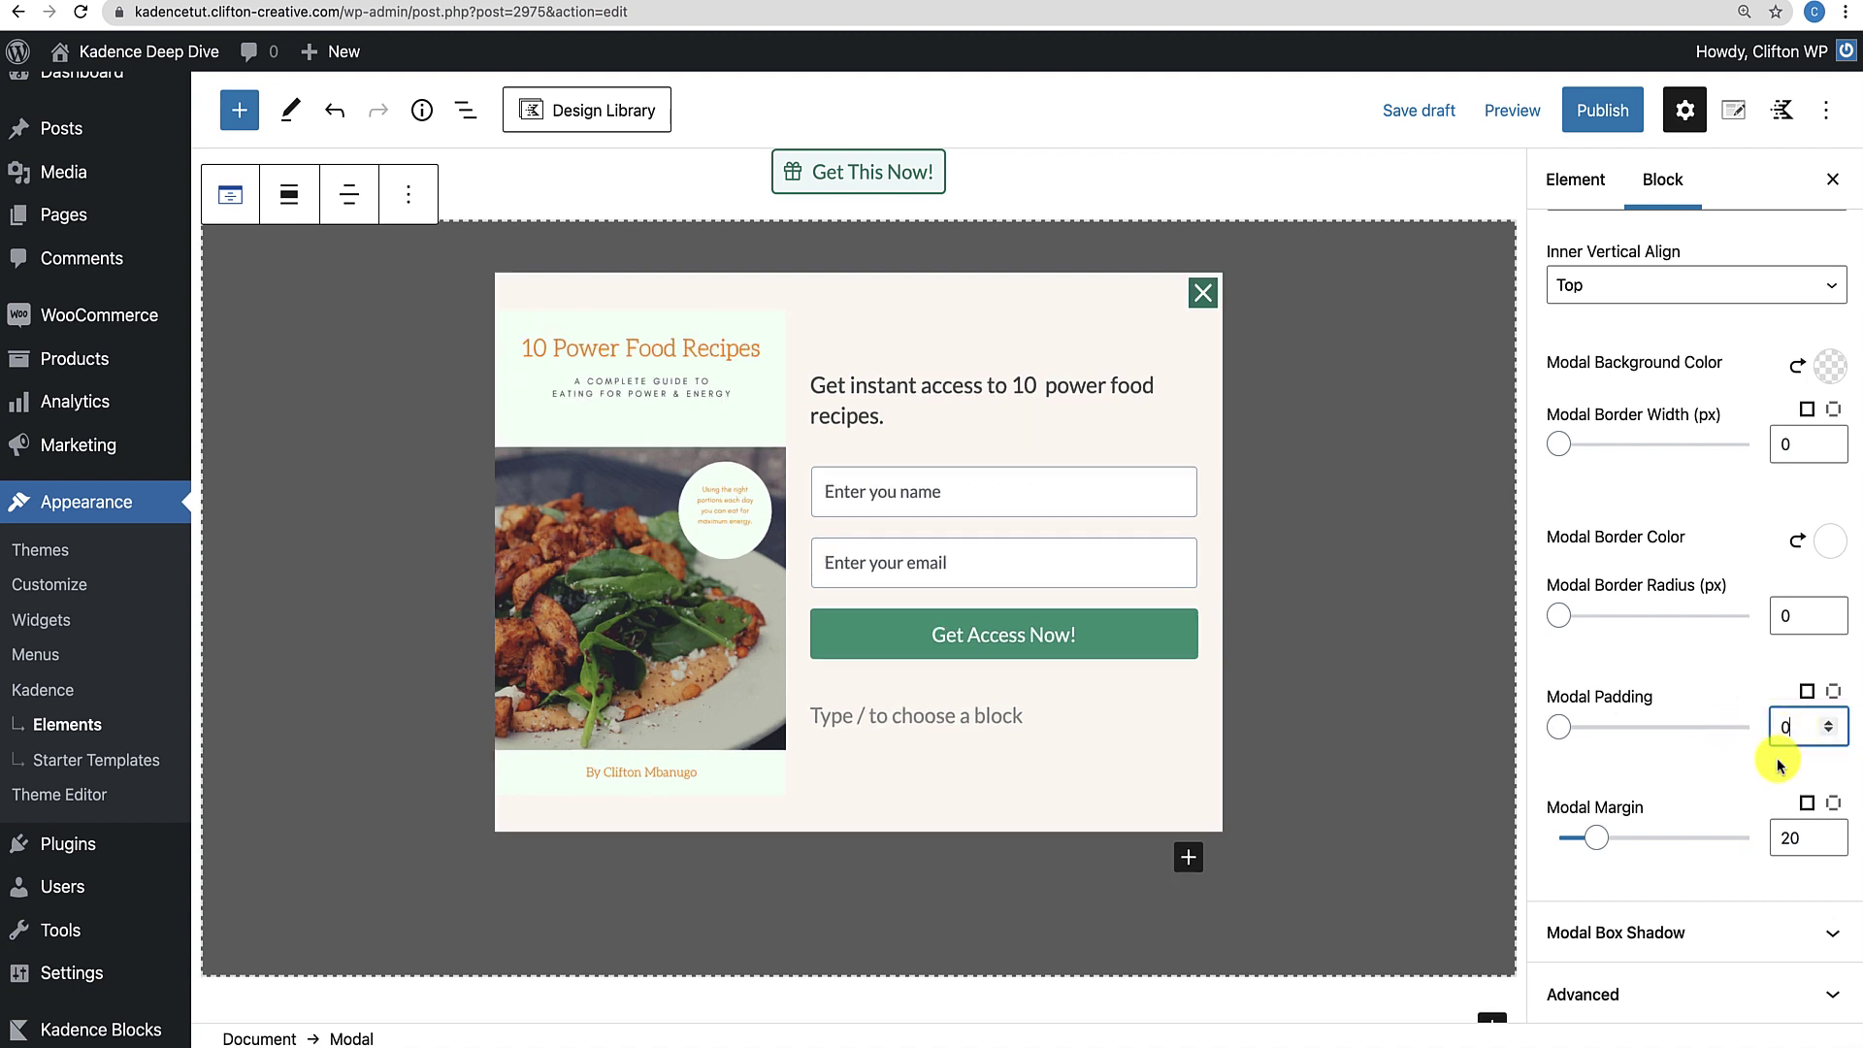
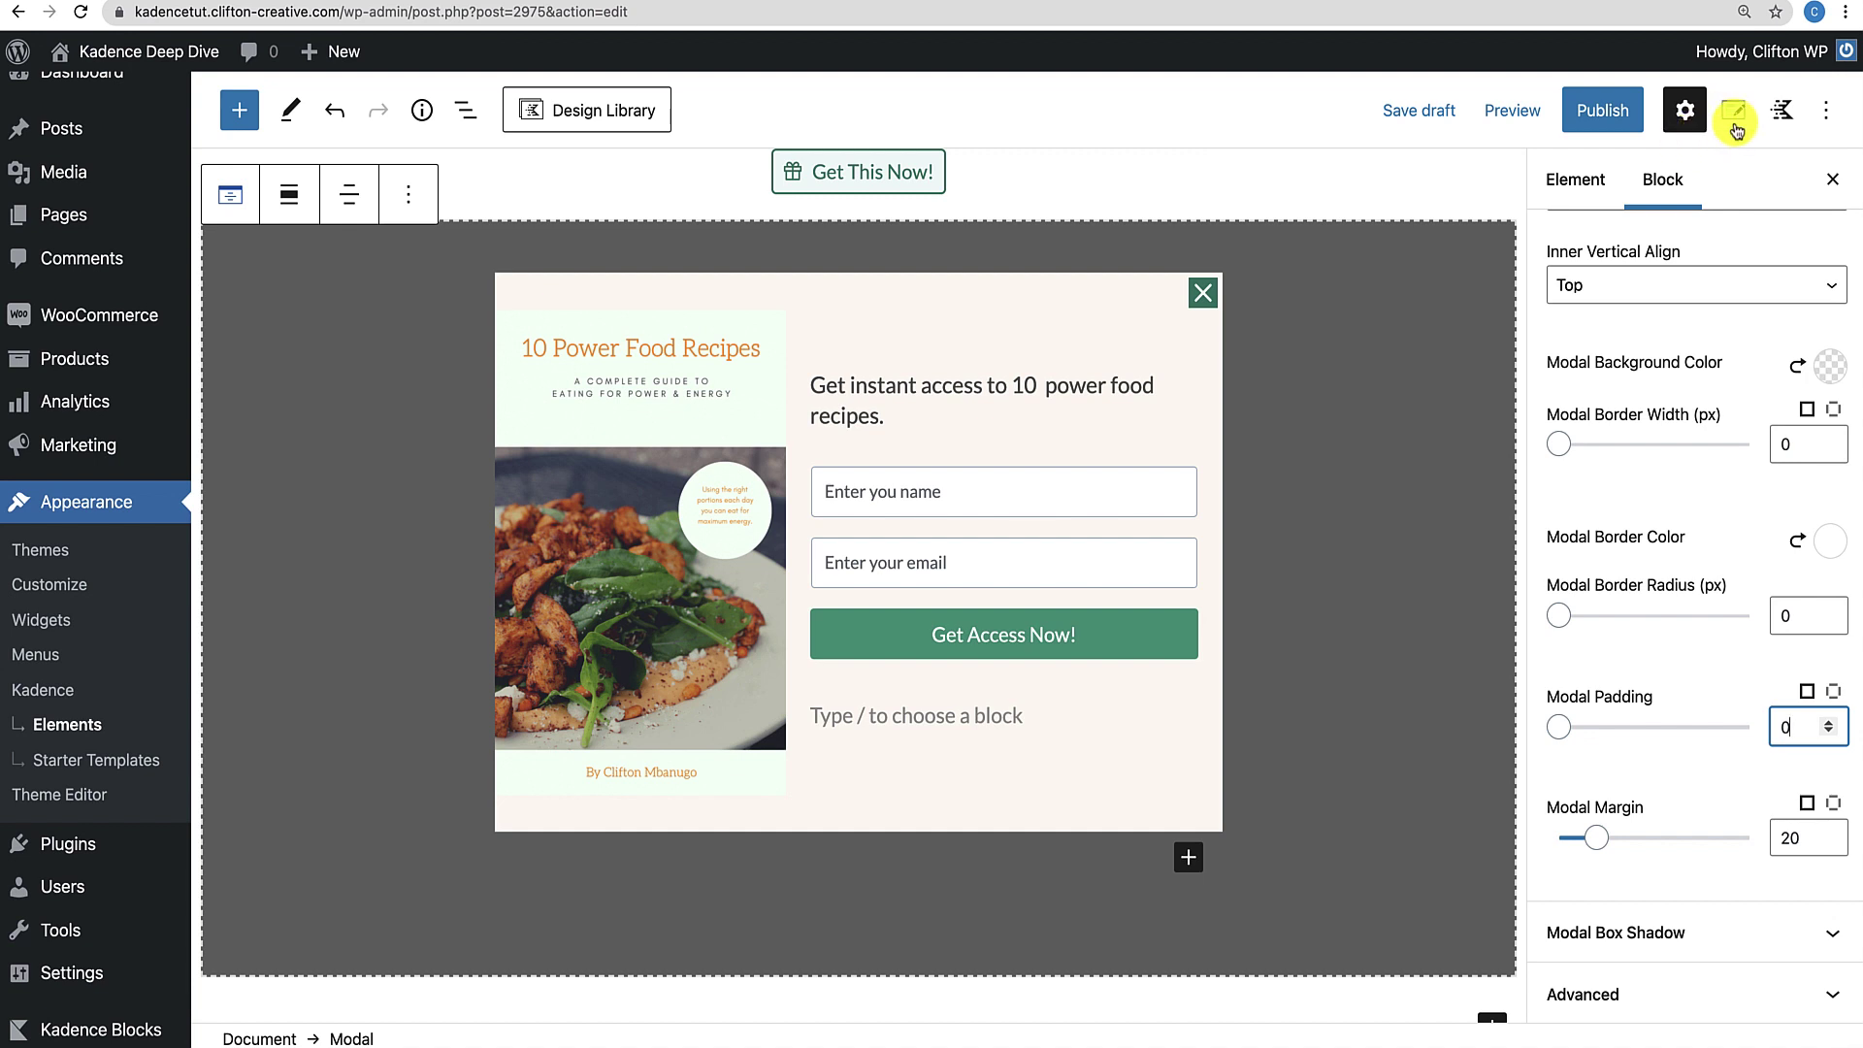
# Place the element as Fixed Bottom After Scroll (no space below footer) and set its width type to Fixed.
pyautogui.click(1737, 121)
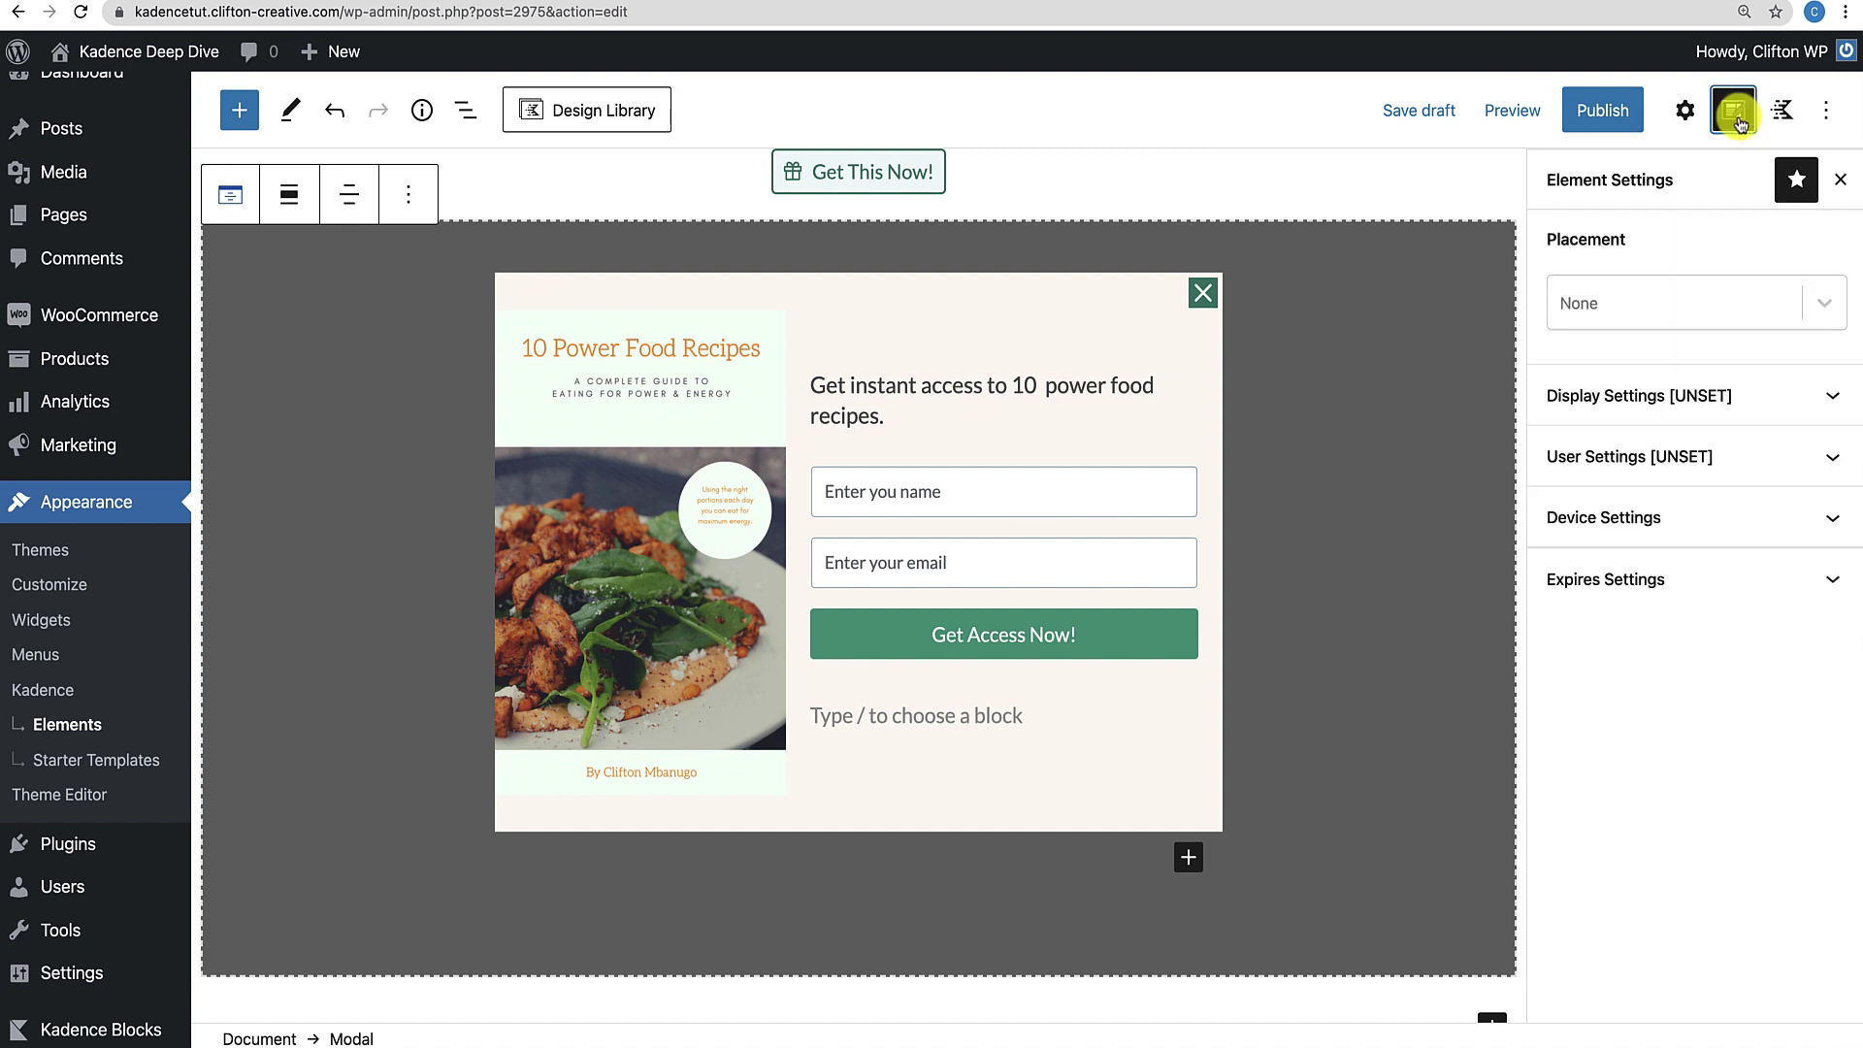
pyautogui.click(1819, 308)
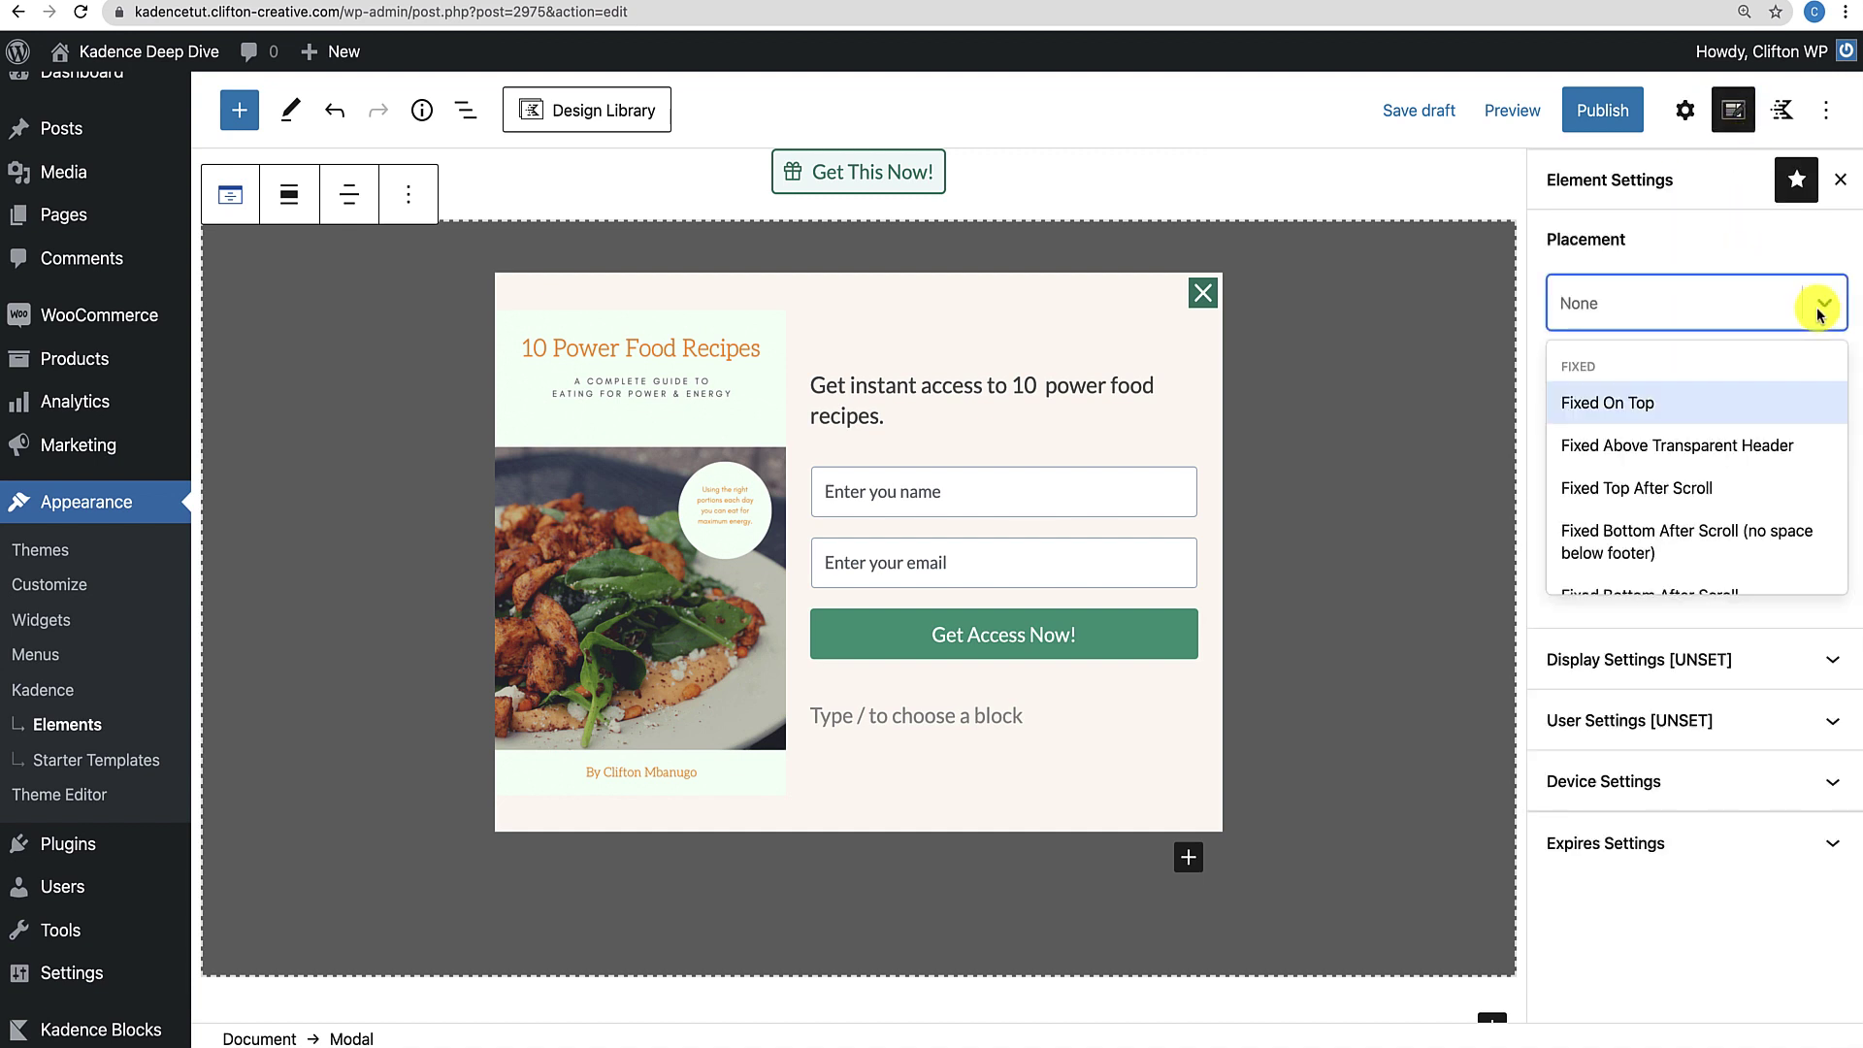
pyautogui.scroll(-2, 1642, 434)
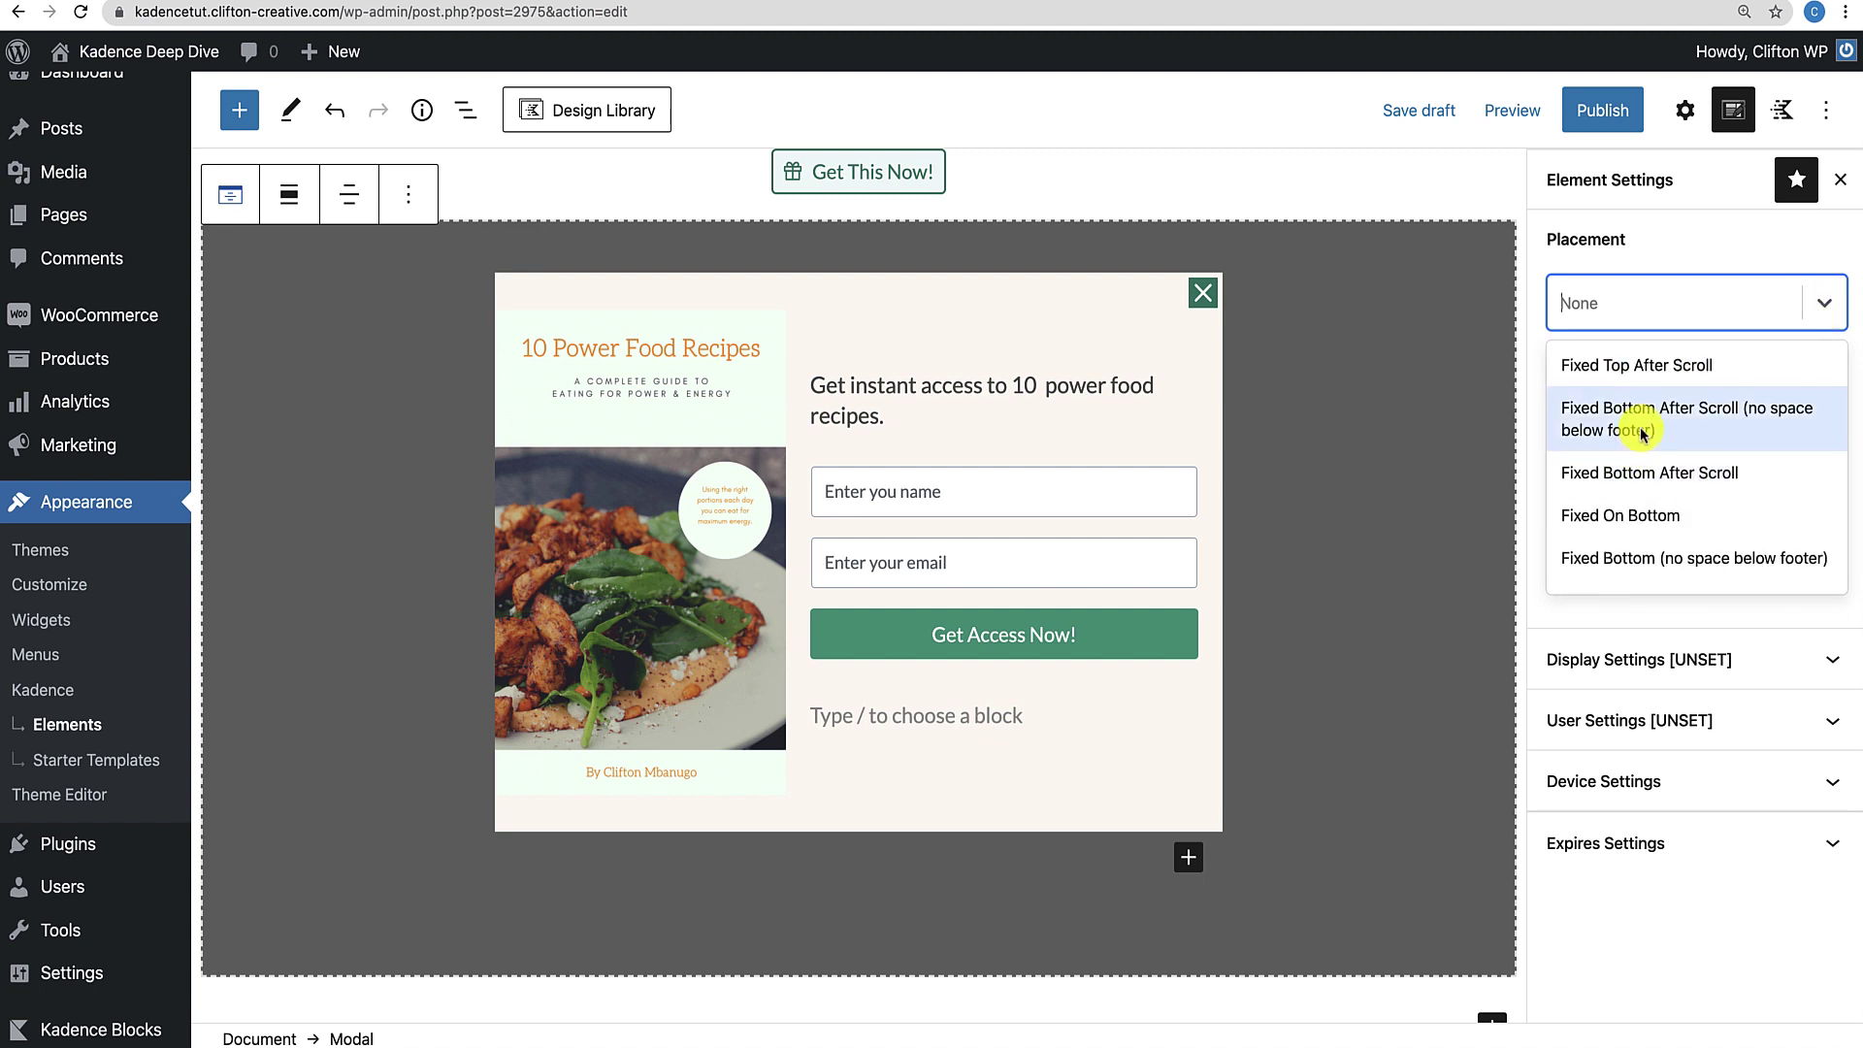
pyautogui.click(1642, 432)
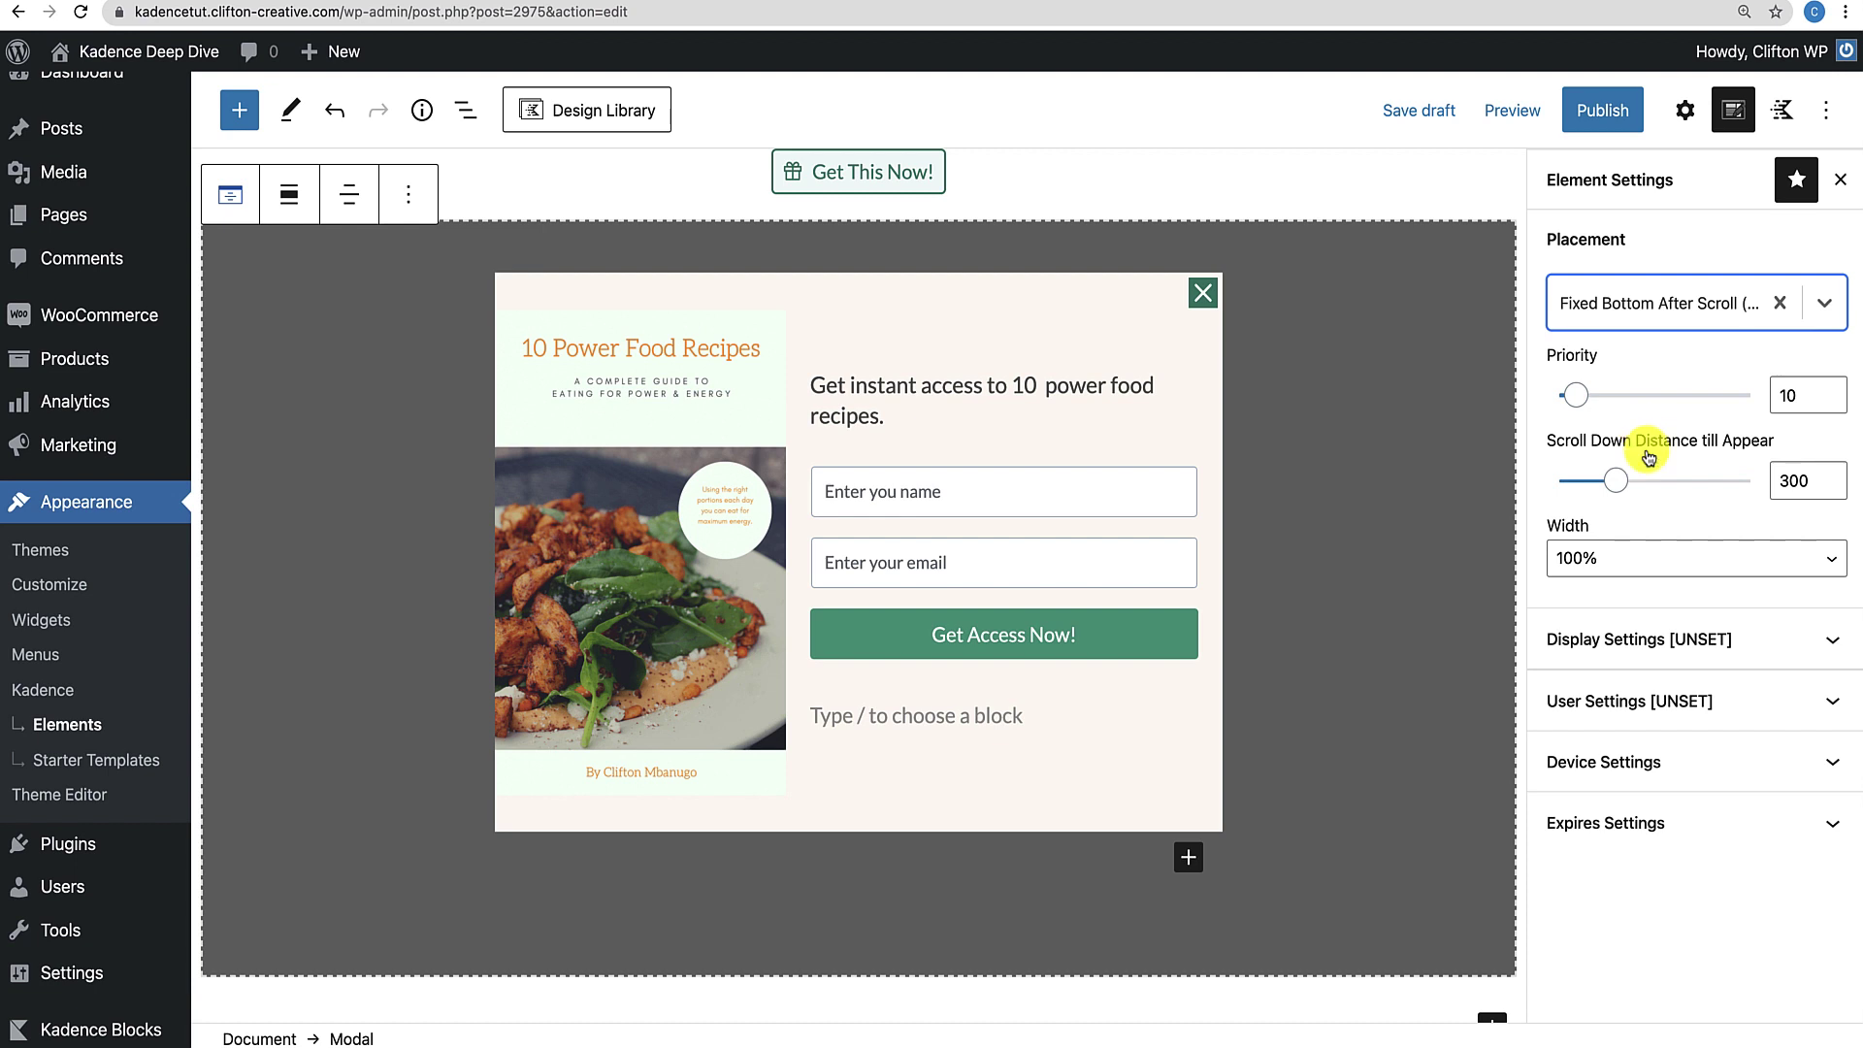
pyautogui.click(1640, 558)
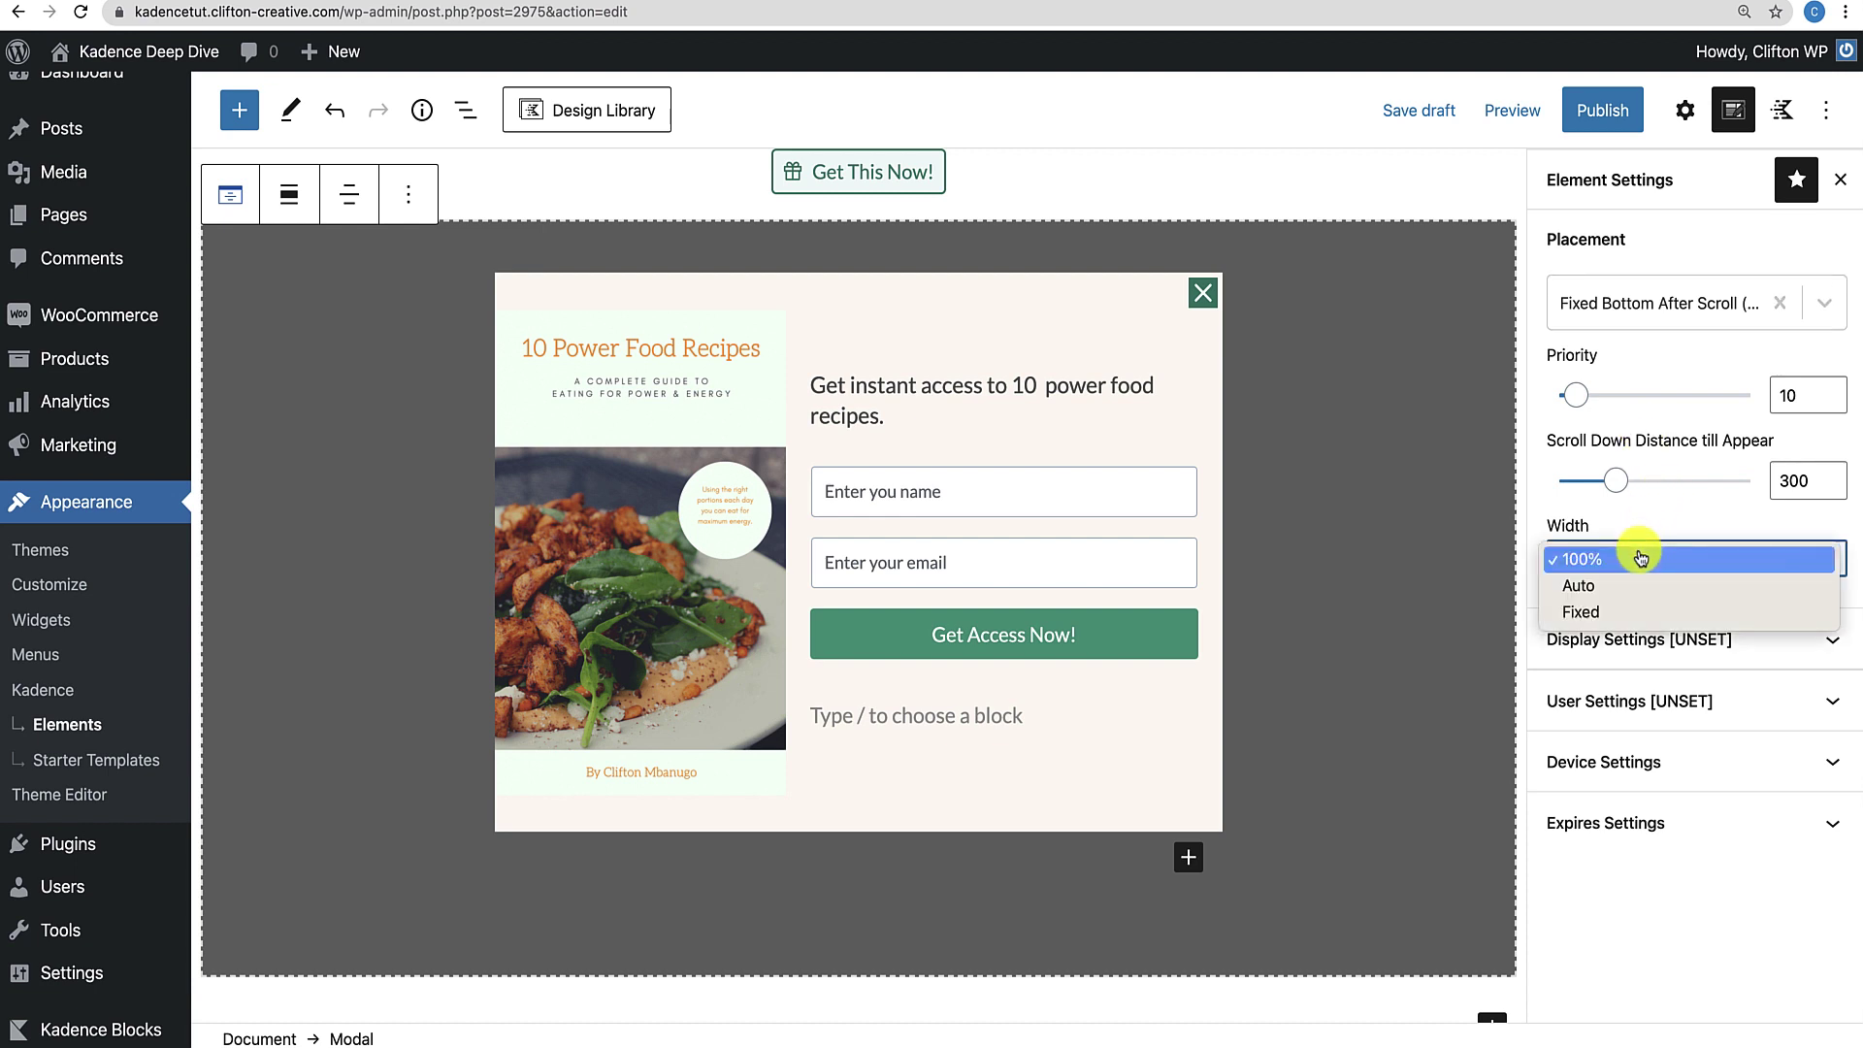
pyautogui.click(1613, 611)
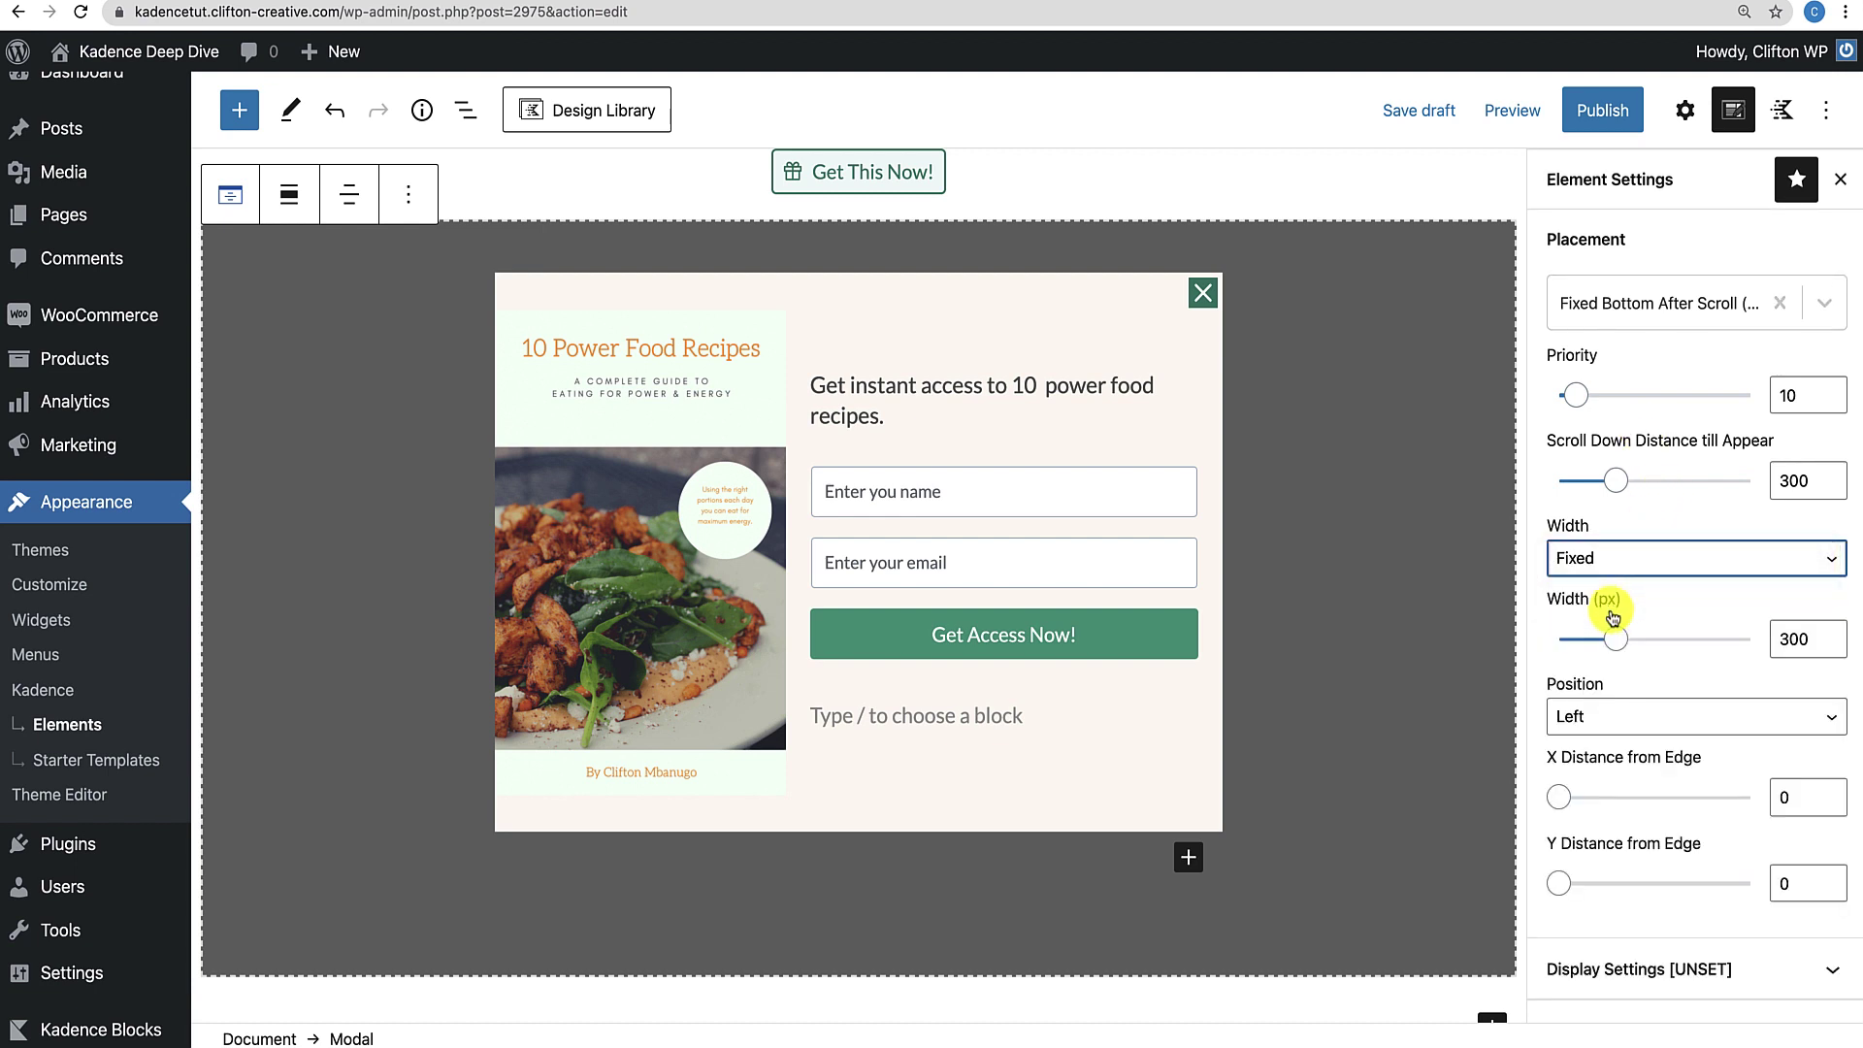
# Set the element's X and Y distances from the edge to 20 each.
pyautogui.scroll(-3, 1592, 660)
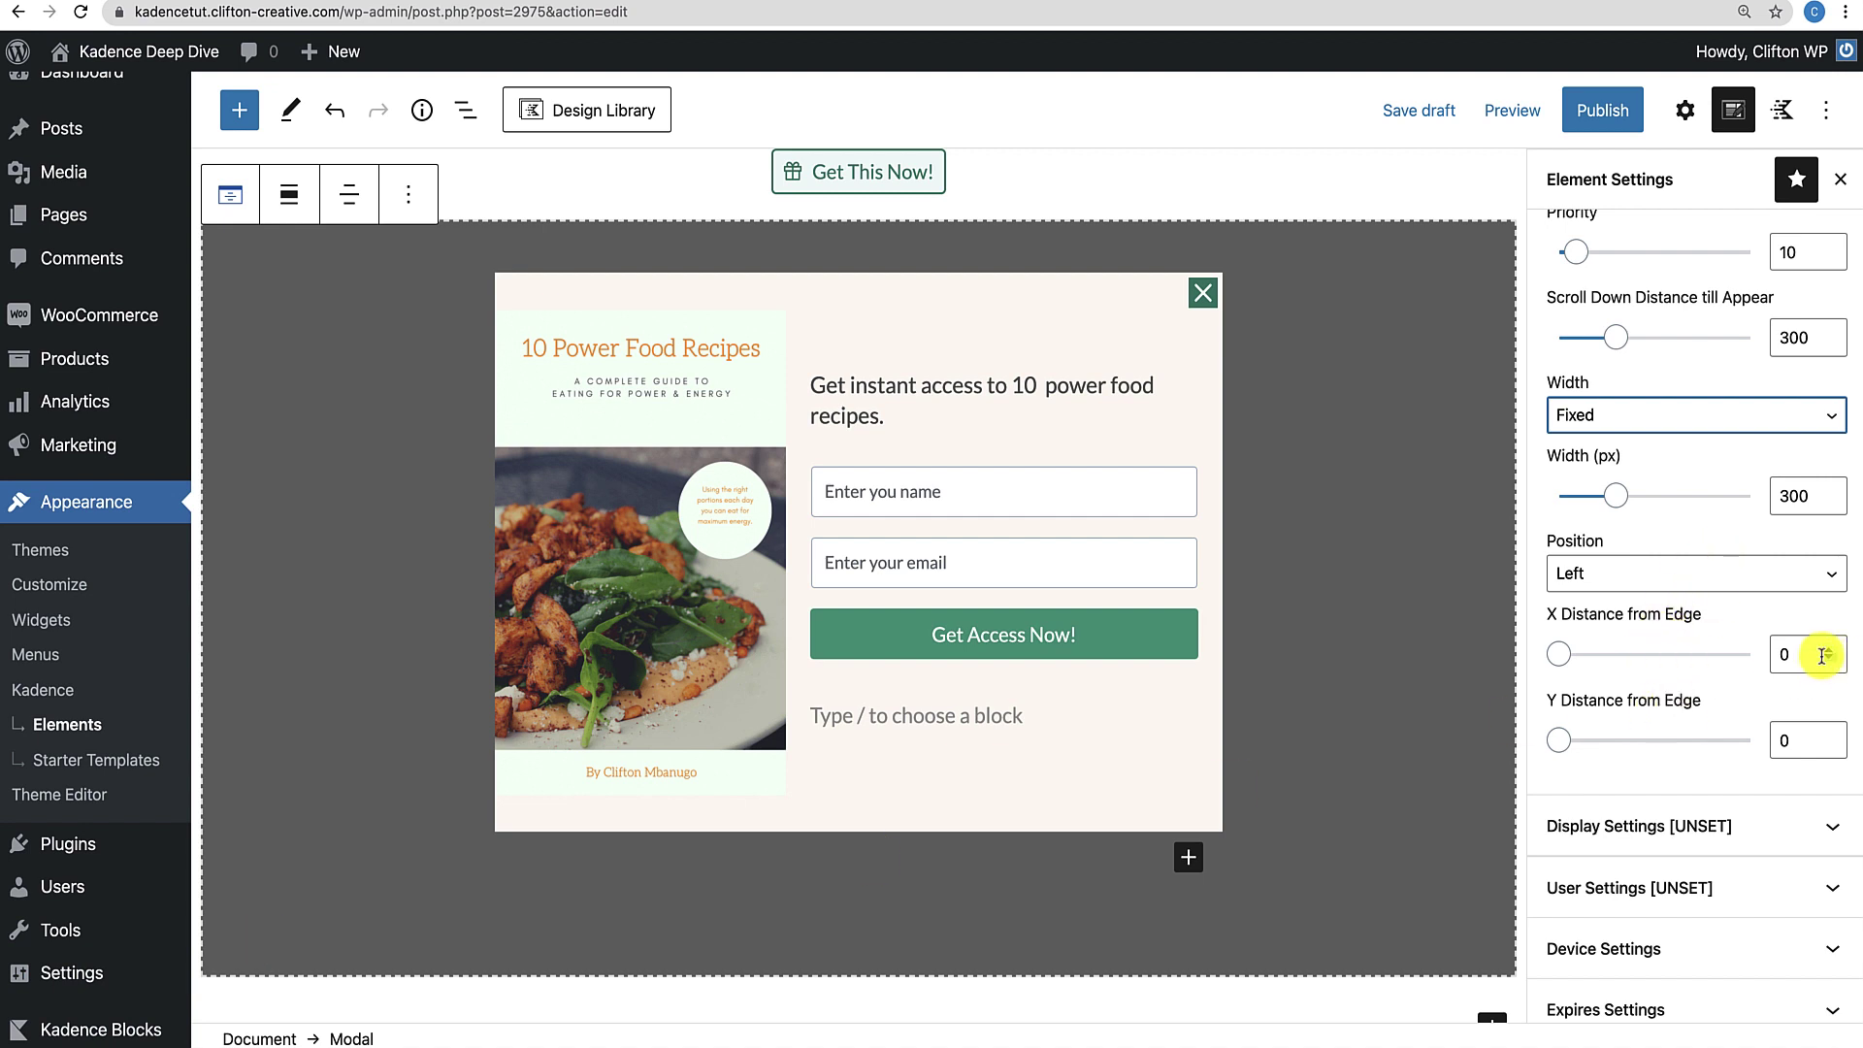
pyautogui.click(1766, 655)
pyautogui.doubleClick(1766, 655)
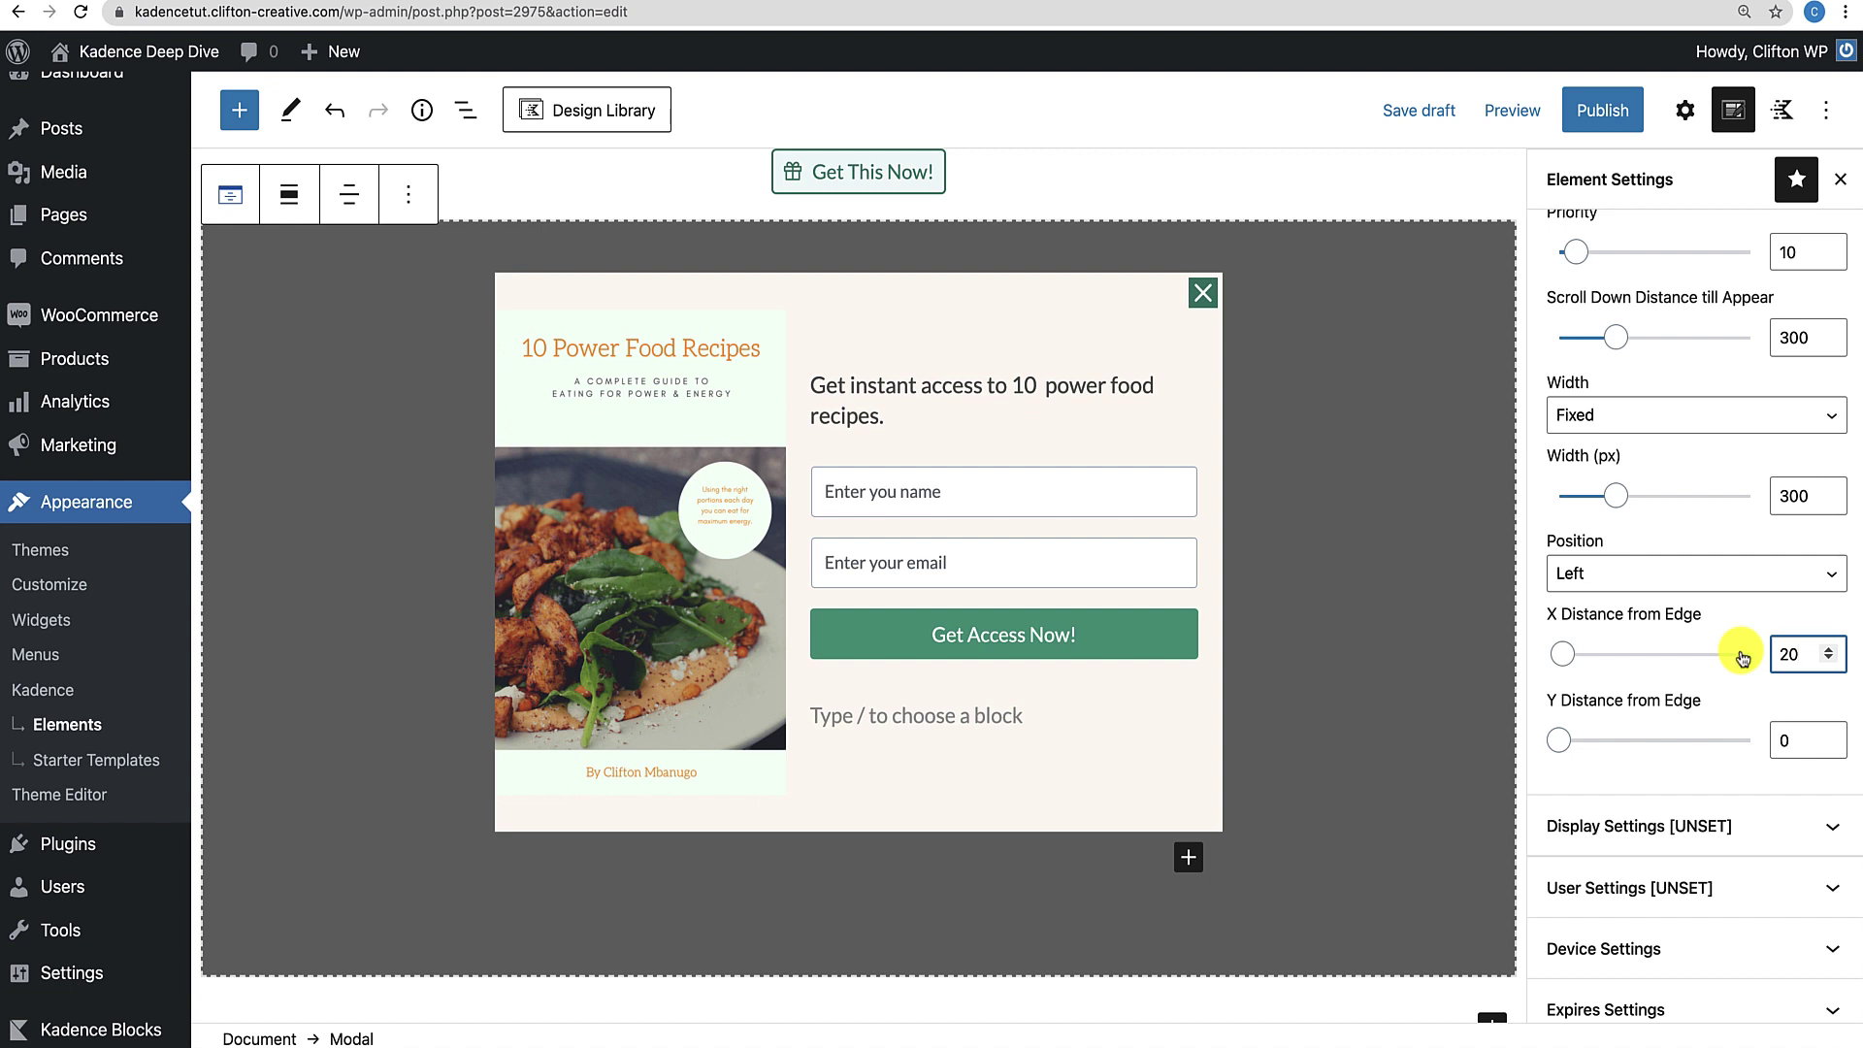
pyautogui.click(1775, 741)
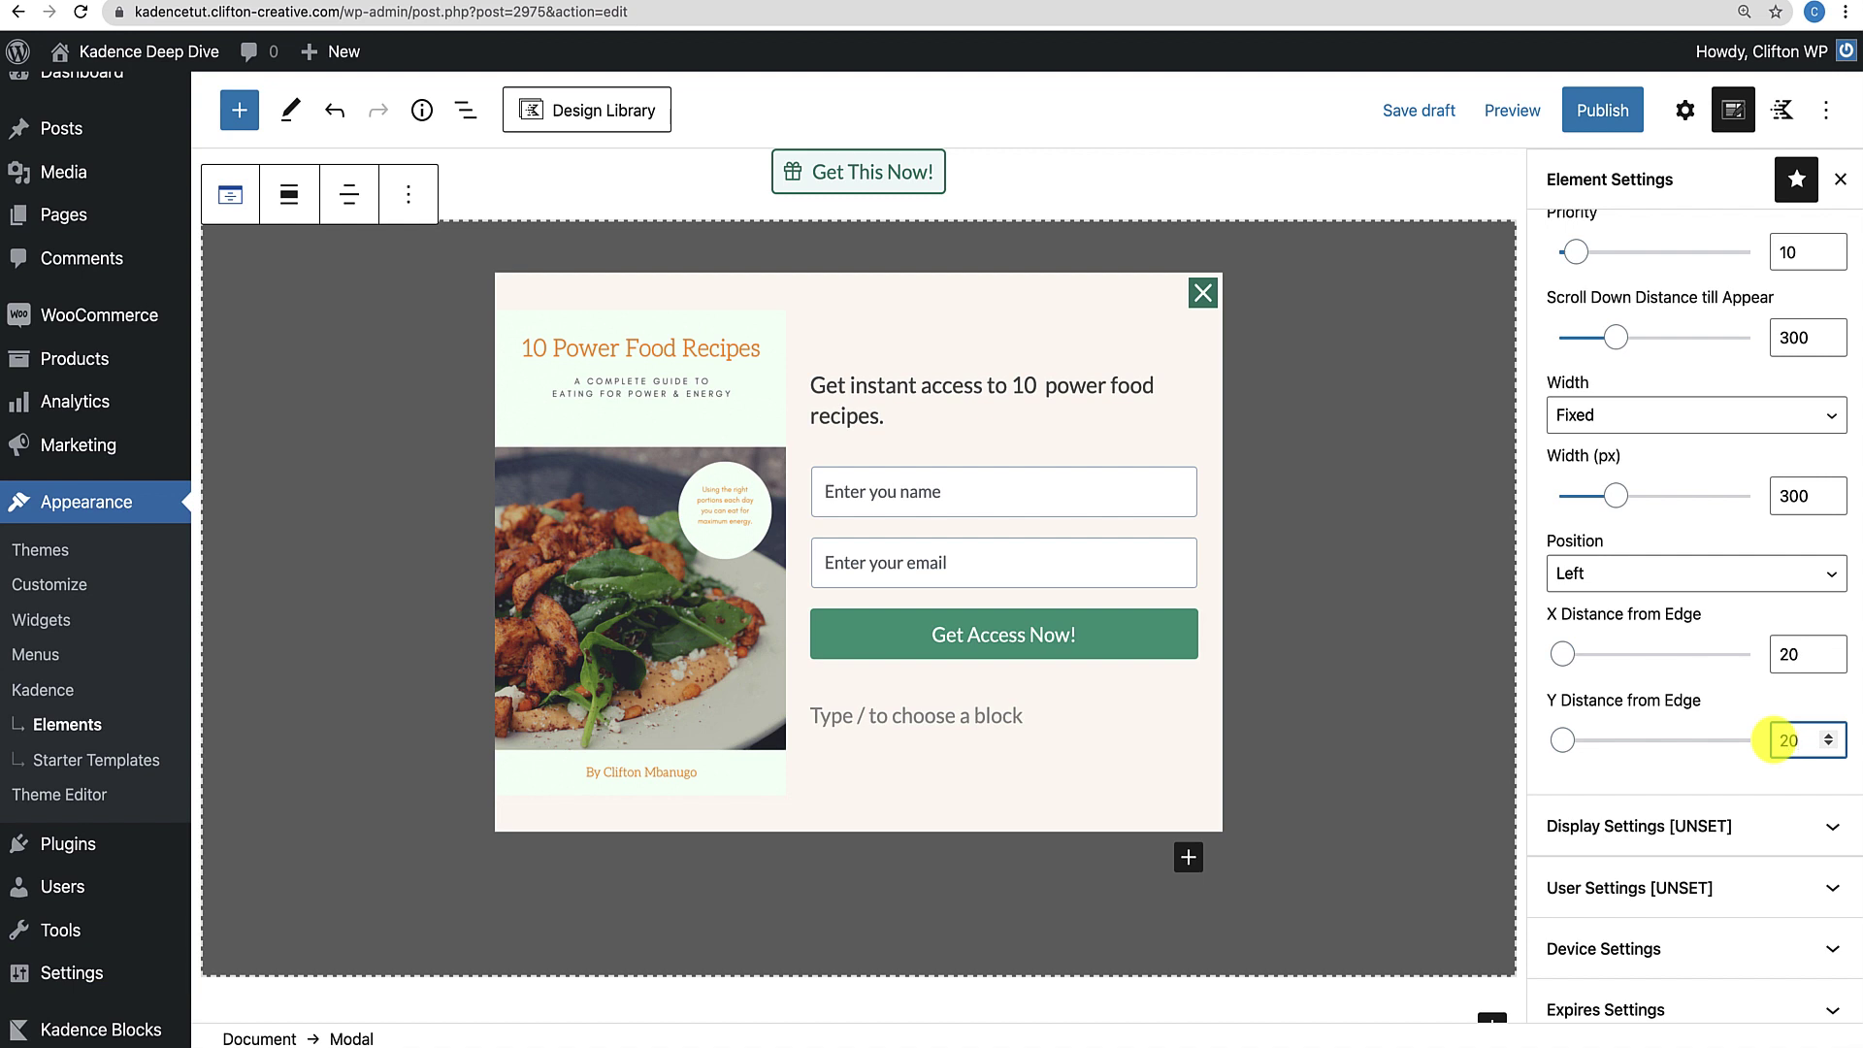
# Set the element's display rule to show it on the Entire Site.
pyautogui.click(1761, 824)
pyautogui.click(1774, 797)
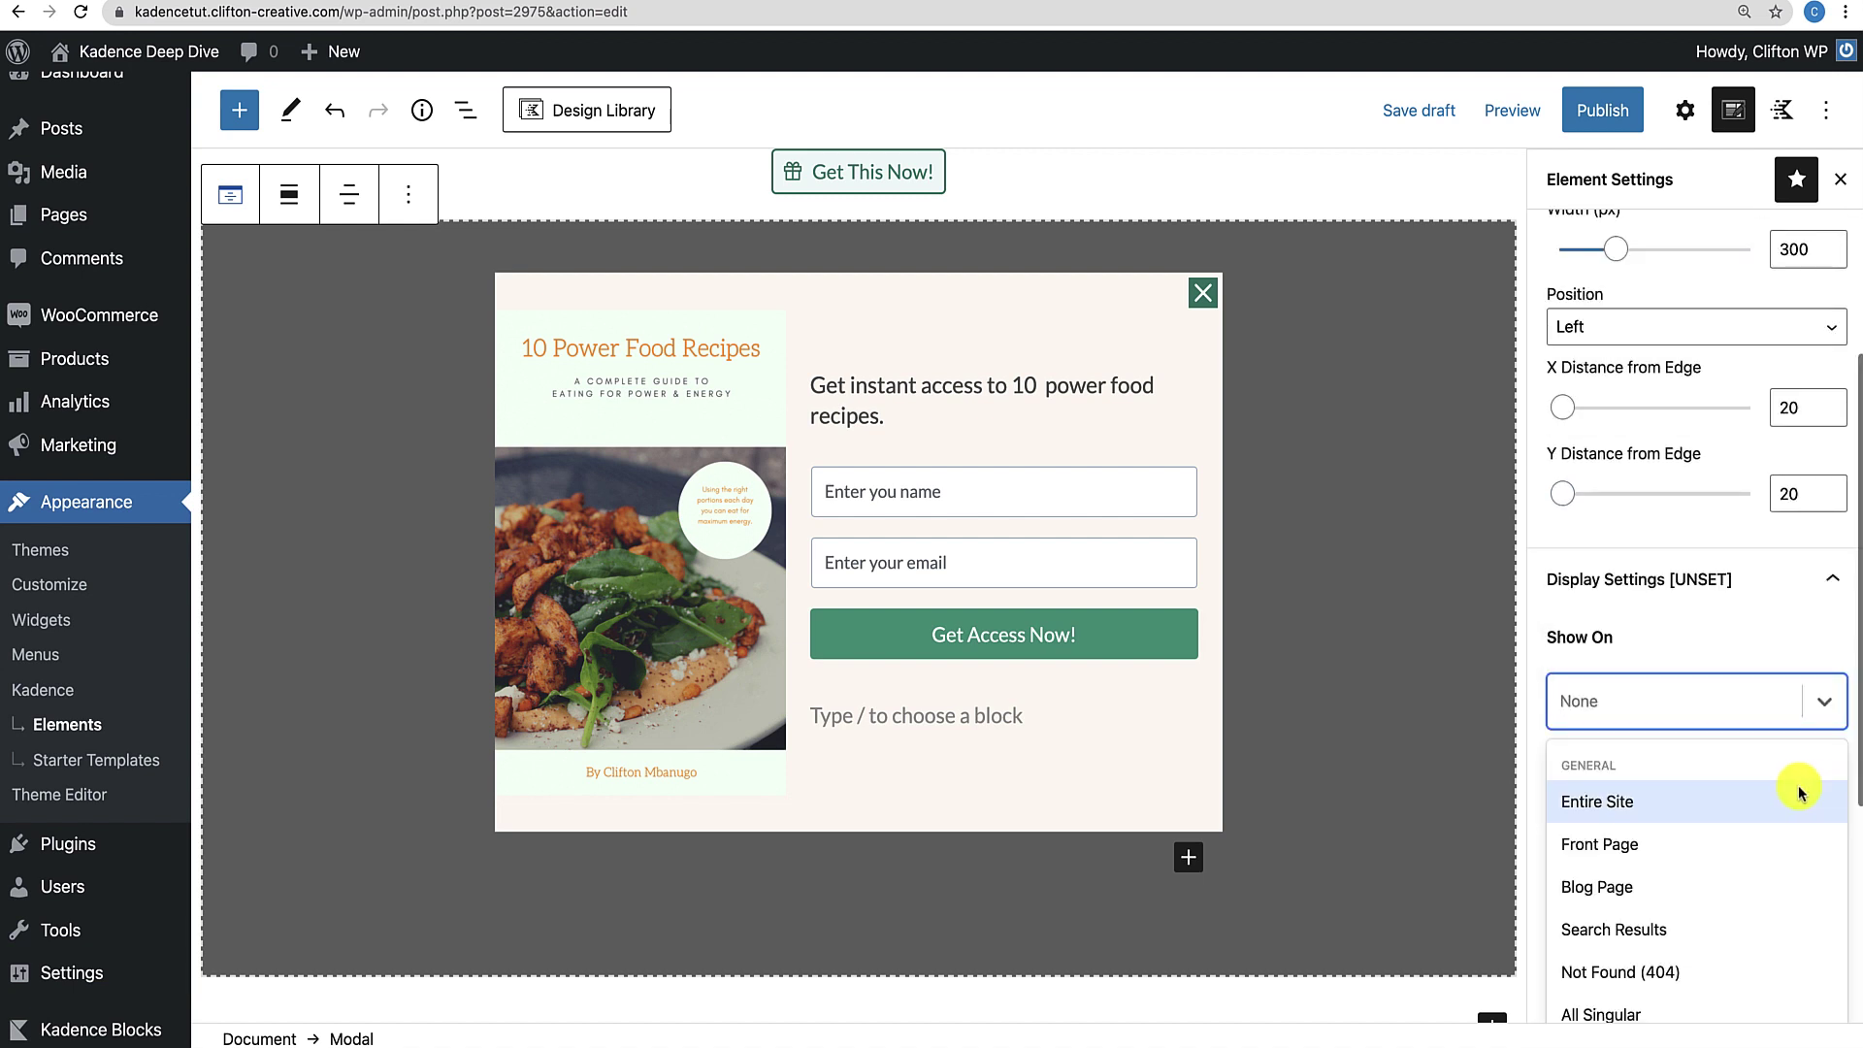
pyautogui.click(1618, 803)
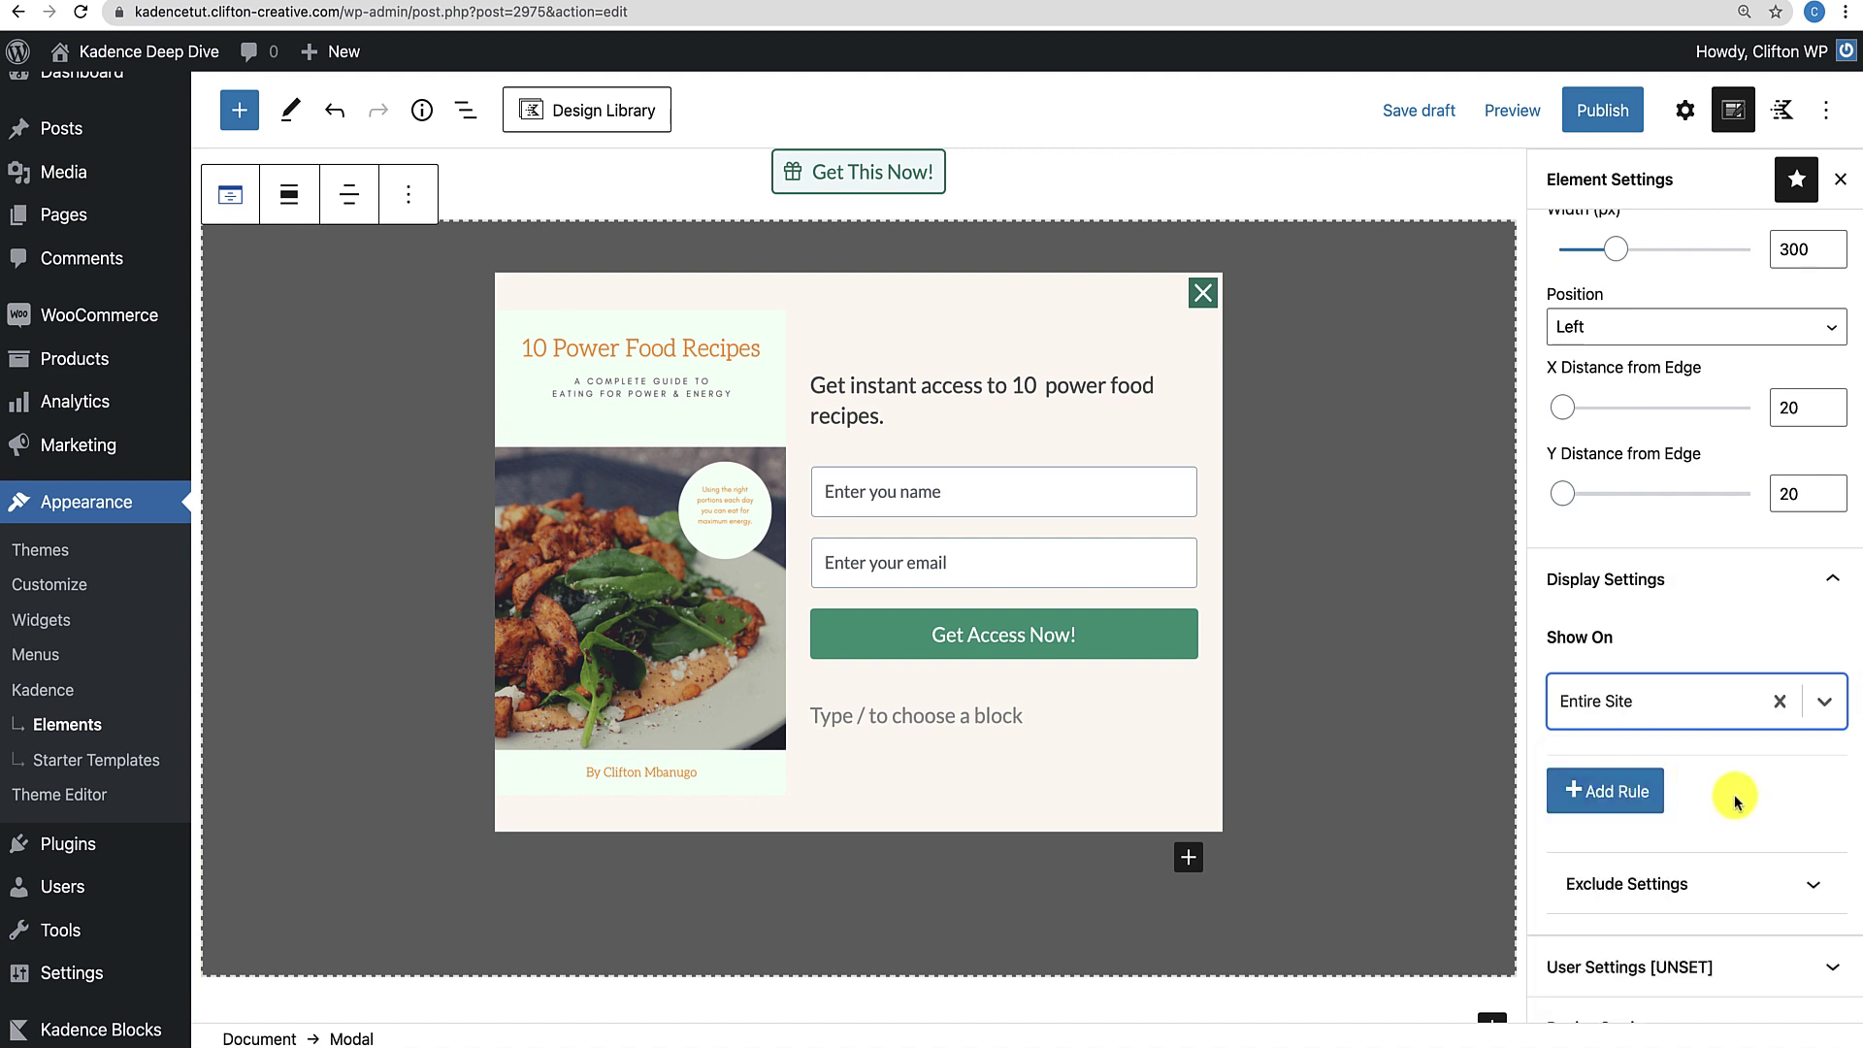
pyautogui.scroll(-1, 1737, 802)
pyautogui.scroll(-1, 1737, 802)
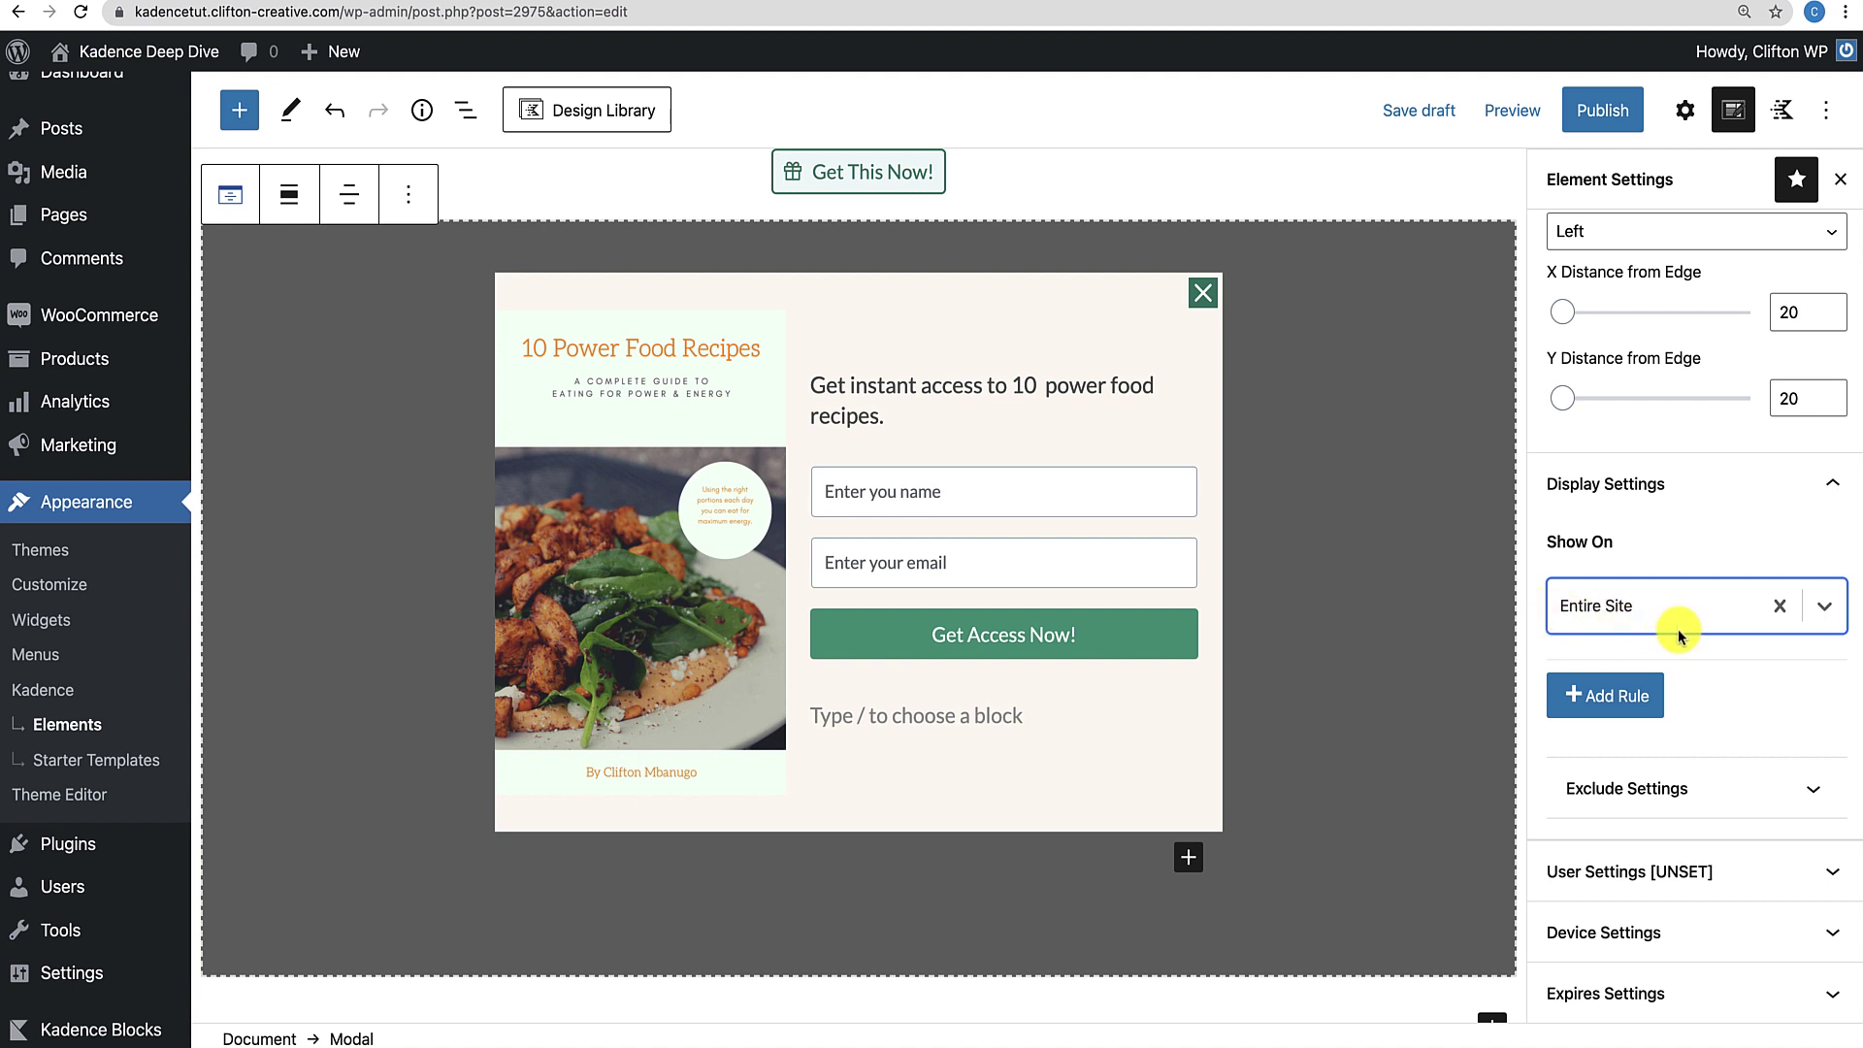
pyautogui.scroll(-1, 1667, 737)
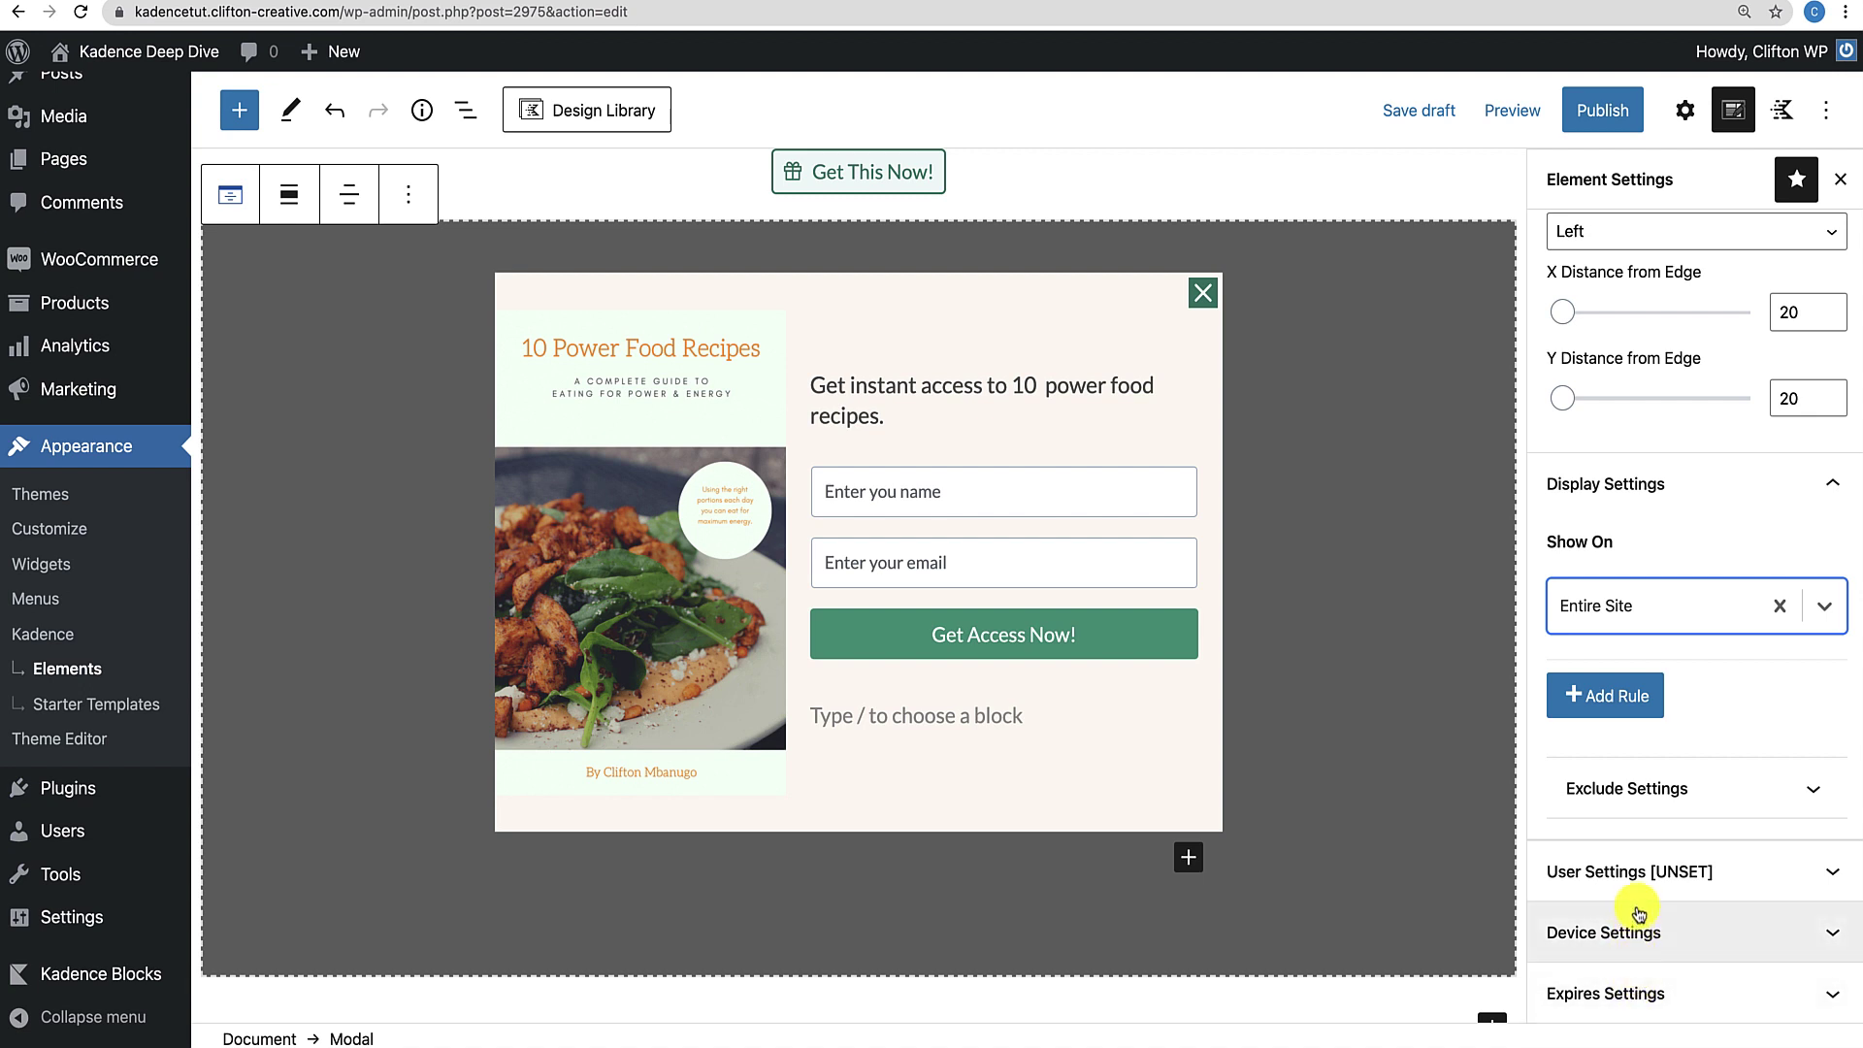
pyautogui.scroll(5, 1587, 736)
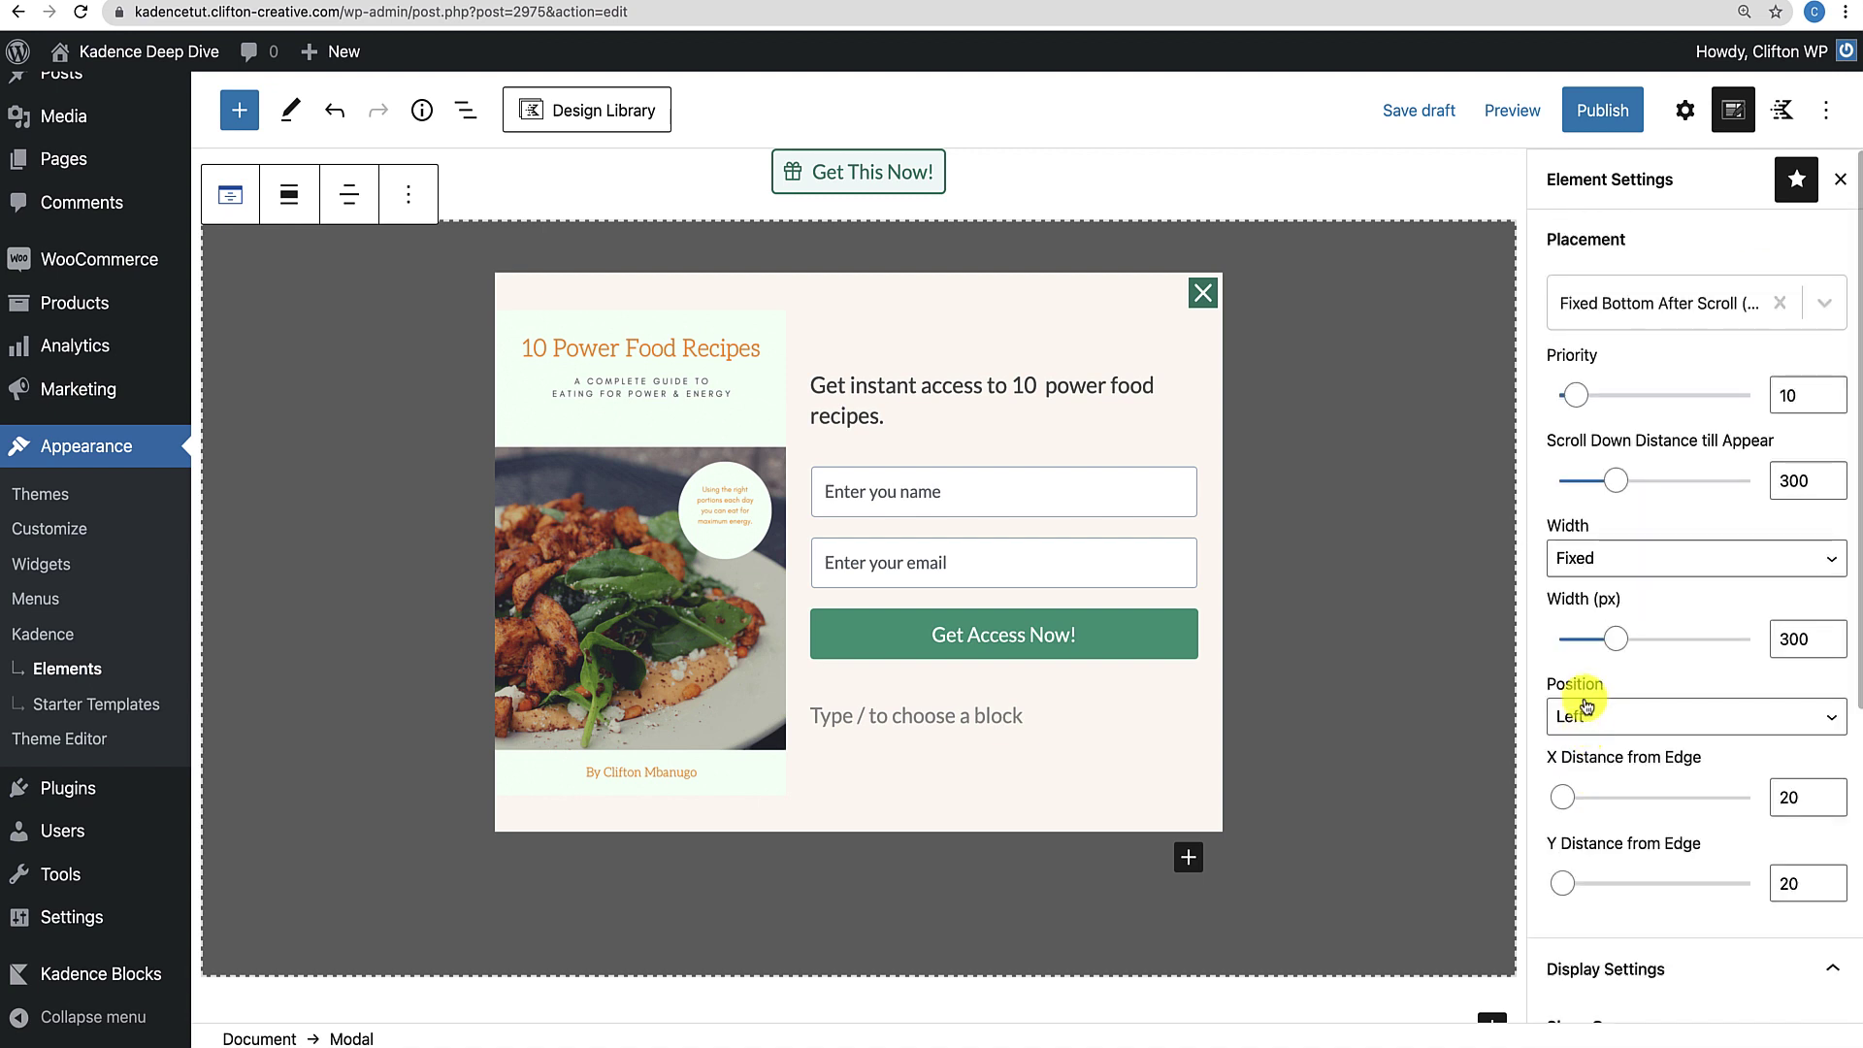
pyautogui.click(1640, 303)
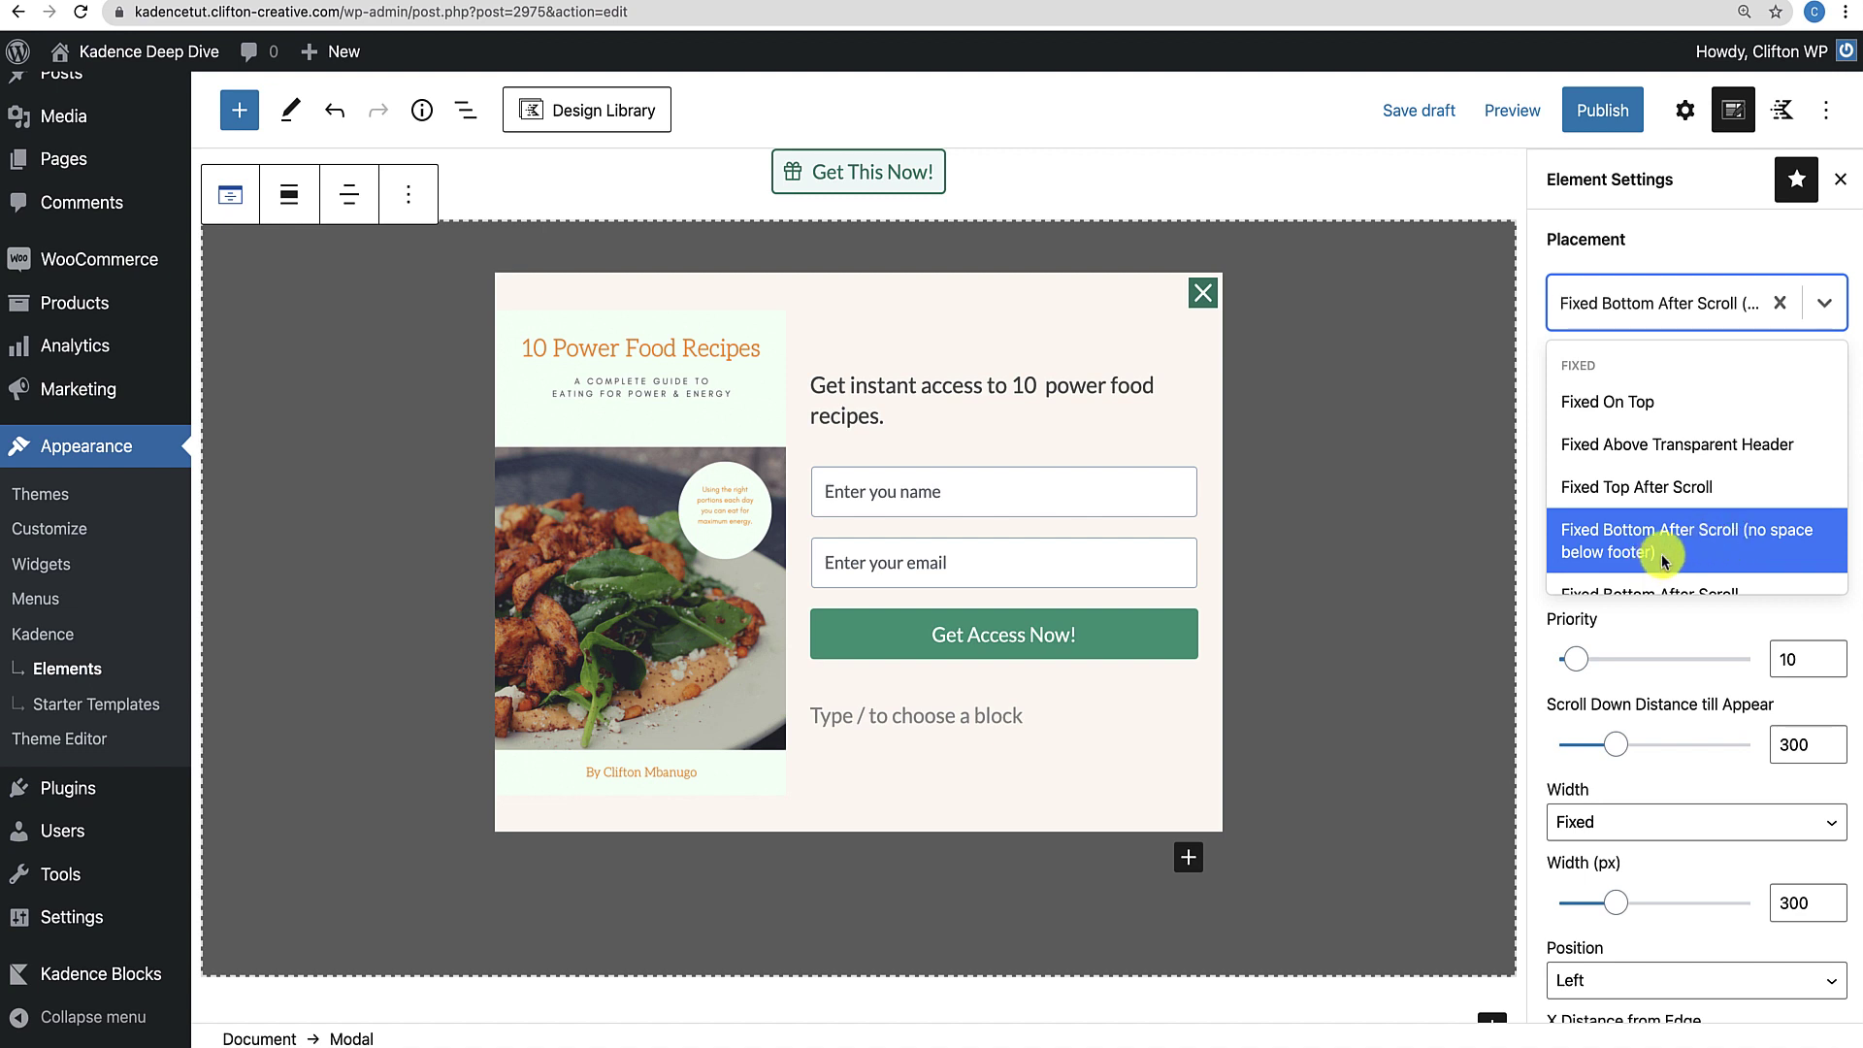
pyautogui.click(1659, 264)
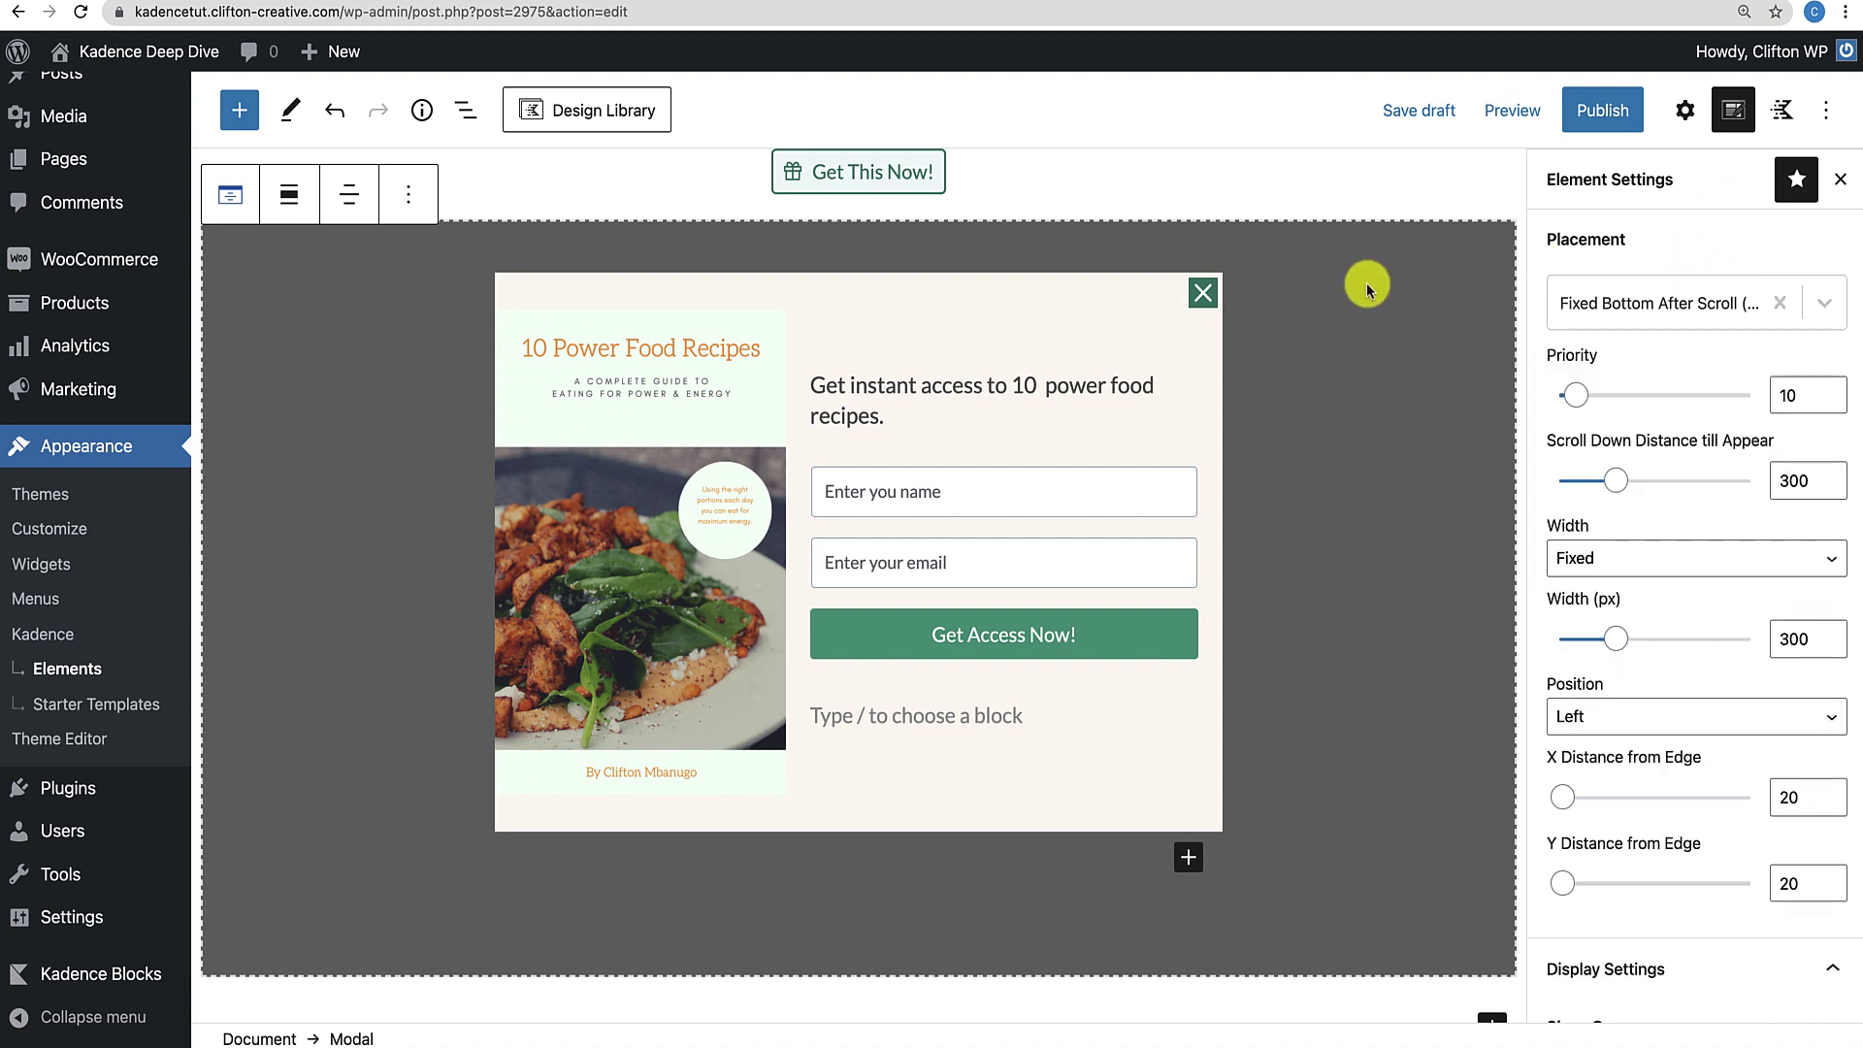
# Enable Load Content After Footer in the modal block's advanced settings and publish the element.
pyautogui.click(1684, 109)
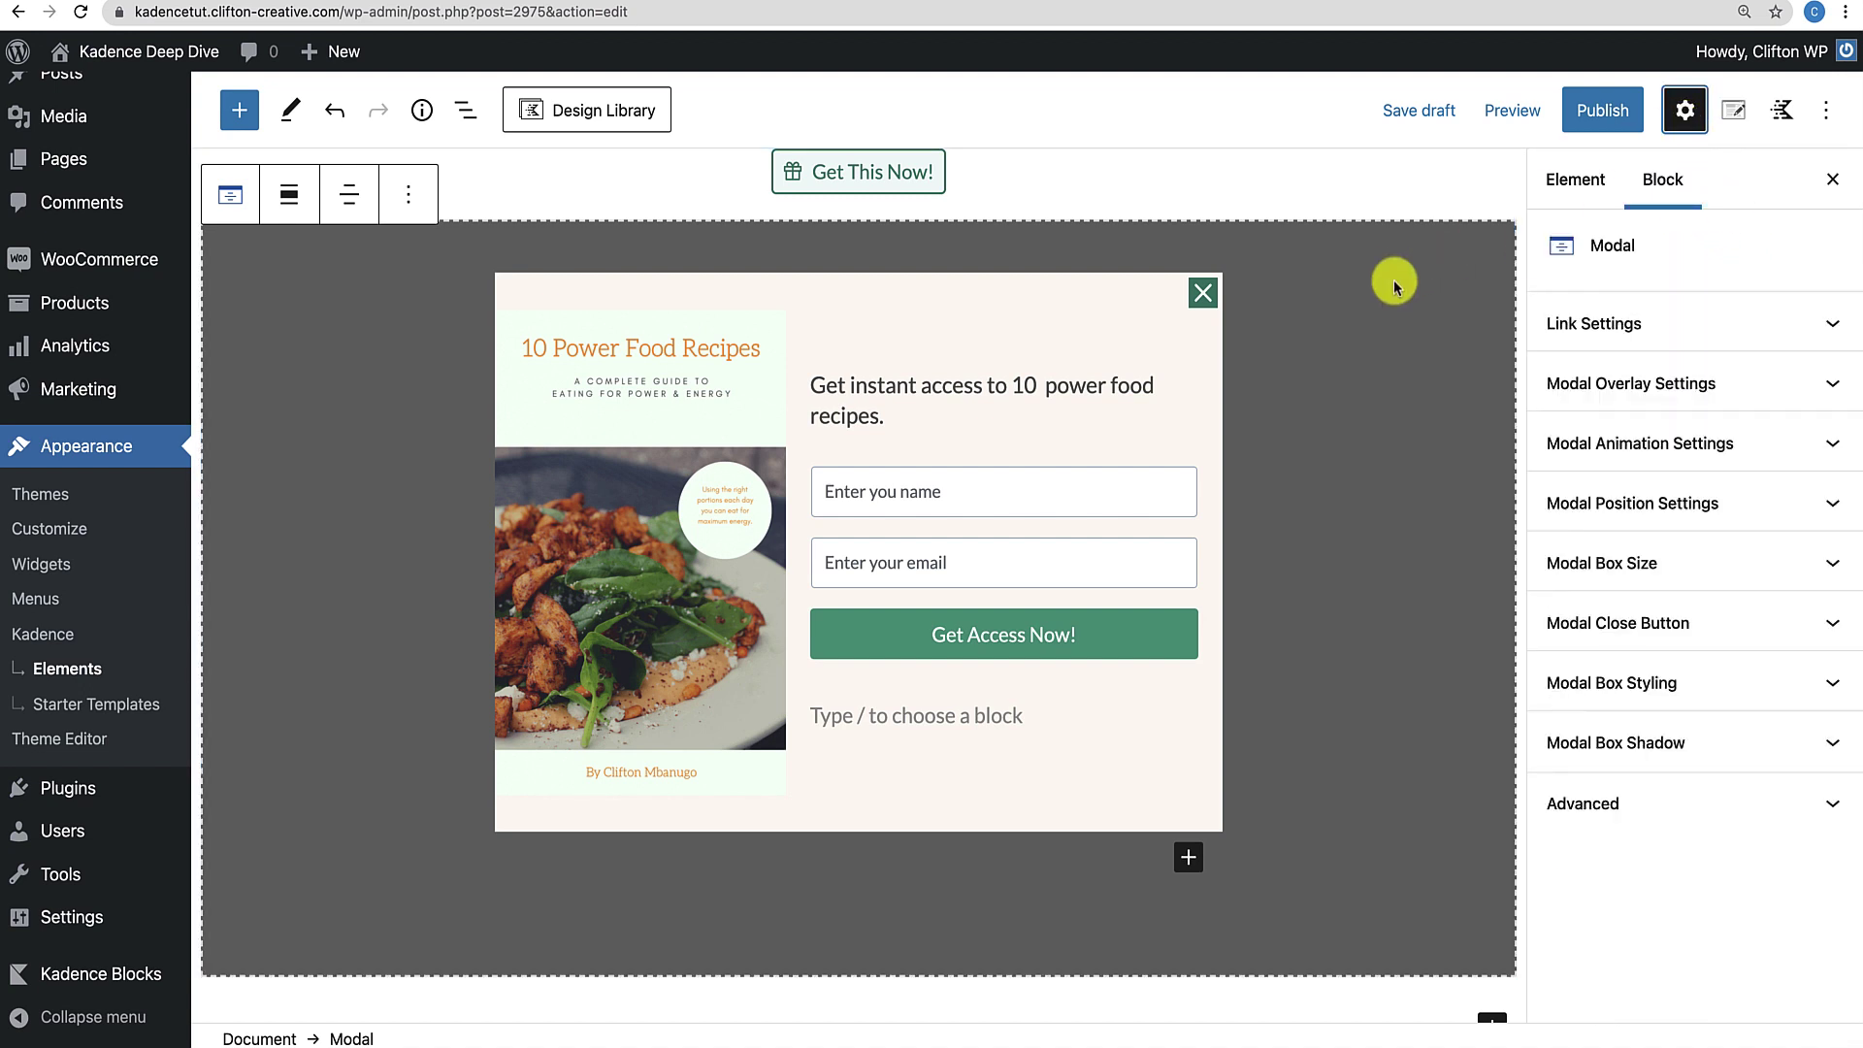
pyautogui.click(1593, 823)
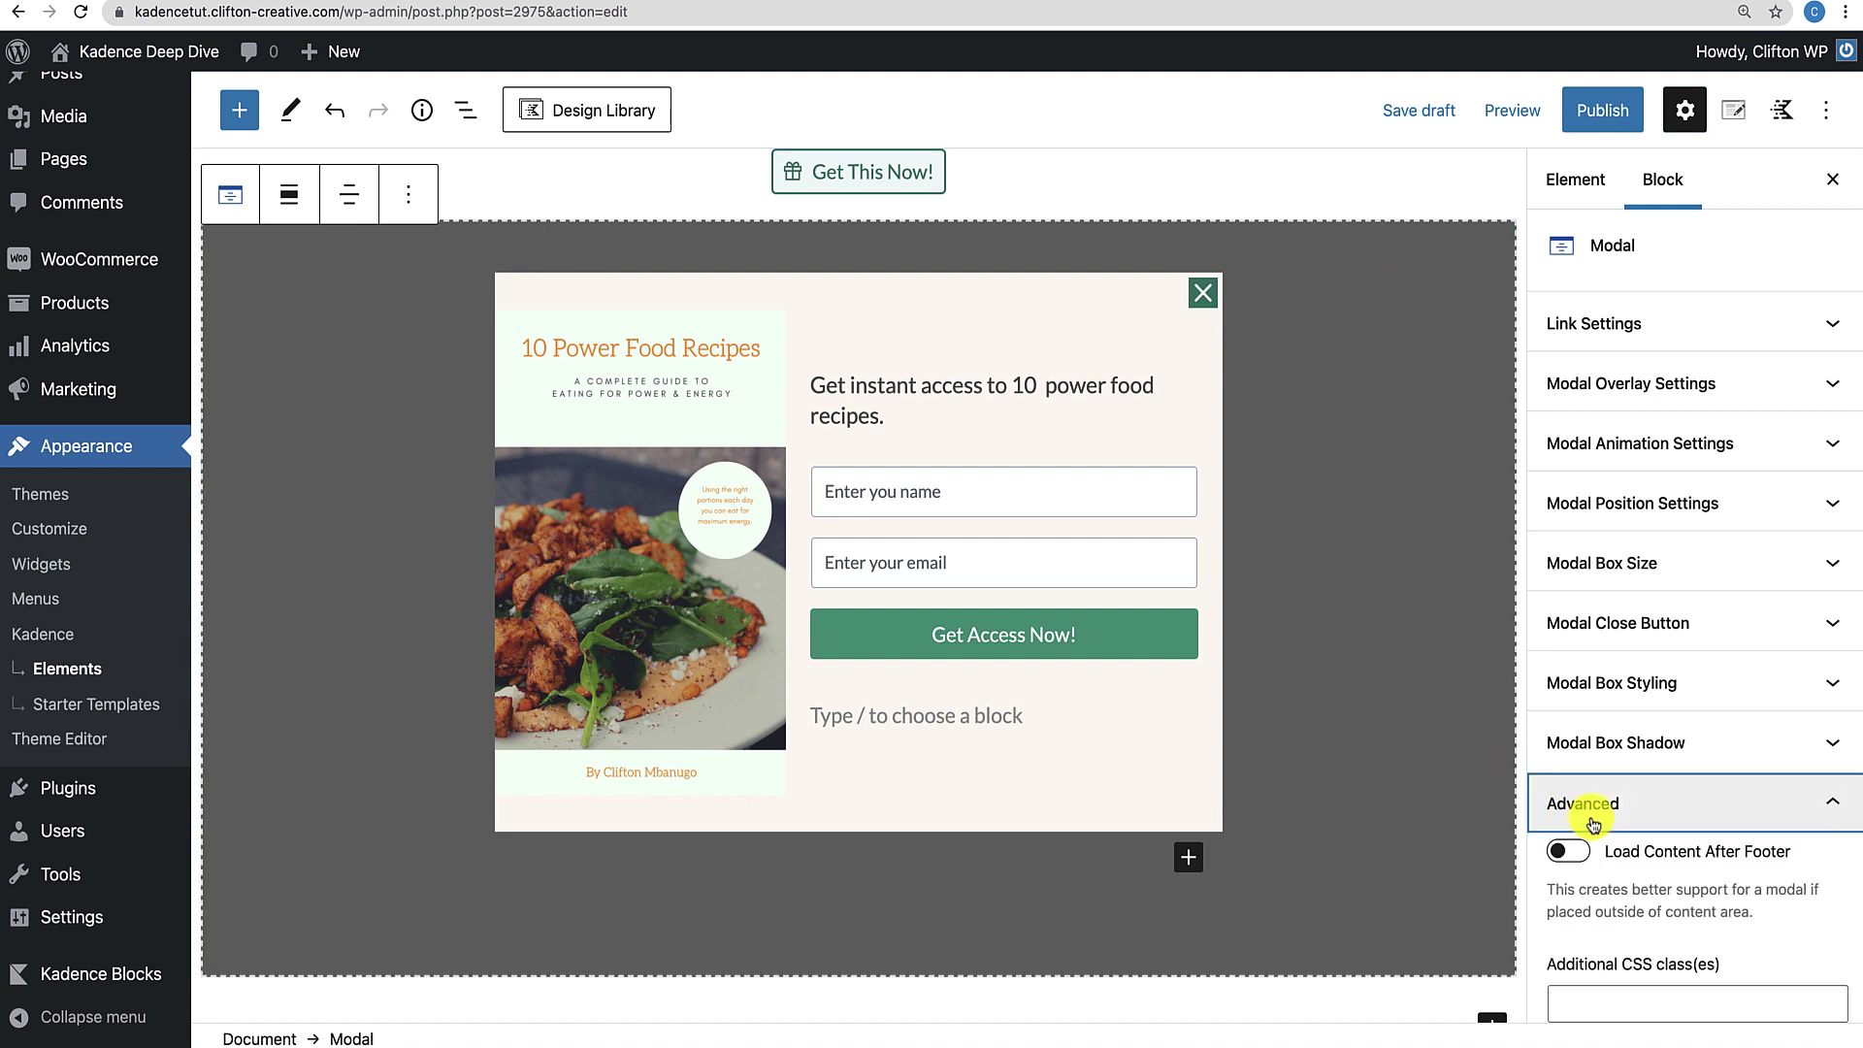
pyautogui.scroll(-1, 1592, 822)
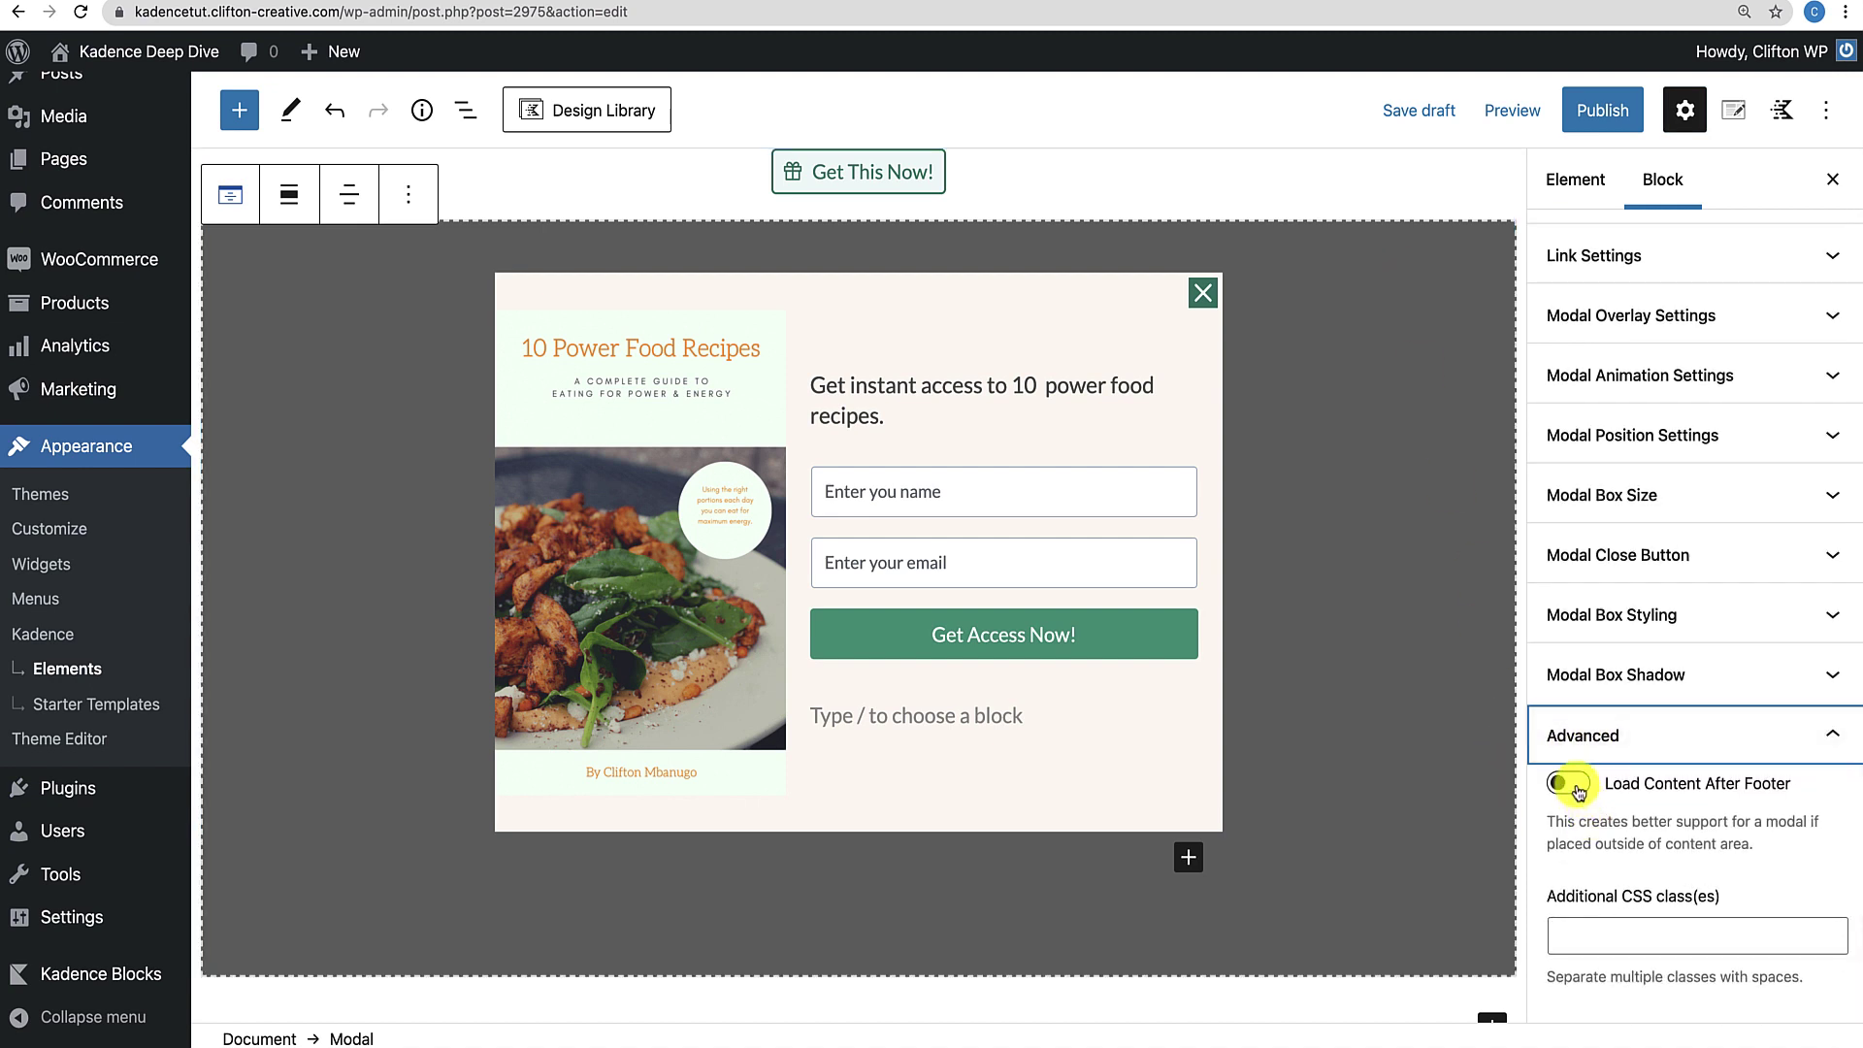
pyautogui.click(1574, 784)
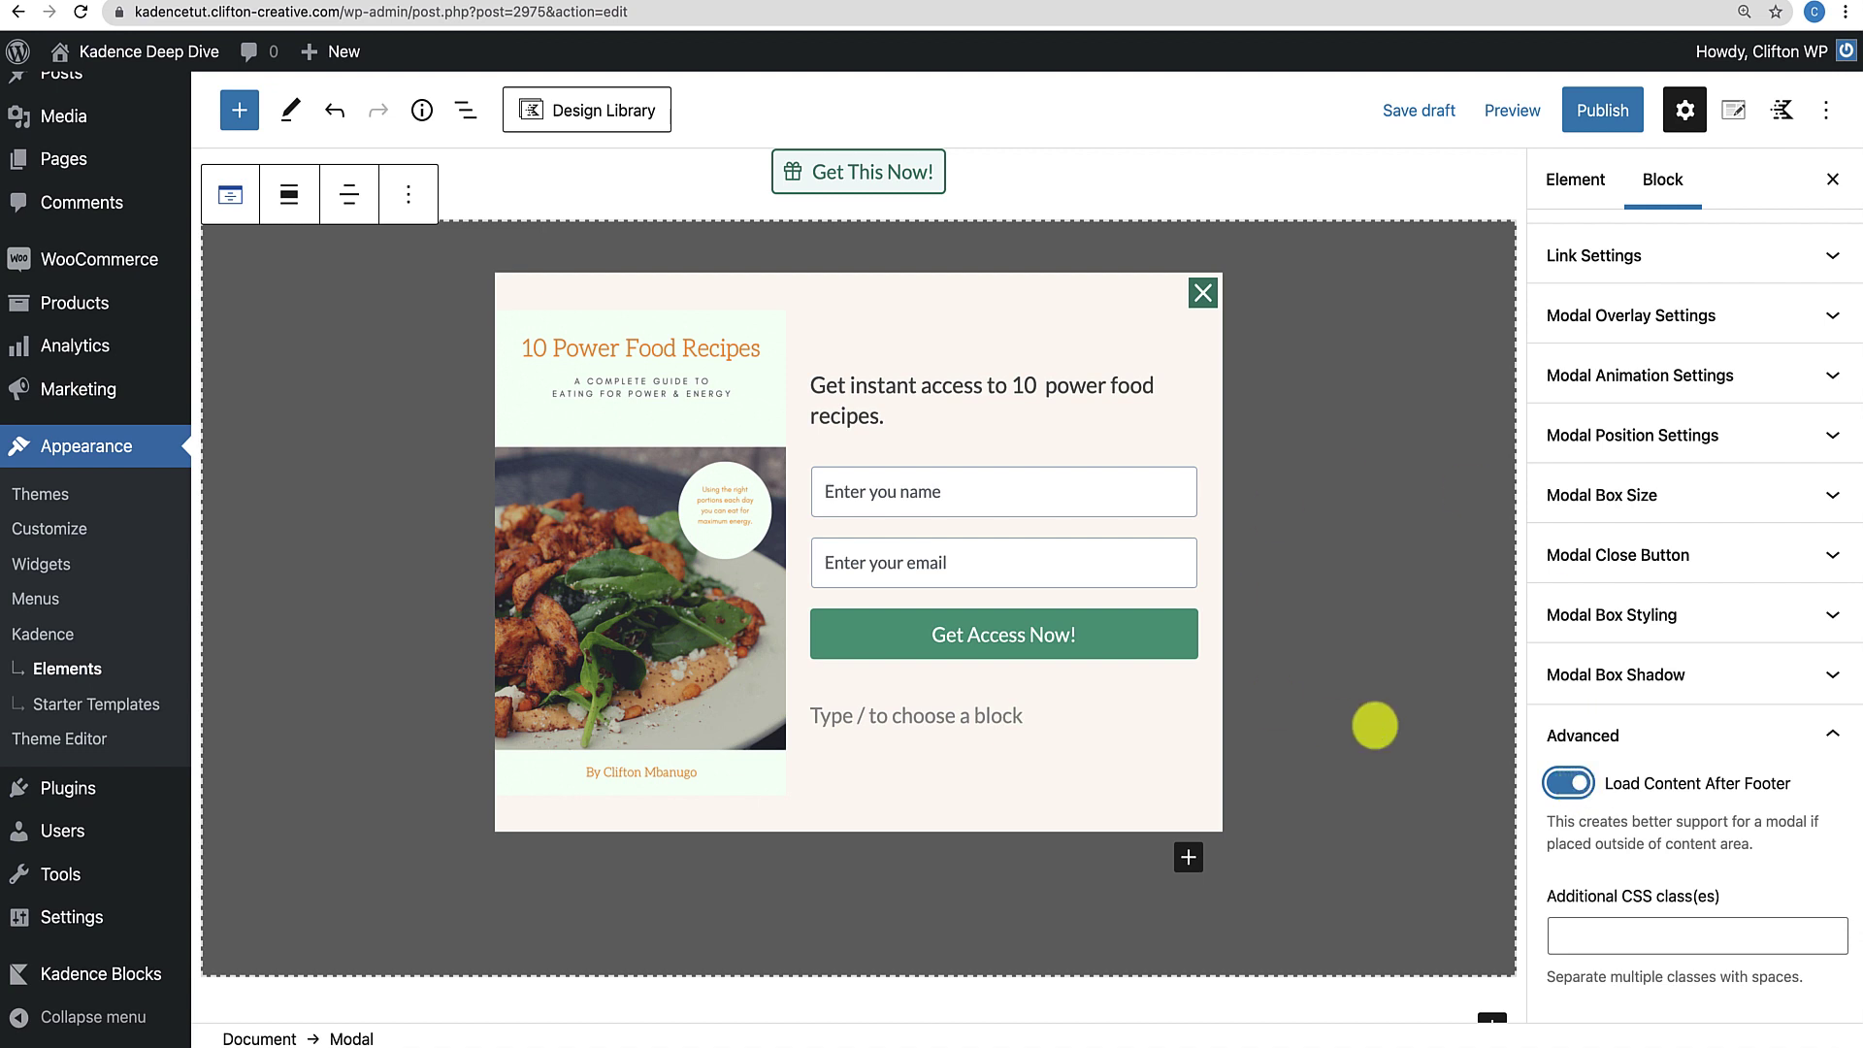
pyautogui.scroll(1, 1553, 635)
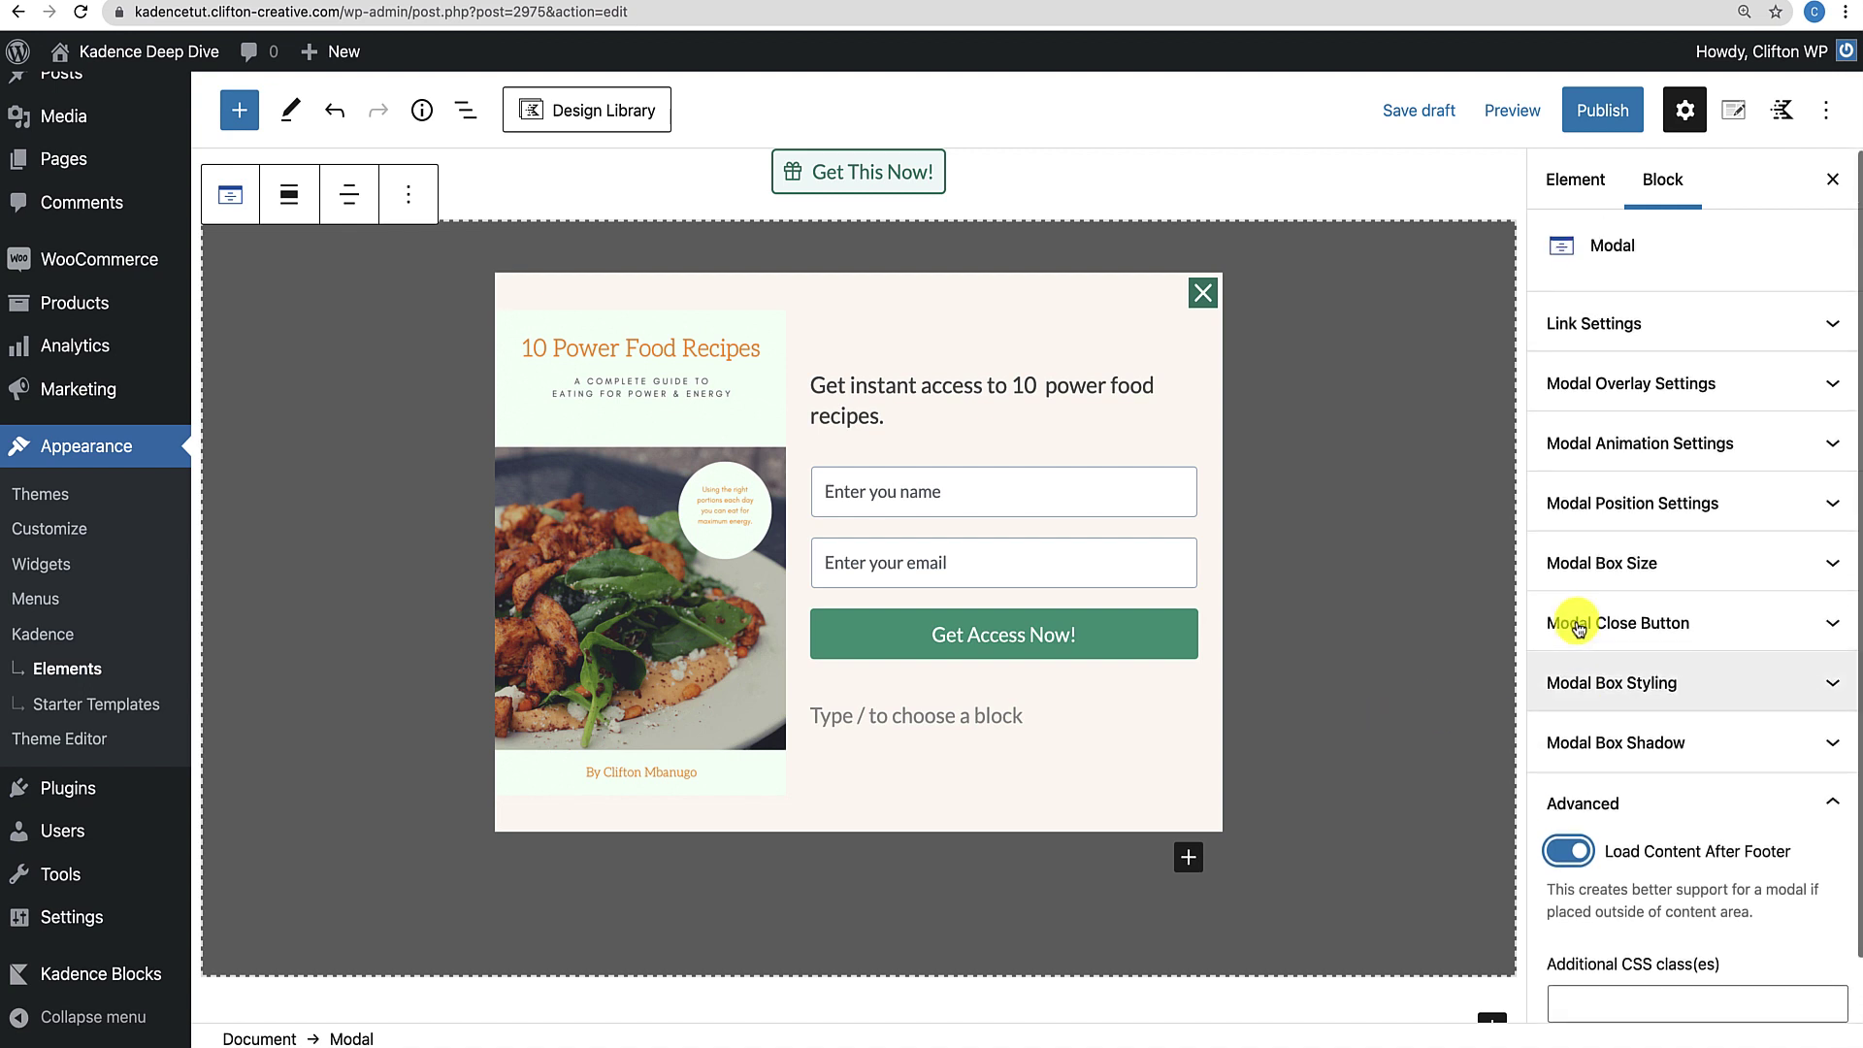
pyautogui.click(1617, 113)
pyautogui.click(1616, 113)
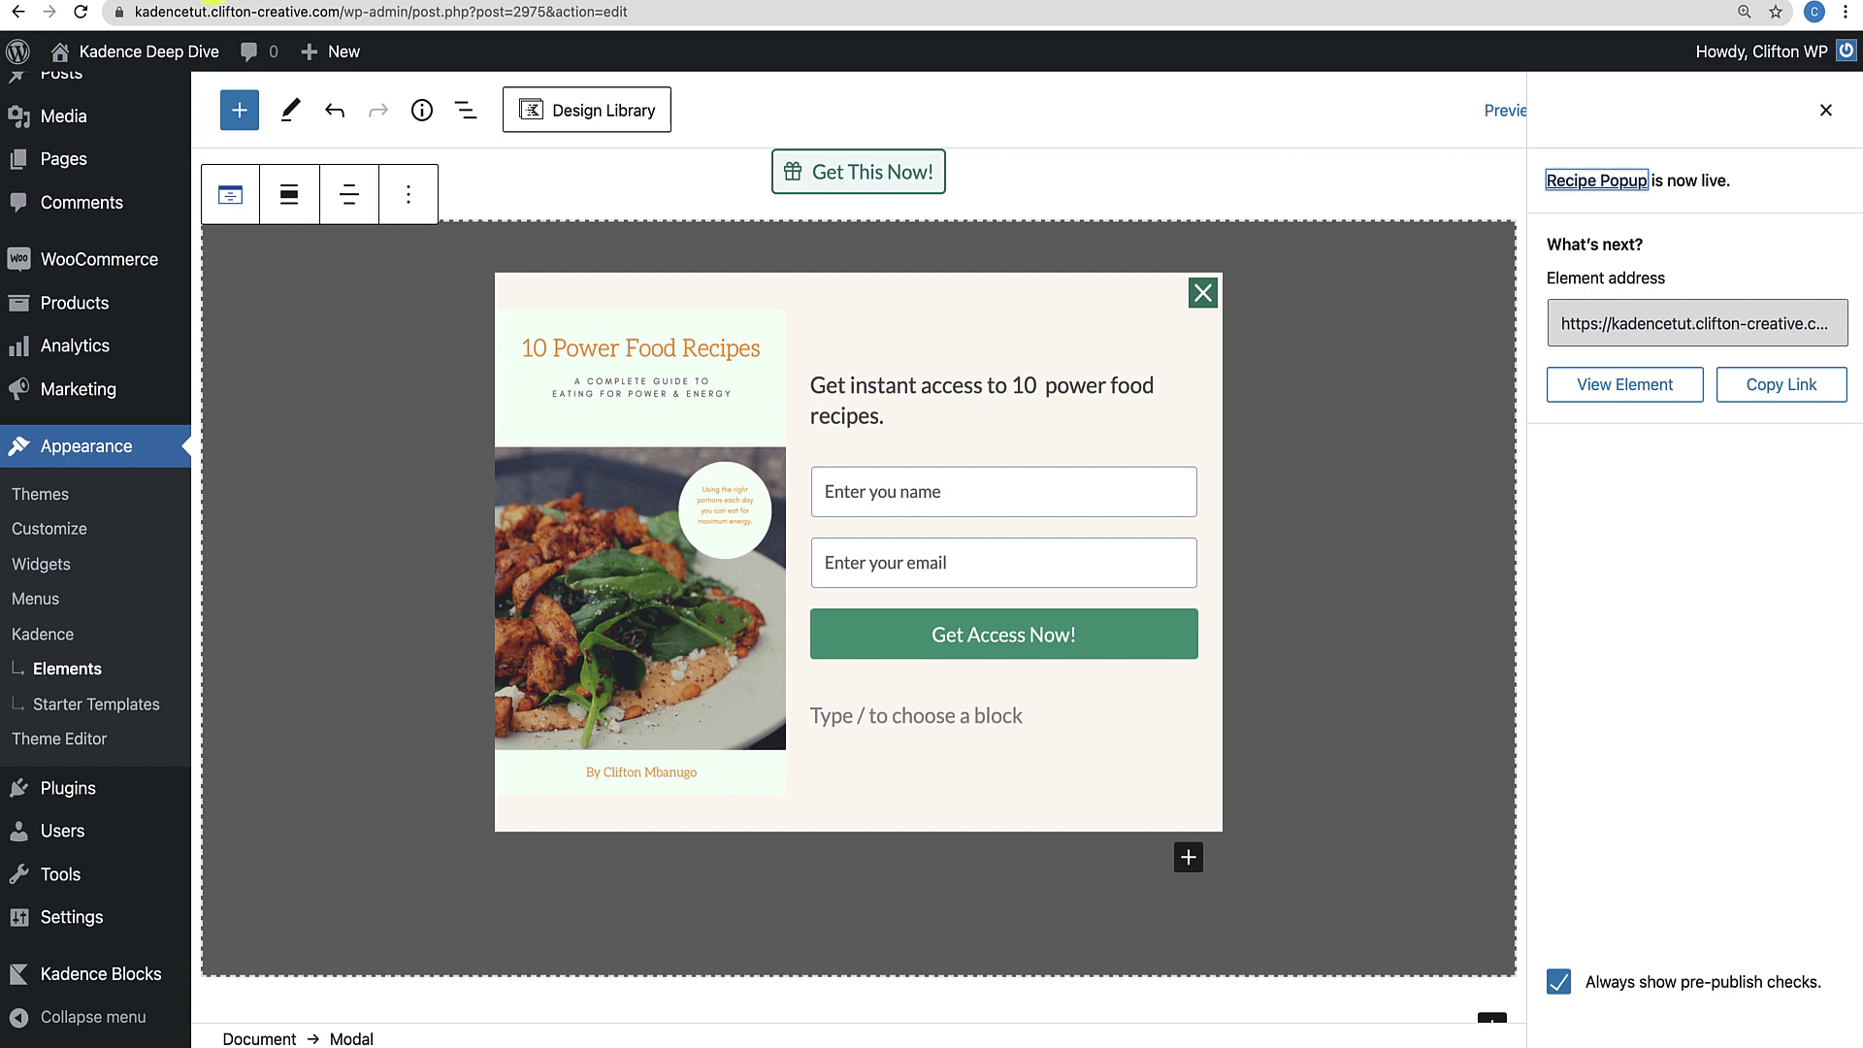
# Open the live homepage in a separate tab and examine how the popup button appears while scrolling.
pyautogui.rightClick(93, 51)
pyautogui.click(163, 89)
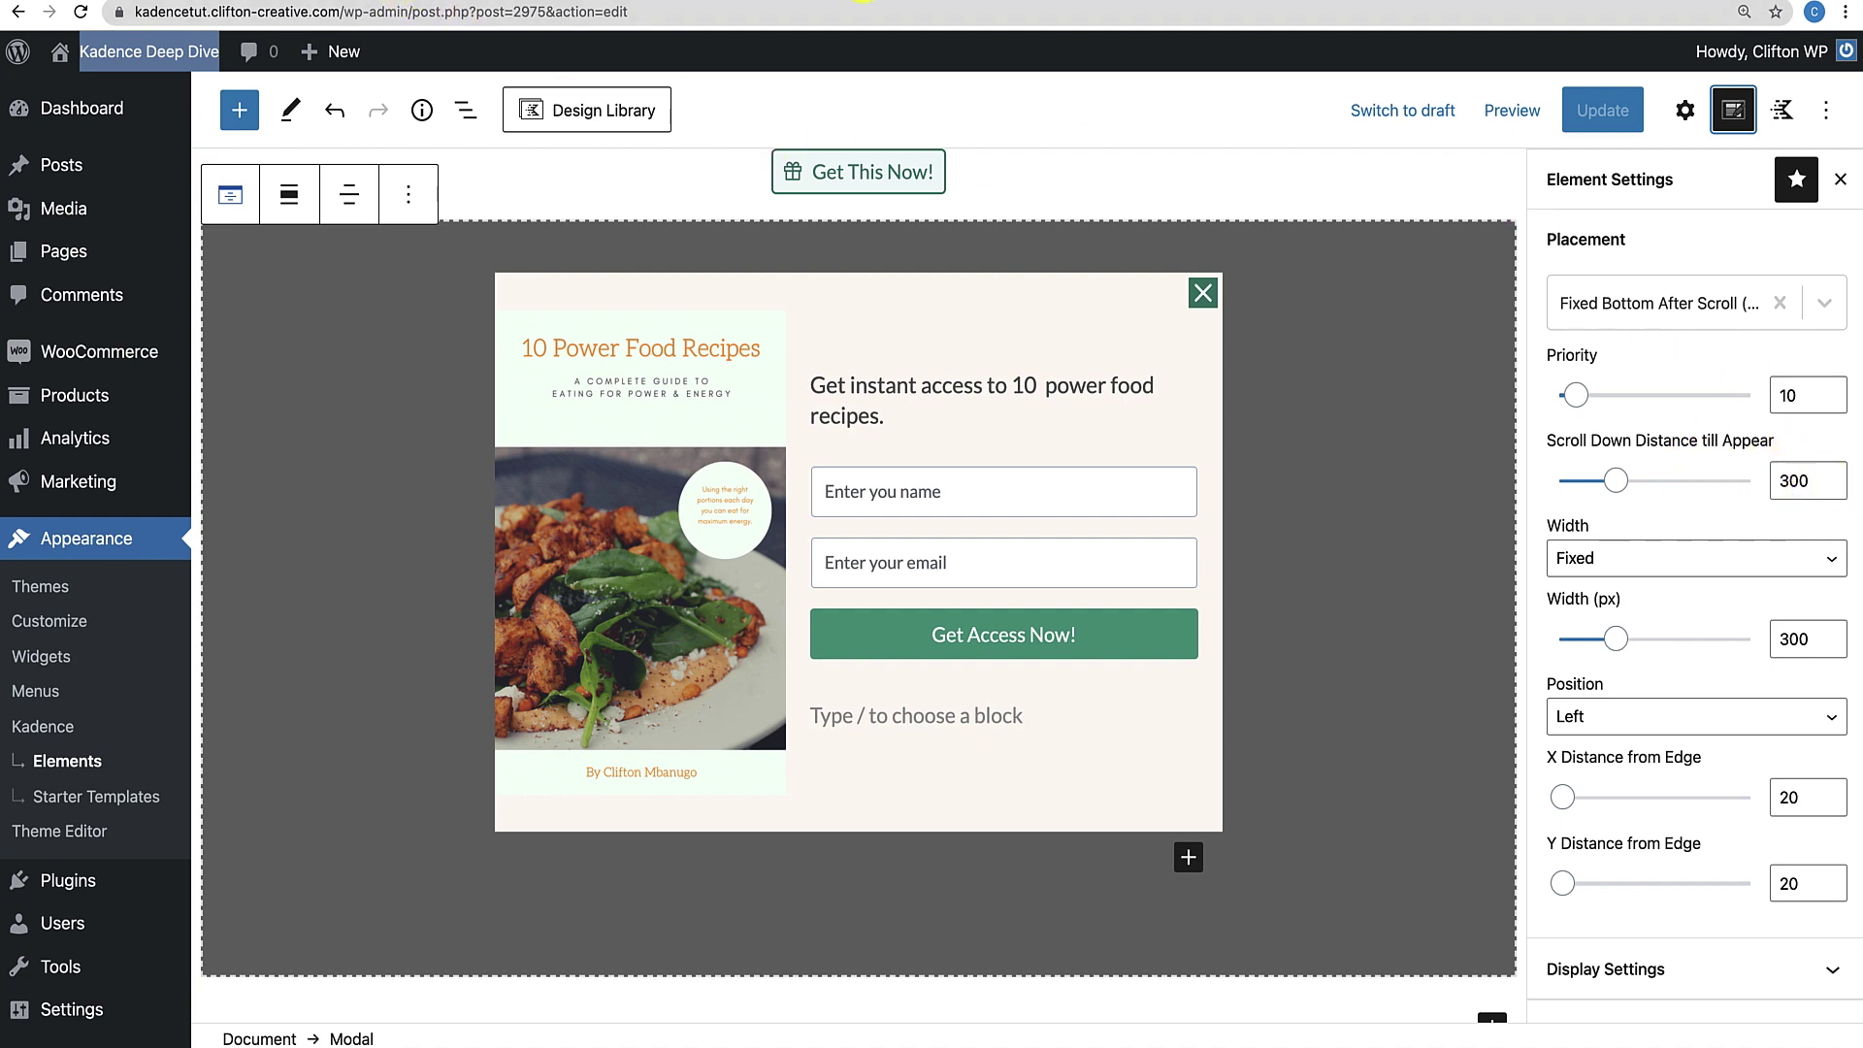
pyautogui.click(422, 0)
pyautogui.scroll(-9, 467, 662)
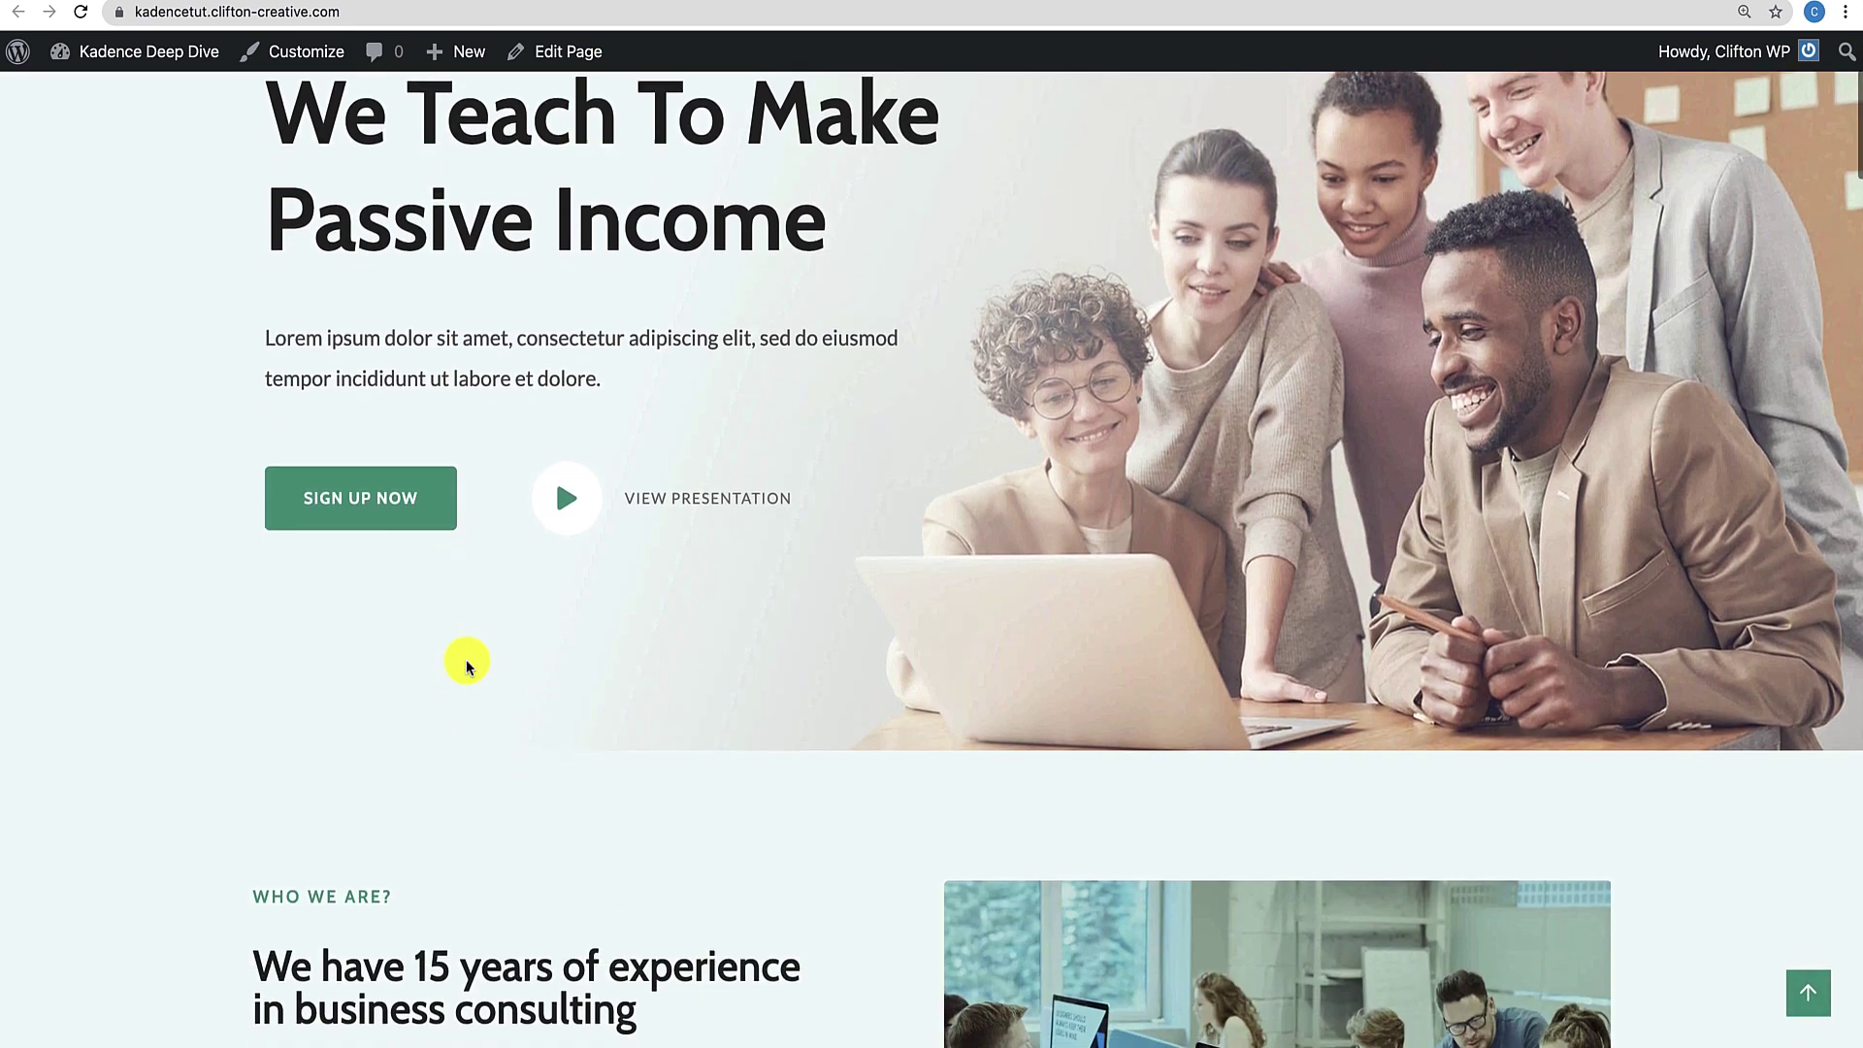
pyautogui.scroll(-4, 467, 662)
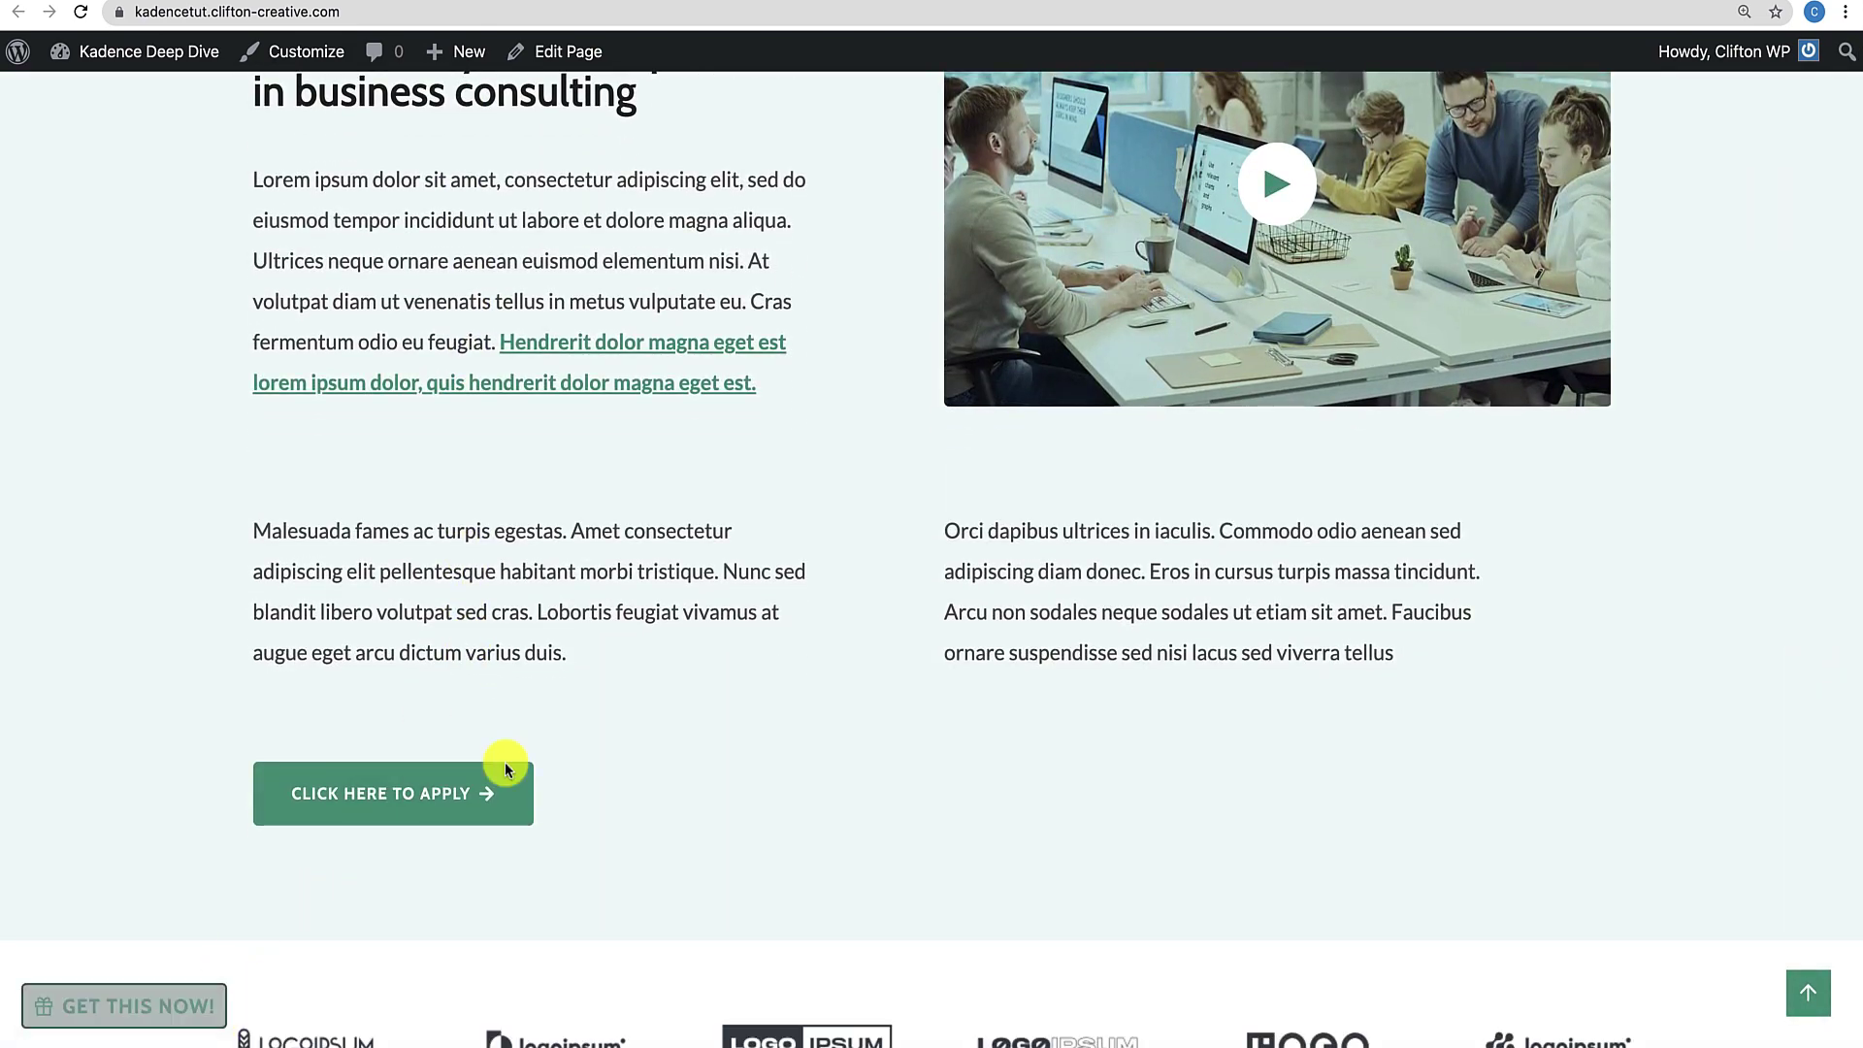
pyautogui.scroll(13, 507, 763)
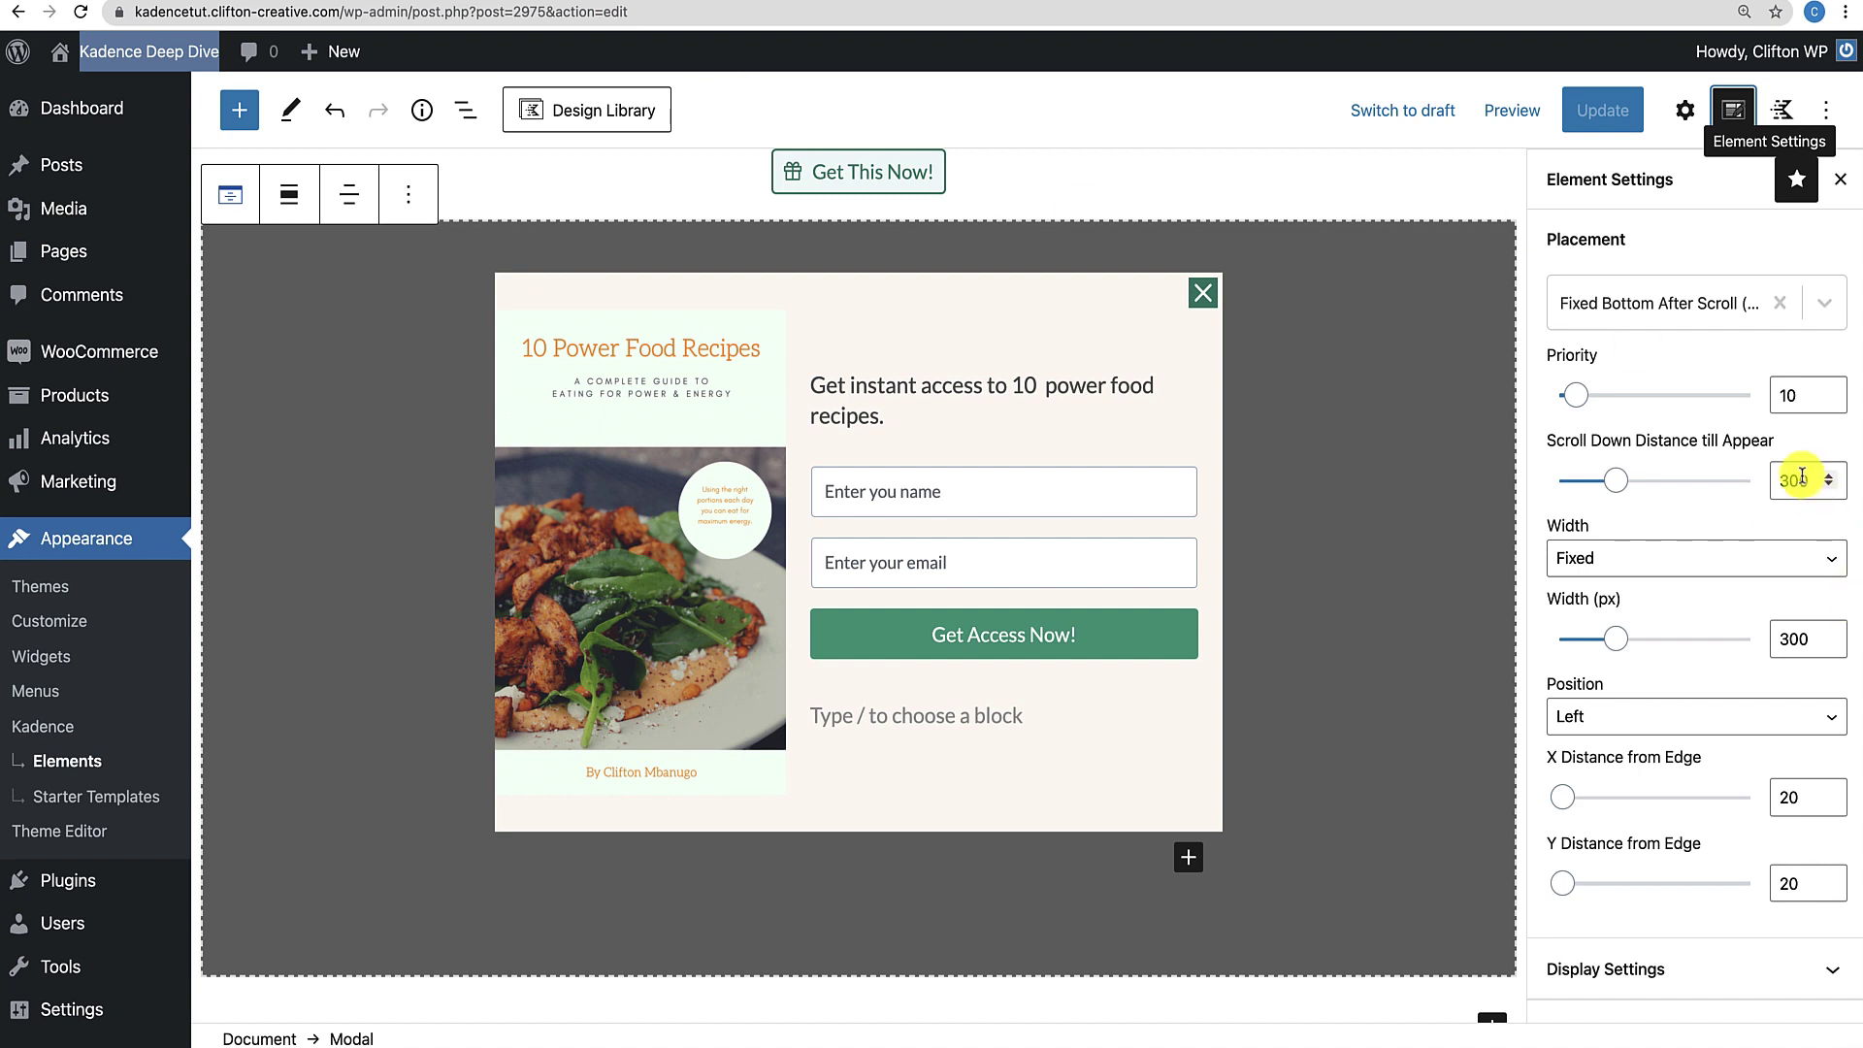
# Set the element's scroll-down distance until it appears to 0 and update the element.
pyautogui.moveTo(1807, 479); pyautogui.dragTo(1752, 483)
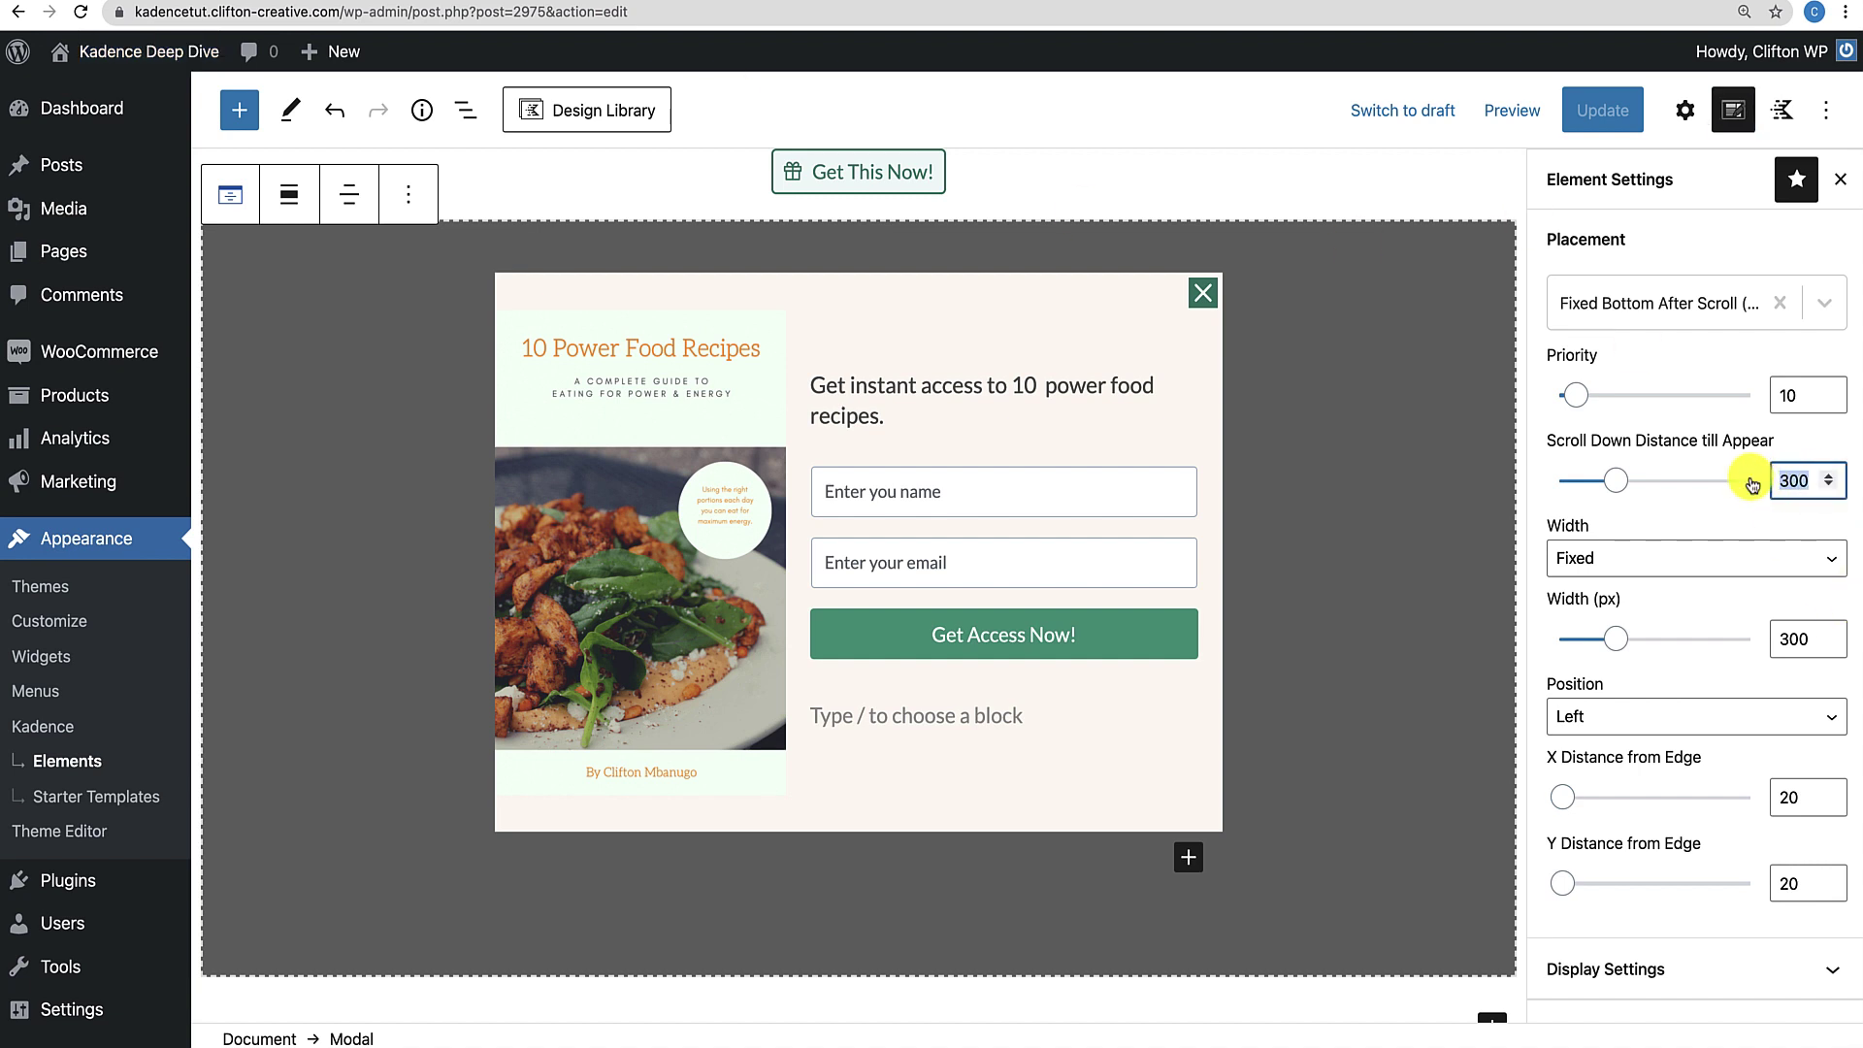
pyautogui.write('00')
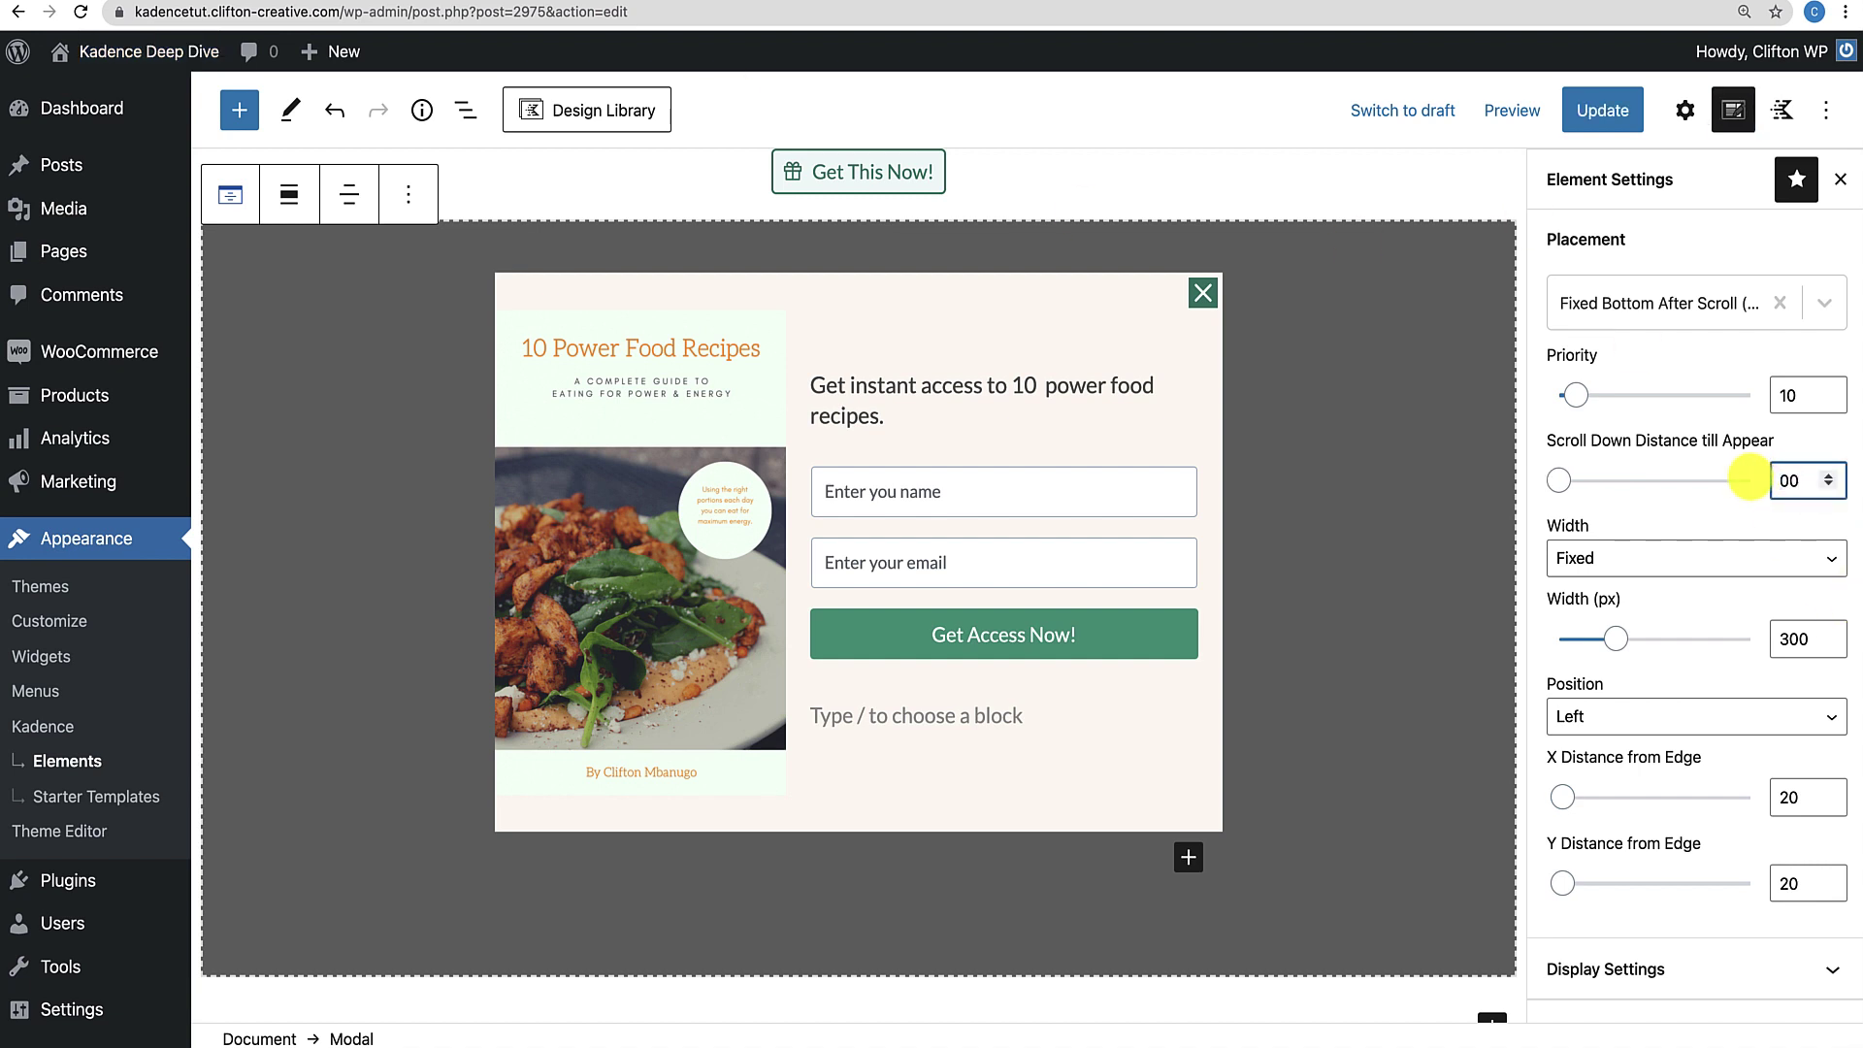
pyautogui.click(1607, 111)
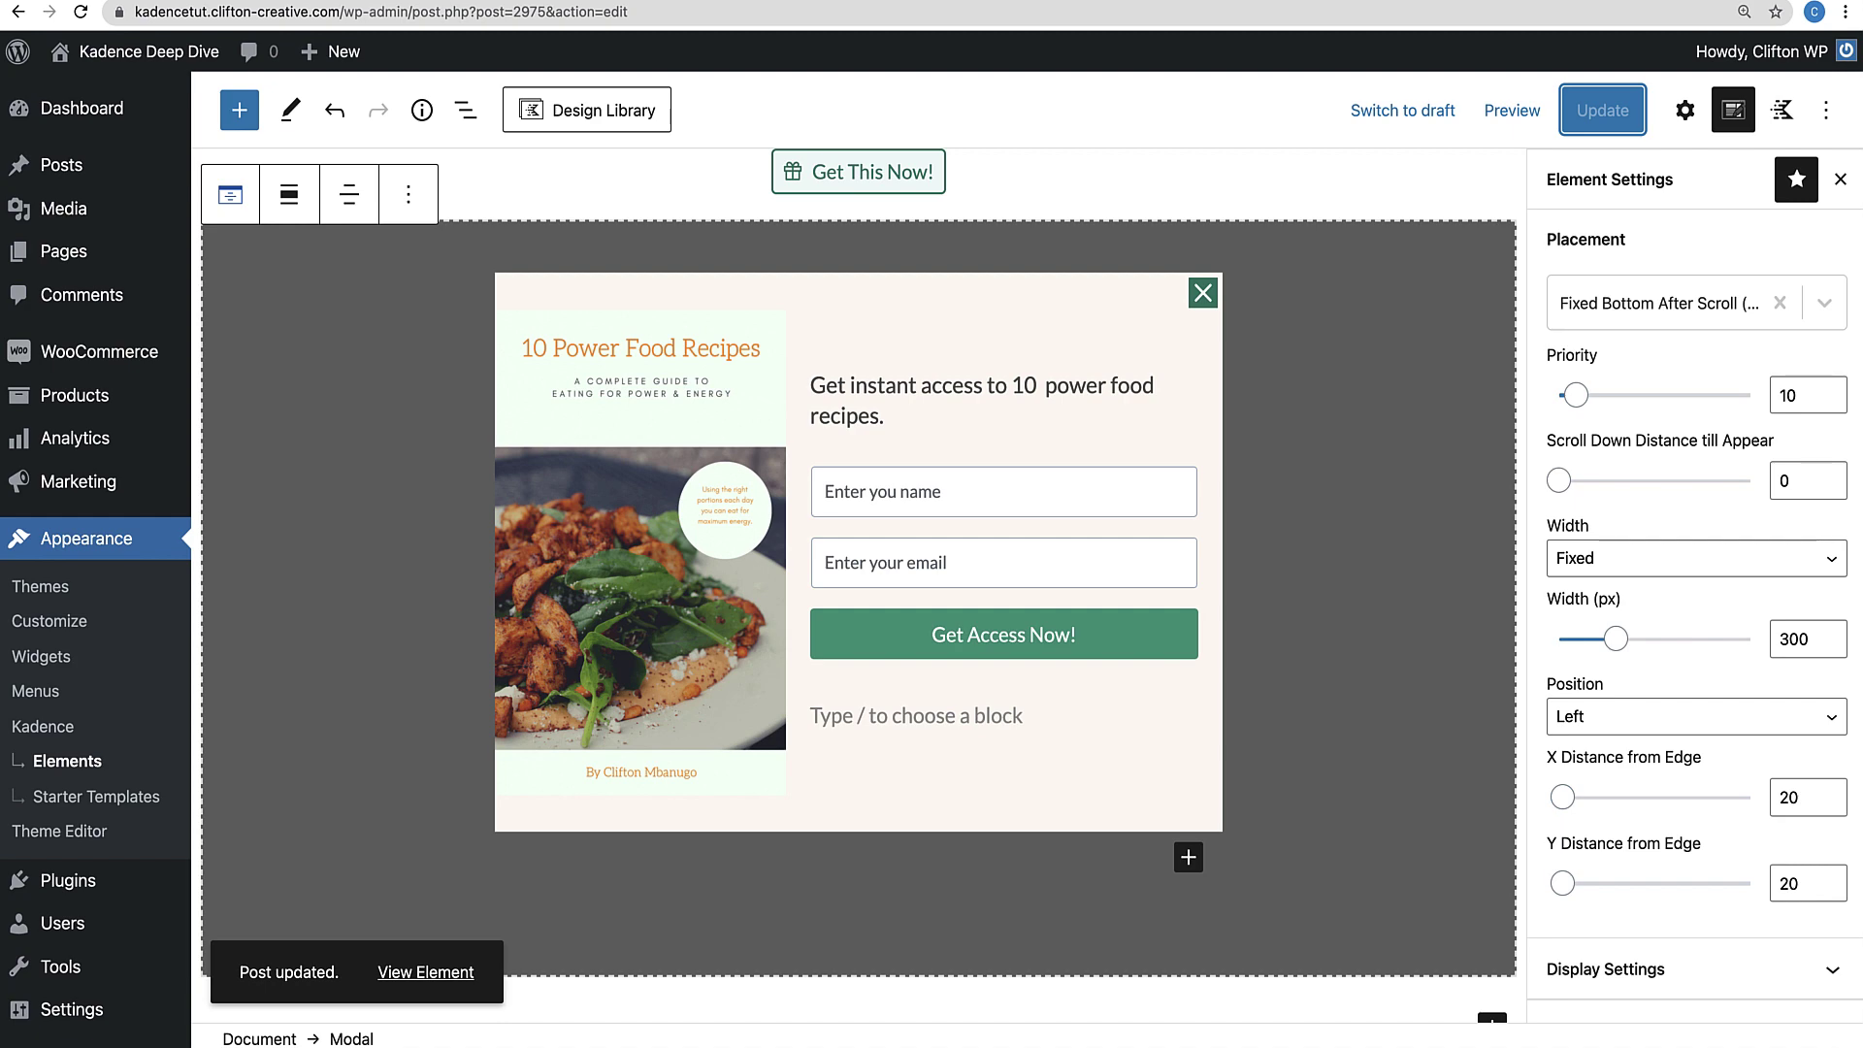
# Reload the live homepage, check the fixed Get This Now! button along the page, and open its popup.
pyautogui.click(378, 2)
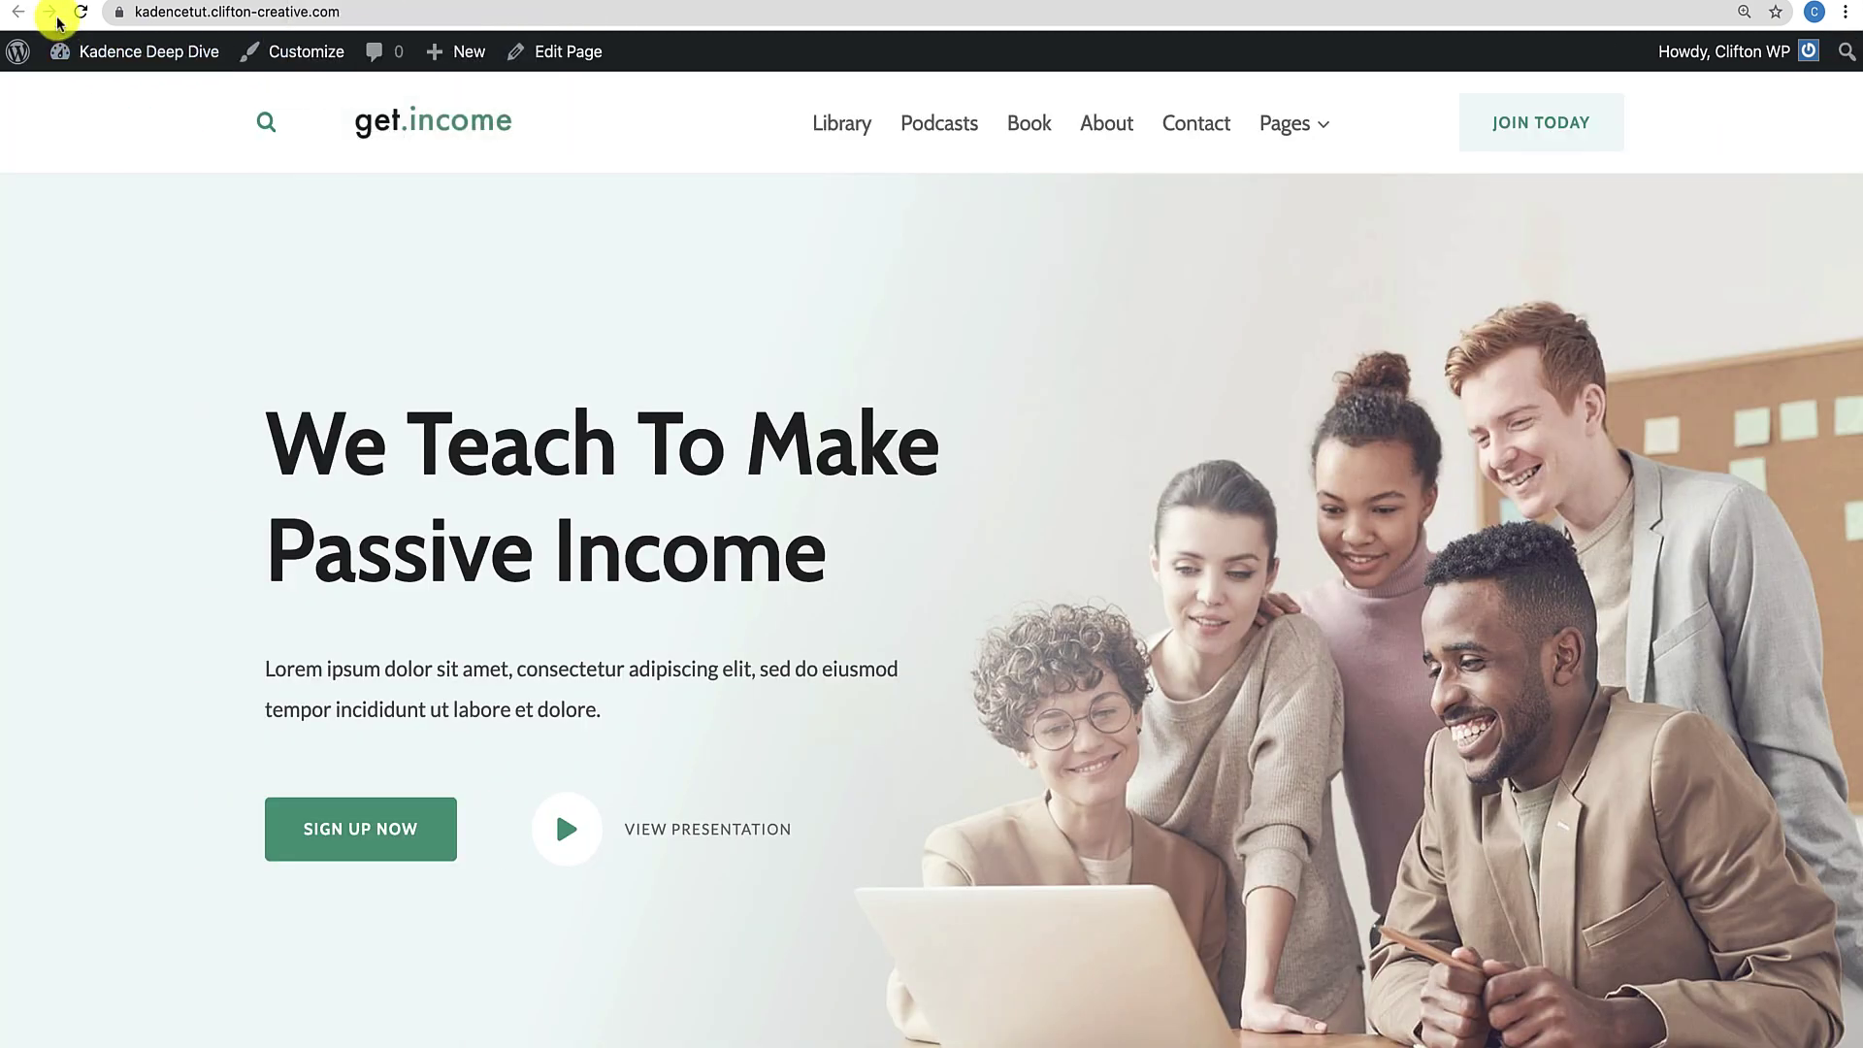
pyautogui.click(80, 11)
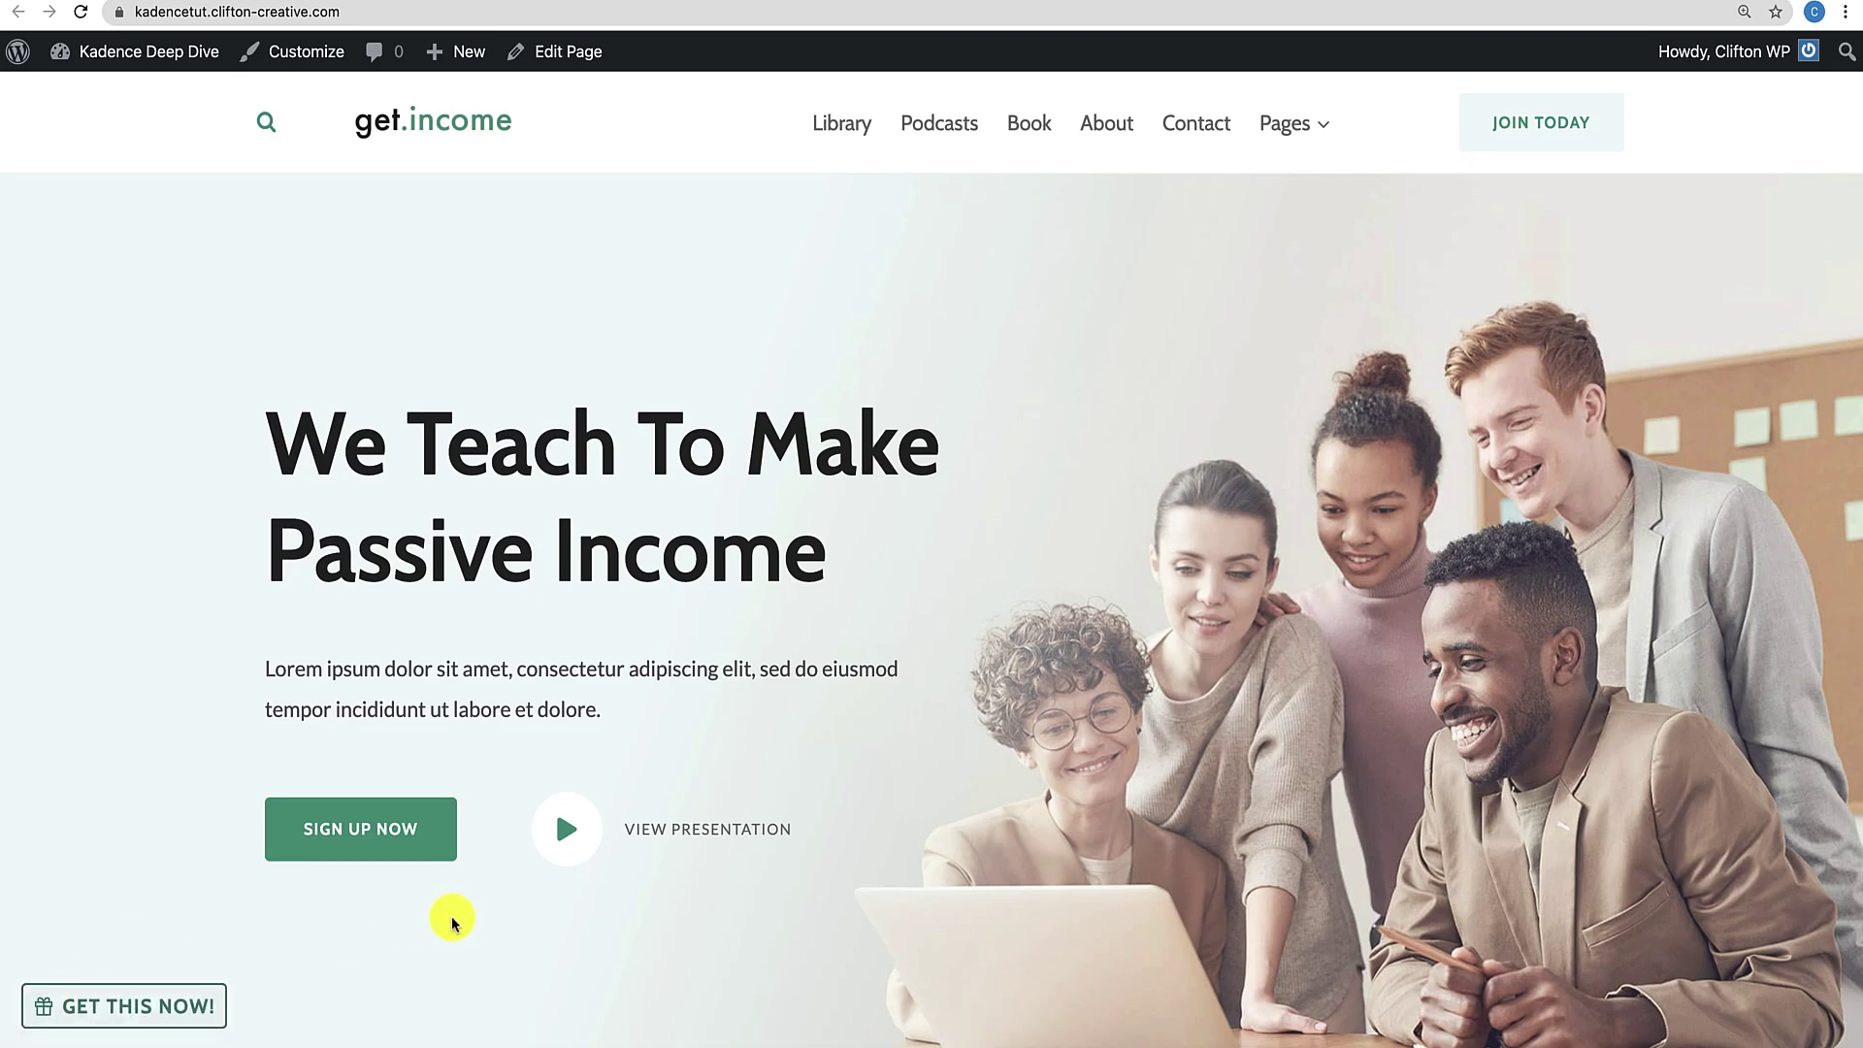
pyautogui.scroll(-20, 156, 938)
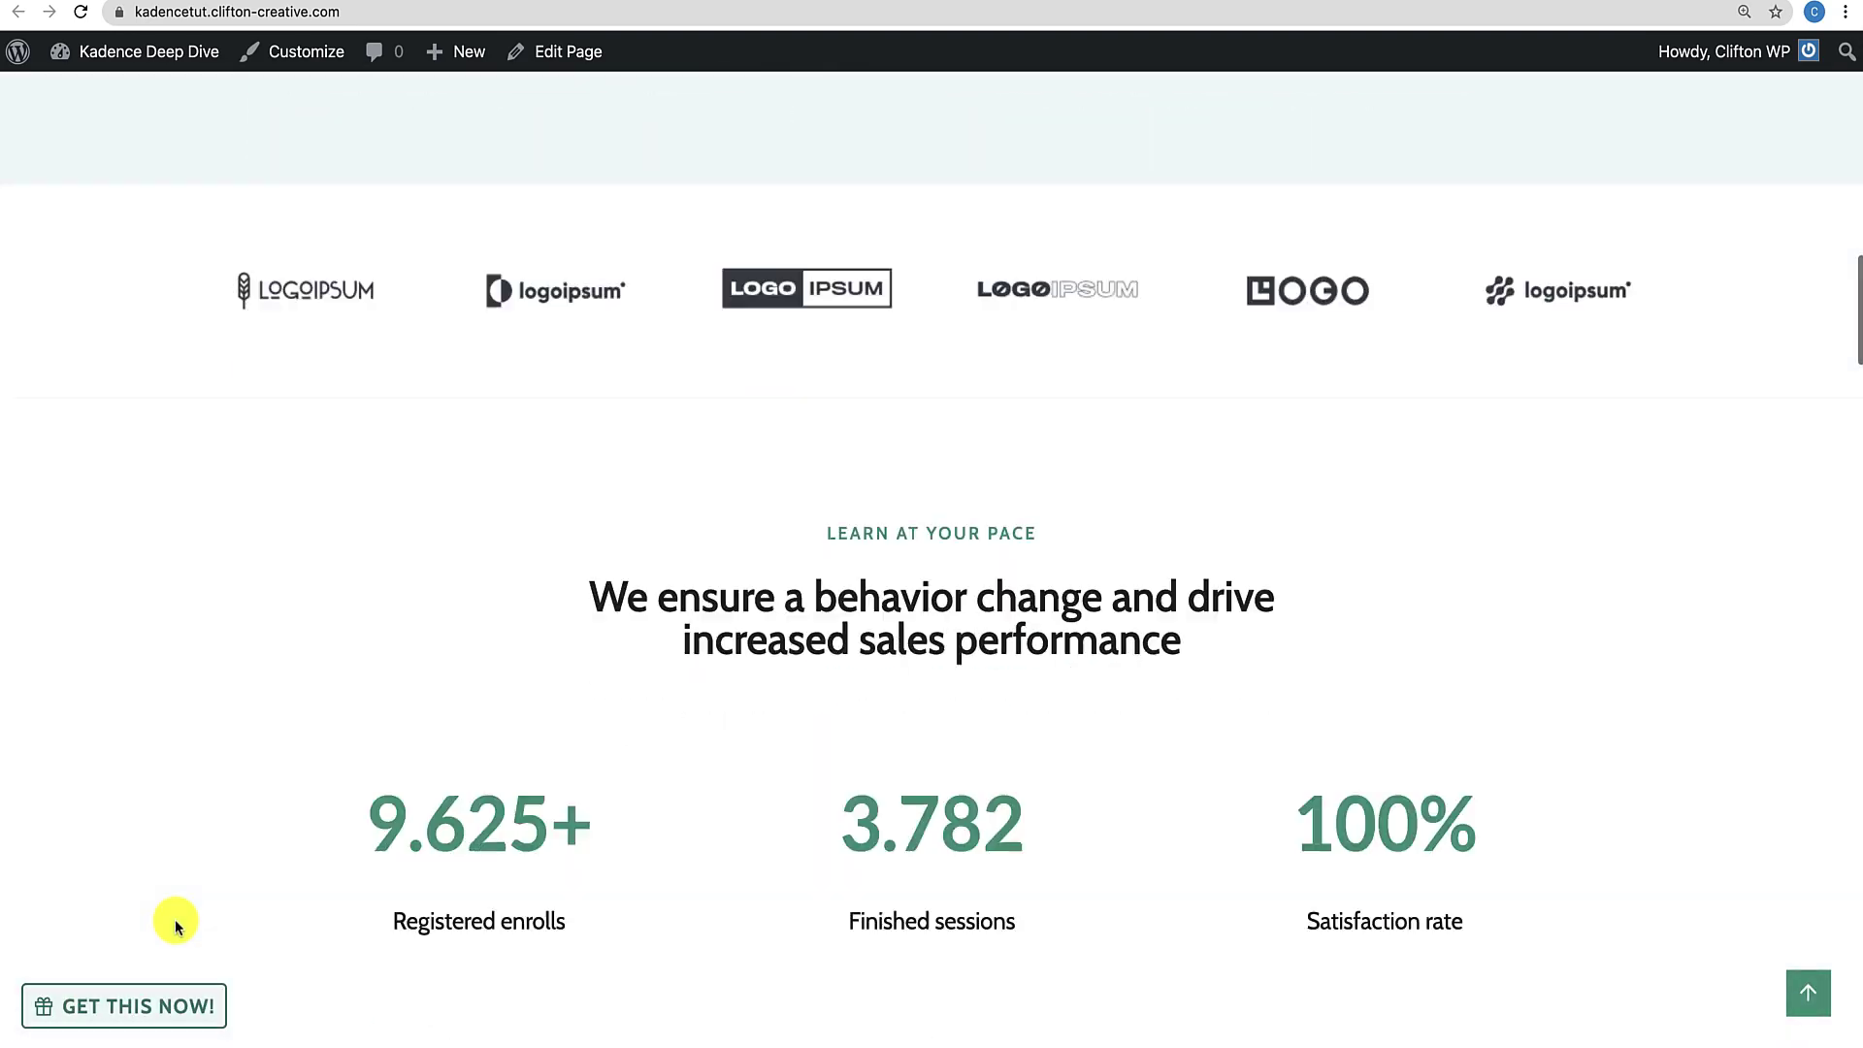
pyautogui.scroll(-20, 175, 917)
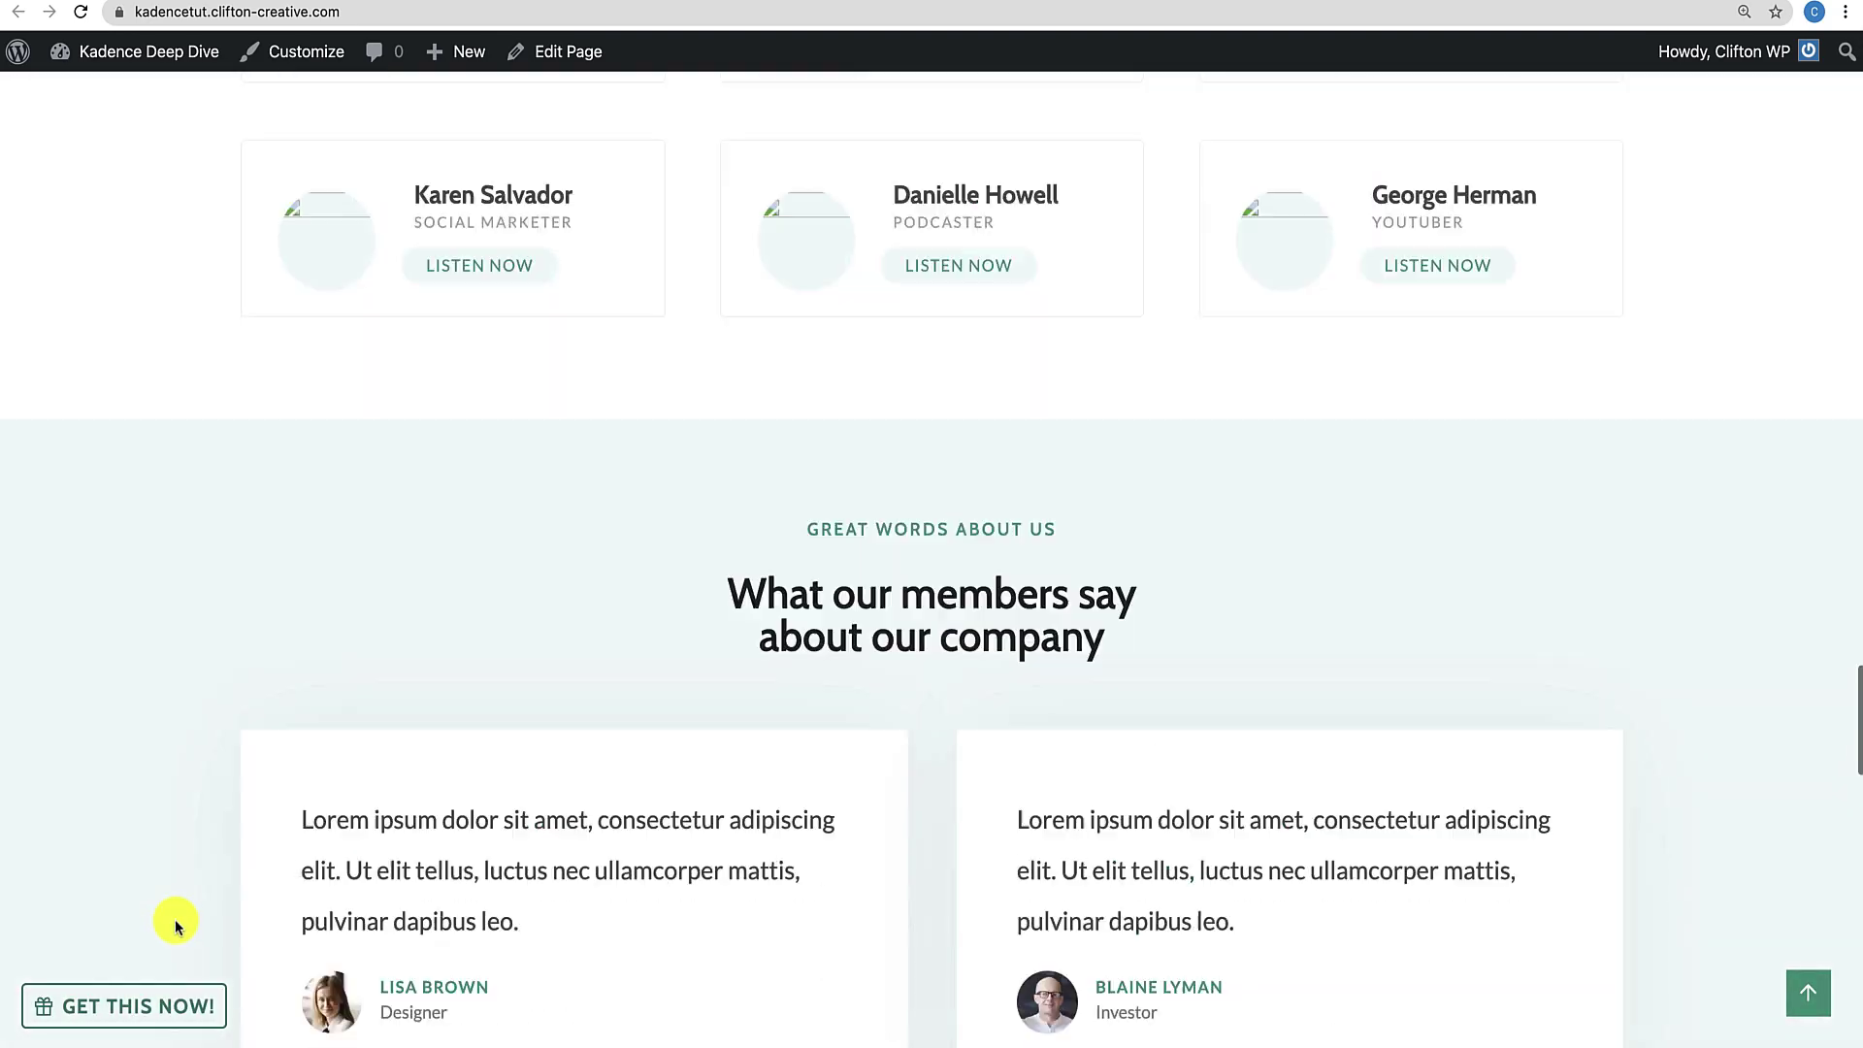
pyautogui.press('Home')
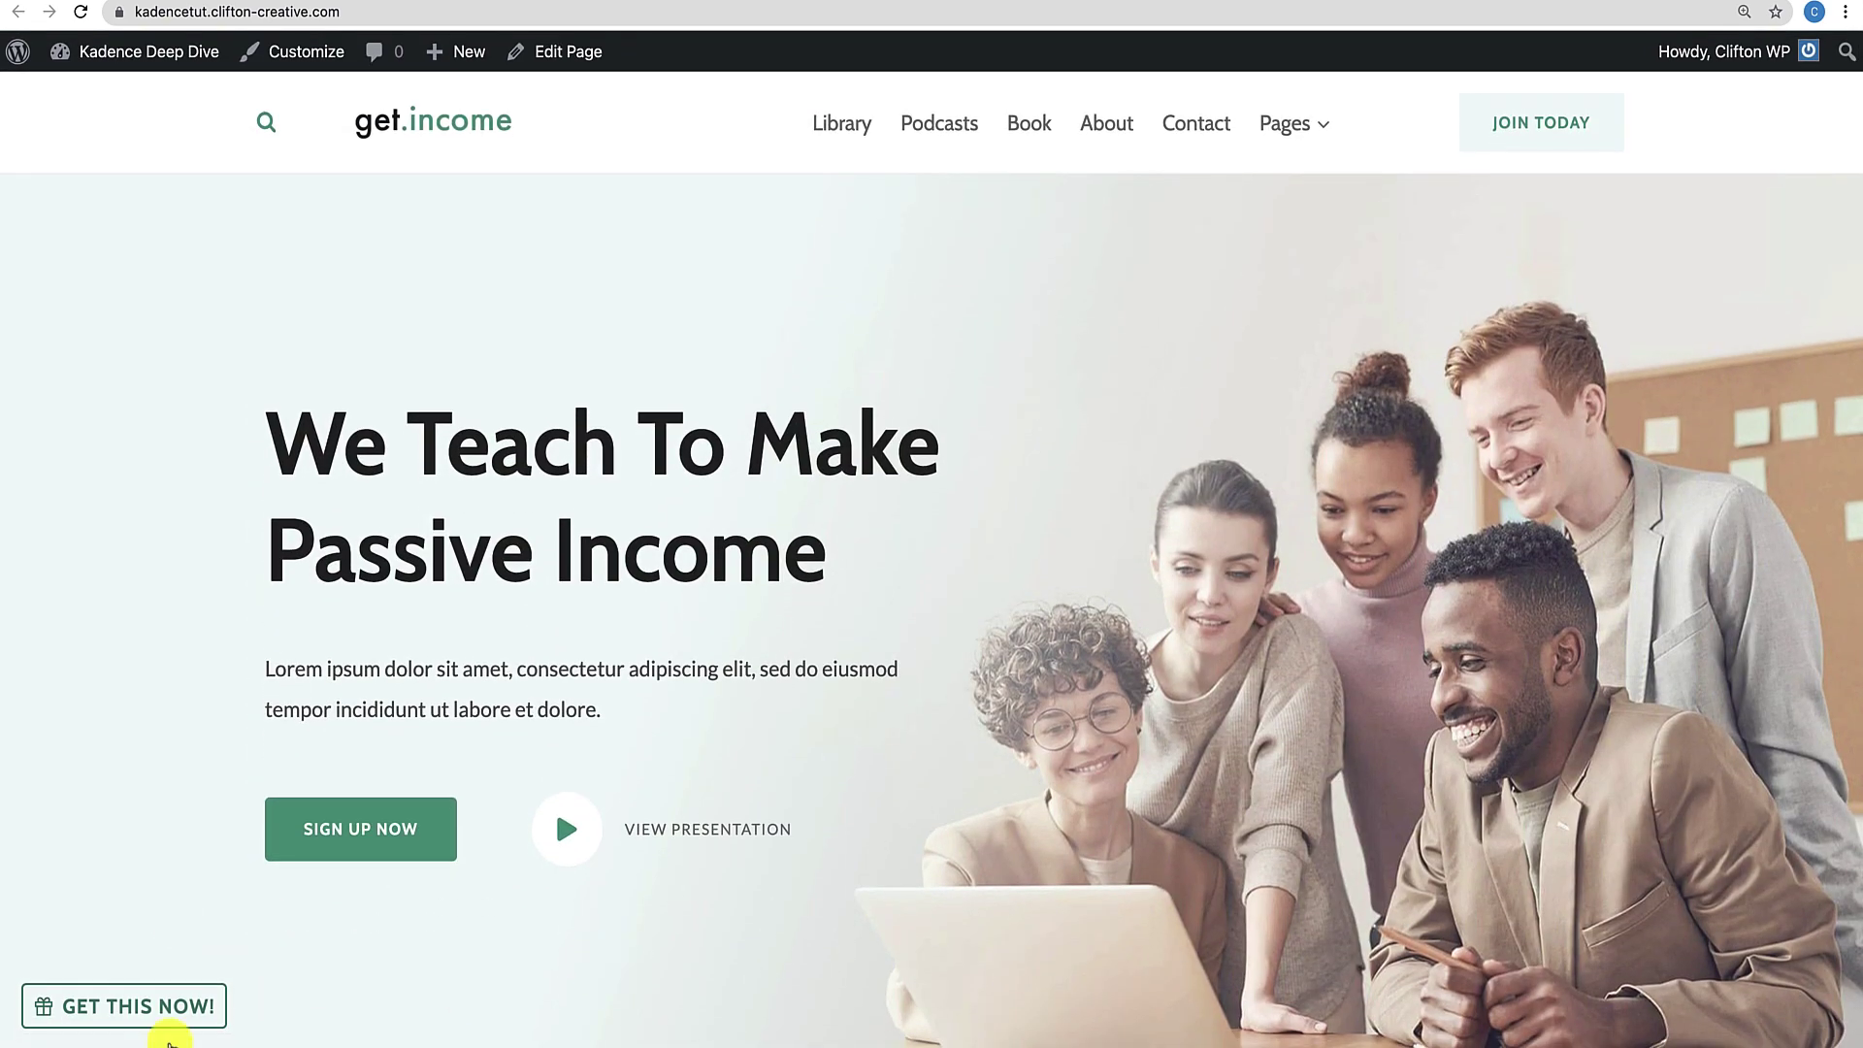
pyautogui.click(153, 1004)
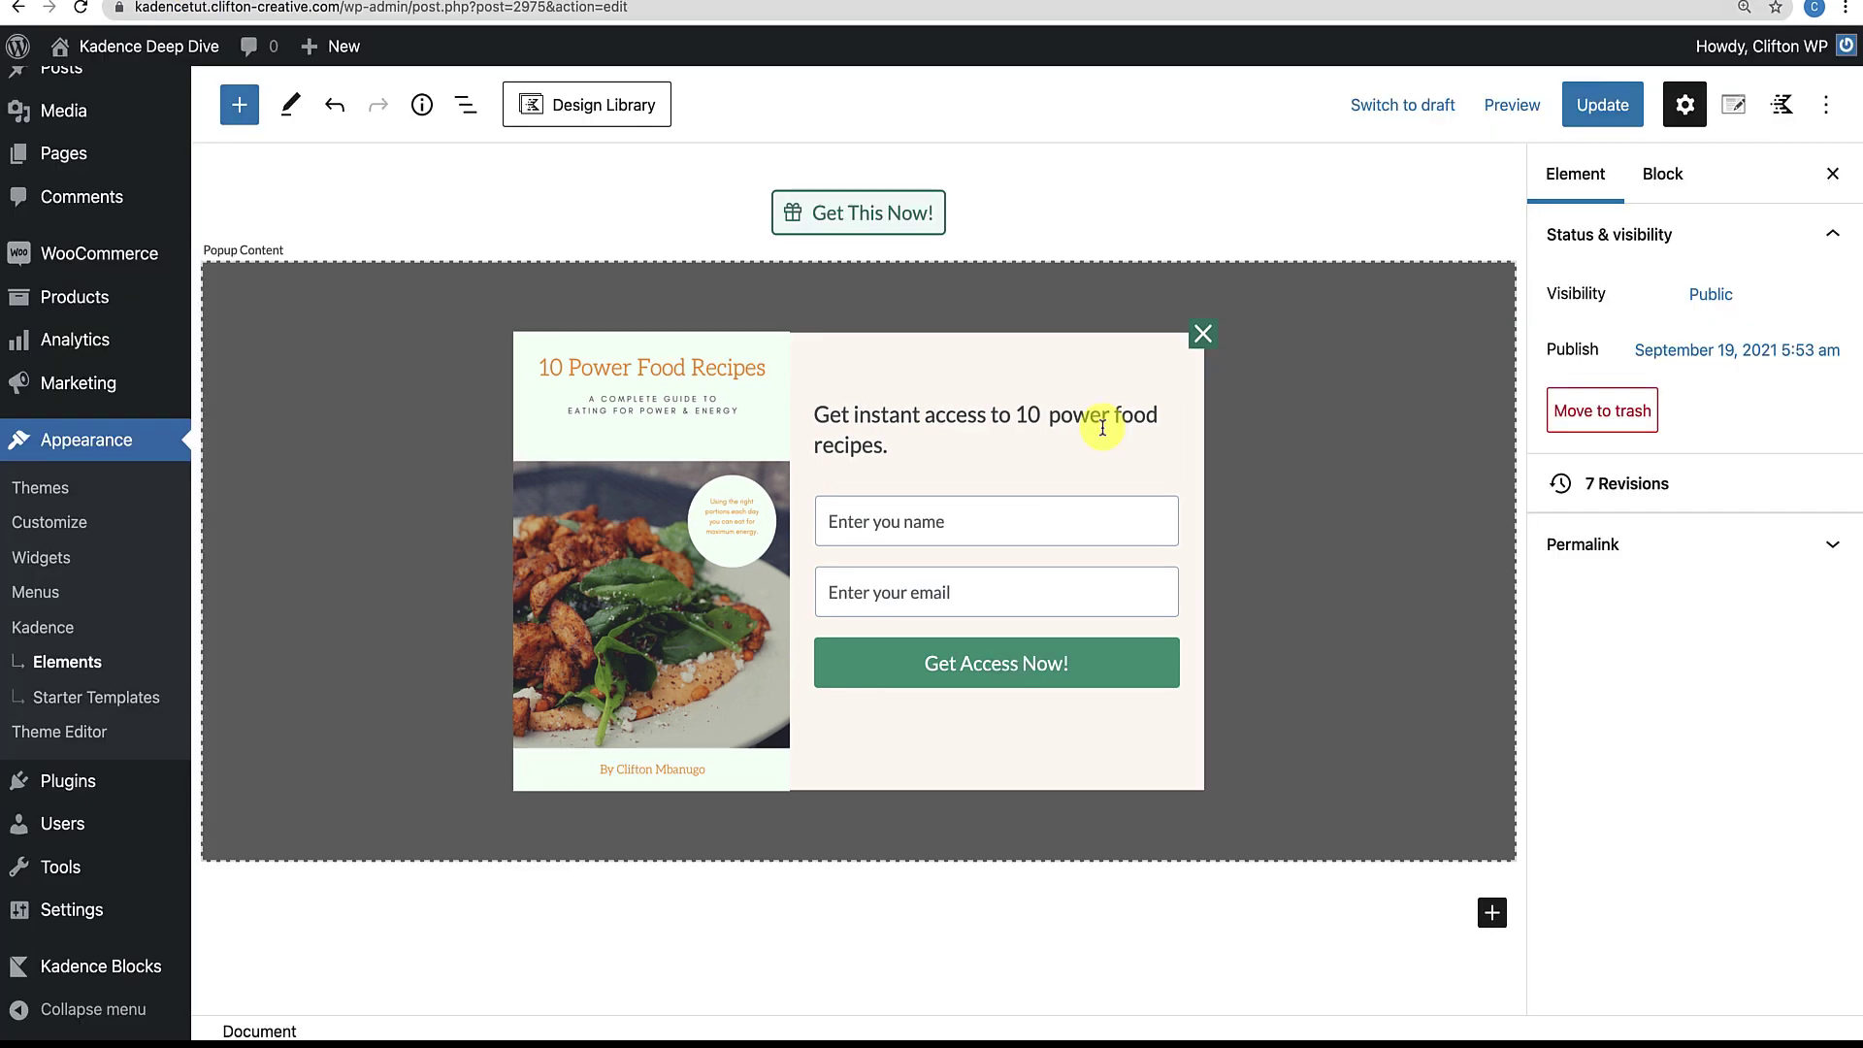
# Enable Box Shadow on the modal section that holds the recipe book cover gallery.
pyautogui.click(606, 599)
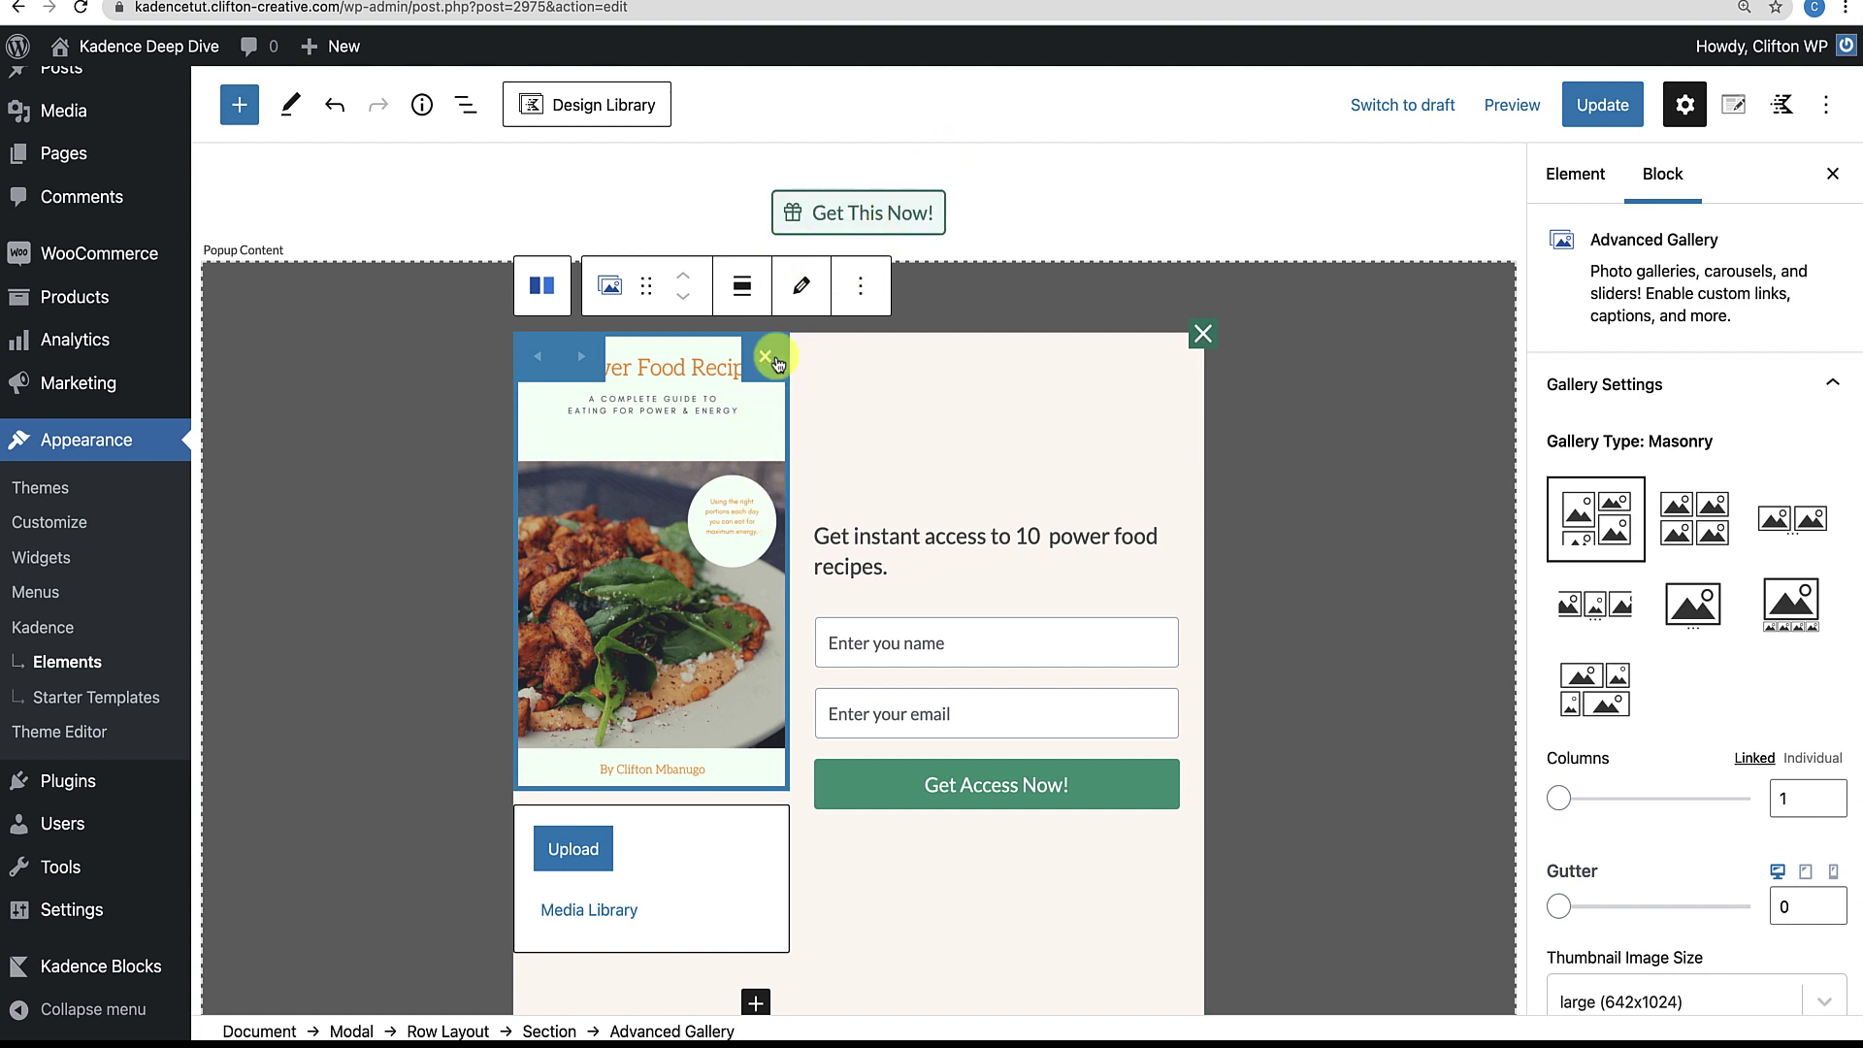
pyautogui.click(464, 106)
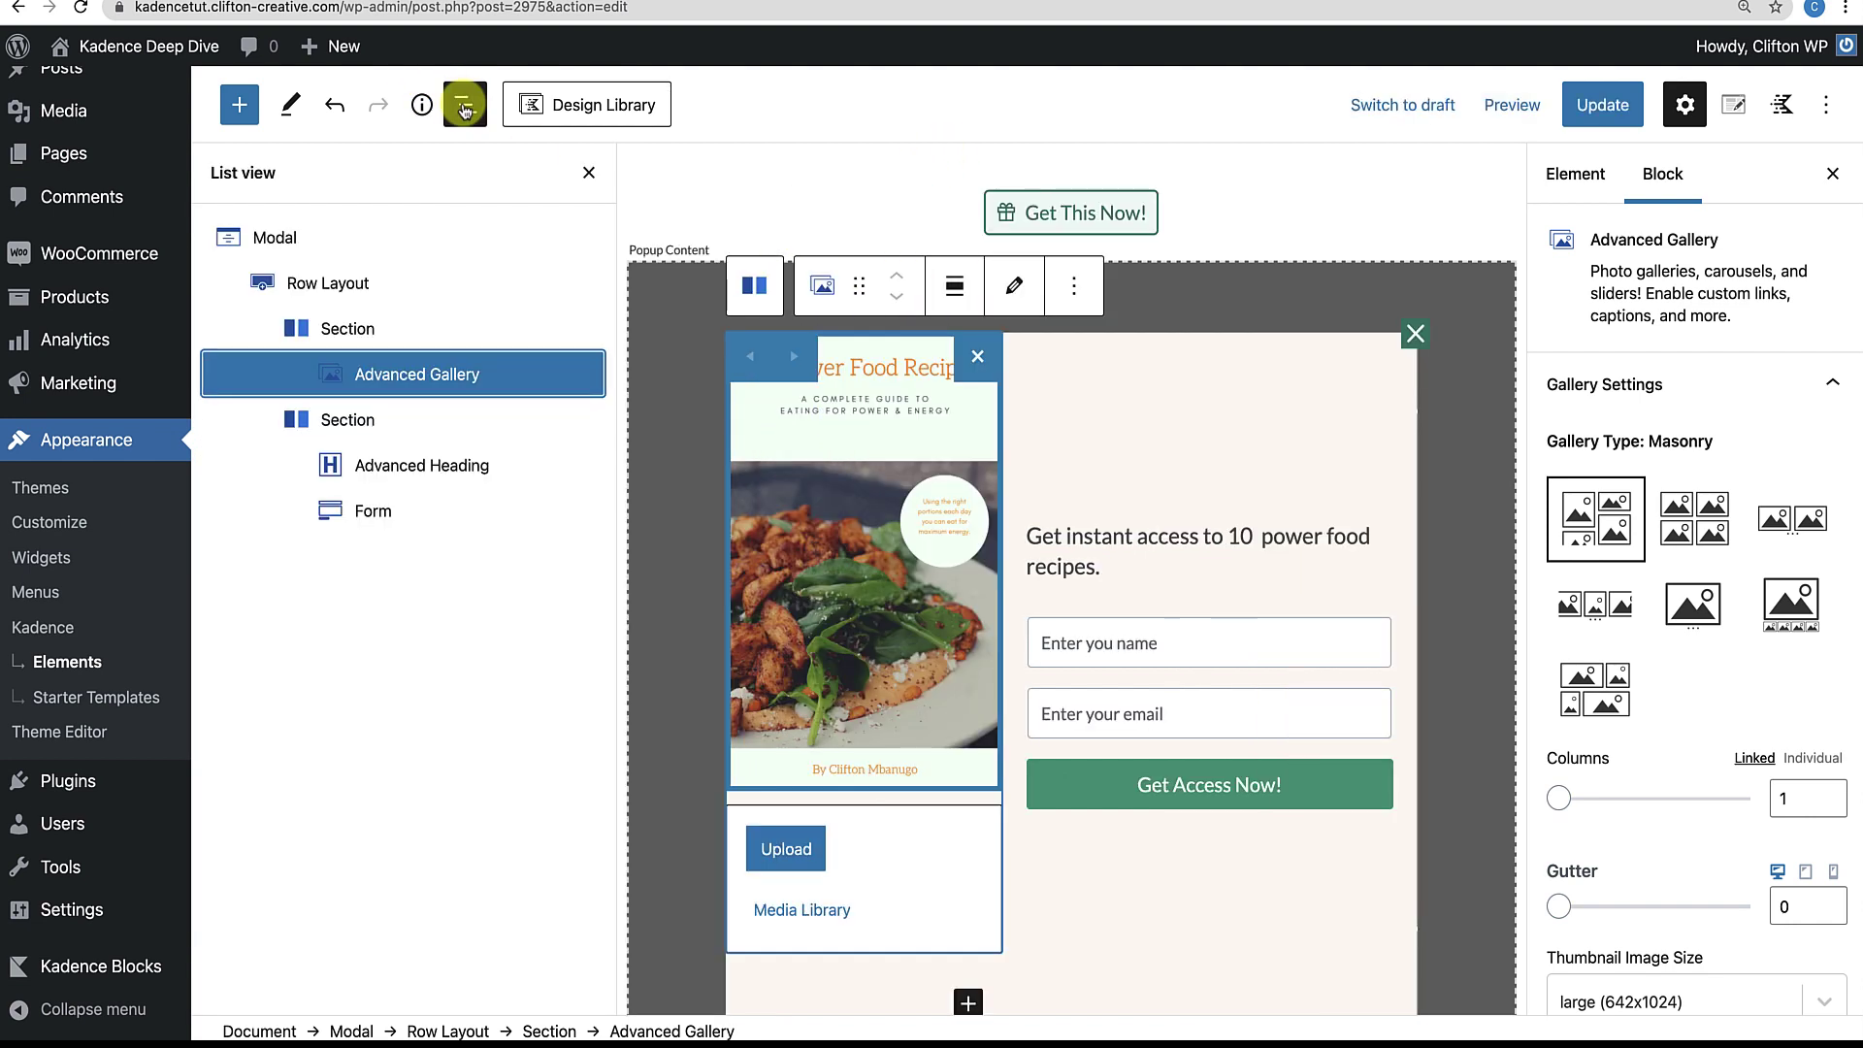
pyautogui.click(340, 330)
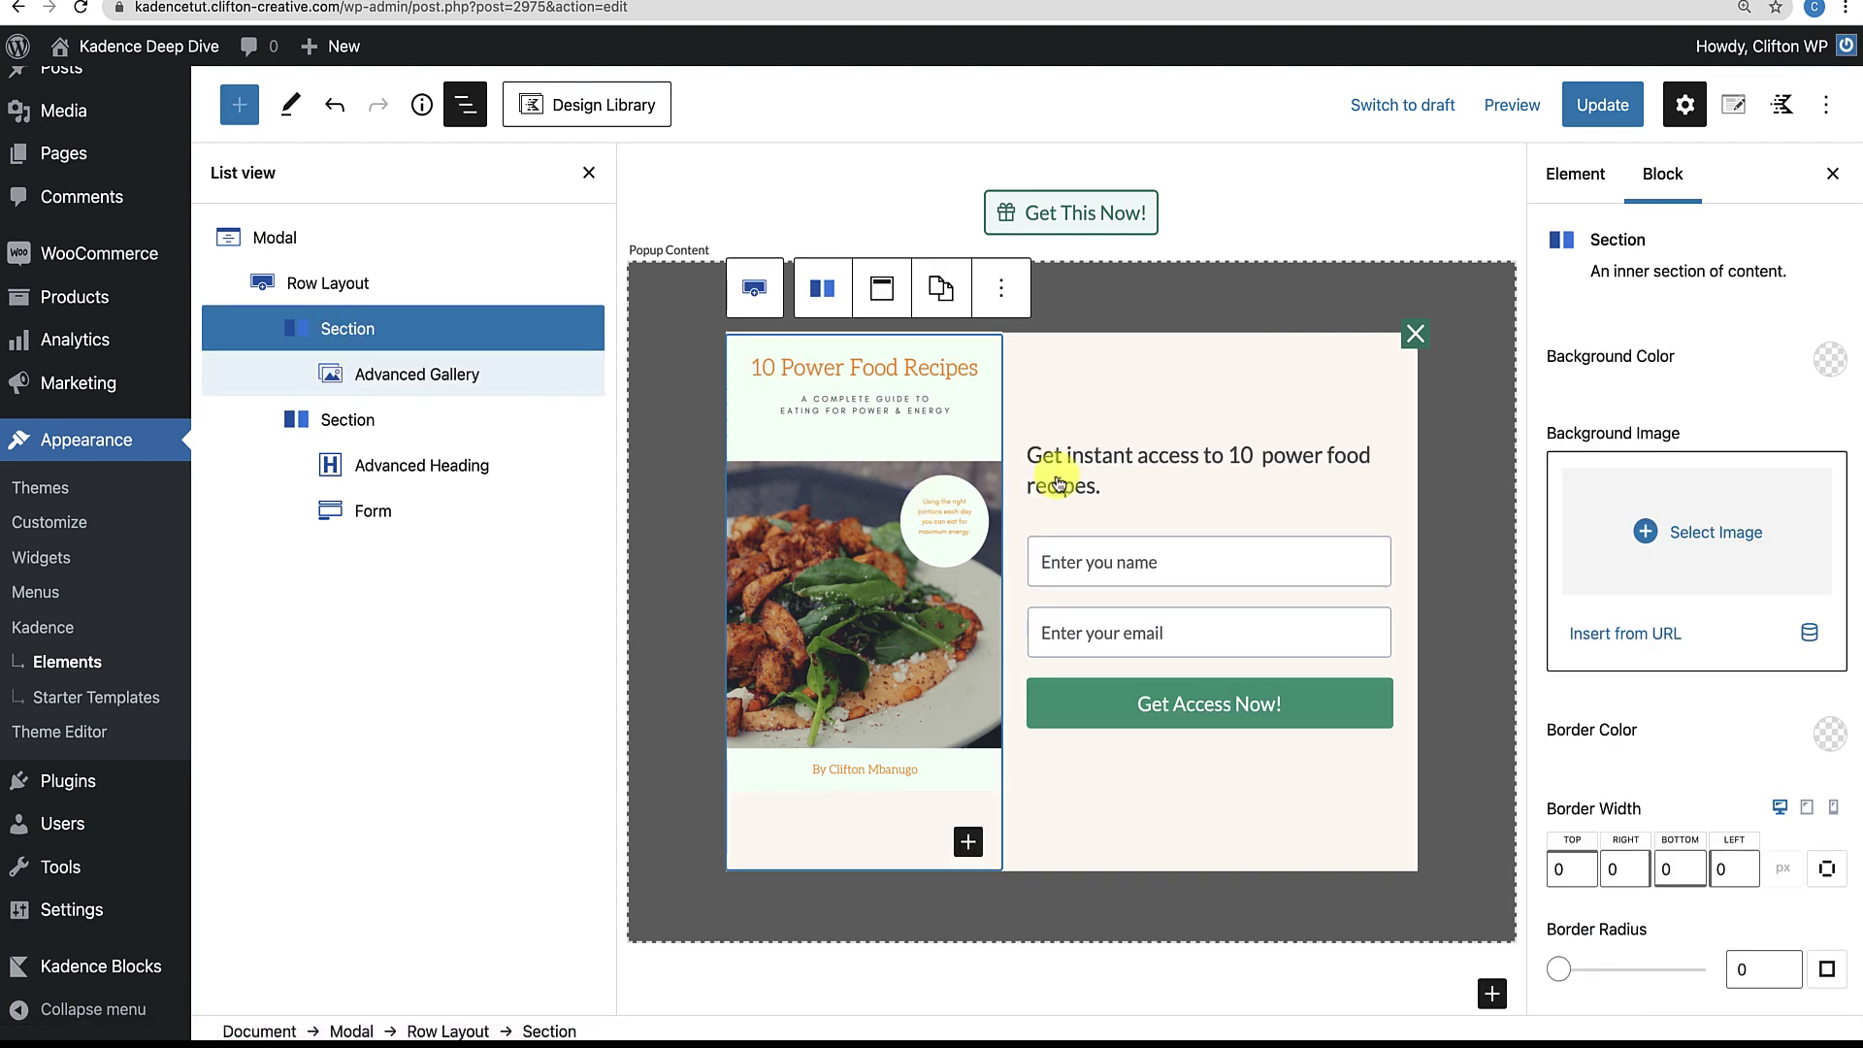
pyautogui.scroll(-6, 1746, 558)
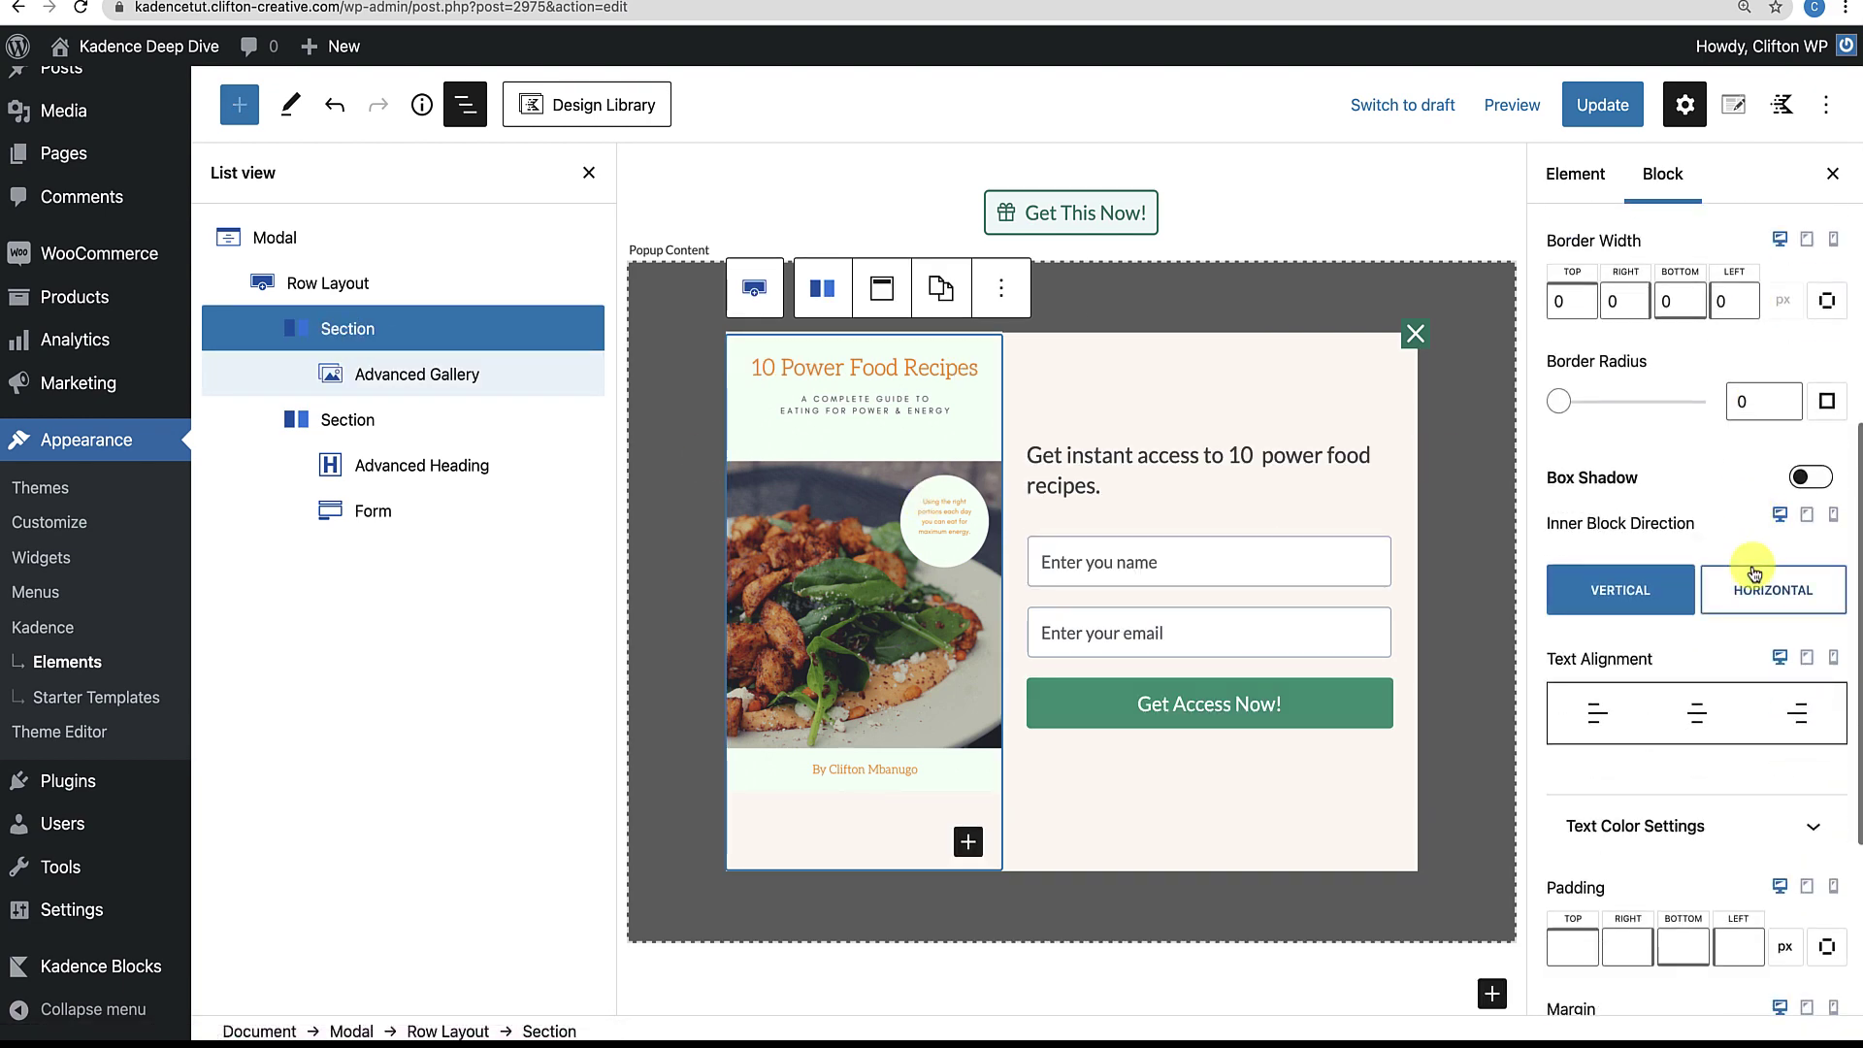
pyautogui.click(1809, 477)
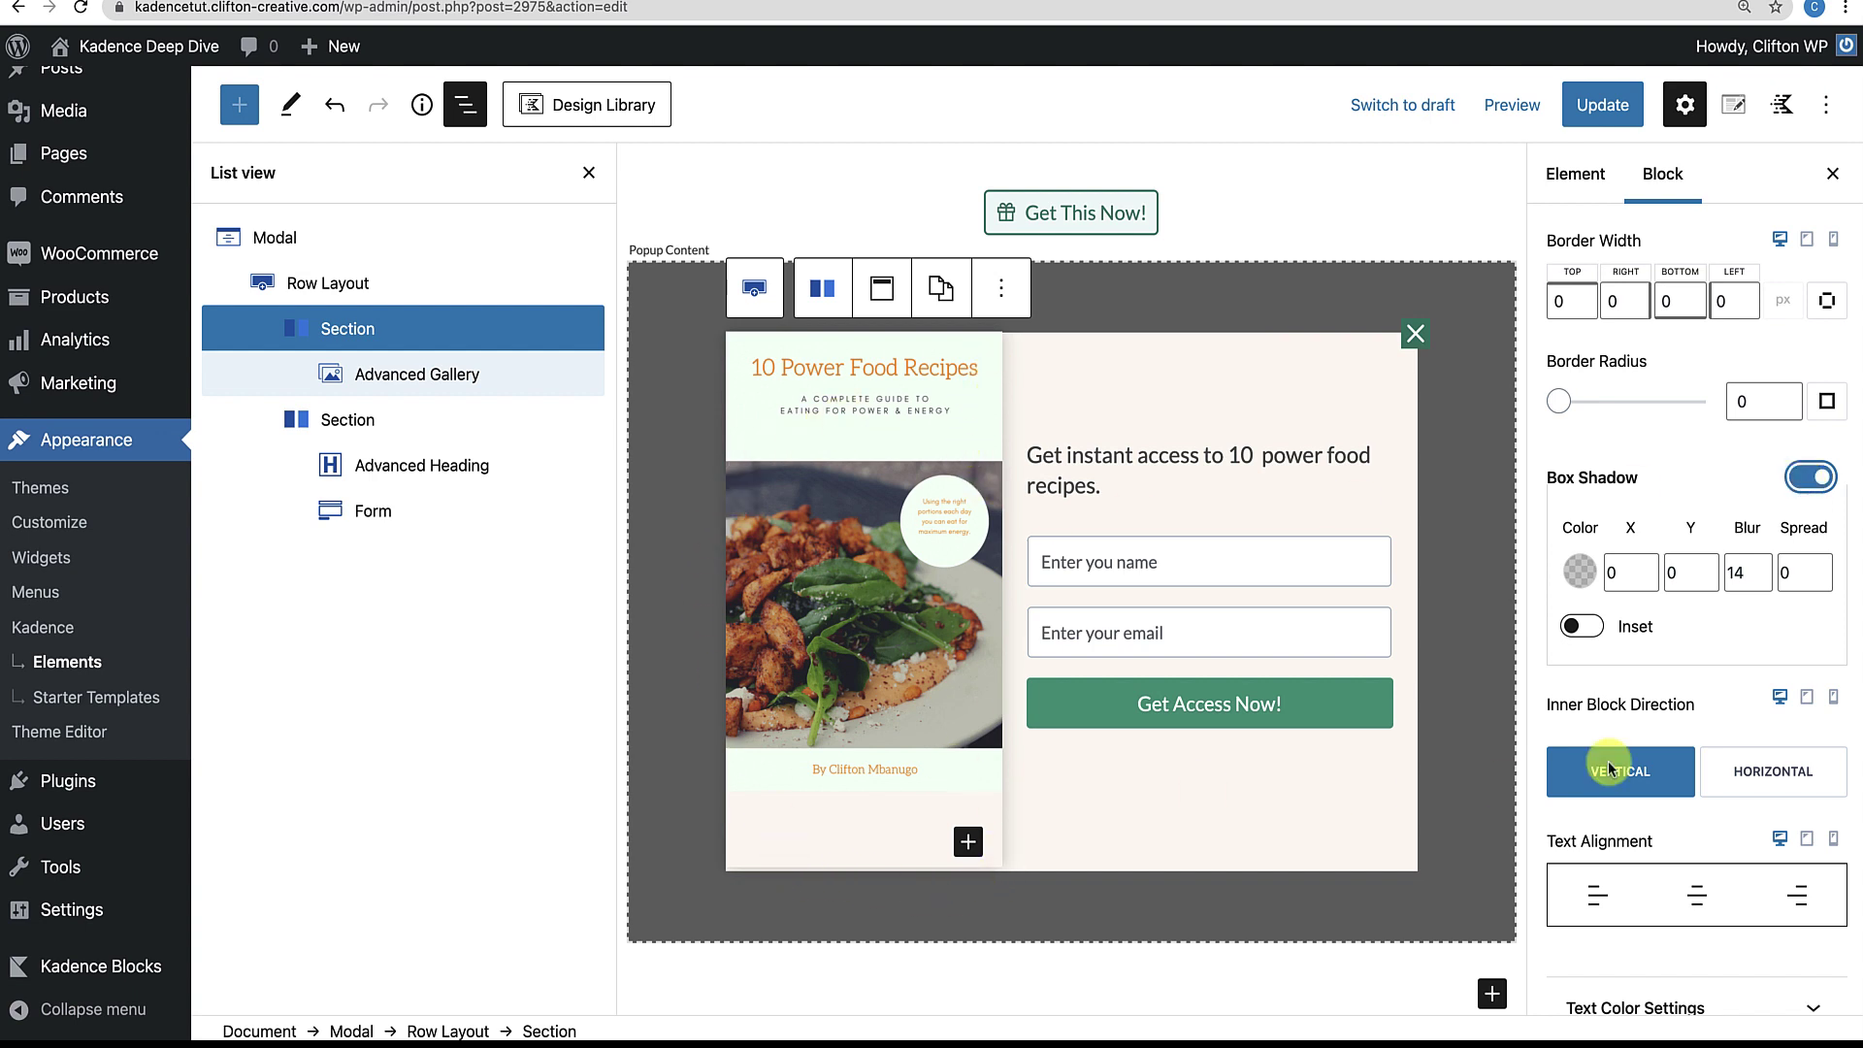
# Set the book cover section's top and bottom margins to -25 px and update the element.
pyautogui.scroll(-5, 1704, 700)
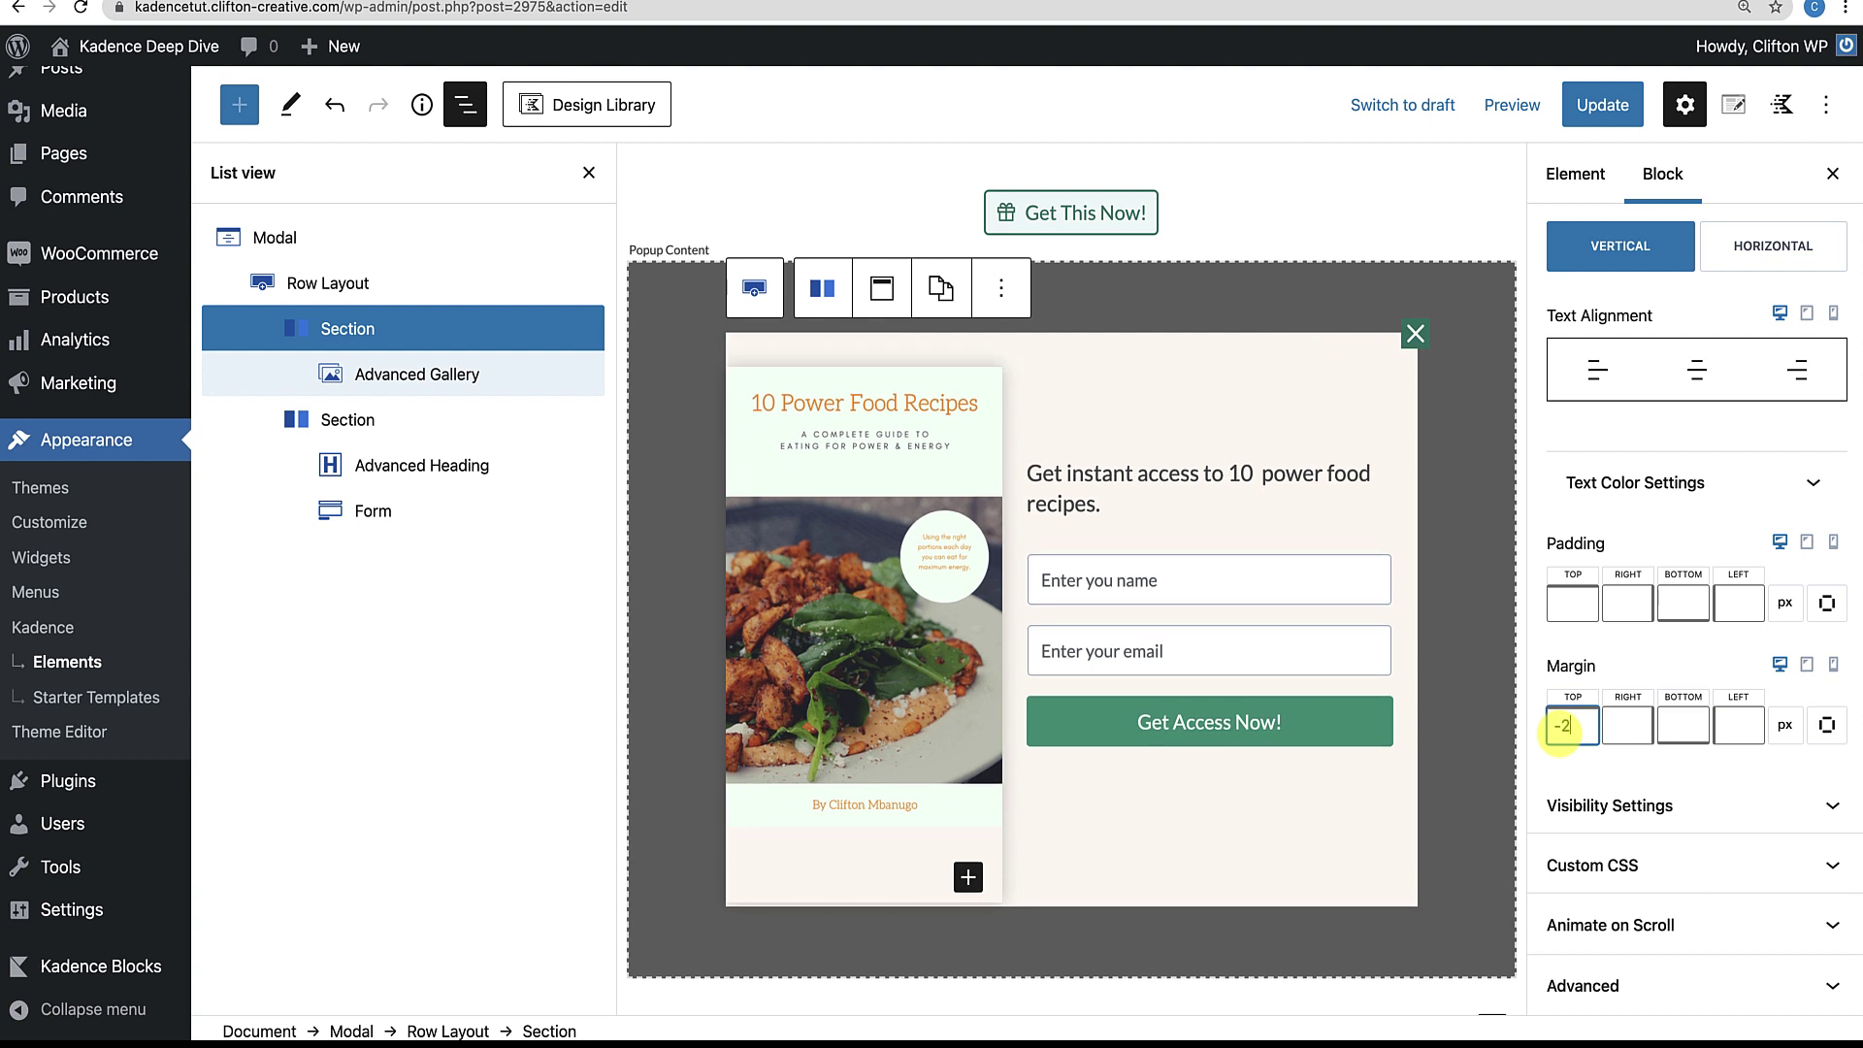
pyautogui.write('25')
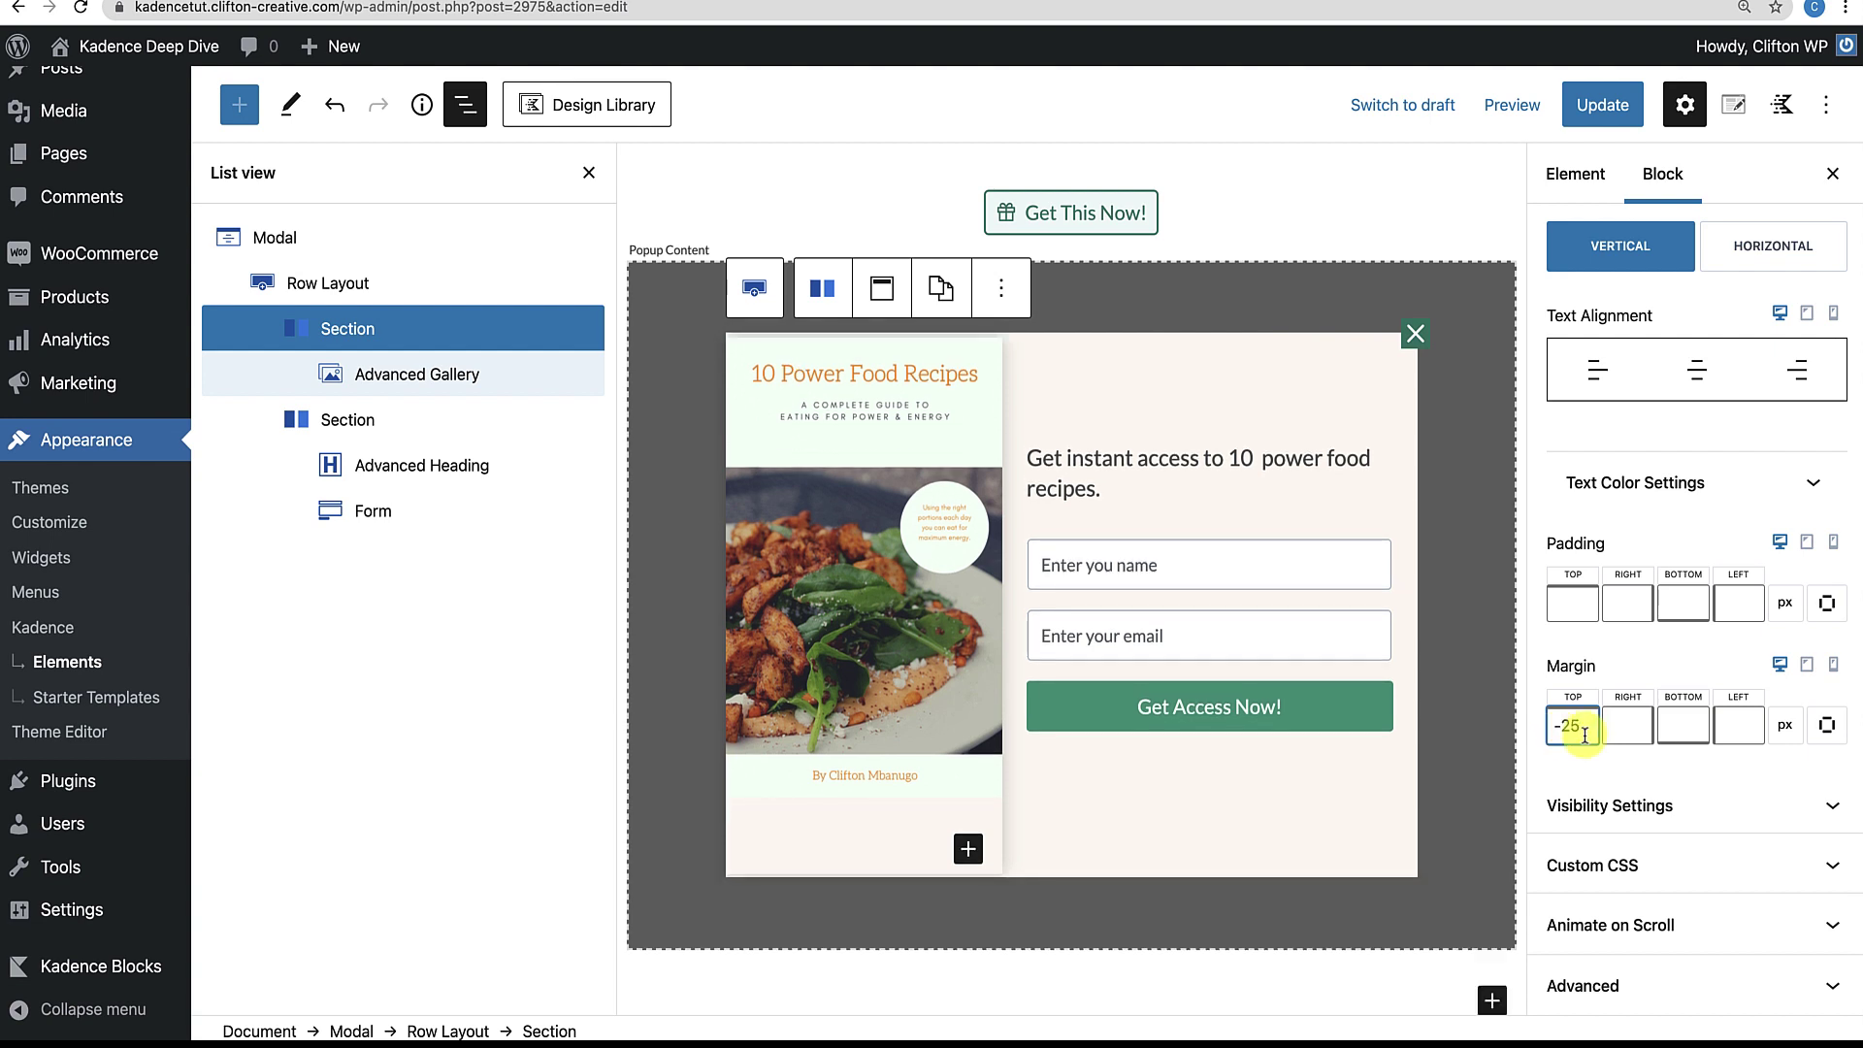
pyautogui.click(1673, 726)
pyautogui.write('-25')
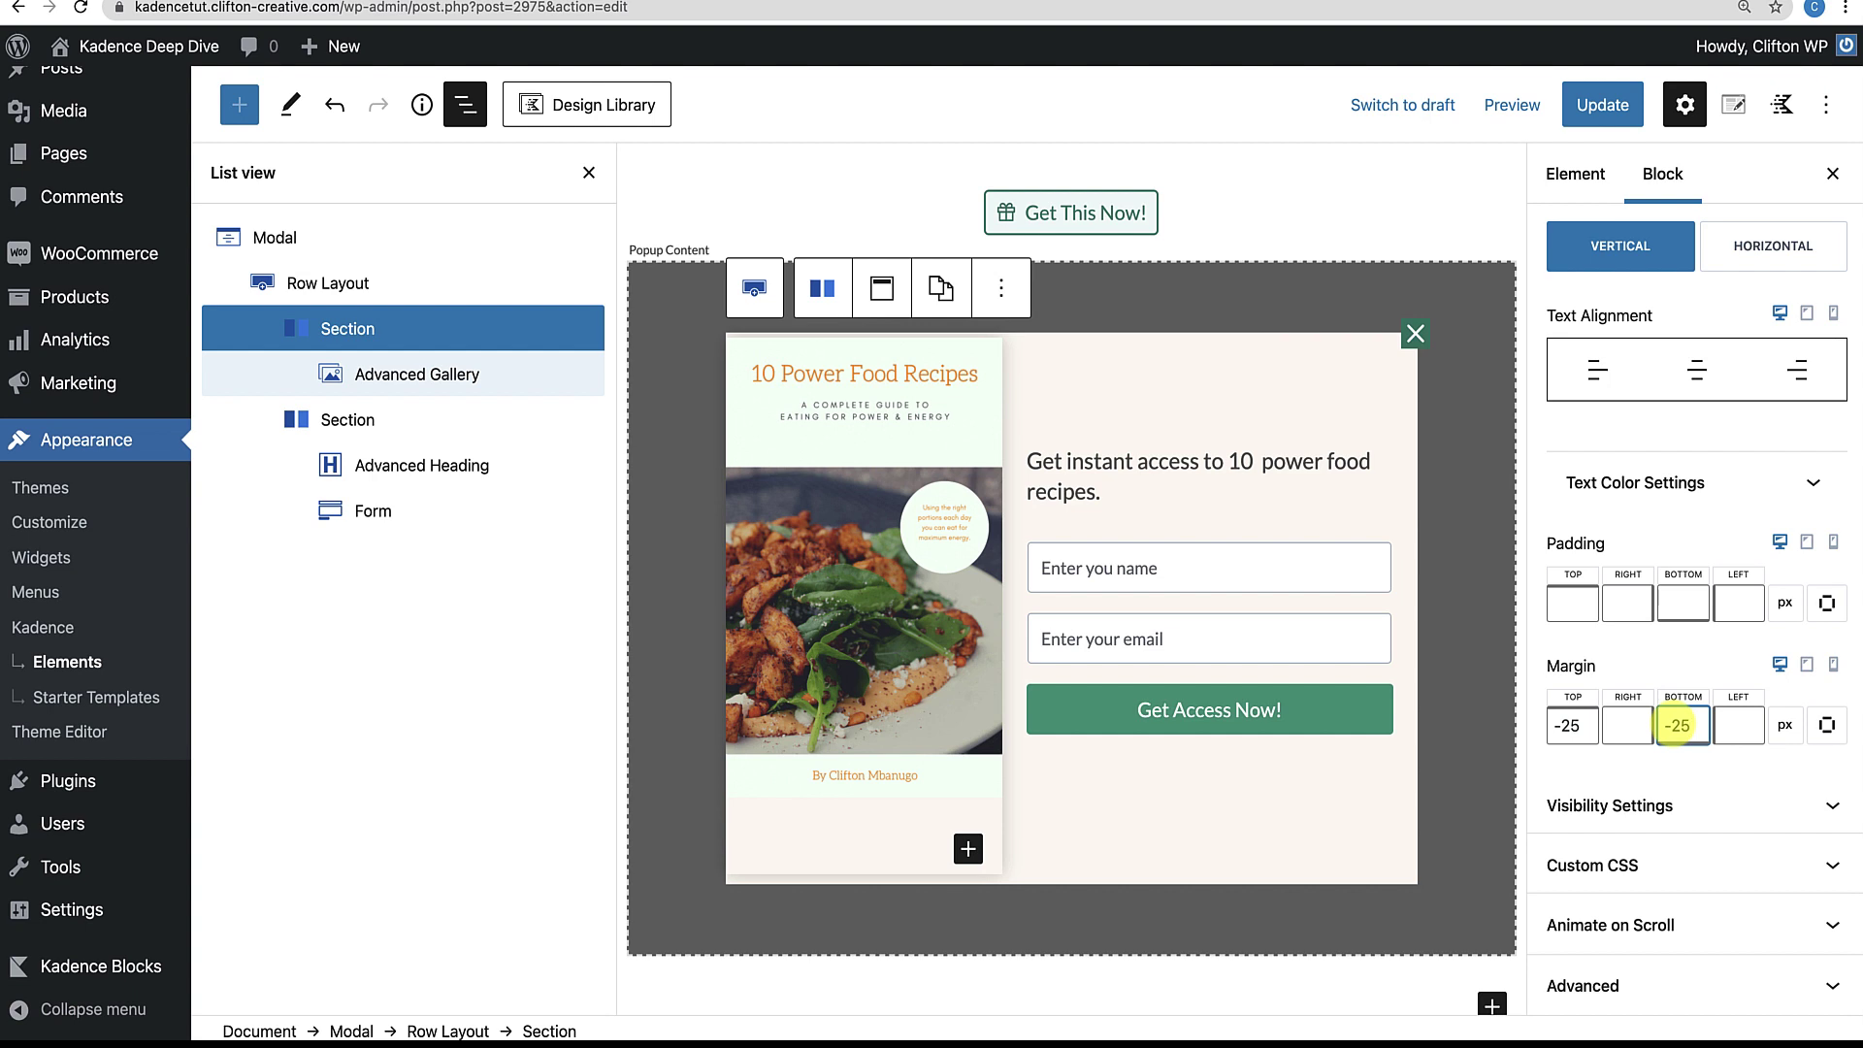
pyautogui.click(1601, 109)
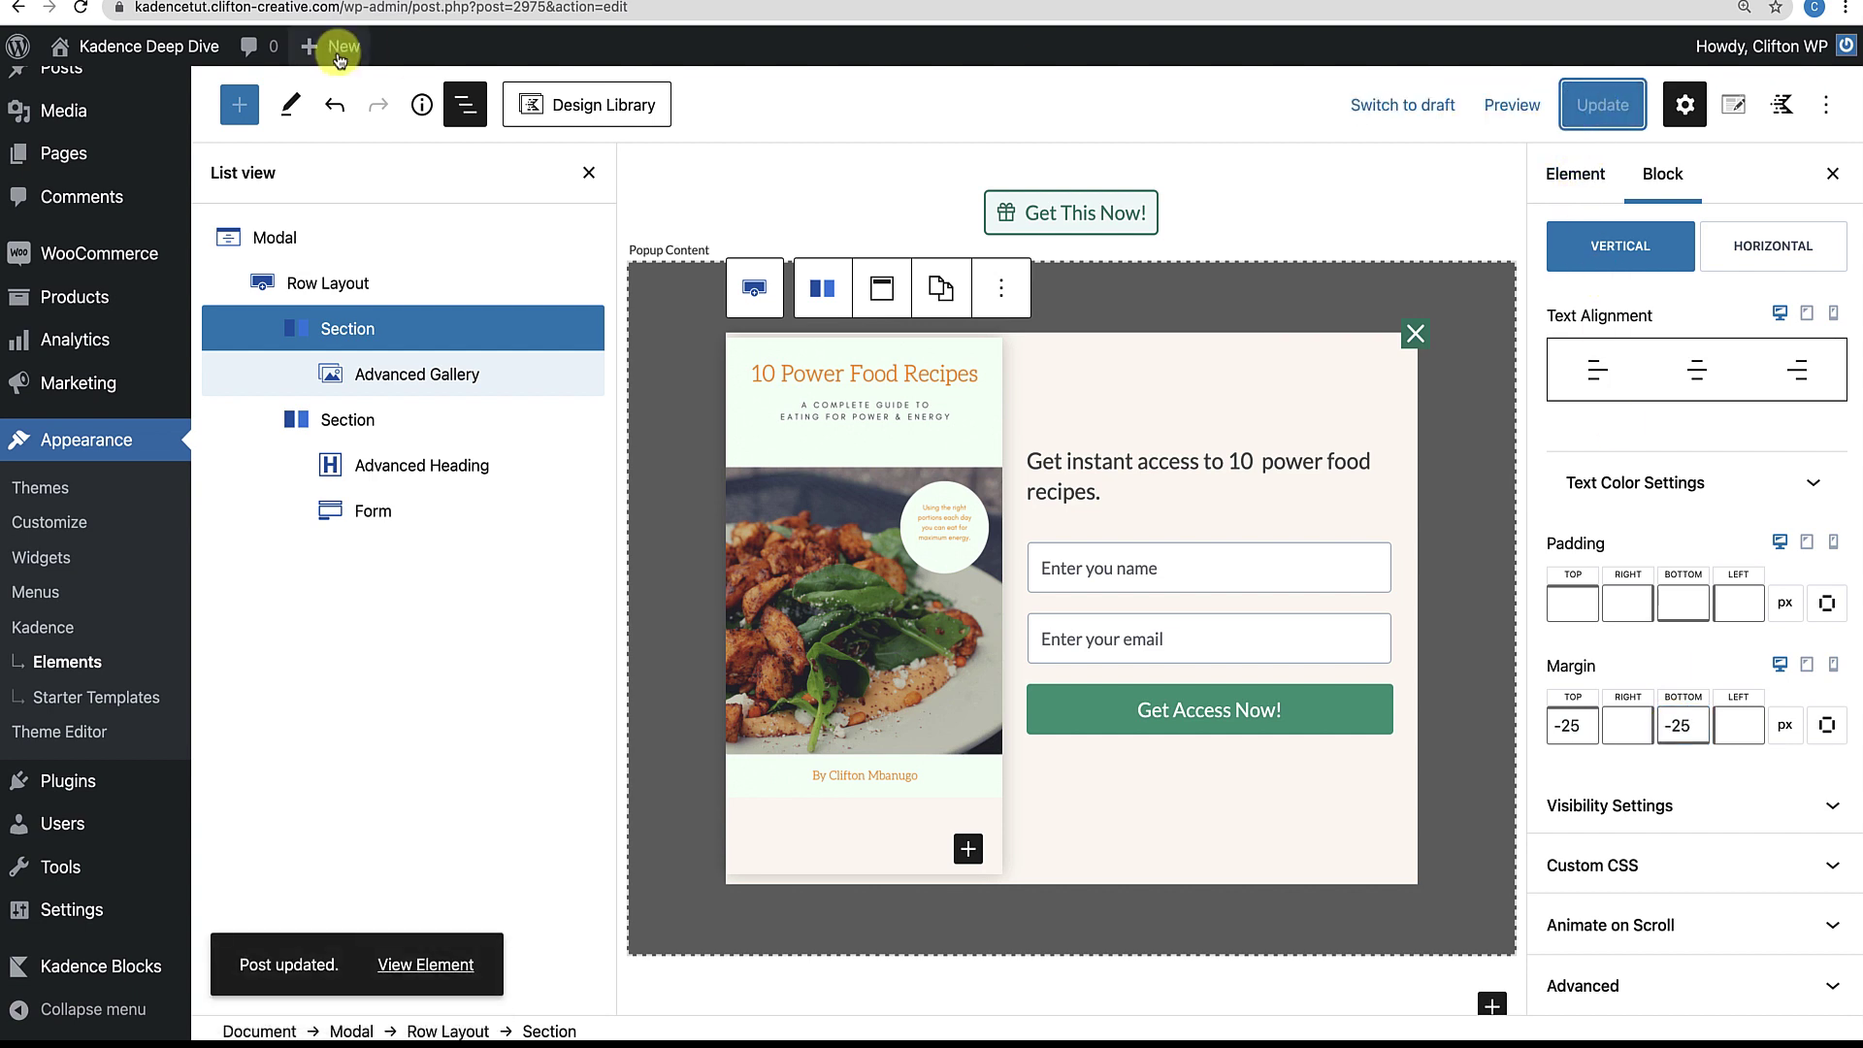
# Reload the live homepage, open the Get This Now! popup to check the restyled book cover, and close it.
pyautogui.click(310, 1)
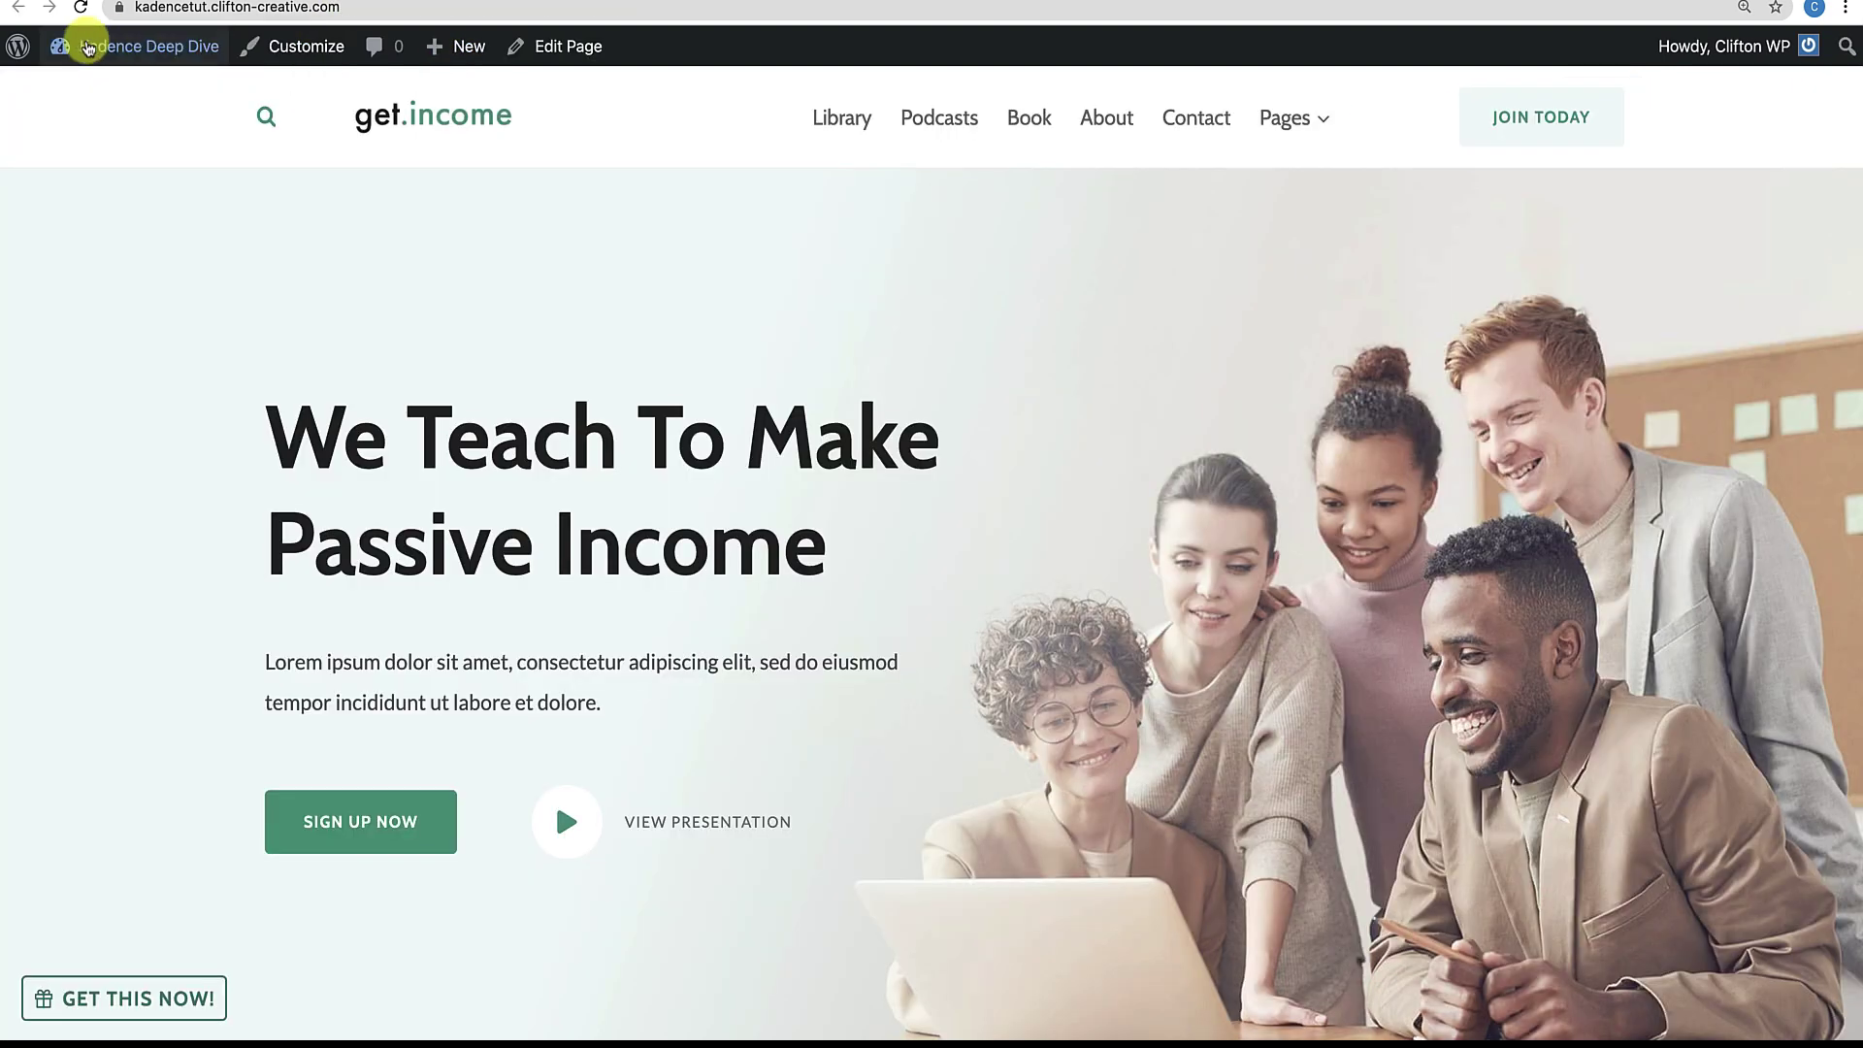
pyautogui.click(80, 9)
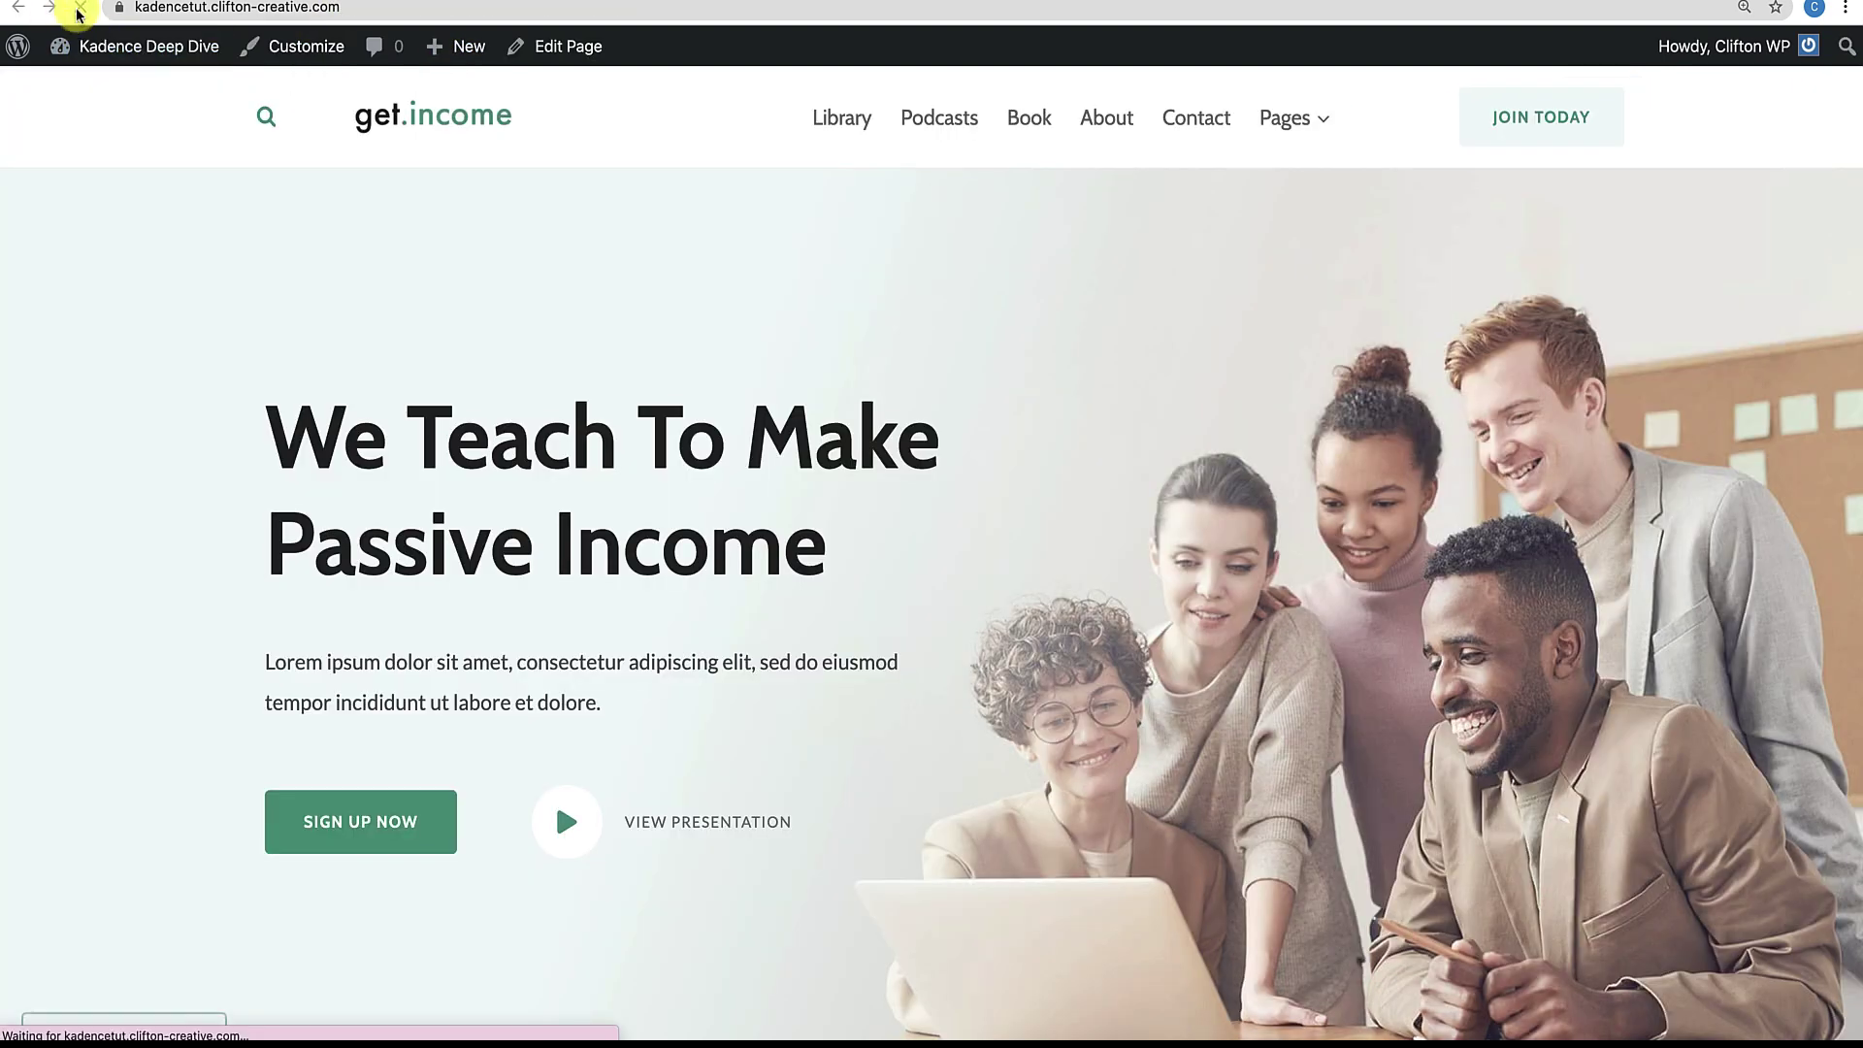
pyautogui.scroll(-3, 155, 923)
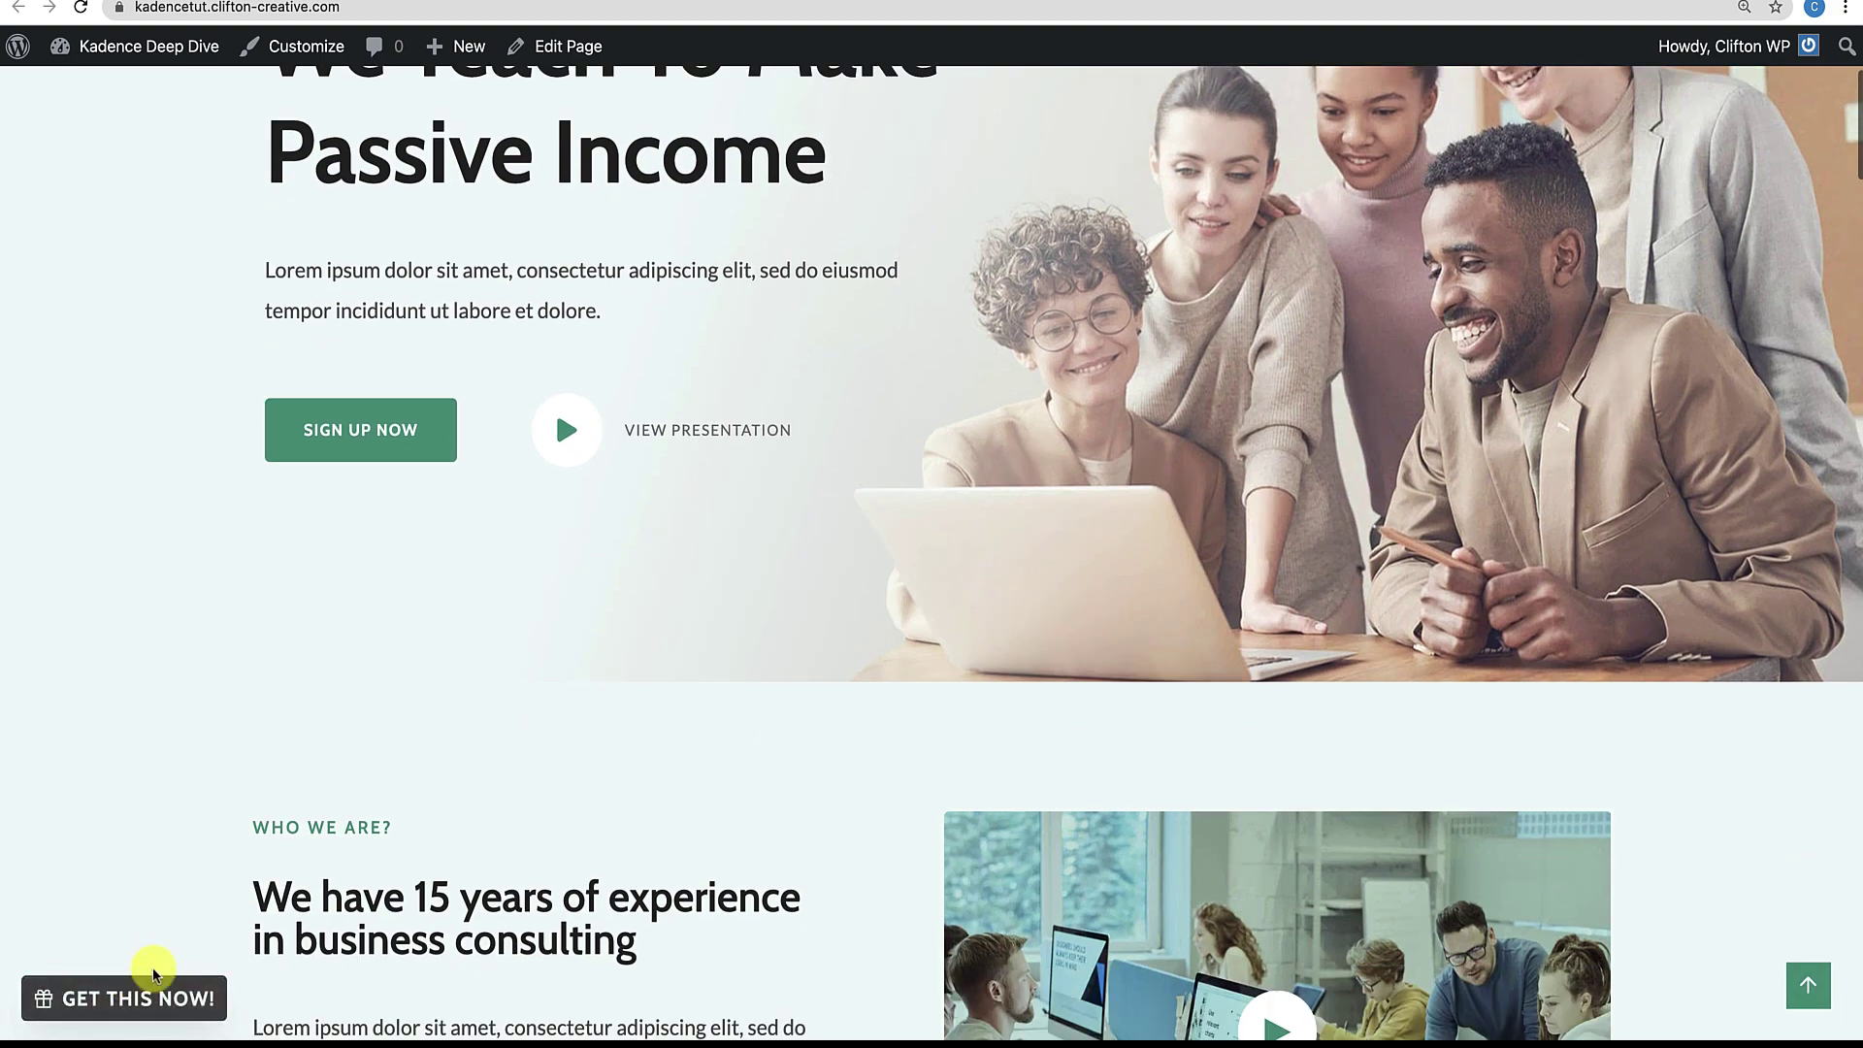
pyautogui.scroll(3, 145, 961)
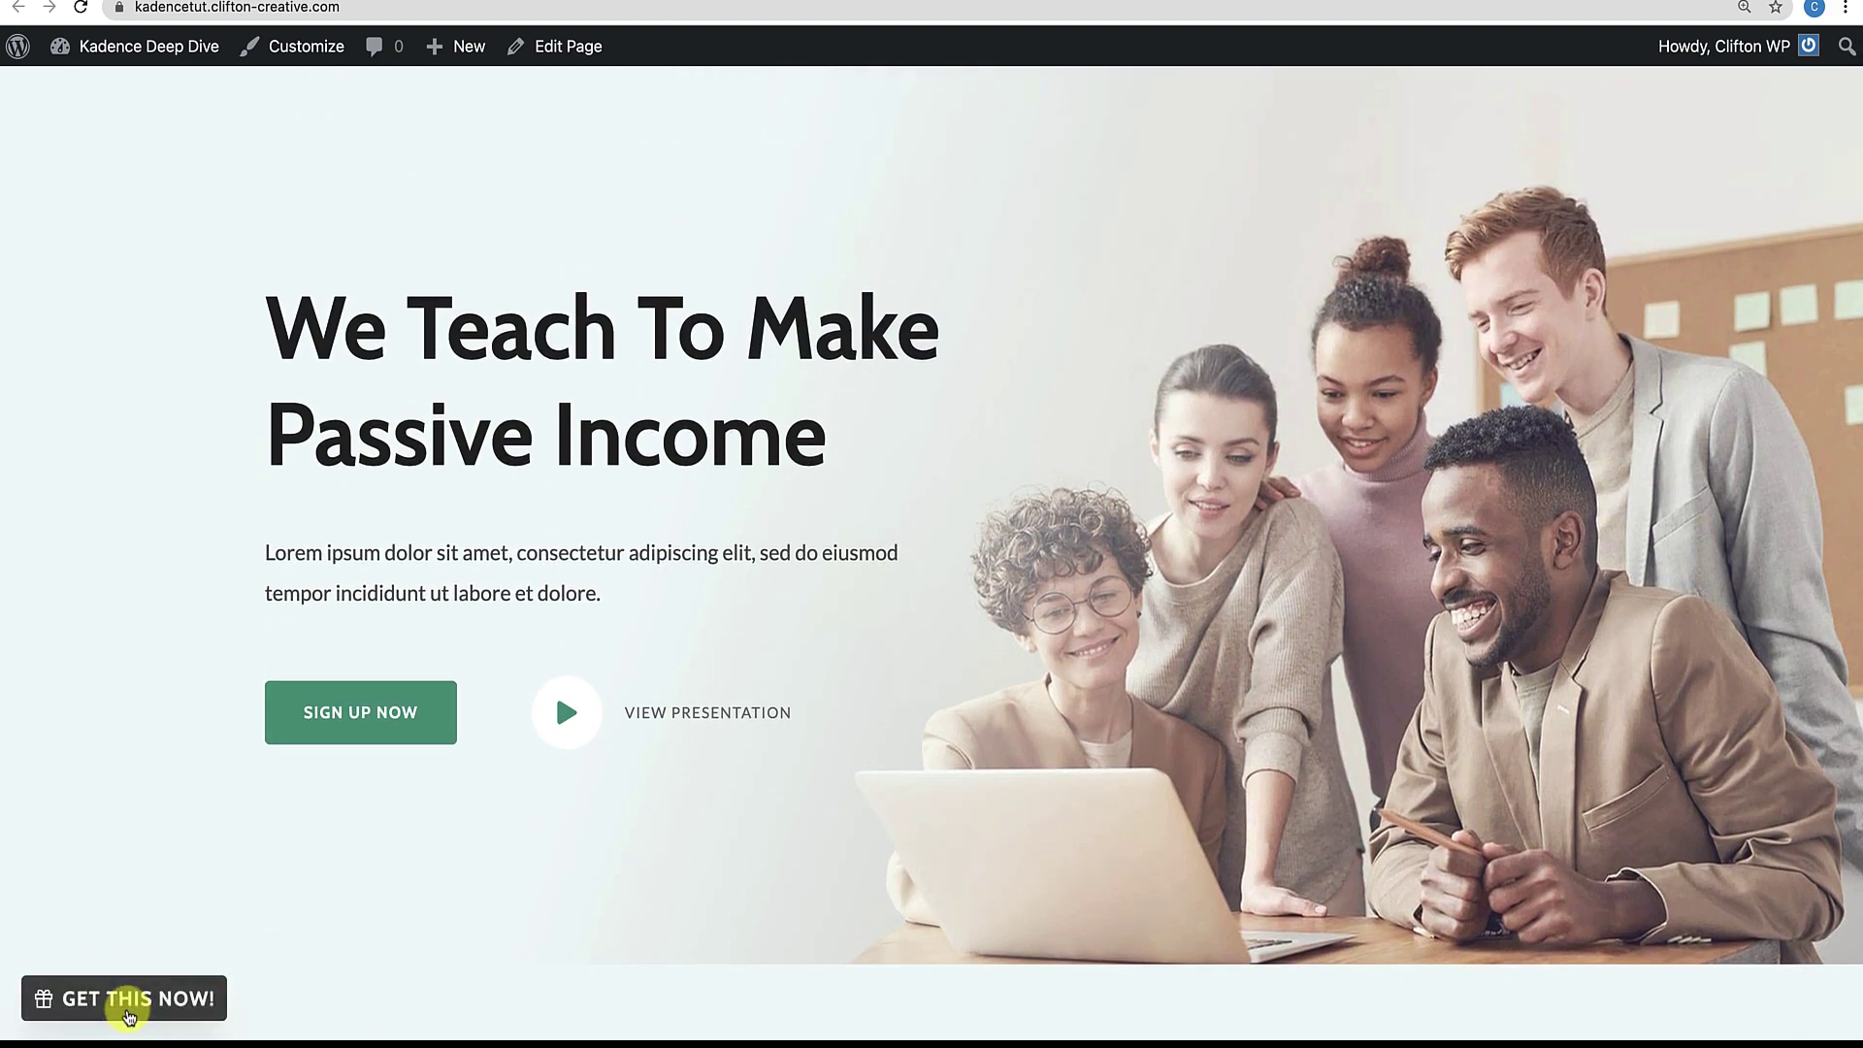
pyautogui.click(125, 995)
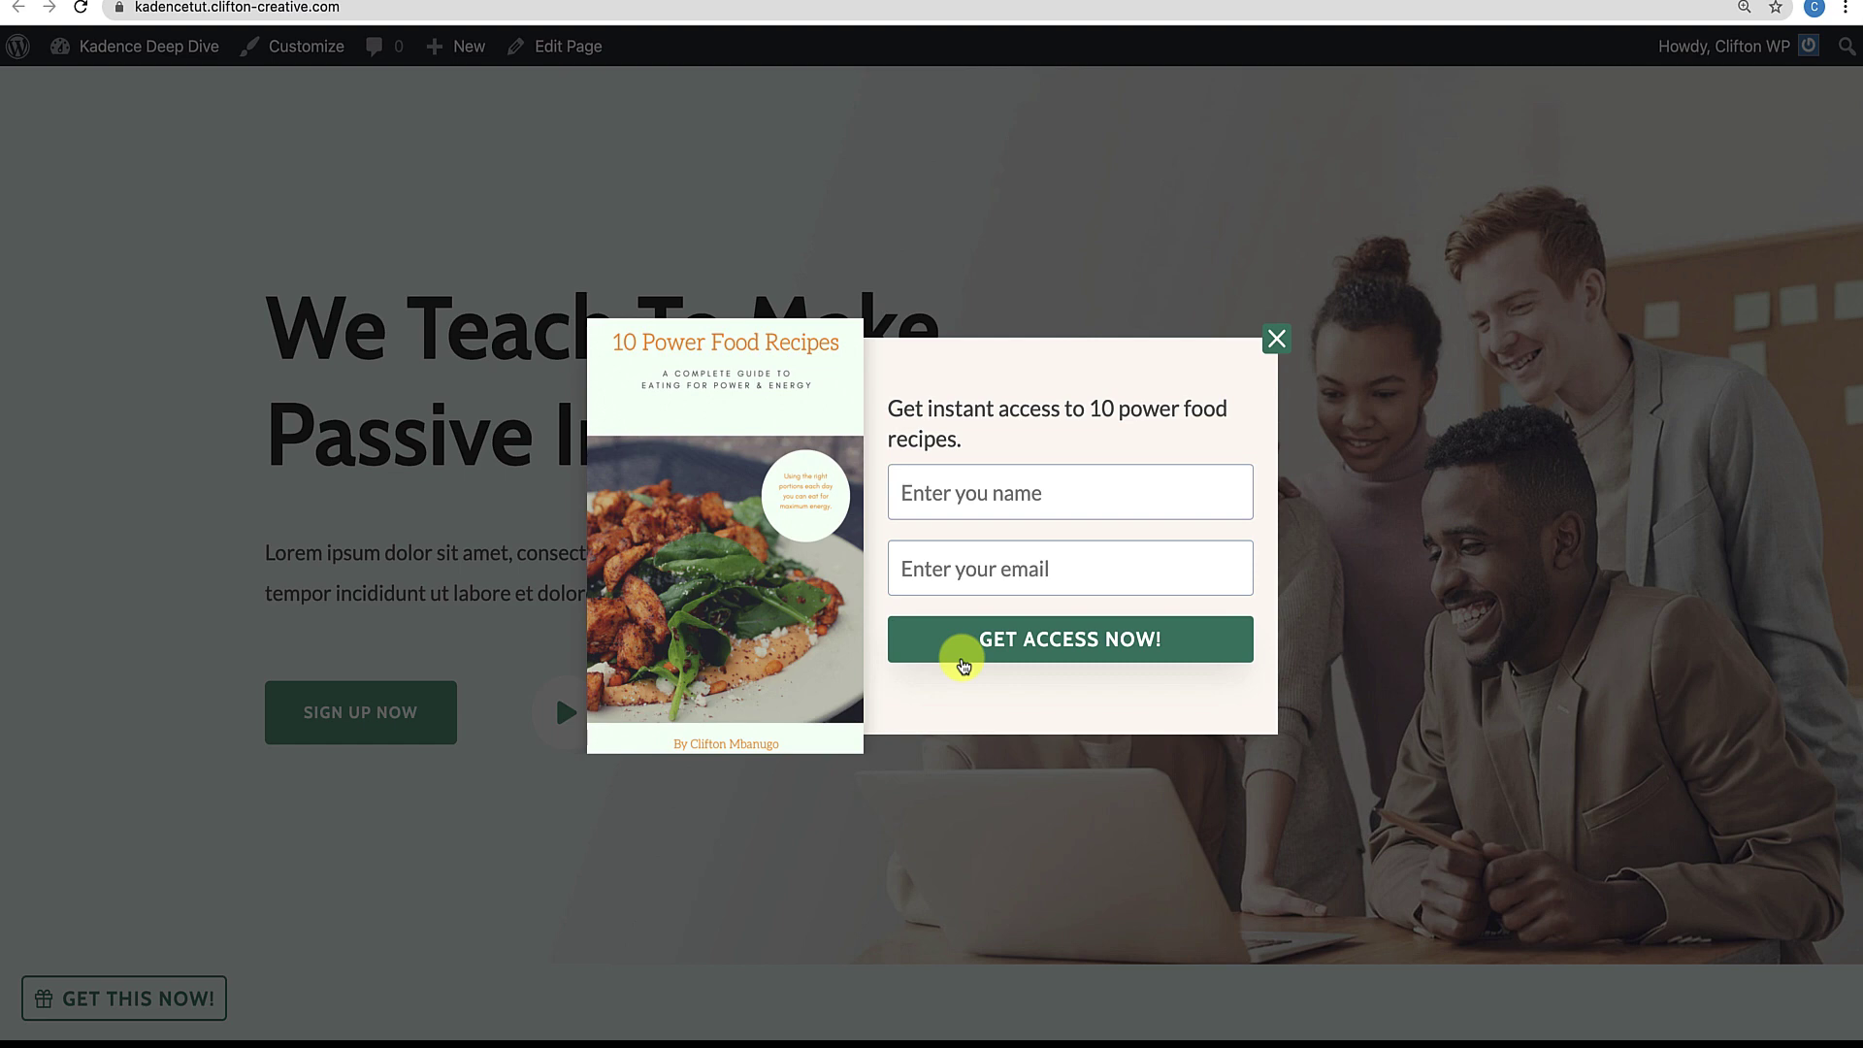
pyautogui.click(888, 842)
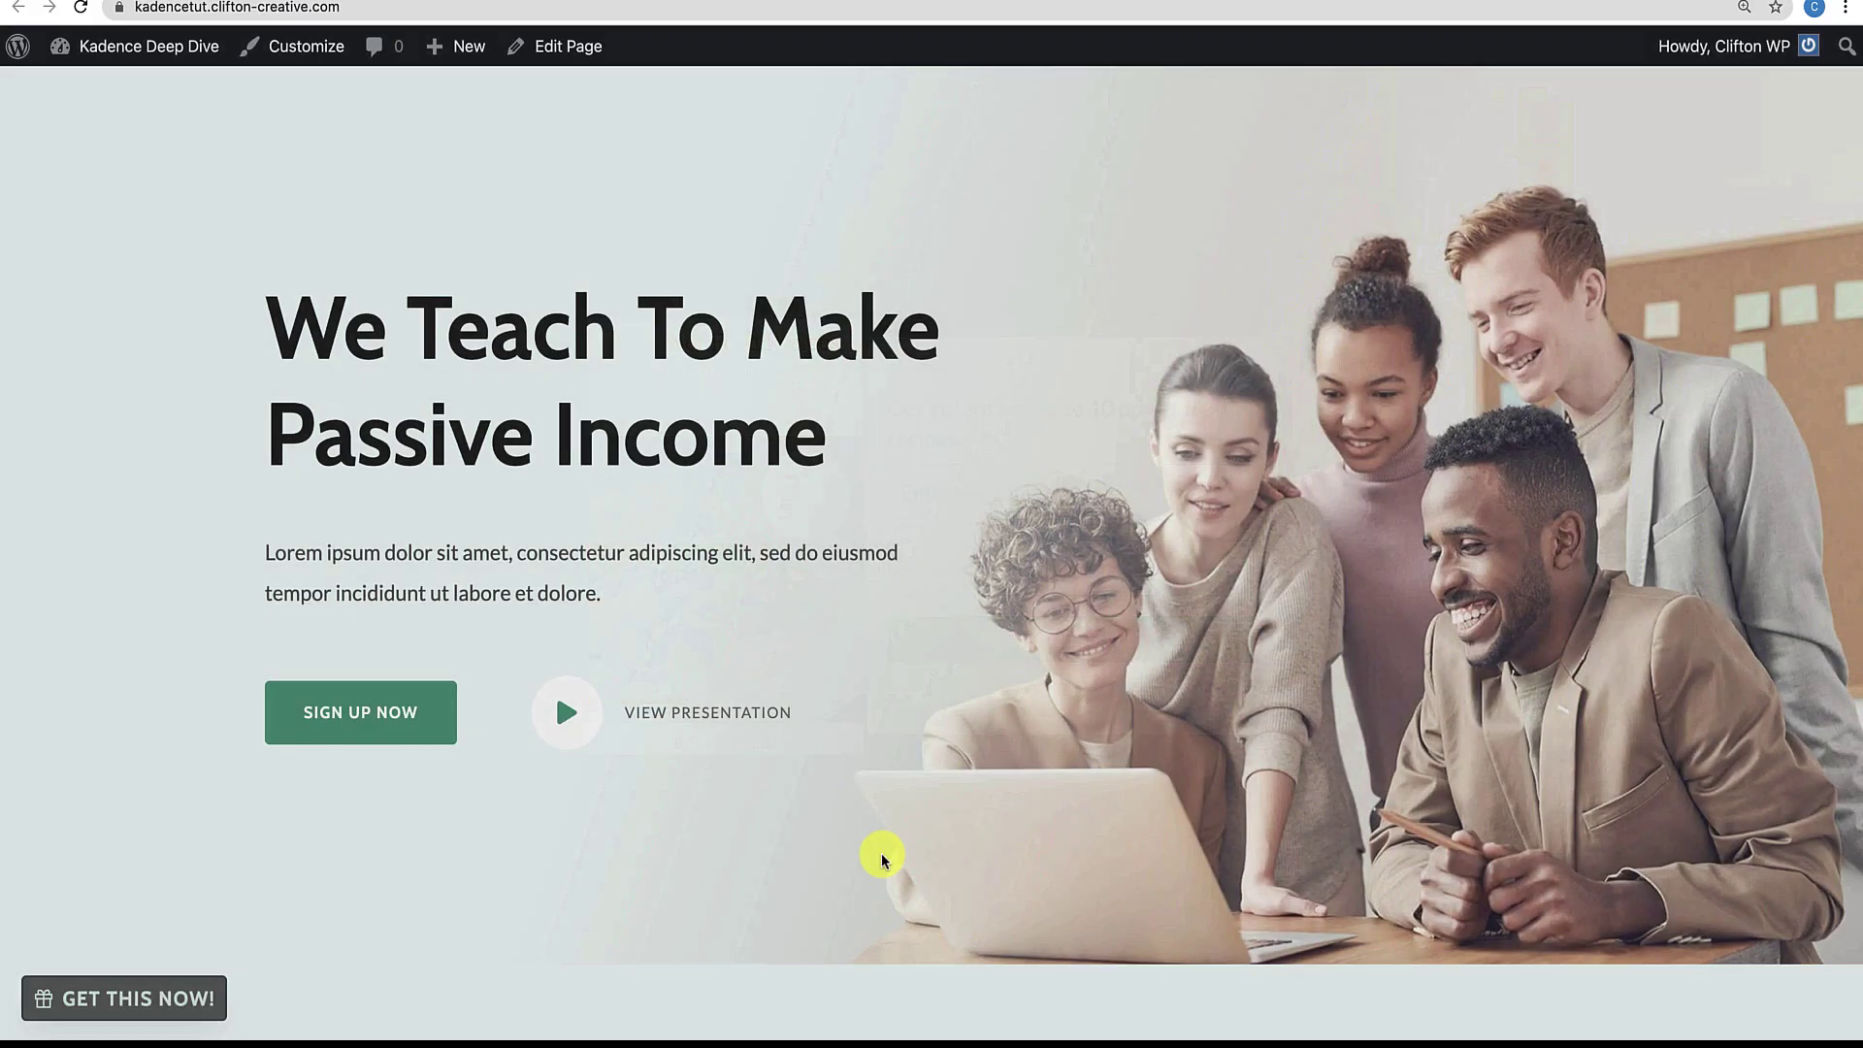